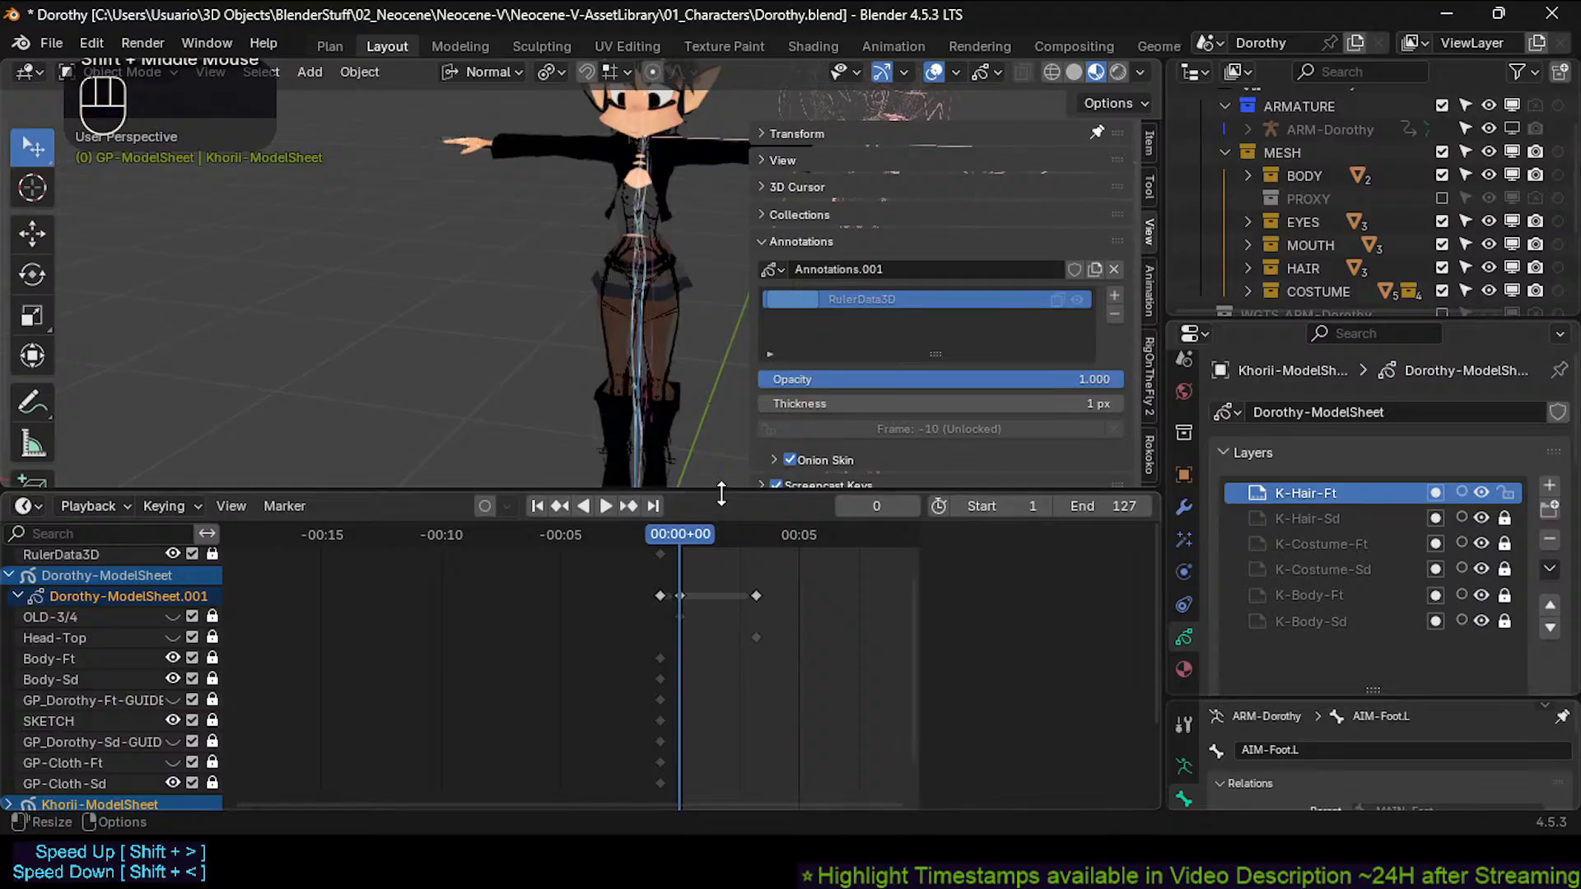
Enlarge the 3D viewport over the timeline and examine the character in perspective, front, side and top views.
{"action": "left_click_drag", "start_coordinate": [713, 494], "coordinate": [713, 566]}
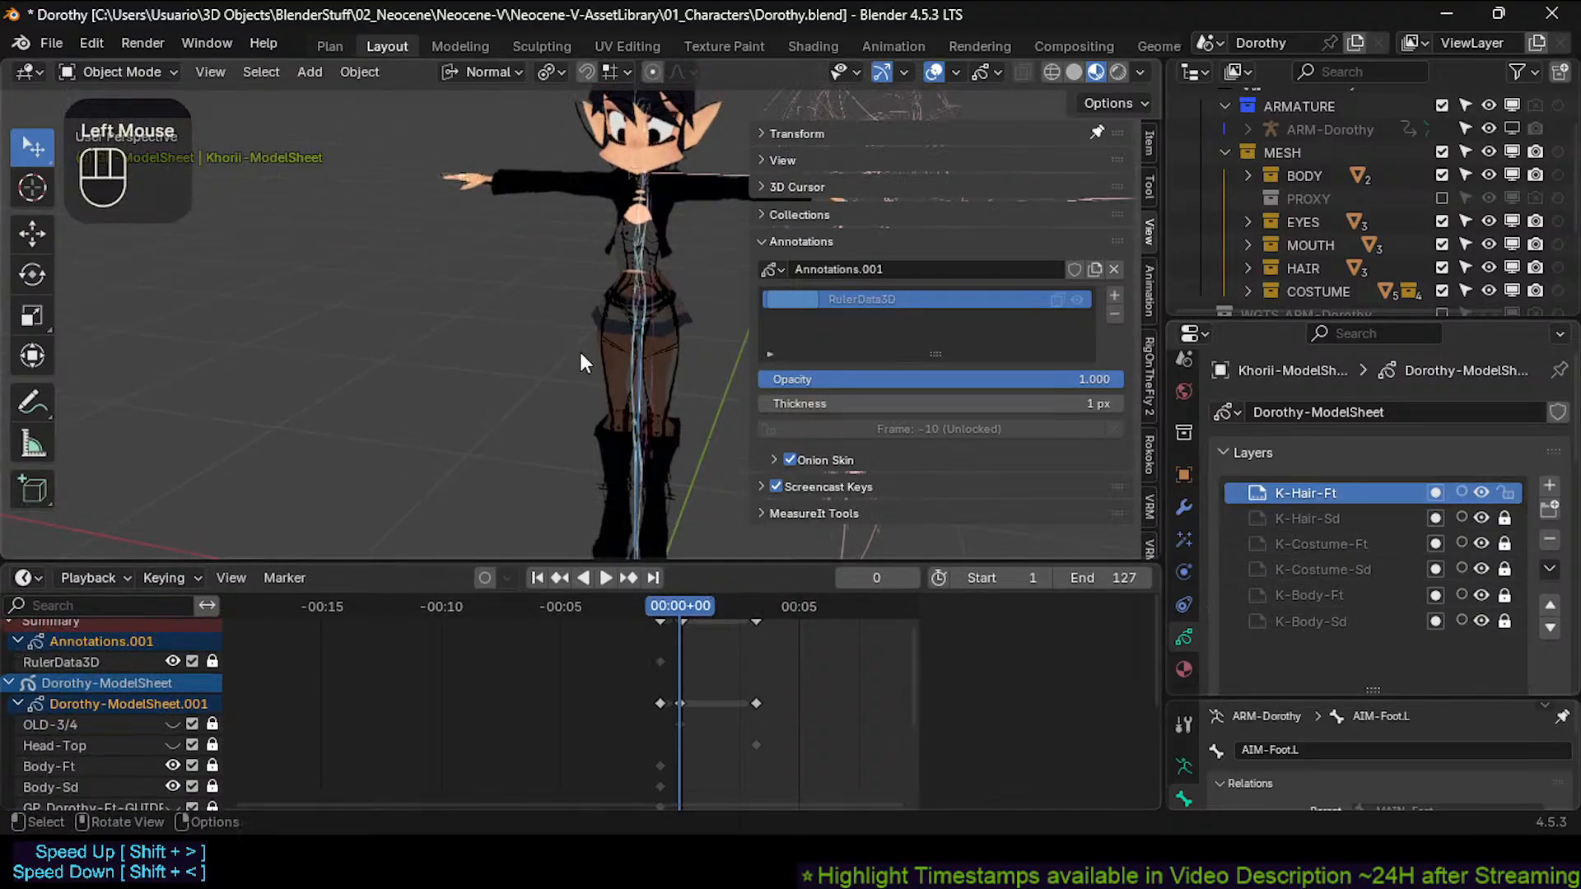
{"action": "middle_click_drag", "start_coordinate": [548, 262], "coordinate": [536, 328], "text": "shift"}
{"action": "middle_click_drag", "start_coordinate": [469, 191], "coordinate": [565, 440], "text": "shift"}
{"action": "scroll", "coordinate": [611, 328], "scroll_direction": "up", "scroll_amount": 2}
{"action": "scroll", "coordinate": [534, 373], "scroll_direction": "down", "scroll_amount": 1}
{"action": "scroll", "coordinate": [540, 271], "scroll_direction": "down", "scroll_amount": 1}
{"action": "scroll", "coordinate": [564, 284], "scroll_direction": "up", "scroll_amount": 2}
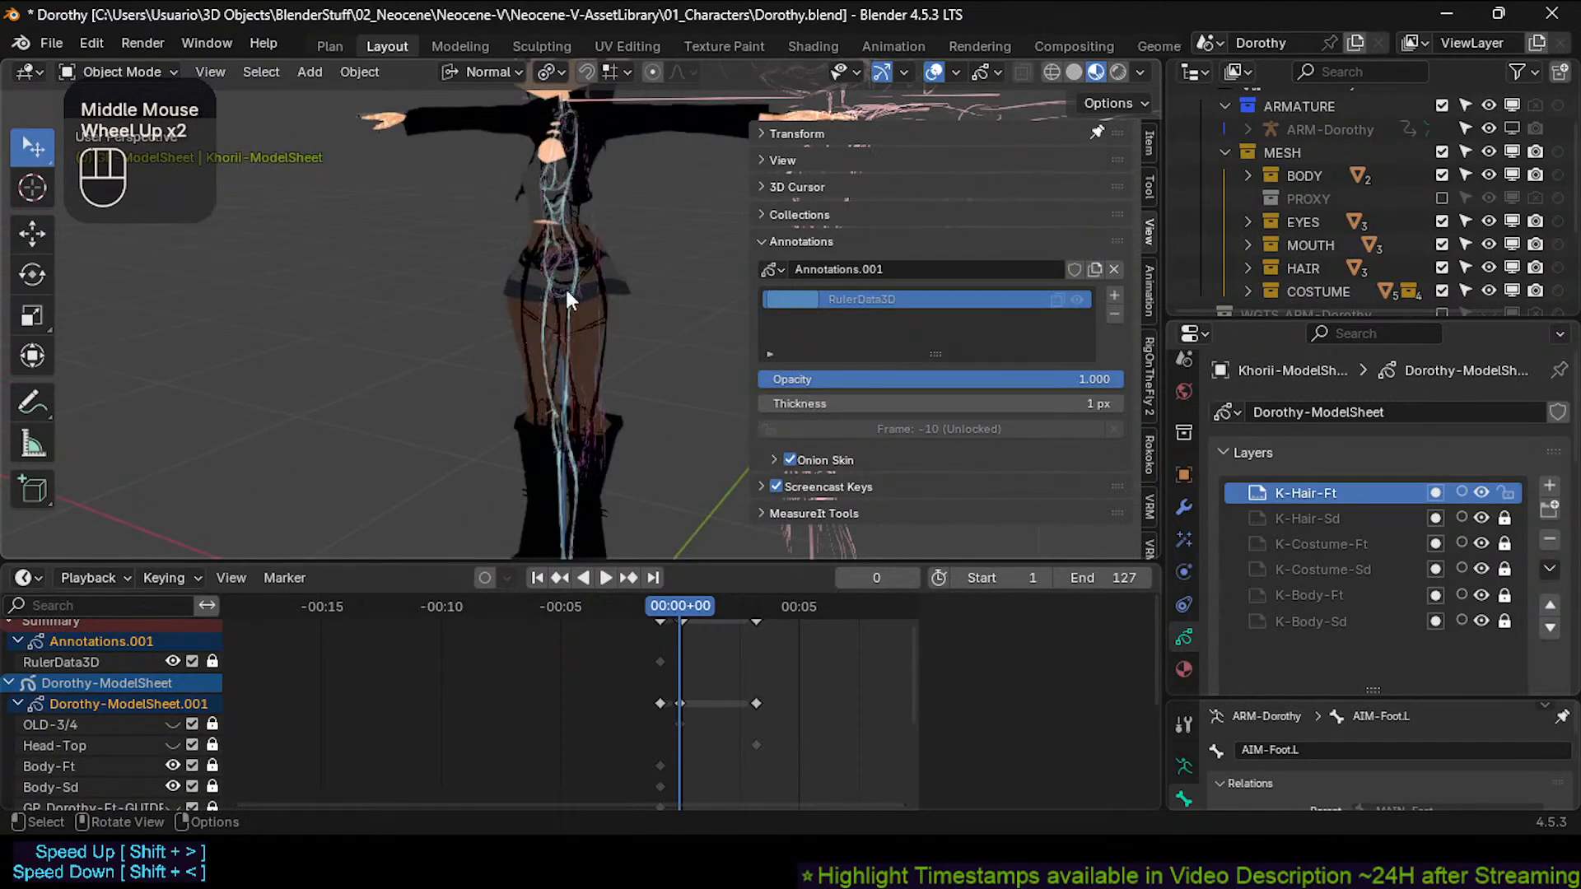
{"action": "middle_click_drag", "start_coordinate": [565, 284], "coordinate": [655, 328], "text": "shift"}
{"action": "scroll", "coordinate": [606, 328], "scroll_direction": "down", "scroll_amount": 1}
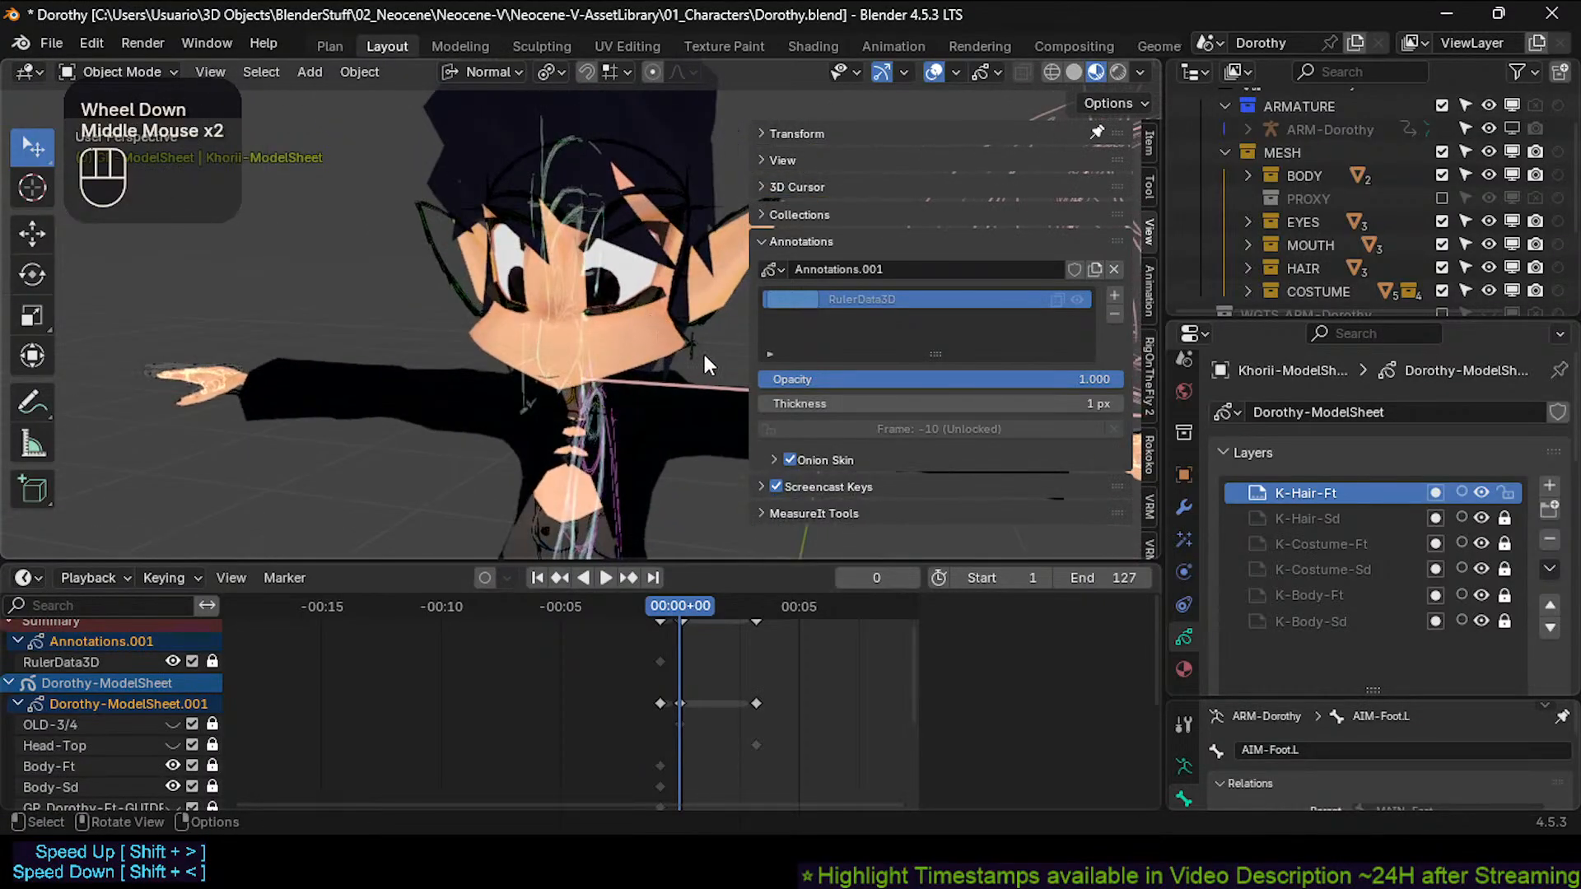
{"action": "mouse_move", "coordinate": [593, 377]}
{"action": "middle_mouse_down"}
{"action": "mouse_move", "coordinate": [596, 364]}
{"action": "mouse_move", "coordinate": [547, 364]}
{"action": "mouse_move", "coordinate": [570, 317]}
{"action": "mouse_move", "coordinate": [570, 369]}
{"action": "middle_mouse_up"}
{"action": "key", "text": "KP_1"}
{"action": "key", "text": "KP_3"}
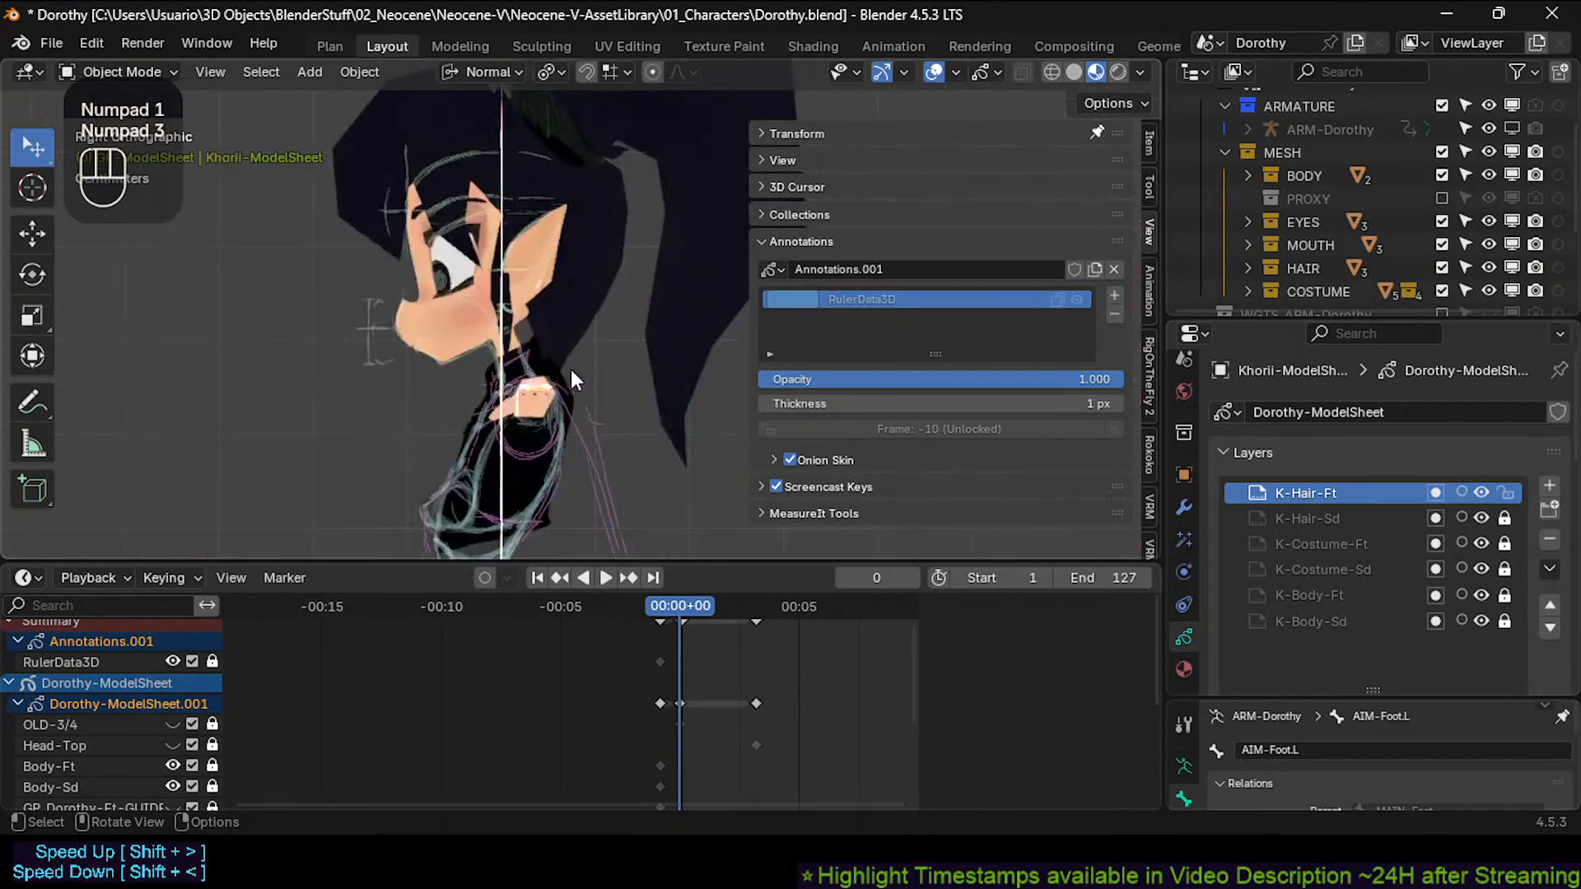
{"action": "key", "text": "KP_7"}
{"action": "key", "text": "KP_1"}
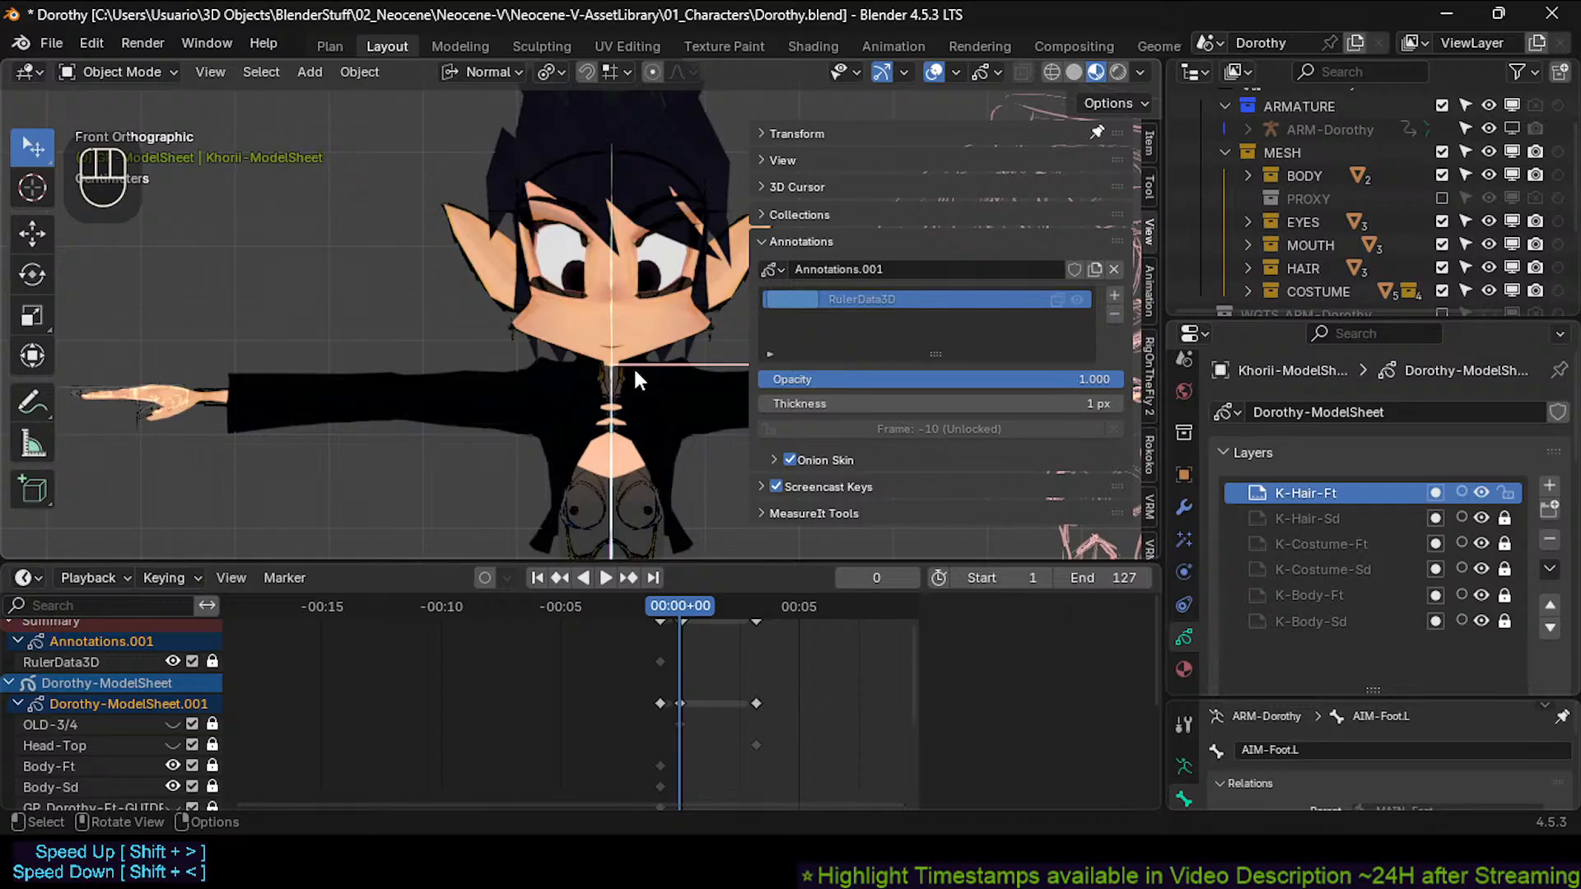
Examine the character's front view from the head down through the torso and legs to the boots.
{"action": "middle_click_drag", "start_coordinate": [641, 297], "coordinate": [576, 337], "text": "shift"}
{"action": "scroll", "coordinate": [522, 328], "scroll_direction": "down", "scroll_amount": 2}
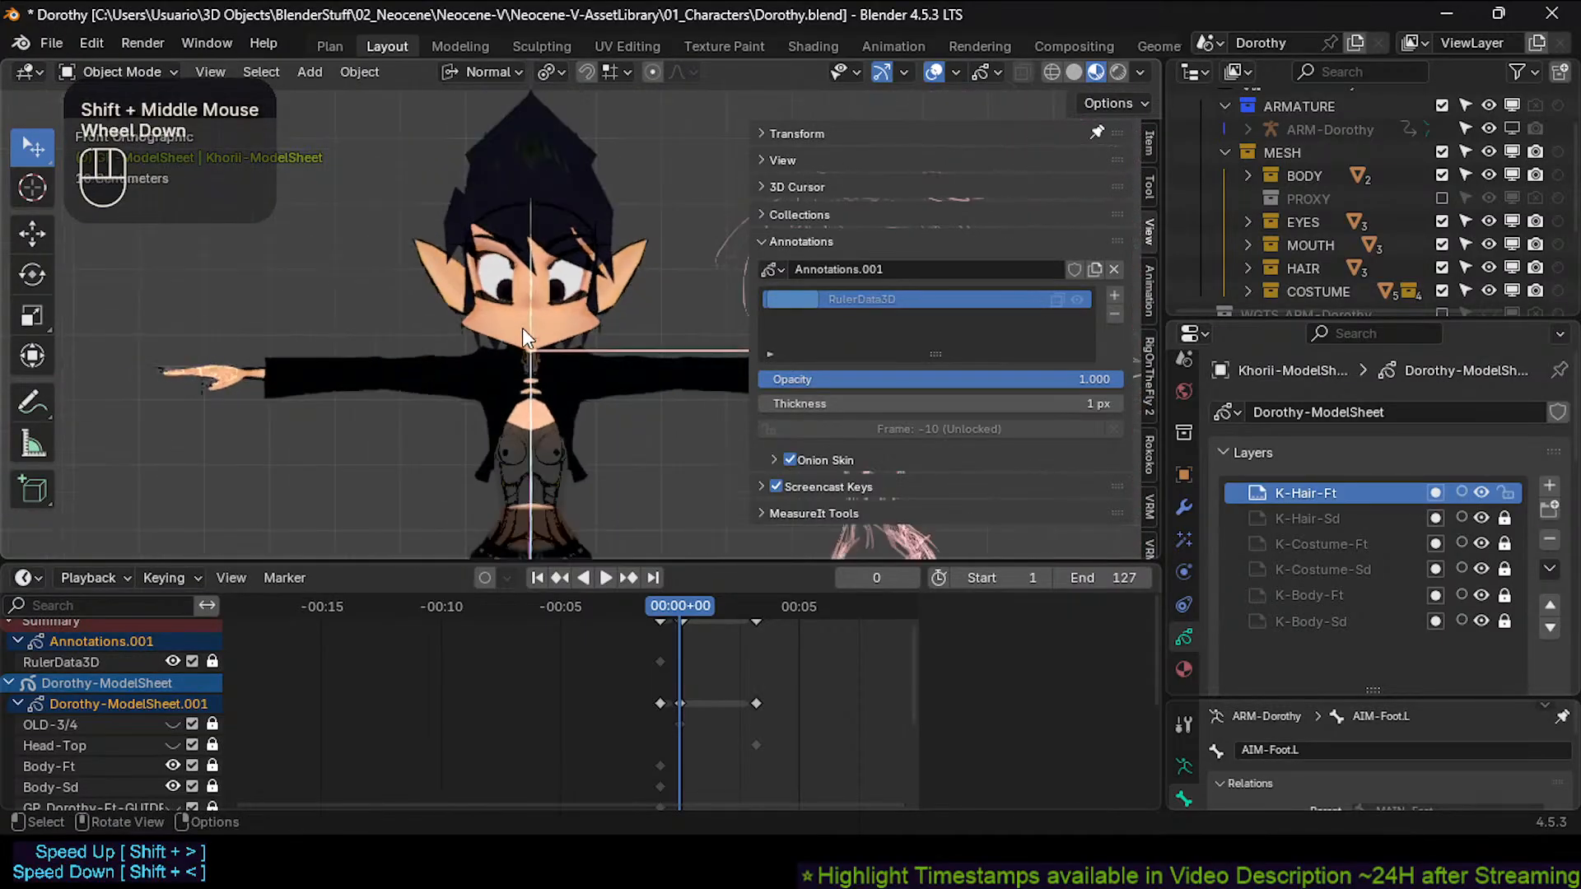
{"action": "scroll", "coordinate": [522, 328], "scroll_direction": "down", "scroll_amount": 2}
{"action": "scroll", "coordinate": [545, 359], "scroll_direction": "up", "scroll_amount": 3}
{"action": "scroll", "coordinate": [552, 395], "scroll_direction": "down", "scroll_amount": 2}
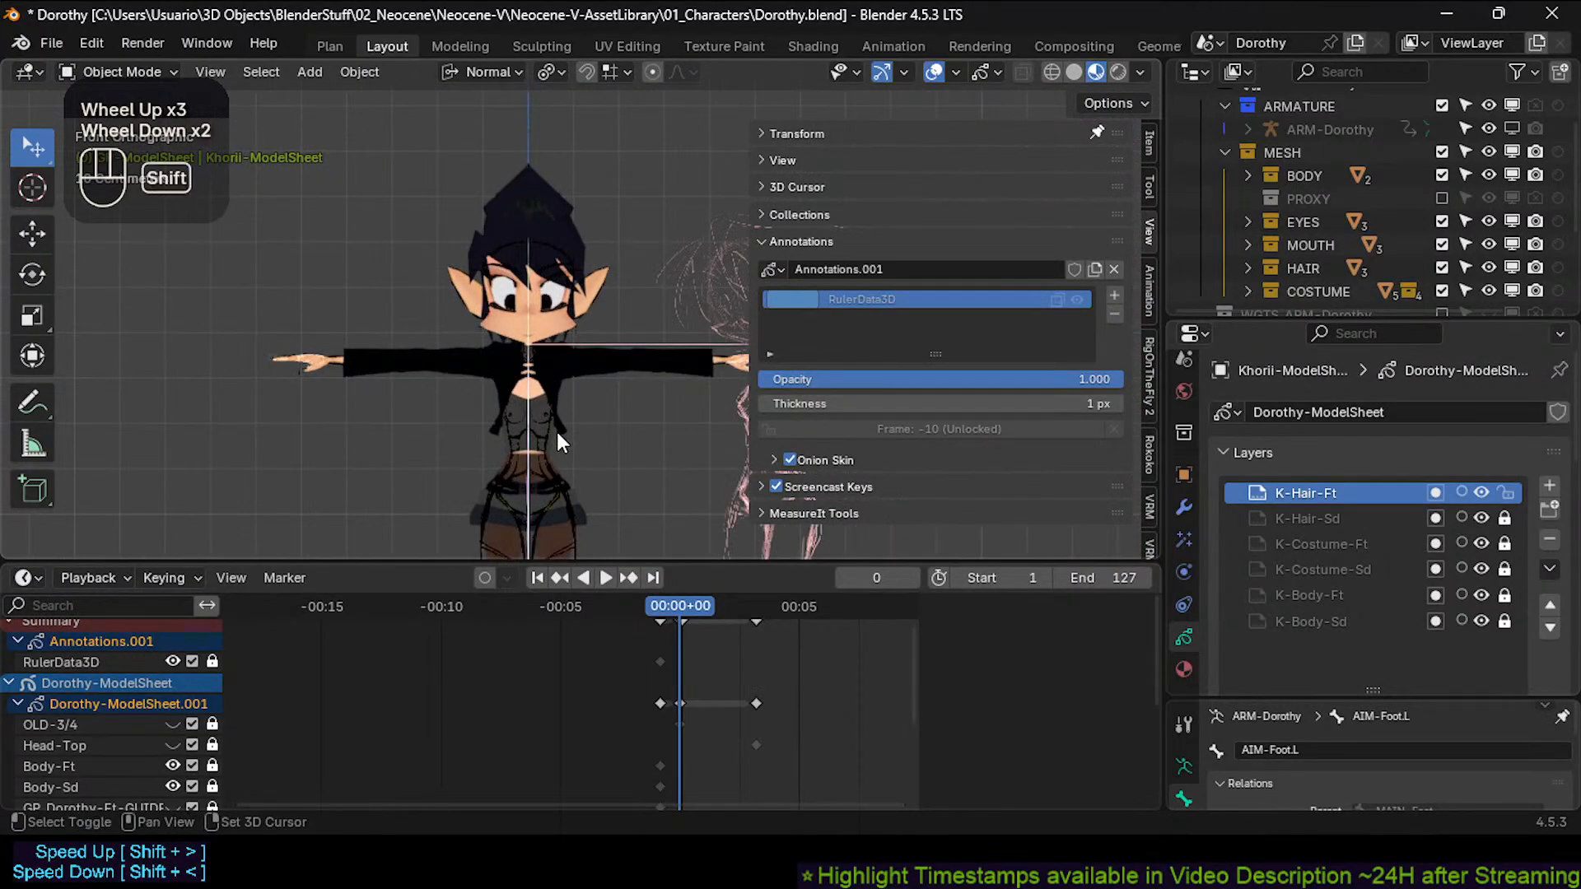
{"action": "middle_click_drag", "start_coordinate": [557, 432], "coordinate": [467, 391], "text": "shift"}
{"action": "scroll", "coordinate": [534, 284], "scroll_direction": "up", "scroll_amount": 3, "text": "shift"}
{"action": "scroll", "coordinate": [533, 285], "scroll_direction": "up", "scroll_amount": 3}
{"action": "scroll", "coordinate": [468, 390], "scroll_direction": "down", "scroll_amount": 1}
{"action": "middle_click_drag", "start_coordinate": [511, 544], "coordinate": [523, 227], "text": "shift"}
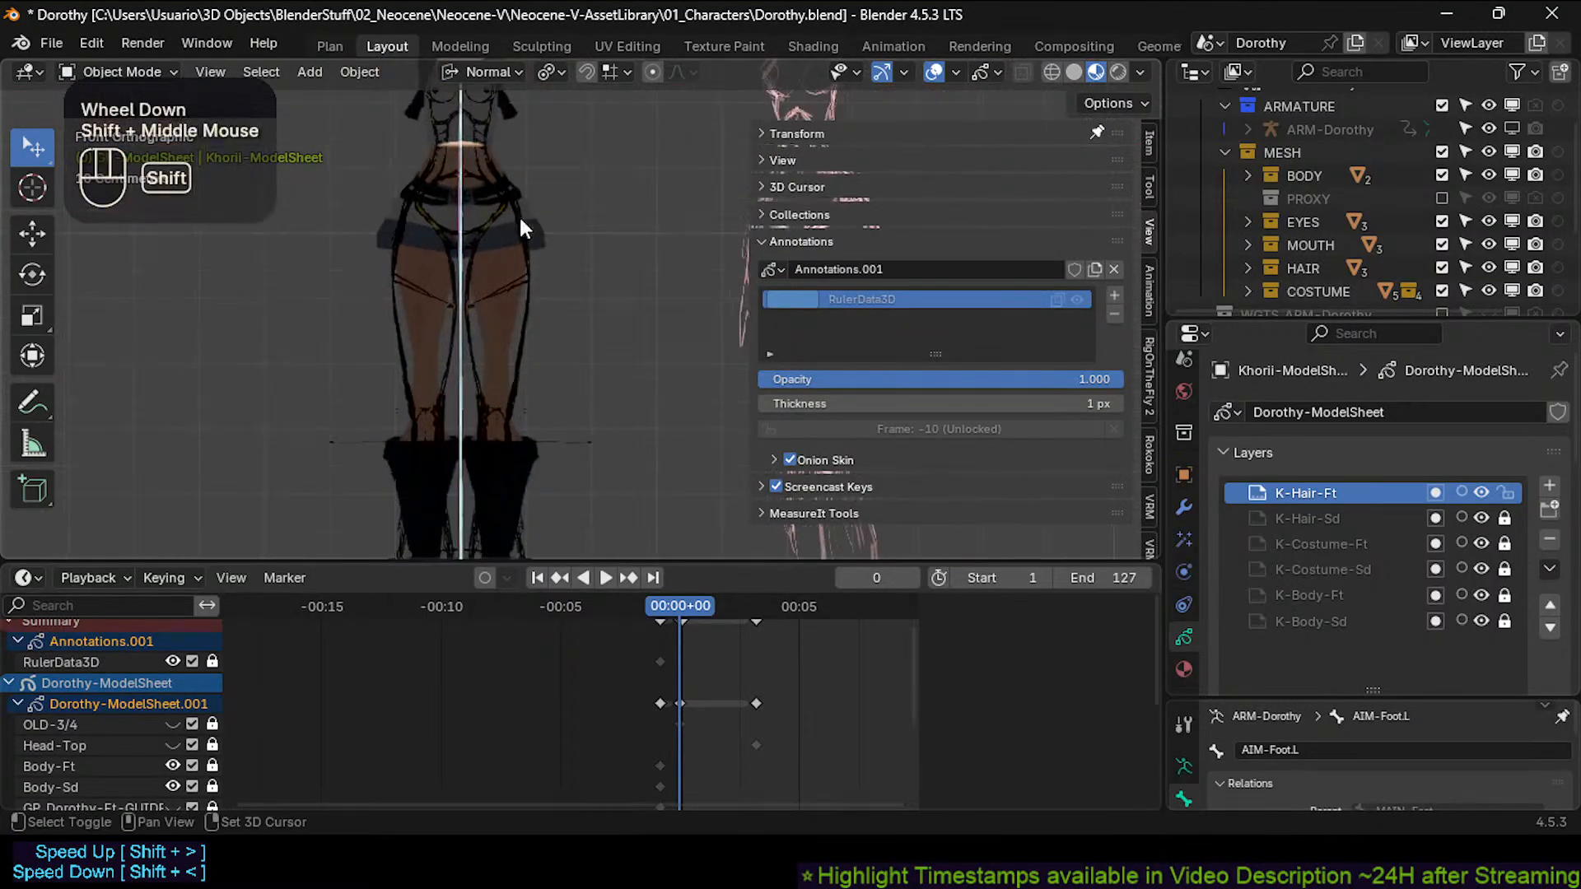
{"action": "scroll", "coordinate": [522, 227], "scroll_direction": "down", "scroll_amount": 2}
{"action": "middle_click_drag", "start_coordinate": [507, 429], "coordinate": [488, 377], "text": "shift"}
{"action": "scroll", "coordinate": [487, 377], "scroll_direction": "up", "scroll_amount": 2}
{"action": "middle_click_drag", "start_coordinate": [434, 259], "coordinate": [466, 371], "text": "shift"}
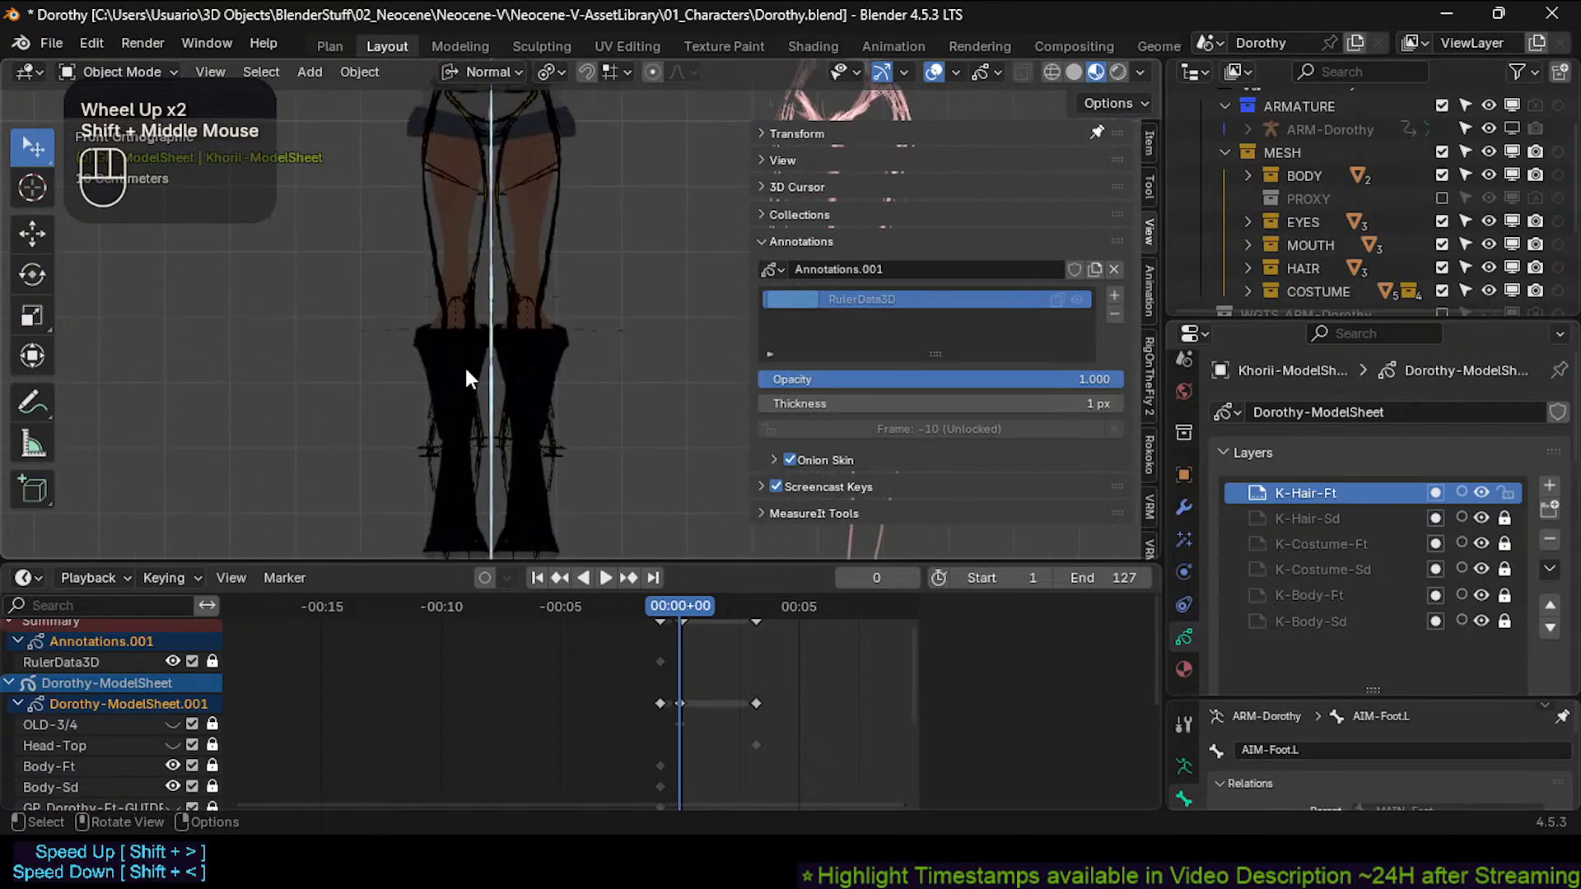
{"action": "scroll", "coordinate": [466, 371], "scroll_direction": "down", "scroll_amount": 1}
{"action": "middle_click_drag", "start_coordinate": [456, 234], "coordinate": [473, 307], "text": "shift"}
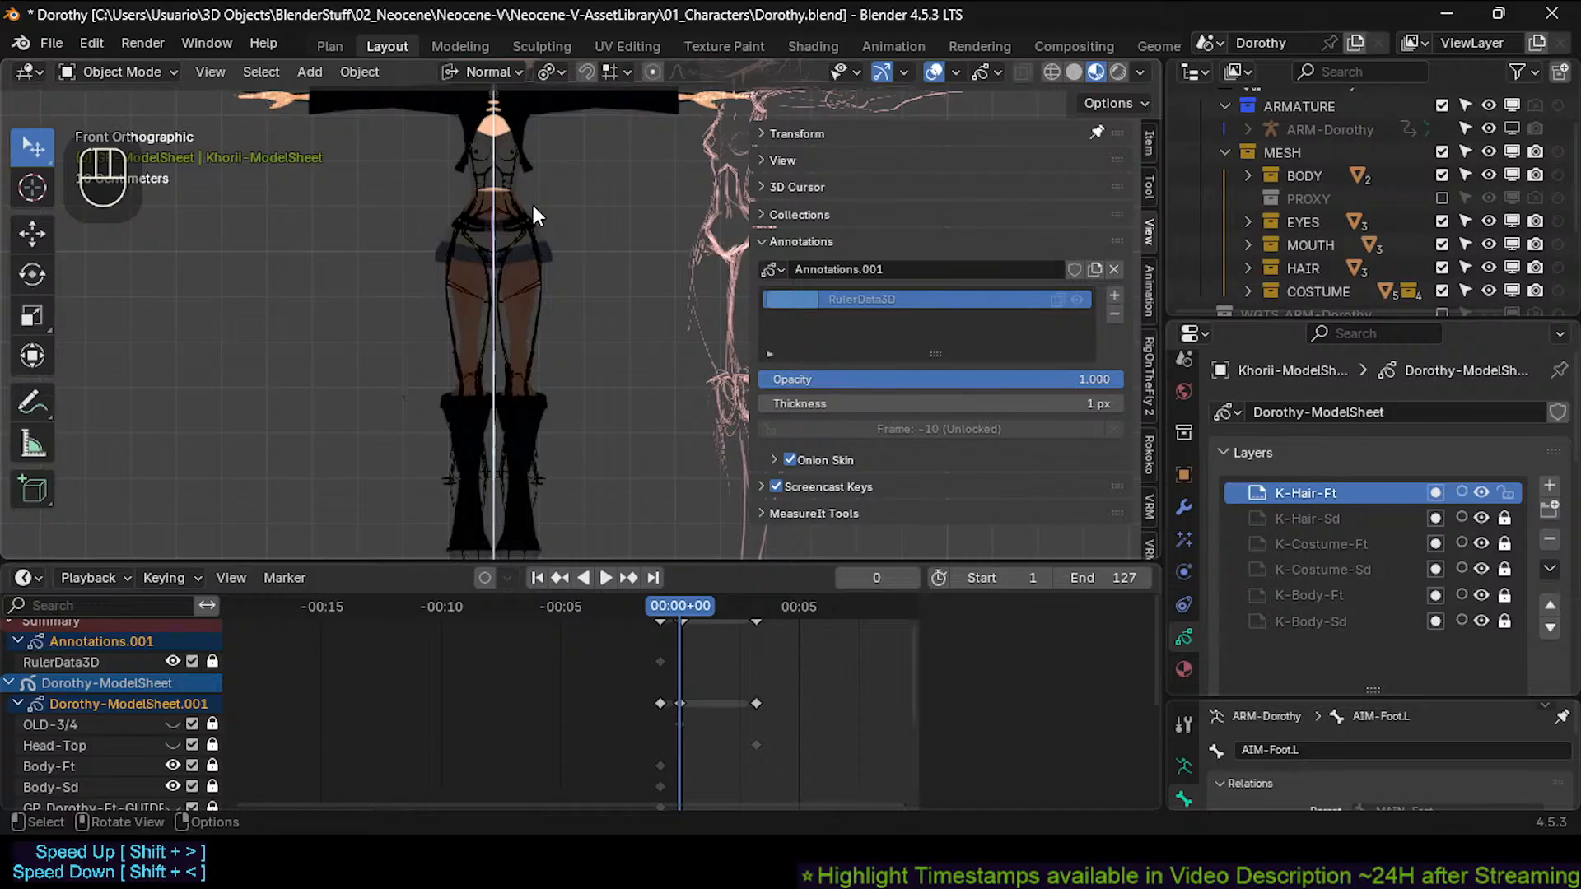
Check the character's hips and legs in side and front views, and return to the upper body.
{"action": "mouse_move", "coordinate": [527, 208]}
{"action": "middle_mouse_down", "text": "shift"}
{"action": "mouse_move", "coordinate": [532, 309]}
{"action": "mouse_move", "coordinate": [554, 210]}
{"action": "middle_mouse_up", "text": "shift"}
{"action": "scroll", "coordinate": [531, 310], "scroll_direction": "up", "scroll_amount": 3}
{"action": "scroll", "coordinate": [552, 238], "scroll_direction": "down", "scroll_amount": 2}
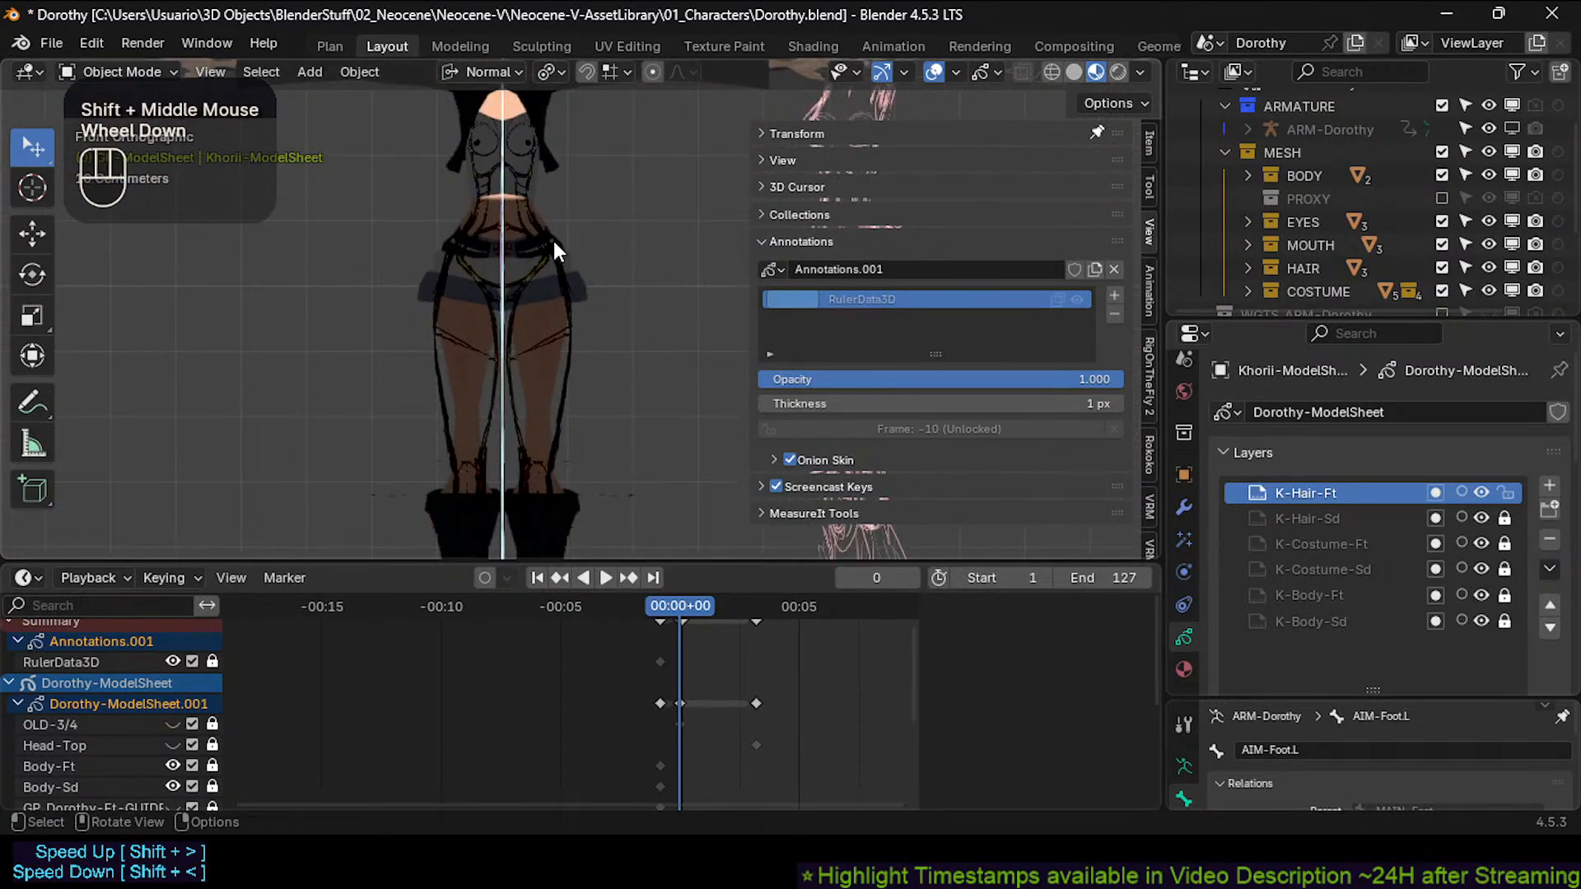
{"action": "key", "text": "KP_3"}
{"action": "key", "text": "KP_1"}
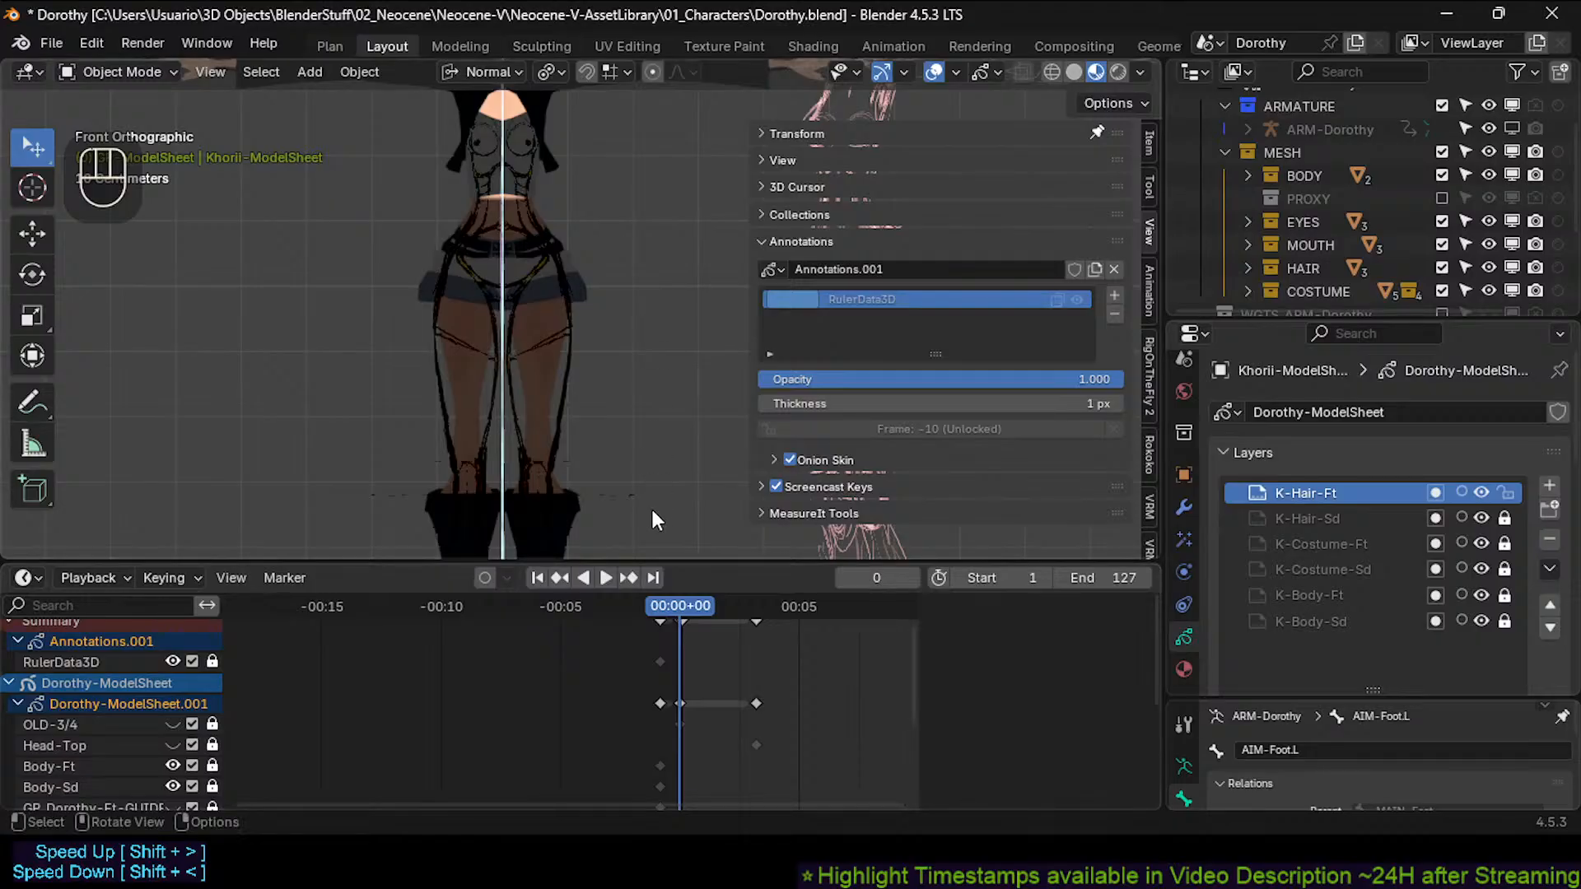
{"action": "scroll", "coordinate": [610, 387], "scroll_direction": "down", "scroll_amount": 2}
{"action": "middle_click_drag", "start_coordinate": [612, 228], "coordinate": [558, 418], "text": "shift"}
{"action": "scroll", "coordinate": [558, 417], "scroll_direction": "up", "scroll_amount": 2}
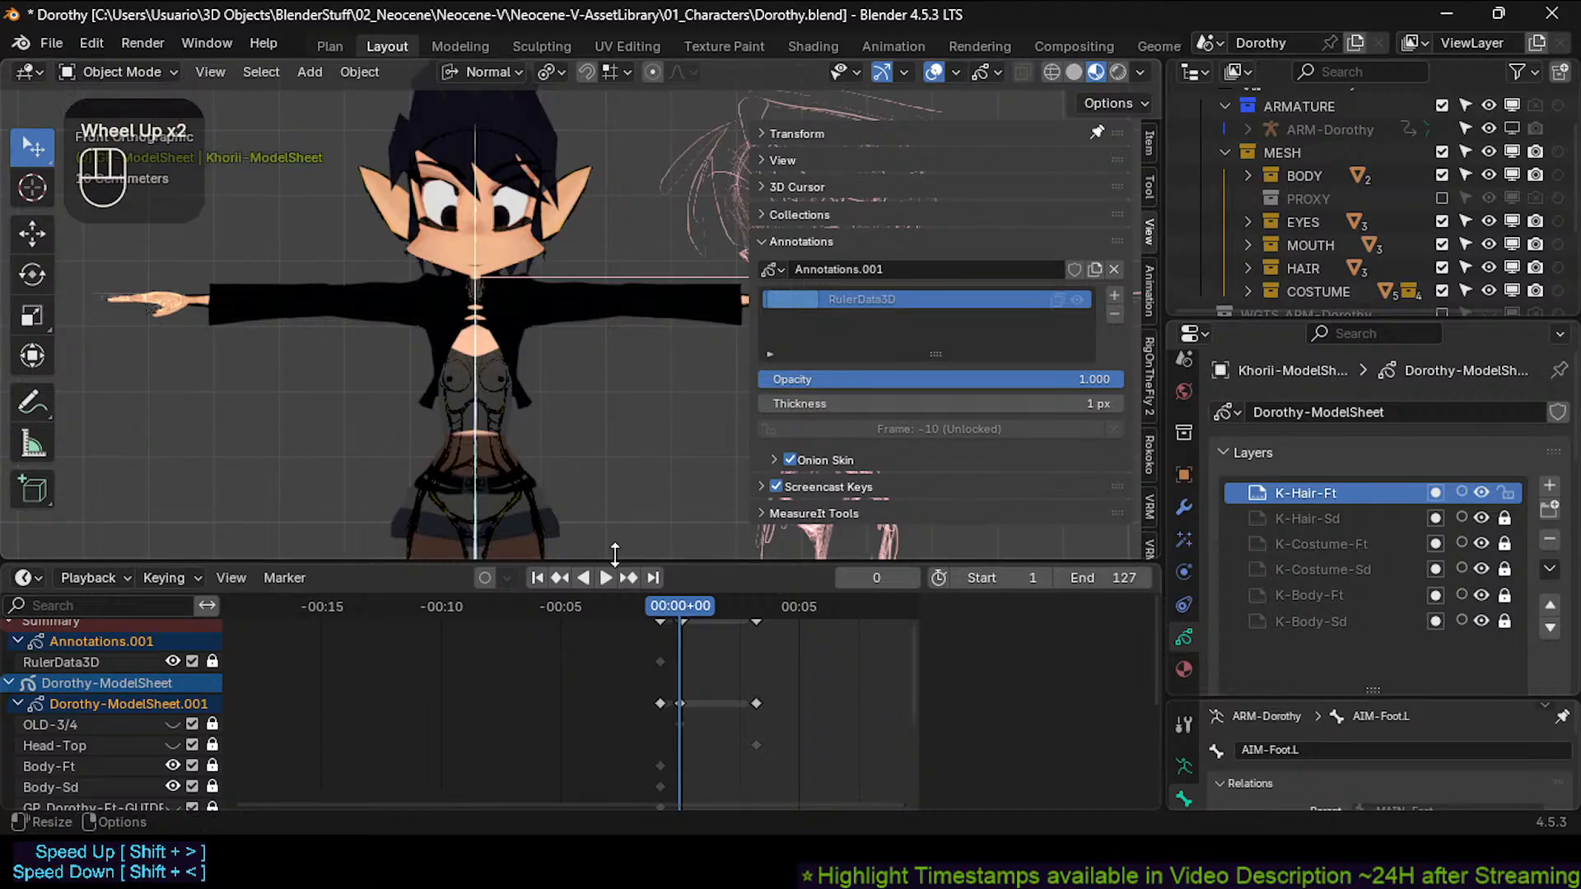
Shrink the timeline to enlarge the 3D viewport and hide the viewport's sidebar.
{"action": "left_click_drag", "start_coordinate": [600, 565], "coordinate": [584, 651]}
{"action": "middle_click_drag", "start_coordinate": [555, 466], "coordinate": [556, 434], "text": "shift"}
{"action": "scroll", "coordinate": [505, 382], "scroll_direction": "down", "scroll_amount": 1}
{"action": "scroll", "coordinate": [545, 448], "scroll_direction": "up", "scroll_amount": 3}
{"action": "scroll", "coordinate": [545, 448], "scroll_direction": "down", "scroll_amount": 2}
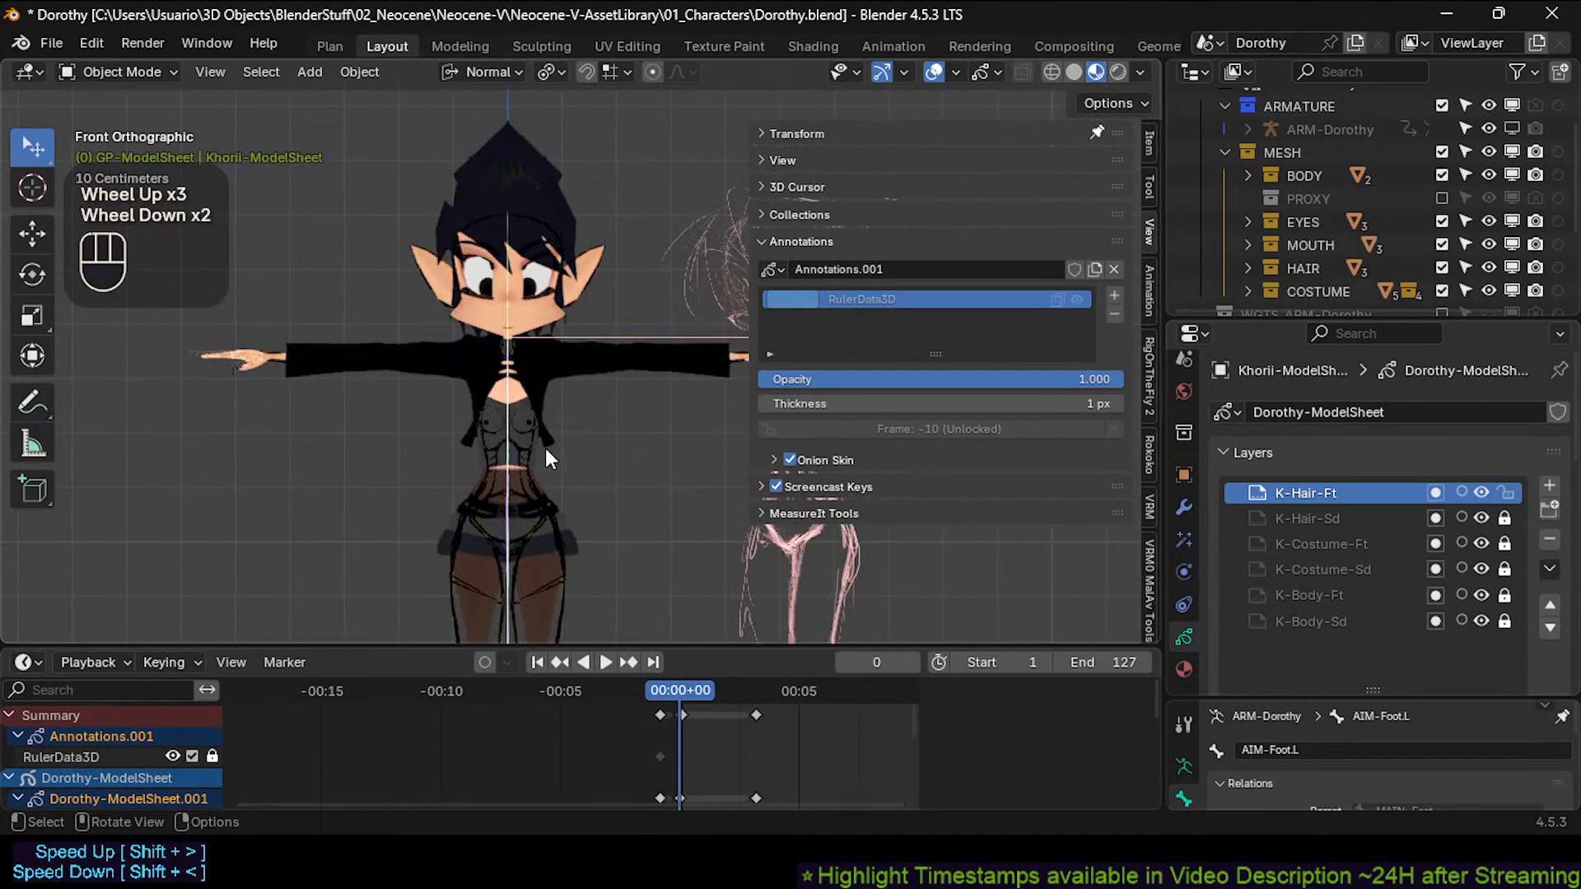
{"action": "scroll", "coordinate": [546, 448], "scroll_direction": "up", "scroll_amount": 4}
{"action": "scroll", "coordinate": [545, 448], "scroll_direction": "down", "scroll_amount": 1}
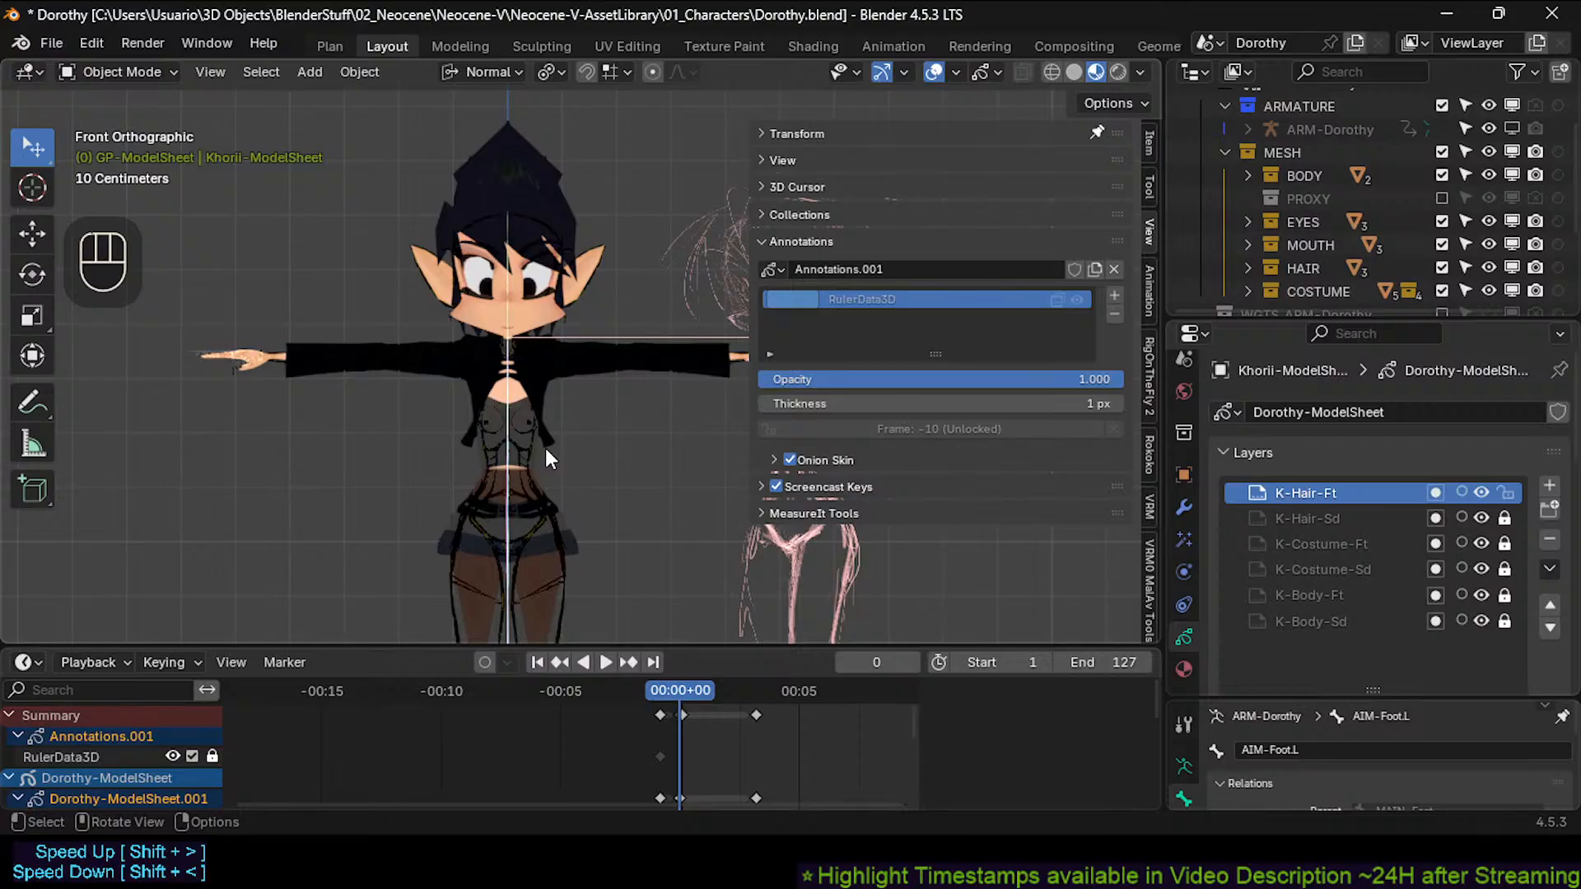
{"action": "key", "text": "n"}
Inspect the character's face and upper body up close in front view next to the pink sketch.
{"action": "scroll", "coordinate": [545, 448], "scroll_direction": "up", "scroll_amount": 2}
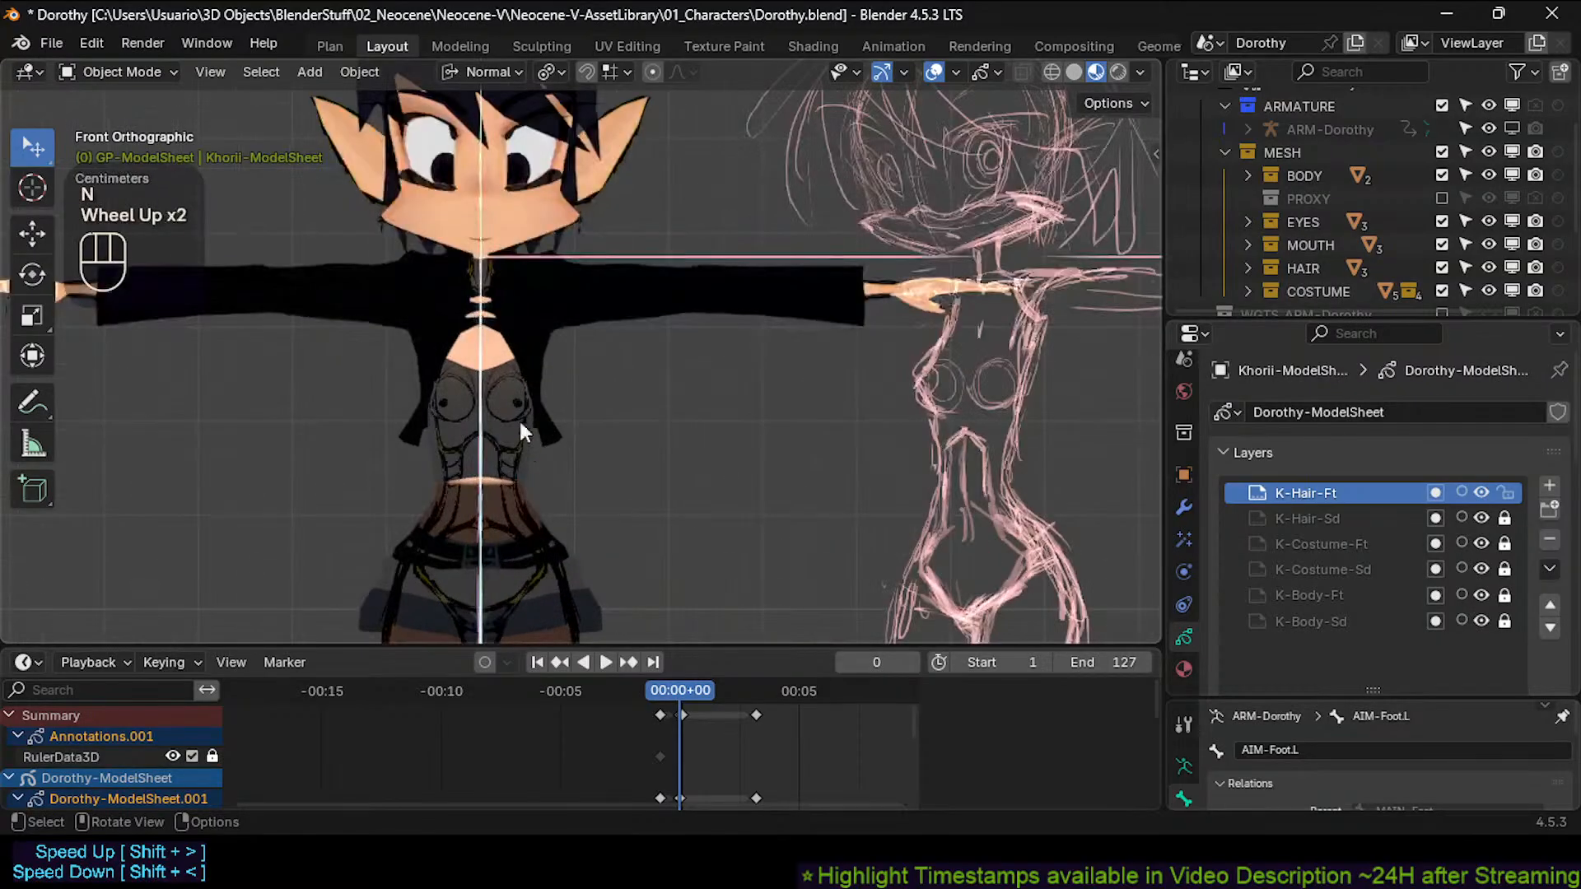
{"action": "middle_click_drag", "start_coordinate": [518, 418], "coordinate": [647, 452], "text": "shift"}
{"action": "scroll", "coordinate": [607, 346], "scroll_direction": "down", "scroll_amount": 2}
{"action": "scroll", "coordinate": [604, 349], "scroll_direction": "up", "scroll_amount": 2}
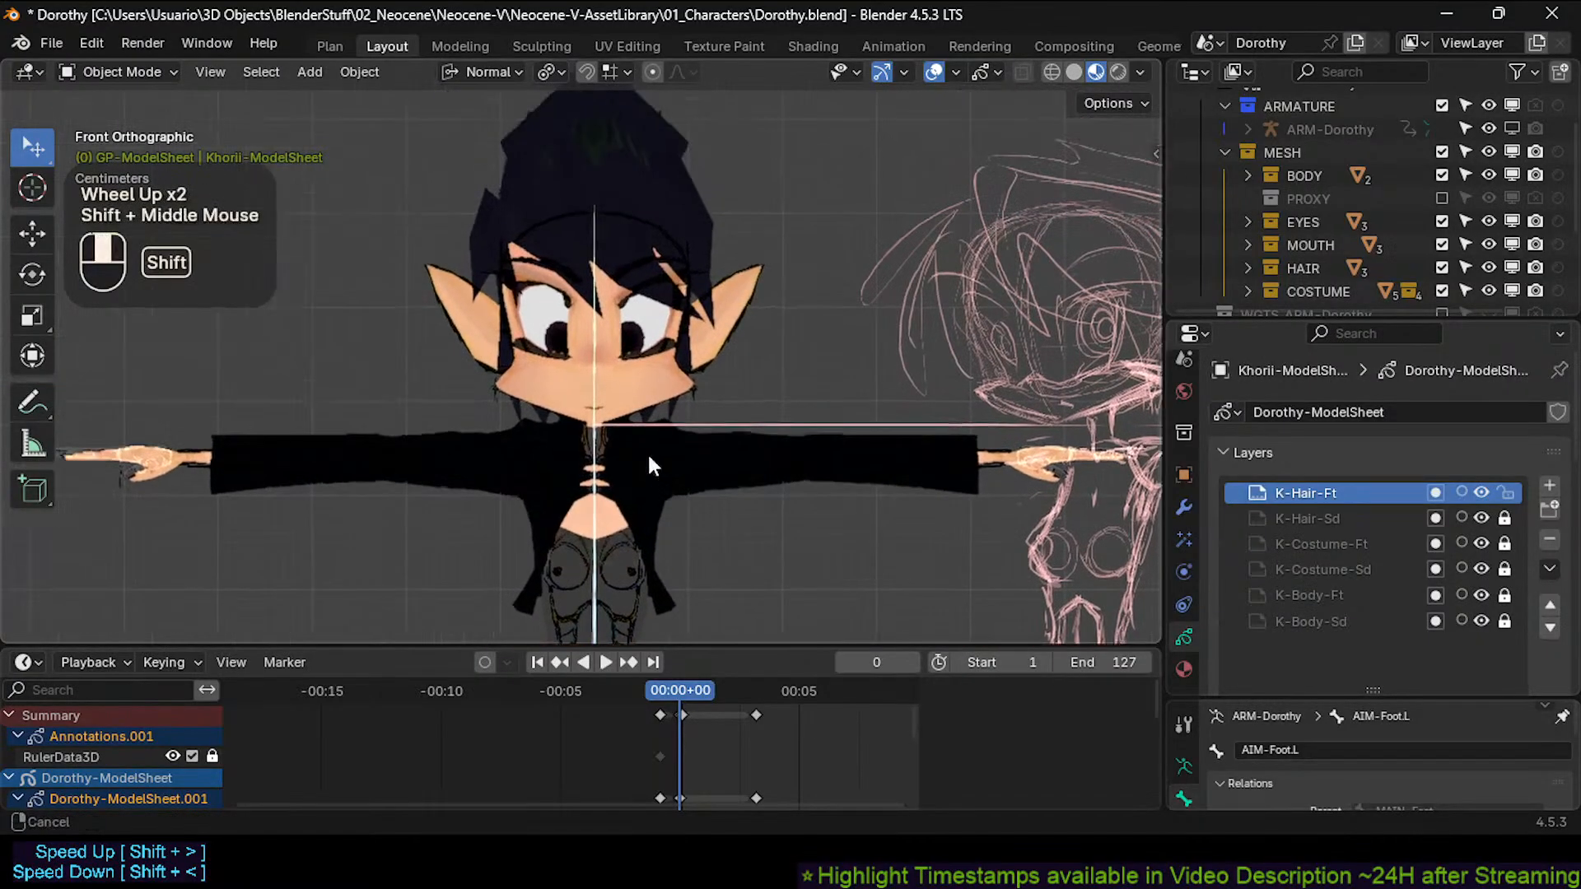
{"action": "scroll", "coordinate": [651, 427], "scroll_direction": "up", "scroll_amount": 3}
{"action": "scroll", "coordinate": [619, 403], "scroll_direction": "down", "scroll_amount": 2}
{"action": "key", "text": "KP_3"}
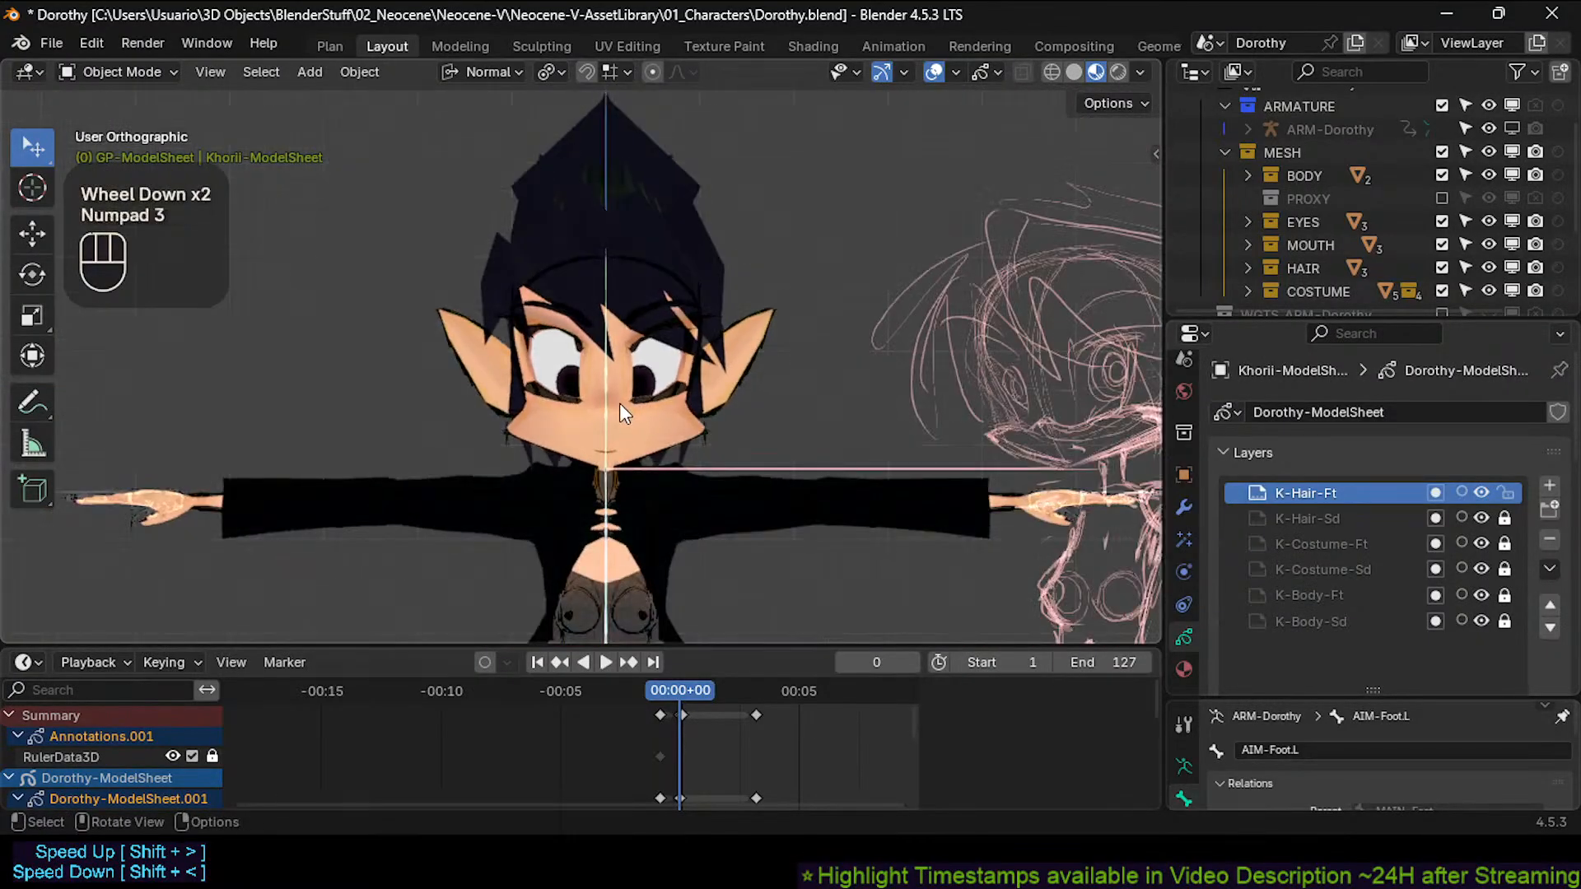
{"action": "key", "text": "KP_1"}
{"action": "scroll", "coordinate": [619, 403], "scroll_direction": "up", "scroll_amount": 2}
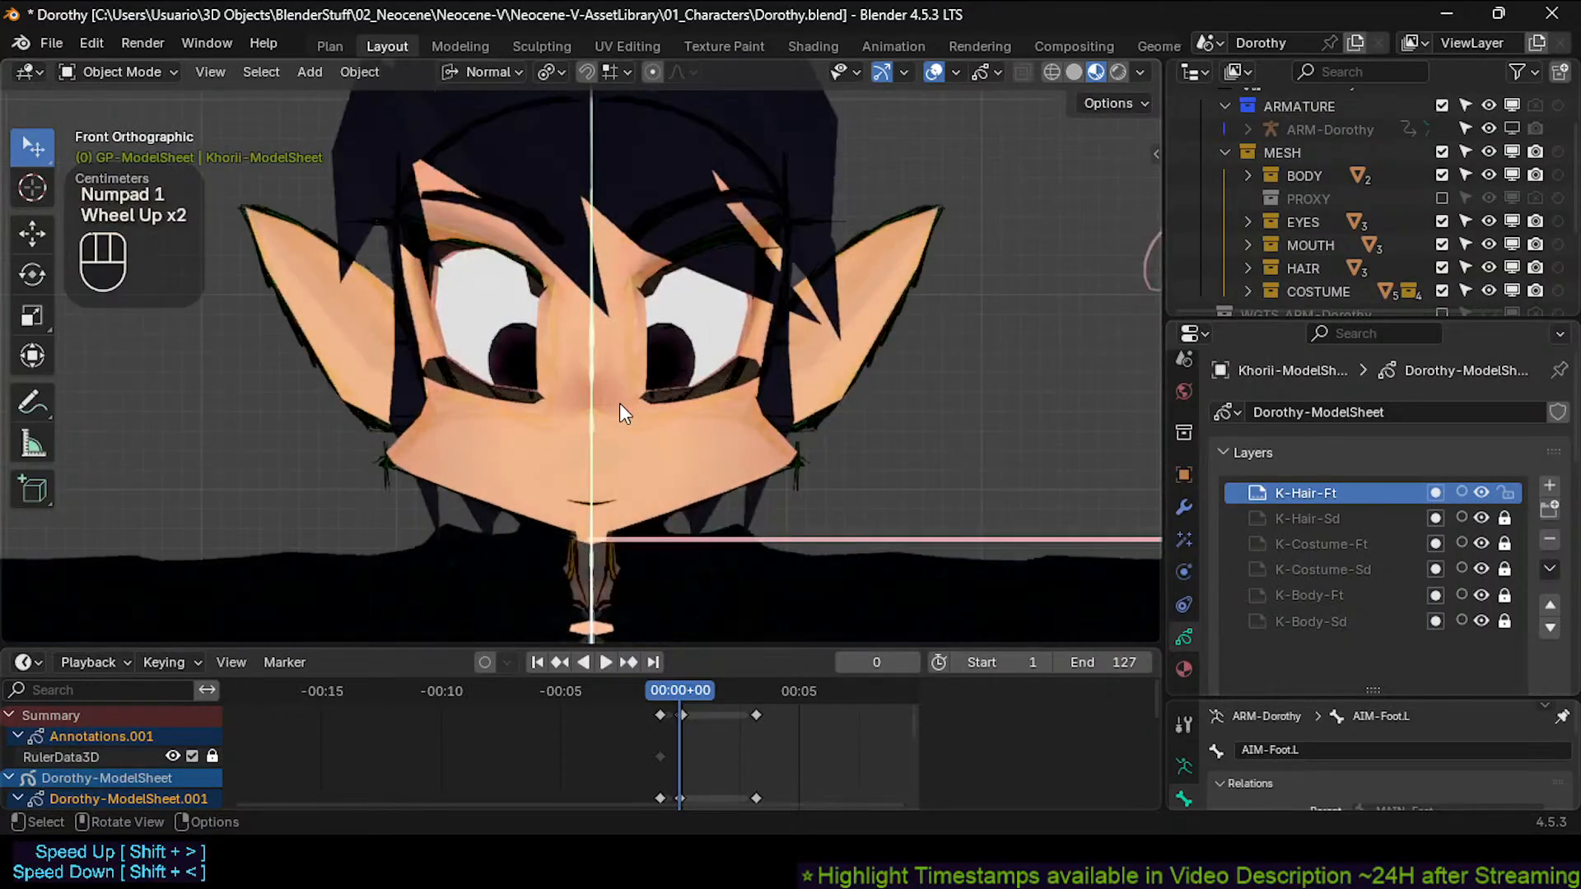
{"action": "scroll", "coordinate": [656, 501], "scroll_direction": "down", "scroll_amount": 1}
{"action": "scroll", "coordinate": [656, 501], "scroll_direction": "down", "scroll_amount": 1}
{"action": "middle_click_drag", "start_coordinate": [656, 501], "coordinate": [603, 396], "text": "shift"}
{"action": "scroll", "coordinate": [607, 482], "scroll_direction": "down", "scroll_amount": 2}
{"action": "scroll", "coordinate": [606, 480], "scroll_direction": "up", "scroll_amount": 2}
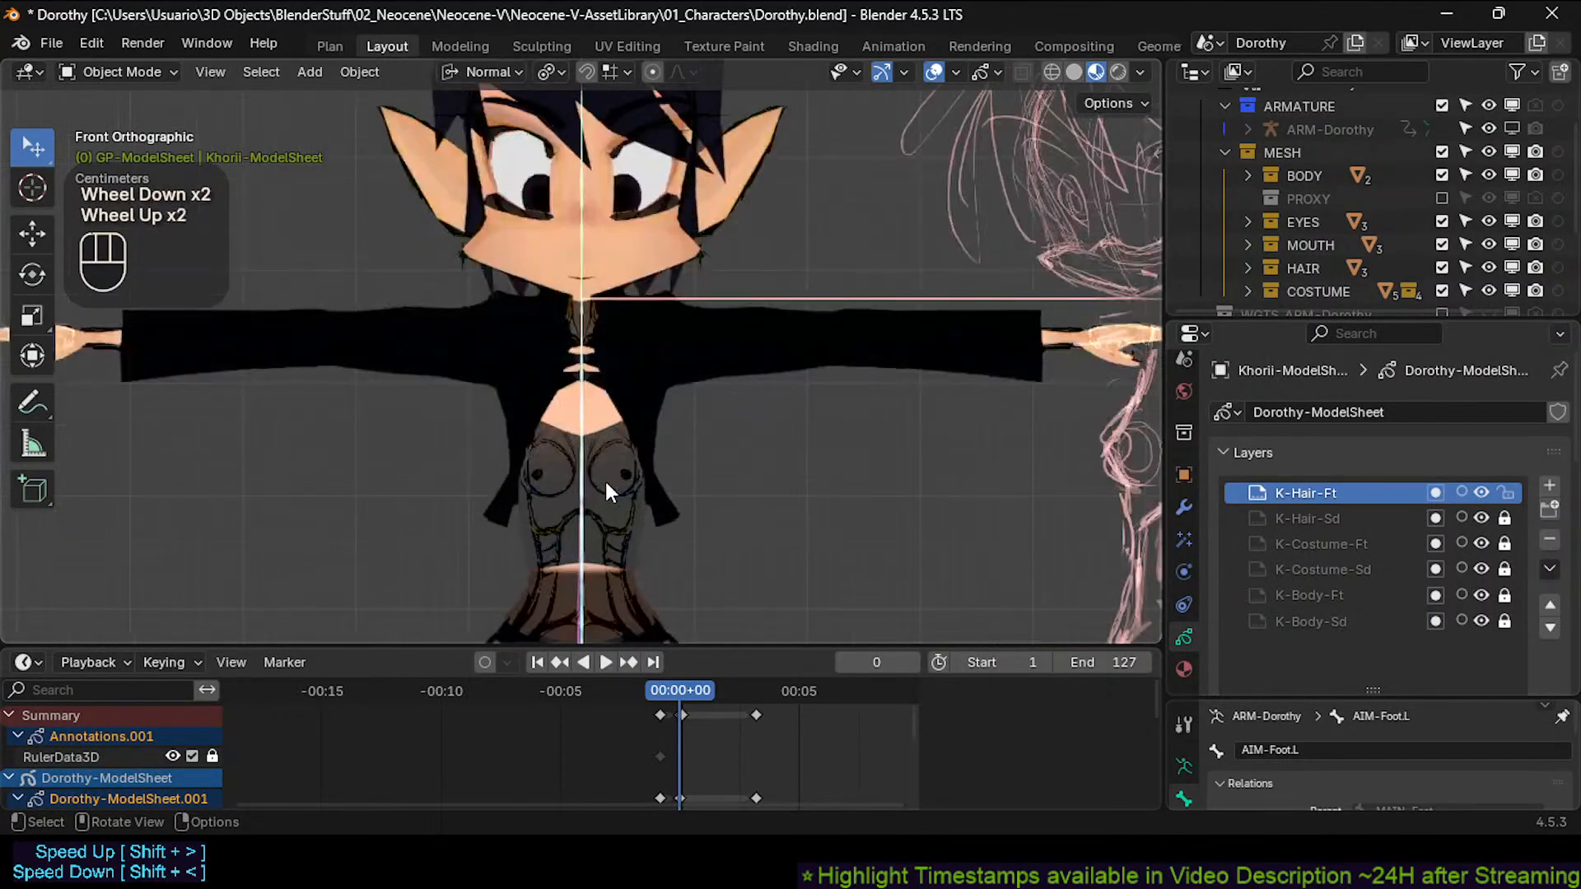
Compare the character's torso and overall proportions with the pink side sketch, checking the side view as well.
{"action": "mouse_move", "coordinate": [604, 478]}
{"action": "middle_mouse_down", "text": "shift"}
{"action": "mouse_move", "coordinate": [629, 477]}
{"action": "mouse_move", "coordinate": [610, 469]}
{"action": "middle_mouse_up", "text": "shift"}
{"action": "scroll", "coordinate": [619, 500], "scroll_direction": "down", "scroll_amount": 1}
{"action": "scroll", "coordinate": [611, 470], "scroll_direction": "up", "scroll_amount": 2}
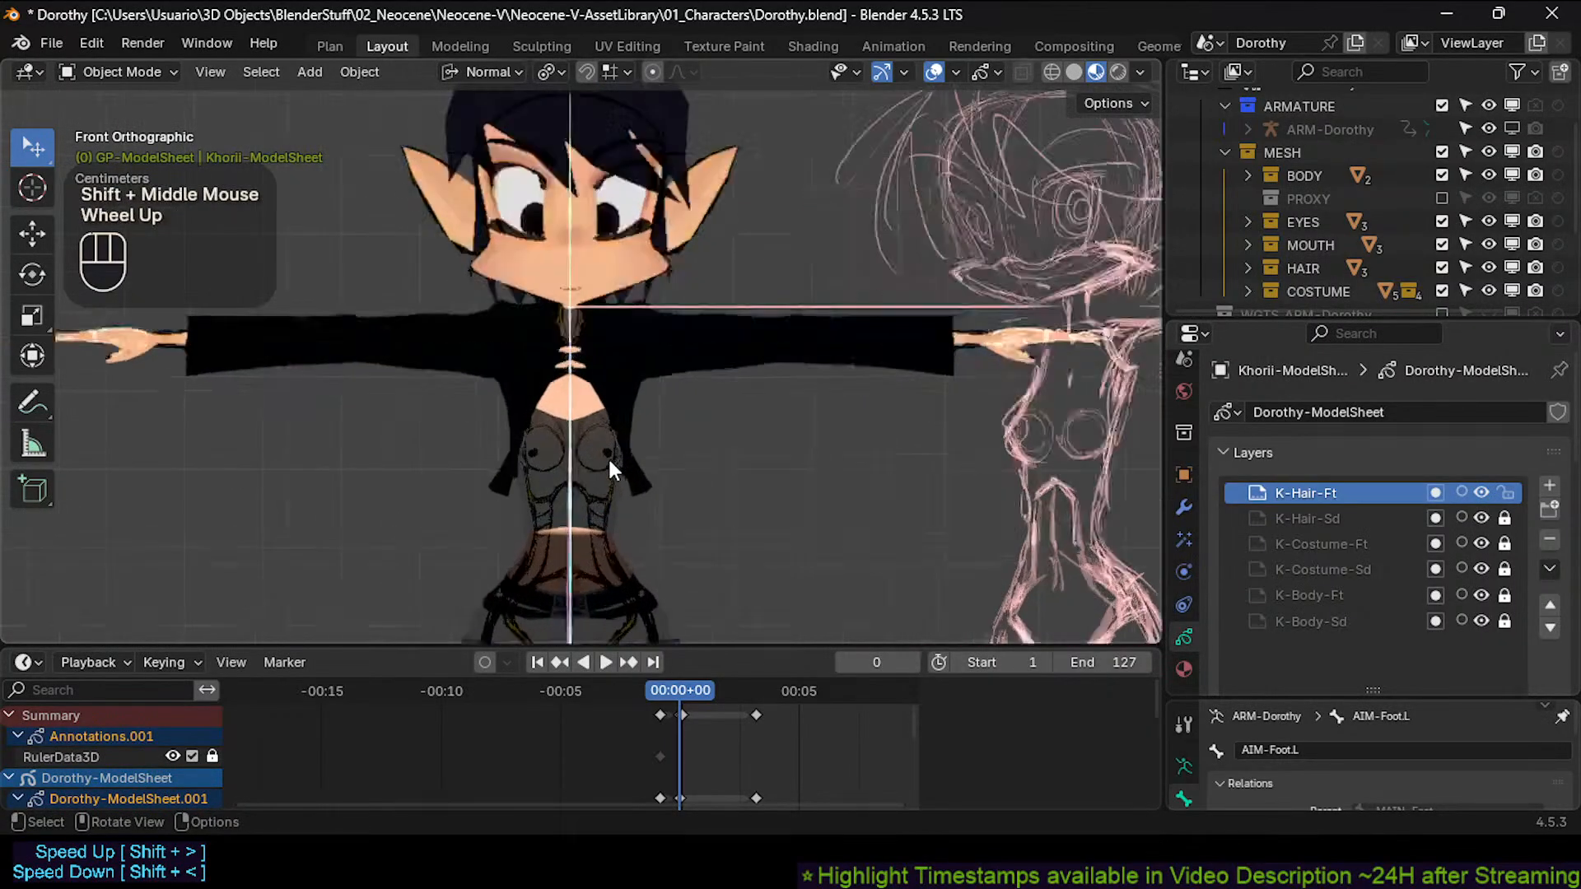
{"action": "middle_click_drag", "start_coordinate": [561, 337], "coordinate": [610, 452], "text": "shift"}
{"action": "scroll", "coordinate": [569, 461], "scroll_direction": "down", "scroll_amount": 2}
{"action": "scroll", "coordinate": [576, 490], "scroll_direction": "up", "scroll_amount": 2}
{"action": "scroll", "coordinate": [576, 491], "scroll_direction": "down", "scroll_amount": 2}
{"action": "scroll", "coordinate": [588, 490], "scroll_direction": "up", "scroll_amount": 3}
{"action": "scroll", "coordinate": [656, 475], "scroll_direction": "down", "scroll_amount": 2}
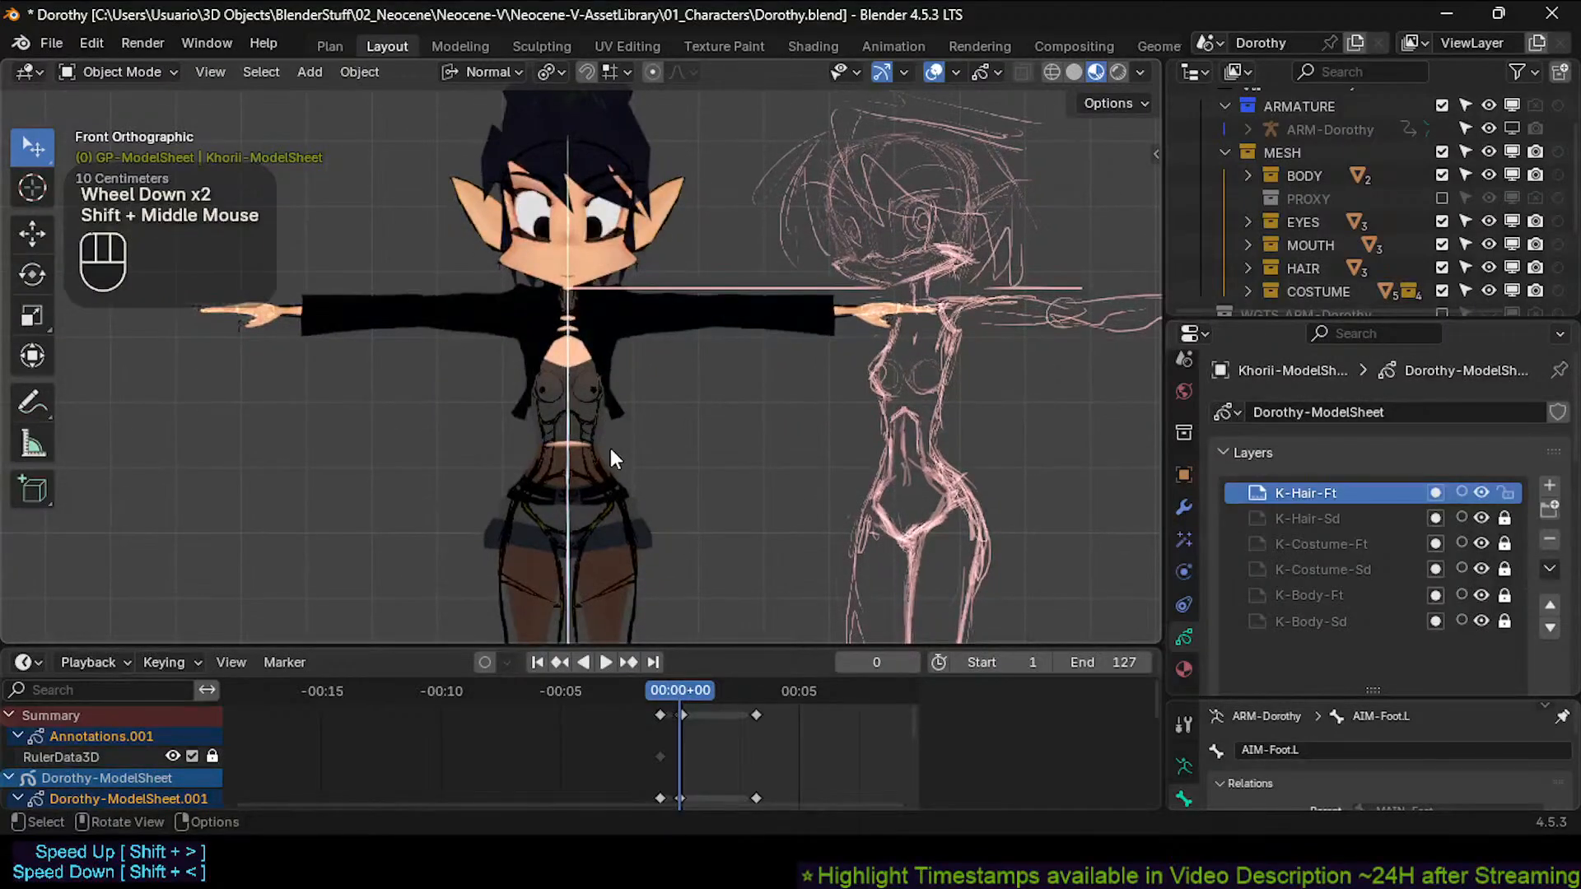
{"action": "key", "text": "KP_3"}
{"action": "key", "text": "KP_1"}
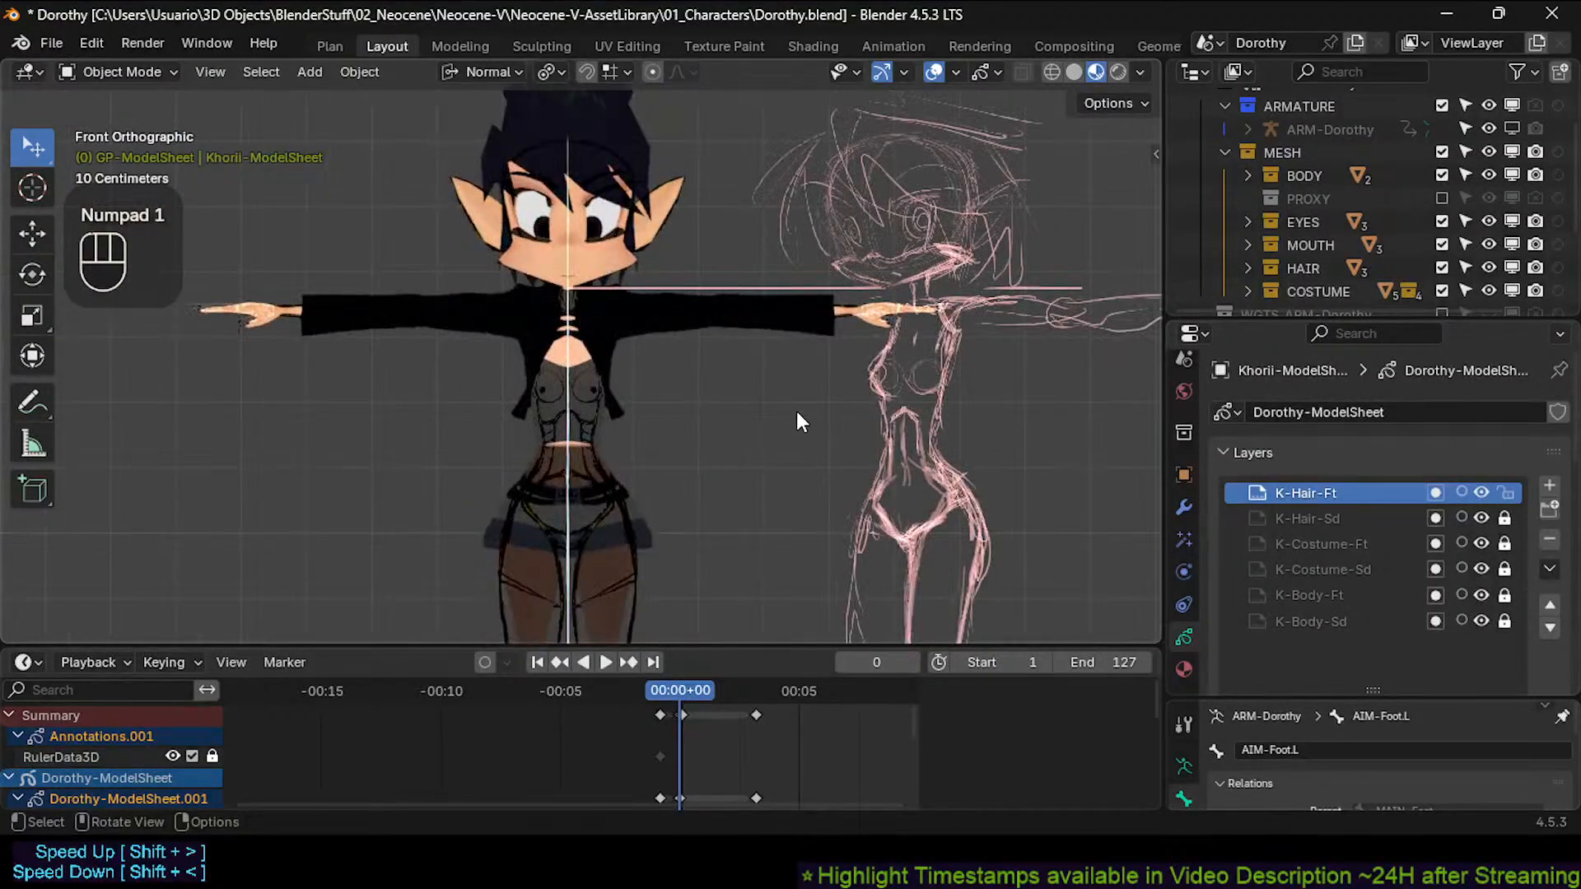
{"action": "scroll", "coordinate": [627, 302], "scroll_direction": "up", "scroll_amount": 2}
{"action": "middle_click_drag", "start_coordinate": [620, 290], "coordinate": [656, 392], "text": "shift"}
{"action": "scroll", "coordinate": [655, 392], "scroll_direction": "down", "scroll_amount": 1}
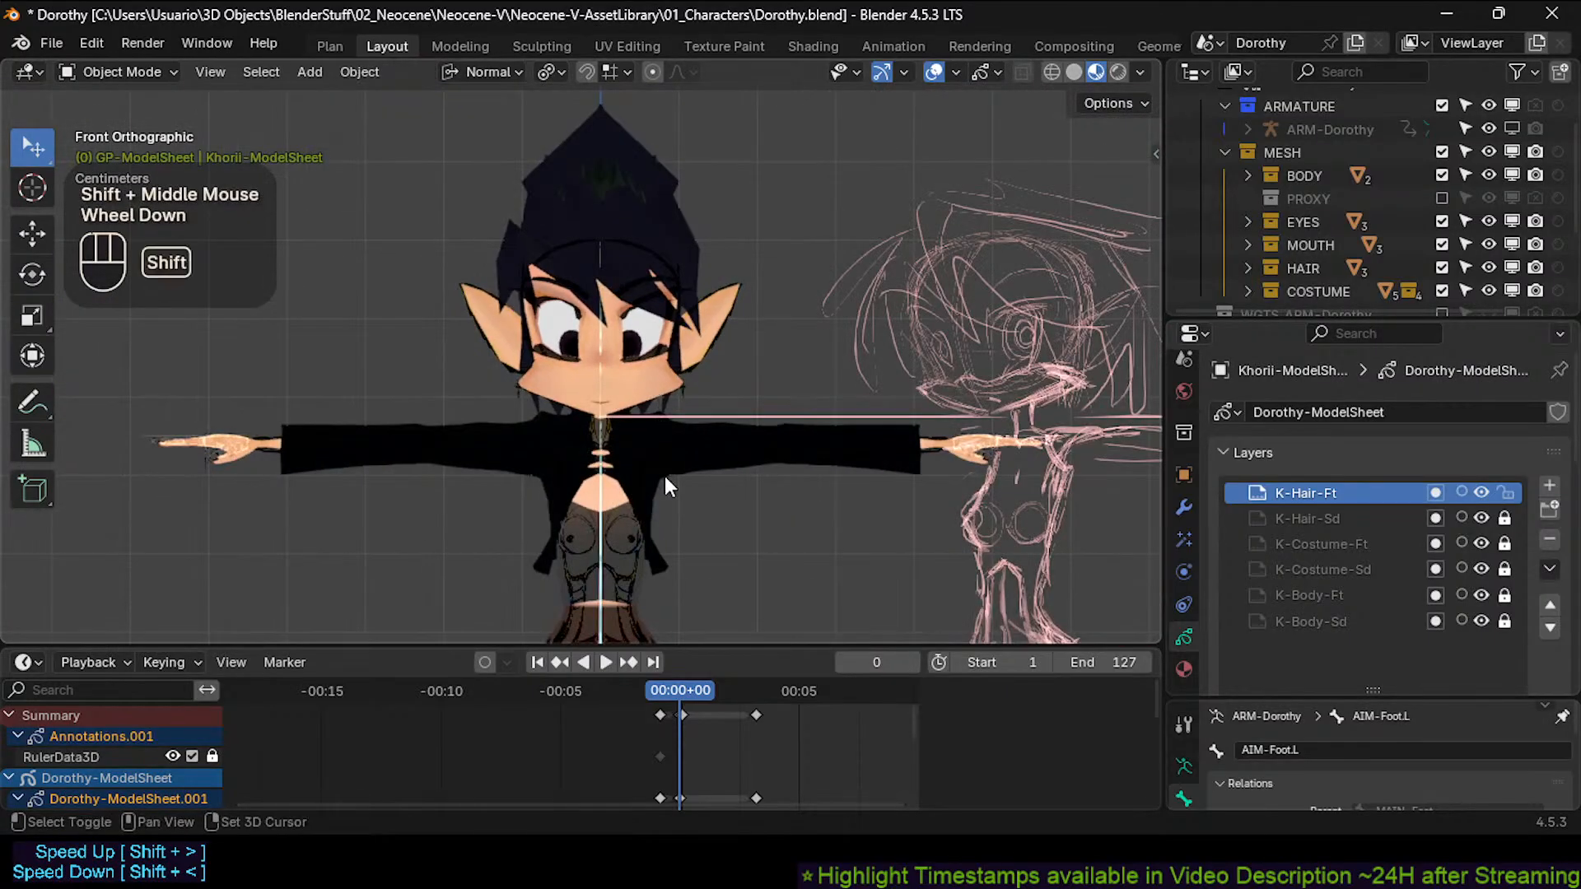
{"action": "middle_click_drag", "start_coordinate": [665, 477], "coordinate": [644, 377], "text": "shift"}
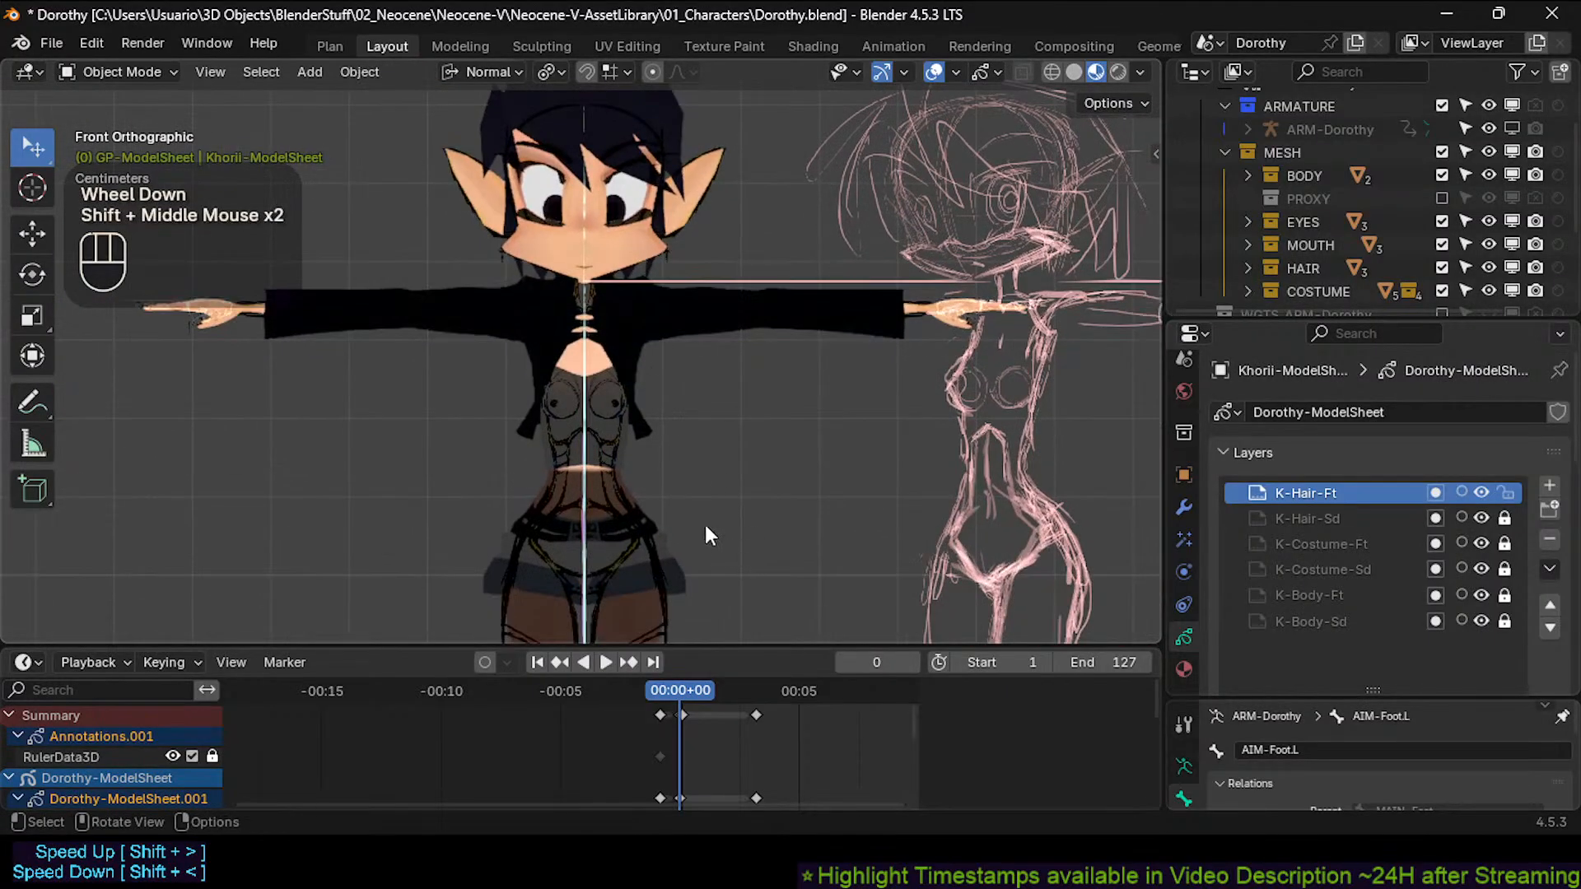
{"action": "scroll", "coordinate": [699, 493], "scroll_direction": "up", "scroll_amount": 3}
{"action": "middle_click_drag", "start_coordinate": [643, 519], "coordinate": [676, 392], "text": "shift"}
{"action": "scroll", "coordinate": [741, 429], "scroll_direction": "down", "scroll_amount": 2}
Enlarge the timeline area for more layer rows and make the properties editor taller than the outliner.
{"action": "left_click_drag", "start_coordinate": [601, 647], "coordinate": [623, 546]}
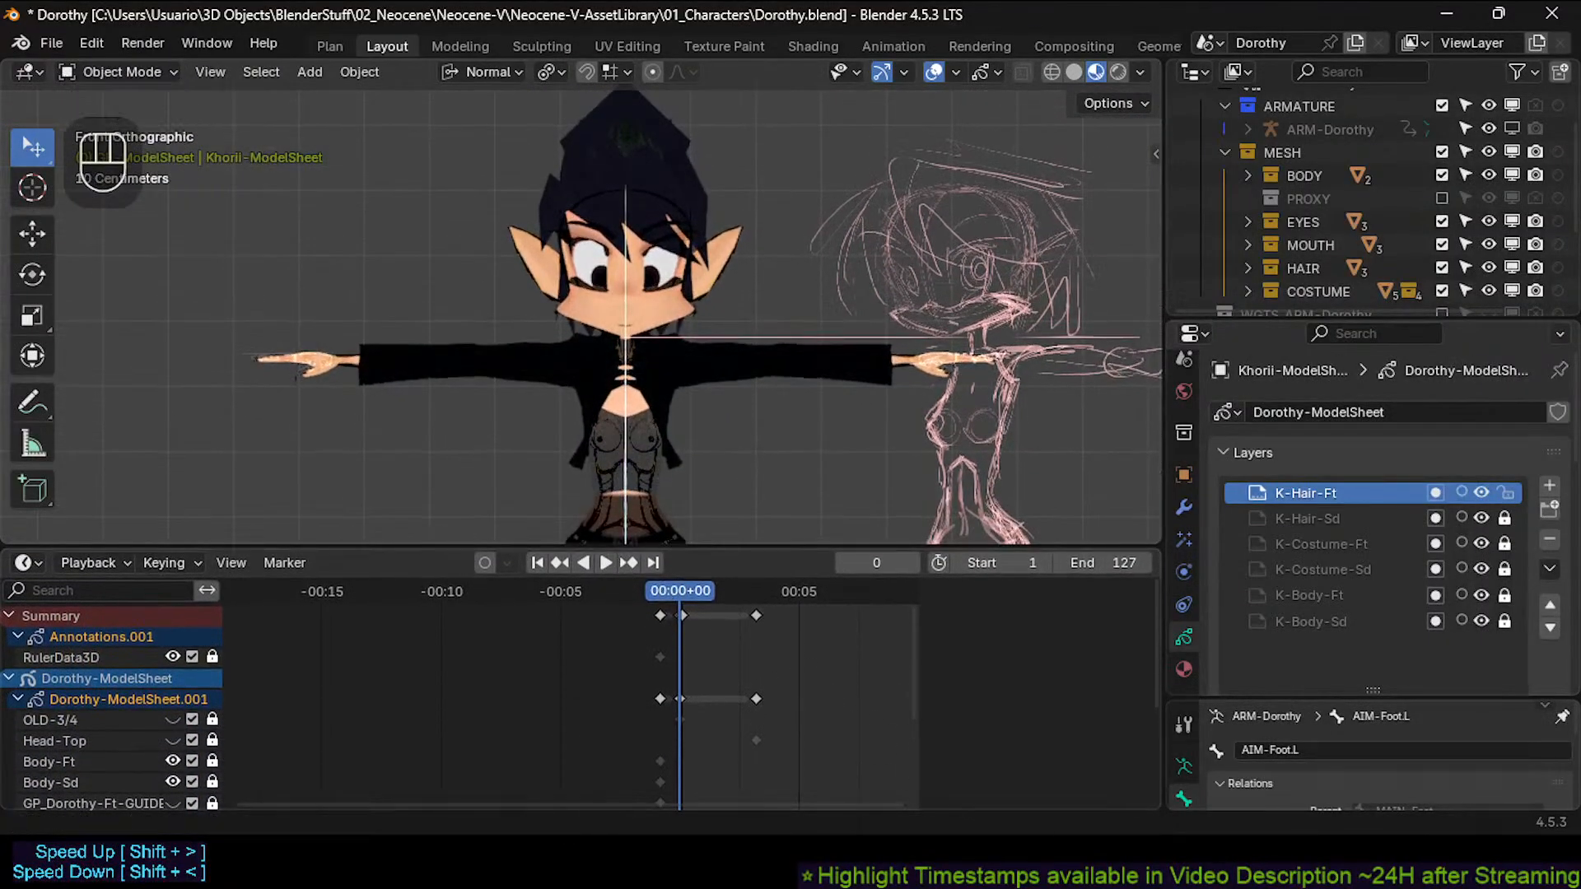
{"action": "left_click_drag", "start_coordinate": [1278, 318], "coordinate": [1276, 262]}
{"action": "scroll", "coordinate": [896, 402], "scroll_direction": "down", "scroll_amount": 2}
{"action": "middle_click_drag", "start_coordinate": [896, 402], "coordinate": [807, 375], "text": "shift"}
{"action": "scroll", "coordinate": [699, 345], "scroll_direction": "down", "scroll_amount": 1}
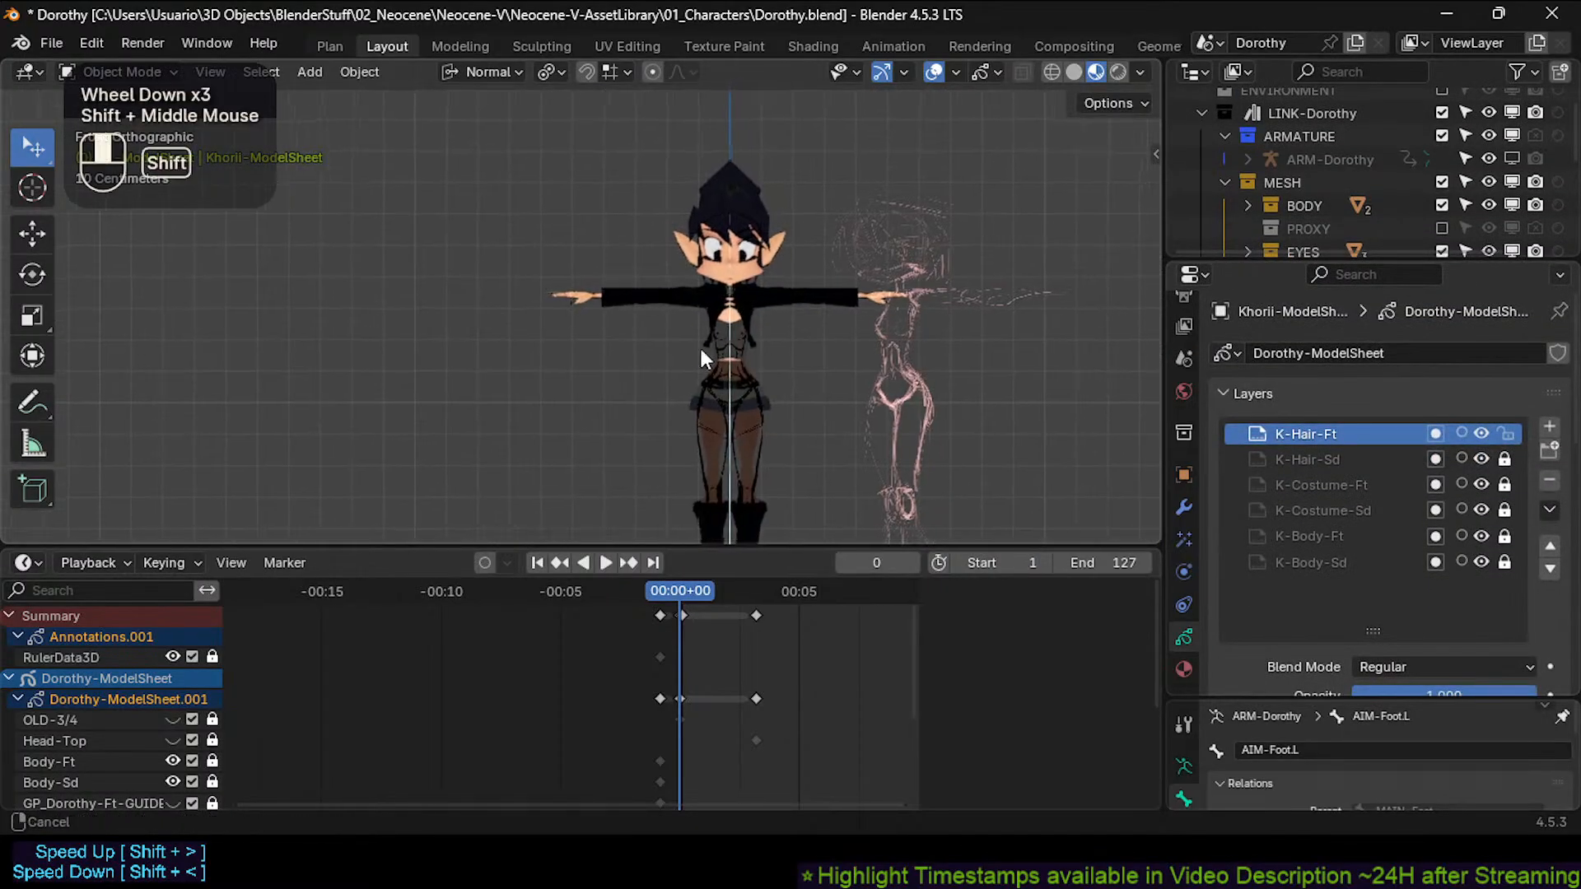
{"action": "scroll", "coordinate": [619, 382], "scroll_direction": "up", "scroll_amount": 1}
{"action": "middle_click_drag", "start_coordinate": [699, 345], "coordinate": [601, 436], "text": "shift"}
{"action": "scroll", "coordinate": [619, 382], "scroll_direction": "up", "scroll_amount": 1}
{"action": "left_click_drag", "start_coordinate": [627, 546], "coordinate": [628, 450]}
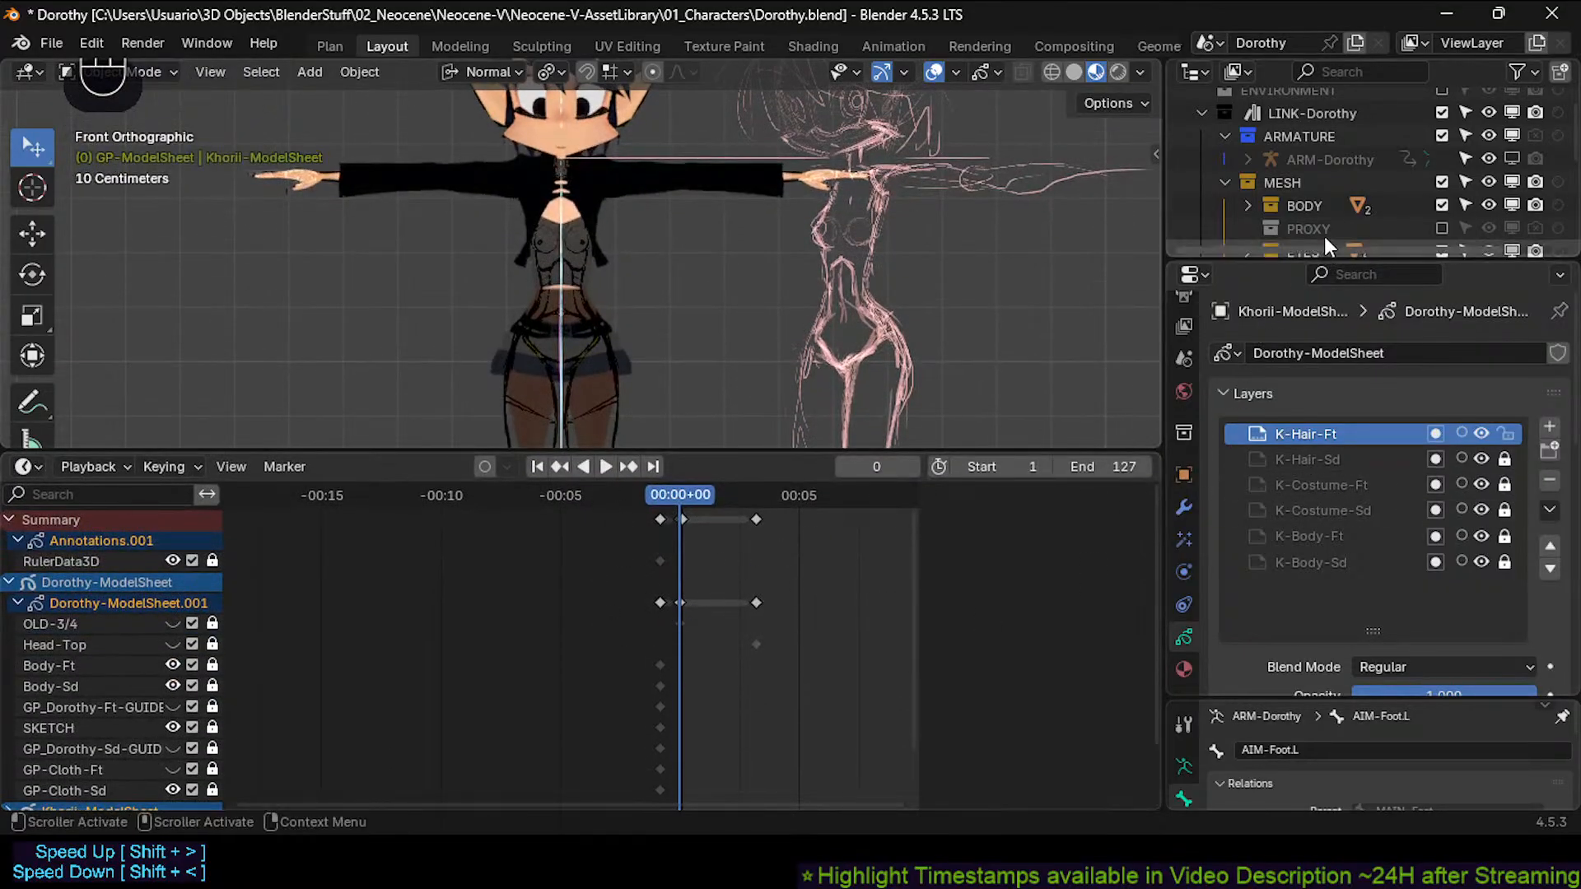
Select the Khorii-ModelSheet object in the GP-ModelSheet collection and switch to the front view.
{"action": "scroll", "coordinate": [1321, 234], "scroll_direction": "down", "scroll_amount": 5}
{"action": "left_click", "coordinate": [1326, 209]}
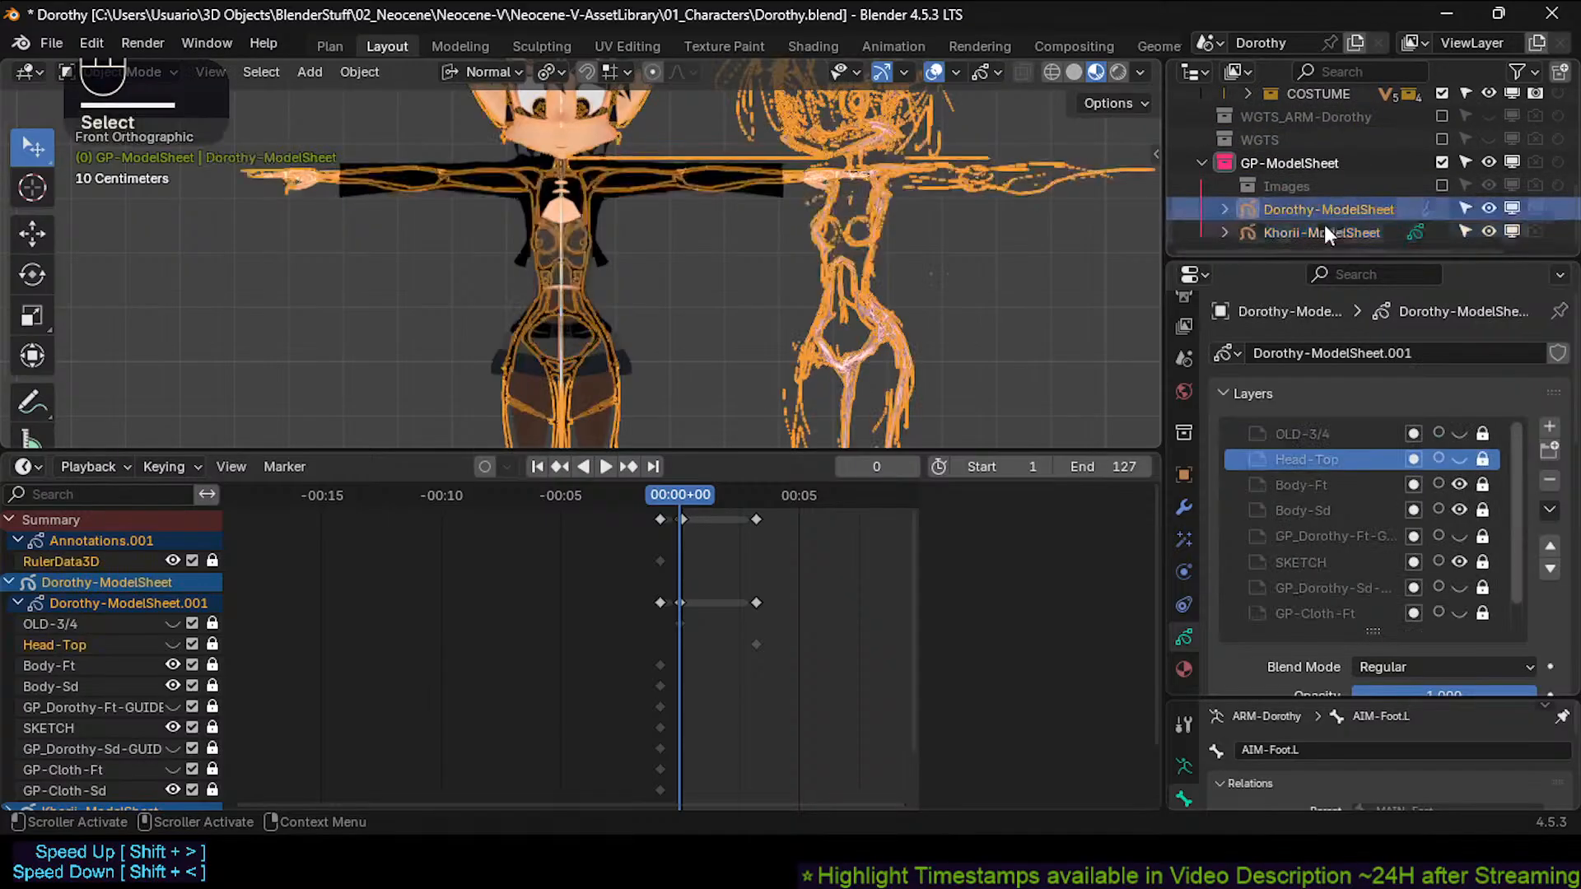
{"action": "left_click", "coordinate": [1328, 235]}
{"action": "scroll", "coordinate": [704, 296], "scroll_direction": "down", "scroll_amount": 5}
{"action": "middle_click_drag", "start_coordinate": [329, 280], "coordinate": [710, 308], "text": "shift"}
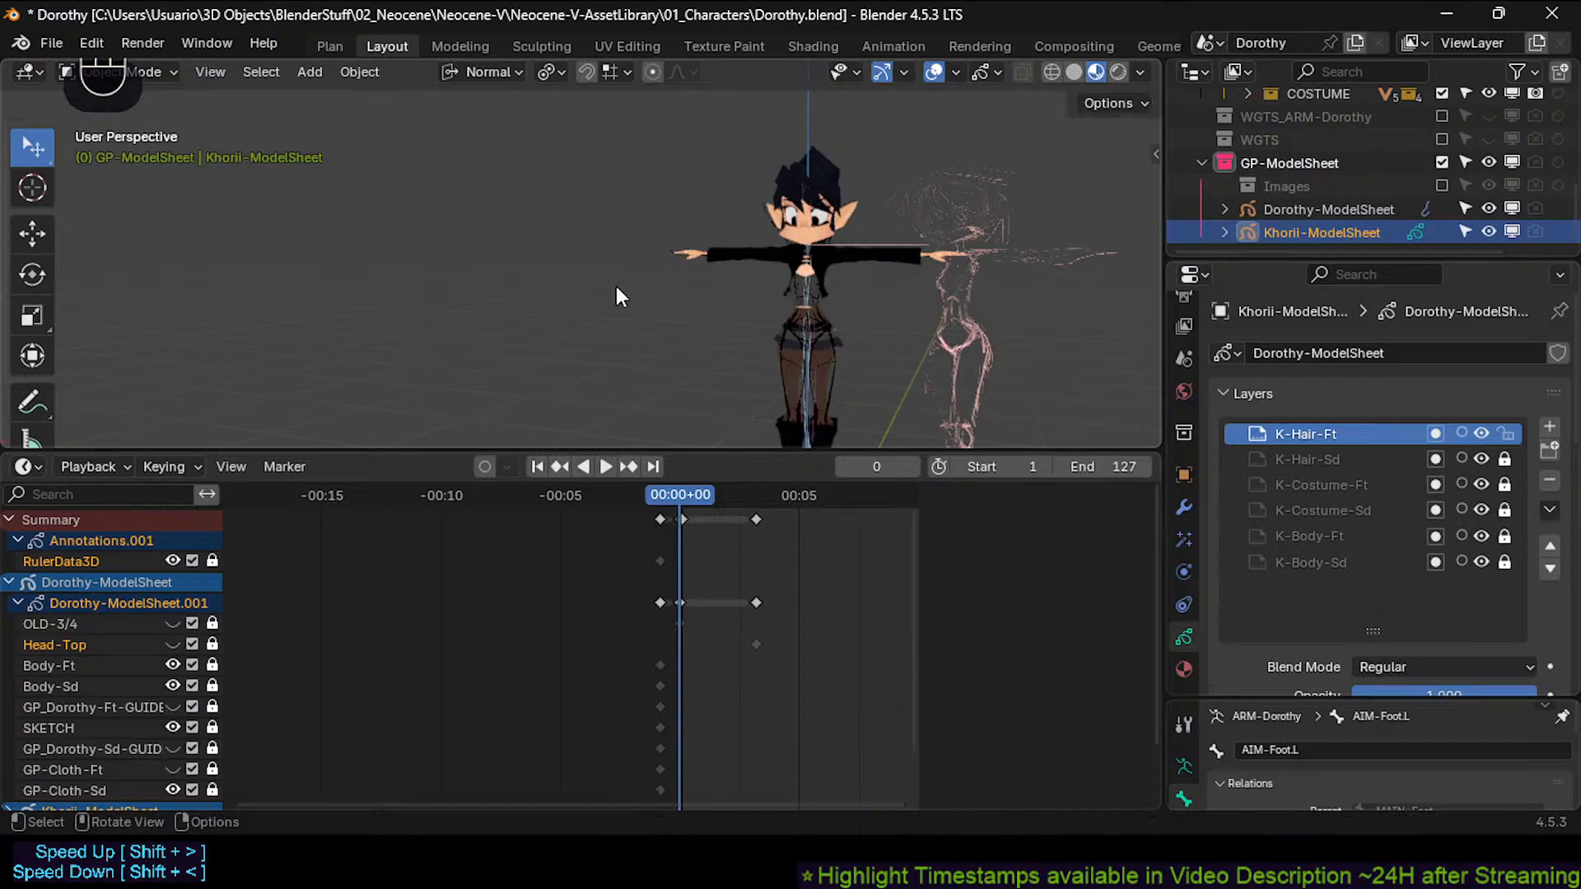
{"action": "key", "text": "KP_1"}
{"action": "key", "text": "g"}
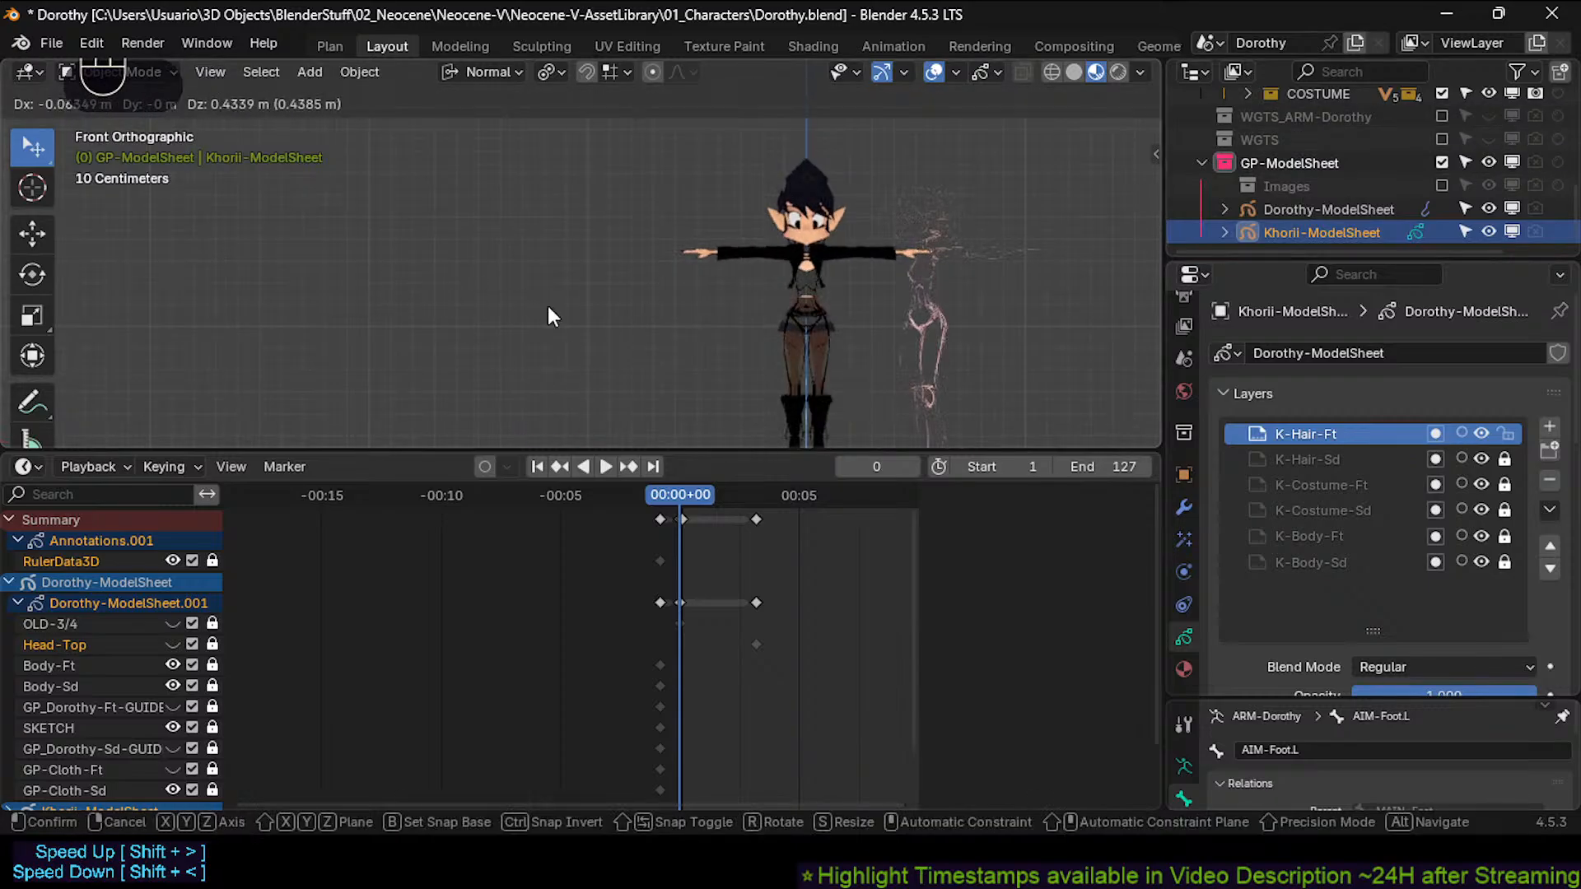
{"action": "right_click", "coordinate": [553, 310]}
{"action": "middle_click_drag", "start_coordinate": [736, 392], "coordinate": [694, 199], "text": "shift"}
{"action": "scroll", "coordinate": [693, 199], "scroll_direction": "down", "scroll_amount": 3}
{"action": "key", "text": "g"}
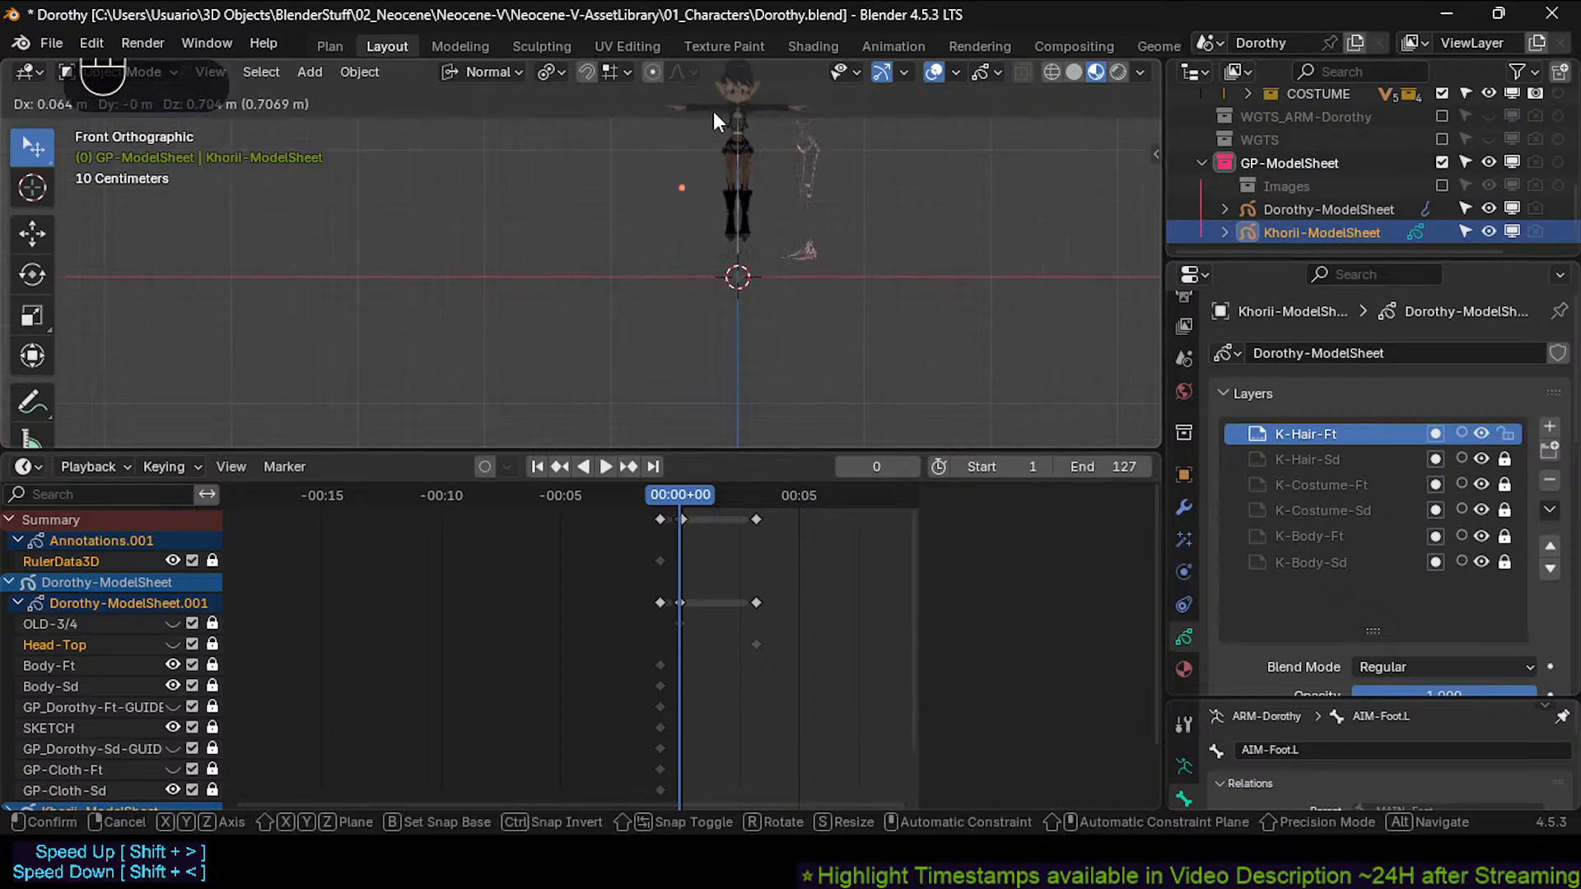
{"action": "right_click", "coordinate": [713, 111]}
Advance the timeline to frame 1 to display the Khorii-ModelSheet drawing beside the character.
{"action": "scroll", "coordinate": [748, 244], "scroll_direction": "up", "scroll_amount": 7, "text": "shift"}
{"action": "left_click_drag", "start_coordinate": [684, 489], "coordinate": [670, 519]}
{"action": "scroll", "coordinate": [682, 310], "scroll_direction": "up", "scroll_amount": 5}
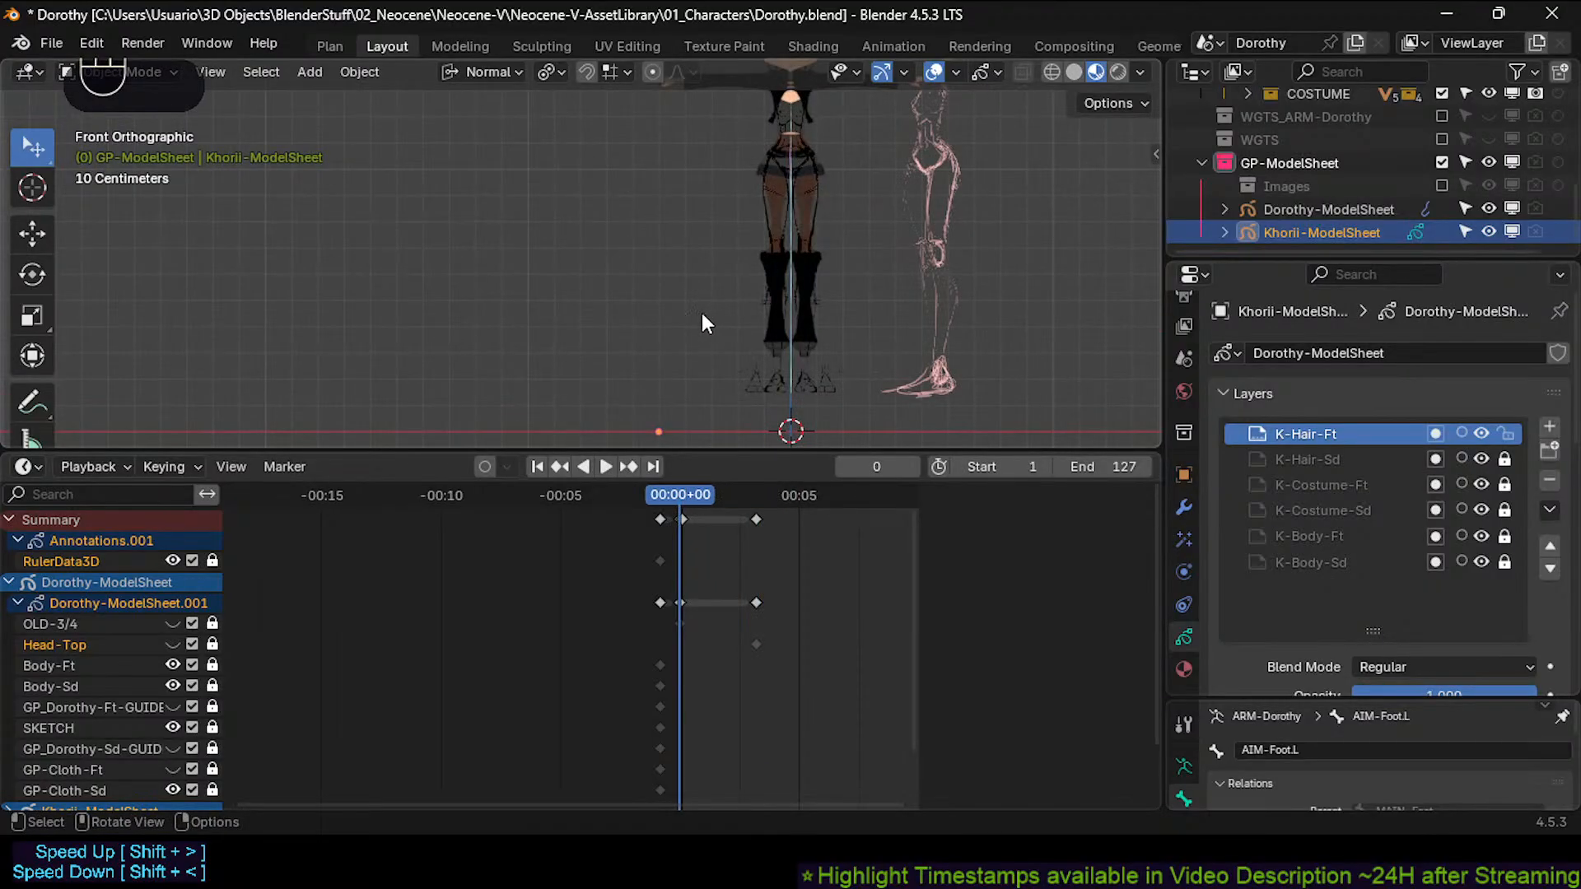
{"action": "key", "text": "Right"}
{"action": "middle_click_drag", "start_coordinate": [708, 272], "coordinate": [699, 323], "text": "shift"}
{"action": "key", "text": "Left"}
{"action": "scroll", "coordinate": [699, 322], "scroll_direction": "up", "scroll_amount": 2}
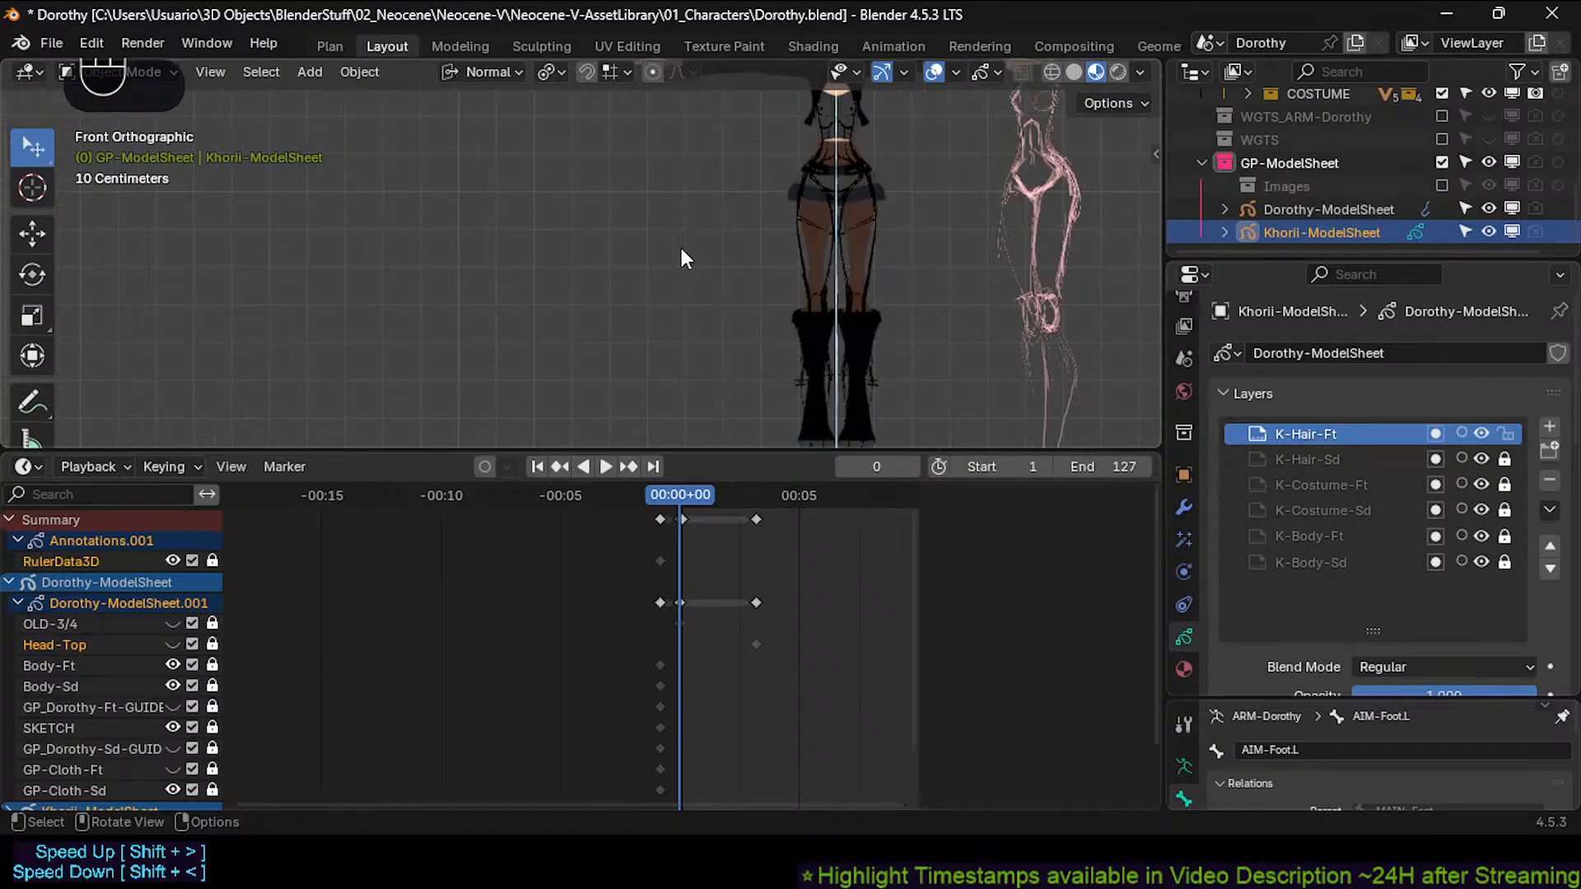
{"action": "scroll", "coordinate": [681, 248], "scroll_direction": "down", "scroll_amount": 2}
{"action": "middle_click_drag", "start_coordinate": [680, 248], "coordinate": [679, 324], "text": "shift"}
{"action": "key", "text": "Right"}
{"action": "scroll", "coordinate": [713, 284], "scroll_direction": "up", "scroll_amount": 4}
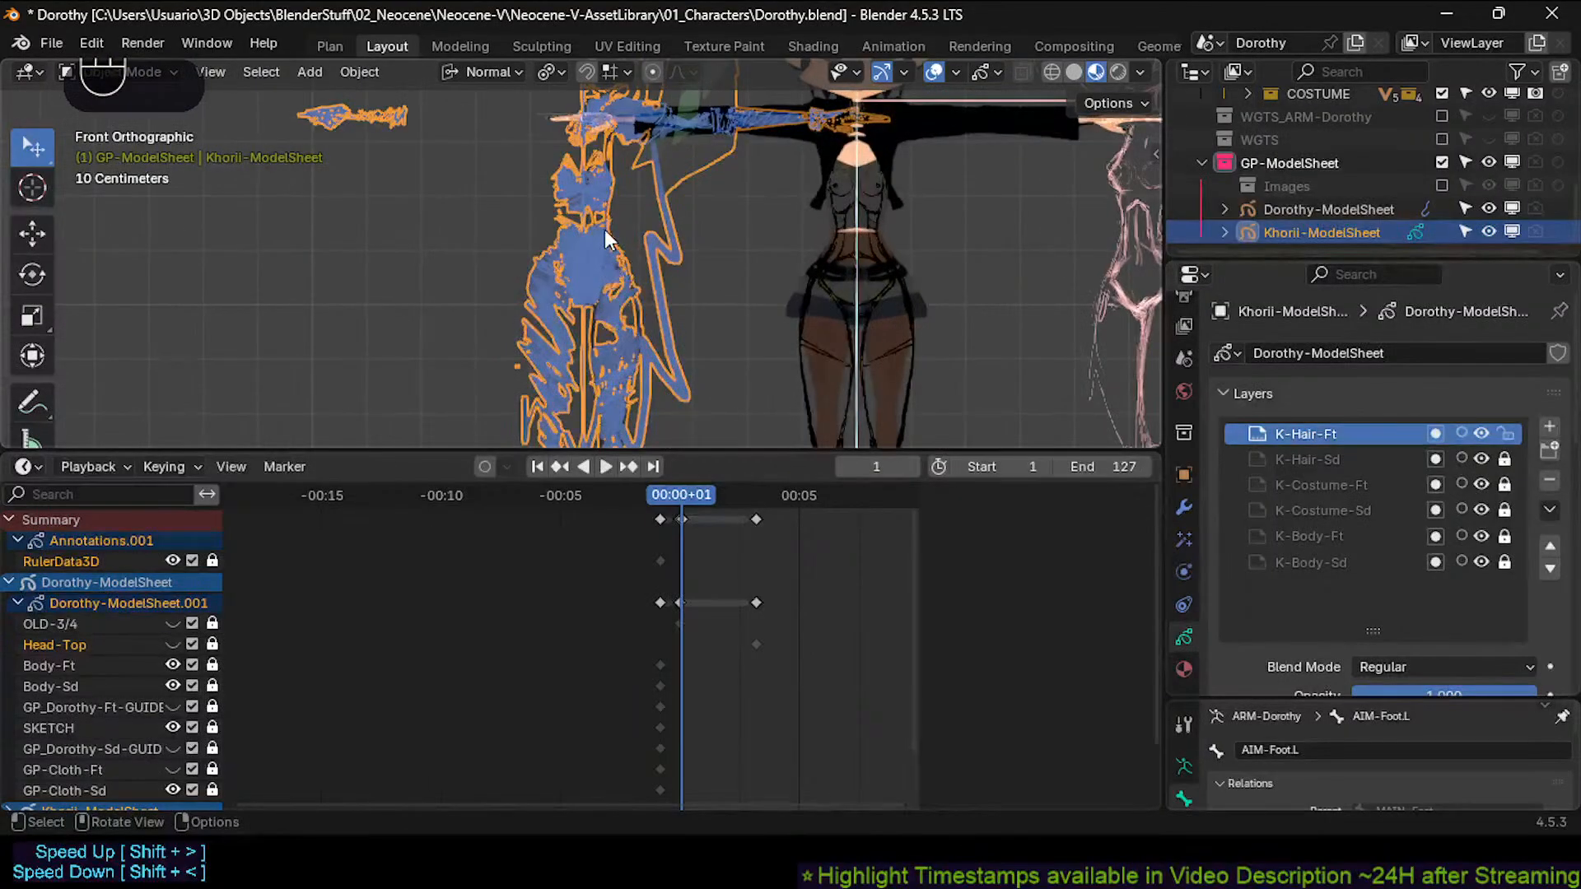
Examine the Khorii-ModelSheet front drawing from the head and hair down through the torso and hips.
{"action": "scroll", "coordinate": [604, 229], "scroll_direction": "up", "scroll_amount": 2}
{"action": "middle_click_drag", "start_coordinate": [586, 191], "coordinate": [603, 376], "text": "shift"}
{"action": "middle_click_drag", "start_coordinate": [659, 137], "coordinate": [674, 204], "text": "shift"}
{"action": "left_click", "coordinate": [679, 214]}
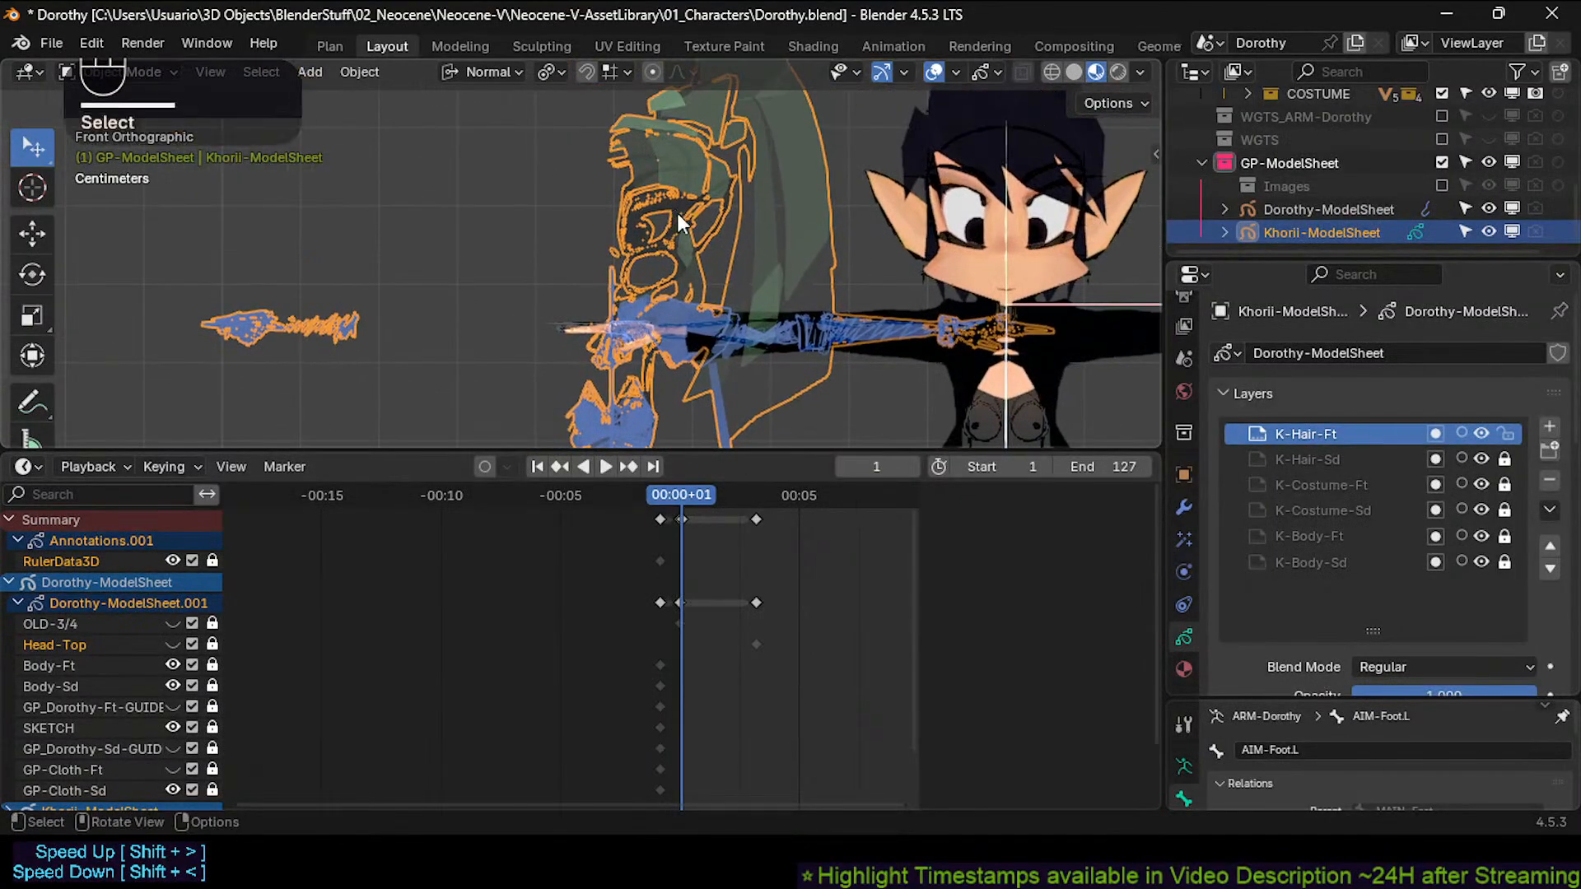
{"action": "middle_click_drag", "start_coordinate": [634, 305], "coordinate": [619, 119], "text": "shift"}
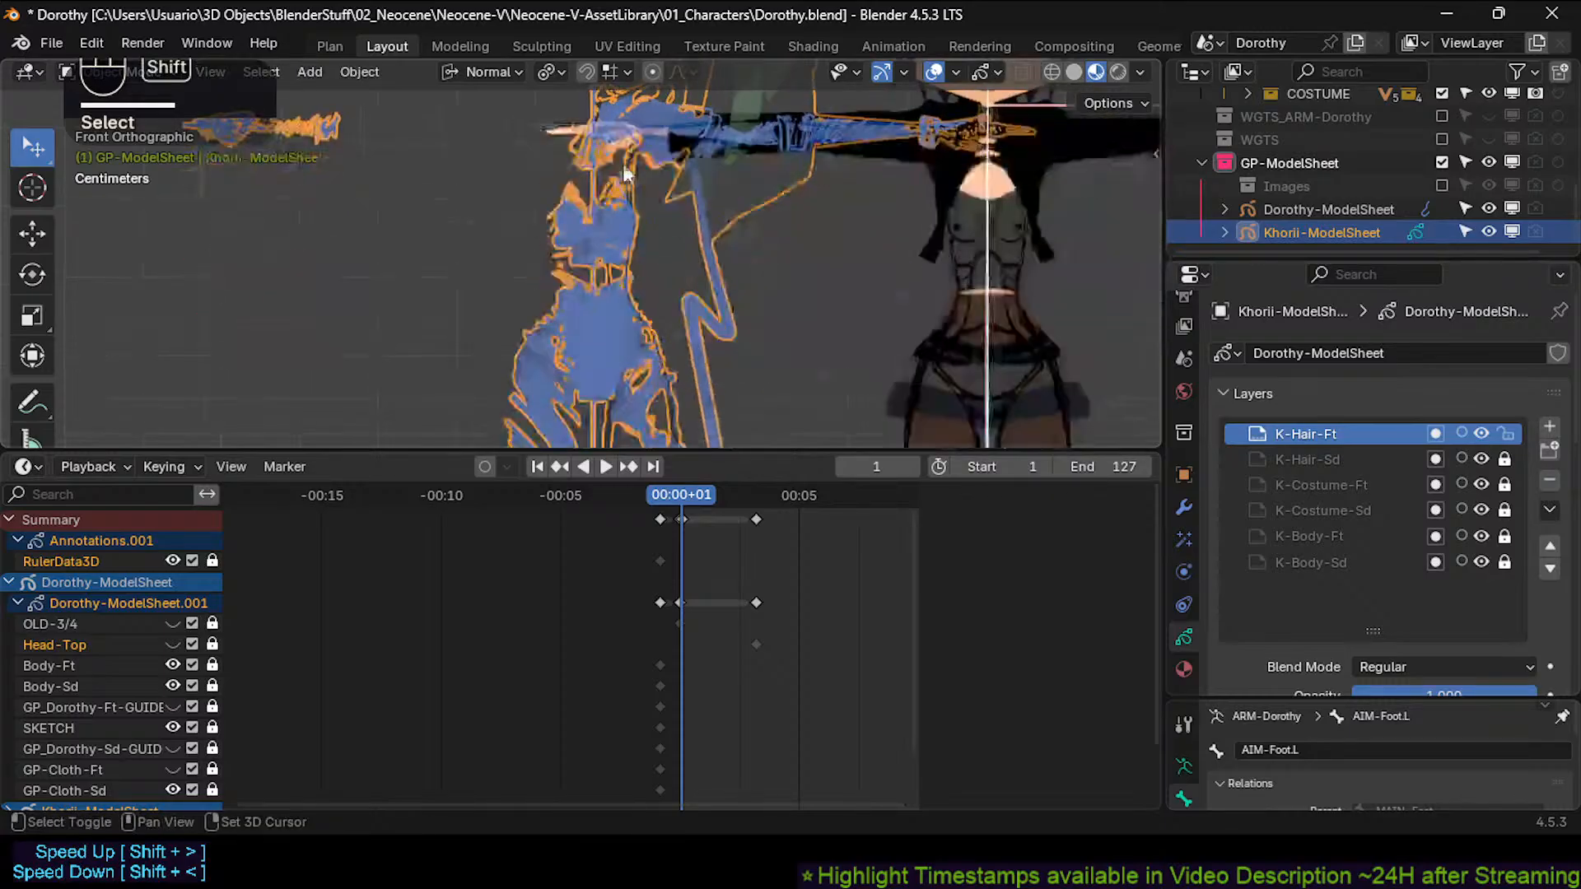
{"action": "scroll", "coordinate": [620, 190], "scroll_direction": "down", "scroll_amount": 2}
{"action": "middle_click_drag", "start_coordinate": [619, 216], "coordinate": [614, 312], "text": "shift"}
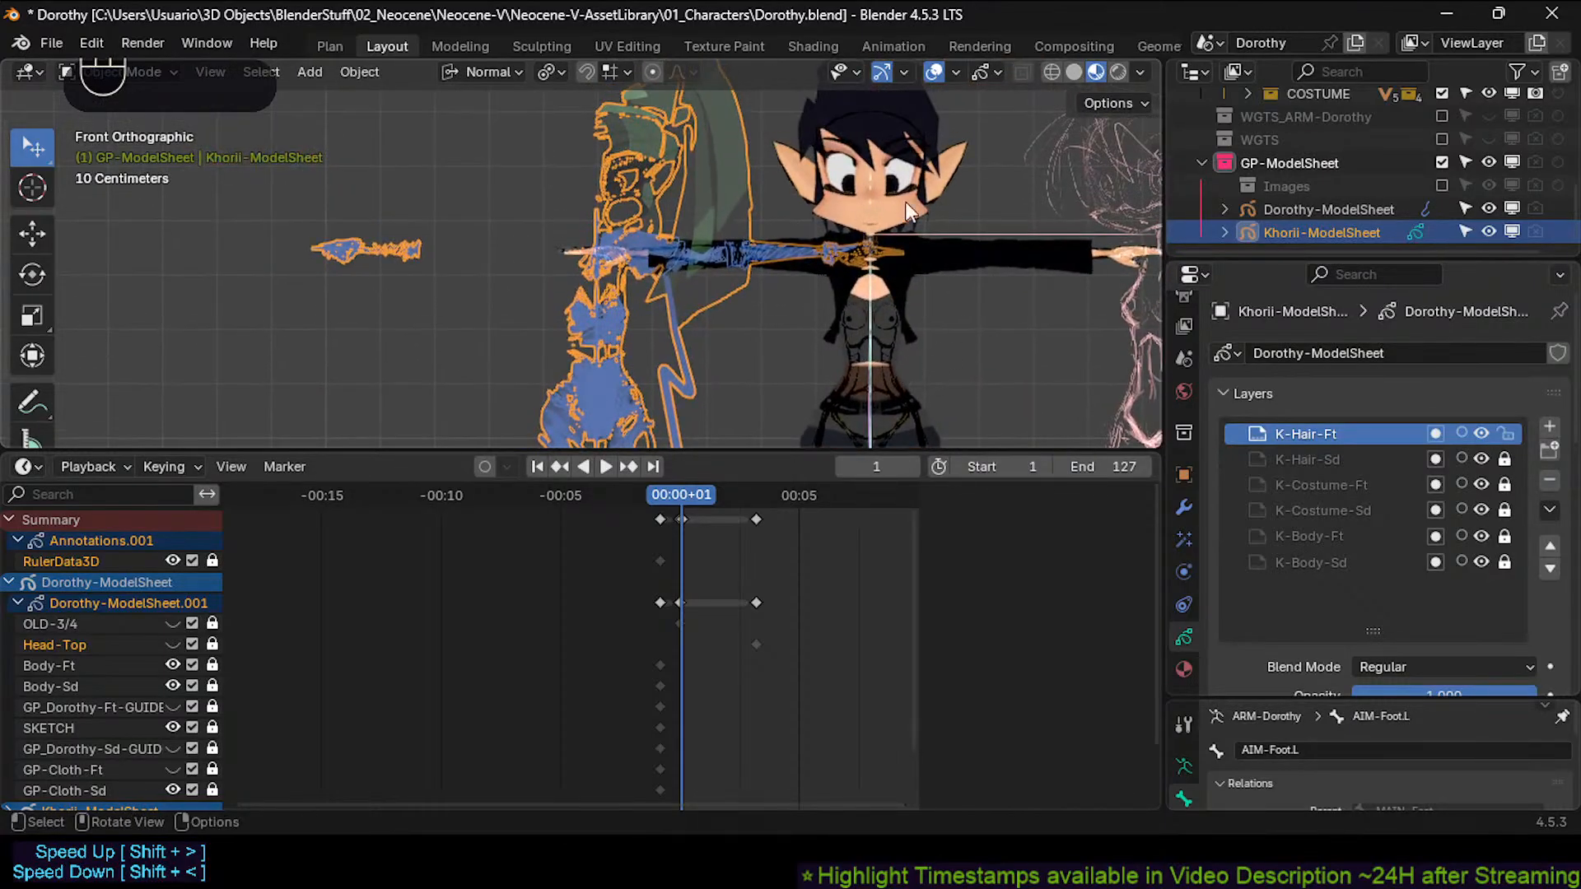
{"action": "scroll", "coordinate": [605, 323], "scroll_direction": "down", "scroll_amount": 2}
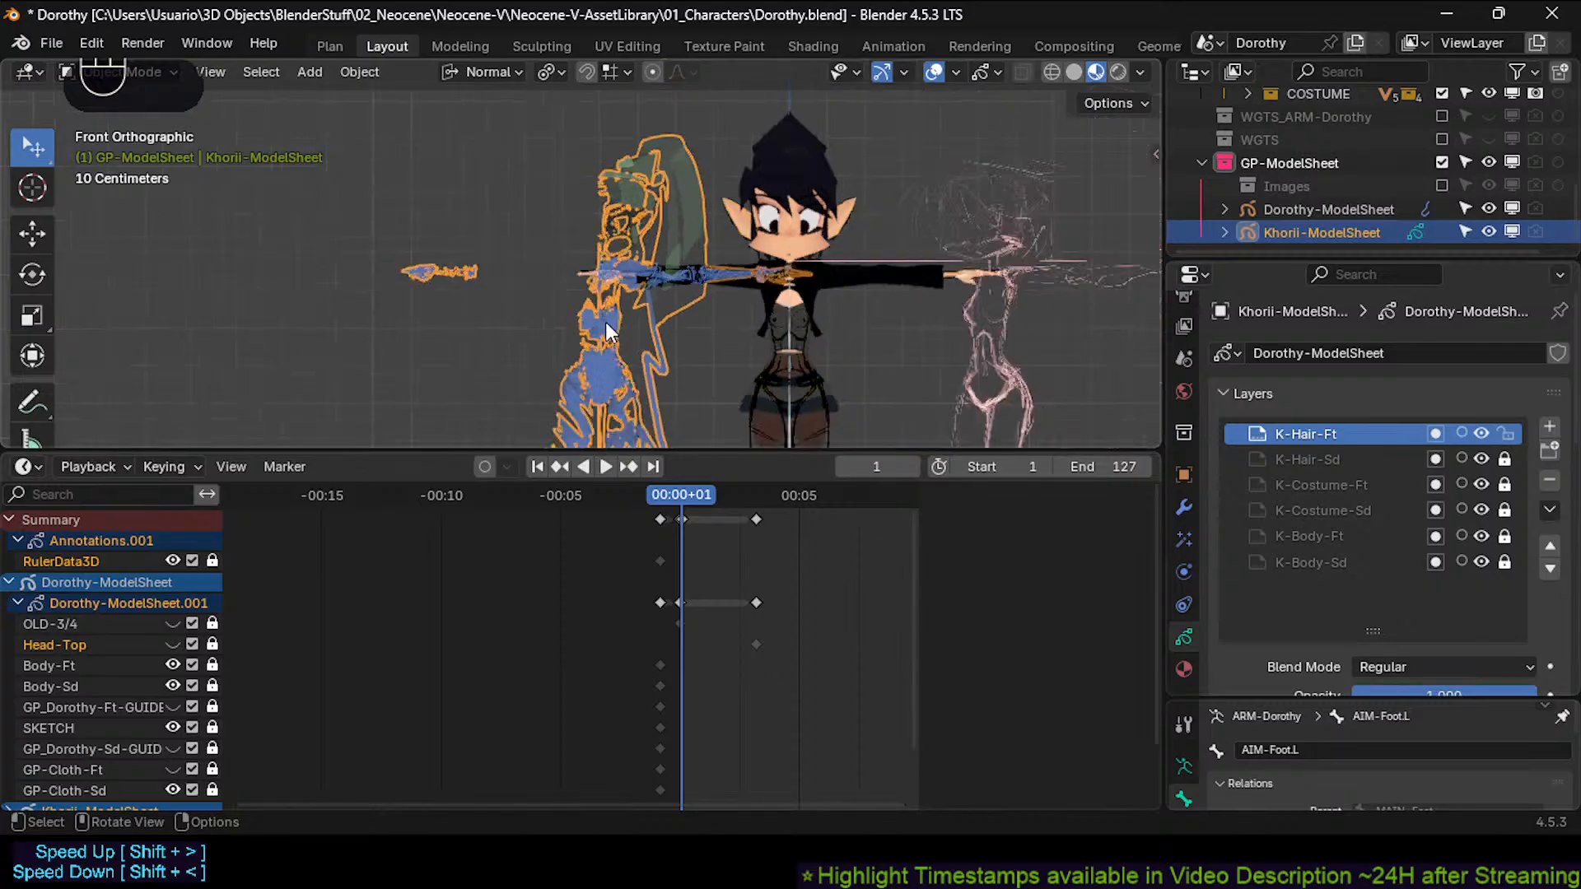
{"action": "middle_click_drag", "start_coordinate": [594, 420], "coordinate": [600, 227], "text": "shift"}
{"action": "scroll", "coordinate": [582, 333], "scroll_direction": "down", "scroll_amount": 2}
{"action": "middle_click_drag", "start_coordinate": [581, 155], "coordinate": [594, 284], "text": "shift"}
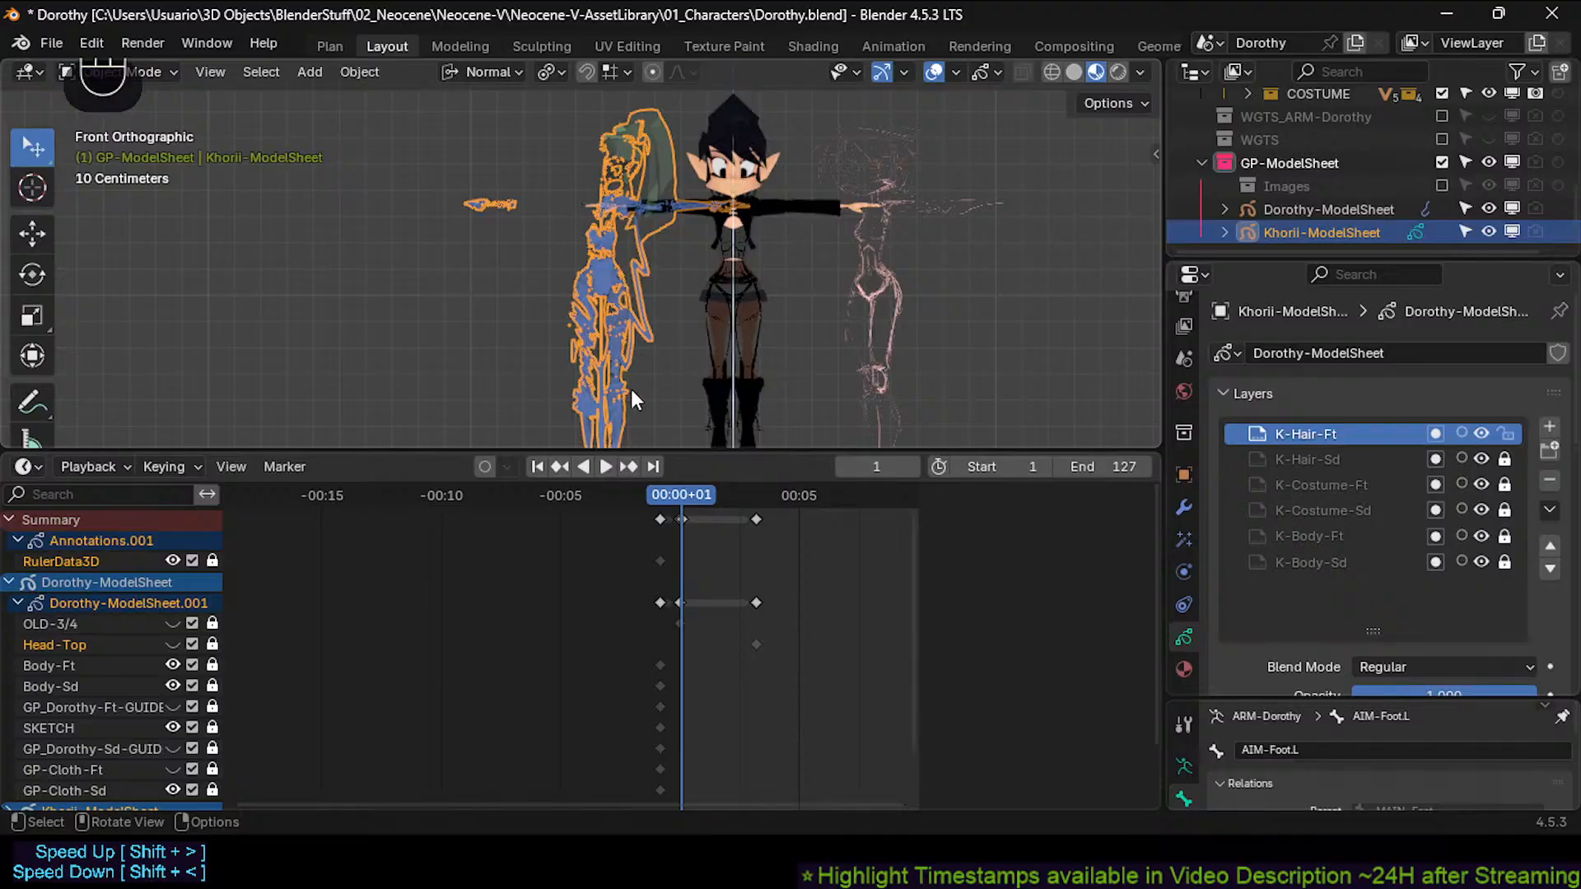
Compare the hips, legs and feet of the Khorii drawing with the Dorothy model and the pink side sketch.
{"action": "scroll", "coordinate": [720, 222], "scroll_direction": "up", "scroll_amount": 3}
{"action": "scroll", "coordinate": [740, 280], "scroll_direction": "up", "scroll_amount": 2}
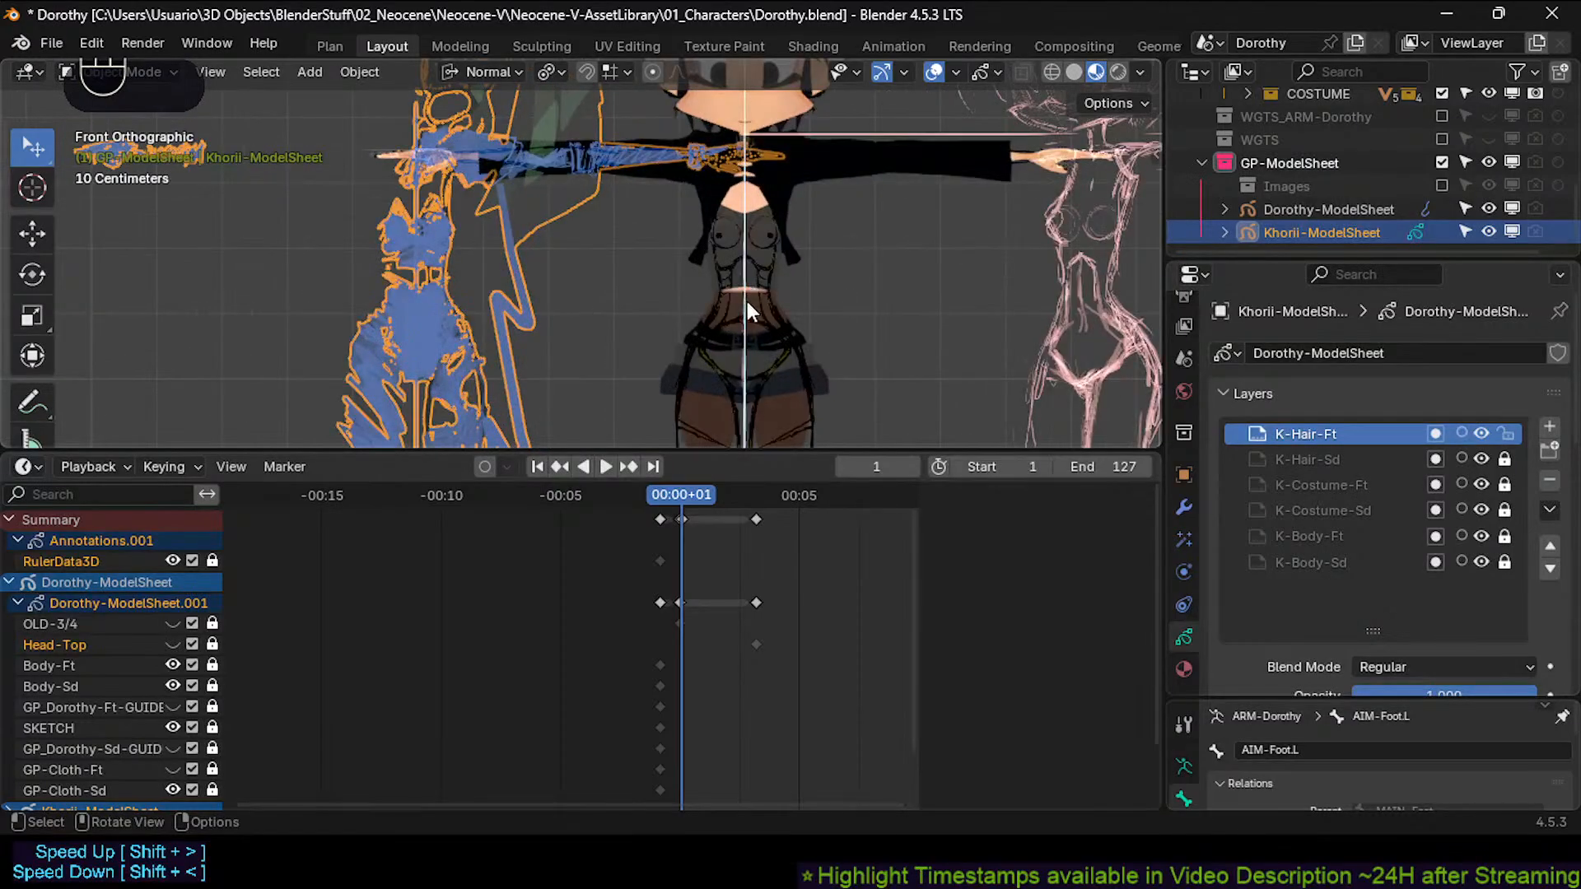
{"action": "scroll", "coordinate": [748, 299], "scroll_direction": "down", "scroll_amount": 3}
{"action": "middle_click_drag", "start_coordinate": [589, 342], "coordinate": [586, 254], "text": "shift"}
{"action": "middle_click_drag", "start_coordinate": [731, 177], "coordinate": [774, 282], "text": "shift"}
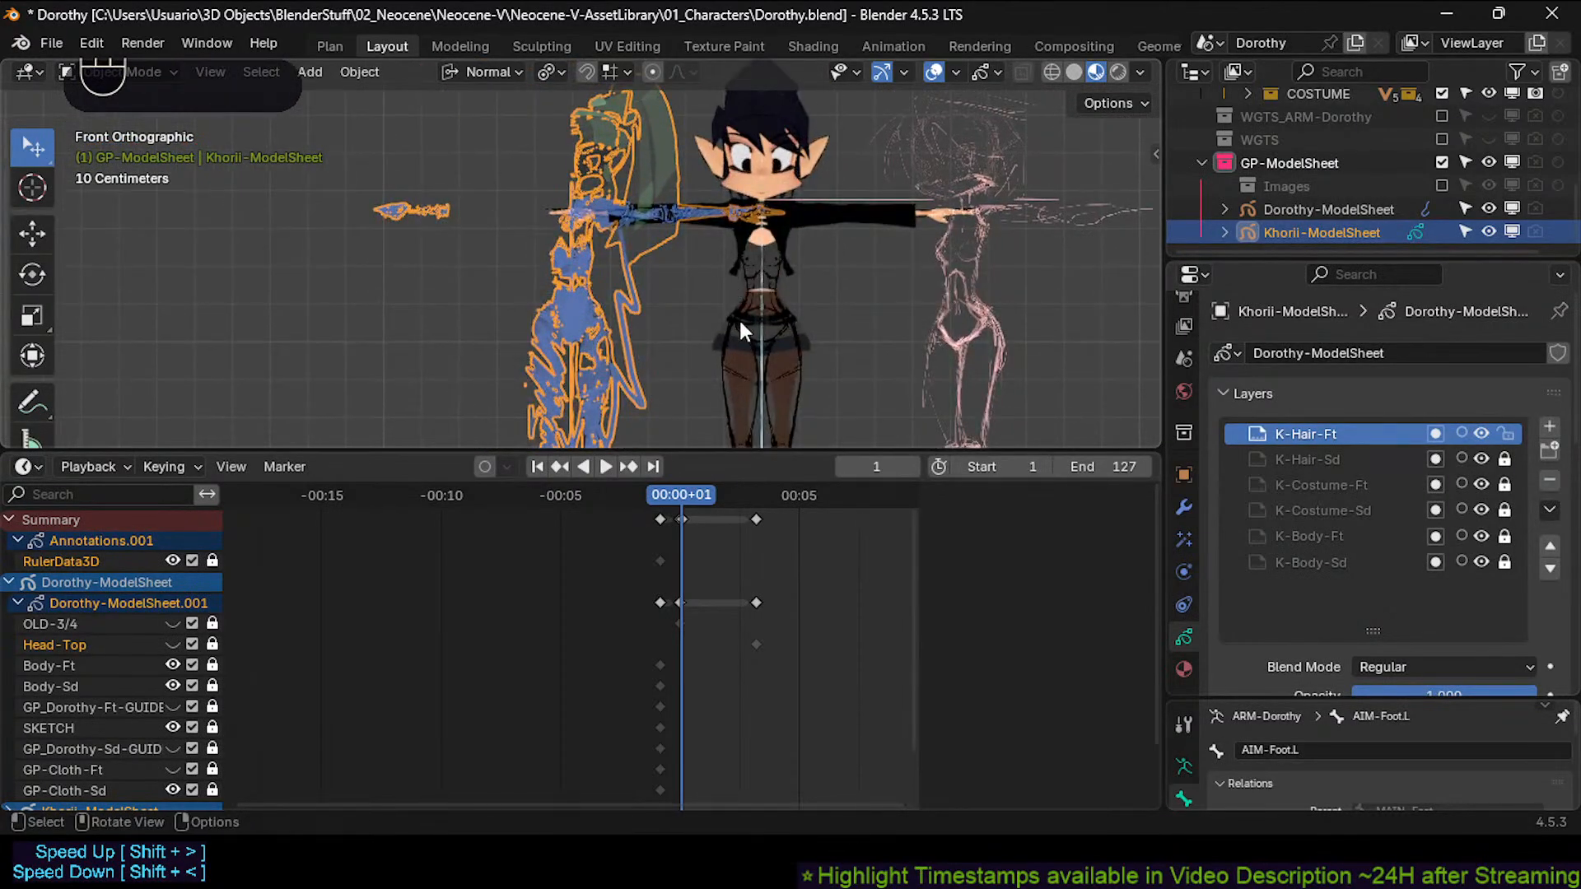
{"action": "scroll", "coordinate": [745, 272], "scroll_direction": "up", "scroll_amount": 6}
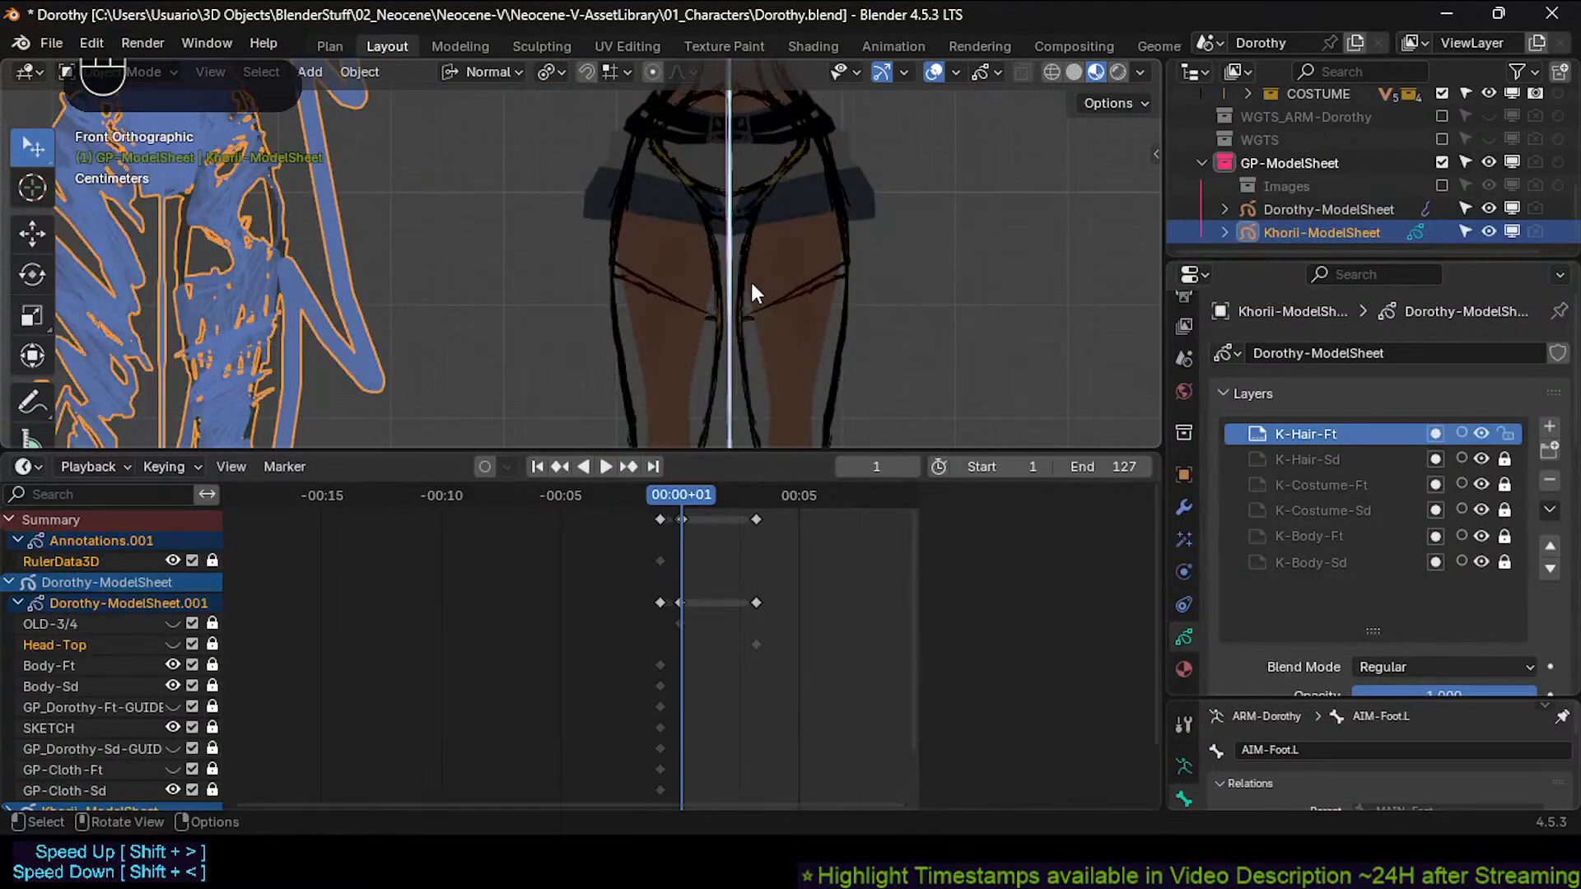
{"action": "scroll", "coordinate": [753, 293], "scroll_direction": "down", "scroll_amount": 3}
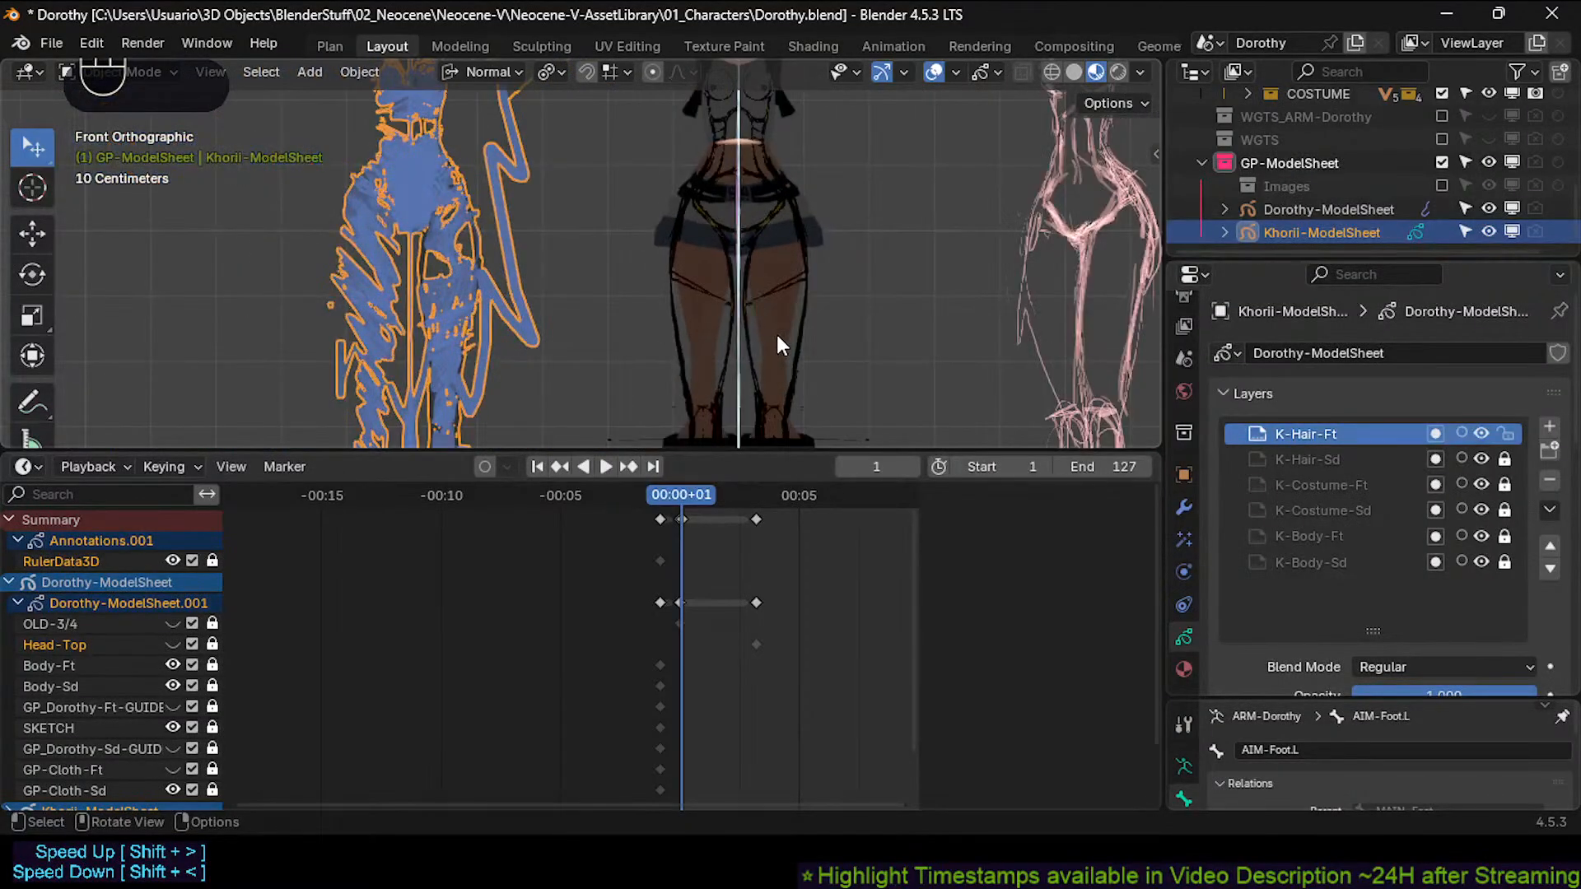
{"action": "middle_click_drag", "start_coordinate": [749, 322], "coordinate": [756, 234], "text": "shift"}
{"action": "scroll", "coordinate": [755, 240], "scroll_direction": "down", "scroll_amount": 3}
{"action": "middle_click_drag", "start_coordinate": [744, 319], "coordinate": [759, 257], "text": "shift"}
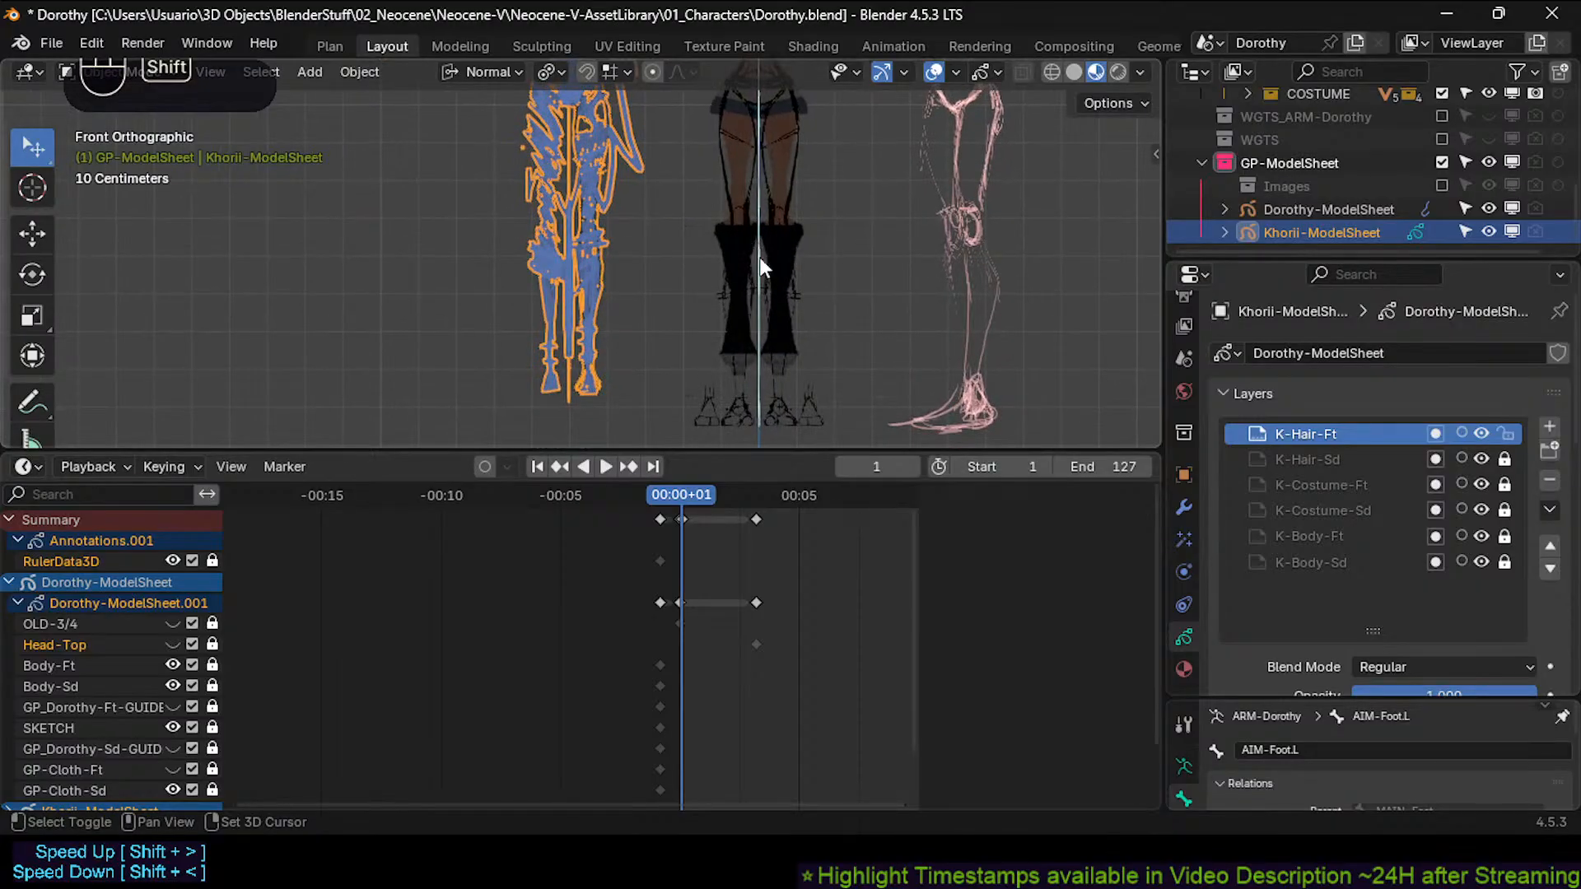
{"action": "scroll", "coordinate": [758, 247], "scroll_direction": "up", "scroll_amount": 4, "text": "shift"}
Compare the Khorii drawing's head, shoulders and extended arm with those of the Dorothy model.
{"action": "scroll", "coordinate": [747, 275], "scroll_direction": "up", "scroll_amount": 6}
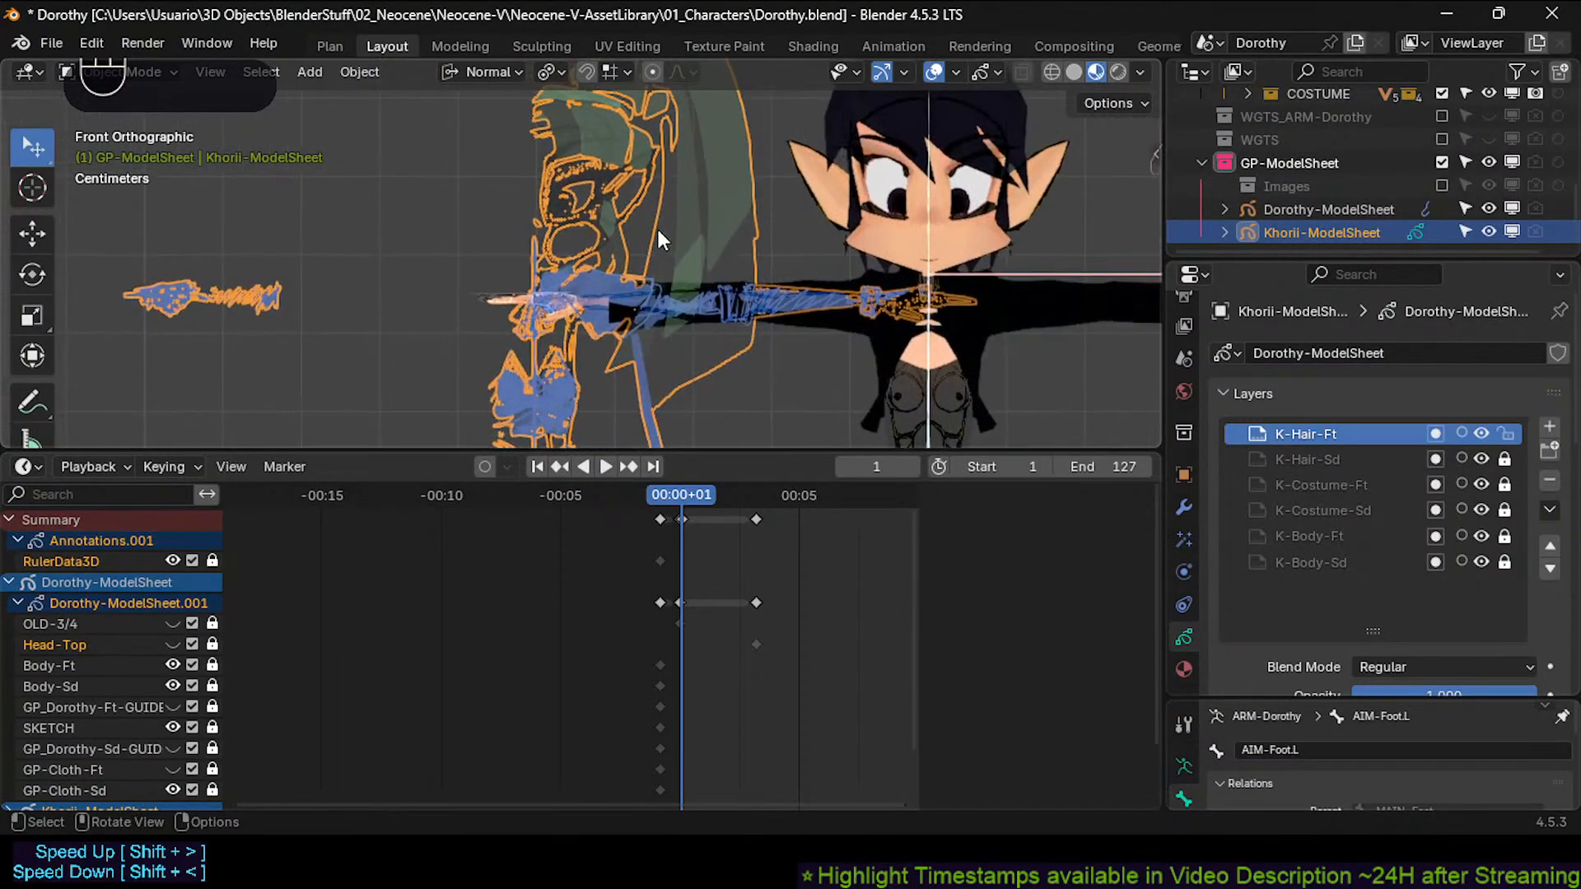
{"action": "scroll", "coordinate": [911, 178], "scroll_direction": "down", "scroll_amount": 5}
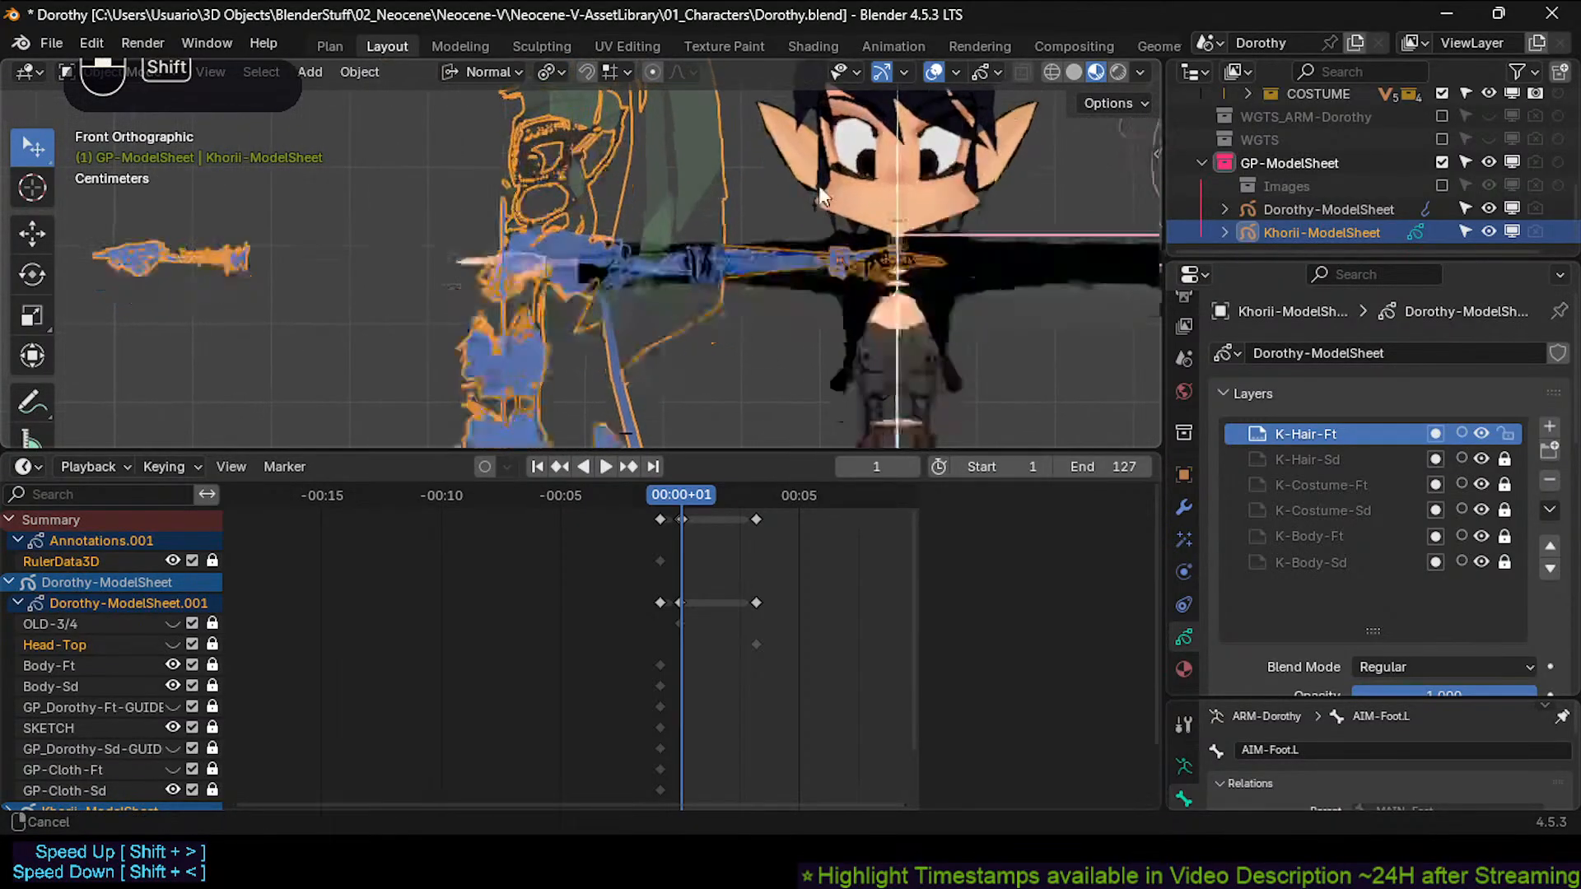
{"action": "middle_click_drag", "start_coordinate": [819, 178], "coordinate": [721, 261], "text": "shift"}
{"action": "scroll", "coordinate": [821, 262], "scroll_direction": "up", "scroll_amount": 3}
{"action": "scroll", "coordinate": [838, 262], "scroll_direction": "down", "scroll_amount": 3}
{"action": "scroll", "coordinate": [764, 251], "scroll_direction": "up", "scroll_amount": 4}
{"action": "scroll", "coordinate": [778, 380], "scroll_direction": "down", "scroll_amount": 3}
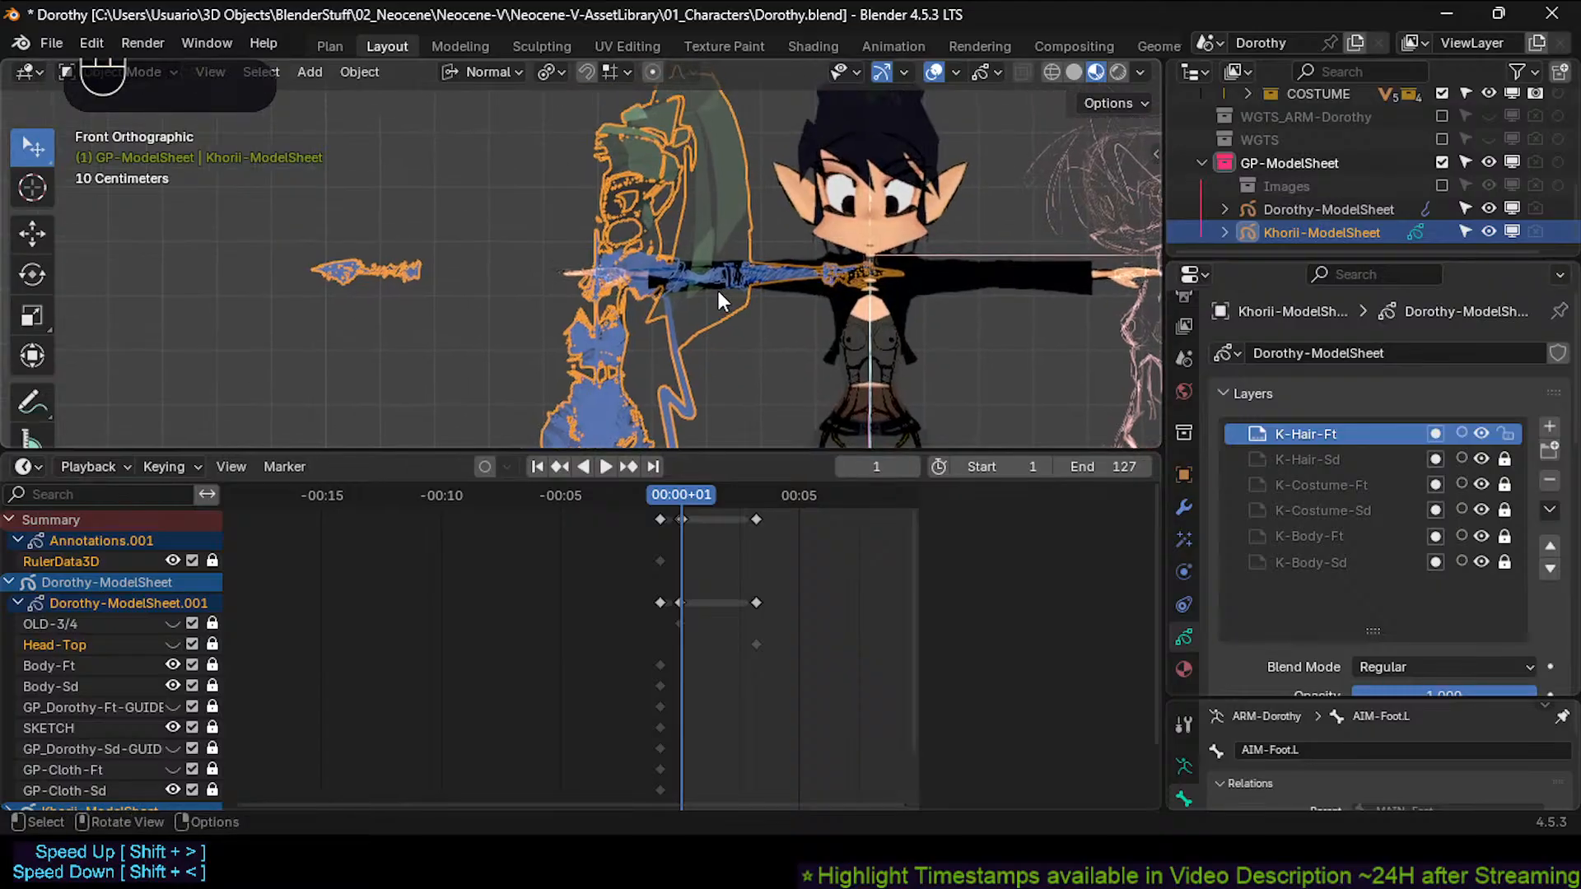
{"action": "scroll", "coordinate": [718, 290], "scroll_direction": "up", "scroll_amount": 3}
{"action": "scroll", "coordinate": [699, 332], "scroll_direction": "down", "scroll_amount": 3}
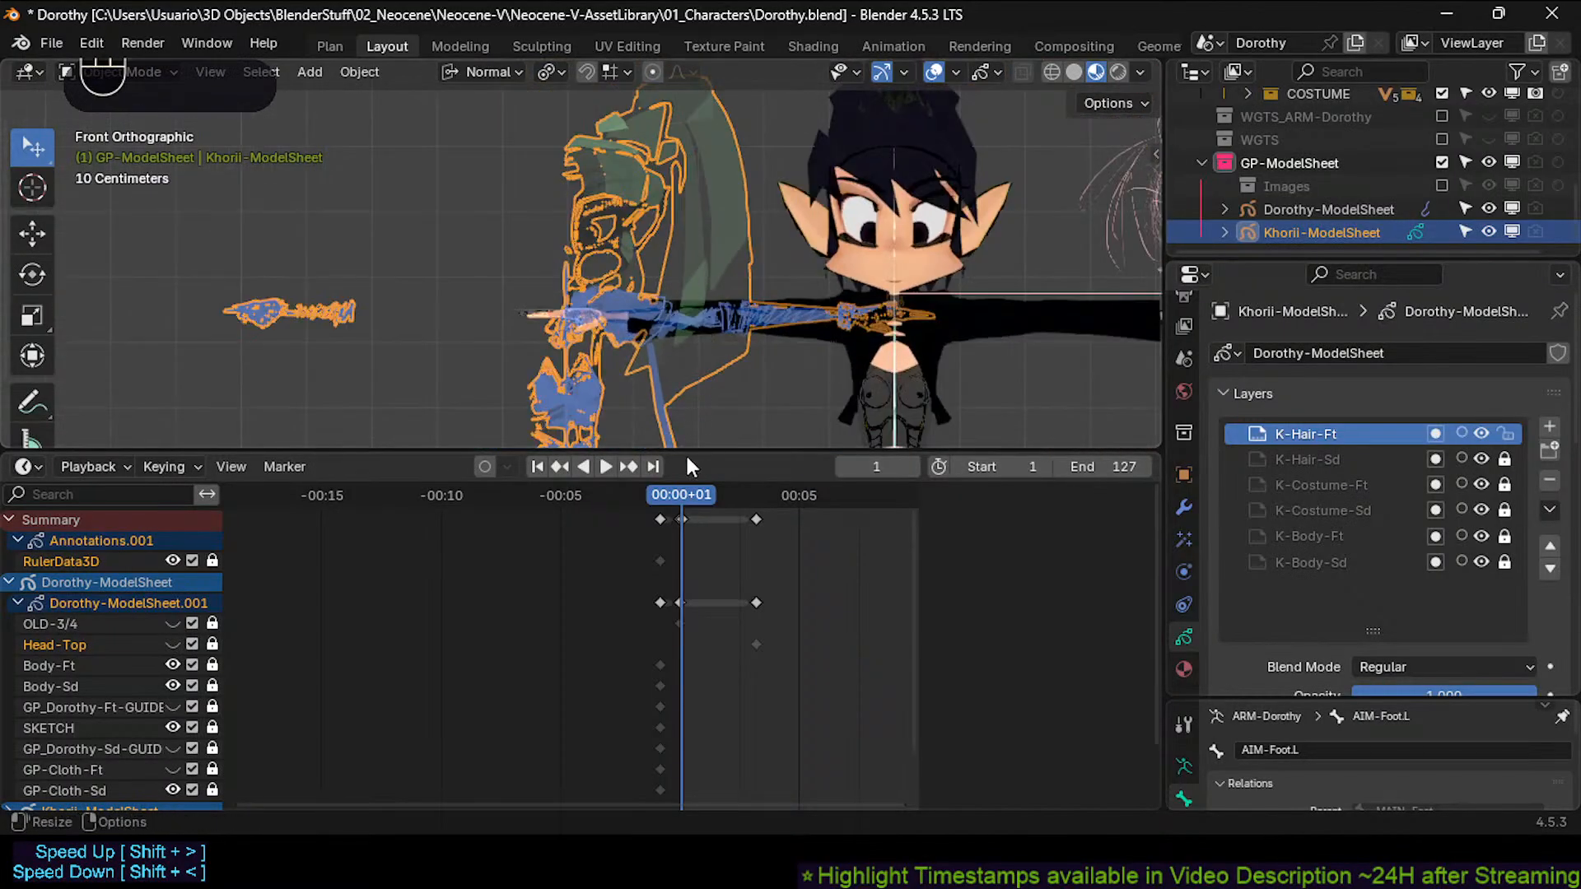
Make the 3D viewport taller by shrinking the timeline, and inspect the Khorii drawing down to its feet.
{"action": "left_click_drag", "start_coordinate": [687, 462], "coordinate": [687, 509]}
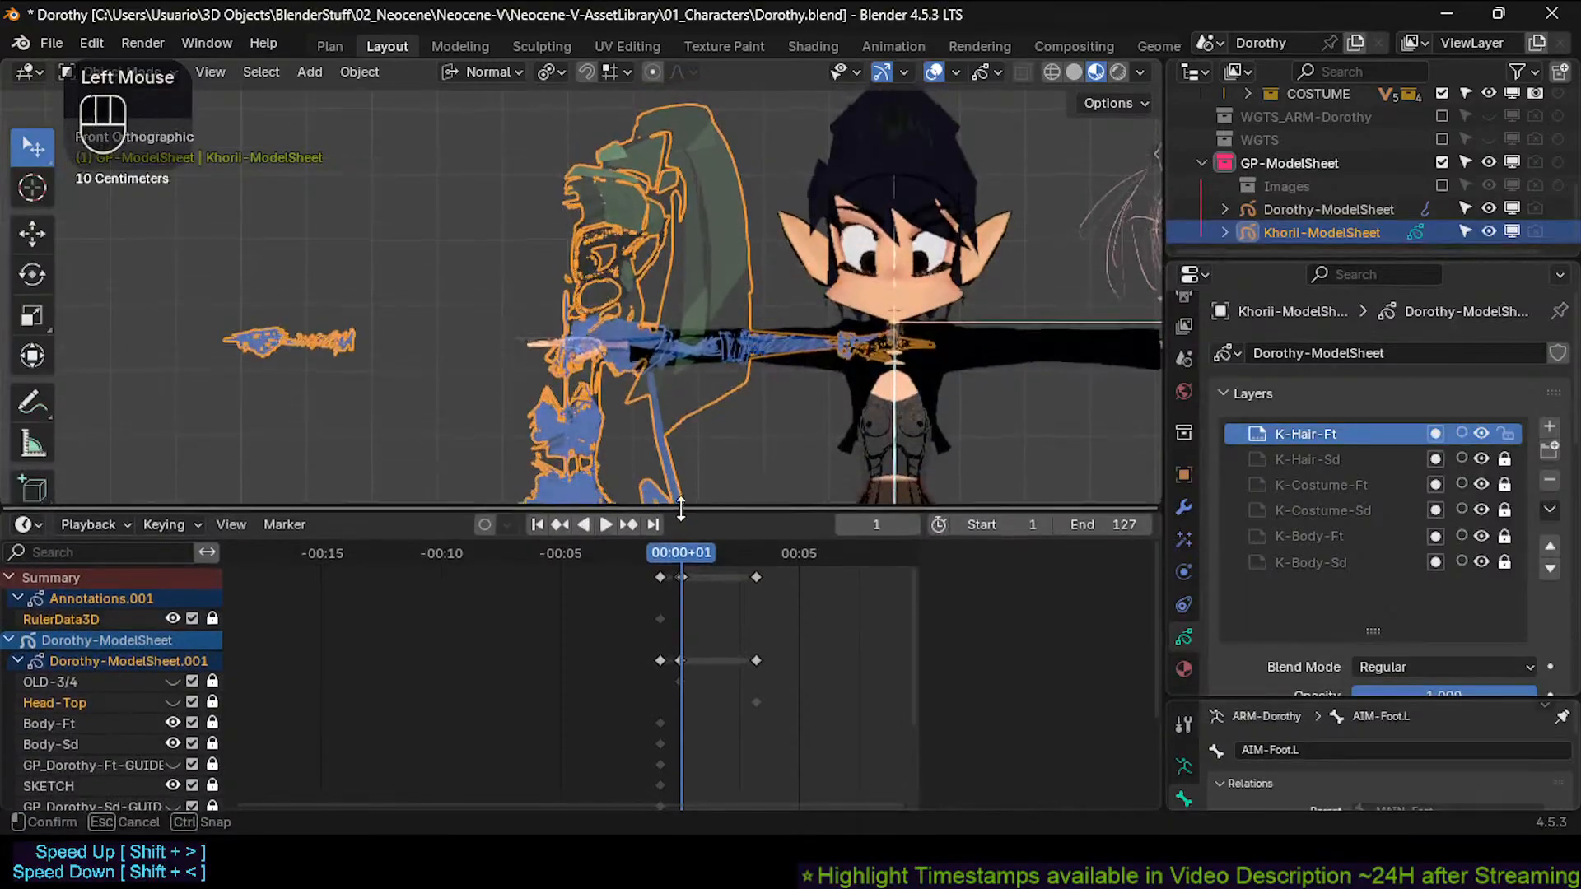
{"action": "middle_click_drag", "start_coordinate": [663, 296], "coordinate": [662, 338], "text": "shift"}
{"action": "scroll", "coordinate": [640, 228], "scroll_direction": "down", "scroll_amount": 2}
{"action": "middle_click_drag", "start_coordinate": [641, 229], "coordinate": [646, 264], "text": "shift"}
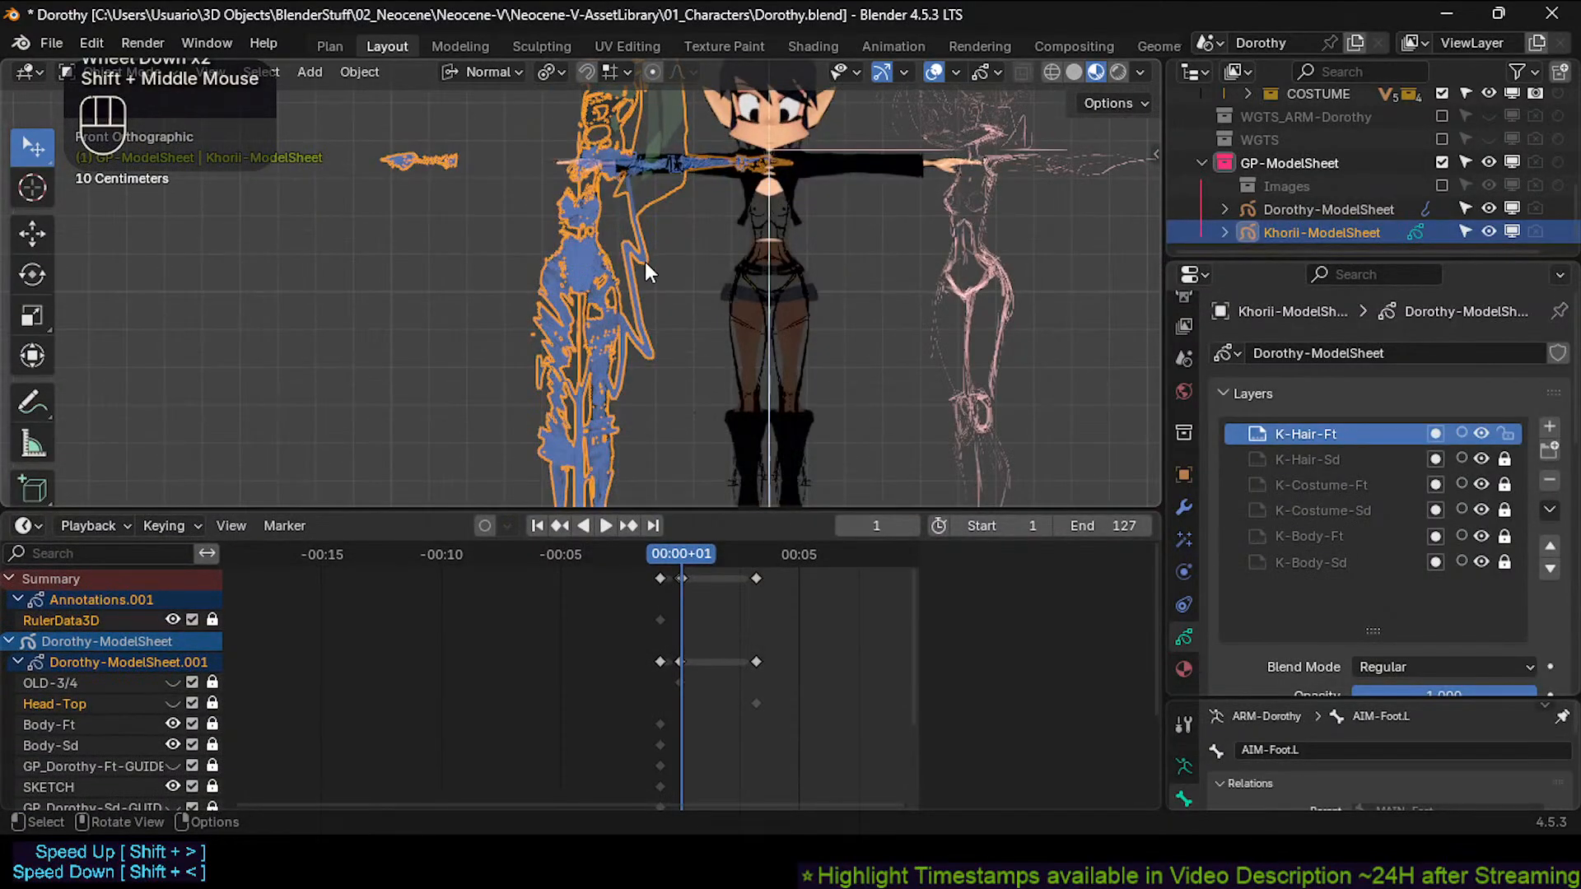
{"action": "scroll", "coordinate": [647, 271], "scroll_direction": "up", "scroll_amount": 2}
{"action": "middle_click_drag", "start_coordinate": [647, 333], "coordinate": [646, 177], "text": "shift"}
{"action": "scroll", "coordinate": [642, 363], "scroll_direction": "down", "scroll_amount": 1}
{"action": "middle_click_drag", "start_coordinate": [639, 358], "coordinate": [625, 191], "text": "shift"}
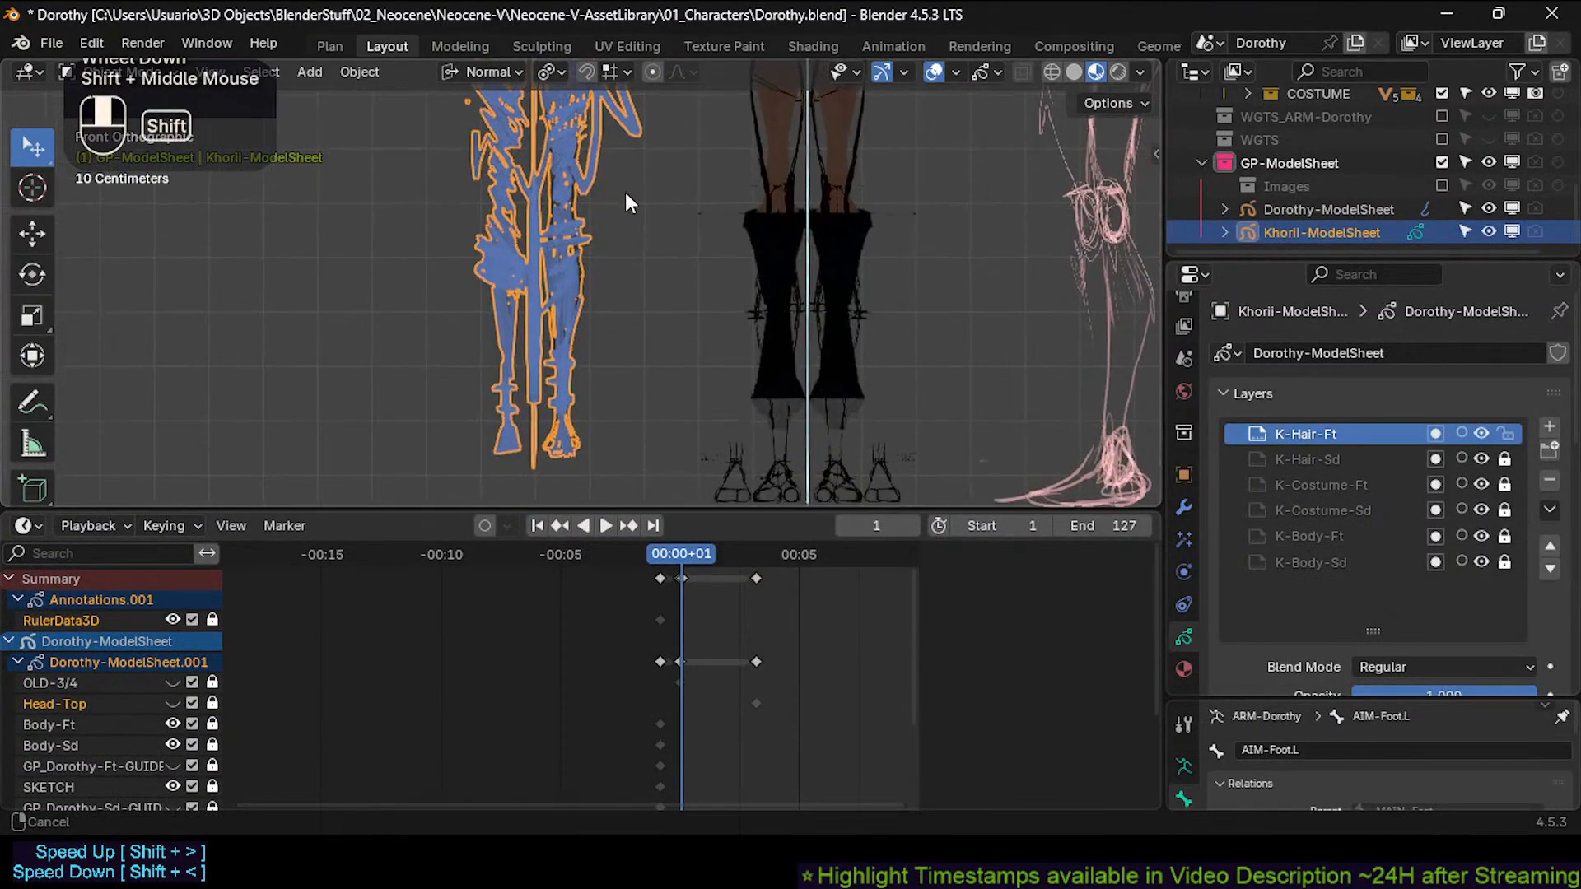
{"action": "middle_click_drag", "start_coordinate": [627, 275], "coordinate": [639, 280], "text": "shift"}
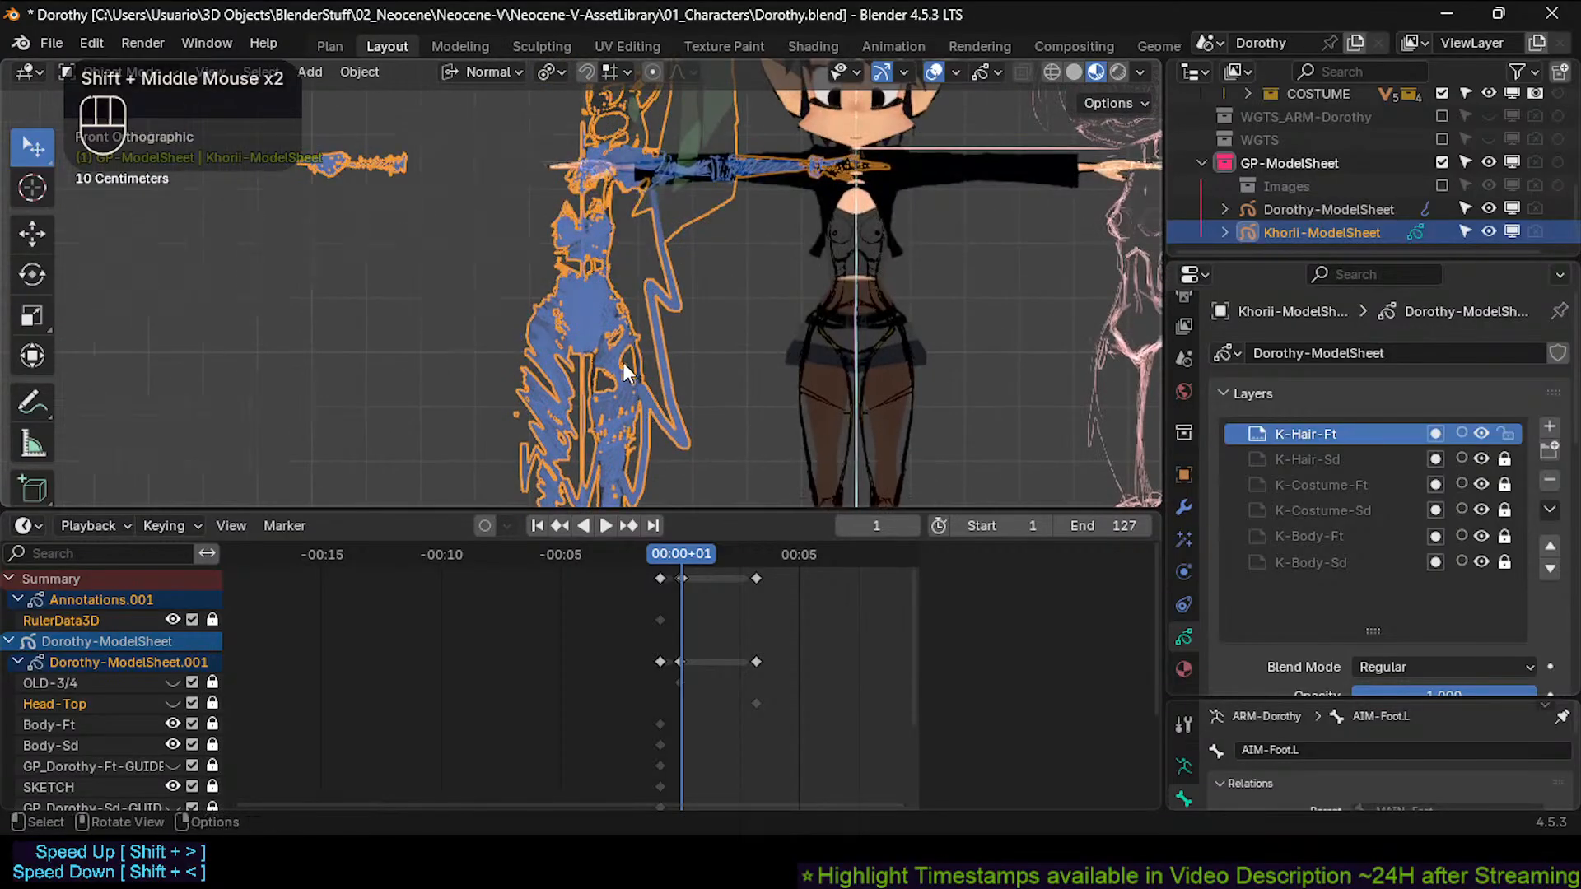
{"action": "scroll", "coordinate": [639, 280], "scroll_direction": "up", "scroll_amount": 2}
{"action": "scroll", "coordinate": [1481, 226], "scroll_direction": "down", "scroll_amount": 2}
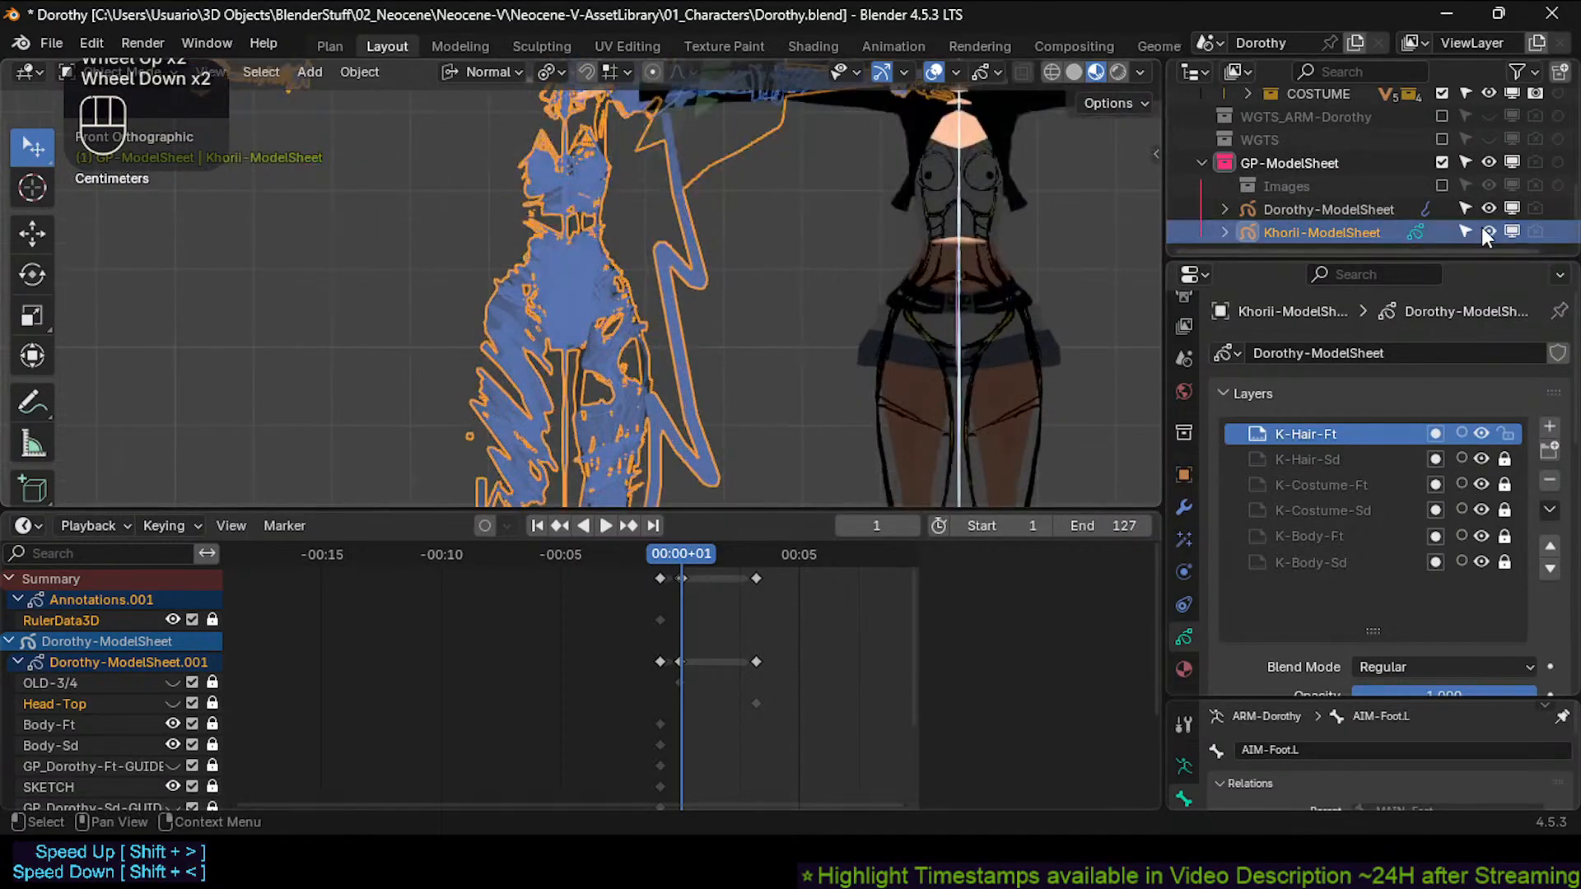
Disable the Dorothy-ModelSheet object in viewports while keeping Khorii-ModelSheet enabled.
{"action": "left_click", "coordinate": [1512, 231]}
{"action": "left_click", "coordinate": [1512, 230]}
{"action": "left_click", "coordinate": [1512, 208]}
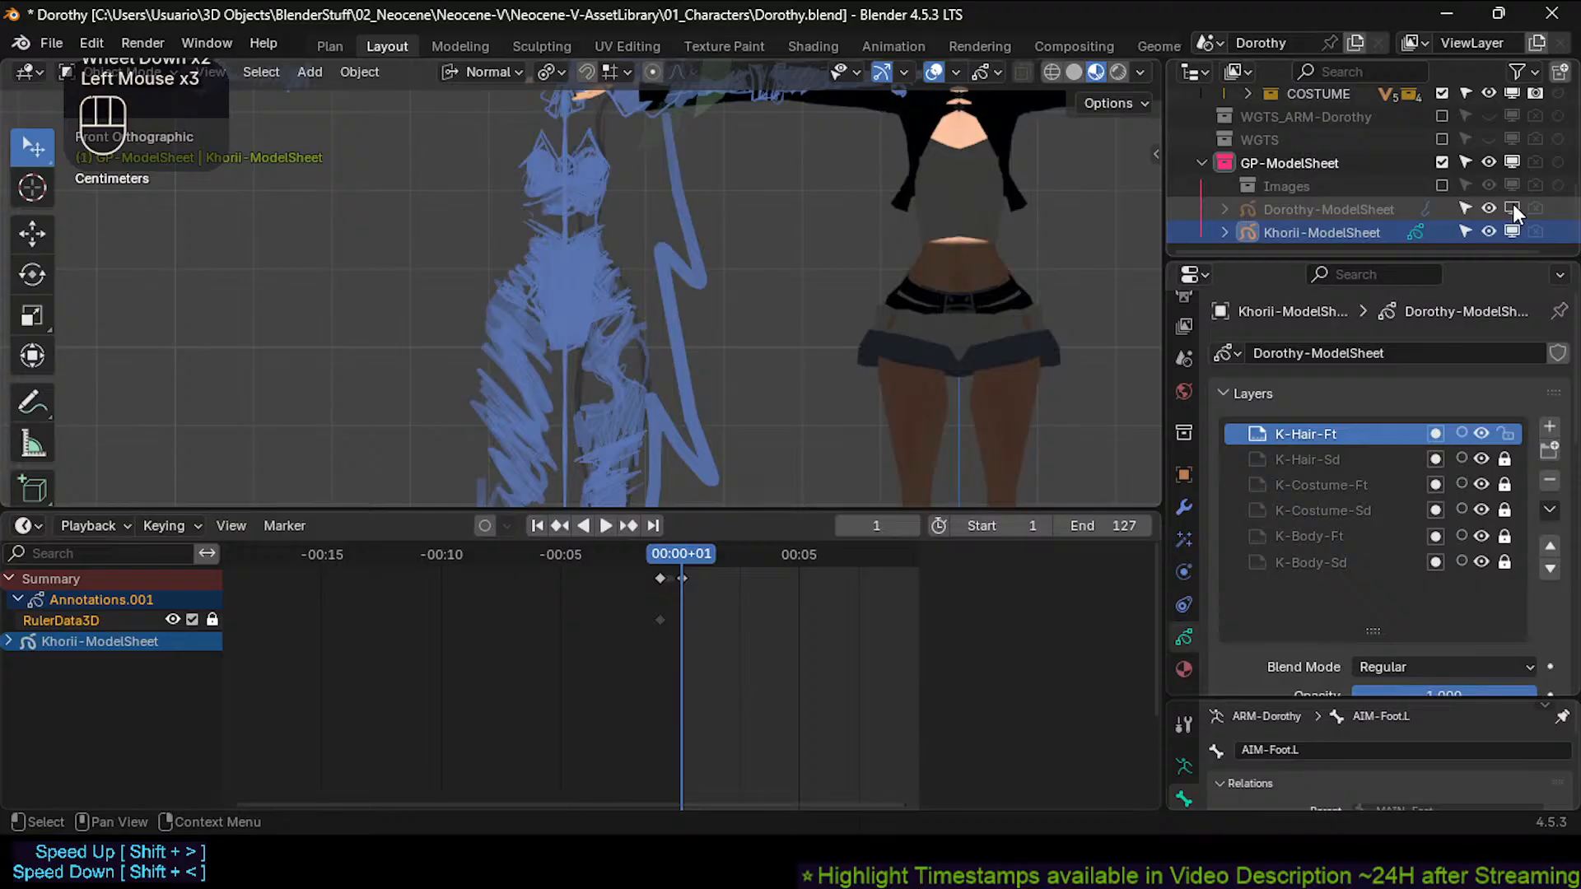
{"action": "left_click", "coordinate": [1514, 206]}
{"action": "left_click", "coordinate": [1514, 206]}
Step through the frames around frame 1 to check when the Khorii drawing appears, ending on frame 1.
{"action": "scroll", "coordinate": [717, 611], "scroll_direction": "up", "scroll_amount": 4}
{"action": "scroll", "coordinate": [715, 610], "scroll_direction": "up", "scroll_amount": 4}
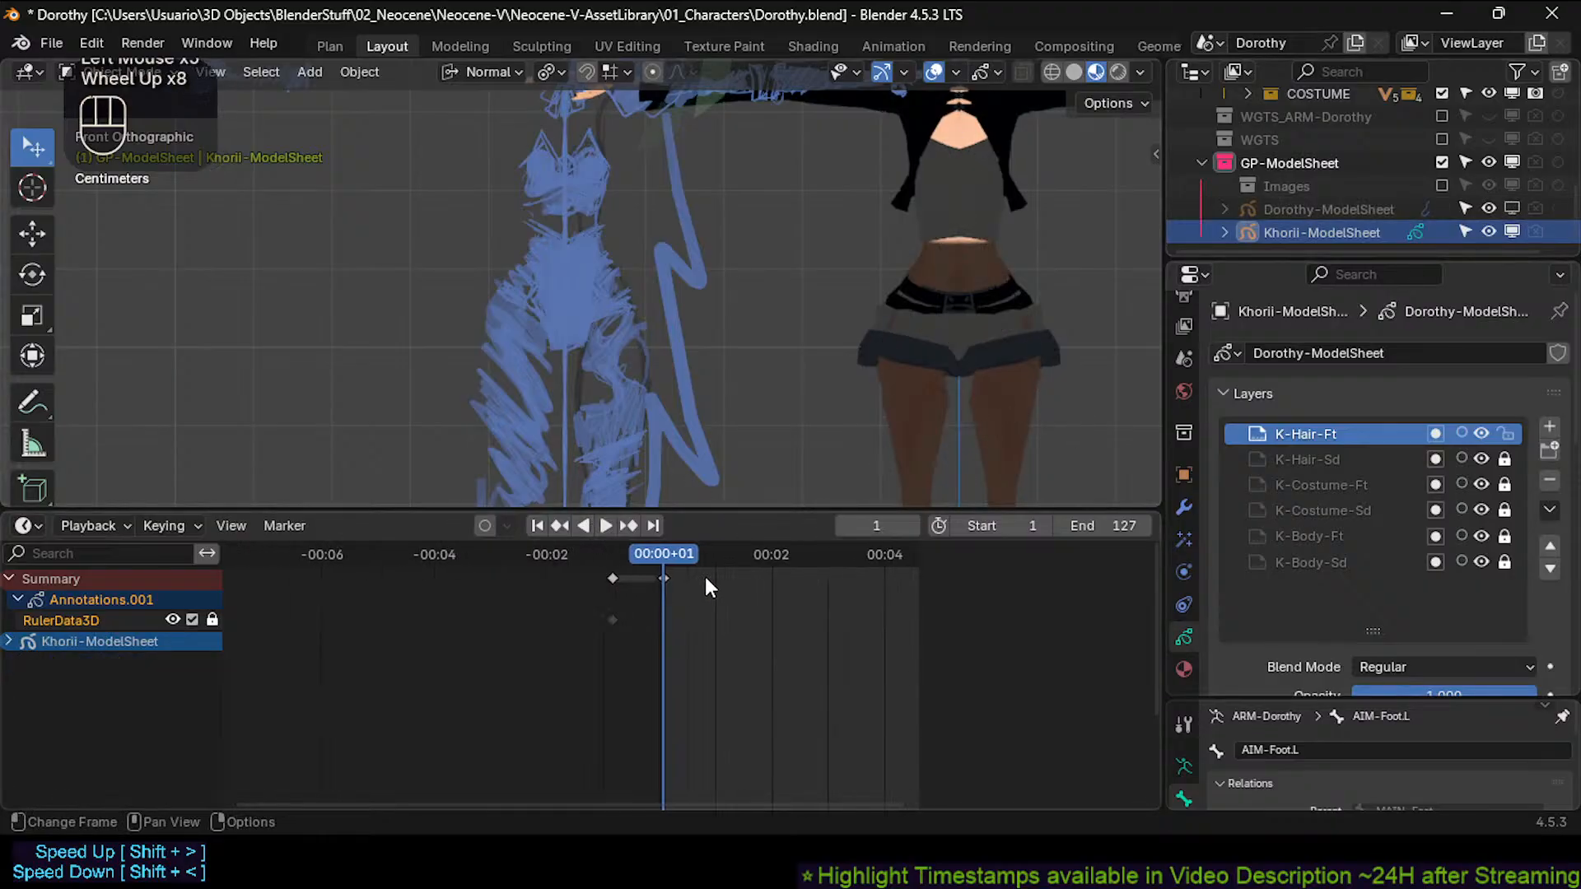
{"action": "key", "text": "Right"}
{"action": "key", "text": "Left"}
{"action": "key", "text": "Left"}
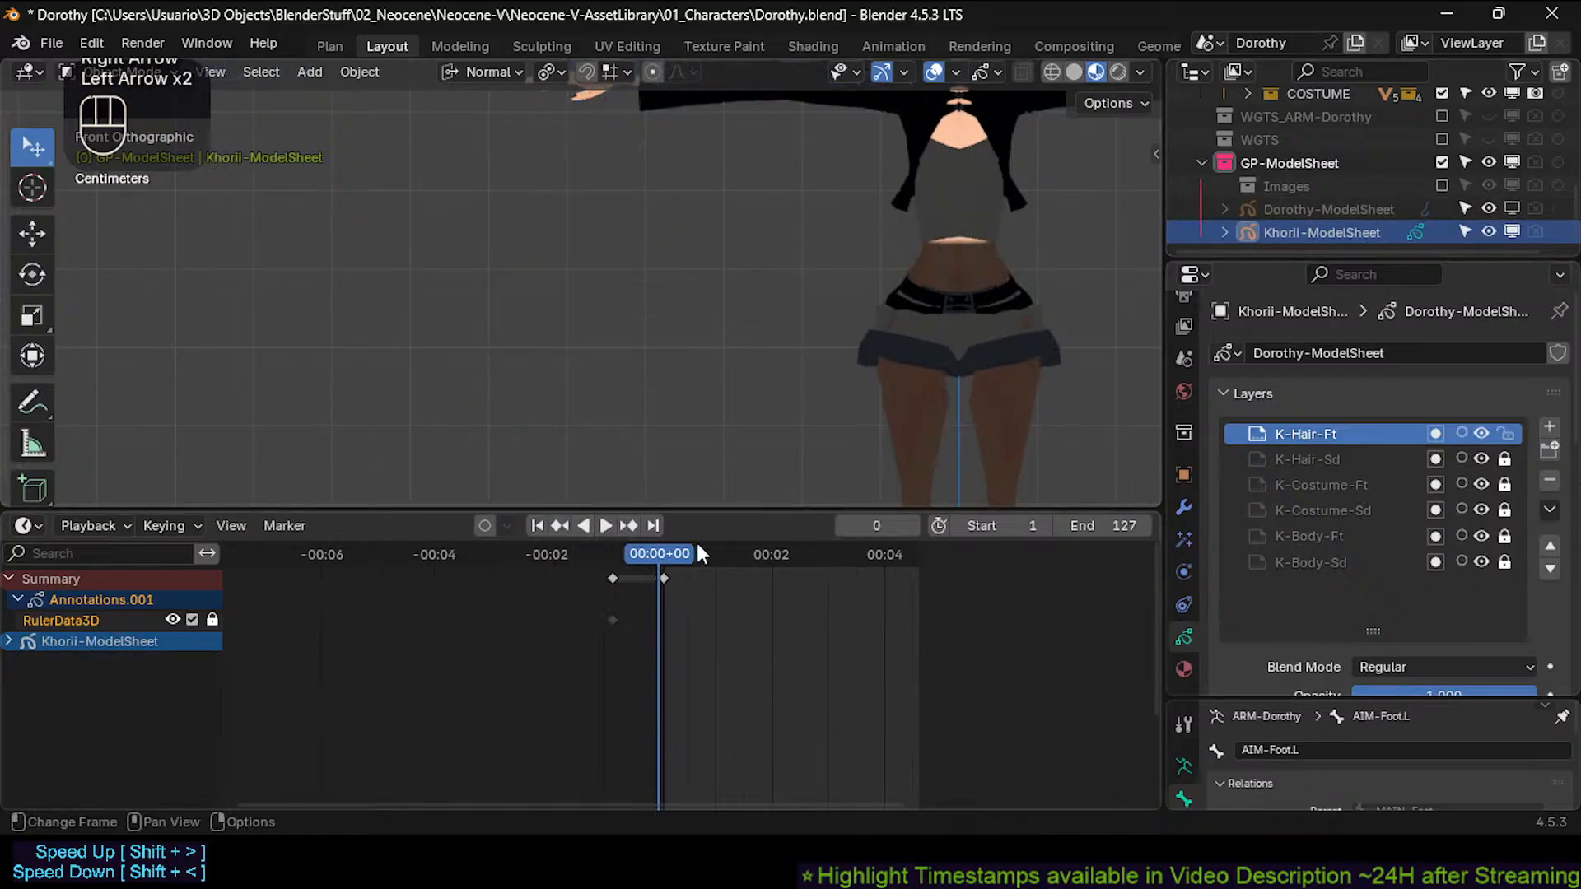
{"action": "key", "text": "Right"}
{"action": "key", "text": "Right"}
{"action": "key", "text": "Left"}
{"action": "left_click", "coordinate": [662, 580]}
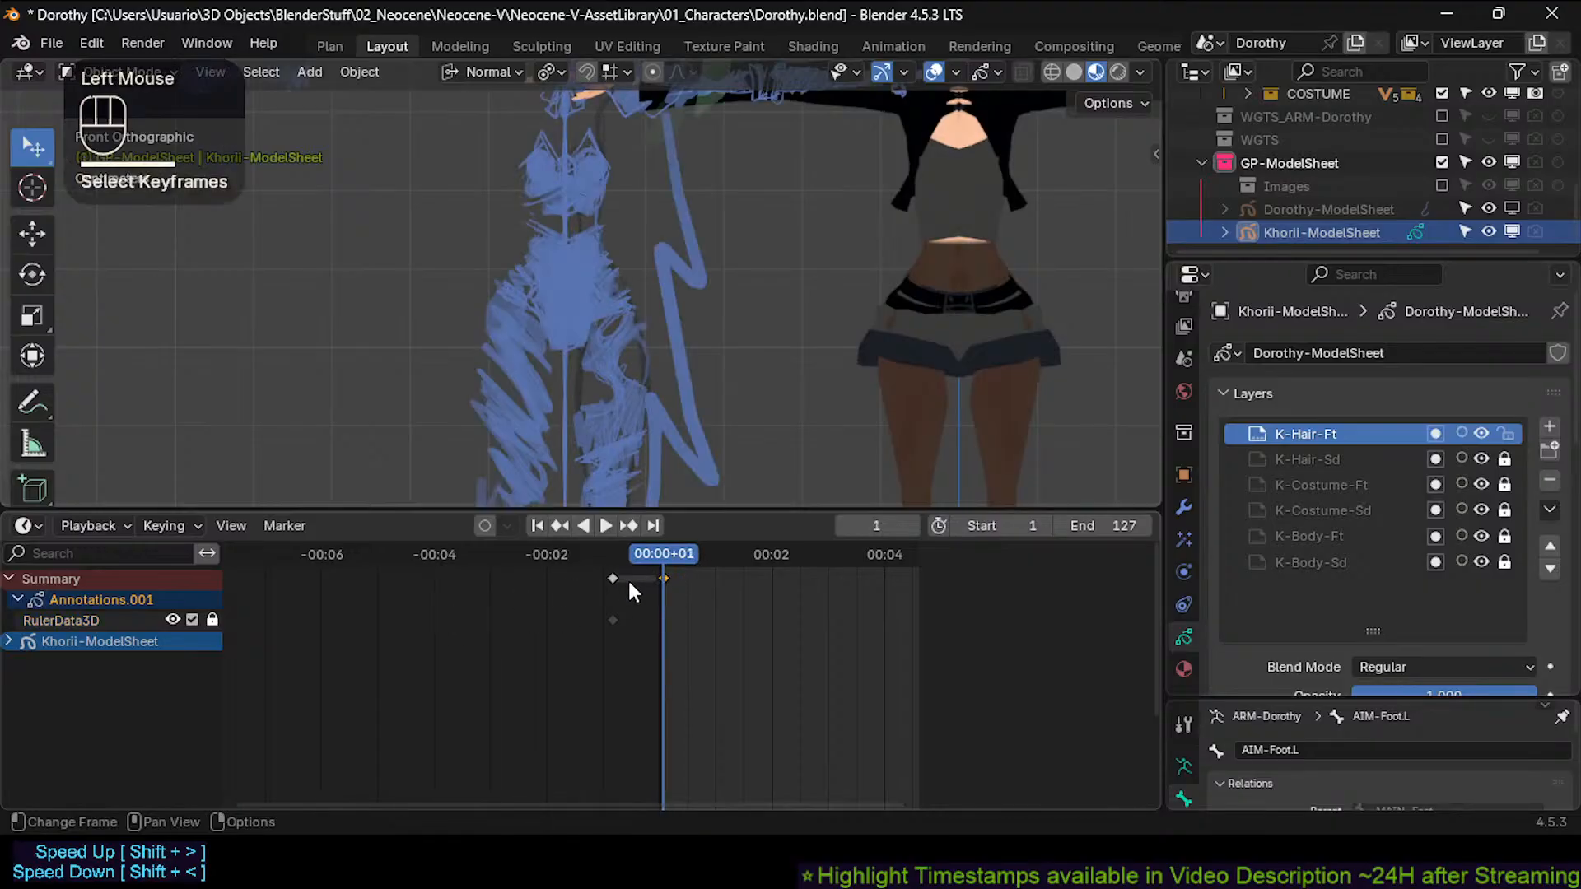
{"action": "key", "text": "Left"}
{"action": "key", "text": "Right"}
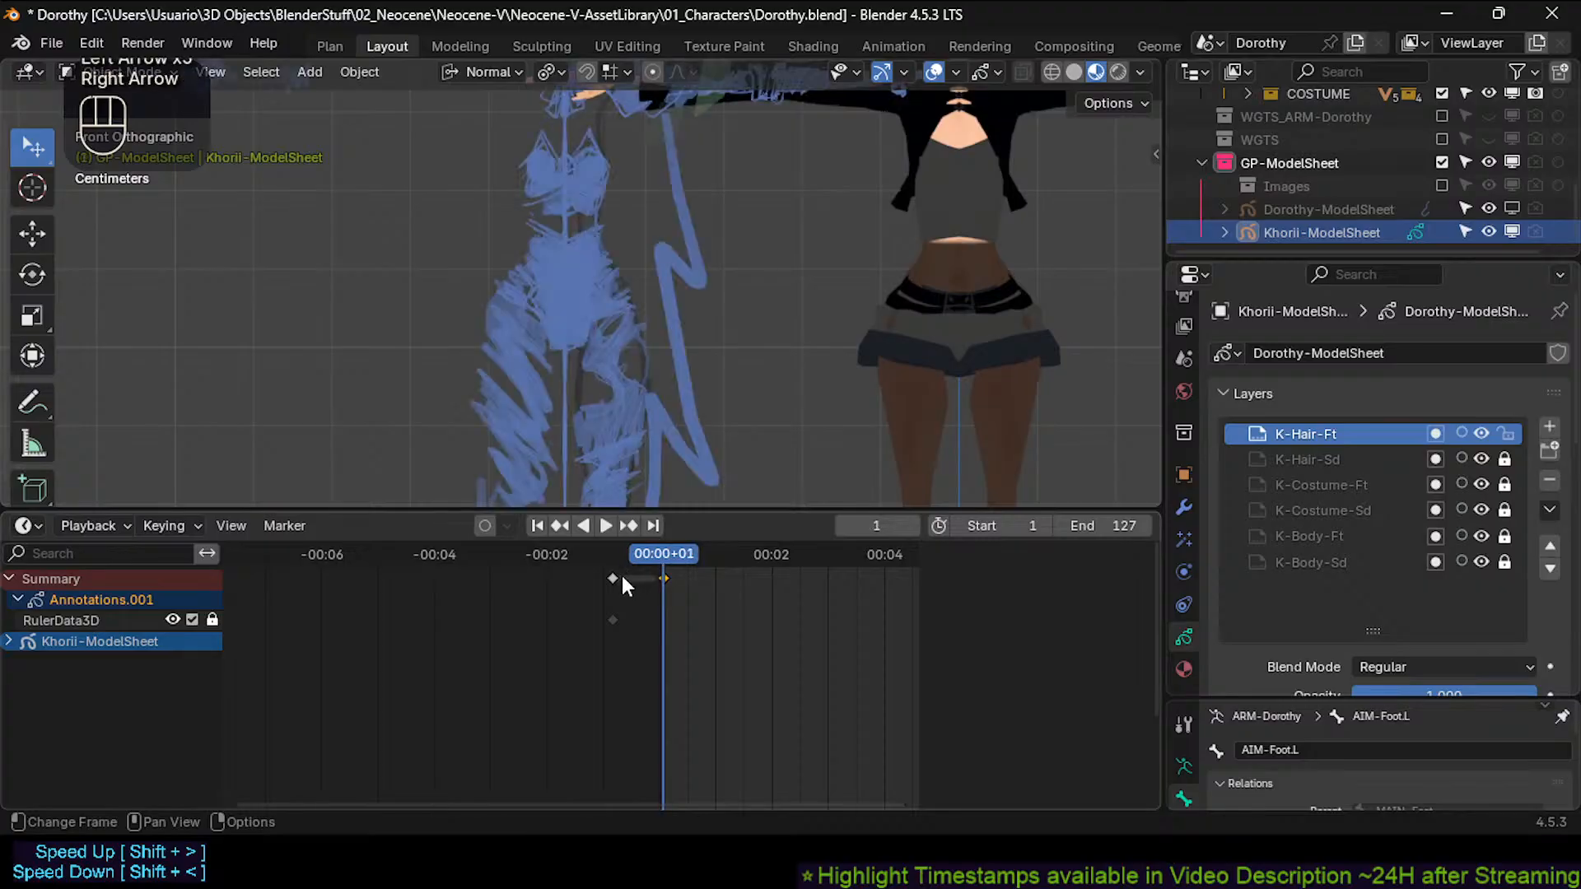
Select the earliest keyframe in the timeline and unlock the RulerData3D annotation layer.
{"action": "left_click", "coordinate": [614, 577]}
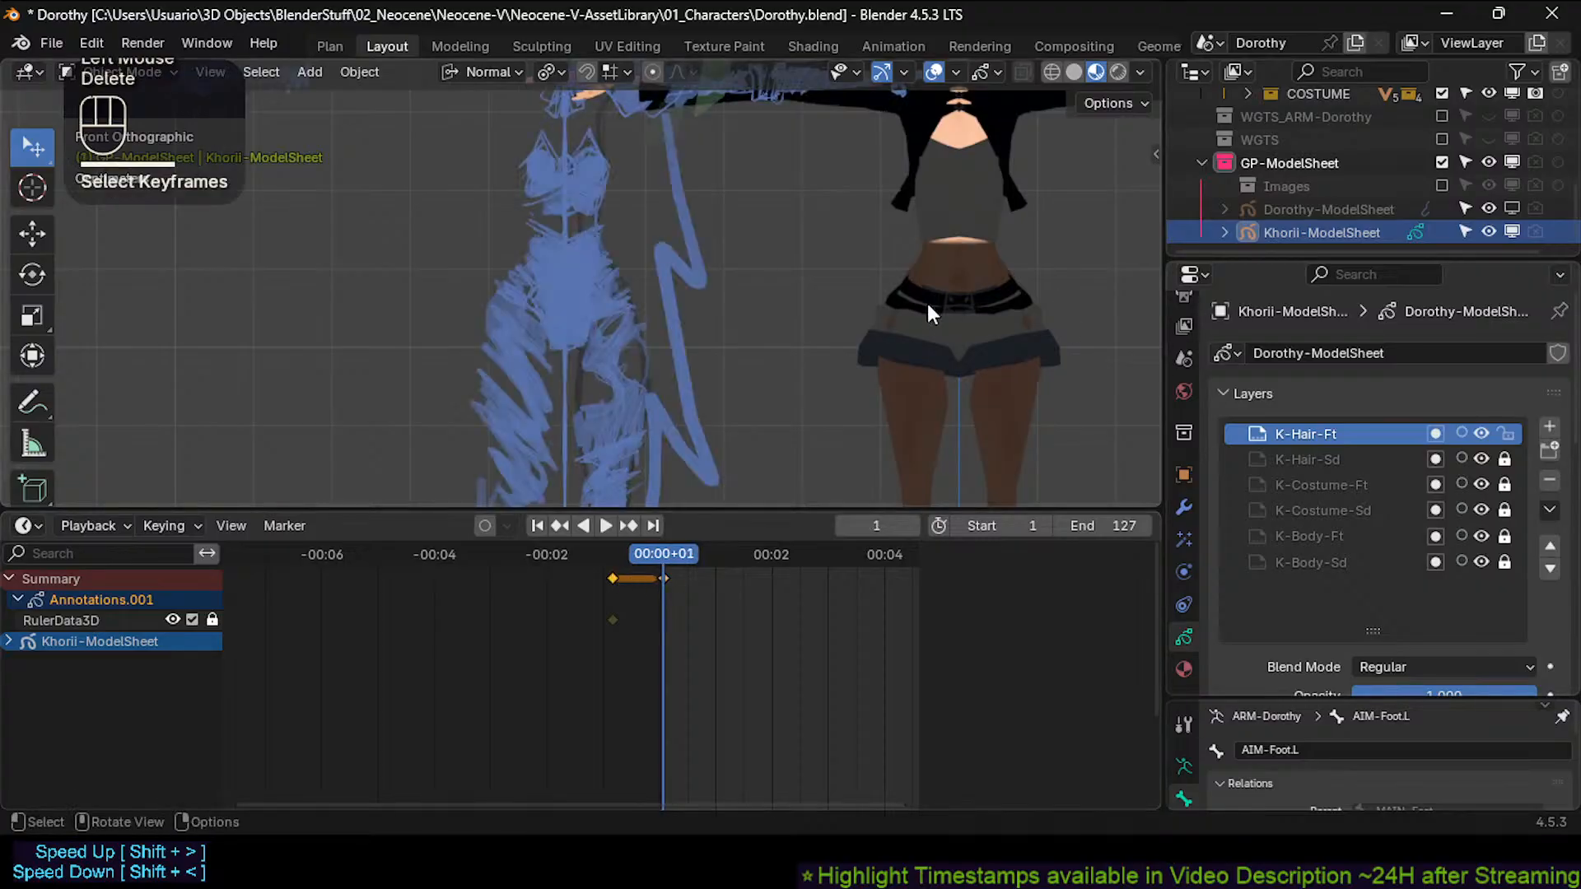
{"action": "left_click", "coordinate": [212, 619]}
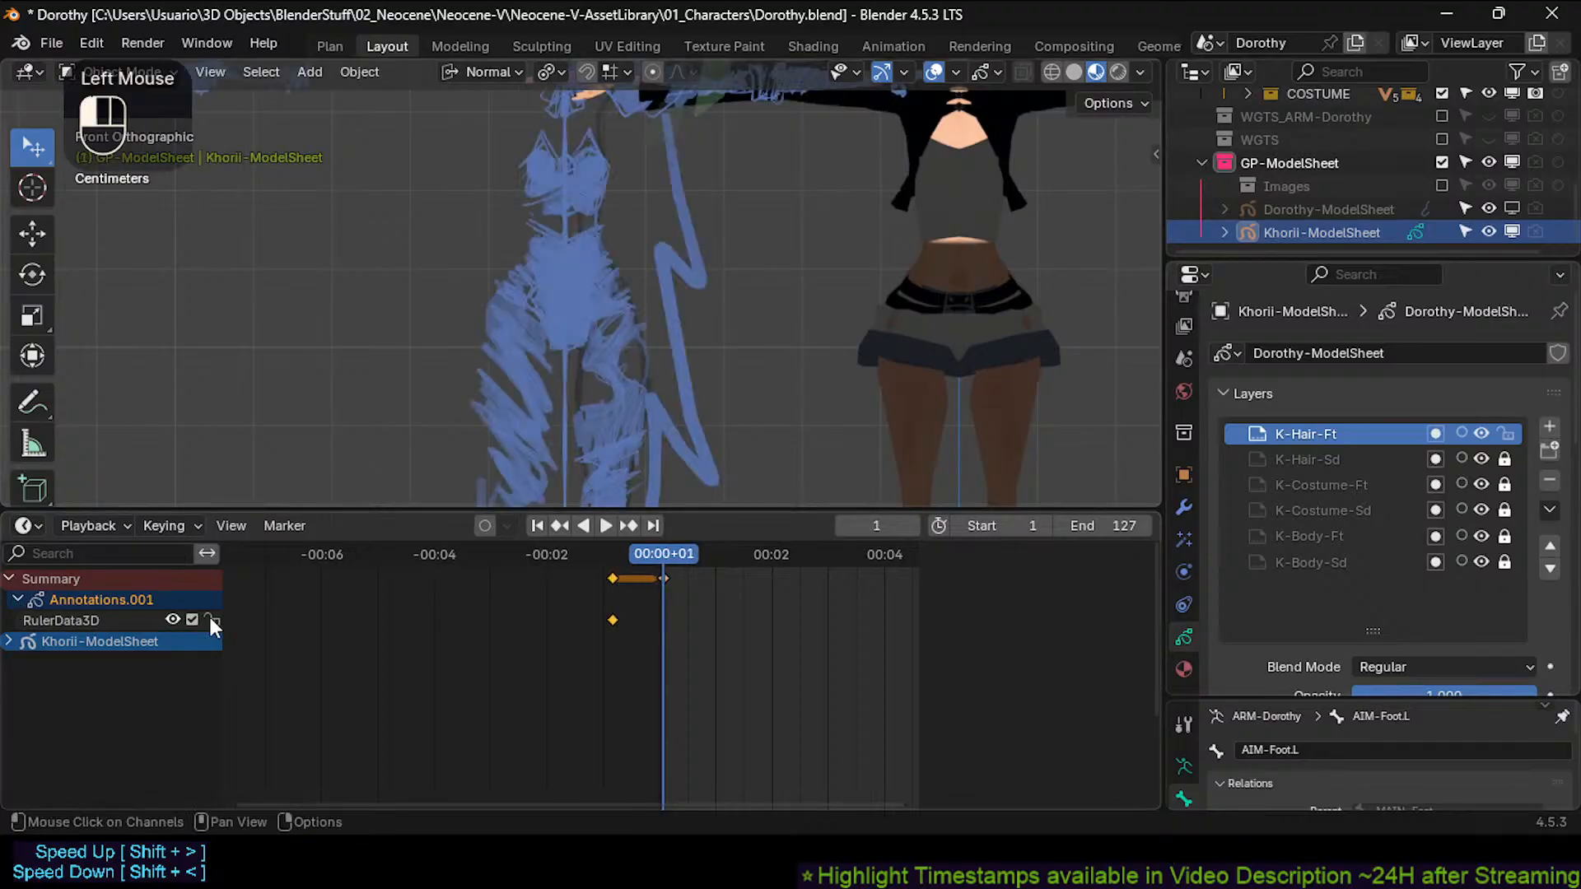
Try deleting the RulerData3D annotation keyframe, and undo the deletion.
{"action": "left_click", "coordinate": [612, 580]}
{"action": "key", "text": "Delete"}
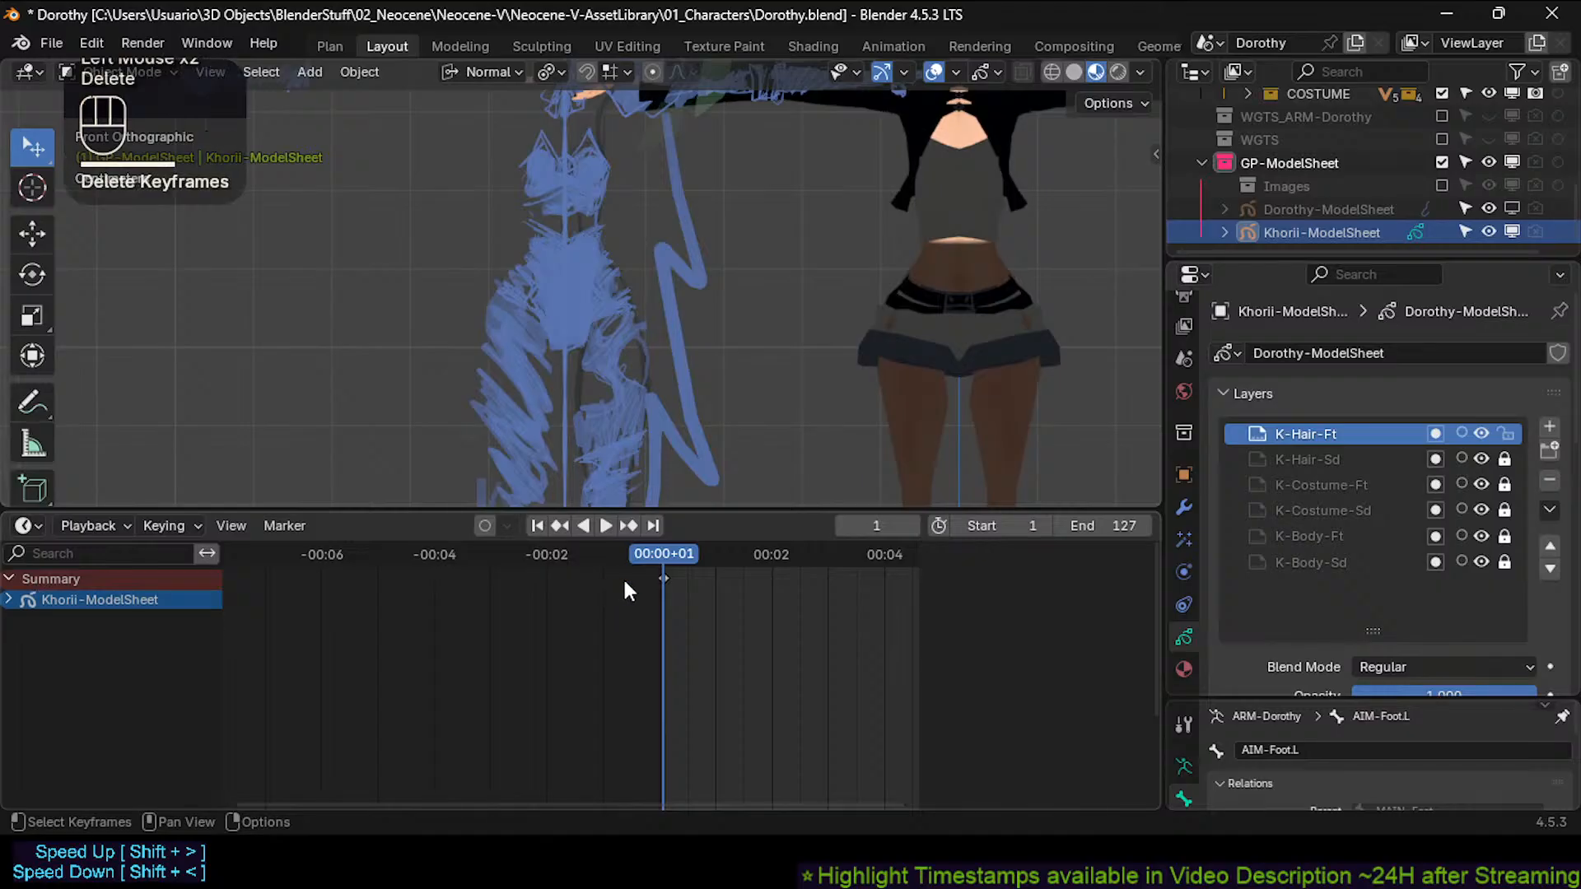
{"action": "key", "text": "ctrl+z"}
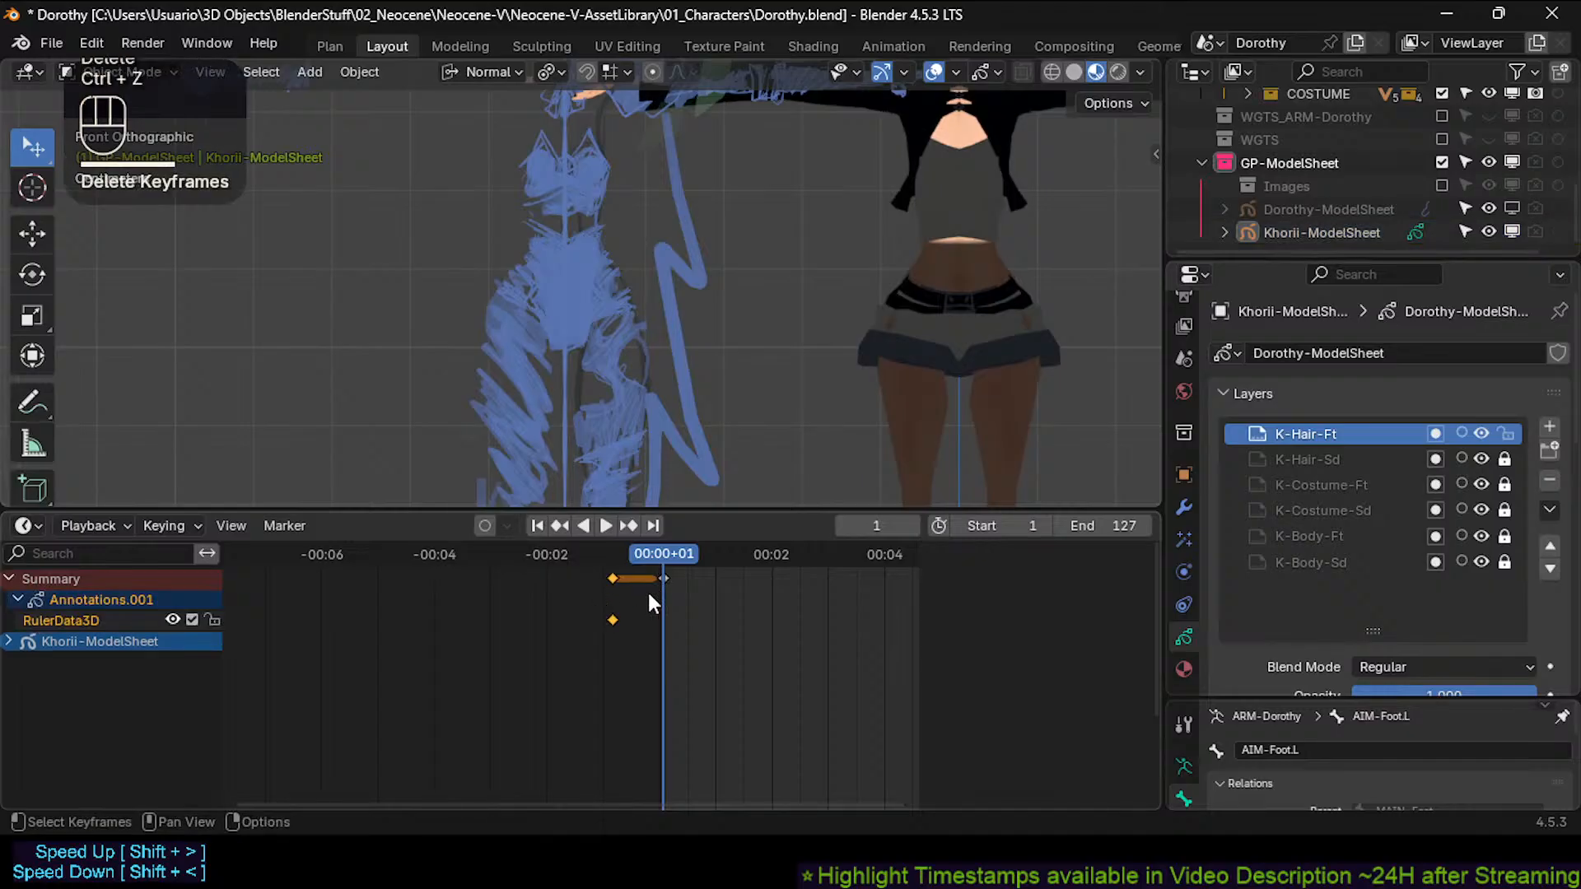
Select the Khorii-ModelSheet keyframes at frame 1, go to frame 0 and snap the selected keys to the current frame.
{"action": "left_click", "coordinate": [619, 576]}
{"action": "left_click", "coordinate": [608, 576]}
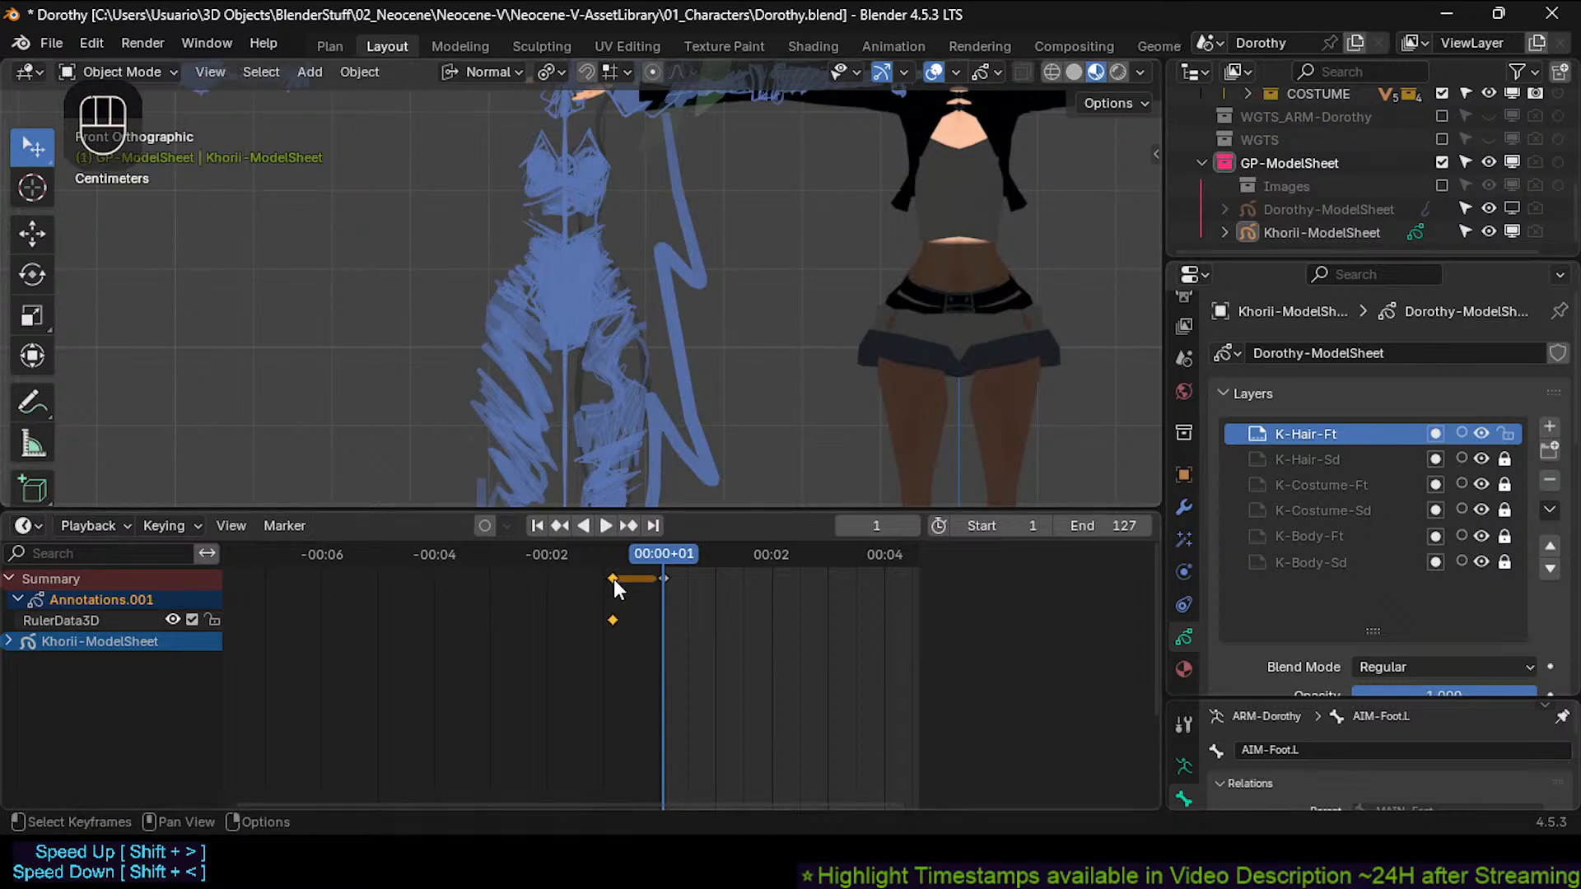
{"action": "left_click", "coordinate": [672, 579]}
{"action": "left_click", "coordinate": [665, 582]}
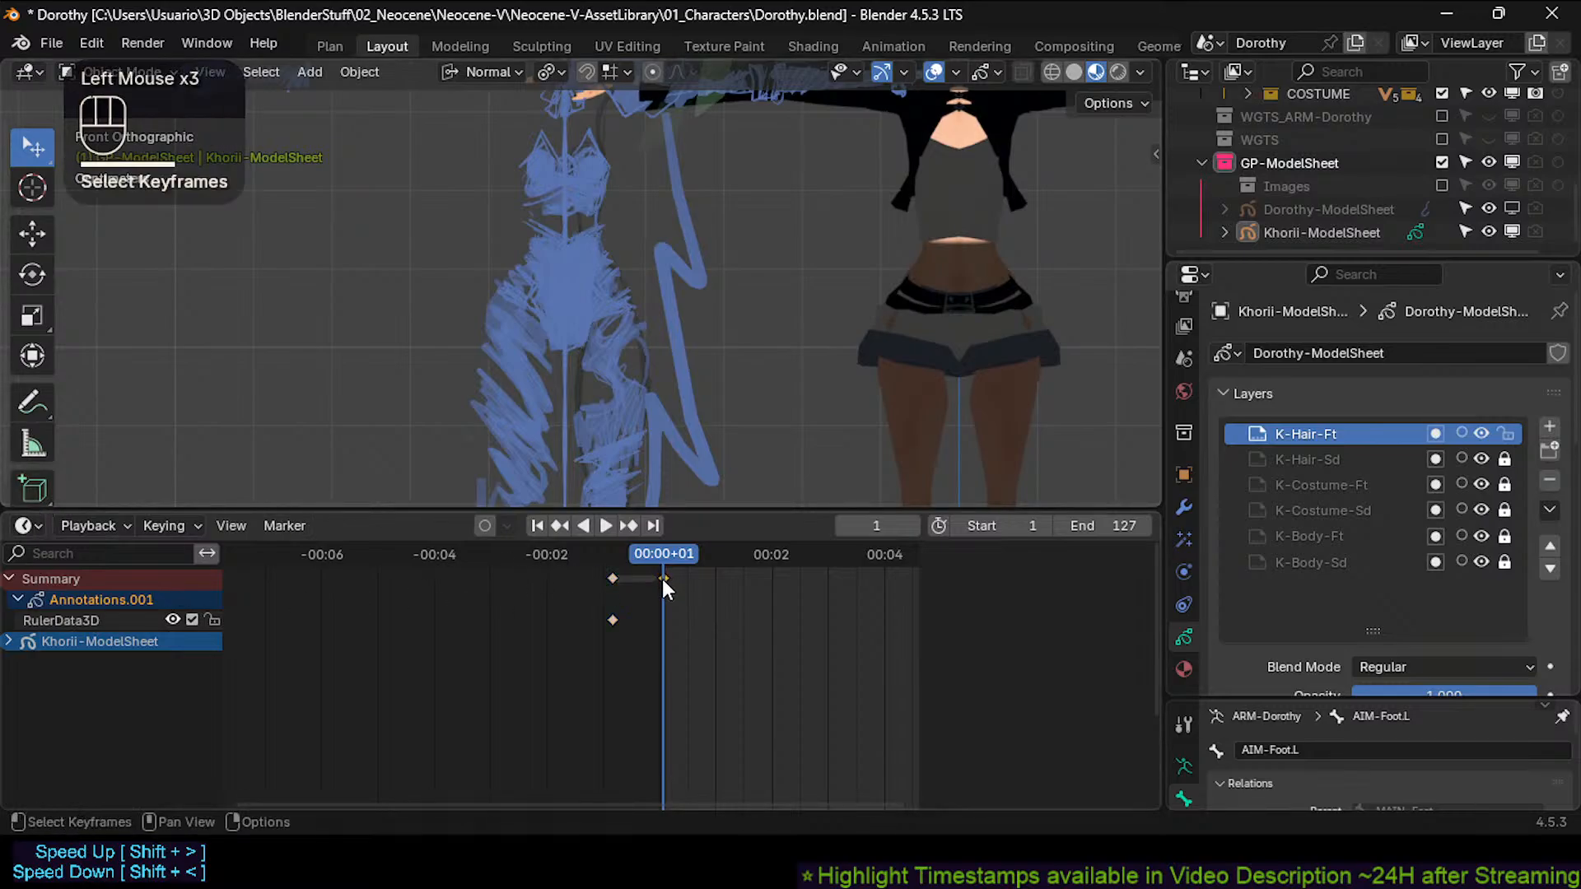
{"action": "key", "text": "Left"}
{"action": "key", "text": "Left"}
{"action": "key", "text": "Left"}
{"action": "key", "text": "Left"}
{"action": "key", "text": "Left"}
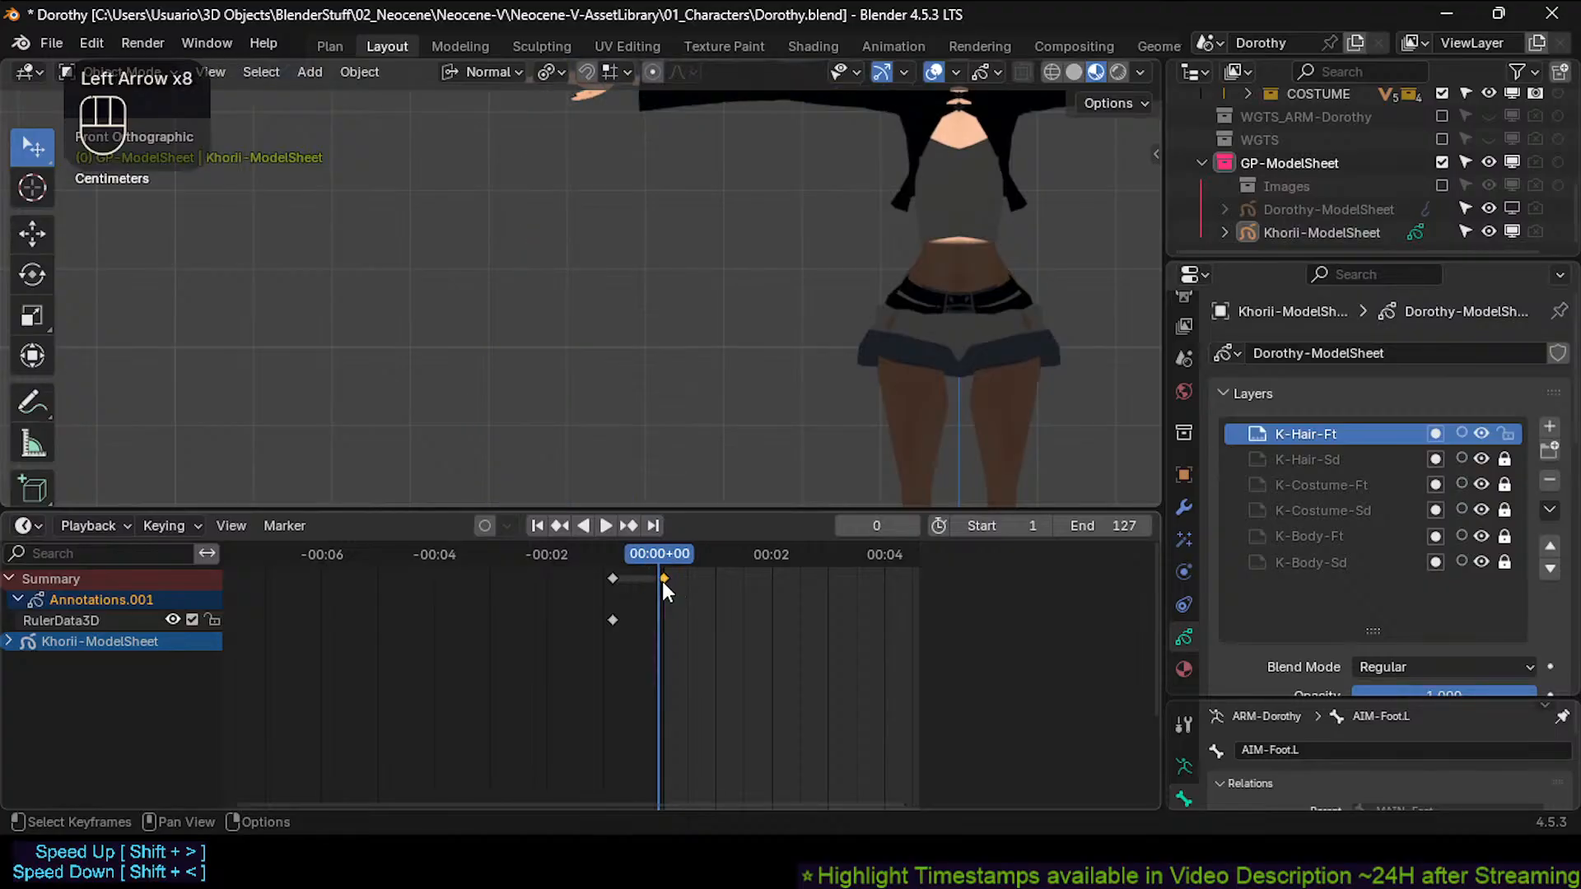
{"action": "key", "text": "f"}
{"action": "scroll", "coordinate": [684, 583], "scroll_direction": "up", "scroll_amount": 8}
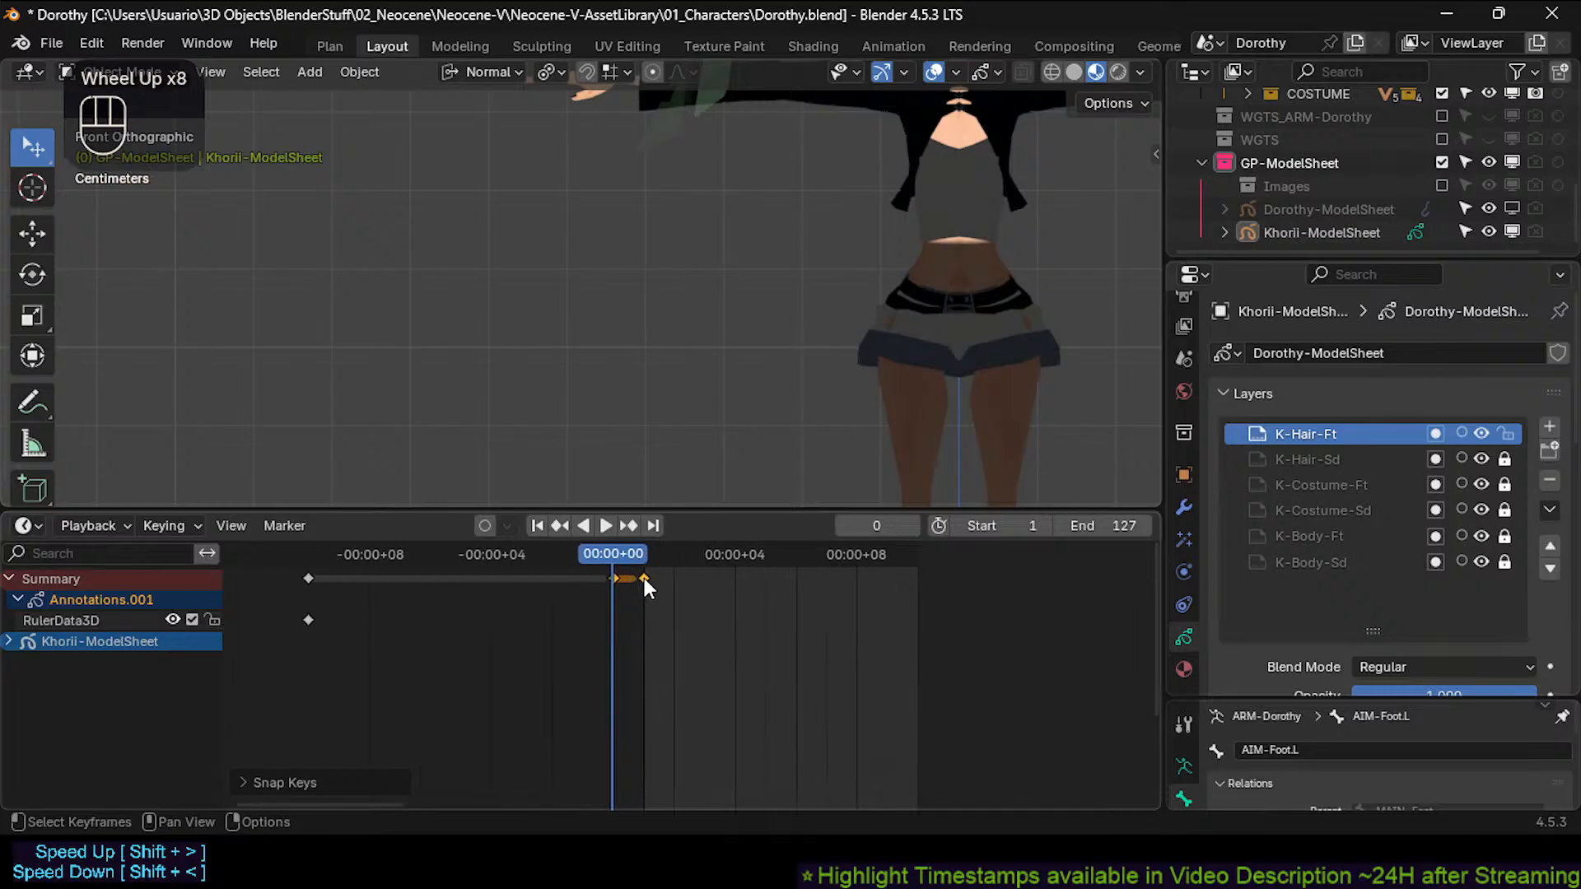
Try to snap the selected Khorii-ModelSheet keyframes to the current frame 0 again.
{"action": "left_click", "coordinate": [284, 525]}
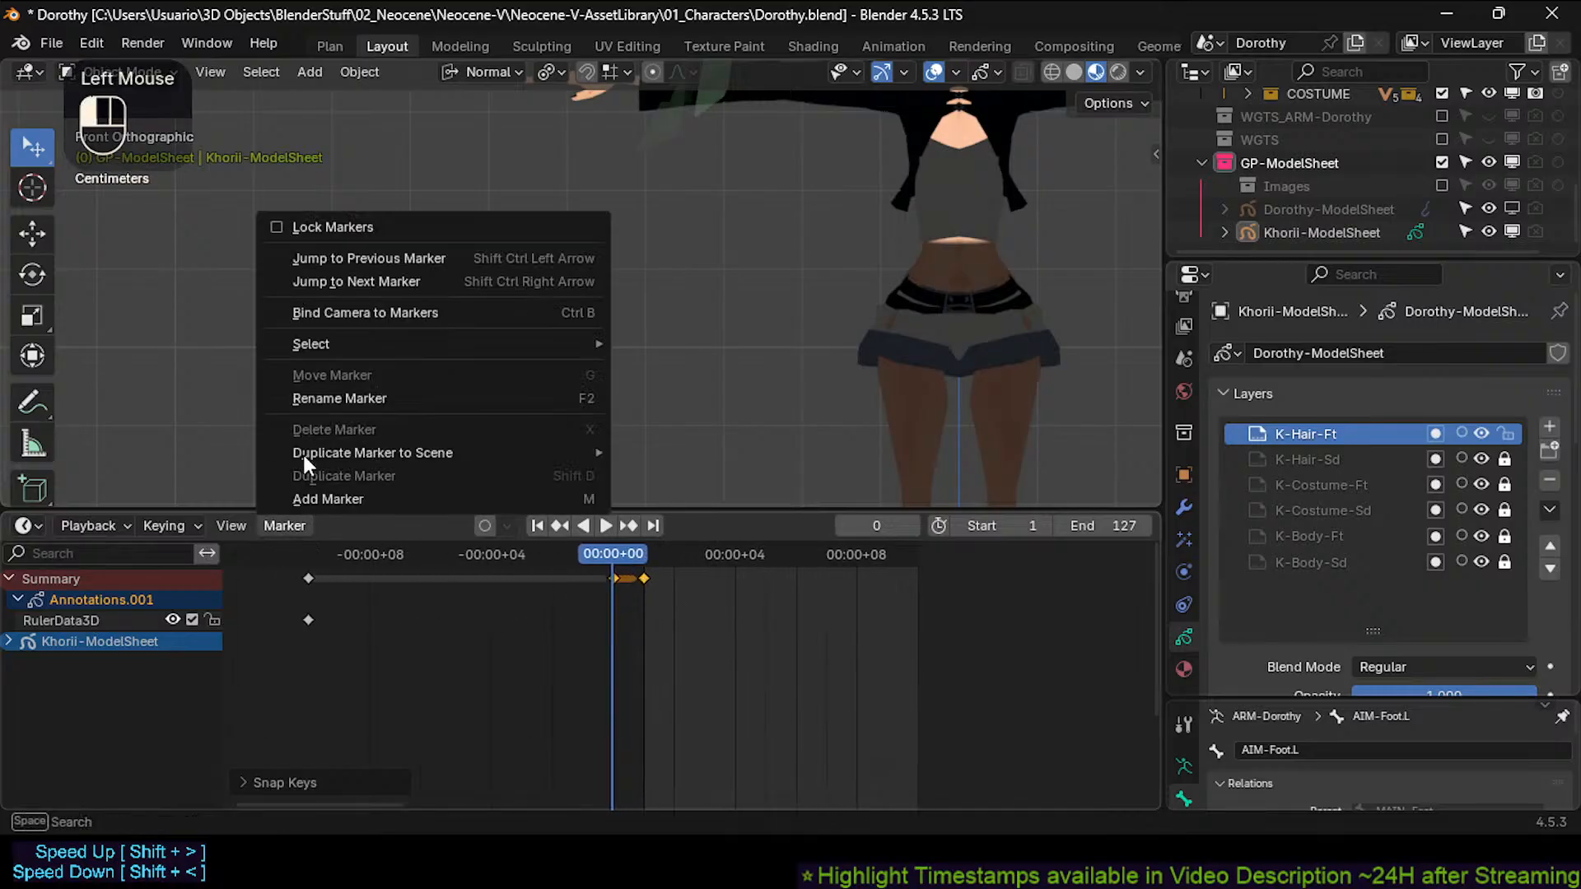
{"action": "left_click", "coordinate": [285, 526]}
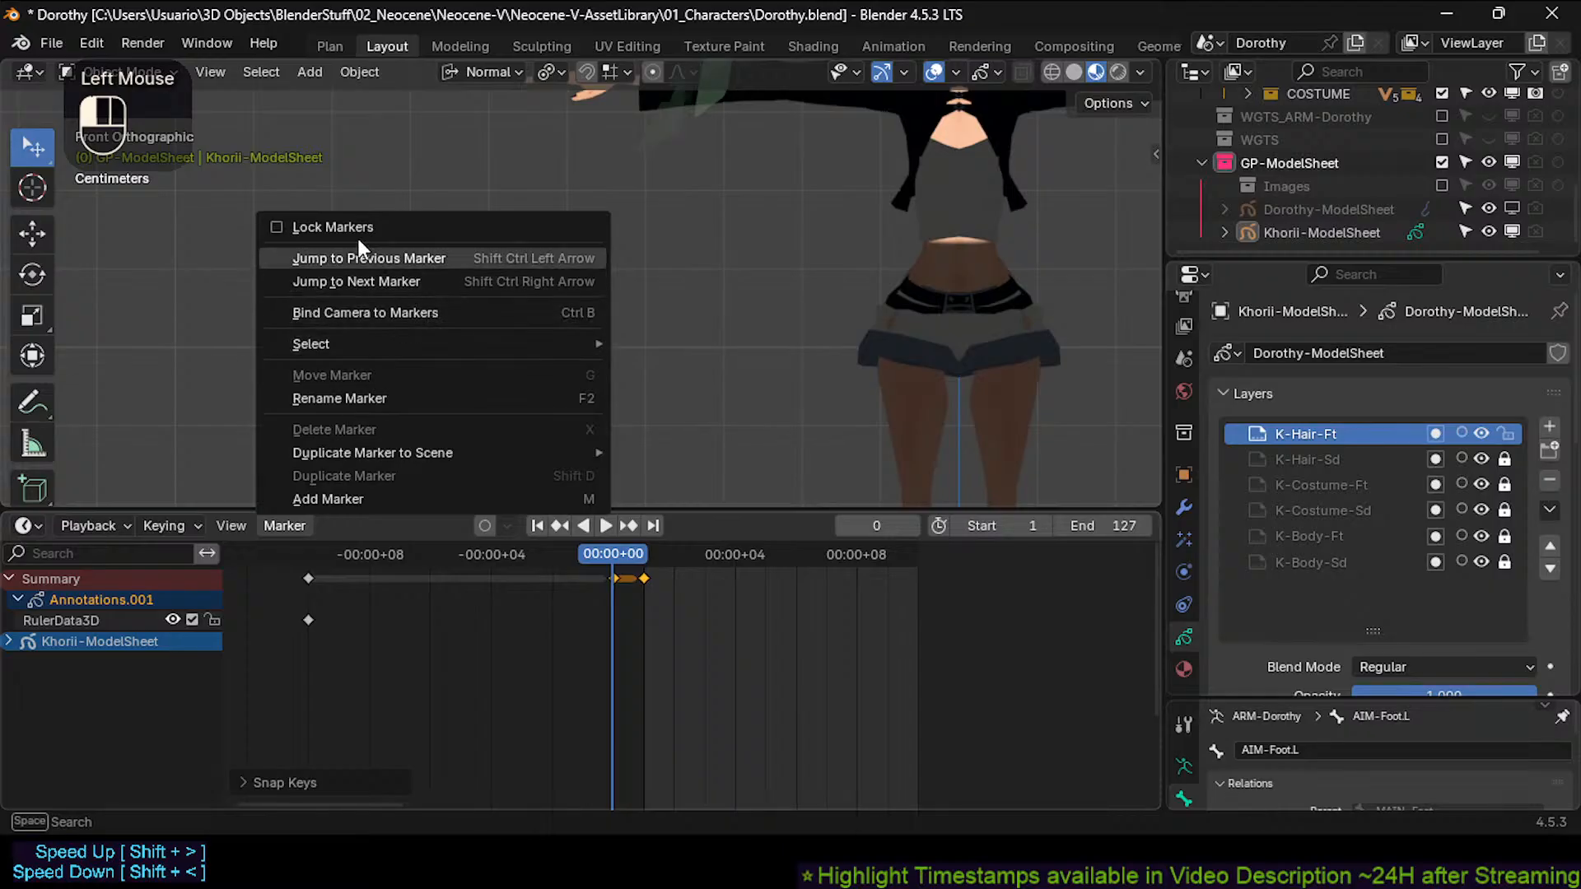
{"action": "right_click", "coordinate": [419, 558]}
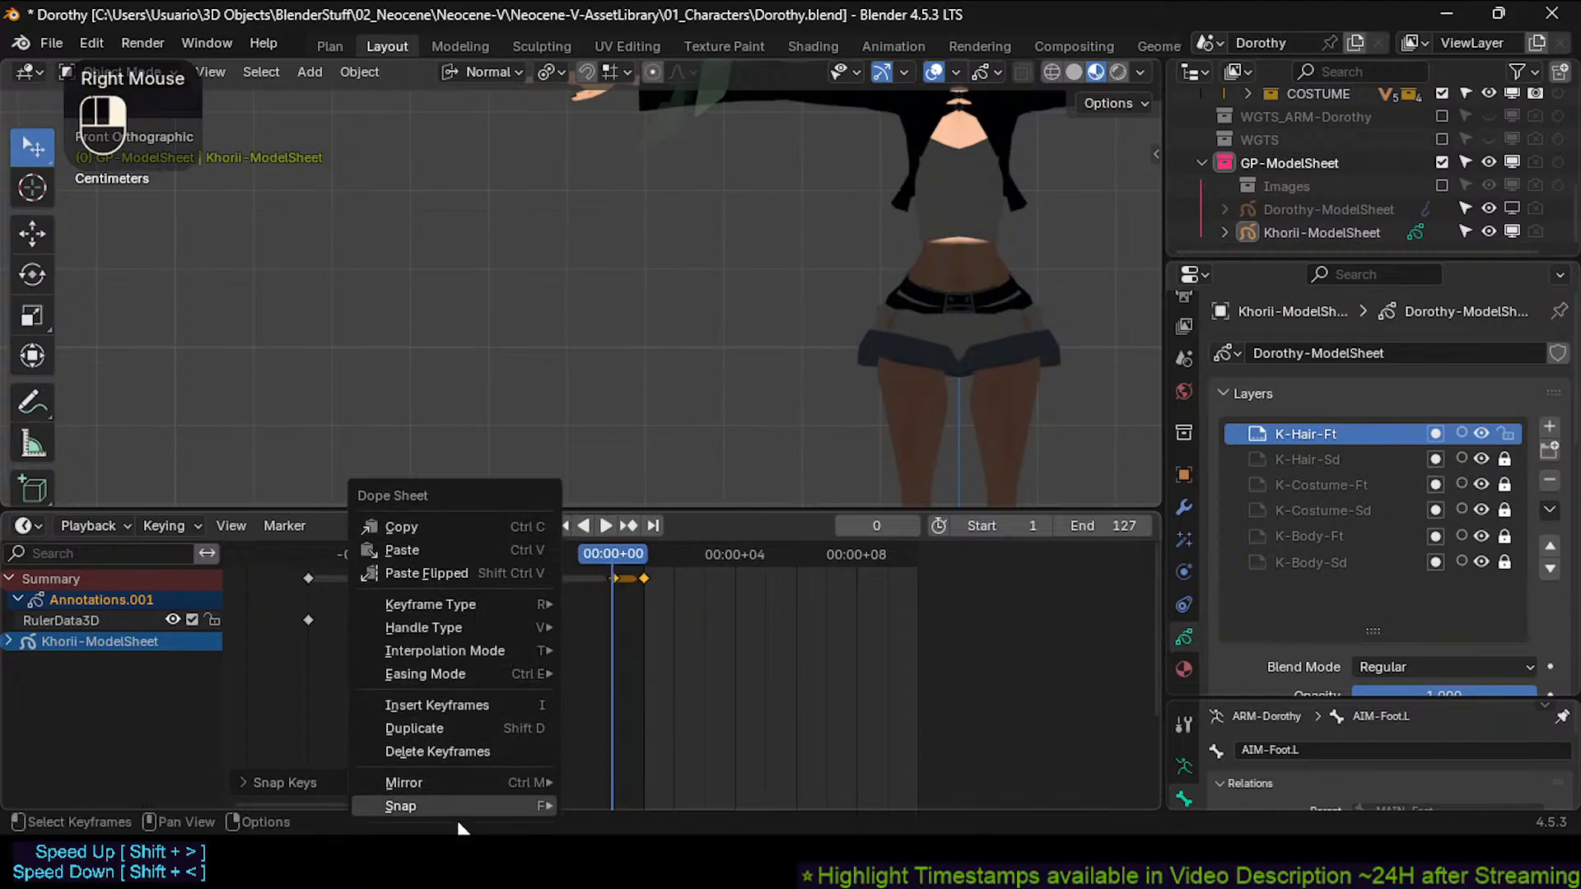
{"action": "mouse_move", "coordinate": [462, 809]}
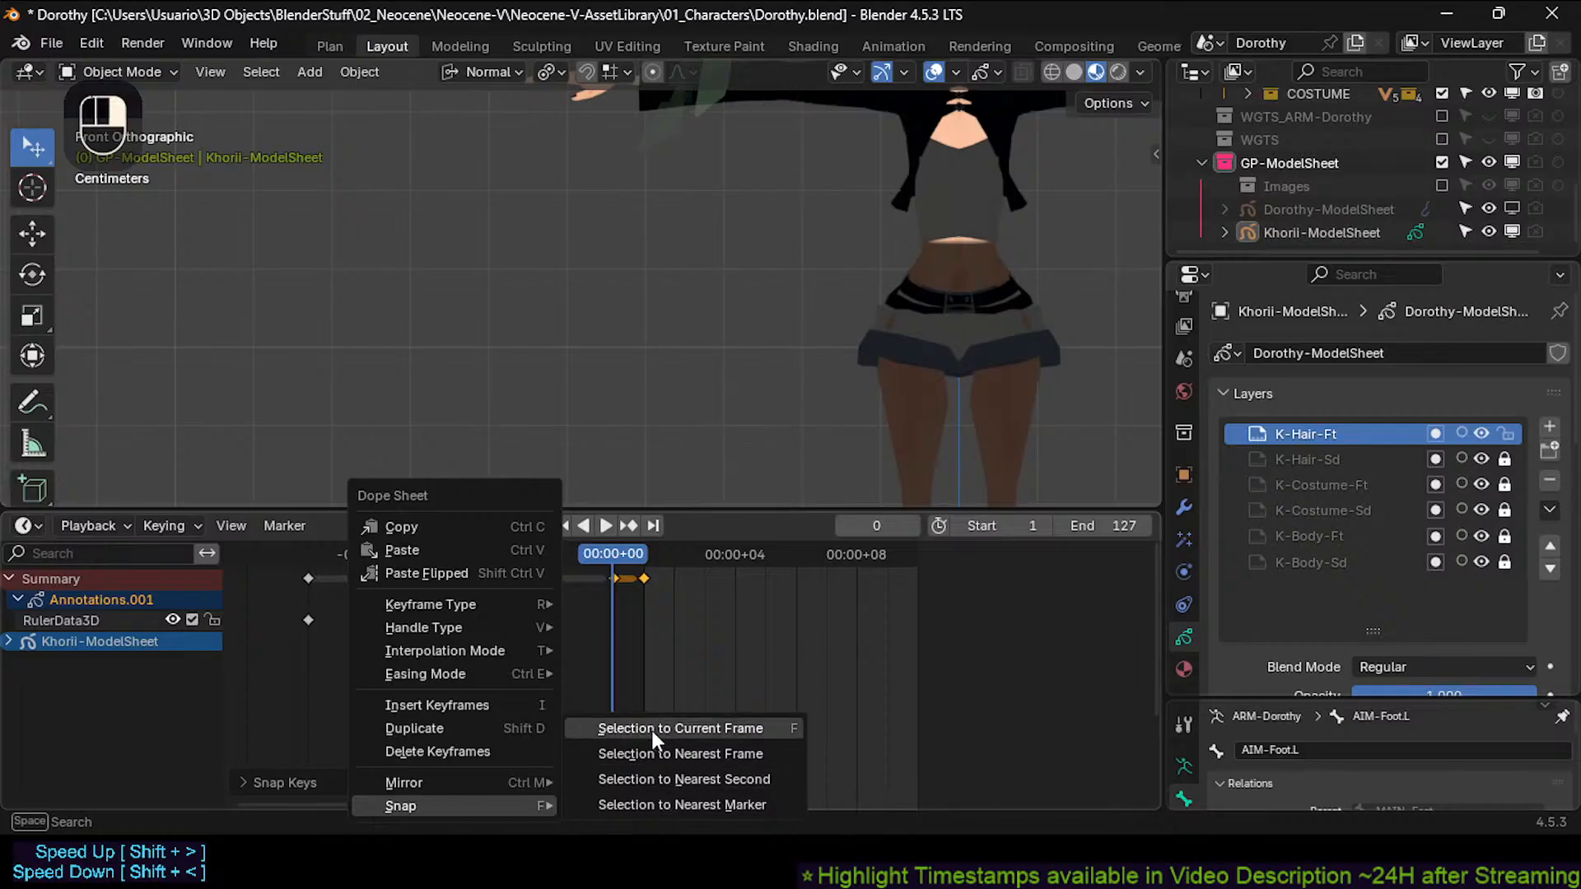
{"action": "left_click", "coordinate": [678, 729]}
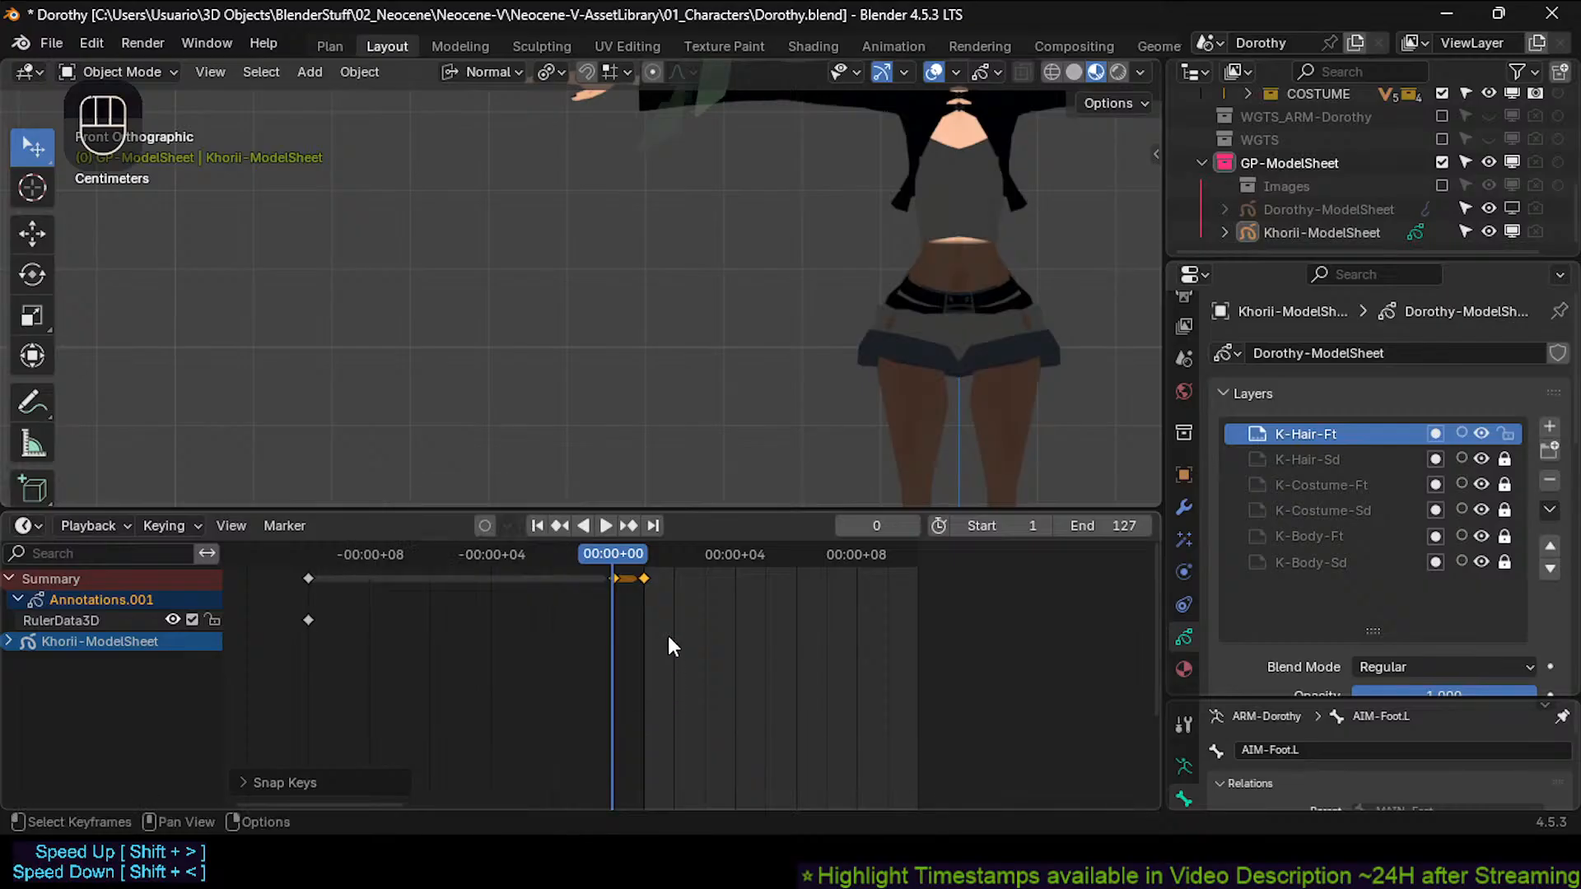
Delete only the keyframe at frame 0, leaving the one at frame 1 out of the selection.
{"action": "left_click", "coordinate": [645, 579]}
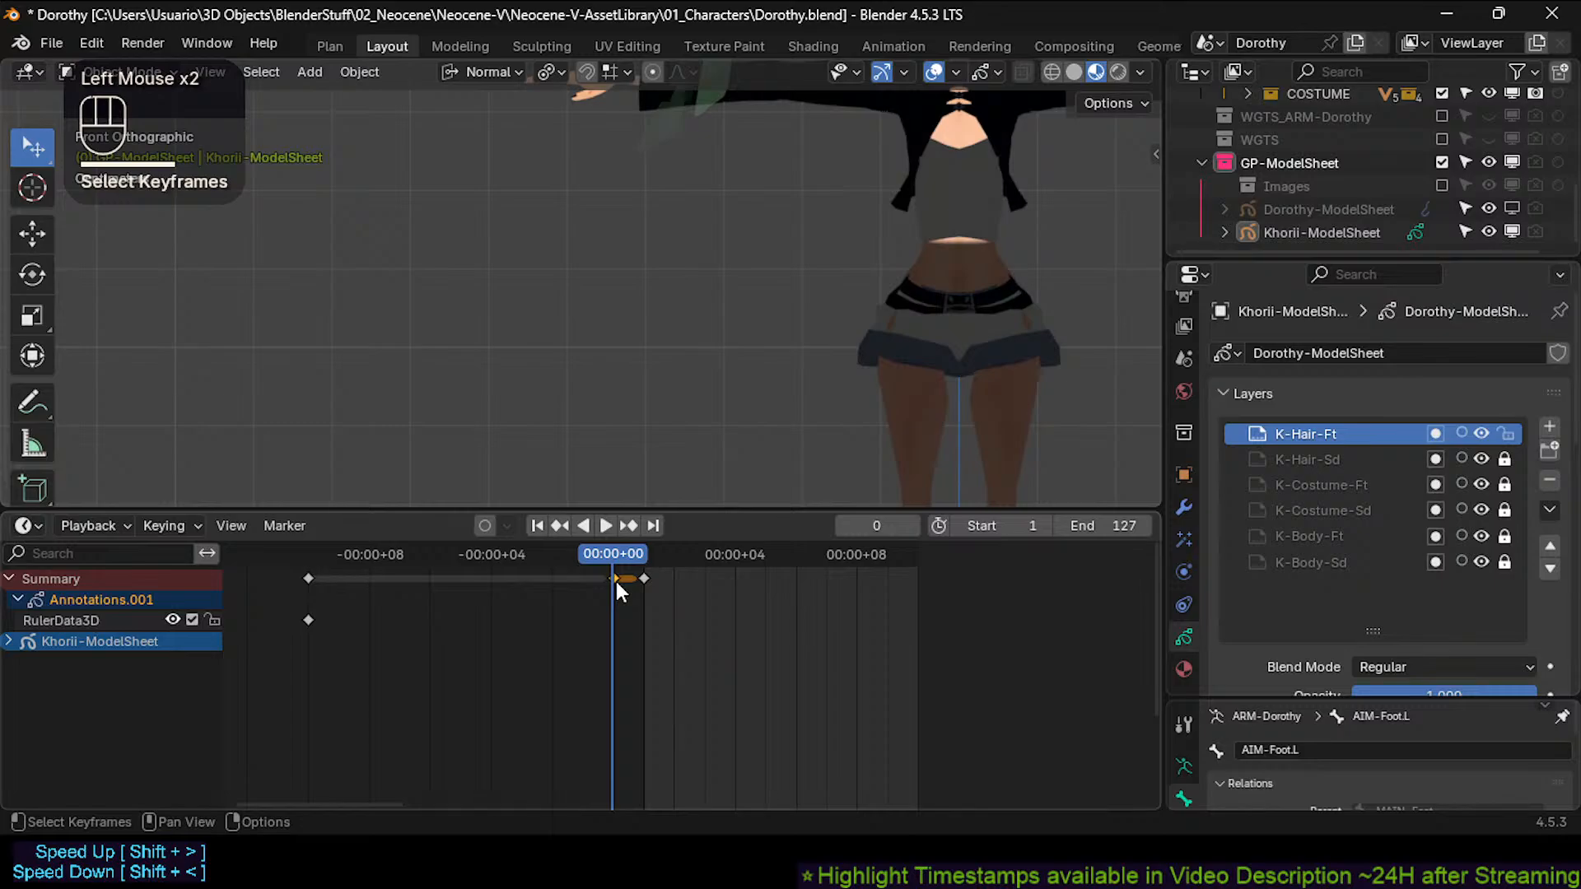
{"action": "key", "text": "x"}
{"action": "left_click", "coordinate": [616, 582]}
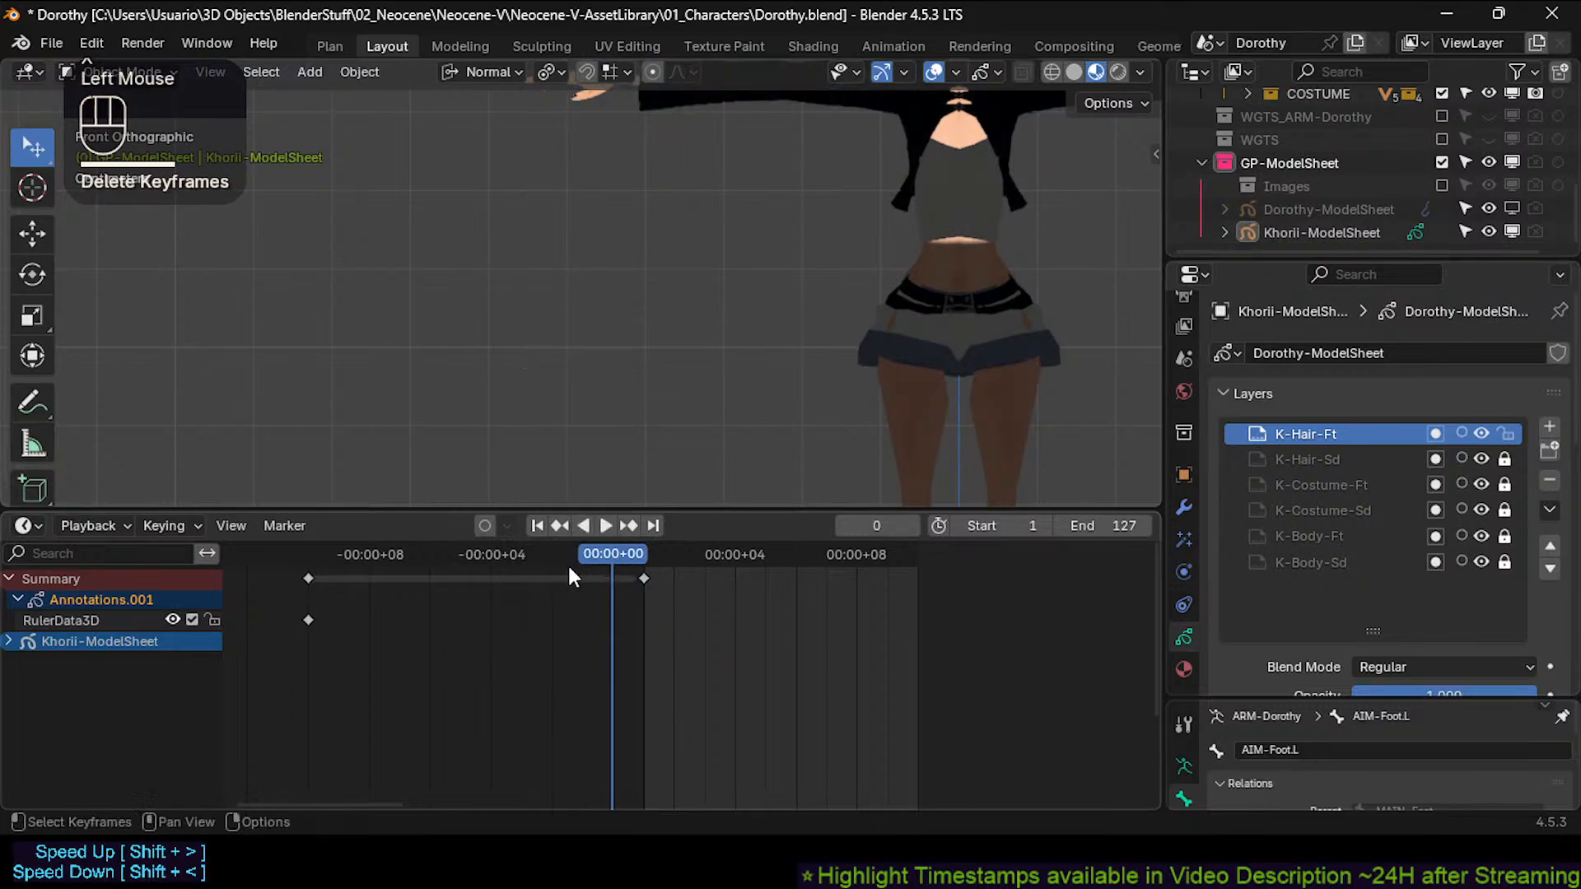
Select the RulerData3D annotation keyframe and snap it to the current frame 0.
{"action": "double_click", "coordinate": [588, 551]}
{"action": "scroll", "coordinate": [491, 595], "scroll_direction": "down", "scroll_amount": 1}
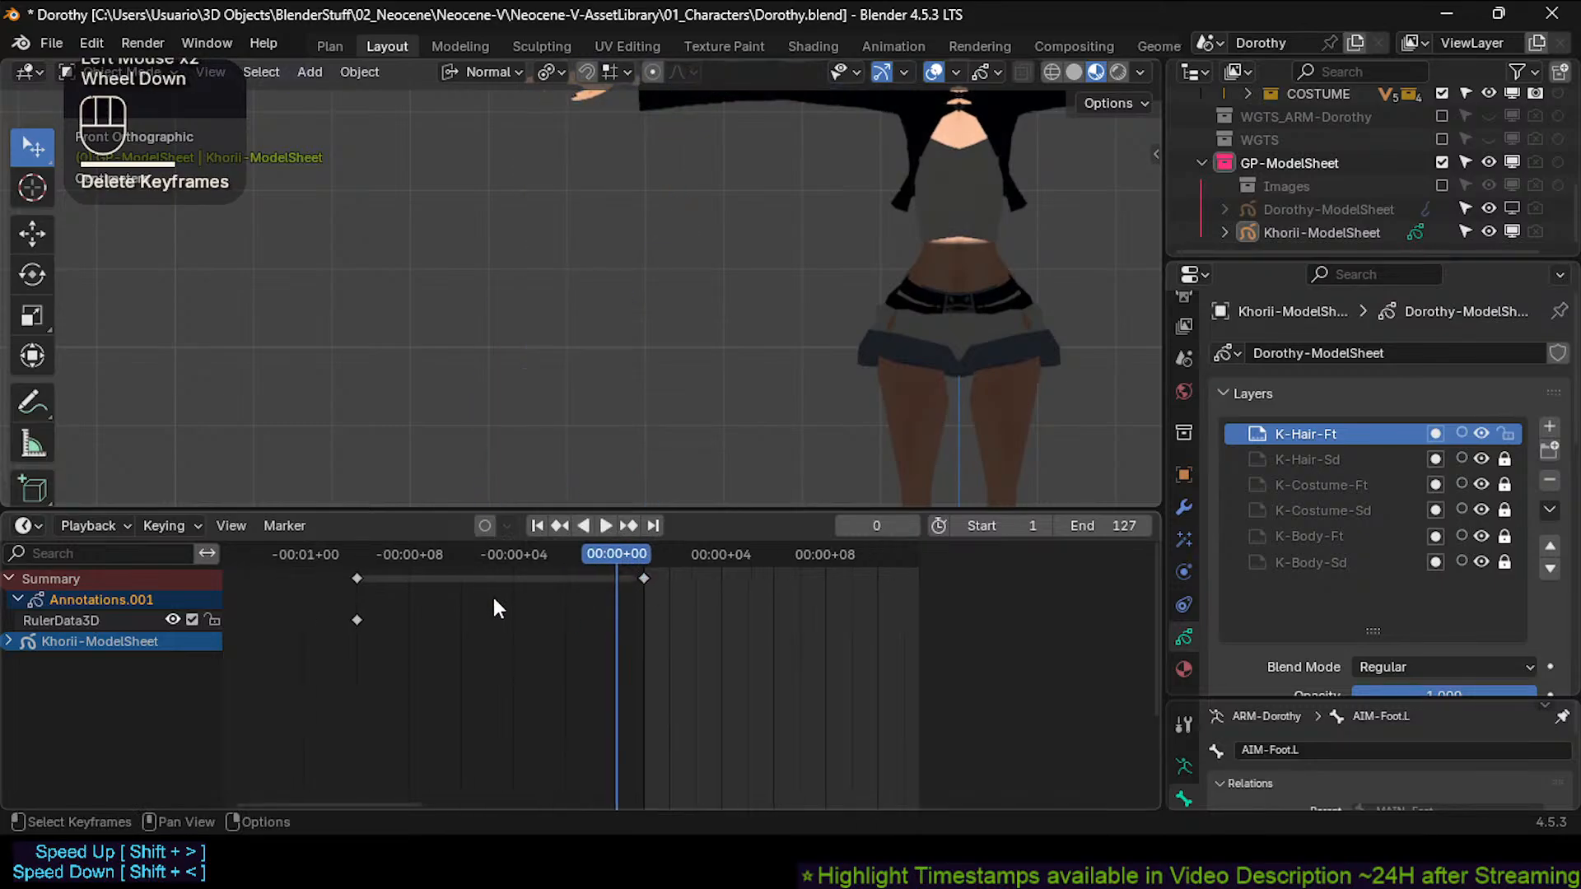
{"action": "left_click", "coordinate": [353, 622]}
{"action": "key", "text": "f"}
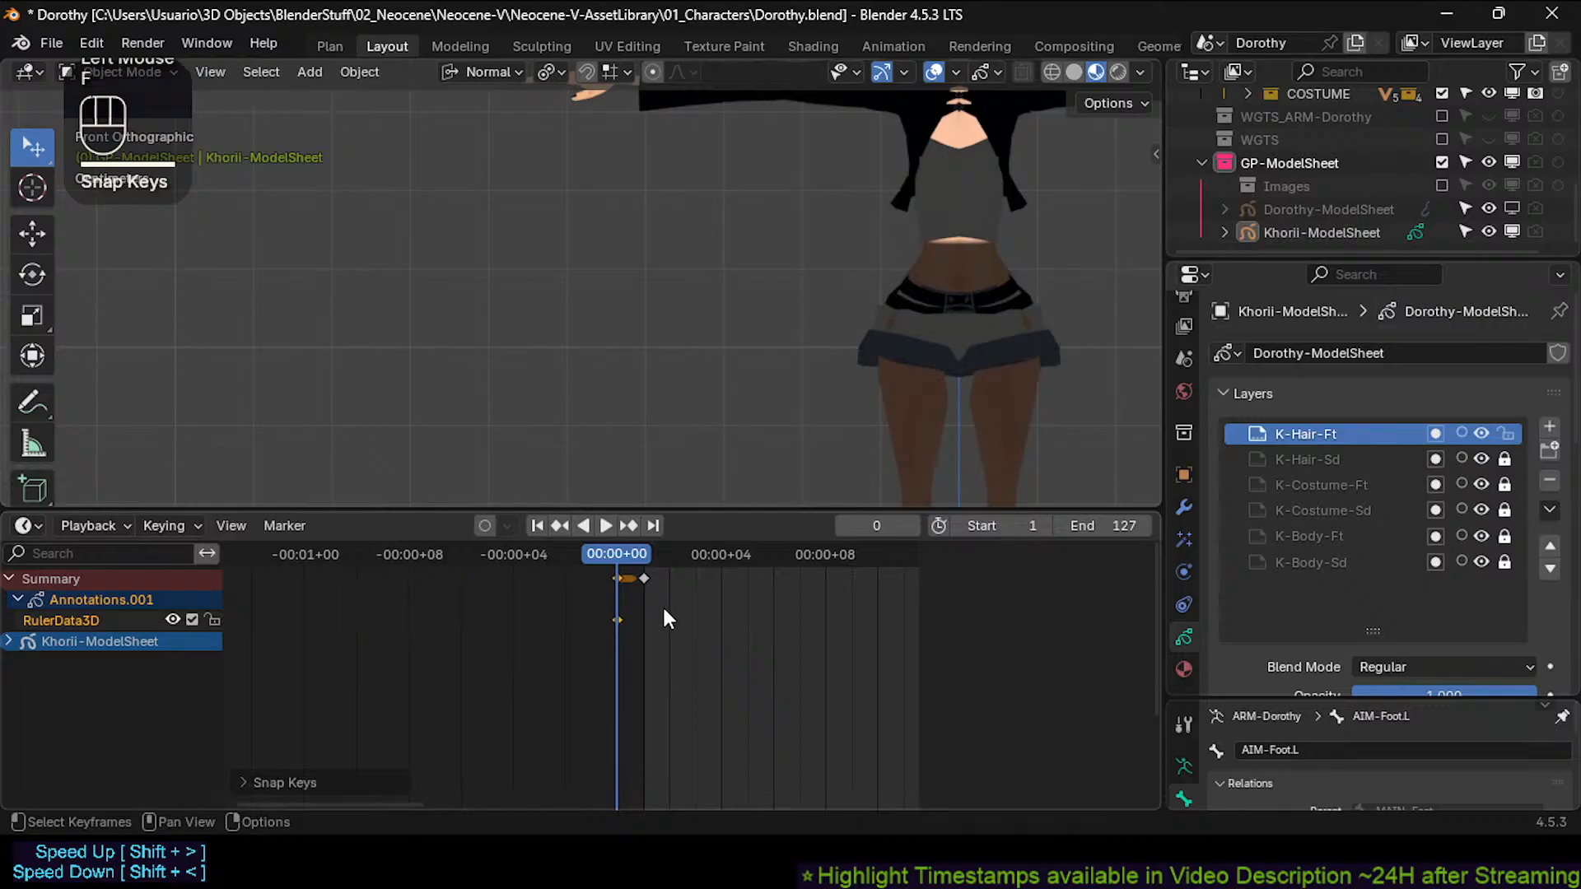
{"action": "scroll", "coordinate": [663, 617], "scroll_direction": "up", "scroll_amount": 6}
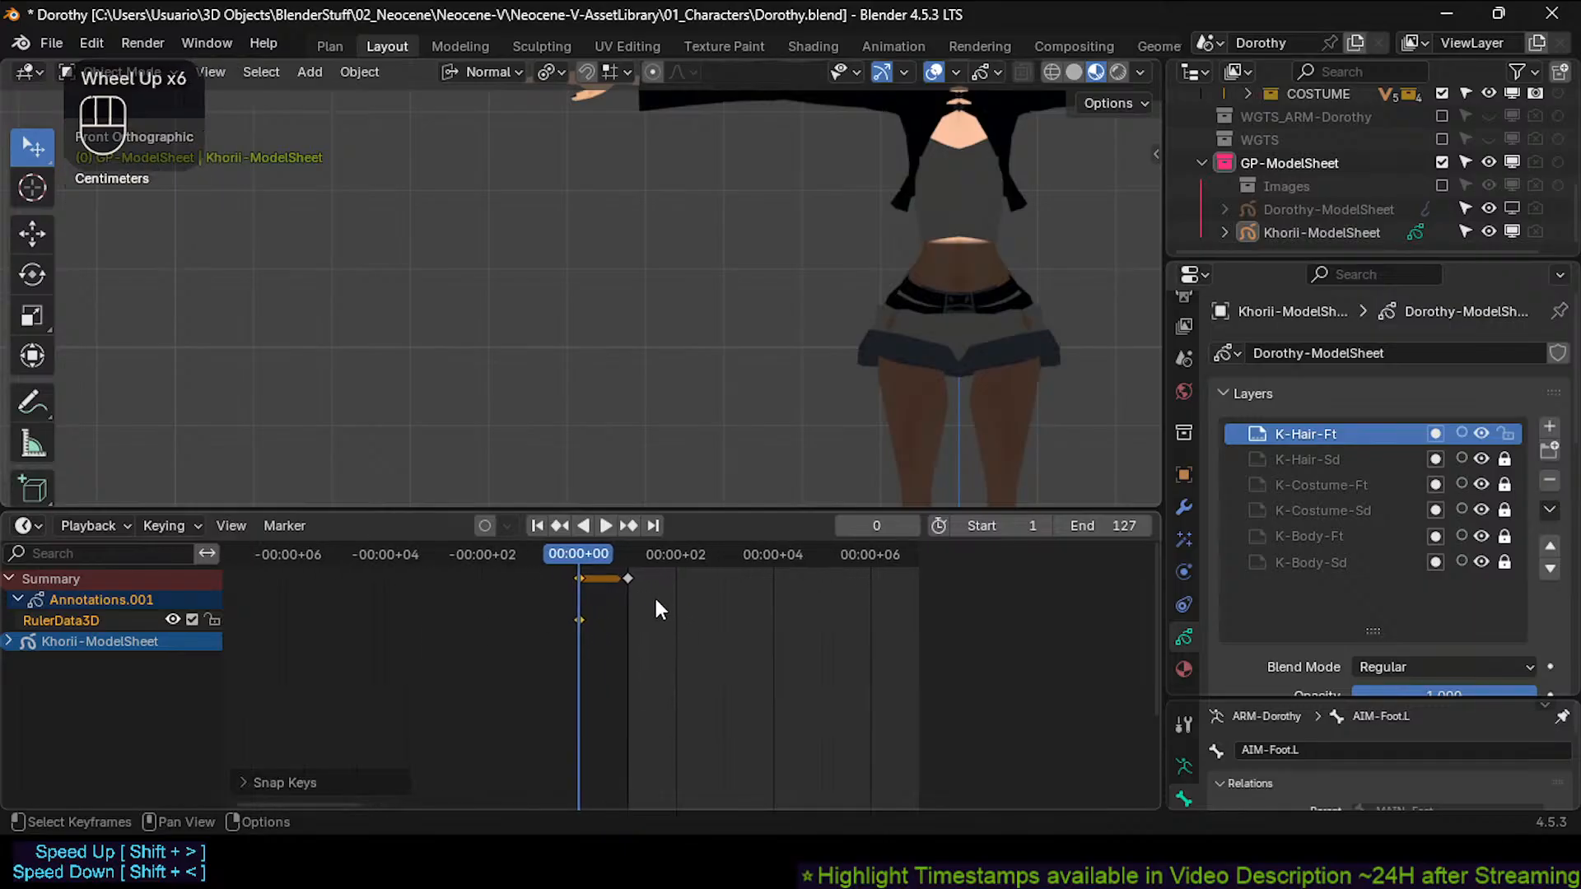
Step back and forth between frames 0 and 1 to check when the Khorii drawing appears beside the Dorothy model.
{"action": "key", "text": "Right"}
{"action": "key", "text": "shift+Left"}
{"action": "key", "text": "Left"}
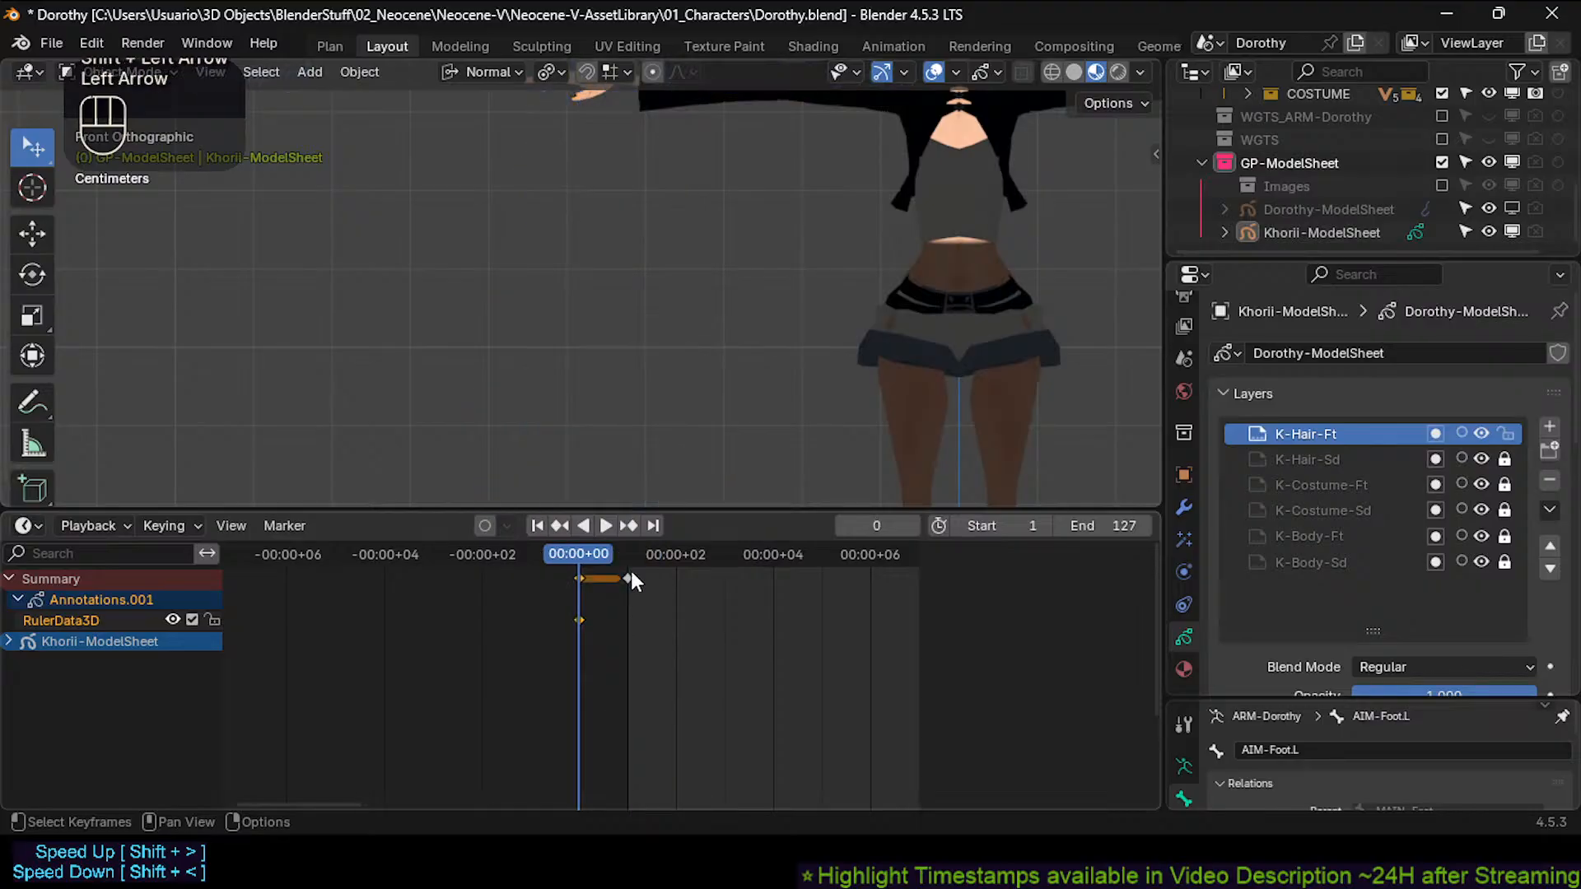
{"action": "left_click", "coordinate": [580, 624]}
{"action": "scroll", "coordinate": [593, 618], "scroll_direction": "up", "scroll_amount": 4}
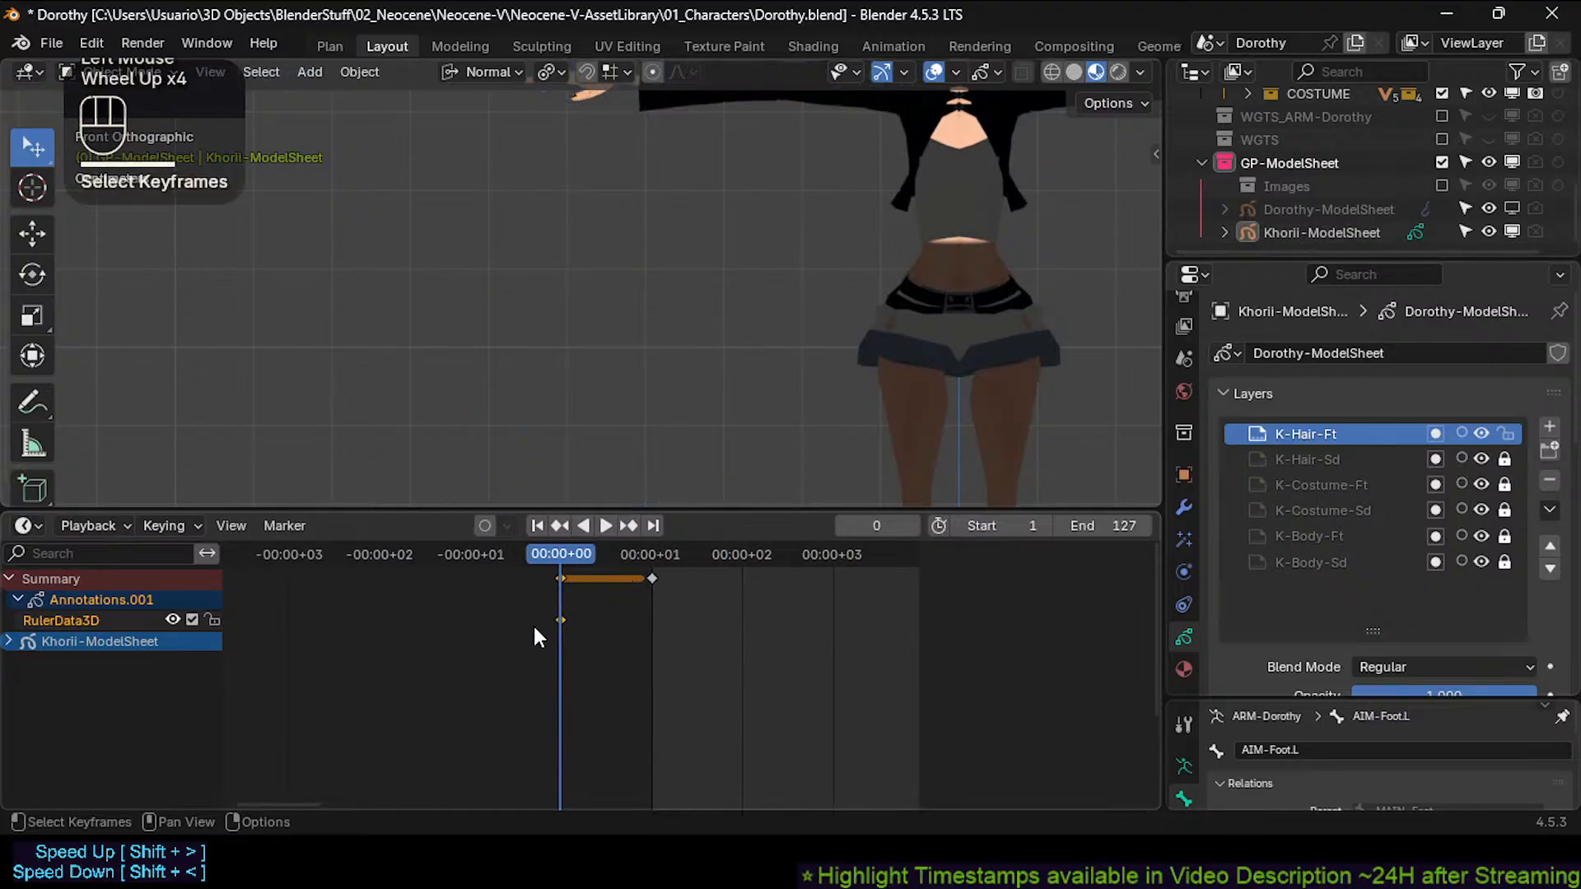
{"action": "scroll", "coordinate": [879, 304], "scroll_direction": "down", "scroll_amount": 2}
{"action": "middle_click_drag", "start_coordinate": [879, 304], "coordinate": [851, 268], "text": "shift"}
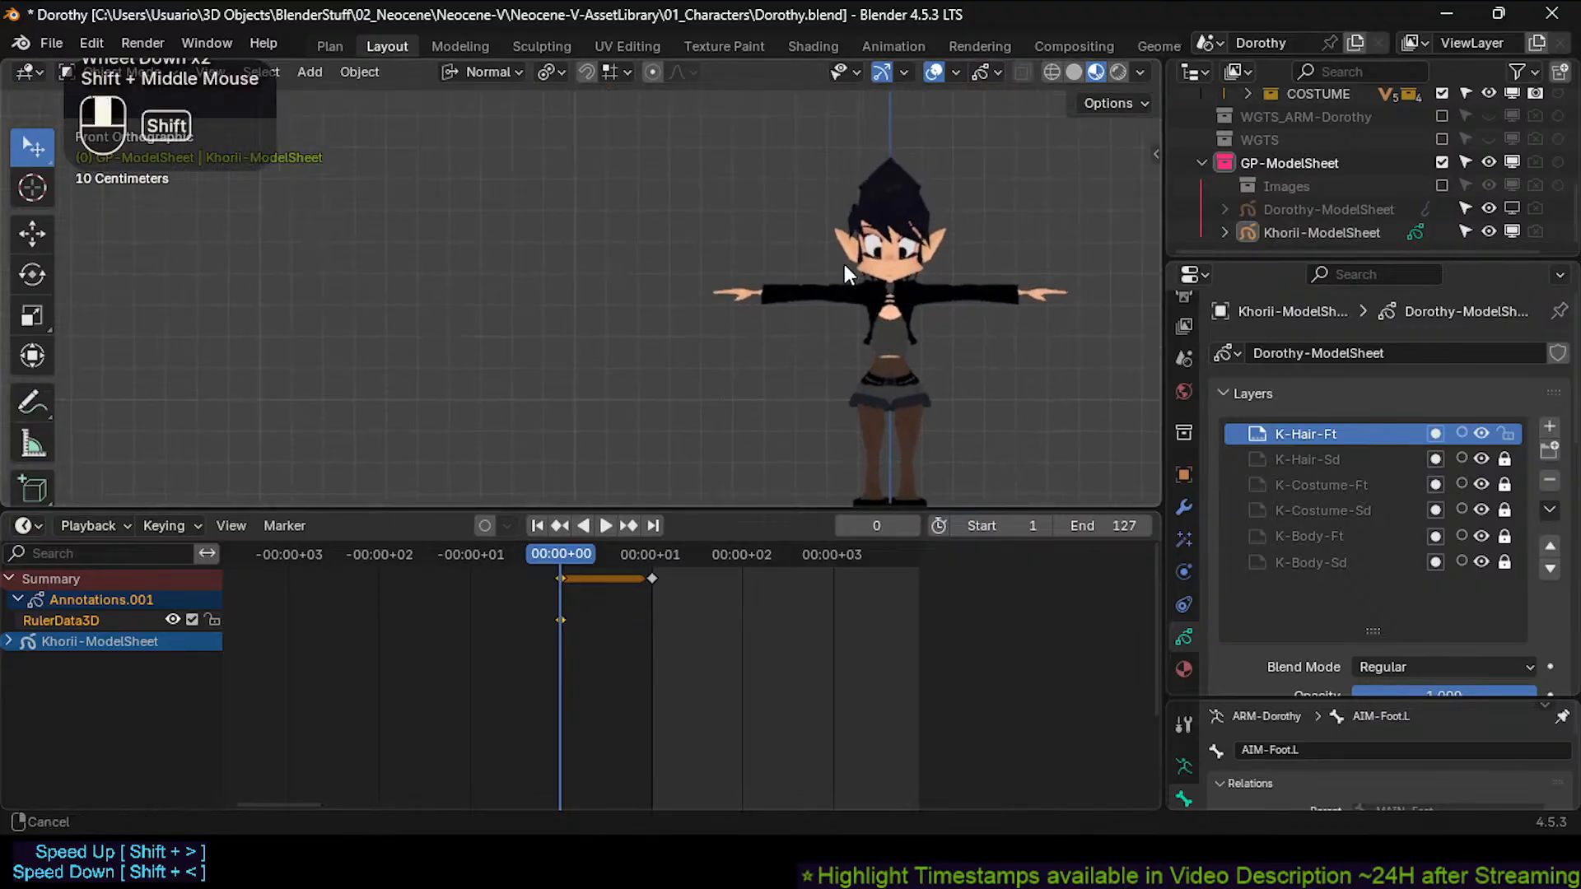
{"action": "scroll", "coordinate": [817, 321], "scroll_direction": "up", "scroll_amount": 3}
{"action": "middle_click_drag", "start_coordinate": [817, 321], "coordinate": [725, 327], "text": "shift"}
{"action": "scroll", "coordinate": [650, 456], "scroll_direction": "down", "scroll_amount": 1}
{"action": "scroll", "coordinate": [662, 468], "scroll_direction": "up", "scroll_amount": 1}
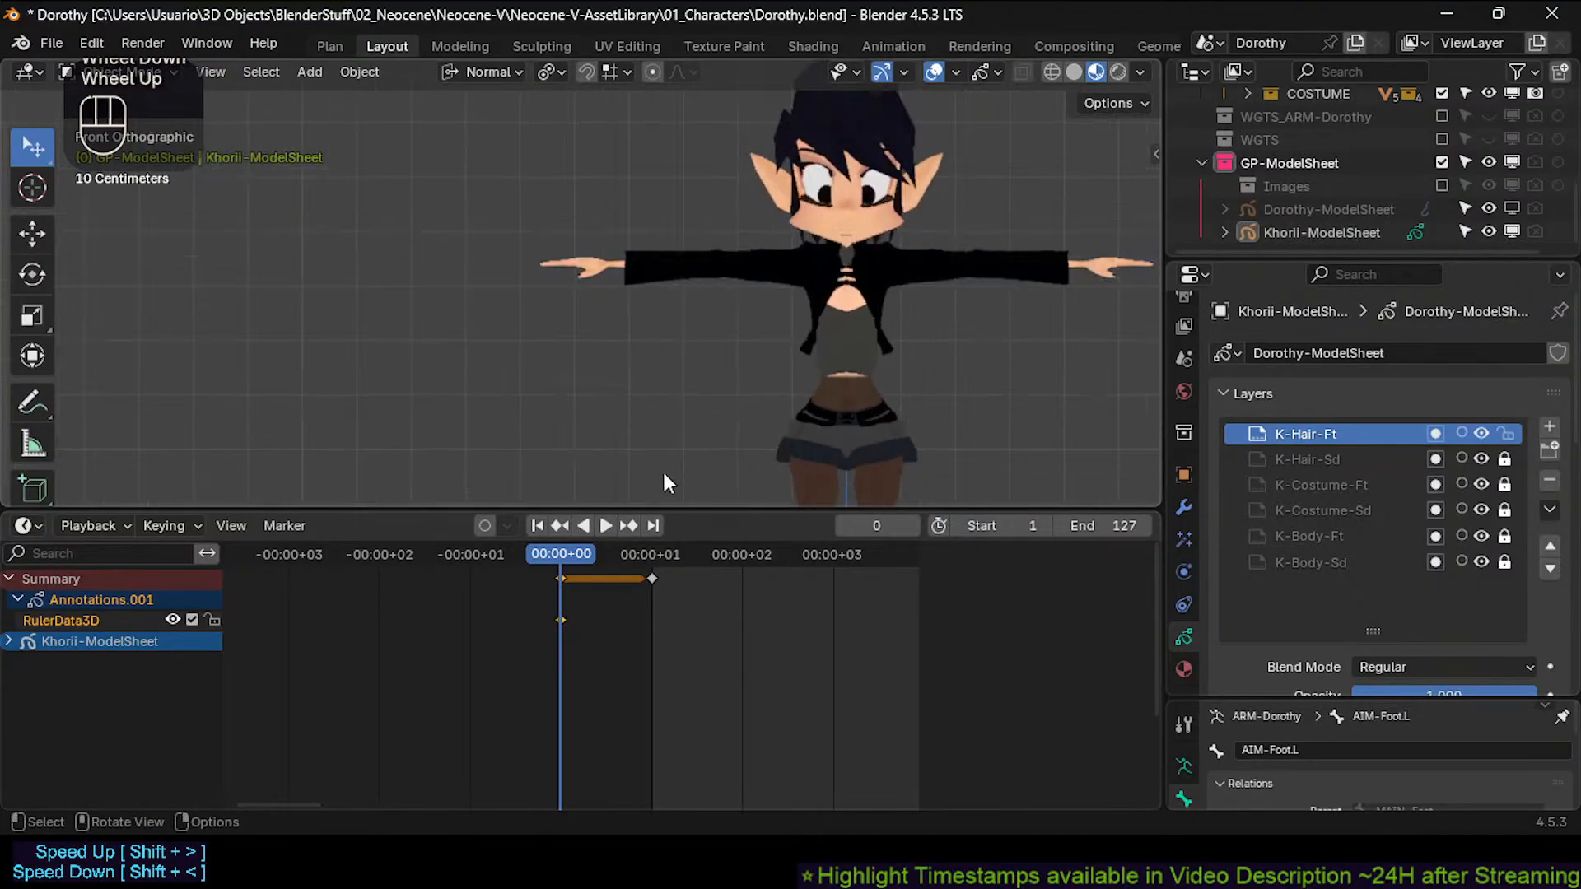
{"action": "scroll", "coordinate": [568, 677], "scroll_direction": "up", "scroll_amount": 1}
{"action": "scroll", "coordinate": [569, 659], "scroll_direction": "up", "scroll_amount": 1}
{"action": "scroll", "coordinate": [580, 635], "scroll_direction": "down", "scroll_amount": 2}
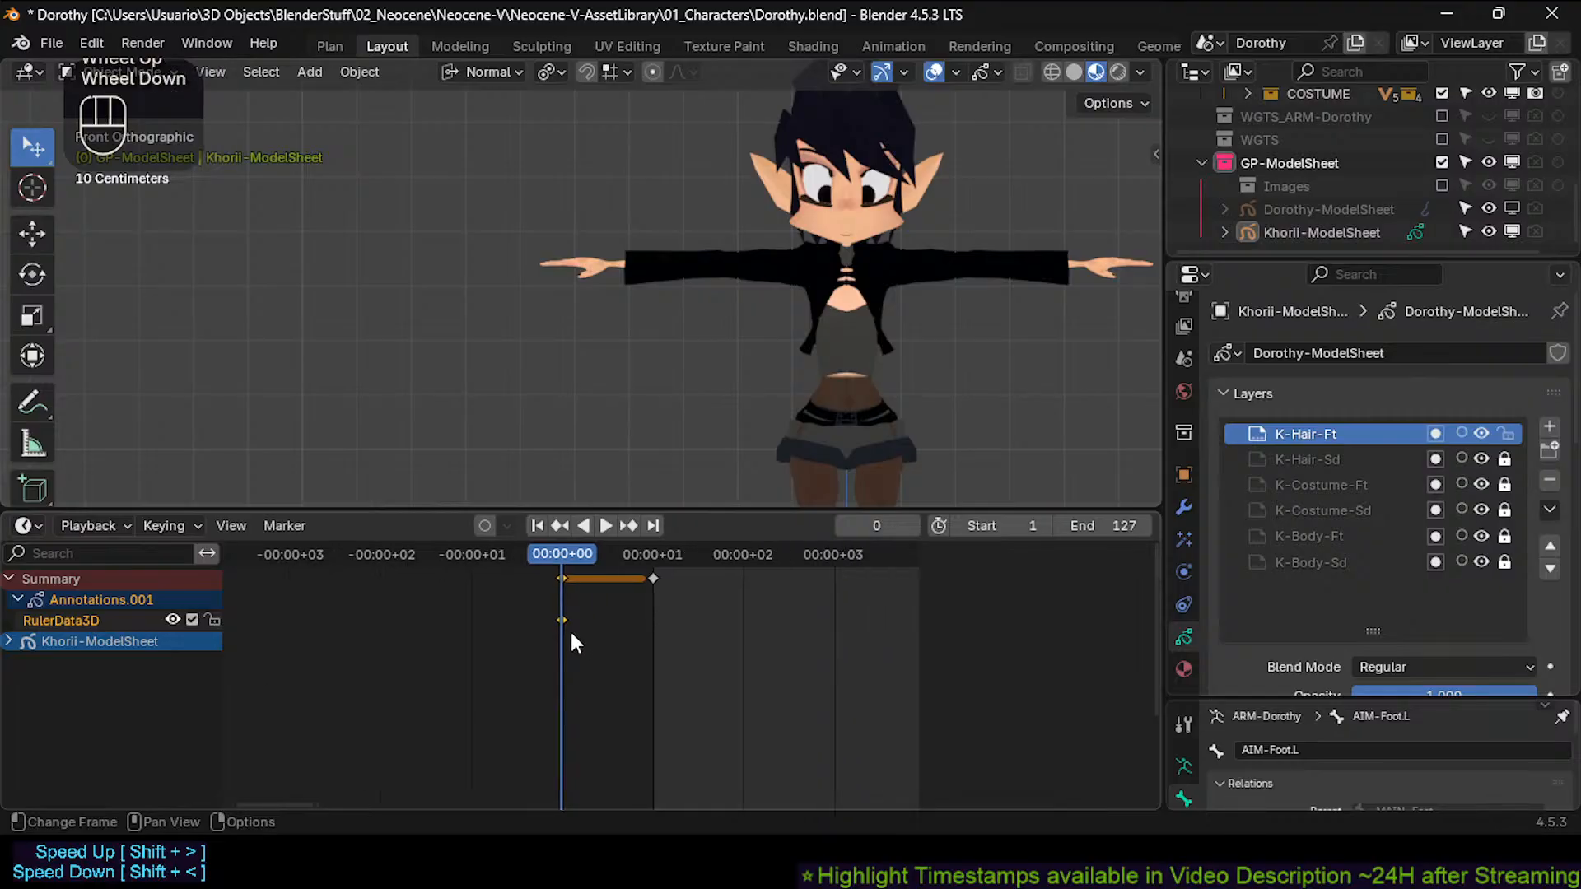
{"action": "key", "text": "Right"}
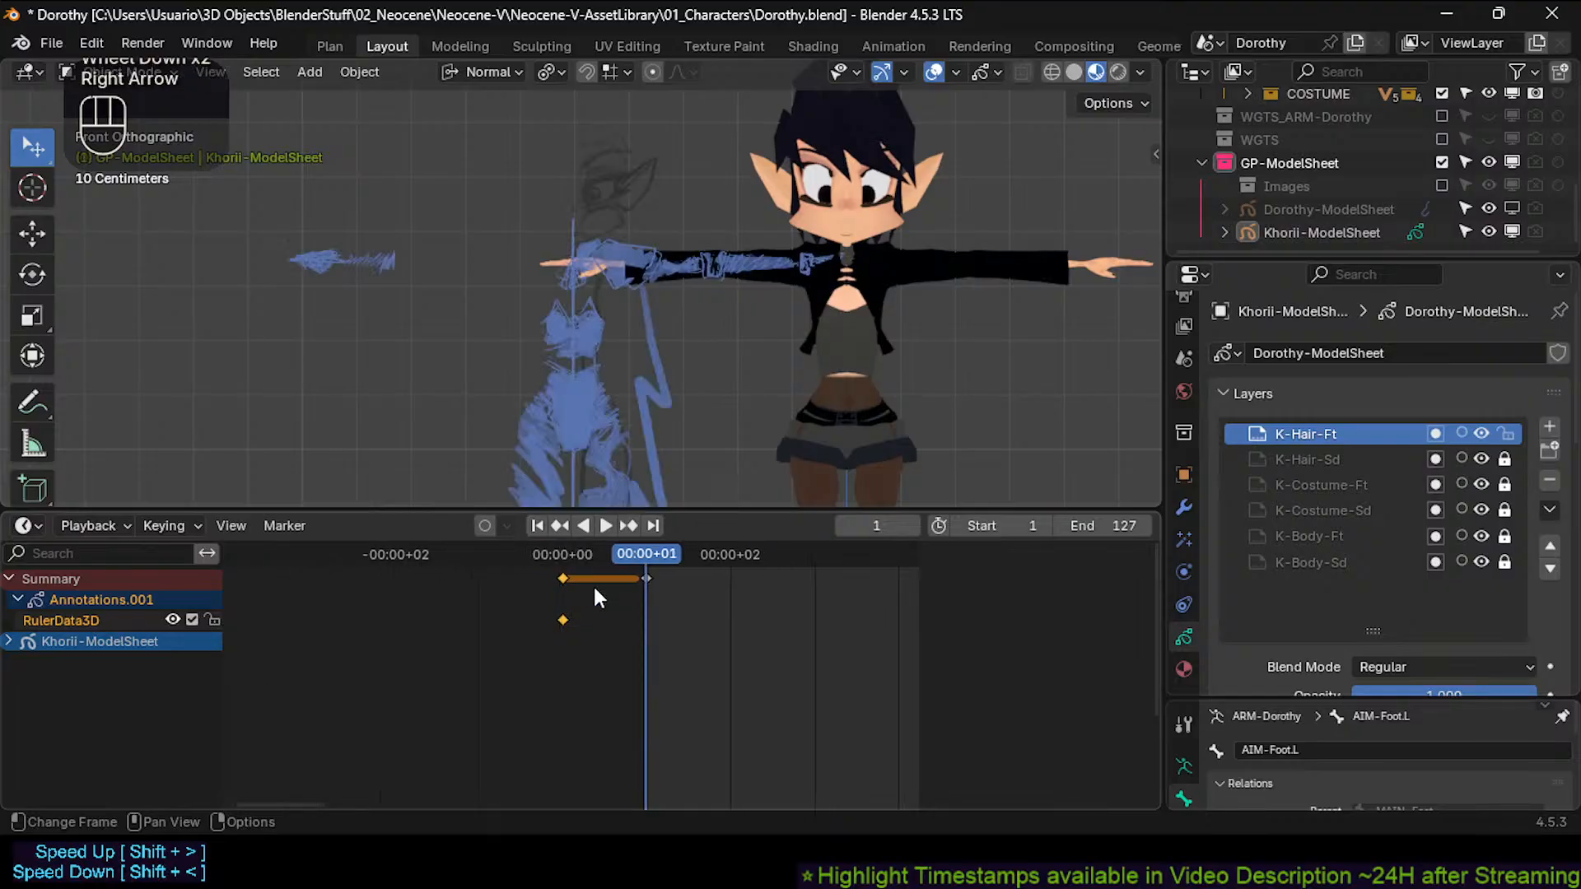
{"action": "key", "text": "Left"}
{"action": "scroll", "coordinate": [601, 589], "scroll_direction": "down", "scroll_amount": 3}
{"action": "scroll", "coordinate": [601, 587], "scroll_direction": "up", "scroll_amount": 6}
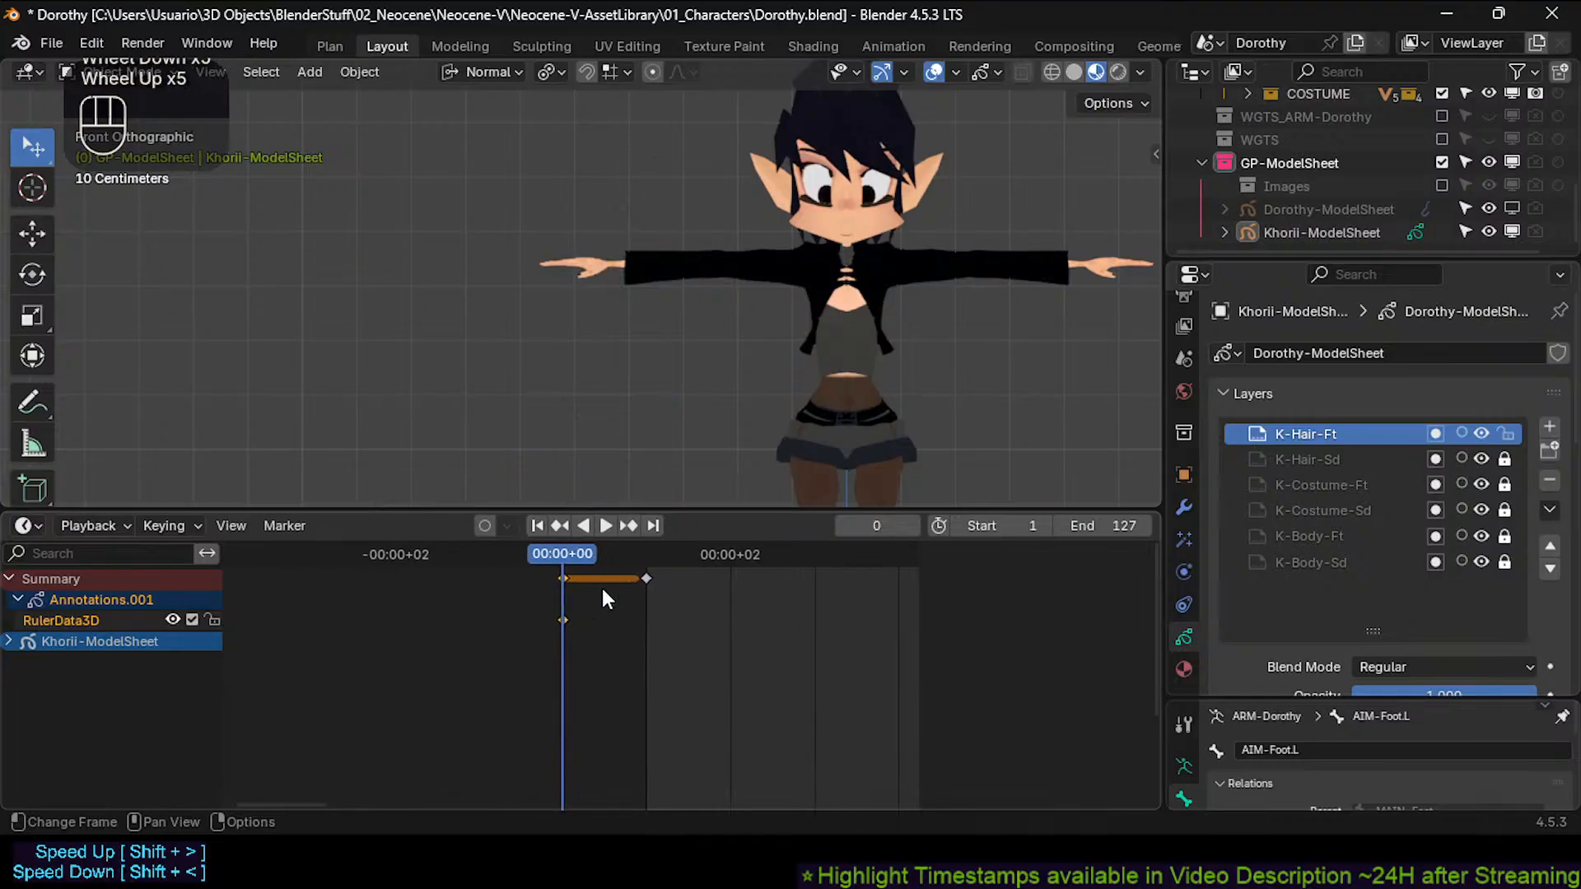
{"action": "key", "text": "Right"}
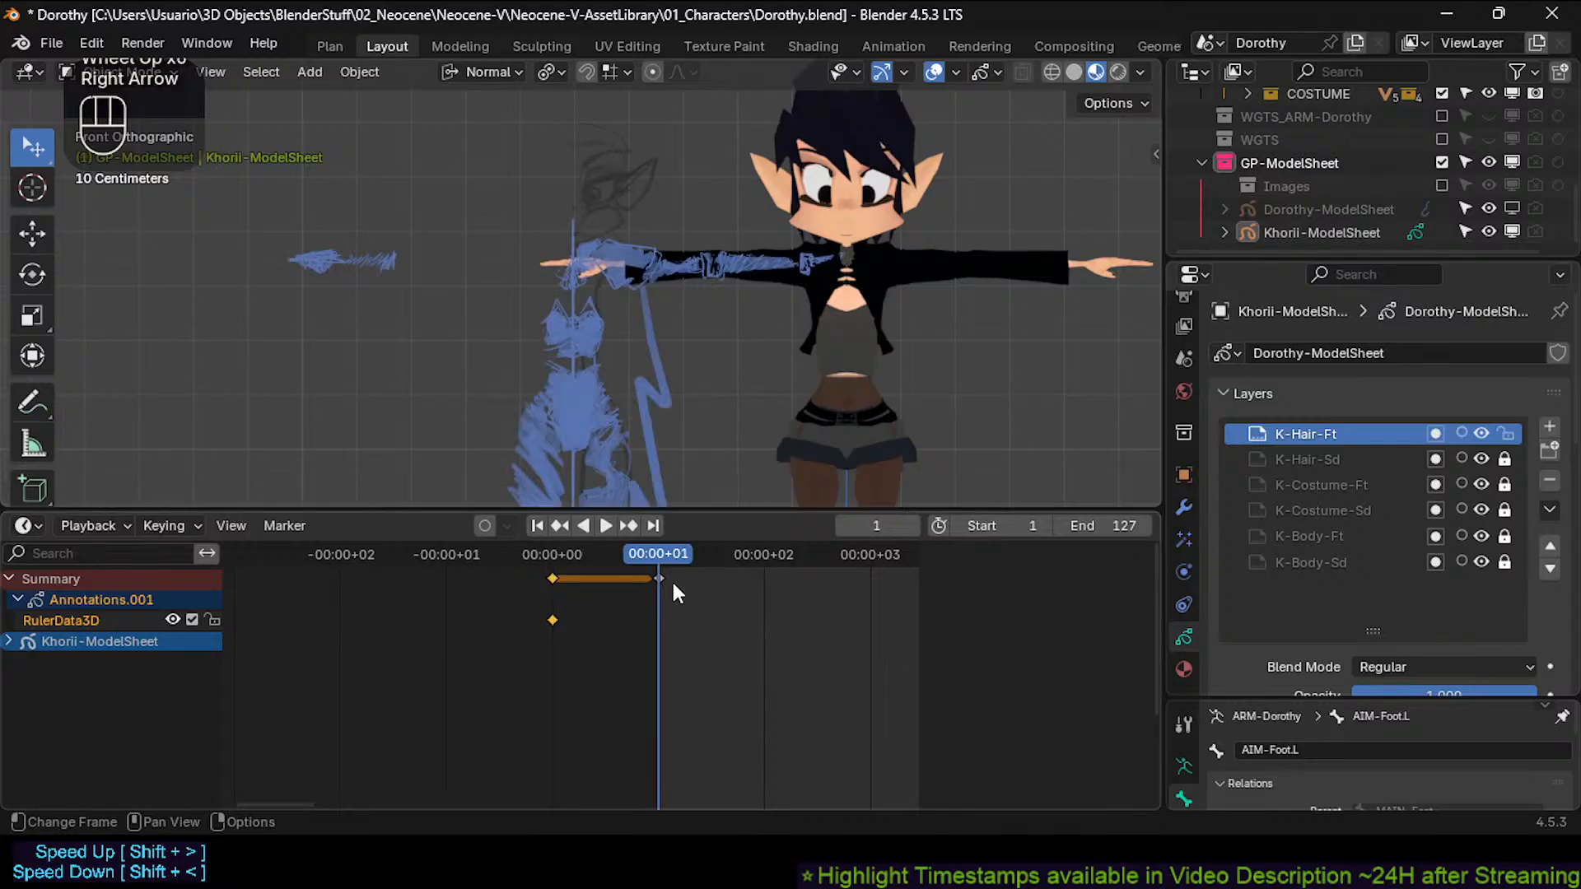
{"action": "key", "text": "Left"}
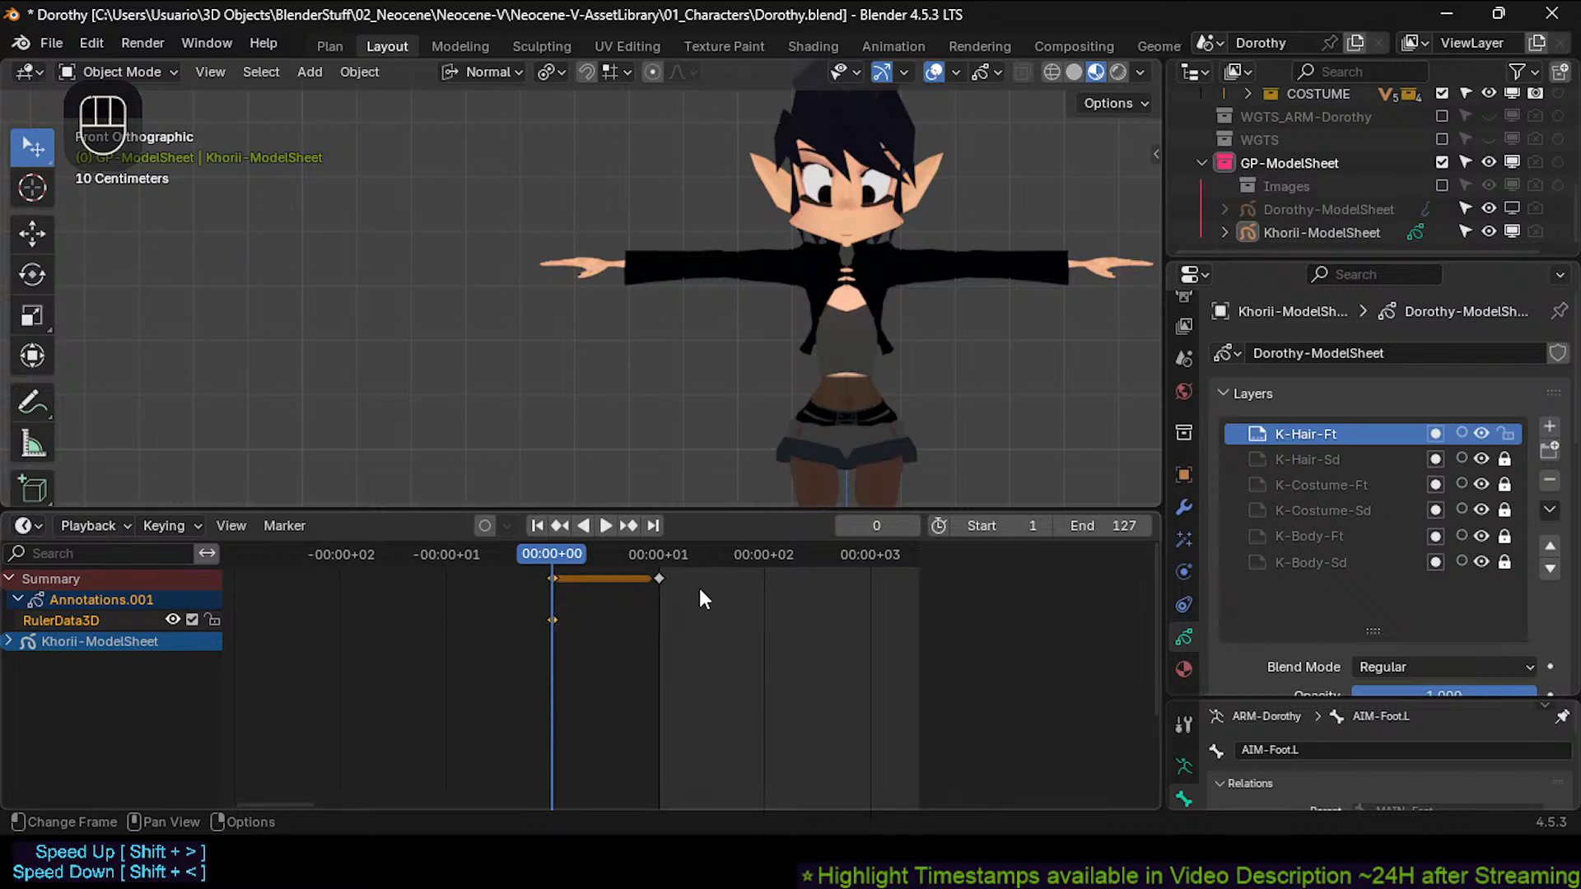
Set the keyframe type of the RulerData3D key at frame 0 to Generated and deselect it.
{"action": "left_click", "coordinate": [658, 578]}
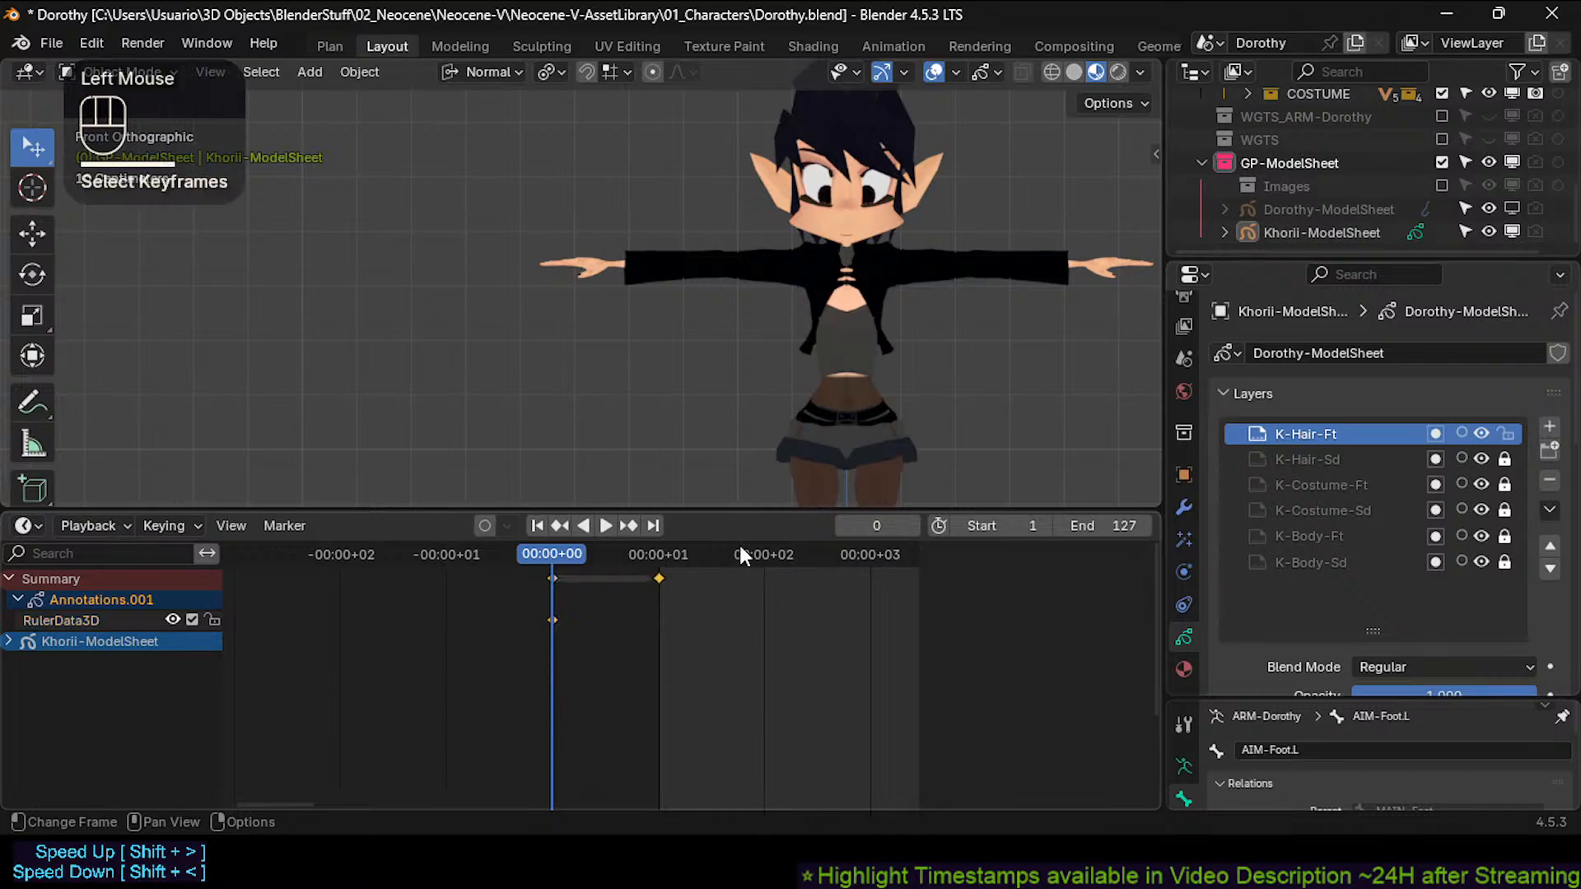
{"action": "left_click", "coordinate": [554, 619]}
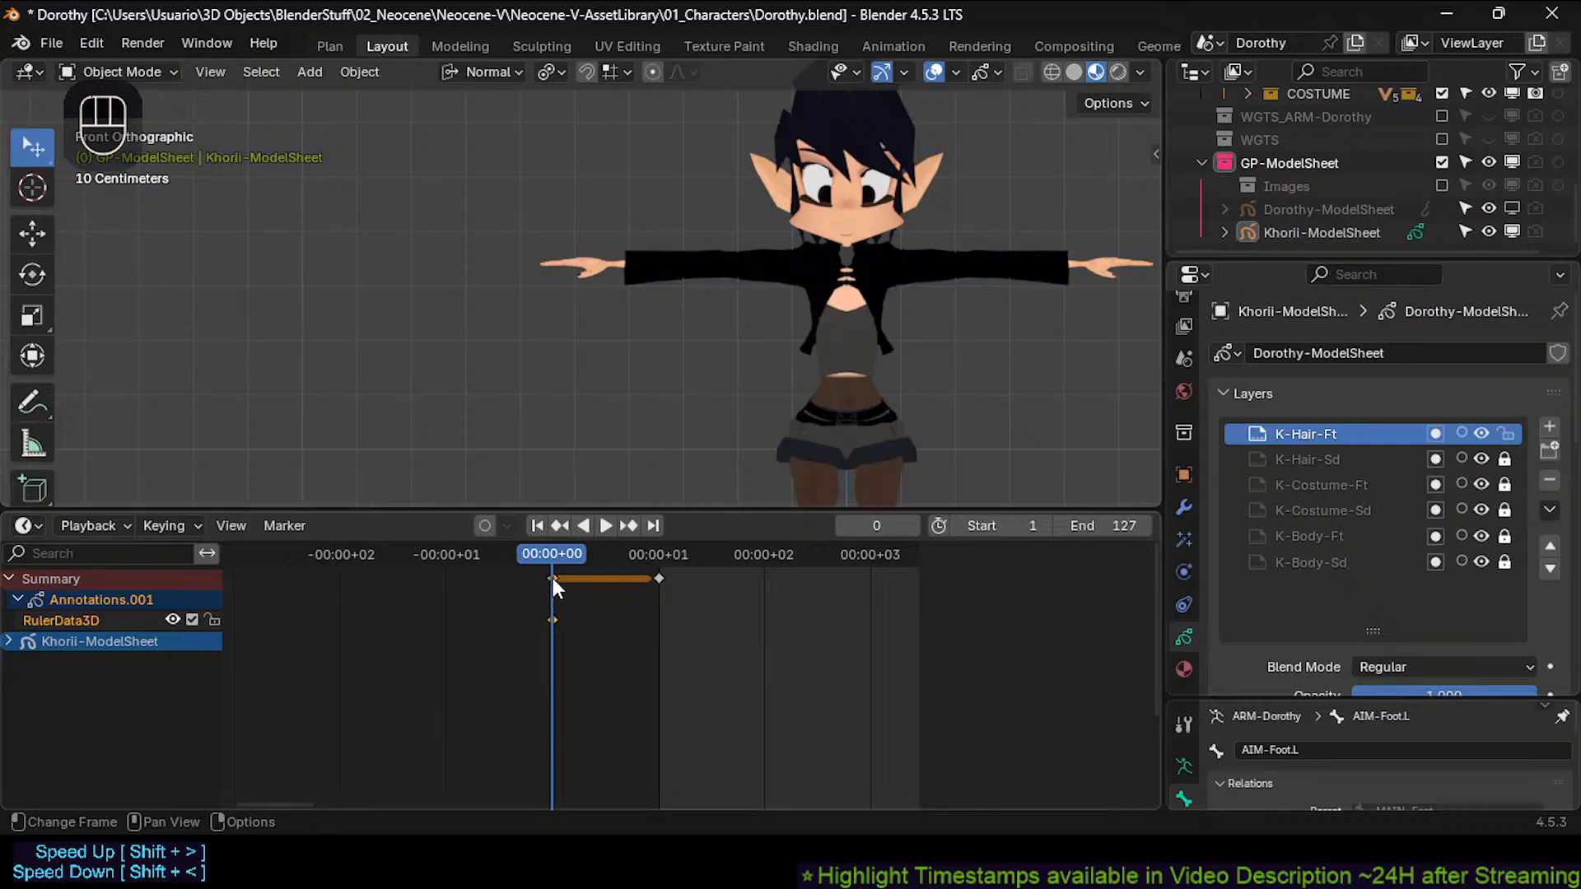
{"action": "key", "text": "r"}
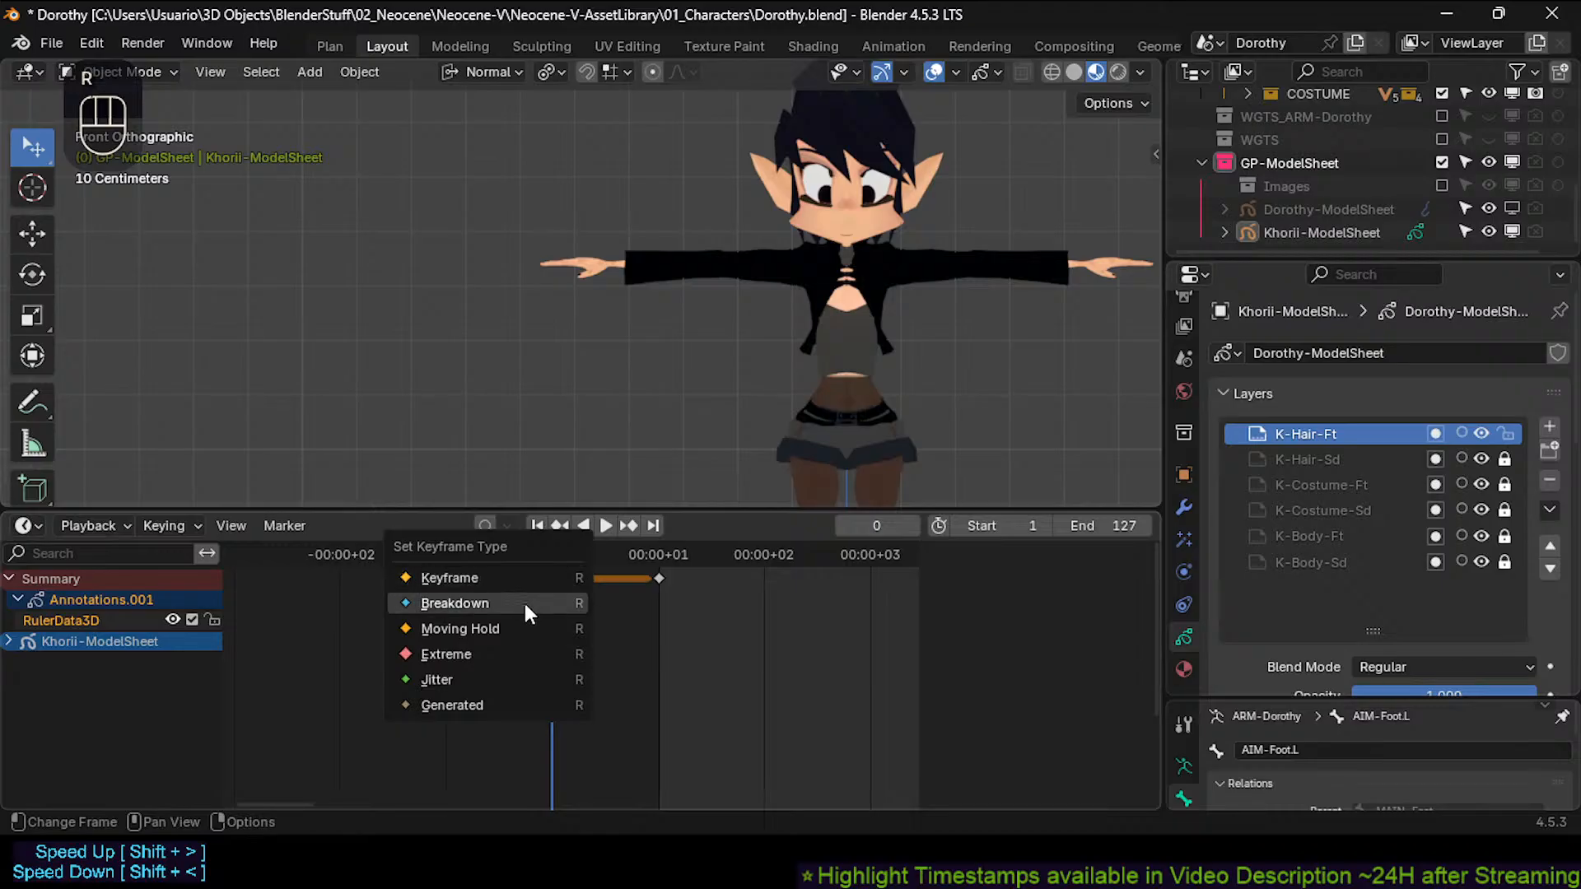
{"action": "left_click", "coordinate": [505, 704]}
{"action": "left_click", "coordinate": [694, 580]}
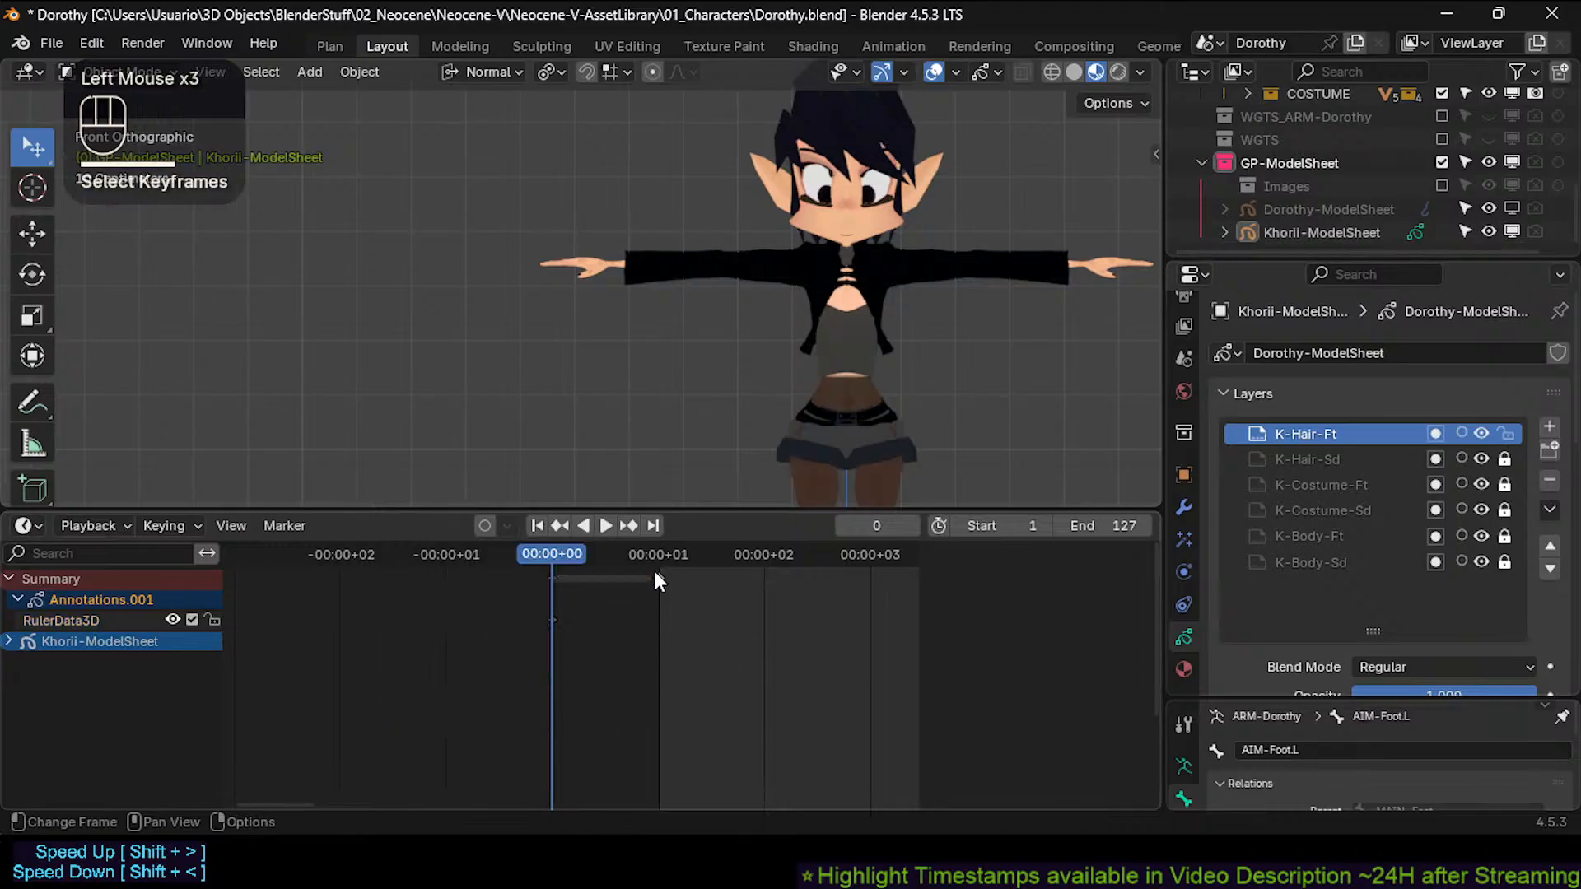
Try to set the keyframe at frame 1 to the Generated type, and clear the keyframe selection.
{"action": "left_click", "coordinate": [662, 582]}
{"action": "key", "text": "r"}
{"action": "left_click", "coordinate": [639, 583]}
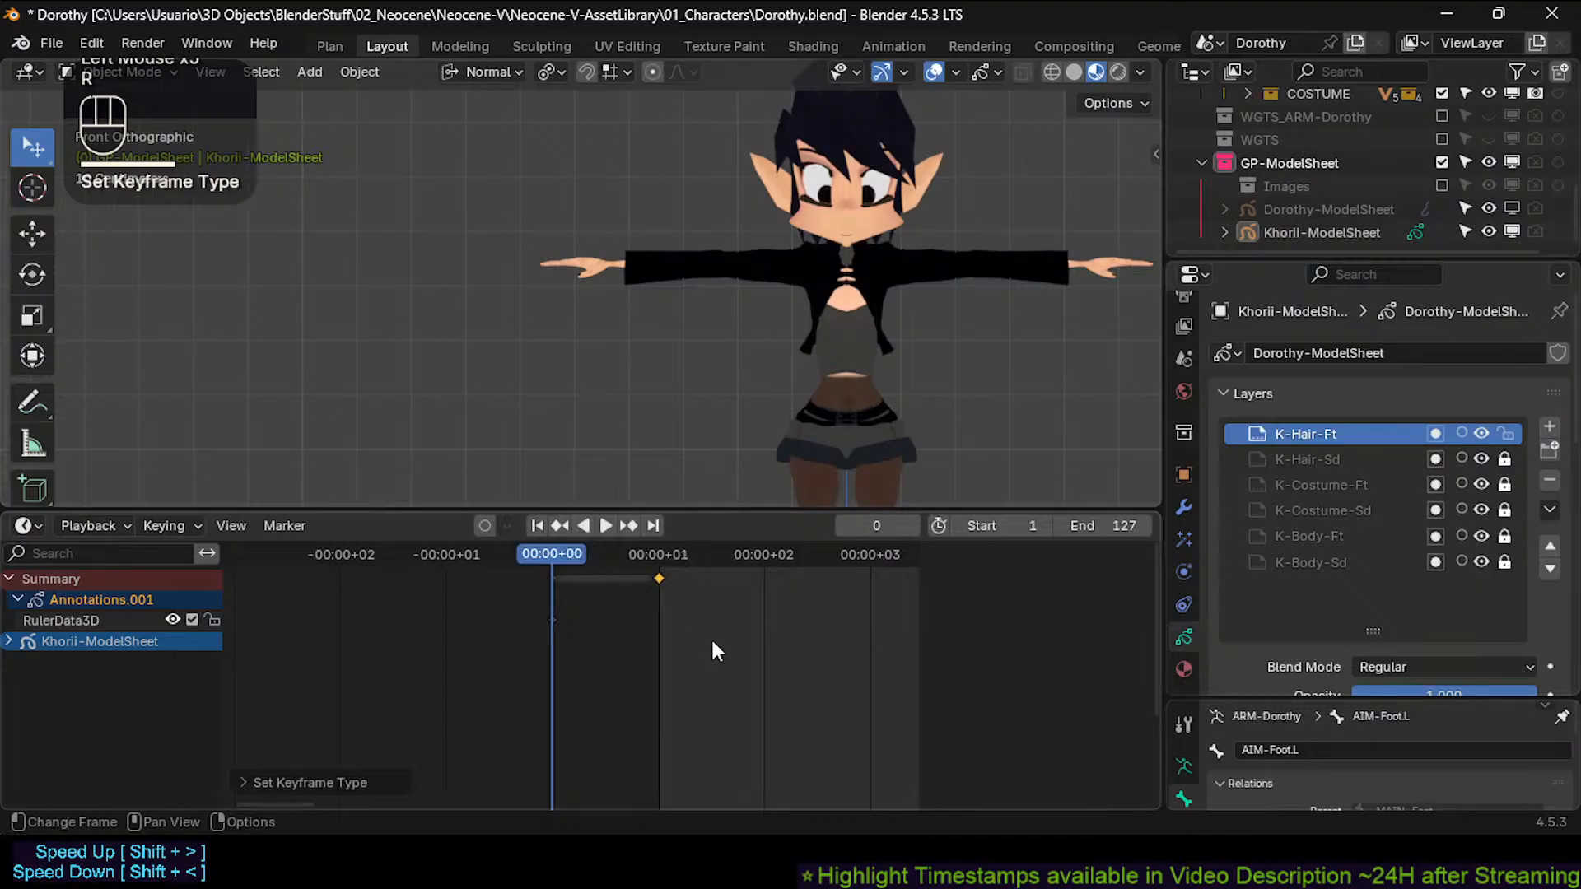
{"action": "left_click", "coordinate": [721, 587]}
{"action": "left_click", "coordinate": [663, 579]}
{"action": "key", "text": "r"}
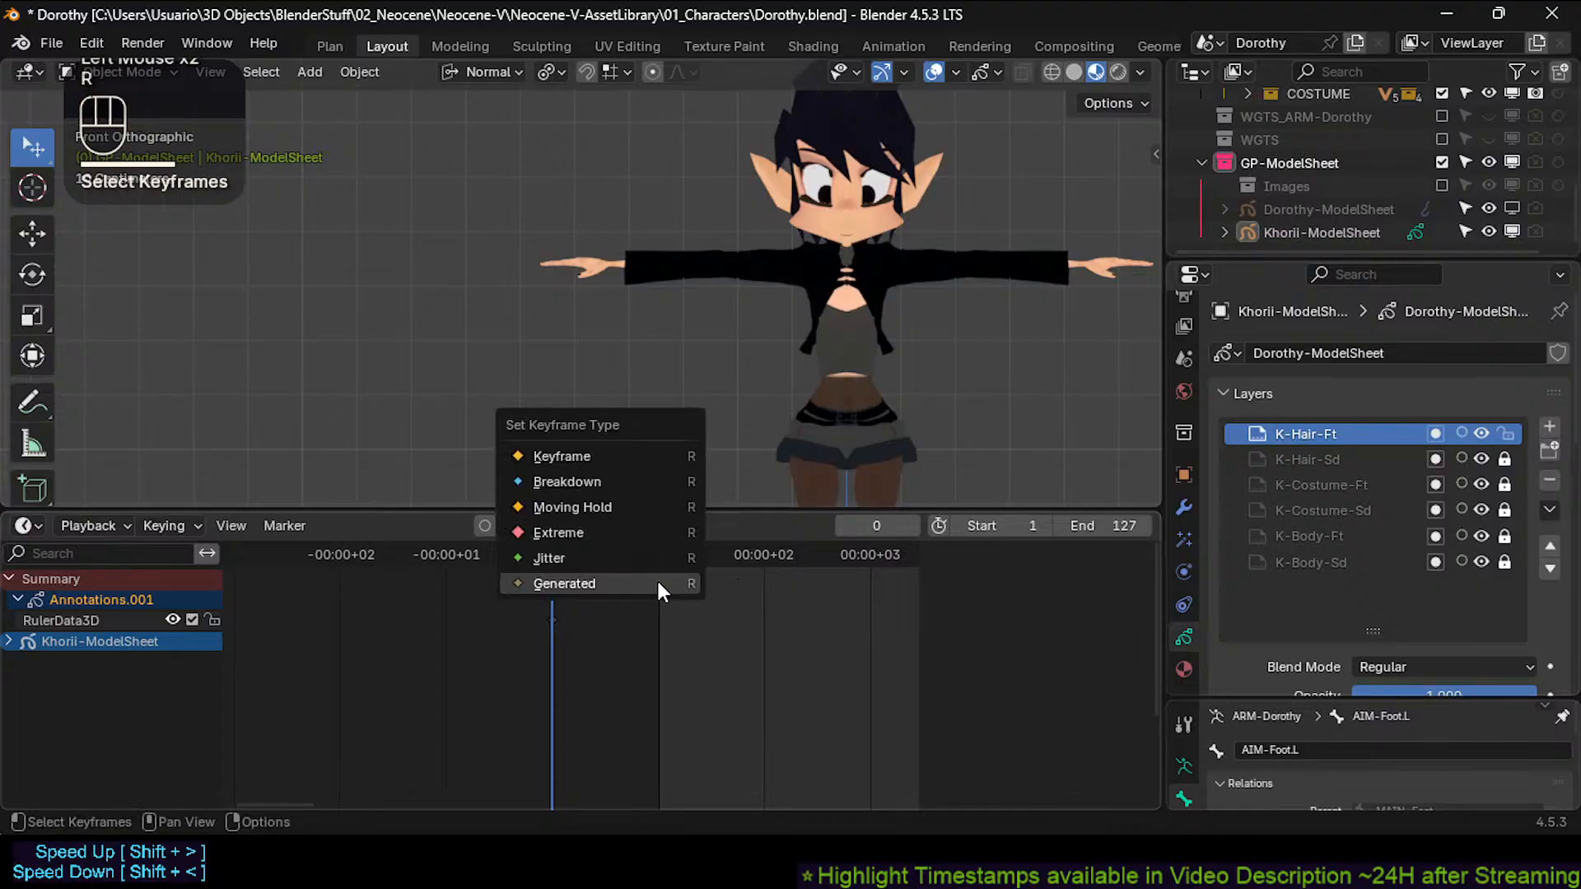
{"action": "left_click", "coordinate": [650, 585]}
{"action": "left_click", "coordinate": [651, 582]}
{"action": "key", "text": "alt+a"}
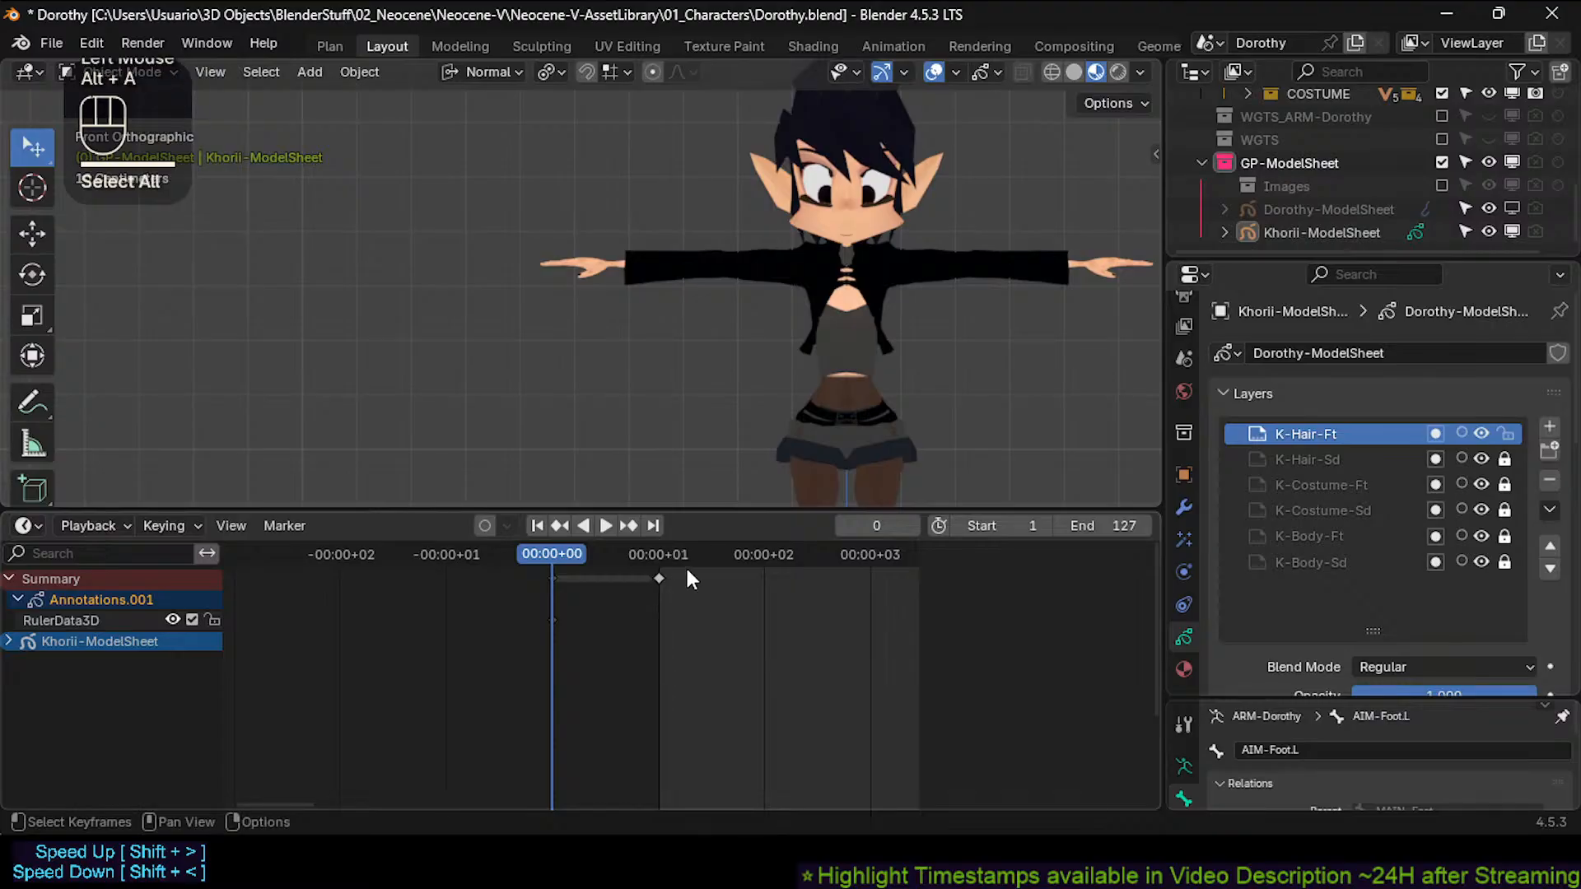
Go to frame 1, try again to make its keyframe the Generated type, and deselect all keyframes.
{"action": "key", "text": "Right"}
{"action": "left_click", "coordinate": [662, 574]}
{"action": "key", "text": "r"}
{"action": "left_click", "coordinate": [663, 574]}
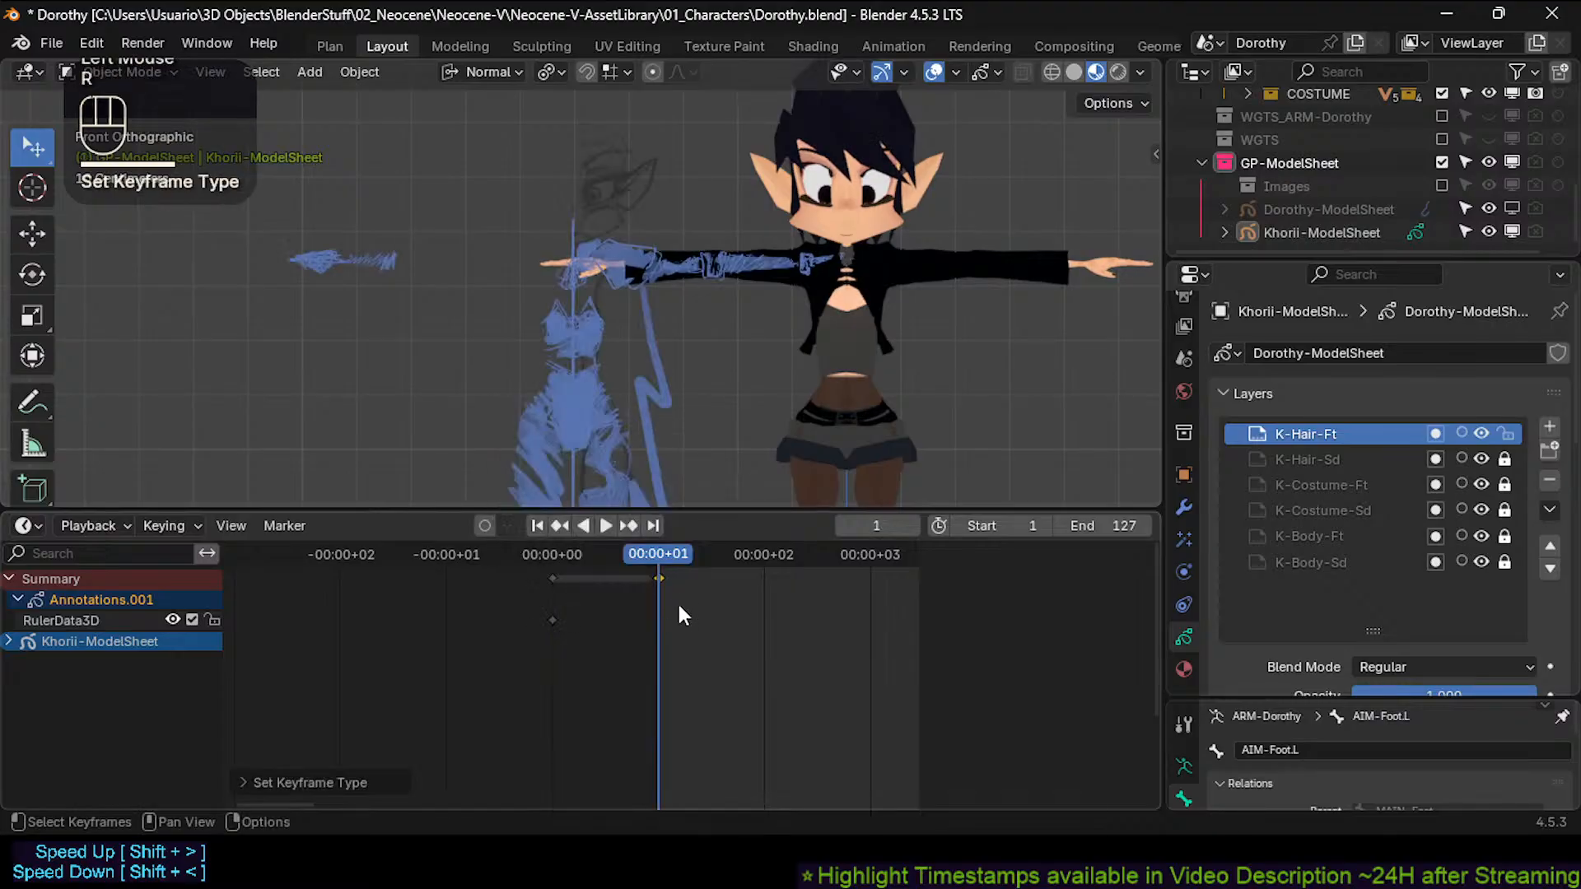
{"action": "left_click", "coordinate": [650, 582]}
{"action": "left_click", "coordinate": [663, 580]}
{"action": "key", "text": "r"}
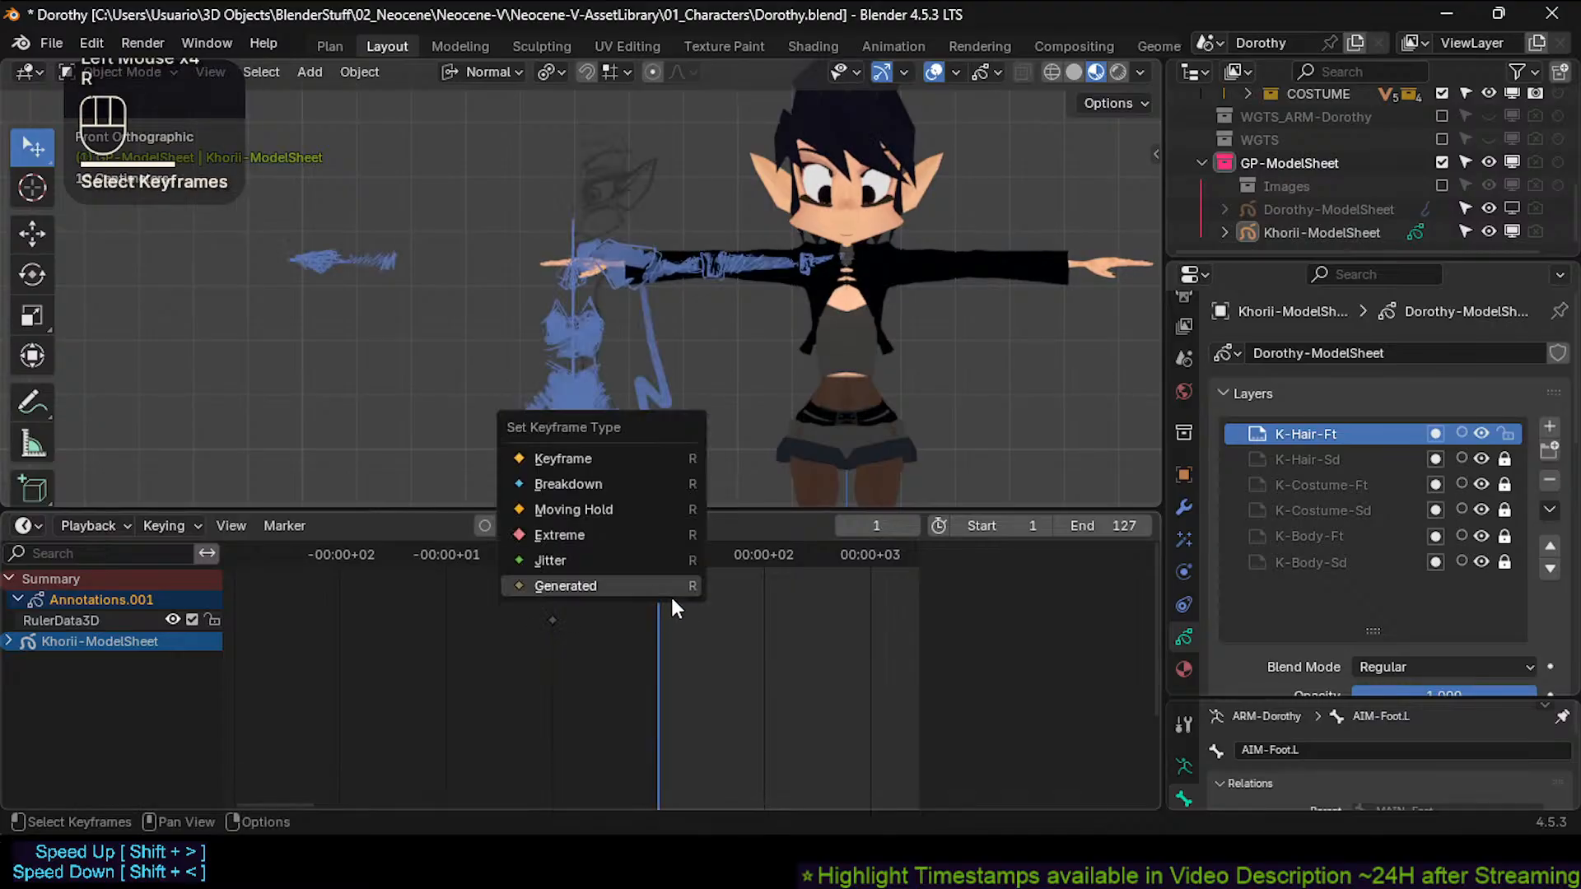
{"action": "left_click", "coordinate": [663, 585]}
{"action": "key", "text": "alt+a"}
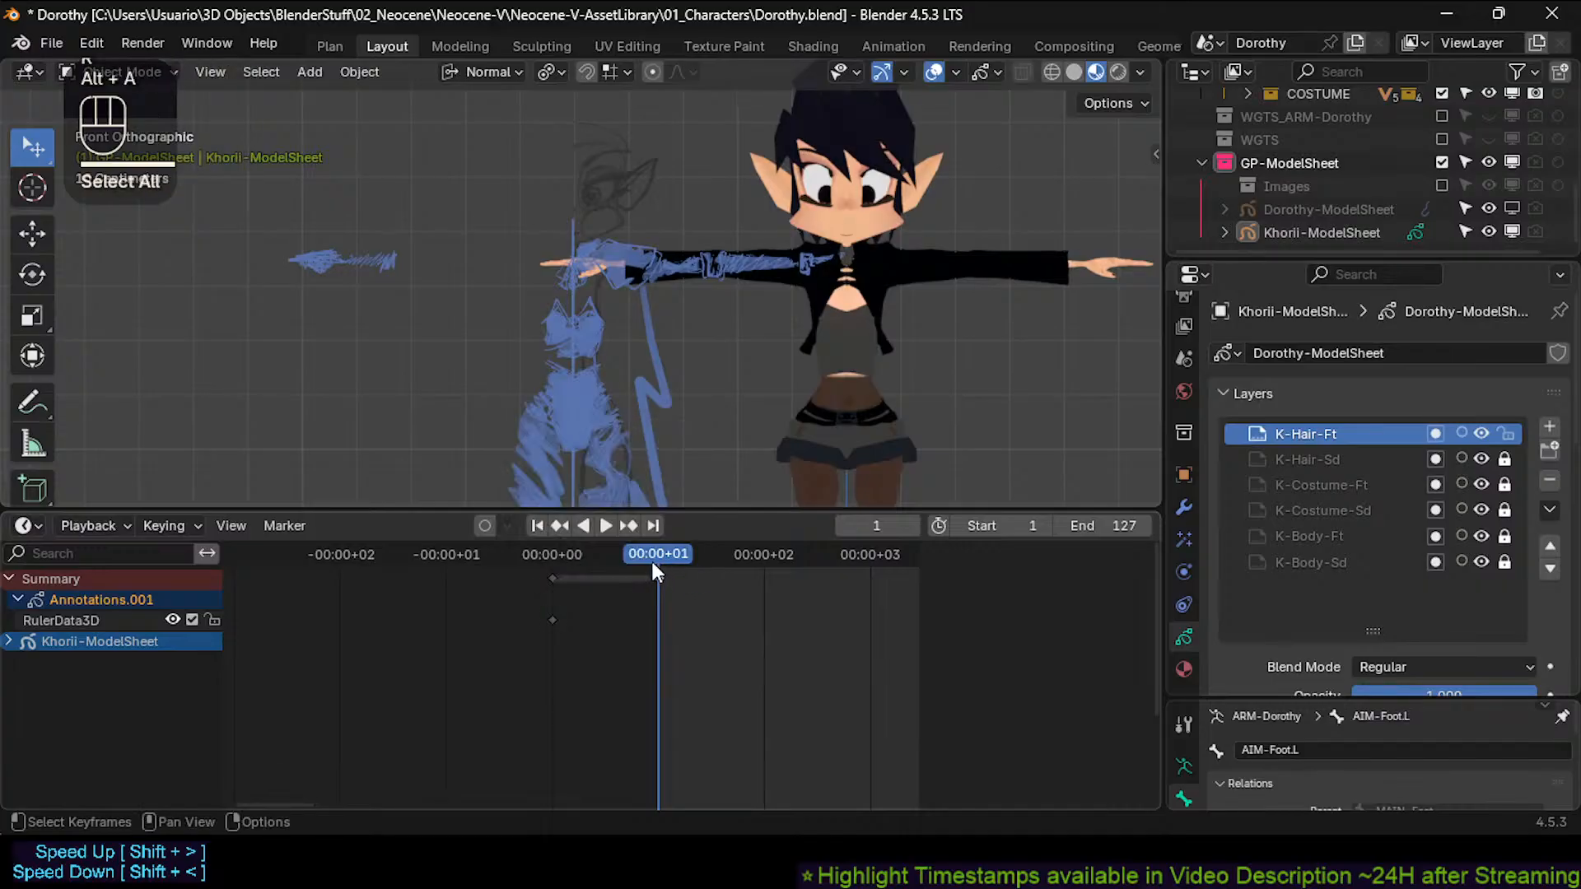
Return to frame 0, select the RulerData3D keyframe, and step between frames 0 and 1 to check the Khorii drawing, ending on frame 1.
{"action": "left_click_drag", "start_coordinate": [651, 559], "coordinate": [538, 558]}
{"action": "double_click", "coordinate": [546, 609]}
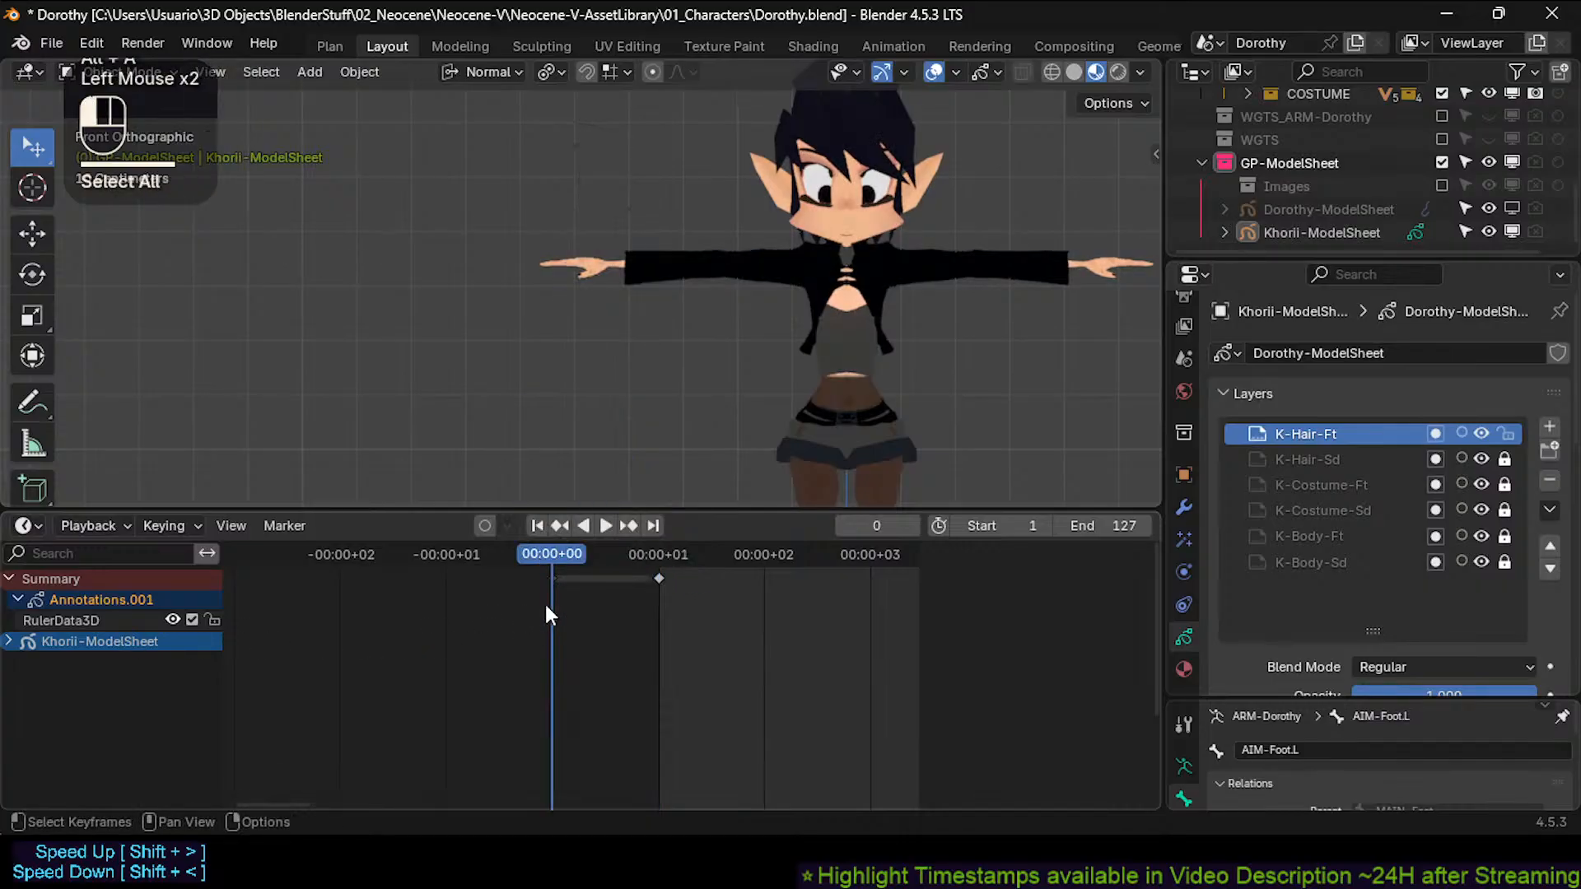
{"action": "left_click", "coordinate": [561, 621]}
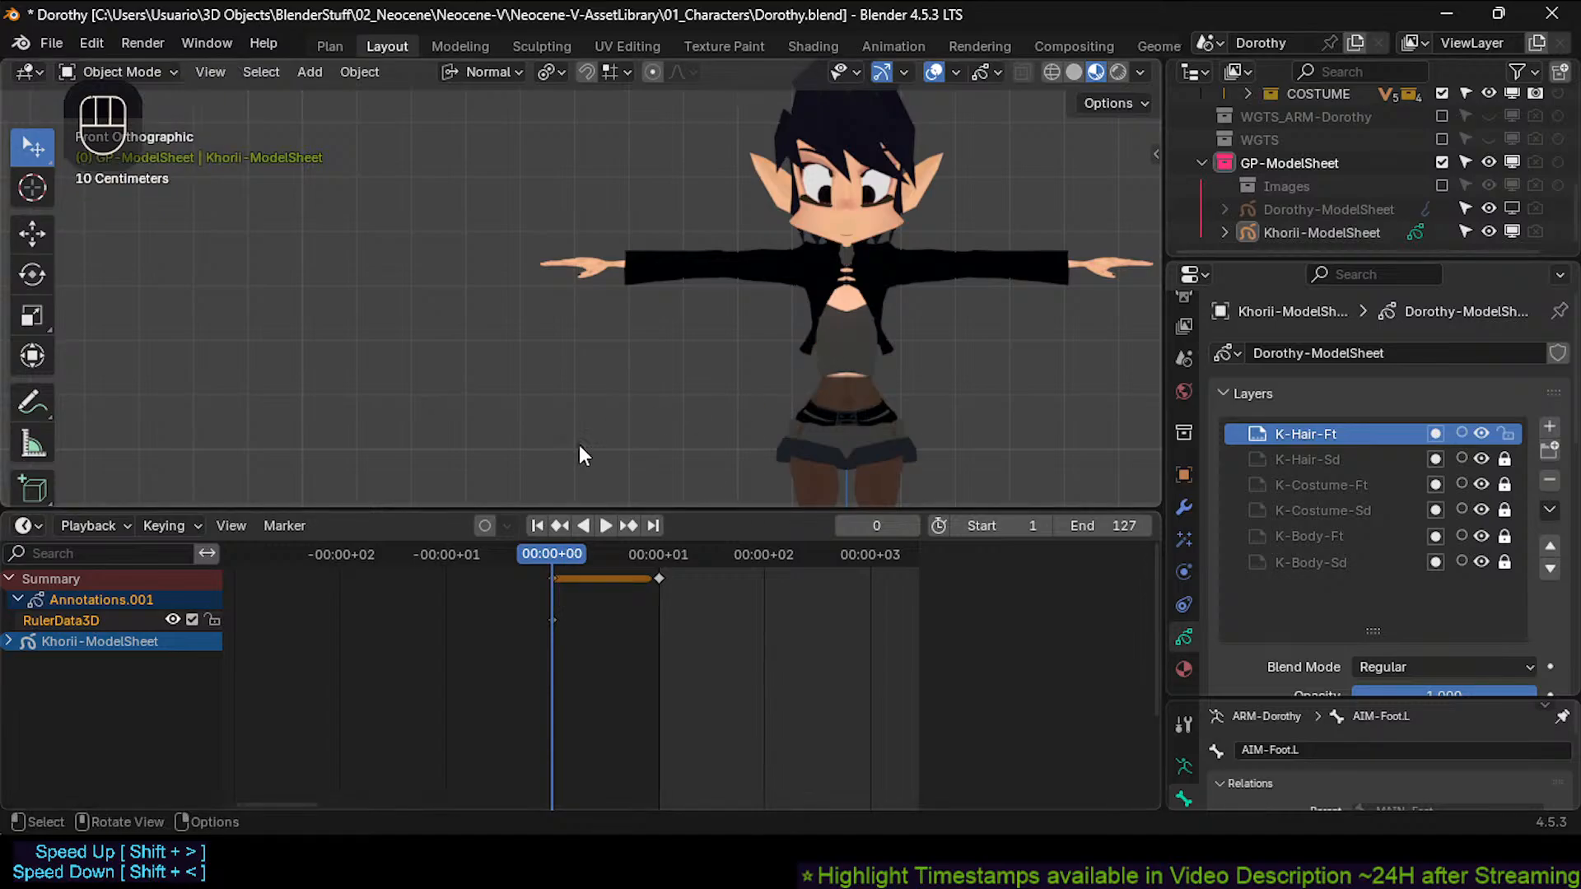
{"action": "scroll", "coordinate": [596, 619], "scroll_direction": "up", "scroll_amount": 3}
{"action": "scroll", "coordinate": [535, 630], "scroll_direction": "down", "scroll_amount": 3}
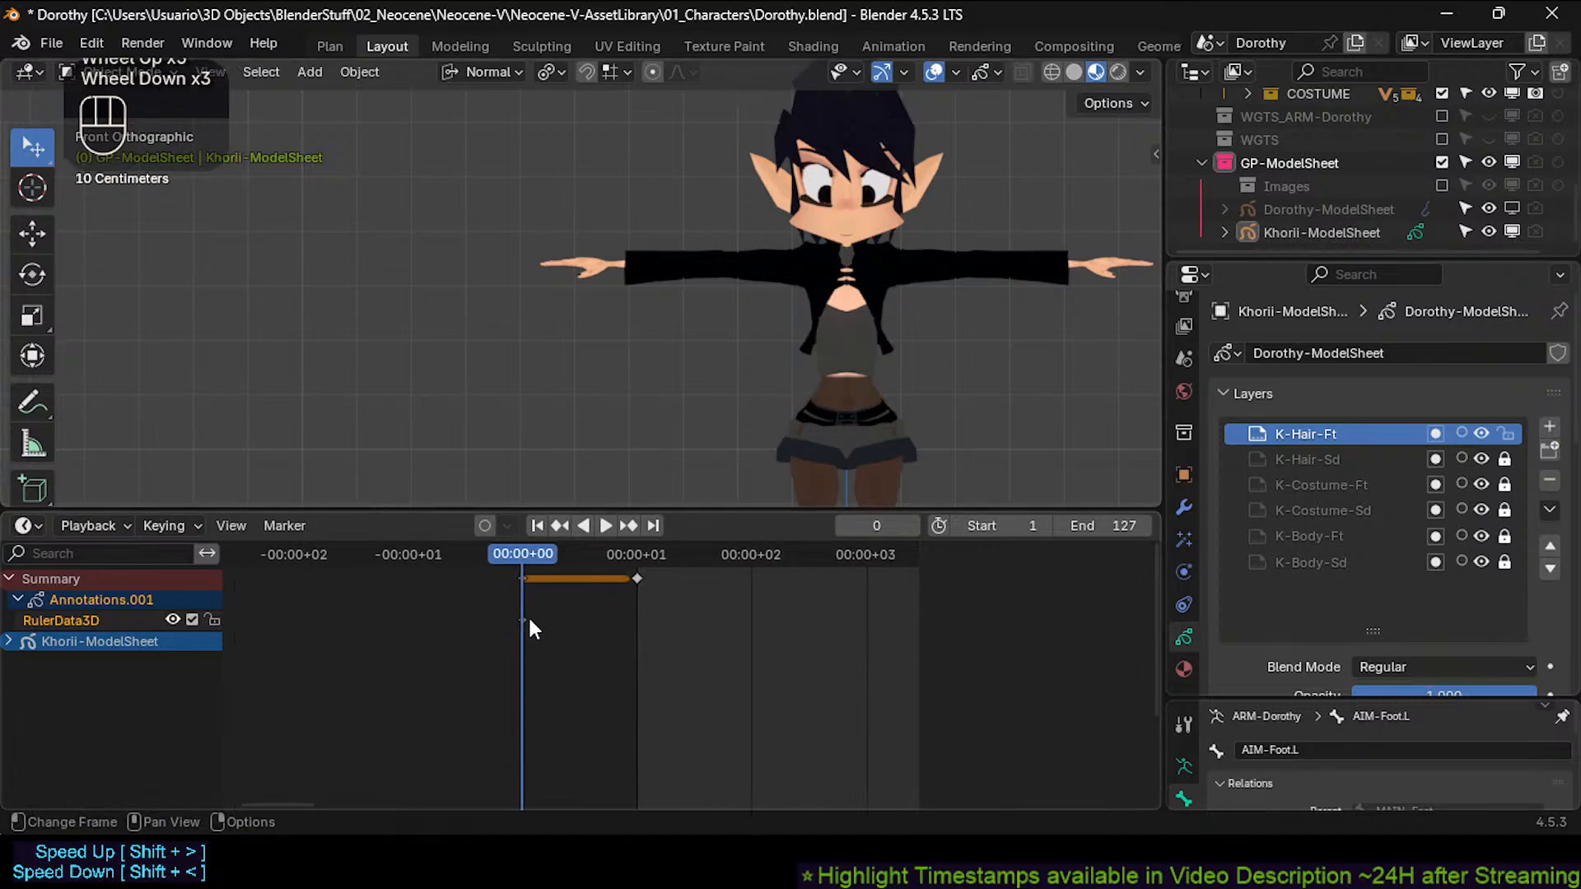
{"action": "scroll", "coordinate": [531, 619], "scroll_direction": "up", "scroll_amount": 3}
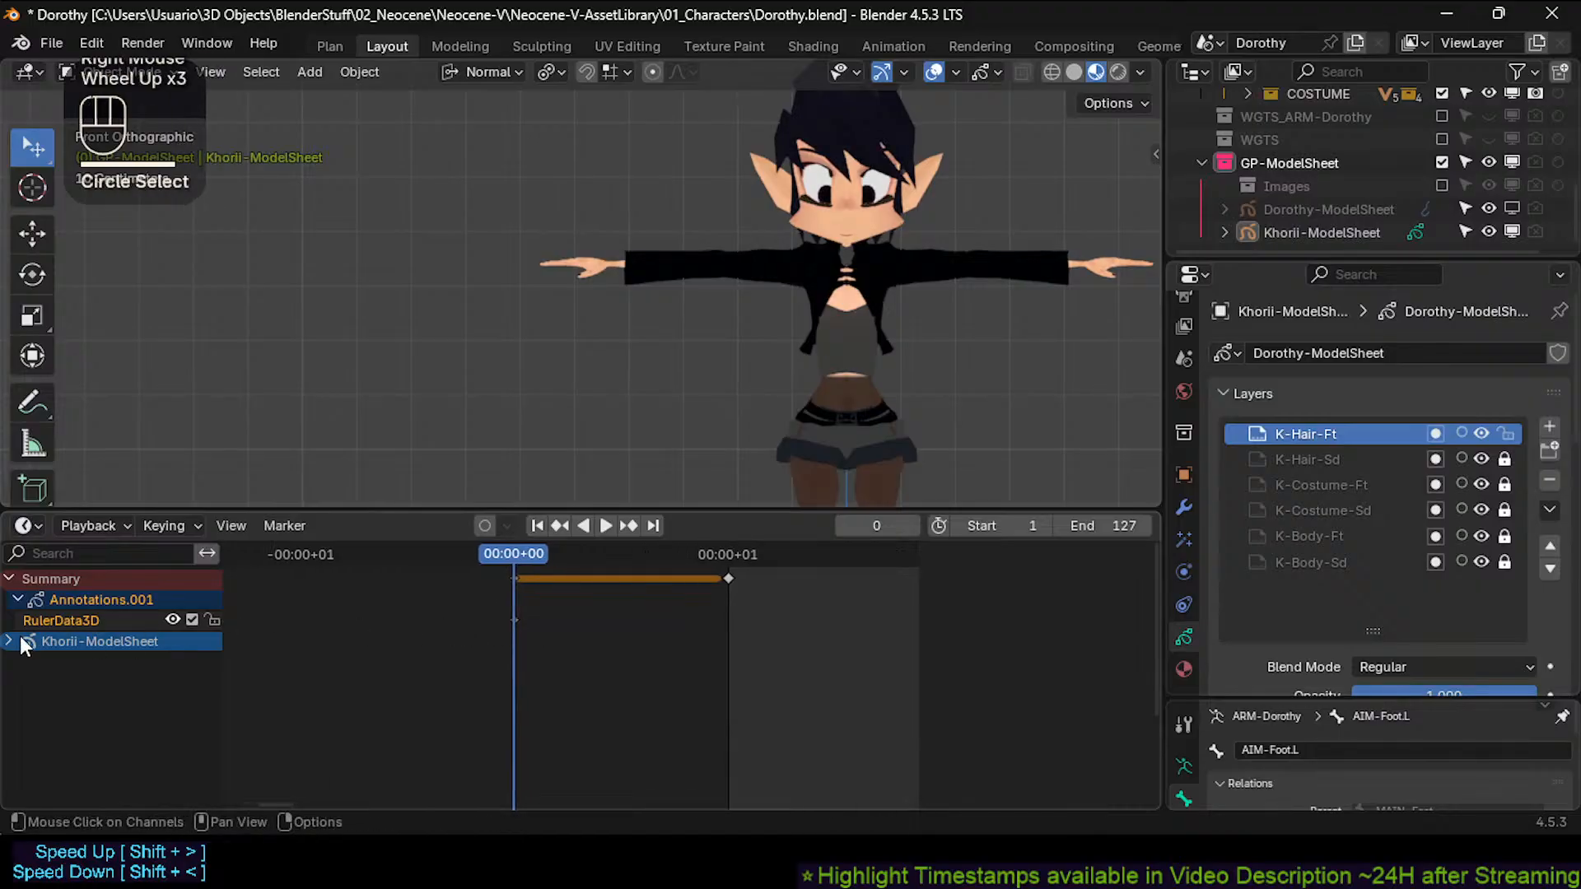
{"action": "left_click", "coordinate": [515, 615]}
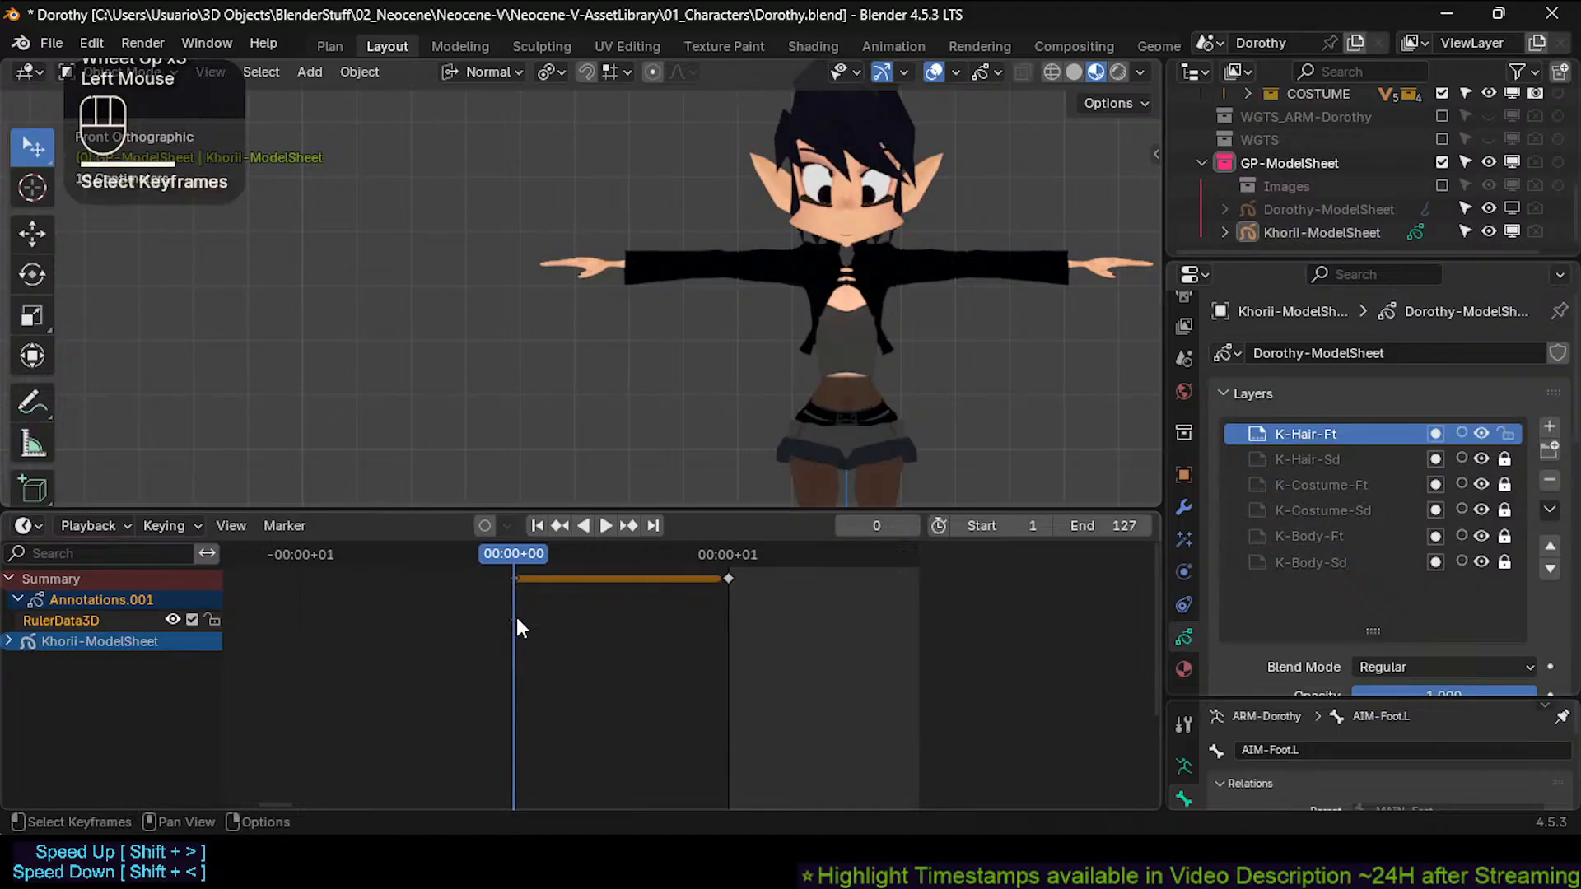
{"action": "key", "text": "Right"}
{"action": "key", "text": "Left"}
{"action": "key", "text": "Right"}
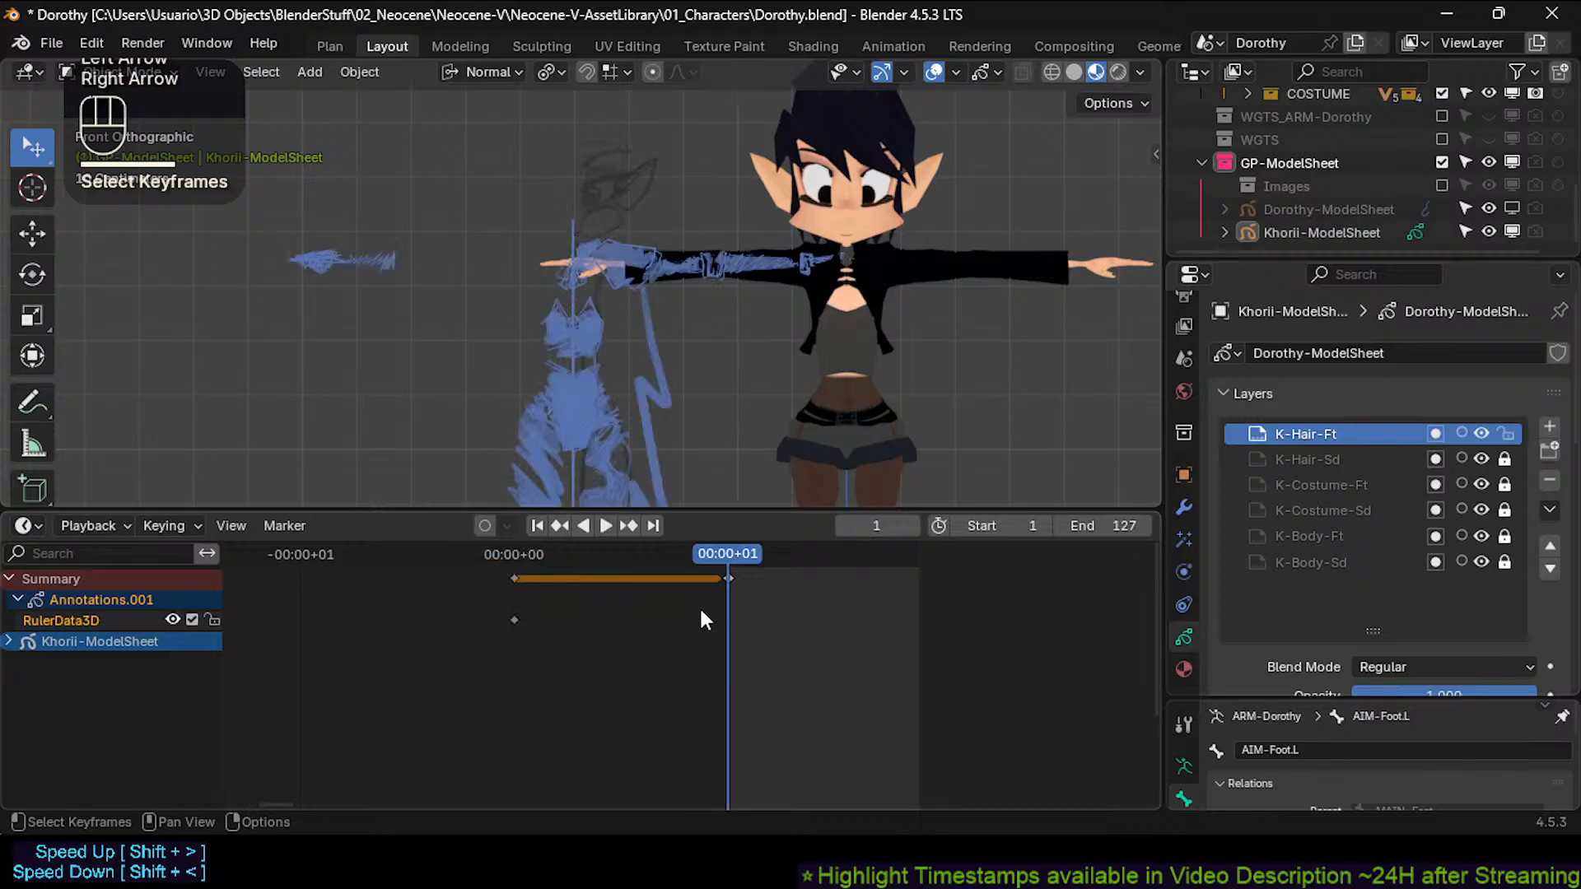
Step the timeline among frames 0, 1 and 2 to compare the Khorii drawing with the model, ending on frame 0.
{"action": "key", "text": "Left"}
{"action": "key", "text": "Right"}
{"action": "scroll", "coordinate": [639, 577], "scroll_direction": "down", "scroll_amount": 4}
{"action": "key", "text": "Left"}
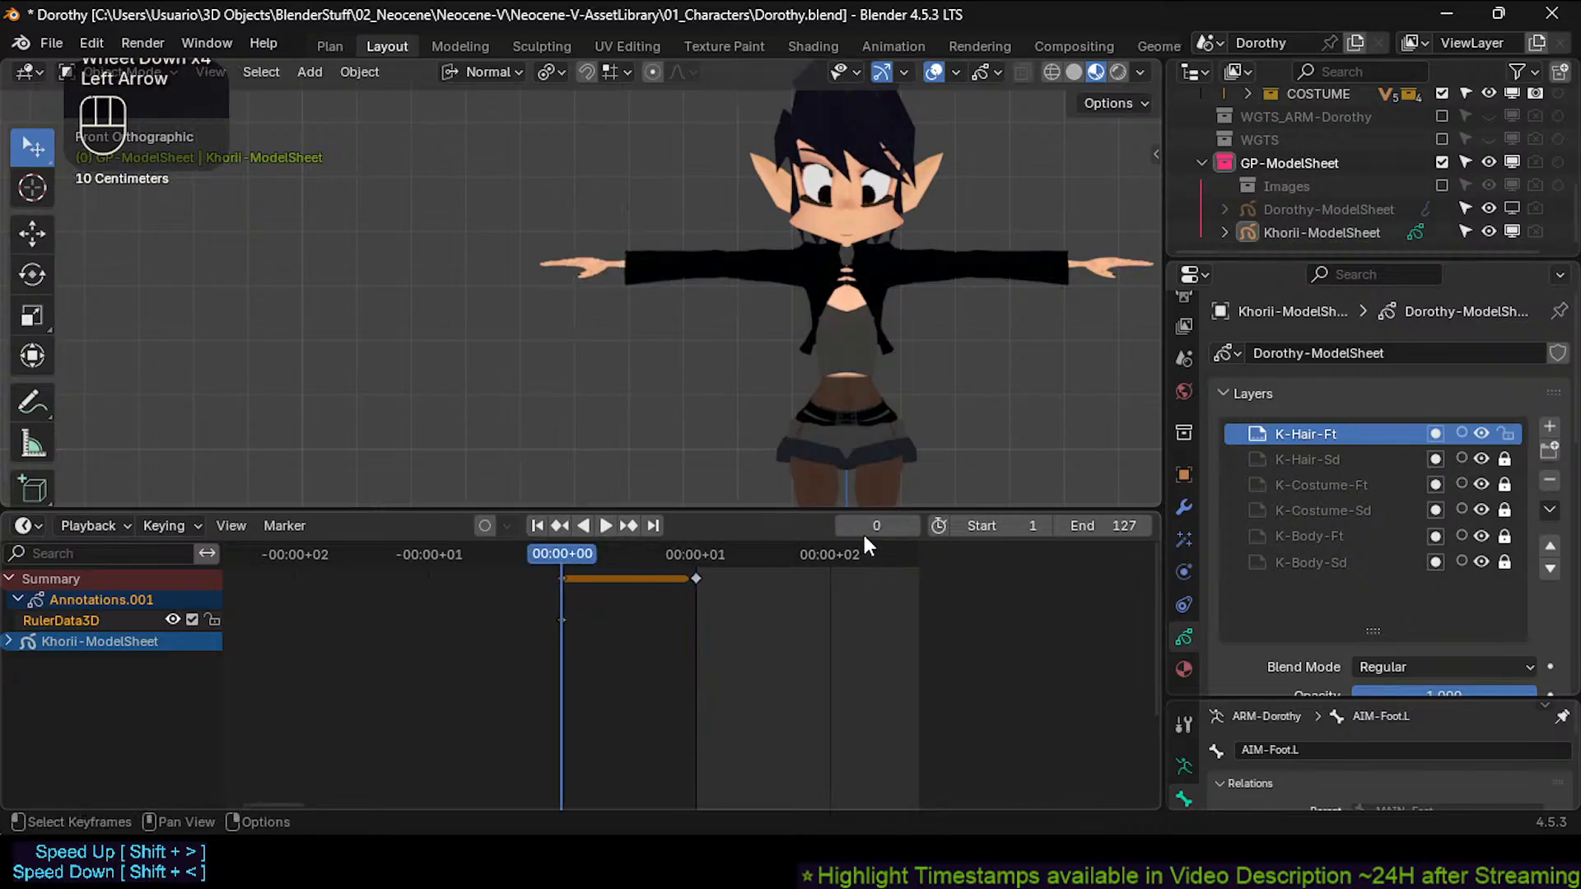
{"action": "key", "text": "Right"}
{"action": "key", "text": "Right"}
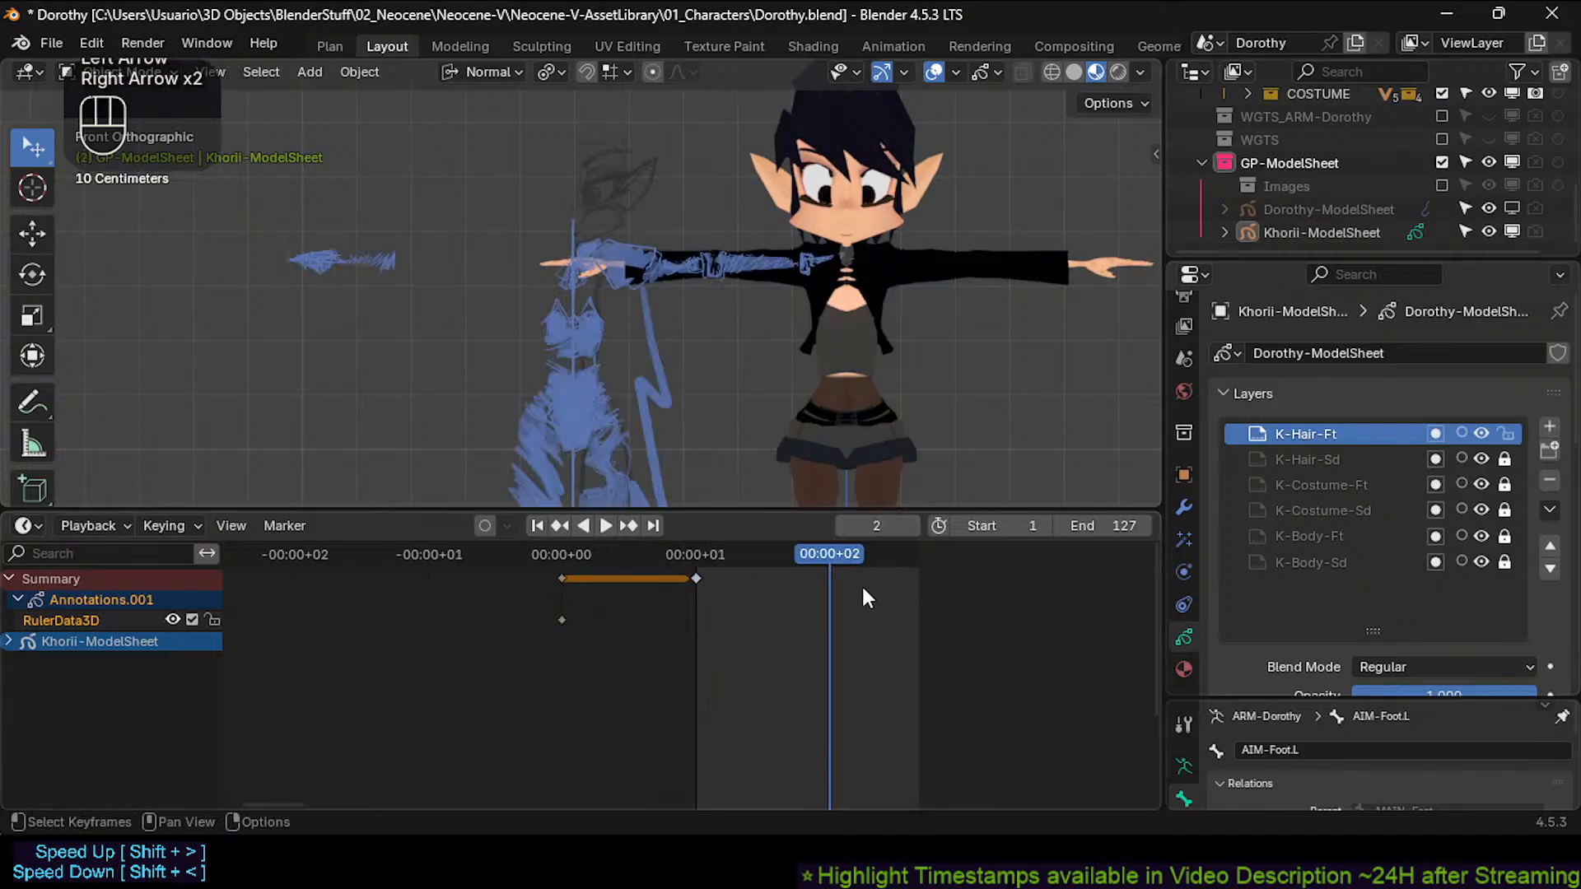
{"action": "key", "text": "Left"}
{"action": "key", "text": "Left"}
{"action": "scroll", "coordinate": [593, 600], "scroll_direction": "down", "scroll_amount": 4}
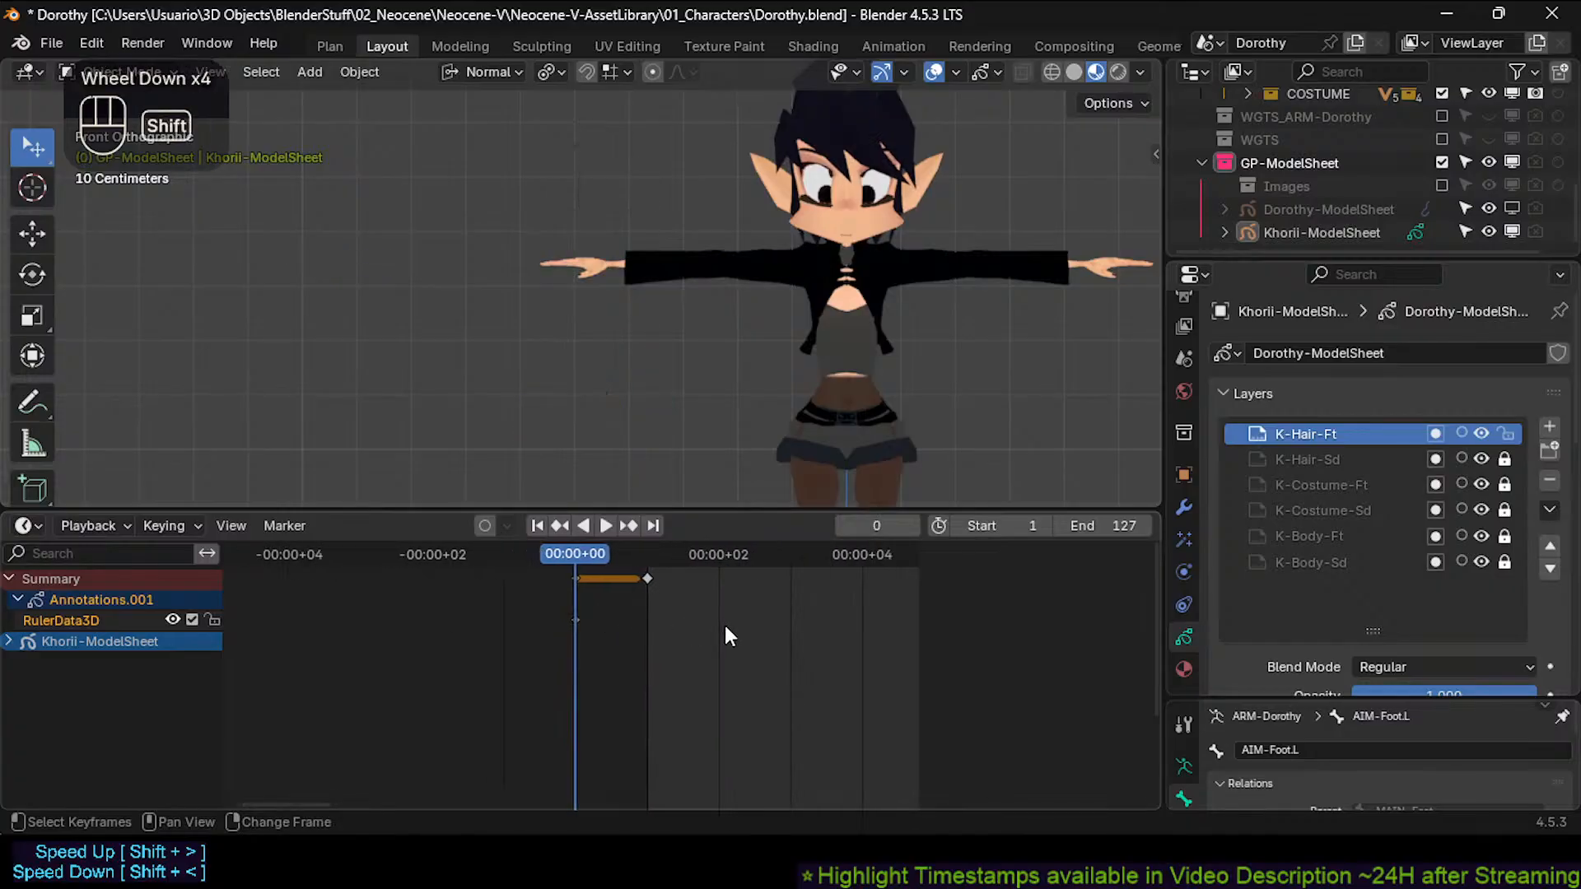
{"action": "key", "text": "shift+Left"}
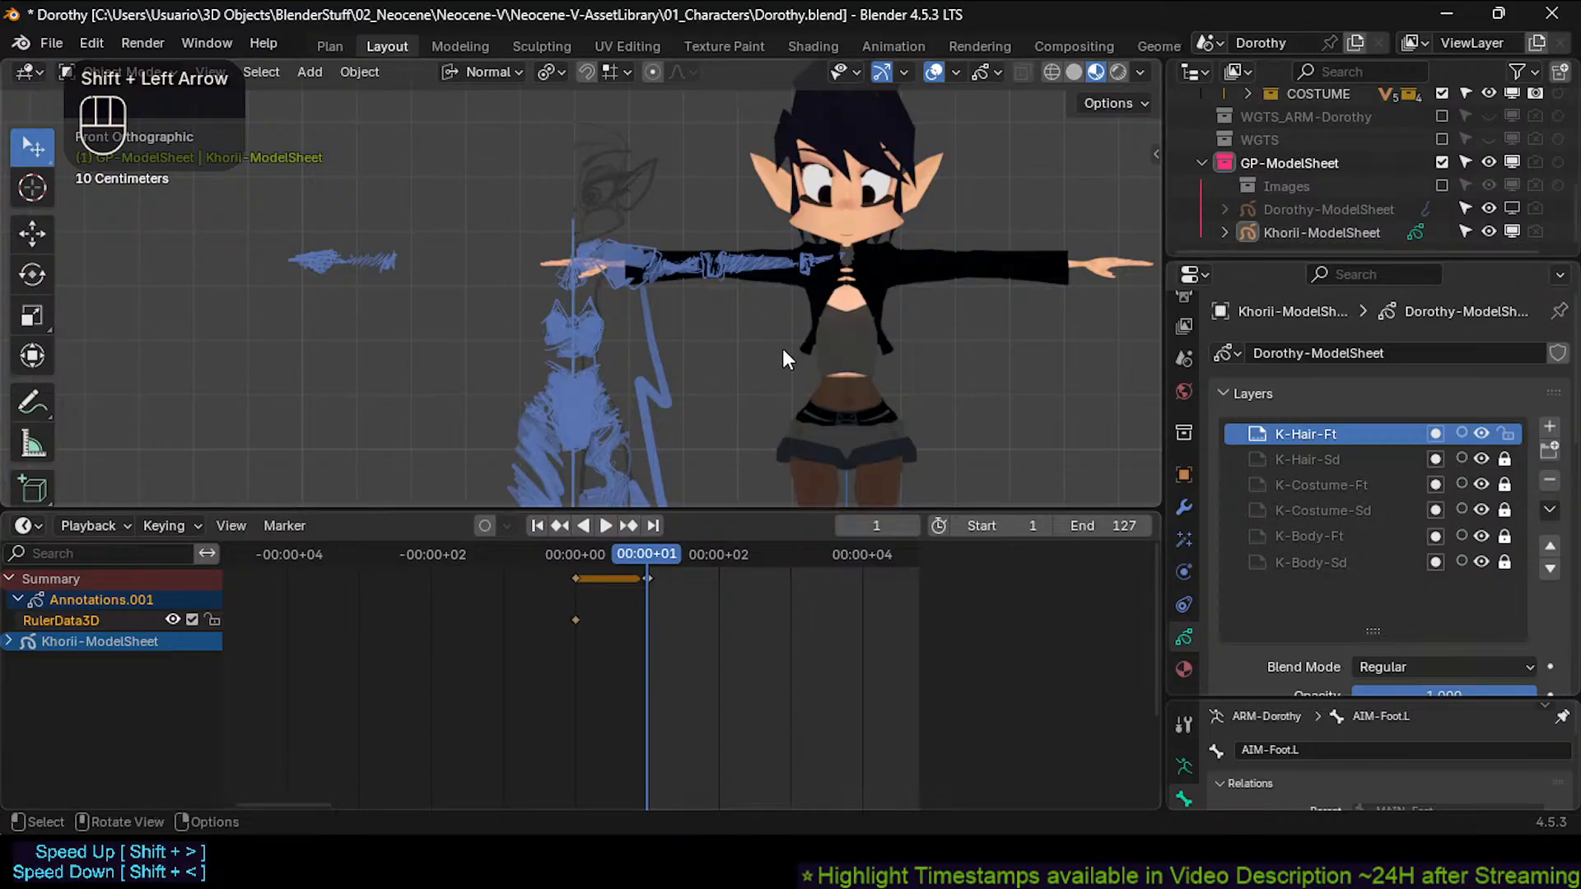
{"action": "left_click", "coordinate": [575, 621]}
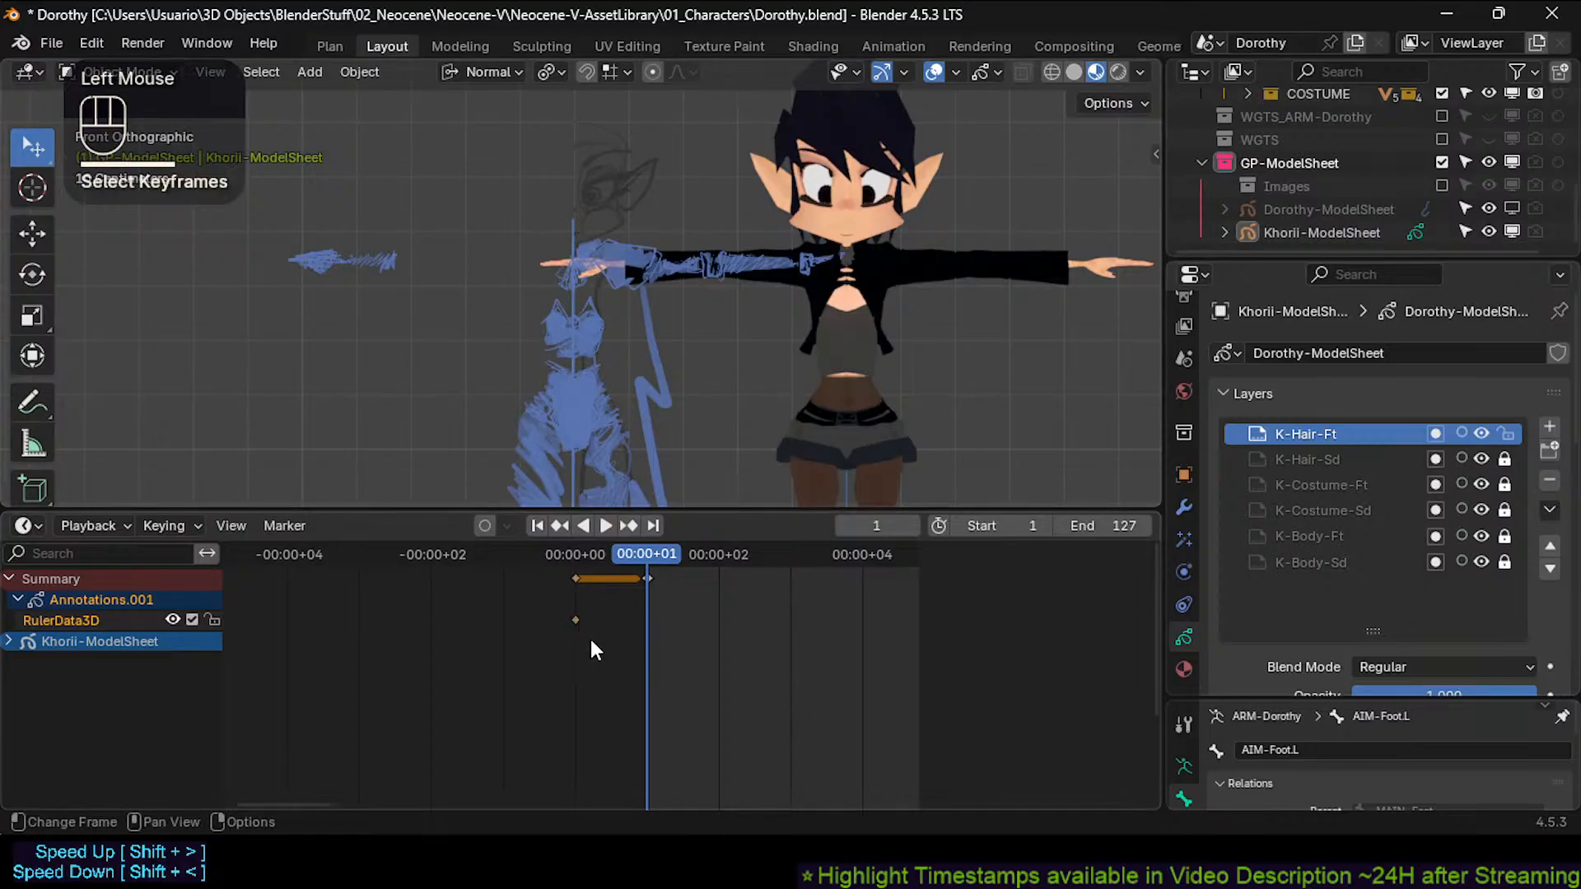
{"action": "key", "text": "Left"}
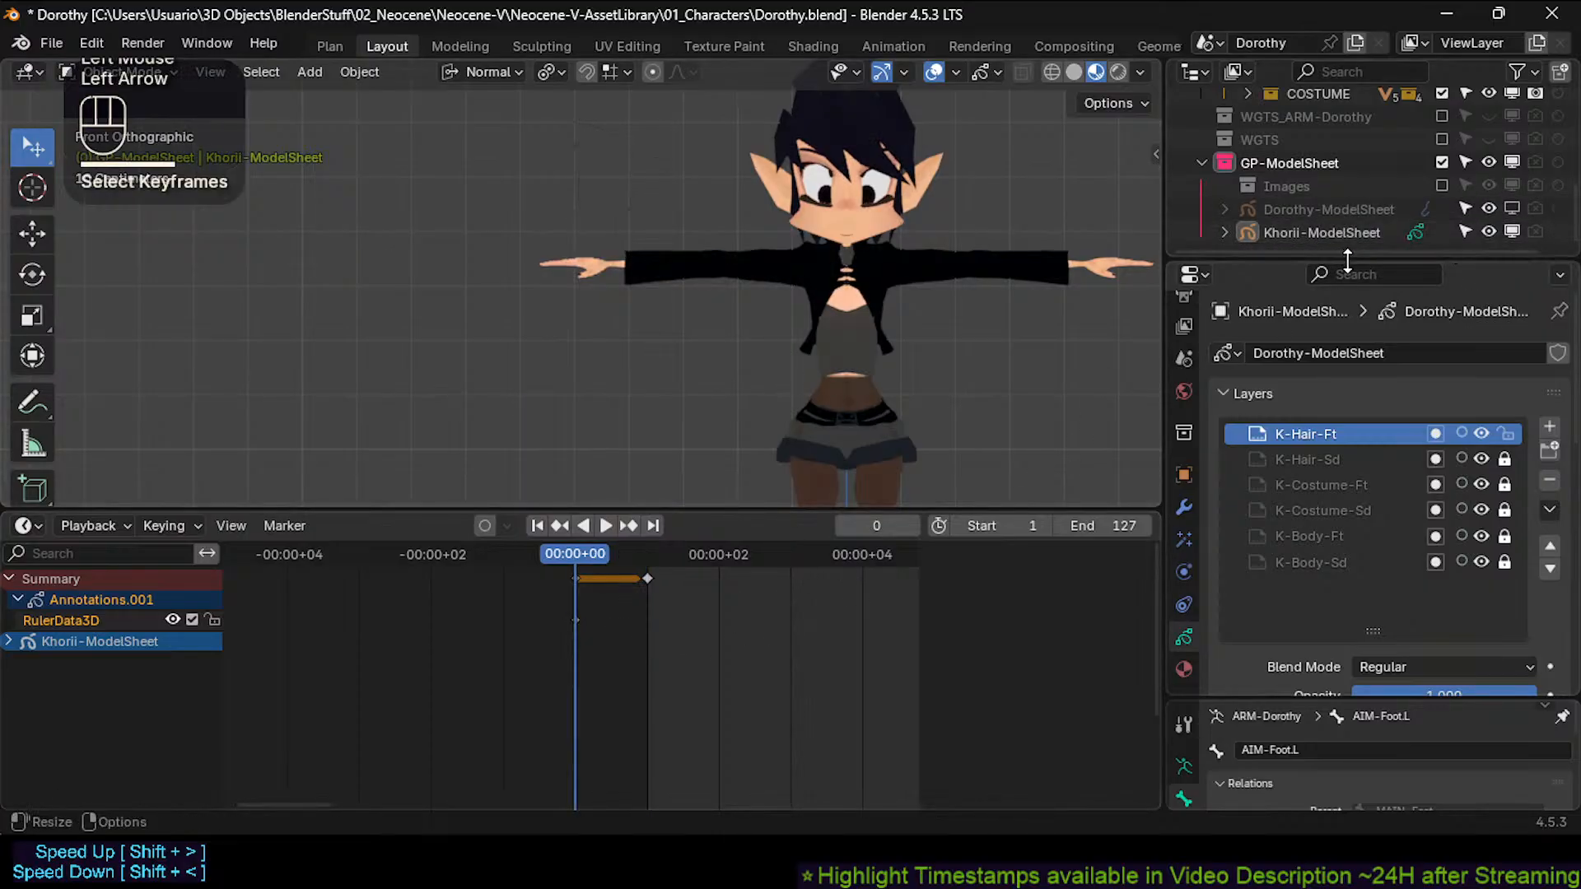
Enlarge the Outliner, select the Khorii-ModelSheet object, and go to frame 1 with its full drawing in view.
{"action": "left_click_drag", "start_coordinate": [1350, 258], "coordinate": [1350, 431]}
{"action": "middle_click_drag", "start_coordinate": [618, 638], "coordinate": [614, 628], "text": "shift"}
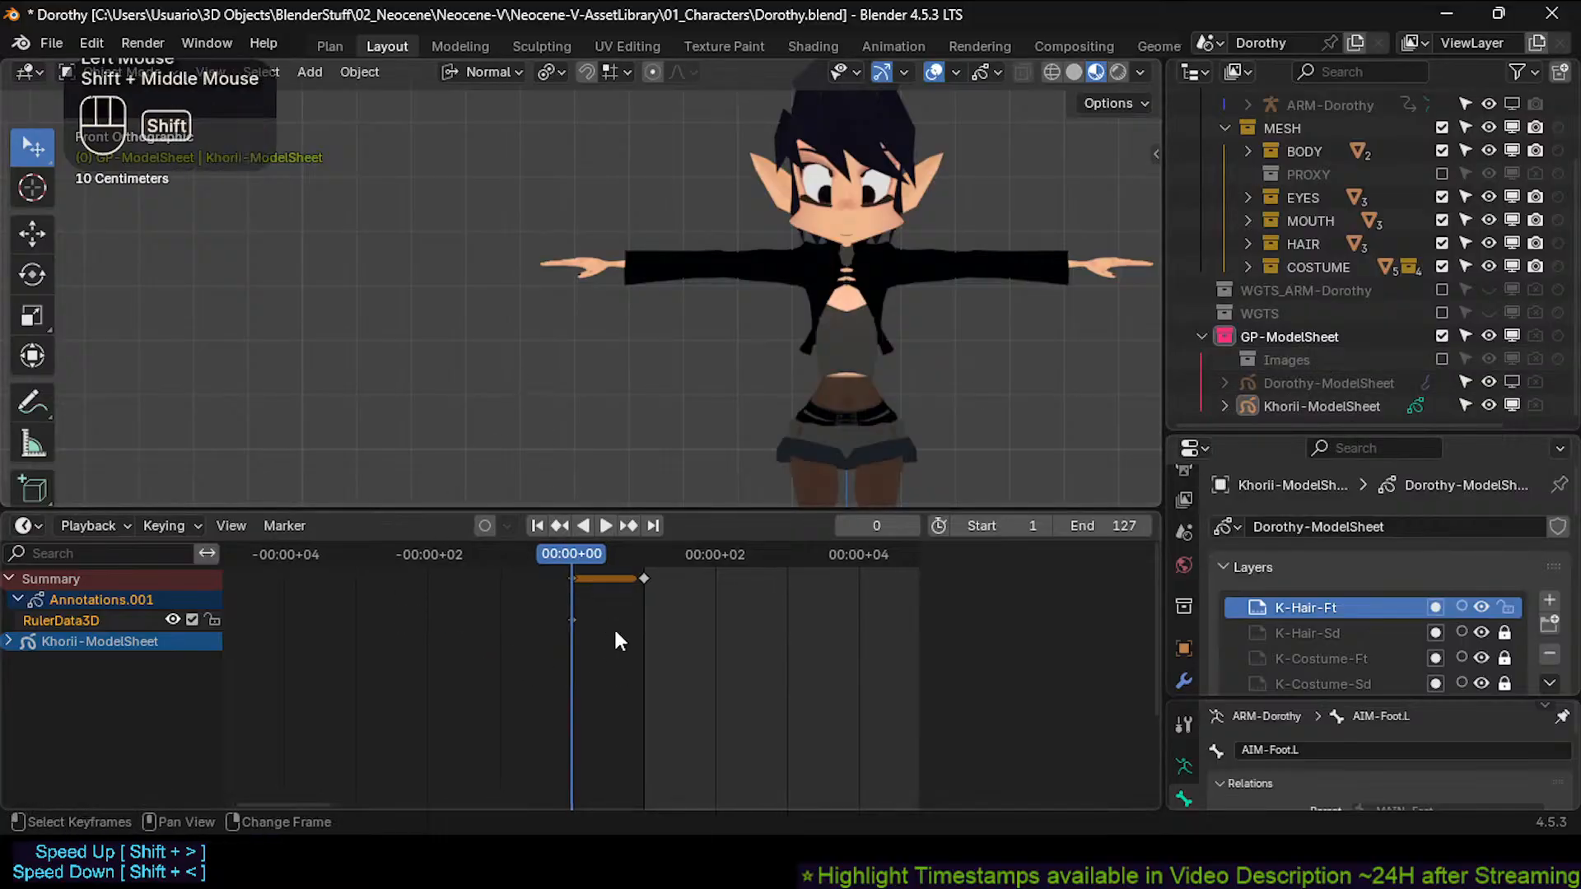
{"action": "middle_click_drag", "start_coordinate": [1419, 317], "coordinate": [1428, 345]}
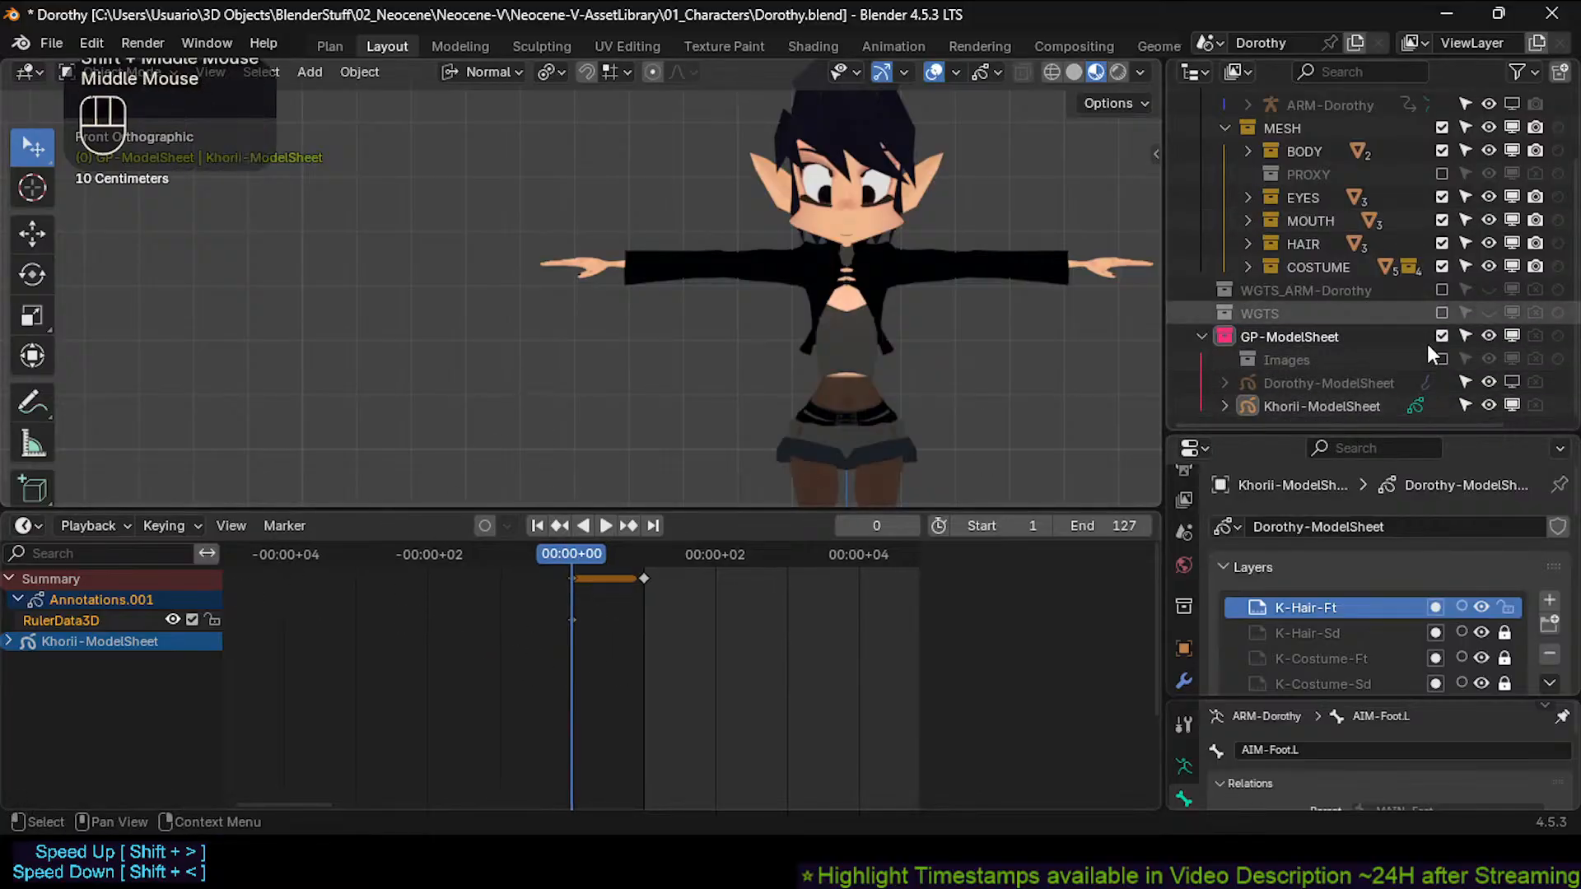
{"action": "left_click", "coordinate": [1326, 406]}
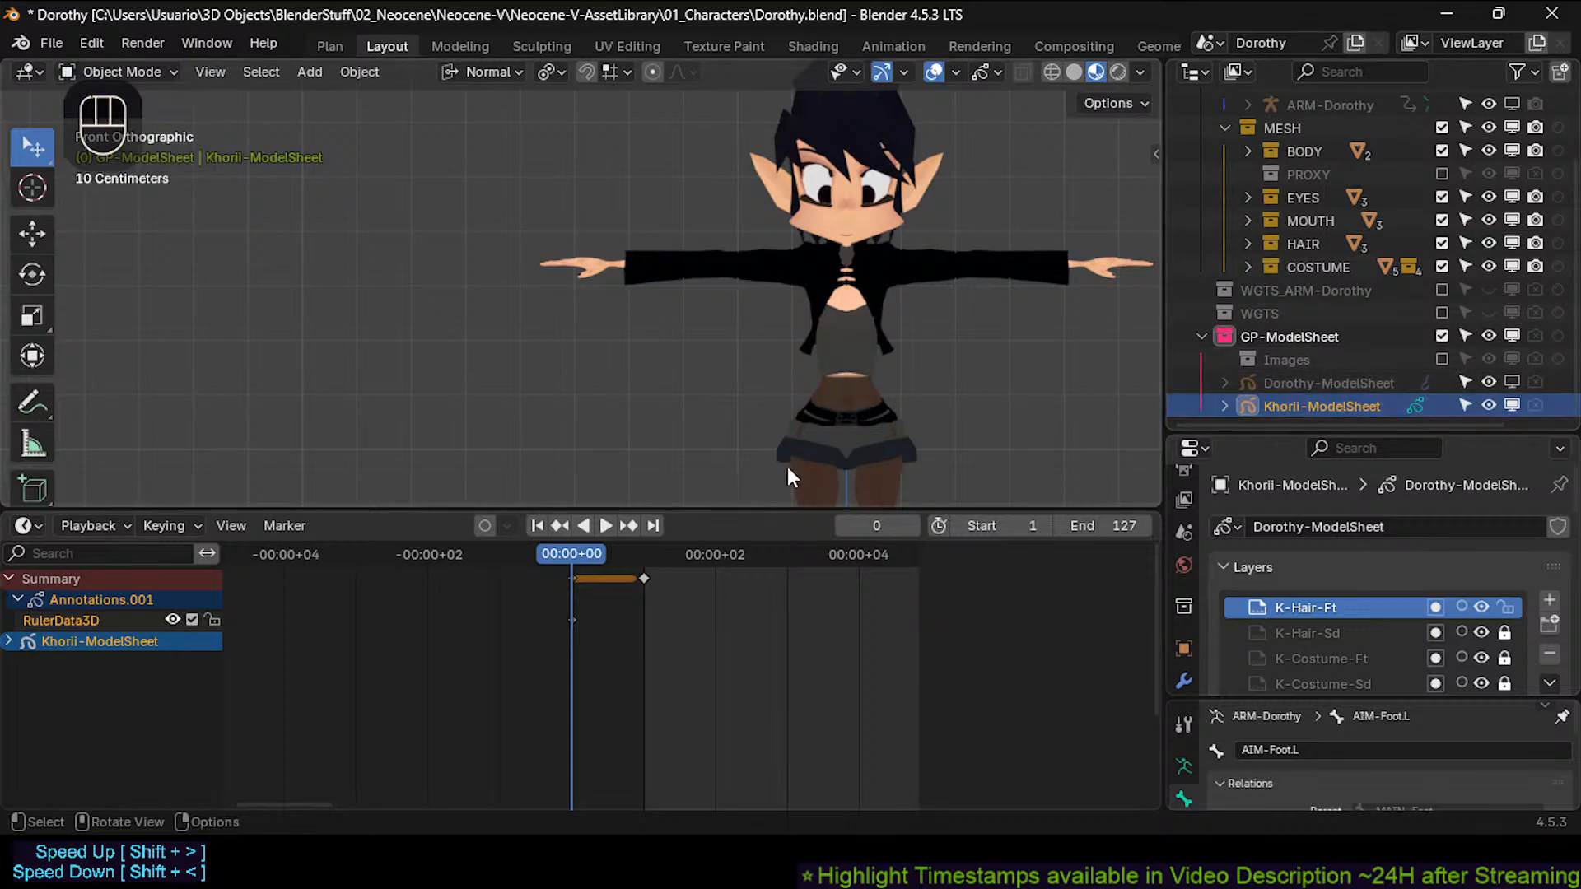
{"action": "scroll", "coordinate": [699, 426], "scroll_direction": "down", "scroll_amount": 2}
{"action": "middle_click_drag", "start_coordinate": [699, 426], "coordinate": [650, 324], "text": "shift"}
{"action": "key", "text": "Right"}
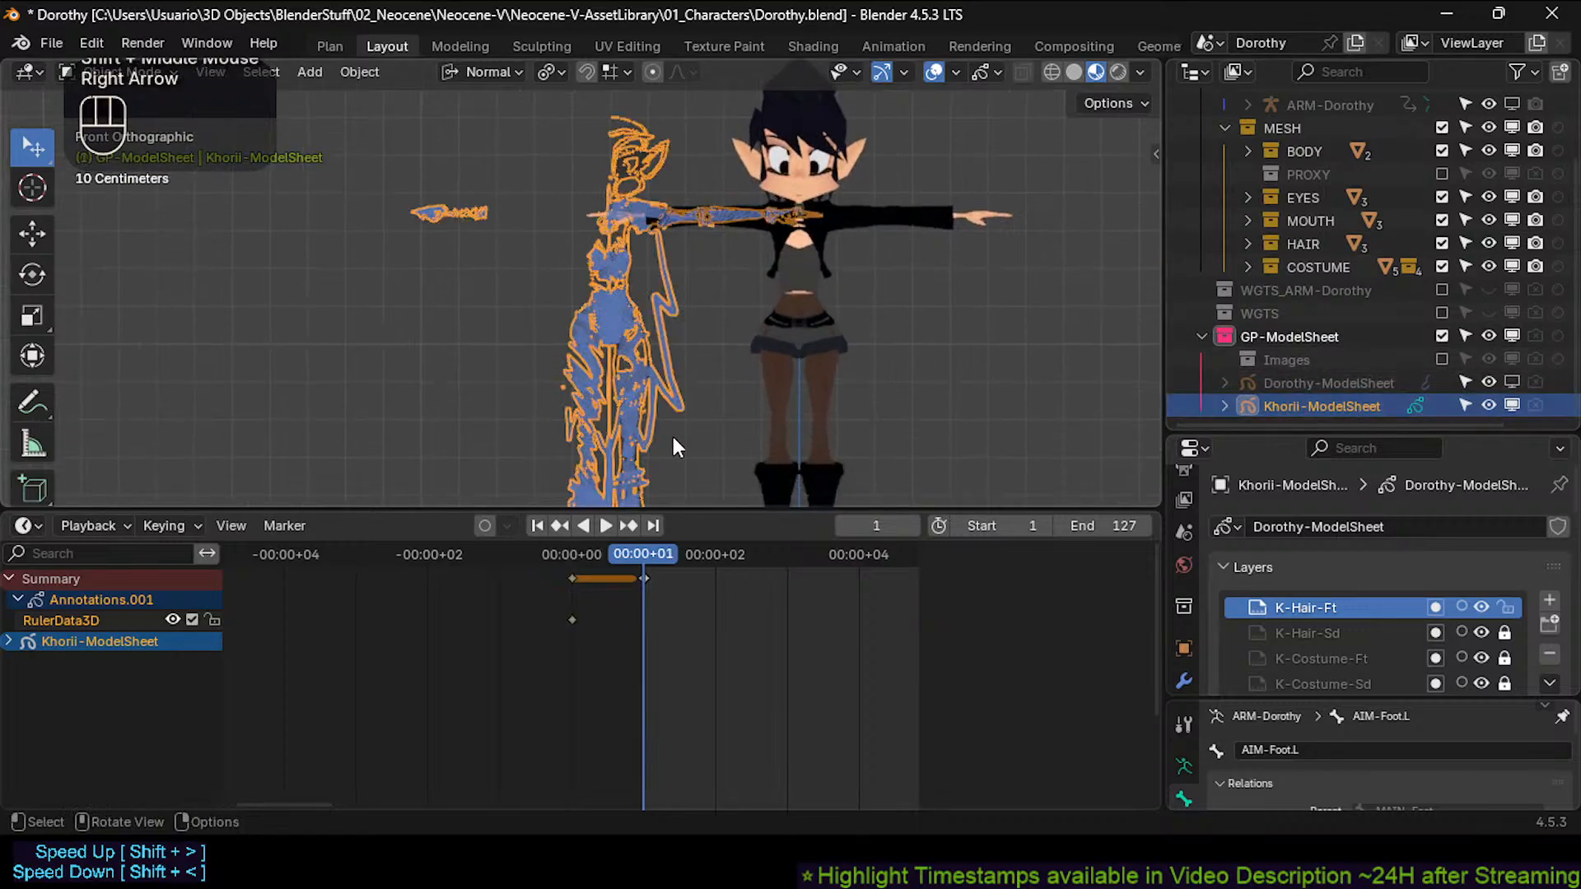
Expand the Khorii-ModelSheet channel, return to frame 0, and select the model sheet's keyframe at frame 1.
{"action": "left_click", "coordinate": [8, 641]}
{"action": "key", "text": "Left"}
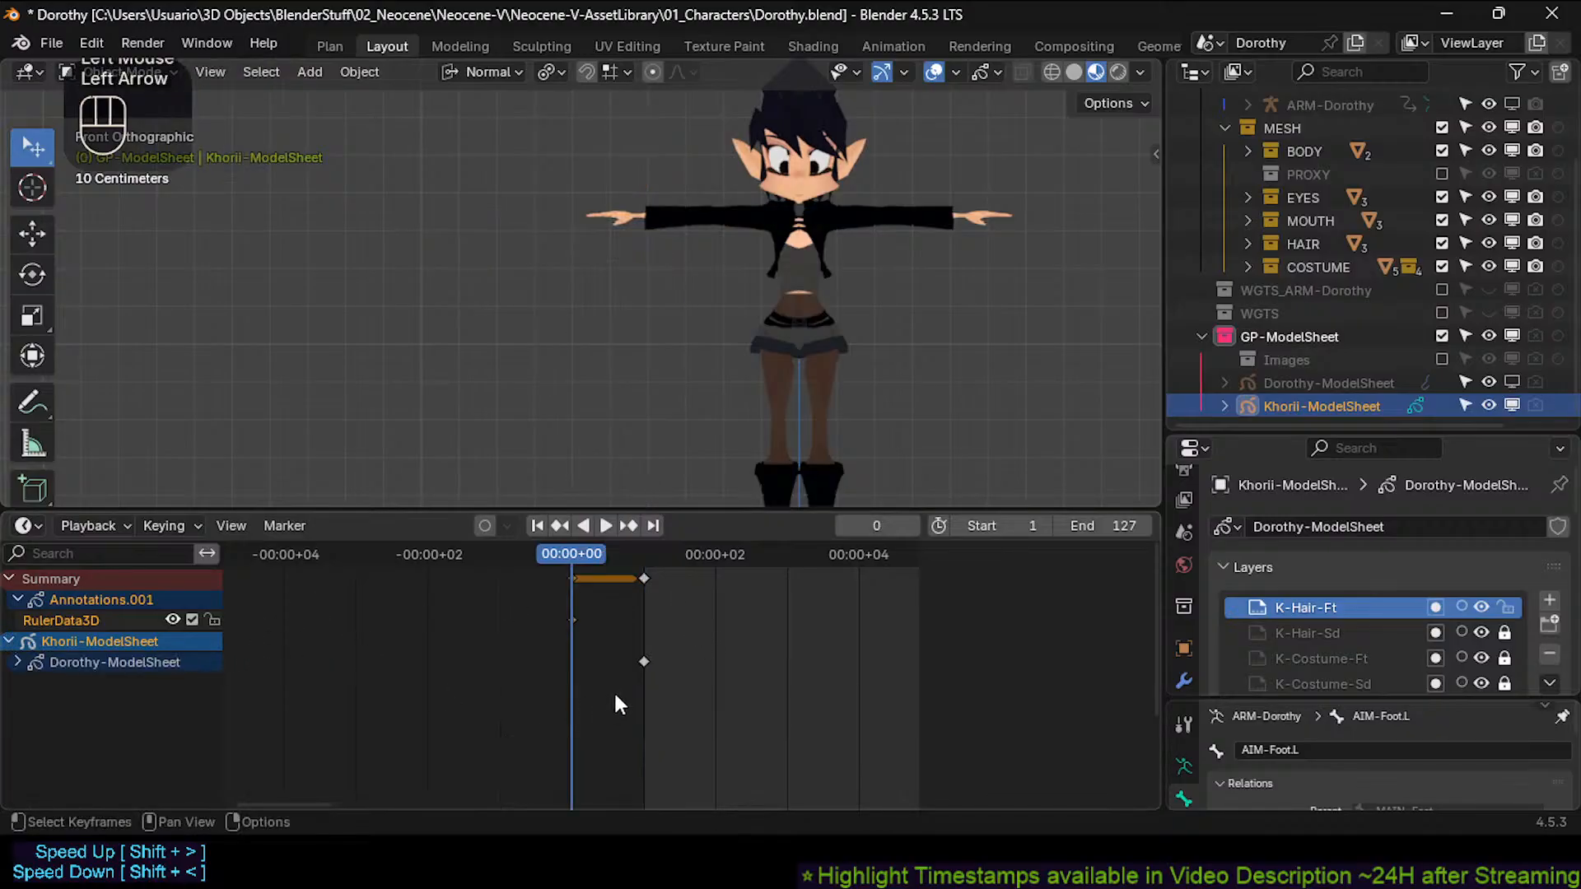
{"action": "left_click", "coordinate": [640, 664]}
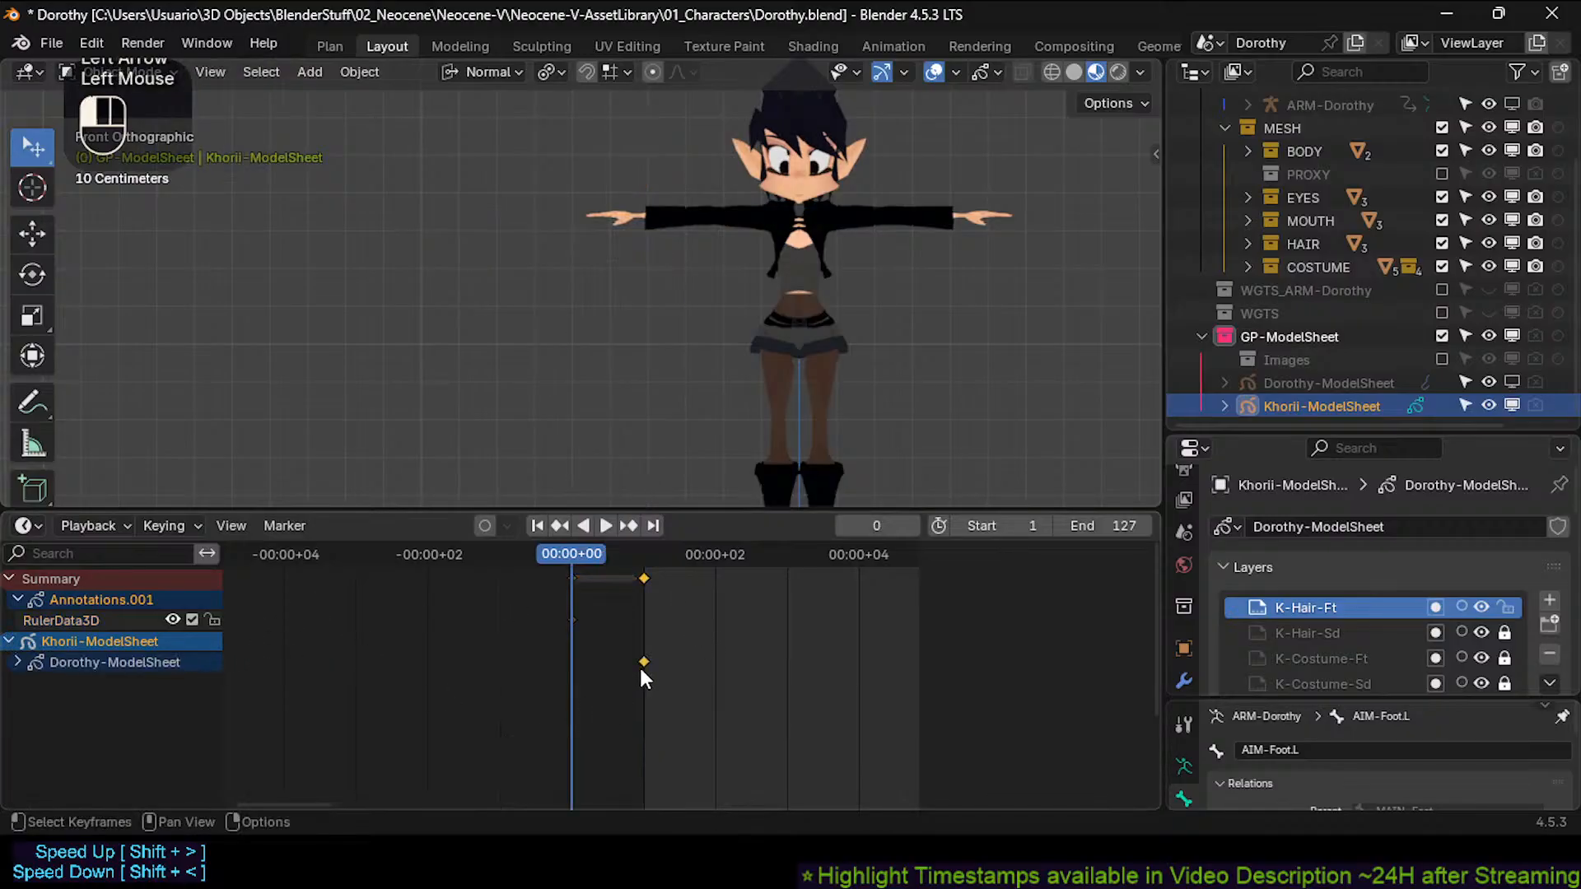
Expand the layer channels under Khorii-ModelSheet and unlock K-Hair-Sd, K-Costume-Ft, K-Costume-Sd, K-Body-Ft and K-Body-Sd.
{"action": "left_click", "coordinate": [20, 661]}
{"action": "scroll", "coordinate": [234, 700], "scroll_direction": "down", "scroll_amount": 1}
{"action": "left_click_drag", "start_coordinate": [213, 682], "coordinate": [212, 745]}
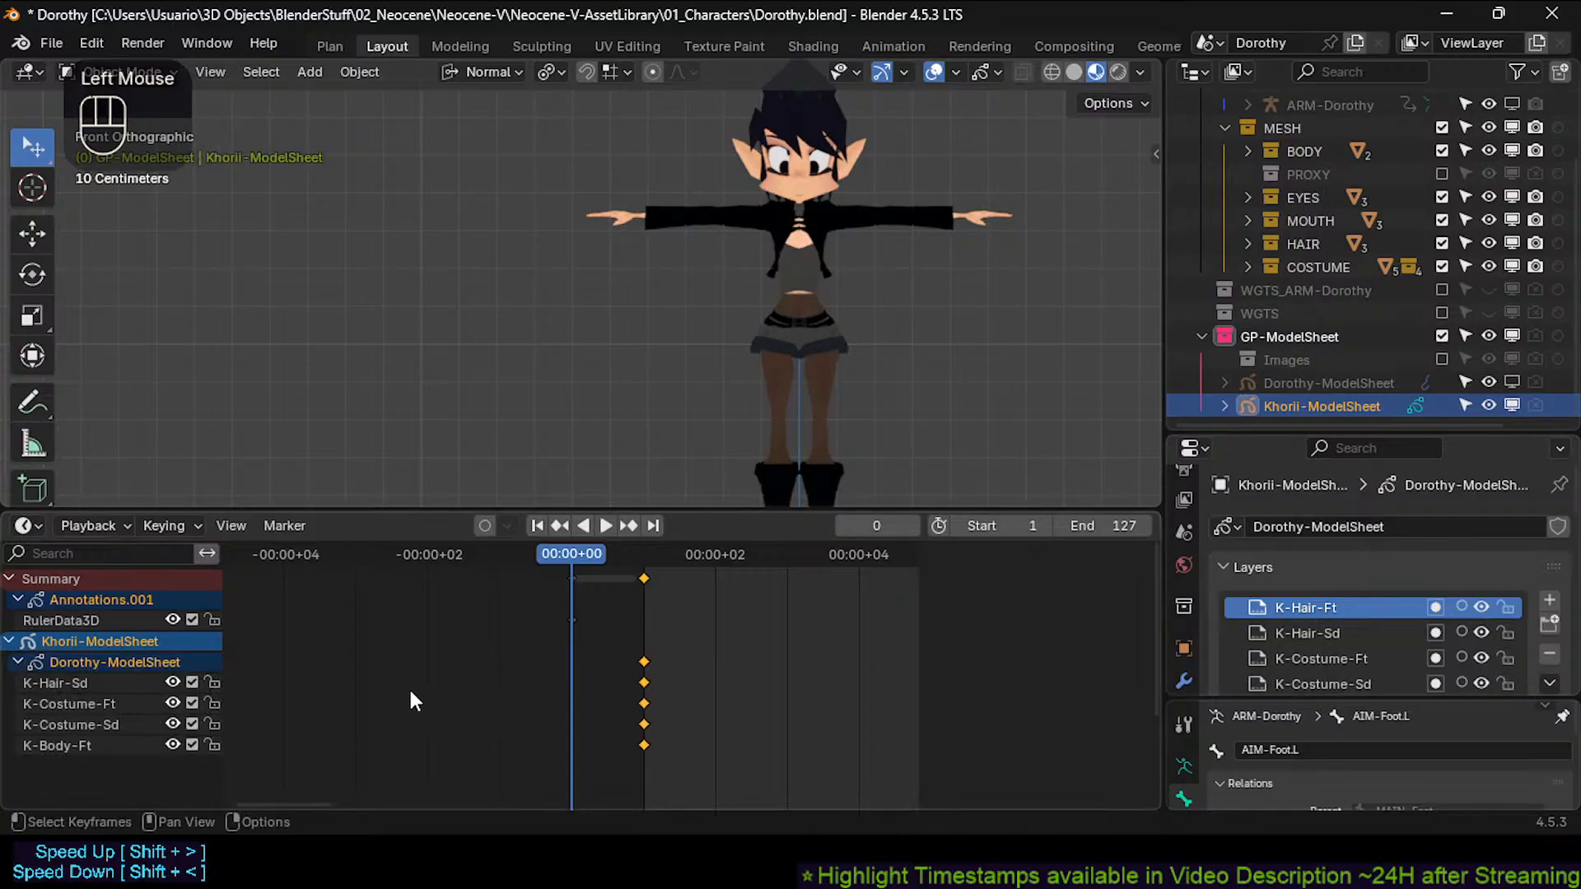
{"action": "scroll", "coordinate": [1386, 606], "scroll_direction": "down", "scroll_amount": 2}
{"action": "scroll", "coordinate": [1387, 606], "scroll_direction": "up", "scroll_amount": 1}
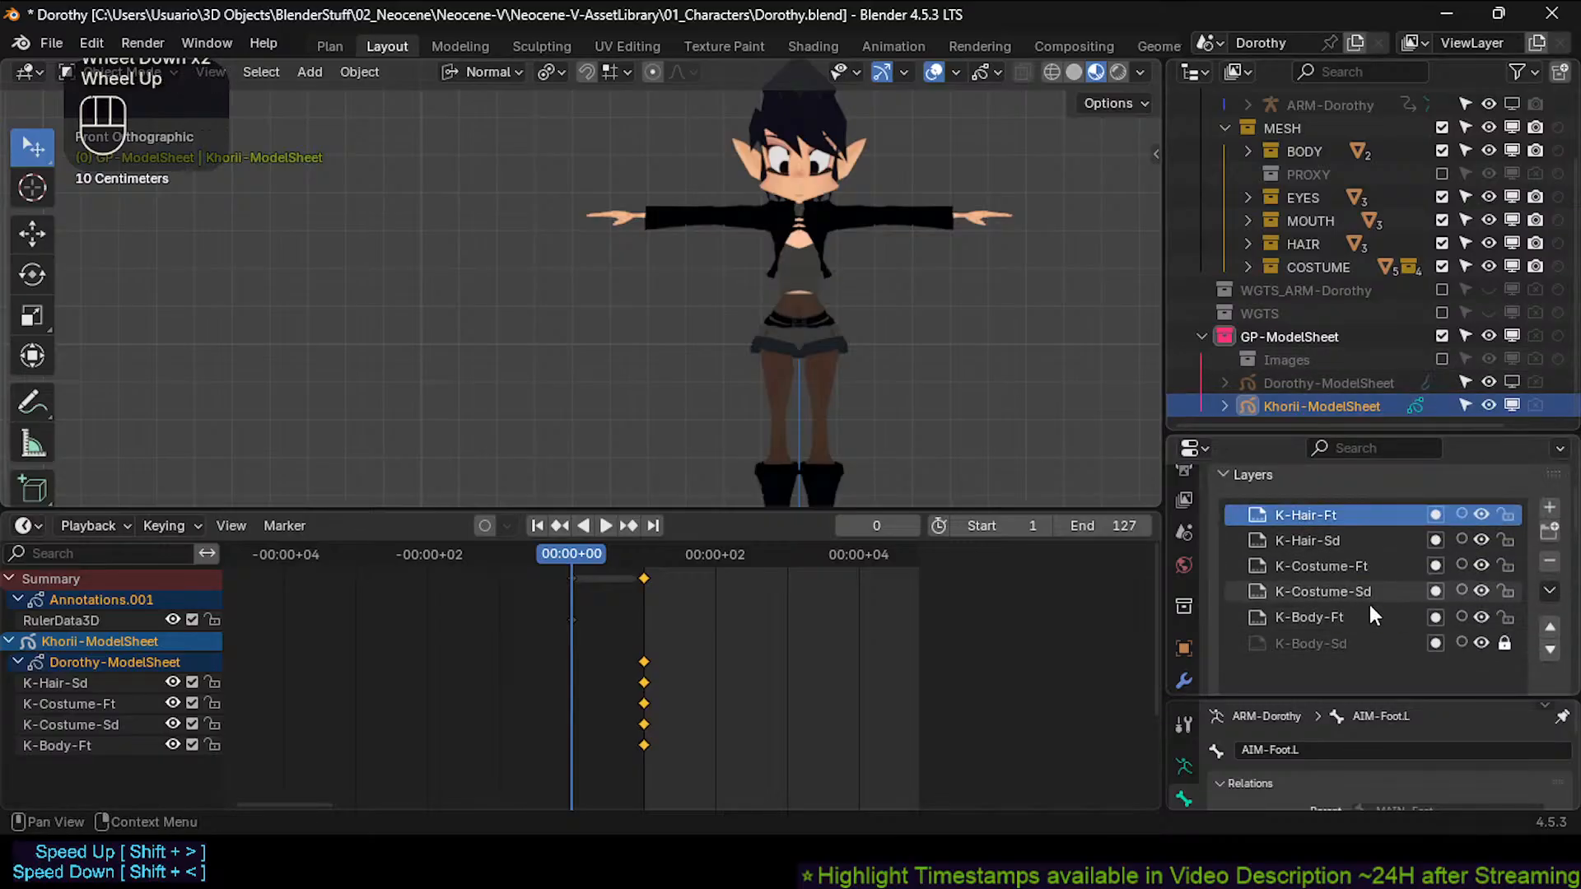
{"action": "left_click", "coordinate": [1505, 642]}
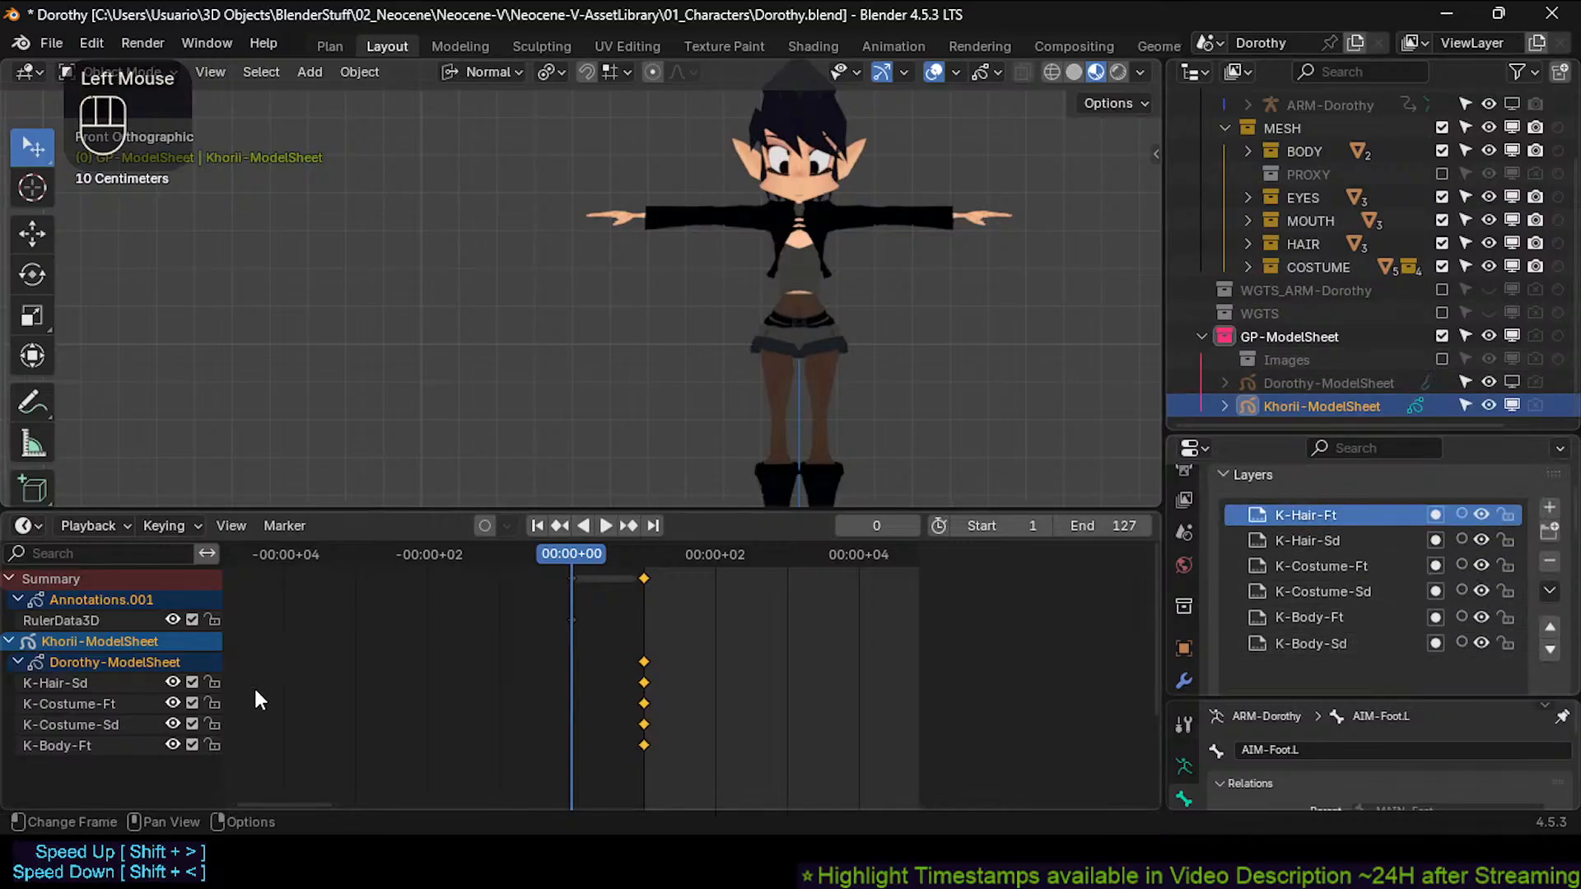
Rename the Grease Pencil data under the Khorii-ModelSheet object to Khorii-ModelSheet.
{"action": "left_click", "coordinate": [74, 659]}
{"action": "left_click", "coordinate": [18, 663]}
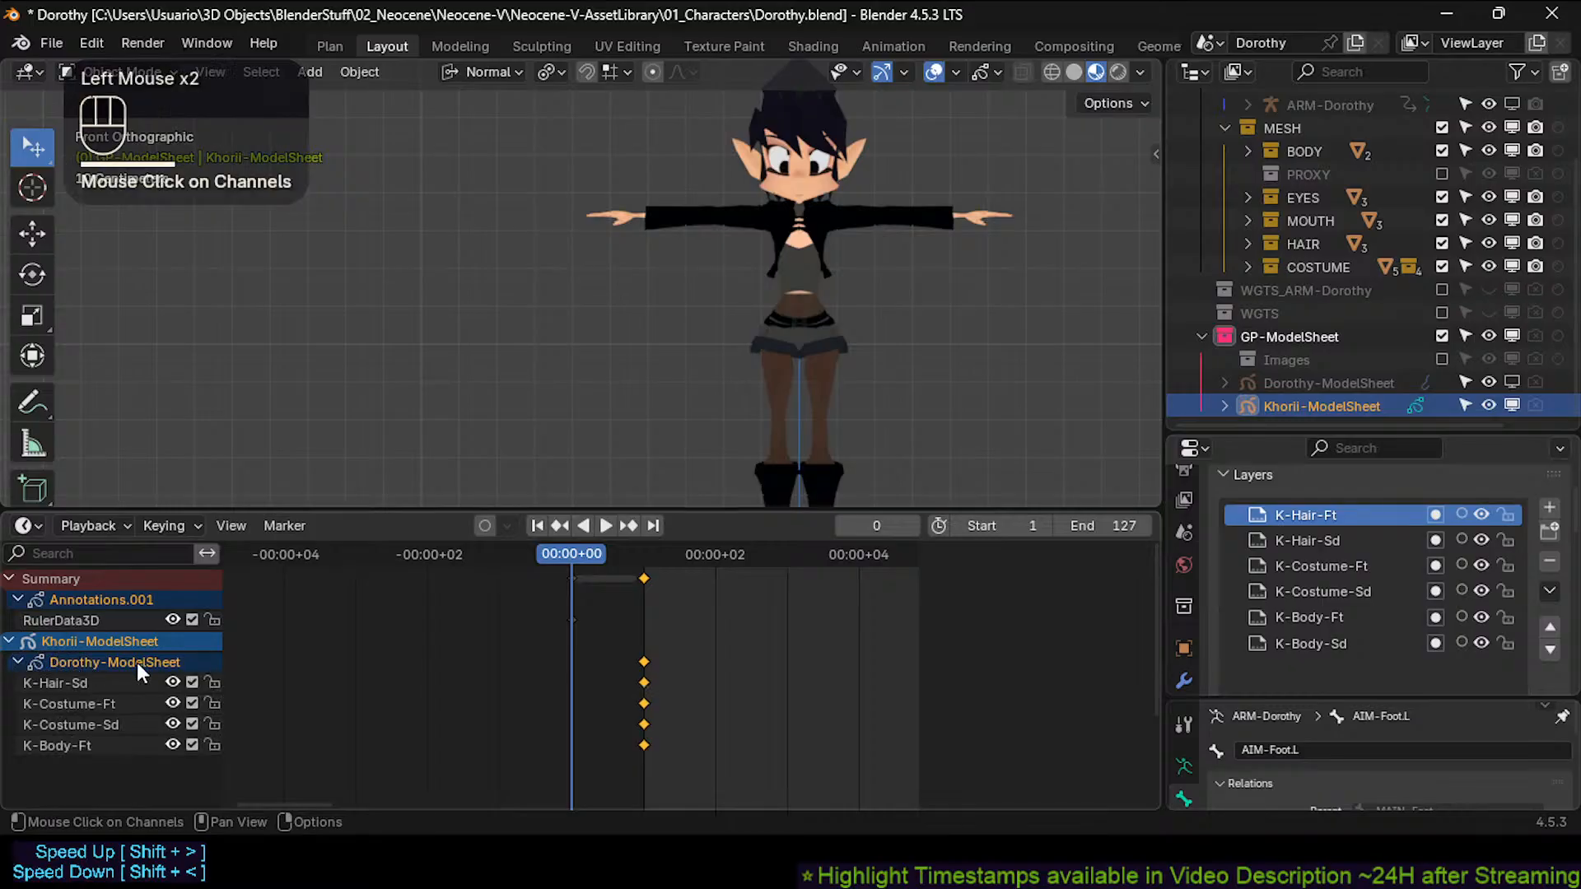
{"action": "left_click", "coordinate": [1225, 406]}
{"action": "scroll", "coordinate": [1317, 387], "scroll_direction": "down", "scroll_amount": 1}
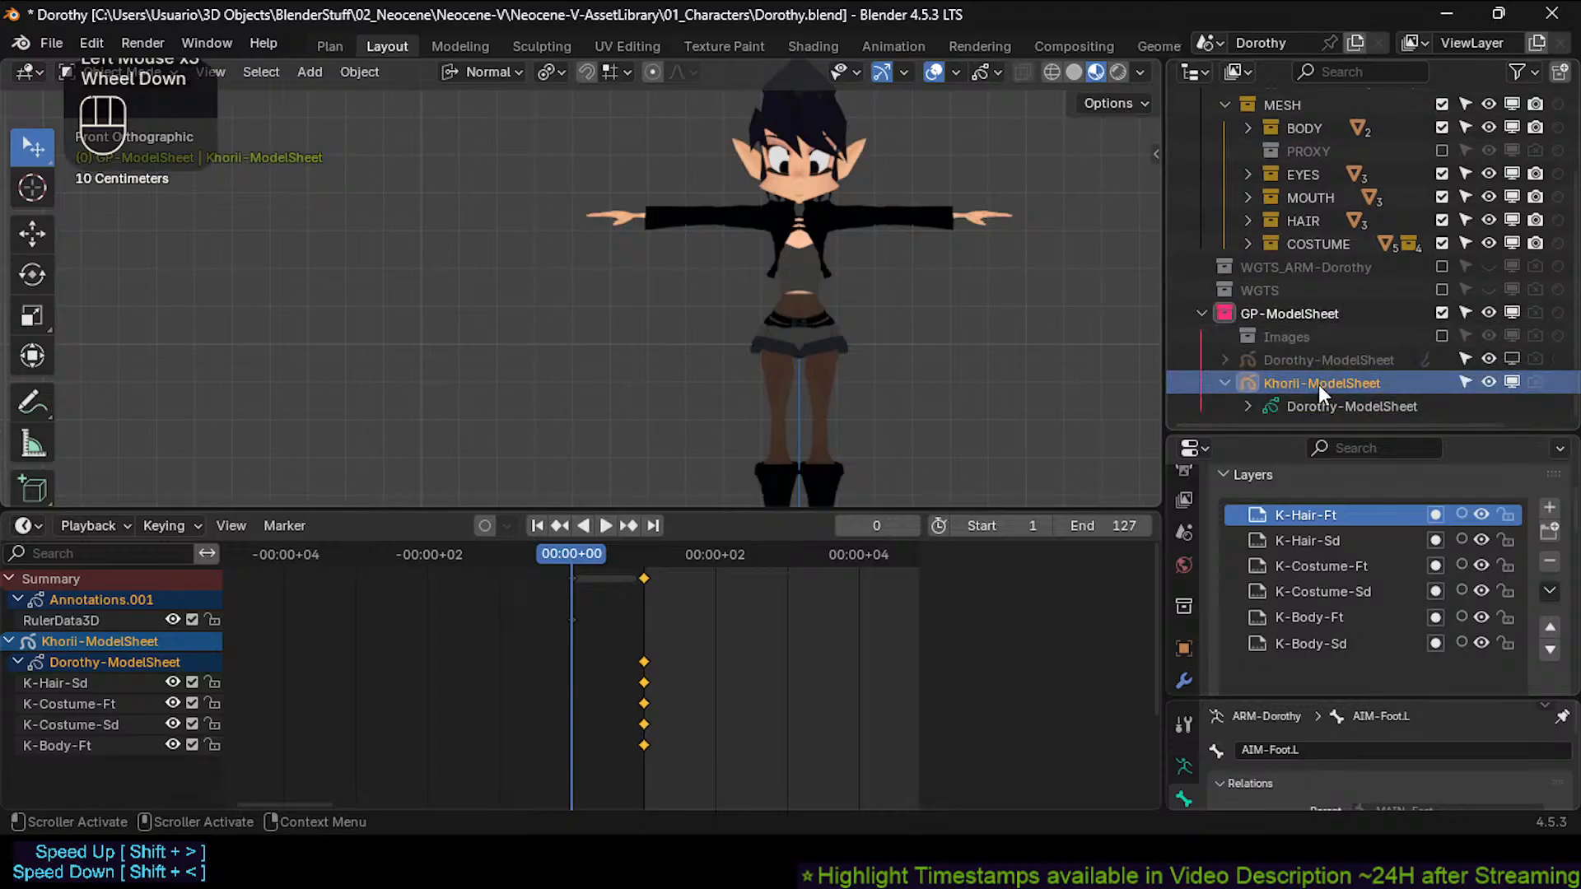
{"action": "left_click", "coordinate": [1314, 407]}
{"action": "double_click", "coordinate": [1326, 406]}
{"action": "key", "text": "Right"}
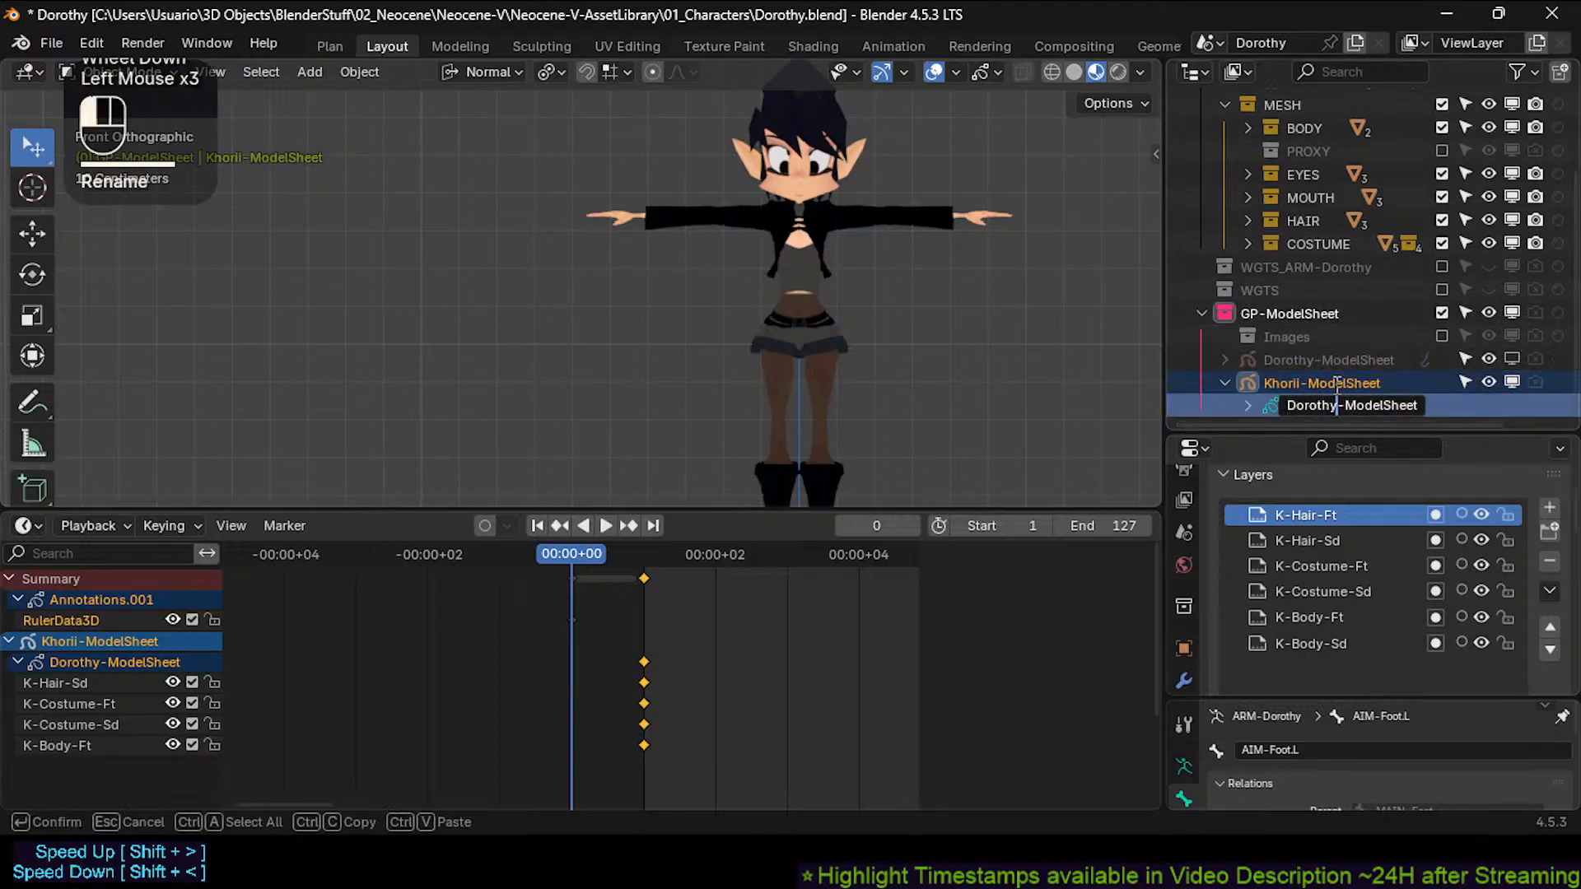
{"action": "type", "text": "K"}
{"action": "key", "text": "shift+Home"}
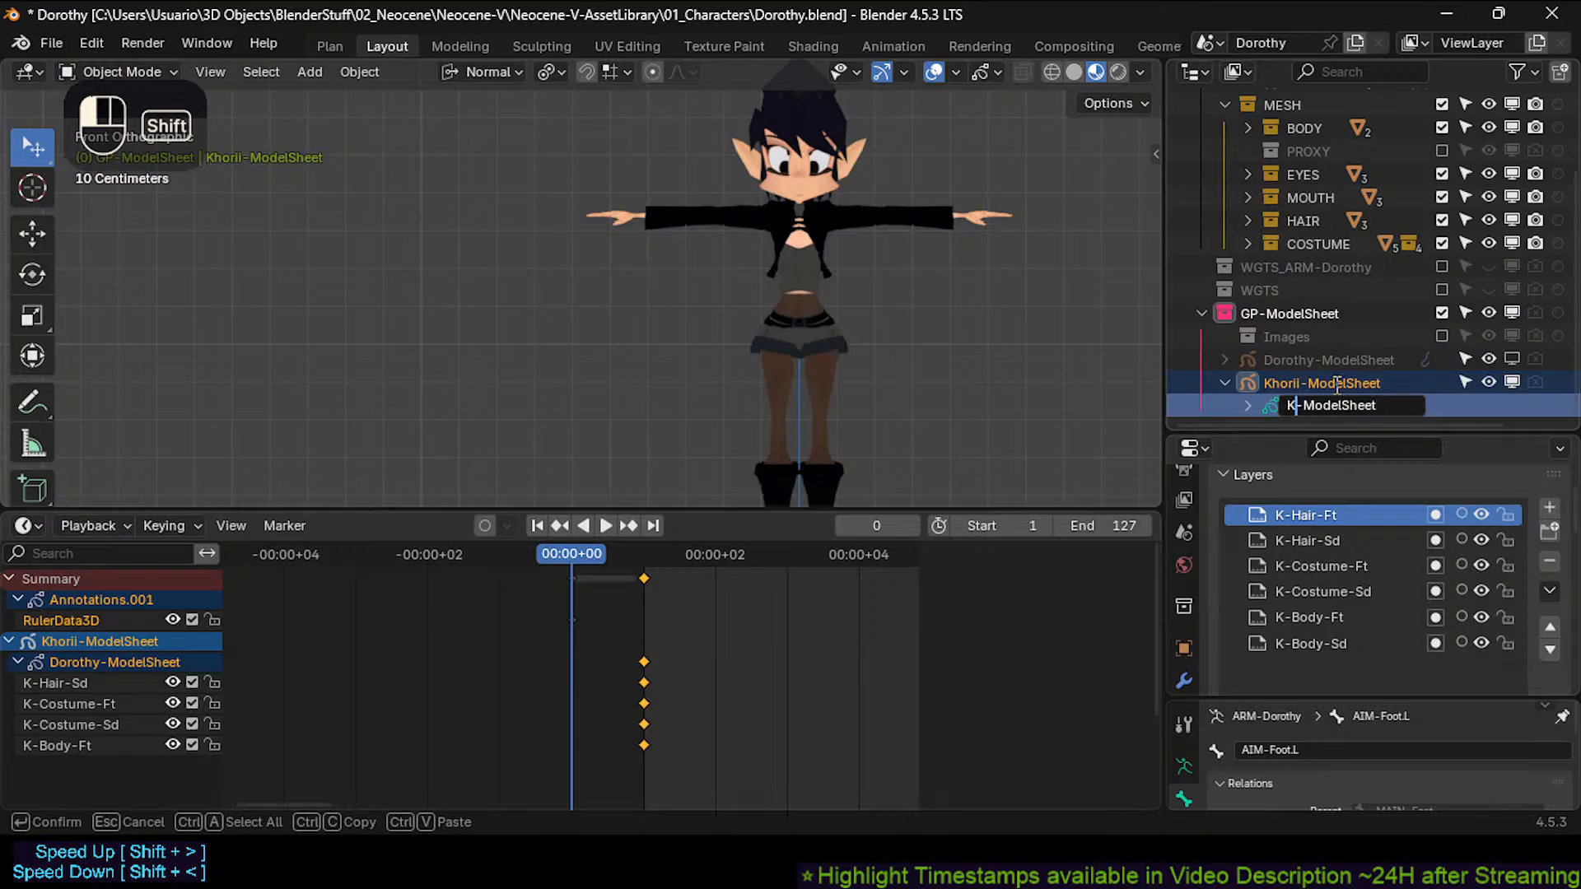
{"action": "type", "text": "Khorii"}
{"action": "key", "text": "Return"}
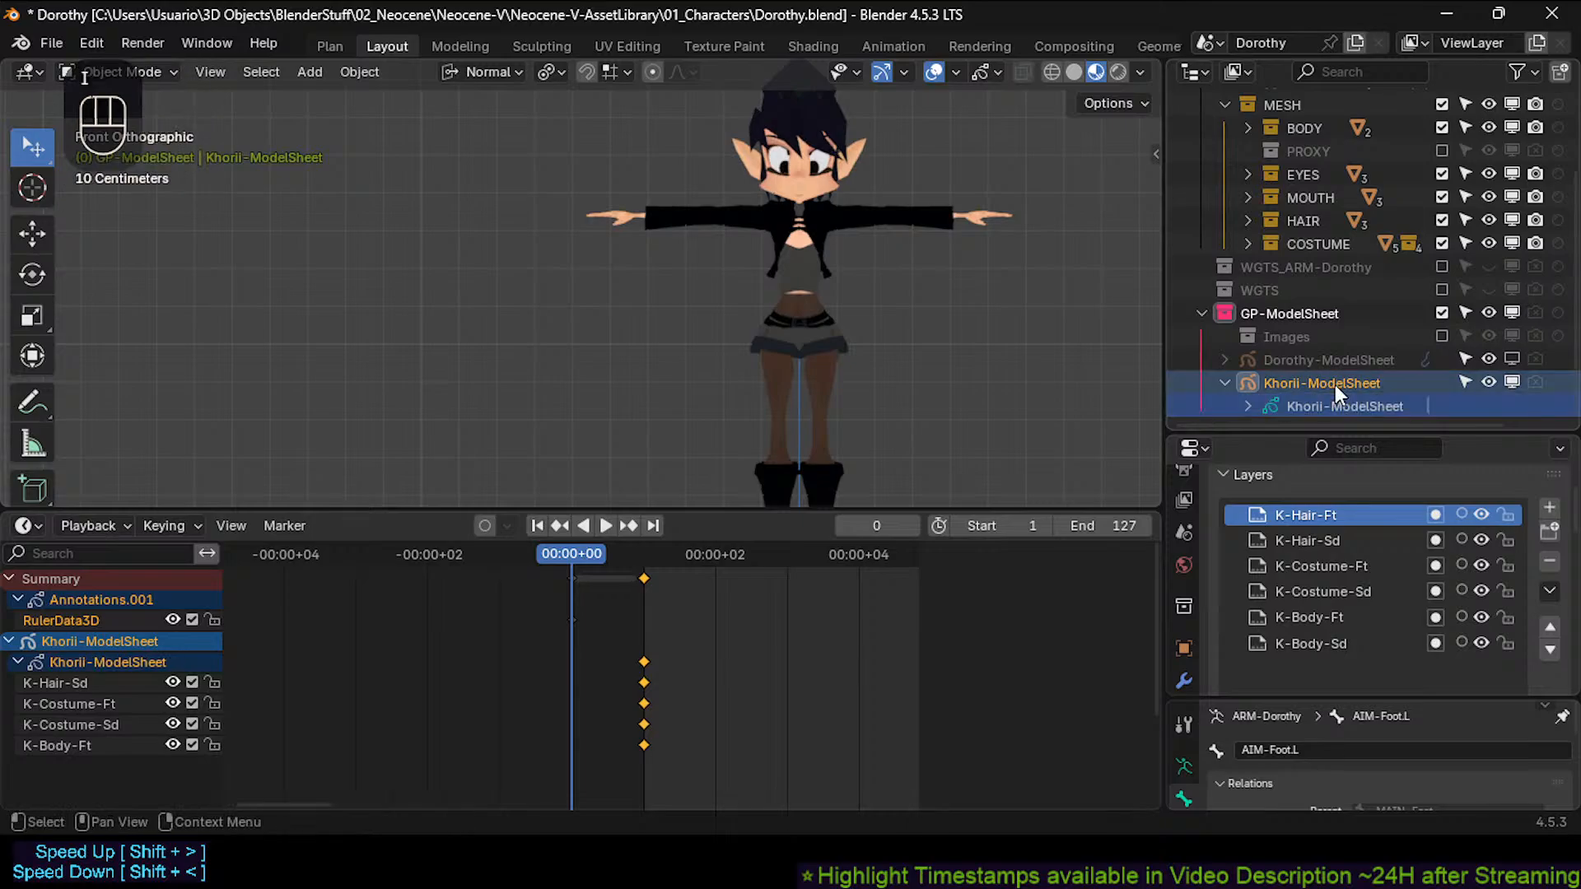
Collapse and re-expand the Khorii-ModelSheet layer channels, and show Dorothy-ModelSheet in the viewport before disabling it again.
{"action": "left_click", "coordinate": [75, 665]}
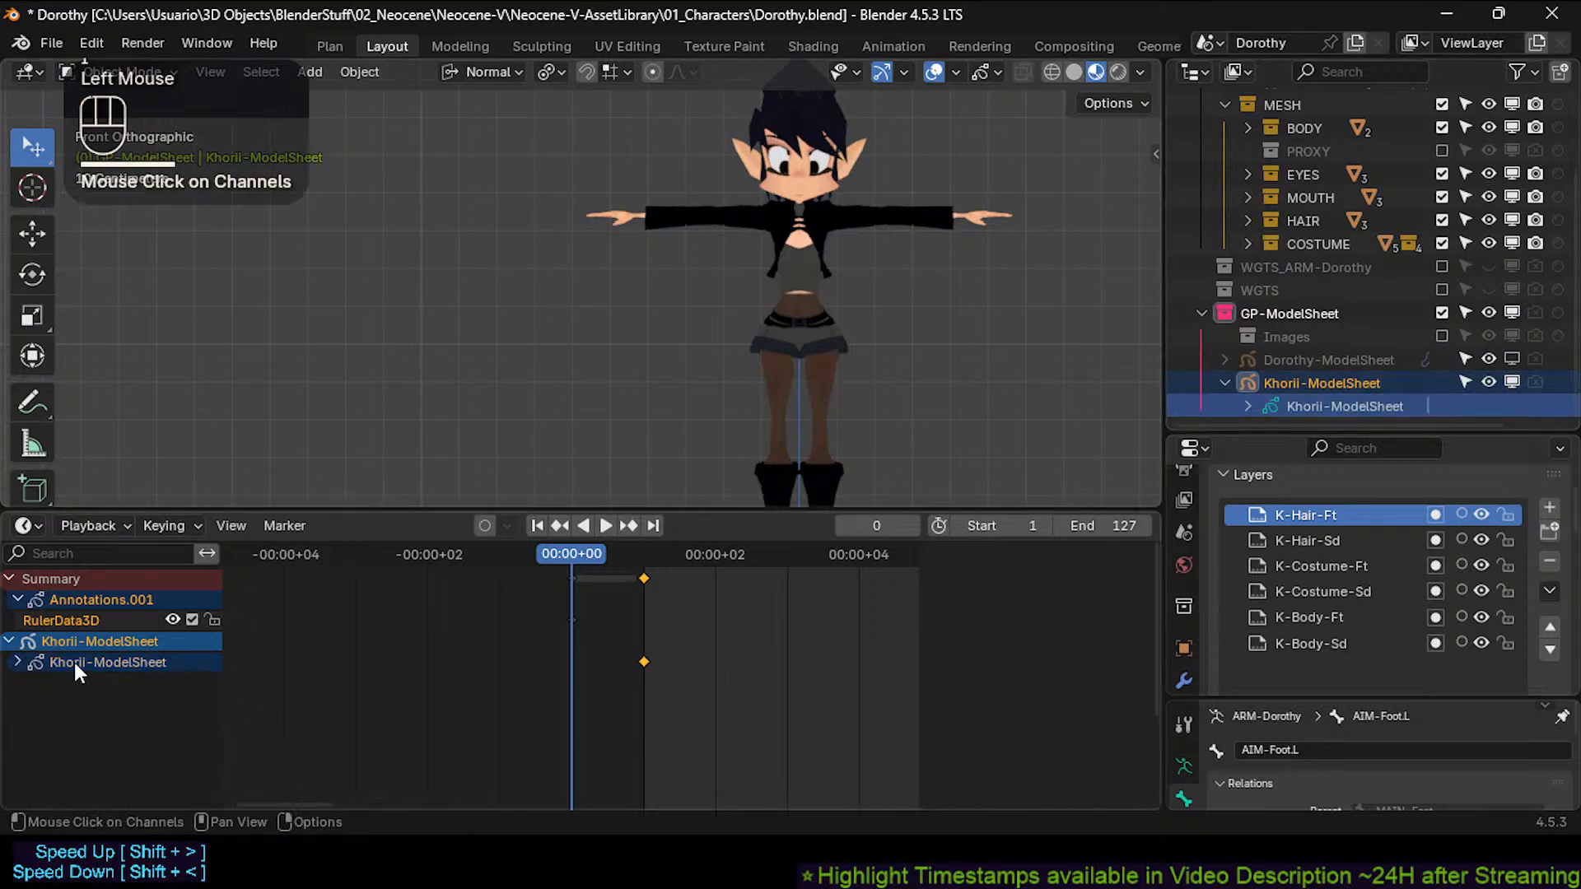
{"action": "left_click", "coordinate": [15, 658]}
{"action": "left_click", "coordinate": [18, 662]}
{"action": "left_click", "coordinate": [19, 659]}
{"action": "left_click", "coordinate": [18, 661]}
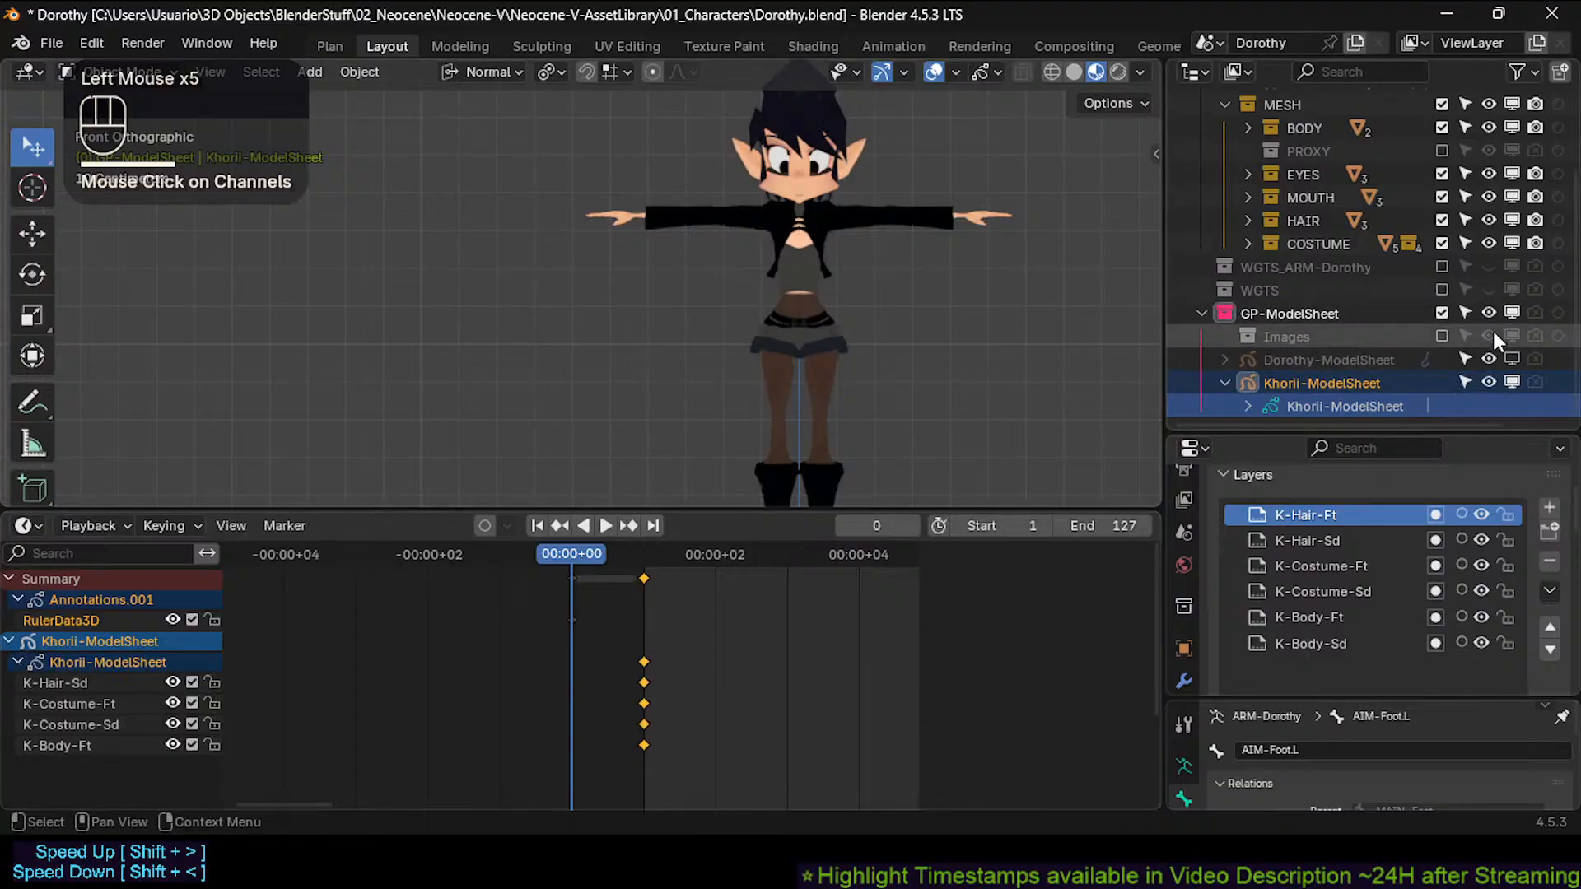
{"action": "left_click", "coordinate": [1511, 360]}
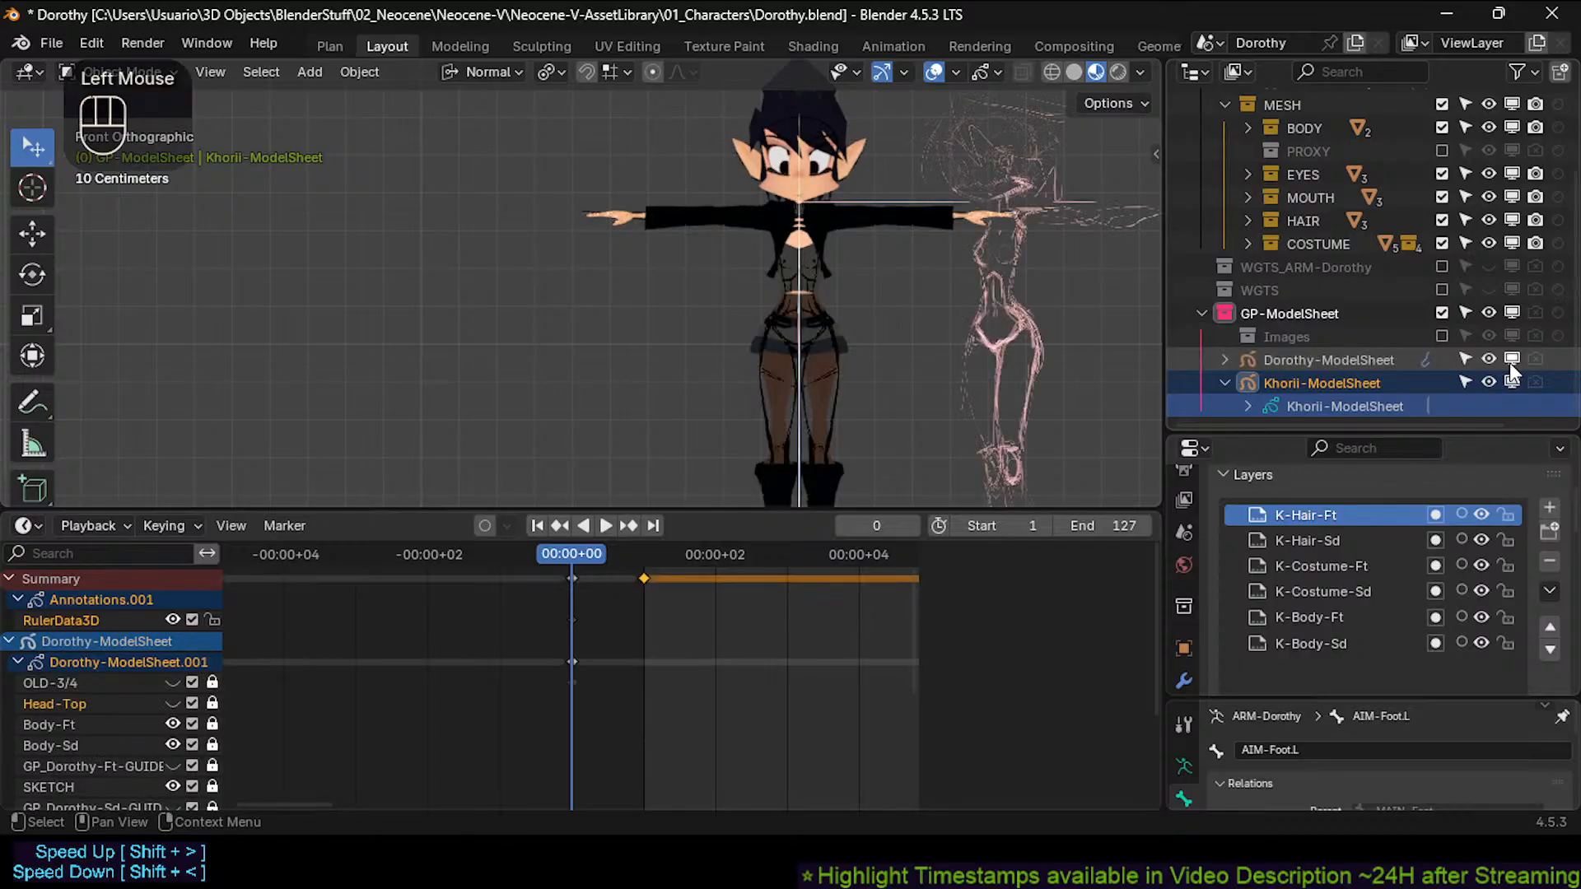
{"action": "left_click", "coordinate": [1512, 360]}
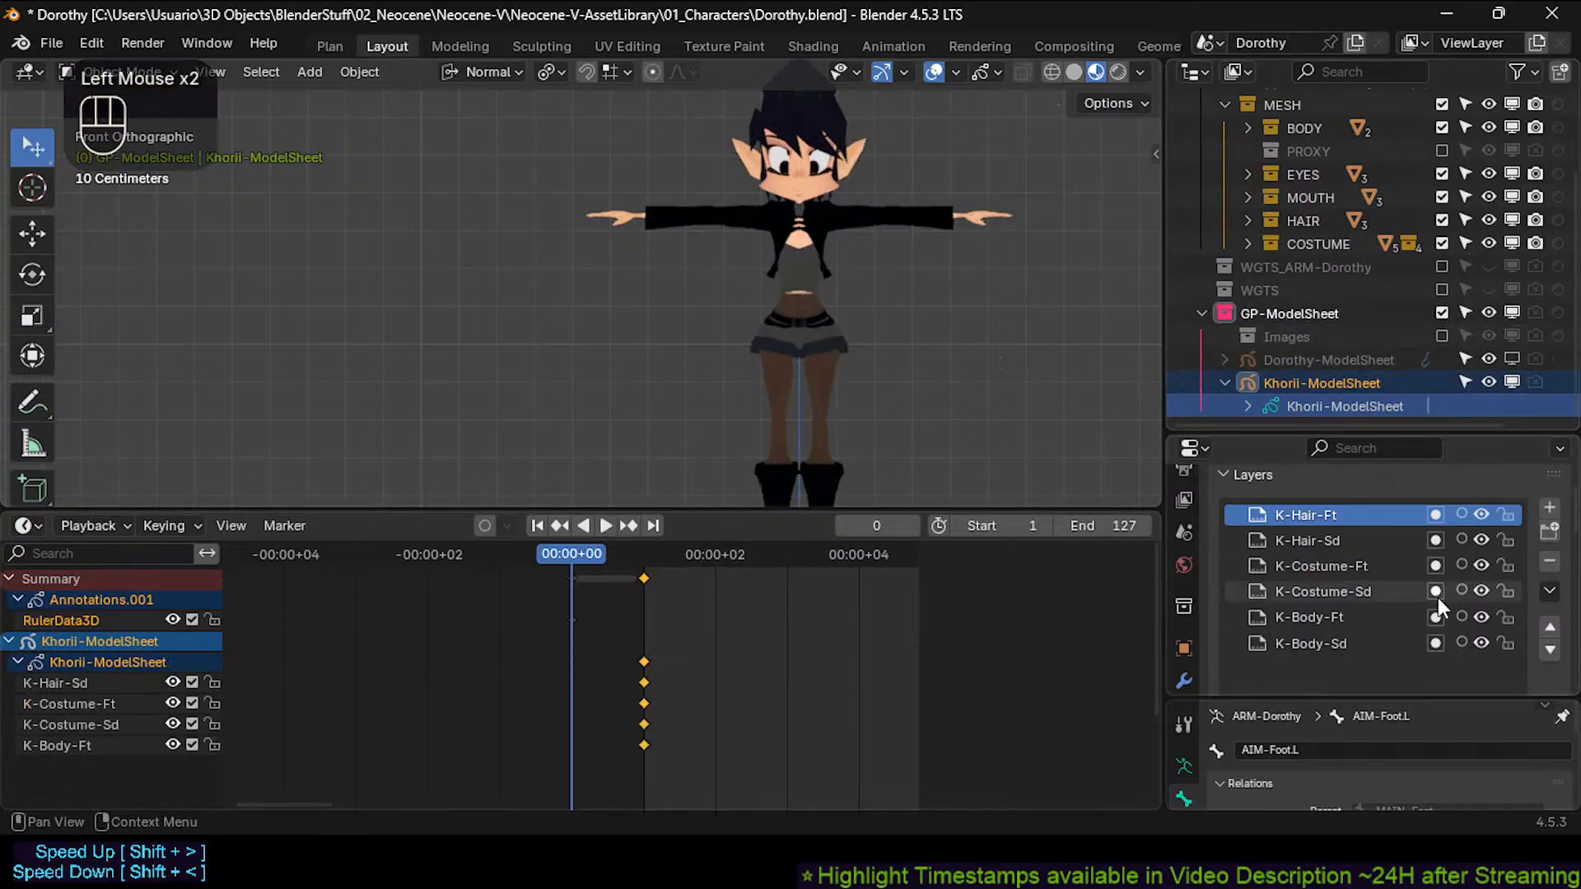
Make K-Hair-Sd the active layer, unlock all the other layers, and turn off Autolock Inactive Layers.
{"action": "left_click", "coordinate": [1353, 539]}
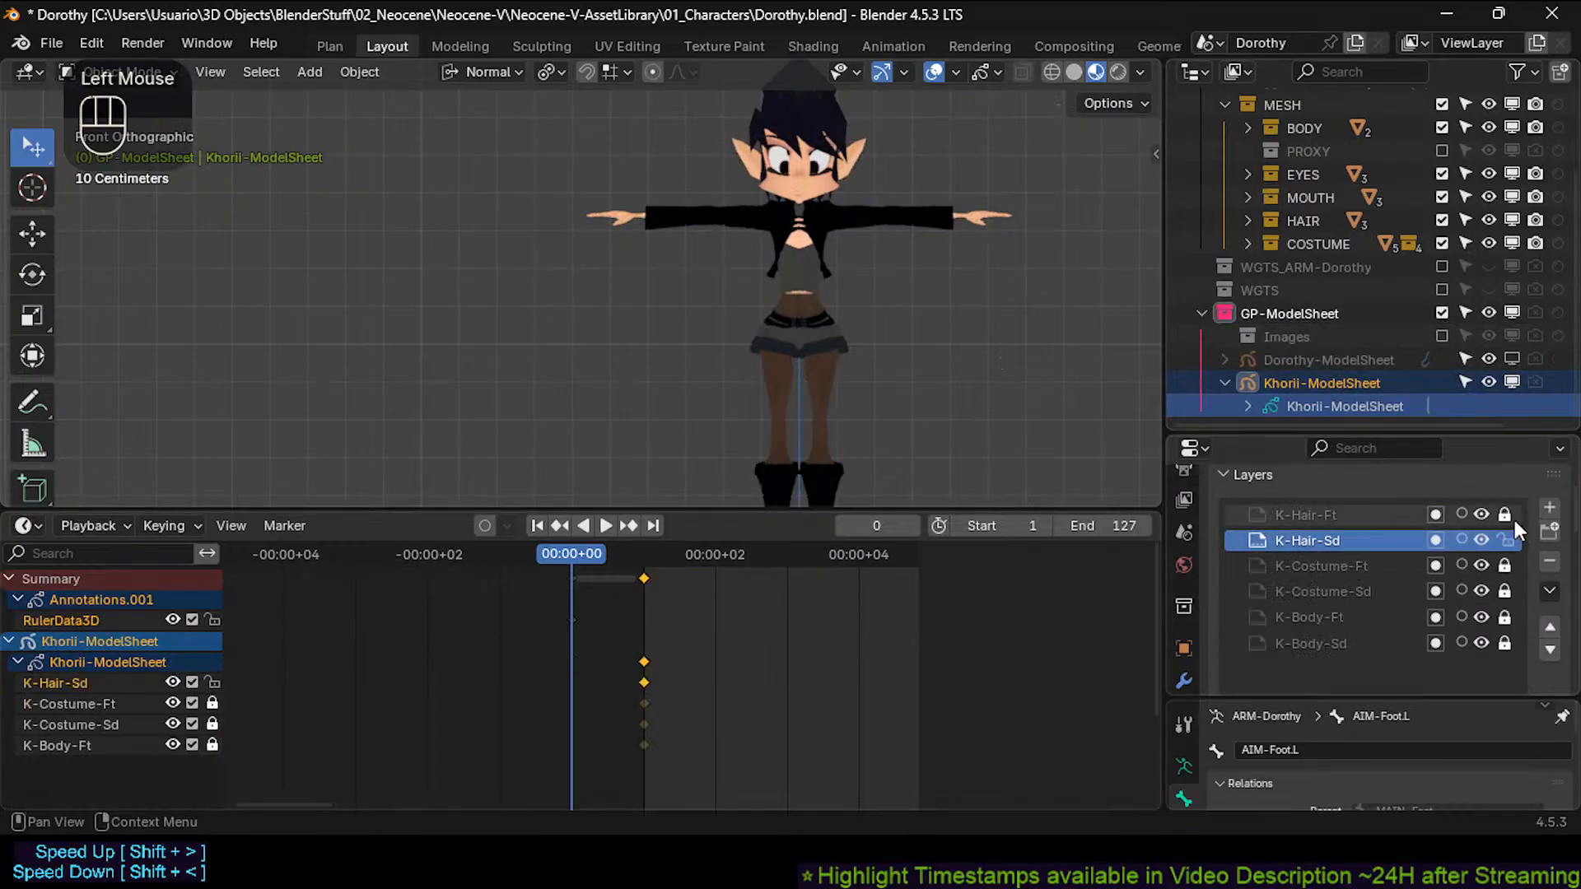
{"action": "left_click_drag", "start_coordinate": [1505, 517], "coordinate": [1507, 644]}
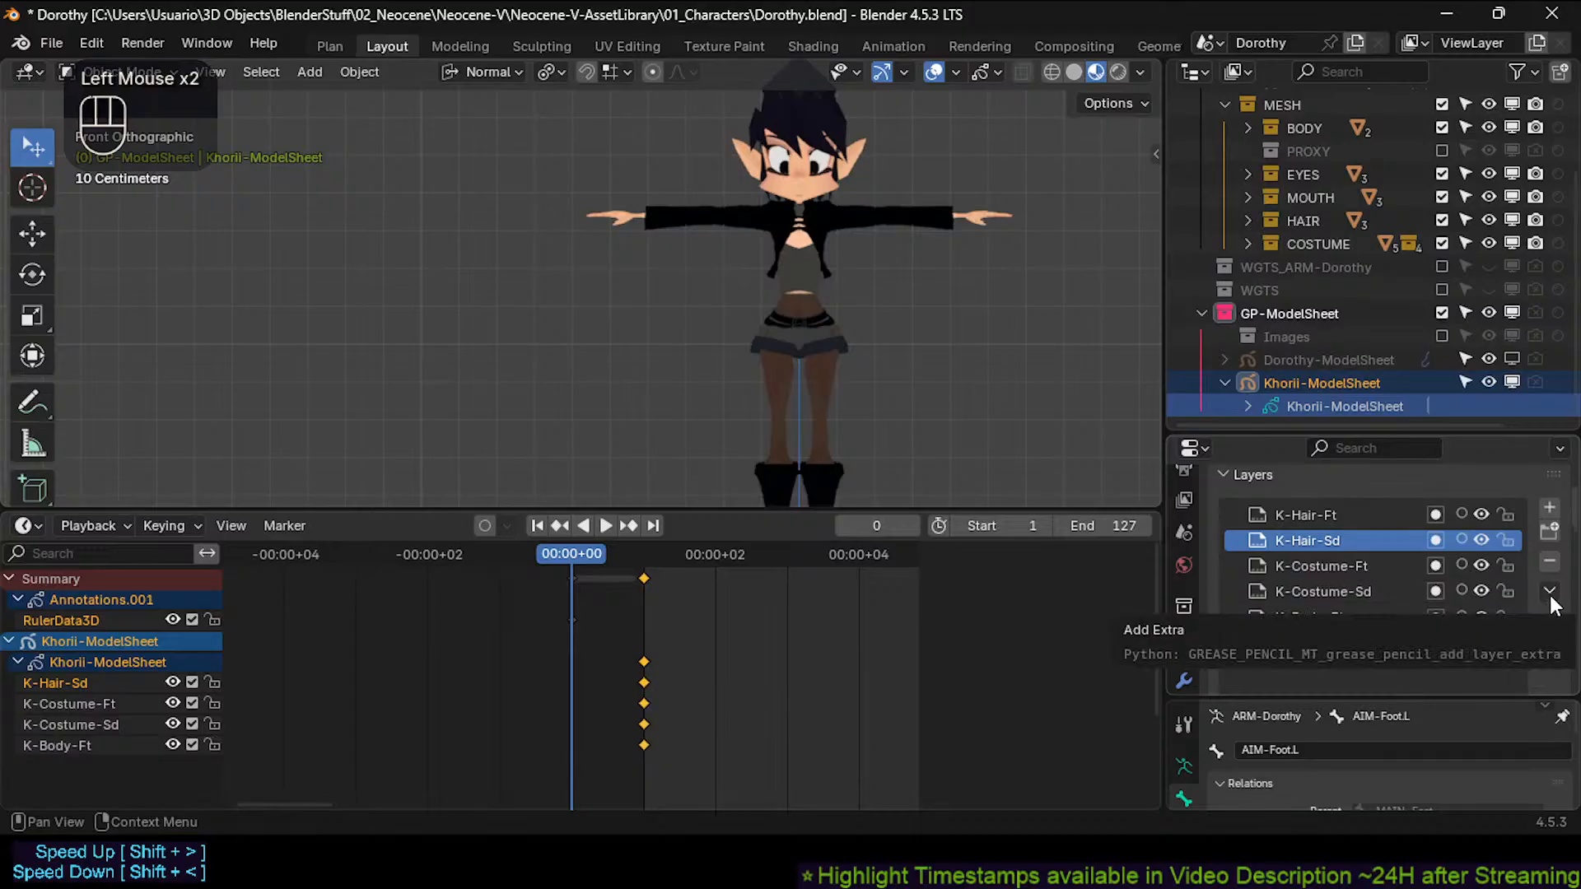
{"action": "left_click", "coordinate": [1549, 592]}
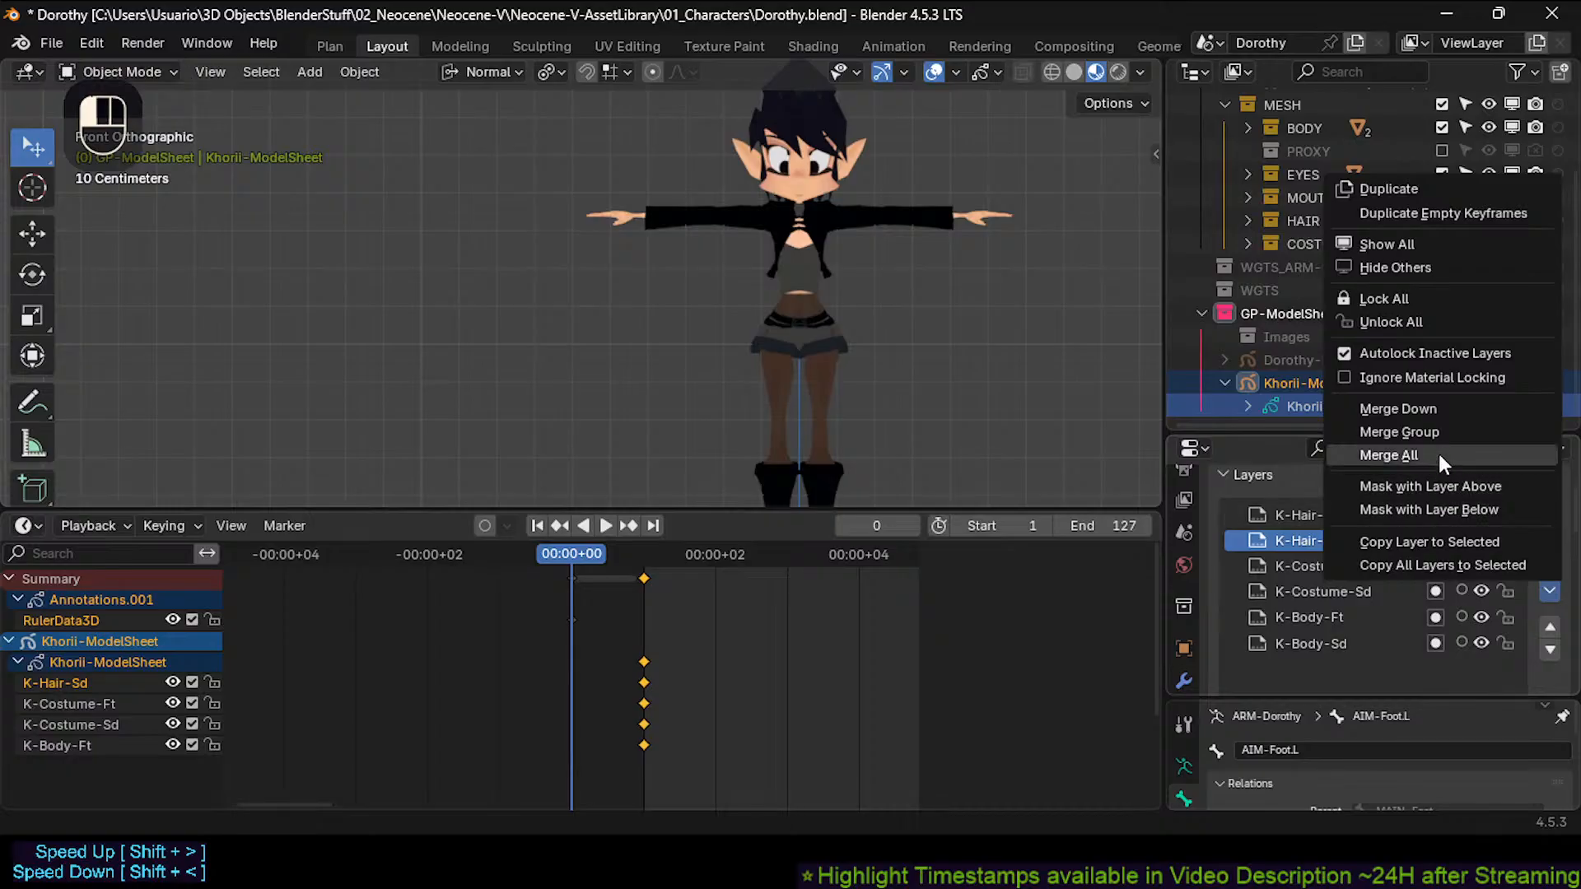
{"action": "left_click", "coordinate": [1346, 351]}
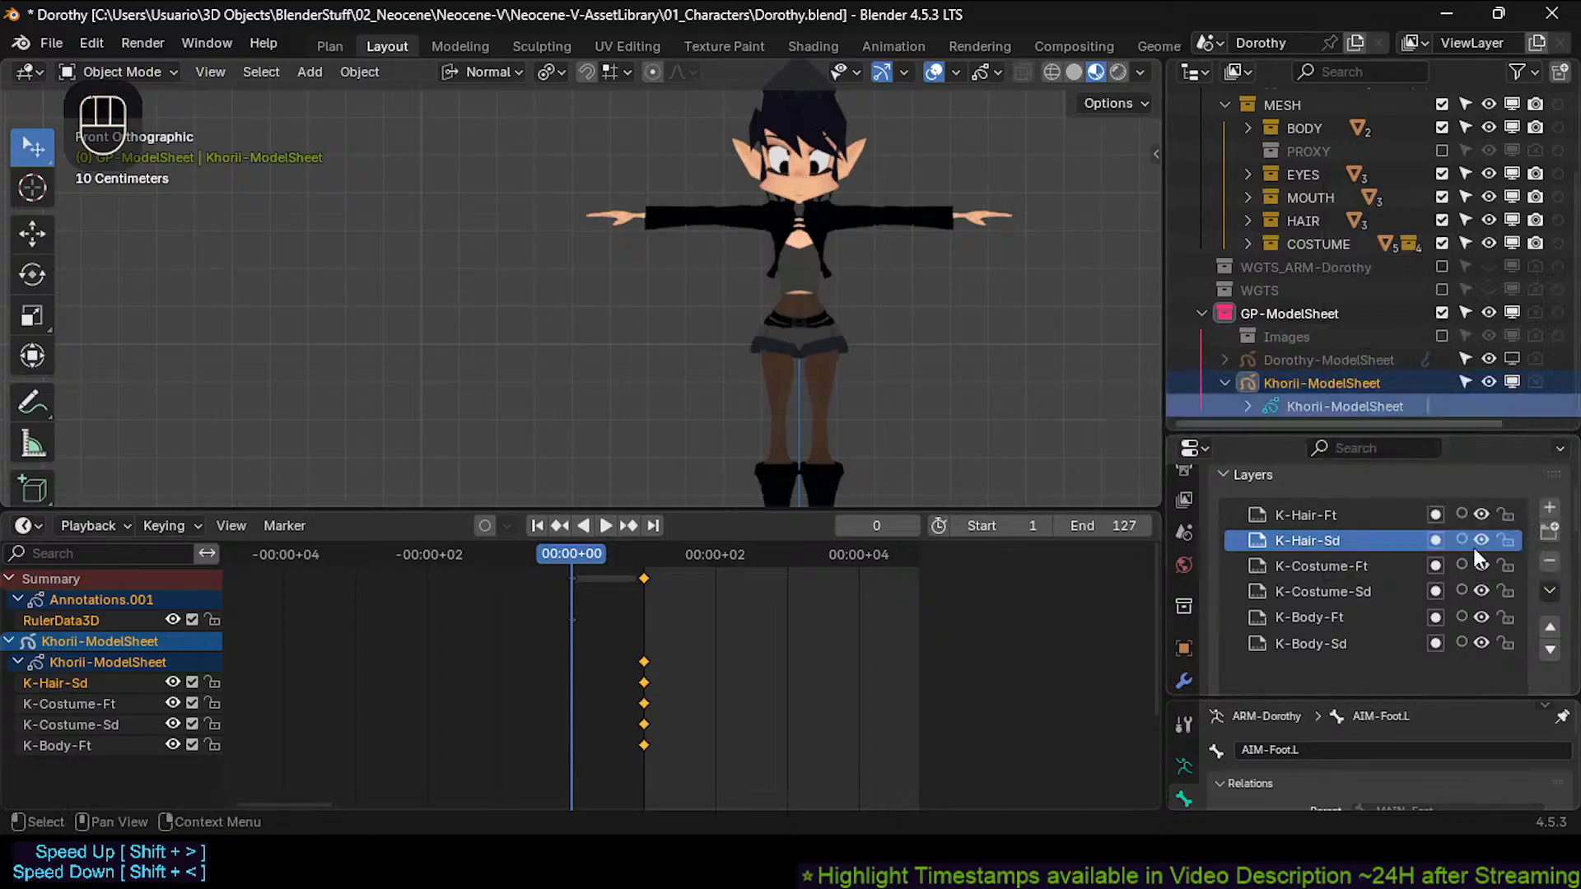
Activate the Khorii layers one after another, through K-Body-Sd, to compare the layer list with the animation channels.
{"action": "left_click", "coordinate": [123, 702]}
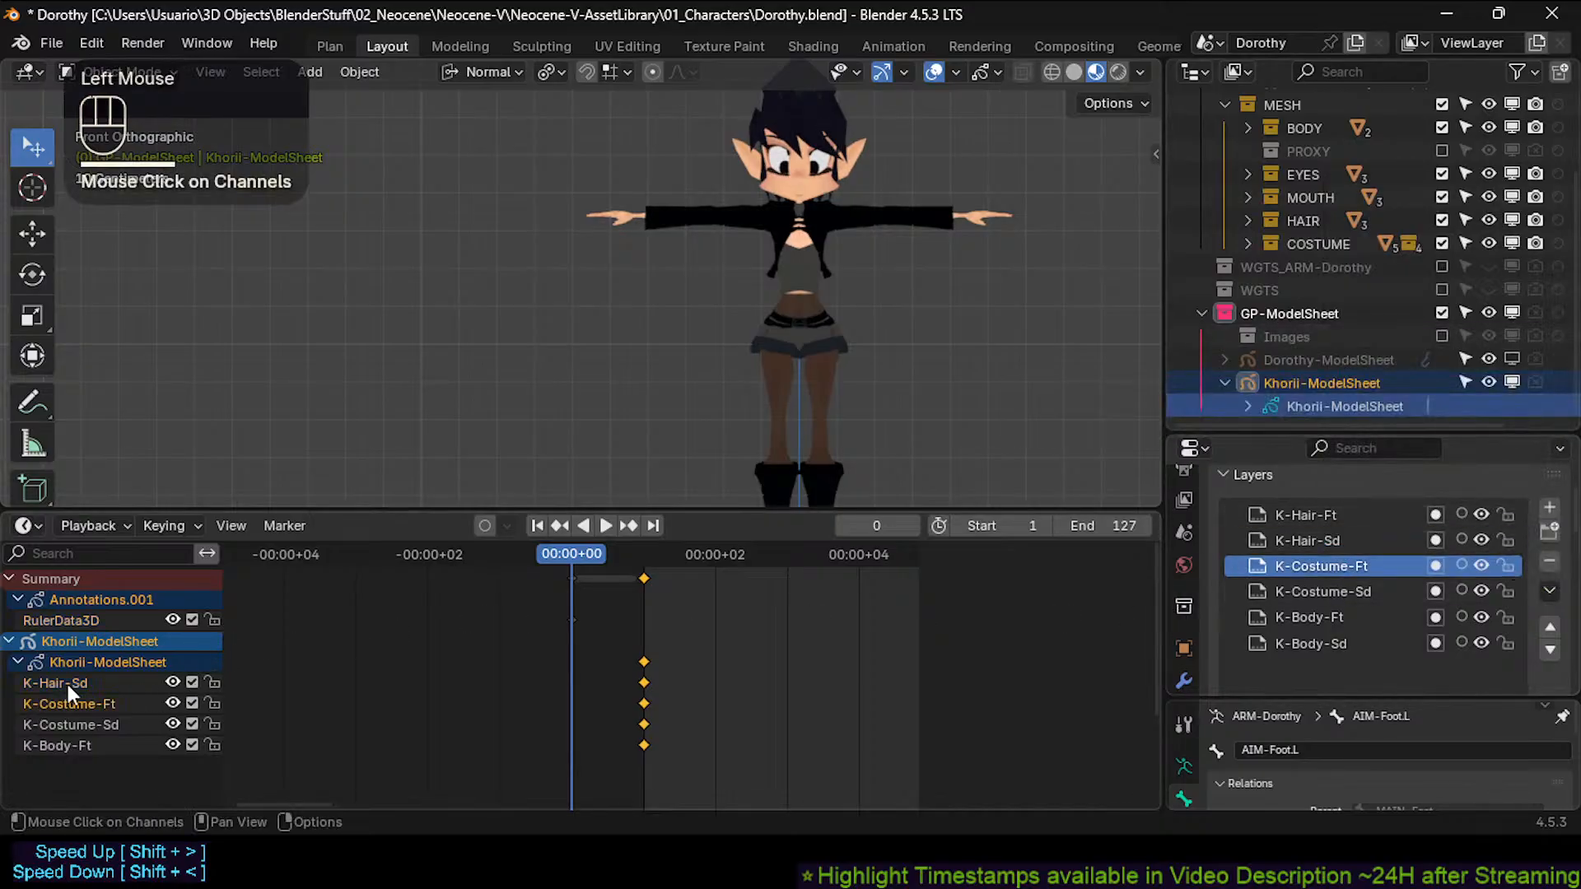
{"action": "left_click", "coordinate": [68, 683]}
{"action": "middle_click_drag", "start_coordinate": [649, 794], "coordinate": [670, 682]}
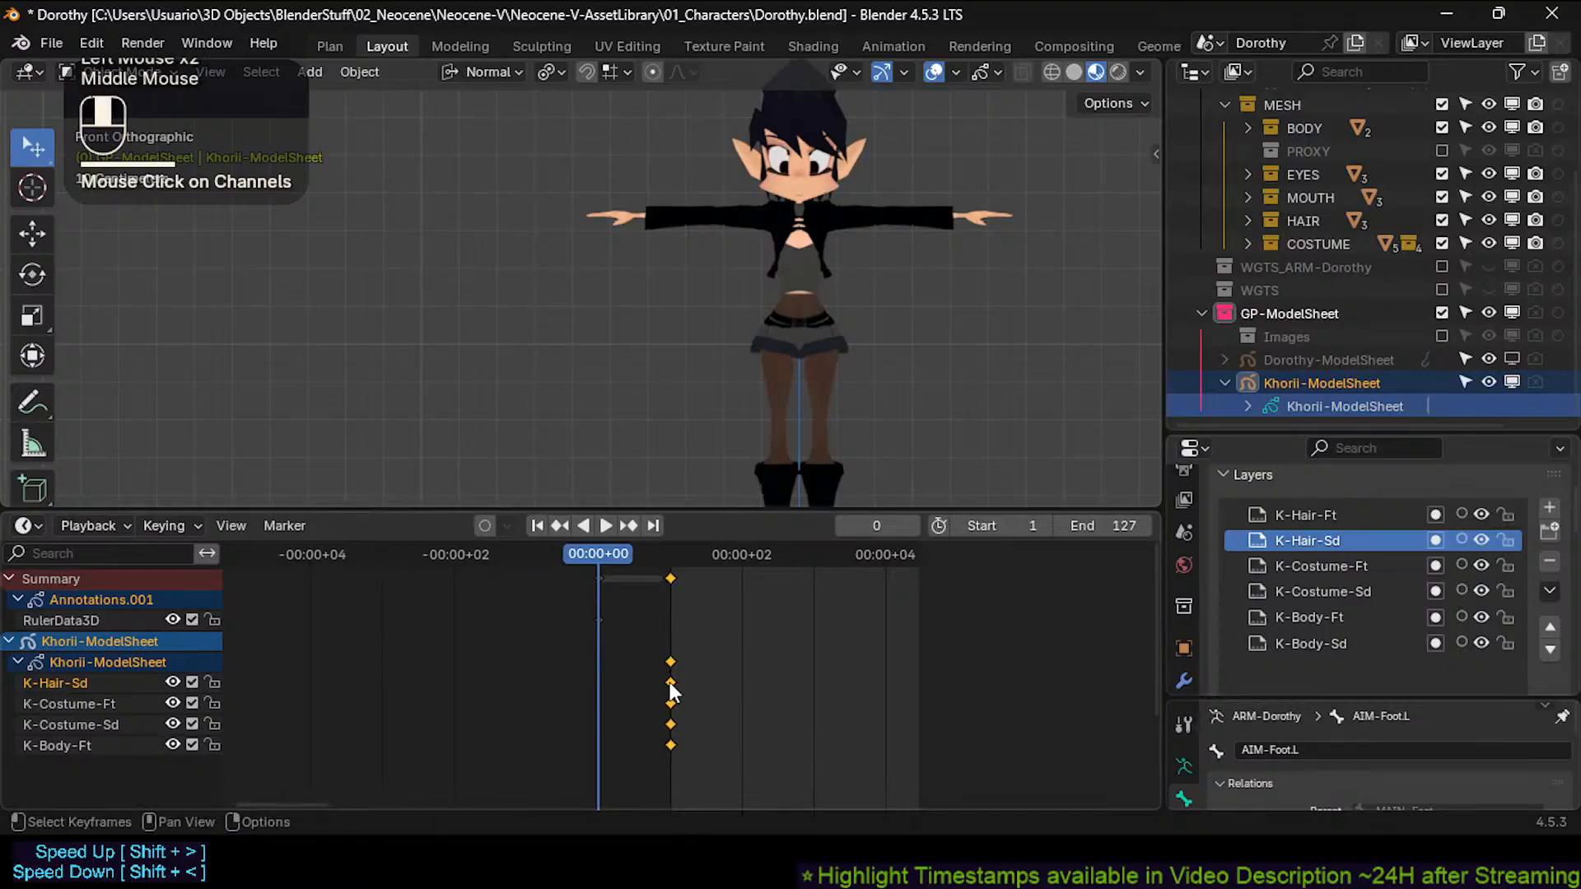
{"action": "left_click", "coordinate": [22, 655]}
{"action": "left_click", "coordinate": [22, 655]}
{"action": "scroll", "coordinate": [85, 703], "scroll_direction": "down", "scroll_amount": 1}
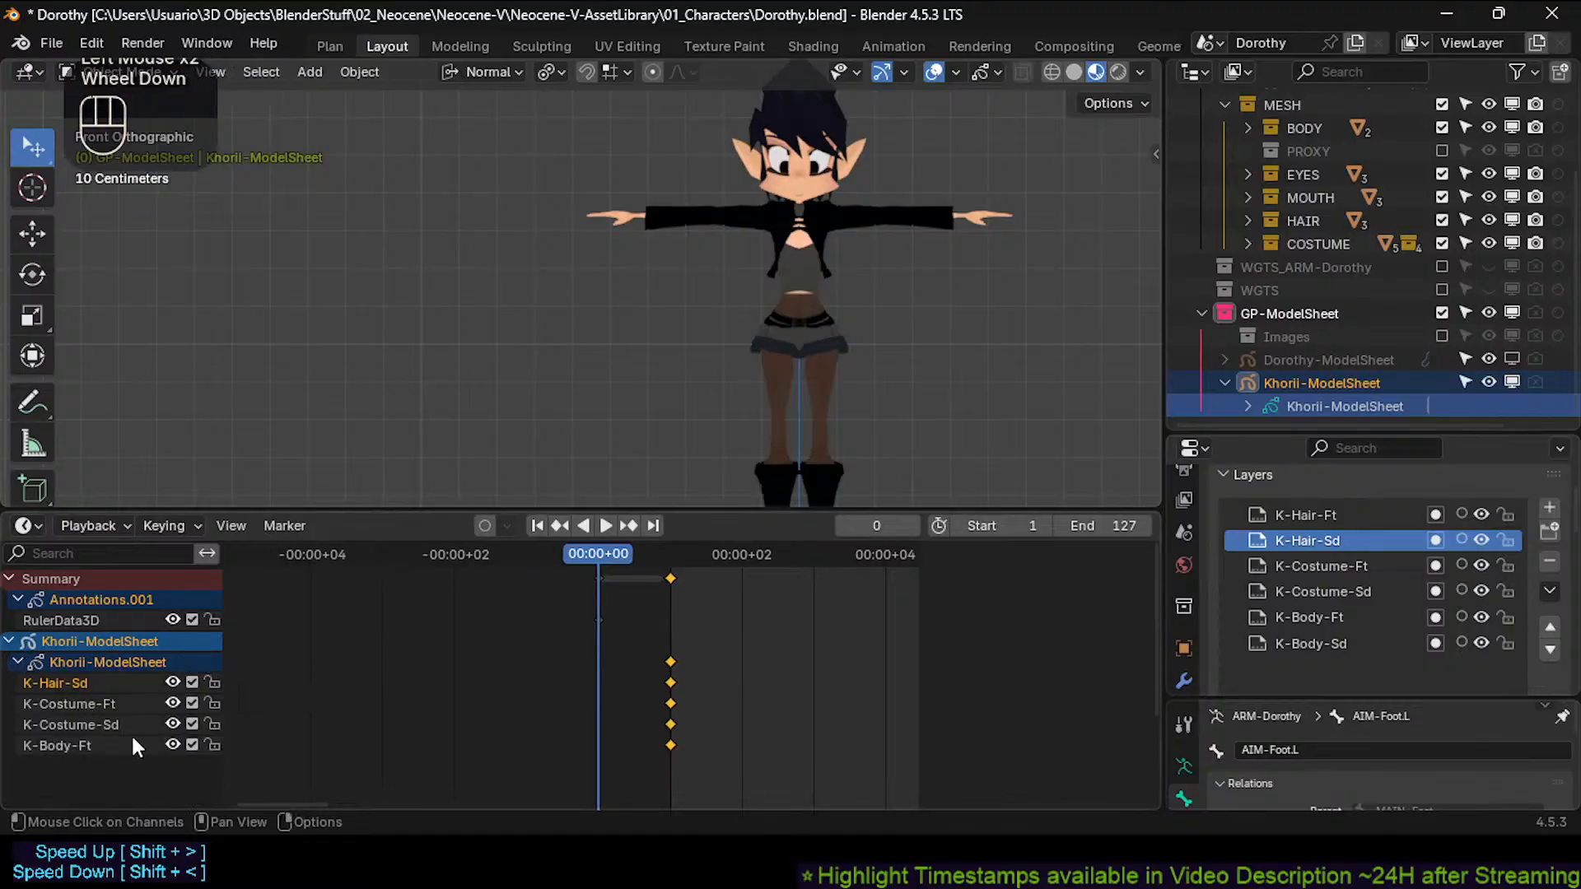
{"action": "left_click", "coordinate": [73, 704]}
{"action": "left_click", "coordinate": [72, 724]}
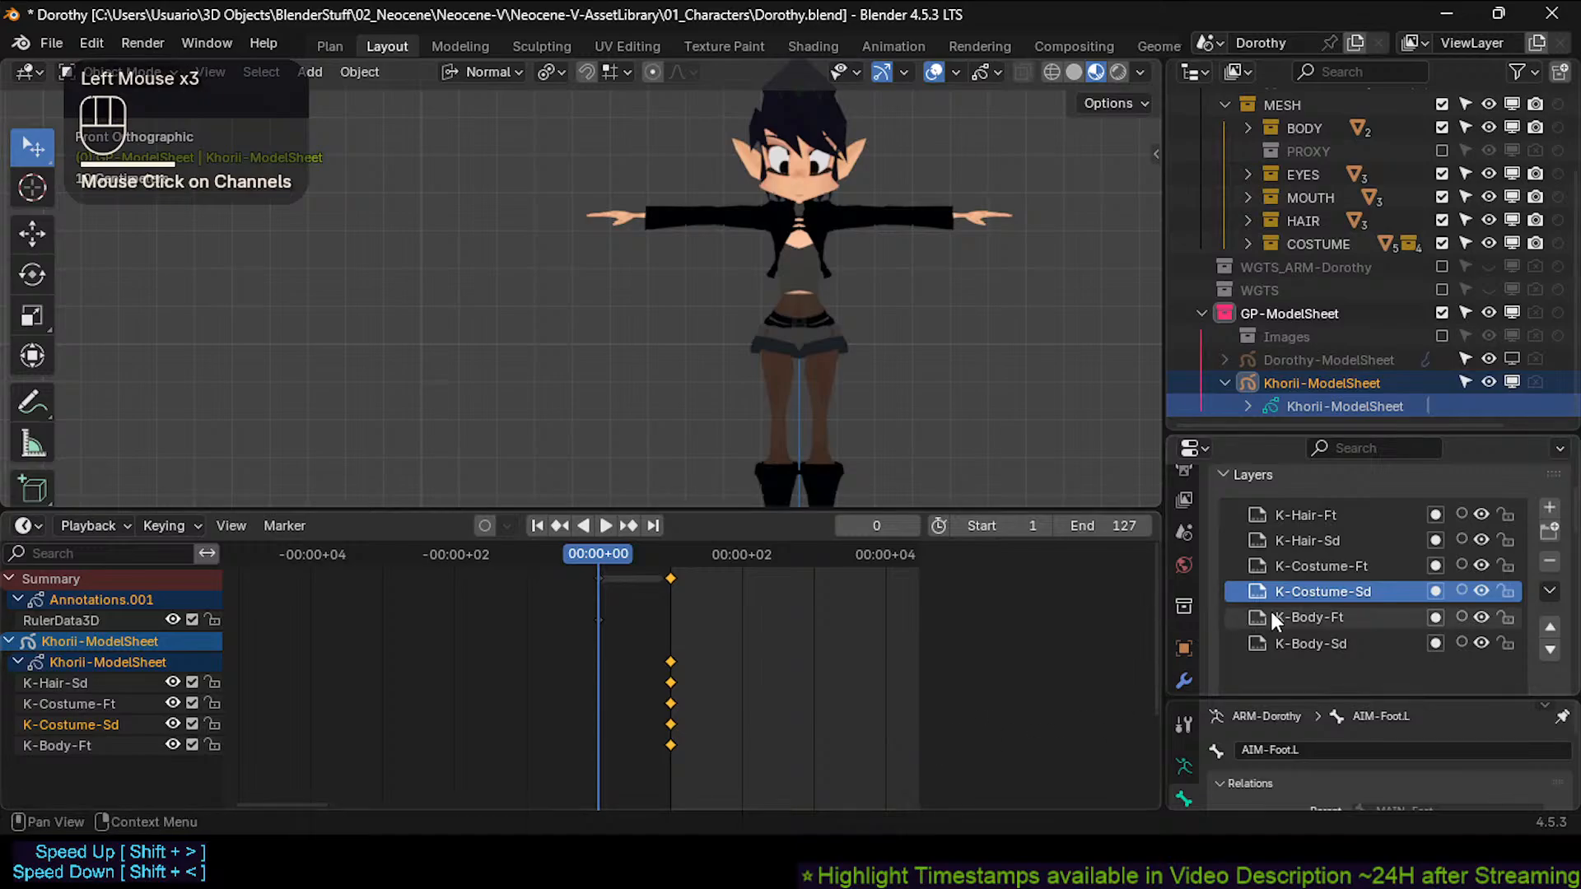
{"action": "left_click", "coordinate": [1310, 616]}
{"action": "left_click", "coordinate": [1309, 643]}
{"action": "scroll", "coordinate": [739, 328], "scroll_direction": "down", "scroll_amount": 3}
{"action": "middle_click_drag", "start_coordinate": [690, 336], "coordinate": [758, 241], "text": "shift"}
{"action": "scroll", "coordinate": [719, 263], "scroll_direction": "up", "scroll_amount": 2}
Go through the Khorii-ModelSheet layer channels individually, and select all four from K-Hair-Sd to K-Body-Ft together.
{"action": "left_click", "coordinate": [81, 683]}
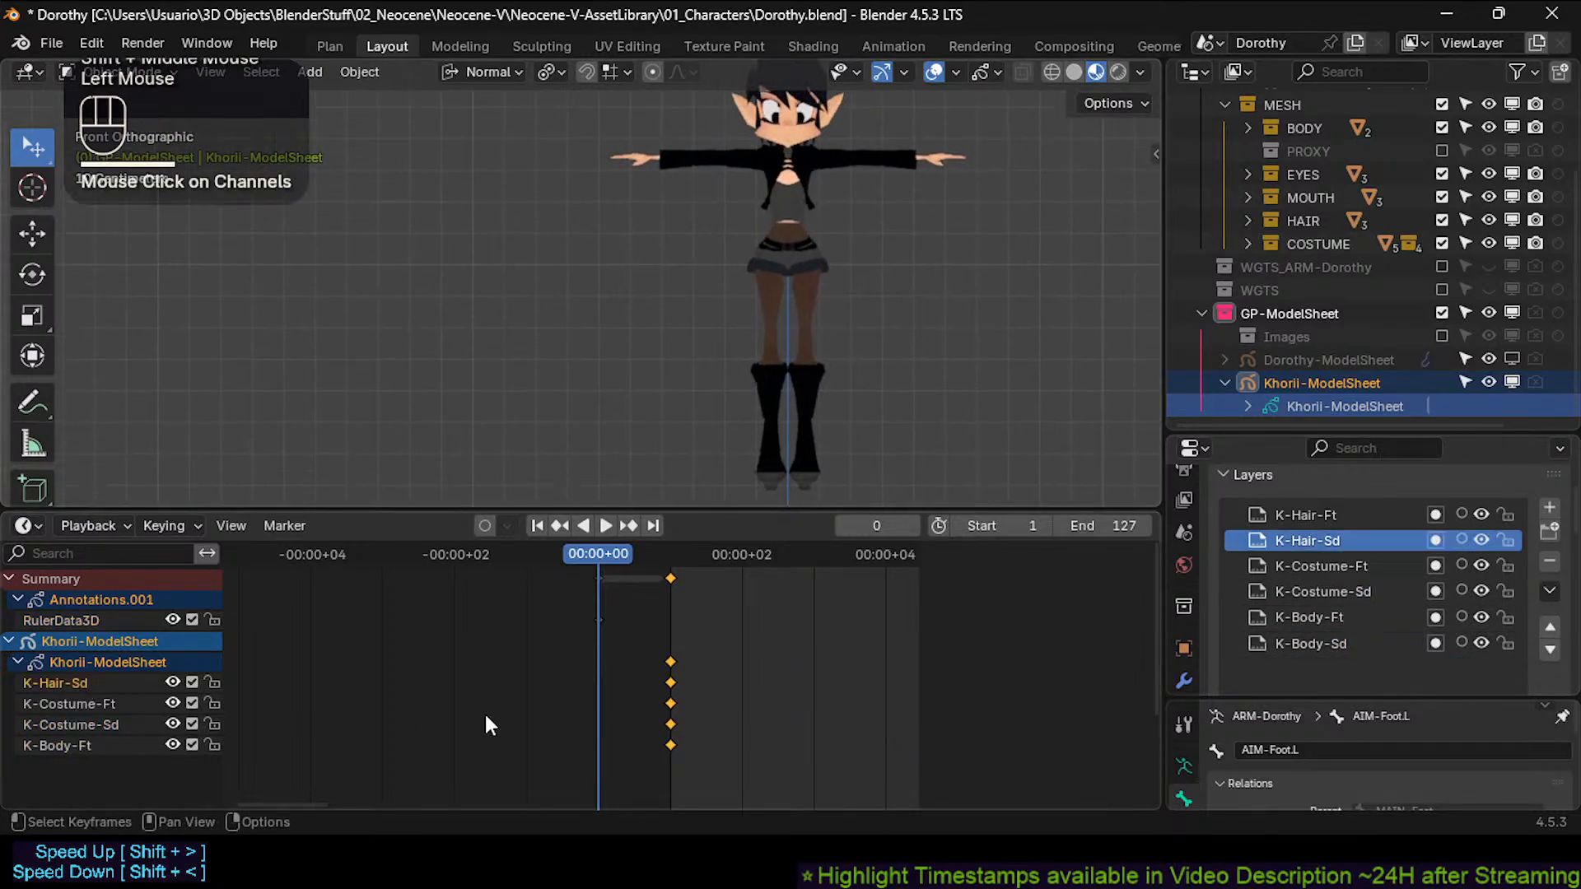
{"action": "left_click", "coordinate": [88, 686]}
{"action": "left_click", "coordinate": [95, 704]}
{"action": "left_click", "coordinate": [100, 723]}
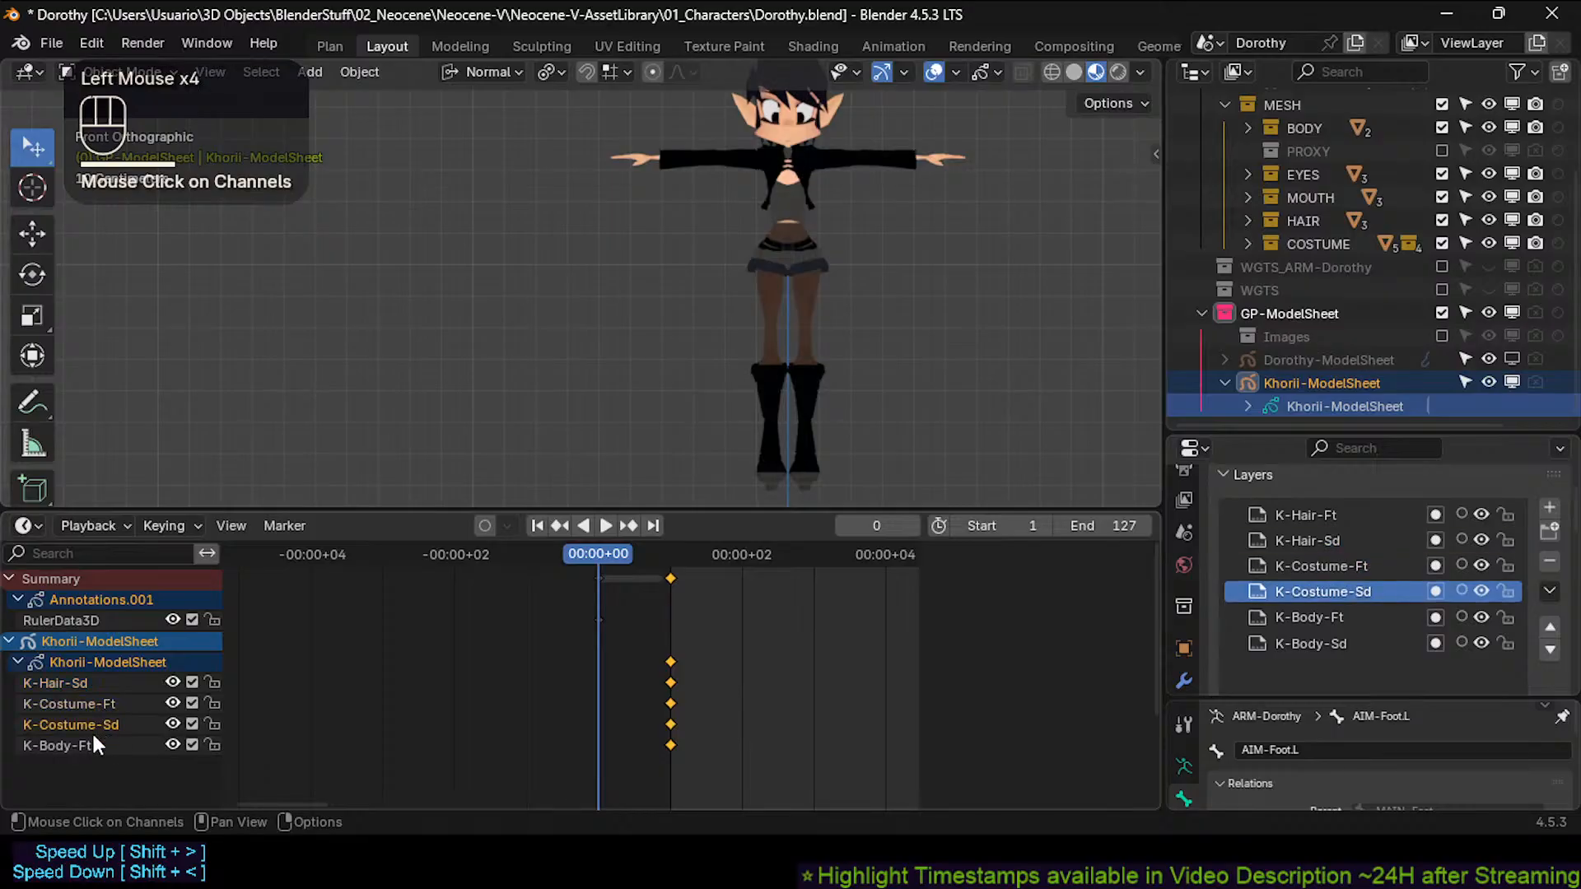
{"action": "left_click", "coordinate": [93, 735]}
{"action": "left_click", "coordinate": [83, 743]}
{"action": "left_click", "coordinate": [83, 744]}
{"action": "left_click", "coordinate": [87, 682], "text": "shift"}
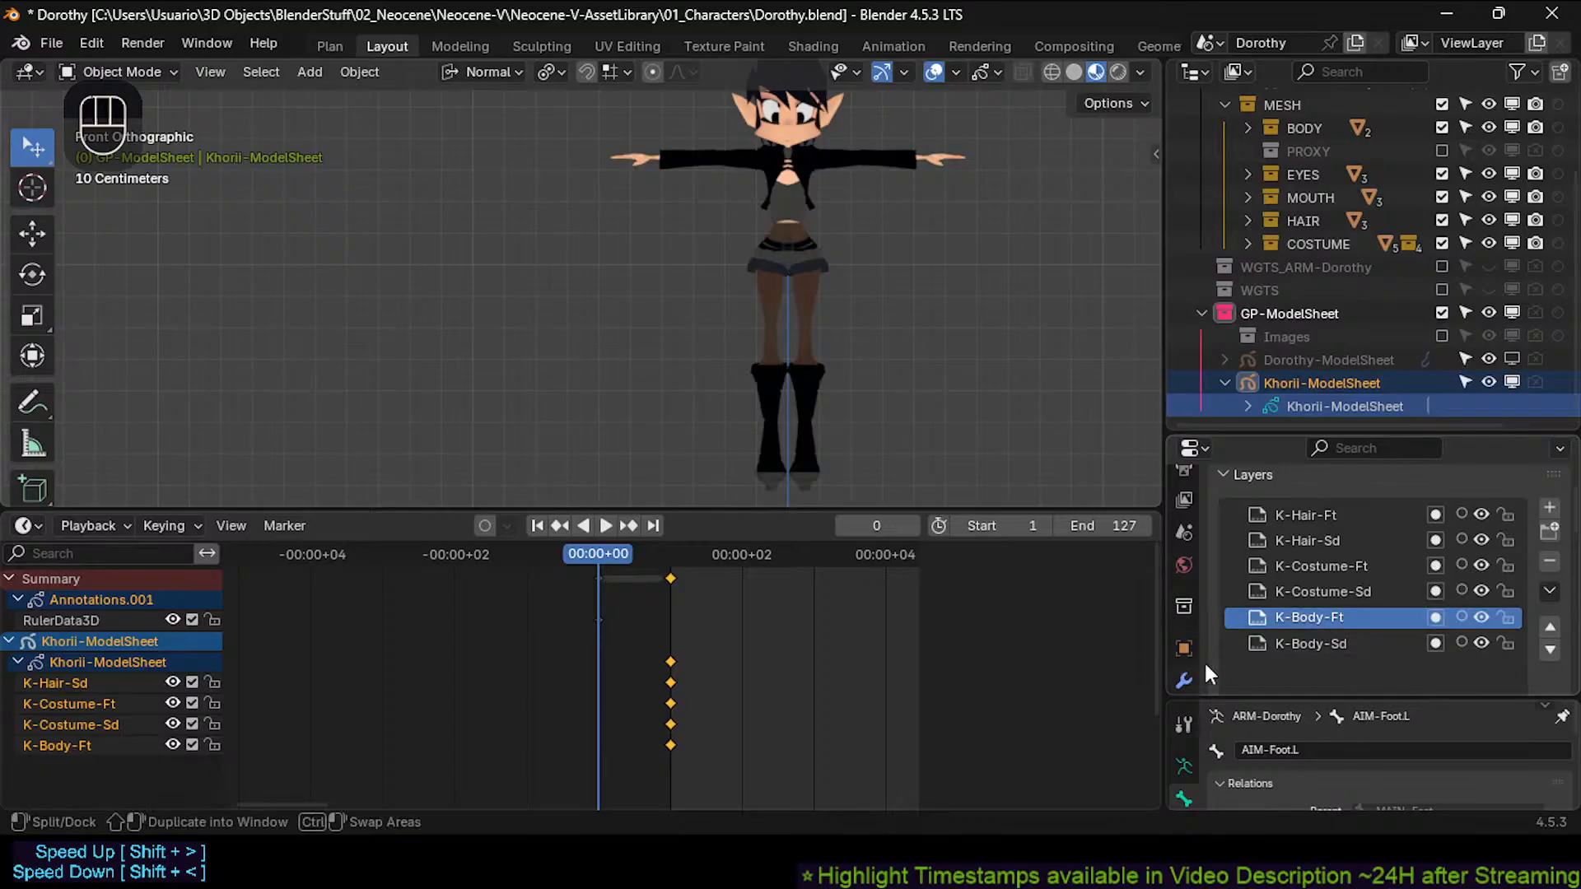
Activate K-Costume-Sd, isolate Khorii-ModelSheet in local view at frame 1, and toggle K-Body-Sd's visibility to identify its drawing.
{"action": "left_click", "coordinate": [1328, 586]}
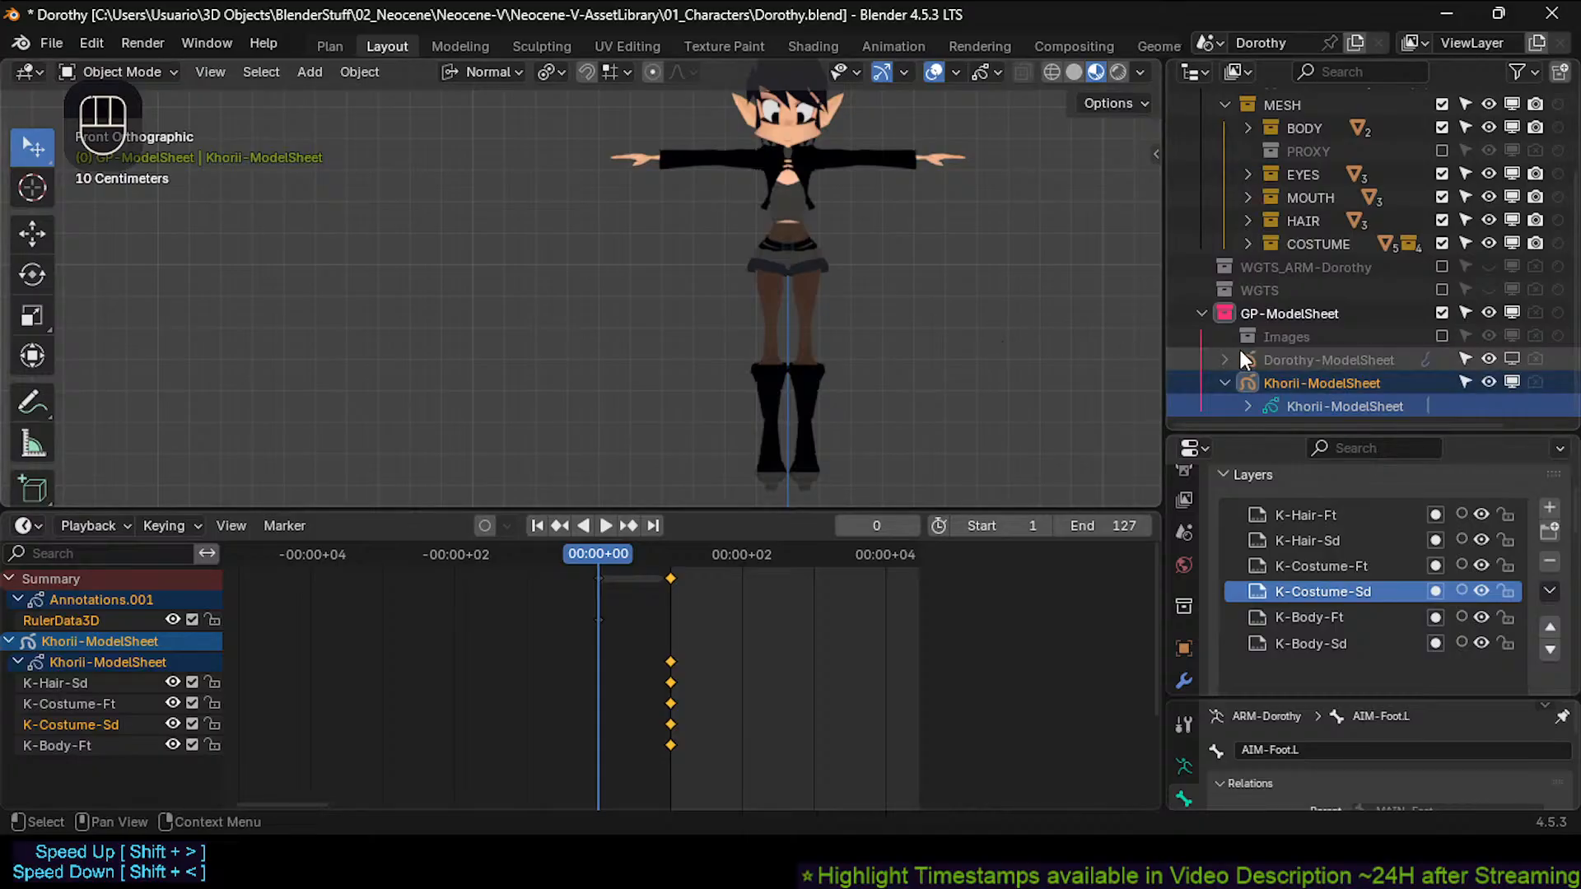
{"action": "left_click", "coordinate": [1278, 384]}
{"action": "key", "text": "KP_Divide"}
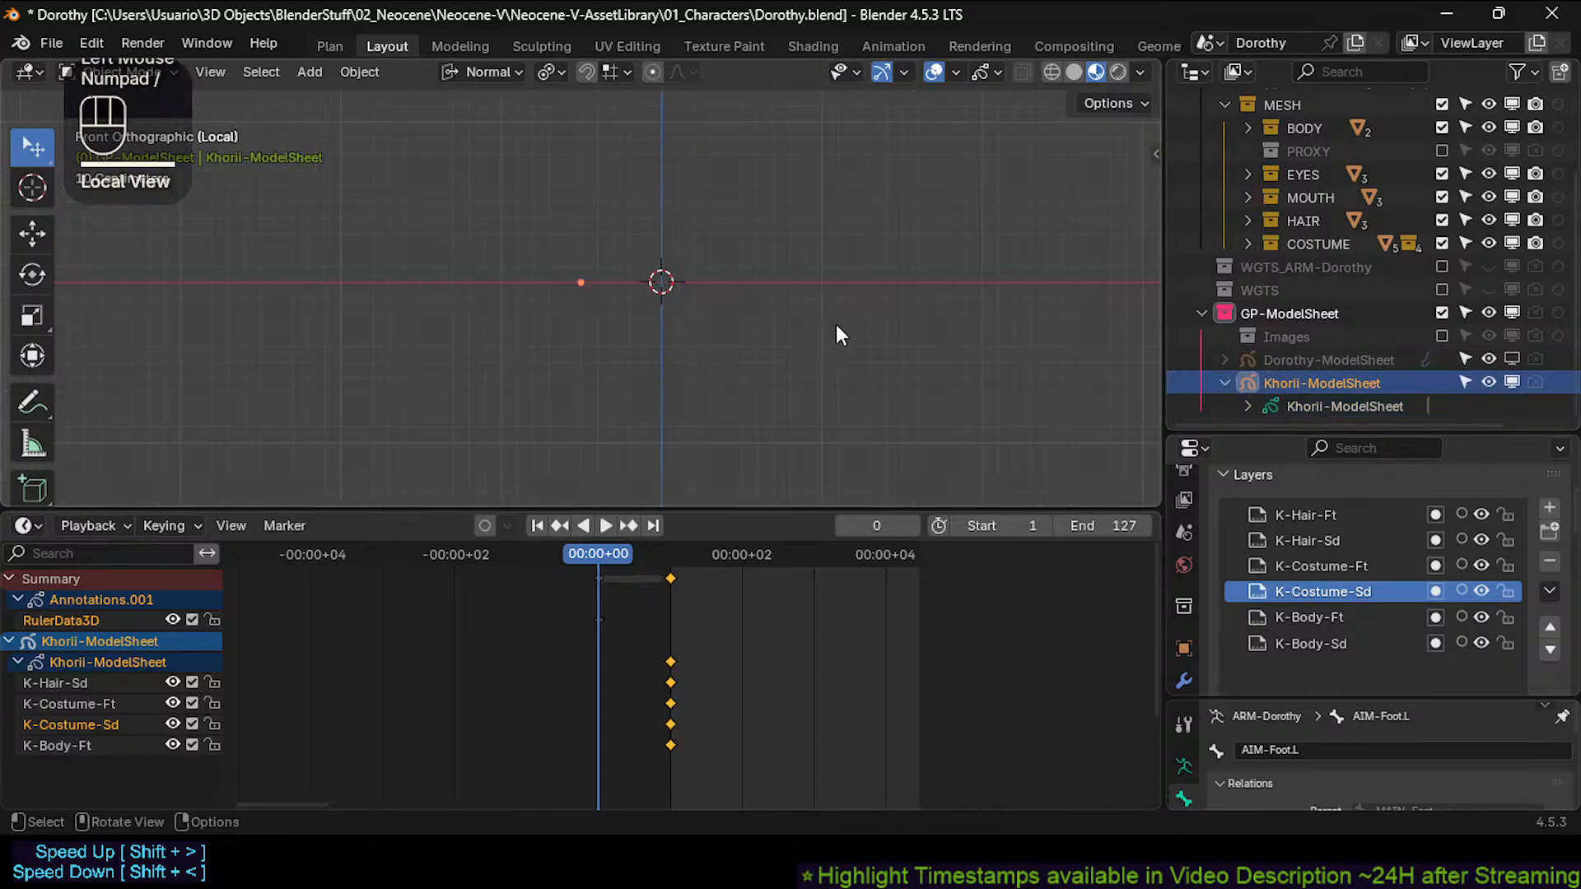
{"action": "scroll", "coordinate": [651, 363], "scroll_direction": "up", "scroll_amount": 2}
{"action": "key", "text": "Right"}
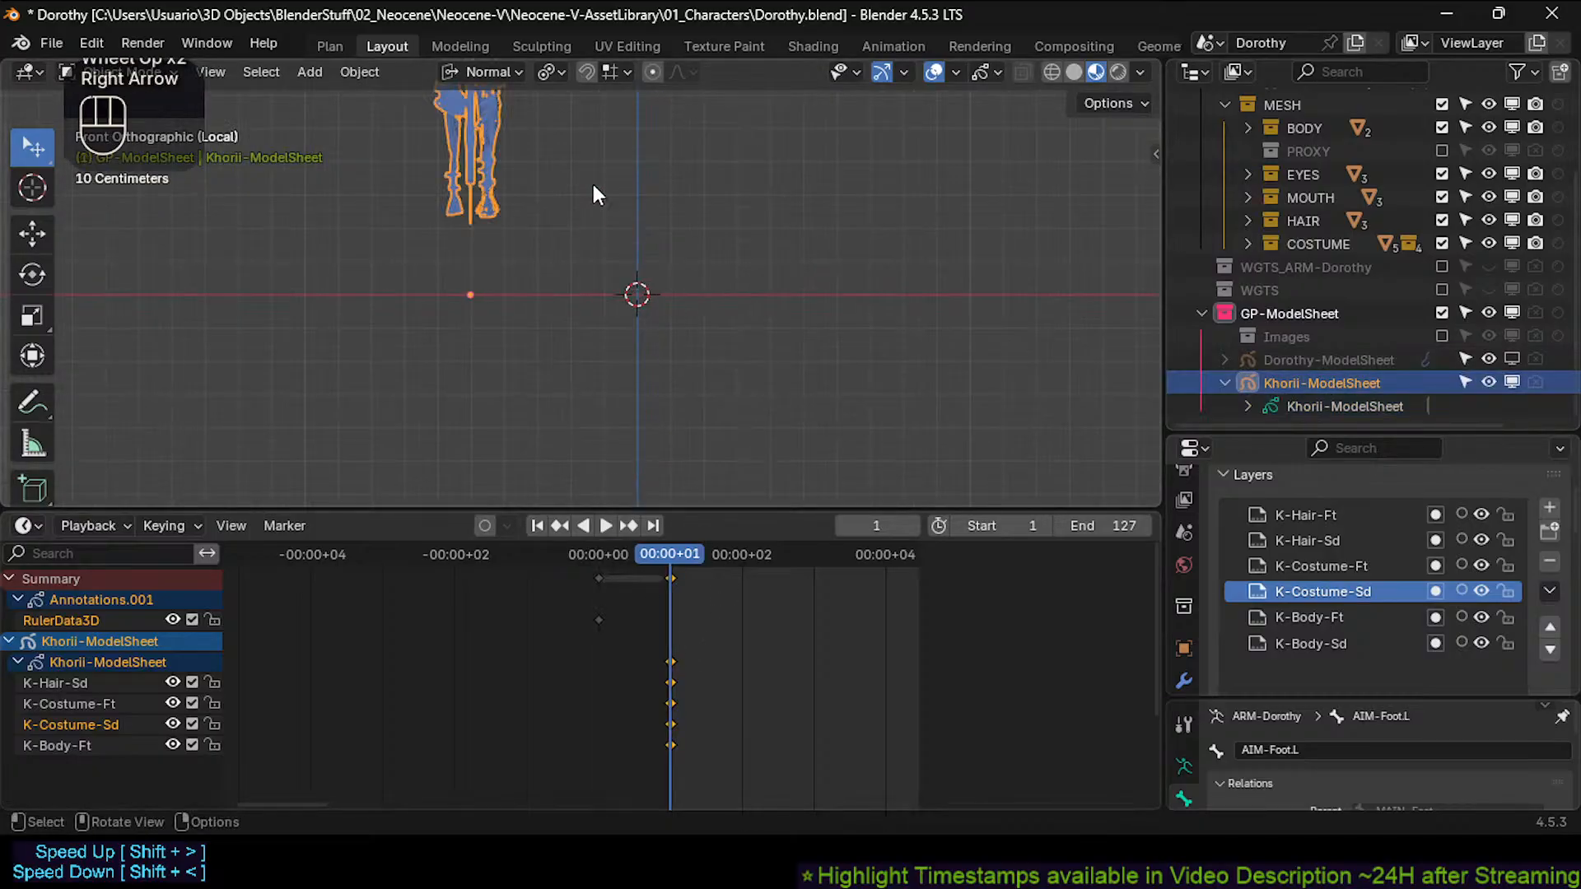
{"action": "middle_click_drag", "start_coordinate": [710, 124], "coordinate": [708, 441], "text": "shift"}
{"action": "middle_click_drag", "start_coordinate": [674, 198], "coordinate": [728, 338], "text": "shift"}
{"action": "scroll", "coordinate": [728, 338], "scroll_direction": "up", "scroll_amount": 1}
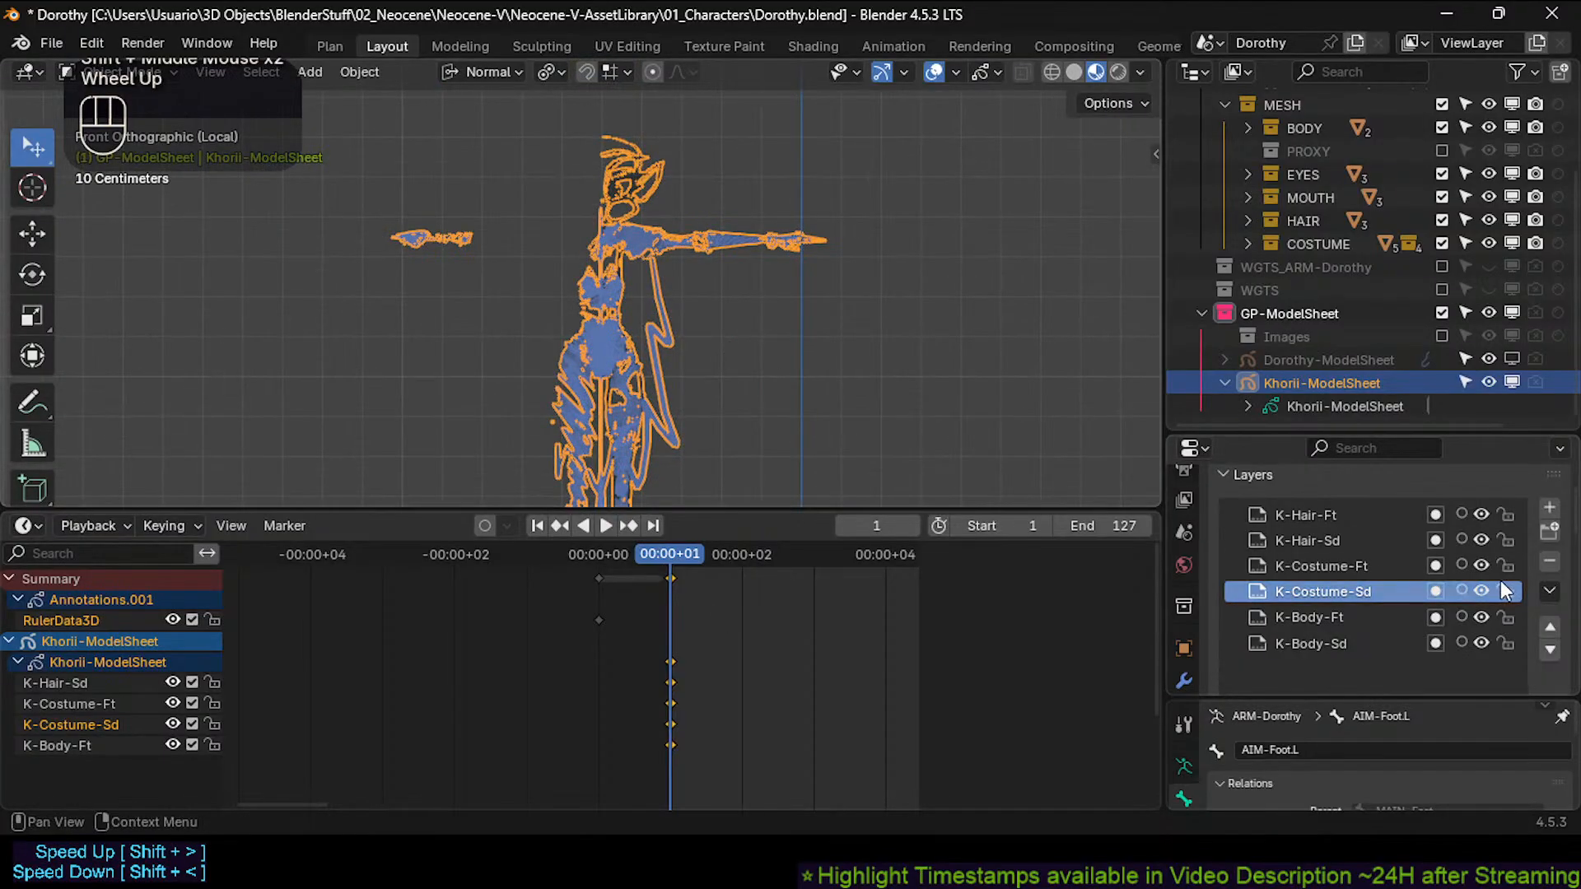
{"action": "left_click", "coordinate": [1484, 646]}
{"action": "left_click", "coordinate": [1485, 647]}
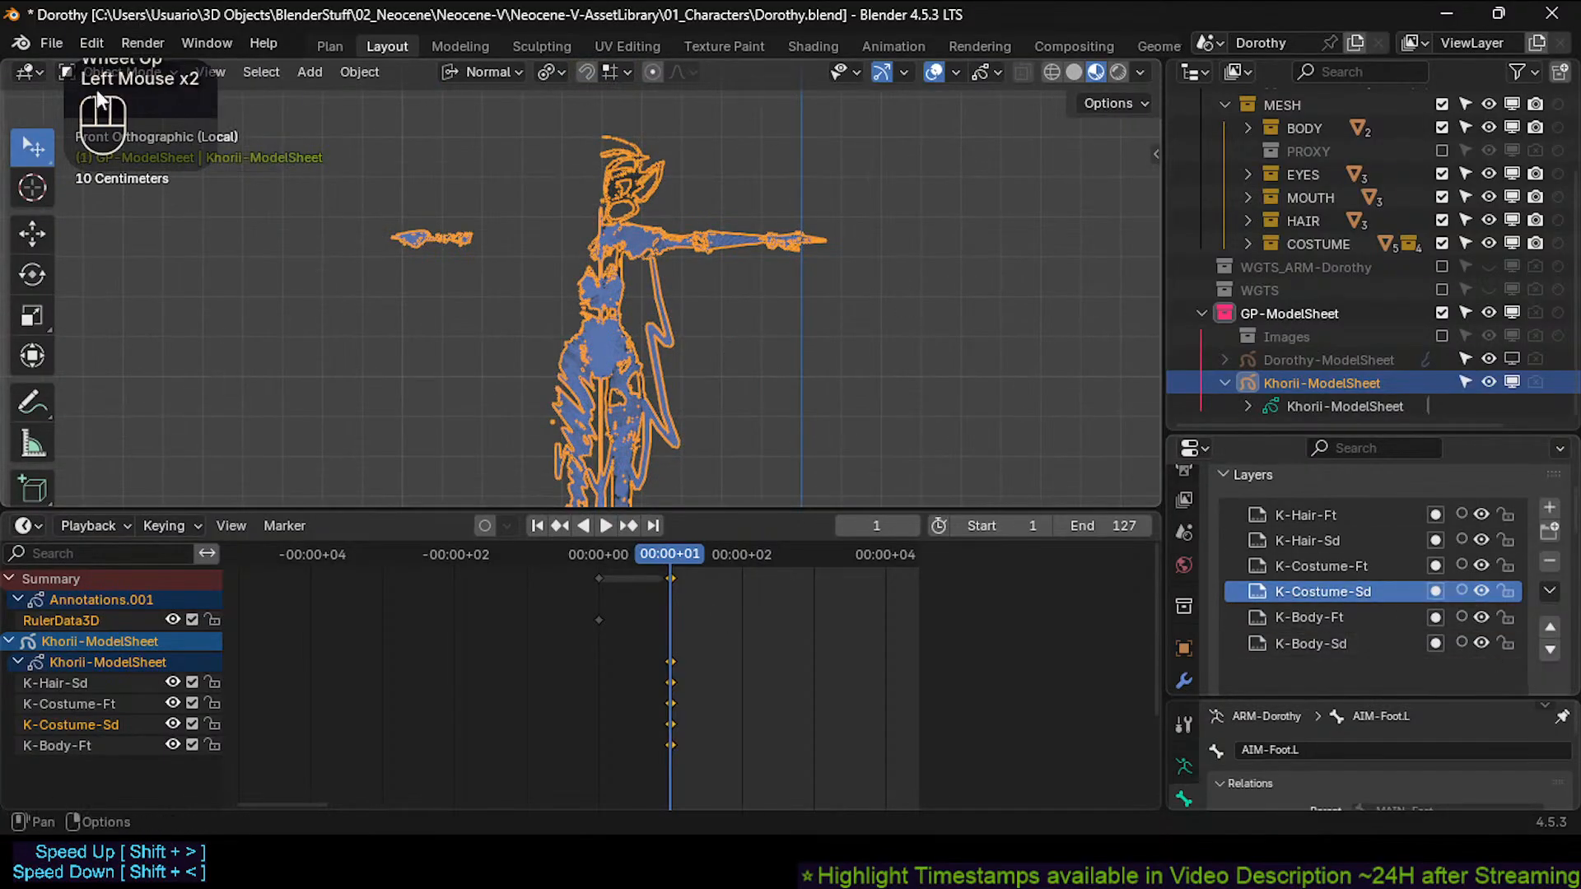
Split the viewport into the full scene and the isolated Khorii sheet, and show the isolated sheet from the right side.
{"action": "left_click_drag", "start_coordinate": [4, 62], "coordinate": [555, 131]}
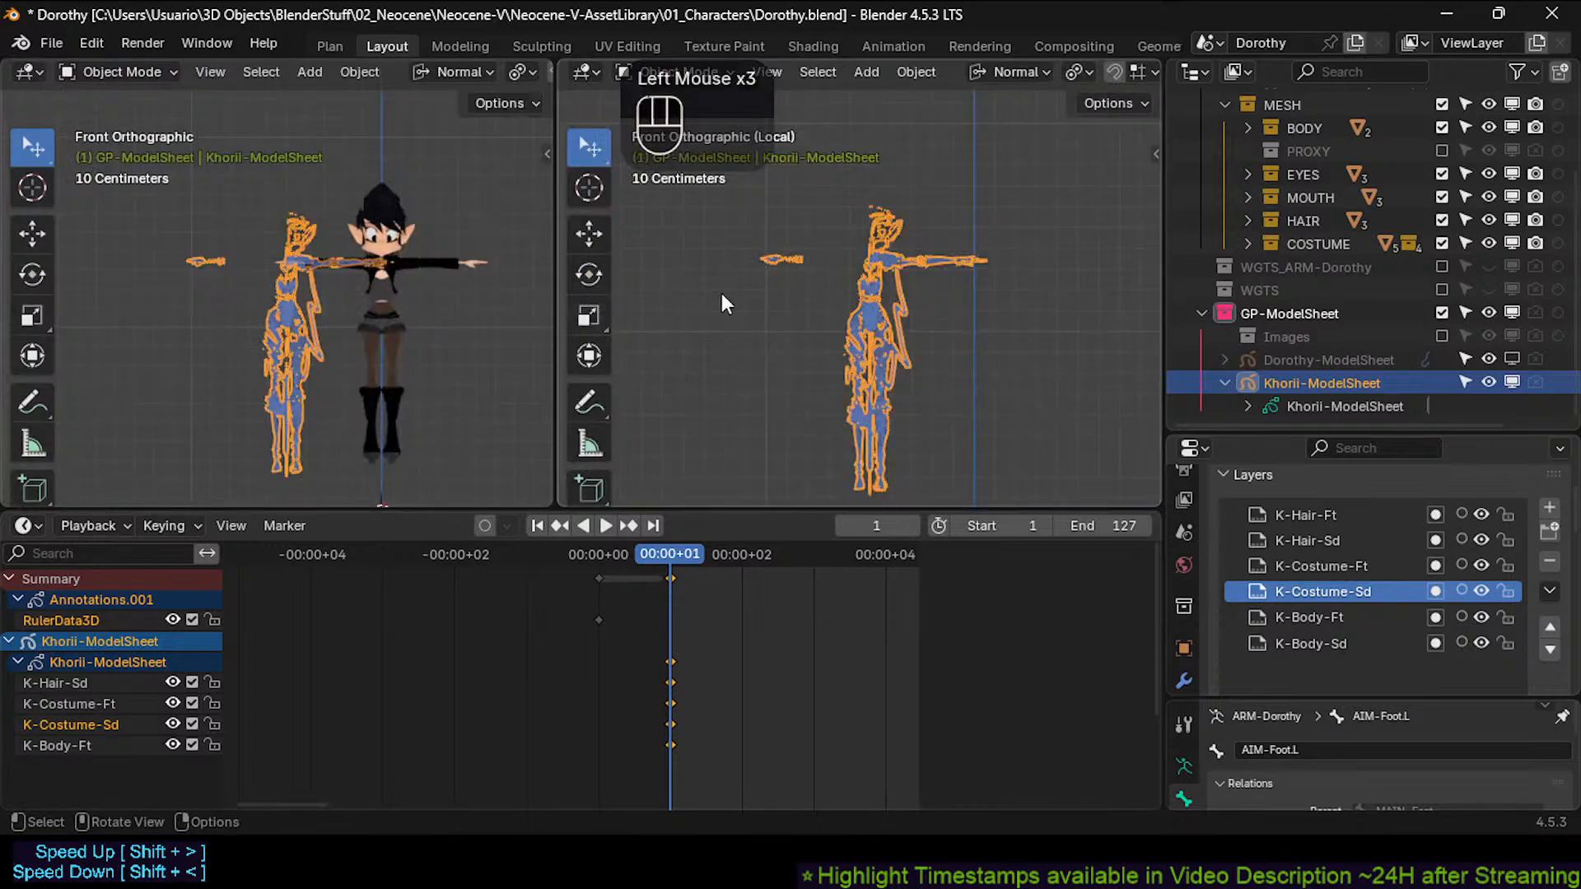
{"action": "key", "text": "KP_3"}
{"action": "scroll", "coordinate": [784, 293], "scroll_direction": "up", "scroll_amount": 3}
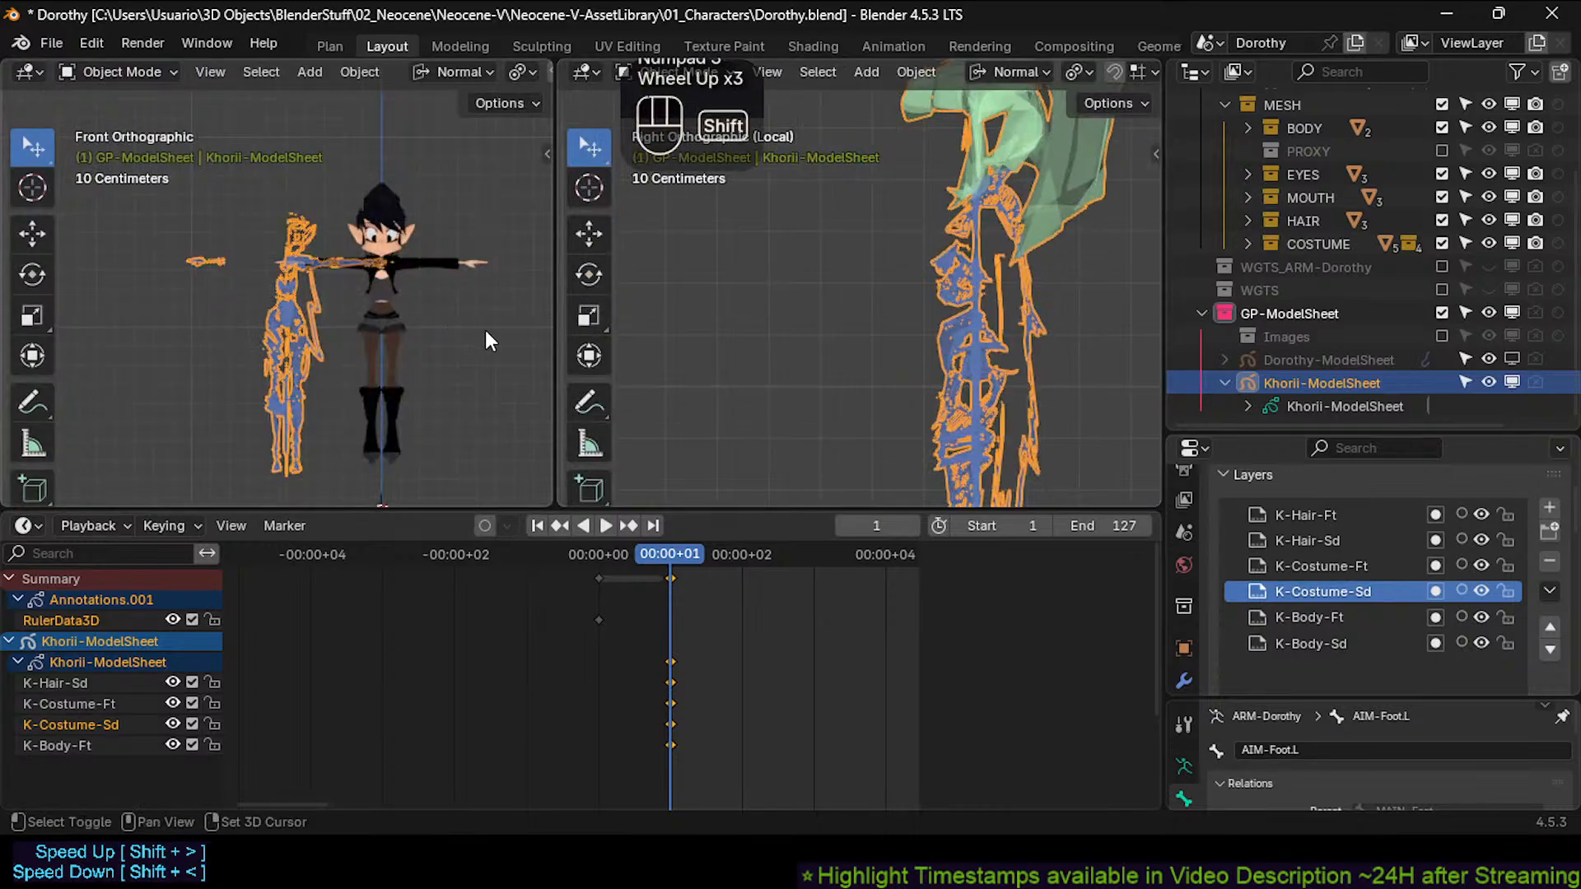
{"action": "middle_click_drag", "start_coordinate": [486, 329], "coordinate": [397, 363], "text": "shift"}
{"action": "scroll", "coordinate": [296, 280], "scroll_direction": "up", "scroll_amount": 3}
{"action": "scroll", "coordinate": [397, 362], "scroll_direction": "down", "scroll_amount": 2}
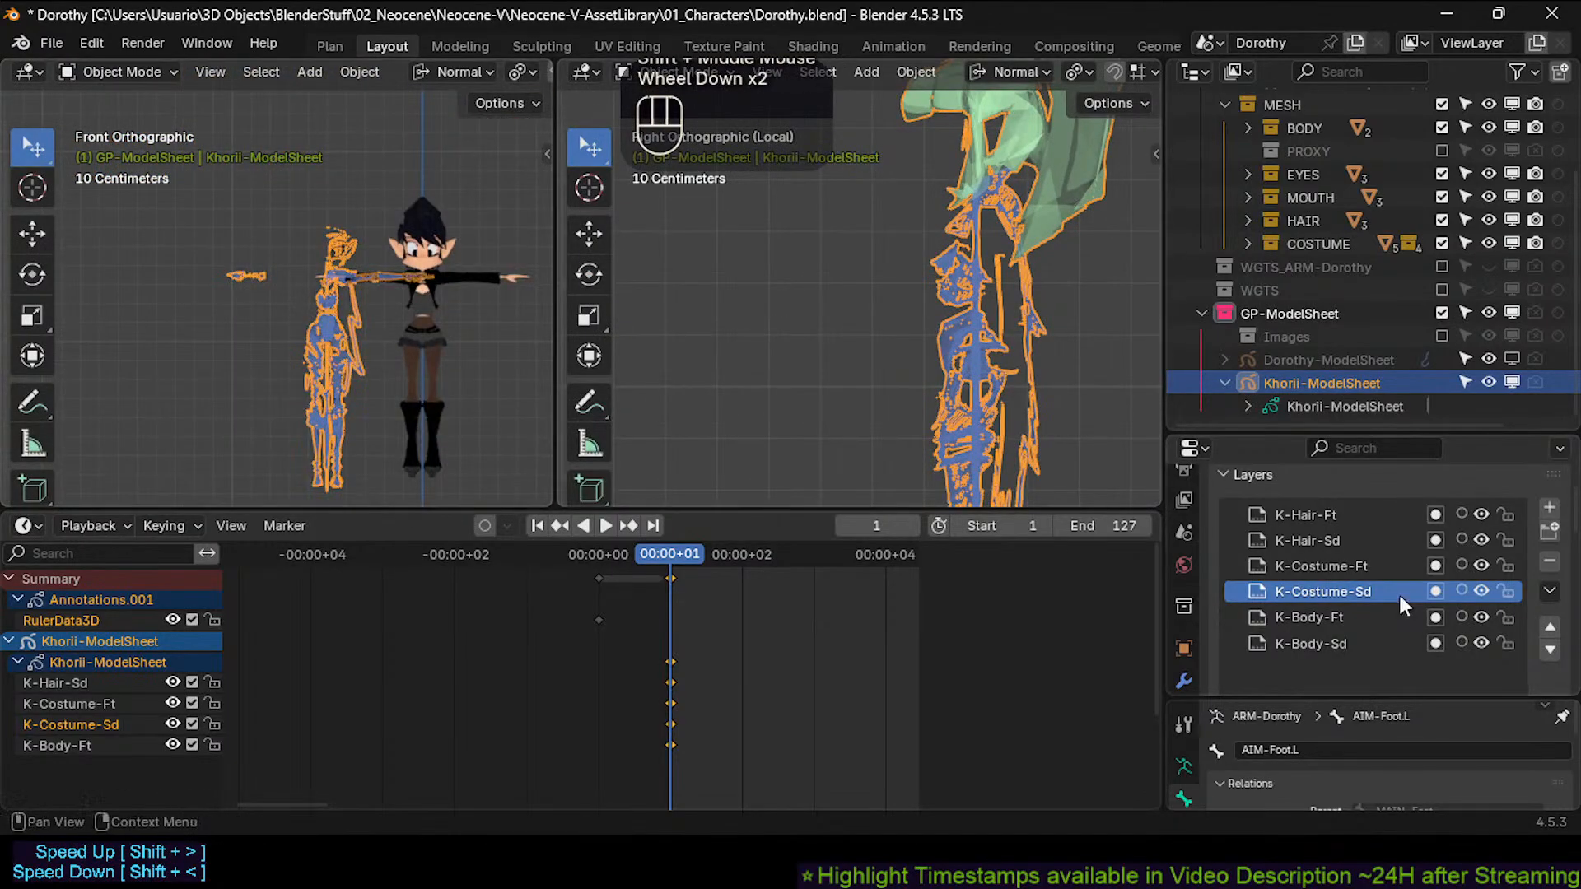
Toggle the visibility of the costume layers and K-Hair-Sd to identify their drawings, leaving both costume layers hidden.
{"action": "left_click", "coordinate": [1482, 590]}
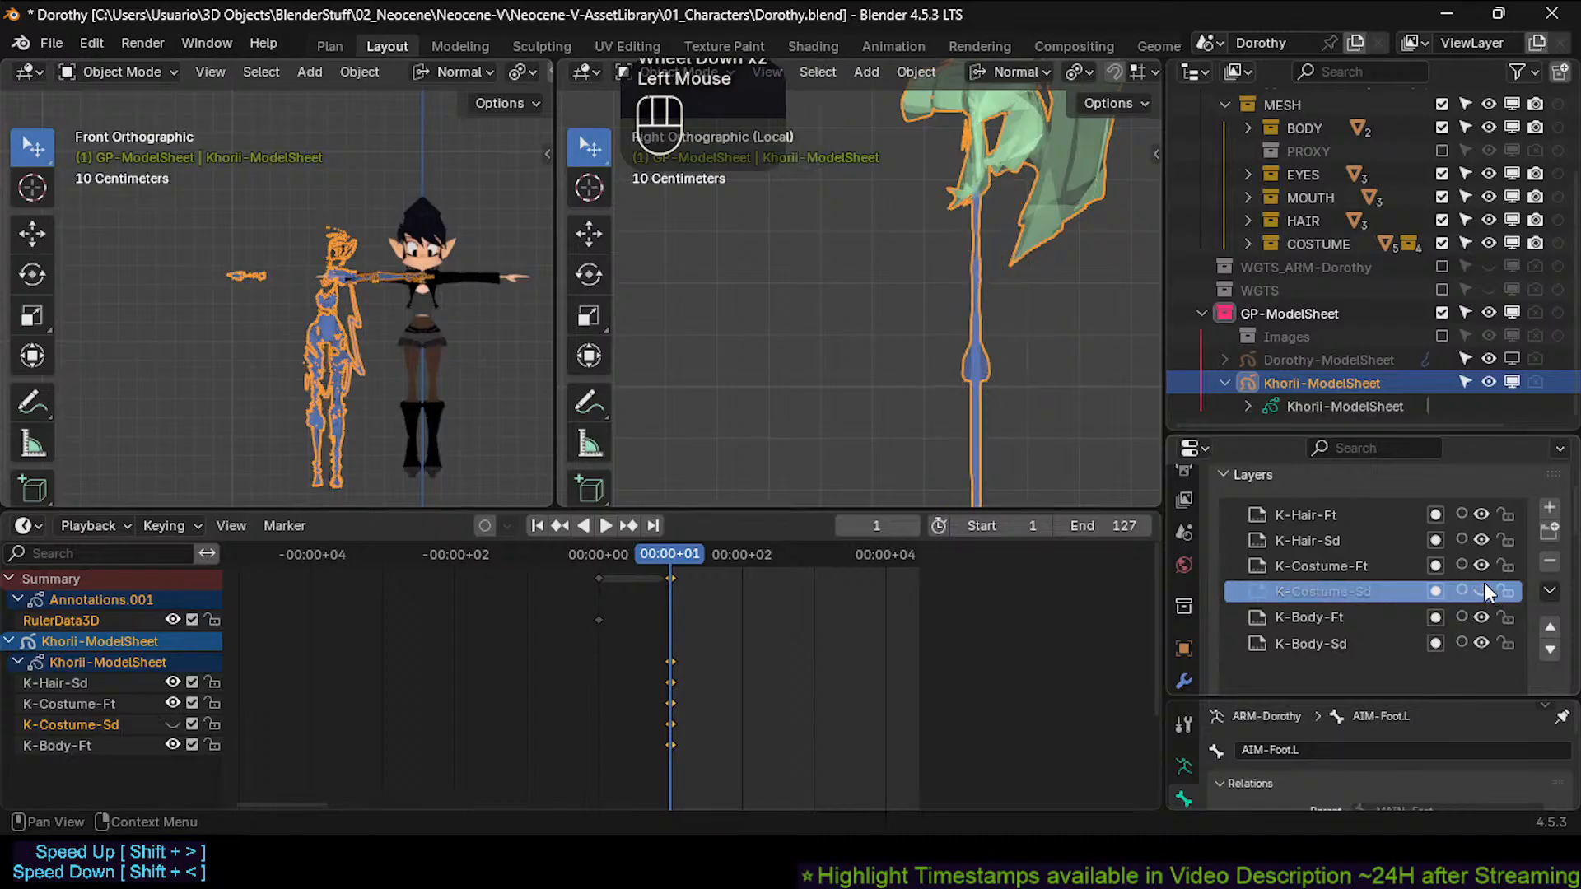
{"action": "left_click", "coordinate": [1483, 589]}
{"action": "left_click", "coordinate": [1482, 567]}
{"action": "left_click", "coordinate": [1483, 566]}
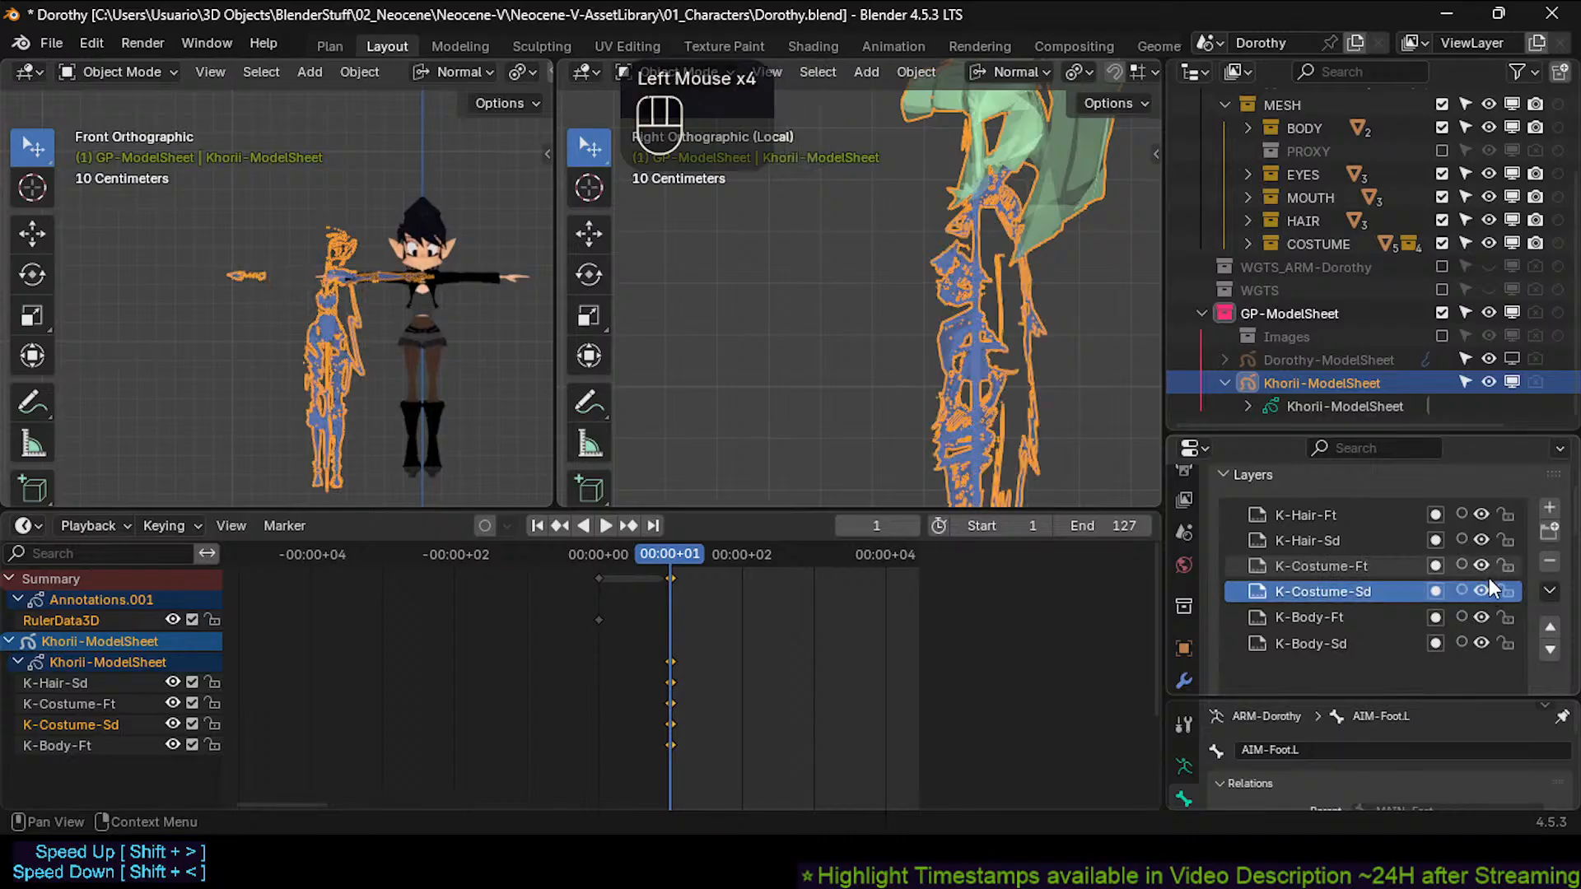
{"action": "left_click", "coordinate": [1484, 568]}
{"action": "left_click", "coordinate": [1484, 586]}
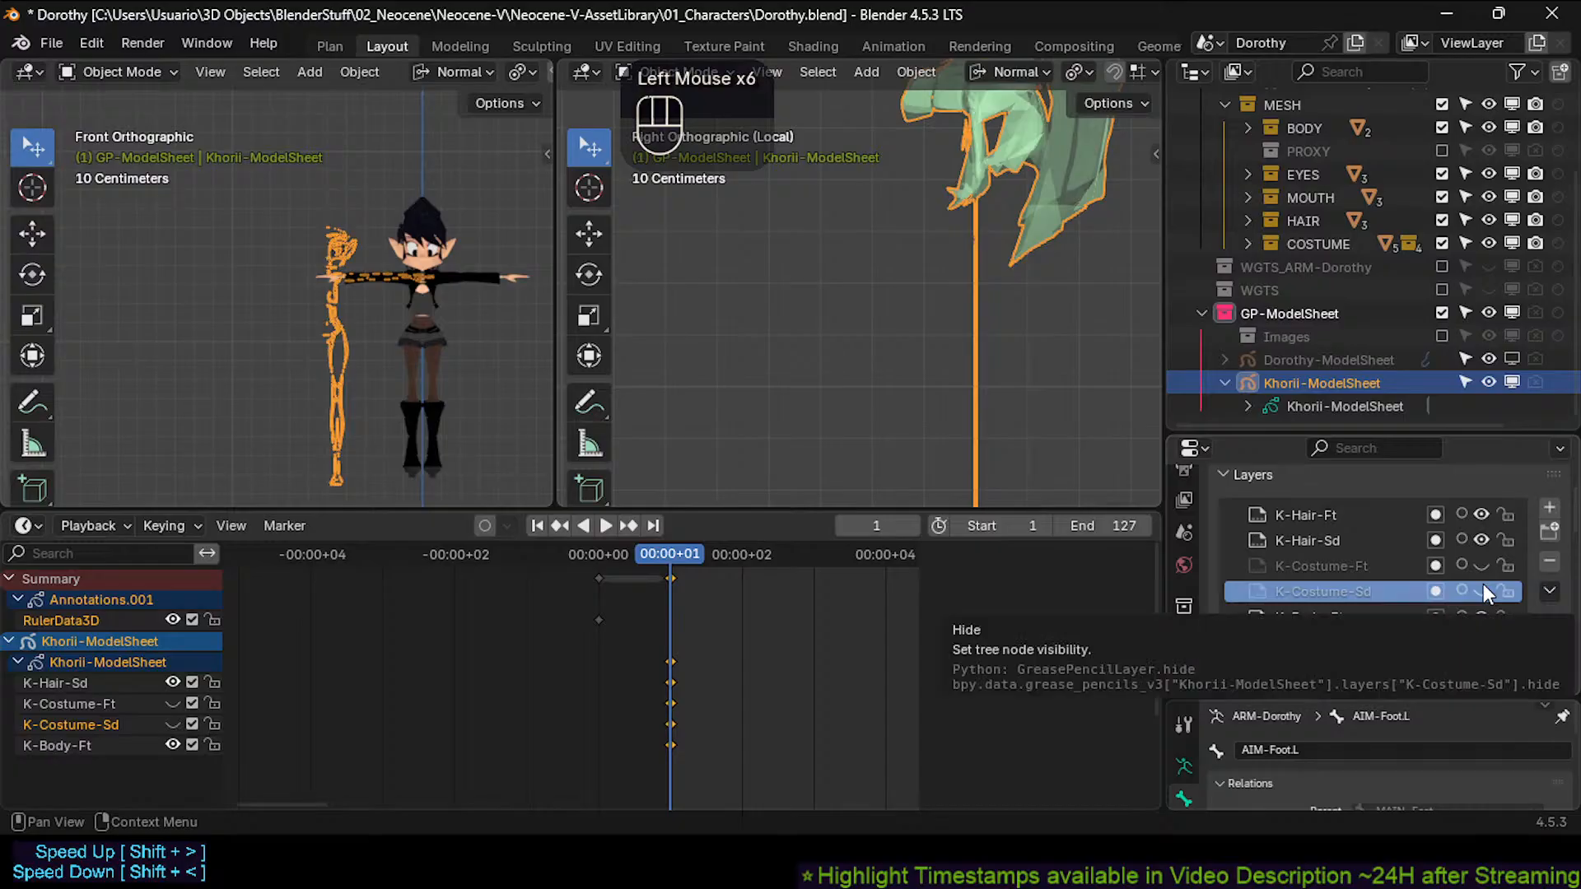
{"action": "left_click", "coordinate": [1480, 540]}
{"action": "left_click", "coordinate": [1480, 540]}
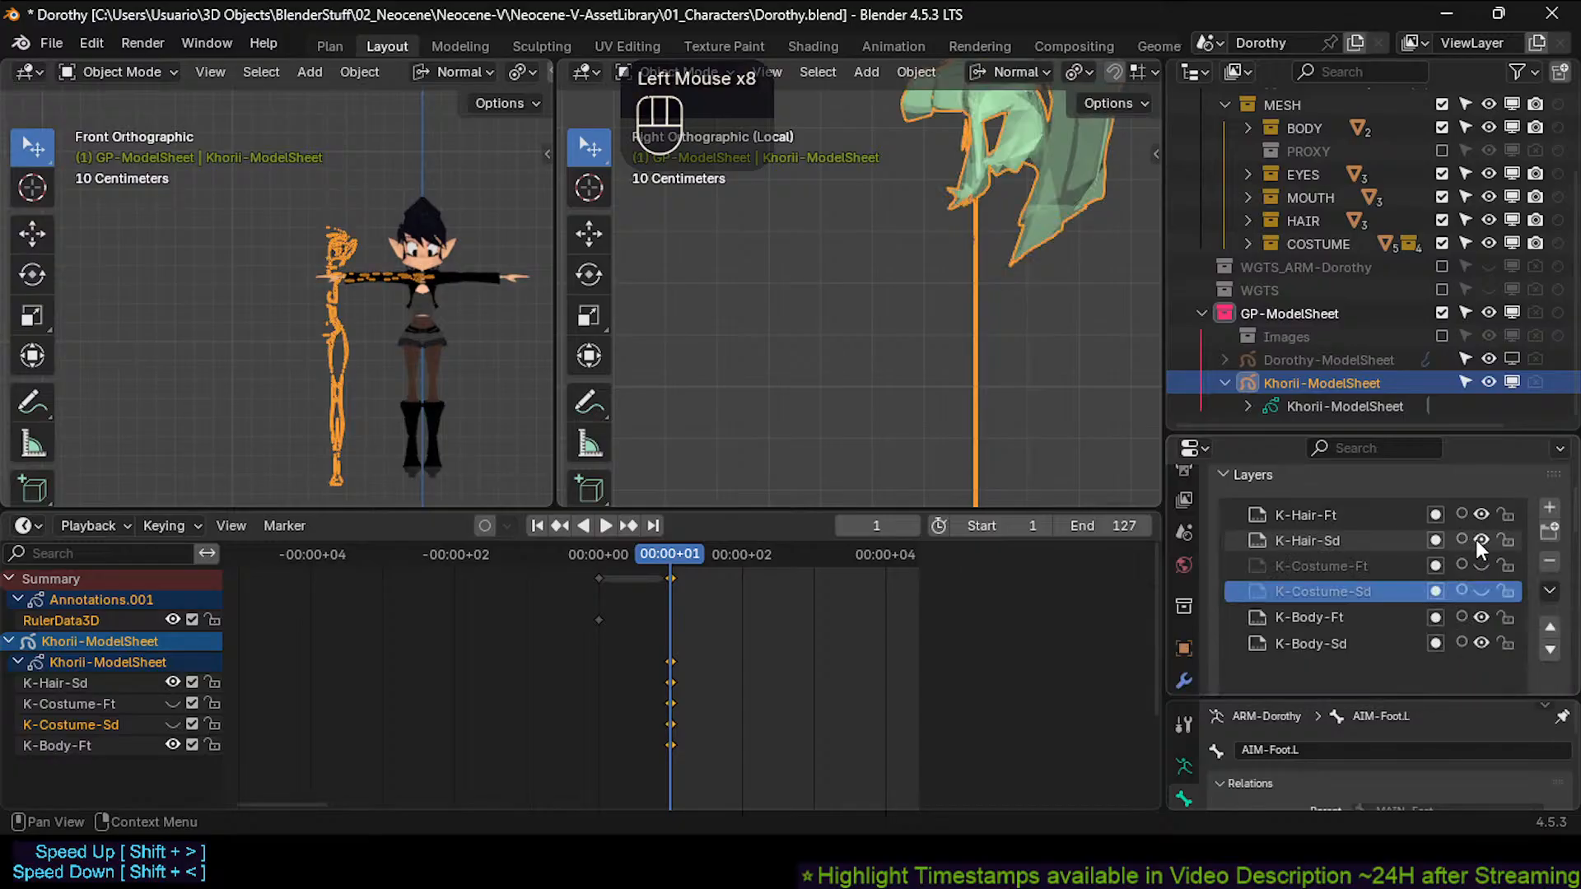
Examine the remaining Khorii drawings in both viewports from the side and front, and toggle K-Hair-Ft's visibility.
{"action": "scroll", "coordinate": [311, 252], "scroll_direction": "up", "scroll_amount": 2}
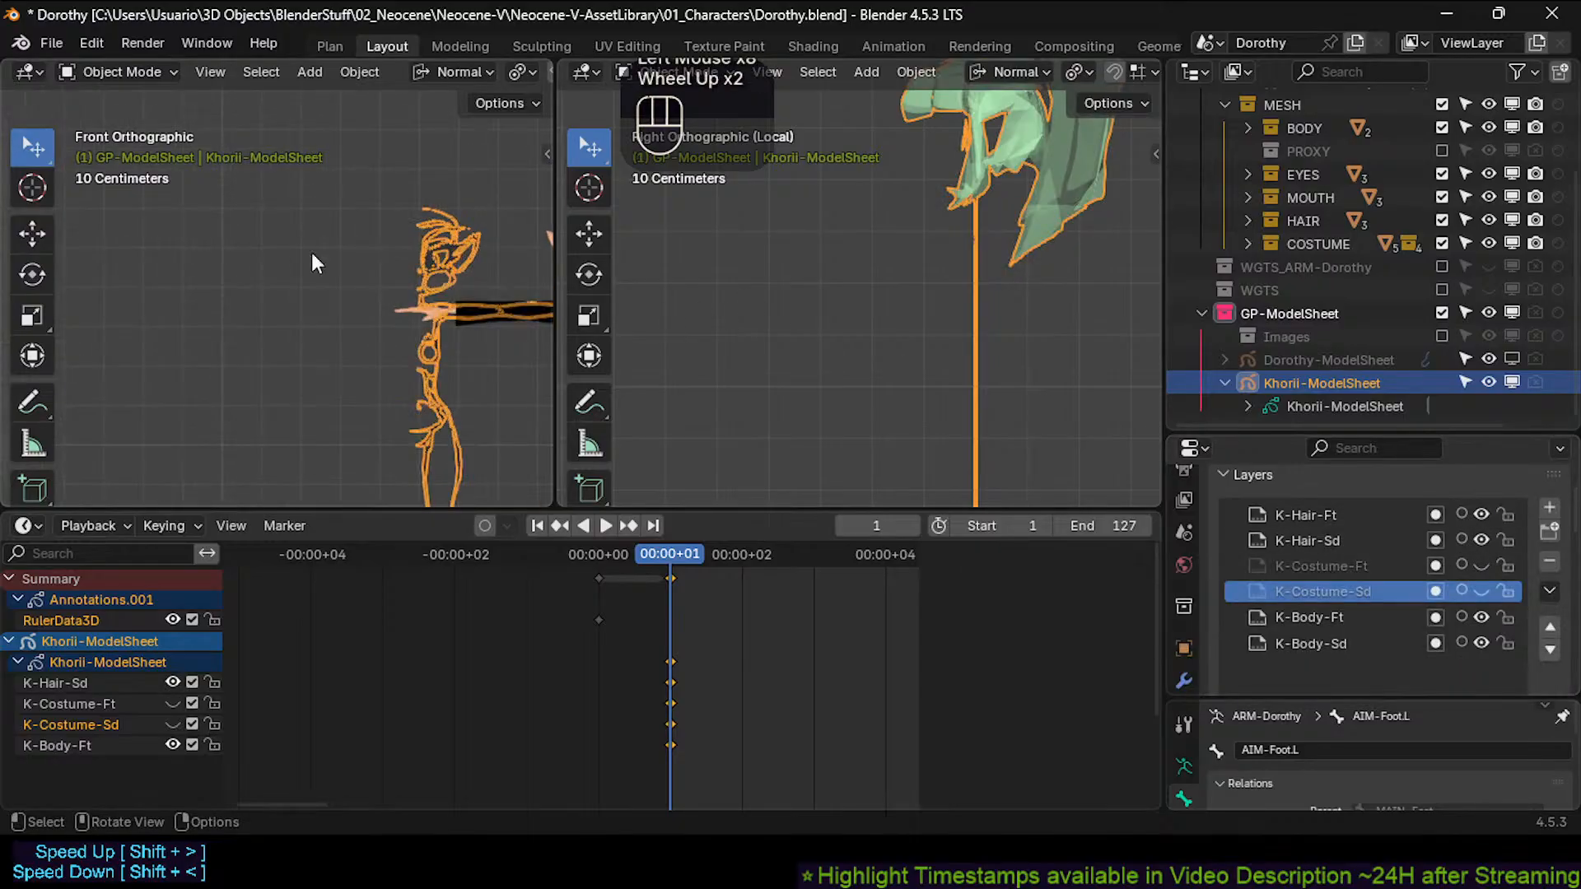
{"action": "middle_click_drag", "start_coordinate": [312, 253], "coordinate": [459, 316], "text": "shift"}
{"action": "scroll", "coordinate": [460, 316], "scroll_direction": "down", "scroll_amount": 2}
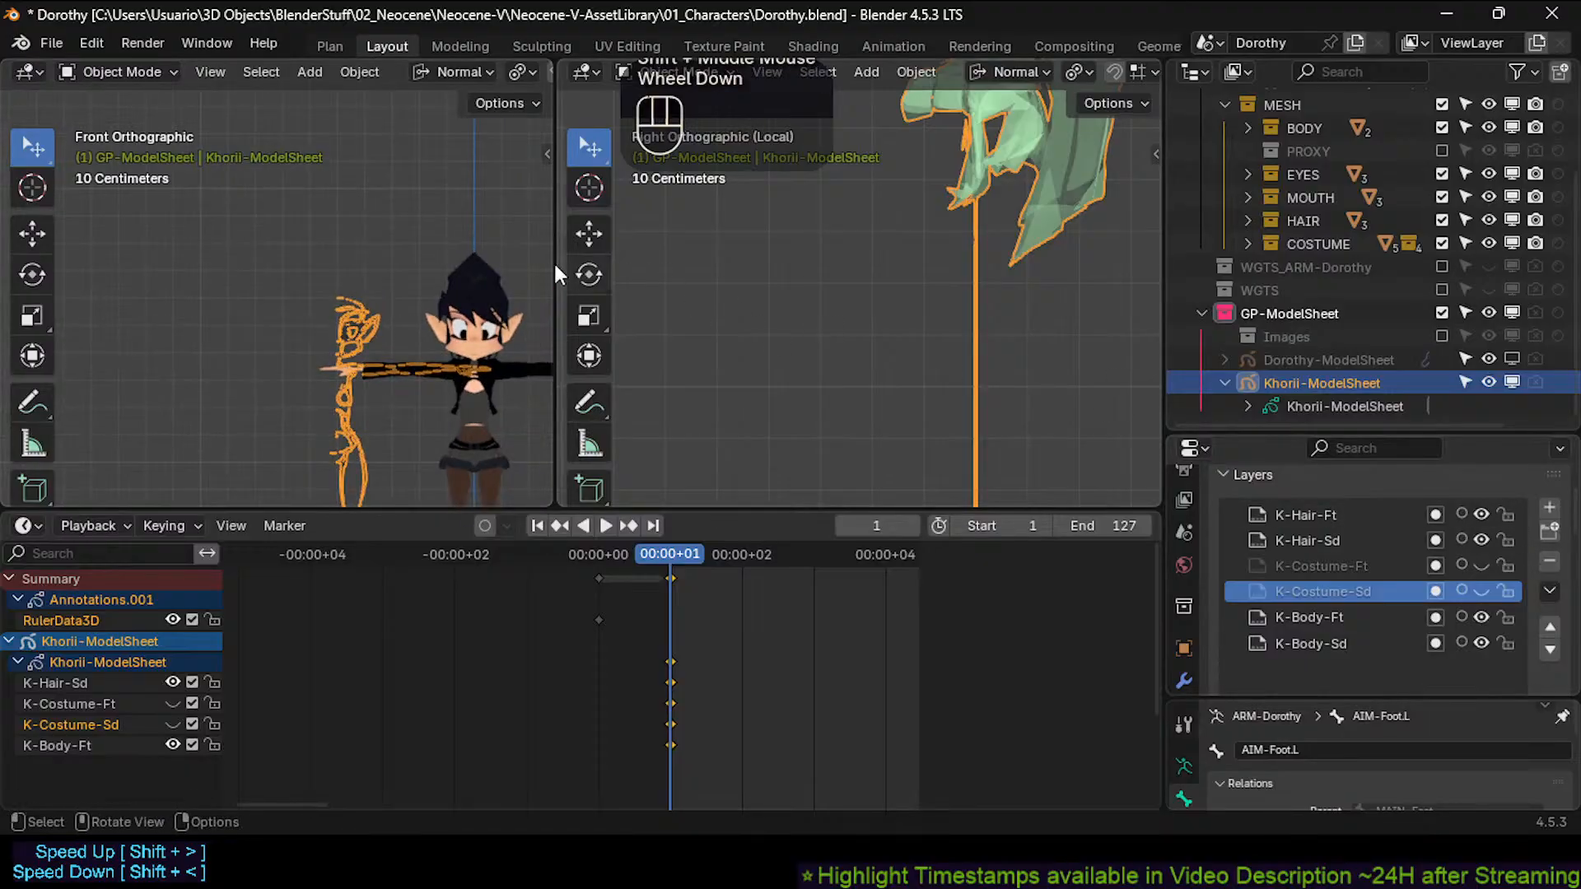
{"action": "middle_click_drag", "start_coordinate": [343, 325], "coordinate": [319, 281], "text": "shift"}
{"action": "scroll", "coordinate": [320, 281], "scroll_direction": "down", "scroll_amount": 2}
{"action": "scroll", "coordinate": [1141, 287], "scroll_direction": "down", "scroll_amount": 3}
{"action": "middle_click_drag", "start_coordinate": [988, 262], "coordinate": [953, 323], "text": "shift"}
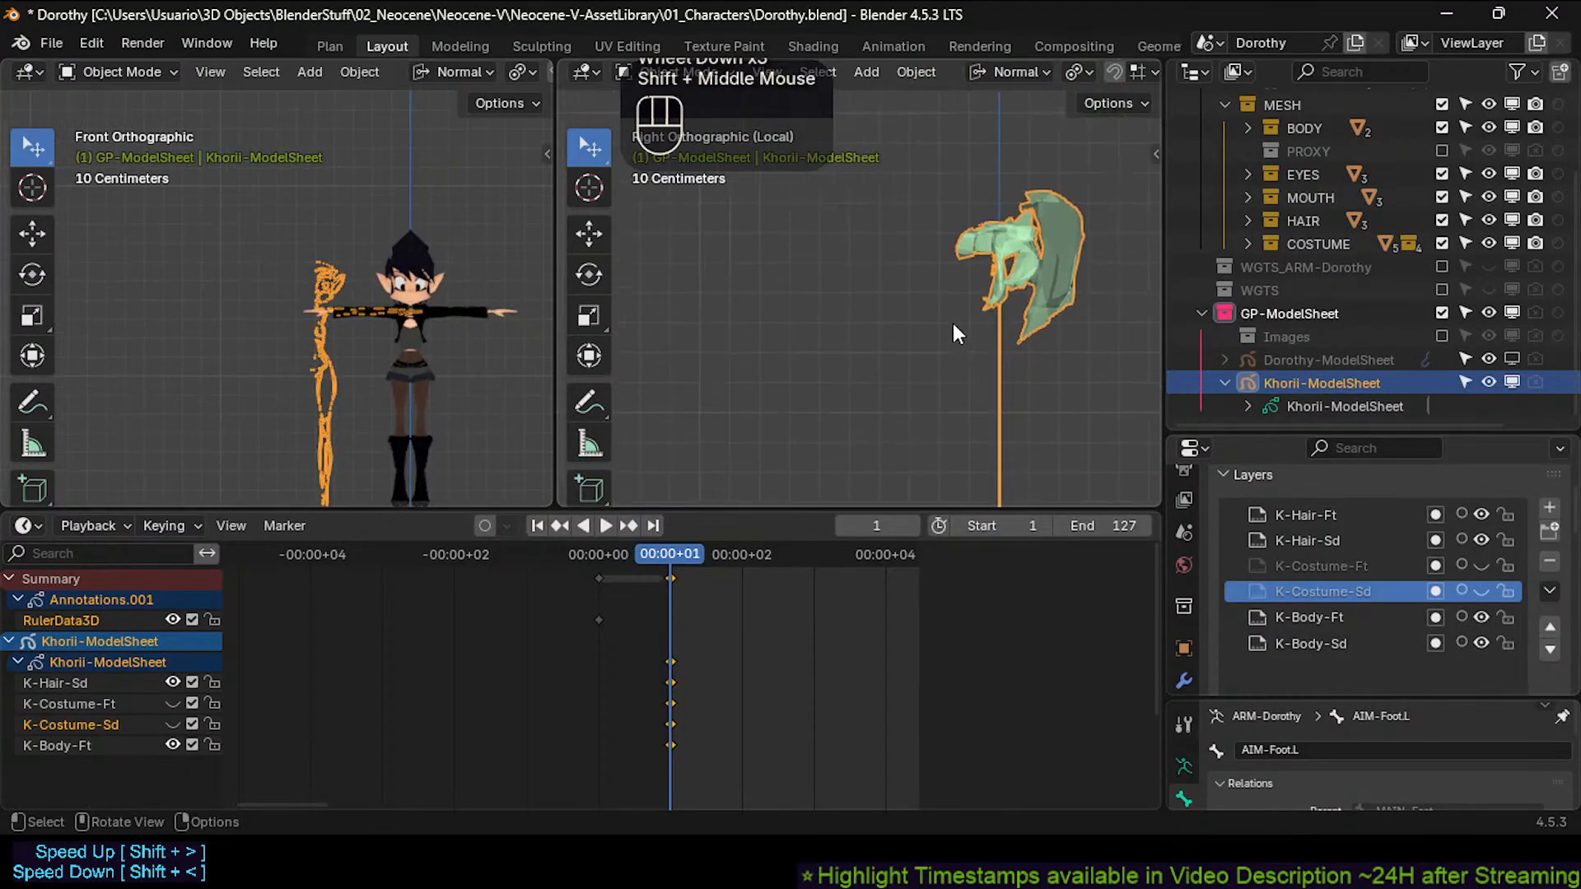
{"action": "scroll", "coordinate": [1047, 252], "scroll_direction": "up", "scroll_amount": 2}
{"action": "middle_click_drag", "start_coordinate": [1047, 252], "coordinate": [997, 309], "text": "shift"}
{"action": "key", "text": "KP_1"}
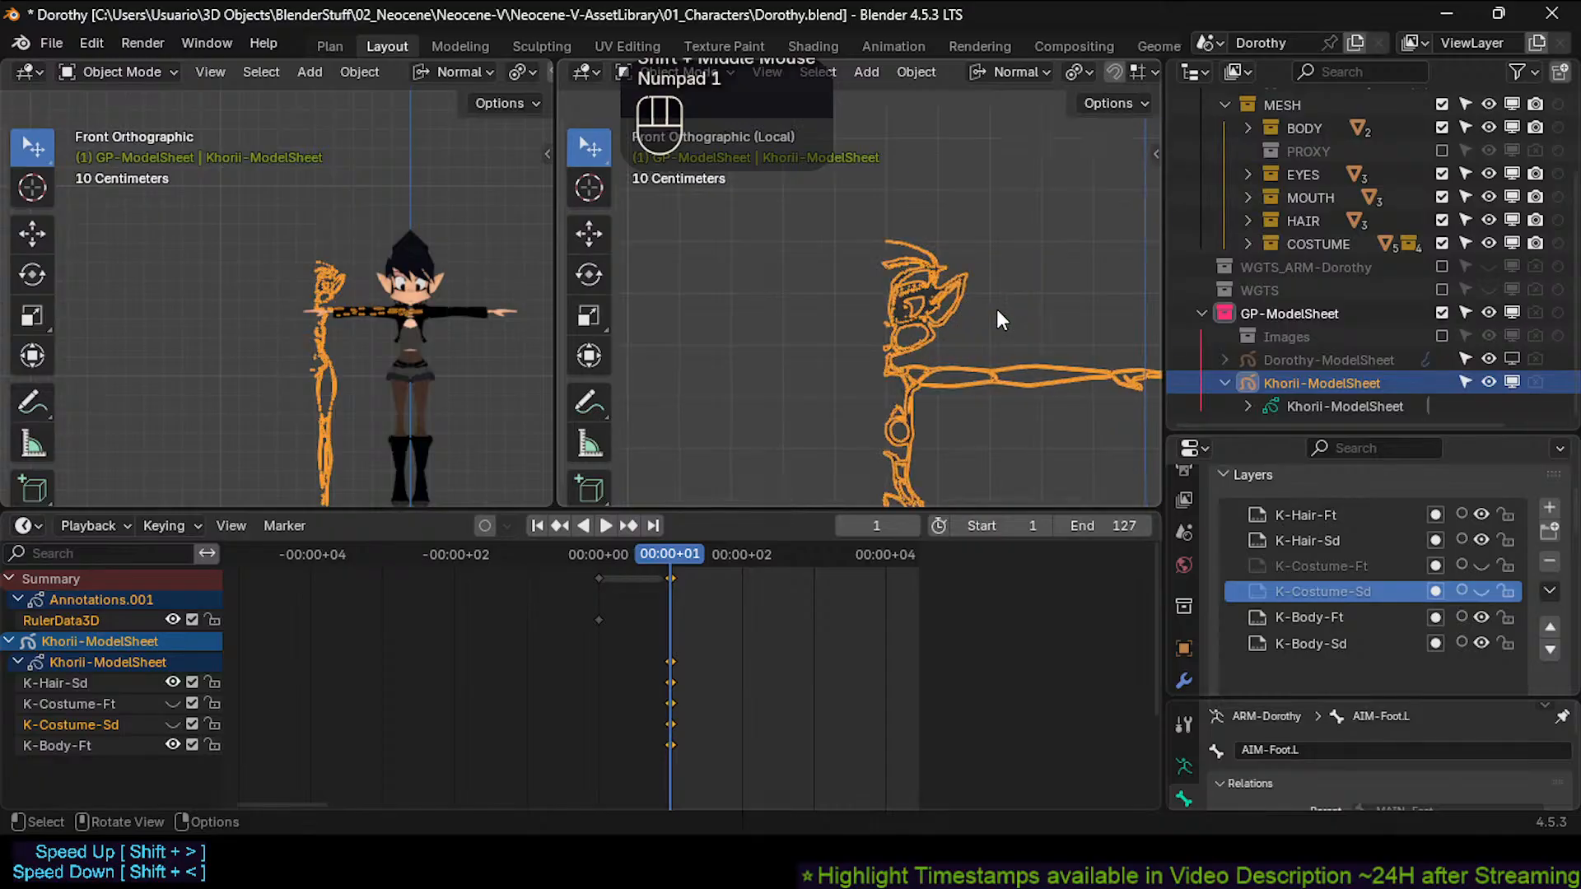
{"action": "scroll", "coordinate": [996, 309], "scroll_direction": "up", "scroll_amount": 2}
{"action": "left_click", "coordinate": [1481, 514]}
{"action": "left_click", "coordinate": [1480, 514]}
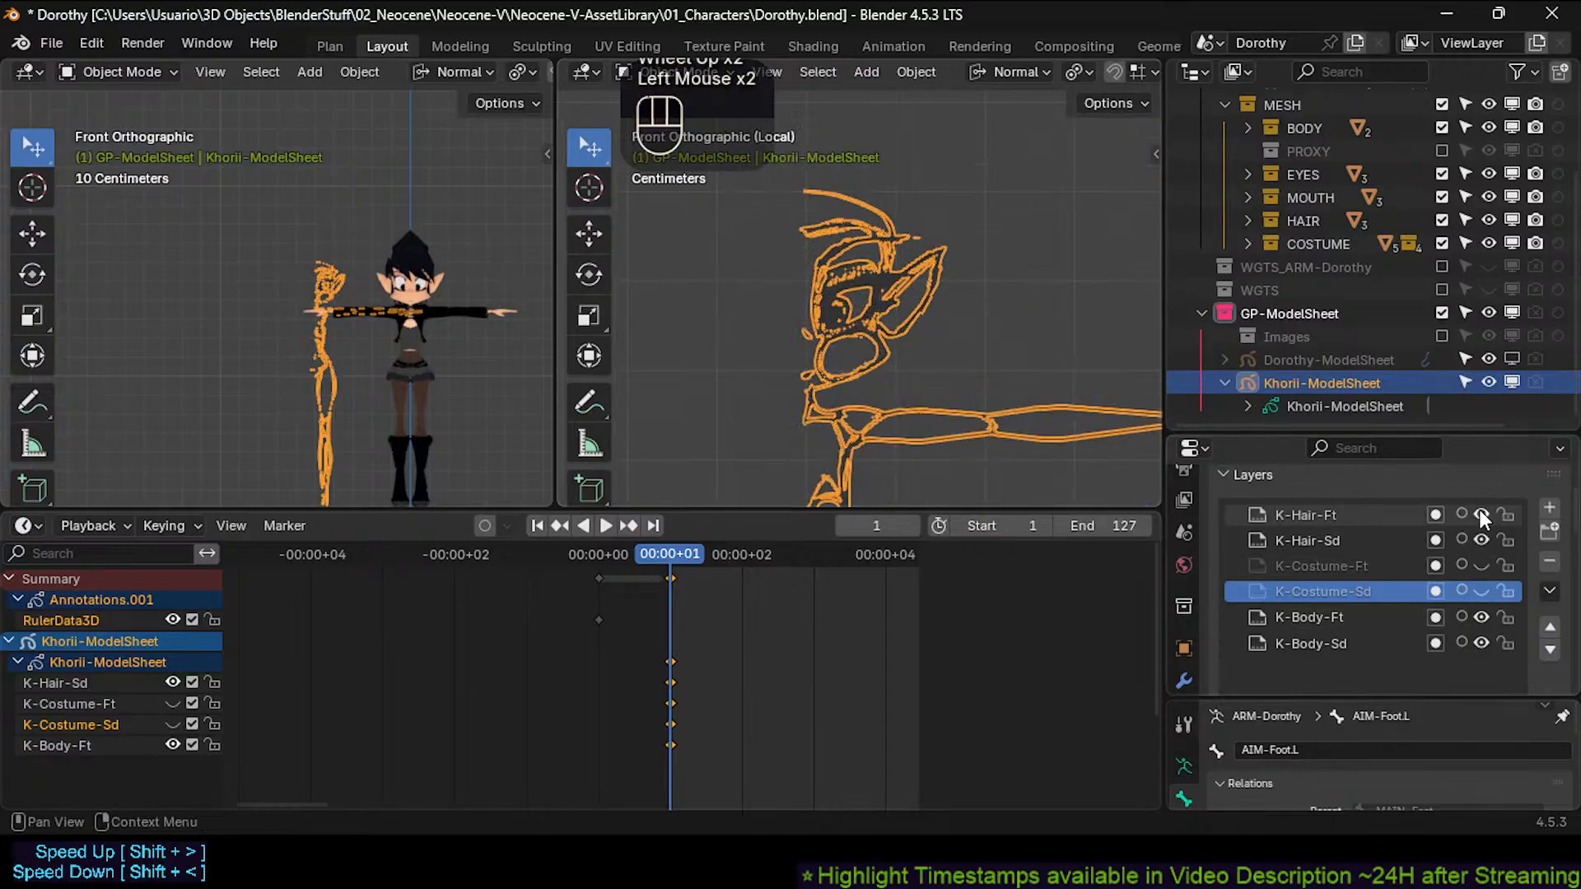
Delete the K-Hair-Sd layer's keyframe at frame 1.
{"action": "left_click", "coordinate": [87, 682]}
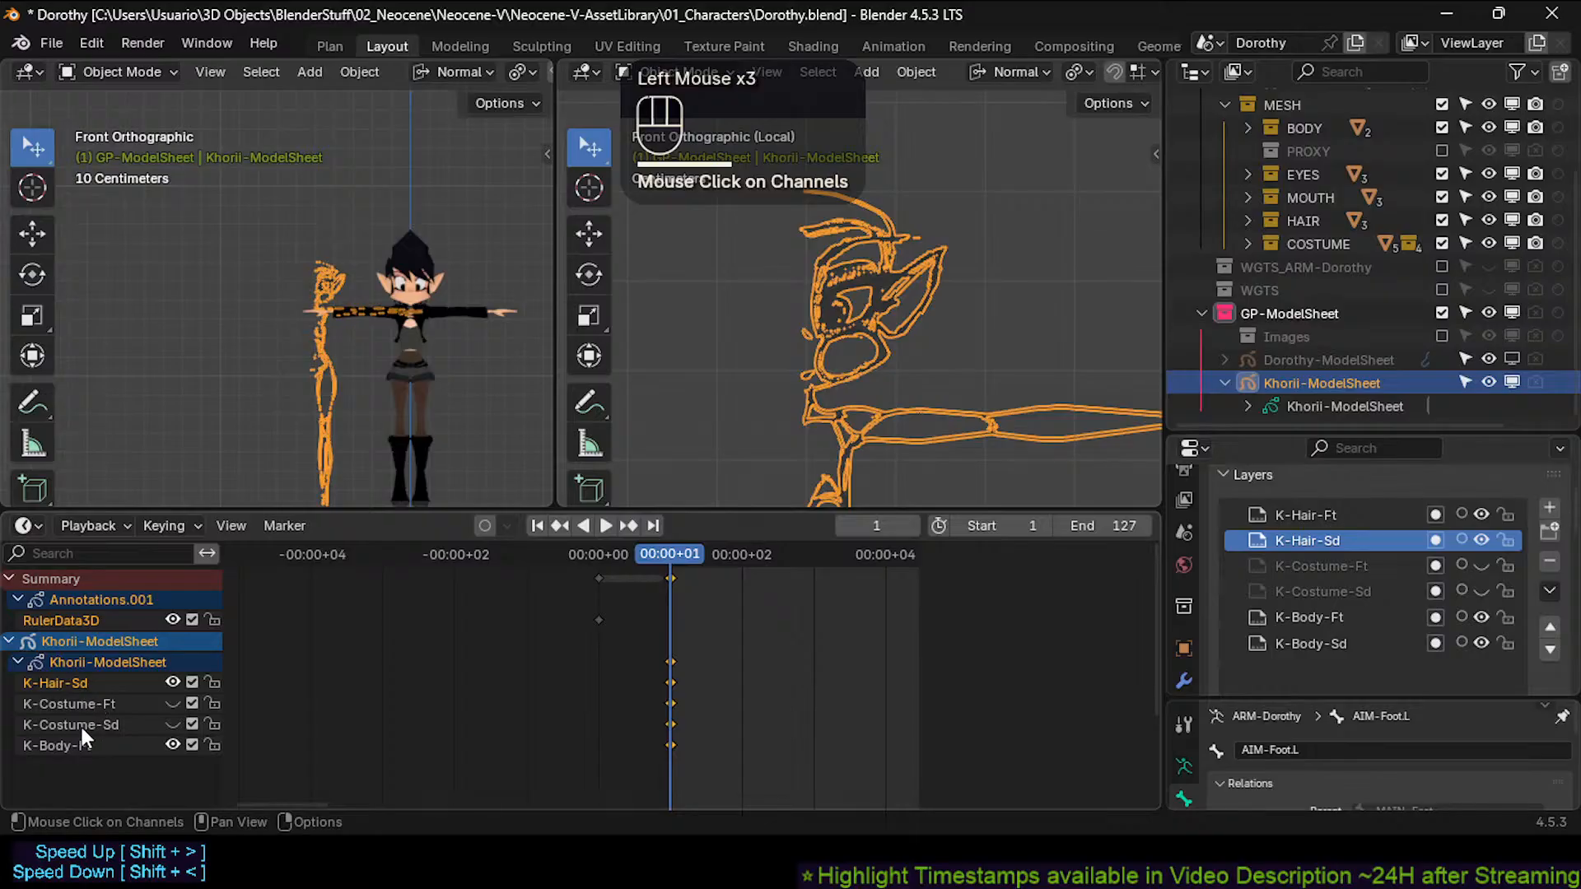
{"action": "left_click", "coordinate": [77, 672]}
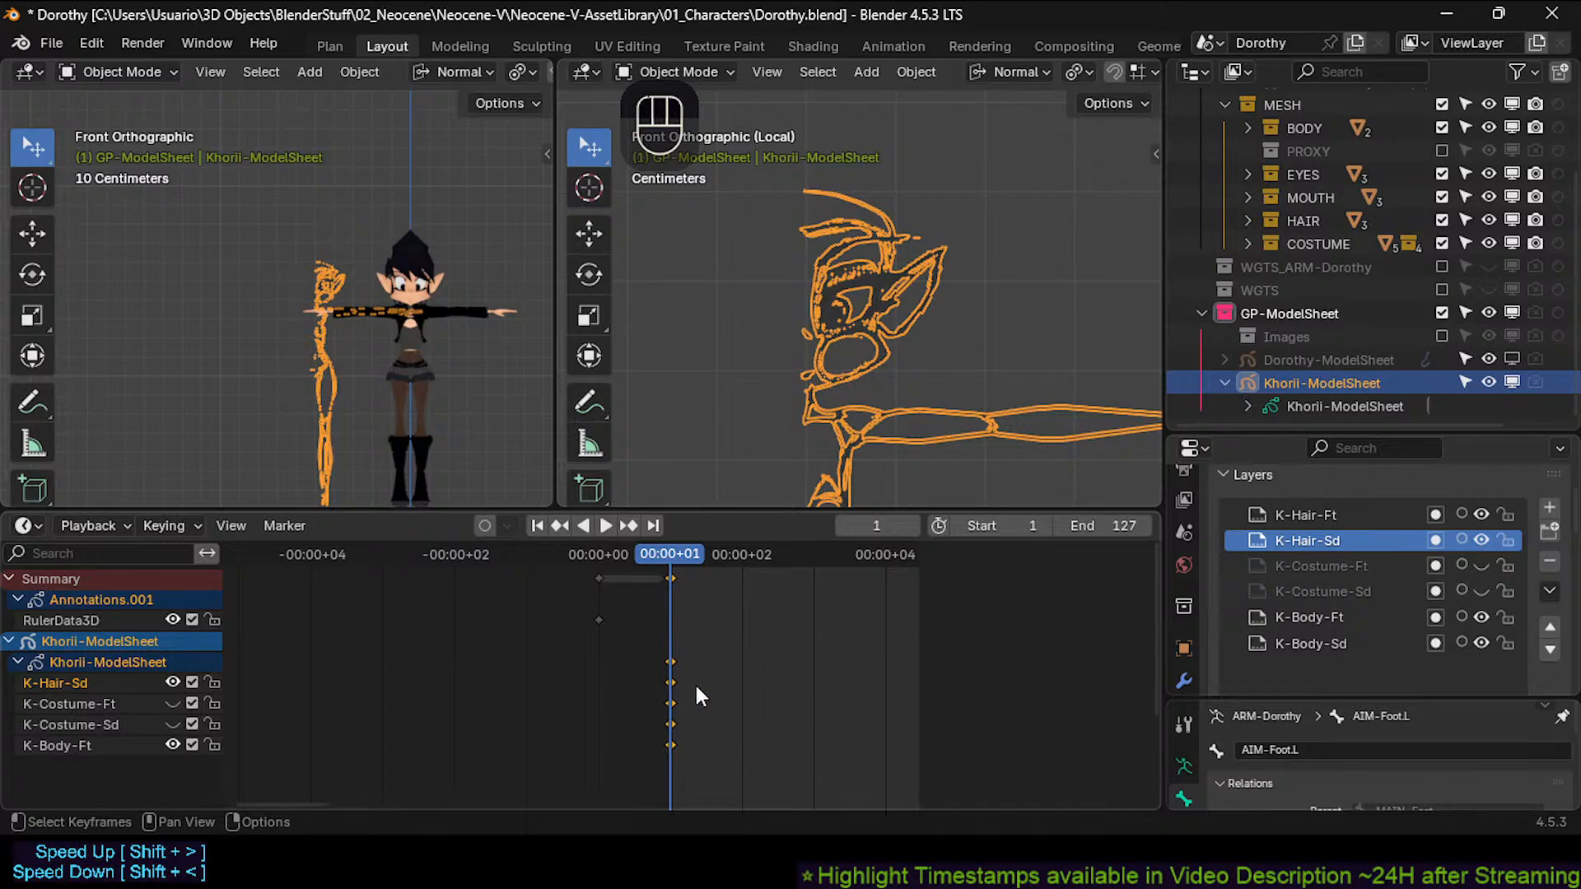
{"action": "left_click", "coordinate": [679, 664]}
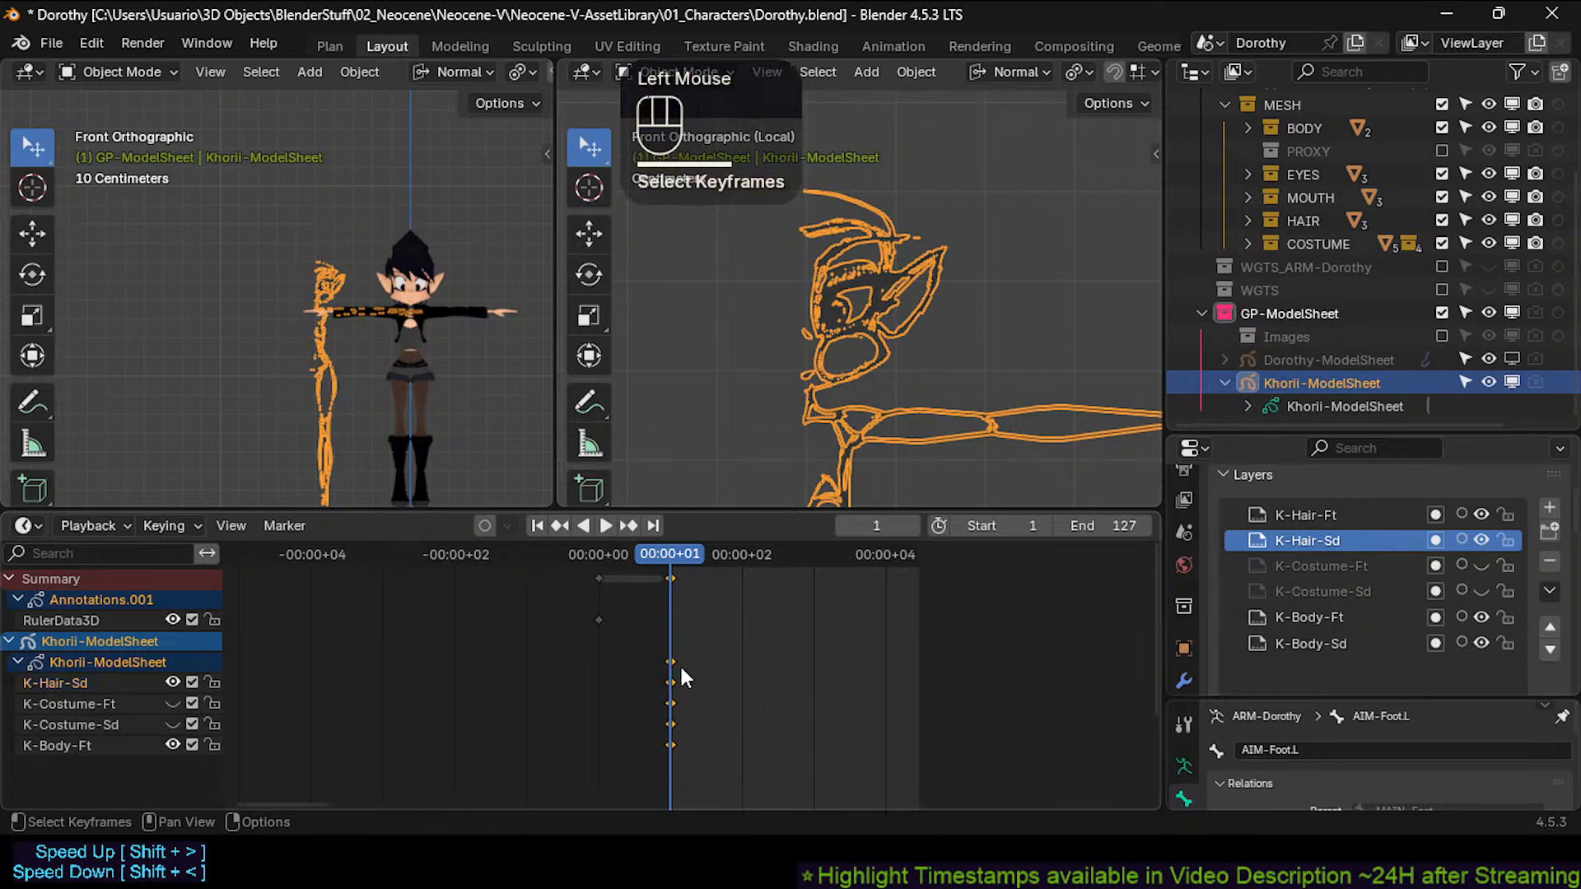
{"action": "left_click", "coordinate": [699, 673]}
{"action": "left_click", "coordinate": [674, 675]}
{"action": "key", "text": "x"}
{"action": "left_click", "coordinate": [679, 683]}
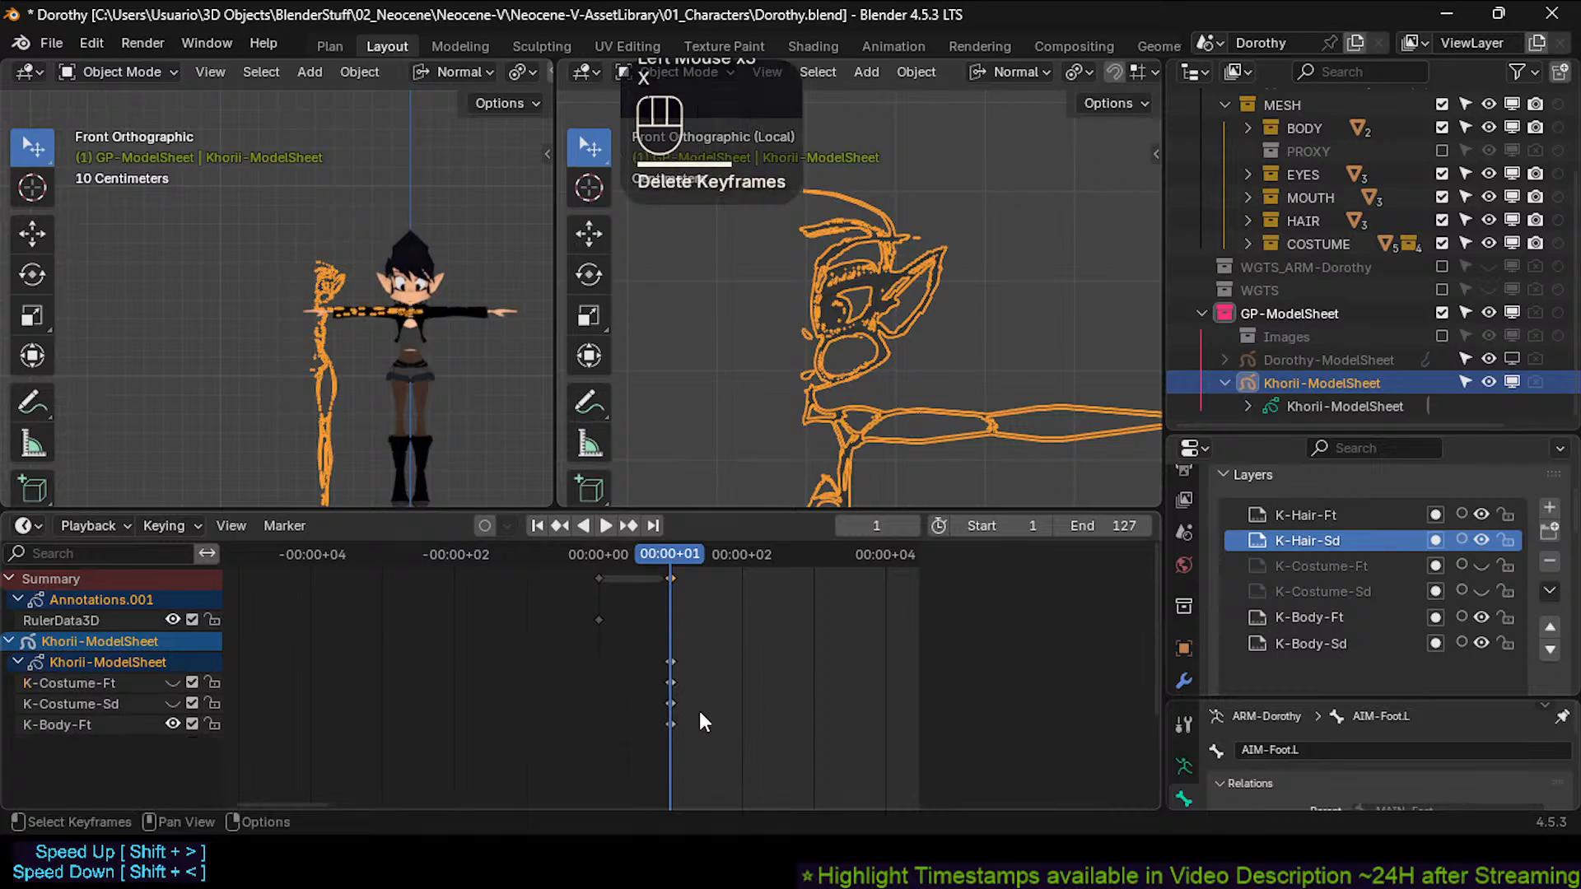
Toggle the K-Hair-Sd layer's visibility repeatedly to check whether it still contains any drawing.
{"action": "left_click", "coordinate": [1391, 537]}
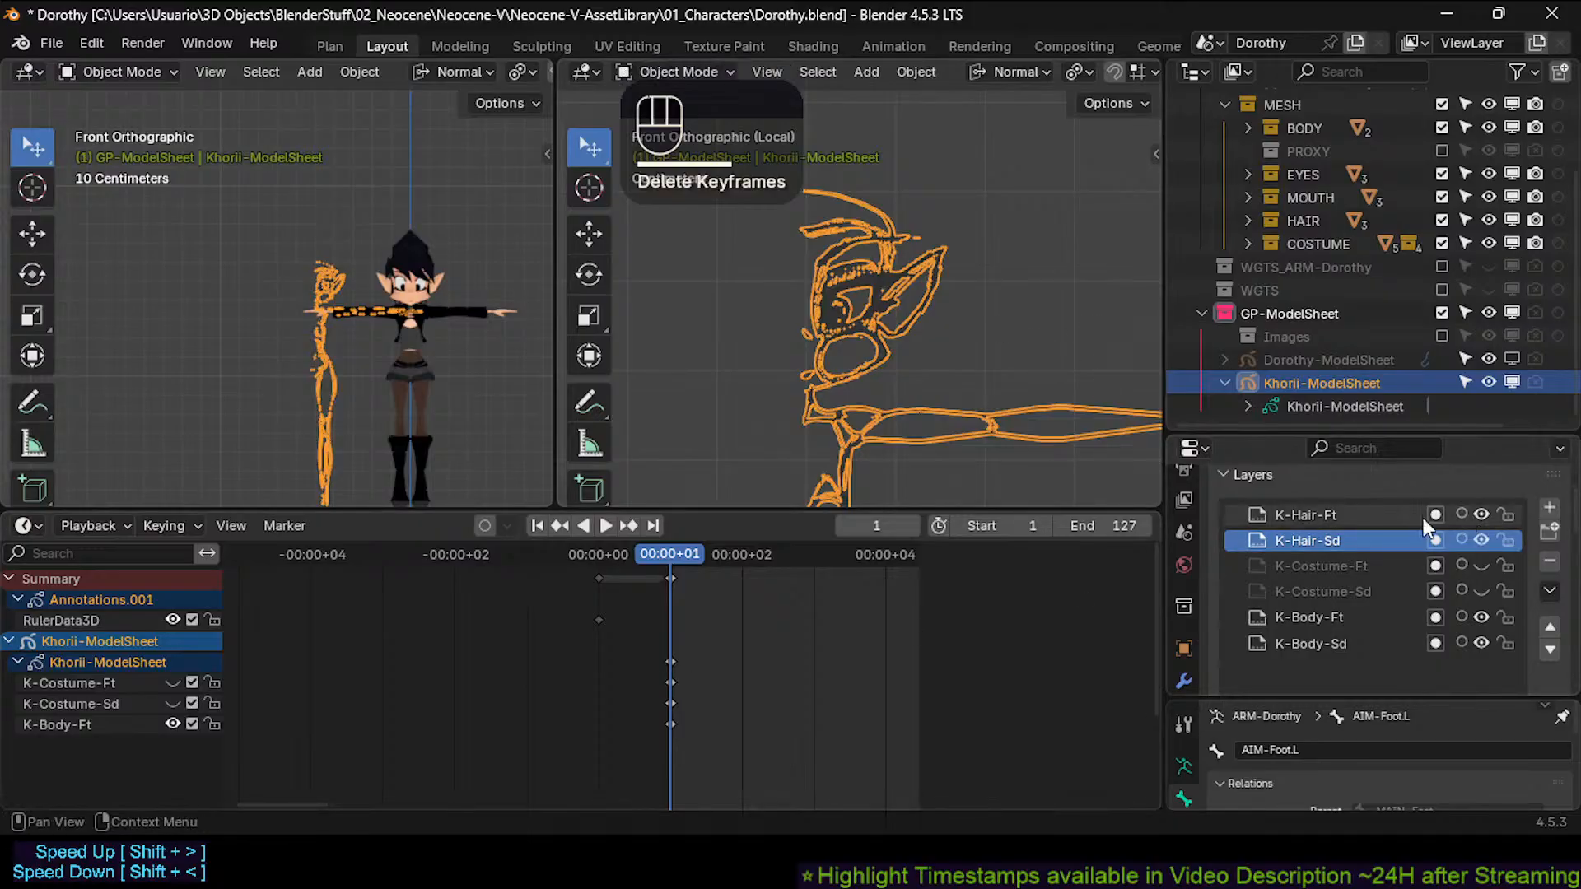
{"action": "left_click", "coordinate": [1486, 532]}
{"action": "left_click", "coordinate": [1486, 530]}
{"action": "left_click", "coordinate": [1499, 530]}
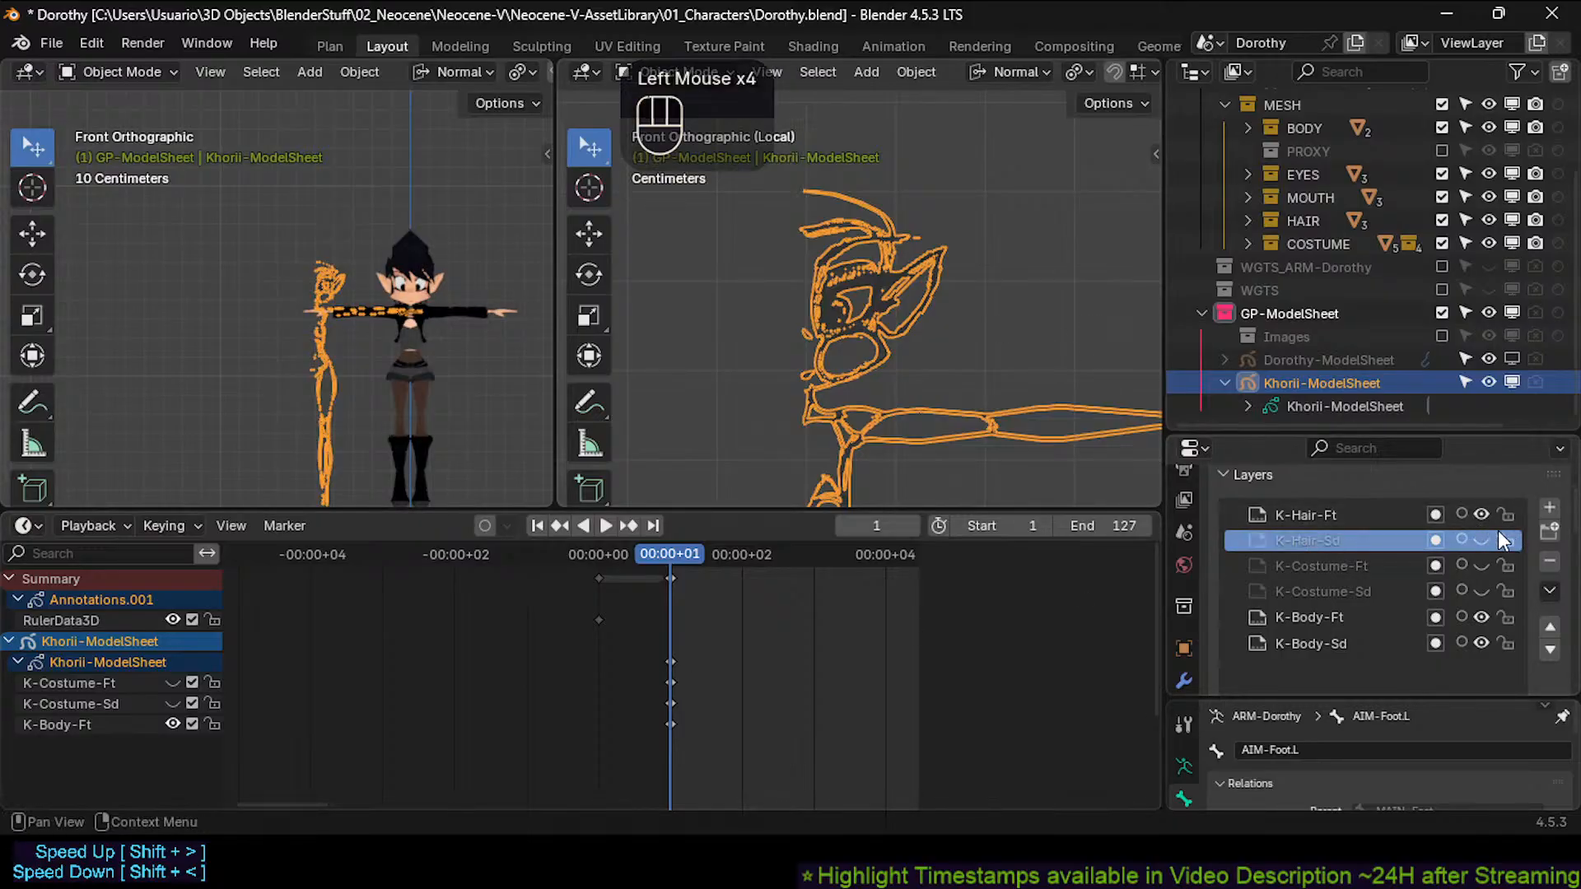
{"action": "left_click", "coordinate": [1484, 527]}
{"action": "left_click", "coordinate": [1484, 529]}
{"action": "left_click", "coordinate": [1484, 517]}
{"action": "left_click", "coordinate": [1488, 537]}
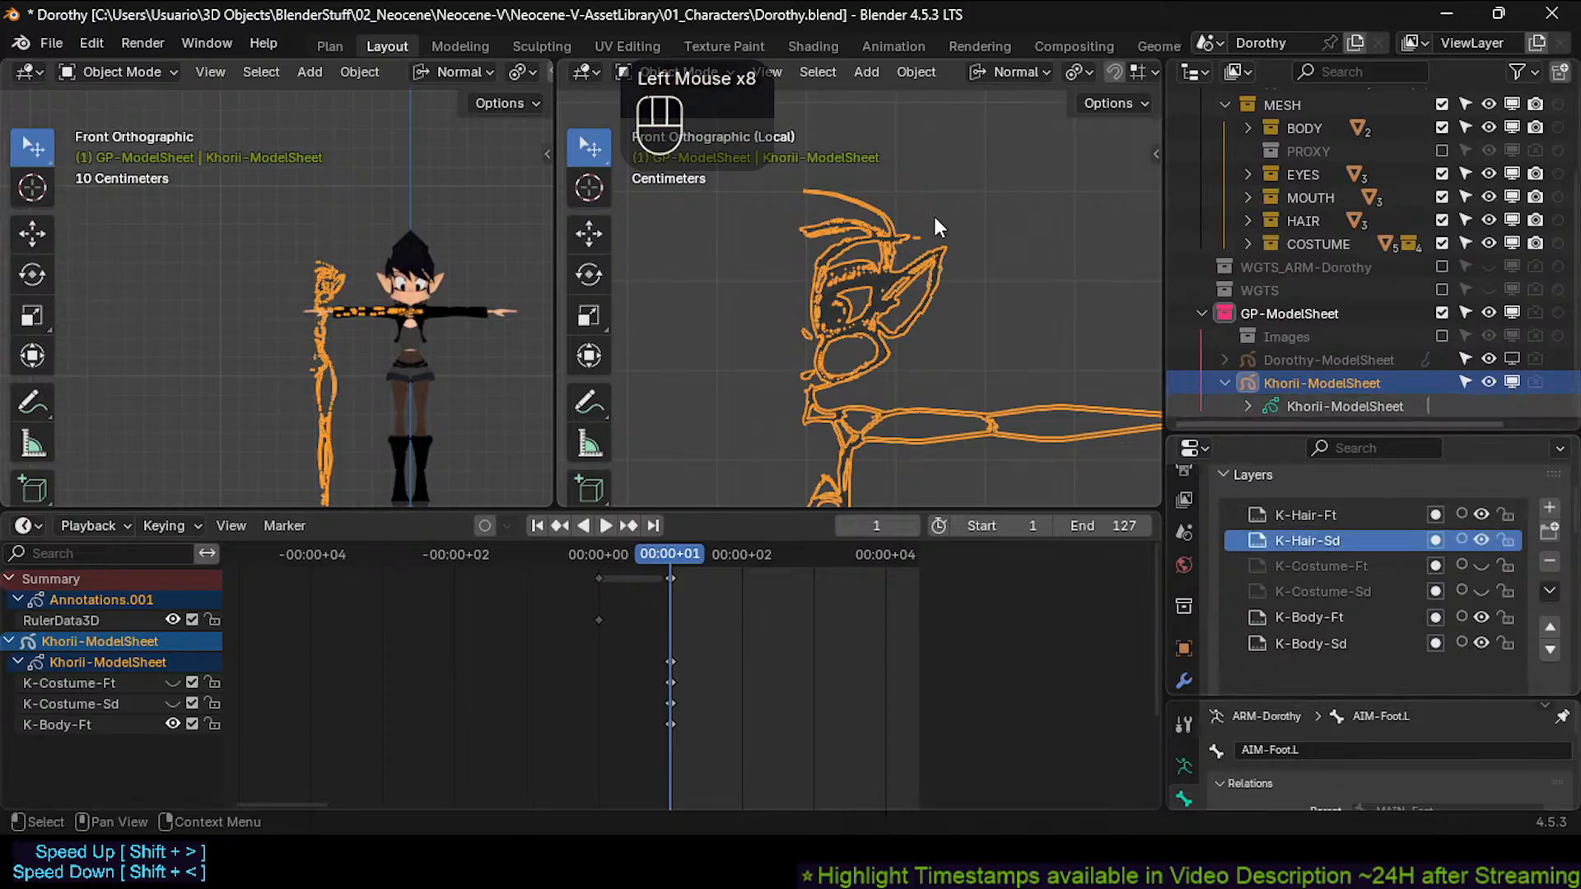
Make K-Costume-Ft the active layer and show both costume layers again.
{"action": "left_click", "coordinate": [1474, 563]}
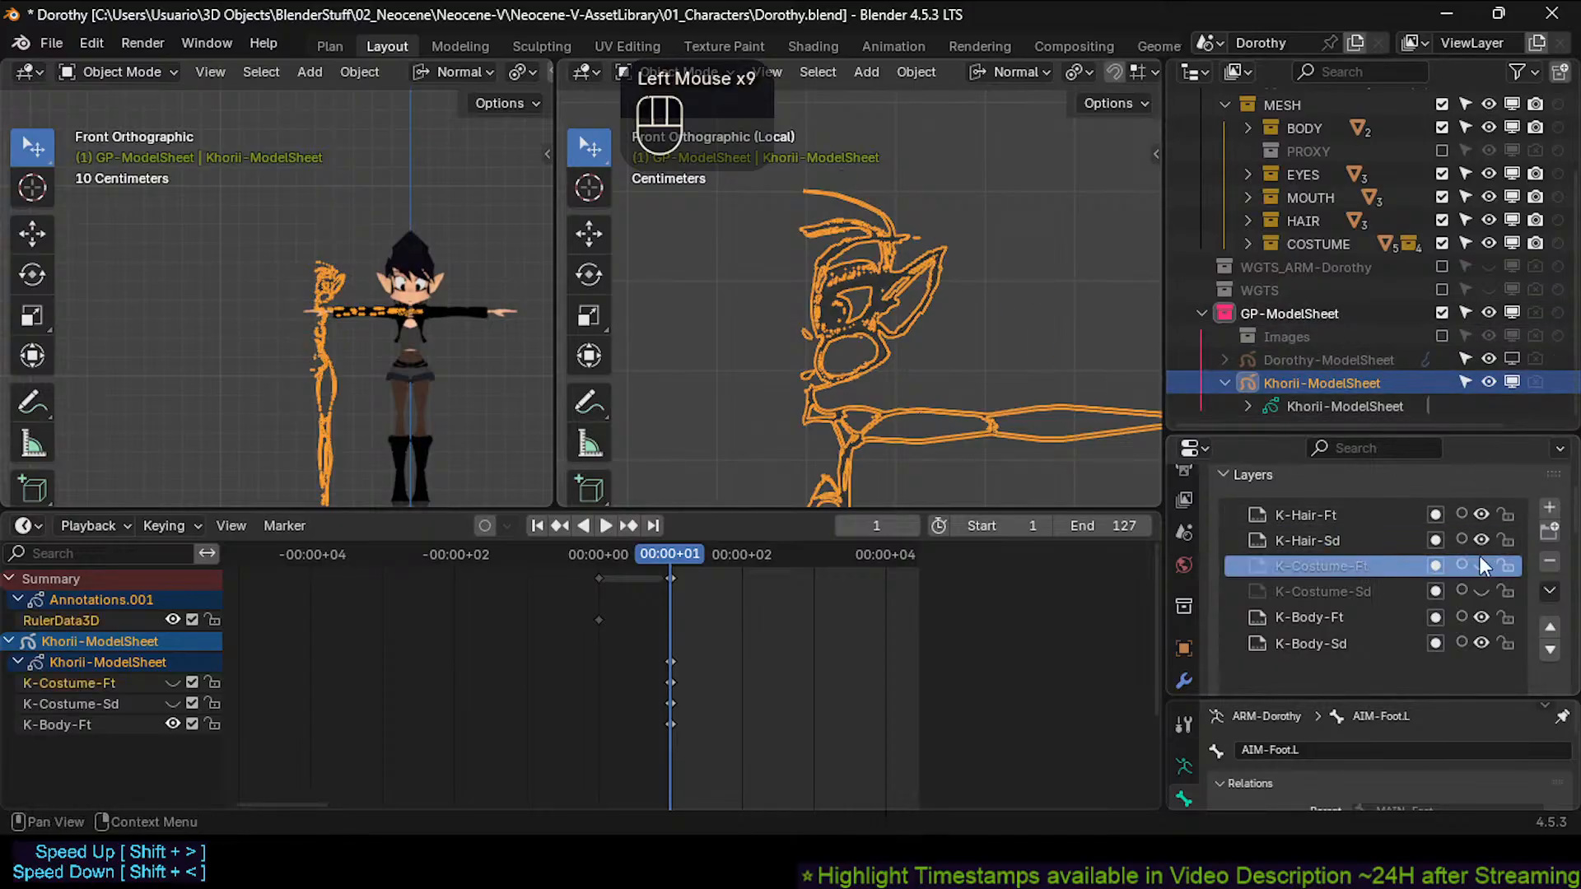
{"action": "key", "text": "Delete"}
{"action": "left_click", "coordinate": [1483, 590]}
{"action": "left_click", "coordinate": [1484, 565]}
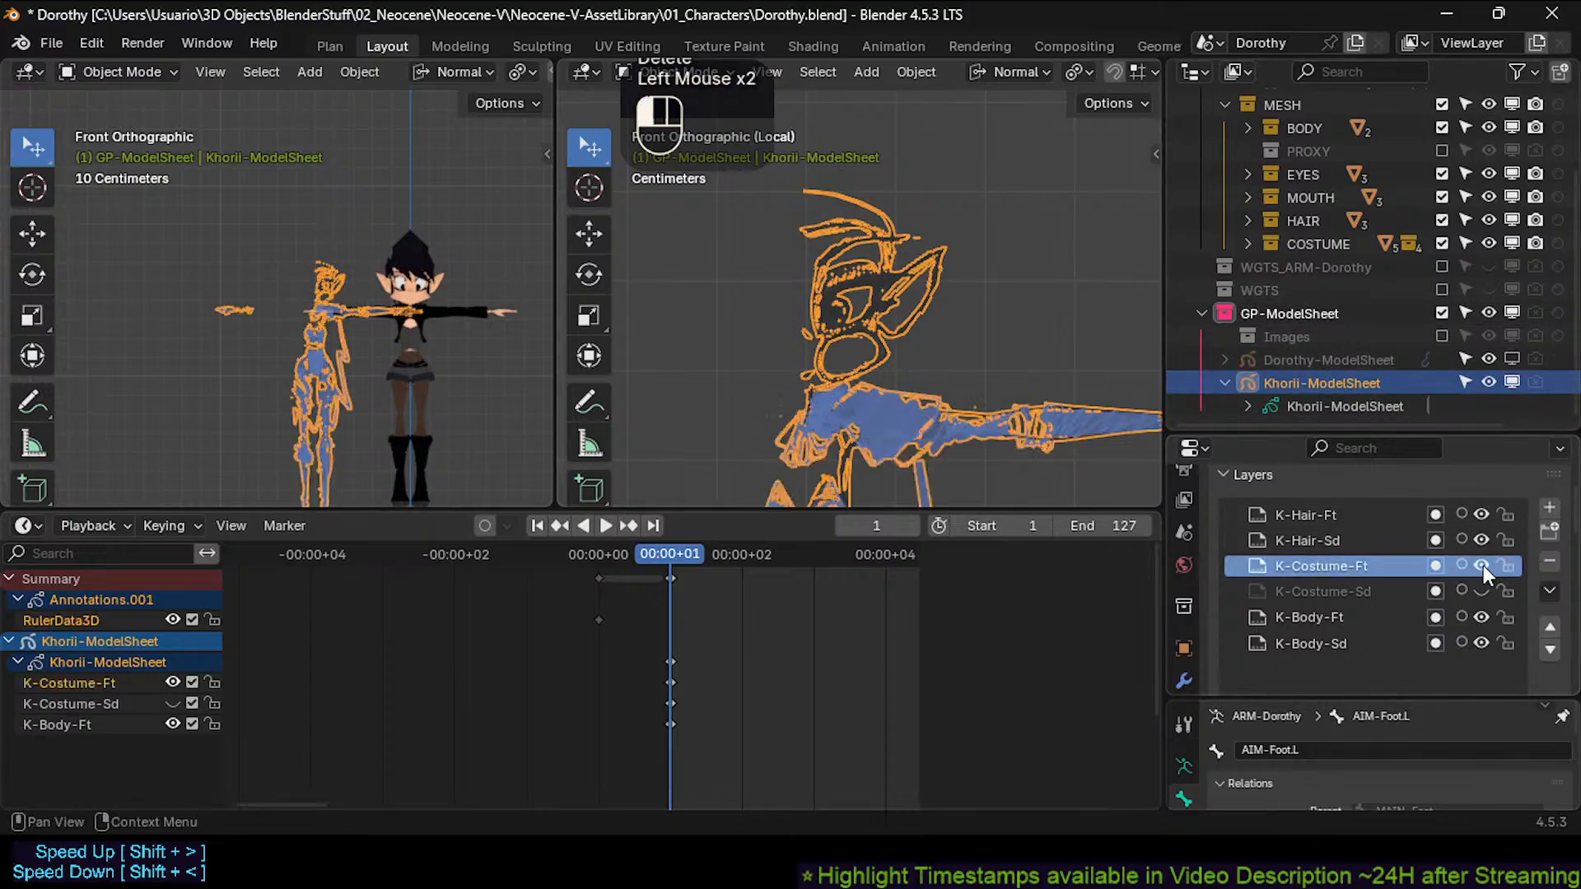
Delete the K-Costume-Sd layer through its animation channel.
{"action": "left_click", "coordinate": [1352, 565]}
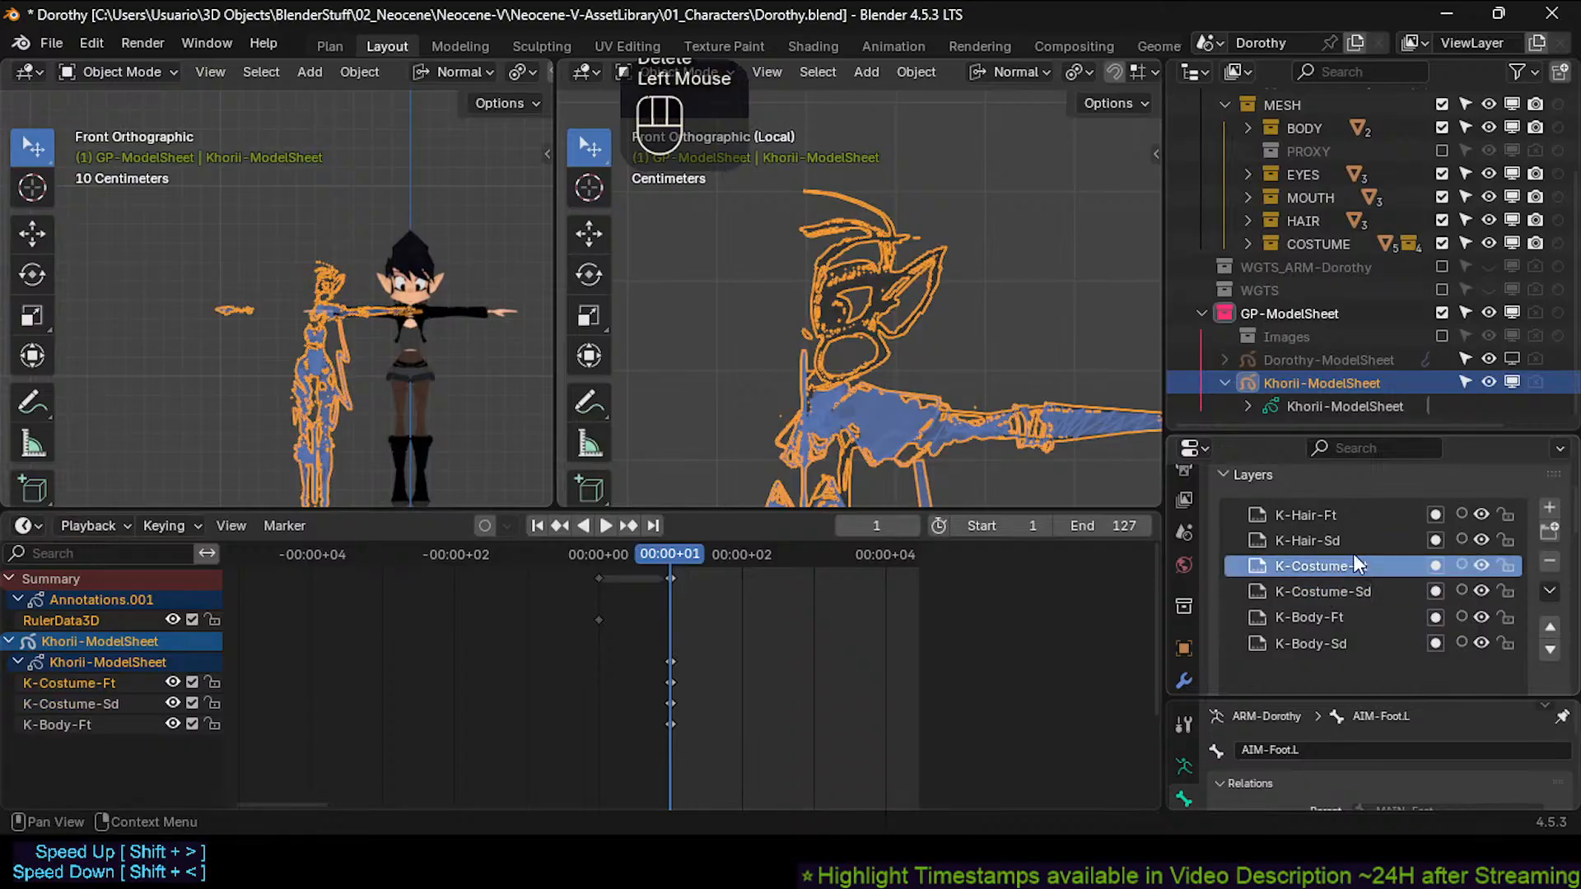
{"action": "left_click", "coordinate": [102, 704]}
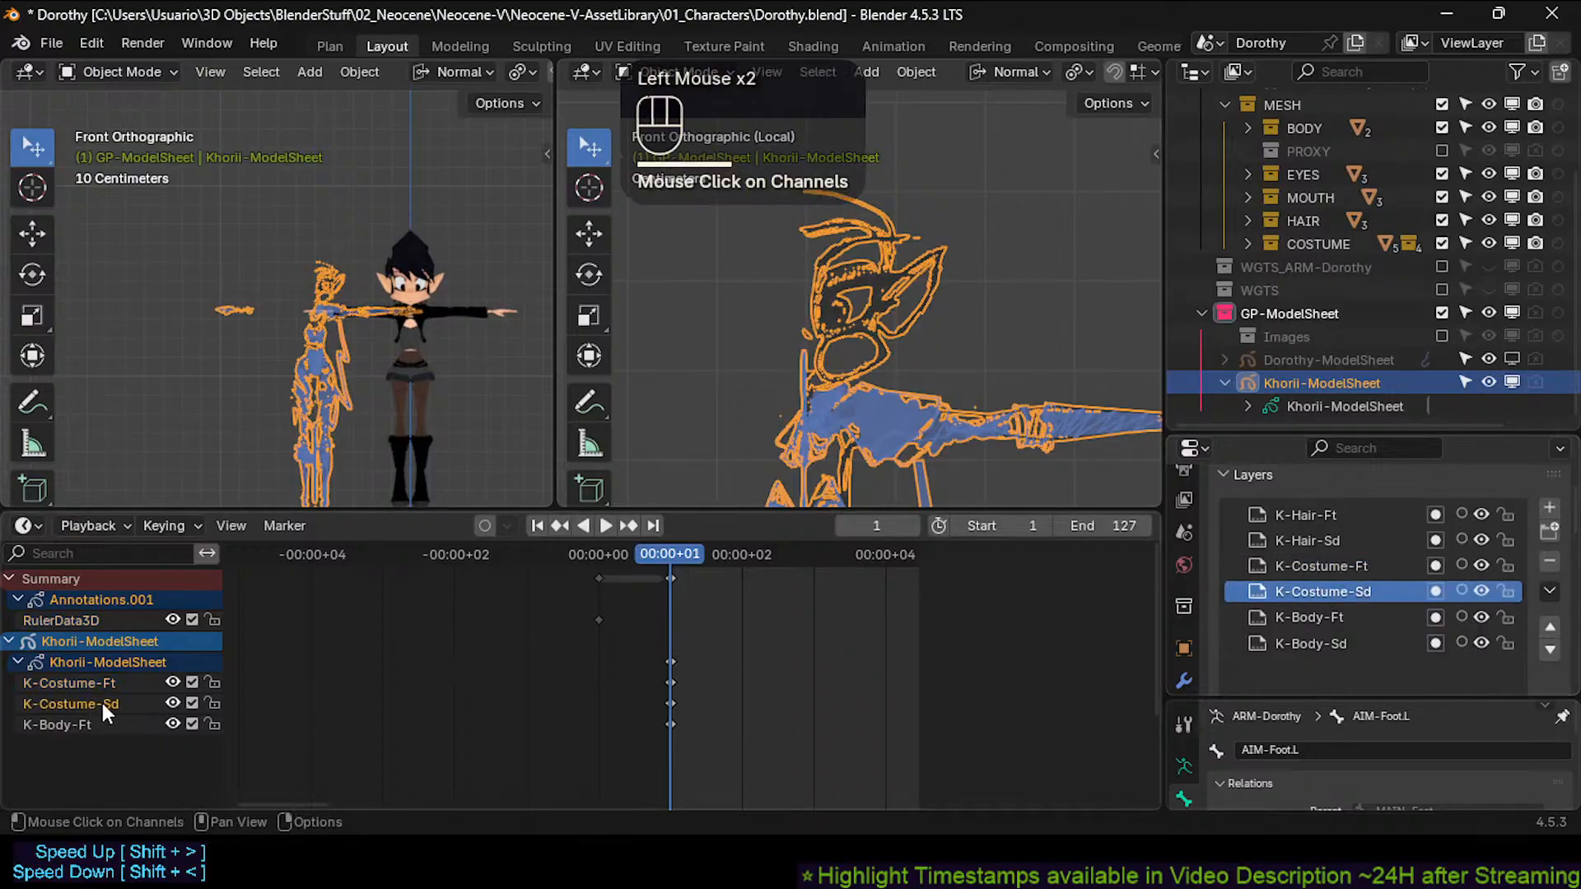
{"action": "key", "text": "Delete"}
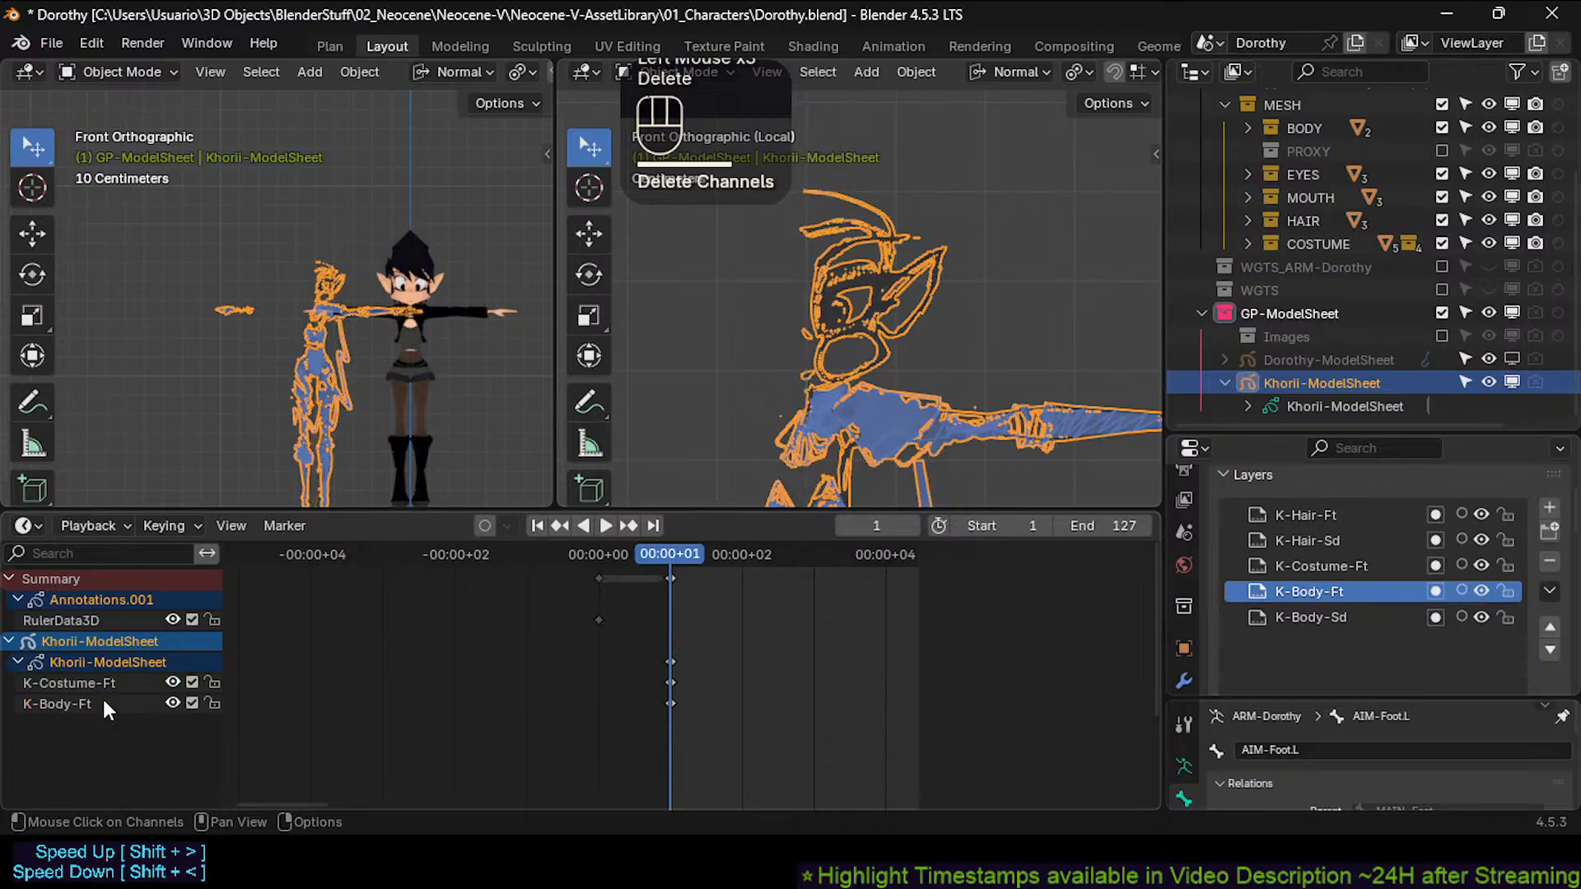
Inspect the remaining Khorii drawings from the side and front, and check the K-Costume-Ft and K-Body-Ft channels.
{"action": "left_click", "coordinate": [97, 683]}
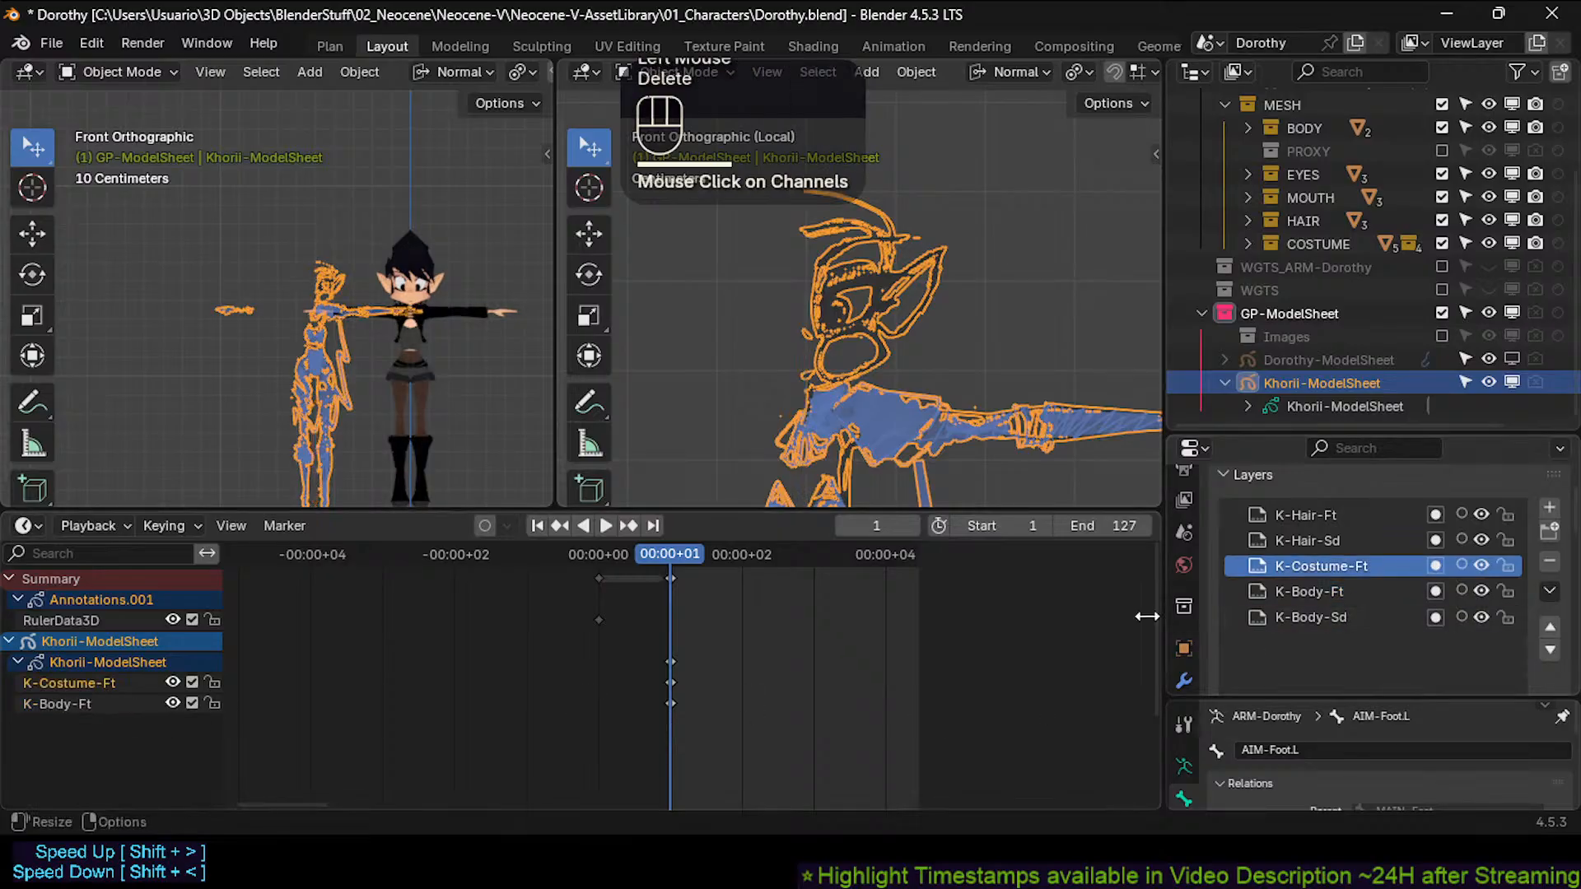
{"action": "middle_click_drag", "start_coordinate": [754, 384], "coordinate": [755, 358], "text": "shift"}
{"action": "key", "text": "KP_3"}
{"action": "key", "text": "KP_1"}
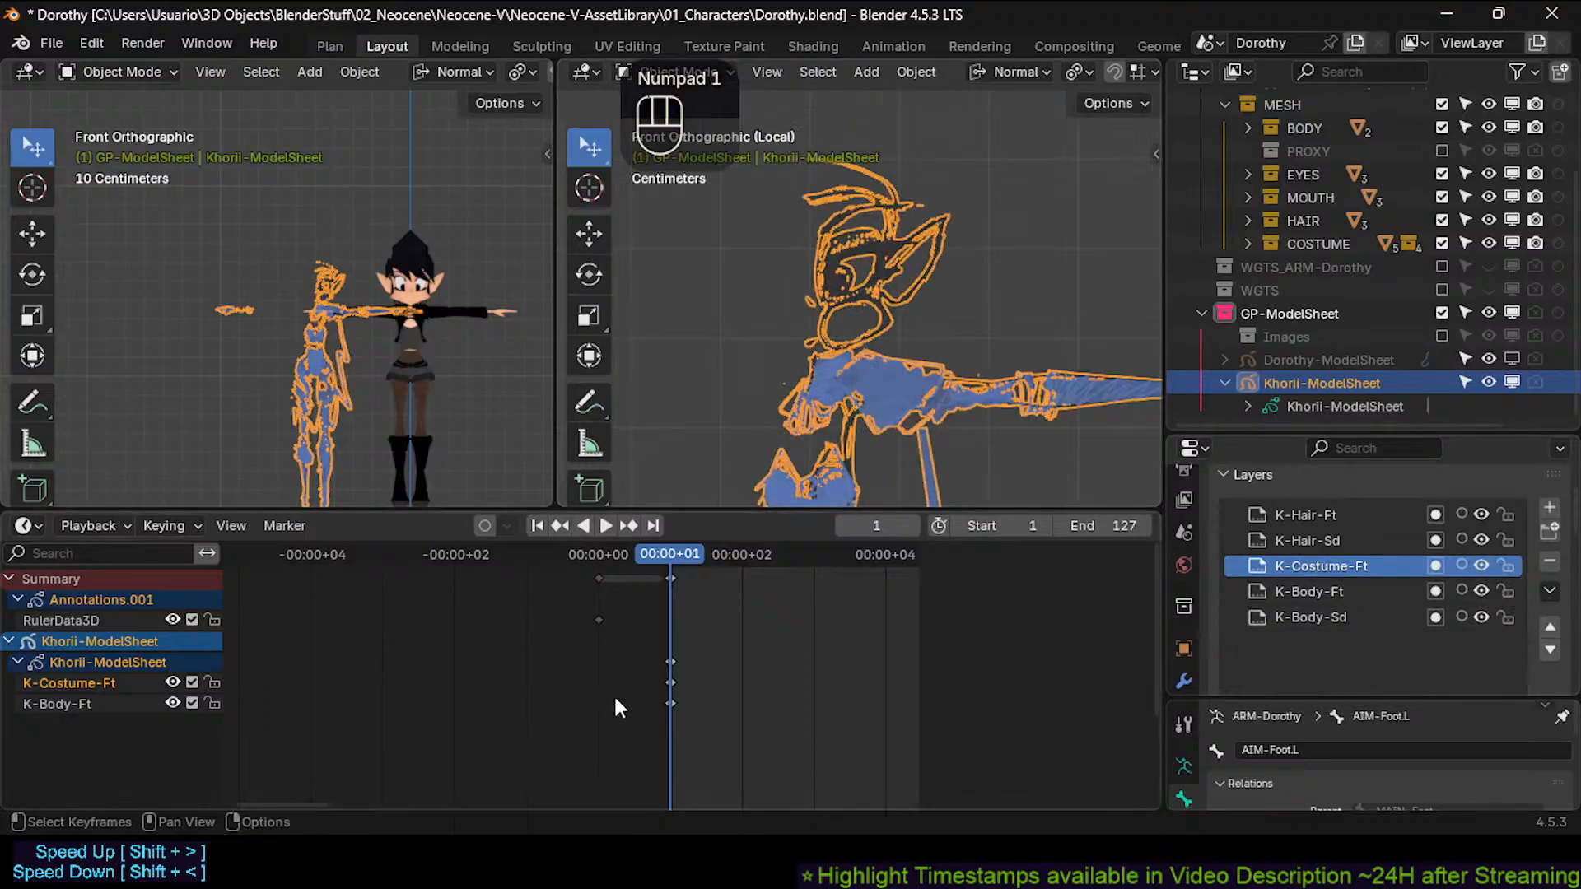
{"action": "left_click", "coordinate": [58, 705]}
{"action": "left_click", "coordinate": [68, 683]}
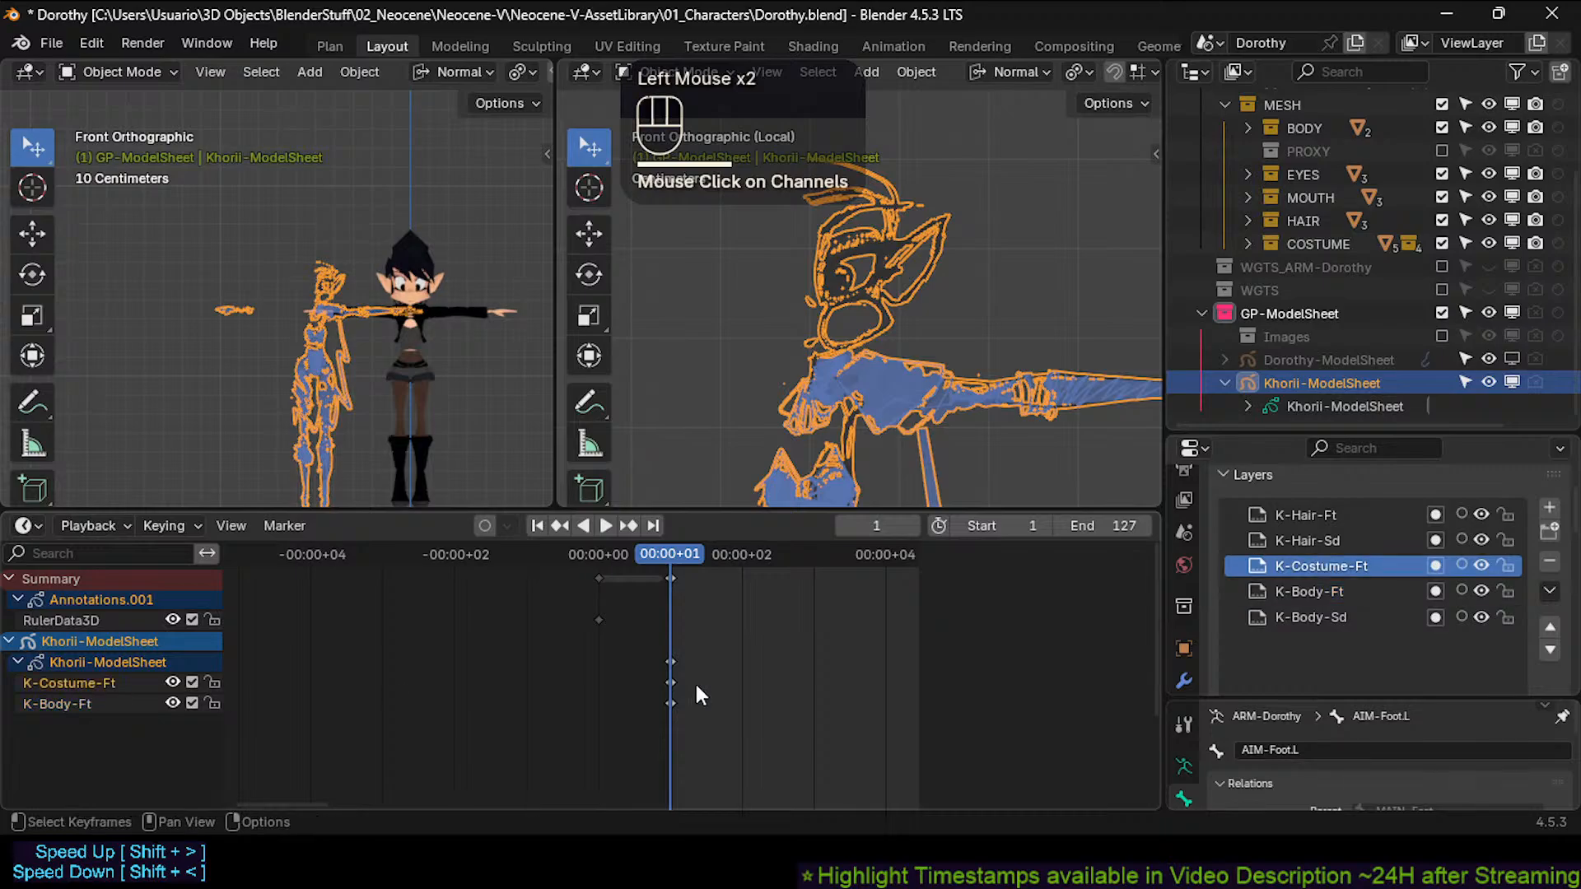
Reload Dorothy.blend, discarding the unsaved changes.
{"action": "left_click", "coordinate": [1326, 384]}
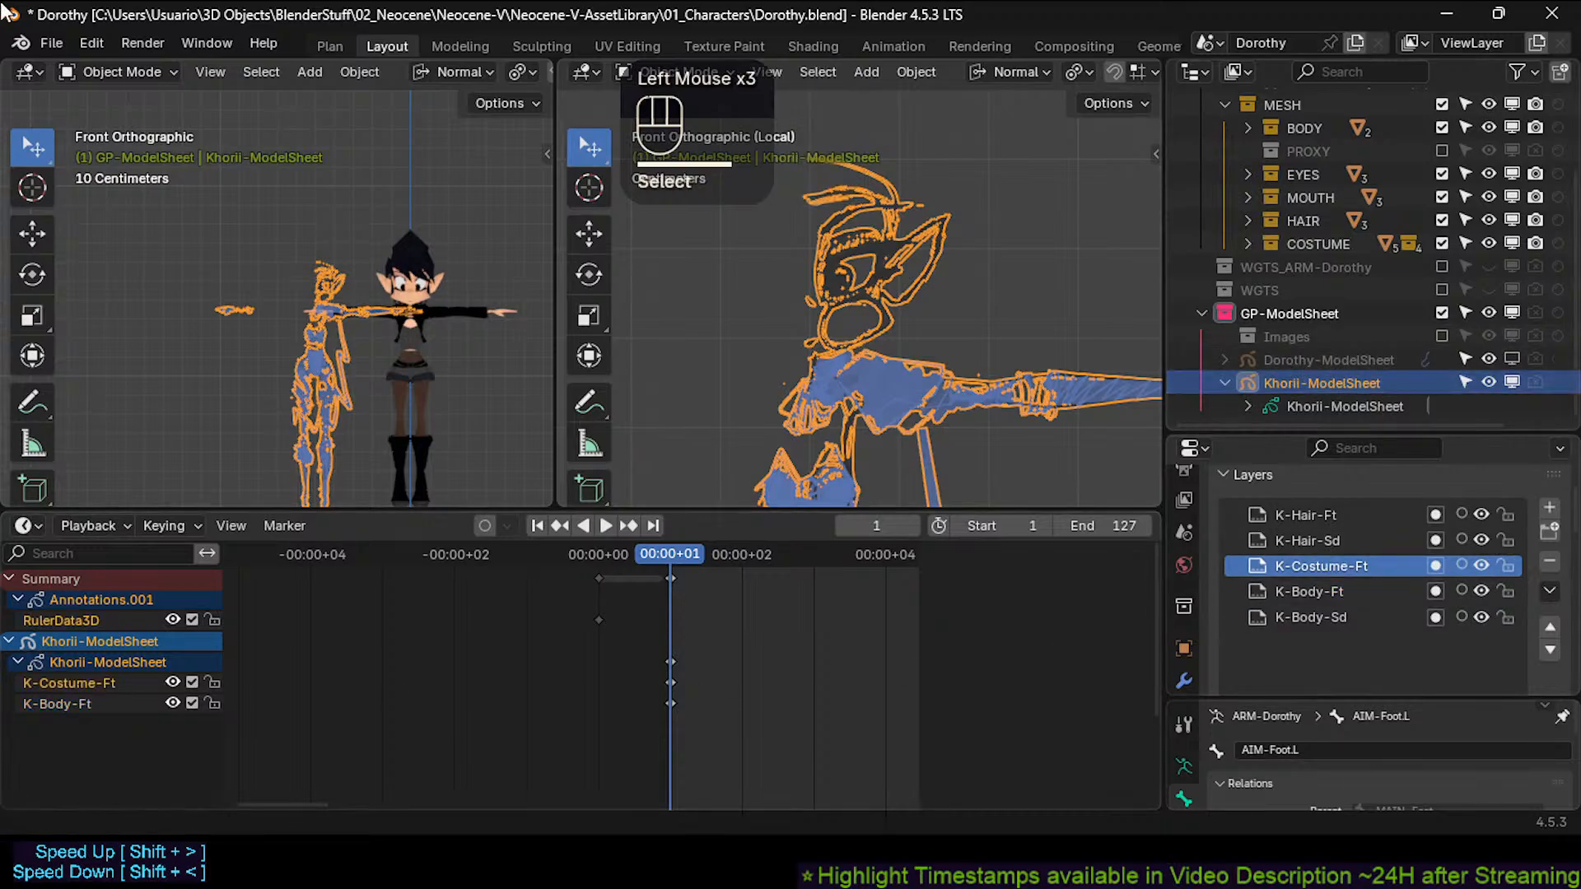
{"action": "left_click", "coordinate": [50, 51]}
{"action": "left_click", "coordinate": [51, 91]}
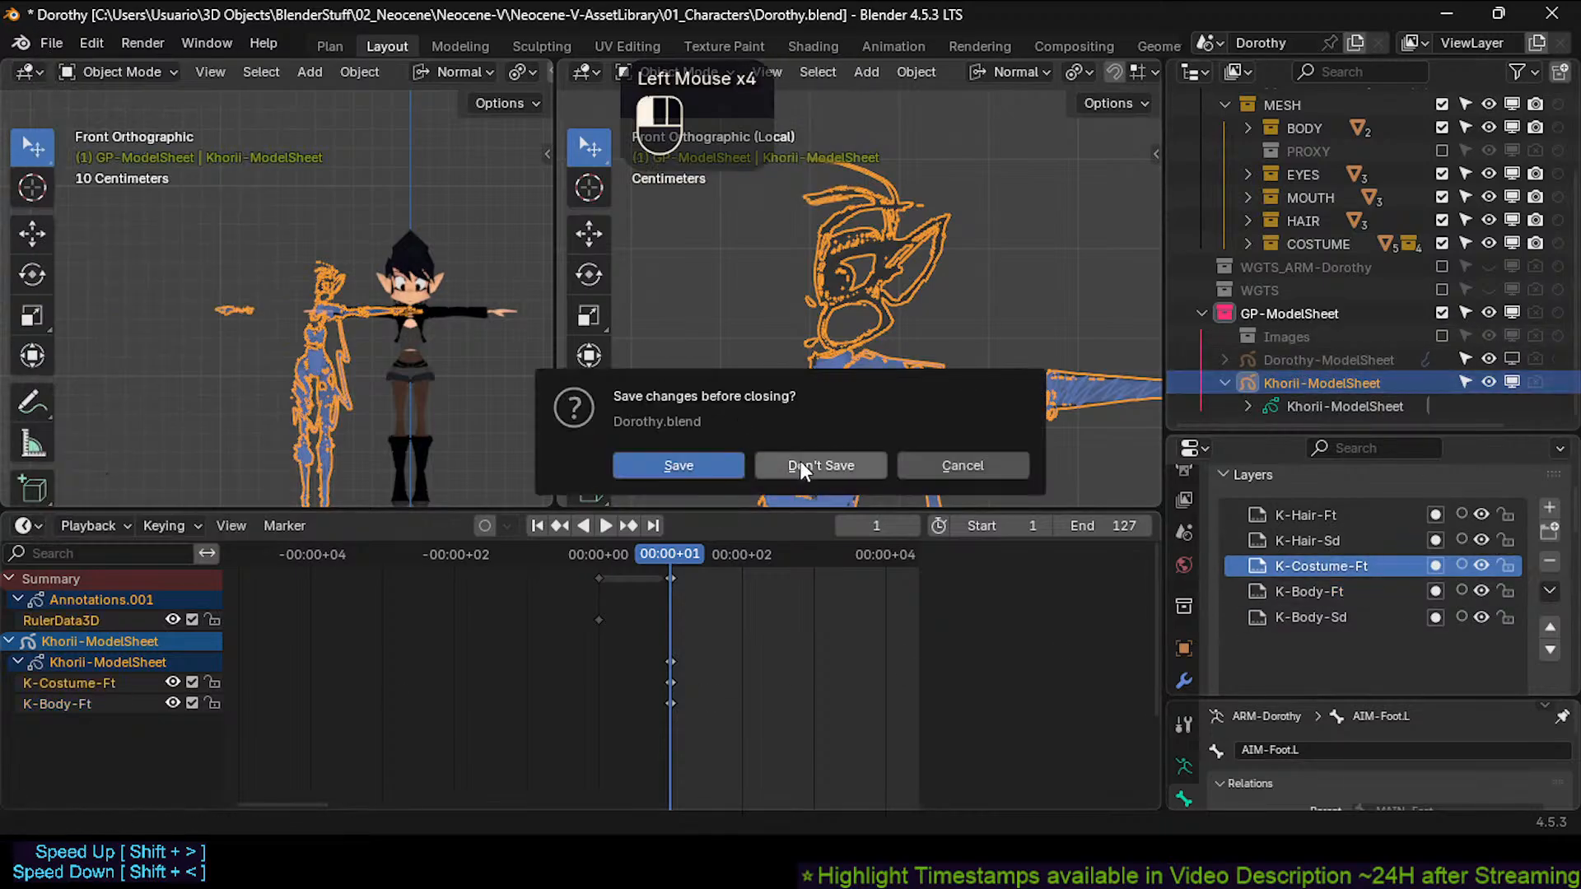
{"action": "left_click", "coordinate": [802, 461]}
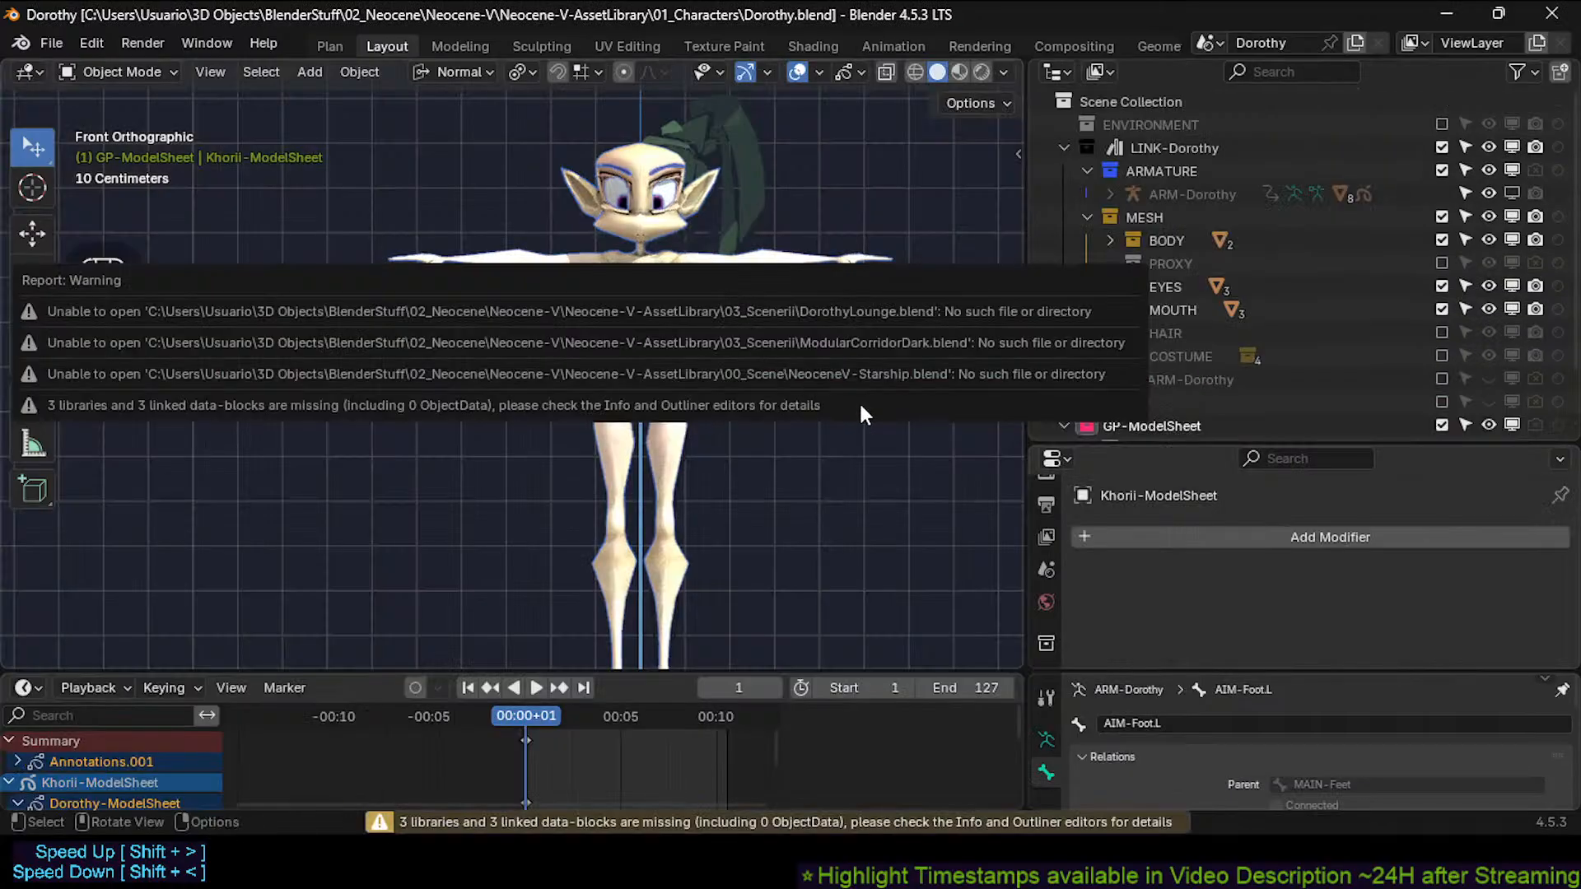
Examine the reloaded Dorothy model in the front view from head to feet.
{"action": "left_click", "coordinate": [863, 414]}
{"action": "scroll", "coordinate": [704, 402], "scroll_direction": "up", "scroll_amount": 2}
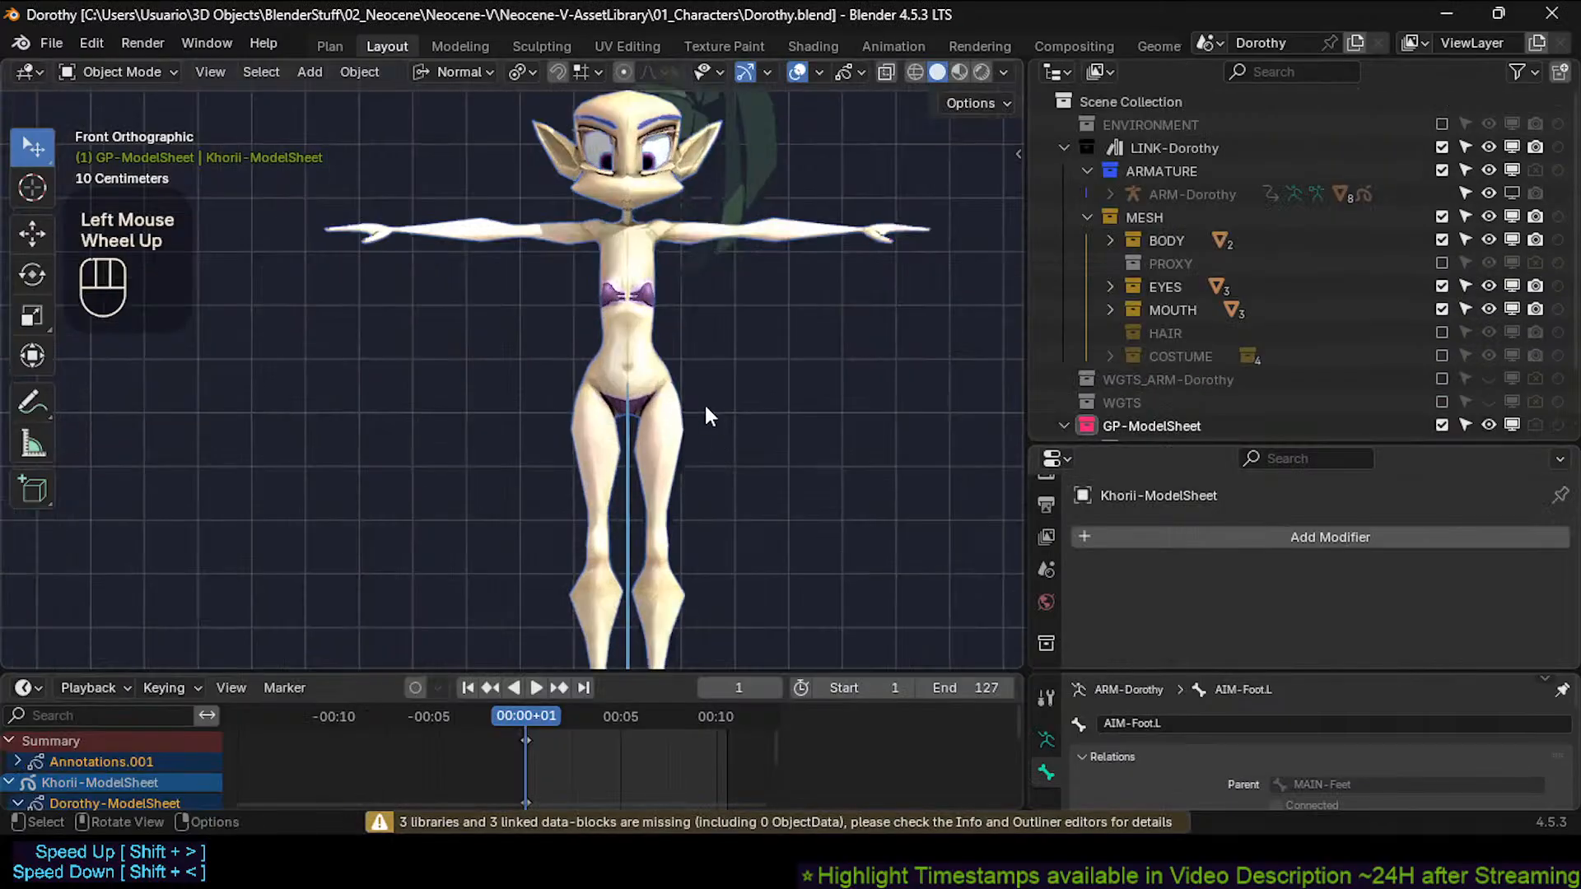
{"action": "middle_click_drag", "start_coordinate": [704, 402], "coordinate": [685, 348], "text": "shift"}
{"action": "scroll", "coordinate": [863, 98], "scroll_direction": "up", "scroll_amount": 2}
{"action": "middle_click_drag", "start_coordinate": [728, 181], "coordinate": [778, 362], "text": "shift"}
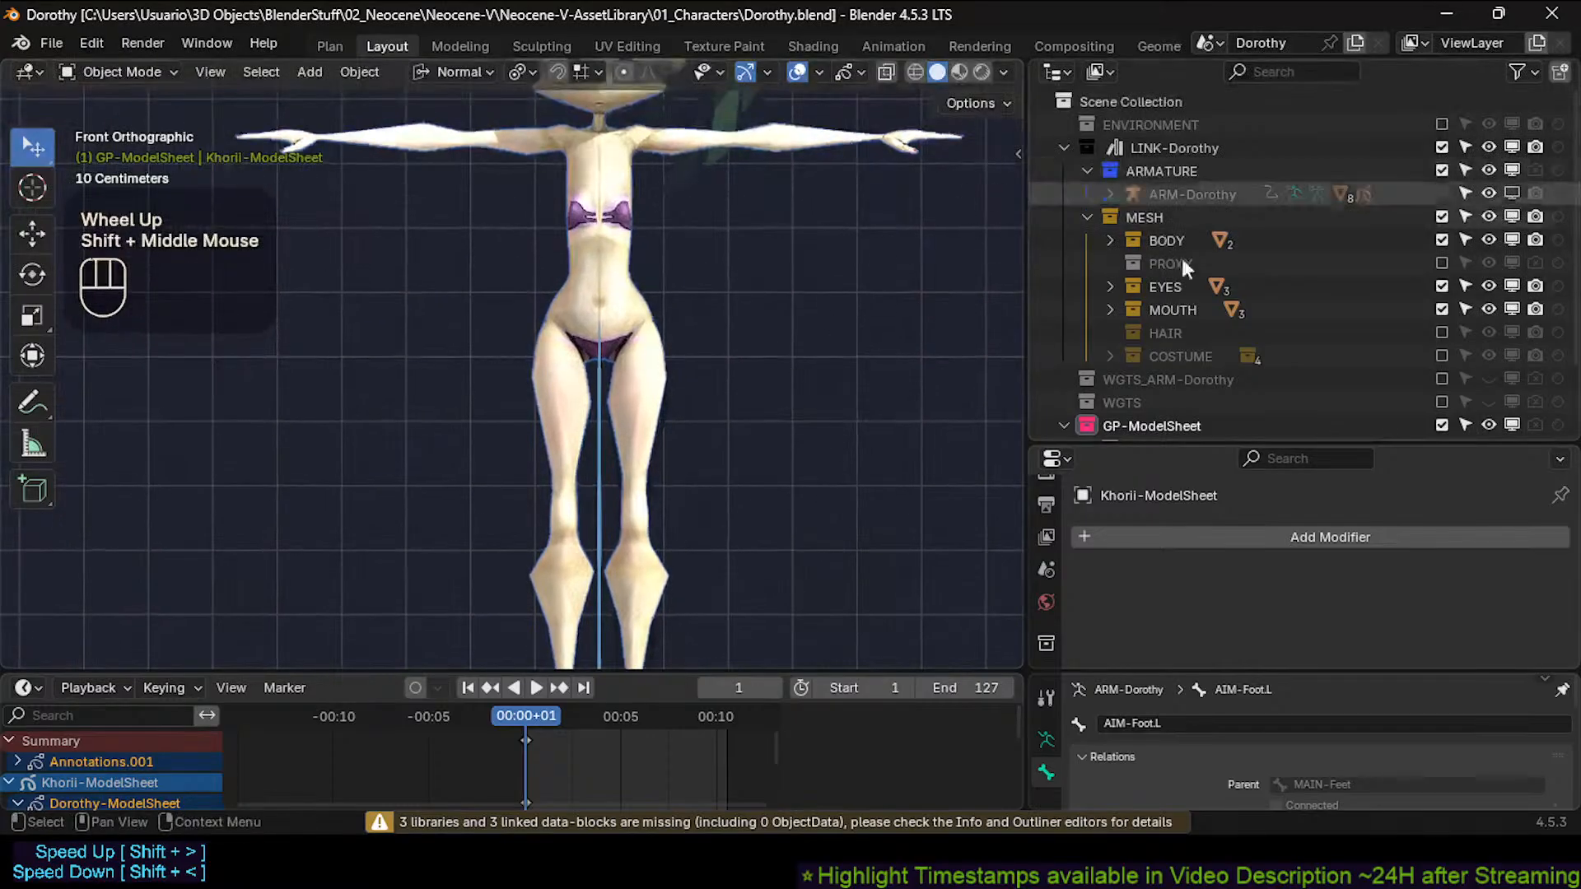
{"action": "middle_click_drag", "start_coordinate": [638, 263], "coordinate": [650, 303], "text": "shift"}
{"action": "scroll", "coordinate": [644, 364], "scroll_direction": "down", "scroll_amount": 1}
{"action": "scroll", "coordinate": [644, 364], "scroll_direction": "up", "scroll_amount": 1}
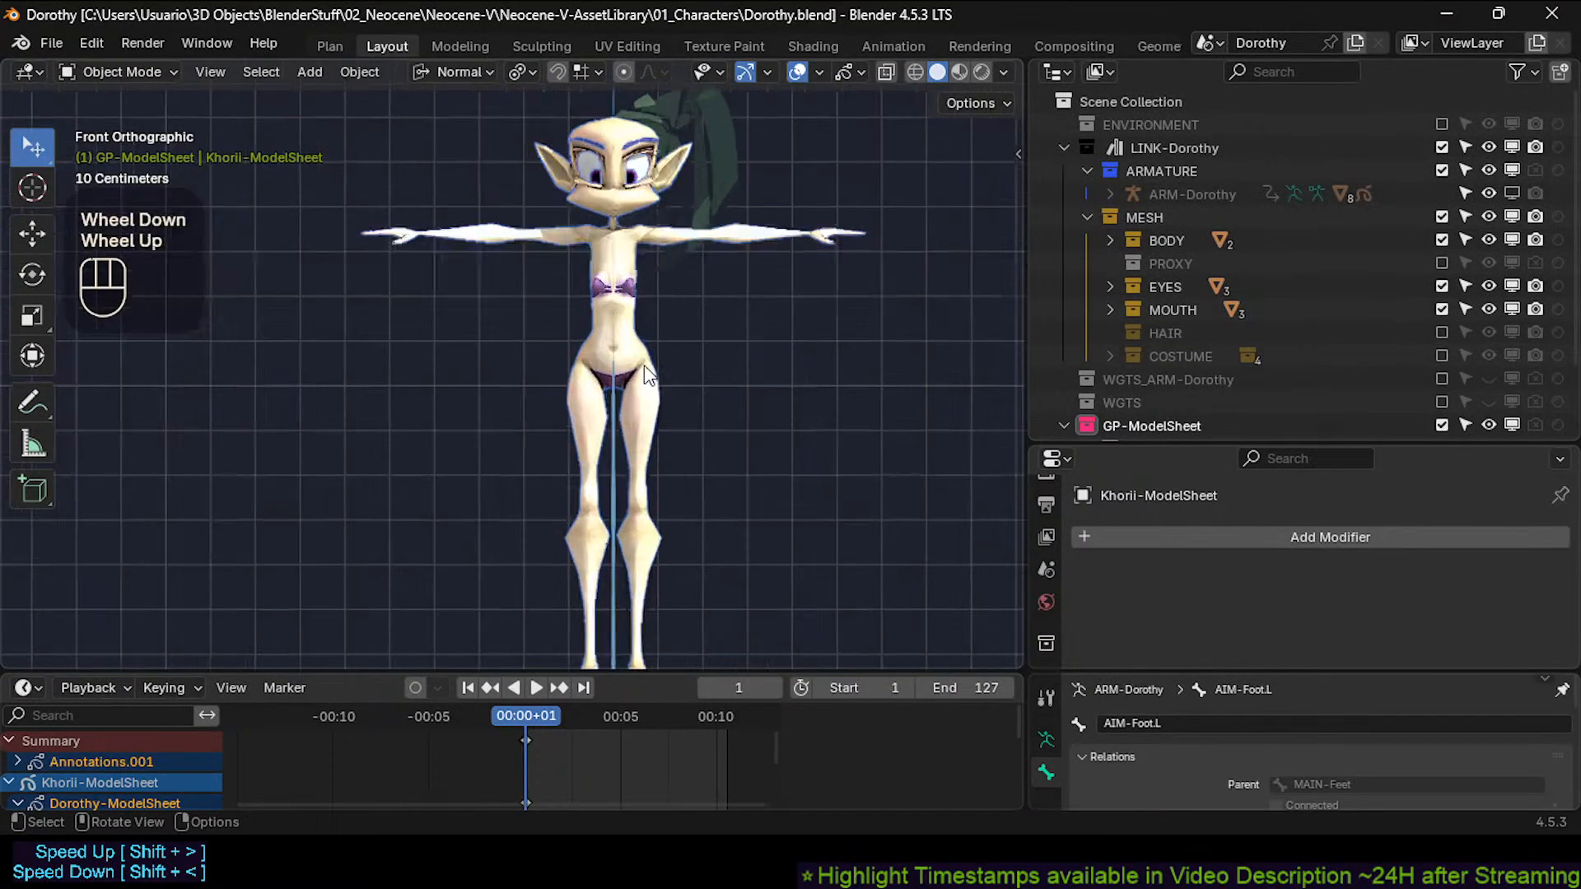
{"action": "scroll", "coordinate": [644, 364], "scroll_direction": "up", "scroll_amount": 3}
{"action": "scroll", "coordinate": [644, 364], "scroll_direction": "down", "scroll_amount": 2}
{"action": "scroll", "coordinate": [896, 105], "scroll_direction": "down", "scroll_amount": 2}
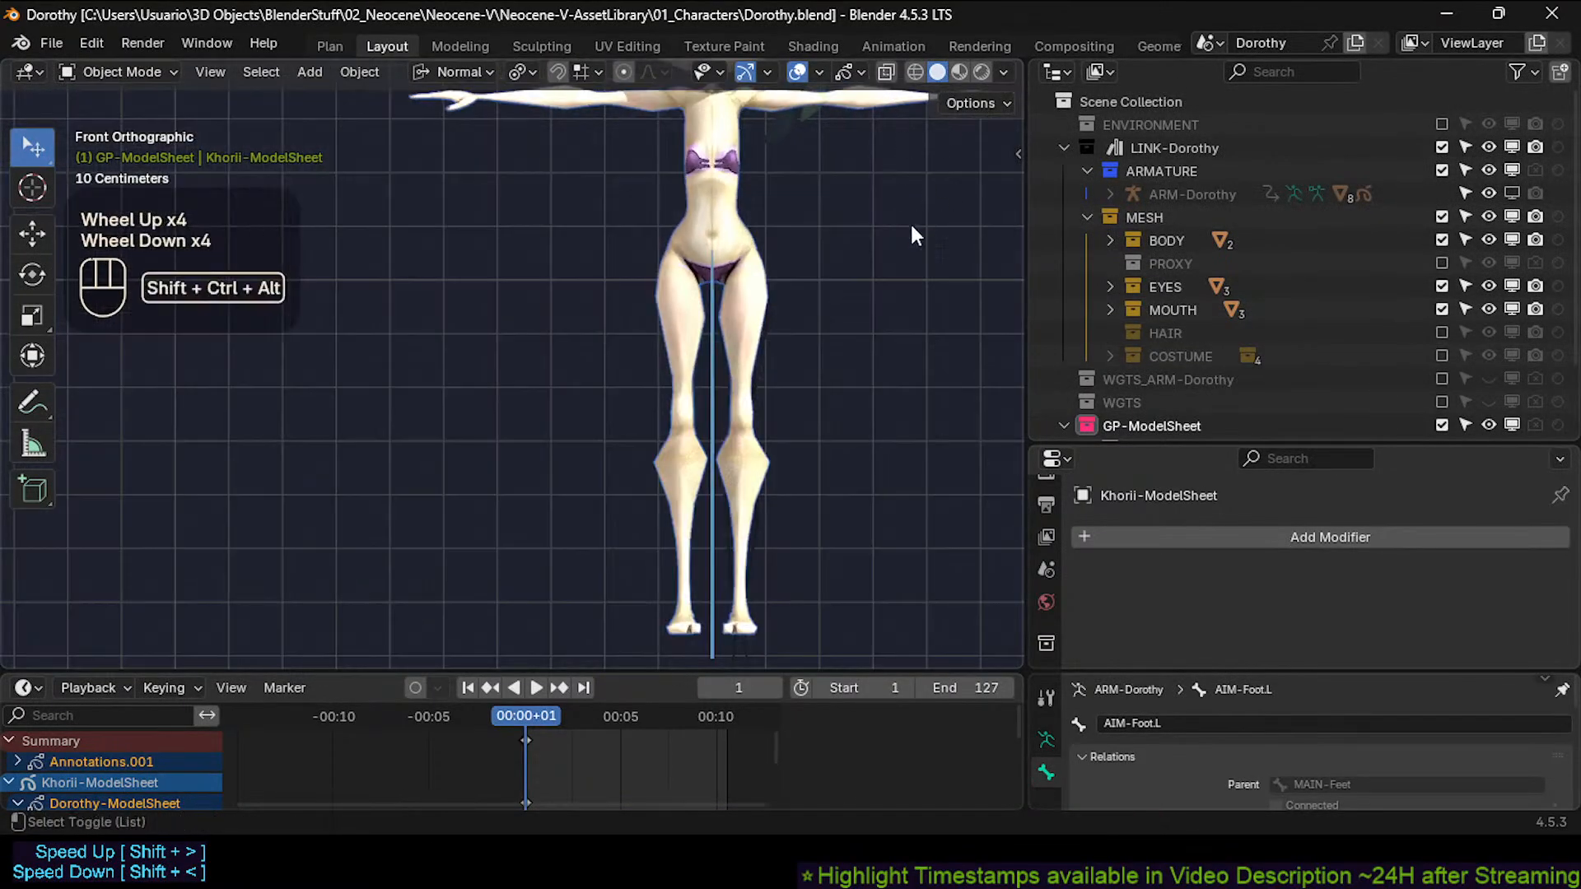
Turn on the wireframe overlay, include Dorothy's COSTUME collection, and set the viewport shading to Material Preview.
{"action": "key", "text": "ctrl+alt+shift+z"}
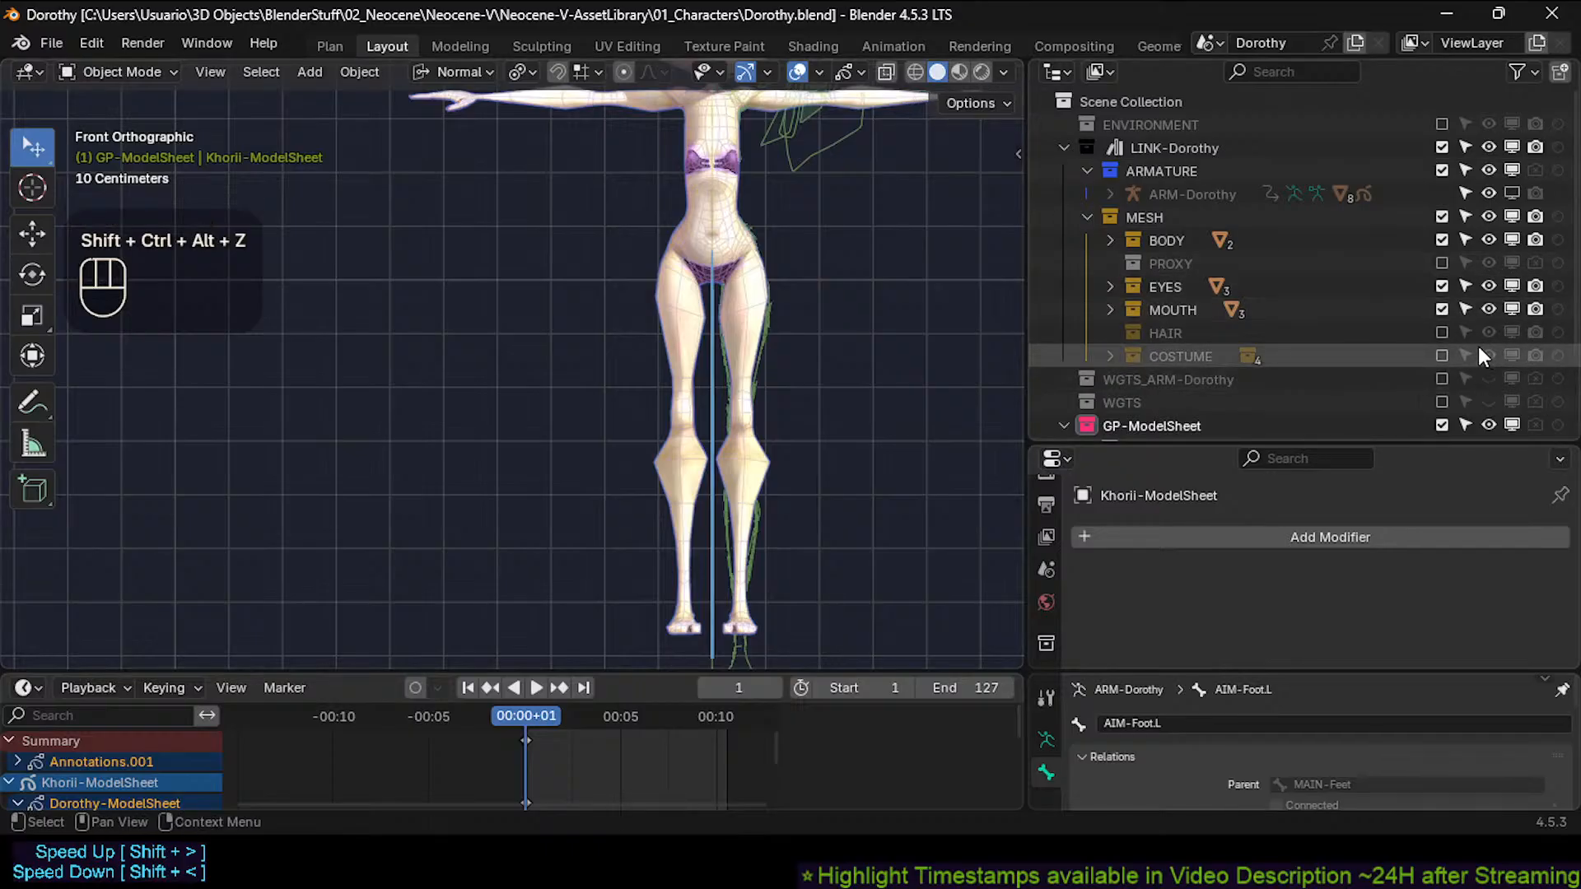
{"action": "double_click", "coordinate": [1440, 338]}
{"action": "left_click", "coordinate": [1442, 354]}
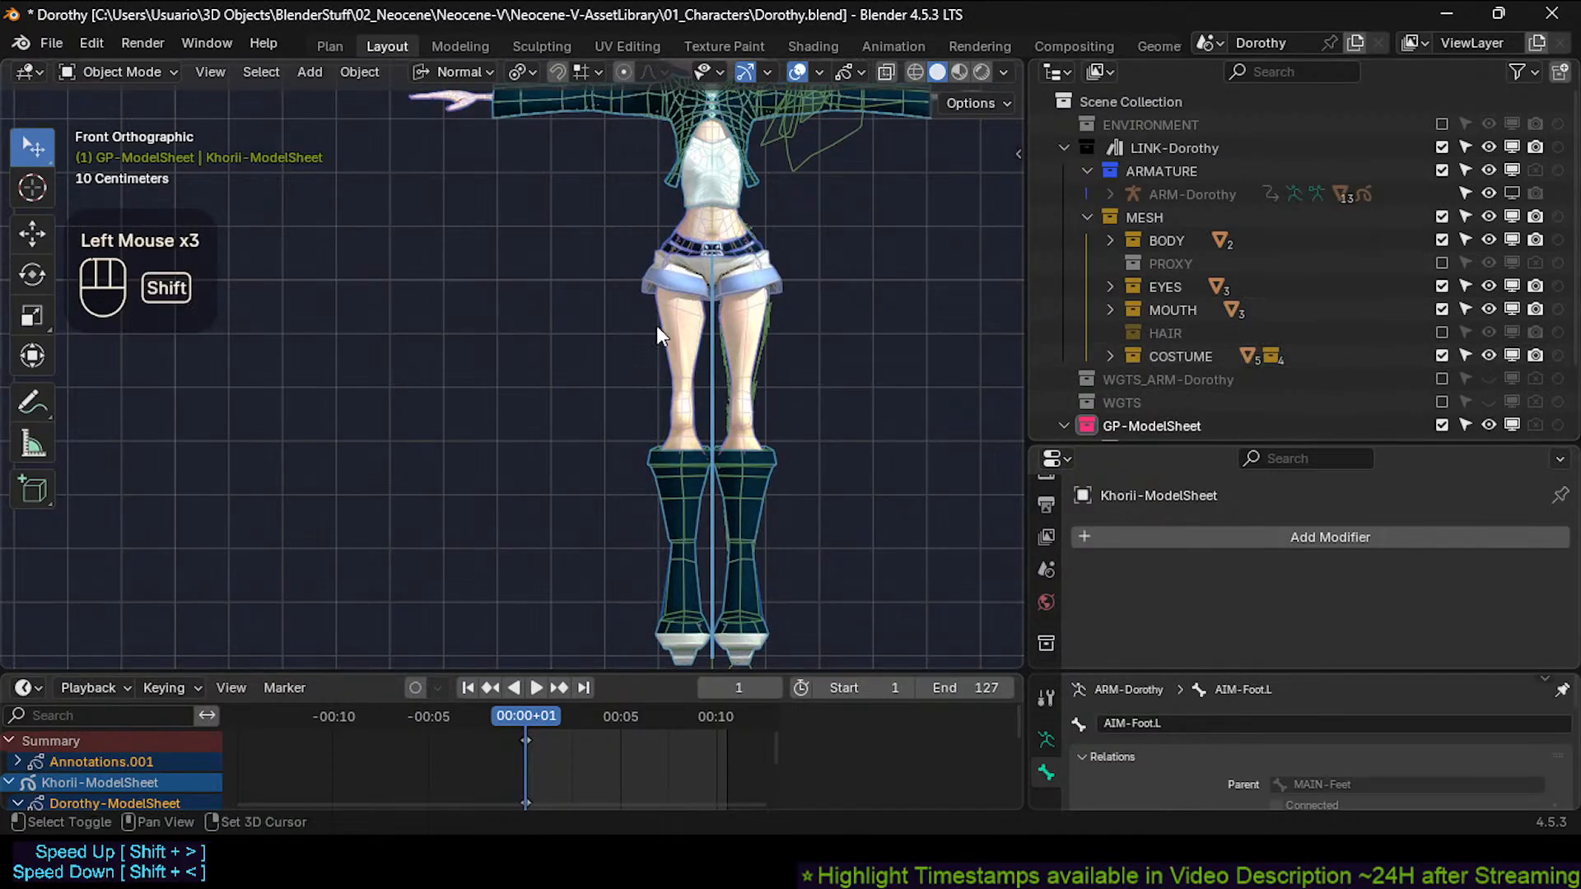
{"action": "scroll", "coordinate": [656, 324], "scroll_direction": "up", "scroll_amount": 4, "text": "shift"}
{"action": "left_click", "coordinate": [961, 73]}
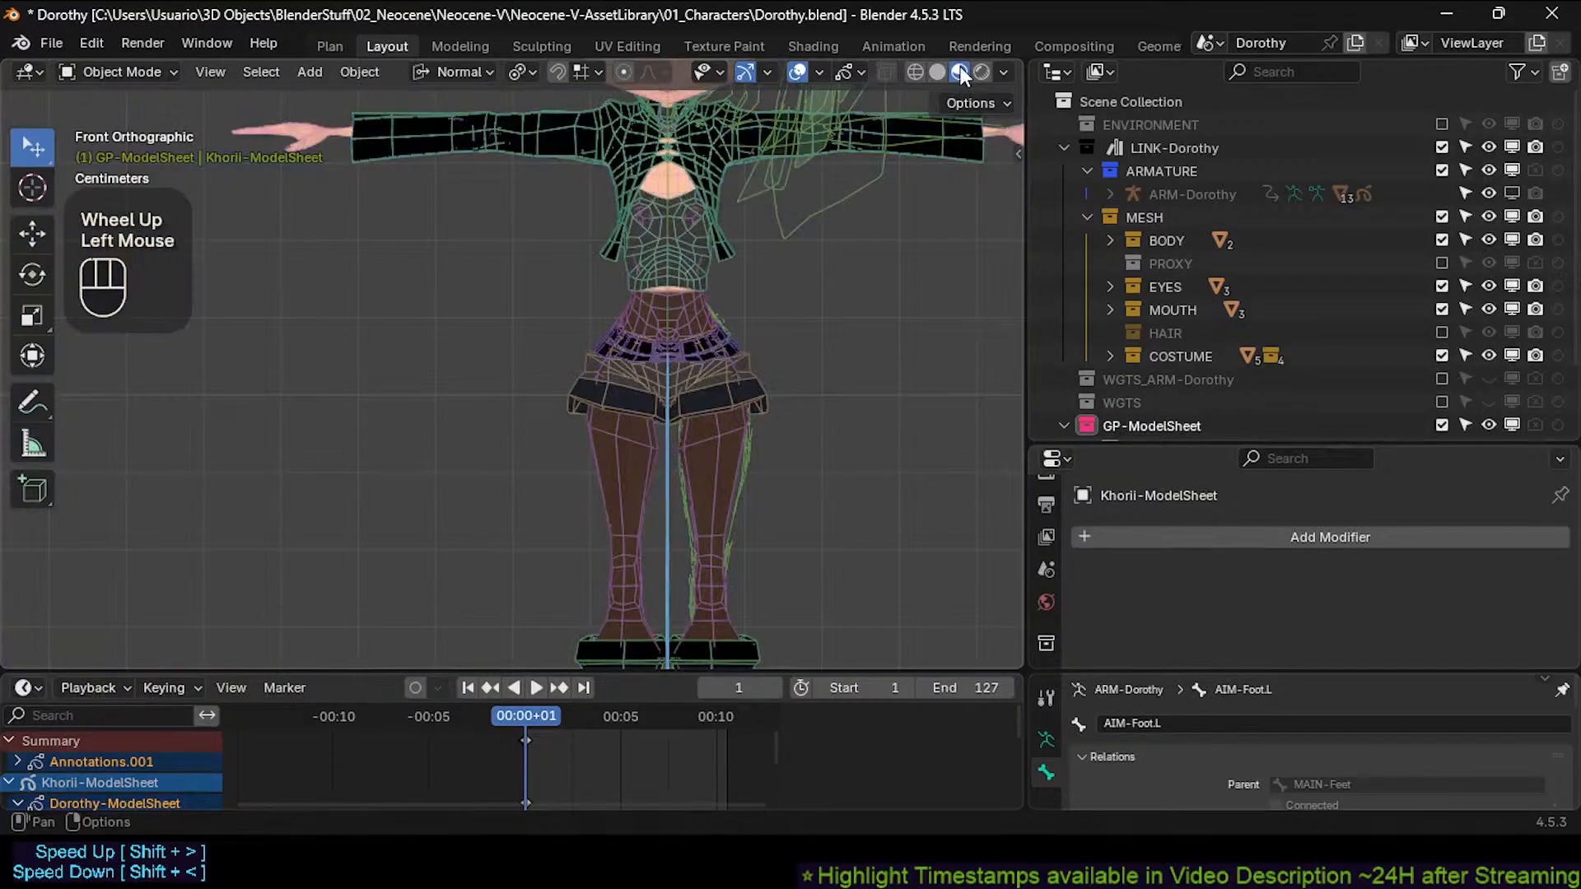
{"action": "middle_click_drag", "start_coordinate": [654, 524], "coordinate": [670, 363], "text": "shift"}
Enlarge the Outliner and the timeline, and expand the Khorii-ModelSheet object's hierarchy.
{"action": "left_click_drag", "start_coordinate": [1144, 446], "coordinate": [1145, 504]}
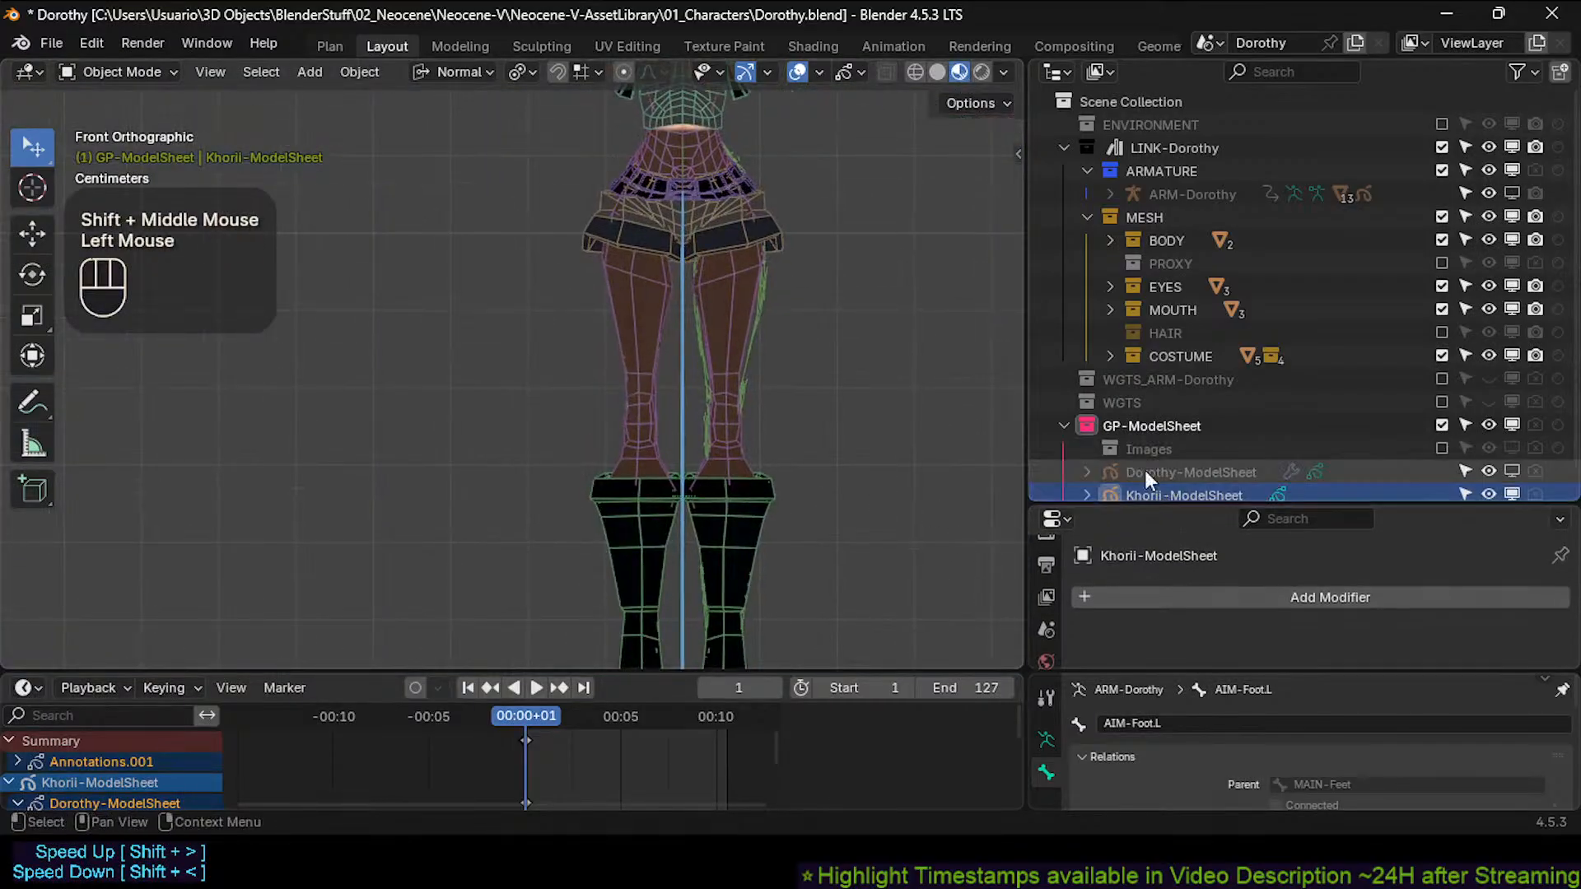
{"action": "scroll", "coordinate": [1136, 445], "scroll_direction": "up", "scroll_amount": 2}
{"action": "middle_click_drag", "start_coordinate": [1122, 417], "coordinate": [1138, 376], "text": "shift"}
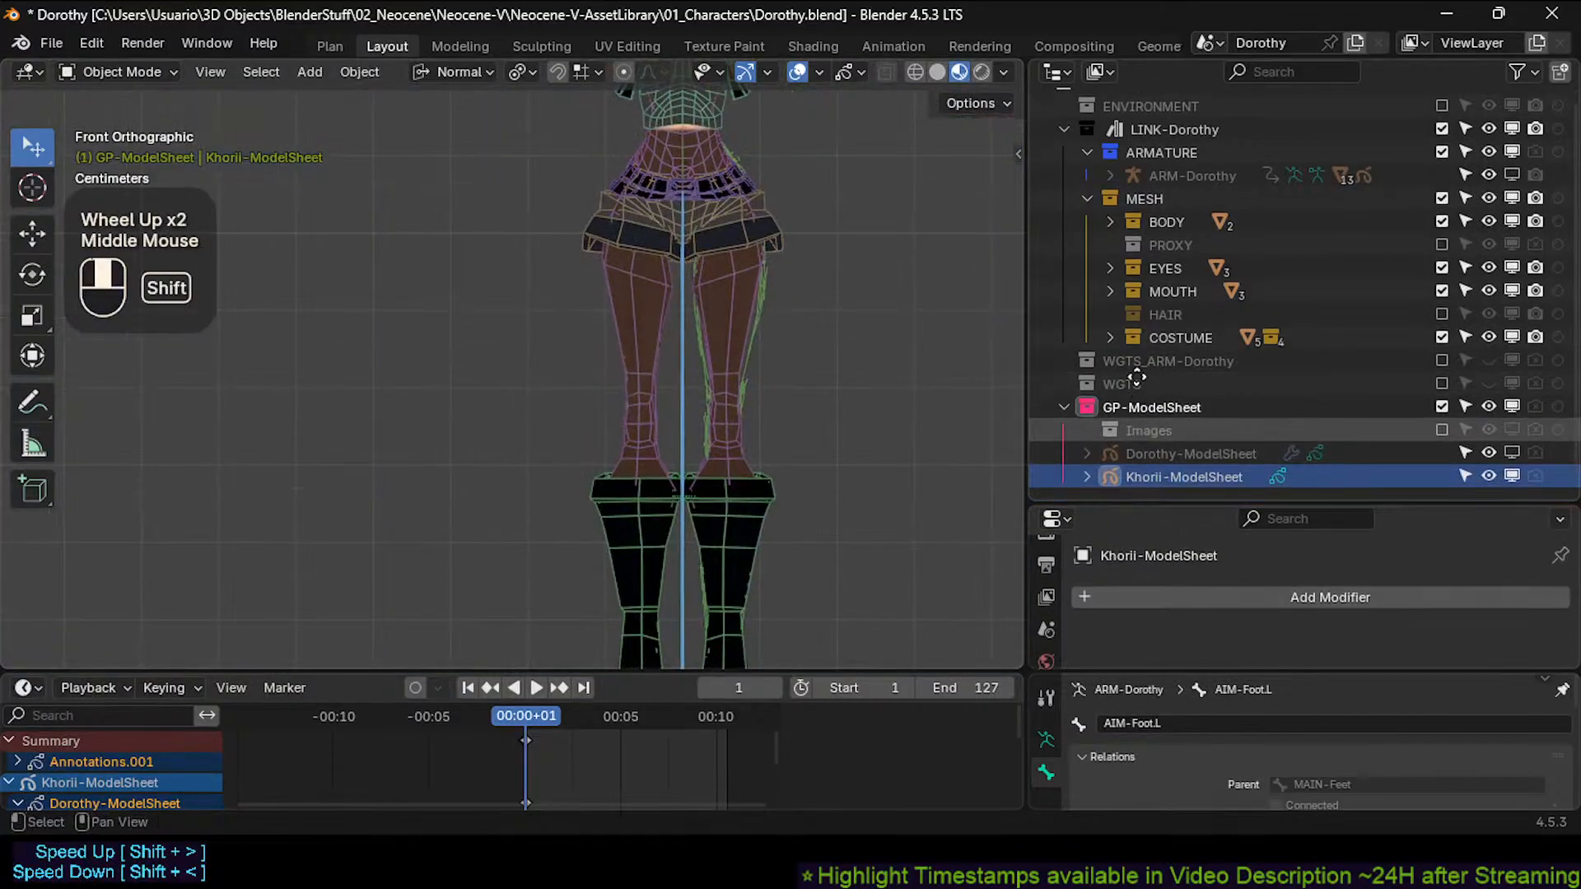
{"action": "left_click", "coordinate": [1086, 478]}
{"action": "left_click_drag", "start_coordinate": [584, 671], "coordinate": [585, 537]}
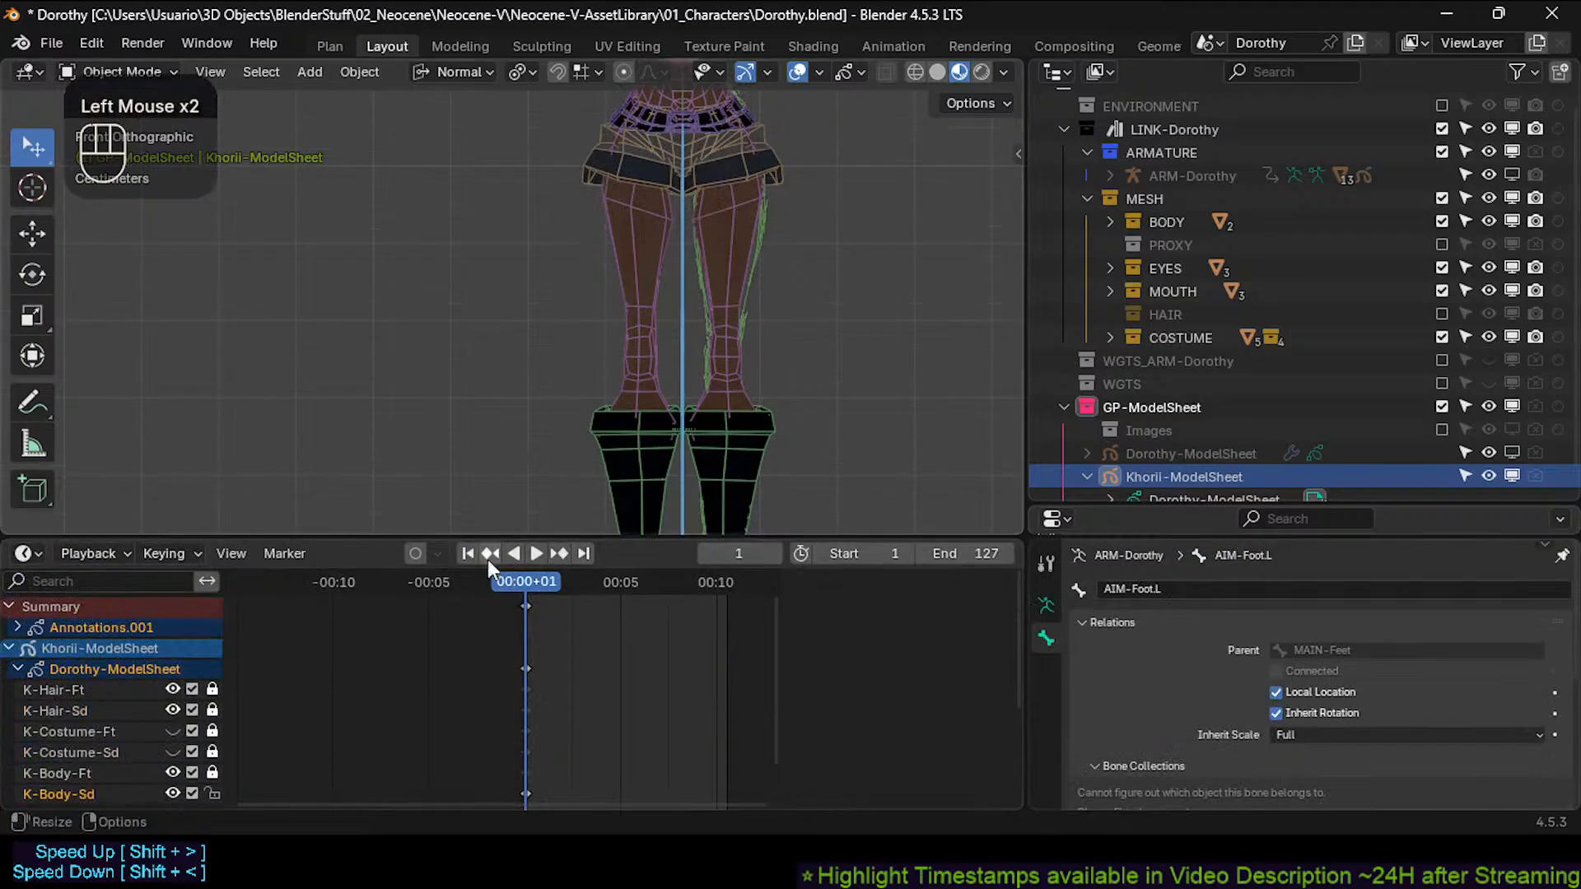
Select the K-Body-Sd layer's keyframe at frame 1.
{"action": "middle_click_drag", "start_coordinate": [490, 601], "coordinate": [558, 576]}
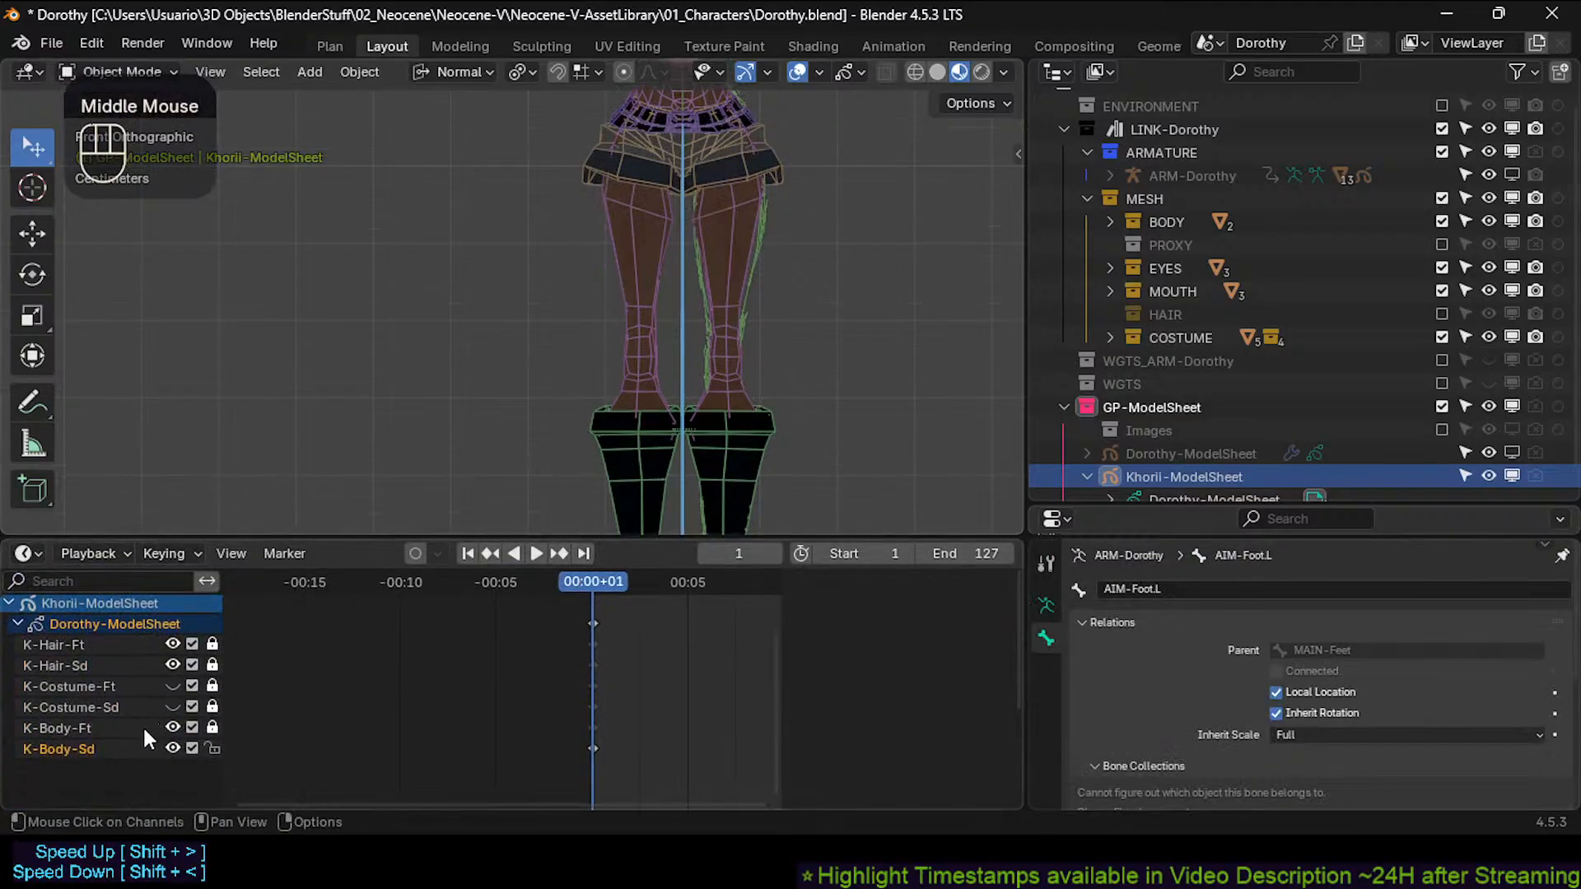
{"action": "left_click", "coordinate": [210, 748]}
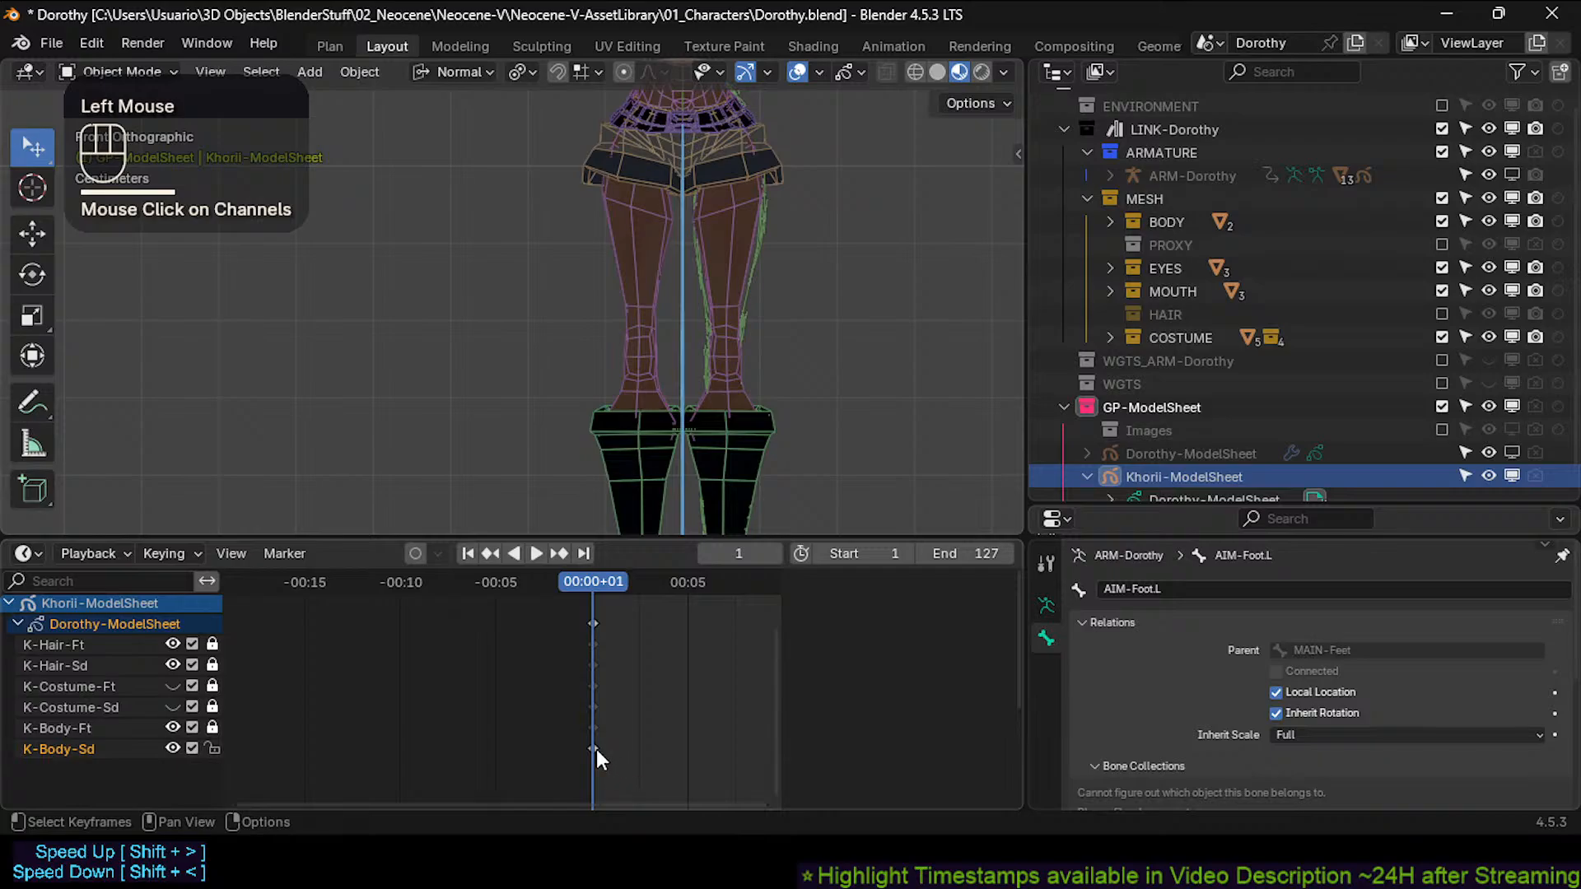
{"action": "left_click", "coordinate": [596, 750]}
{"action": "scroll", "coordinate": [596, 750], "scroll_direction": "up", "scroll_amount": 3}
{"action": "scroll", "coordinate": [1232, 231], "scroll_direction": "down", "scroll_amount": 2}
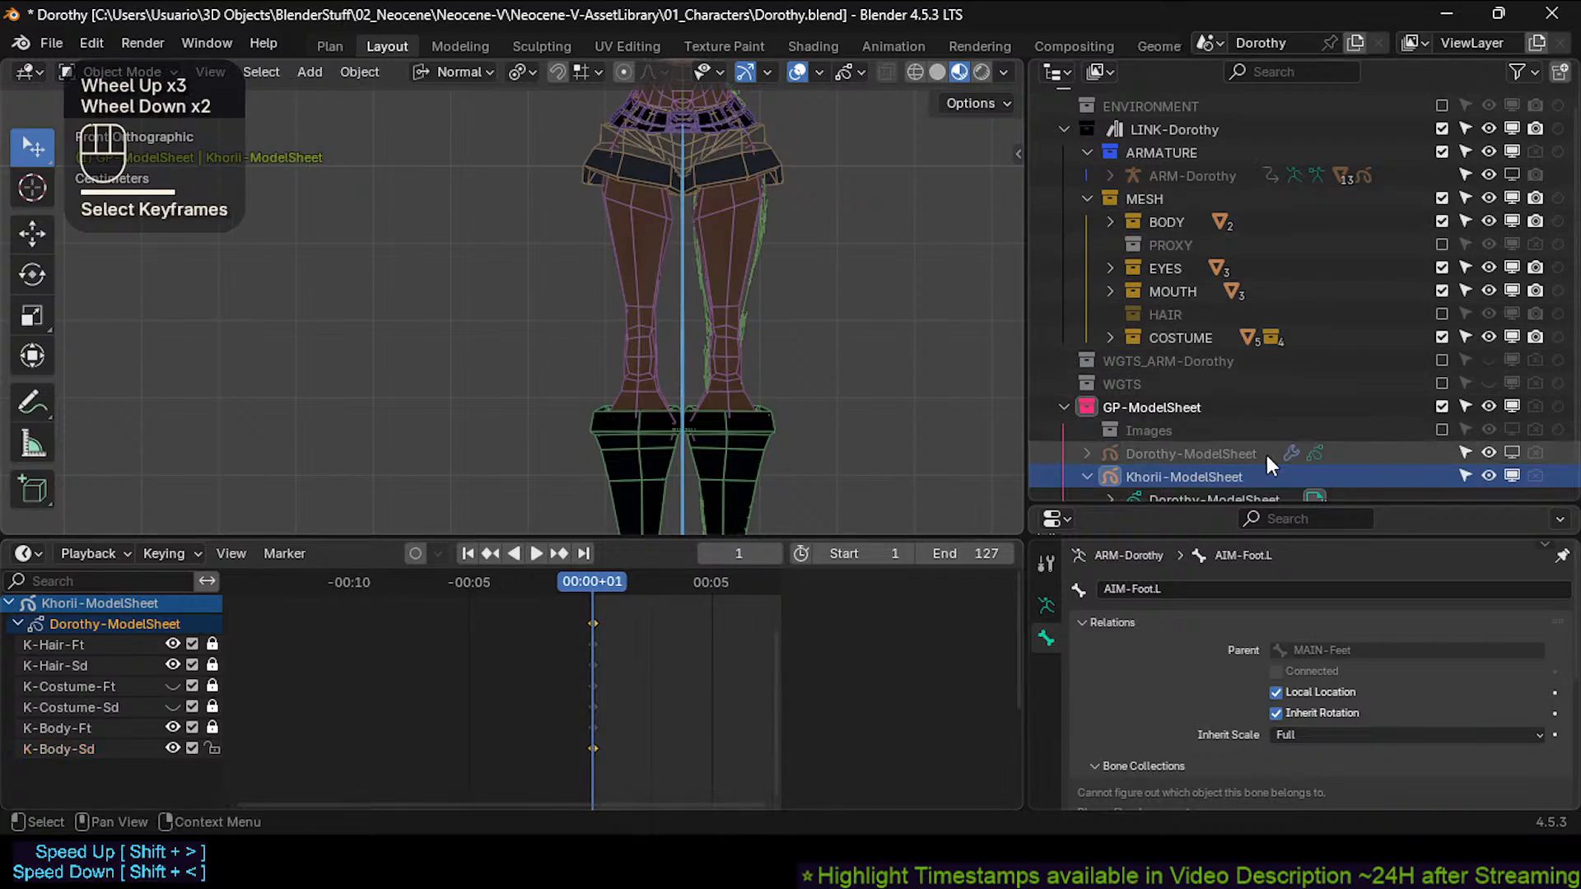
Select the Khorii-ModelSheet object and exclude Dorothy's MESH and ARMATURE collections from the view layer.
{"action": "scroll", "coordinate": [1235, 457], "scroll_direction": "down", "scroll_amount": 2}
{"action": "left_click", "coordinate": [1194, 452]}
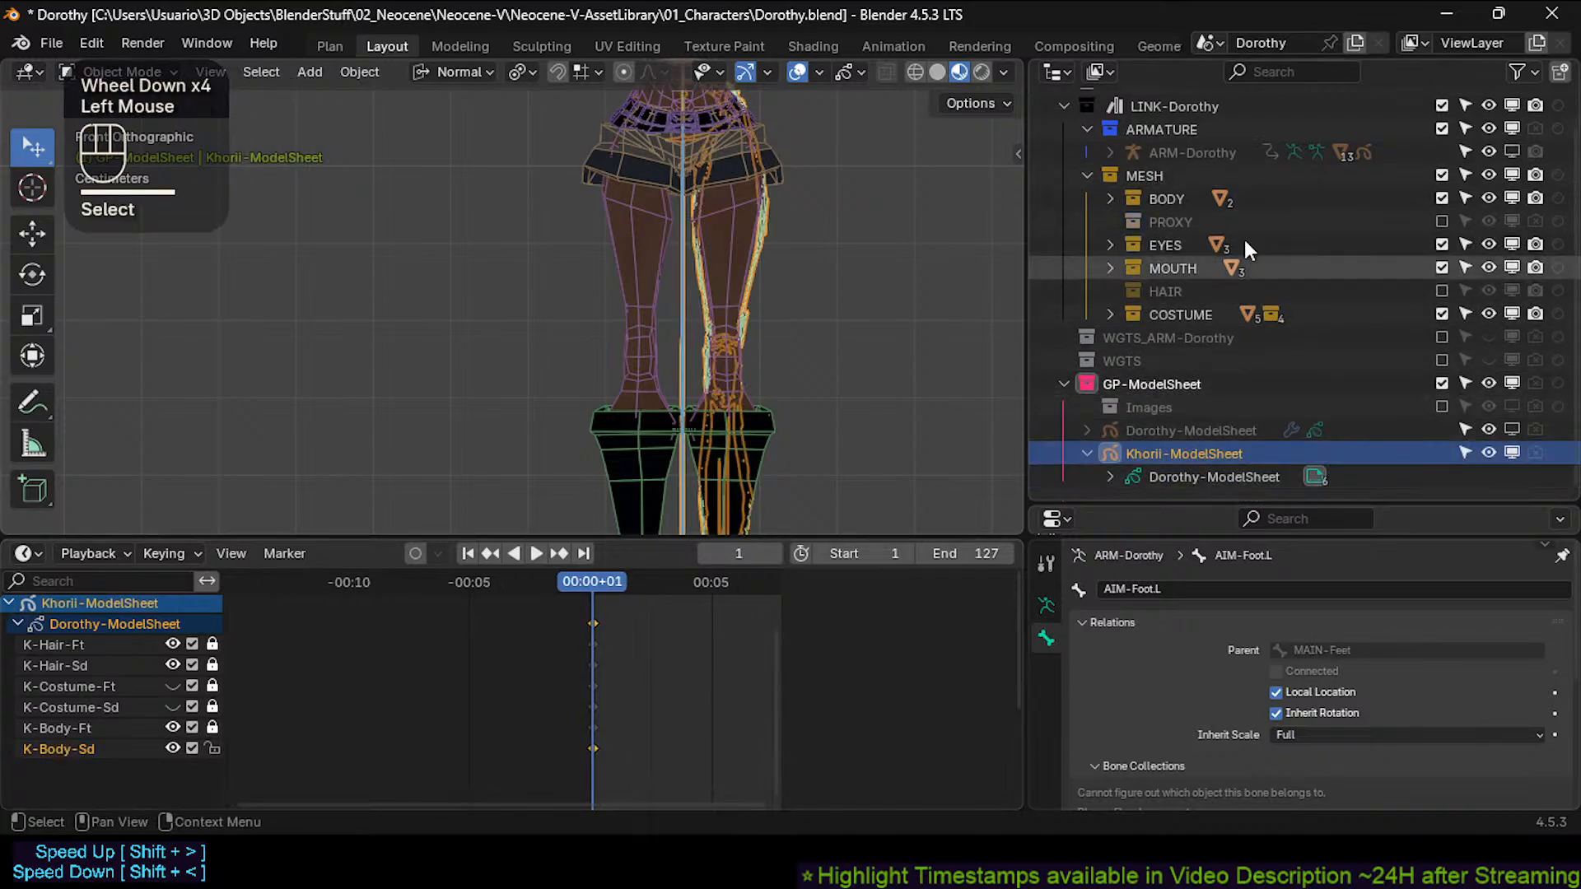
{"action": "scroll", "coordinate": [1246, 242], "scroll_direction": "up", "scroll_amount": 1}
{"action": "left_click", "coordinate": [1442, 218]}
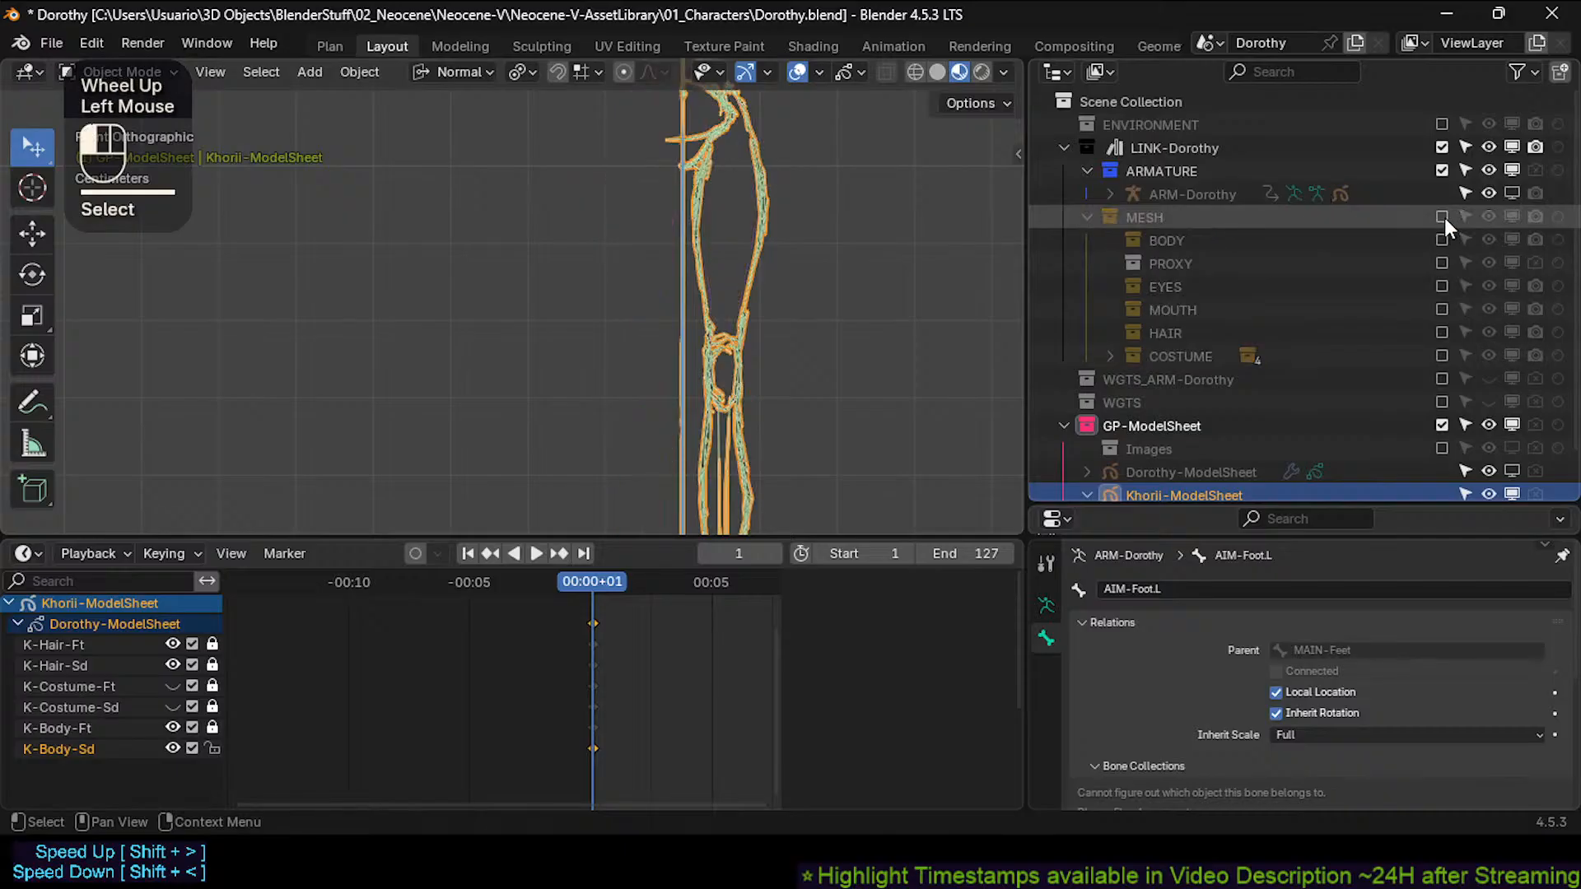
{"action": "left_click", "coordinate": [1442, 170]}
{"action": "scroll", "coordinate": [1391, 395], "scroll_direction": "down", "scroll_amount": 2}
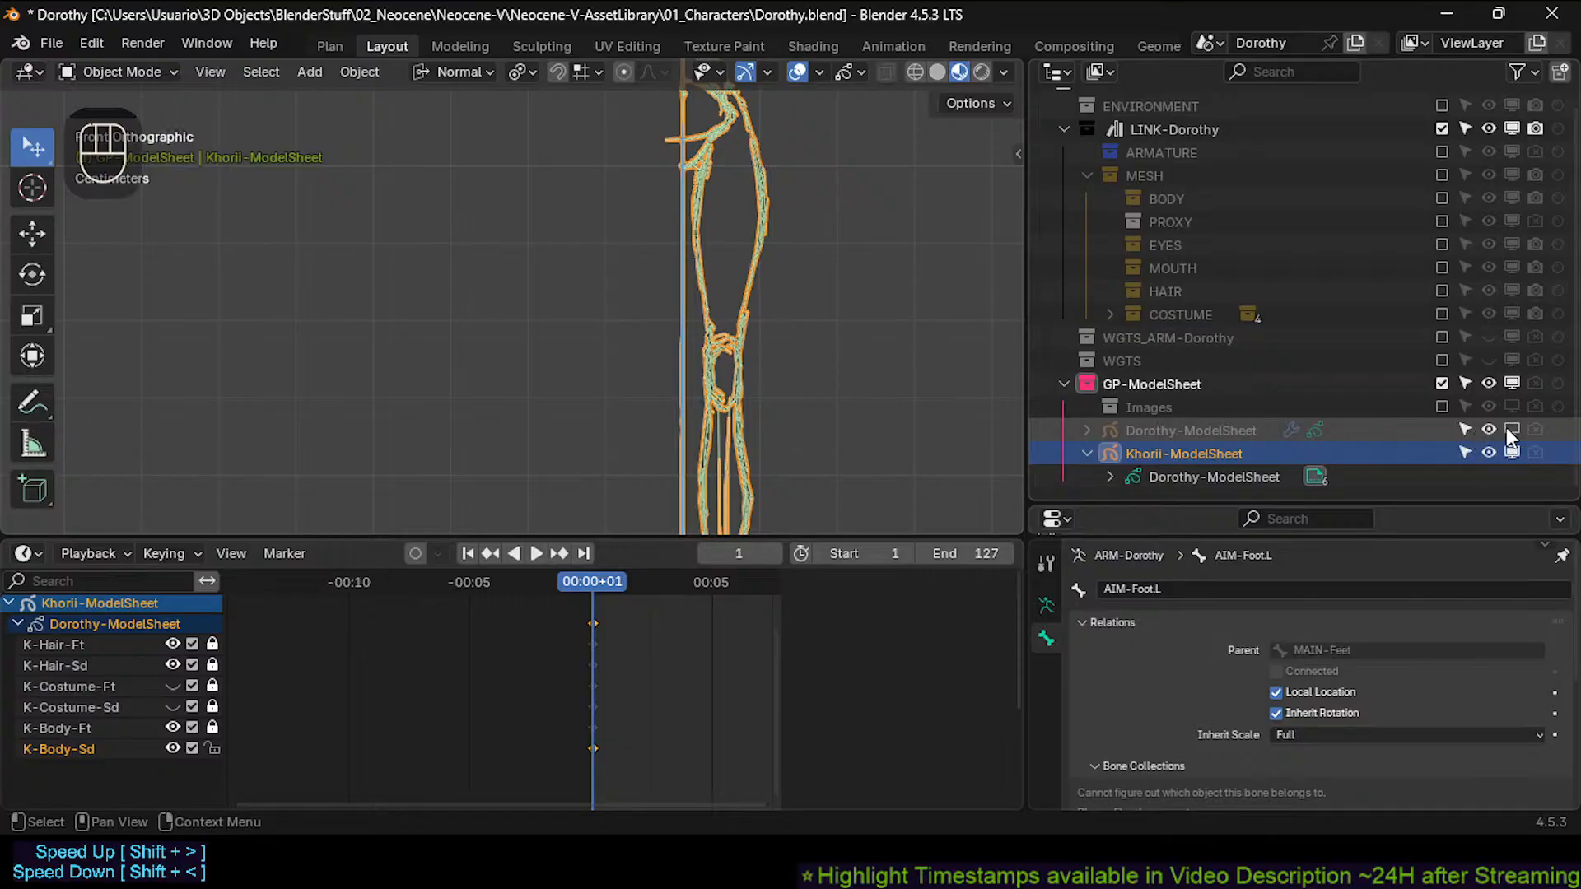
{"action": "left_click", "coordinate": [1235, 452]}
Deselect everything and examine the Khorii drawings and leg annotations from the front and right side.
{"action": "scroll", "coordinate": [782, 215], "scroll_direction": "down", "scroll_amount": 3}
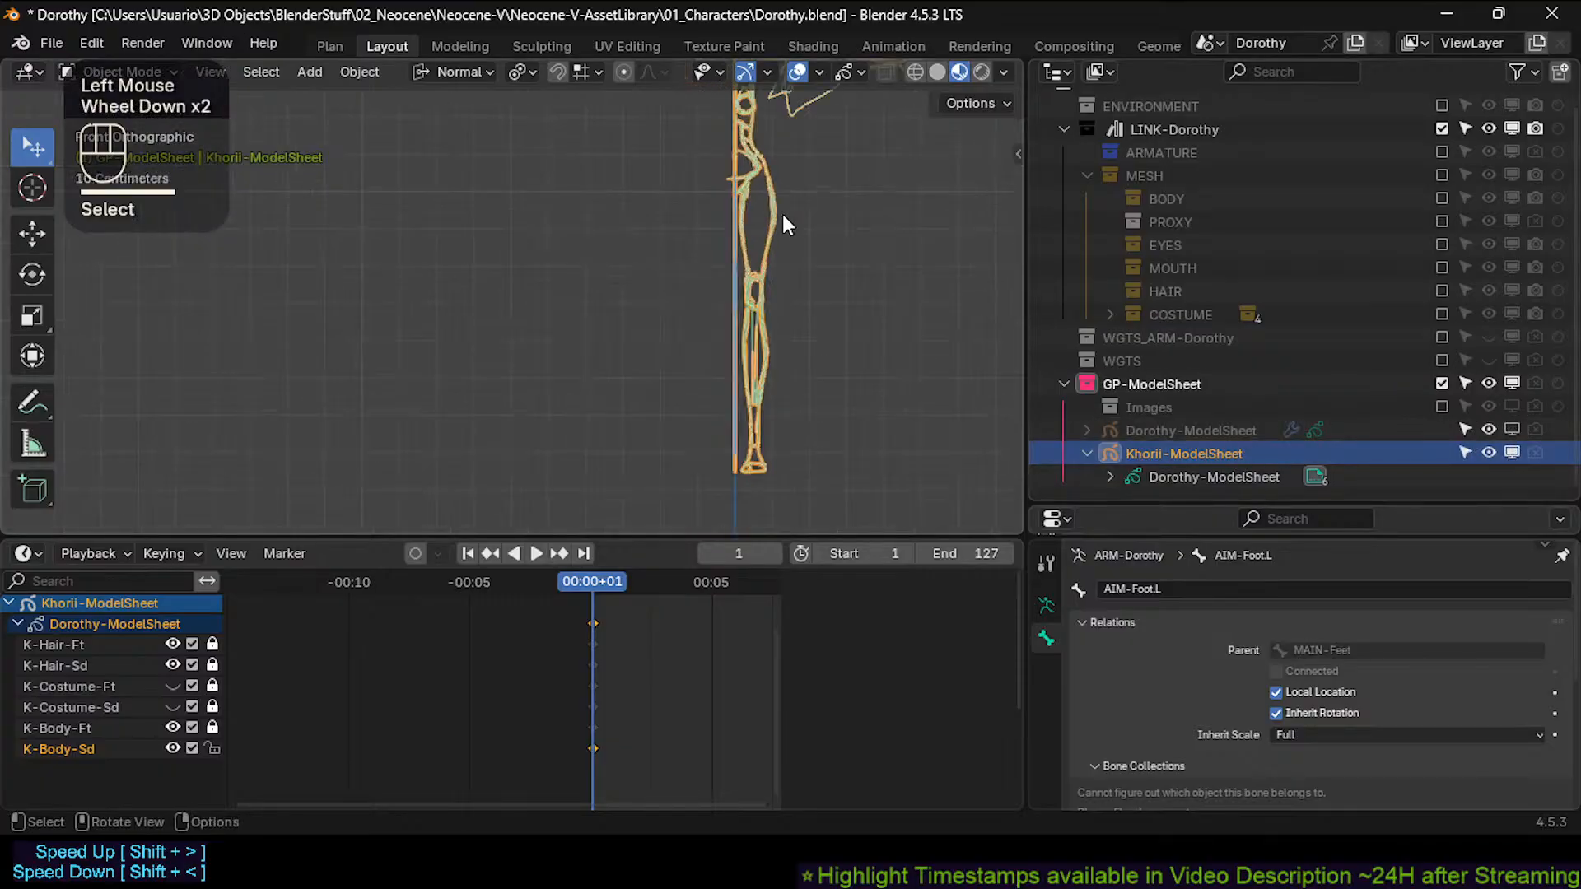
{"action": "middle_click_drag", "start_coordinate": [782, 214], "coordinate": [708, 260], "text": "shift"}
{"action": "scroll", "coordinate": [688, 460], "scroll_direction": "up", "scroll_amount": 3}
{"action": "middle_click_drag", "start_coordinate": [688, 460], "coordinate": [794, 126], "text": "shift"}
{"action": "key", "text": "alt+a"}
{"action": "key", "text": "KP_3"}
{"action": "scroll", "coordinate": [713, 368], "scroll_direction": "down", "scroll_amount": 2}
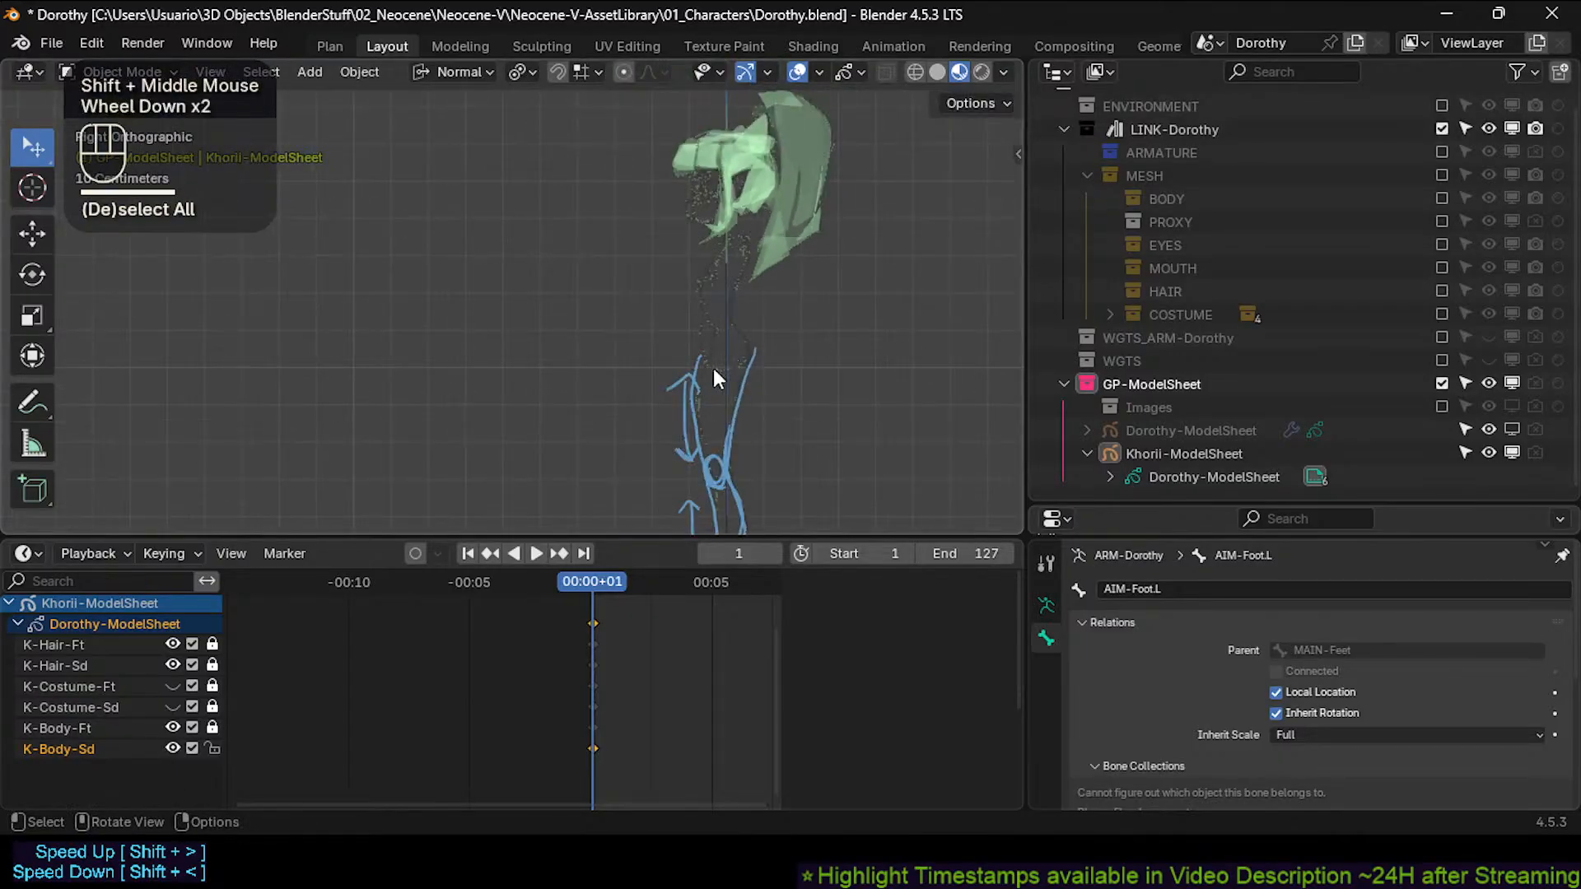
{"action": "middle_click_drag", "start_coordinate": [714, 368], "coordinate": [715, 229], "text": "shift"}
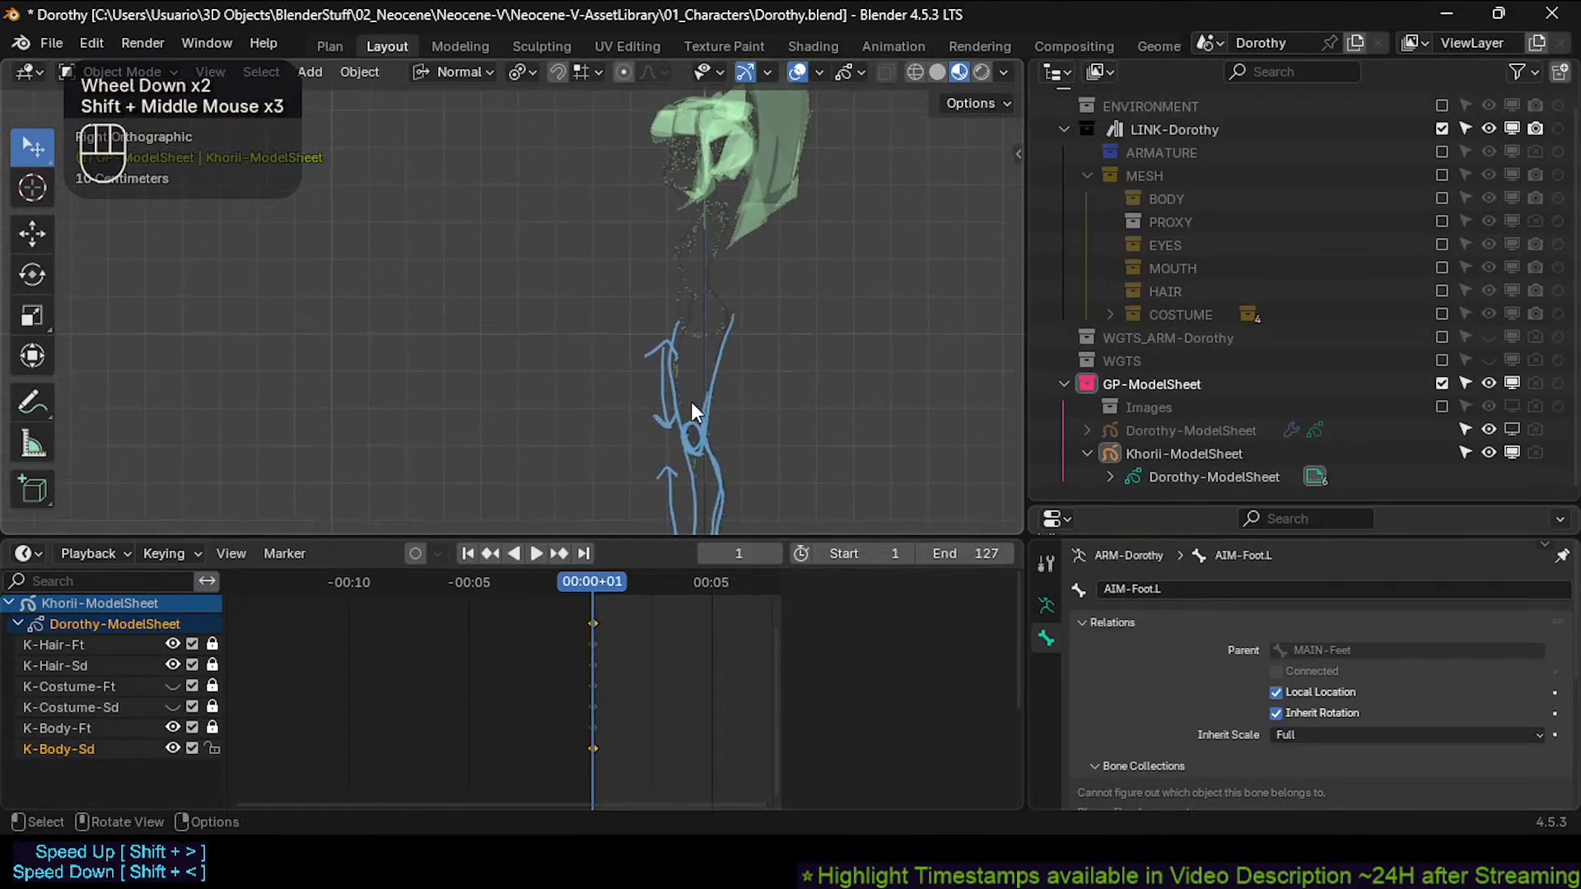
{"action": "middle_click_drag", "start_coordinate": [698, 430], "coordinate": [705, 323], "text": "shift"}
Remove the Note.001 layer from Annotations.001 and make the Note layer visible.
{"action": "key", "text": "n"}
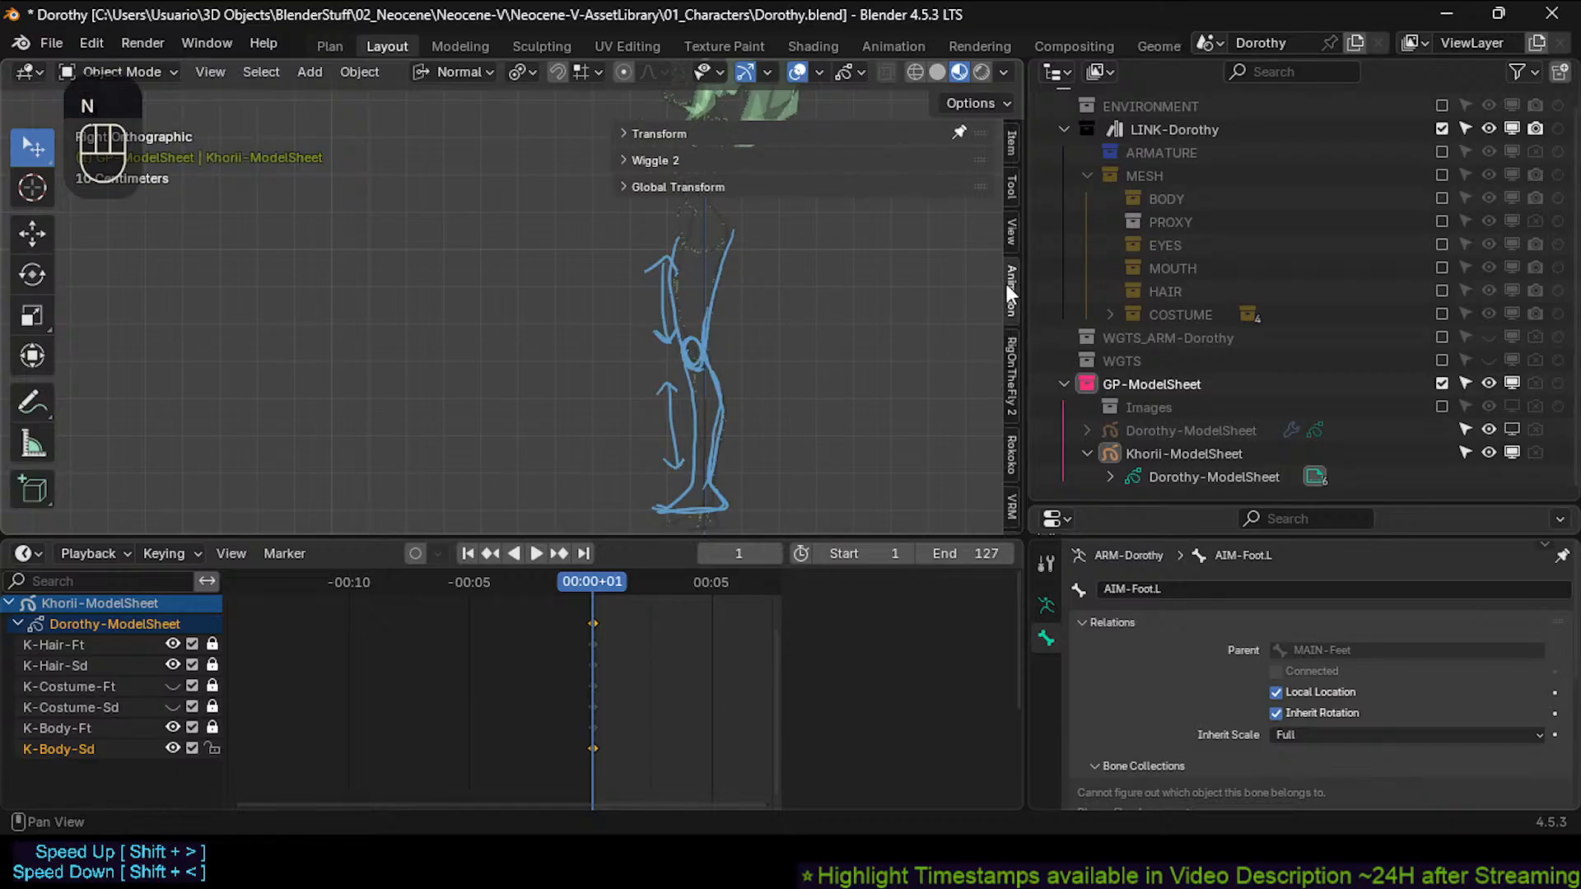
{"action": "scroll", "coordinate": [1015, 321], "scroll_direction": "down", "scroll_amount": 1}
{"action": "scroll", "coordinate": [1015, 201], "scroll_direction": "up", "scroll_amount": 1}
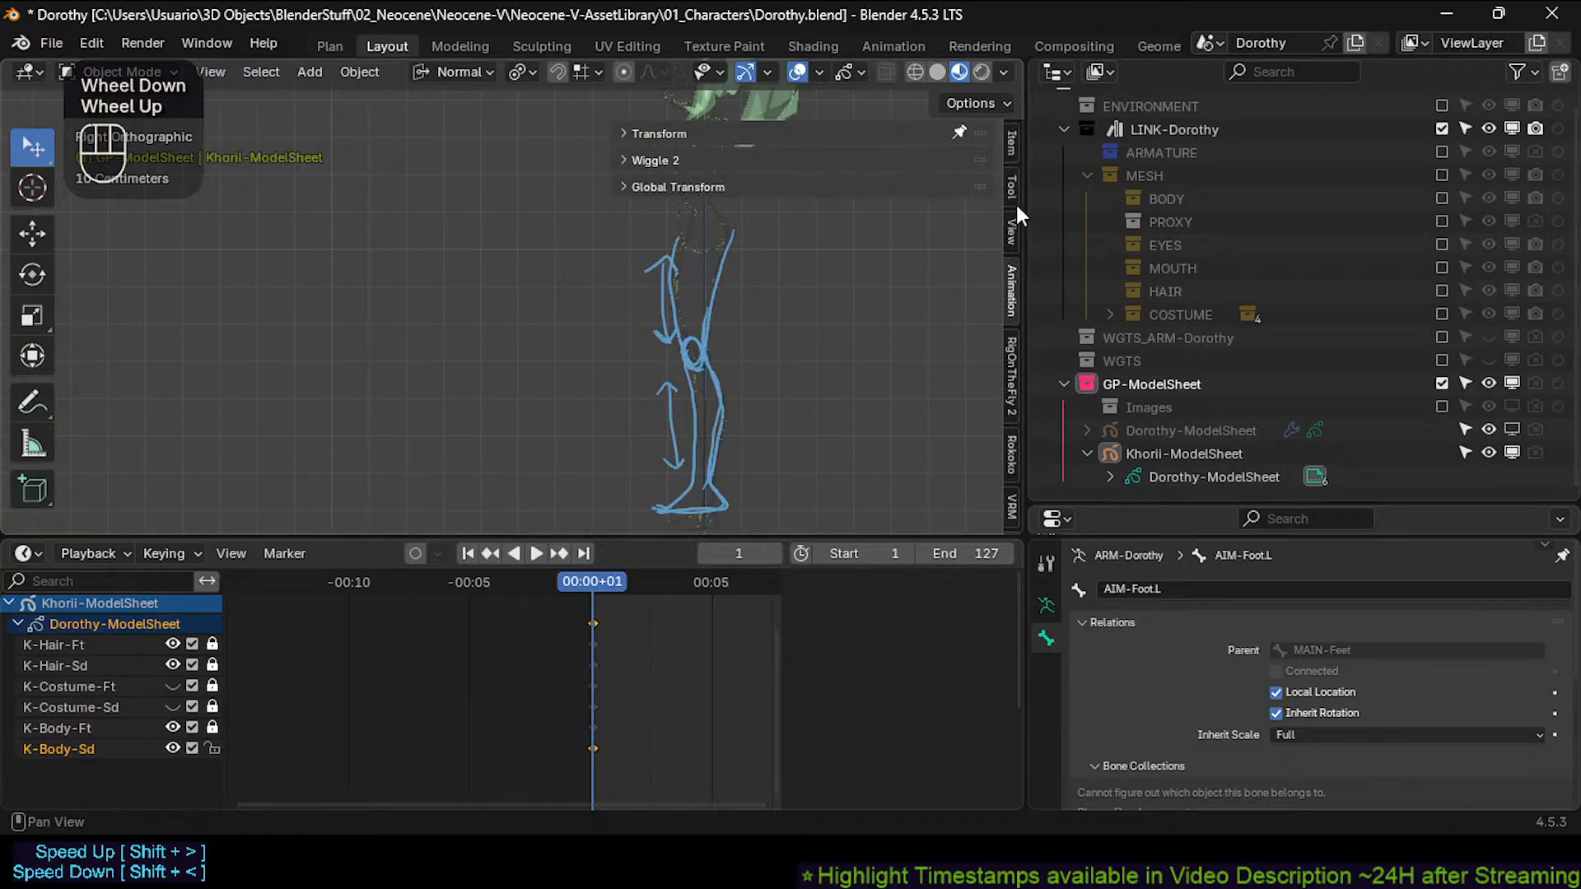
{"action": "double_click", "coordinate": [1008, 228]}
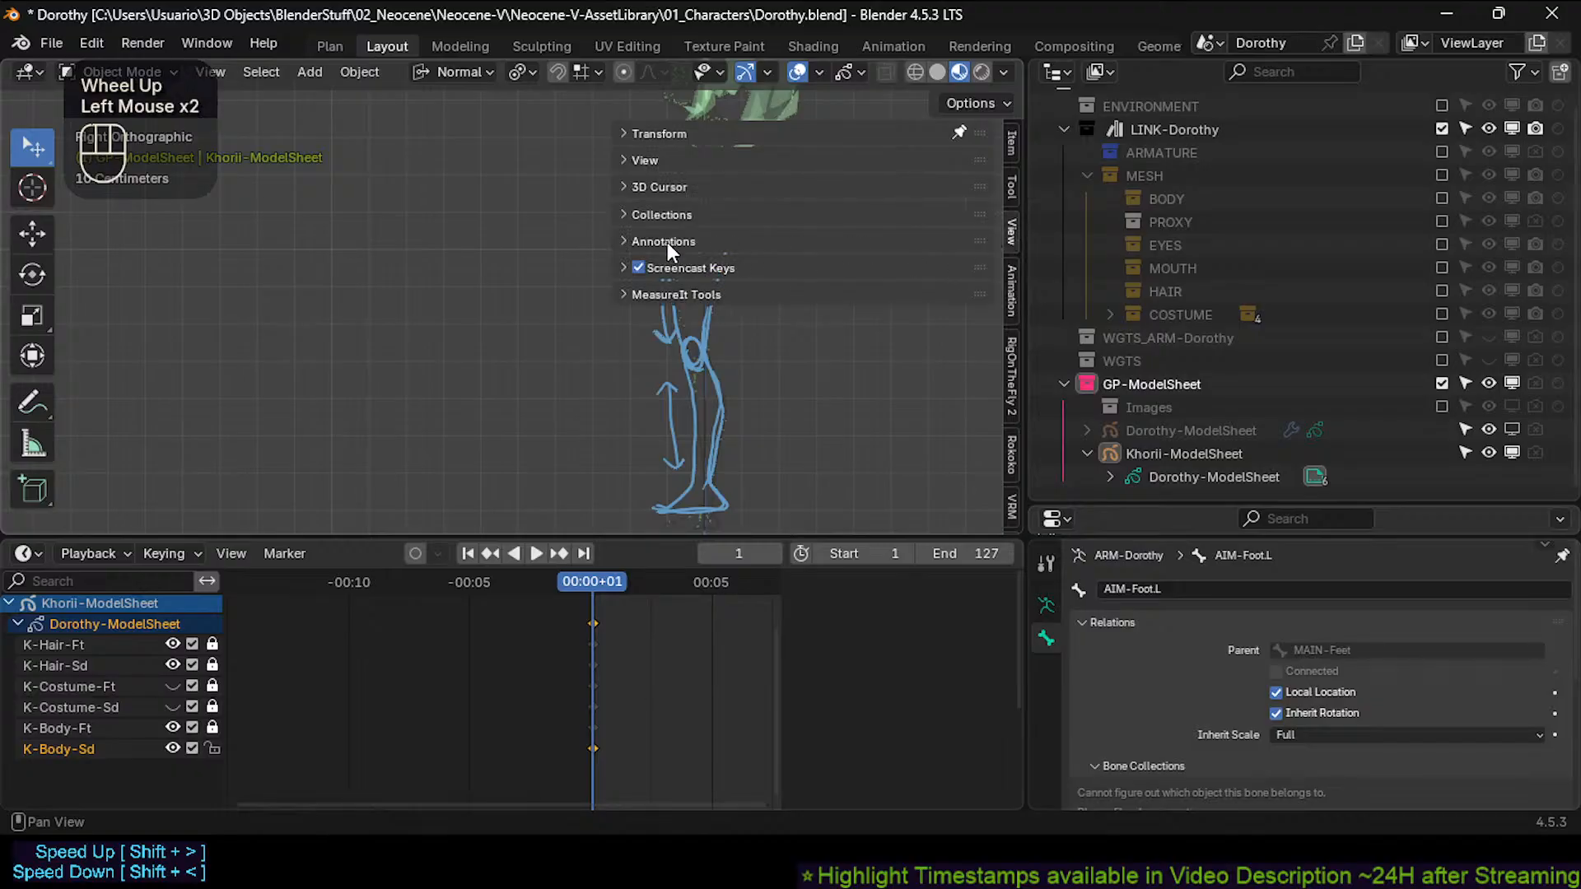
{"action": "left_click", "coordinate": [667, 242]}
{"action": "mouse_move", "coordinate": [562, 275]}
{"action": "middle_mouse_down", "text": "shift"}
{"action": "mouse_move", "coordinate": [374, 347]}
{"action": "mouse_move", "coordinate": [363, 387]}
{"action": "middle_mouse_up", "text": "shift"}
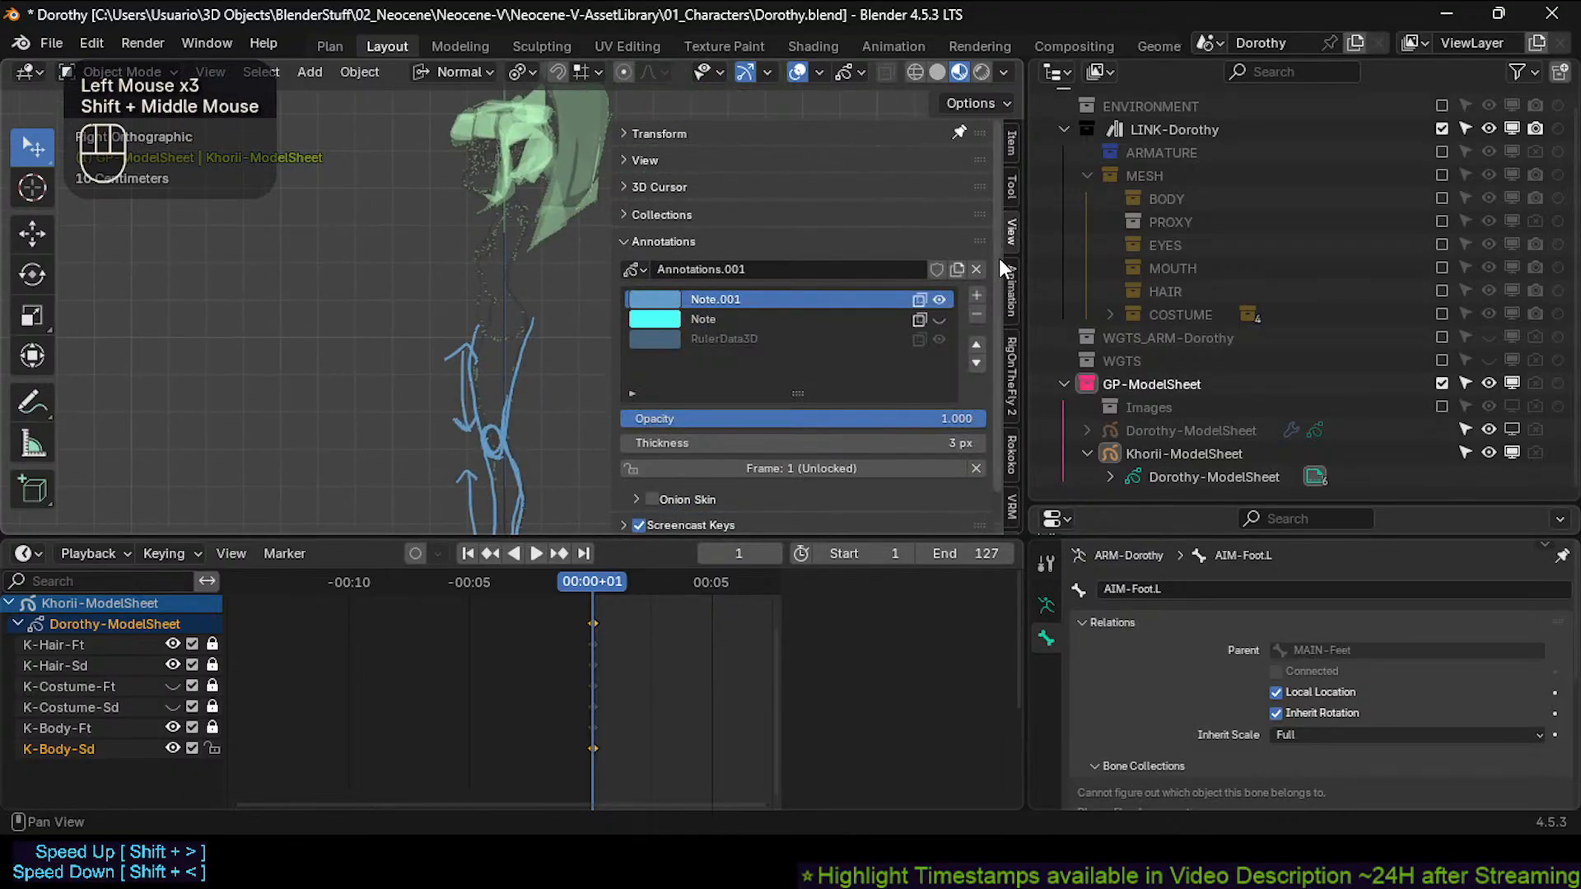
{"action": "left_click", "coordinate": [977, 315]}
{"action": "left_click", "coordinate": [938, 299]}
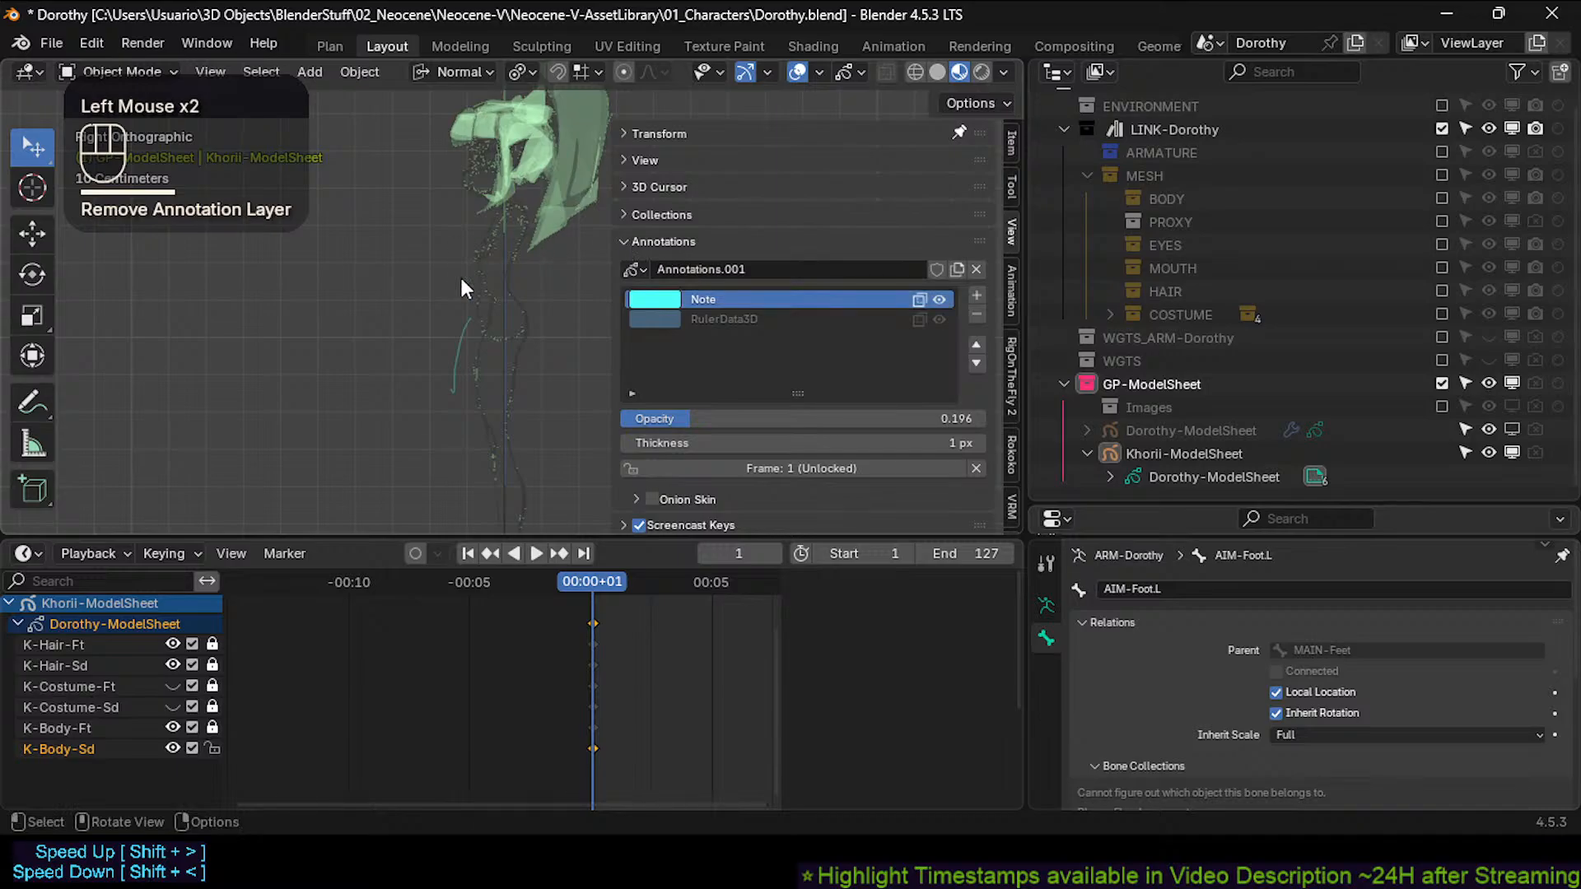
Inspect the Khorii body and hair drawings in the front view, comparing Object Mode with Edit Mode.
{"action": "scroll", "coordinate": [471, 314], "scroll_direction": "up", "scroll_amount": 2}
{"action": "key", "text": "KP_1"}
{"action": "scroll", "coordinate": [482, 318], "scroll_direction": "down", "scroll_amount": 2}
{"action": "mouse_move", "coordinate": [482, 317]}
{"action": "middle_mouse_down", "text": "shift"}
{"action": "mouse_move", "coordinate": [560, 303]}
{"action": "mouse_move", "coordinate": [467, 398]}
{"action": "middle_mouse_up", "text": "shift"}
{"action": "scroll", "coordinate": [467, 399], "scroll_direction": "up", "scroll_amount": 5}
{"action": "middle_click_drag", "start_coordinate": [441, 326], "coordinate": [448, 328], "text": "shift"}
{"action": "scroll", "coordinate": [445, 402], "scroll_direction": "down", "scroll_amount": 1}
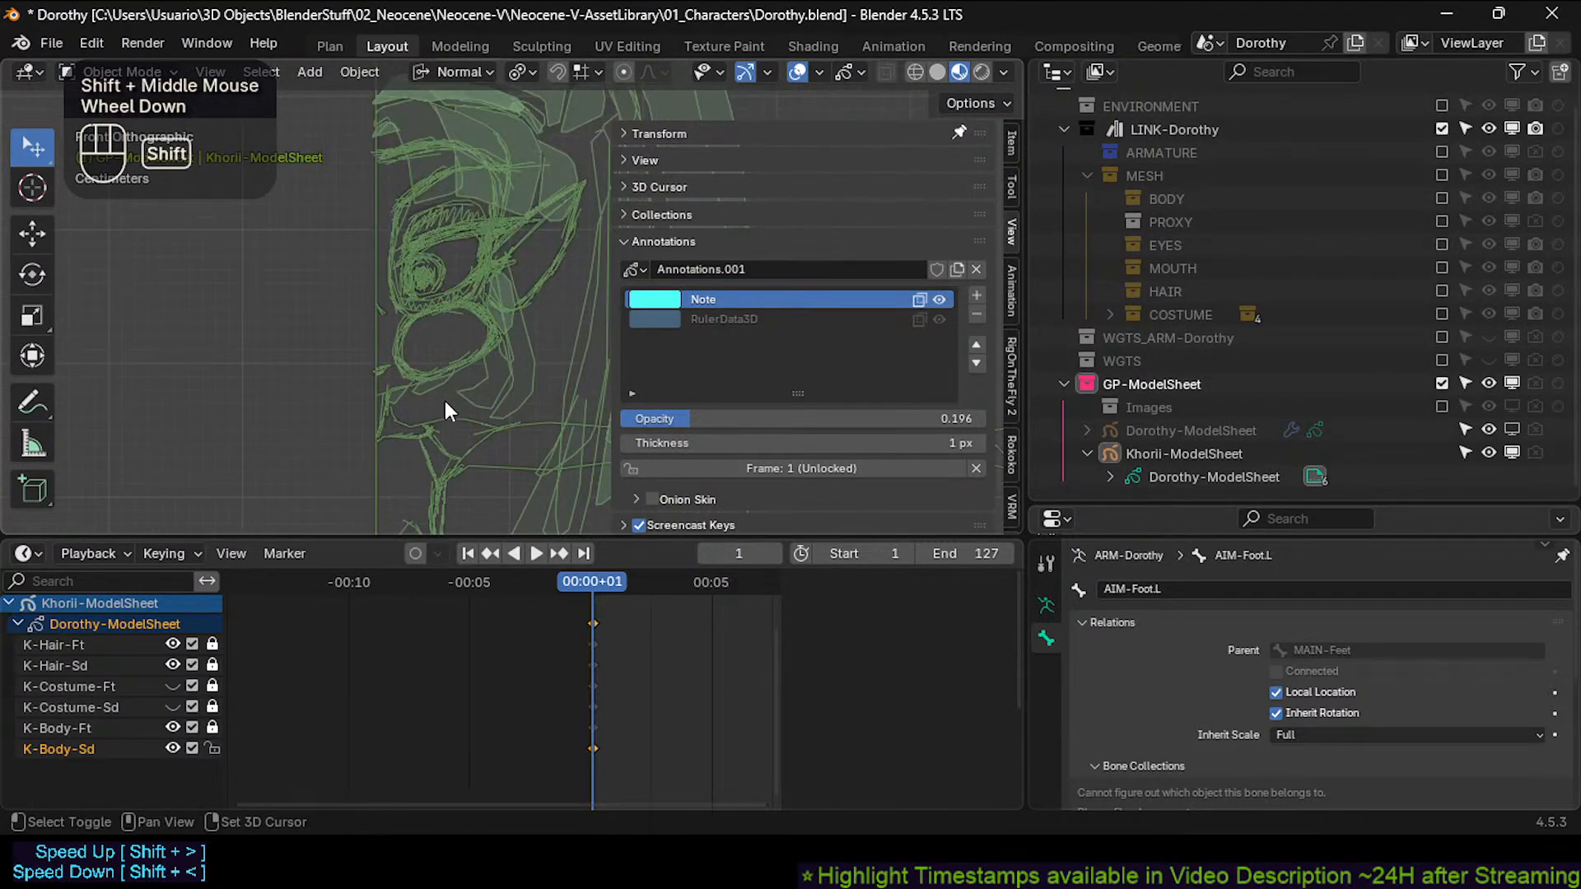
{"action": "middle_click_drag", "start_coordinate": [445, 402], "coordinate": [448, 272], "text": "shift"}
{"action": "key", "text": "Tab"}
{"action": "scroll", "coordinate": [435, 313], "scroll_direction": "down", "scroll_amount": 3}
{"action": "scroll", "coordinate": [433, 316], "scroll_direction": "up", "scroll_amount": 1}
{"action": "key", "text": "Tab"}
{"action": "middle_click_drag", "start_coordinate": [418, 405], "coordinate": [414, 302], "text": "shift"}
{"action": "key", "text": "Tab"}
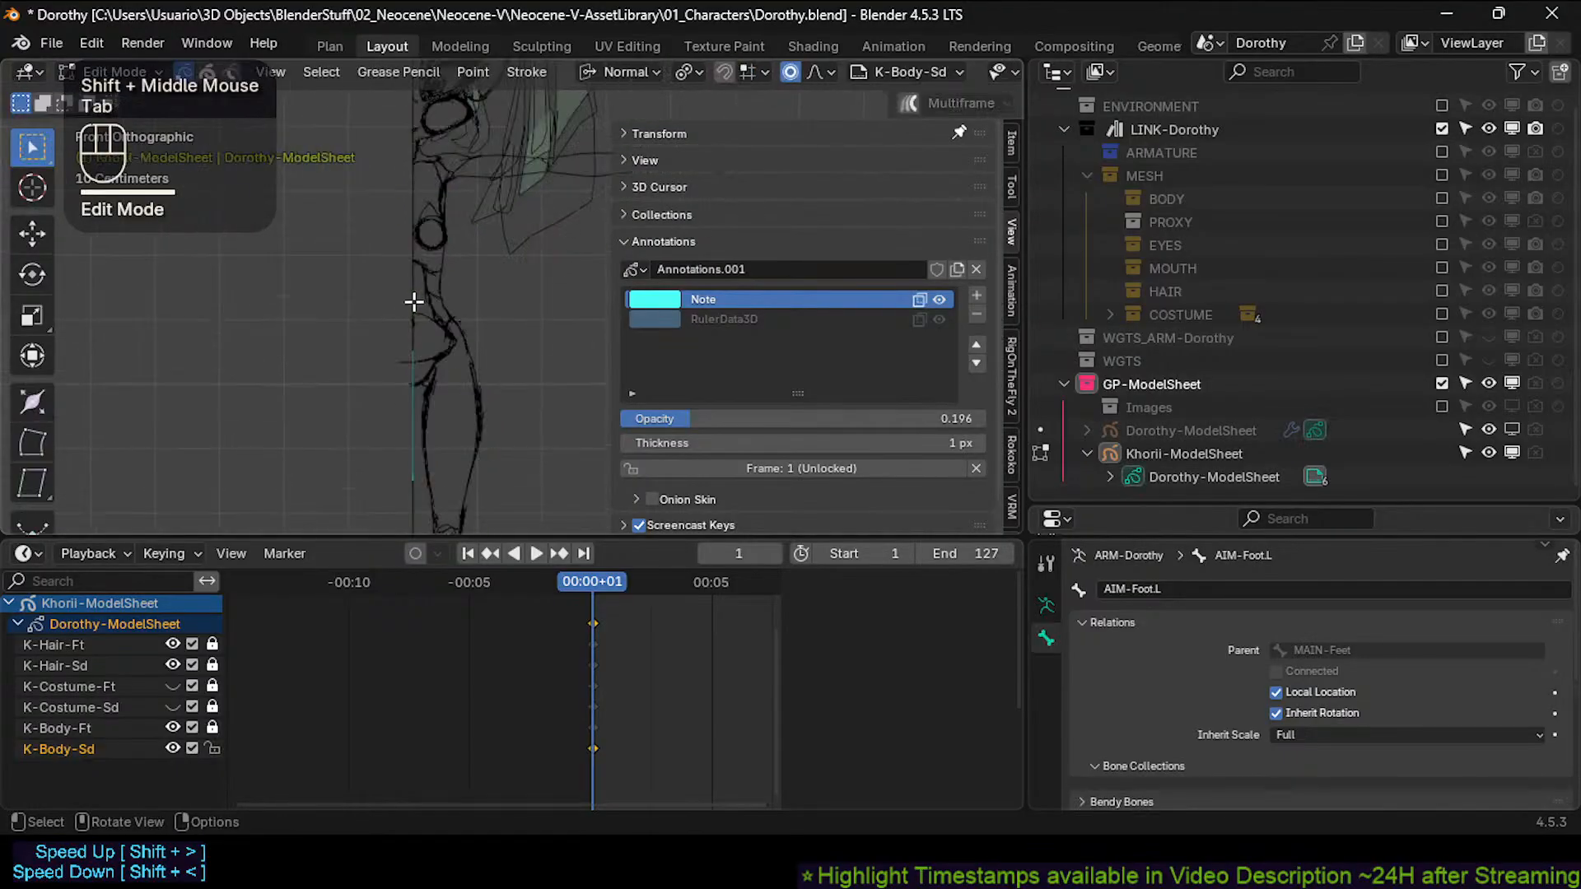
{"action": "key", "text": "Tab"}
{"action": "scroll", "coordinate": [444, 296], "scroll_direction": "down", "scroll_amount": 2}
{"action": "middle_click_drag", "start_coordinate": [475, 230], "coordinate": [482, 350], "text": "shift"}
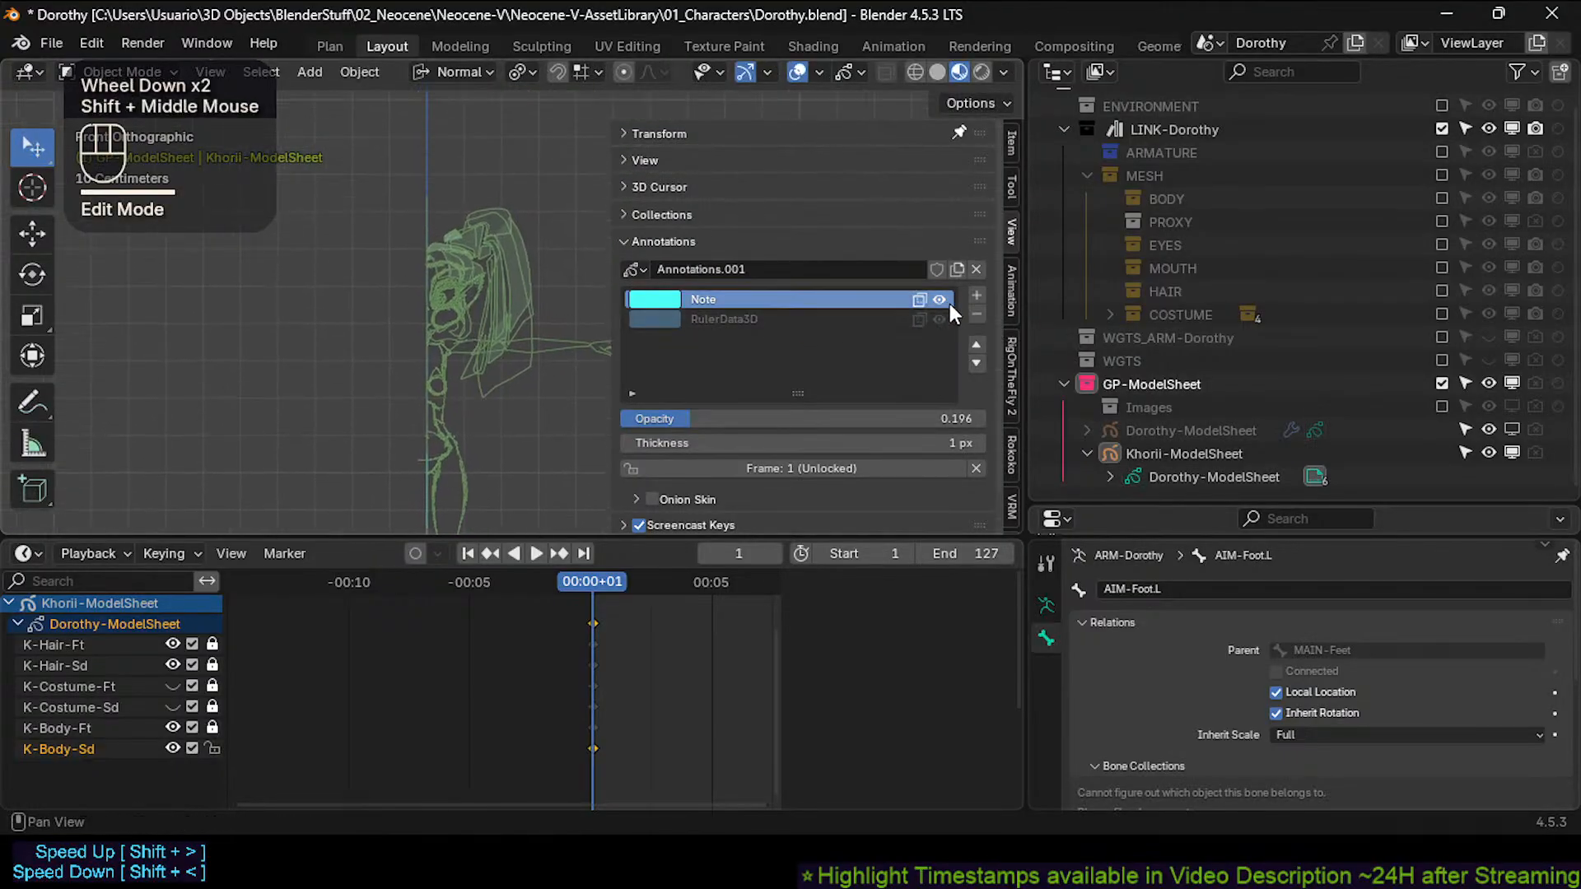
Make RulerData3D the active annotation layer and unlock its channel under Annotations.001.
{"action": "left_click", "coordinate": [772, 320]}
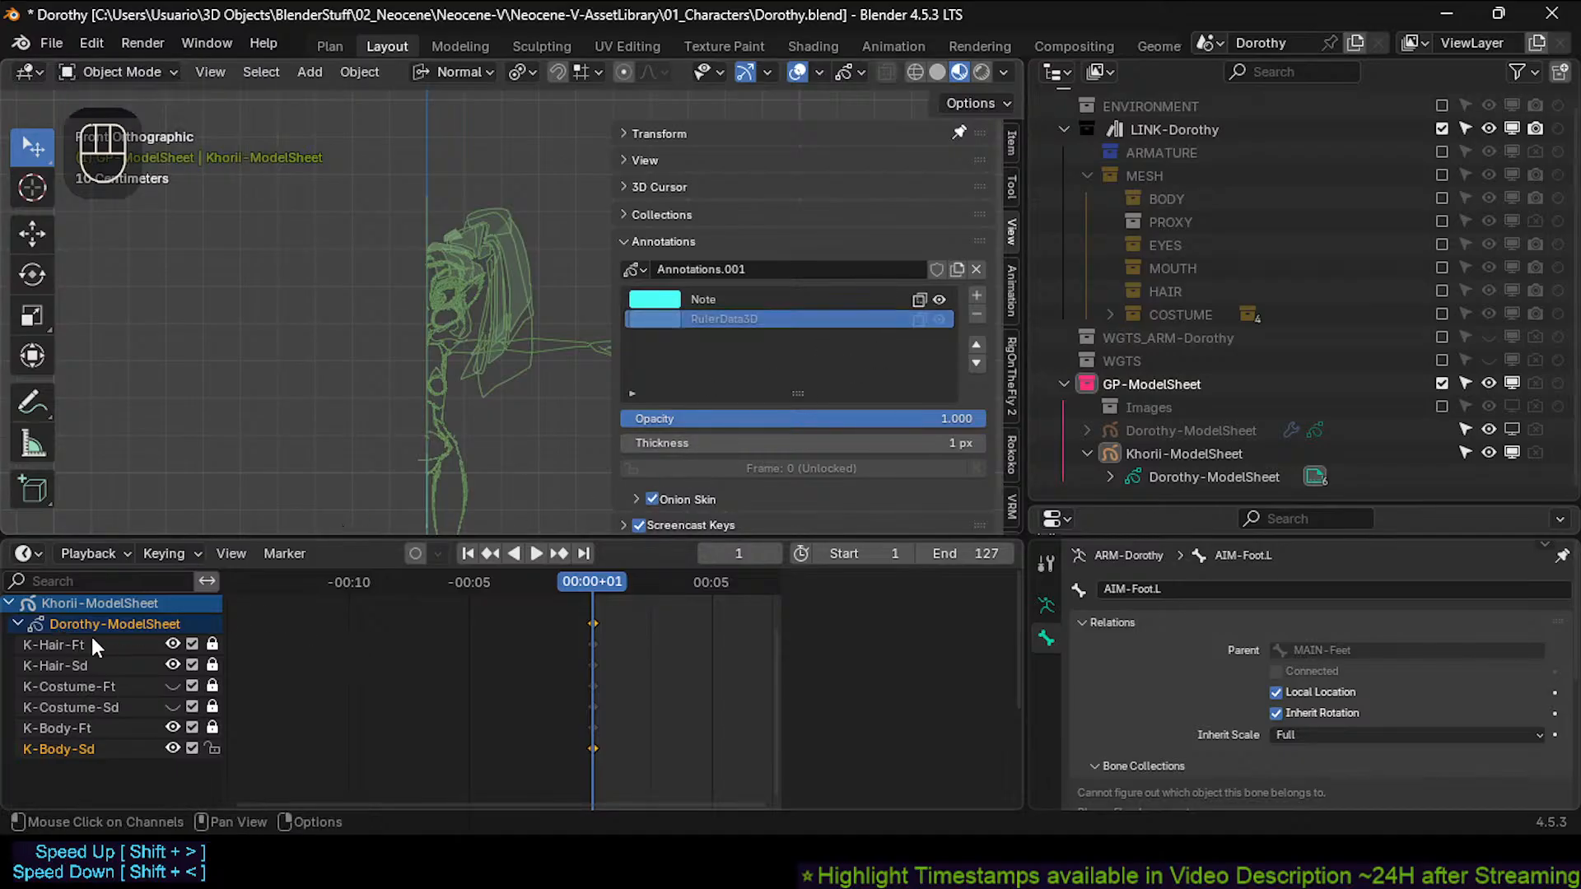
{"action": "scroll", "coordinate": [90, 634], "scroll_direction": "up", "scroll_amount": 2}
{"action": "scroll", "coordinate": [74, 616], "scroll_direction": "up", "scroll_amount": 1}
{"action": "left_click", "coordinate": [17, 628]}
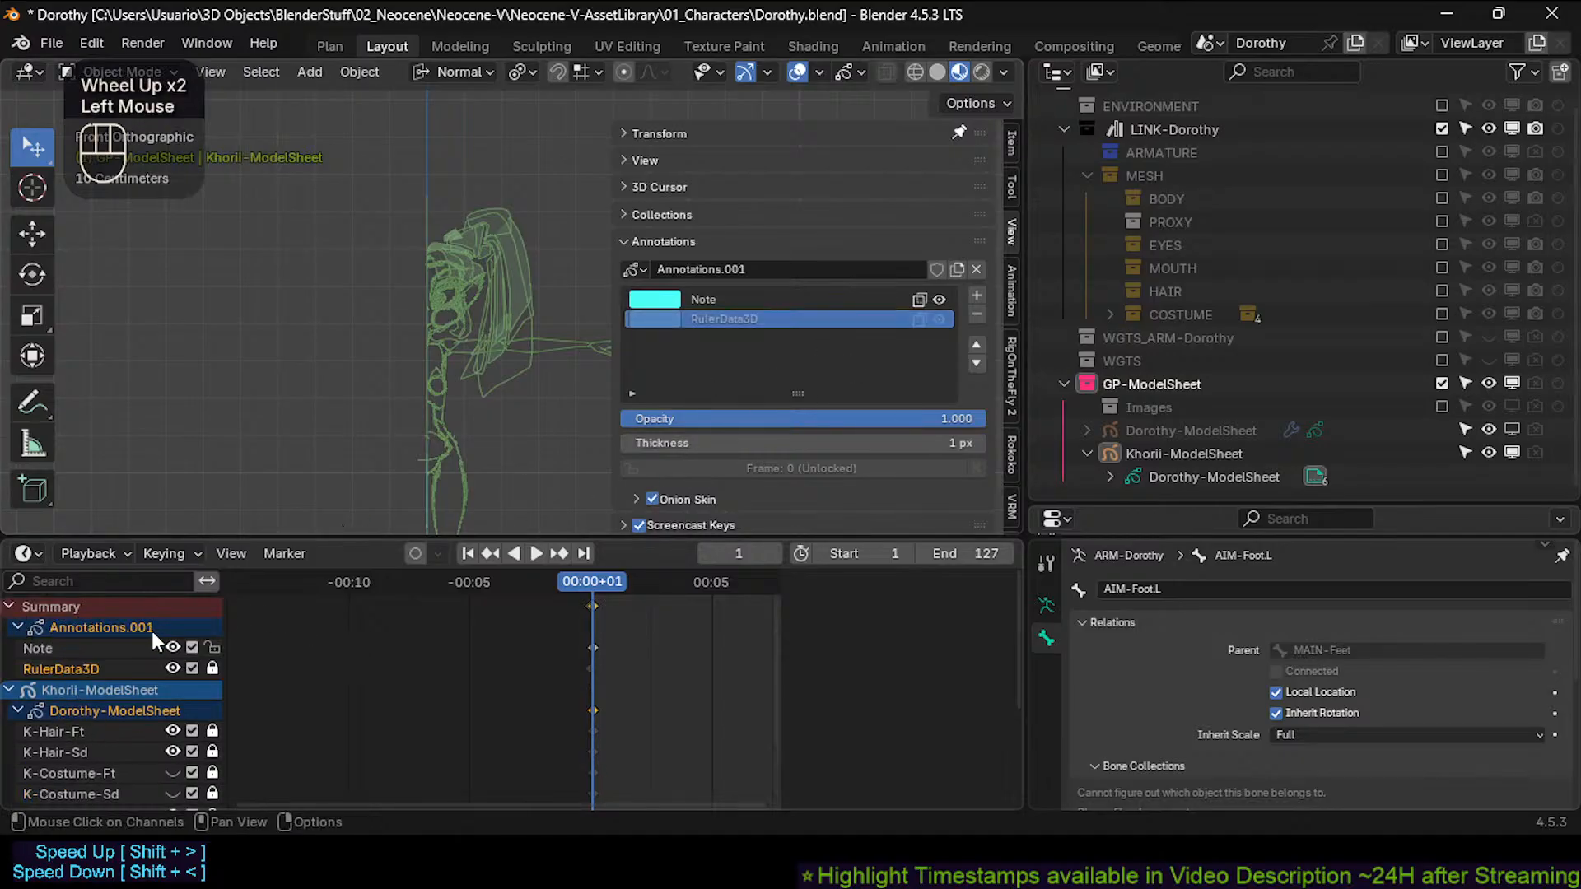
{"action": "left_click", "coordinate": [213, 668]}
{"action": "scroll", "coordinate": [473, 644], "scroll_direction": "up", "scroll_amount": 2}
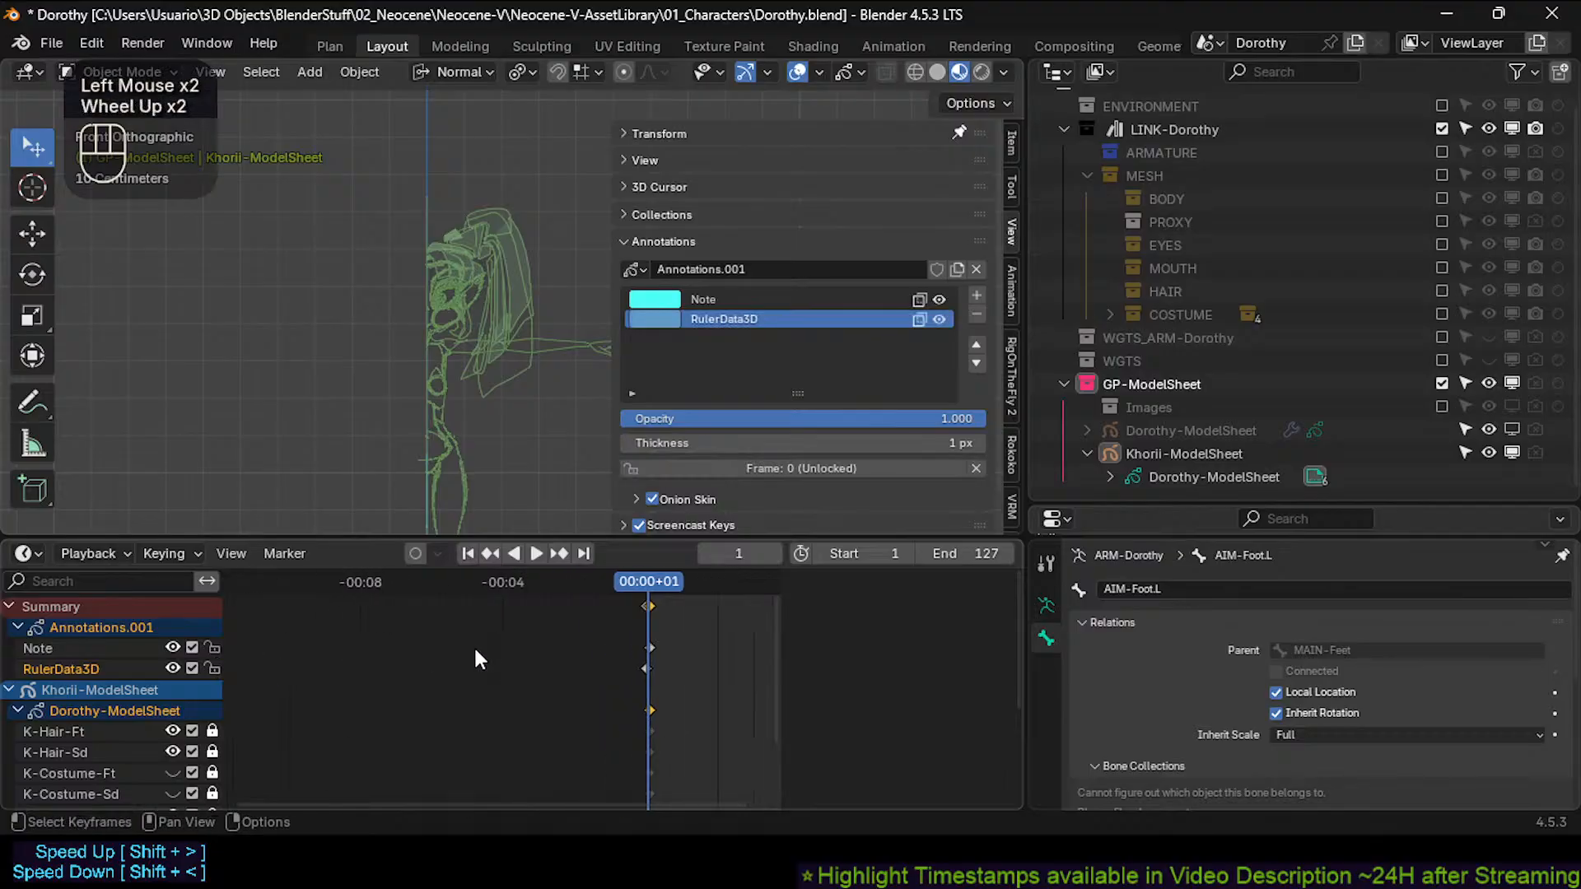
Go to frame 0 and snap the unlocked keyframes at frame 1 to the current frame.
{"action": "scroll", "coordinate": [620, 636], "scroll_direction": "up", "scroll_amount": 1}
{"action": "middle_click_drag", "start_coordinate": [619, 636], "coordinate": [611, 639]}
{"action": "key", "text": "Left"}
{"action": "scroll", "coordinate": [655, 640], "scroll_direction": "up", "scroll_amount": 3}
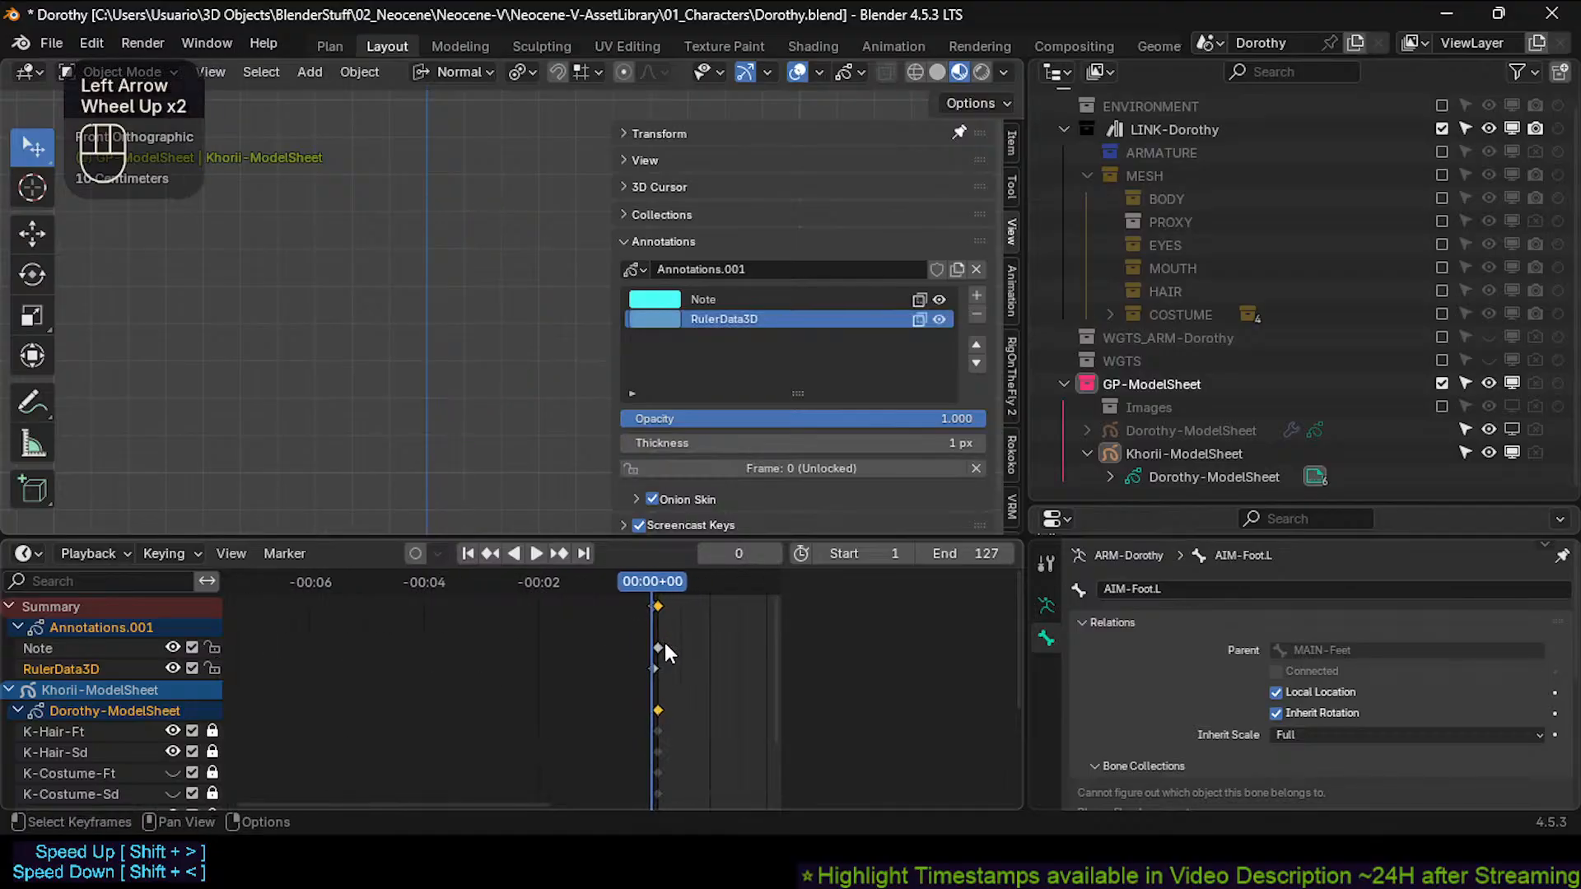
{"action": "left_click", "coordinate": [658, 606]}
{"action": "scroll", "coordinate": [662, 630], "scroll_direction": "up", "scroll_amount": 2}
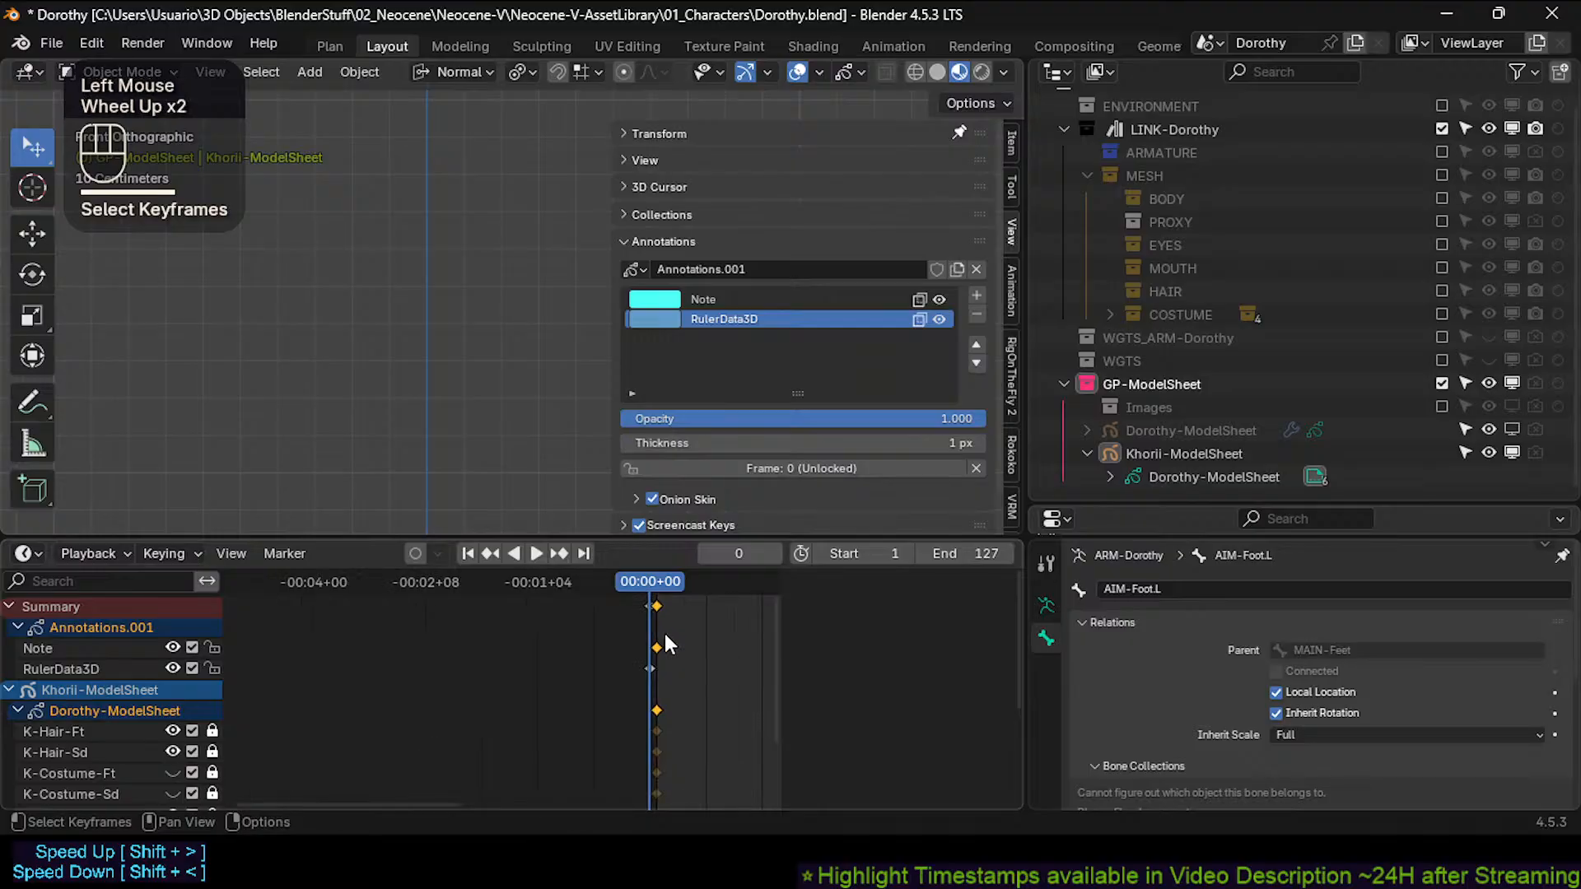
{"action": "key", "text": "f"}
Select only the RulerData3D keyframe at frame 0.
{"action": "left_click", "coordinate": [658, 613]}
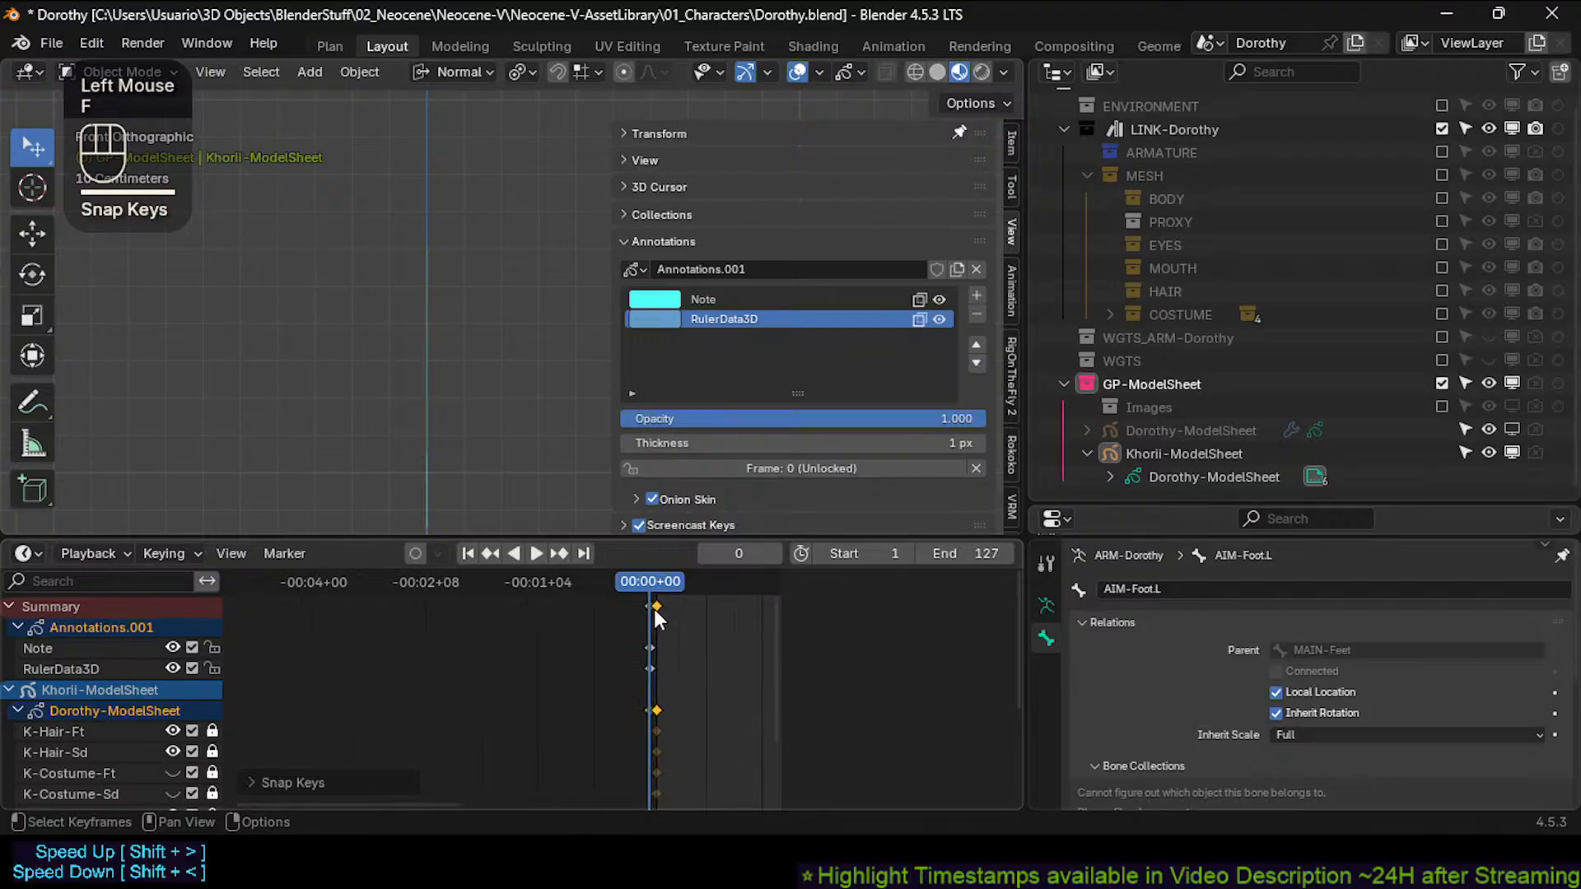
{"action": "scroll", "coordinate": [655, 626], "scroll_direction": "up", "scroll_amount": 3}
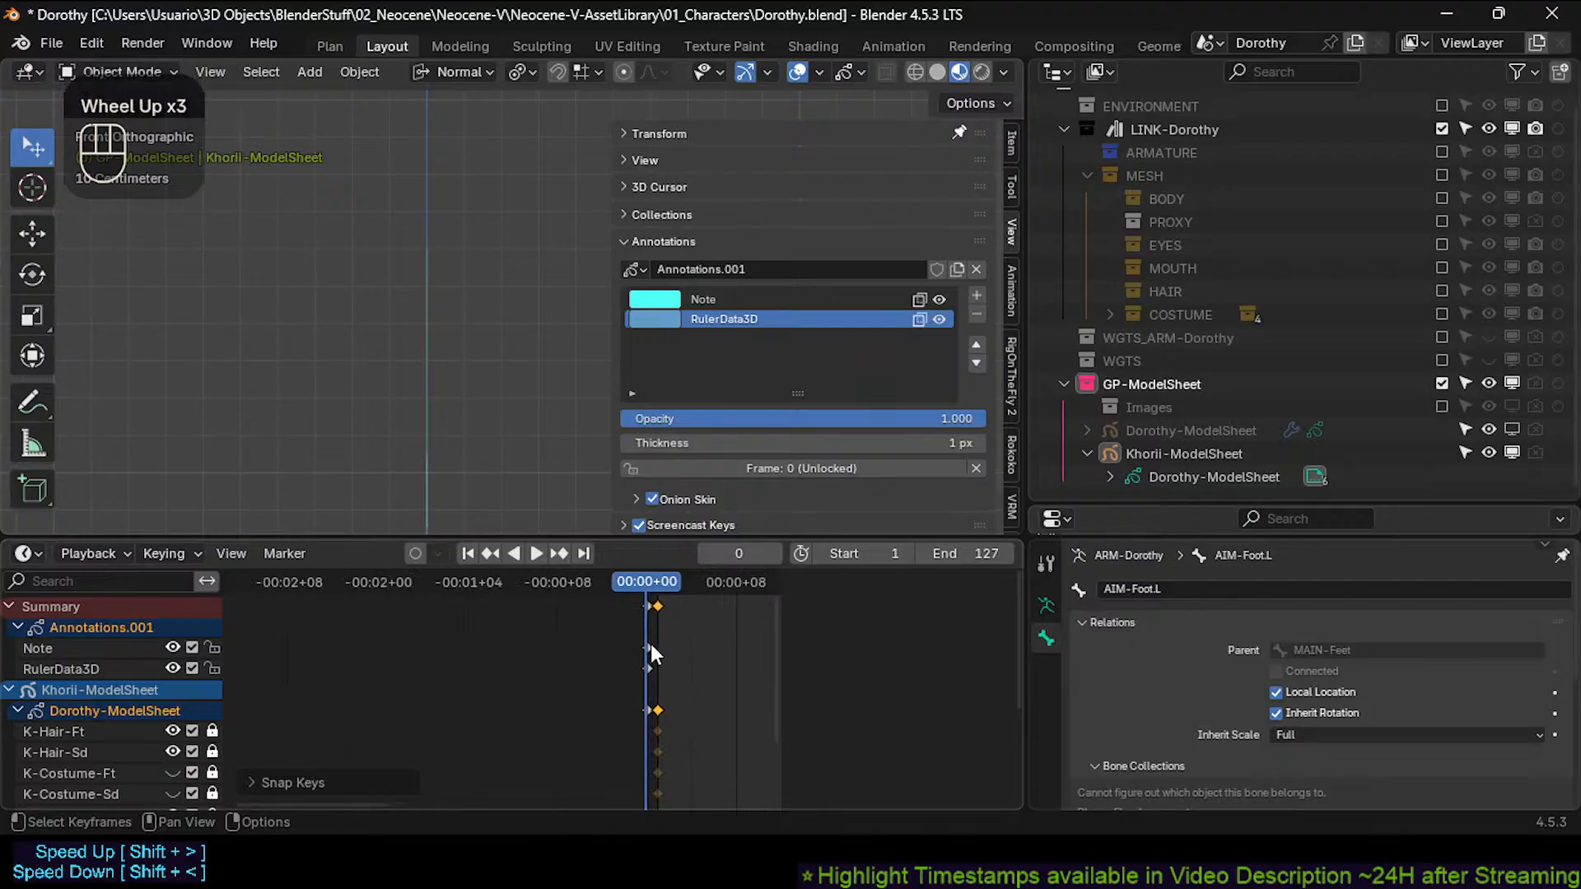
{"action": "left_click", "coordinate": [651, 648]}
{"action": "left_click", "coordinate": [646, 670]}
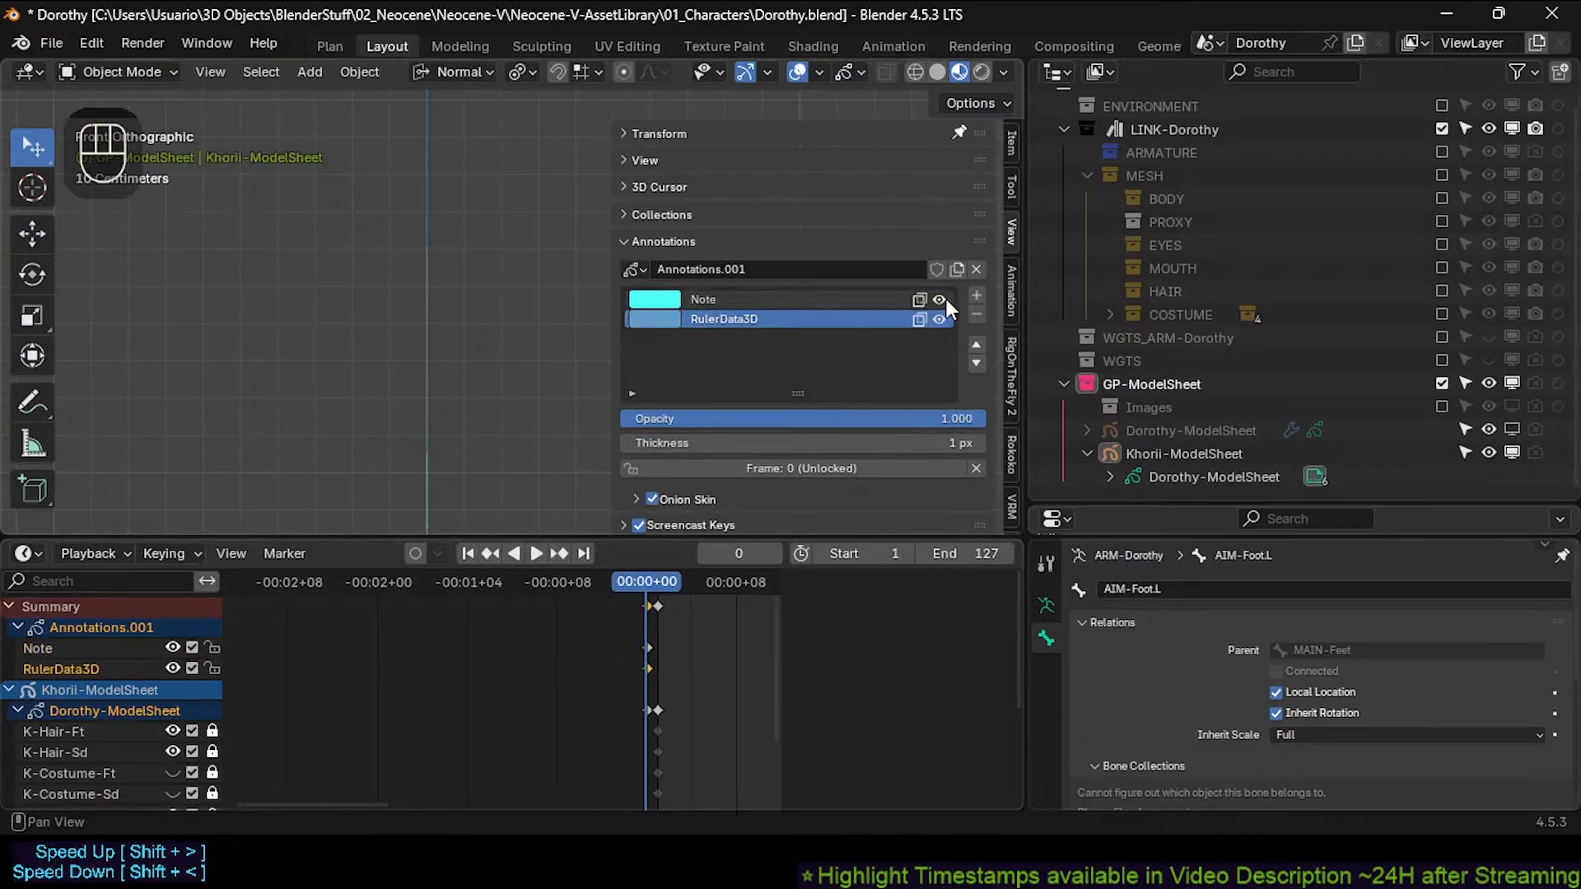
Hide the Note and RulerData3D annotation layers and collapse the Annotations.001 channels.
{"action": "left_click_drag", "start_coordinate": [938, 299], "coordinate": [939, 318]}
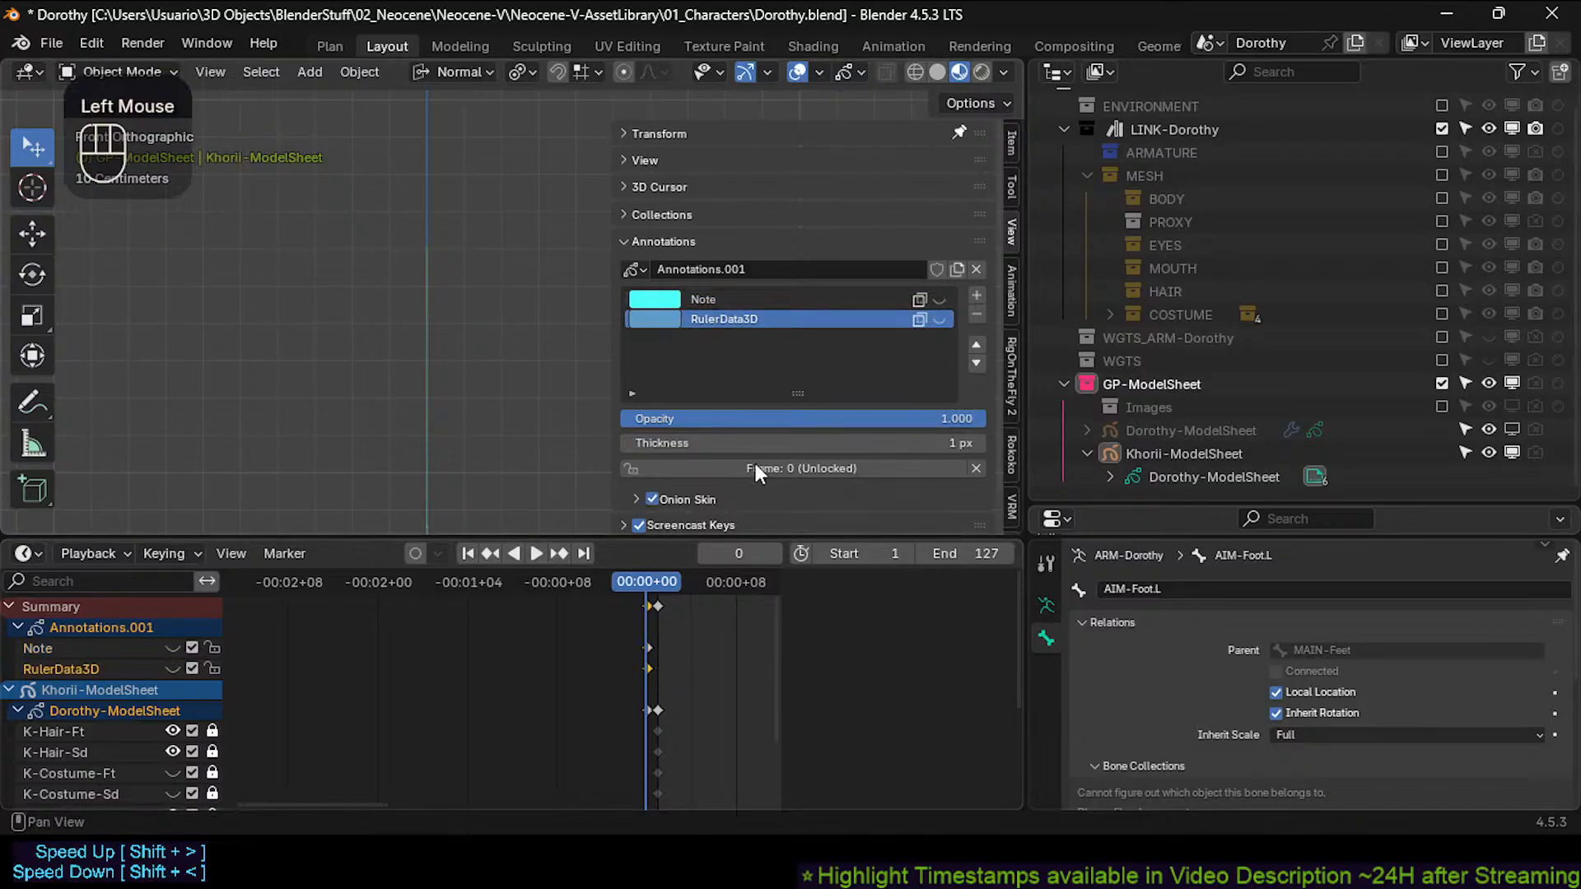
{"action": "left_click", "coordinate": [20, 628]}
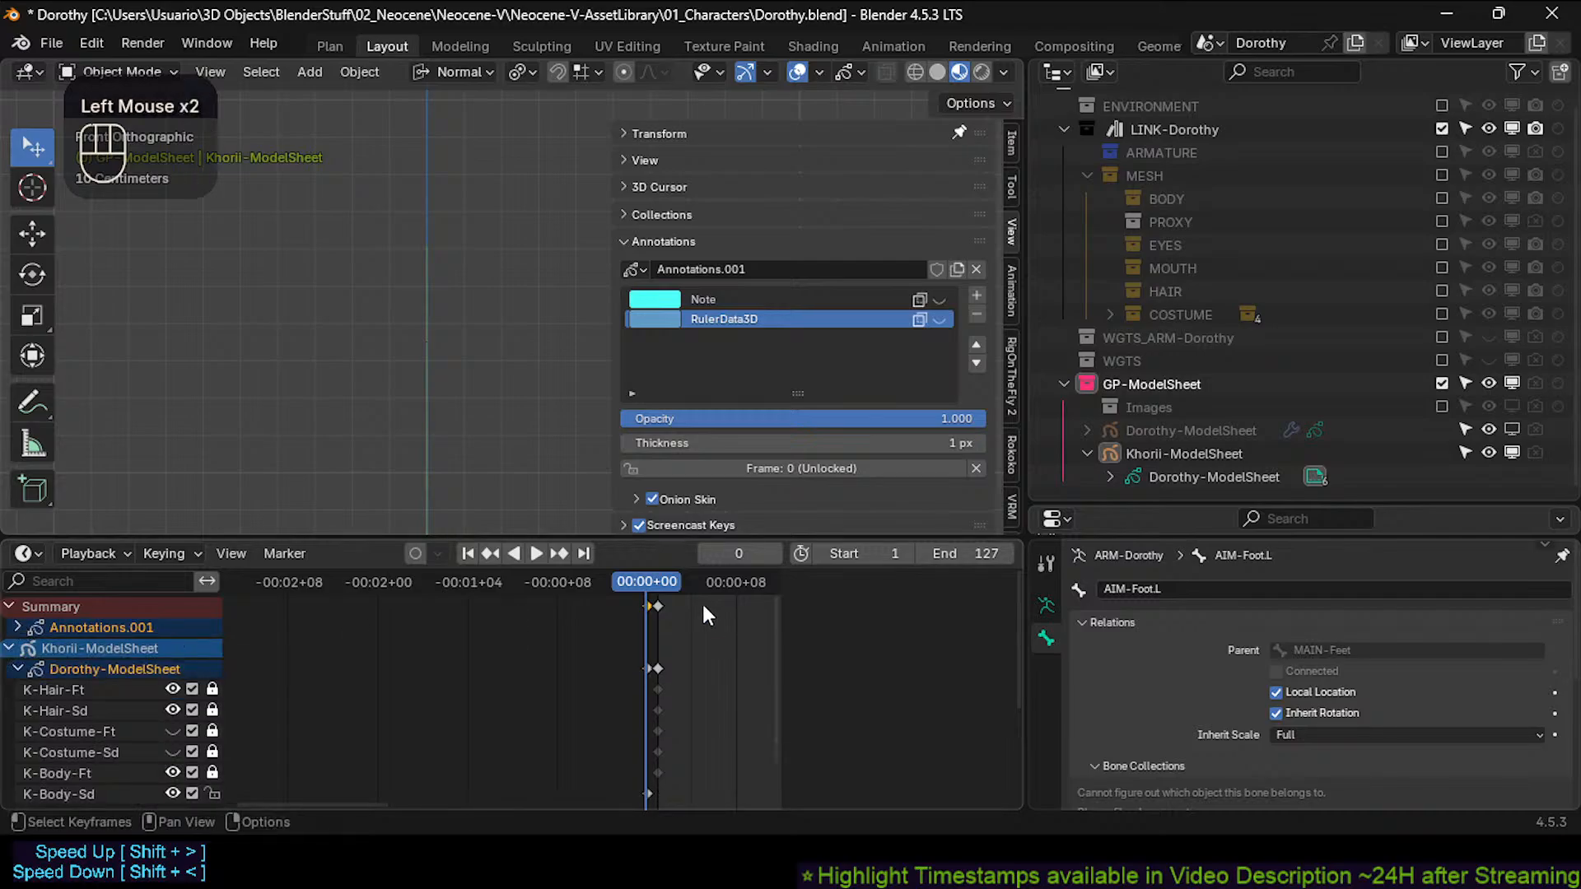
Go to frame 1 and snap the unlocked annotation and K-Body-Sd keyframes at frame 0 to the current frame.
{"action": "left_click", "coordinate": [659, 605]}
{"action": "key", "text": "Right"}
{"action": "left_click", "coordinate": [647, 606]}
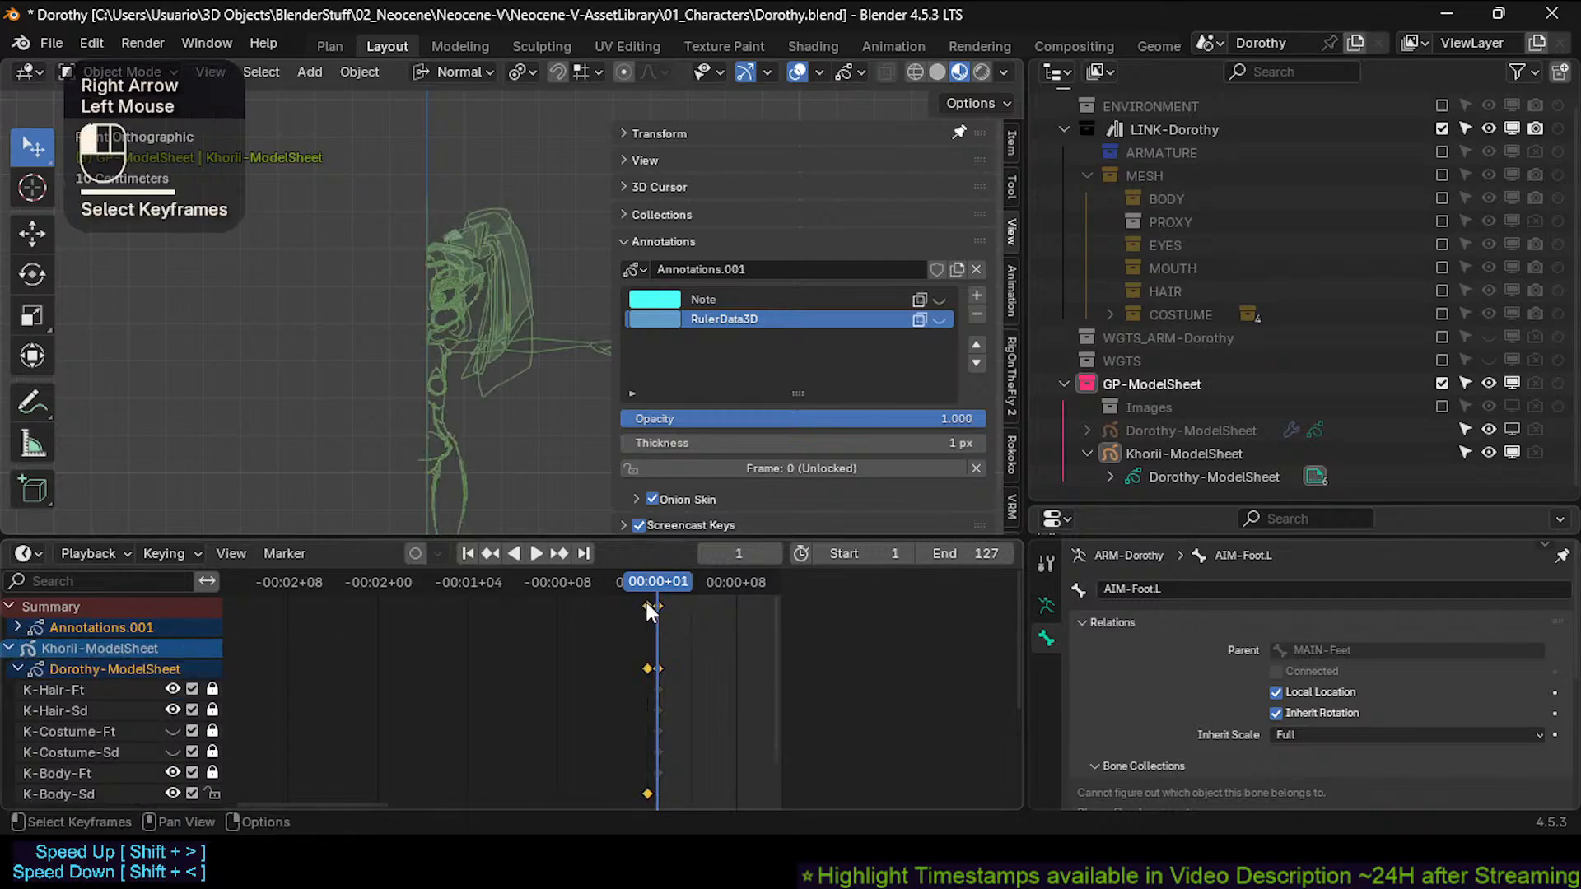
{"action": "key", "text": "f"}
{"action": "key", "text": "ctrl+z"}
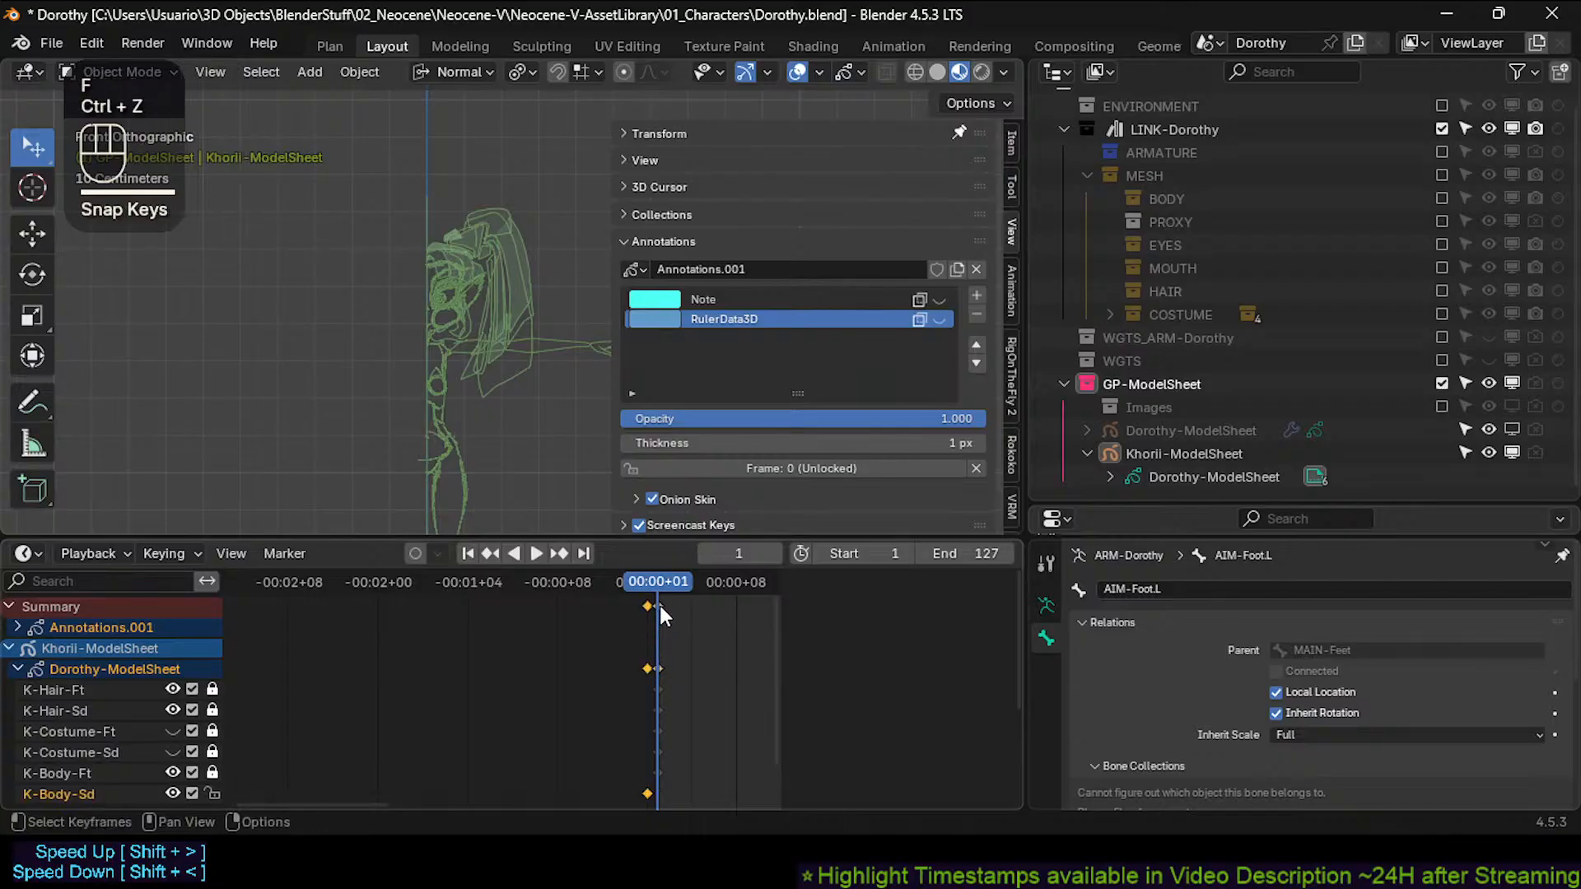
{"action": "left_click", "coordinate": [660, 606]}
{"action": "key", "text": "f"}
{"action": "key", "text": "f"}
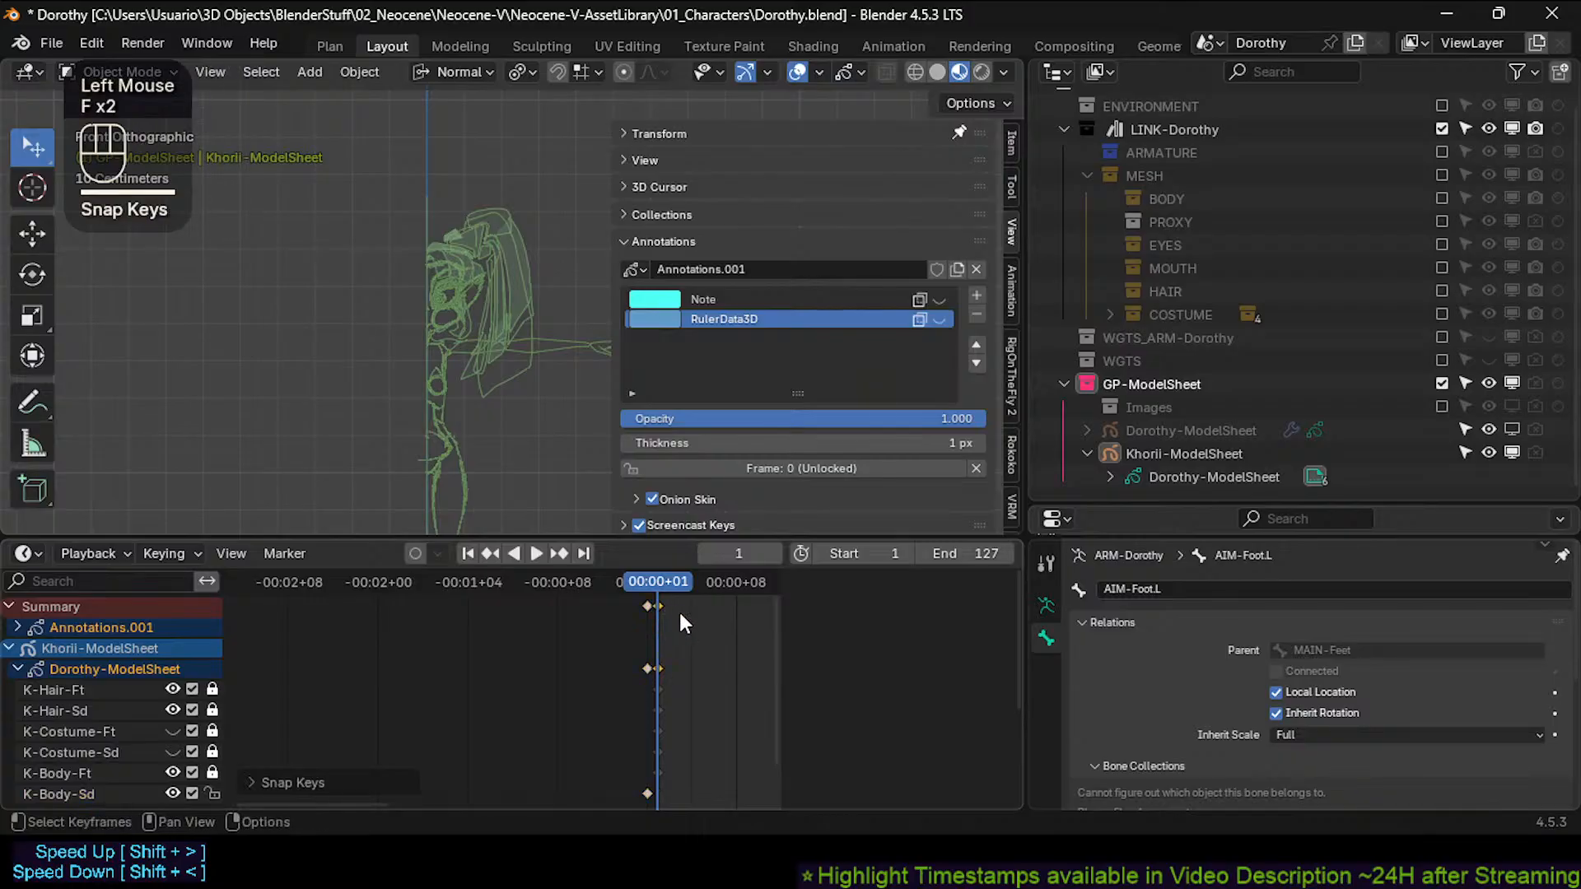
{"action": "left_click", "coordinate": [647, 606]}
{"action": "key", "text": "f"}
{"action": "middle_click_drag", "start_coordinate": [666, 591], "coordinate": [643, 615], "text": "shift"}
{"action": "scroll", "coordinate": [693, 624], "scroll_direction": "up", "scroll_amount": 2}
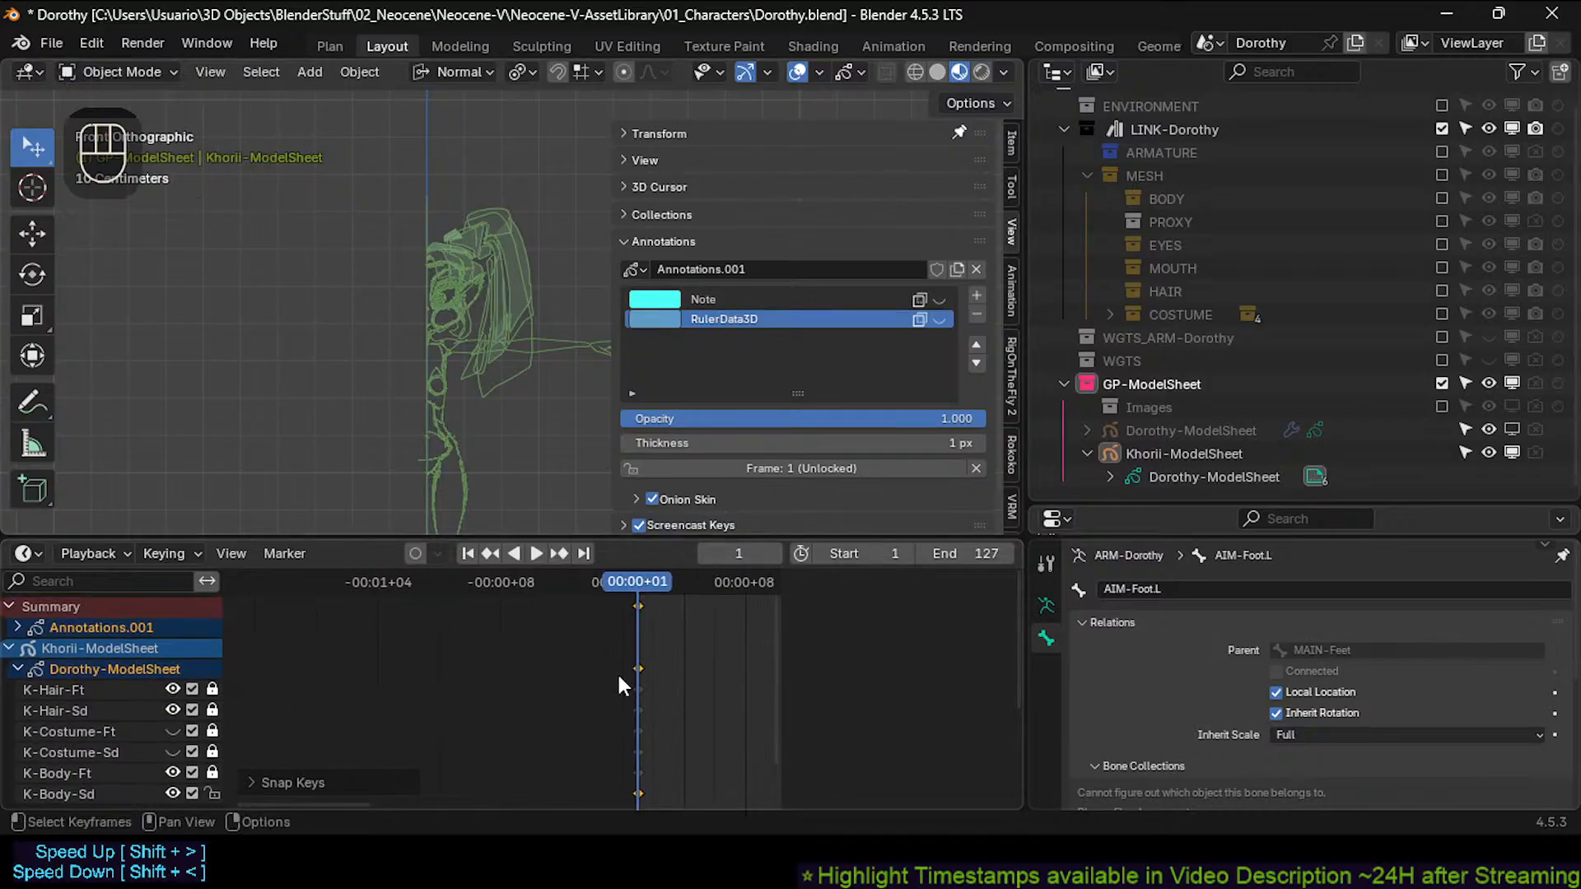
{"action": "scroll", "coordinate": [660, 665], "scroll_direction": "up", "scroll_amount": 4}
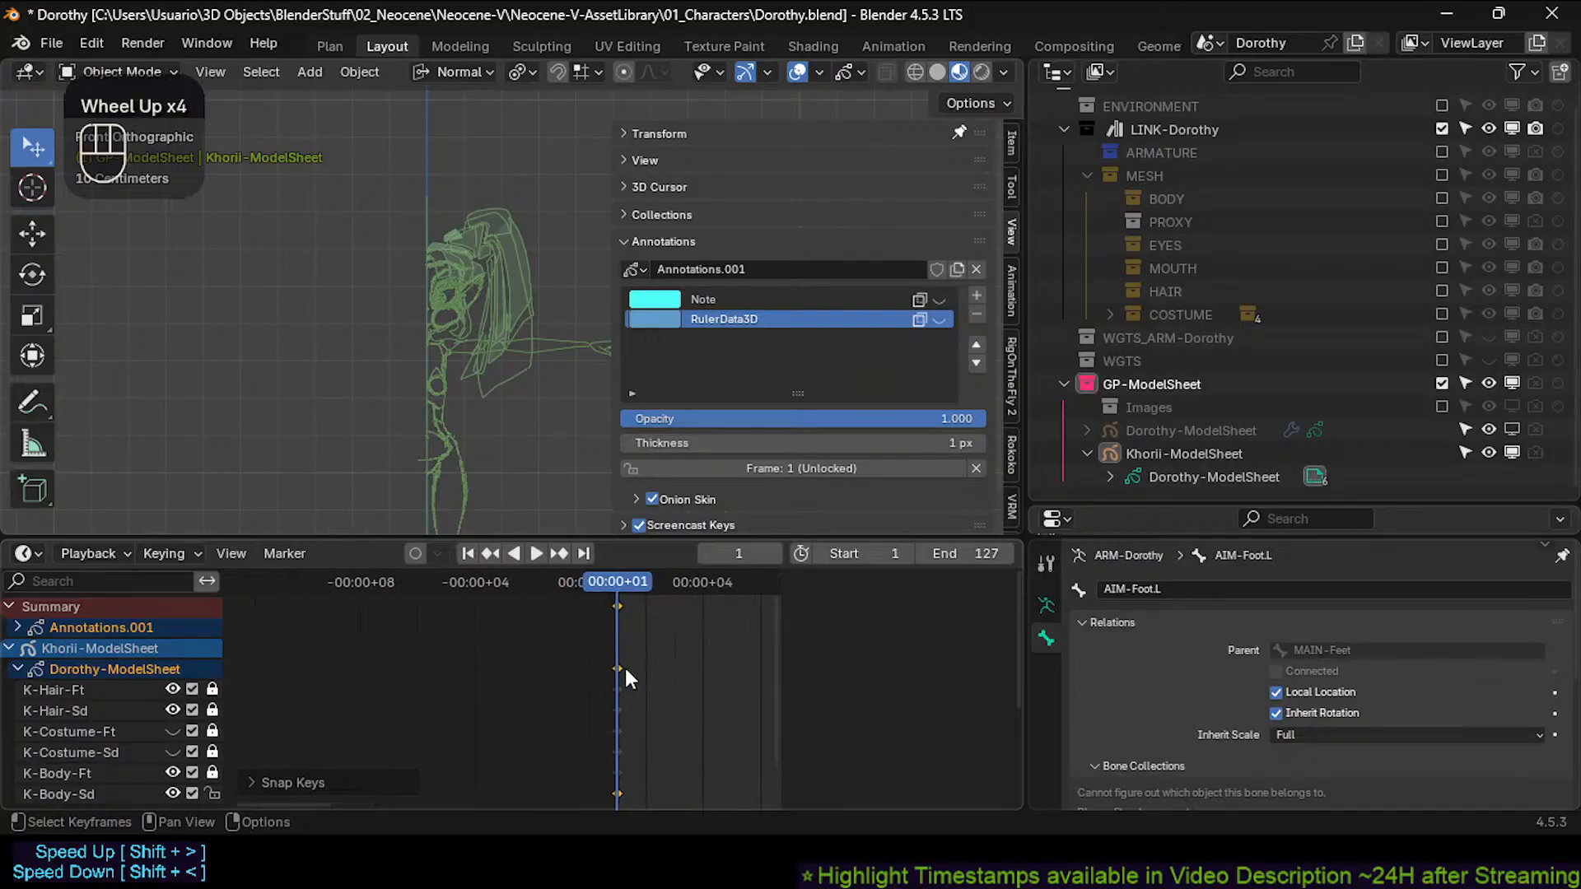
Delete the K-Hair-Ft and K-Hair-Sd channels from the Khorii model sheet.
{"action": "mouse_move", "coordinate": [625, 699]}
{"action": "middle_mouse_down", "text": "shift"}
{"action": "mouse_move", "coordinate": [639, 648]}
{"action": "mouse_move", "coordinate": [628, 700]}
{"action": "mouse_move", "coordinate": [623, 659]}
{"action": "middle_mouse_up", "text": "shift"}
{"action": "scroll", "coordinate": [639, 648], "scroll_direction": "down", "scroll_amount": 2}
{"action": "scroll", "coordinate": [628, 670], "scroll_direction": "up", "scroll_amount": 3}
{"action": "scroll", "coordinate": [614, 661], "scroll_direction": "down", "scroll_amount": 1}
{"action": "scroll", "coordinate": [630, 640], "scroll_direction": "up", "scroll_amount": 2}
{"action": "left_click", "coordinate": [627, 645]}
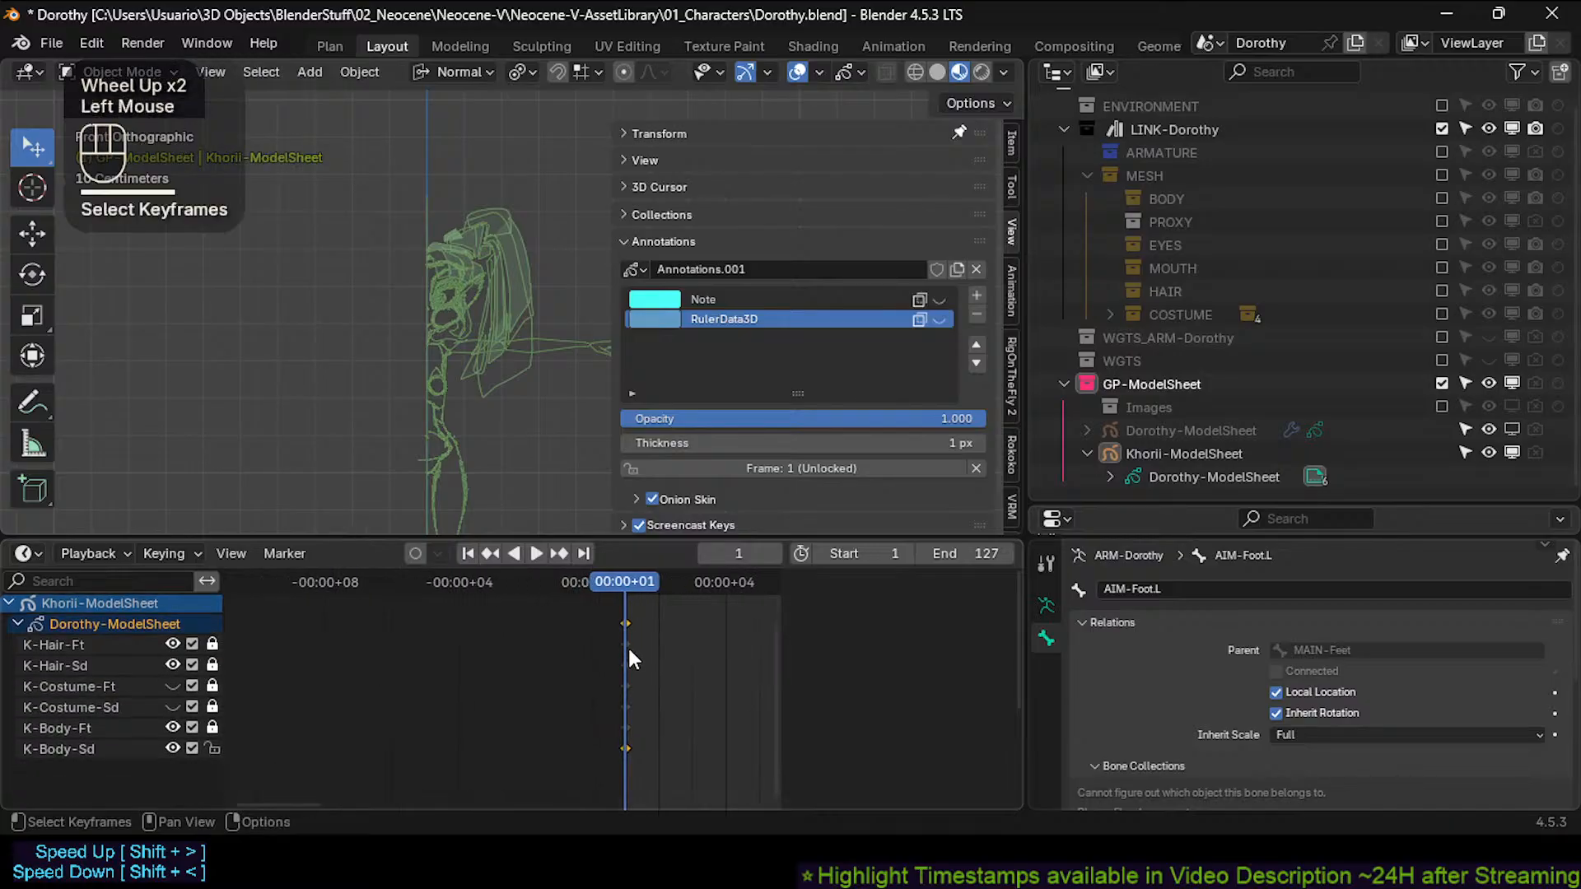
{"action": "left_click", "coordinate": [616, 644]}
{"action": "left_click", "coordinate": [82, 639]}
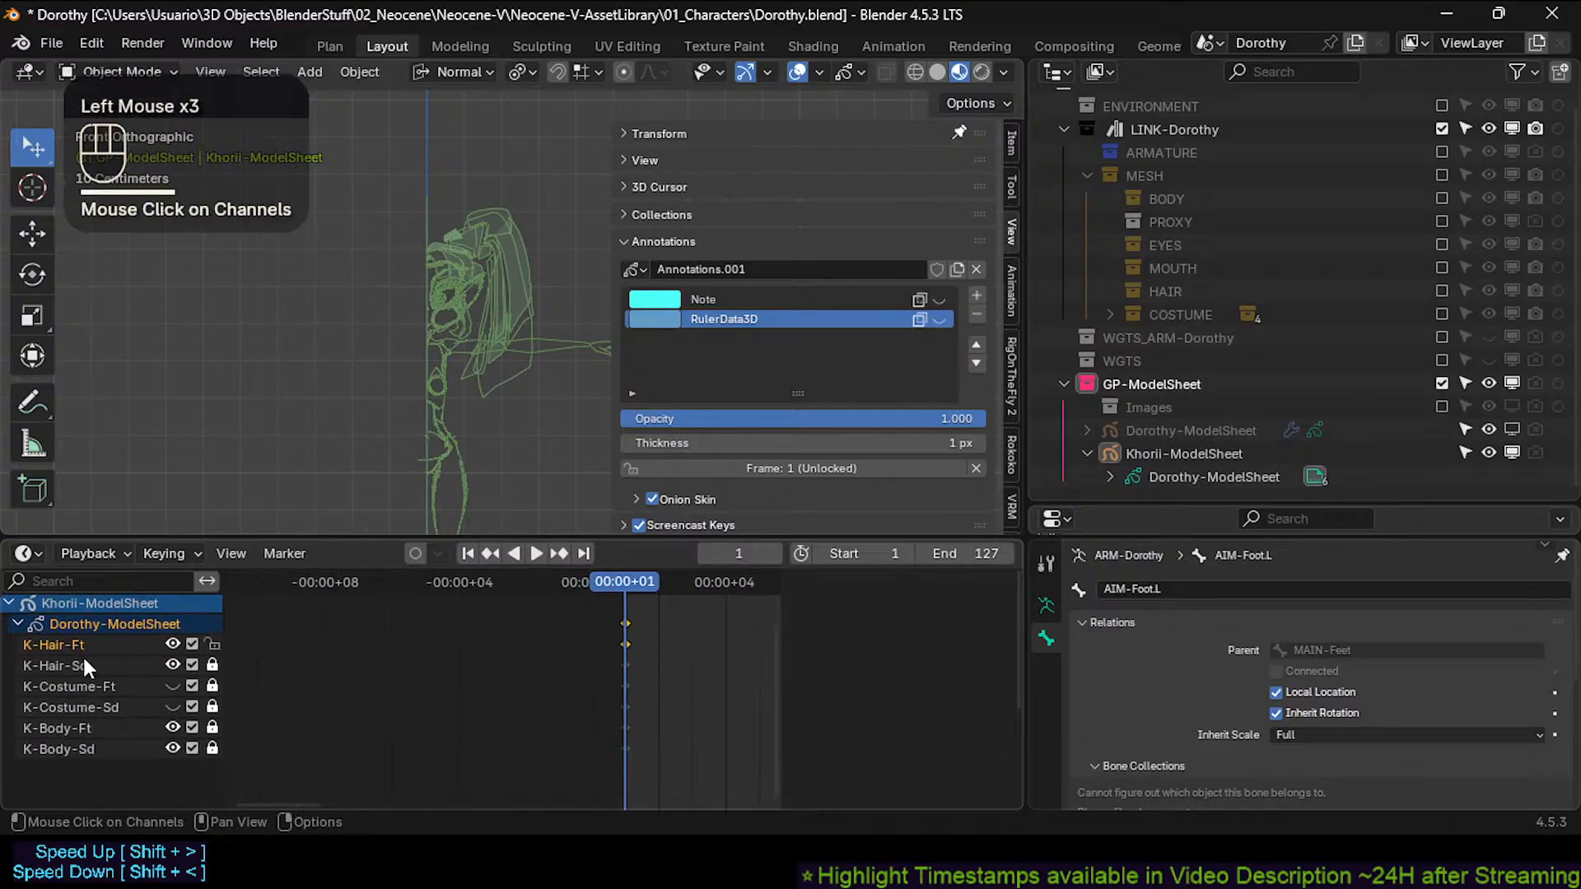
{"action": "left_click", "coordinate": [87, 660]}
{"action": "key", "text": "Up"}
{"action": "left_click", "coordinate": [82, 646]}
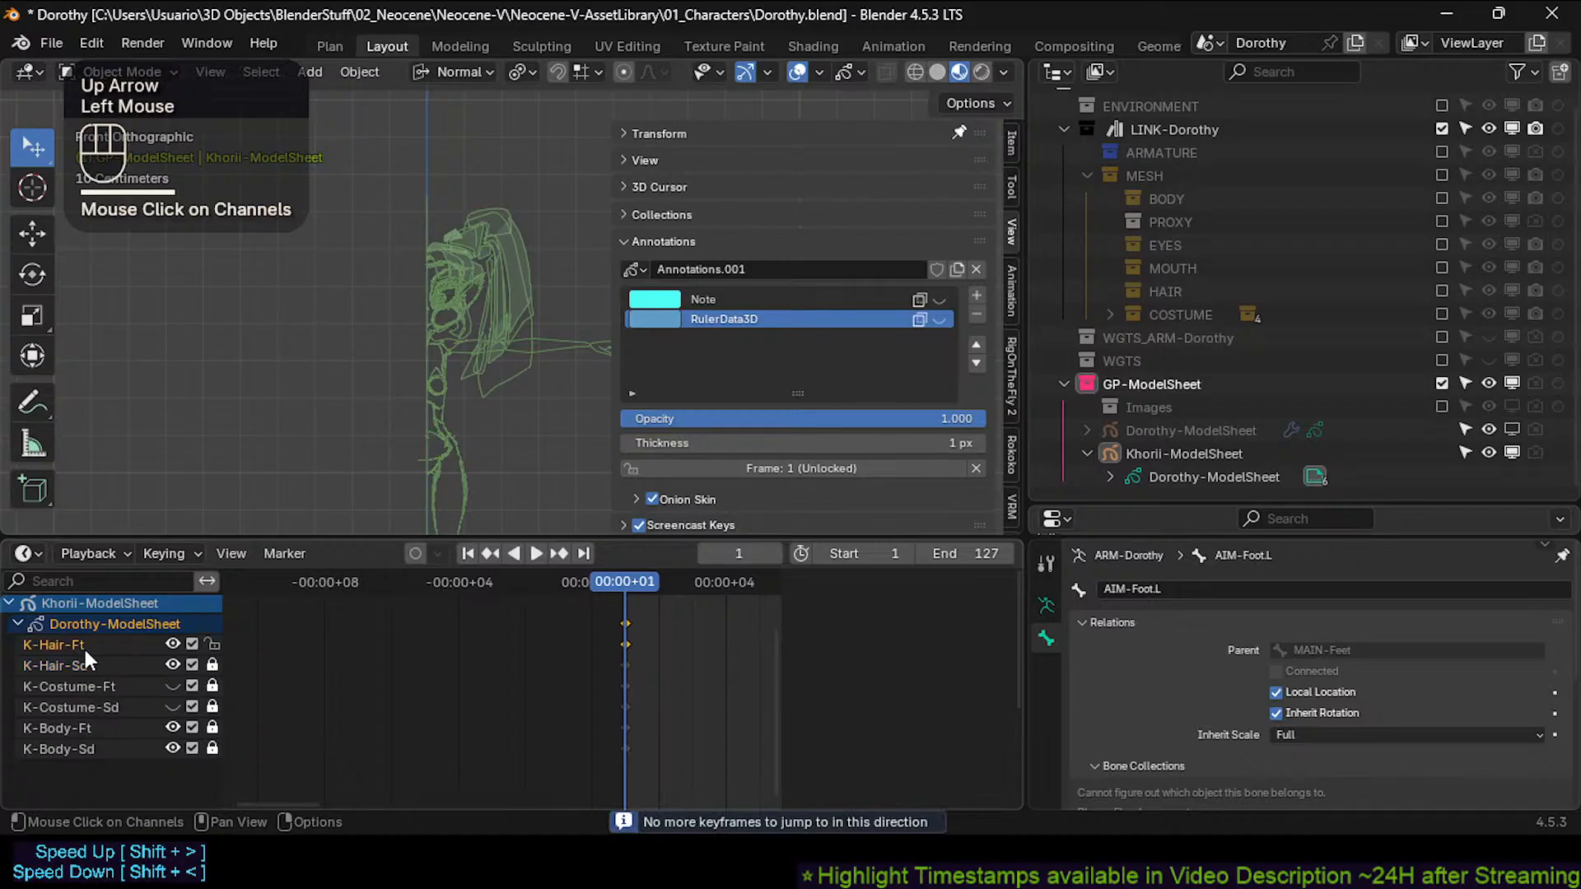
{"action": "key", "text": "Delete"}
{"action": "left_click", "coordinate": [81, 666]}
{"action": "key", "text": "Delete"}
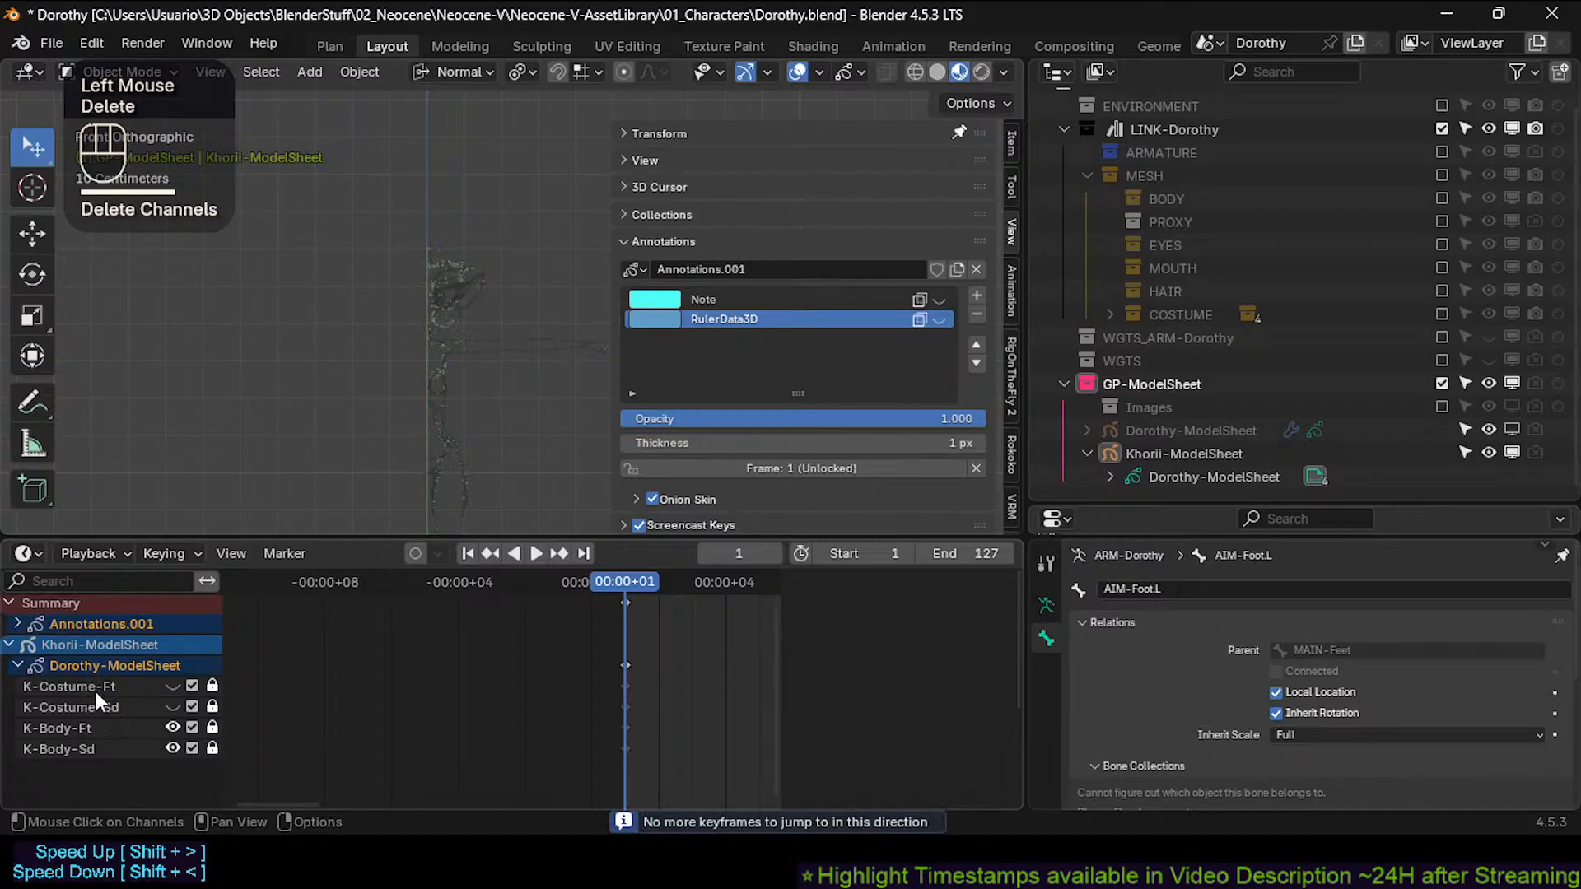
Delete the K-Costume-Ft and K-Costume-Sd channels from the Khorii model sheet.
{"action": "left_click", "coordinate": [96, 690]}
{"action": "key", "text": "Delete"}
{"action": "left_click", "coordinate": [86, 693]}
{"action": "key", "text": "Delete"}
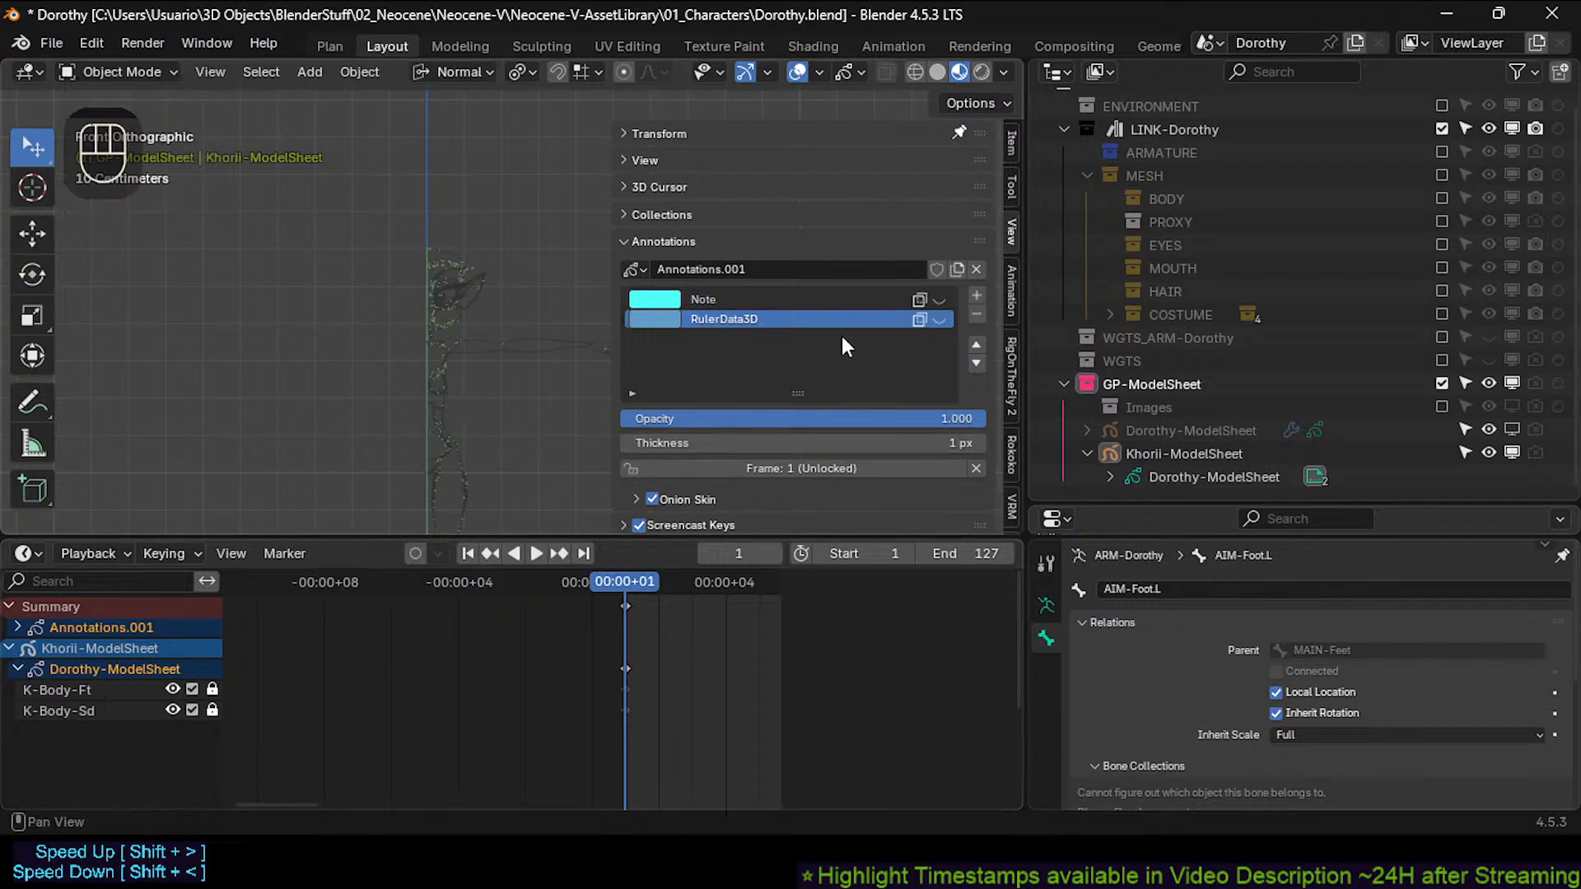
Close the viewport sidebar, check the remaining body drawing from the side and front, and select Khorii-ModelSheet.
{"action": "key", "text": "n"}
{"action": "scroll", "coordinate": [531, 409], "scroll_direction": "up", "scroll_amount": 2, "text": "shift"}
{"action": "key", "text": "KP_3"}
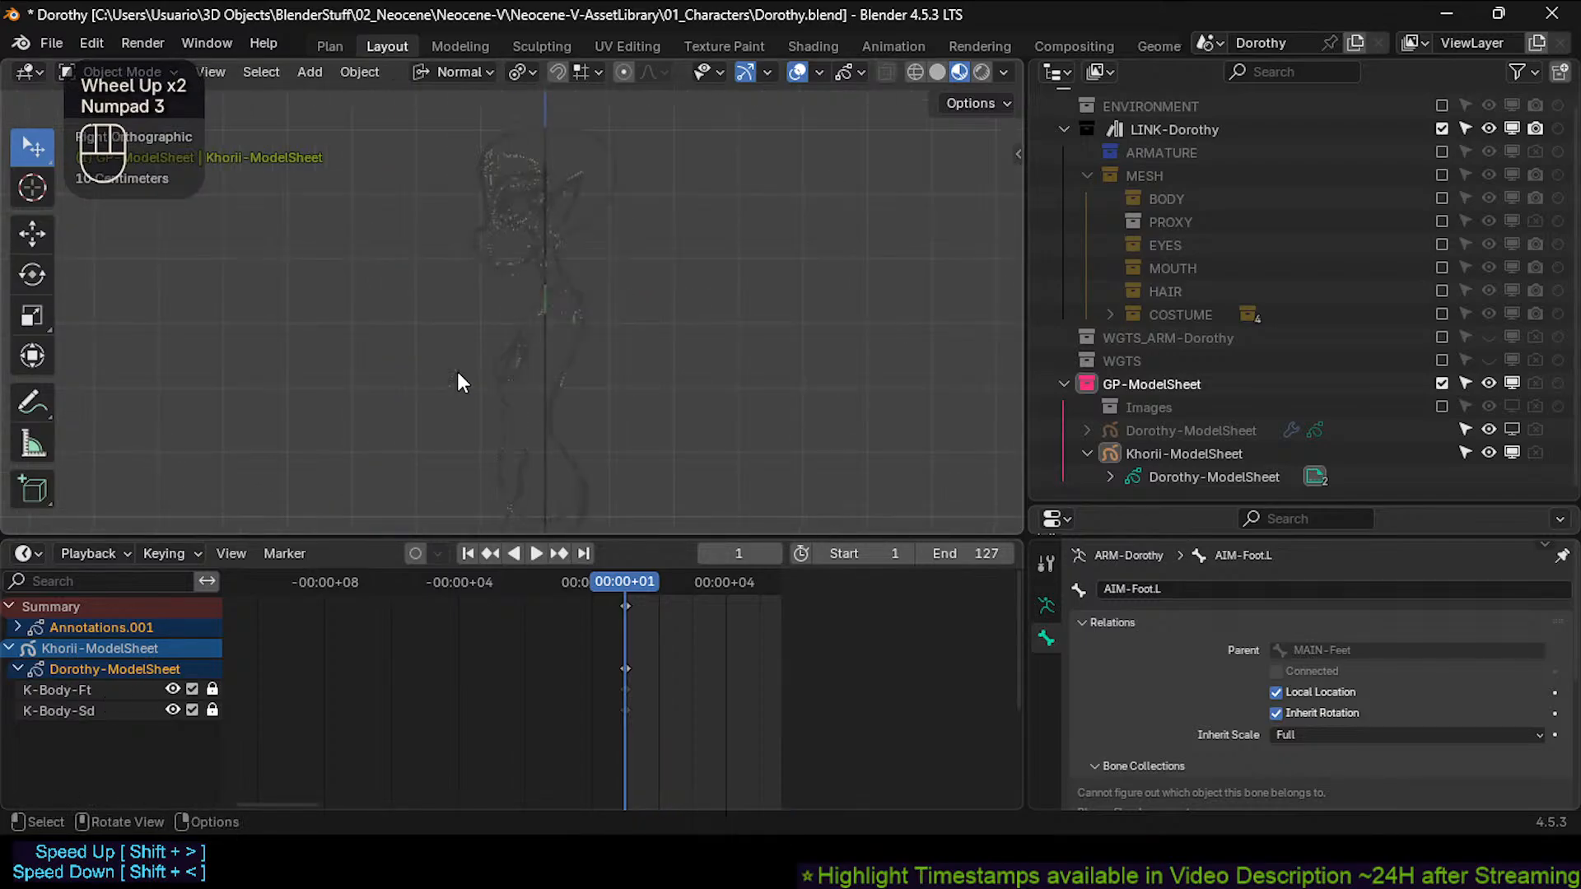
{"action": "key", "text": "KP_1"}
{"action": "scroll", "coordinate": [456, 369], "scroll_direction": "down", "scroll_amount": 2}
{"action": "left_click", "coordinate": [453, 316]}
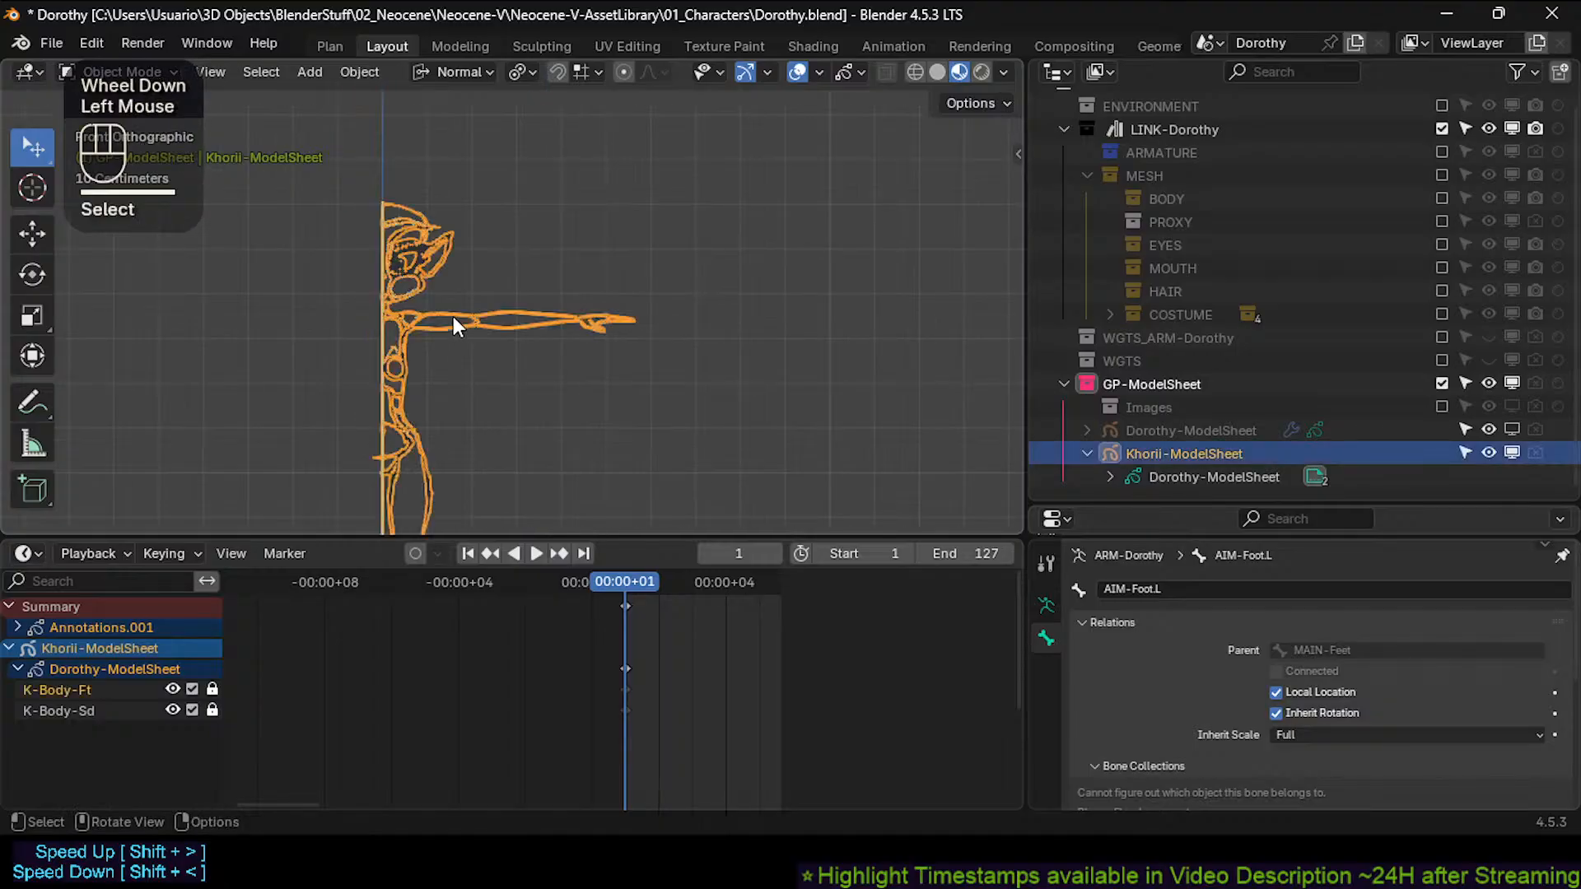
{"action": "middle_click_drag", "start_coordinate": [426, 272], "coordinate": [472, 212], "text": "shift"}
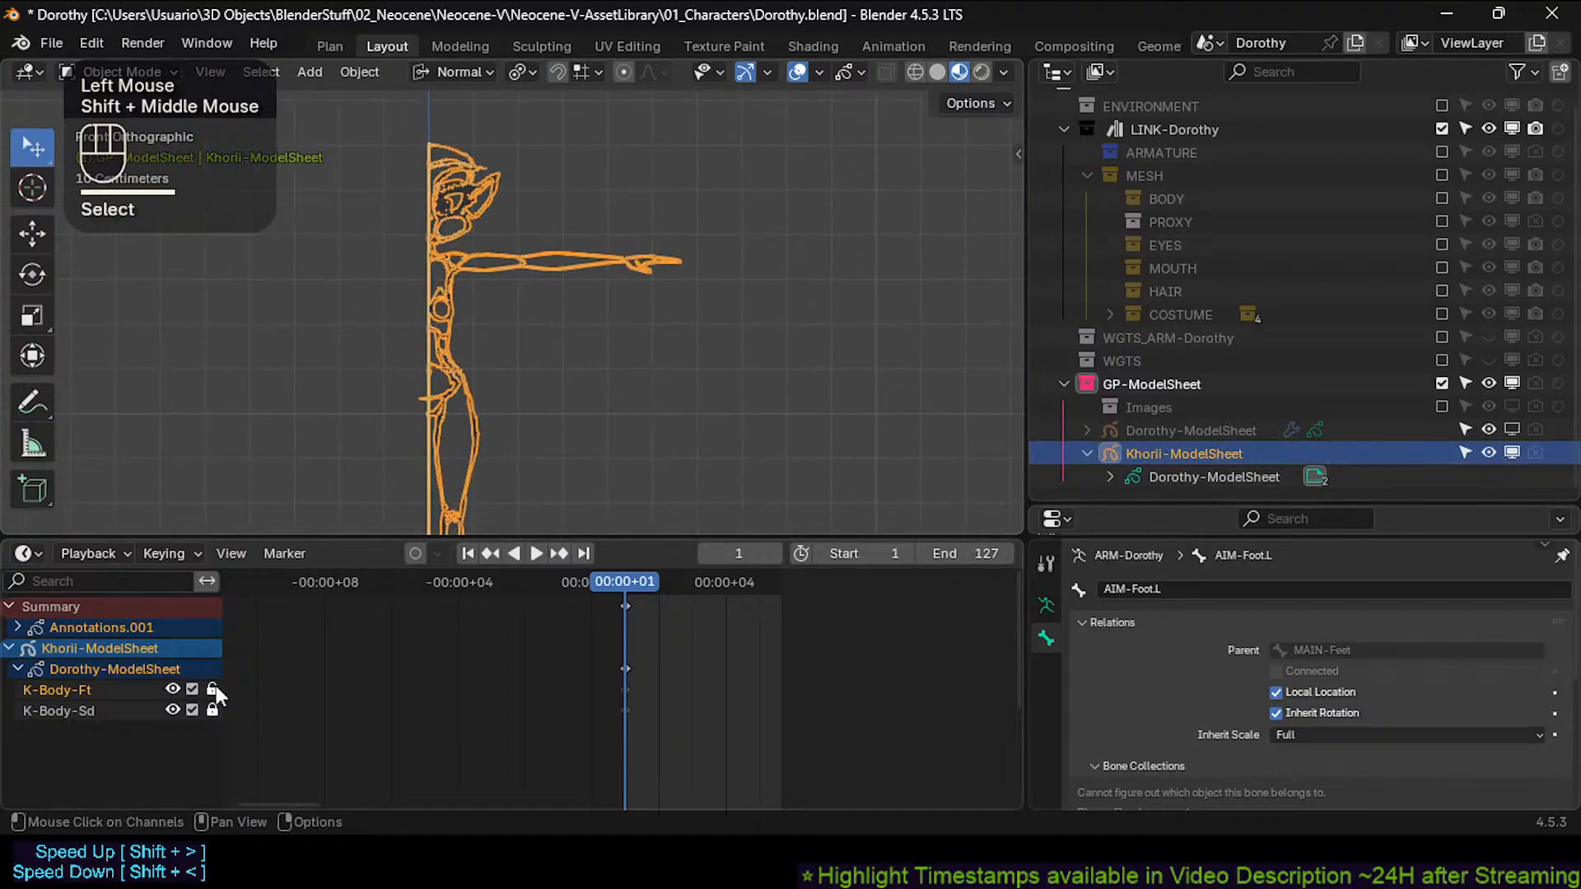
Resize the workspace areas to give the 3D viewport and the Outliner more height.
{"action": "left_click_drag", "start_coordinate": [1319, 531], "coordinate": [942, 696]}
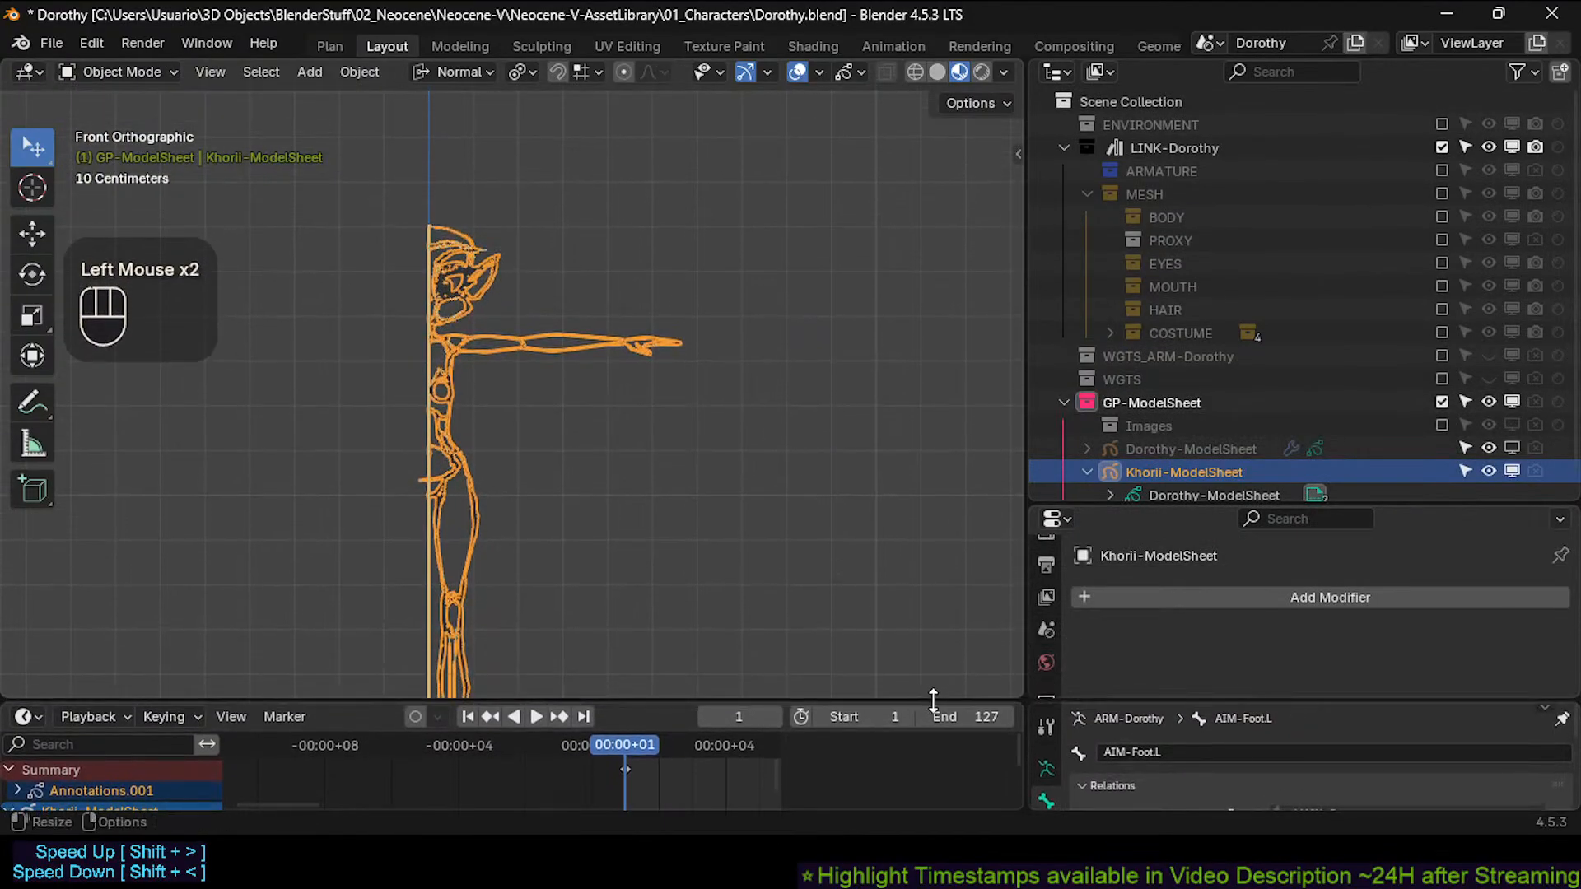
{"action": "left_click_drag", "start_coordinate": [8, 696], "coordinate": [19, 609]}
{"action": "right_click", "coordinate": [77, 701]}
{"action": "left_click", "coordinate": [77, 703]}
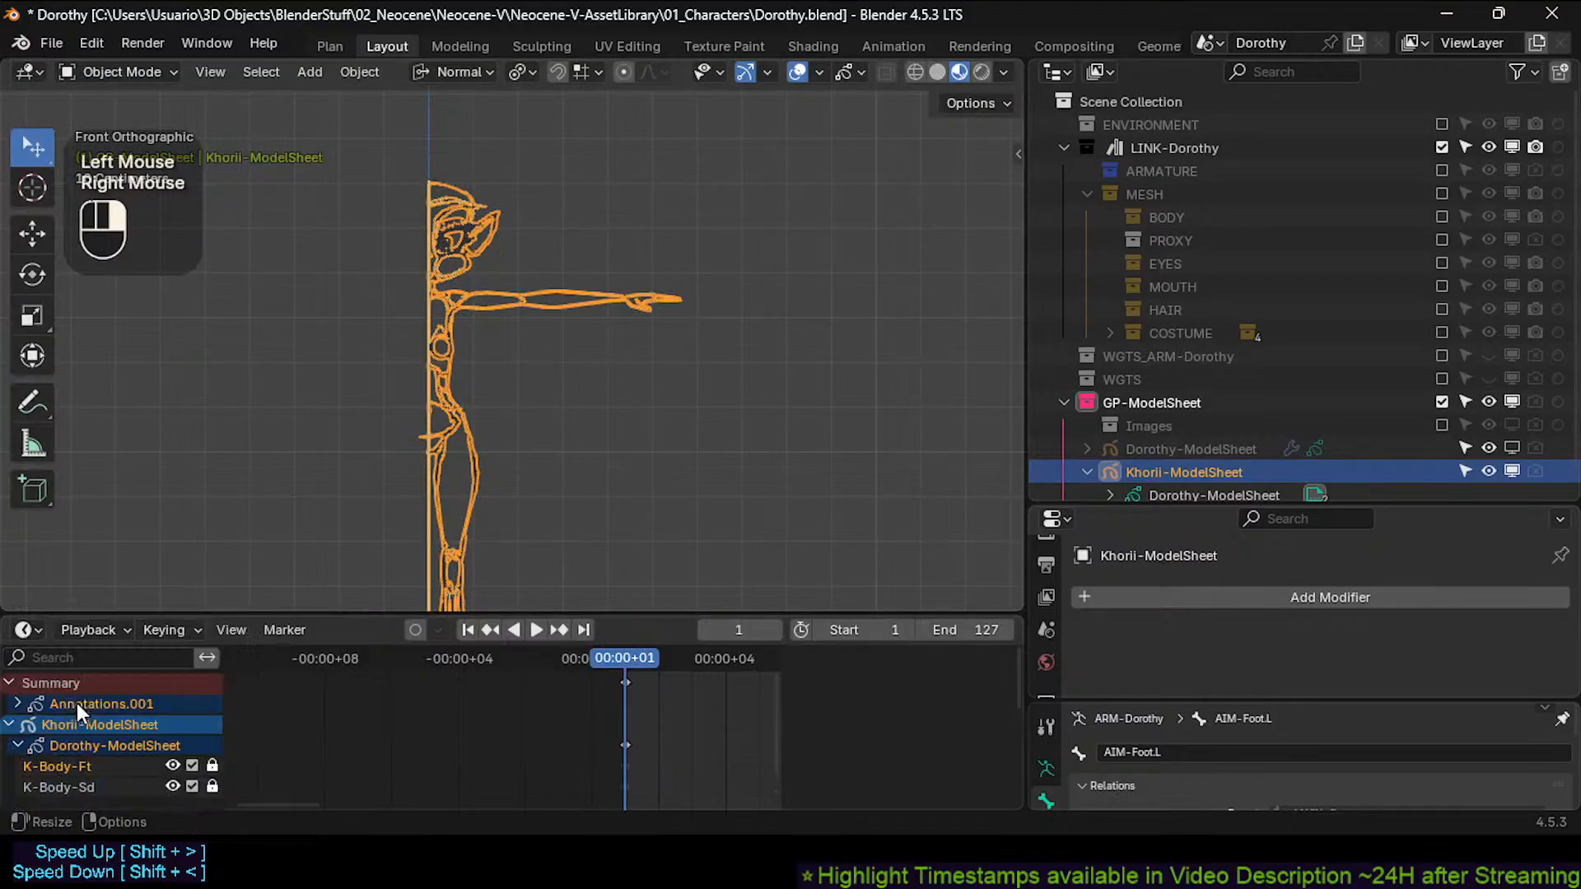
{"action": "left_click_drag", "start_coordinate": [1065, 702], "coordinate": [1067, 779]}
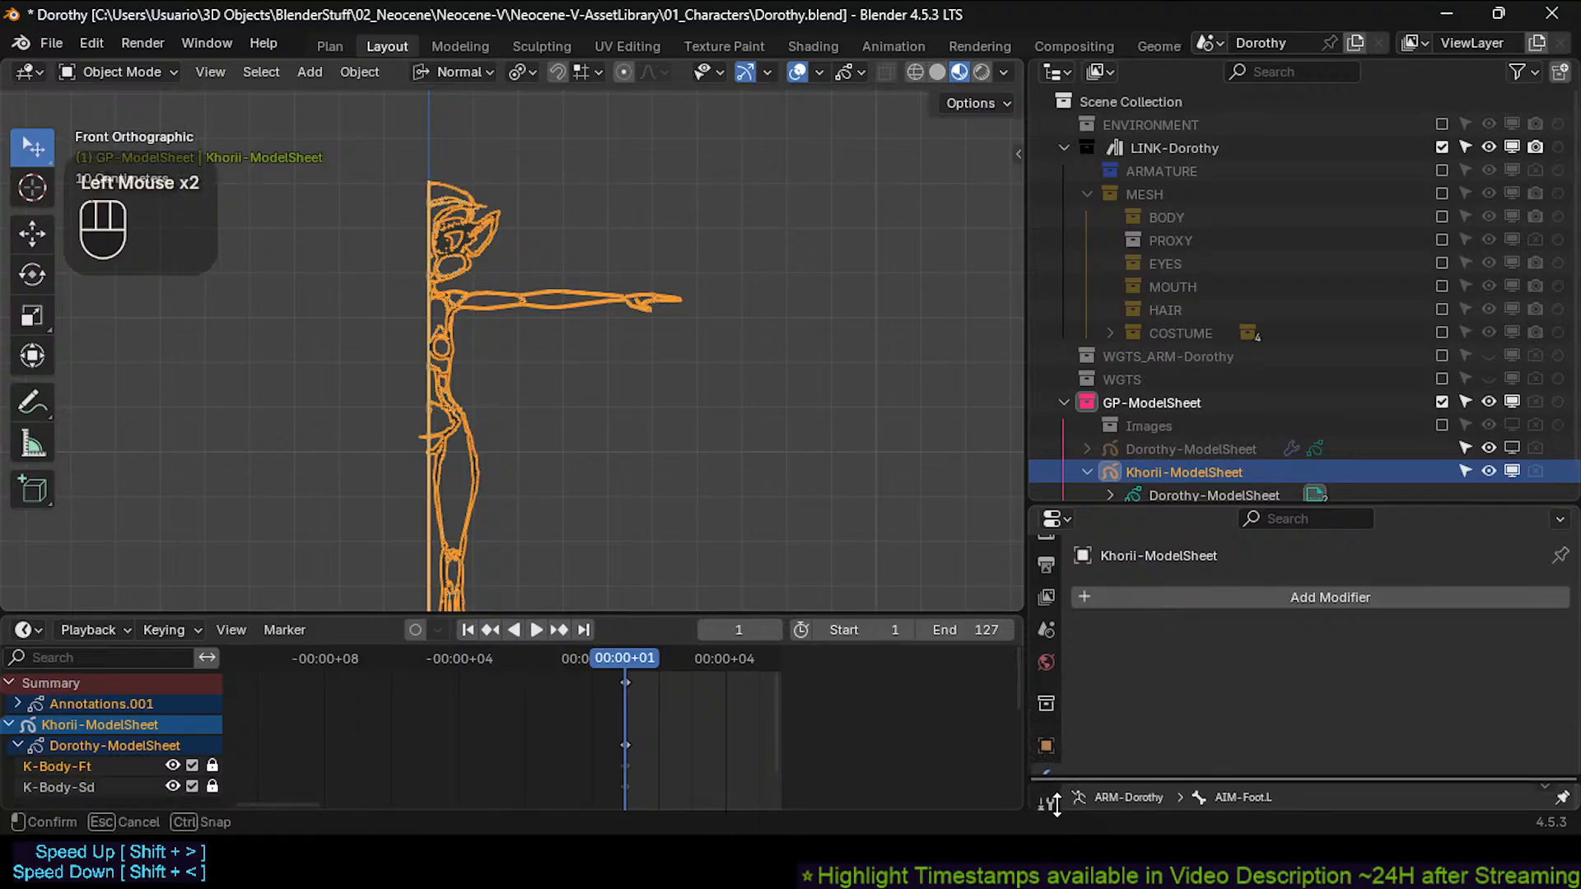
{"action": "left_click_drag", "start_coordinate": [801, 609], "coordinate": [803, 671]}
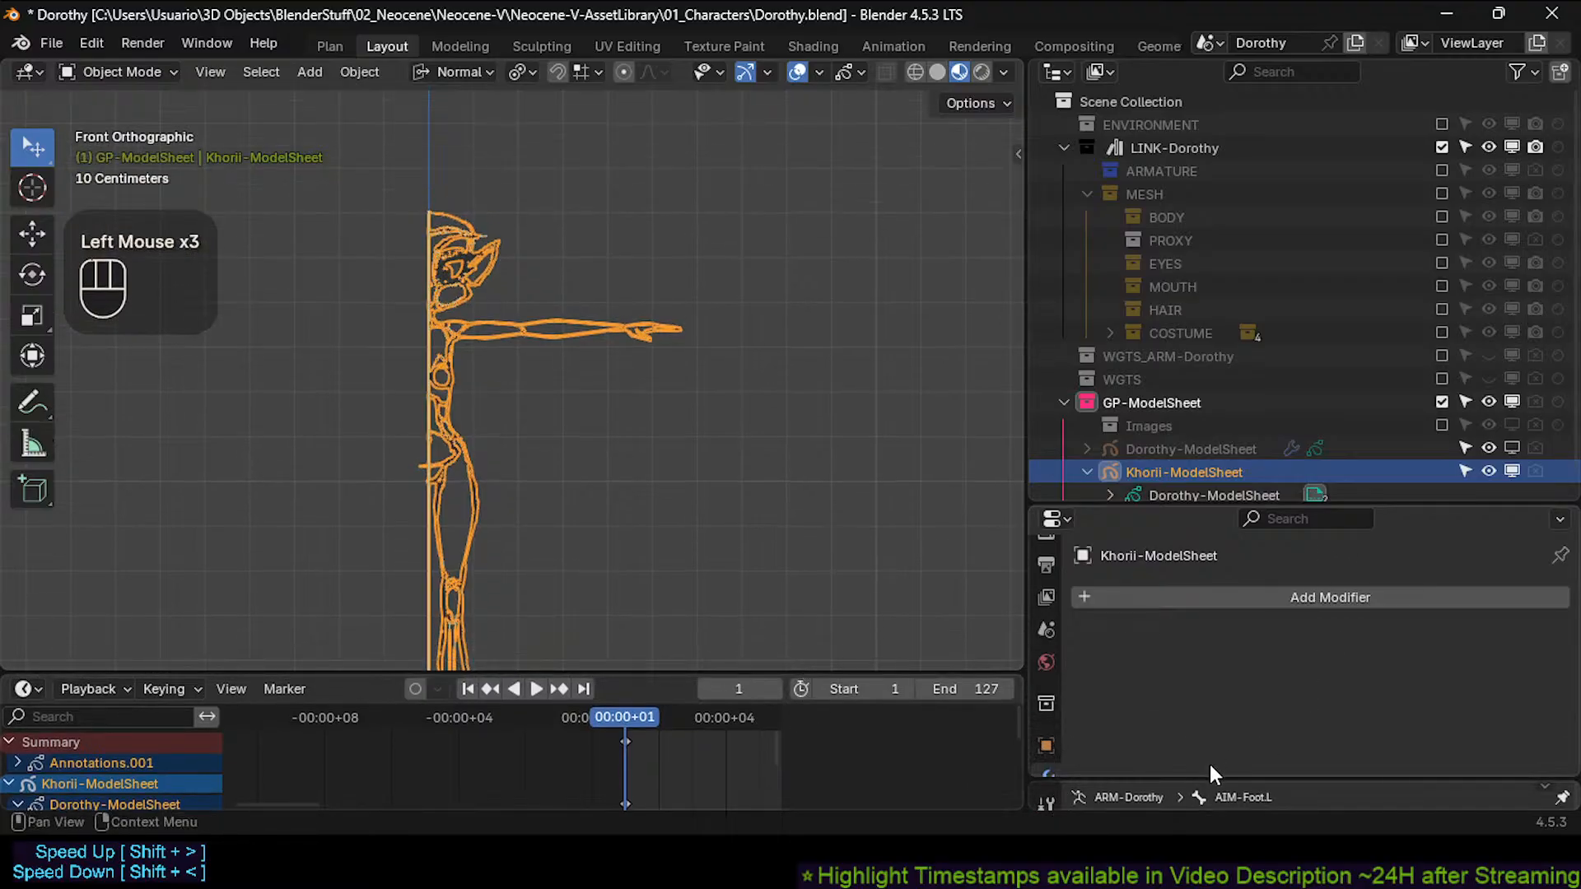
{"action": "mouse_move", "coordinate": [1217, 778]}
{"action": "left_mouse_down"}
{"action": "mouse_move", "coordinate": [1218, 759]}
{"action": "mouse_move", "coordinate": [1244, 776]}
{"action": "left_mouse_up"}
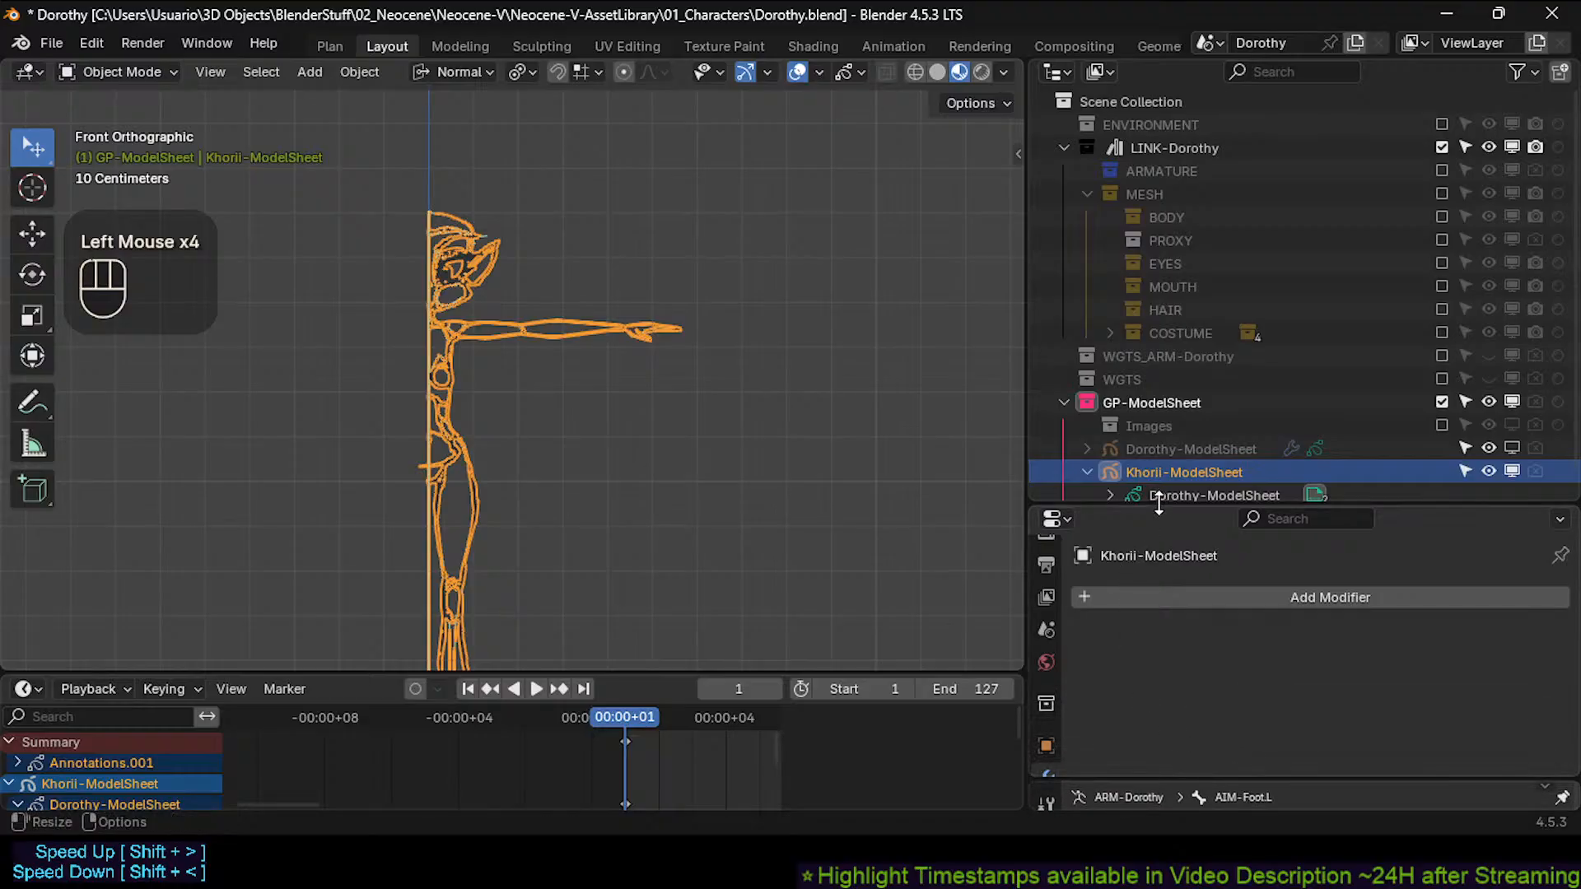
{"action": "left_click_drag", "start_coordinate": [1159, 505], "coordinate": [1154, 613]}
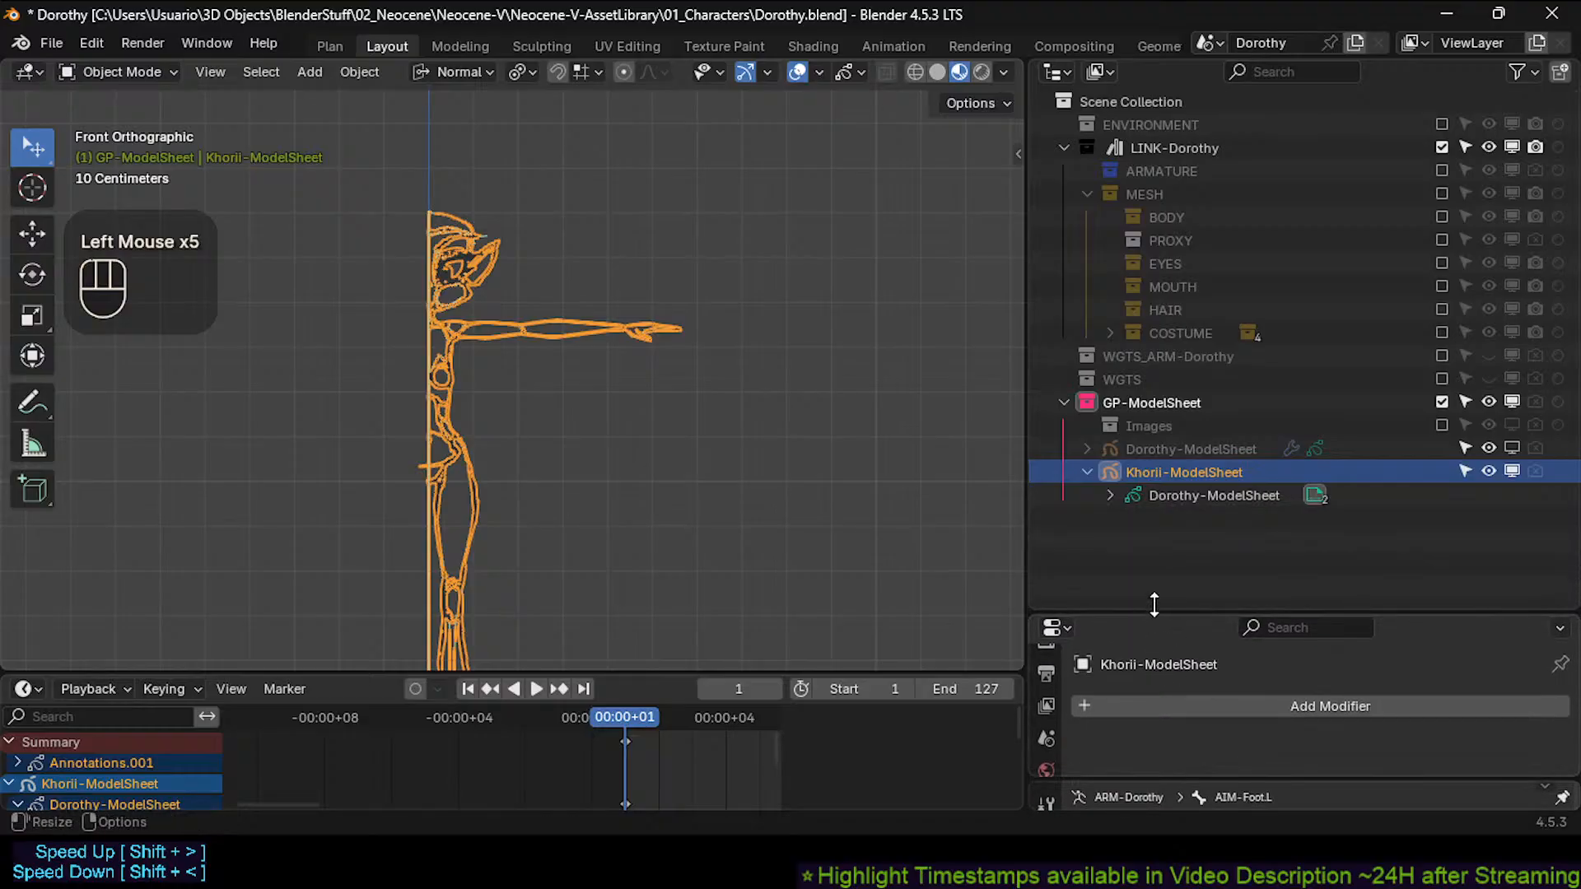
Collapse the LINK-Dorothy collection and make Dorothy-ModelSheet visible in the viewport.
{"action": "scroll", "coordinate": [1071, 206], "scroll_direction": "up", "scroll_amount": 2}
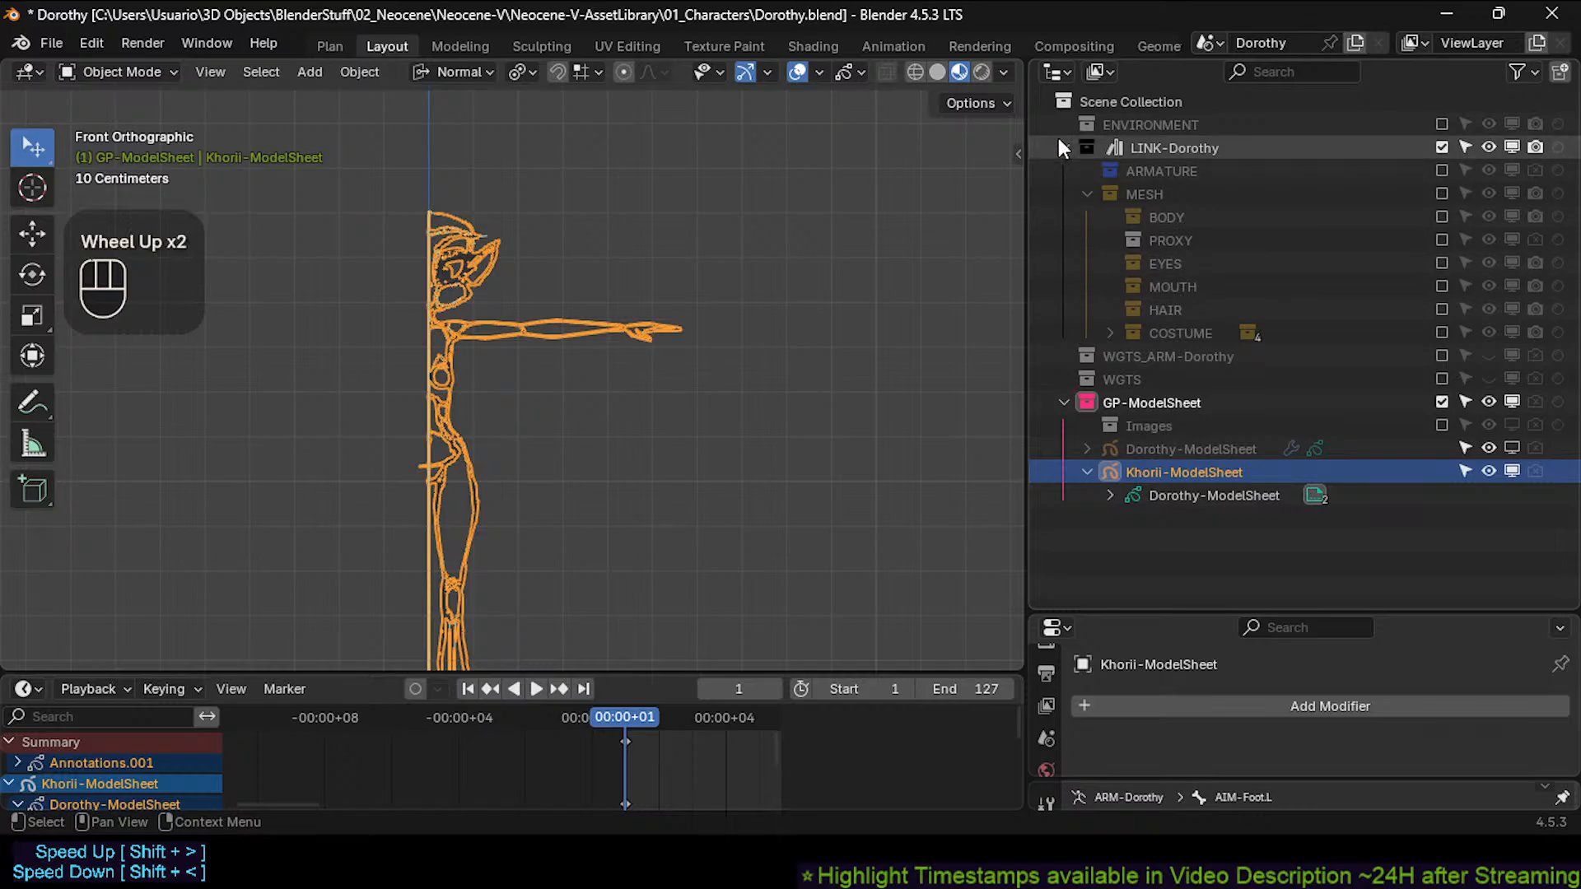
{"action": "left_click", "coordinate": [1064, 146]}
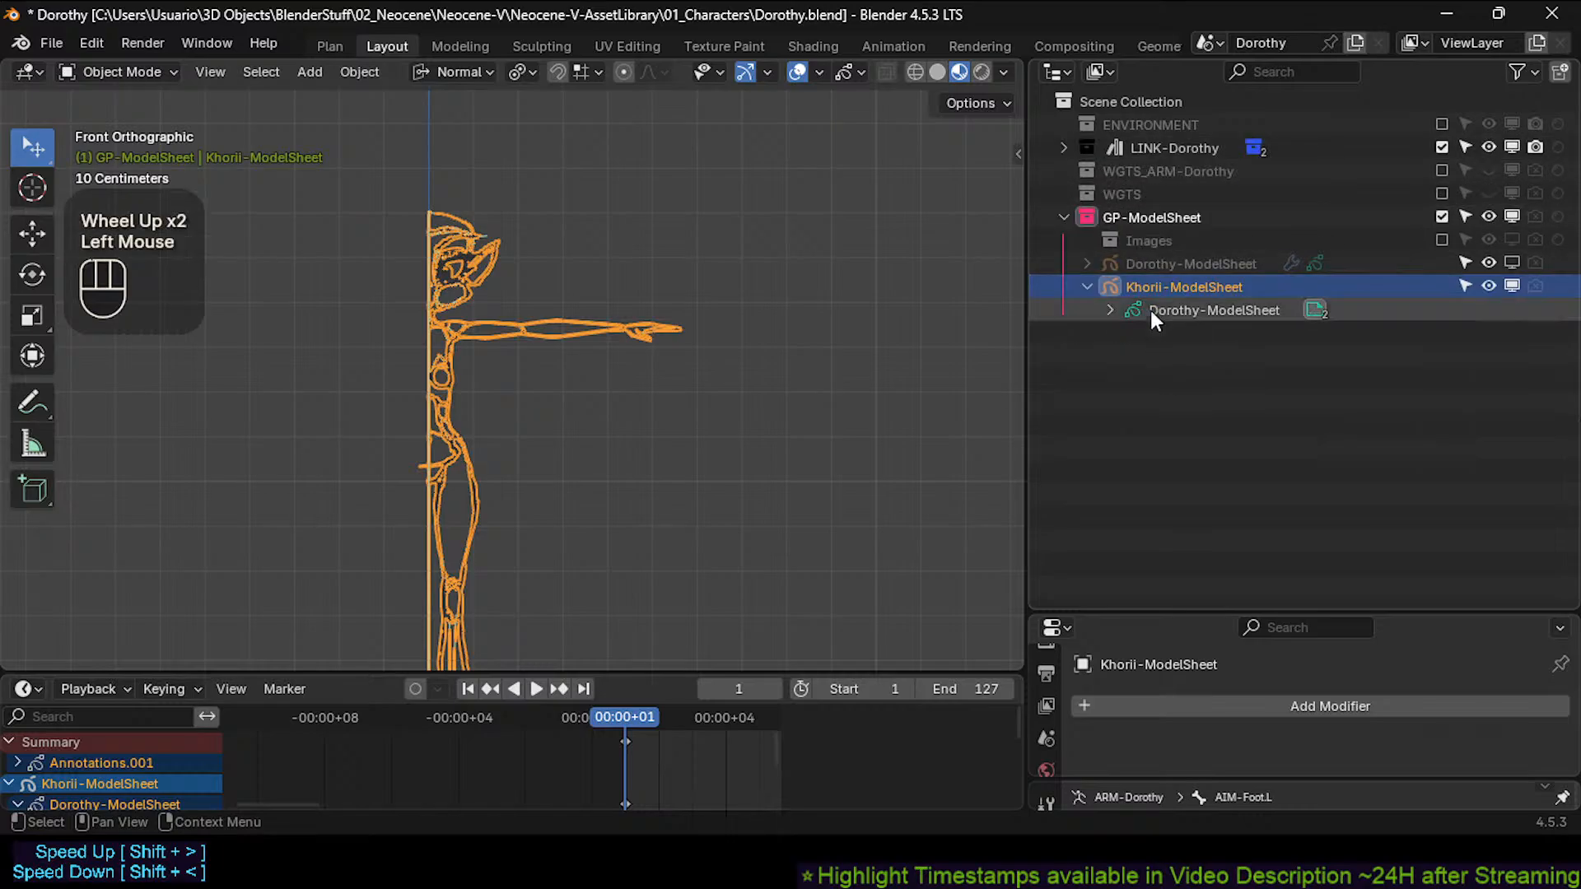
{"action": "left_click", "coordinate": [1113, 265]}
{"action": "left_click", "coordinate": [1512, 262]}
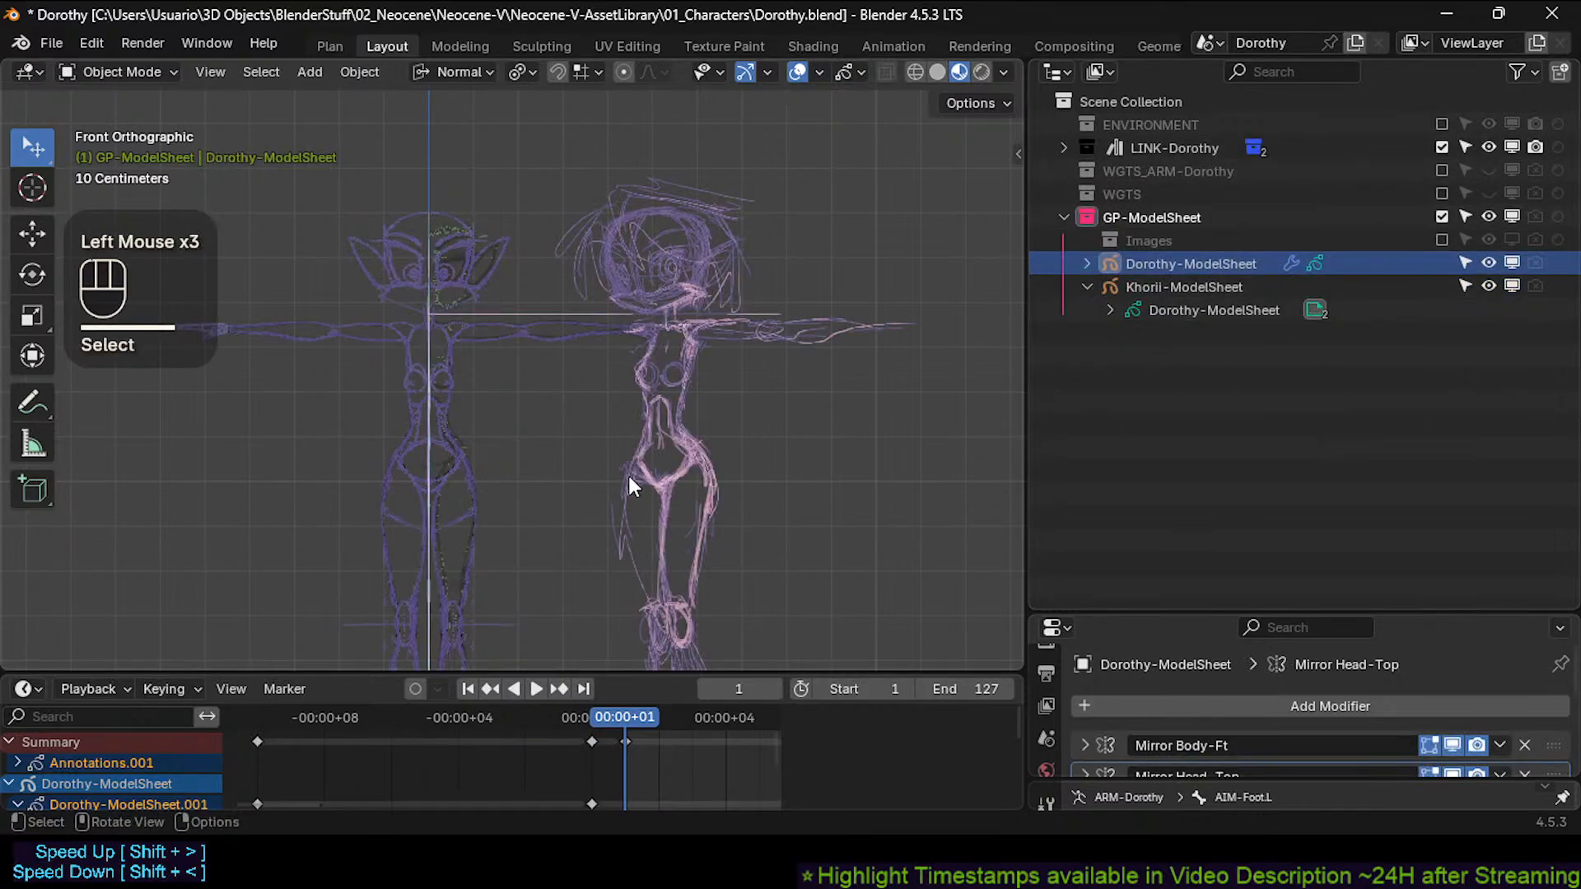
Select the Dorothy-ModelSheet drawing and bring up its Grease Pencil layer list in an enlarged Properties editor.
{"action": "middle_click_drag", "start_coordinate": [632, 486], "coordinate": [745, 332], "text": "shift"}
{"action": "scroll", "coordinate": [628, 355], "scroll_direction": "down", "scroll_amount": 2}
{"action": "scroll", "coordinate": [576, 319], "scroll_direction": "up", "scroll_amount": 2}
{"action": "middle_click_drag", "start_coordinate": [576, 320], "coordinate": [563, 409], "text": "shift"}
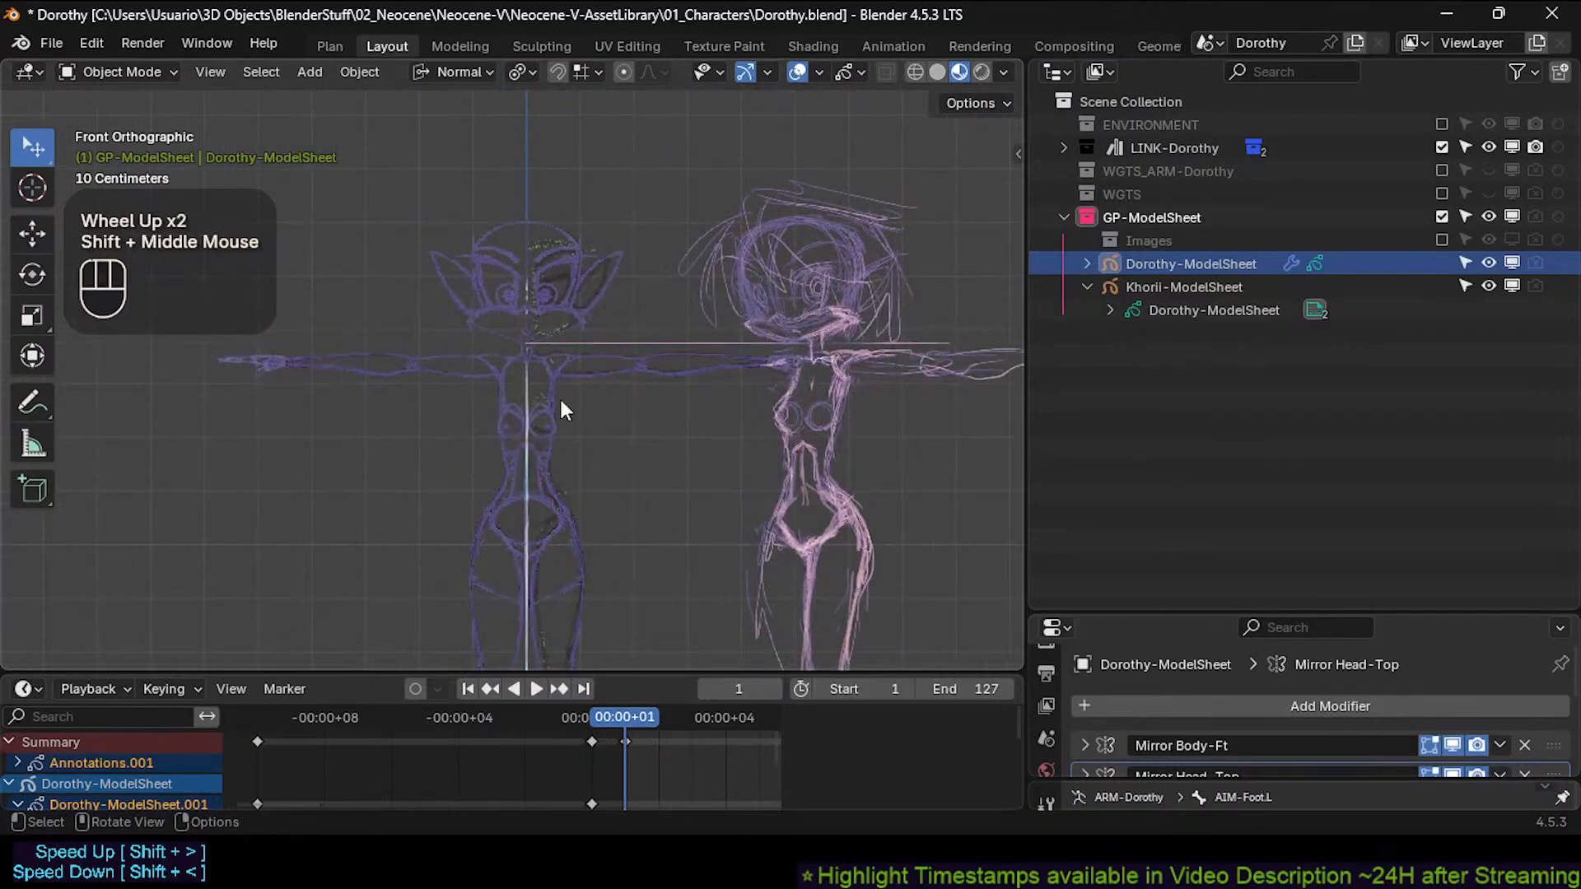
{"action": "left_click", "coordinate": [559, 395]}
{"action": "left_click_drag", "start_coordinate": [1071, 613], "coordinate": [1071, 221]}
{"action": "left_click", "coordinate": [1048, 690]}
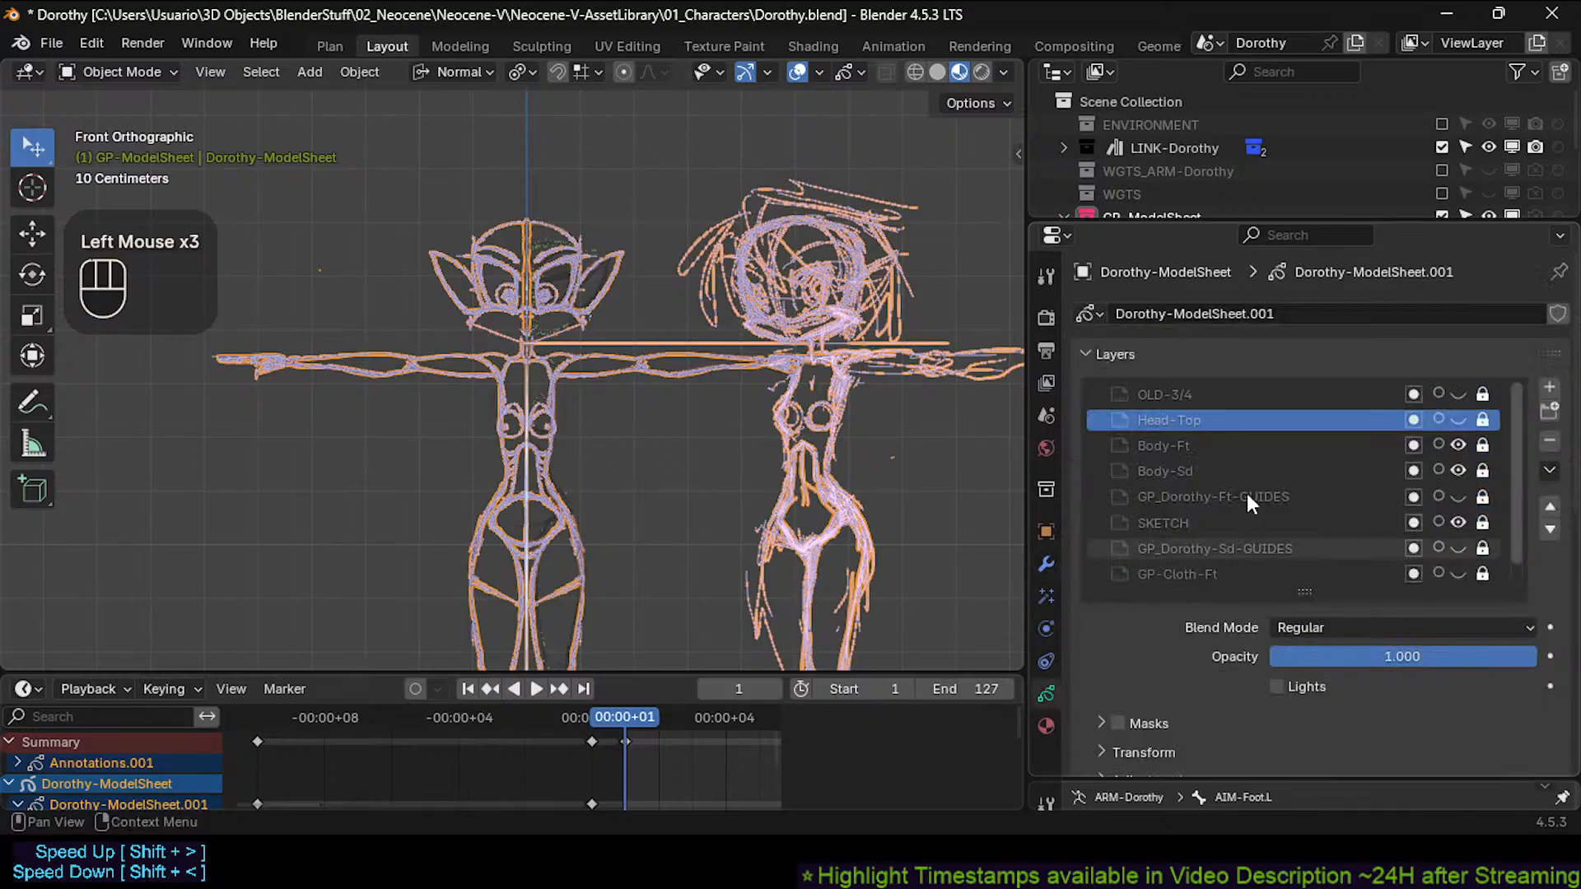
{"action": "left_click_drag", "start_coordinate": [1518, 465], "coordinate": [1518, 490]}
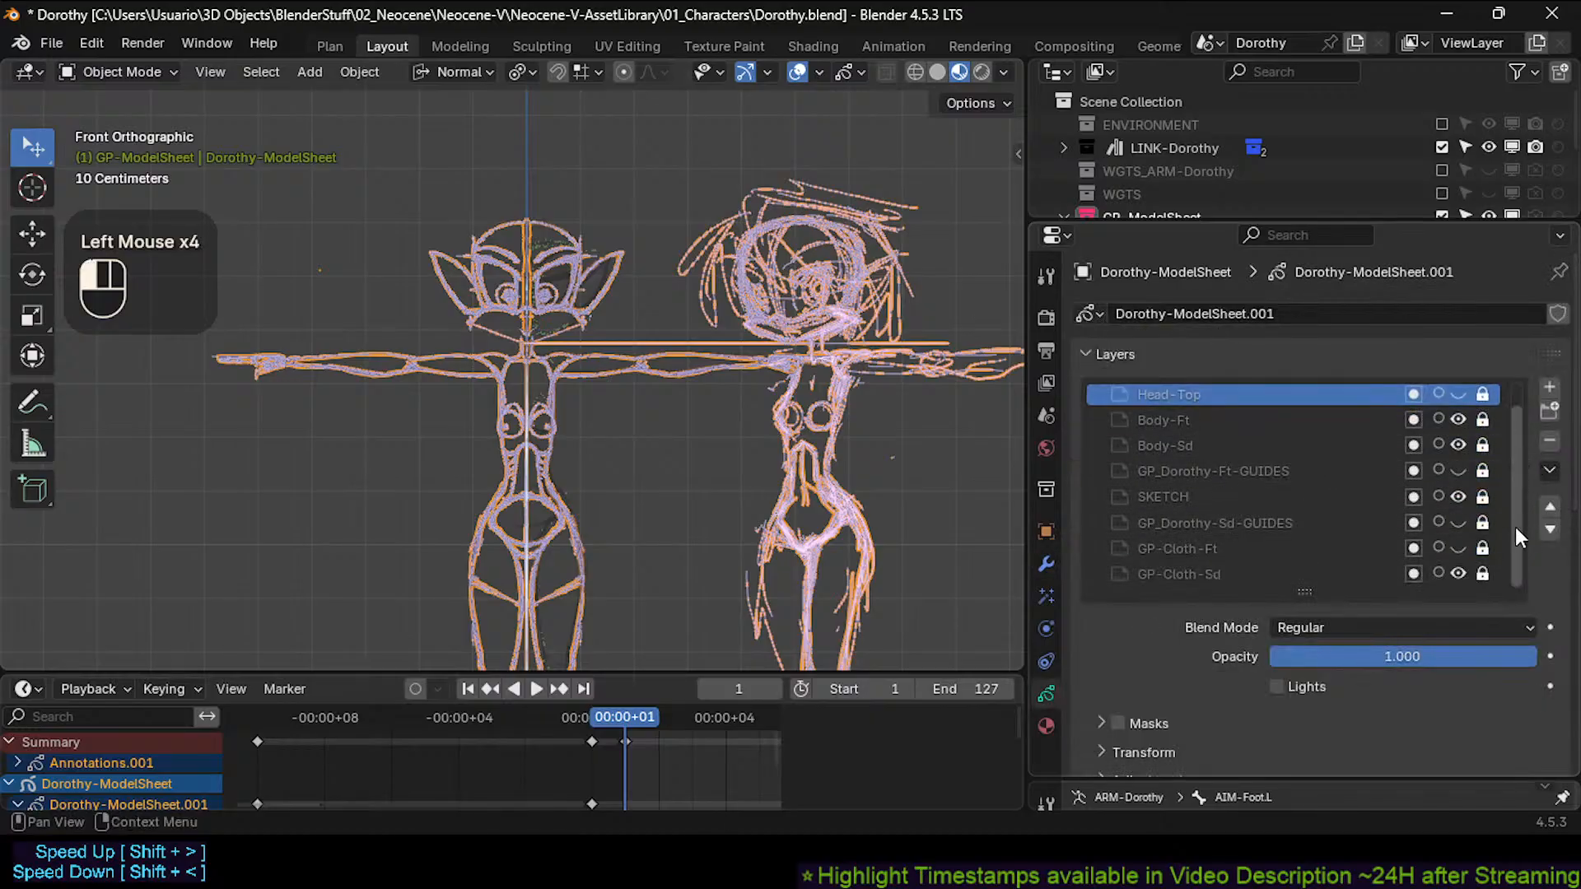
Enlarge the timeline to review the Dorothy-ModelSheet channels and save Dorothy.blend.
{"action": "left_click_drag", "start_coordinate": [602, 673], "coordinate": [610, 576]}
{"action": "middle_click_drag", "start_coordinate": [609, 576], "coordinate": [618, 388], "text": "shift"}
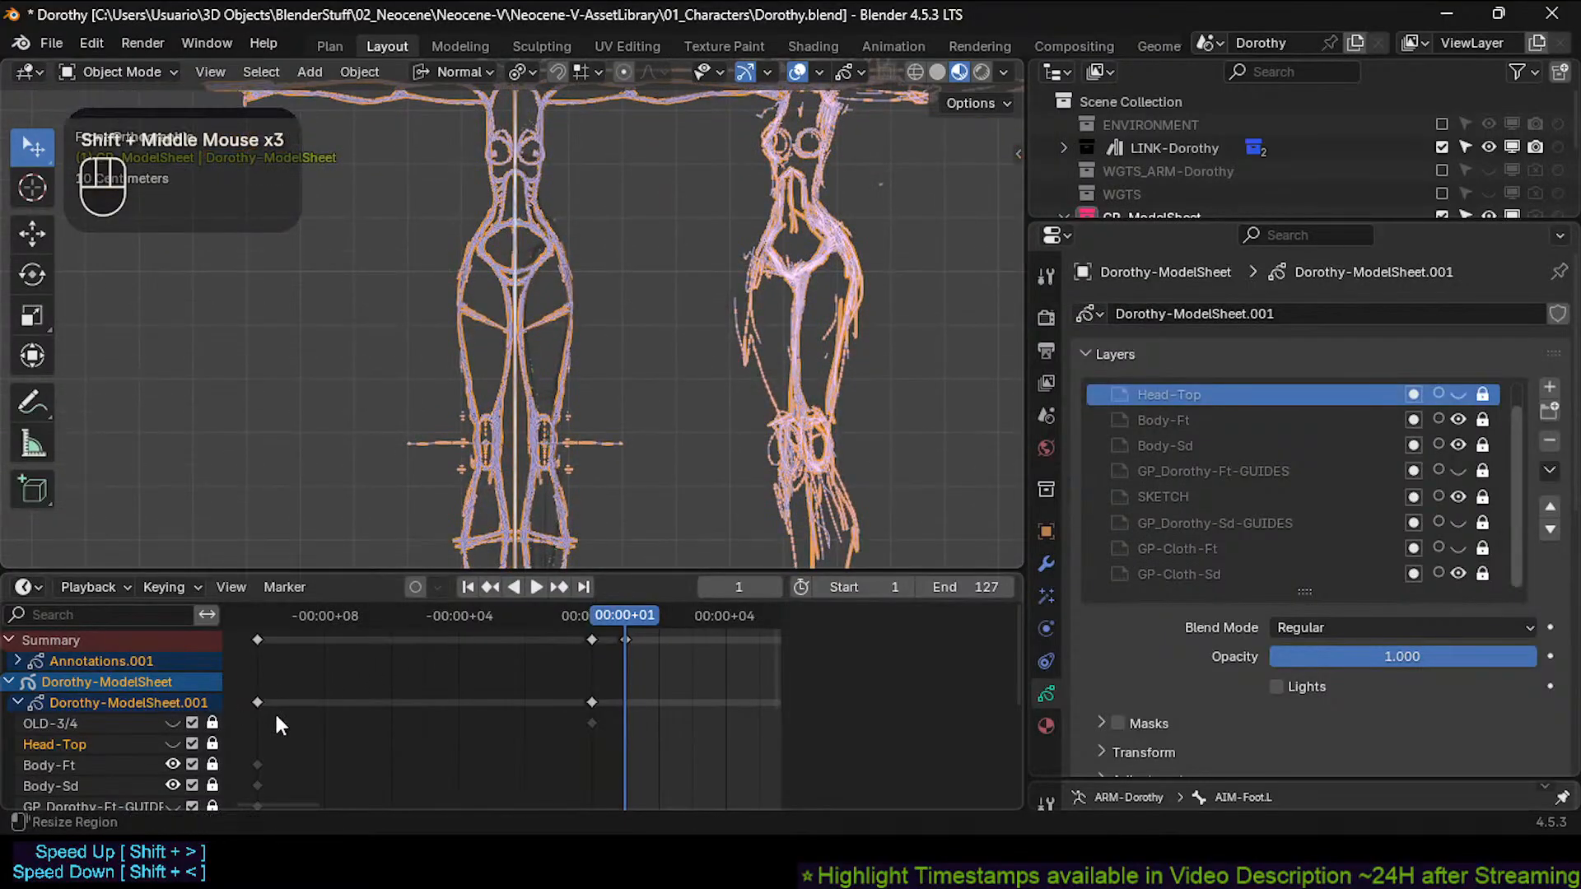
{"action": "key", "text": "ctrl+s"}
{"action": "scroll", "coordinate": [176, 728], "scroll_direction": "down", "scroll_amount": 2}
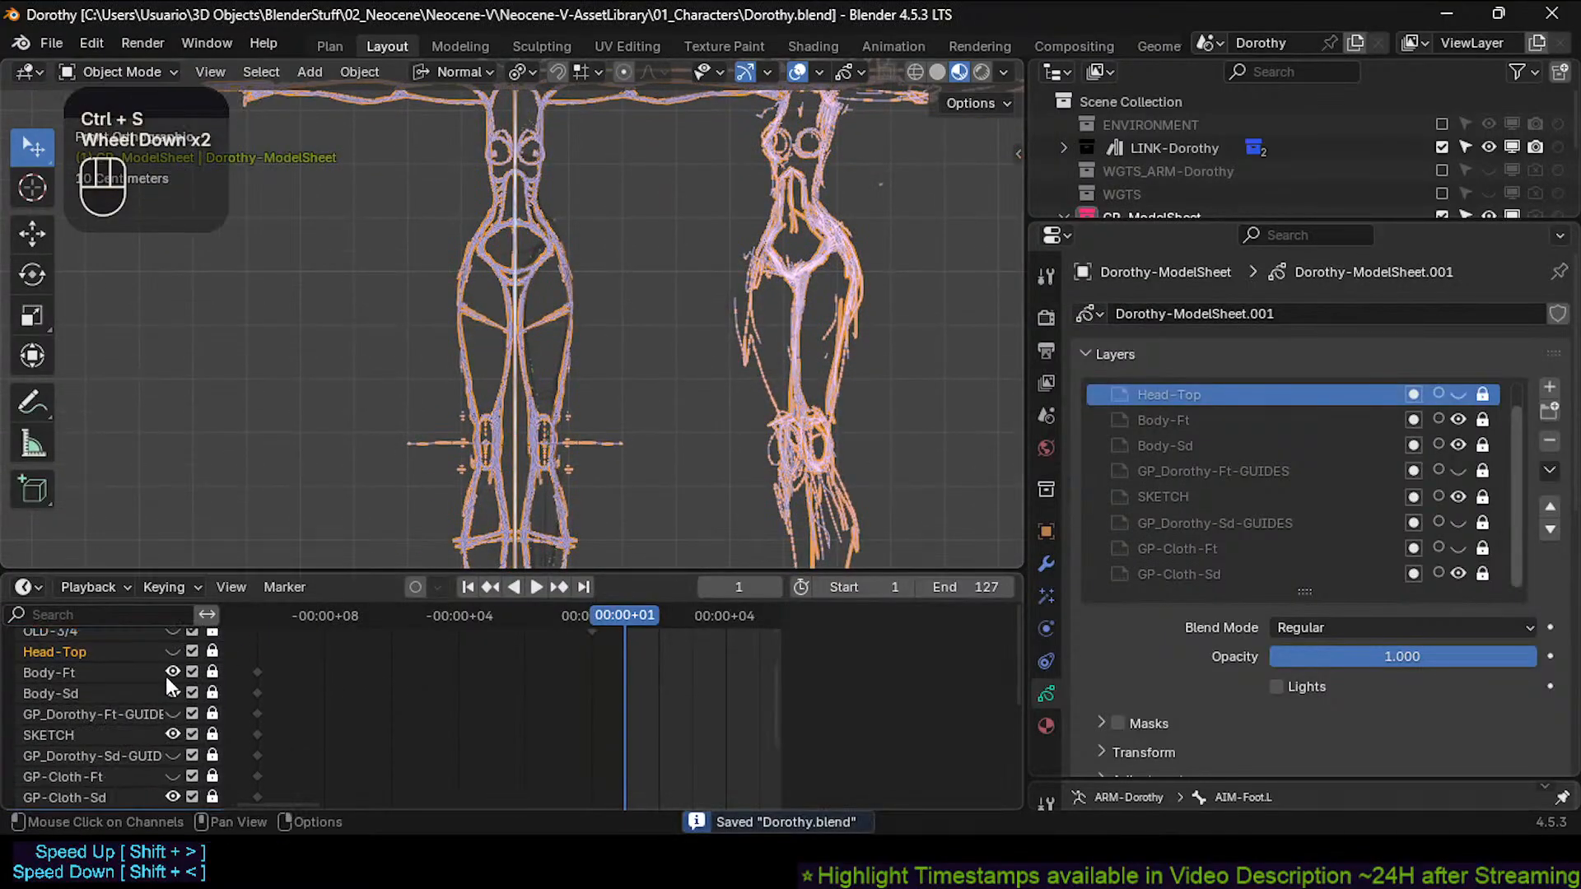
{"action": "key", "text": "alt+h"}
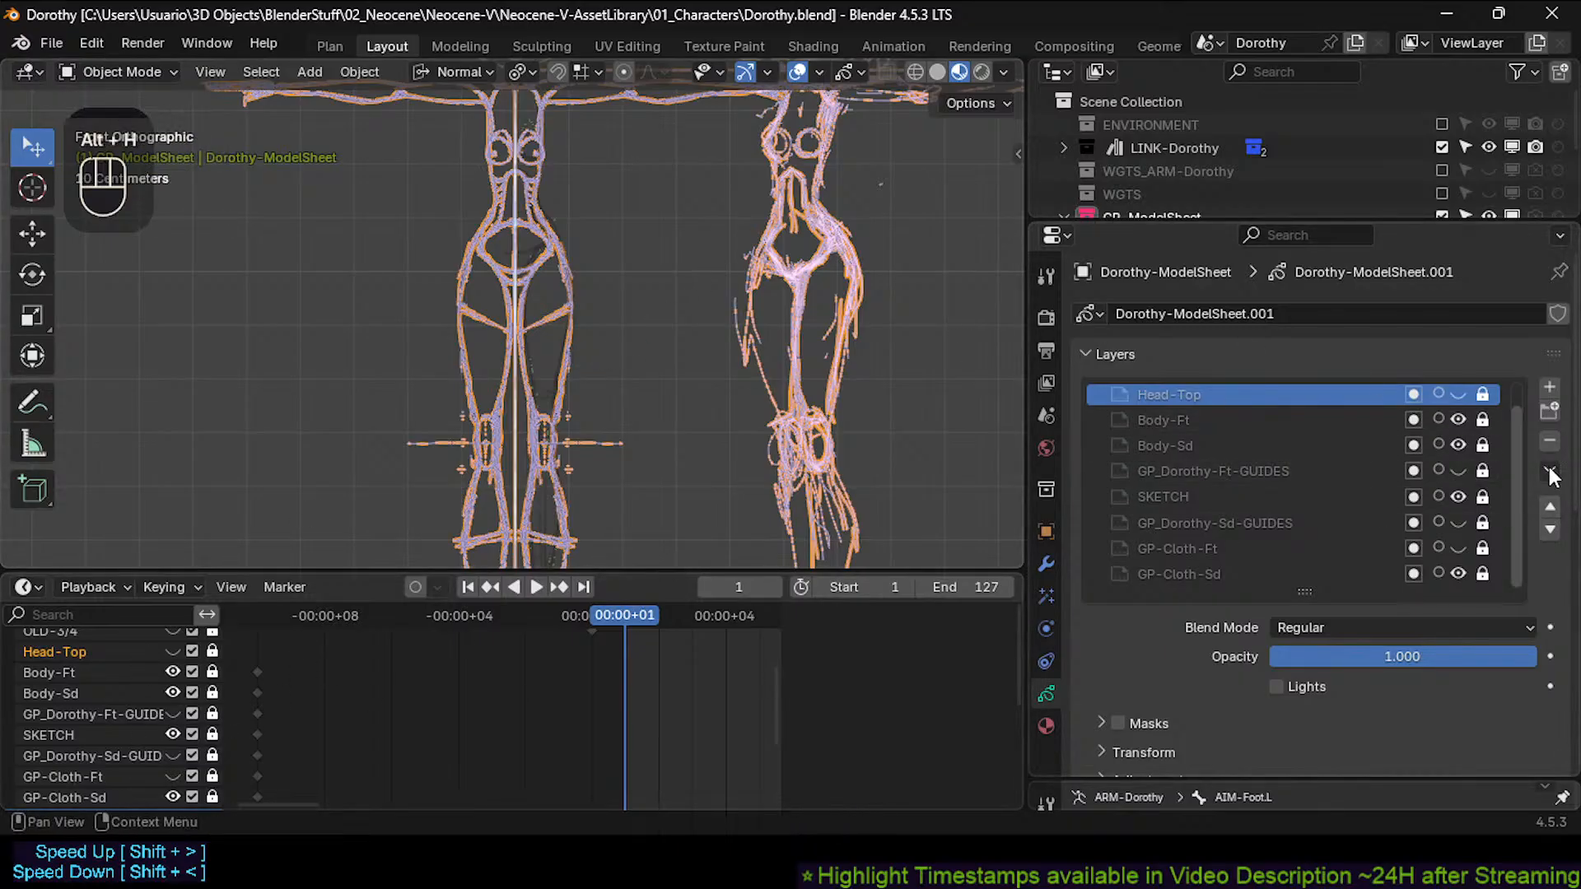
{"action": "key", "text": "ctrl+s"}
Hide all visible layers of Dorothy-ModelSheet.
{"action": "left_click_drag", "start_coordinate": [1458, 420], "coordinate": [1455, 591]}
{"action": "scroll", "coordinate": [1464, 499], "scroll_direction": "down", "scroll_amount": 2}
{"action": "scroll", "coordinate": [1457, 506], "scroll_direction": "up", "scroll_amount": 2}
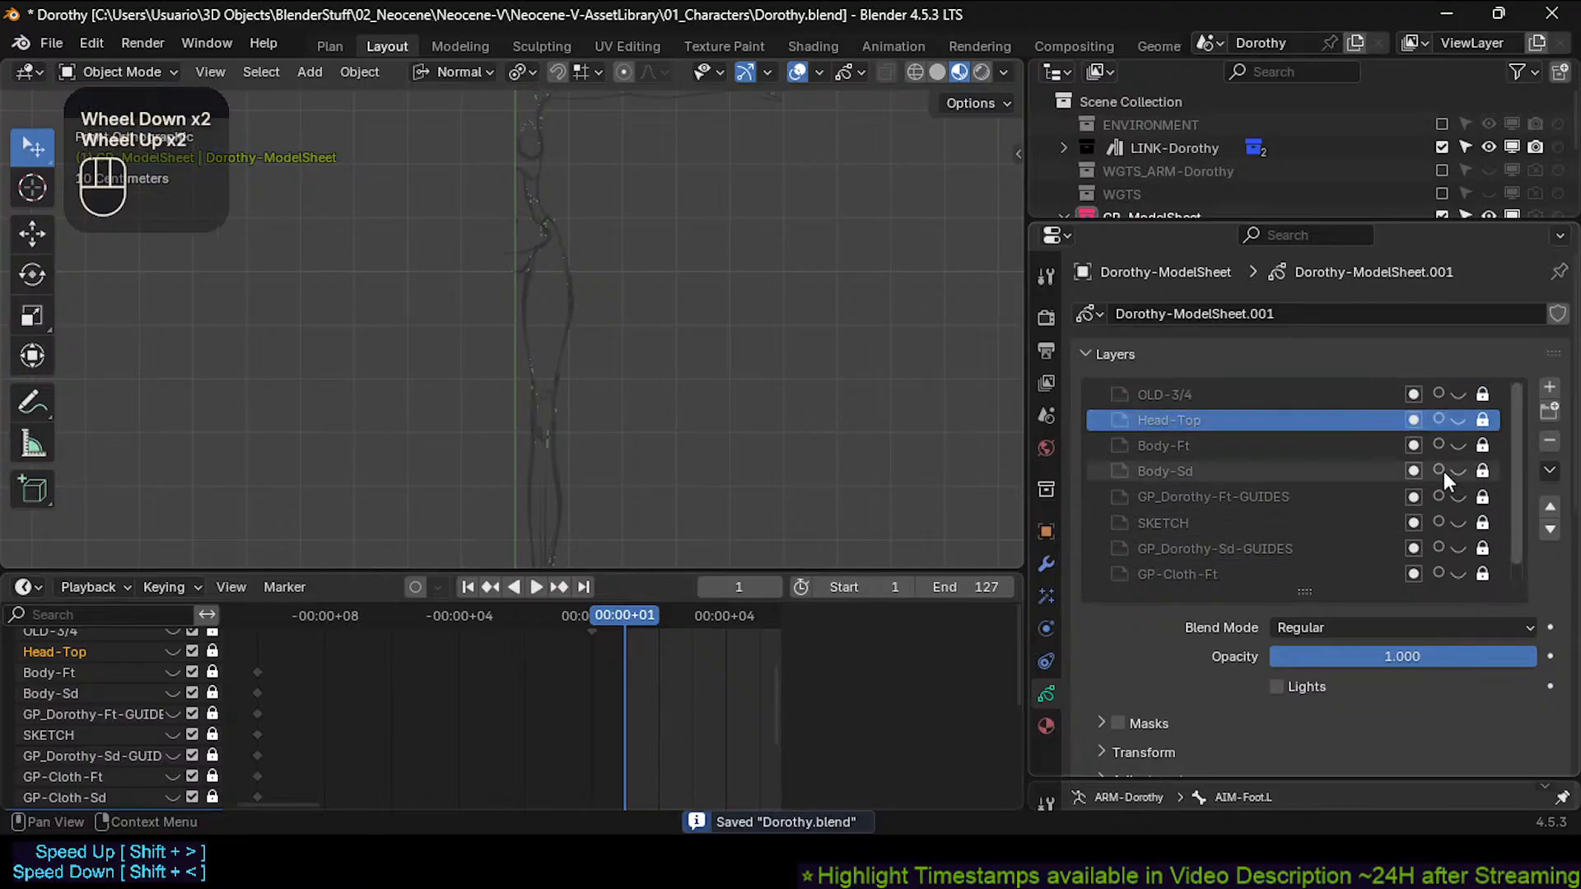
Show only the SKETCH layer to inspect its drawing from head to feet, then hide it again.
{"action": "left_click", "coordinate": [1458, 523]}
{"action": "middle_click_drag", "start_coordinate": [876, 311], "coordinate": [752, 364], "text": "shift"}
{"action": "scroll", "coordinate": [761, 418], "scroll_direction": "down", "scroll_amount": 2}
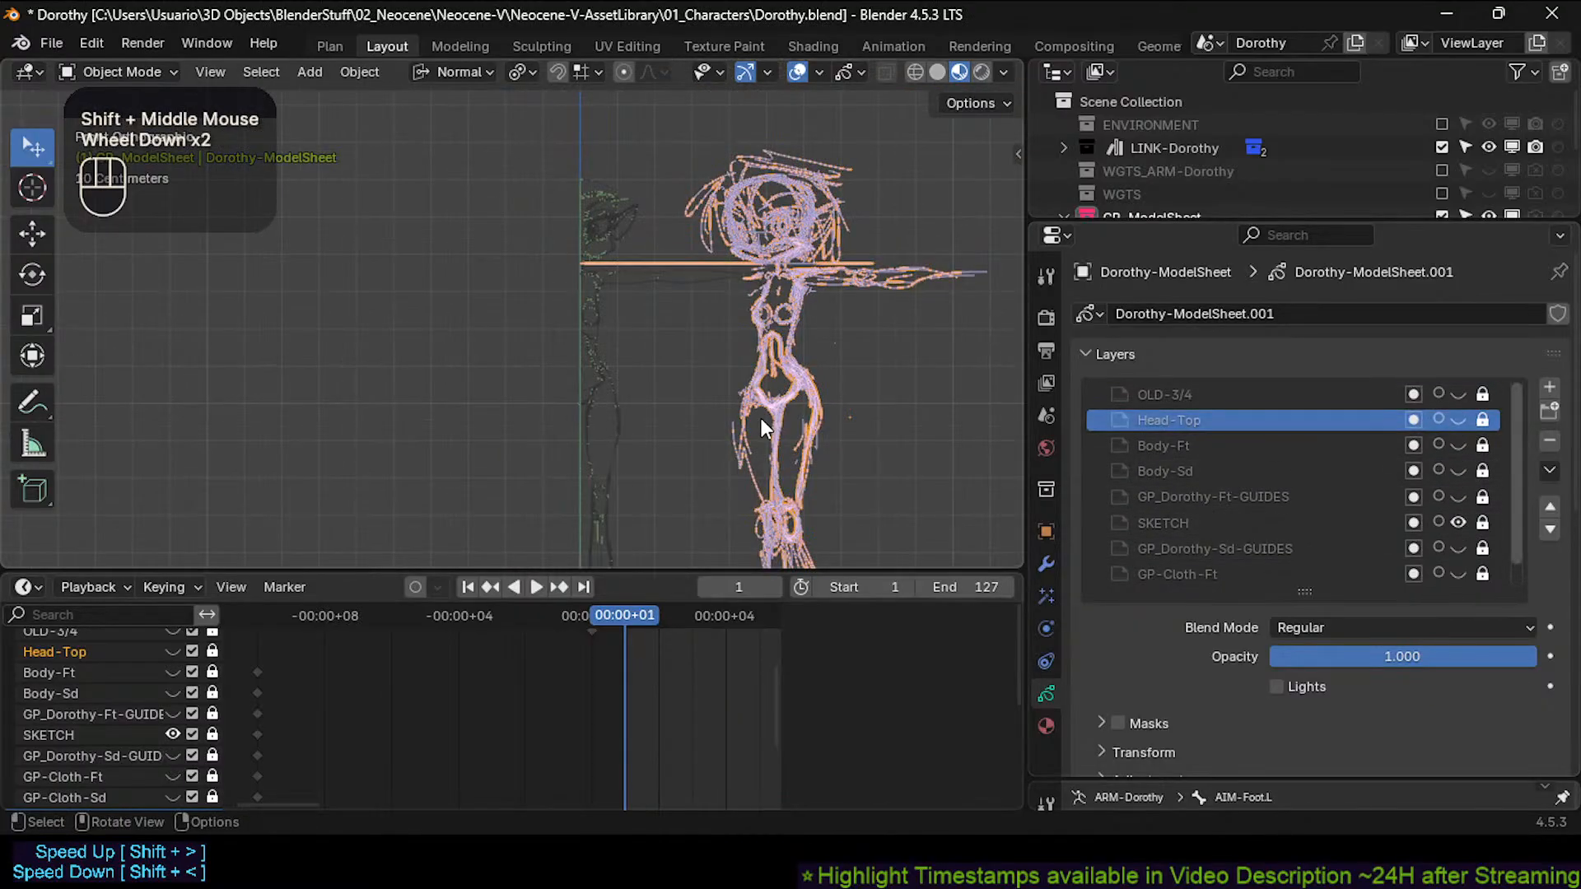
{"action": "mouse_move", "coordinate": [761, 418]}
{"action": "middle_mouse_down", "text": "shift"}
{"action": "mouse_move", "coordinate": [719, 249]}
{"action": "mouse_move", "coordinate": [756, 274]}
{"action": "mouse_move", "coordinate": [741, 288]}
{"action": "middle_mouse_up", "text": "shift"}
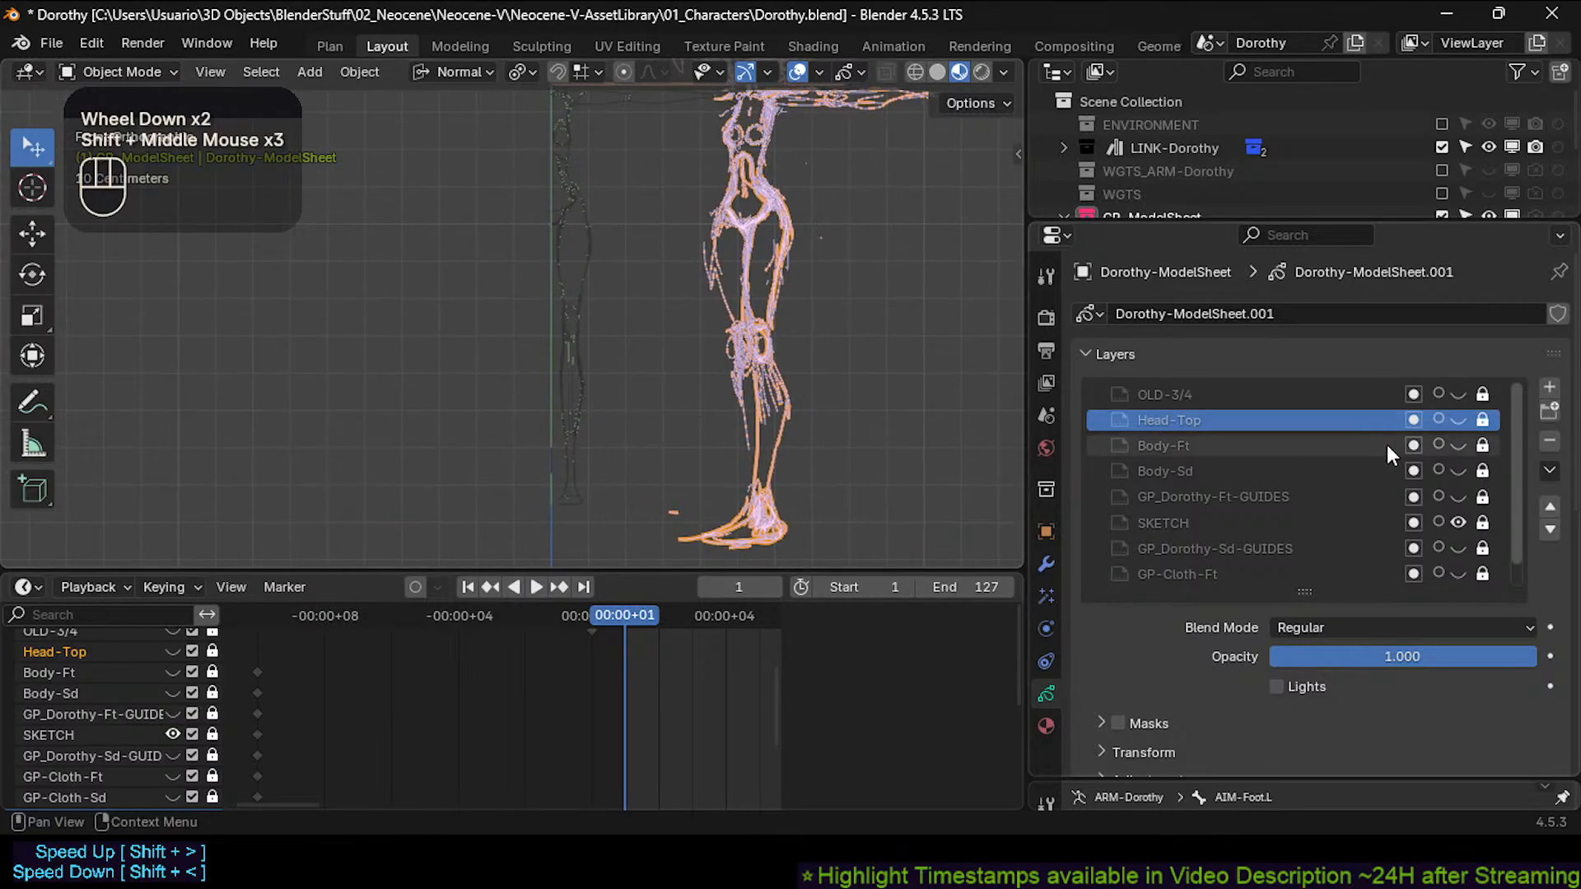
{"action": "left_click", "coordinate": [1457, 523]}
Add a new layer group directly above the SKETCH layer in Dorothy-ModelSheet.
{"action": "left_click", "coordinate": [1150, 520]}
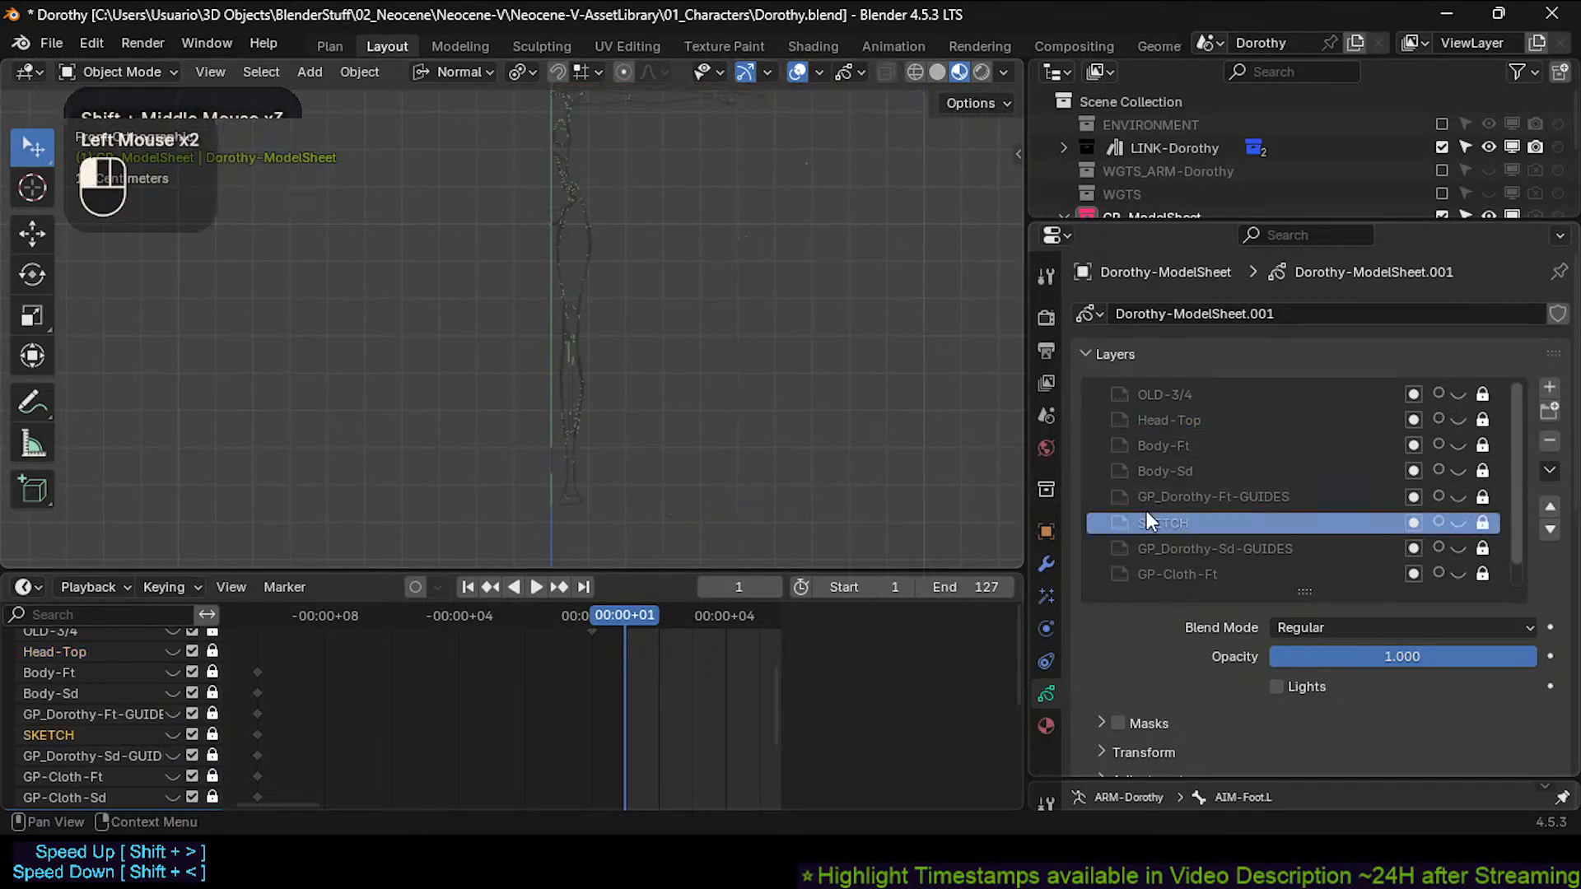
{"action": "left_click", "coordinate": [1549, 411]}
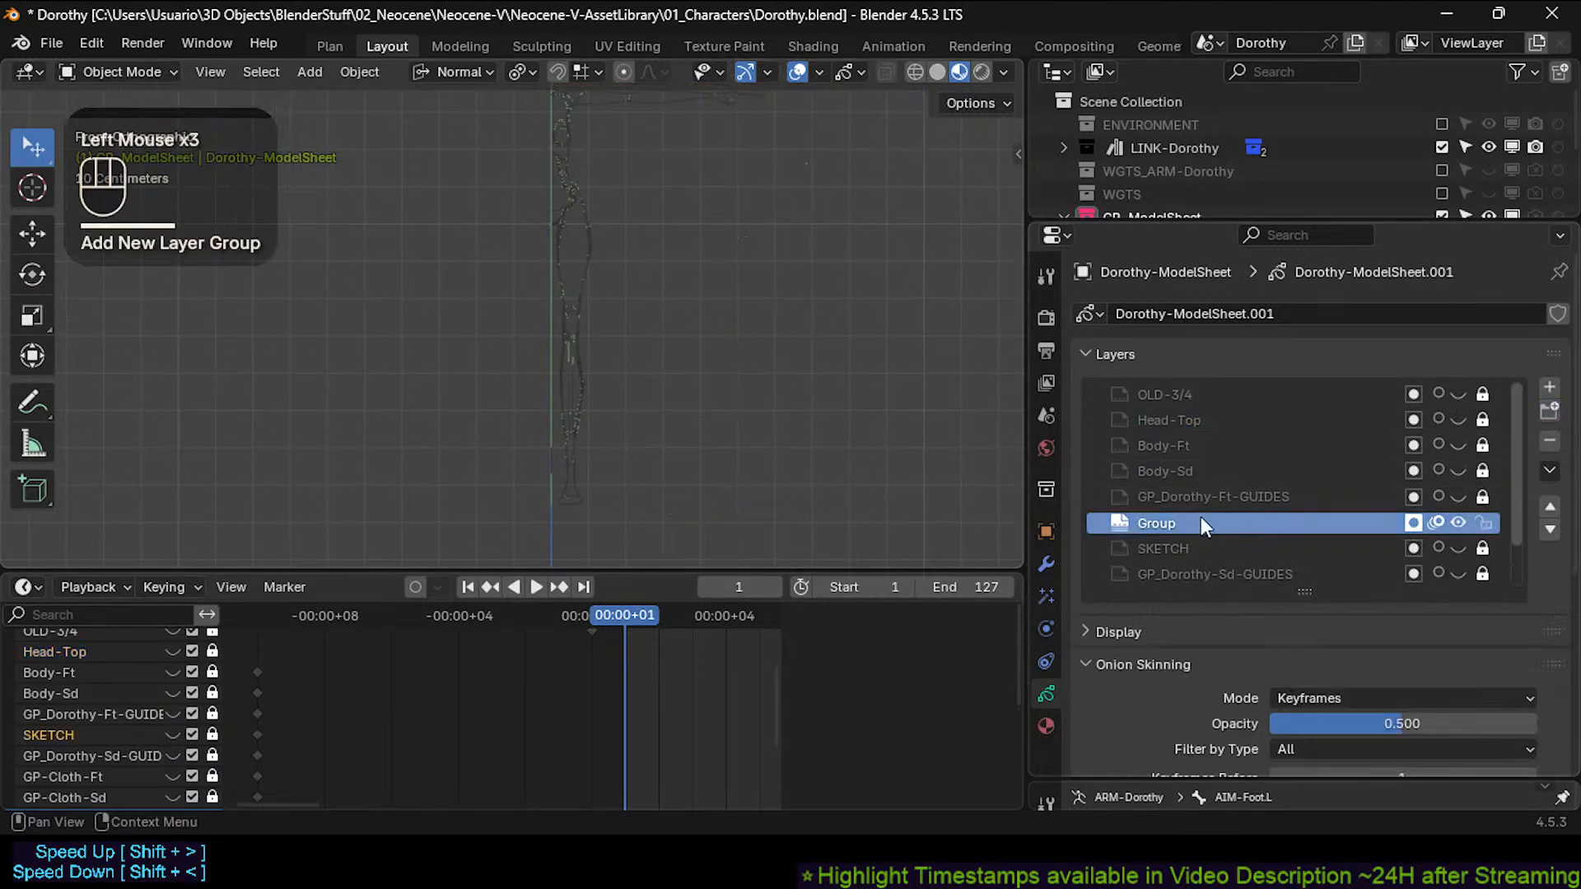
Move the SKETCH layer into the new layer group and rename the group SKETCHES.
{"action": "left_click", "coordinate": [1163, 546]}
{"action": "left_click_drag", "start_coordinate": [1163, 545], "coordinate": [1160, 526]}
{"action": "double_click", "coordinate": [1159, 524]}
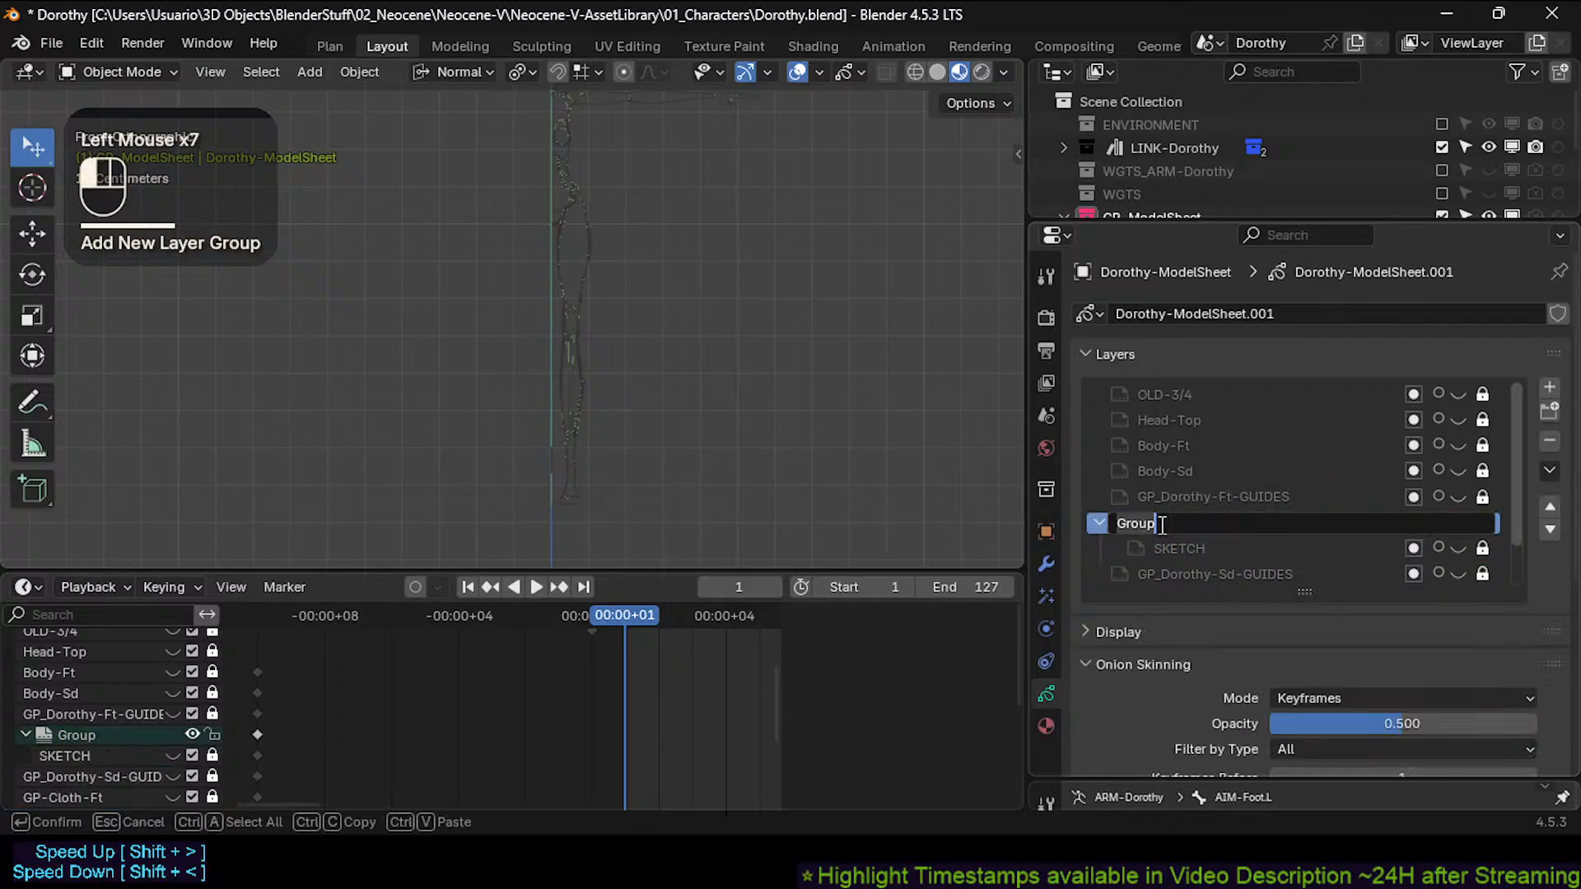
{"action": "type", "text": "SKeETCHES"}
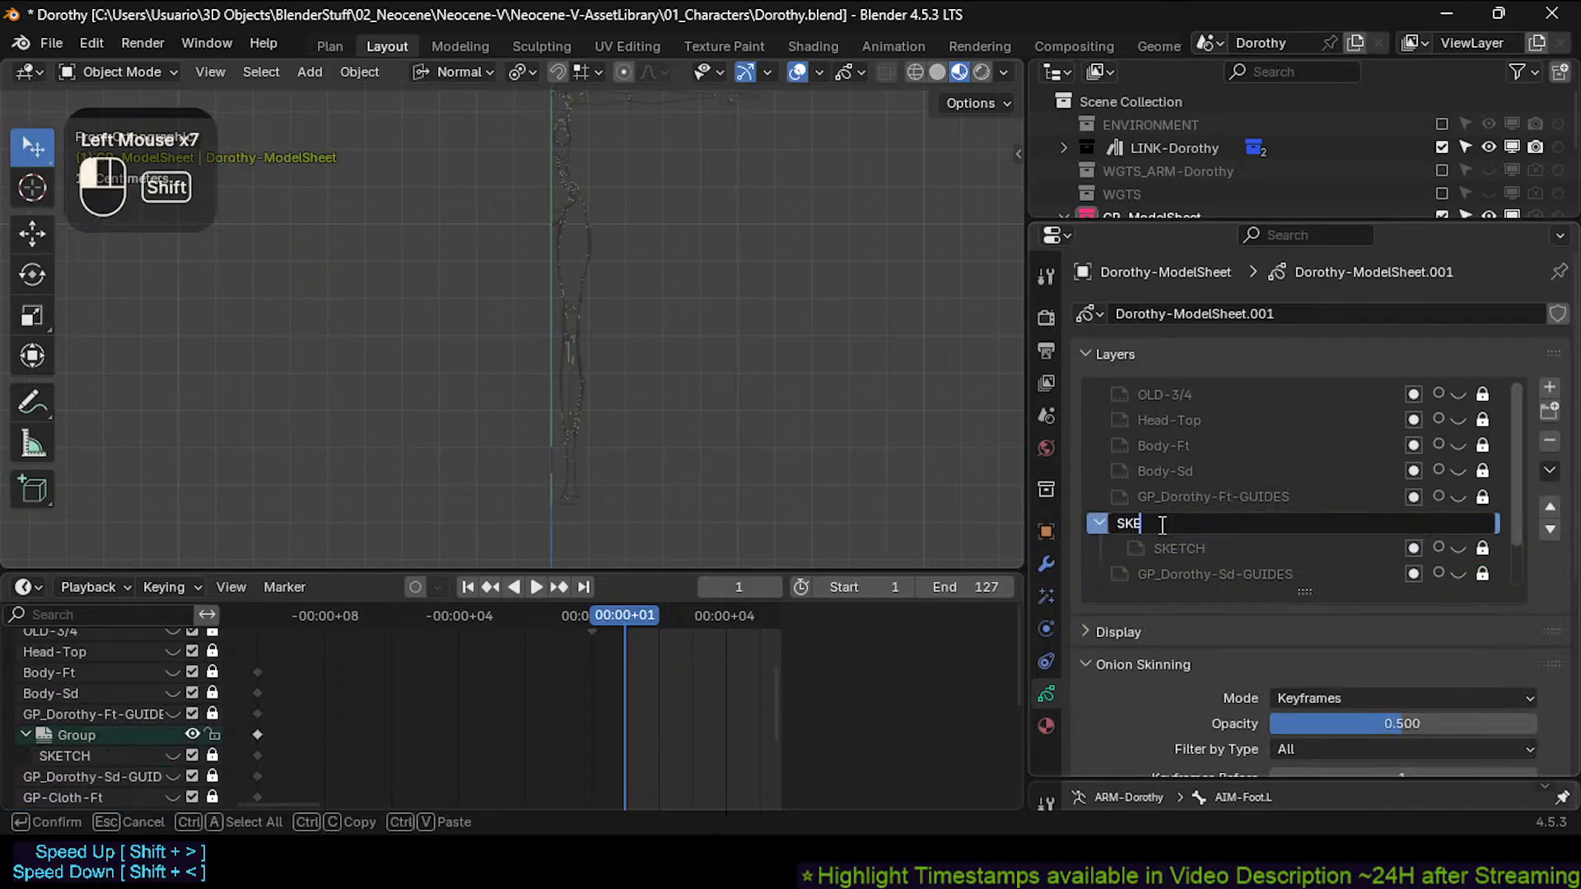
{"action": "key", "text": "Return"}
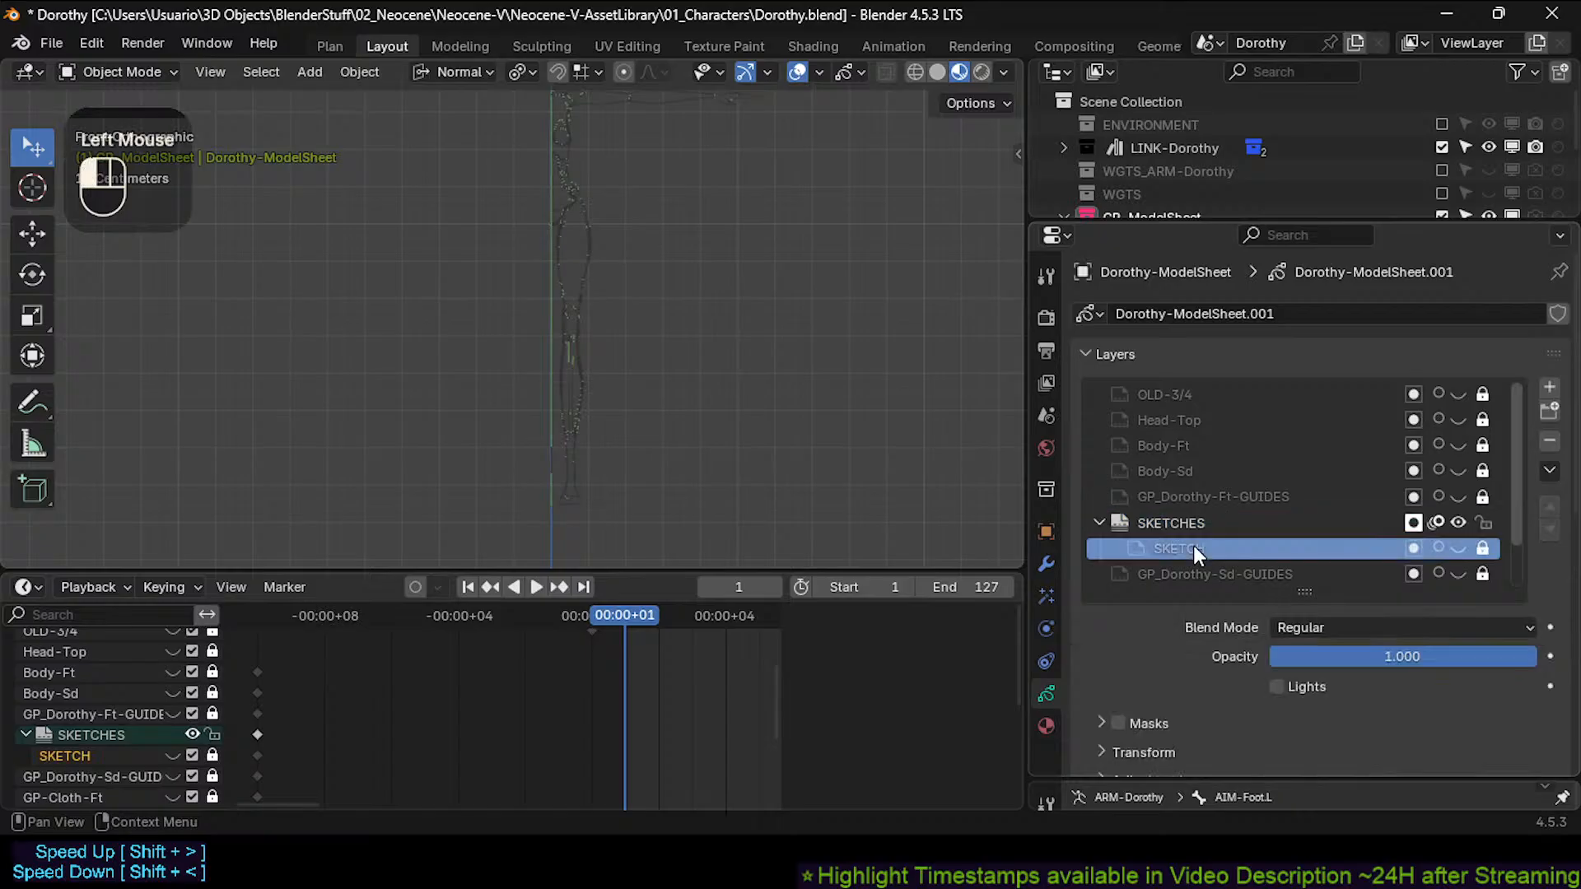
Rename the SKETCH layer inside the SKETCHES group as sketch-01.
{"action": "double_click", "coordinate": [1194, 548]}
{"action": "type", "text": "sketch-01"}
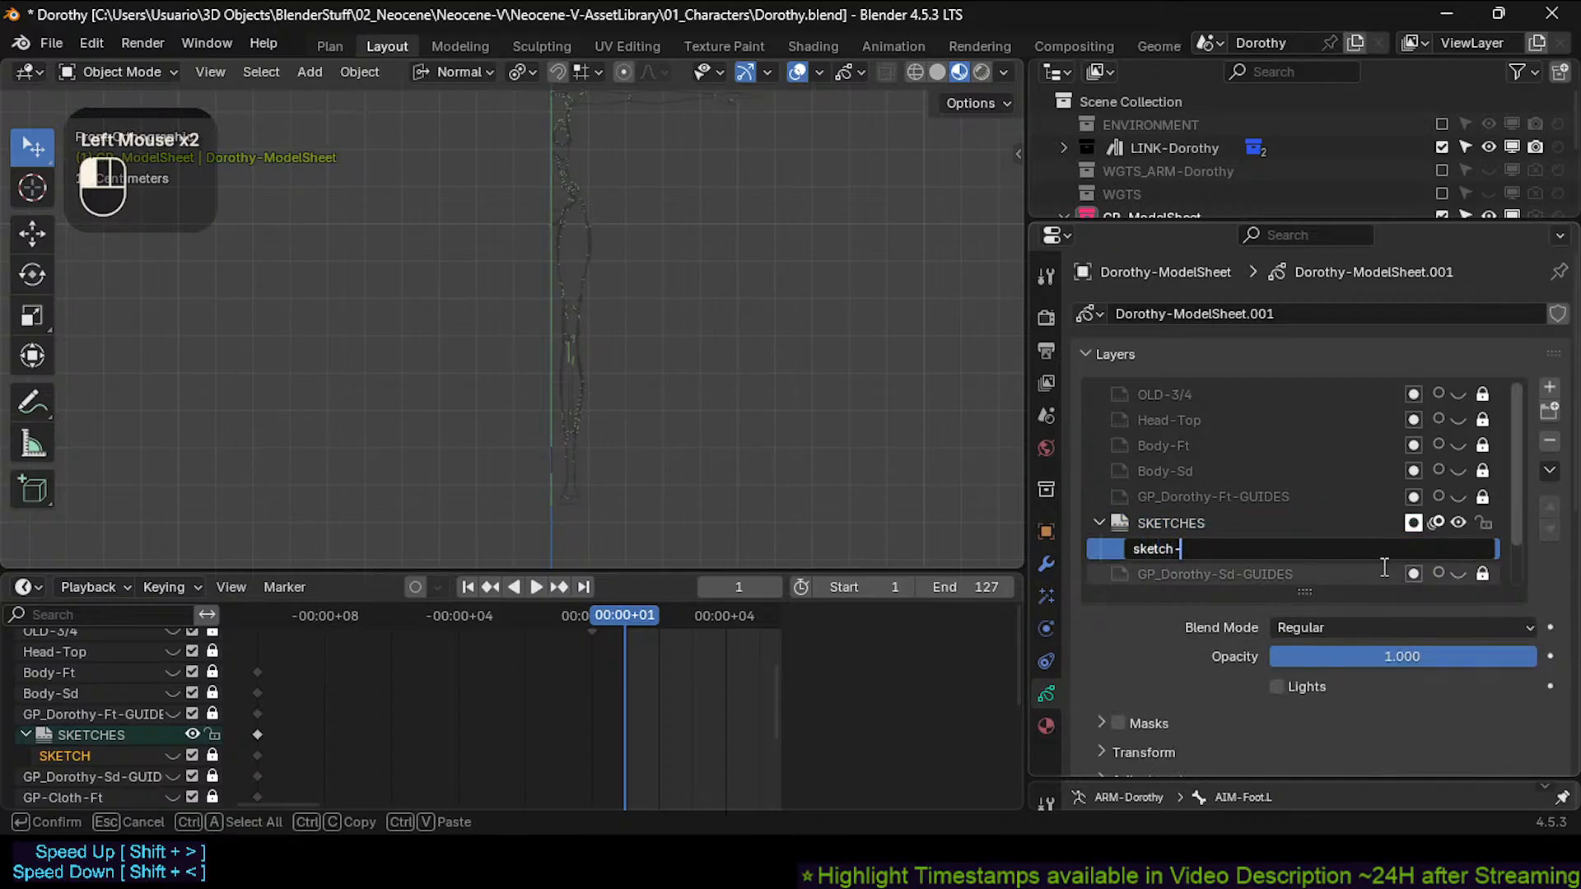
{"action": "key", "text": "Return"}
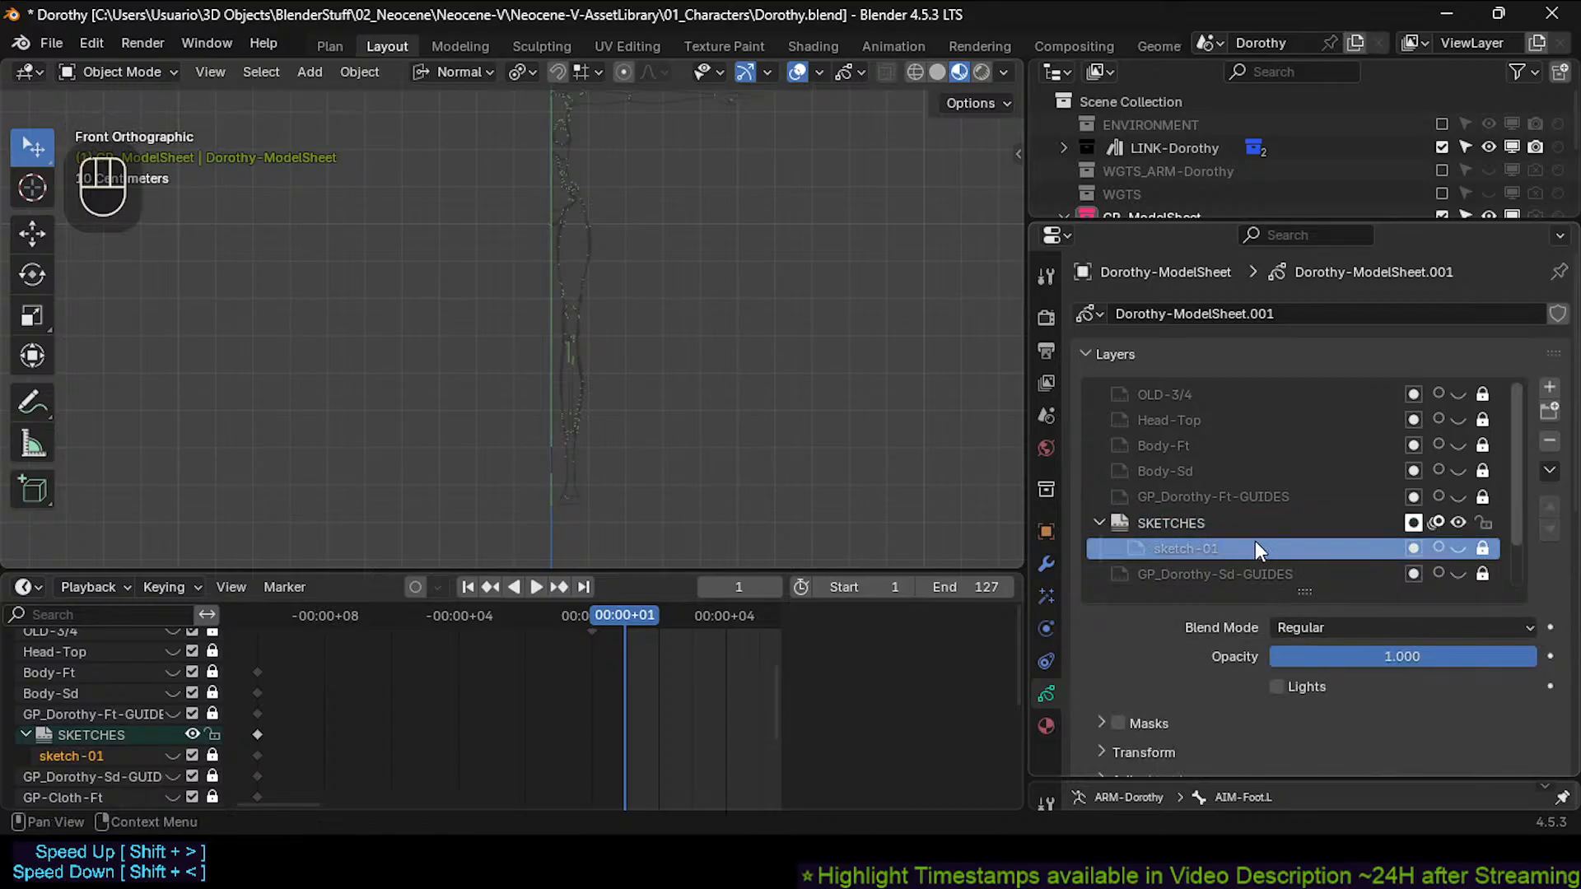
Unlock the sketch-01 layer and make it visible, leaving the SKETCHES group unlocked and shown.
{"action": "left_click", "coordinate": [1482, 547]}
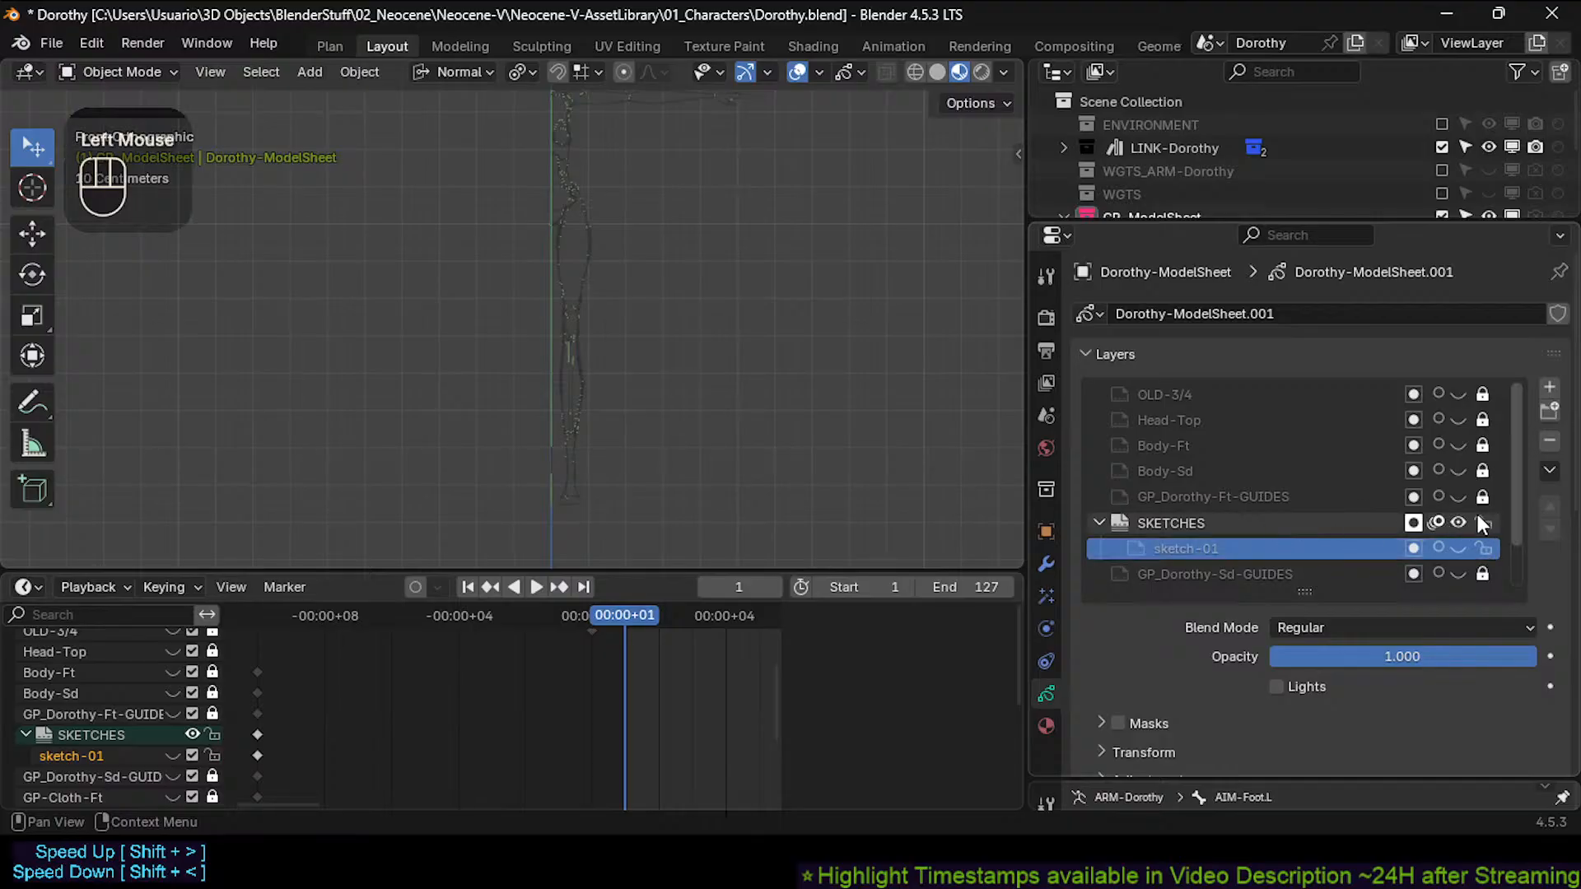
{"action": "left_click", "coordinate": [1482, 523]}
{"action": "left_click", "coordinate": [1475, 522]}
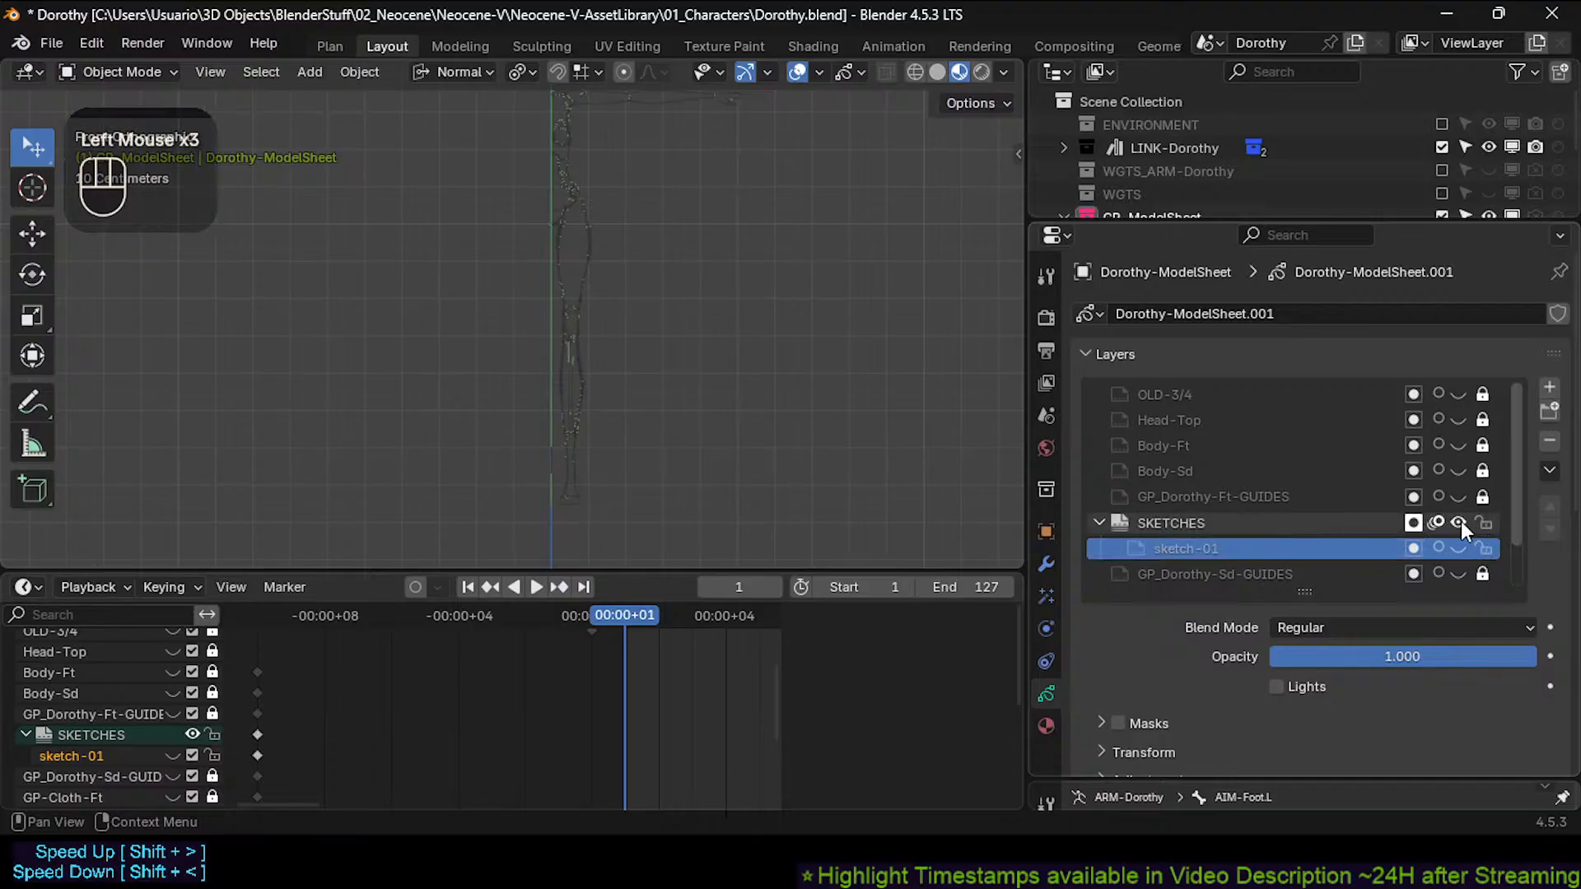
{"action": "left_click", "coordinate": [1459, 523]}
{"action": "left_click", "coordinate": [1460, 546]}
{"action": "left_click", "coordinate": [1461, 526]}
{"action": "left_click", "coordinate": [1462, 544]}
{"action": "left_click", "coordinate": [1462, 544]}
Examine the sketch-01 drawing from the head down to the feet and enlarge the 3D viewport over the timeline.
{"action": "mouse_move", "coordinate": [714, 243]}
{"action": "middle_mouse_down", "text": "shift"}
{"action": "mouse_move", "coordinate": [726, 340]}
{"action": "mouse_move", "coordinate": [812, 411]}
{"action": "middle_mouse_up", "text": "shift"}
{"action": "scroll", "coordinate": [717, 347], "scroll_direction": "up", "scroll_amount": 2}
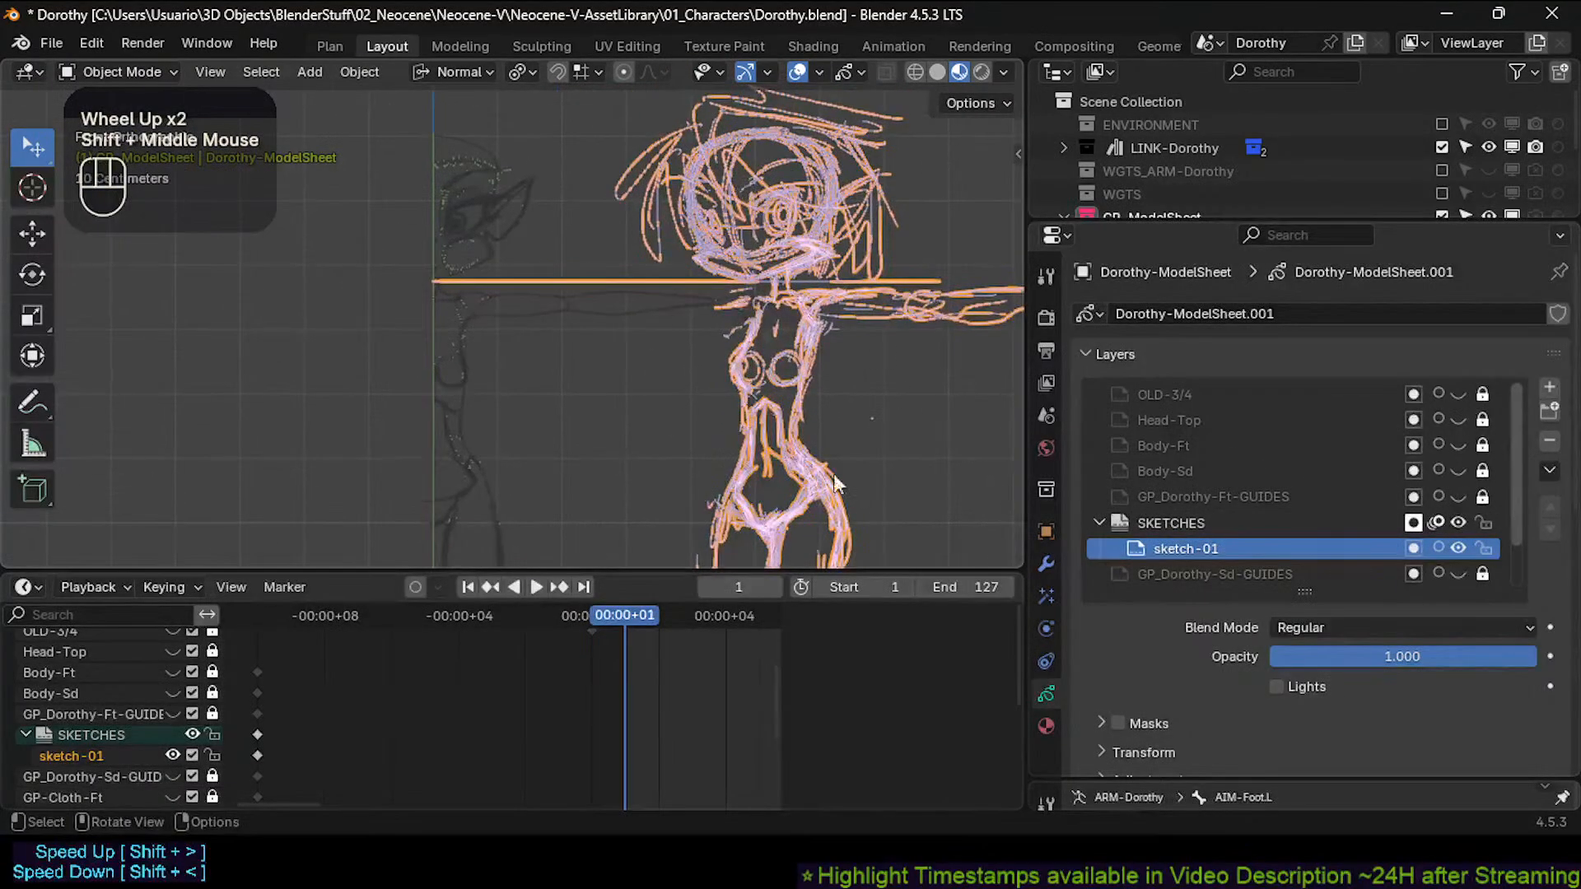
{"action": "middle_click_drag", "start_coordinate": [753, 311], "coordinate": [731, 192], "text": "shift"}
{"action": "scroll", "coordinate": [730, 198], "scroll_direction": "up", "scroll_amount": 1, "text": "shift"}
{"action": "scroll", "coordinate": [730, 247], "scroll_direction": "down", "scroll_amount": 3}
{"action": "middle_click_drag", "start_coordinate": [730, 398], "coordinate": [728, 148], "text": "shift"}
{"action": "middle_click_drag", "start_coordinate": [746, 344], "coordinate": [746, 438], "text": "shift"}
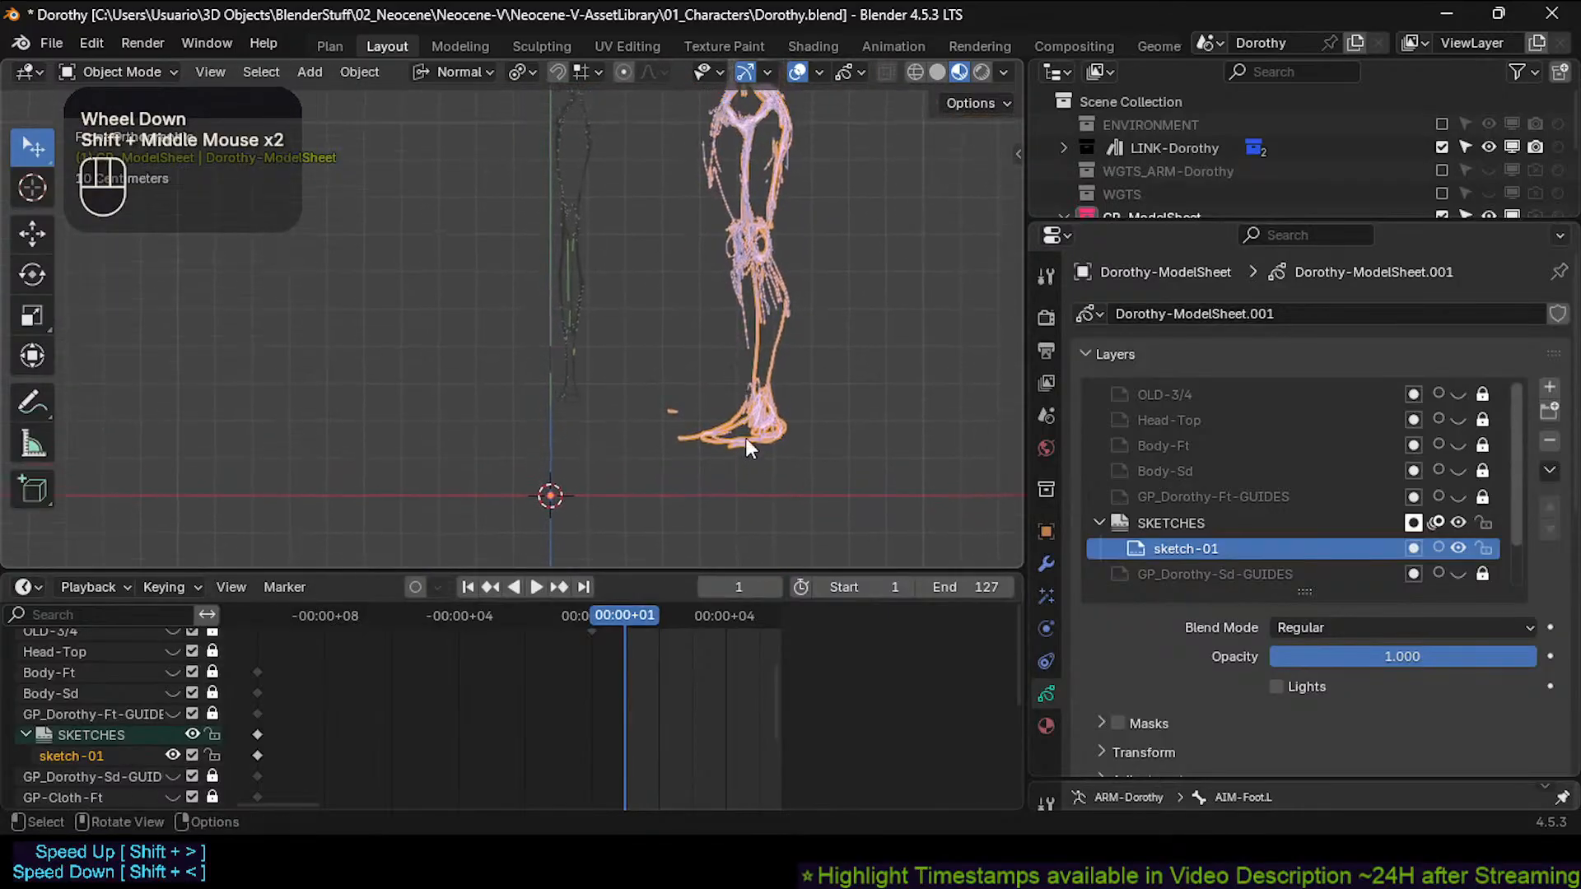
{"action": "middle_click_drag", "start_coordinate": [692, 305], "coordinate": [689, 374], "text": "shift"}
{"action": "scroll", "coordinate": [730, 453], "scroll_direction": "up", "scroll_amount": 2, "text": "shift"}
{"action": "scroll", "coordinate": [717, 475], "scroll_direction": "up", "scroll_amount": 3}
{"action": "middle_click_drag", "start_coordinate": [718, 479], "coordinate": [688, 397], "text": "shift"}
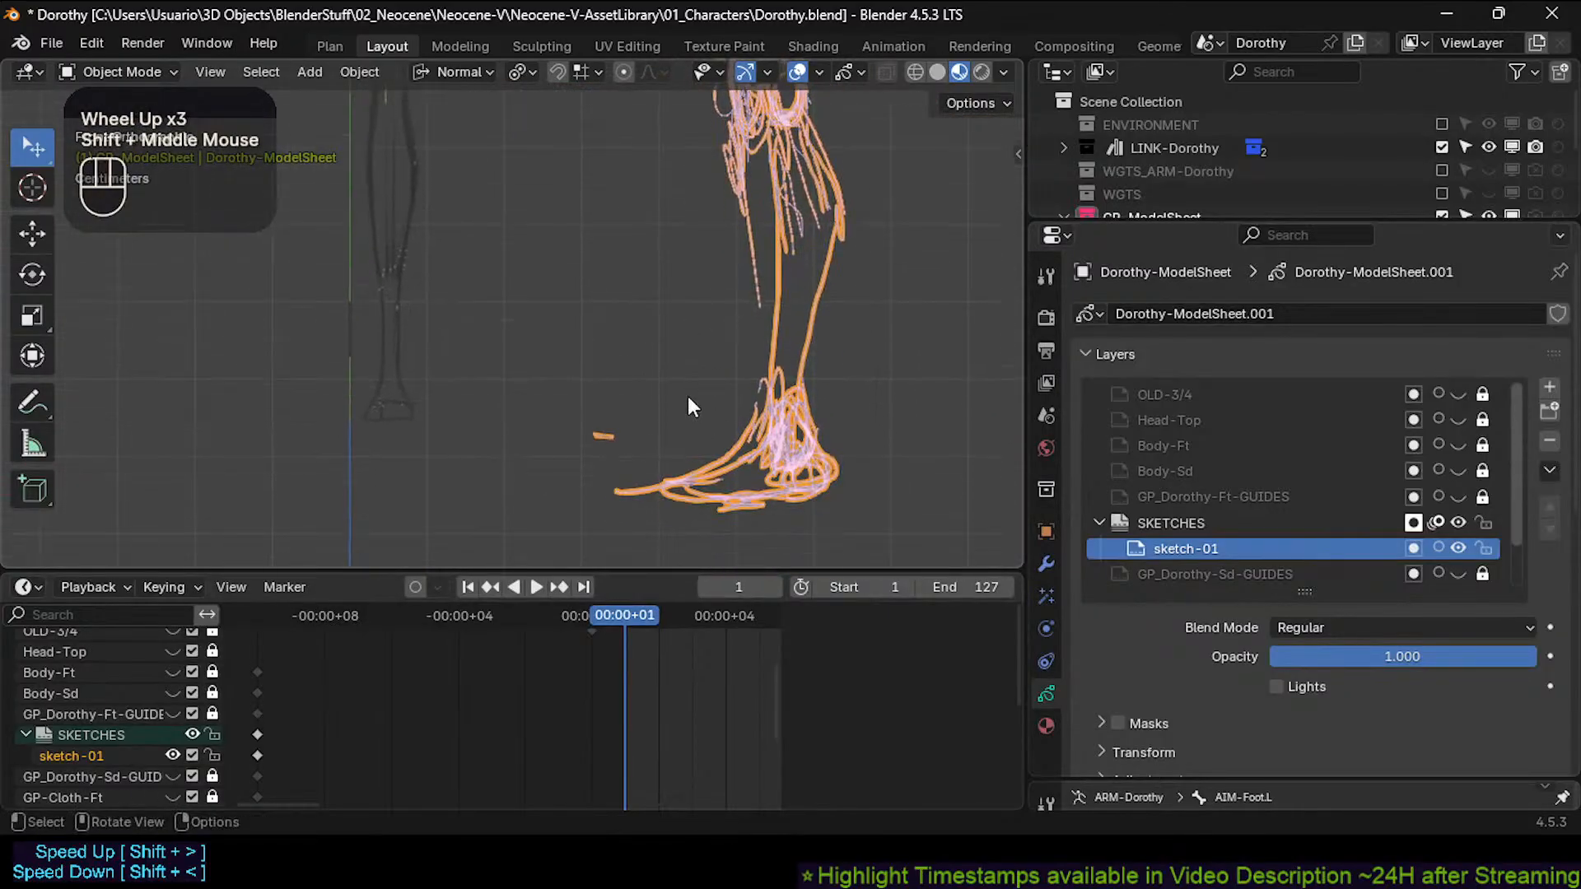
{"action": "middle_click_drag", "start_coordinate": [739, 304], "coordinate": [729, 295], "text": "shift"}
{"action": "scroll", "coordinate": [739, 410], "scroll_direction": "up", "scroll_amount": 2}
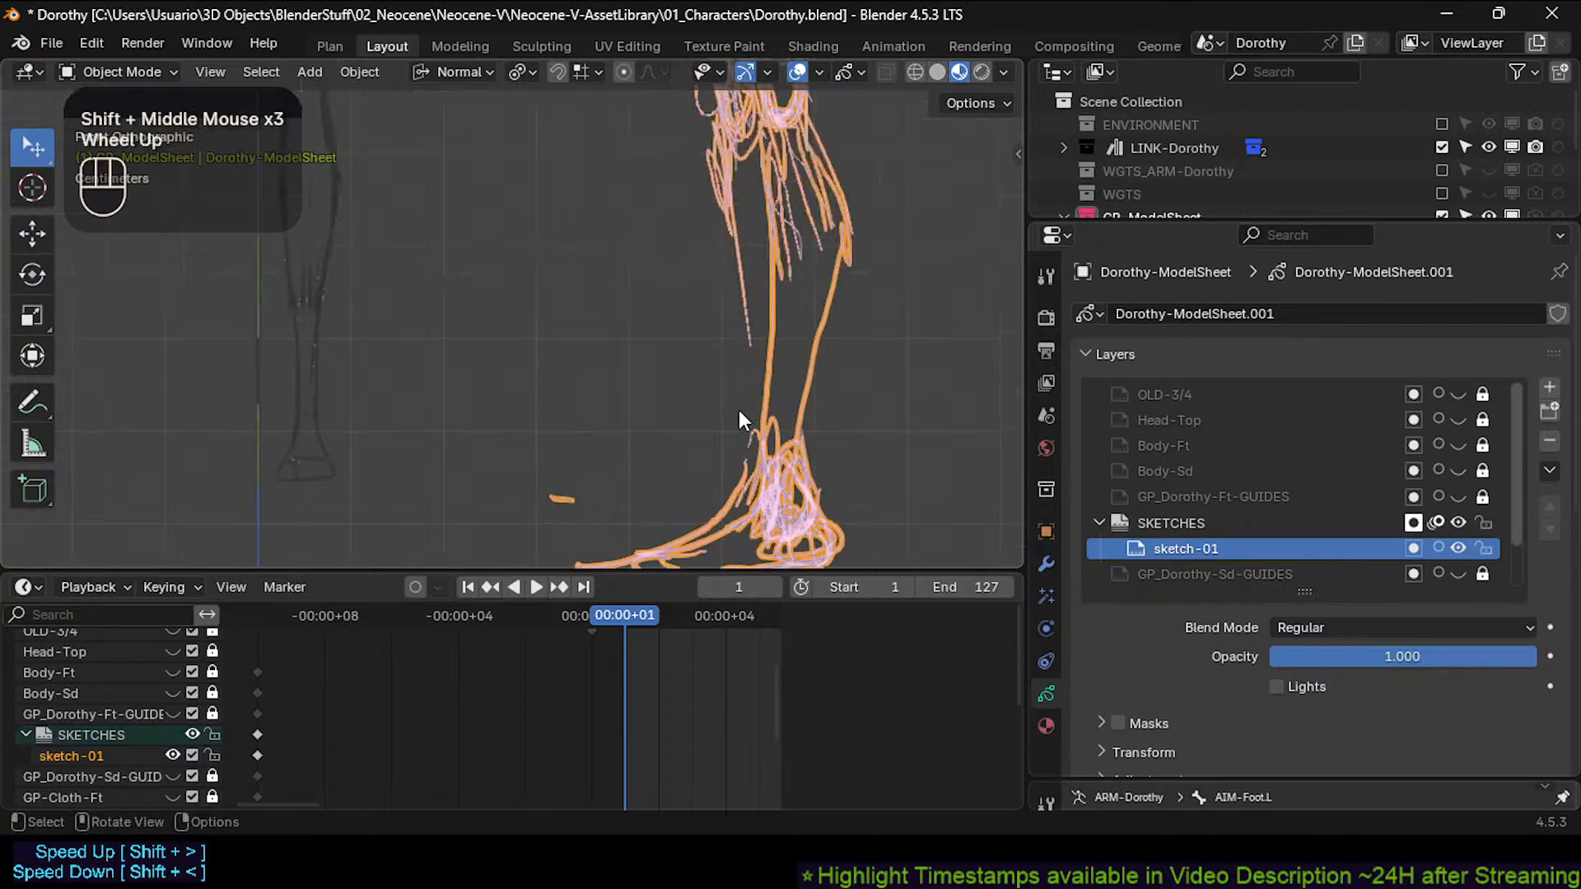
{"action": "middle_click_drag", "start_coordinate": [738, 410], "coordinate": [733, 312], "text": "shift"}
{"action": "left_click_drag", "start_coordinate": [698, 568], "coordinate": [697, 631]}
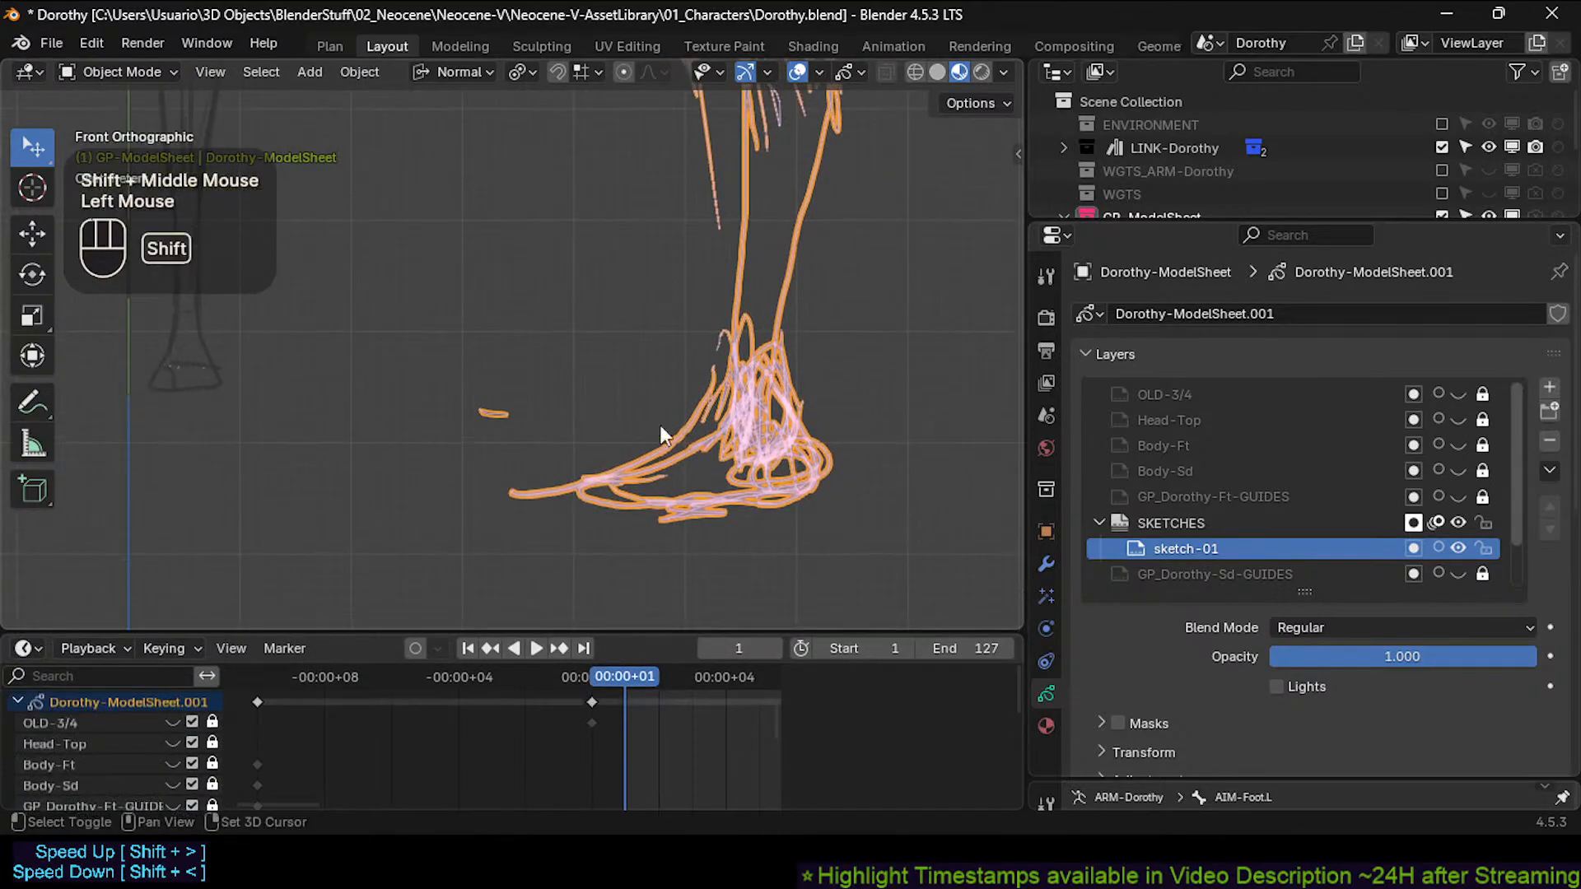
Examine the whole sketch-01 figure again, from the feet back up to the torso and head.
{"action": "middle_click_drag", "start_coordinate": [660, 424], "coordinate": [658, 516], "text": "shift"}
{"action": "scroll", "coordinate": [671, 317], "scroll_direction": "down", "scroll_amount": 2}
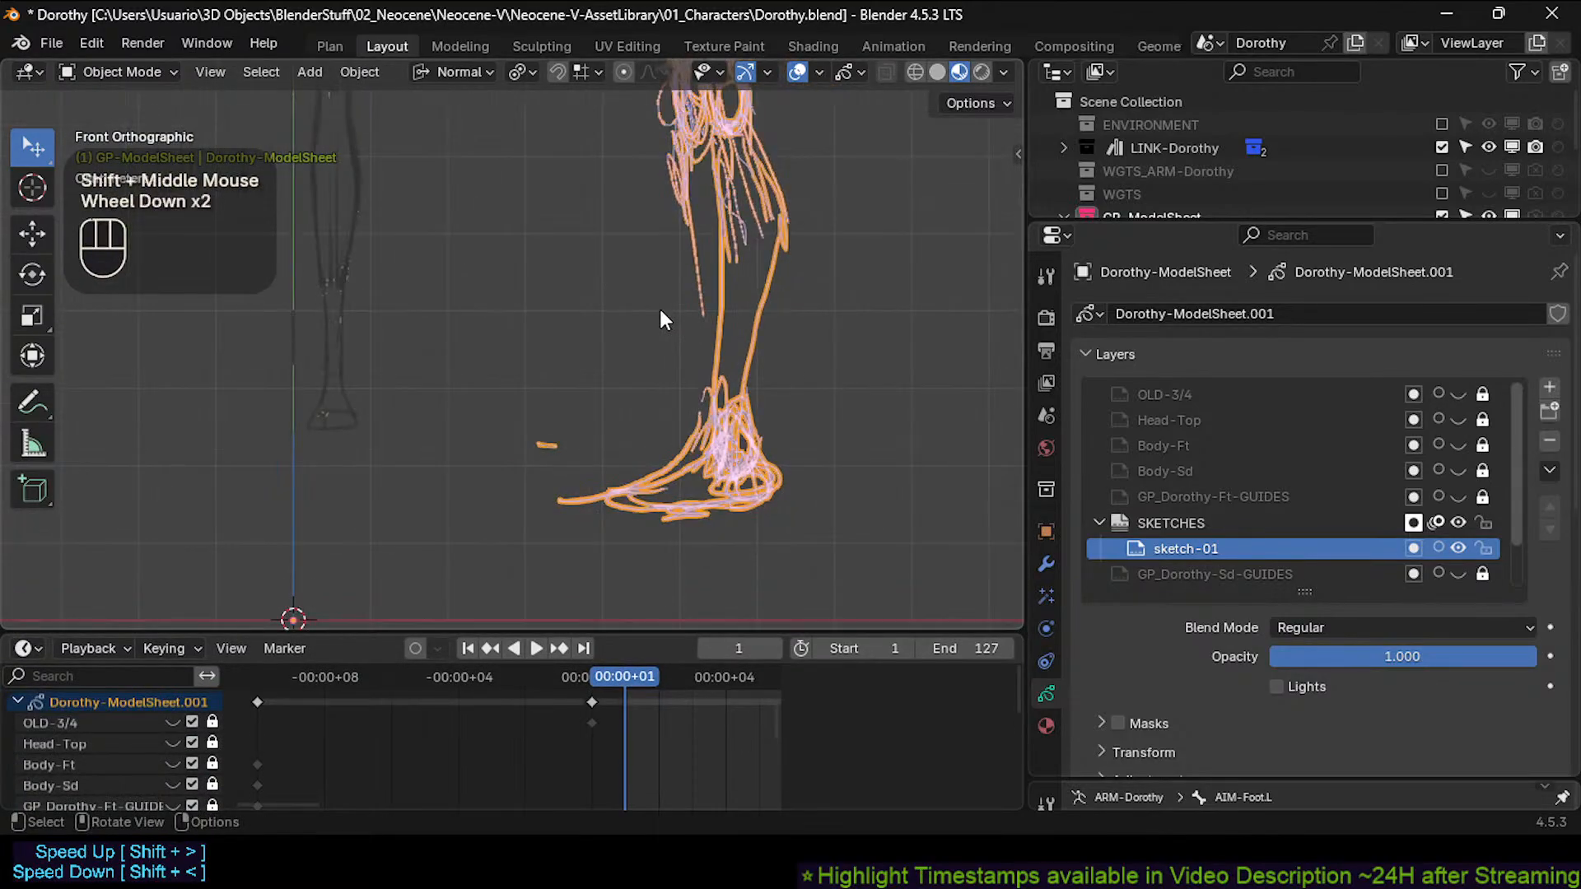
{"action": "middle_click_drag", "start_coordinate": [659, 309], "coordinate": [659, 402], "text": "shift"}
{"action": "middle_click_drag", "start_coordinate": [636, 222], "coordinate": [617, 354], "text": "shift"}
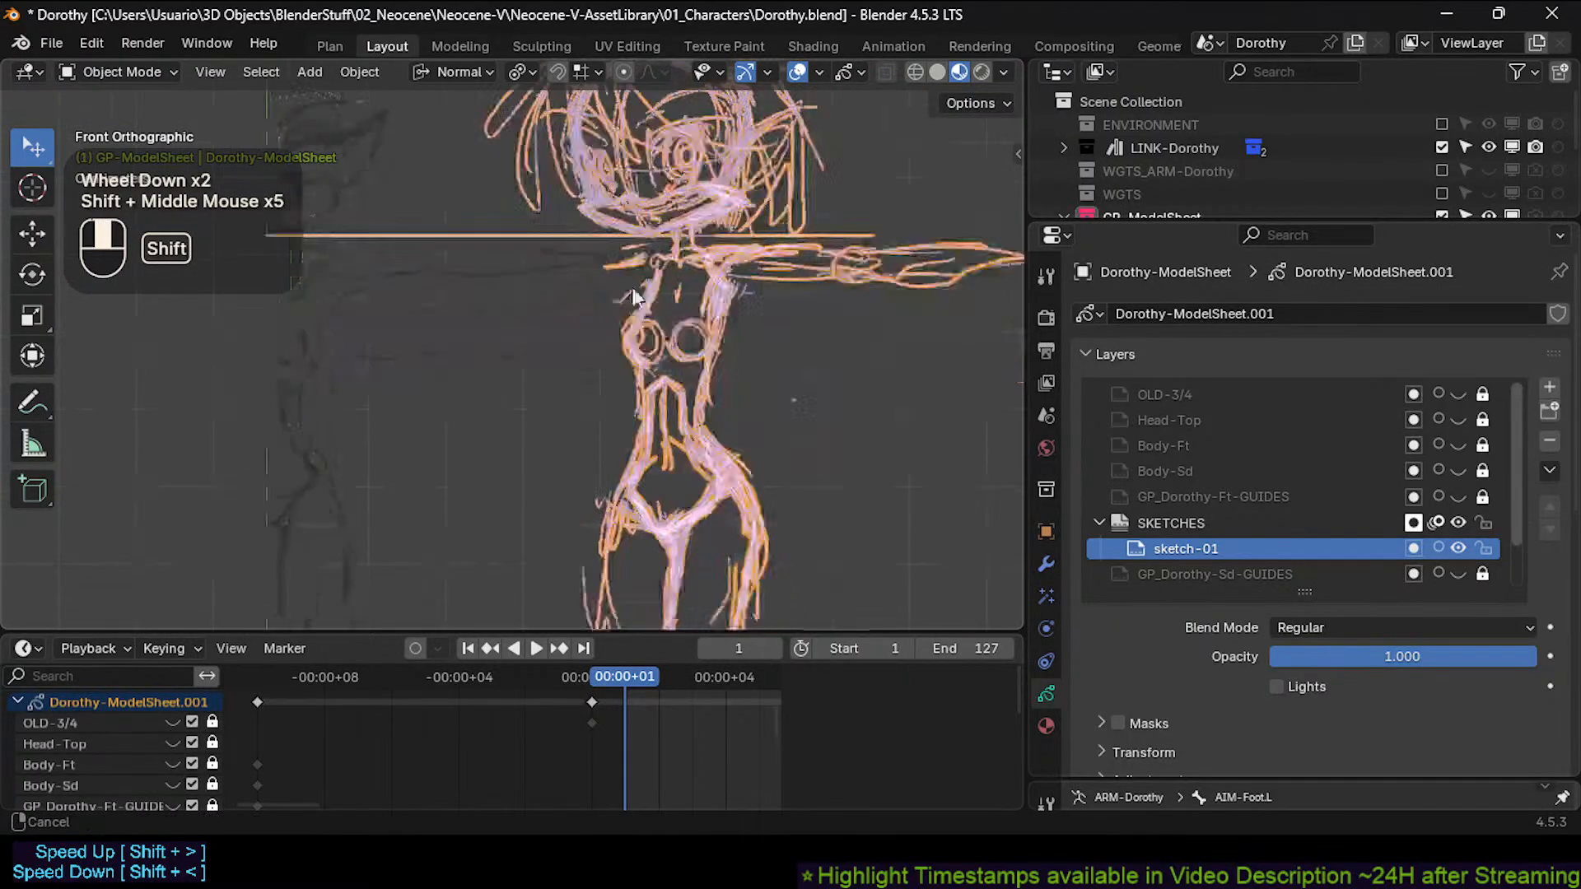
{"action": "scroll", "coordinate": [664, 418], "scroll_direction": "down", "scroll_amount": 2}
{"action": "middle_click_drag", "start_coordinate": [665, 419], "coordinate": [682, 318], "text": "shift"}
{"action": "middle_click_drag", "start_coordinate": [682, 588], "coordinate": [698, 505], "text": "shift"}
{"action": "scroll", "coordinate": [695, 501], "scroll_direction": "down", "scroll_amount": 1}
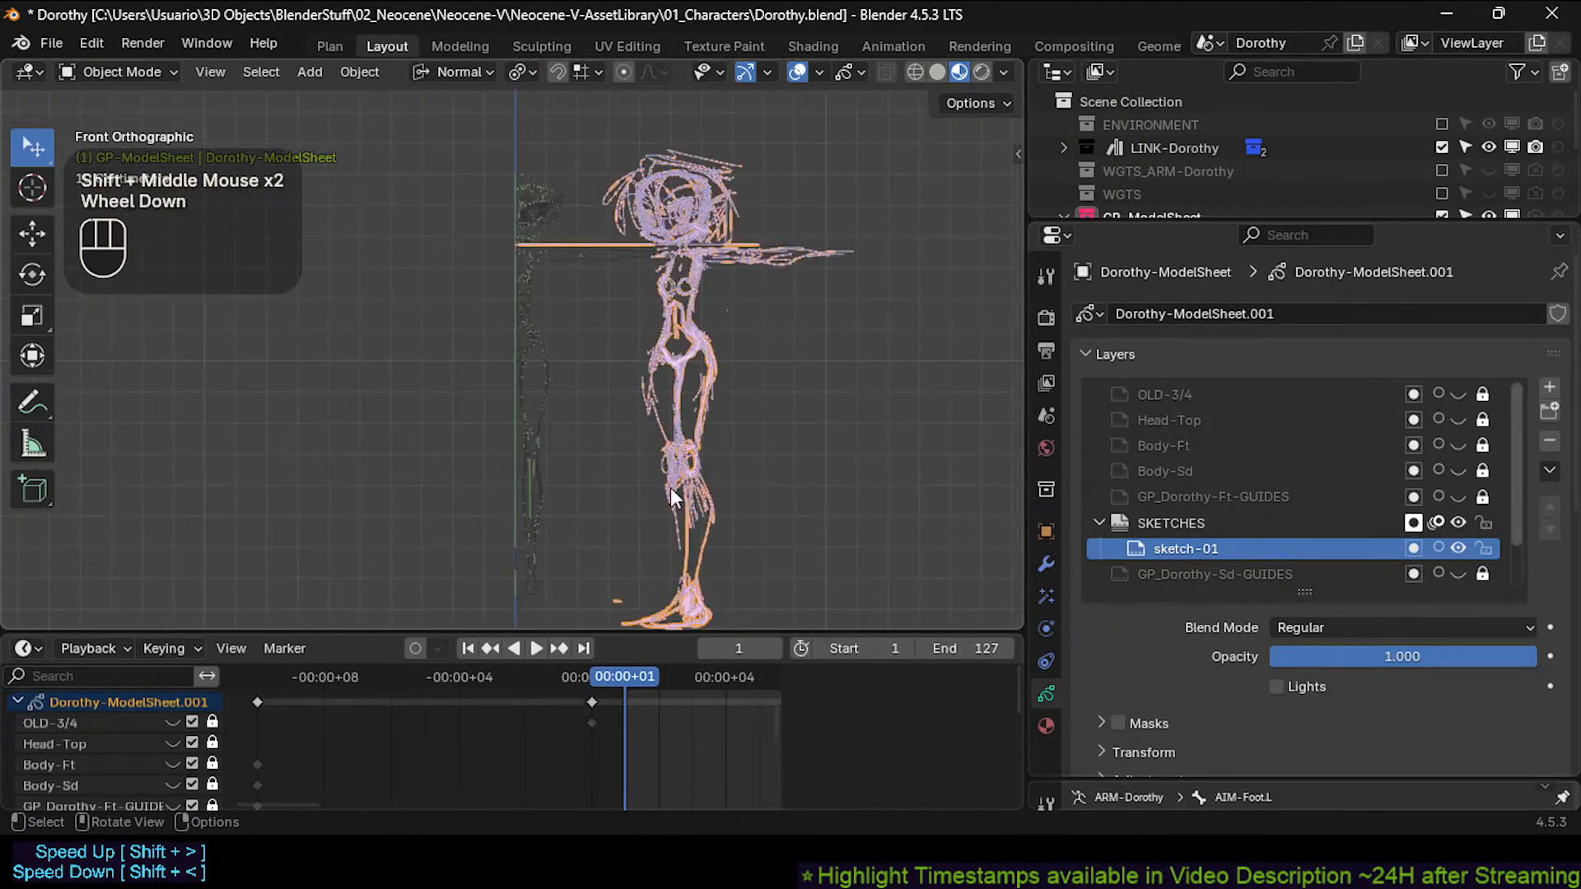
{"action": "middle_click_drag", "start_coordinate": [623, 338], "coordinate": [693, 432], "text": "shift"}
{"action": "scroll", "coordinate": [616, 567], "scroll_direction": "up", "scroll_amount": 2}
{"action": "middle_click_drag", "start_coordinate": [616, 566], "coordinate": [734, 539], "text": "shift"}
{"action": "middle_click_drag", "start_coordinate": [680, 205], "coordinate": [680, 356], "text": "shift"}
{"action": "scroll", "coordinate": [680, 356], "scroll_direction": "up", "scroll_amount": 2}
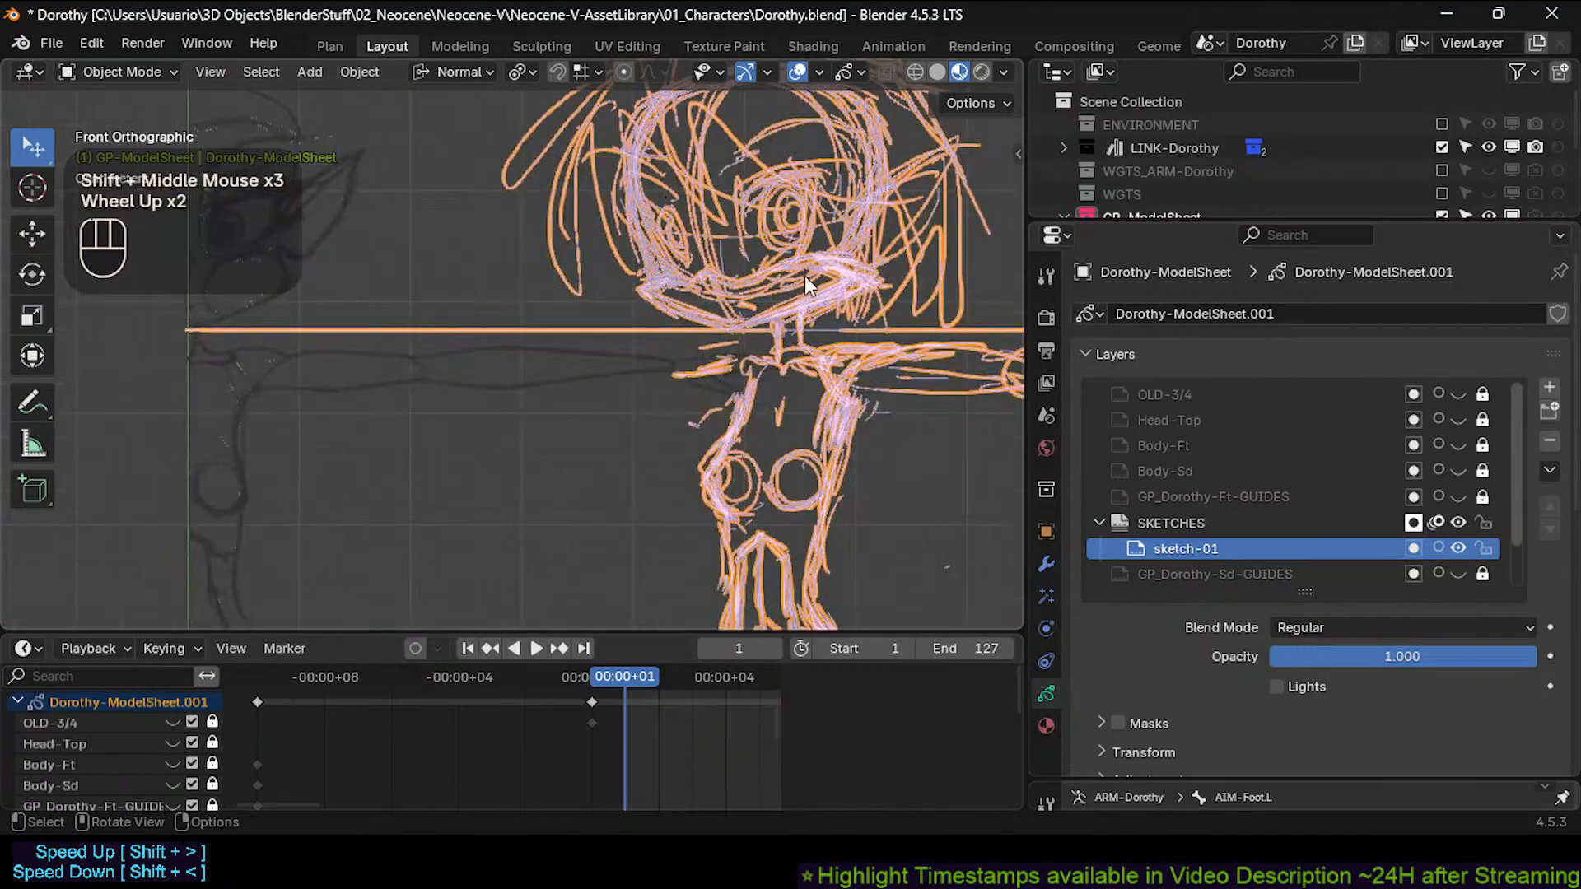
{"action": "mouse_move", "coordinate": [804, 275]}
{"action": "middle_mouse_down", "text": "shift"}
{"action": "mouse_move", "coordinate": [764, 364]}
{"action": "mouse_move", "coordinate": [725, 319]}
{"action": "mouse_move", "coordinate": [731, 262]}
{"action": "middle_mouse_up", "text": "shift"}
{"action": "scroll", "coordinate": [689, 429], "scroll_direction": "down", "scroll_amount": 2}
{"action": "scroll", "coordinate": [732, 261], "scroll_direction": "down", "scroll_amount": 2}
{"action": "middle_click_drag", "start_coordinate": [735, 603], "coordinate": [711, 385], "text": "shift"}
{"action": "middle_click_drag", "start_coordinate": [543, 103], "coordinate": [564, 262], "text": "shift"}
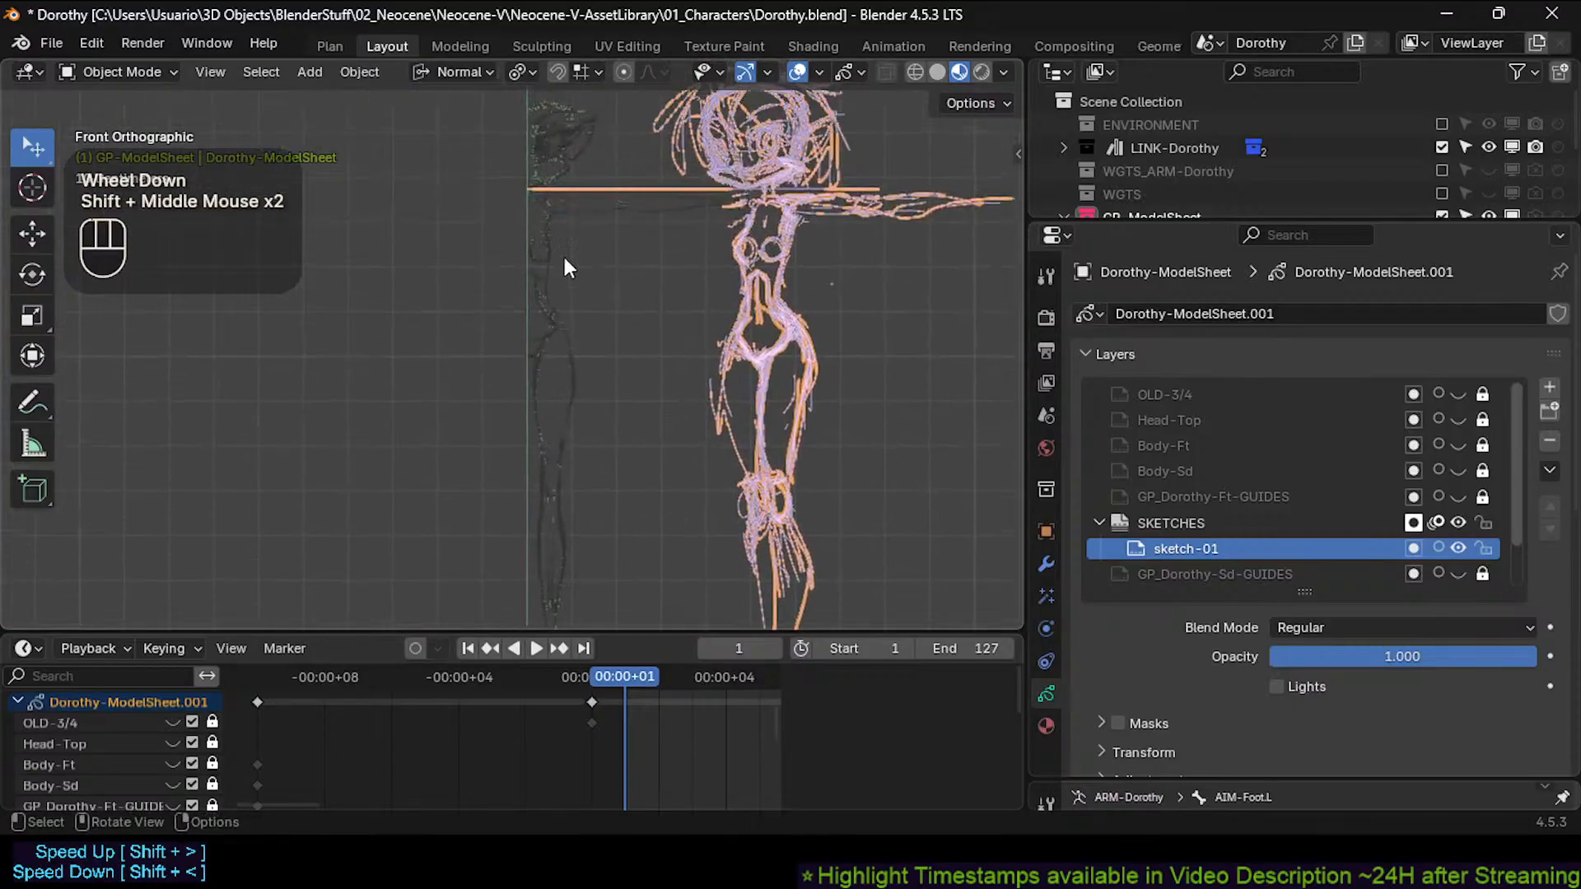
{"action": "middle_click_drag", "start_coordinate": [595, 154], "coordinate": [629, 346], "text": "shift"}
{"action": "scroll", "coordinate": [691, 321], "scroll_direction": "up", "scroll_amount": 2}
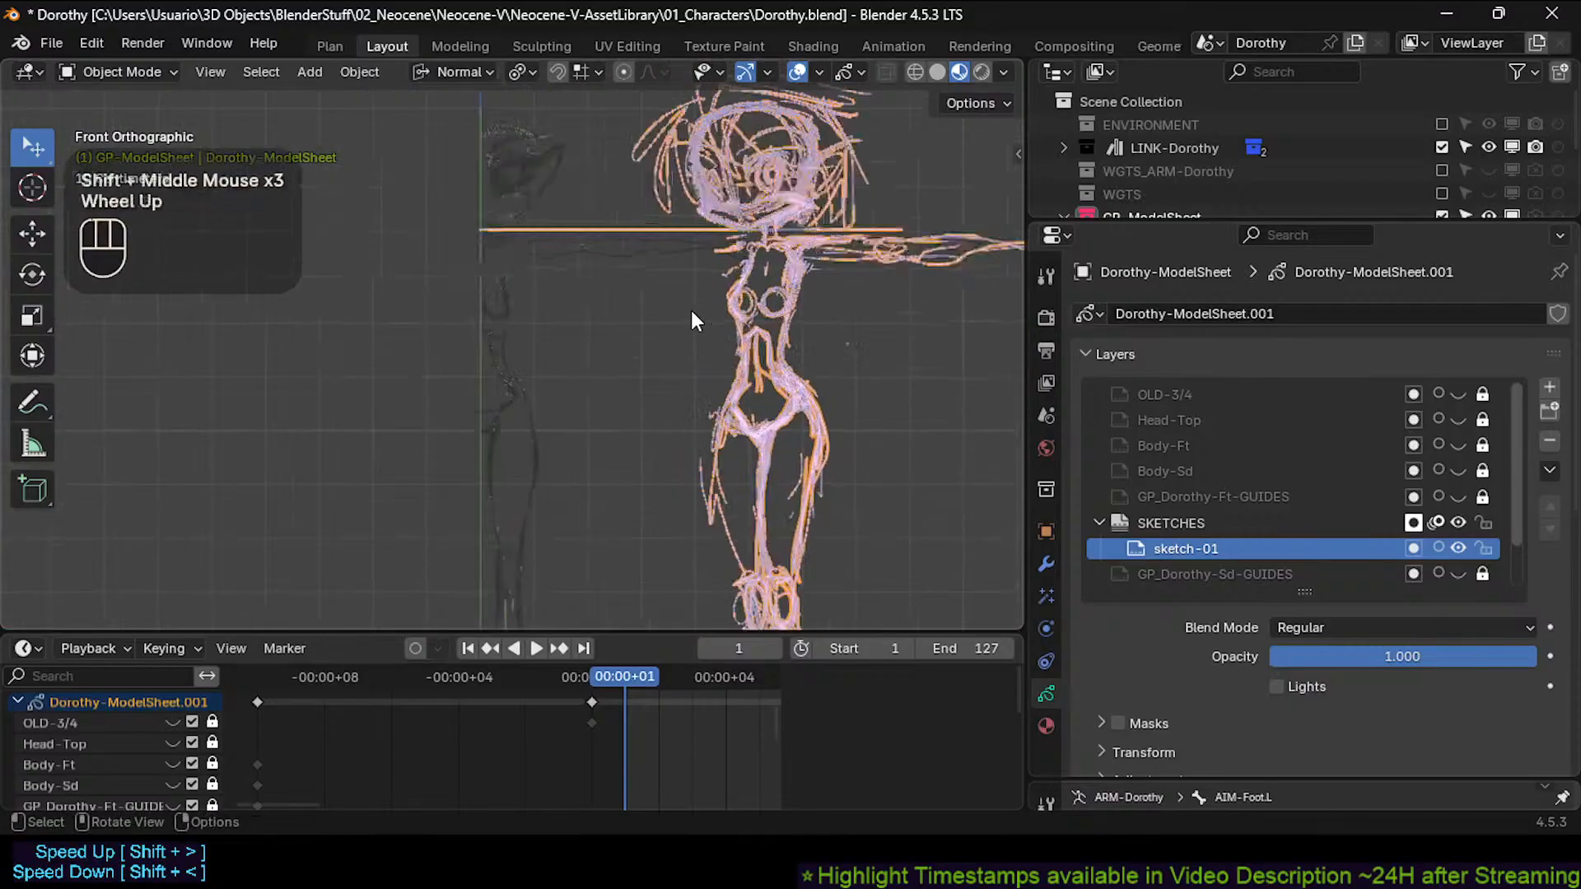
{"action": "middle_click_drag", "start_coordinate": [754, 176], "coordinate": [730, 275], "text": "shift"}
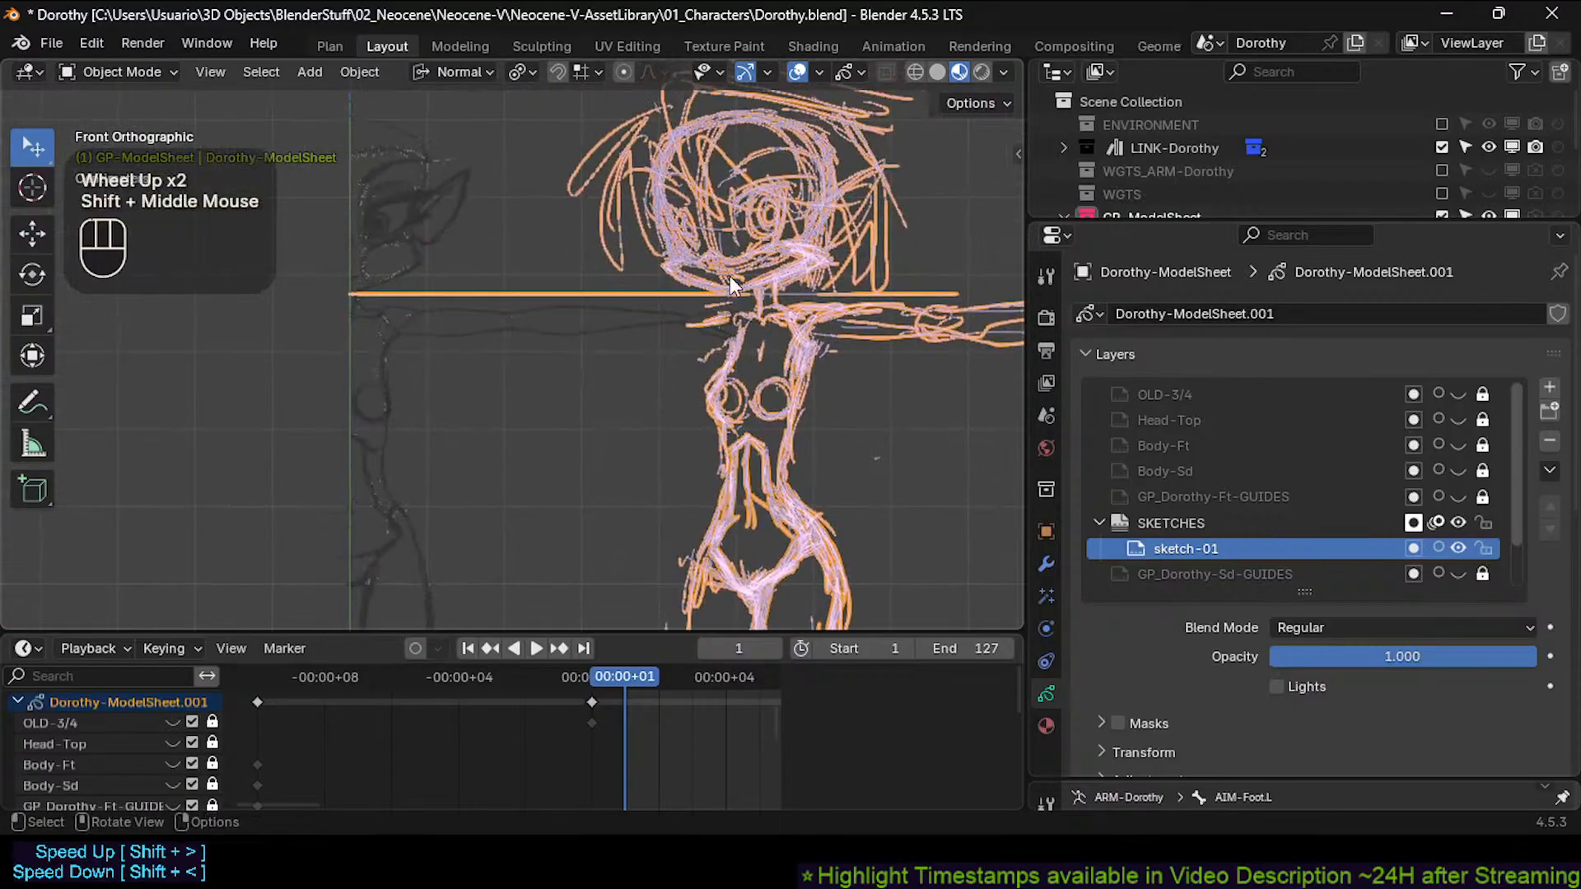
Show the GP_Dorothy-Ft-GUIDES layer together with the sketch-01 drawing.
{"action": "left_click", "coordinate": [1458, 549]}
{"action": "left_click", "coordinate": [1454, 546]}
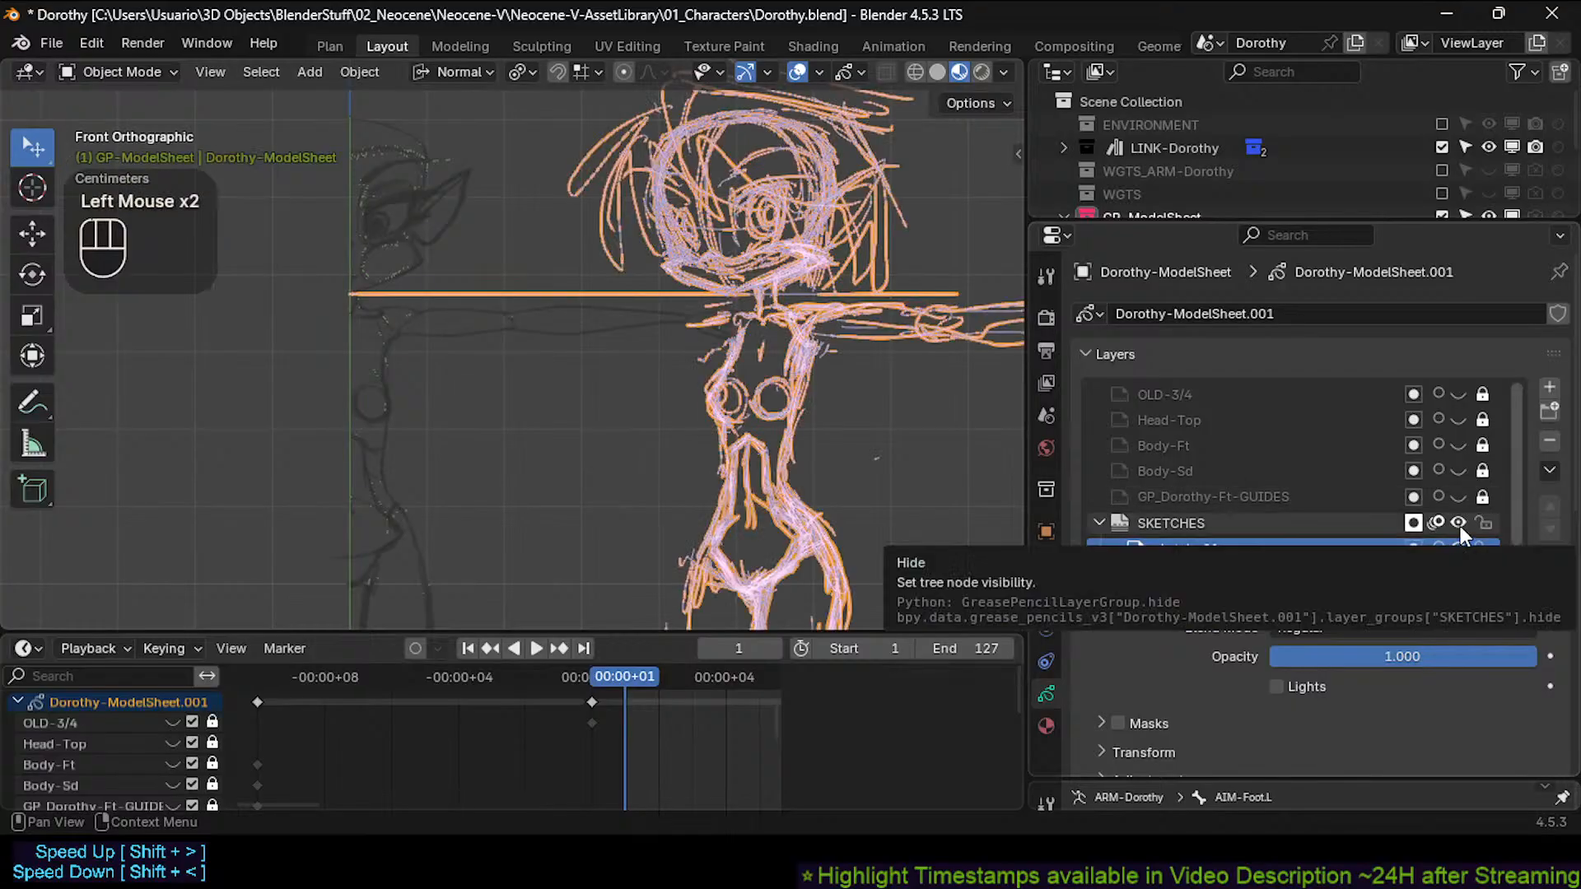
{"action": "left_click", "coordinate": [1457, 498]}
{"action": "left_click", "coordinate": [1457, 497]}
{"action": "left_click", "coordinate": [1457, 497]}
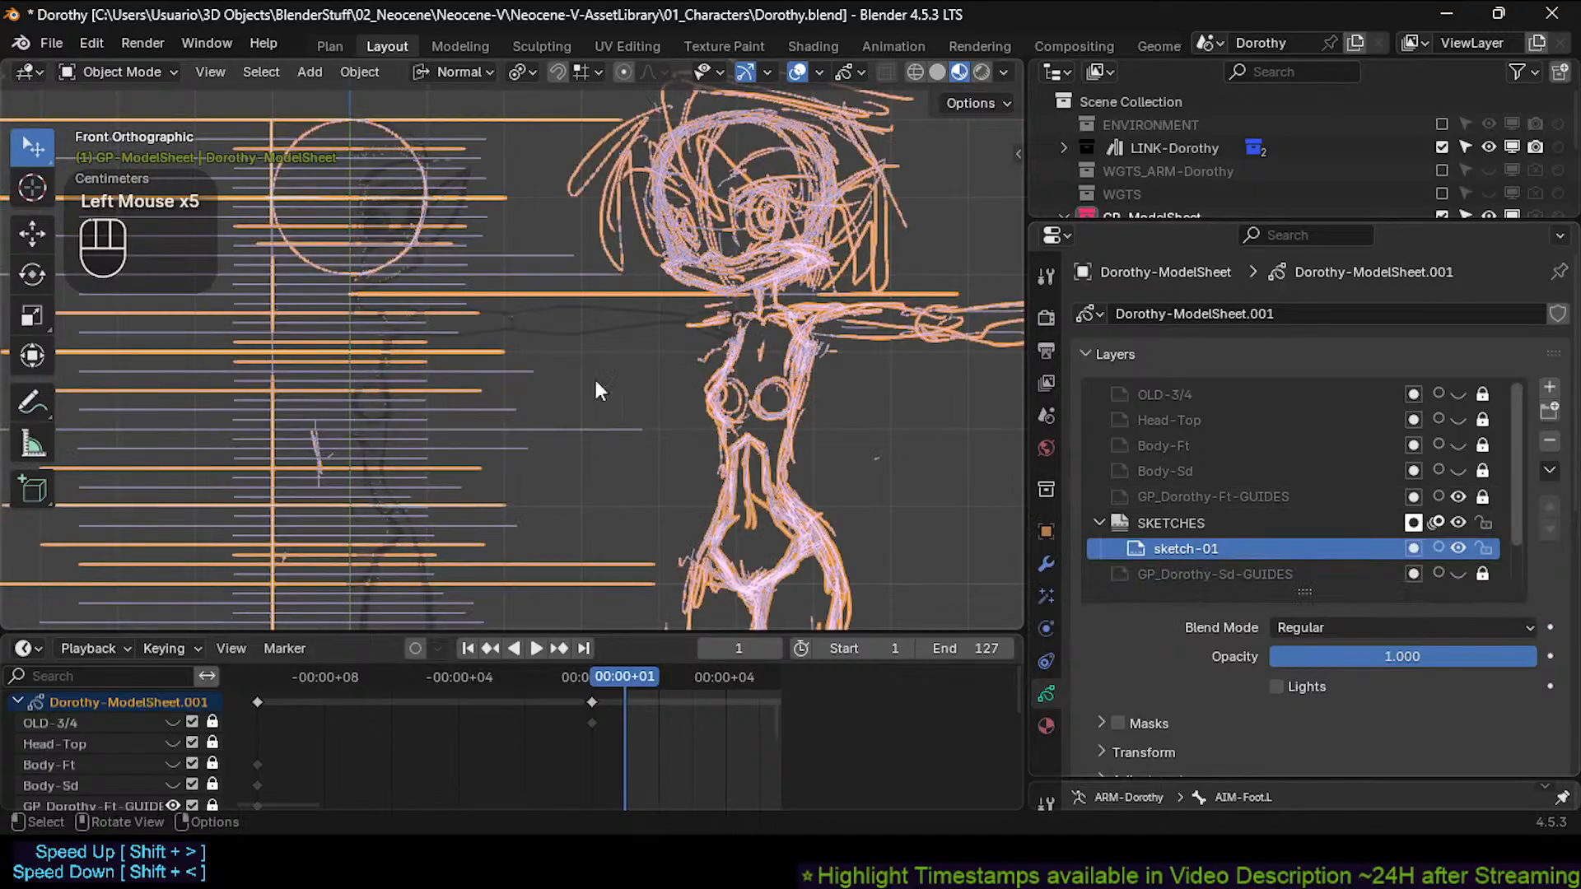
Examine the spacing of the front-view guide lines across the lower body, around the marks 5 to 7.
{"action": "middle_click_drag", "start_coordinate": [594, 377], "coordinate": [628, 545], "text": "shift"}
{"action": "scroll", "coordinate": [619, 411], "scroll_direction": "up", "scroll_amount": 3}
{"action": "scroll", "coordinate": [619, 412], "scroll_direction": "down", "scroll_amount": 2}
{"action": "mouse_move", "coordinate": [616, 417]}
{"action": "middle_mouse_down", "text": "shift"}
{"action": "mouse_move", "coordinate": [648, 255]}
{"action": "mouse_move", "coordinate": [656, 507]}
{"action": "mouse_move", "coordinate": [644, 364]}
{"action": "middle_mouse_up", "text": "shift"}
{"action": "scroll", "coordinate": [544, 486], "scroll_direction": "up", "scroll_amount": 6}
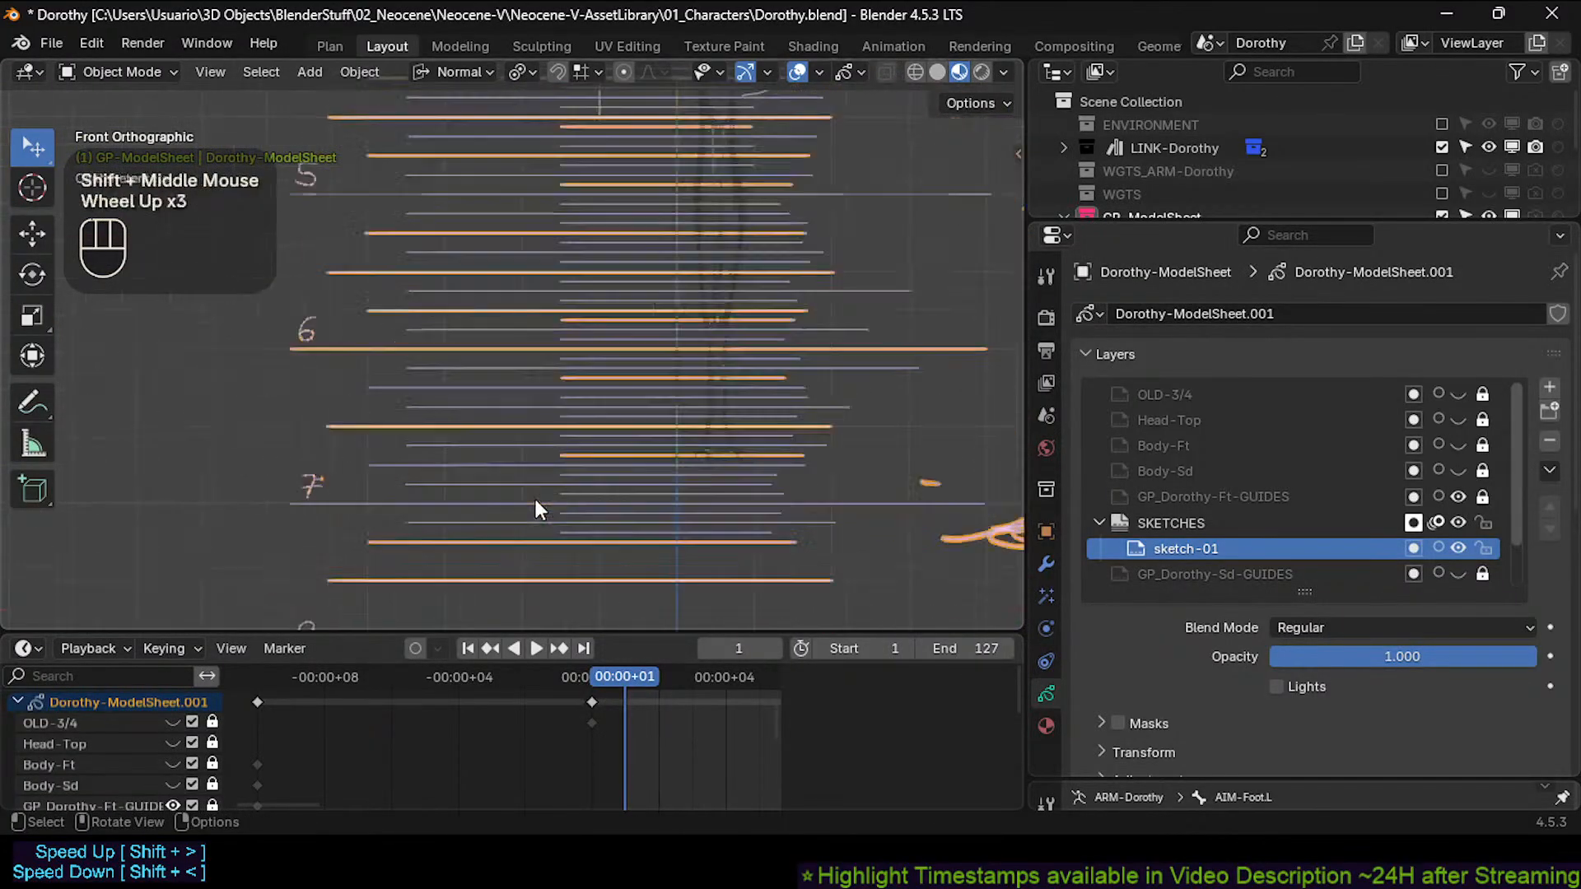
{"action": "scroll", "coordinate": [698, 373], "scroll_direction": "up", "scroll_amount": 2}
{"action": "middle_click_drag", "start_coordinate": [777, 337], "coordinate": [688, 445], "text": "shift"}
{"action": "scroll", "coordinate": [675, 359], "scroll_direction": "down", "scroll_amount": 1}
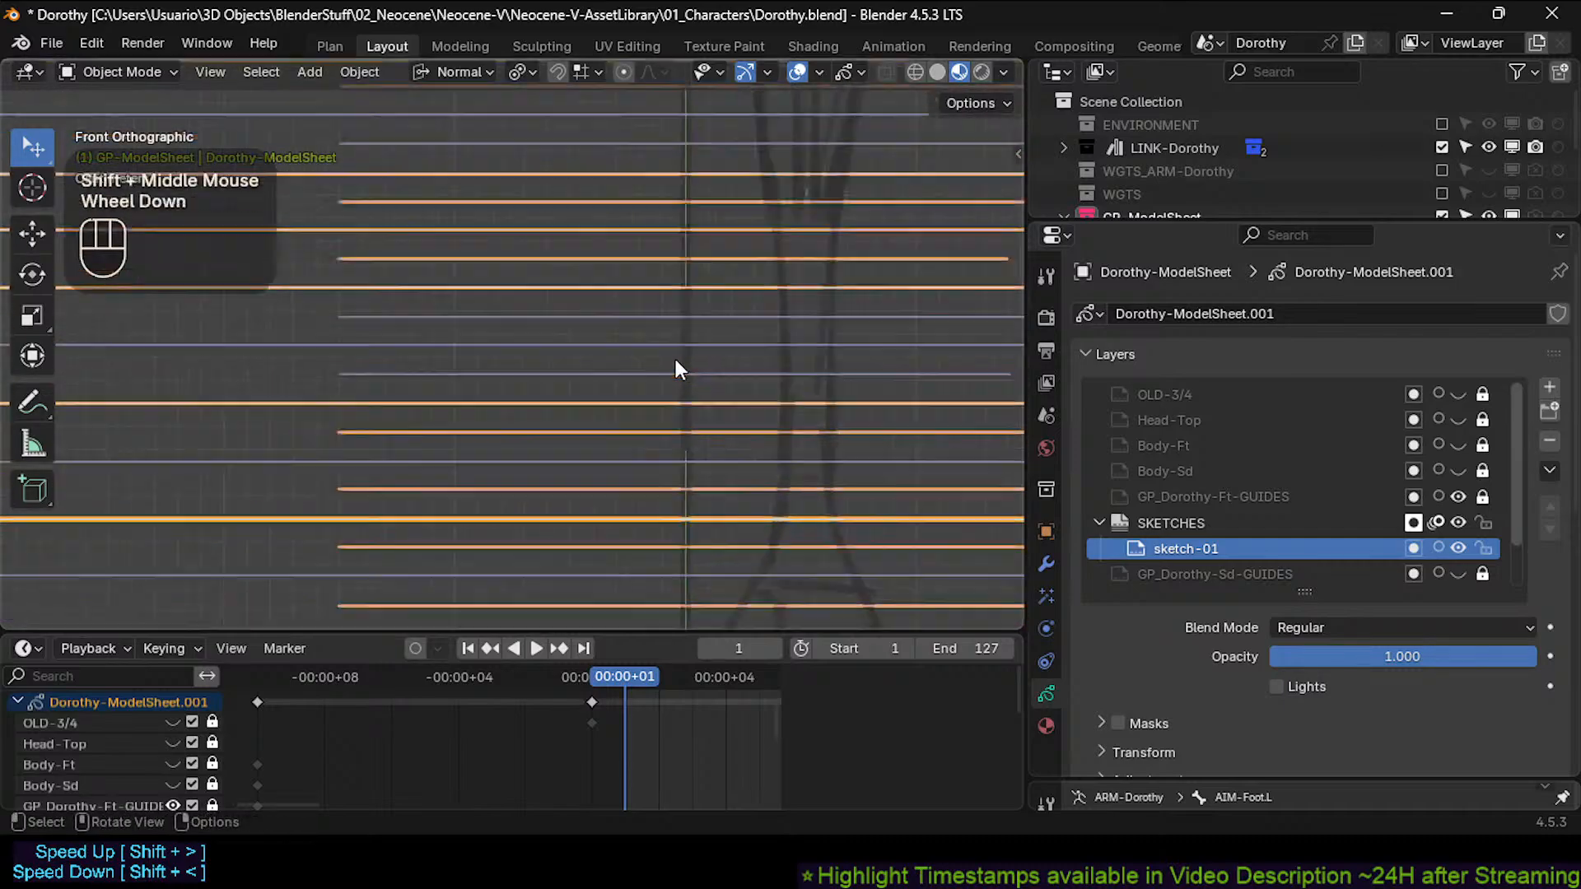
{"action": "middle_click_drag", "start_coordinate": [671, 362], "coordinate": [634, 490], "text": "shift"}
{"action": "scroll", "coordinate": [680, 358], "scroll_direction": "up", "scroll_amount": 2}
{"action": "scroll", "coordinate": [681, 368], "scroll_direction": "up", "scroll_amount": 1}
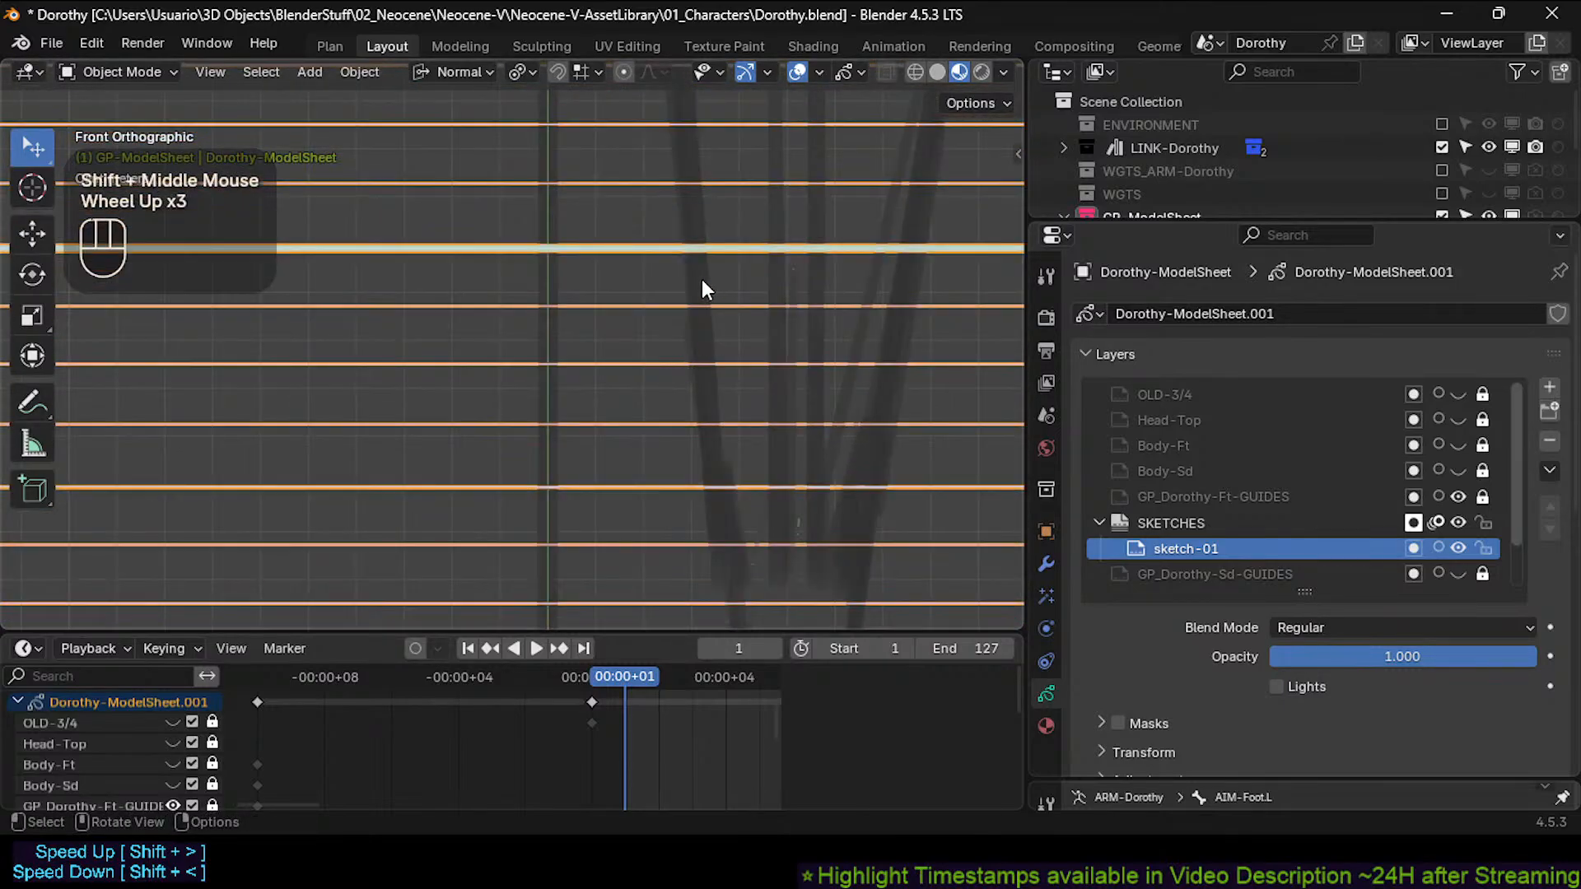
{"action": "scroll", "coordinate": [697, 354], "scroll_direction": "down", "scroll_amount": 2}
{"action": "scroll", "coordinate": [581, 427], "scroll_direction": "up", "scroll_amount": 2}
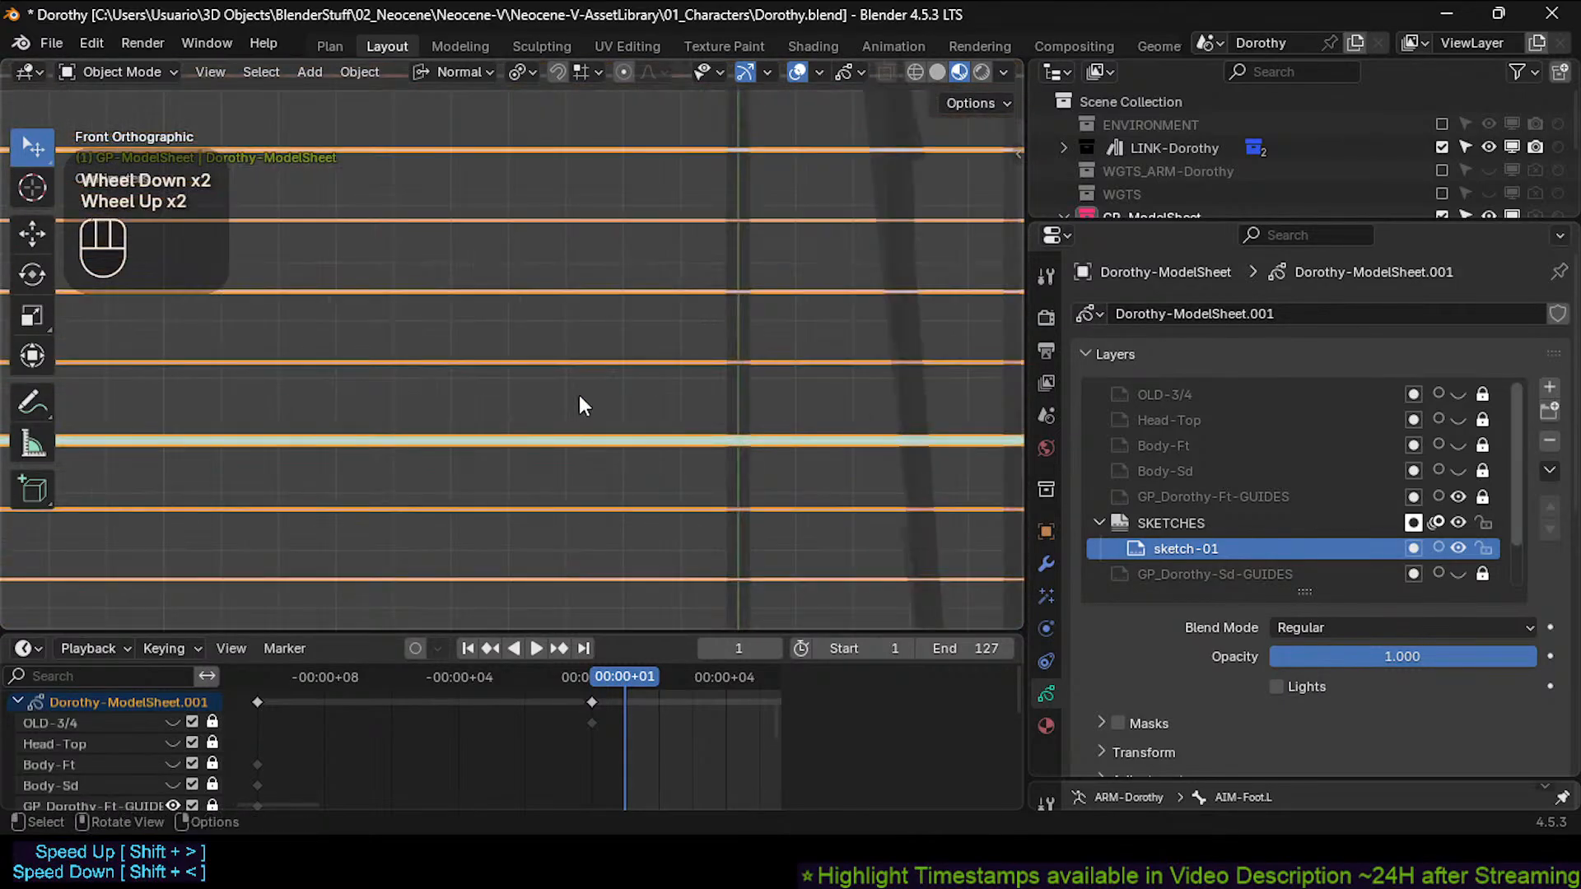
{"action": "scroll", "coordinate": [582, 399], "scroll_direction": "down", "scroll_amount": 3}
{"action": "middle_click_drag", "start_coordinate": [591, 479], "coordinate": [417, 425], "text": "shift"}
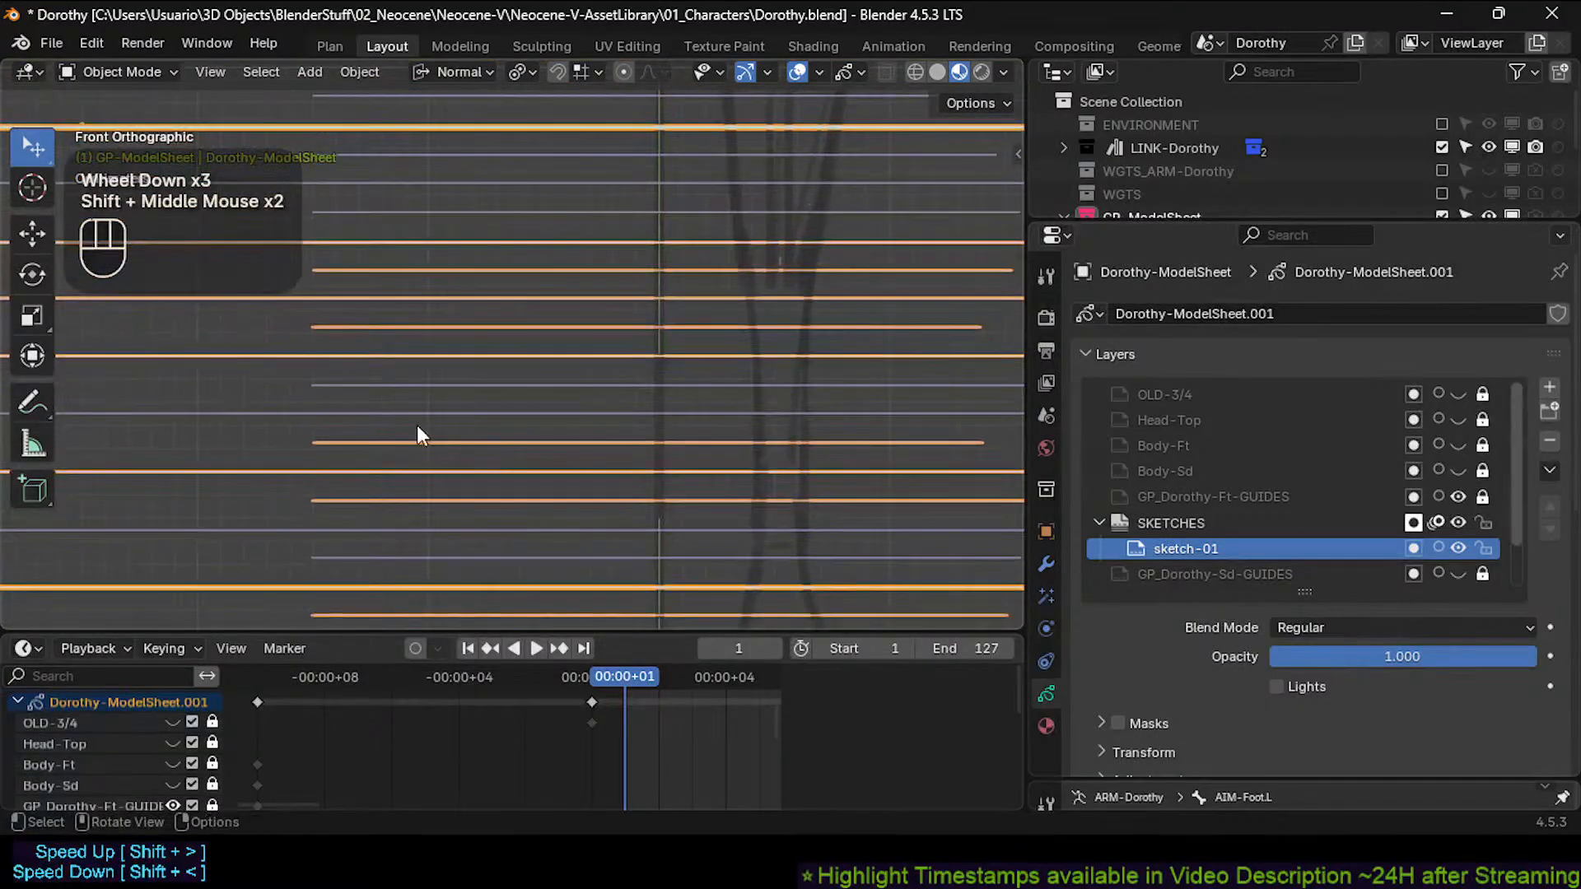
{"action": "scroll", "coordinate": [392, 403], "scroll_direction": "up", "scroll_amount": 2}
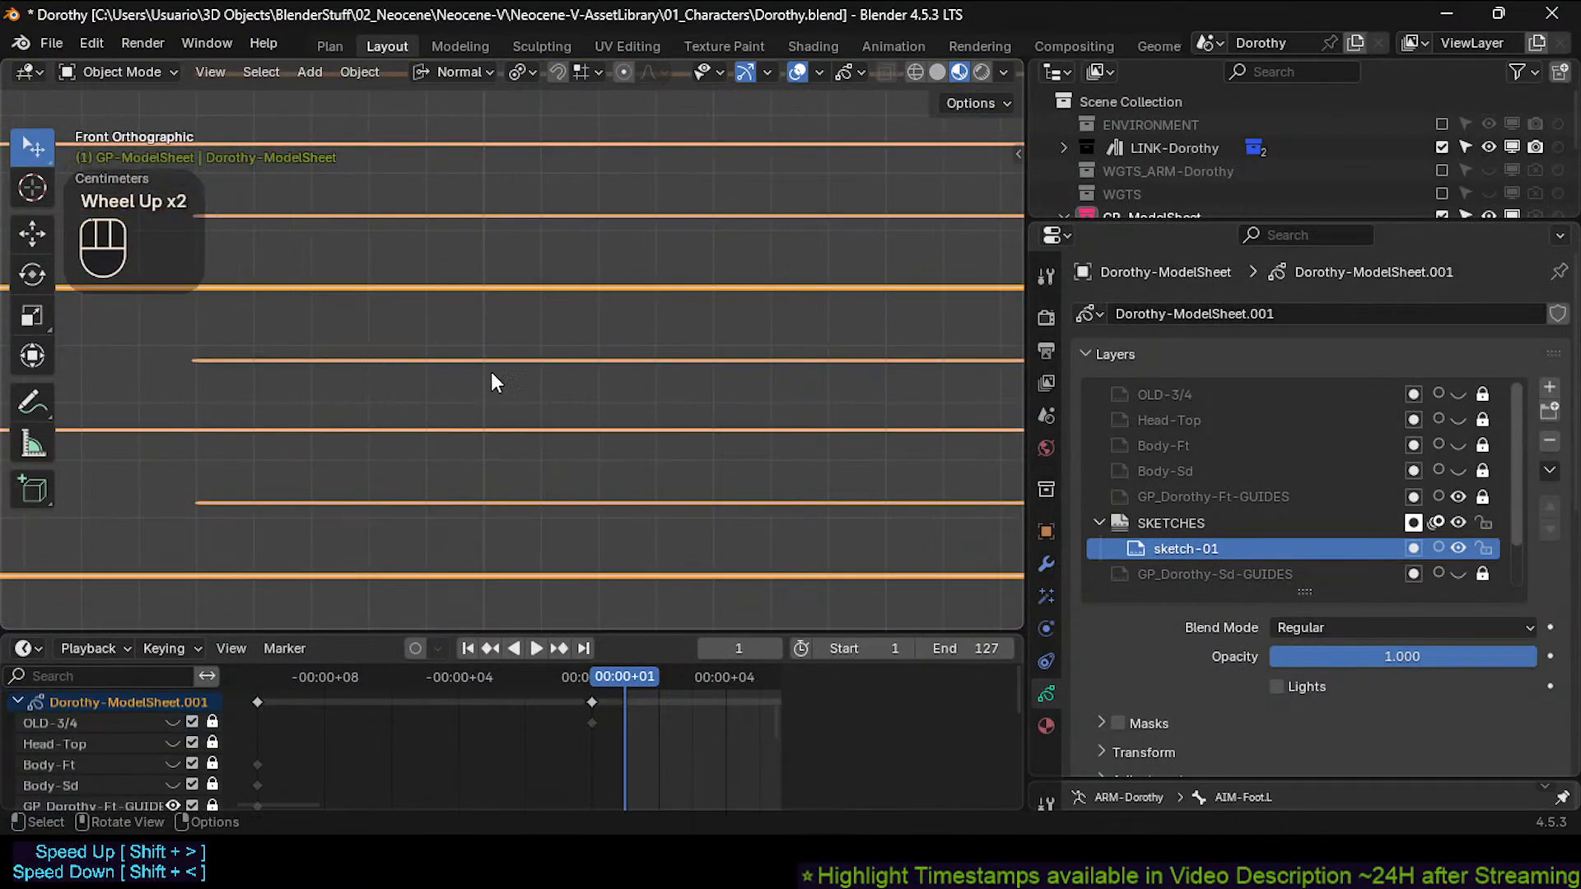
Examine the front-view guide lines around the head circle and the numbered marks 0 to 3.
{"action": "scroll", "coordinate": [553, 408], "scroll_direction": "down", "scroll_amount": 4}
{"action": "mouse_move", "coordinate": [661, 476]}
{"action": "middle_mouse_down", "text": "shift"}
{"action": "mouse_move", "coordinate": [660, 426]}
{"action": "mouse_move", "coordinate": [677, 512]}
{"action": "middle_mouse_up", "text": "shift"}
{"action": "scroll", "coordinate": [660, 275], "scroll_direction": "down", "scroll_amount": 2}
{"action": "middle_click_drag", "start_coordinate": [649, 274], "coordinate": [659, 457], "text": "shift"}
{"action": "mouse_move", "coordinate": [655, 262]}
{"action": "middle_mouse_down", "text": "shift"}
{"action": "mouse_move", "coordinate": [658, 499]}
{"action": "mouse_move", "coordinate": [641, 525]}
{"action": "middle_mouse_up", "text": "shift"}
{"action": "middle_click_drag", "start_coordinate": [640, 310], "coordinate": [639, 484], "text": "shift"}
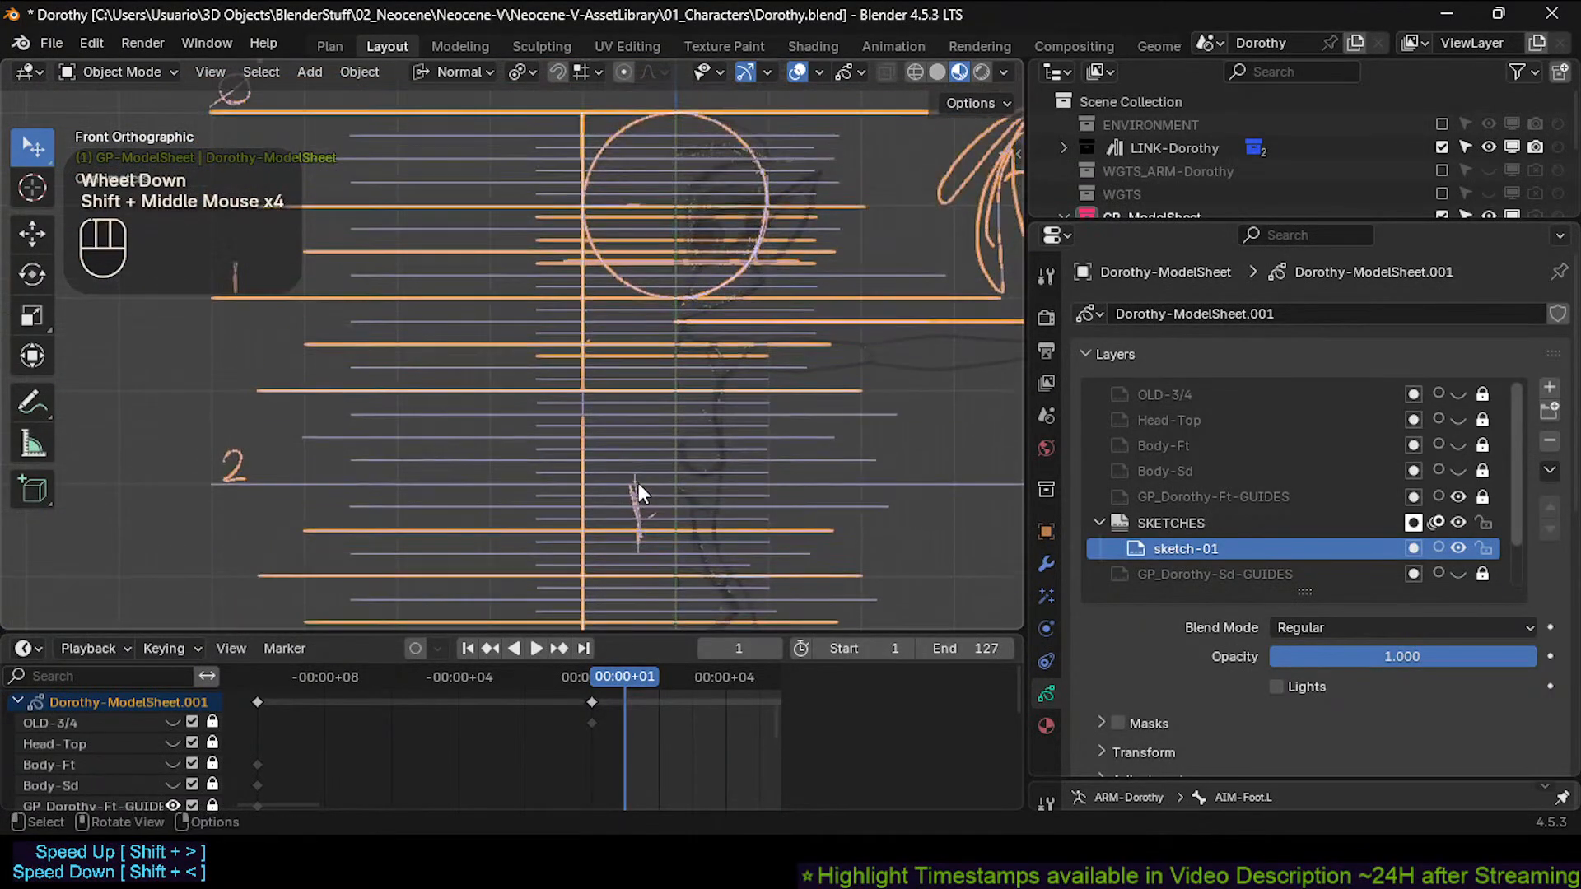
{"action": "scroll", "coordinate": [639, 481], "scroll_direction": "down", "scroll_amount": 3}
{"action": "middle_click_drag", "start_coordinate": [486, 425], "coordinate": [601, 410], "text": "shift"}
{"action": "scroll", "coordinate": [506, 240], "scroll_direction": "up", "scroll_amount": 2}
{"action": "middle_click_drag", "start_coordinate": [505, 240], "coordinate": [471, 410], "text": "shift"}
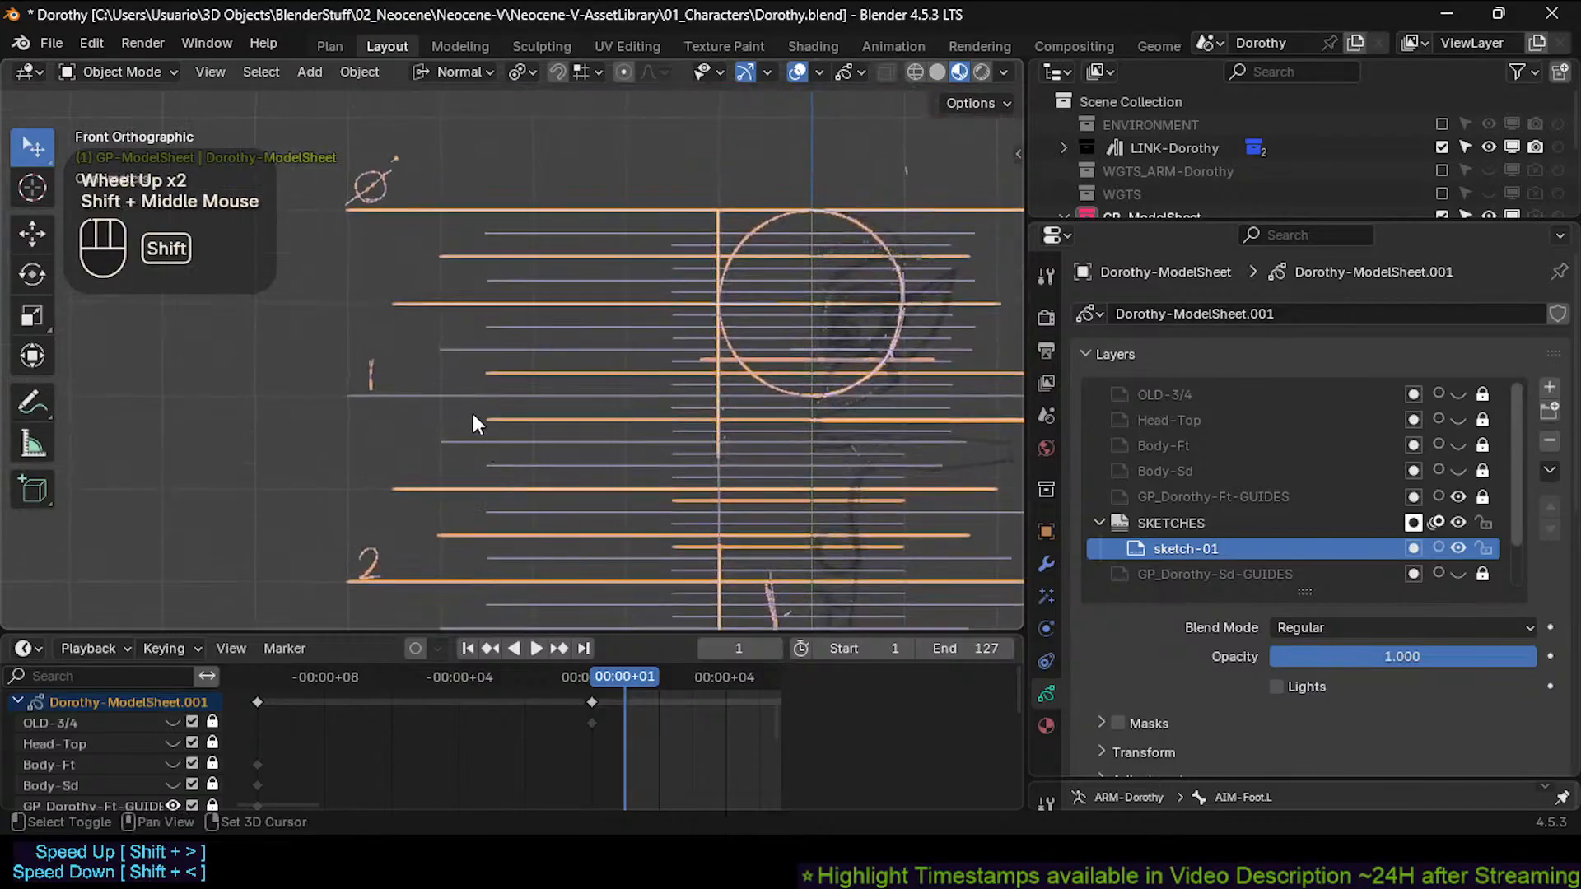
{"action": "scroll", "coordinate": [421, 247], "scroll_direction": "up", "scroll_amount": 2}
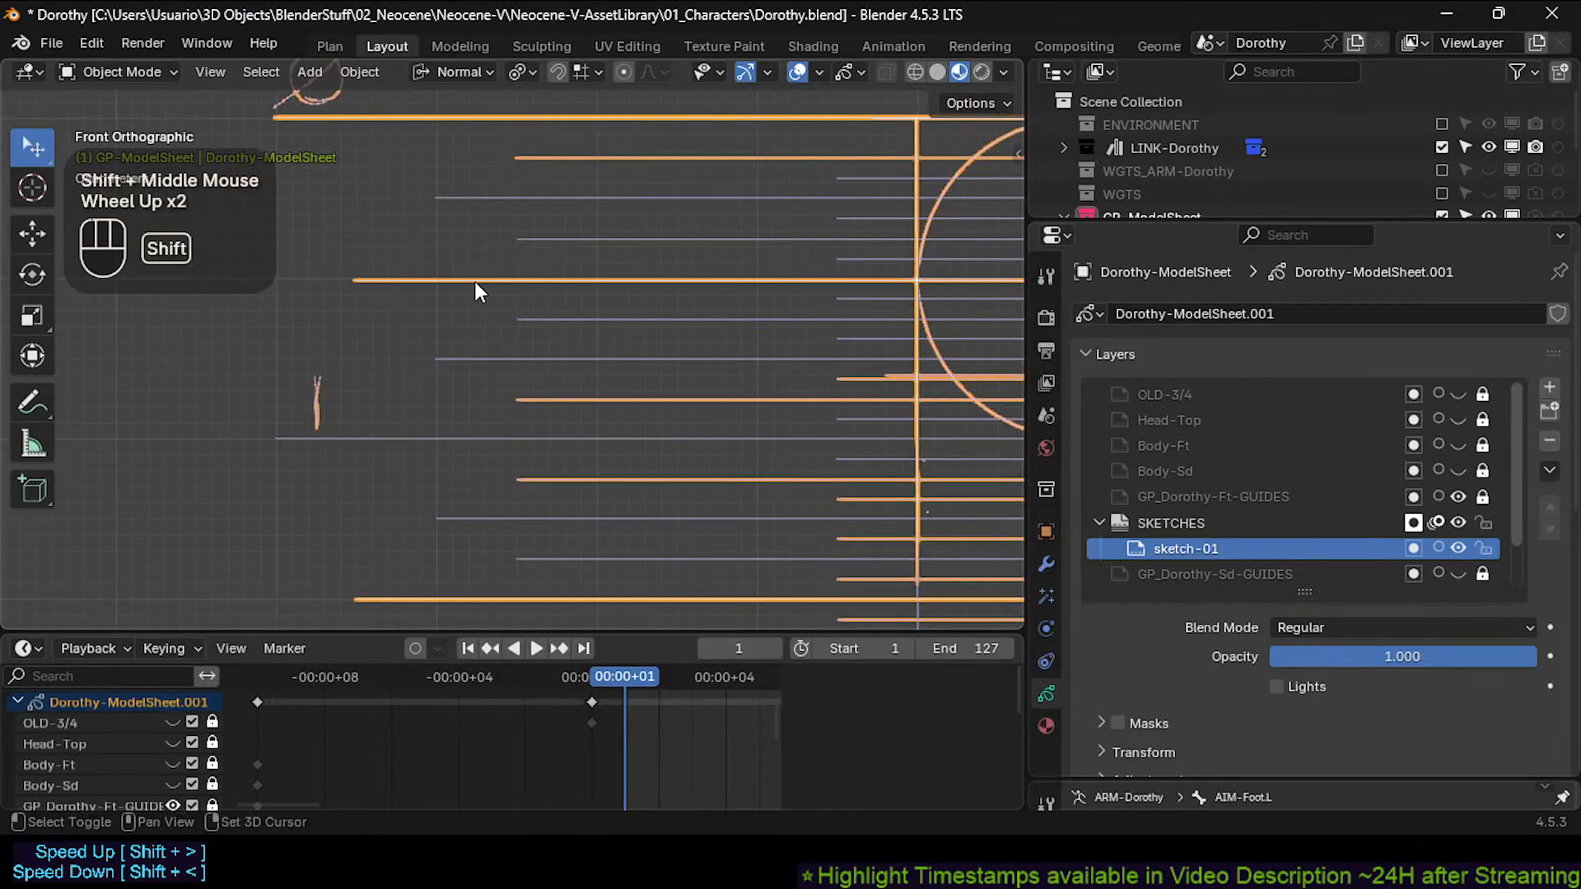
{"action": "middle_click_drag", "start_coordinate": [476, 282], "coordinate": [454, 315], "text": "shift"}
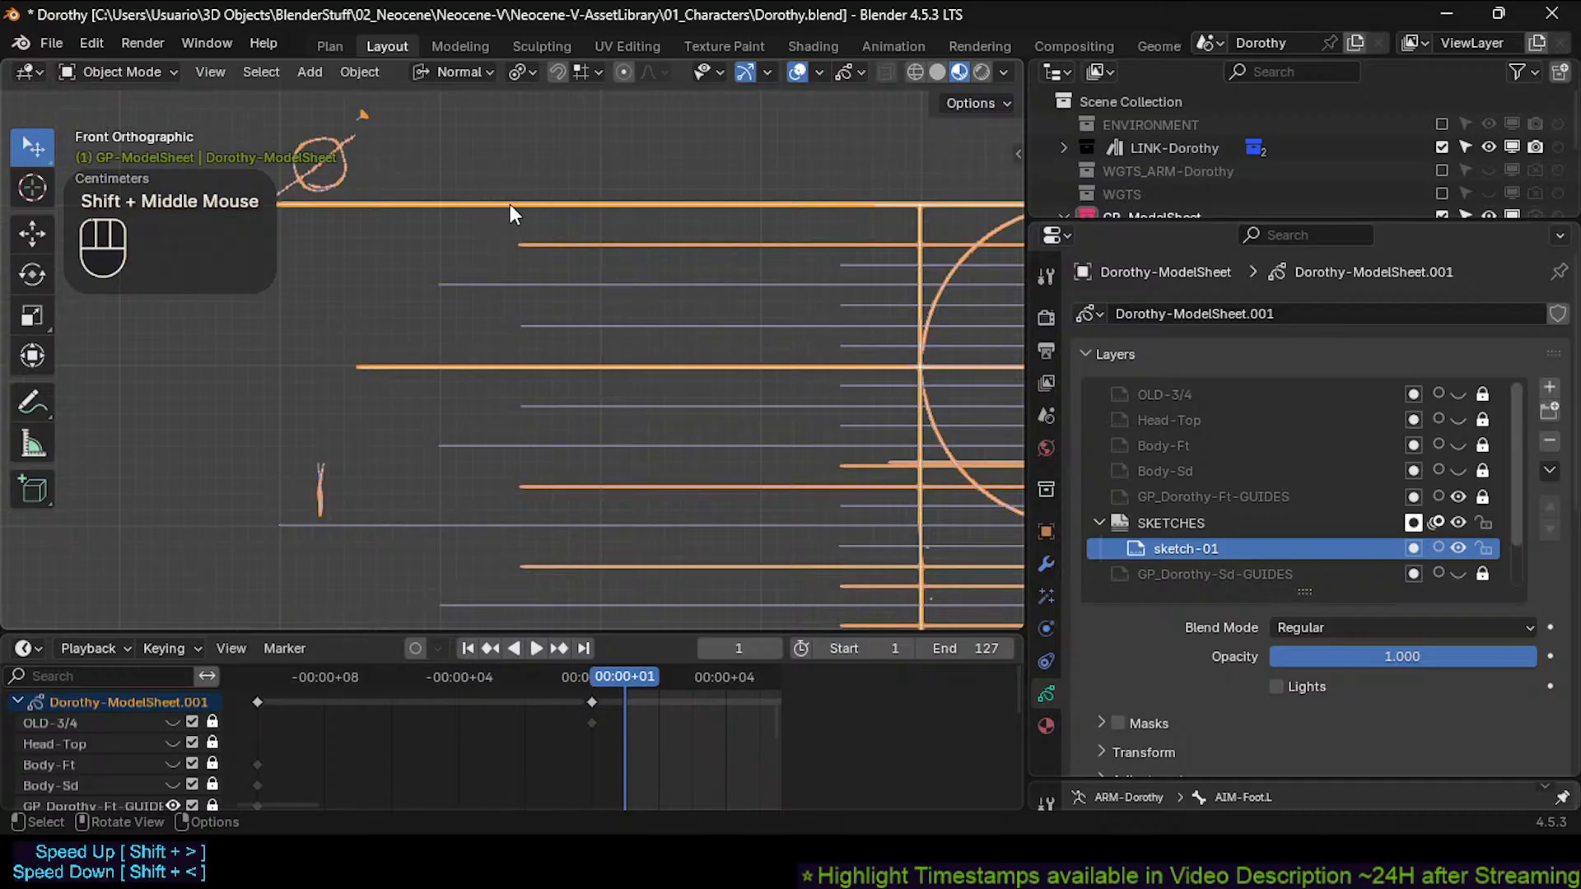
{"action": "scroll", "coordinate": [519, 246], "scroll_direction": "up", "scroll_amount": 3}
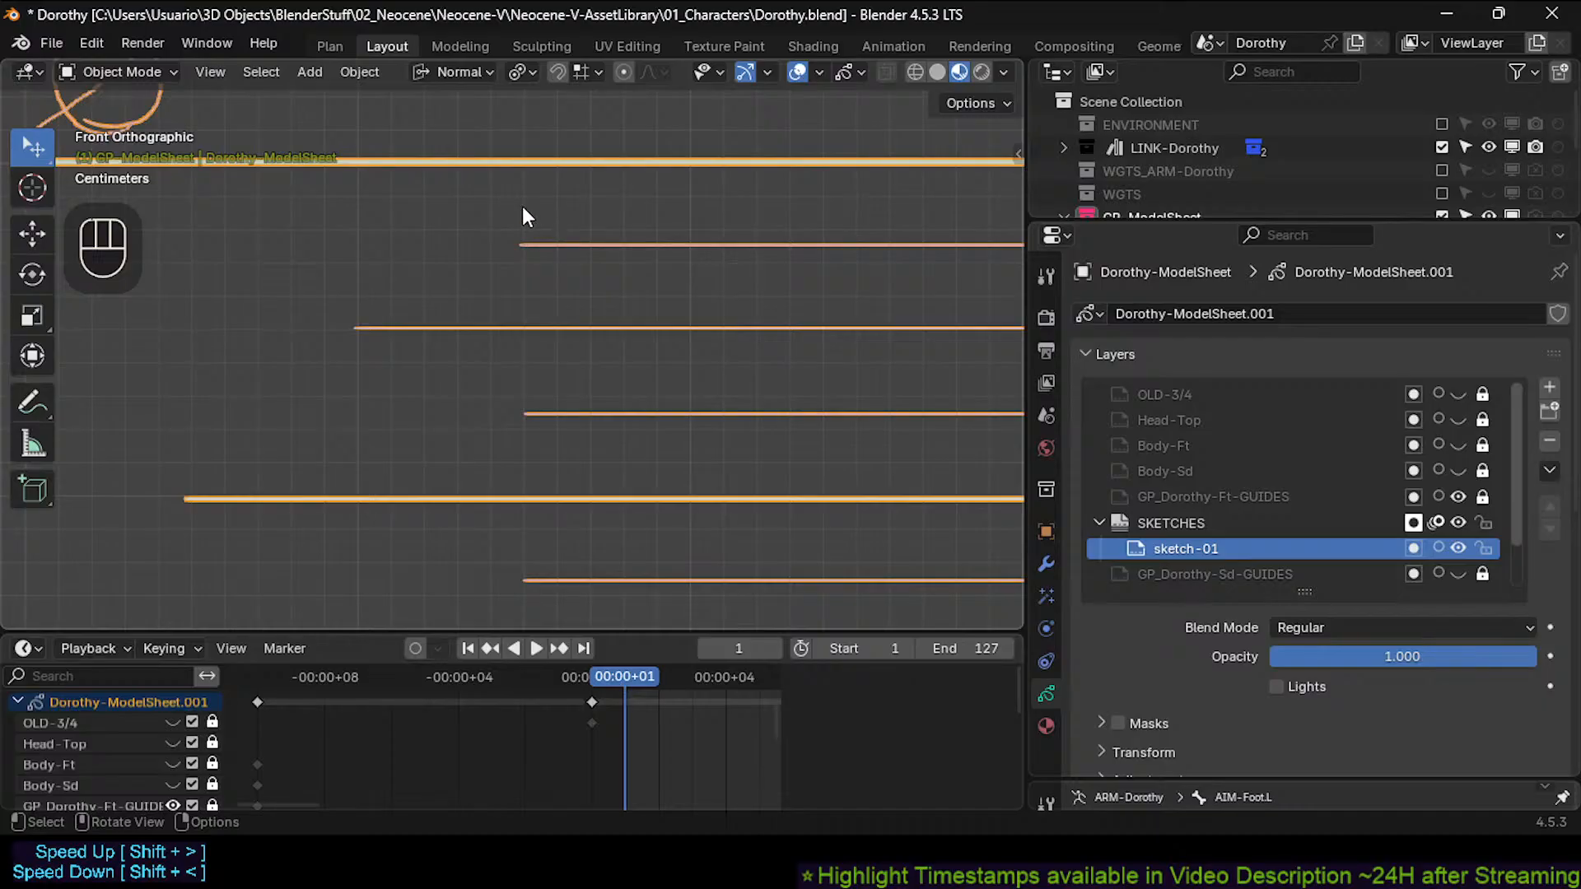
{"action": "scroll", "coordinate": [530, 221], "scroll_direction": "down", "scroll_amount": 6}
{"action": "scroll", "coordinate": [568, 343], "scroll_direction": "up", "scroll_amount": 3}
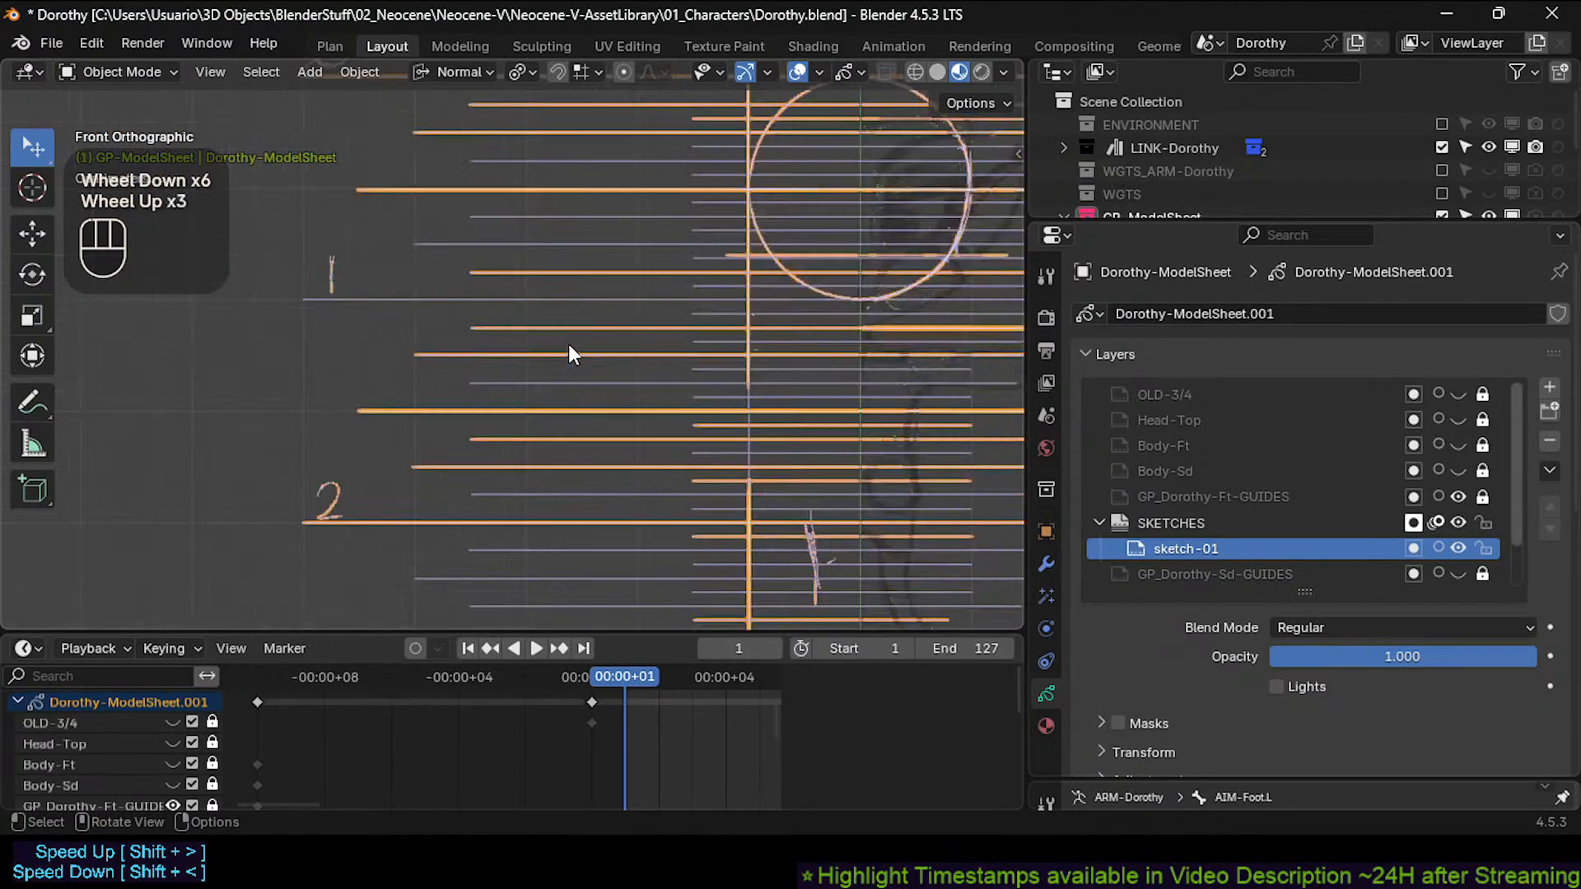
{"action": "middle_click_drag", "start_coordinate": [568, 343], "coordinate": [464, 352], "text": "shift"}
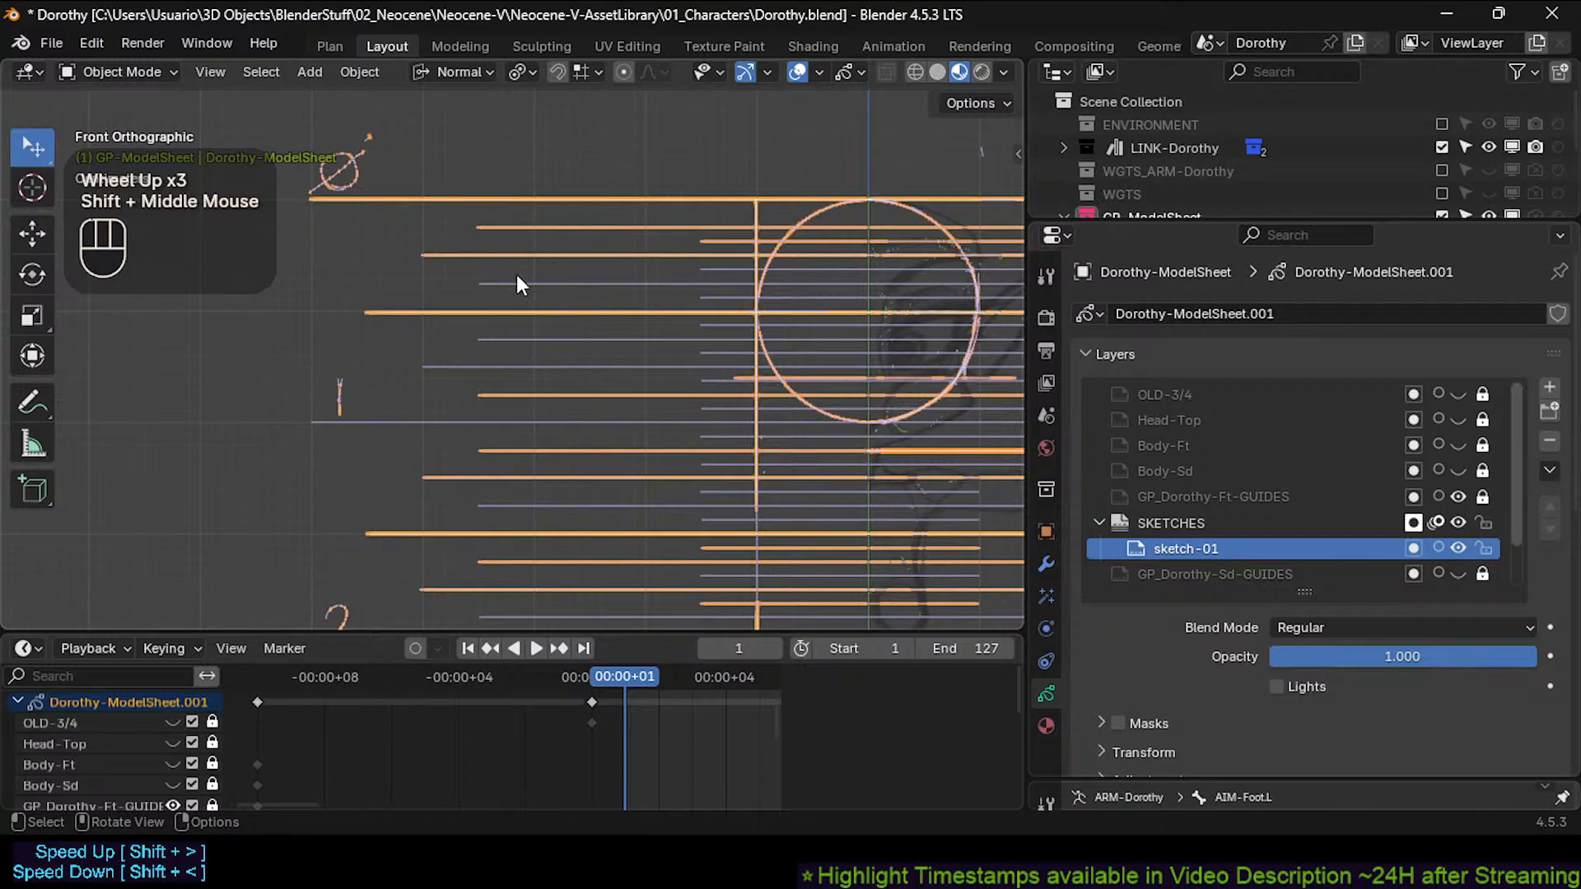
{"action": "scroll", "coordinate": [546, 278], "scroll_direction": "down", "scroll_amount": 3}
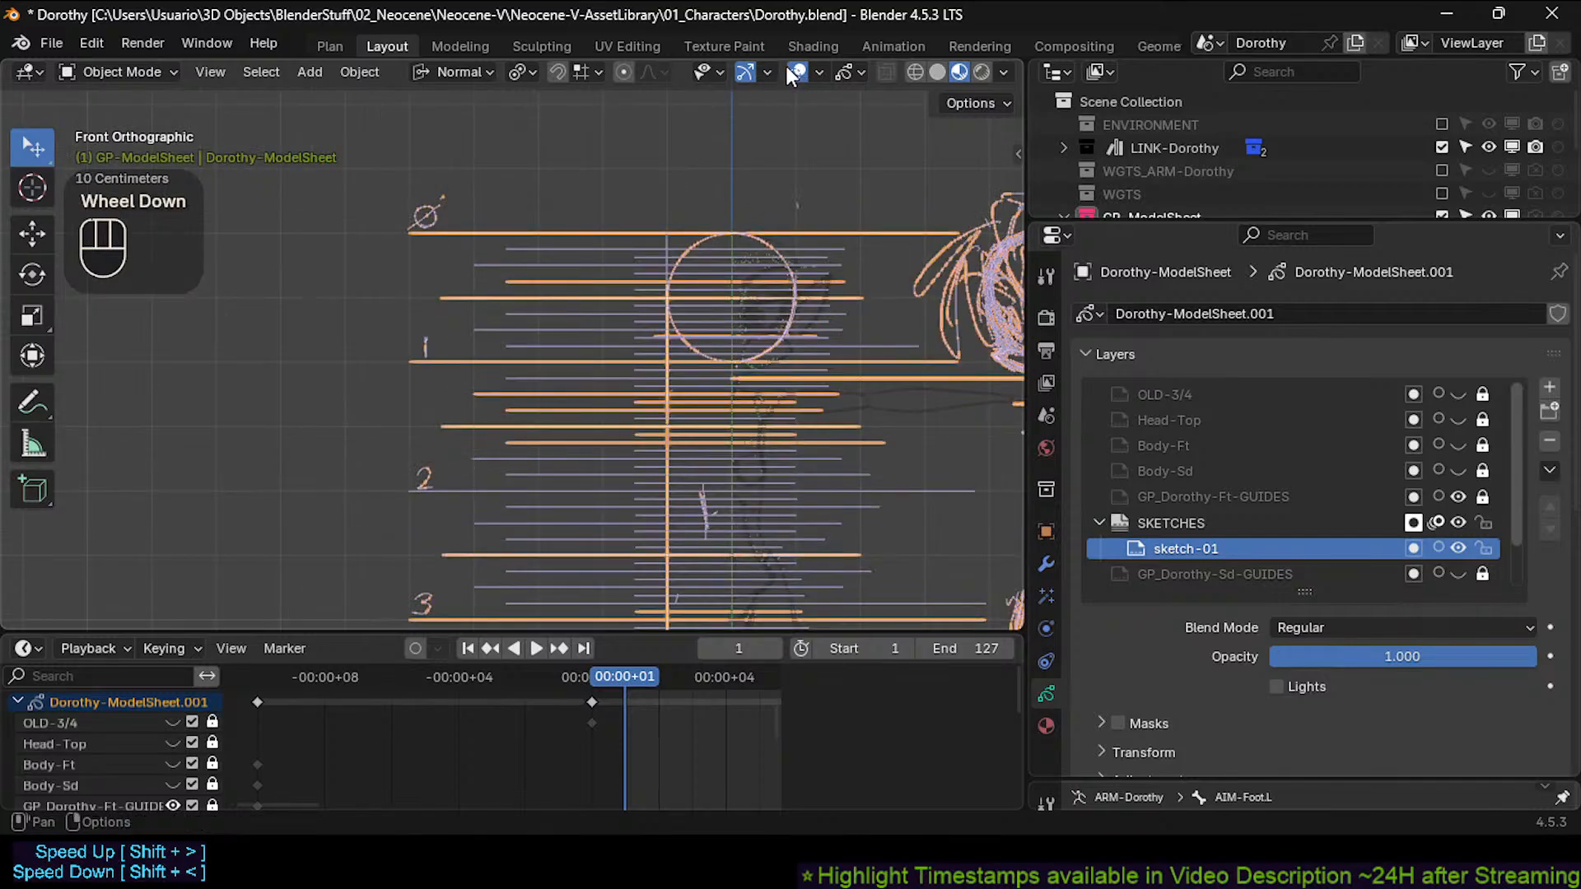
Review the viewport overlay settings for the model sheet view.
{"action": "left_click", "coordinate": [819, 72]}
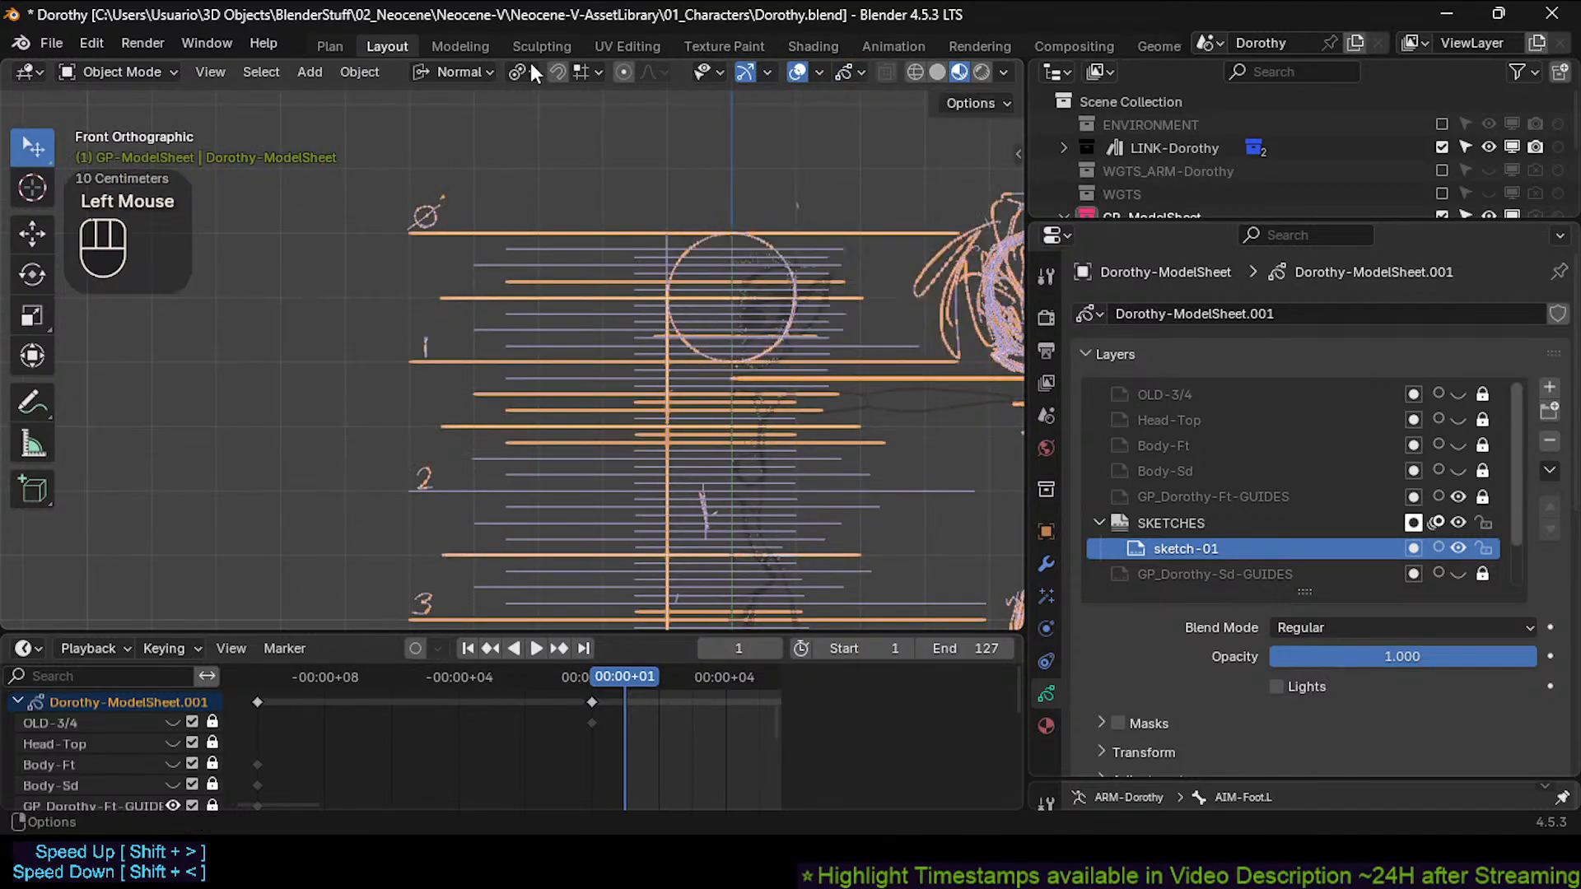
{"action": "left_click", "coordinate": [586, 71]}
{"action": "left_click", "coordinate": [584, 69]}
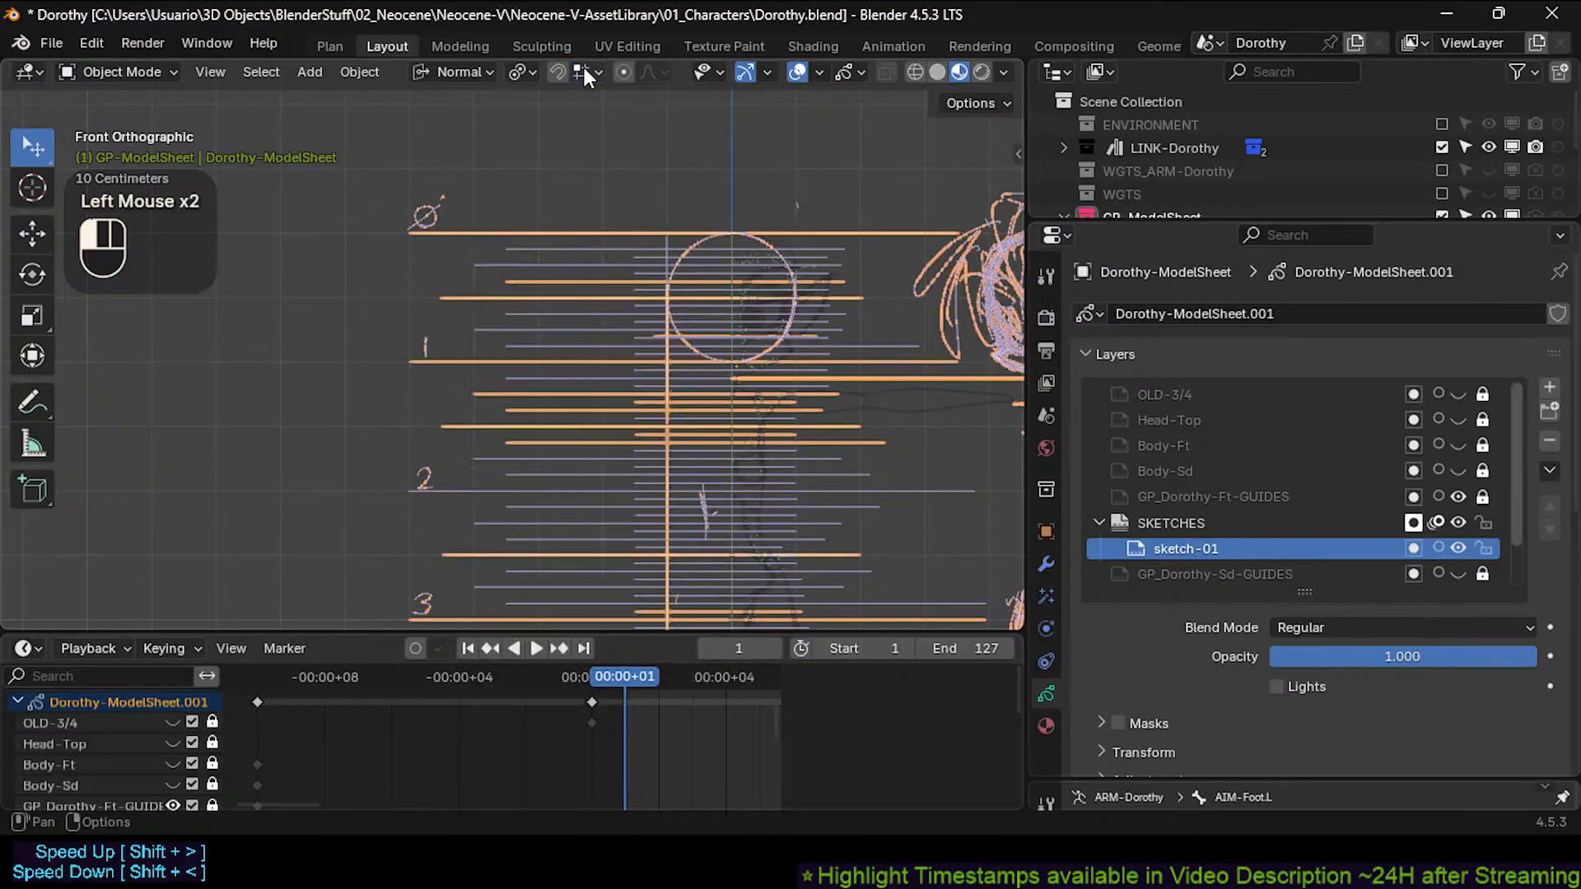
{"action": "left_click", "coordinate": [855, 78]}
{"action": "left_click", "coordinate": [861, 79]}
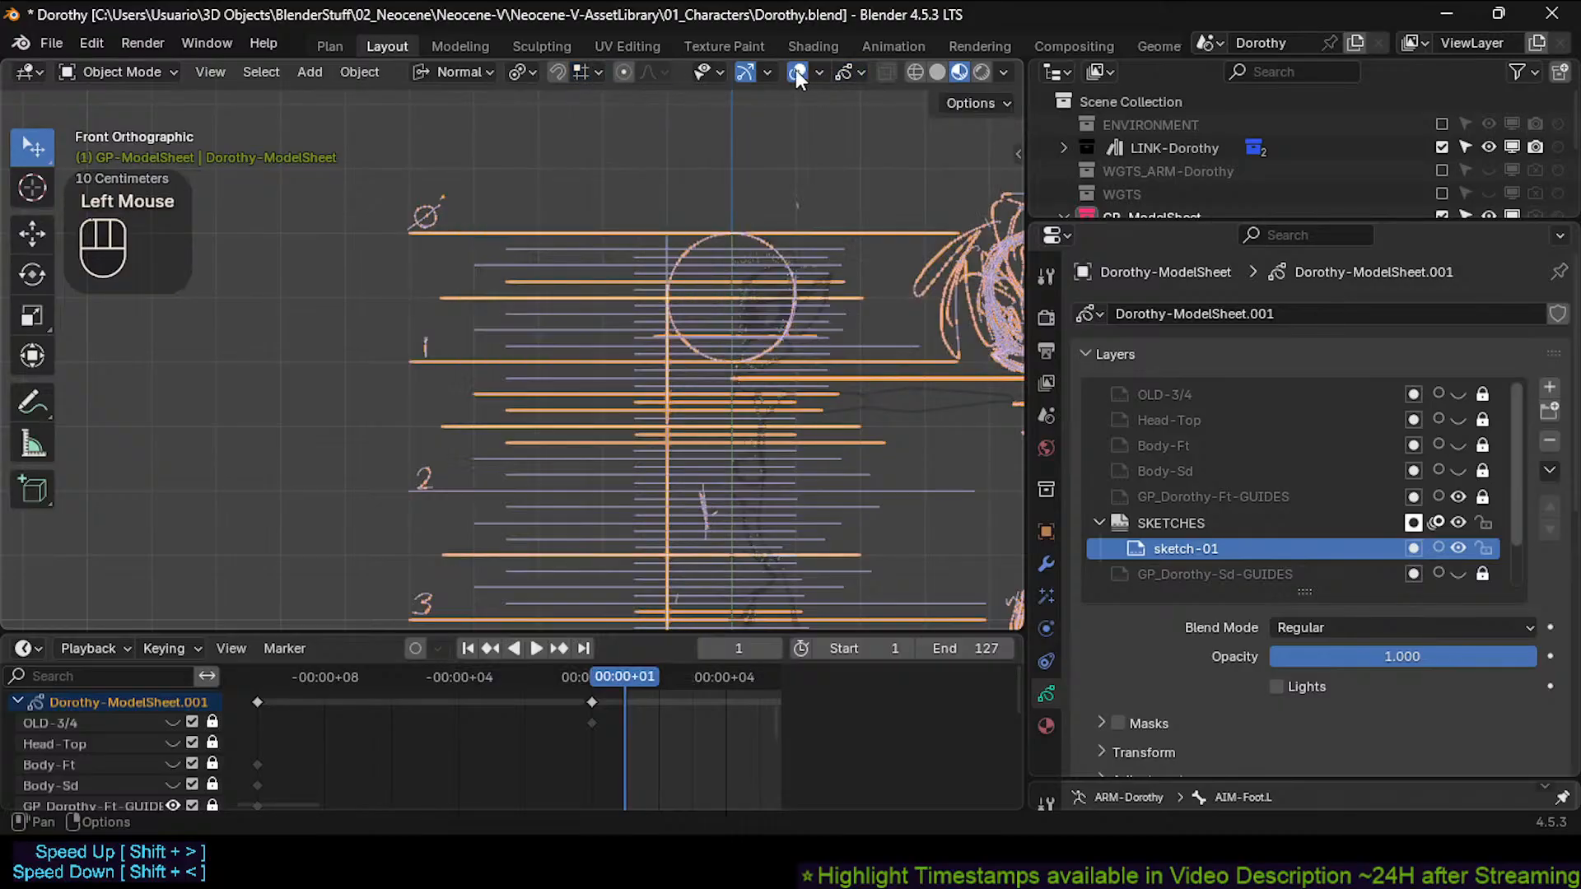
{"action": "left_click", "coordinate": [817, 73]}
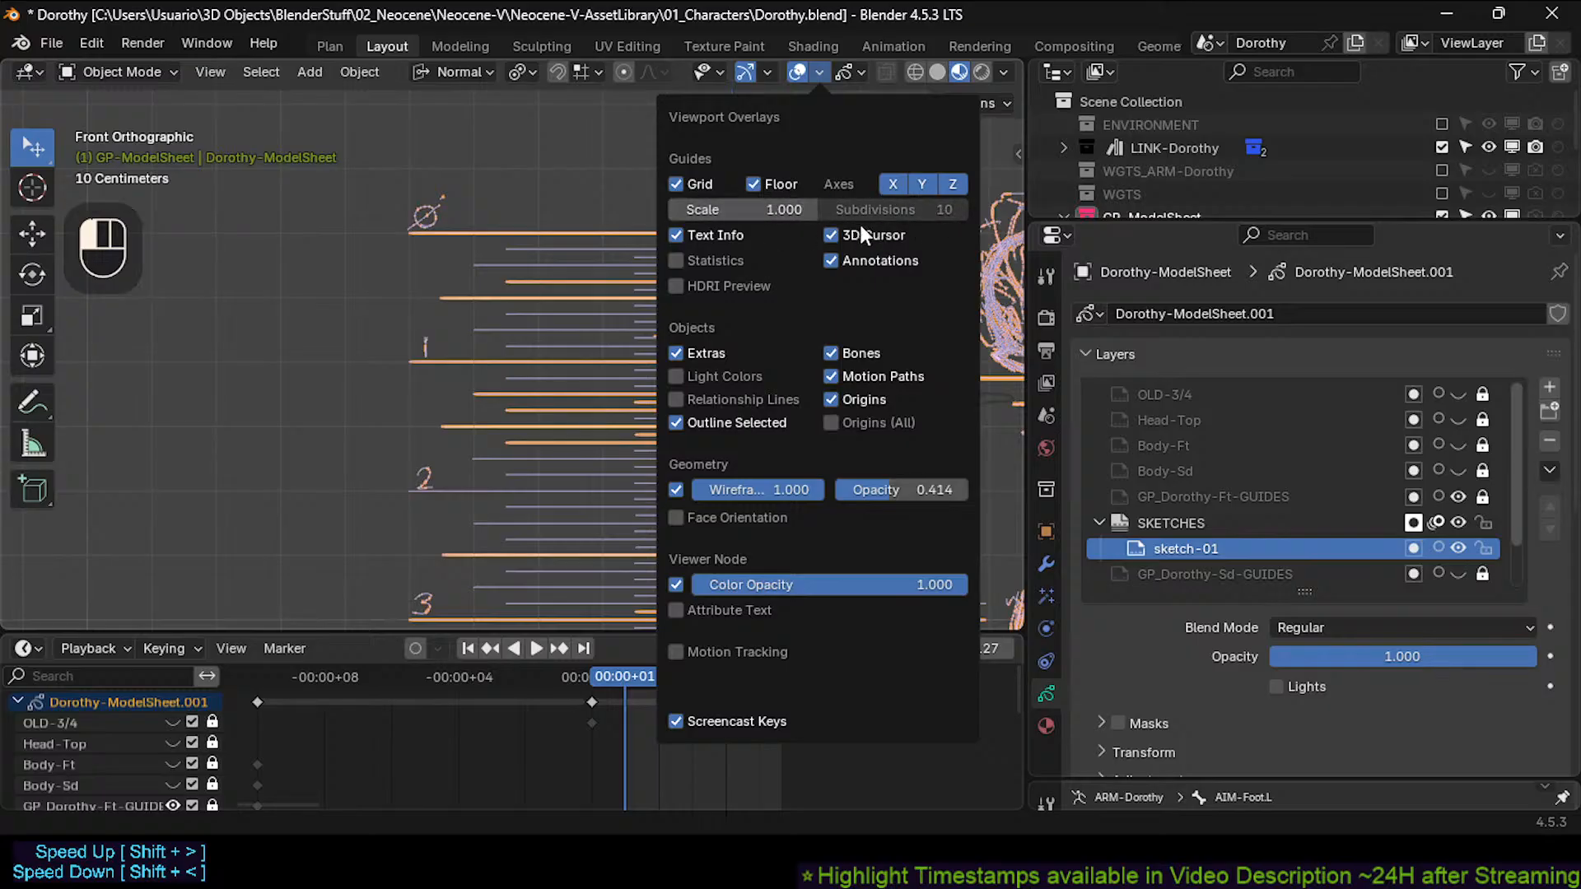
Compare the full height of the front-view guide lines with the sketch-01 figure beside them.
{"action": "middle_click_drag", "start_coordinate": [502, 402], "coordinate": [437, 396], "text": "shift"}
{"action": "scroll", "coordinate": [436, 395], "scroll_direction": "down", "scroll_amount": 2}
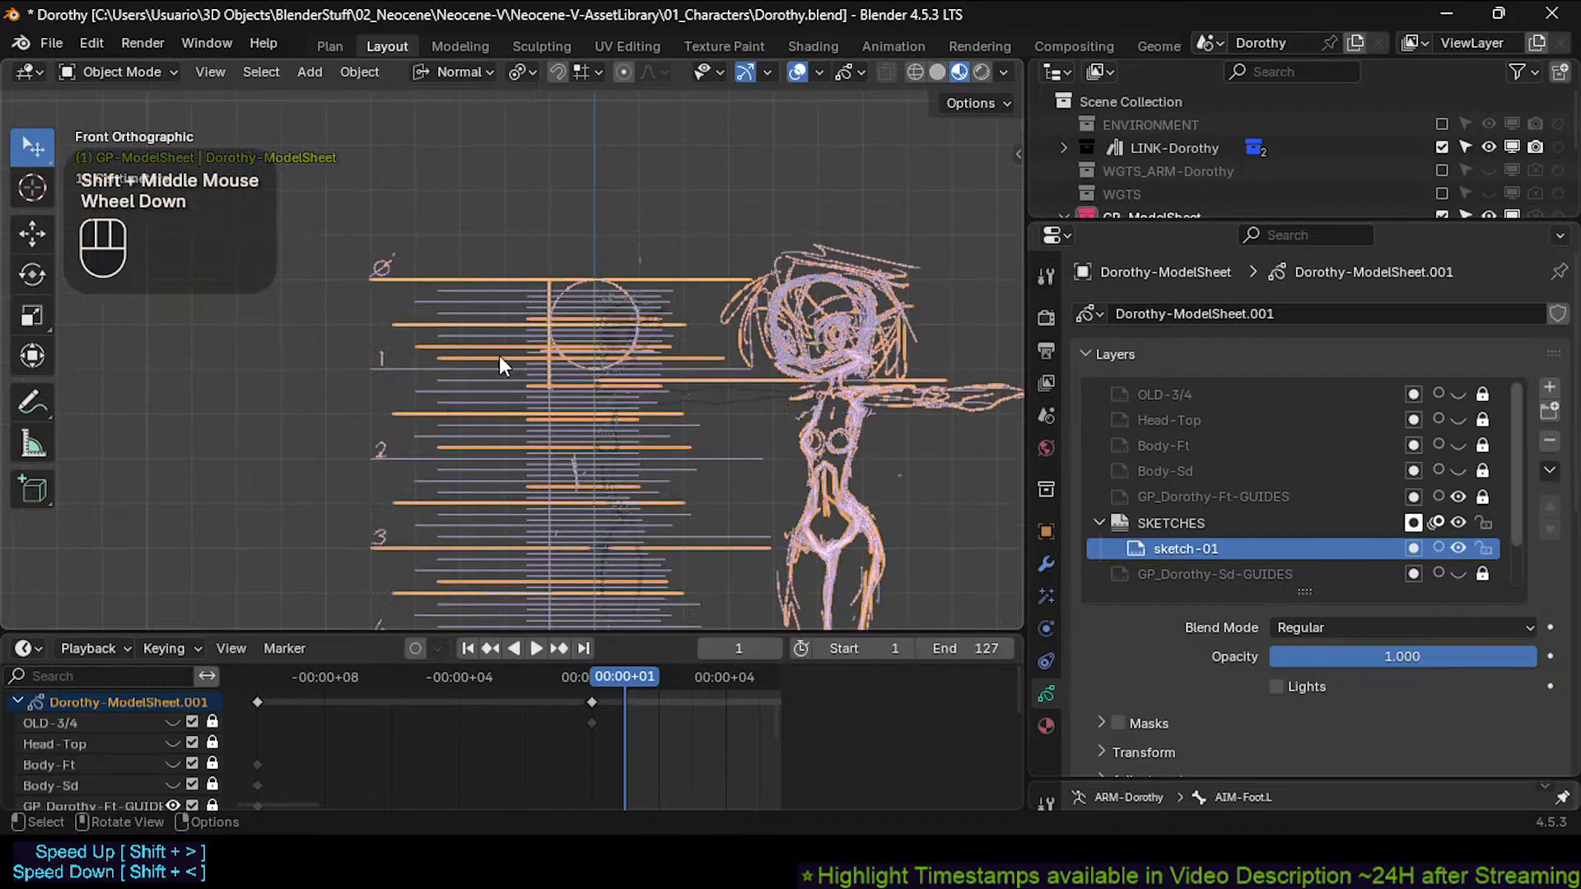
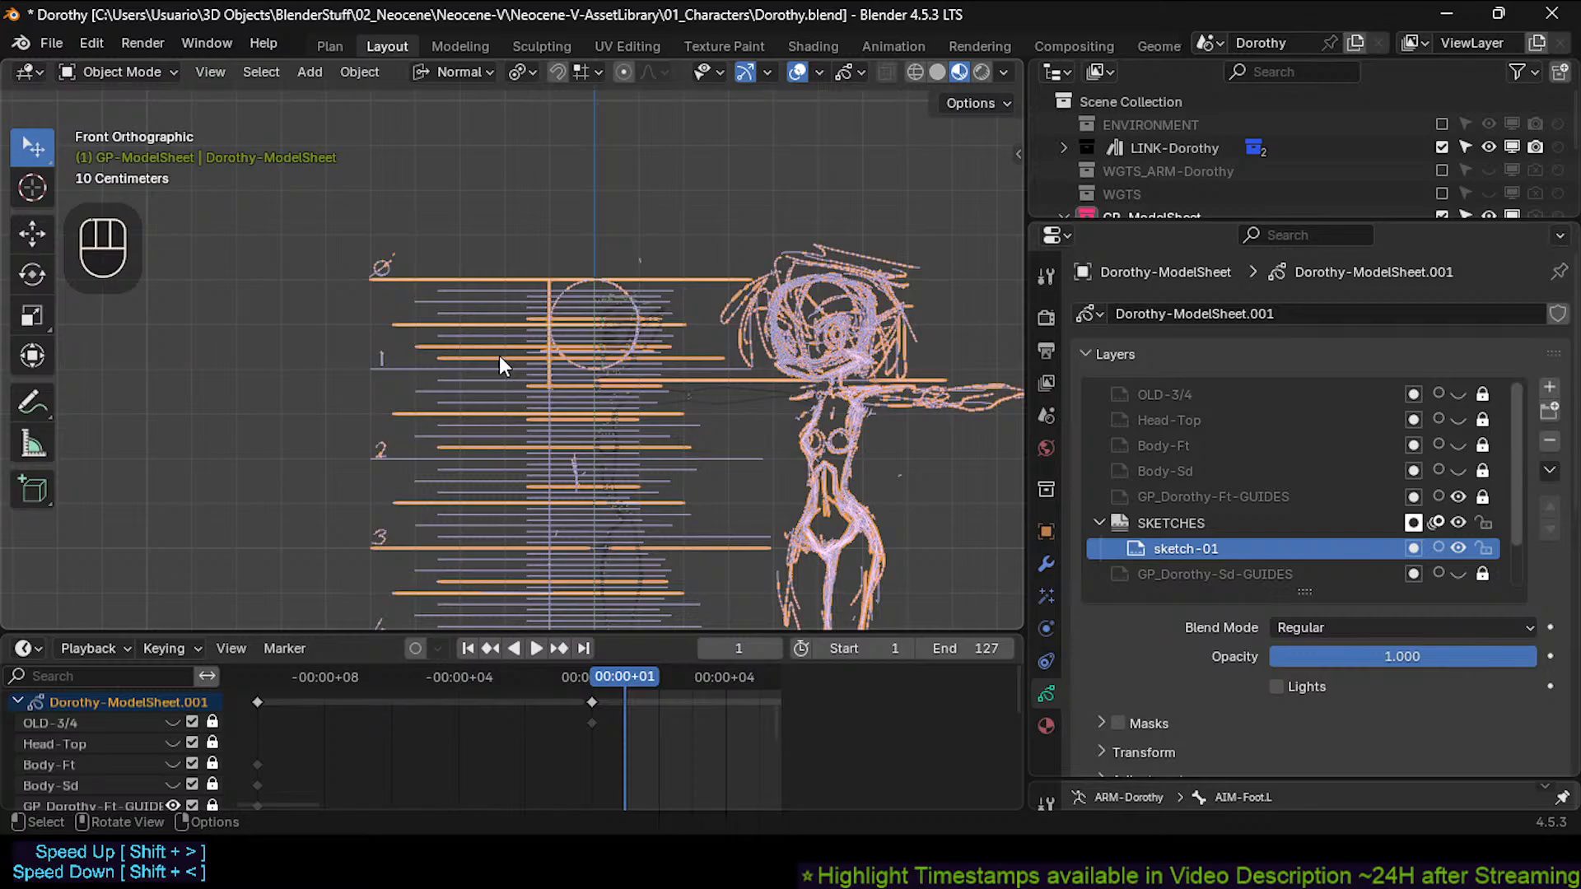
{"action": "scroll", "coordinate": [499, 355], "scroll_direction": "down", "scroll_amount": 1}
{"action": "middle_click_drag", "start_coordinate": [626, 353], "coordinate": [733, 111], "text": "shift"}
{"action": "scroll", "coordinate": [621, 458], "scroll_direction": "up", "scroll_amount": 1}
{"action": "middle_click_drag", "start_coordinate": [629, 492], "coordinate": [611, 437], "text": "shift"}
{"action": "scroll", "coordinate": [627, 412], "scroll_direction": "up", "scroll_amount": 1}
{"action": "scroll", "coordinate": [625, 430], "scroll_direction": "down", "scroll_amount": 3}
{"action": "scroll", "coordinate": [626, 430], "scroll_direction": "down", "scroll_amount": 1}
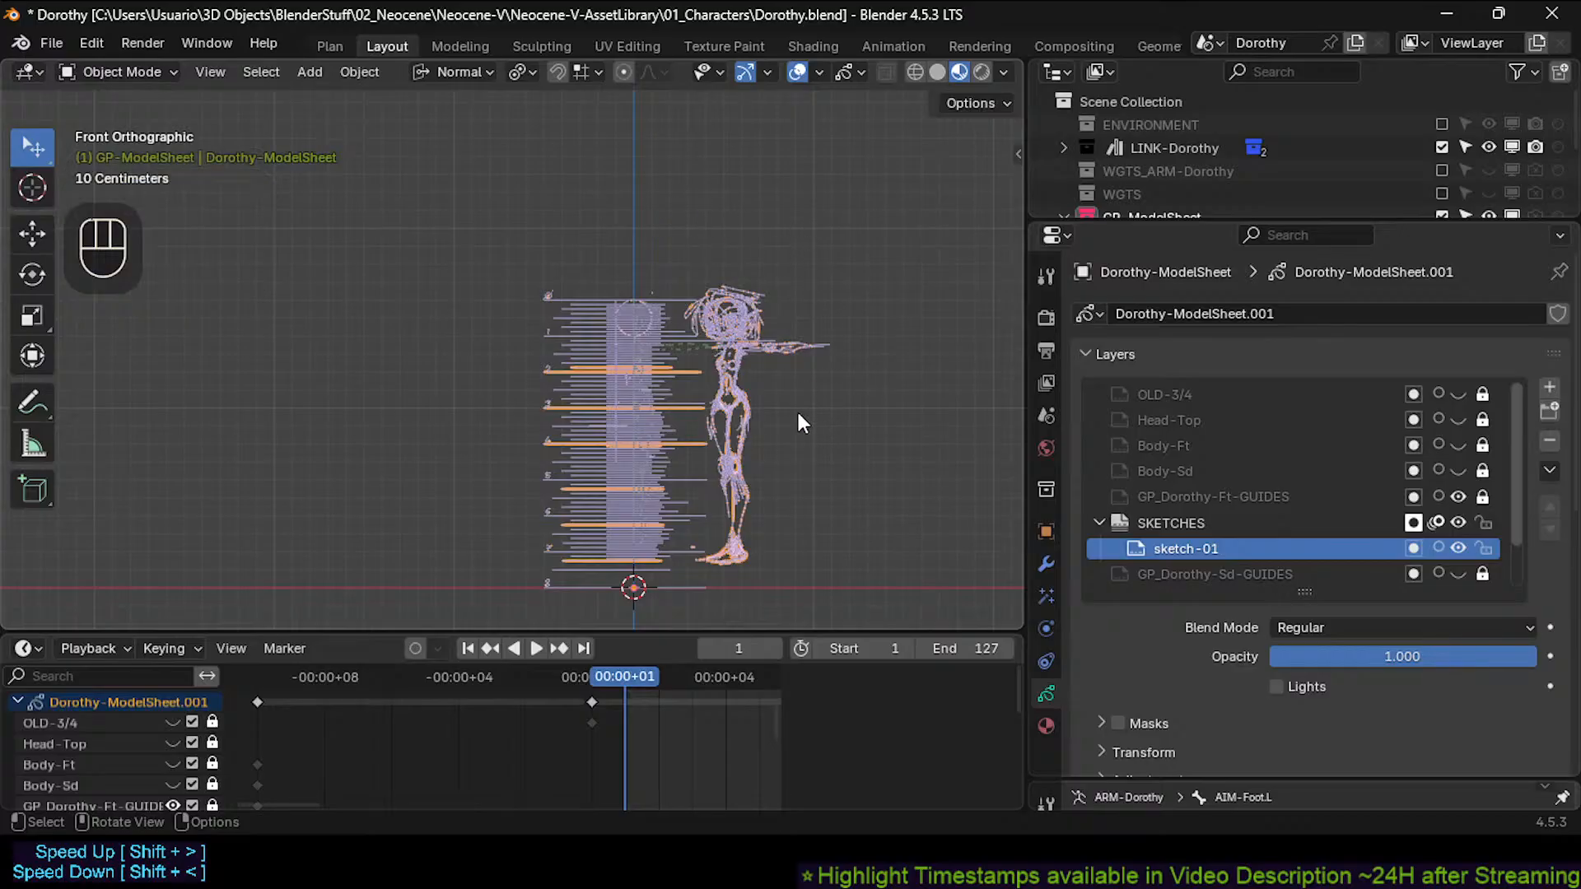
{"action": "scroll", "coordinate": [736, 344], "scroll_direction": "up", "scroll_amount": 1}
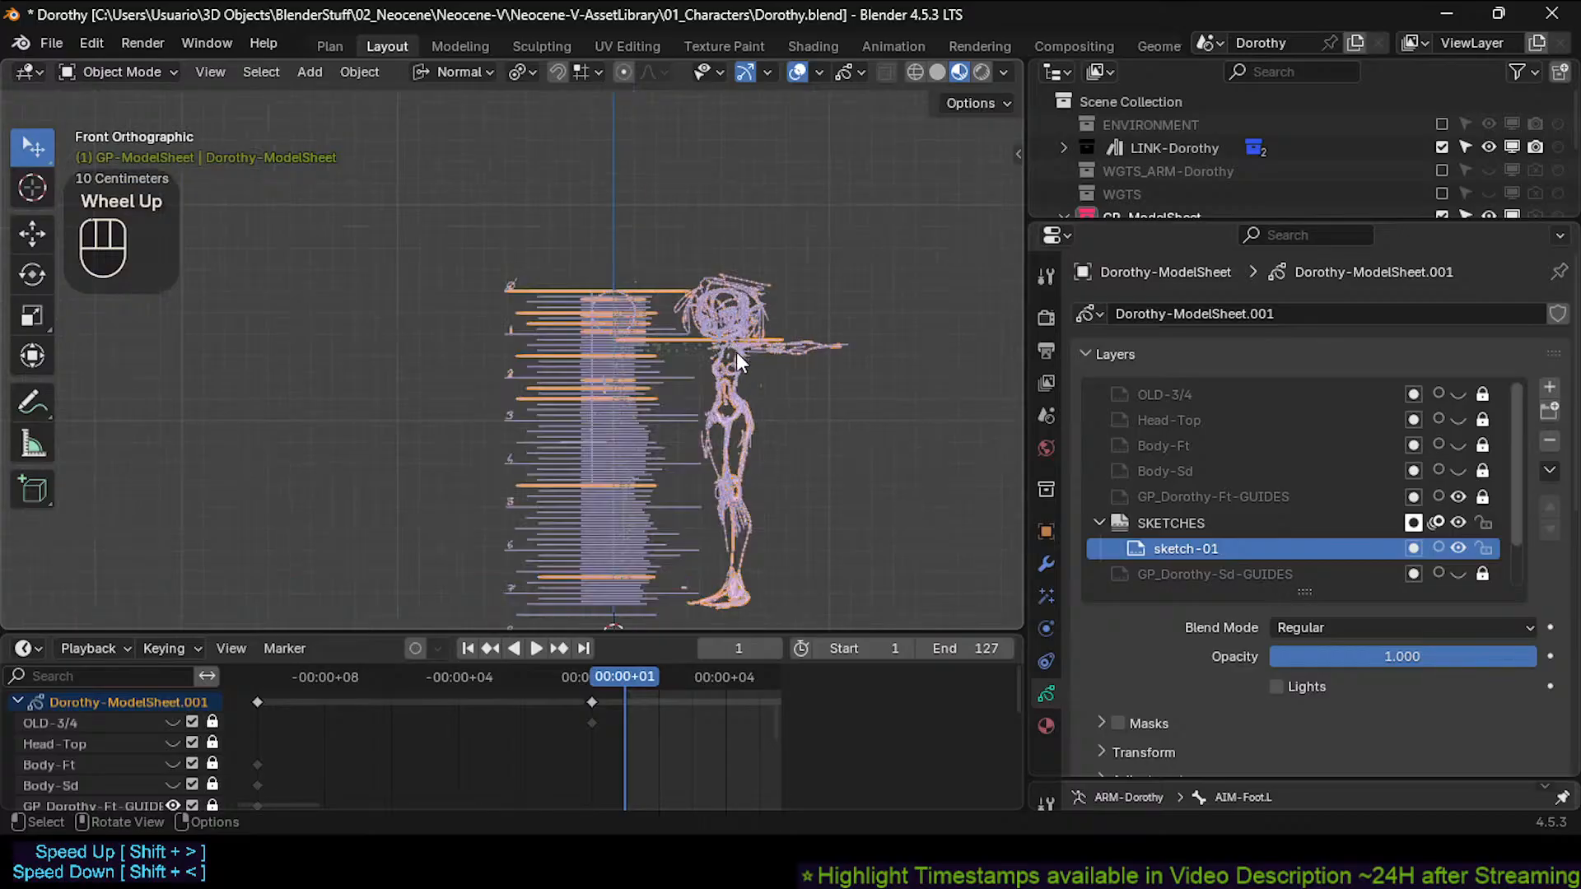
Examine the front-view guide lines up close, from the sketch-01 head across to the head circle and marks 0 to 3.
{"action": "middle_click_drag", "start_coordinate": [736, 353], "coordinate": [561, 313], "text": "shift"}
{"action": "scroll", "coordinate": [615, 329], "scroll_direction": "up", "scroll_amount": 2}
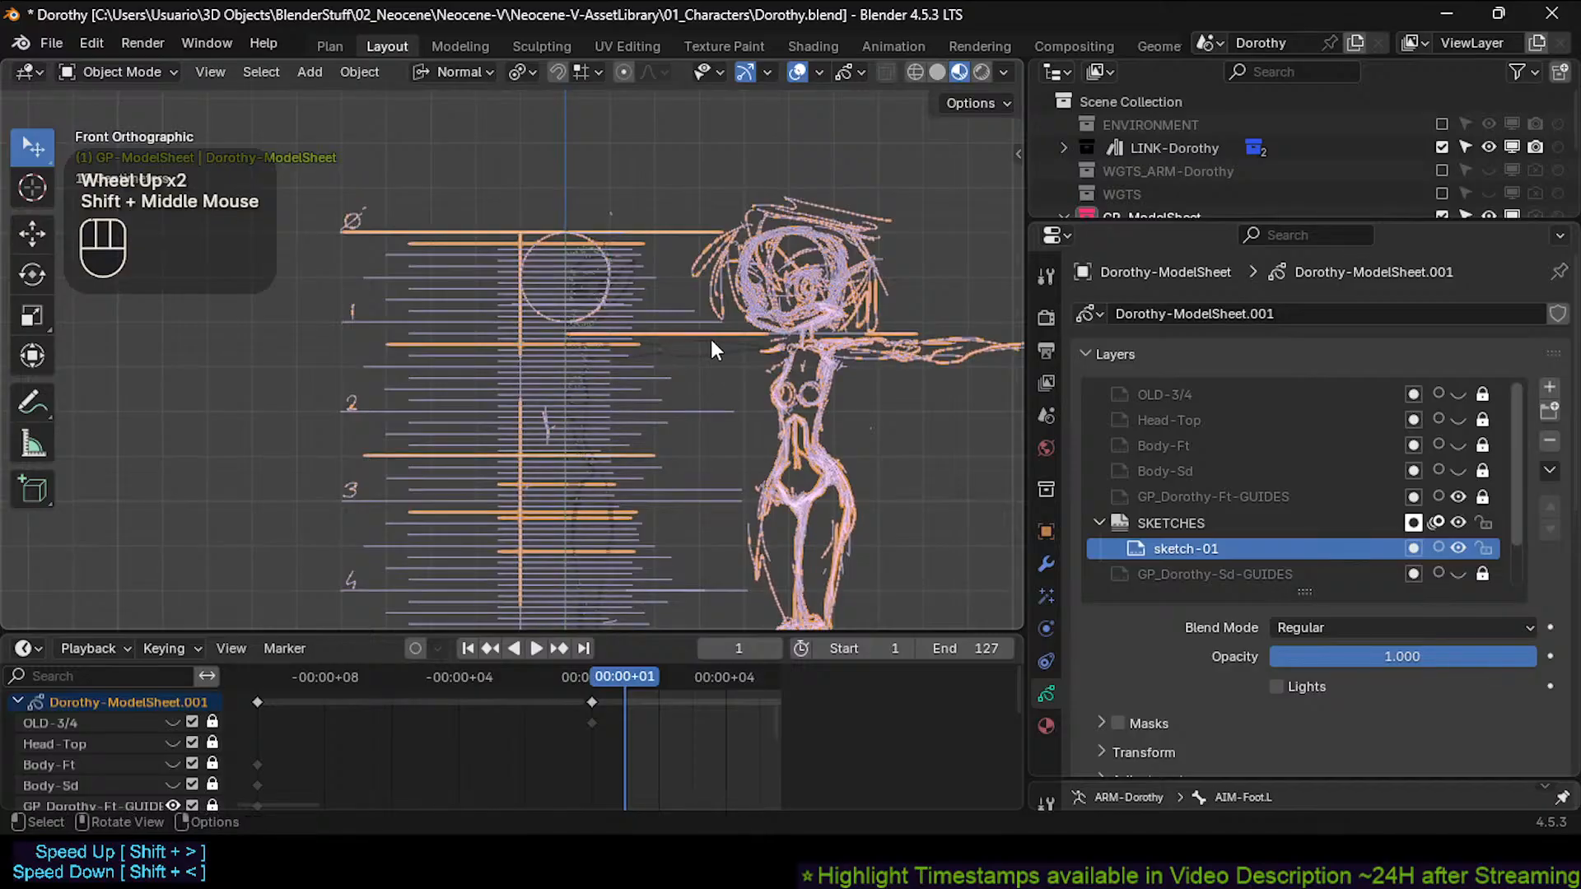
{"action": "scroll", "coordinate": [451, 283], "scroll_direction": "up", "scroll_amount": 2}
{"action": "middle_click_drag", "start_coordinate": [452, 283], "coordinate": [625, 329], "text": "shift"}
{"action": "scroll", "coordinate": [518, 396], "scroll_direction": "down", "scroll_amount": 2}
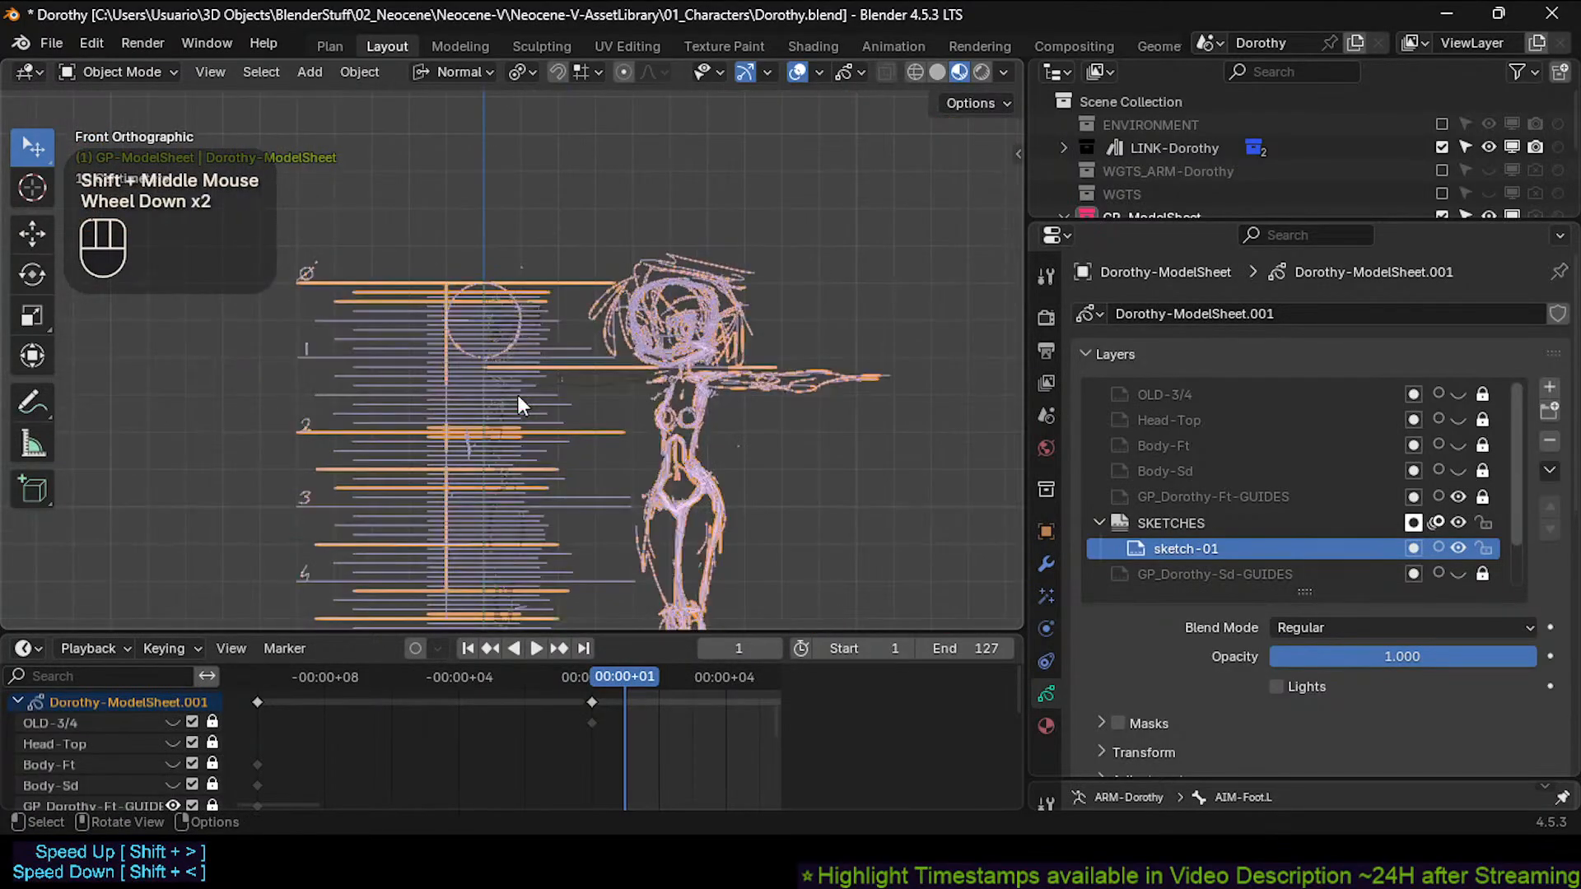
{"action": "scroll", "coordinate": [519, 402], "scroll_direction": "up", "scroll_amount": 3}
{"action": "middle_click_drag", "start_coordinate": [519, 403], "coordinate": [745, 408], "text": "shift"}
{"action": "scroll", "coordinate": [654, 349], "scroll_direction": "down", "scroll_amount": 2}
{"action": "scroll", "coordinate": [605, 344], "scroll_direction": "up", "scroll_amount": 1}
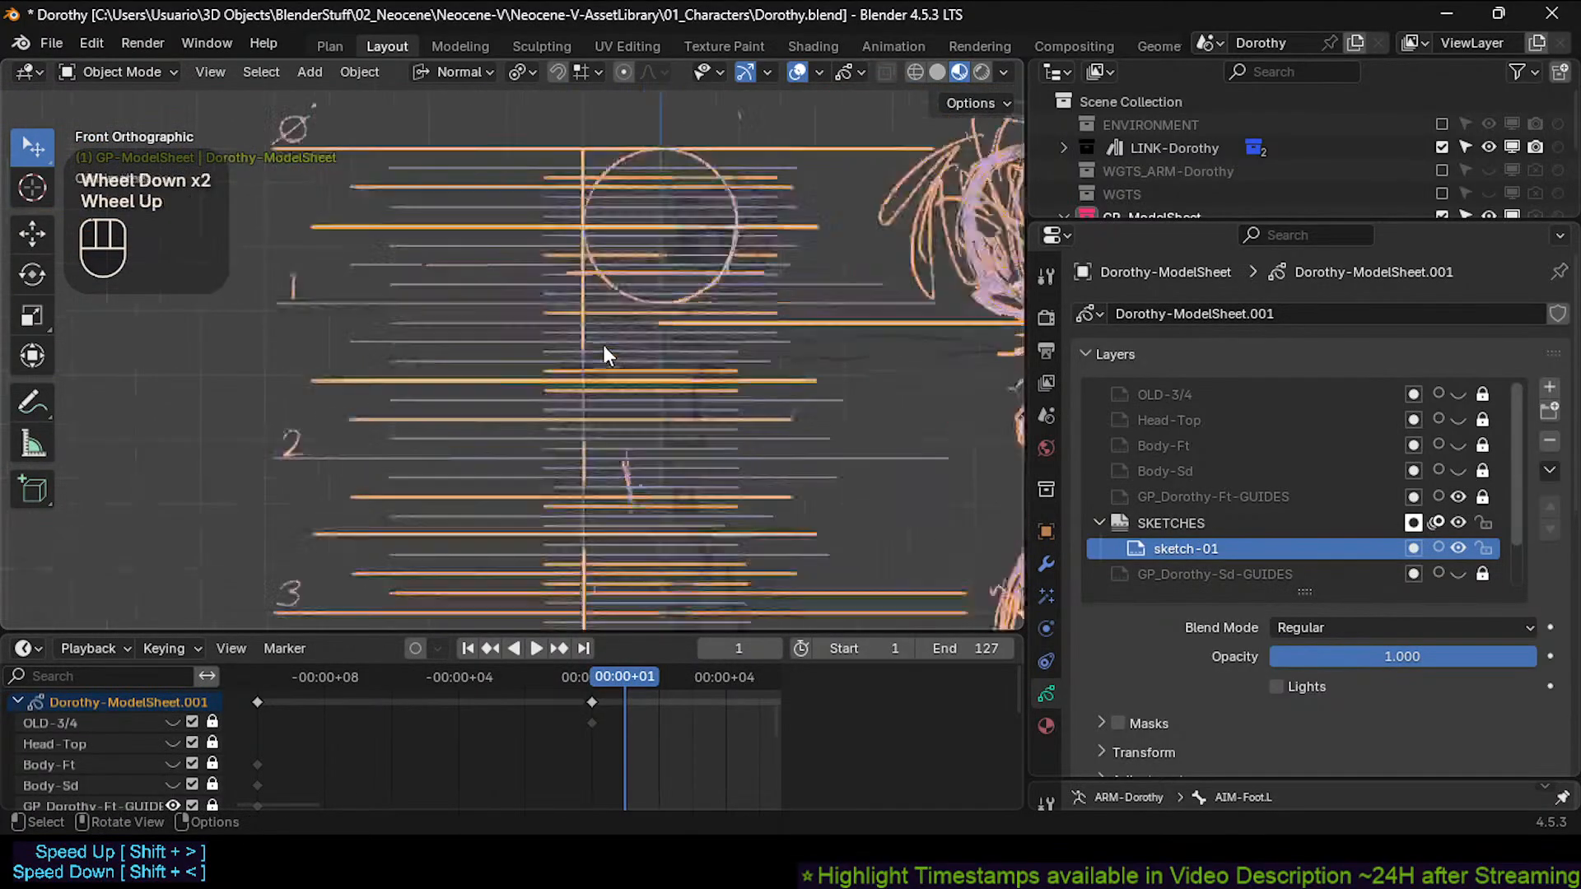
{"action": "scroll", "coordinate": [604, 346], "scroll_direction": "up", "scroll_amount": 2}
{"action": "middle_click_drag", "start_coordinate": [626, 186], "coordinate": [825, 397], "text": "shift"}
{"action": "scroll", "coordinate": [621, 305], "scroll_direction": "down", "scroll_amount": 2}
{"action": "scroll", "coordinate": [541, 278], "scroll_direction": "up", "scroll_amount": 3}
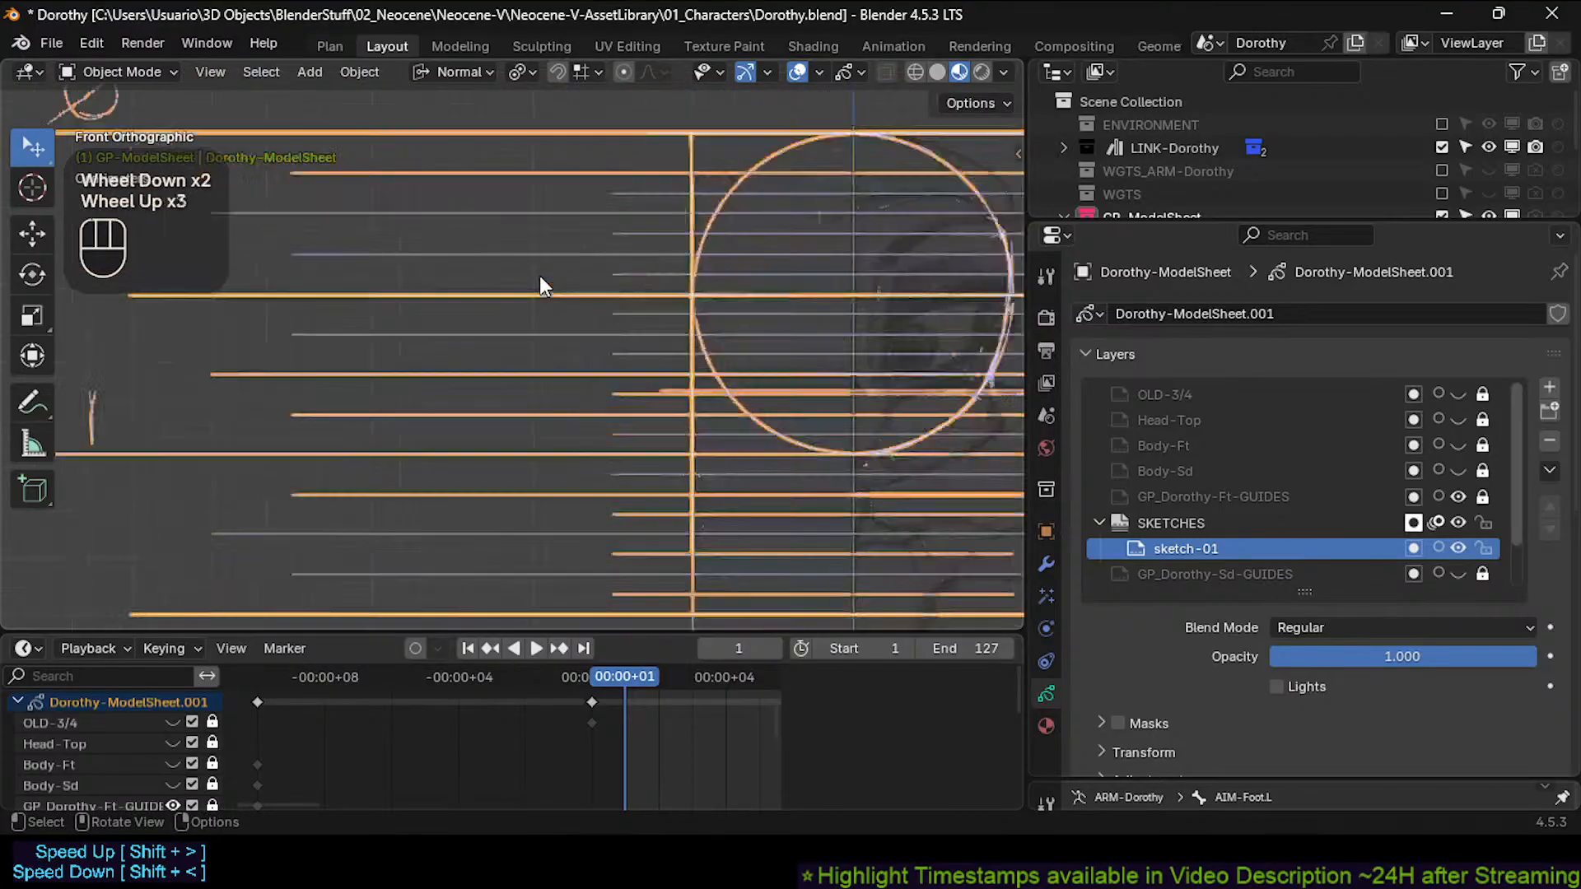
Enter Edit Mode on Dorothy-ModelSheet and select all editable strokes.
{"action": "key", "text": "Tab"}
{"action": "scroll", "coordinate": [585, 335], "scroll_direction": "down", "scroll_amount": 2}
{"action": "scroll", "coordinate": [596, 335], "scroll_direction": "up", "scroll_amount": 2}
{"action": "key", "text": "Tab"}
{"action": "key", "text": "Tab"}
{"action": "key", "text": "a"}
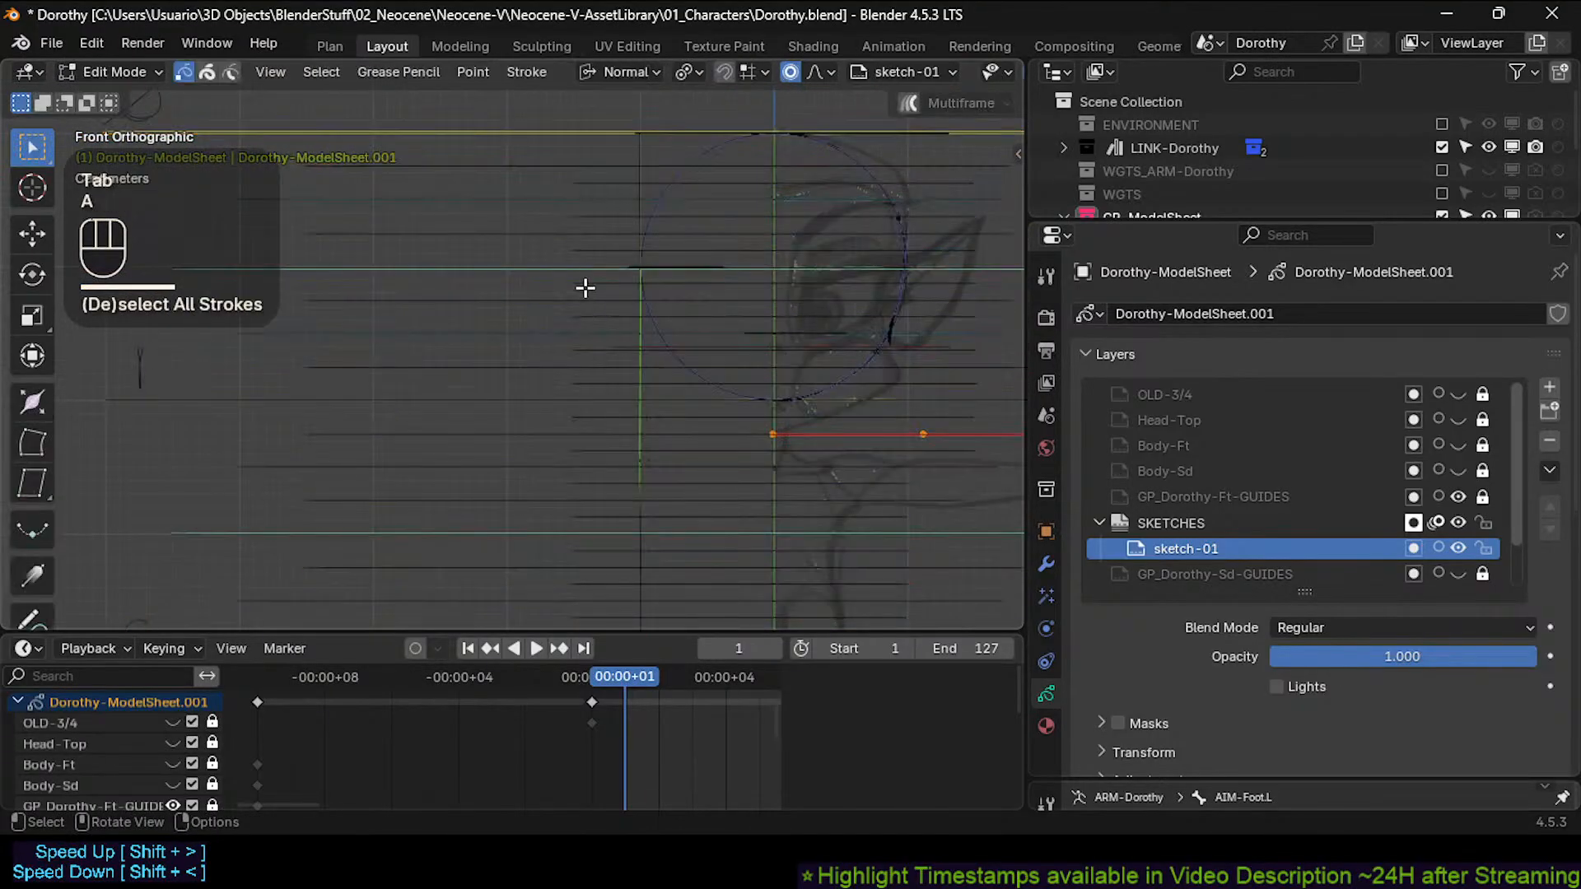
Try picking individual guide lines below the head circle, and select all editable strokes again with sketch-01 active.
{"action": "left_click", "coordinate": [741, 442]}
{"action": "middle_click_drag", "start_coordinate": [741, 442], "coordinate": [565, 395], "text": "shift"}
{"action": "scroll", "coordinate": [565, 395], "scroll_direction": "down", "scroll_amount": 1}
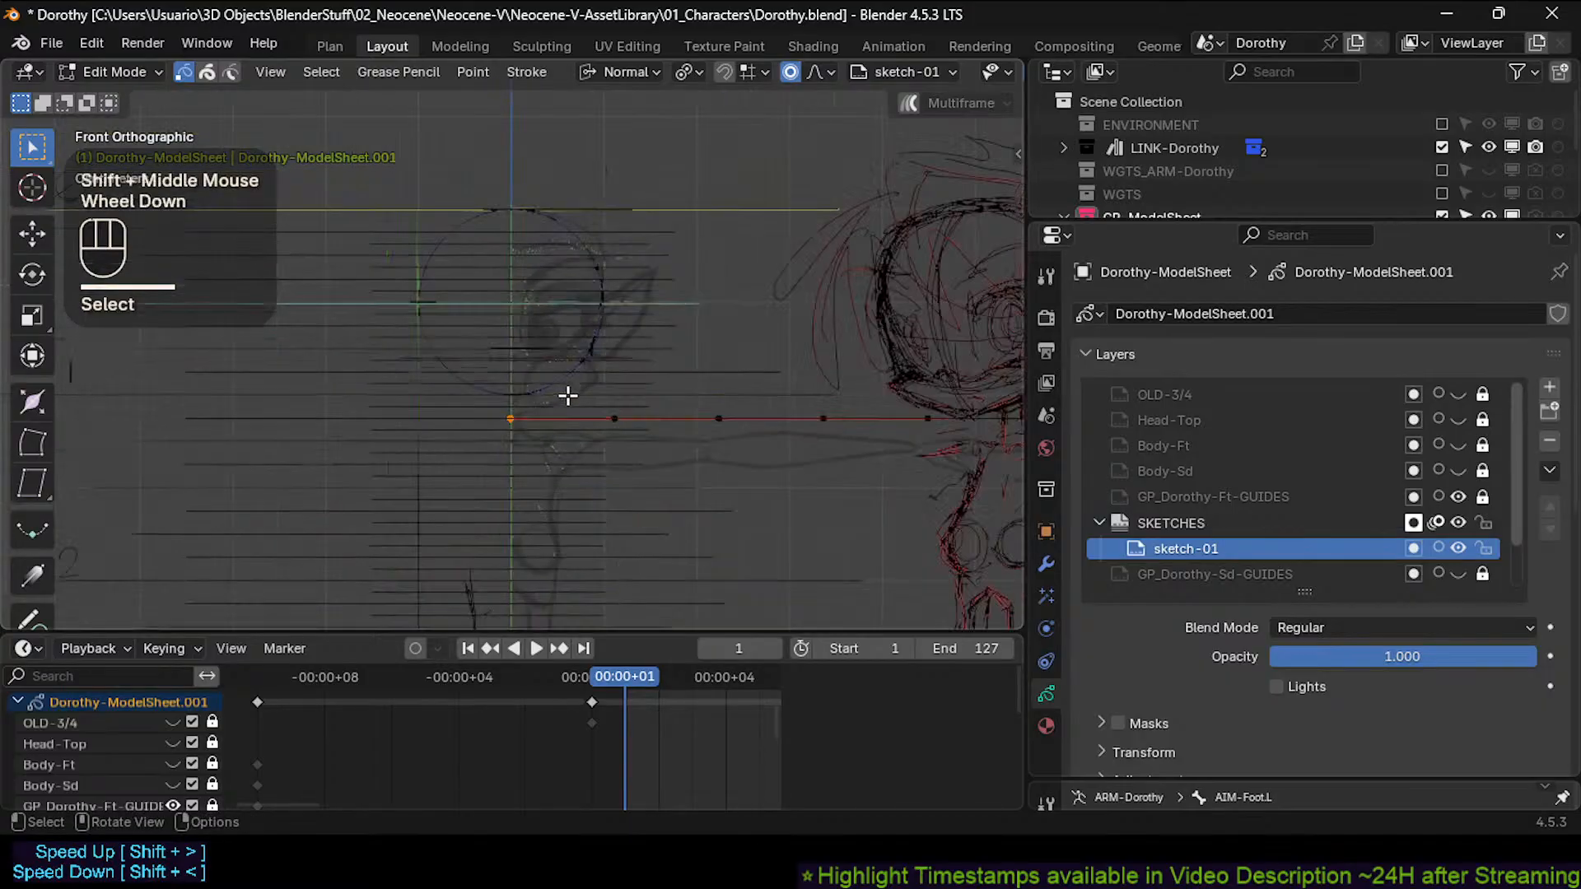
{"action": "left_click", "coordinate": [600, 526]}
{"action": "scroll", "coordinate": [585, 515], "scroll_direction": "up", "scroll_amount": 3}
{"action": "scroll", "coordinate": [671, 502], "scroll_direction": "up", "scroll_amount": 2}
{"action": "scroll", "coordinate": [773, 458], "scroll_direction": "down", "scroll_amount": 1}
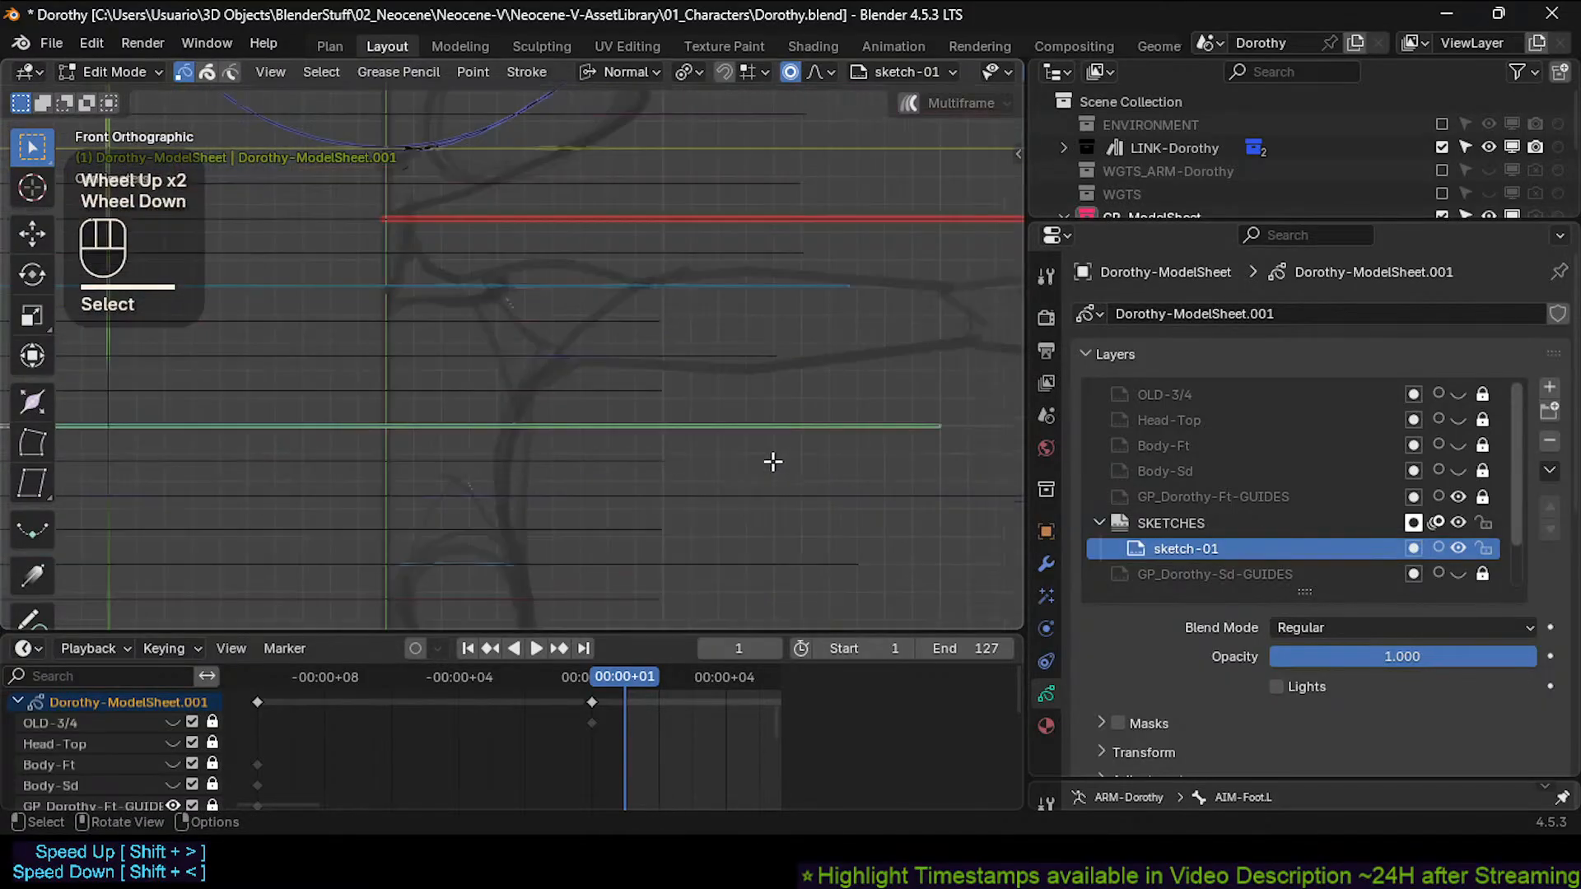
{"action": "key", "text": "a"}
{"action": "scroll", "coordinate": [730, 457], "scroll_direction": "down", "scroll_amount": 2}
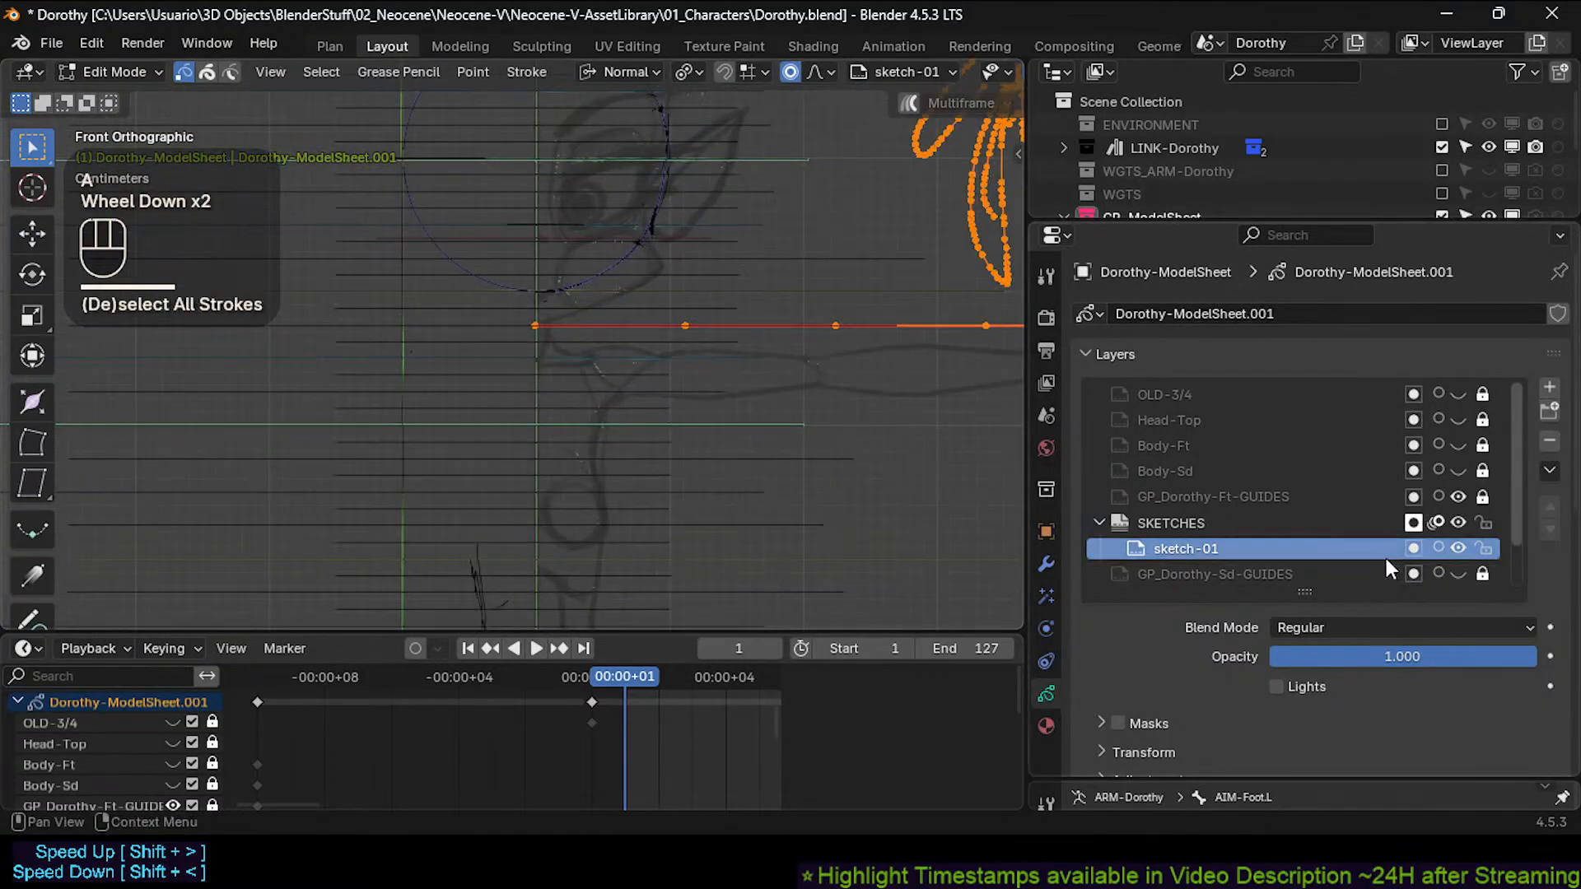
Unlock the GP_Dorothy-Ft-GUIDES layer, make it active and select all of its strokes along with the sketch.
{"action": "left_click", "coordinate": [1270, 523]}
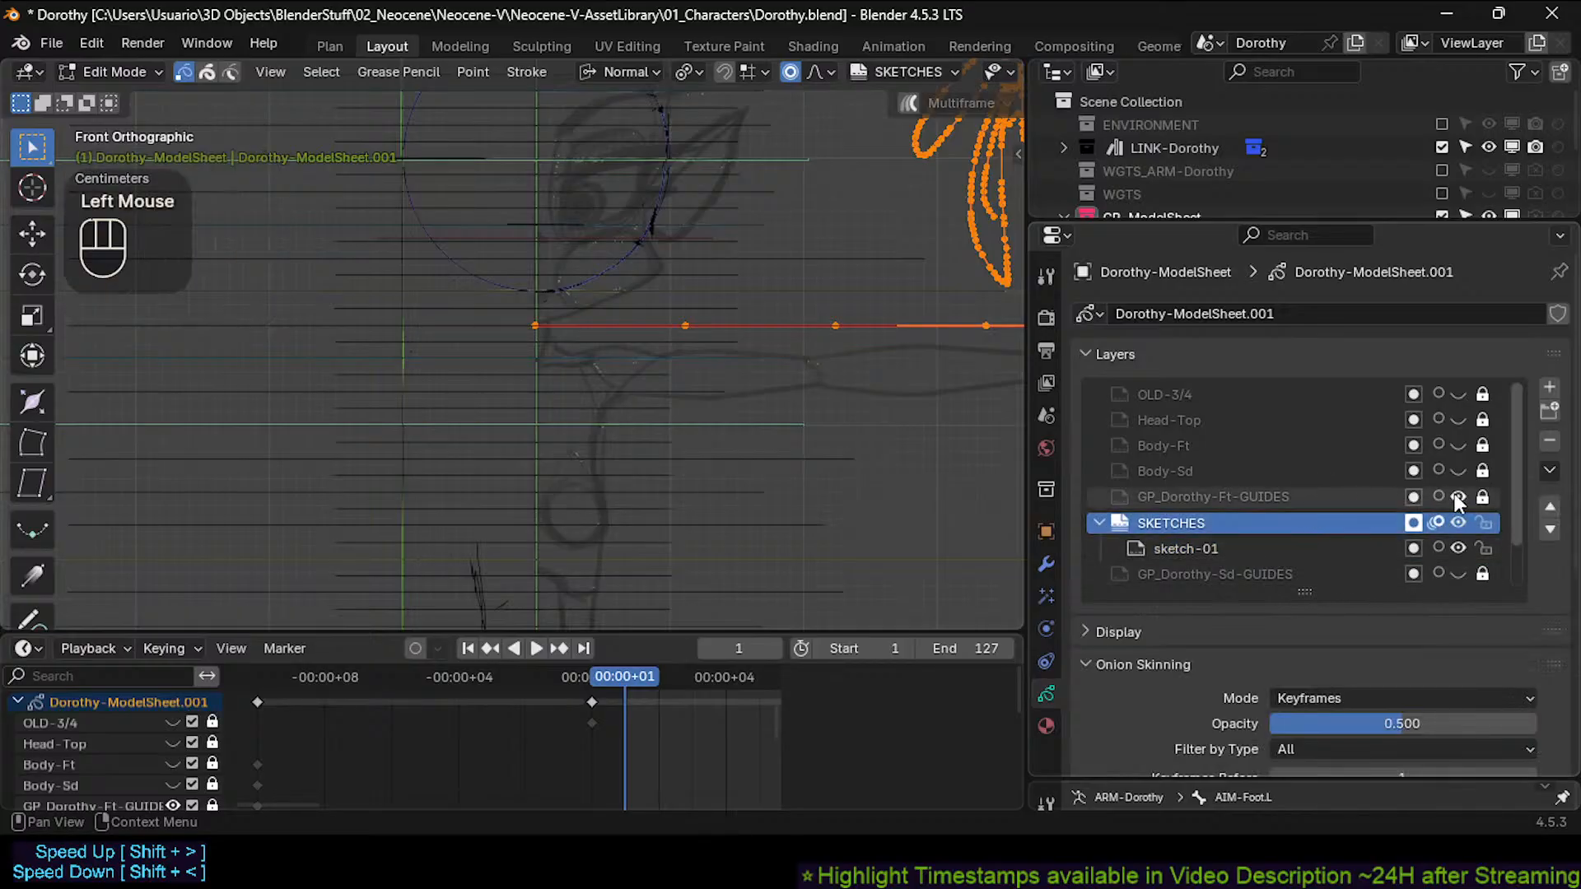
{"action": "left_click", "coordinate": [1352, 497]}
{"action": "key", "text": "a"}
{"action": "scroll", "coordinate": [805, 311], "scroll_direction": "down", "scroll_amount": 1}
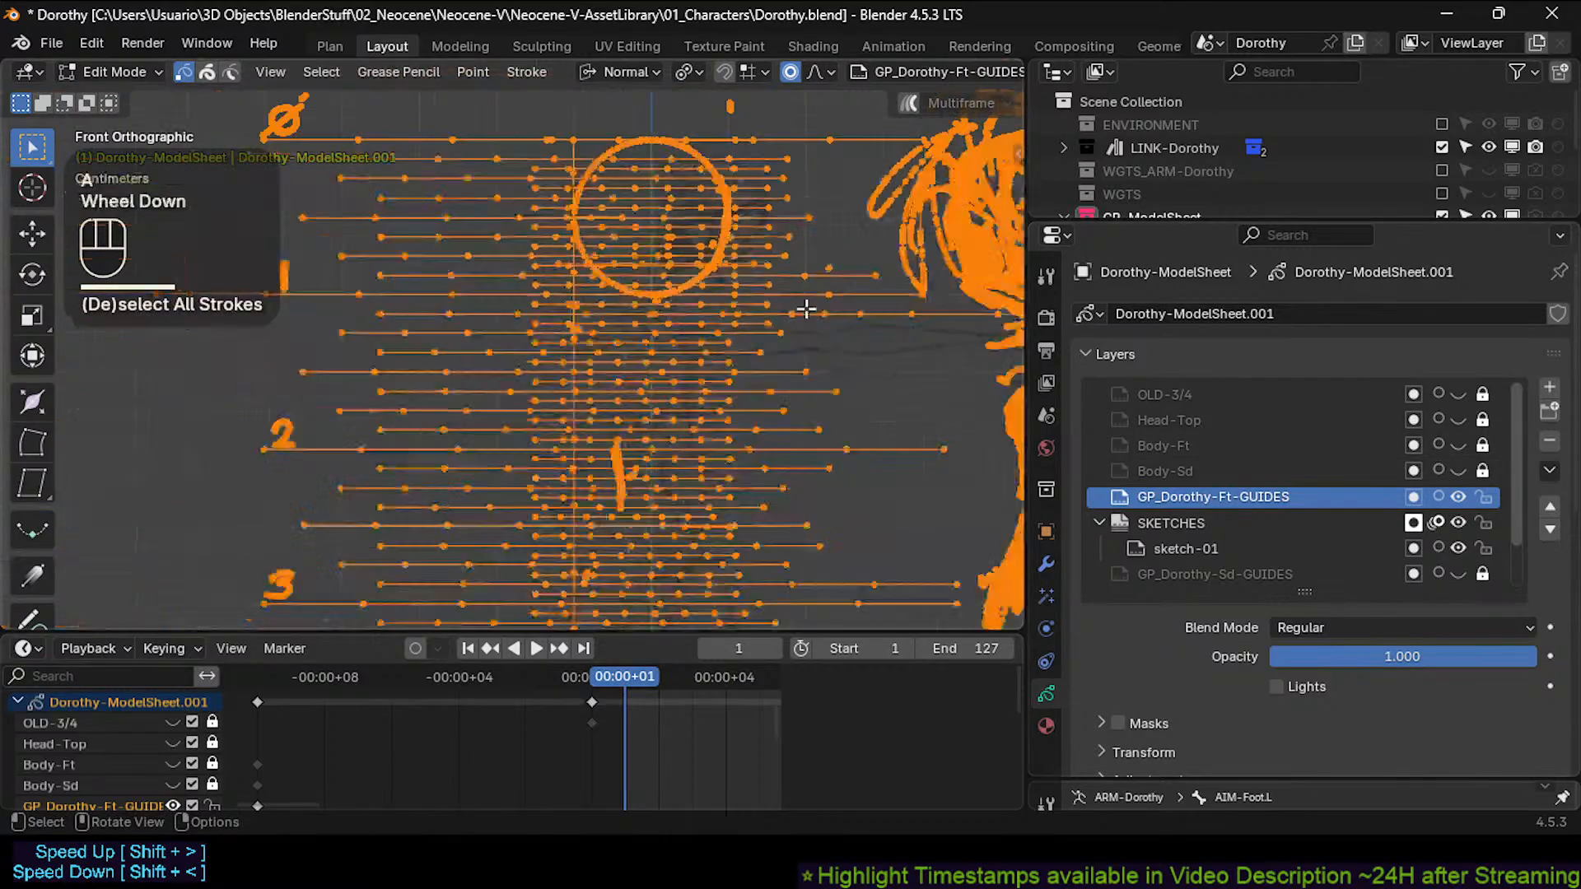
{"action": "scroll", "coordinate": [805, 310], "scroll_direction": "down", "scroll_amount": 1}
{"action": "scroll", "coordinate": [719, 379], "scroll_direction": "up", "scroll_amount": 3}
{"action": "key", "text": "alt+a"}
{"action": "left_click", "coordinate": [905, 379]}
{"action": "key", "text": "a"}
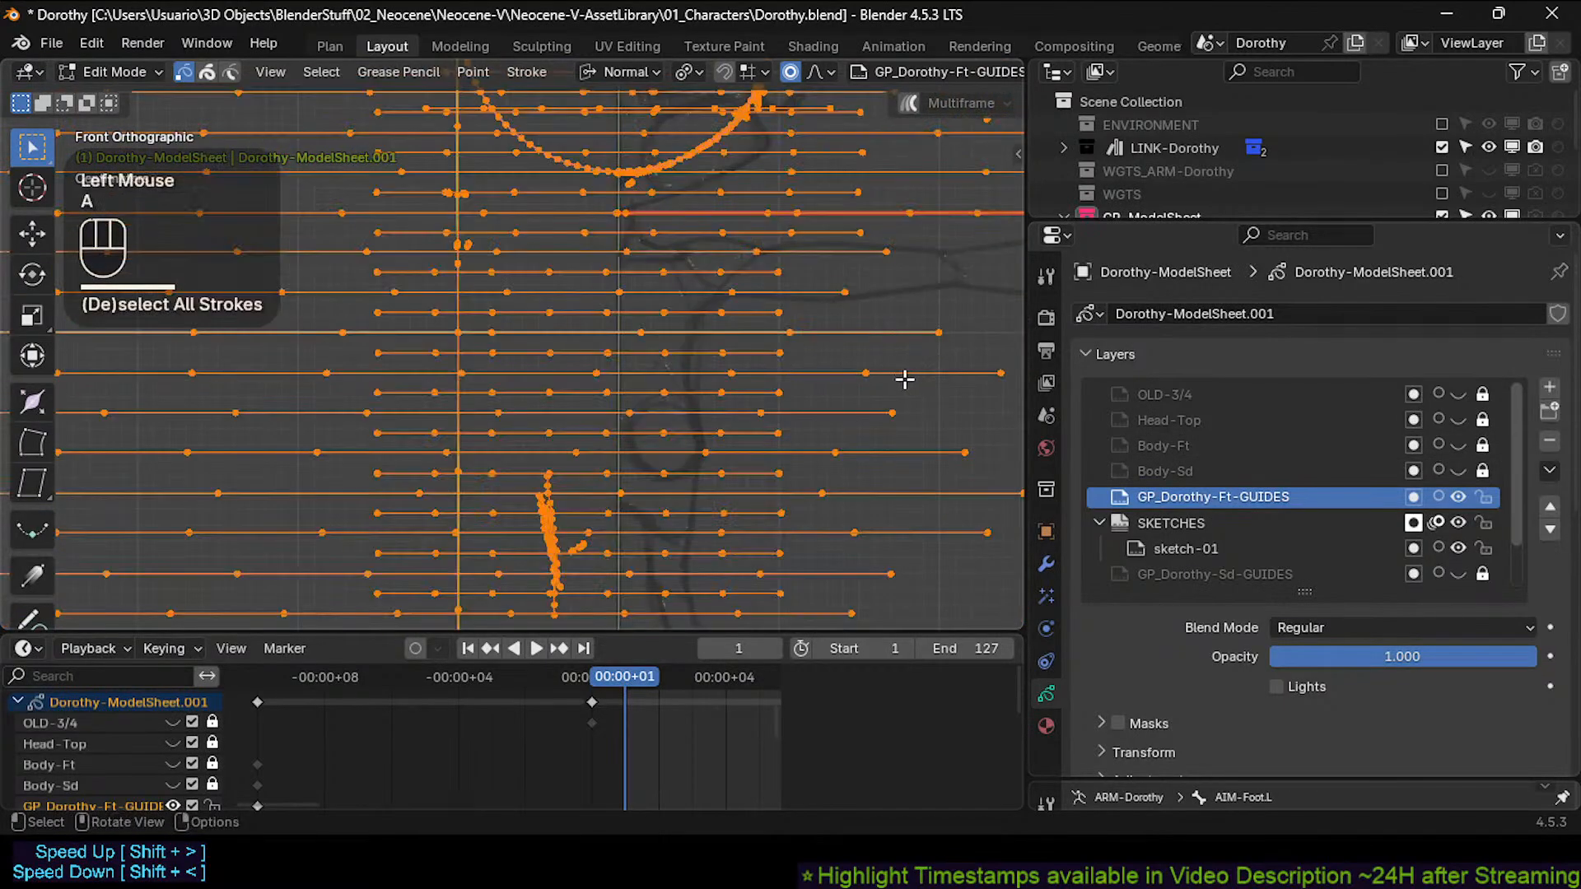
{"action": "left_click", "coordinate": [655, 325]}
{"action": "key", "text": "g"}
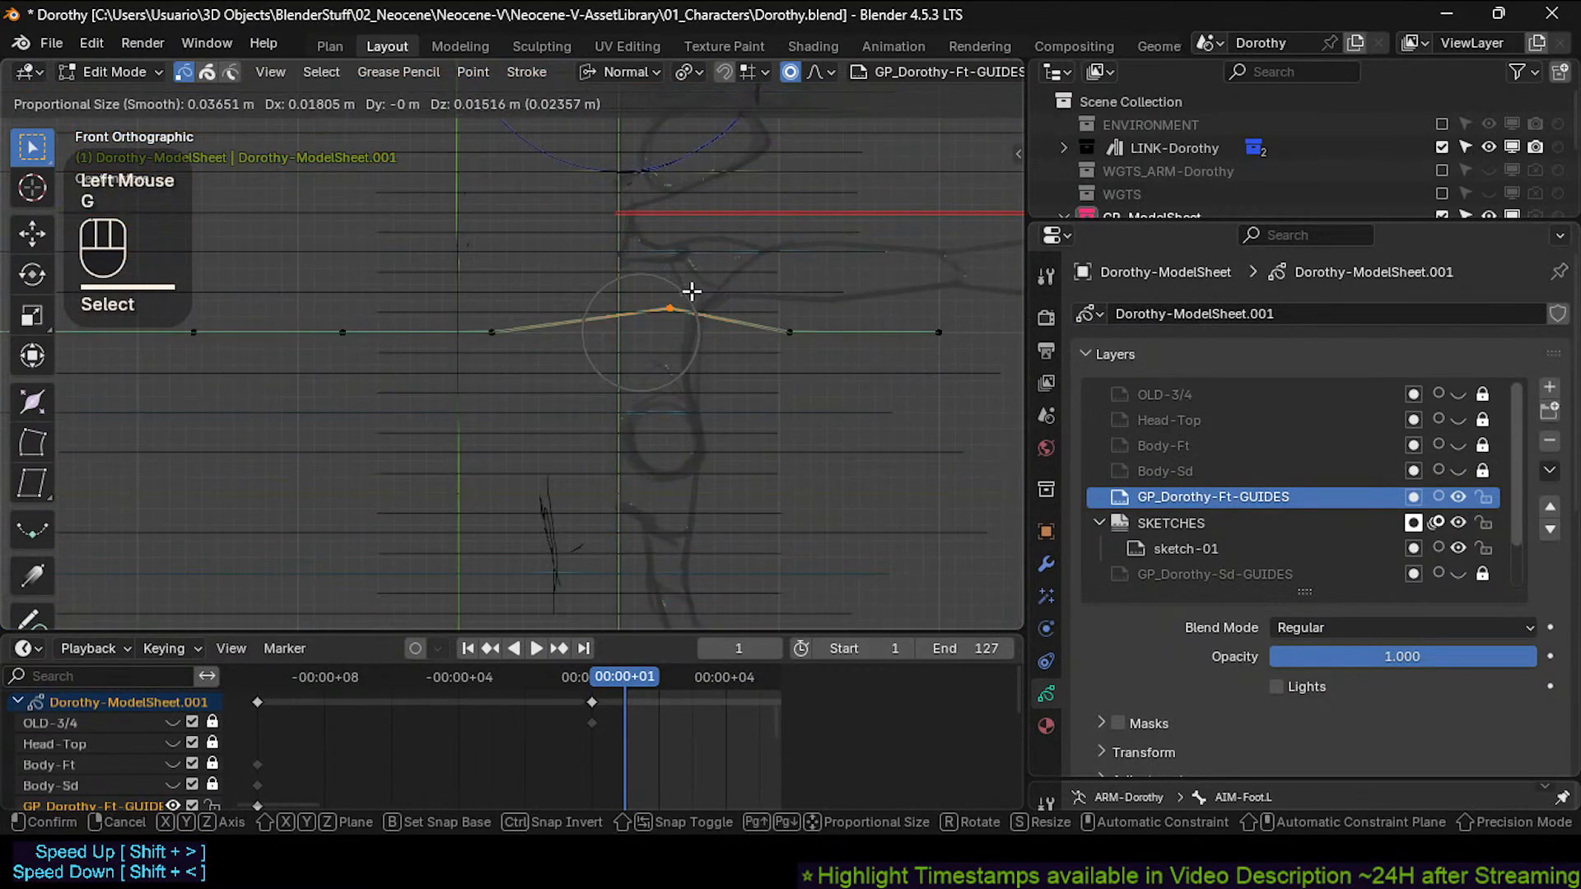
{"action": "key", "text": "Escape"}
{"action": "left_click", "coordinate": [783, 326]}
{"action": "key", "text": "g"}
{"action": "key", "text": "Escape"}
{"action": "scroll", "coordinate": [747, 244], "scroll_direction": "down", "scroll_amount": 3}
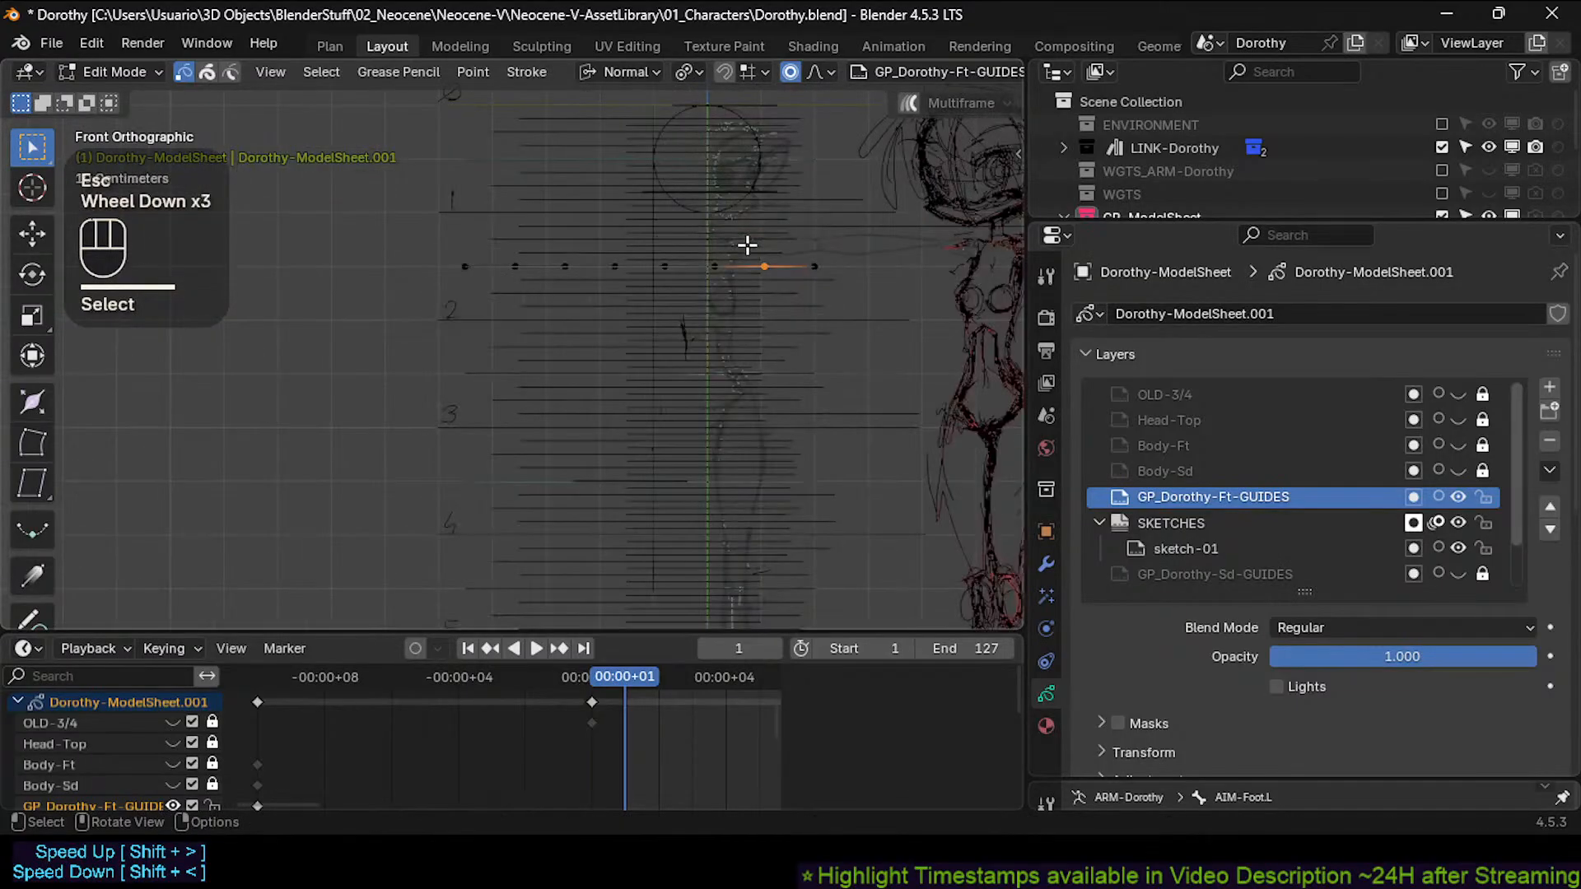
Deselect all strokes, keep GP_Dorothy-Ft-GUIDES active, and check the drawing from the side and front views.
{"action": "key", "text": "a"}
{"action": "middle_click_drag", "start_coordinate": [747, 245], "coordinate": [694, 197], "text": "shift"}
{"action": "scroll", "coordinate": [694, 198], "scroll_direction": "down", "scroll_amount": 2}
{"action": "key", "text": "alt+a"}
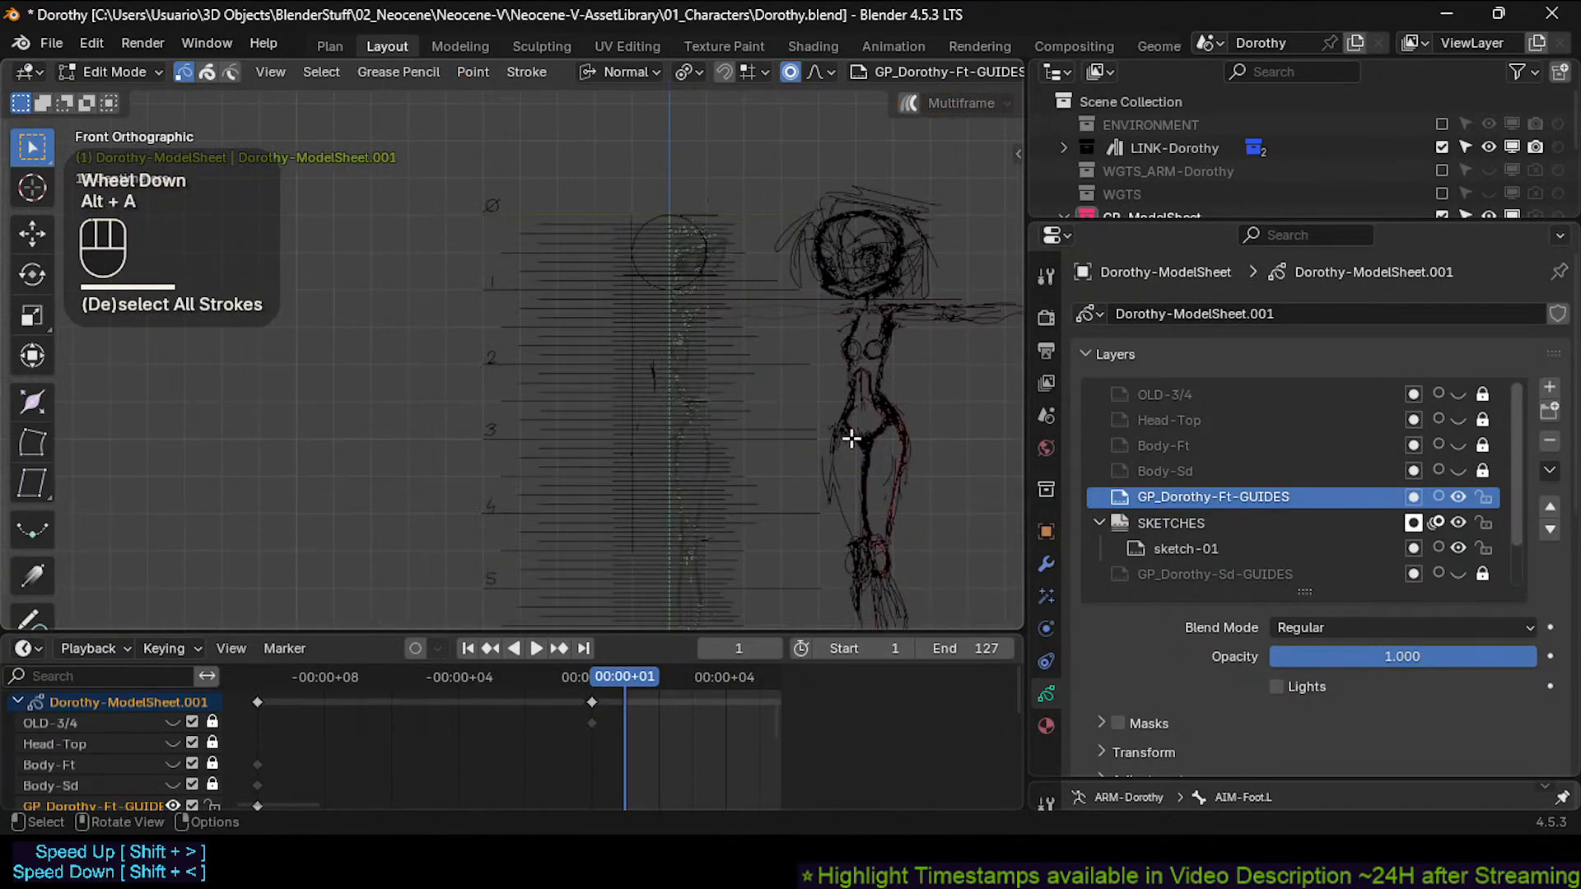
{"action": "left_click", "coordinate": [1215, 492]}
{"action": "key", "text": "KP_3"}
{"action": "key", "text": "KP_1"}
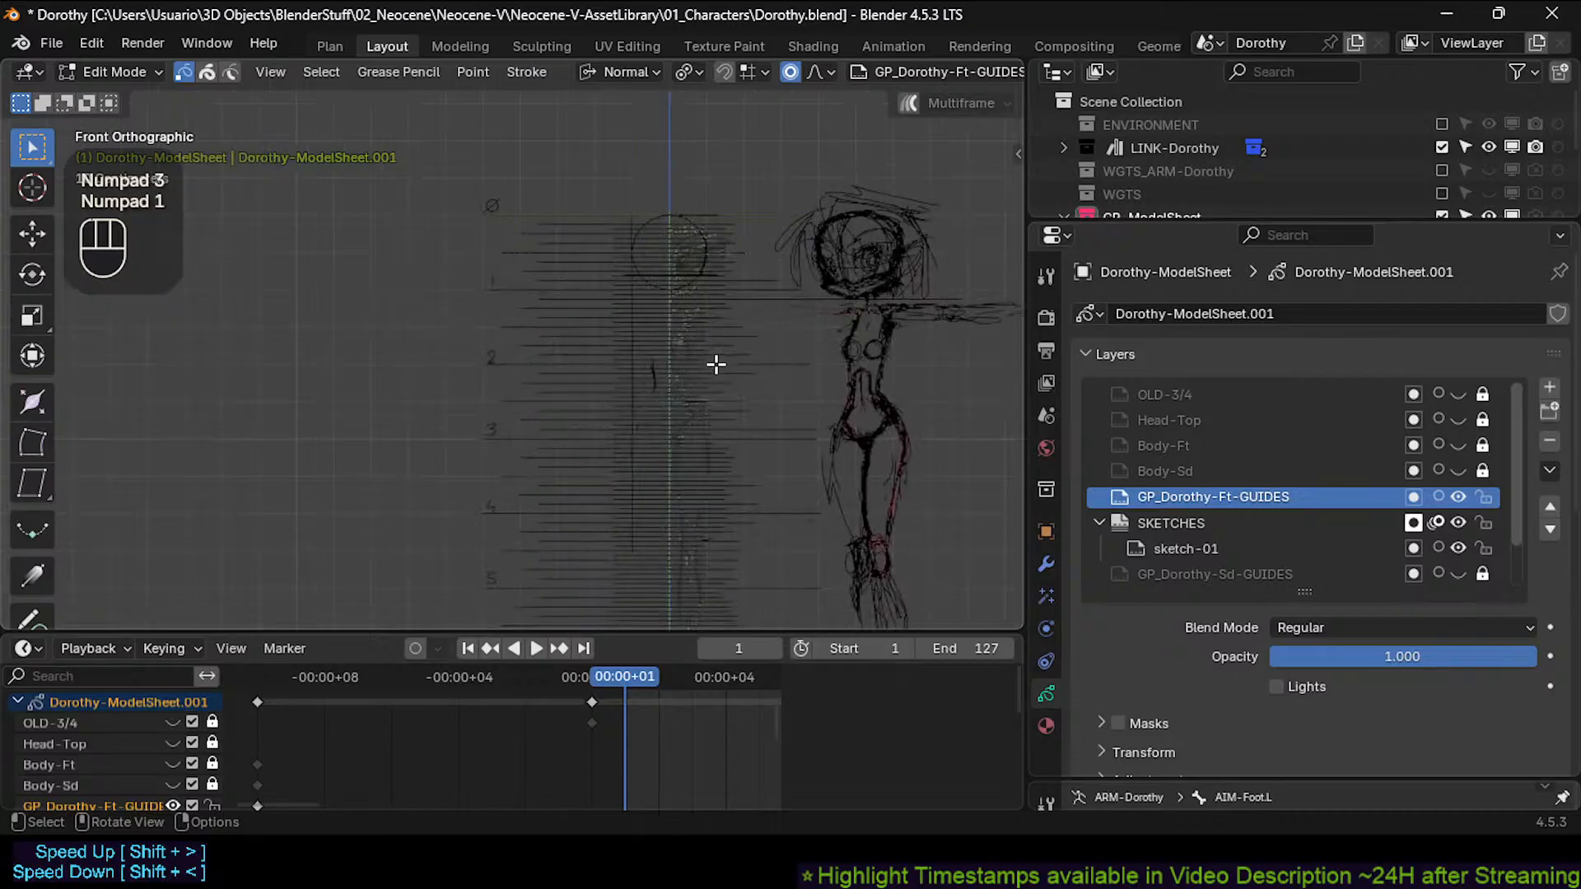
Examine the guide strokes and their points around the torso, highlighted and unhighlighted, and check the transform orientation options.
{"action": "scroll", "coordinate": [717, 364], "scroll_direction": "up", "scroll_amount": 2}
{"action": "scroll", "coordinate": [634, 359], "scroll_direction": "down", "scroll_amount": 2}
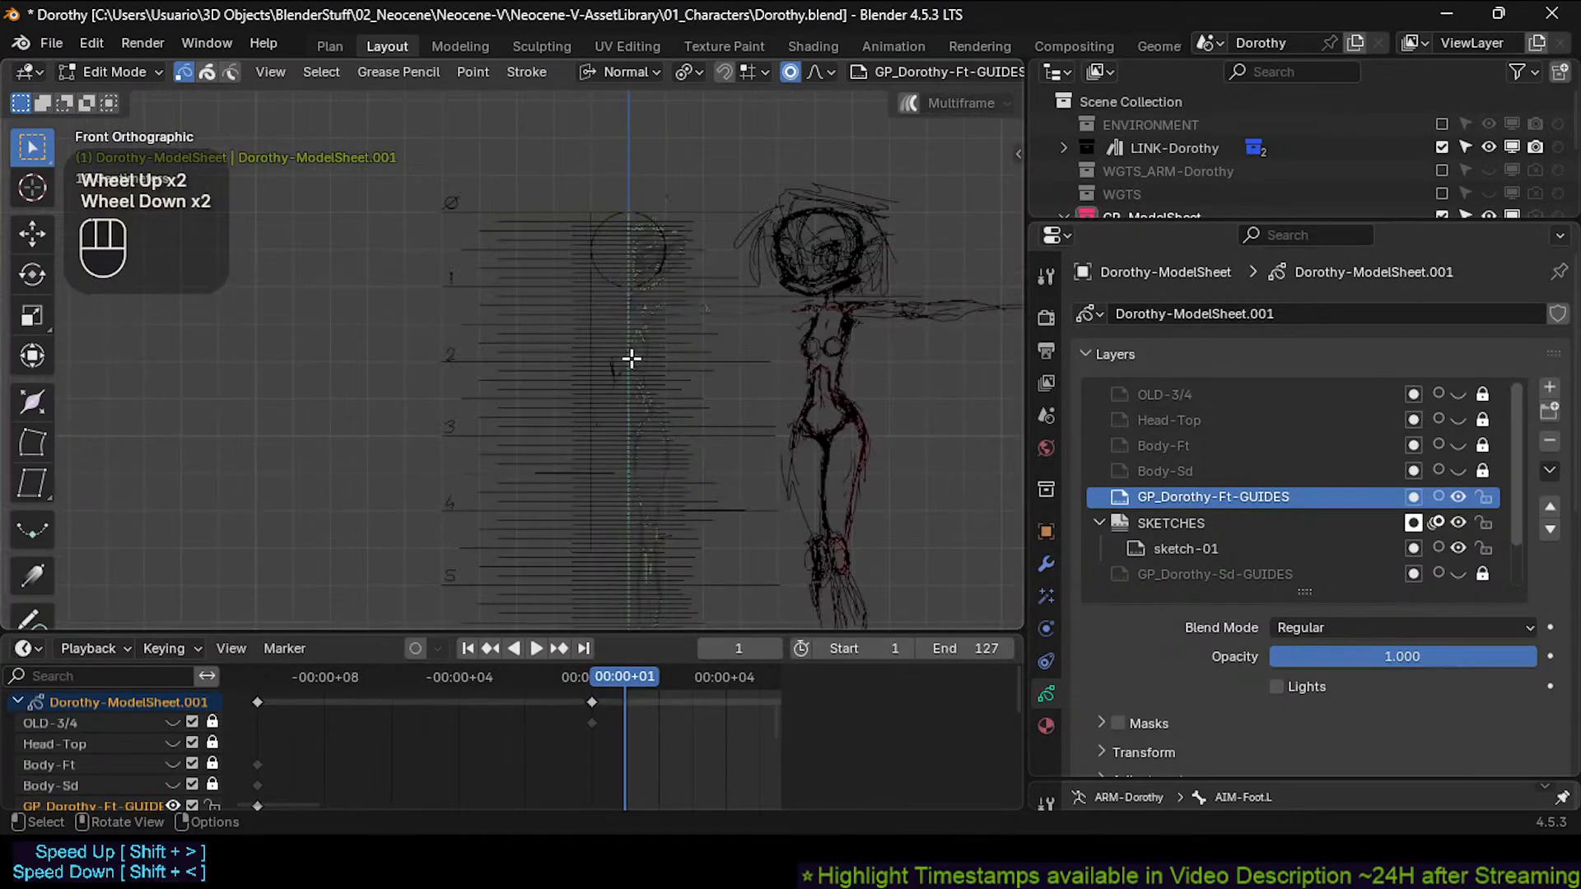
{"action": "key", "text": "a"}
{"action": "scroll", "coordinate": [618, 356], "scroll_direction": "up", "scroll_amount": 3}
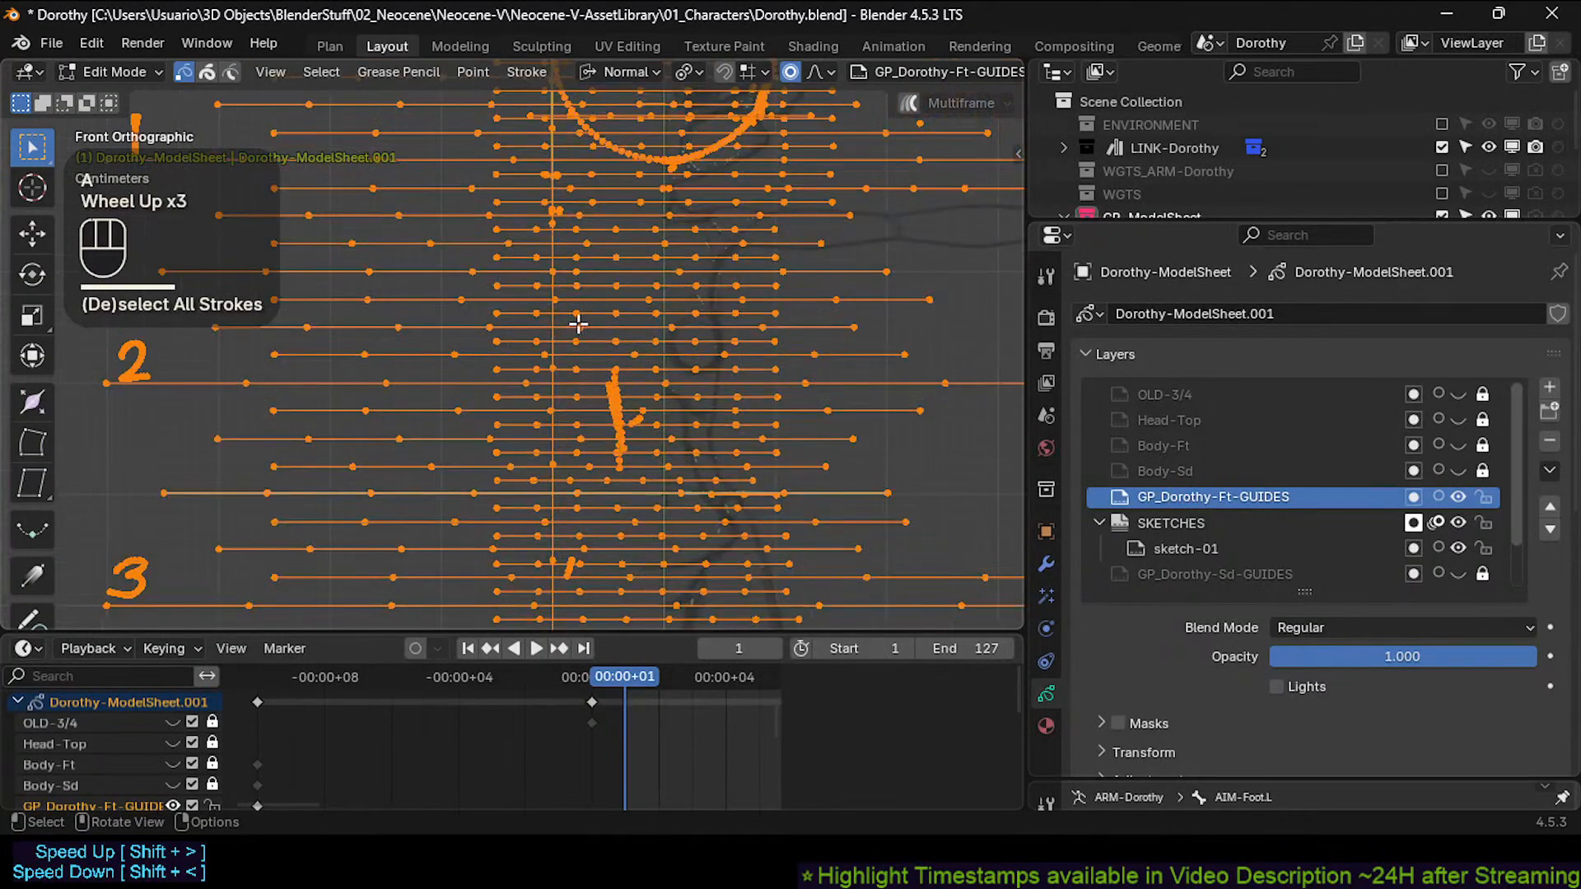
{"action": "scroll", "coordinate": [578, 324], "scroll_direction": "down", "scroll_amount": 3}
{"action": "key", "text": "alt+a"}
{"action": "scroll", "coordinate": [607, 367], "scroll_direction": "up", "scroll_amount": 4}
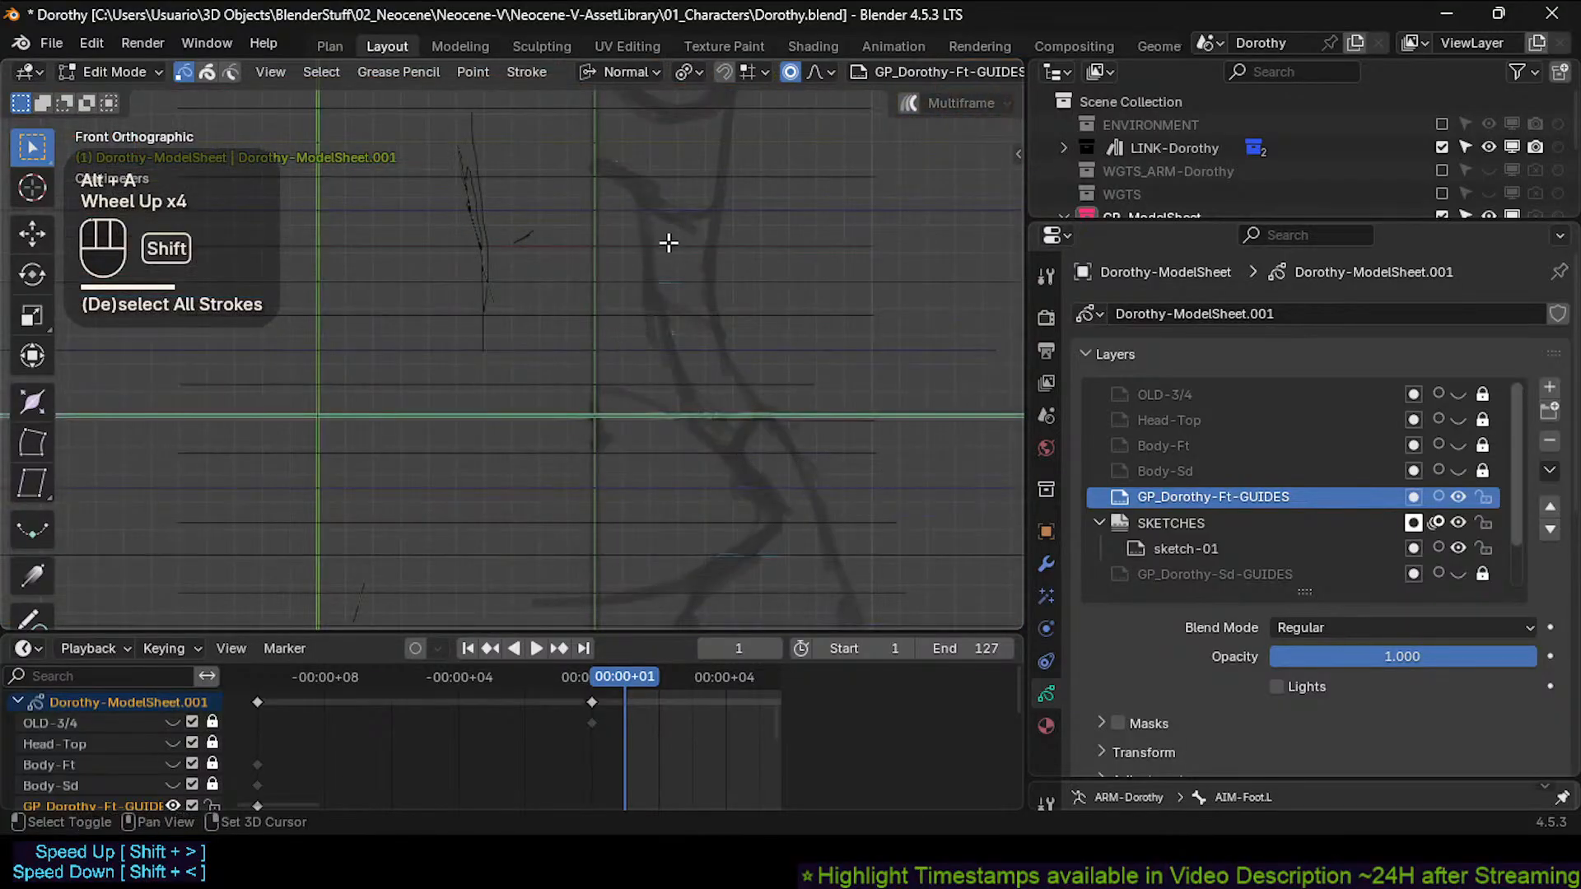
{"action": "middle_click_drag", "start_coordinate": [669, 242], "coordinate": [597, 332], "text": "shift"}
{"action": "scroll", "coordinate": [585, 328], "scroll_direction": "down", "scroll_amount": 4}
{"action": "scroll", "coordinate": [604, 424], "scroll_direction": "up", "scroll_amount": 4}
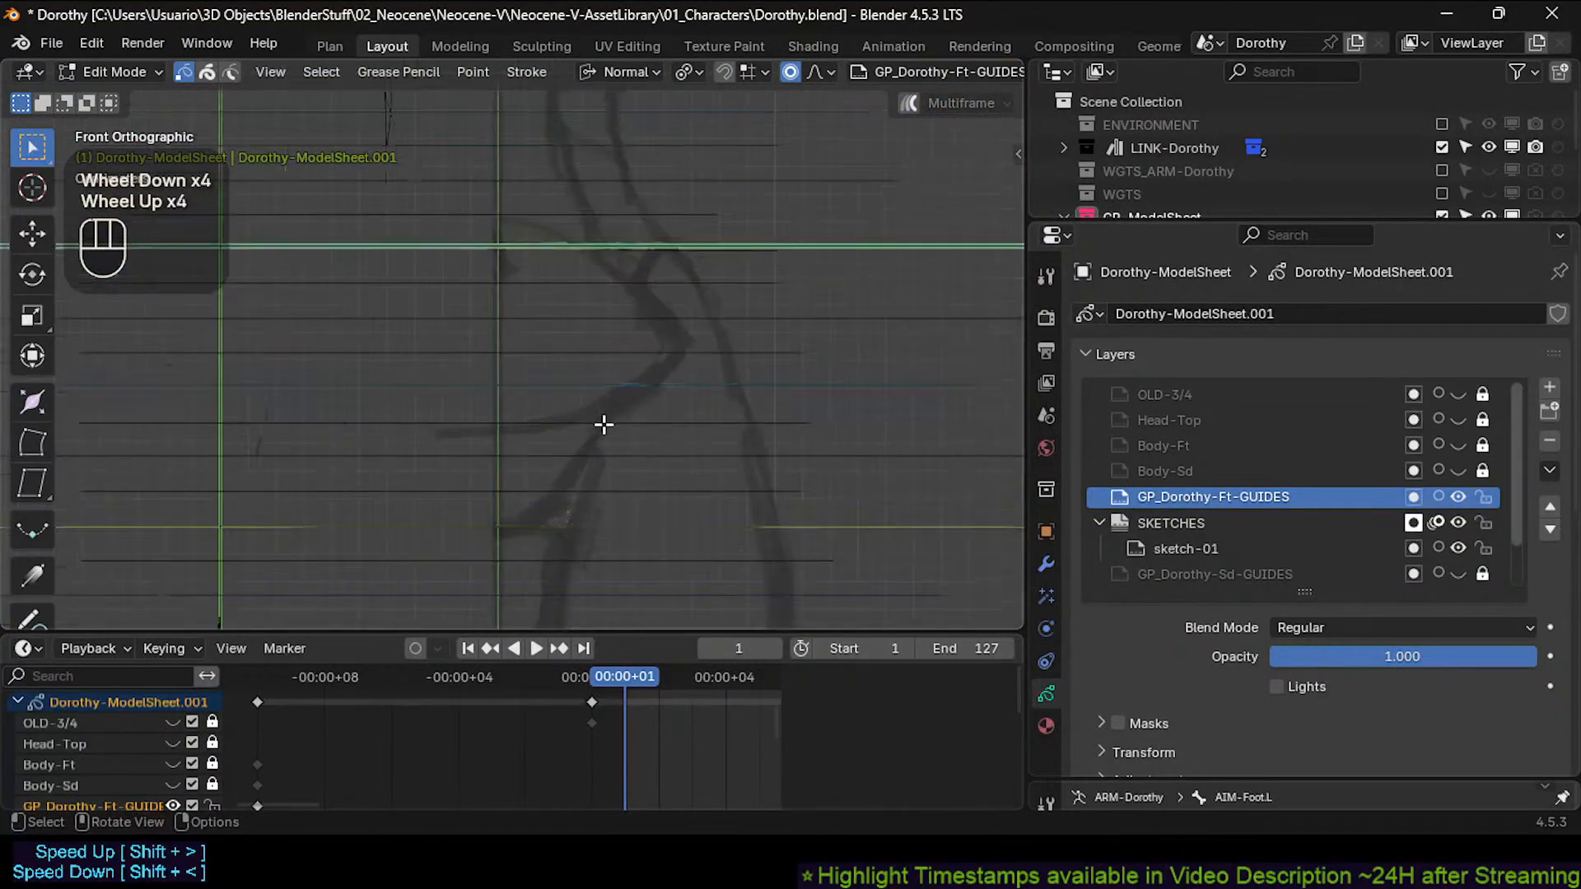
{"action": "left_click", "coordinate": [645, 68]}
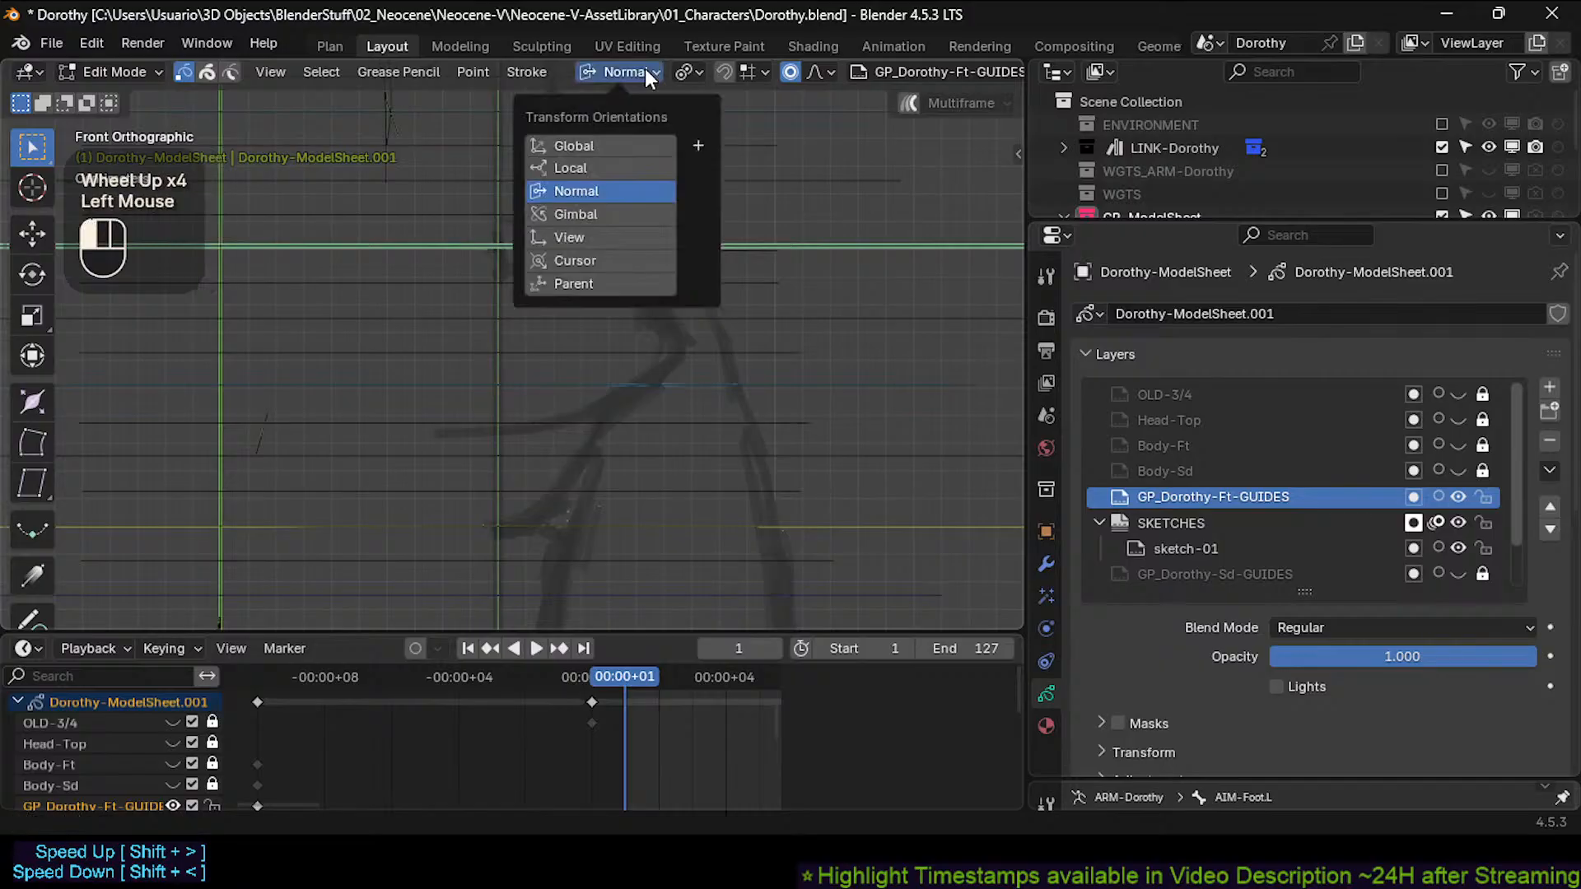
{"action": "scroll", "coordinate": [1136, 396], "scroll_direction": "up", "scroll_amount": 1}
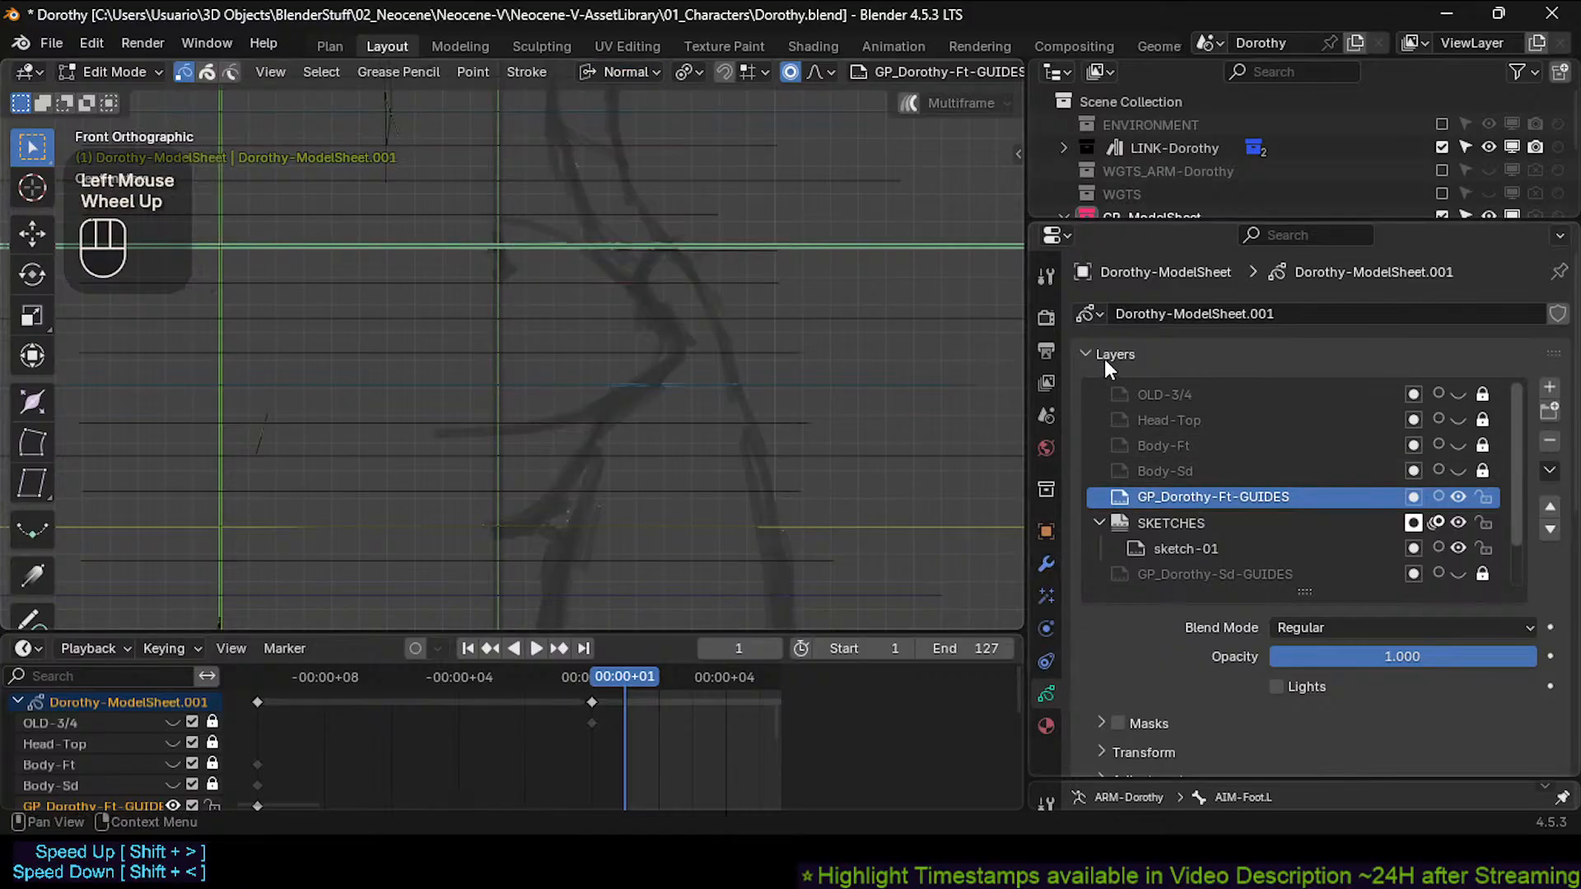
Split the 3D viewport vertically and turn the new narrow area into a second Properties editor.
{"action": "left_click_drag", "start_coordinate": [1021, 65], "coordinate": [772, 169]}
{"action": "left_click_drag", "start_coordinate": [882, 171], "coordinate": [864, 205]}
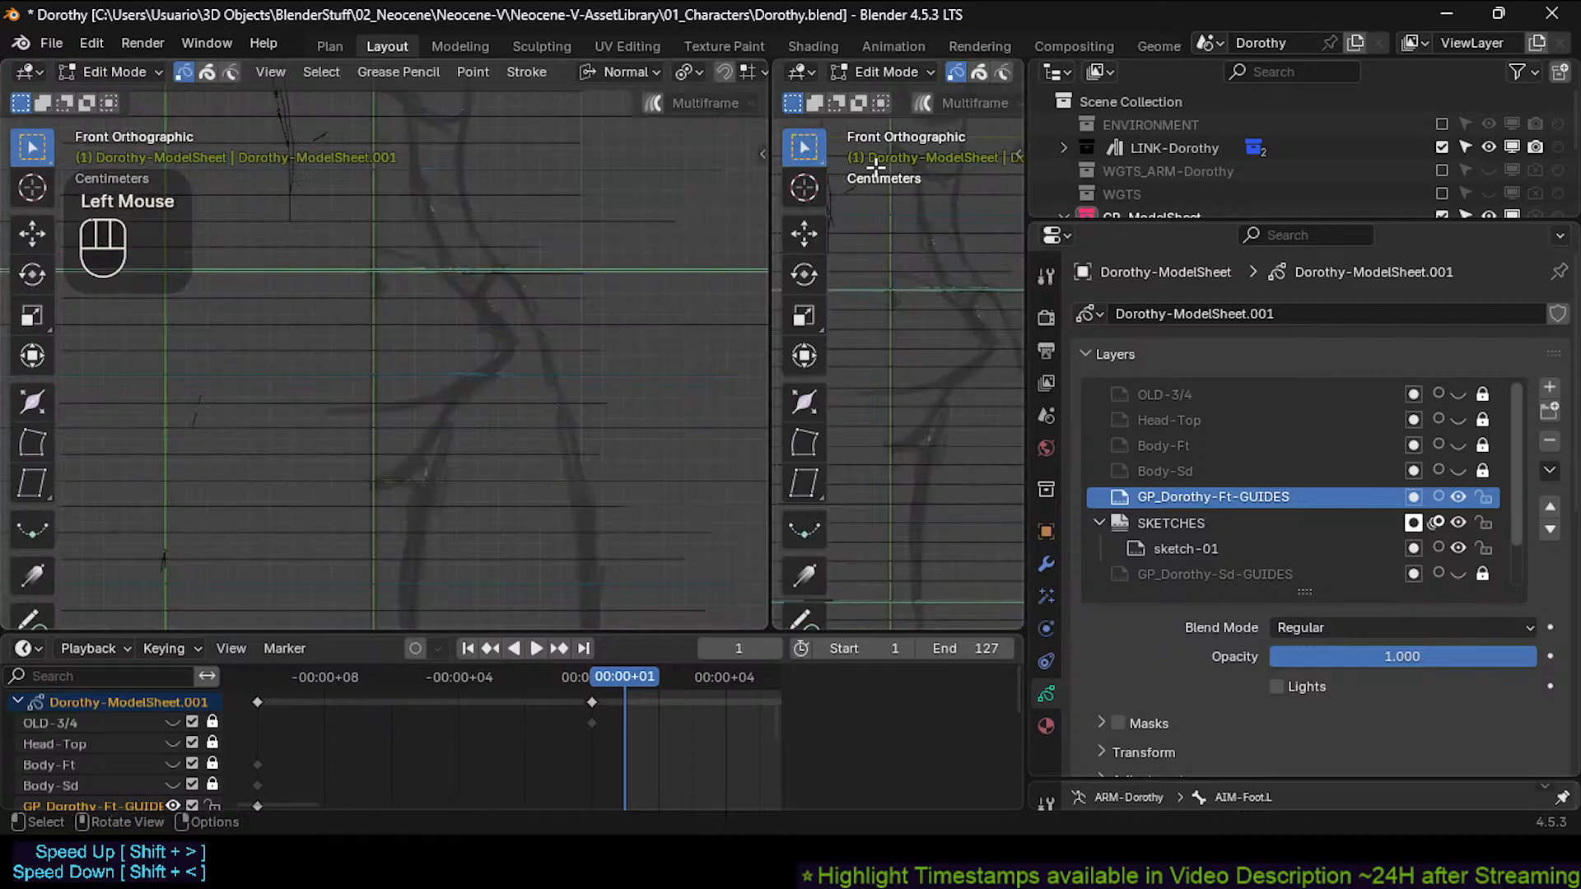
{"action": "left_click", "coordinate": [803, 71]}
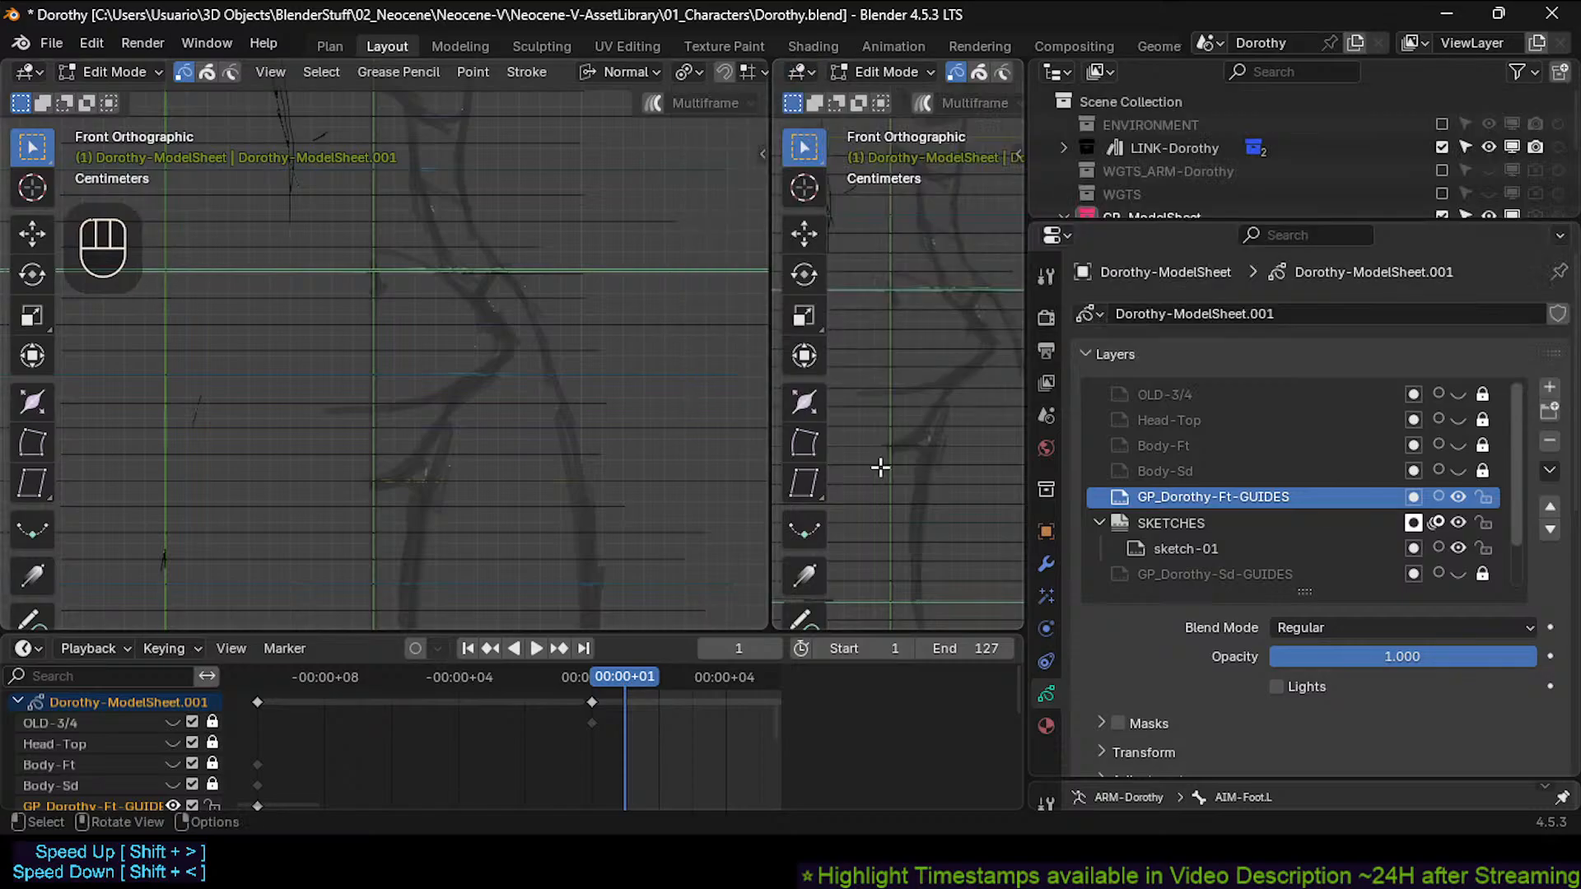
{"action": "key", "text": "shift+F9"}
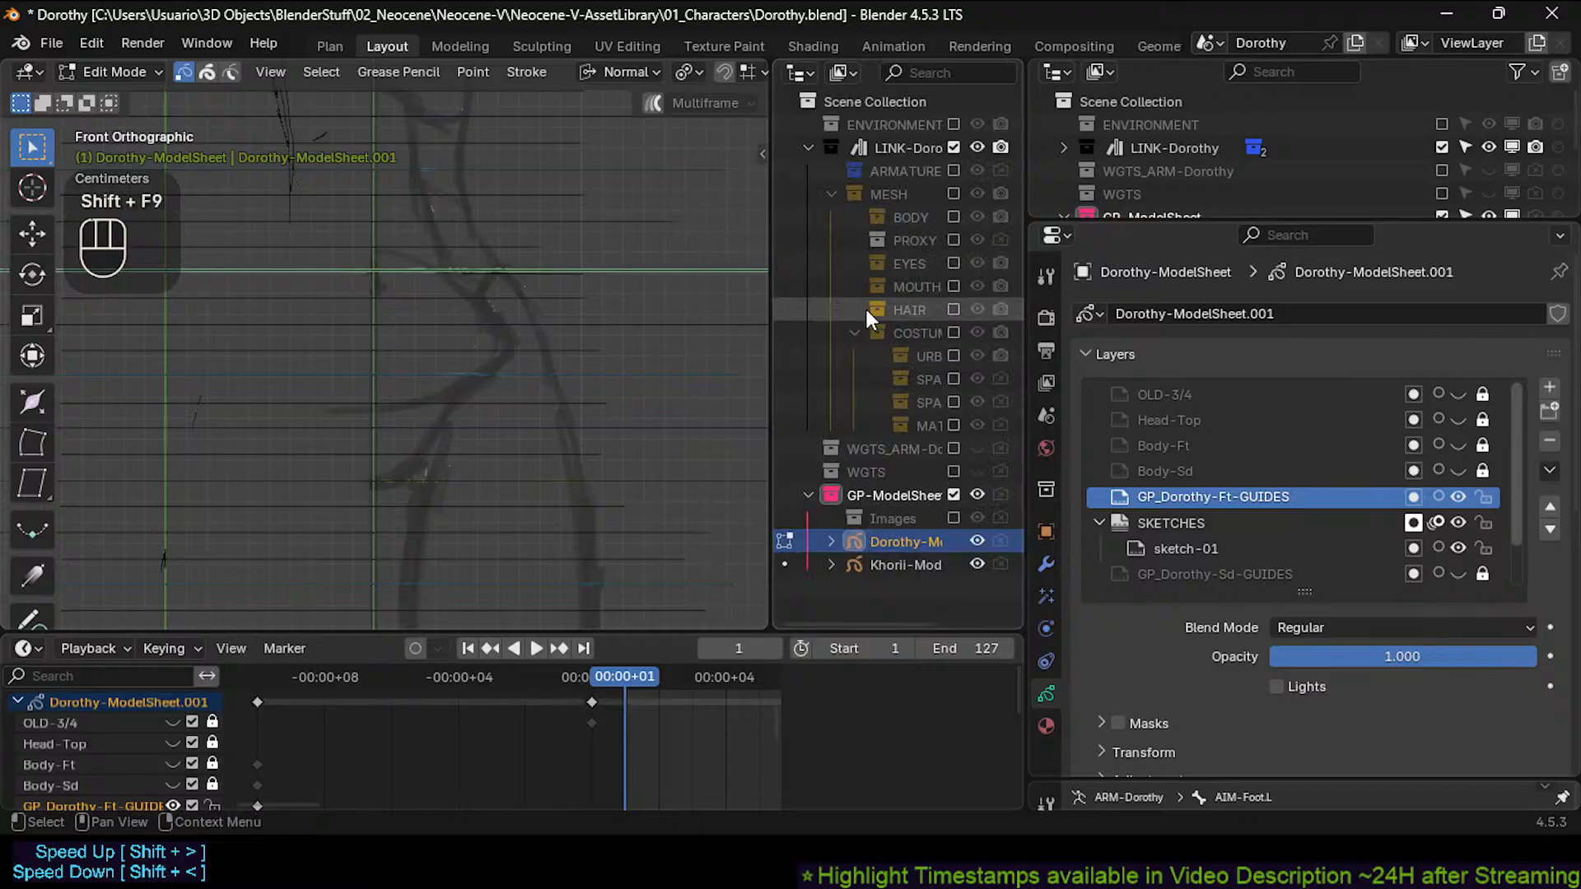
{"action": "key", "text": "shift+F7"}
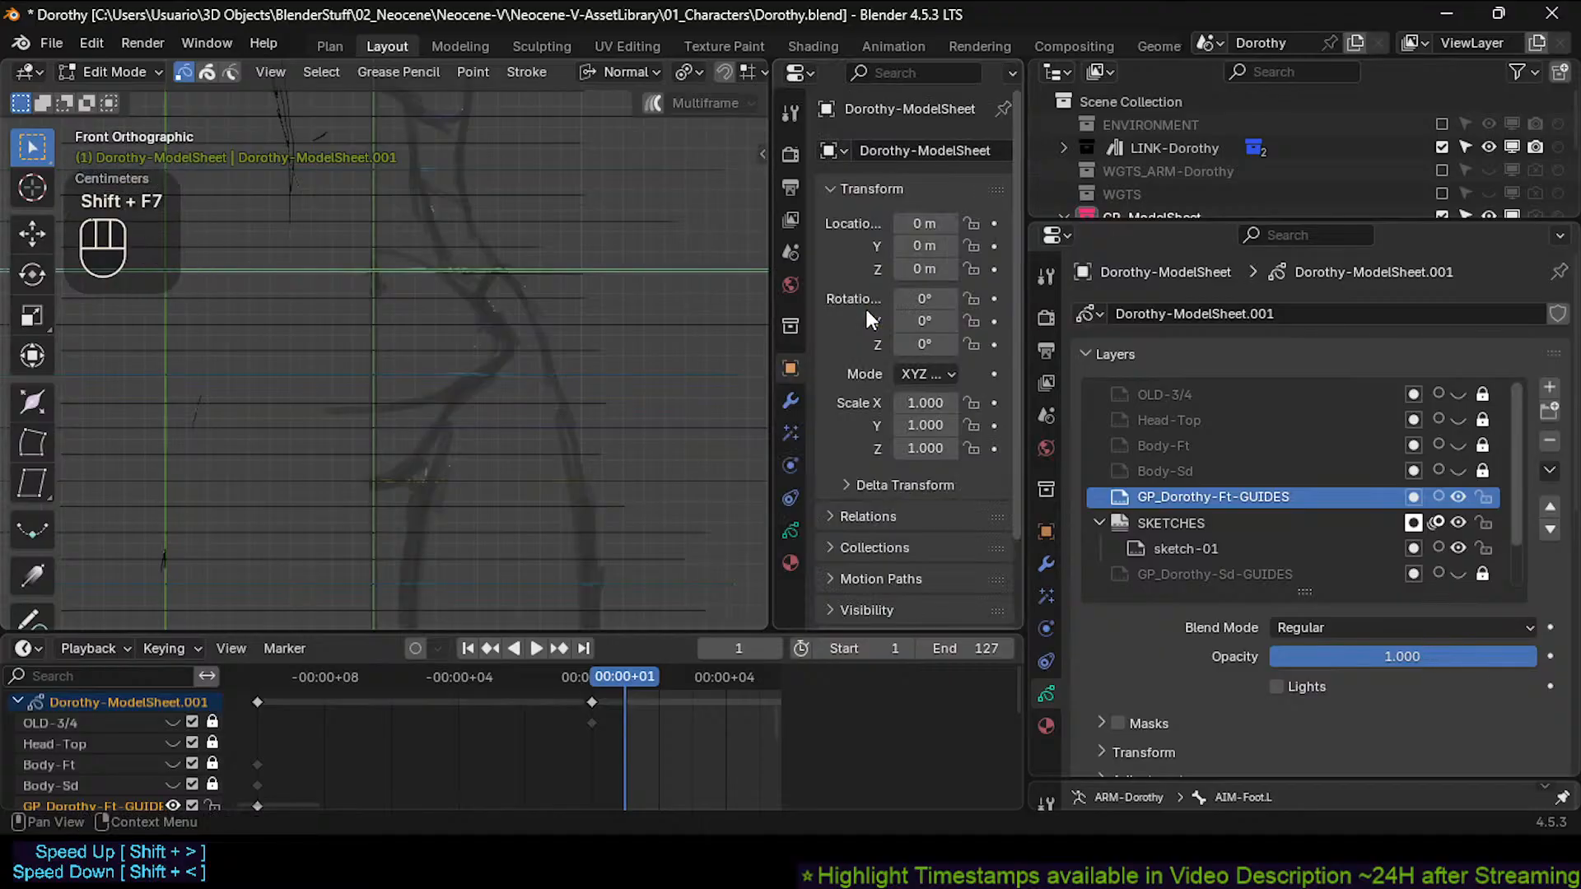
Show the Dorothy-ModelSheet material slots in the new Properties editor and lengthen the slot list.
{"action": "left_click", "coordinate": [789, 564]}
{"action": "scroll", "coordinate": [852, 250], "scroll_direction": "down", "scroll_amount": 1}
{"action": "scroll", "coordinate": [853, 250], "scroll_direction": "up", "scroll_amount": 3}
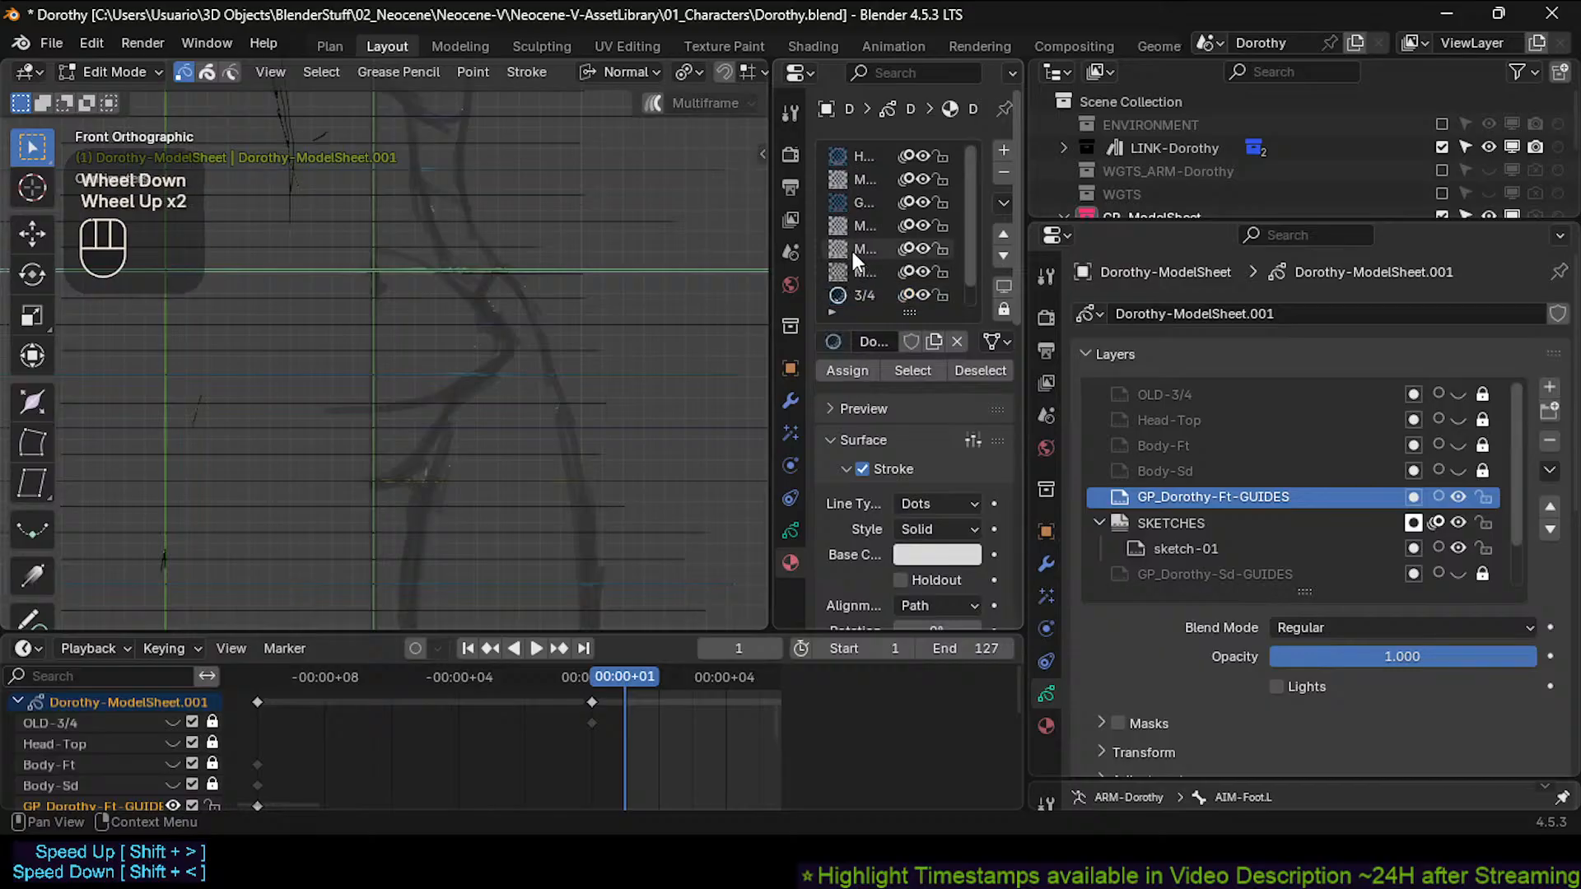
{"action": "left_click_drag", "start_coordinate": [915, 319], "coordinate": [908, 452]}
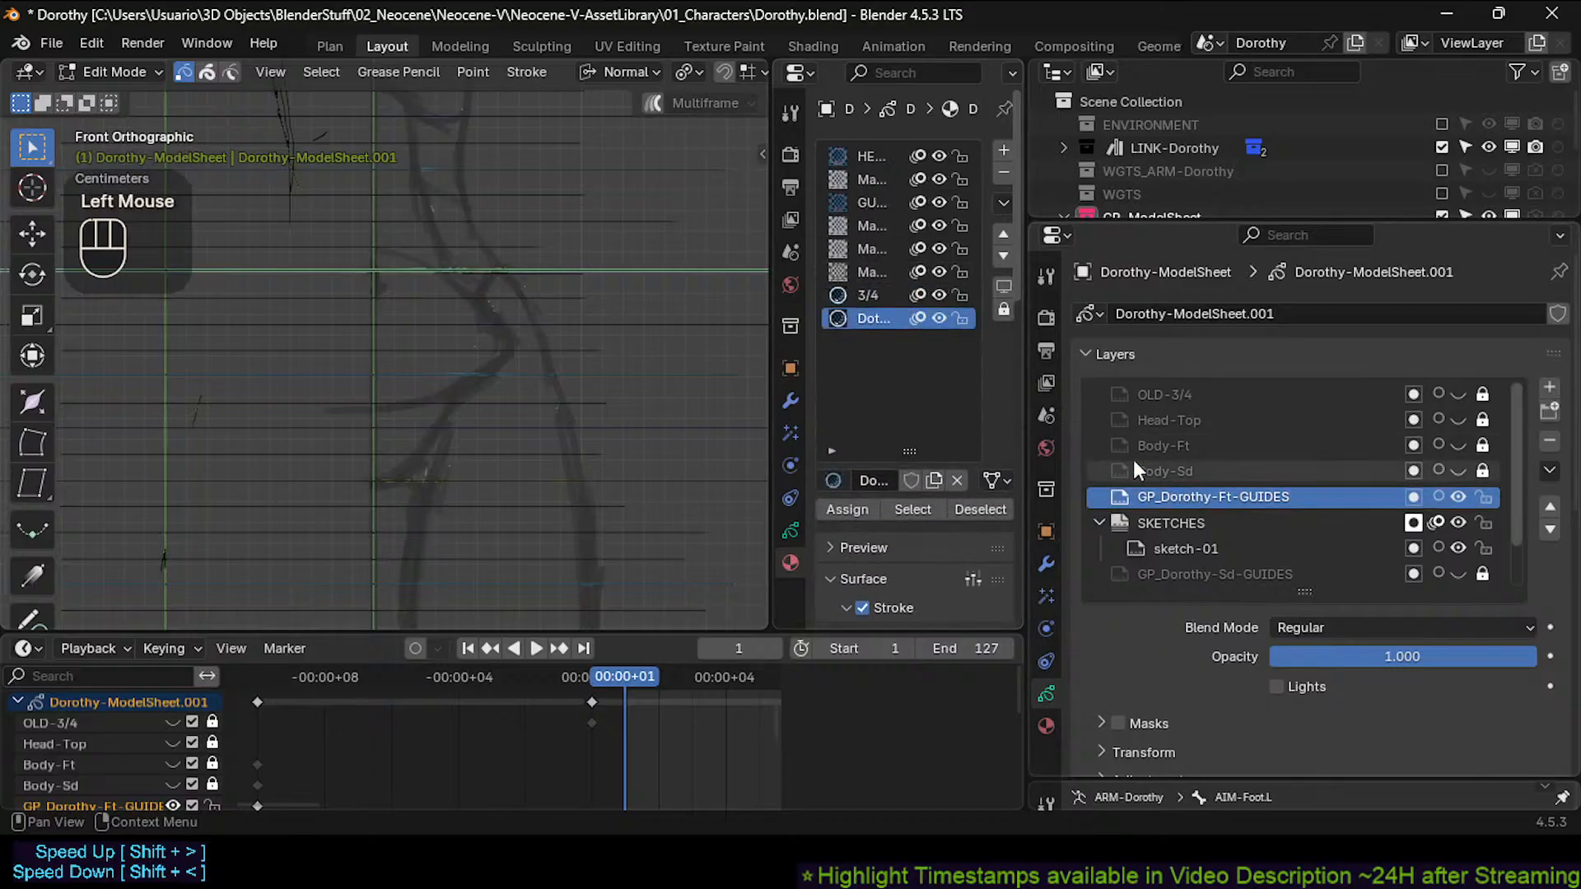
Widen the material Properties editor until the slot names are readable, and shorten its material slot list.
{"action": "left_click_drag", "start_coordinate": [1027, 397], "coordinate": [1084, 398]}
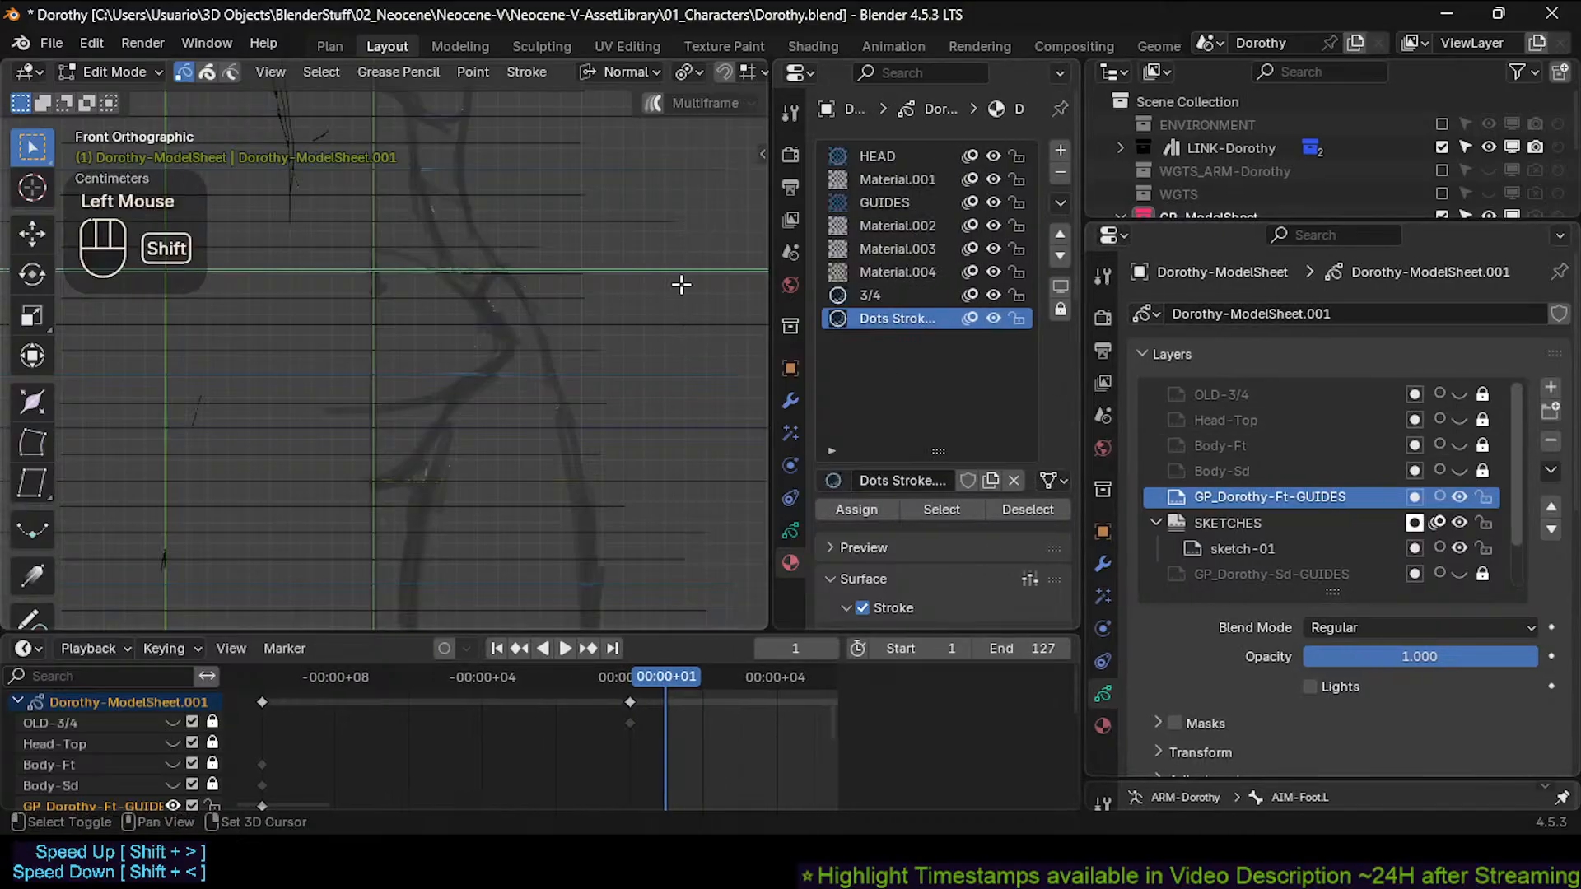
{"action": "middle_click_drag", "start_coordinate": [681, 283], "coordinate": [664, 353], "text": "shift"}
{"action": "left_click_drag", "start_coordinate": [938, 452], "coordinate": [960, 360]}
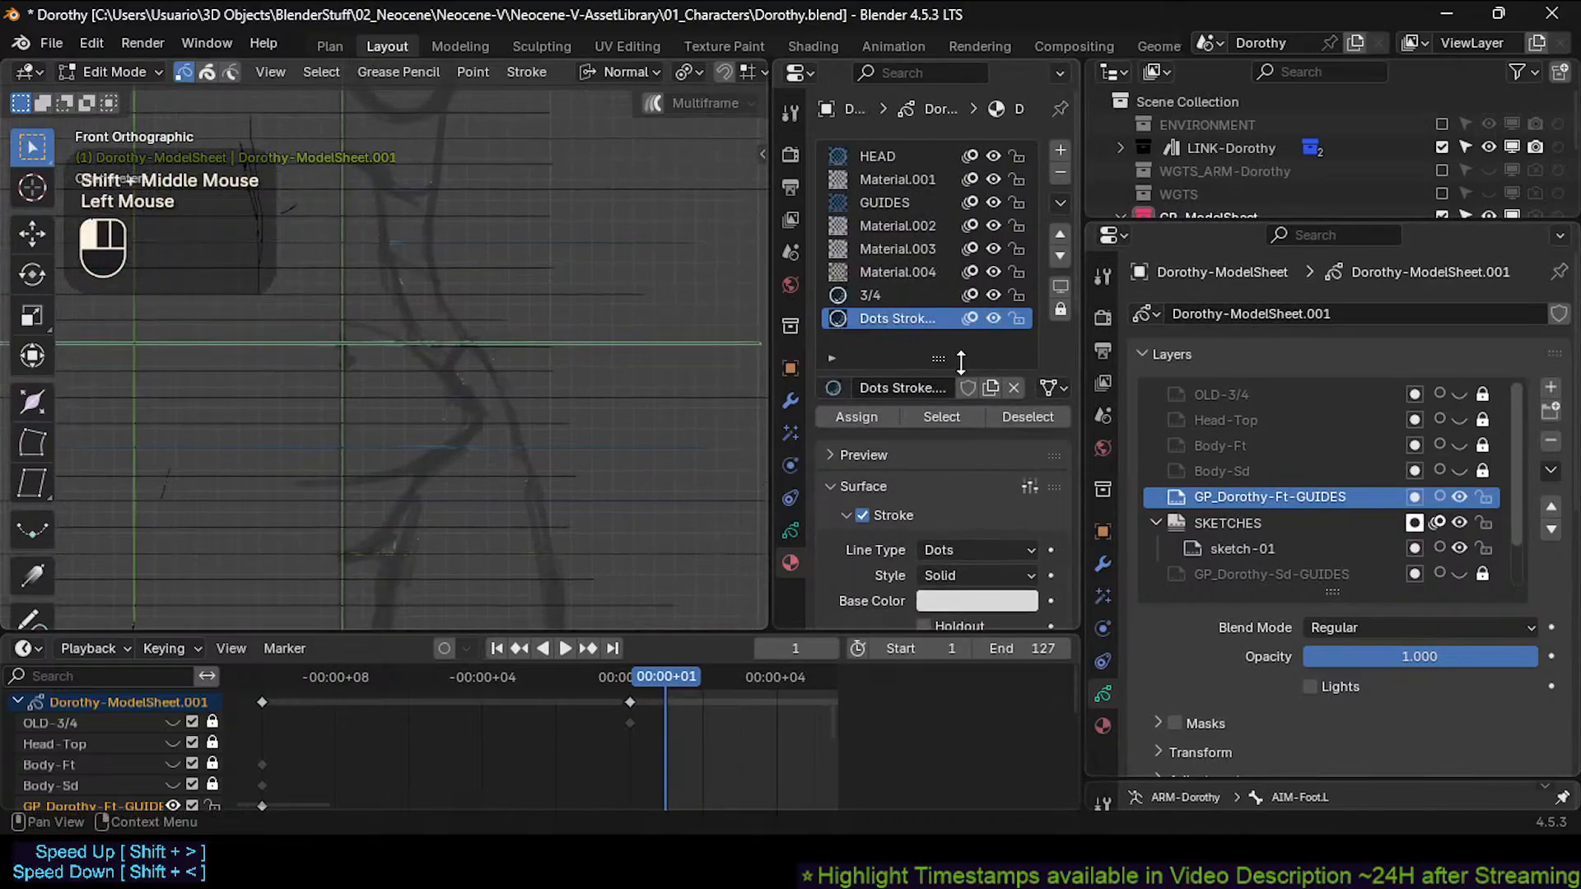
Try removing the GP_Dorothy-Ft-GUIDES layer from the model sheet, and undo the removal.
{"action": "middle_click_drag", "start_coordinate": [521, 231], "coordinate": [522, 321], "text": "shift"}
{"action": "scroll", "coordinate": [502, 282], "scroll_direction": "down", "scroll_amount": 4}
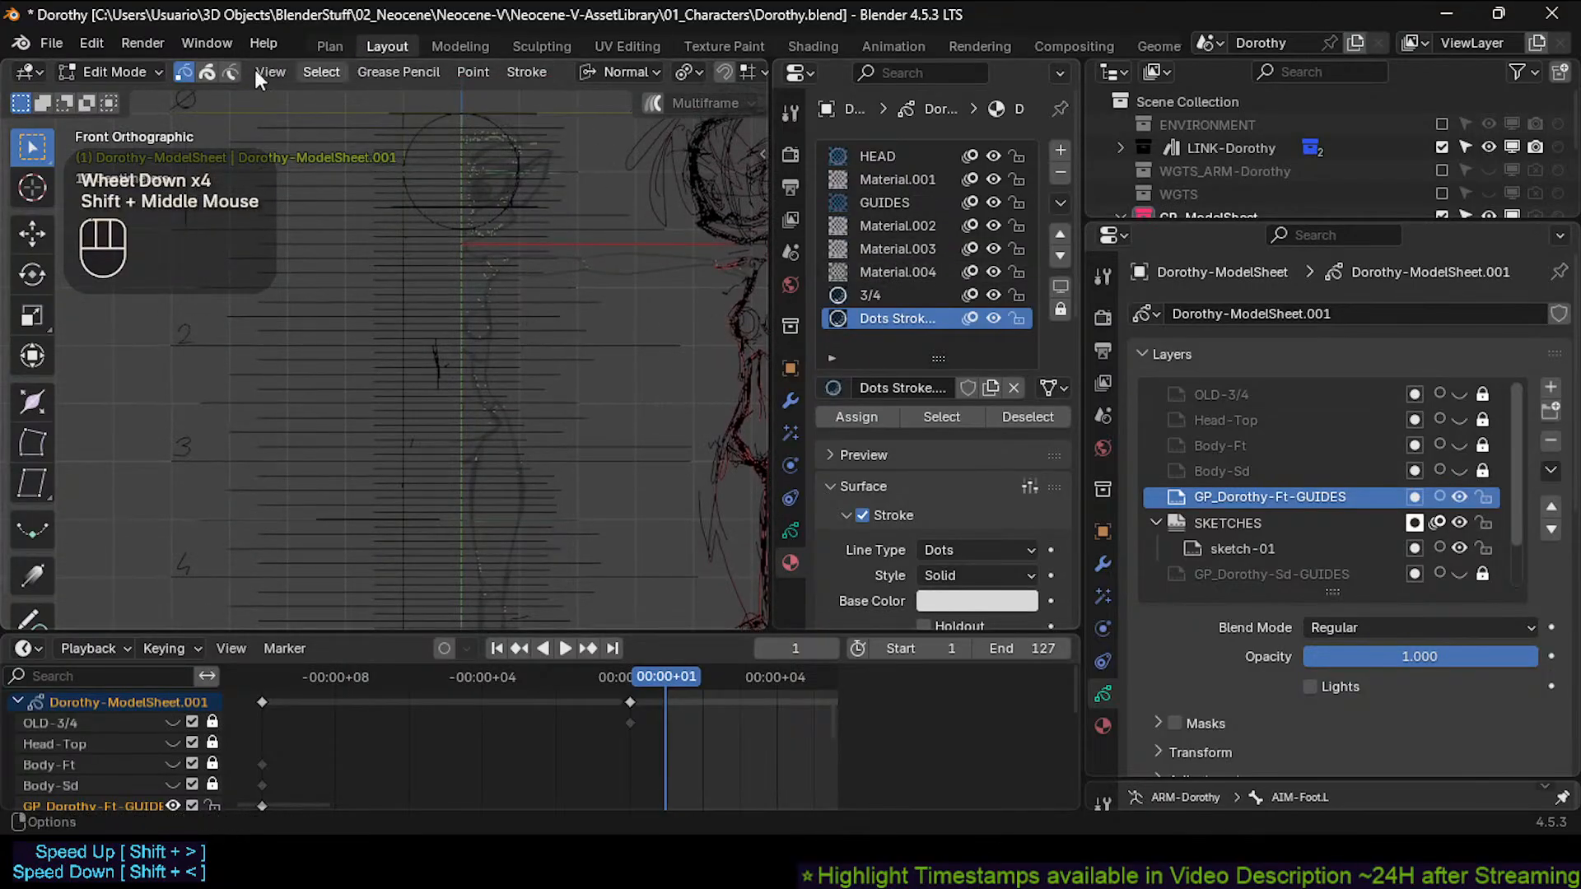
{"action": "scroll", "coordinate": [516, 323], "scroll_direction": "up", "scroll_amount": 1}
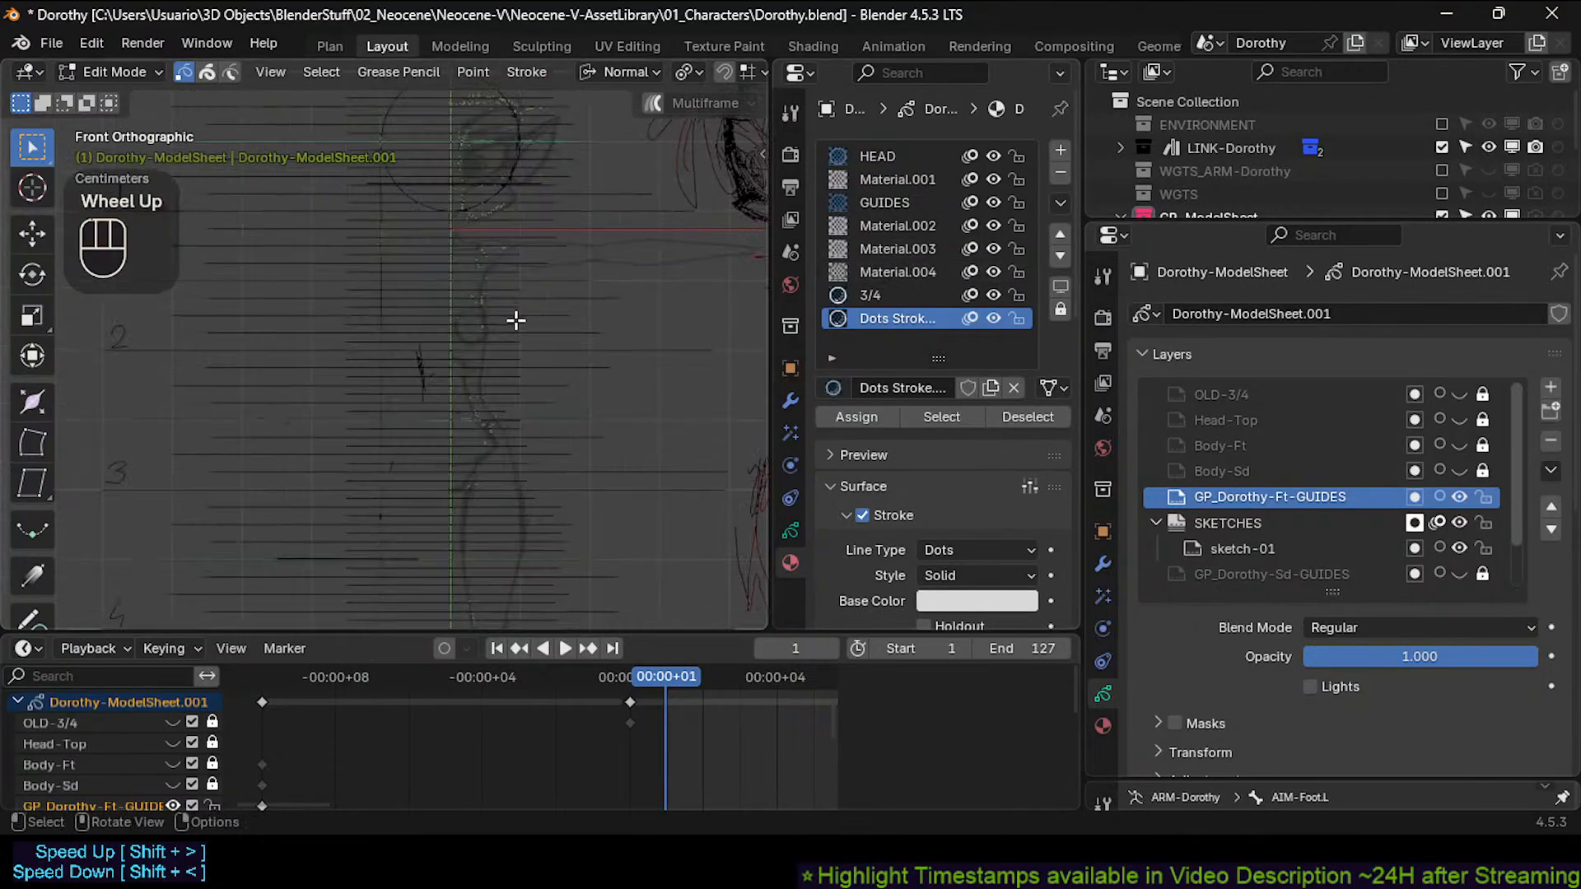
{"action": "scroll", "coordinate": [519, 321], "scroll_direction": "down", "scroll_amount": 2}
{"action": "mouse_move", "coordinate": [557, 381]}
{"action": "middle_mouse_down", "text": "shift"}
{"action": "mouse_move", "coordinate": [341, 381]}
{"action": "mouse_move", "coordinate": [501, 353]}
{"action": "mouse_move", "coordinate": [569, 362]}
{"action": "middle_mouse_up", "text": "shift"}
{"action": "scroll", "coordinate": [500, 370], "scroll_direction": "down", "scroll_amount": 3}
{"action": "scroll", "coordinate": [511, 352], "scroll_direction": "up", "scroll_amount": 2}
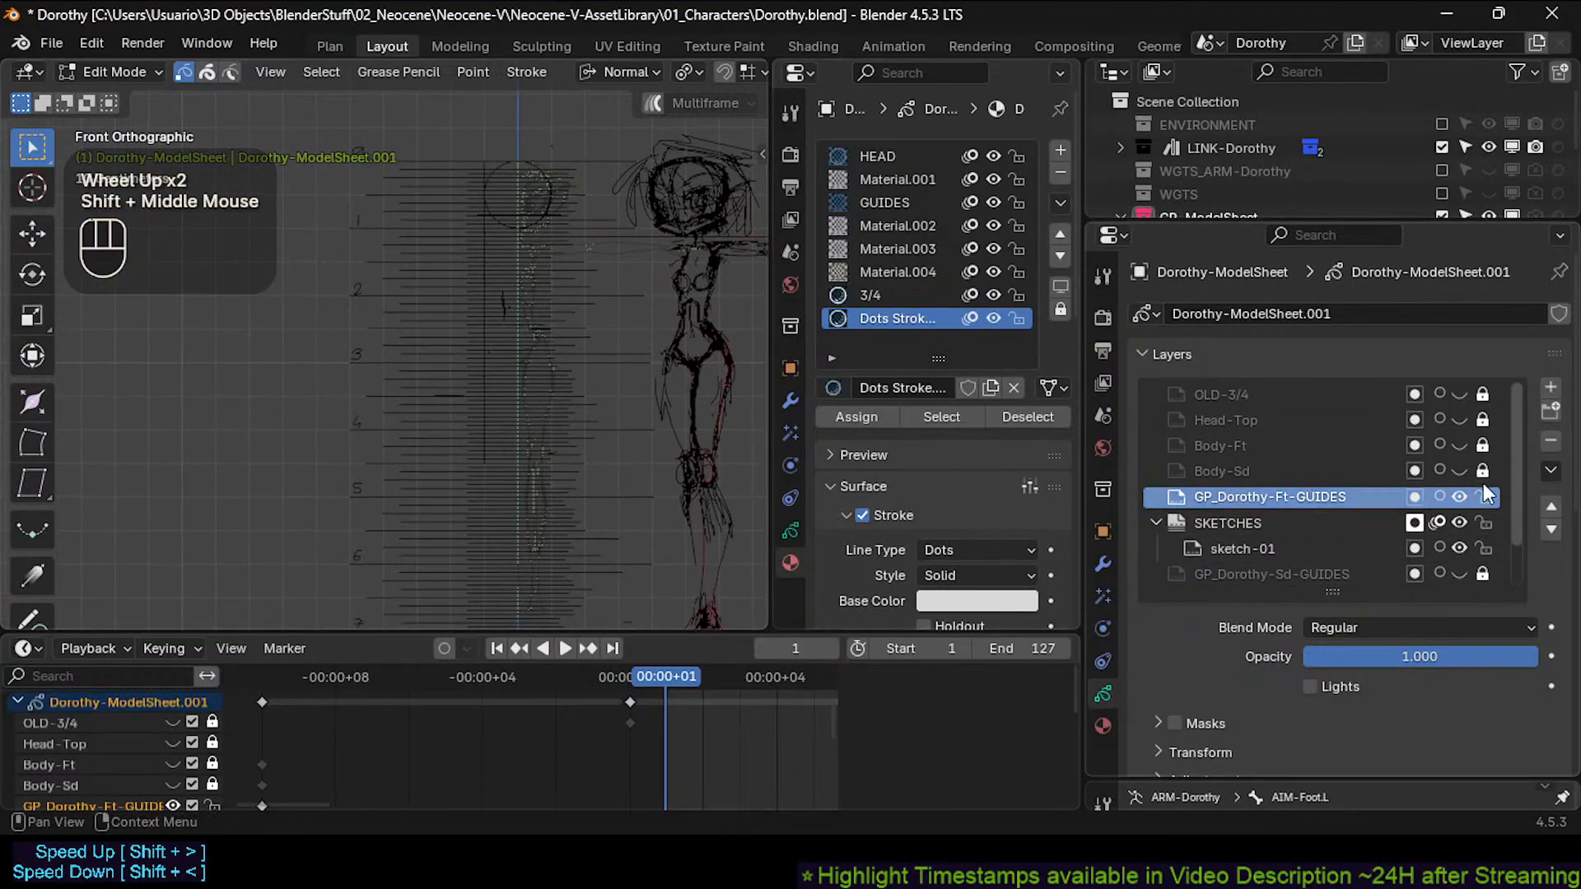
{"action": "left_click", "coordinate": [1549, 443]}
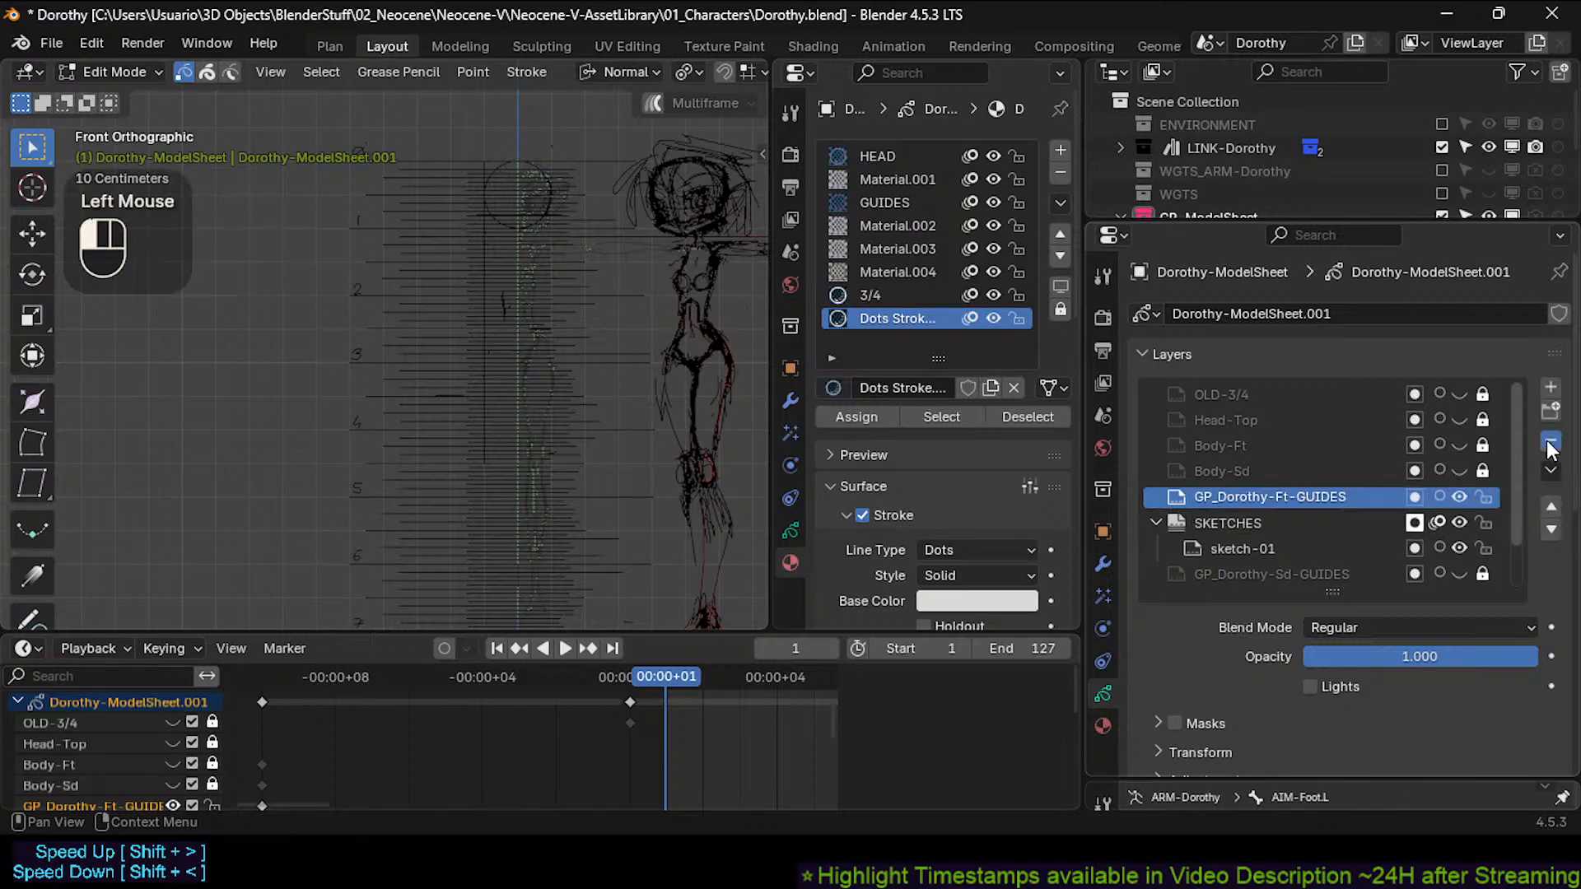
{"action": "key", "text": "ctrl+z"}
Check the front guide strokes around the head from the side and front, and remove the GP_Dorothy-Ft-GUIDES layer.
{"action": "scroll", "coordinate": [462, 259], "scroll_direction": "up", "scroll_amount": 5}
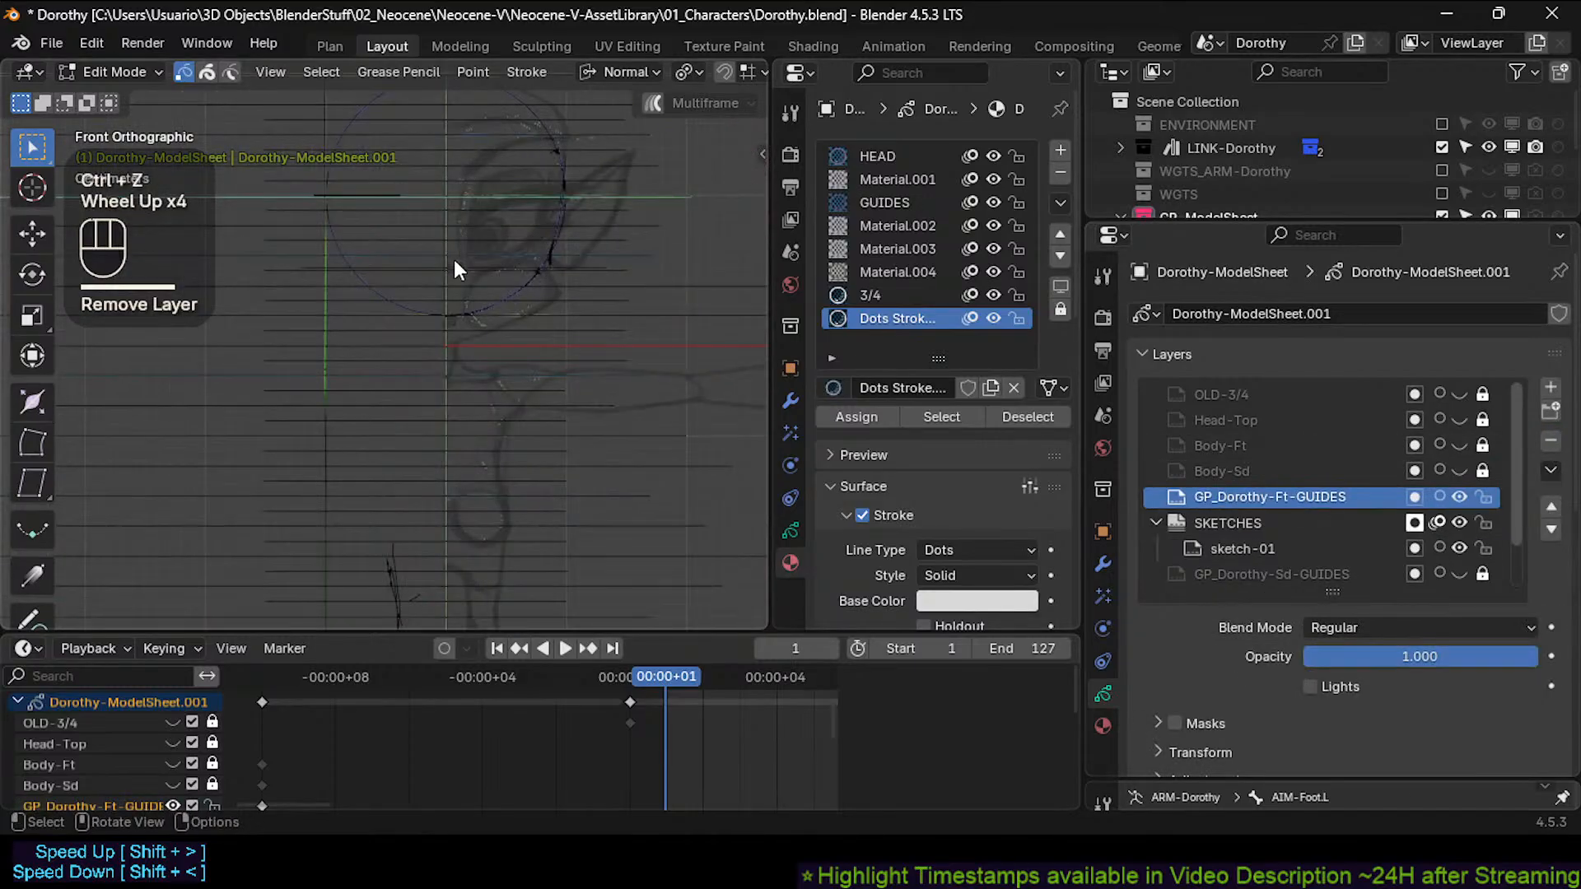
{"action": "middle_click_drag", "start_coordinate": [466, 252], "coordinate": [497, 425], "text": "shift"}
{"action": "key", "text": "KP_3"}
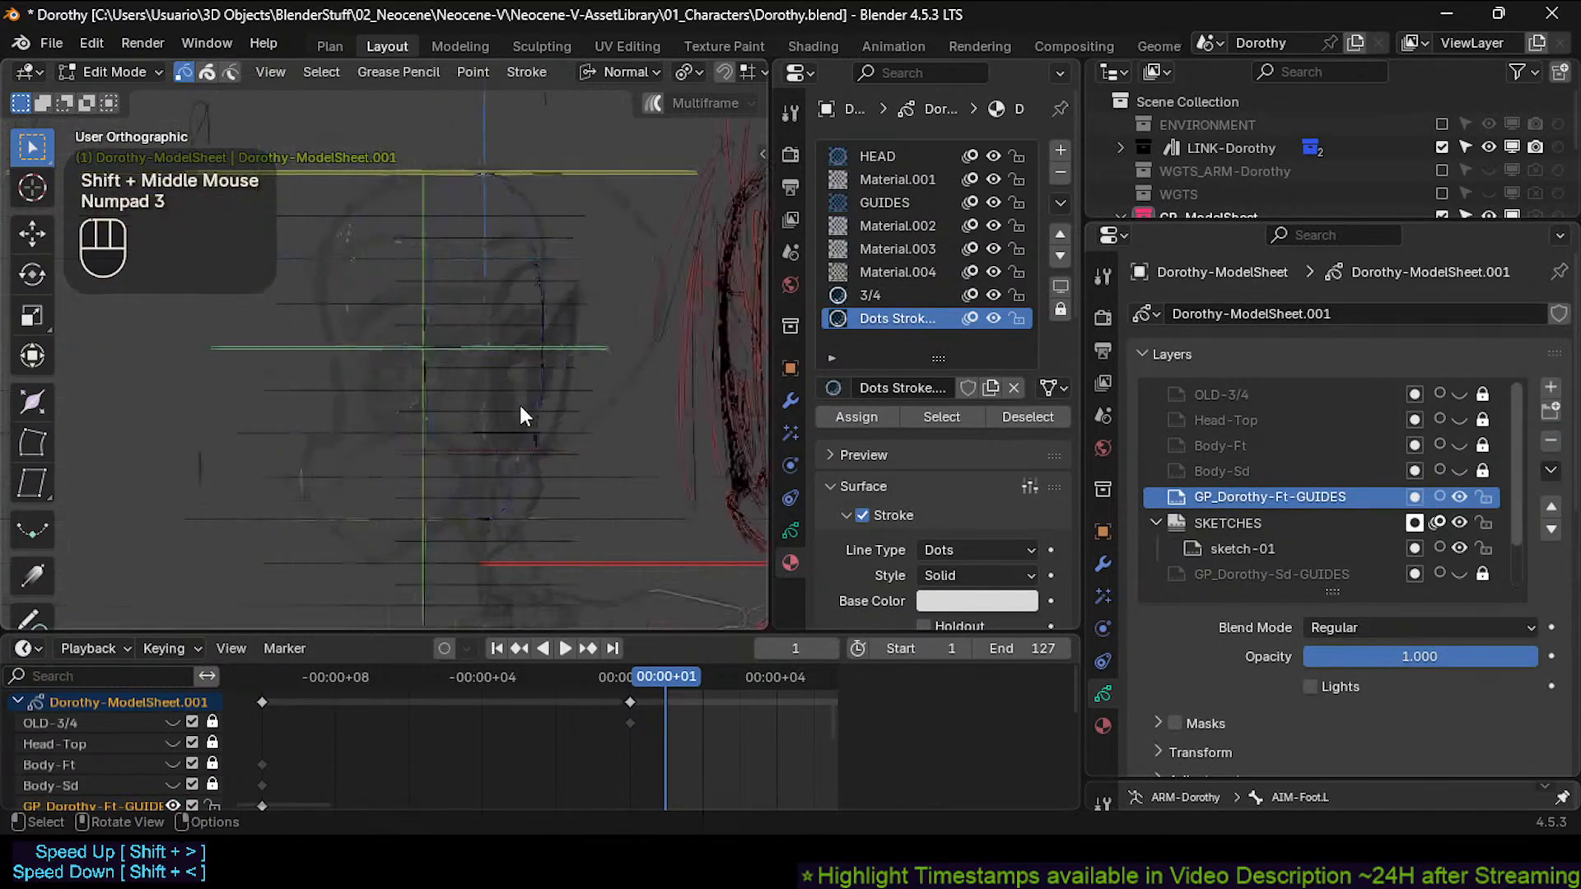
{"action": "key", "text": "KP_1"}
{"action": "scroll", "coordinate": [521, 416], "scroll_direction": "down", "scroll_amount": 2}
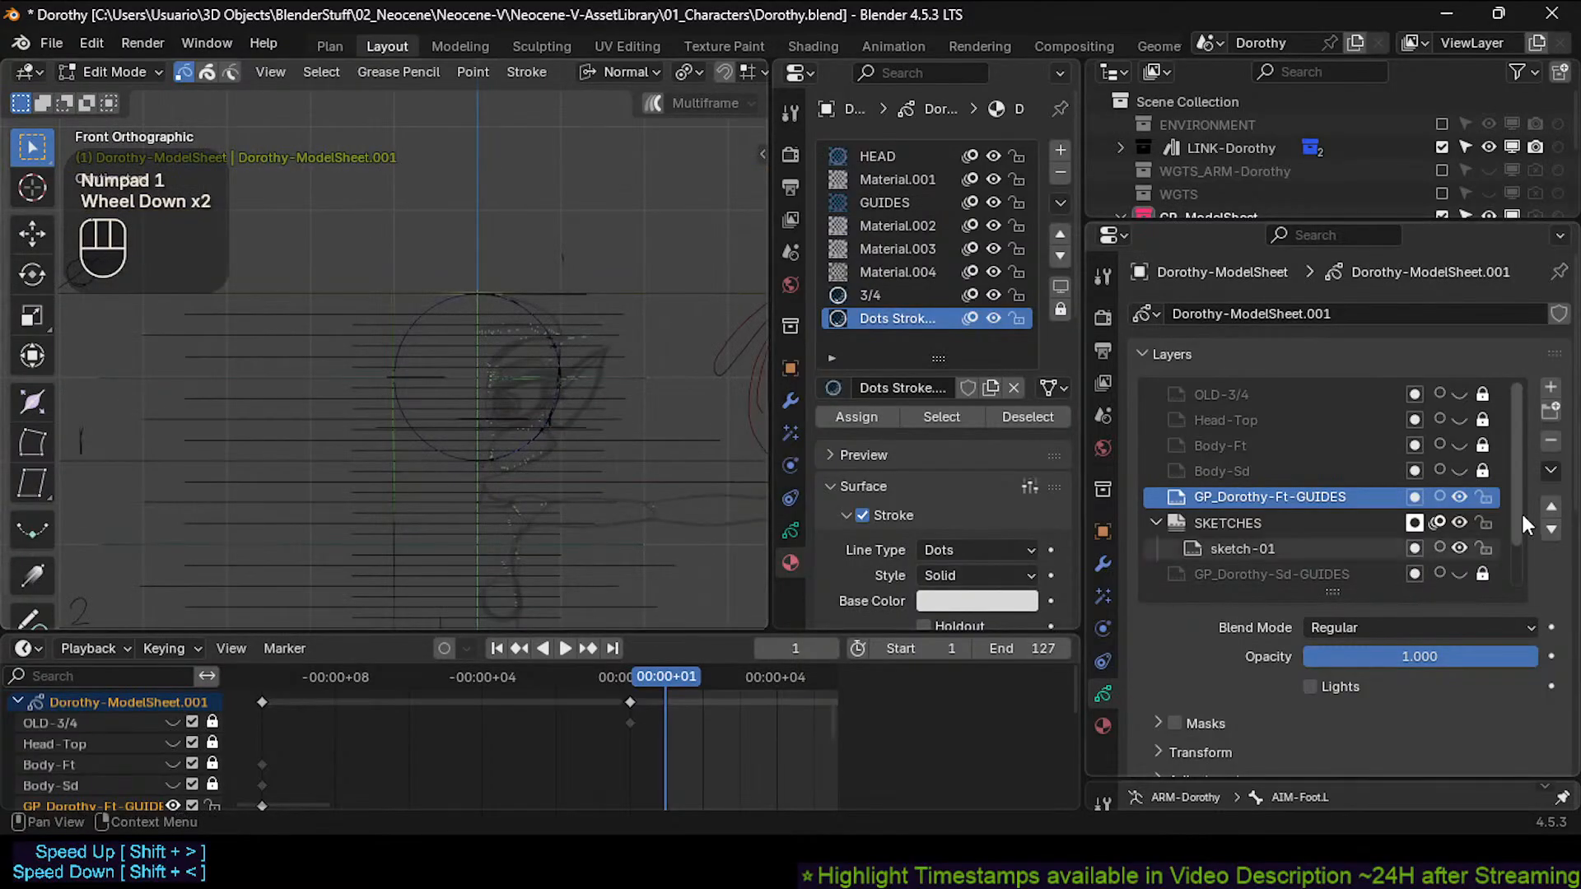
{"action": "middle_click_drag", "start_coordinate": [553, 430], "coordinate": [523, 321], "text": "shift"}
{"action": "scroll", "coordinate": [516, 406], "scroll_direction": "down", "scroll_amount": 2}
{"action": "left_click", "coordinate": [1551, 443]}
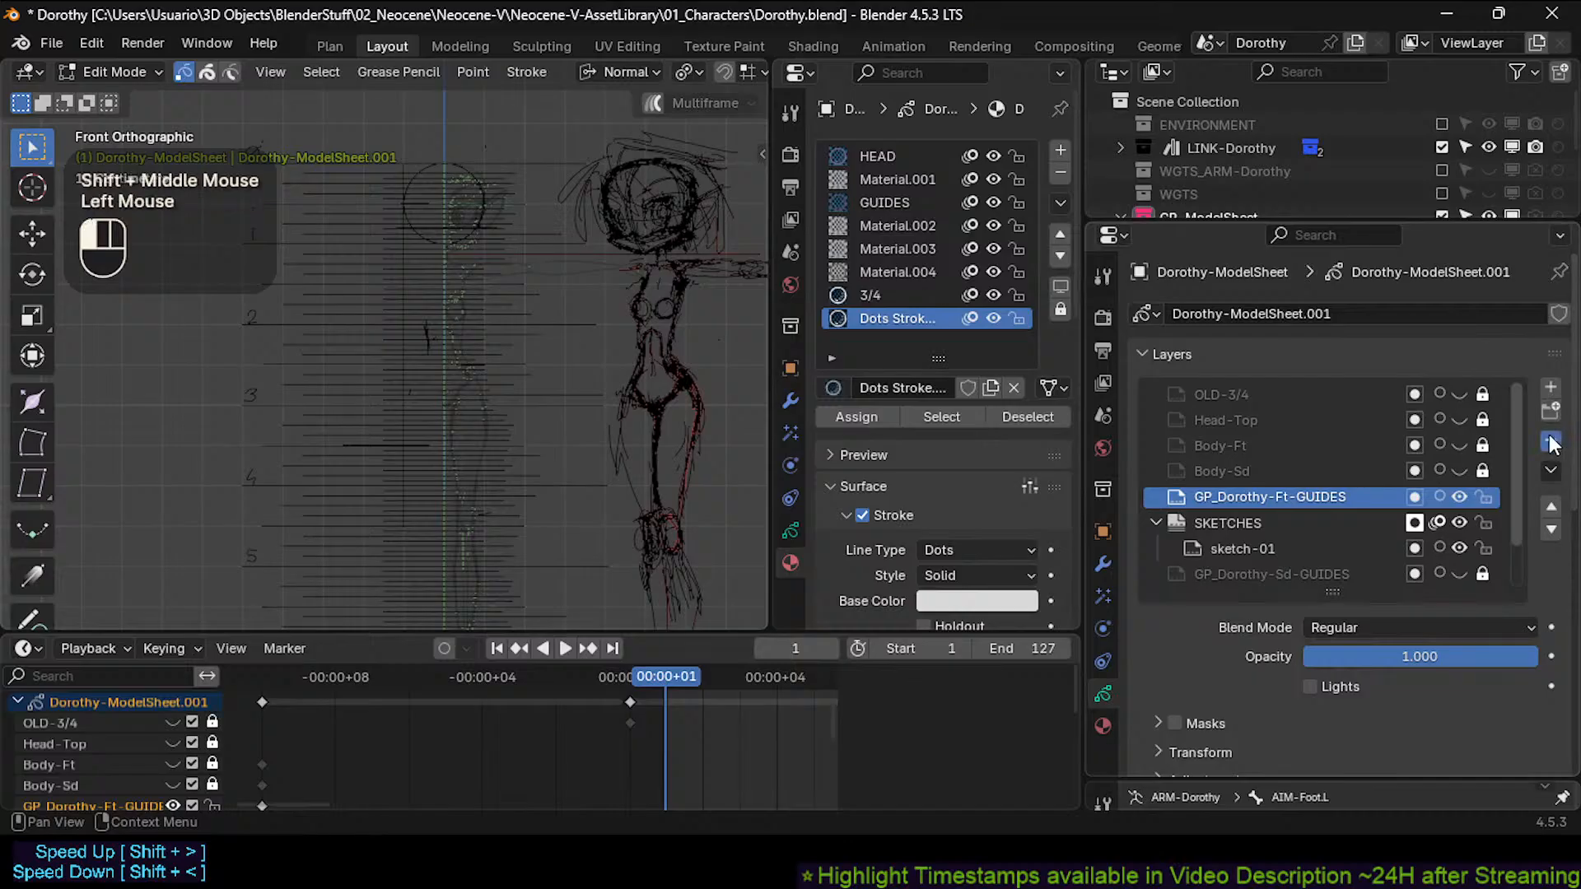
Make sketch-01 the active layer, lock its SKETCHES group, and save the file.
{"action": "left_click", "coordinate": [1267, 522]}
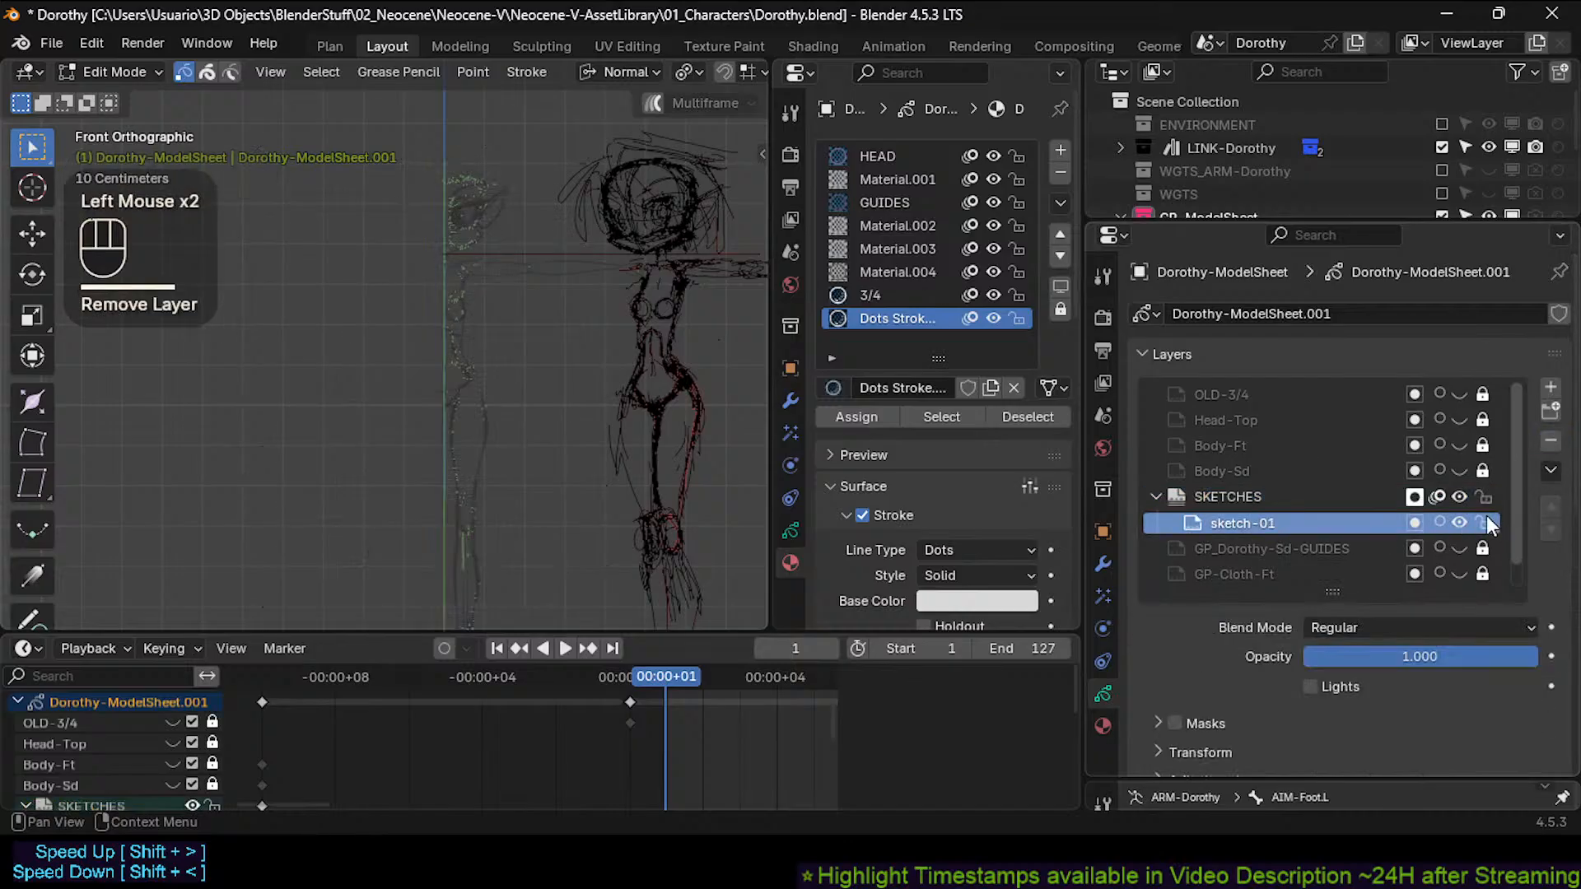
{"action": "left_click", "coordinate": [1486, 518]}
{"action": "left_click", "coordinate": [1486, 499]}
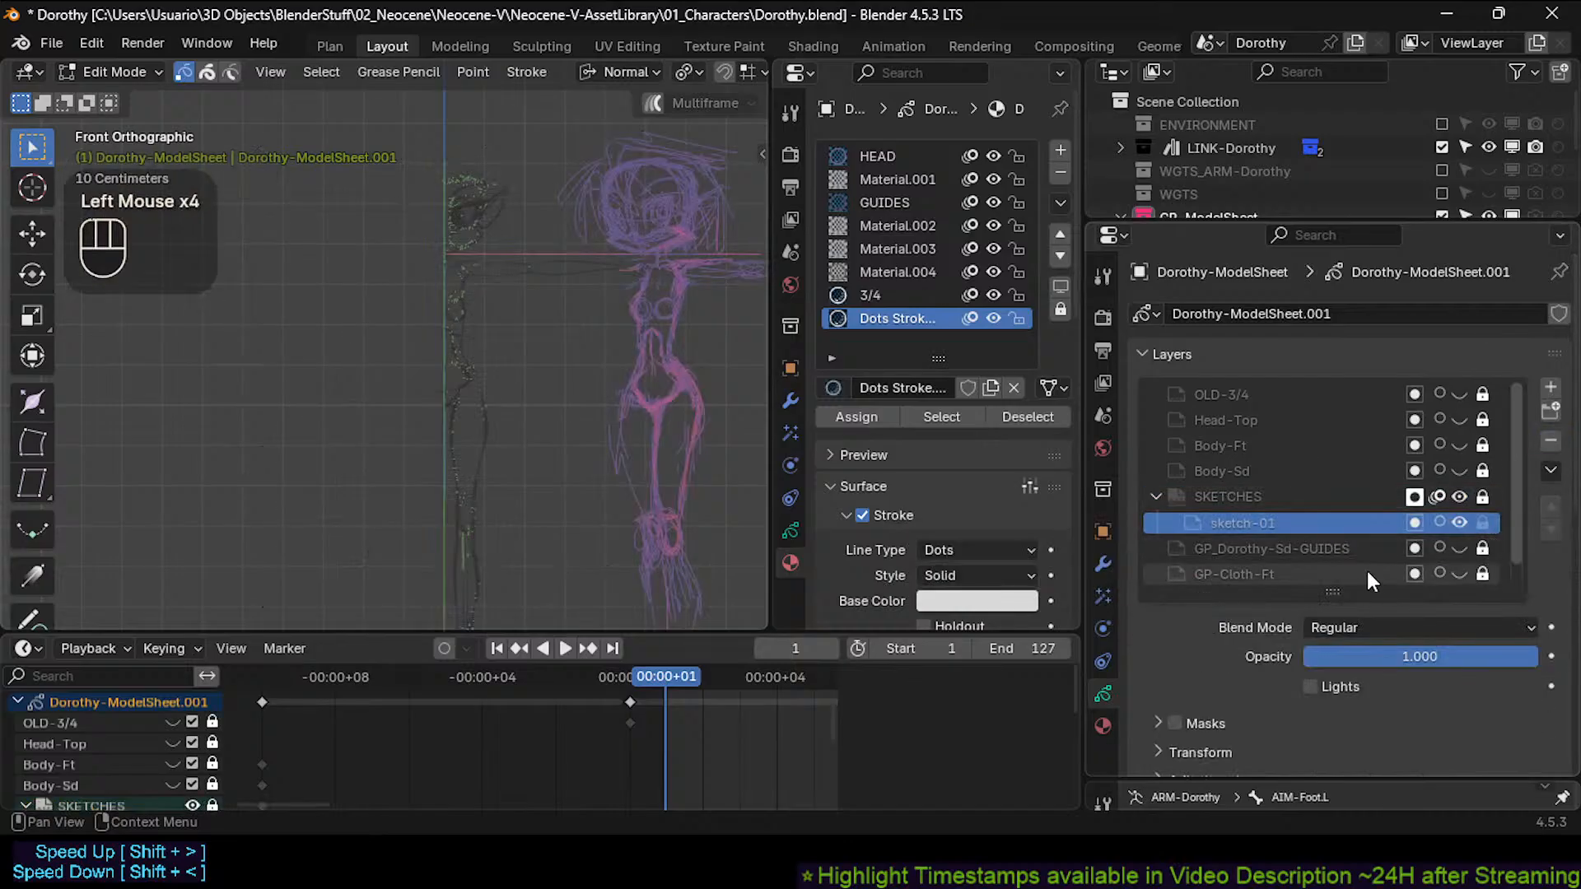
{"action": "key", "text": "ctrl+s"}
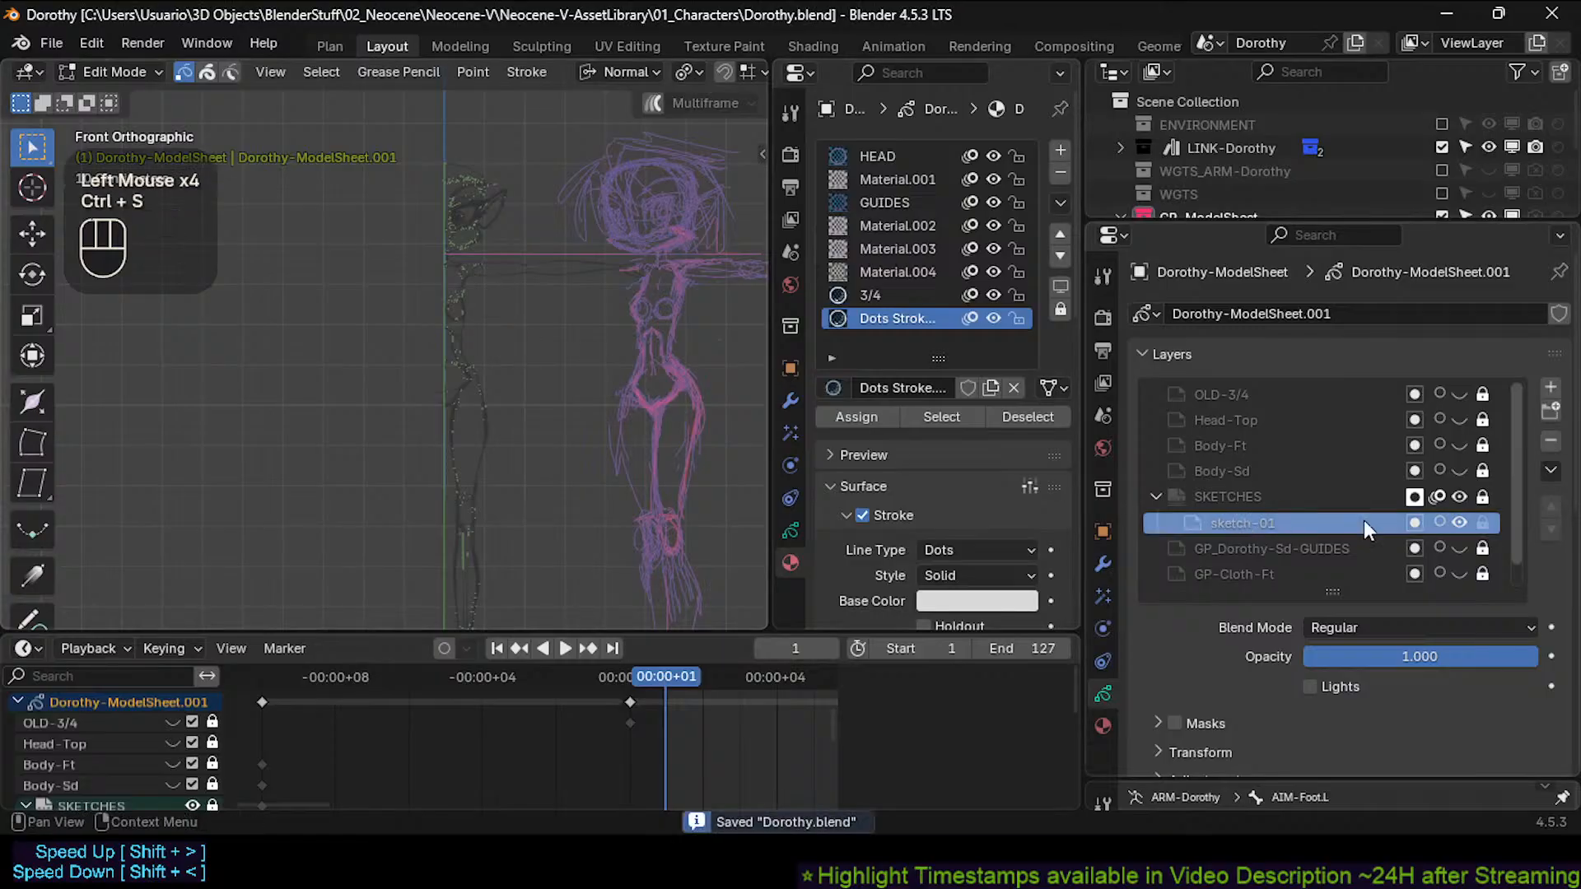
Hide the sketch-01 layer and make GP_Dorothy-Sd-GUIDES the active, visible layer.
{"action": "left_click", "coordinate": [1458, 521]}
{"action": "left_click", "coordinate": [1322, 549]}
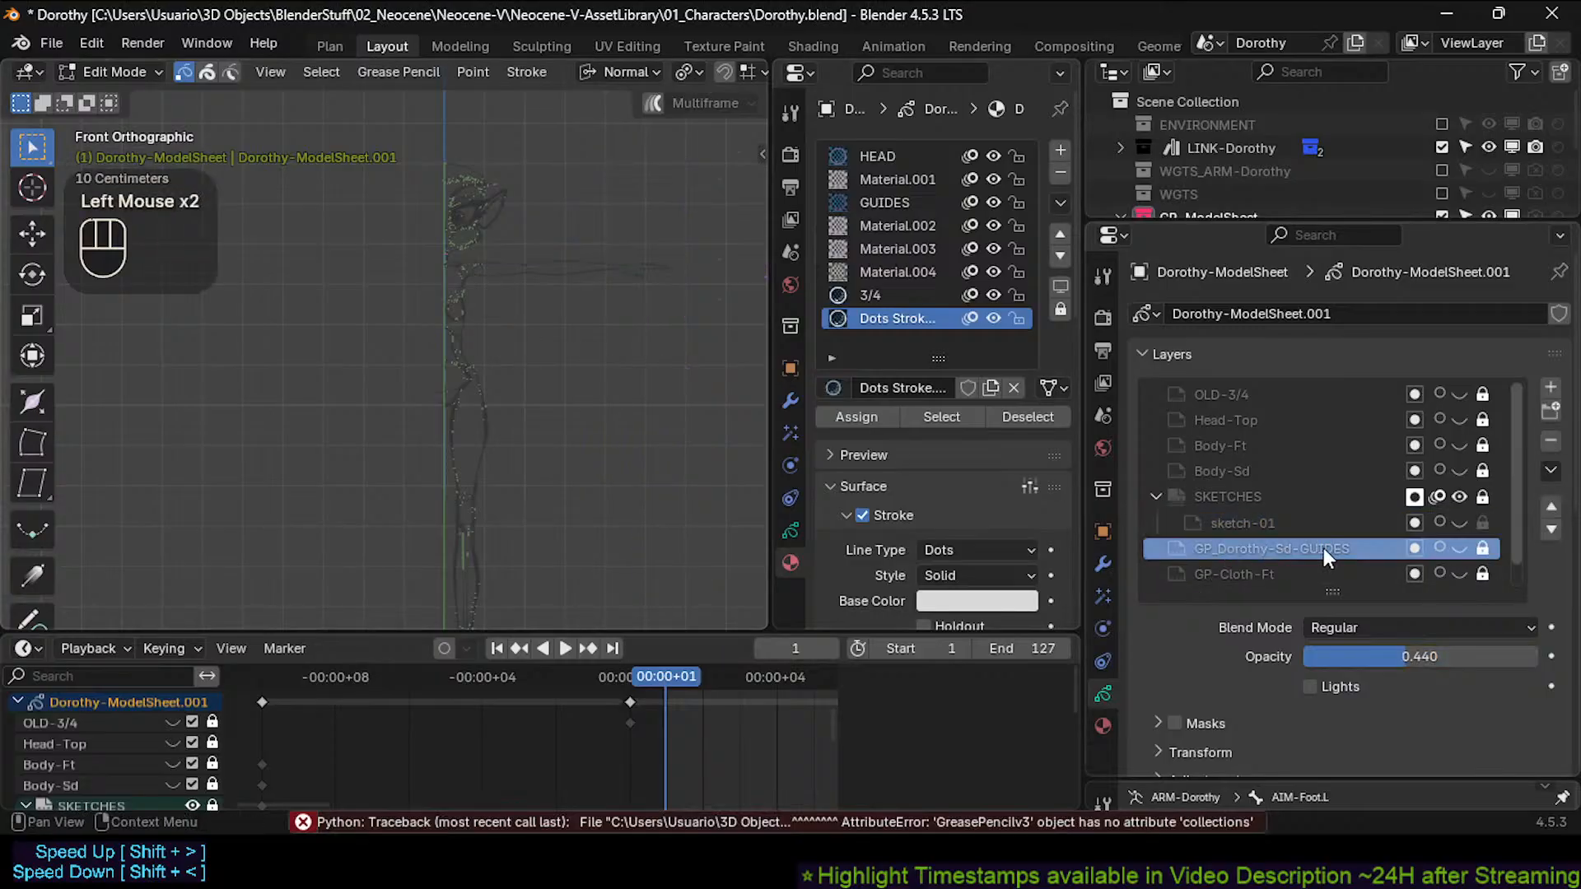
{"action": "left_click", "coordinate": [1459, 548]}
Examine the GP_Dorothy-Sd-GUIDES strokes from the right side view, both close up and over the whole figure.
{"action": "scroll", "coordinate": [519, 346], "scroll_direction": "up", "scroll_amount": 2}
{"action": "middle_click_drag", "start_coordinate": [515, 360], "coordinate": [567, 450], "text": "shift"}
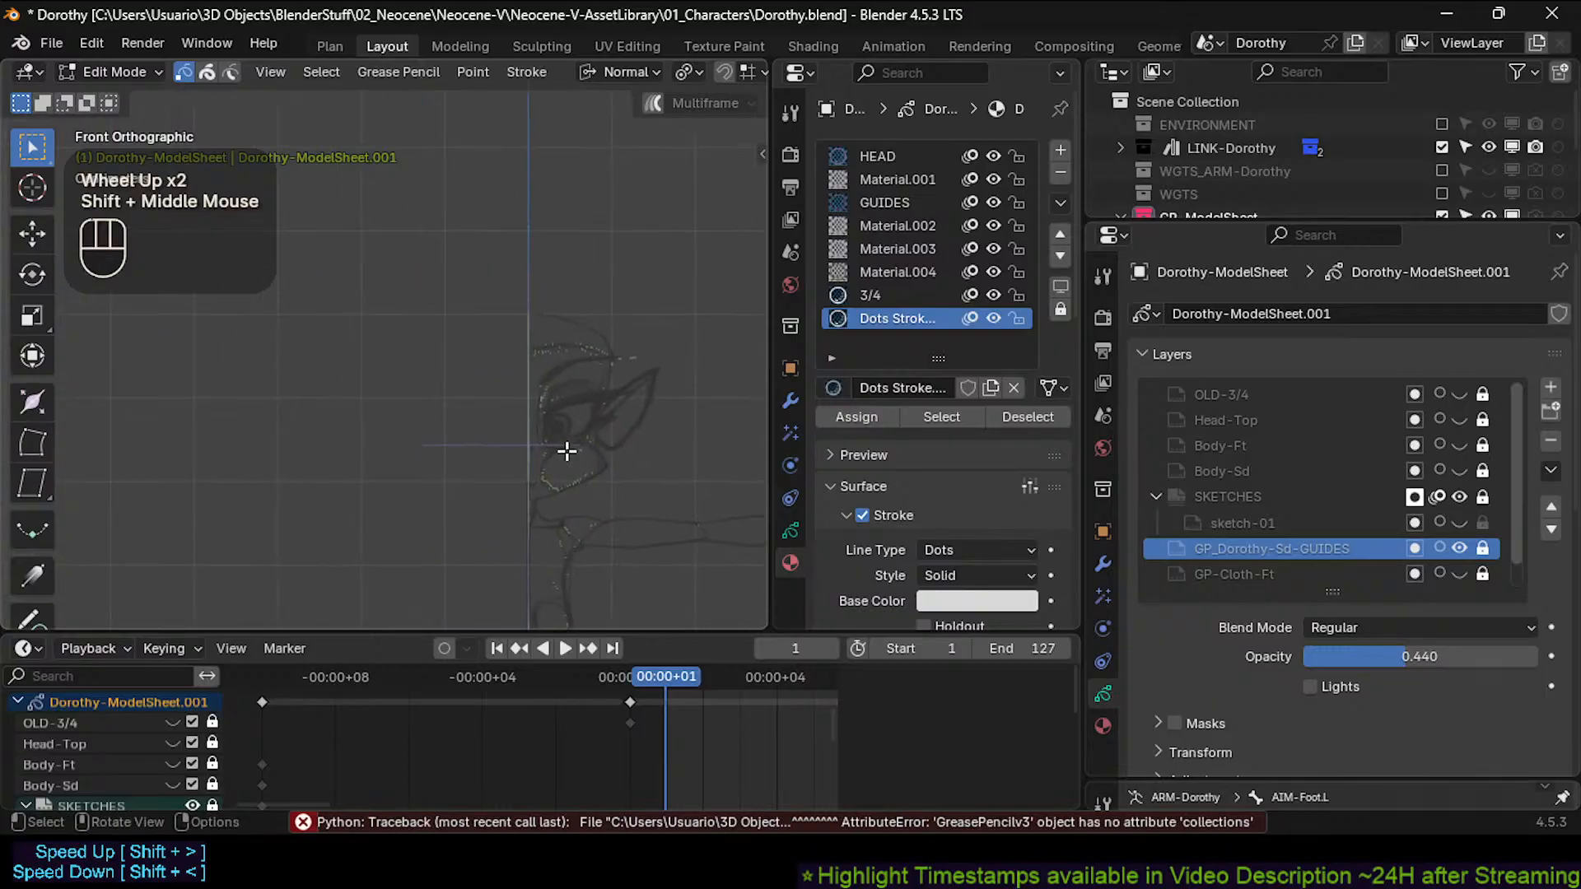
{"action": "key", "text": "KP_3"}
{"action": "scroll", "coordinate": [565, 447], "scroll_direction": "down", "scroll_amount": 2}
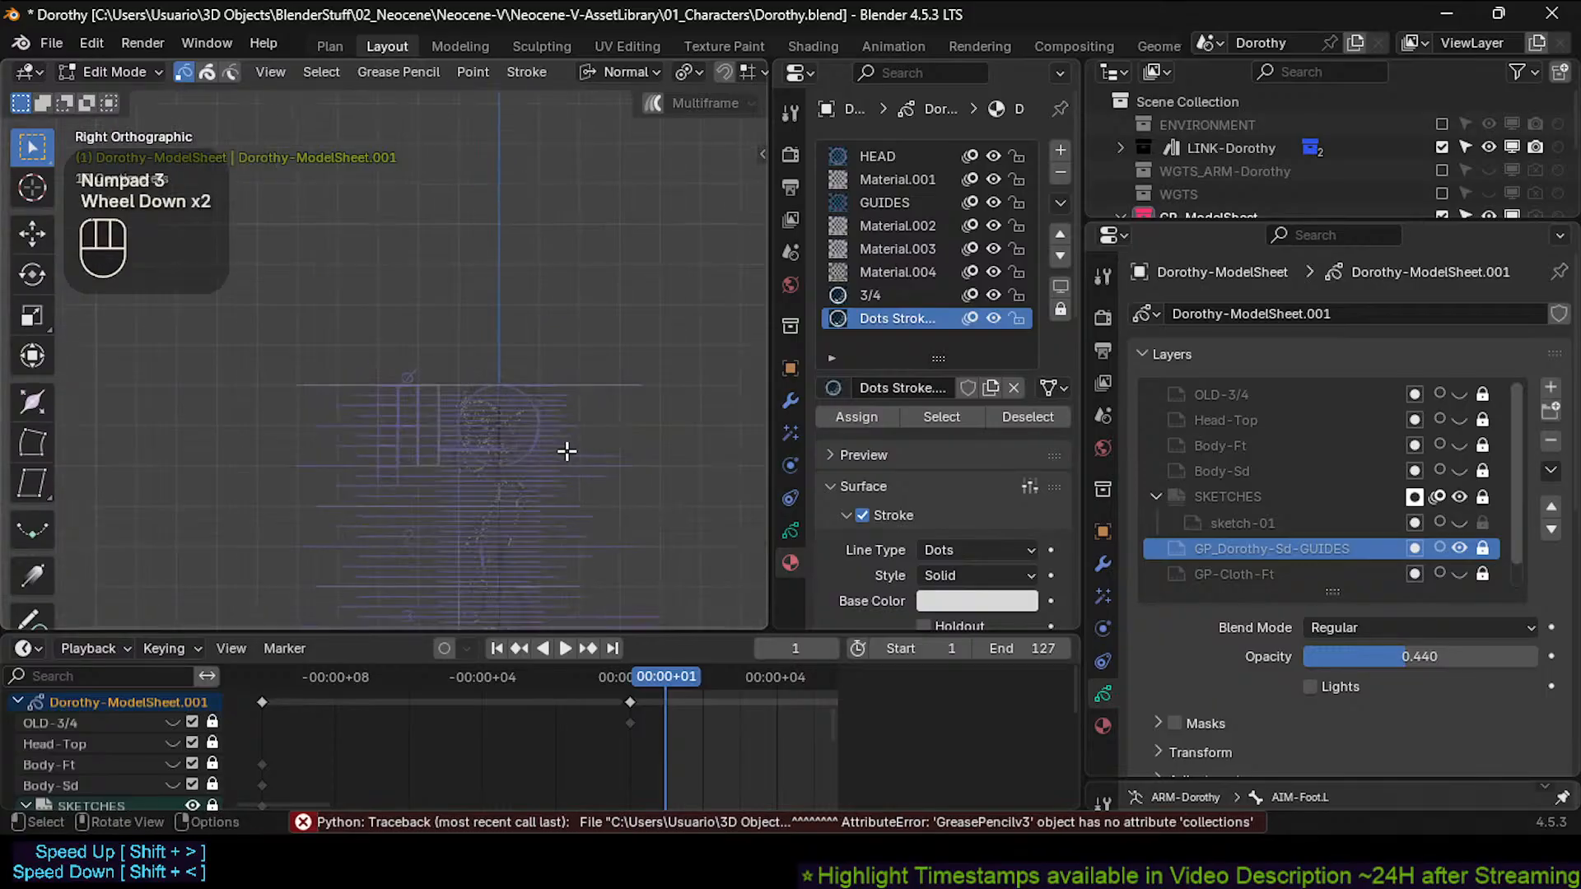
{"action": "scroll", "coordinate": [437, 427], "scroll_direction": "up", "scroll_amount": 3}
{"action": "middle_click_drag", "start_coordinate": [420, 529], "coordinate": [575, 221], "text": "shift"}
{"action": "scroll", "coordinate": [435, 464], "scroll_direction": "up", "scroll_amount": 2}
{"action": "scroll", "coordinate": [417, 462], "scroll_direction": "down", "scroll_amount": 4}
{"action": "scroll", "coordinate": [575, 223], "scroll_direction": "down", "scroll_amount": 1}
{"action": "scroll", "coordinate": [577, 445], "scroll_direction": "down", "scroll_amount": 1}
{"action": "middle_click_drag", "start_coordinate": [577, 445], "coordinate": [575, 371], "text": "shift"}
{"action": "scroll", "coordinate": [576, 372], "scroll_direction": "up", "scroll_amount": 2}
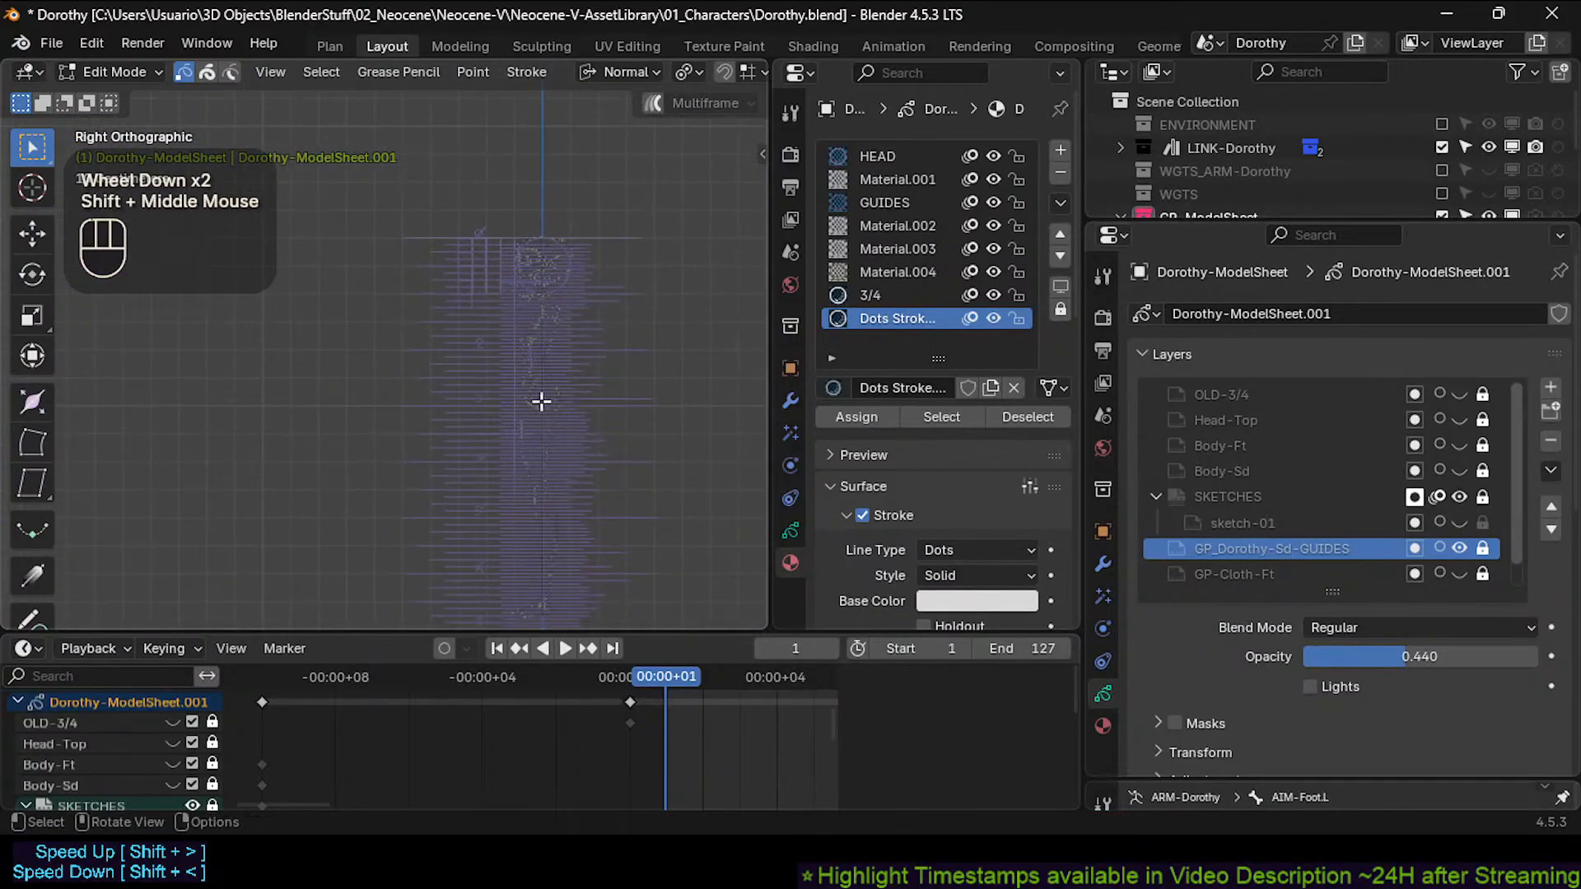
{"action": "middle_click_drag", "start_coordinate": [554, 304], "coordinate": [521, 494], "text": "shift"}
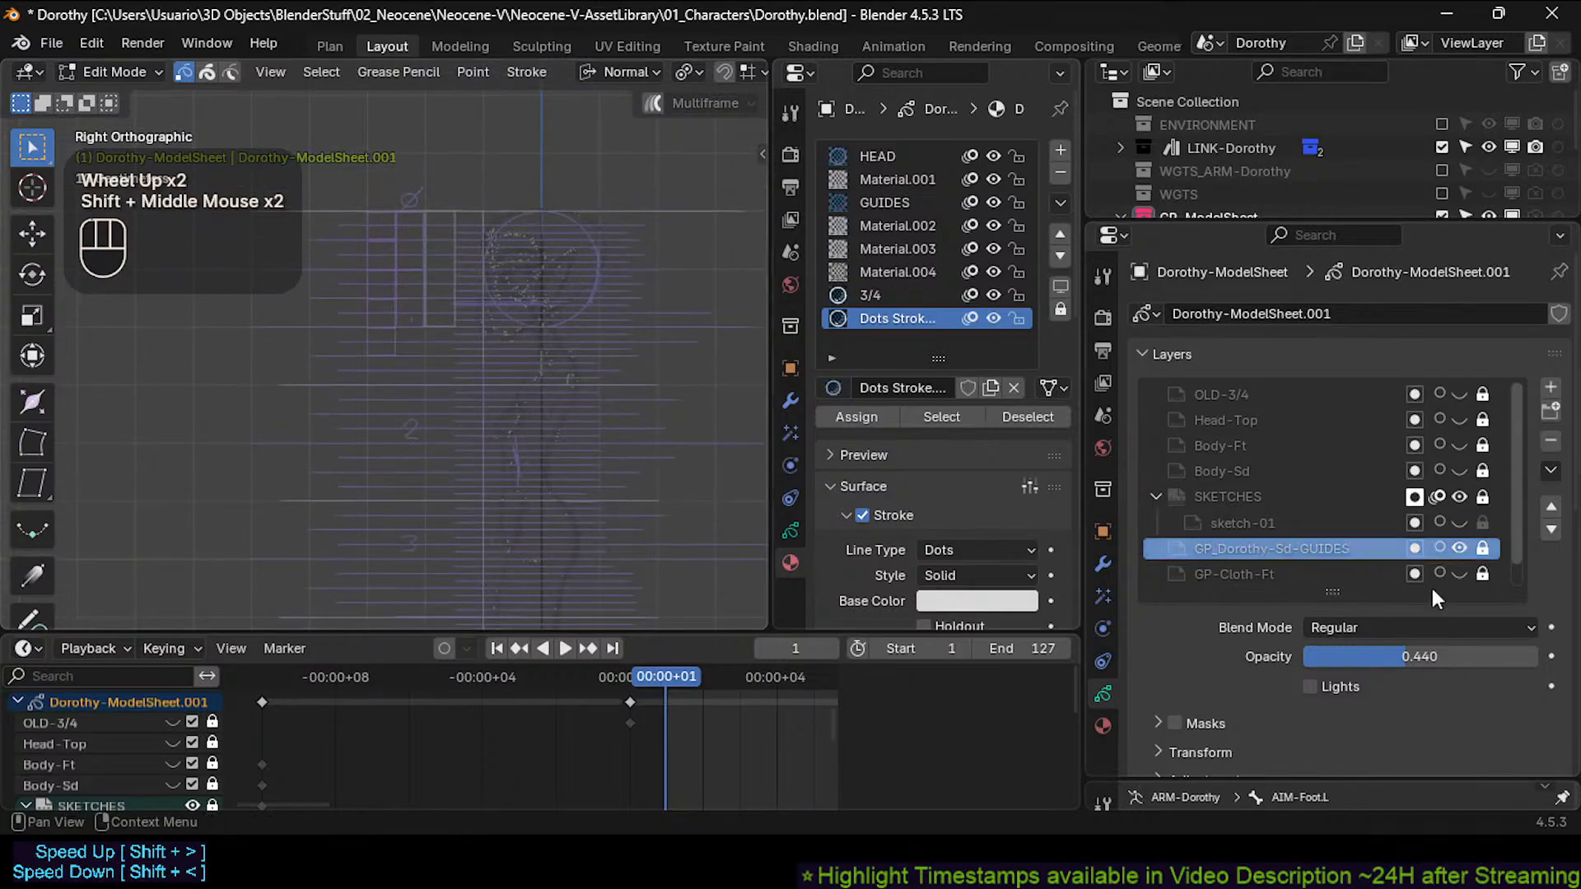
Hide and unlock the GP_Dorothy-Sd-GUIDES layer, and remove it from the model sheet.
{"action": "left_click", "coordinate": [1461, 544]}
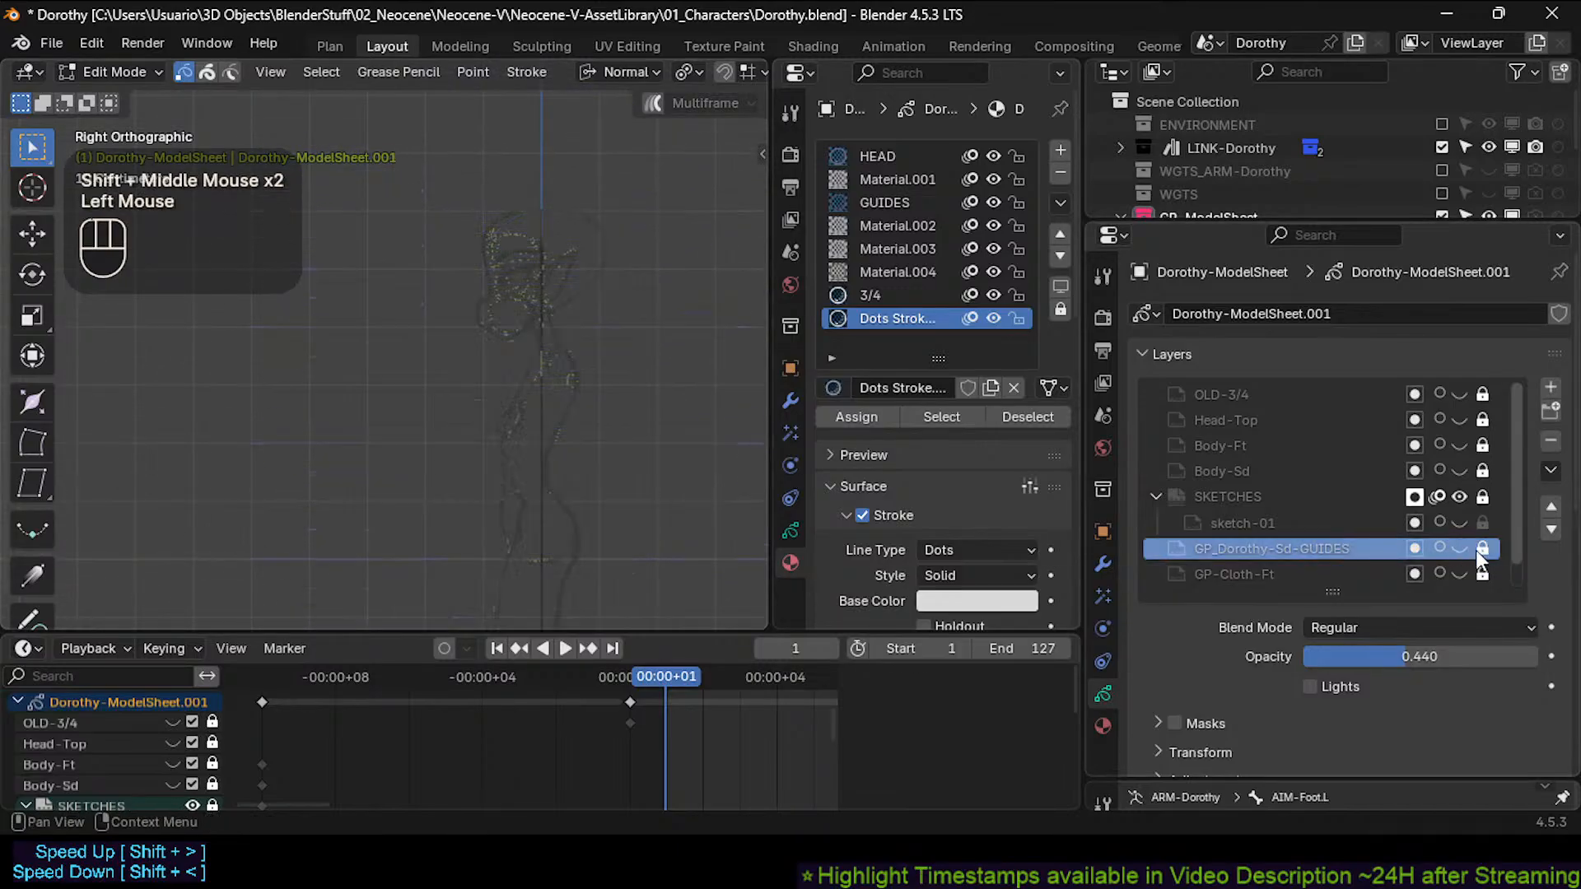
{"action": "left_click", "coordinate": [1482, 548]}
{"action": "left_click", "coordinate": [1287, 550]}
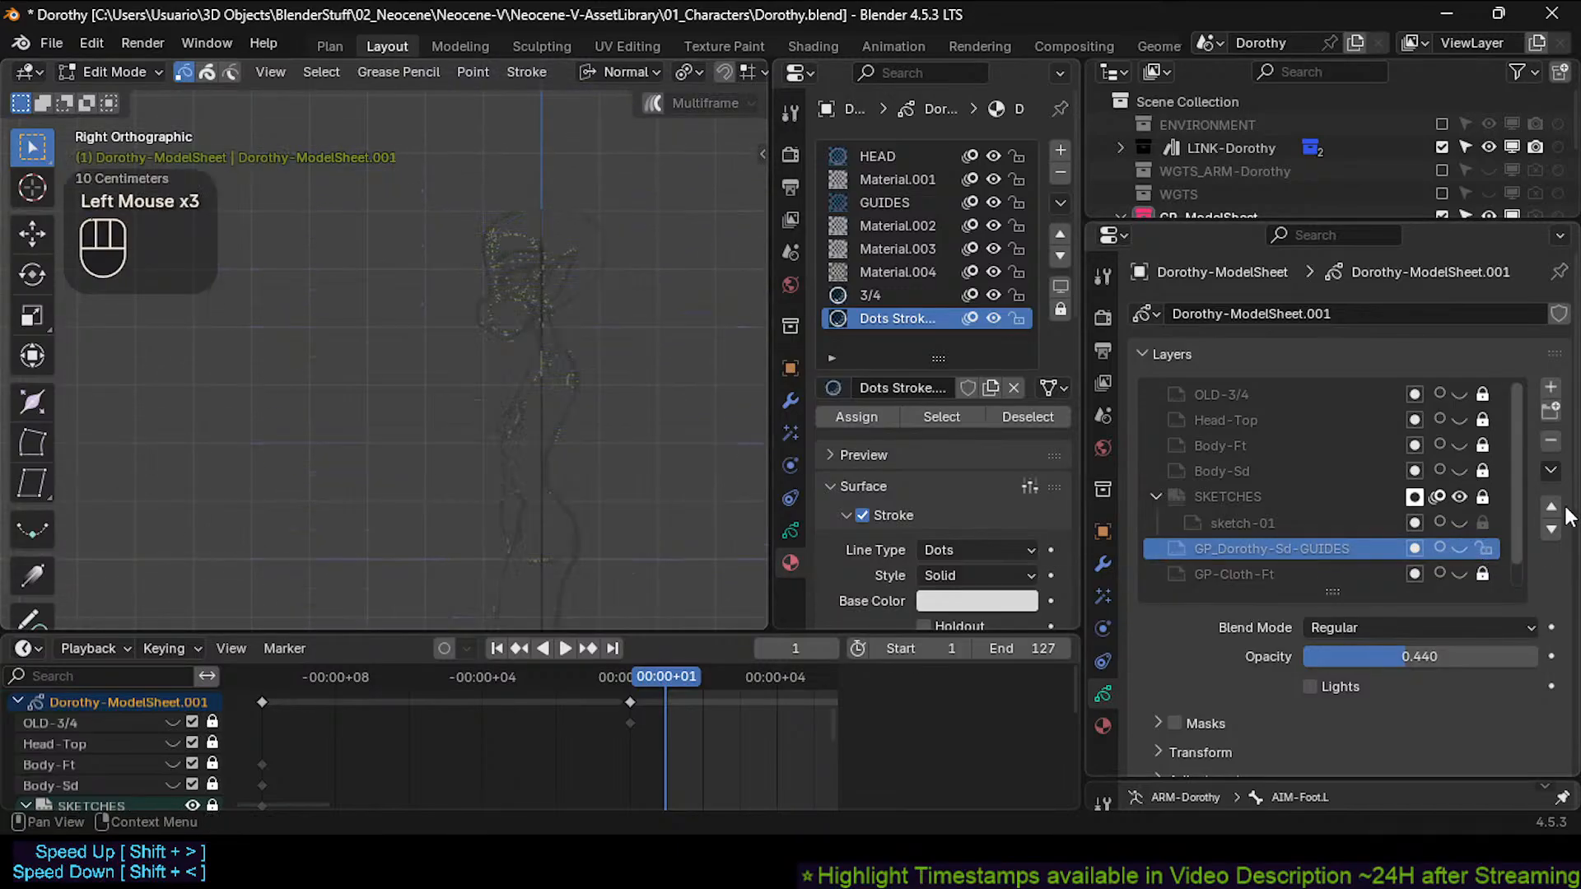
{"action": "left_click", "coordinate": [1551, 443]}
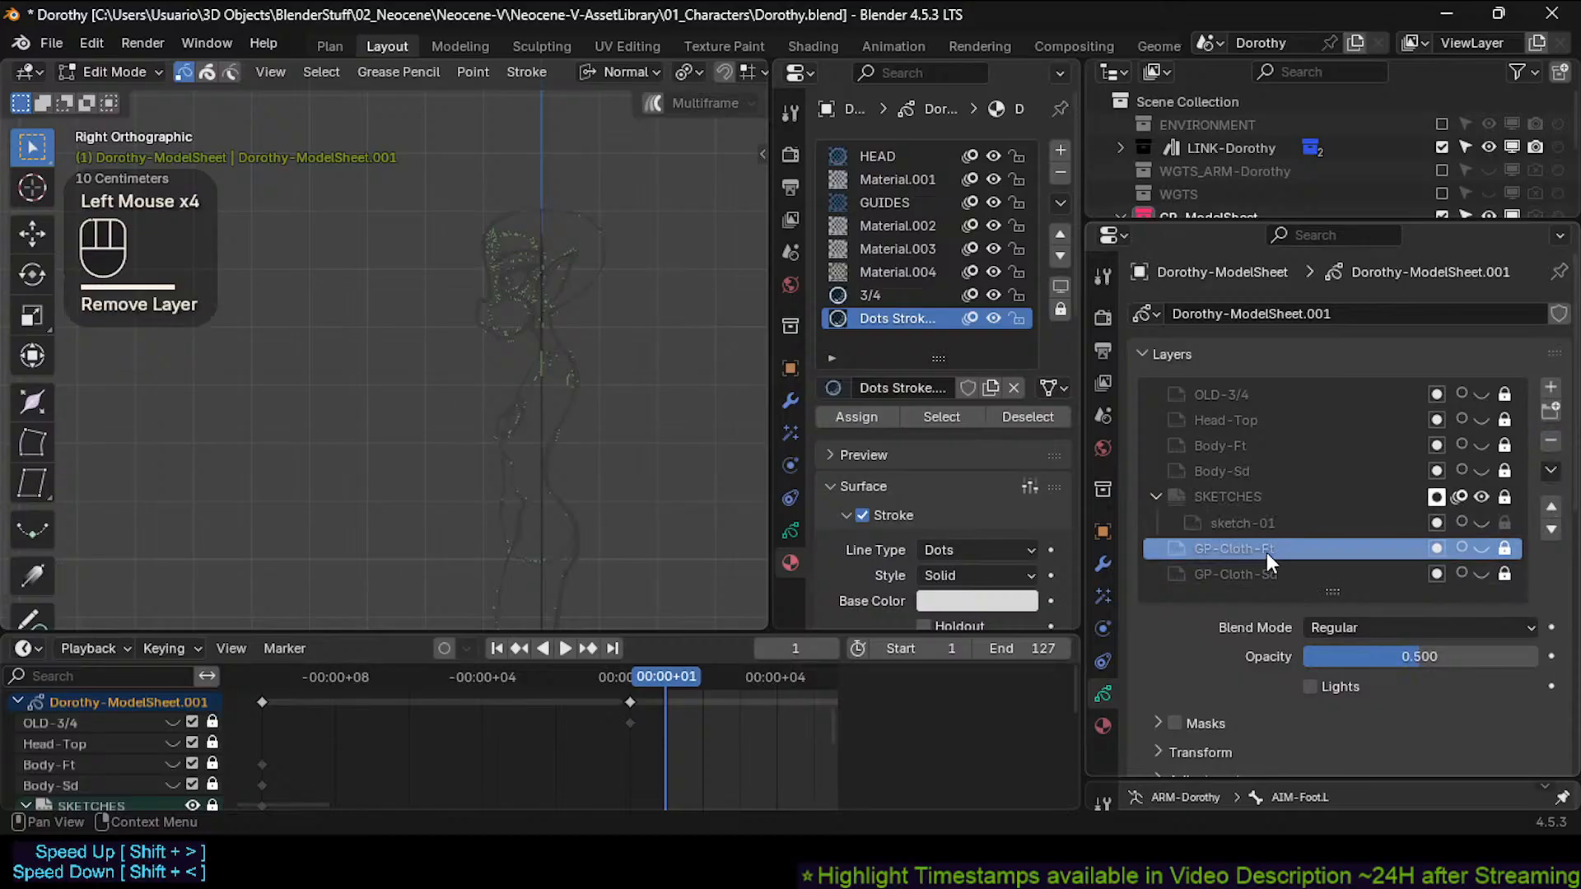
Show the GP-Cloth-Ft and GP-Cloth-Sd layers and check the clothing strokes in the front view.
{"action": "left_click", "coordinate": [1267, 552]}
{"action": "scroll", "coordinate": [1400, 544], "scroll_direction": "down", "scroll_amount": 3}
{"action": "left_click", "coordinate": [1483, 456]}
{"action": "left_click", "coordinate": [1482, 482]}
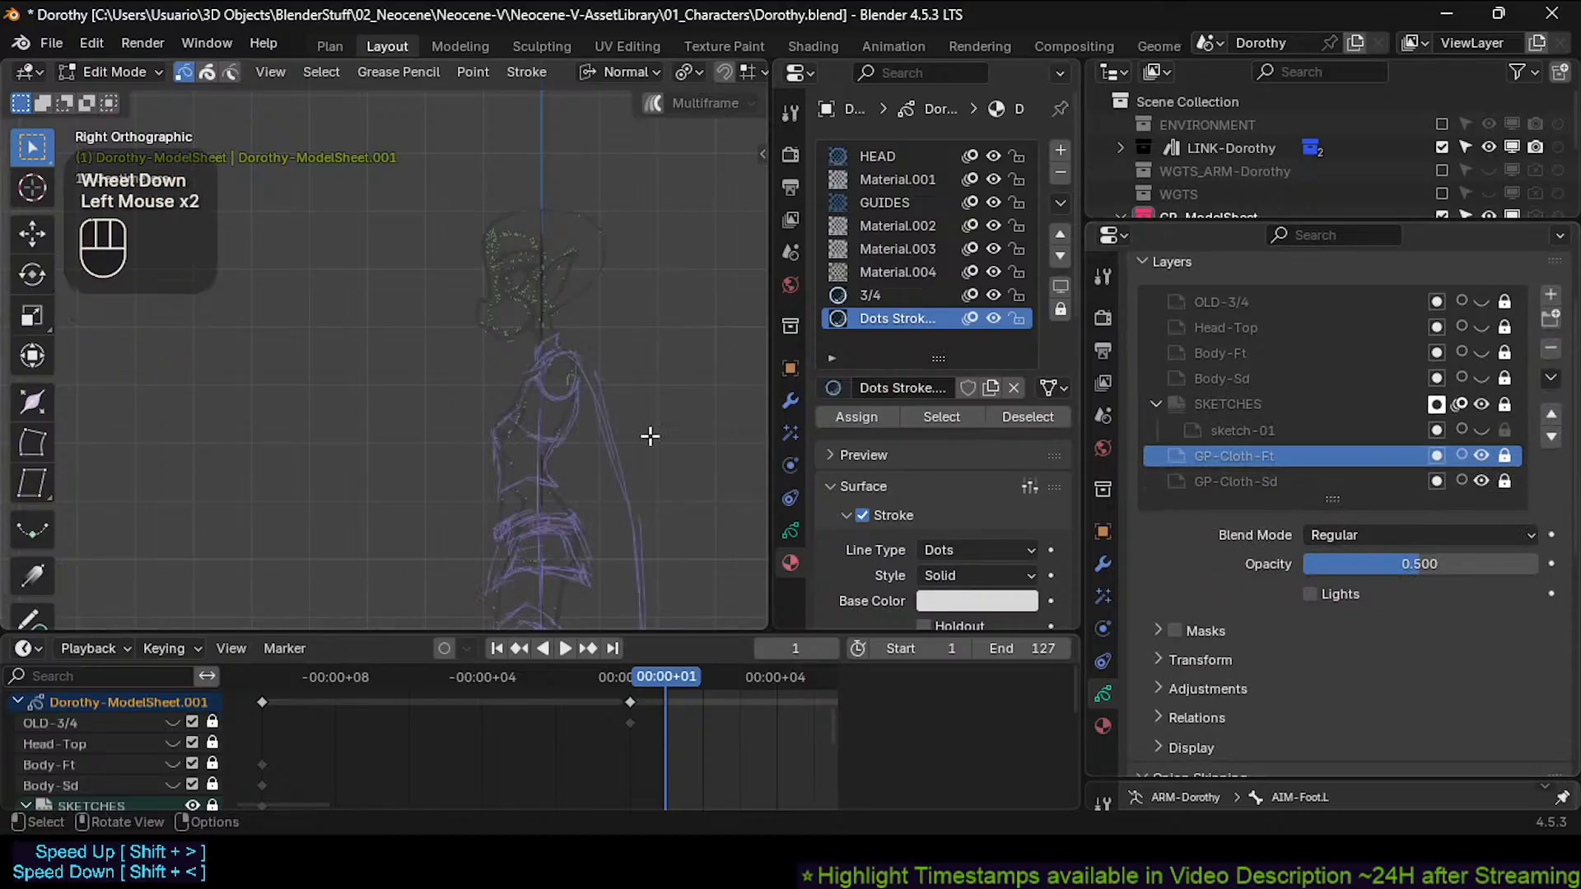
{"action": "key", "text": "KP_1"}
{"action": "middle_click_drag", "start_coordinate": [607, 477], "coordinate": [536, 299], "text": "shift"}
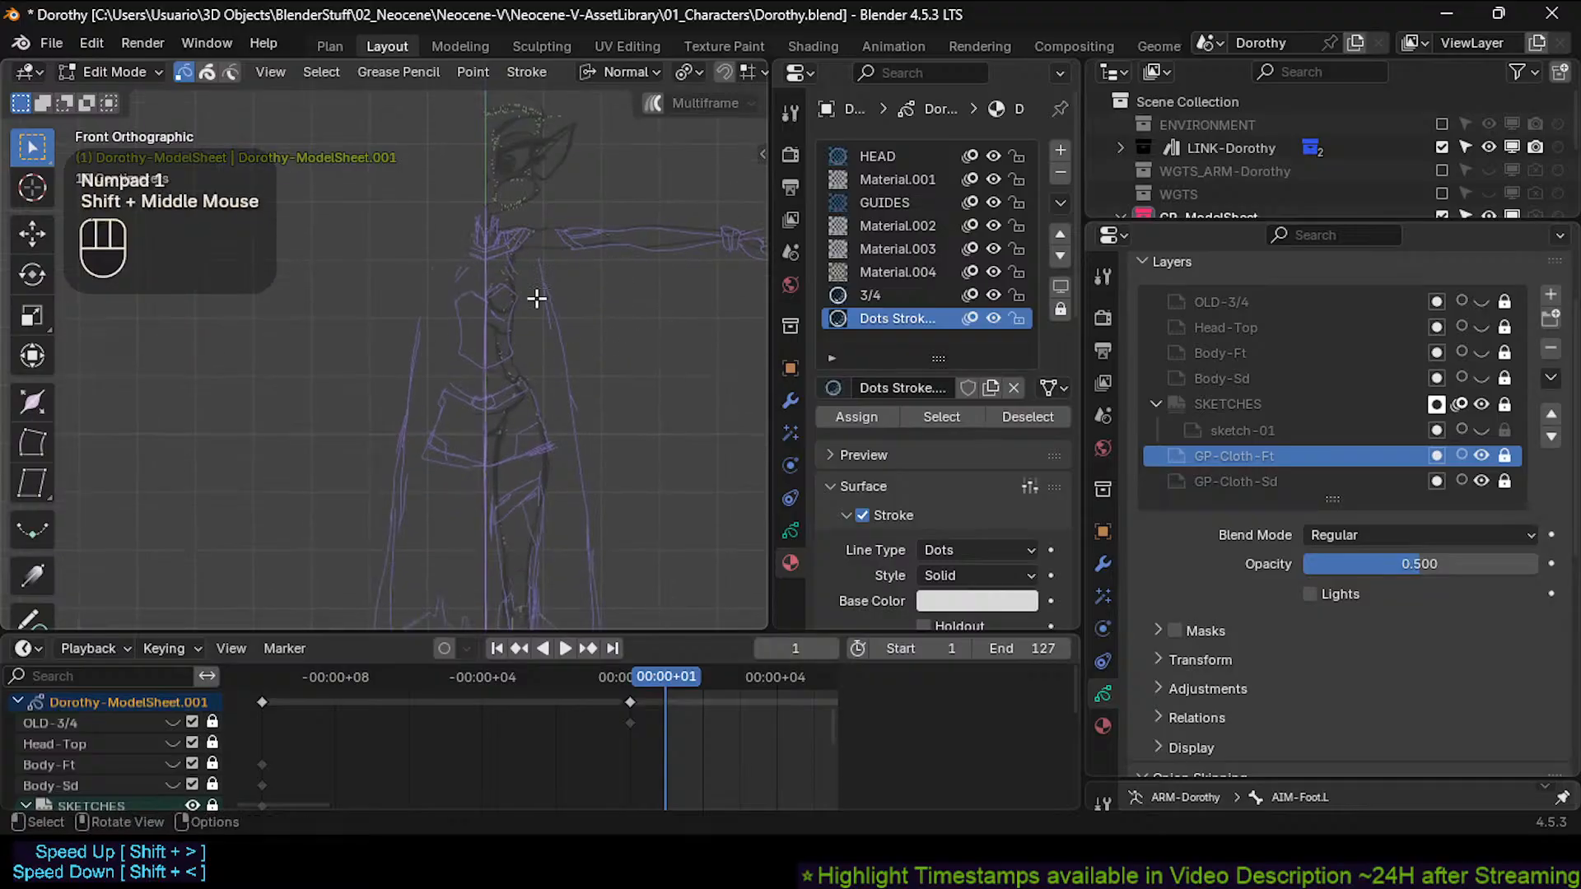
Unlock and hide the GP-Cloth-Ft and GP-Cloth-Sd layers and the SKETCHES layer group.
{"action": "middle_click_drag", "start_coordinate": [408, 233], "coordinate": [494, 324], "text": "shift"}
{"action": "key", "text": "KP_3"}
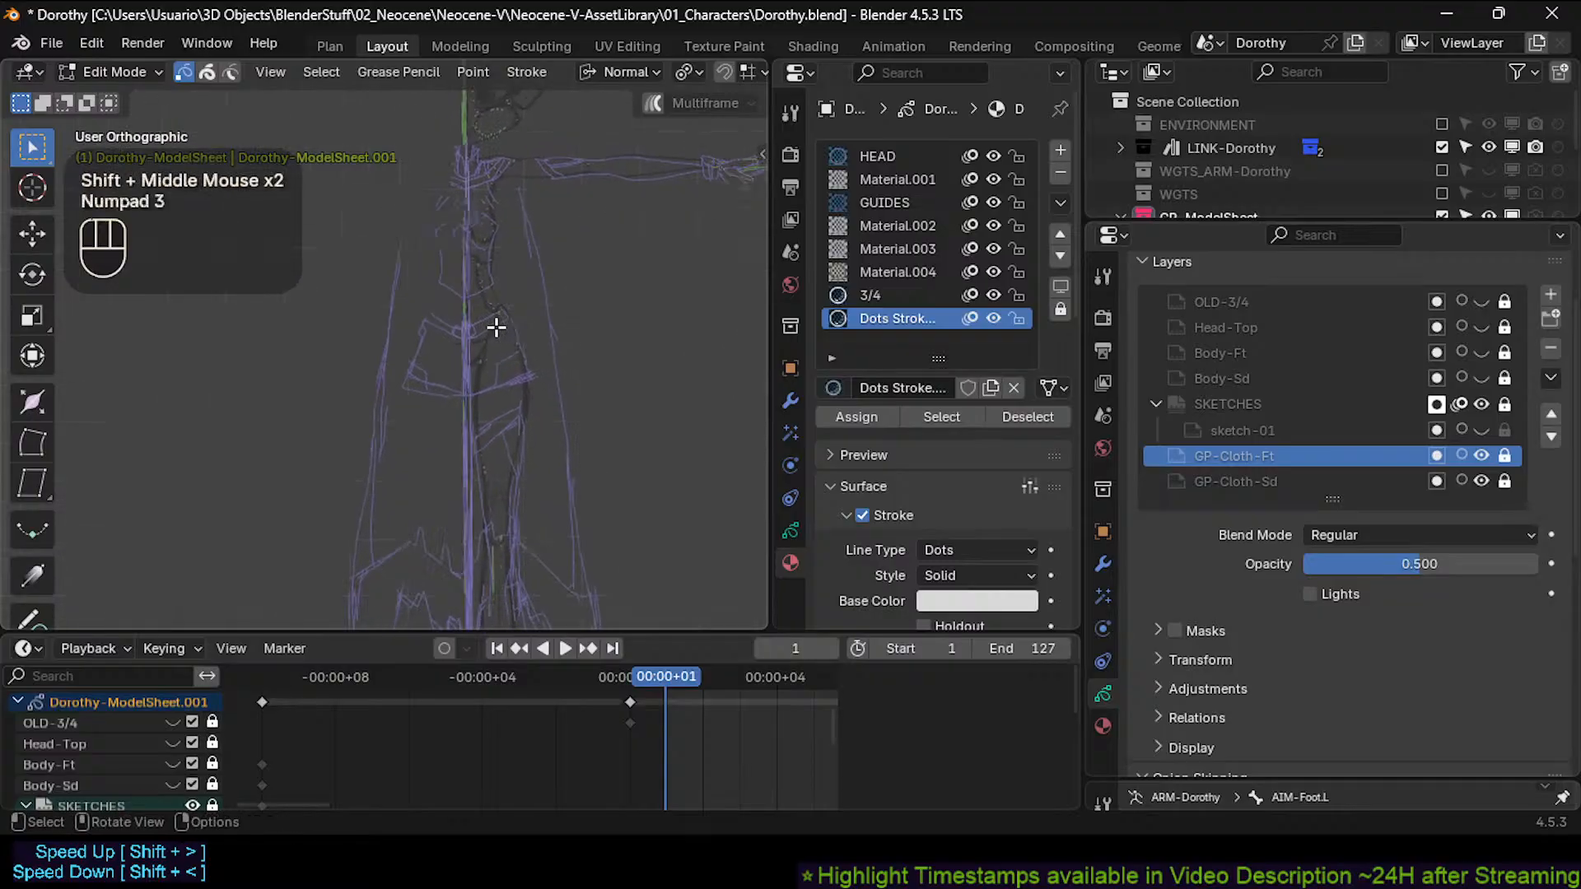
{"action": "key", "text": "KP_1"}
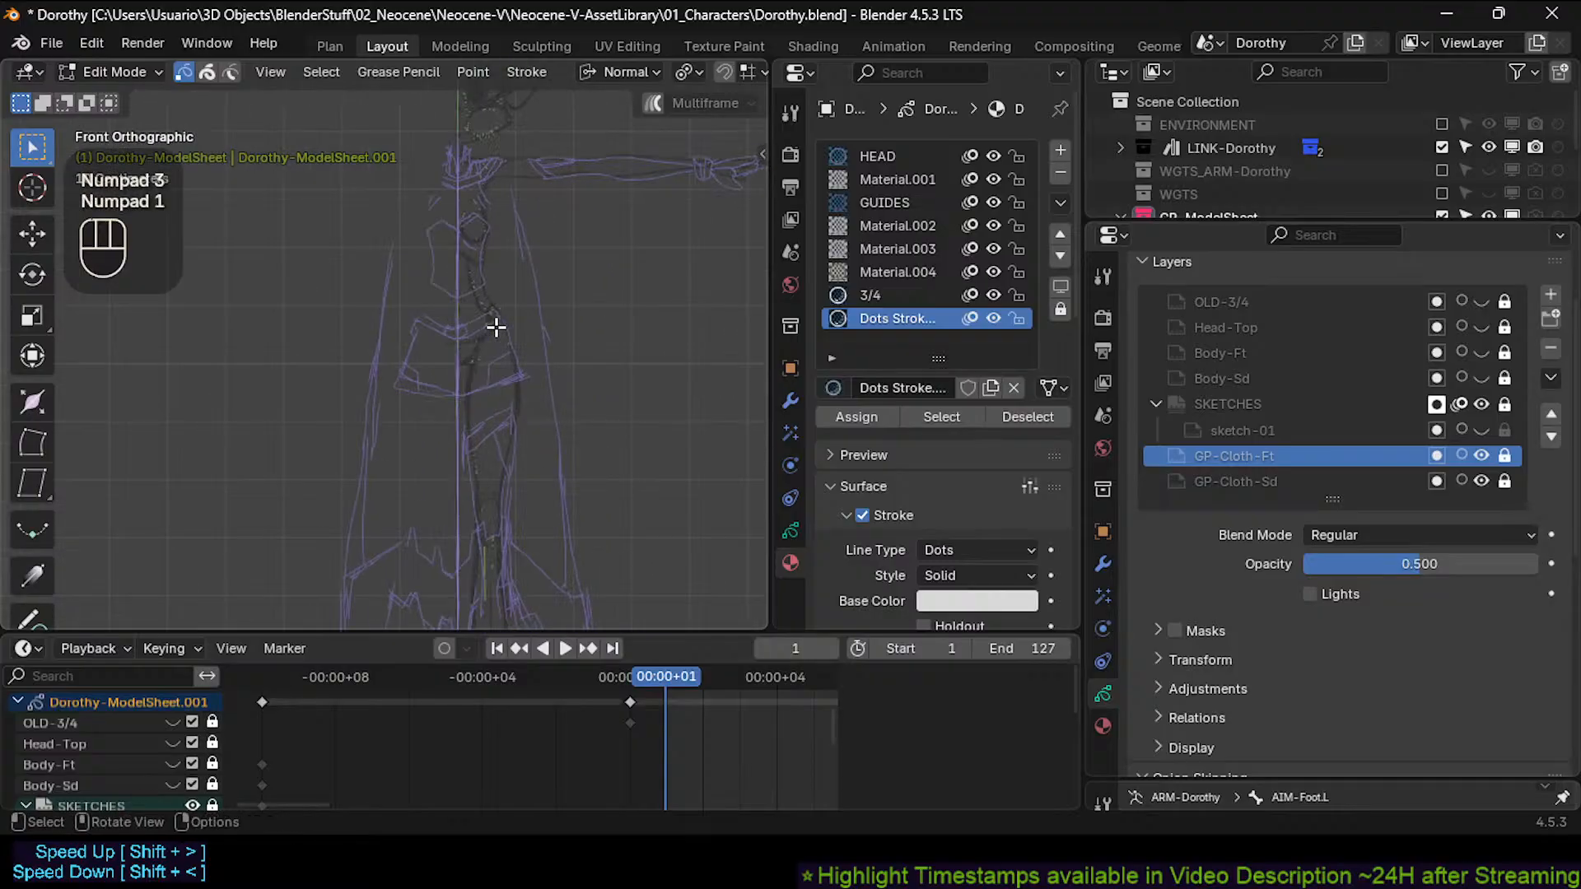
{"action": "mouse_move", "coordinate": [533, 403]}
{"action": "middle_mouse_down", "text": "shift"}
{"action": "mouse_move", "coordinate": [547, 371]}
{"action": "mouse_move", "coordinate": [521, 216]}
{"action": "mouse_move", "coordinate": [543, 248]}
{"action": "middle_mouse_up", "text": "shift"}
{"action": "mouse_move", "coordinate": [544, 247]}
{"action": "middle_mouse_down", "text": "shift"}
{"action": "mouse_move", "coordinate": [610, 318]}
{"action": "mouse_move", "coordinate": [620, 202]}
{"action": "middle_mouse_up", "text": "shift"}
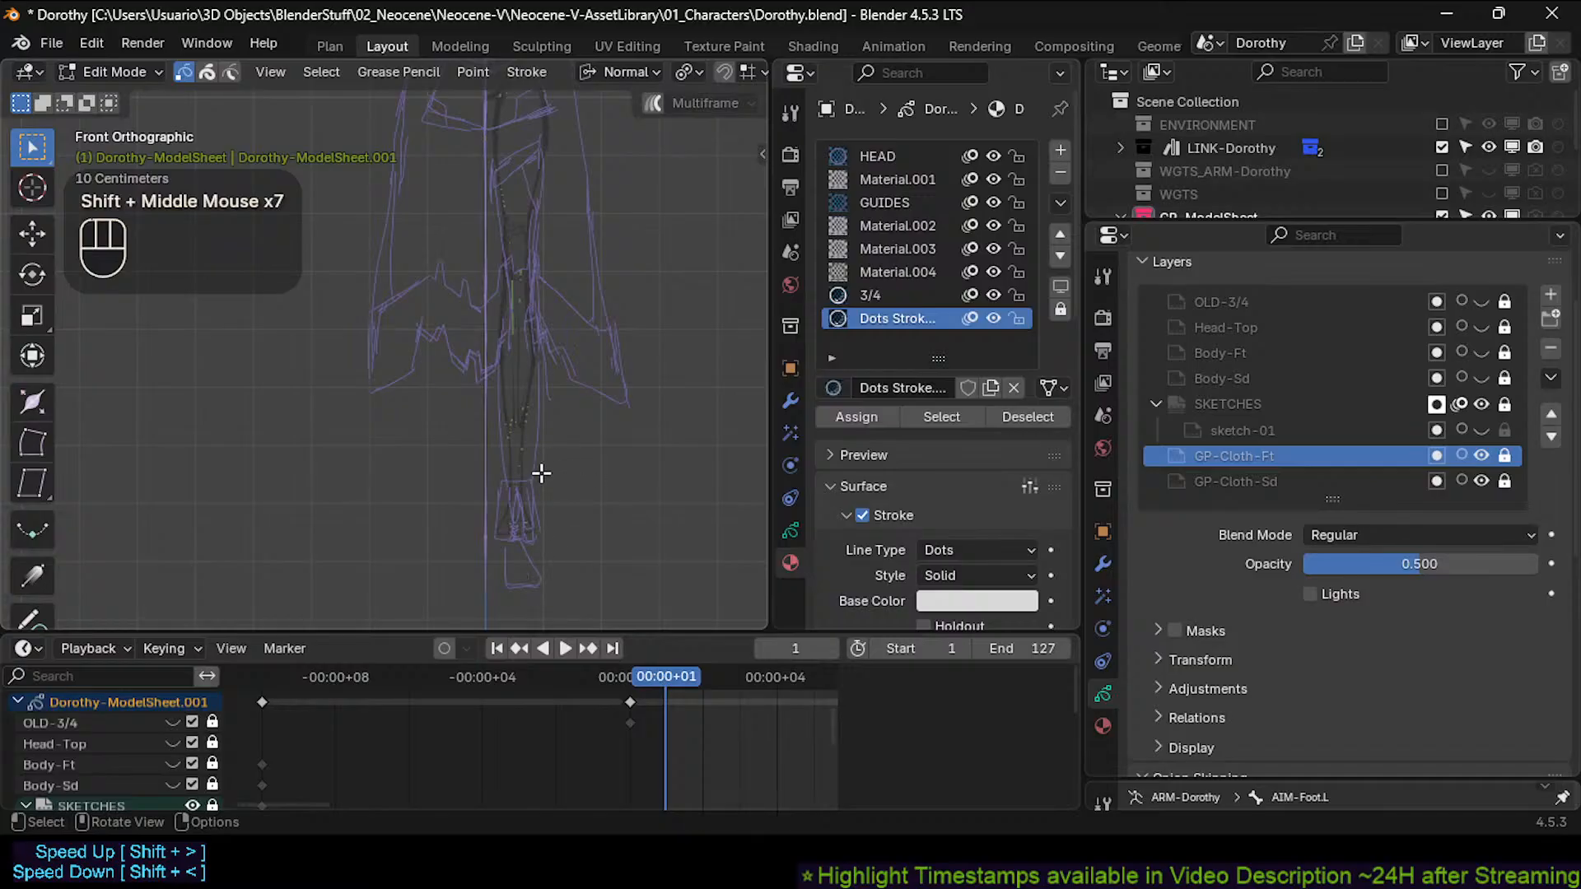
{"action": "mouse_move", "coordinate": [541, 472]}
{"action": "middle_mouse_down", "text": "shift"}
{"action": "mouse_move", "coordinate": [546, 335]}
{"action": "mouse_move", "coordinate": [557, 416]}
{"action": "mouse_move", "coordinate": [615, 290]}
{"action": "mouse_move", "coordinate": [622, 365]}
{"action": "middle_mouse_up", "text": "shift"}
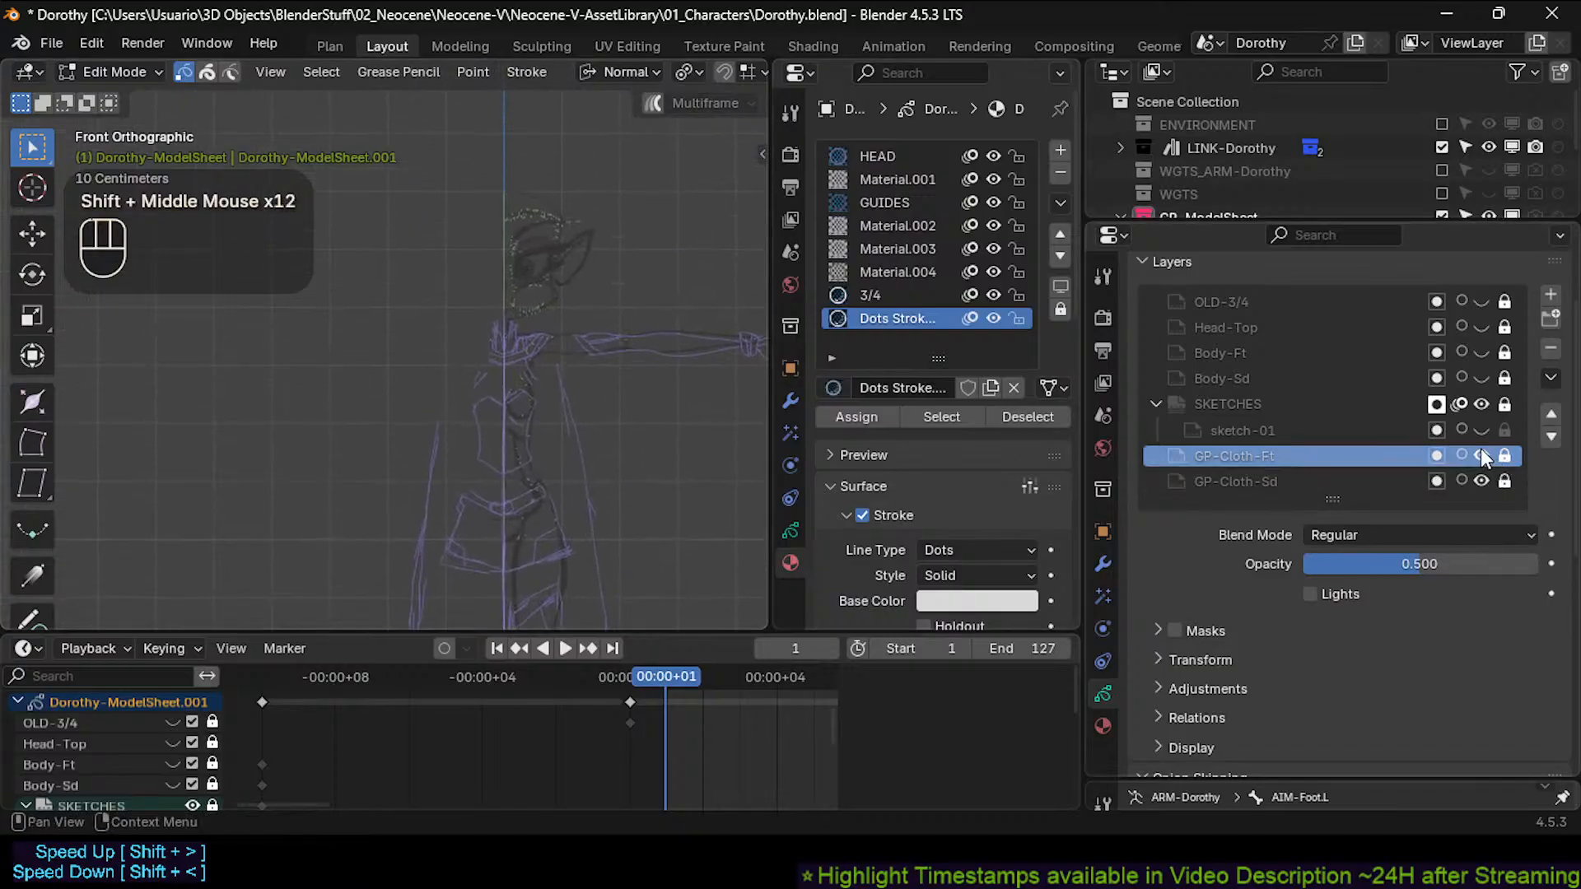
{"action": "mouse_move", "coordinate": [1504, 457]}
{"action": "left_mouse_down"}
{"action": "mouse_move", "coordinate": [1506, 481]}
{"action": "mouse_move", "coordinate": [1481, 456]}
{"action": "left_mouse_up"}
{"action": "scroll", "coordinate": [1490, 417], "scroll_direction": "up", "scroll_amount": 1}
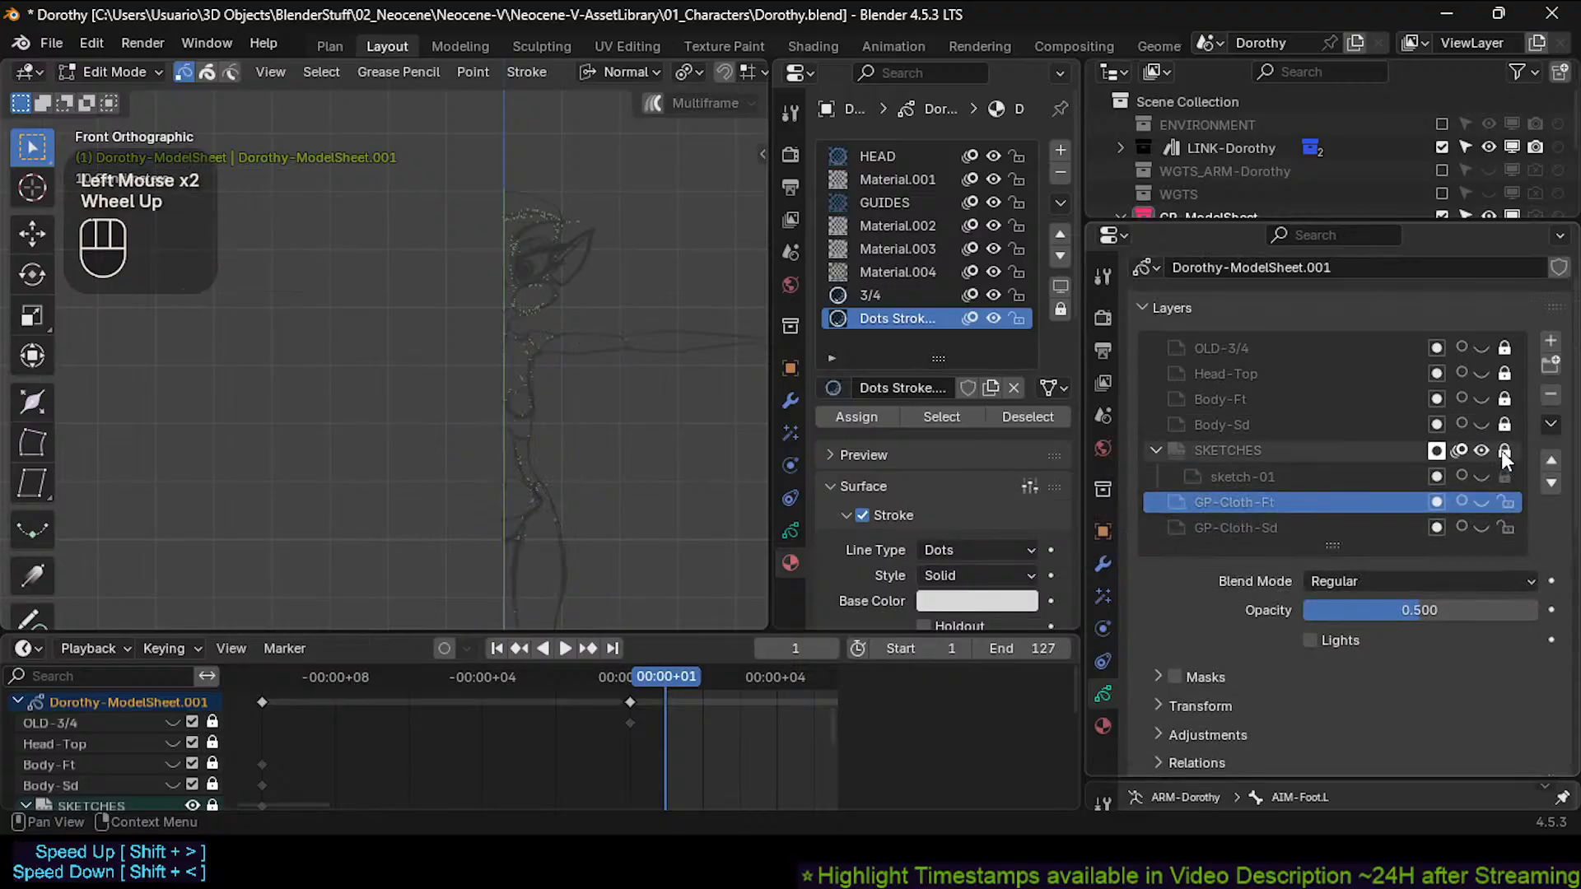
{"action": "left_click", "coordinate": [1502, 451]}
{"action": "left_click", "coordinate": [1479, 449]}
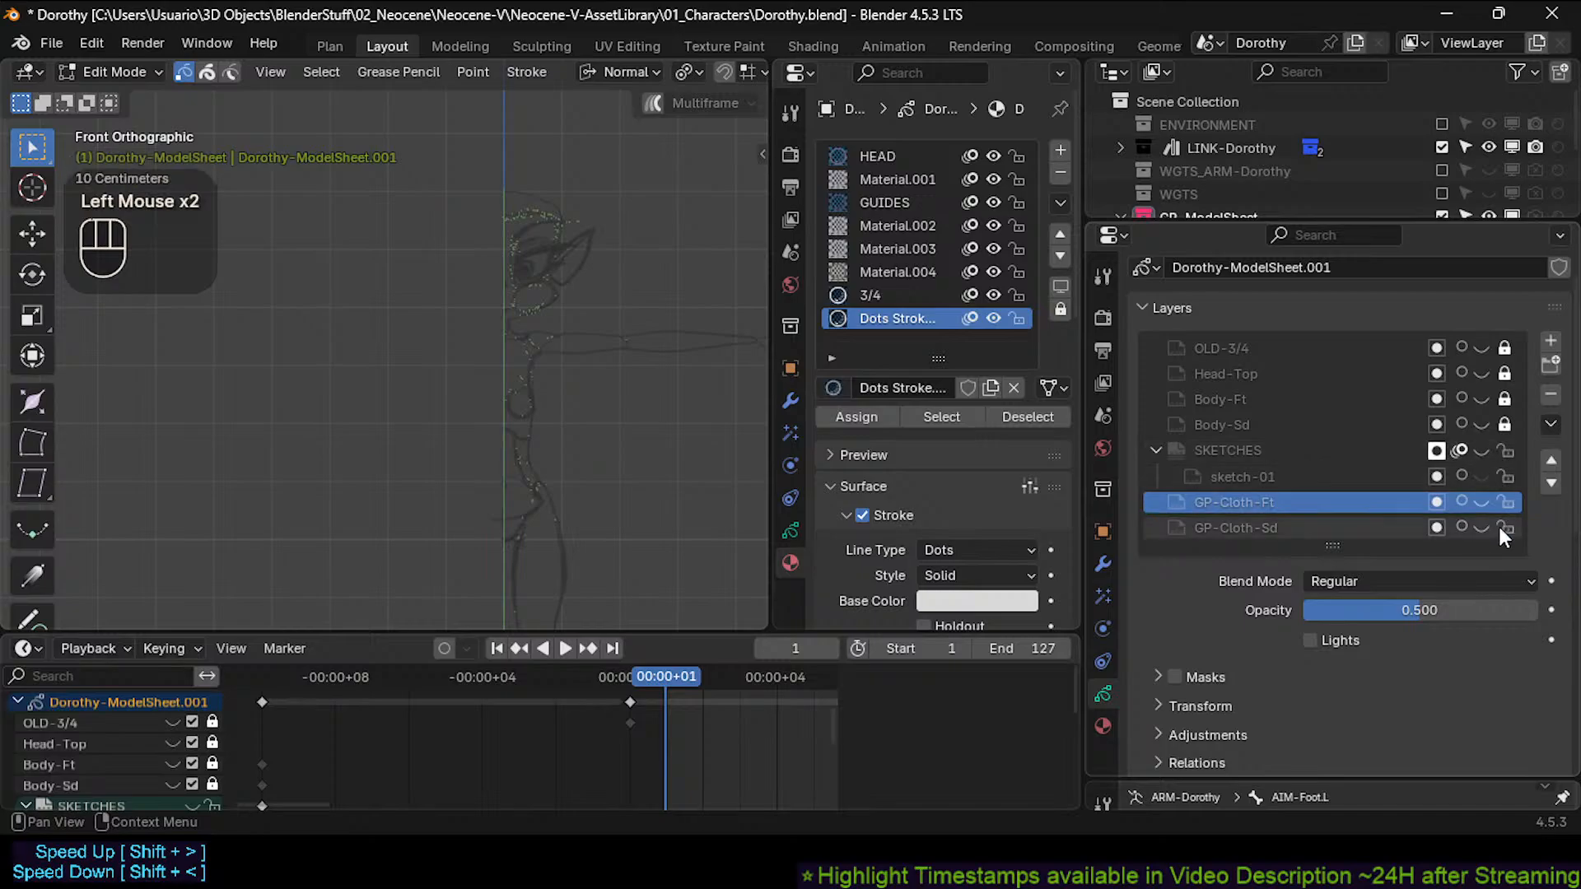
Enlarge the timeline and isolate the Dorothy-ModelSheet object in local view.
{"action": "left_click_drag", "start_coordinate": [659, 632], "coordinate": [659, 502]}
{"action": "scroll", "coordinate": [527, 659], "scroll_direction": "down", "scroll_amount": 3}
{"action": "scroll", "coordinate": [543, 691], "scroll_direction": "down", "scroll_amount": 2}
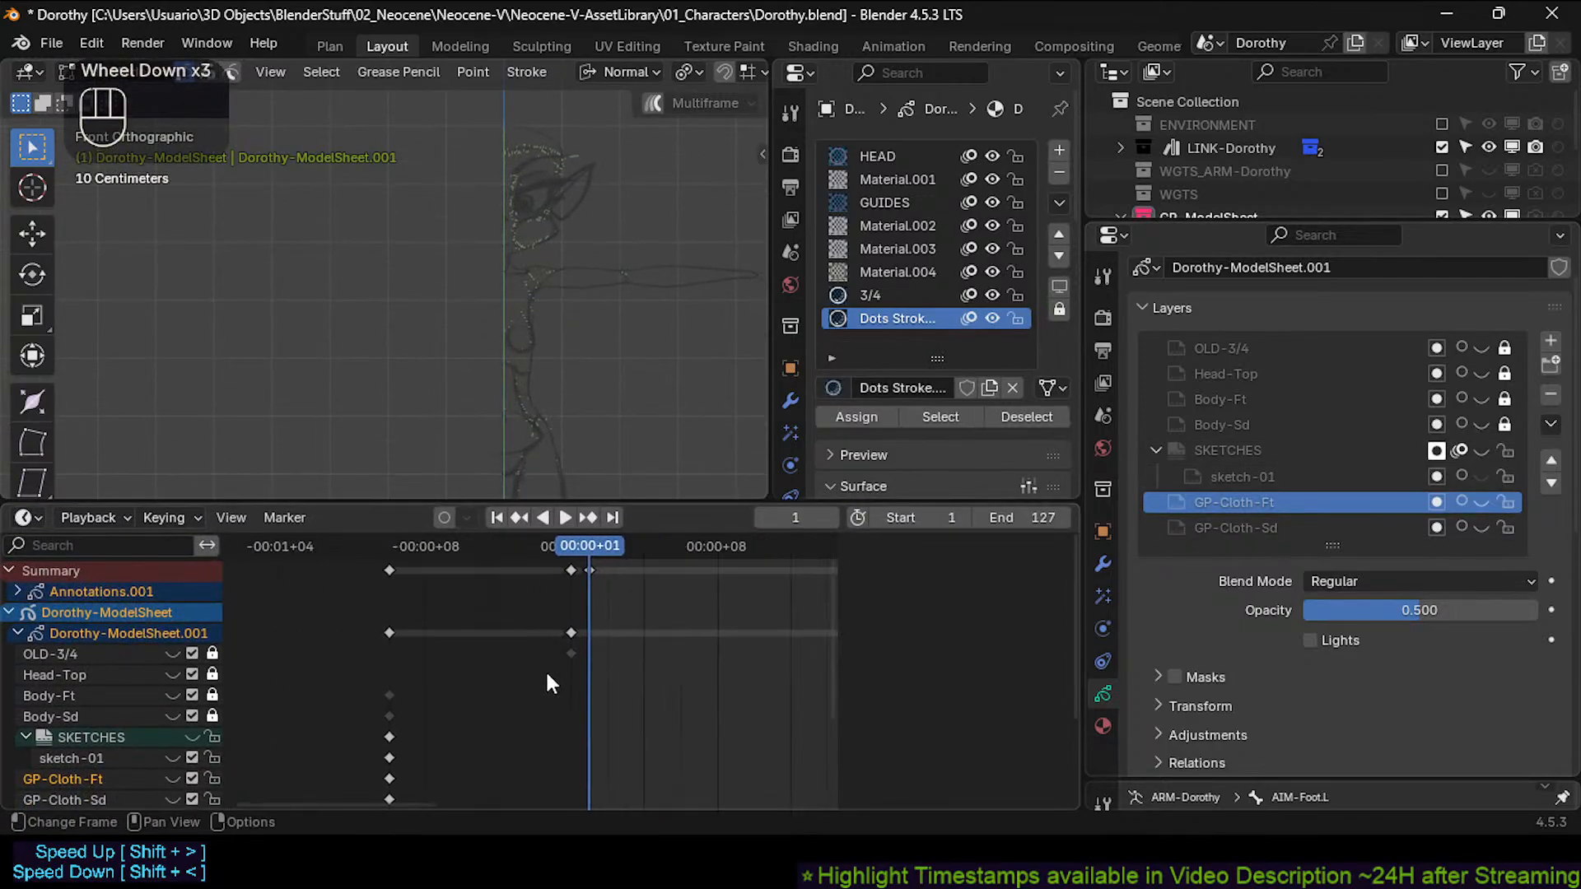
{"action": "left_click", "coordinate": [392, 572]}
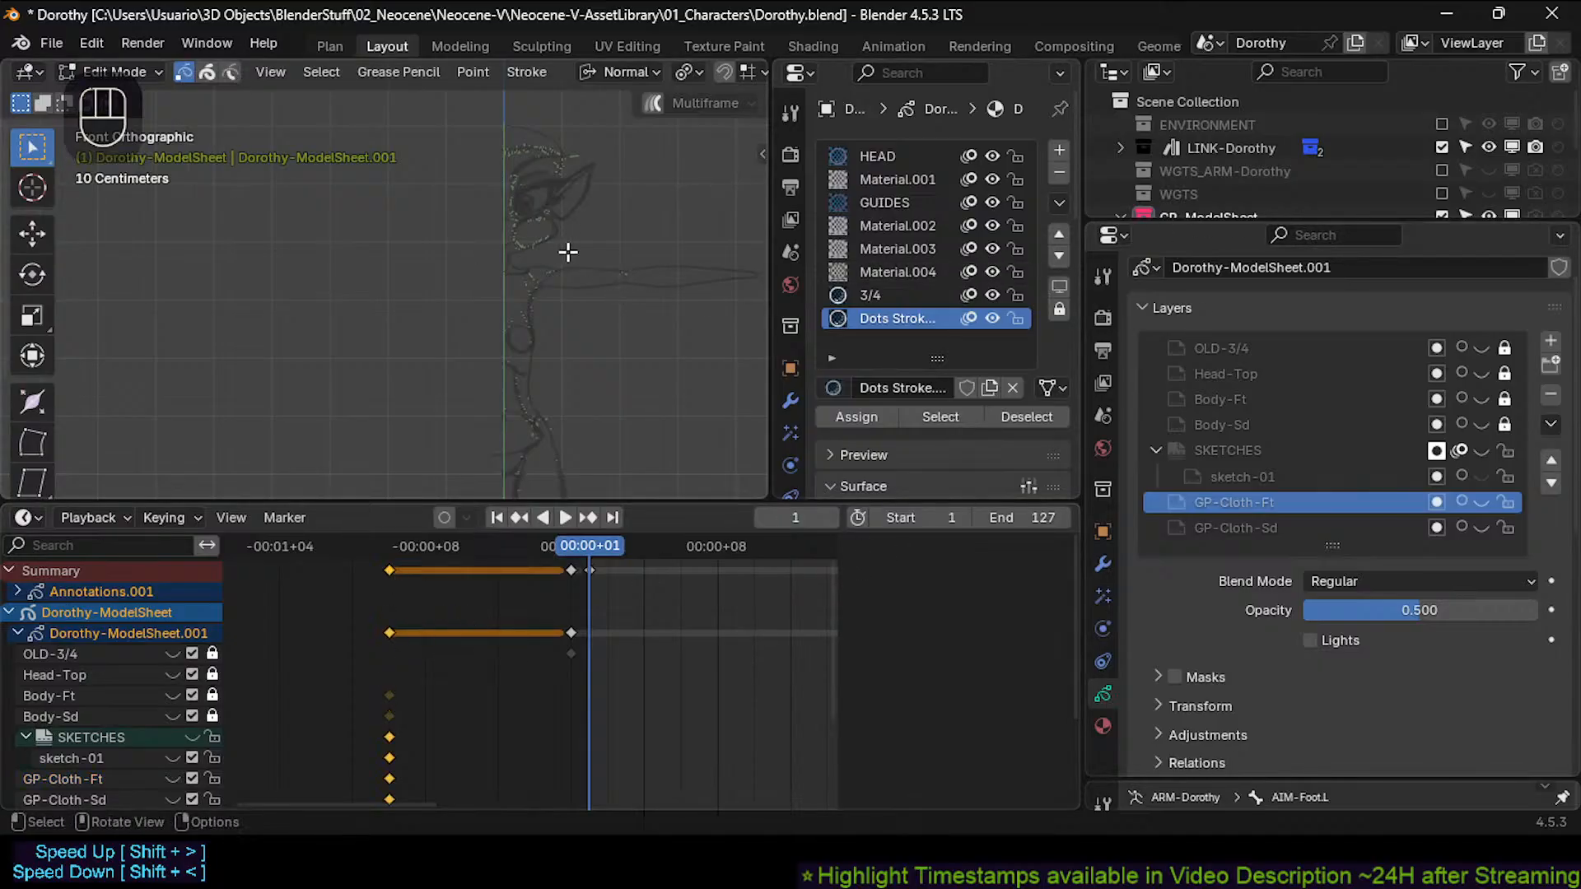
{"action": "key", "text": "KP_Divide"}
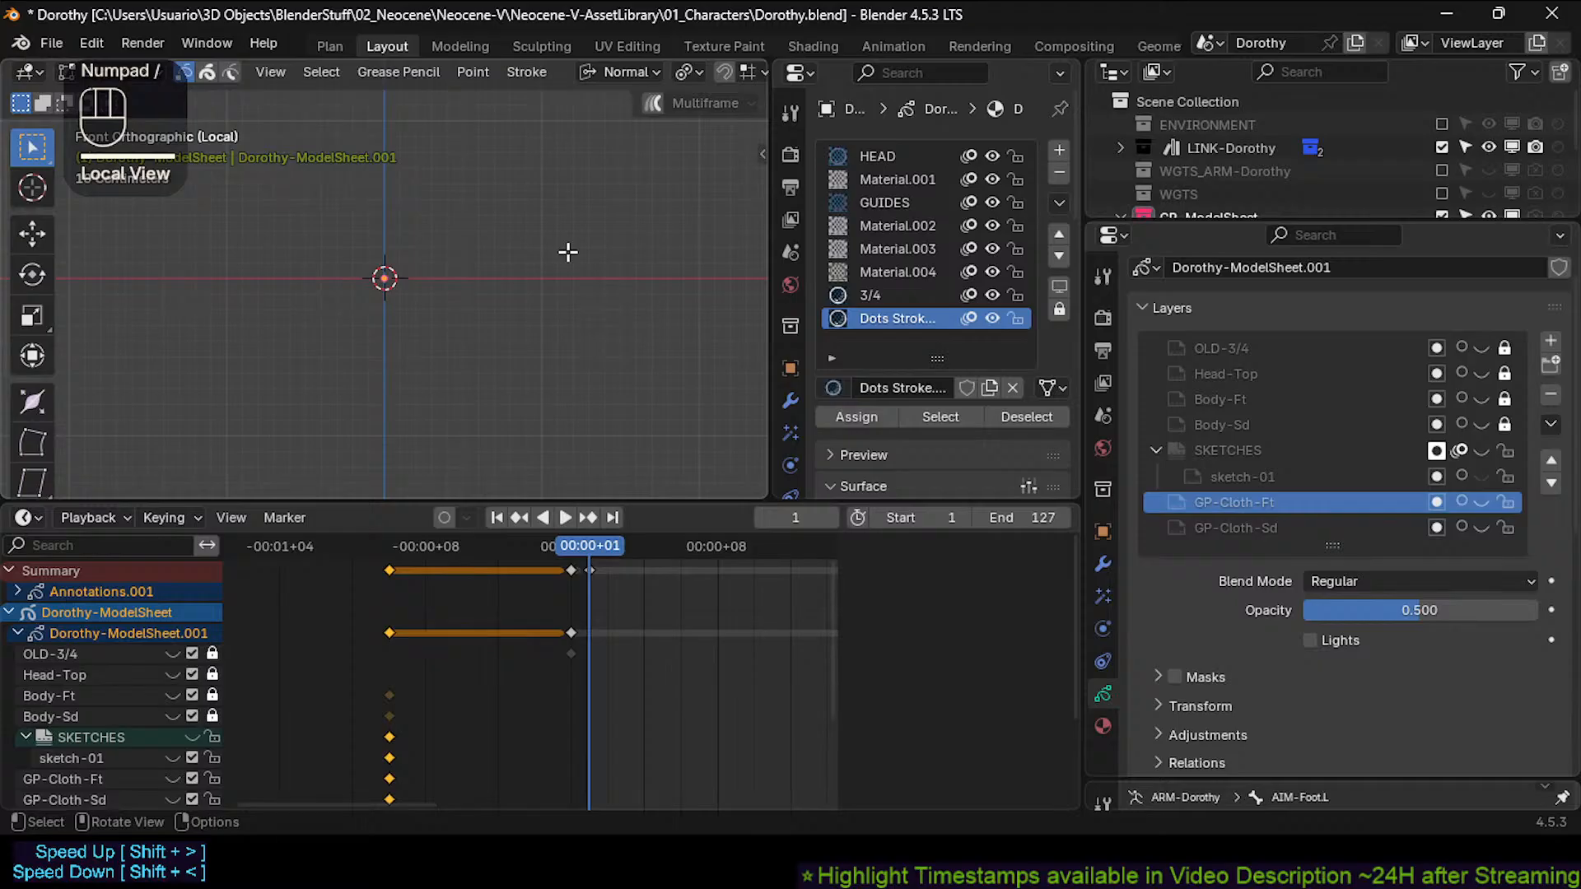
Try to snap all Dorothy-ModelSheet keyframes to frame 1, then undo the snap.
{"action": "scroll", "coordinate": [511, 681], "scroll_direction": "down", "scroll_amount": 3}
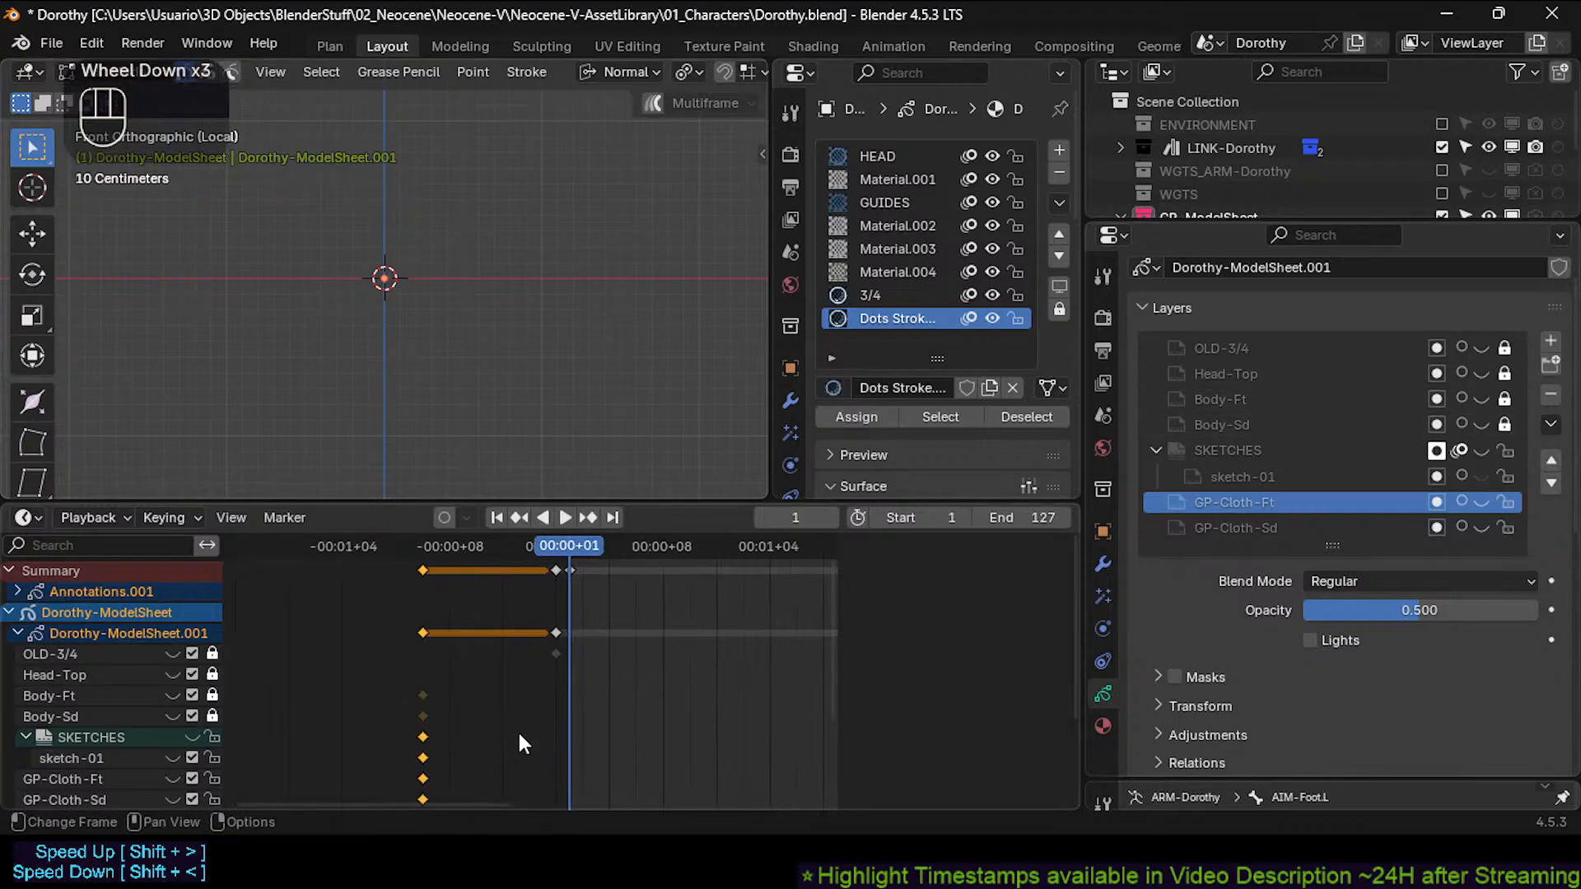
{"action": "middle_click_drag", "start_coordinate": [520, 744], "coordinate": [385, 679]}
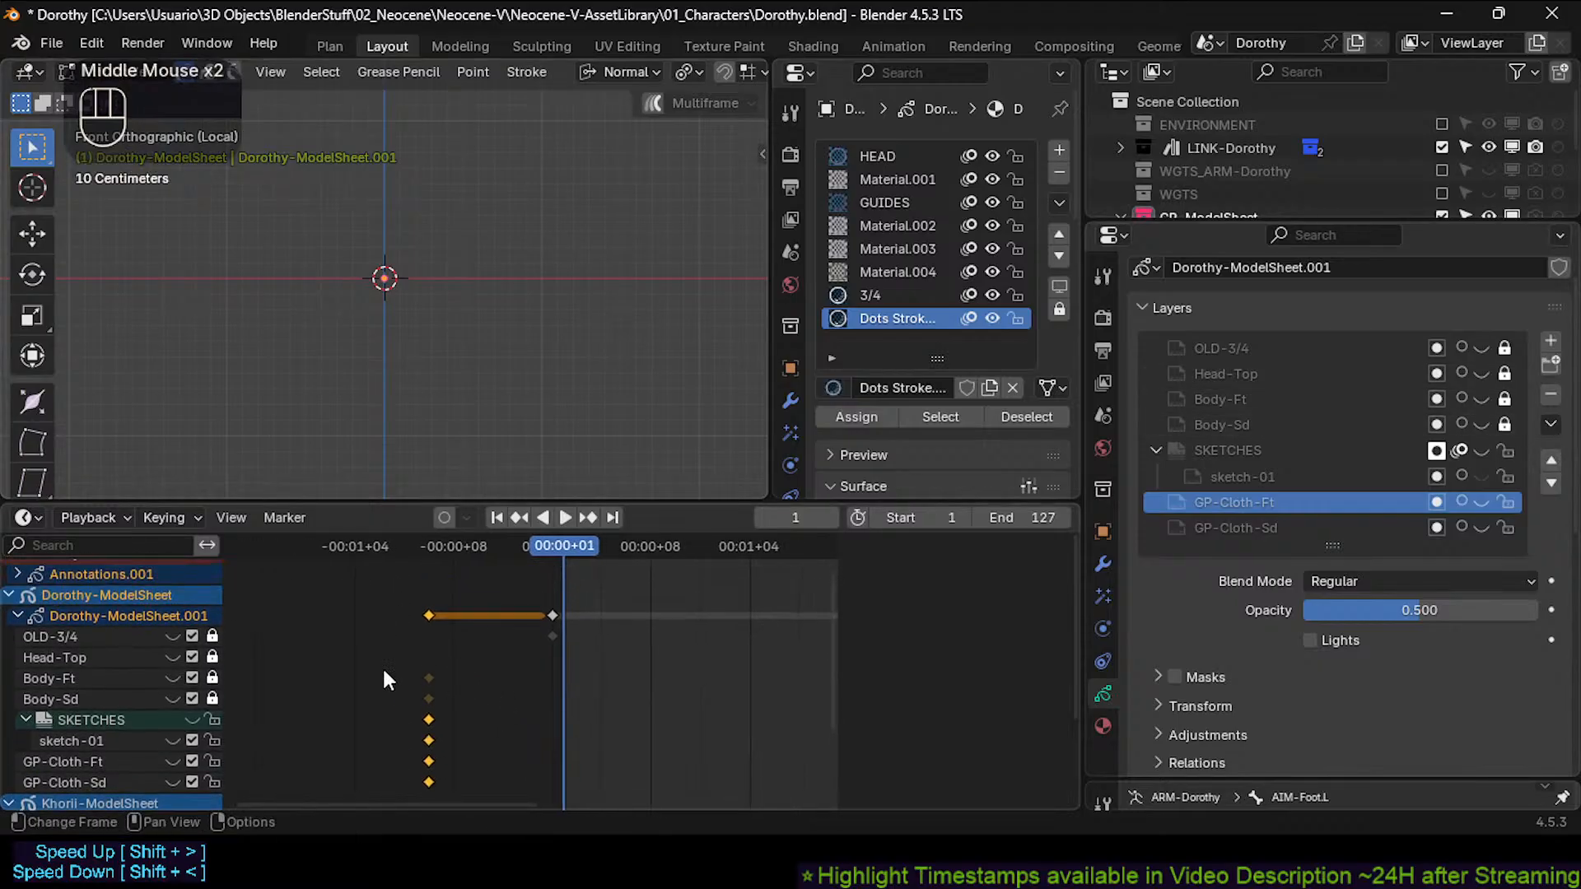
{"action": "left_click", "coordinate": [51, 590]}
{"action": "key", "text": "a"}
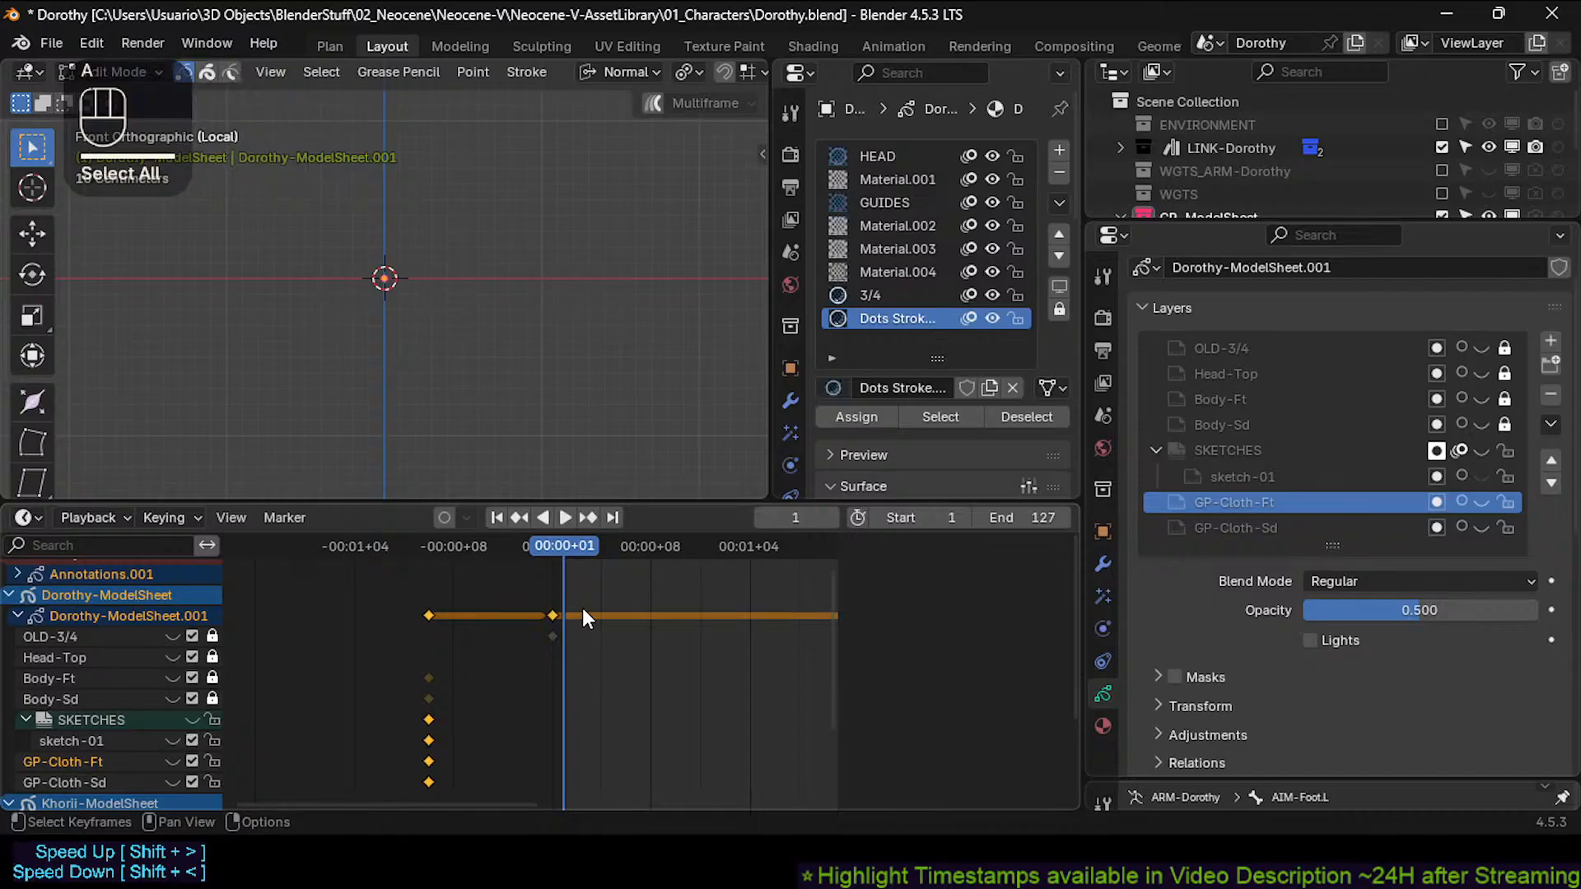
{"action": "key", "text": "a"}
{"action": "key", "text": "Left"}
{"action": "key", "text": "shift+Left"}
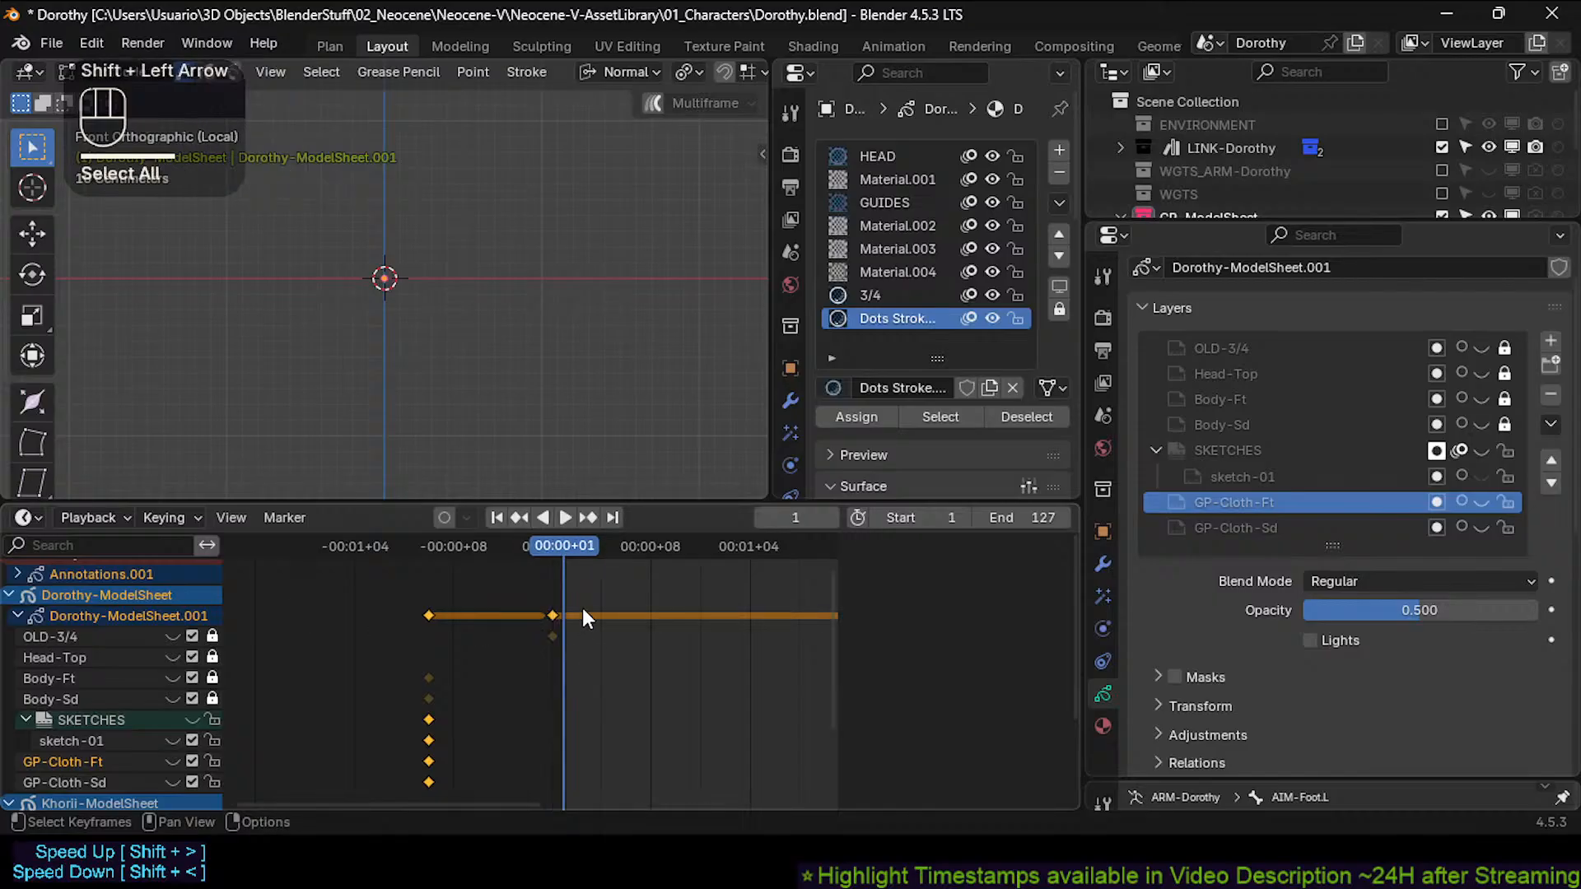
{"action": "key", "text": "shift+s"}
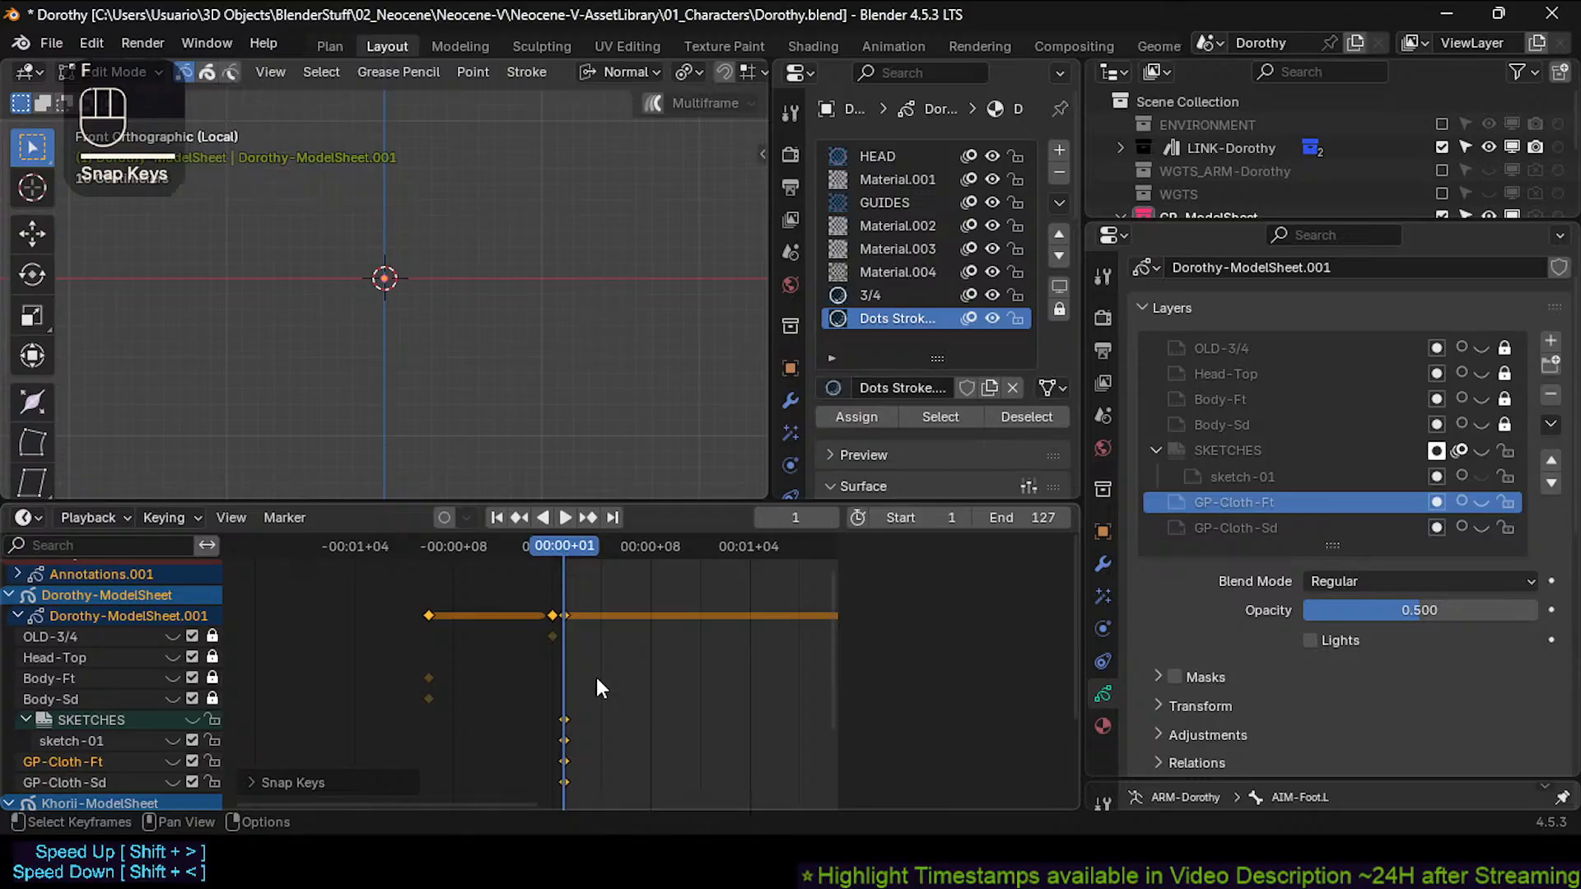
{"action": "key", "text": "ctrl+z"}
Unlock the OLD-3/4, Head-Top, Body-Ft and Body-Sd layers and snap all their keyframes to frame 1.
{"action": "left_click_drag", "start_coordinate": [1507, 348], "coordinate": [1507, 425]}
{"action": "key", "text": "a"}
{"action": "key", "text": "shift+s"}
{"action": "left_click", "coordinate": [586, 651]}
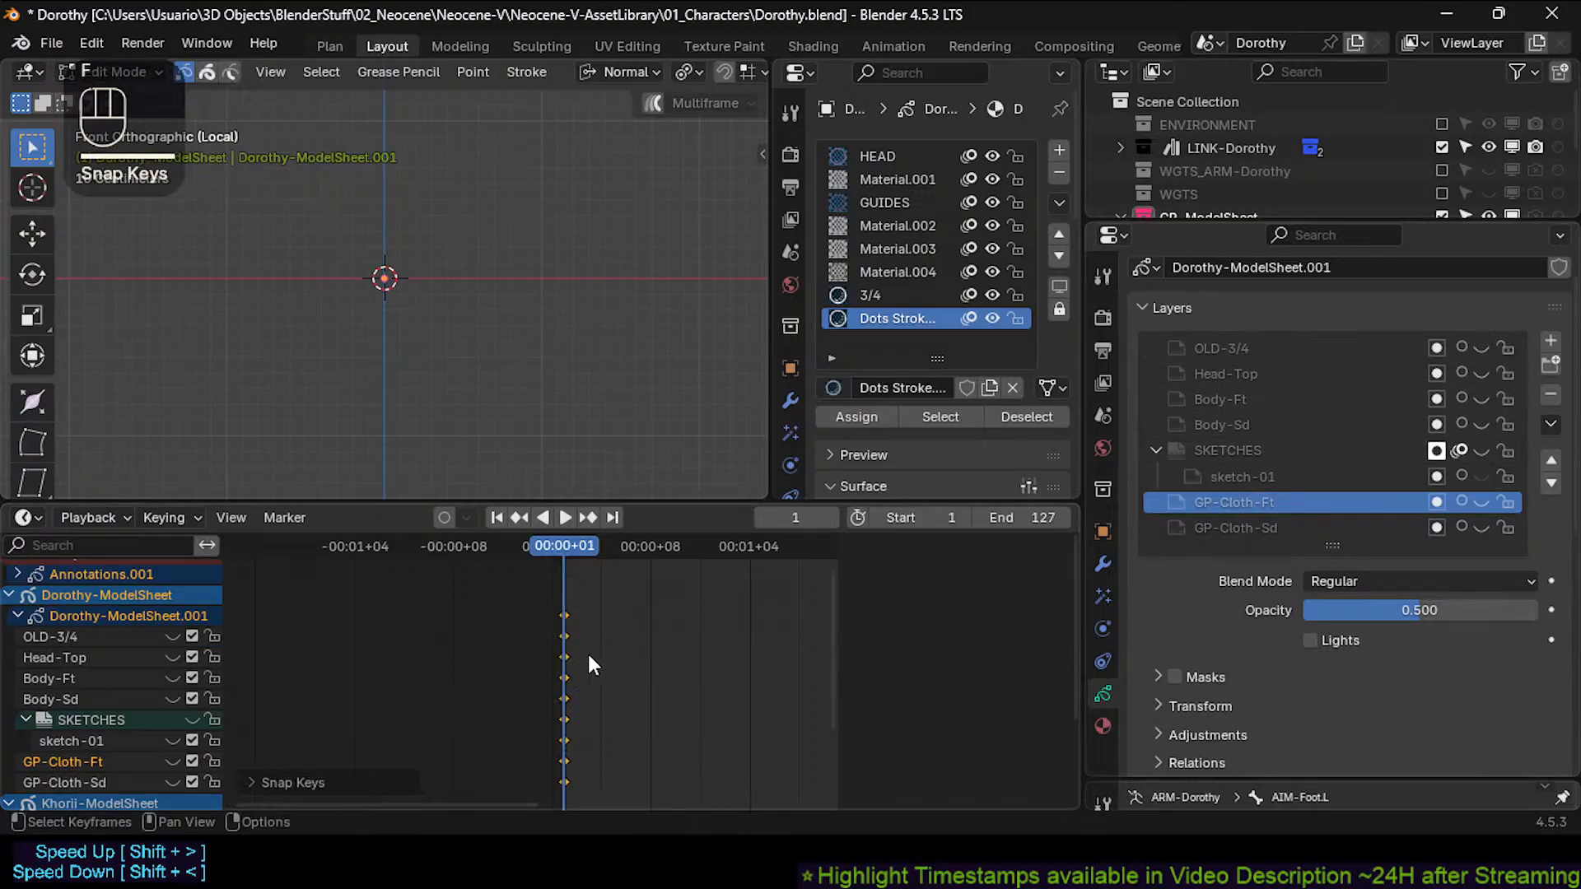
{"action": "scroll", "coordinate": [588, 663], "scroll_direction": "up", "scroll_amount": 2}
{"action": "middle_click_drag", "start_coordinate": [610, 591], "coordinate": [601, 738]}
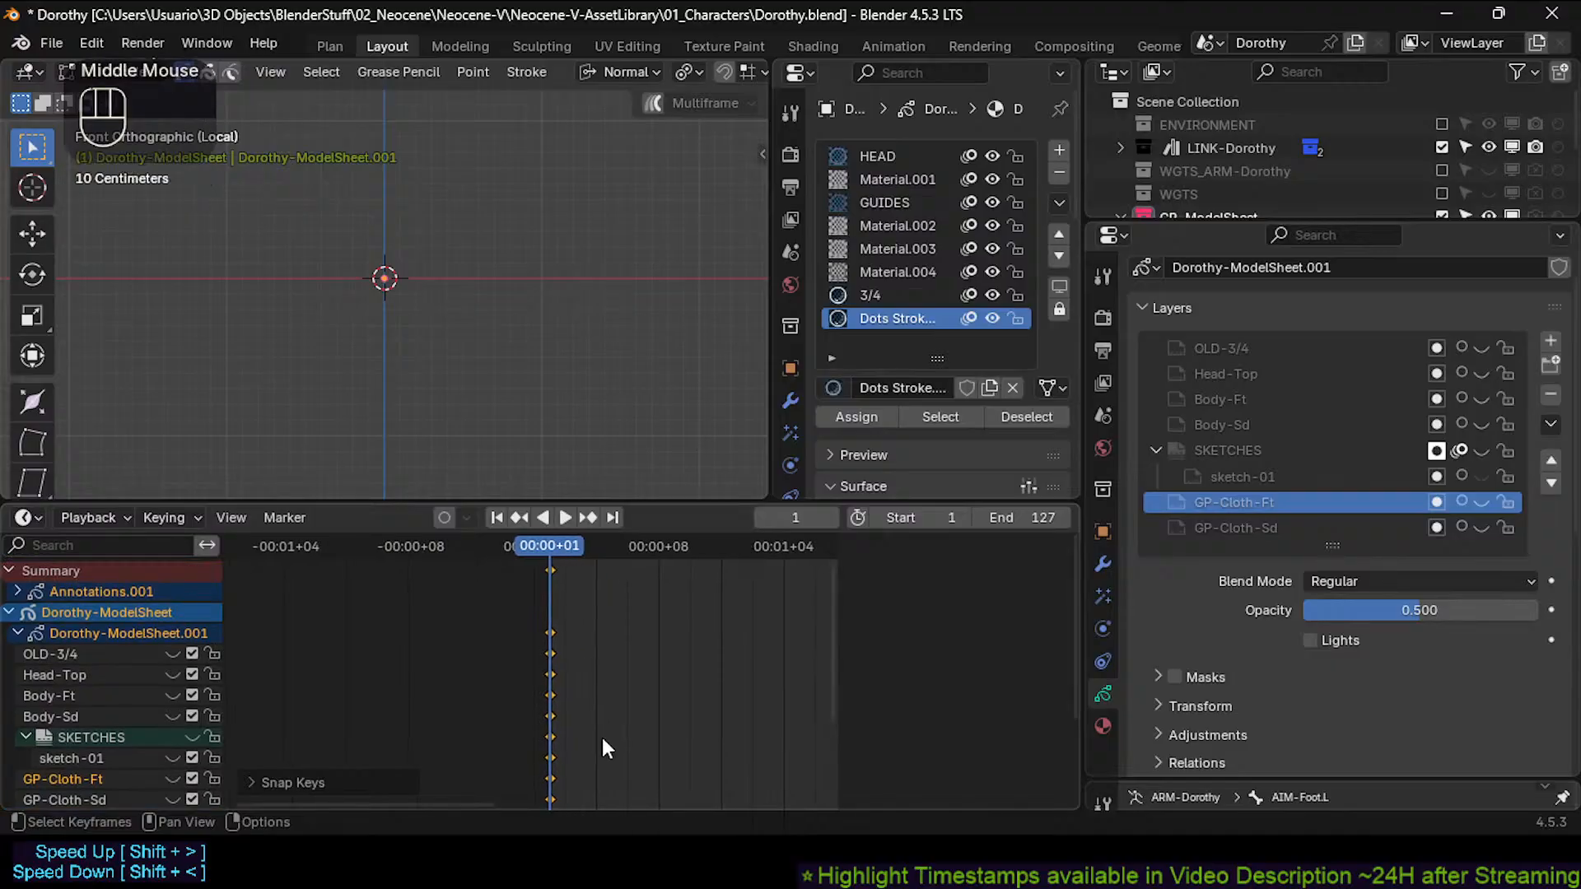
Go to frame 0 and snap the Dorothy-ModelSheet keyframes at frame 1 onto it.
{"action": "key", "text": "Left"}
{"action": "key", "text": "shift+s"}
{"action": "left_click", "coordinate": [576, 646]}
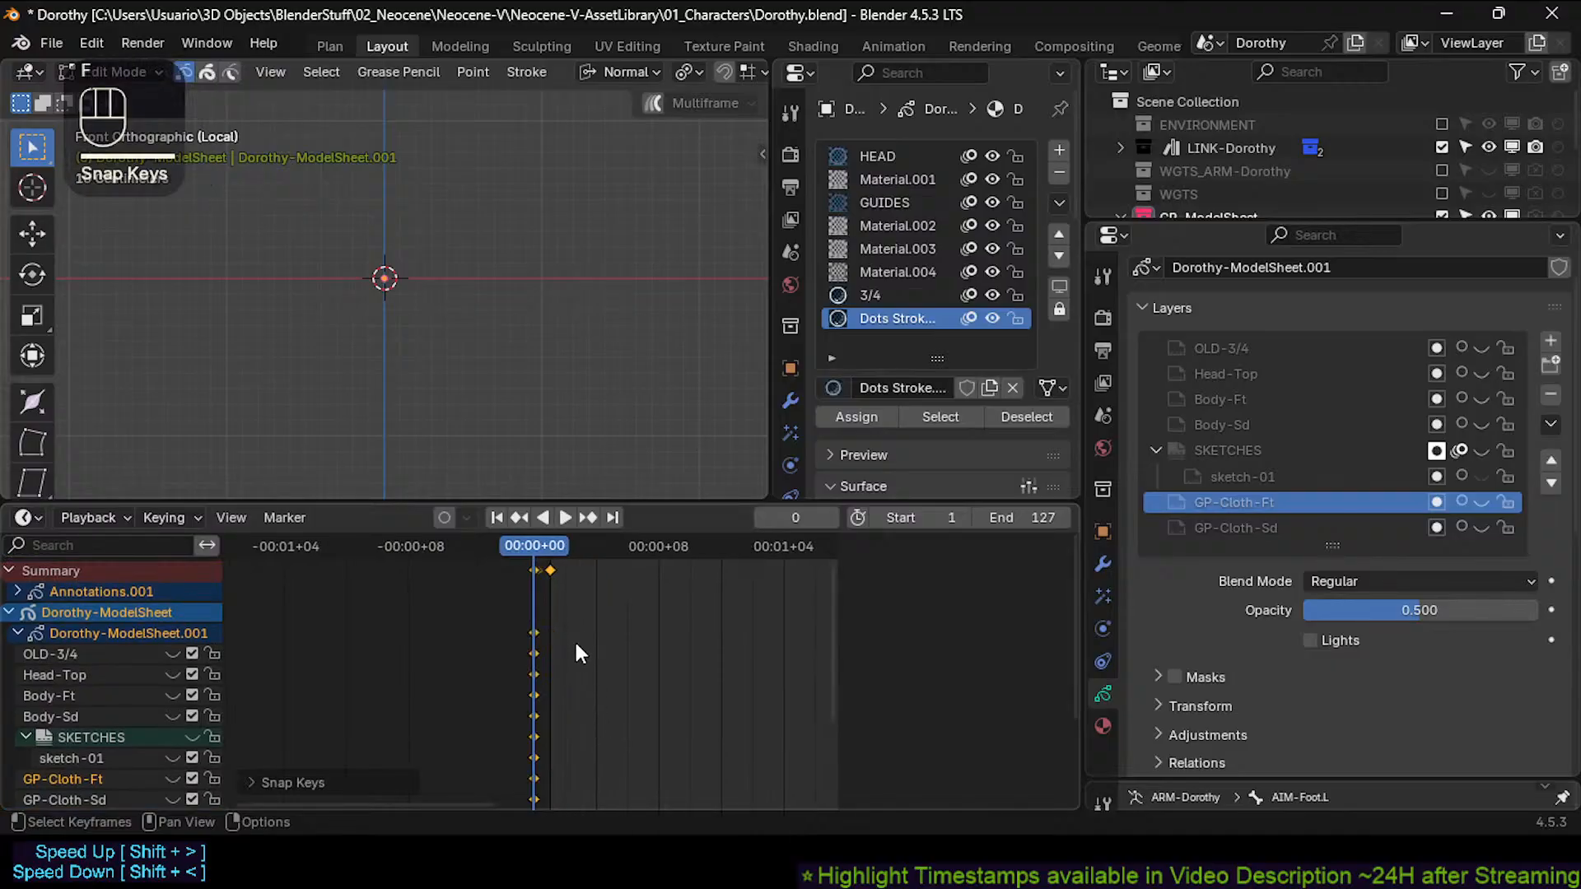
{"action": "key", "text": "ctrl+z"}
{"action": "key", "text": "ctrl+z"}
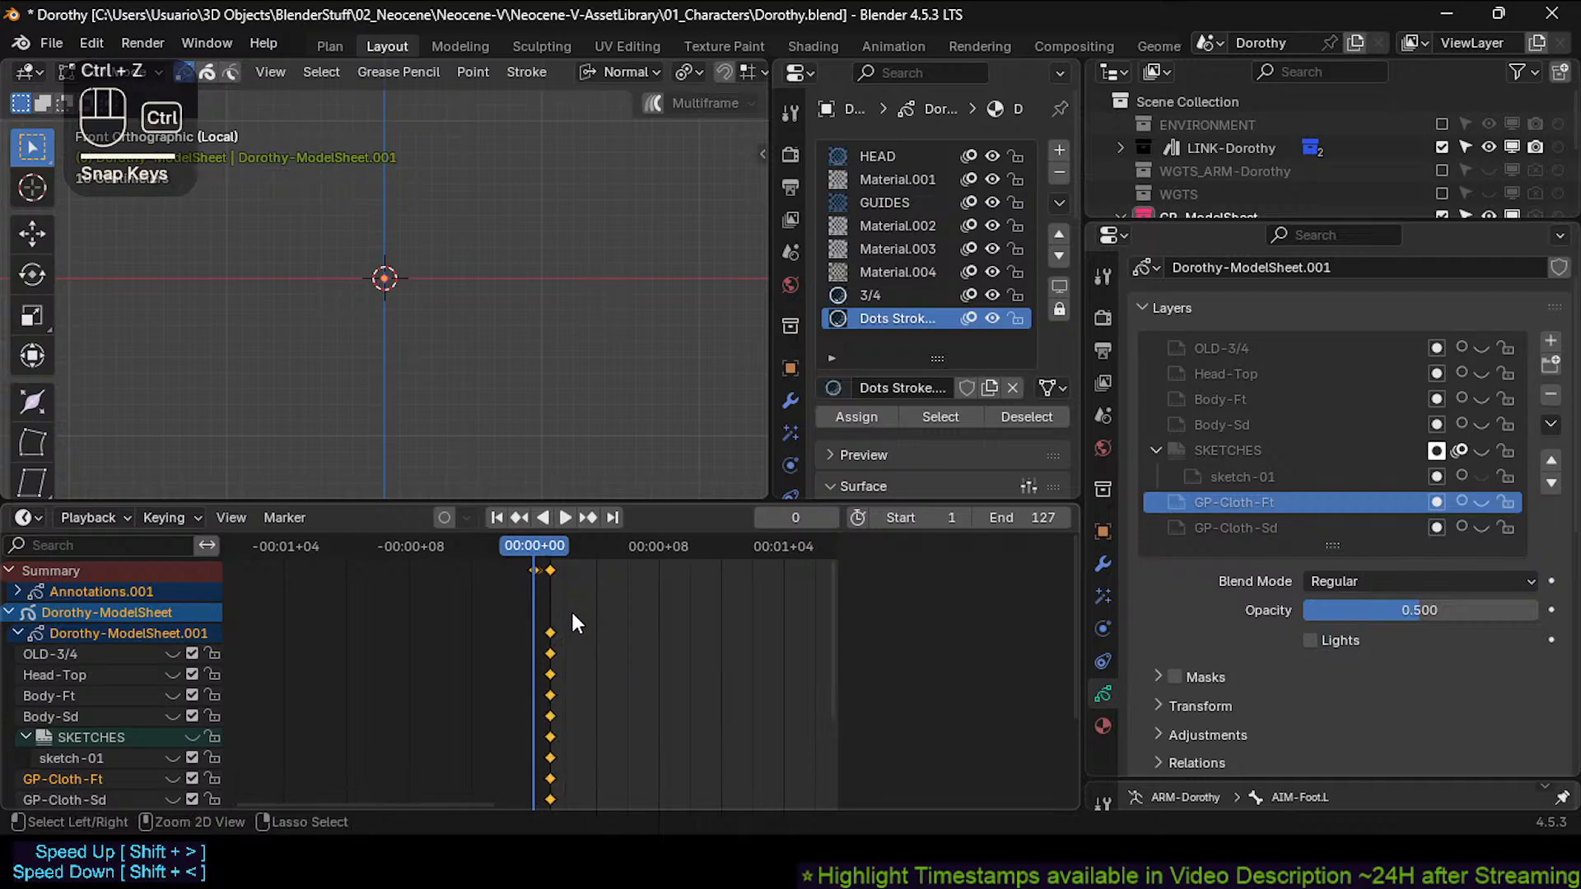
{"action": "left_click", "coordinate": [552, 571]}
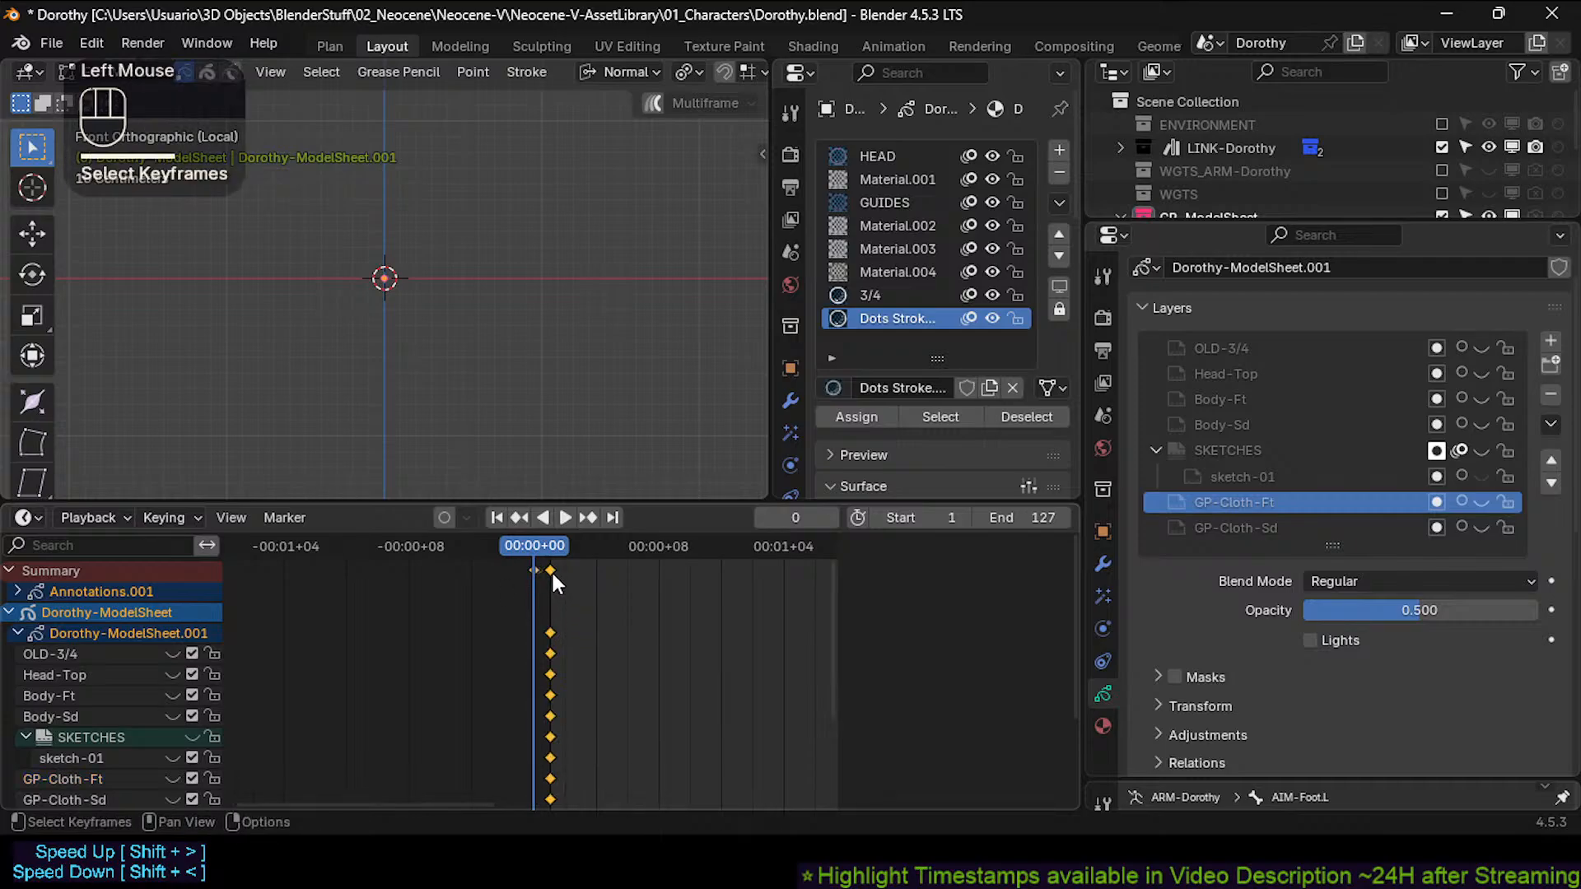
{"action": "key", "text": "shift+s"}
{"action": "left_click", "coordinate": [550, 640]}
{"action": "key", "text": "ctrl+z"}
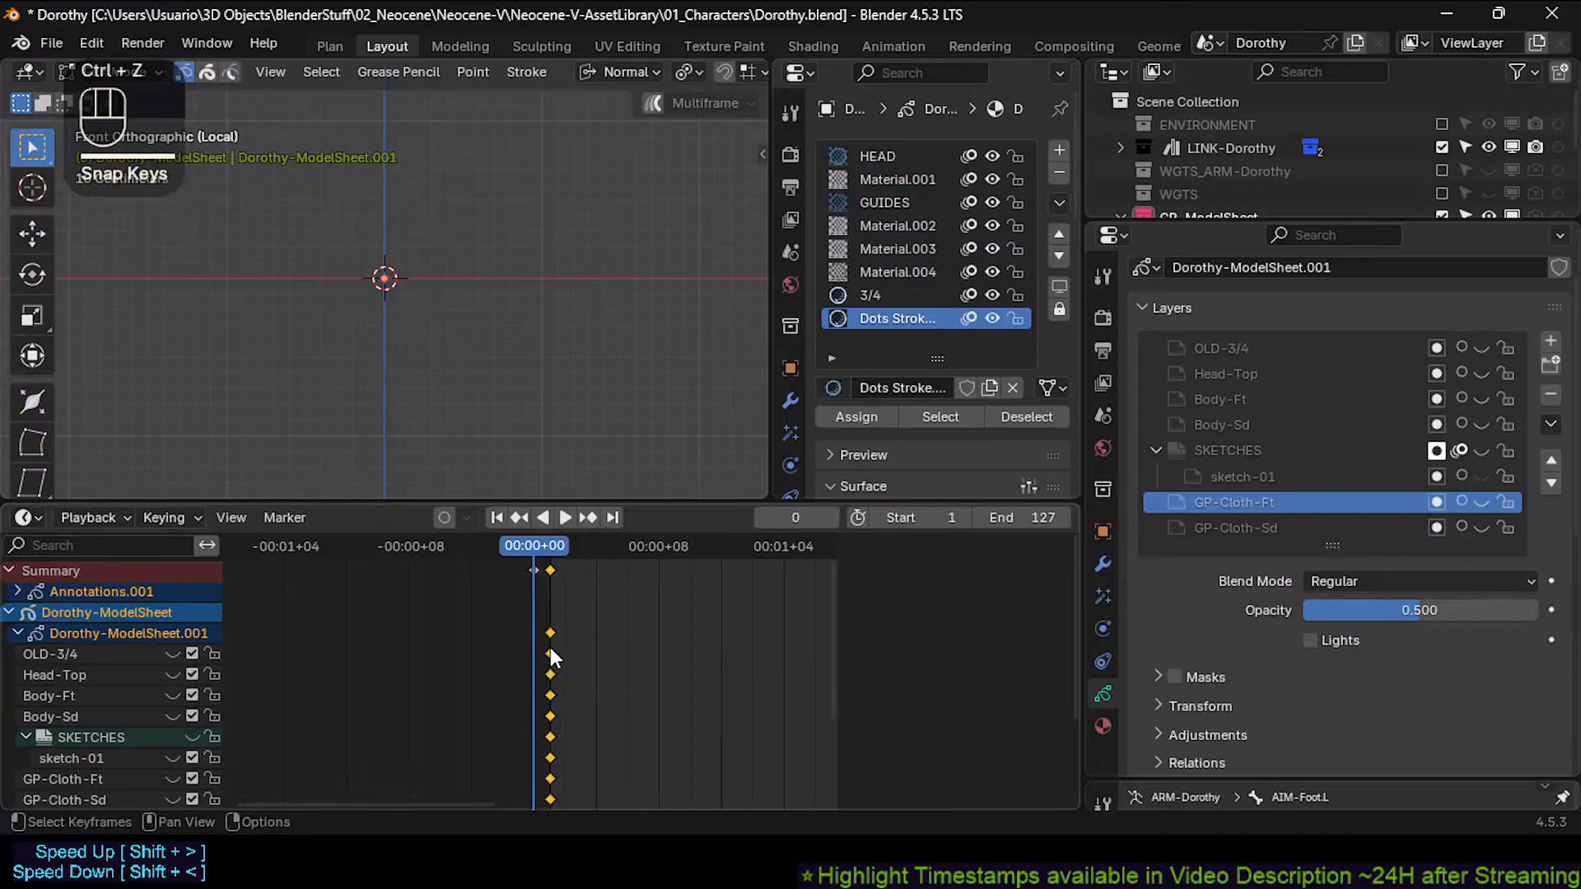
{"action": "key", "text": "f"}
Try to delete the keyframes at frame 0, then undo the deletion.
{"action": "double_click", "coordinate": [534, 569]}
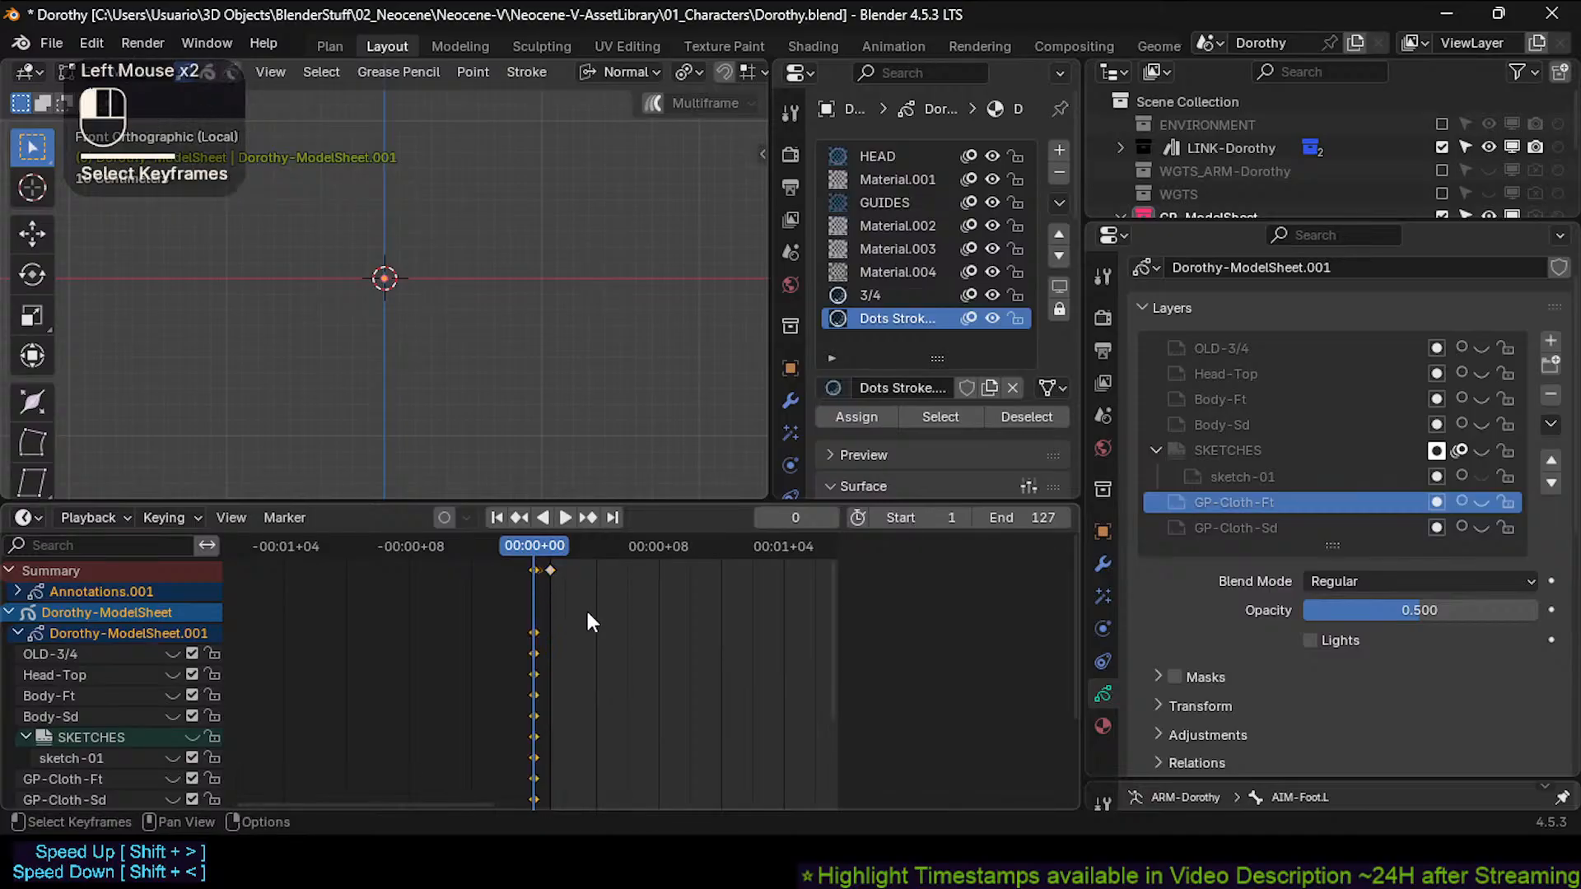
{"action": "key", "text": "x"}
{"action": "left_click", "coordinate": [531, 570]}
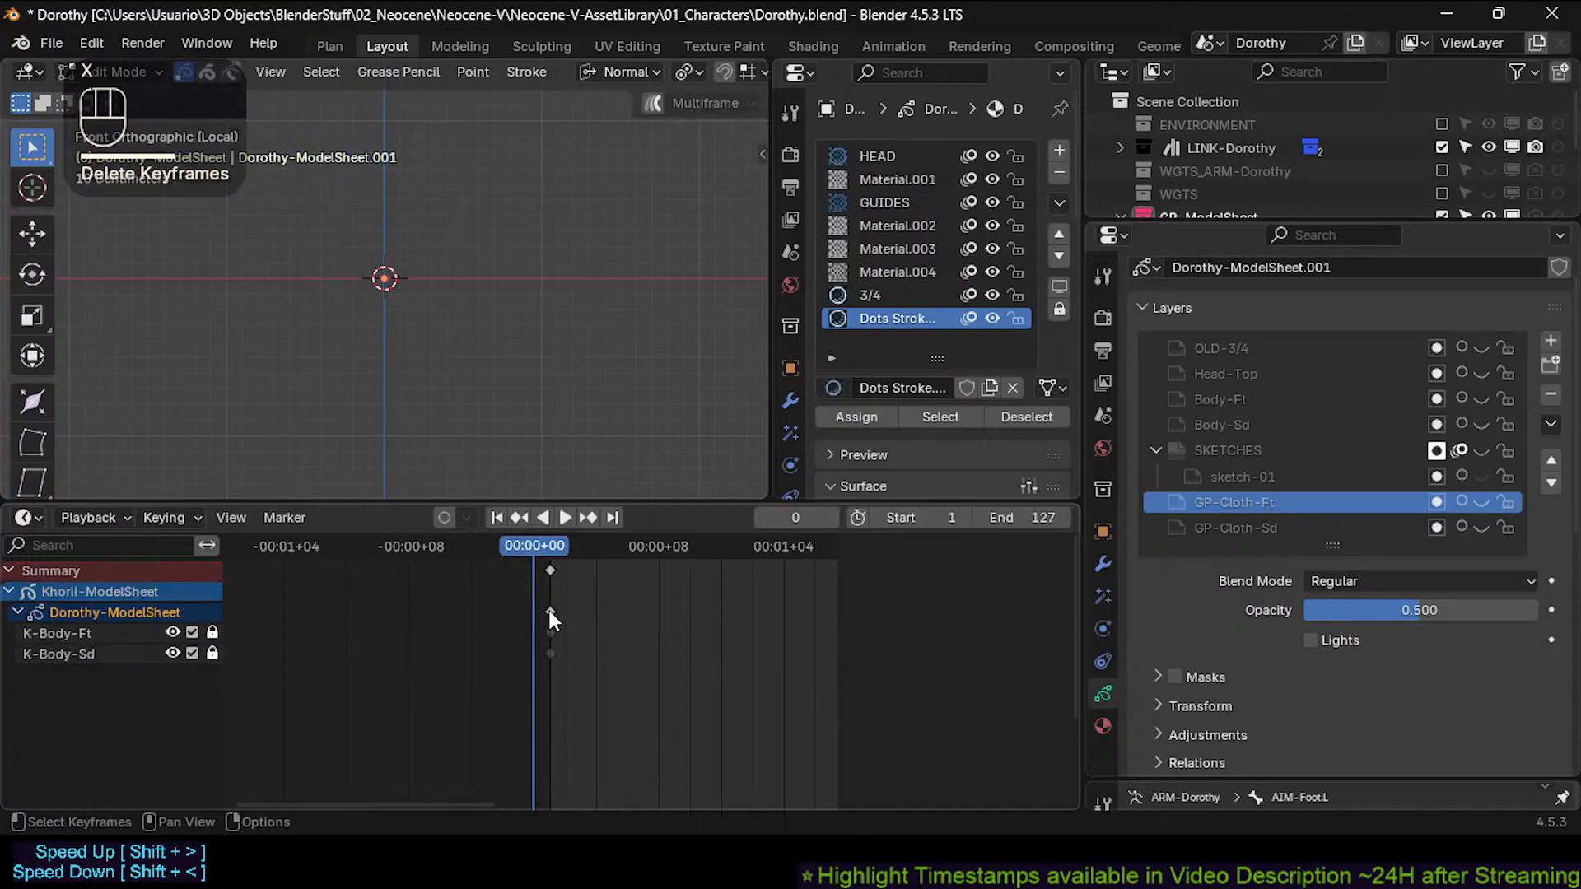
{"action": "key", "text": "ctrl+z"}
Select the Khorii-ModelSheet keyframe at frame 1 and collapse the Dorothy-ModelSheet.001 channels in the timeline.
{"action": "left_click", "coordinate": [8, 592]}
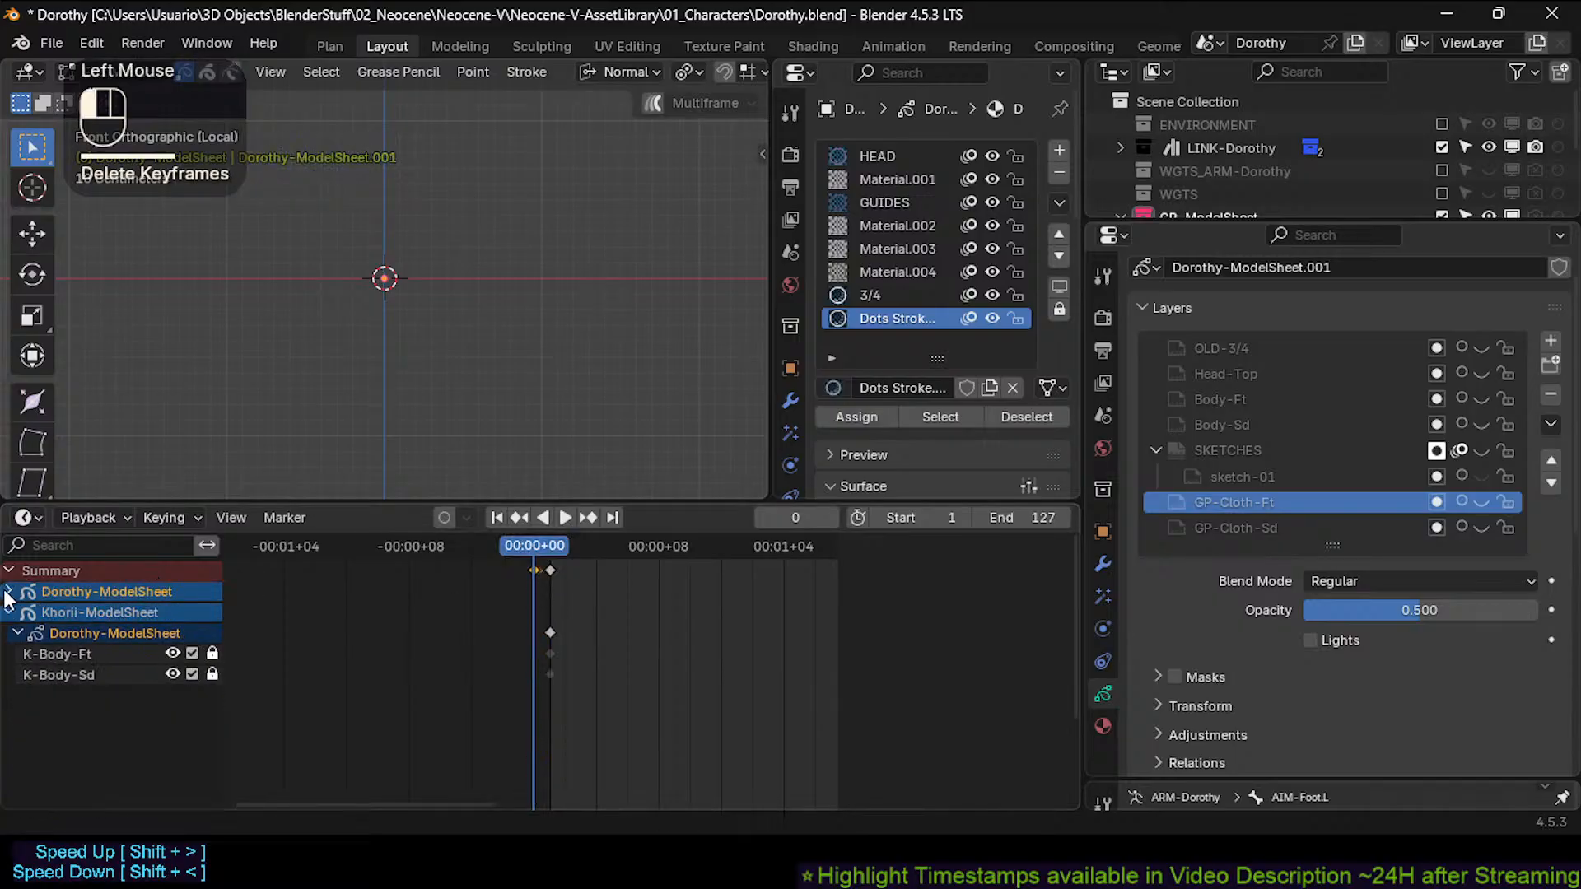
{"action": "left_click", "coordinate": [591, 586]}
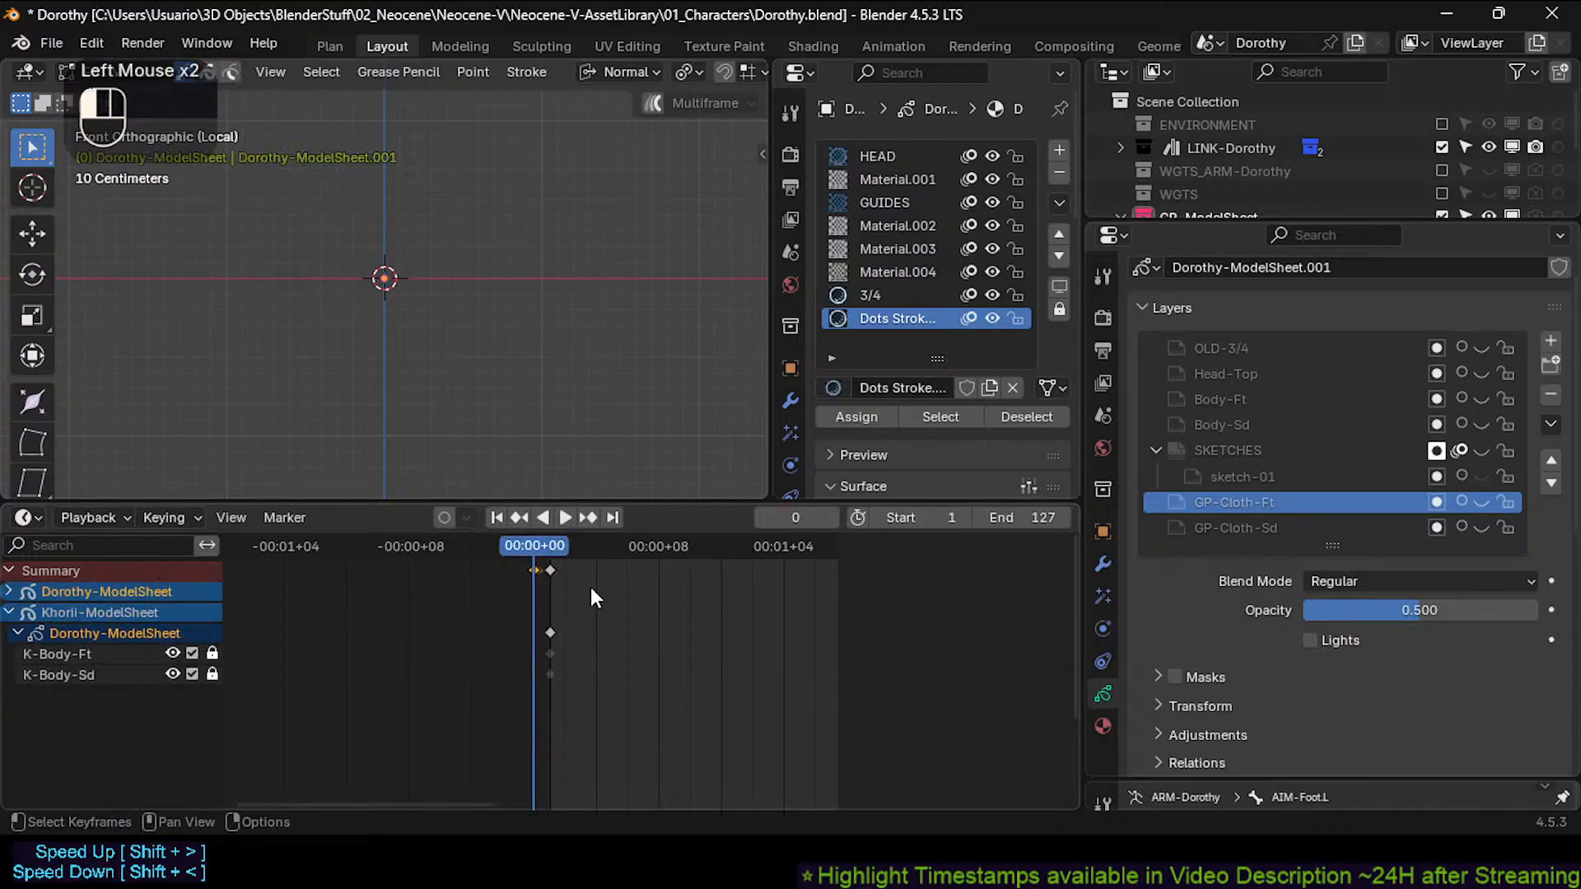
{"action": "left_click", "coordinate": [551, 570]}
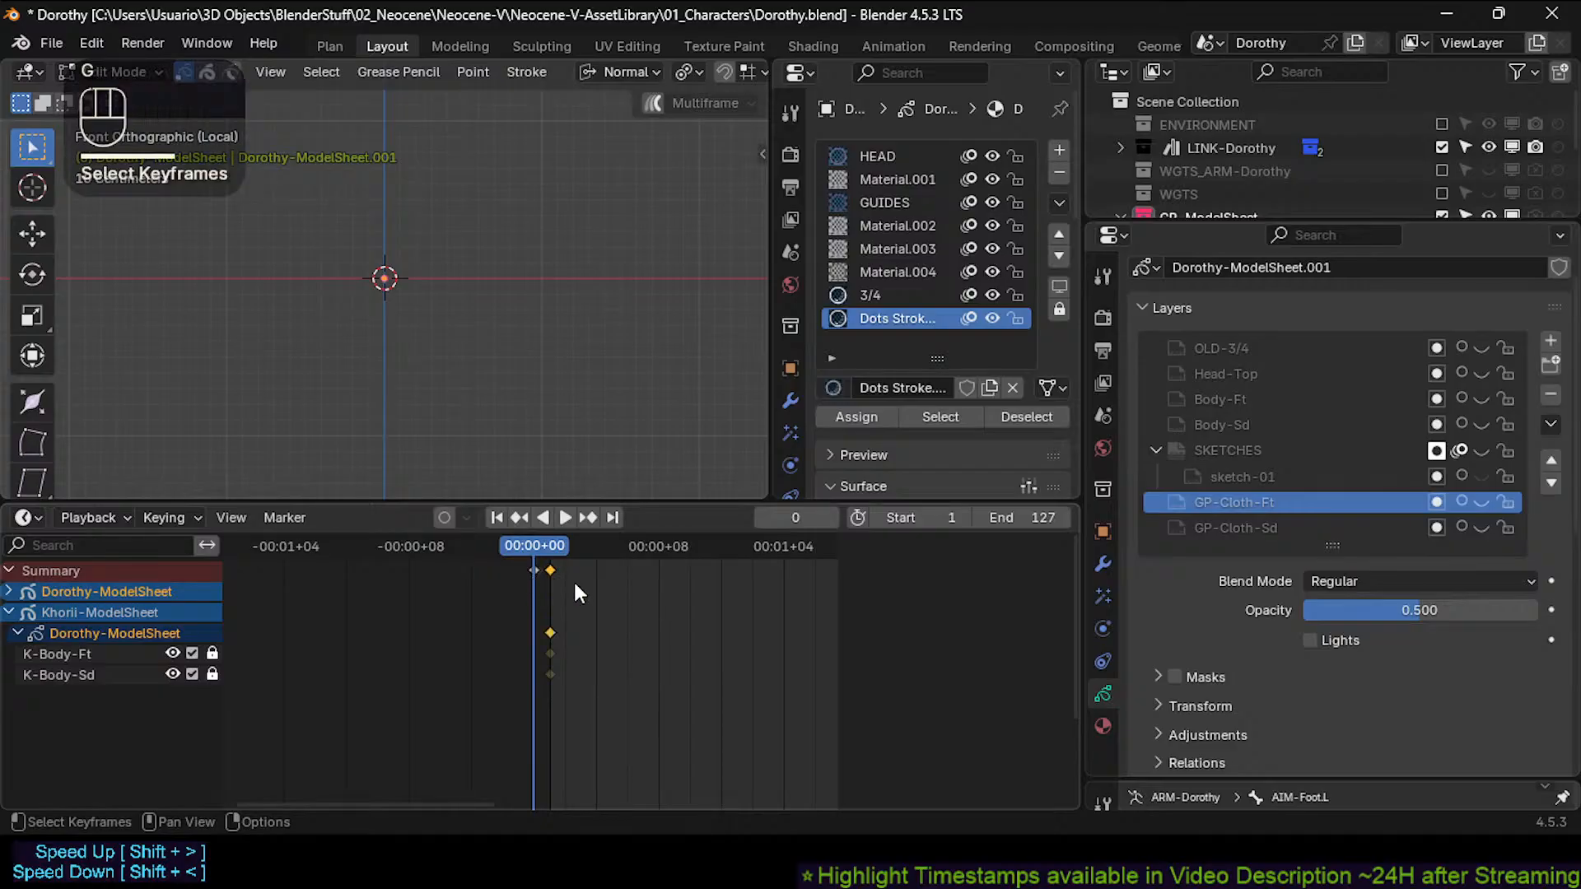
{"action": "left_click", "coordinate": [10, 591]}
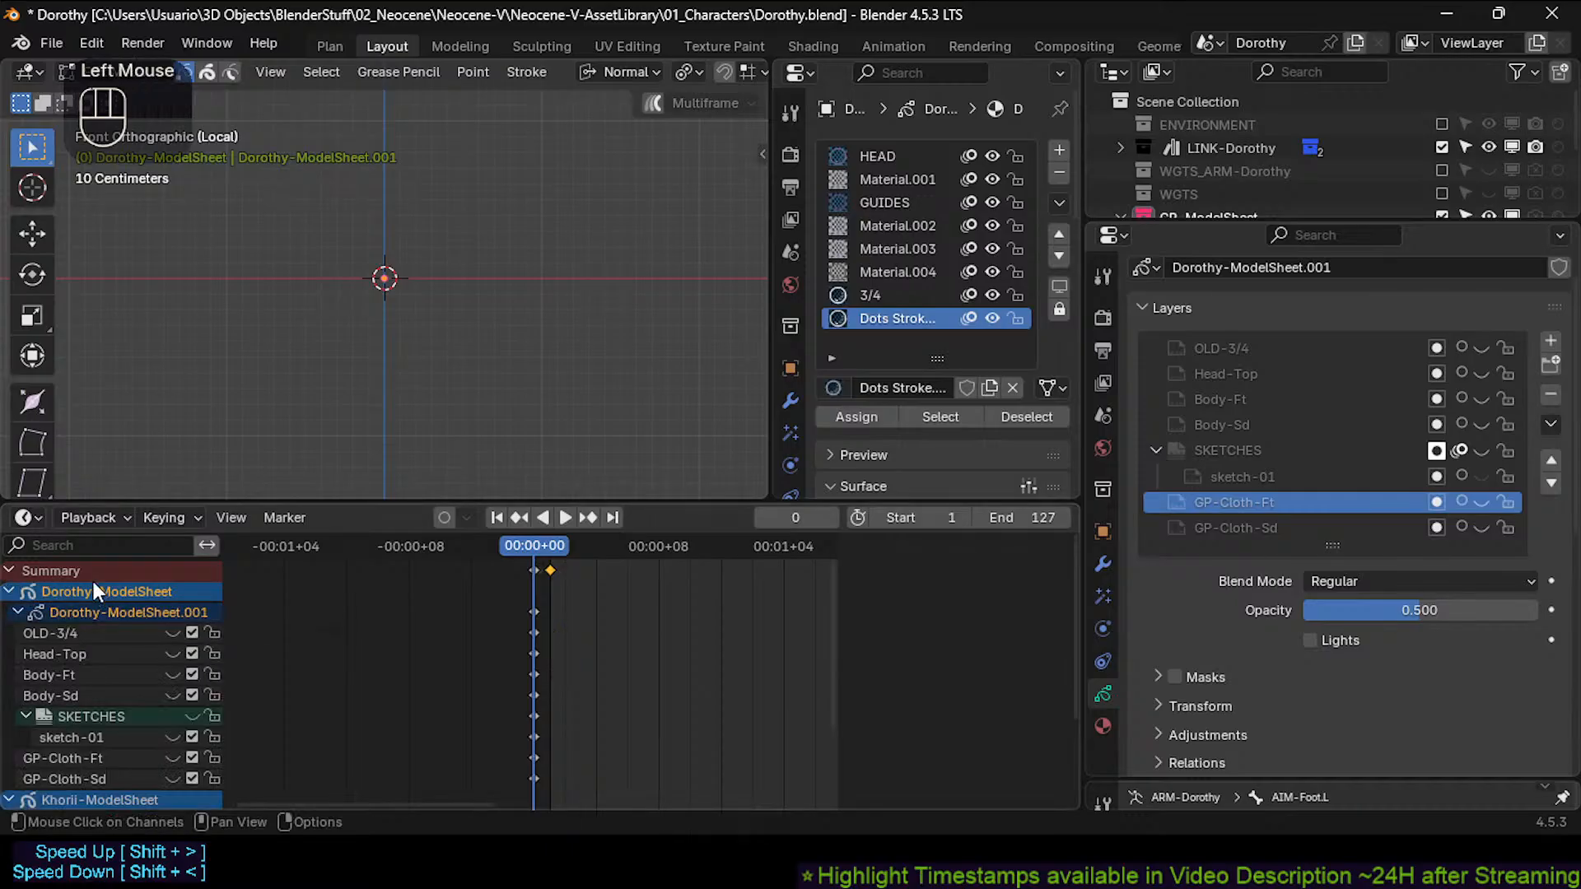
{"action": "left_click", "coordinate": [20, 611]}
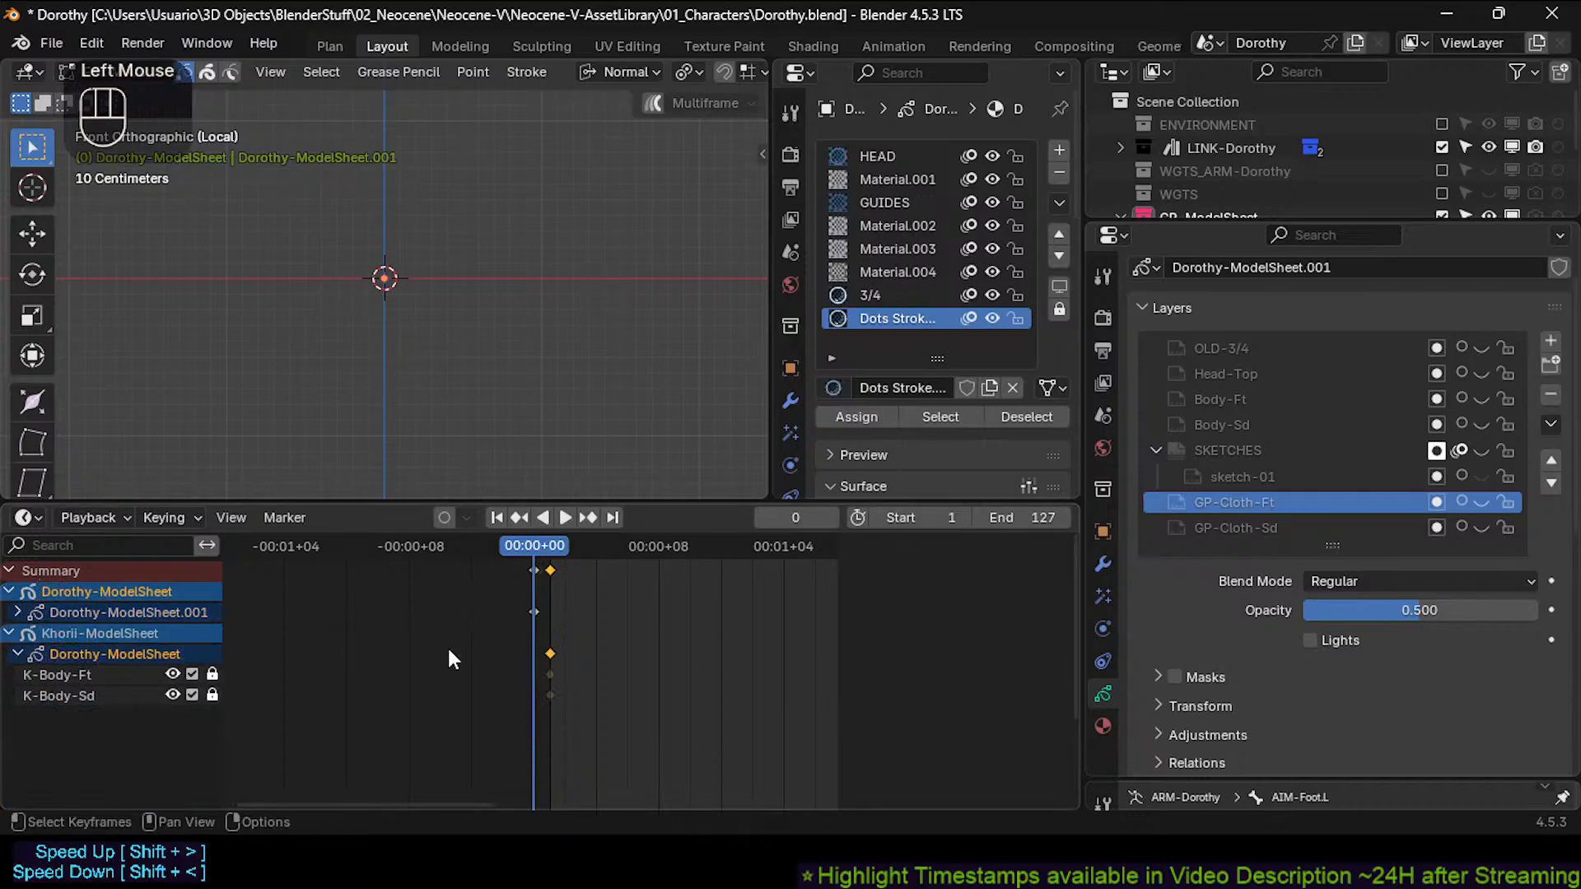
Rename the grease pencil data under Khorii-ModelSheet as Khorii-ModelSheet and unlock its K-Body-Ft and K-Body-Sd layers.
{"action": "double_click", "coordinate": [102, 650]}
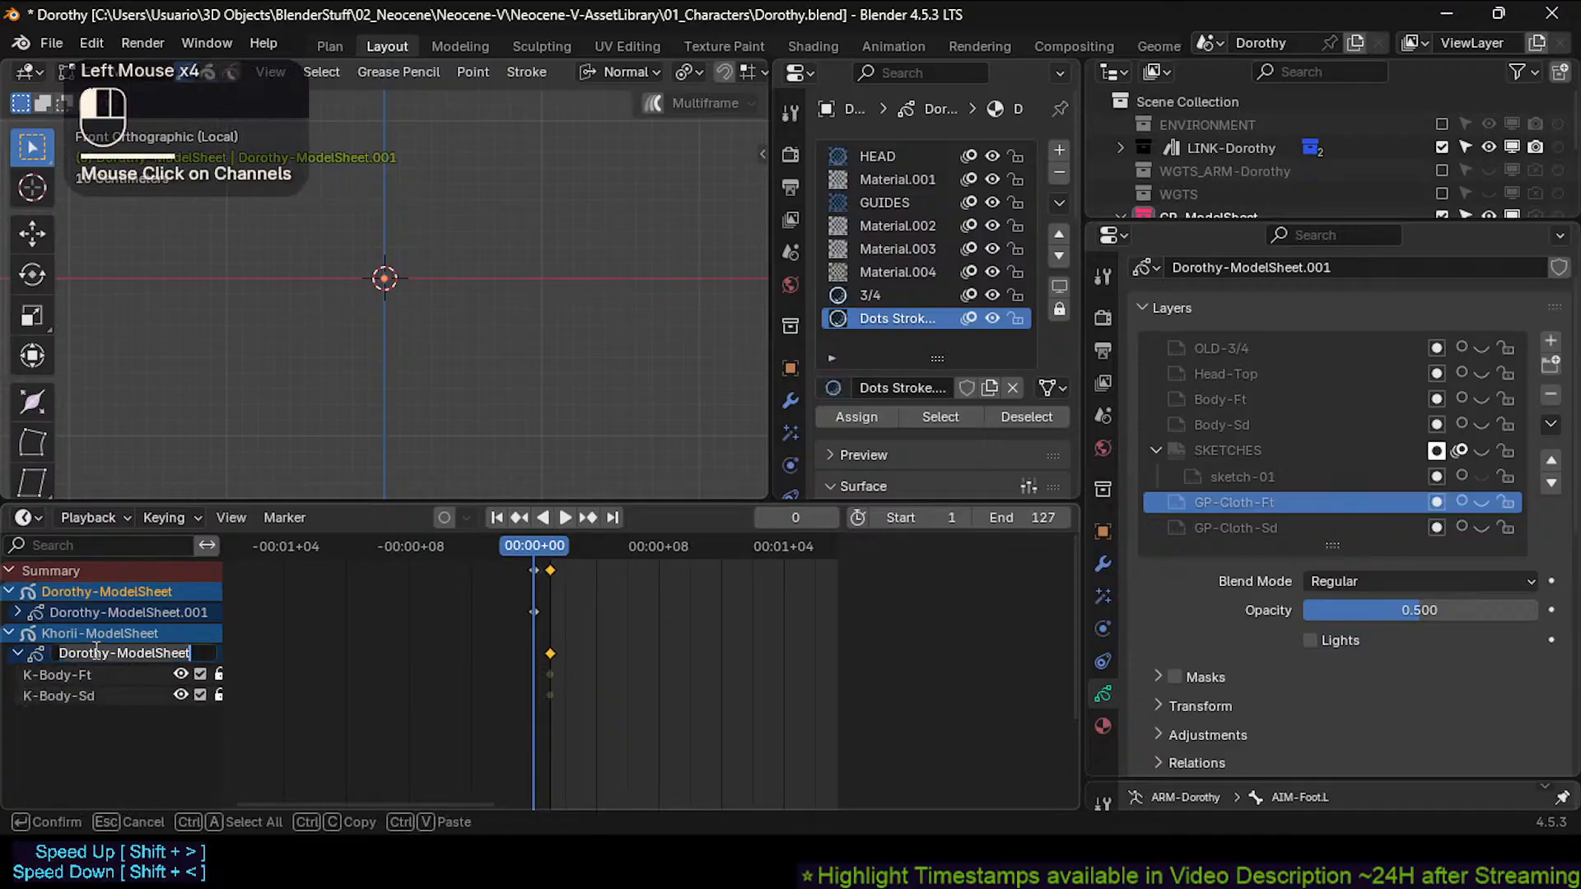
{"action": "type", "text": "Kho"}
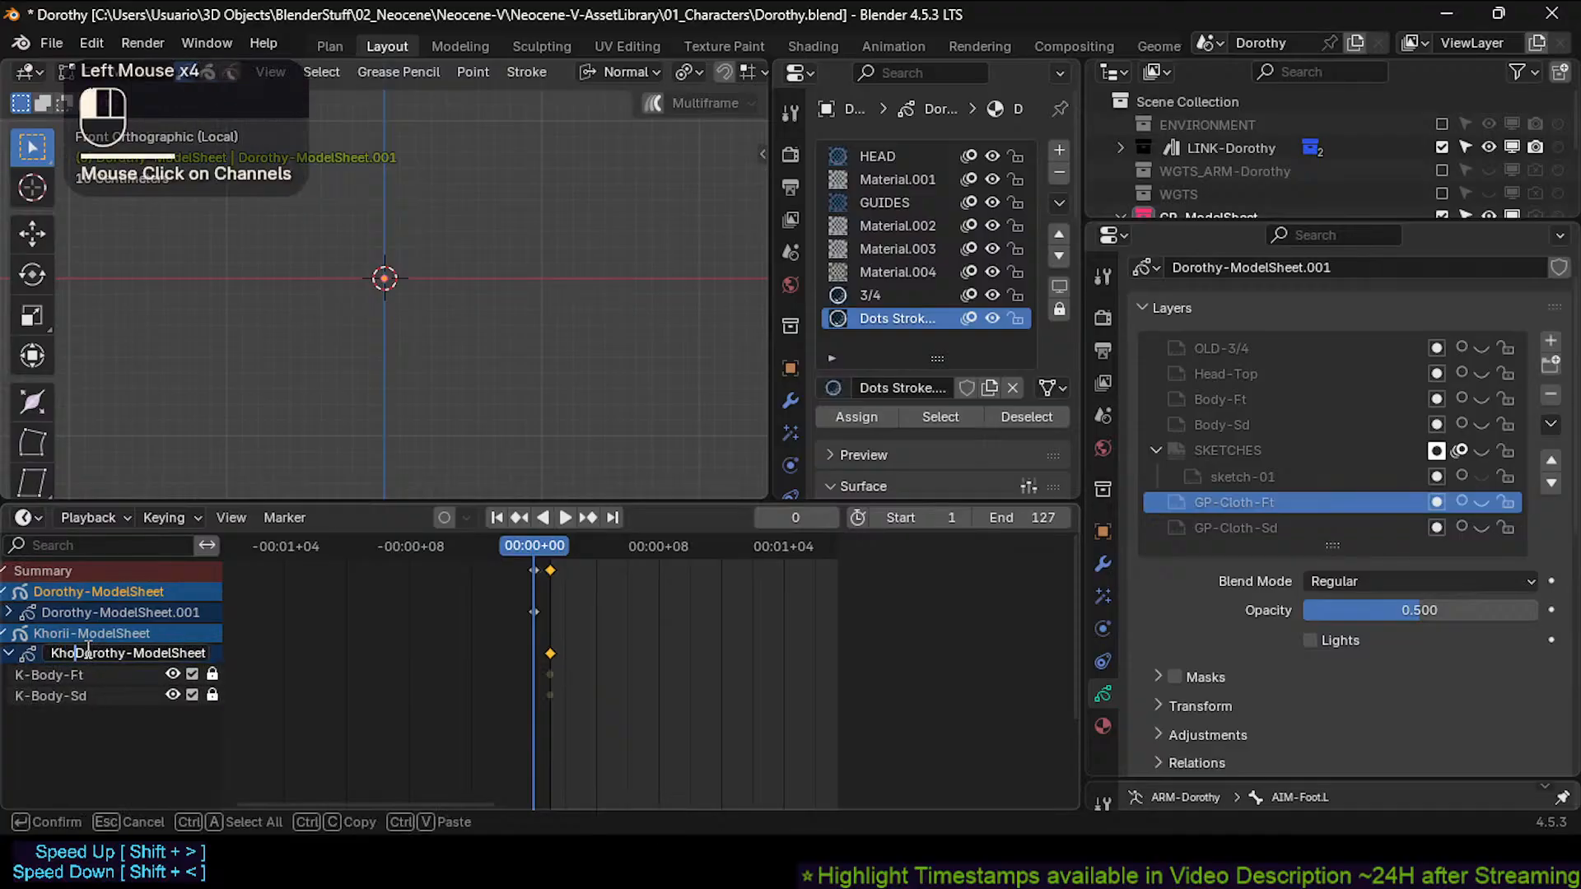
{"action": "type", "text": "r"}
{"action": "key", "text": "Delete"}
{"action": "key", "text": "Delete"}
{"action": "key", "text": "Delete"}
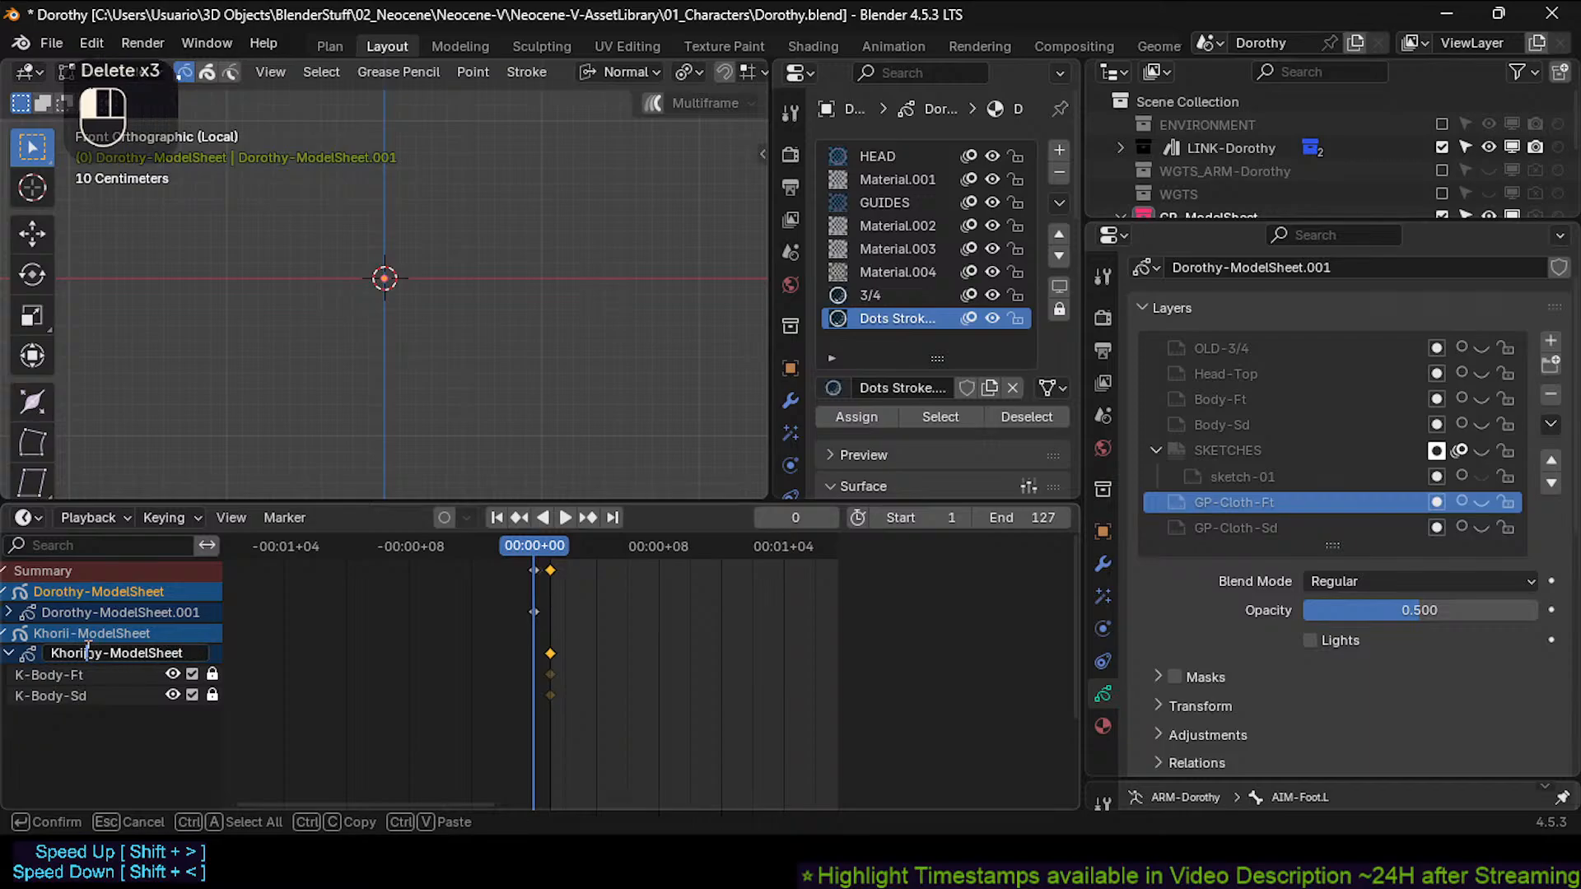
{"action": "left_click", "coordinate": [208, 672]}
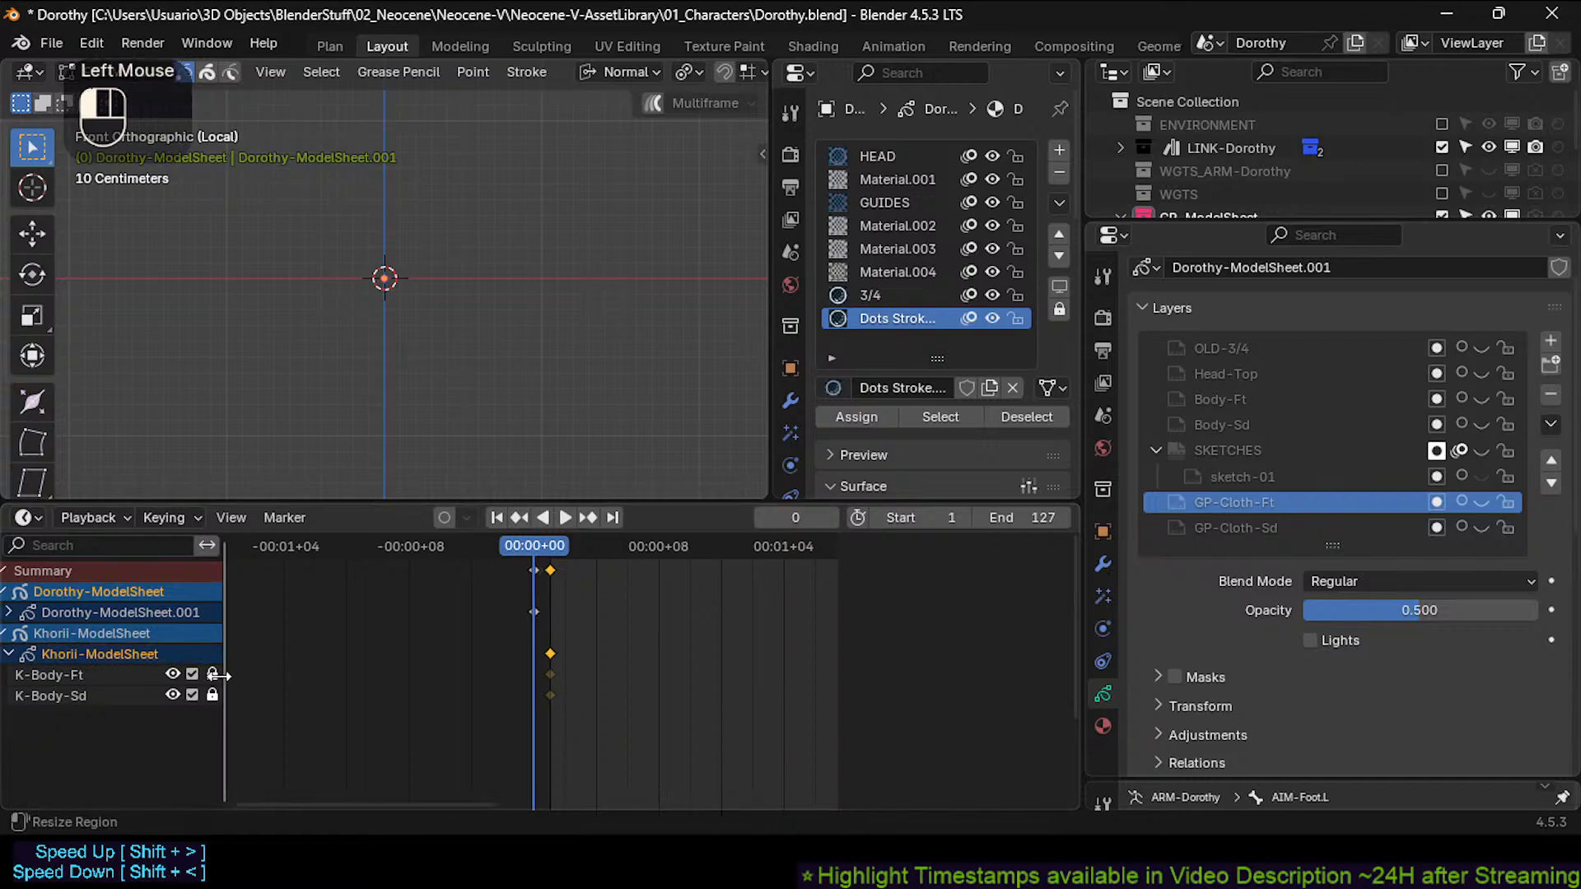
{"action": "left_click_drag", "start_coordinate": [205, 671], "coordinate": [205, 697]}
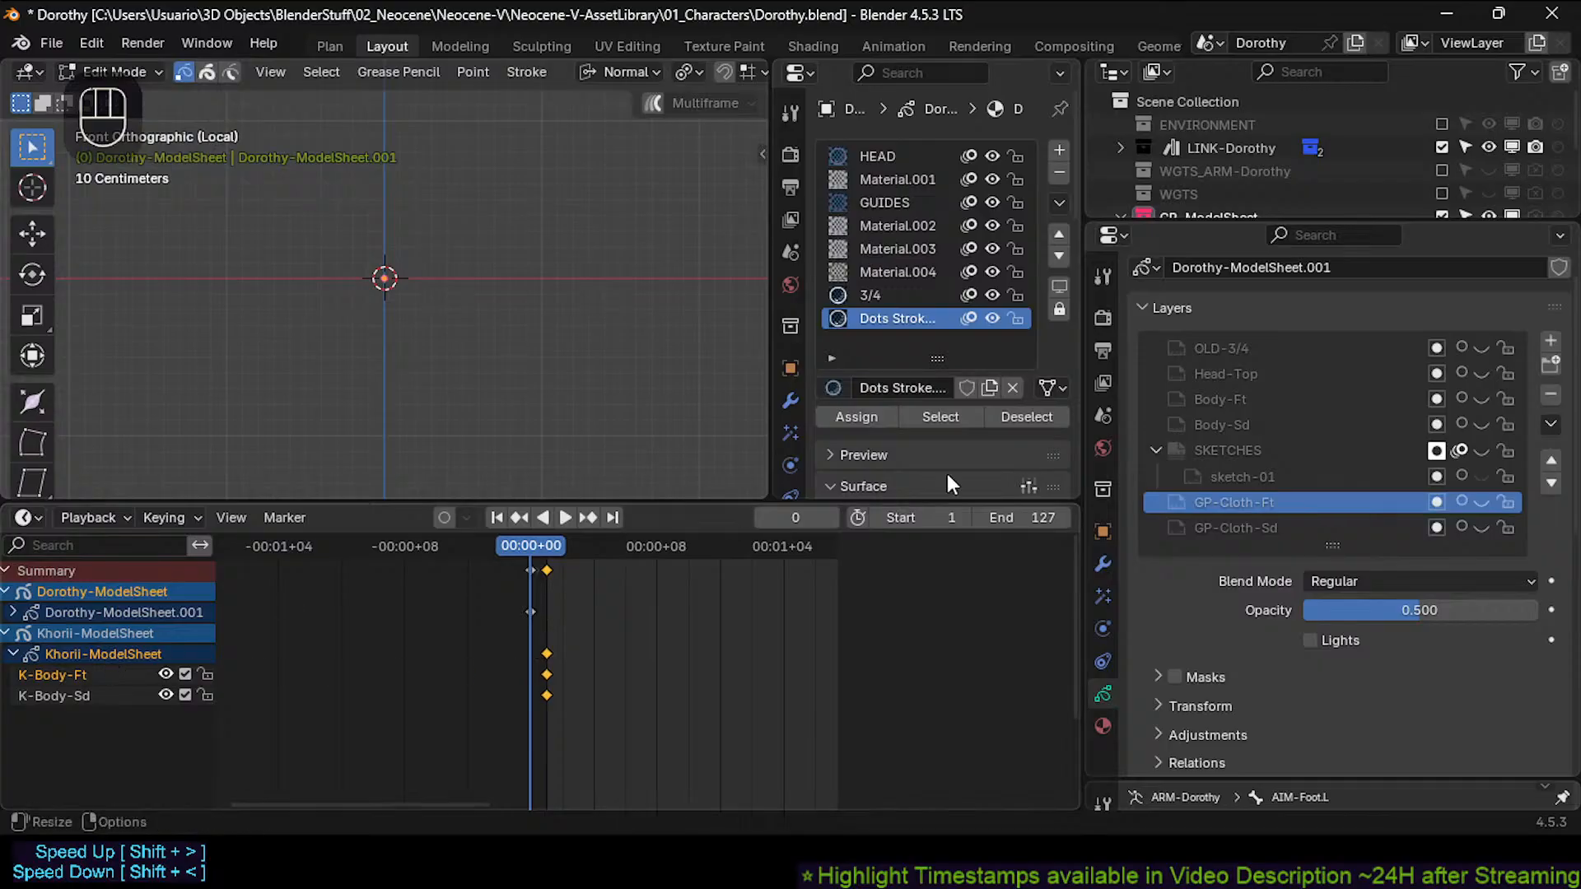
Leave local view and enlarge the outliner to show the objects in the GP-ModelSheet collection.
{"action": "key", "text": "KP_Divide"}
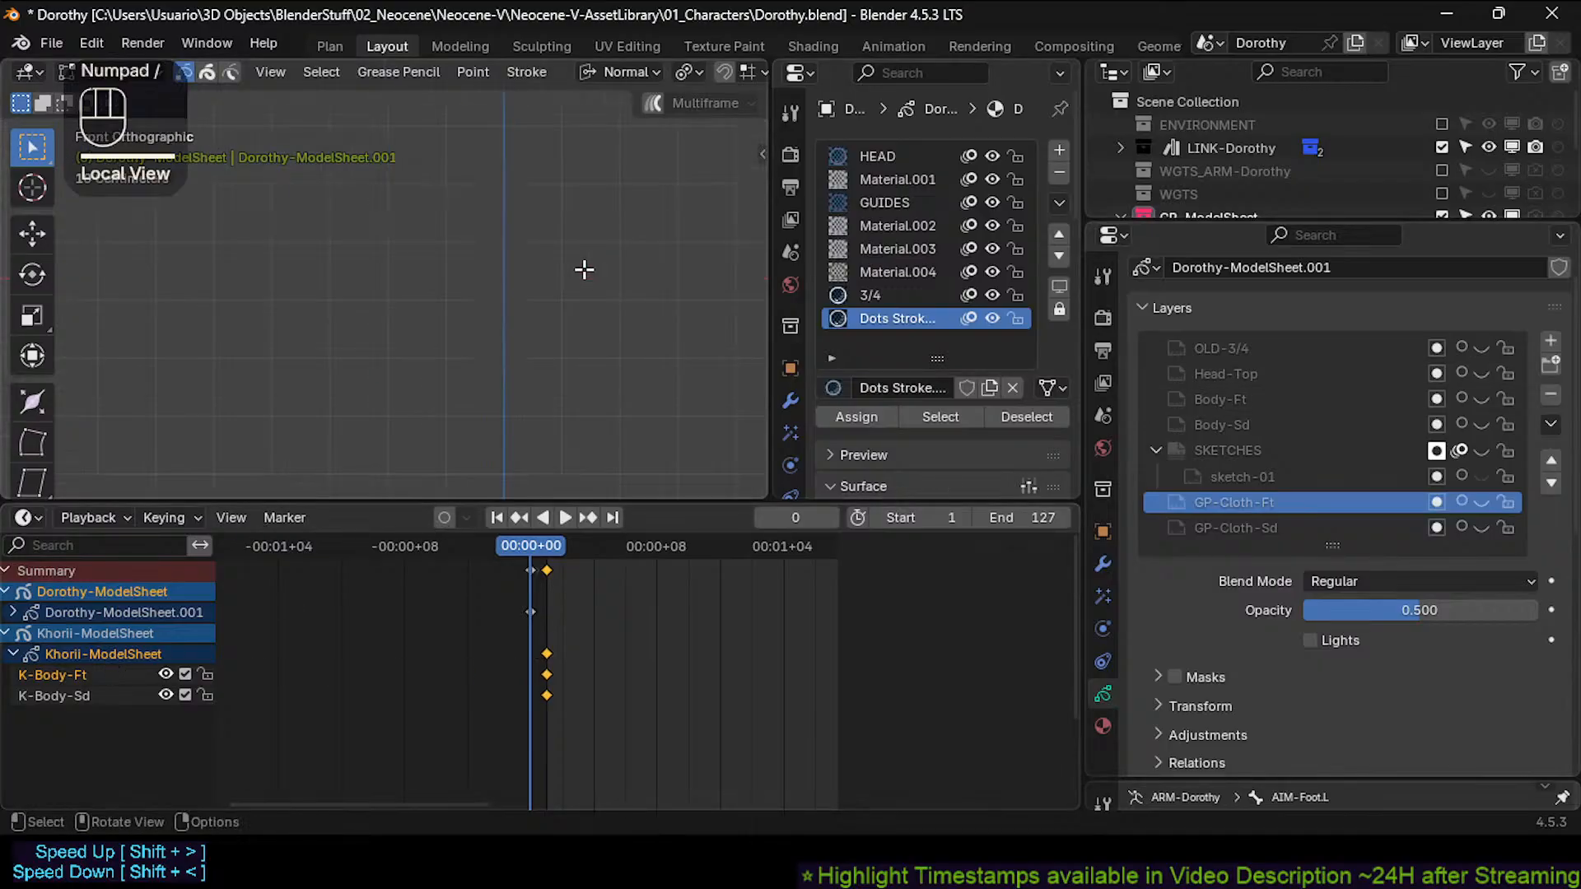
{"action": "middle_click_drag", "start_coordinate": [582, 268], "coordinate": [670, 201], "text": "shift"}
{"action": "scroll", "coordinate": [522, 363], "scroll_direction": "down", "scroll_amount": 2}
{"action": "middle_click_drag", "start_coordinate": [522, 363], "coordinate": [487, 96], "text": "shift"}
{"action": "scroll", "coordinate": [490, 157], "scroll_direction": "up", "scroll_amount": 2}
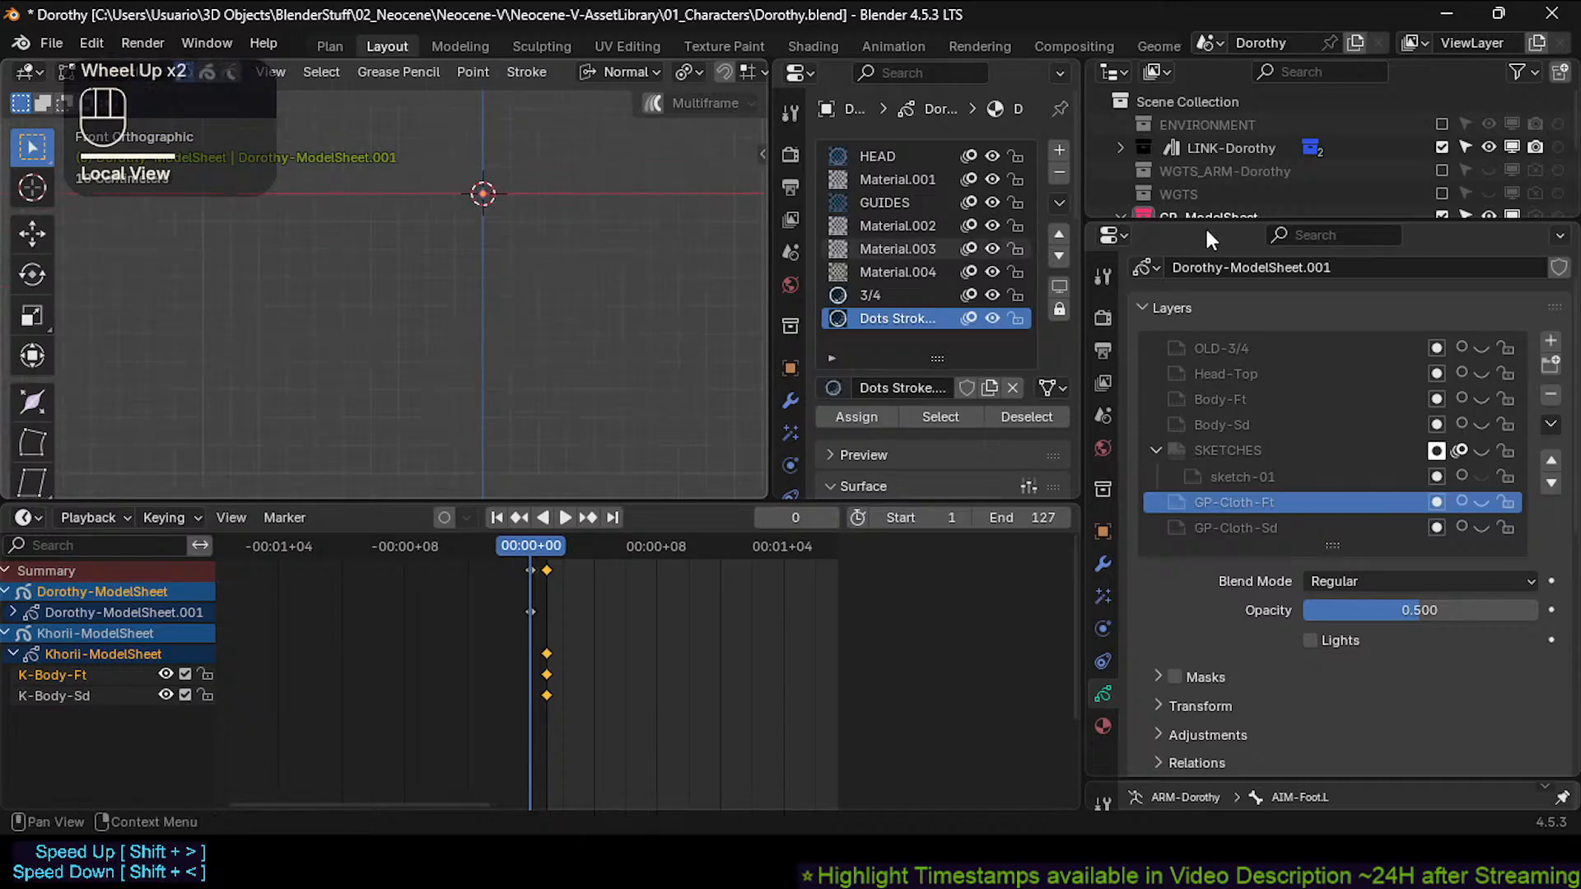
{"action": "left_click_drag", "start_coordinate": [1229, 220], "coordinate": [1226, 318]}
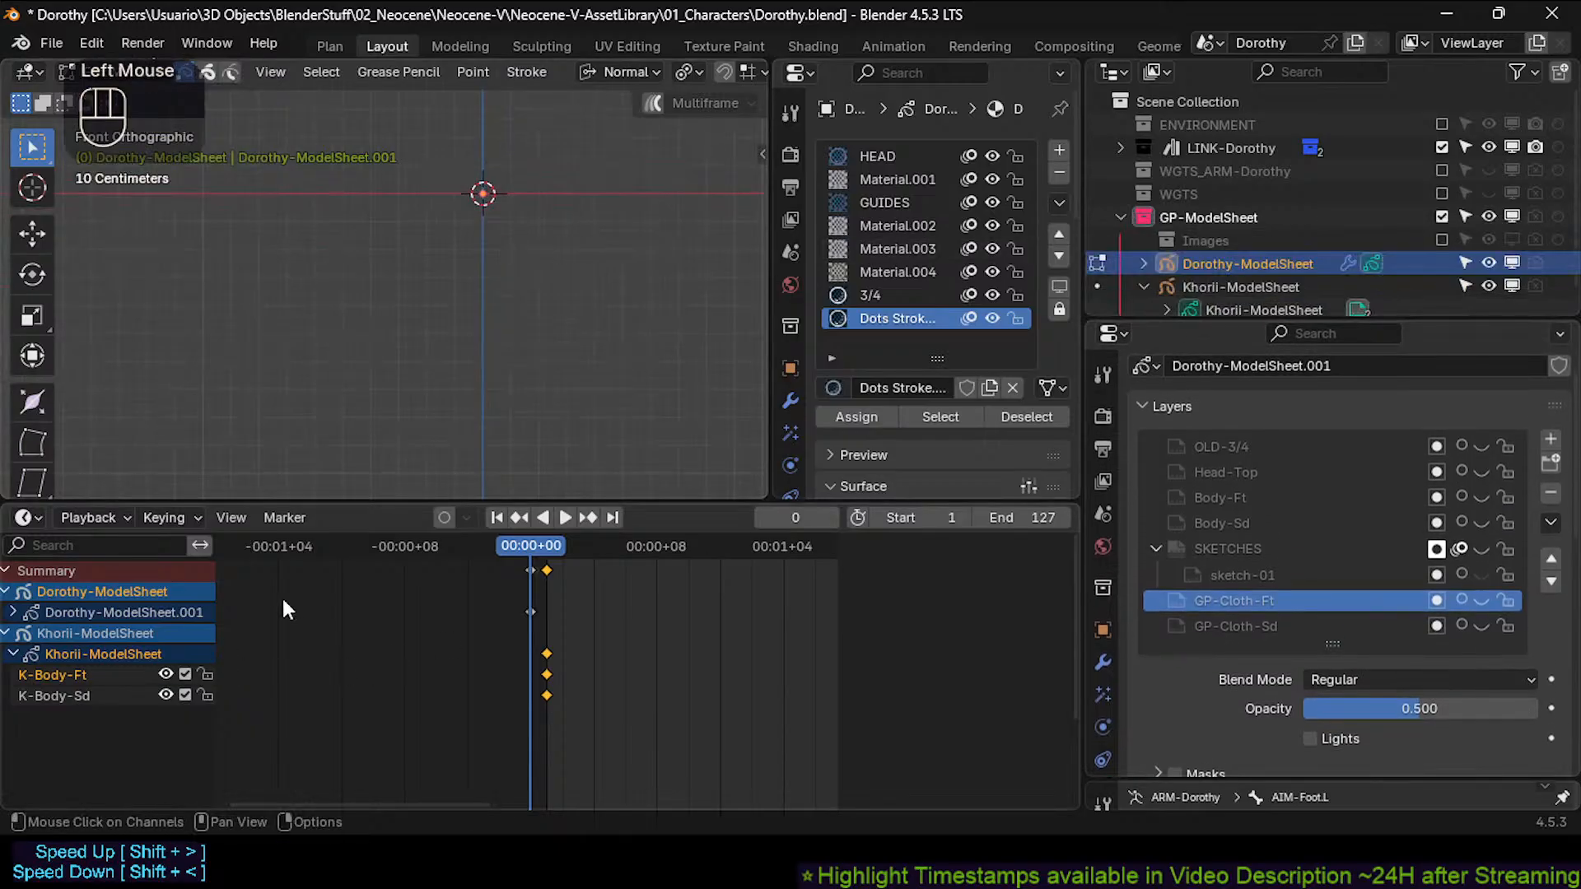
Snap the selected Khorii-ModelSheet keyframes to the current frame, 0, in the timeline.
{"action": "key", "text": "shift+s"}
{"action": "left_click", "coordinate": [534, 633]}
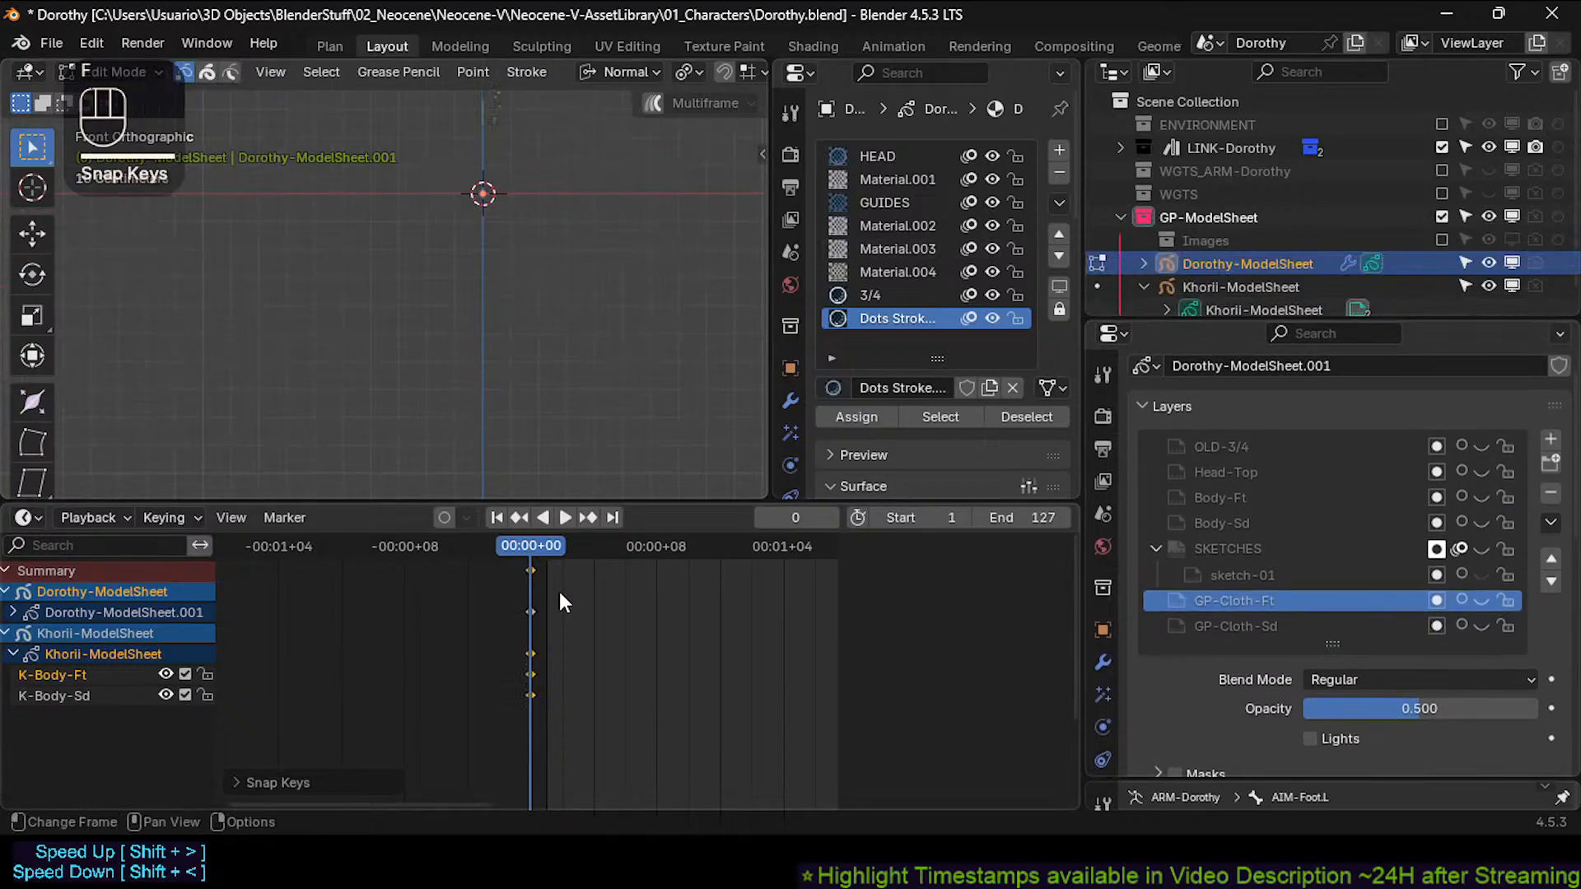
{"action": "scroll", "coordinate": [560, 599], "scroll_direction": "up", "scroll_amount": 2}
{"action": "middle_click_drag", "start_coordinate": [560, 599], "coordinate": [565, 629]}
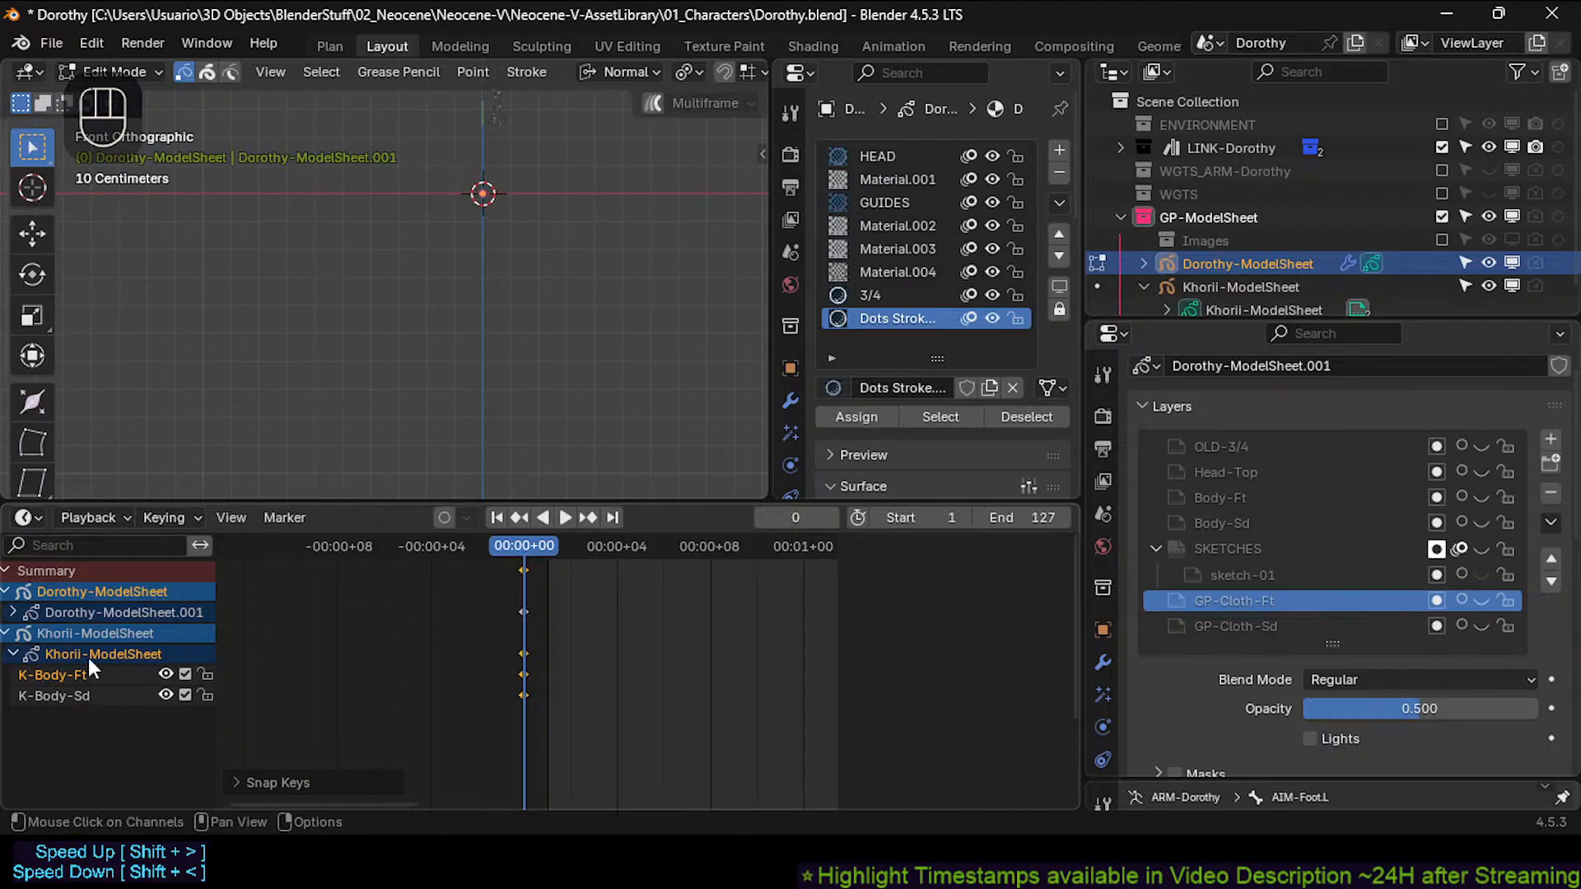
{"action": "left_click", "coordinate": [51, 585]}
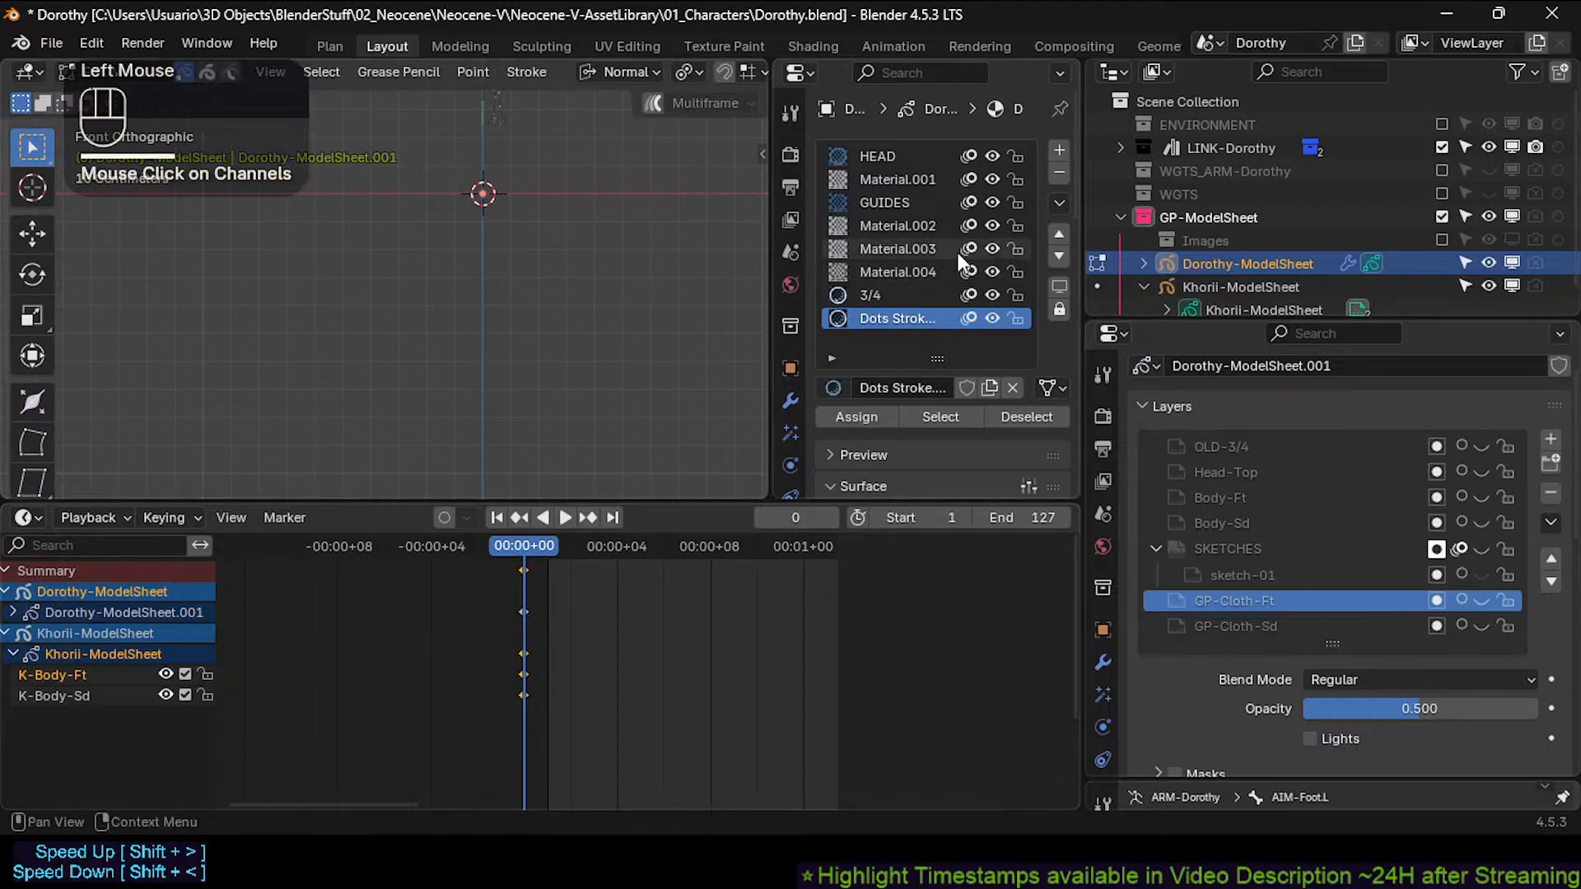
Show the Note and RulerData3D annotation layers of Annotations.001.
{"action": "key", "text": "n"}
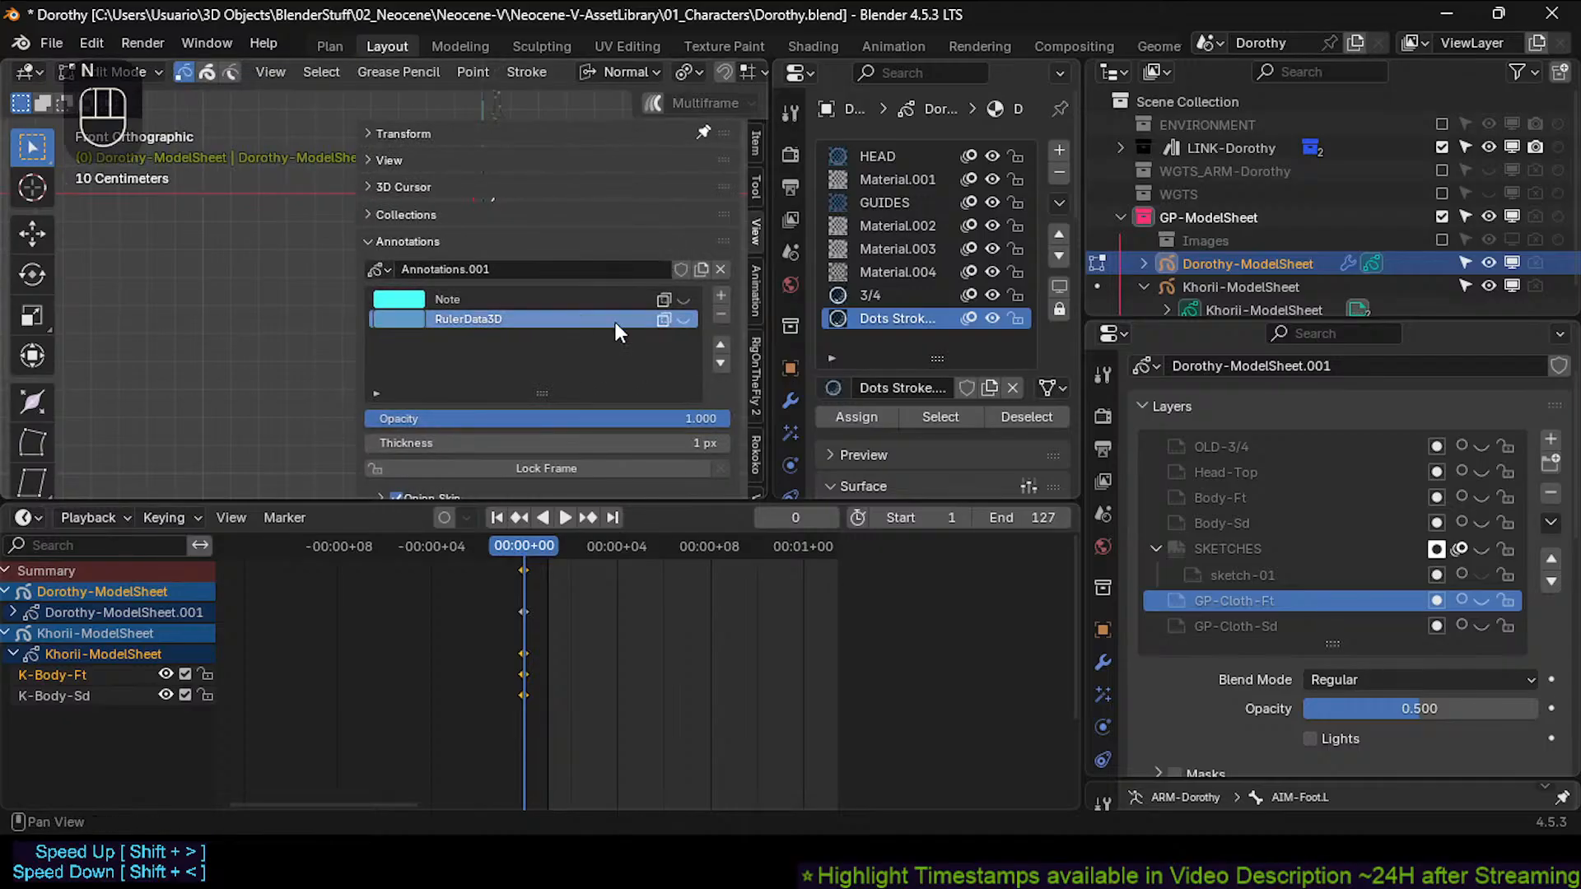
{"action": "left_click", "coordinate": [682, 299]}
{"action": "left_click", "coordinate": [684, 318]}
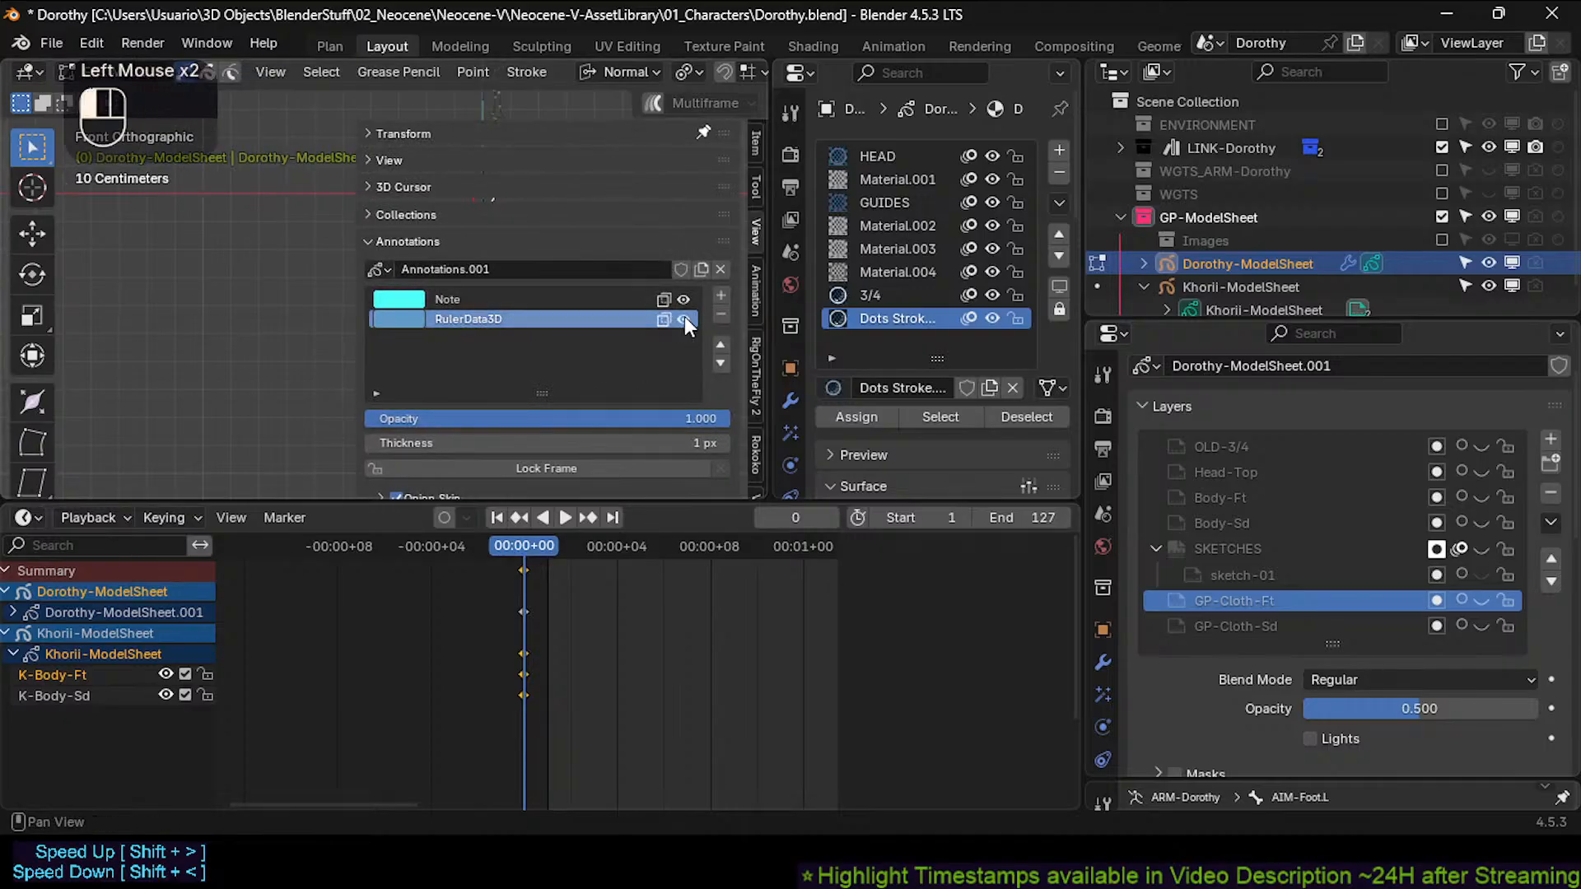
Collapse the Dorothy-ModelSheet, Khorii-ModelSheet and Summary channels in the timeline.
{"action": "left_click", "coordinate": [13, 612]}
{"action": "left_click", "coordinate": [7, 592]}
{"action": "left_click", "coordinate": [13, 632]}
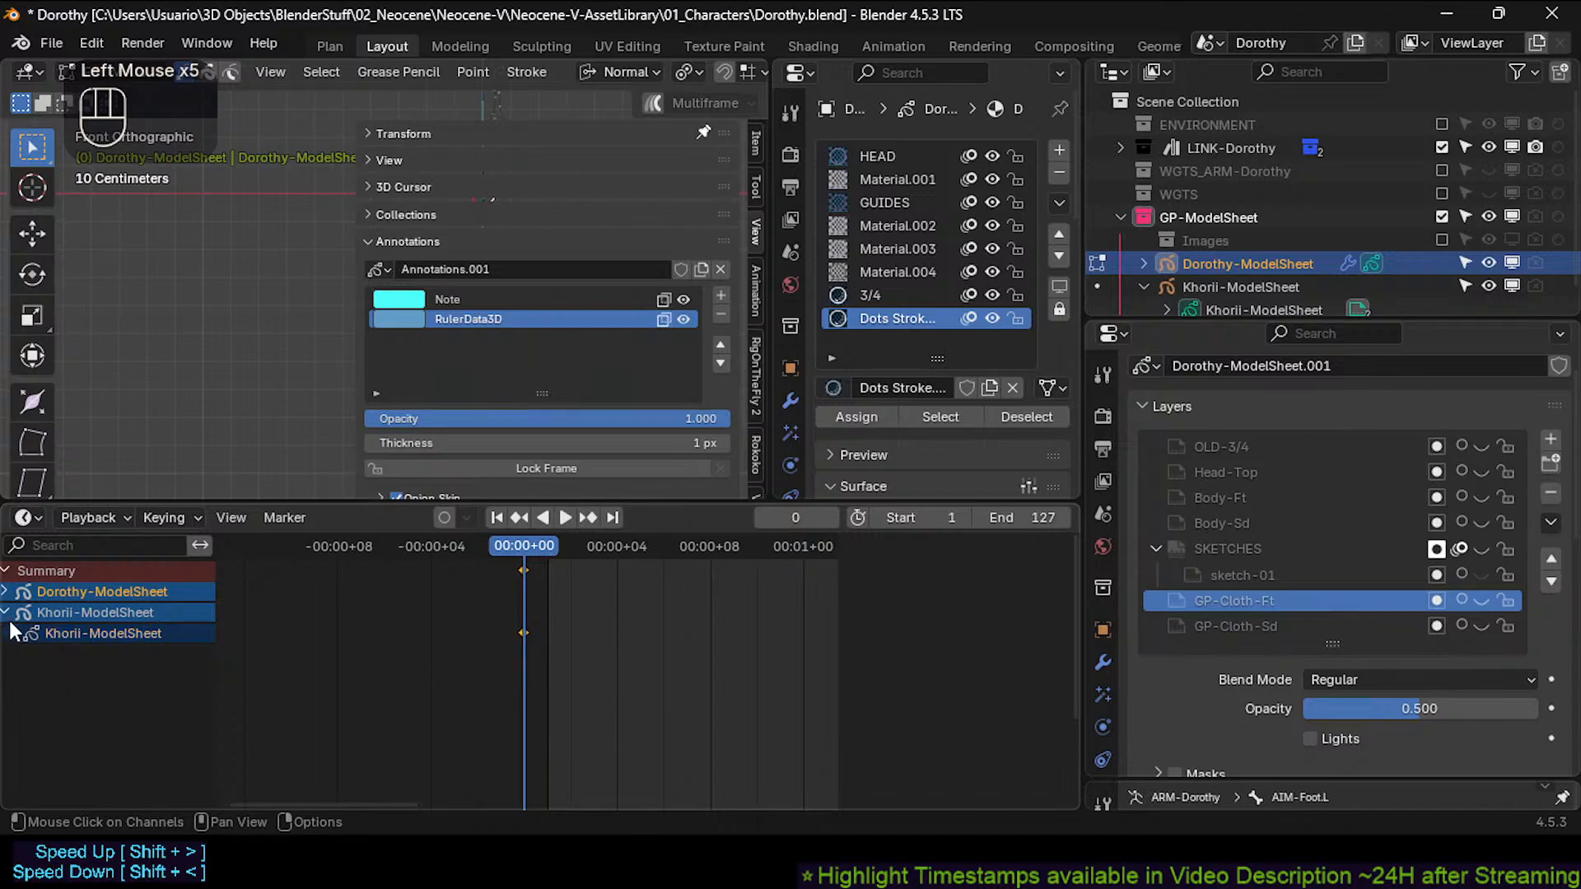
{"action": "left_click", "coordinate": [7, 612]}
{"action": "left_click", "coordinate": [6, 571]}
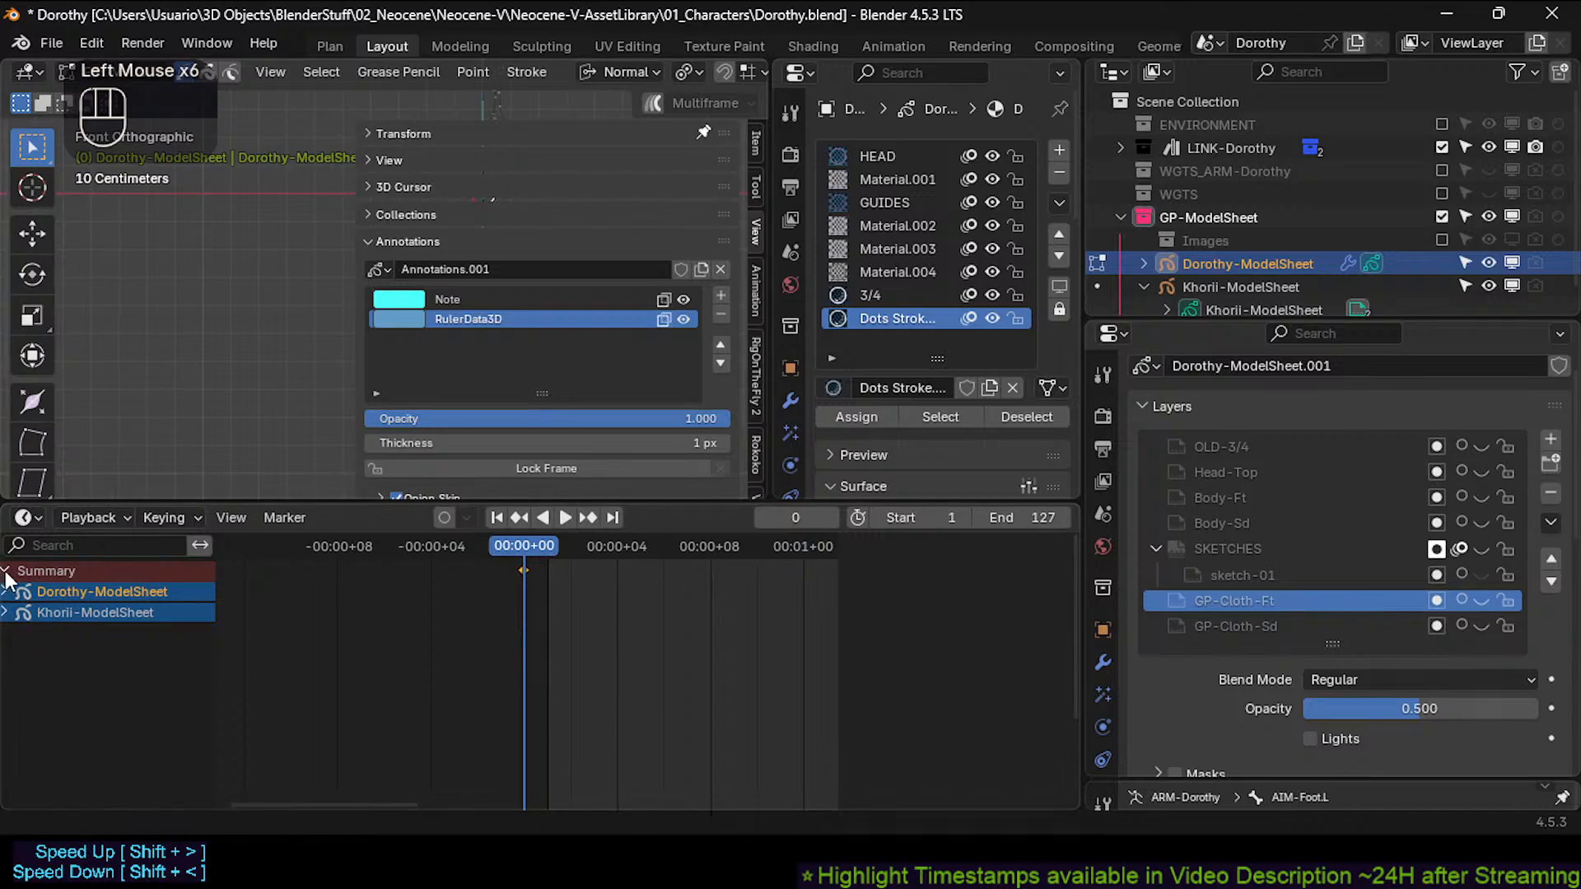
Examine the Dorothy-ModelSheet drawing up close in the front view and select all of its strokes.
{"action": "scroll", "coordinate": [371, 642], "scroll_direction": "up", "scroll_amount": 1}
{"action": "key", "text": "n"}
{"action": "key", "text": "n"}
{"action": "key", "text": "n"}
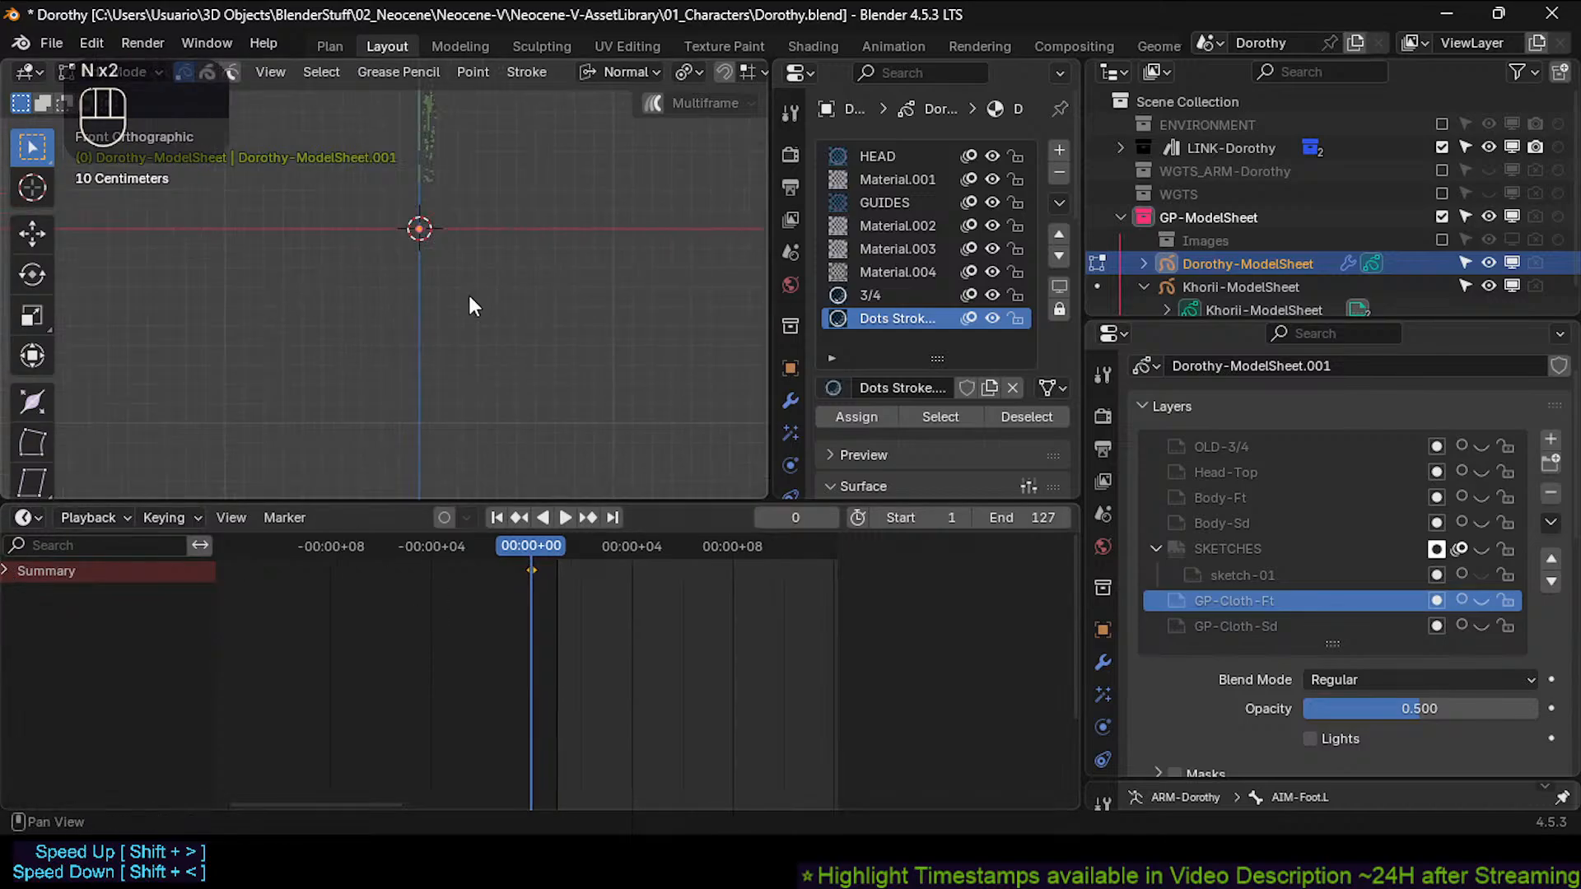
{"action": "key", "text": "KP_Decimal"}
{"action": "middle_click_drag", "start_coordinate": [490, 75], "coordinate": [510, 493], "text": "shift"}
{"action": "scroll", "coordinate": [529, 310], "scroll_direction": "up", "scroll_amount": 6}
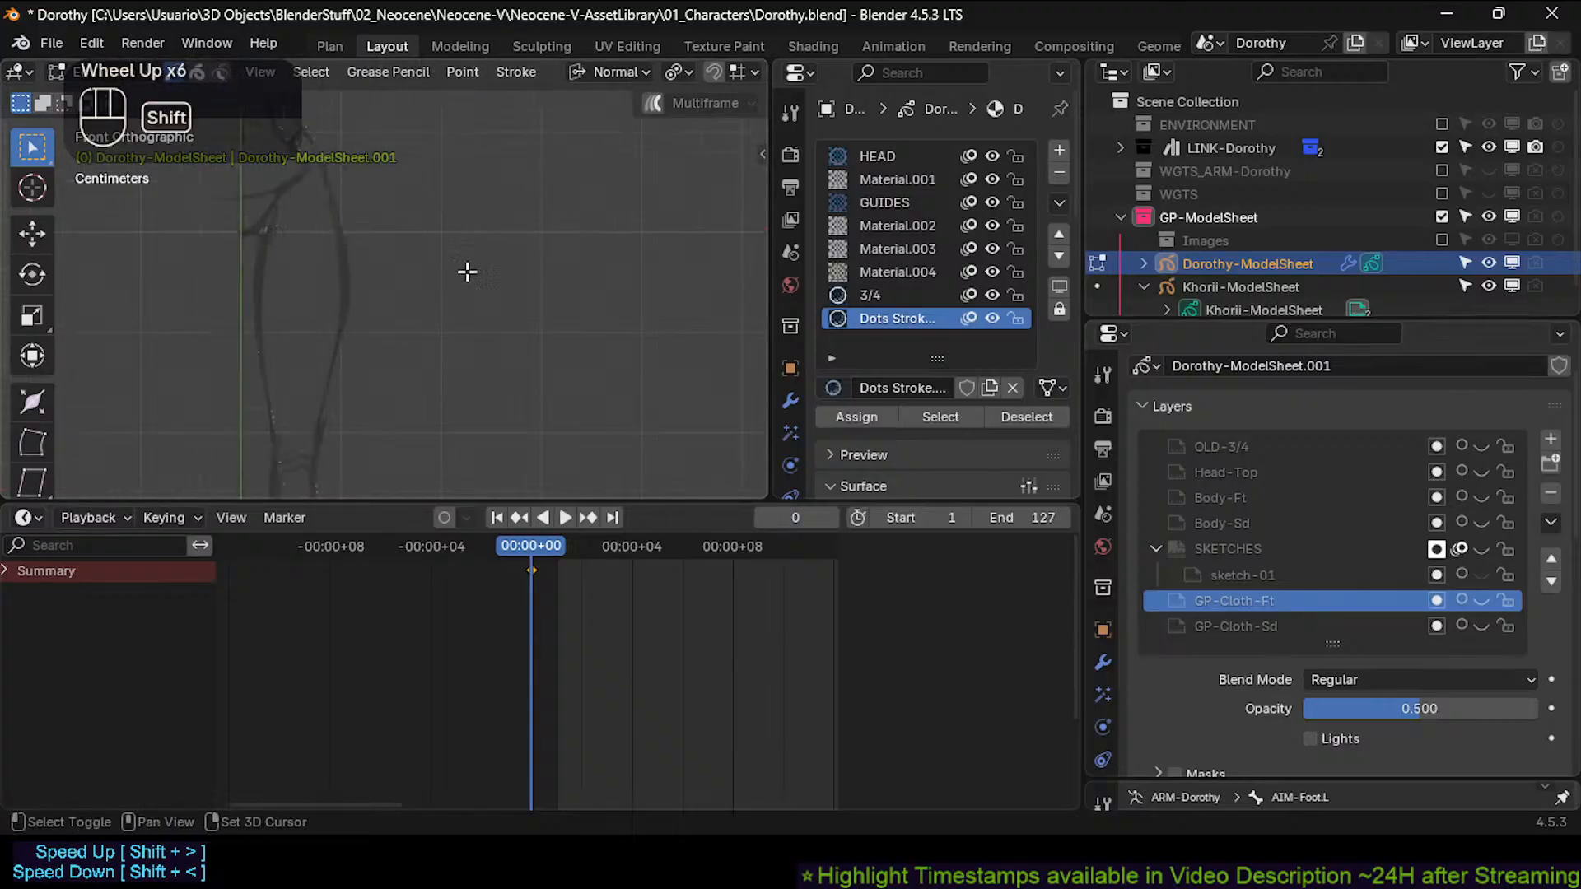
{"action": "middle_click_drag", "start_coordinate": [466, 272], "coordinate": [487, 221], "text": "shift"}
{"action": "key", "text": "a"}
Remove the Note and RulerData3D annotation layers and save the file.
{"action": "key", "text": "n"}
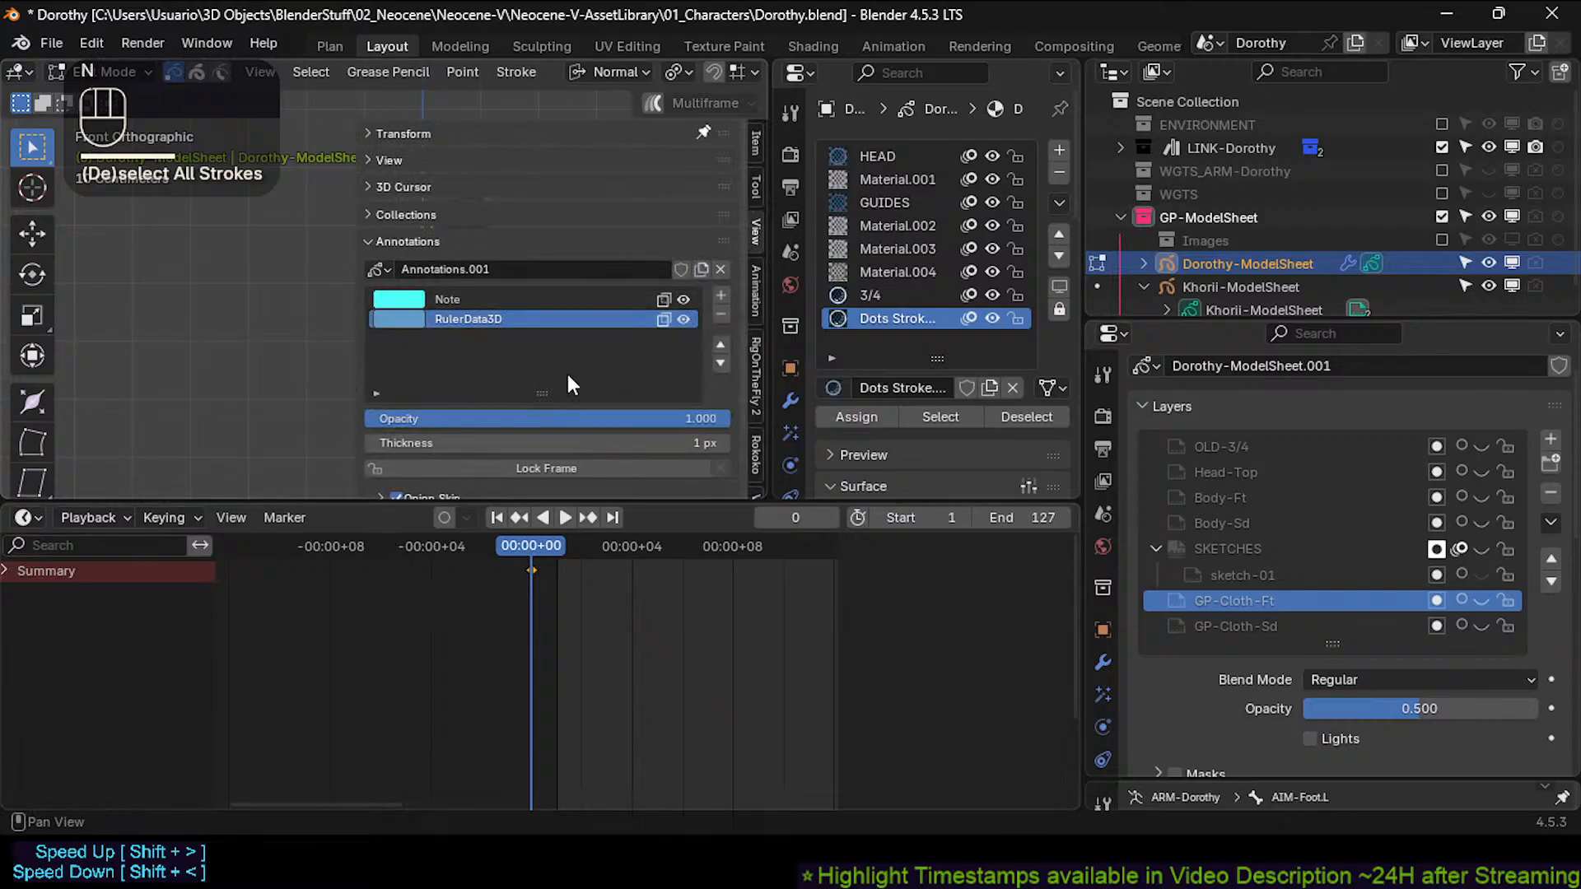
{"action": "double_click", "coordinate": [520, 301]}
{"action": "left_click", "coordinate": [5, 571]}
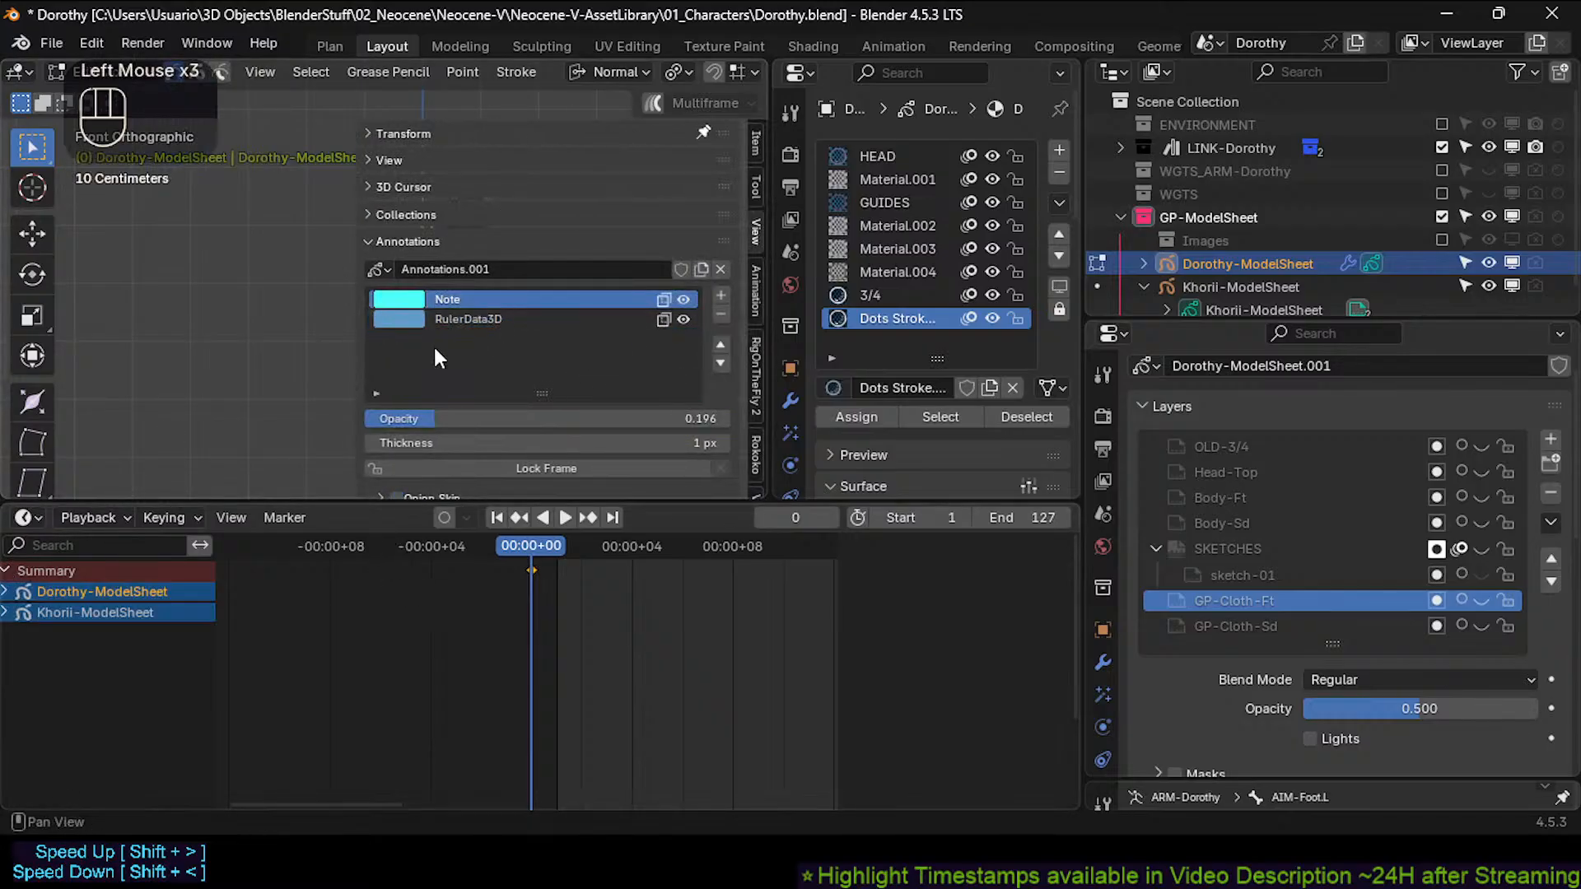
{"action": "left_click", "coordinate": [462, 305]}
{"action": "left_click", "coordinate": [724, 312]}
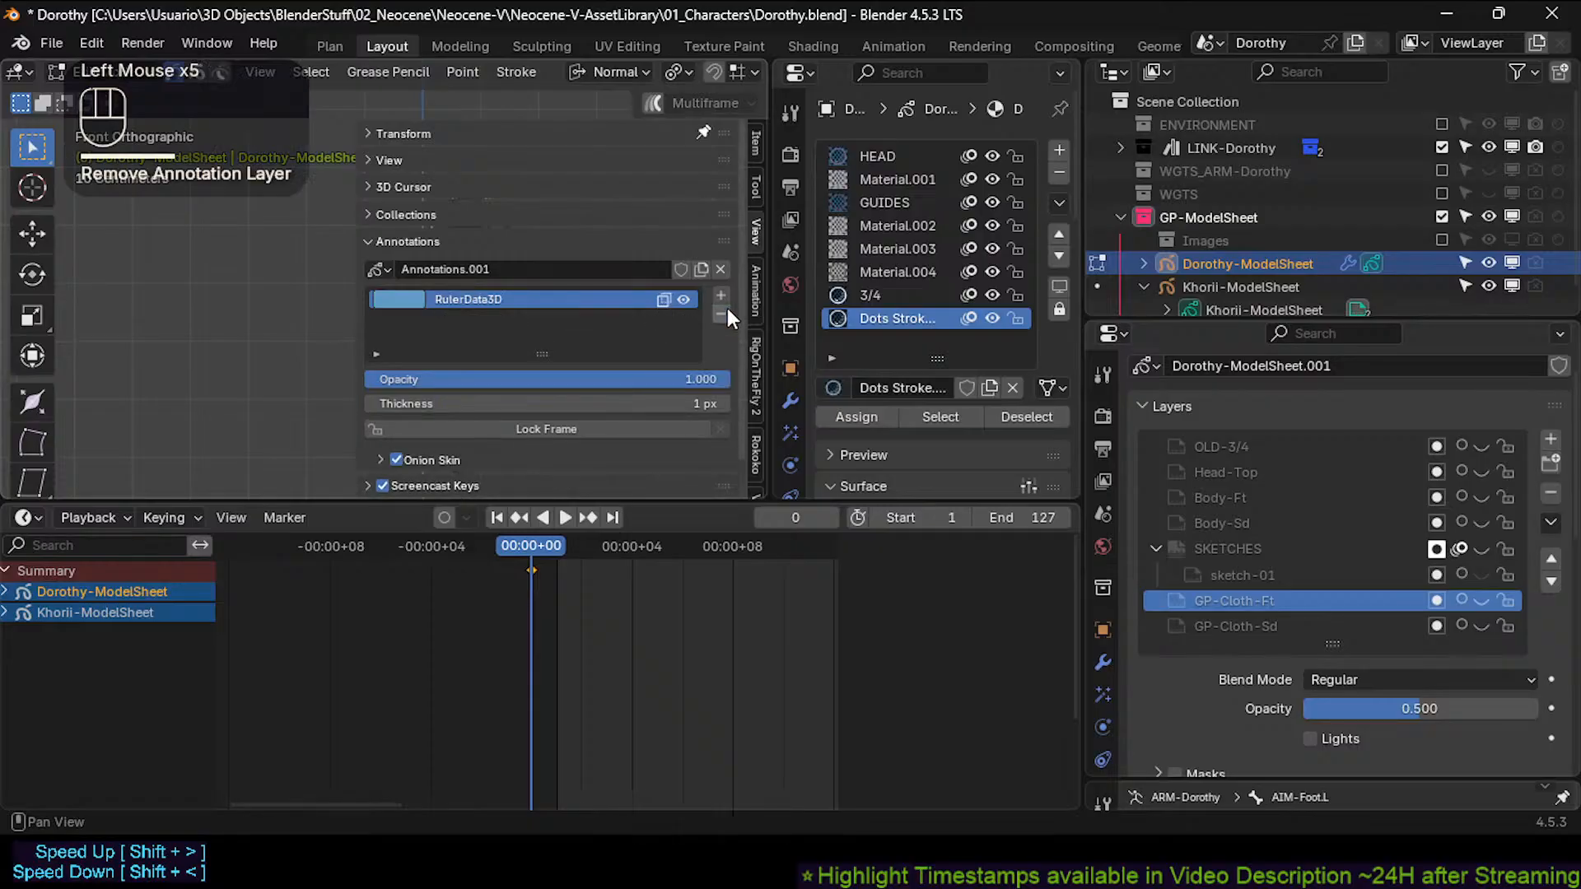
{"action": "left_click", "coordinate": [726, 311]}
{"action": "key", "text": "n"}
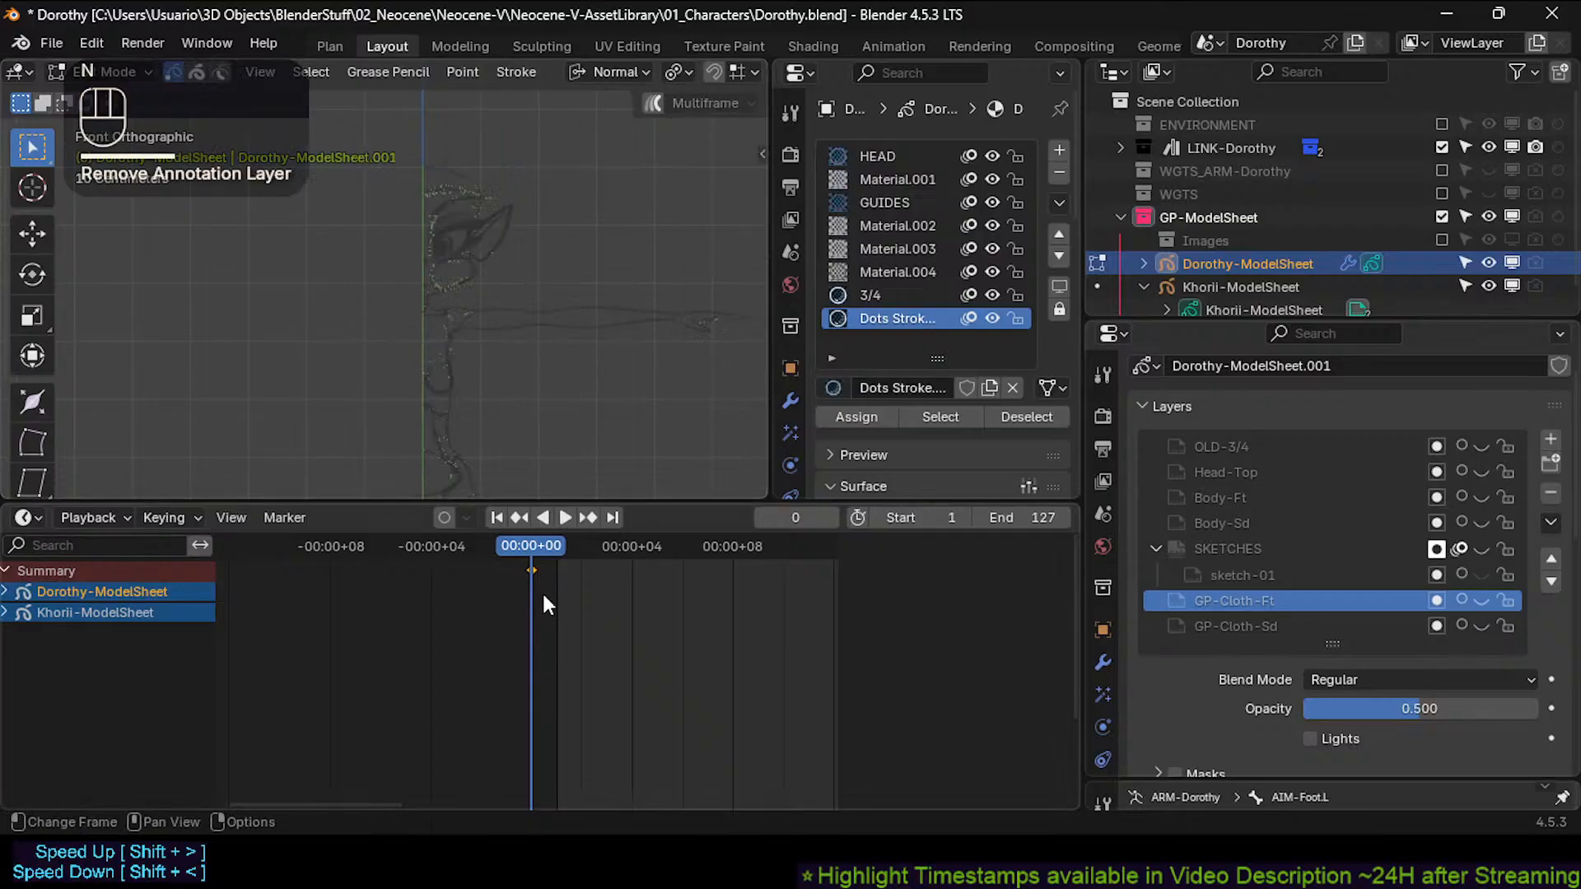
{"action": "scroll", "coordinate": [543, 605], "scroll_direction": "up", "scroll_amount": 1, "text": "ctrl"}
{"action": "key", "text": "ctrl+s"}
Examine the head sketch in the front view and the layer keyframes of Dorothy-ModelSheet in the timeline.
{"action": "scroll", "coordinate": [500, 304], "scroll_direction": "up", "scroll_amount": 2}
{"action": "middle_click_drag", "start_coordinate": [500, 304], "coordinate": [551, 409], "text": "shift"}
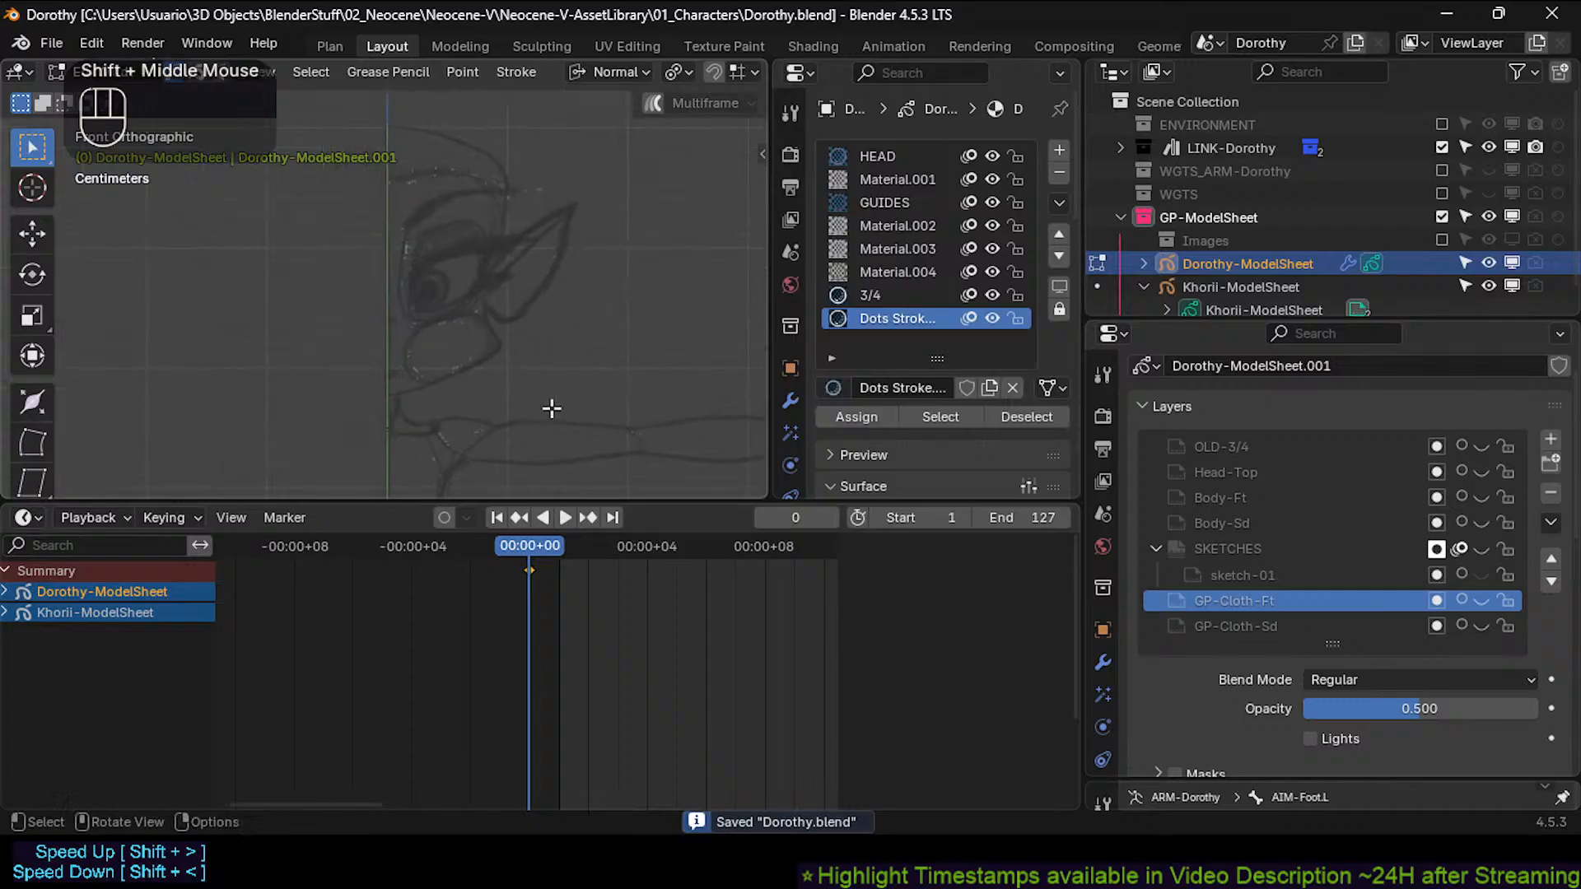
{"action": "scroll", "coordinate": [504, 363], "scroll_direction": "down", "scroll_amount": 2}
{"action": "scroll", "coordinate": [504, 375], "scroll_direction": "up", "scroll_amount": 3}
{"action": "scroll", "coordinate": [505, 374], "scroll_direction": "down", "scroll_amount": 3}
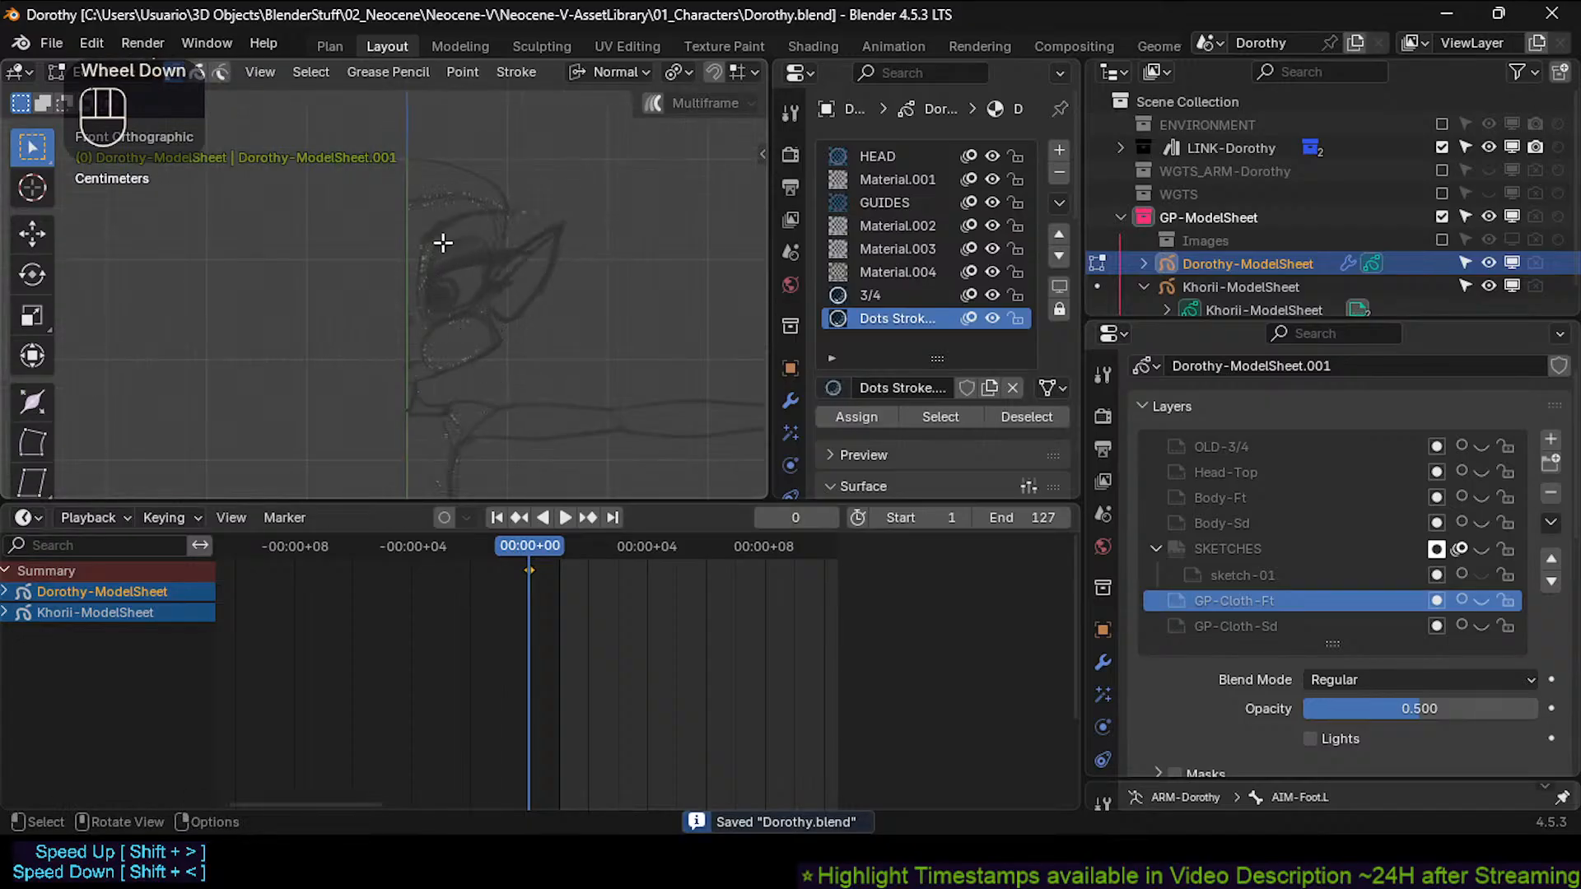
{"action": "scroll", "coordinate": [487, 331], "scroll_direction": "down", "scroll_amount": 2}
{"action": "mouse_move", "coordinate": [487, 332]}
{"action": "middle_mouse_down", "text": "shift"}
{"action": "mouse_move", "coordinate": [529, 452]}
{"action": "mouse_move", "coordinate": [494, 357]}
{"action": "middle_mouse_up", "text": "shift"}
{"action": "left_click_drag", "start_coordinate": [548, 568], "coordinate": [541, 574]}
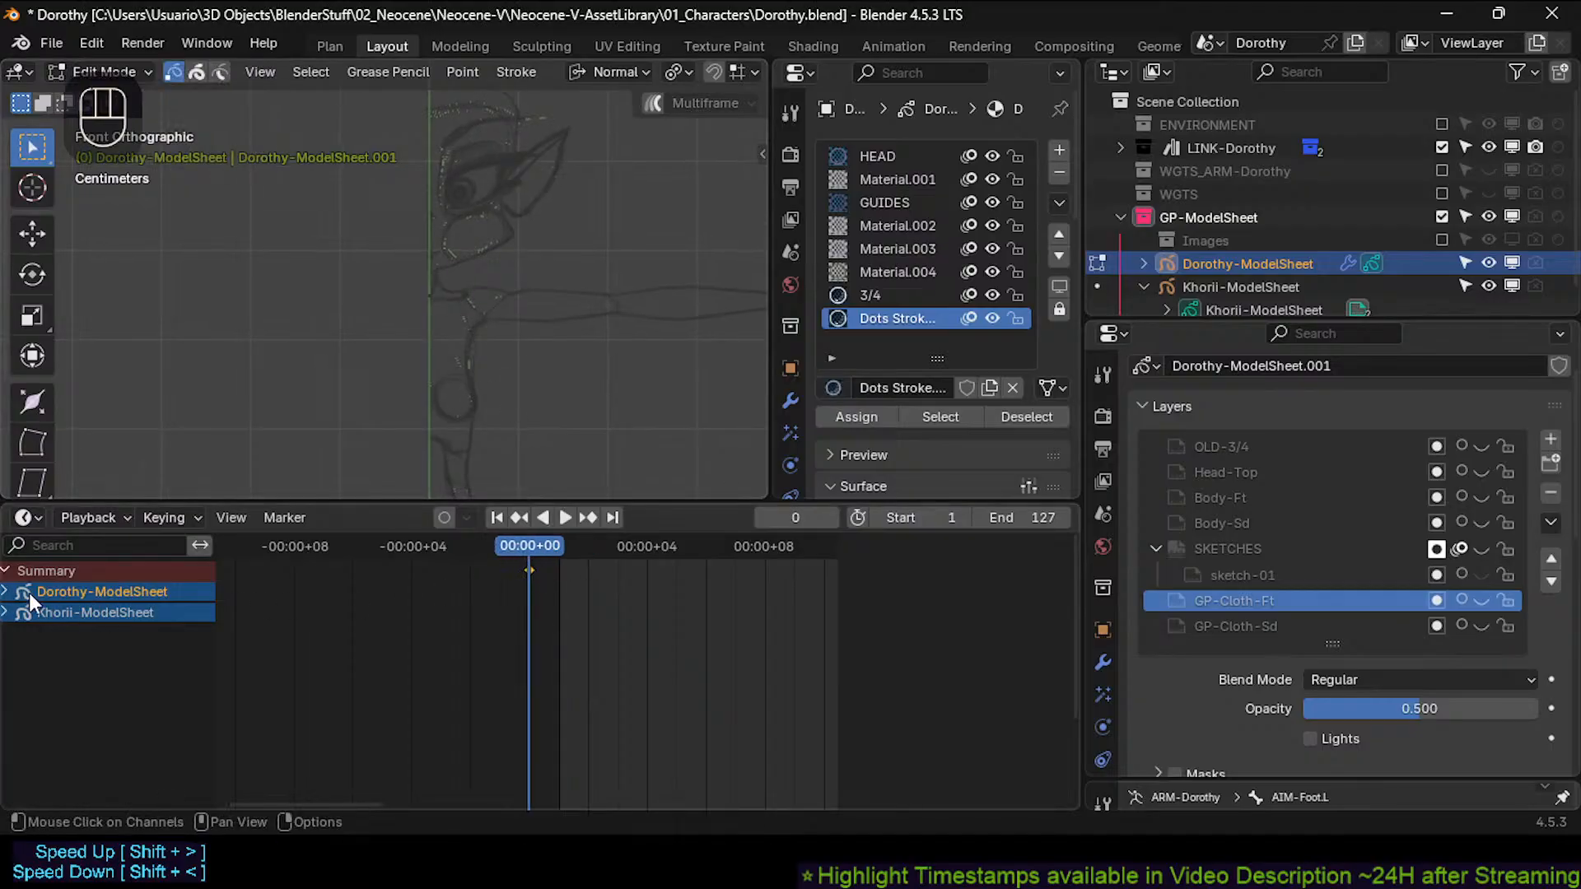
{"action": "left_click", "coordinate": [6, 592]}
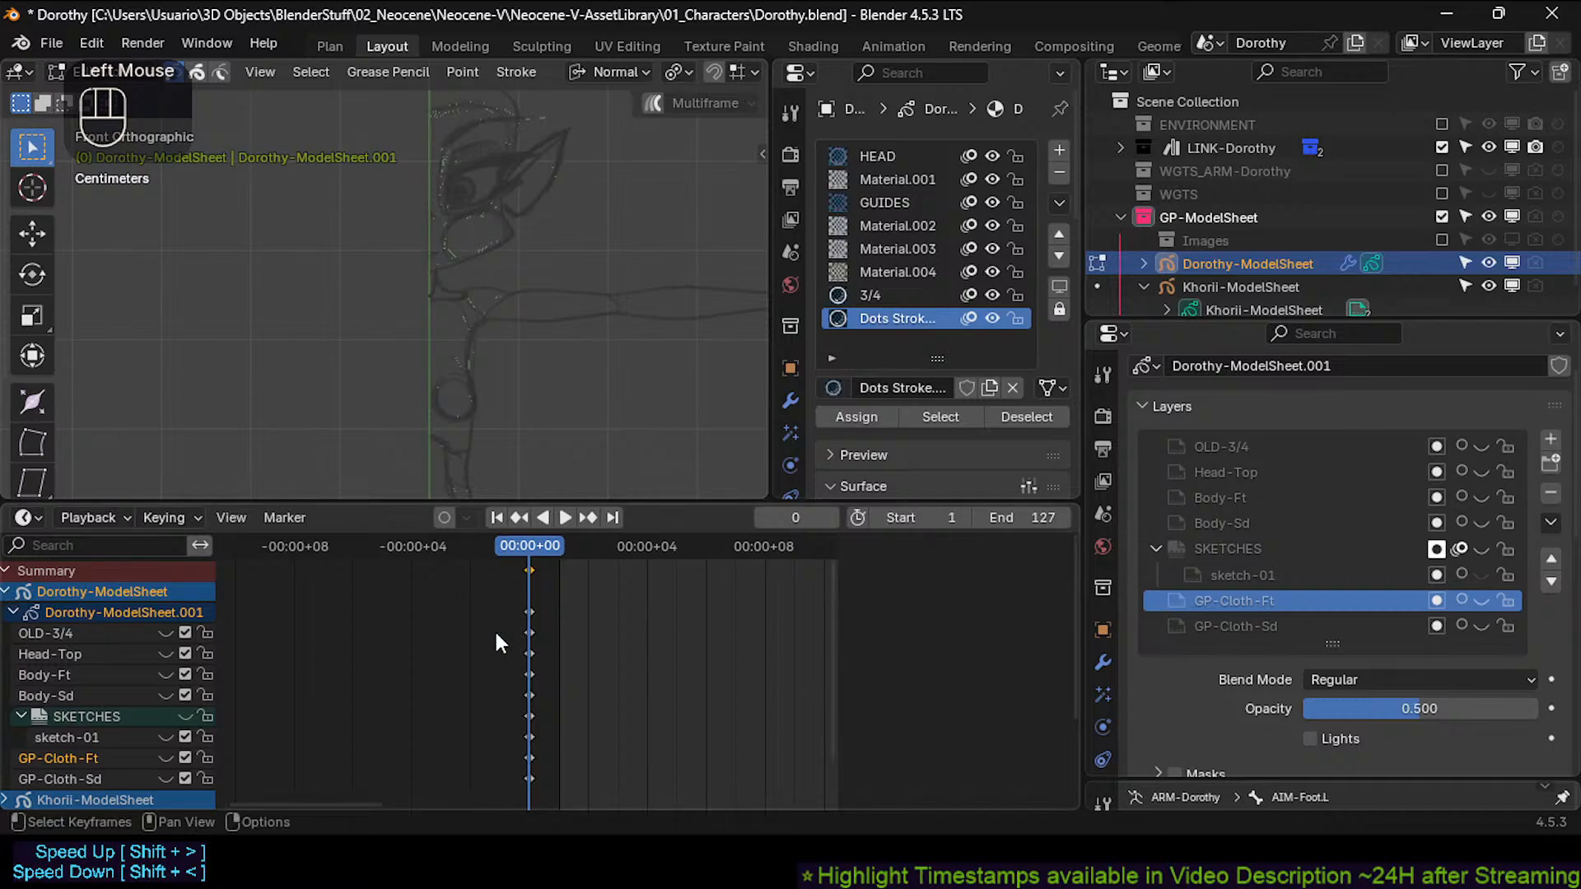
{"action": "middle_click_drag", "start_coordinate": [497, 638], "coordinate": [445, 683]}
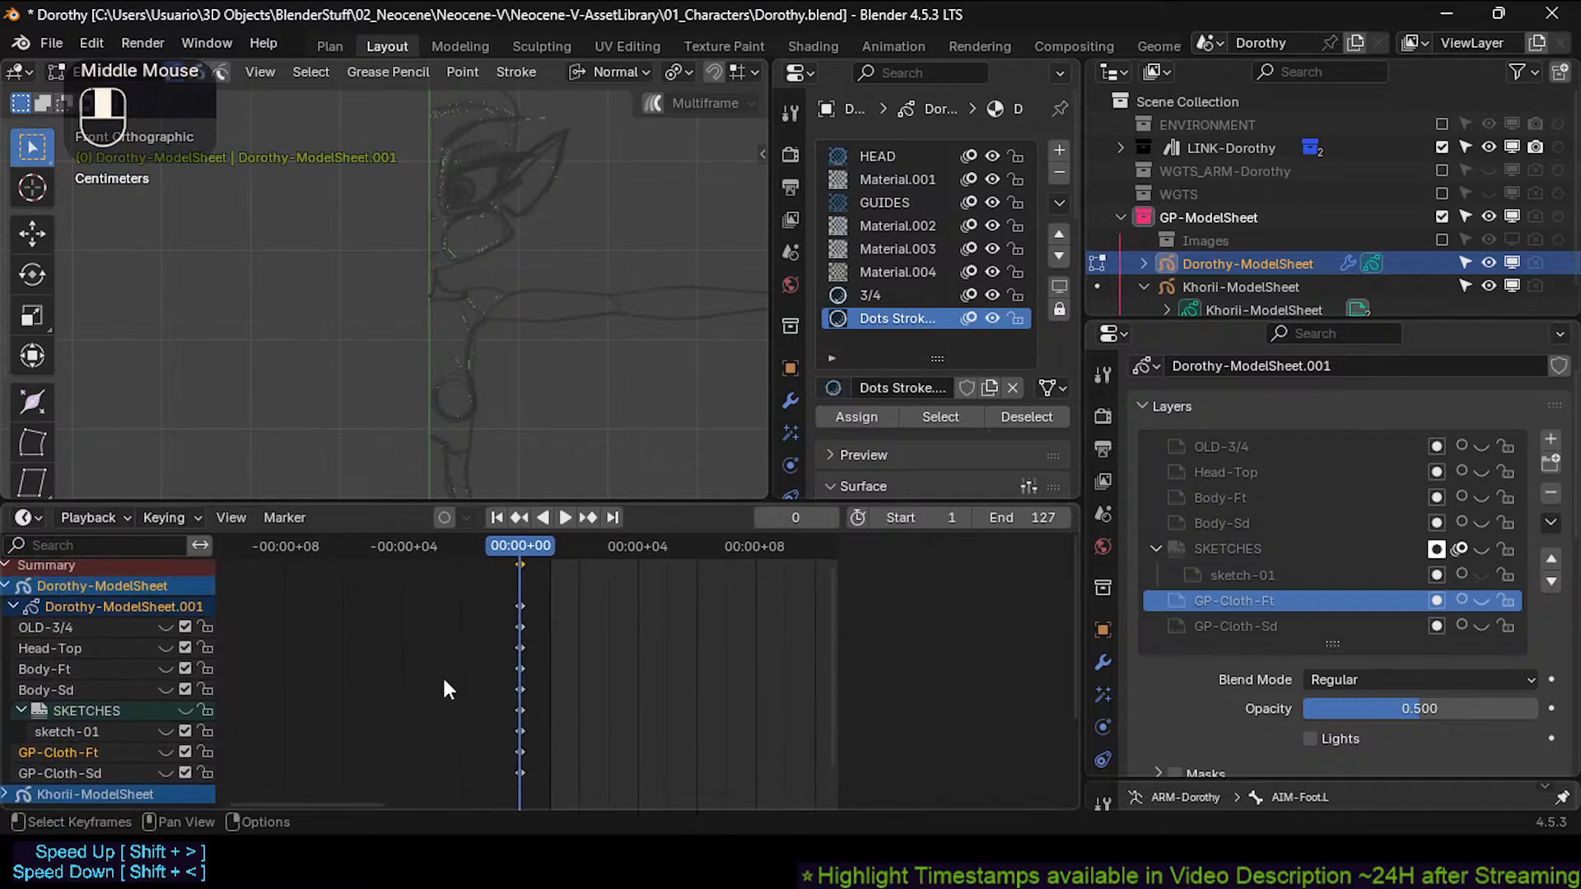
{"action": "left_click", "coordinate": [6, 585]}
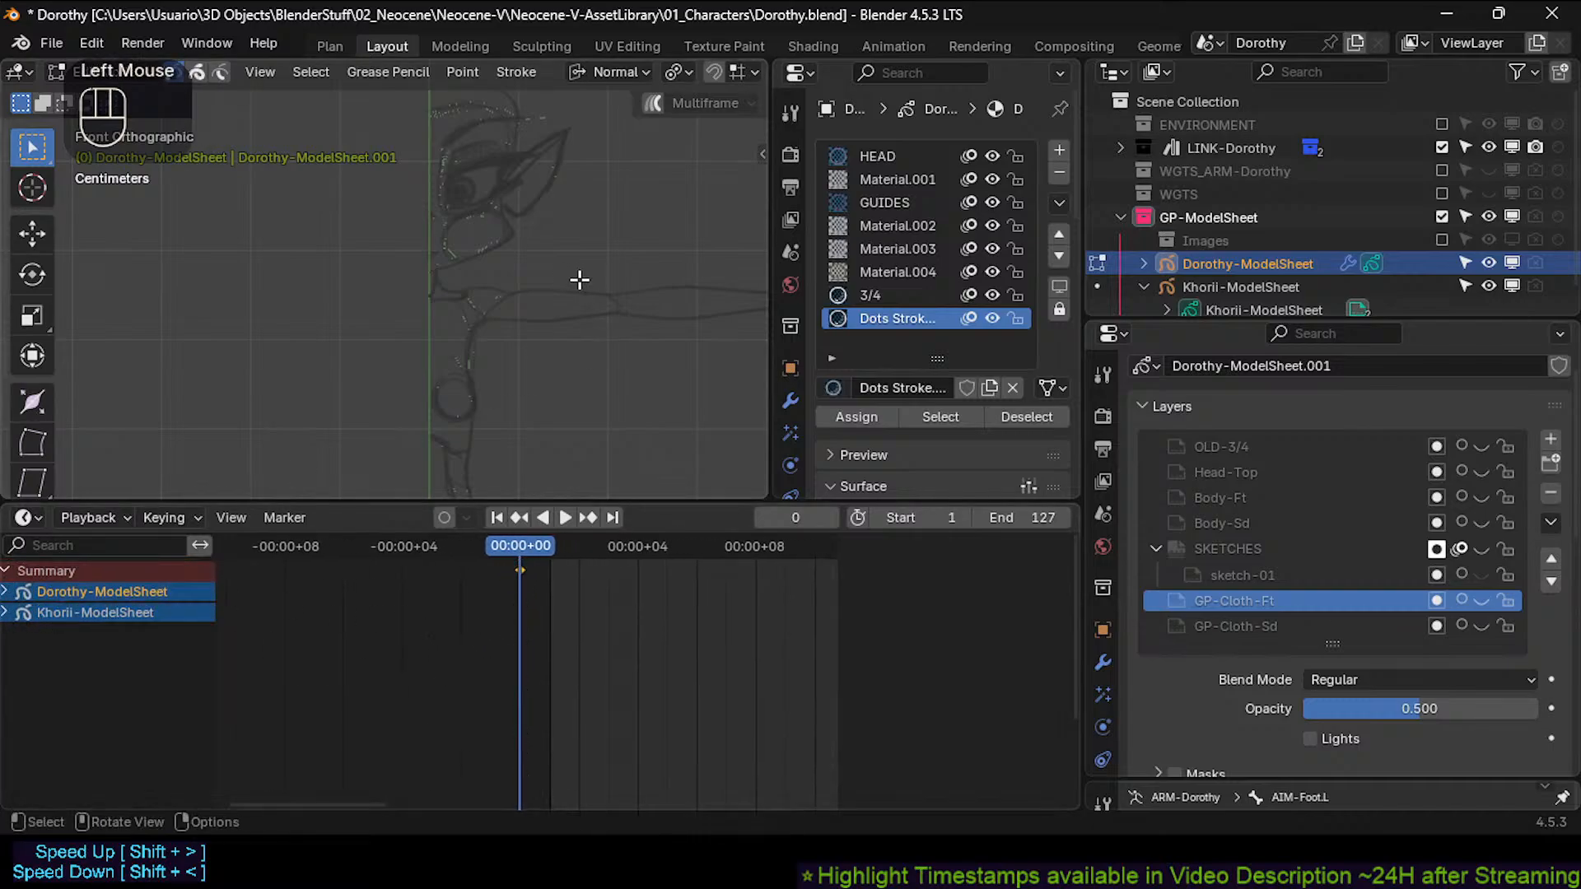
Select the Khorii-ModelSheet object in Object Mode and enlarge the outliner with its hierarchy collapsed.
{"action": "key", "text": "ctrl+Tab"}
{"action": "left_click", "coordinate": [734, 265]}
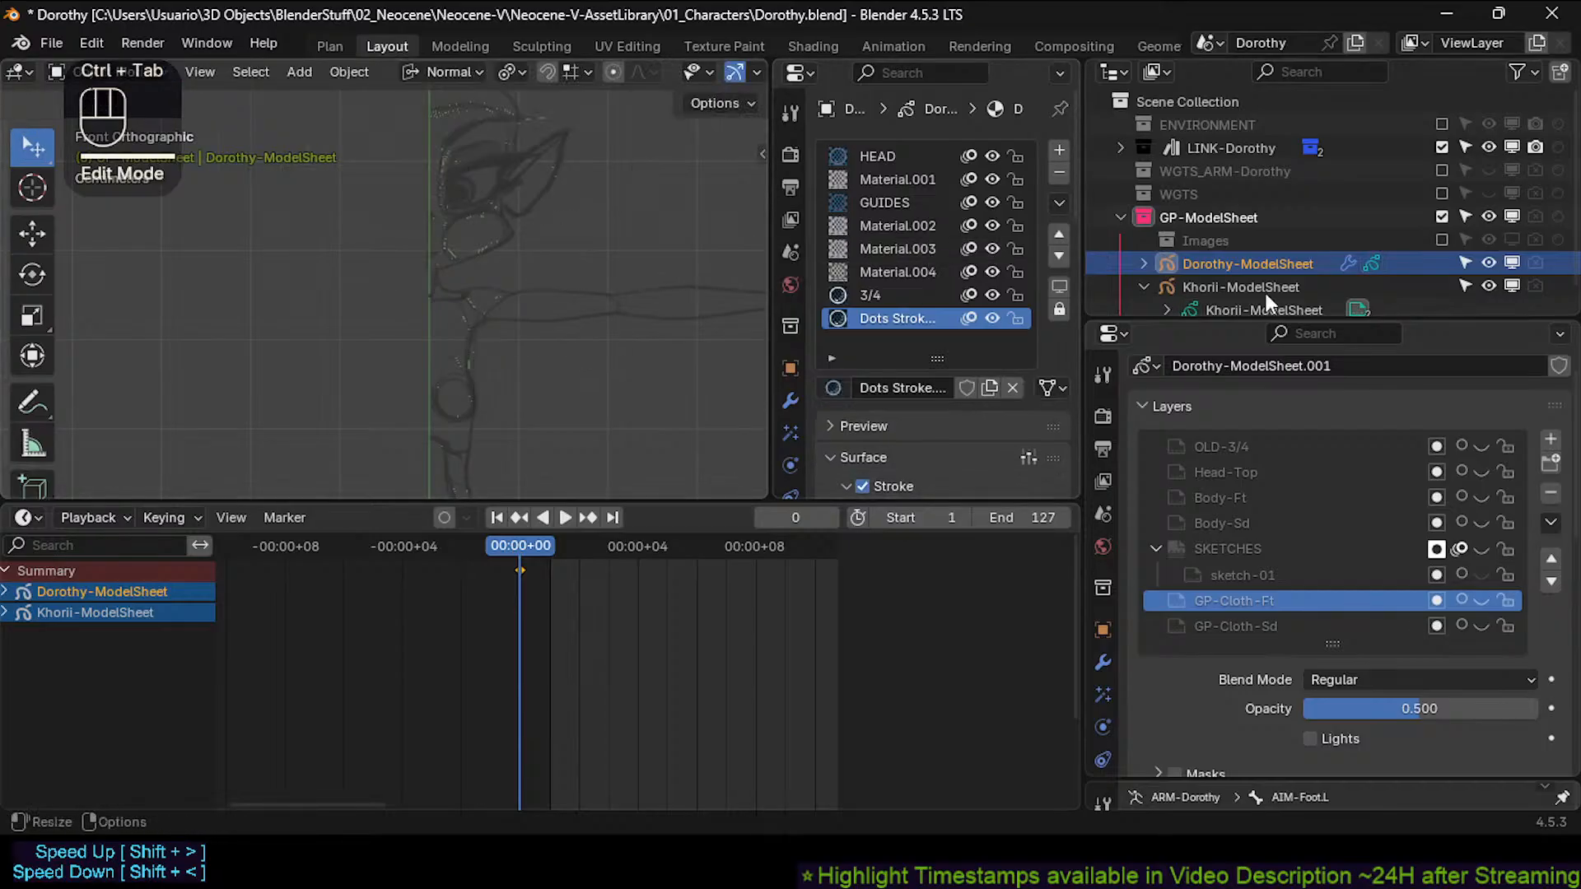
{"action": "left_click", "coordinate": [1267, 288]}
{"action": "left_click_drag", "start_coordinate": [1244, 319], "coordinate": [1236, 380]}
{"action": "left_click", "coordinate": [1141, 280]}
{"action": "scroll", "coordinate": [530, 299], "scroll_direction": "down", "scroll_amount": 3}
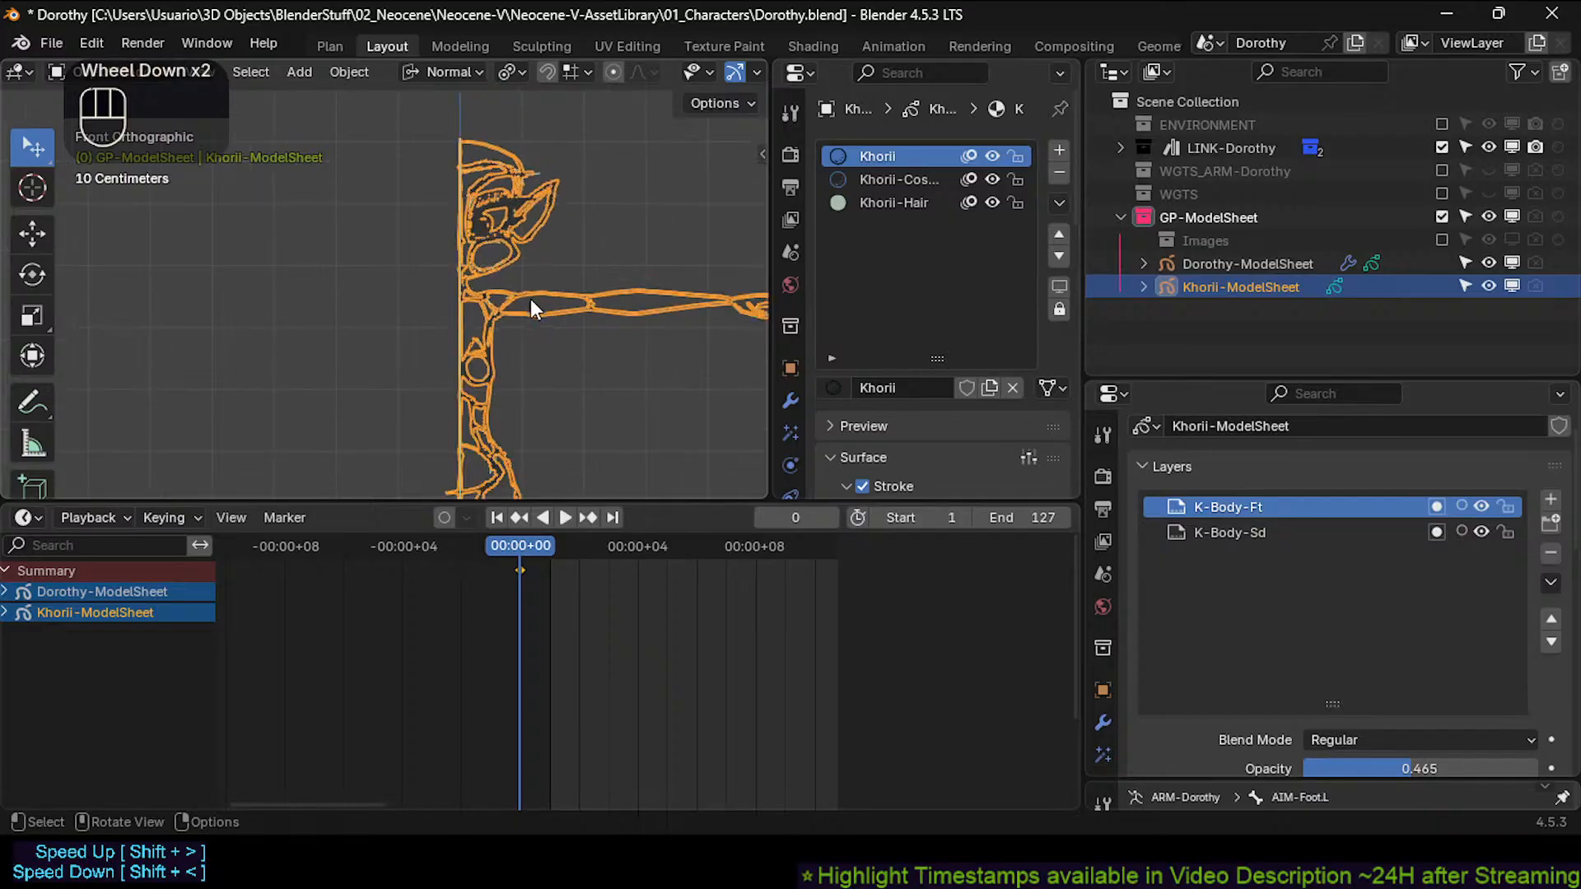
Clear the selection and reselect the Khorii-ModelSheet object by its head strokes and in the outliner.
{"action": "scroll", "coordinate": [507, 201], "scroll_direction": "up", "scroll_amount": 5}
{"action": "left_click", "coordinate": [499, 239]}
{"action": "middle_click_drag", "start_coordinate": [500, 247], "coordinate": [536, 324], "text": "shift"}
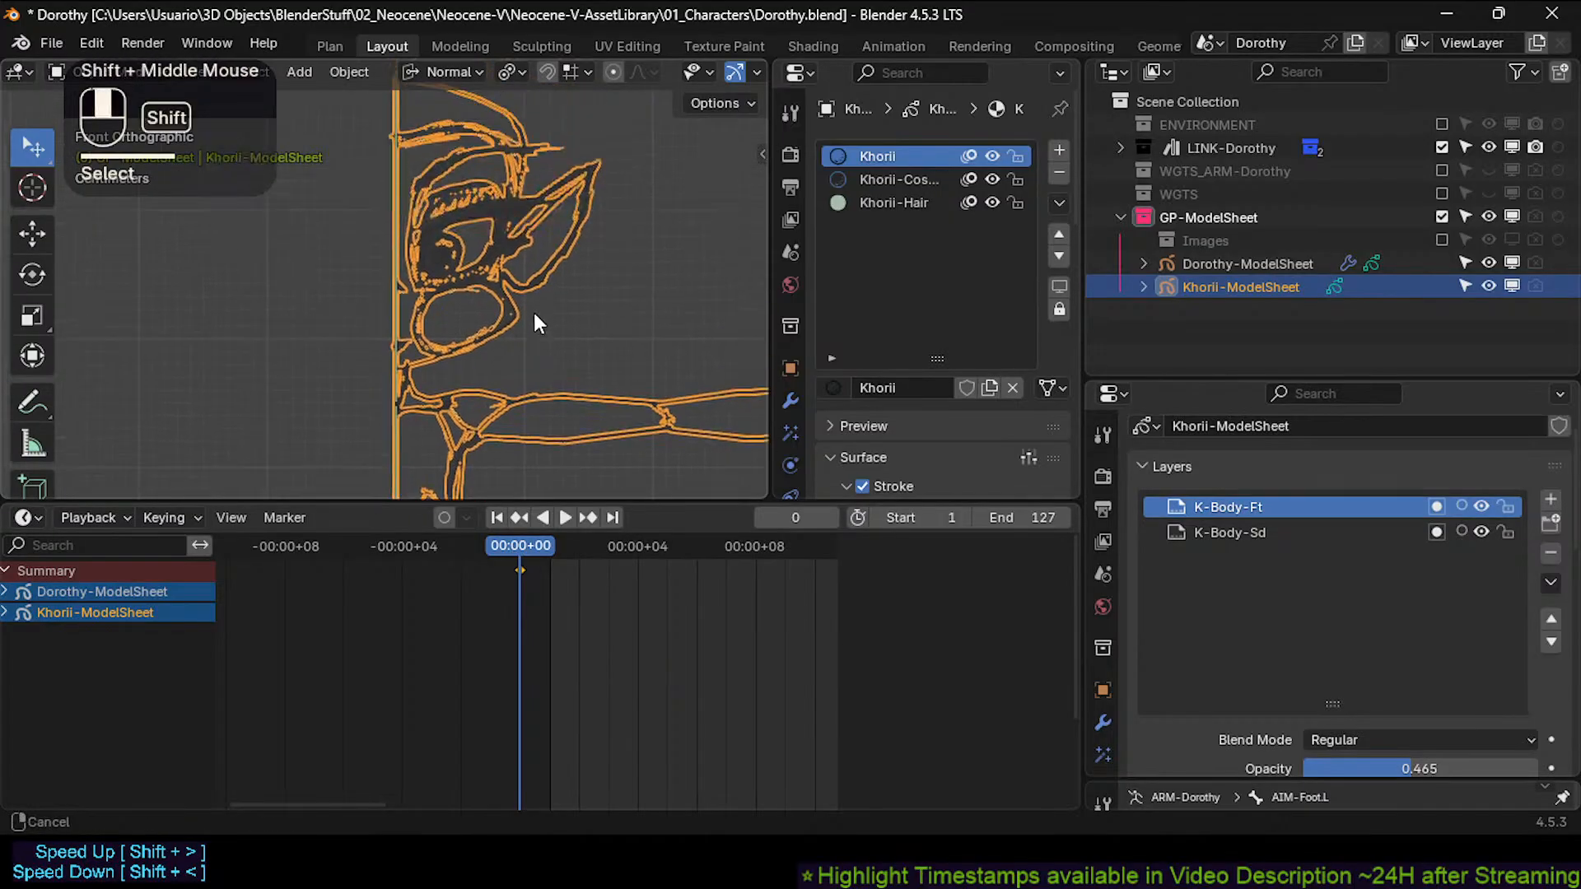
{"action": "key", "text": "alt+a"}
{"action": "left_click", "coordinate": [508, 346]}
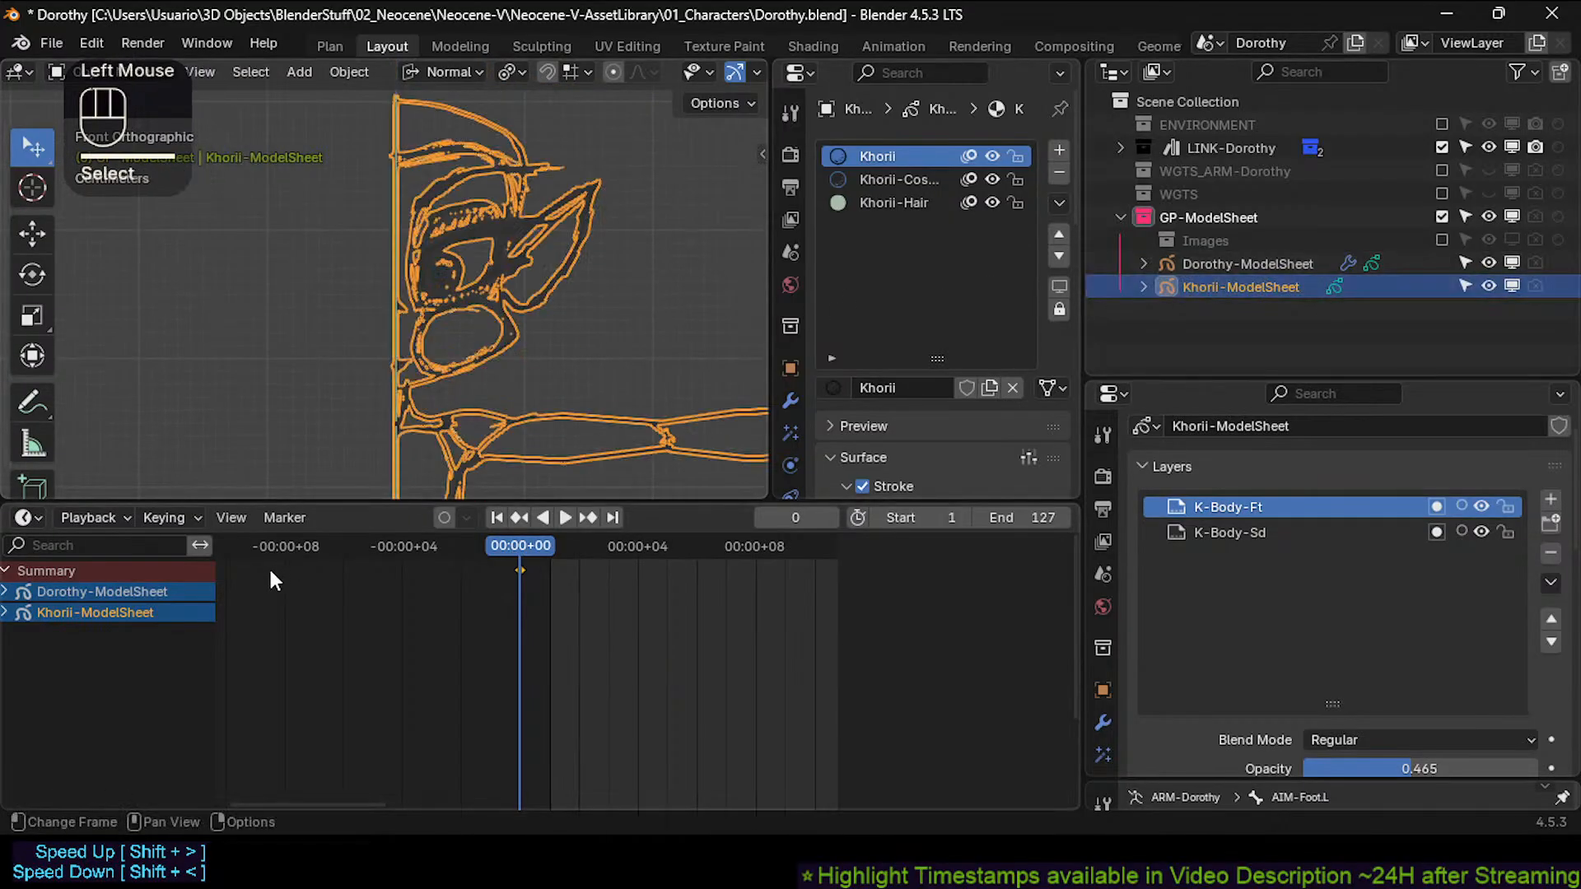
{"action": "left_click", "coordinate": [1209, 290]}
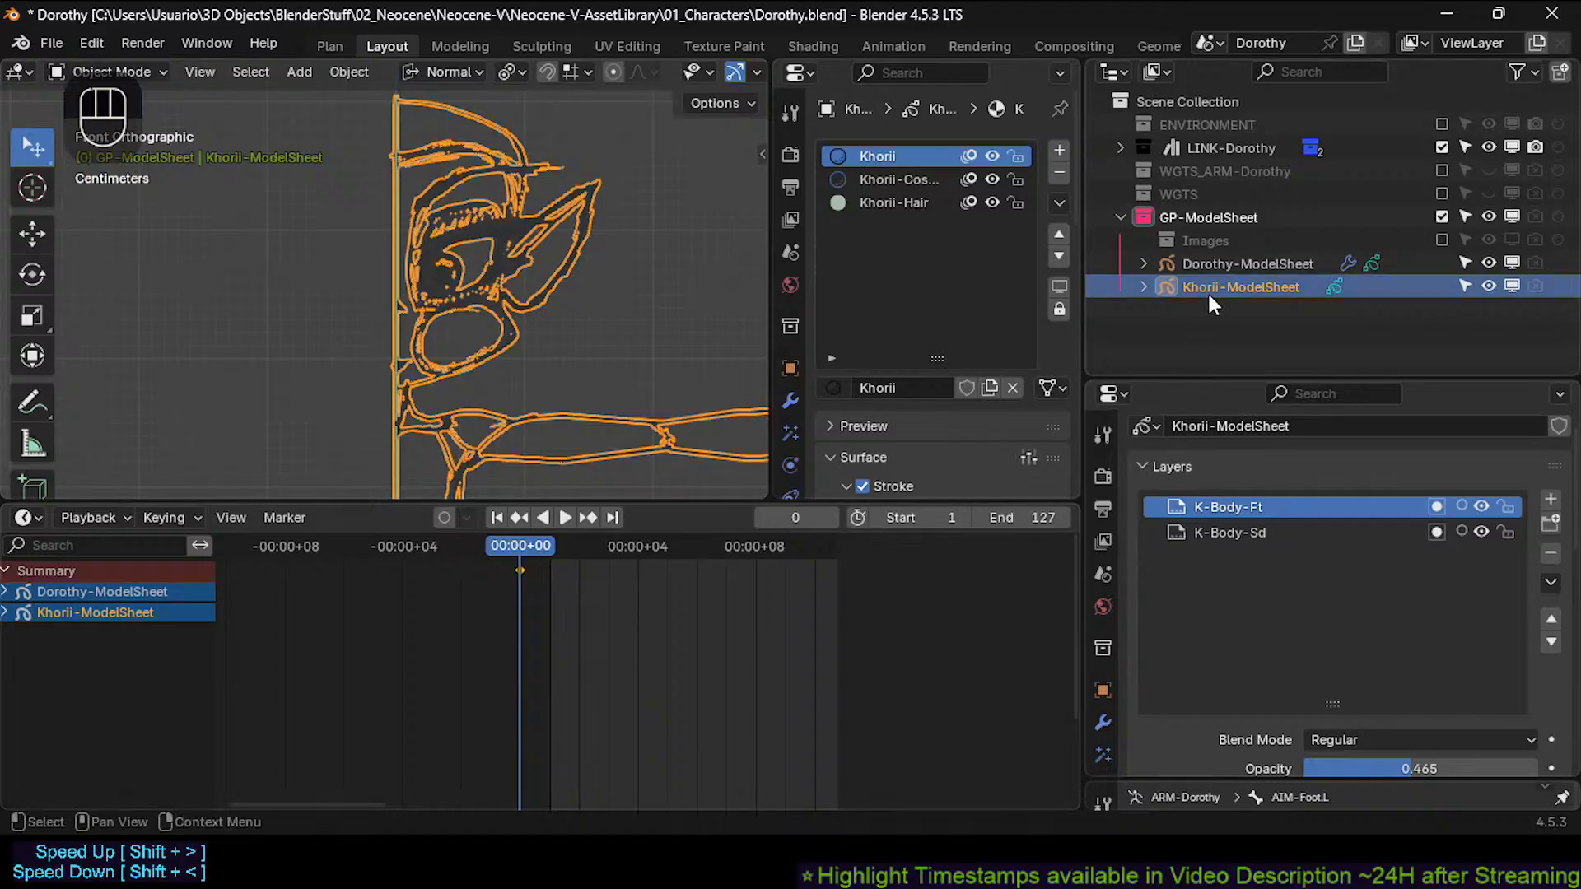
Save the file and switch the active layer from K-Body-Sd back to K-Body-Ft.
{"action": "left_click", "coordinate": [1213, 536], "text": "shift"}
{"action": "key", "text": "ctrl+s"}
{"action": "left_click", "coordinate": [1295, 521]}
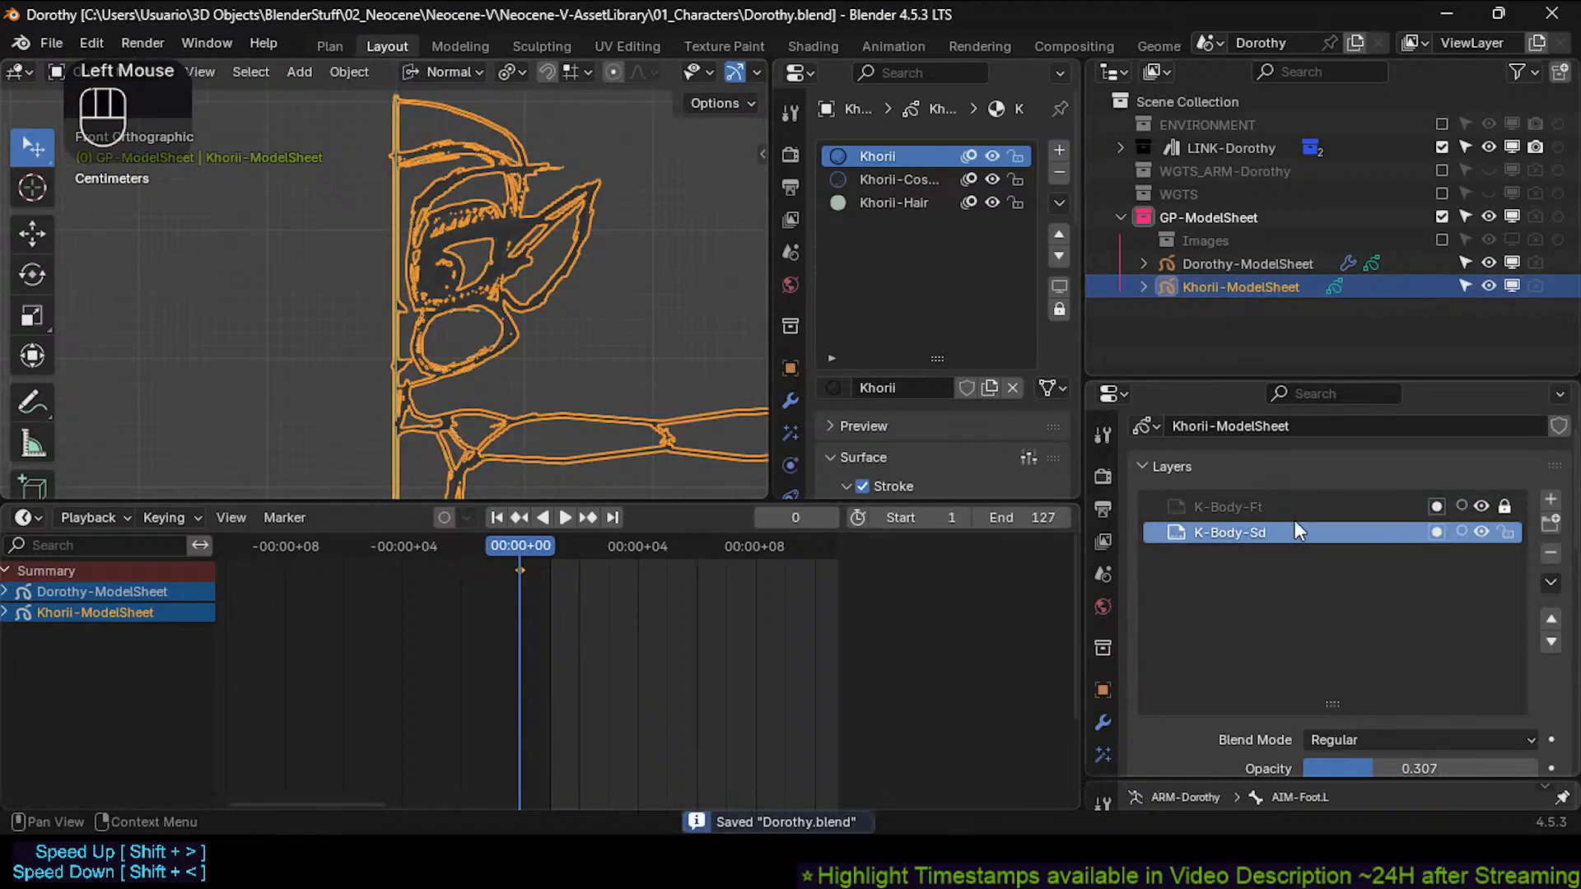
{"action": "left_click", "coordinate": [1260, 512]}
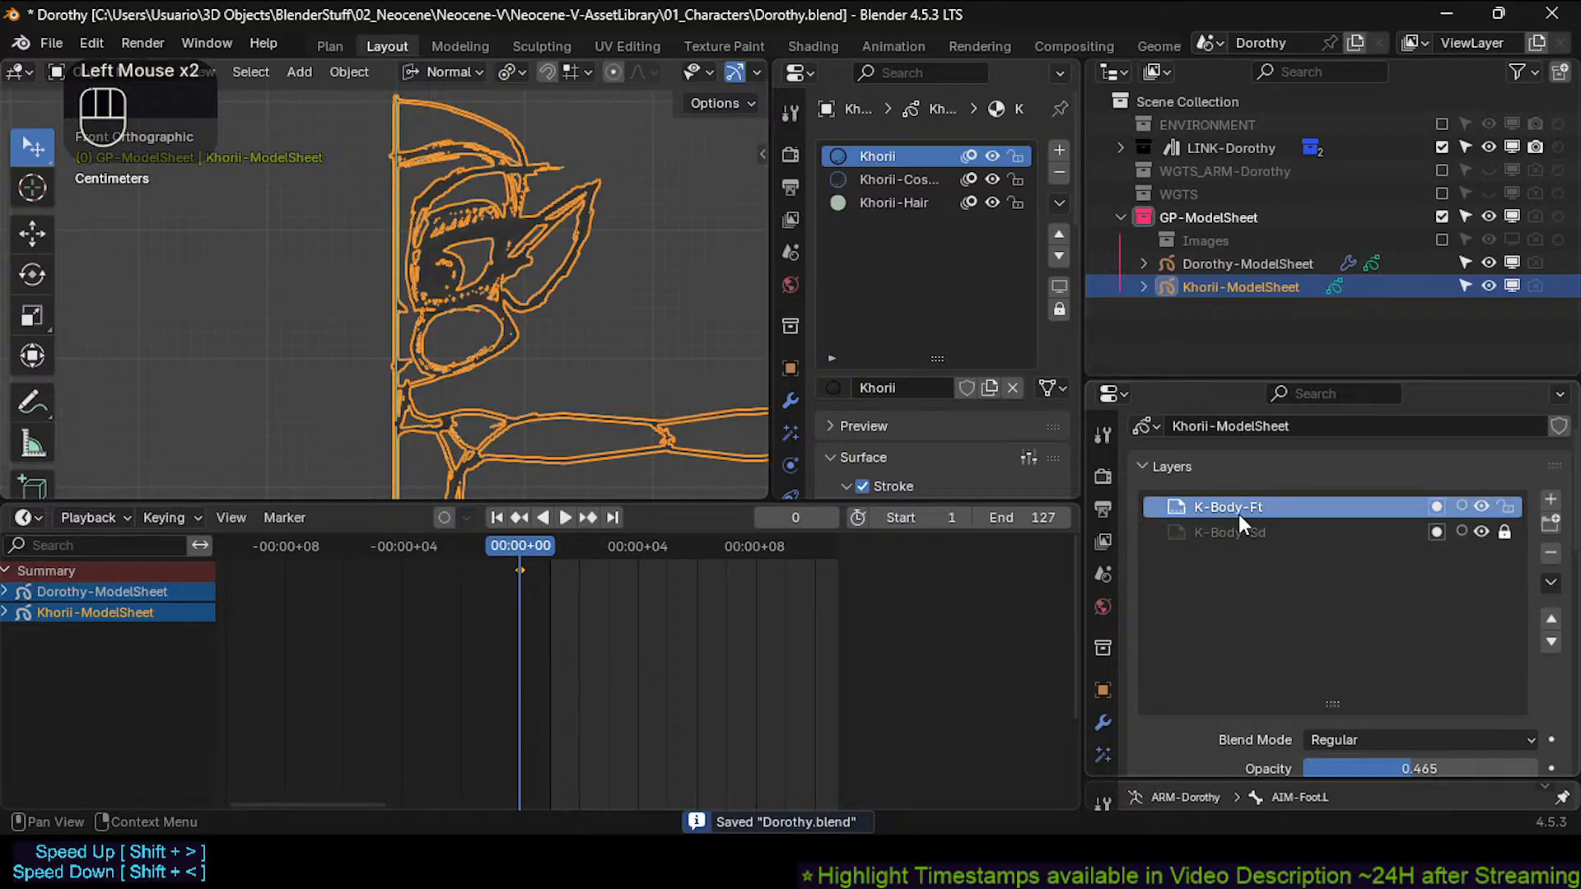
{"action": "left_click", "coordinate": [1237, 530]}
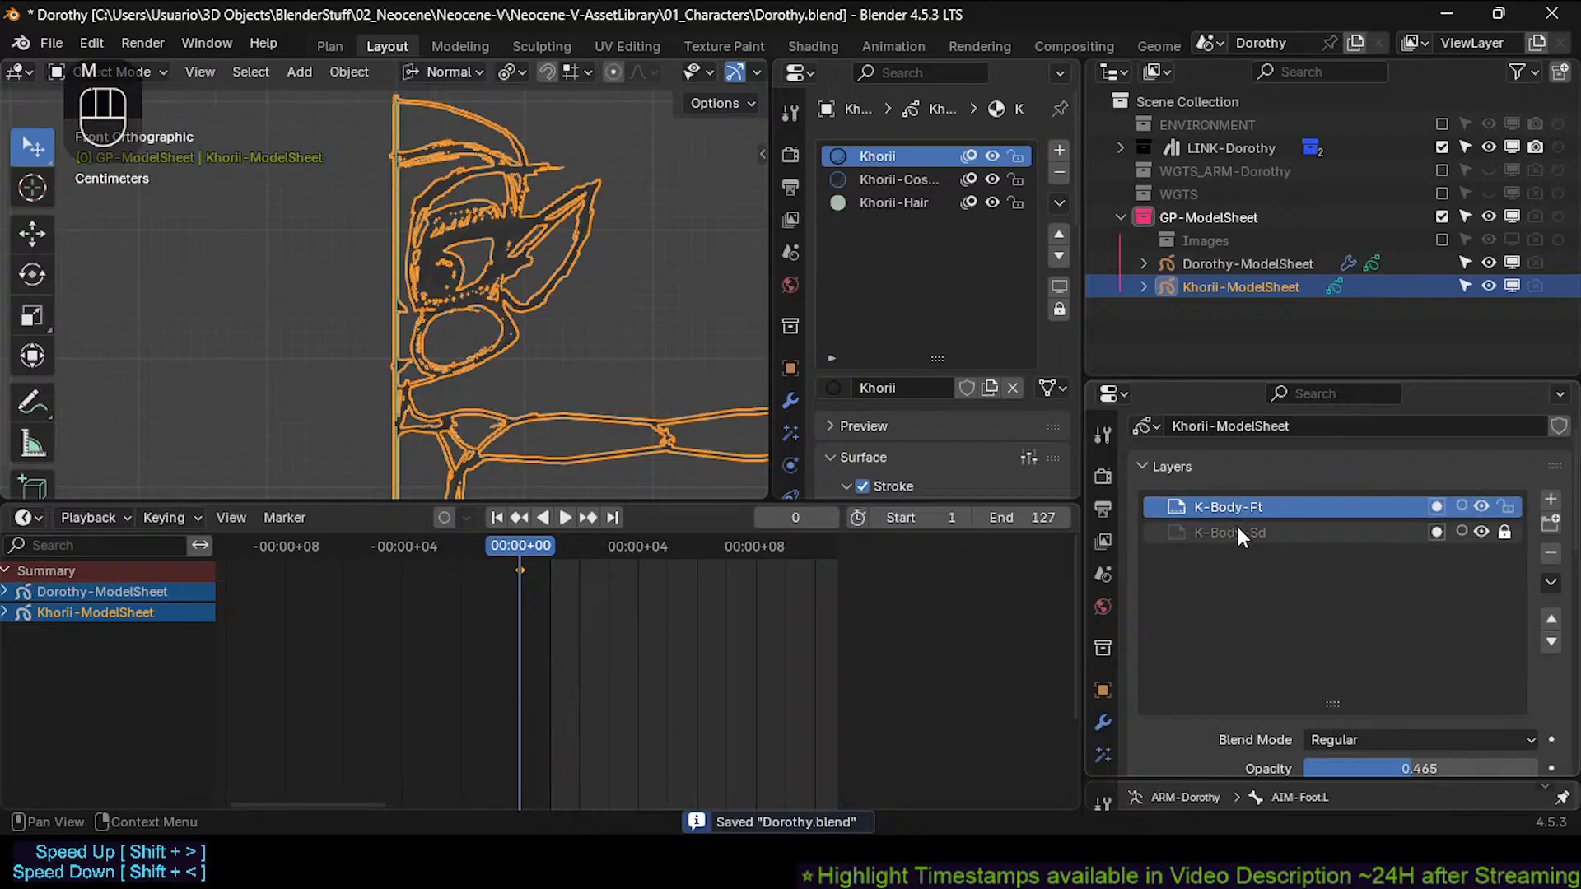
{"action": "left_click", "coordinate": [1233, 504]}
Unlock the K-Body-Sd layer while keeping K-Body-Ft as the active layer.
{"action": "key", "text": "m"}
{"action": "key", "text": "m"}
{"action": "key", "text": "m"}
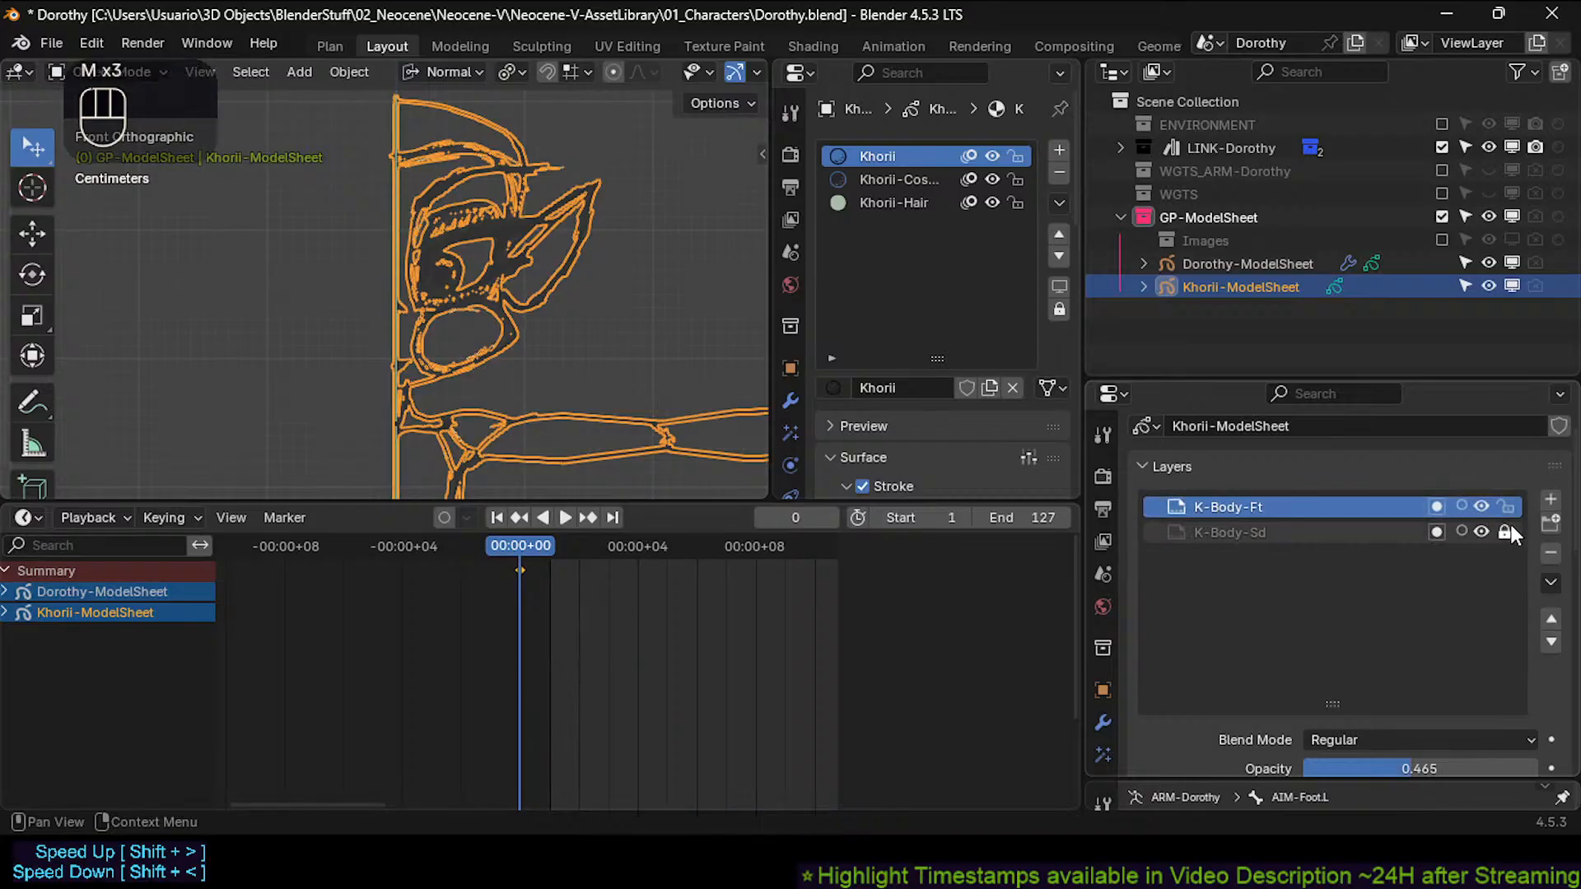
{"action": "left_click", "coordinate": [1507, 531]}
{"action": "left_click", "coordinate": [1206, 499]}
{"action": "right_click", "coordinate": [1219, 505]}
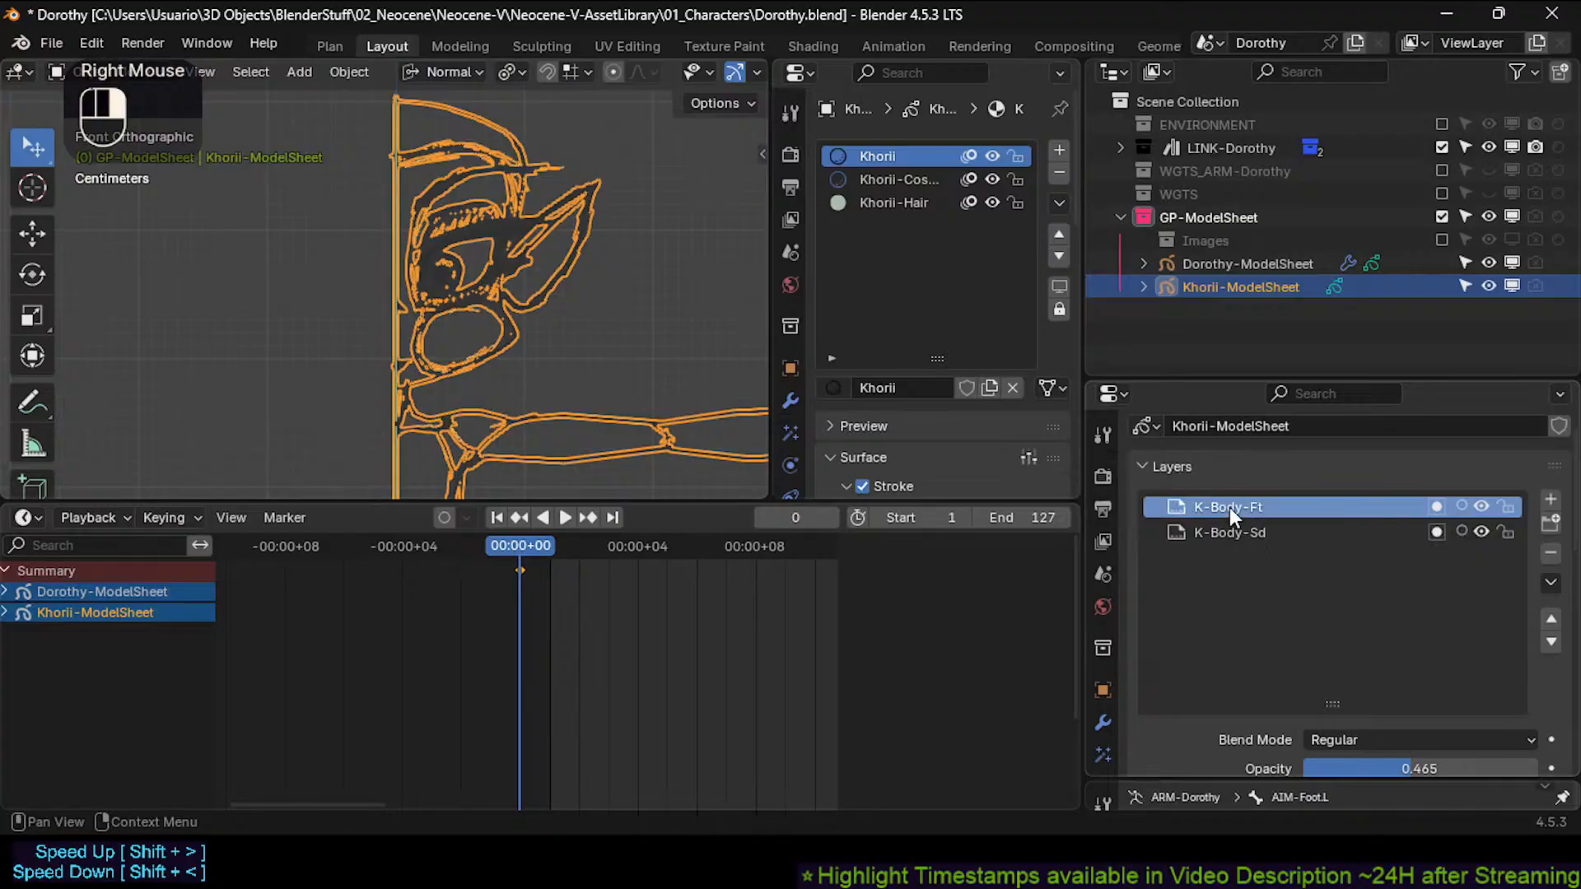
Select all strokes of Khorii-ModelSheet in Edit Mode and return to Object Mode.
{"action": "key", "text": "Tab"}
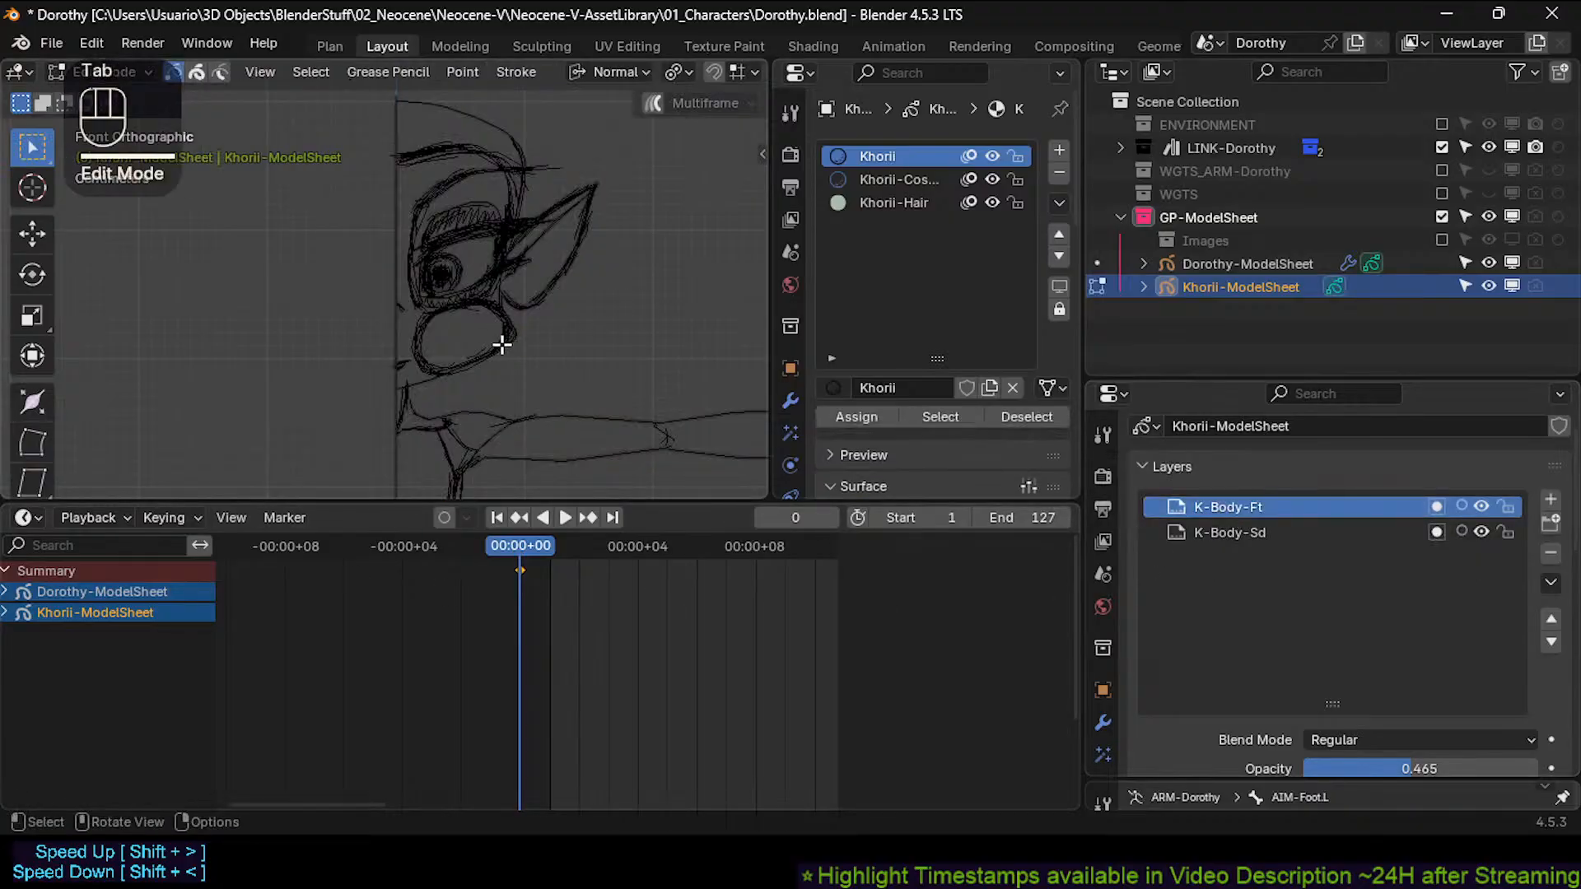
{"action": "key", "text": "a"}
{"action": "scroll", "coordinate": [505, 343], "scroll_direction": "down", "scroll_amount": 1}
{"action": "mouse_move", "coordinate": [504, 343]}
{"action": "middle_mouse_down", "text": "shift"}
{"action": "mouse_move", "coordinate": [546, 169]}
{"action": "mouse_move", "coordinate": [548, 260]}
{"action": "middle_mouse_up", "text": "shift"}
{"action": "scroll", "coordinate": [497, 258], "scroll_direction": "down", "scroll_amount": 2}
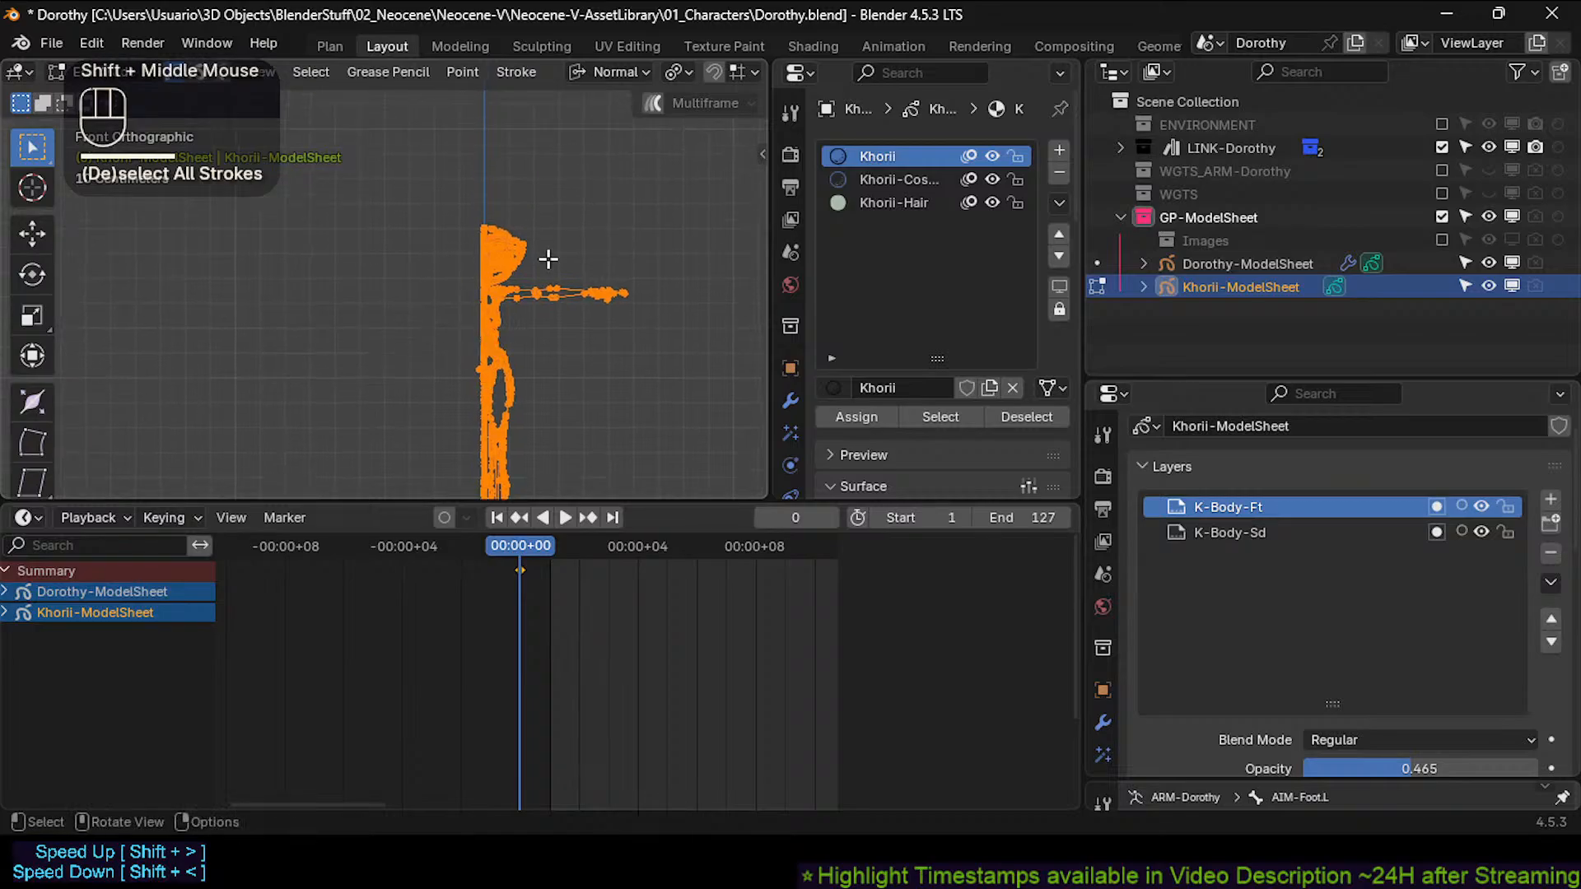
{"action": "key", "text": "Tab"}
{"action": "middle_click_drag", "start_coordinate": [571, 362], "coordinate": [515, 323], "text": "shift"}
{"action": "scroll", "coordinate": [516, 323], "scroll_direction": "up", "scroll_amount": 1}
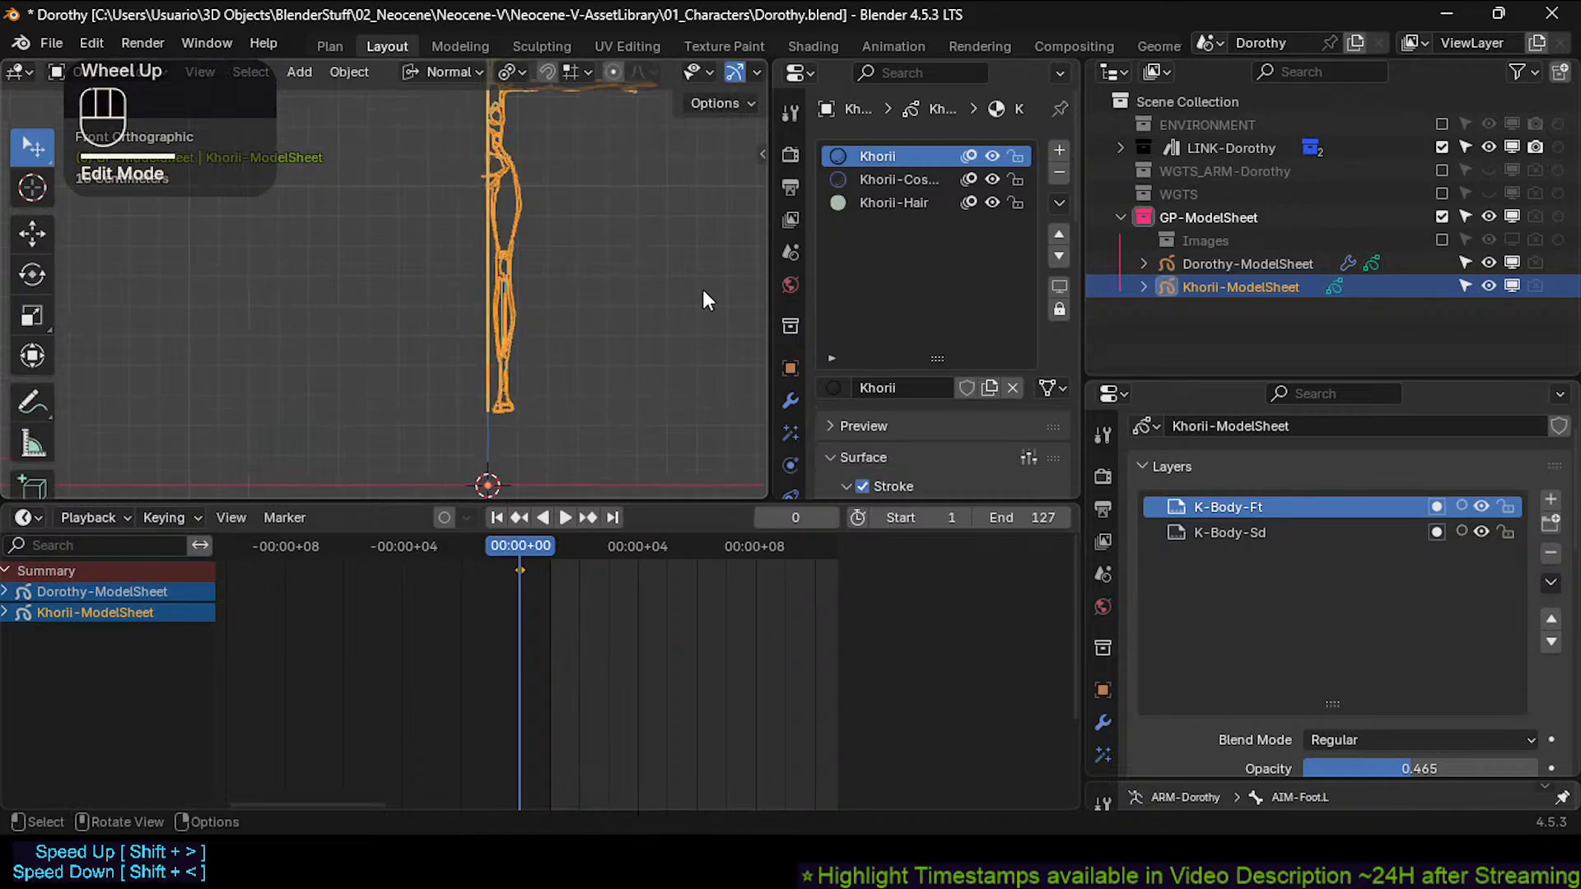
Compare the Dorothy-ModelSheet and Khorii-ModelSheet drawings by selecting each object in turn, ending on Dorothy-ModelSheet.
{"action": "left_click", "coordinate": [1224, 264]}
{"action": "left_click", "coordinate": [1224, 286]}
{"action": "left_click", "coordinate": [1221, 263]}
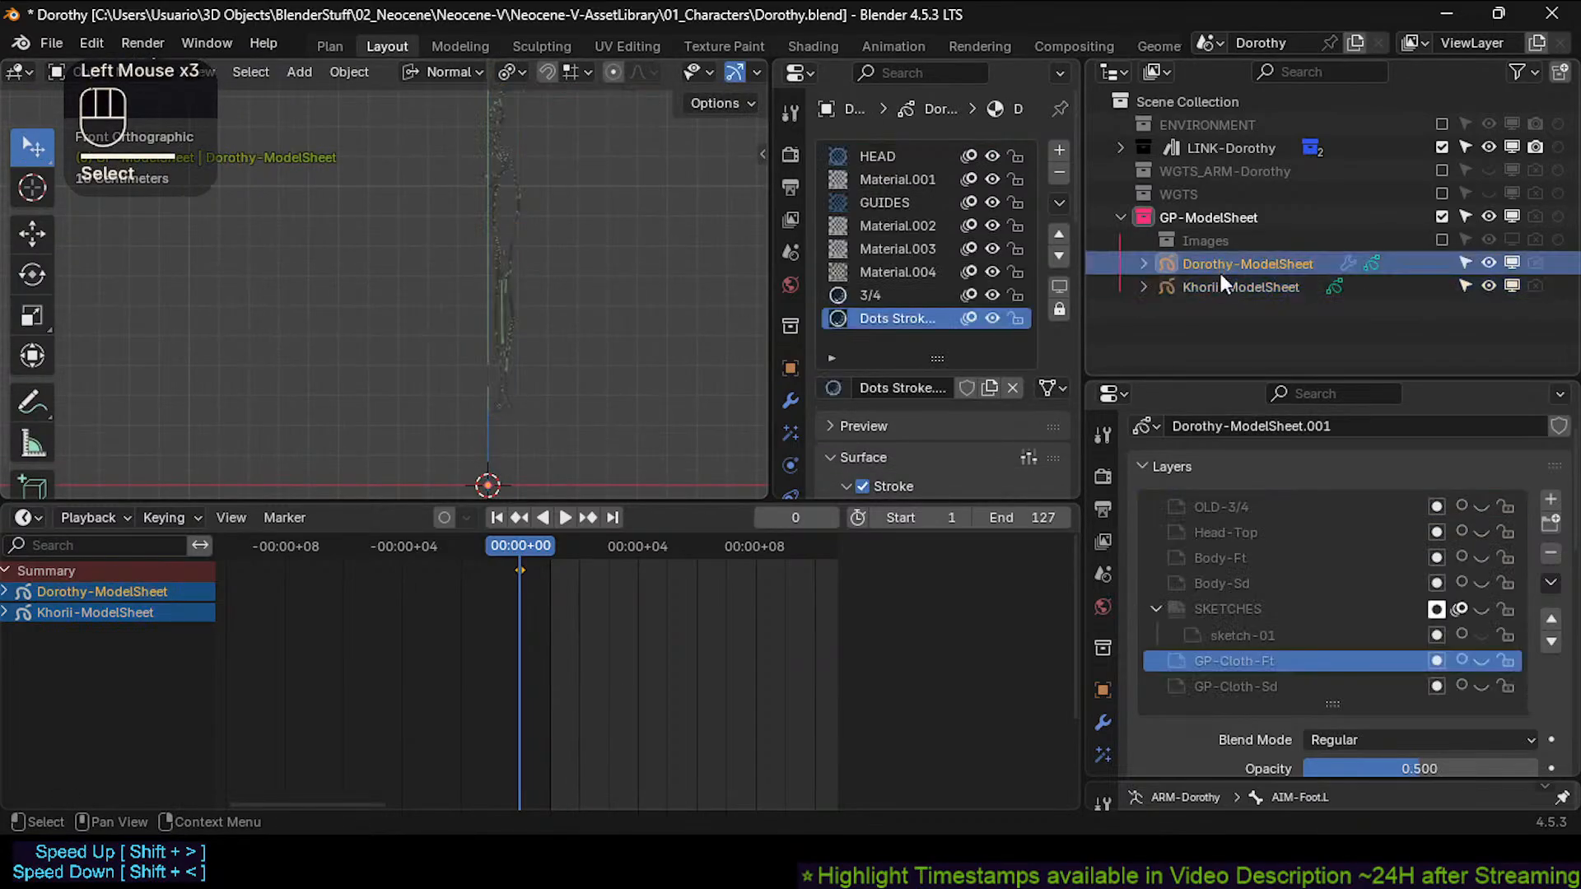
{"action": "left_click", "coordinate": [1220, 286]}
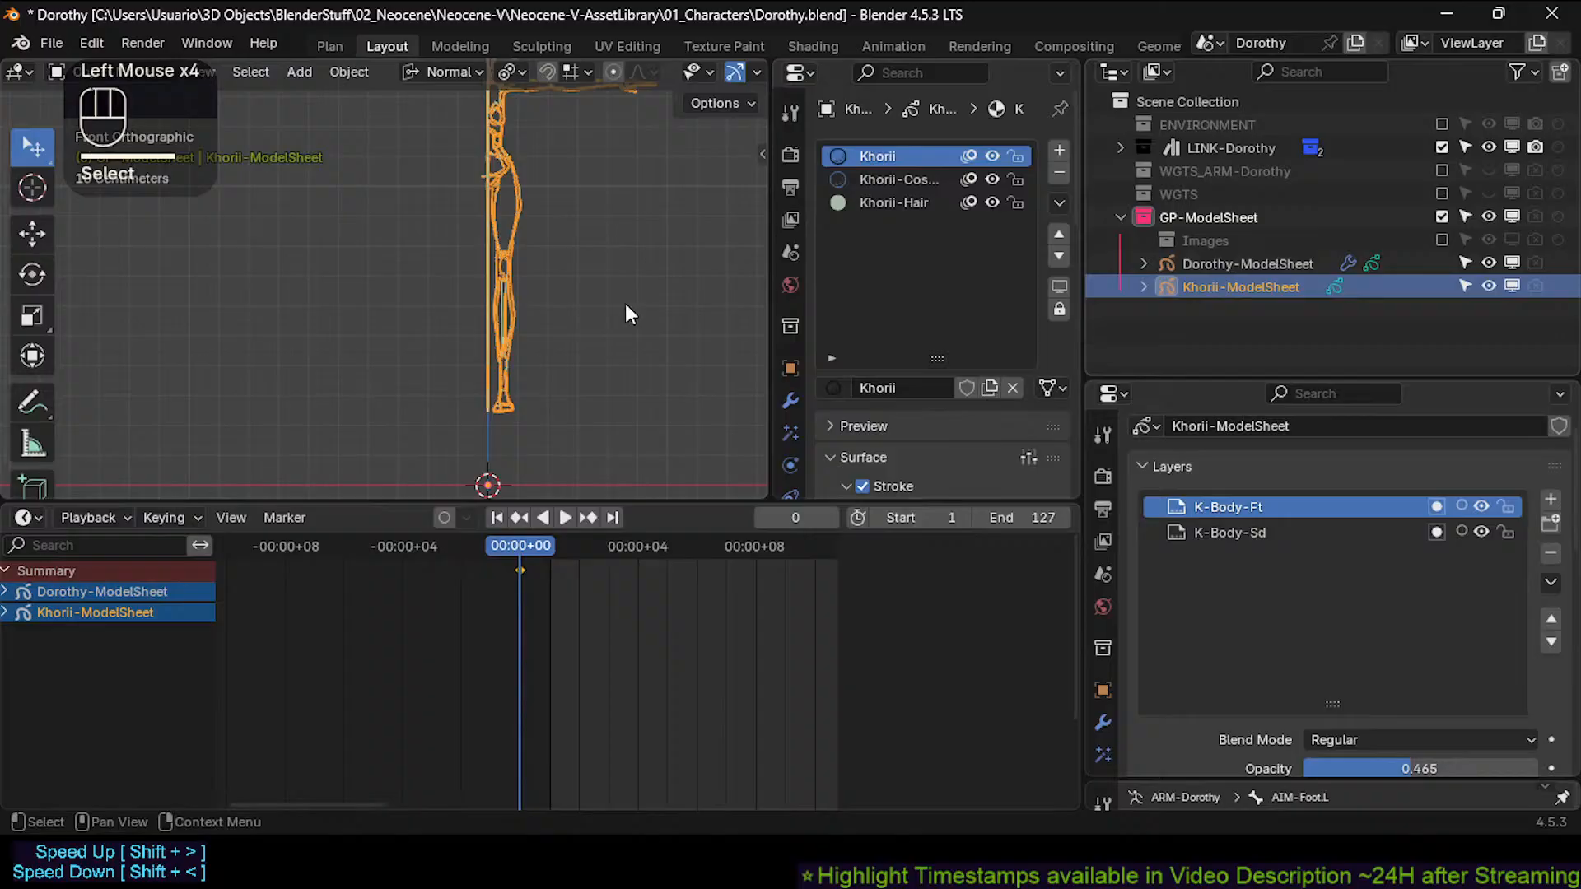
{"action": "left_click", "coordinate": [1248, 264]}
{"action": "key", "text": "g"}
{"action": "key", "text": "Escape"}
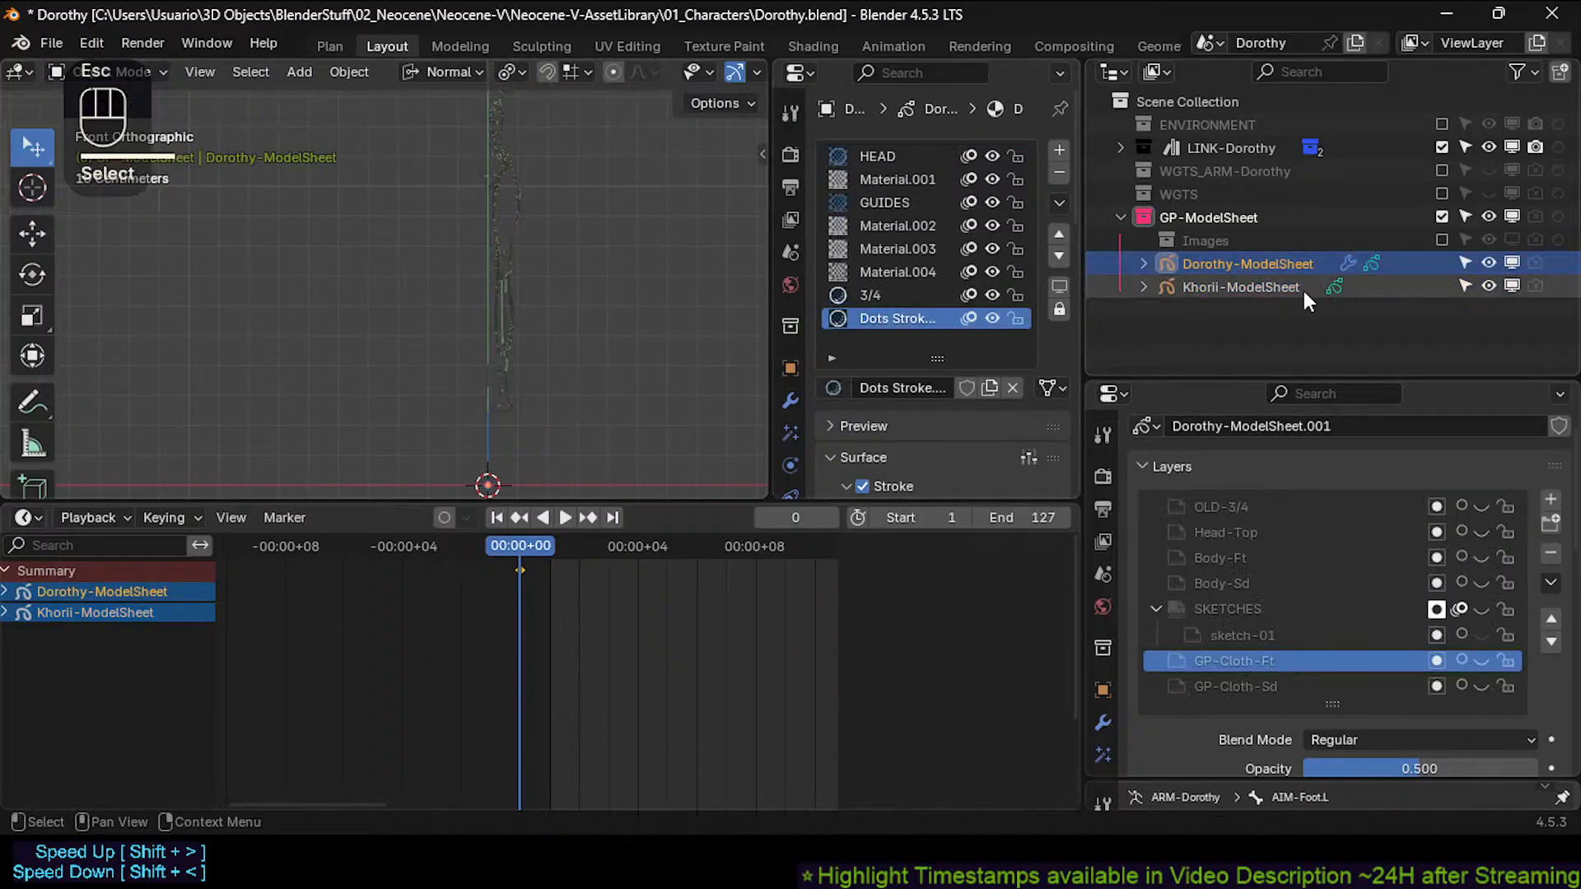
Reveal and select all Khorii-ModelSheet strokes in Edit Mode with K-Body-Ft as the active layer, and return to Object Mode.
{"action": "left_click", "coordinate": [1274, 287]}
{"action": "left_click", "coordinate": [1262, 263]}
{"action": "left_click", "coordinate": [1241, 287]}
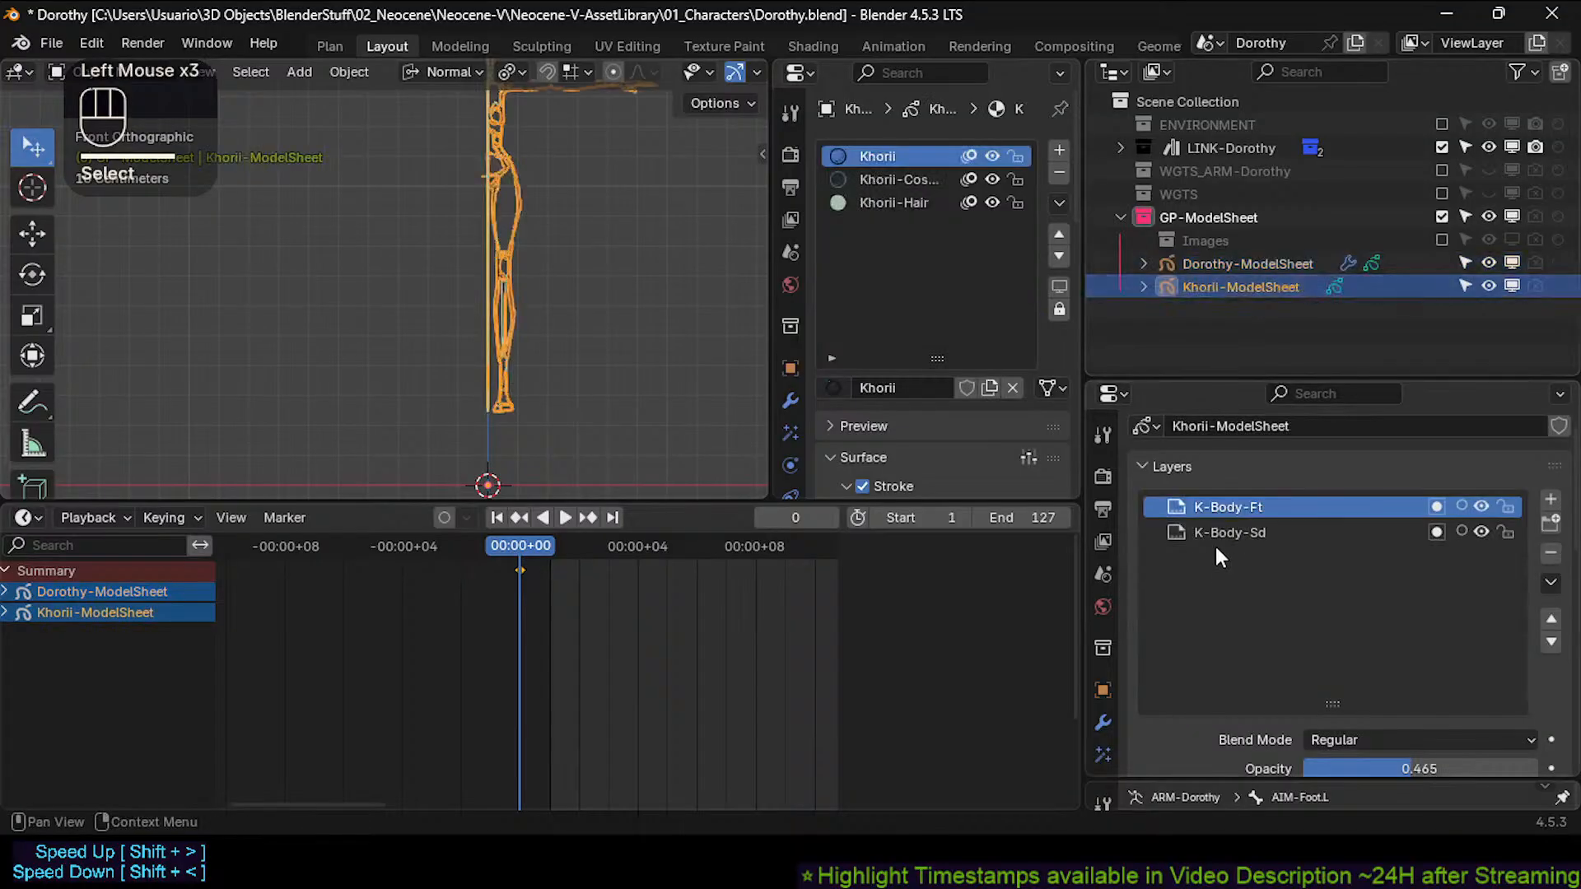
{"action": "left_click", "coordinate": [1232, 507]}
{"action": "key", "text": "Tab"}
{"action": "middle_click_drag", "start_coordinate": [539, 220], "coordinate": [541, 220], "text": "shift"}
{"action": "key", "text": "a"}
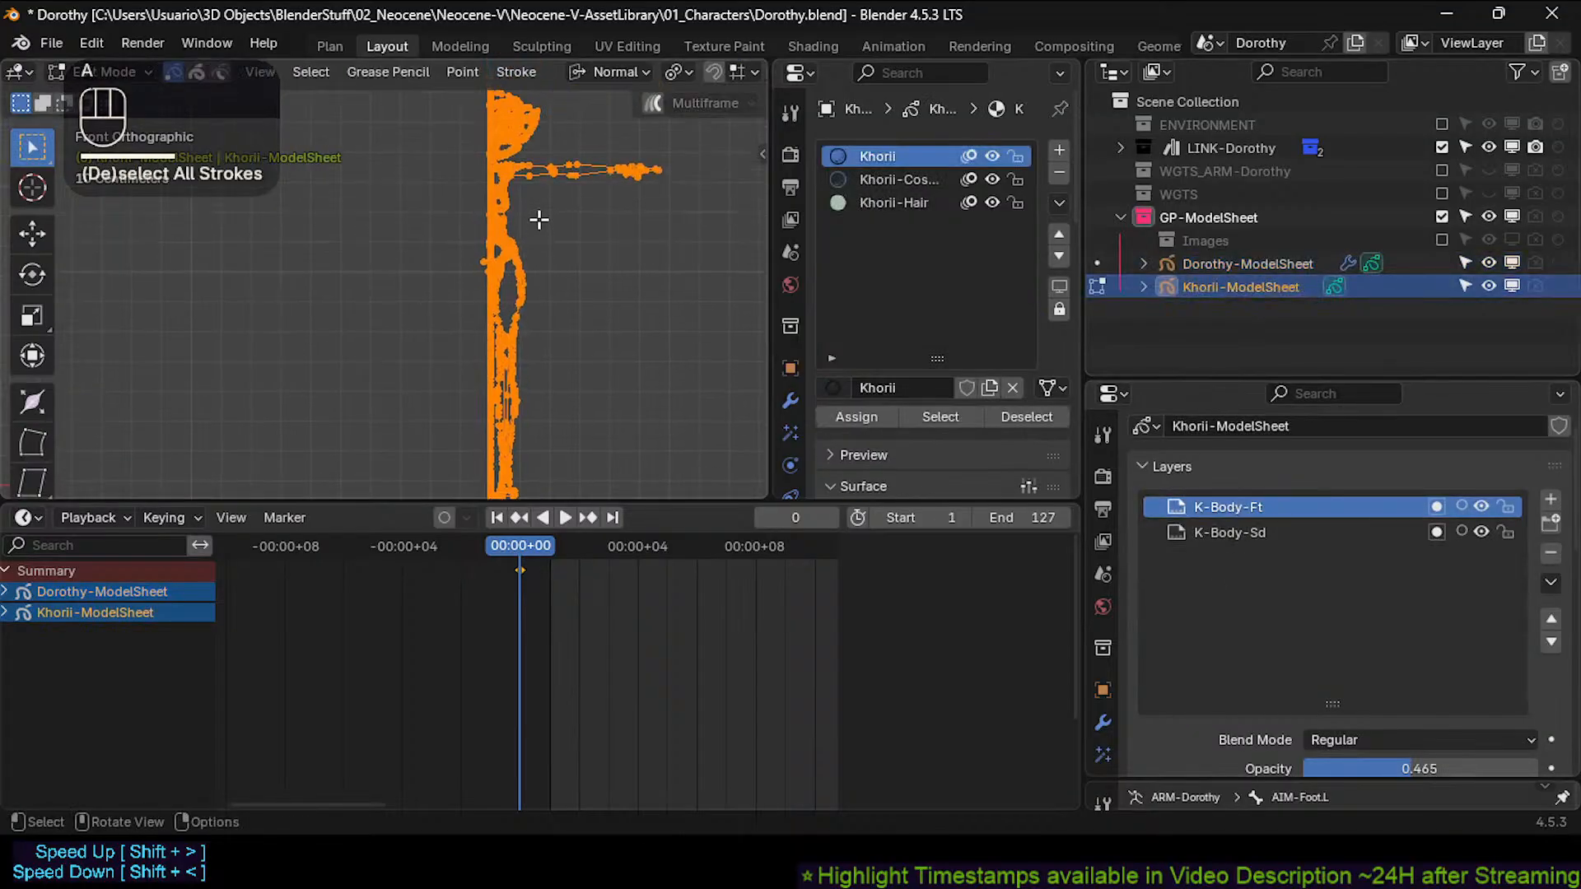
{"action": "key", "text": "alt+a"}
{"action": "key", "text": "alt+h"}
{"action": "key", "text": "a"}
{"action": "key", "text": "m"}
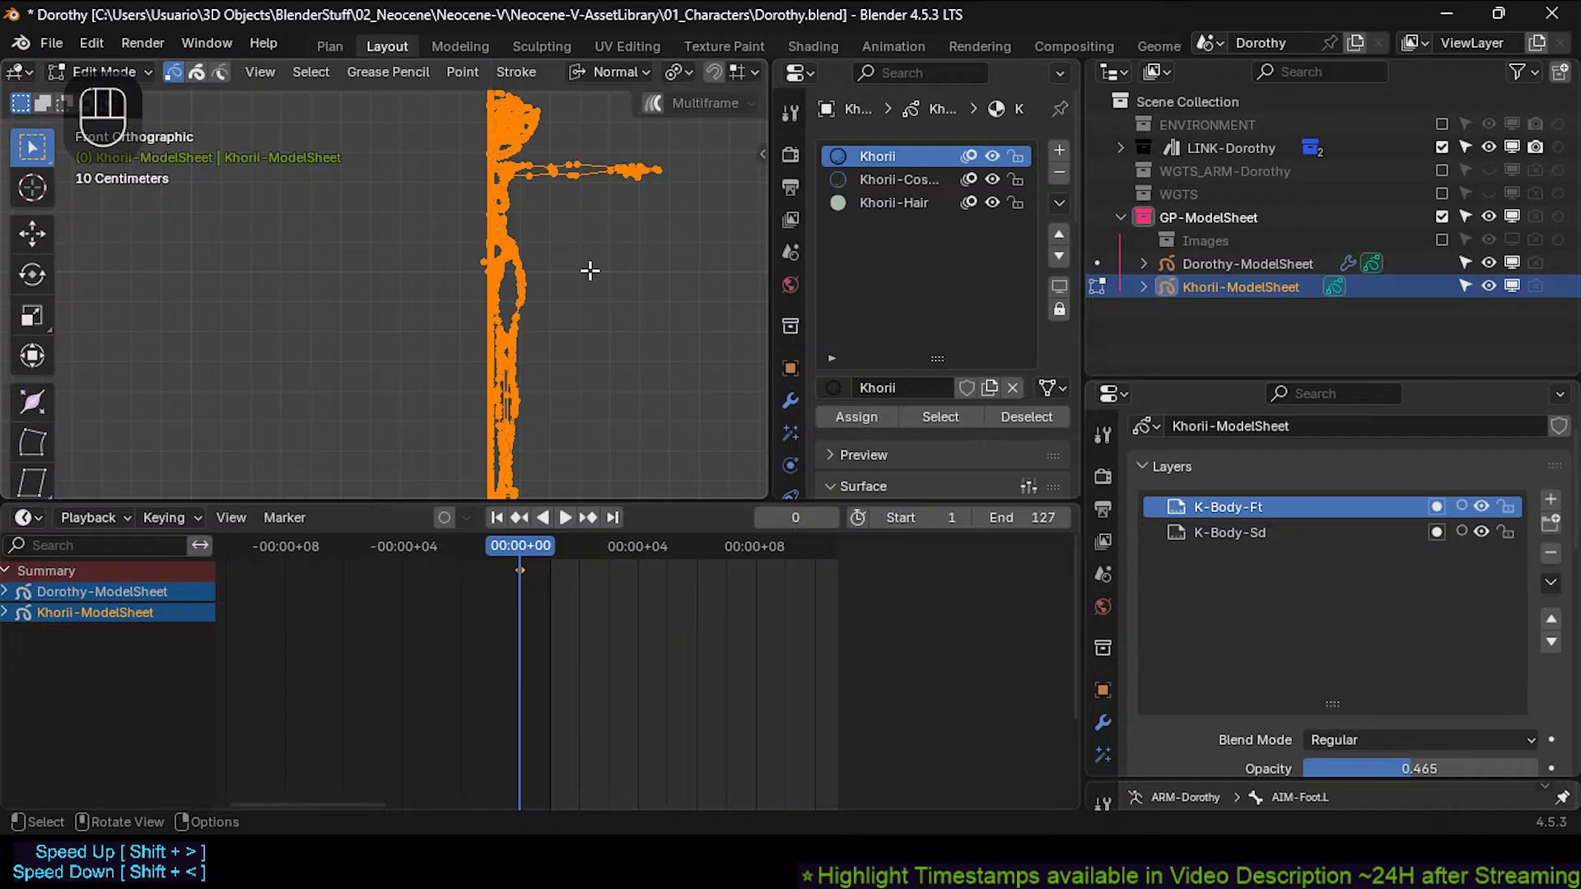
{"action": "key", "text": "ctrl+Tab"}
{"action": "left_click", "coordinate": [404, 270]}
Save the file and join Khorii-ModelSheet into Dorothy-ModelSheet as the active object.
{"action": "left_click", "coordinate": [1222, 291]}
{"action": "left_click", "coordinate": [1233, 268], "text": "ctrl"}
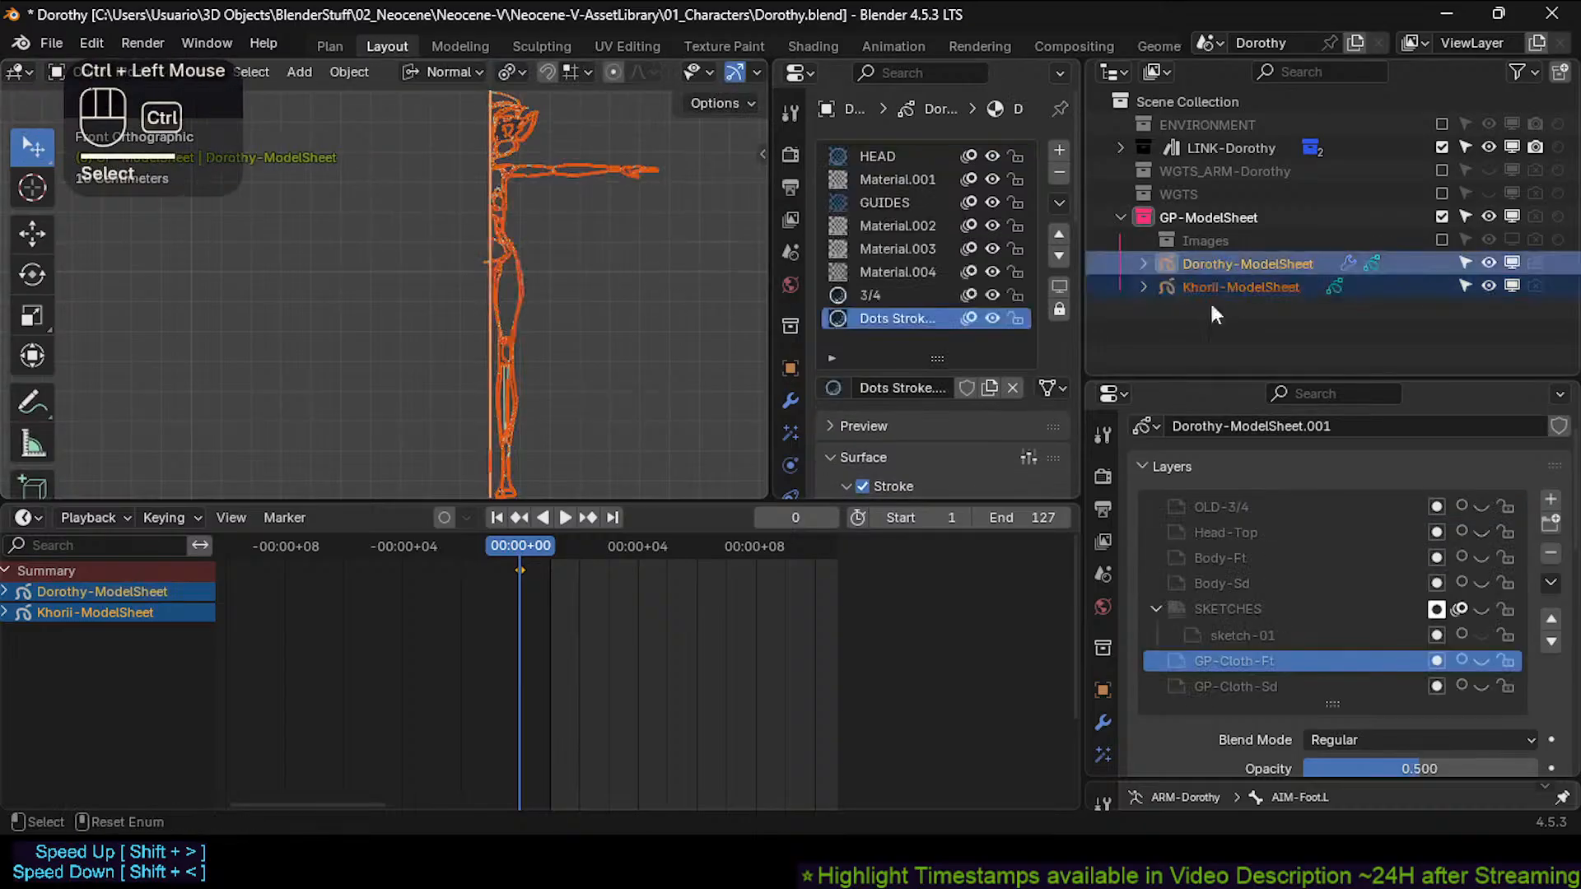
{"action": "key", "text": "ctrl+s"}
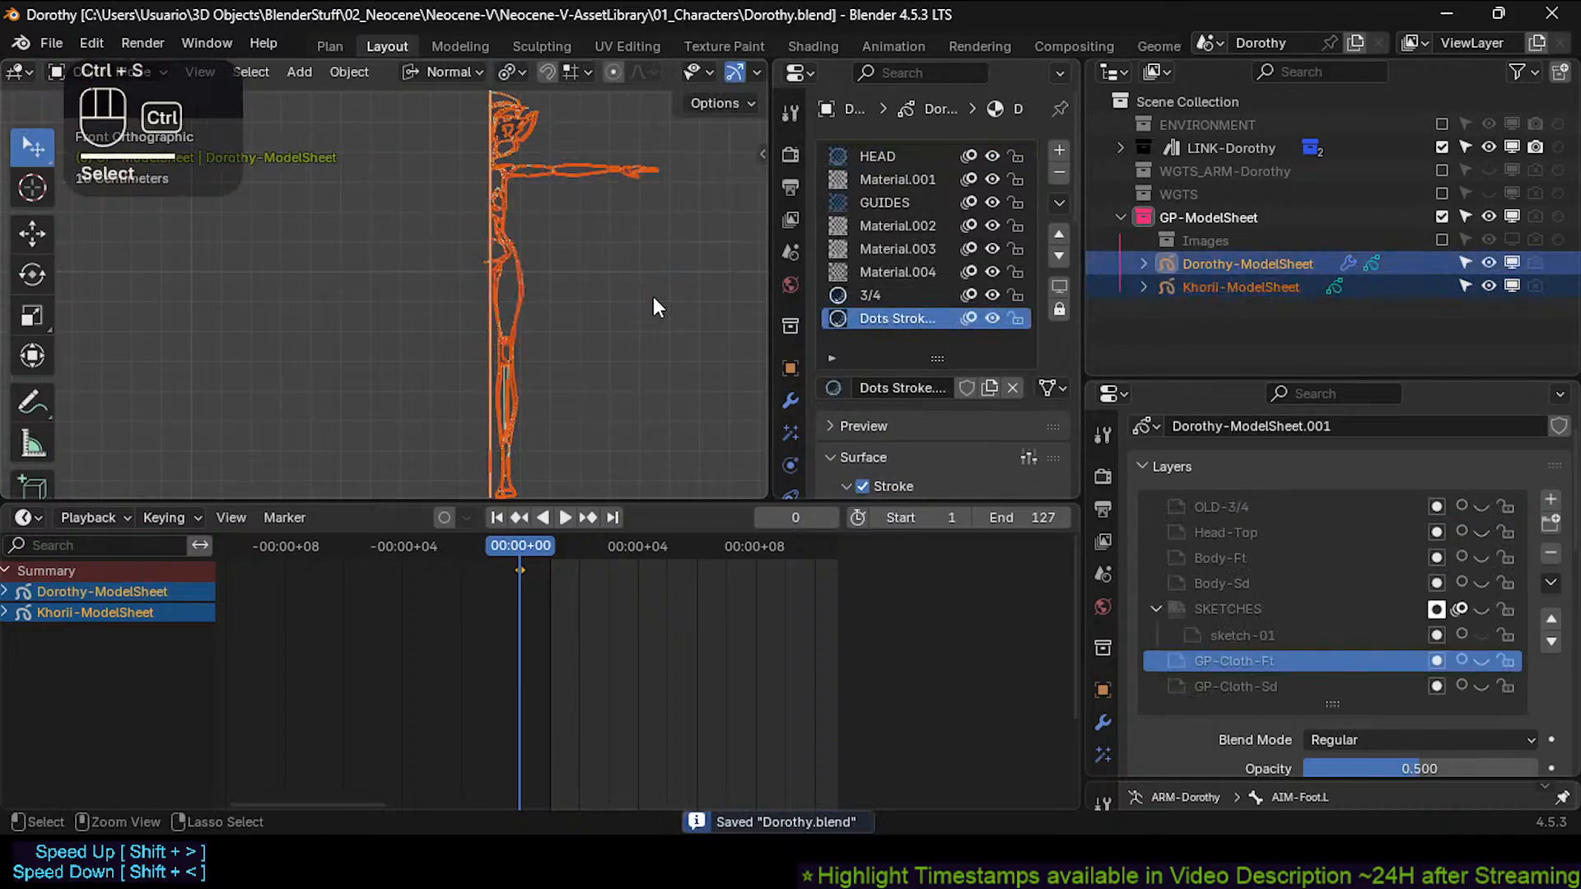
{"action": "key", "text": "ctrl+j"}
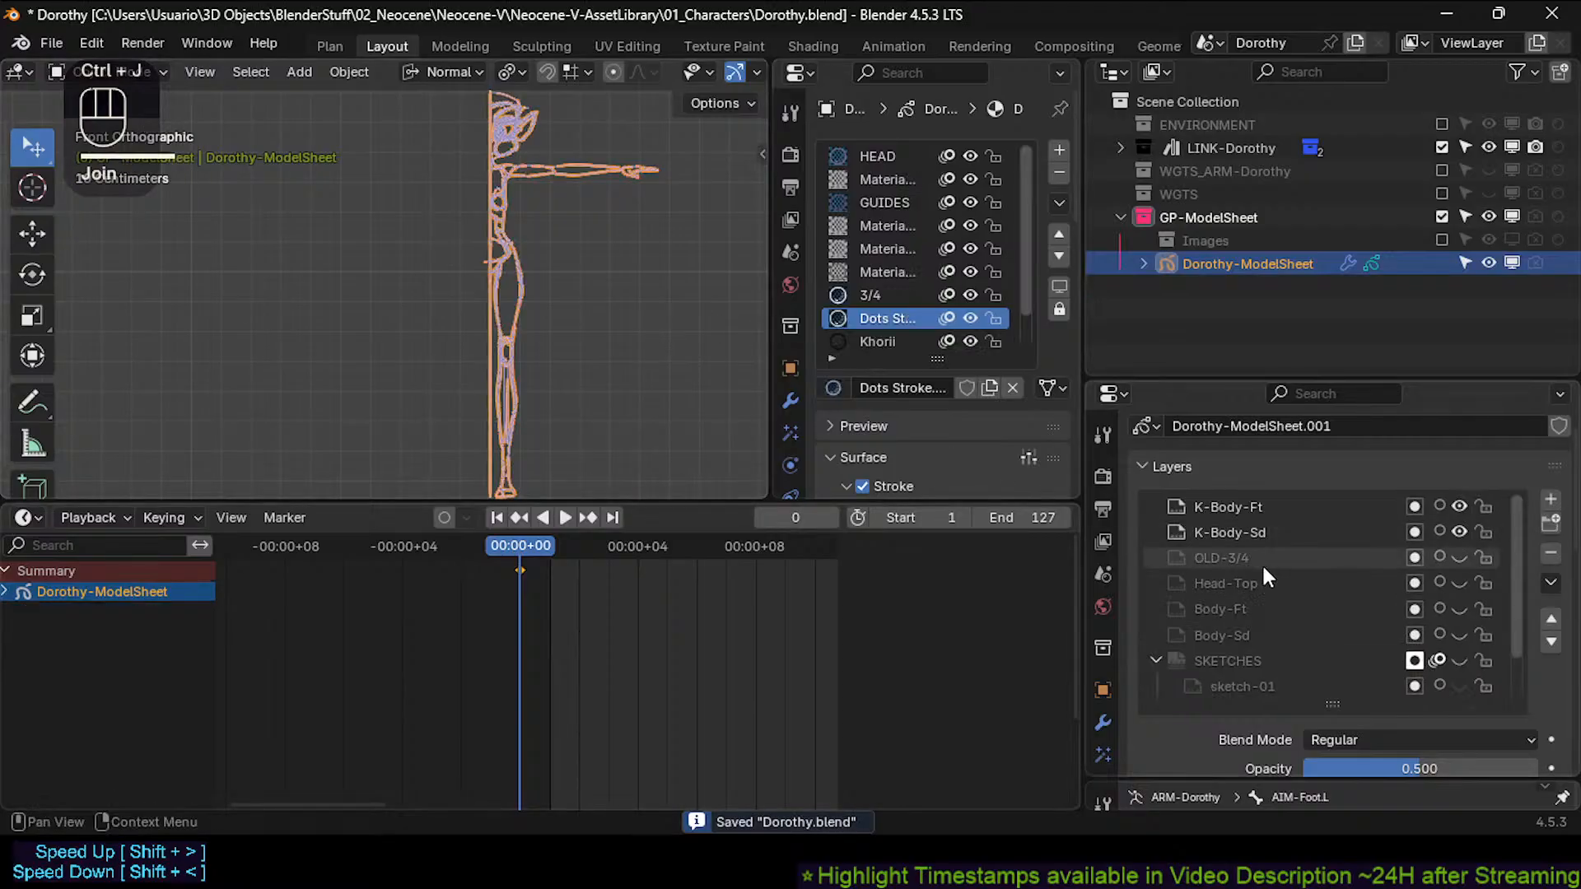
Make K-Body-Ft the active layer of the joined Dorothy-ModelSheet and enlarge the layer properties area upward.
{"action": "scroll", "coordinate": [1262, 563], "scroll_direction": "down", "scroll_amount": 2}
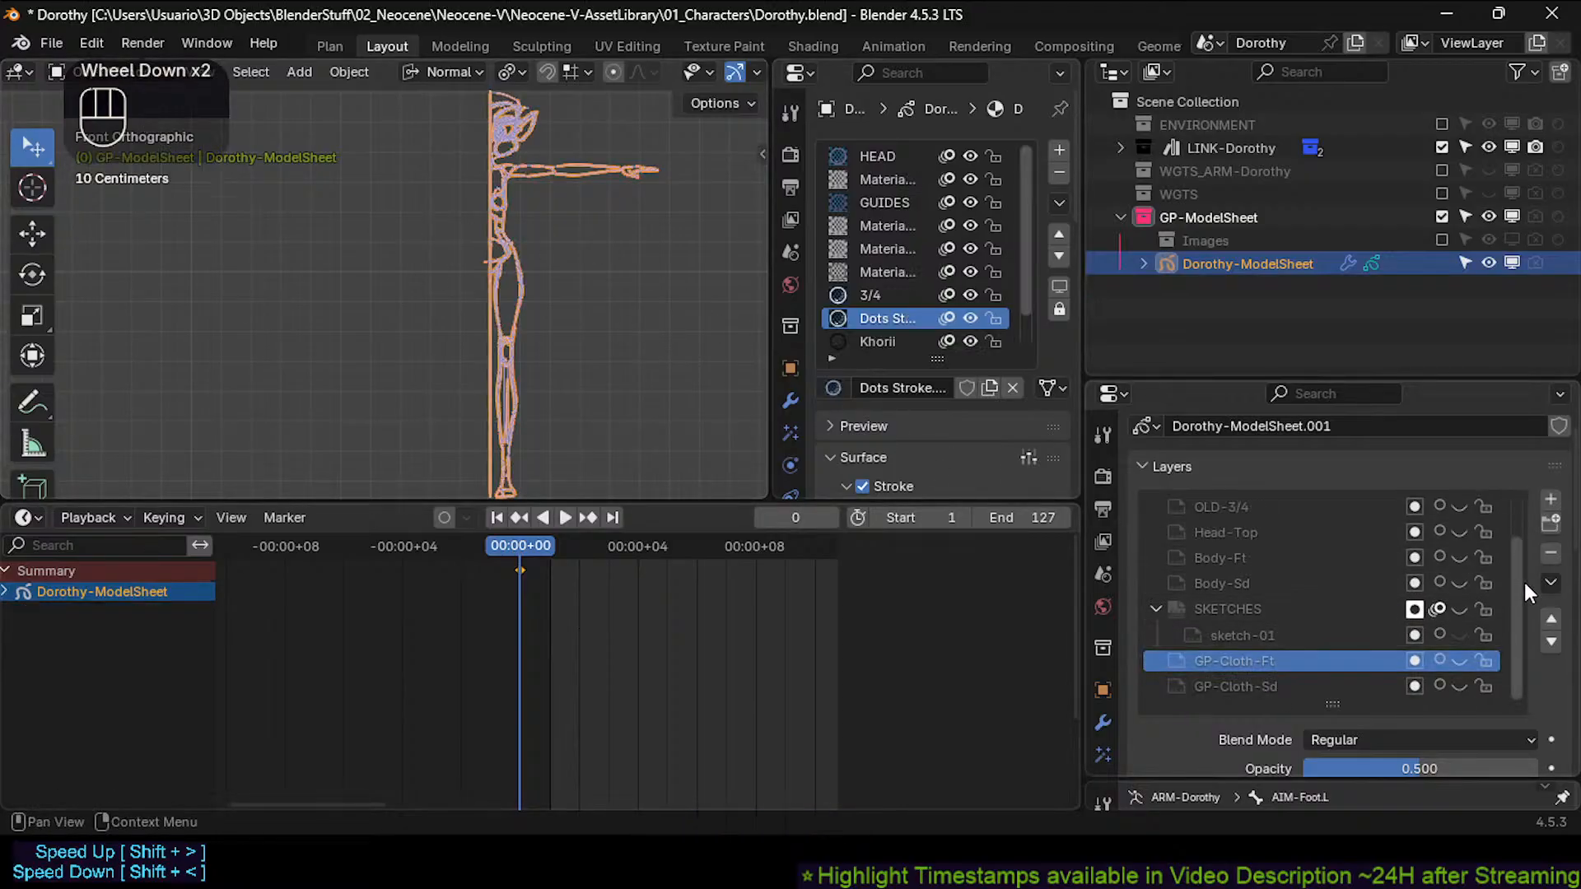
{"action": "left_click_drag", "start_coordinate": [1520, 582], "coordinate": [1520, 535]}
{"action": "left_click", "coordinate": [1272, 533]}
{"action": "left_click", "coordinate": [1257, 506]}
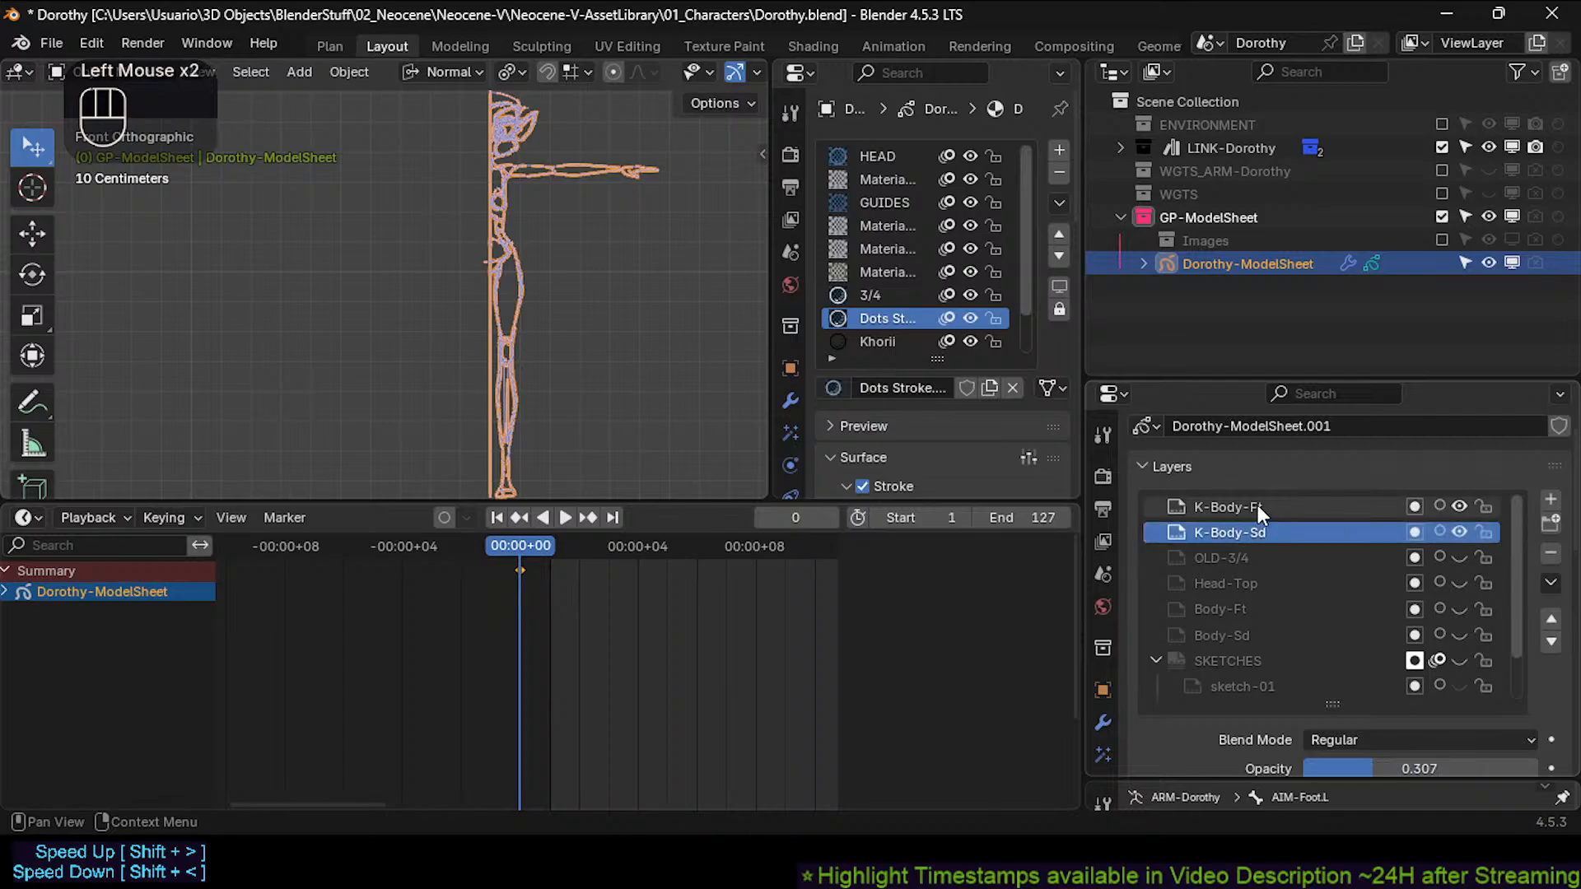
{"action": "scroll", "coordinate": [489, 185], "scroll_direction": "up", "scroll_amount": 2}
{"action": "middle_click_drag", "start_coordinate": [487, 176], "coordinate": [501, 354], "text": "shift"}
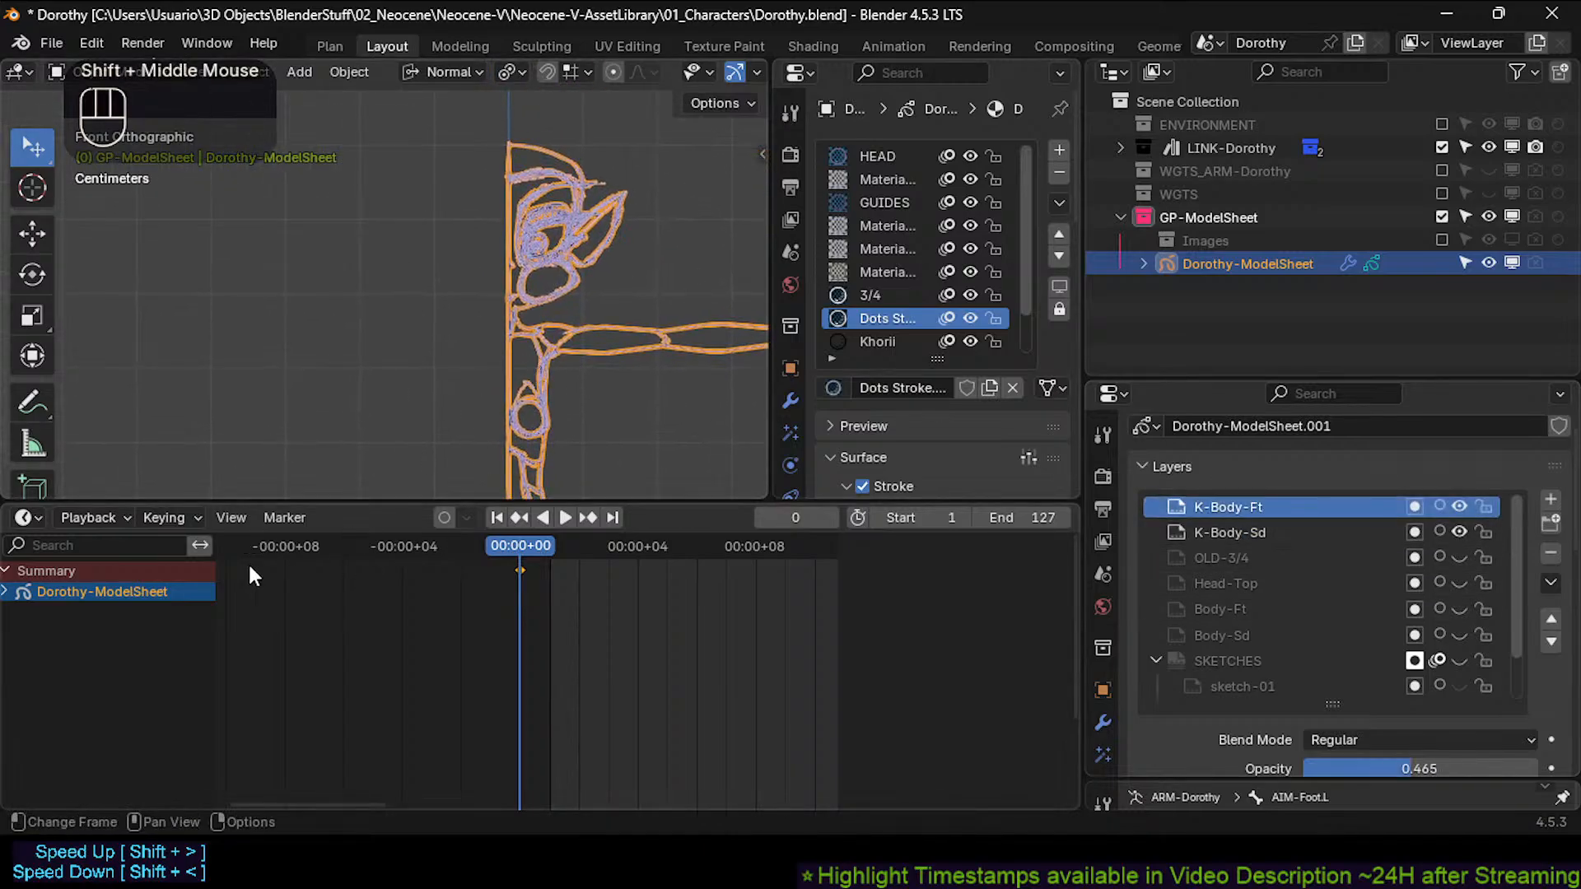
{"action": "scroll", "coordinate": [511, 241], "scroll_direction": "up", "scroll_amount": 2}
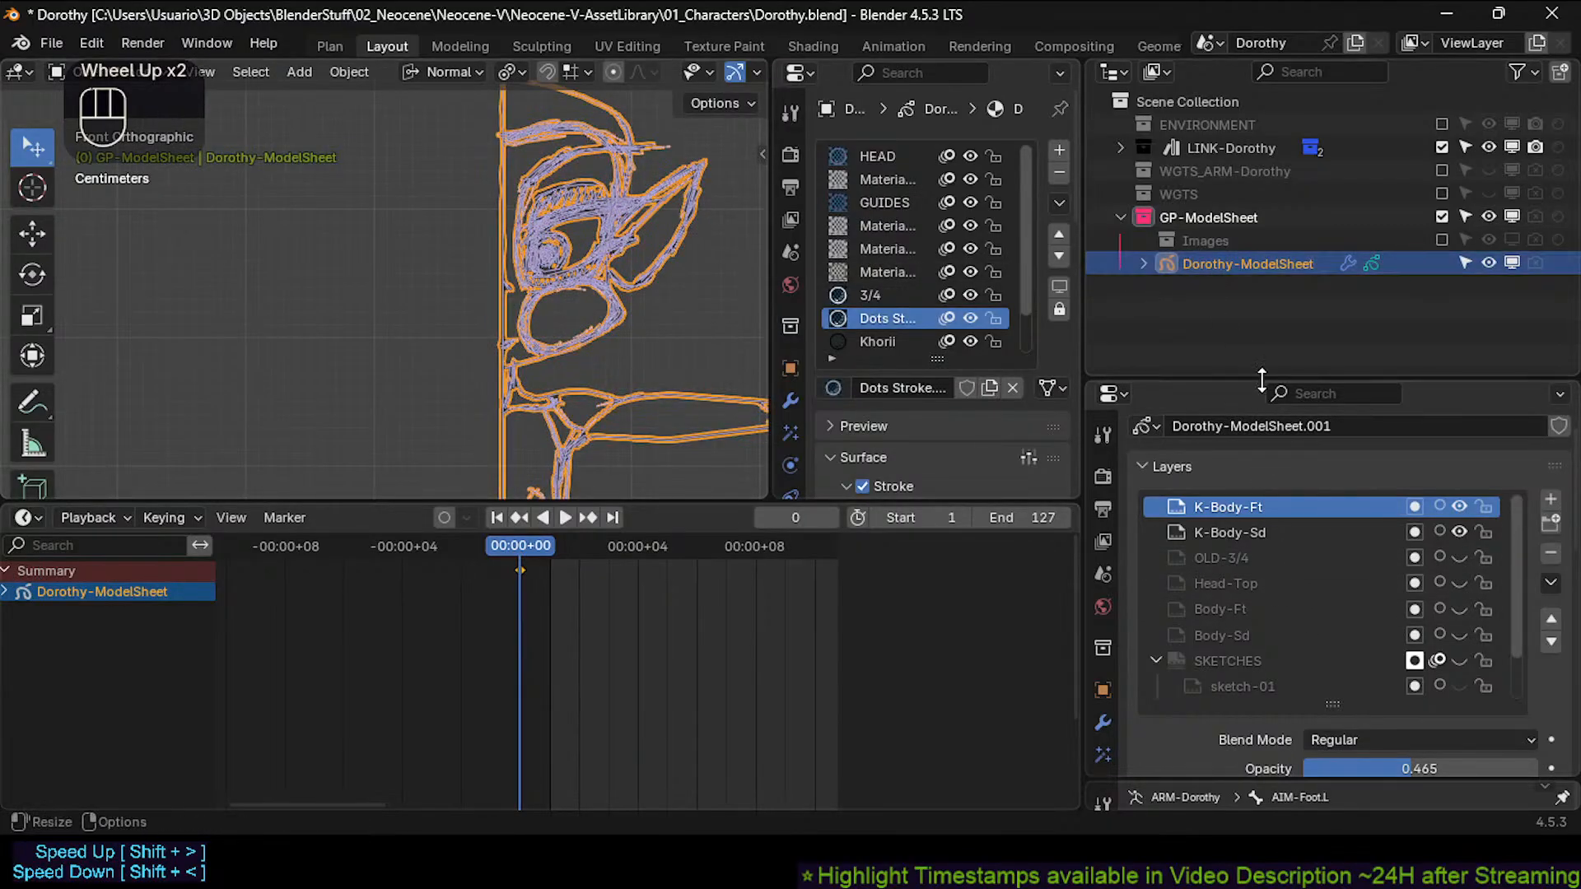
{"action": "left_click_drag", "start_coordinate": [1261, 381], "coordinate": [1264, 278]}
{"action": "scroll", "coordinate": [540, 239], "scroll_direction": "down", "scroll_amount": 2}
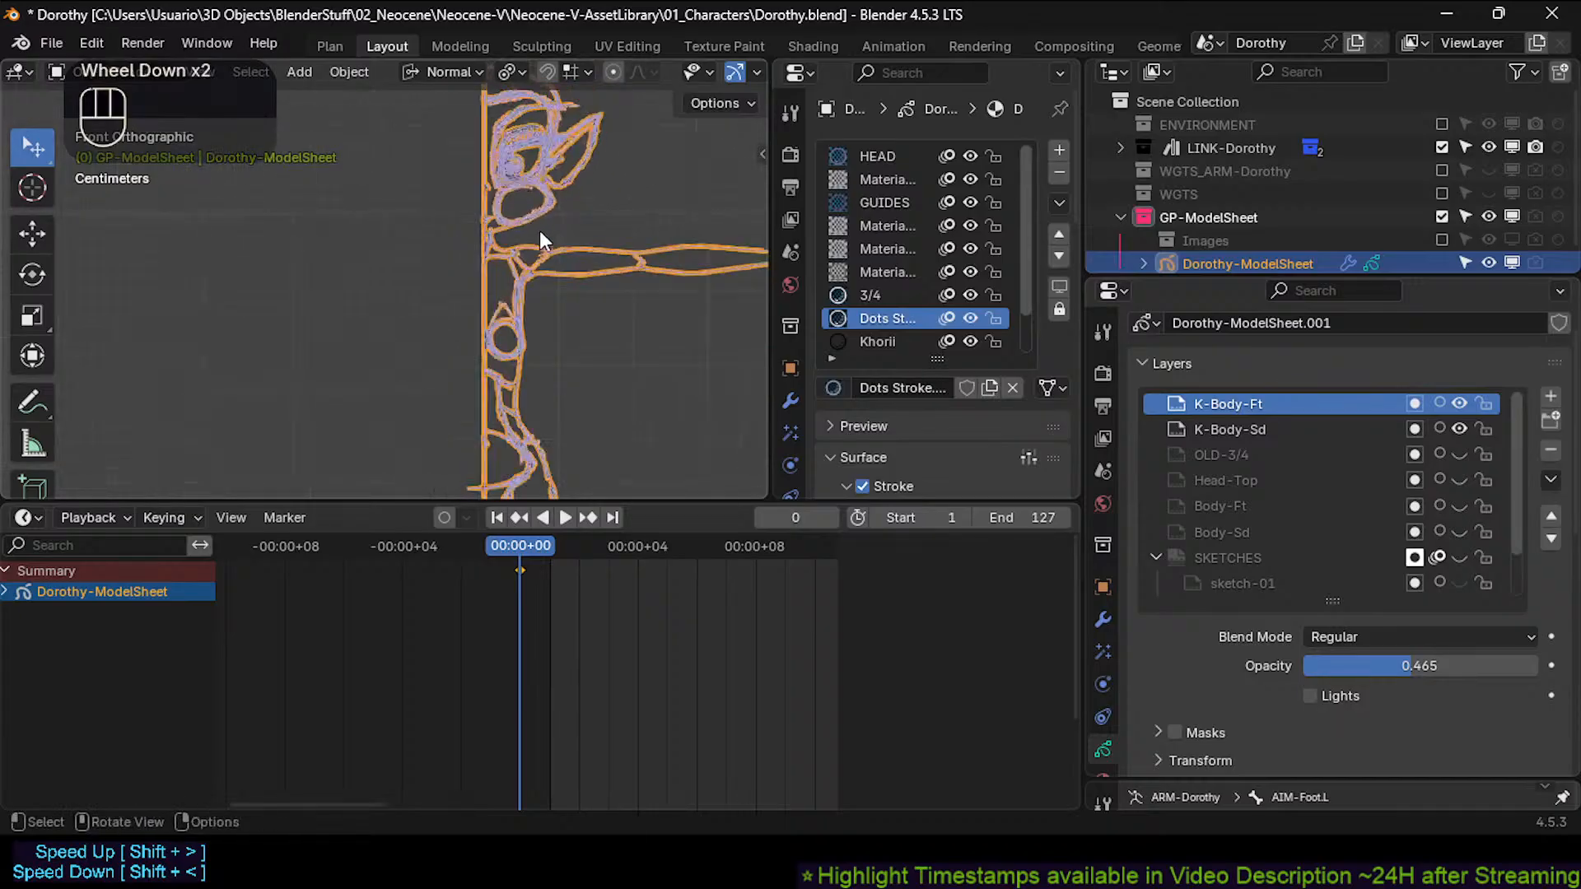
{"action": "scroll", "coordinate": [541, 231], "scroll_direction": "up", "scroll_amount": 1}
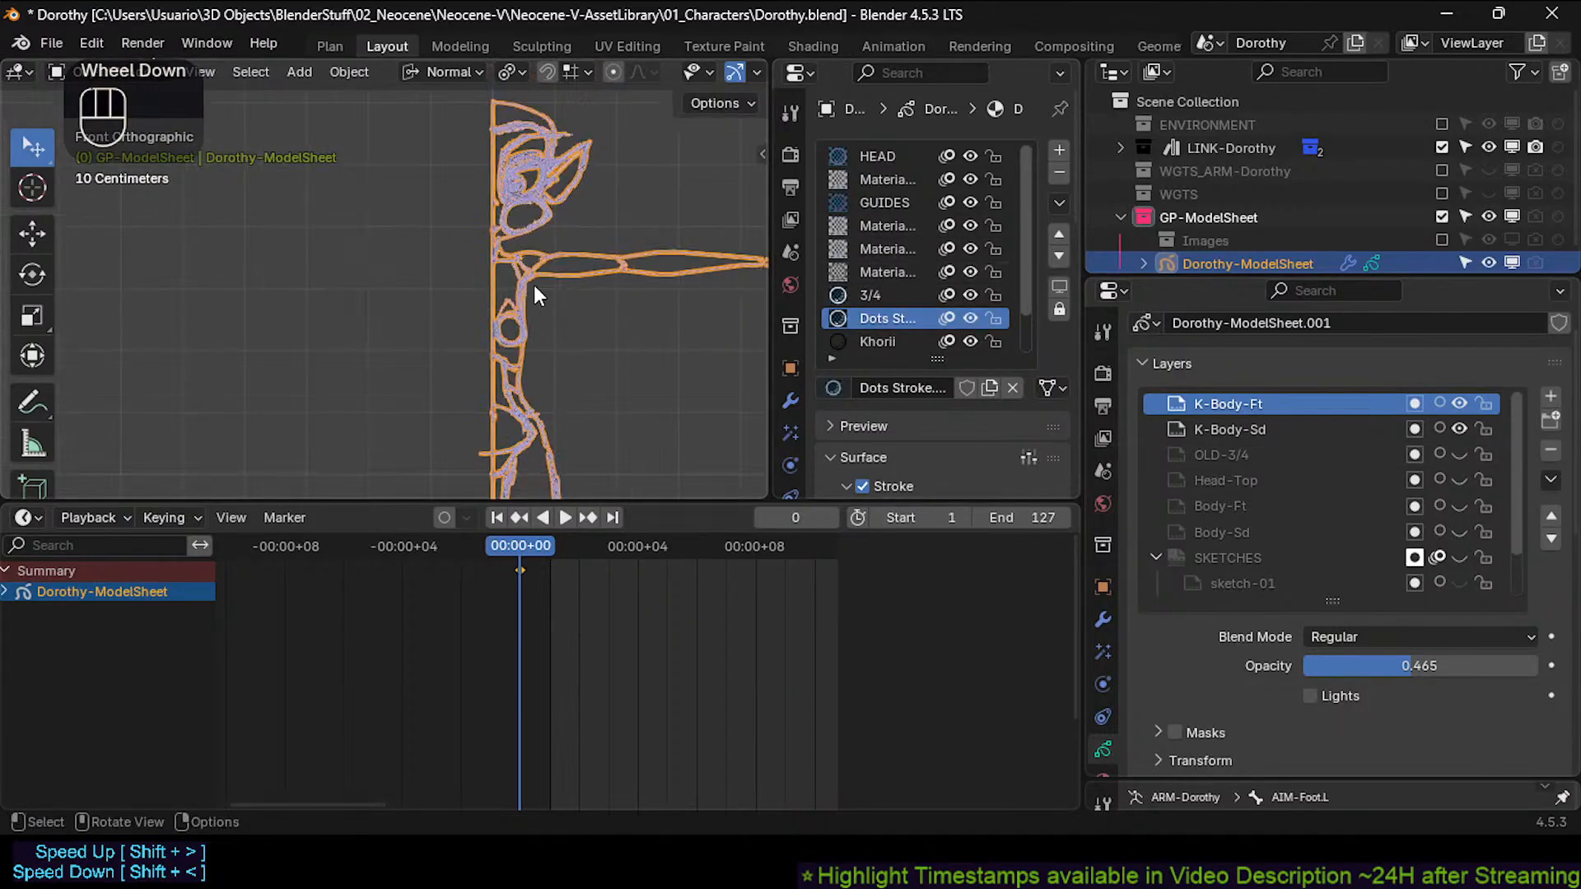
Deselect all objects and toggle the visibility of K-Body-Sd and K-Body-Ft to check what each layer contains.
{"action": "key", "text": "alt+a"}
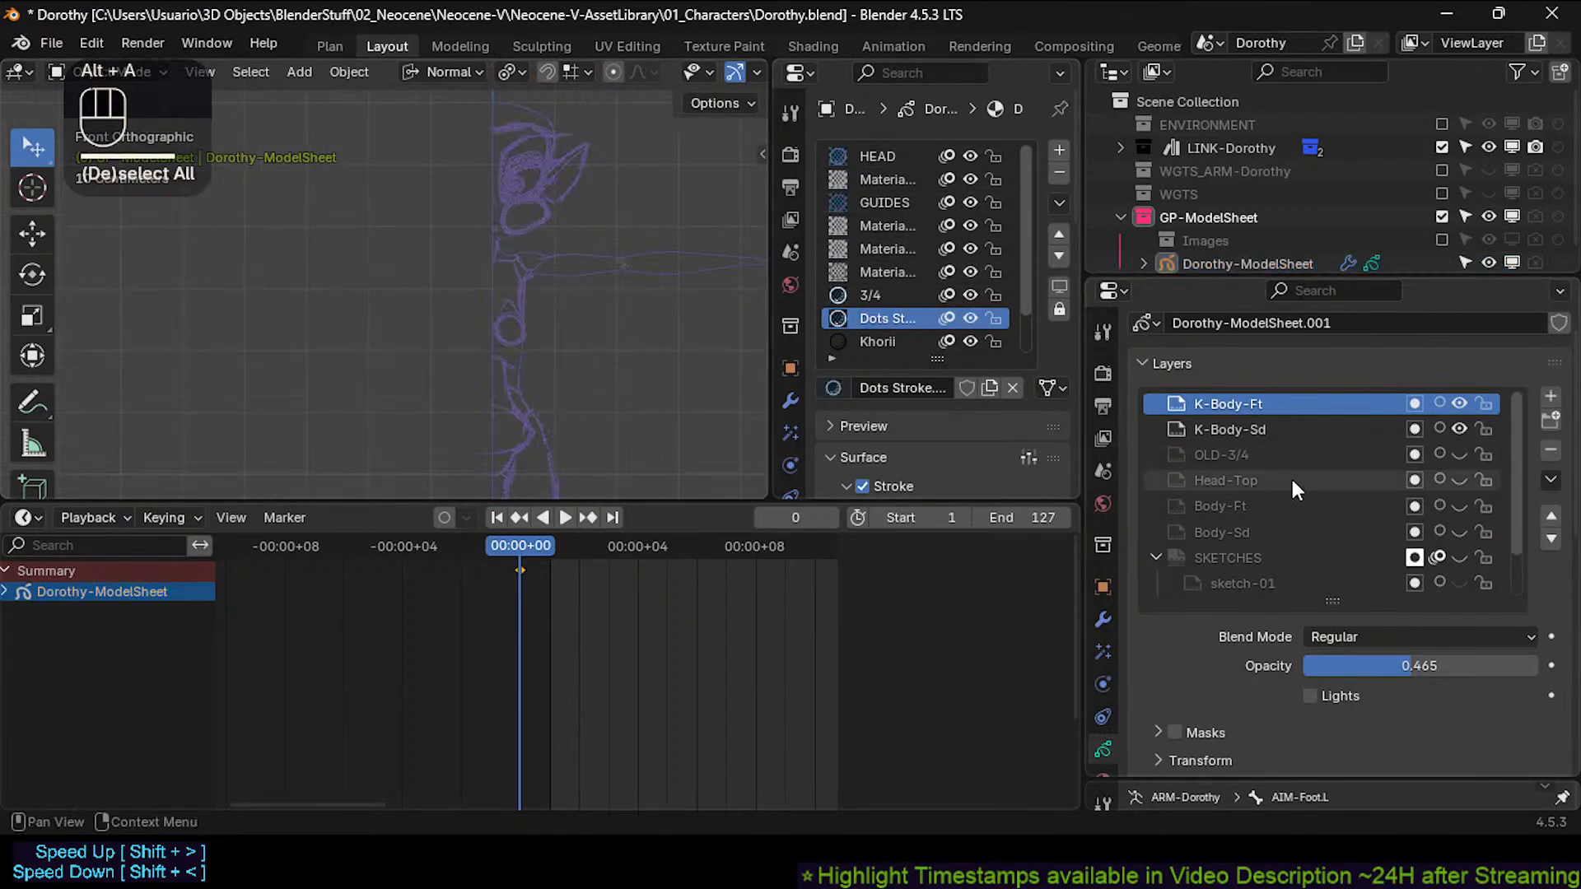
{"action": "left_click", "coordinate": [1462, 427]}
{"action": "left_click", "coordinate": [1460, 404]}
{"action": "left_click", "coordinate": [1460, 404]}
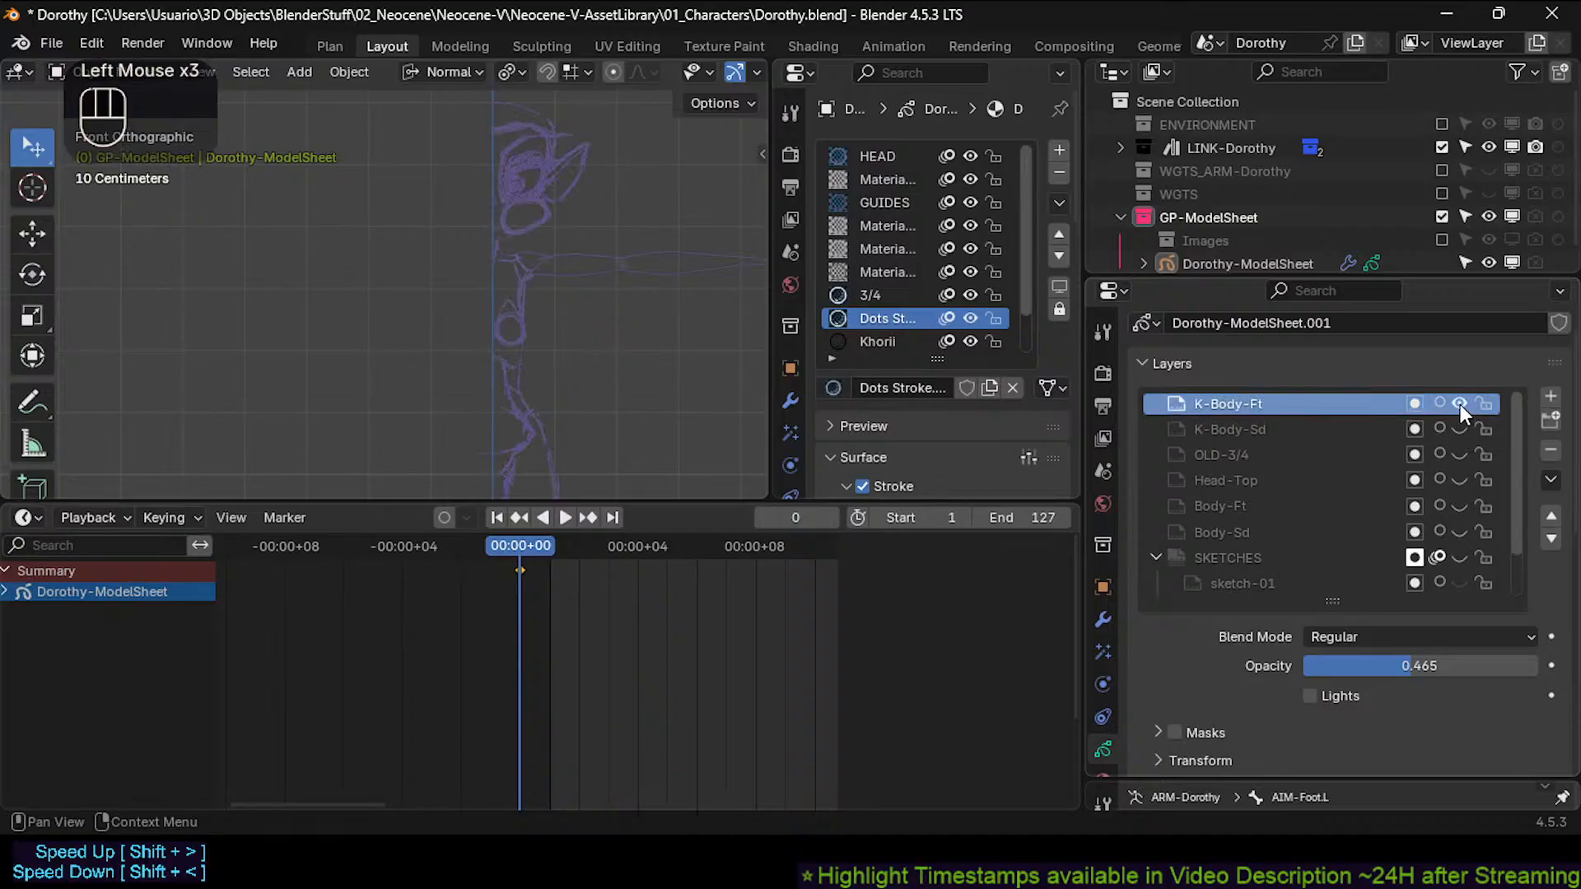
{"action": "left_click", "coordinate": [1460, 426]}
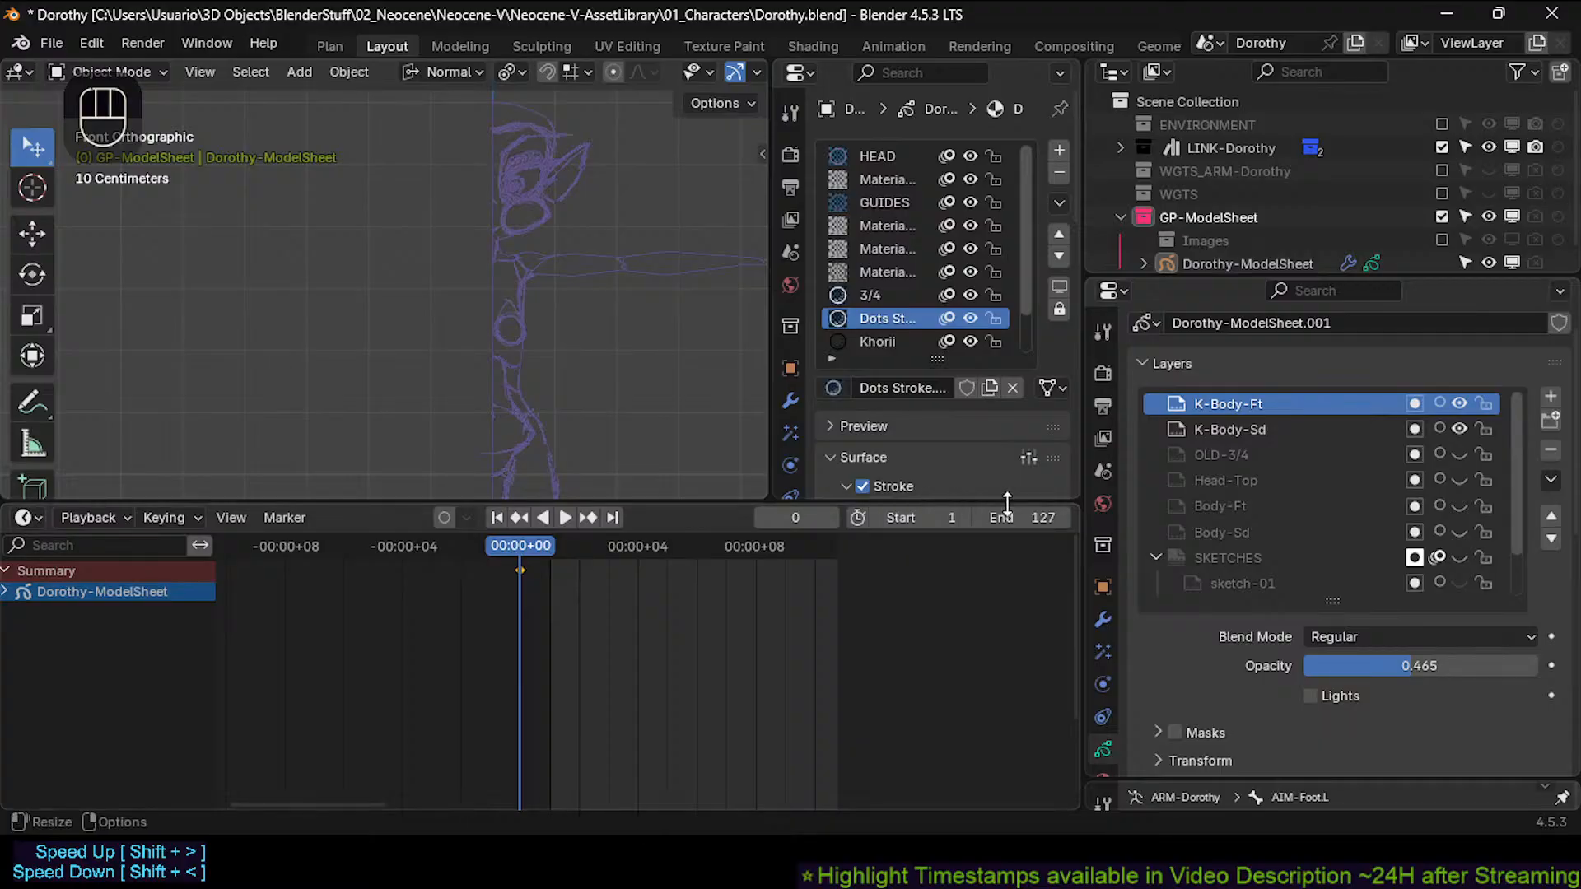
Show the SKETCHES layer group and set the transform orientation to Global.
{"action": "scroll", "coordinate": [1302, 527], "scroll_direction": "down", "scroll_amount": 2}
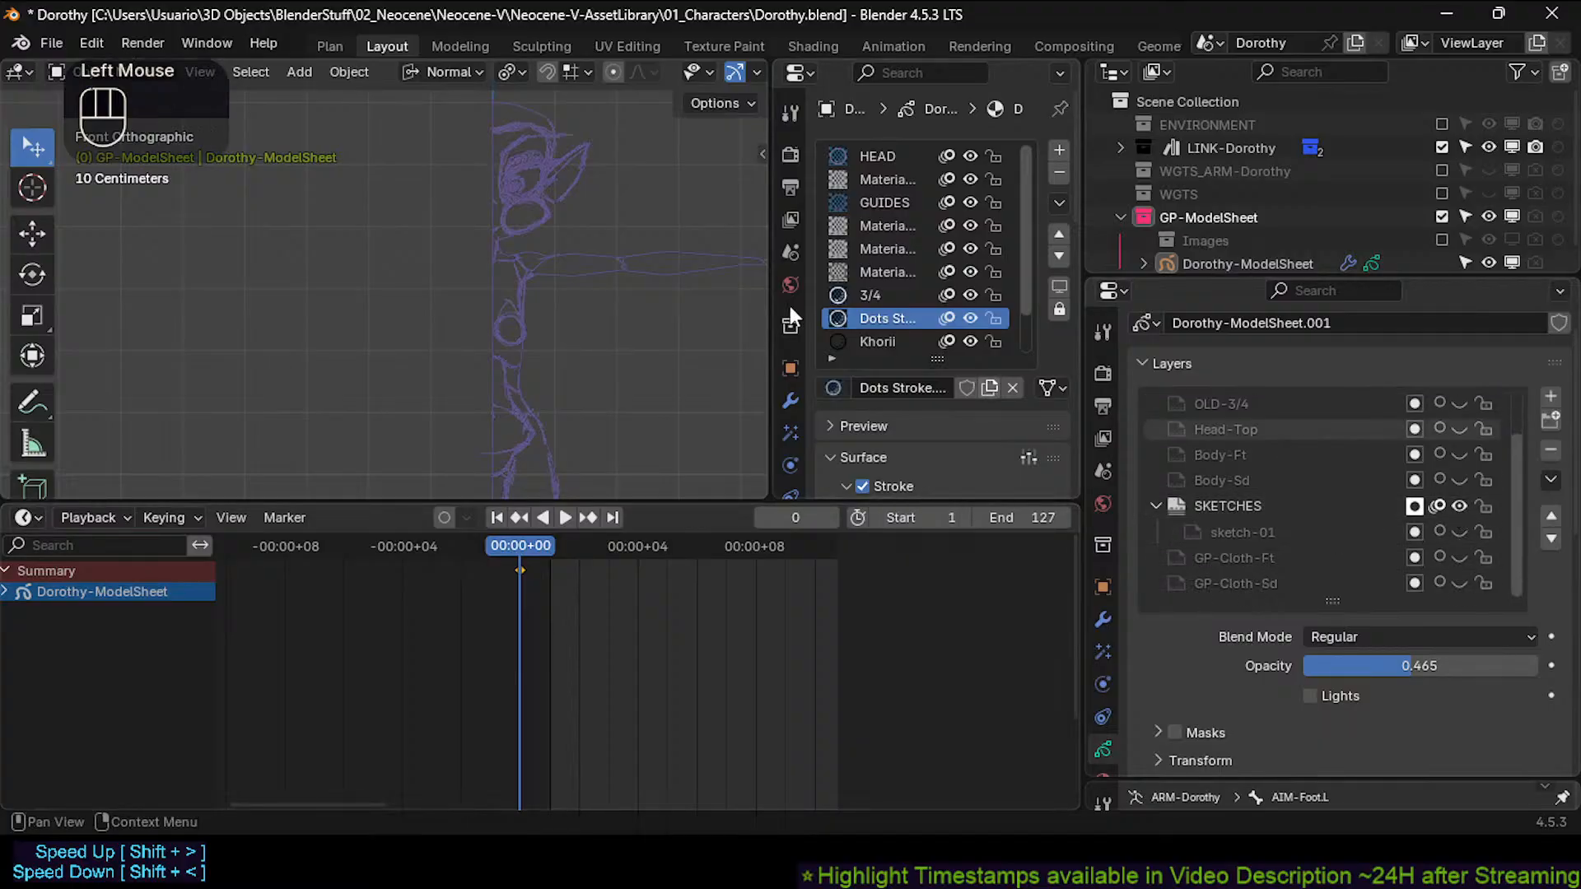
{"action": "middle_click_drag", "start_coordinate": [605, 272], "coordinate": [479, 266], "text": "shift"}
{"action": "scroll", "coordinate": [505, 201], "scroll_direction": "down", "scroll_amount": 2}
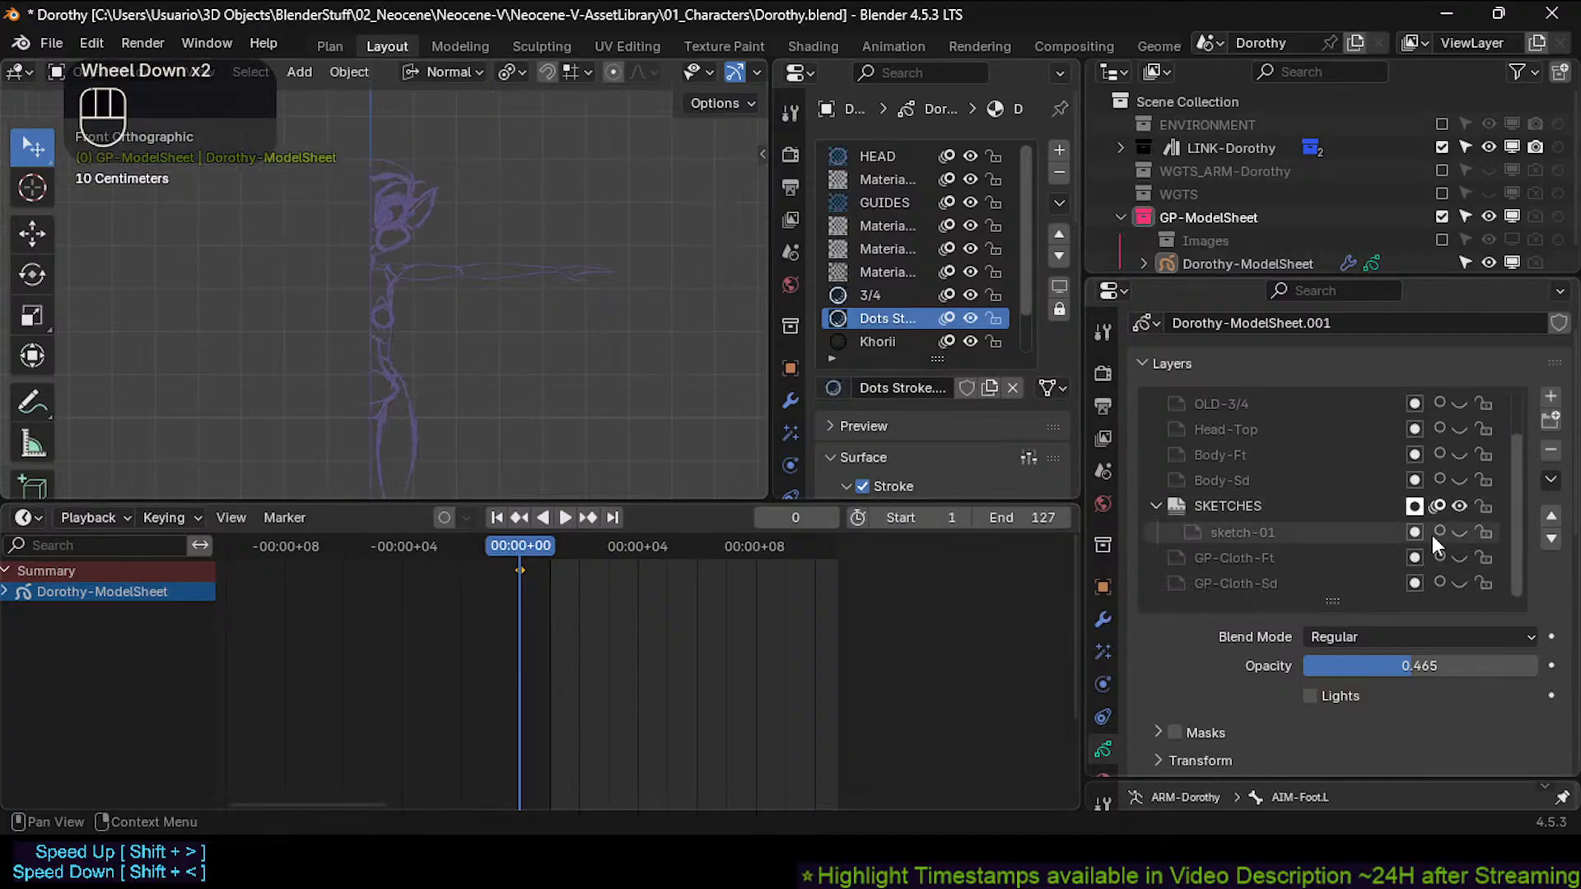
{"action": "left_click", "coordinate": [445, 72]}
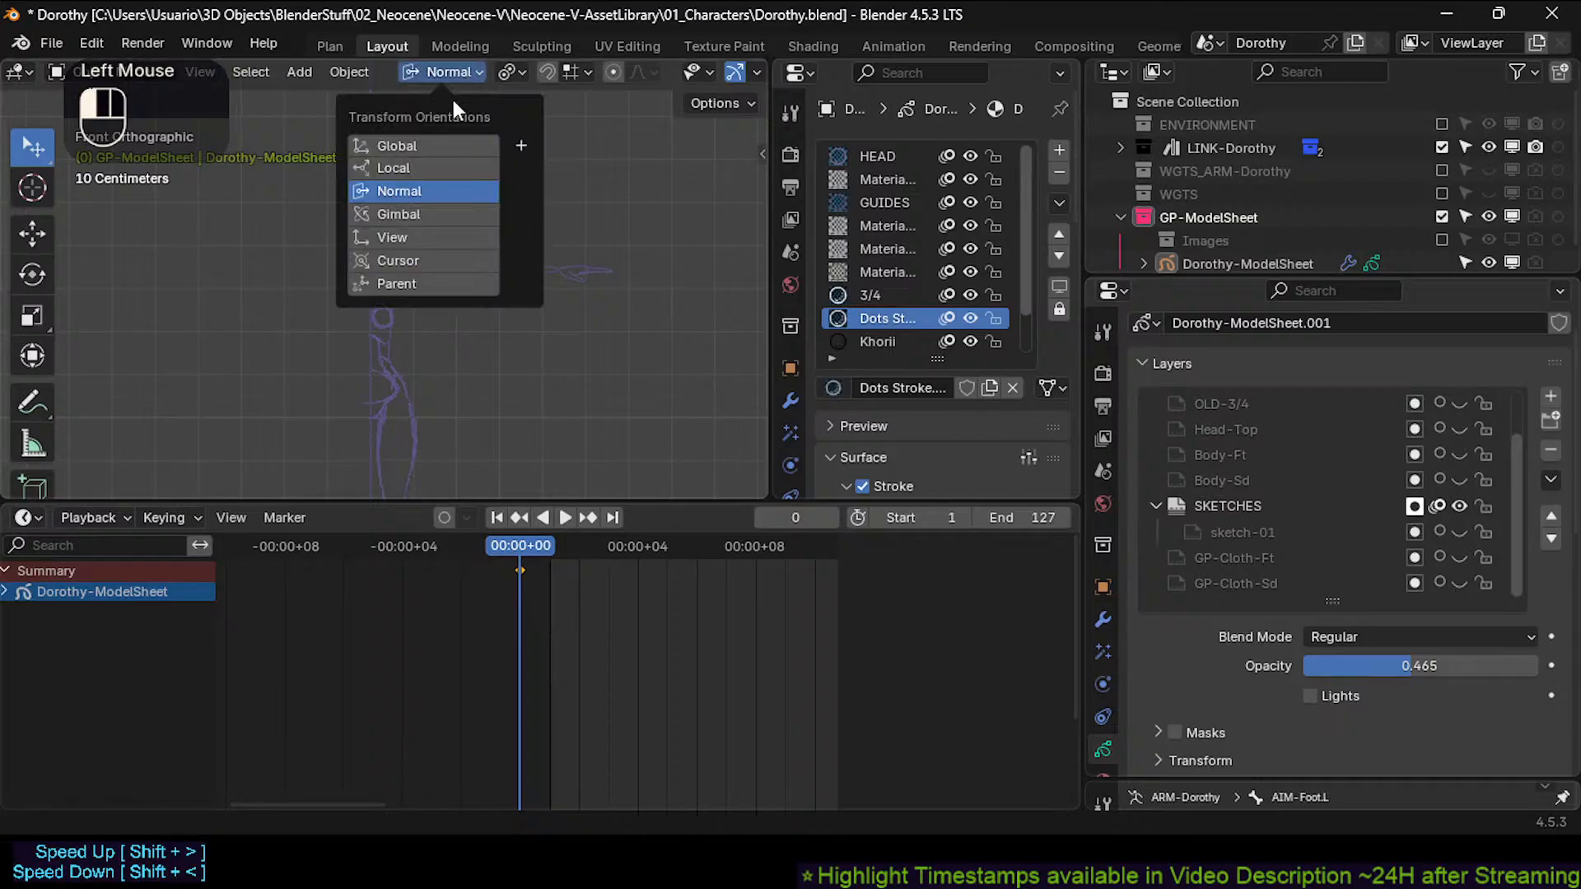
{"action": "left_click", "coordinate": [434, 147]}
{"action": "scroll", "coordinate": [1483, 523], "scroll_direction": "down", "scroll_amount": 1}
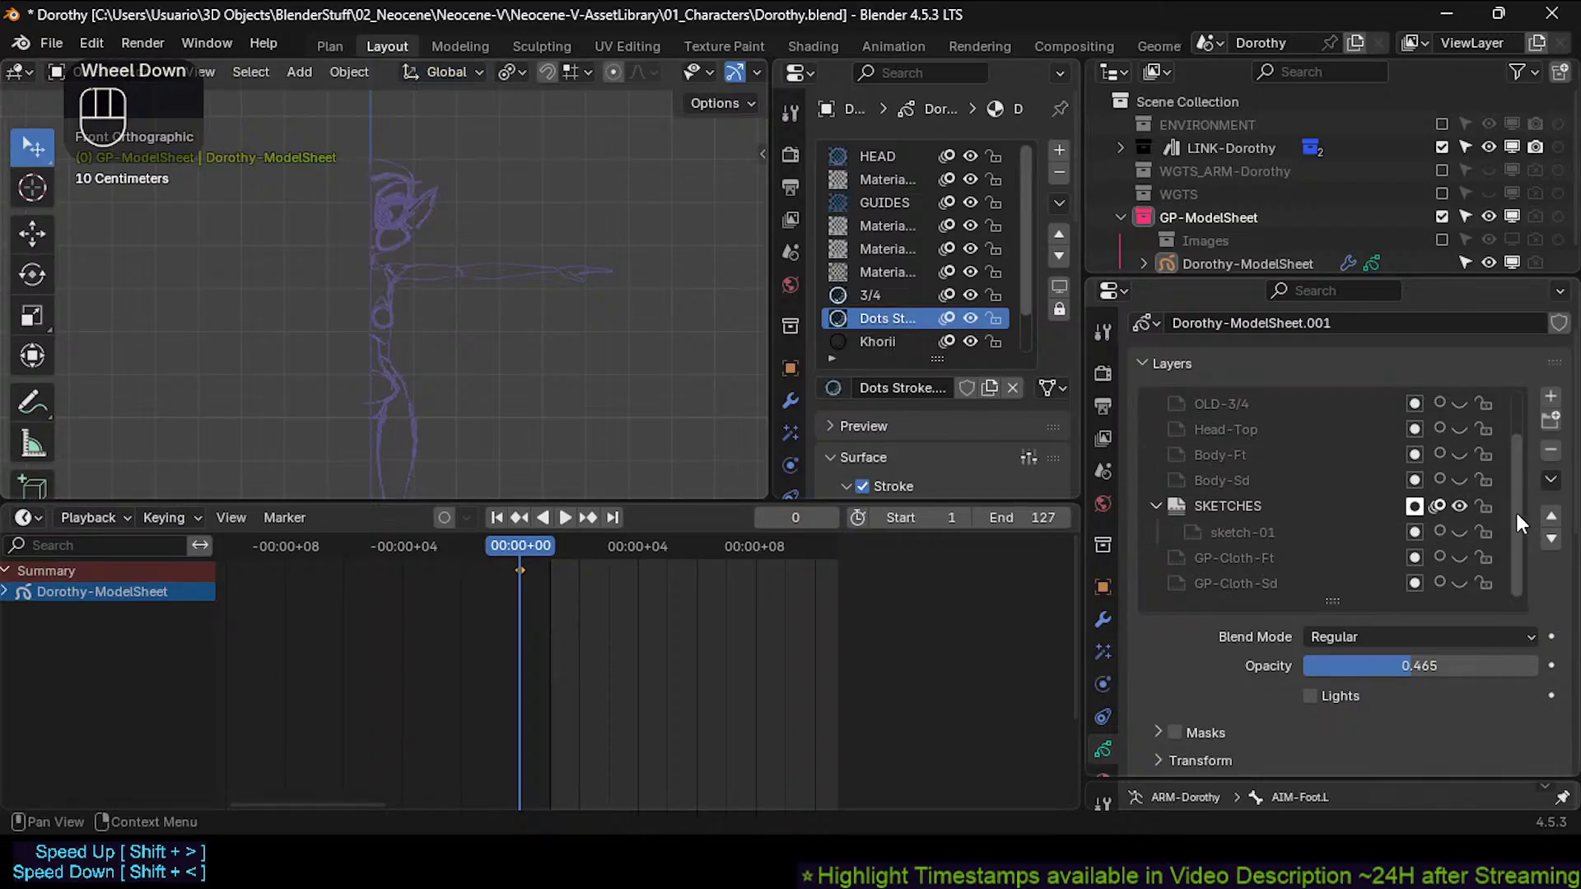
{"action": "left_click_drag", "start_coordinate": [1516, 511], "coordinate": [1520, 453]}
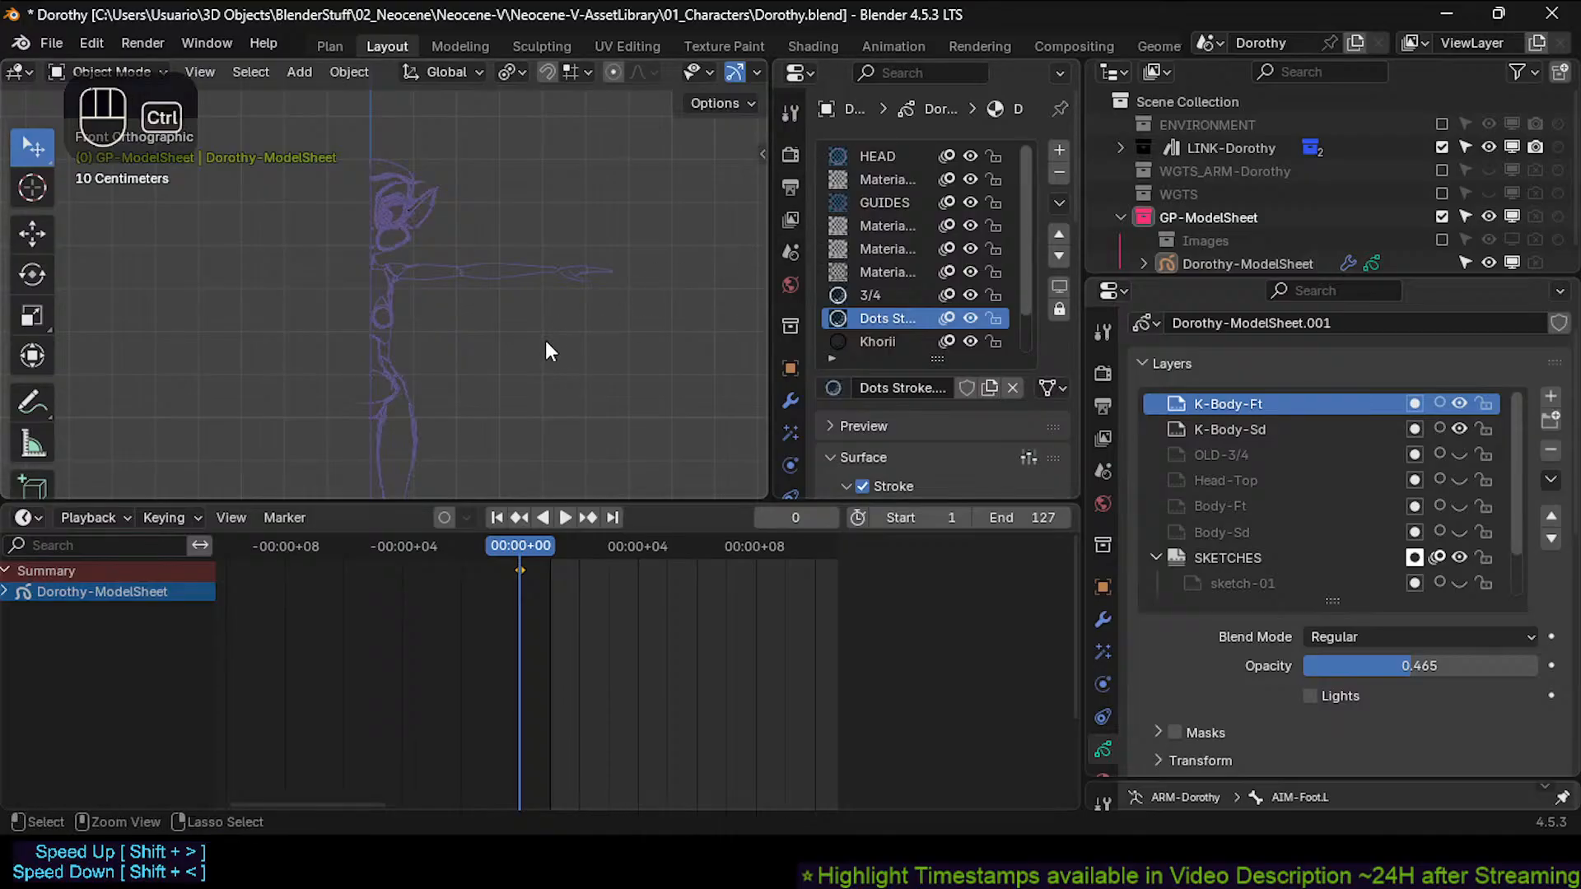
Save the file and enlarge the 3D viewport by shrinking the timeline.
{"action": "key", "text": "ctrl+s"}
{"action": "left_click_drag", "start_coordinate": [553, 500], "coordinate": [565, 690]}
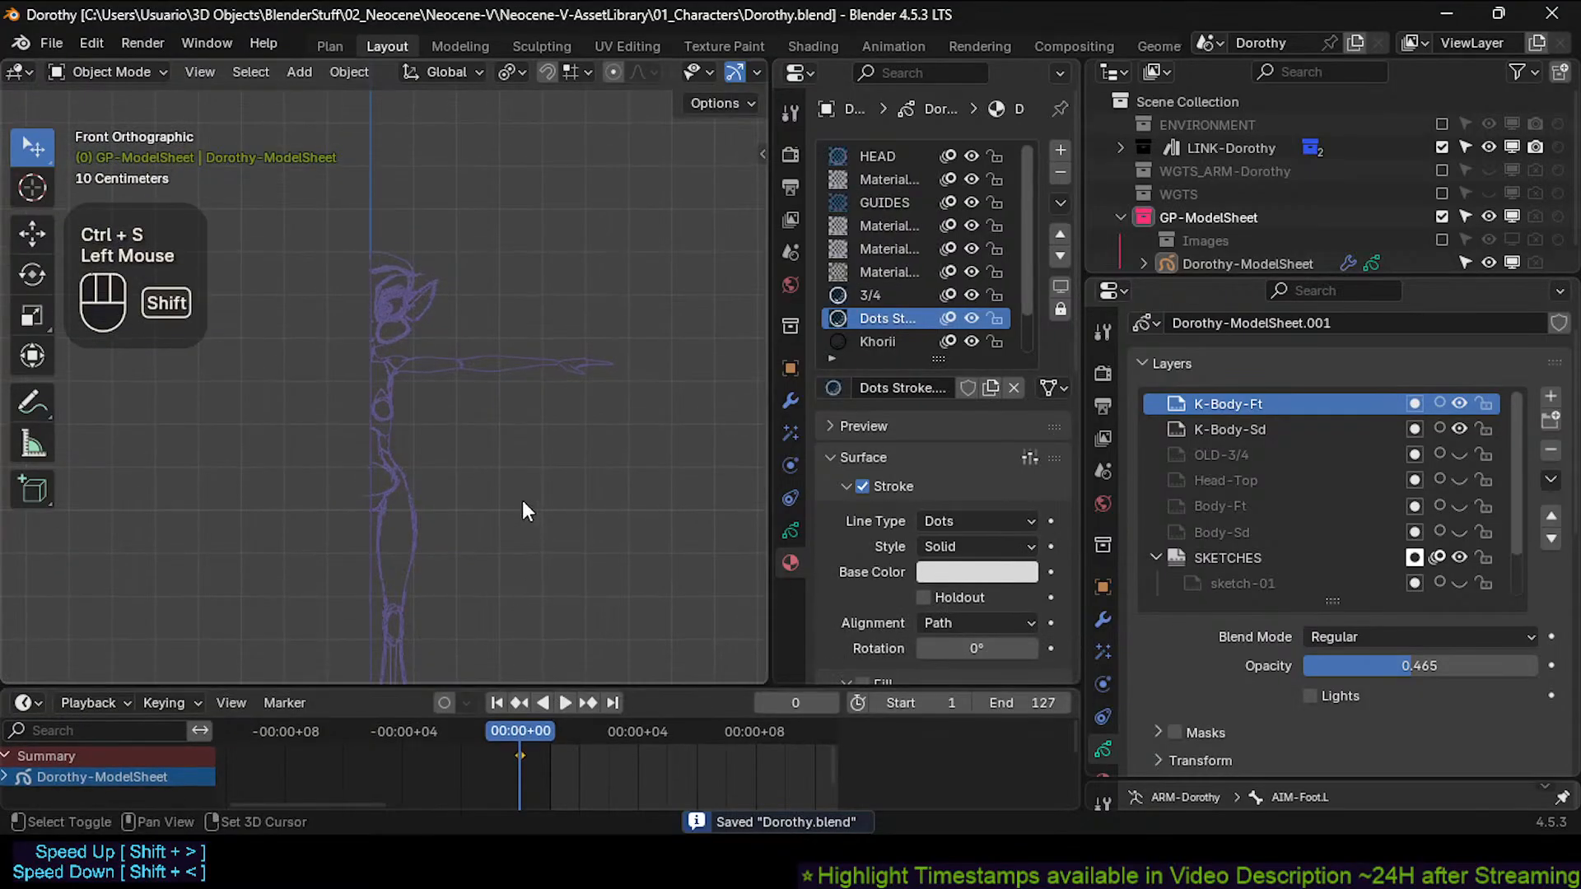
{"action": "middle_click_drag", "start_coordinate": [522, 501], "coordinate": [542, 327], "text": "shift"}
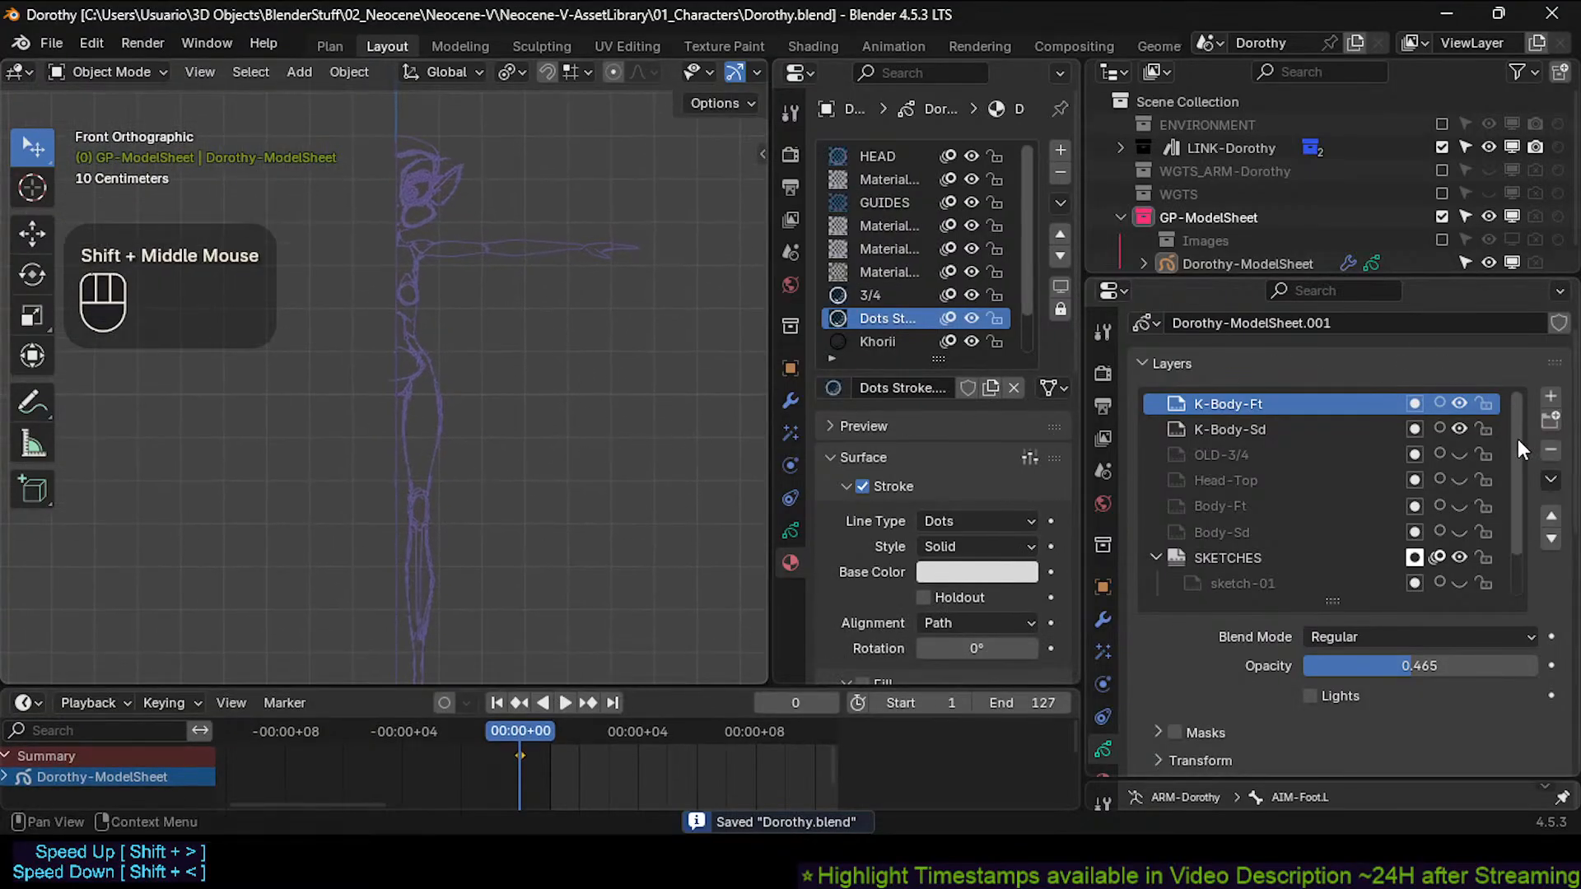
Lock the GP-Cloth-Ft and GP-Cloth-Sd layers, and lock and hide the SKETCHES group.
{"action": "left_click_drag", "start_coordinate": [1518, 438], "coordinate": [1509, 476]}
{"action": "left_click", "coordinate": [1484, 558]}
{"action": "left_click", "coordinate": [1484, 582]}
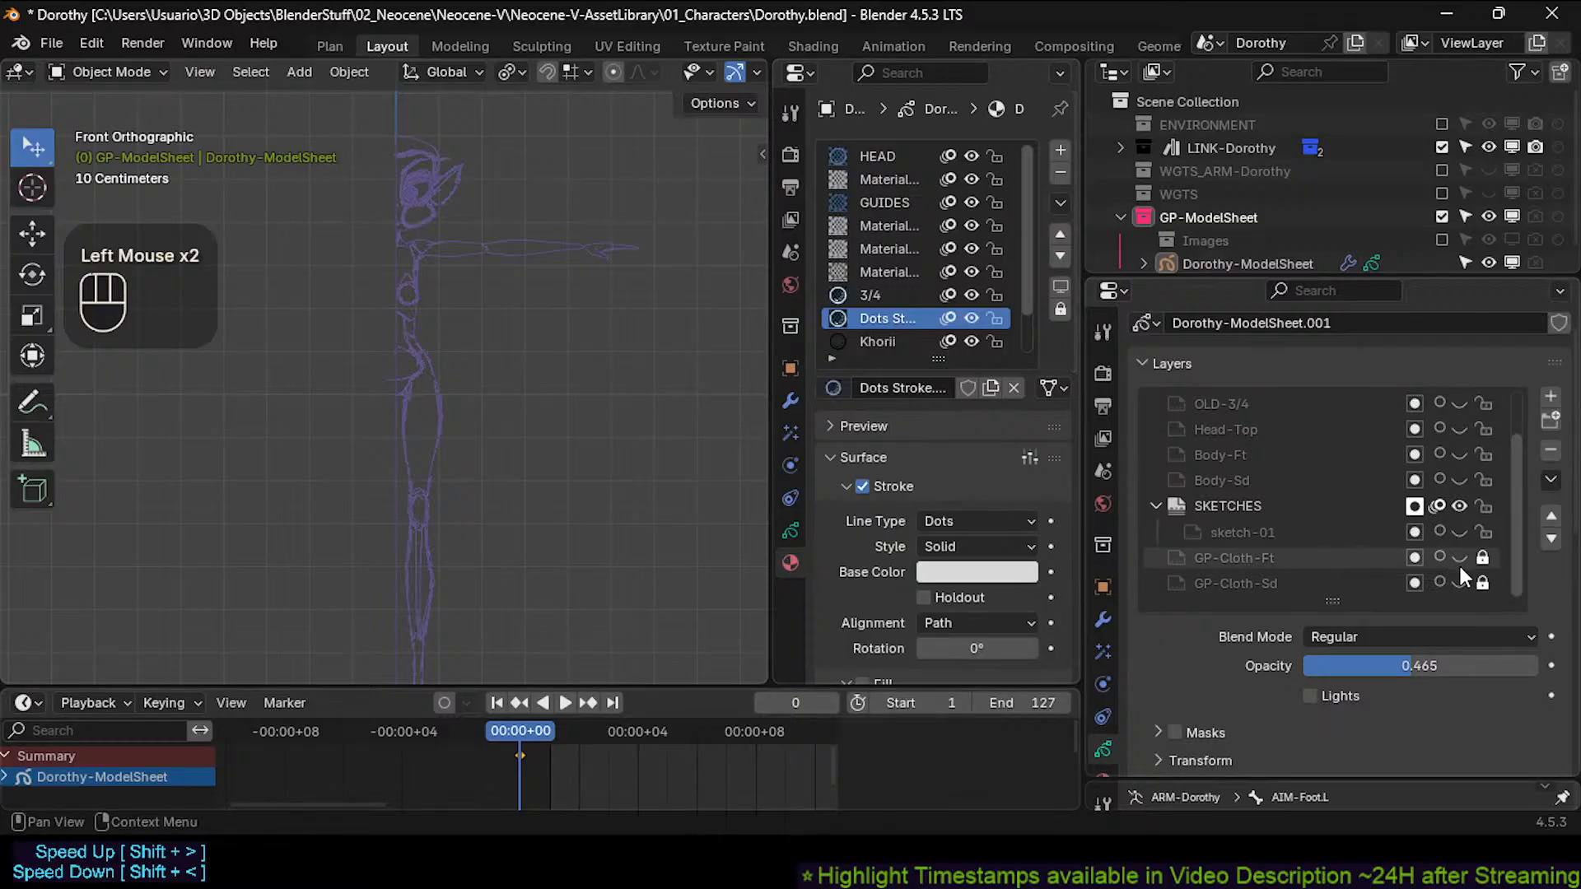
{"action": "left_click", "coordinate": [1483, 506]}
{"action": "left_click", "coordinate": [1459, 505]}
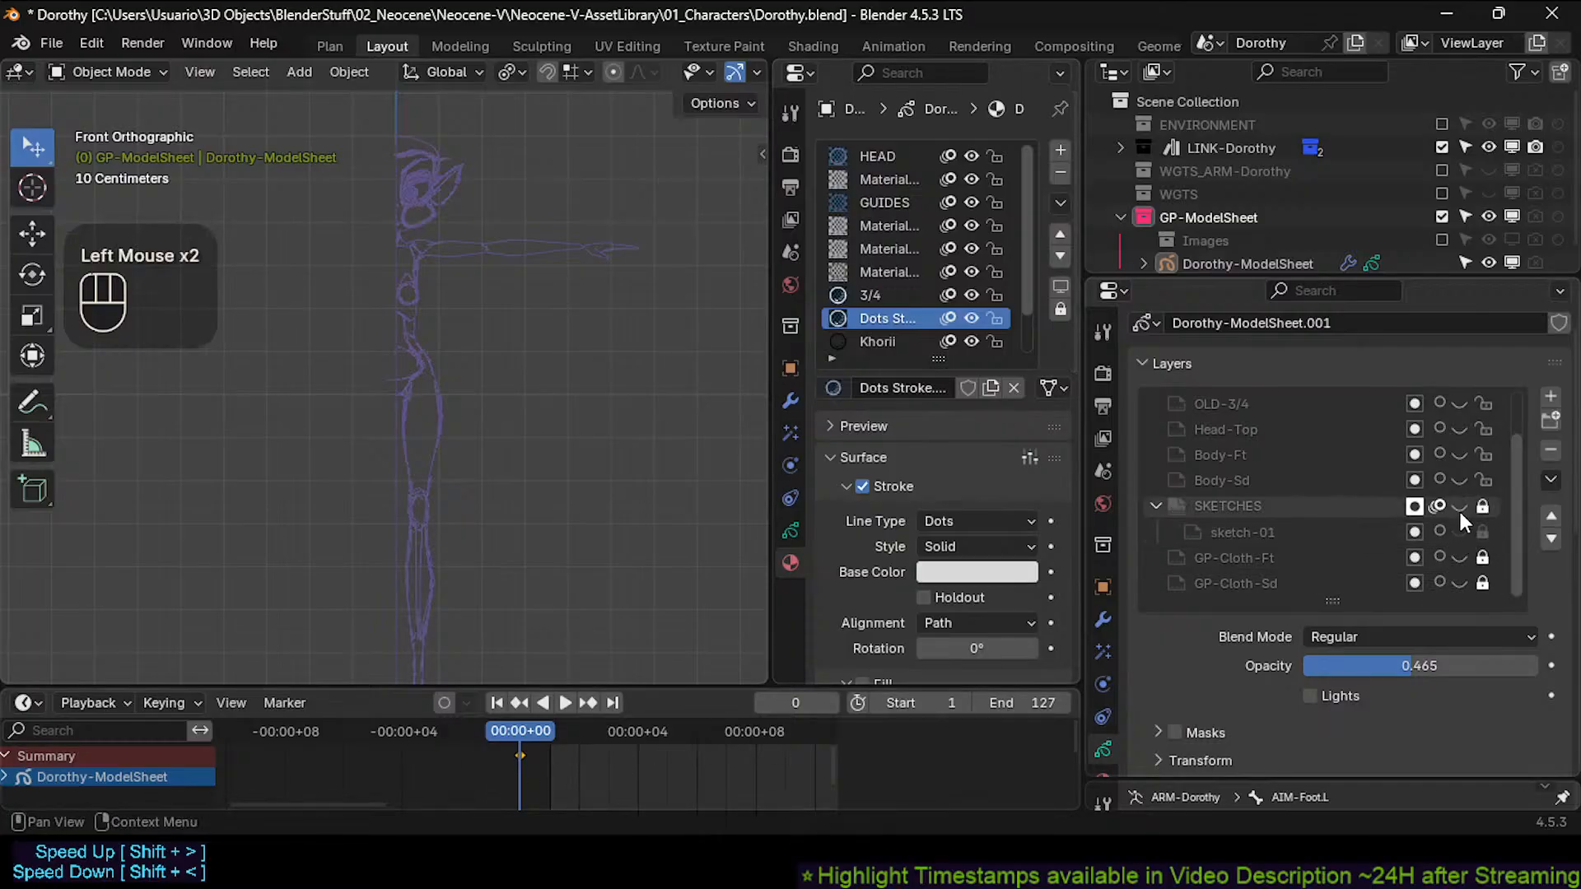
Show the Body-Sd and Body-Ft layers, leaving both unlocked.
{"action": "middle_click_drag", "start_coordinate": [1490, 466], "coordinate": [1484, 486]}
{"action": "left_click", "coordinate": [1483, 496]}
{"action": "left_click", "coordinate": [1460, 496]}
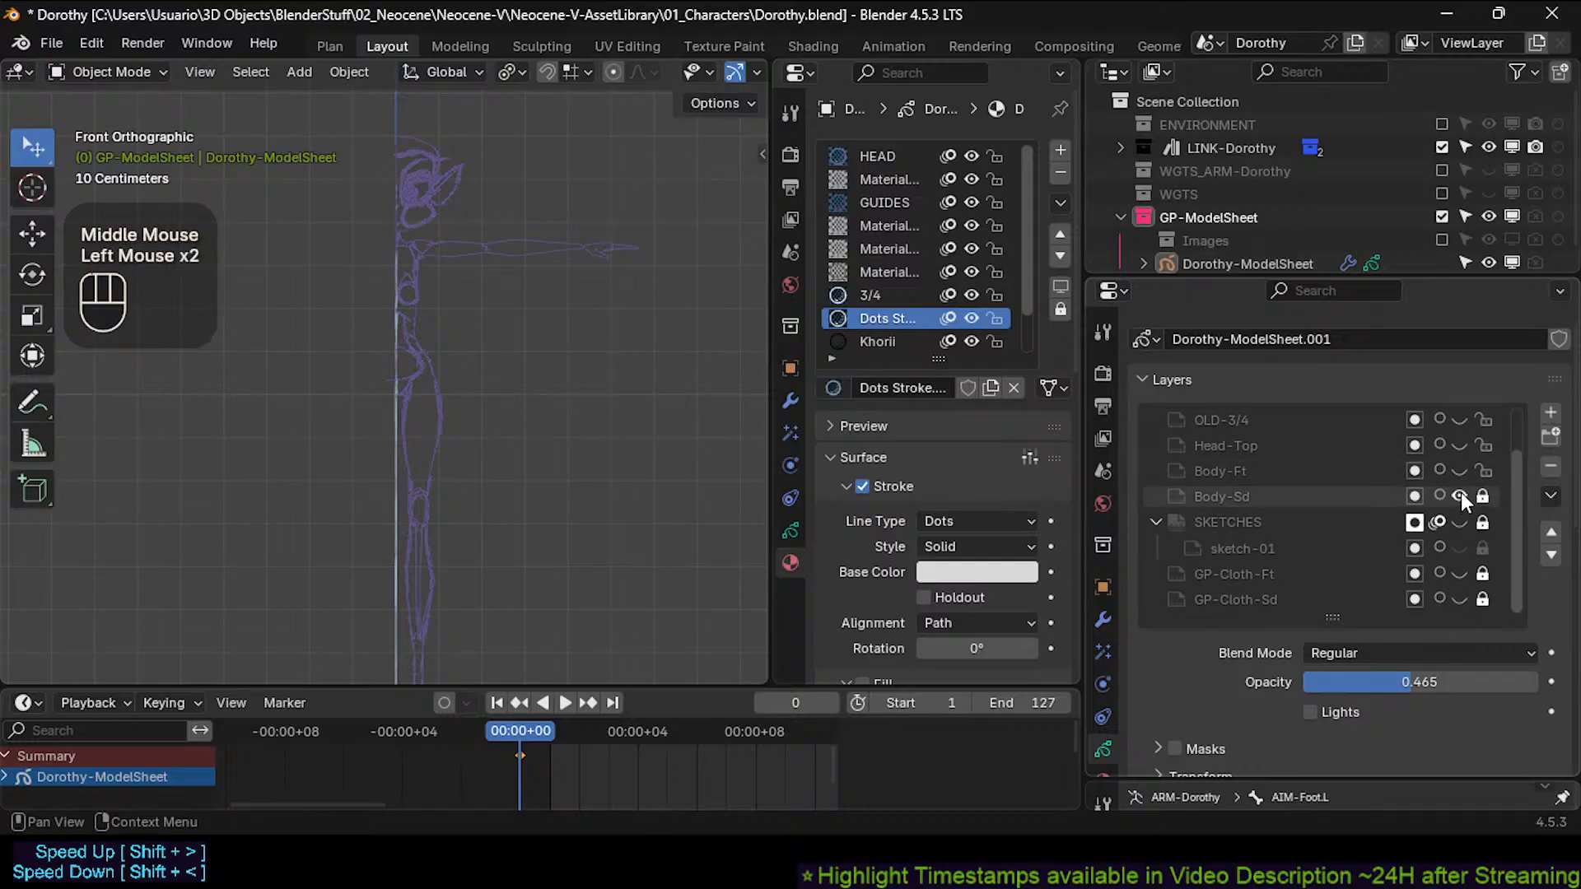
{"action": "left_click", "coordinate": [1482, 497]}
{"action": "left_click", "coordinate": [1459, 471]}
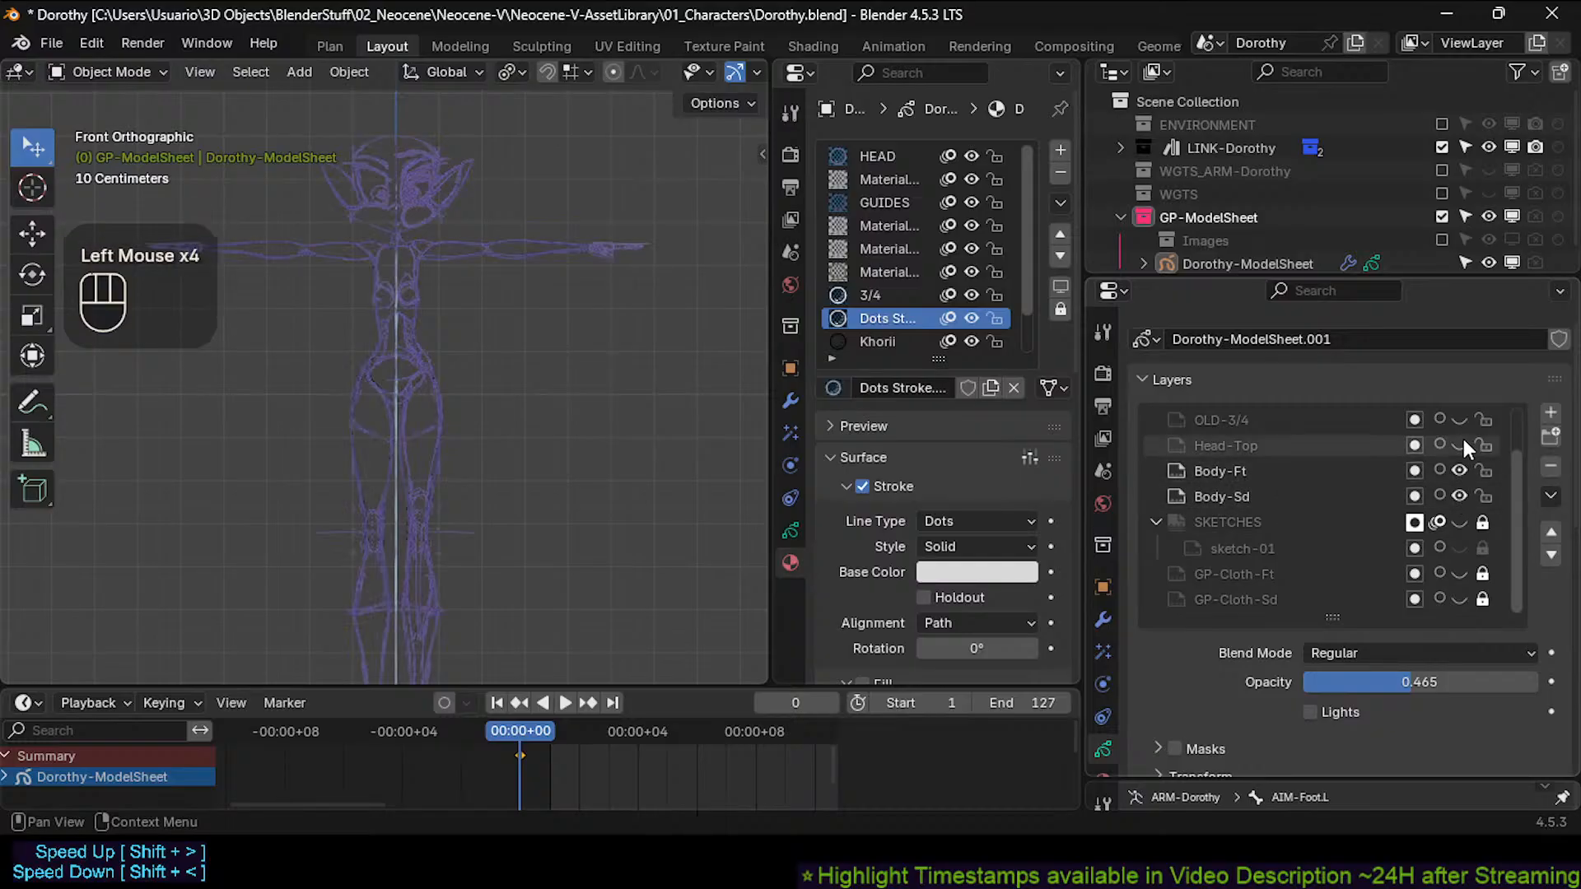
Lock the hidden Head-Top and OLD-3/4 layers.
{"action": "middle_click_drag", "start_coordinate": [1464, 446], "coordinate": [1461, 475]}
{"action": "left_click", "coordinate": [1460, 474]}
{"action": "left_click", "coordinate": [1460, 475]}
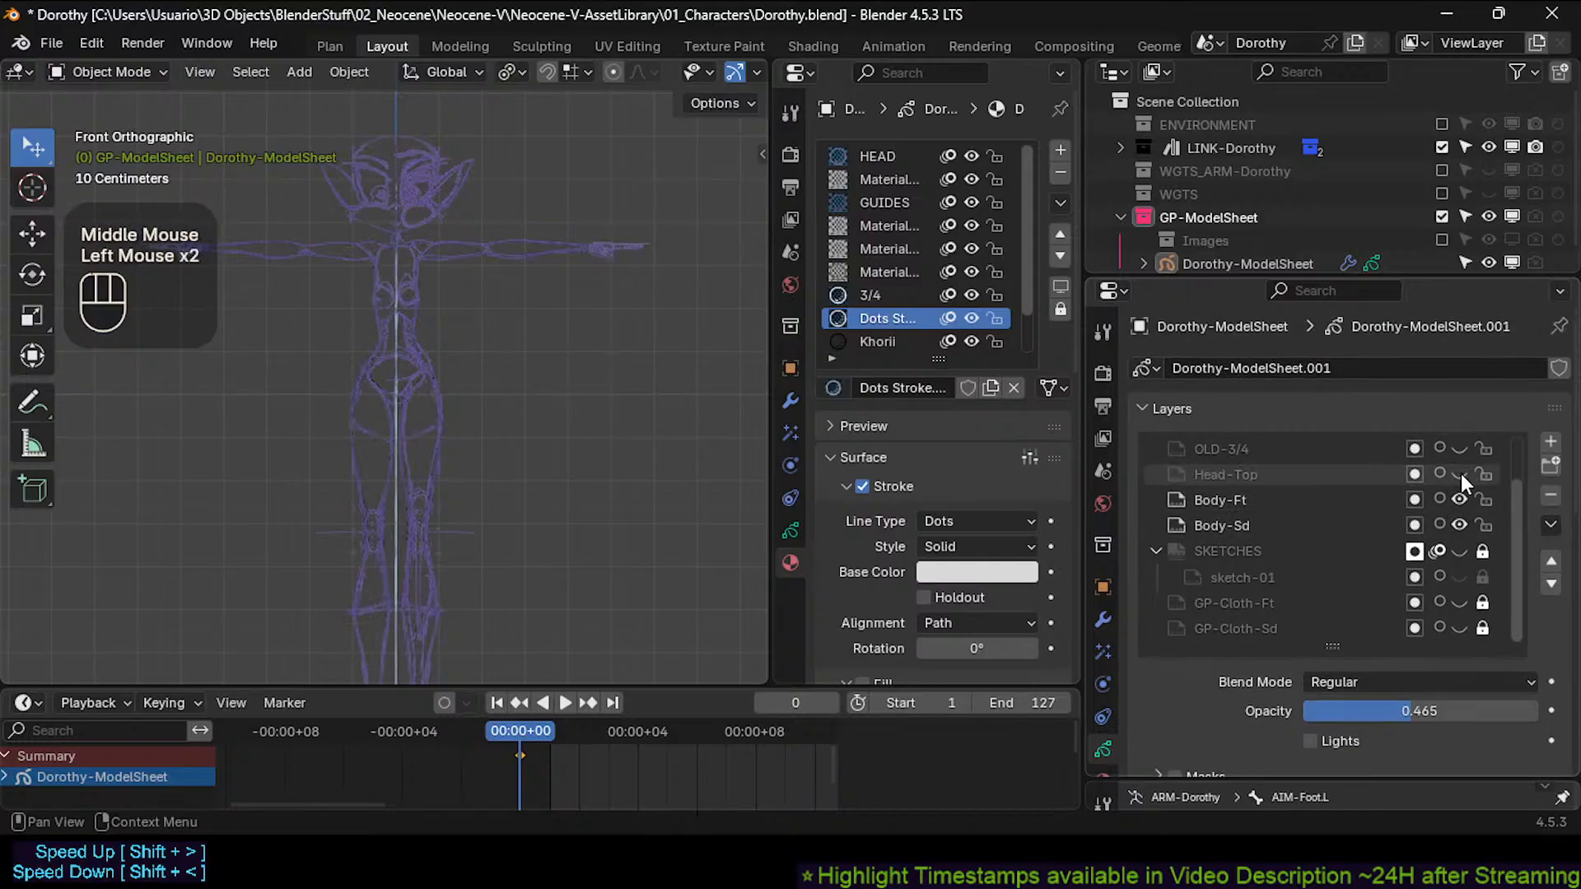
{"action": "left_click", "coordinate": [1480, 472]}
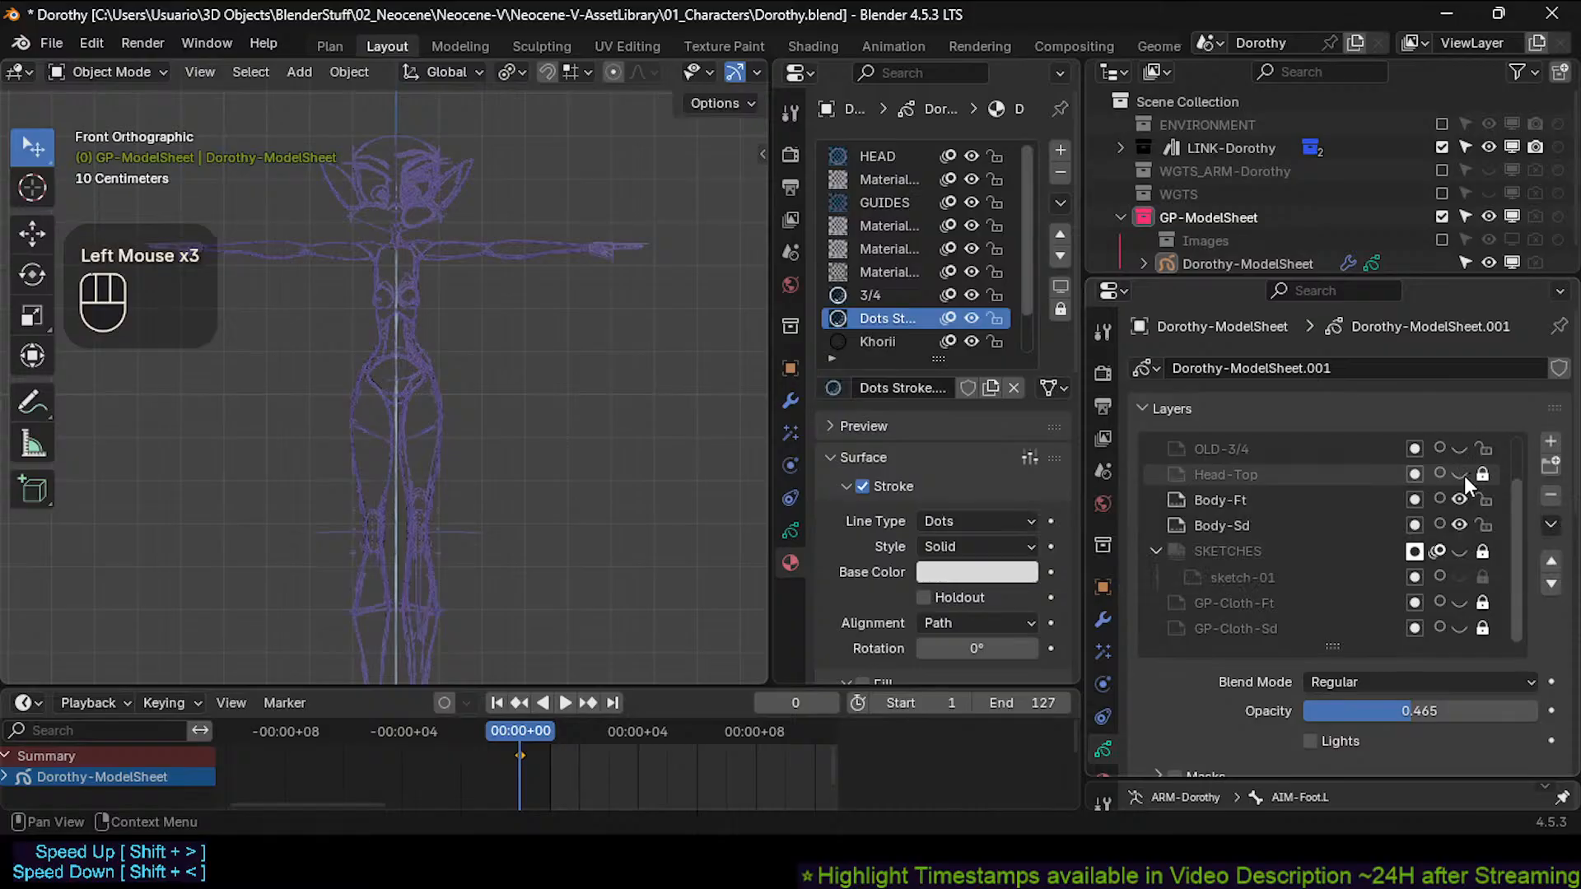
{"action": "left_click_drag", "start_coordinate": [1512, 491], "coordinate": [1502, 462]}
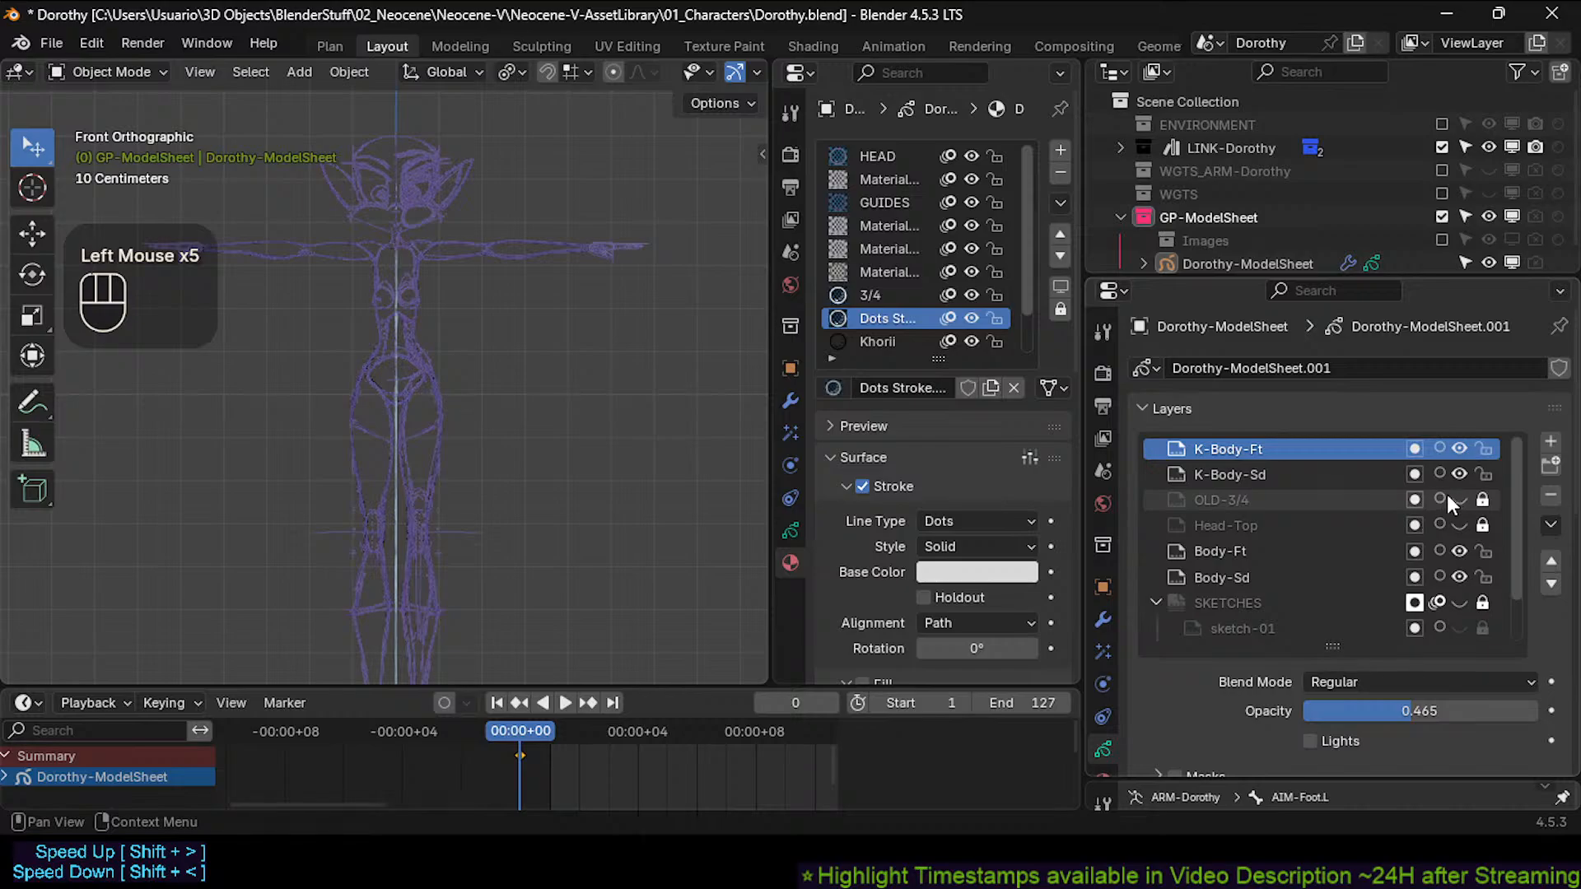
Compare the Khorii and Dorothy front drawings by toggling K-Body-Ft's visibility repeatedly, leaving that layer active and shown.
{"action": "left_click", "coordinate": [1408, 476]}
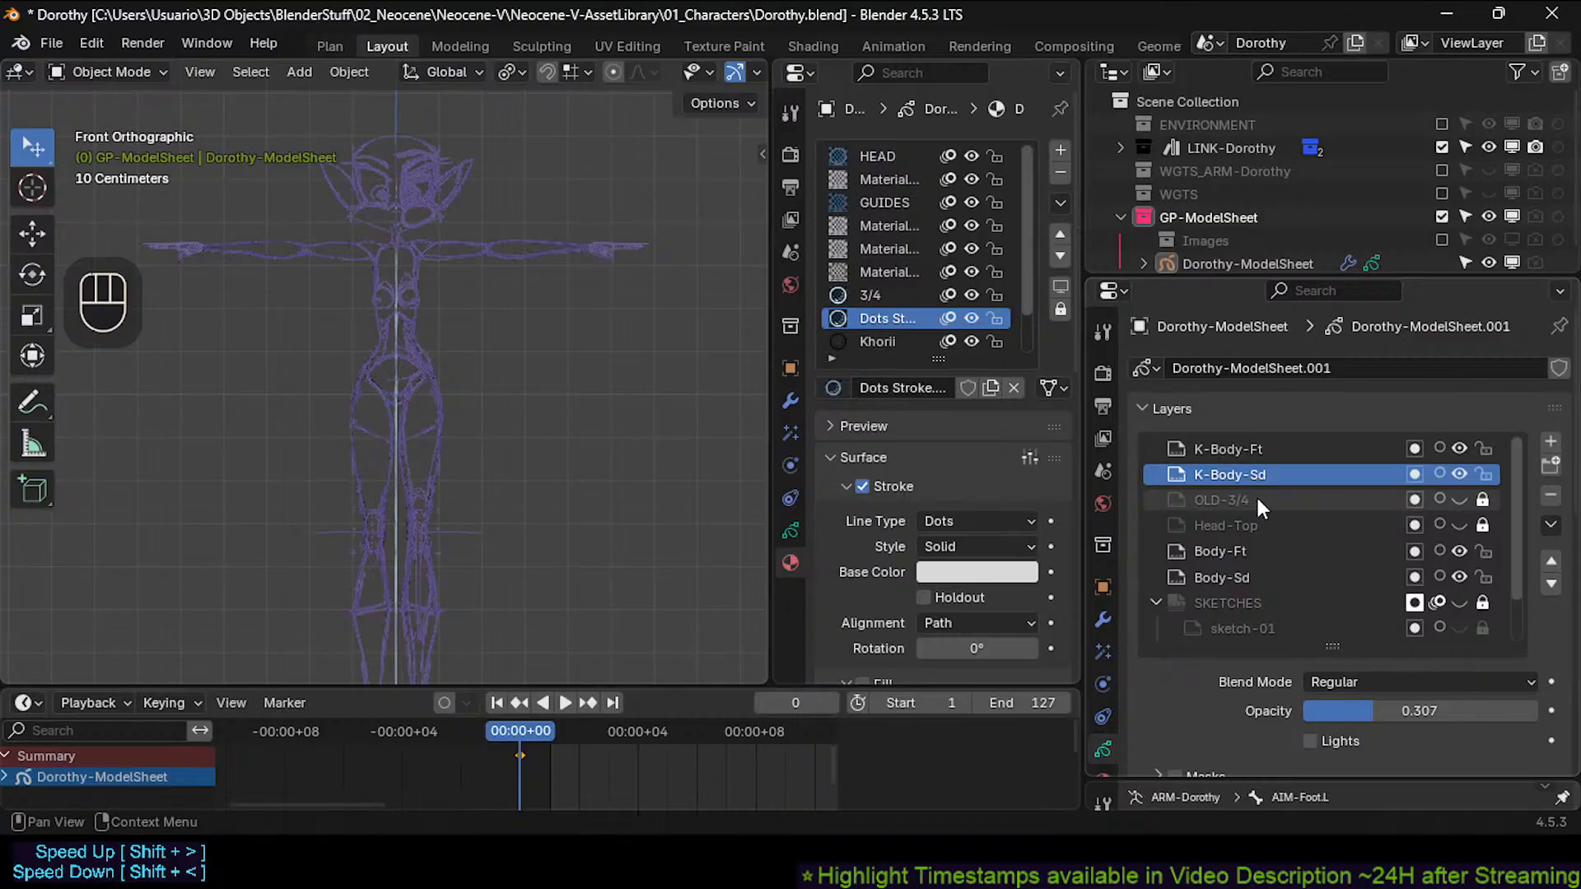
{"action": "left_click", "coordinate": [1323, 452]}
{"action": "left_click", "coordinate": [1459, 449]}
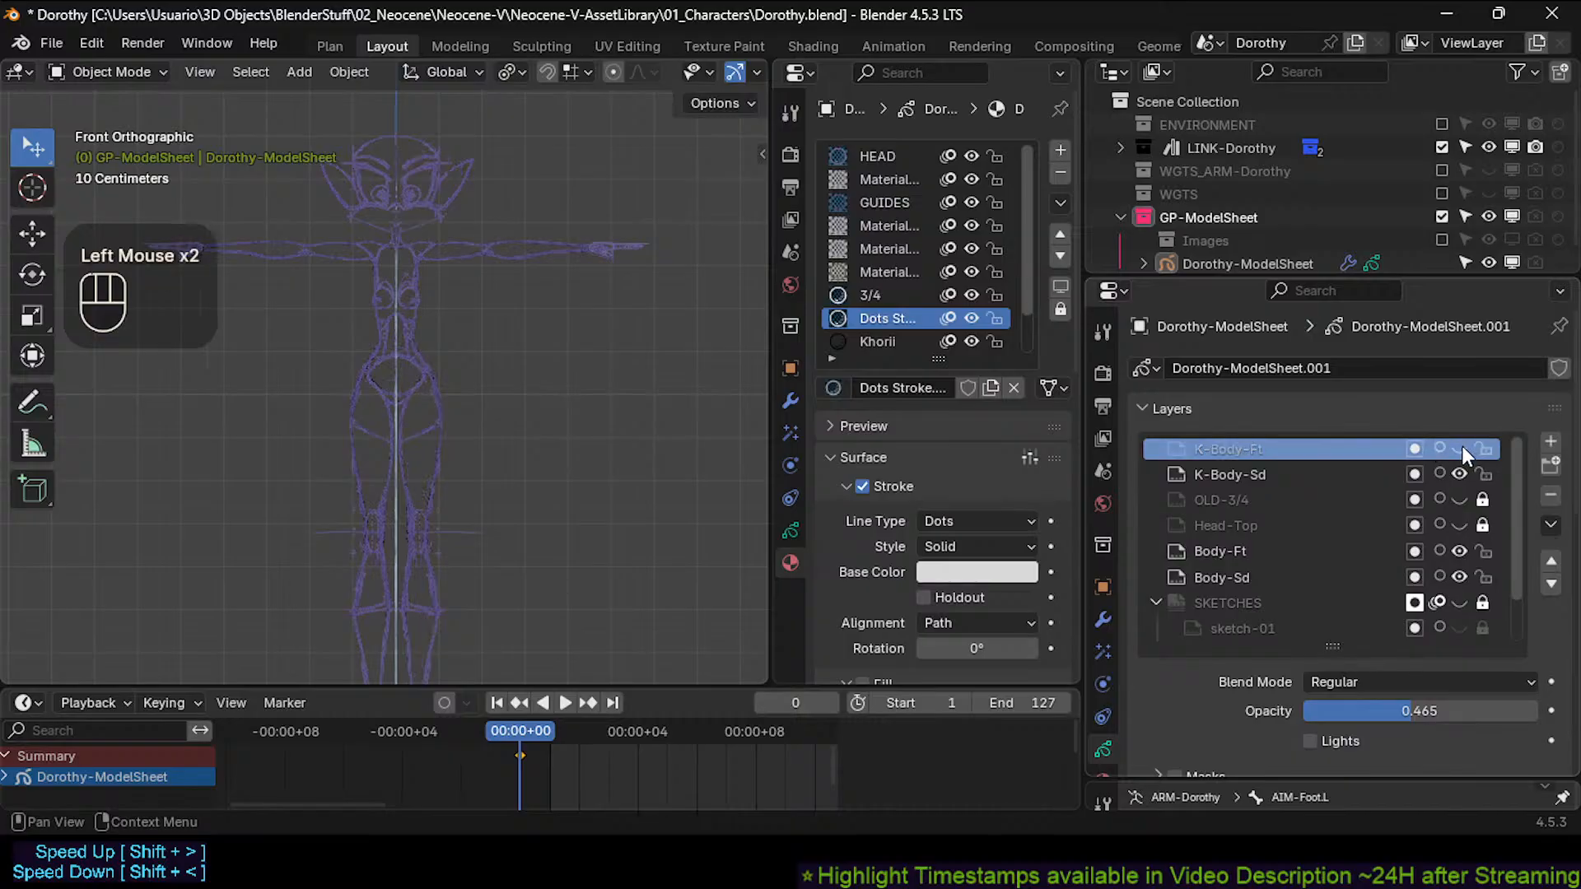
{"action": "left_click", "coordinate": [1459, 449]}
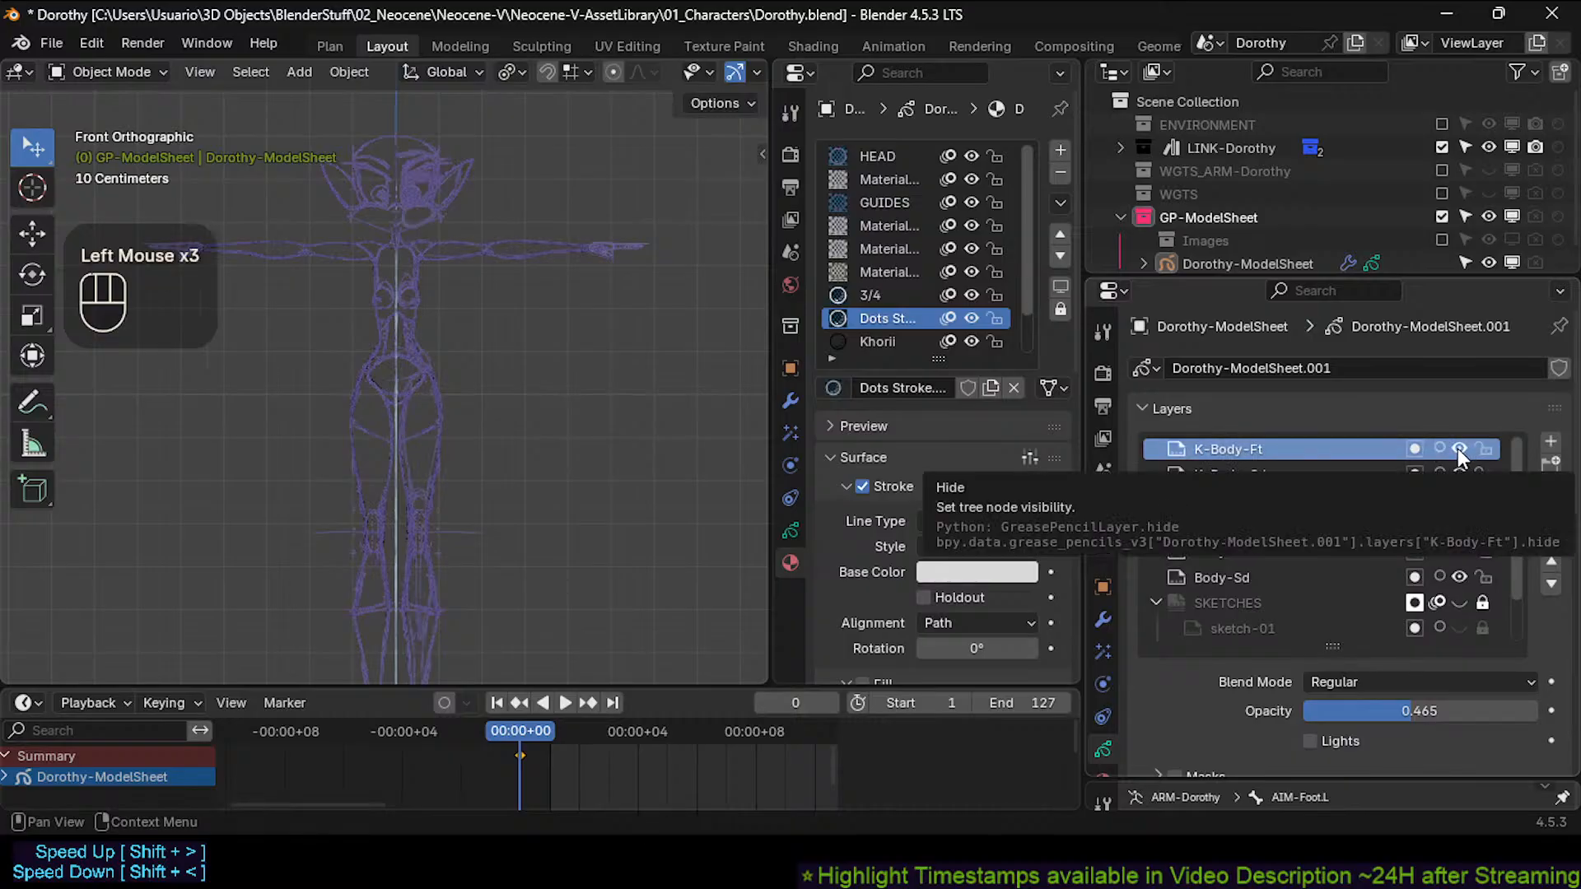
{"action": "left_click", "coordinate": [1459, 448]}
{"action": "left_click", "coordinate": [1460, 447]}
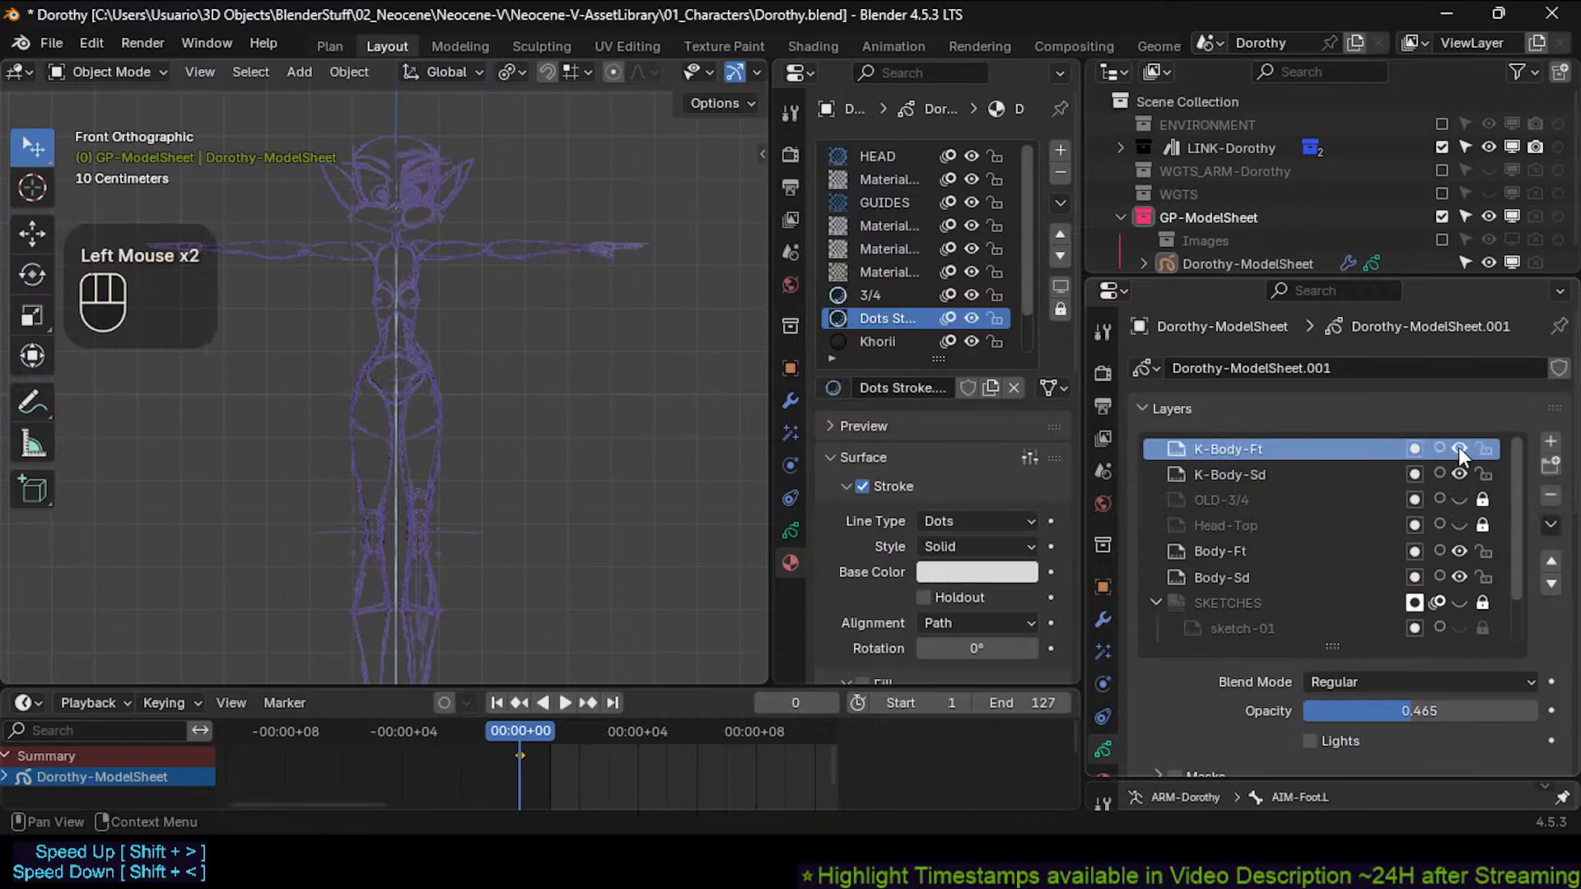
{"action": "left_click", "coordinate": [1459, 447]}
{"action": "left_click", "coordinate": [1459, 447]}
{"action": "left_click", "coordinate": [1459, 448]}
{"action": "left_click", "coordinate": [1459, 447]}
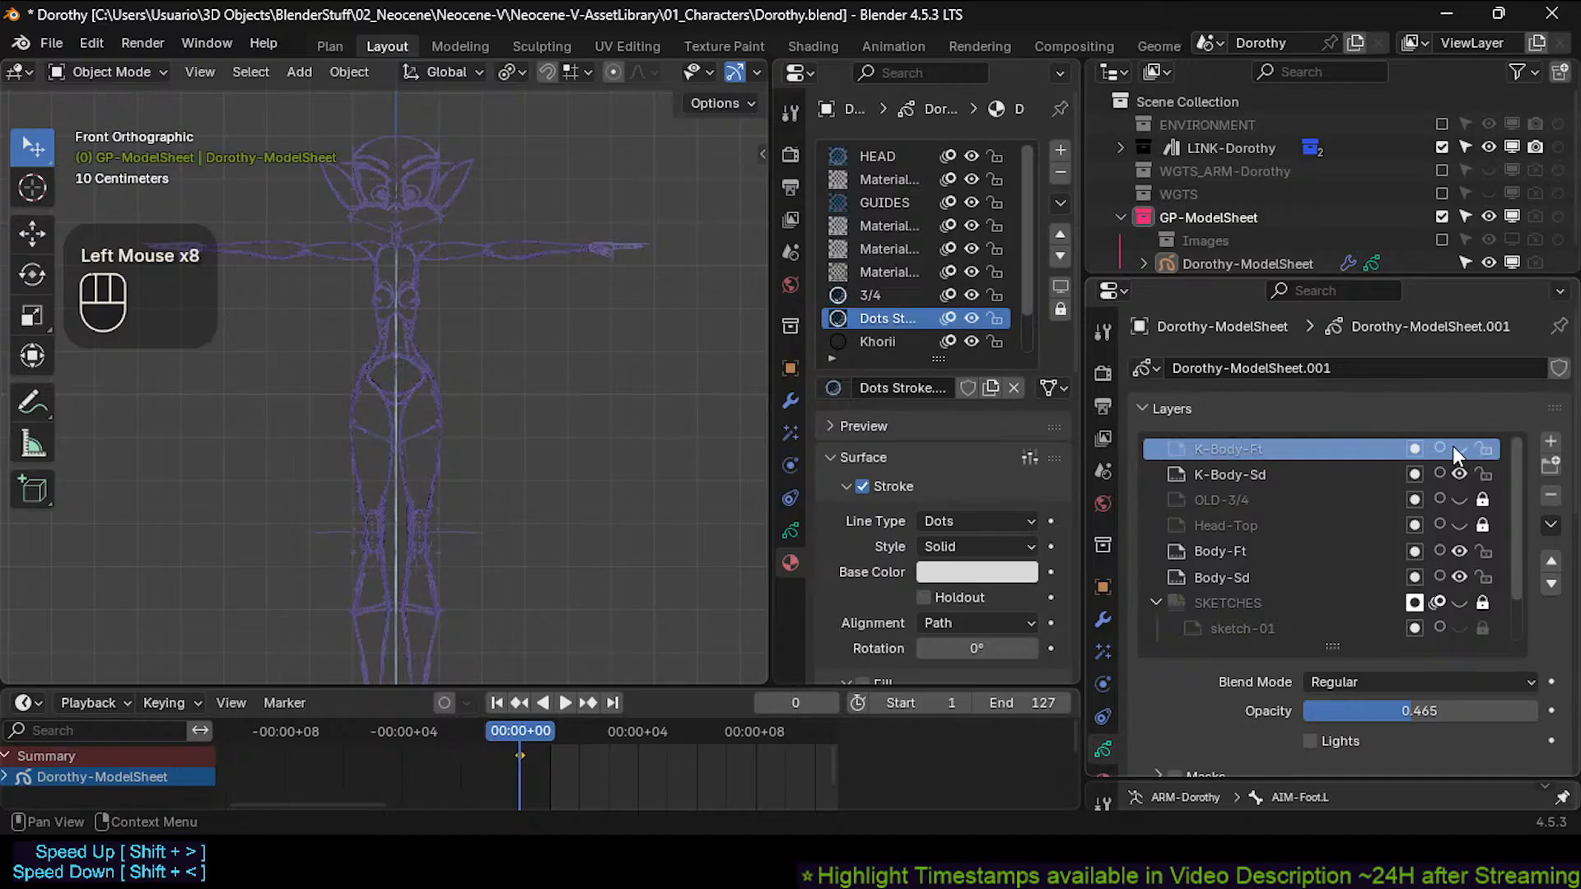
{"action": "left_click", "coordinate": [1459, 447]}
{"action": "left_click", "coordinate": [1460, 447]}
{"action": "middle_click_drag", "start_coordinate": [530, 444], "coordinate": [608, 527], "text": "shift"}
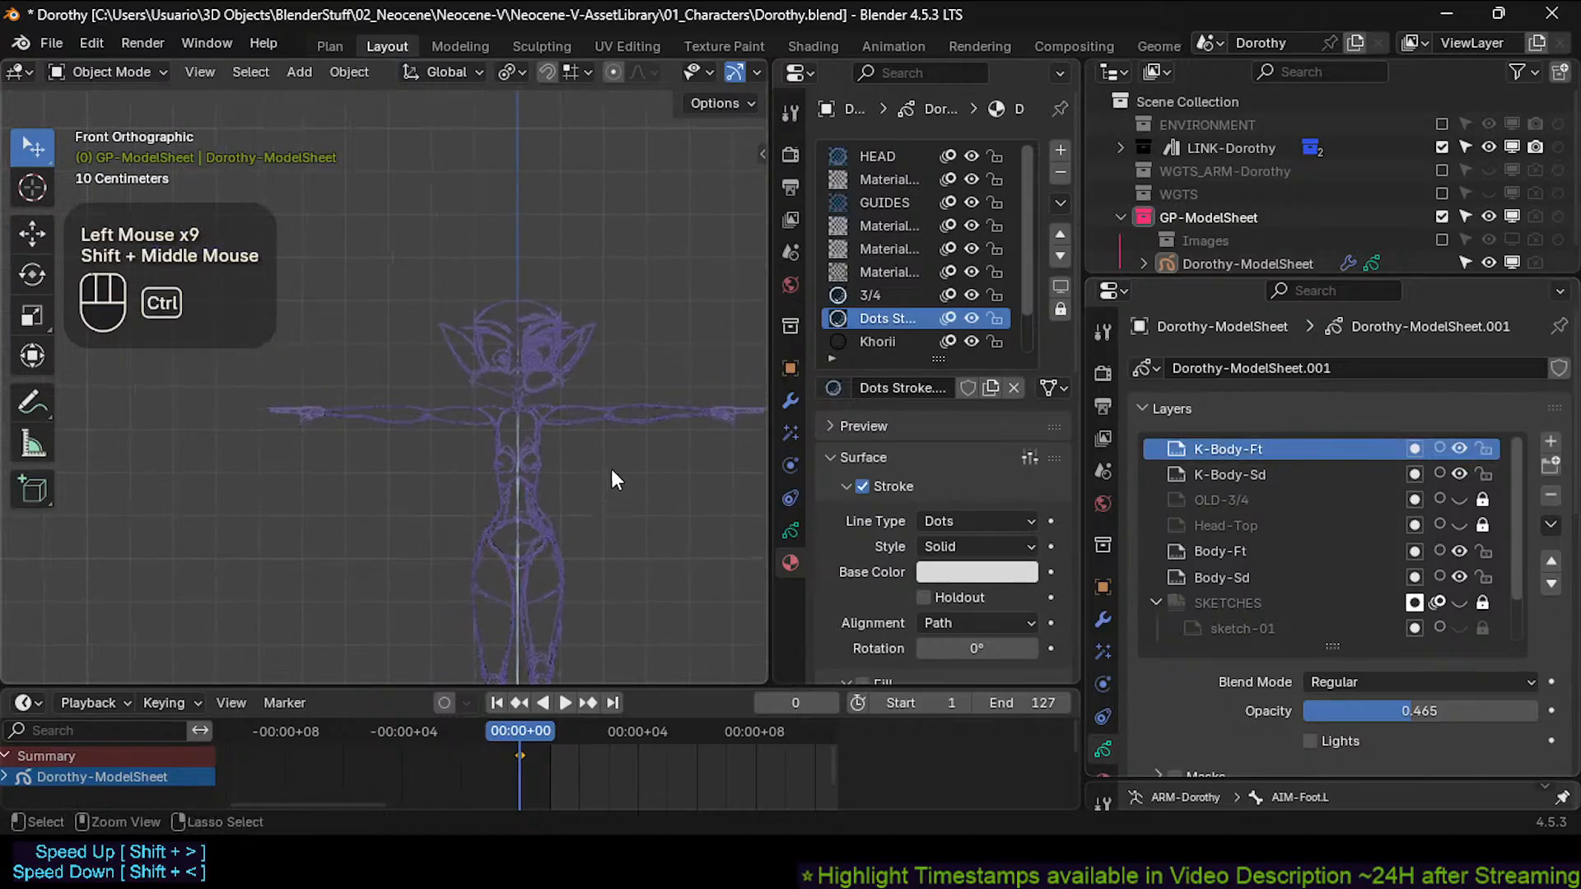
Enter Edit Mode on the model sheet with nothing selected and enable Autolock Inactive Layers.
{"action": "mouse_move", "coordinate": [611, 468]}
{"action": "middle_mouse_down", "text": "ctrl"}
{"action": "mouse_move", "coordinate": [594, 374]}
{"action": "mouse_move", "coordinate": [654, 493]}
{"action": "middle_mouse_up", "text": "ctrl"}
{"action": "key", "text": "Tab"}
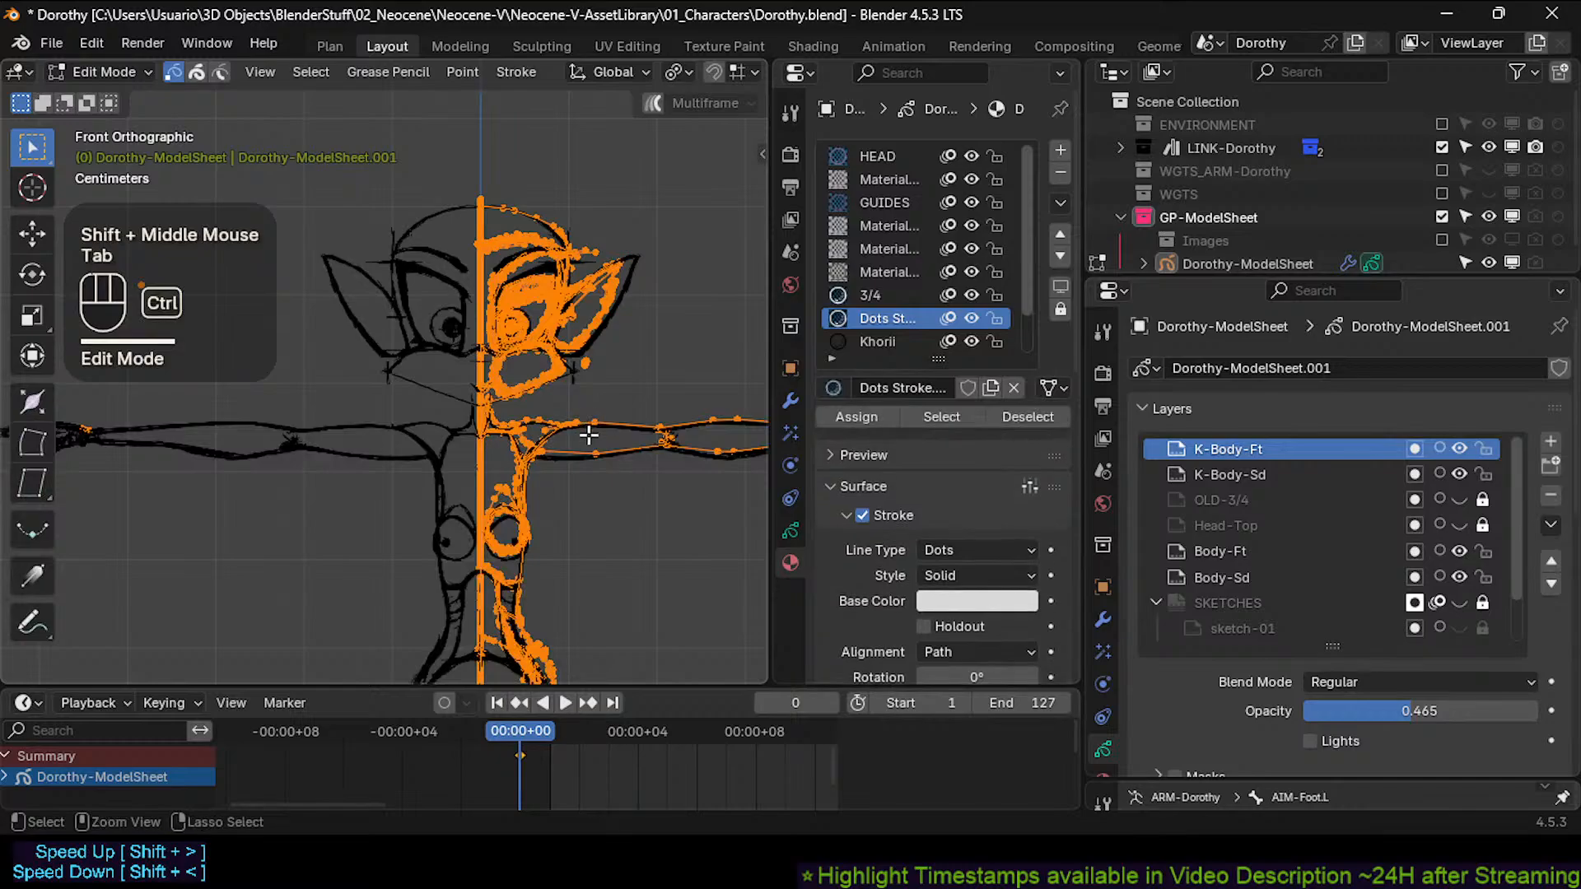
{"action": "middle_click_drag", "start_coordinate": [603, 410], "coordinate": [626, 375], "text": "ctrl"}
{"action": "key", "text": "alt+a"}
{"action": "key", "text": "a"}
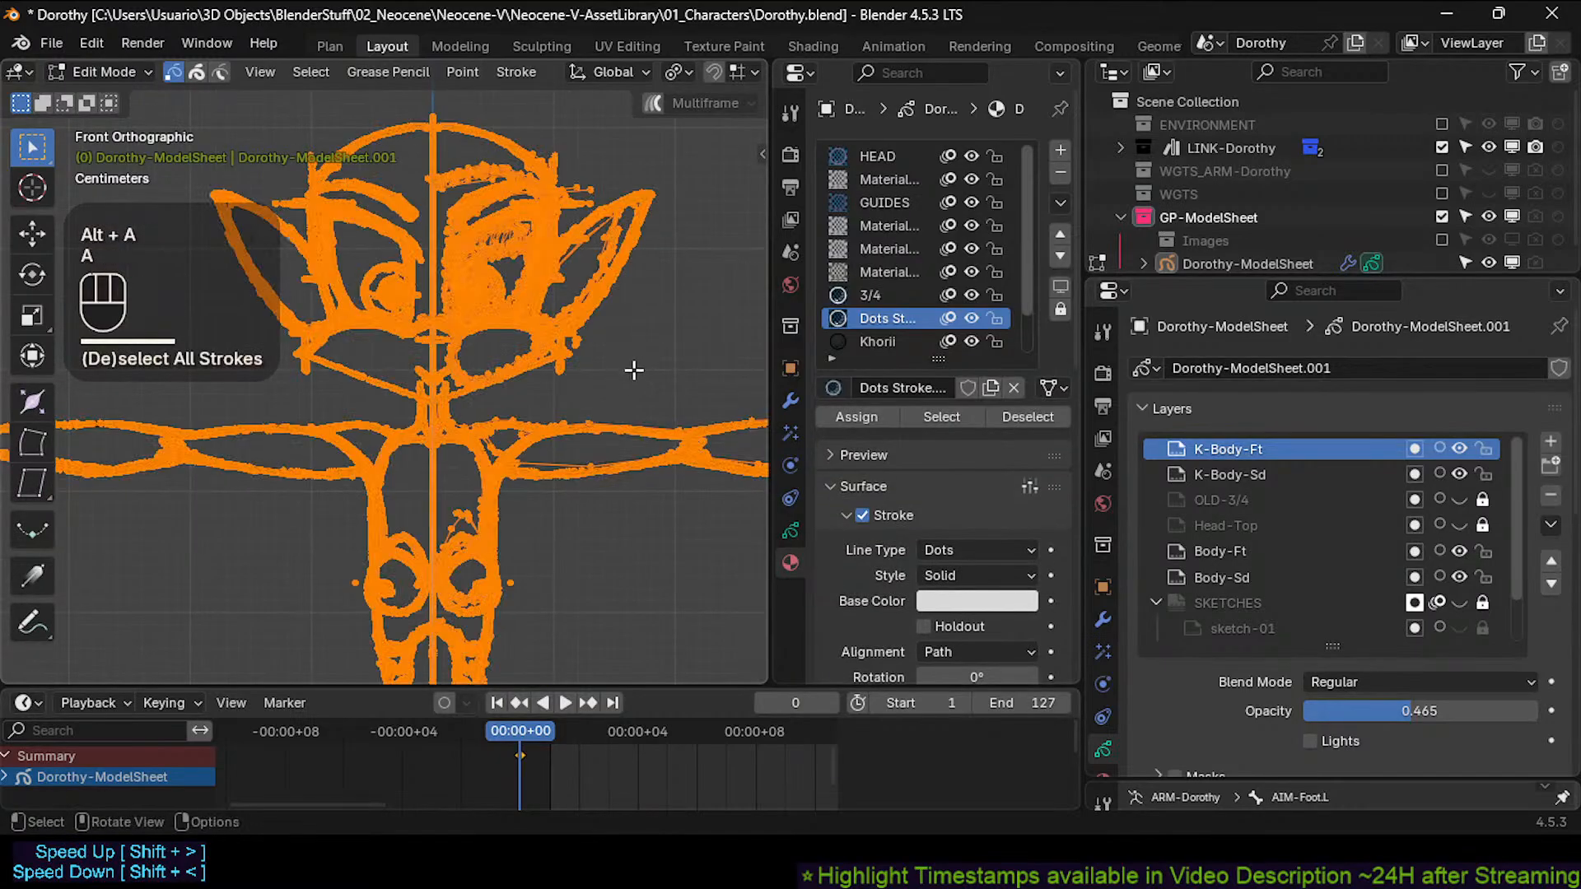
{"action": "key", "text": "alt+a"}
{"action": "left_click", "coordinate": [1550, 525]}
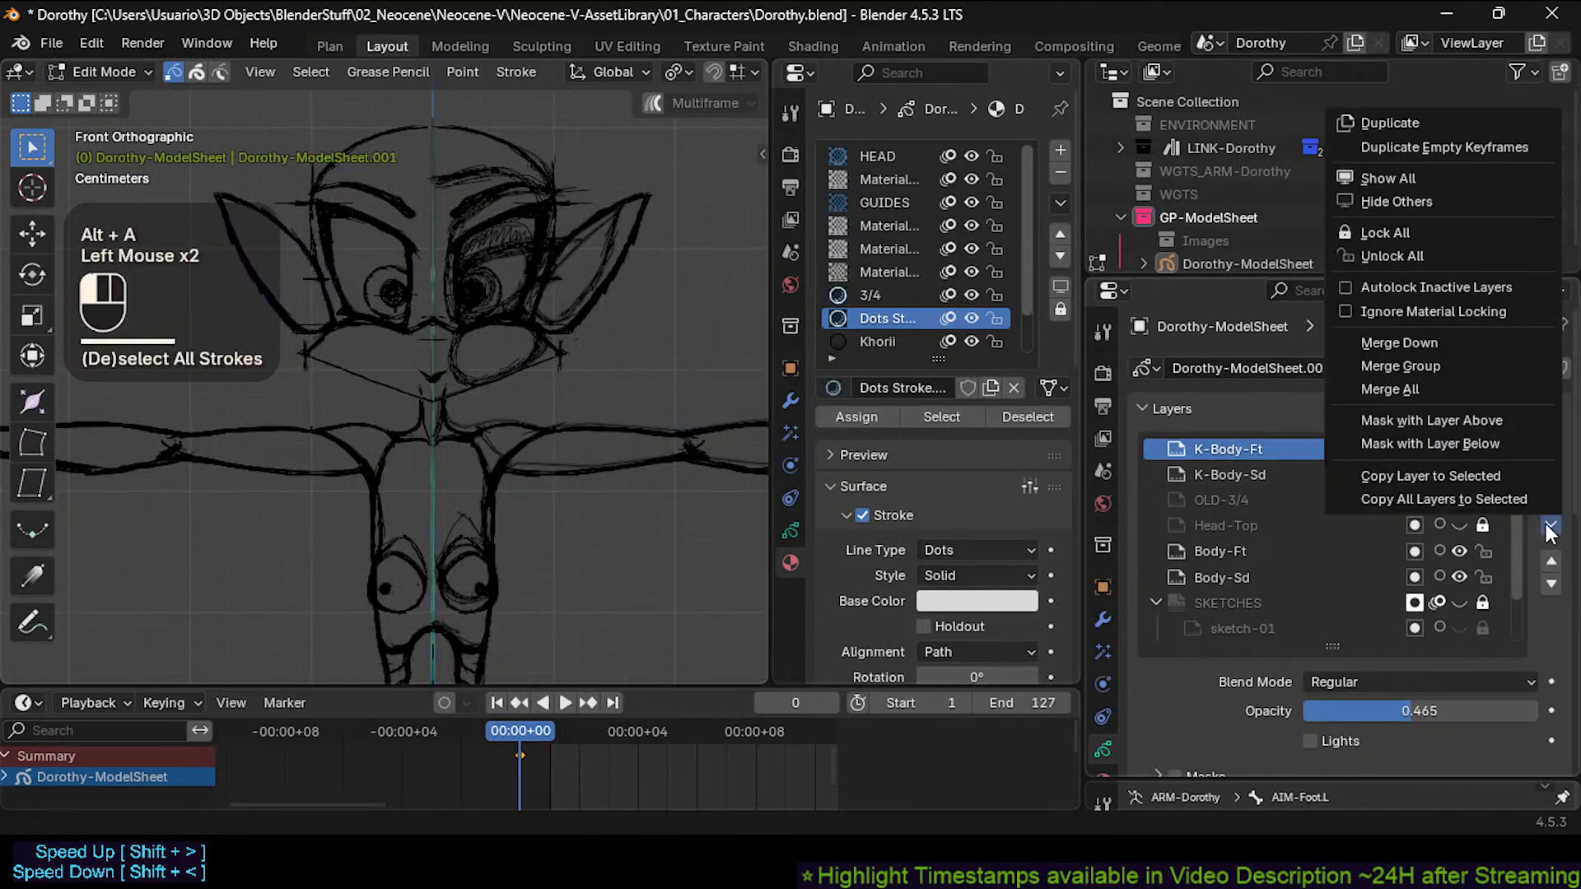
{"action": "left_click", "coordinate": [1420, 288]}
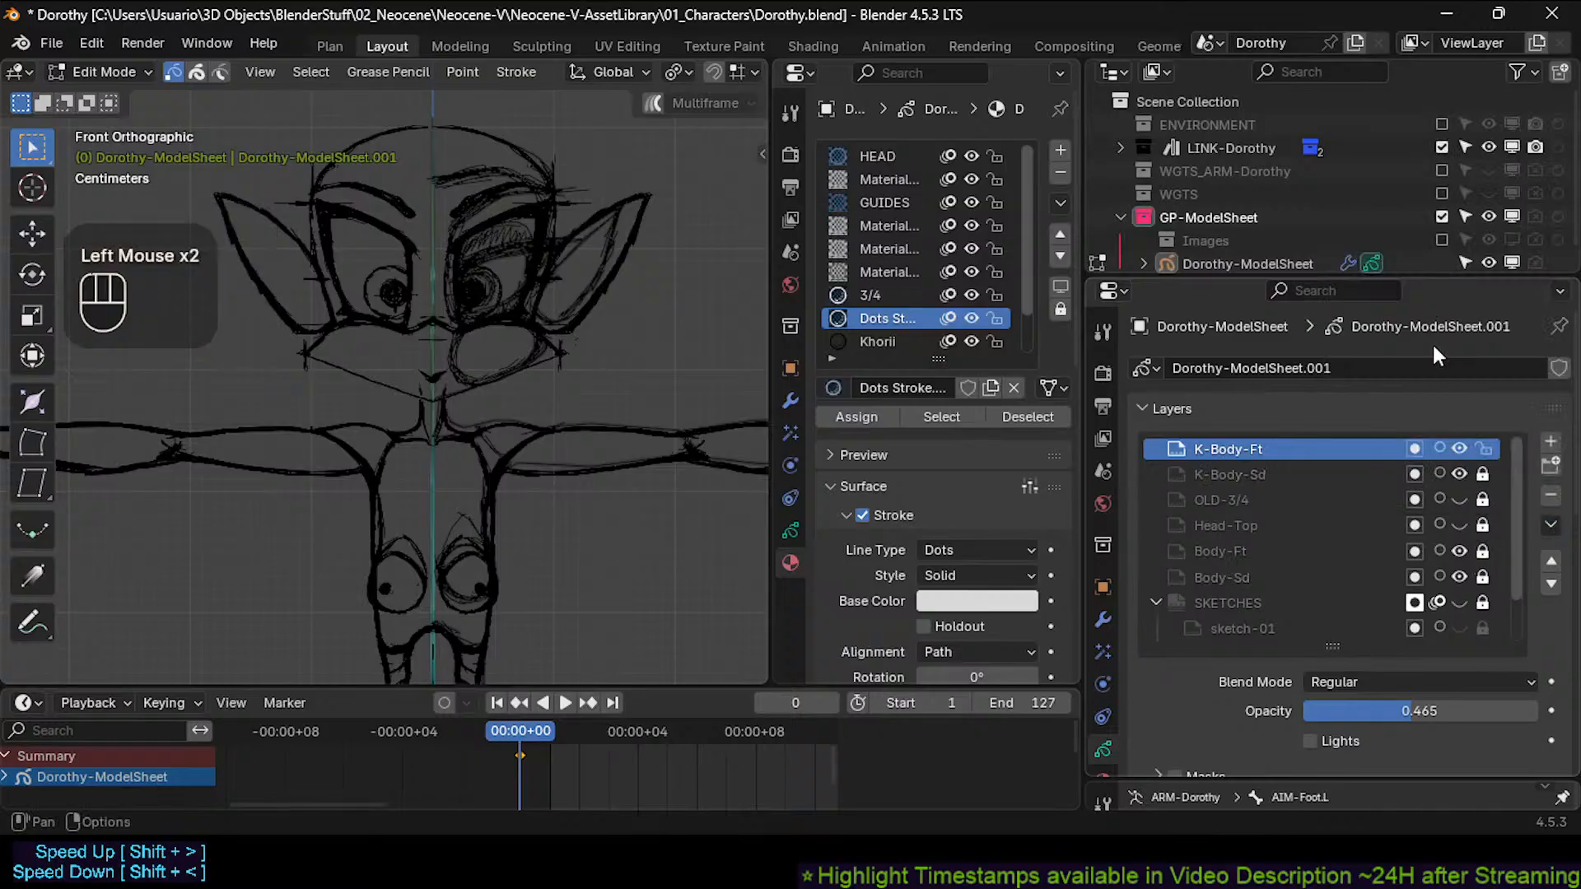
Select all strokes on K-Body-Ft and add a new material slot holding a line material with light green stroke colour #92D89CFF.
{"action": "key", "text": "a"}
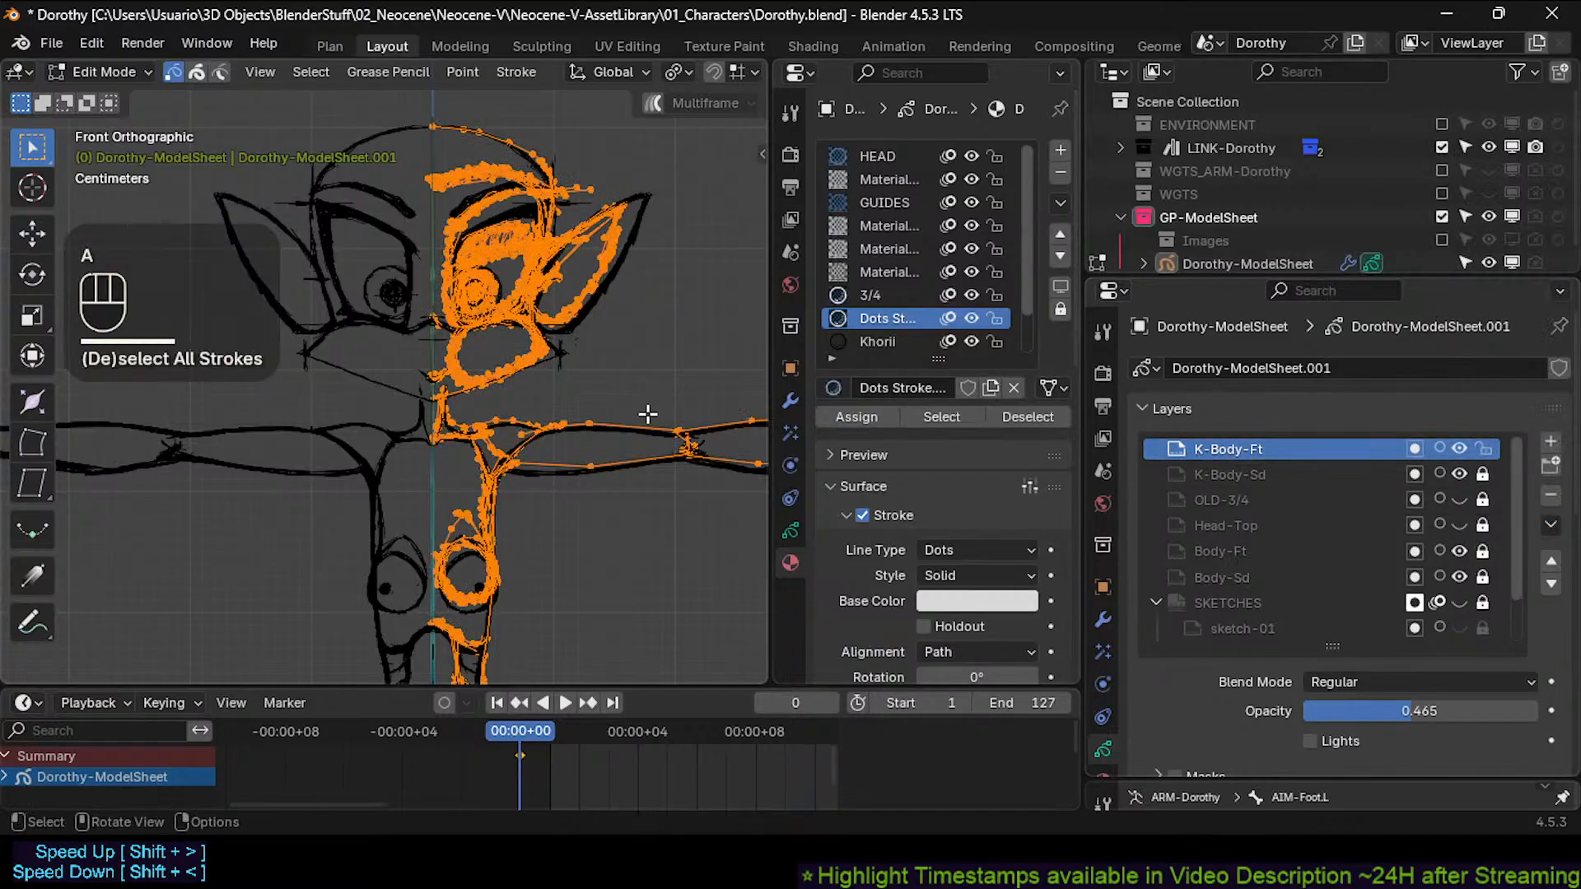
{"action": "mouse_move", "coordinate": [605, 408]}
{"action": "middle_mouse_down", "text": "ctrl"}
{"action": "mouse_move", "coordinate": [599, 462]}
{"action": "mouse_move", "coordinate": [667, 486]}
{"action": "mouse_move", "coordinate": [614, 448]}
{"action": "middle_mouse_up", "text": "ctrl"}
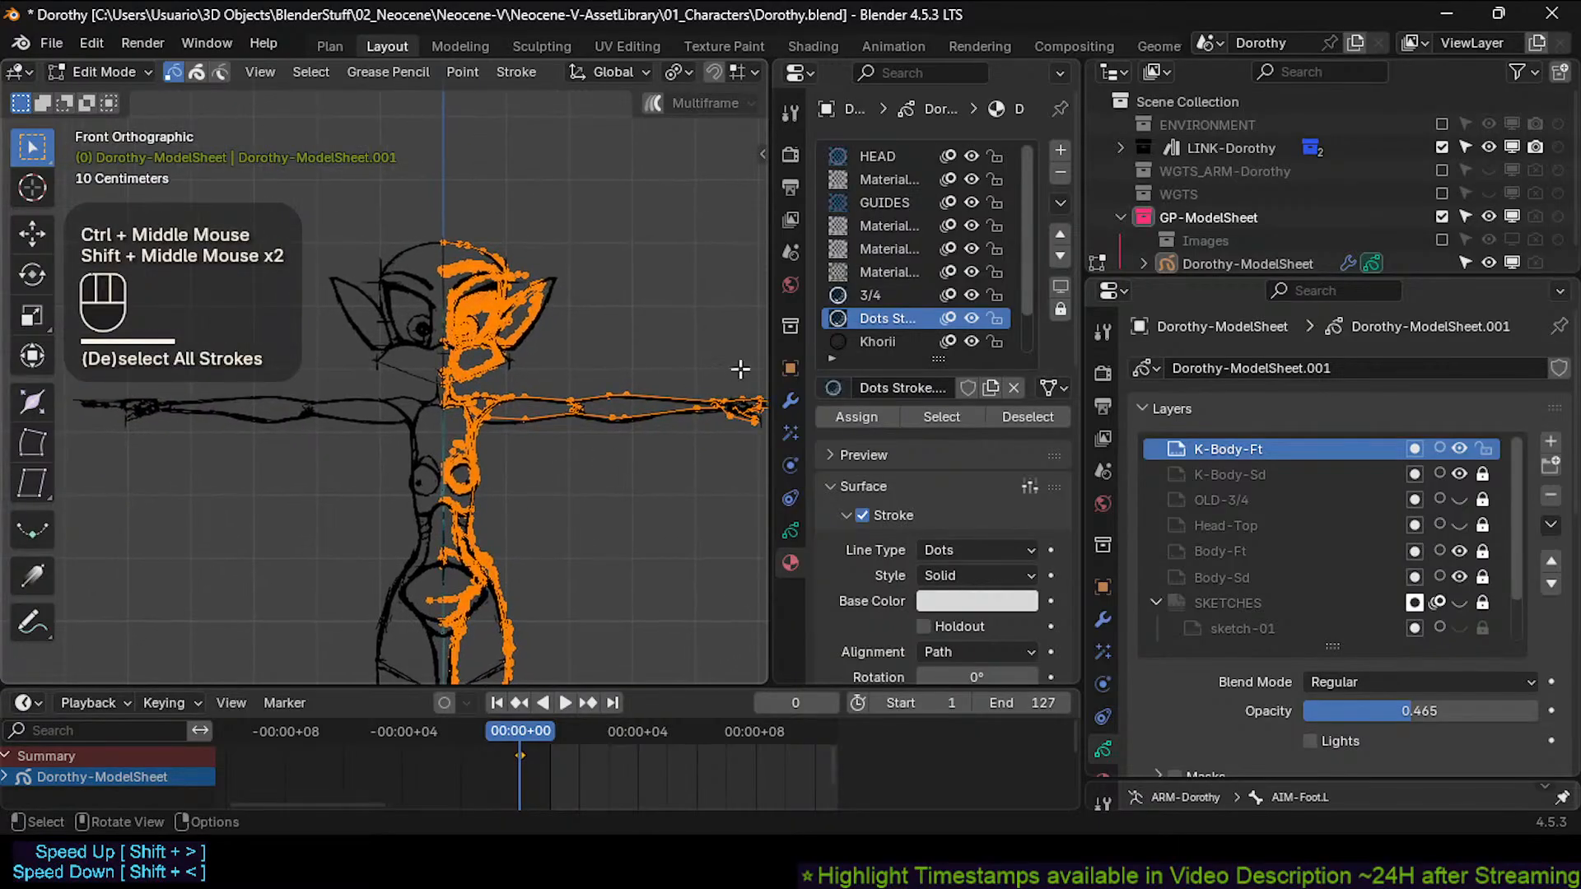
{"action": "left_click_drag", "start_coordinate": [938, 360], "coordinate": [936, 455]}
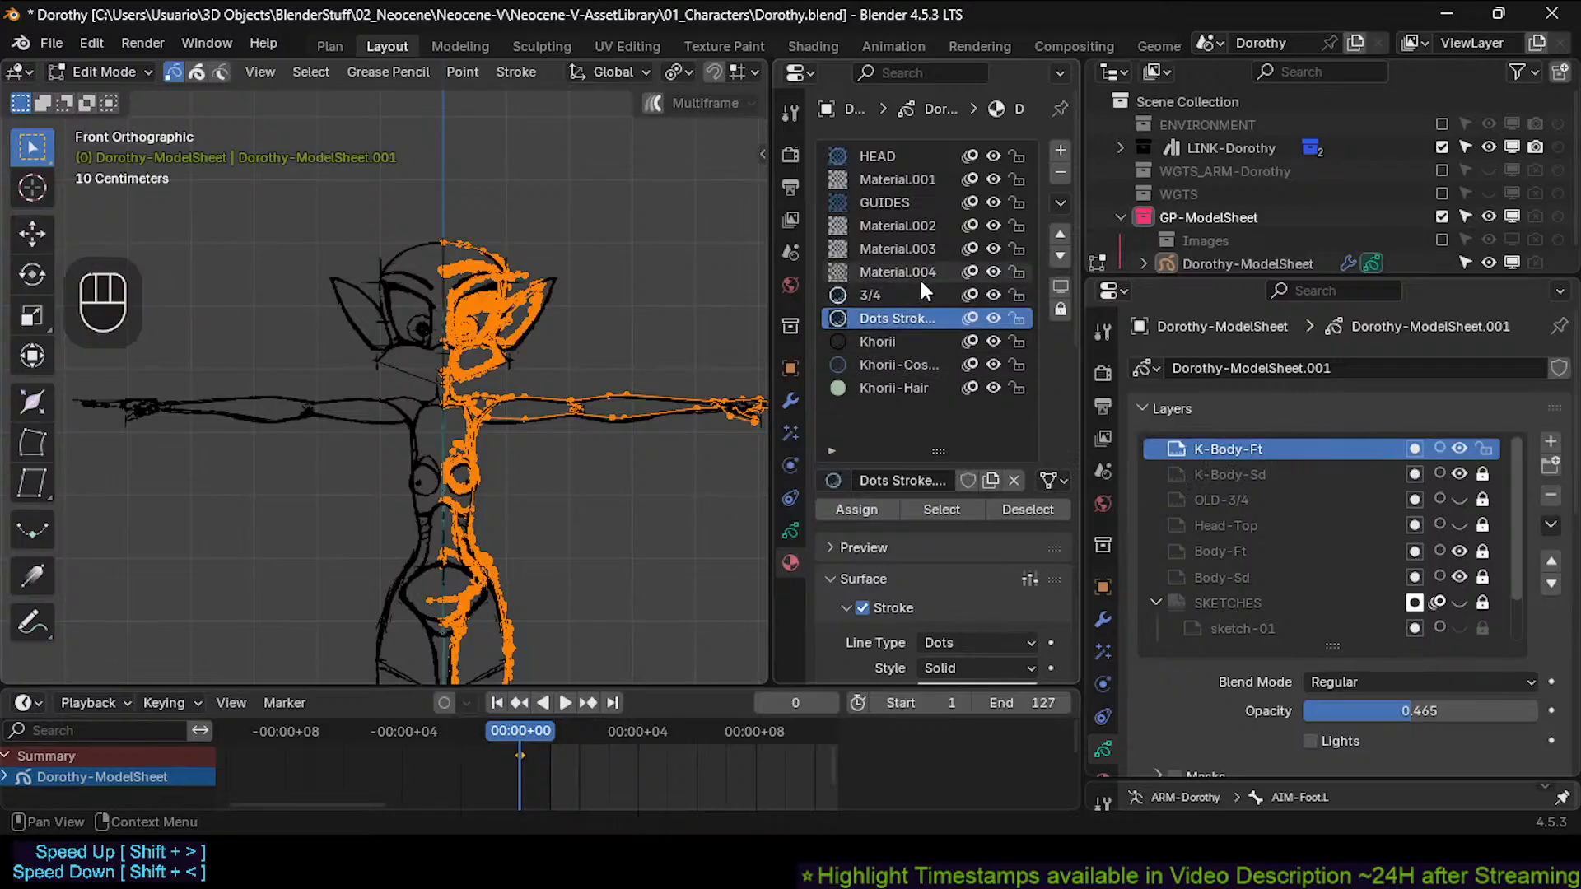
{"action": "left_click", "coordinate": [1060, 150]}
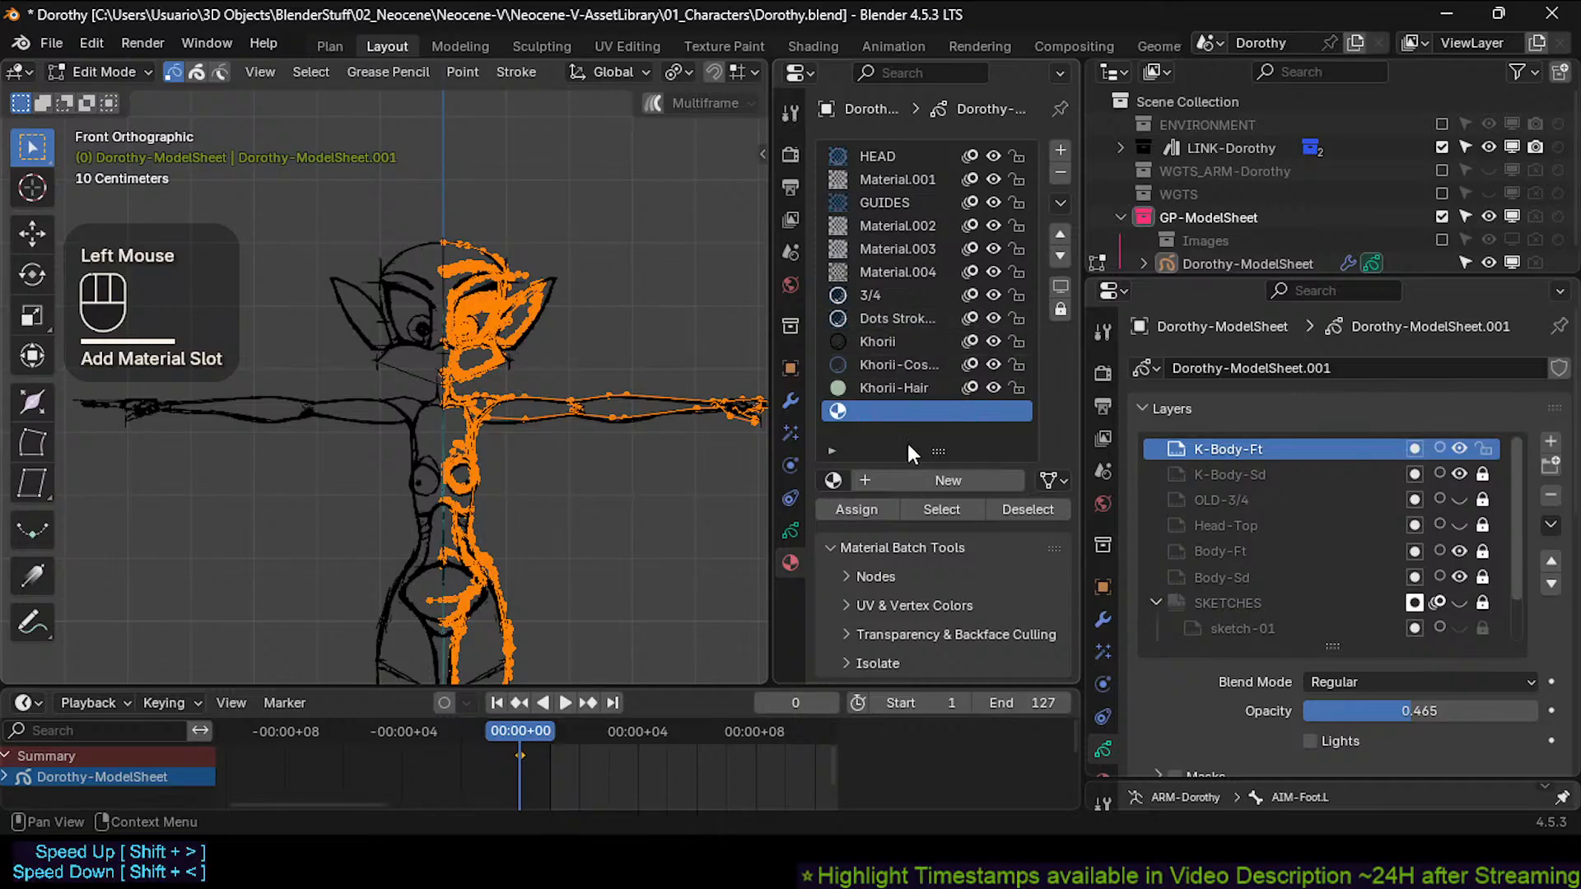
{"action": "left_click", "coordinate": [881, 483]}
{"action": "middle_click_drag", "start_coordinate": [927, 626], "coordinate": [961, 486]}
{"action": "left_click", "coordinate": [970, 486]}
{"action": "left_click_drag", "start_coordinate": [1129, 196], "coordinate": [1126, 137]}
{"action": "mouse_move", "coordinate": [1001, 191]}
{"action": "left_mouse_down"}
{"action": "mouse_move", "coordinate": [982, 171]}
{"action": "mouse_move", "coordinate": [995, 182]}
{"action": "left_mouse_up"}
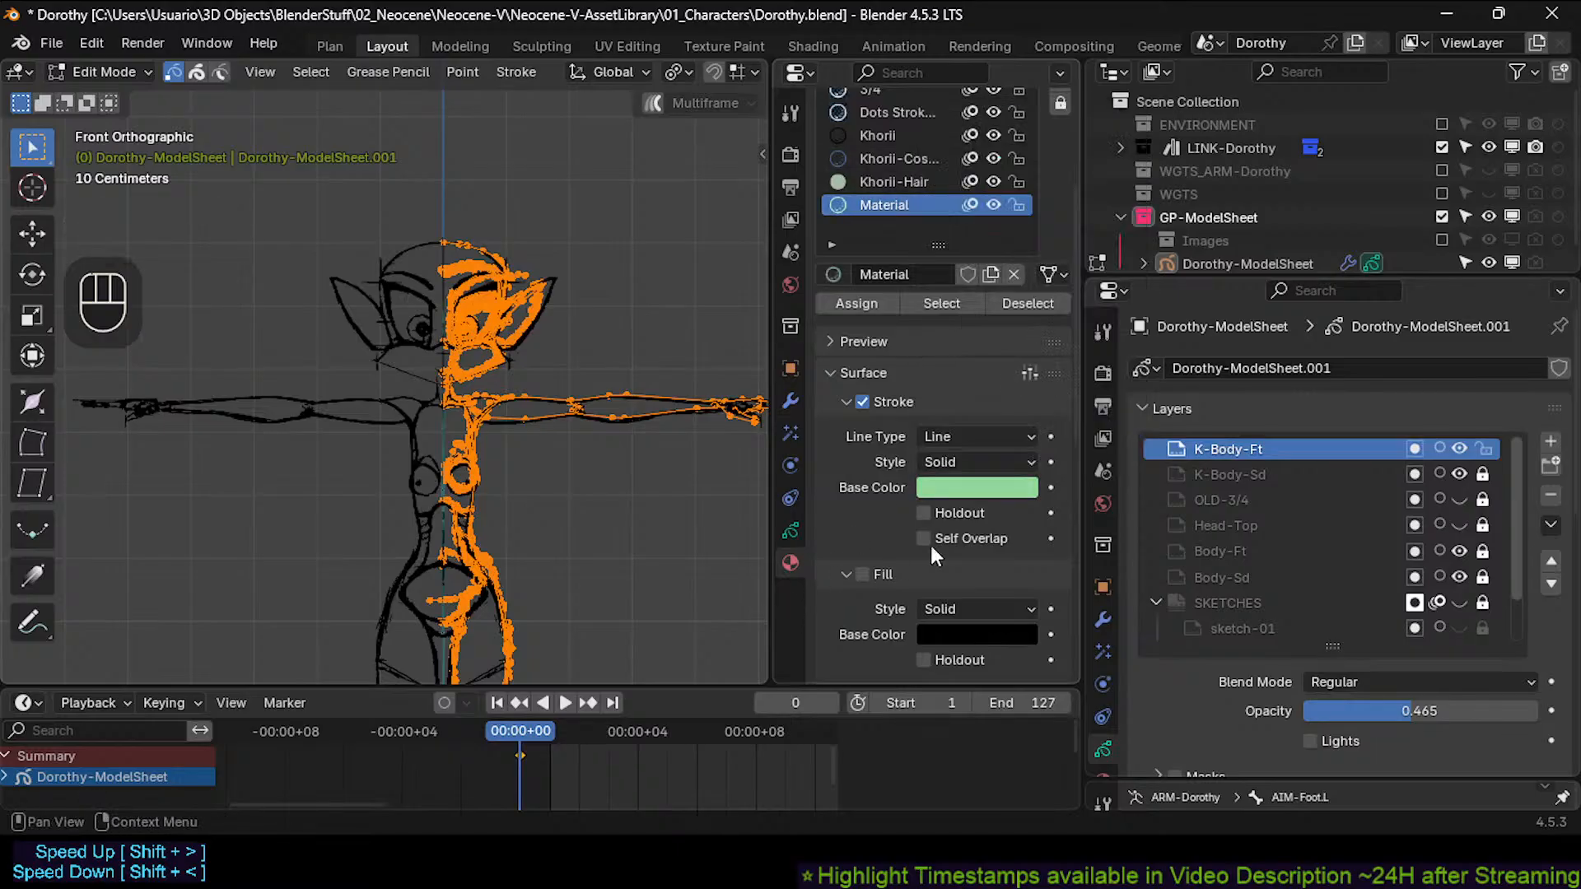
Assign the new green material to the selected K-Body-Ft strokes, deselect them and return to Object Mode.
{"action": "left_click", "coordinate": [860, 303]}
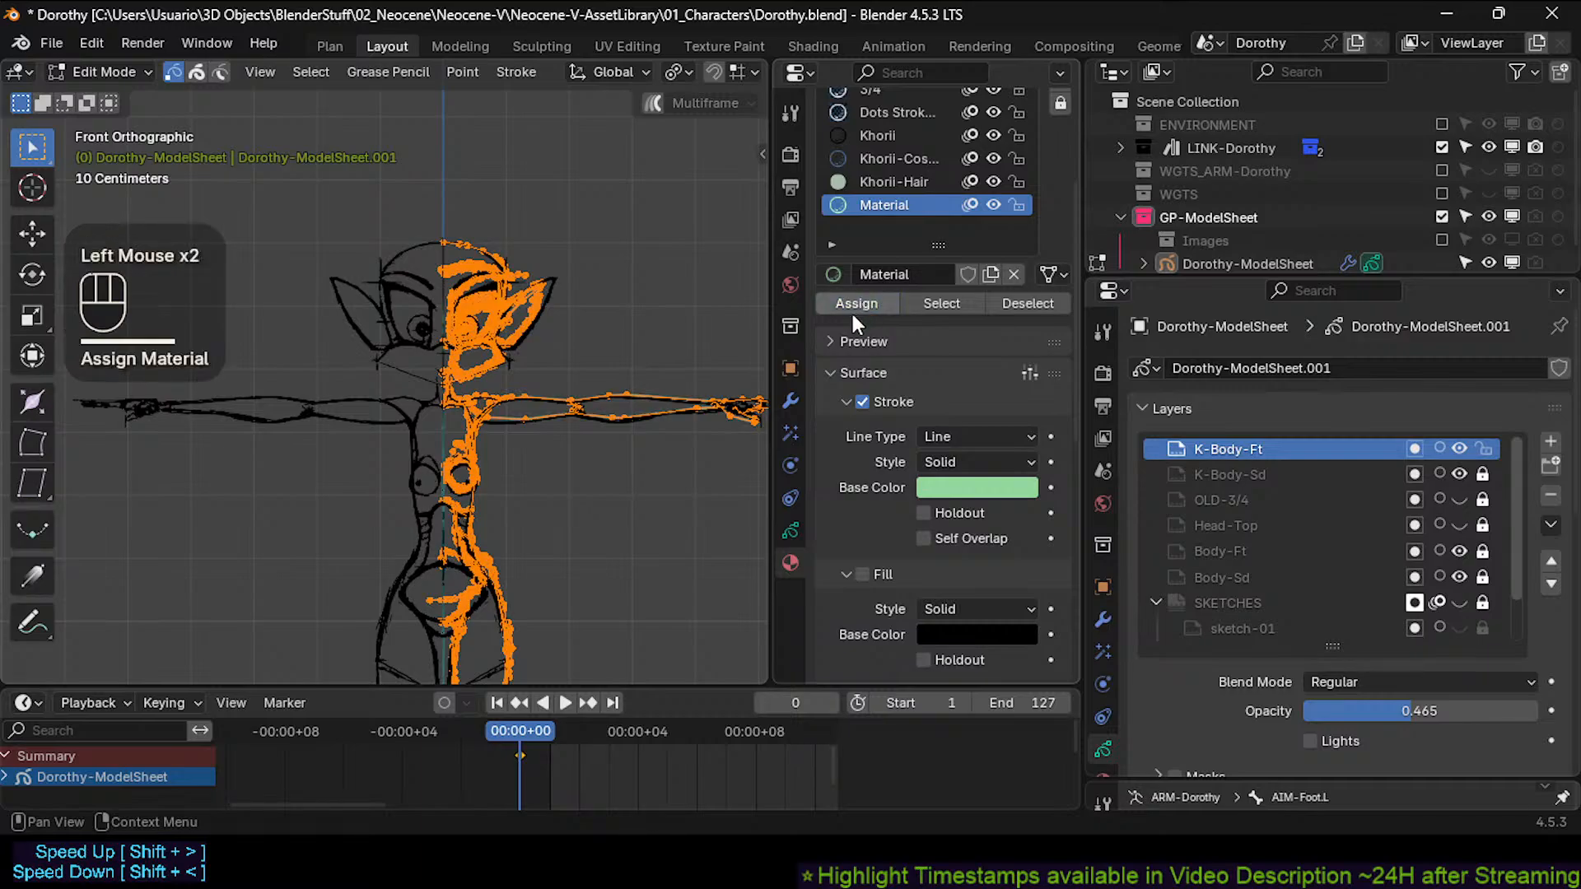
{"action": "key", "text": "alt+a"}
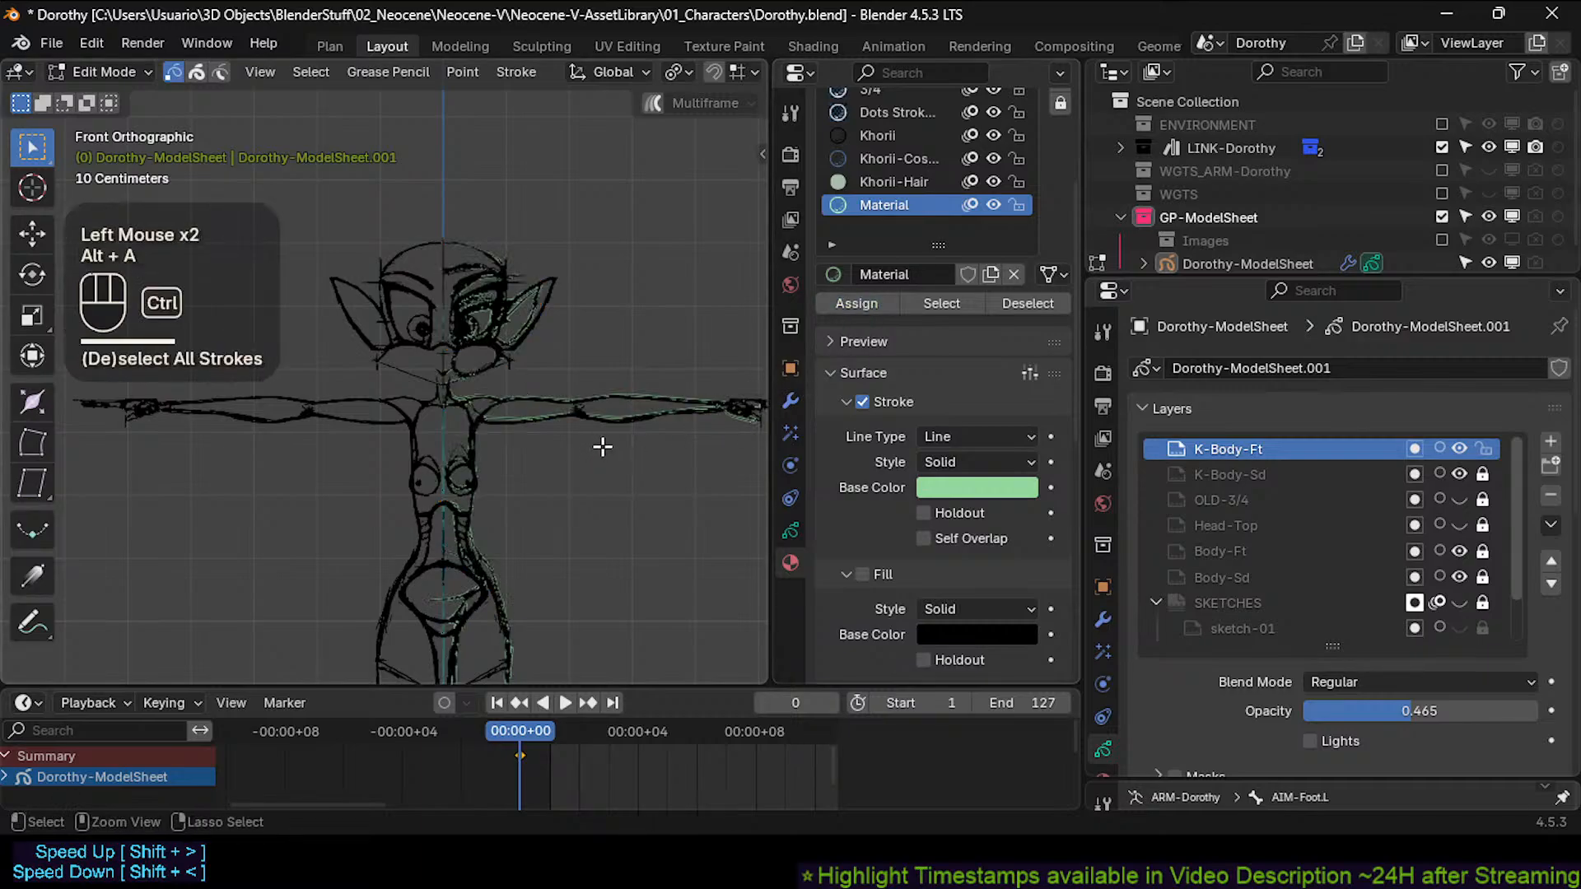
{"action": "key", "text": "ctrl+Tab"}
{"action": "mouse_move", "coordinate": [550, 389]}
{"action": "middle_mouse_down", "text": "shift"}
{"action": "mouse_move", "coordinate": [580, 438]}
{"action": "mouse_move", "coordinate": [576, 384]}
{"action": "mouse_move", "coordinate": [619, 431]}
{"action": "mouse_move", "coordinate": [568, 479]}
{"action": "mouse_move", "coordinate": [595, 402]}
{"action": "mouse_move", "coordinate": [603, 432]}
{"action": "mouse_move", "coordinate": [620, 415]}
{"action": "middle_mouse_up", "text": "shift"}
{"action": "key", "text": "Tab"}
{"action": "key", "text": "Tab"}
Rename the new green material as GP-BodyFt.
{"action": "double_click", "coordinate": [886, 197]}
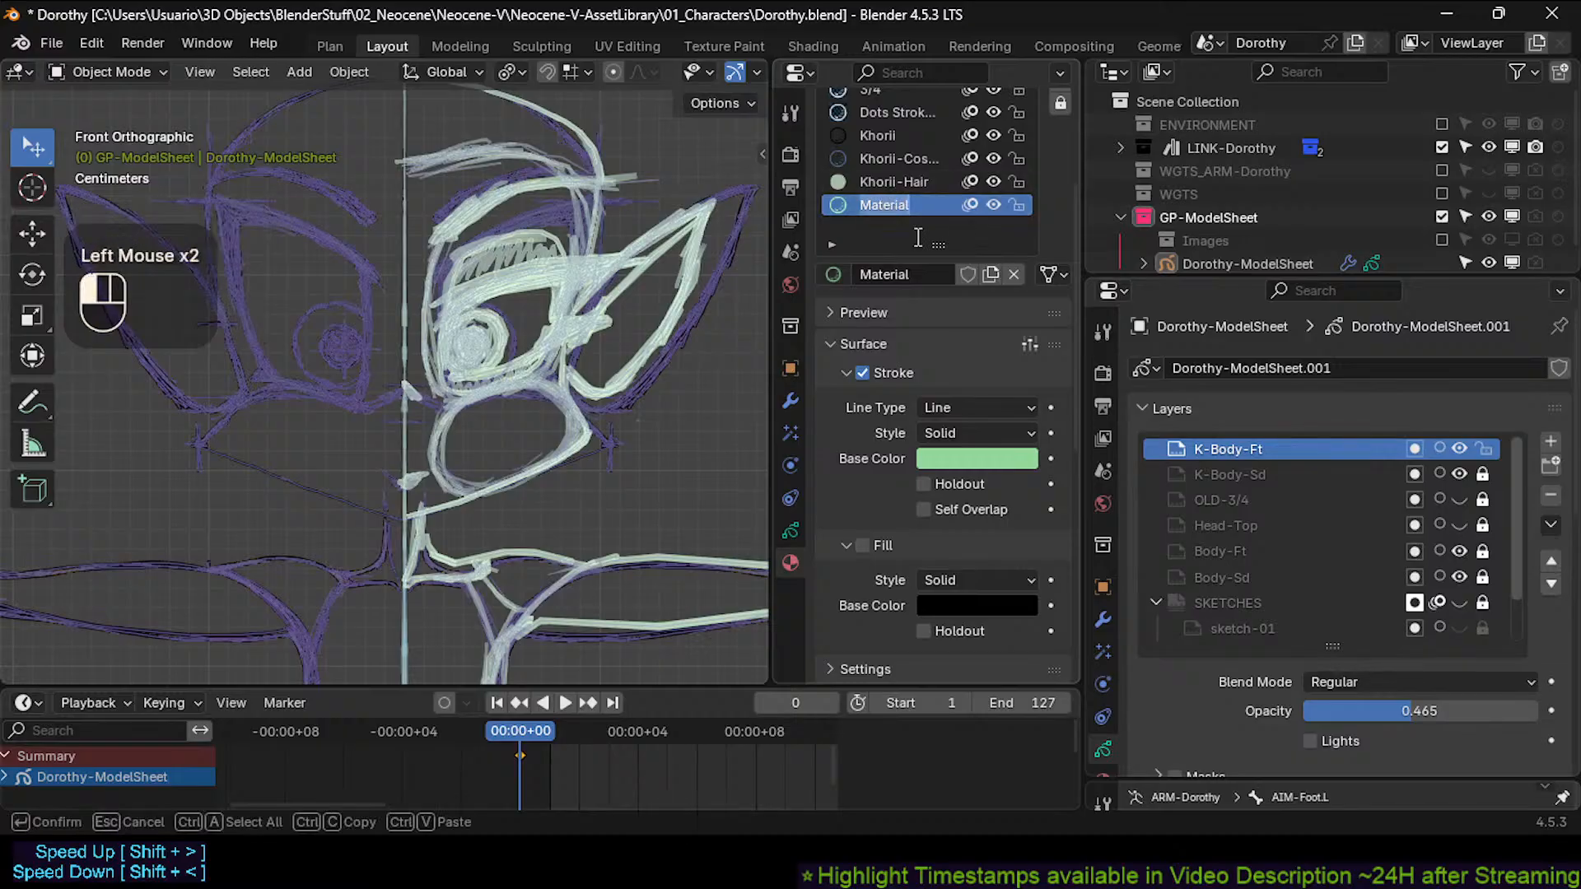
{"action": "key", "text": "BackSpace"}
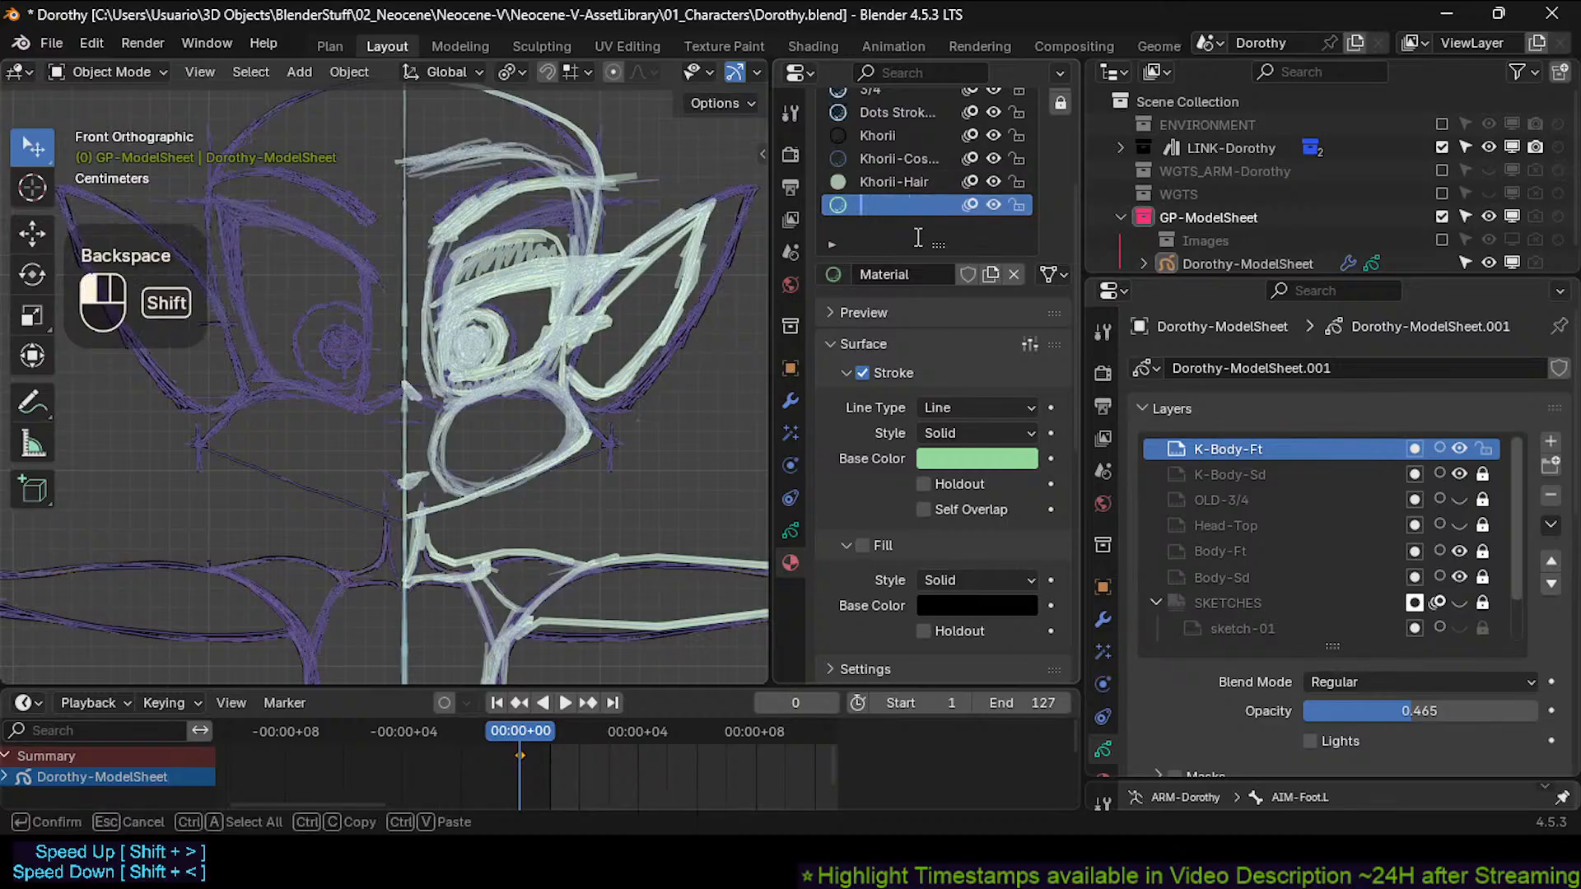
{"action": "type", "text": "GP-"}
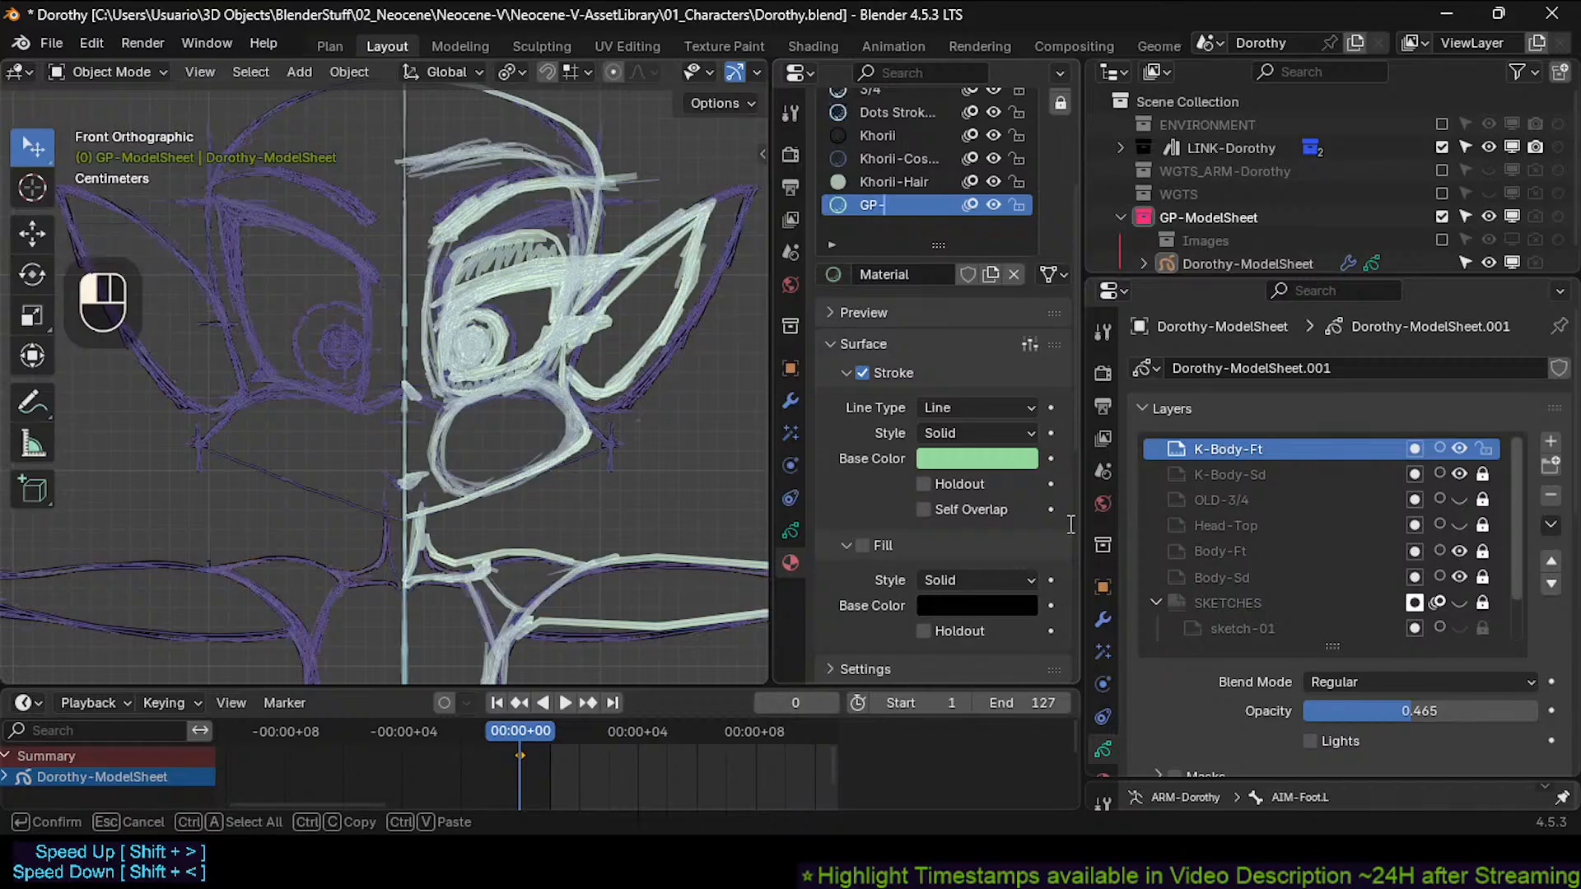
{"action": "left_click", "coordinate": [960, 455]}
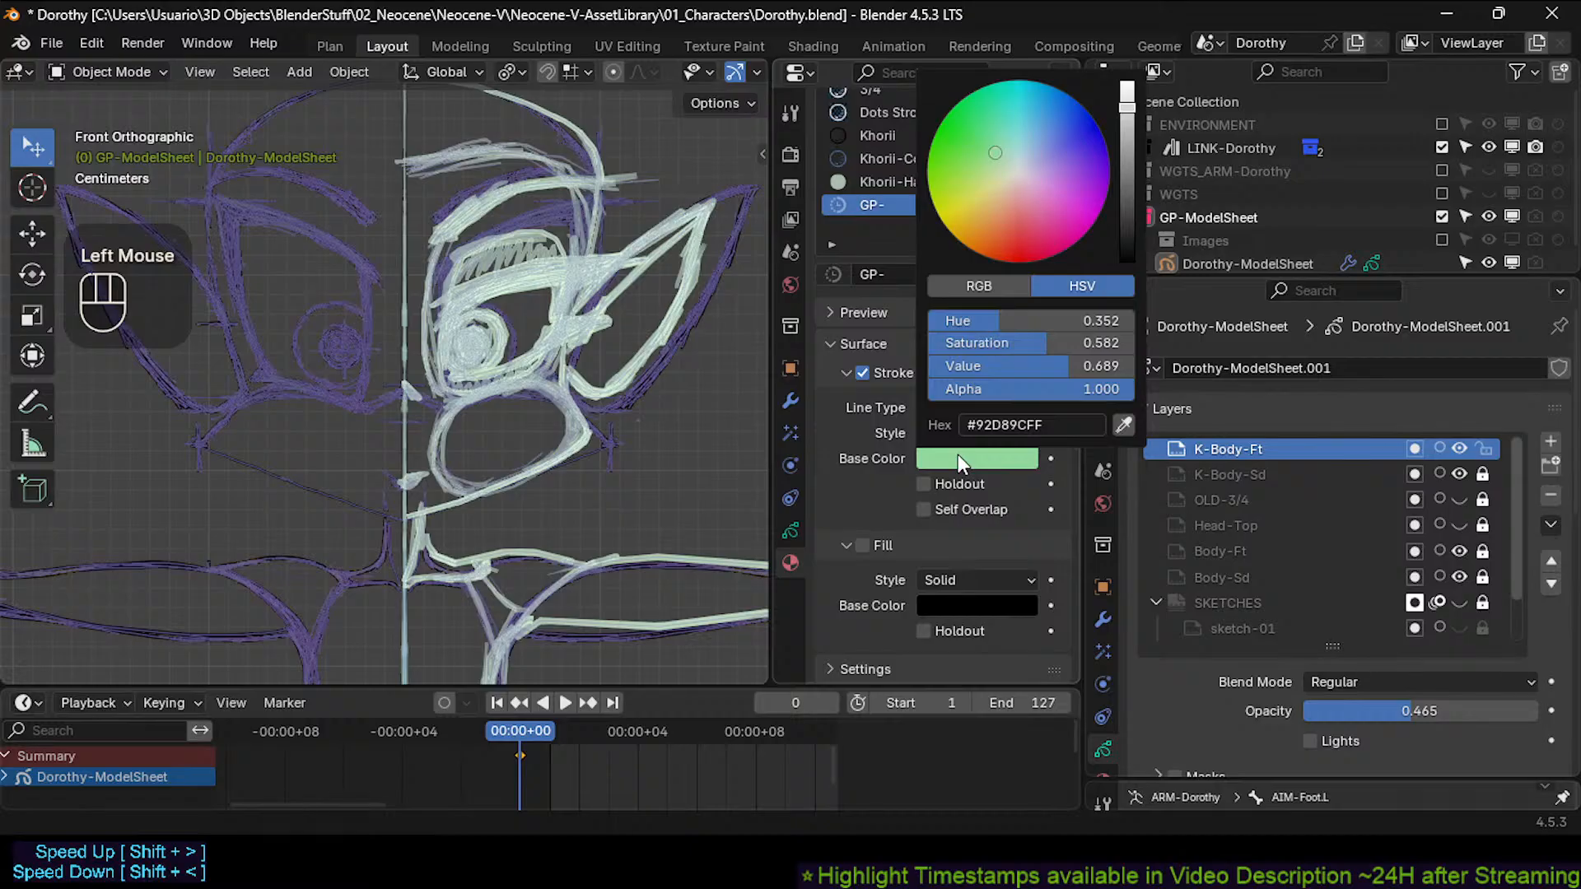
{"action": "double_click", "coordinate": [921, 204]}
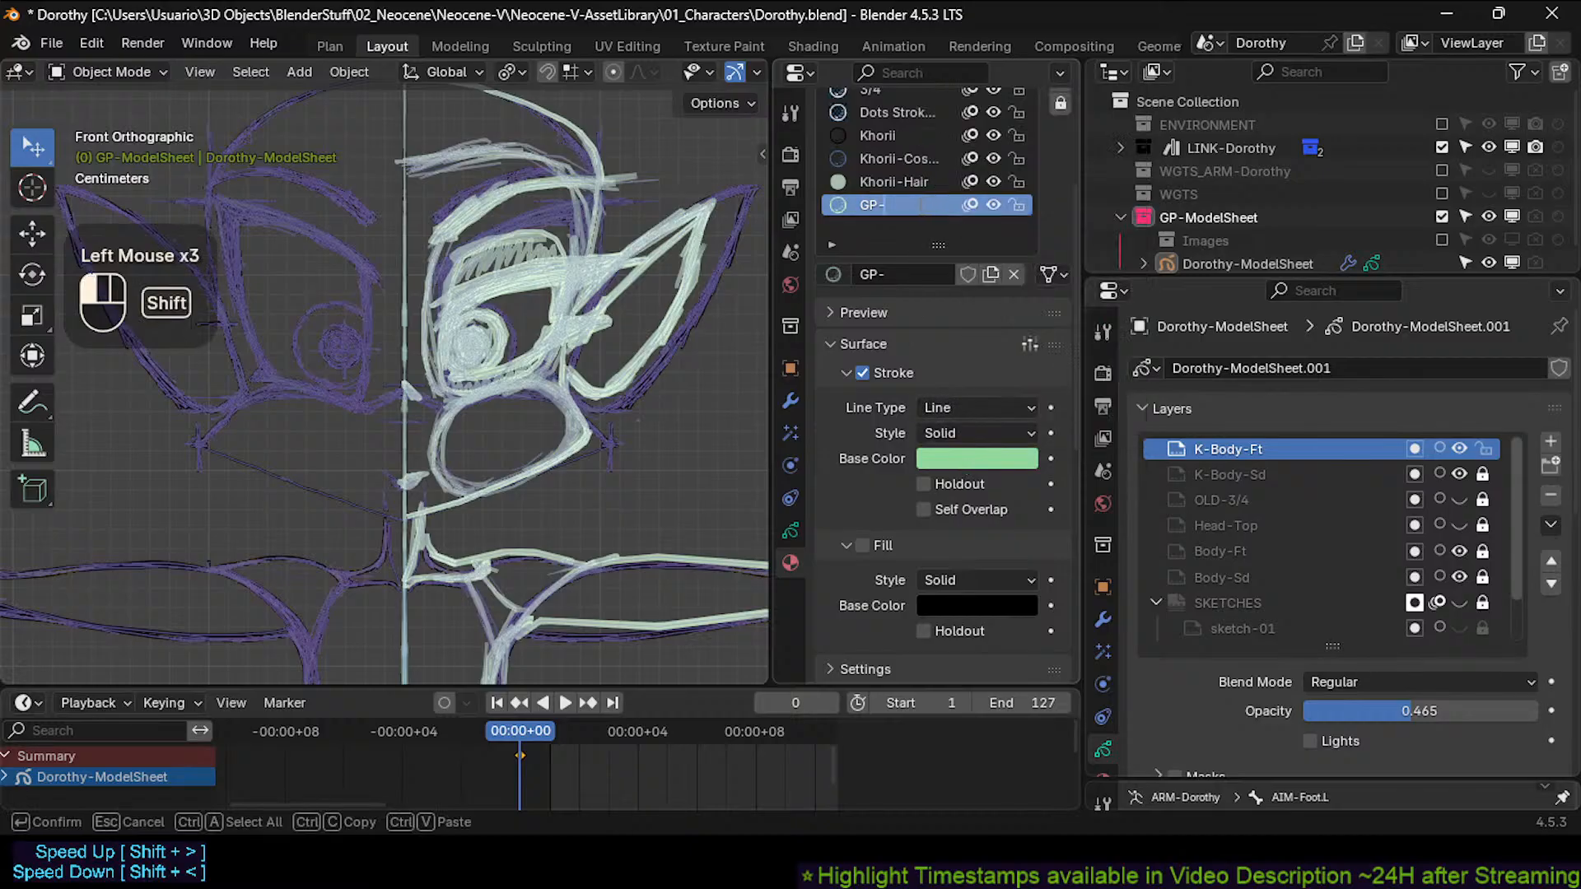
{"action": "type", "text": "LightGree"}
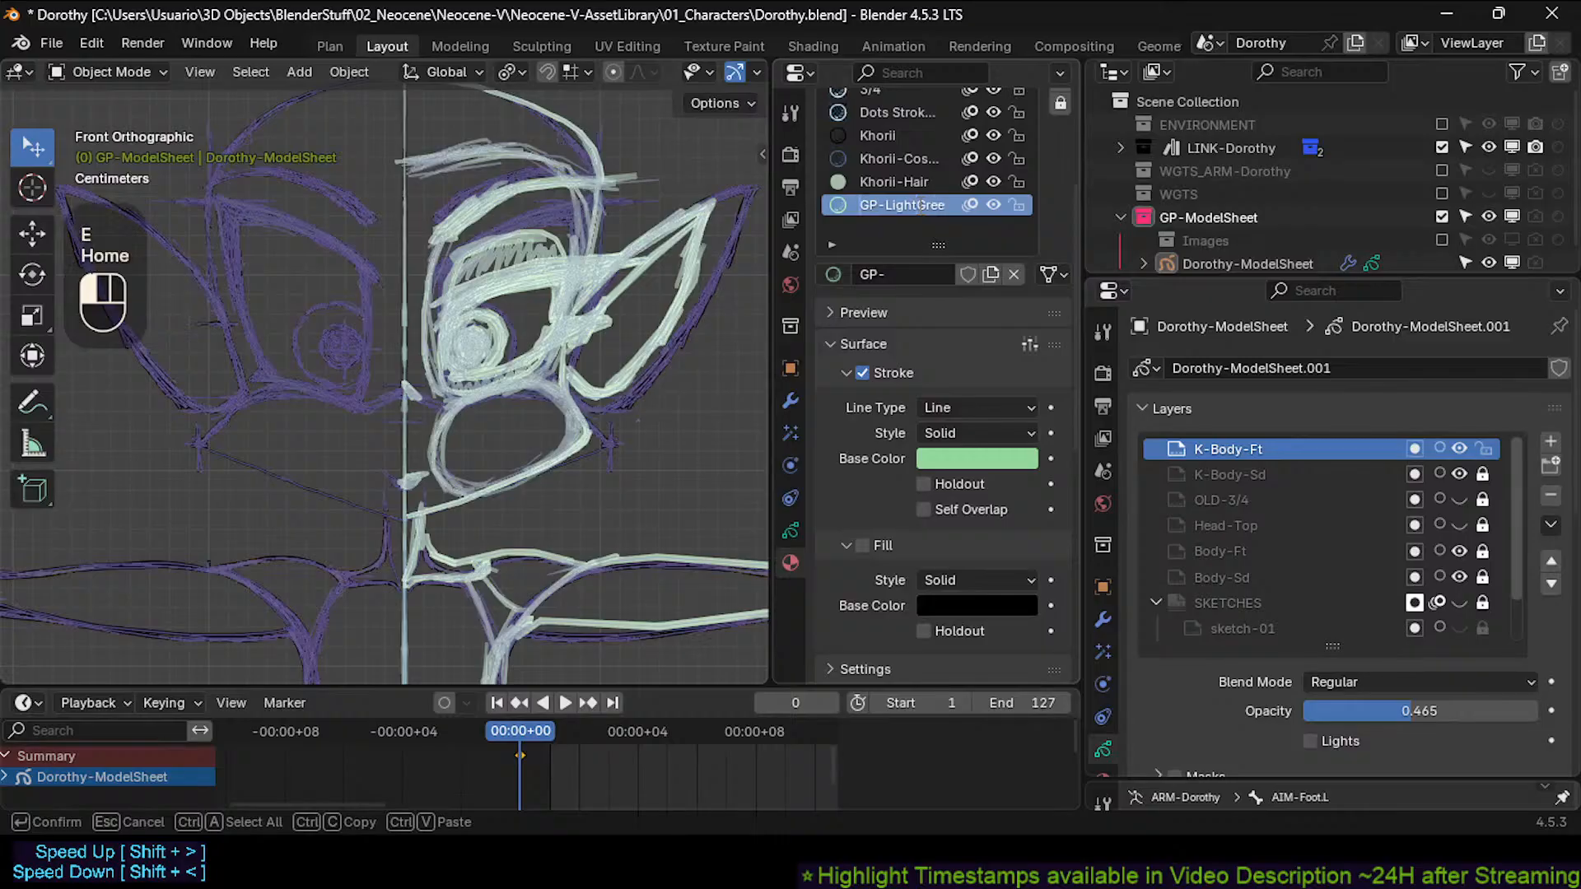
{"action": "key", "text": "Right"}
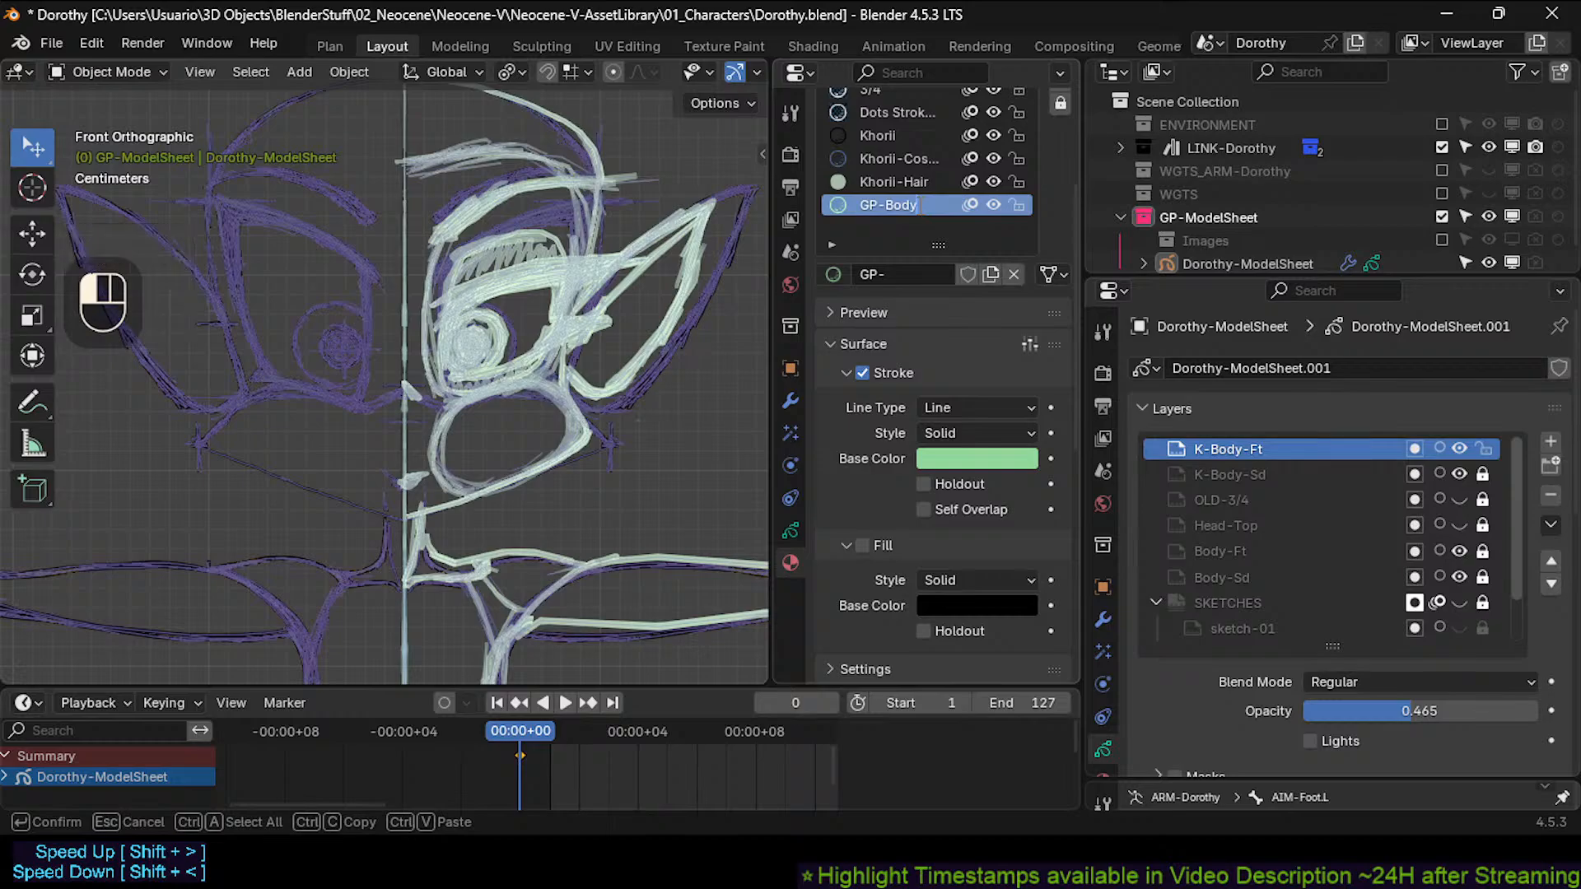
{"action": "type", "text": "FtF"}
{"action": "key", "text": "Return"}
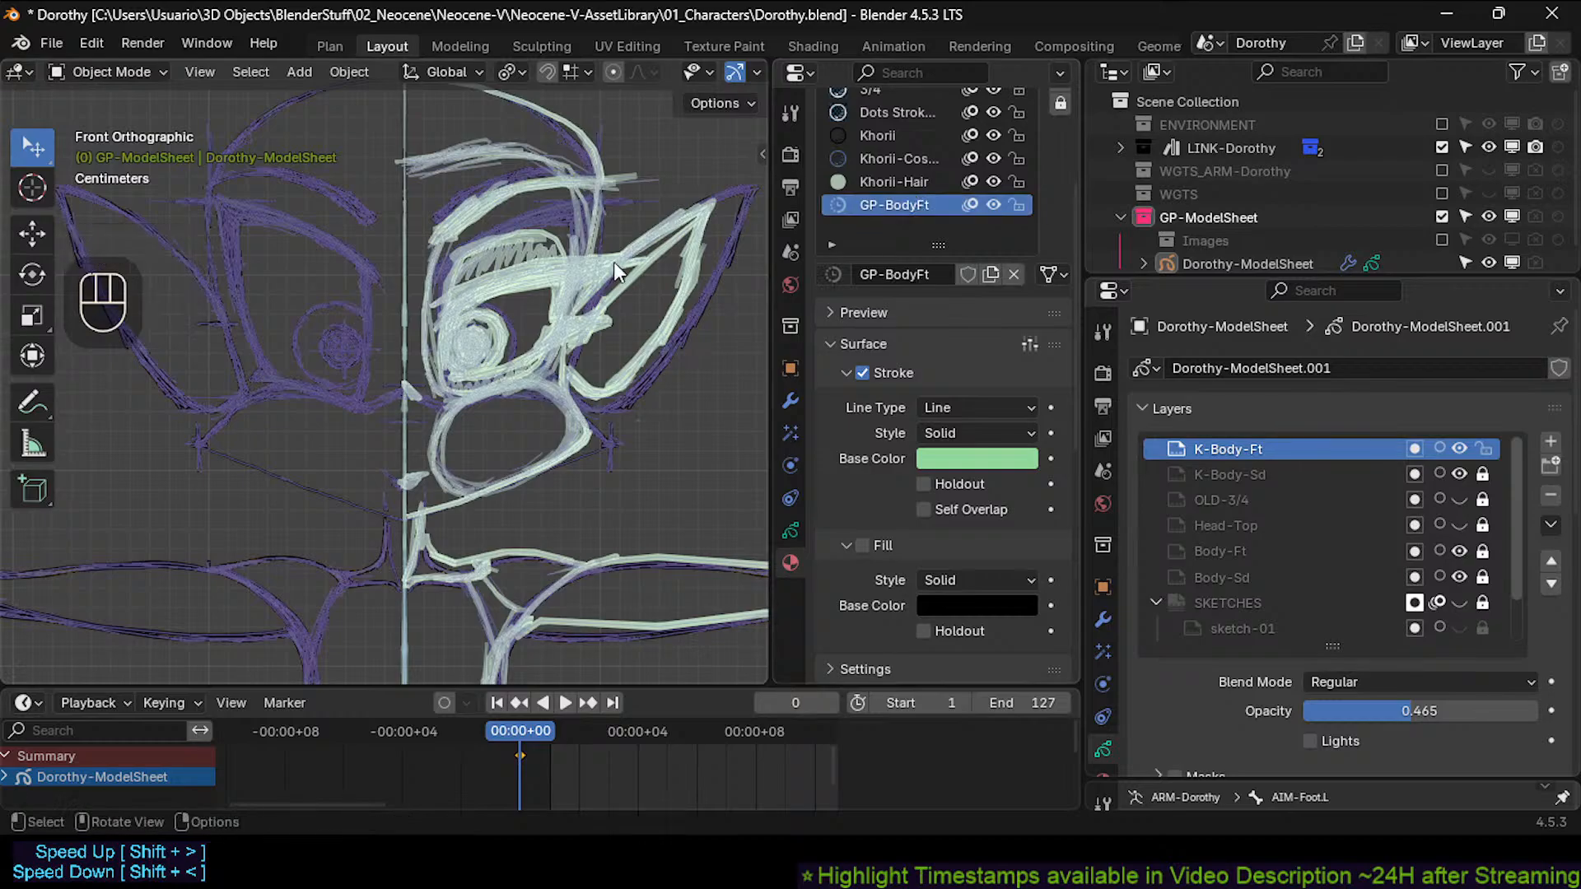
Examine the green Khorii front strokes against Dorothy's drawing around the head and upper body.
{"action": "scroll", "coordinate": [508, 368], "scroll_direction": "down", "scroll_amount": 2}
{"action": "scroll", "coordinate": [507, 368], "scroll_direction": "down", "scroll_amount": 2}
{"action": "scroll", "coordinate": [516, 362], "scroll_direction": "down", "scroll_amount": 1}
{"action": "middle_click_drag", "start_coordinate": [530, 436], "coordinate": [523, 475], "text": "shift"}
{"action": "scroll", "coordinate": [516, 379], "scroll_direction": "up", "scroll_amount": 3}
{"action": "scroll", "coordinate": [517, 374], "scroll_direction": "up", "scroll_amount": 3}
{"action": "middle_click_drag", "start_coordinate": [540, 317], "coordinate": [529, 395], "text": "shift"}
{"action": "scroll", "coordinate": [525, 381], "scroll_direction": "down", "scroll_amount": 2}
{"action": "middle_click_drag", "start_coordinate": [581, 449], "coordinate": [507, 414], "text": "shift"}
{"action": "scroll", "coordinate": [413, 362], "scroll_direction": "down", "scroll_amount": 2}
{"action": "scroll", "coordinate": [414, 362], "scroll_direction": "up", "scroll_amount": 2}
{"action": "scroll", "coordinate": [414, 364], "scroll_direction": "down", "scroll_amount": 2}
{"action": "scroll", "coordinate": [414, 368], "scroll_direction": "down", "scroll_amount": 1}
{"action": "scroll", "coordinate": [479, 374], "scroll_direction": "up", "scroll_amount": 3}
{"action": "scroll", "coordinate": [506, 420], "scroll_direction": "up", "scroll_amount": 1}
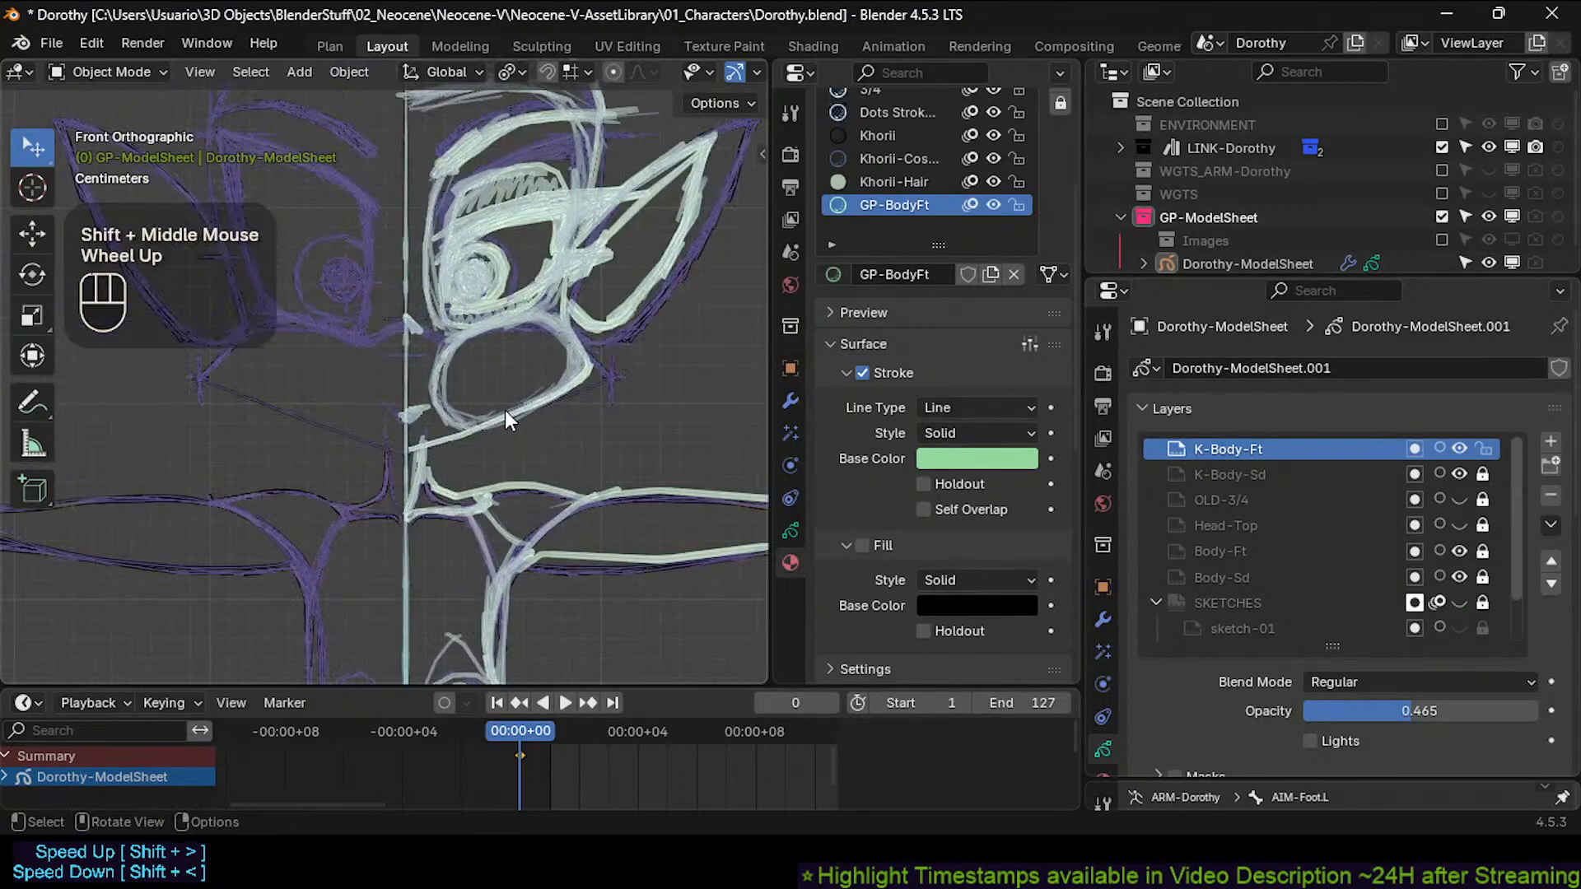
Save the file and check the mouth and chin strokes briefly in Edit Mode.
{"action": "middle_click_drag", "start_coordinate": [442, 458], "coordinate": [505, 429], "text": "ctrl"}
{"action": "key", "text": "ctrl+s"}
{"action": "key", "text": "Tab"}
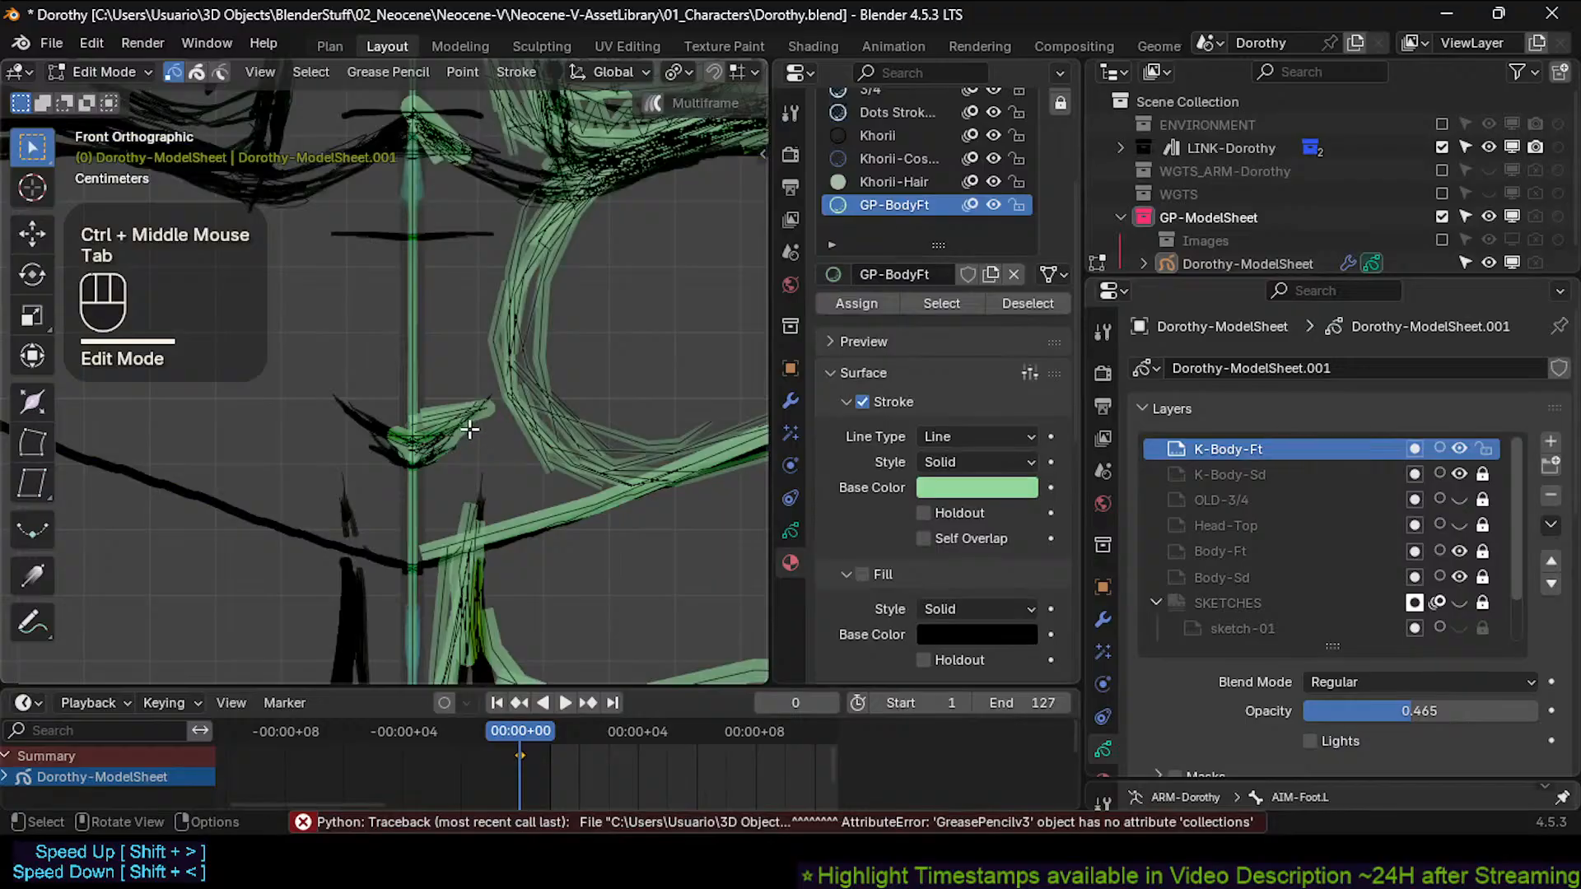
{"action": "key", "text": "Tab"}
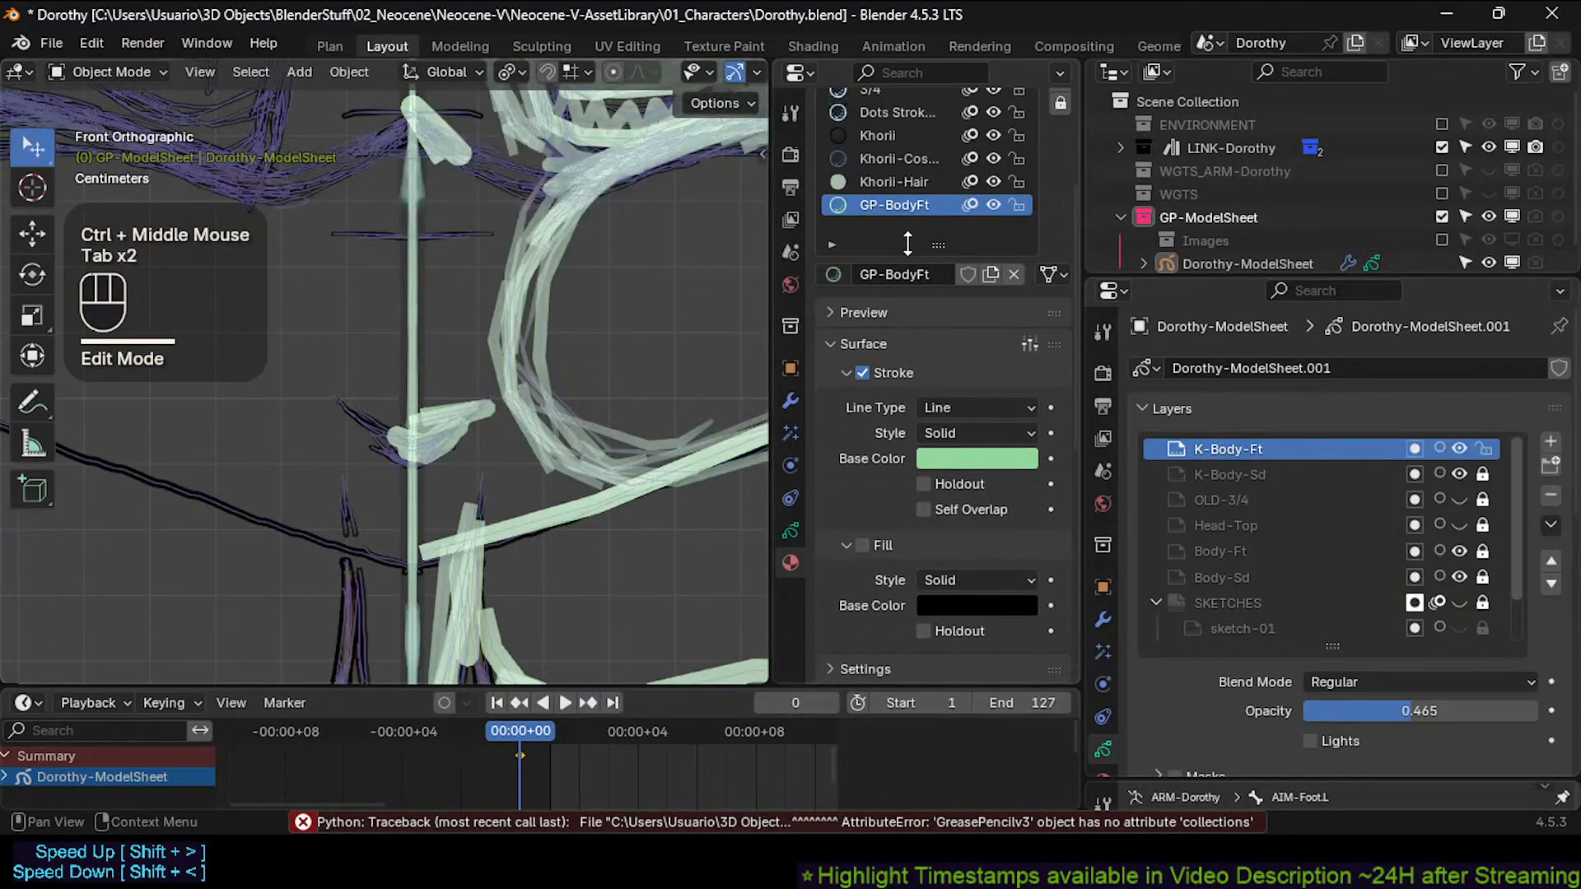
Hide the K-Body-Sd and Body-Sd layers, and toggle Body-Ft off and back on to compare the front drawings.
{"action": "left_click", "coordinate": [1457, 472]}
{"action": "left_click", "coordinate": [1457, 575]}
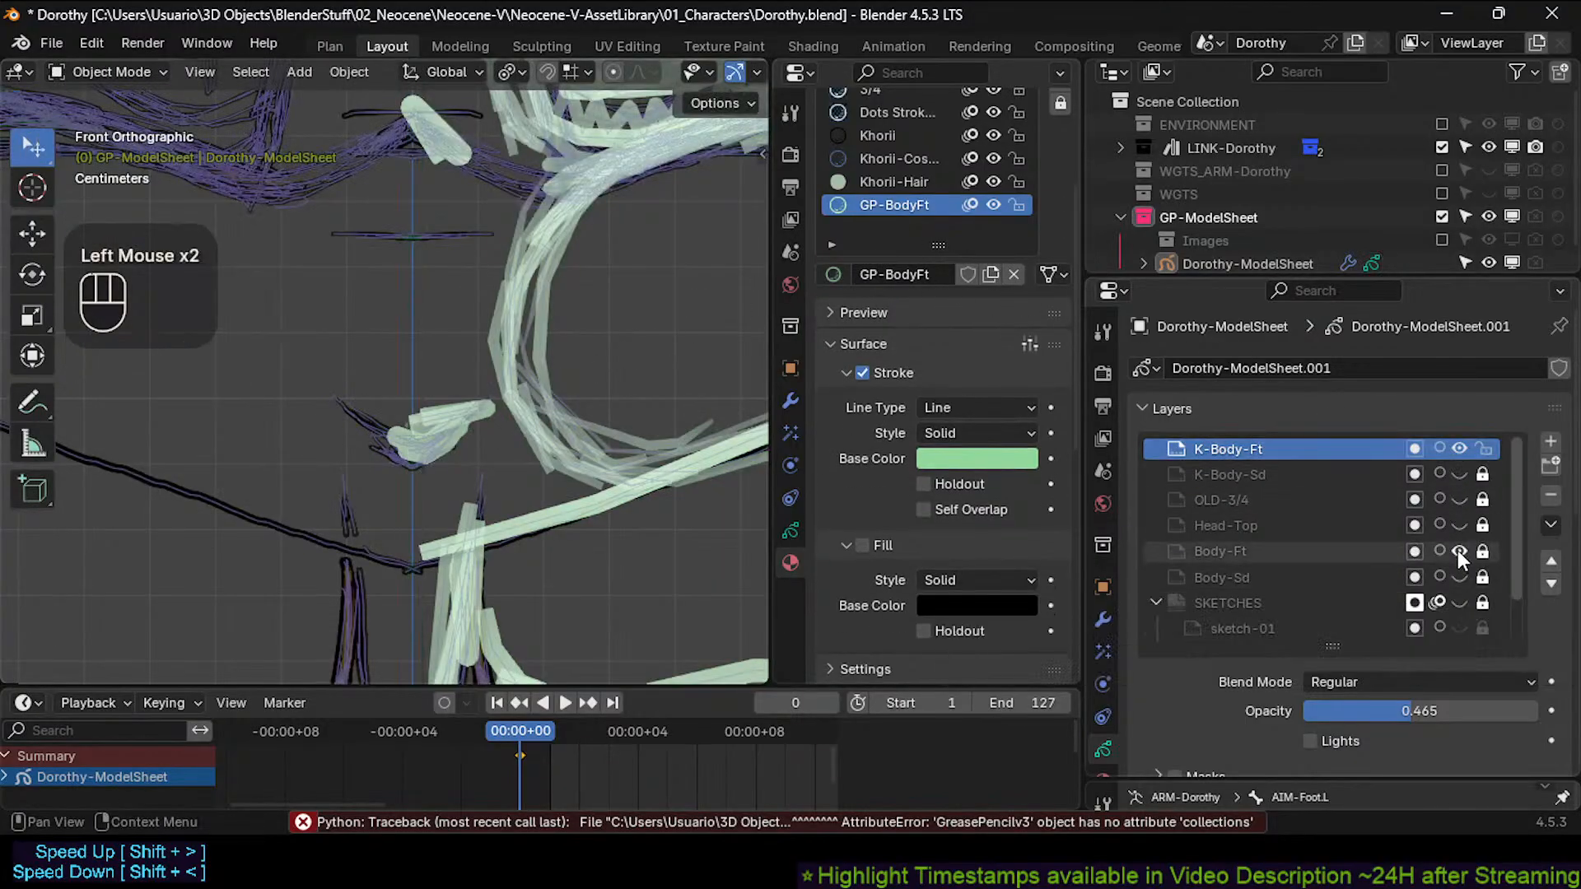
{"action": "left_click", "coordinate": [1459, 551]}
{"action": "left_click", "coordinate": [1459, 551]}
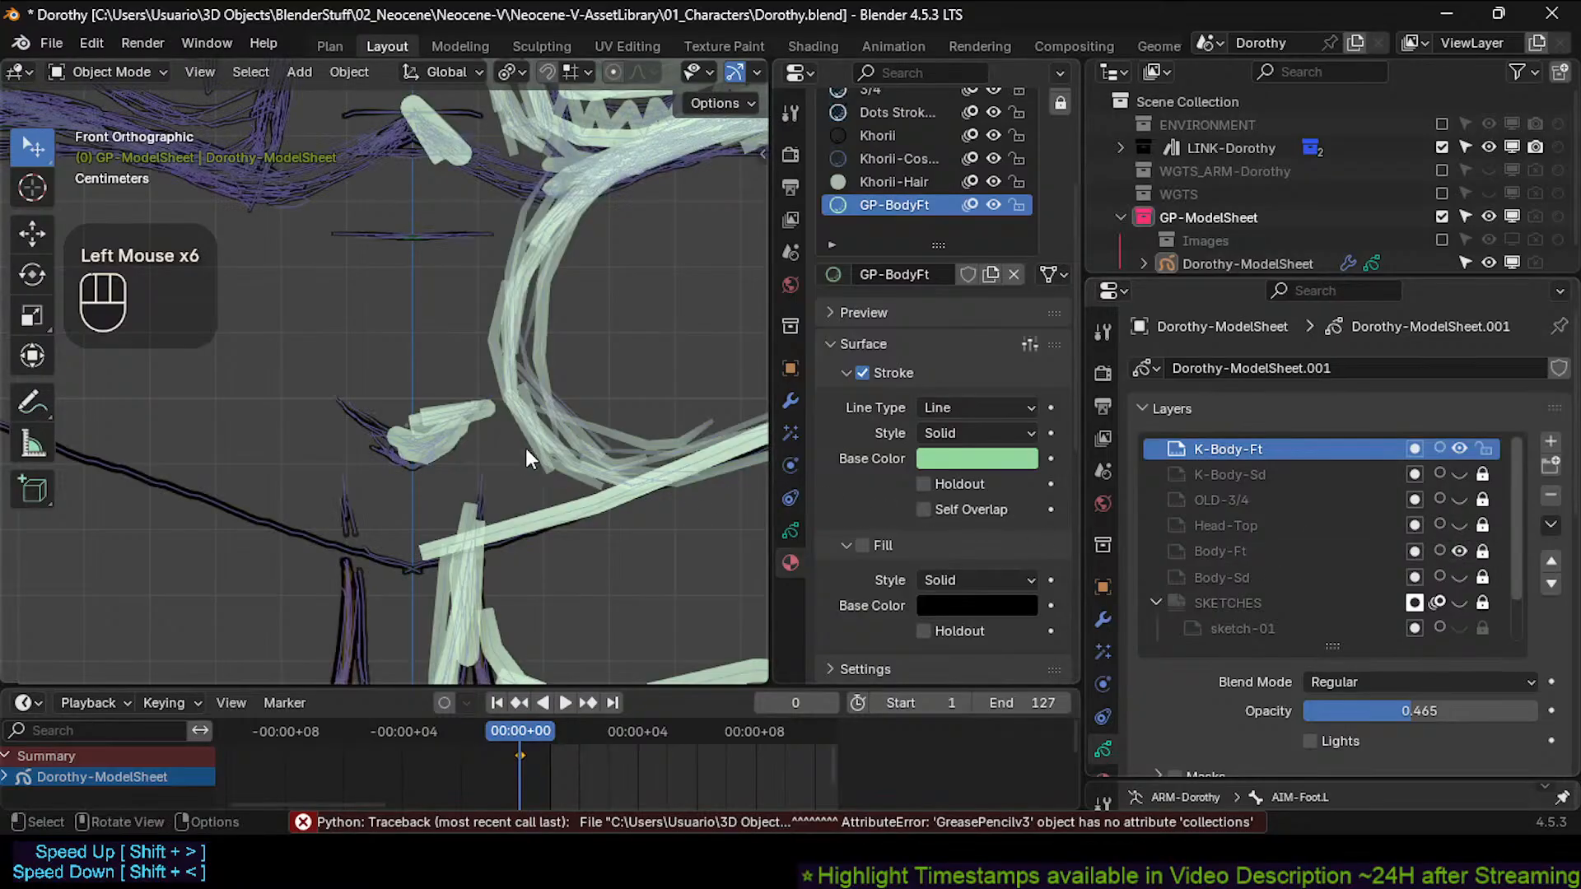
Examine the overlaid Khorii and Dorothy front drawings from the head down to the feet.
{"action": "mouse_move", "coordinate": [525, 448]}
{"action": "middle_mouse_down", "text": "ctrl"}
{"action": "mouse_move", "coordinate": [599, 423]}
{"action": "mouse_move", "coordinate": [568, 519]}
{"action": "middle_mouse_up", "text": "ctrl"}
{"action": "middle_click_drag", "start_coordinate": [514, 465], "coordinate": [336, 471], "text": "shift"}
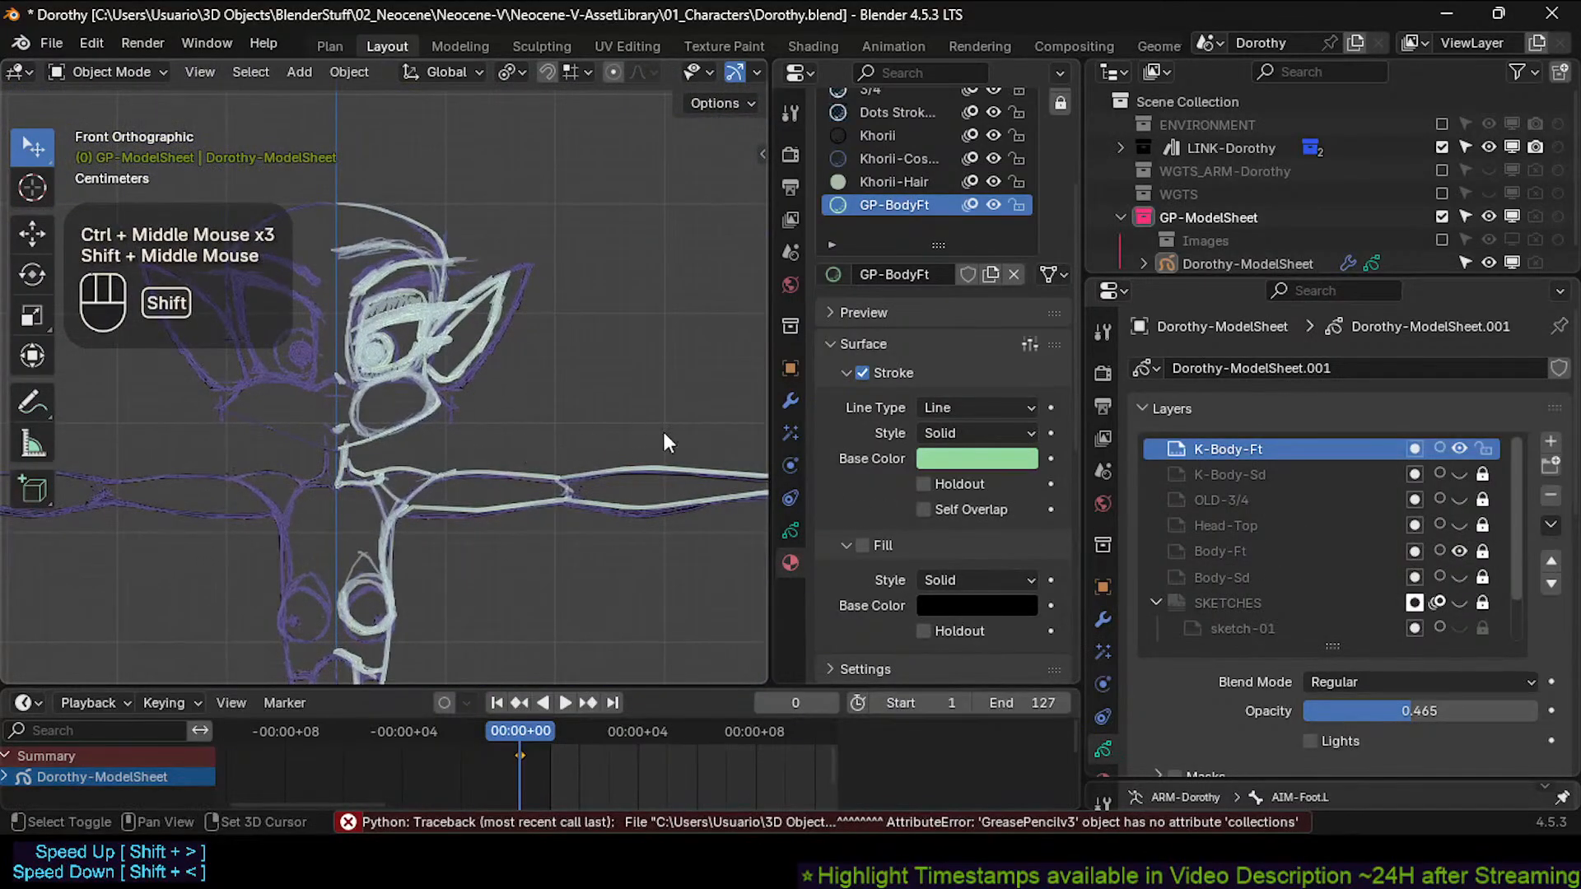
{"action": "middle_click_drag", "start_coordinate": [527, 513], "coordinate": [615, 441], "text": "shift"}
{"action": "mouse_move", "coordinate": [750, 423]}
{"action": "middle_mouse_down", "text": "shift"}
{"action": "mouse_move", "coordinate": [560, 439]}
{"action": "mouse_move", "coordinate": [502, 510]}
{"action": "mouse_move", "coordinate": [525, 471]}
{"action": "mouse_move", "coordinate": [551, 473]}
{"action": "mouse_move", "coordinate": [554, 590]}
{"action": "mouse_move", "coordinate": [560, 397]}
{"action": "middle_mouse_up", "text": "shift"}
{"action": "mouse_move", "coordinate": [558, 543]}
{"action": "middle_mouse_down", "text": "shift"}
{"action": "mouse_move", "coordinate": [554, 428]}
{"action": "mouse_move", "coordinate": [535, 464]}
{"action": "mouse_move", "coordinate": [559, 314]}
{"action": "mouse_move", "coordinate": [539, 270]}
{"action": "middle_mouse_up", "text": "shift"}
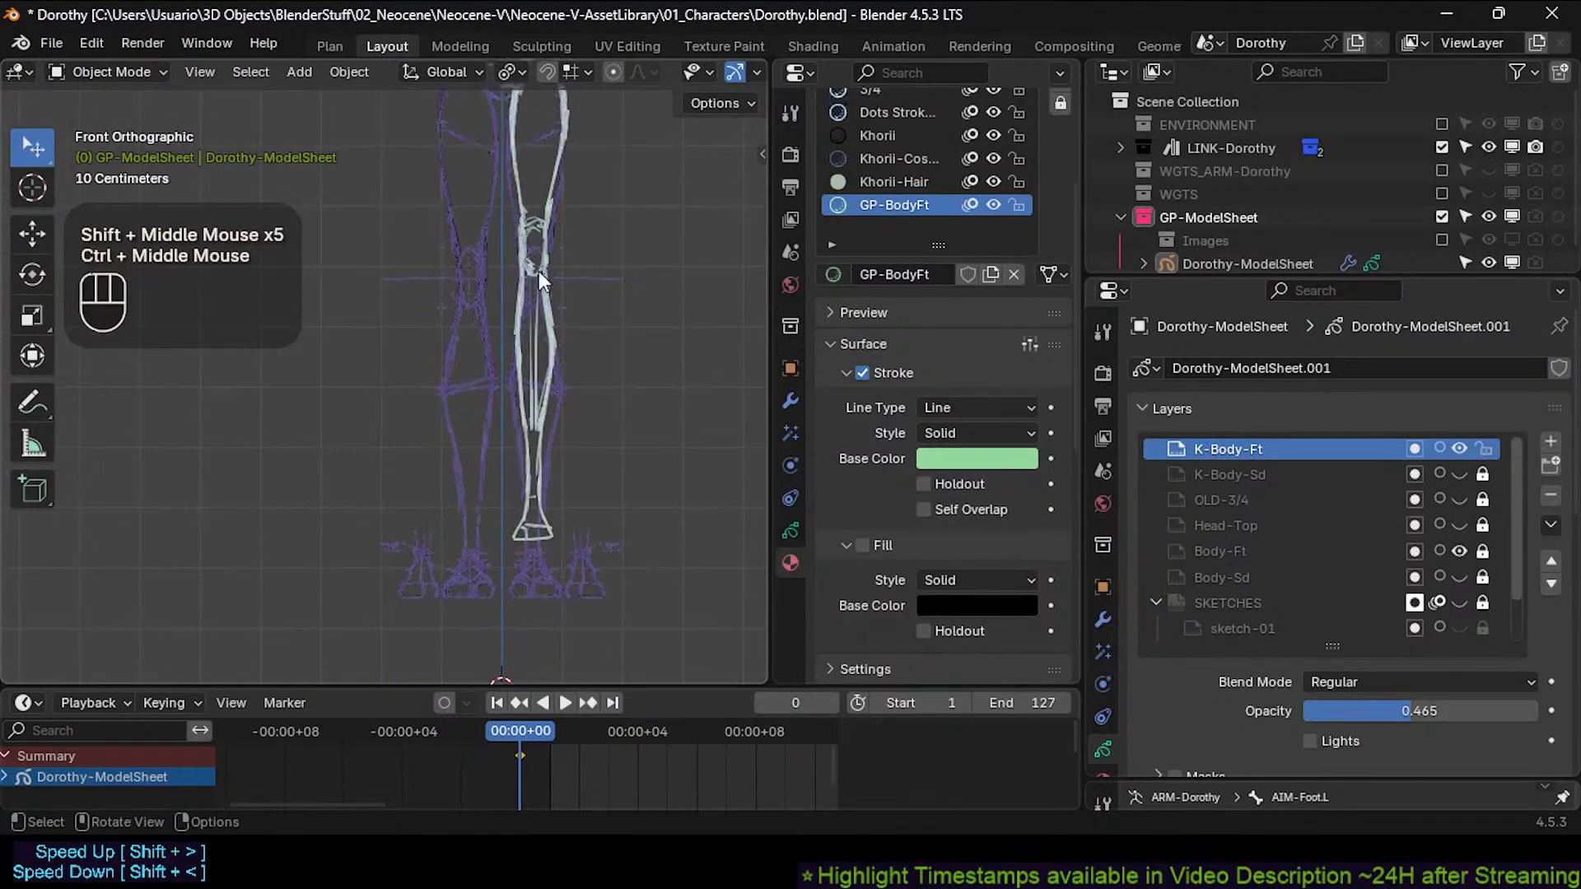
{"action": "middle_click_drag", "start_coordinate": [527, 430], "coordinate": [543, 494], "text": "shift"}
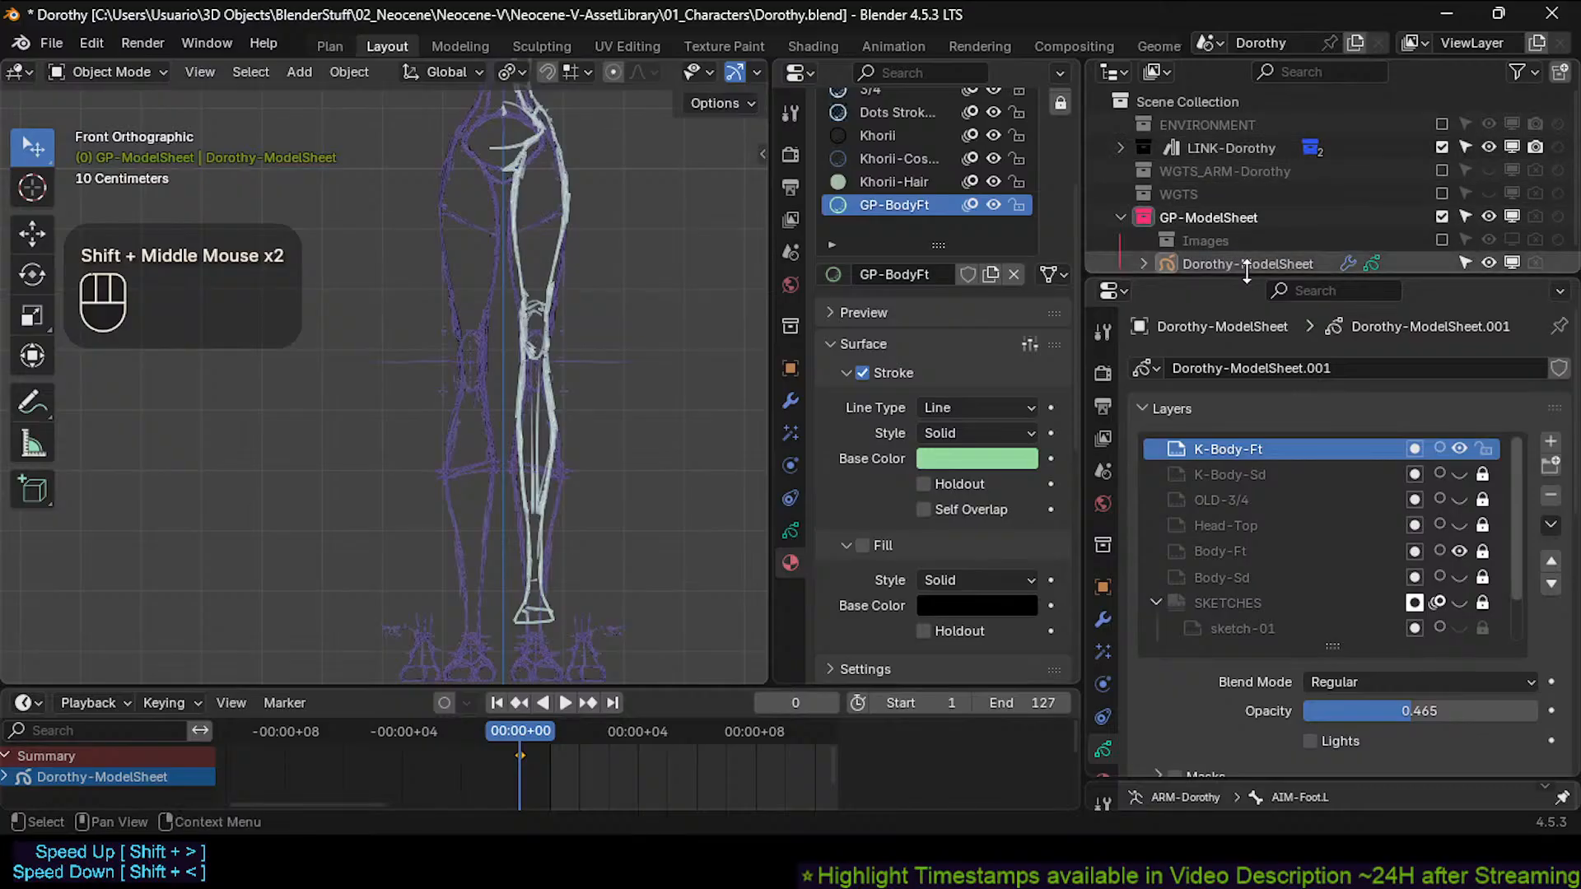
Expand the LINK-Dorothy collection, include its MESH collection and exclude the COSTUME subcollection.
{"action": "left_click_drag", "start_coordinate": [1309, 279], "coordinate": [1310, 353]}
{"action": "left_click", "coordinate": [1130, 149]}
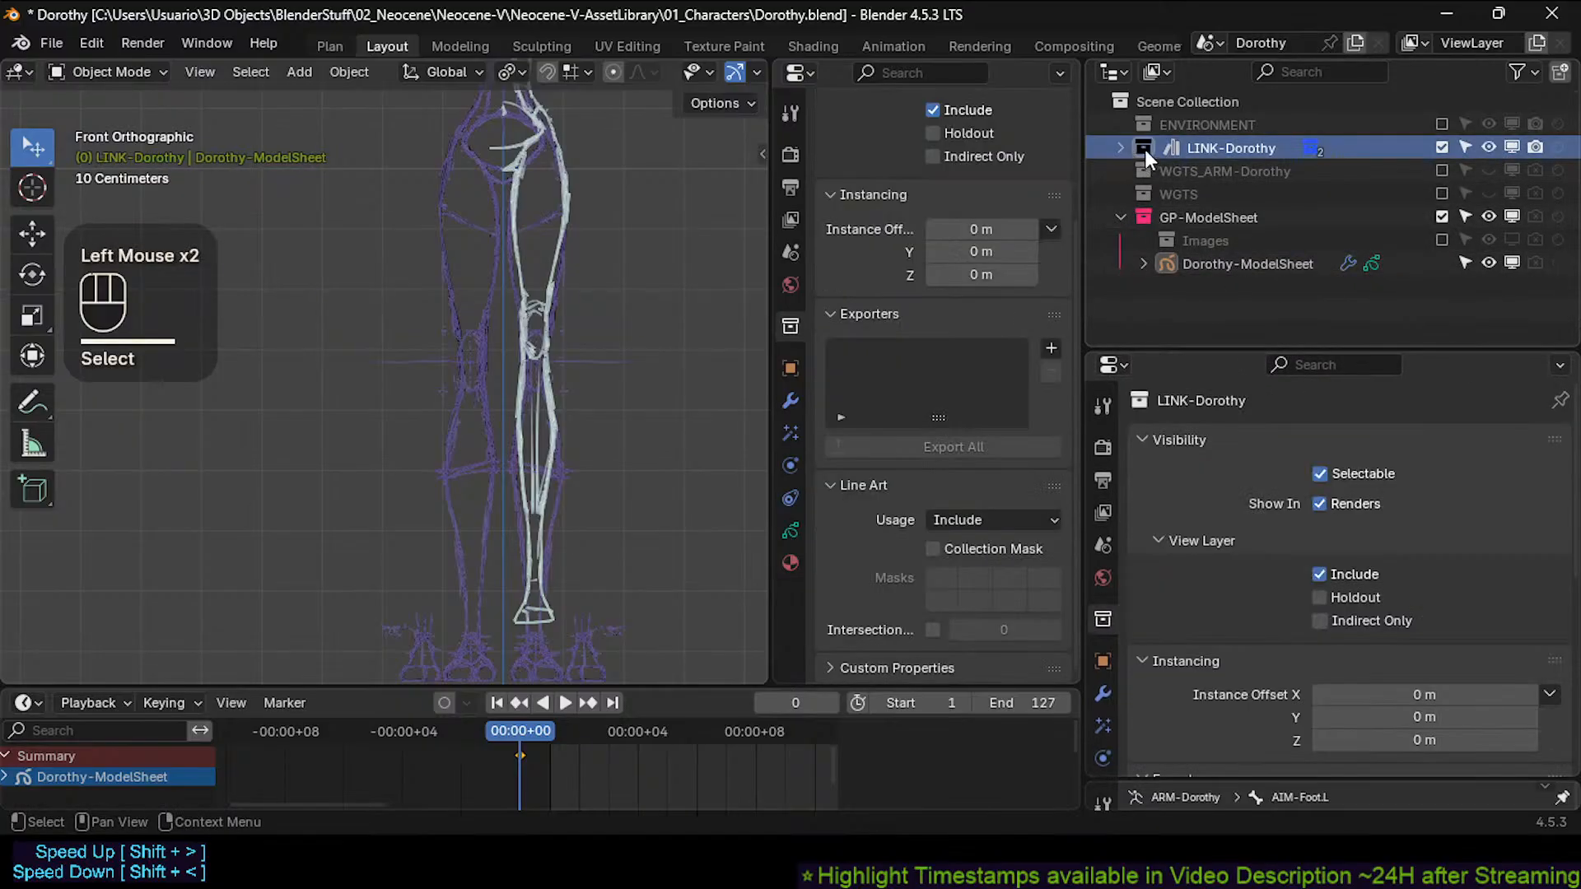
{"action": "left_click", "coordinate": [1121, 148]}
{"action": "left_click", "coordinate": [1441, 193]}
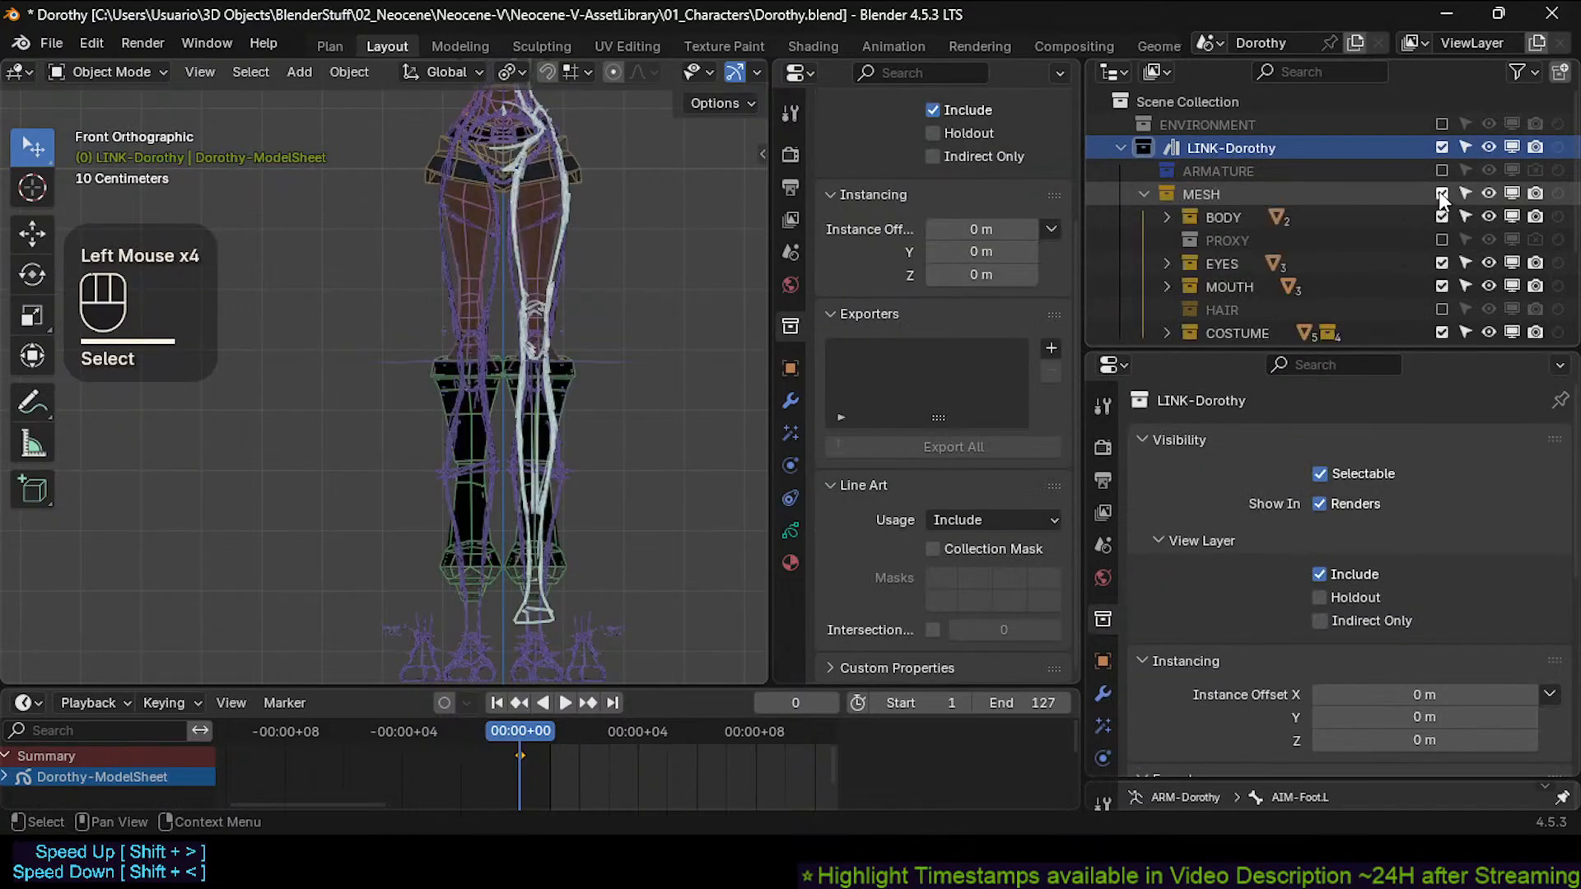
{"action": "middle_click_drag", "start_coordinate": [1325, 230], "coordinate": [1407, 257]}
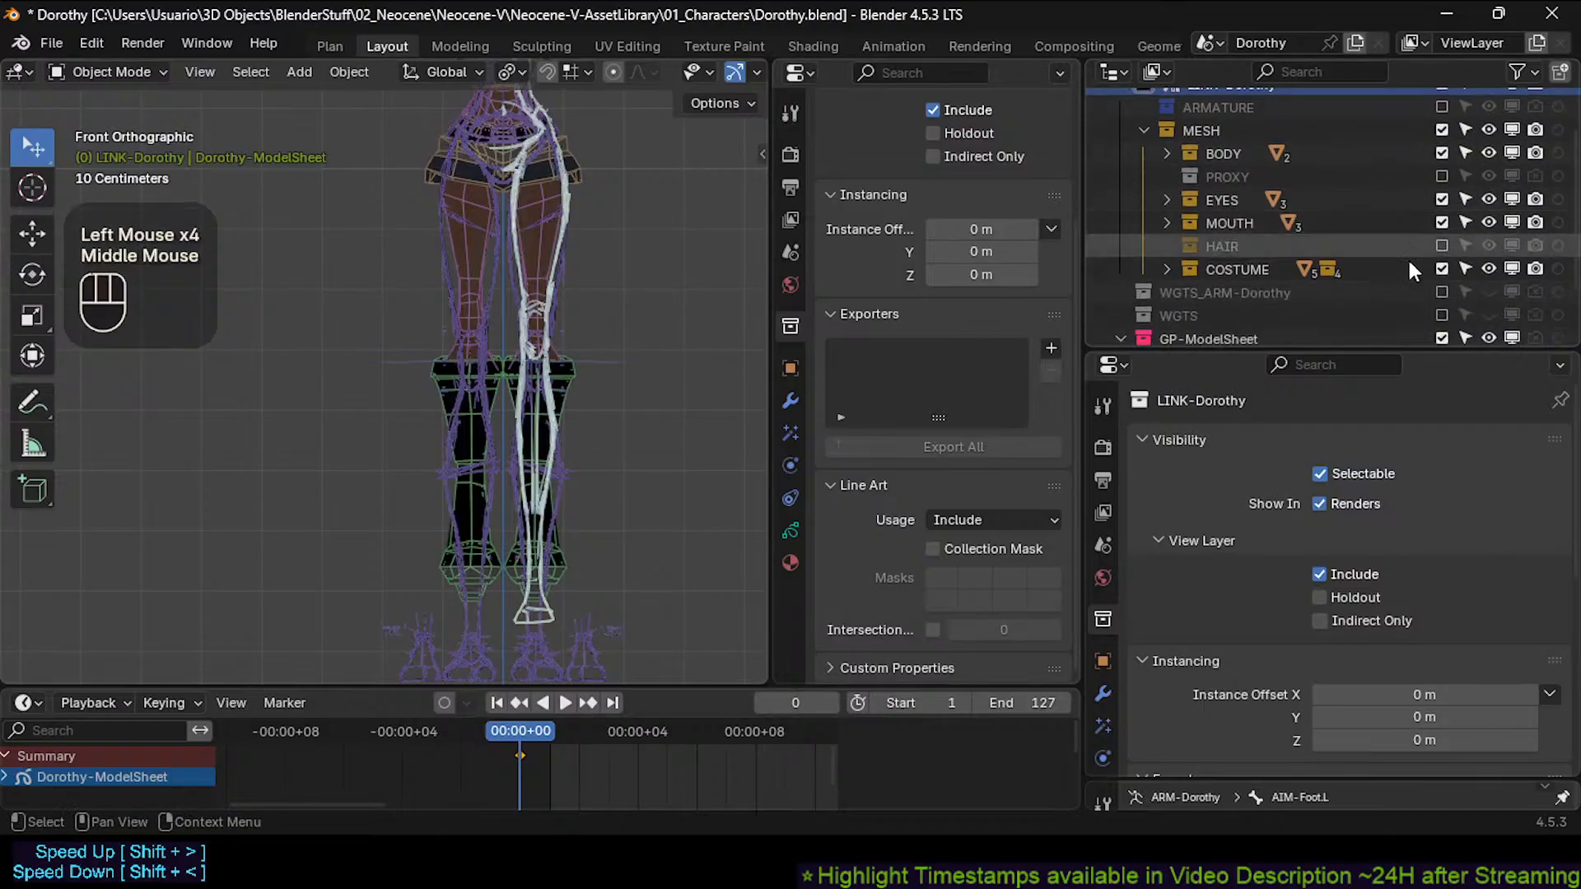
{"action": "left_click", "coordinate": [1441, 269]}
Examine Dorothy's leg and foot mesh against both front drawings, comparing leg length and knee and ankle positions.
{"action": "middle_click_drag", "start_coordinate": [557, 482], "coordinate": [491, 463], "text": "ctrl"}
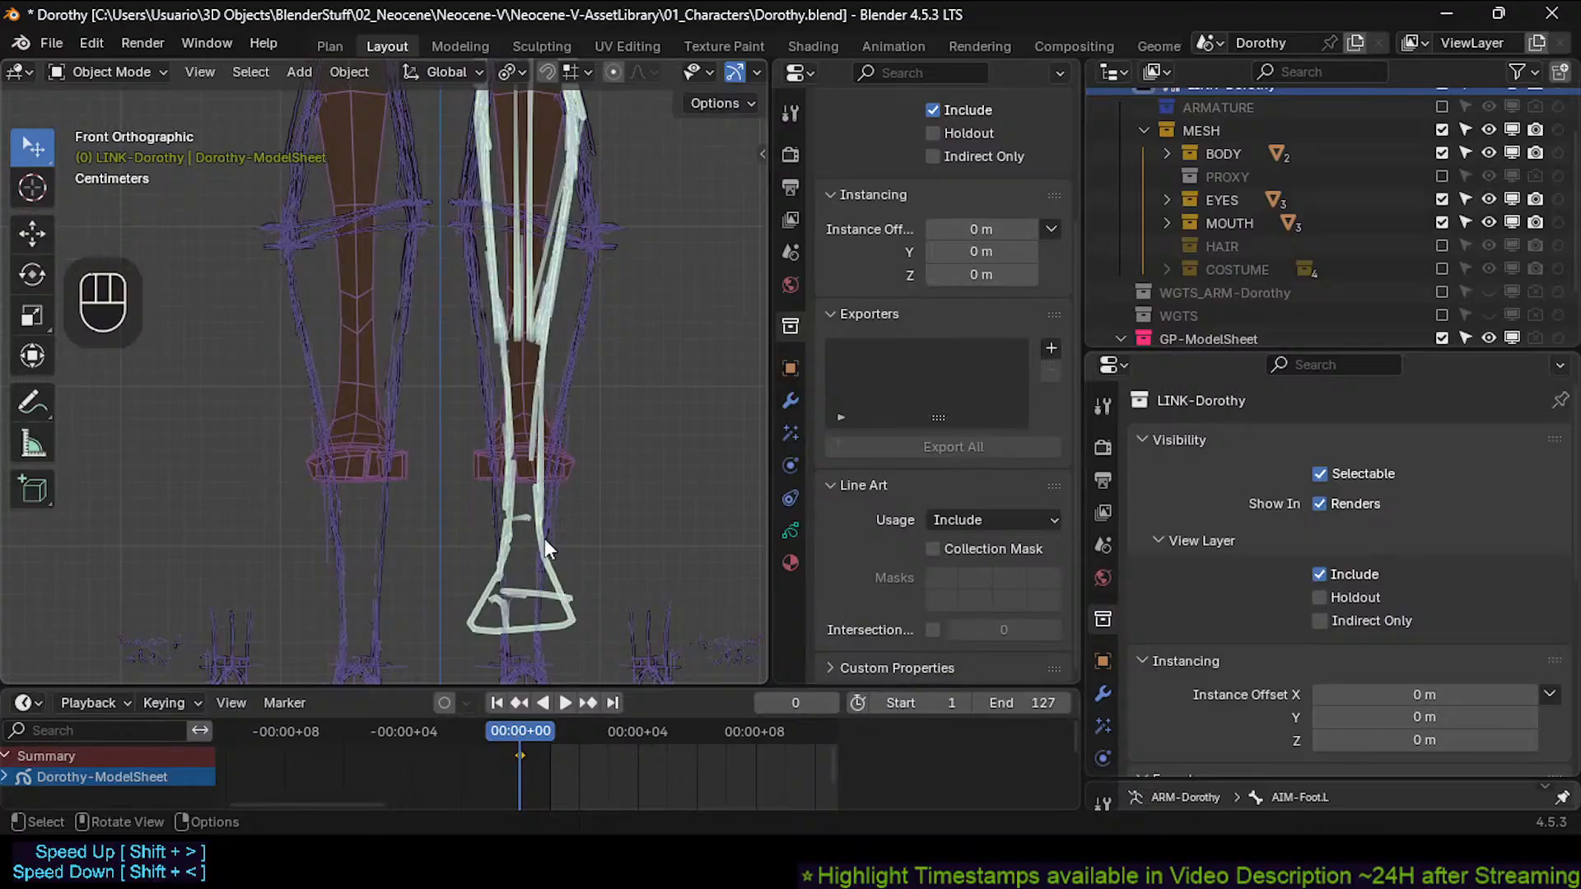
{"action": "middle_click_drag", "start_coordinate": [562, 401], "coordinate": [561, 561], "text": "shift"}
{"action": "middle_click_drag", "start_coordinate": [564, 349], "coordinate": [579, 467], "text": "ctrl"}
{"action": "middle_click_drag", "start_coordinate": [574, 313], "coordinate": [550, 369], "text": "shift"}
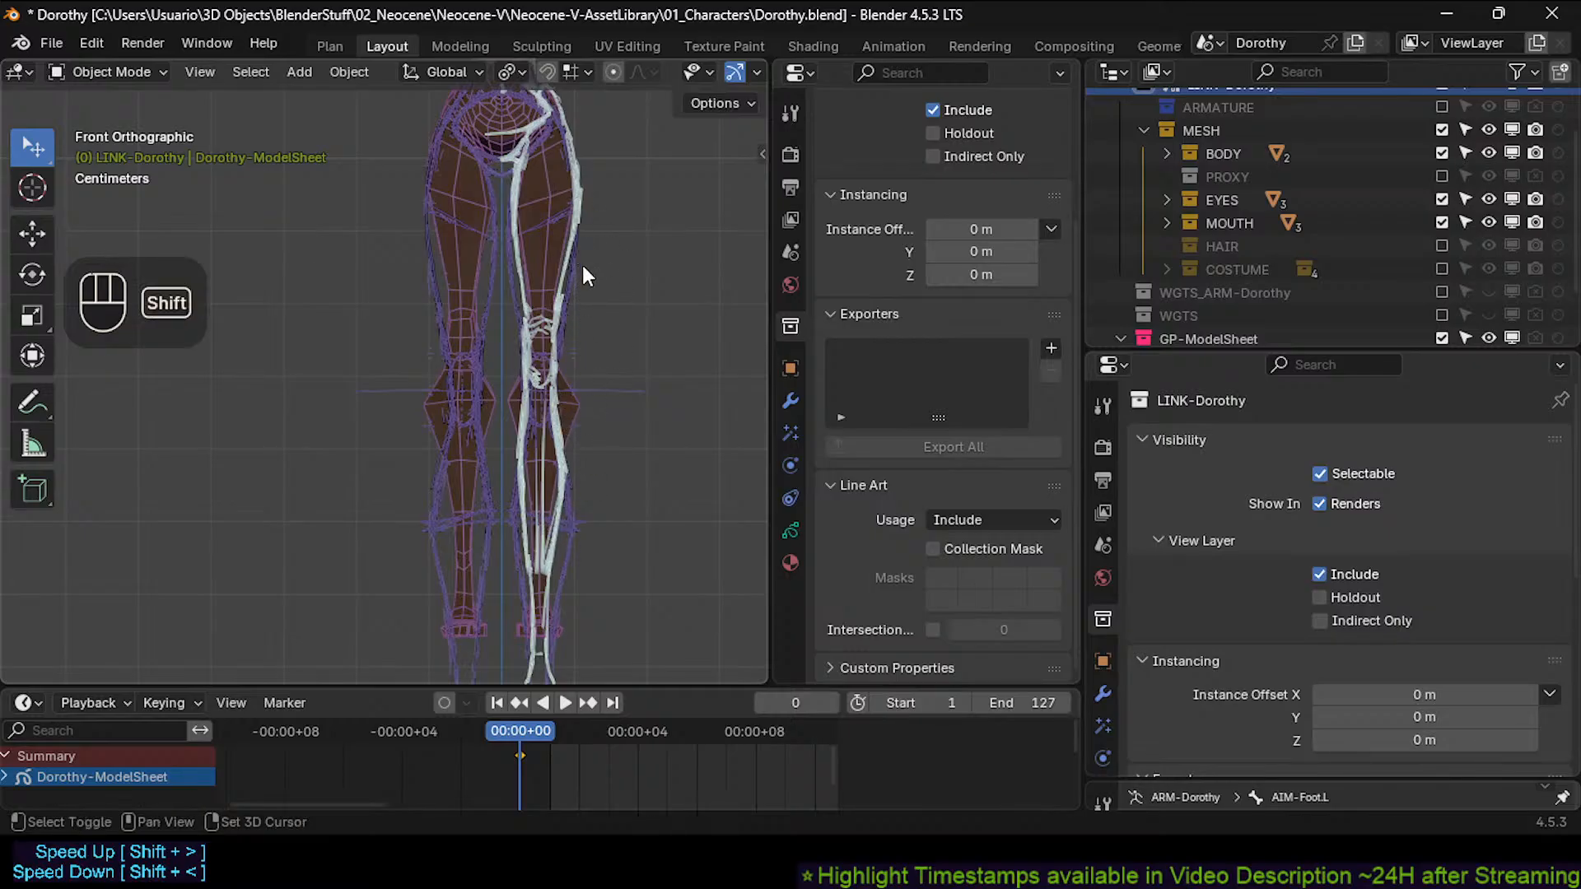
{"action": "middle_click_drag", "start_coordinate": [581, 265], "coordinate": [550, 402], "text": "shift"}
{"action": "key", "text": "KP_3"}
{"action": "key", "text": "KP_1"}
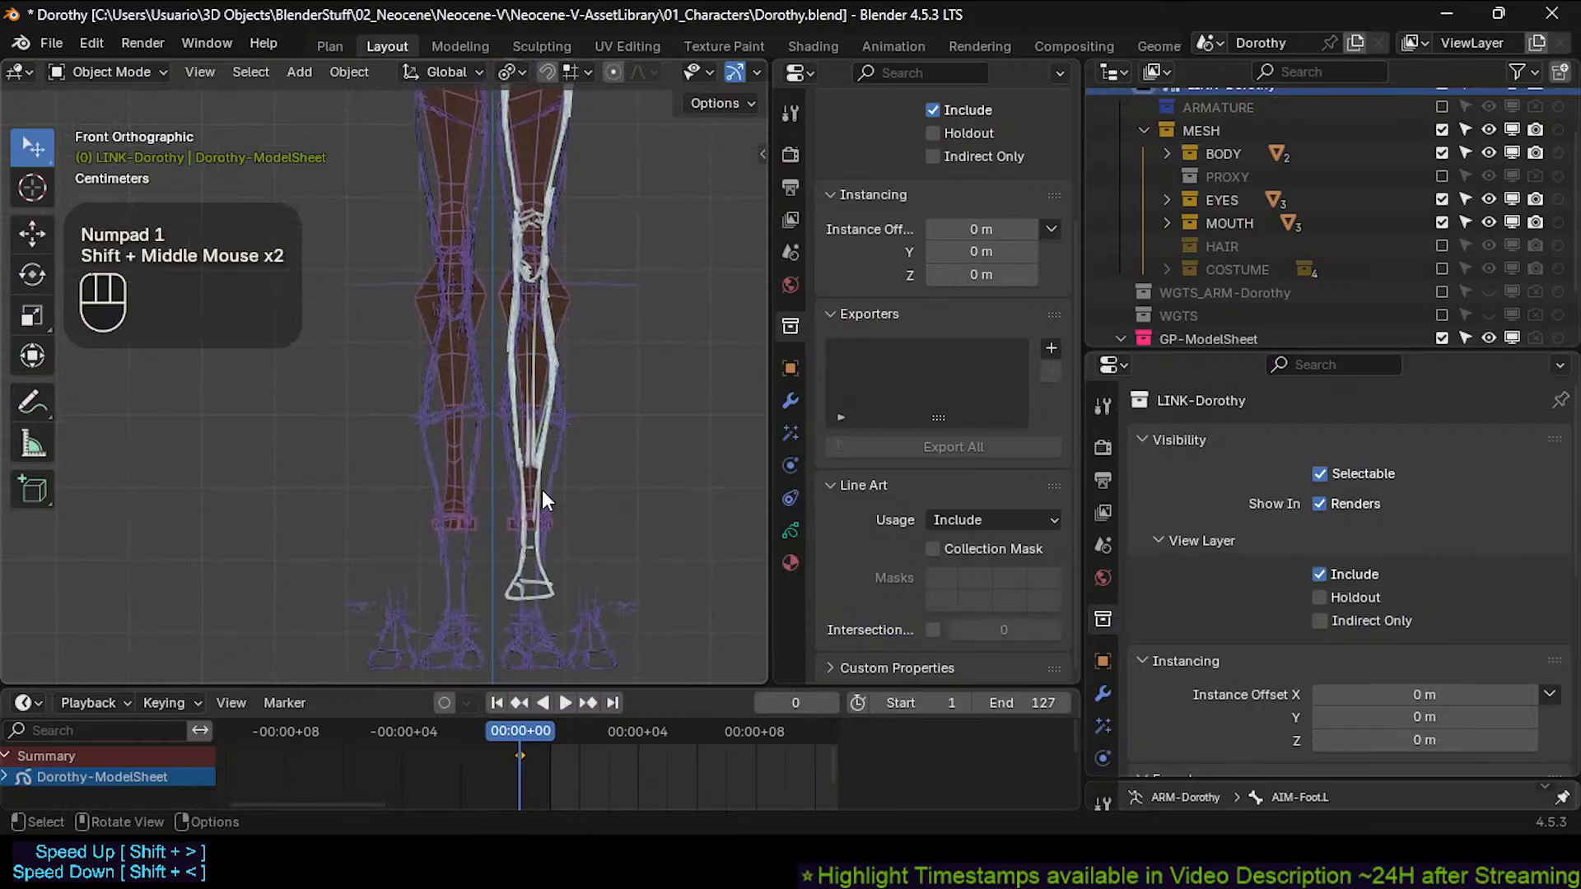
{"action": "middle_click_drag", "start_coordinate": [542, 491], "coordinate": [545, 402], "text": "shift"}
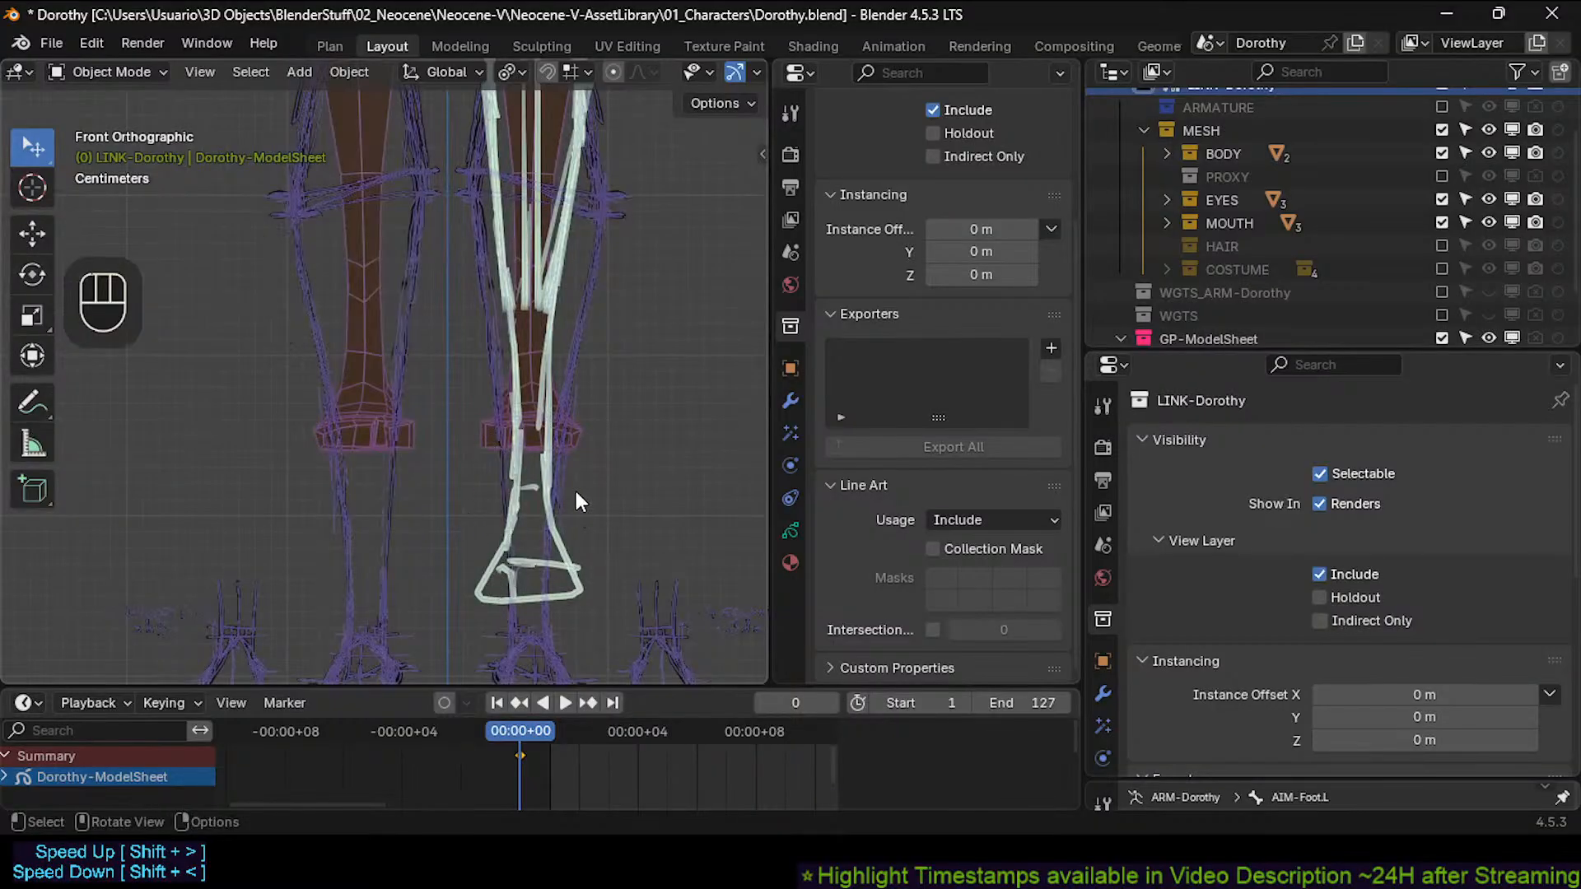
{"action": "mouse_move", "coordinate": [555, 502]}
{"action": "middle_mouse_down", "text": "ctrl"}
{"action": "mouse_move", "coordinate": [562, 424]}
{"action": "mouse_move", "coordinate": [565, 522]}
{"action": "mouse_move", "coordinate": [556, 486]}
{"action": "middle_mouse_up", "text": "ctrl"}
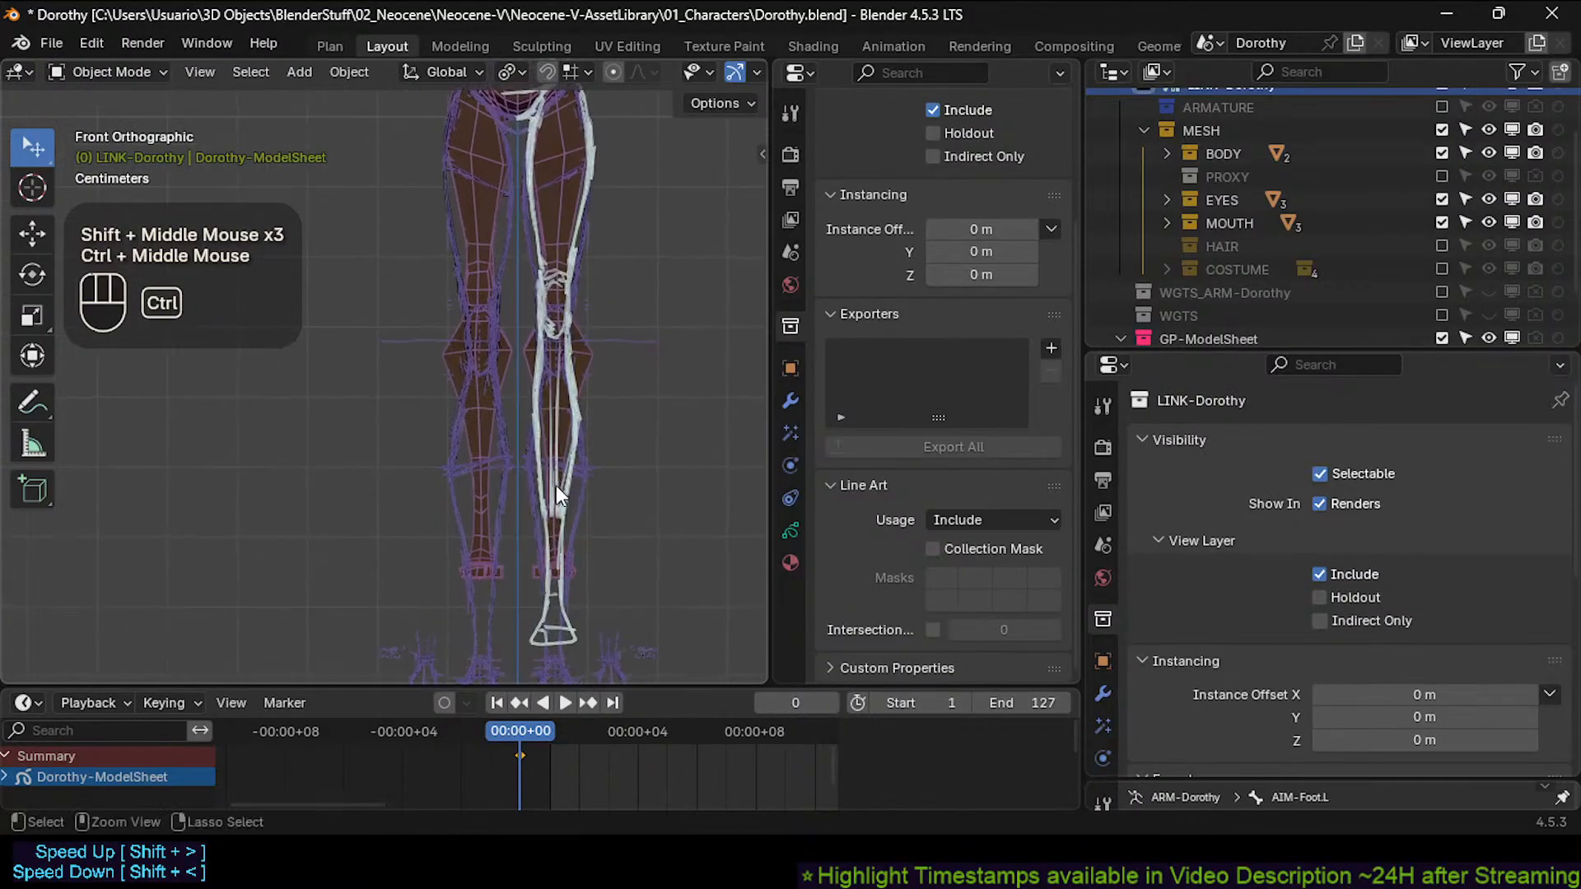
Enter Edit Mode on Dorothy-ModelSheet with point selection and pick a point on the foot of Khorii's front drawing.
{"action": "middle_click_drag", "start_coordinate": [575, 110], "coordinate": [547, 276], "text": "shift"}
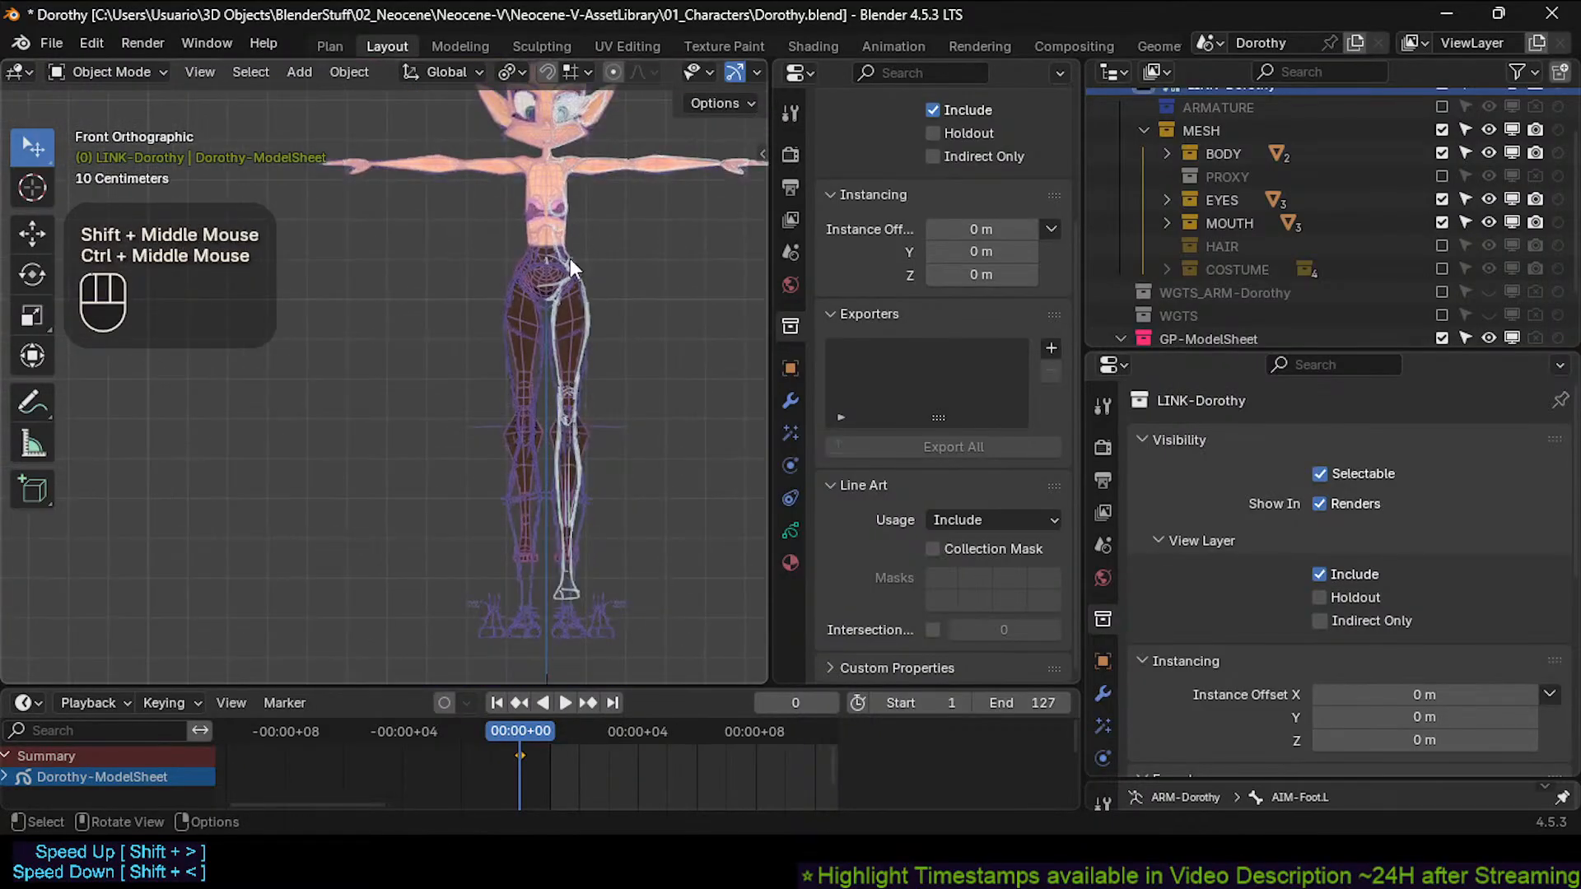
{"action": "mouse_move", "coordinate": [552, 419]}
{"action": "middle_mouse_down", "text": "ctrl"}
{"action": "mouse_move", "coordinate": [585, 368]}
{"action": "mouse_move", "coordinate": [590, 461]}
{"action": "mouse_move", "coordinate": [601, 402]}
{"action": "mouse_move", "coordinate": [587, 536]}
{"action": "mouse_move", "coordinate": [584, 471]}
{"action": "mouse_move", "coordinate": [606, 433]}
{"action": "mouse_move", "coordinate": [603, 402]}
{"action": "mouse_move", "coordinate": [560, 532]}
{"action": "mouse_move", "coordinate": [564, 463]}
{"action": "mouse_move", "coordinate": [557, 540]}
{"action": "middle_mouse_up", "text": "ctrl"}
{"action": "left_click", "coordinate": [588, 468]}
{"action": "key", "text": "Tab"}
{"action": "key", "text": "1"}
{"action": "left_click", "coordinate": [556, 542]}
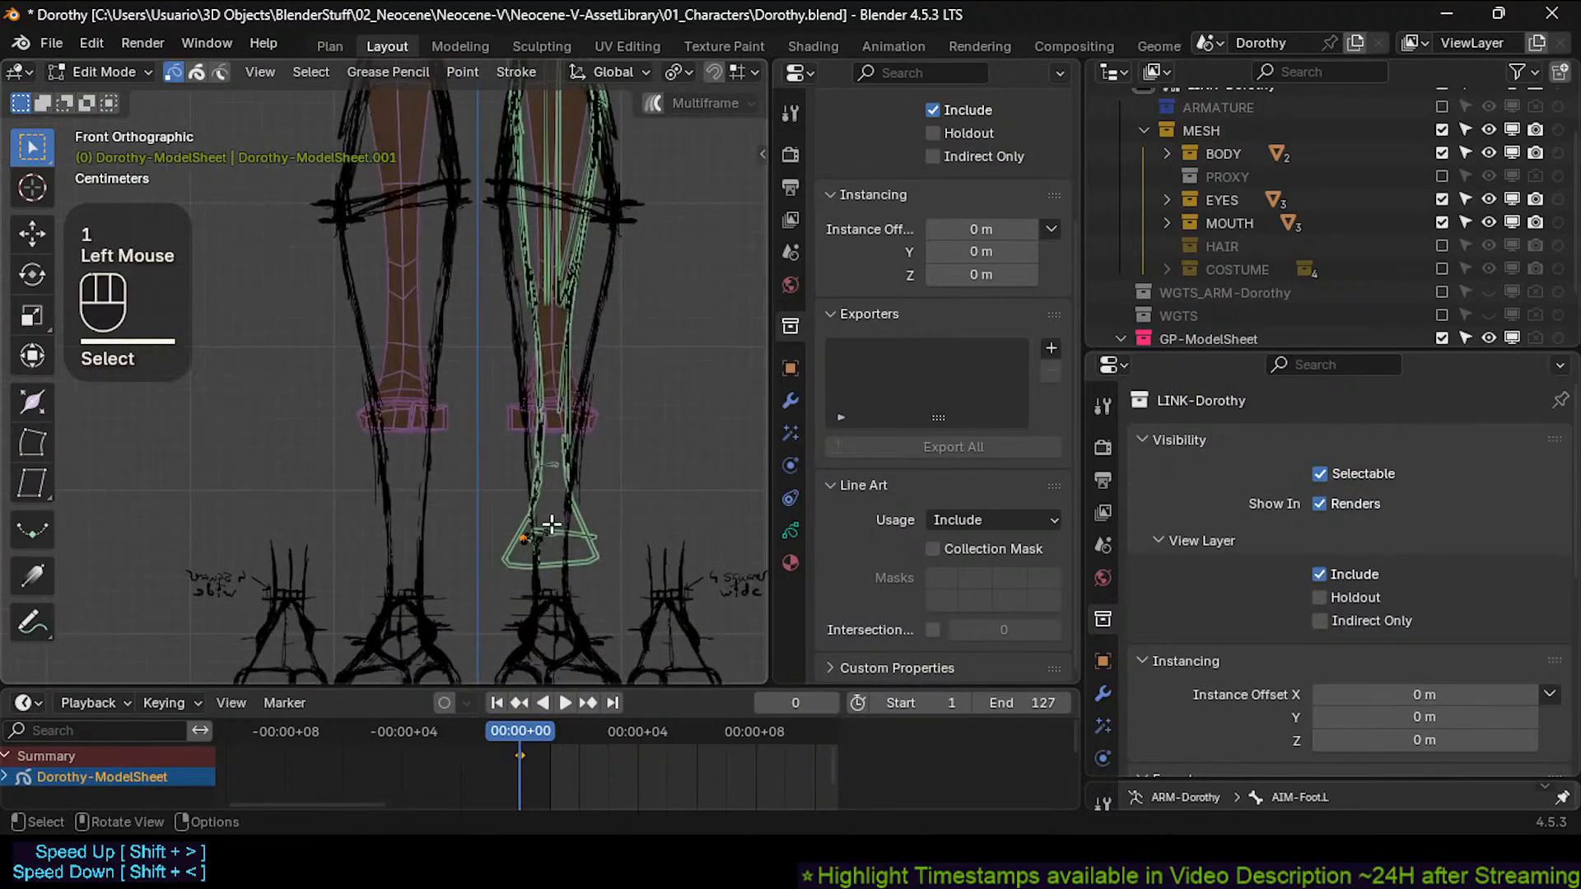
{"action": "key", "text": "o"}
{"action": "key", "text": "g"}
{"action": "key", "text": "Escape"}
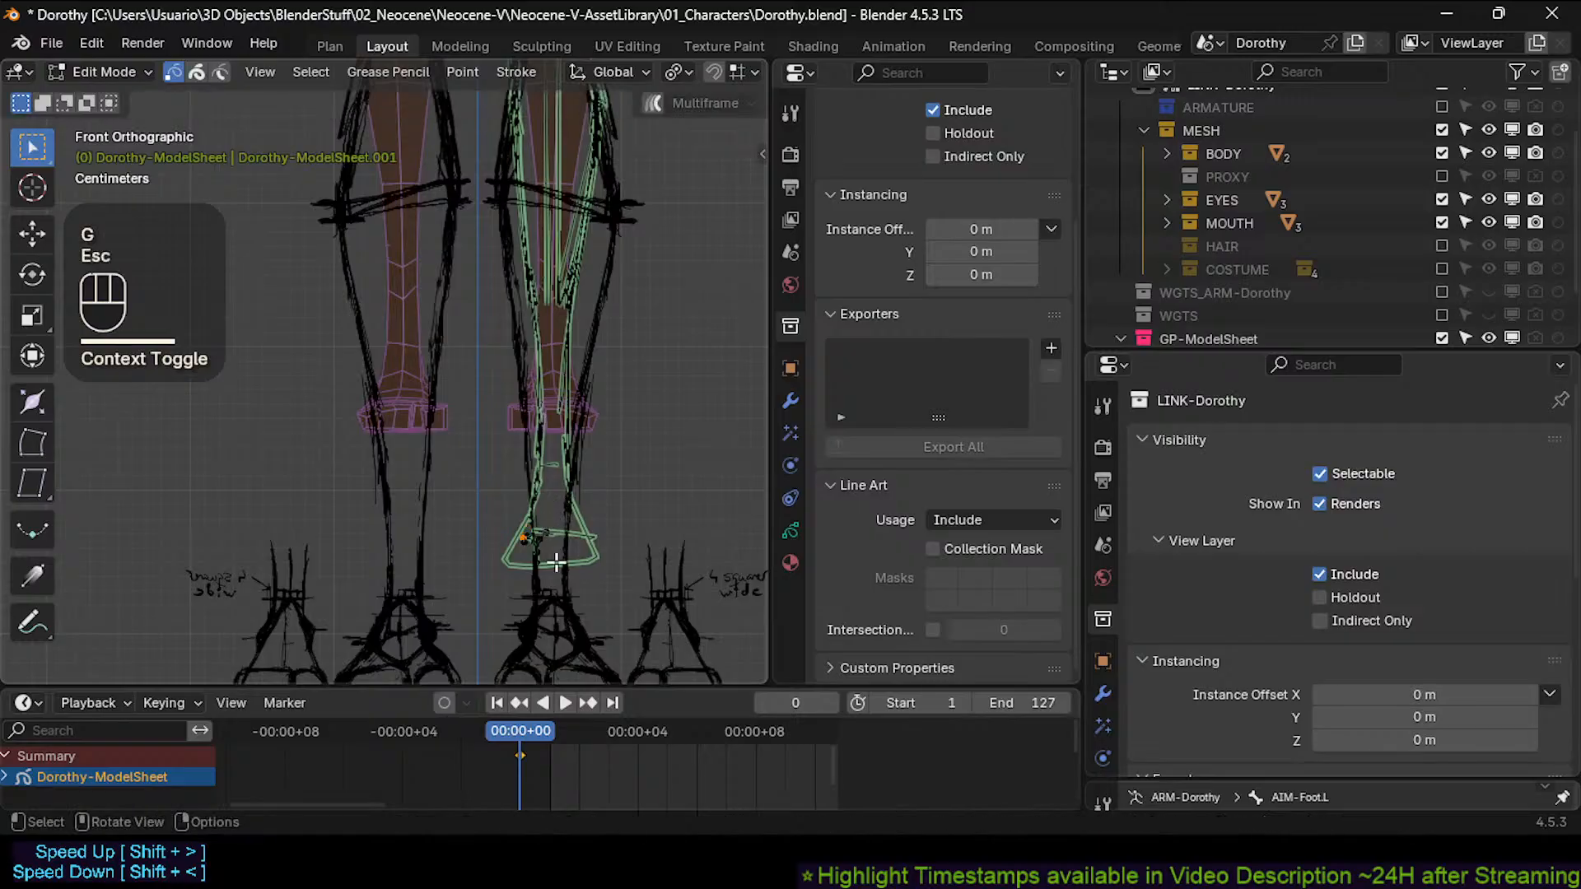
Circle-select the foot and ankle points of Khorii's front drawing on the K-Body-Ft layer.
{"action": "key", "text": "c"}
{"action": "scroll", "coordinate": [535, 550], "scroll_direction": "down", "scroll_amount": 4}
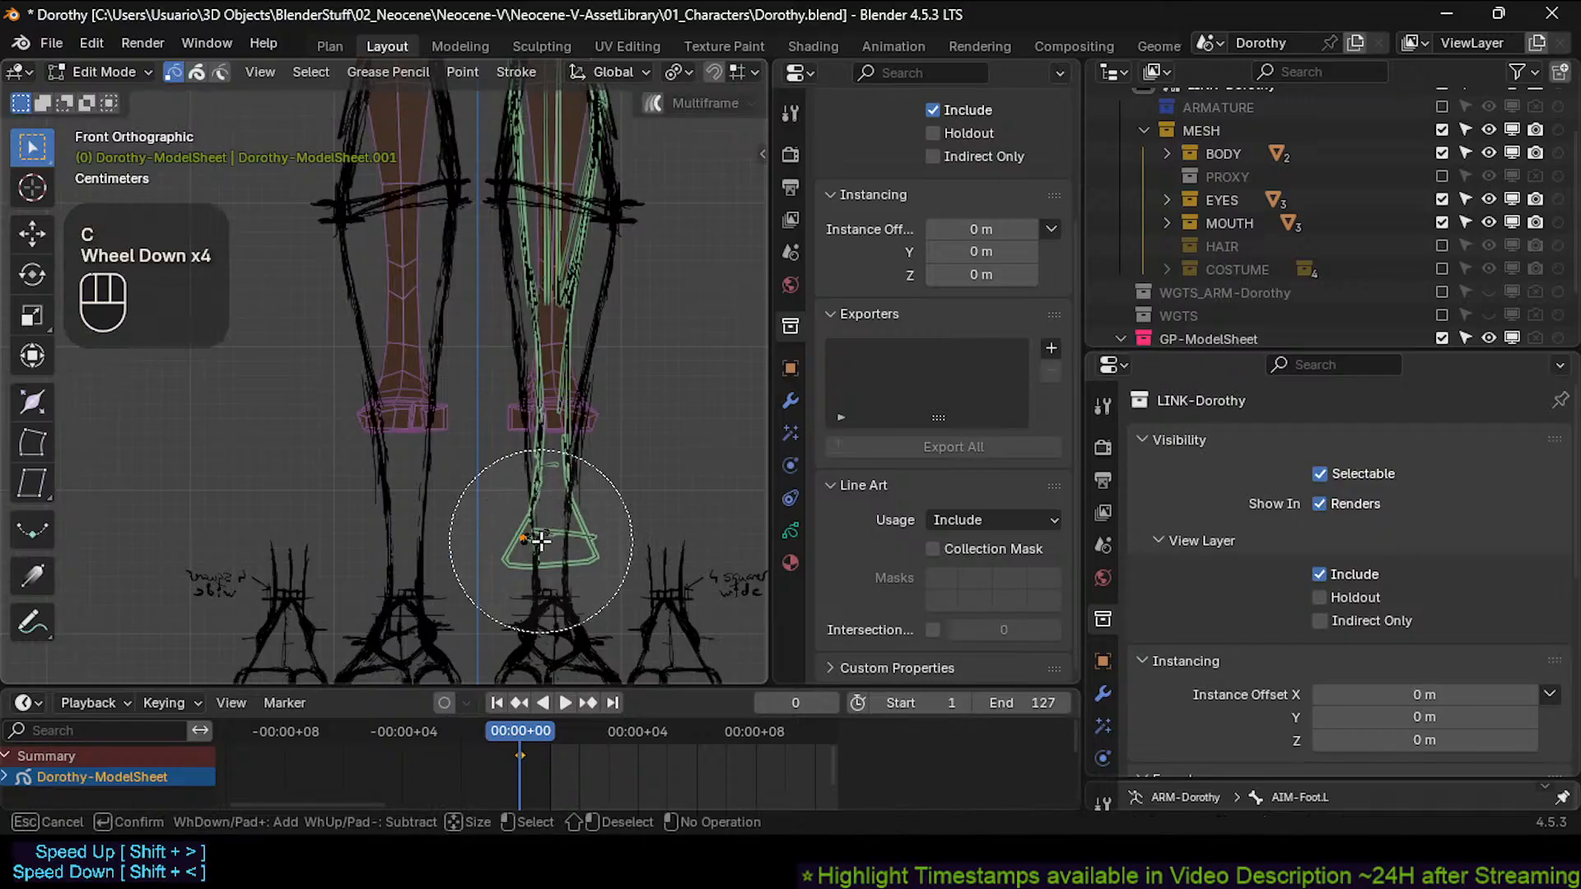
{"action": "left_click_drag", "start_coordinate": [536, 552], "coordinate": [543, 462]}
{"action": "right_click", "coordinate": [557, 535]}
{"action": "key", "text": "g"}
{"action": "scroll", "coordinate": [555, 522], "scroll_direction": "down", "scroll_amount": 4}
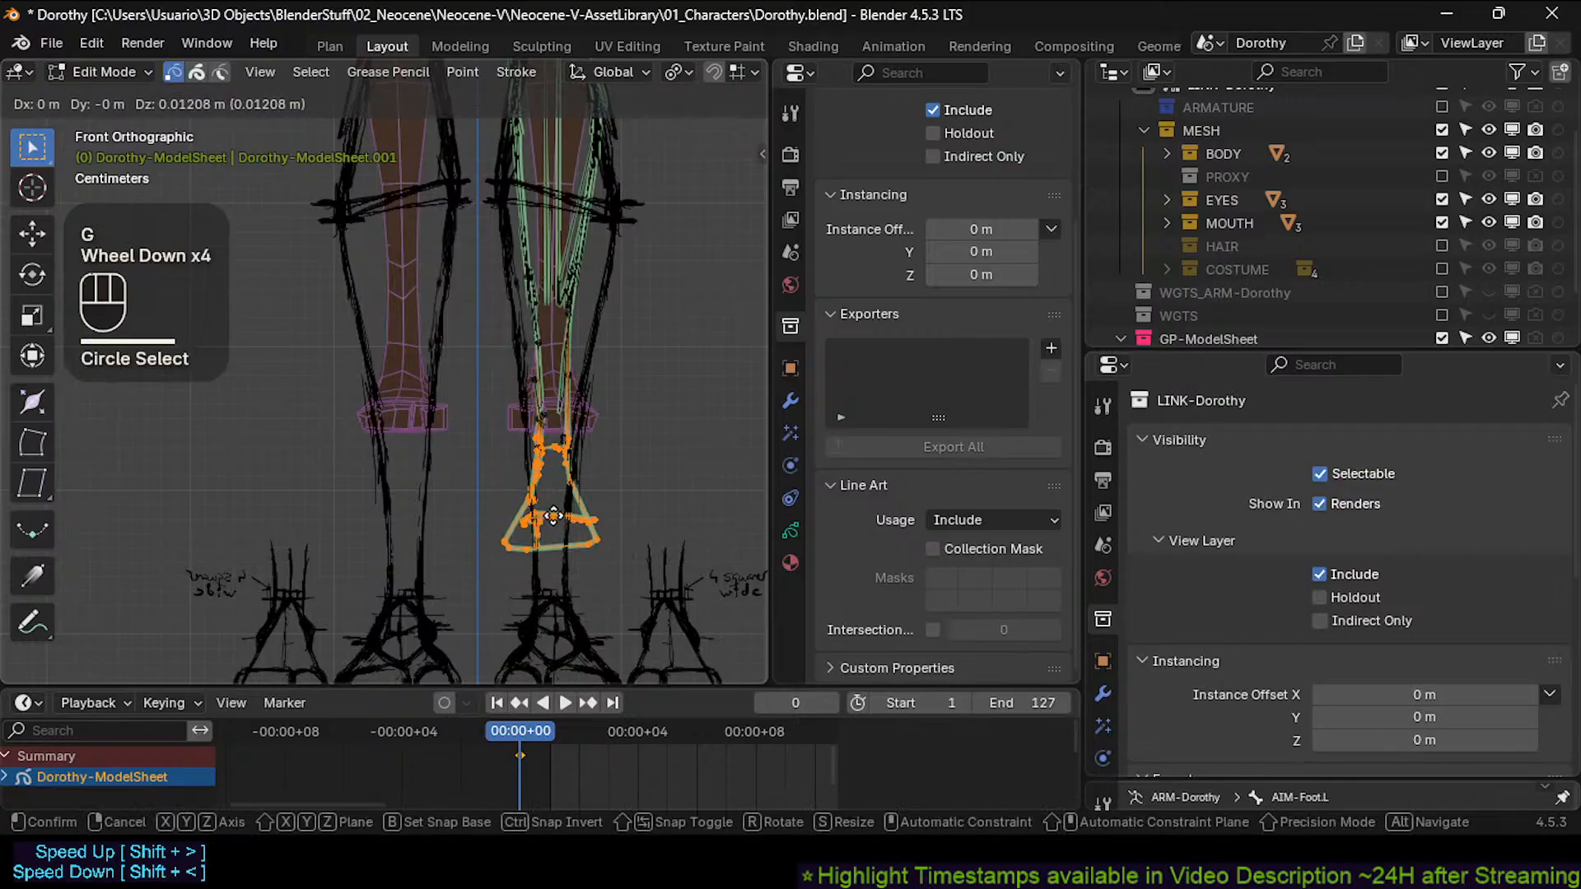
{"action": "key", "text": "Escape"}
Turn on proportional editing and raise Khorii's foot toward the mesh foot with a proportional size of about 0.22 m.
{"action": "key", "text": "o"}
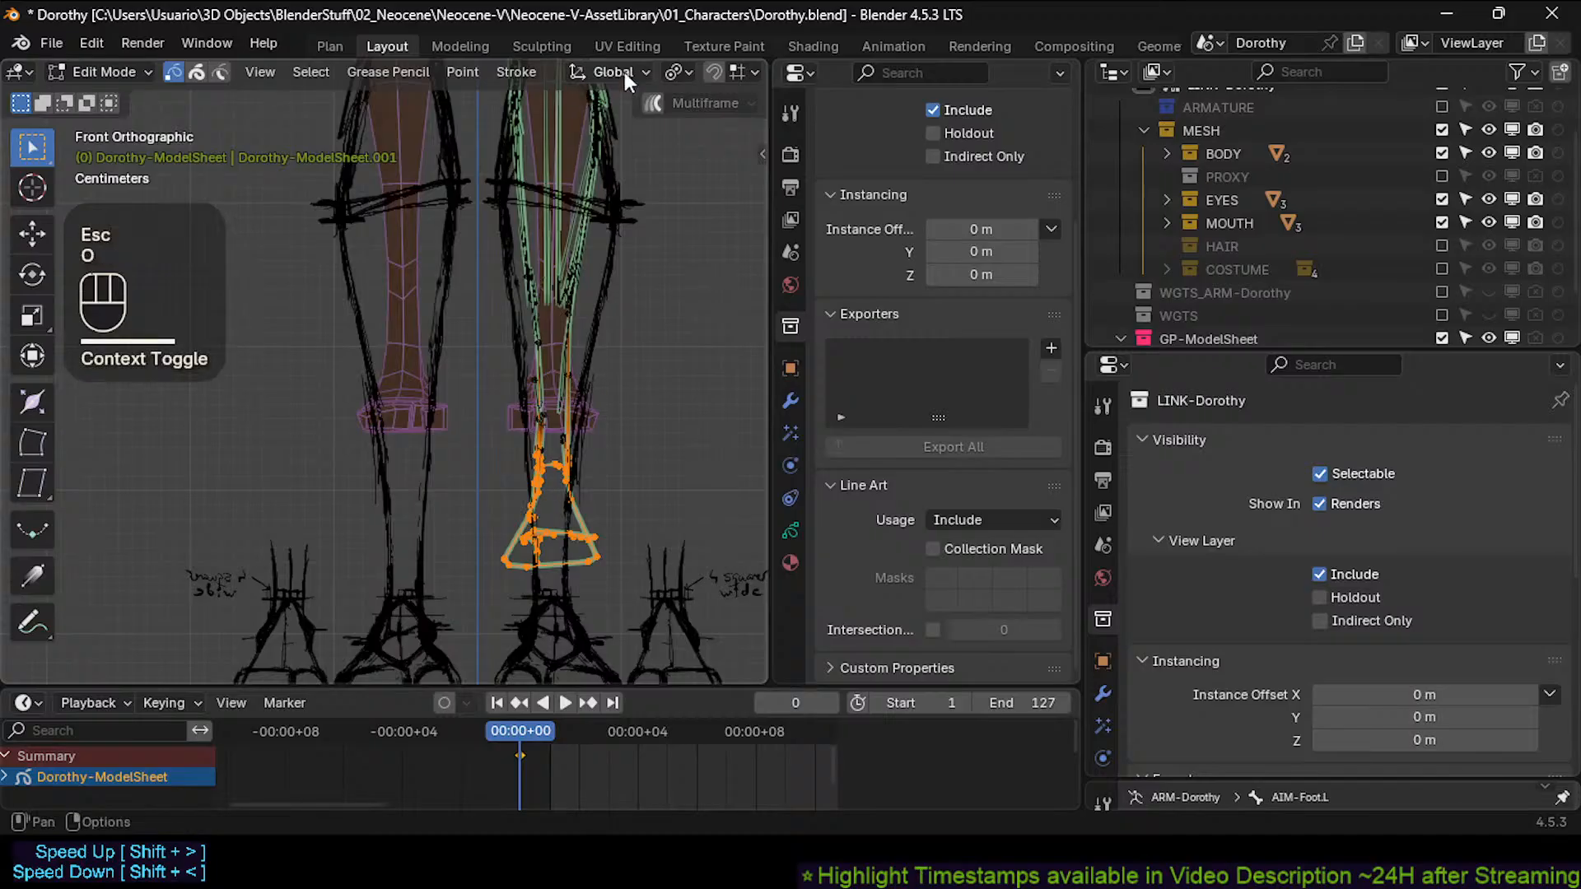
{"action": "scroll", "coordinate": [679, 71], "scroll_direction": "down", "scroll_amount": 3}
{"action": "key", "text": "c"}
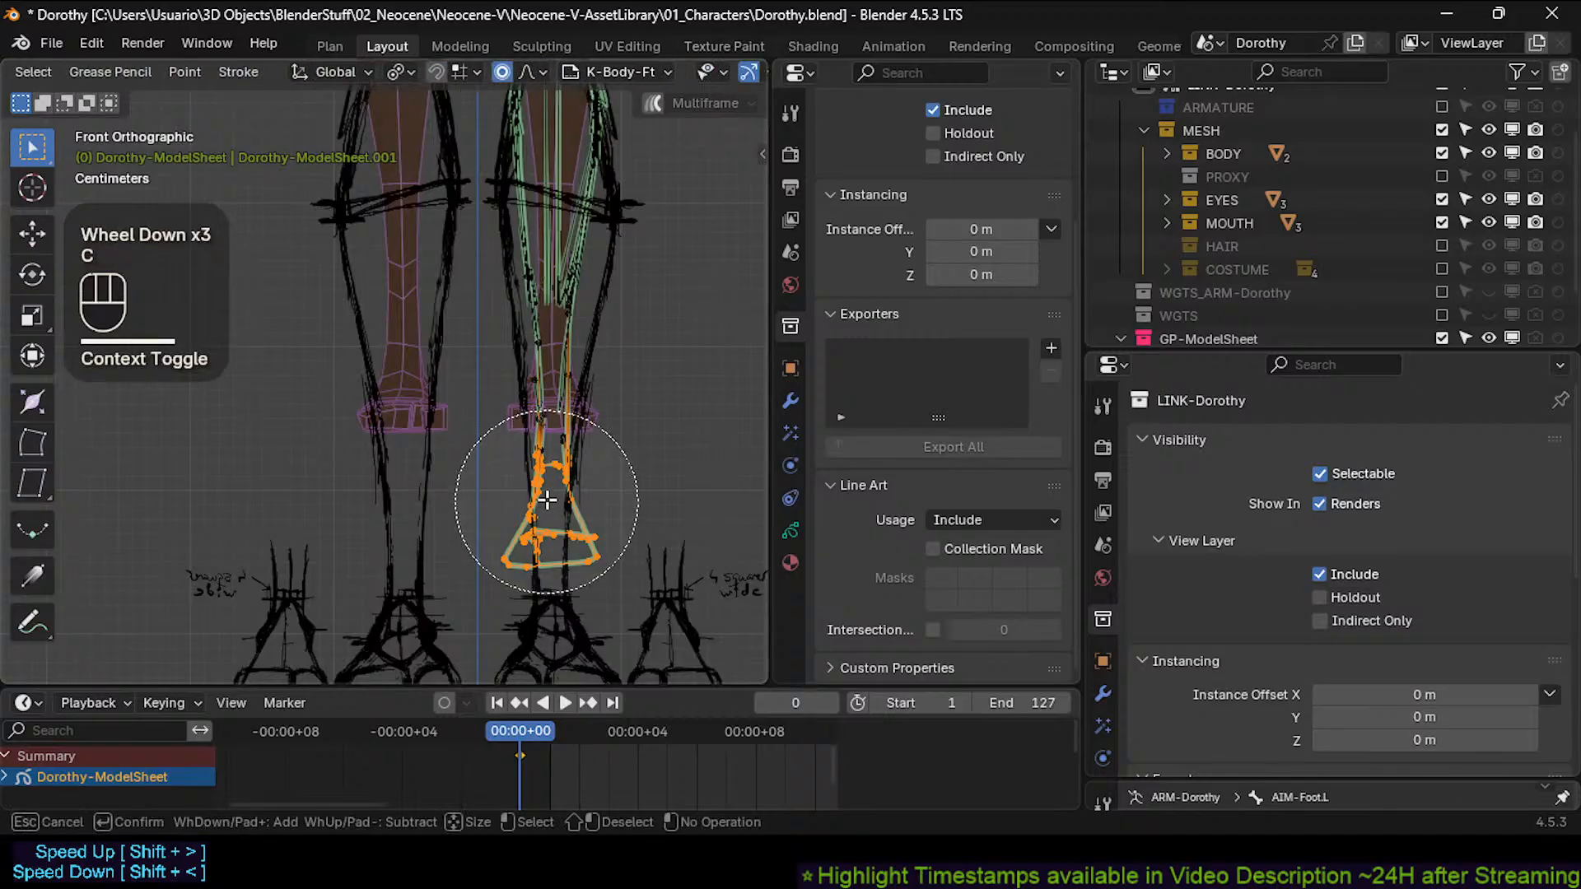
{"action": "scroll", "coordinate": [546, 477], "scroll_direction": "down", "scroll_amount": 1}
{"action": "right_click", "coordinate": [546, 474]}
{"action": "key", "text": "g"}
{"action": "scroll", "coordinate": [547, 471], "scroll_direction": "down", "scroll_amount": 10}
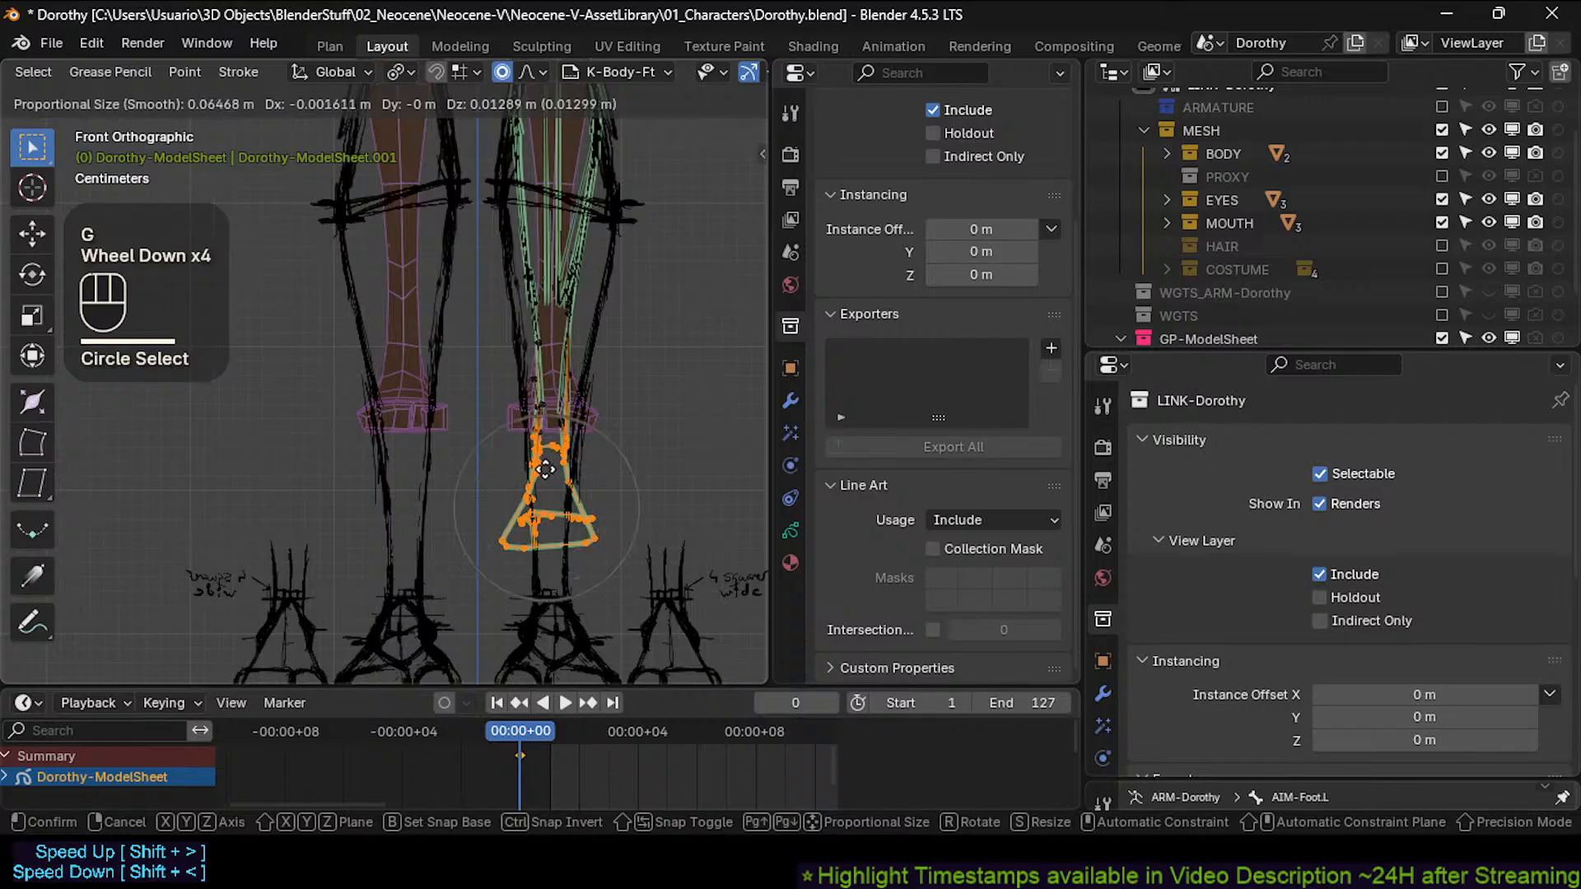
{"action": "scroll", "coordinate": [546, 457], "scroll_direction": "down", "scroll_amount": 2}
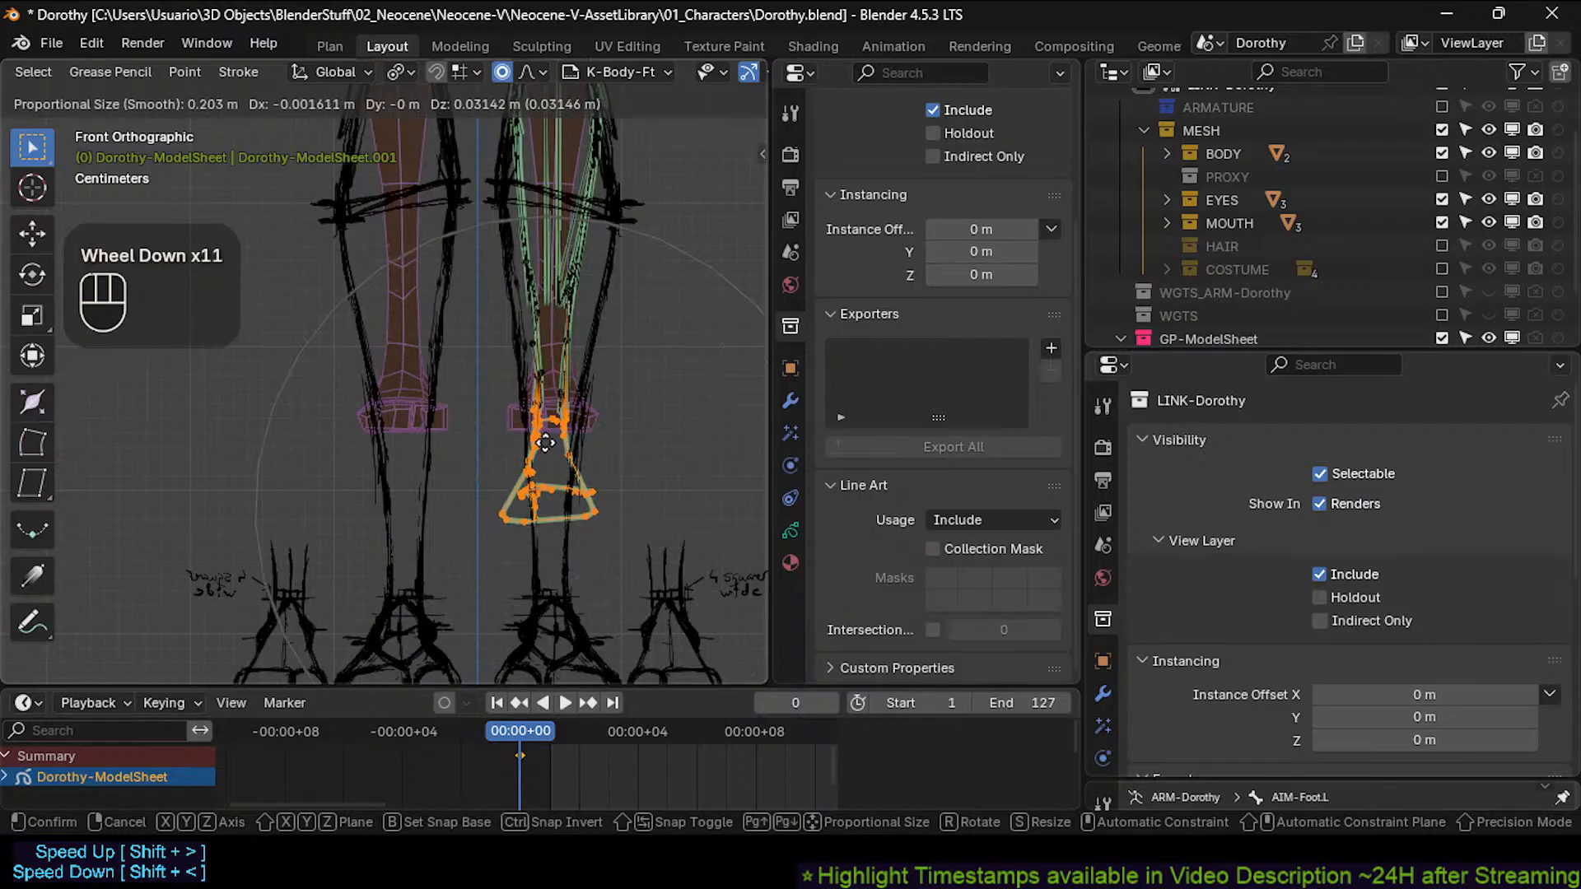
{"action": "left_click", "coordinate": [543, 296], "text": "shift"}
Select only the lower-calf points of Khorii's front drawing and move them up about 0.011 m with proportional editing.
{"action": "mouse_move", "coordinate": [544, 298]}
{"action": "middle_mouse_down", "text": "shift"}
{"action": "mouse_move", "coordinate": [568, 383]}
{"action": "mouse_move", "coordinate": [565, 453]}
{"action": "middle_mouse_up", "text": "shift"}
{"action": "key", "text": "alt+a"}
{"action": "key", "text": "c"}
{"action": "left_click_drag", "start_coordinate": [565, 453], "coordinate": [588, 482]}
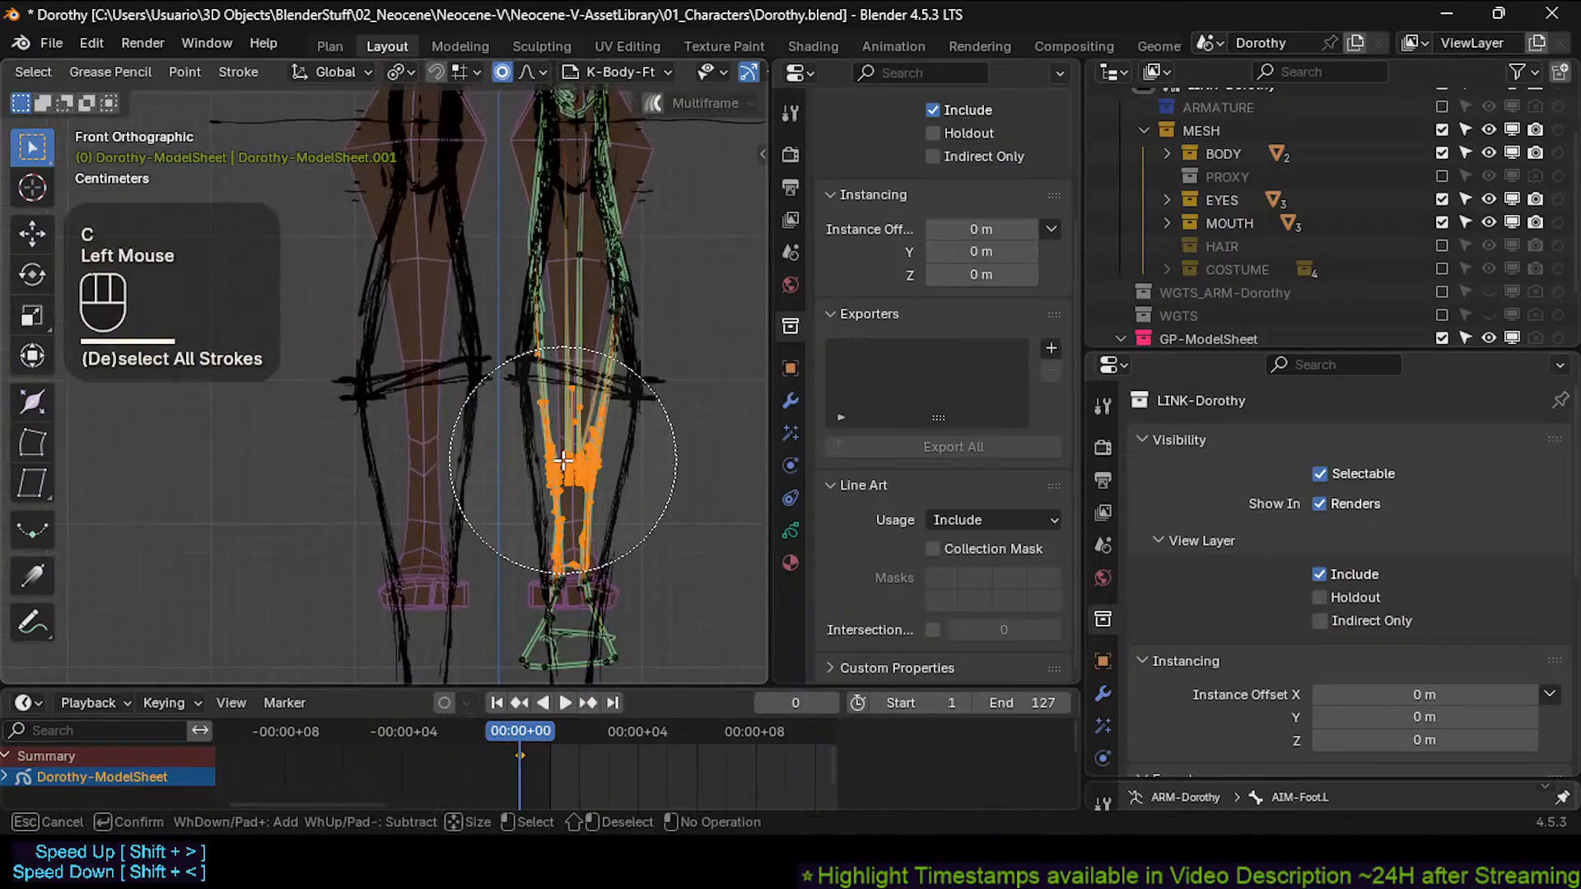
{"action": "right_click", "coordinate": [563, 461]}
{"action": "key", "text": "alt+a"}
{"action": "key", "text": "c"}
{"action": "left_click", "coordinate": [566, 439]}
{"action": "right_click", "coordinate": [565, 439]}
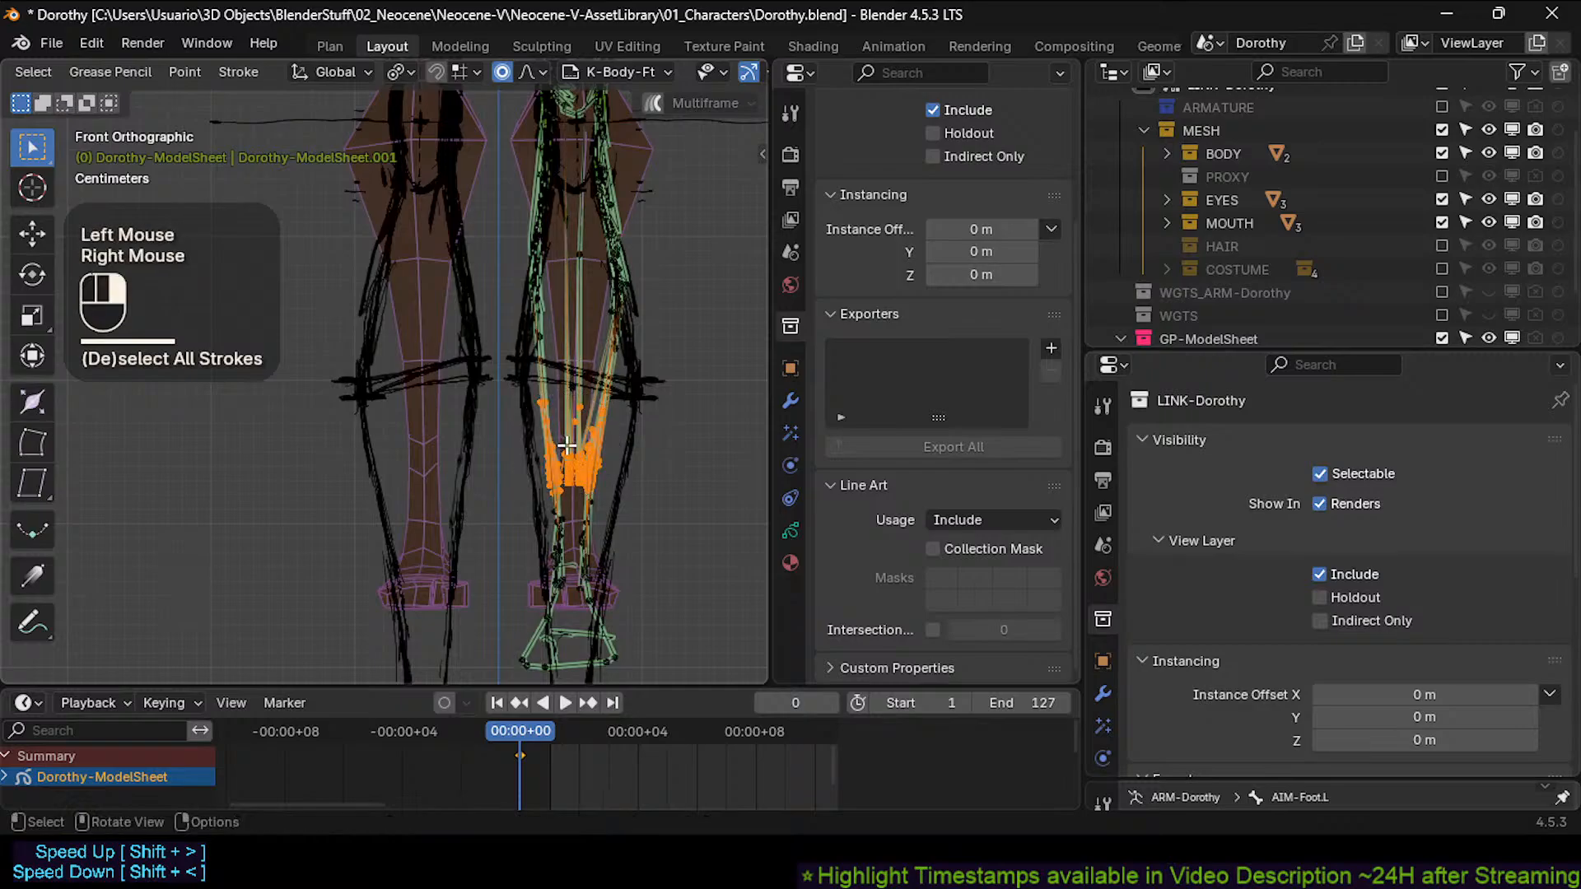
{"action": "key", "text": "g"}
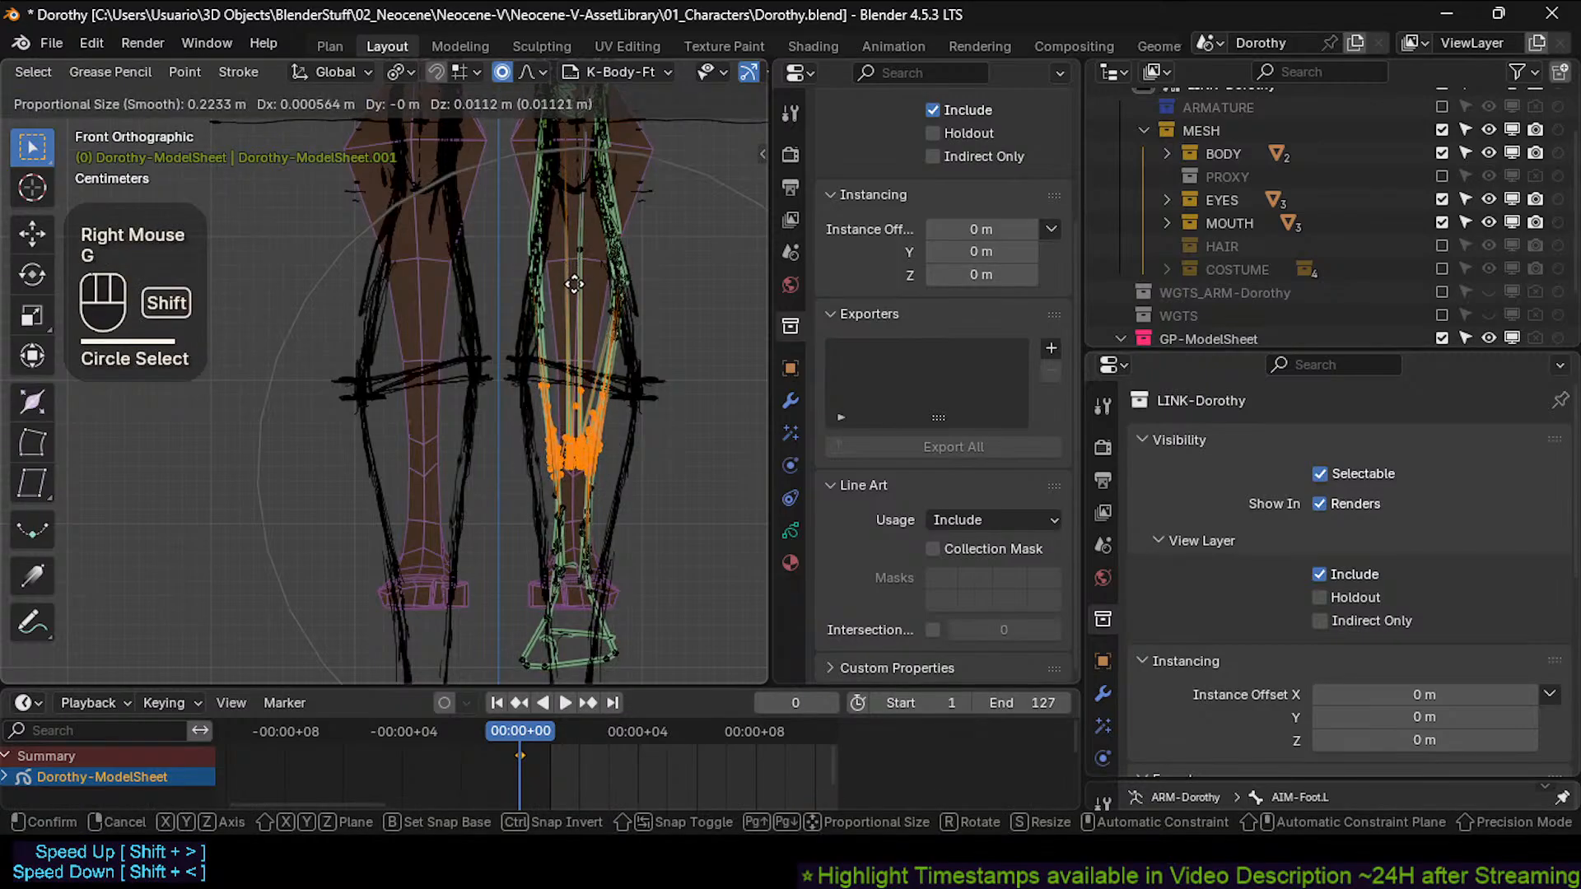
{"action": "left_click", "coordinate": [574, 284], "text": "shift"}
Select the knee points of Khorii's front drawing and raise them slightly with proportional editing.
{"action": "middle_click_drag", "start_coordinate": [585, 293], "coordinate": [581, 493], "text": "shift"}
{"action": "scroll", "coordinate": [572, 420], "scroll_direction": "down", "scroll_amount": 4}
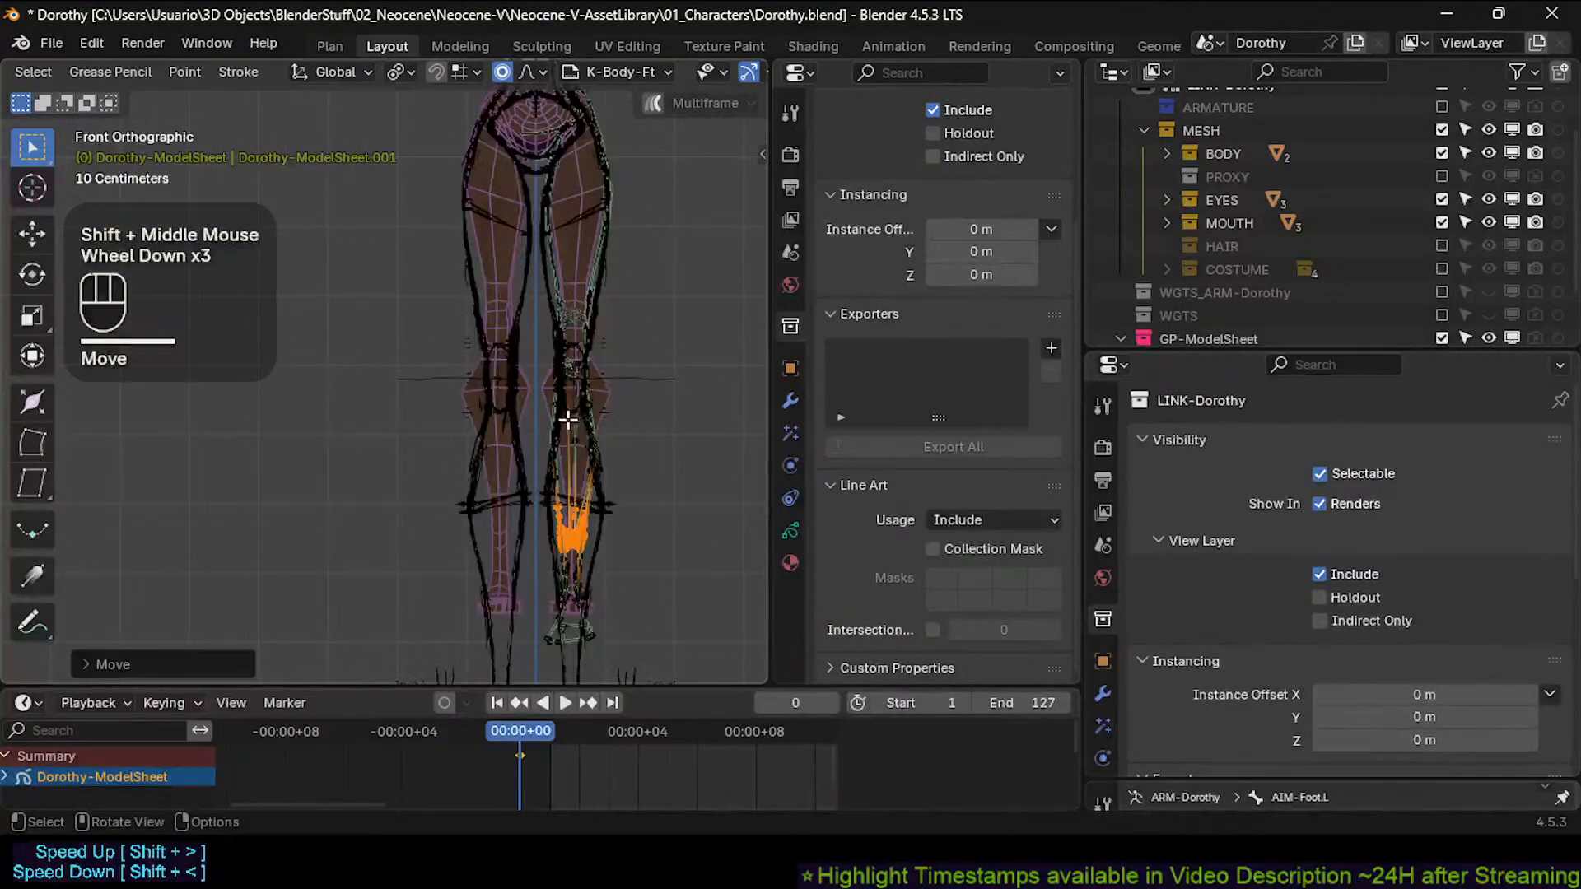
{"action": "scroll", "coordinate": [574, 430], "scroll_direction": "up", "scroll_amount": 3}
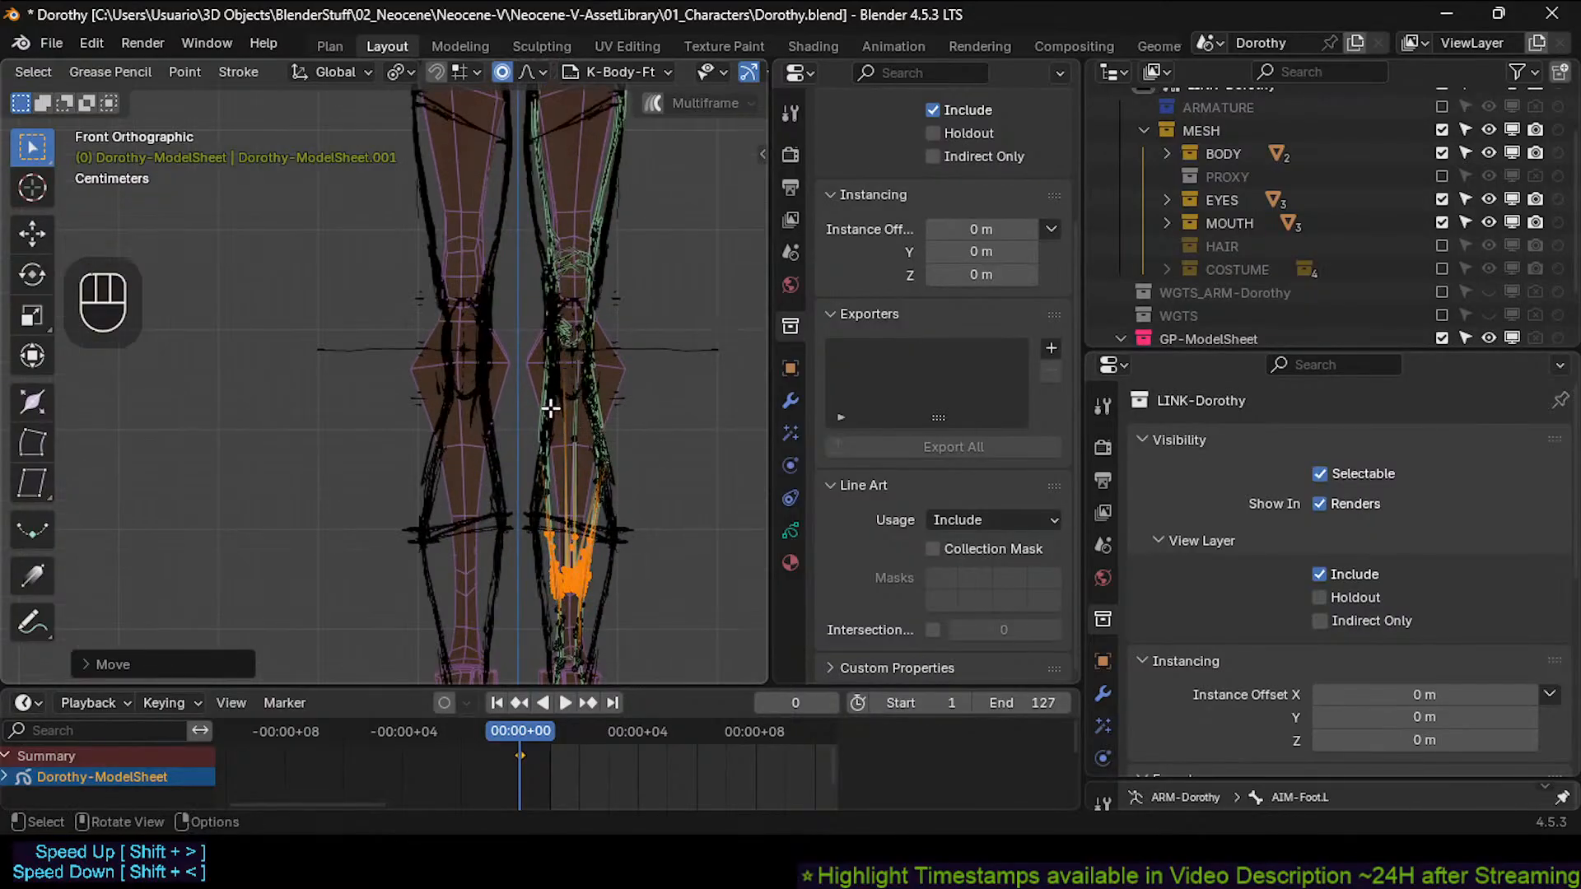
{"action": "scroll", "coordinate": [549, 413], "scroll_direction": "down", "scroll_amount": 2}
{"action": "scroll", "coordinate": [576, 432], "scroll_direction": "up", "scroll_amount": 1}
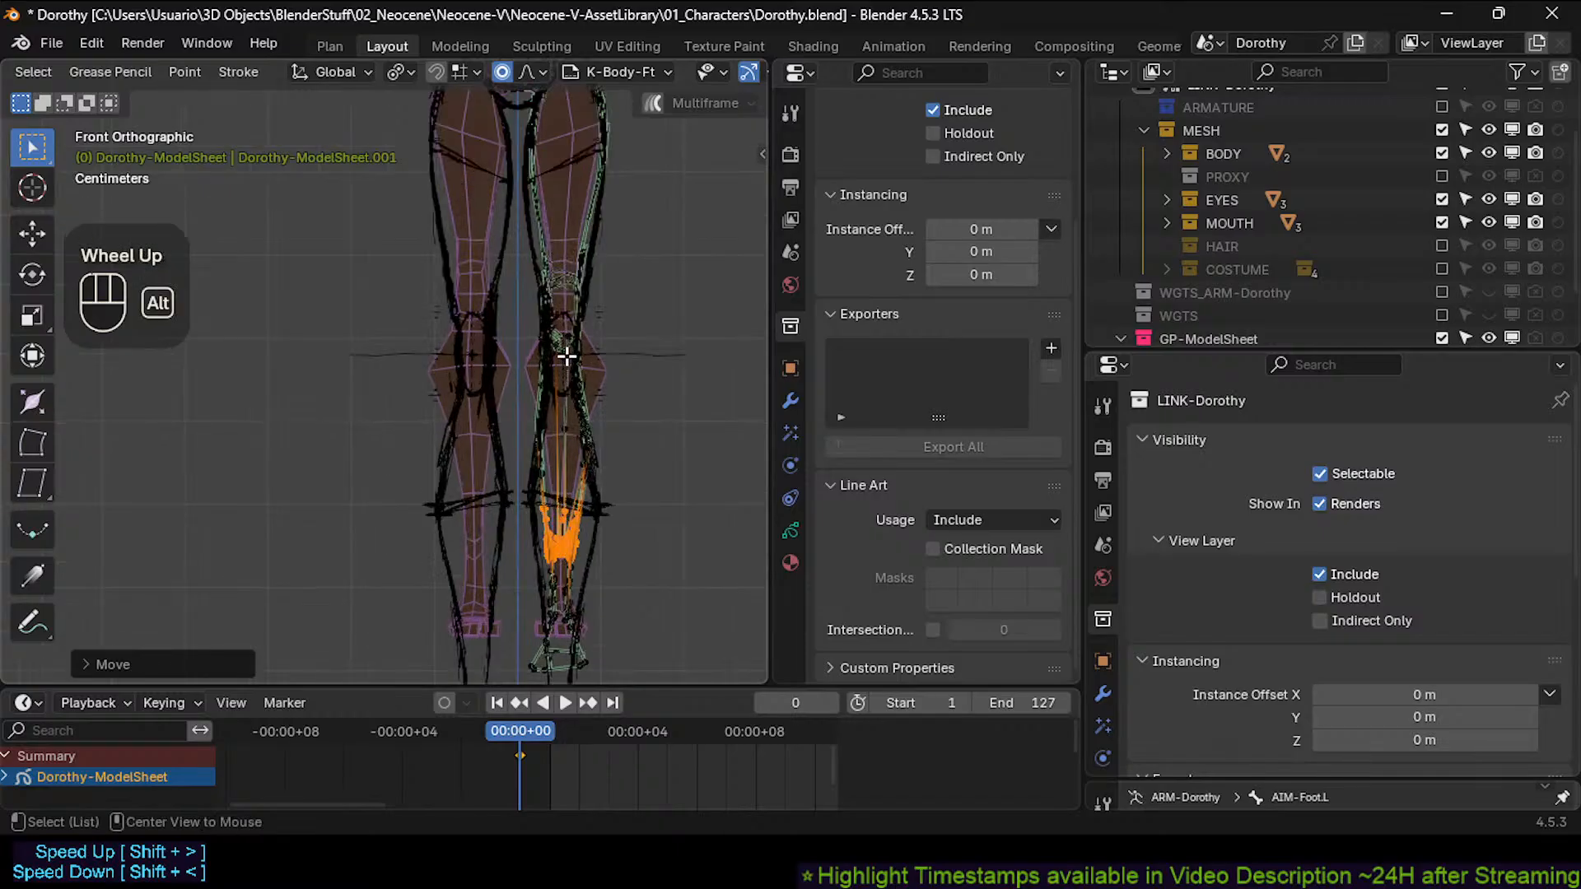
{"action": "key", "text": "alt+a"}
{"action": "key", "text": "c"}
{"action": "left_click_drag", "start_coordinate": [562, 349], "coordinate": [560, 315]}
{"action": "right_click", "coordinate": [560, 314]}
{"action": "key", "text": "g"}
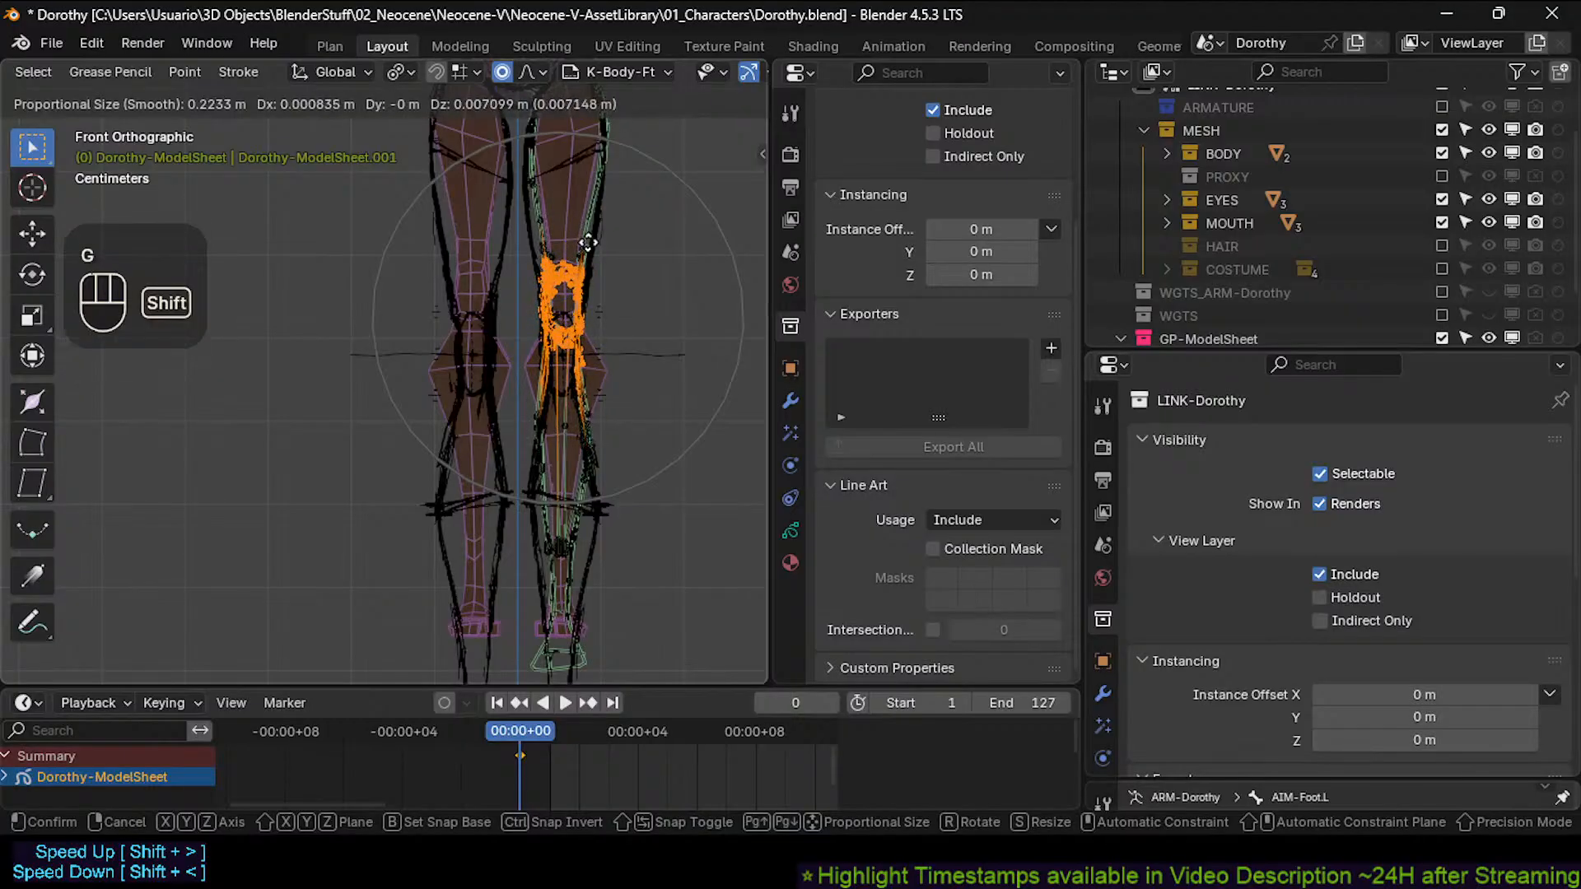
{"action": "left_click", "coordinate": [577, 262], "text": "shift"}
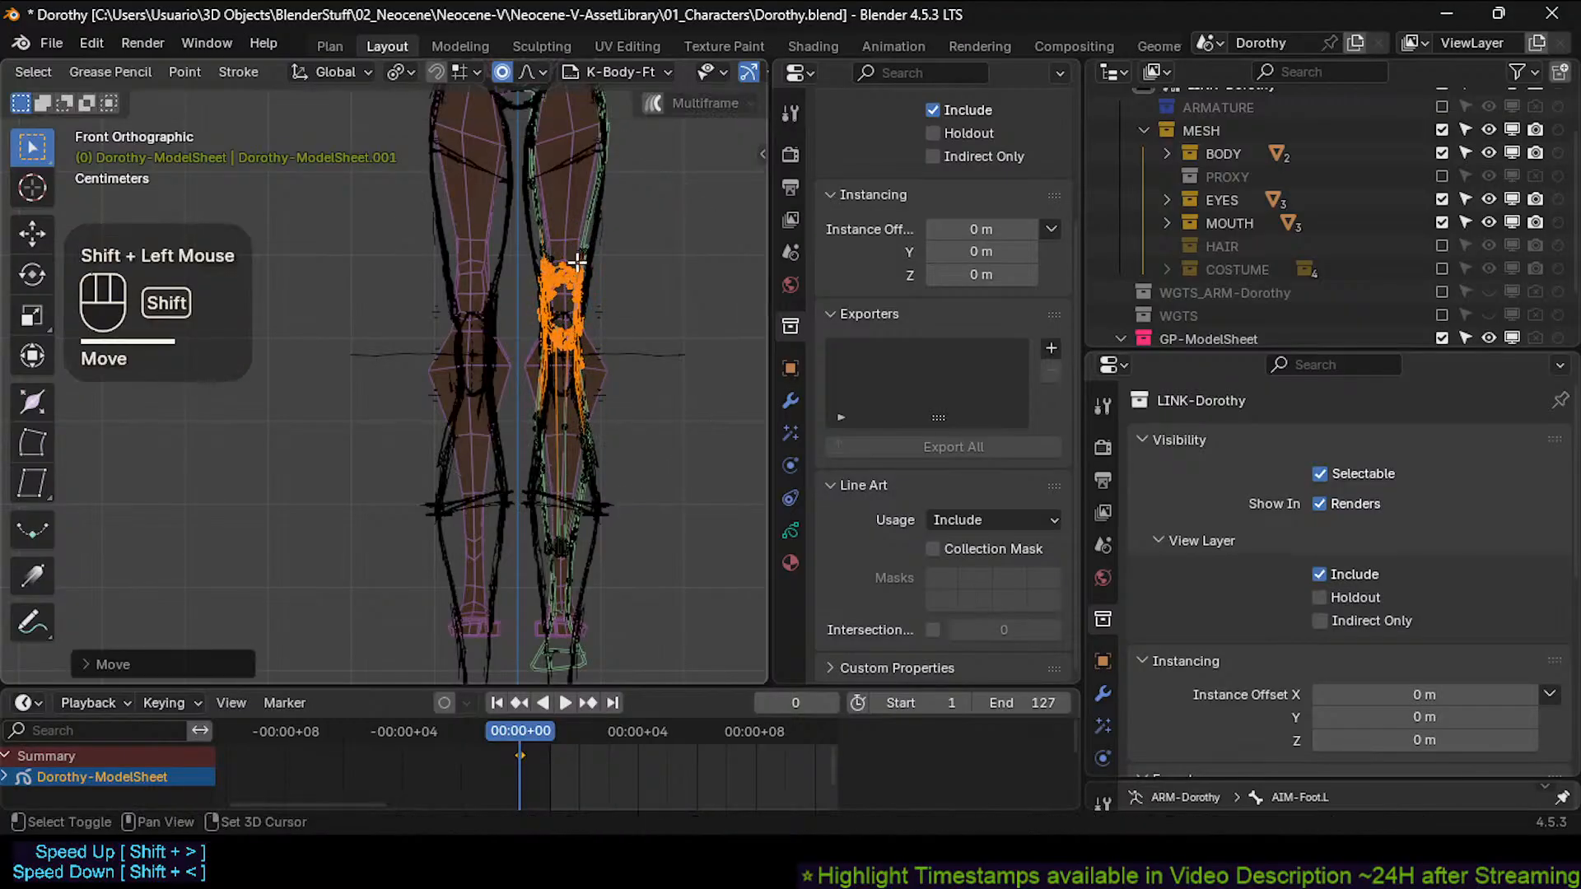
Fine-tune the height of Khorii's selected knee points against the knee of Dorothy's mesh using small proportional moves.
{"action": "middle_click_drag", "start_coordinate": [577, 262], "coordinate": [580, 263], "text": "shift"}
{"action": "scroll", "coordinate": [581, 263], "scroll_direction": "up", "scroll_amount": 3}
{"action": "key", "text": "g"}
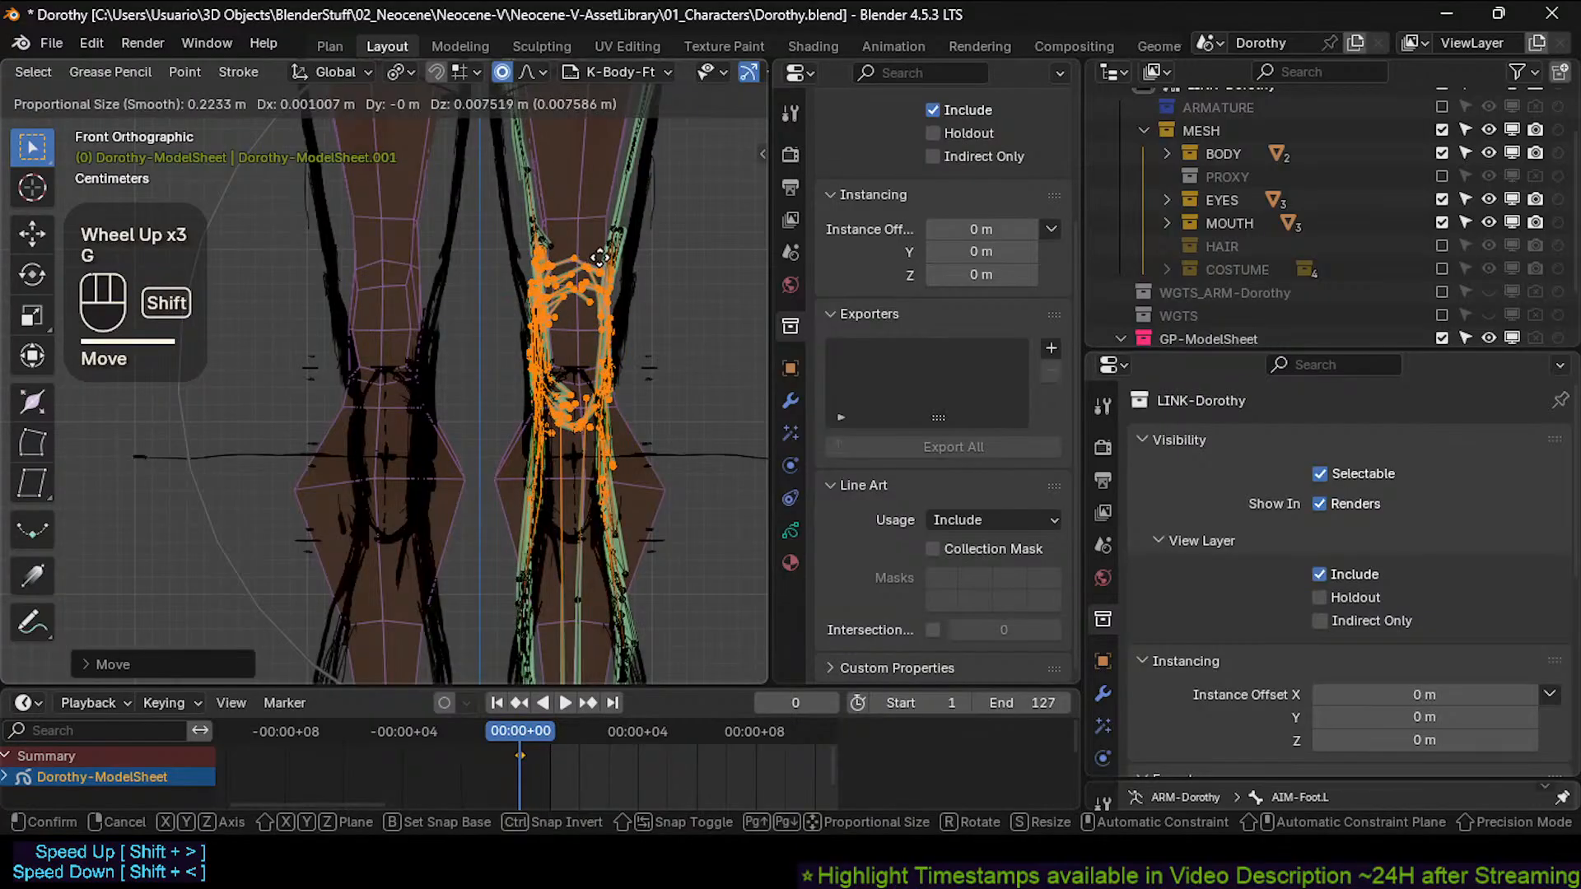
{"action": "left_click", "coordinate": [607, 404], "text": "shift"}
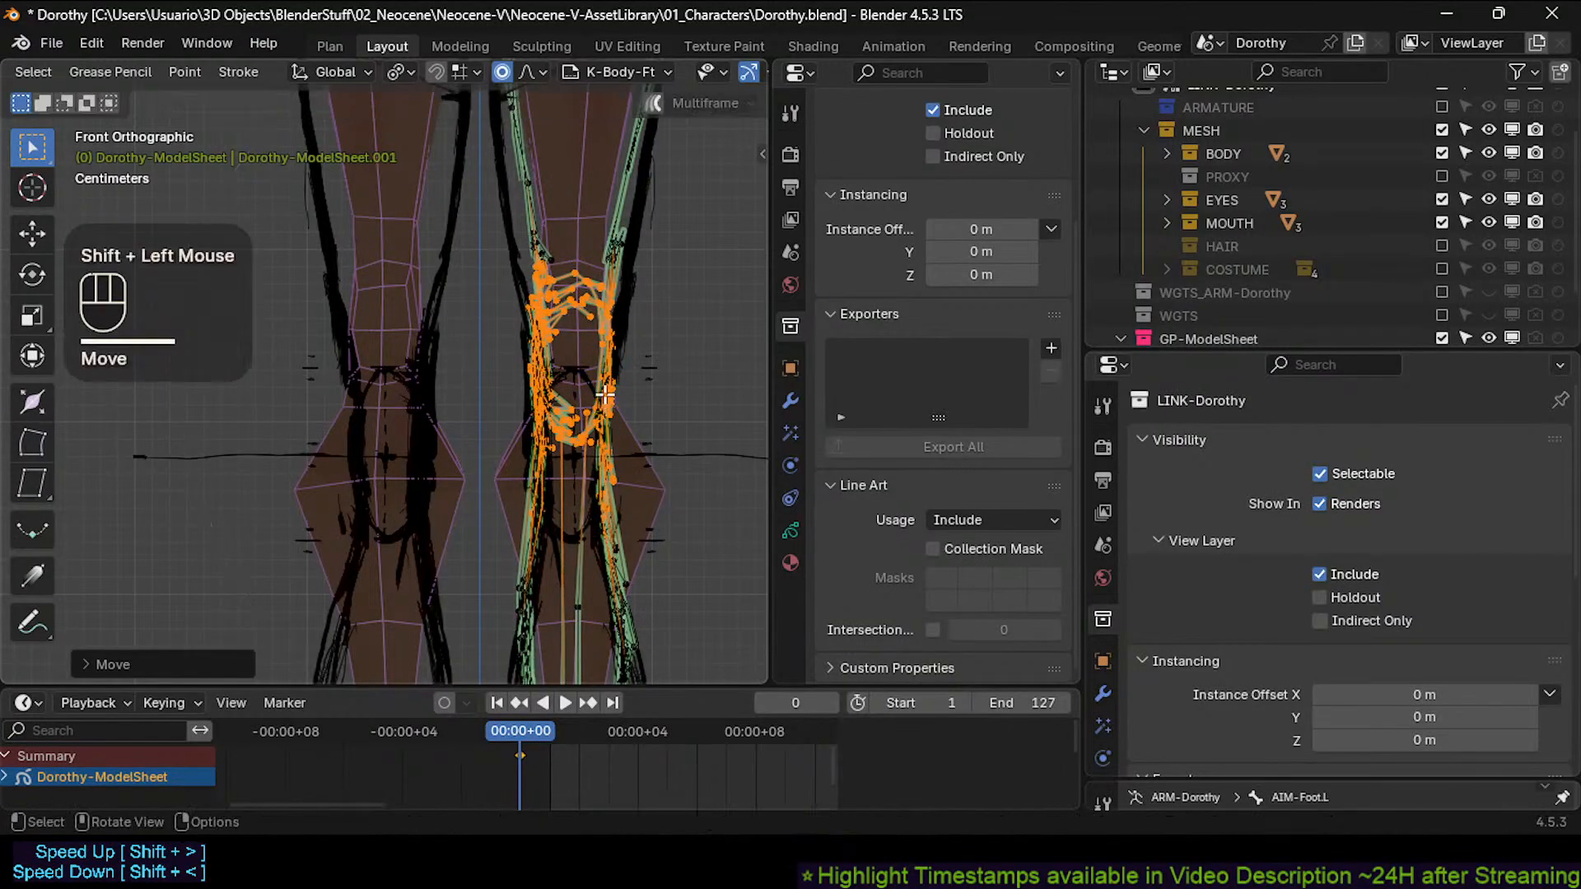
{"action": "scroll", "coordinate": [601, 400], "scroll_direction": "down", "scroll_amount": 2}
{"action": "scroll", "coordinate": [582, 388], "scroll_direction": "up", "scroll_amount": 3}
{"action": "scroll", "coordinate": [570, 421], "scroll_direction": "down", "scroll_amount": 2}
{"action": "scroll", "coordinate": [570, 421], "scroll_direction": "up", "scroll_amount": 1}
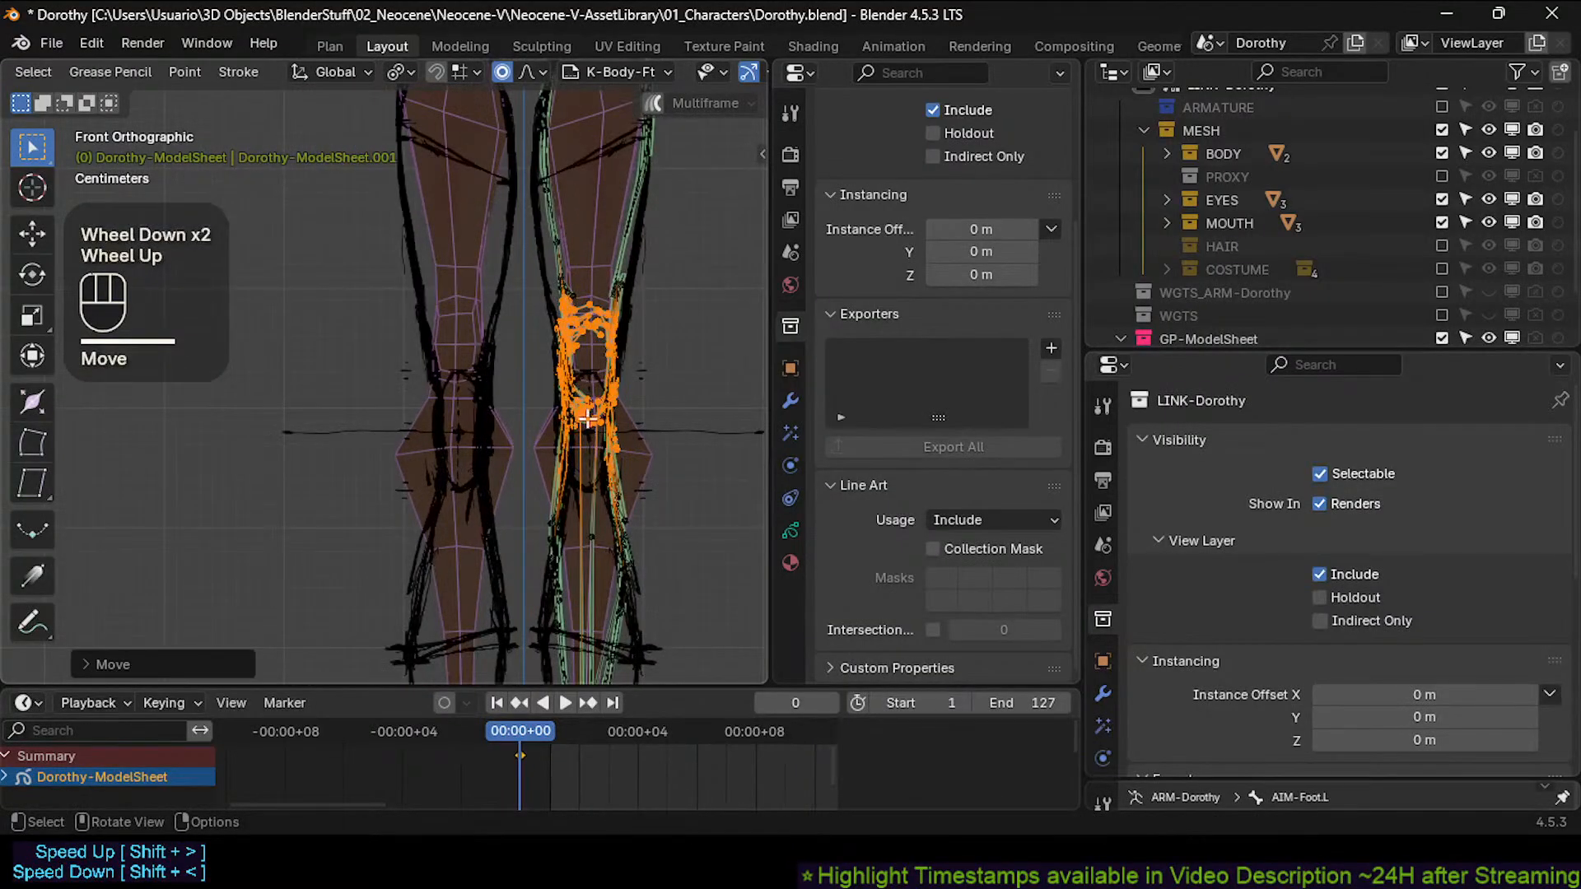
{"action": "middle_click_drag", "start_coordinate": [568, 416], "coordinate": [562, 403], "text": "shift"}
{"action": "key", "text": "g"}
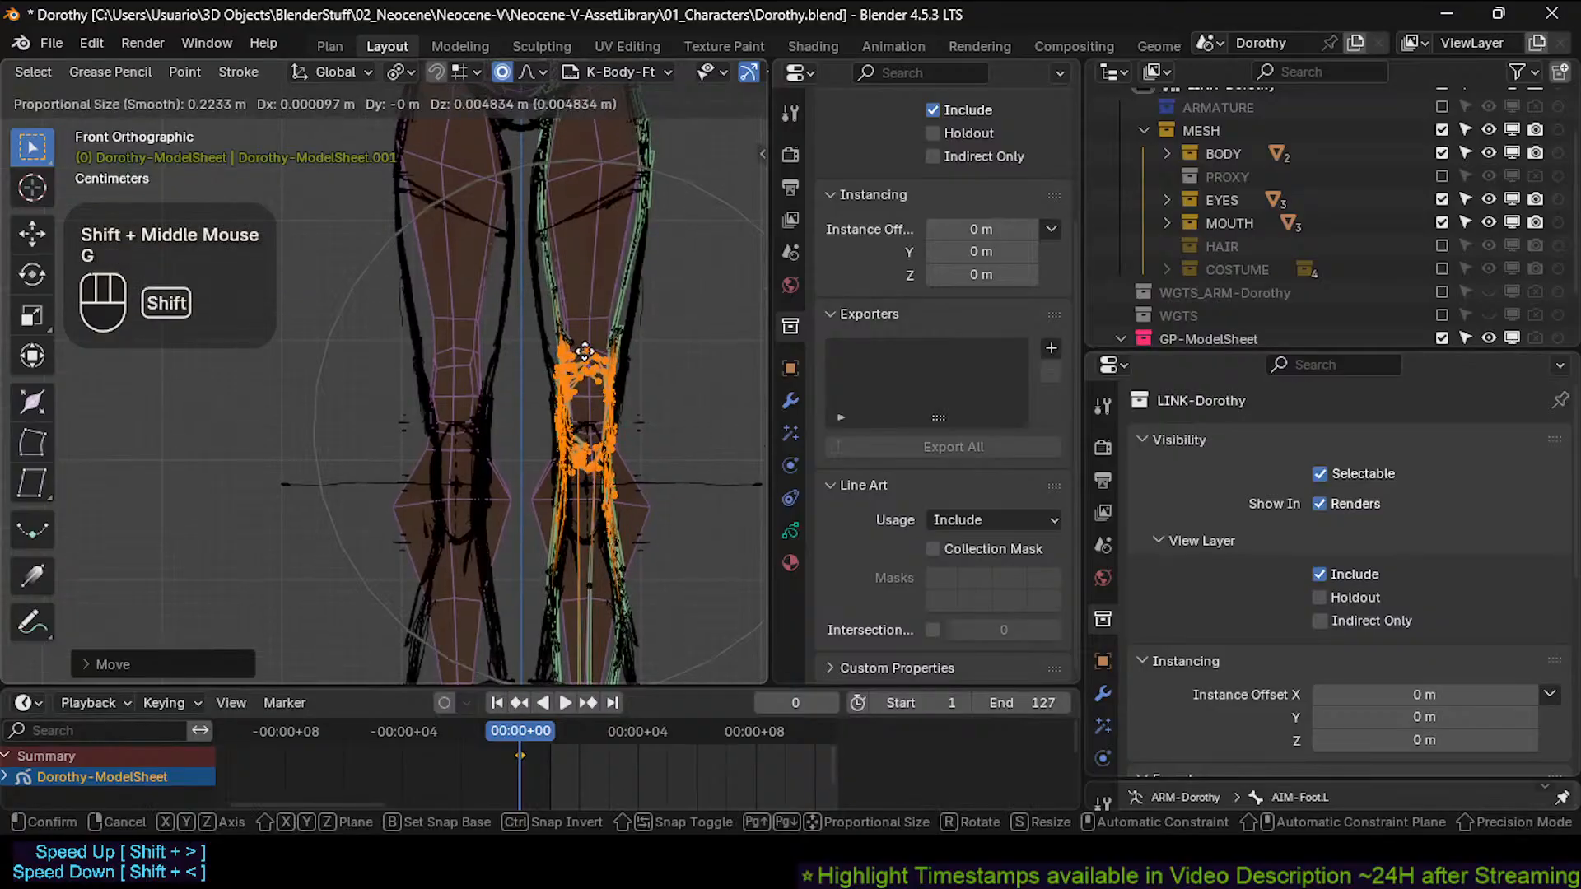
{"action": "left_click", "coordinate": [571, 357], "text": "shift"}
{"action": "key", "text": "g"}
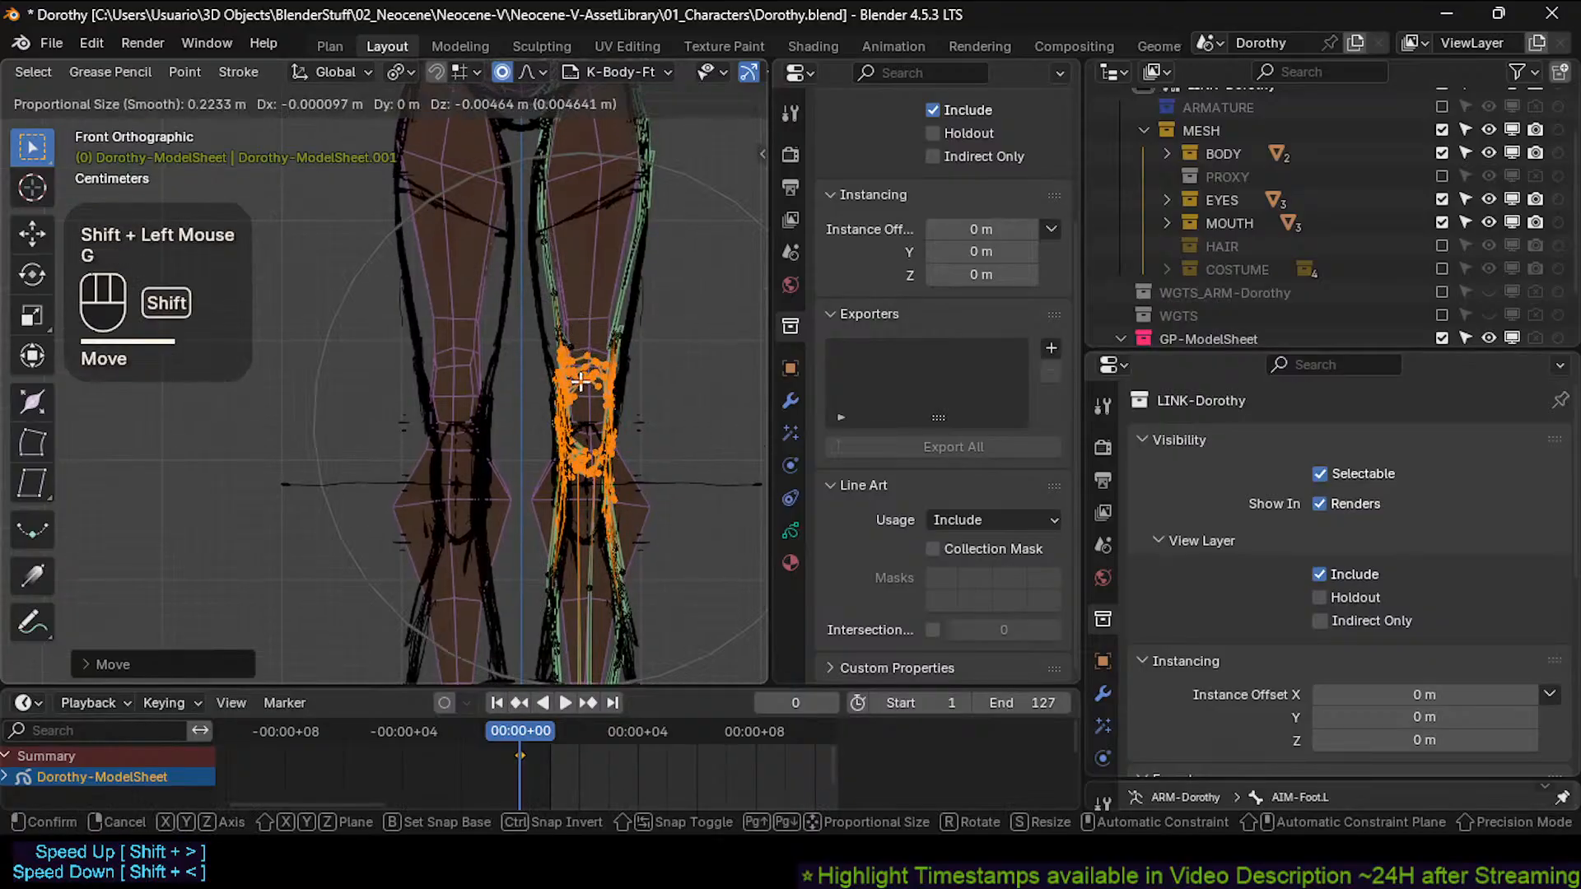
{"action": "left_click", "coordinate": [528, 494], "text": "shift"}
Display the grease pencil layers of Dorothy-ModelSheet and hide the Body-Ft layer.
{"action": "scroll", "coordinate": [1264, 280], "scroll_direction": "down", "scroll_amount": 2}
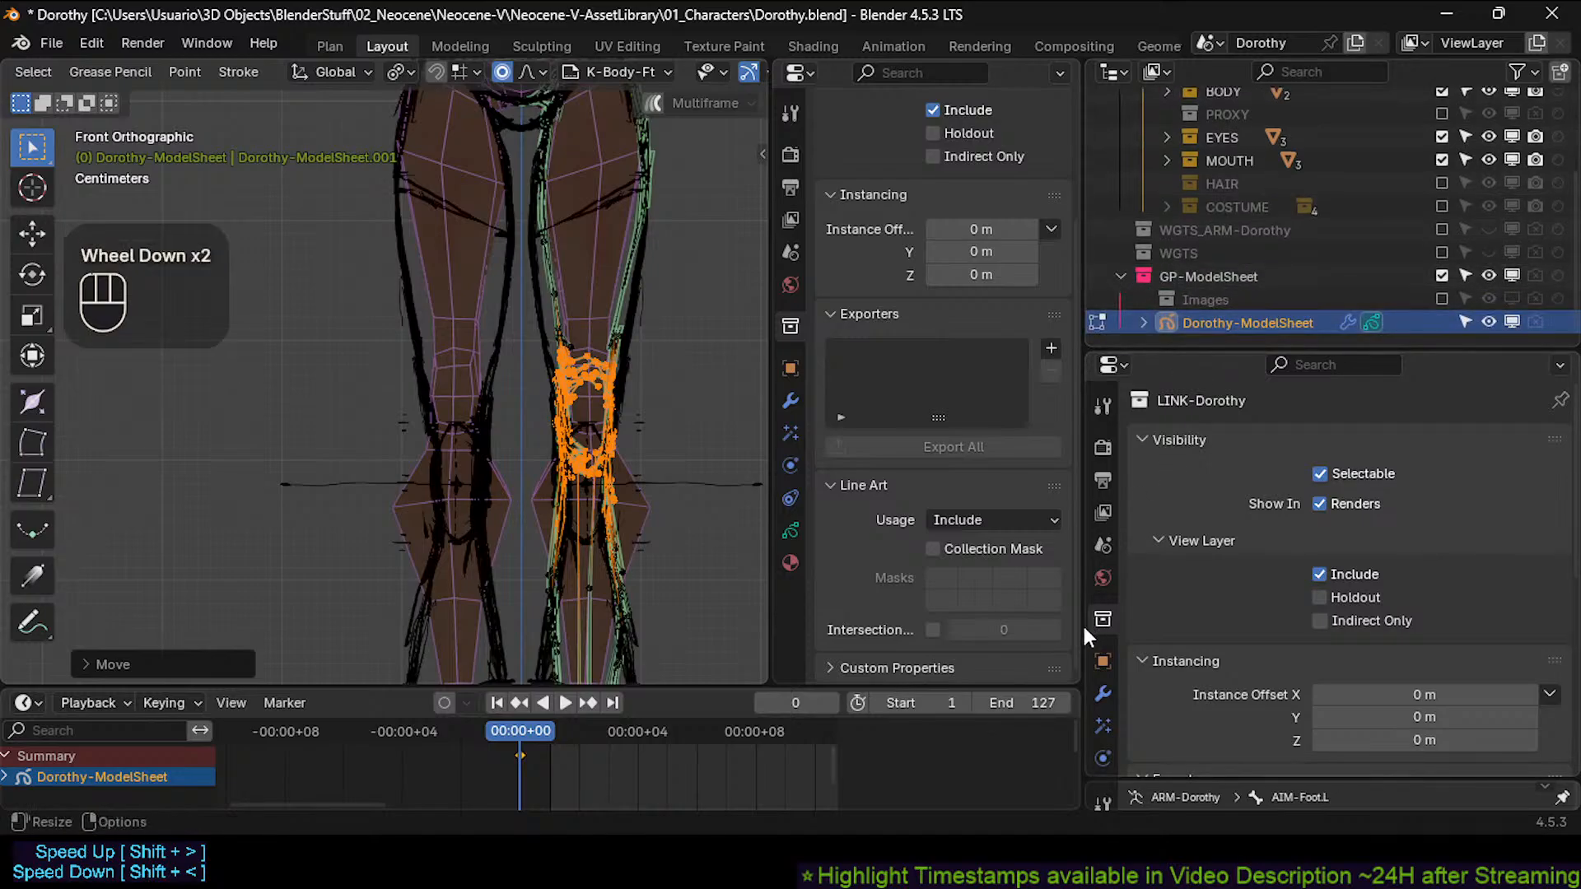
{"action": "scroll", "coordinate": [1100, 749], "scroll_direction": "down", "scroll_amount": 2}
{"action": "left_click", "coordinate": [1102, 718]}
{"action": "scroll", "coordinate": [1320, 579], "scroll_direction": "down", "scroll_amount": 1}
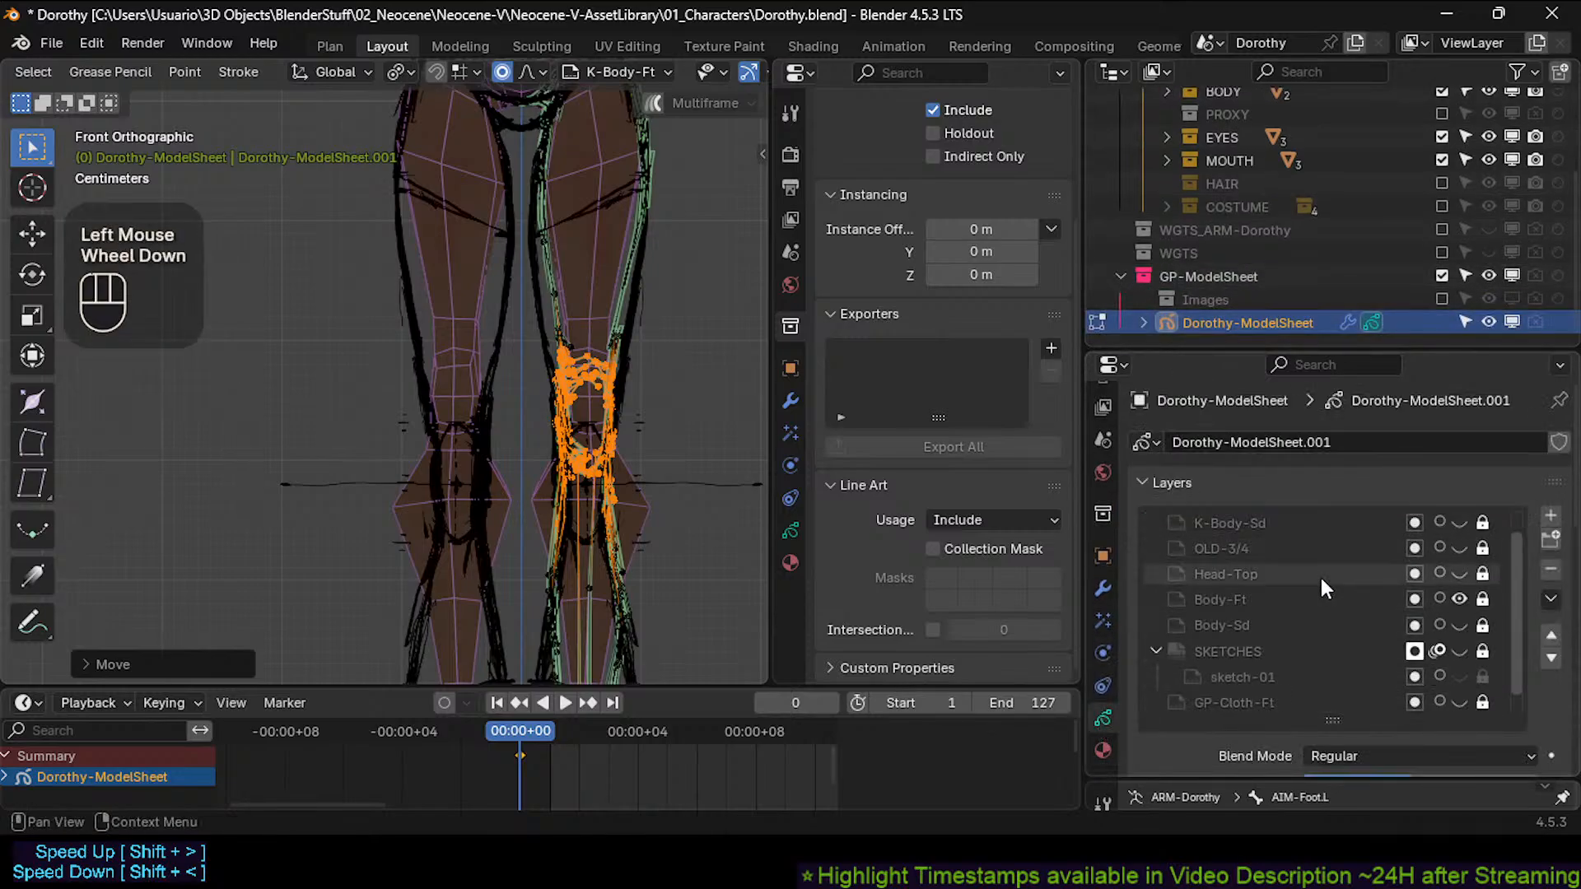
{"action": "scroll", "coordinate": [1407, 629], "scroll_direction": "up", "scroll_amount": 1}
{"action": "scroll", "coordinate": [1467, 594], "scroll_direction": "down", "scroll_amount": 1}
{"action": "left_click", "coordinate": [1458, 570]}
{"action": "scroll", "coordinate": [519, 371], "scroll_direction": "down", "scroll_amount": 2}
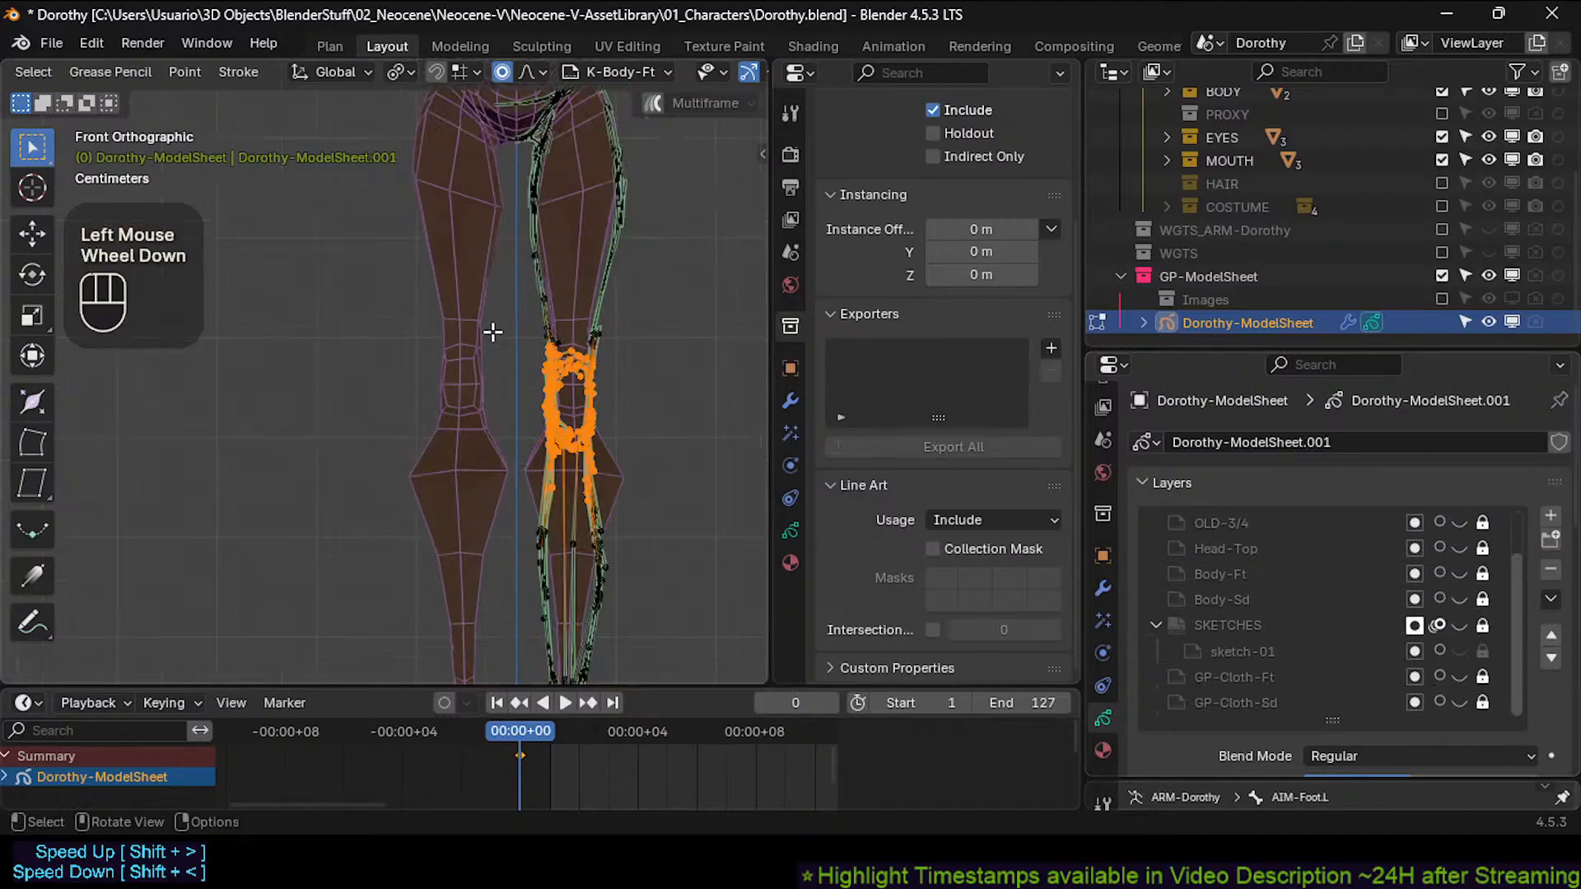
Examine Khorii's adjusted front drawing against Dorothy's mesh from the legs up to the head.
{"action": "middle_click_drag", "start_coordinate": [510, 247], "coordinate": [513, 272], "text": "shift"}
{"action": "middle_click_drag", "start_coordinate": [511, 156], "coordinate": [516, 317], "text": "shift"}
{"action": "middle_click_drag", "start_coordinate": [526, 329], "coordinate": [543, 136], "text": "shift"}
{"action": "scroll", "coordinate": [517, 445], "scroll_direction": "up", "scroll_amount": 3}
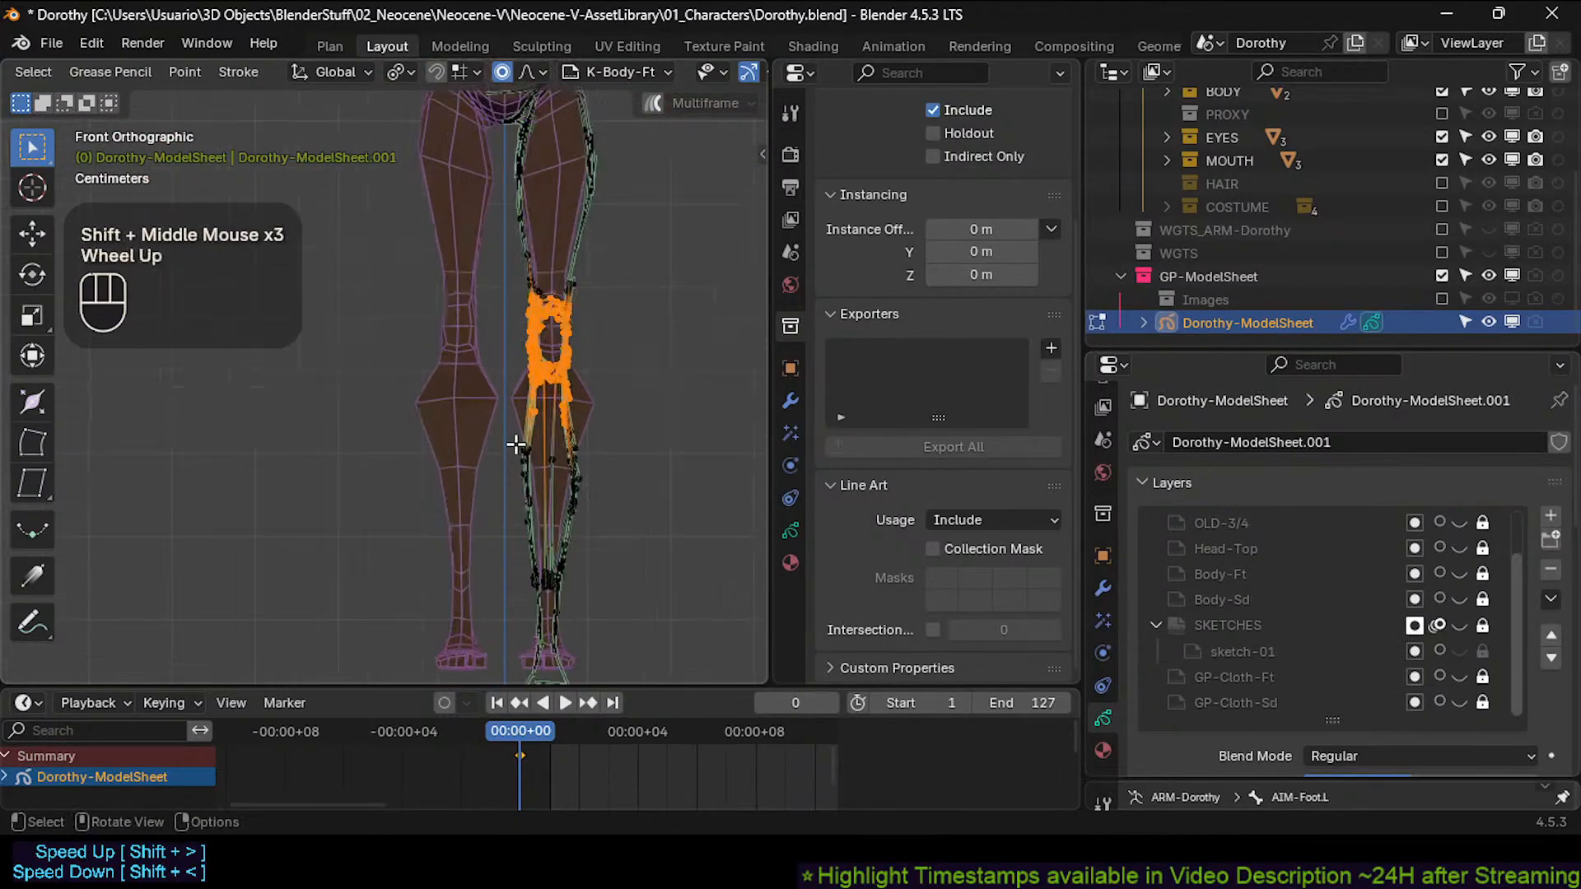
{"action": "middle_click_drag", "start_coordinate": [567, 272], "coordinate": [545, 349], "text": "shift"}
{"action": "scroll", "coordinate": [535, 395], "scroll_direction": "down", "scroll_amount": 1}
{"action": "scroll", "coordinate": [536, 396], "scroll_direction": "down", "scroll_amount": 2}
{"action": "middle_click_drag", "start_coordinate": [527, 230], "coordinate": [527, 392], "text": "shift"}
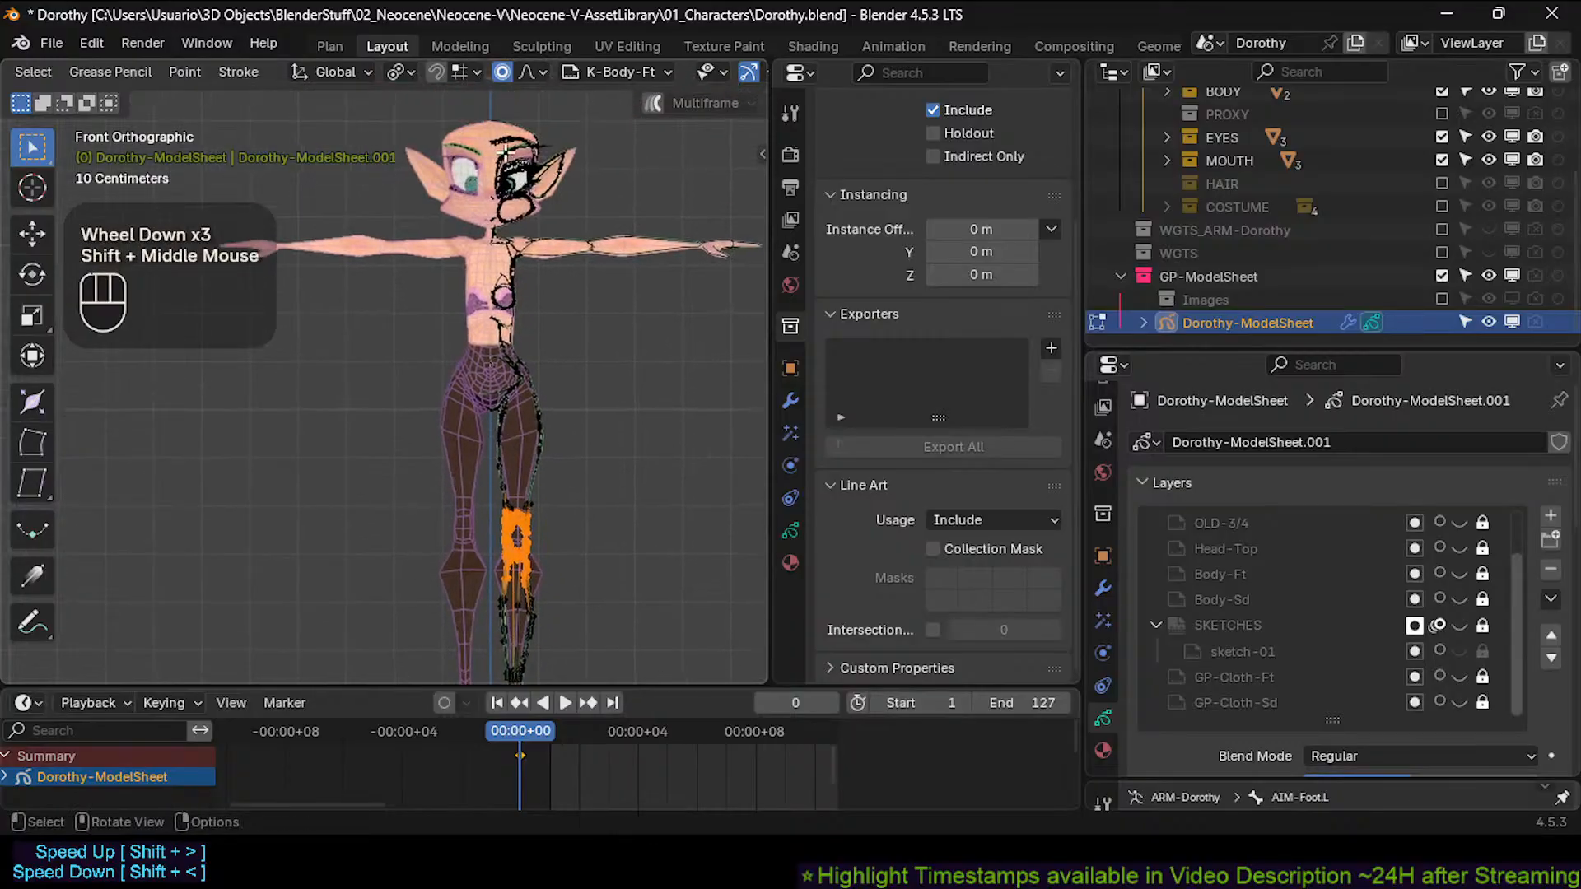
{"action": "scroll", "coordinate": [526, 298], "scroll_direction": "up", "scroll_amount": 2}
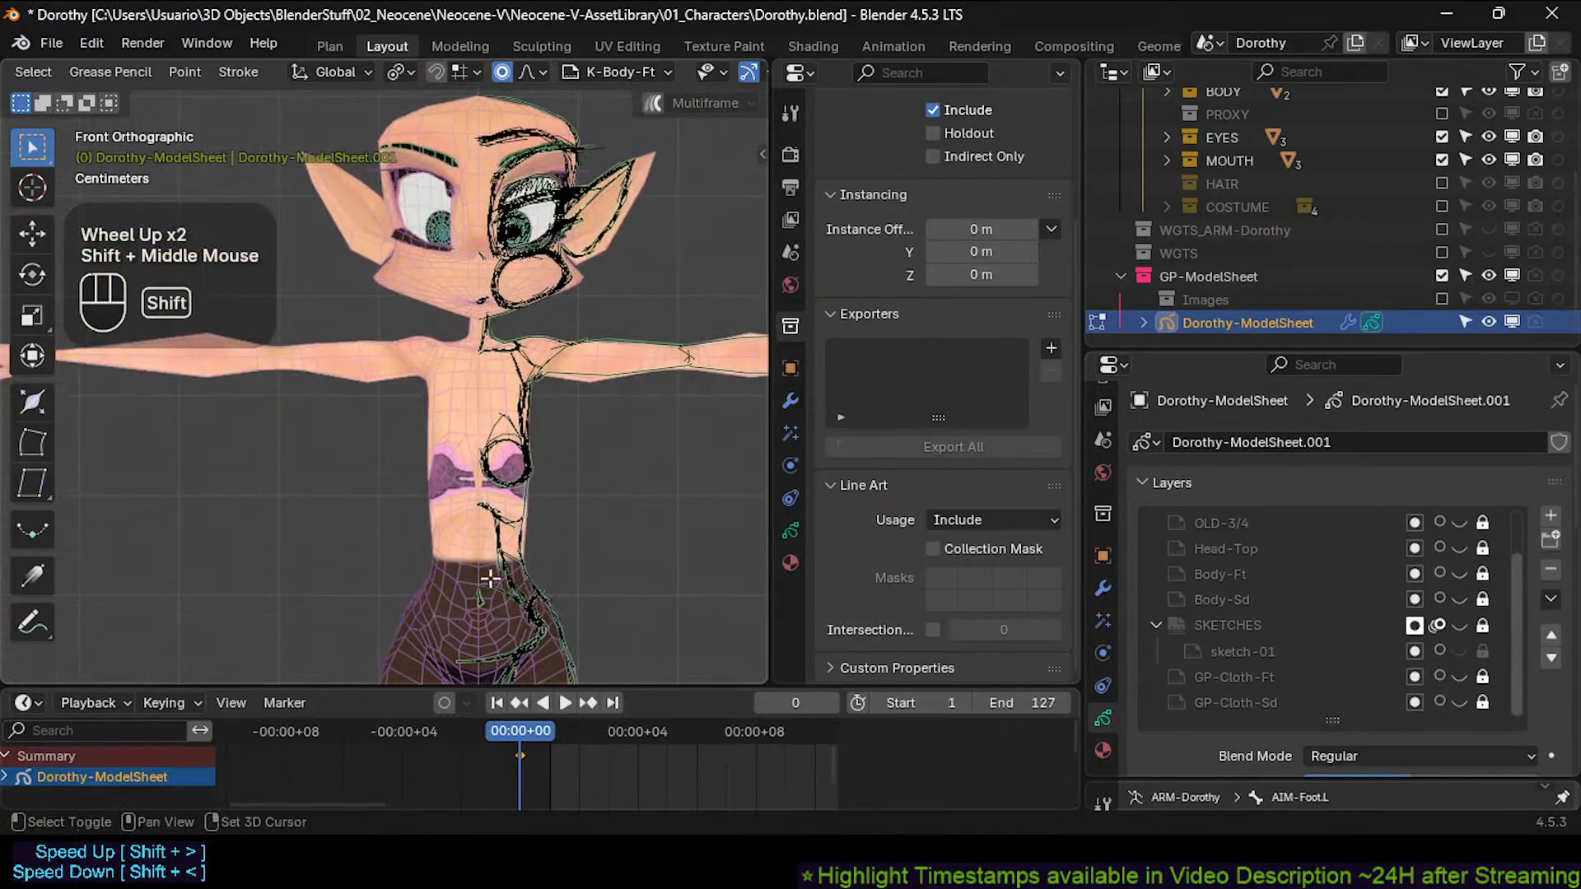
Compare Khorii's front drawing with Dorothy's mesh from the hips down through the knees, calves and feet.
{"action": "middle_click_drag", "start_coordinate": [519, 659], "coordinate": [517, 355], "text": "shift"}
{"action": "middle_click_drag", "start_coordinate": [520, 499], "coordinate": [563, 228], "text": "shift"}
{"action": "scroll", "coordinate": [574, 367], "scroll_direction": "up", "scroll_amount": 1, "text": "shift"}
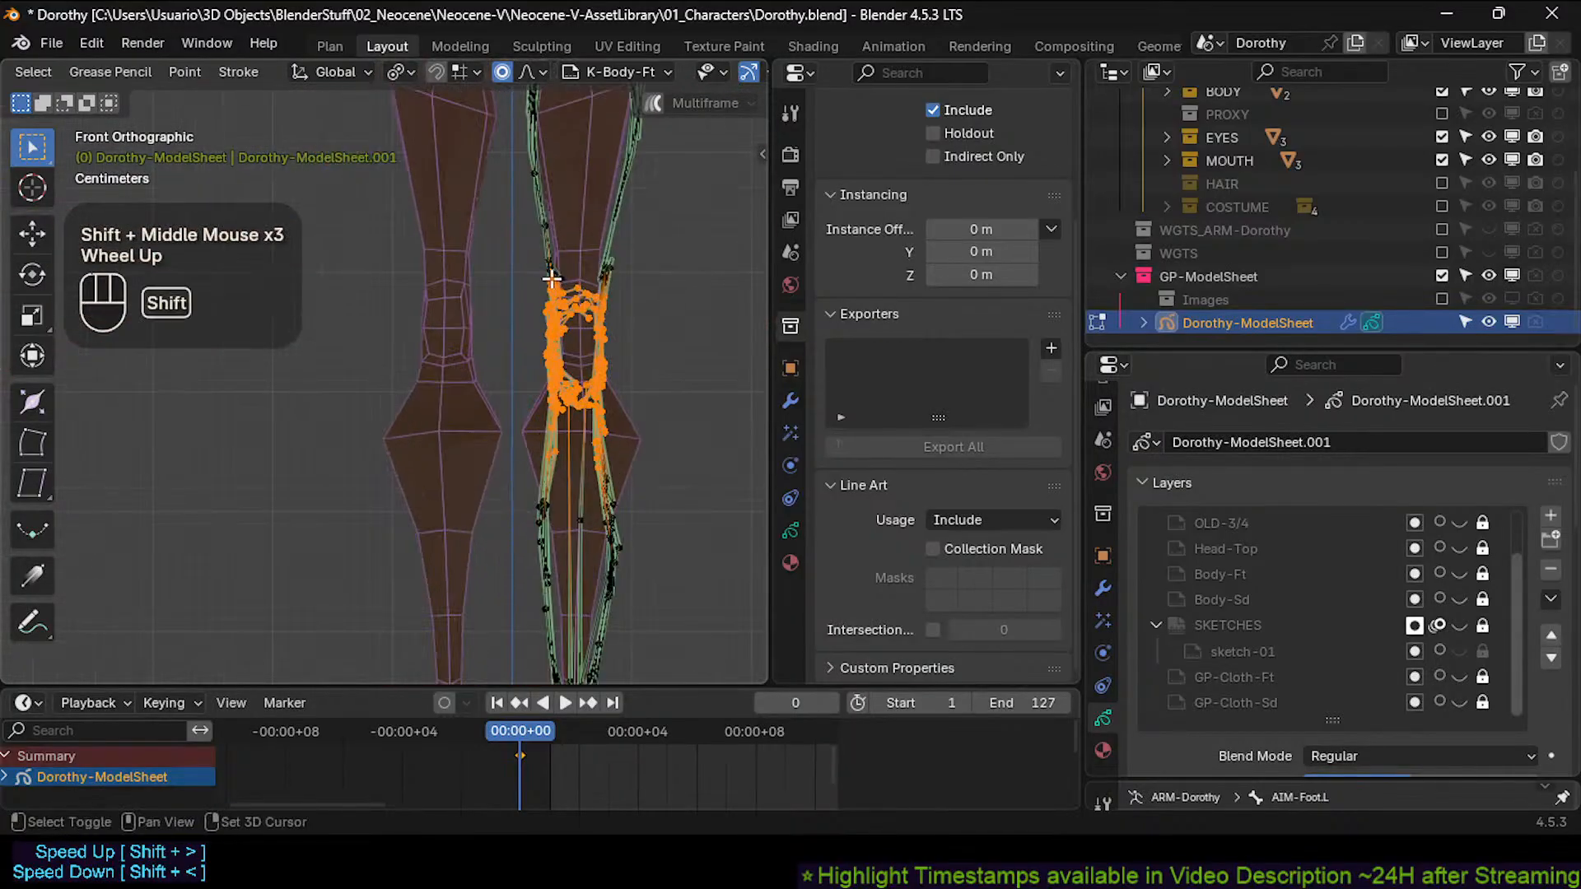
{"action": "middle_click_drag", "start_coordinate": [575, 366], "coordinate": [522, 353], "text": "shift"}
{"action": "scroll", "coordinate": [522, 354], "scroll_direction": "down", "scroll_amount": 3}
{"action": "scroll", "coordinate": [519, 387], "scroll_direction": "up", "scroll_amount": 3}
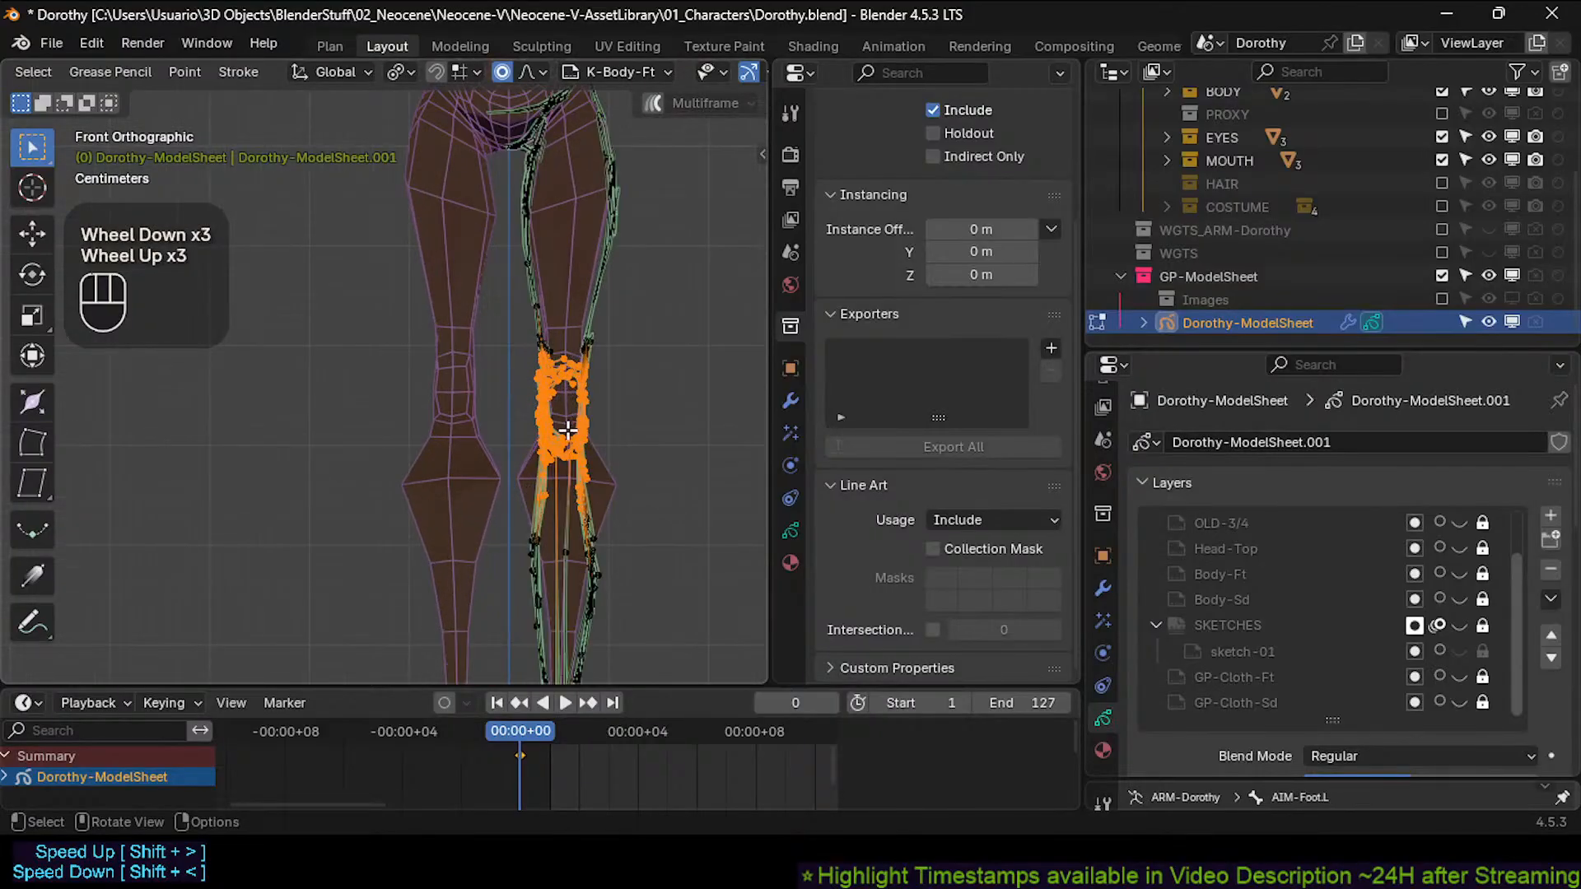
{"action": "middle_click_drag", "start_coordinate": [563, 539], "coordinate": [561, 303], "text": "shift"}
{"action": "scroll", "coordinate": [562, 302], "scroll_direction": "up", "scroll_amount": 1, "text": "shift"}
{"action": "scroll", "coordinate": [562, 279], "scroll_direction": "up", "scroll_amount": 1}
{"action": "middle_click_drag", "start_coordinate": [554, 638], "coordinate": [543, 387], "text": "shift"}
{"action": "scroll", "coordinate": [540, 427], "scroll_direction": "down", "scroll_amount": 2}
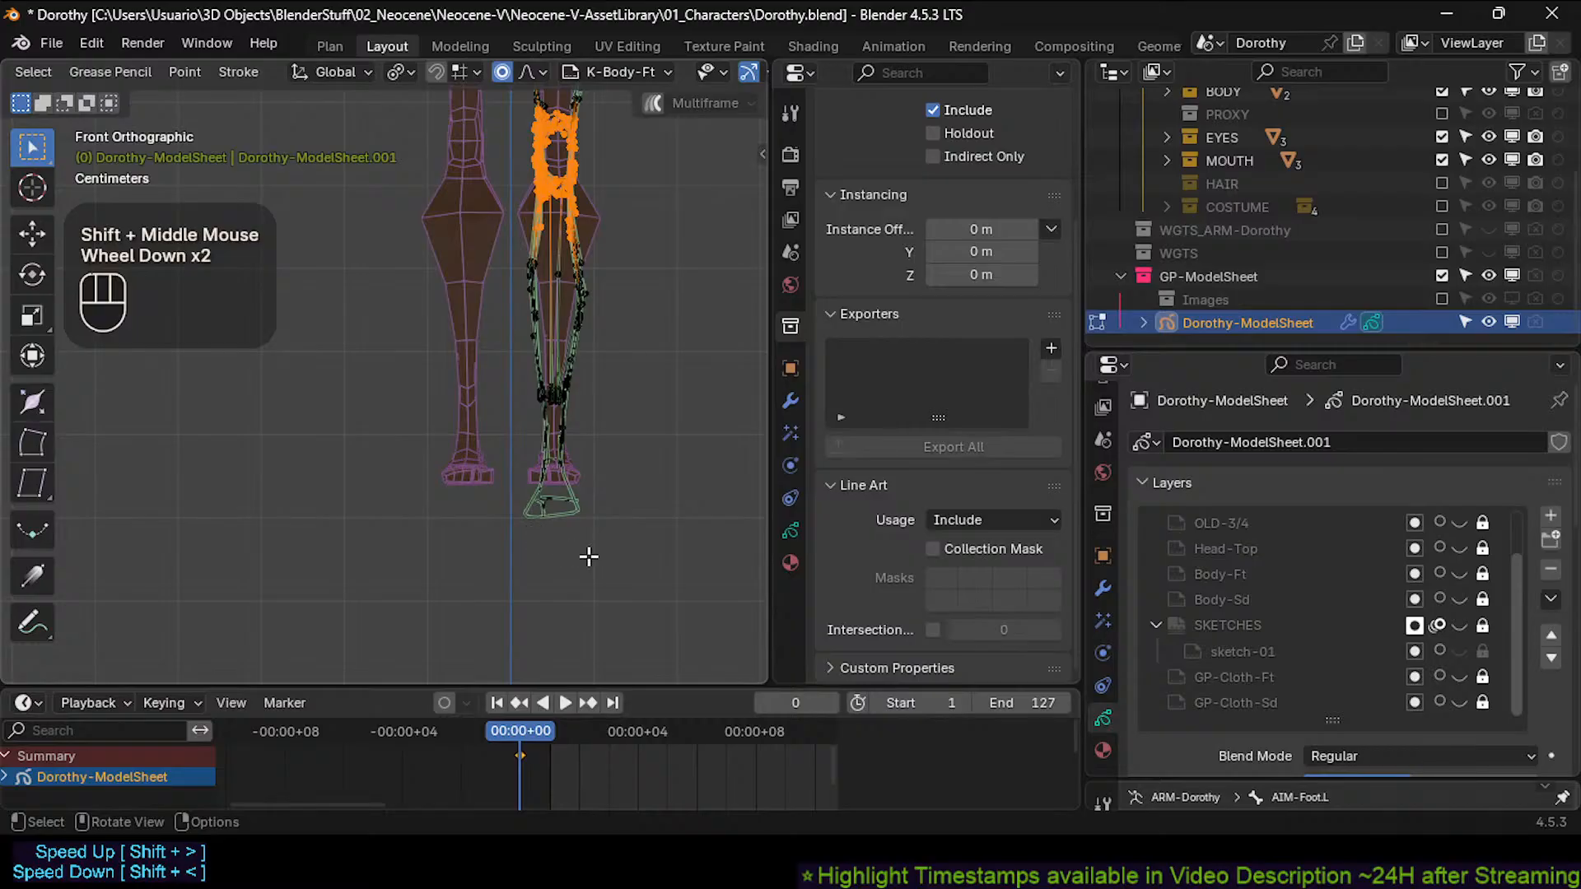
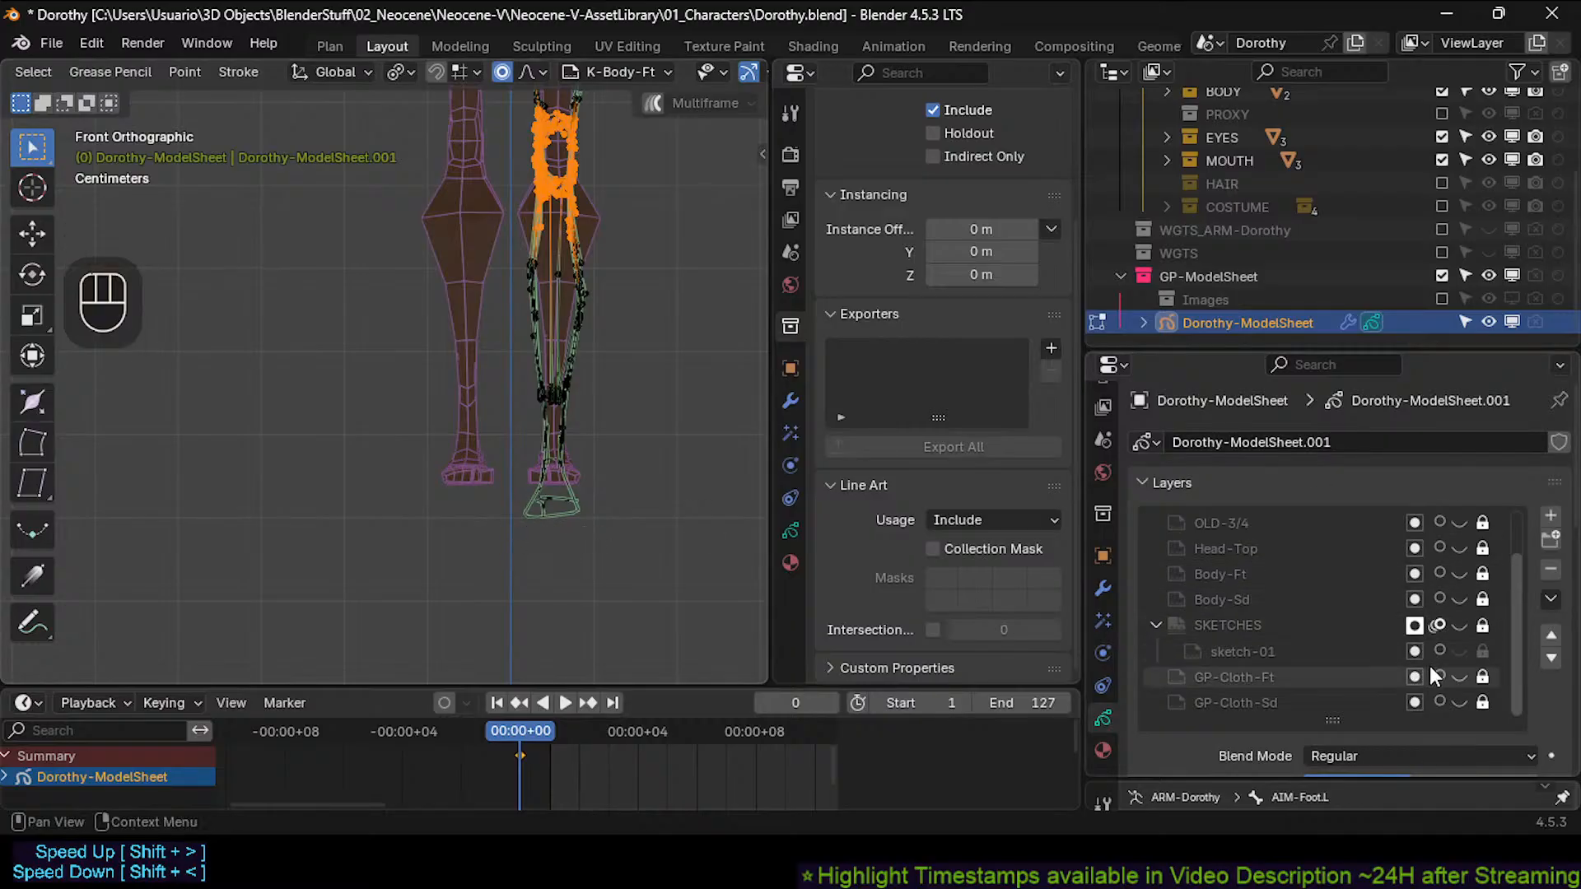
Toggle the GP-Cloth-Ft layer's visibility, leaving it shown, and check its footwear sketch against the mesh feet.
{"action": "left_click", "coordinate": [1457, 675]}
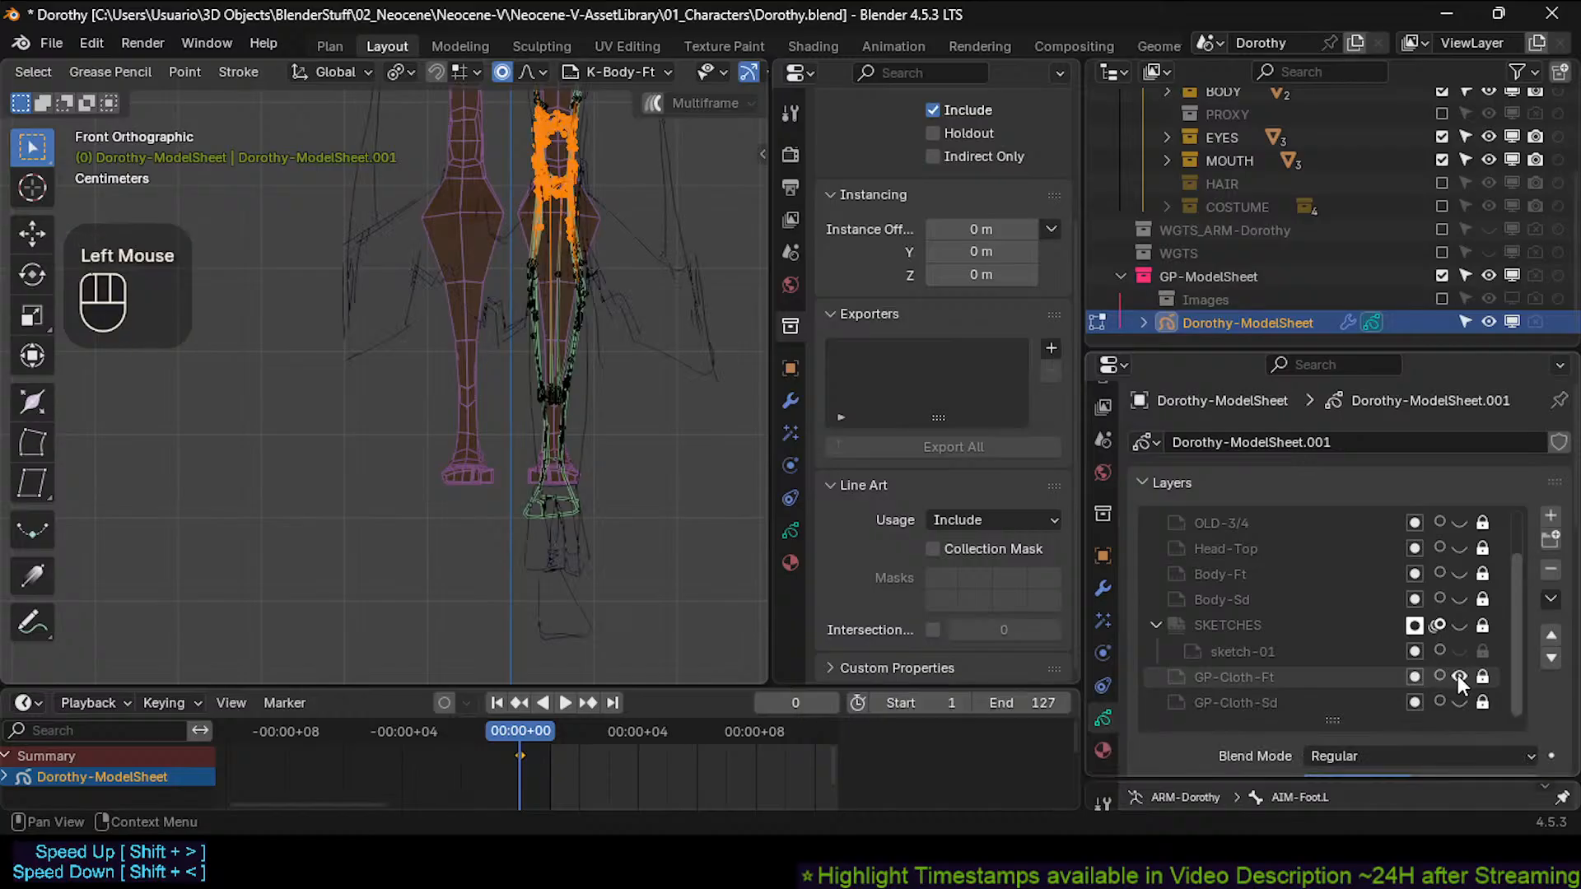
{"action": "left_click", "coordinate": [1457, 675]}
{"action": "left_click", "coordinate": [1458, 675]}
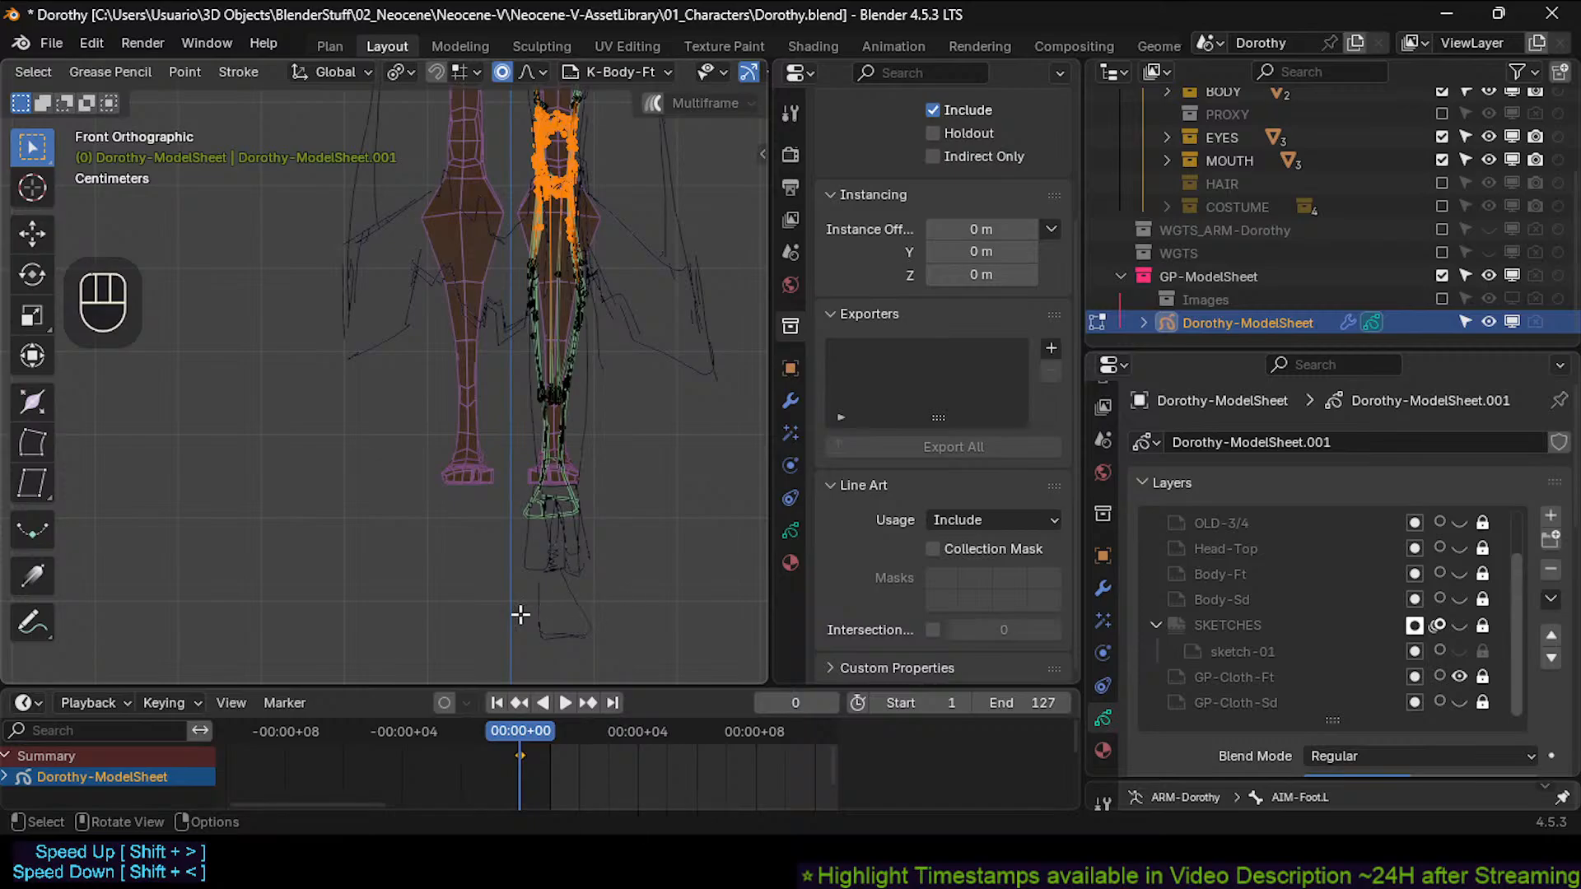
{"action": "middle_click_drag", "start_coordinate": [534, 619], "coordinate": [565, 561], "text": "shift"}
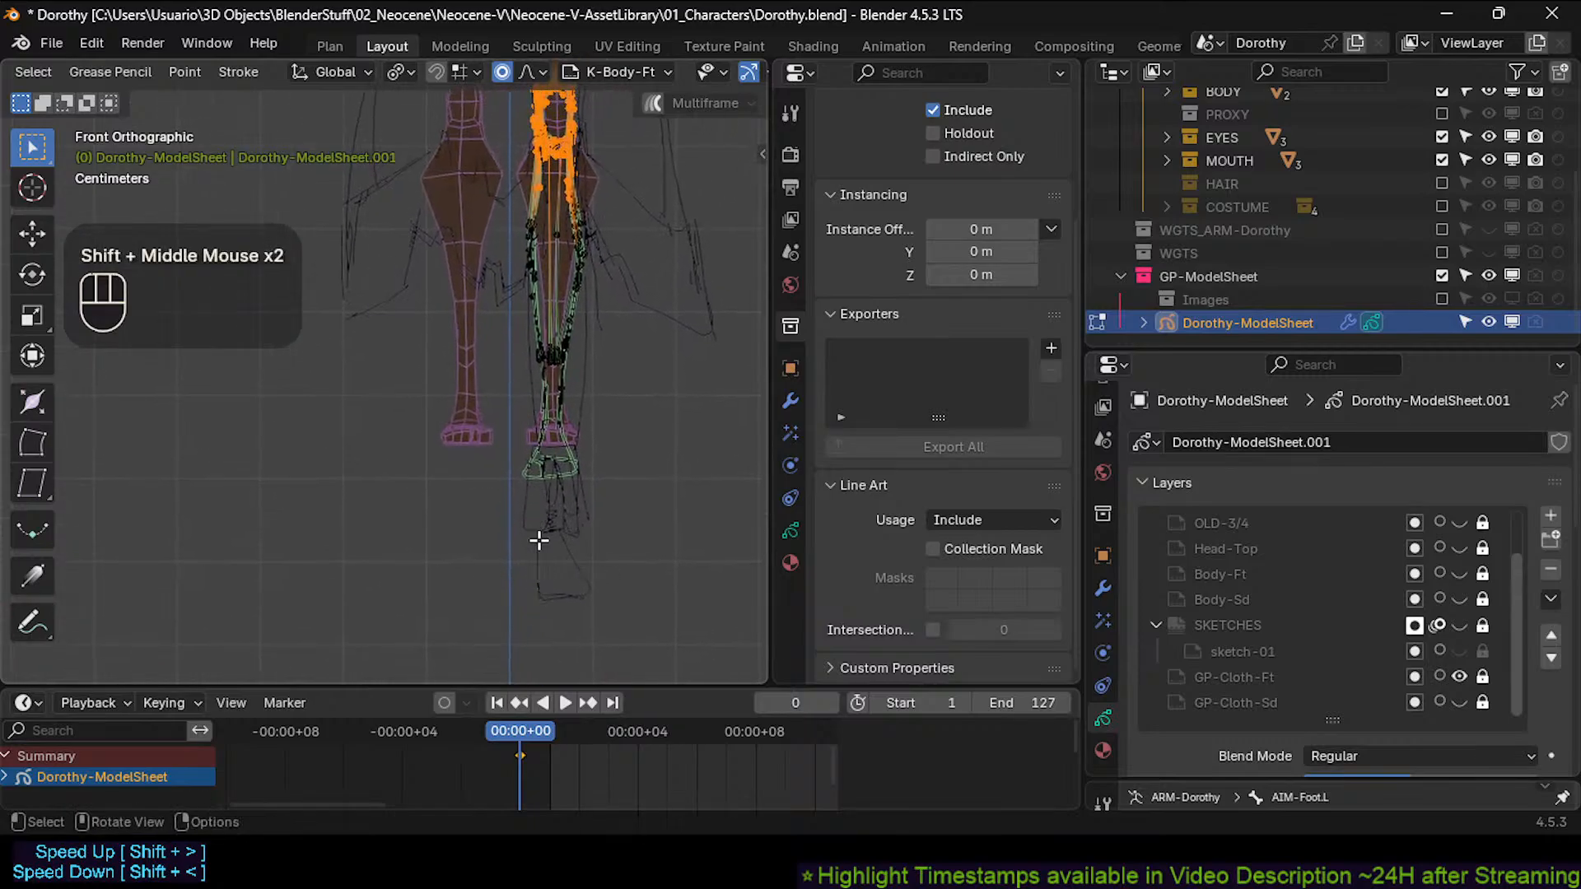
Hide the GP-Cloth-Ft layer and check Khorii's bare lower leg and foot drawing against Dorothy's mesh.
{"action": "middle_click_drag", "start_coordinate": [548, 120], "coordinate": [534, 511], "text": "shift"}
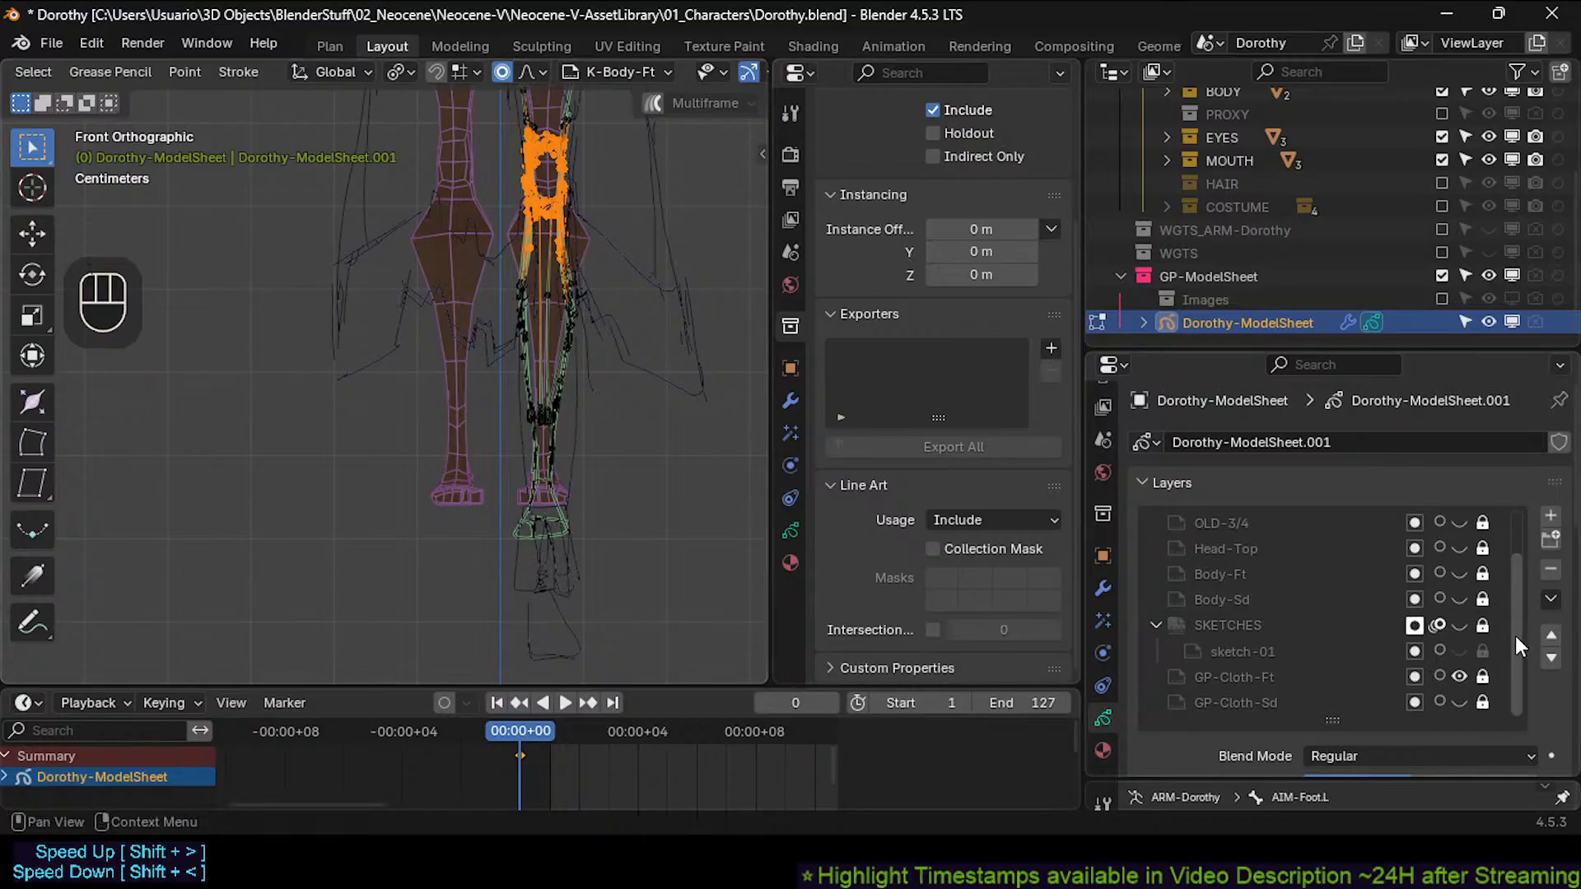
{"action": "left_click", "coordinate": [1459, 676]}
{"action": "scroll", "coordinate": [503, 501], "scroll_direction": "up", "scroll_amount": 1}
{"action": "scroll", "coordinate": [503, 500], "scroll_direction": "up", "scroll_amount": 1}
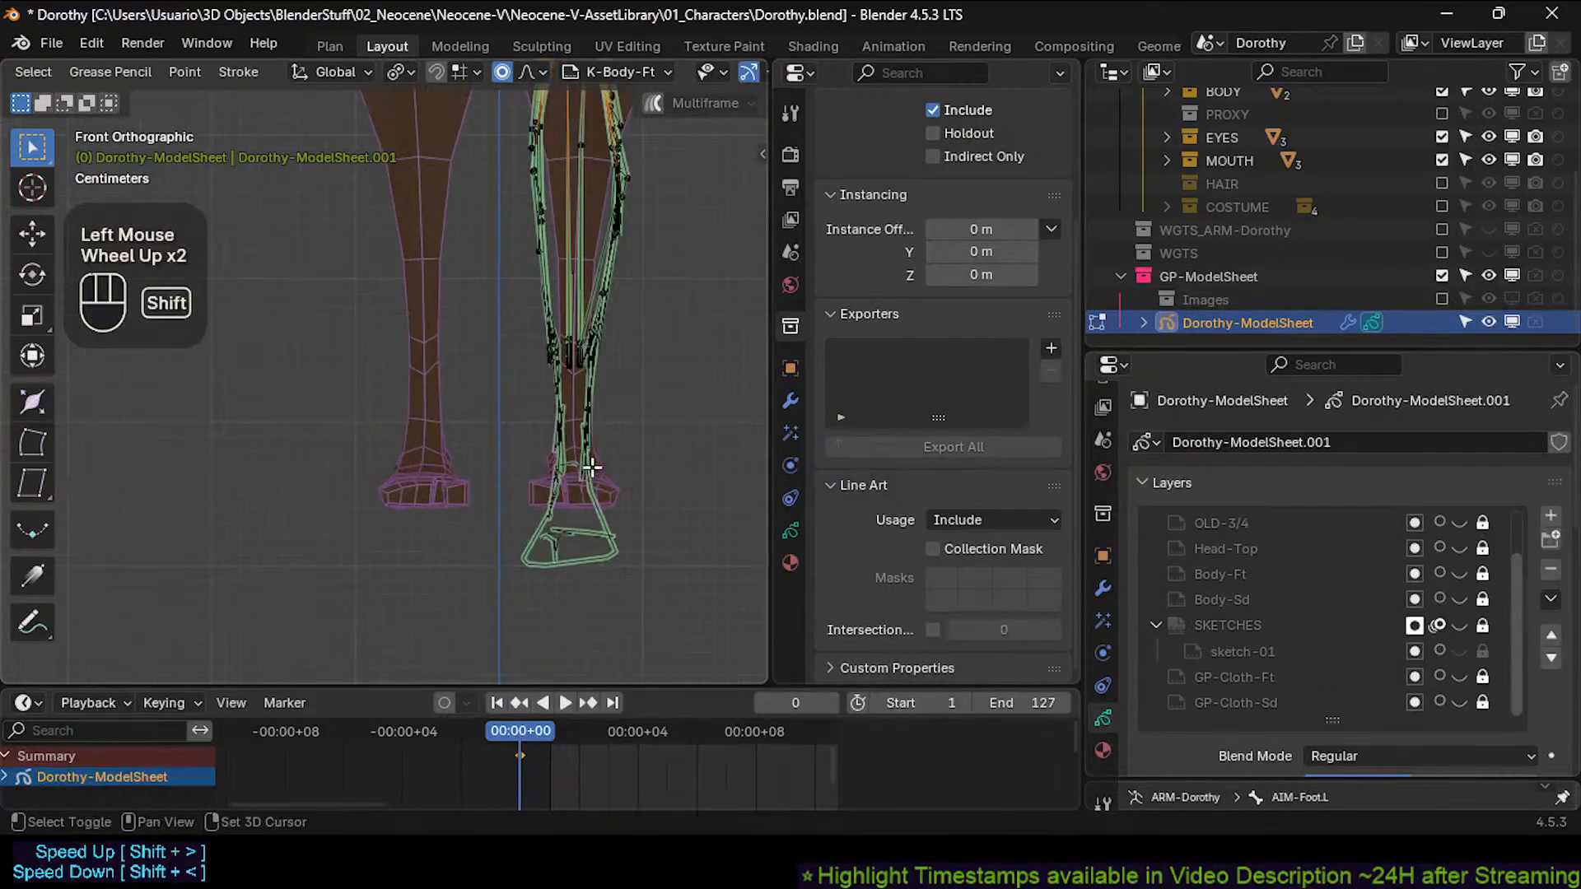
{"action": "middle_click_drag", "start_coordinate": [581, 482], "coordinate": [567, 514], "text": "shift"}
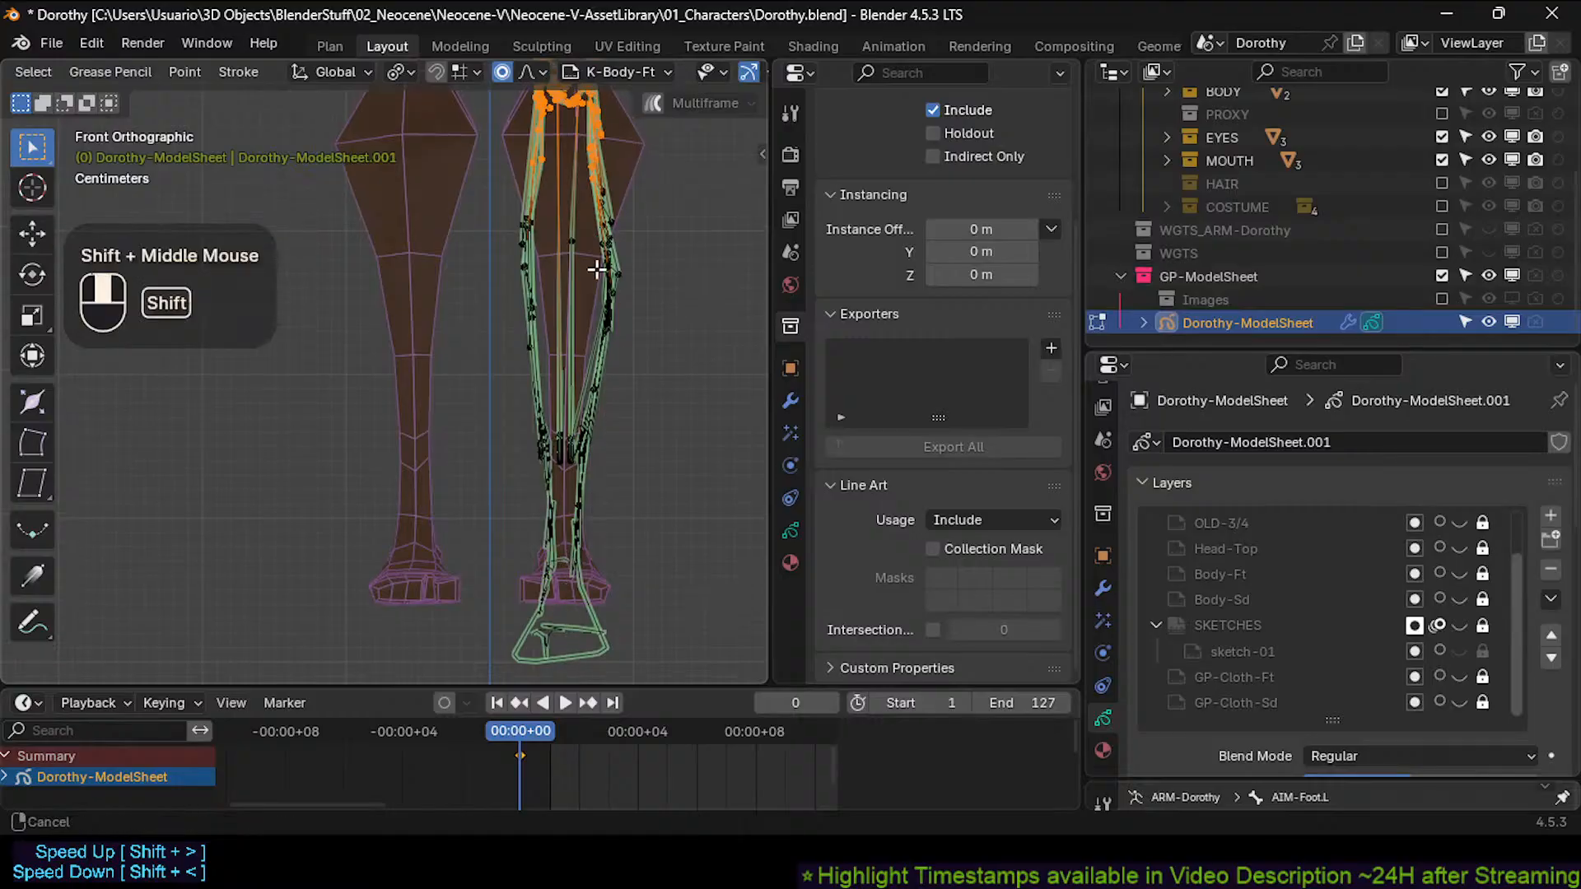
{"action": "mouse_move", "coordinate": [601, 264]}
{"action": "middle_mouse_down", "text": "shift"}
{"action": "mouse_move", "coordinate": [547, 216]}
{"action": "mouse_move", "coordinate": [550, 289]}
{"action": "mouse_move", "coordinate": [601, 329]}
{"action": "mouse_move", "coordinate": [639, 403]}
{"action": "mouse_move", "coordinate": [603, 323]}
{"action": "middle_mouse_up", "text": "shift"}
Move the selected knee strokes slightly down in two proportional moves to line up with the mesh knee.
{"action": "scroll", "coordinate": [544, 282], "scroll_direction": "down", "scroll_amount": 2}
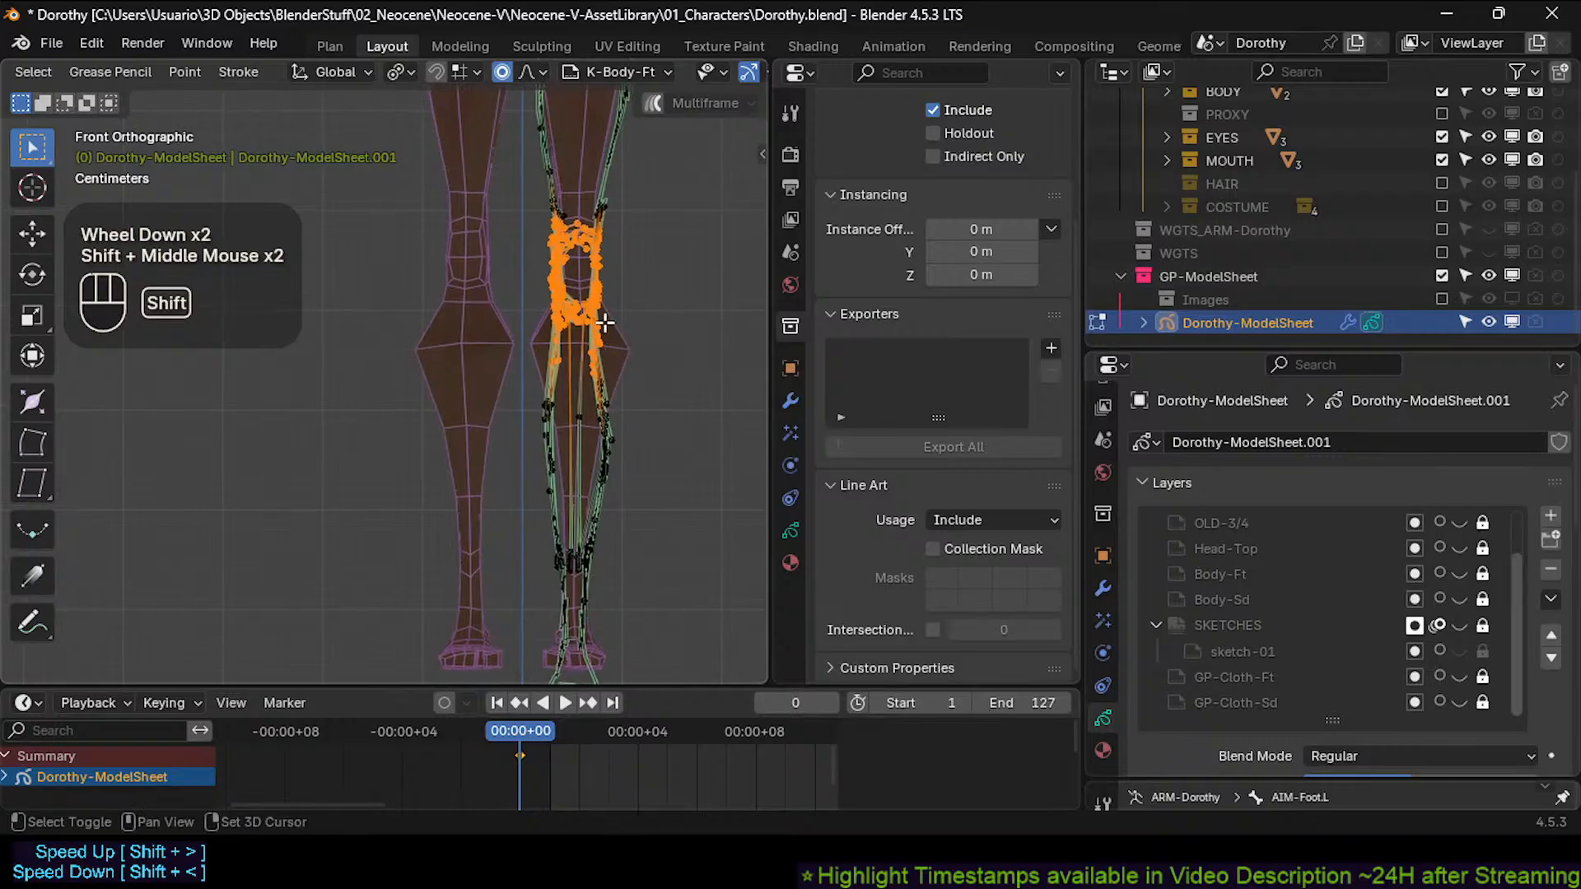
{"action": "middle_click_drag", "start_coordinate": [586, 244], "coordinate": [577, 316], "text": "shift"}
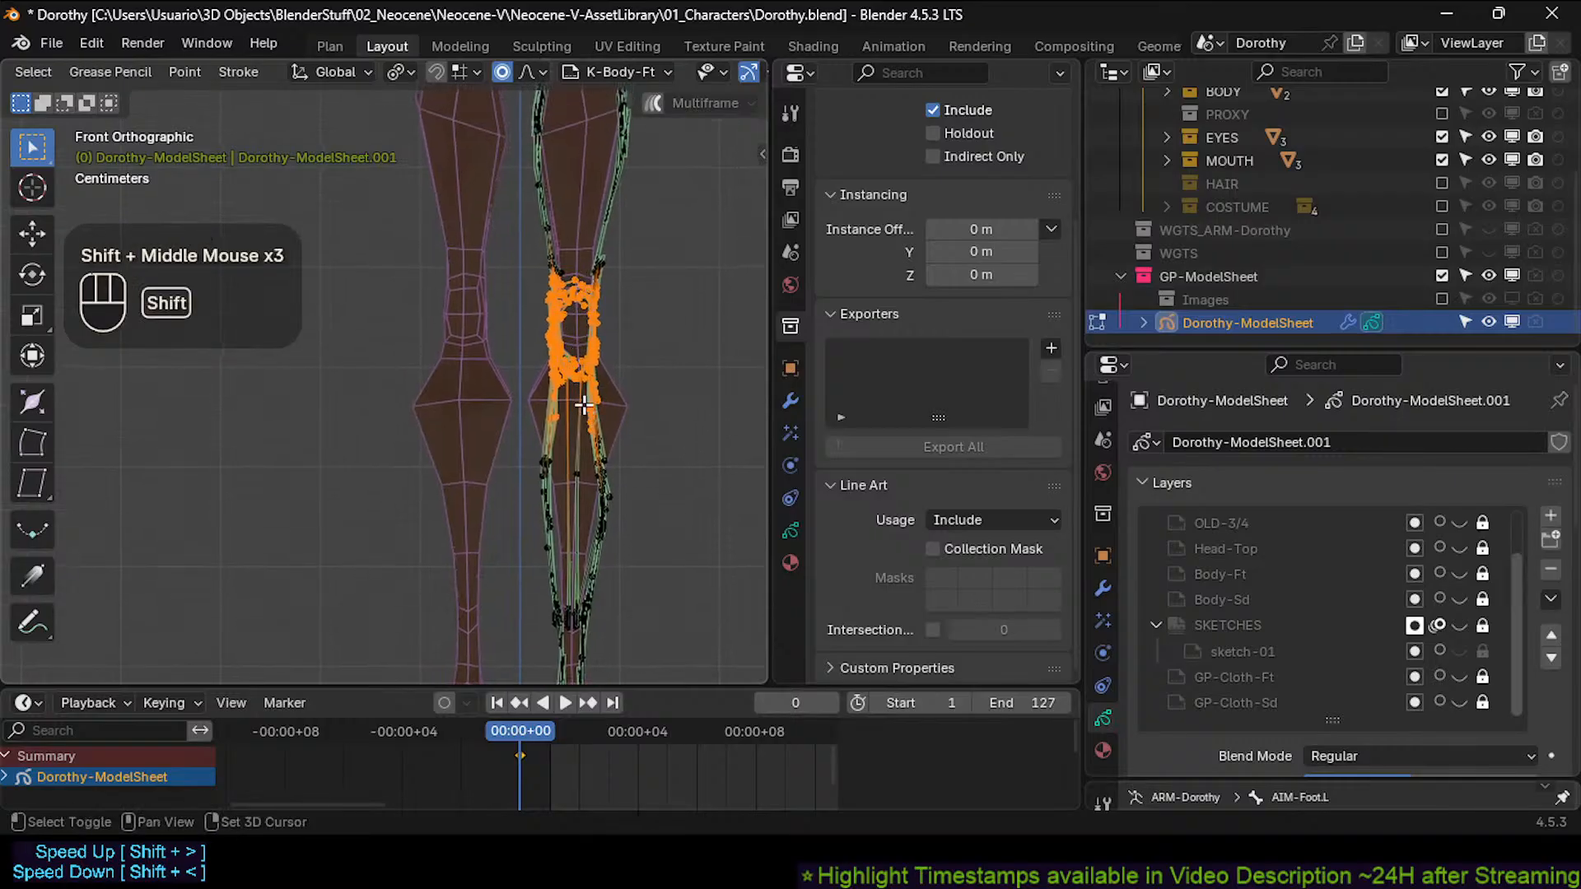
{"action": "middle_click_drag", "start_coordinate": [584, 404], "coordinate": [566, 296], "text": "shift"}
{"action": "scroll", "coordinate": [564, 290], "scroll_direction": "up", "scroll_amount": 2}
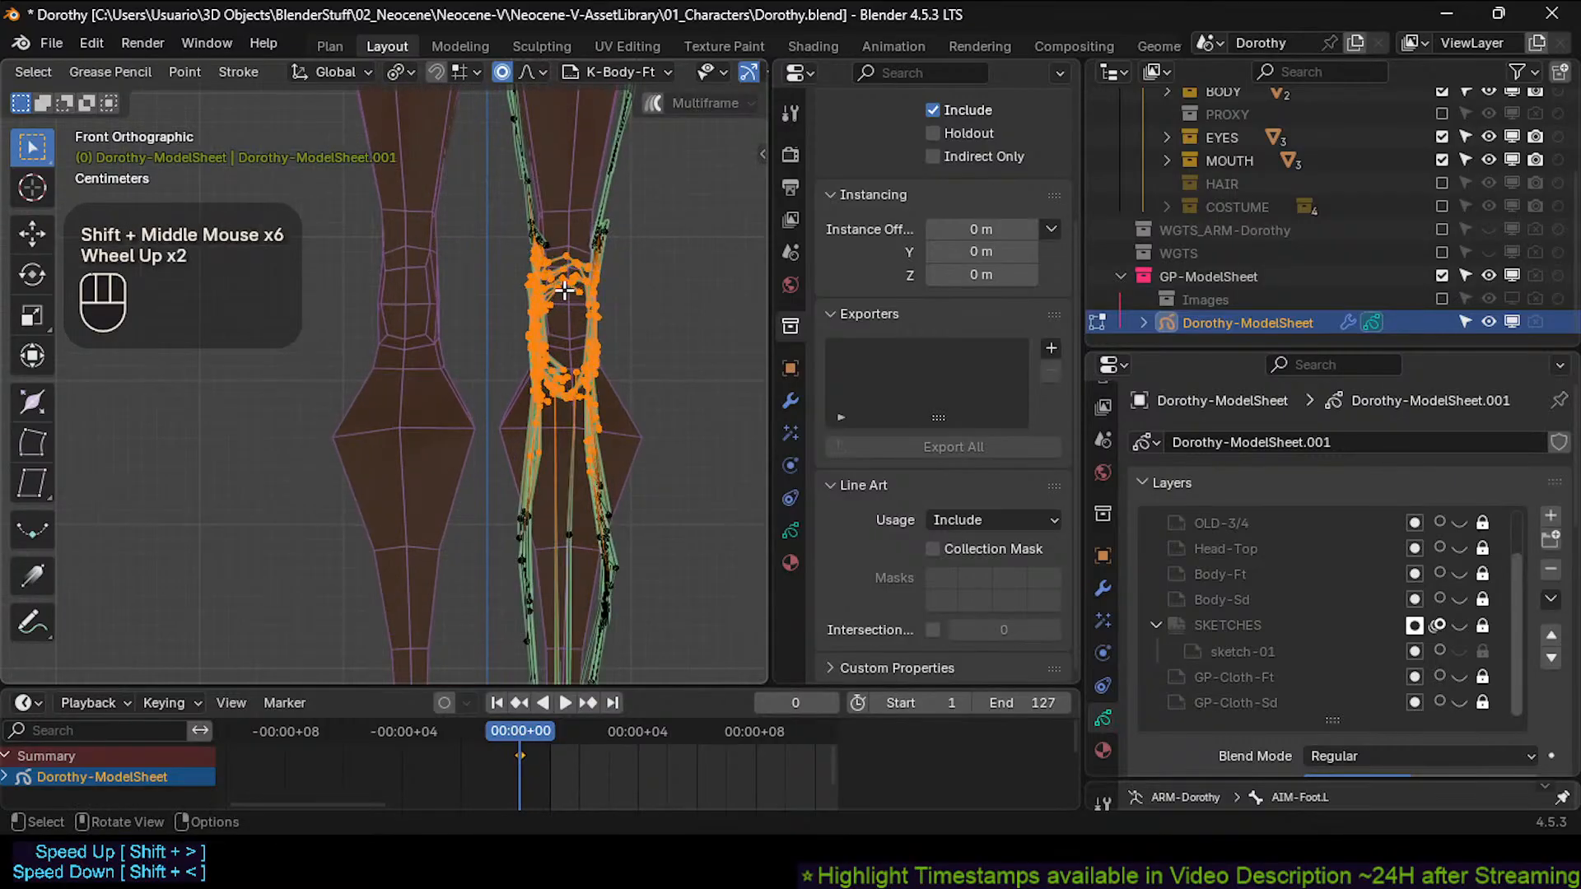
{"action": "key", "text": "g"}
{"action": "left_click", "coordinate": [563, 384], "text": "shift"}
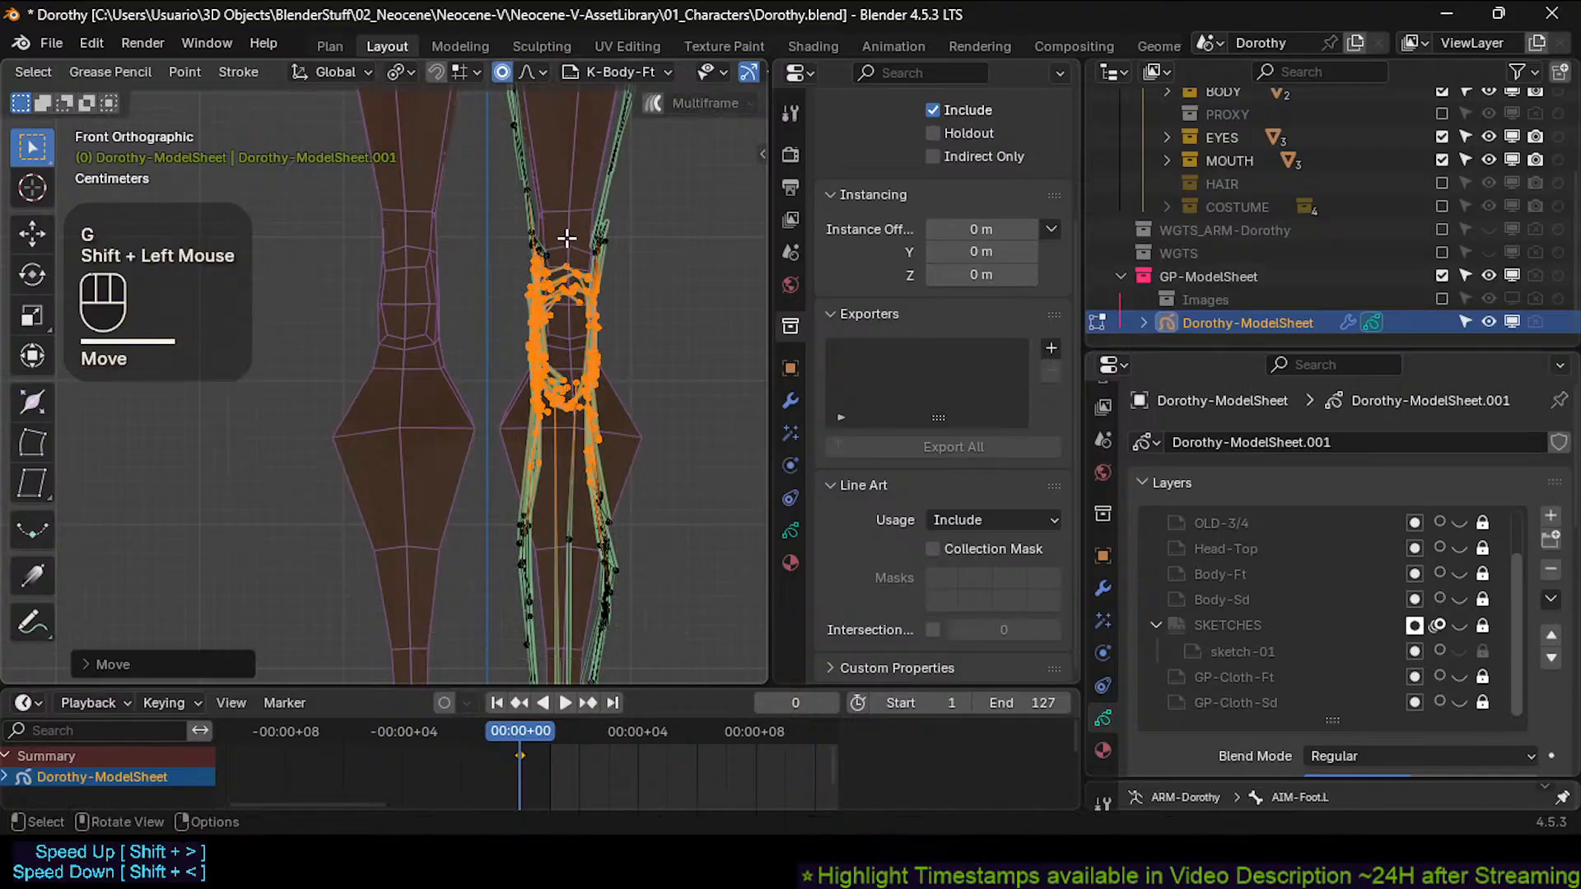
{"action": "key", "text": "g"}
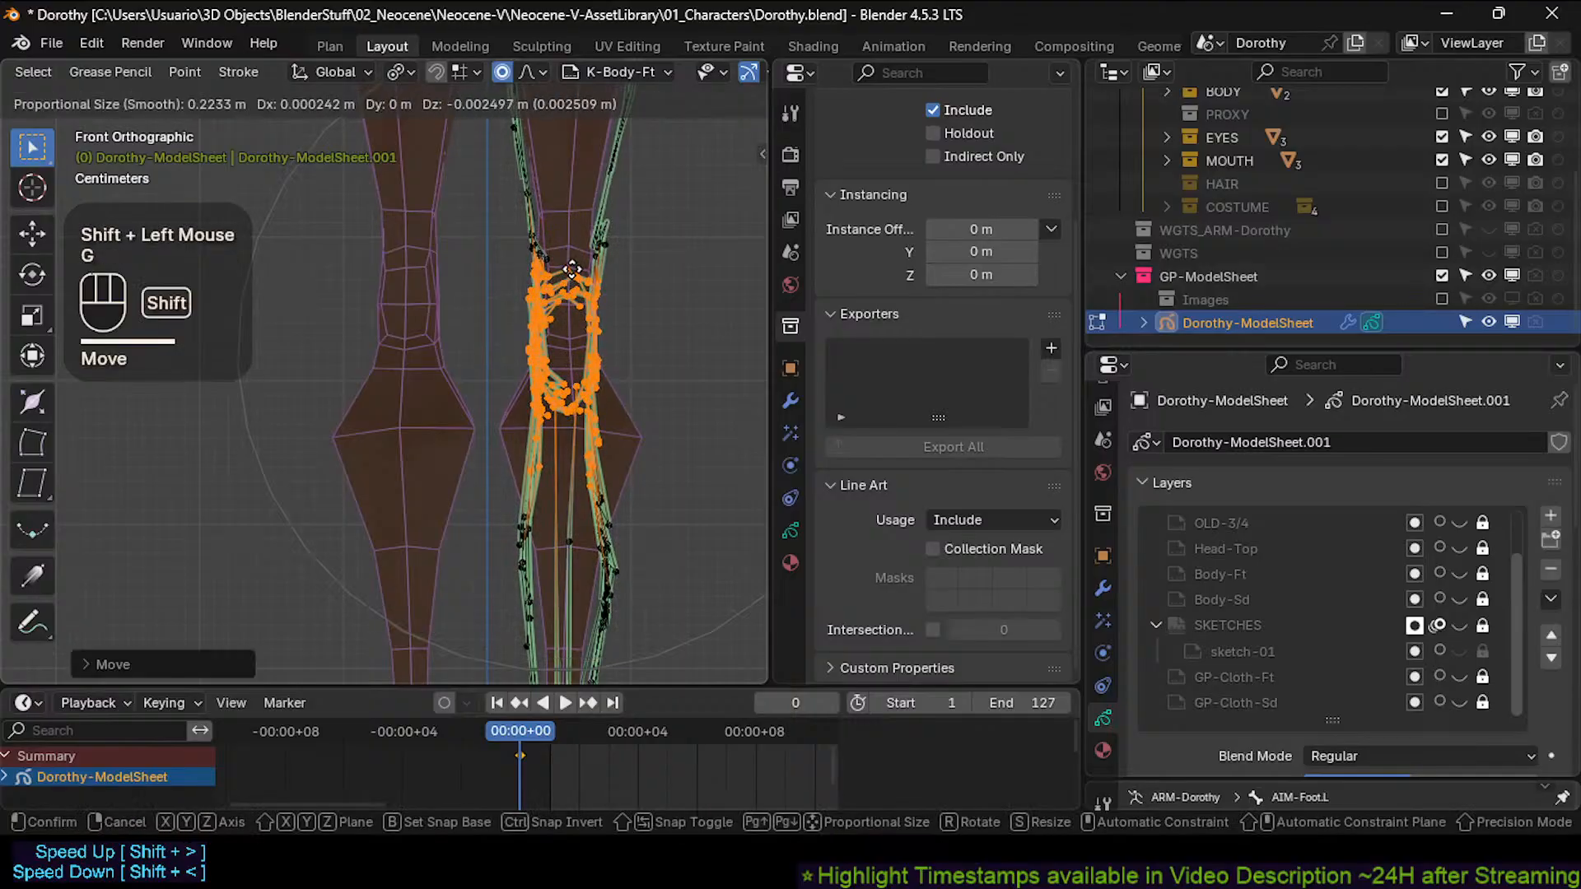
{"action": "left_click", "coordinate": [570, 351], "text": "shift"}
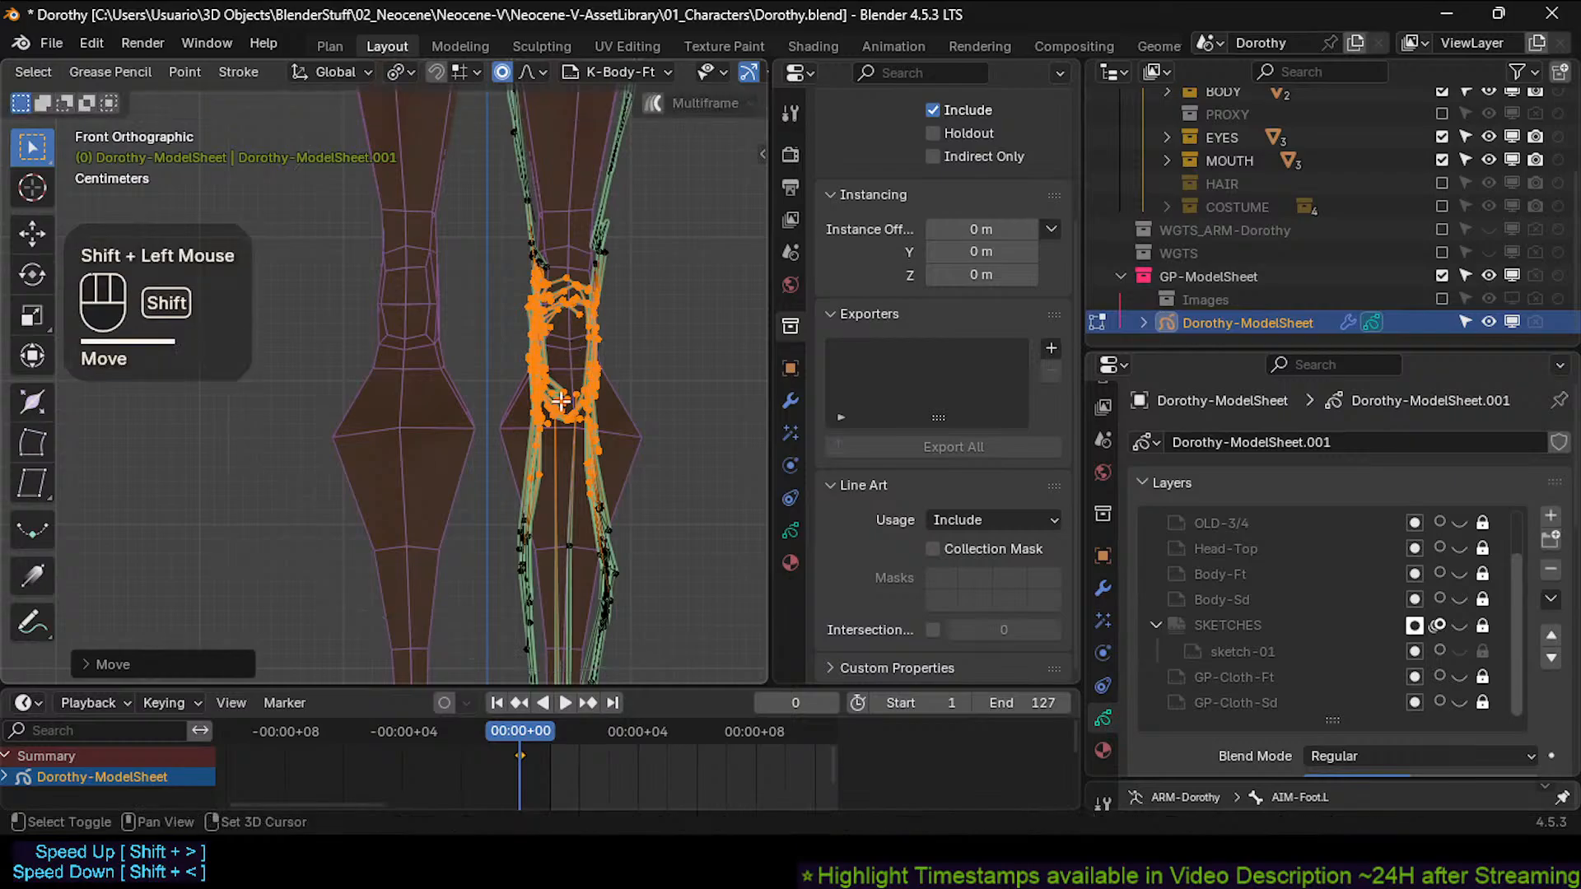
Select the pelvis, hip and upper thigh strokes and move them slightly down with proportional editing.
{"action": "scroll", "coordinate": [570, 354], "scroll_direction": "down", "scroll_amount": 2}
{"action": "scroll", "coordinate": [570, 354], "scroll_direction": "up", "scroll_amount": 1, "text": "shift"}
{"action": "middle_click_drag", "start_coordinate": [593, 339], "coordinate": [581, 390], "text": "shift"}
{"action": "scroll", "coordinate": [540, 204], "scroll_direction": "up", "scroll_amount": 3}
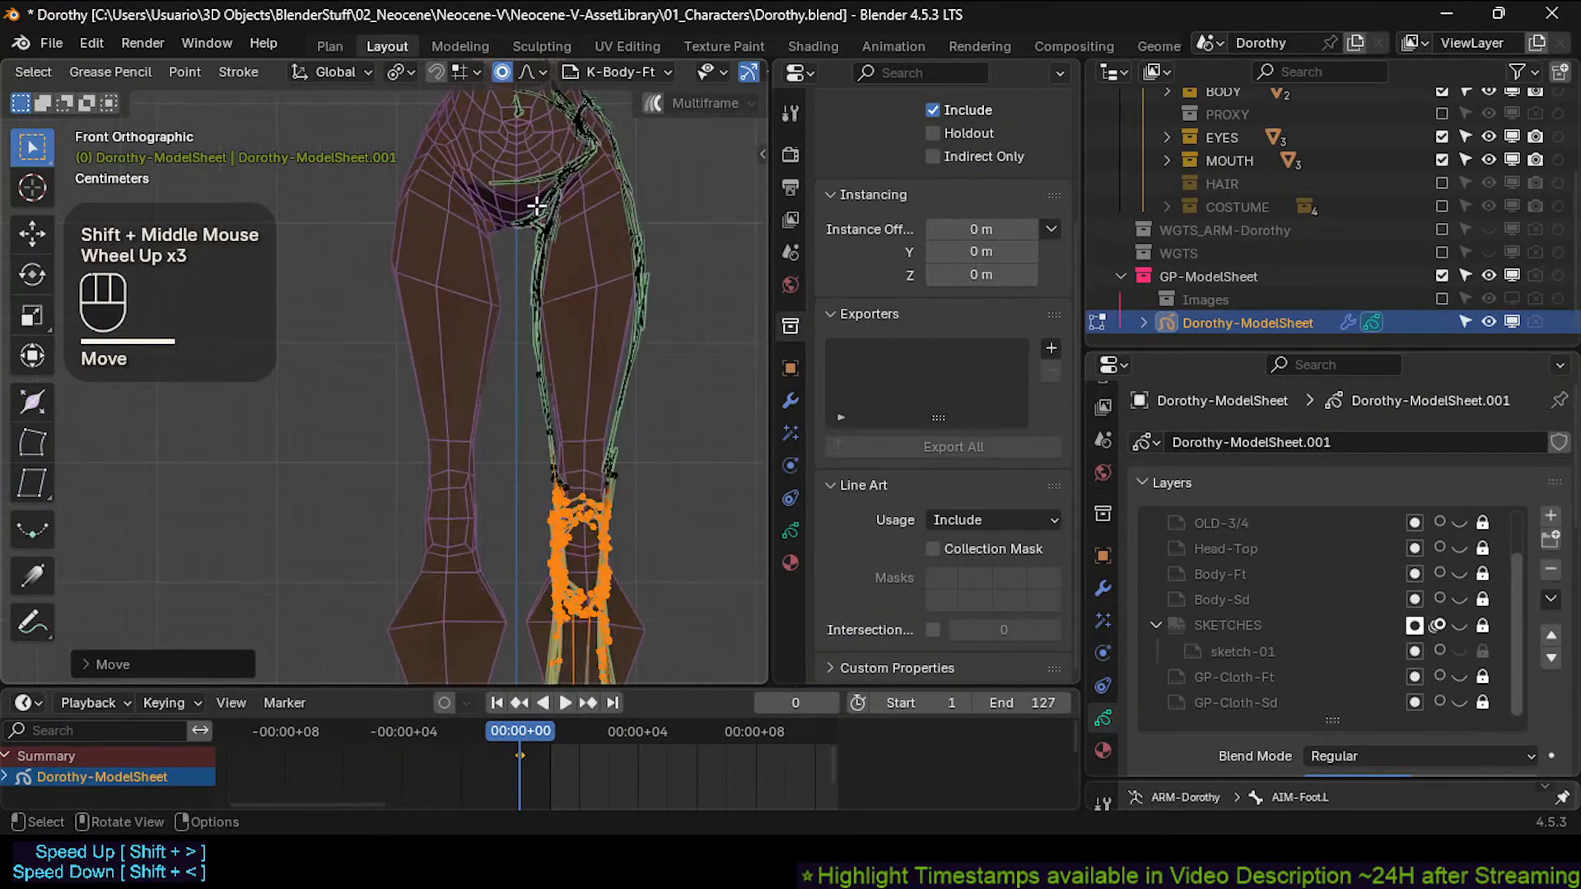
{"action": "middle_click_drag", "start_coordinate": [540, 203], "coordinate": [519, 329], "text": "shift"}
{"action": "key", "text": "alt+a"}
{"action": "key", "text": "c"}
{"action": "left_click", "coordinate": [511, 347]}
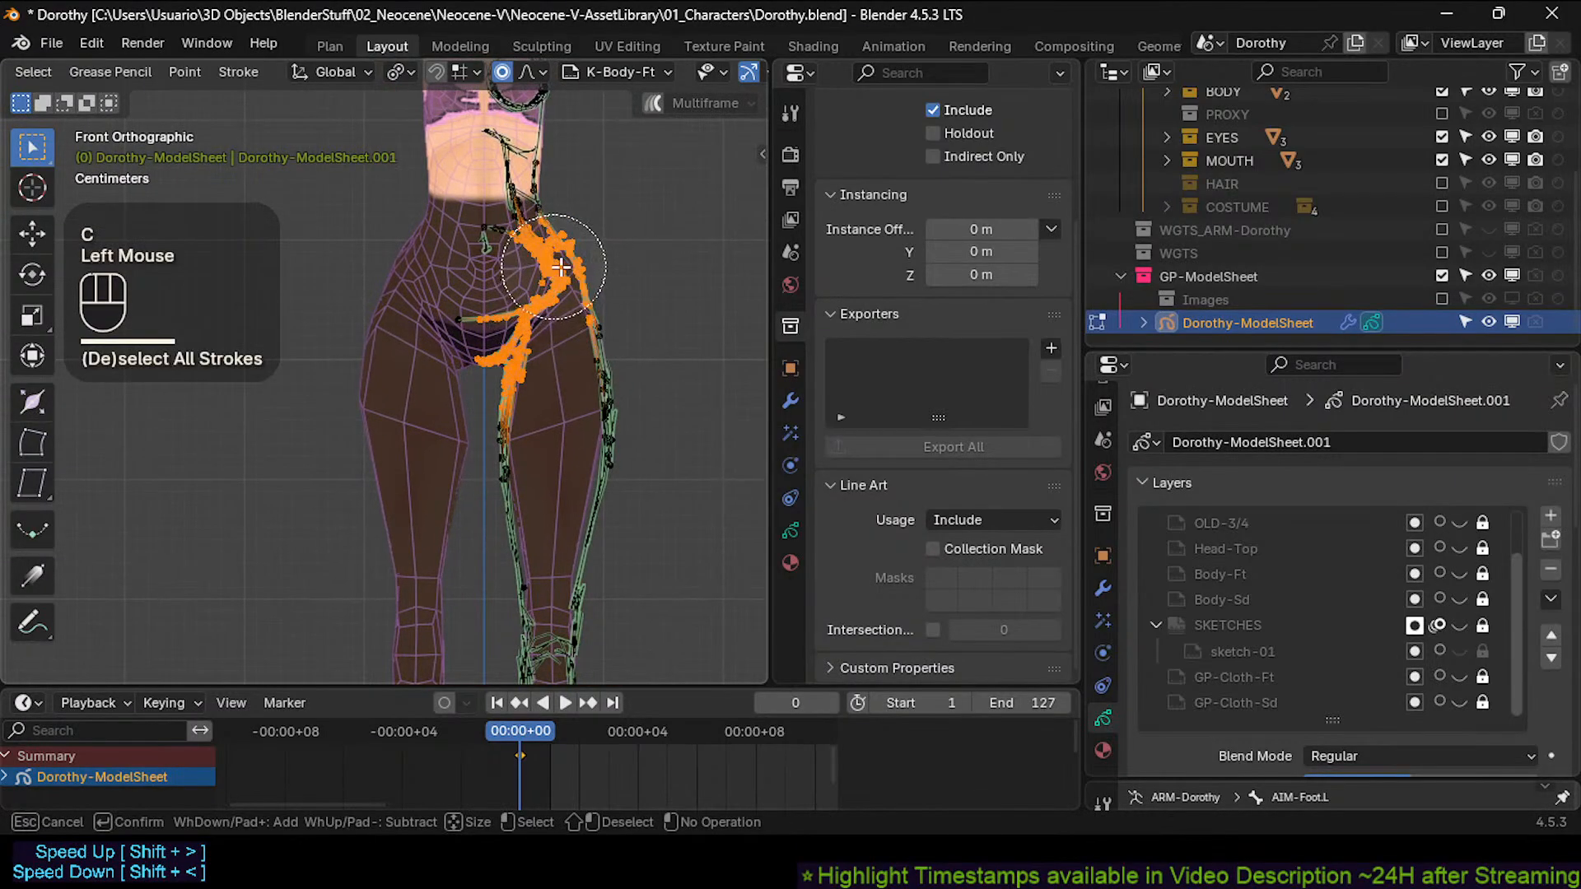
{"action": "left_click_drag", "start_coordinate": [545, 237], "coordinate": [600, 335]}
{"action": "right_click", "coordinate": [591, 342]}
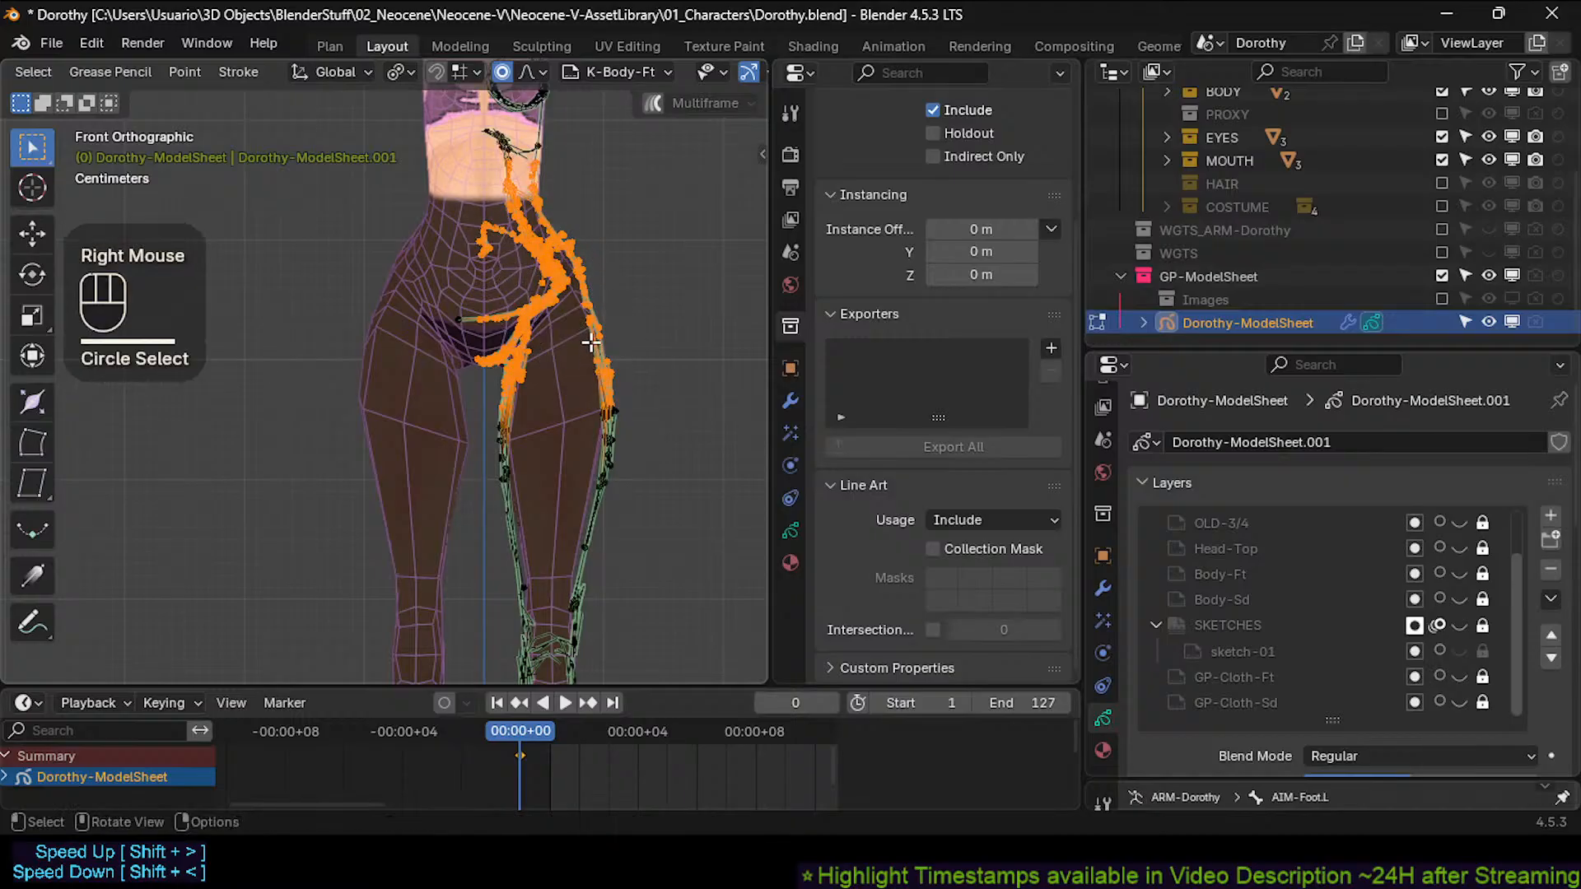
{"action": "key", "text": "g"}
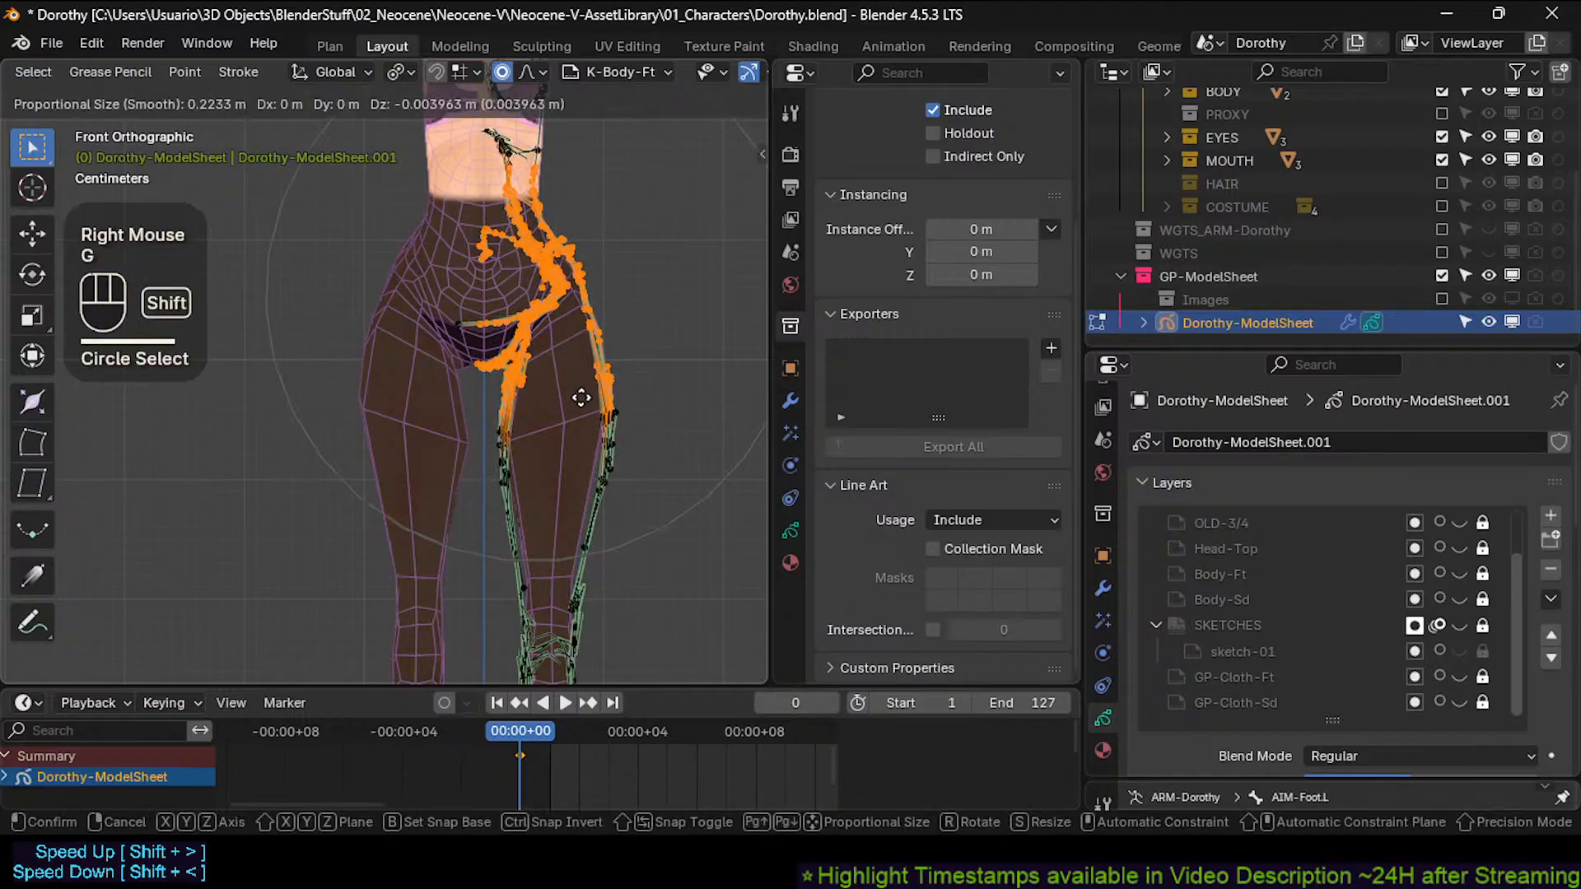
{"action": "left_click", "coordinate": [578, 459], "text": "shift"}
Fine-tune the height of the selected pelvis strokes against the mesh crotch with another downward move.
{"action": "scroll", "coordinate": [537, 392], "scroll_direction": "up", "scroll_amount": 4}
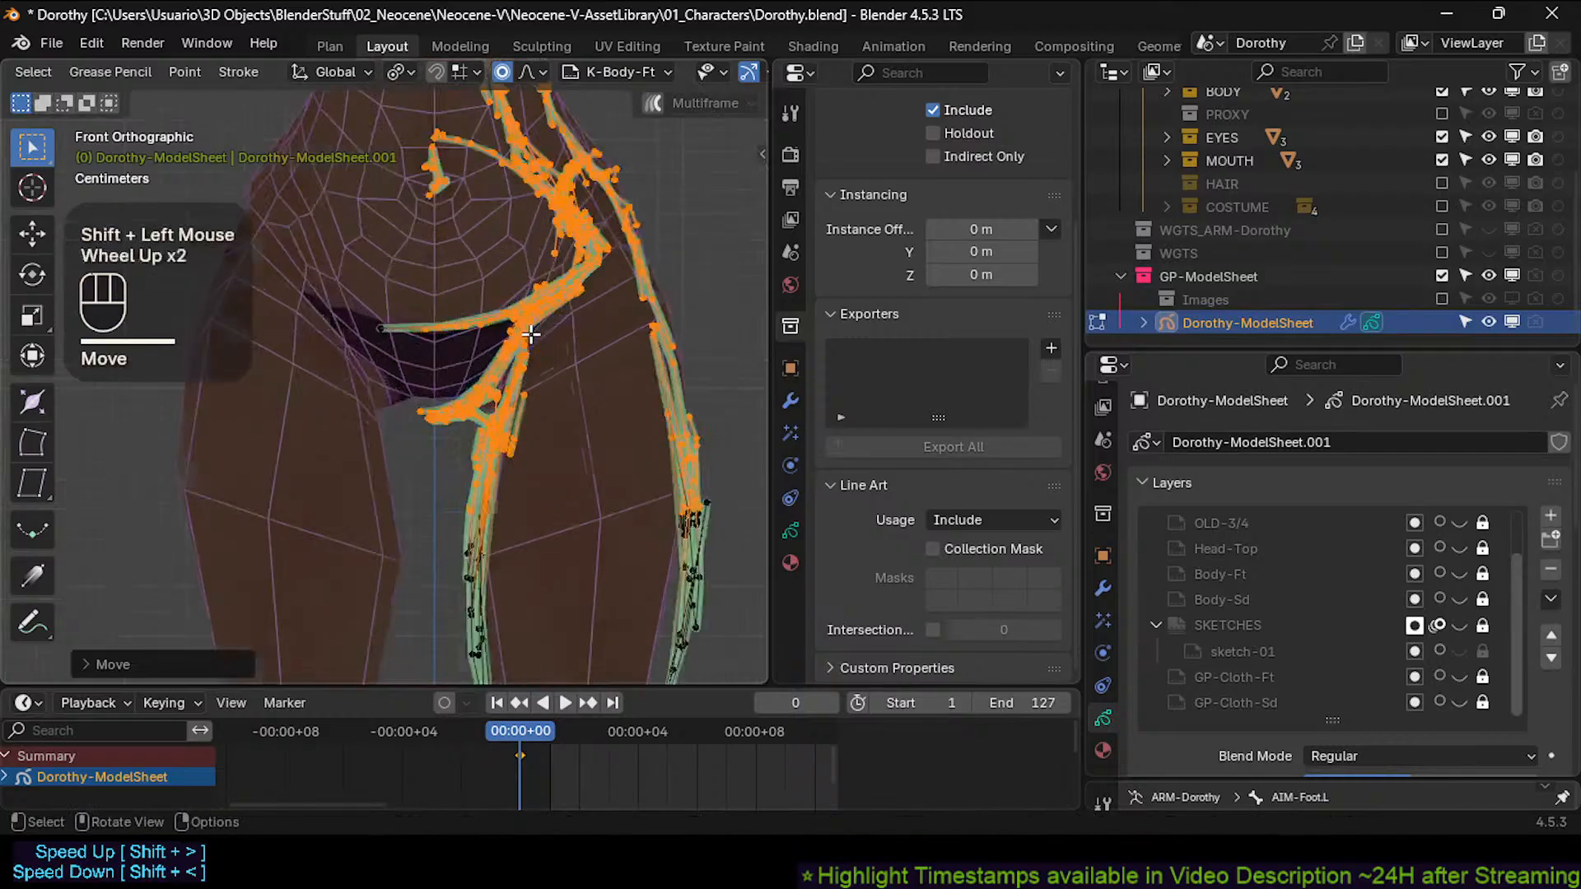
{"action": "key", "text": "g"}
{"action": "left_click", "coordinate": [542, 408], "text": "shift"}
{"action": "scroll", "coordinate": [540, 387], "scroll_direction": "down", "scroll_amount": 4}
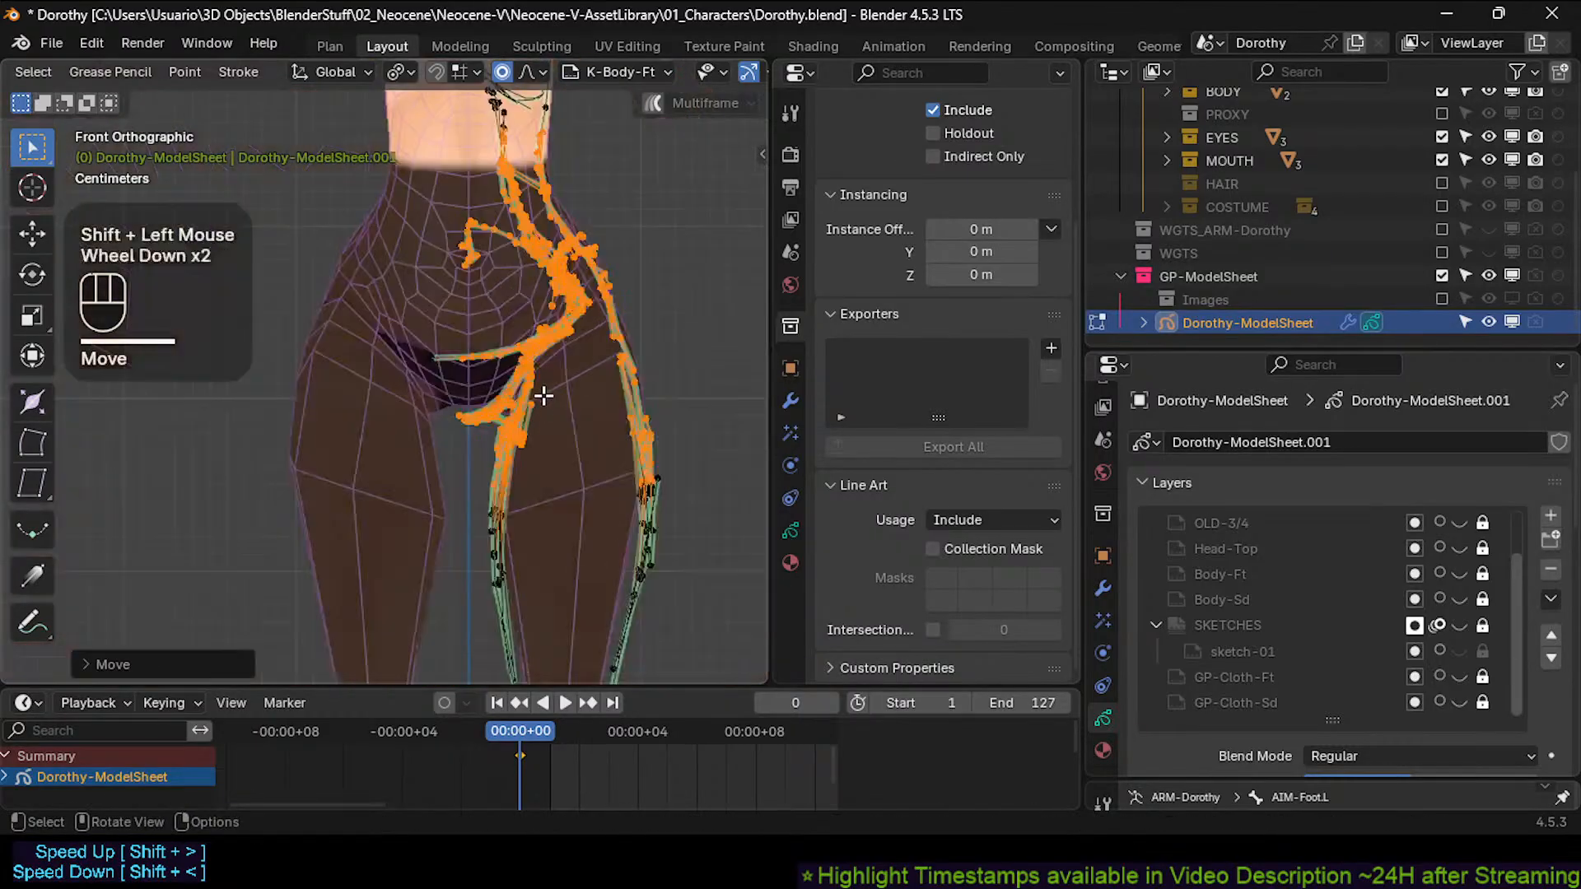
Select the outer hip strokes and nudge them slightly towards the mesh's hip outline.
{"action": "key", "text": "alt+a"}
{"action": "key", "text": "c"}
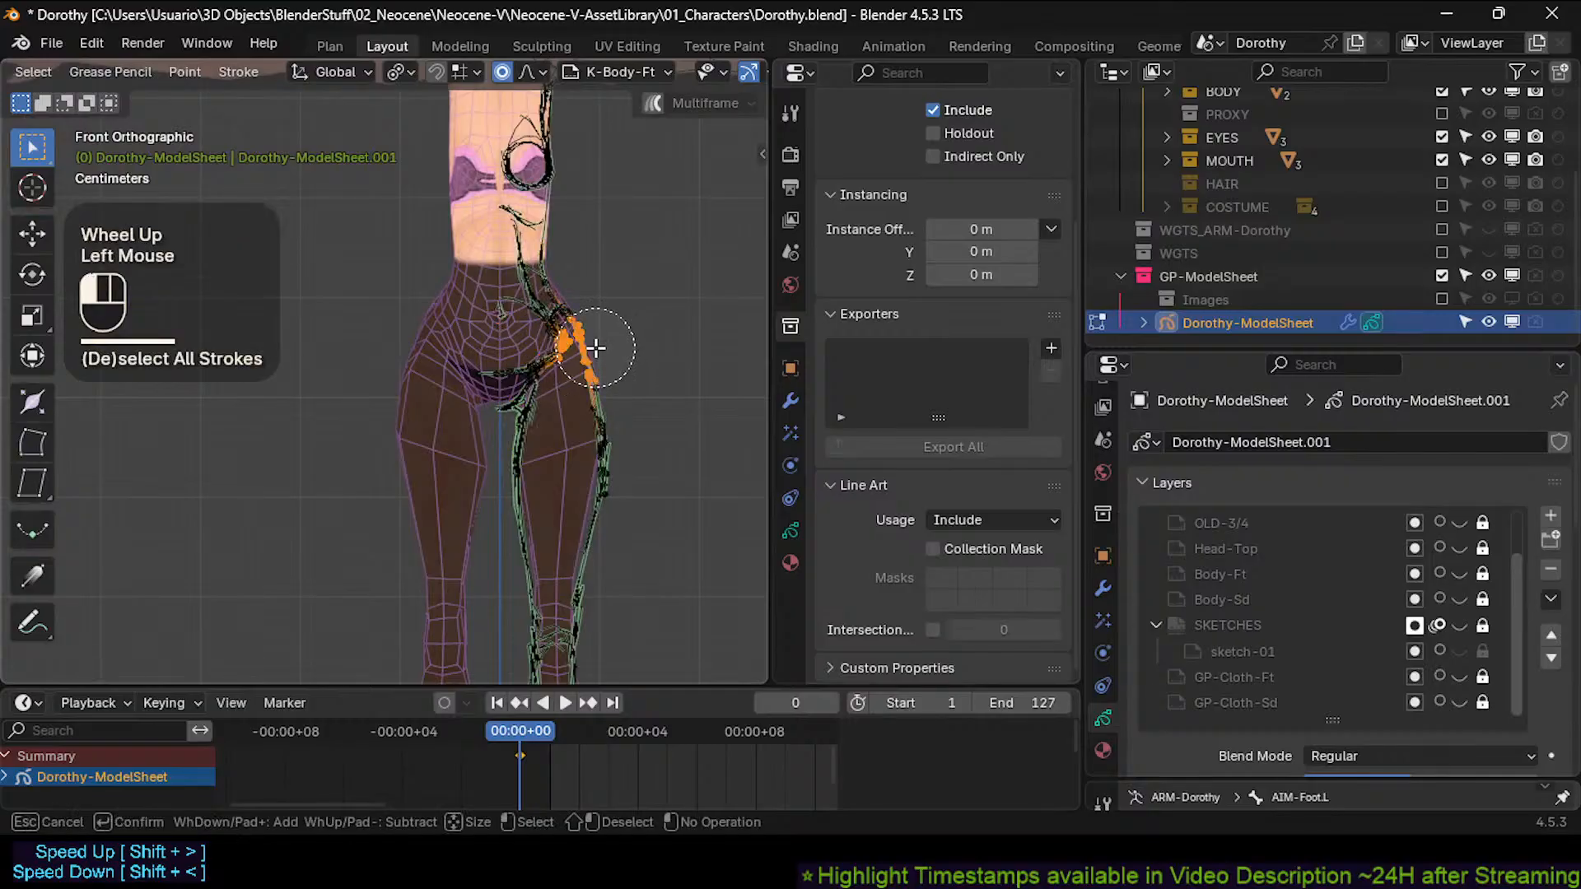
{"action": "right_click", "coordinate": [597, 348]}
{"action": "key", "text": "g"}
{"action": "left_click", "coordinate": [596, 366], "text": "shift"}
Select the waist strokes above the hip and nudge them to fit the mesh's waist.
{"action": "key", "text": "alt+a"}
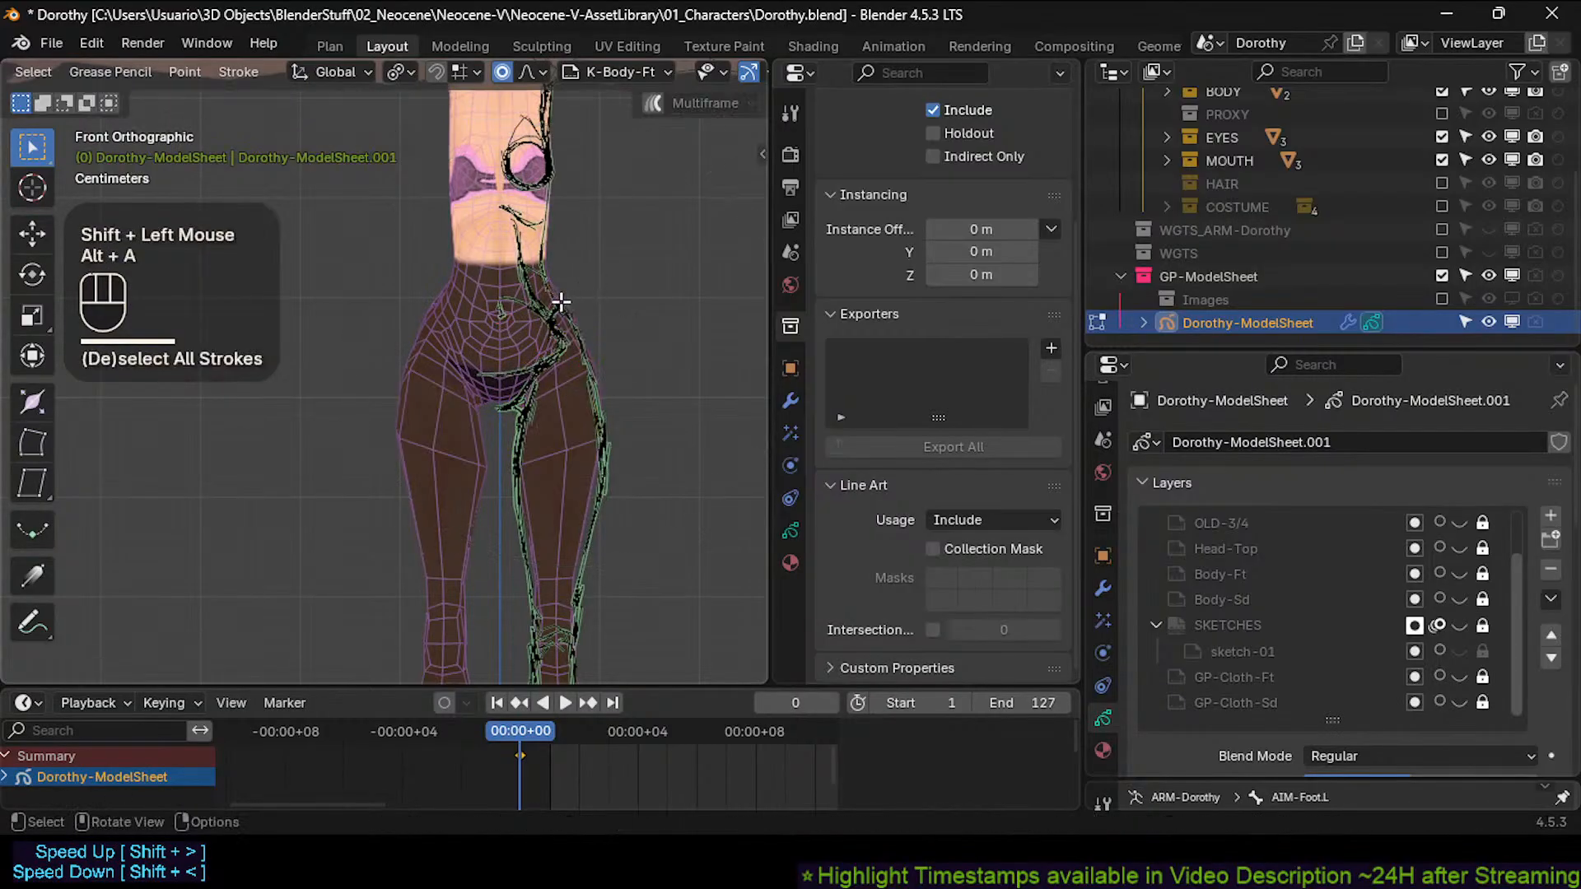
{"action": "key", "text": "c"}
{"action": "left_click_drag", "start_coordinate": [540, 235], "coordinate": [534, 305]}
{"action": "right_click", "coordinate": [546, 265]}
{"action": "key", "text": "g"}
{"action": "left_click", "coordinate": [548, 261], "text": "shift"}
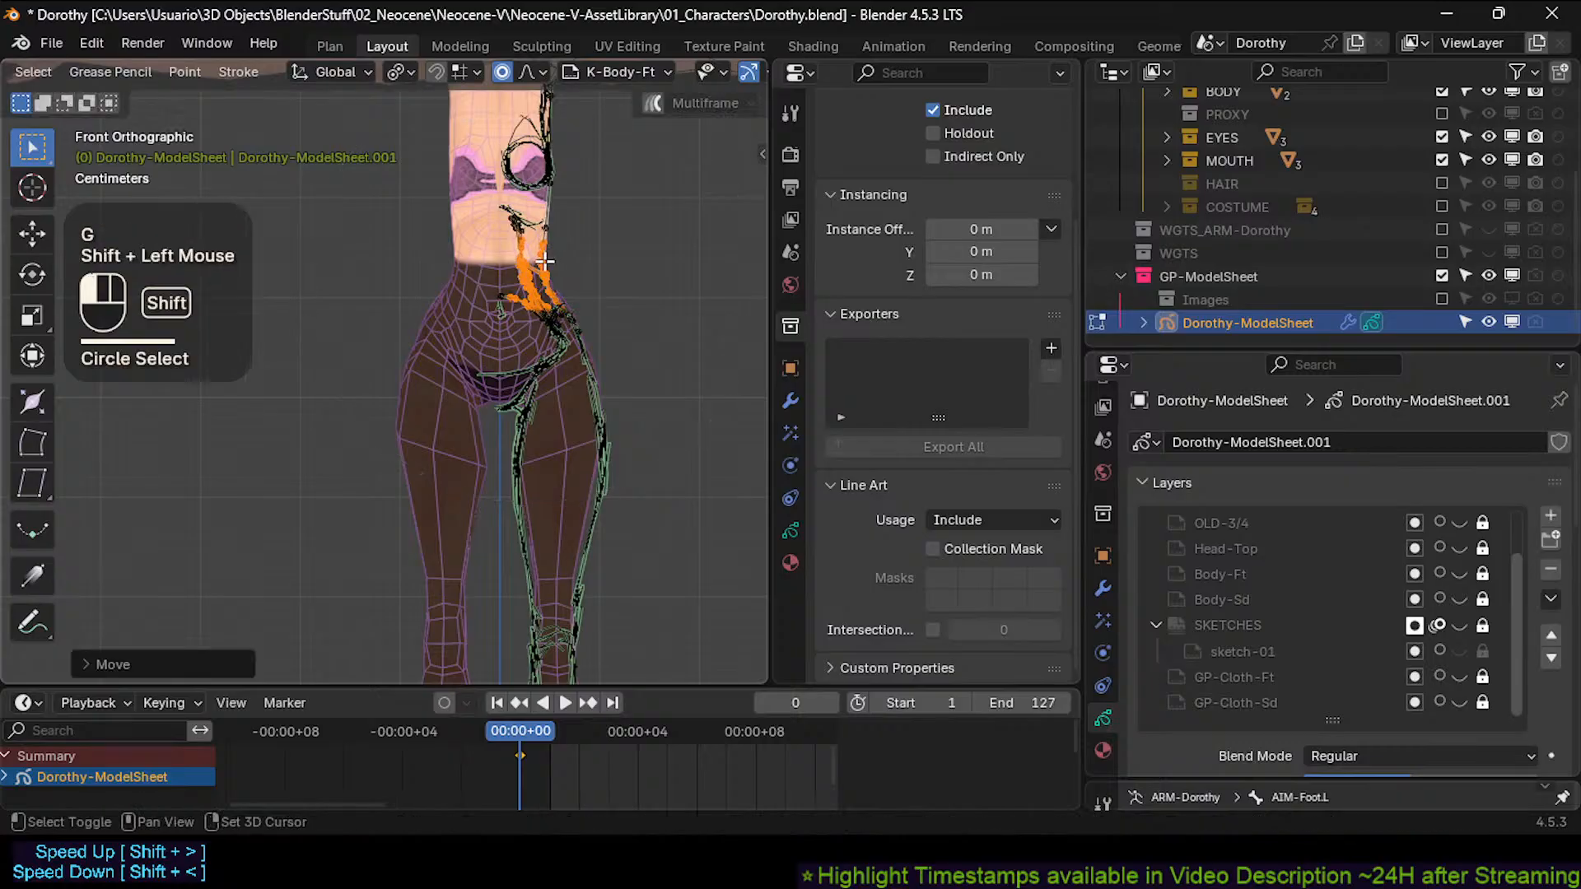
{"action": "middle_click_drag", "start_coordinate": [544, 169], "coordinate": [540, 328], "text": "shift"}
{"action": "key", "text": "alt+a"}
{"action": "key", "text": "c"}
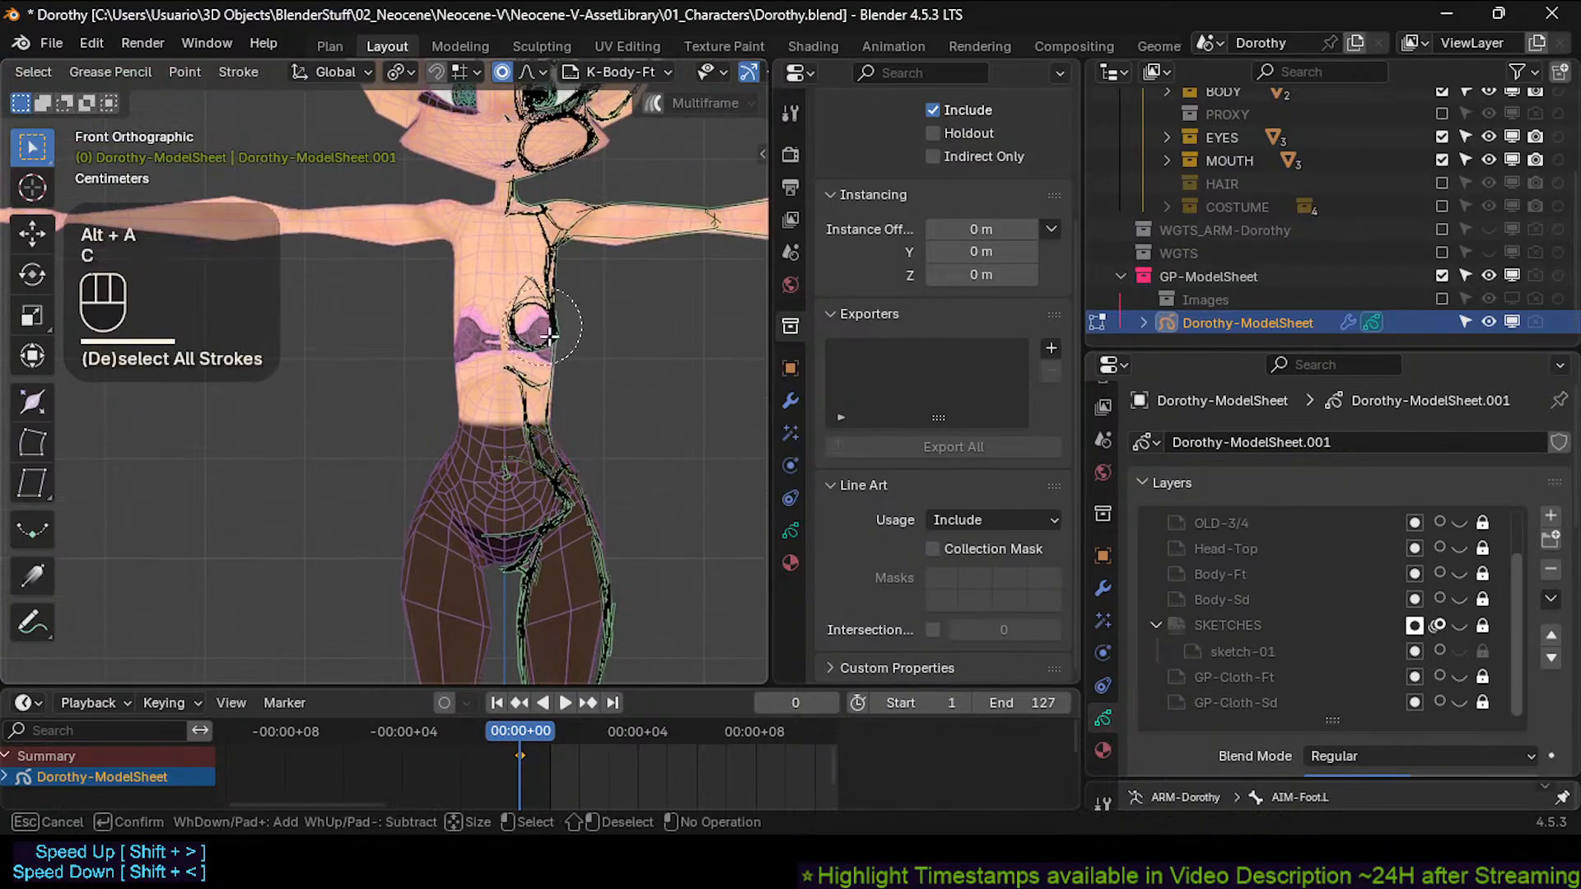
{"action": "right_click", "coordinate": [568, 350]}
Select the strokes where the waist meets the hip and nudge them slightly up with proportional editing.
{"action": "middle_click_drag", "start_coordinate": [684, 522], "coordinate": [659, 424], "text": "shift"}
{"action": "scroll", "coordinate": [585, 393], "scroll_direction": "up", "scroll_amount": 2}
{"action": "key", "text": "alt+a"}
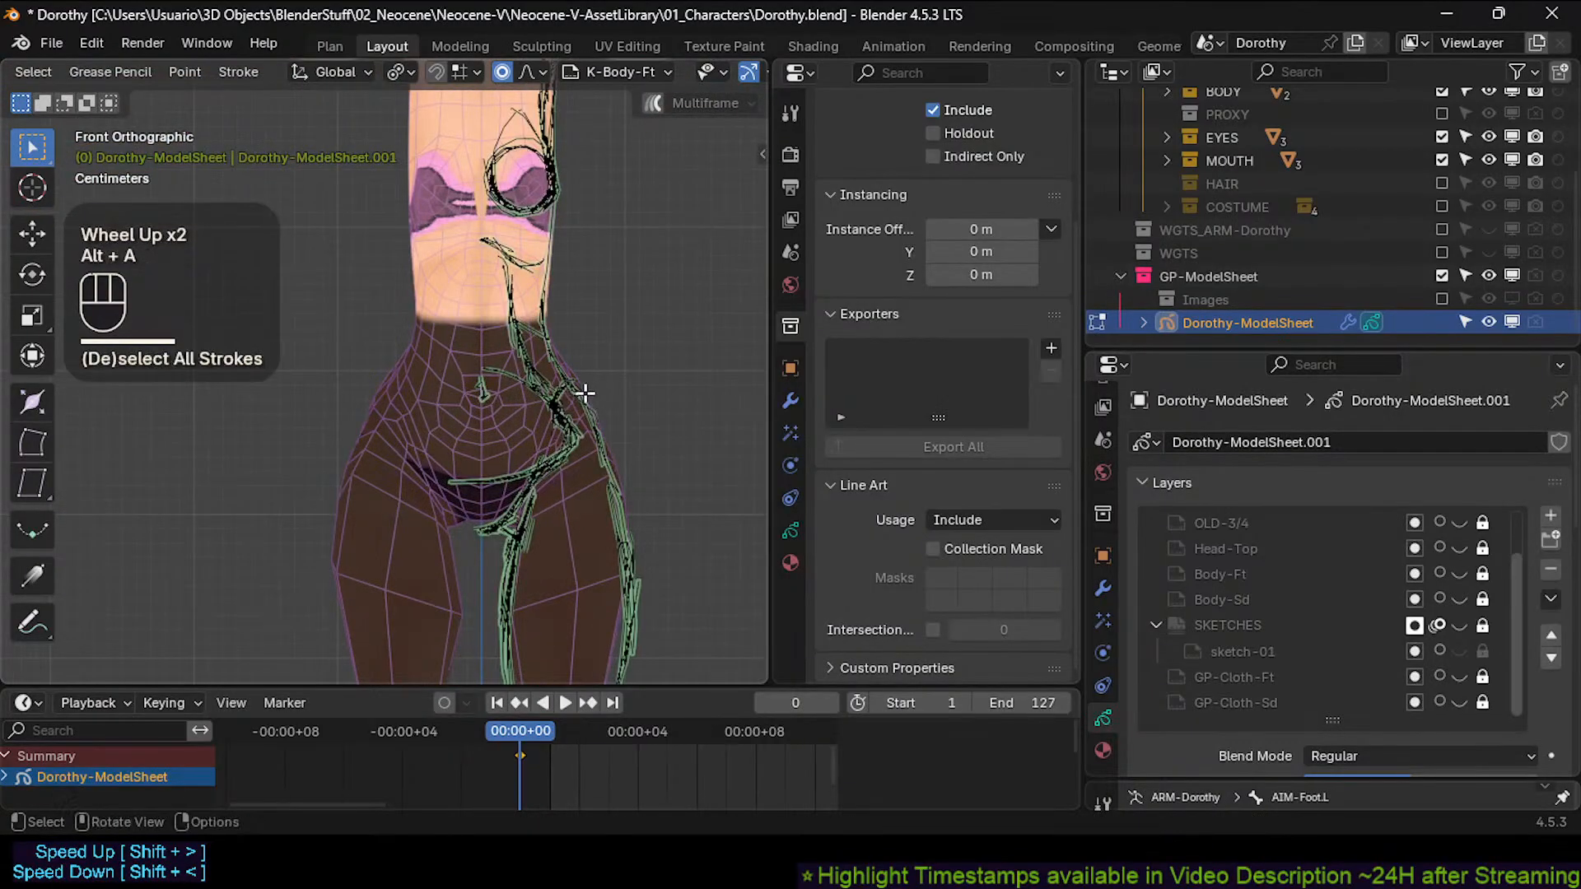
{"action": "key", "text": "c"}
{"action": "left_click_drag", "start_coordinate": [584, 394], "coordinate": [572, 387]}
{"action": "right_click", "coordinate": [576, 381]}
{"action": "key", "text": "g"}
{"action": "left_click", "coordinate": [574, 375], "text": "shift"}
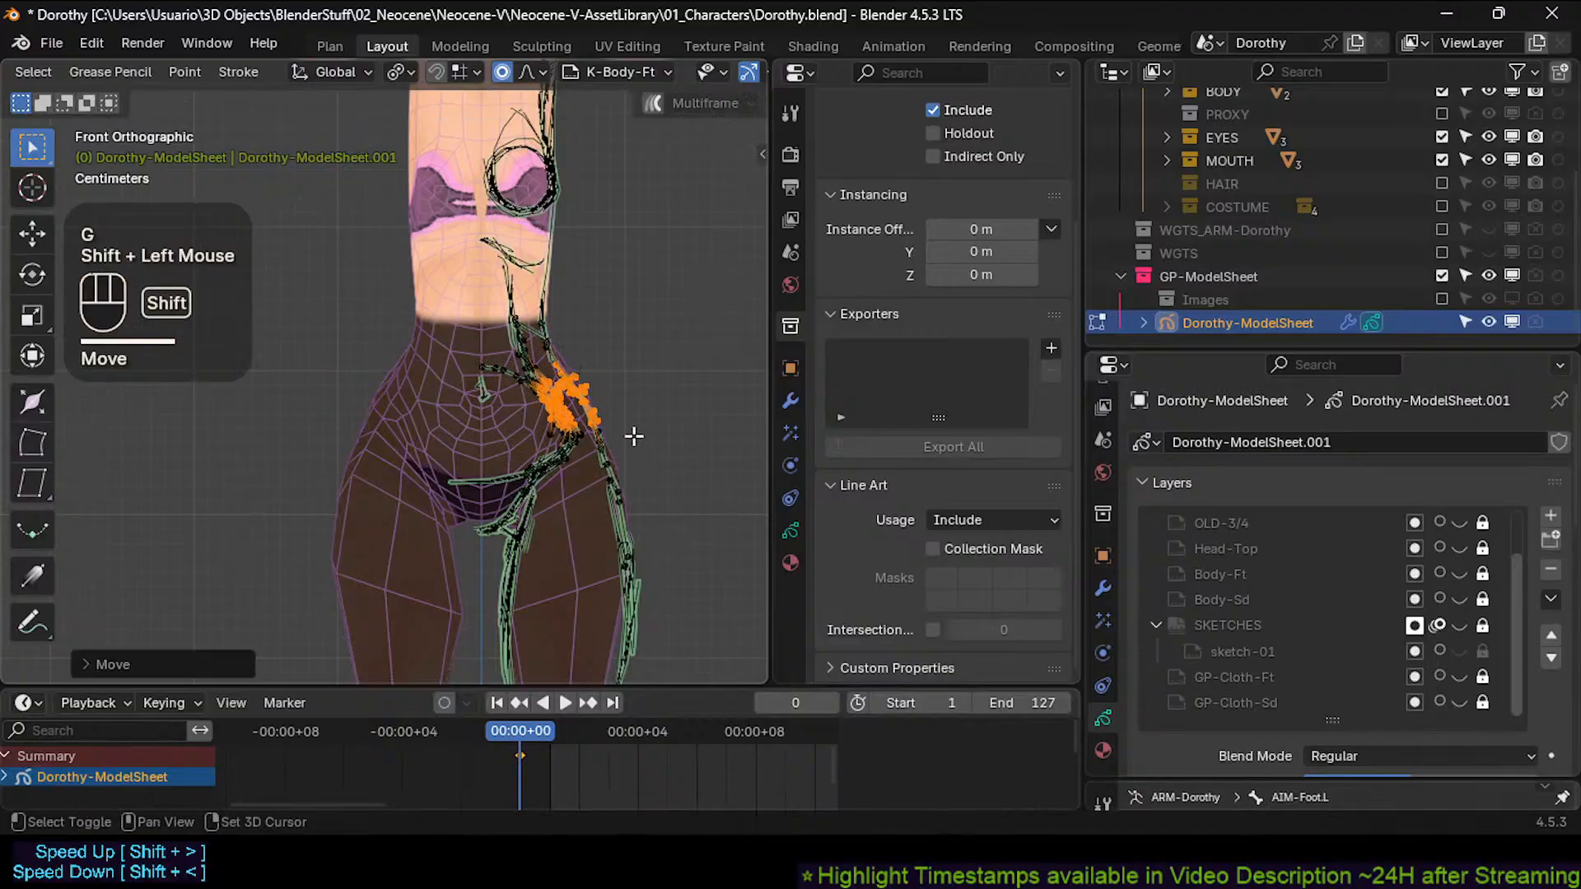
Select the outer upper thigh strokes and pull them slightly inward to the mesh's thigh outline.
{"action": "middle_click_drag", "start_coordinate": [634, 504], "coordinate": [642, 426], "text": "shift"}
{"action": "key", "text": "alt+a"}
{"action": "key", "text": "c"}
{"action": "left_click_drag", "start_coordinate": [653, 486], "coordinate": [664, 504]}
{"action": "right_click", "coordinate": [659, 503]}
{"action": "key", "text": "g"}
{"action": "left_click", "coordinate": [642, 507], "text": "shift"}
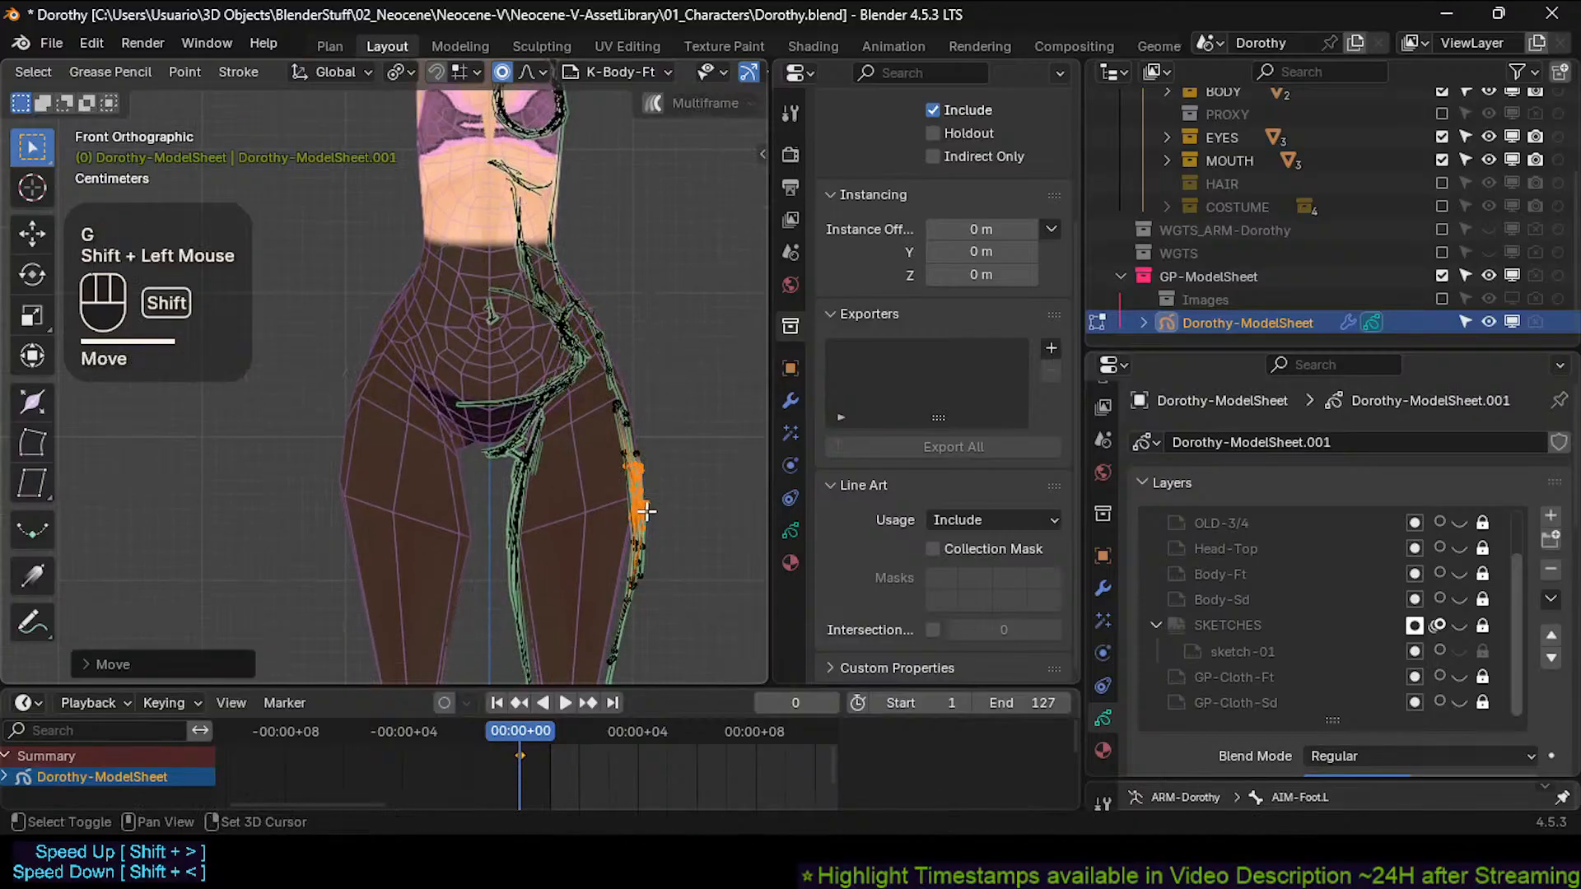
Select the outer thigh strokes below the widest point and move them slightly inward to the mesh.
{"action": "middle_click_drag", "start_coordinate": [629, 595], "coordinate": [636, 412], "text": "shift"}
{"action": "key", "text": "alt+a"}
{"action": "key", "text": "c"}
{"action": "left_click", "coordinate": [635, 415]}
{"action": "right_click", "coordinate": [633, 415]}
{"action": "key", "text": "g"}
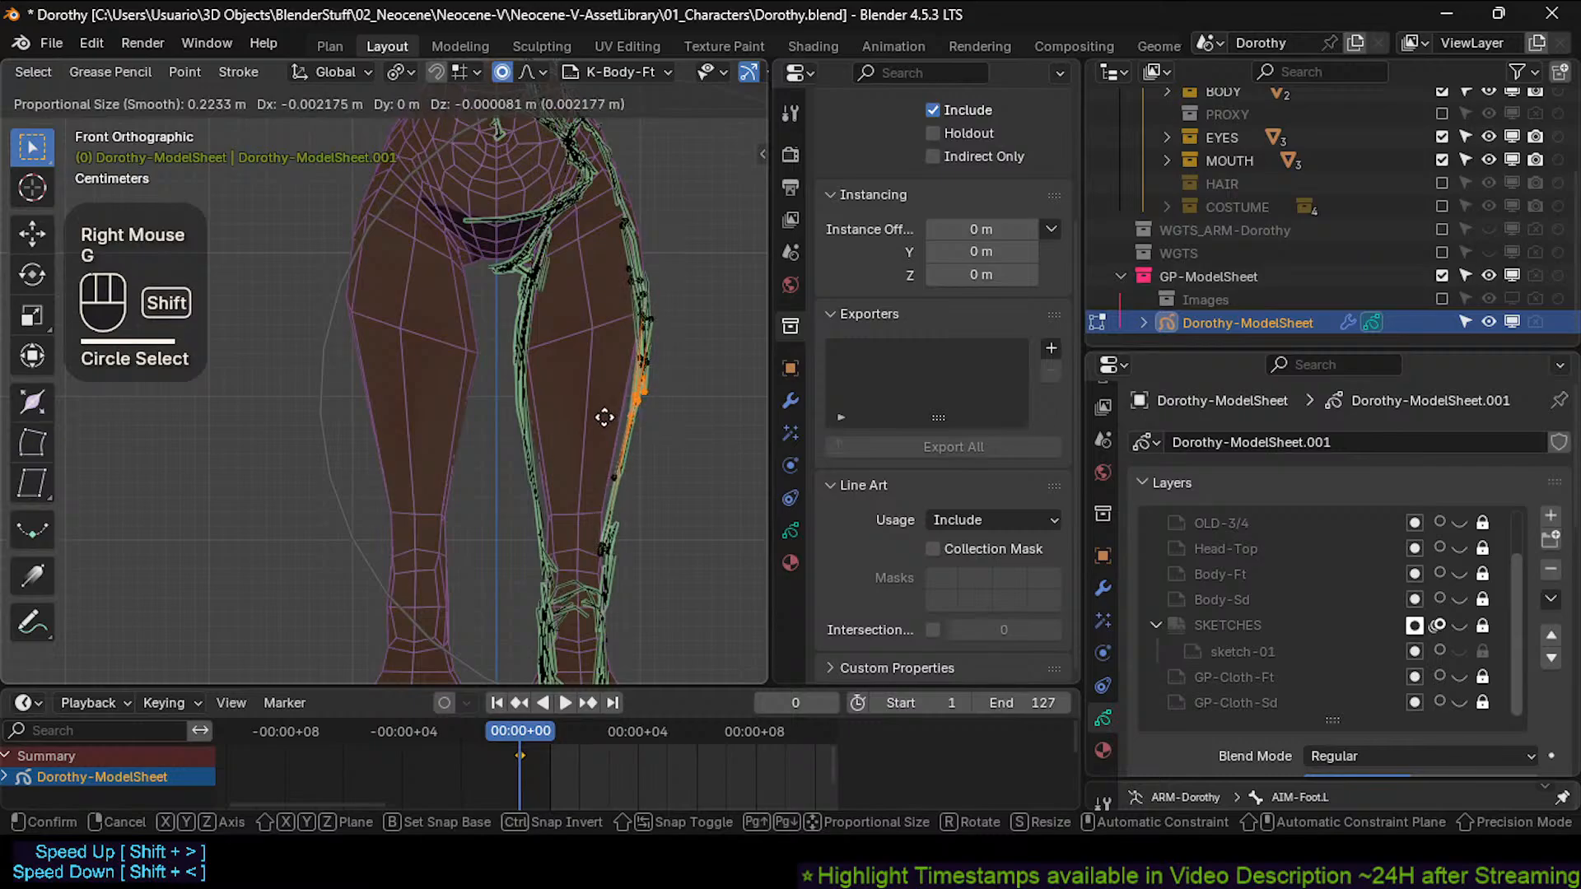
{"action": "left_click", "coordinate": [607, 417], "text": "shift"}
Select the inner thigh strokes above the knee and move them slightly towards the mesh leg.
{"action": "key", "text": "alt+a"}
{"action": "key", "text": "c"}
{"action": "left_click", "coordinate": [536, 480]}
{"action": "right_click", "coordinate": [540, 480]}
{"action": "key", "text": "g"}
{"action": "left_click", "coordinate": [548, 479], "text": "shift"}
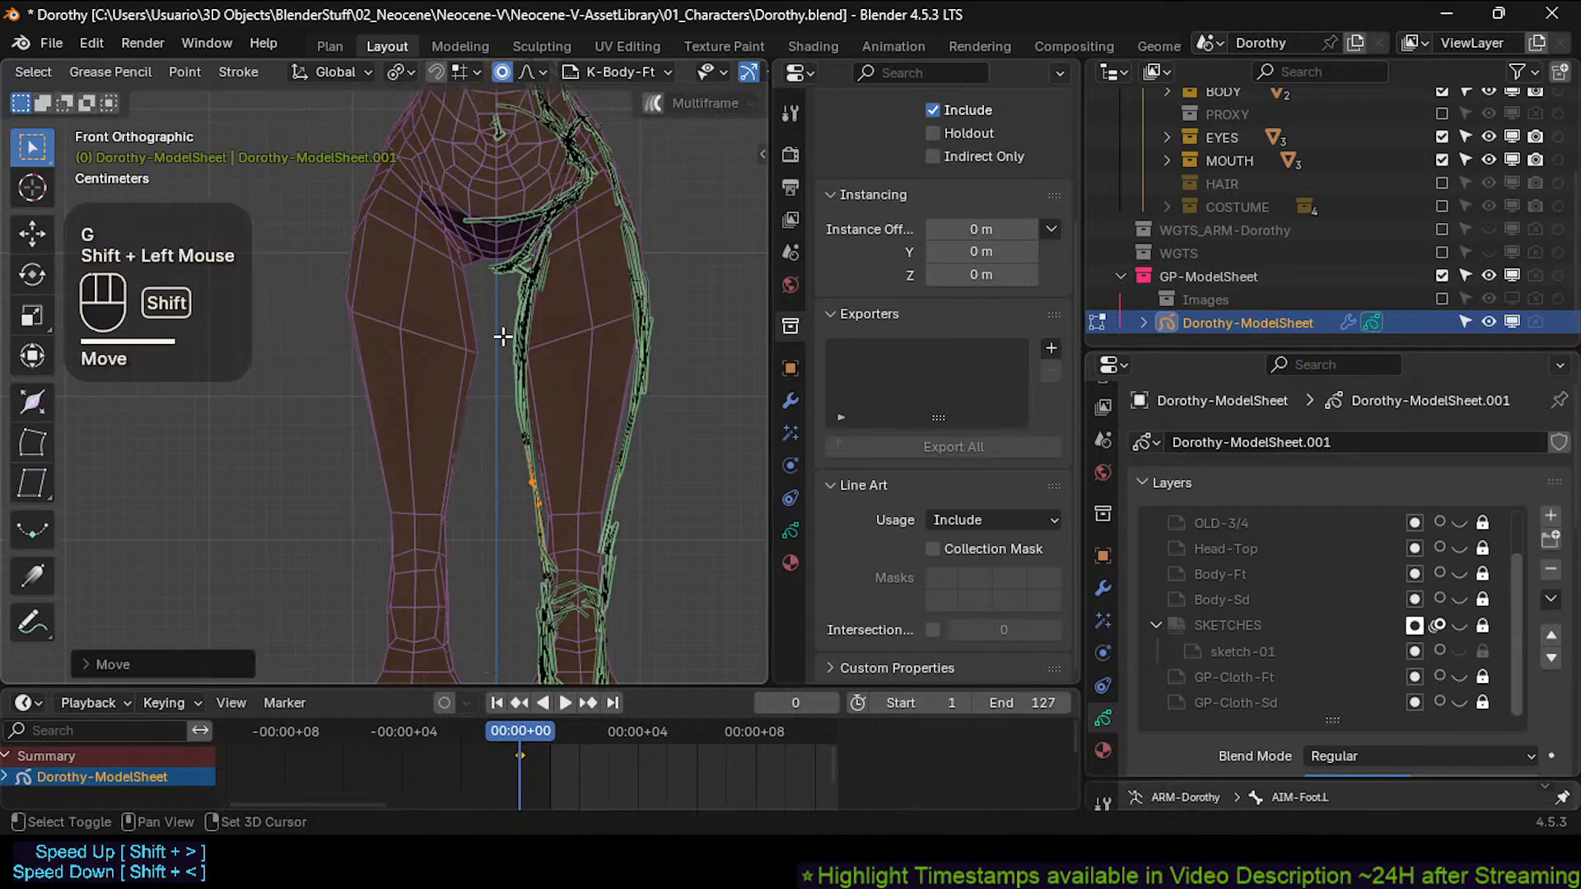
Select the crotch and inner upper thigh strokes and shift them slightly up and outward.
{"action": "middle_click_drag", "start_coordinate": [522, 256], "coordinate": [523, 363], "text": "shift"}
{"action": "key", "text": "alt+a"}
{"action": "key", "text": "c"}
{"action": "left_click_drag", "start_coordinate": [519, 350], "coordinate": [536, 367]}
{"action": "right_click", "coordinate": [535, 367]}
{"action": "scroll", "coordinate": [535, 367], "scroll_direction": "up", "scroll_amount": 2}
{"action": "key", "text": "g"}
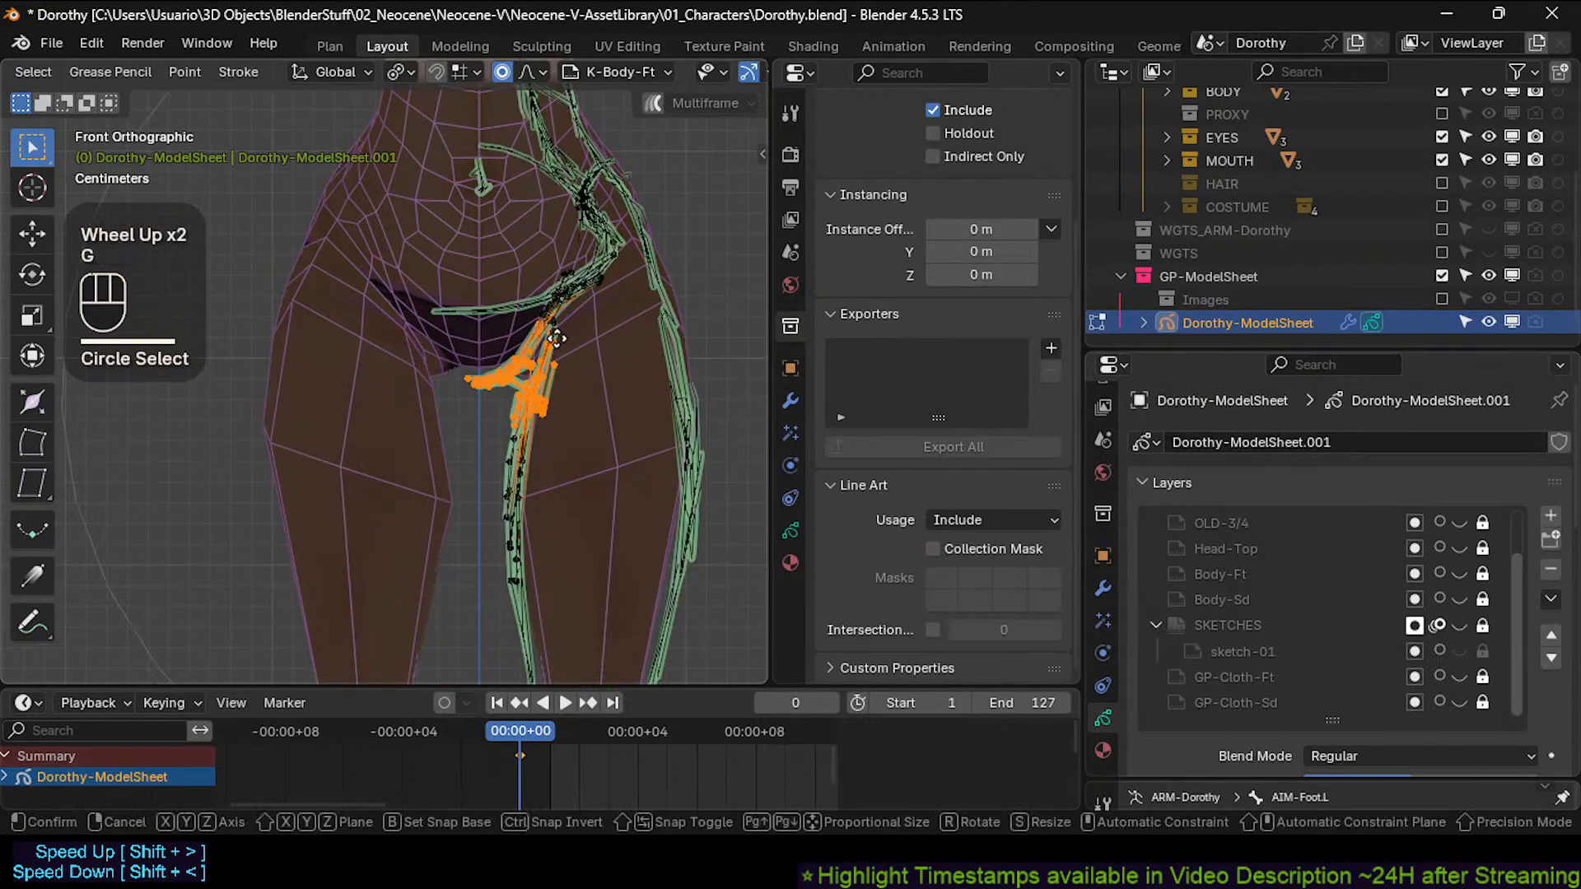
{"action": "left_click", "coordinate": [565, 330], "text": "shift"}
{"action": "middle_click_drag", "start_coordinate": [565, 330], "coordinate": [565, 408], "text": "shift"}
{"action": "key", "text": "alt+a"}
{"action": "key", "text": "c"}
{"action": "left_click", "coordinate": [565, 353]}
{"action": "right_click", "coordinate": [566, 353]}
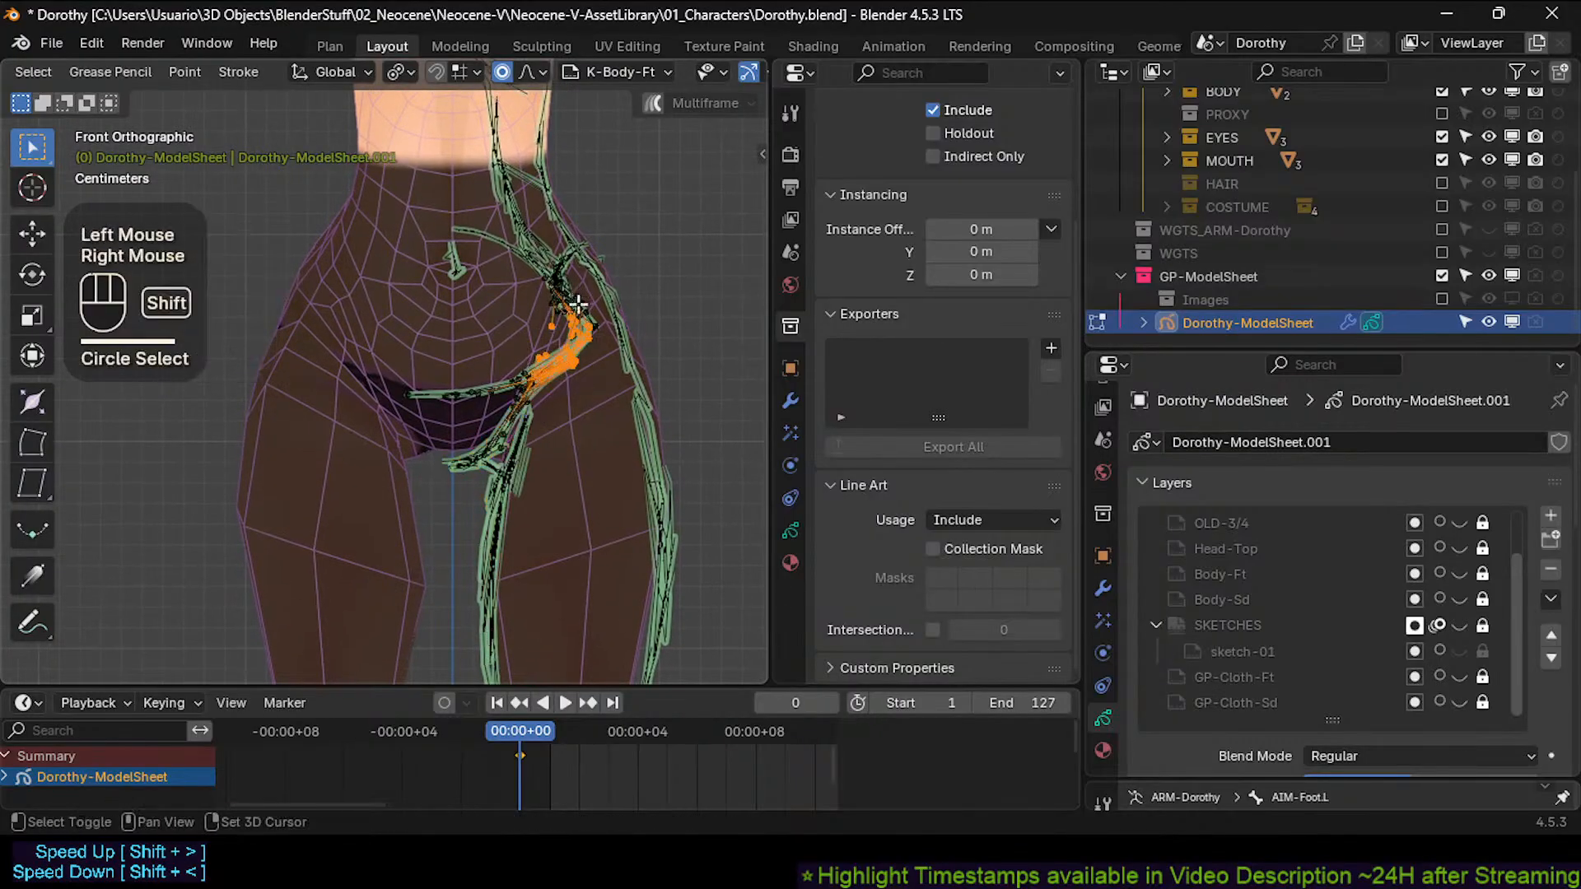
{"action": "middle_click_drag", "start_coordinate": [566, 353], "coordinate": [557, 452], "text": "shift"}
{"action": "key", "text": "alt+a"}
{"action": "key", "text": "c"}
{"action": "right_click", "coordinate": [502, 303]}
{"action": "middle_click_drag", "start_coordinate": [502, 303], "coordinate": [582, 406], "text": "shift"}
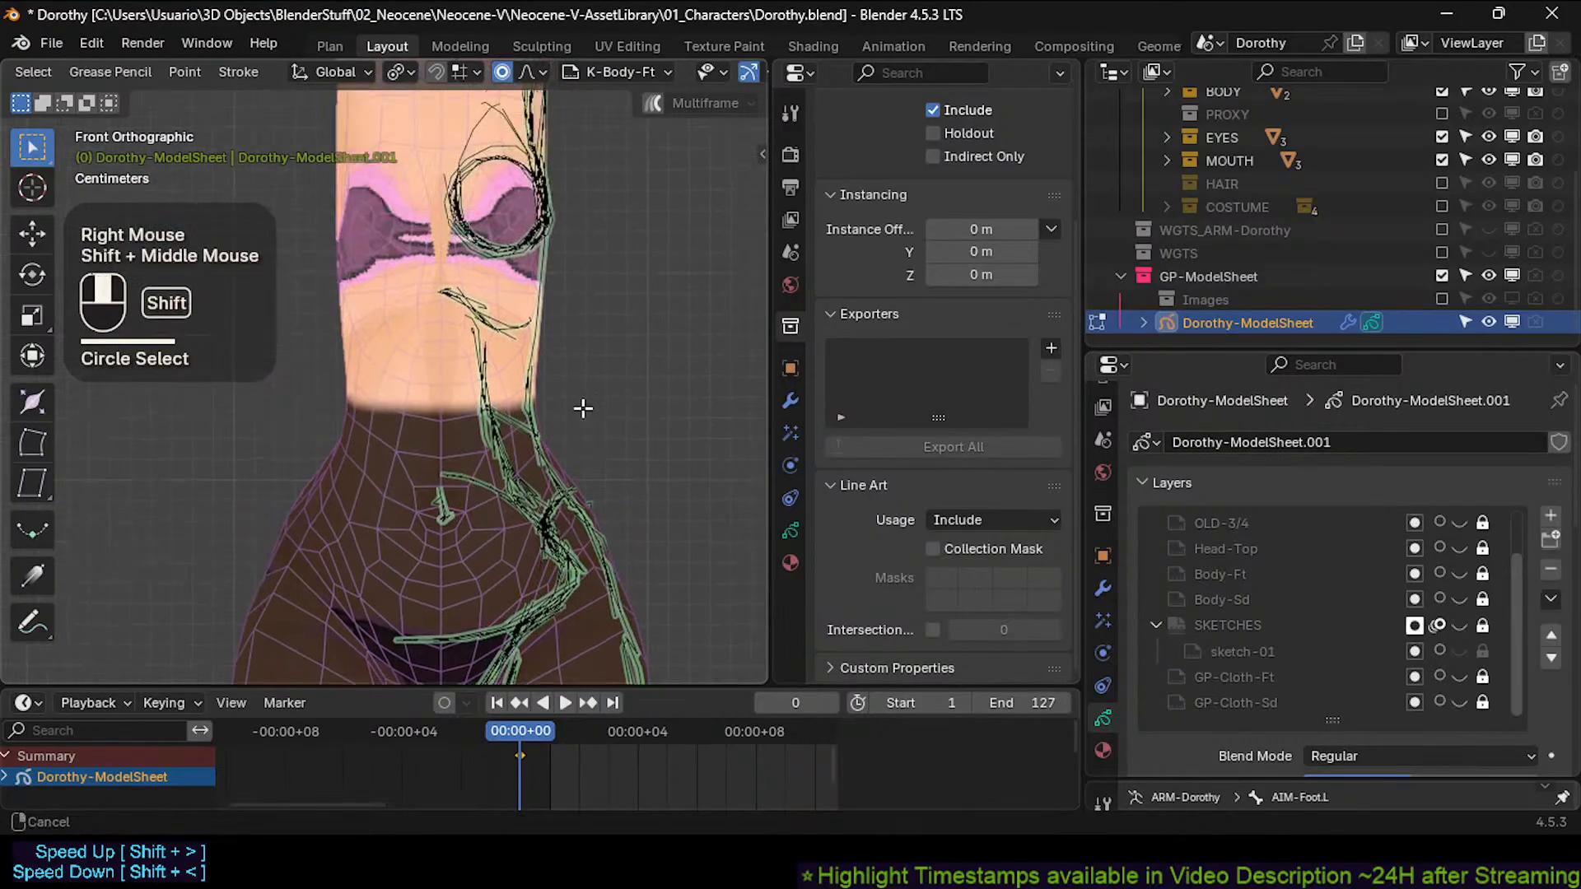
{"action": "middle_click_drag", "start_coordinate": [568, 181], "coordinate": [568, 354], "text": "shift"}
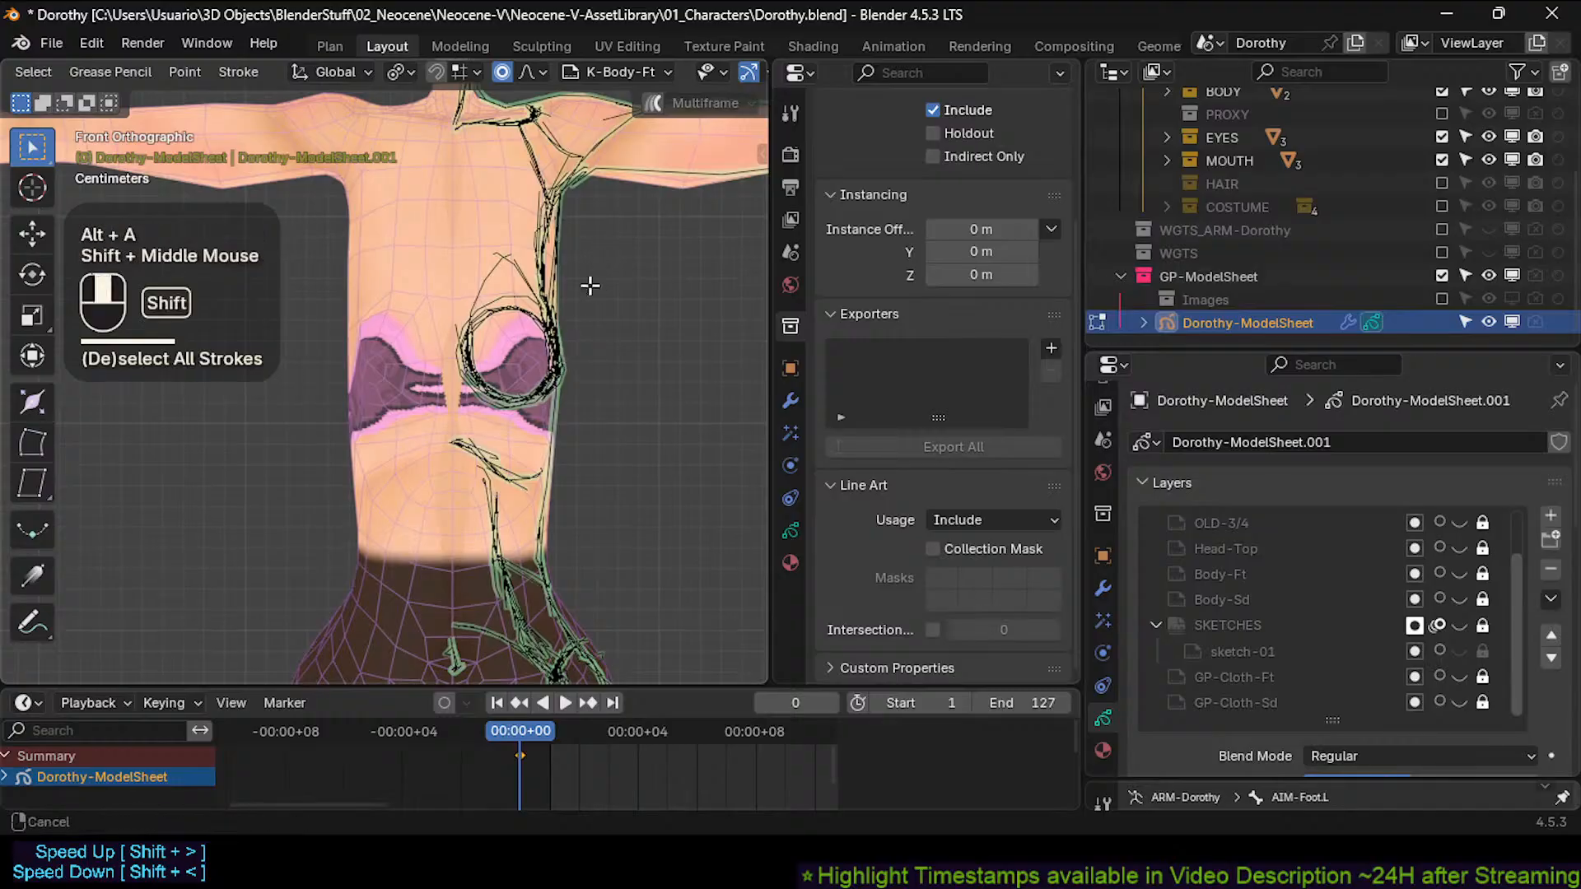
{"action": "scroll", "coordinate": [569, 329], "scroll_direction": "down", "scroll_amount": 4}
{"action": "middle_click_drag", "start_coordinate": [536, 275], "coordinate": [533, 332], "text": "shift"}
{"action": "scroll", "coordinate": [533, 332], "scroll_direction": "up", "scroll_amount": 4}
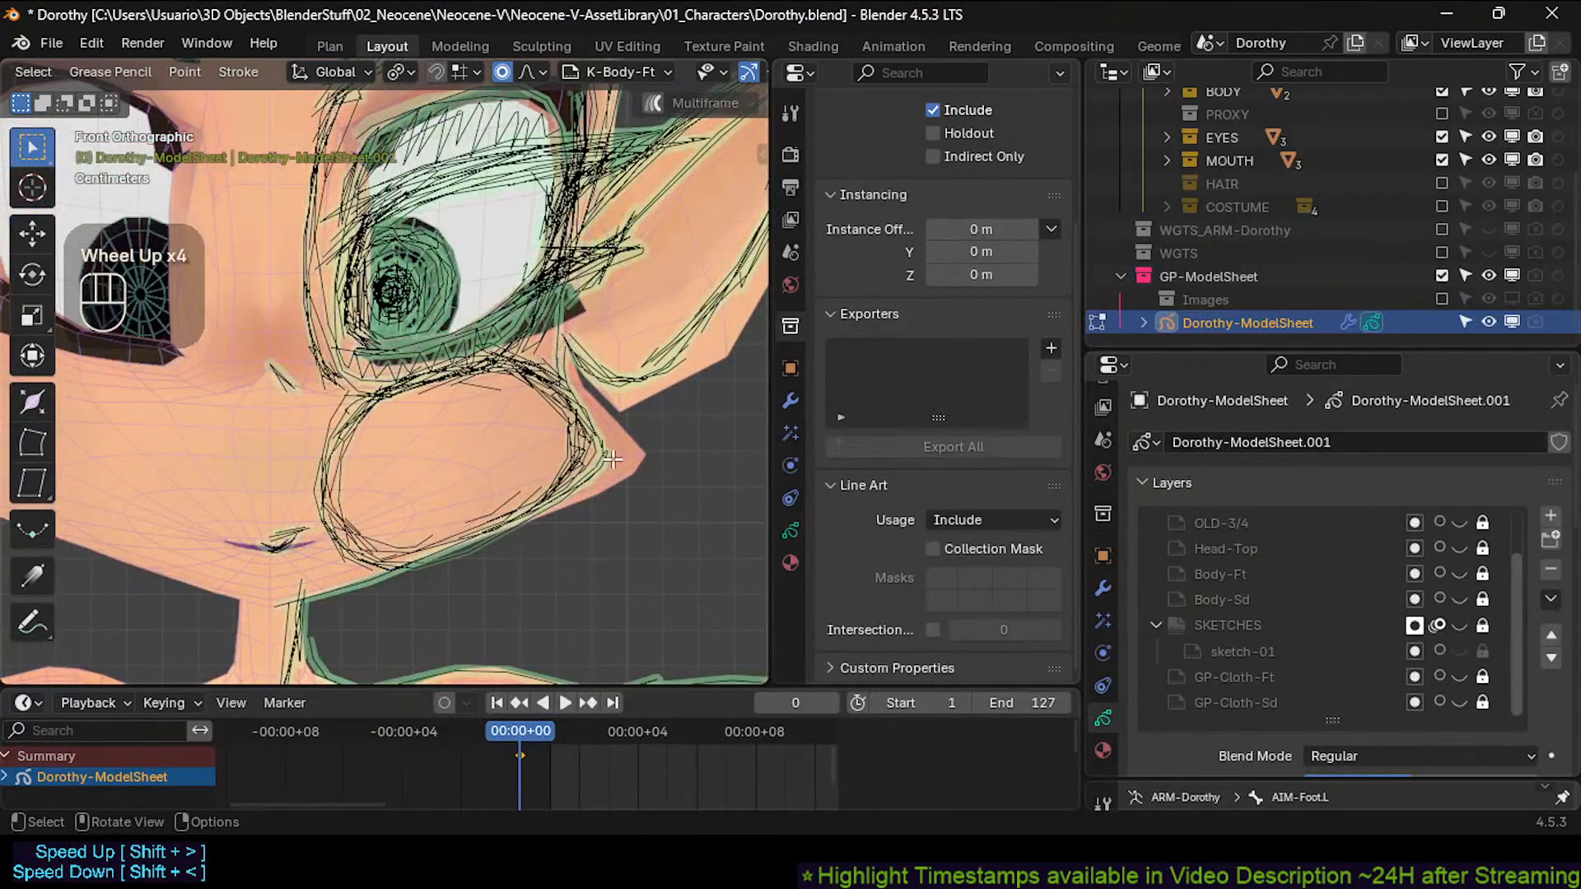
{"action": "key", "text": "alt+a"}
{"action": "key", "text": "c"}
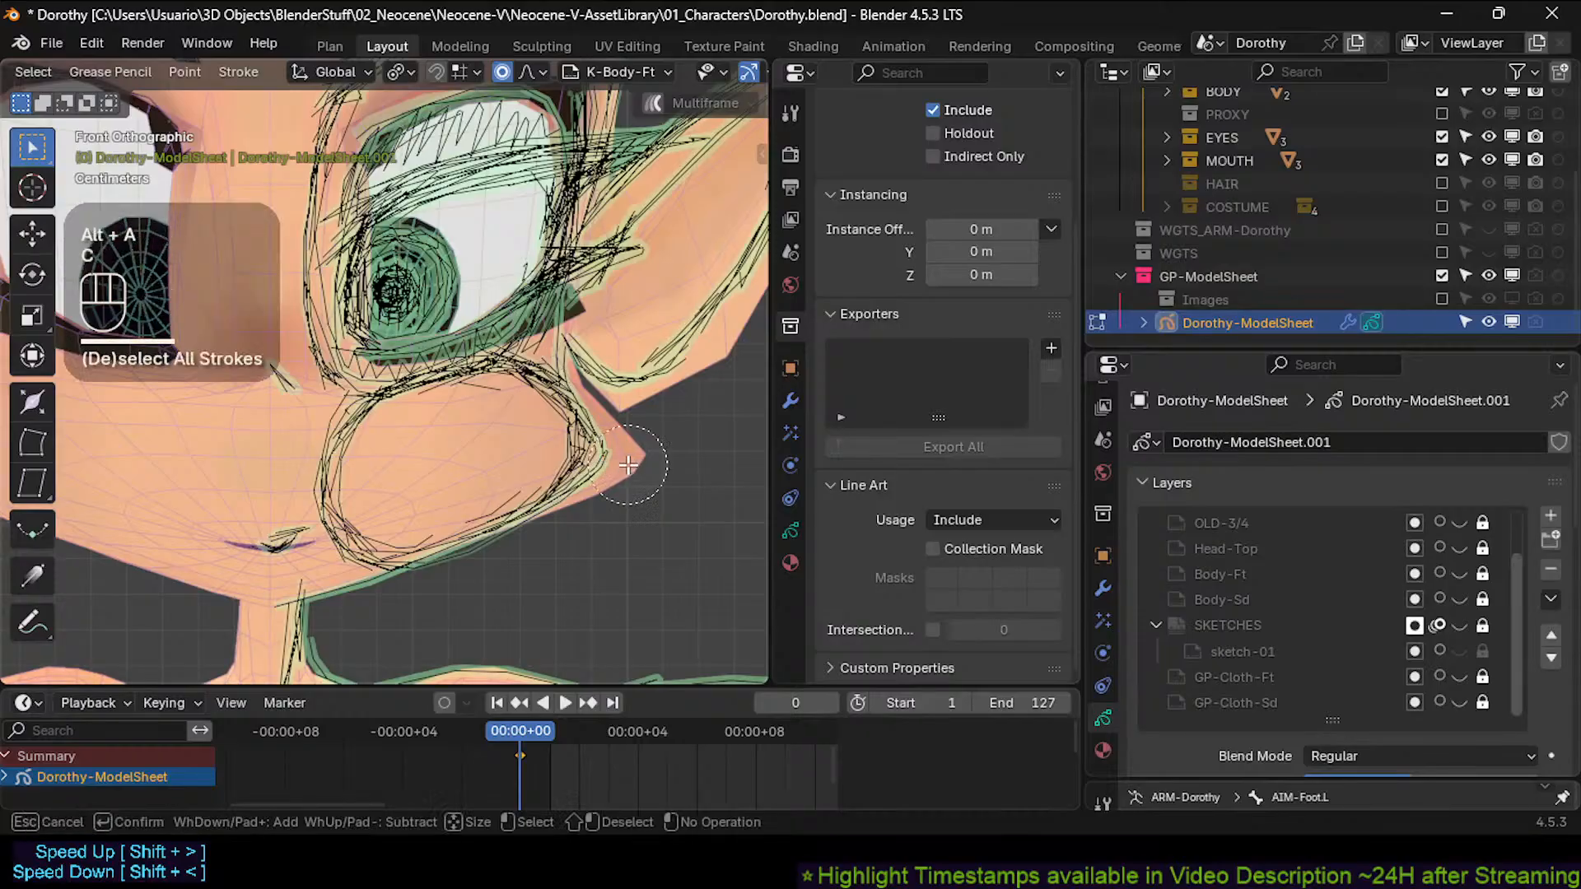
{"action": "left_click", "coordinate": [635, 466]}
{"action": "right_click", "coordinate": [633, 467]}
{"action": "key", "text": "g"}
{"action": "key", "text": "Escape"}
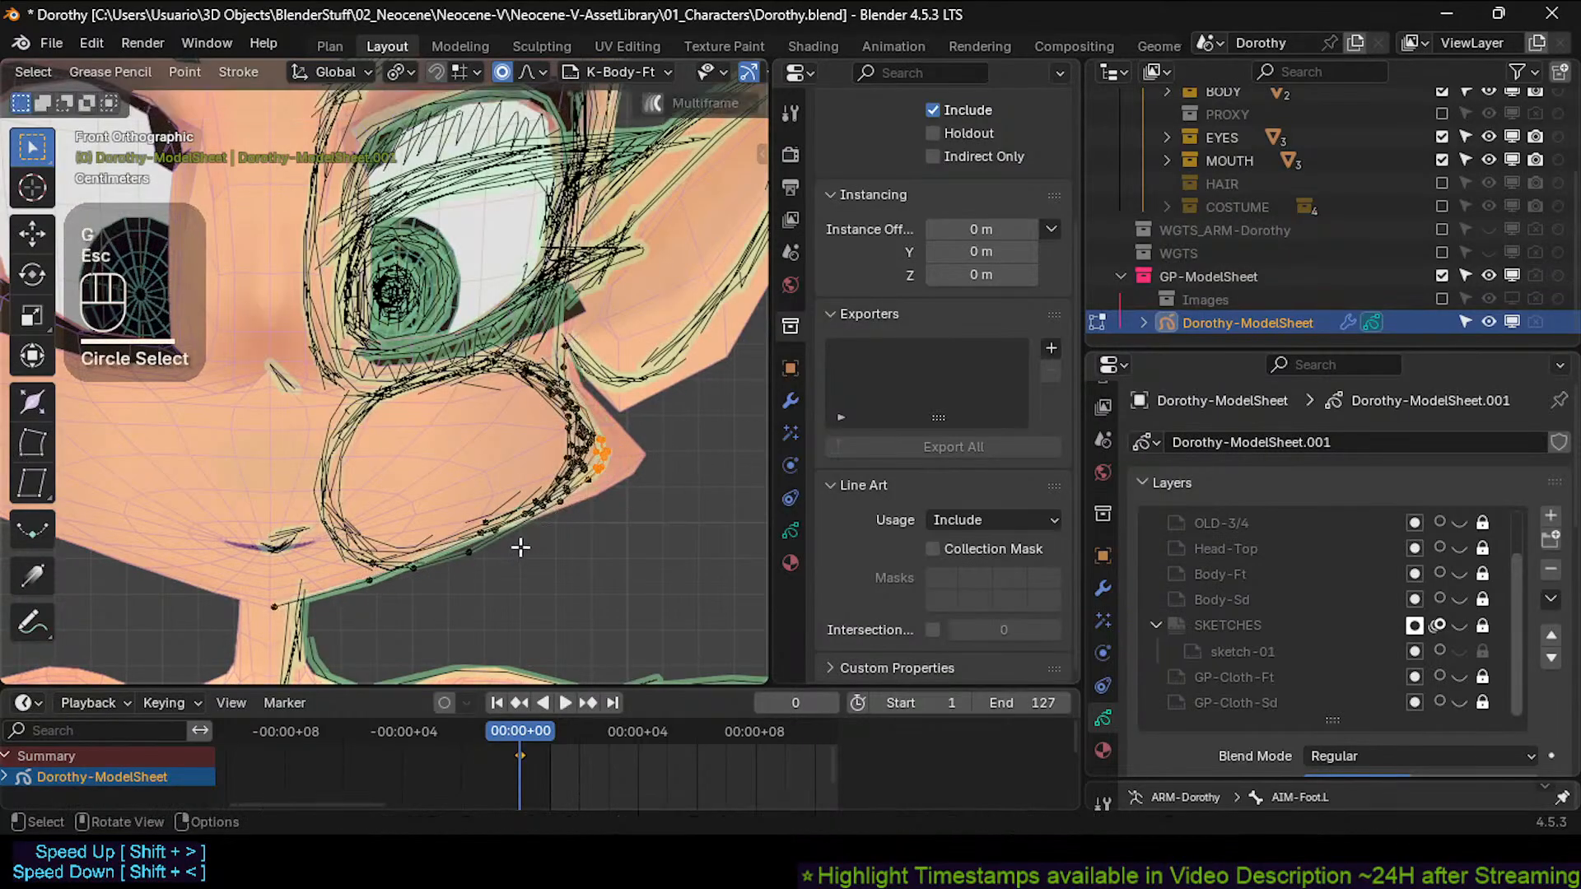
Select the jaw edge strokes below the cheek, reduce the proportional size to about 0.047 m and move them.
{"action": "key", "text": "alt+a"}
{"action": "key", "text": "c"}
{"action": "left_click", "coordinate": [483, 565]}
{"action": "right_click", "coordinate": [483, 565]}
{"action": "key", "text": "g"}
{"action": "scroll", "coordinate": [481, 560], "scroll_direction": "up", "scroll_amount": 2}
{"action": "scroll", "coordinate": [477, 552], "scroll_direction": "up", "scroll_amount": 5}
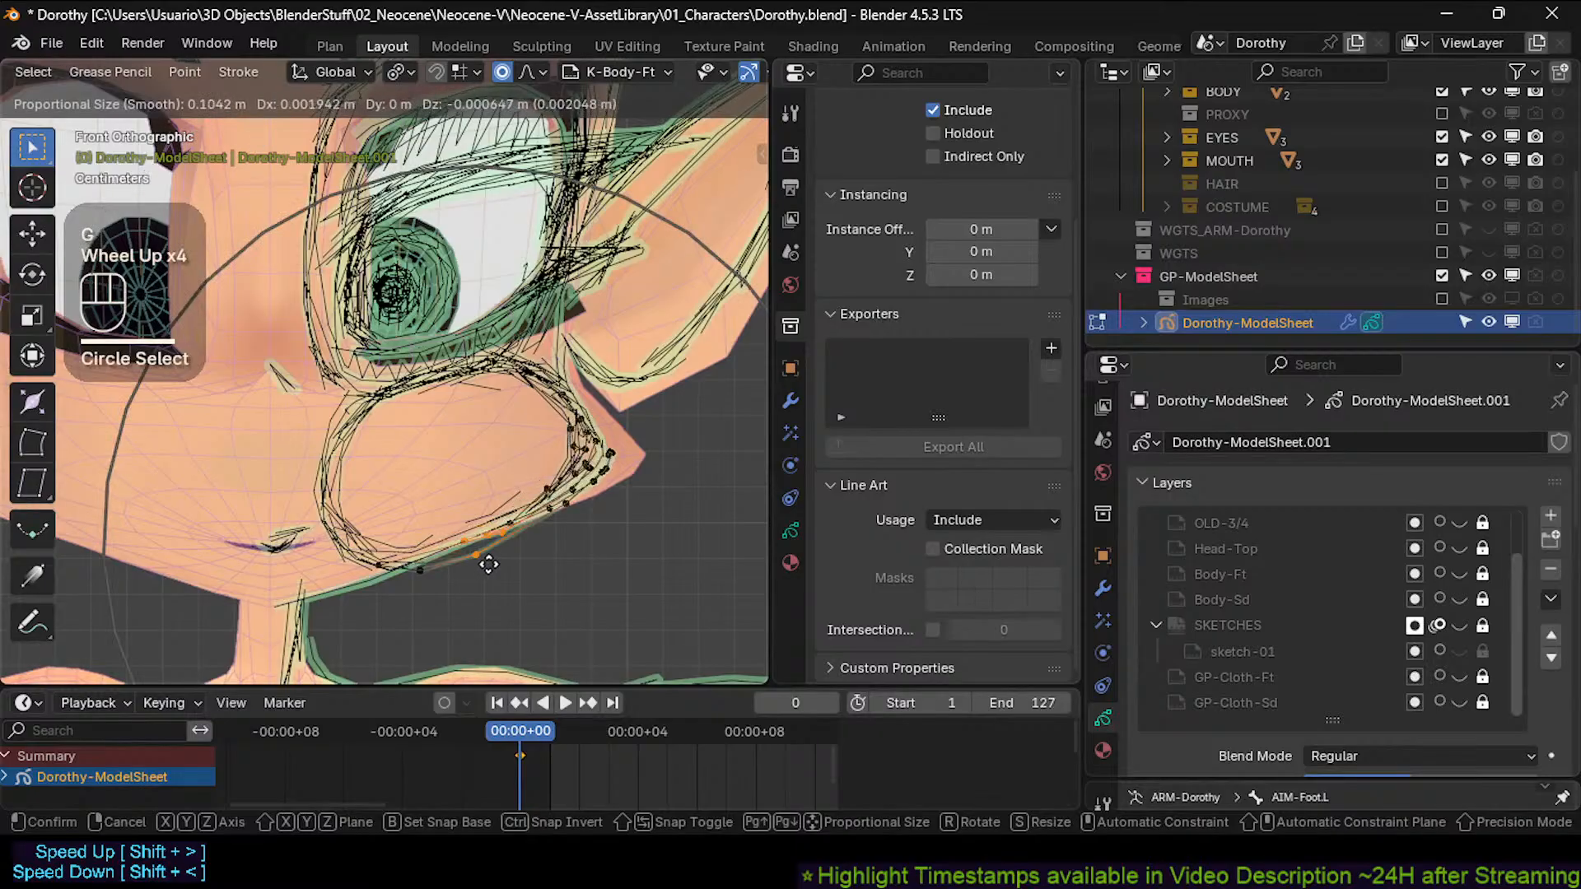
{"action": "scroll", "coordinate": [472, 494], "scroll_direction": "up", "scroll_amount": 2, "text": "shift"}
{"action": "scroll", "coordinate": [471, 489], "scroll_direction": "up", "scroll_amount": 1, "text": "shift"}
{"action": "left_click", "coordinate": [471, 490], "text": "shift"}
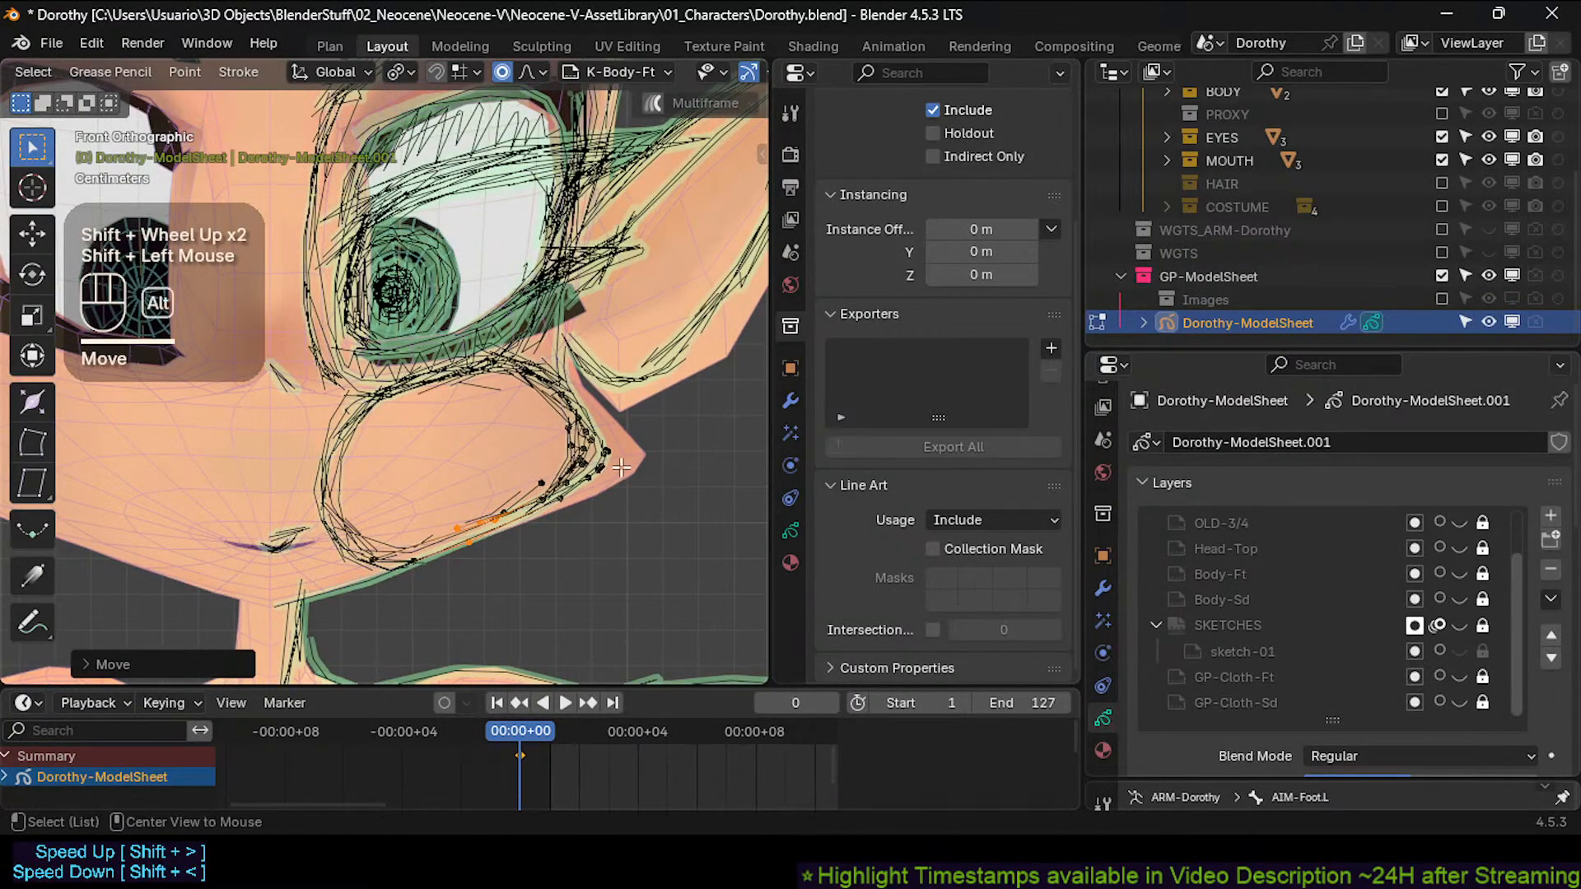
Select the jaw edge strokes near the outer cheek corner and move them outward to the corner tip of the mesh.
{"action": "key", "text": "alt+a"}
{"action": "key", "text": "c"}
{"action": "left_click", "coordinate": [609, 449]}
{"action": "right_click", "coordinate": [609, 448]}
{"action": "key", "text": "g"}
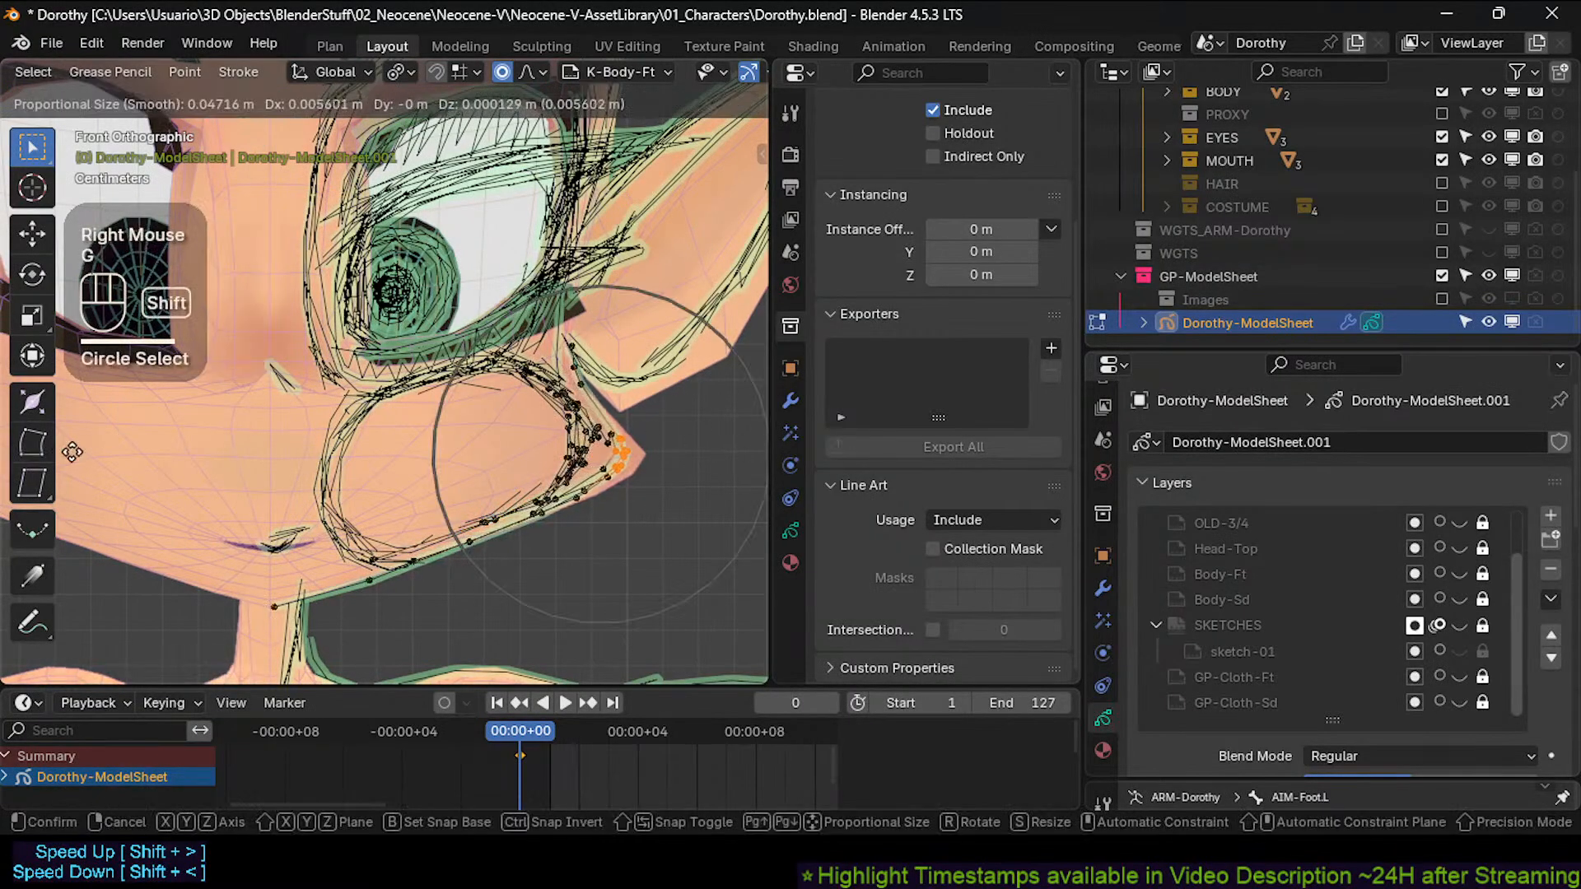
{"action": "left_click", "coordinate": [425, 410], "text": "shift"}
Select the face edge strokes above the cheek corner and move them slightly up towards the mesh contour.
{"action": "key", "text": "alt+a"}
{"action": "key", "text": "c"}
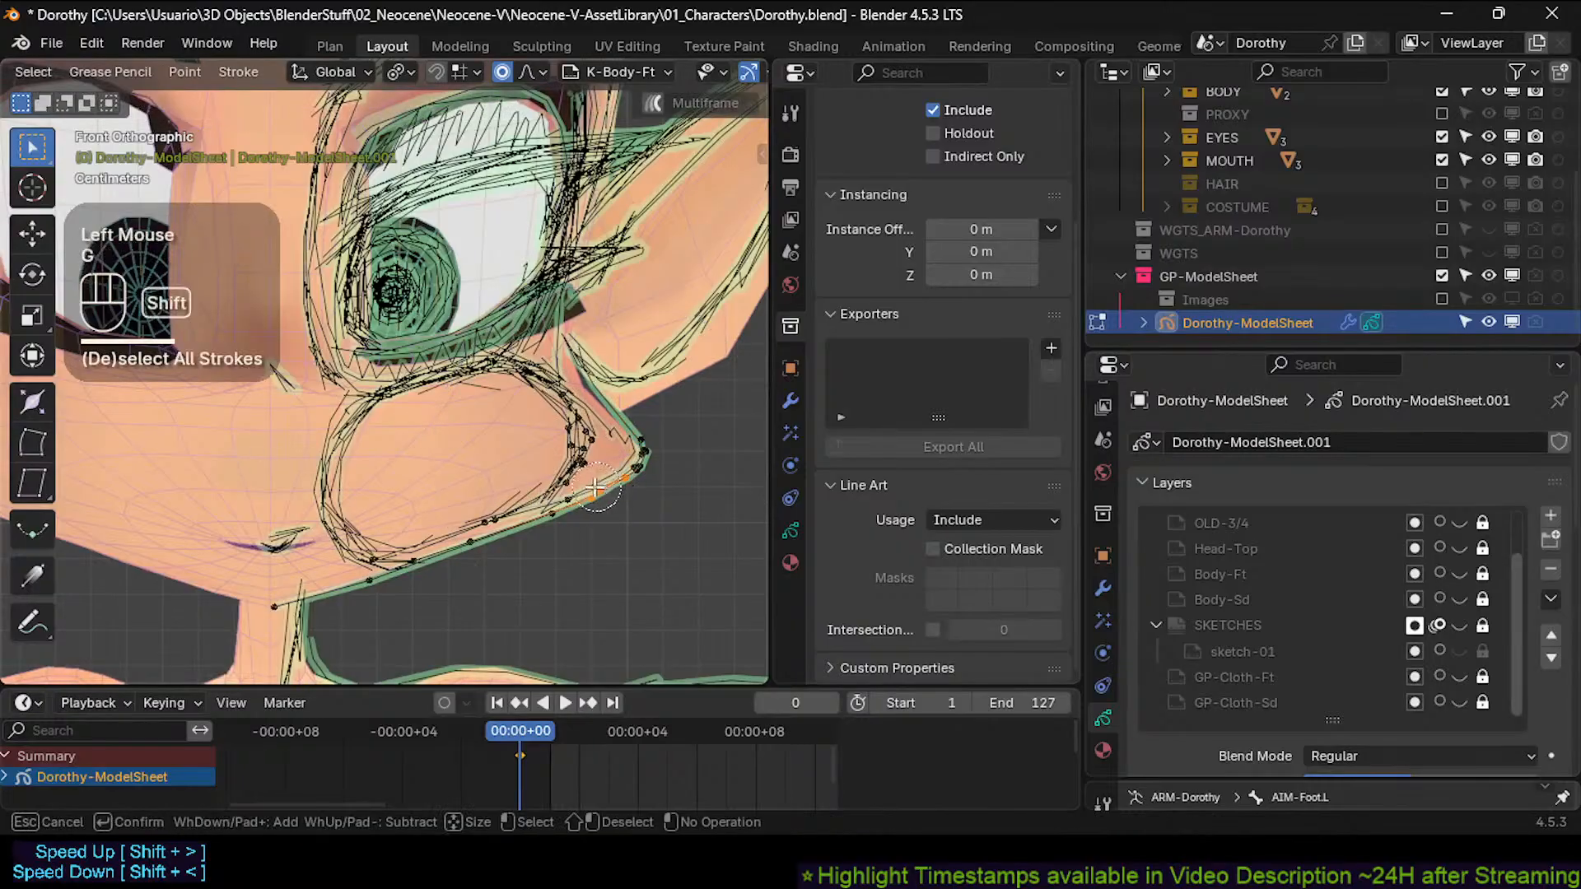
{"action": "left_click", "coordinate": [620, 396]}
{"action": "right_click", "coordinate": [626, 380]}
{"action": "key", "text": "g"}
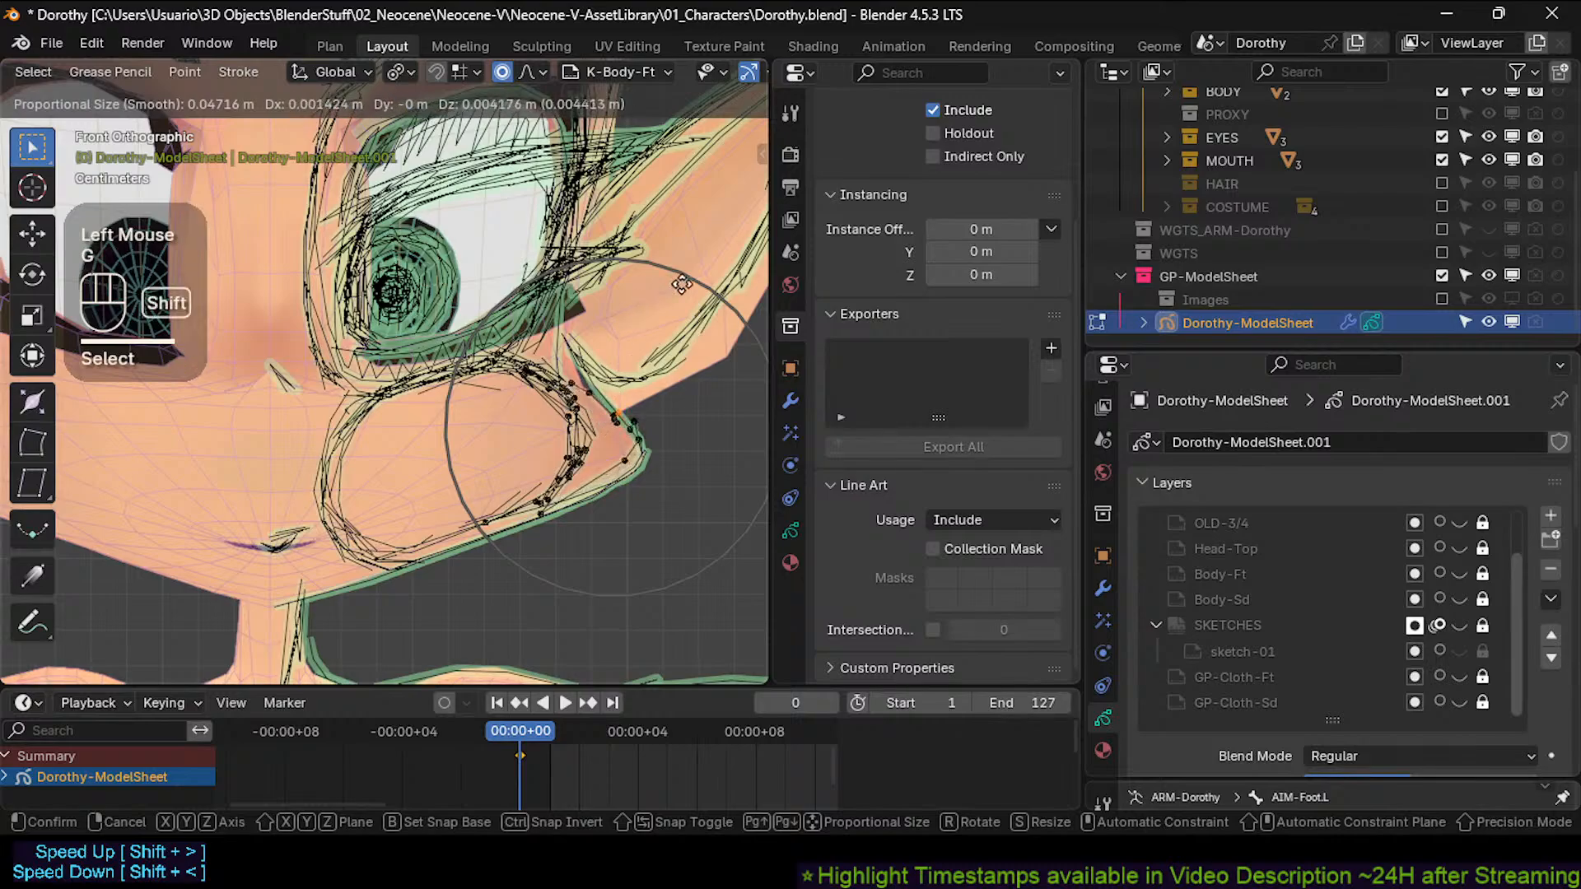
{"action": "left_click", "coordinate": [695, 407], "text": "shift"}
Move single stroke points at the upper end of the cheek edge, below the outer eye corner, towards the mesh.
{"action": "left_click", "coordinate": [539, 381]}
{"action": "key", "text": "g"}
{"action": "left_click", "coordinate": [538, 376], "text": "shift"}
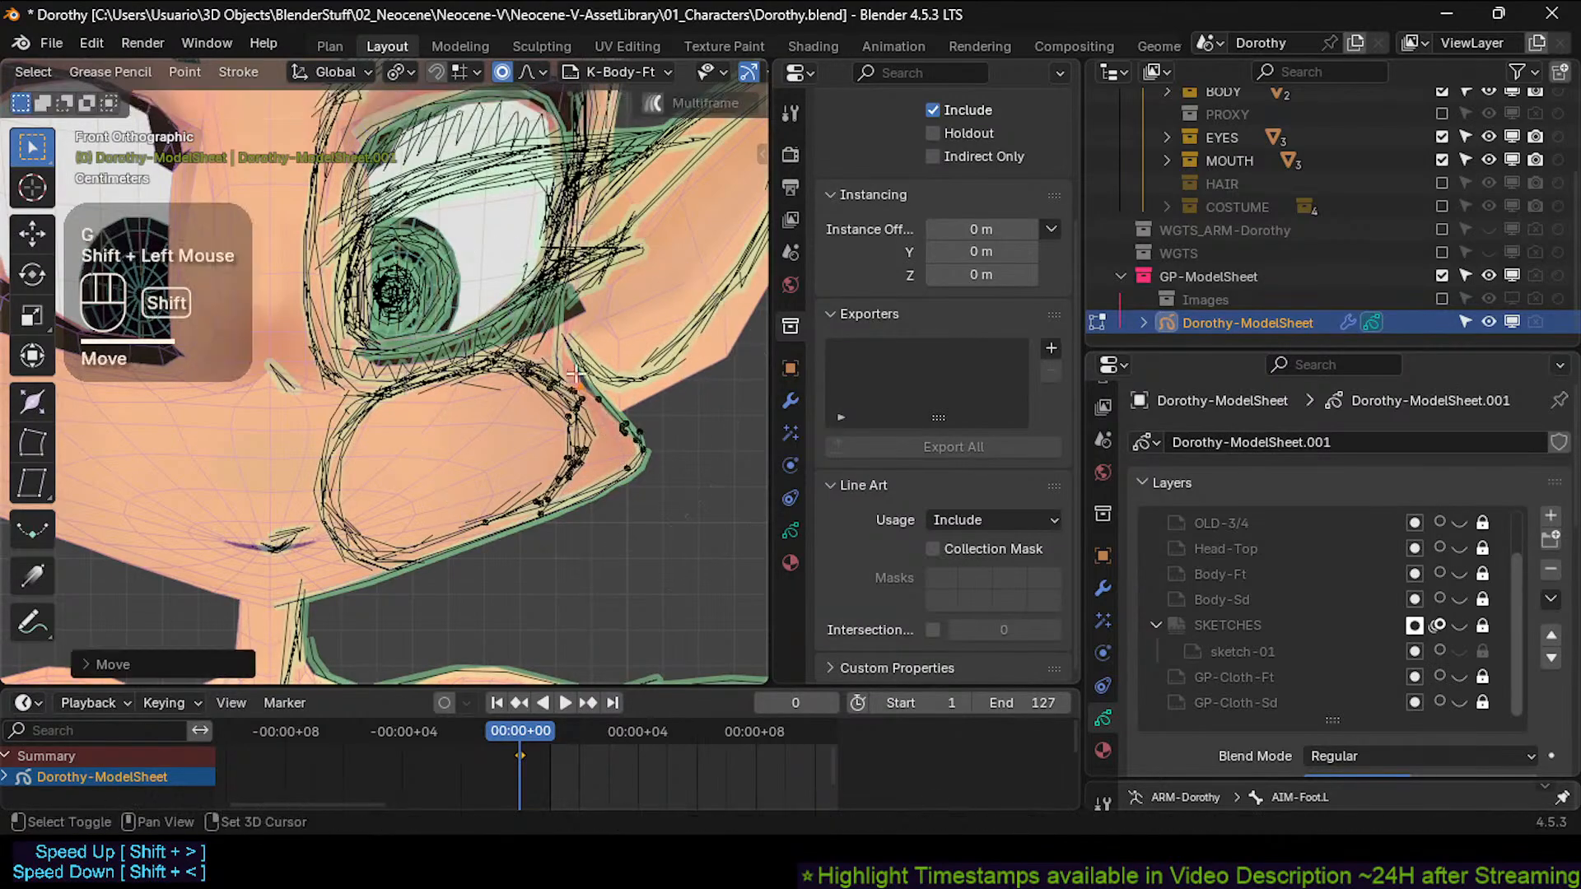
{"action": "left_click", "coordinate": [541, 361]}
{"action": "key", "text": "g"}
{"action": "left_click", "coordinate": [696, 317], "text": "shift"}
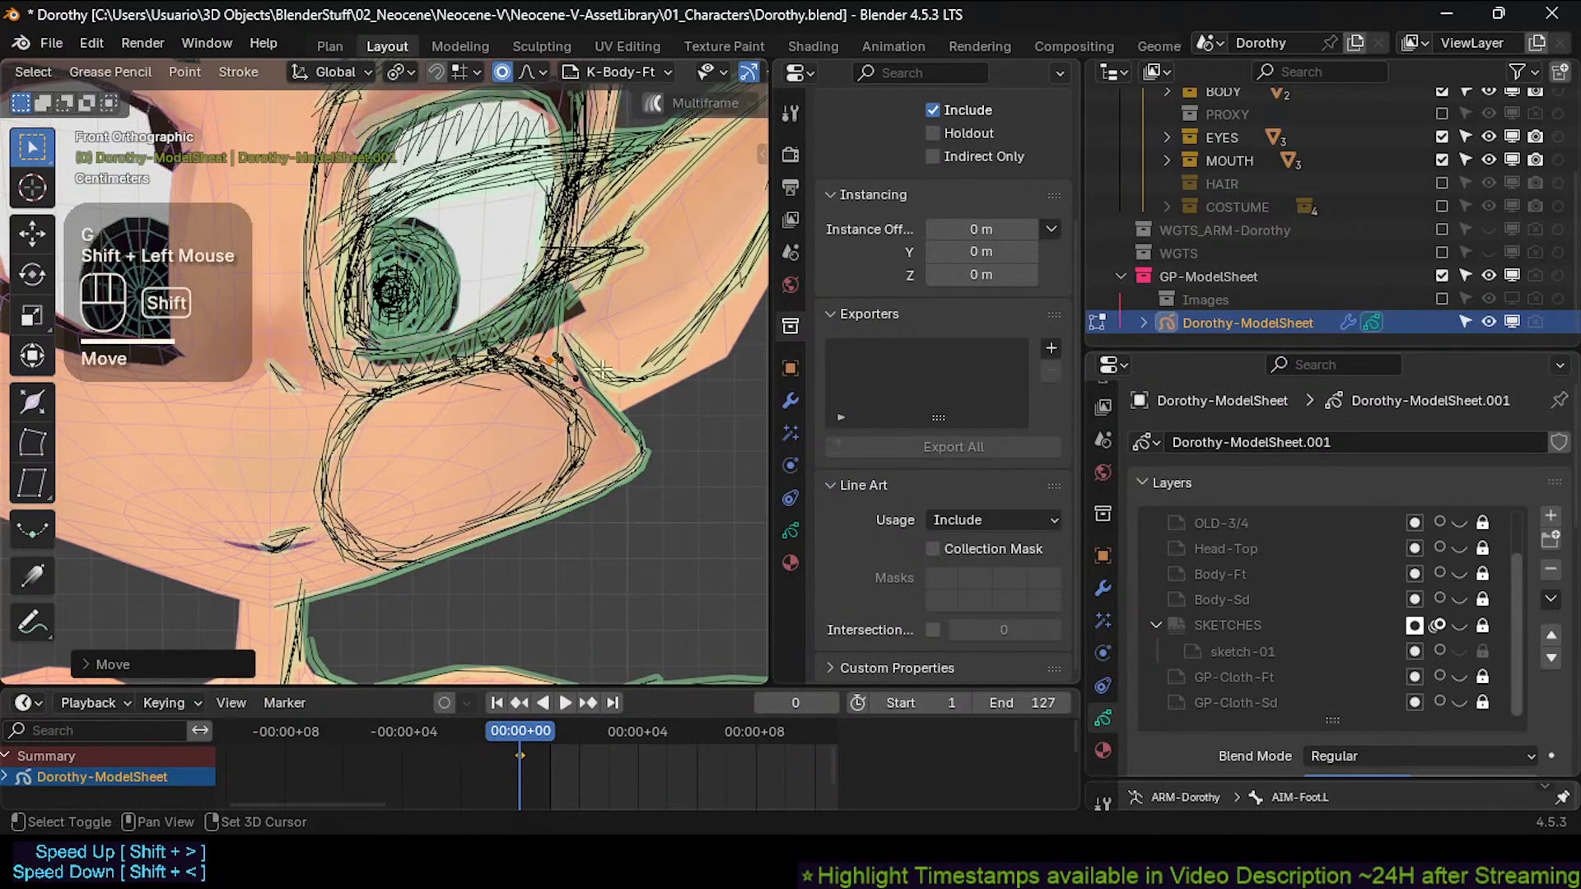
Adjust the stroke points where the cheek edge meets the ear so they follow the mesh contour.
{"action": "left_click", "coordinate": [589, 381]}
{"action": "key", "text": "g"}
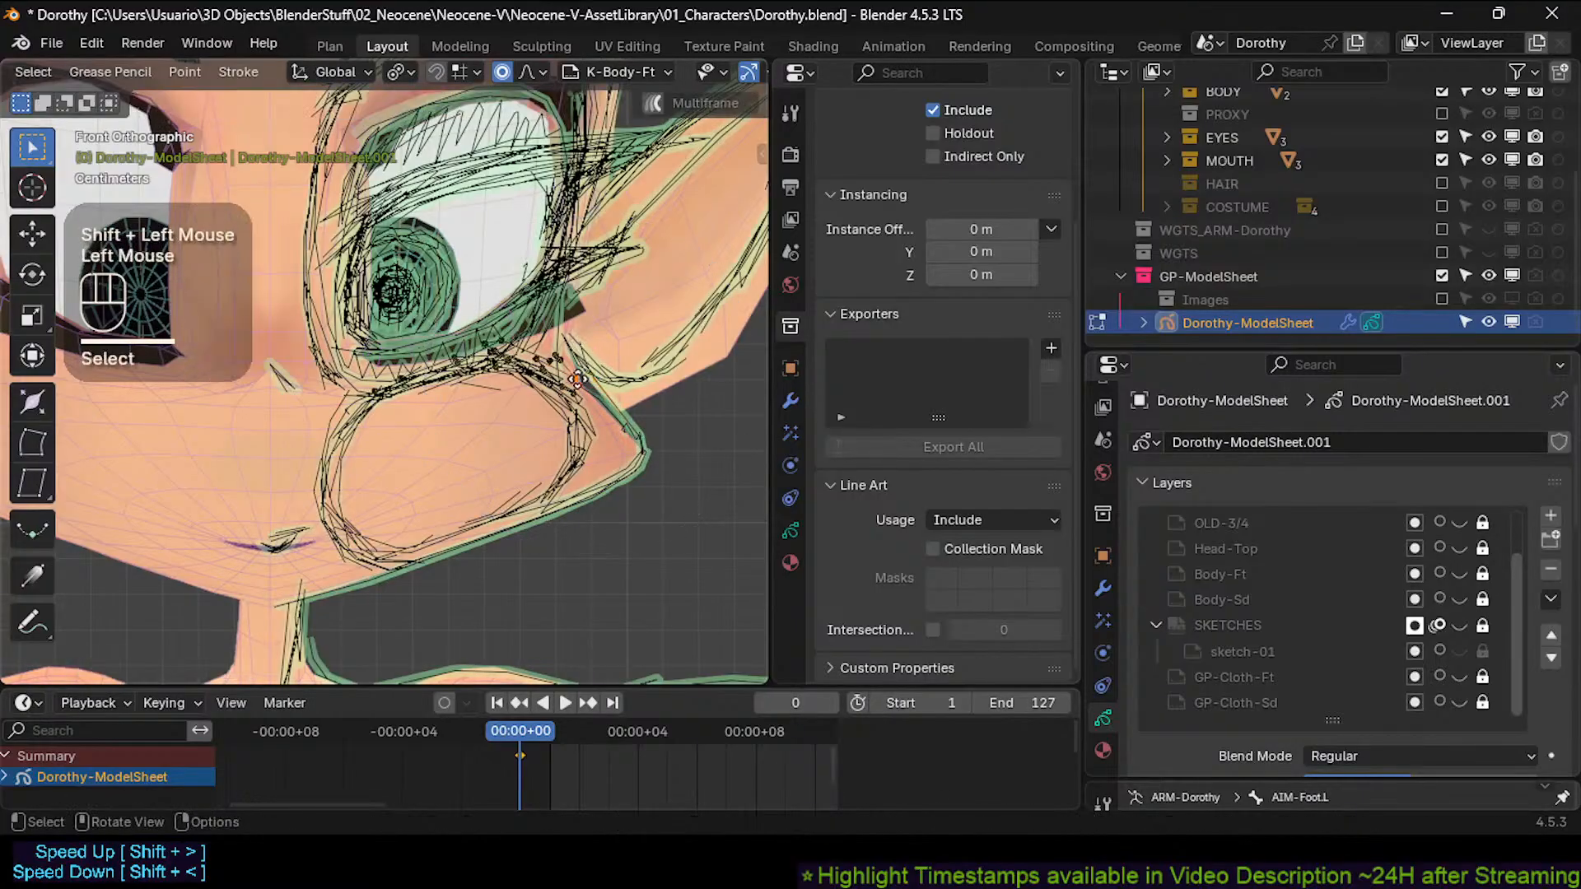
{"action": "left_click", "coordinate": [607, 370], "text": "shift"}
{"action": "left_click", "coordinate": [590, 379]}
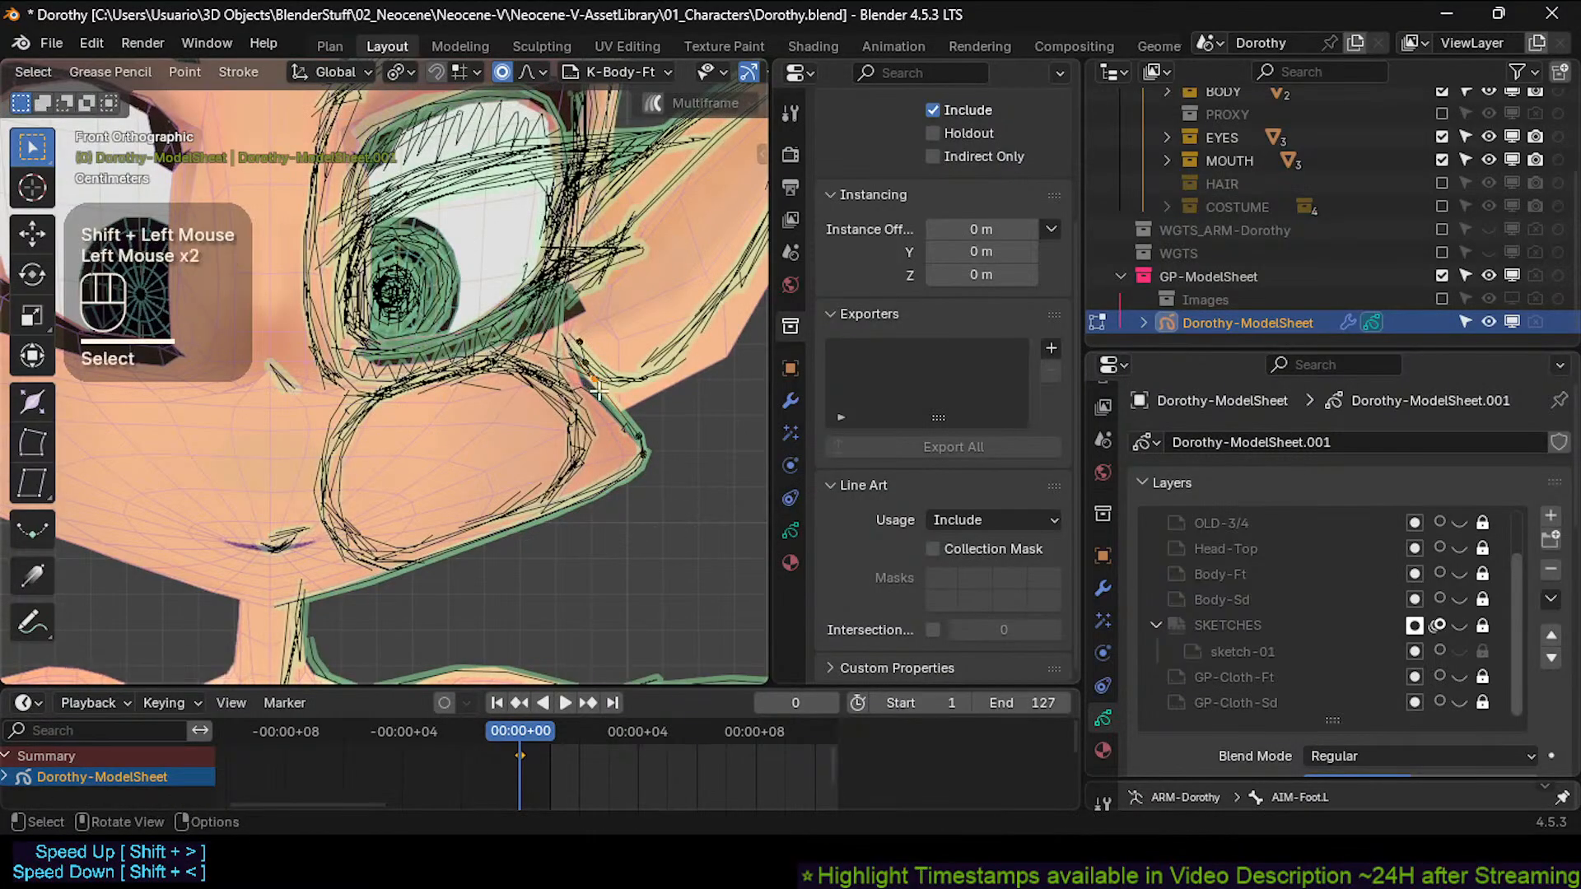
{"action": "key", "text": "g"}
{"action": "left_click", "coordinate": [585, 449], "text": "shift"}
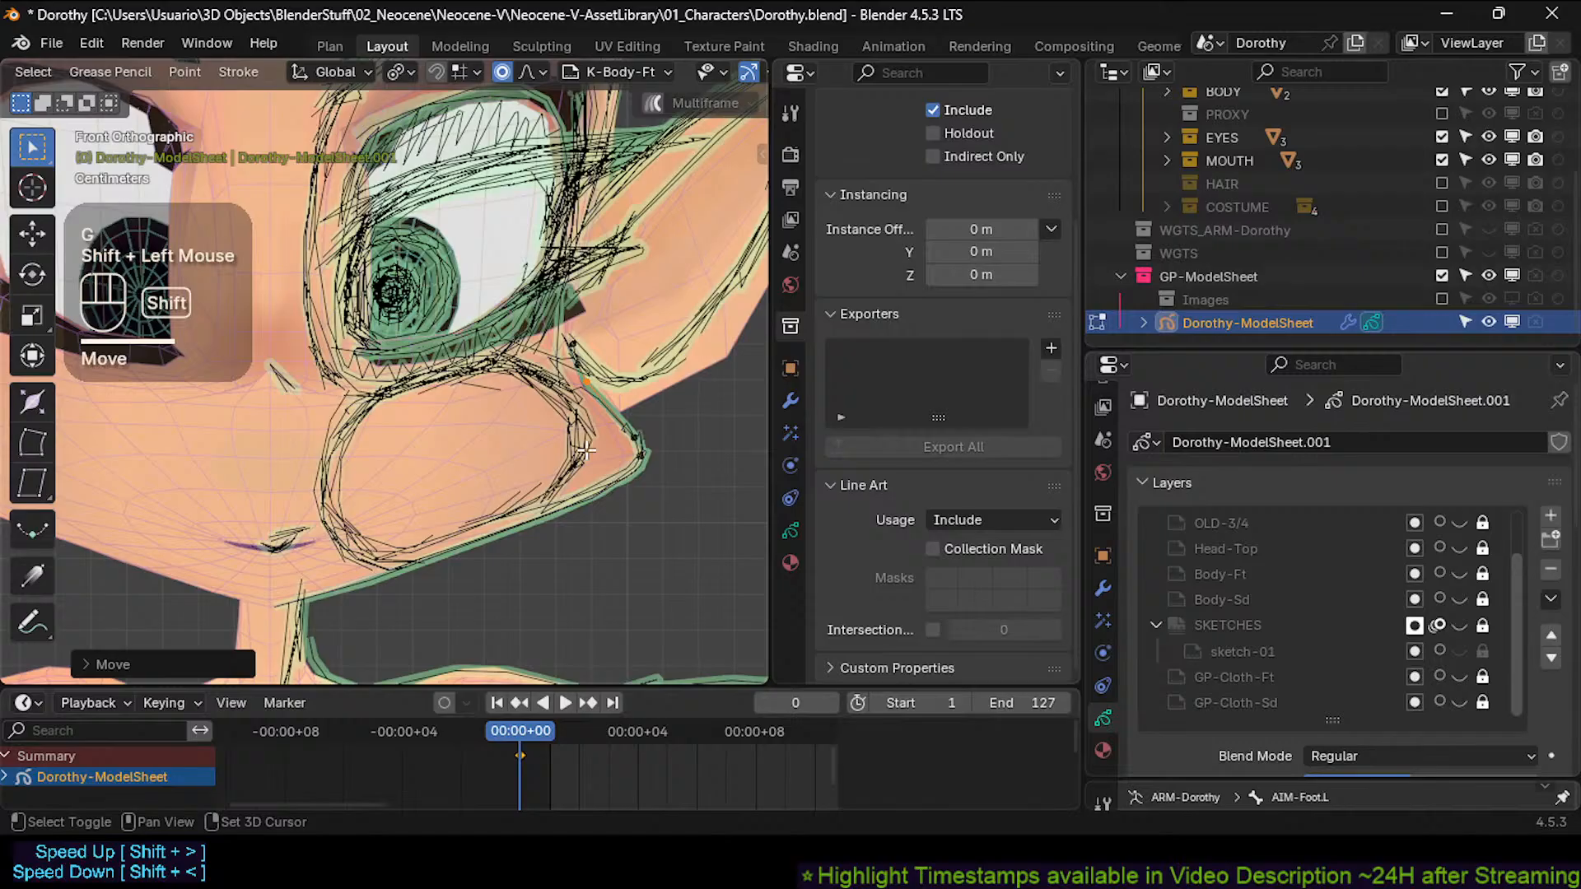
Nudge one point just above the cheek corner and another at the upper cheek edge onto the mesh contour.
{"action": "left_click", "coordinate": [630, 433]}
{"action": "key", "text": "g"}
{"action": "left_click", "coordinate": [641, 443], "text": "shift"}
{"action": "left_click", "coordinate": [575, 383]}
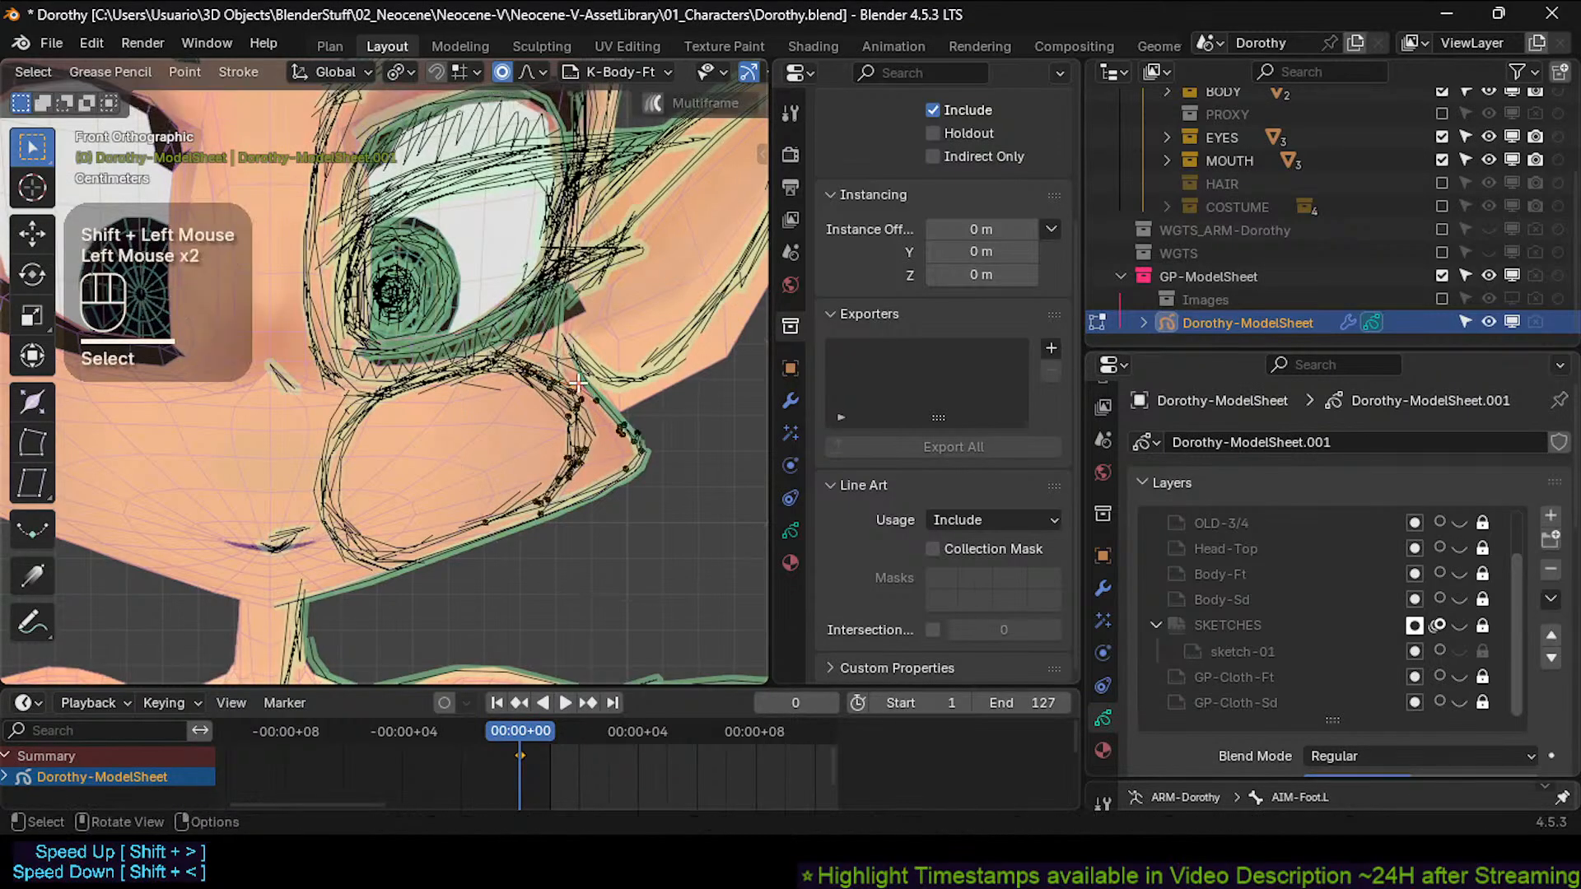
{"action": "key", "text": "g"}
{"action": "left_click", "coordinate": [588, 363], "text": "shift"}
Move the point at the cheek corner tip slightly outward and nudge a neighbouring jaw edge point into line.
{"action": "left_click", "coordinate": [643, 453]}
{"action": "key", "text": "g"}
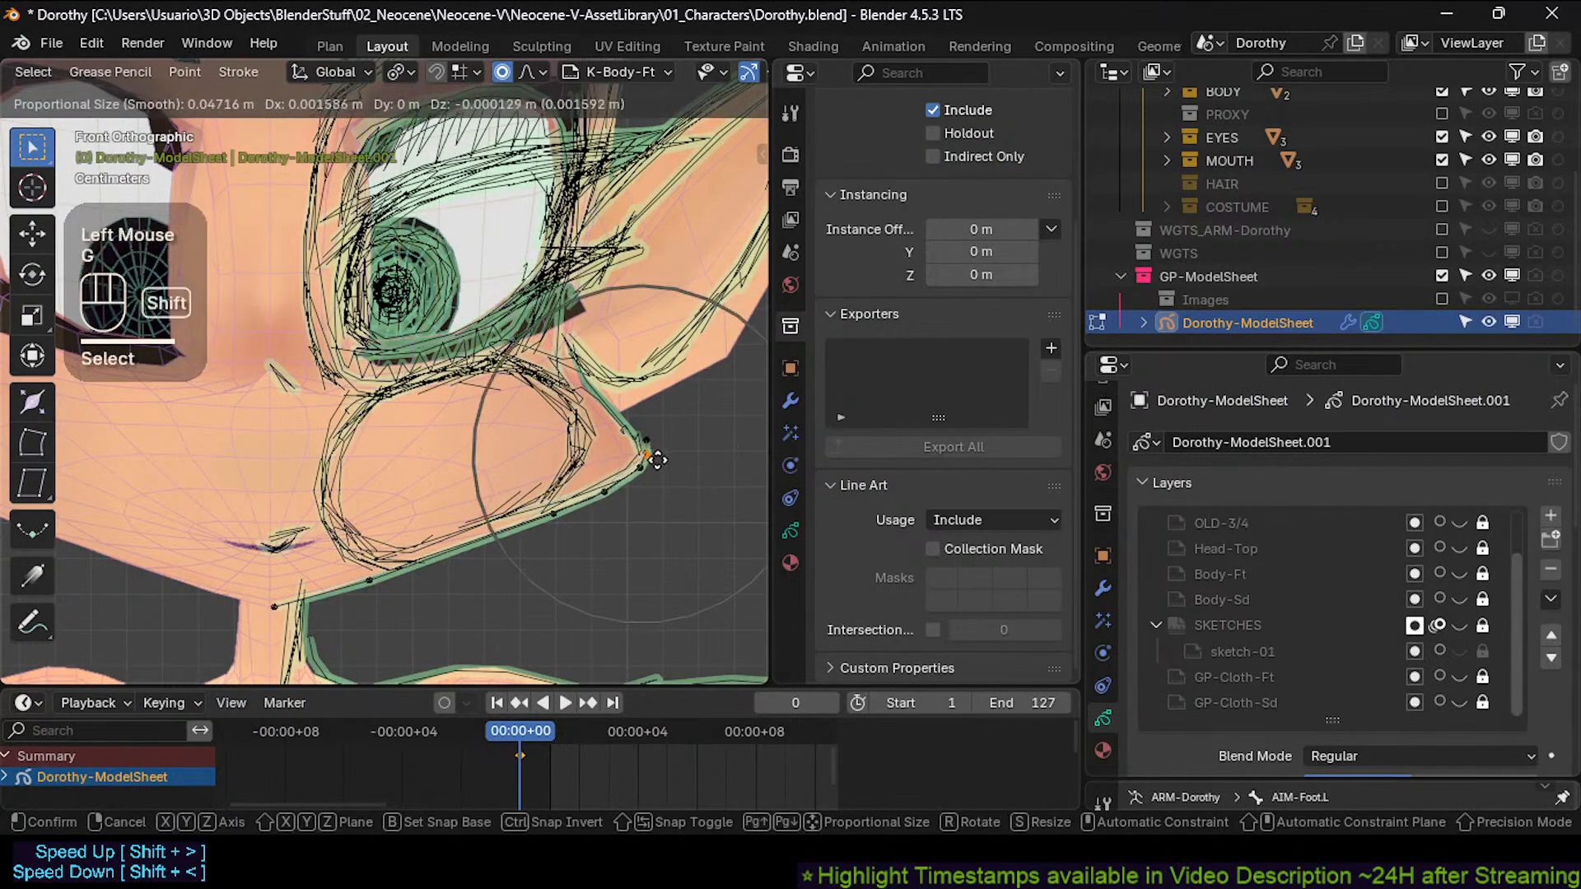
{"action": "left_click", "coordinate": [645, 460], "text": "shift"}
{"action": "left_click", "coordinate": [585, 467]}
{"action": "key", "text": "g"}
{"action": "left_click", "coordinate": [581, 469], "text": "shift"}
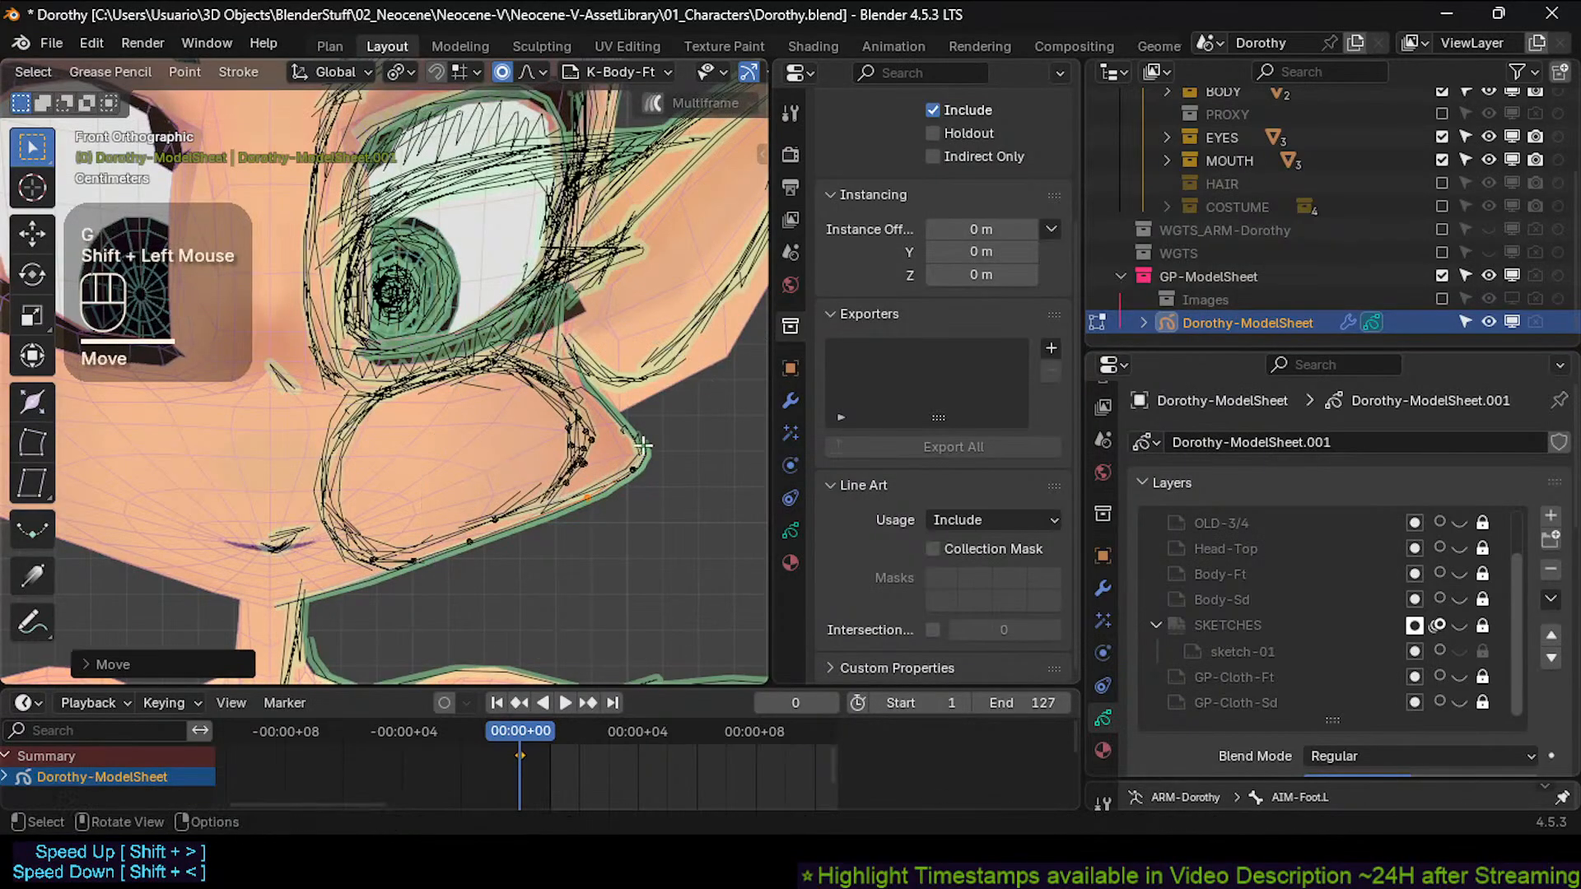
Move points on the outer end of the oval cheek outline outward towards the cheek corner.
{"action": "left_click", "coordinate": [645, 441]}
{"action": "middle_click_drag", "start_coordinate": [593, 401], "coordinate": [605, 436], "text": "shift"}
{"action": "left_click", "coordinate": [592, 466]}
{"action": "key", "text": "g"}
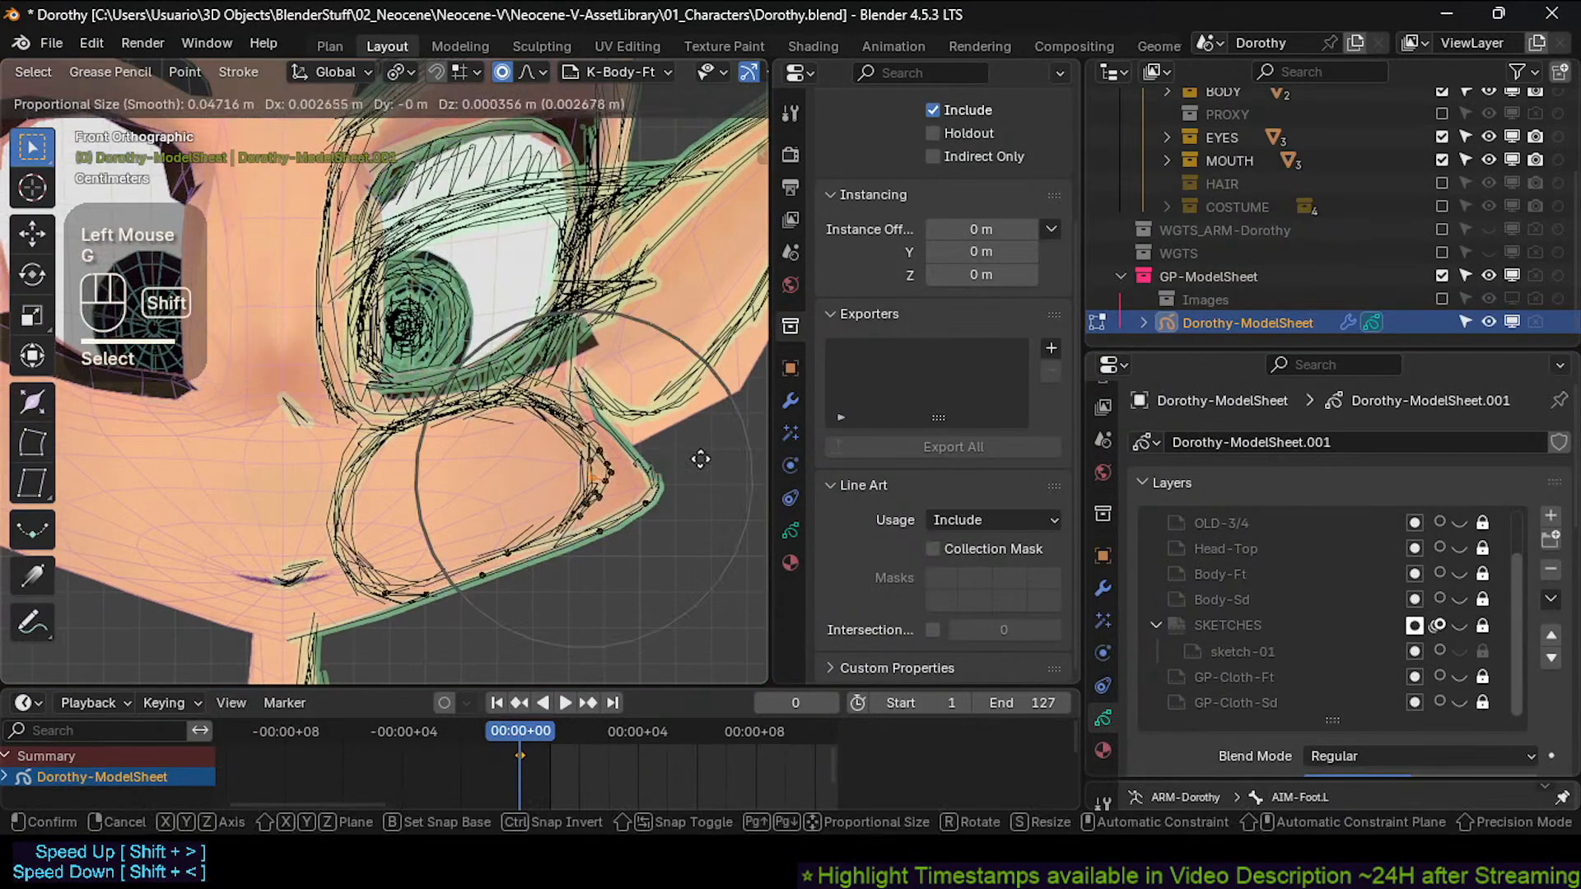
{"action": "left_click", "coordinate": [588, 502], "text": "shift"}
{"action": "key", "text": "g"}
{"action": "left_click", "coordinate": [689, 500], "text": "shift"}
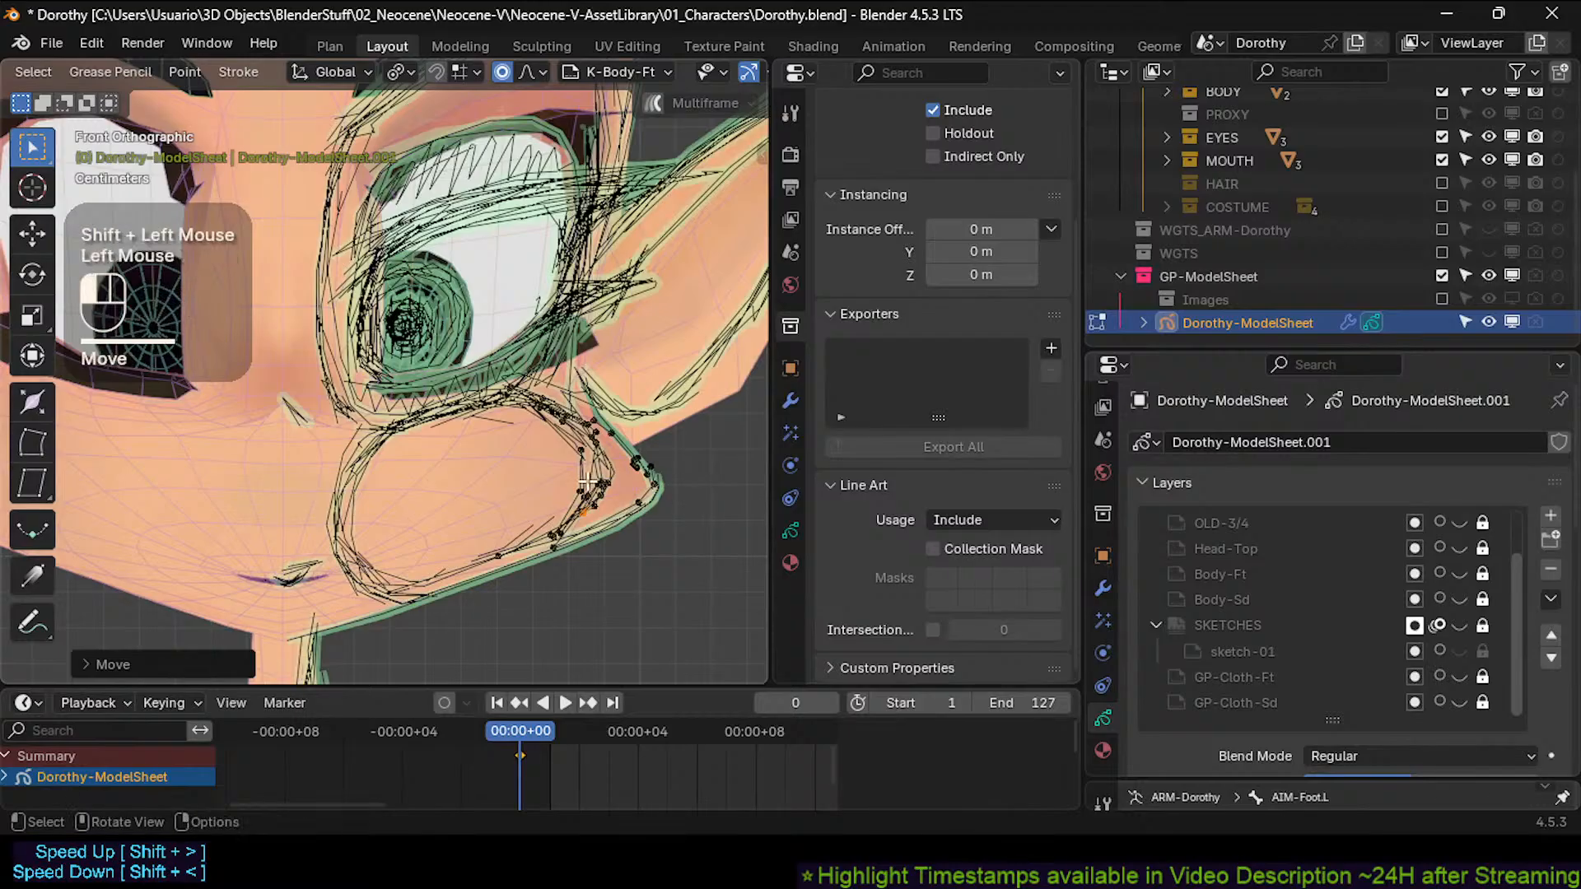
Nudge the stroke points around the cheek corner slightly outward to match the mesh silhouette.
{"action": "left_click", "coordinate": [643, 504]}
{"action": "key", "text": "g"}
{"action": "left_click", "coordinate": [673, 493], "text": "shift"}
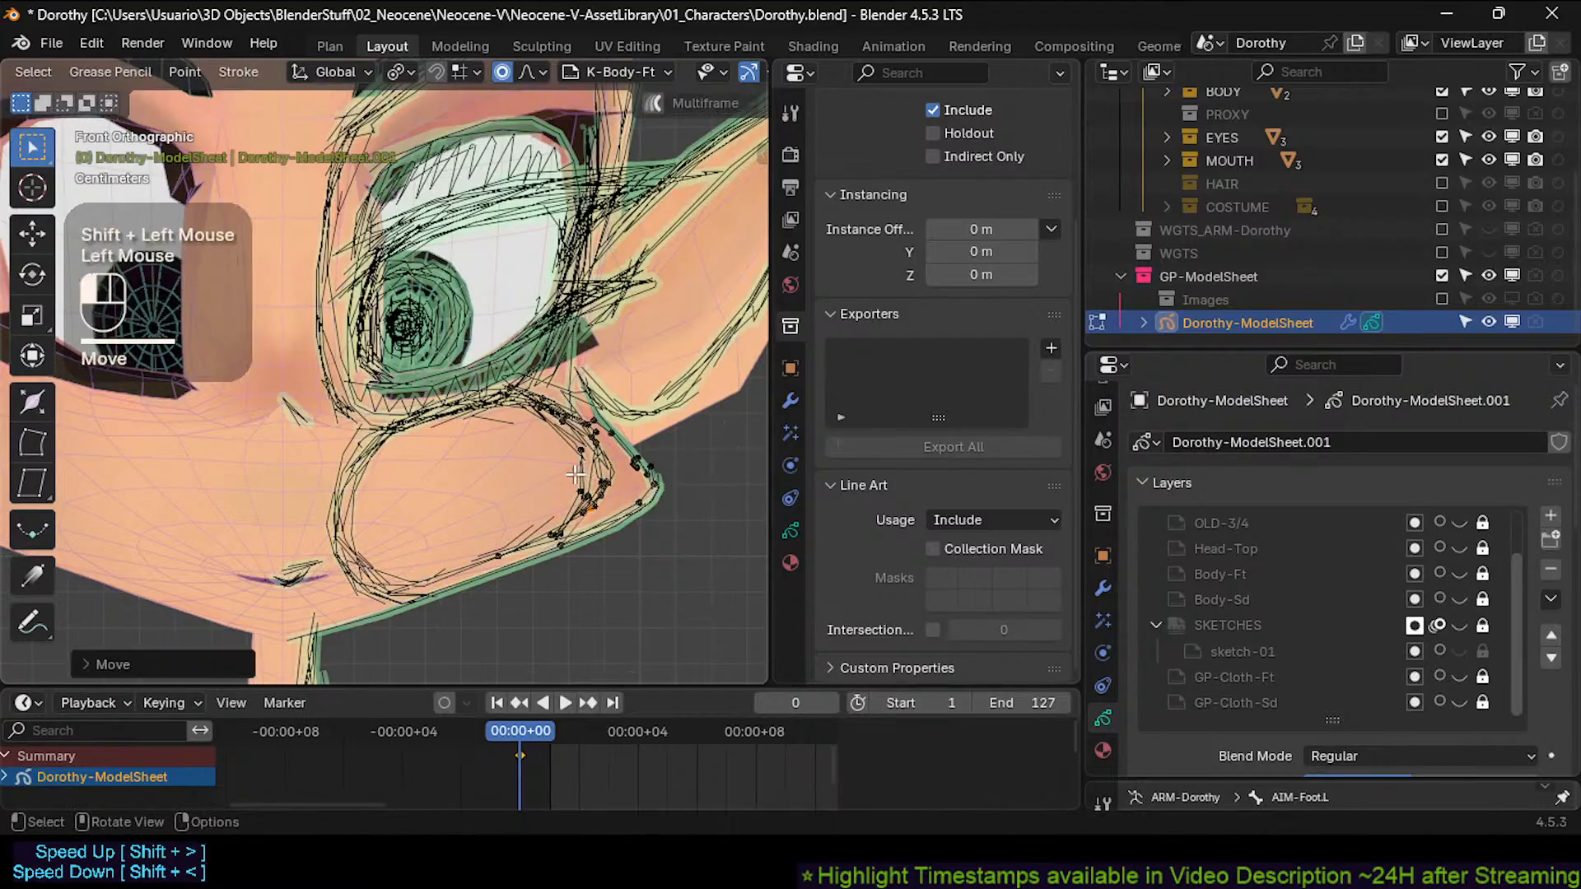
{"action": "left_click", "coordinate": [654, 484]}
{"action": "key", "text": "g"}
{"action": "left_click", "coordinate": [720, 492], "text": "shift"}
Move three more points on the outer curve of the oval cheek outline outward, closer to the face edge.
{"action": "left_click", "coordinate": [595, 454]}
{"action": "key", "text": "g"}
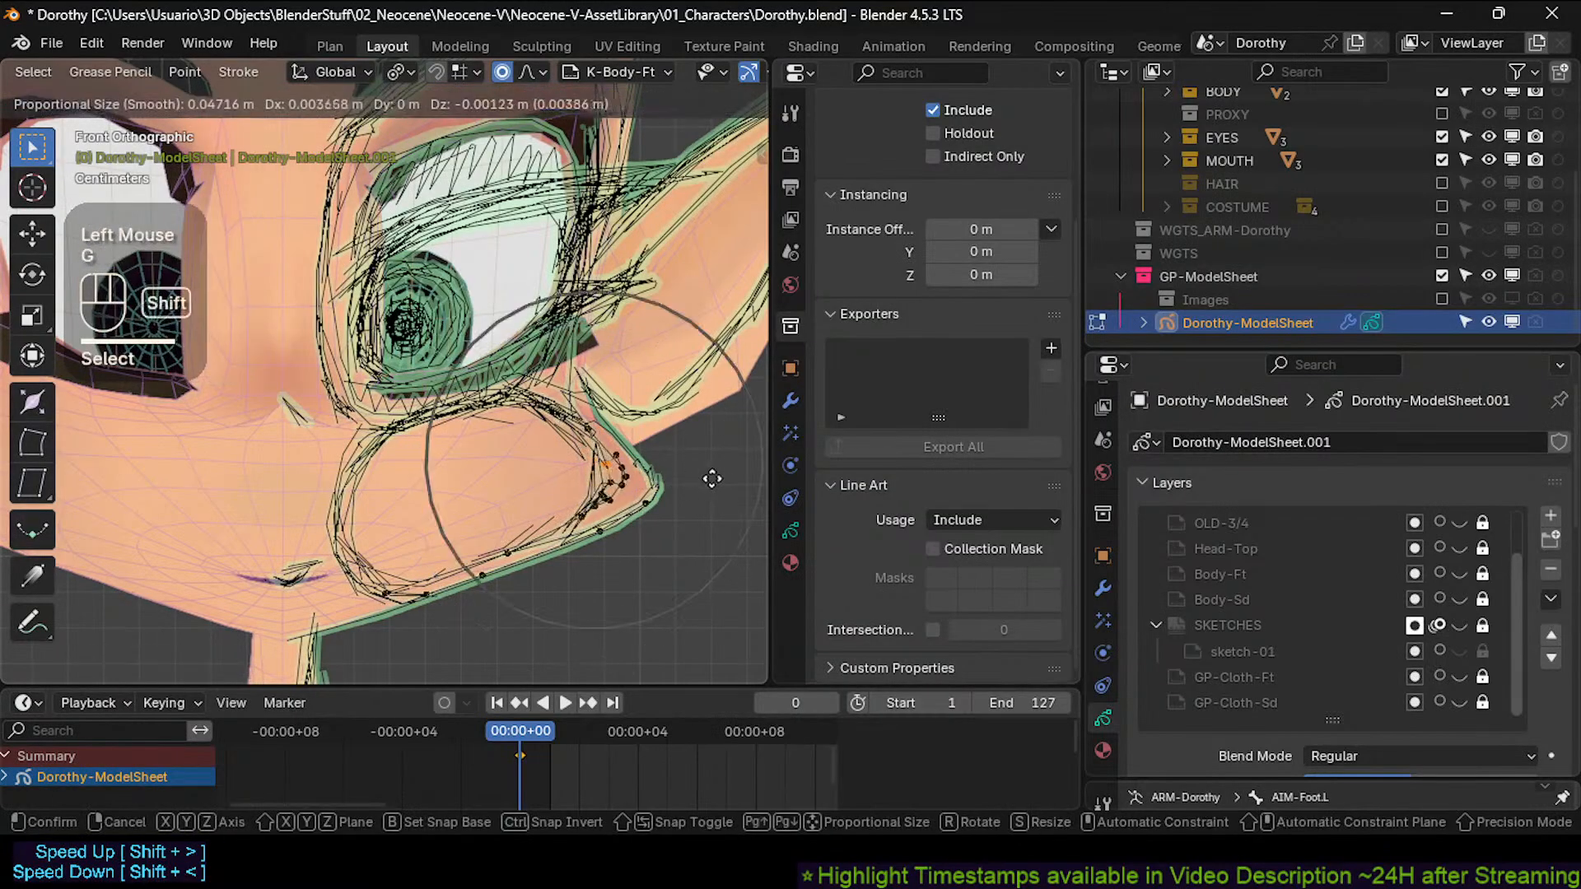
{"action": "left_click", "coordinate": [713, 478], "text": "shift"}
{"action": "left_click", "coordinate": [597, 500]}
{"action": "key", "text": "g"}
{"action": "left_click", "coordinate": [697, 523], "text": "shift"}
{"action": "left_click", "coordinate": [596, 455]}
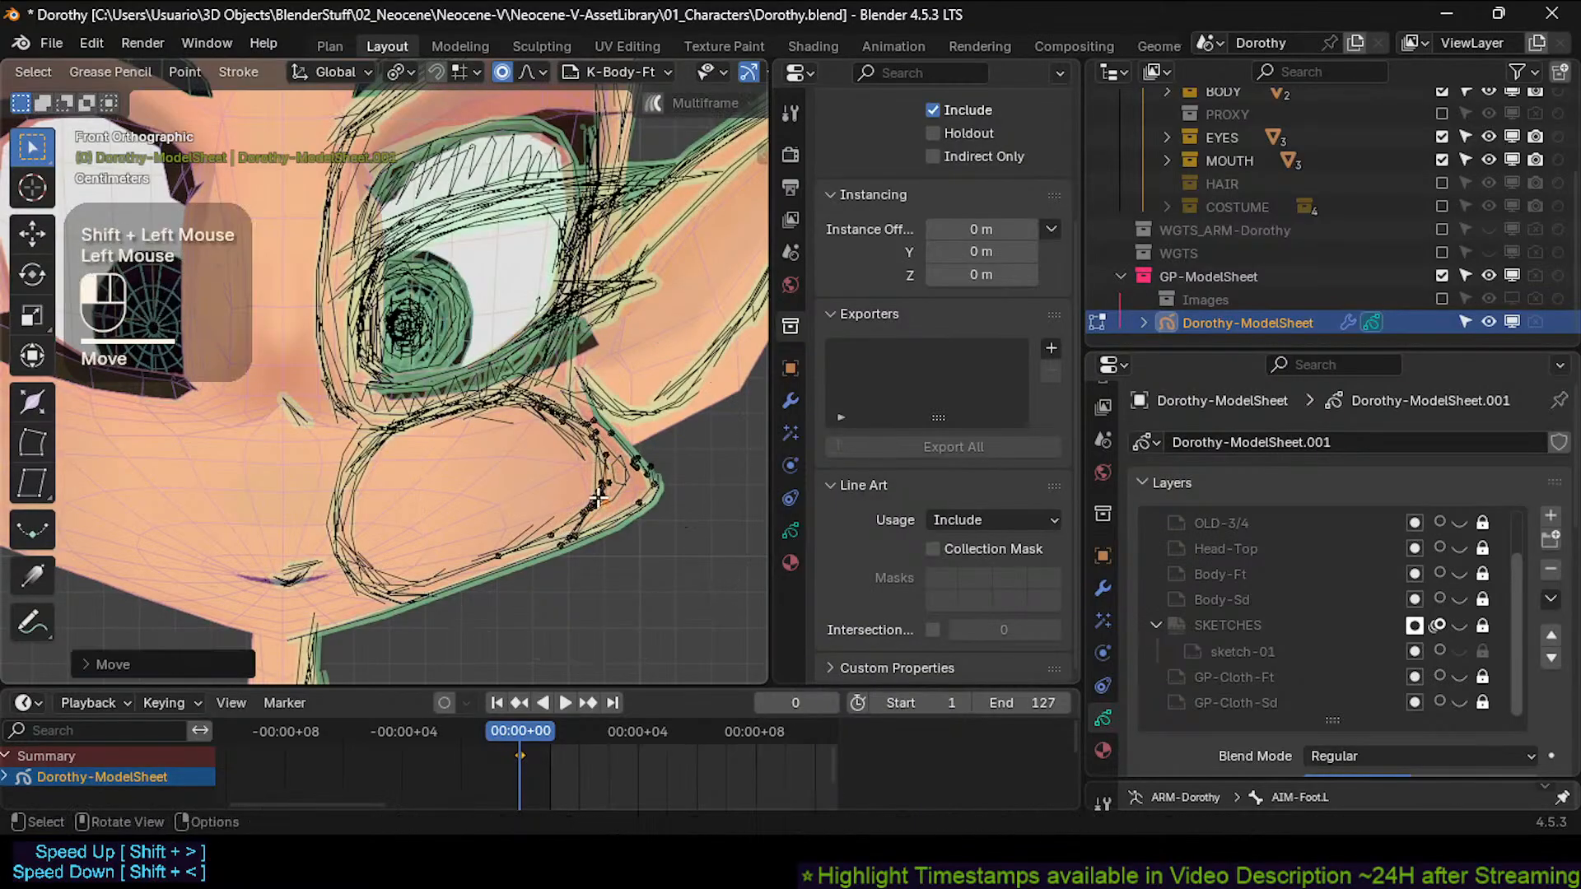
{"action": "key", "text": "g"}
{"action": "left_click", "coordinate": [737, 451], "text": "shift"}
Select the outer end strokes of the cheek outline, reduce the proportional size to about 0.012 m and move them into the corner.
{"action": "key", "text": "c"}
{"action": "scroll", "coordinate": [576, 491], "scroll_direction": "up", "scroll_amount": 2}
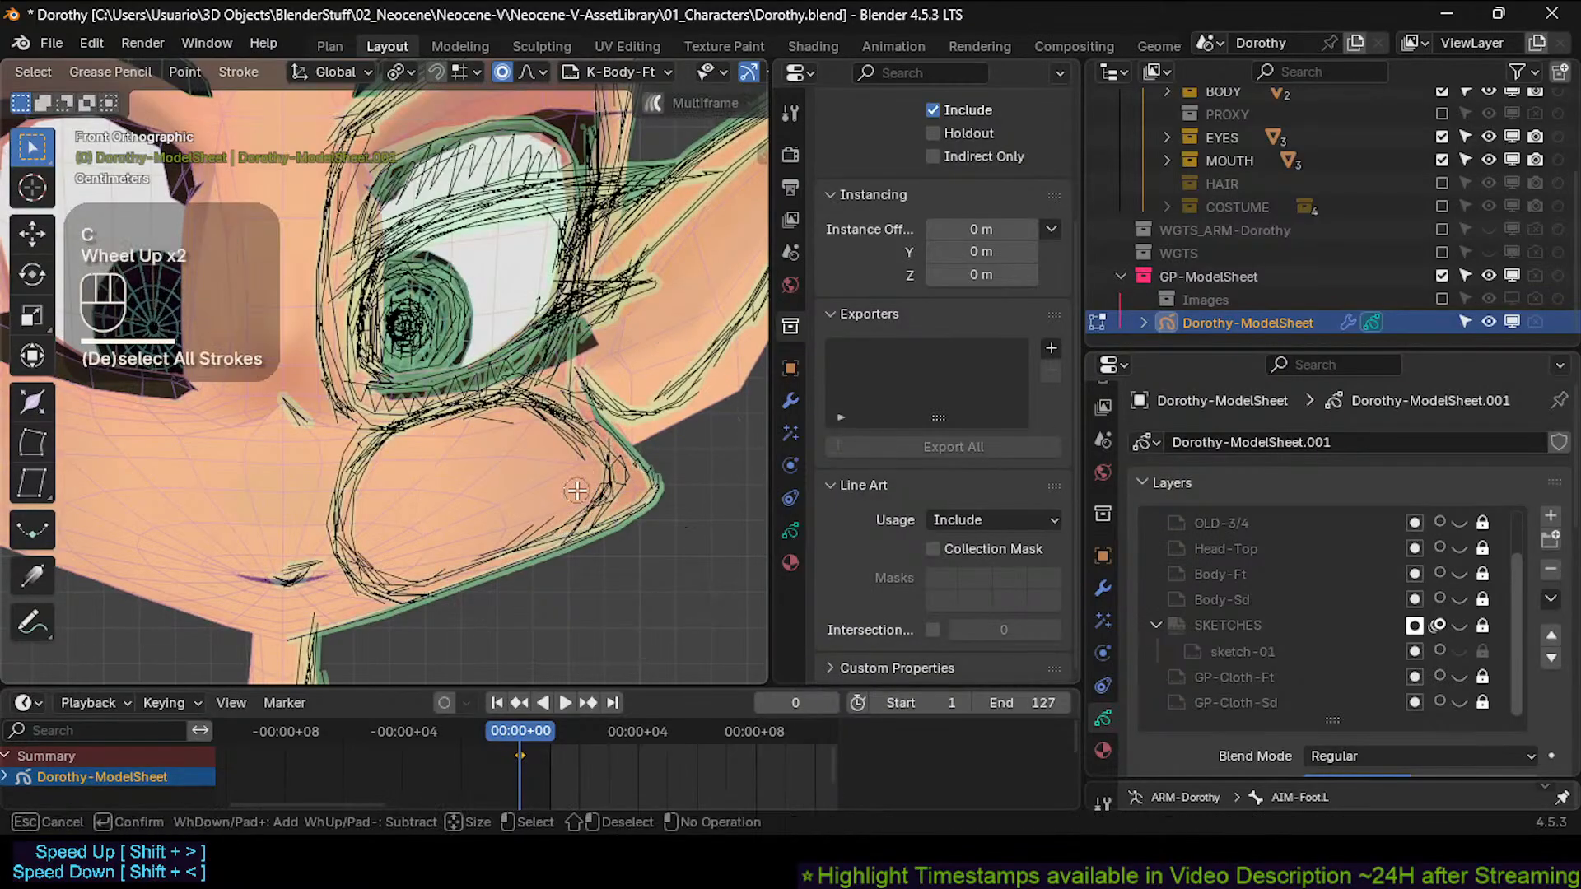
{"action": "right_click", "coordinate": [619, 477]}
{"action": "key", "text": "g"}
{"action": "scroll", "coordinate": [619, 482], "scroll_direction": "up", "scroll_amount": 8}
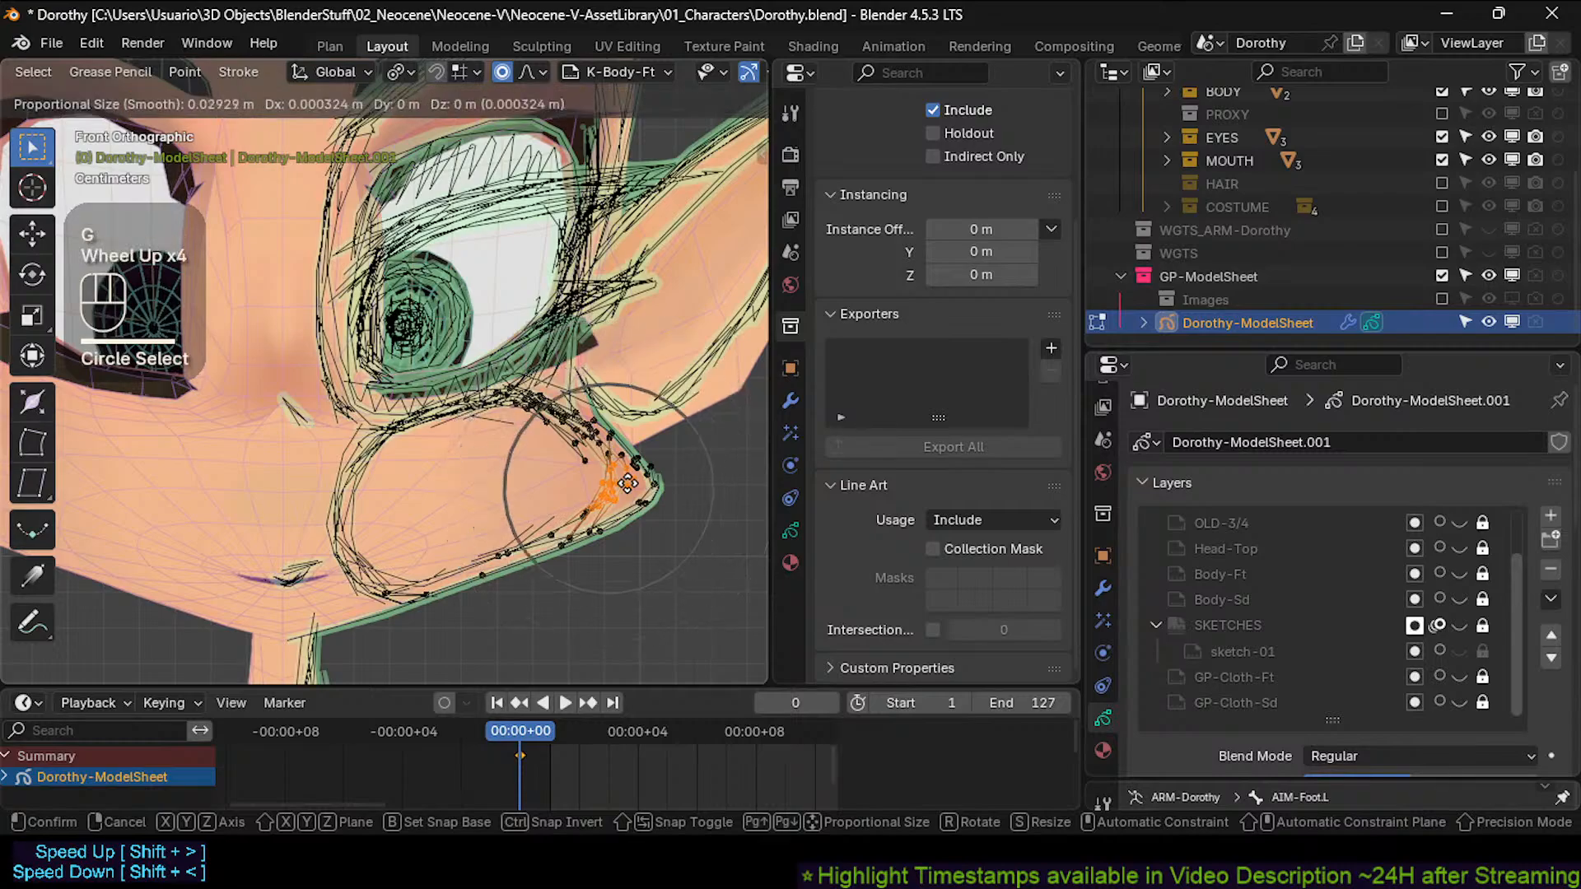
{"action": "left_click", "coordinate": [725, 491], "text": "shift"}
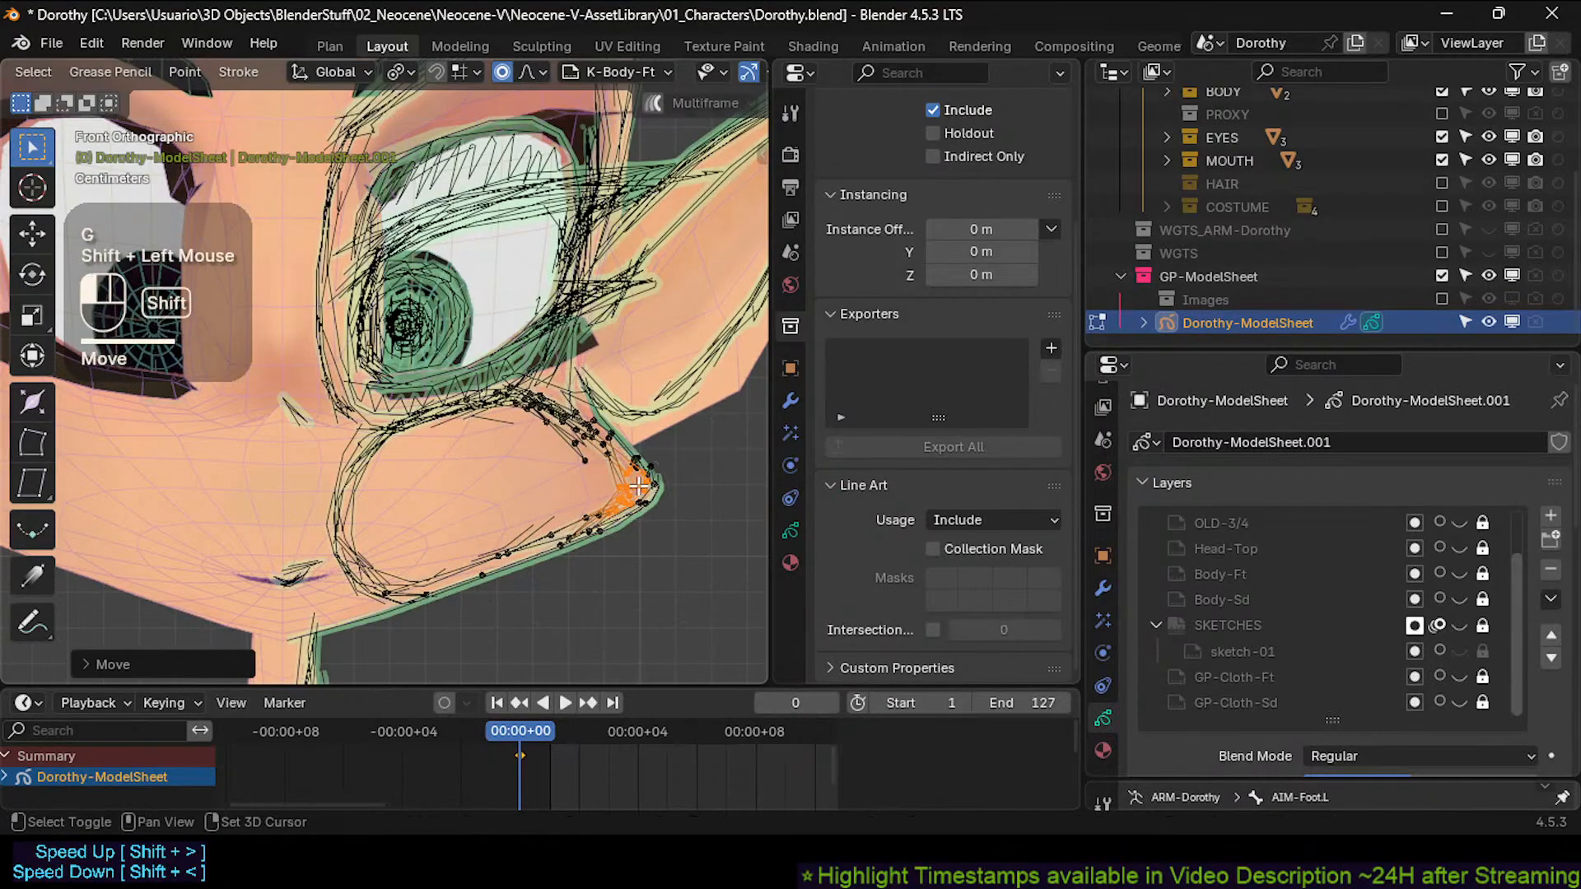
Select the stray strokes on the upper outer curve of the cheek outline and move them slightly upward.
{"action": "key", "text": "alt+a"}
{"action": "key", "text": "c"}
{"action": "left_click_drag", "start_coordinate": [583, 449], "coordinate": [569, 423]}
{"action": "right_click", "coordinate": [572, 425]}
{"action": "key", "text": "g"}
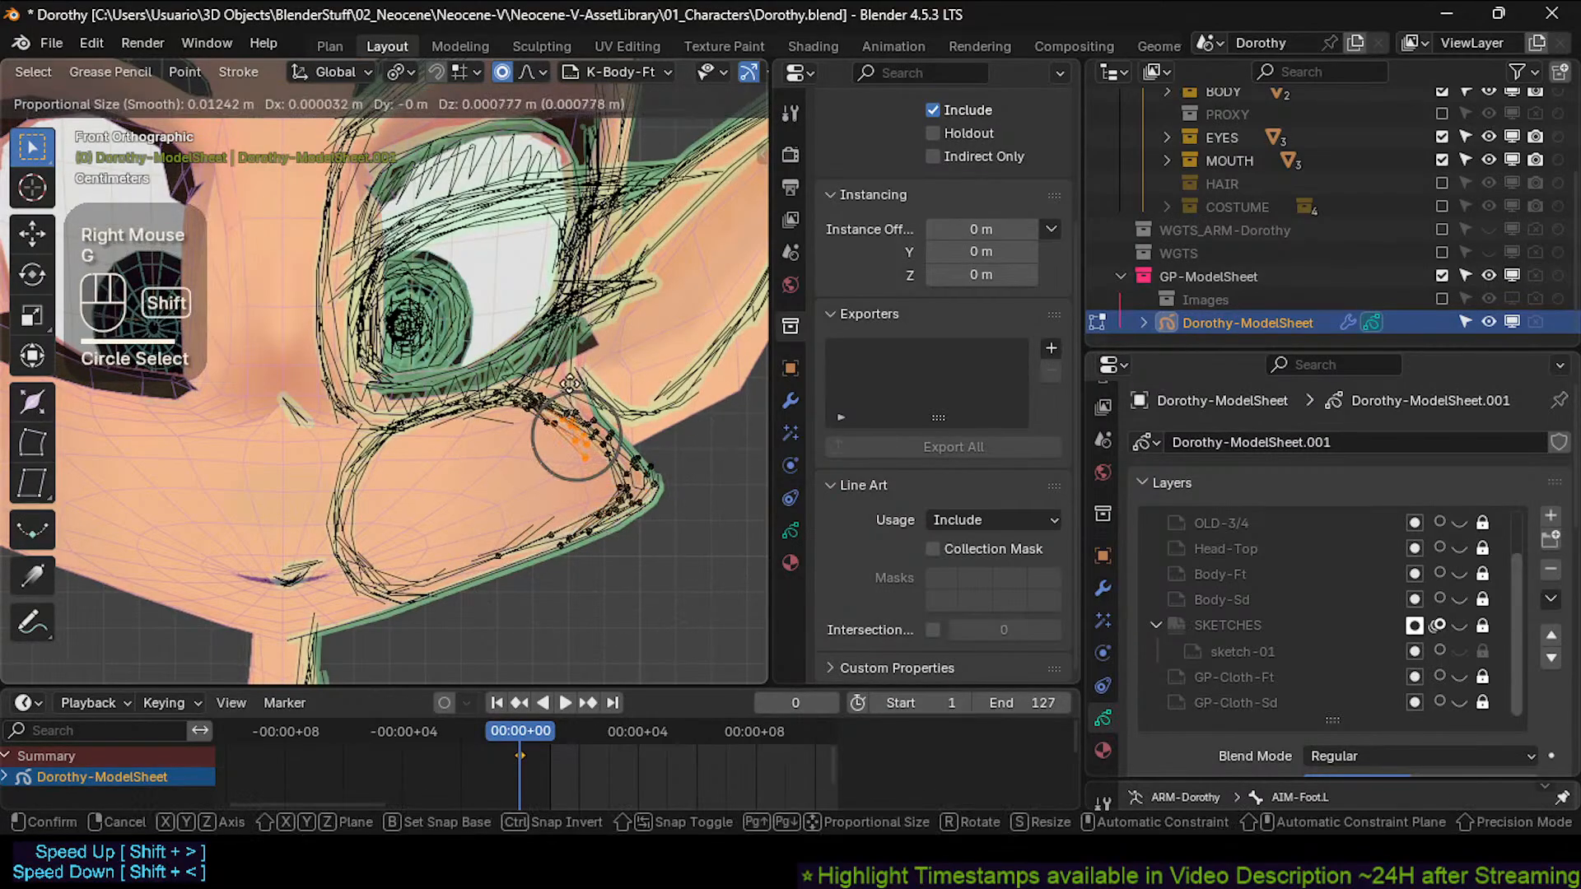
{"action": "left_click", "coordinate": [576, 377], "text": "shift"}
Select the cheek outline strokes below the outer eye corner and shift them slightly to smooth the curve.
{"action": "key", "text": "alt+a"}
{"action": "key", "text": "c"}
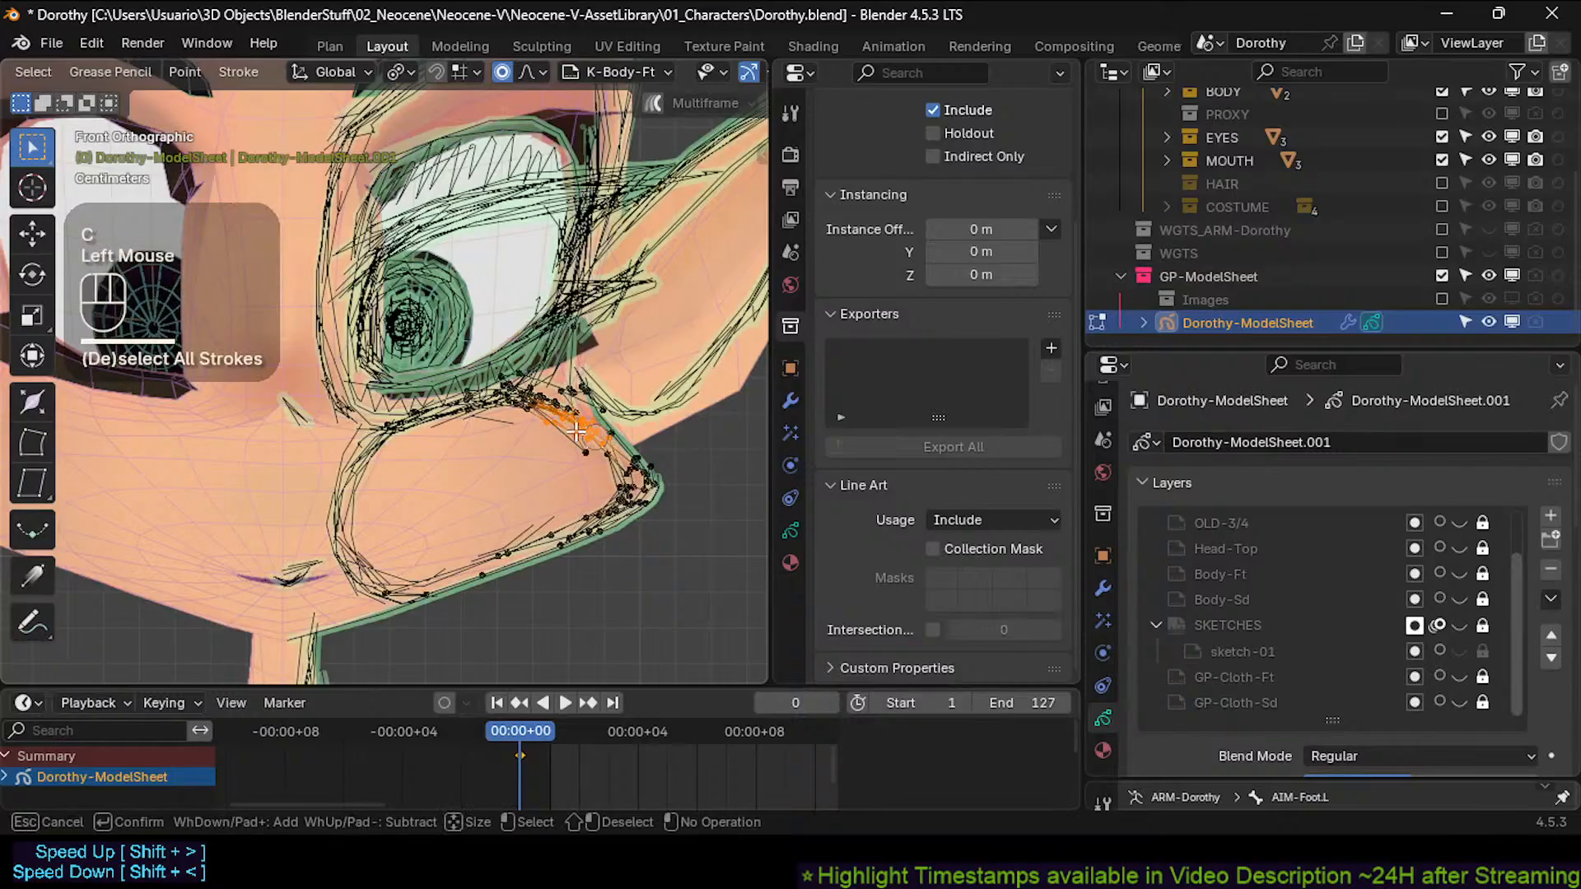
{"action": "right_click", "coordinate": [568, 426]}
{"action": "key", "text": "g"}
{"action": "left_click", "coordinate": [544, 412], "text": "shift"}
Select the upper inner strokes of the cheek outline below the lower eyelid and adjust their position.
{"action": "key", "text": "alt+a"}
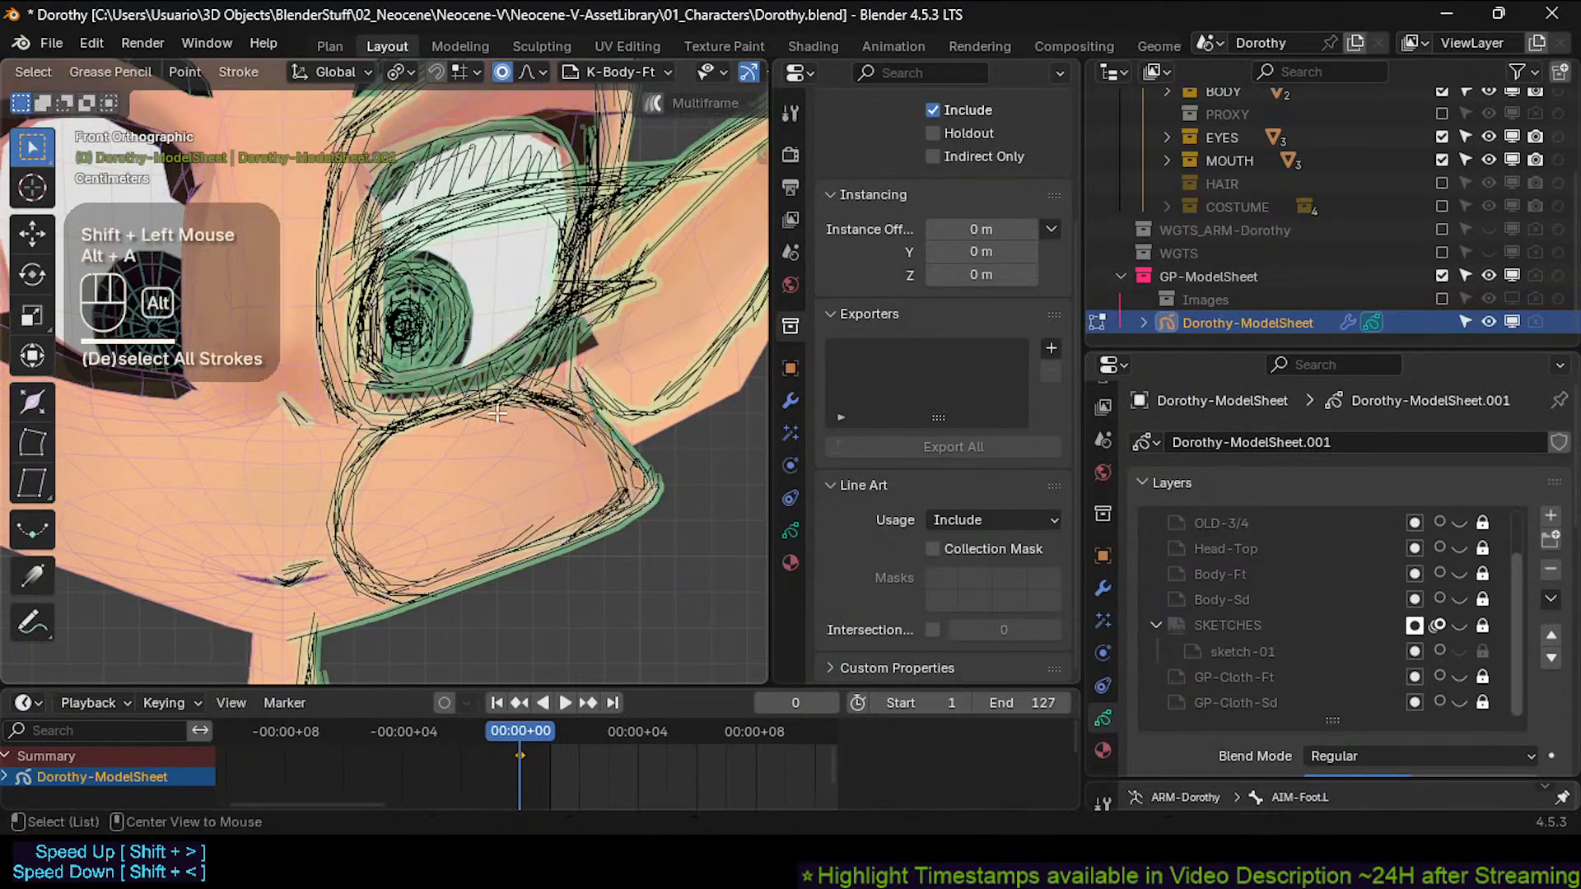
{"action": "key", "text": "c"}
{"action": "left_click_drag", "start_coordinate": [395, 428], "coordinate": [461, 414]}
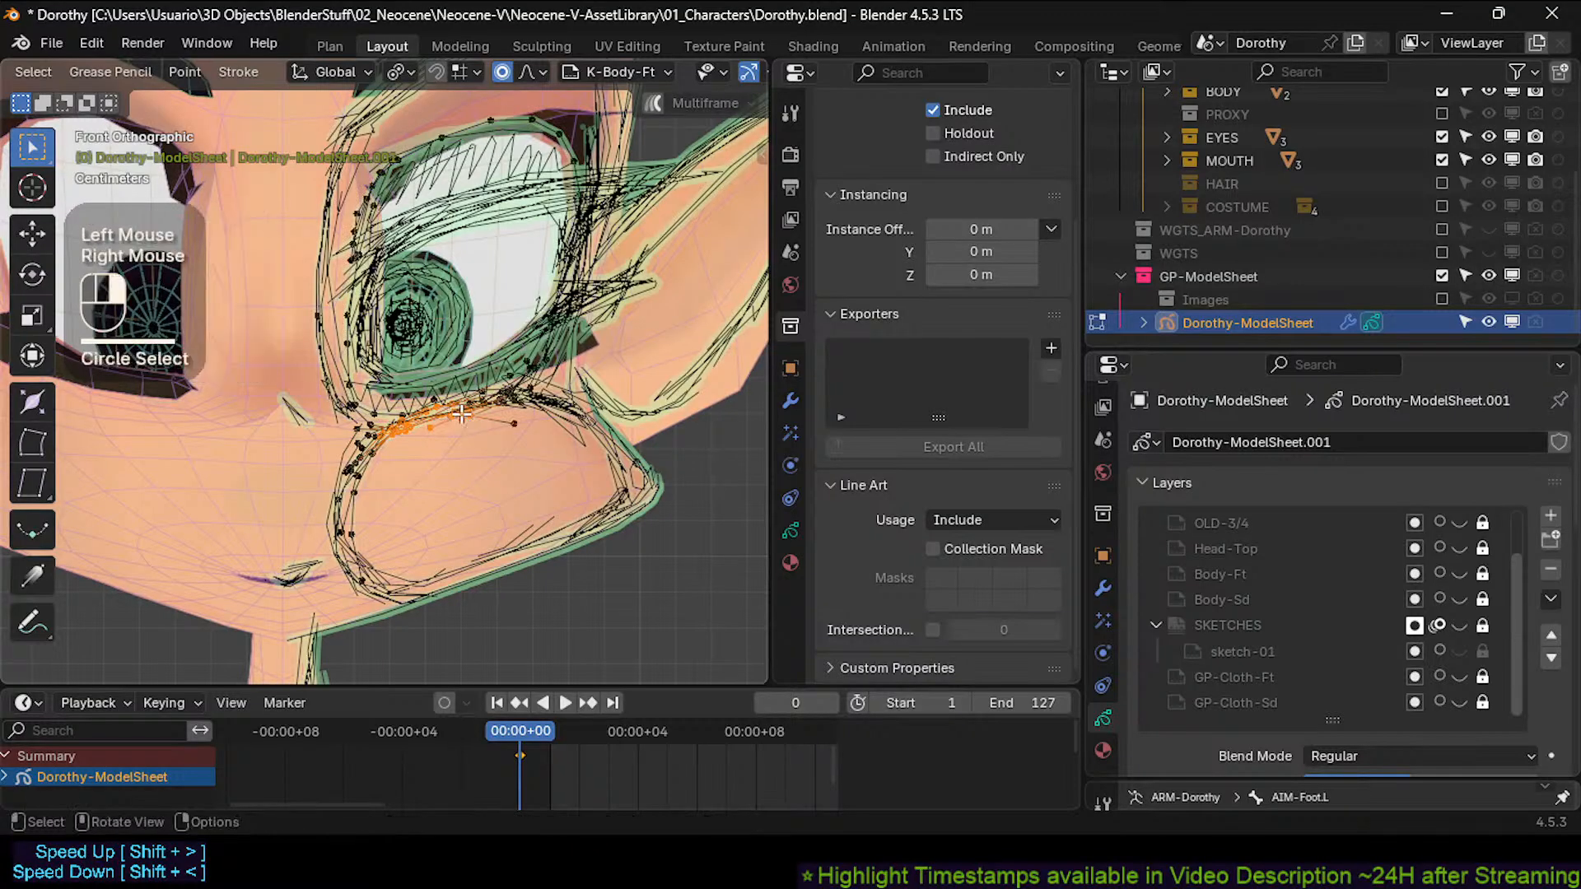
{"action": "right_click", "coordinate": [461, 415]}
{"action": "key", "text": "g"}
{"action": "left_click", "coordinate": [371, 407], "text": "shift"}
Select the inner edge strokes of the cheek outline, from below the eye downward, and move them slightly down and outward.
{"action": "key", "text": "alt+a"}
{"action": "key", "text": "c"}
{"action": "left_click_drag", "start_coordinate": [367, 440], "coordinate": [344, 506]}
{"action": "right_click", "coordinate": [366, 431]}
{"action": "key", "text": "g"}
{"action": "left_click", "coordinate": [375, 458], "text": "shift"}
Select the lower inner curve of the cheek outline beside the mouth and nudge it sideways.
{"action": "key", "text": "alt+a"}
{"action": "key", "text": "c"}
{"action": "right_click", "coordinate": [333, 529]}
{"action": "key", "text": "g"}
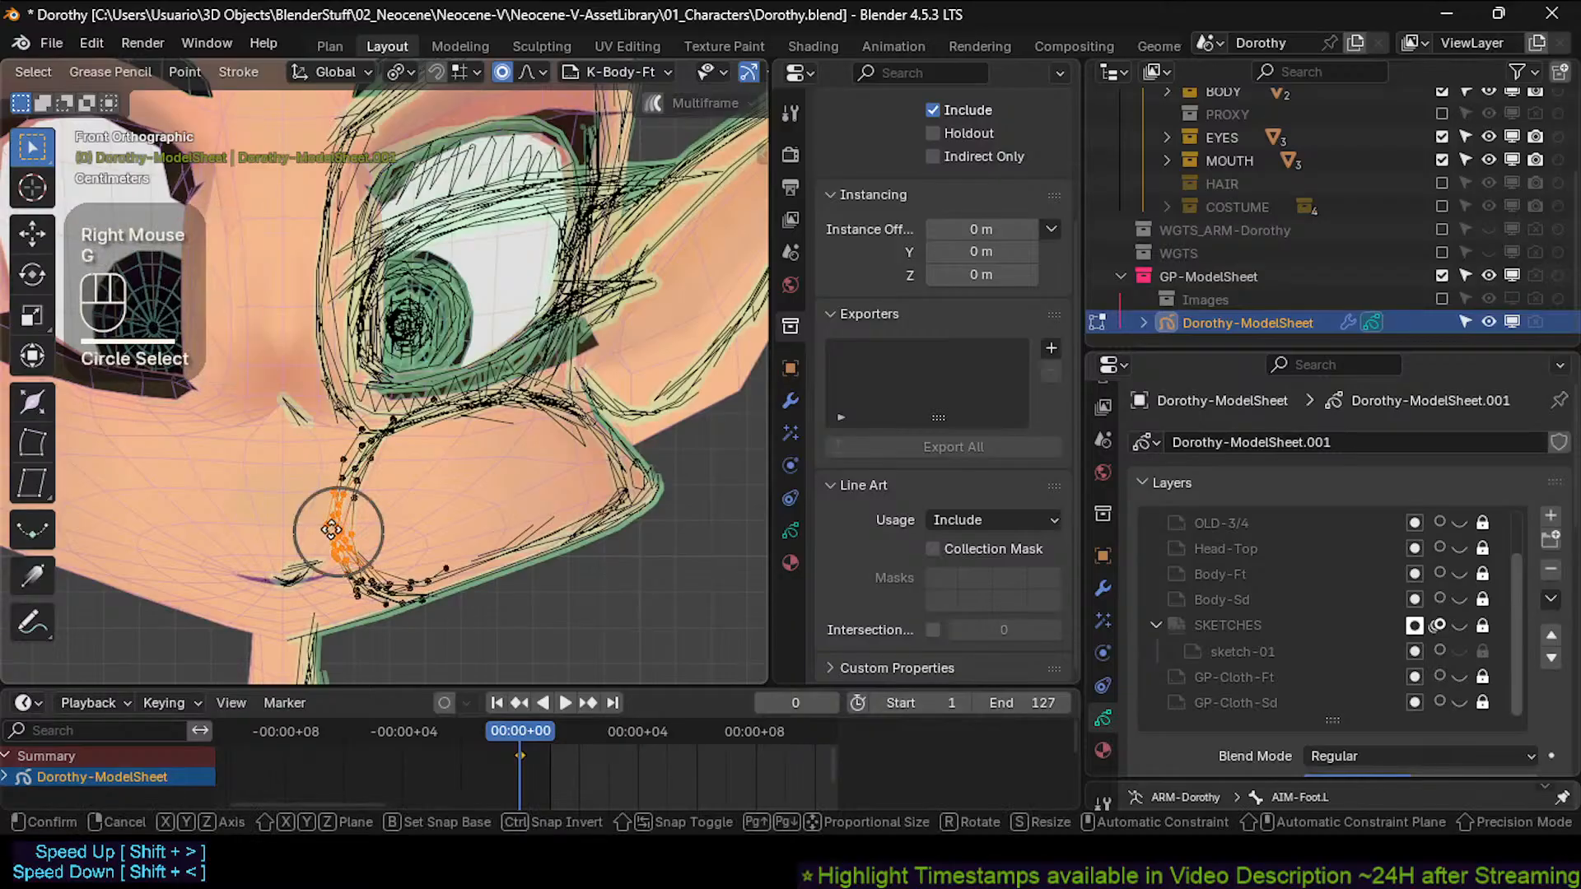
{"action": "left_click", "coordinate": [339, 531], "text": "shift"}
Select the middle strokes of the cheek outline's inner edge and move them slightly down towards the mouth side.
{"action": "key", "text": "alt+a"}
{"action": "key", "text": "c"}
{"action": "left_click_drag", "start_coordinate": [341, 493], "coordinate": [354, 471]}
{"action": "right_click", "coordinate": [355, 506]}
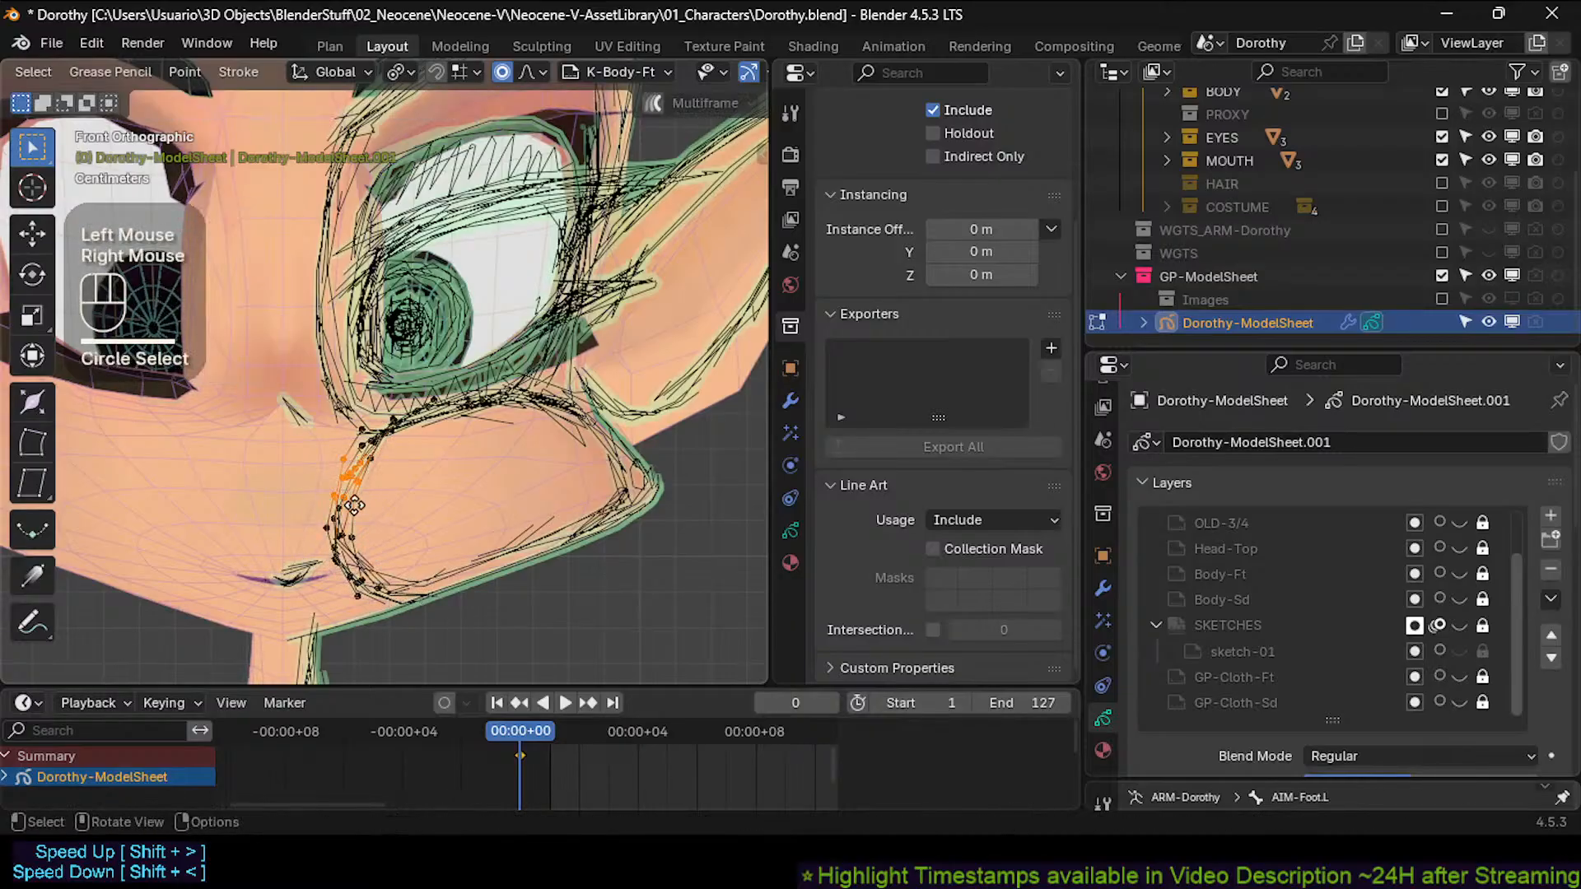
{"action": "key", "text": "g"}
{"action": "left_click", "coordinate": [334, 533], "text": "shift"}
Select the whole upper half of the cheek outline's inner edge and shift it slightly down and outward.
{"action": "key", "text": "alt+a"}
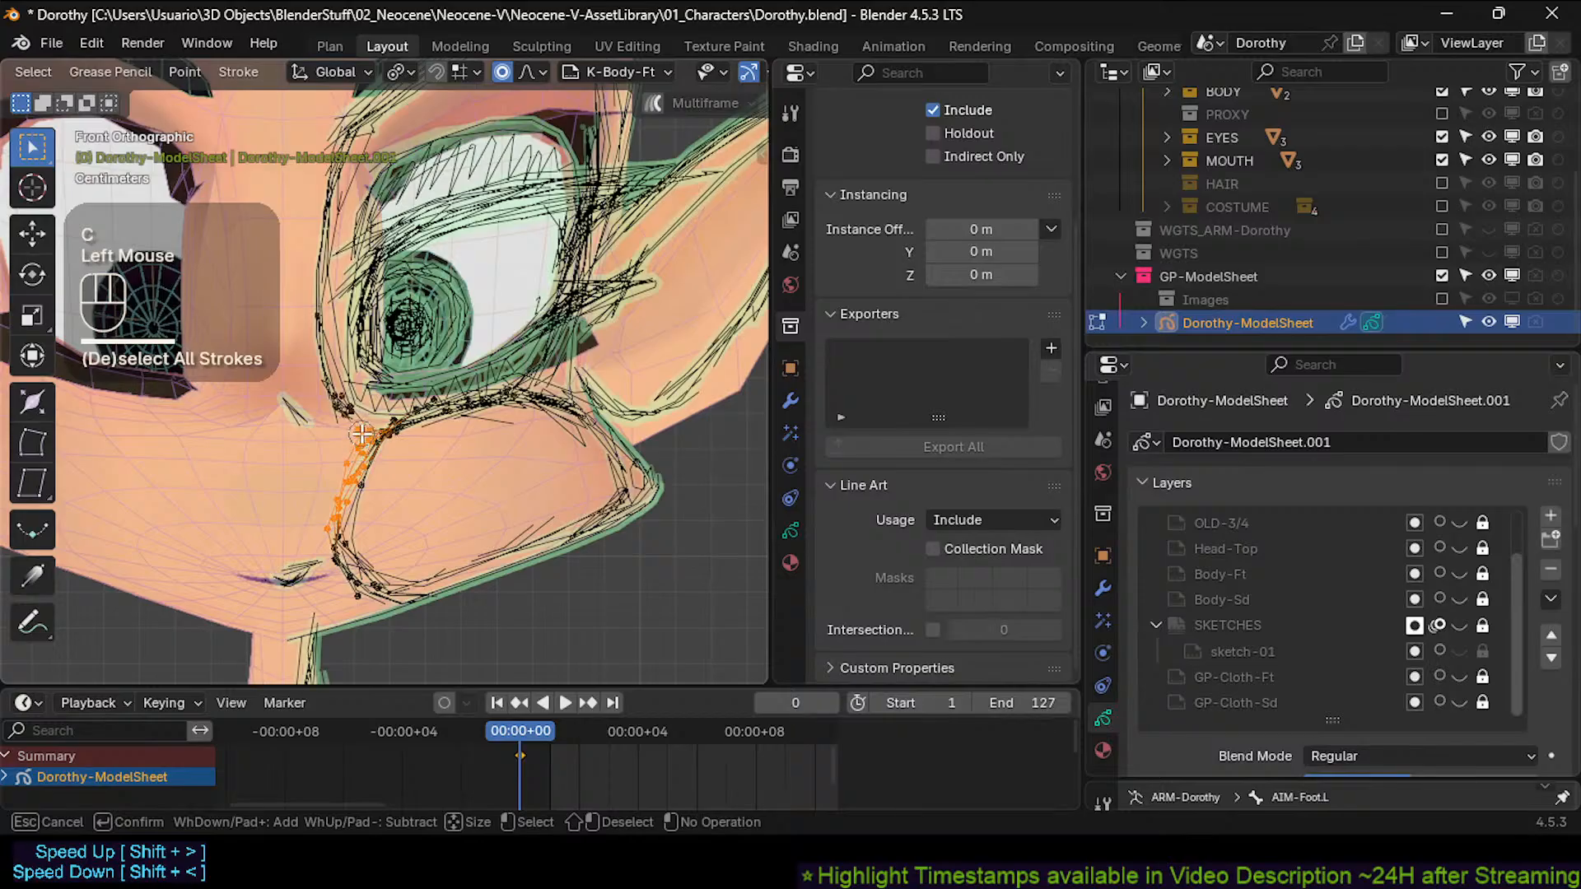
{"action": "right_click", "coordinate": [362, 435]}
{"action": "key", "text": "g"}
{"action": "left_click", "coordinate": [384, 457], "text": "shift"}
Select the upper inner corner strokes of the cheek outline, move them slightly down and rotate them.
{"action": "key", "text": "alt+a"}
{"action": "key", "text": "c"}
{"action": "right_click", "coordinate": [367, 453]}
{"action": "mouse_move", "coordinate": [382, 436]}
{"action": "left_mouse_down"}
{"action": "mouse_move", "coordinate": [368, 442]}
{"action": "mouse_move", "coordinate": [382, 443]}
{"action": "left_mouse_up"}
{"action": "key", "text": "g"}
{"action": "left_click", "coordinate": [381, 450], "text": "shift"}
{"action": "key", "text": "r"}
{"action": "left_click", "coordinate": [382, 455]}
Reselect the strokes at the cheek outline's upper inner corner and move them slightly down and outward to round it.
{"action": "key", "text": "alt+a"}
{"action": "key", "text": "c"}
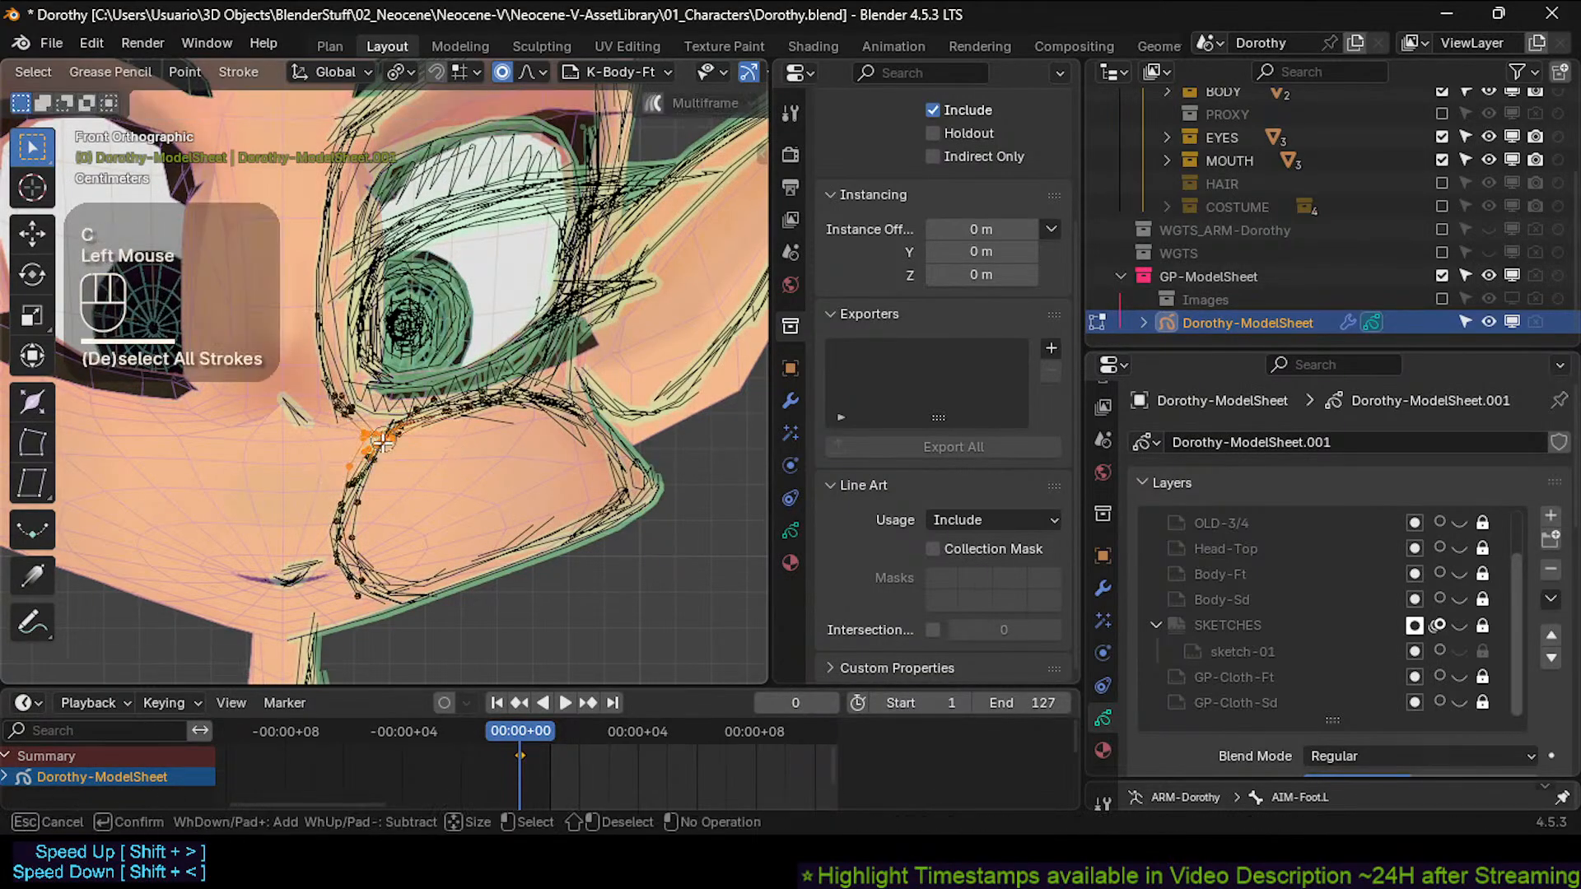
{"action": "right_click", "coordinate": [386, 448]}
{"action": "key", "text": "g"}
{"action": "left_click", "coordinate": [397, 466], "text": "shift"}
Select the lower inner edge strokes of the cheek outline and move them slightly away from the mouth.
{"action": "key", "text": "alt+a"}
{"action": "key", "text": "c"}
{"action": "mouse_move", "coordinate": [336, 517]}
{"action": "left_mouse_down"}
{"action": "mouse_move", "coordinate": [334, 551]}
{"action": "mouse_move", "coordinate": [311, 566]}
{"action": "left_mouse_up"}
{"action": "right_click", "coordinate": [336, 569]}
{"action": "key", "text": "g"}
{"action": "left_click", "coordinate": [356, 582], "text": "shift"}
Select the mouth strokes and move them slightly down.
{"action": "key", "text": "alt+a"}
{"action": "key", "text": "c"}
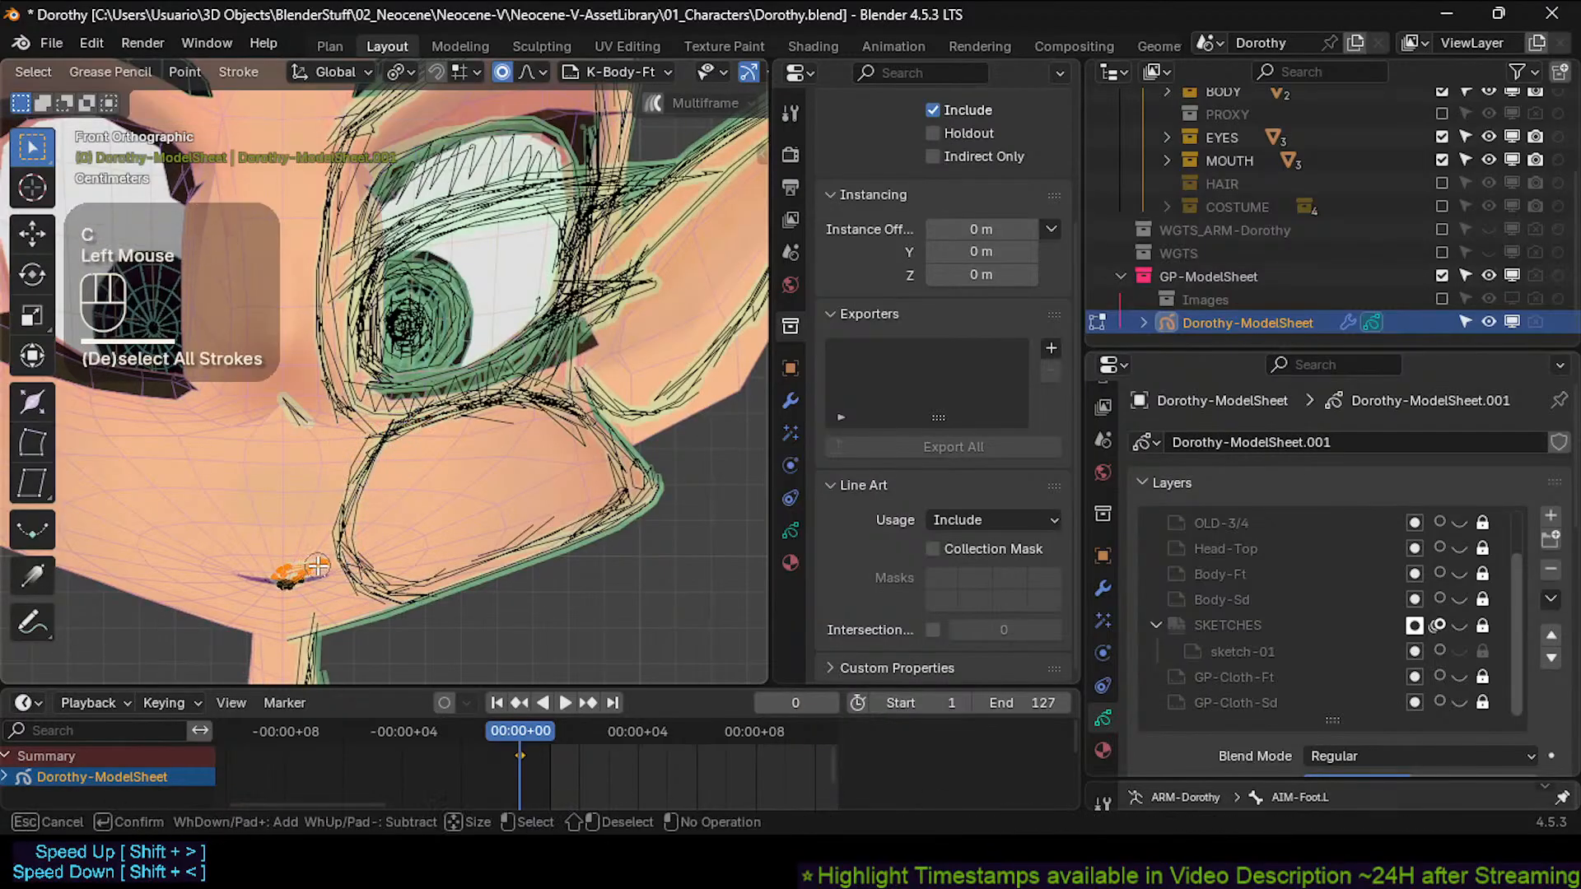
{"action": "right_click", "coordinate": [317, 566]}
{"action": "key", "text": "g"}
{"action": "left_click", "coordinate": [359, 64], "text": "shift"}
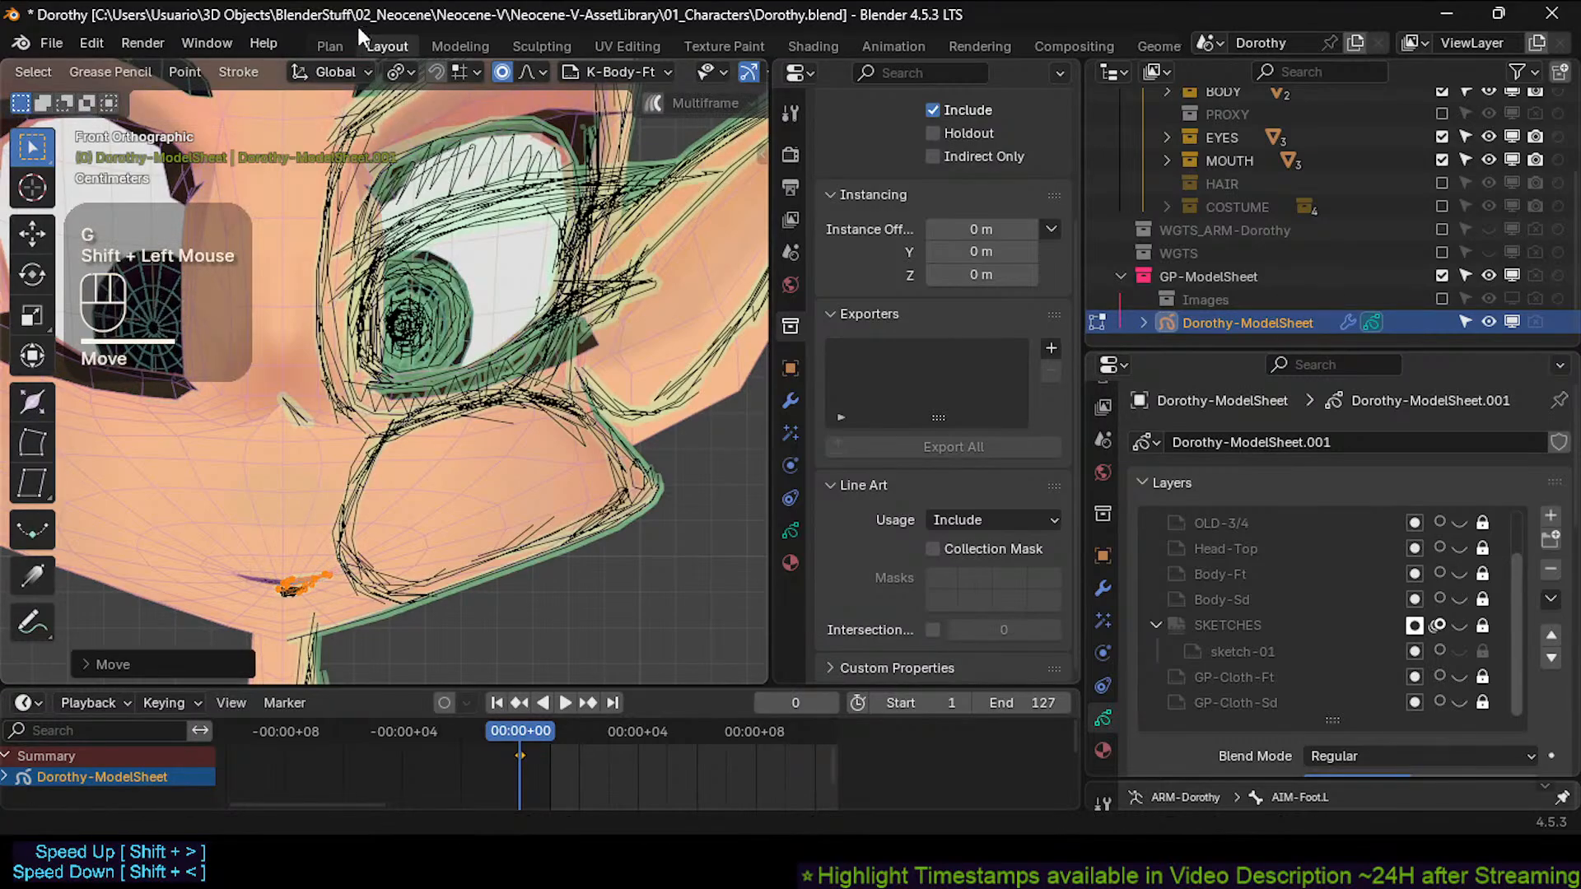
Select the lower mouth strokes and move them slightly up towards the mesh mouth line.
{"action": "middle_click_drag", "start_coordinate": [311, 630], "coordinate": [336, 619], "text": "shift"}
{"action": "scroll", "coordinate": [352, 589], "scroll_direction": "up", "scroll_amount": 1, "text": "shift"}
{"action": "scroll", "coordinate": [352, 589], "scroll_direction": "up", "scroll_amount": 2}
{"action": "key", "text": "alt+a"}
{"action": "key", "text": "c"}
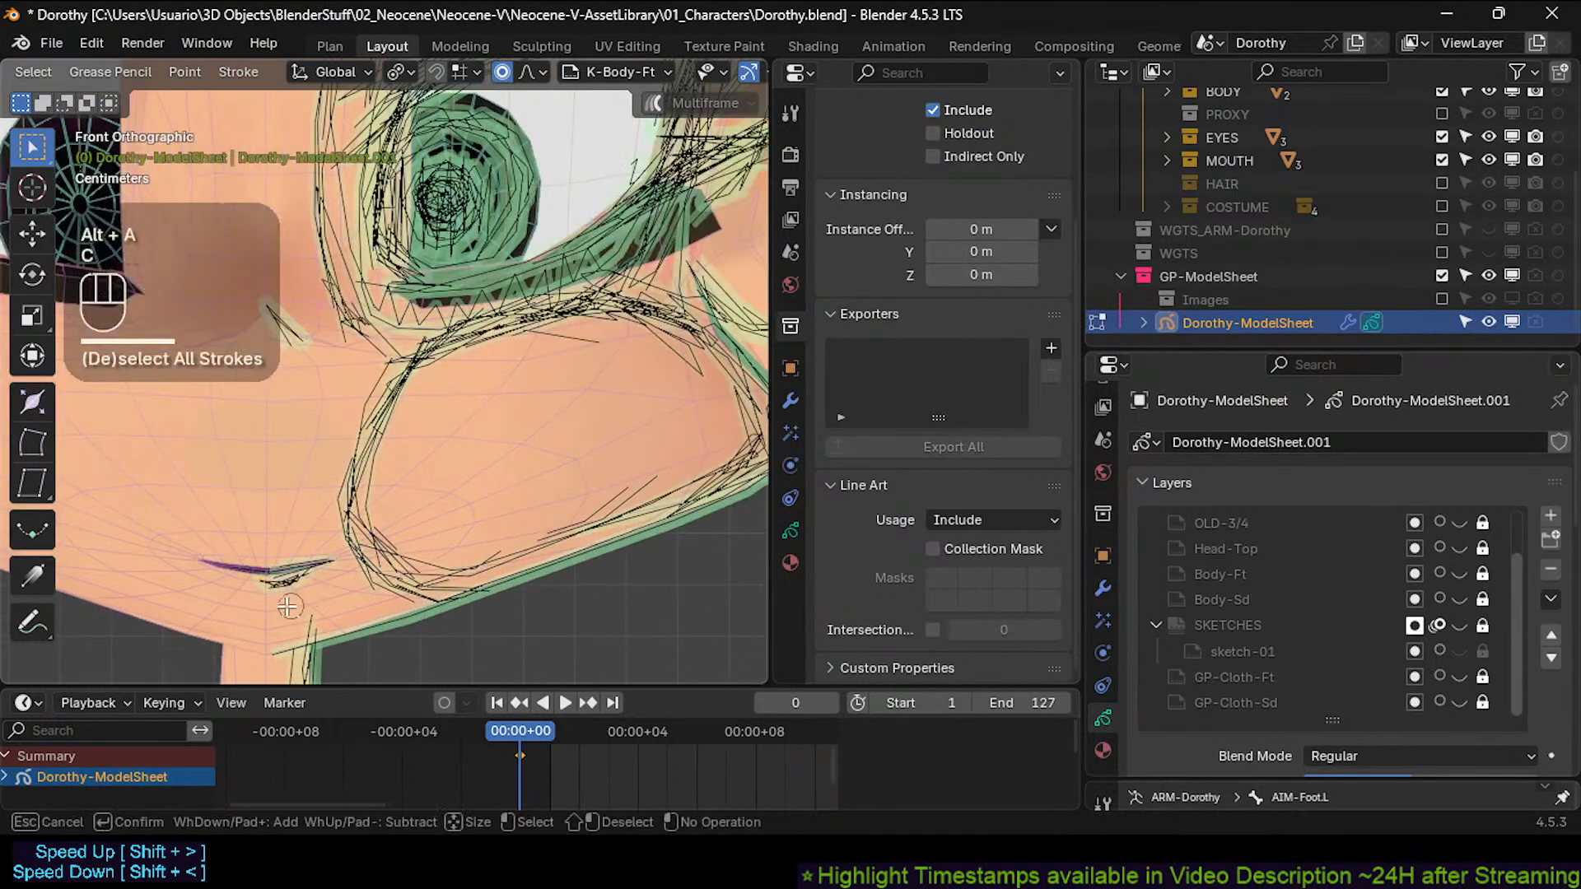
{"action": "right_click", "coordinate": [308, 581]}
{"action": "key", "text": "g"}
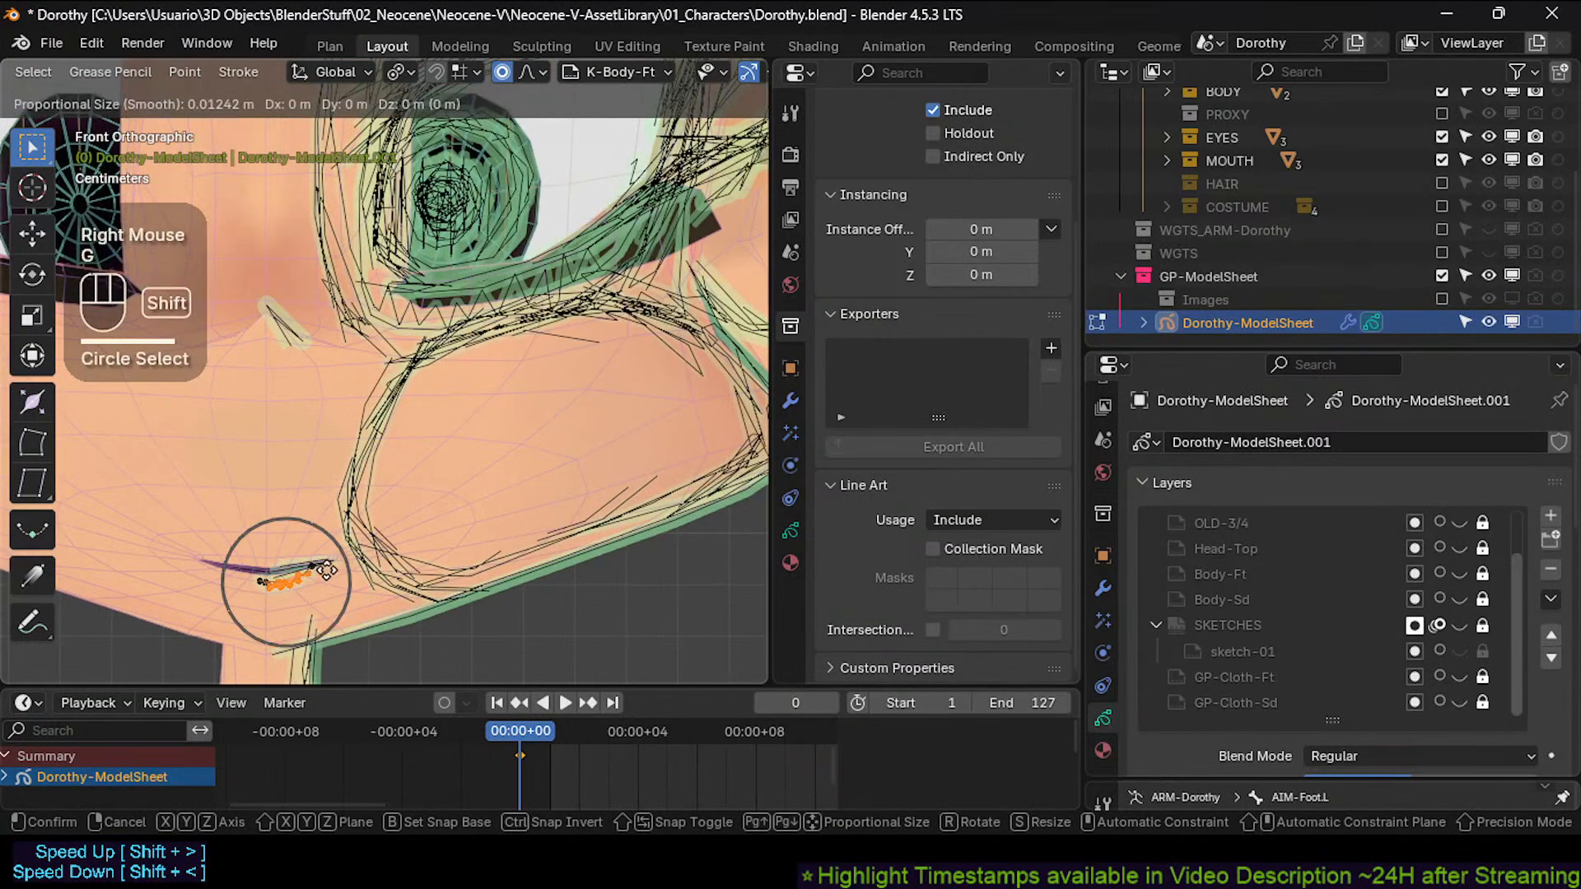
{"action": "left_click", "coordinate": [321, 562], "text": "shift"}
Select the outer mouth corner strokes and move them slightly up to match the mesh mouth.
{"action": "key", "text": "alt+a"}
{"action": "key", "text": "c"}
{"action": "left_click", "coordinate": [327, 560]}
{"action": "right_click", "coordinate": [327, 559]}
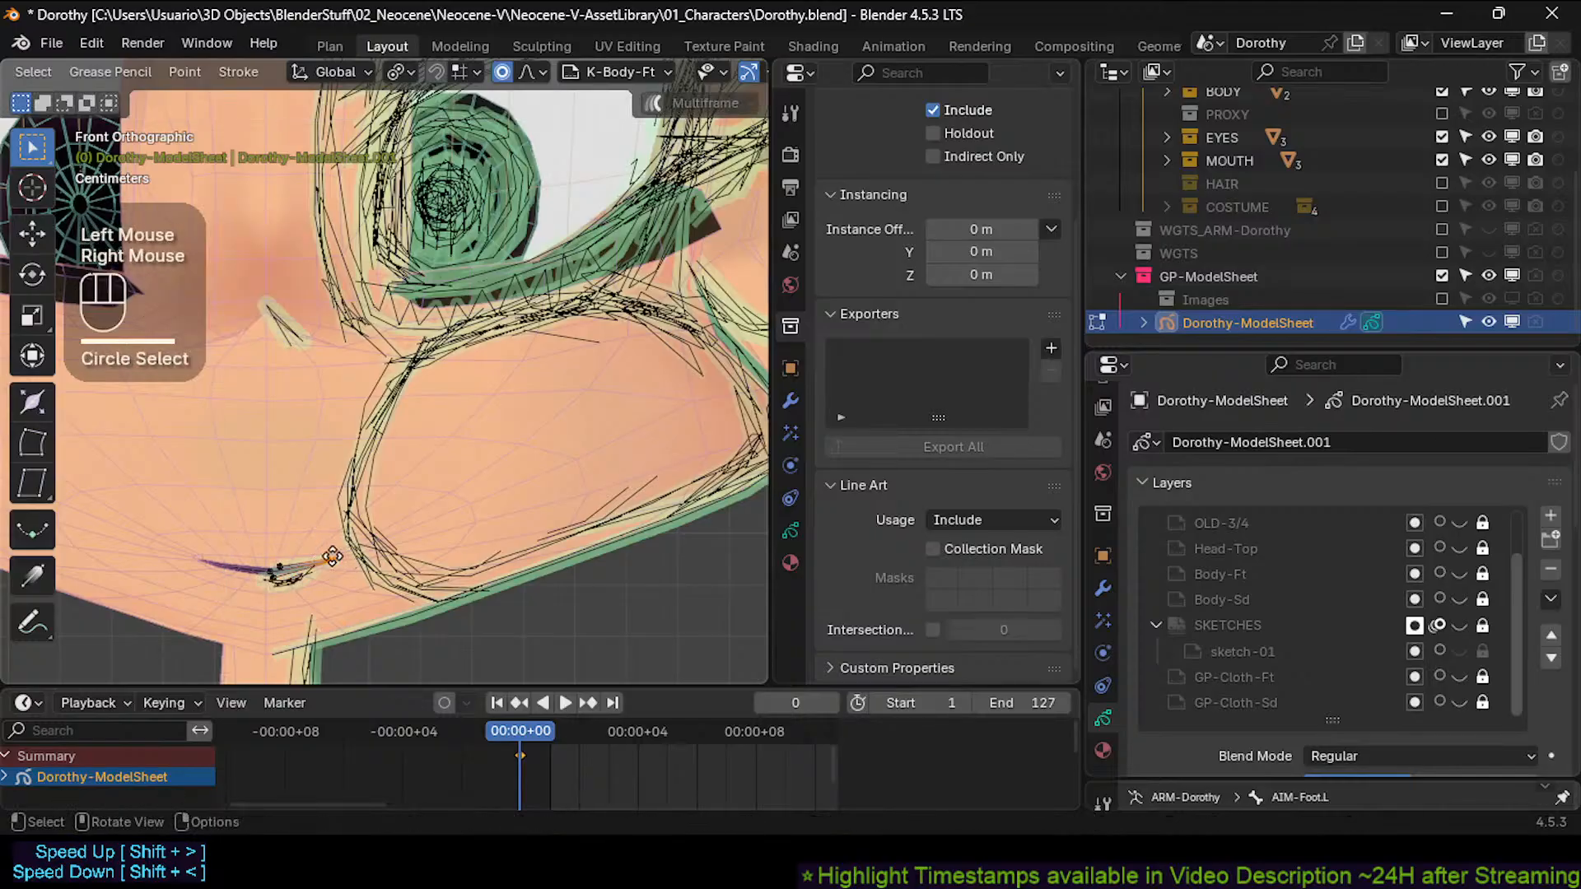
{"action": "key", "text": "g"}
{"action": "left_click", "coordinate": [342, 518], "text": "shift"}
{"action": "scroll", "coordinate": [327, 554], "scroll_direction": "down", "scroll_amount": 2}
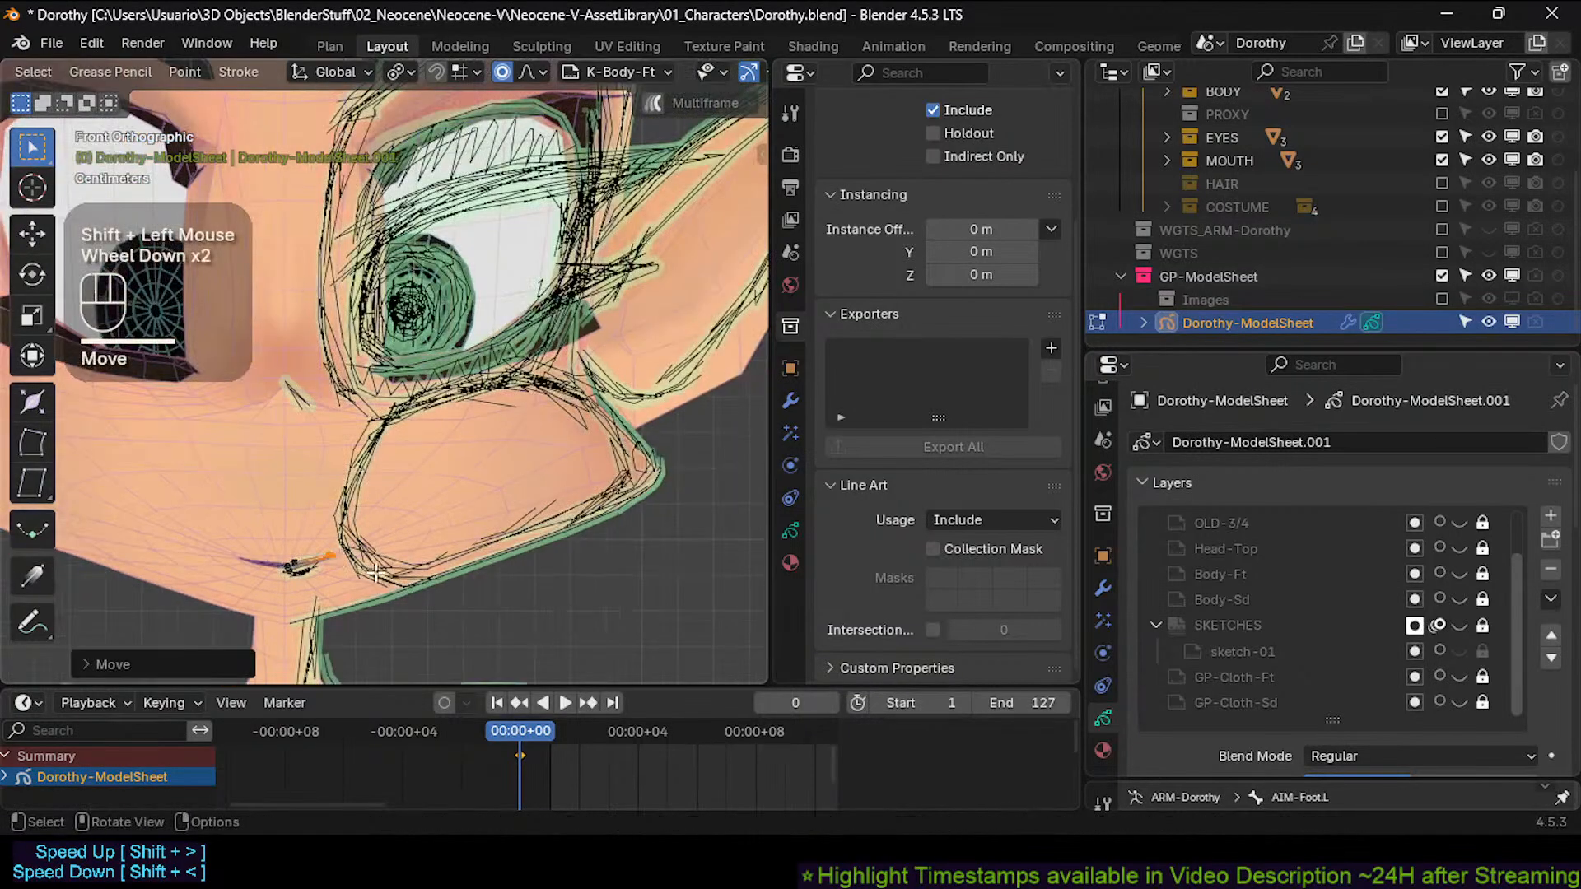
Select the strokes along the lower inner curve of the cheek outline and nudge them slightly to refine the curve.
{"action": "key", "text": "alt+a"}
{"action": "key", "text": "c"}
{"action": "right_click", "coordinate": [293, 508]}
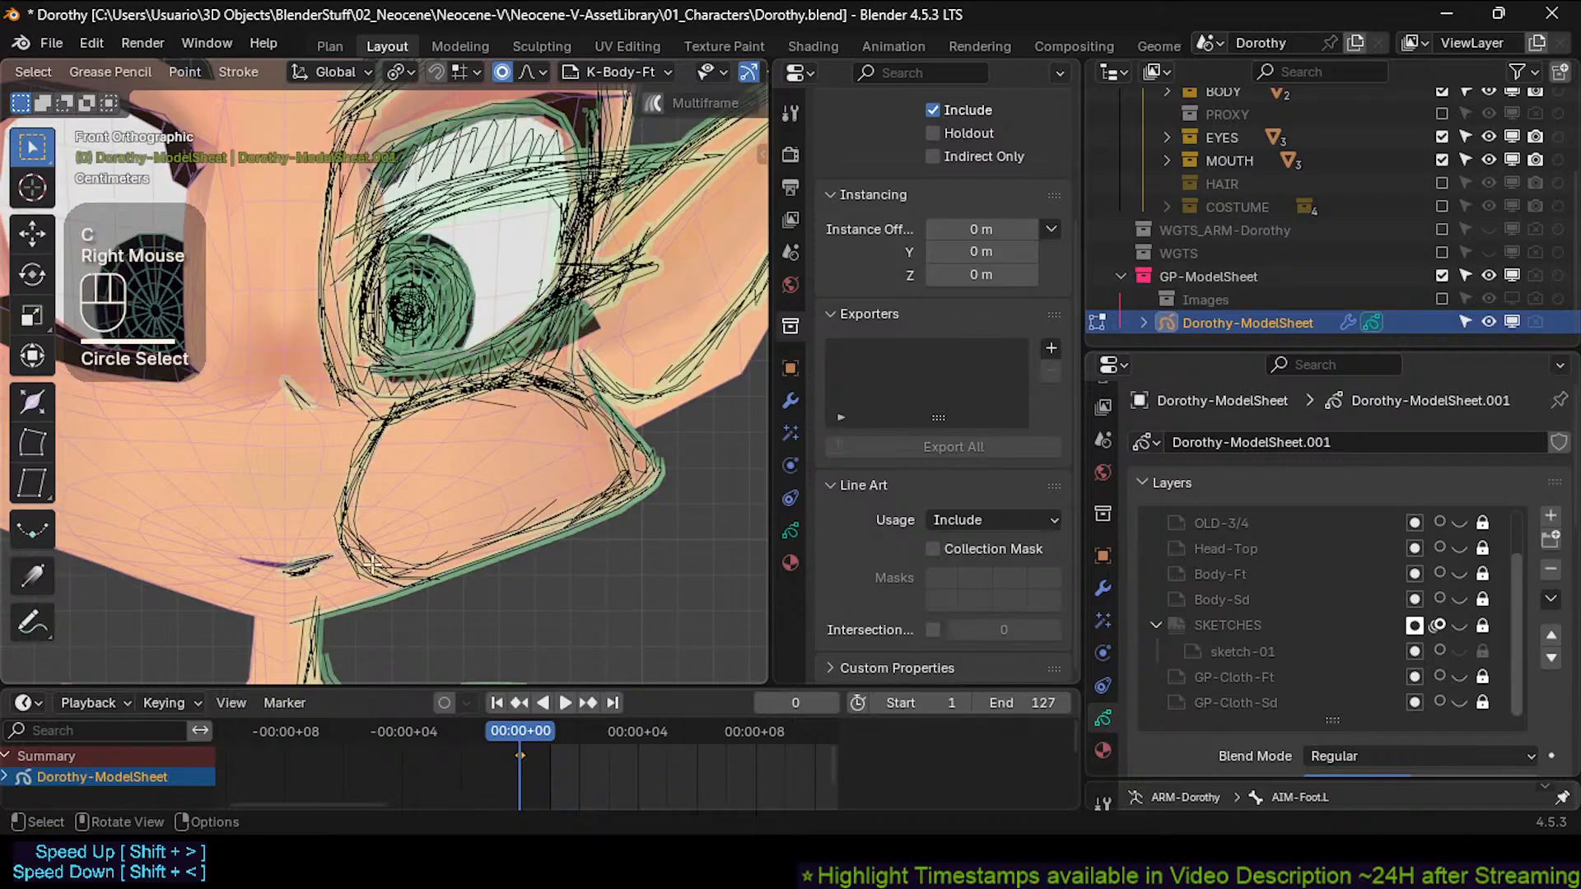
{"action": "key", "text": "alt+a"}
{"action": "key", "text": "c"}
{"action": "right_click", "coordinate": [352, 528]}
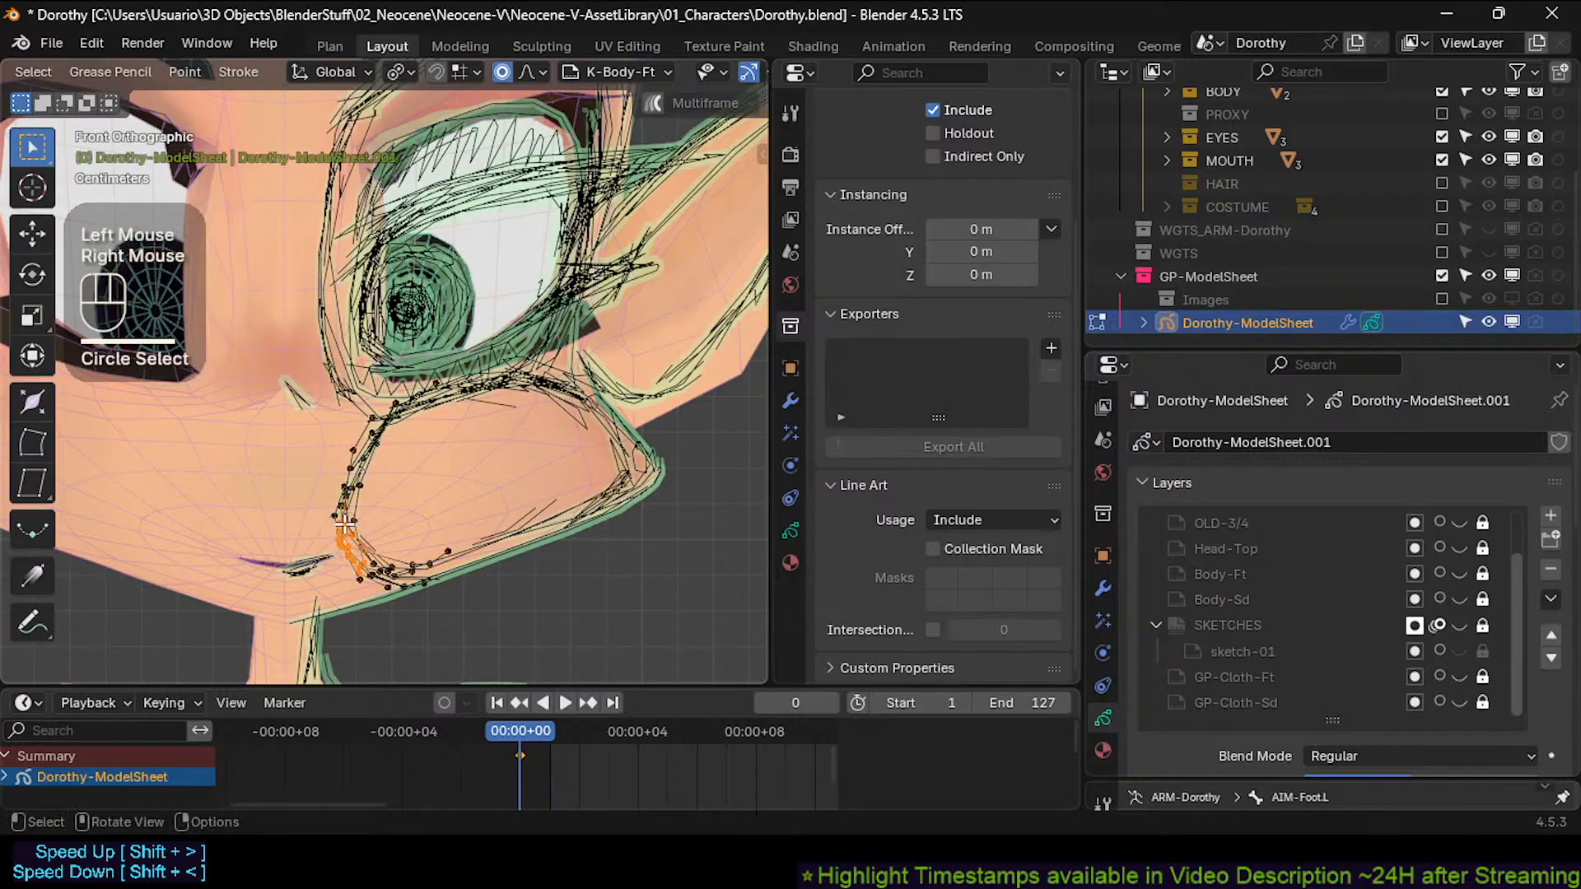
{"action": "key", "text": "alt+a"}
{"action": "key", "text": "c"}
{"action": "left_click_drag", "start_coordinate": [342, 529], "coordinate": [350, 561]}
{"action": "right_click", "coordinate": [347, 568]}
{"action": "key", "text": "g"}
{"action": "left_click", "coordinate": [371, 589]}
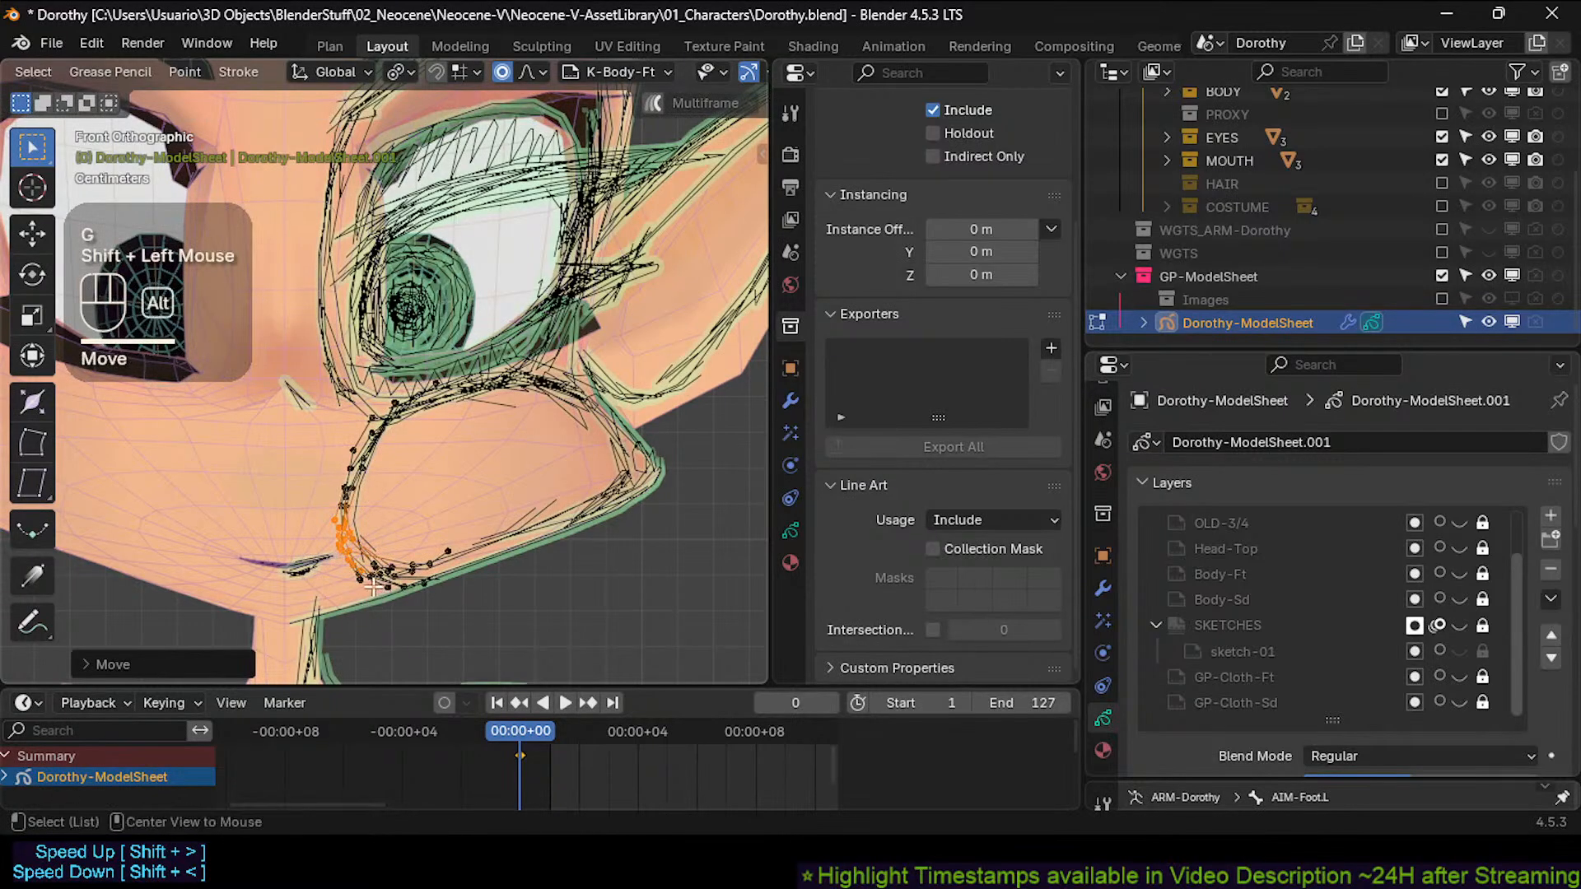
Select the outer end point of the lower mouth strokes and move it slightly inward and down.
{"action": "key", "text": "alt+a"}
{"action": "key", "text": "c"}
{"action": "left_click", "coordinate": [378, 581]}
{"action": "right_click", "coordinate": [384, 585]}
{"action": "scroll", "coordinate": [287, 579], "scroll_direction": "up", "scroll_amount": 3}
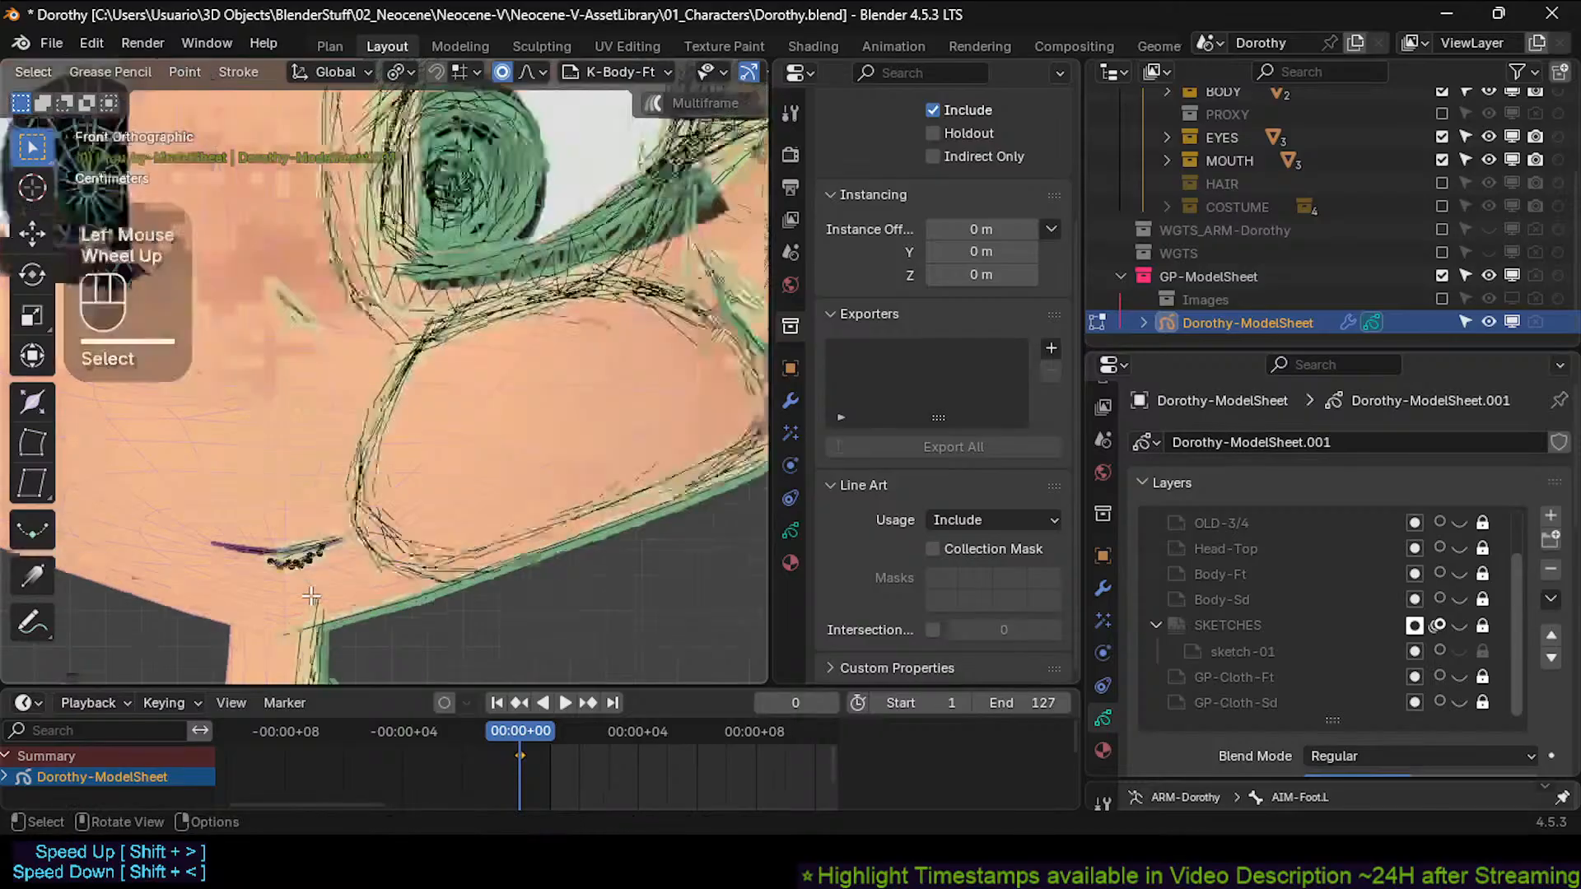
{"action": "key", "text": "g"}
{"action": "left_click", "coordinate": [188, 442], "text": "shift"}
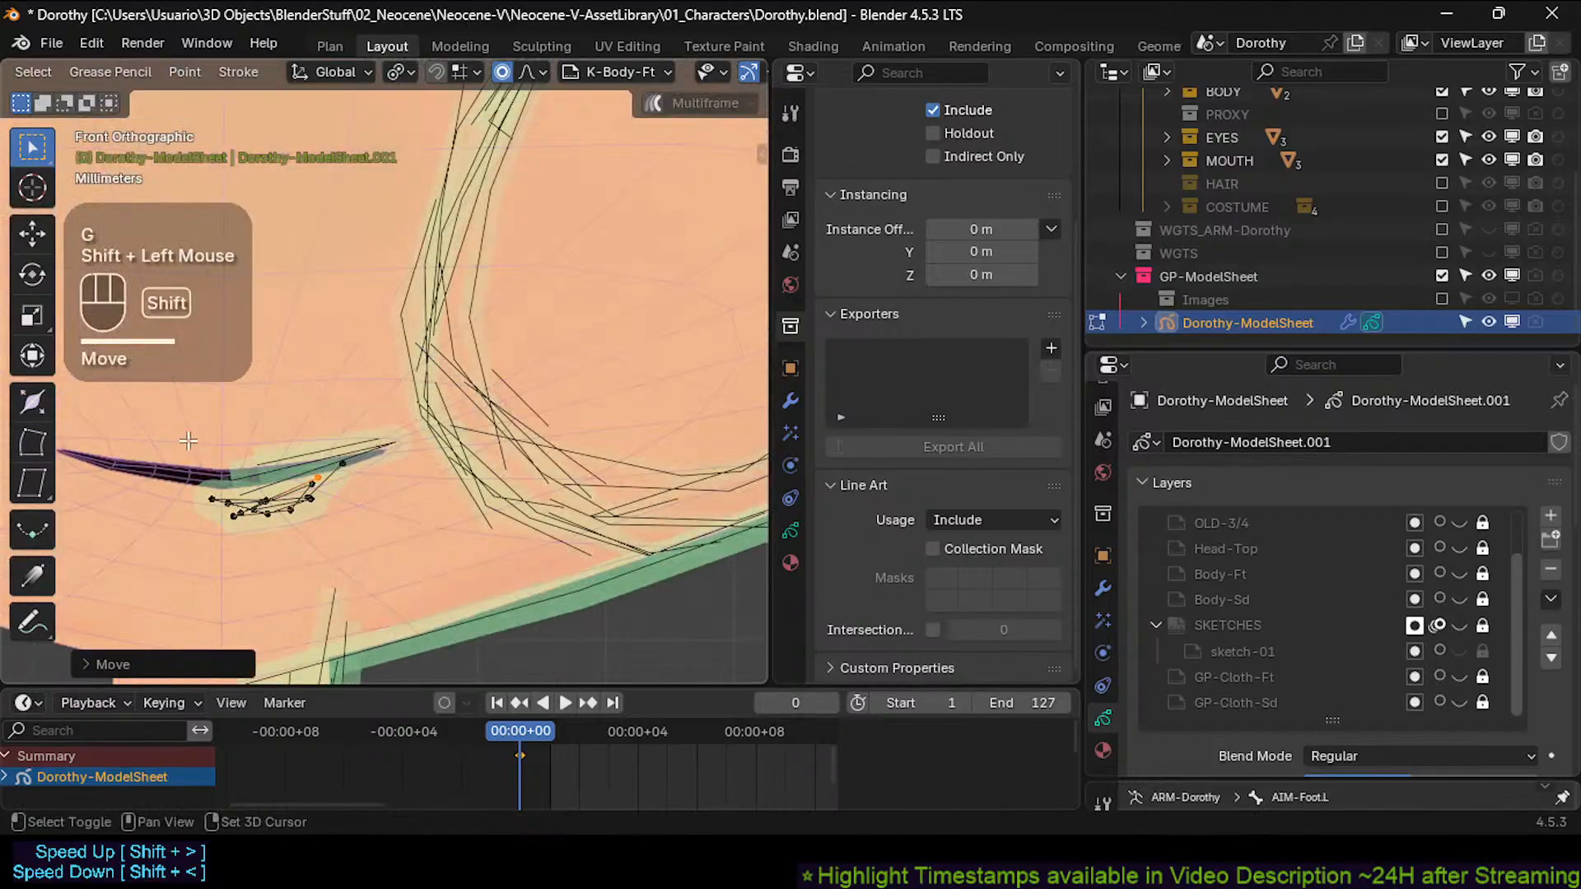
{"action": "left_click", "coordinate": [352, 465]}
{"action": "key", "text": "g"}
{"action": "left_click", "coordinate": [219, 523], "text": "shift"}
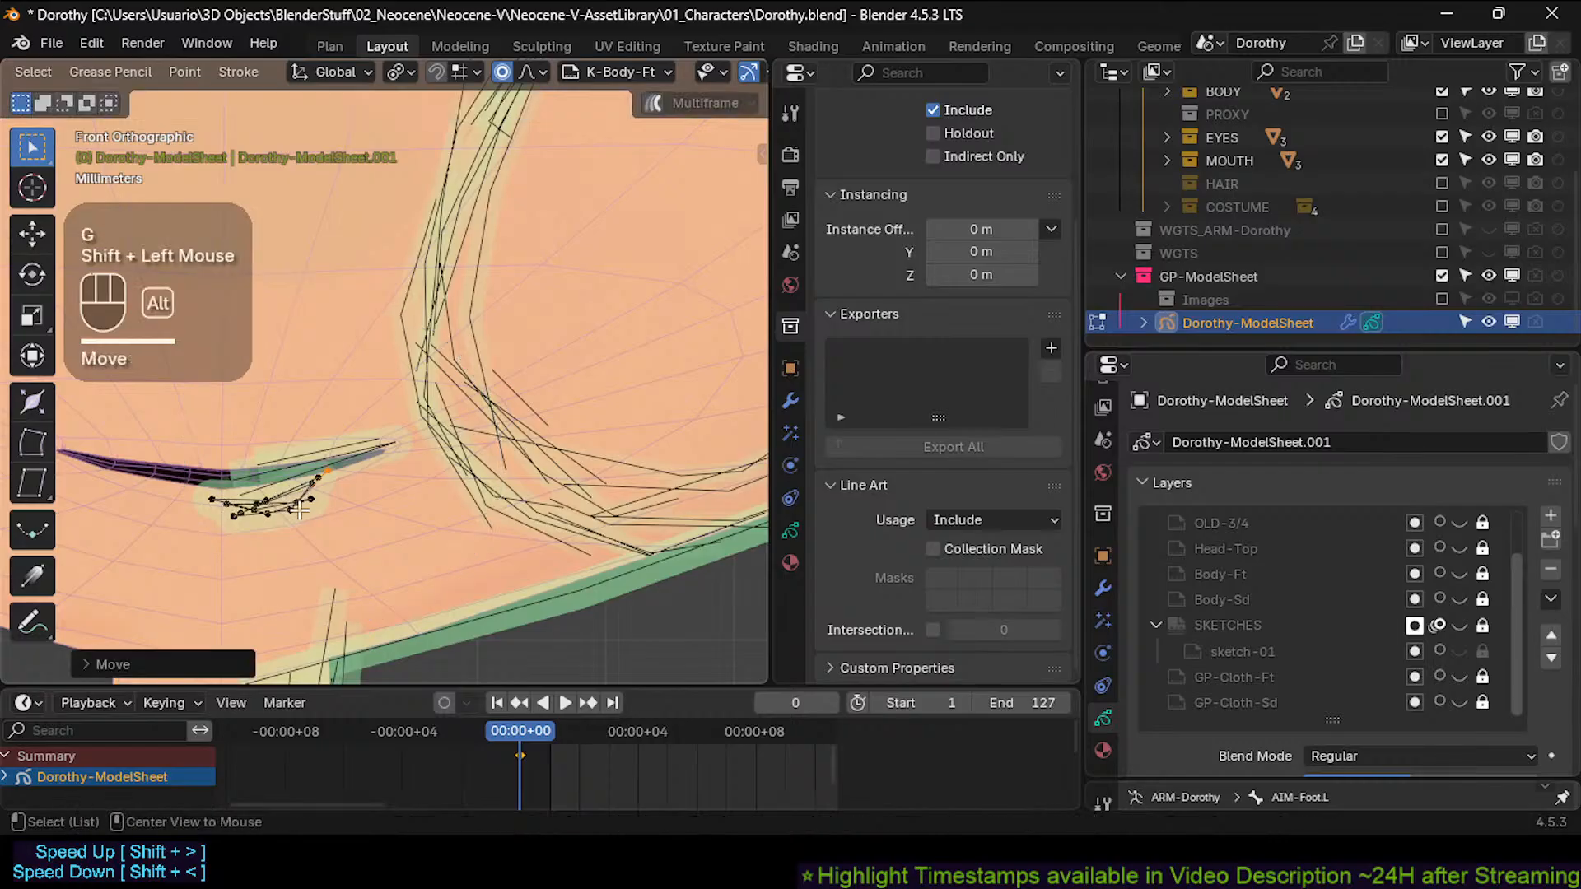
Select the bottom points of the lower mouth strokes and reposition them slightly beneath the mesh mouth line.
{"action": "key", "text": "alt+a"}
{"action": "key", "text": "c"}
{"action": "left_click_drag", "start_coordinate": [289, 514], "coordinate": [236, 520]}
{"action": "right_click", "coordinate": [230, 525]}
{"action": "key", "text": "g"}
{"action": "left_click", "coordinate": [243, 551], "text": "shift"}
{"action": "scroll", "coordinate": [387, 428], "scroll_direction": "down", "scroll_amount": 3}
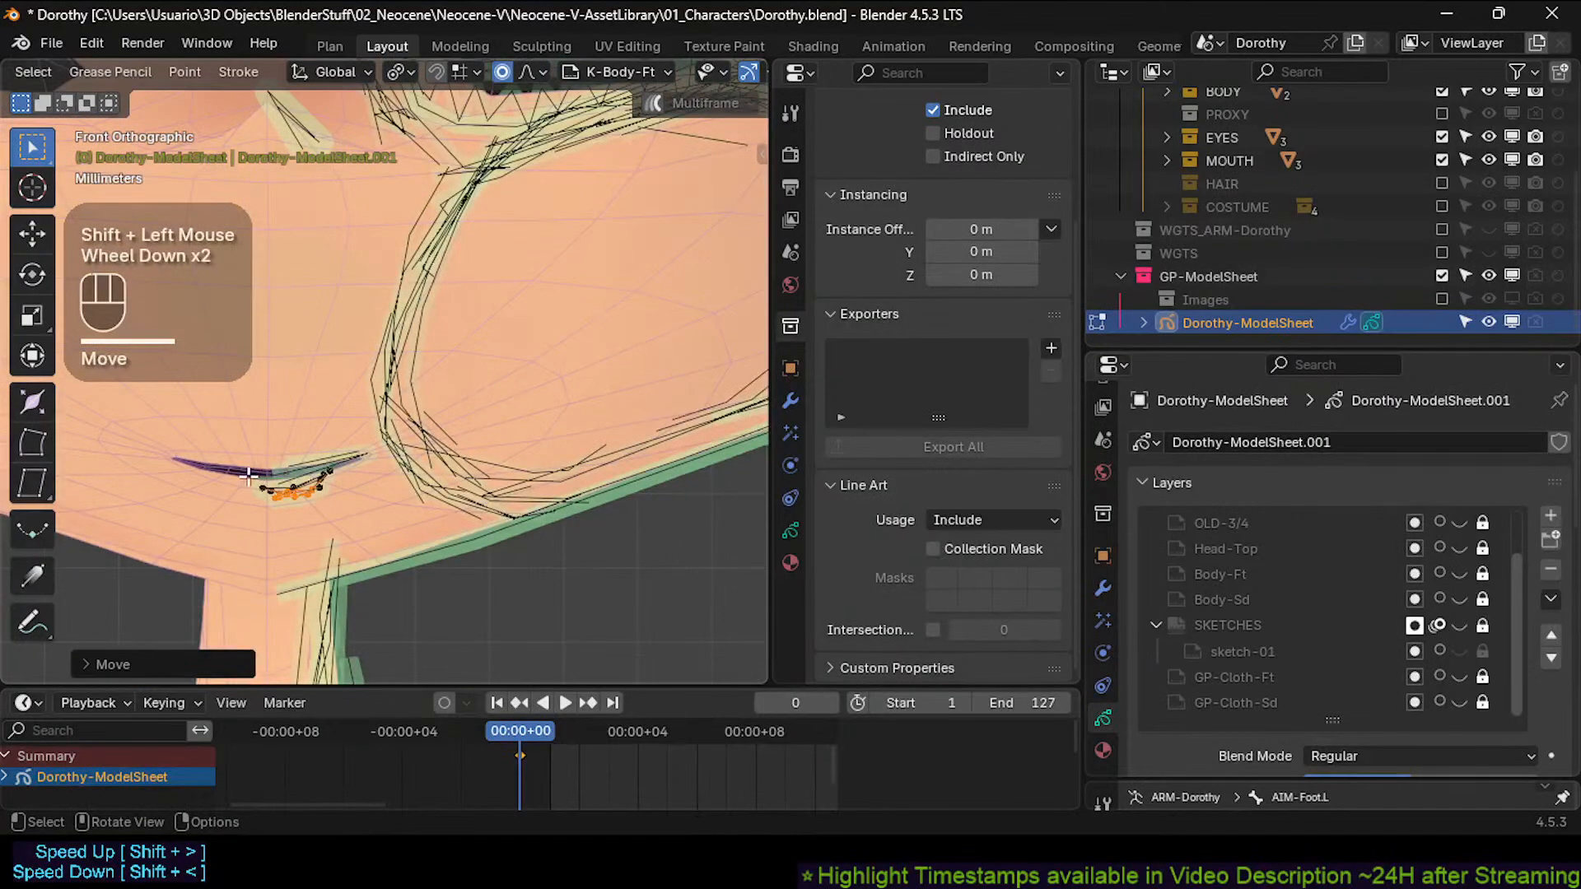
Select the upper inner edge strokes of the cheek outline and move them slightly to smooth the contour.
{"action": "scroll", "coordinate": [383, 426], "scroll_direction": "up", "scroll_amount": 2}
{"action": "scroll", "coordinate": [379, 426], "scroll_direction": "down", "scroll_amount": 2}
{"action": "middle_click_drag", "start_coordinate": [379, 426], "coordinate": [317, 578], "text": "shift"}
{"action": "scroll", "coordinate": [319, 568], "scroll_direction": "down", "scroll_amount": 5}
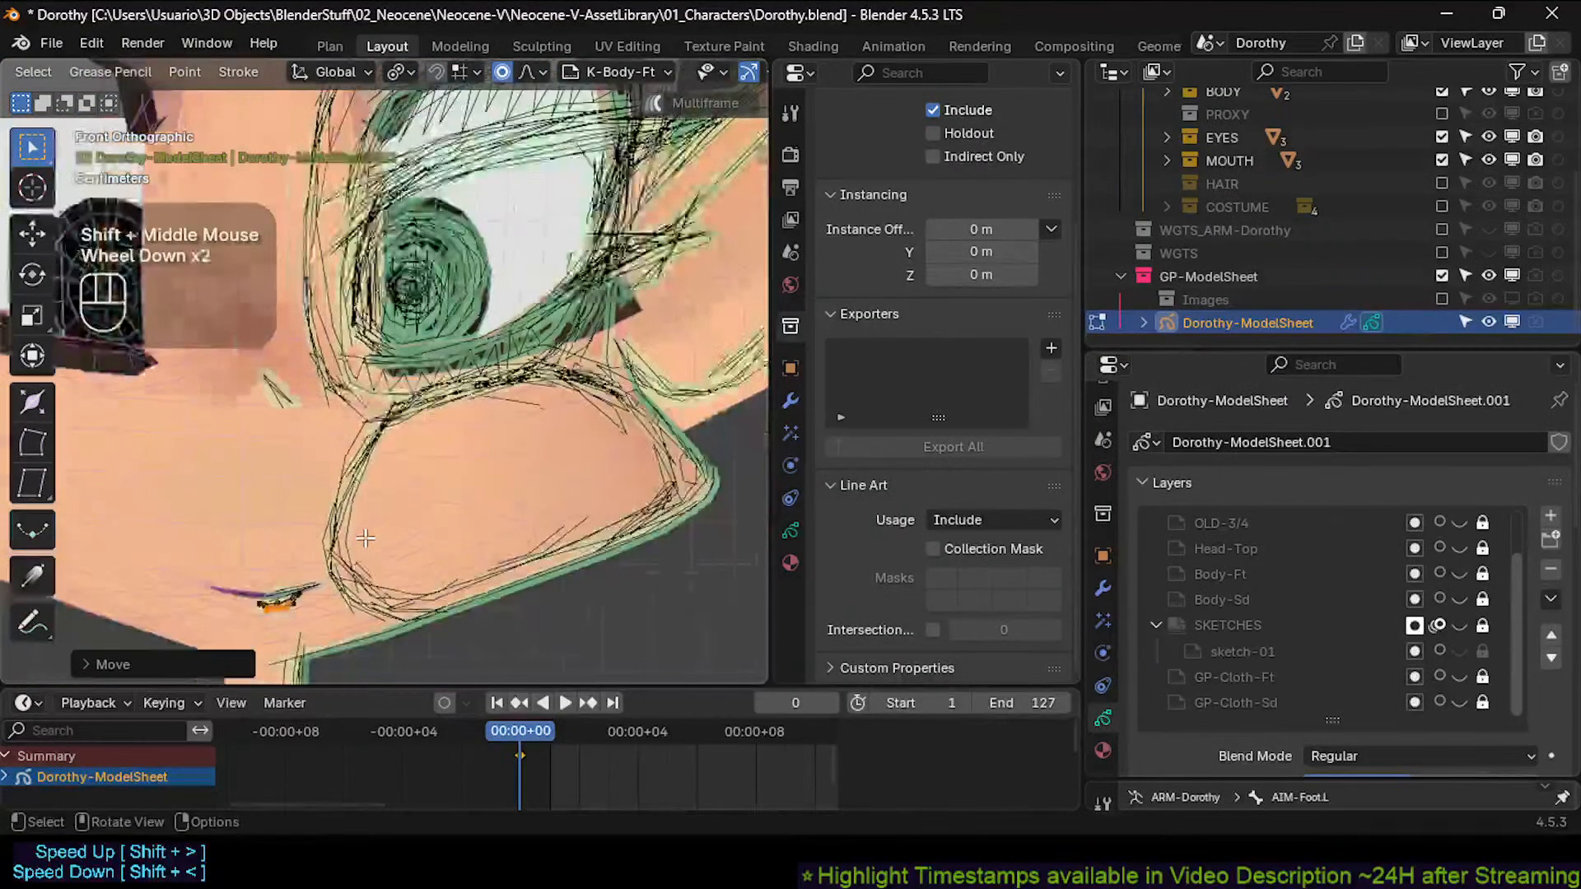
{"action": "key", "text": "alt+a"}
{"action": "key", "text": "c"}
{"action": "mouse_move", "coordinate": [369, 476]}
{"action": "left_mouse_down"}
{"action": "mouse_move", "coordinate": [360, 496]}
{"action": "mouse_move", "coordinate": [358, 478]}
{"action": "left_mouse_up"}
{"action": "right_click", "coordinate": [363, 494]}
{"action": "key", "text": "g"}
{"action": "left_click", "coordinate": [347, 518], "text": "shift"}
Select the whole inner edge of the cheek outline, then move and rotate it slightly to straighten the curve.
{"action": "key", "text": "alt+a"}
{"action": "key", "text": "c"}
{"action": "scroll", "coordinate": [348, 536], "scroll_direction": "up", "scroll_amount": 1}
{"action": "right_click", "coordinate": [358, 477]}
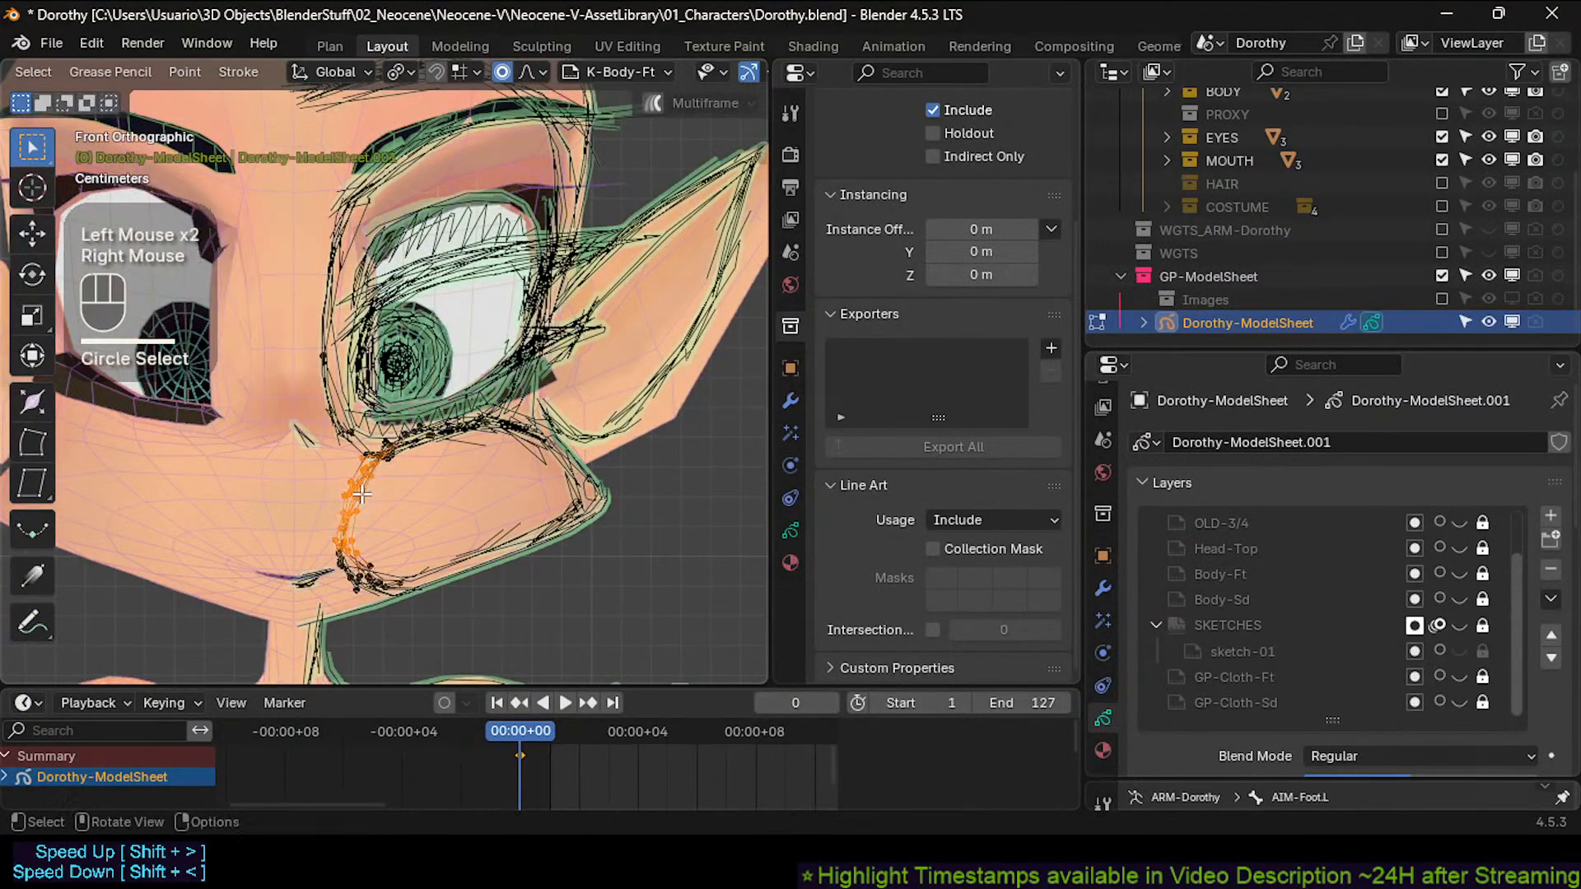
{"action": "key", "text": "g"}
{"action": "left_click", "coordinate": [448, 463], "text": "shift"}
{"action": "left_click", "coordinate": [448, 461]}
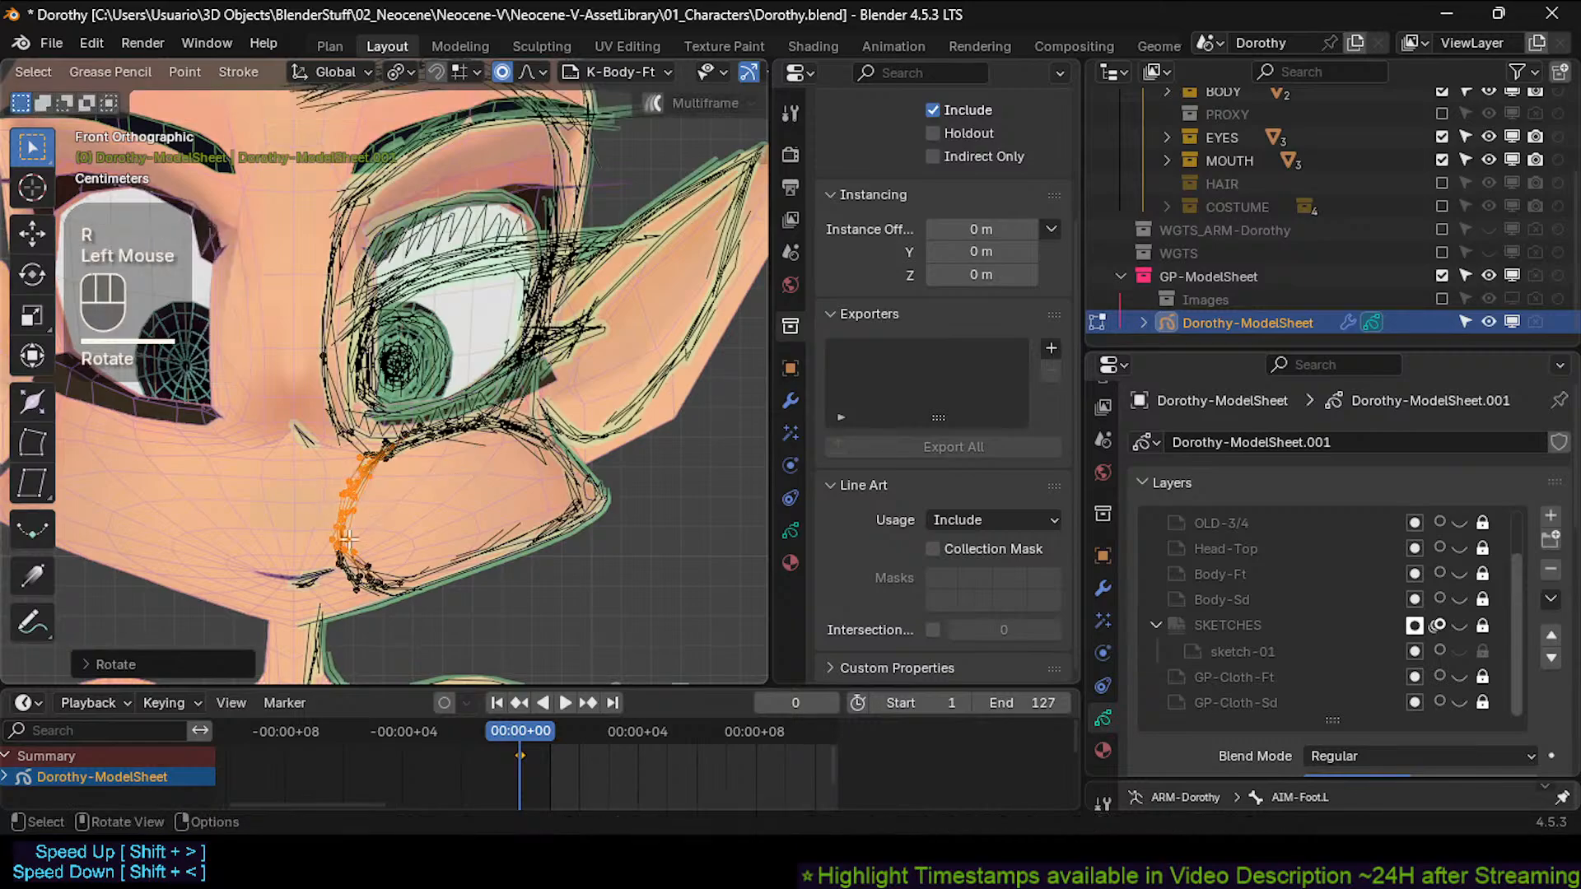
Select the top strokes of the cheek outline under the eye and move them slightly up towards the lower eyelid.
{"action": "scroll", "coordinate": [448, 452], "scroll_direction": "up", "scroll_amount": 1}
{"action": "key", "text": "alt+a"}
{"action": "key", "text": "c"}
{"action": "right_click", "coordinate": [448, 445]}
{"action": "middle_click_drag", "start_coordinate": [448, 445], "coordinate": [419, 486], "text": "shift"}
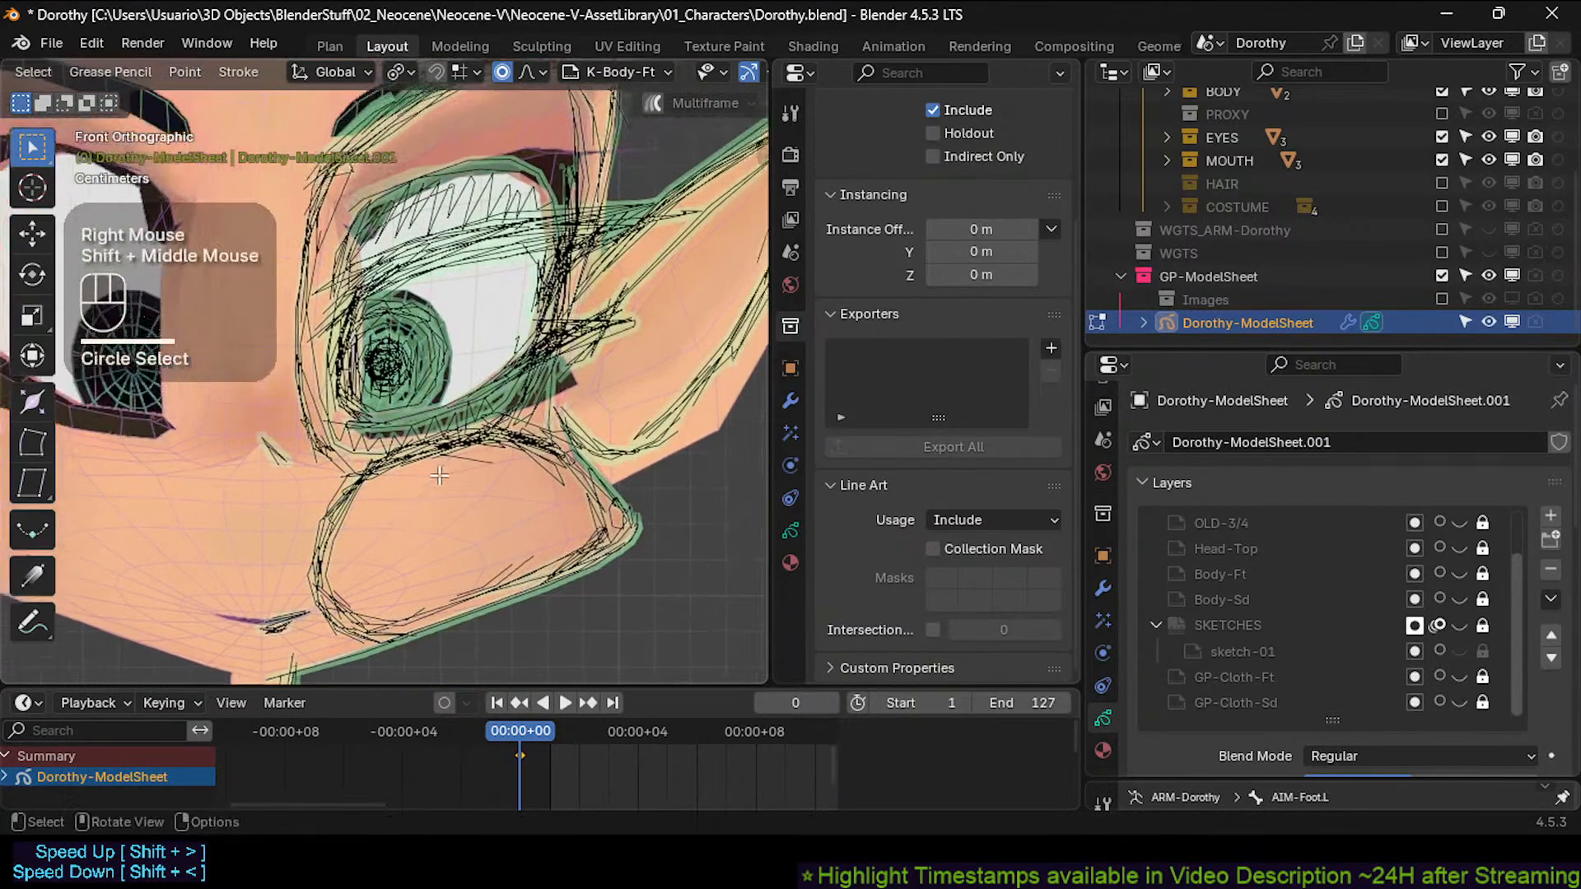
{"action": "key", "text": "alt+a"}
{"action": "key", "text": "c"}
{"action": "left_click", "coordinate": [448, 473]}
{"action": "right_click", "coordinate": [448, 473]}
{"action": "key", "text": "g"}
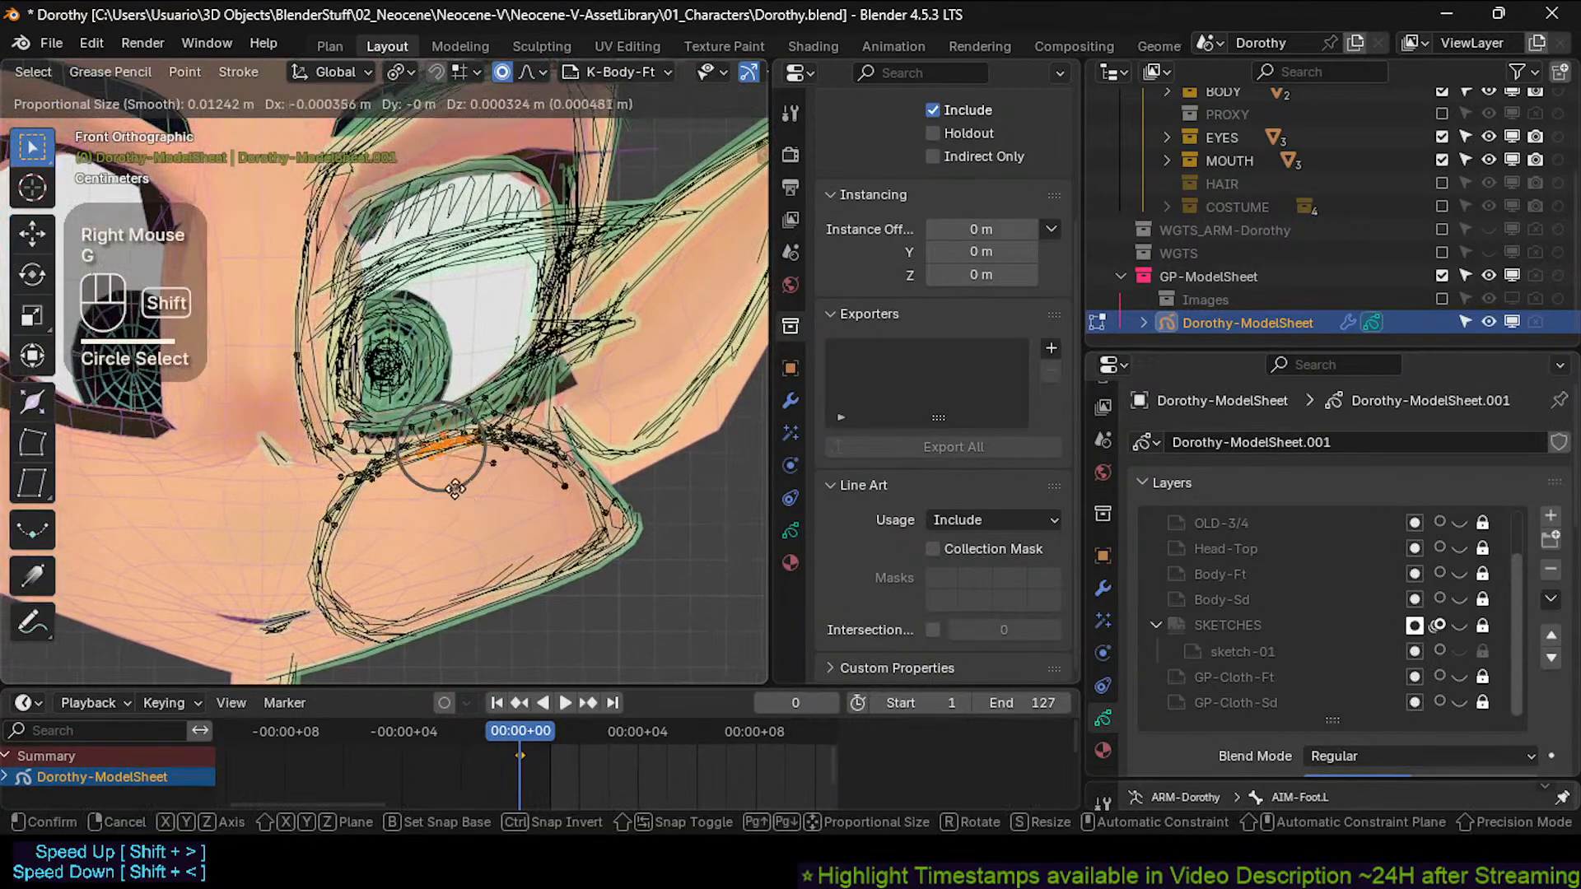
{"action": "left_click", "coordinate": [429, 445], "text": "shift"}
{"action": "middle_click_drag", "start_coordinate": [437, 494], "coordinate": [415, 551], "text": "shift"}
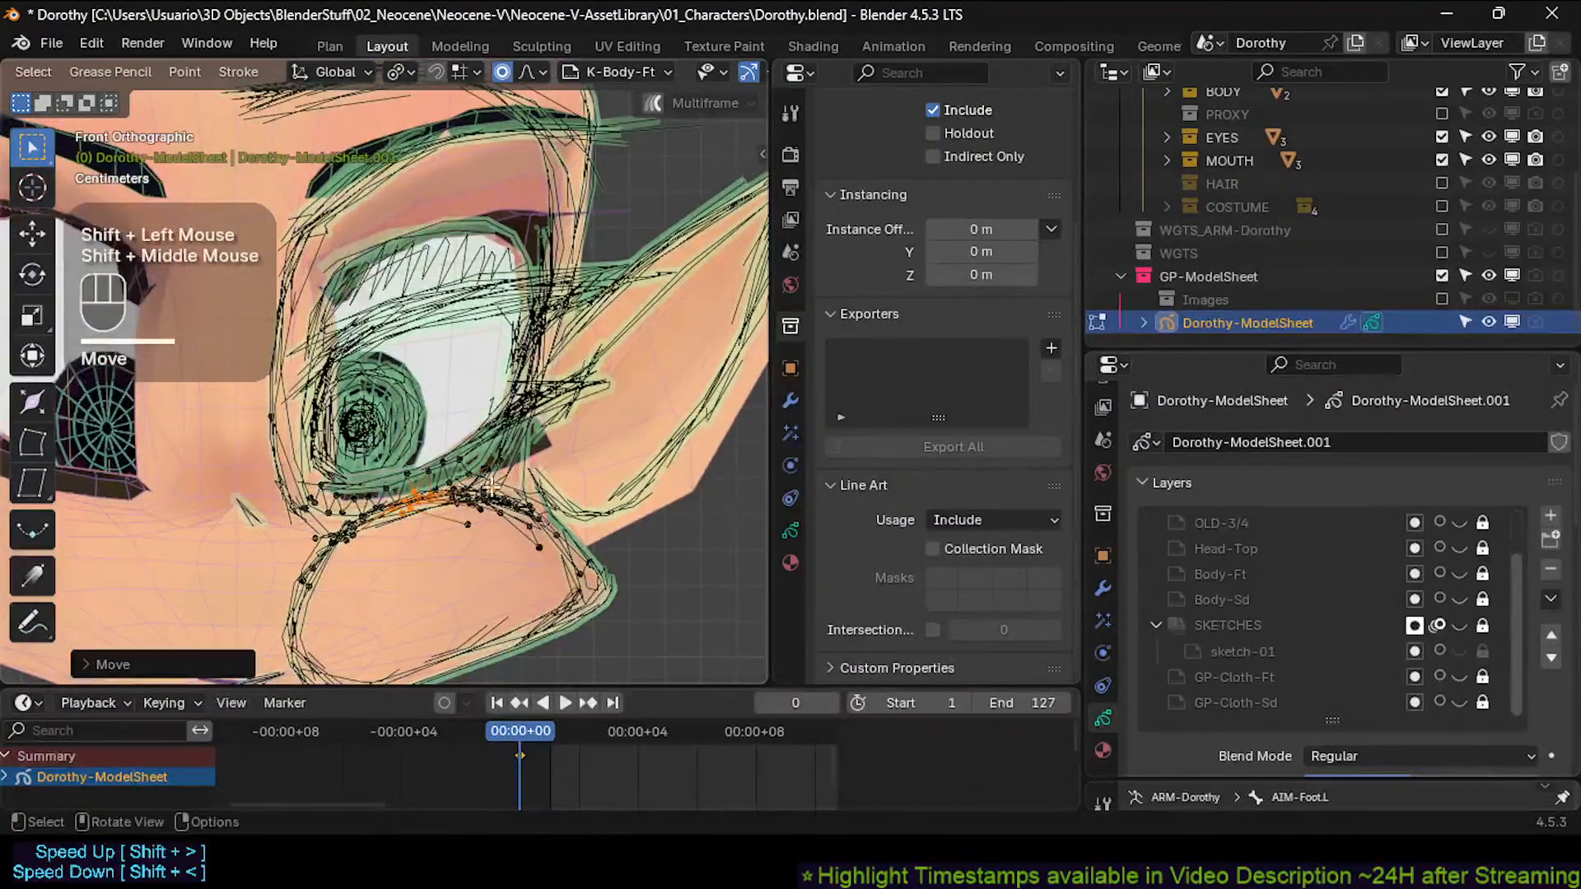
{"action": "middle_click_drag", "start_coordinate": [591, 384], "coordinate": [564, 425], "text": "shift"}
{"action": "key", "text": "alt+a"}
{"action": "key", "text": "c"}
{"action": "left_click", "coordinate": [535, 425]}
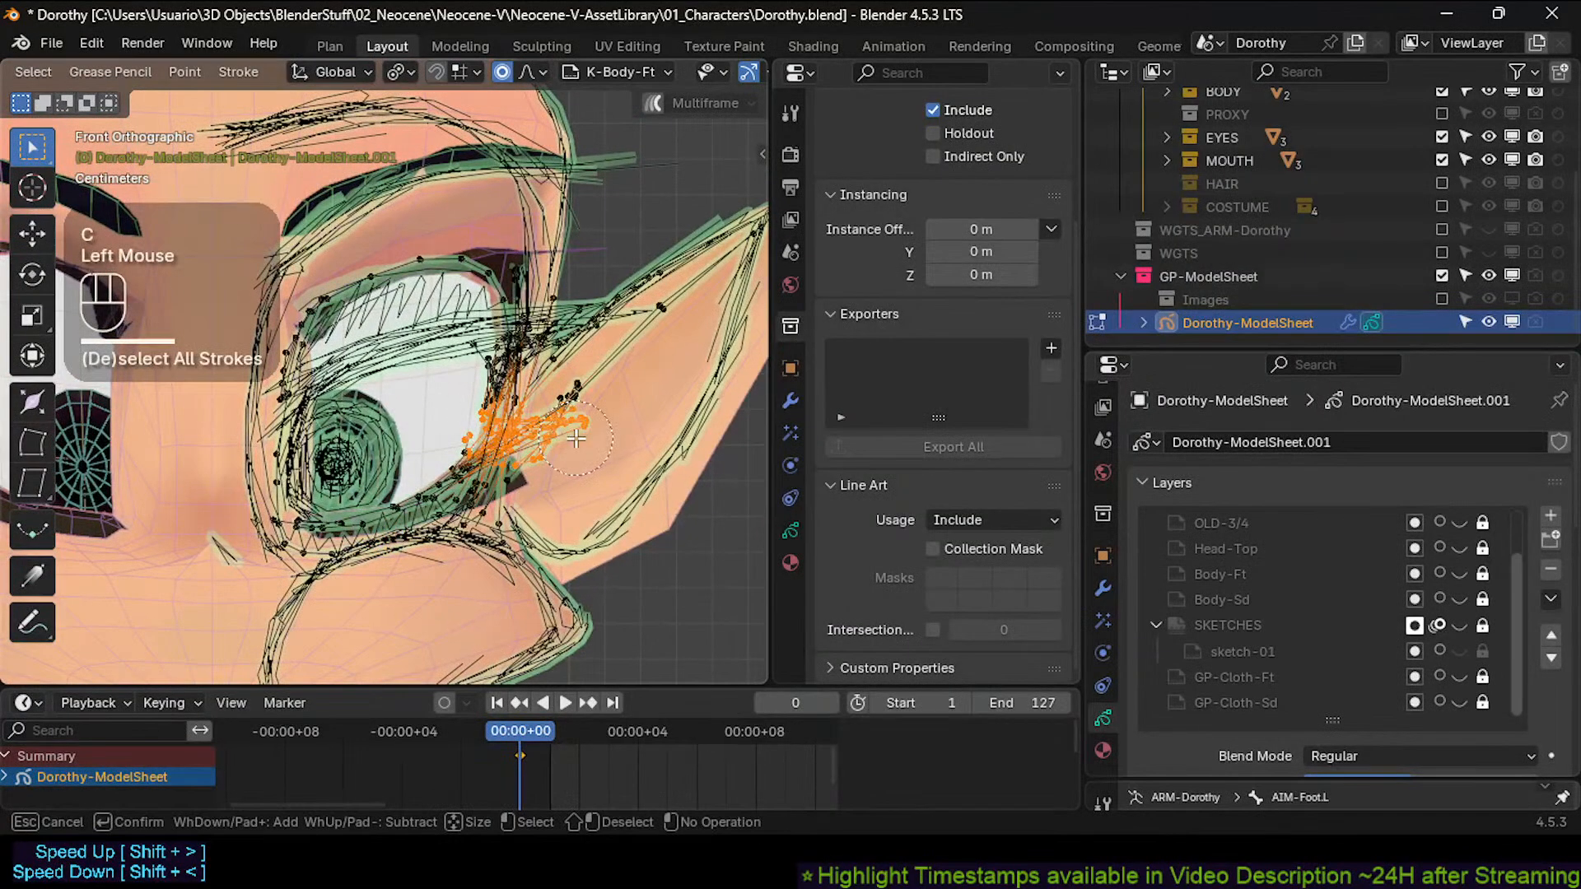
{"action": "right_click", "coordinate": [568, 437]}
{"action": "scroll", "coordinate": [511, 473], "scroll_direction": "down", "scroll_amount": 2}
{"action": "key", "text": "alt+a"}
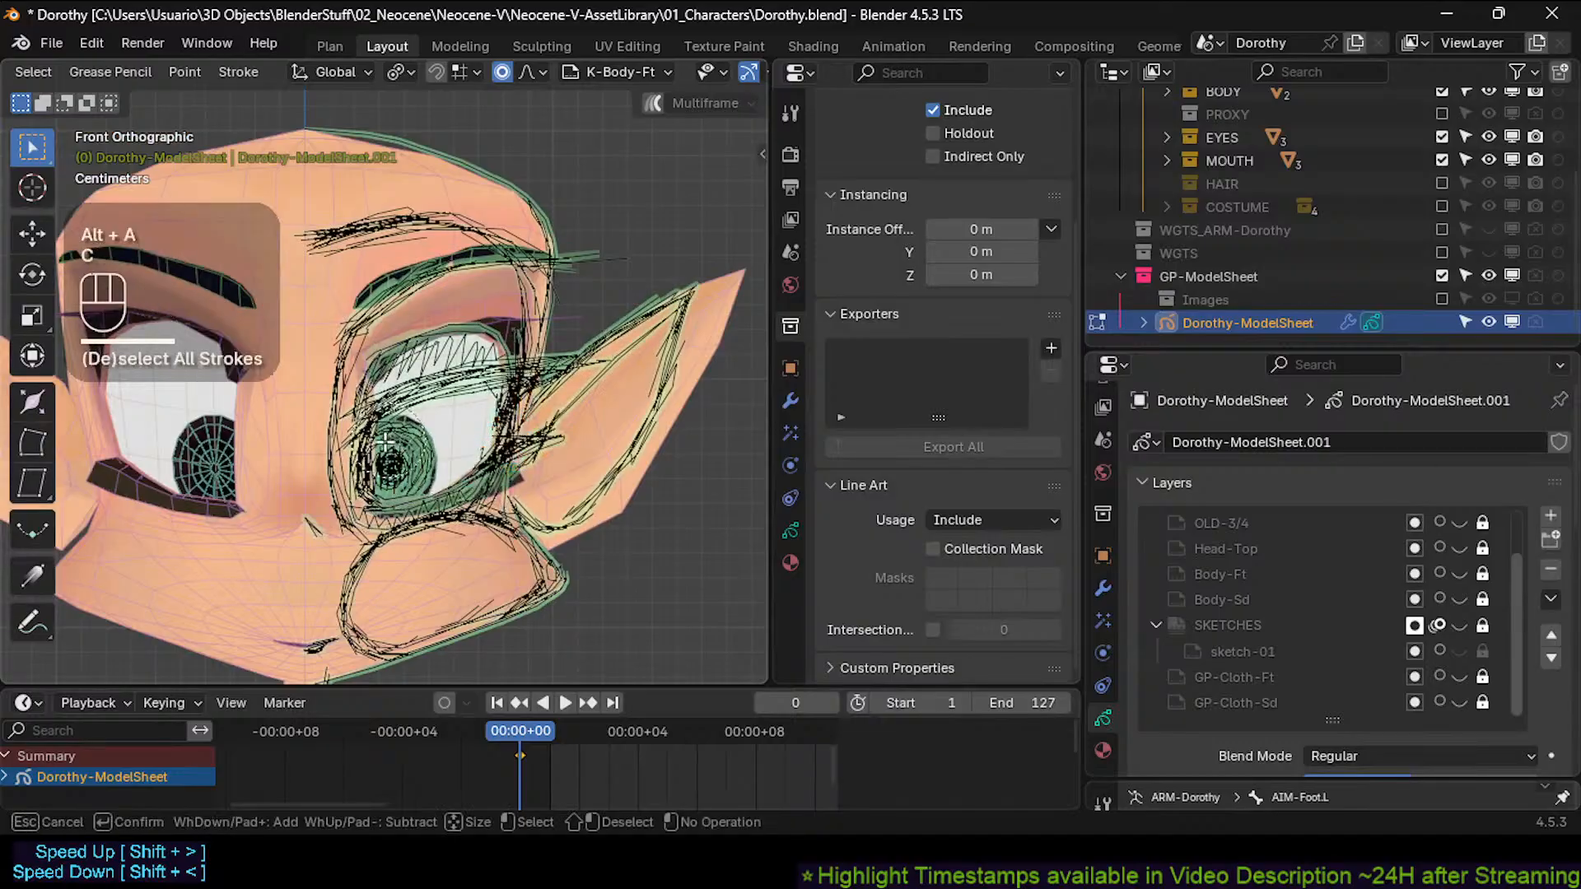
{"action": "key", "text": "c"}
{"action": "mouse_move", "coordinate": [402, 442]}
{"action": "left_mouse_down"}
{"action": "mouse_move", "coordinate": [393, 412]}
{"action": "mouse_move", "coordinate": [436, 358]}
{"action": "mouse_move", "coordinate": [527, 428]}
{"action": "mouse_move", "coordinate": [461, 503]}
{"action": "mouse_move", "coordinate": [379, 481]}
{"action": "left_mouse_up"}
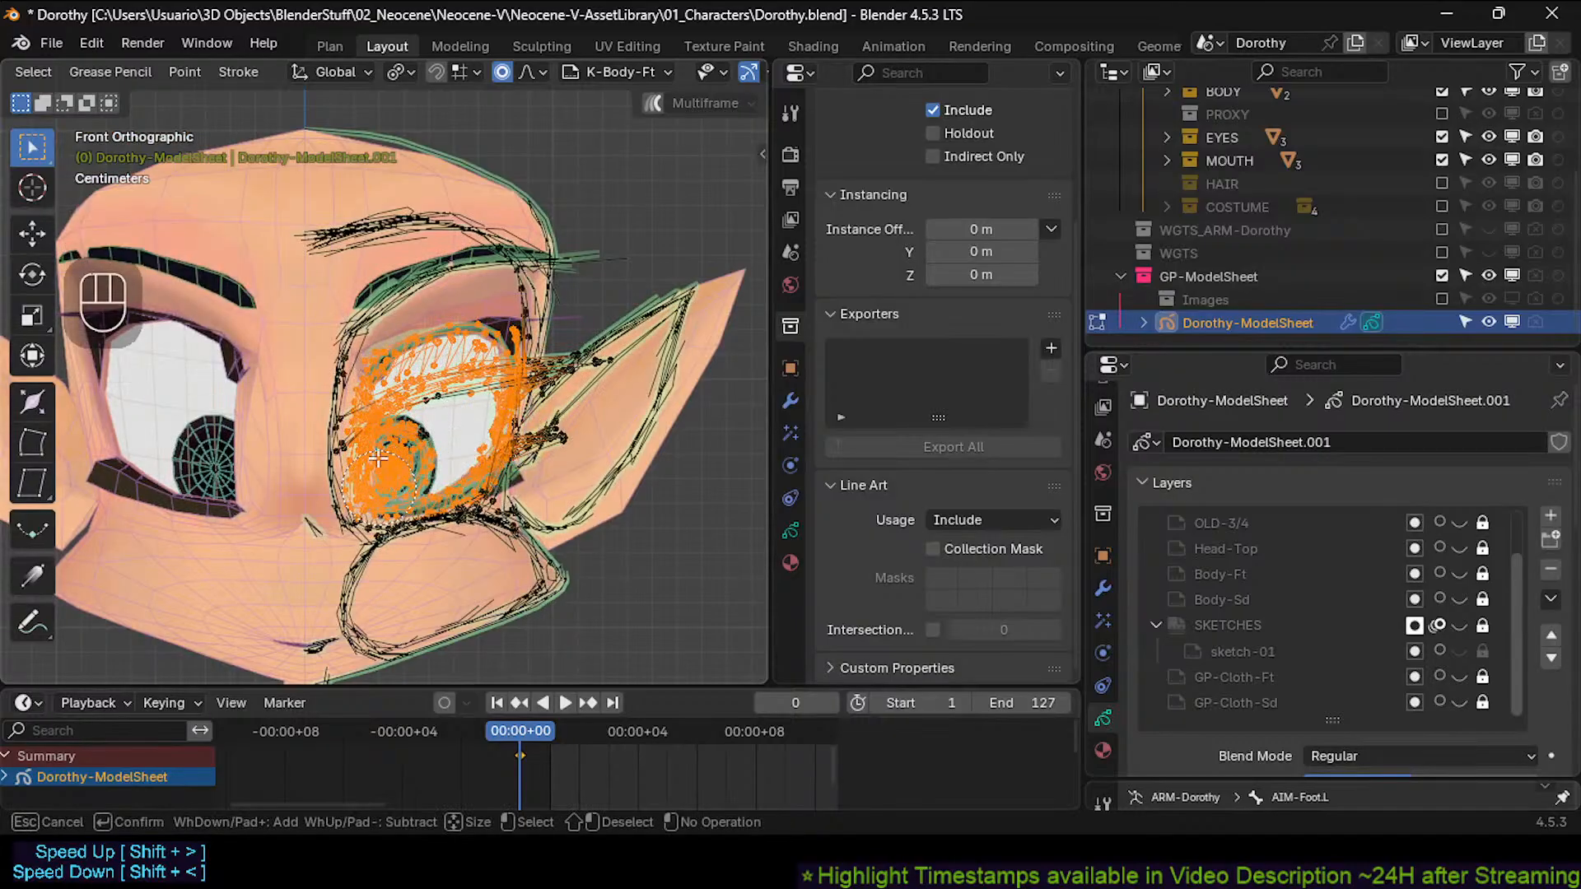
{"action": "mouse_move", "coordinate": [382, 492]}
{"action": "left_mouse_down"}
{"action": "mouse_move", "coordinate": [412, 503]}
{"action": "mouse_move", "coordinate": [468, 469]}
{"action": "left_mouse_up"}
{"action": "right_click", "coordinate": [550, 450]}
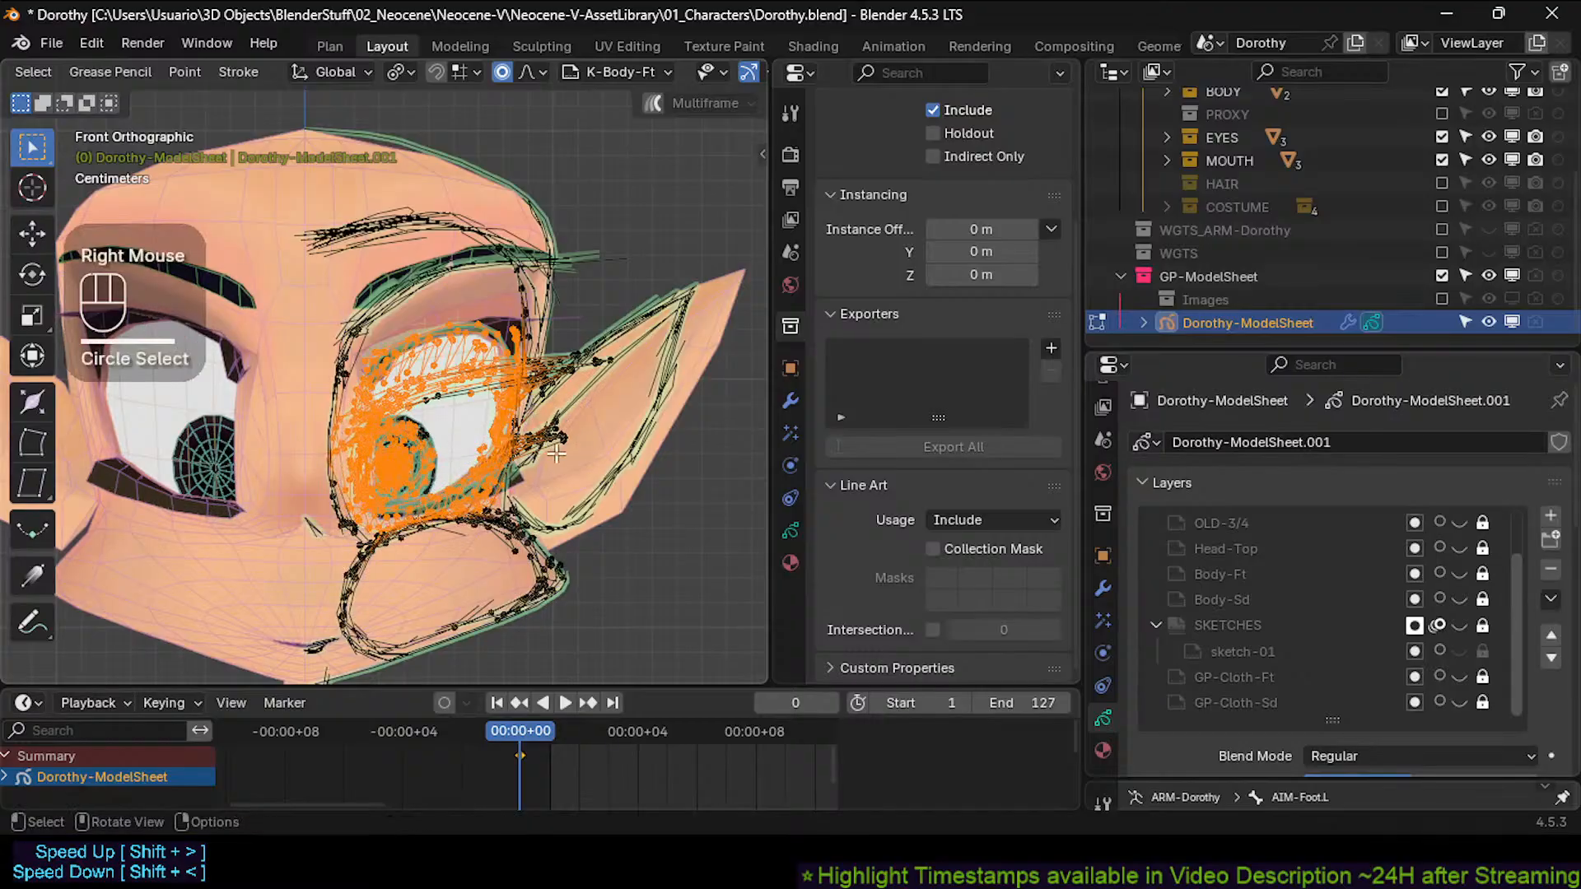
{"action": "middle_click_drag", "start_coordinate": [600, 396], "coordinate": [602, 342], "text": "shift"}
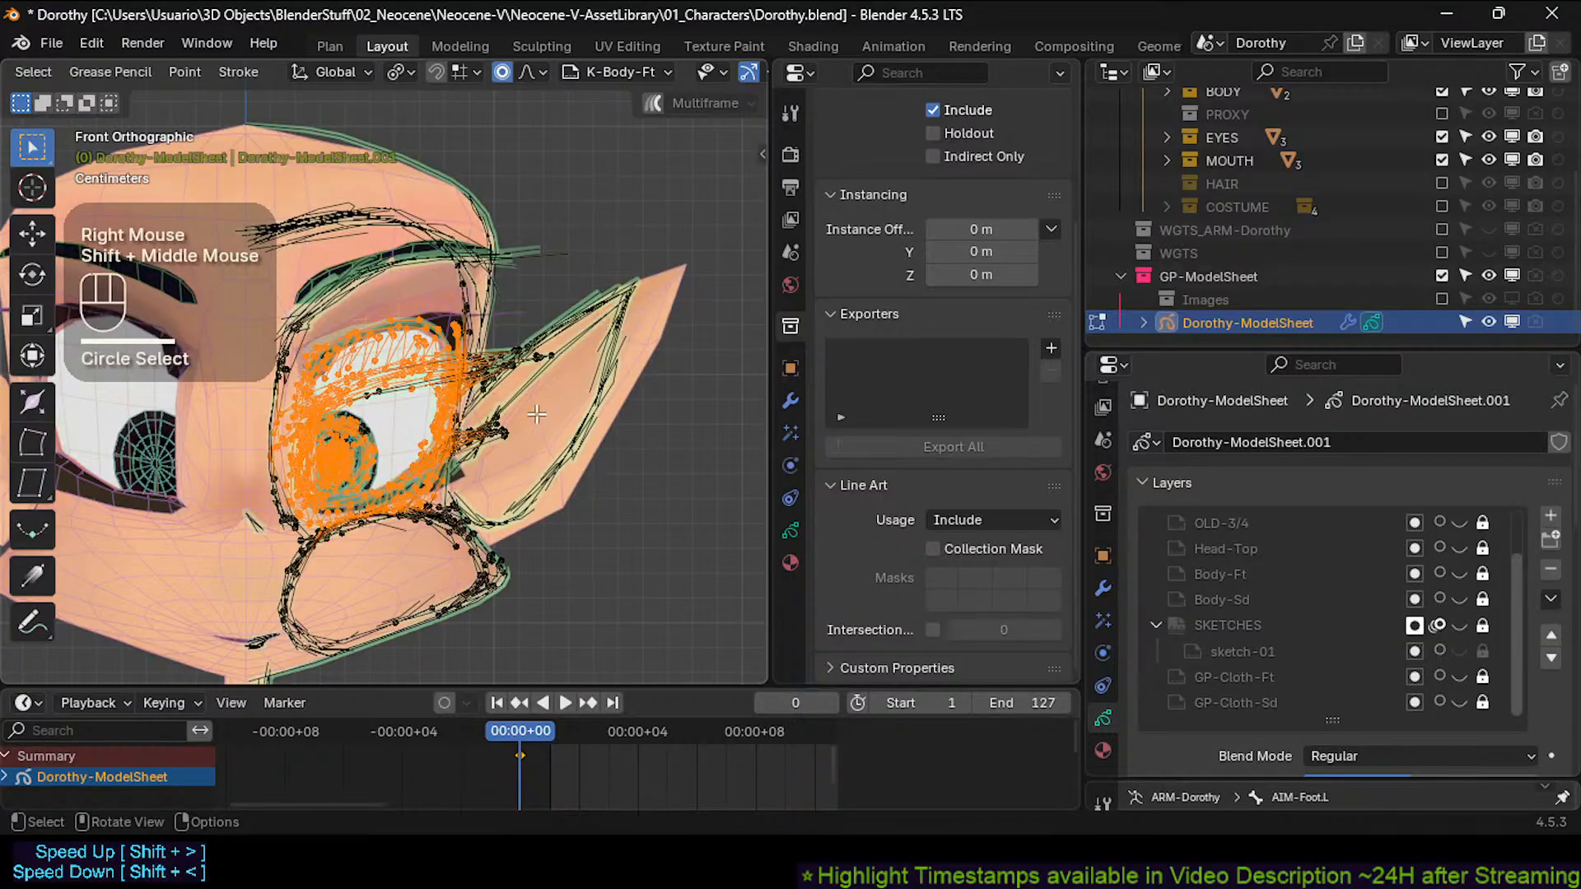
{"action": "middle_click_drag", "start_coordinate": [537, 414], "coordinate": [599, 390], "text": "shift"}
{"action": "key", "text": "alt+a"}
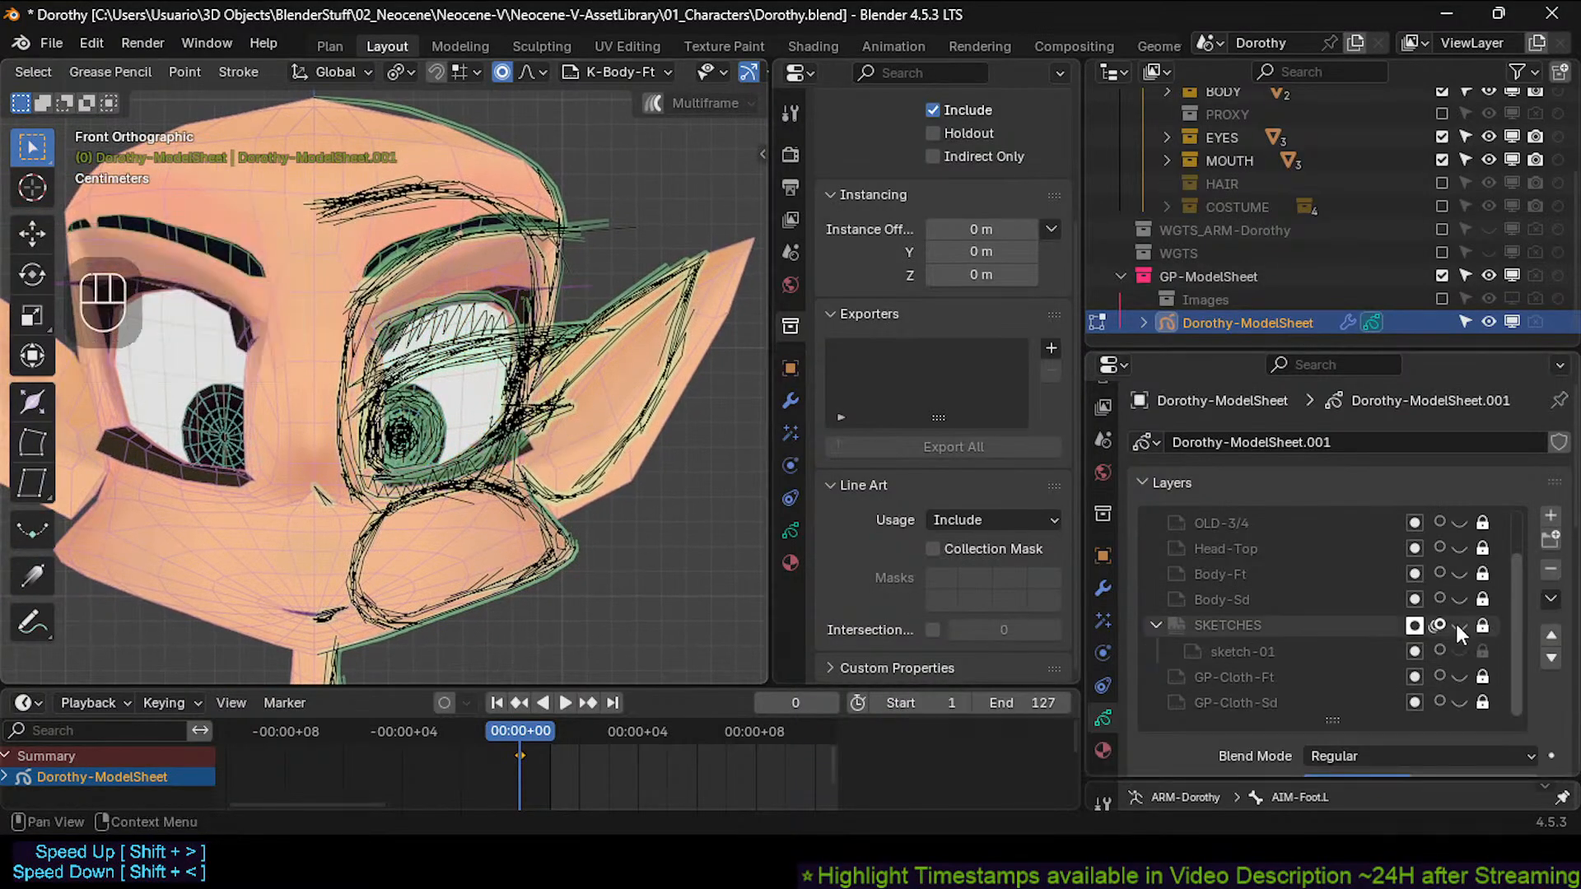
Show the Body-Ft layer, make it the active layer and select all of its strokes.
{"action": "left_click", "coordinate": [1459, 574]}
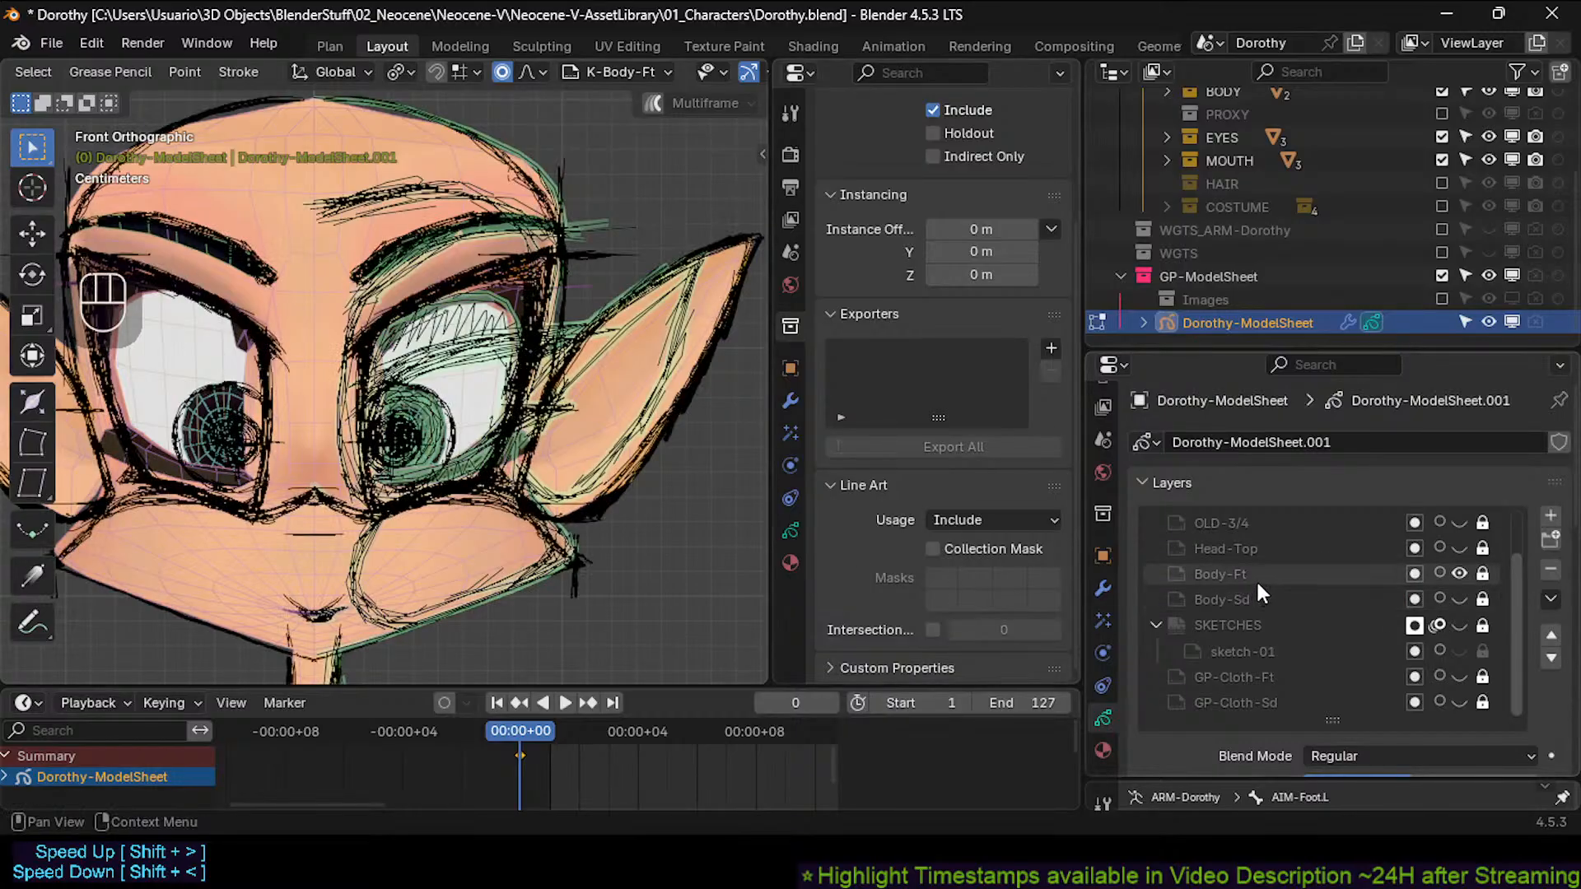
{"action": "left_click", "coordinate": [1281, 575]}
{"action": "key", "text": "a"}
{"action": "scroll", "coordinate": [464, 473], "scroll_direction": "down", "scroll_amount": 2}
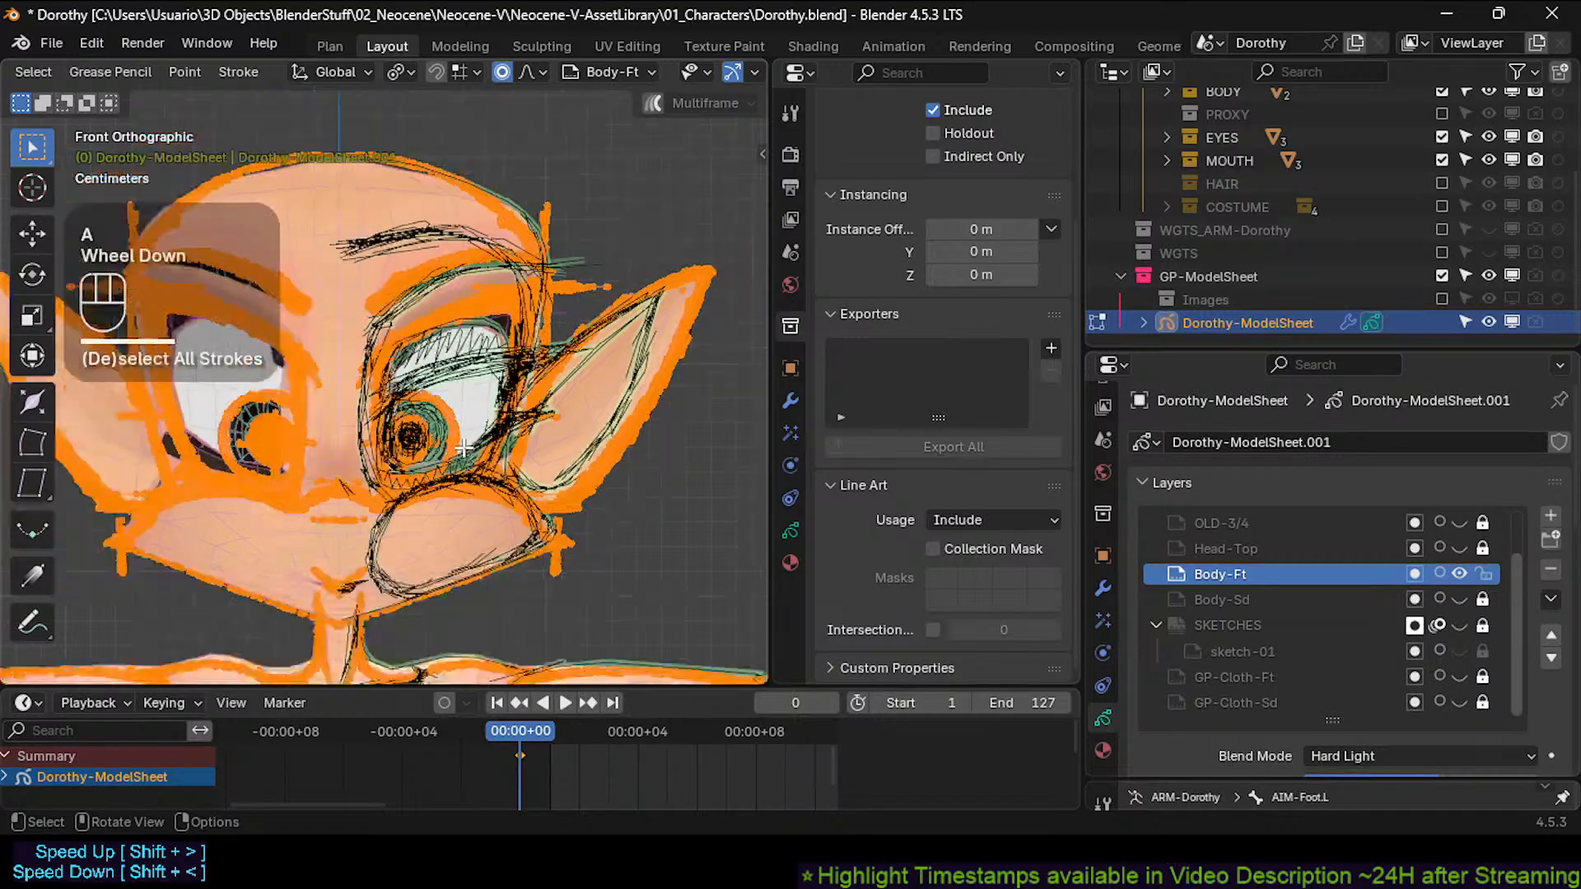
{"action": "scroll", "coordinate": [616, 334], "scroll_direction": "up", "scroll_amount": 2}
{"action": "scroll", "coordinate": [616, 334], "scroll_direction": "down", "scroll_amount": 2}
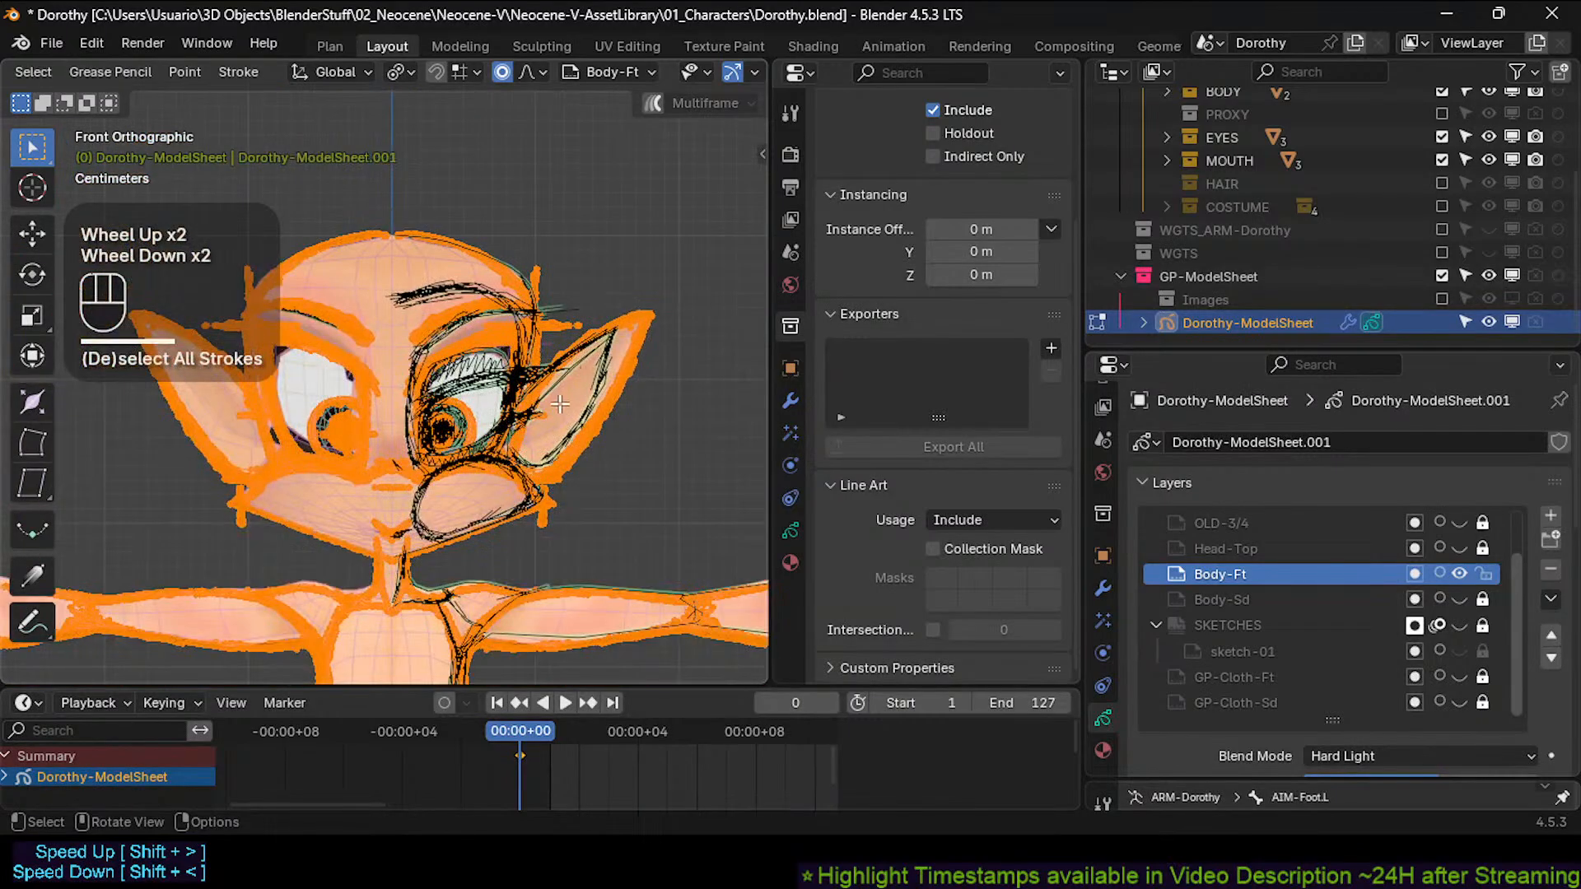
{"action": "scroll", "coordinate": [560, 404], "scroll_direction": "up", "scroll_amount": 4}
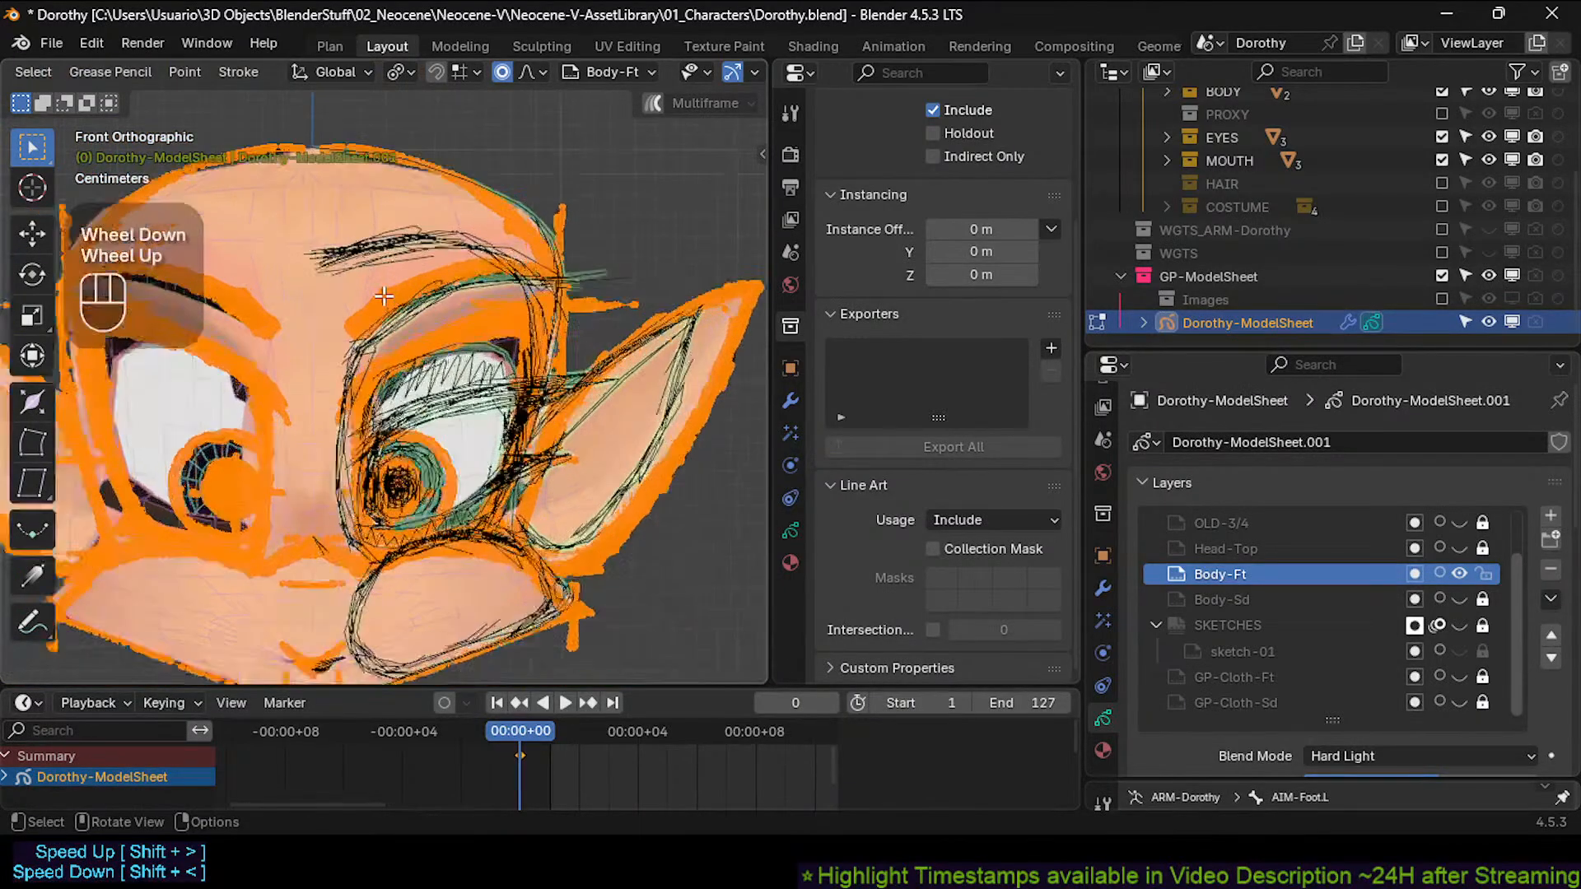
{"action": "scroll", "coordinate": [384, 296], "scroll_direction": "up", "scroll_amount": 1}
{"action": "middle_click_drag", "start_coordinate": [450, 540], "coordinate": [386, 445], "text": "shift"}
{"action": "scroll", "coordinate": [385, 445], "scroll_direction": "down", "scroll_amount": 2}
{"action": "scroll", "coordinate": [386, 508], "scroll_direction": "up", "scroll_amount": 1}
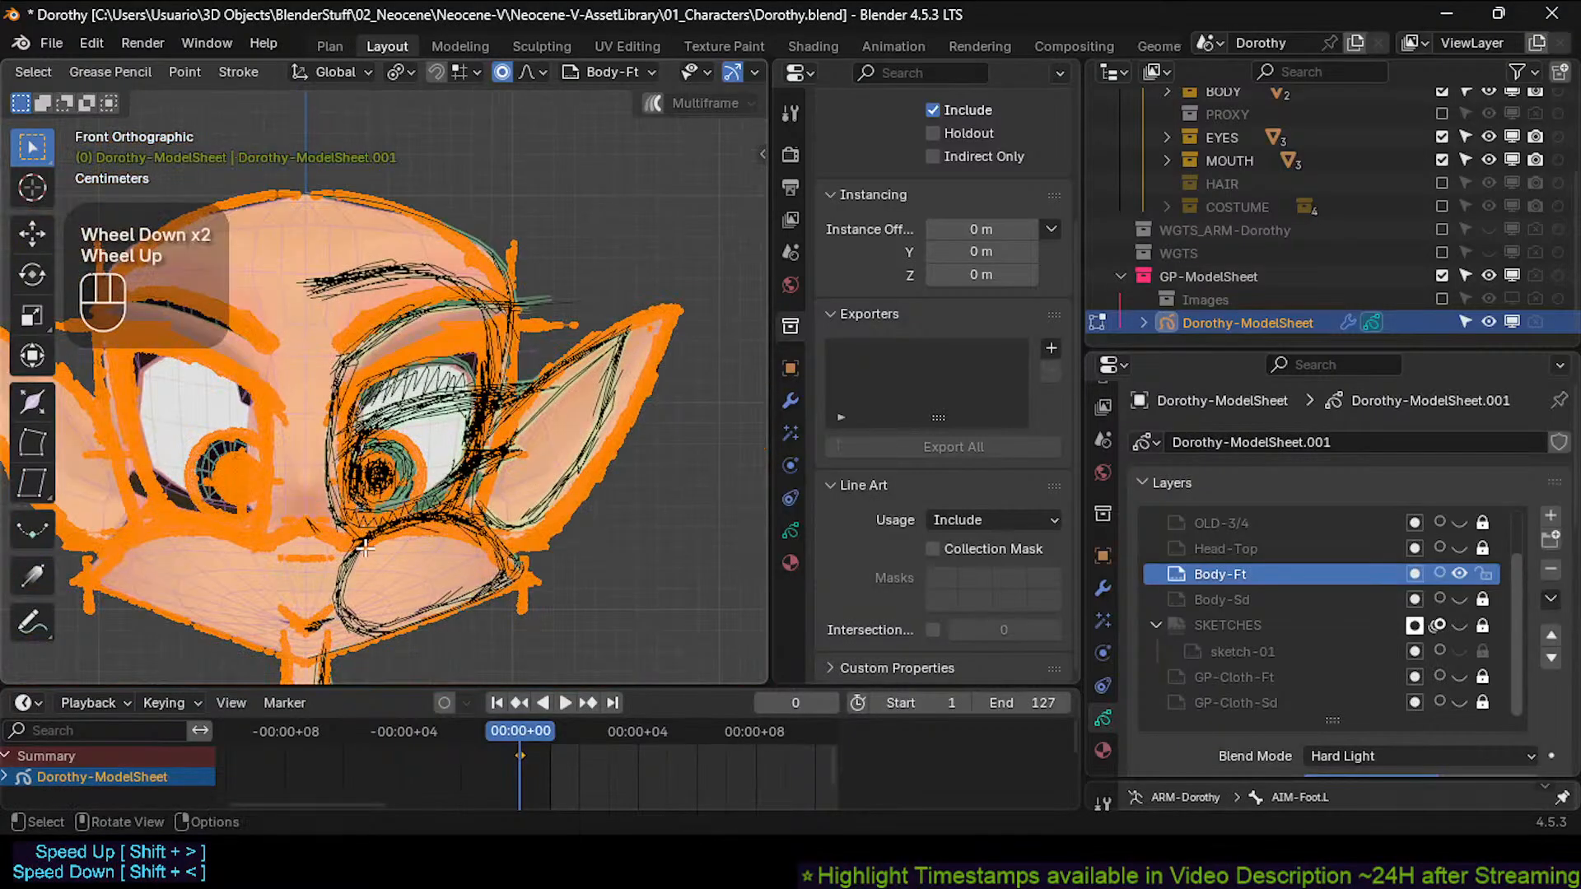
Assign the GP-BodyFt material to the selected Body-Ft strokes and clear the selection.
{"action": "key", "text": "n"}
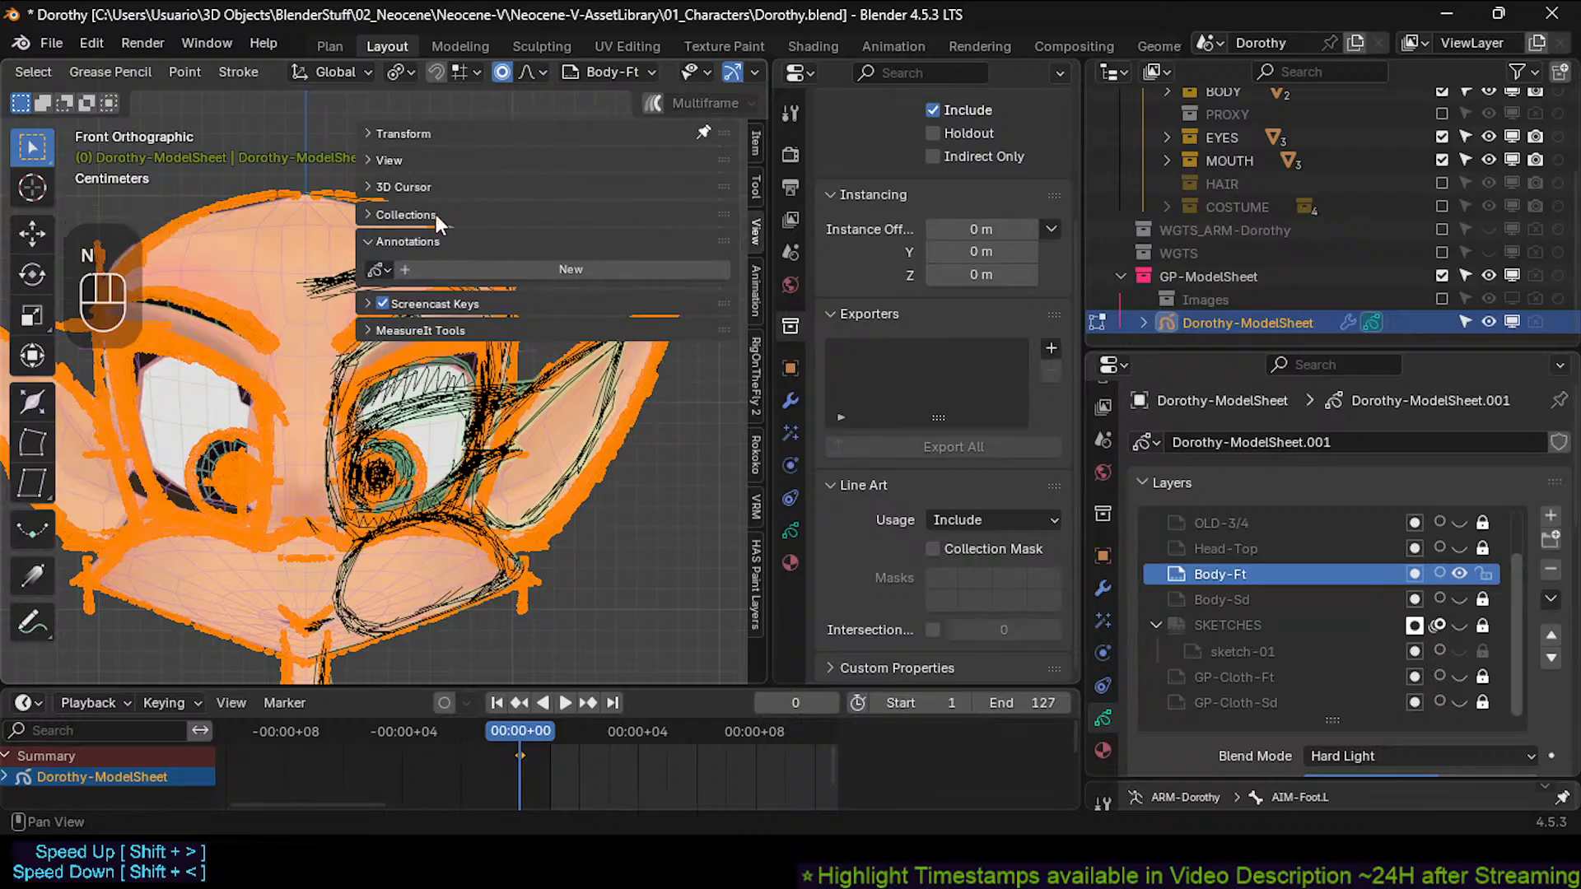
{"action": "key", "text": "n"}
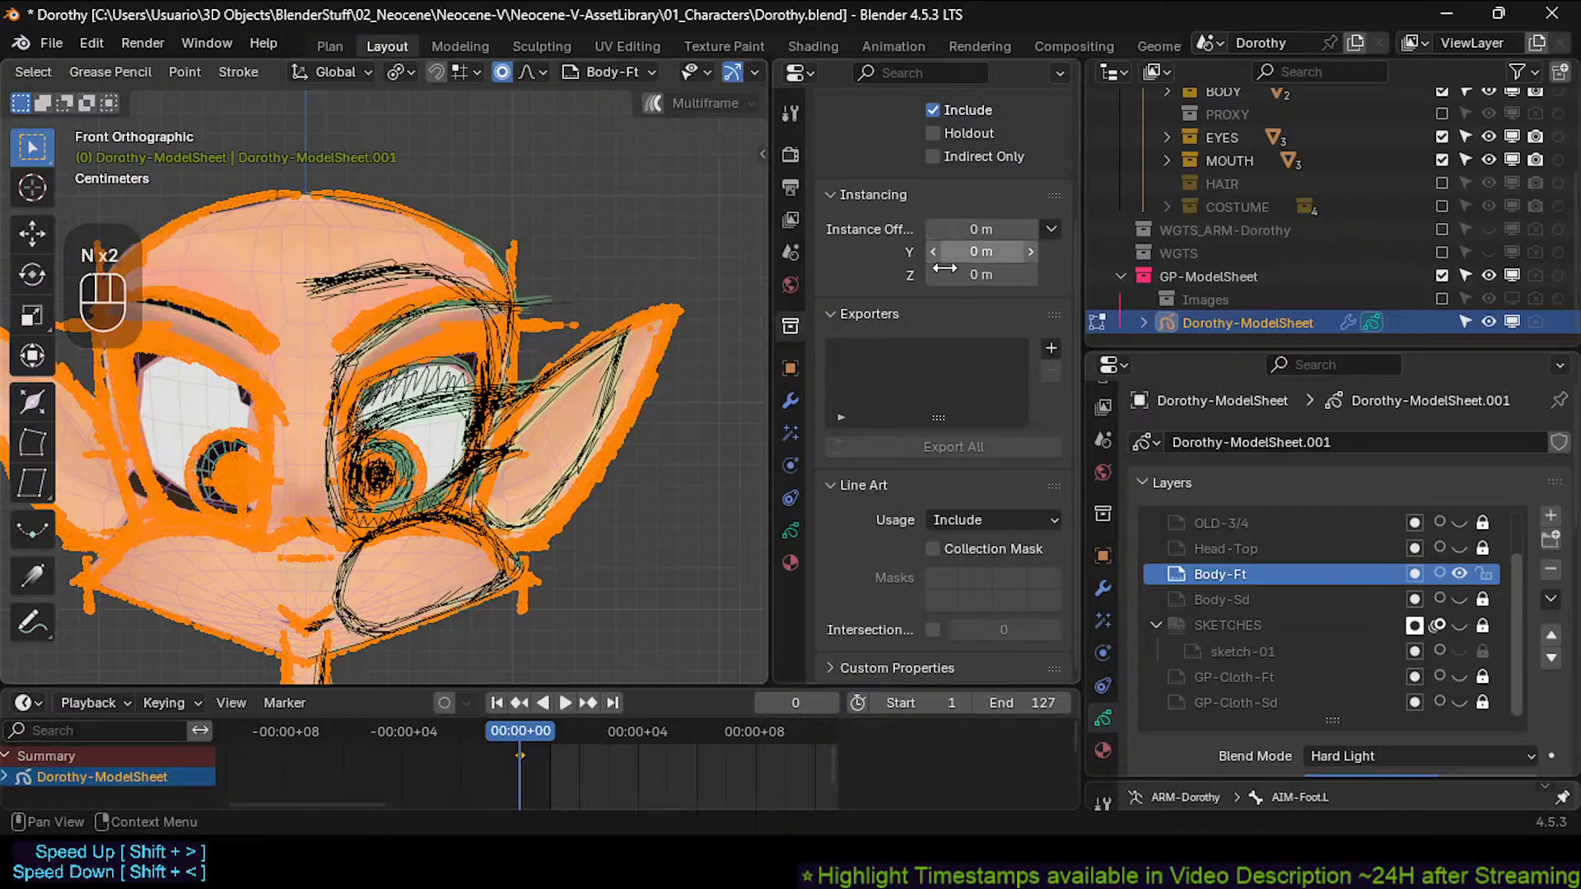
{"action": "scroll", "coordinate": [947, 292], "scroll_direction": "up", "scroll_amount": 4}
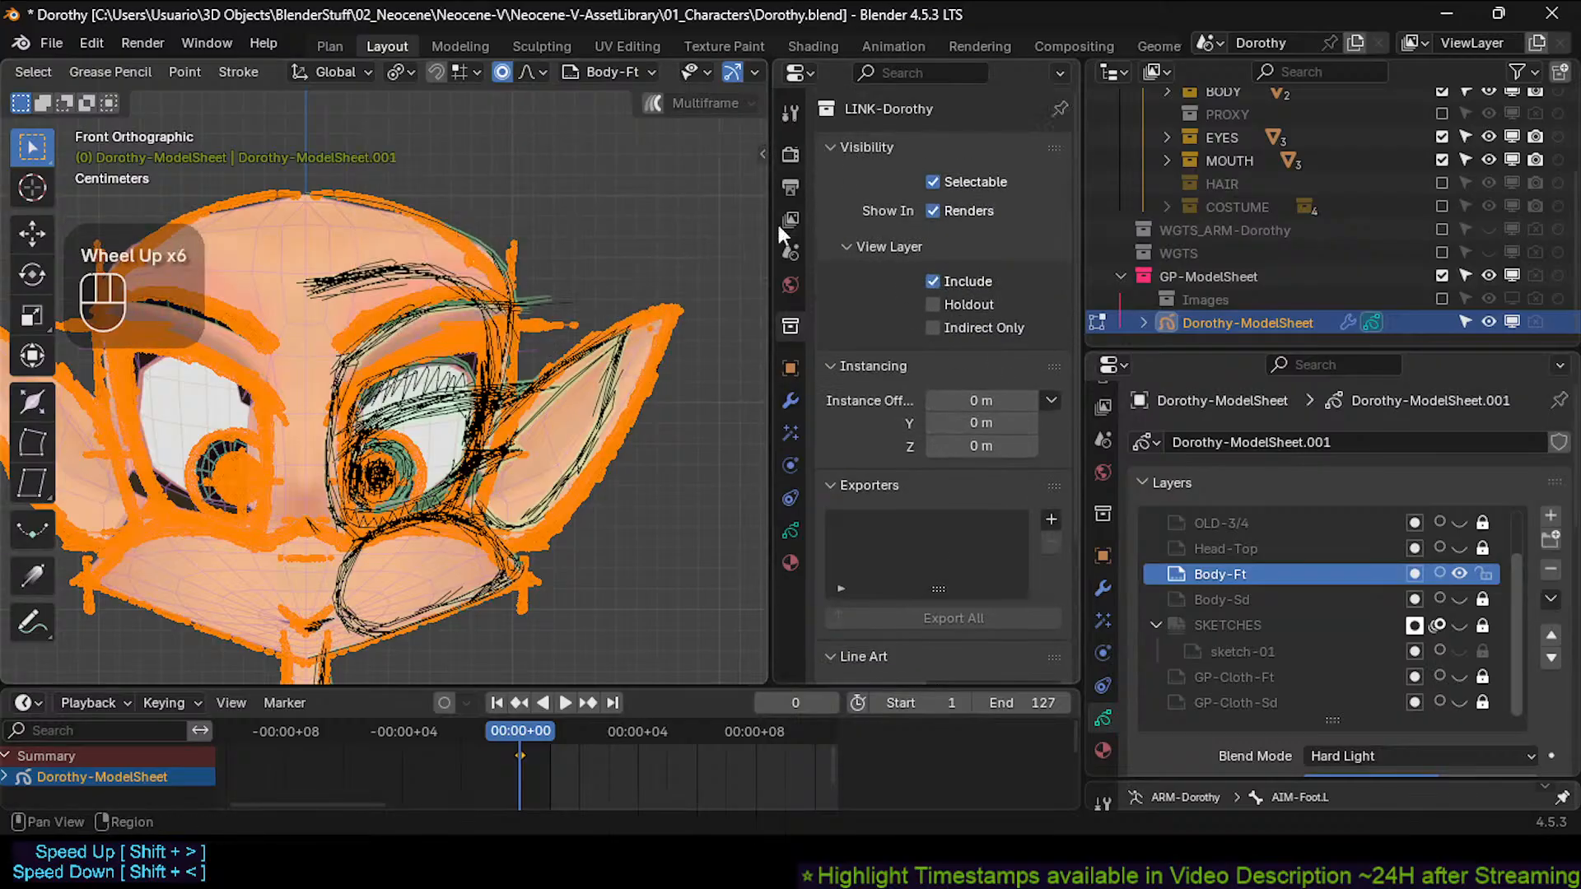
{"action": "left_click", "coordinate": [788, 531]}
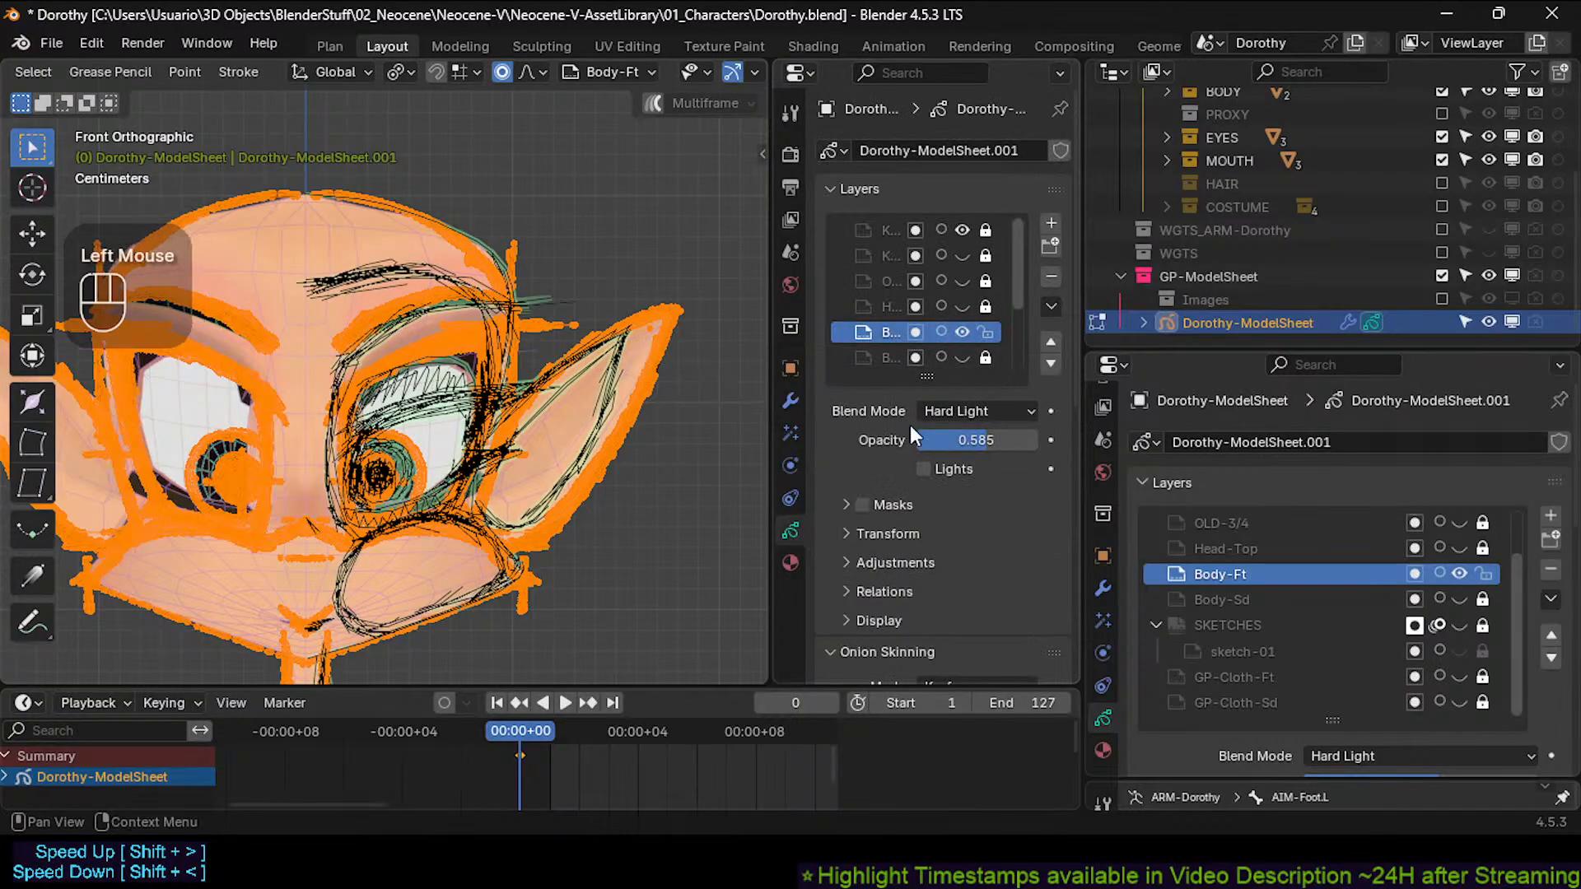
{"action": "left_click", "coordinate": [790, 563]}
{"action": "scroll", "coordinate": [922, 263], "scroll_direction": "up", "scroll_amount": 2}
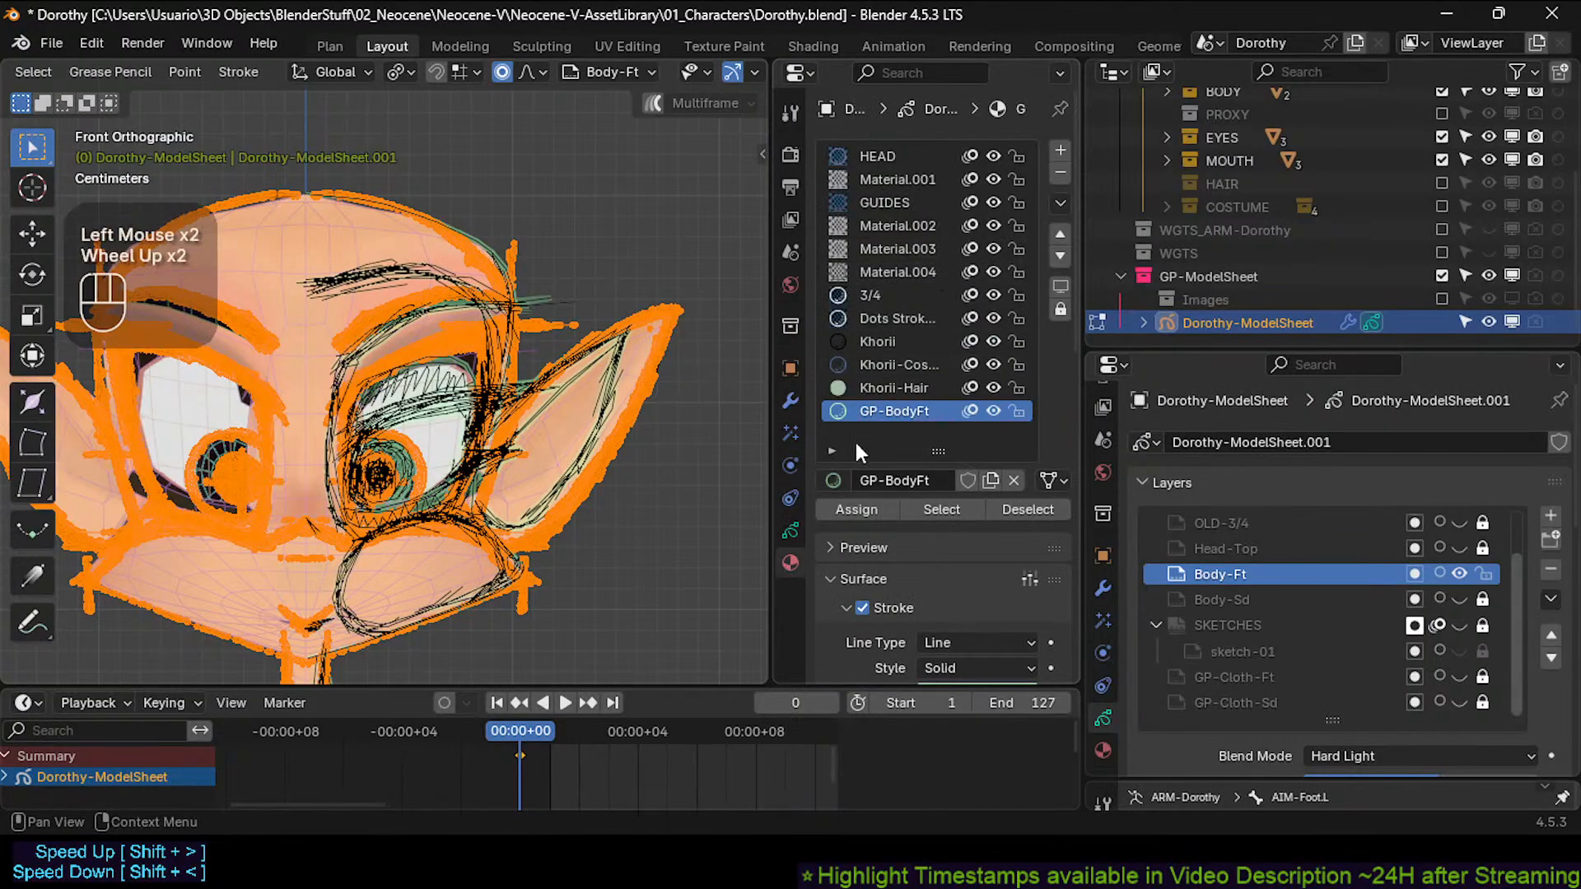
{"action": "left_click", "coordinate": [856, 507]}
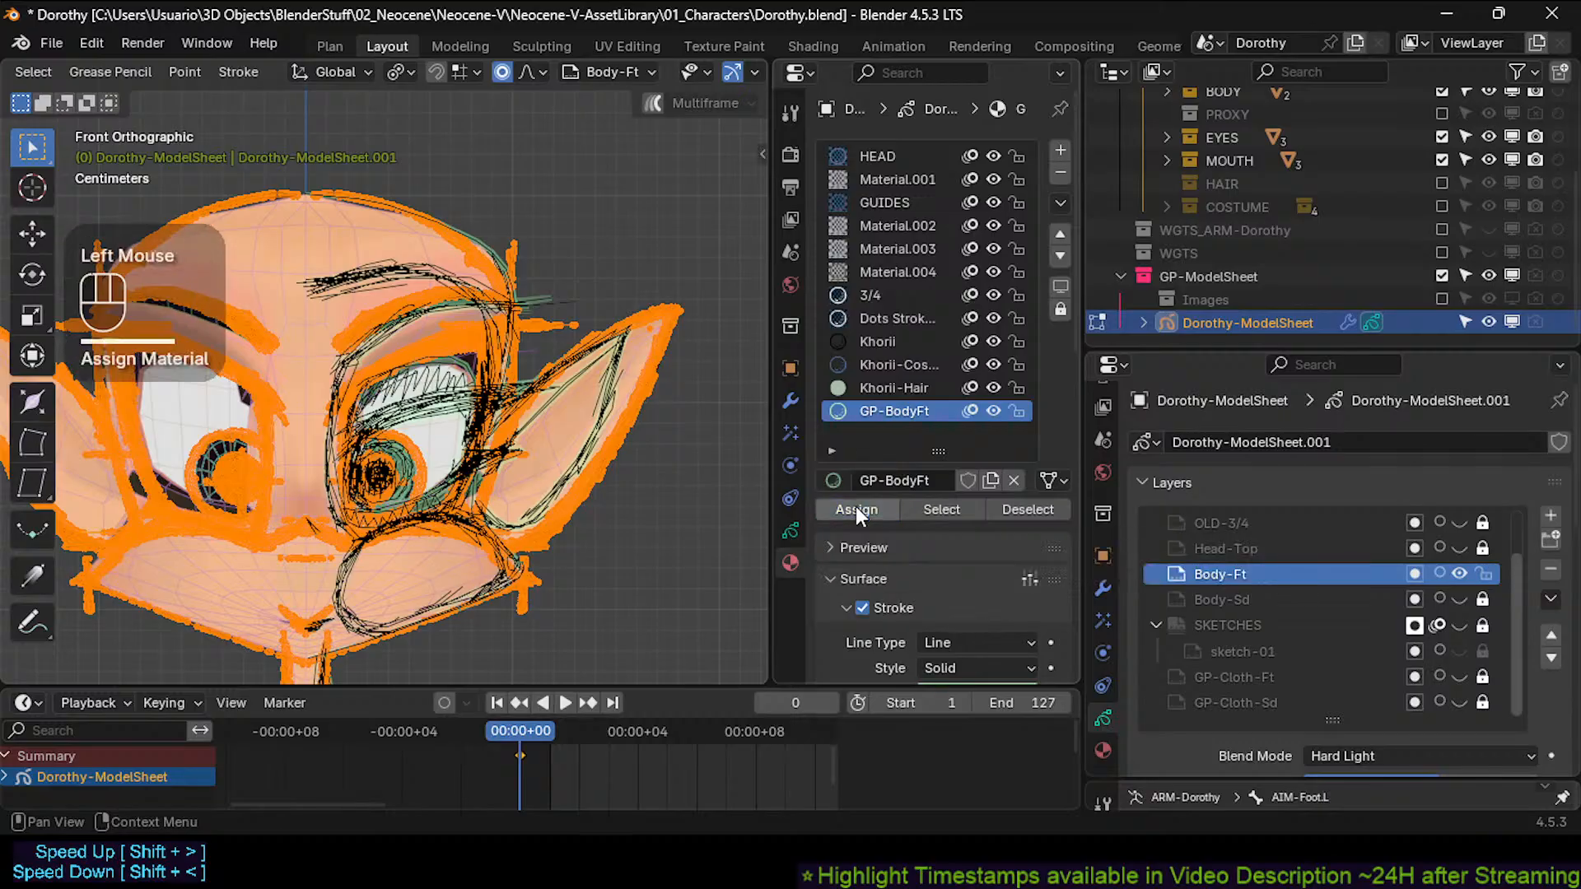
{"action": "key", "text": "alt+a"}
Leave stroke editing, hide the K-Body-Ft layer and resume editing the Body-Ft drawing with nothing selected.
{"action": "key", "text": "Tab"}
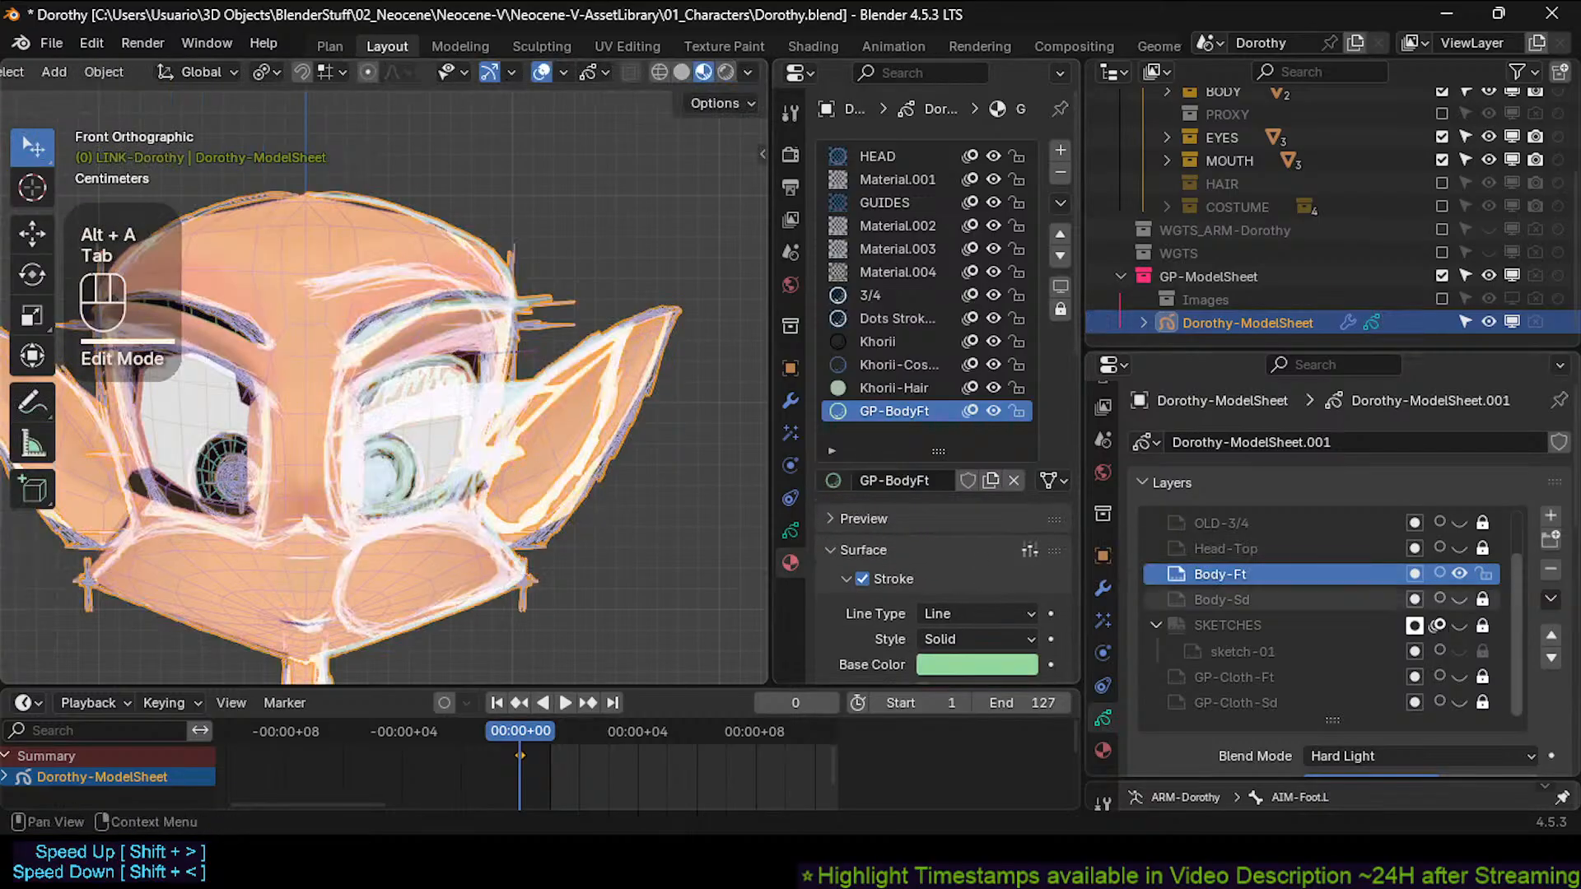
{"action": "scroll", "coordinate": [1457, 574], "scroll_direction": "up", "scroll_amount": 2}
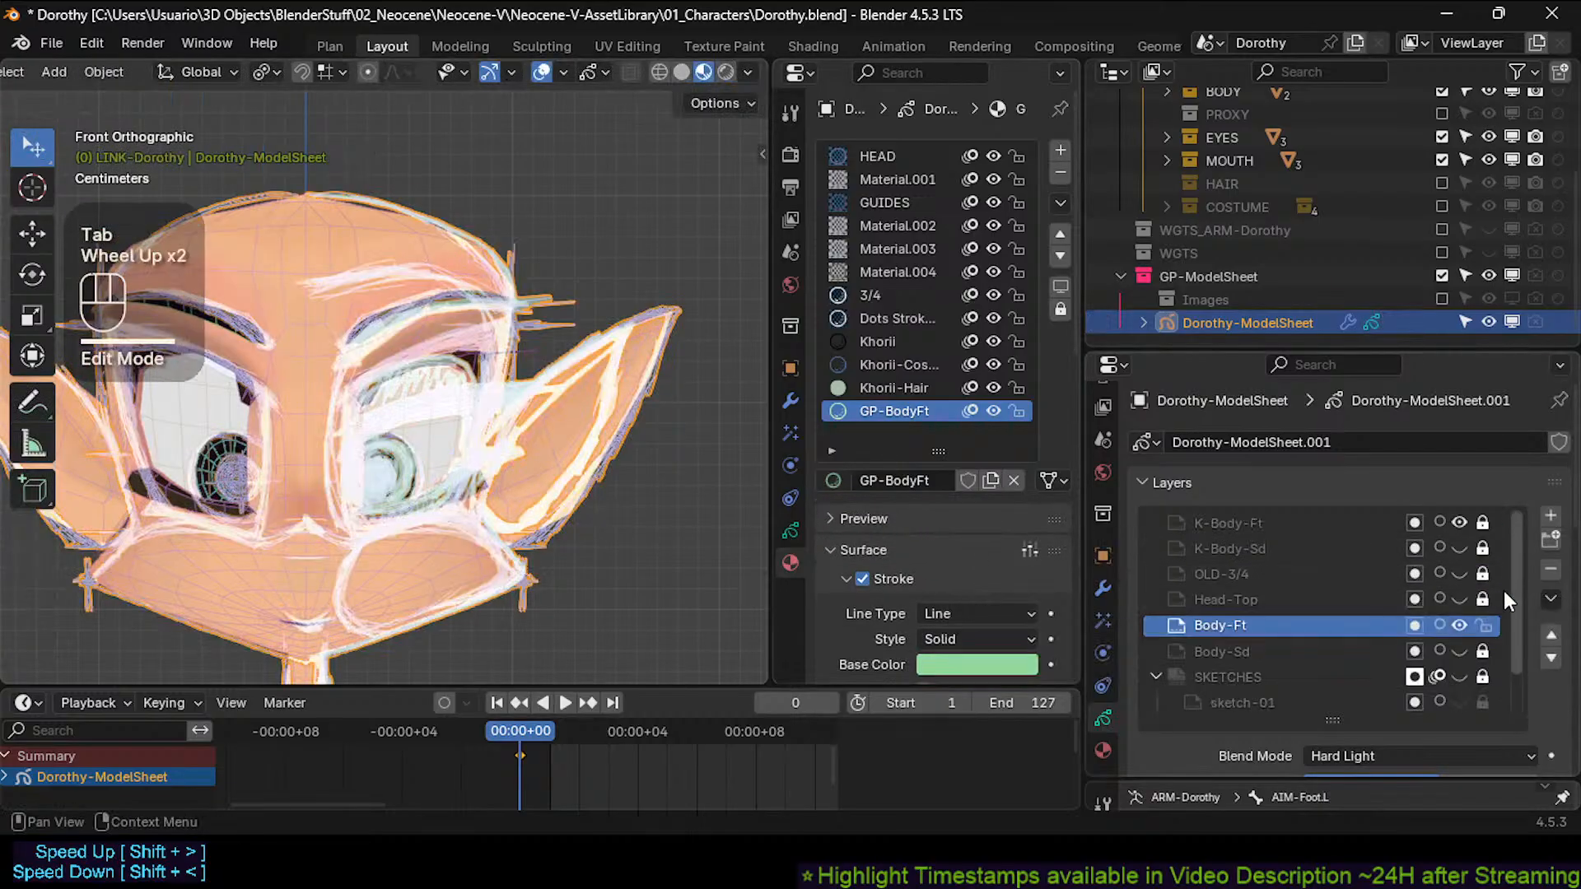
{"action": "left_click", "coordinate": [1461, 522]}
{"action": "key", "text": "Tab"}
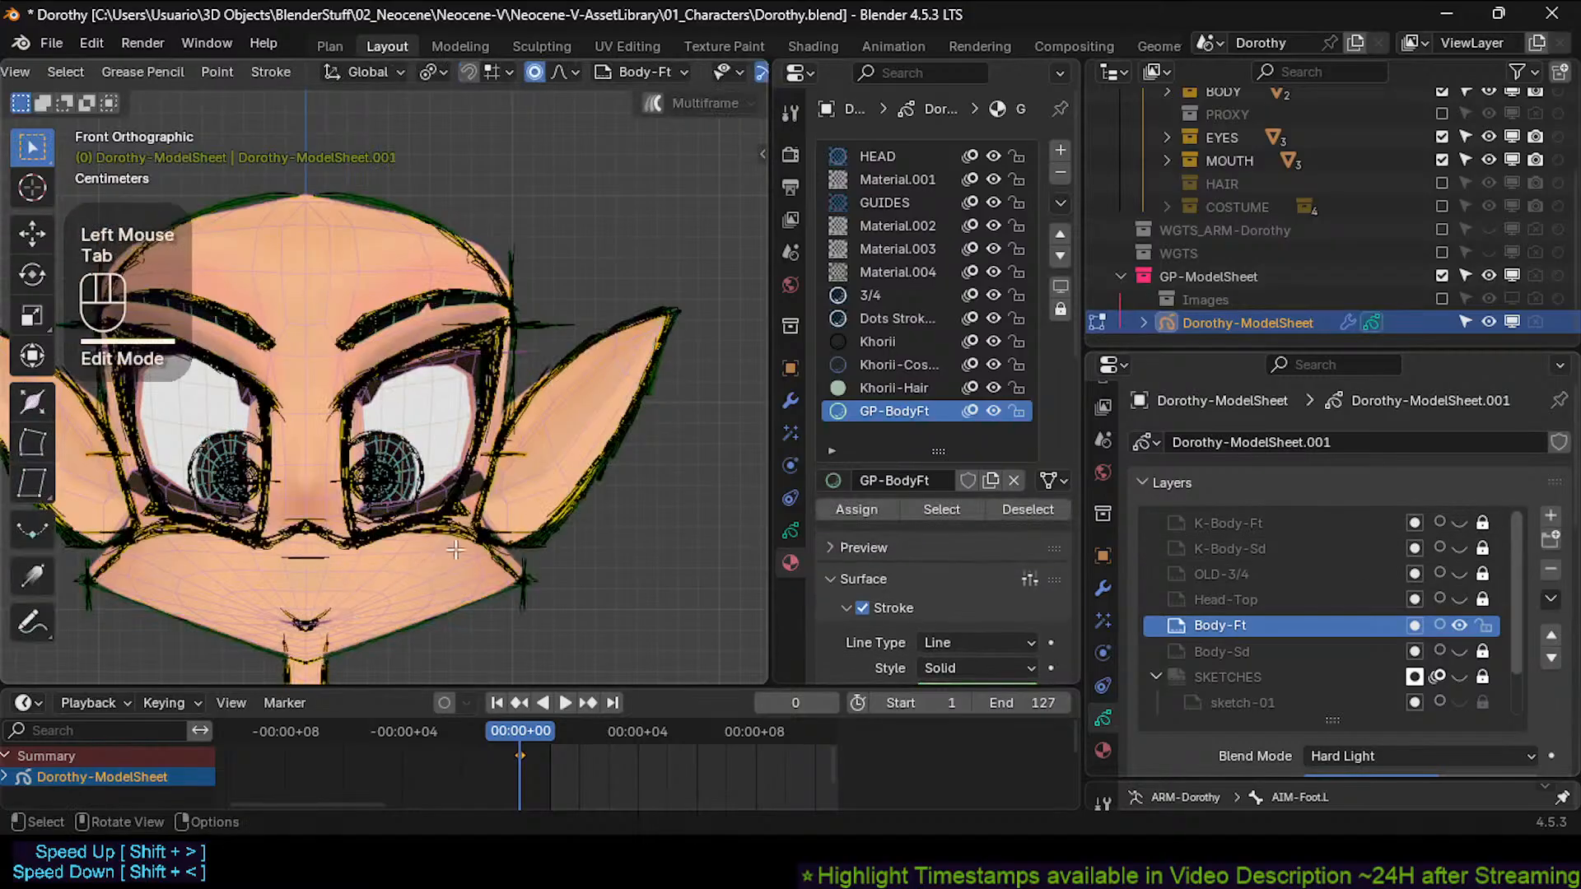
{"action": "key", "text": "alt+a"}
Select every Body-Ft stroke again, reapply the GP-BodyFt material and deselect everything.
{"action": "scroll", "coordinate": [470, 547], "scroll_direction": "up", "scroll_amount": 3}
{"action": "key", "text": "a"}
{"action": "scroll", "coordinate": [470, 547], "scroll_direction": "up", "scroll_amount": 1}
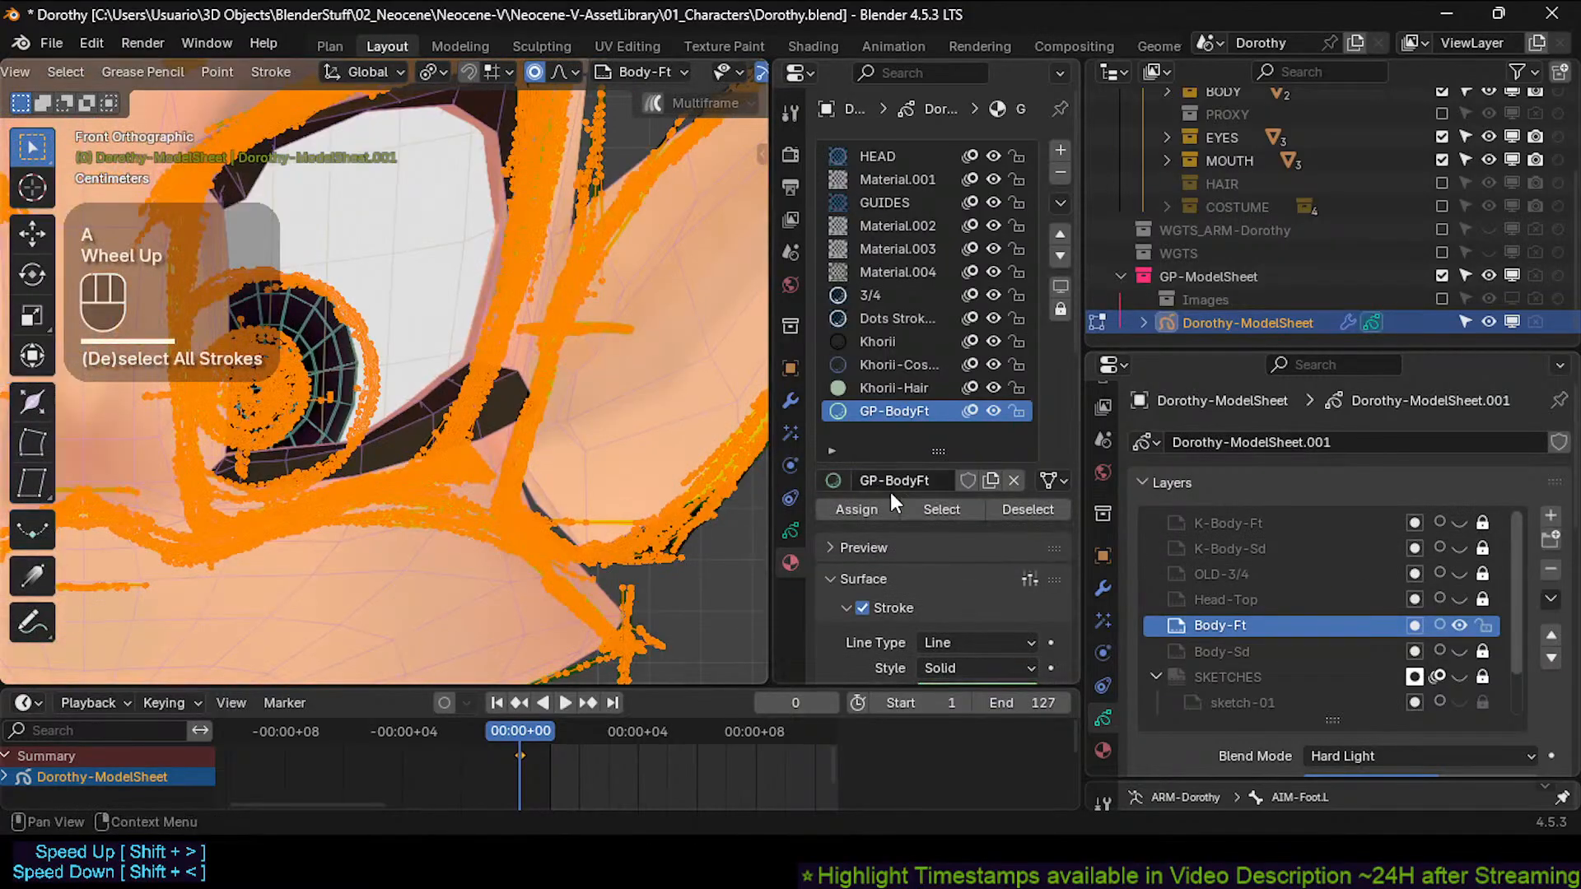
{"action": "triple_click", "coordinate": [872, 512]}
{"action": "key", "text": "alt+a"}
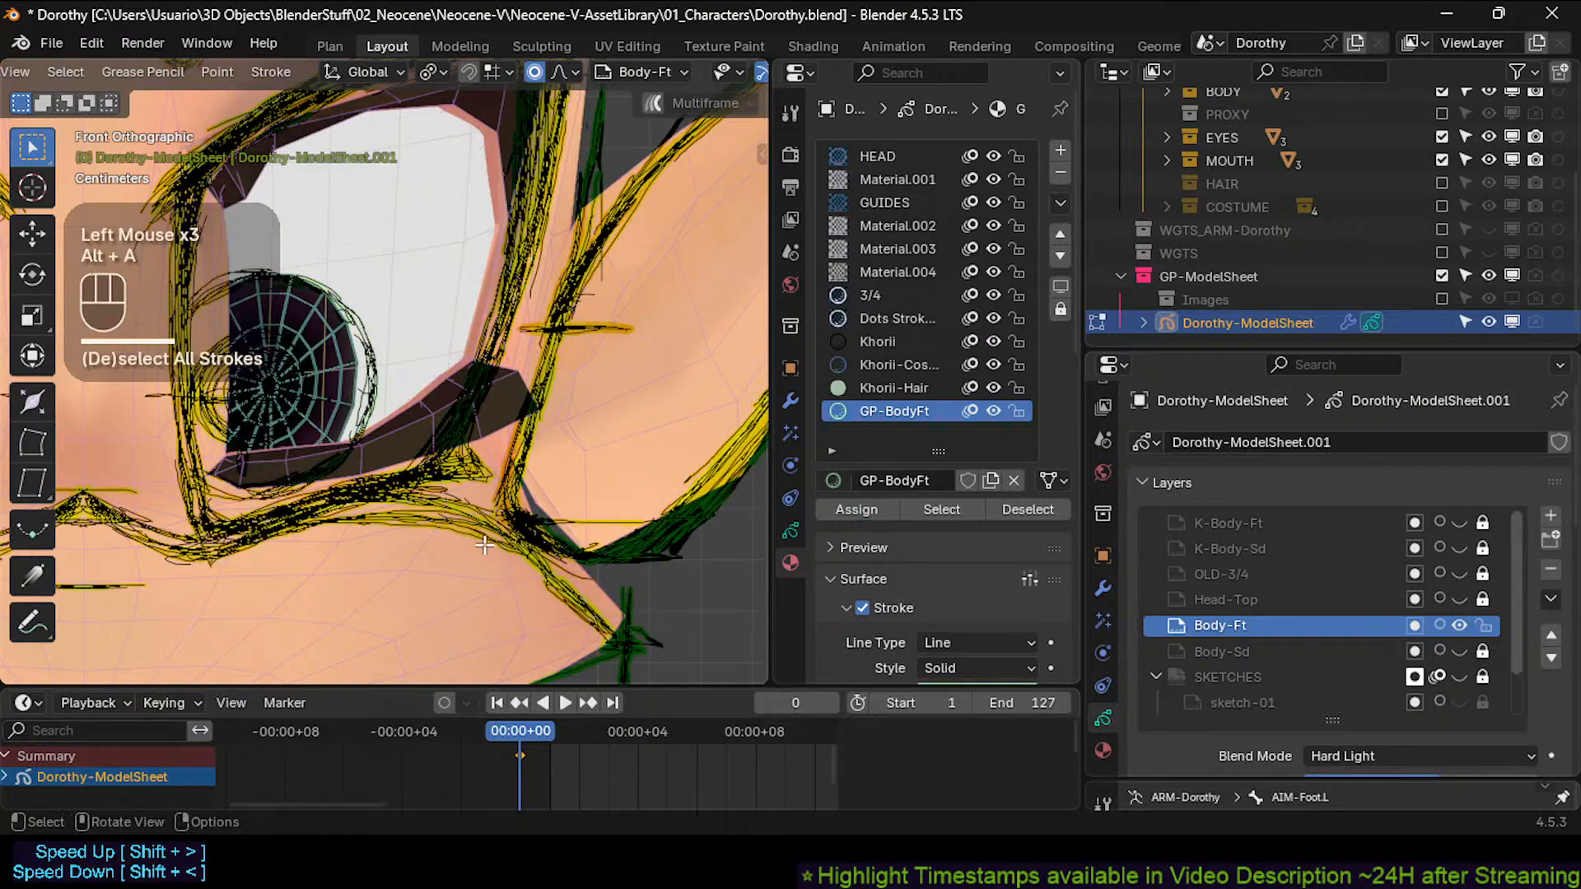
Leave stroke editing with Khorii-Hair as the active material, and switch layer visibility from Body-Ft to K-Body-Ft.
{"action": "left_click", "coordinate": [484, 546]}
{"action": "scroll", "coordinate": [479, 536], "scroll_direction": "down", "scroll_amount": 2}
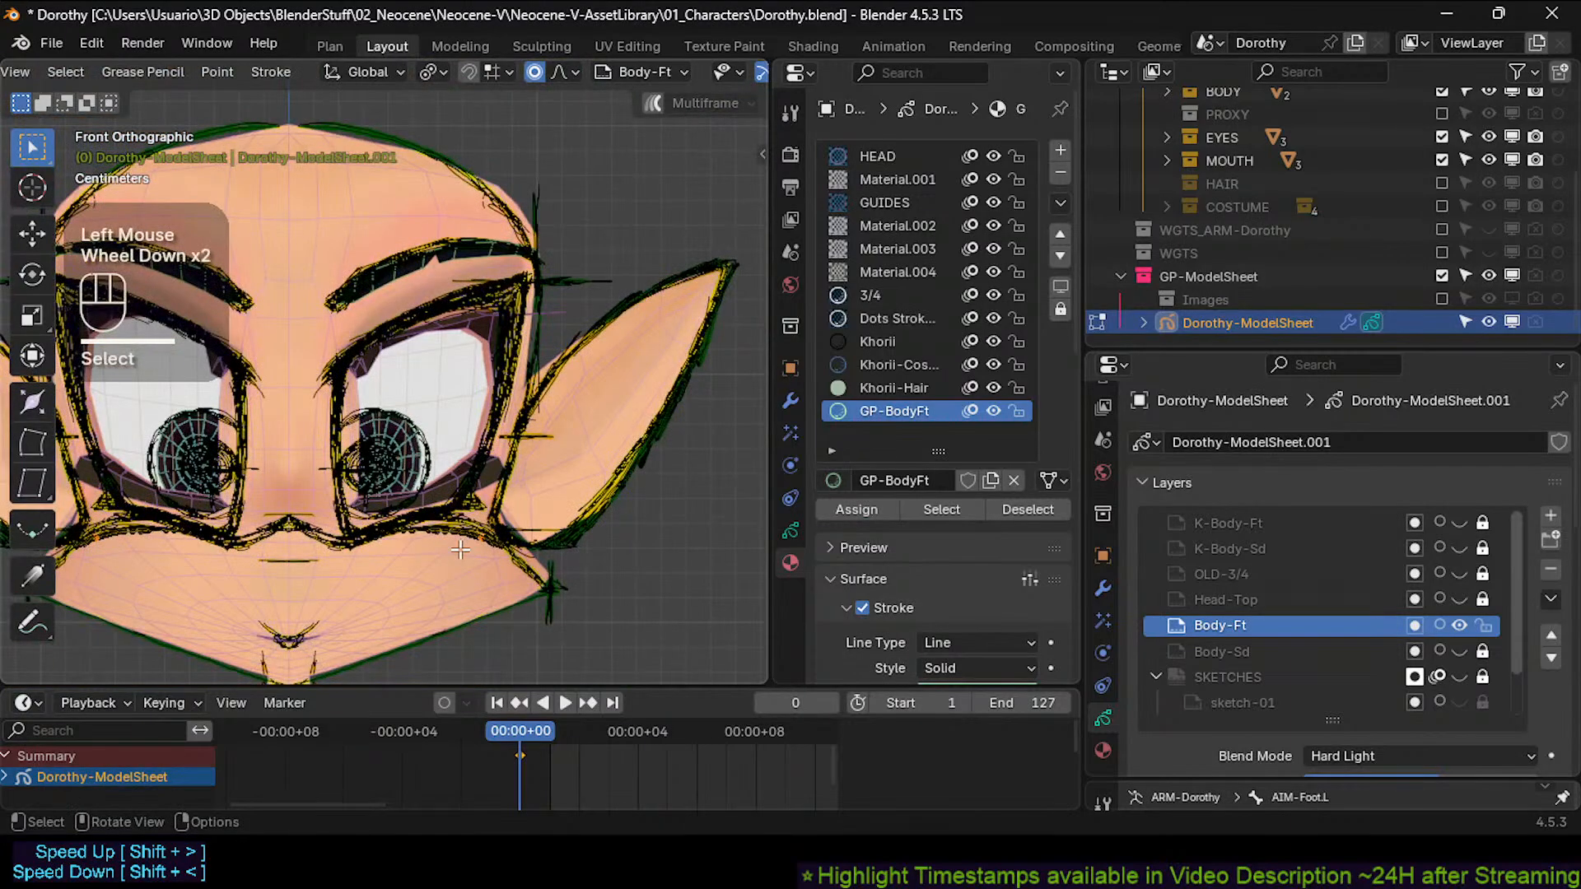
{"action": "key", "text": "Tab"}
{"action": "key", "text": "Tab"}
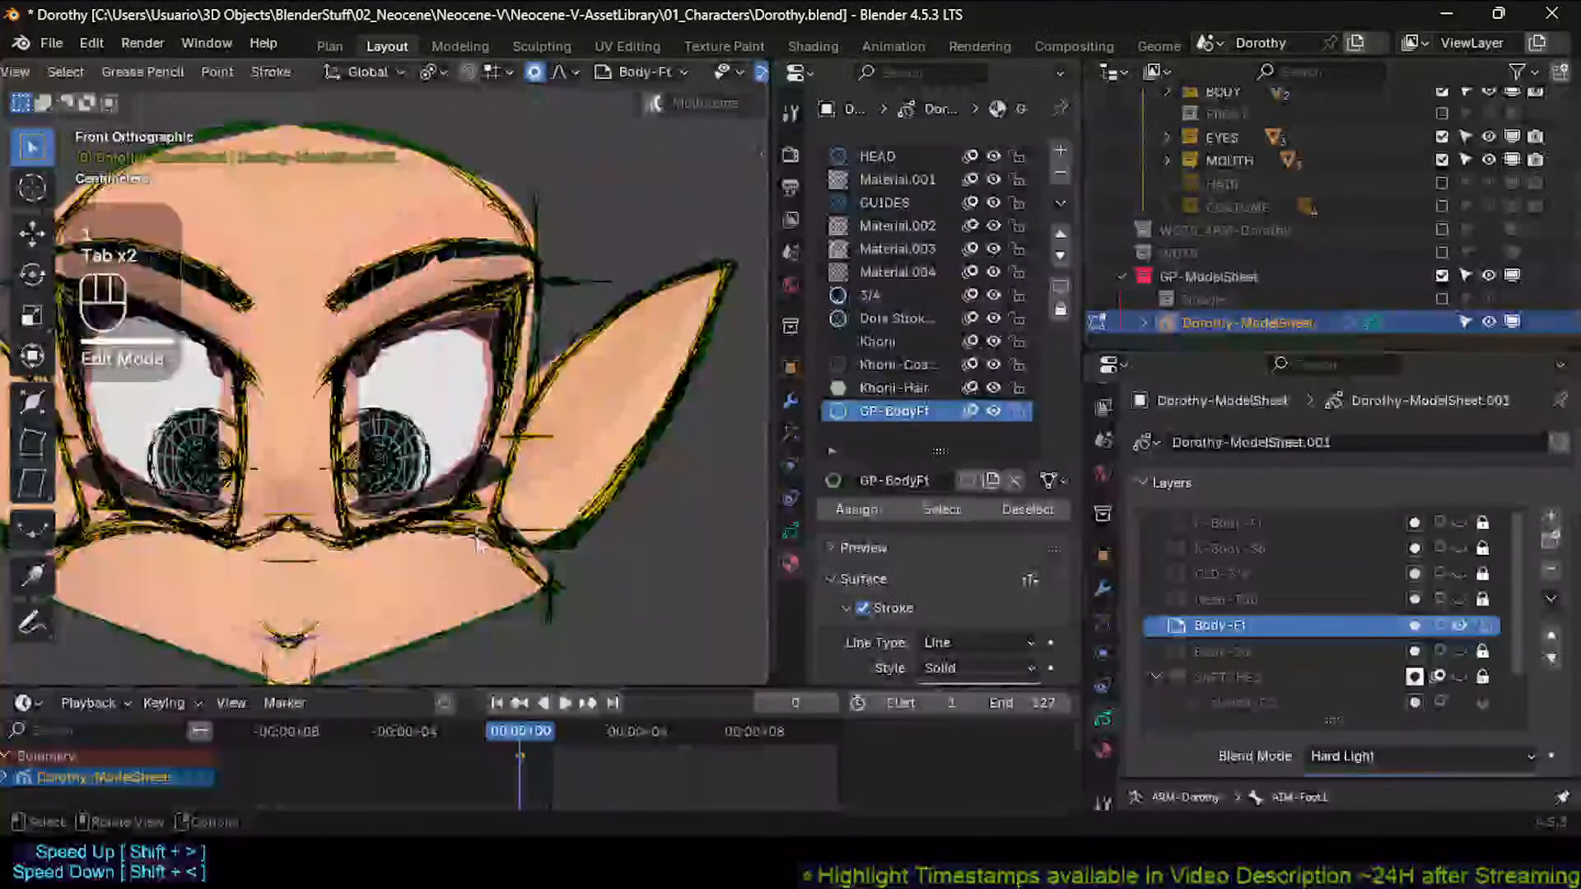
{"action": "key", "text": "Tab"}
{"action": "left_click", "coordinate": [861, 387]}
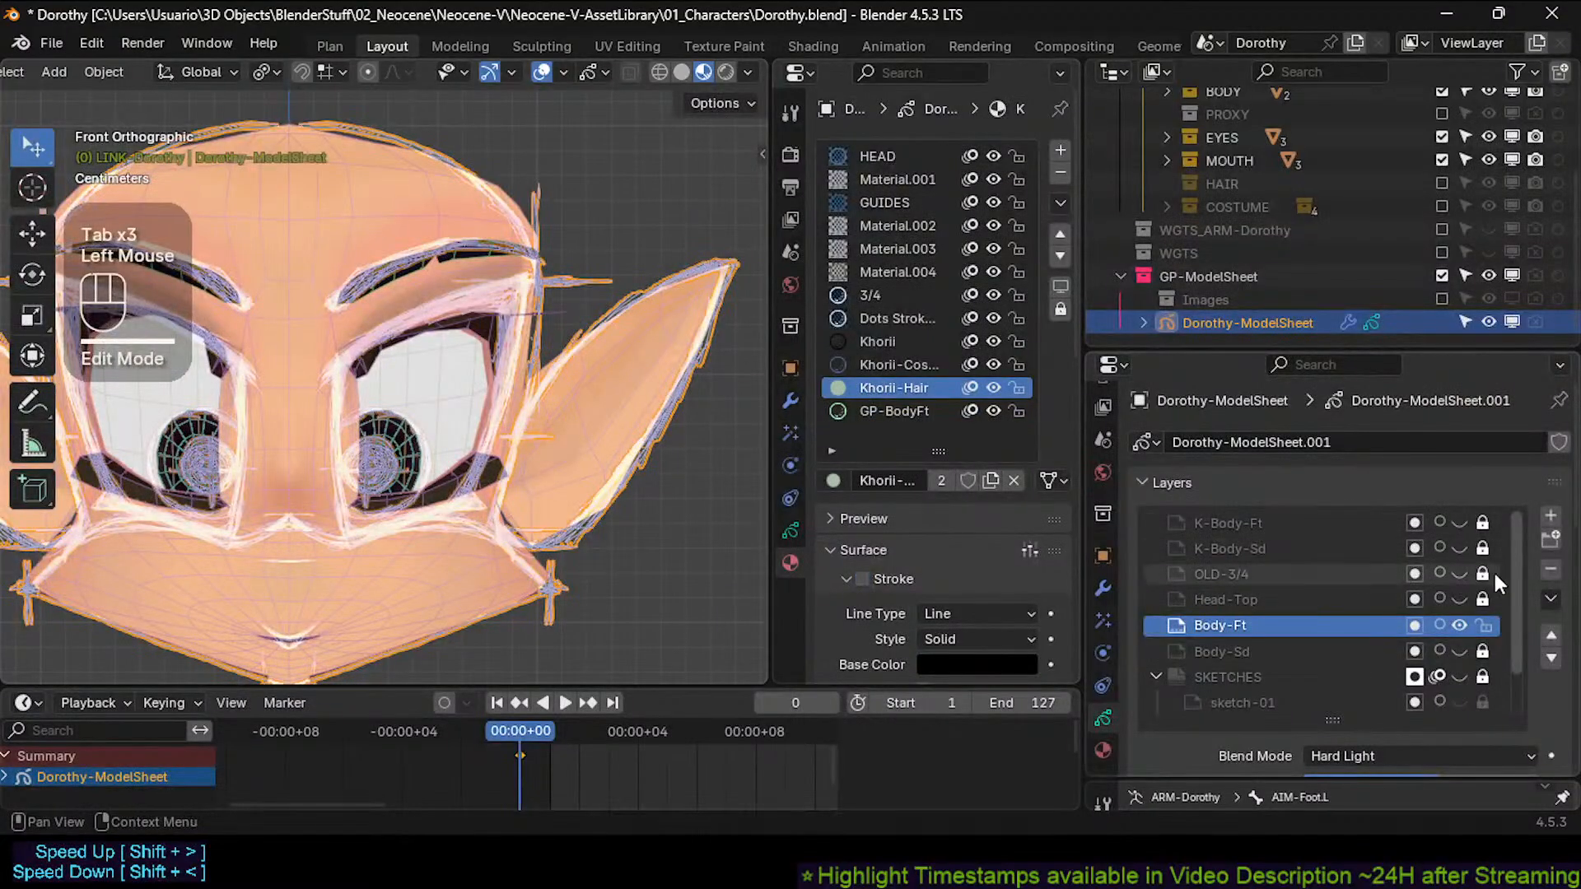
{"action": "left_click", "coordinate": [1460, 625]}
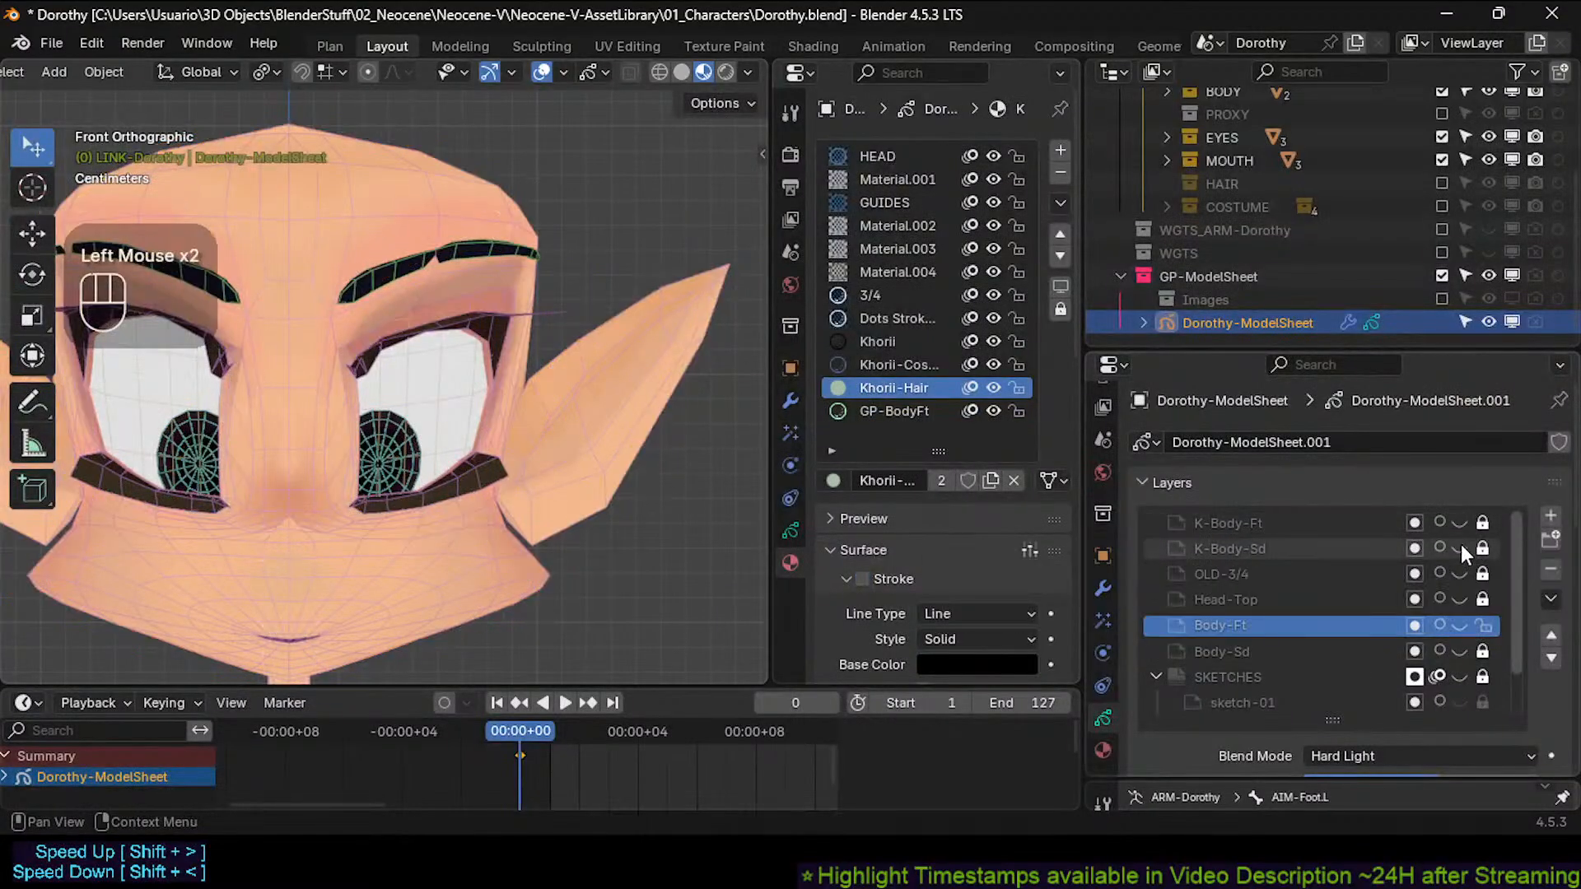
{"action": "left_click", "coordinate": [1459, 522]}
Make K-Body-Ft the active layer in place of Body-Ft.
{"action": "key", "text": "Tab"}
{"action": "scroll", "coordinate": [511, 536], "scroll_direction": "up", "scroll_amount": 3}
{"action": "left_click", "coordinate": [457, 524]}
{"action": "key", "text": "a"}
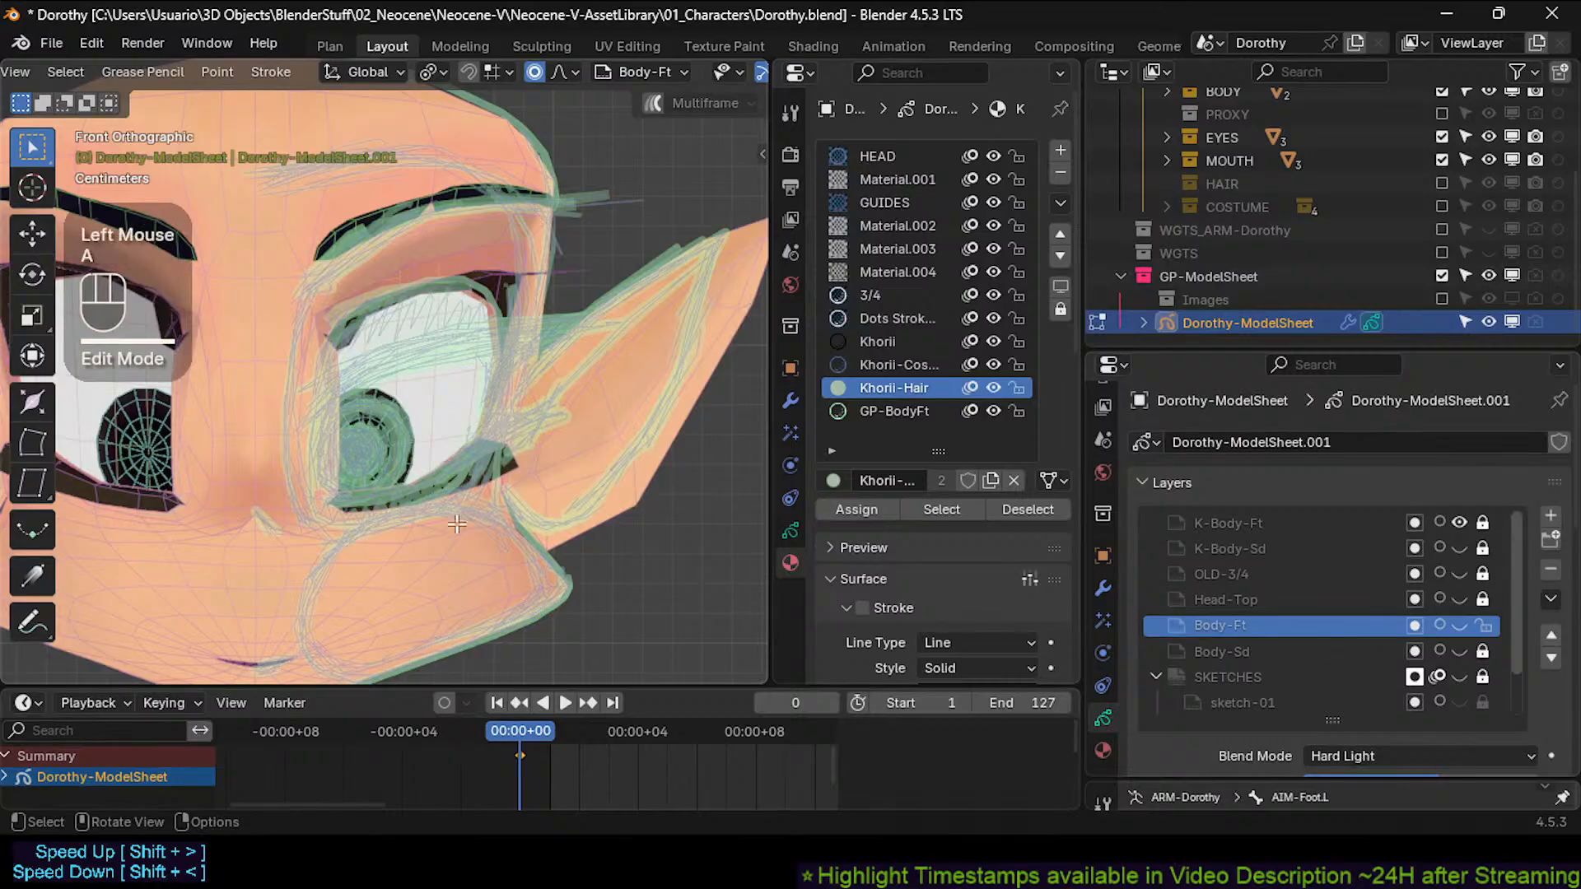
{"action": "scroll", "coordinate": [457, 524], "scroll_direction": "up", "scroll_amount": 3}
{"action": "left_click", "coordinate": [1318, 523]}
{"action": "key", "text": "Tab"}
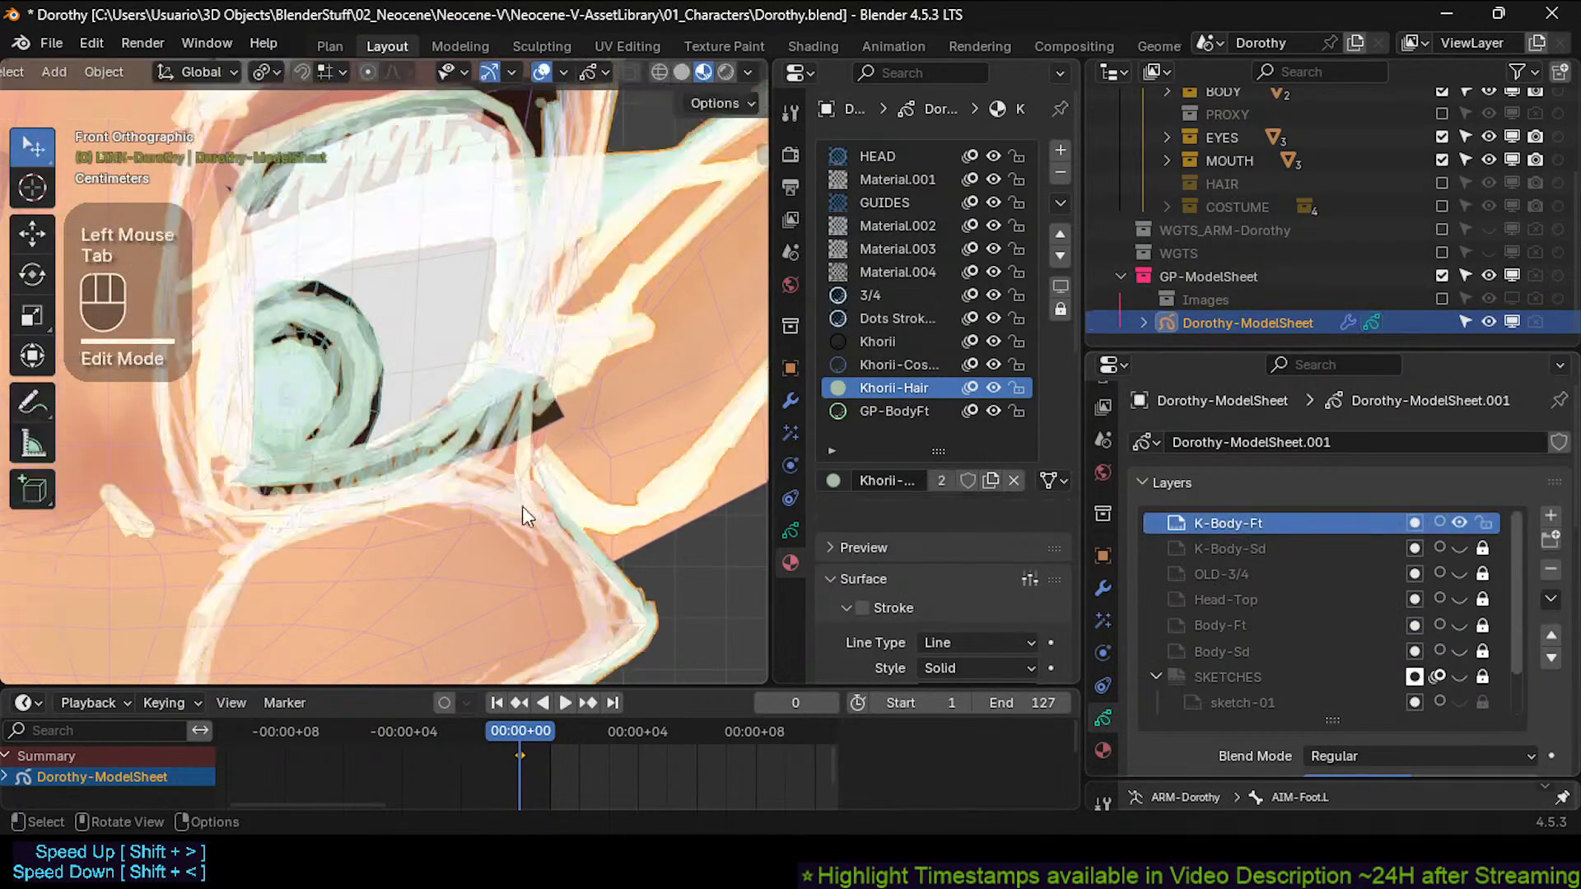
Select all K-Body-Ft strokes in Edit Mode to inspect them against the face mesh, and clear the selection.
{"action": "key", "text": "Tab"}
{"action": "key", "text": "a"}
{"action": "scroll", "coordinate": [528, 514], "scroll_direction": "down", "scroll_amount": 3}
{"action": "scroll", "coordinate": [527, 515], "scroll_direction": "up", "scroll_amount": 1}
{"action": "key", "text": "alt+a"}
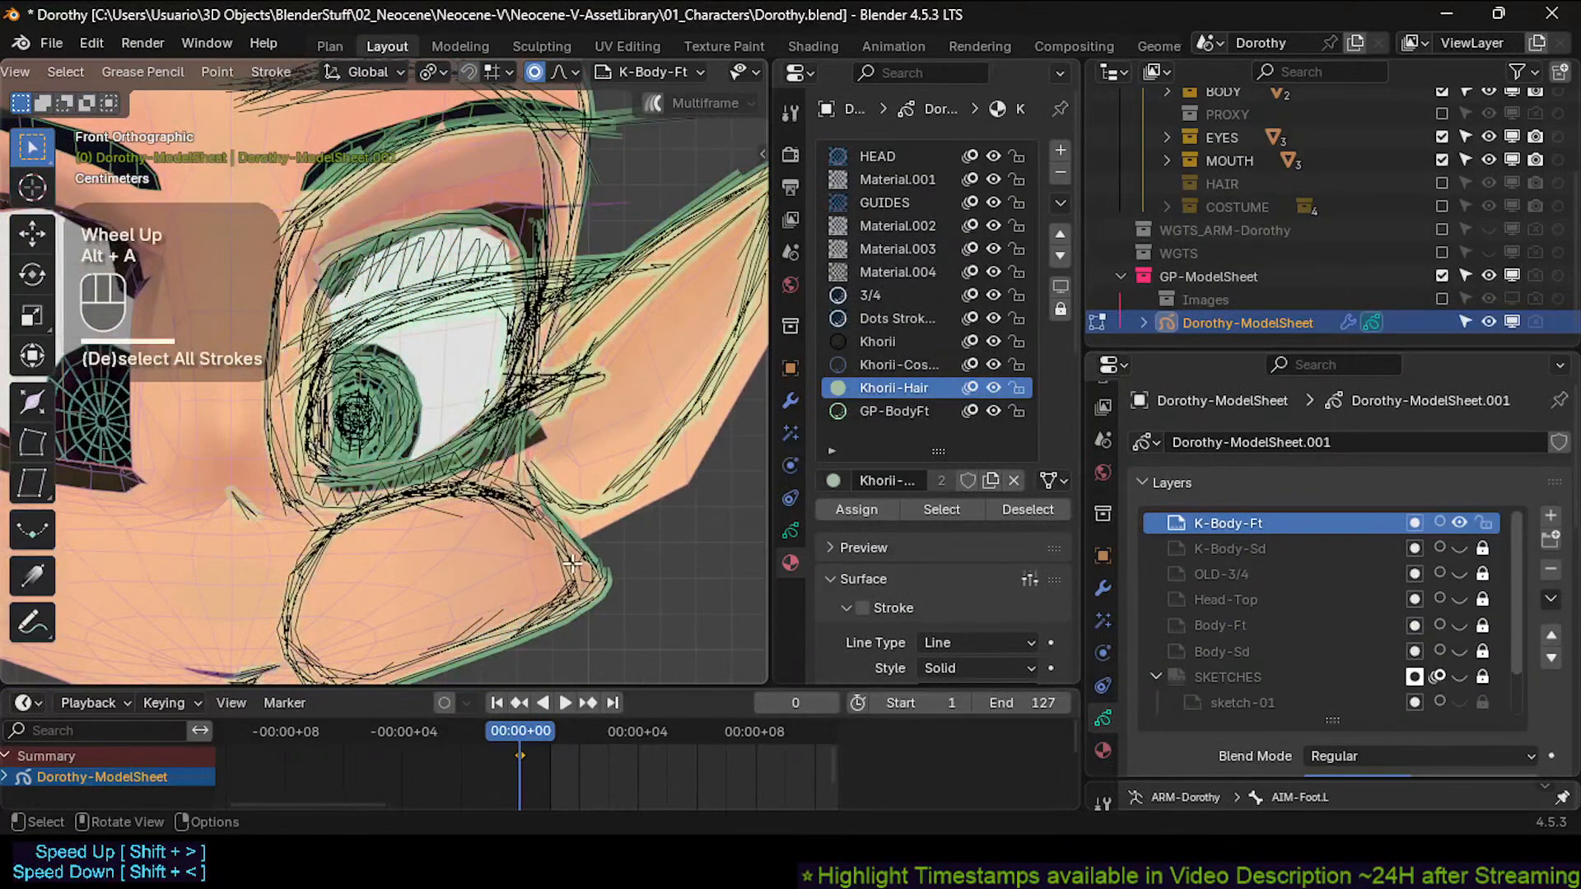
{"action": "scroll", "coordinate": [568, 560], "scroll_direction": "down", "scroll_amount": 2}
{"action": "scroll", "coordinate": [543, 551], "scroll_direction": "up", "scroll_amount": 1}
Show the Body-Ft layer alongside K-Body-Ft and resume editing the K-Body-Ft strokes.
{"action": "key", "text": "Tab"}
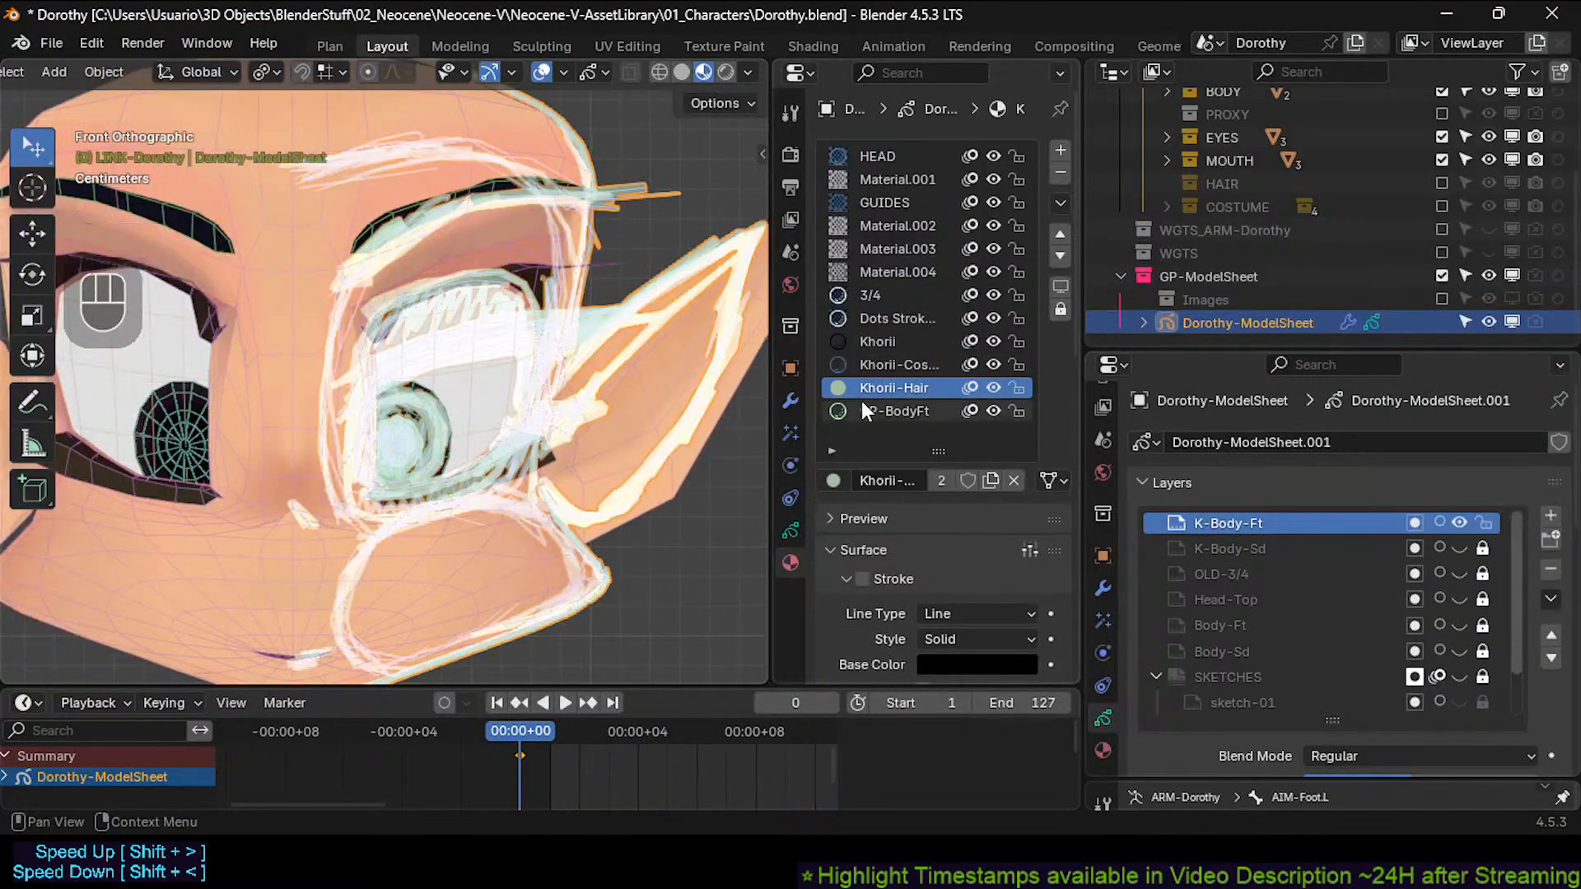
{"action": "left_click", "coordinate": [873, 407]}
{"action": "left_click", "coordinate": [877, 392]}
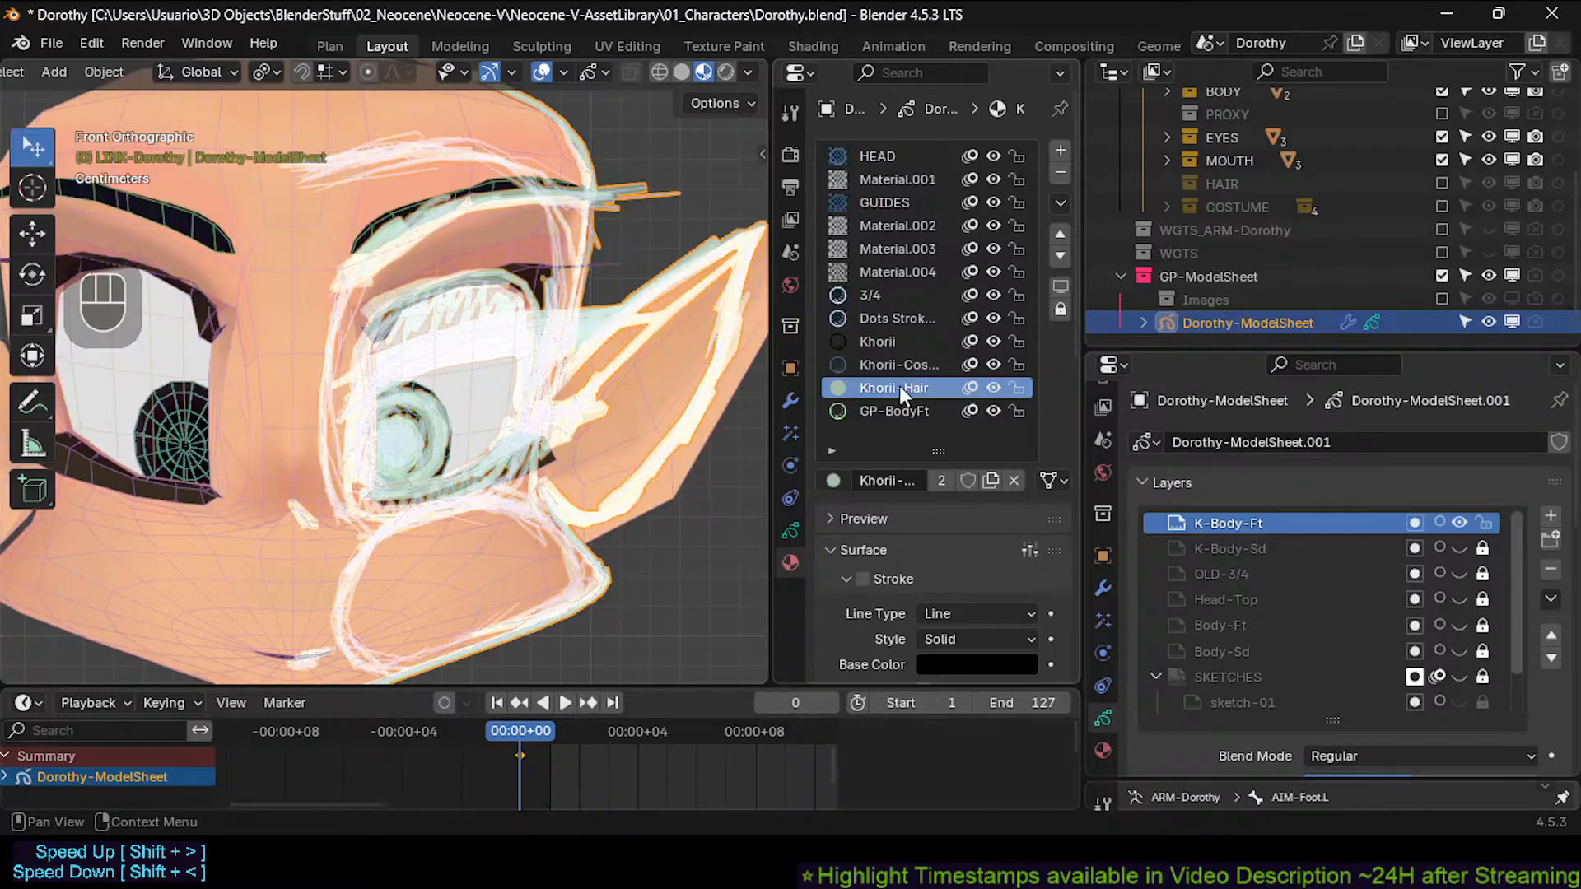
{"action": "scroll", "coordinate": [457, 445], "scroll_direction": "down", "scroll_amount": 2}
{"action": "scroll", "coordinate": [448, 455], "scroll_direction": "up", "scroll_amount": 2}
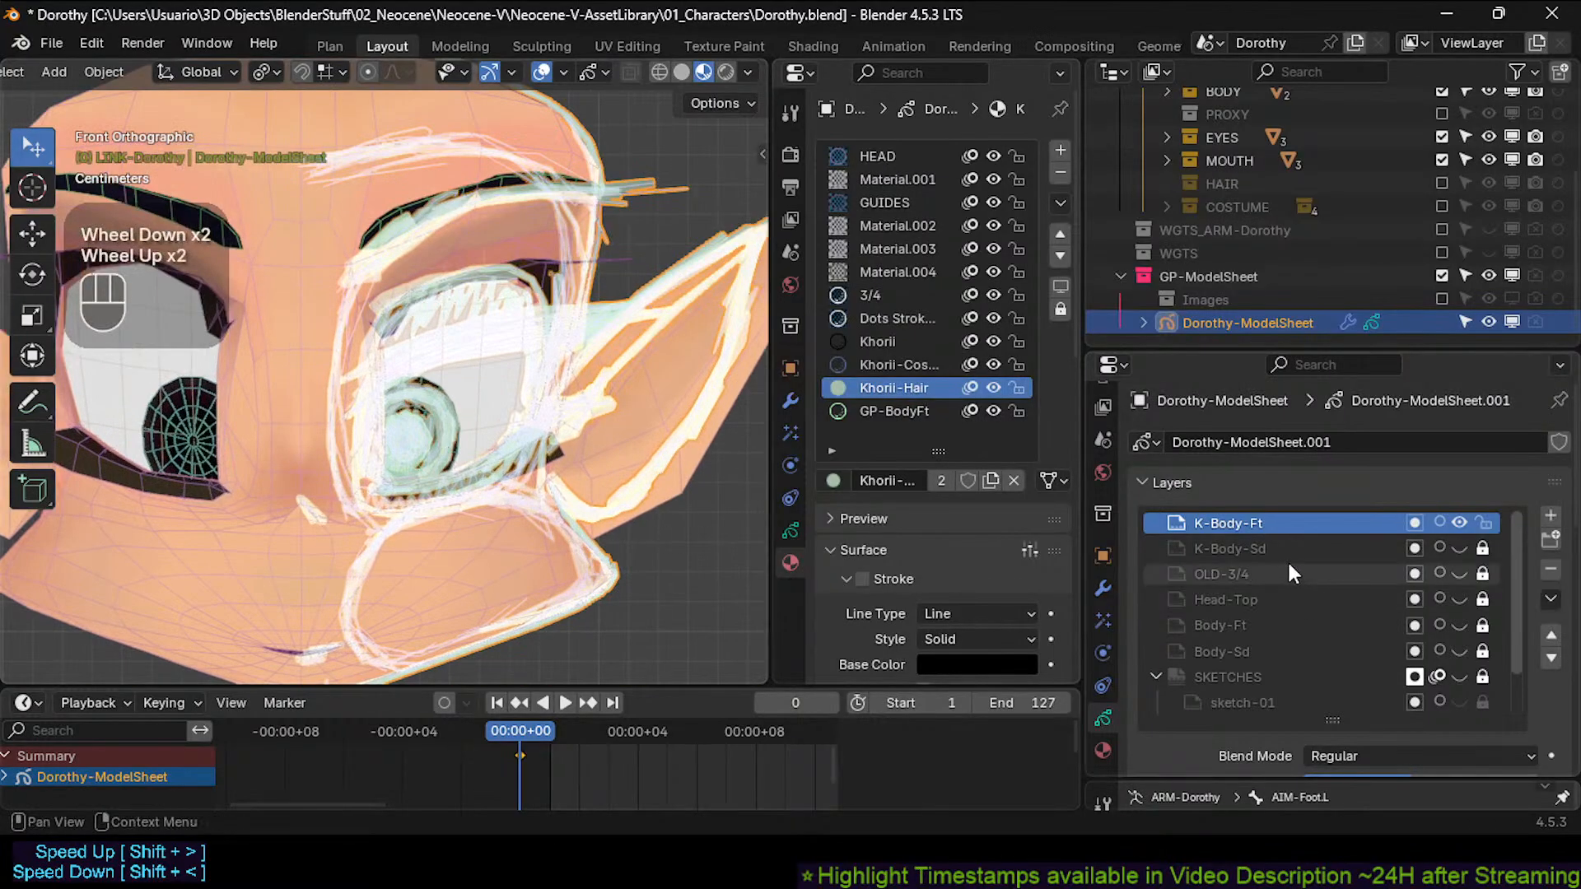
{"action": "left_click", "coordinate": [1459, 626]}
{"action": "left_click", "coordinate": [1228, 523]}
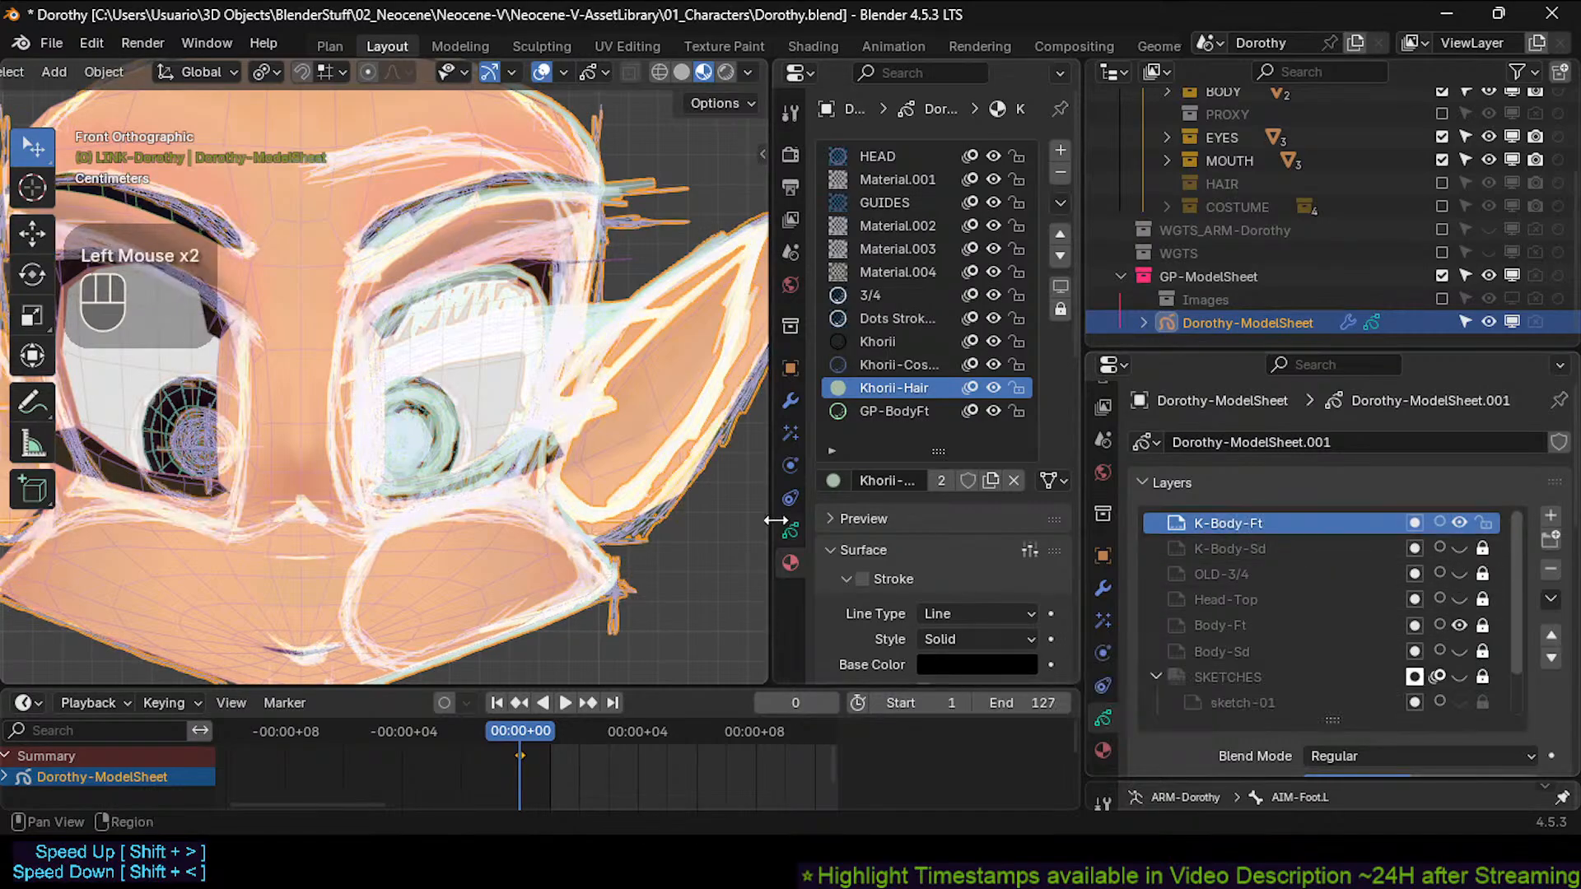
{"action": "key", "text": "Tab"}
{"action": "key", "text": "Tab"}
Circle-select Khorii's eye strokes on K-Body-Ft, extend the selection to linked strokes and delete them.
{"action": "middle_click_drag", "start_coordinate": [443, 451], "coordinate": [468, 461], "text": "shift"}
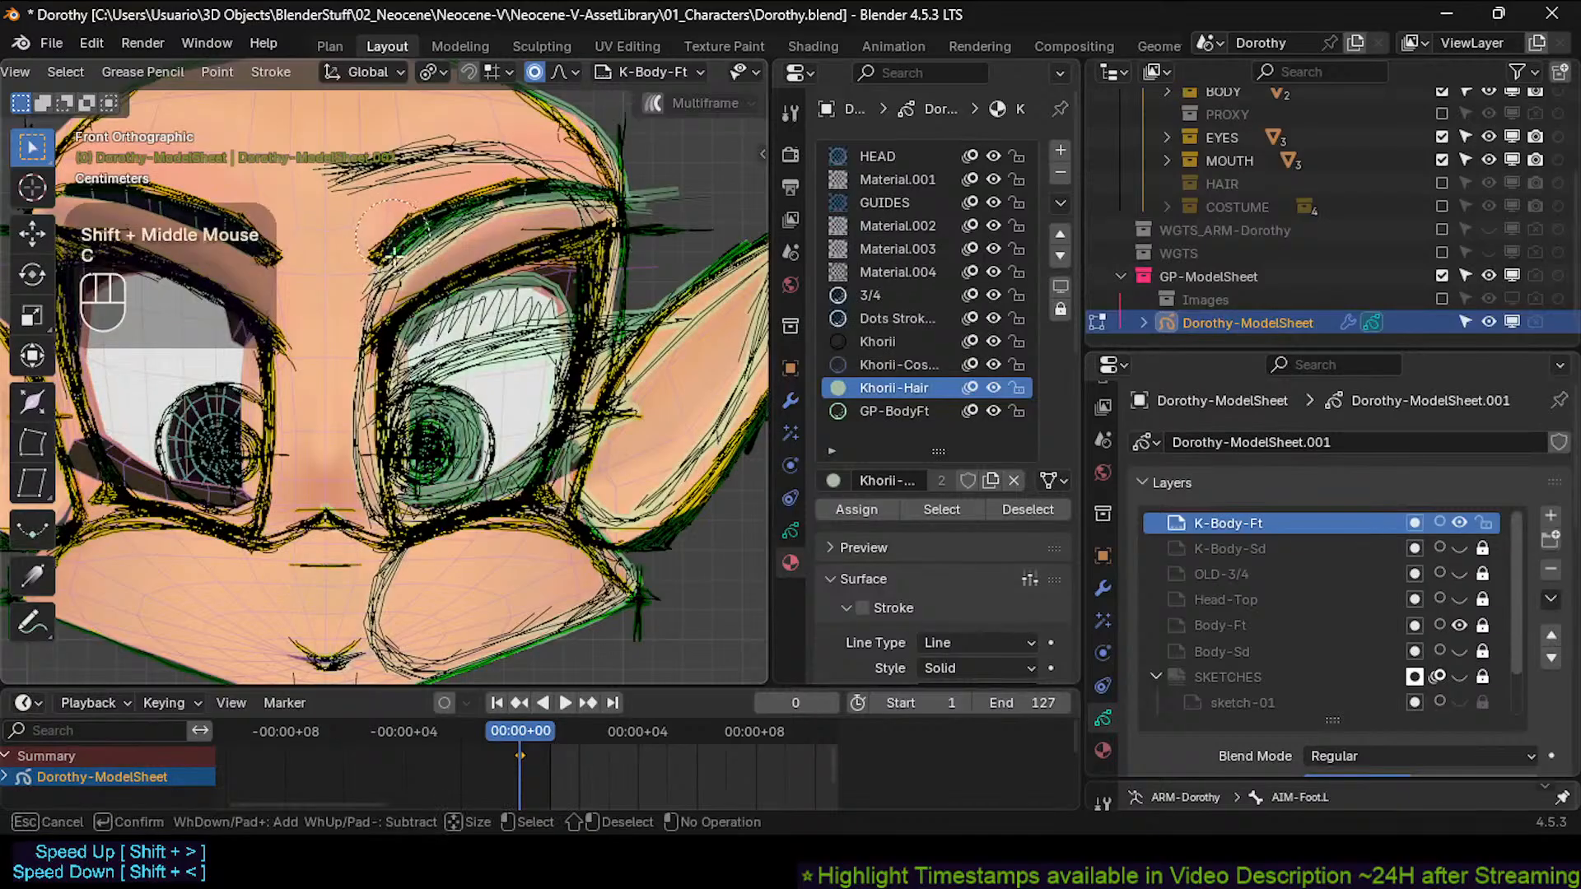
{"action": "key", "text": "c"}
{"action": "mouse_move", "coordinate": [428, 342]}
{"action": "left_mouse_down"}
{"action": "mouse_move", "coordinate": [409, 367]}
{"action": "mouse_move", "coordinate": [421, 334]}
{"action": "mouse_move", "coordinate": [522, 263]}
{"action": "left_mouse_up"}
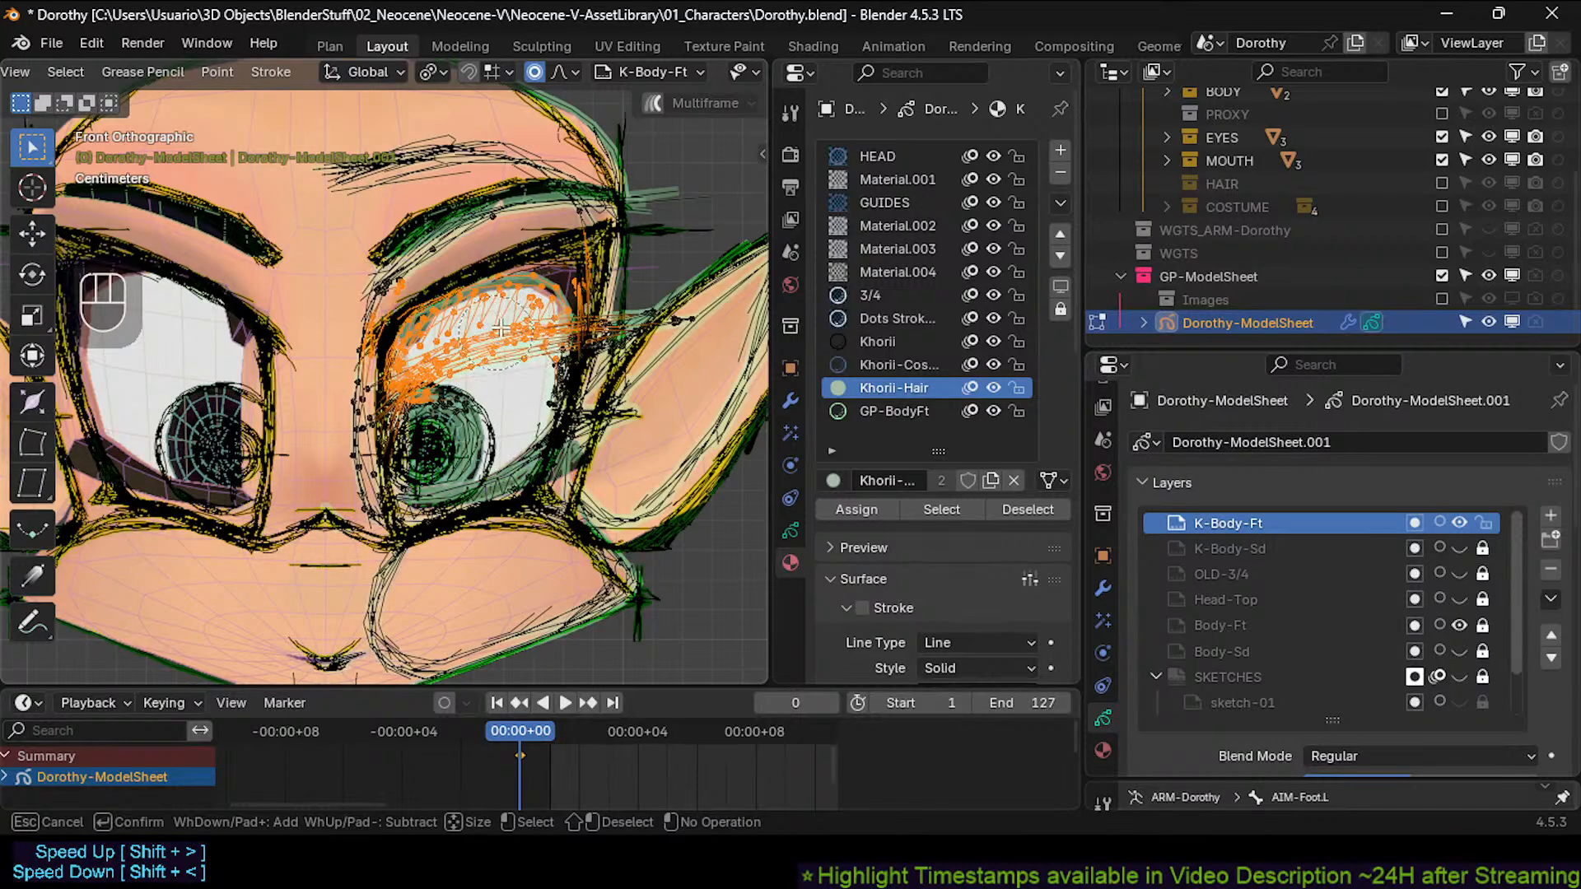
{"action": "right_click", "coordinate": [543, 362]}
{"action": "key", "text": "c"}
{"action": "mouse_move", "coordinate": [520, 350]}
{"action": "left_mouse_down"}
{"action": "mouse_move", "coordinate": [475, 353]}
{"action": "mouse_move", "coordinate": [589, 387]}
{"action": "mouse_move", "coordinate": [568, 428]}
{"action": "mouse_move", "coordinate": [567, 311]}
{"action": "left_mouse_up"}
{"action": "right_click", "coordinate": [552, 352]}
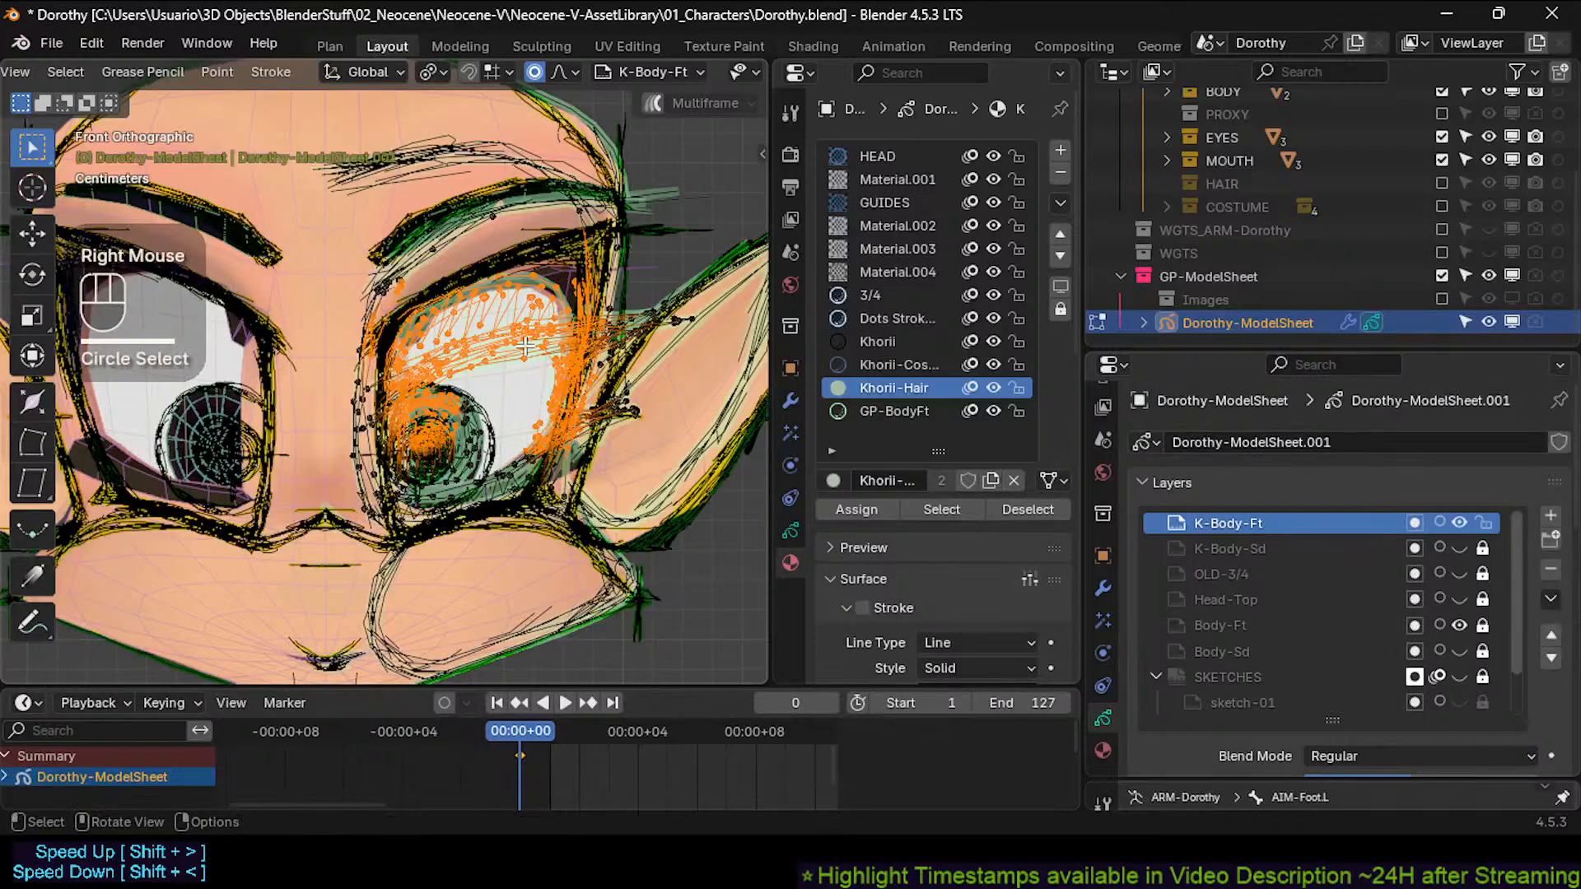
{"action": "key", "text": "l"}
{"action": "middle_click_drag", "start_coordinate": [544, 368], "coordinate": [529, 353], "text": "ctrl"}
{"action": "key", "text": "g"}
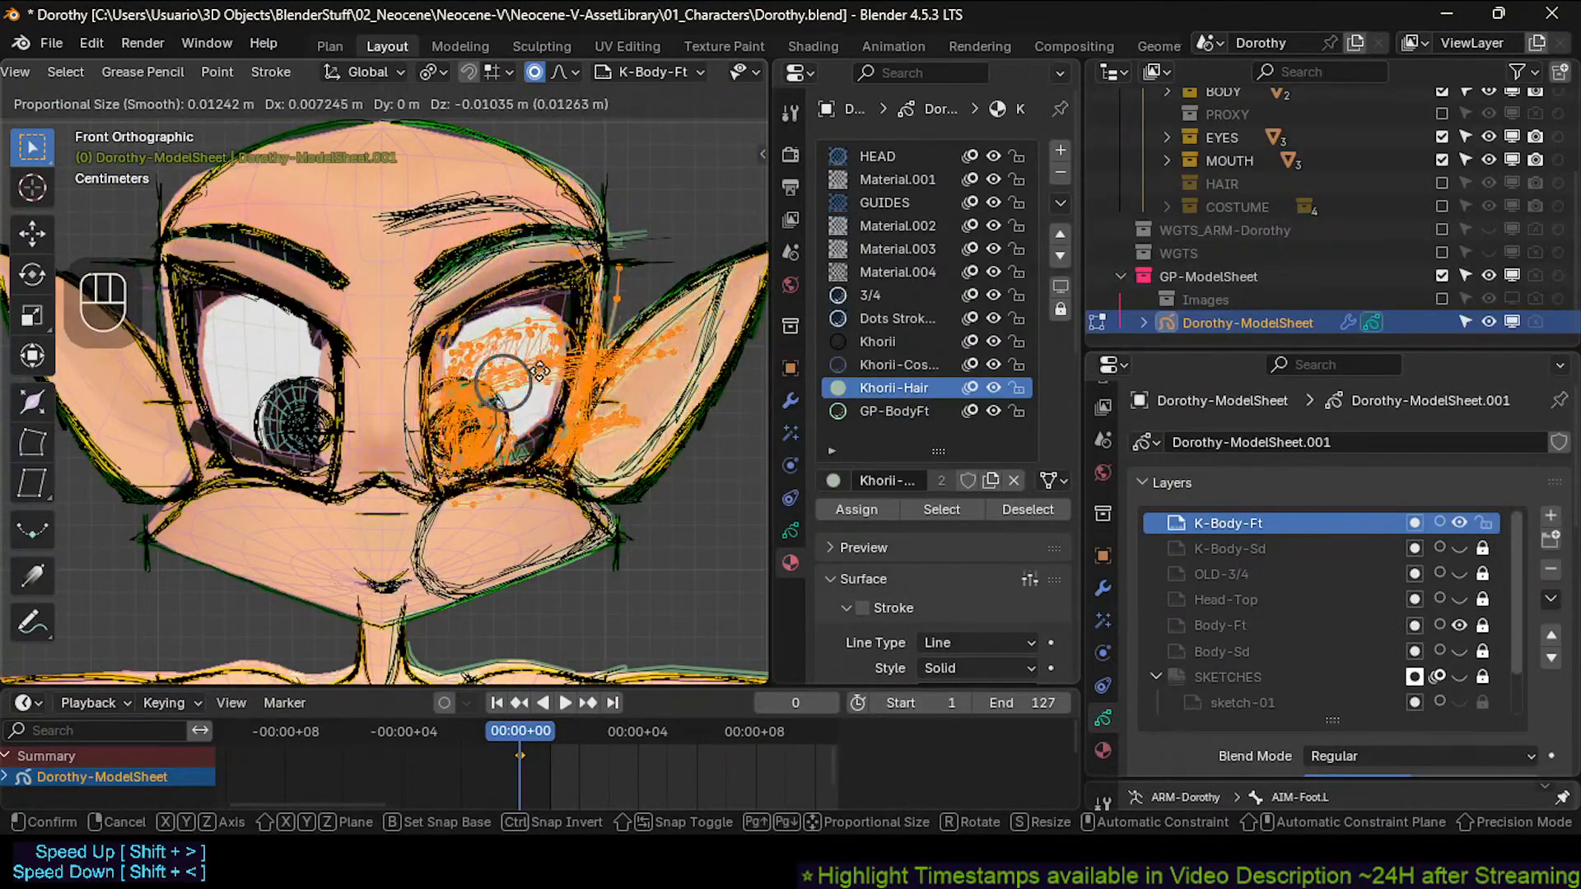
{"action": "key", "text": "Escape"}
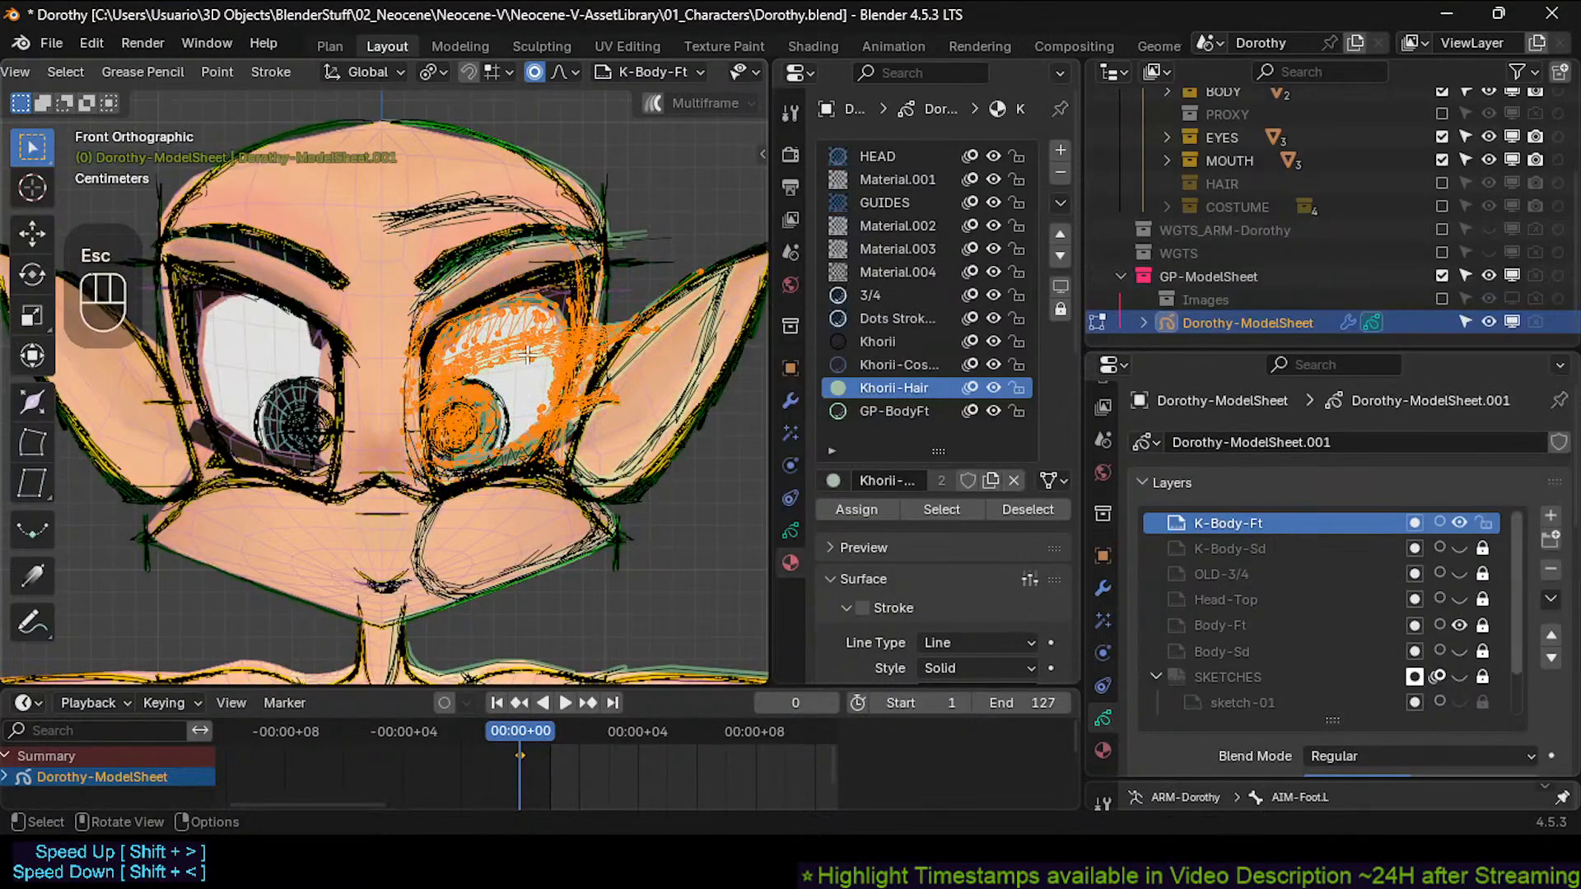
{"action": "key", "text": "x"}
{"action": "left_click", "coordinate": [526, 353]}
{"action": "middle_click_drag", "start_coordinate": [525, 354], "coordinate": [558, 317], "text": "ctrl"}
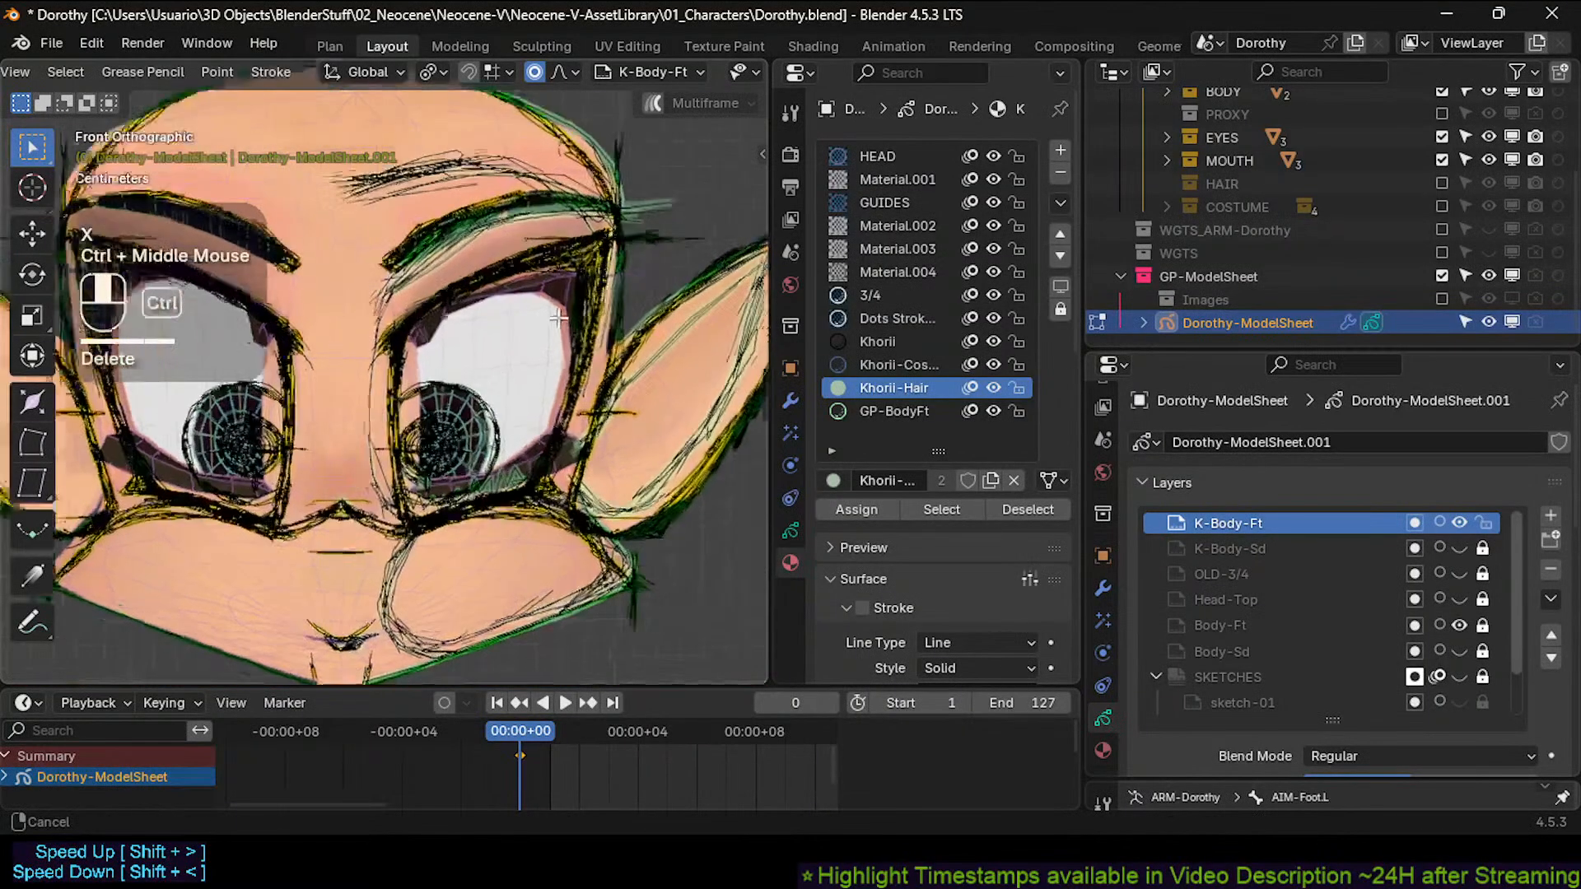
Switch to Draw Mode with a pencil radius of 0.0027 m and make GP-BodyFt the drawing material.
{"action": "mouse_move", "coordinate": [517, 398]}
{"action": "middle_mouse_down", "text": "ctrl"}
{"action": "mouse_move", "coordinate": [505, 416]}
{"action": "mouse_move", "coordinate": [559, 388]}
{"action": "mouse_move", "coordinate": [486, 395]}
{"action": "middle_mouse_up", "text": "ctrl"}
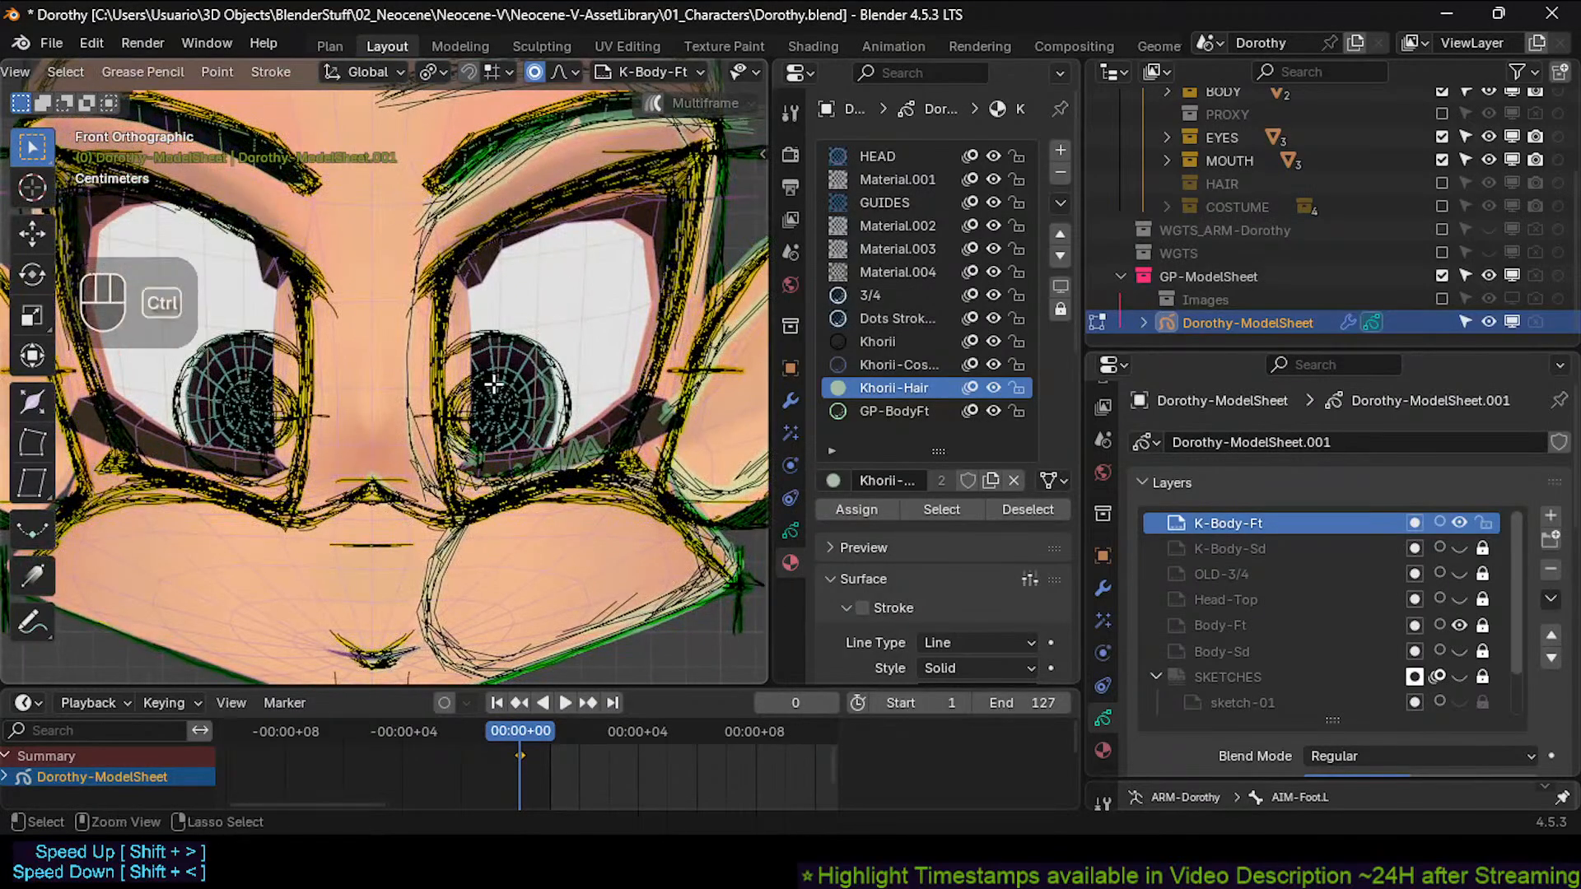
{"action": "key", "text": "ctrl+Tab"}
{"action": "left_click", "coordinate": [494, 362]}
{"action": "key", "text": "f"}
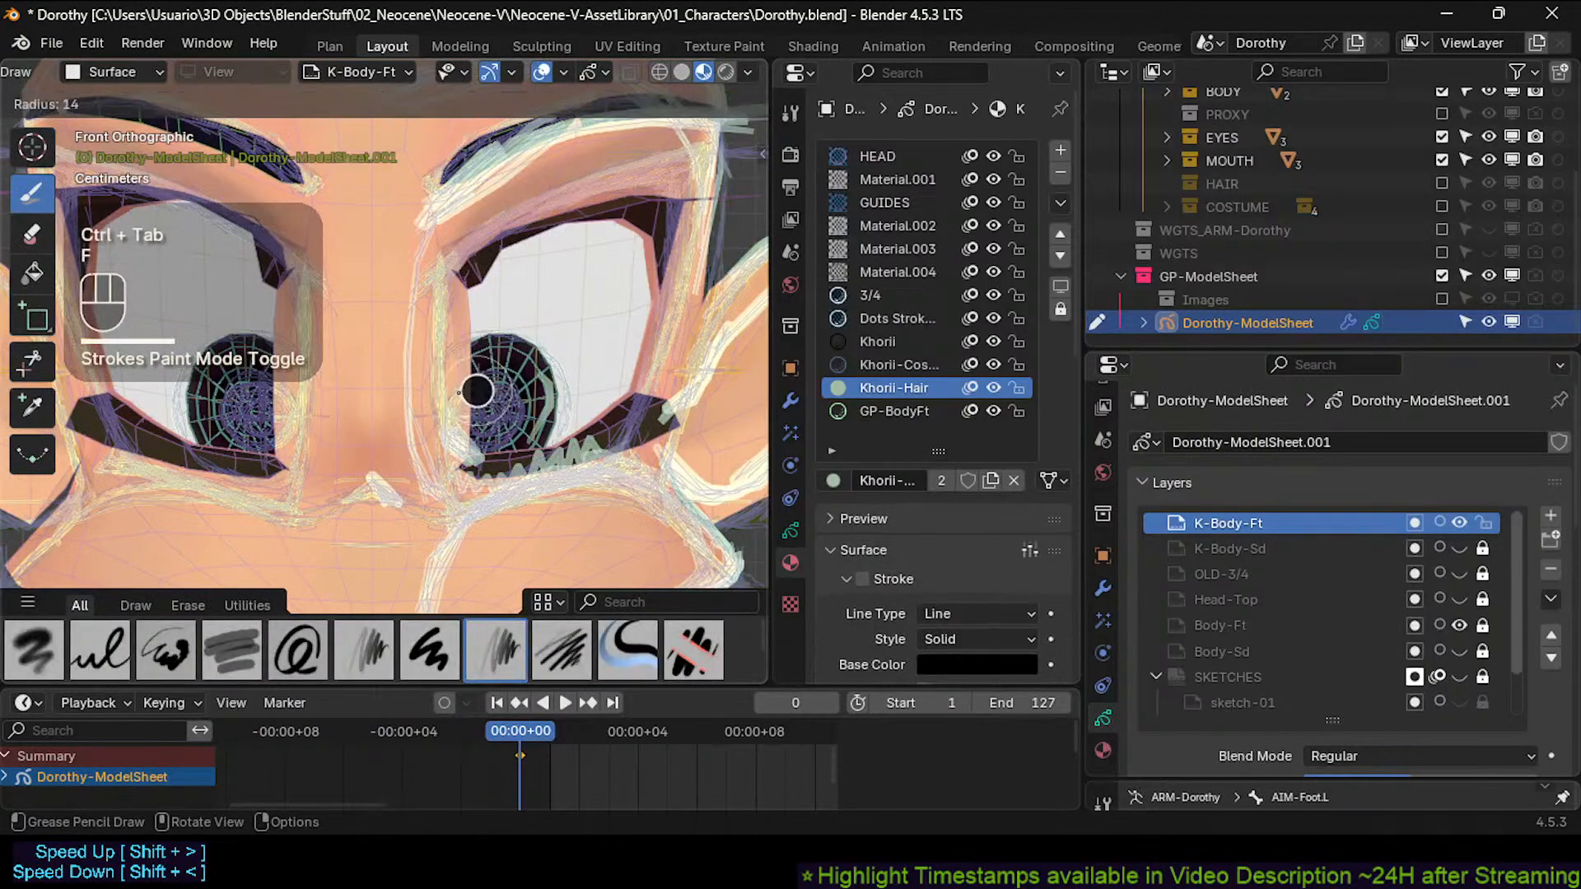
{"action": "left_click", "coordinate": [478, 391]}
{"action": "left_click", "coordinate": [891, 411]}
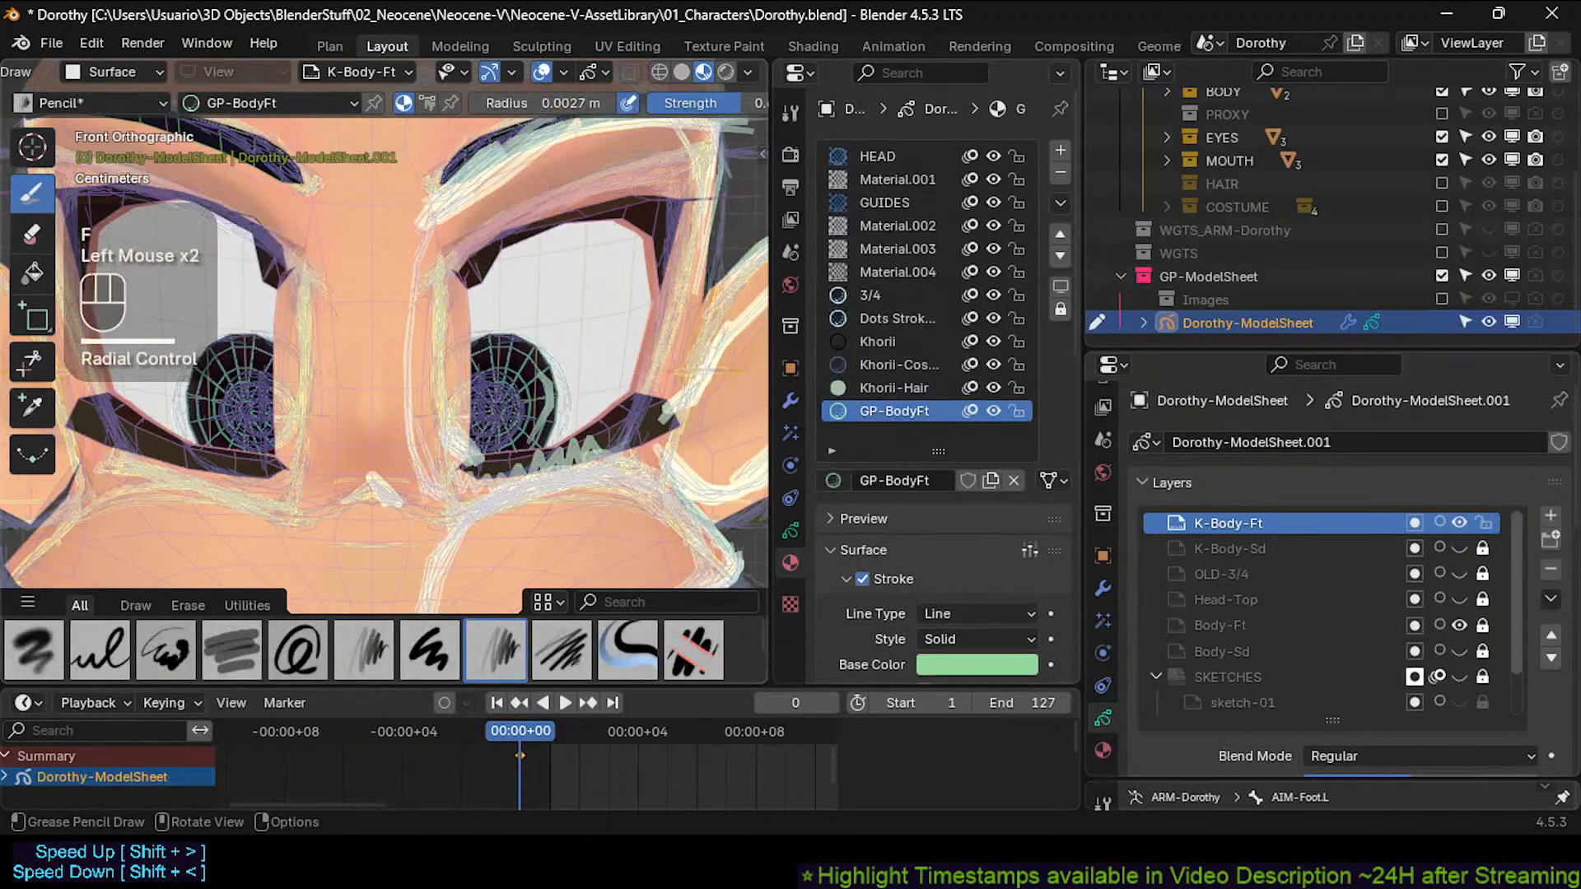
Undo a test stroke across the eye and set the pencil radius to 0.0013 m.
{"action": "left_click_drag", "start_coordinate": [504, 375], "coordinate": [591, 407]}
{"action": "key", "text": "ctrl+z"}
{"action": "key", "text": "f"}
{"action": "left_click", "coordinate": [455, 414]}
{"action": "middle_click_drag", "start_coordinate": [431, 484], "coordinate": [426, 450], "text": "ctrl"}
{"action": "left_click", "coordinate": [428, 486]}
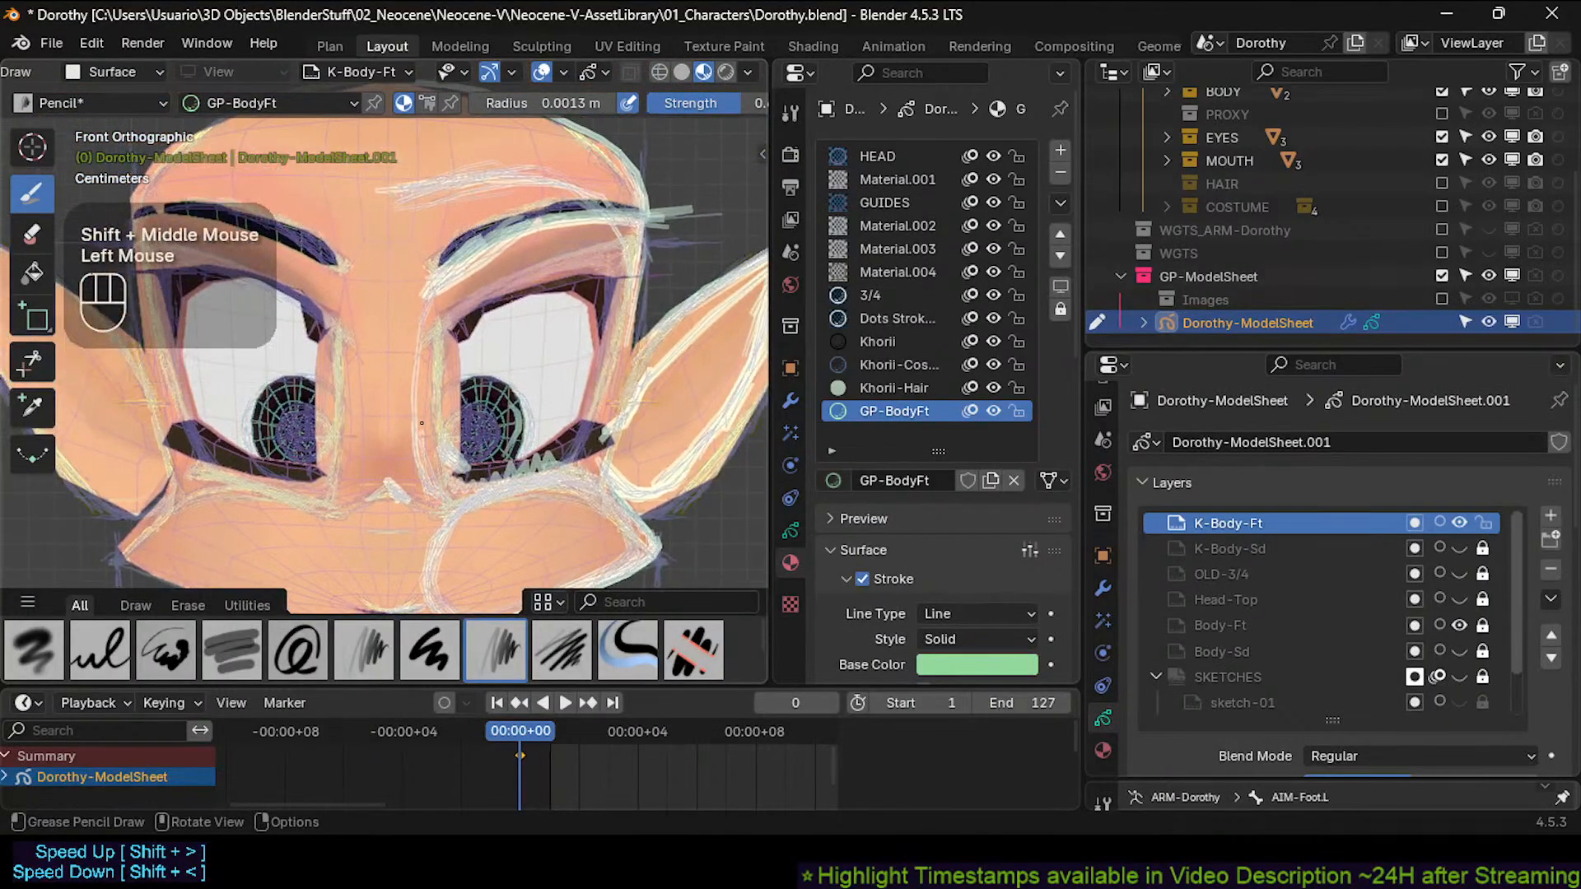
Sketch light strokes along the eye's inner edge and corners on K-Body-Ft, and hide the Body-Ft layer.
{"action": "left_click_drag", "start_coordinate": [422, 354], "coordinate": [430, 309]}
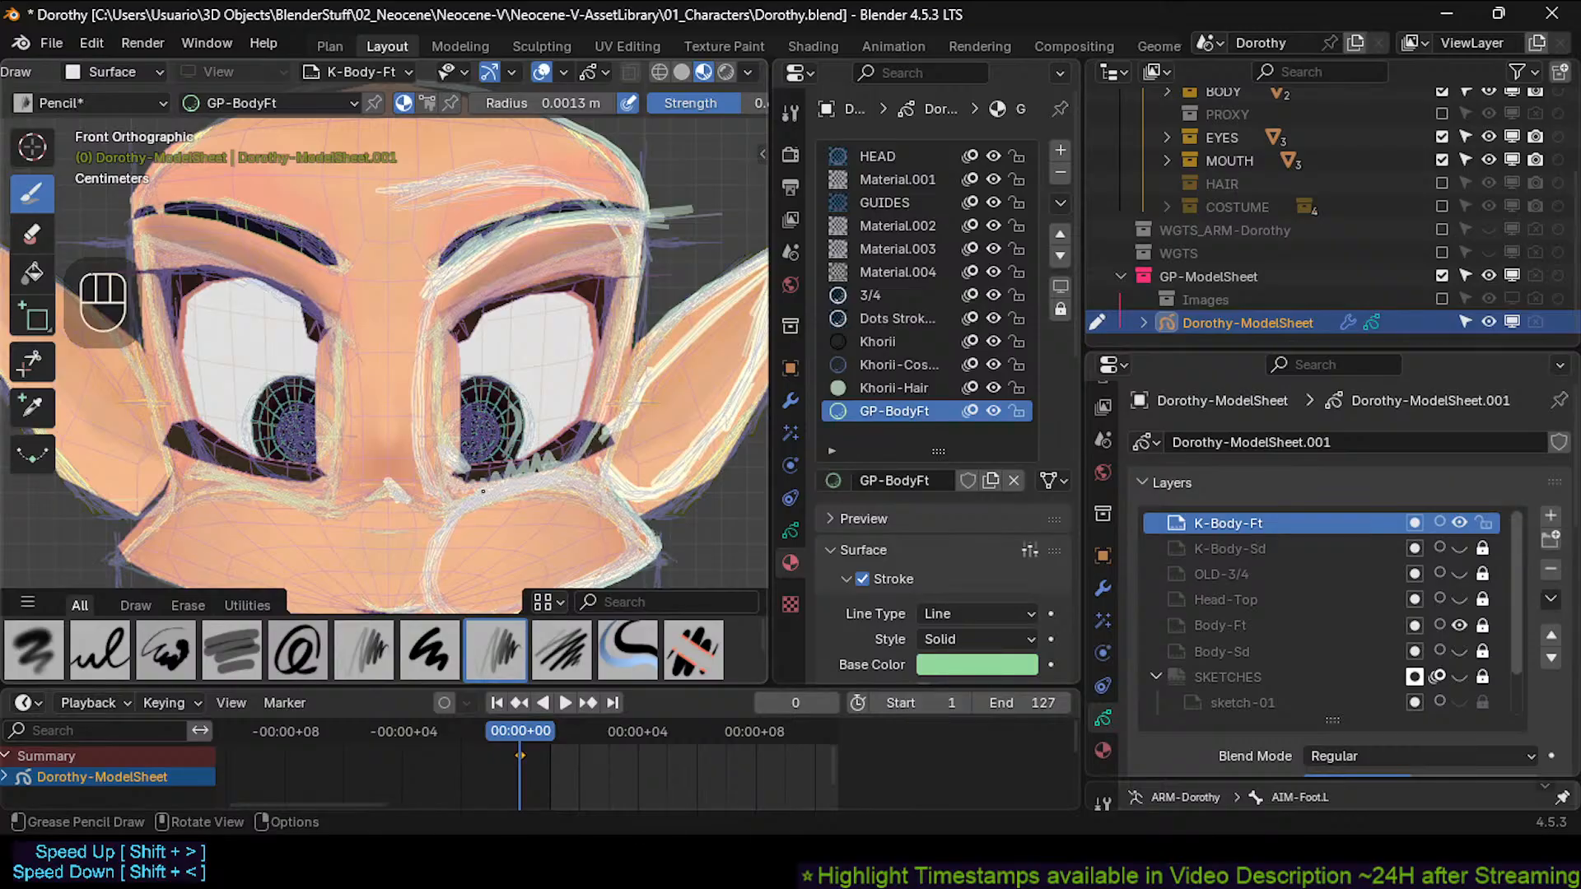
{"action": "mouse_move", "coordinate": [475, 492]}
{"action": "left_mouse_down"}
{"action": "mouse_move", "coordinate": [448, 495]}
{"action": "mouse_move", "coordinate": [436, 475]}
{"action": "left_mouse_up"}
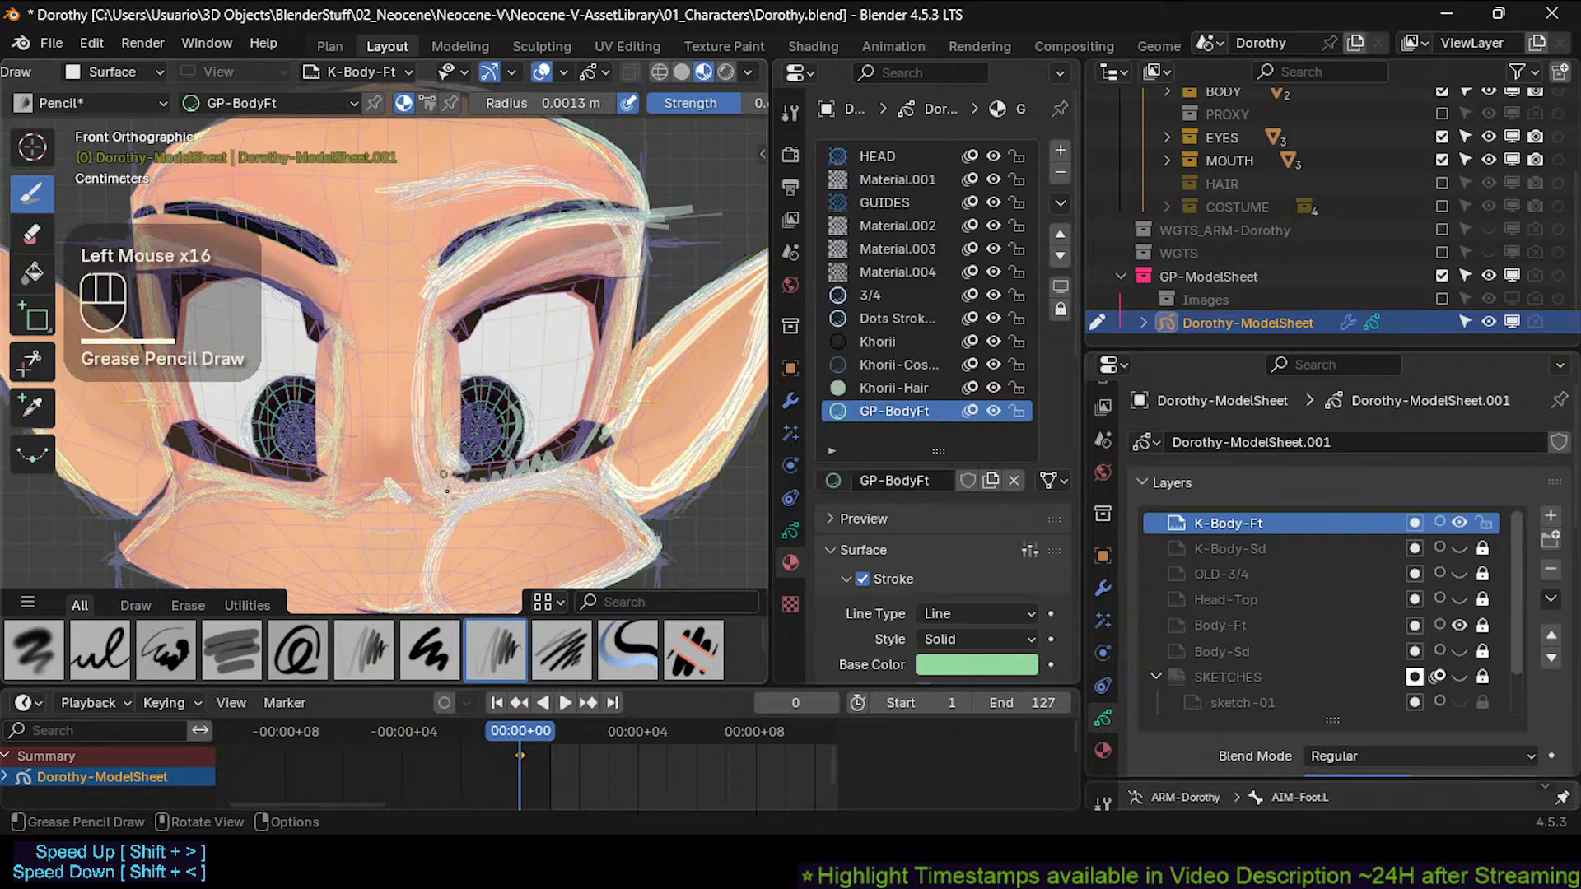
{"action": "mouse_move", "coordinate": [448, 303]}
{"action": "left_mouse_down"}
{"action": "mouse_move", "coordinate": [451, 321]}
{"action": "mouse_move", "coordinate": [463, 305]}
{"action": "left_mouse_up"}
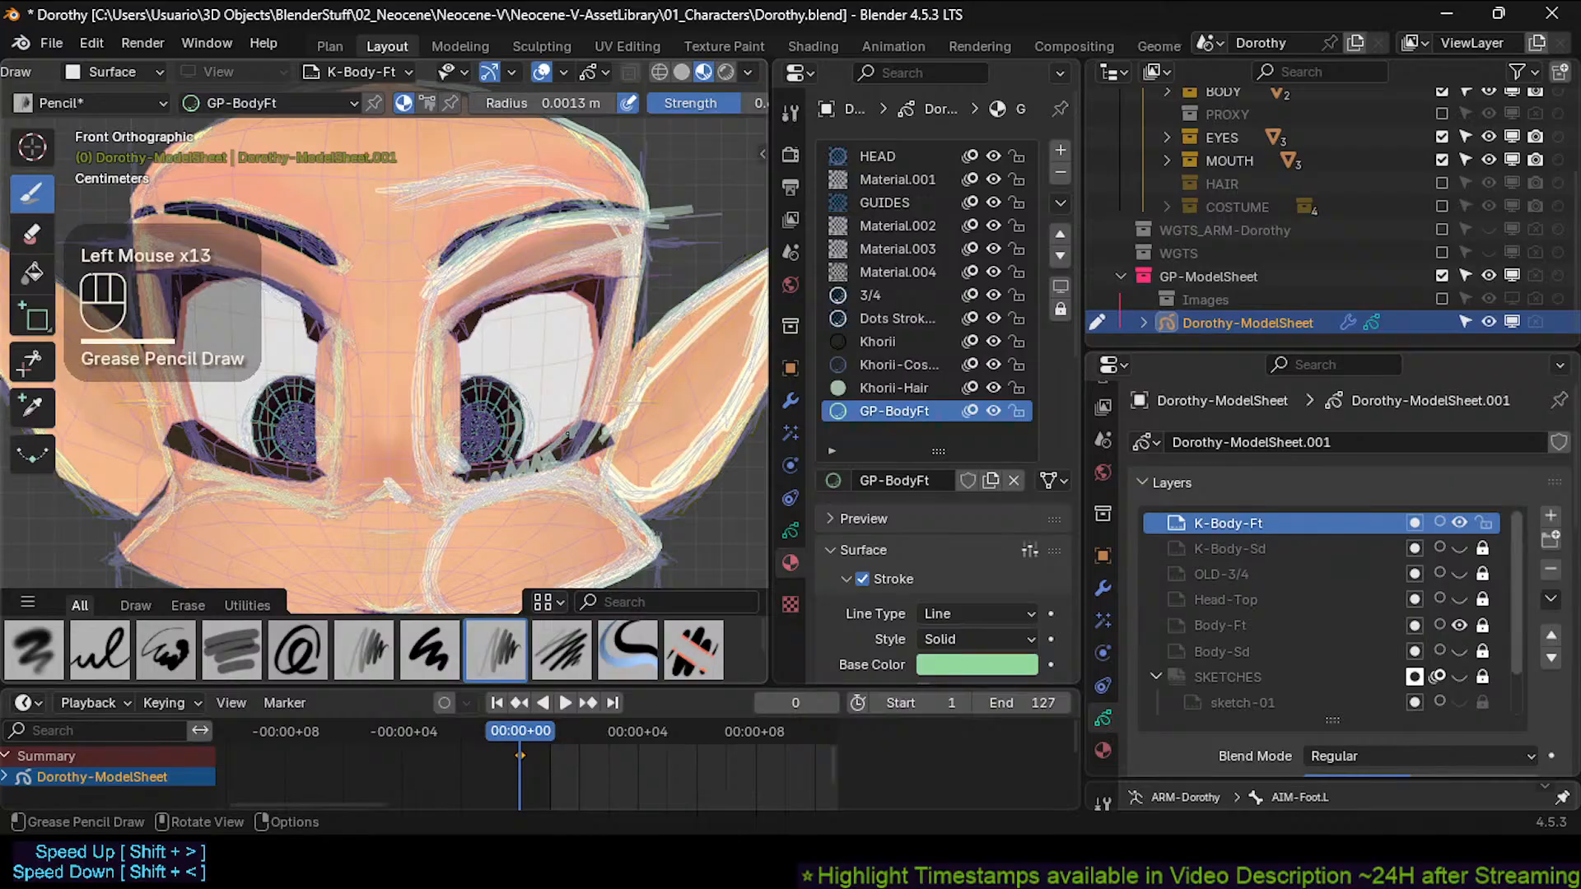
{"action": "mouse_move", "coordinate": [527, 463]}
{"action": "left_mouse_down"}
{"action": "mouse_move", "coordinate": [462, 479]}
{"action": "mouse_move", "coordinate": [451, 461]}
{"action": "mouse_move", "coordinate": [530, 461]}
{"action": "mouse_move", "coordinate": [598, 413]}
{"action": "left_mouse_up"}
{"action": "key", "text": "ctrl+z"}
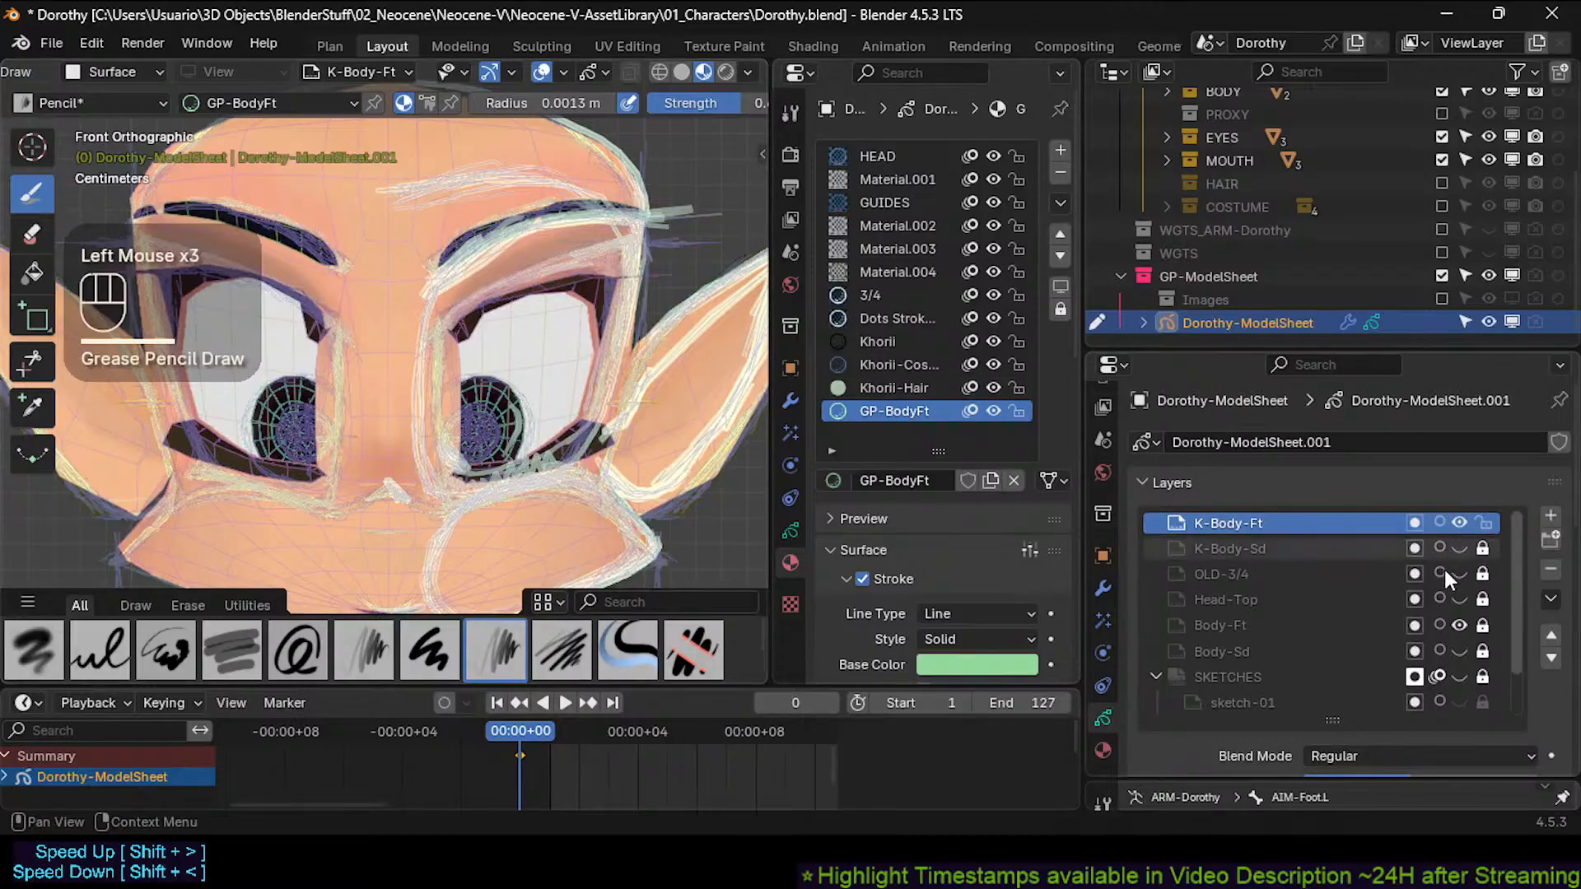
{"action": "left_click", "coordinate": [1459, 625]}
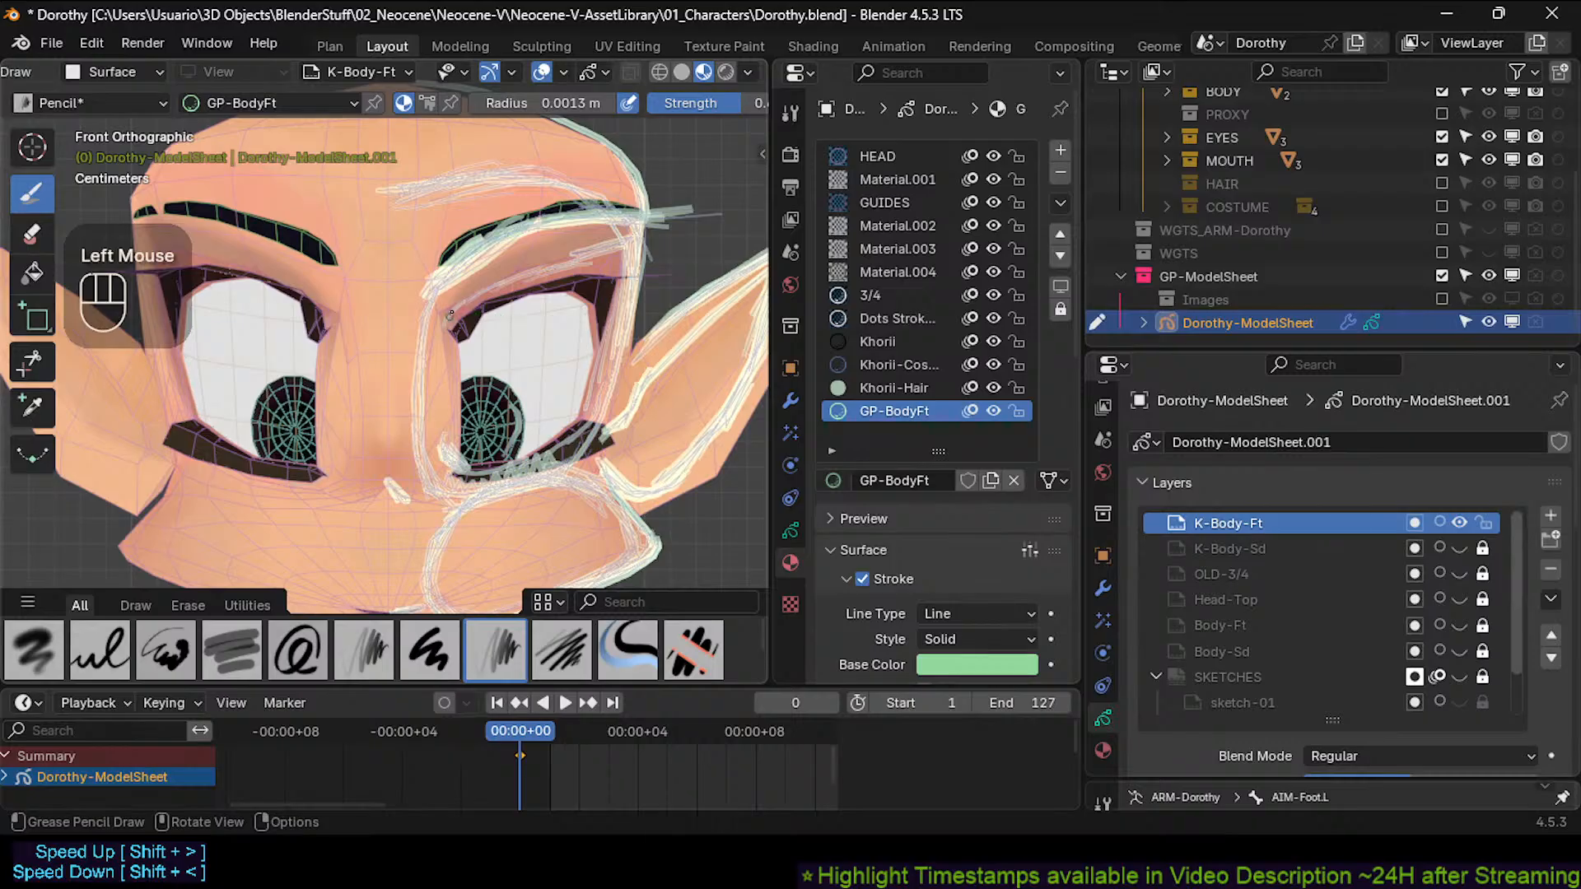
Set the pencil radius to 0.002 m and sketch the upper eyelid from the inner corner to the outer corner.
{"action": "key", "text": "f"}
{"action": "left_click", "coordinate": [455, 350]}
{"action": "left_click_drag", "start_coordinate": [455, 329], "coordinate": [449, 436]}
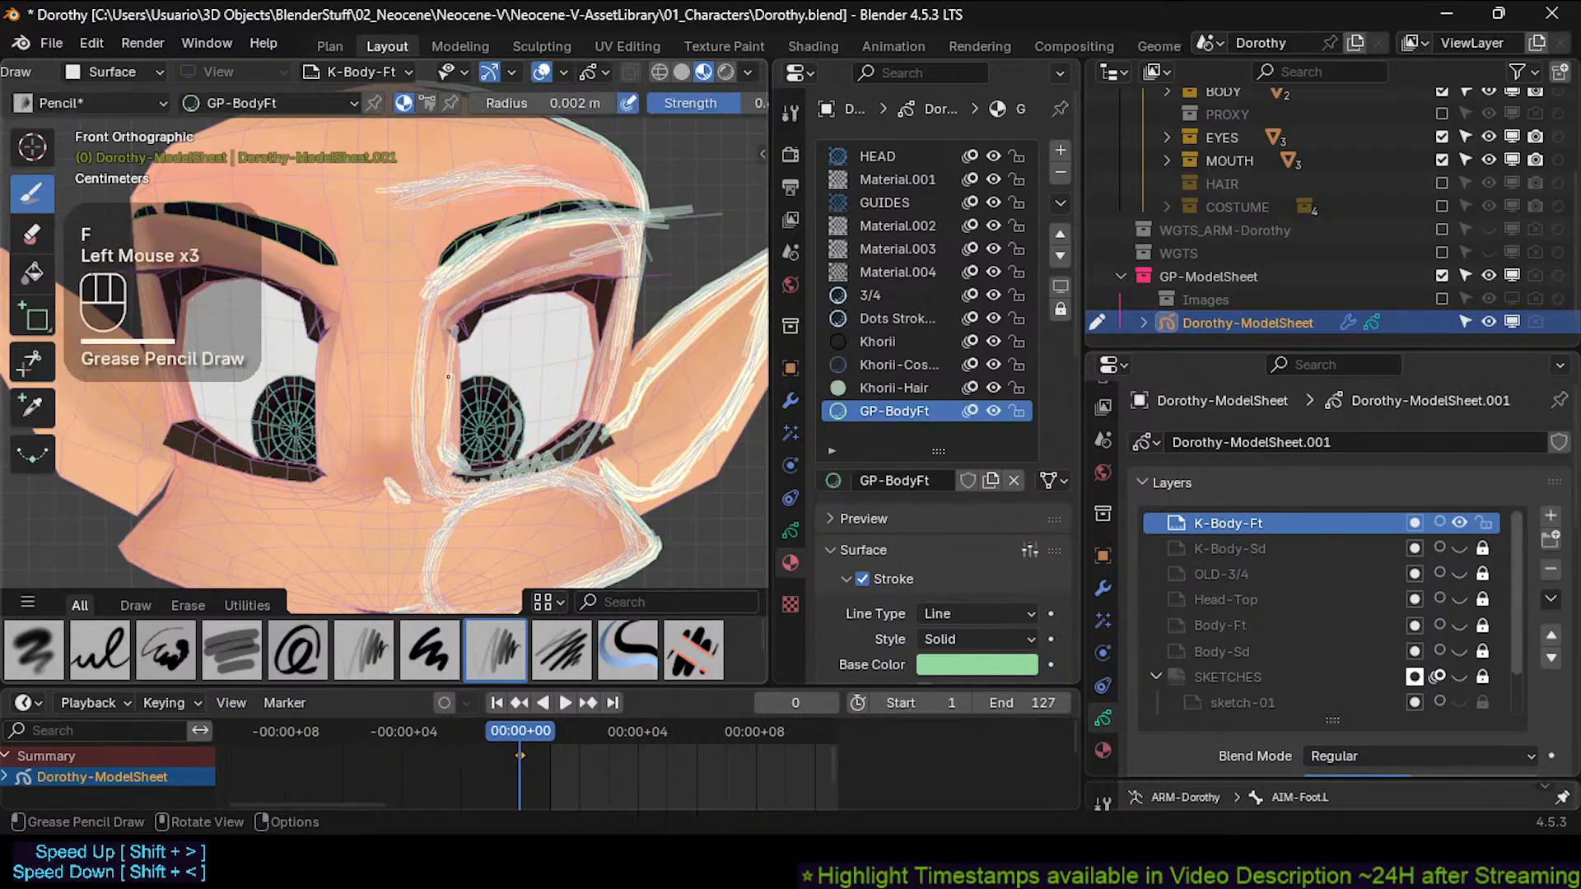
{"action": "left_click_drag", "start_coordinate": [453, 337], "coordinate": [495, 277]}
{"action": "left_click_drag", "start_coordinate": [464, 308], "coordinate": [524, 265]}
{"action": "mouse_move", "coordinate": [453, 328]}
{"action": "left_mouse_down"}
{"action": "mouse_move", "coordinate": [540, 265]}
{"action": "mouse_move", "coordinate": [609, 262]}
{"action": "mouse_move", "coordinate": [578, 288]}
{"action": "mouse_move", "coordinate": [596, 252]}
{"action": "mouse_move", "coordinate": [481, 298]}
{"action": "left_mouse_up"}
{"action": "left_click_drag", "start_coordinate": [498, 288], "coordinate": [454, 326]}
{"action": "left_click_drag", "start_coordinate": [601, 255], "coordinate": [488, 293]}
Erase the rough strokes on the eye's inner edge and redraw that edge down to the lower inner corner.
{"action": "mouse_move", "coordinate": [504, 281]}
{"action": "left_mouse_down"}
{"action": "mouse_move", "coordinate": [458, 316]}
{"action": "mouse_move", "coordinate": [449, 453]}
{"action": "mouse_move", "coordinate": [468, 466]}
{"action": "left_mouse_up"}
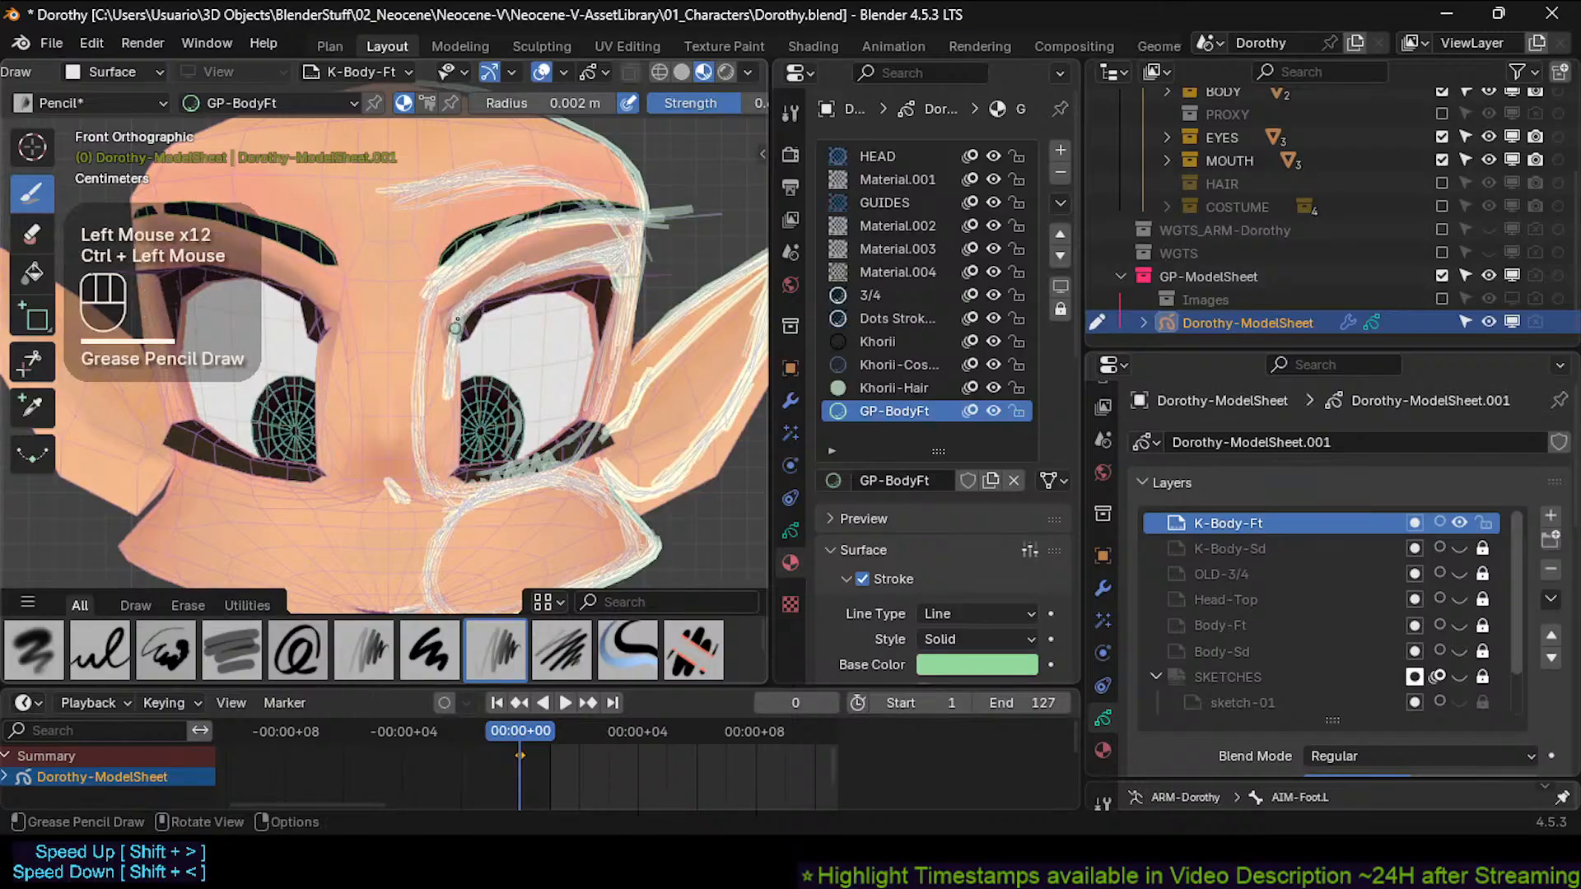
{"action": "left_click_drag", "start_coordinate": [459, 320], "coordinate": [449, 451]}
{"action": "left_click_drag", "start_coordinate": [450, 387], "coordinate": [450, 483]}
{"action": "mouse_move", "coordinate": [449, 429]}
{"action": "left_mouse_down"}
{"action": "mouse_move", "coordinate": [453, 483]}
{"action": "mouse_move", "coordinate": [487, 474]}
{"action": "left_mouse_up"}
{"action": "left_click_drag", "start_coordinate": [486, 473], "coordinate": [452, 483]}
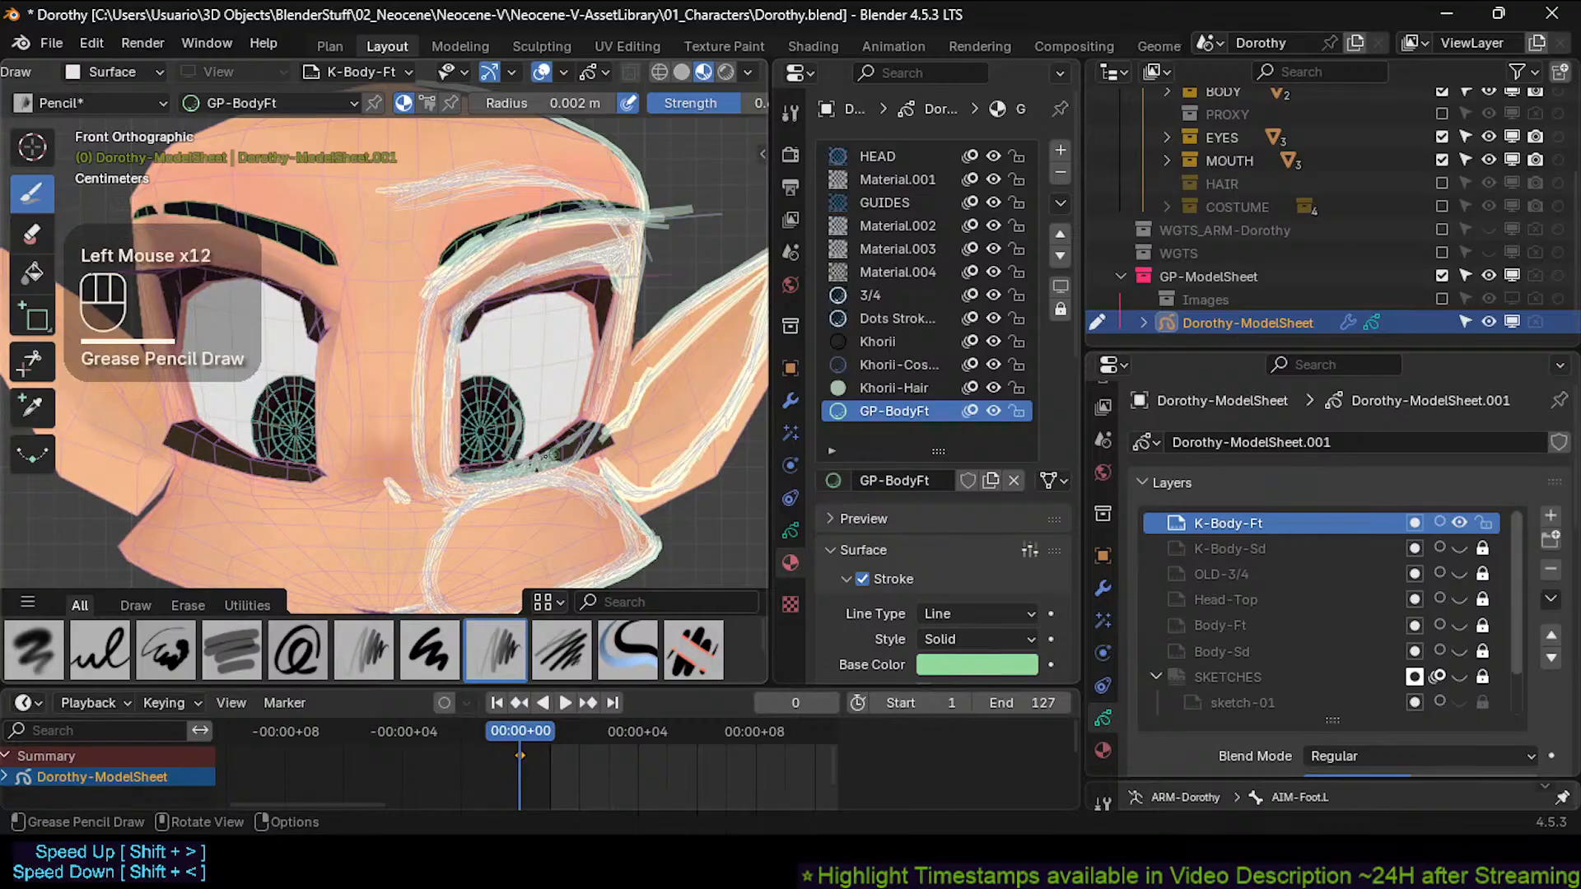
Refine the outer part of the lower eyelid with short pencil strokes on K-Body-Ft.
{"action": "left_click_drag", "start_coordinate": [546, 464], "coordinate": [586, 428]}
{"action": "mouse_move", "coordinate": [564, 453]}
{"action": "left_mouse_down"}
{"action": "mouse_move", "coordinate": [592, 406]}
{"action": "mouse_move", "coordinate": [522, 436]}
{"action": "mouse_move", "coordinate": [517, 473]}
{"action": "mouse_move", "coordinate": [572, 443]}
{"action": "left_mouse_up"}
{"action": "left_click_drag", "start_coordinate": [553, 454], "coordinate": [583, 422]}
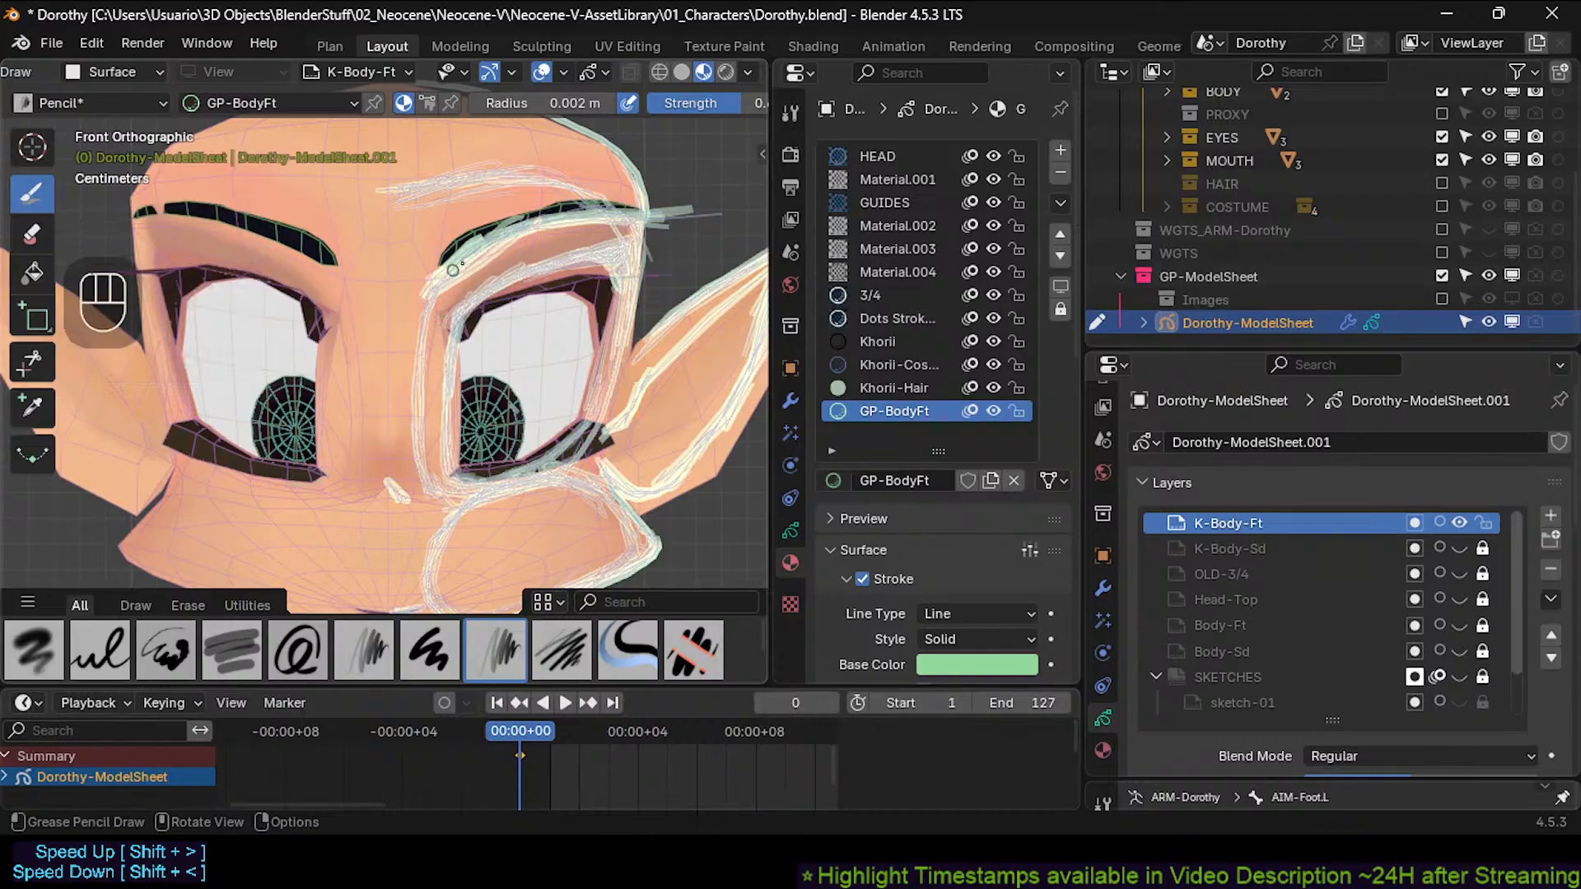
Thin the lines along the brow crease and side of the nose, and replace the rough nose mark with small strokes.
{"action": "left_click_drag", "start_coordinate": [447, 275], "coordinate": [523, 222], "text": "ctrl"}
{"action": "left_click_drag", "start_coordinate": [429, 292], "coordinate": [408, 423], "text": "ctrl"}
{"action": "left_click_drag", "start_coordinate": [417, 369], "coordinate": [416, 384]}
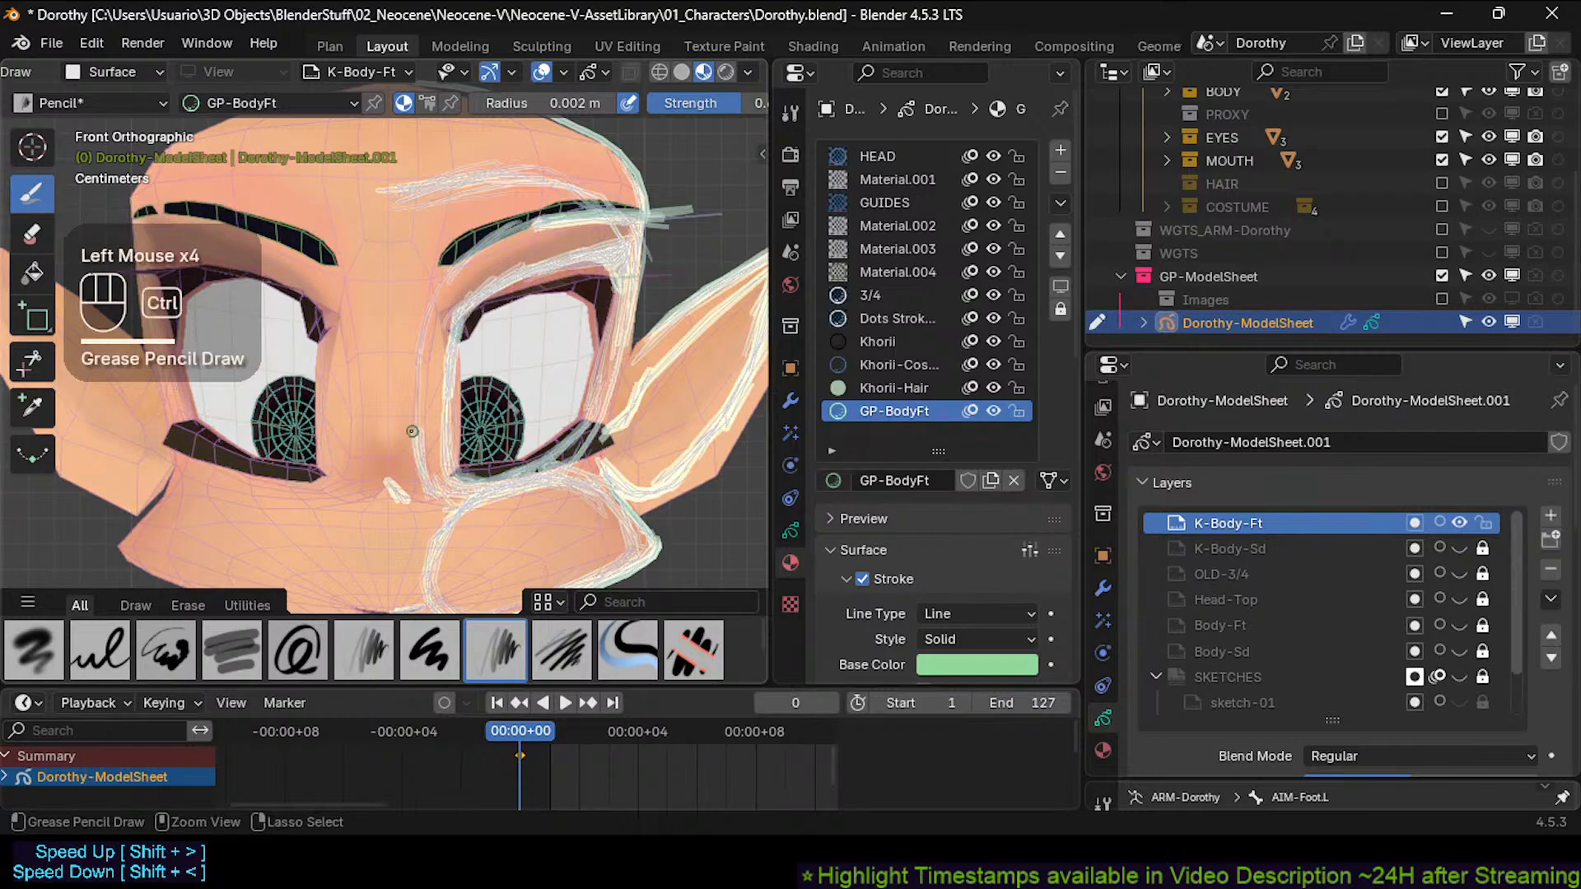
{"action": "mouse_move", "coordinate": [406, 483]}
{"action": "left_mouse_down", "text": "ctrl"}
{"action": "mouse_move", "coordinate": [400, 496]}
{"action": "mouse_move", "coordinate": [385, 481]}
{"action": "mouse_move", "coordinate": [396, 493]}
{"action": "left_mouse_up", "text": "ctrl"}
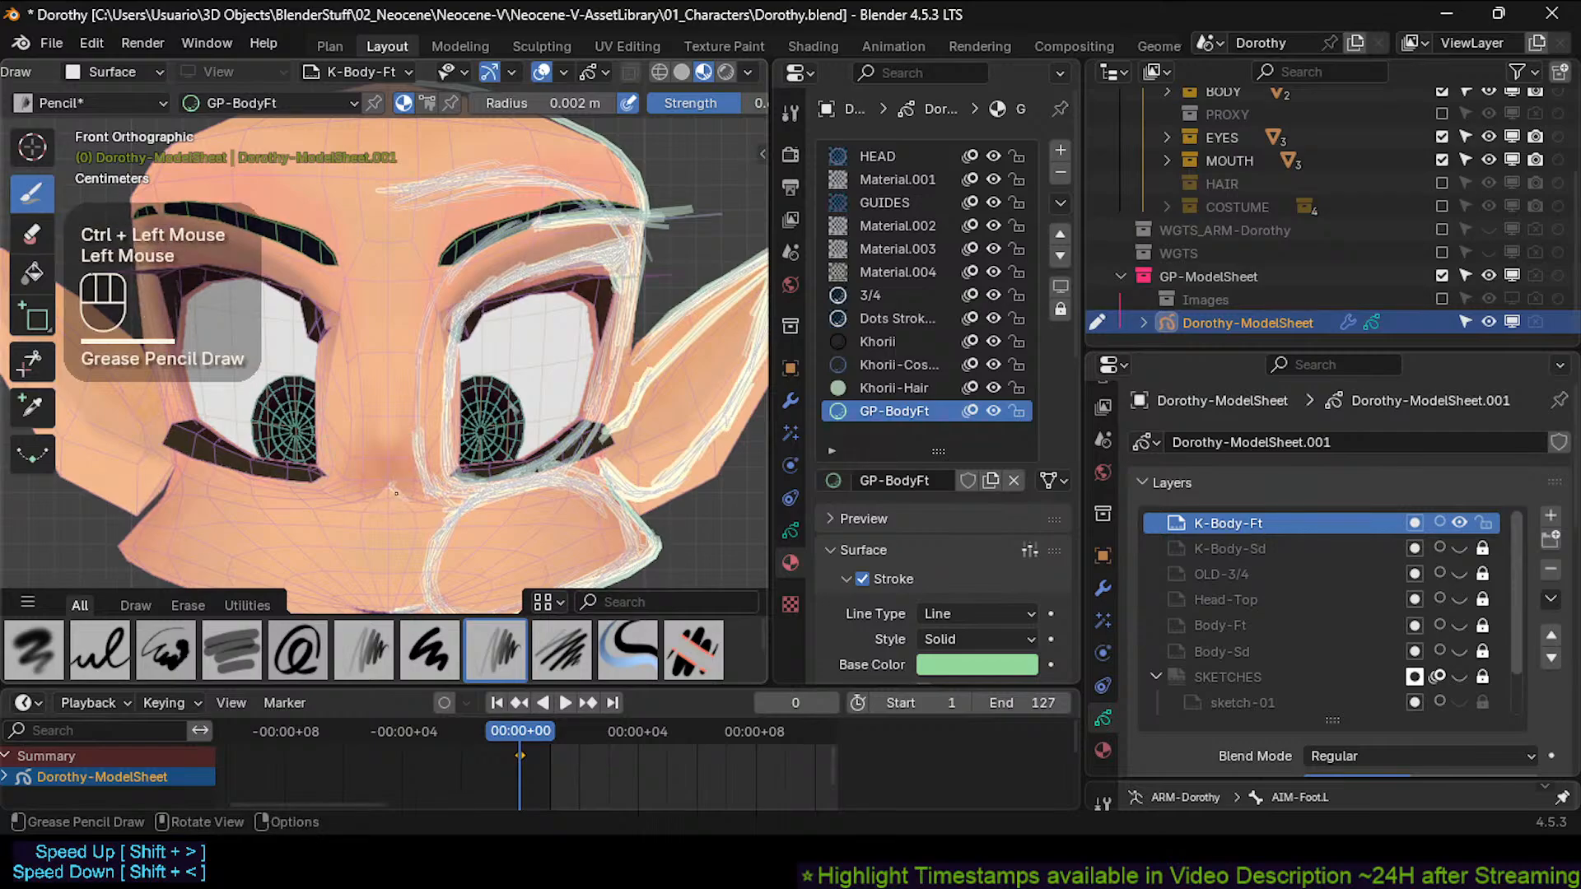
{"action": "key", "text": "ctrl+z"}
{"action": "key", "text": "ctrl+z"}
{"action": "left_click", "coordinate": [404, 496]}
{"action": "left_click", "coordinate": [405, 498]}
Set the Mirror Body-Ft modifier's influence layer to K-Body-Ft.
{"action": "left_click", "coordinate": [1103, 588]}
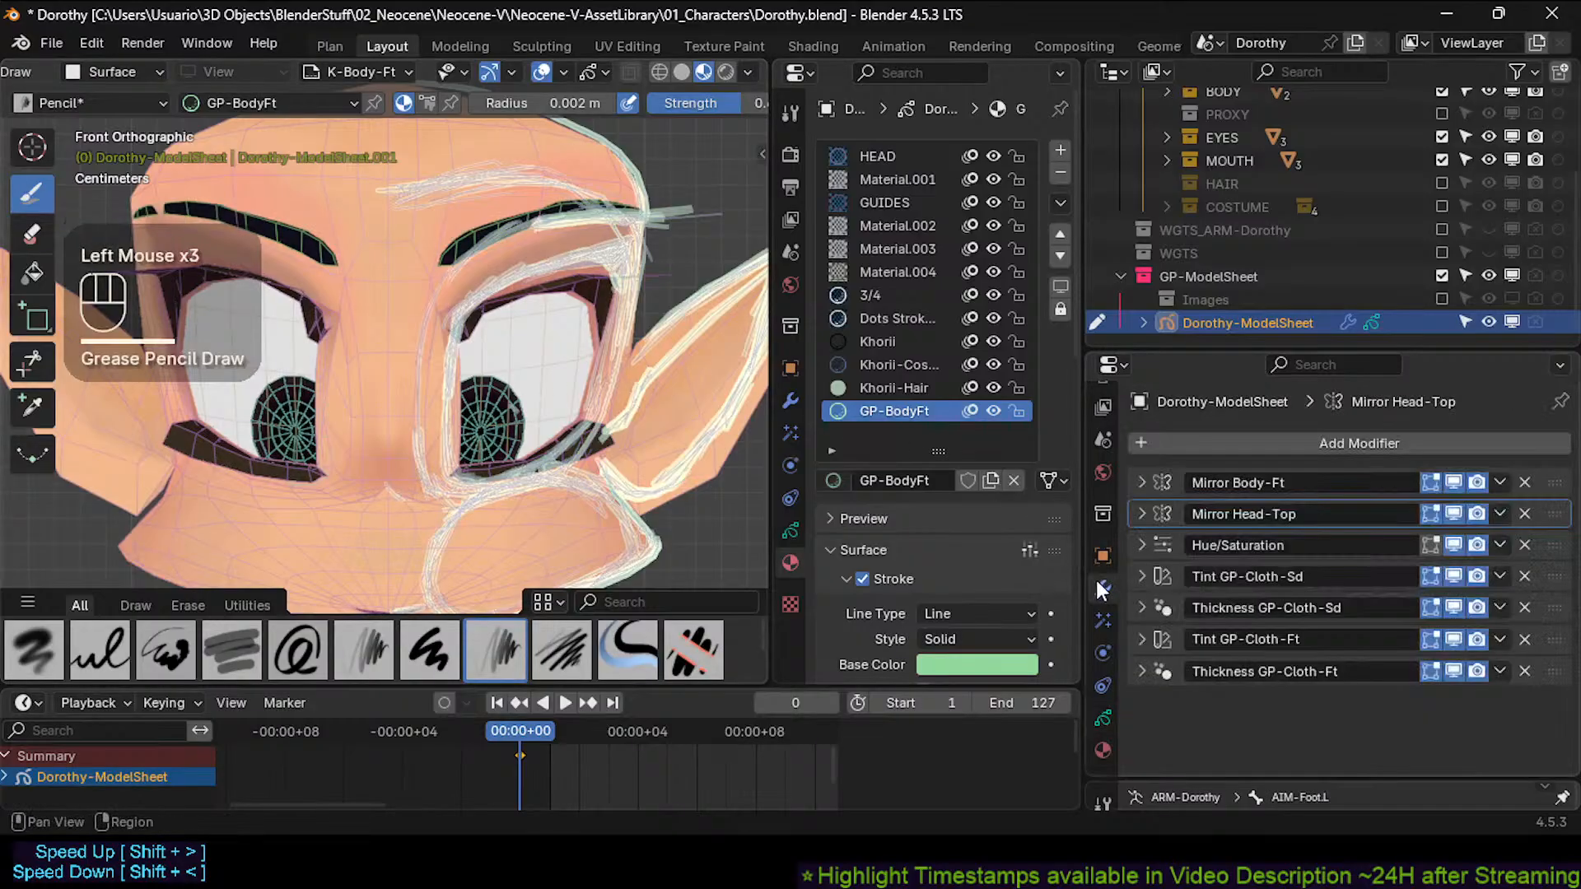
{"action": "left_click", "coordinate": [1143, 479]}
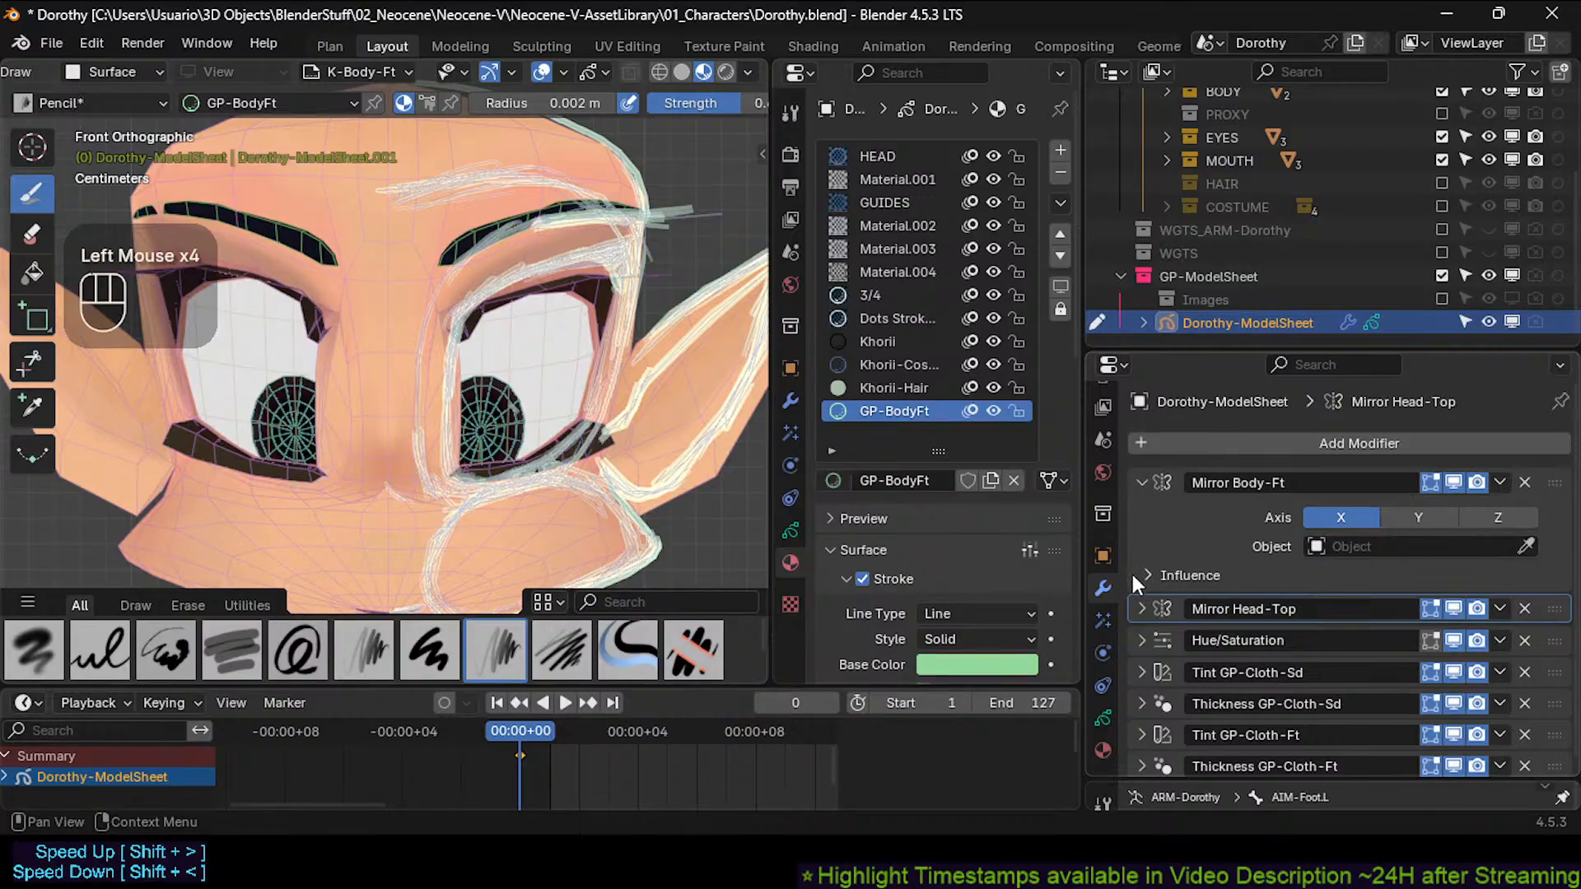
{"action": "left_click", "coordinate": [1134, 576]}
{"action": "middle_click_drag", "start_coordinate": [1261, 621], "coordinate": [1352, 503]}
{"action": "left_click", "coordinate": [1365, 512]}
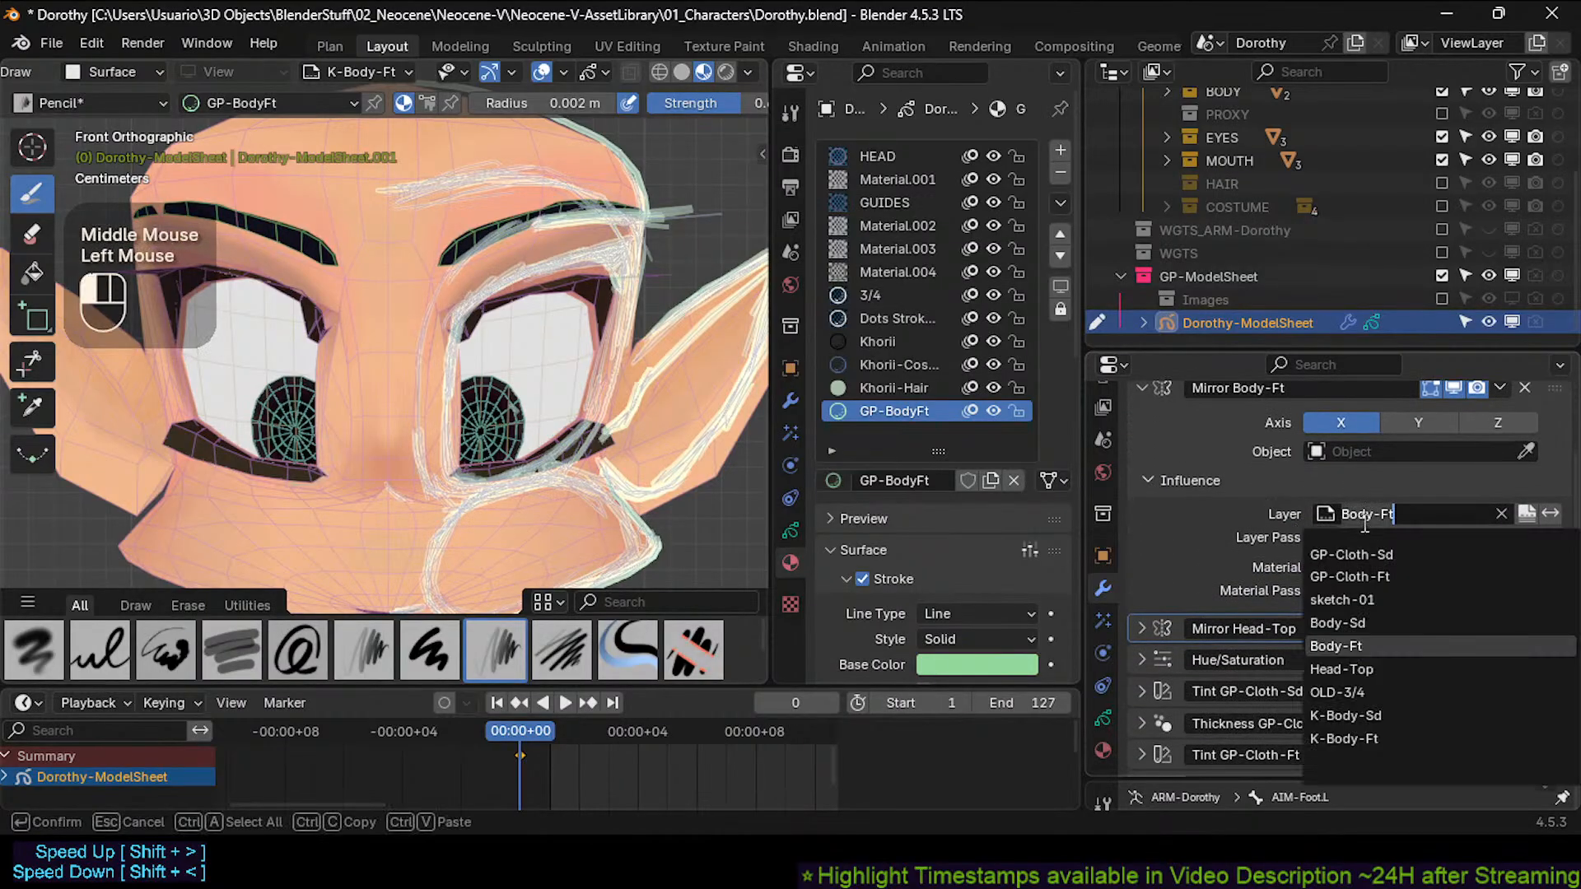
{"action": "left_click", "coordinate": [1348, 739]}
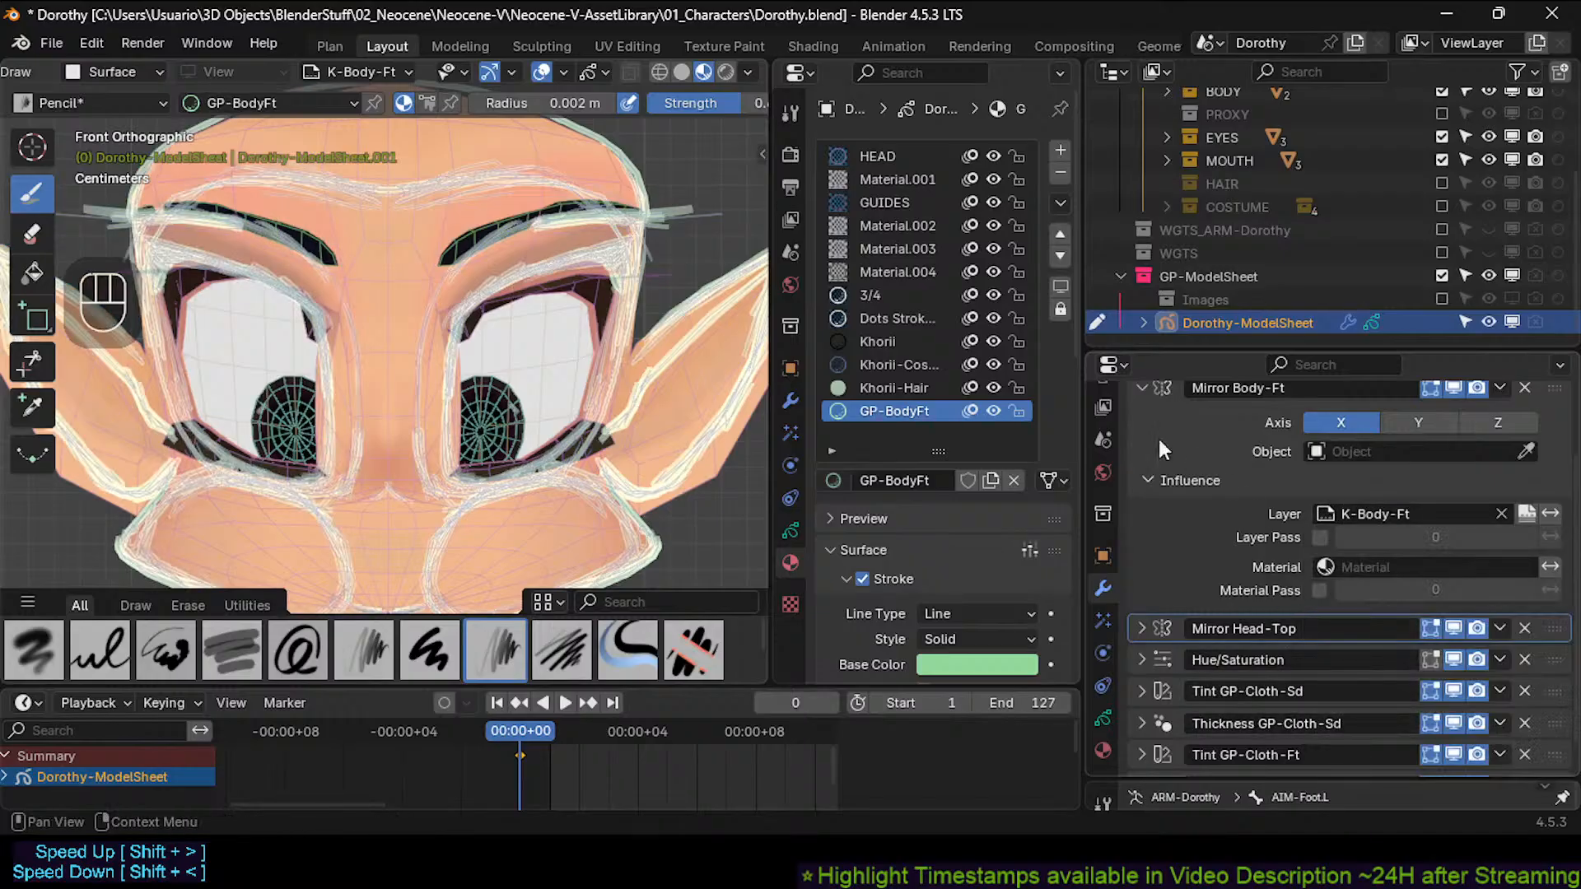
Erase the rough mark at the nose base and draw a small pointed arch there with short pencil strokes.
{"action": "middle_click_drag", "start_coordinate": [545, 436], "coordinate": [545, 411], "text": "ctrl"}
{"action": "middle_click_drag", "start_coordinate": [411, 503], "coordinate": [392, 483], "text": "ctrl"}
{"action": "left_click", "coordinate": [390, 480], "text": "ctrl"}
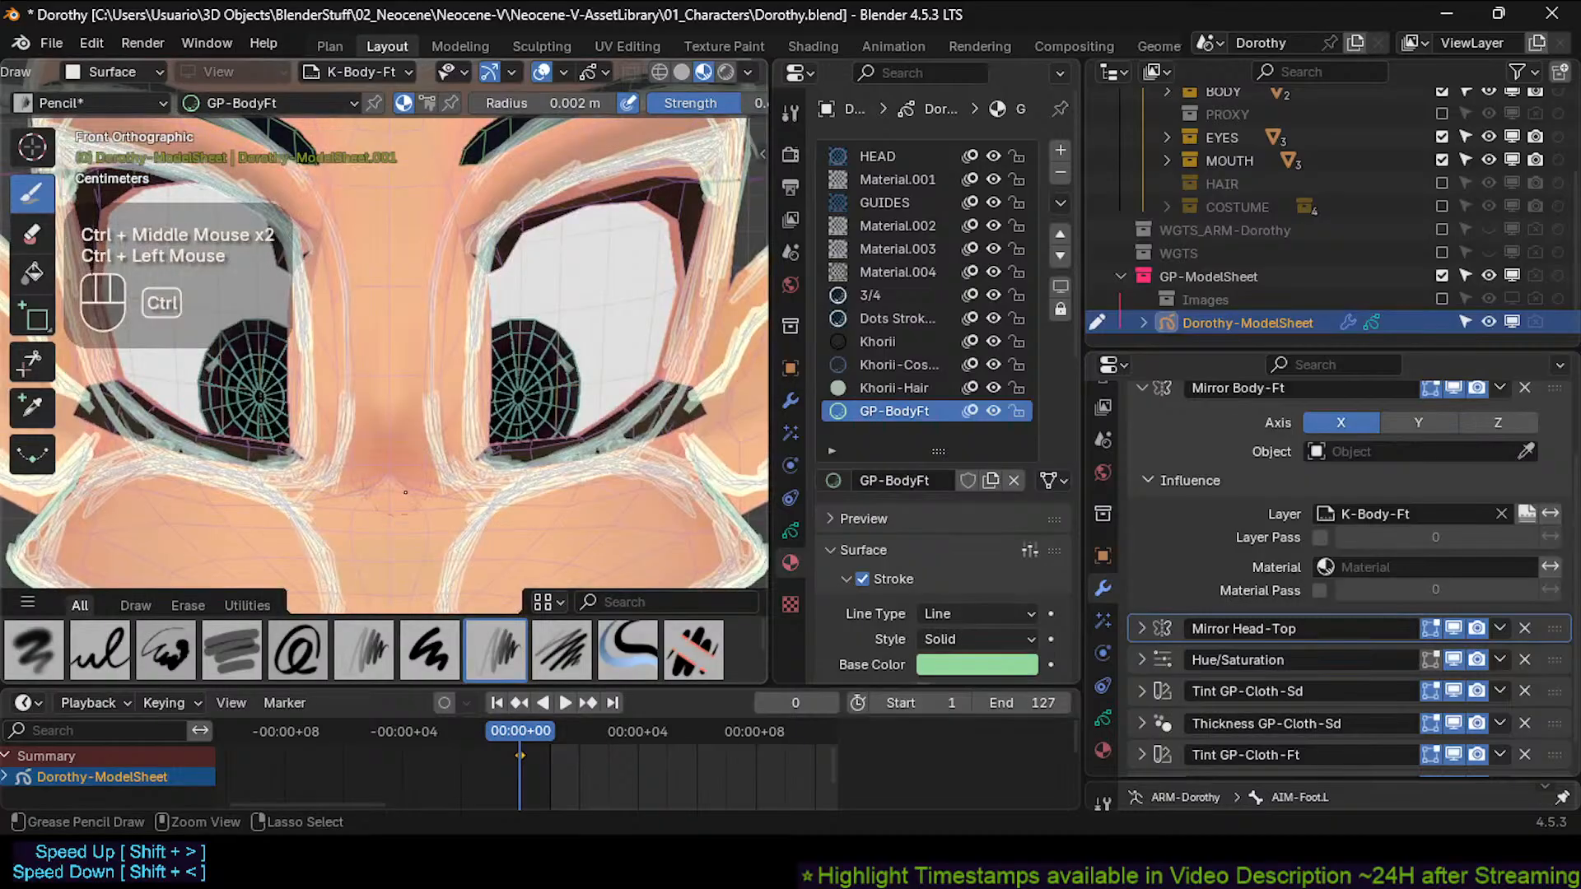
{"action": "left_click", "coordinate": [385, 465]}
{"action": "key", "text": "ctrl+z"}
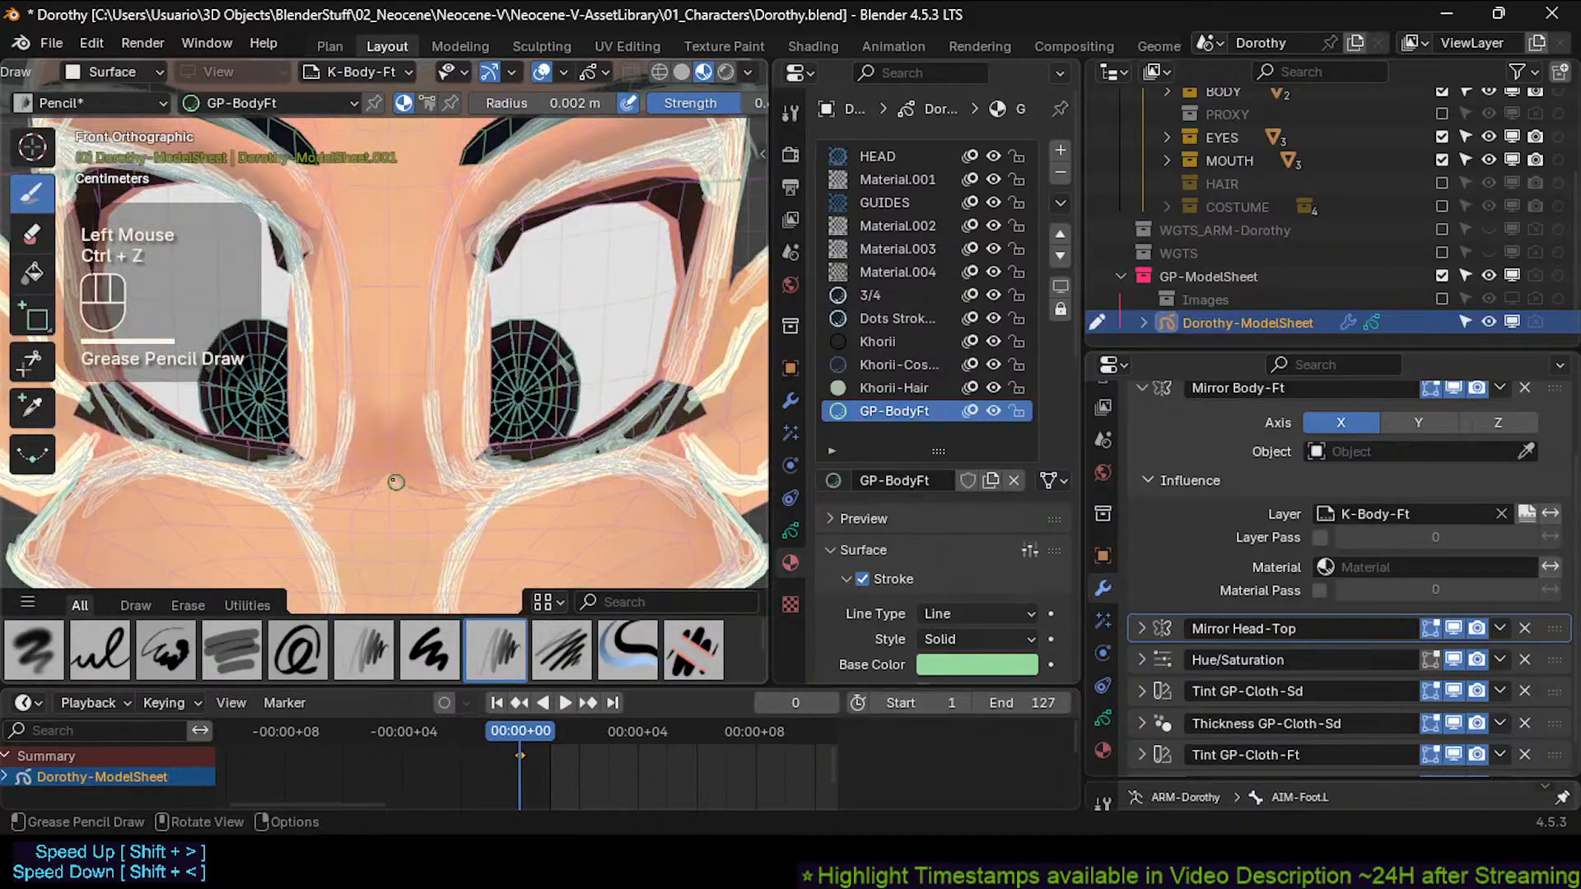
{"action": "left_click", "coordinate": [394, 476]}
{"action": "left_click", "coordinate": [404, 480]}
{"action": "left_click", "coordinate": [408, 485]}
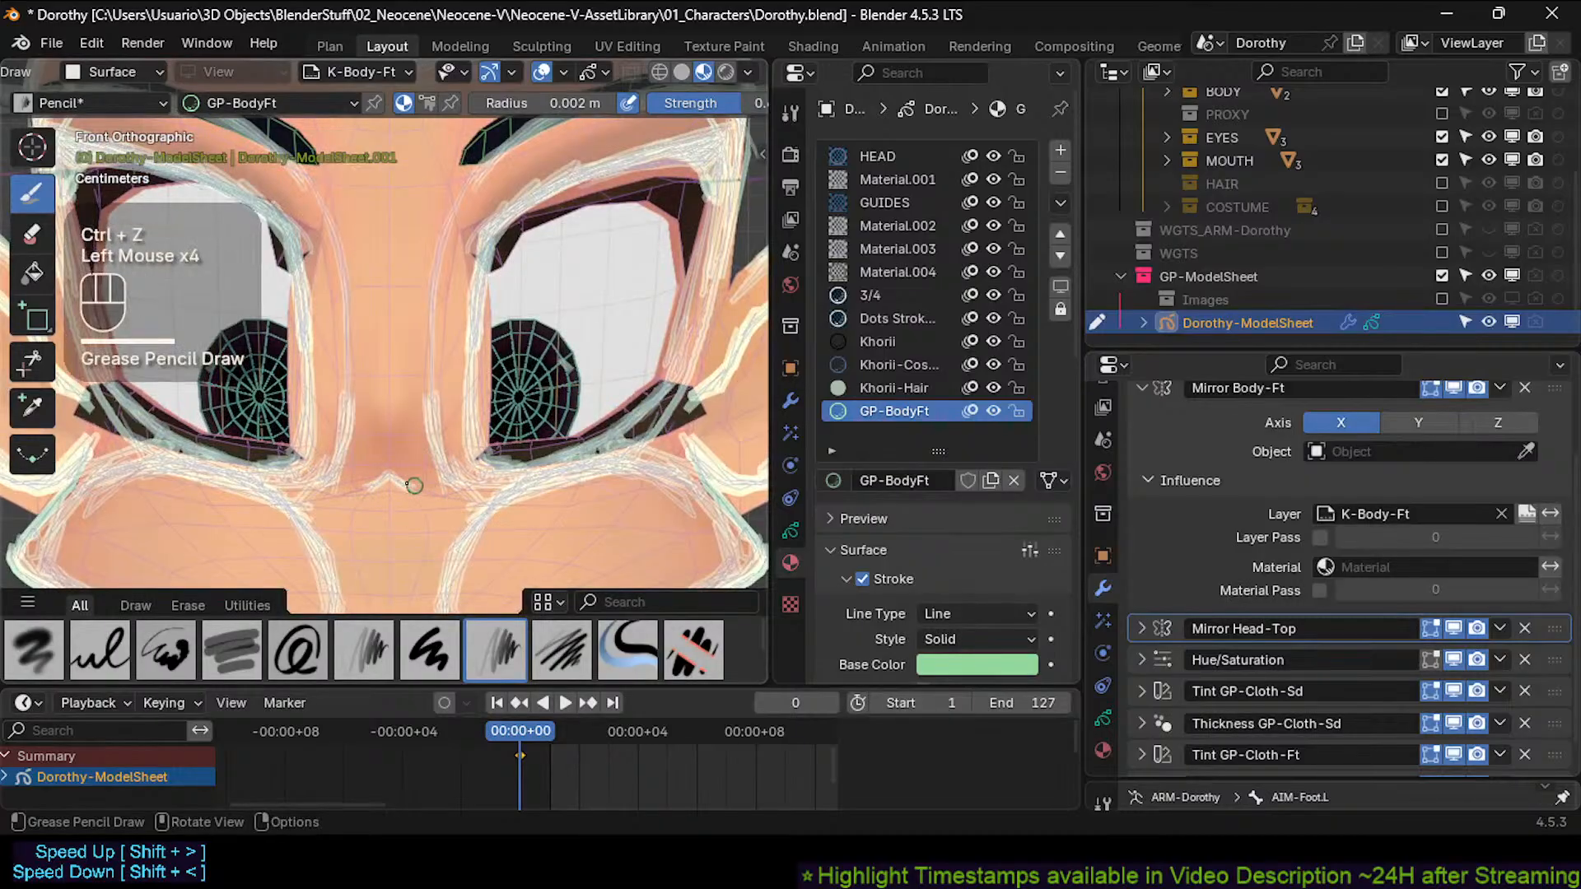
Extend the nose-base line outward with short strokes until it joins the upper edge of the cheek.
{"action": "left_click", "coordinate": [424, 486]}
{"action": "left_click", "coordinate": [436, 486]}
{"action": "left_click", "coordinate": [440, 490]}
{"action": "left_click", "coordinate": [453, 498]}
{"action": "left_click", "coordinate": [490, 494]}
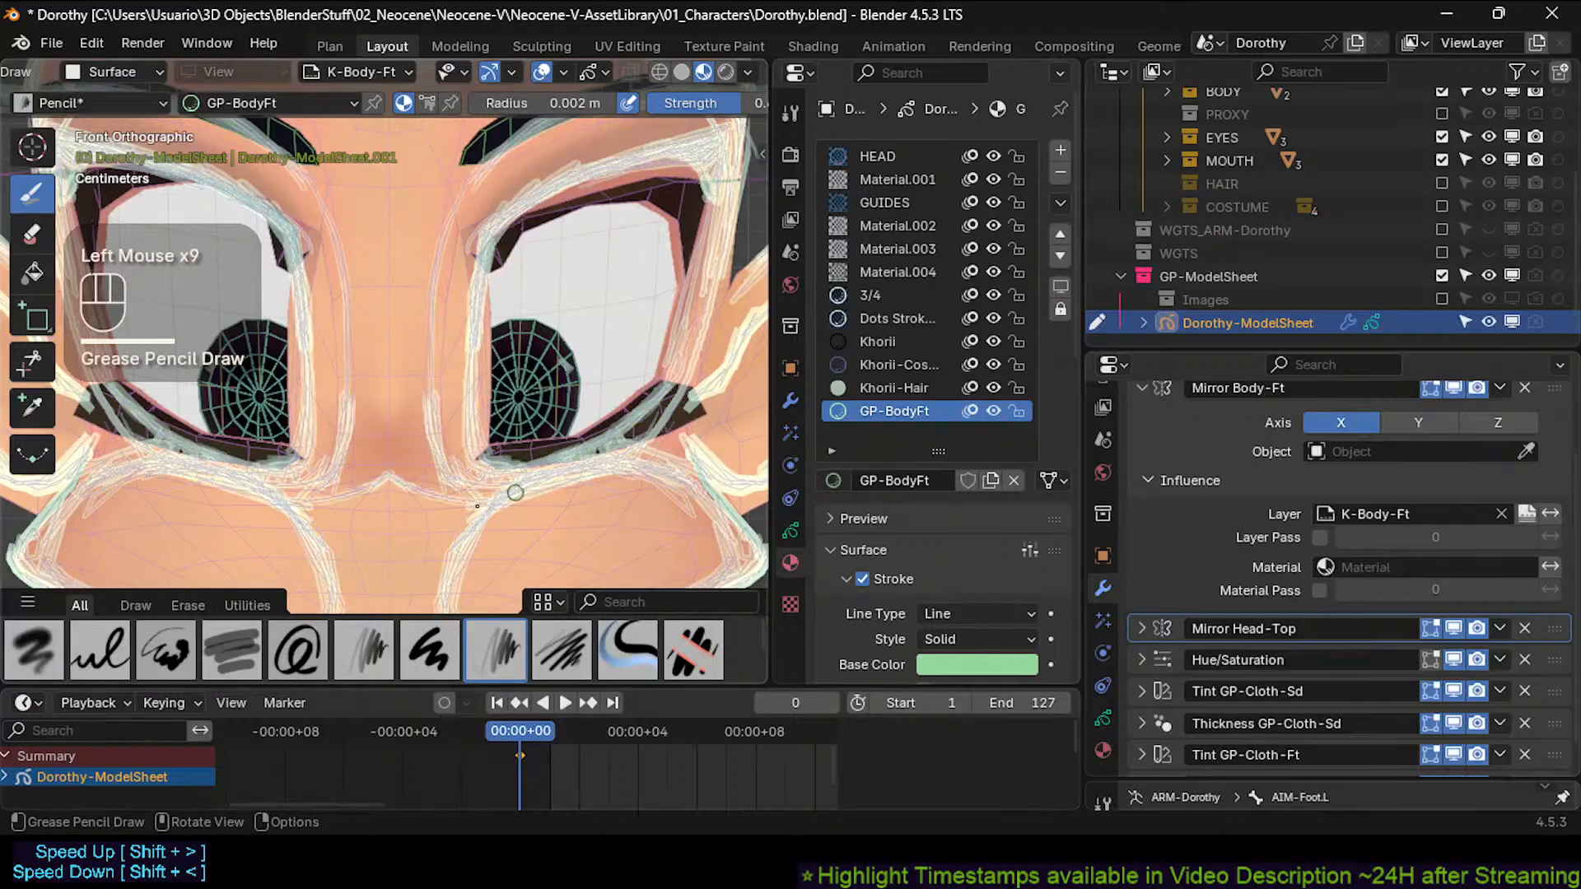
{"action": "left_click", "coordinate": [510, 491]}
{"action": "left_click", "coordinate": [515, 492]}
Erase the upper end of the inner cheek line and restroke the muzzle's upper edge across the gap.
{"action": "middle_click_drag", "start_coordinate": [514, 493], "coordinate": [465, 483], "text": "ctrl"}
{"action": "left_click", "coordinate": [460, 481], "text": "ctrl"}
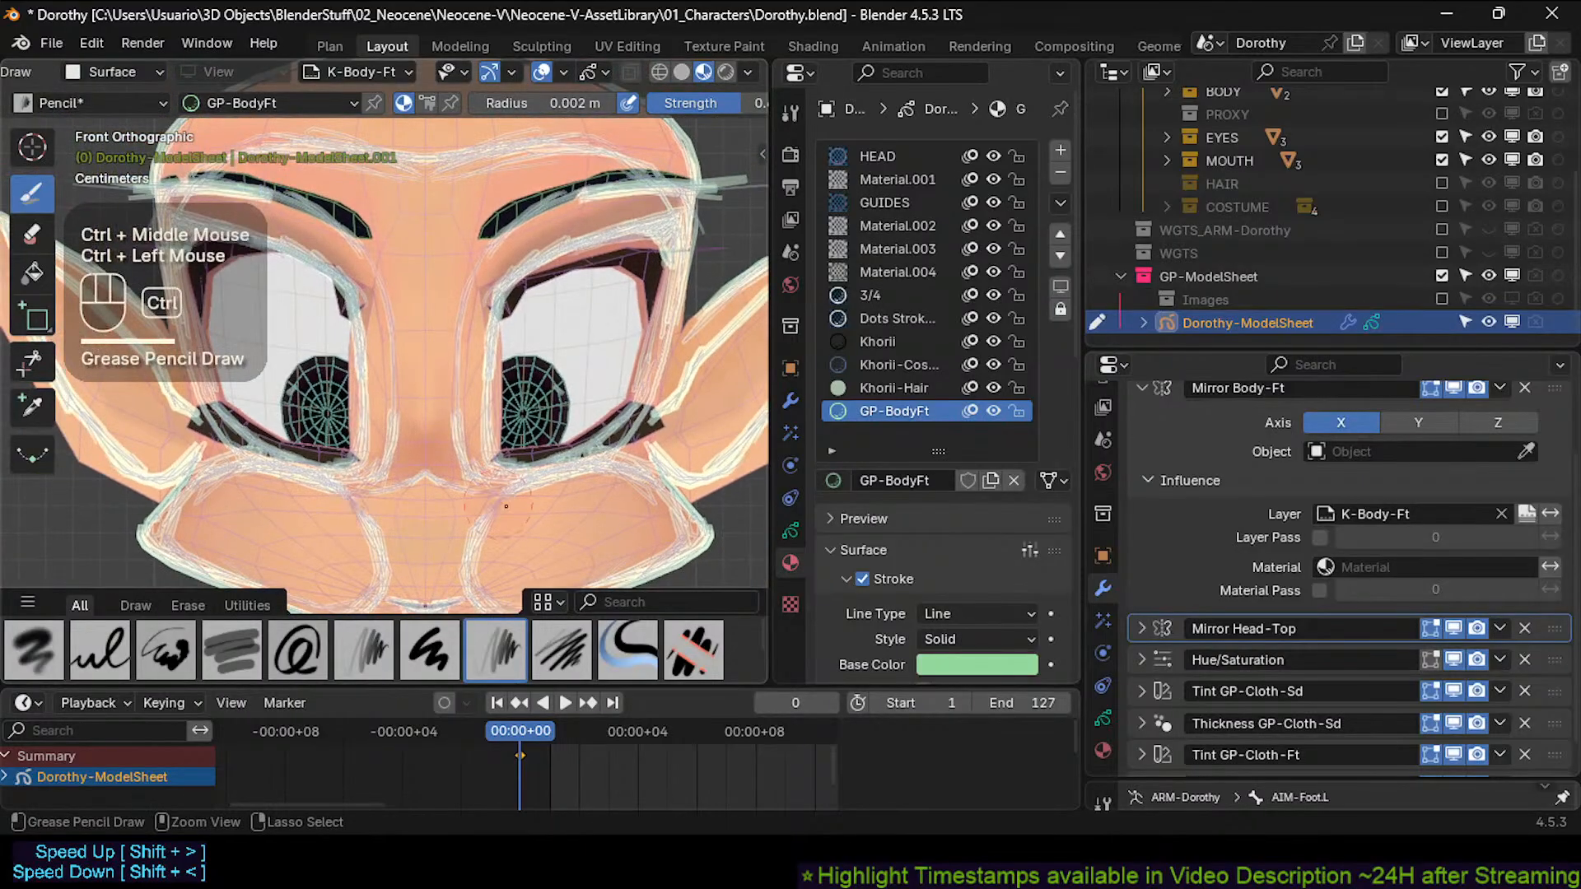
{"action": "left_click", "coordinate": [466, 483]}
{"action": "left_click", "coordinate": [473, 487]}
{"action": "left_click", "coordinate": [514, 487]}
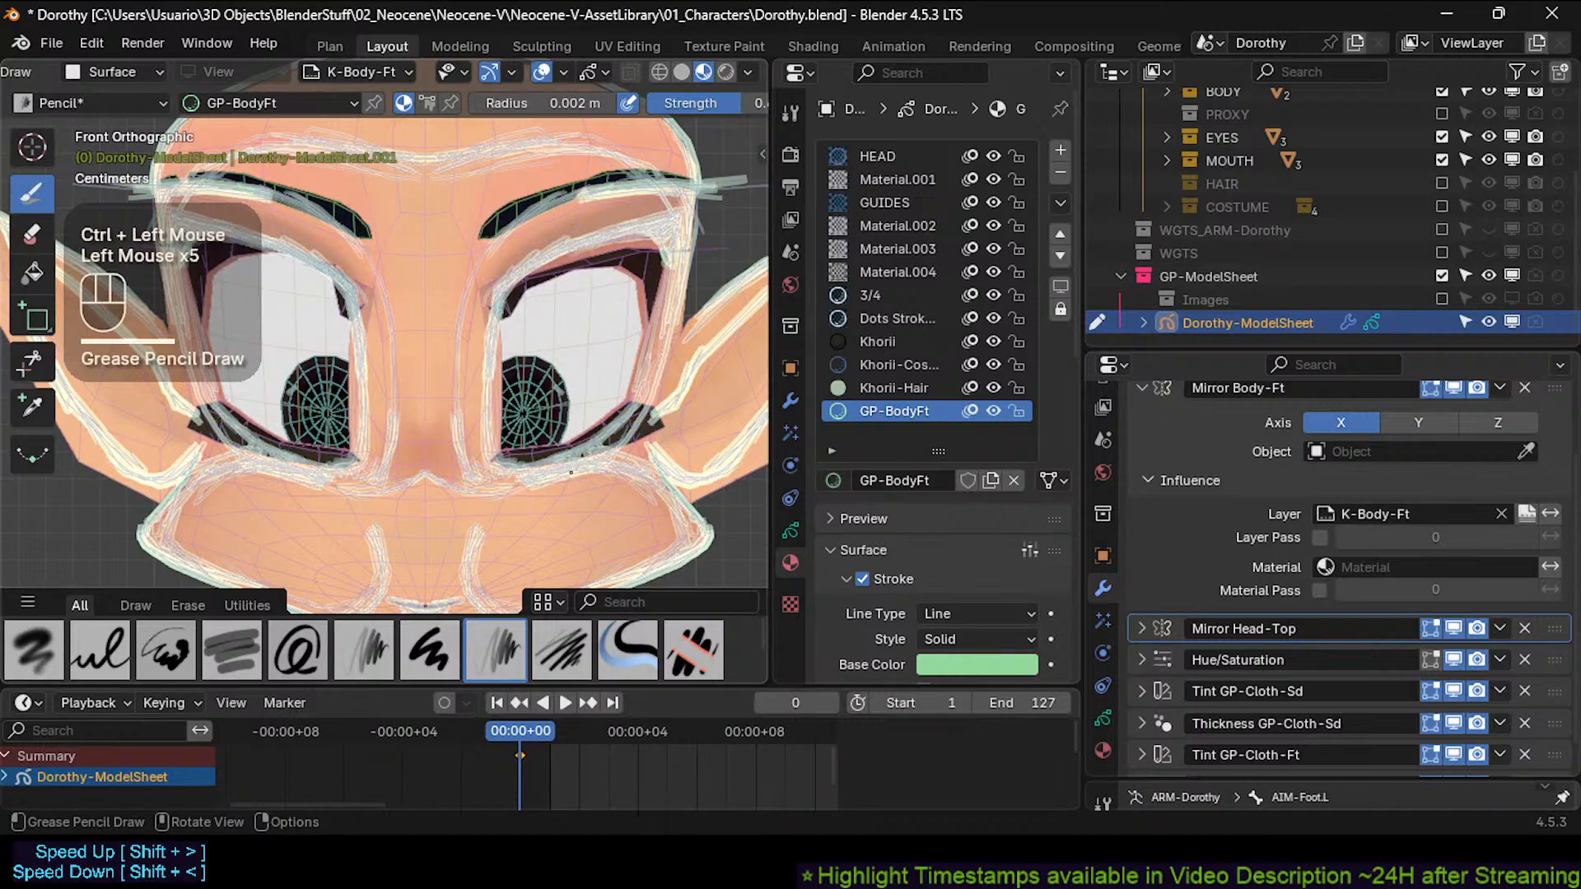
{"action": "left_click", "coordinate": [533, 473]}
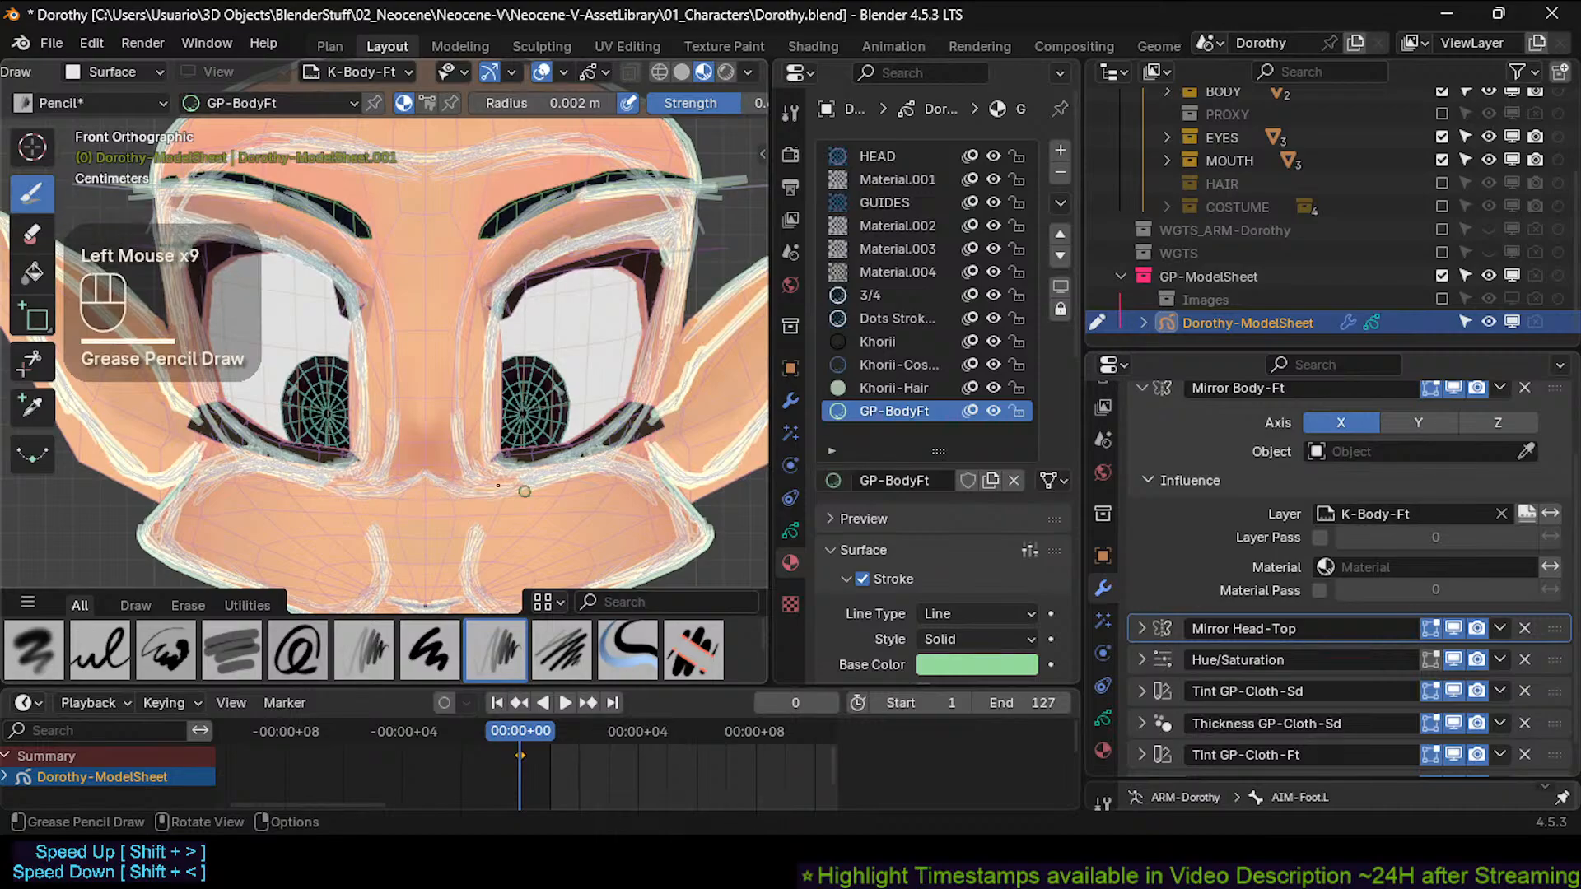
Reinforce the muzzle's upper edge below the eye and the lower side of the nose with short strokes.
{"action": "left_click", "coordinate": [525, 492]}
{"action": "left_click", "coordinate": [519, 480]}
{"action": "left_click", "coordinate": [445, 488]}
{"action": "left_click", "coordinate": [483, 494]}
{"action": "left_click", "coordinate": [521, 492]}
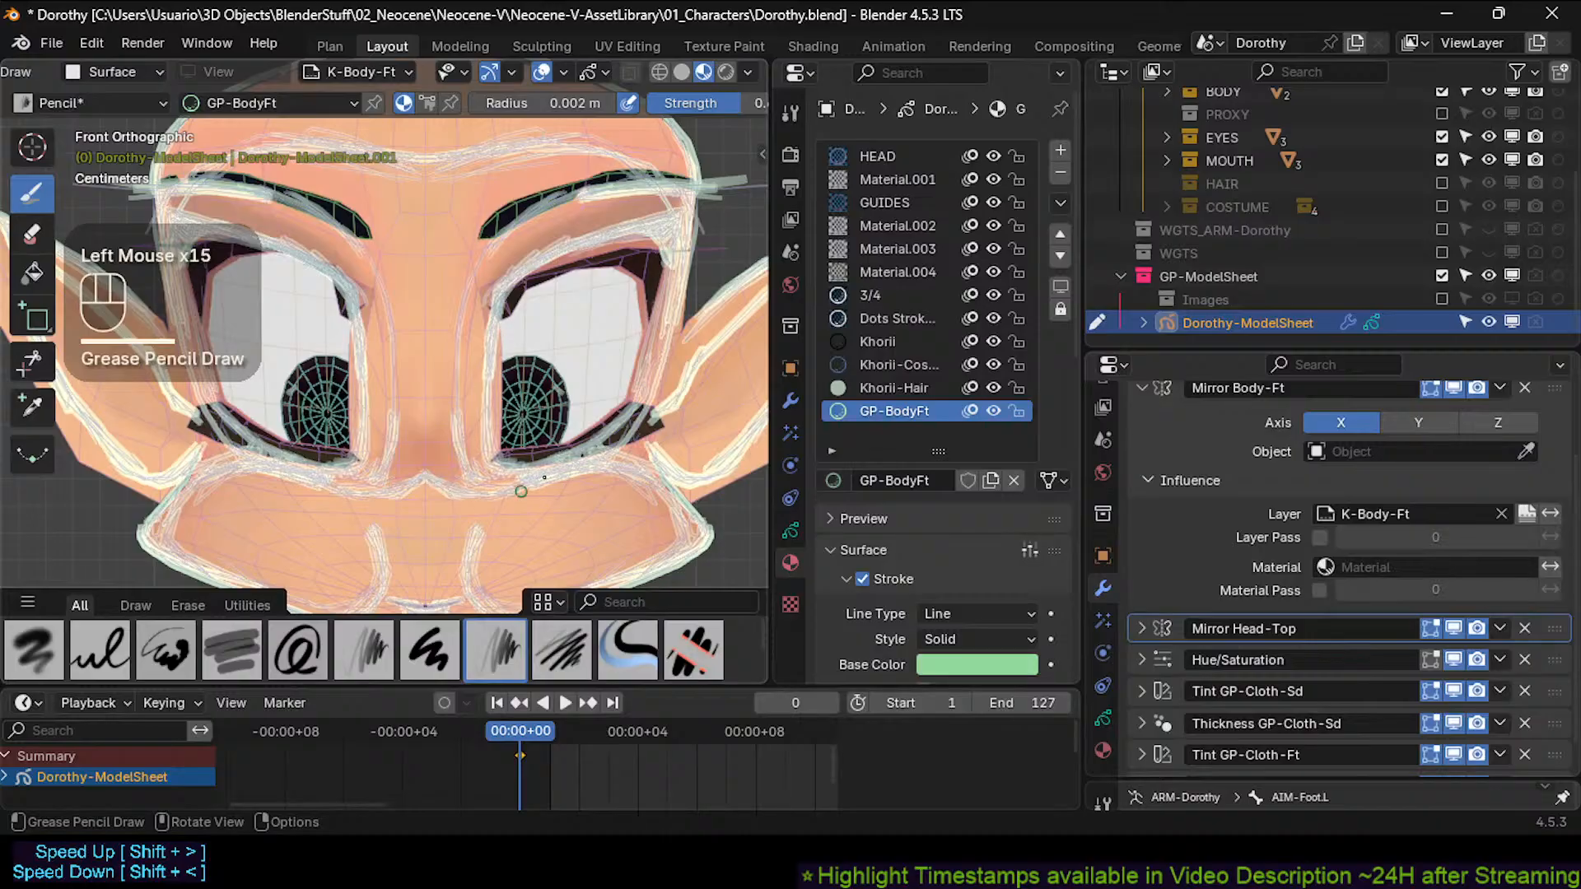
{"action": "left_click", "coordinate": [456, 453]}
{"action": "left_click", "coordinate": [486, 475]}
Switch to Object Mode and select the 0-Dorothy_Body mesh in the BODY collection to show its modifiers.
{"action": "middle_click_drag", "start_coordinate": [557, 407], "coordinate": [532, 428], "text": "shift"}
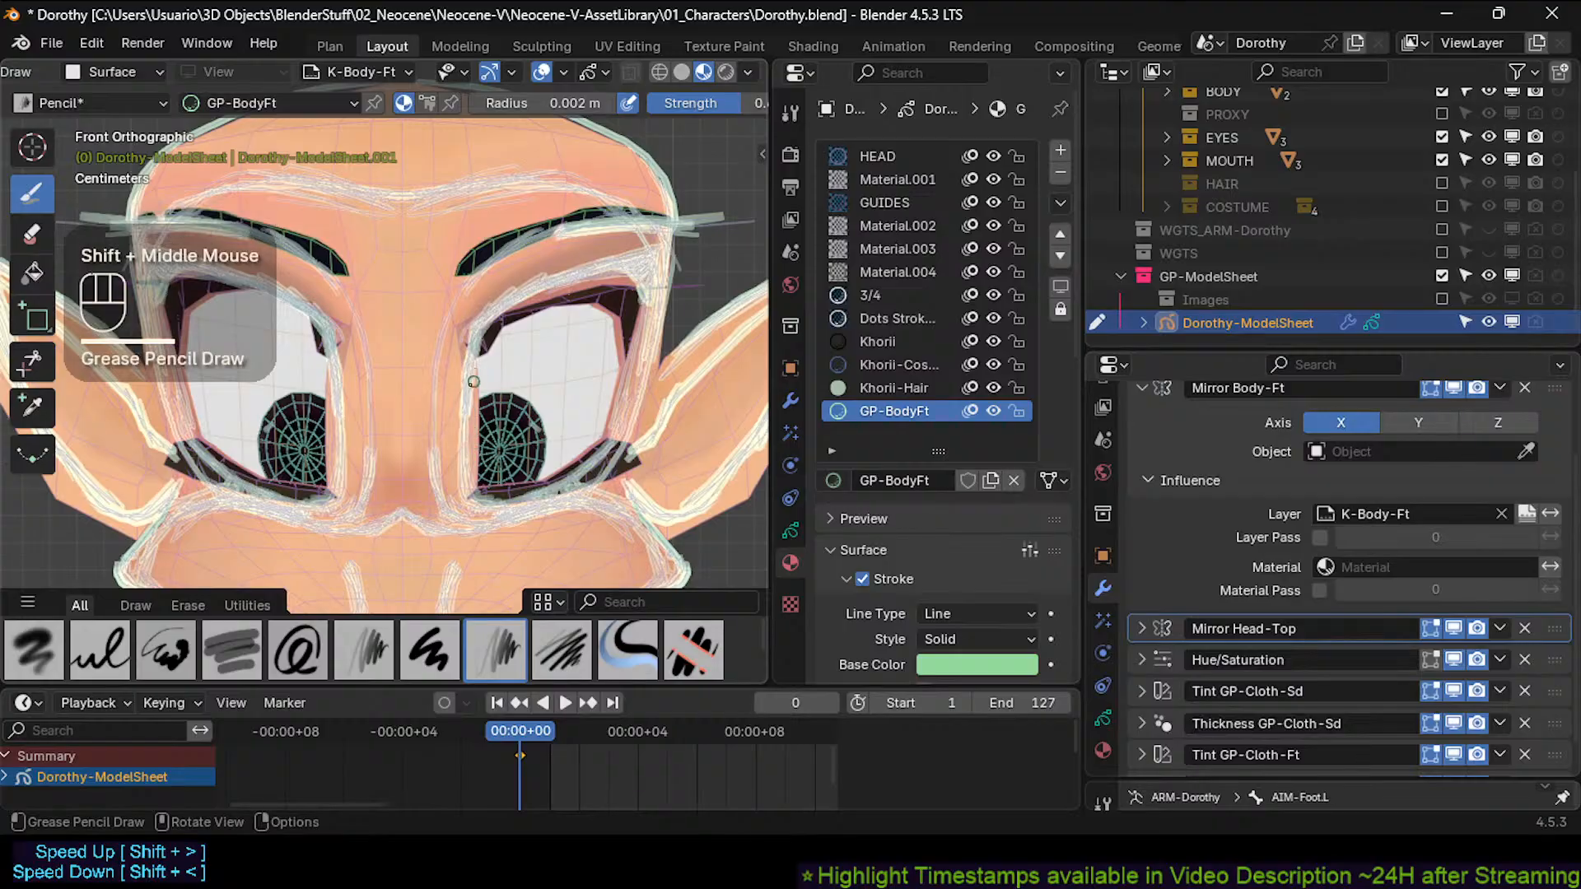
{"action": "left_click", "coordinate": [791, 401]}
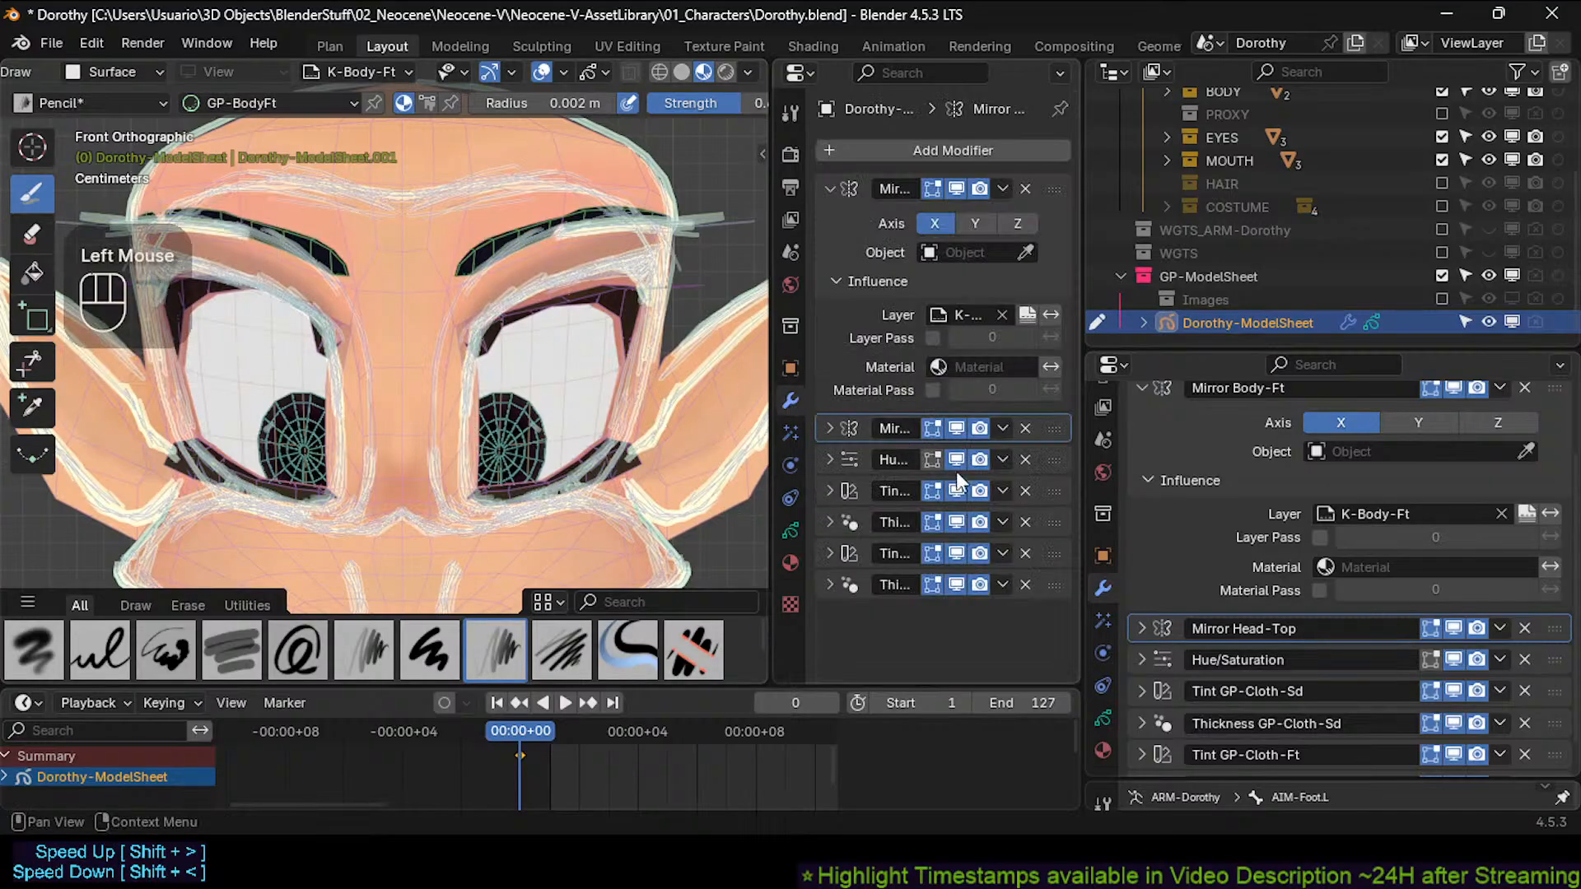
{"action": "scroll", "coordinate": [1313, 157], "scroll_direction": "up", "scroll_amount": 3}
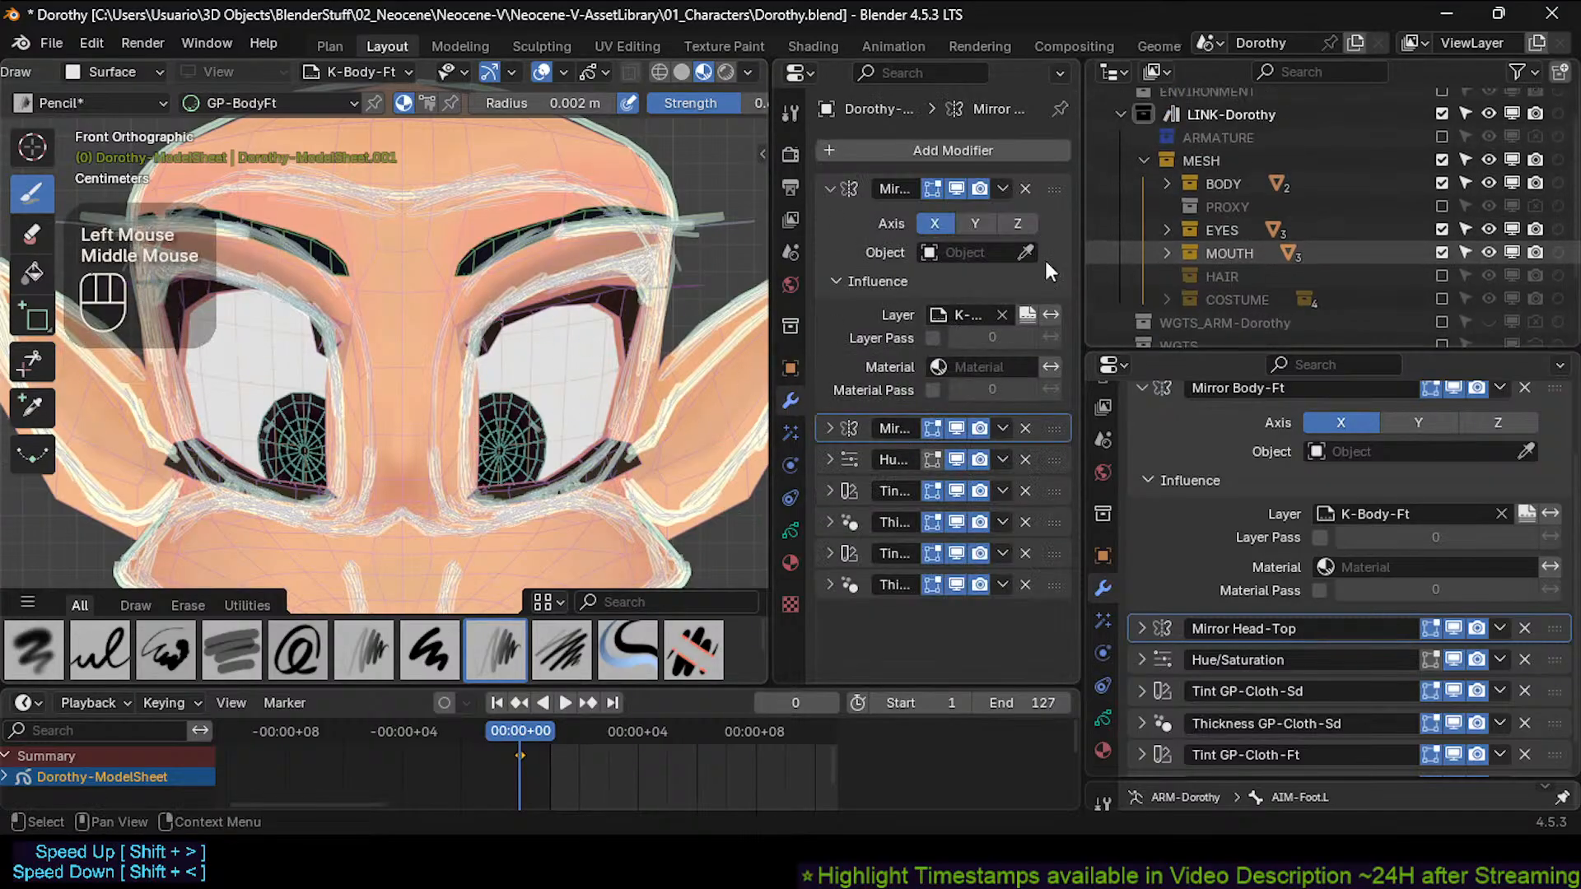
{"action": "key", "text": "ctrl+Tab"}
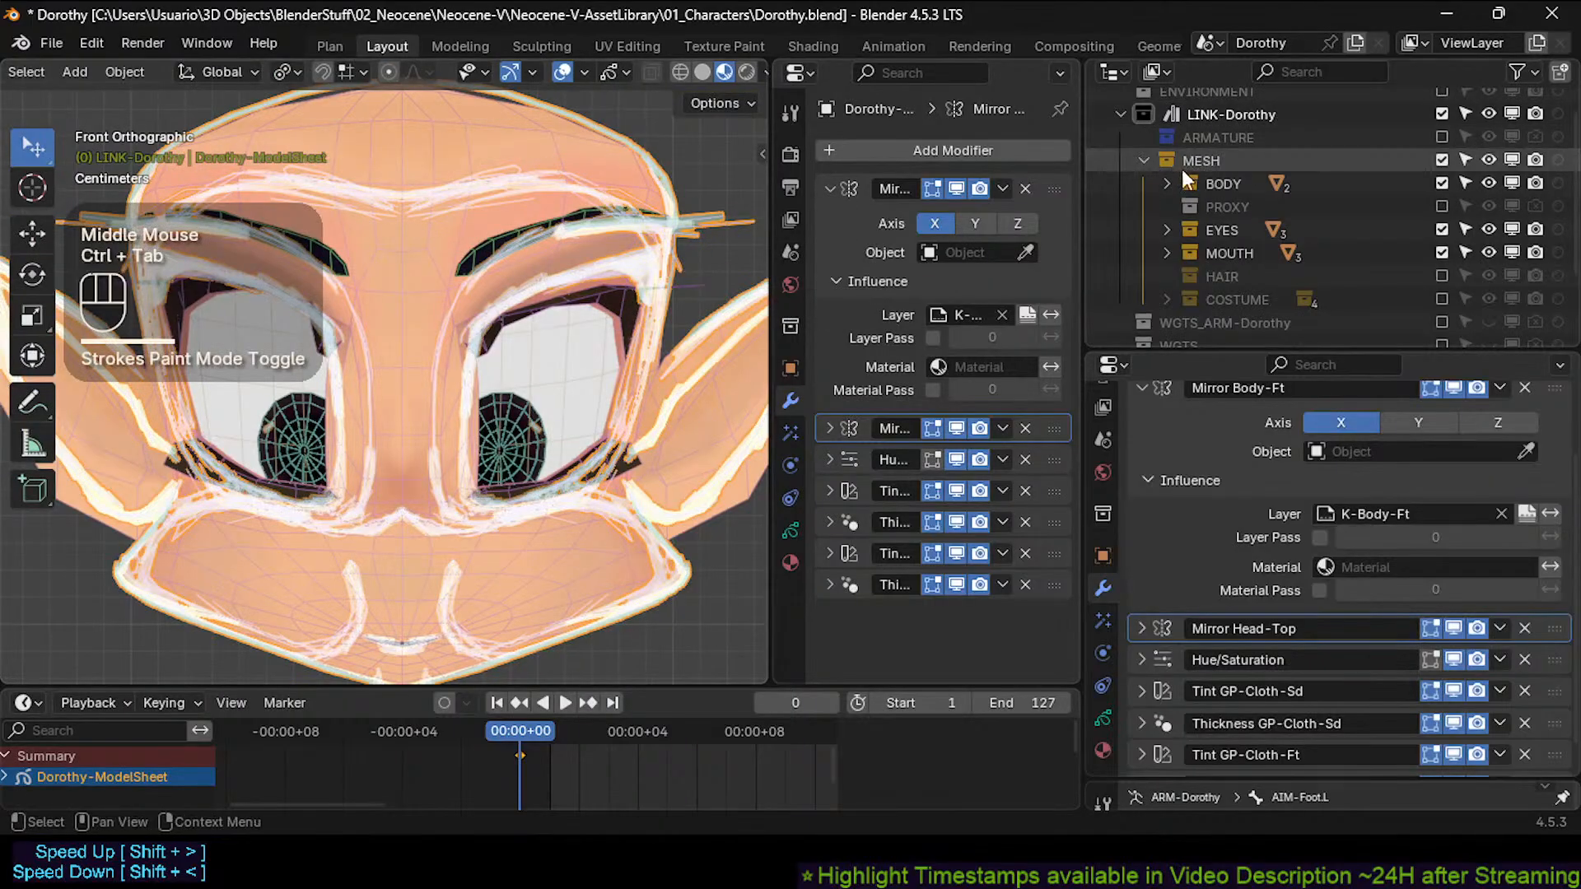
{"action": "left_click", "coordinate": [1207, 160]}
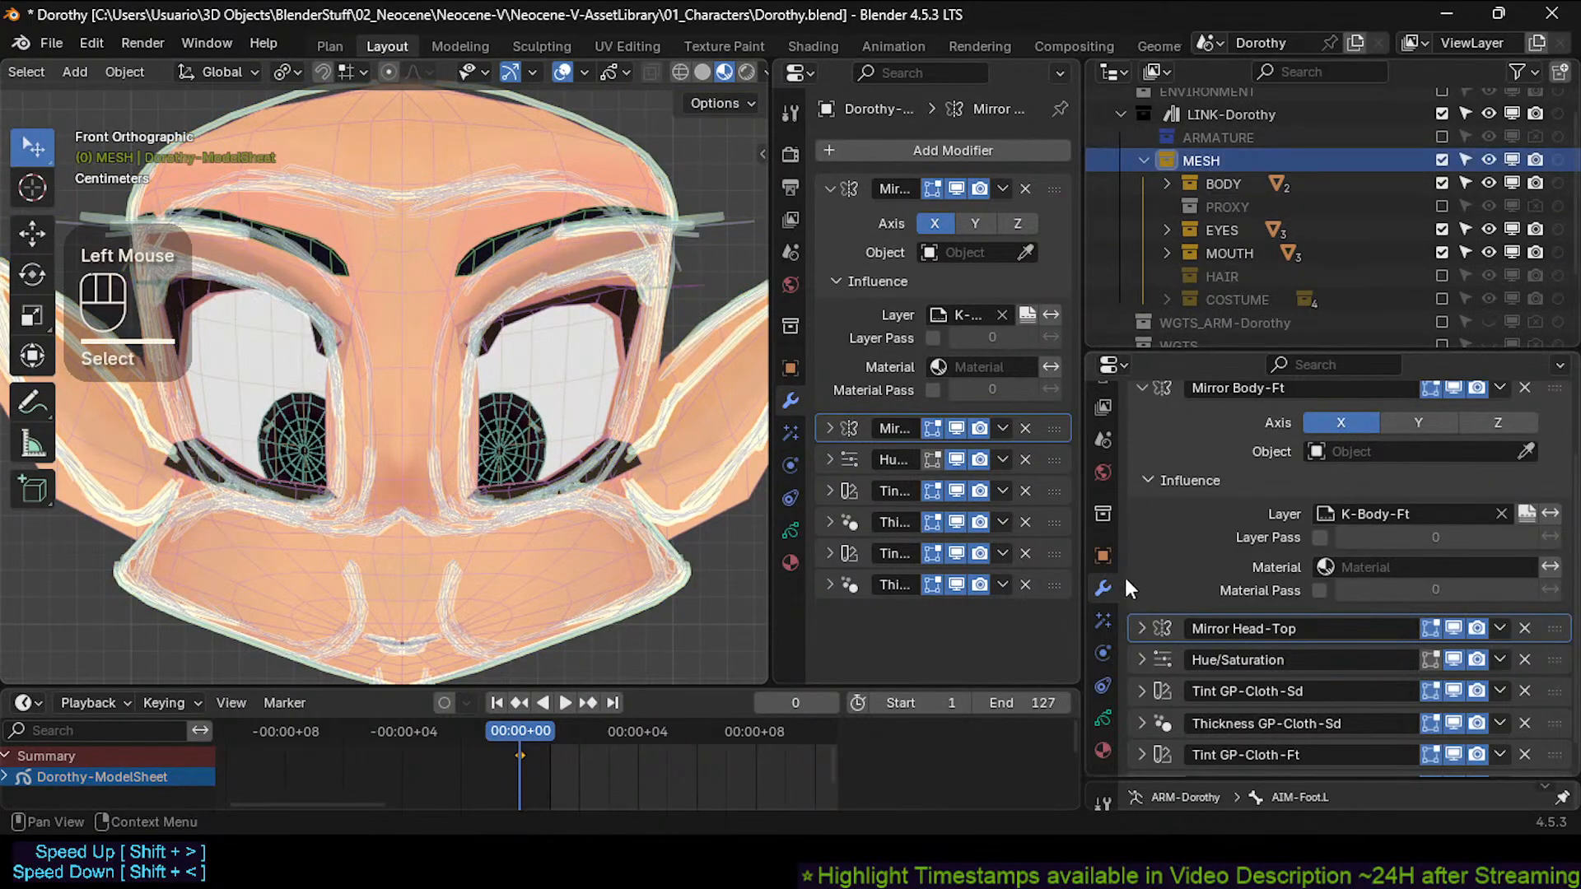
{"action": "middle_click_drag", "start_coordinate": [1189, 601], "coordinate": [1184, 510]}
{"action": "left_click", "coordinate": [1140, 481]}
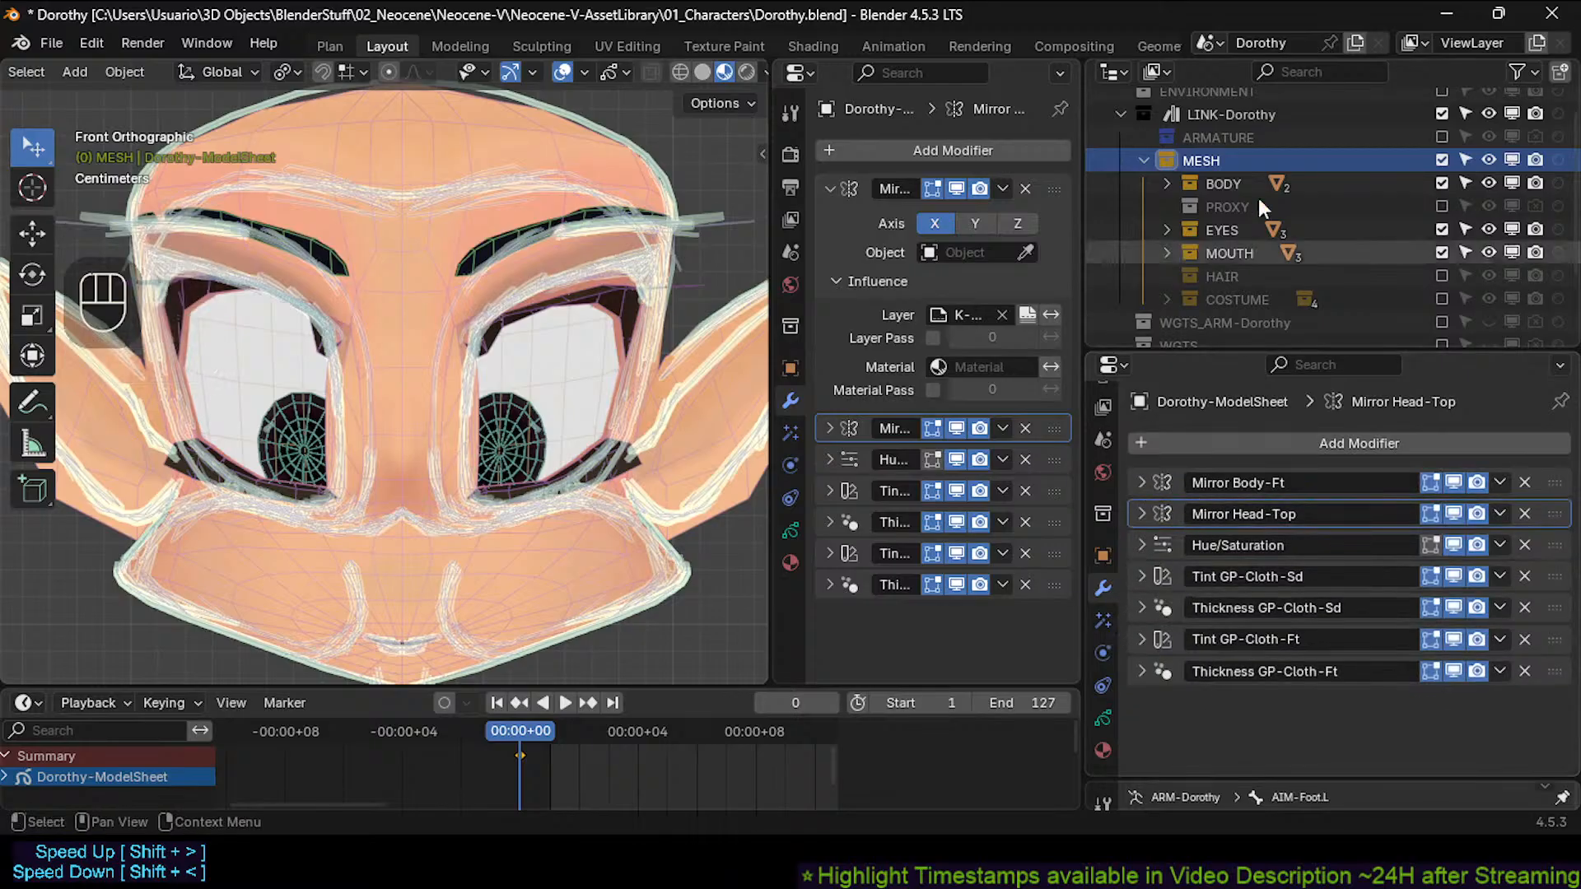
{"action": "left_click", "coordinate": [1240, 182]}
{"action": "left_click", "coordinate": [1169, 183]}
{"action": "left_click", "coordinate": [1235, 205]}
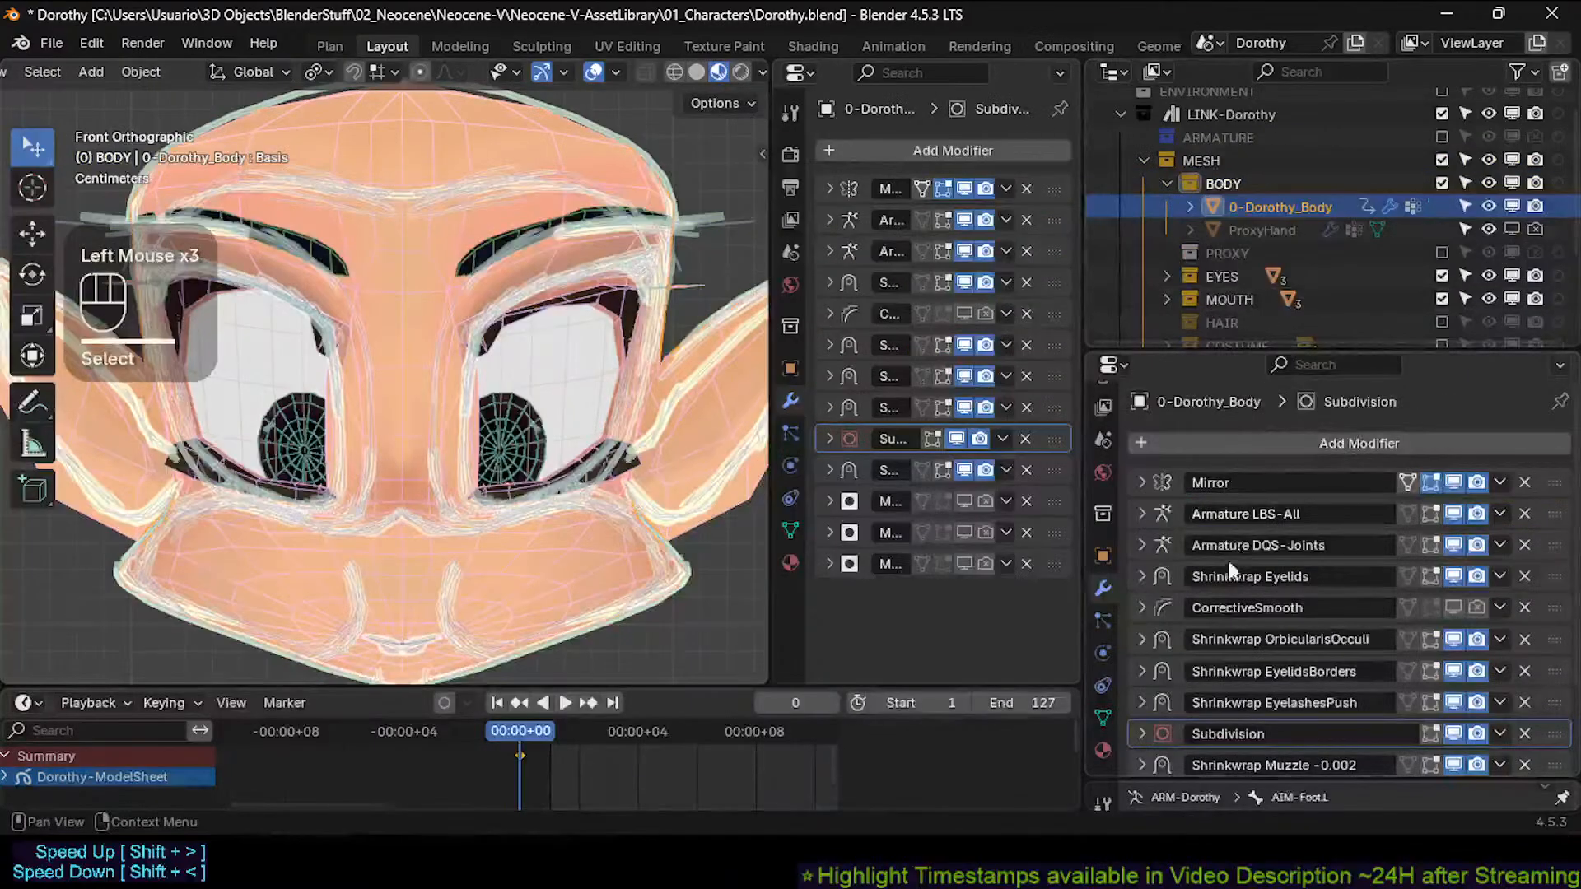
{"action": "left_click_drag", "start_coordinate": [1454, 513], "coordinate": [1454, 544]}
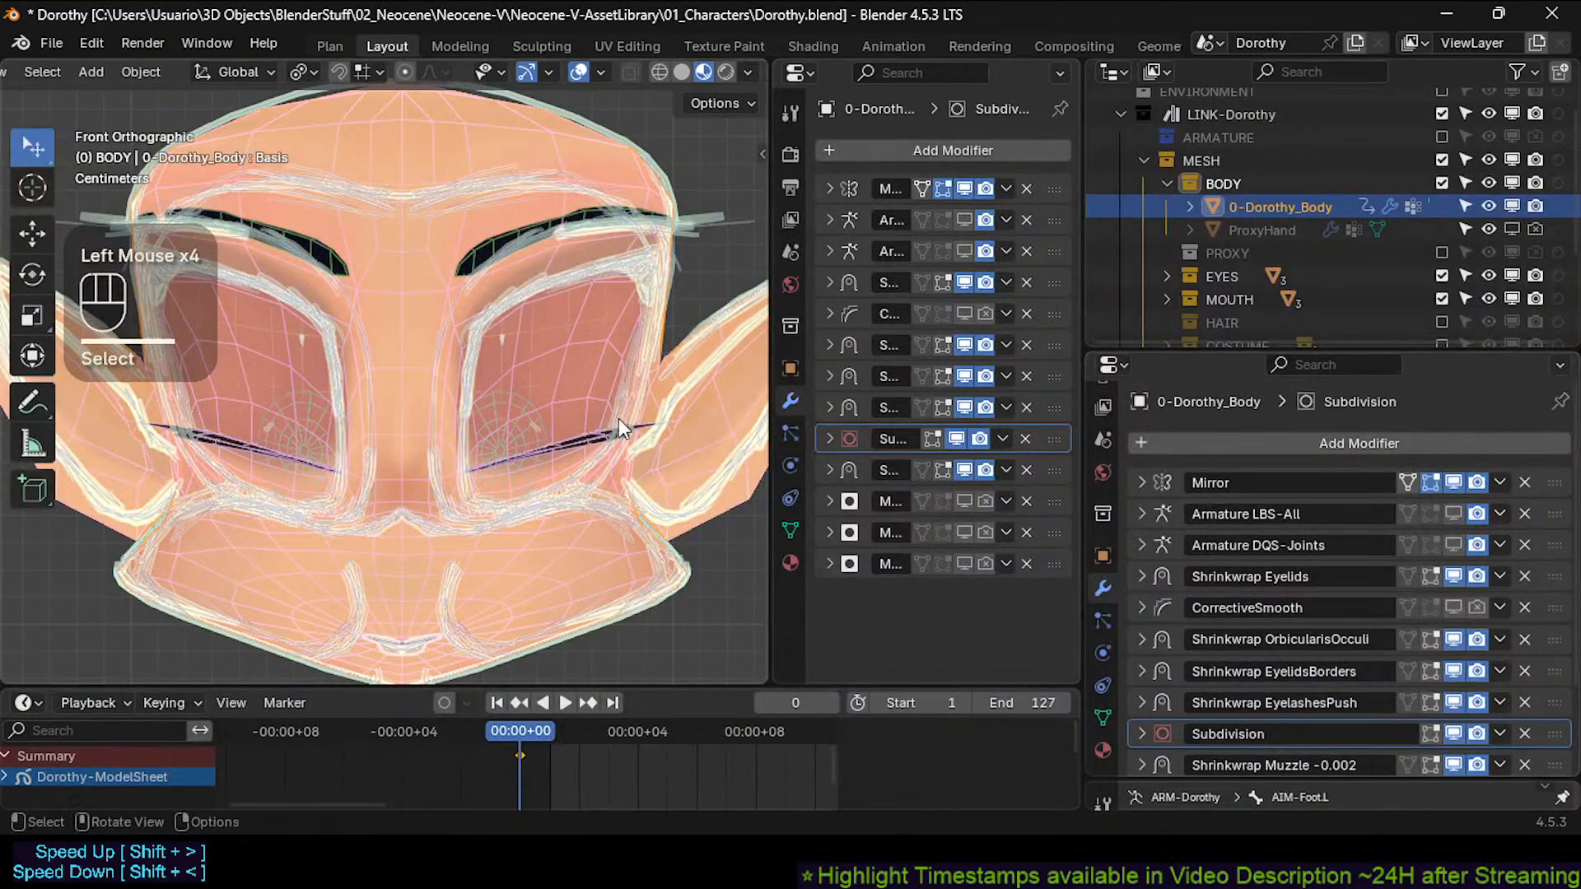
{"action": "left_click", "coordinate": [1454, 510]}
{"action": "left_click", "coordinate": [1453, 540]}
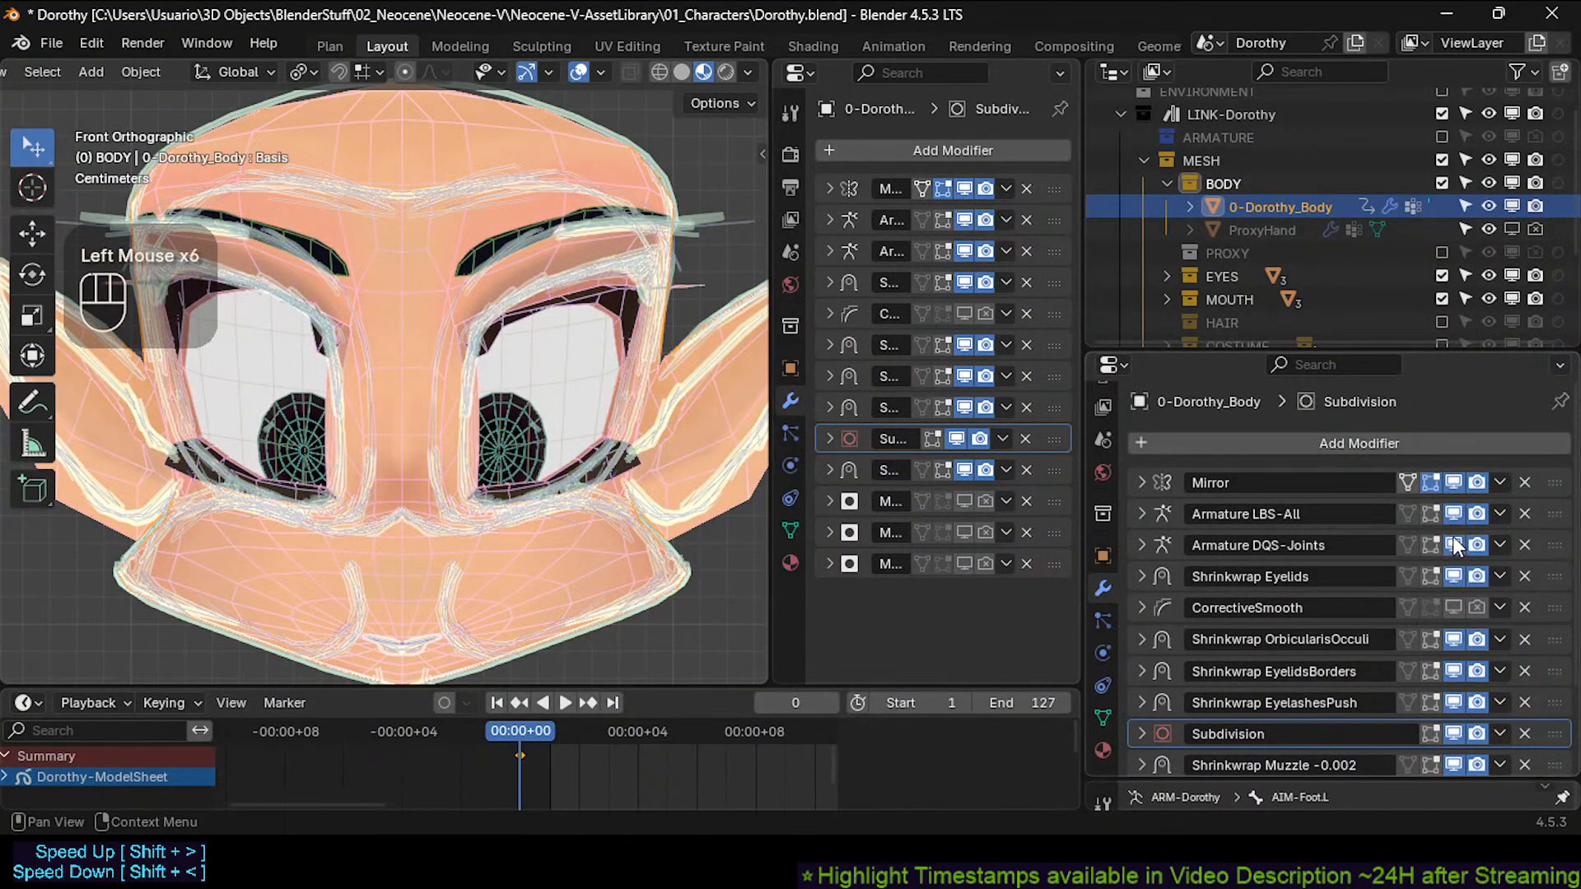
Toggle the Armature LBS-All modifier's viewport display to compare the face shapes, leaving it disabled.
{"action": "left_click", "coordinate": [1455, 516]}
{"action": "left_click", "coordinate": [1455, 513]}
{"action": "left_click", "coordinate": [1455, 515]}
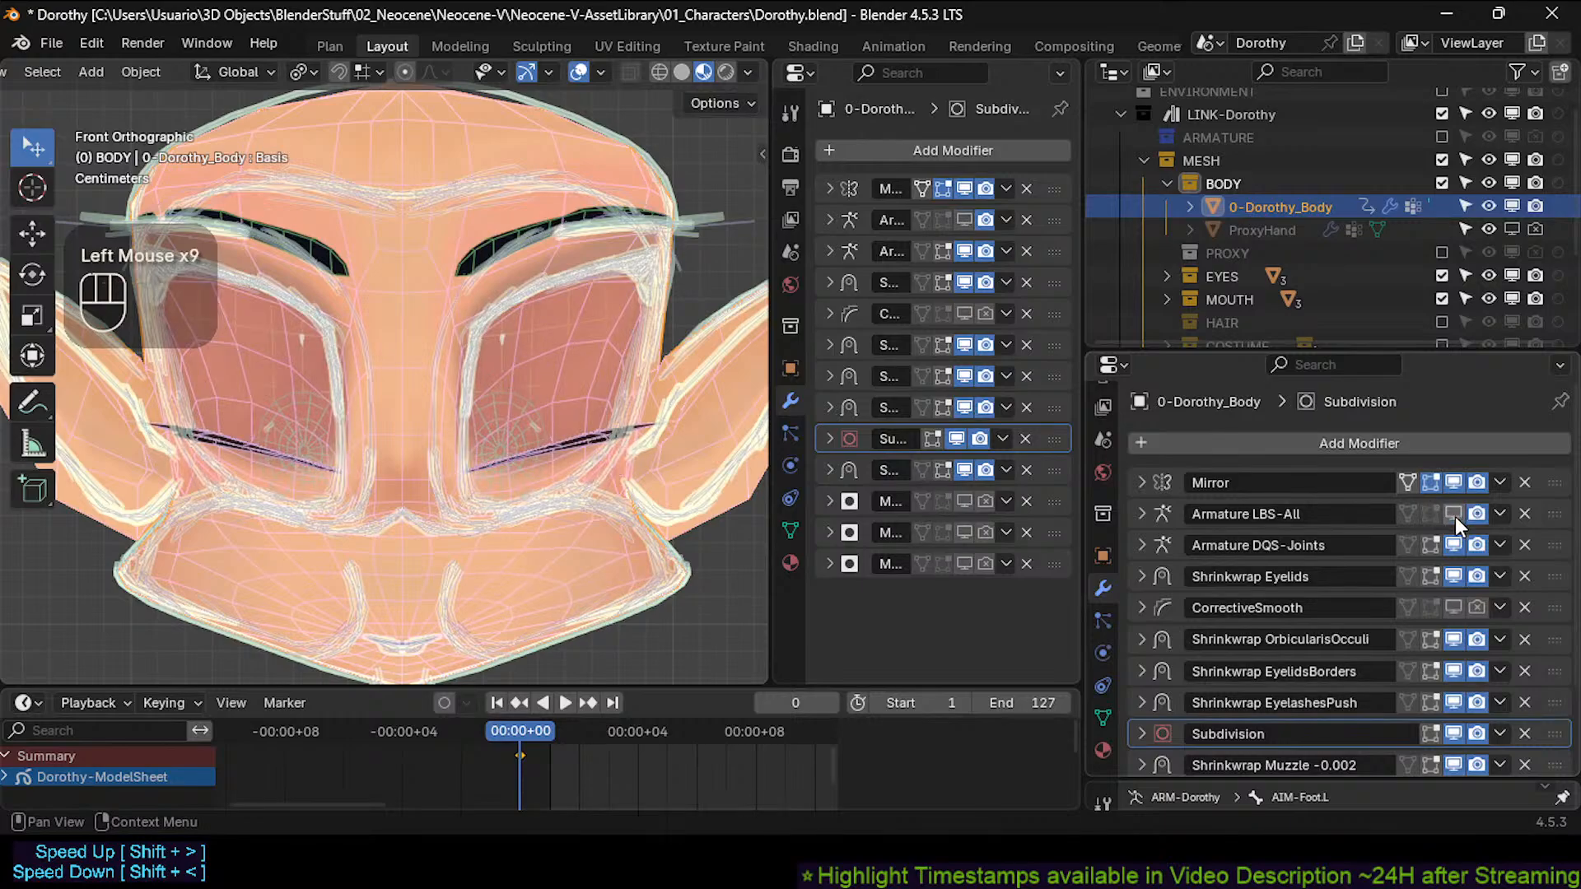
{"action": "left_click", "coordinate": [1455, 516]}
{"action": "left_click", "coordinate": [1455, 515]}
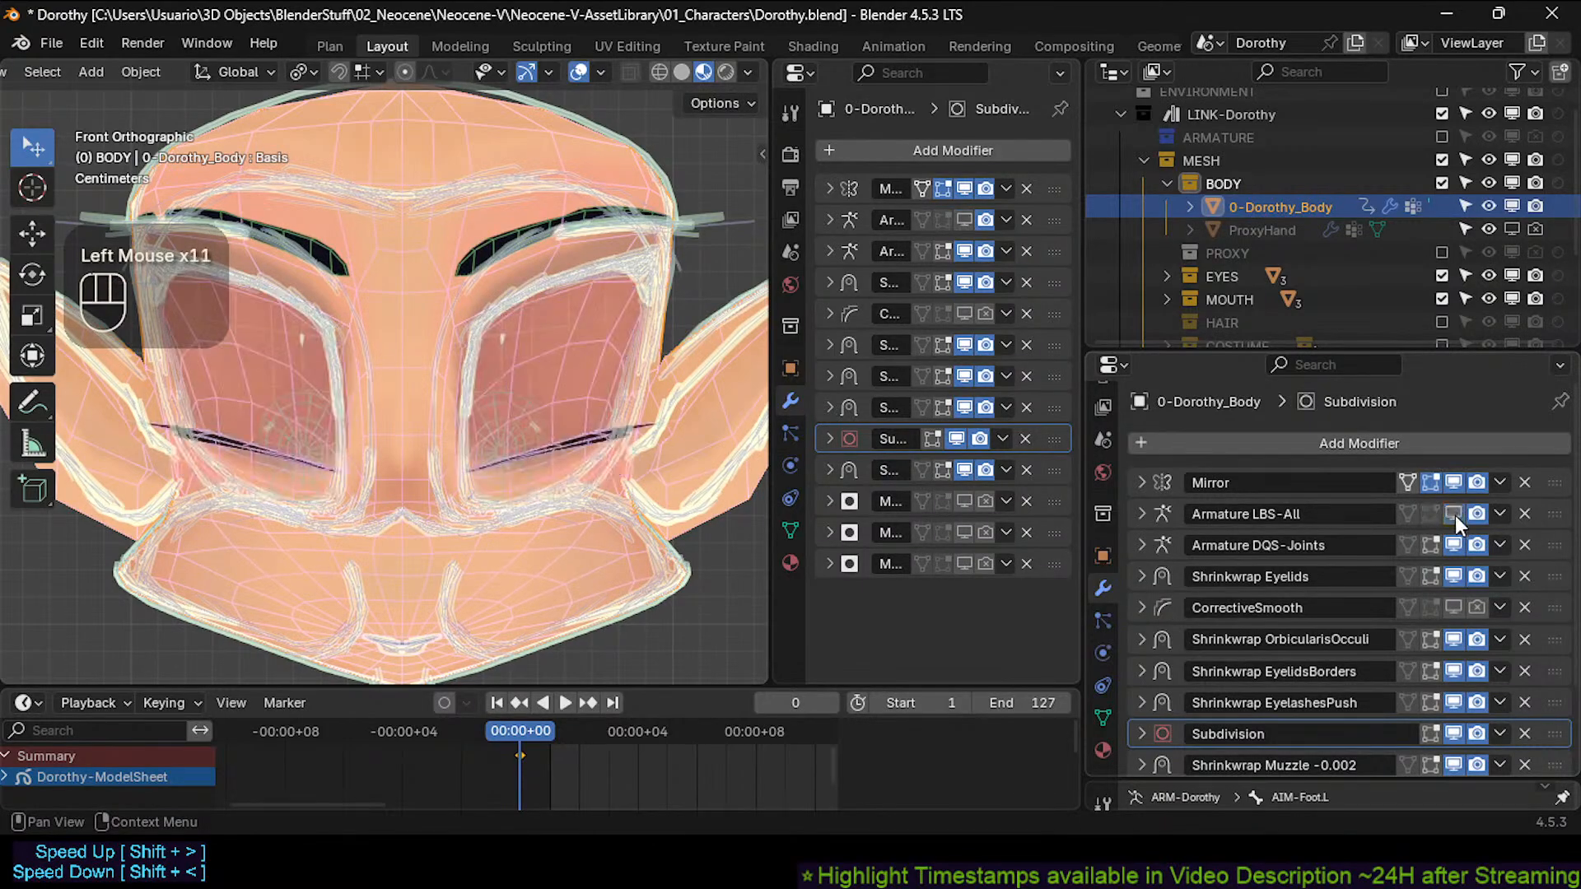
{"action": "left_click", "coordinate": [1456, 514]}
{"action": "left_click", "coordinate": [1455, 515]}
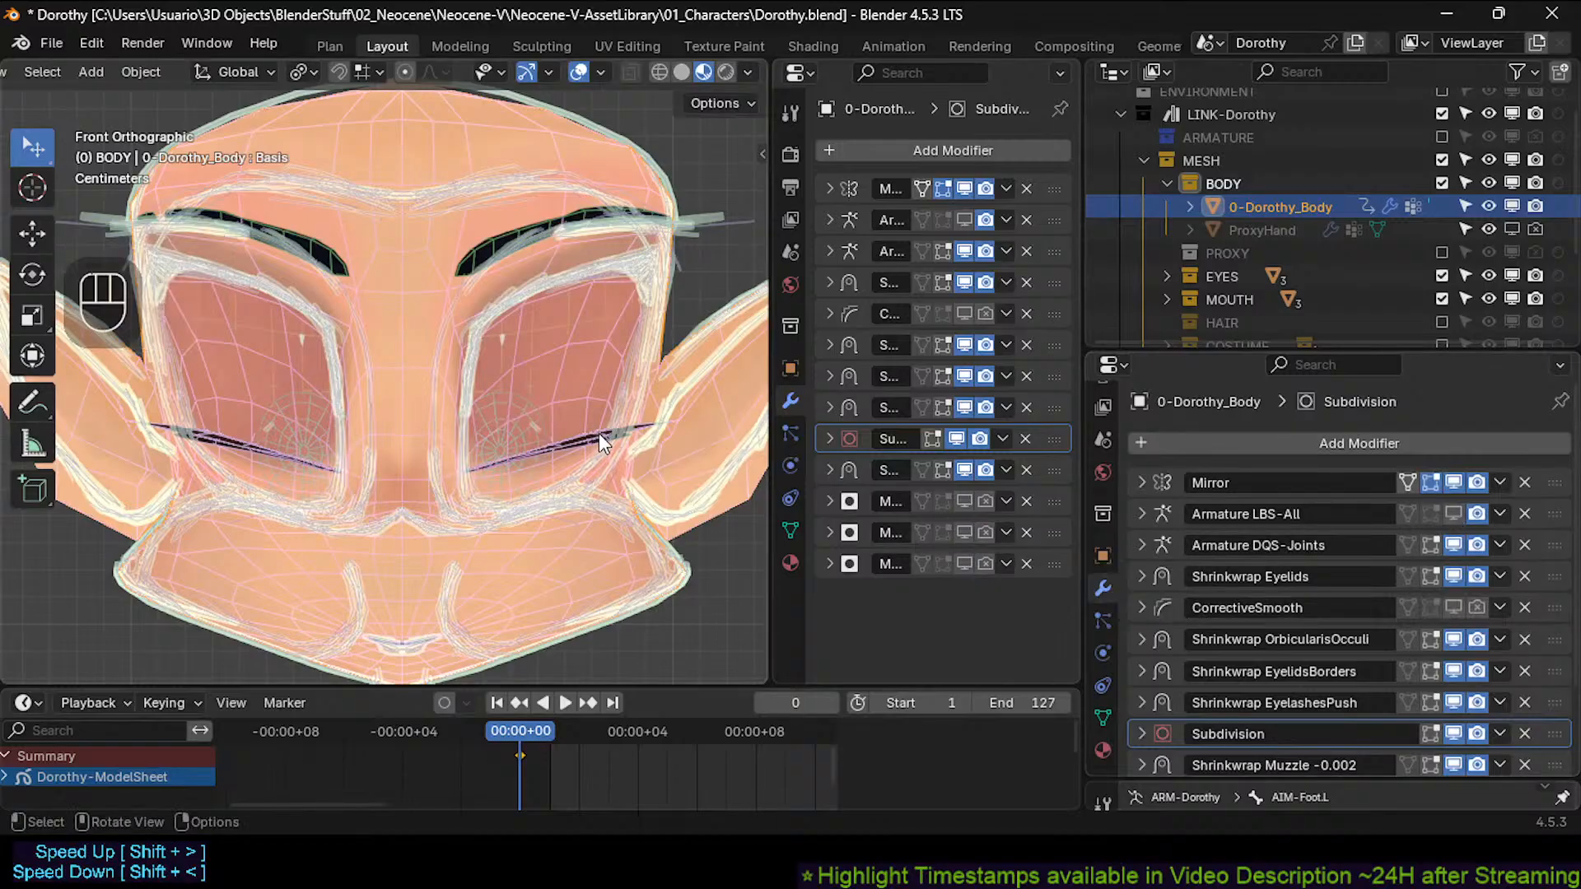
Save the file, then select the Dorothy-ModelSheet grease pencil object and put it in Draw Mode.
{"action": "mouse_move", "coordinate": [600, 433]}
{"action": "middle_mouse_down", "text": "ctrl"}
{"action": "mouse_move", "coordinate": [562, 499]}
{"action": "mouse_move", "coordinate": [585, 408]}
{"action": "middle_mouse_up", "text": "ctrl"}
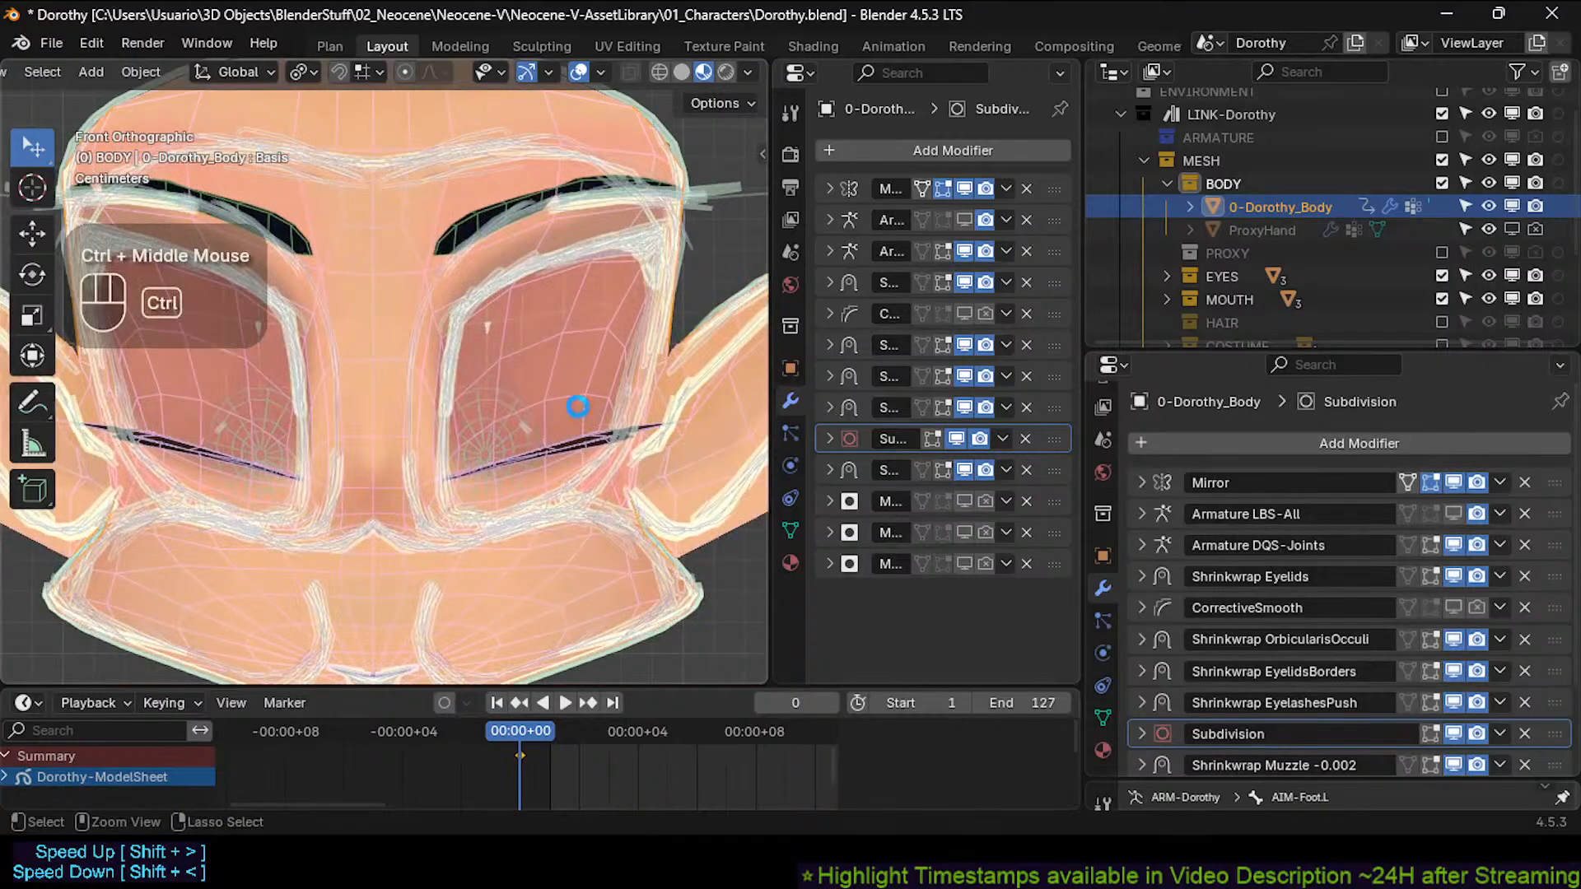
{"action": "key", "text": "ctrl+s"}
{"action": "left_click", "coordinate": [571, 447]}
{"action": "left_click", "coordinate": [648, 445]}
{"action": "key", "text": "ctrl+Tab"}
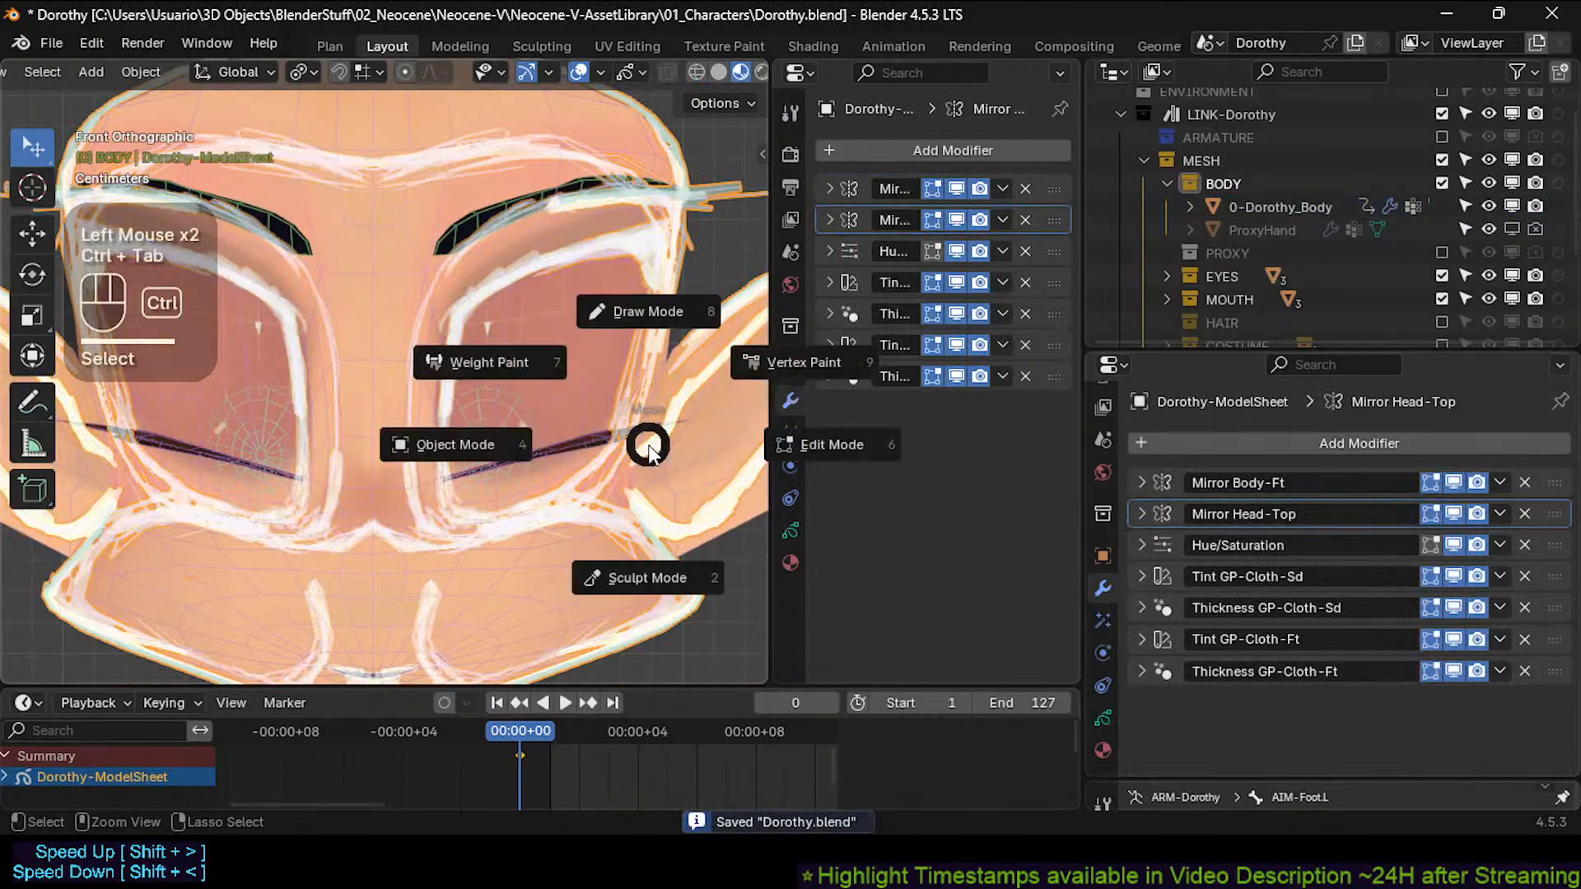
{"action": "key", "text": "d"}
{"action": "mouse_move", "coordinate": [476, 424]}
{"action": "middle_mouse_down", "text": "ctrl"}
{"action": "mouse_move", "coordinate": [481, 412]}
{"action": "mouse_move", "coordinate": [451, 415]}
{"action": "middle_mouse_up", "text": "ctrl"}
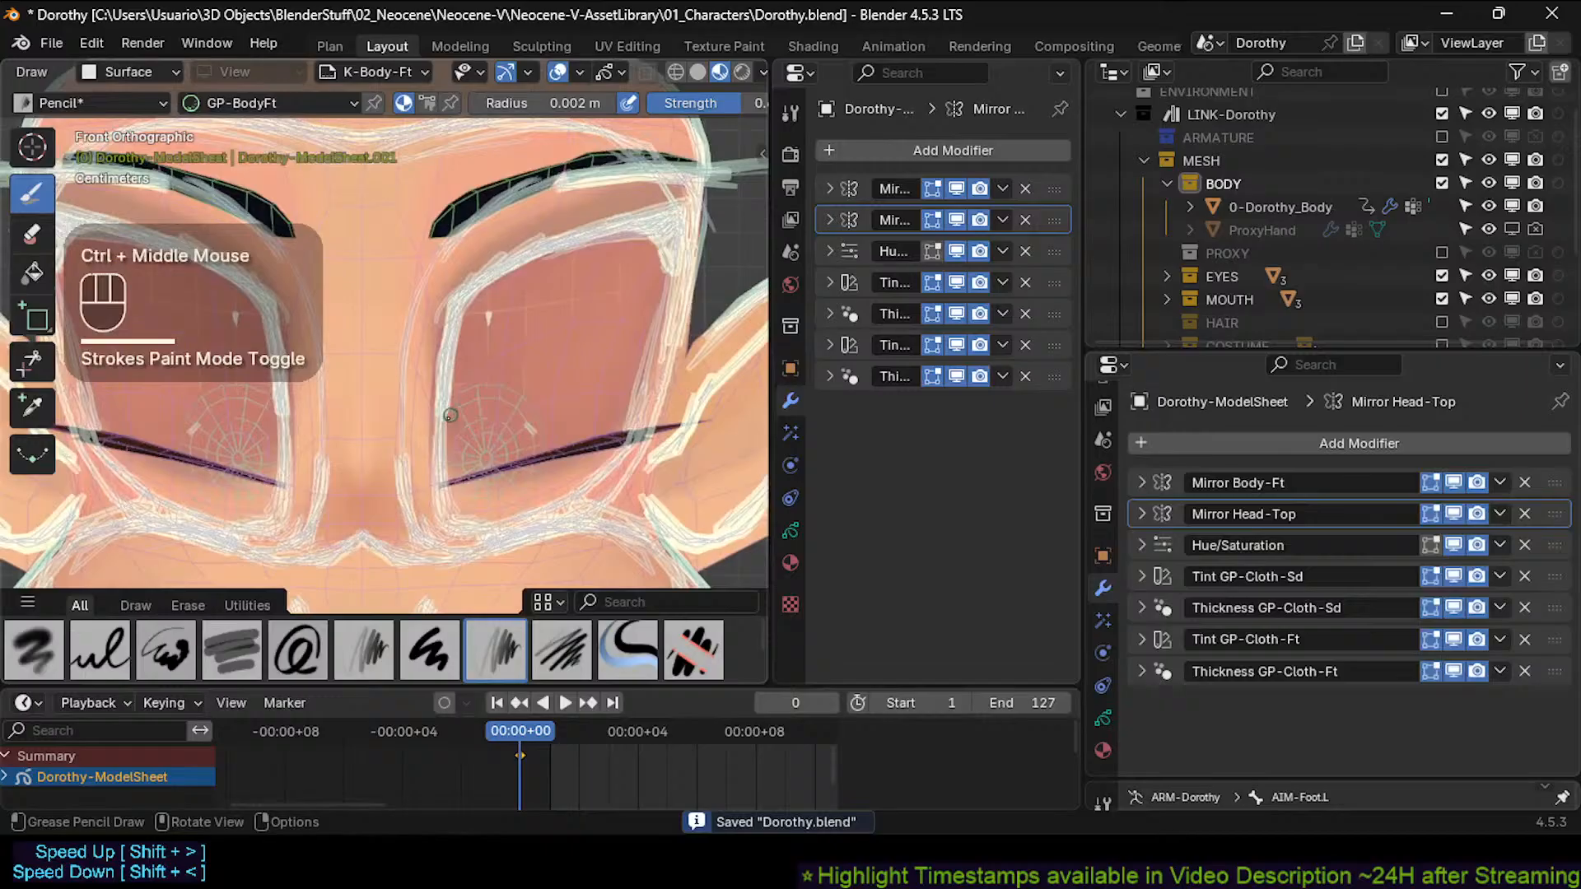
Rename the Grease Pencil layer K-Body-Ft to Dorothy-Body-Ft and save the file.
{"action": "left_click", "coordinate": [1103, 719]}
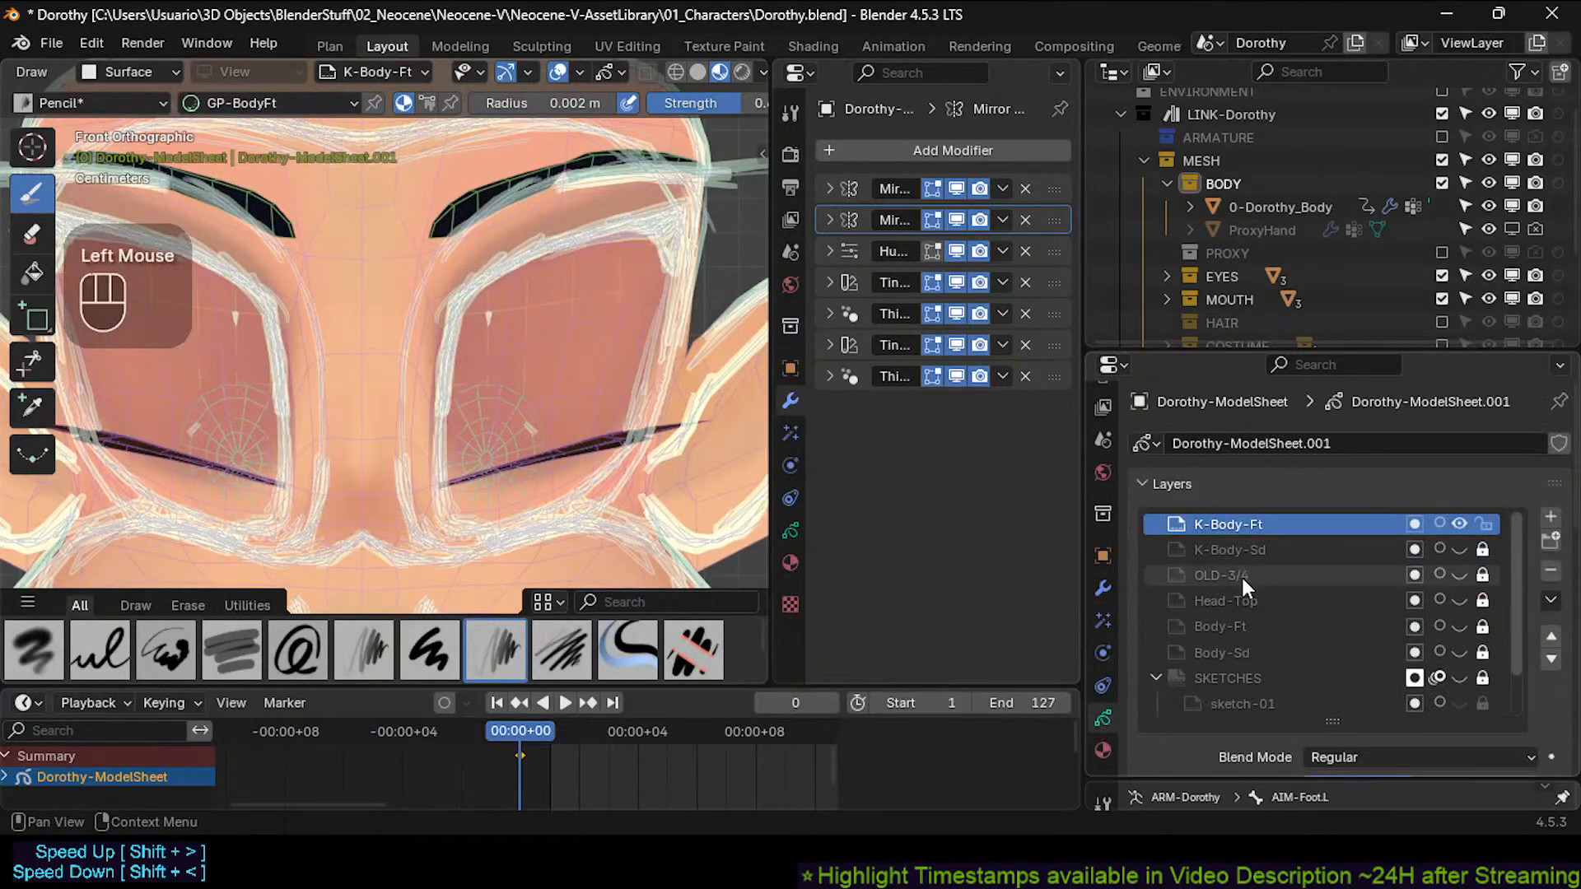
{"action": "double_click", "coordinate": [1239, 527]}
{"action": "key", "text": "Escape"}
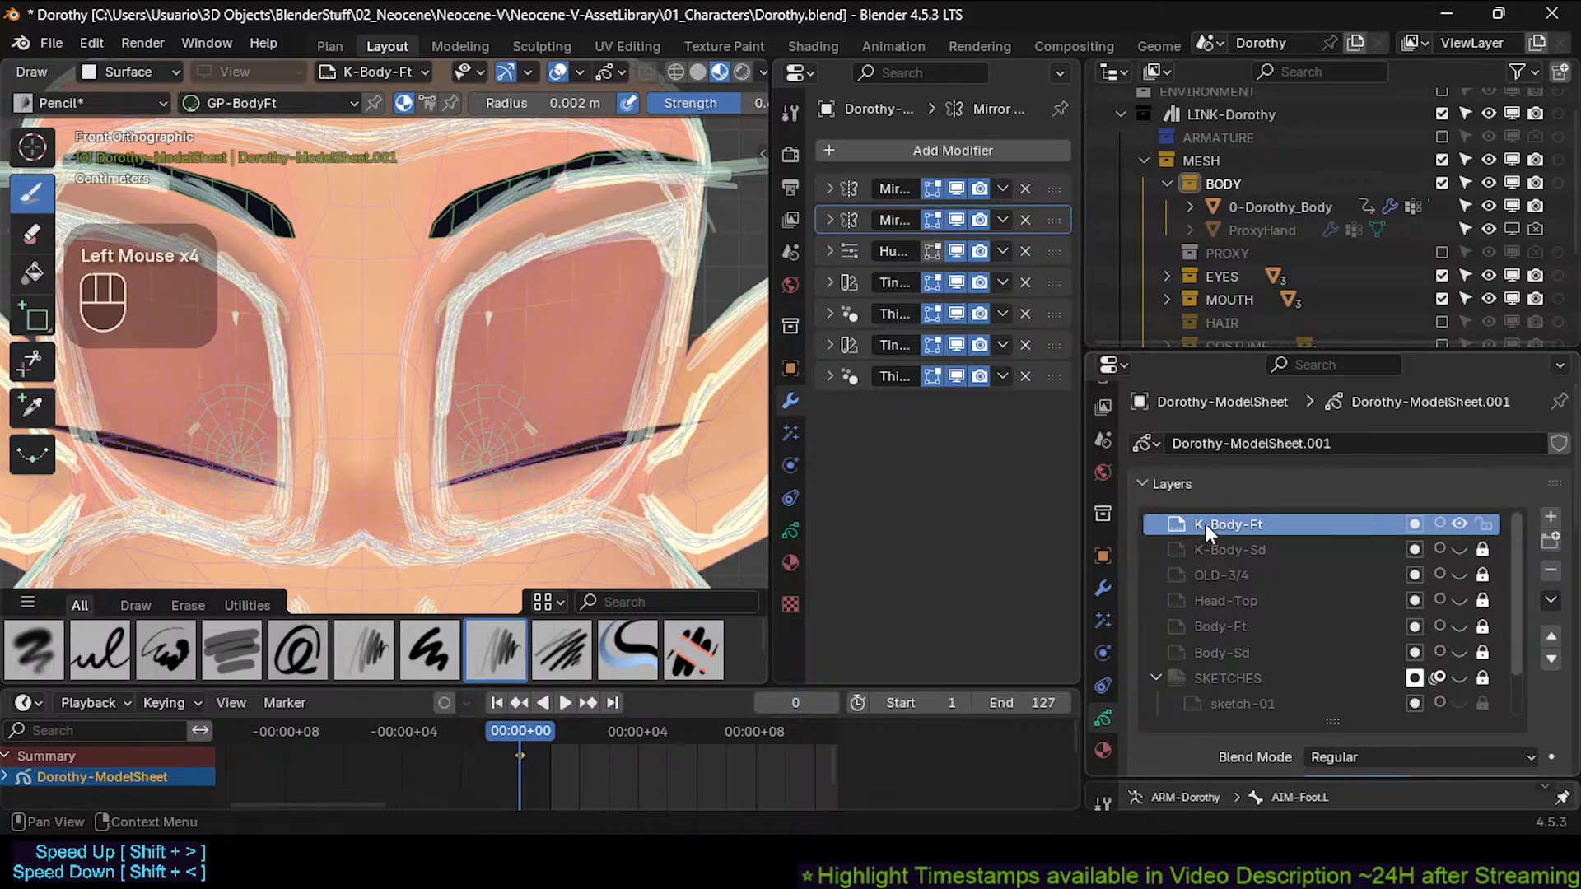
{"action": "double_click", "coordinate": [1204, 527]}
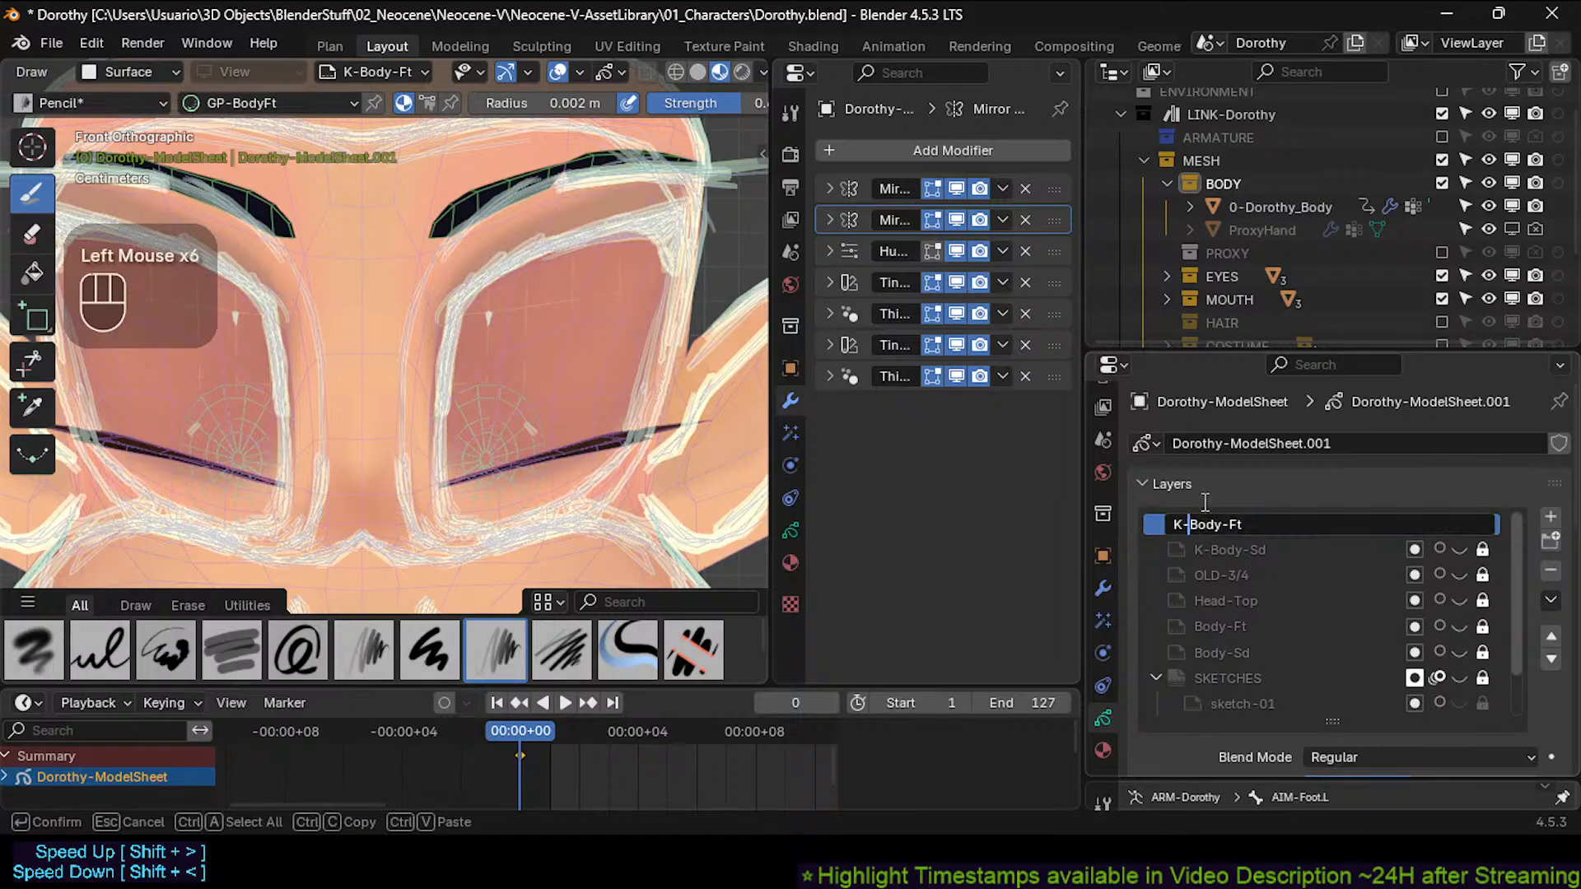
{"action": "key", "text": "Home"}
{"action": "type", "text": "Dorothy"}
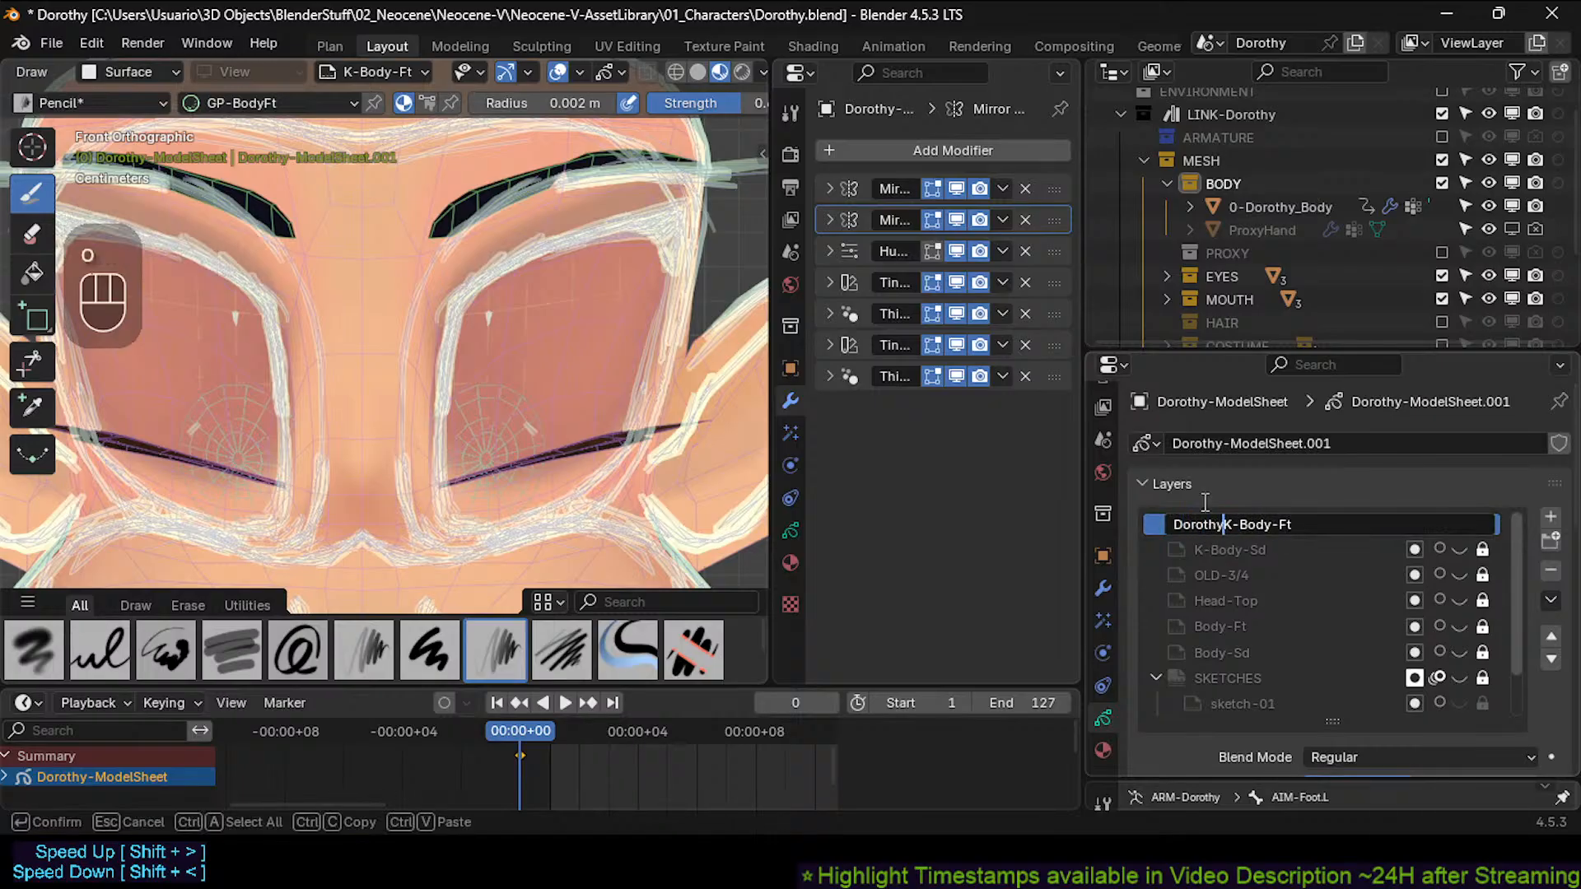
{"action": "key", "text": "Delete"}
{"action": "key", "text": "End"}
{"action": "key", "text": "Left"}
{"action": "key", "text": "Left"}
{"action": "key", "text": "Return"}
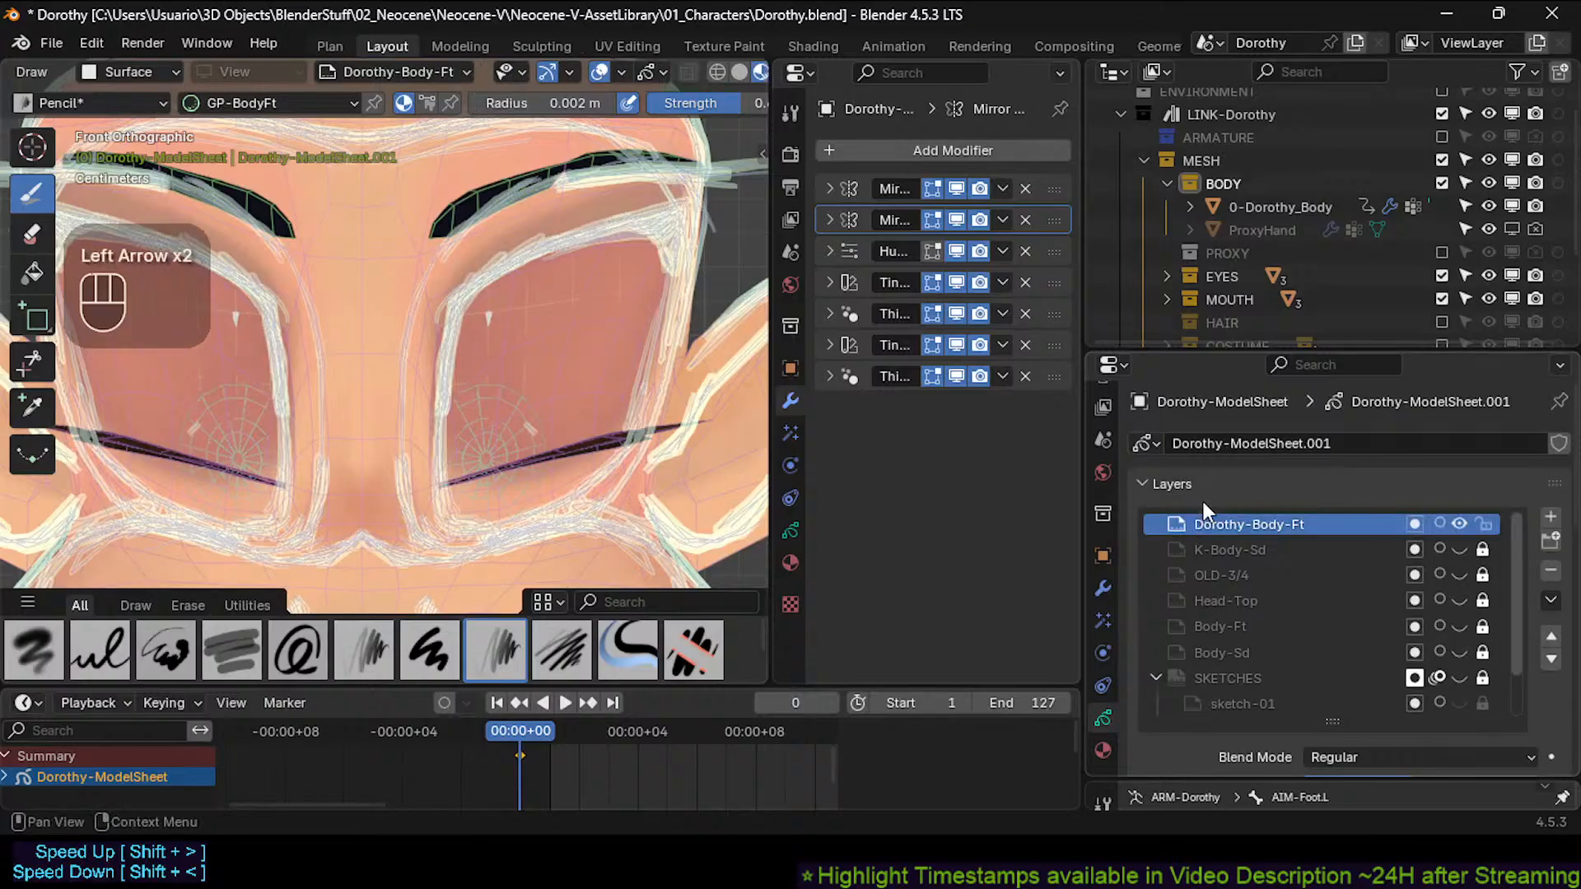
{"action": "key", "text": "ctrl+s"}
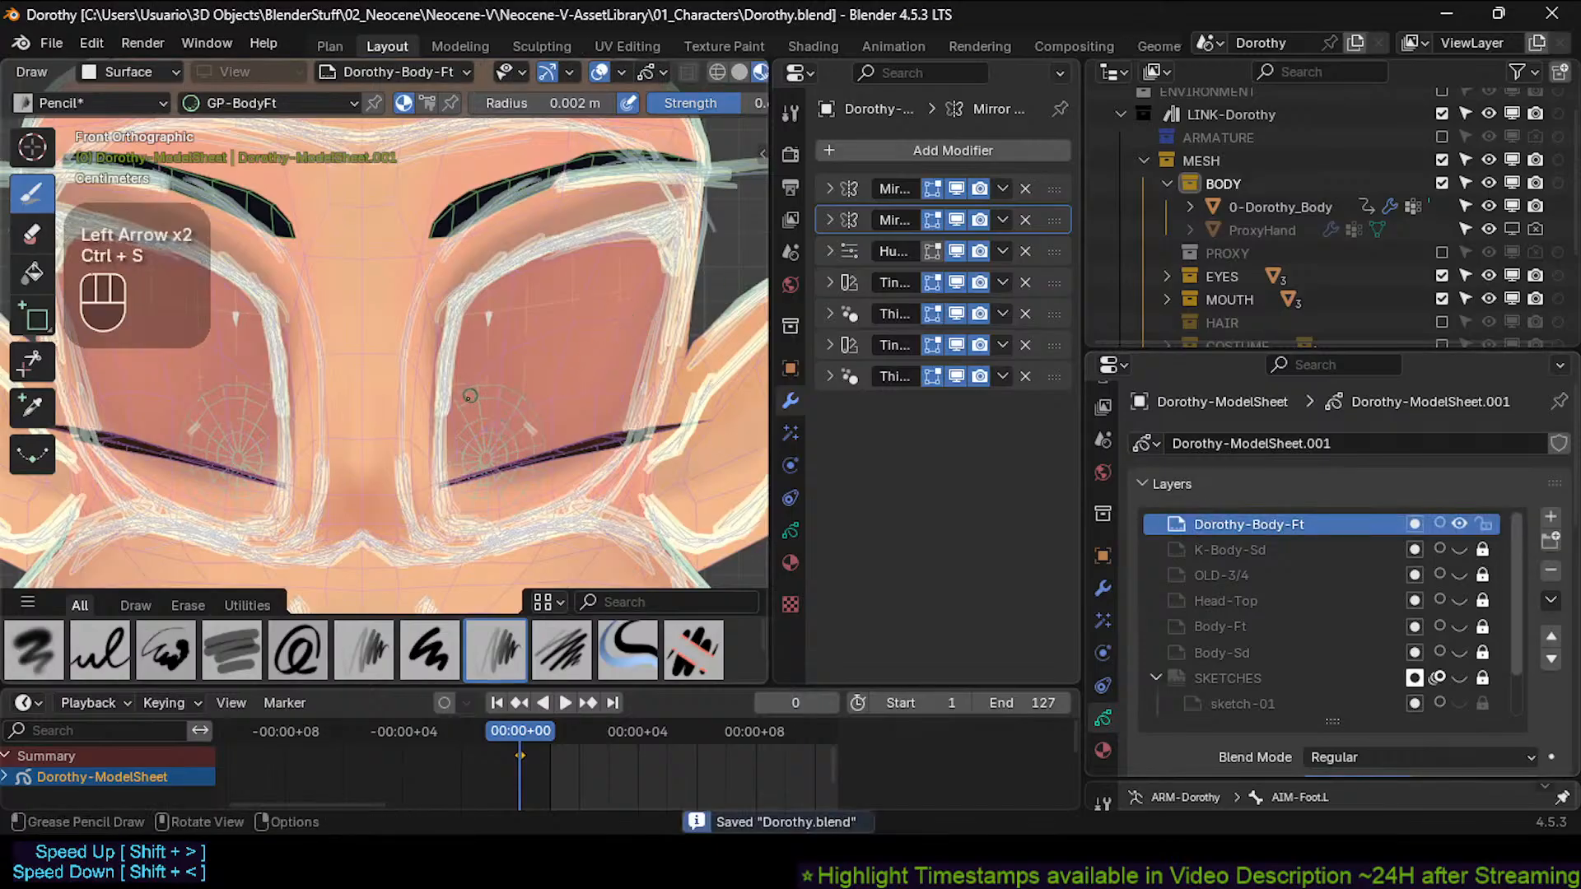
{"action": "mouse_move", "coordinate": [445, 419]}
{"action": "left_mouse_down"}
{"action": "mouse_move", "coordinate": [484, 385]}
{"action": "mouse_move", "coordinate": [548, 461]}
{"action": "left_mouse_up"}
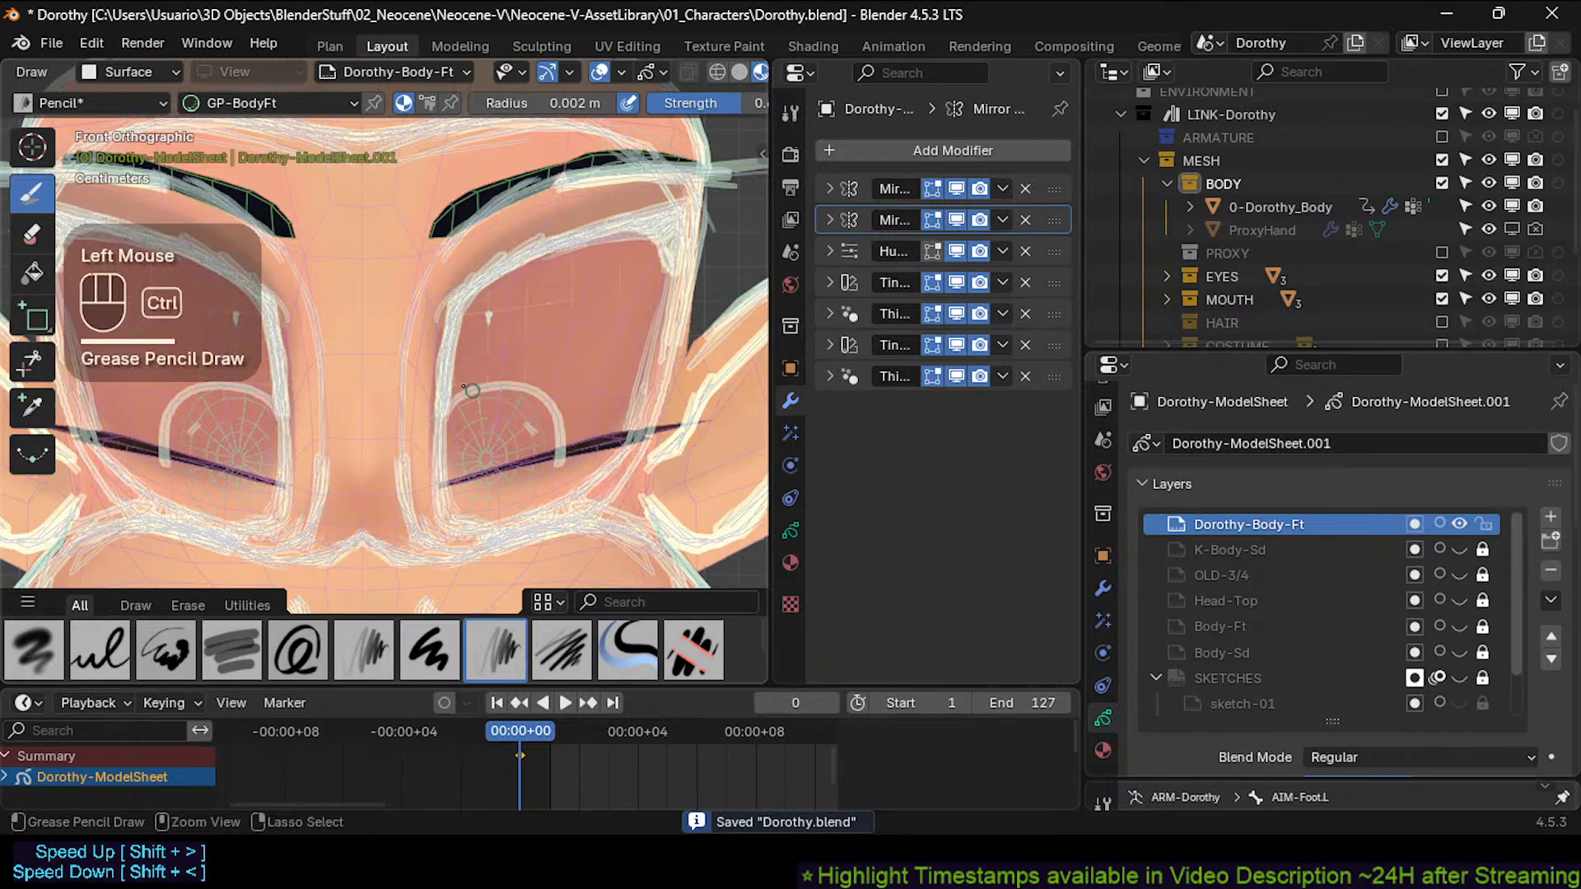
{"action": "key", "text": "ctrl+z"}
{"action": "mouse_move", "coordinate": [460, 388]}
{"action": "left_mouse_down"}
{"action": "mouse_move", "coordinate": [546, 425]}
{"action": "mouse_move", "coordinate": [527, 498]}
{"action": "left_mouse_up"}
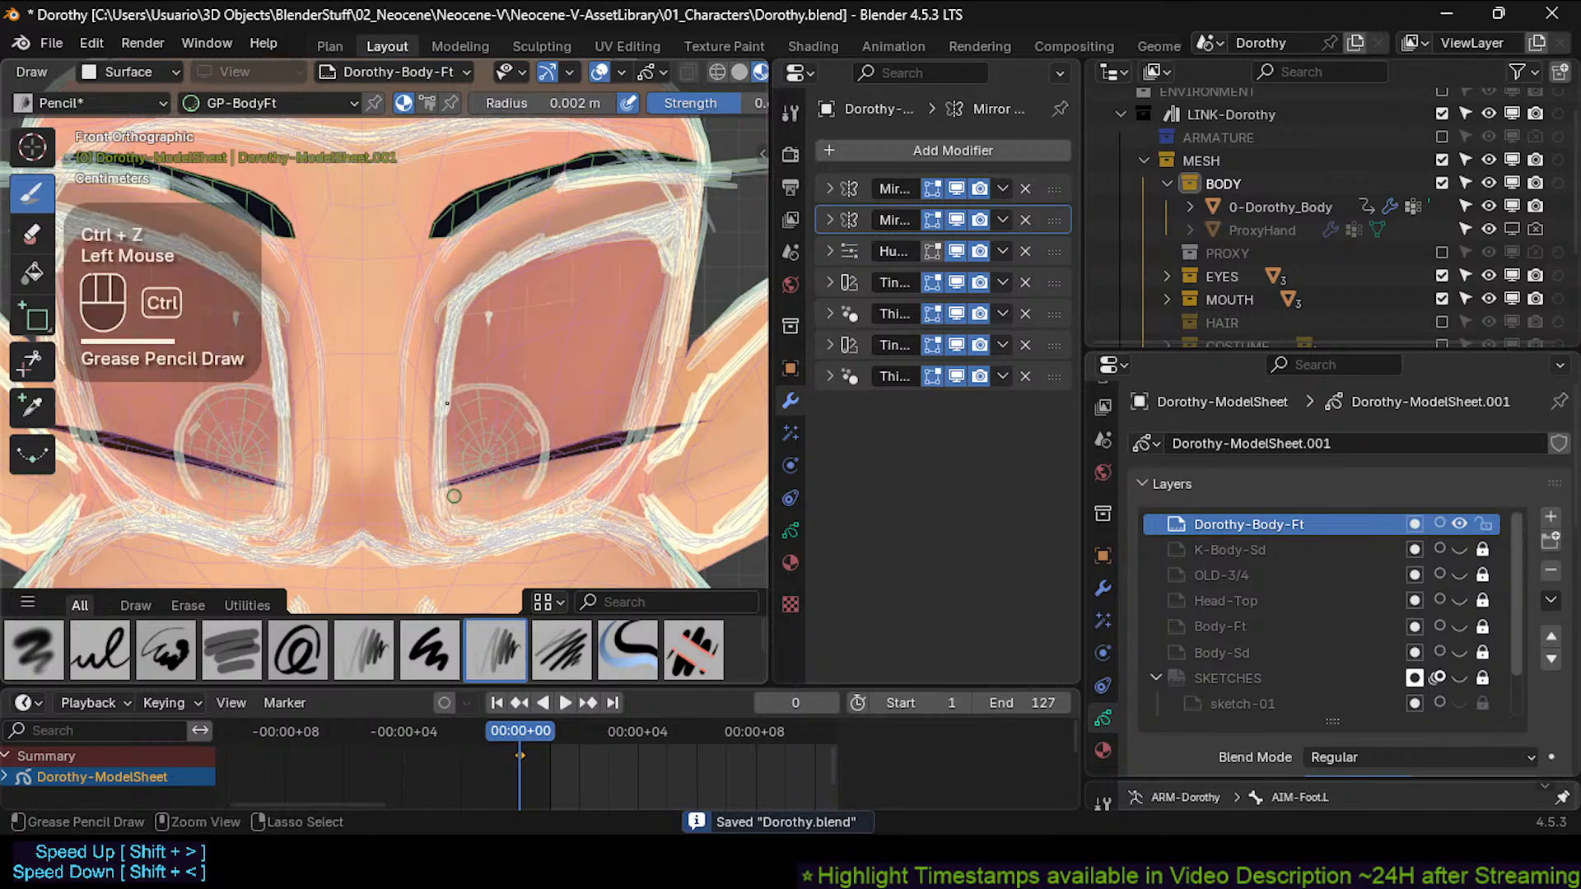
{"action": "key", "text": "ctrl+z"}
Draw the rounded iris outline and a small pupil circle inside the eye, touching up the line work around them.
{"action": "mouse_move", "coordinate": [454, 398]}
{"action": "left_mouse_down"}
{"action": "mouse_move", "coordinate": [527, 387]}
{"action": "mouse_move", "coordinate": [551, 465]}
{"action": "mouse_move", "coordinate": [515, 513]}
{"action": "mouse_move", "coordinate": [450, 467]}
{"action": "mouse_move", "coordinate": [492, 381]}
{"action": "mouse_move", "coordinate": [547, 422]}
{"action": "mouse_move", "coordinate": [531, 487]}
{"action": "mouse_move", "coordinate": [466, 497]}
{"action": "left_mouse_up"}
{"action": "mouse_move", "coordinate": [449, 445]}
{"action": "left_mouse_down"}
{"action": "mouse_move", "coordinate": [501, 512]}
{"action": "mouse_move", "coordinate": [554, 462]}
{"action": "left_mouse_up"}
{"action": "mouse_move", "coordinate": [556, 467]}
{"action": "left_mouse_down"}
{"action": "mouse_move", "coordinate": [553, 415]}
{"action": "mouse_move", "coordinate": [519, 377]}
{"action": "mouse_move", "coordinate": [449, 395]}
{"action": "mouse_move", "coordinate": [552, 372]}
{"action": "mouse_move", "coordinate": [560, 455]}
{"action": "mouse_move", "coordinate": [485, 461]}
{"action": "mouse_move", "coordinate": [502, 438]}
{"action": "left_mouse_up"}
{"action": "middle_click_drag", "start_coordinate": [519, 420], "coordinate": [504, 451], "text": "ctrl"}
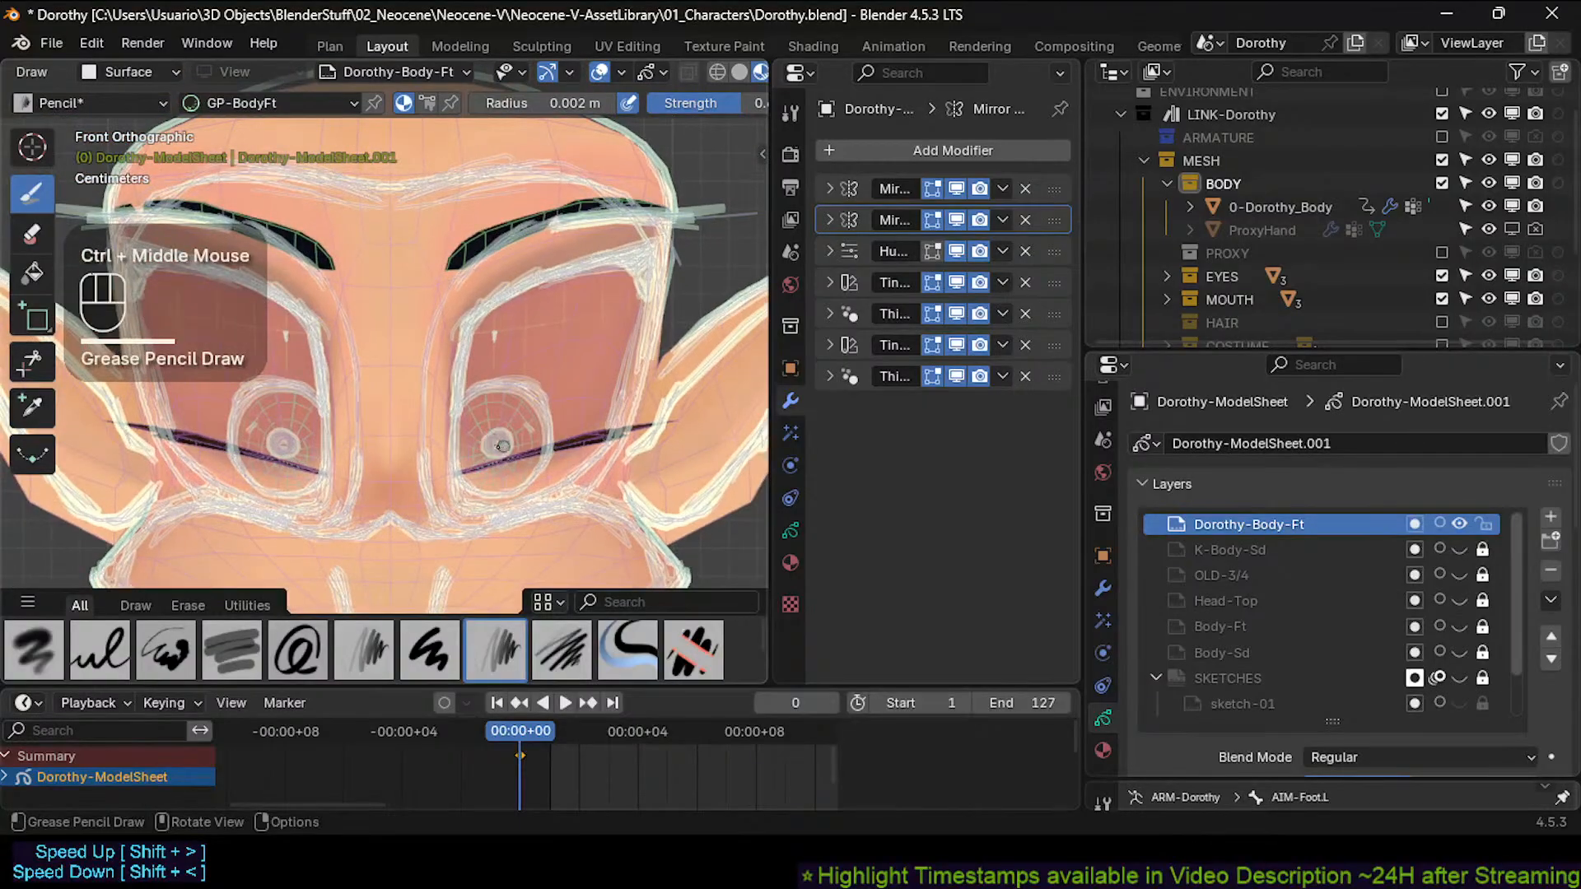
{"action": "mouse_move", "coordinate": [507, 445]}
{"action": "left_mouse_down"}
{"action": "mouse_move", "coordinate": [493, 428]}
{"action": "mouse_move", "coordinate": [494, 455]}
{"action": "left_mouse_up"}
{"action": "mouse_move", "coordinate": [496, 458]}
{"action": "middle_mouse_down", "text": "ctrl"}
{"action": "mouse_move", "coordinate": [481, 537]}
{"action": "mouse_move", "coordinate": [526, 301]}
{"action": "middle_mouse_up", "text": "ctrl"}
{"action": "left_click_drag", "start_coordinate": [519, 375], "coordinate": [535, 373], "text": "ctrl"}
{"action": "left_click_drag", "start_coordinate": [527, 370], "coordinate": [567, 413]}
{"action": "mouse_move", "coordinate": [551, 360]}
{"action": "middle_mouse_down", "text": "ctrl"}
{"action": "mouse_move", "coordinate": [545, 402]}
{"action": "mouse_move", "coordinate": [499, 373]}
{"action": "middle_mouse_up", "text": "ctrl"}
{"action": "left_click_drag", "start_coordinate": [441, 353], "coordinate": [506, 326]}
{"action": "left_click_drag", "start_coordinate": [458, 340], "coordinate": [578, 298]}
{"action": "key", "text": "ctrl+z"}
{"action": "key", "text": "ctrl+z"}
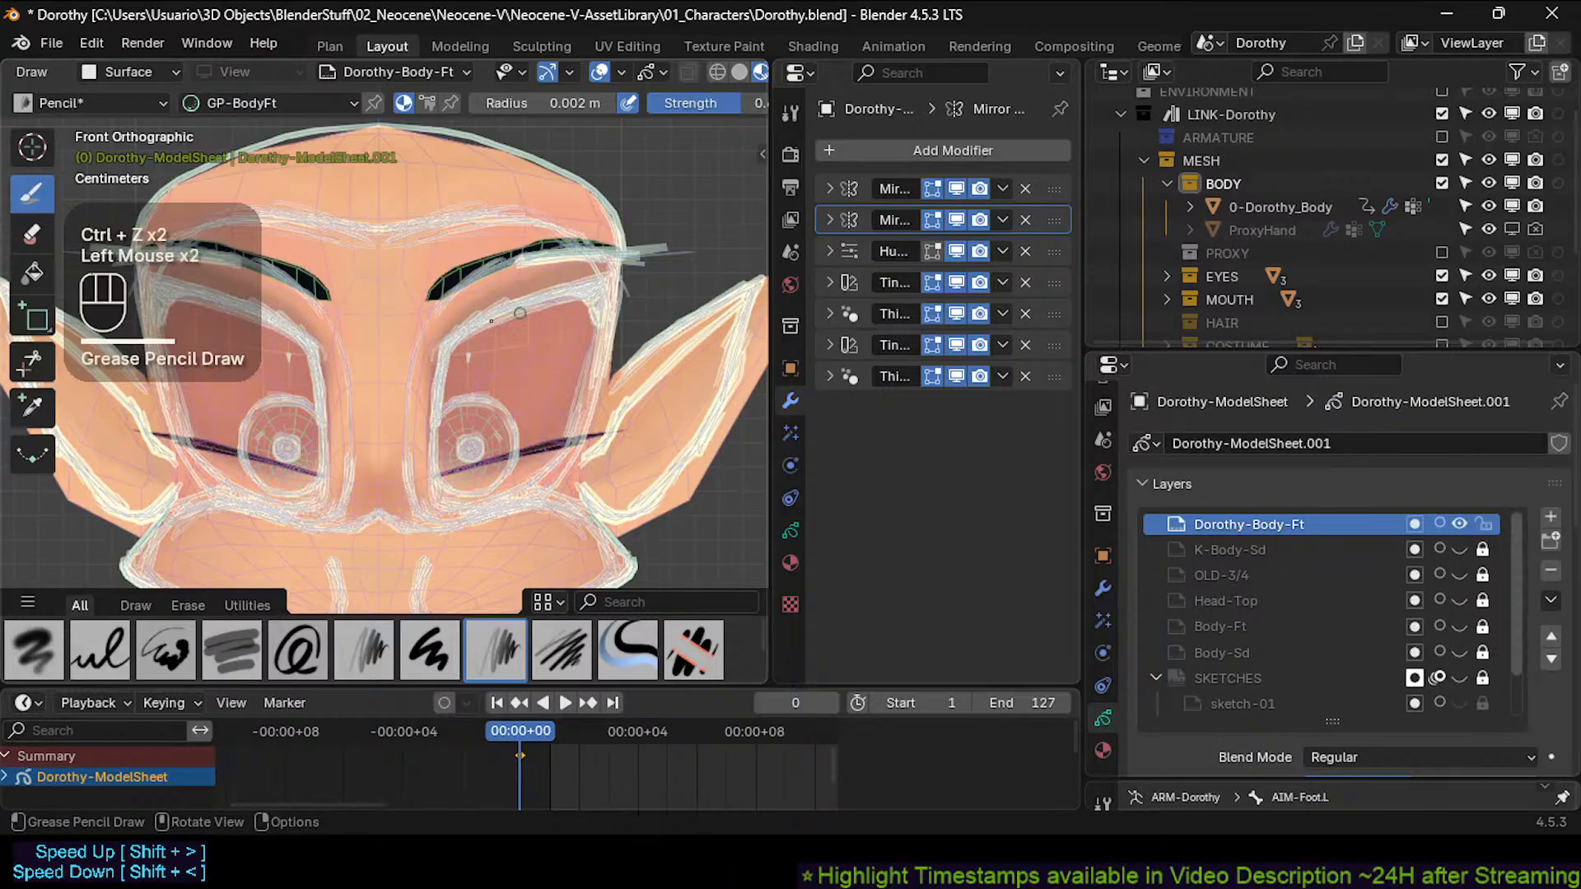
Thicken the eye outline with pencil strokes along the upper edge and down the outer side to the lower corner.
{"action": "left_click_drag", "start_coordinate": [492, 321], "coordinate": [574, 302]}
{"action": "mouse_move", "coordinate": [509, 316]}
{"action": "left_mouse_down"}
{"action": "mouse_move", "coordinate": [594, 299]}
{"action": "mouse_move", "coordinate": [583, 381]}
{"action": "left_mouse_up"}
{"action": "left_click_drag", "start_coordinate": [591, 326], "coordinate": [576, 424]}
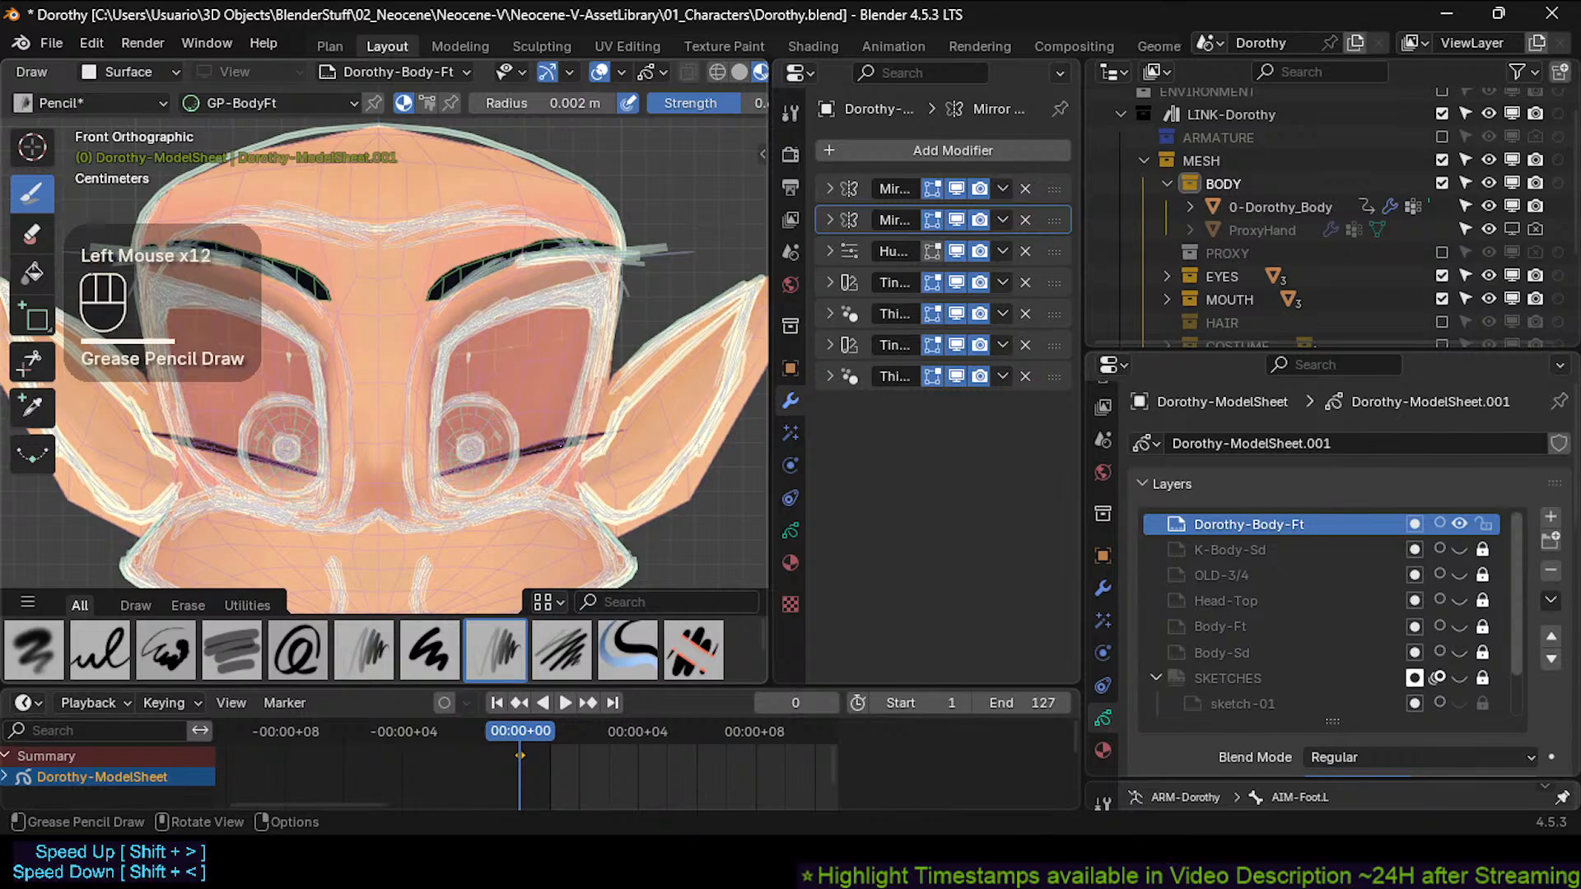
{"action": "mouse_move", "coordinate": [584, 358]}
{"action": "left_mouse_down"}
{"action": "mouse_move", "coordinate": [587, 312]}
{"action": "mouse_move", "coordinate": [576, 386]}
{"action": "left_mouse_up"}
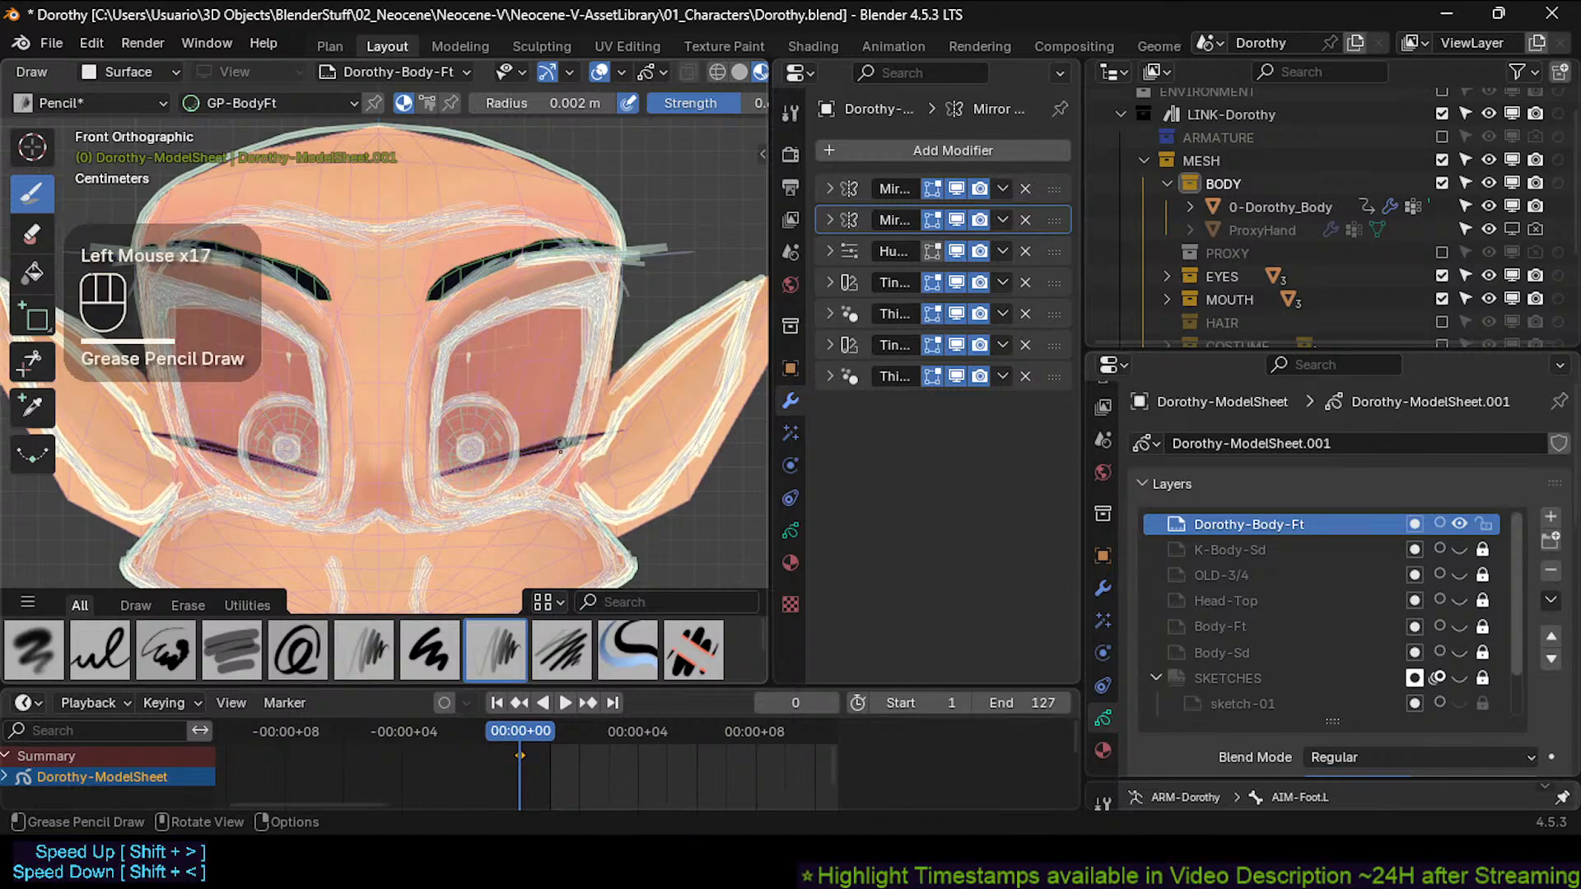
{"action": "mouse_move", "coordinate": [568, 428]}
{"action": "left_mouse_down"}
{"action": "mouse_move", "coordinate": [577, 331]}
{"action": "mouse_move", "coordinate": [503, 327]}
{"action": "mouse_move", "coordinate": [444, 371]}
{"action": "left_mouse_up"}
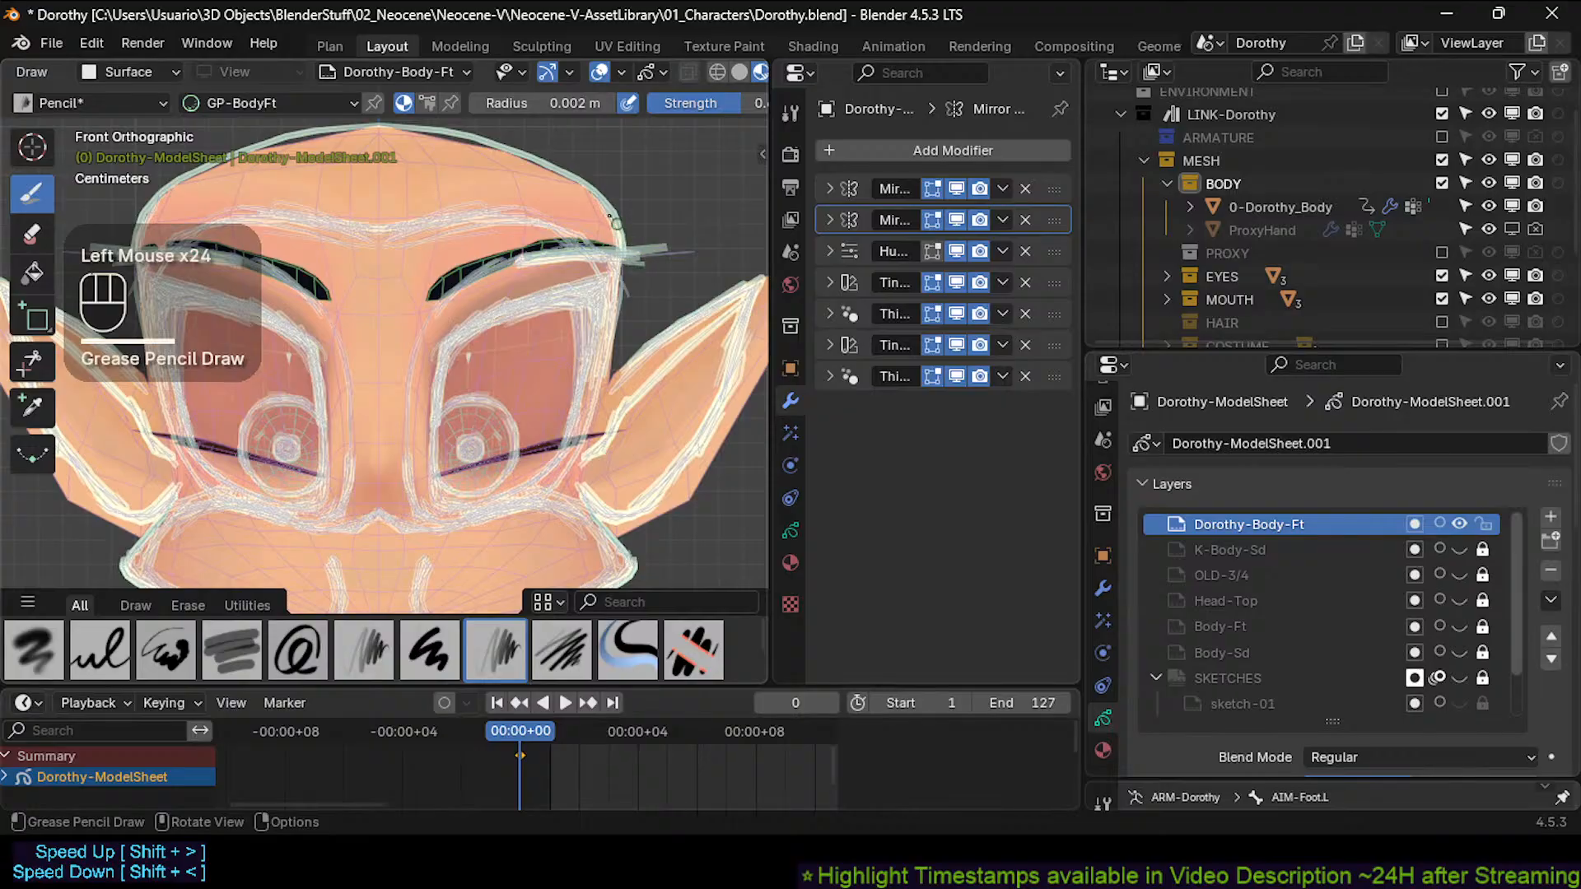
Draw the side contour of the face from the eyebrow's outer end down past the eye to the cheek.
{"action": "middle_click_drag", "start_coordinate": [611, 218], "coordinate": [621, 268], "text": "shift"}
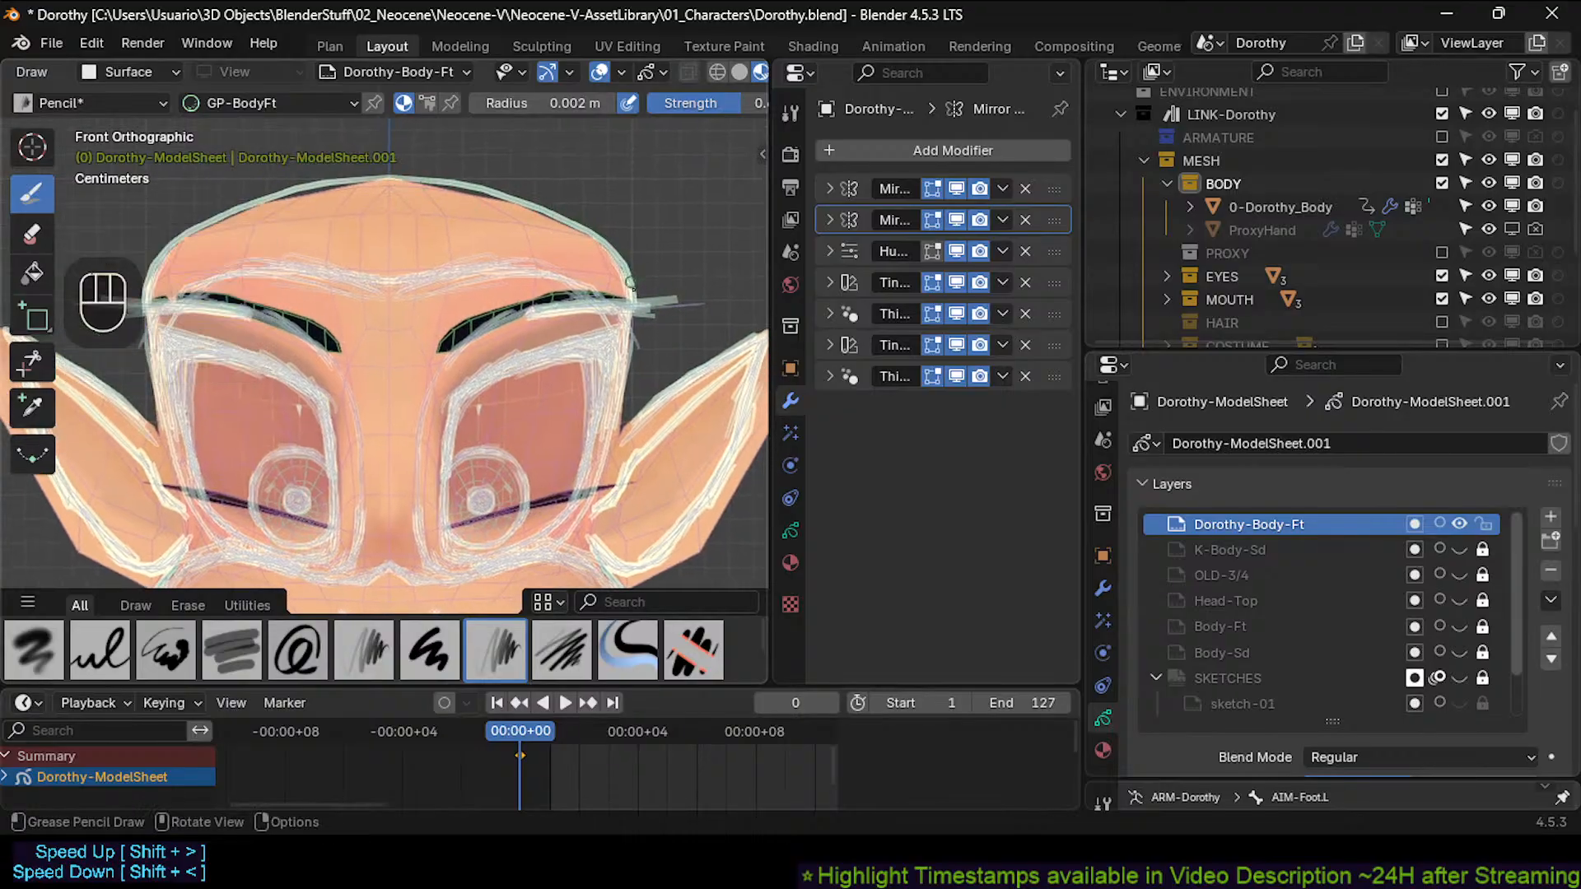
{"action": "left_click_drag", "start_coordinate": [632, 292], "coordinate": [633, 303]}
{"action": "left_click_drag", "start_coordinate": [633, 297], "coordinate": [633, 307]}
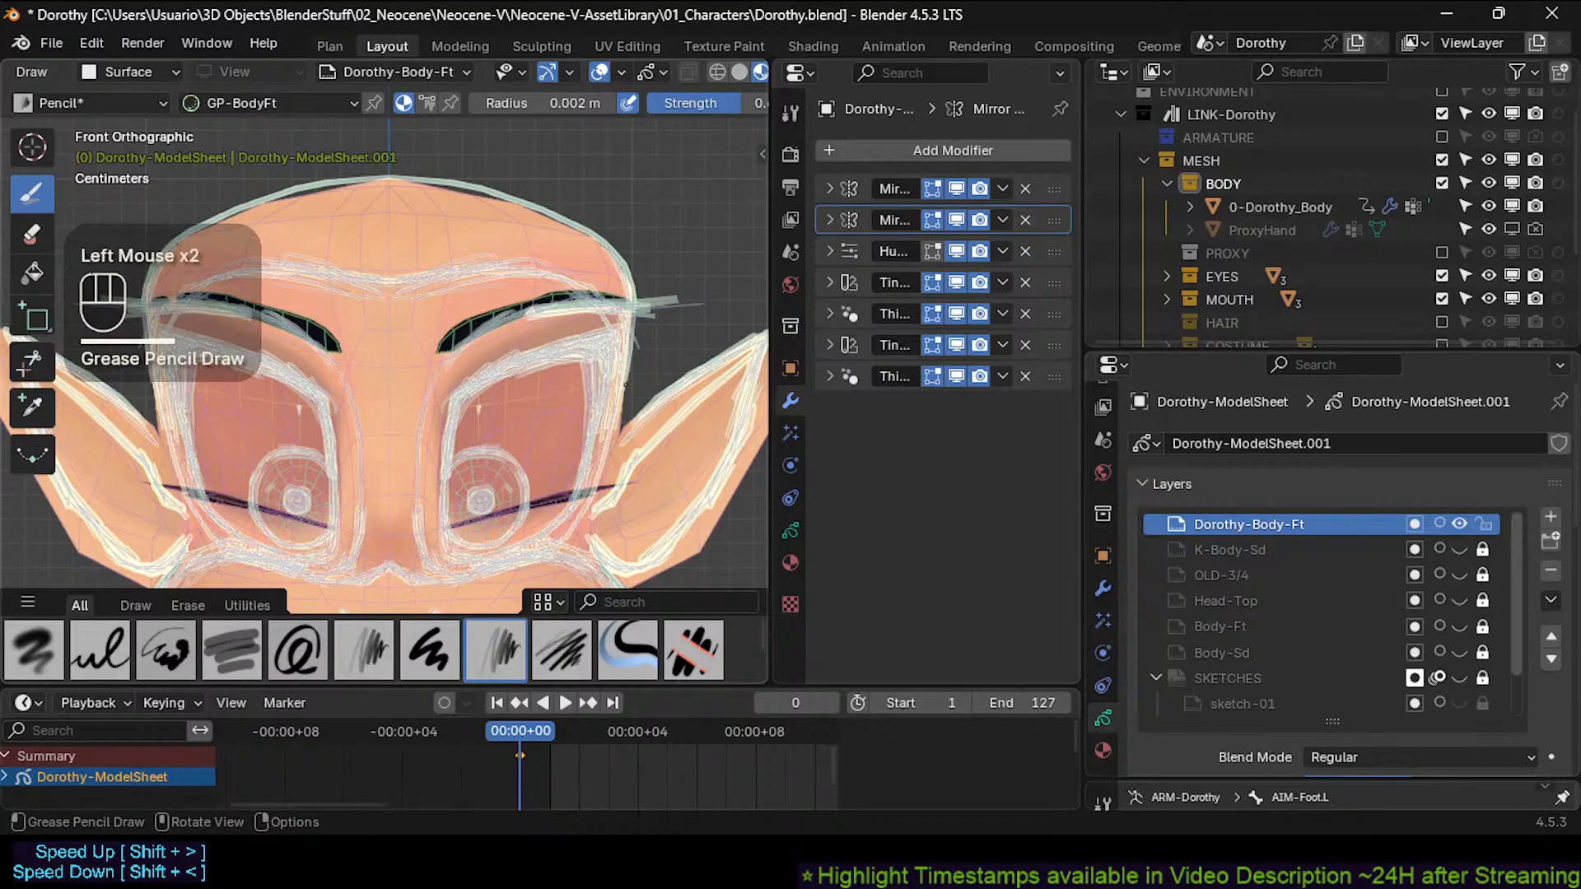
{"action": "middle_click_drag", "start_coordinate": [609, 457], "coordinate": [609, 391], "text": "shift"}
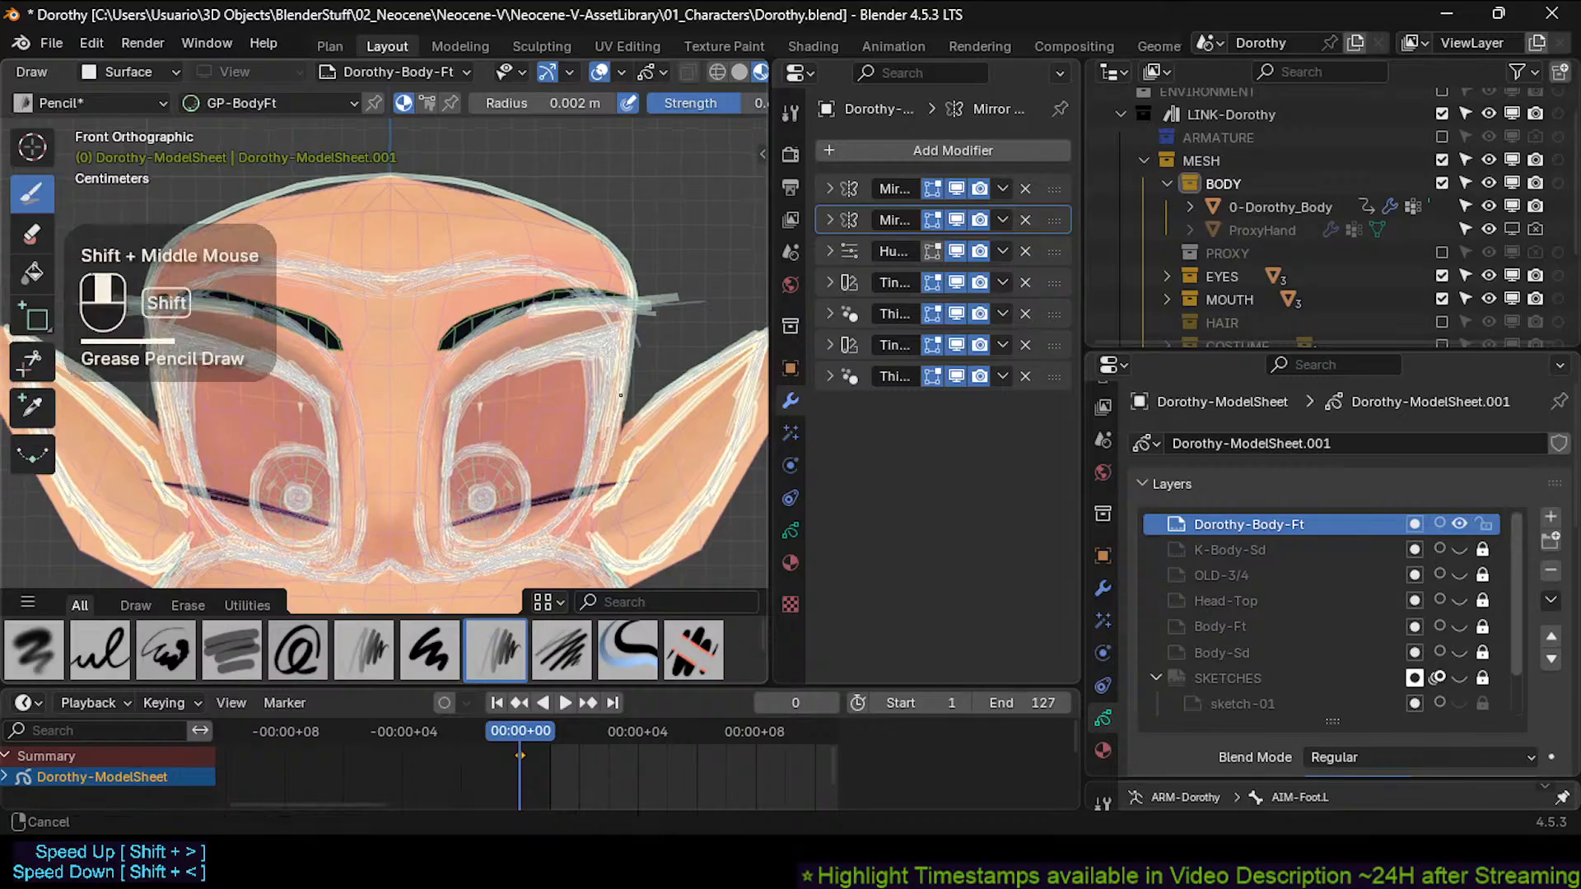
{"action": "left_click", "coordinate": [622, 323]}
{"action": "left_click_drag", "start_coordinate": [622, 324], "coordinate": [591, 466]}
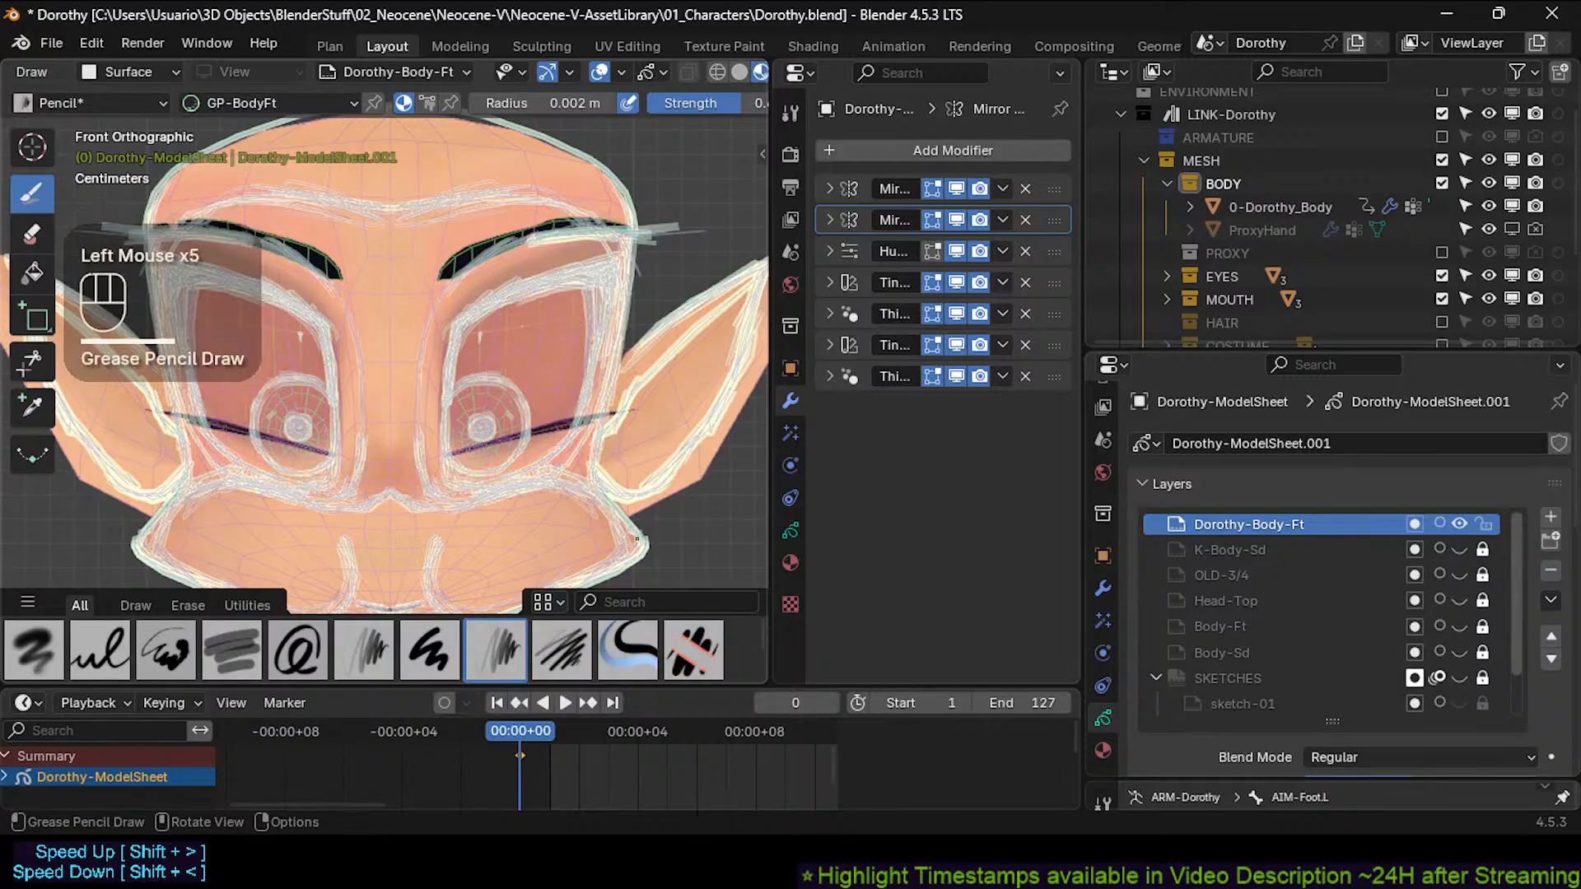
Try connecting the inner cheek line to the upper muzzle line with a curved contour.
{"action": "middle_click_drag", "start_coordinate": [636, 539], "coordinate": [600, 432], "text": "shift"}
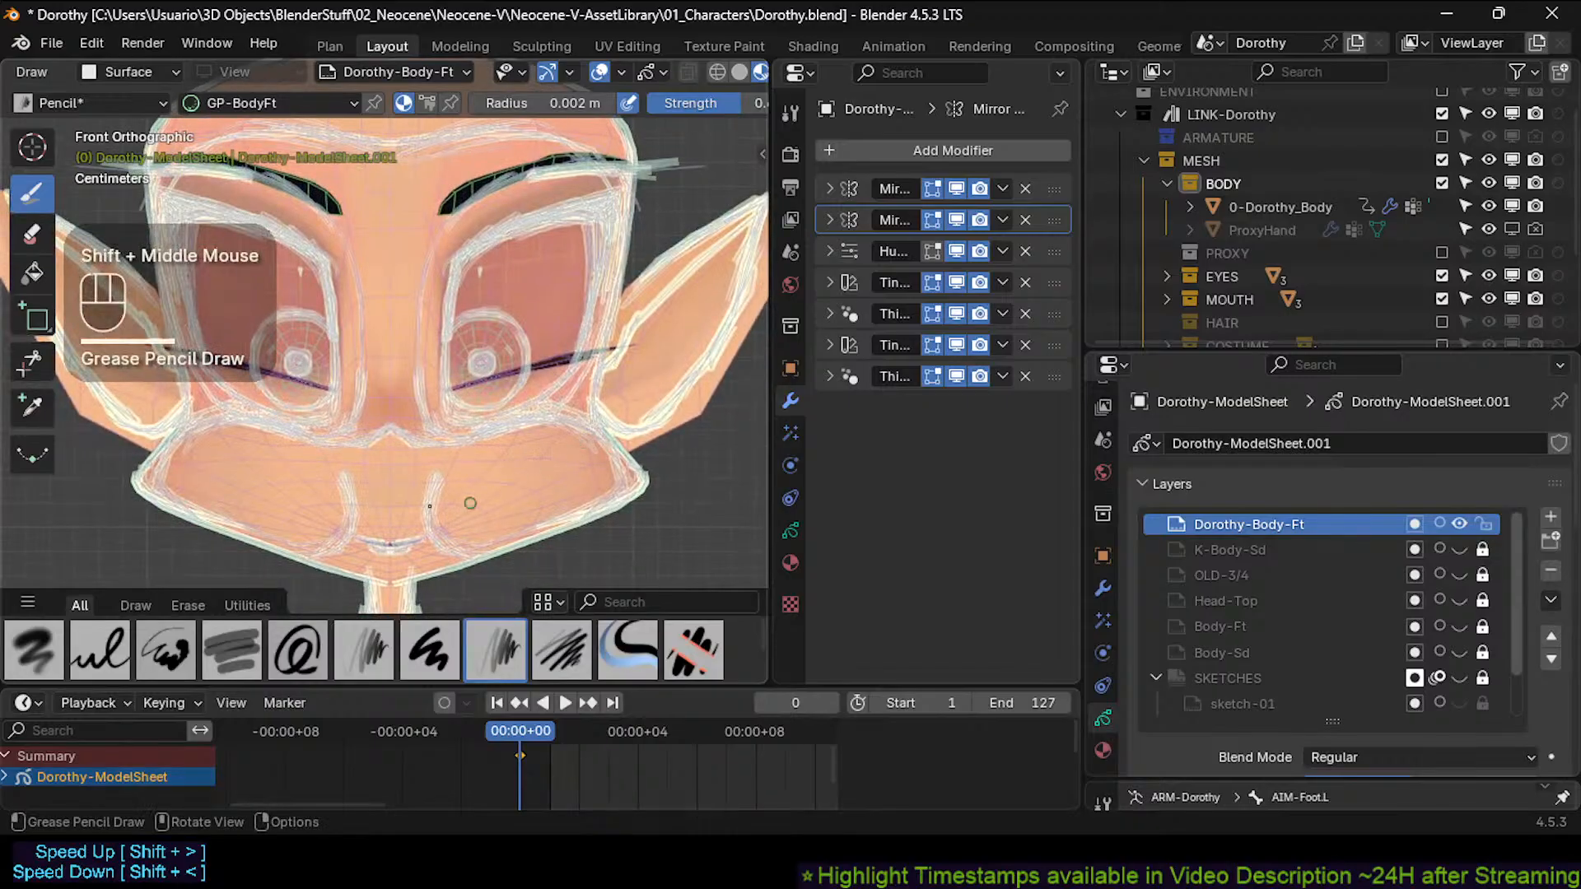
{"action": "left_click", "coordinate": [443, 468]}
{"action": "left_click", "coordinate": [463, 441]}
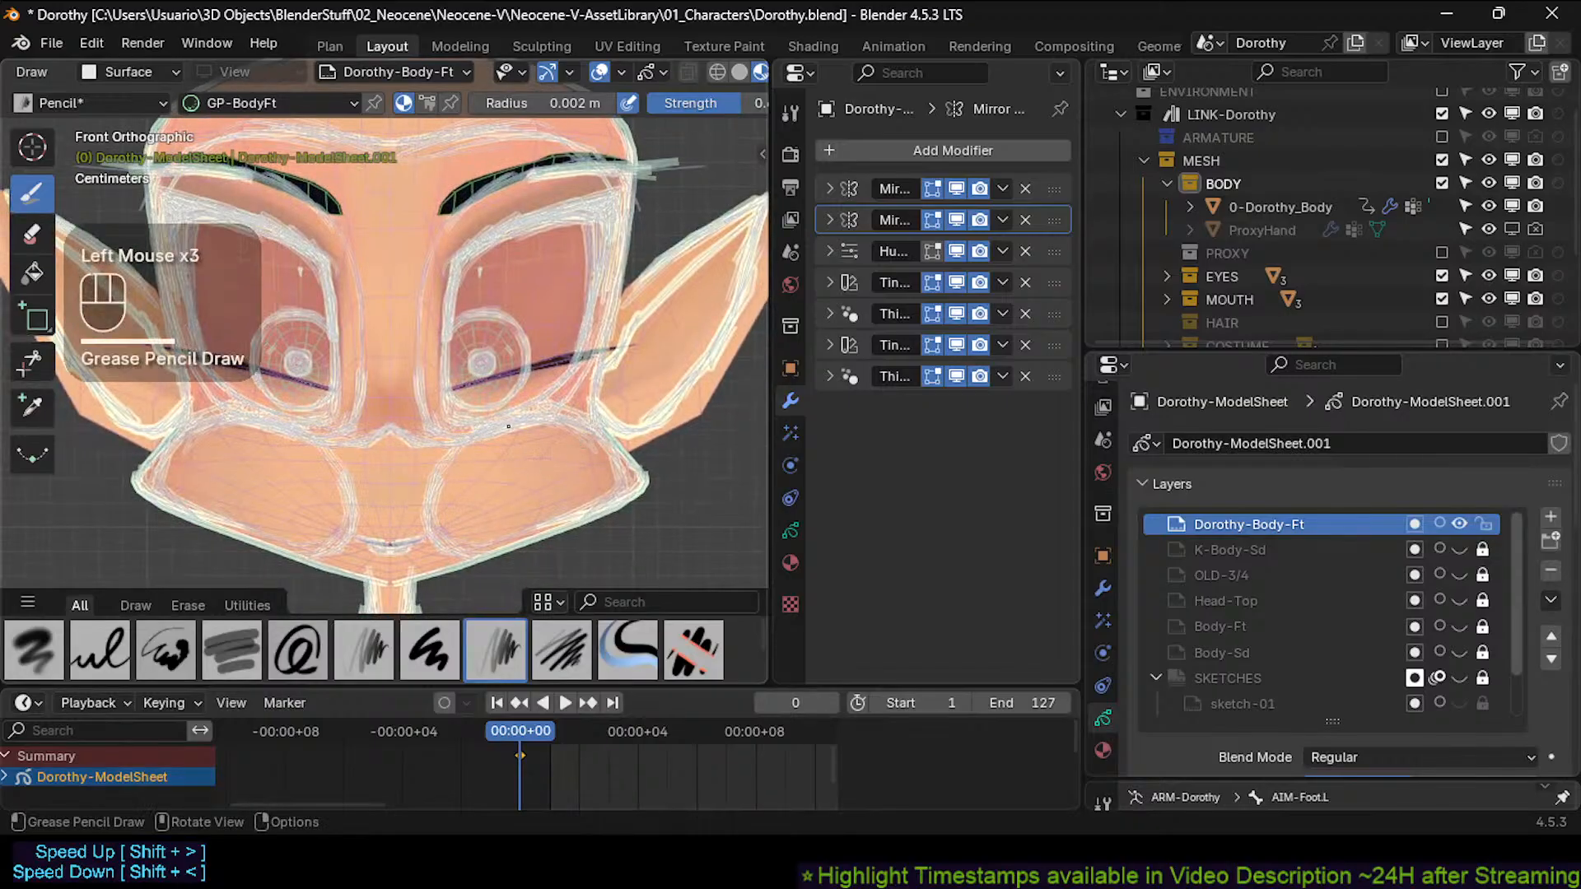
{"action": "left_click", "coordinate": [458, 458]}
{"action": "left_click", "coordinate": [488, 429]}
Erase the inner cheek curve and the rough strokes along the muzzle's upper, lower and outer edges.
{"action": "mouse_move", "coordinate": [451, 490]}
{"action": "left_mouse_down", "text": "ctrl"}
{"action": "mouse_move", "coordinate": [484, 450]}
{"action": "mouse_move", "coordinate": [555, 438]}
{"action": "mouse_move", "coordinate": [522, 411]}
{"action": "left_mouse_up", "text": "ctrl"}
{"action": "left_click_drag", "start_coordinate": [479, 418], "coordinate": [564, 402]}
{"action": "left_click_drag", "start_coordinate": [563, 418], "coordinate": [603, 461], "text": "ctrl"}
{"action": "mouse_move", "coordinate": [455, 500]}
{"action": "left_mouse_down", "text": "ctrl"}
{"action": "mouse_move", "coordinate": [430, 521]}
{"action": "mouse_move", "coordinate": [453, 527]}
{"action": "left_mouse_up", "text": "ctrl"}
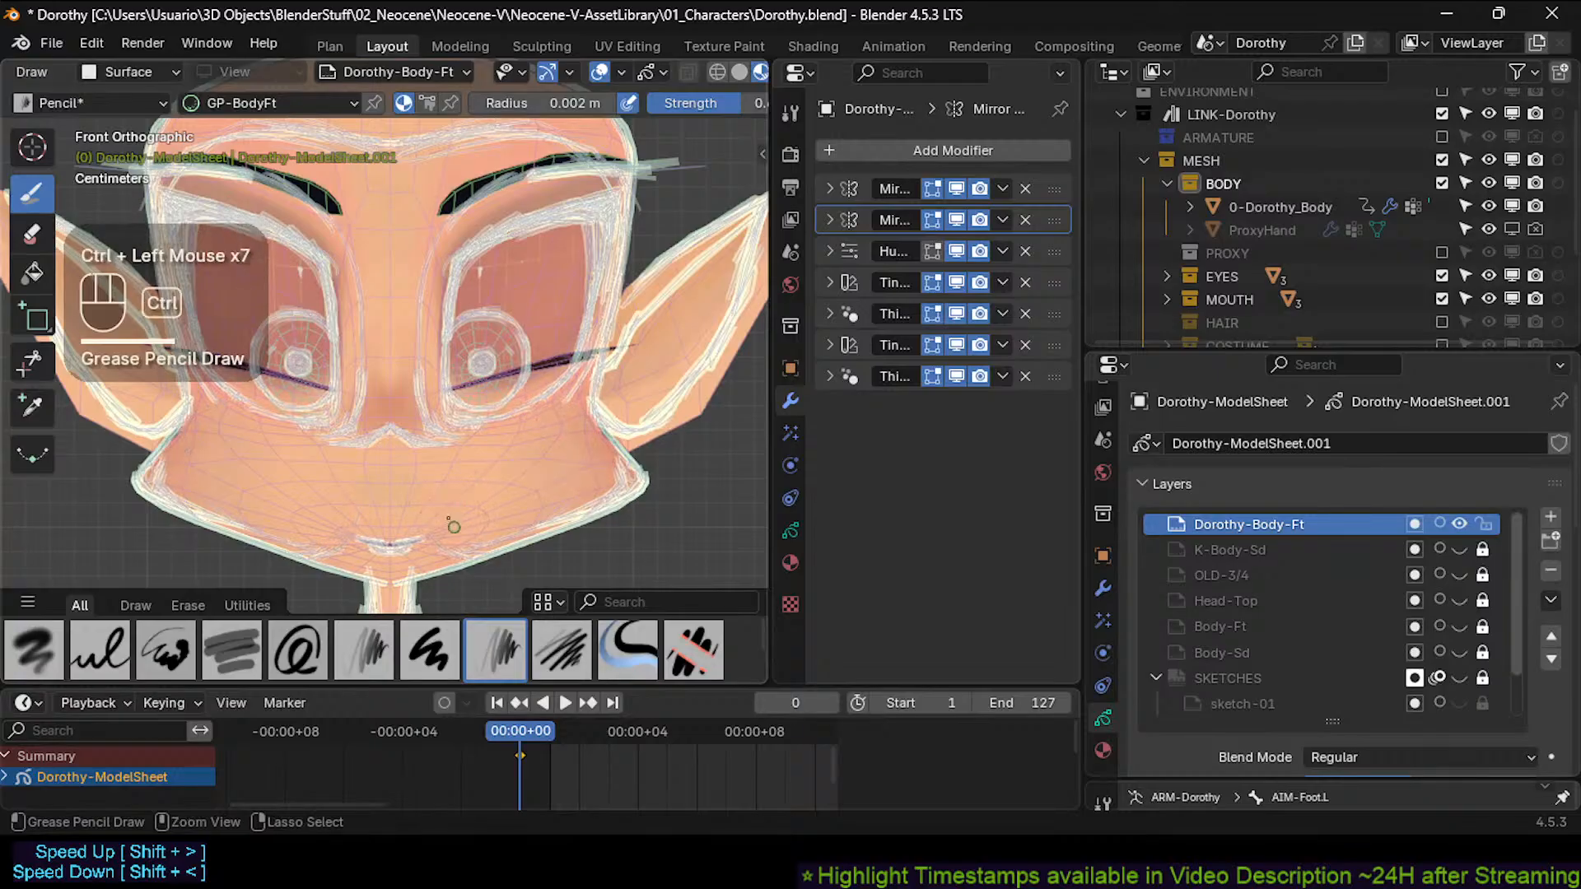
{"action": "left_click", "coordinate": [465, 531], "text": "ctrl"}
{"action": "left_click", "coordinate": [462, 531], "text": "ctrl"}
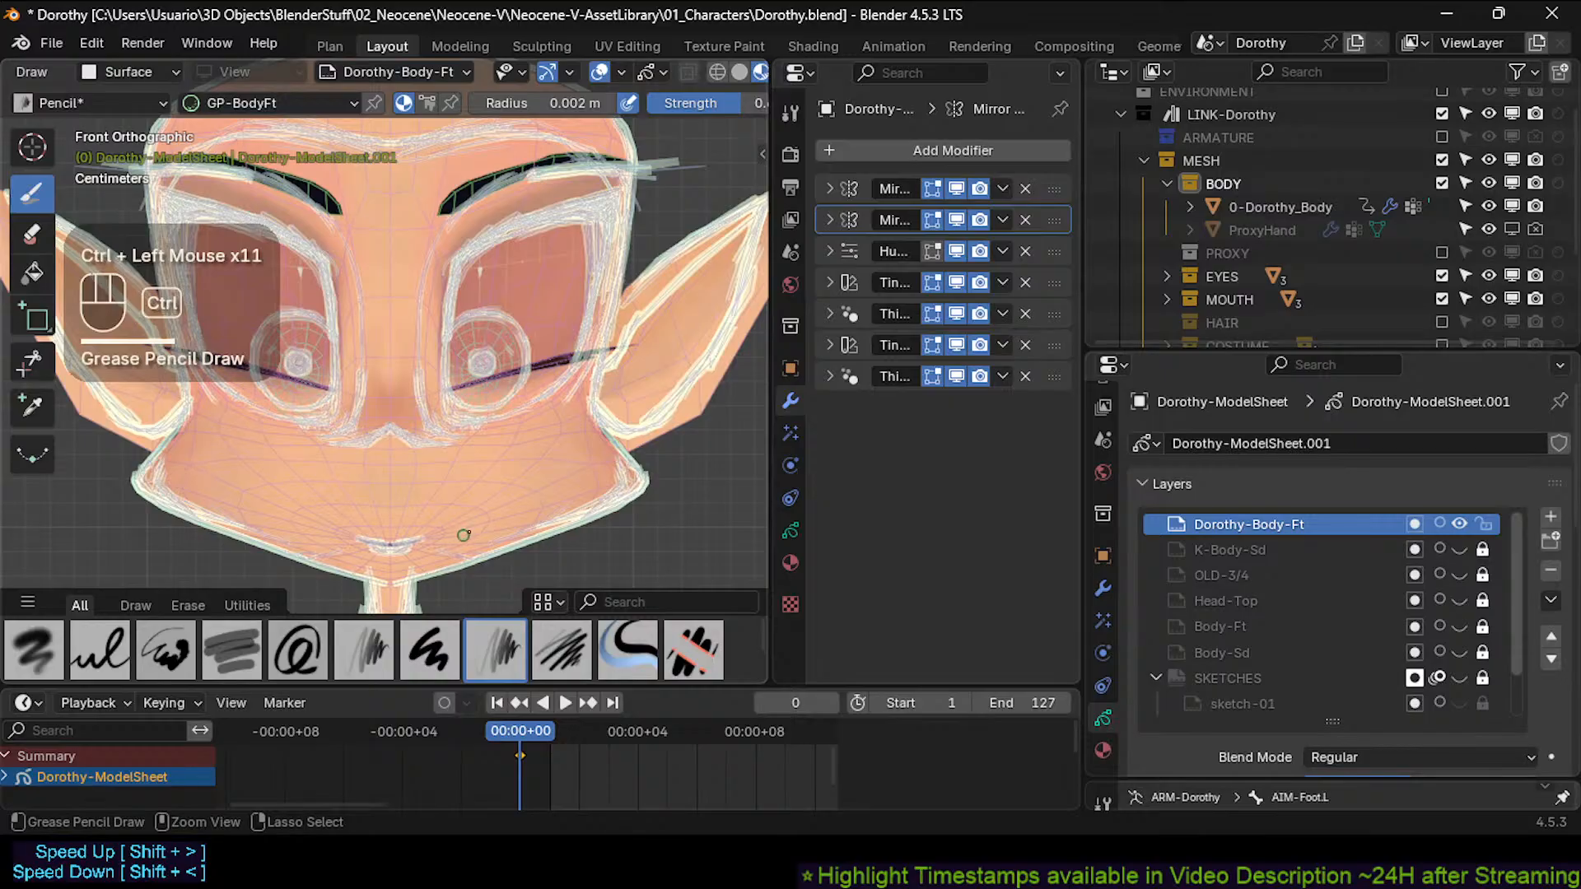
{"action": "left_click", "coordinate": [474, 545], "text": "ctrl"}
{"action": "left_click", "coordinate": [510, 519], "text": "ctrl"}
{"action": "left_click", "coordinate": [536, 526], "text": "ctrl"}
{"action": "left_click", "coordinate": [550, 521], "text": "ctrl"}
{"action": "left_click", "coordinate": [568, 516], "text": "ctrl"}
{"action": "left_click", "coordinate": [590, 504], "text": "ctrl"}
{"action": "left_click", "coordinate": [589, 516], "text": "ctrl"}
{"action": "left_click", "coordinate": [610, 486], "text": "ctrl"}
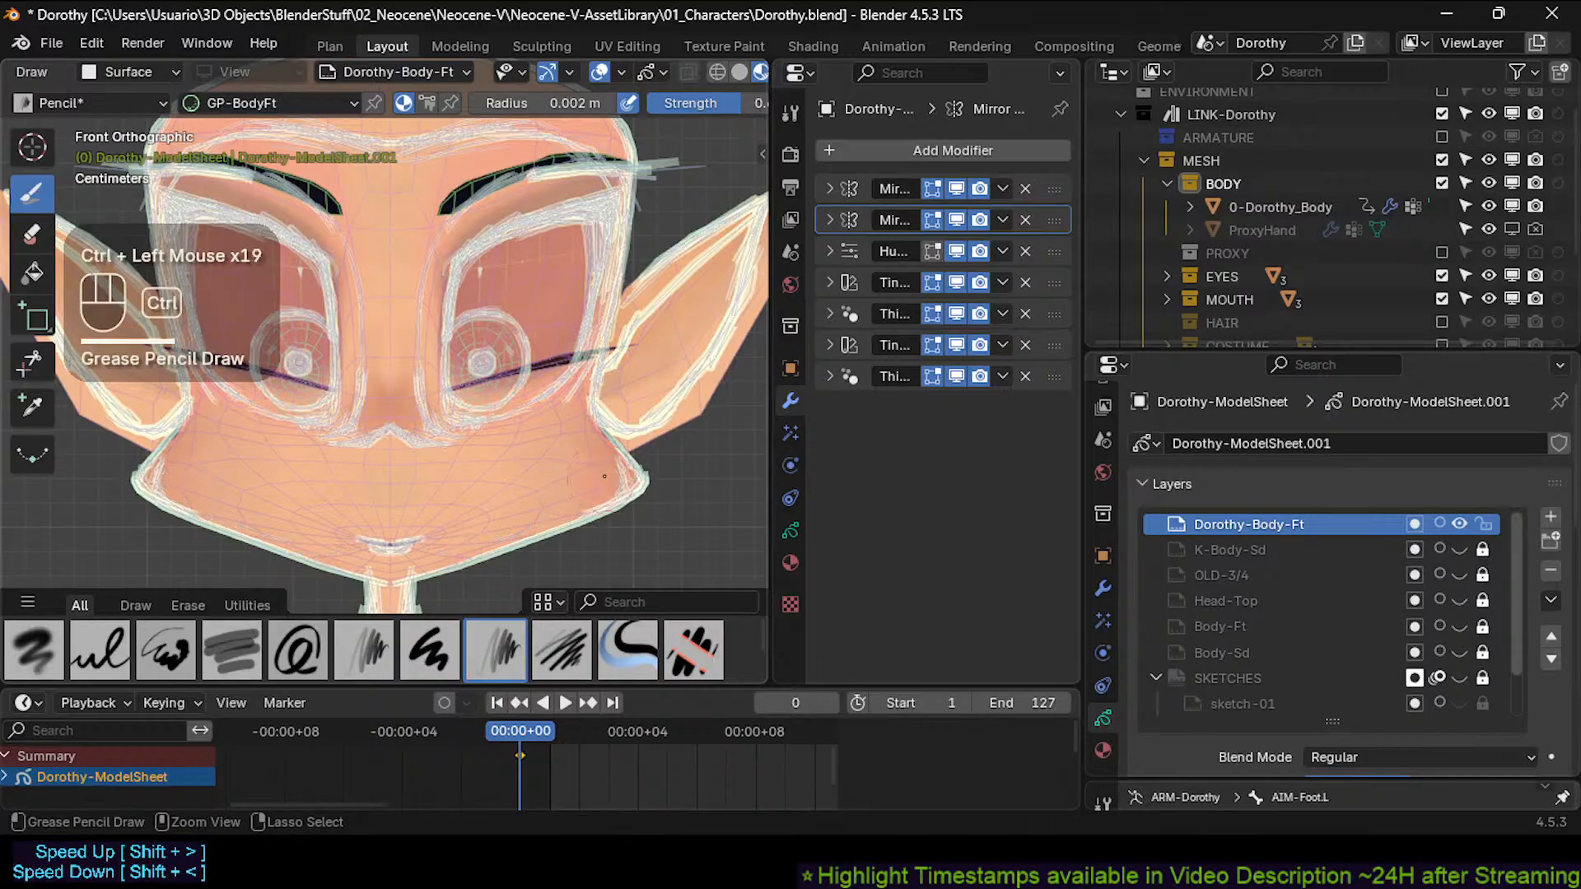
{"action": "left_click", "coordinate": [609, 482], "text": "ctrl"}
{"action": "left_click", "coordinate": [602, 477], "text": "ctrl"}
Draw a rounded cheek contour running along the top, outer side, underside and inner edge beside the mouth.
{"action": "mouse_move", "coordinate": [484, 427]}
{"action": "left_mouse_down"}
{"action": "mouse_move", "coordinate": [555, 411]}
{"action": "mouse_move", "coordinate": [576, 425]}
{"action": "left_mouse_up"}
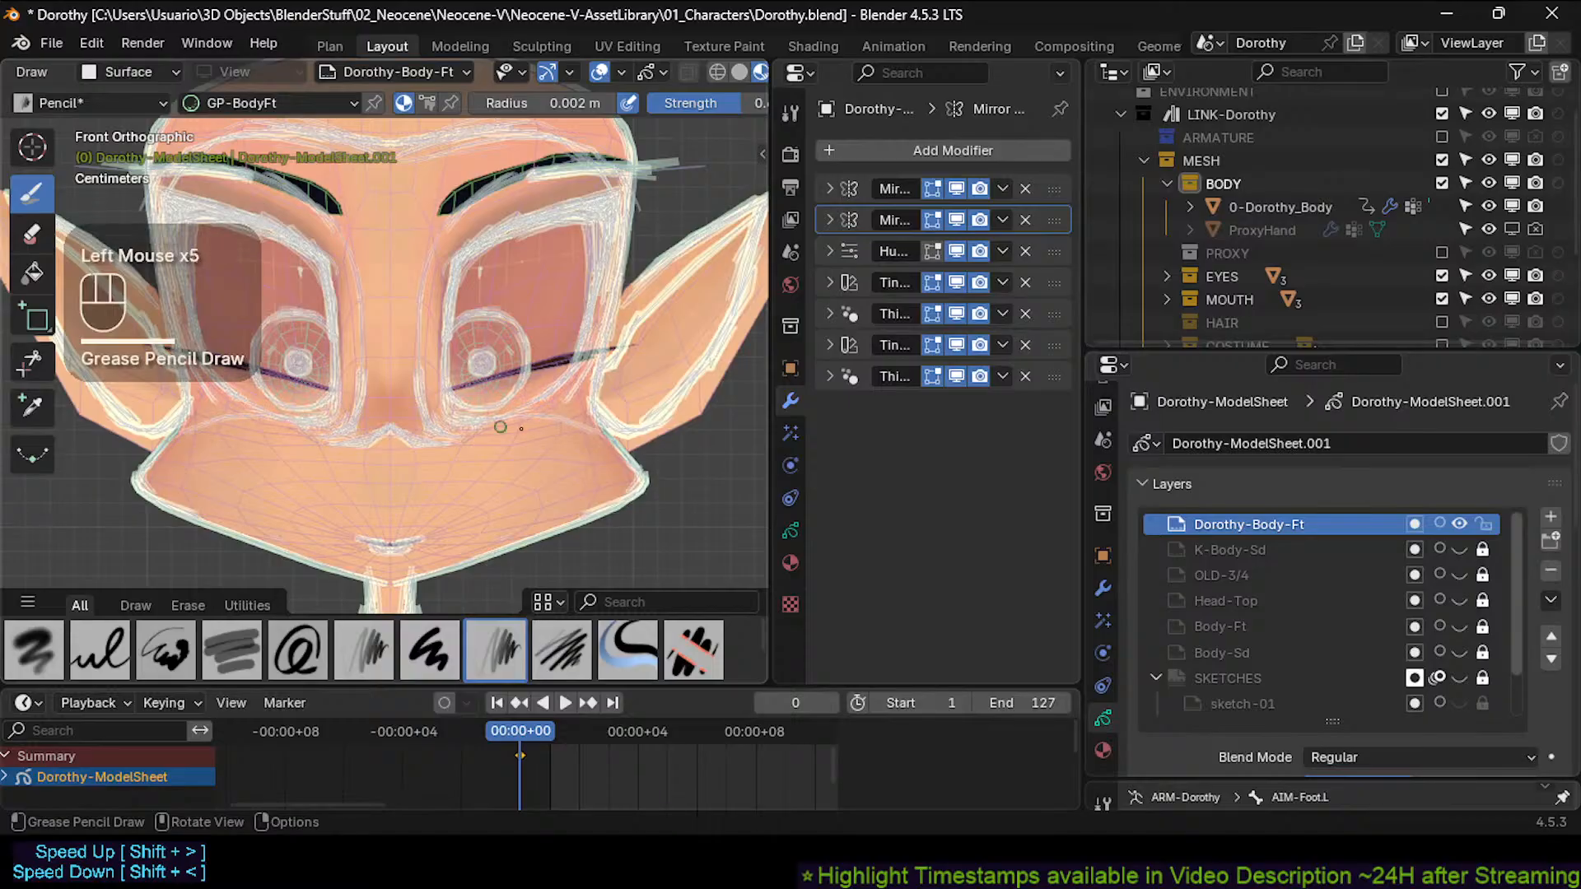
{"action": "left_click", "coordinate": [428, 444]}
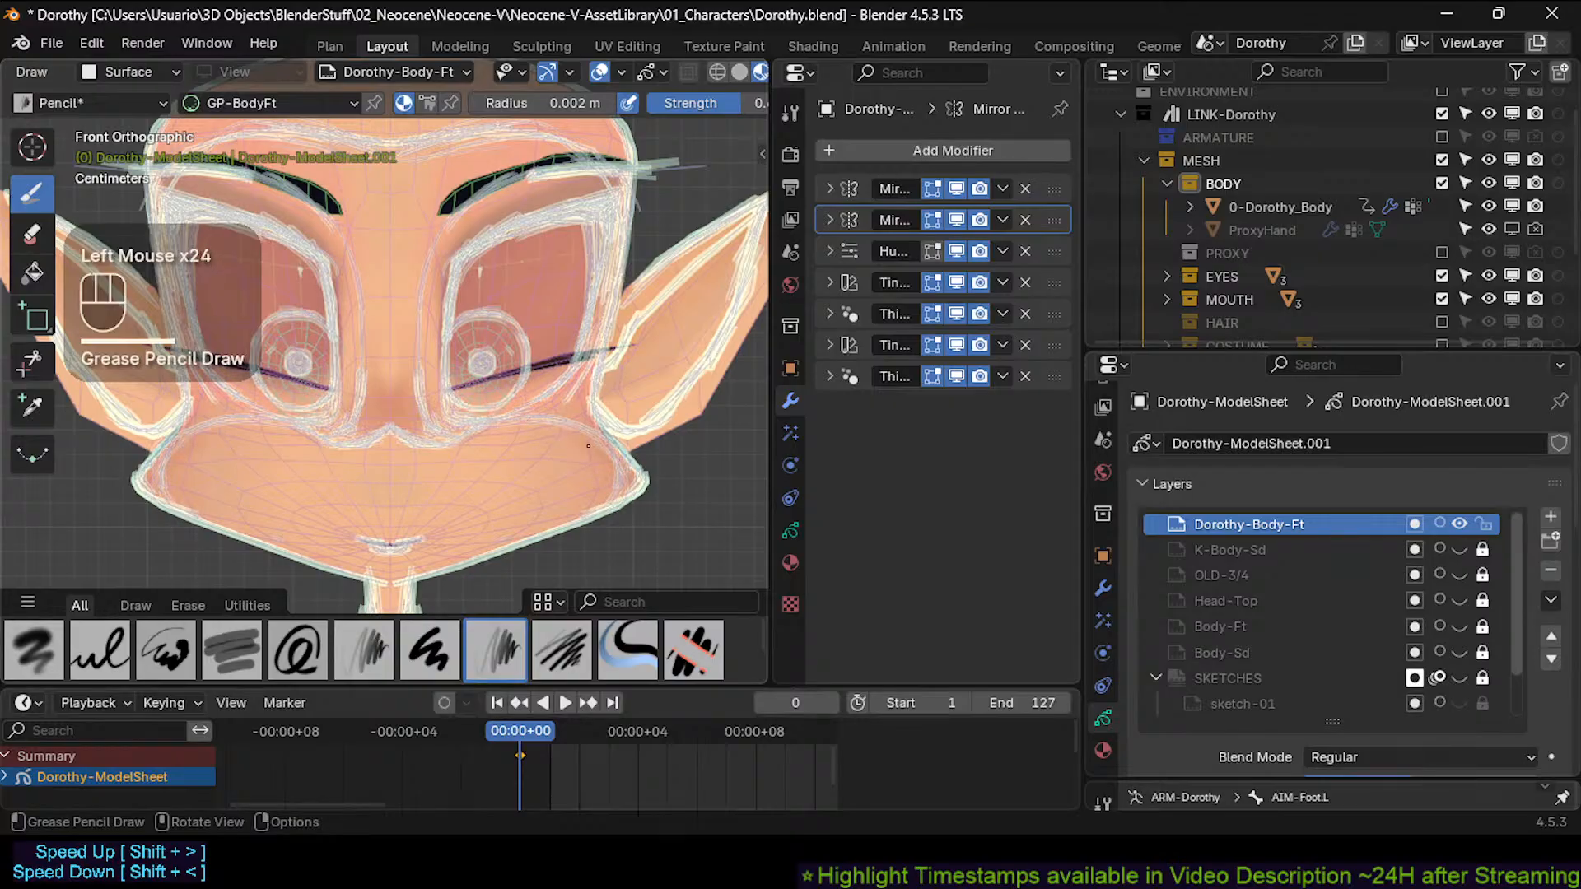
{"action": "left_click_drag", "start_coordinate": [608, 472], "coordinate": [607, 496]}
{"action": "left_click_drag", "start_coordinate": [611, 473], "coordinate": [603, 499]}
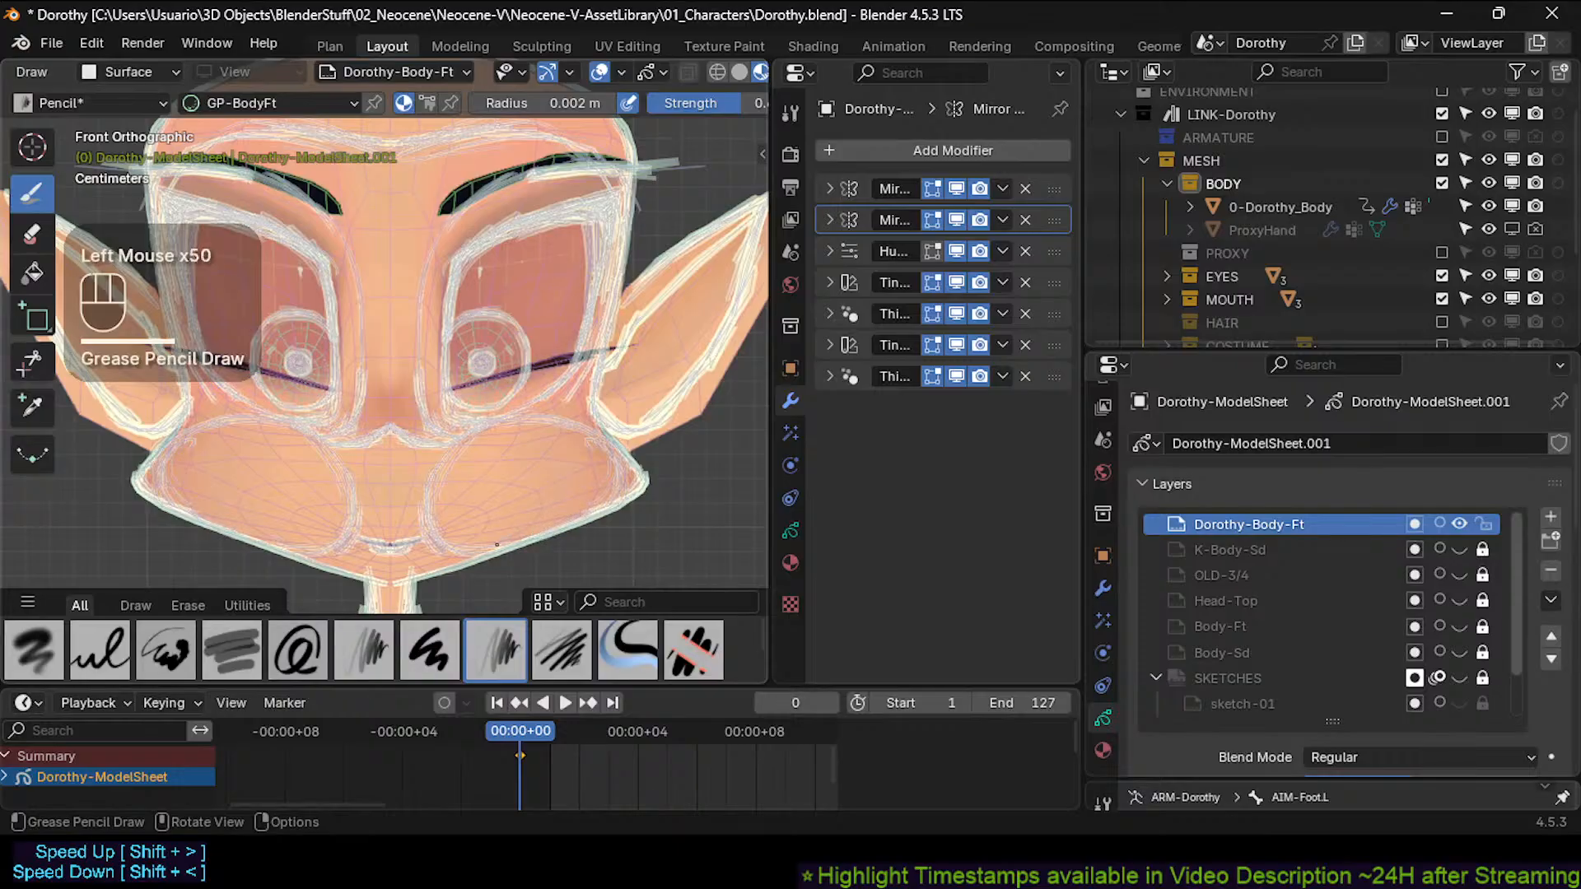
{"action": "left_click", "coordinate": [430, 492]}
Clean up the cheek's lower inner corner and reinforce its contour along the upper and inner edges.
{"action": "left_click", "coordinate": [461, 525], "text": "ctrl"}
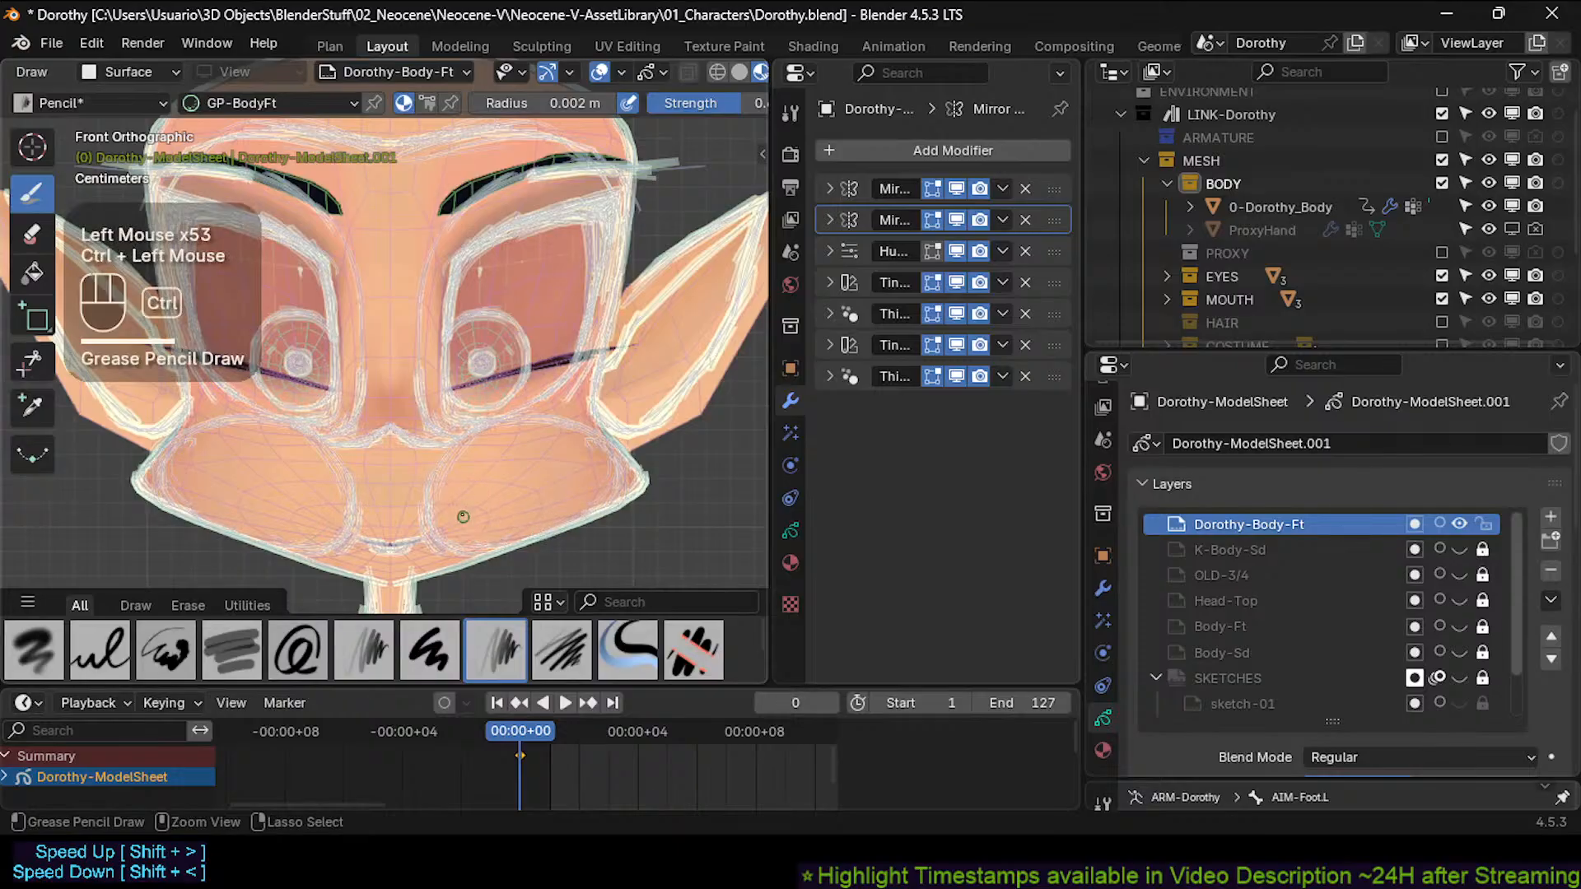
{"action": "left_click", "coordinate": [444, 521], "text": "ctrl"}
{"action": "left_click", "coordinate": [436, 520]}
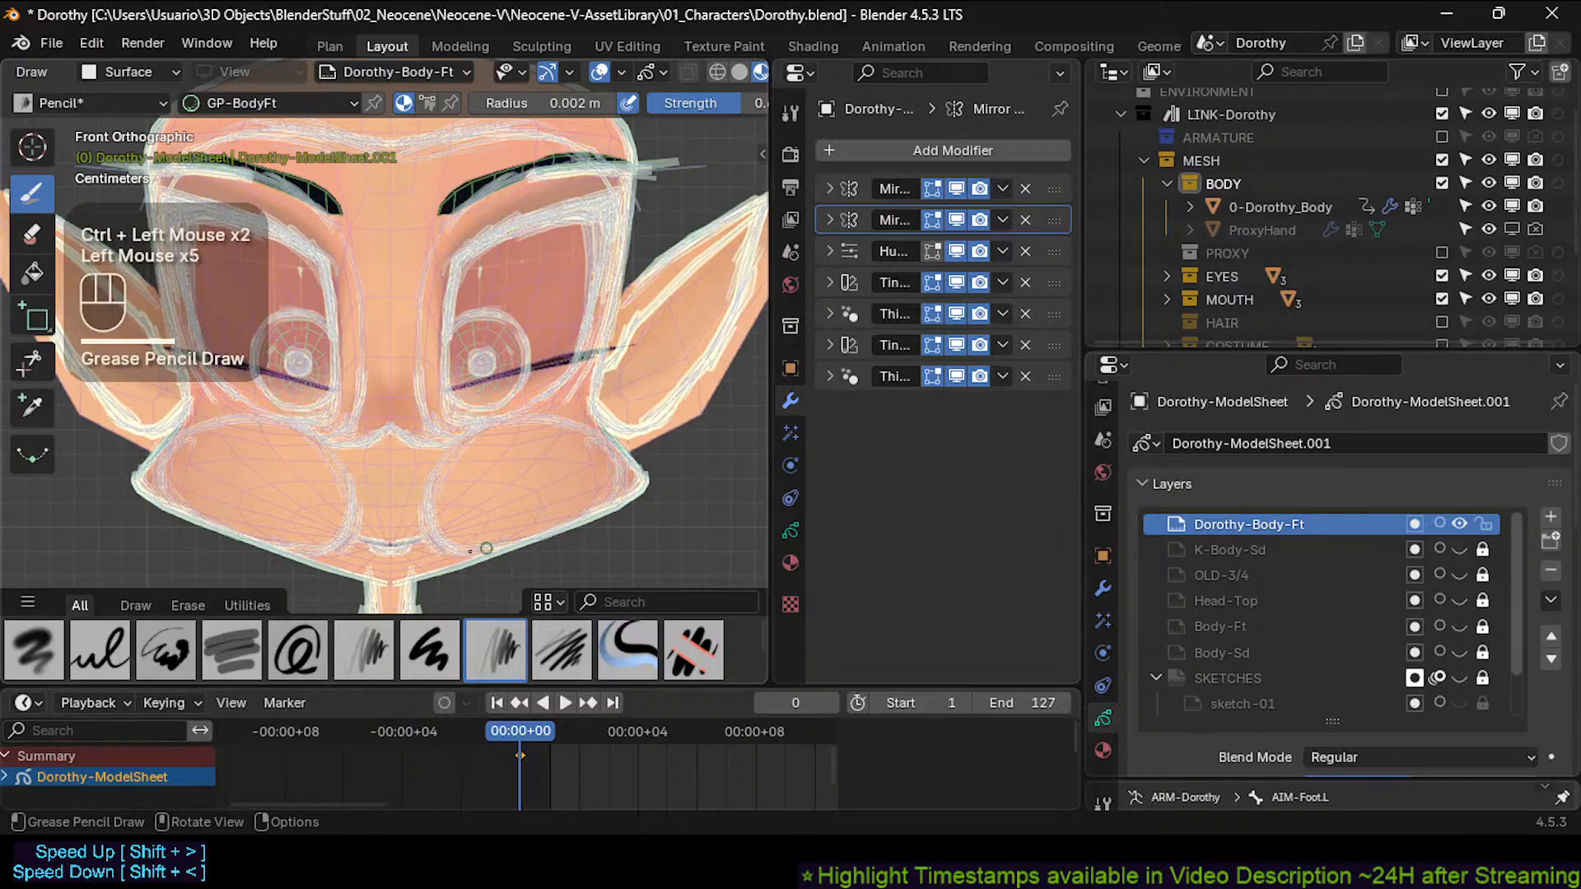
{"action": "left_click", "coordinate": [435, 504]}
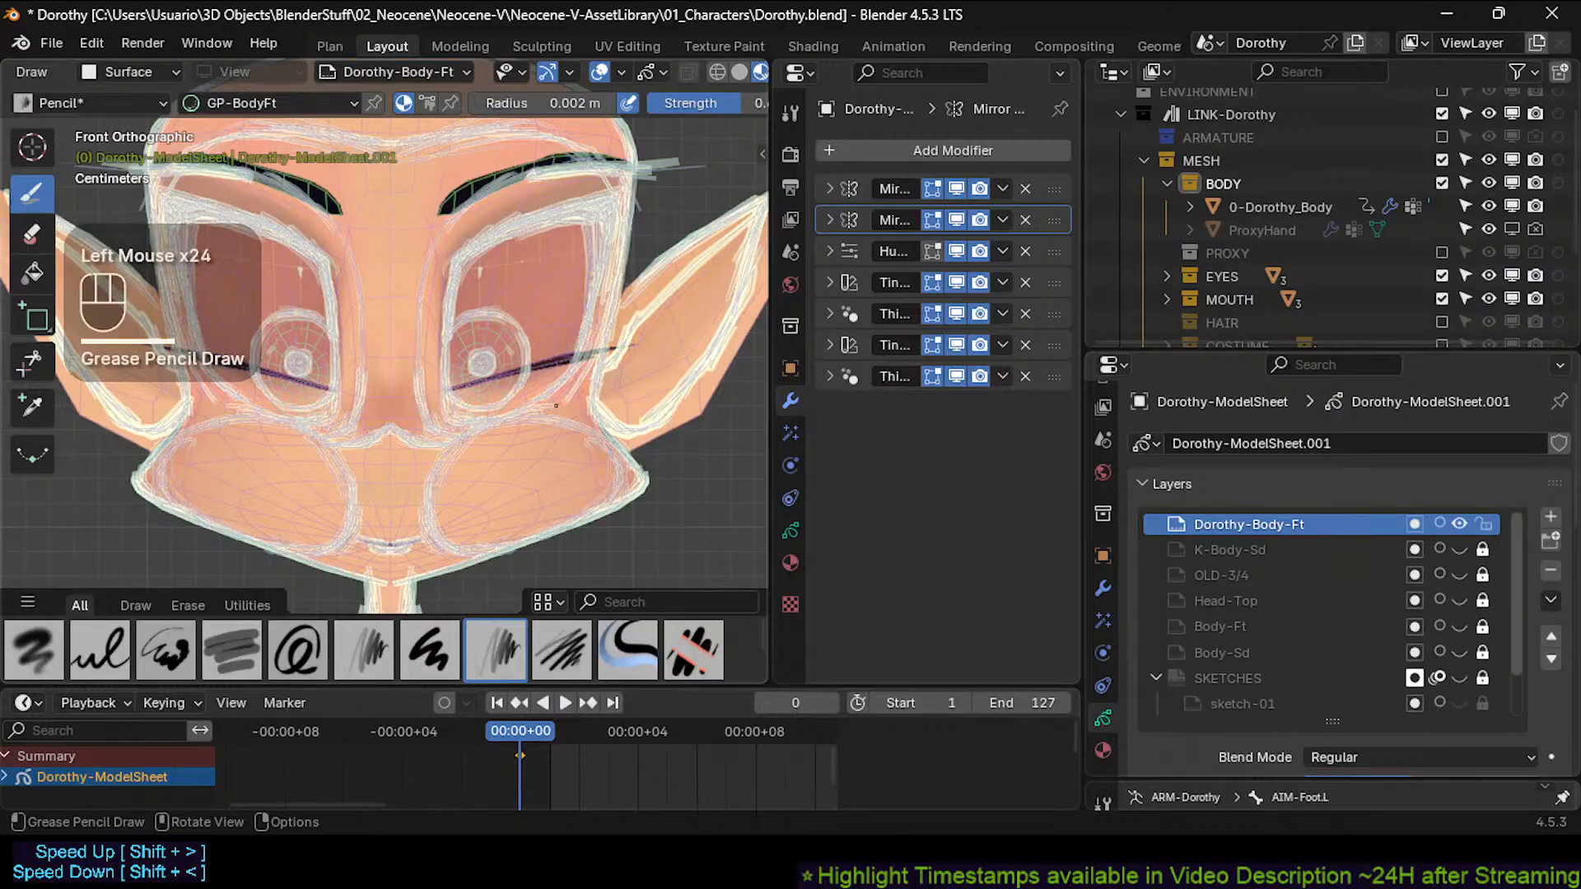
{"action": "mouse_move", "coordinate": [593, 425]}
{"action": "left_mouse_down"}
{"action": "mouse_move", "coordinate": [616, 446]}
{"action": "mouse_move", "coordinate": [550, 409]}
{"action": "left_mouse_up"}
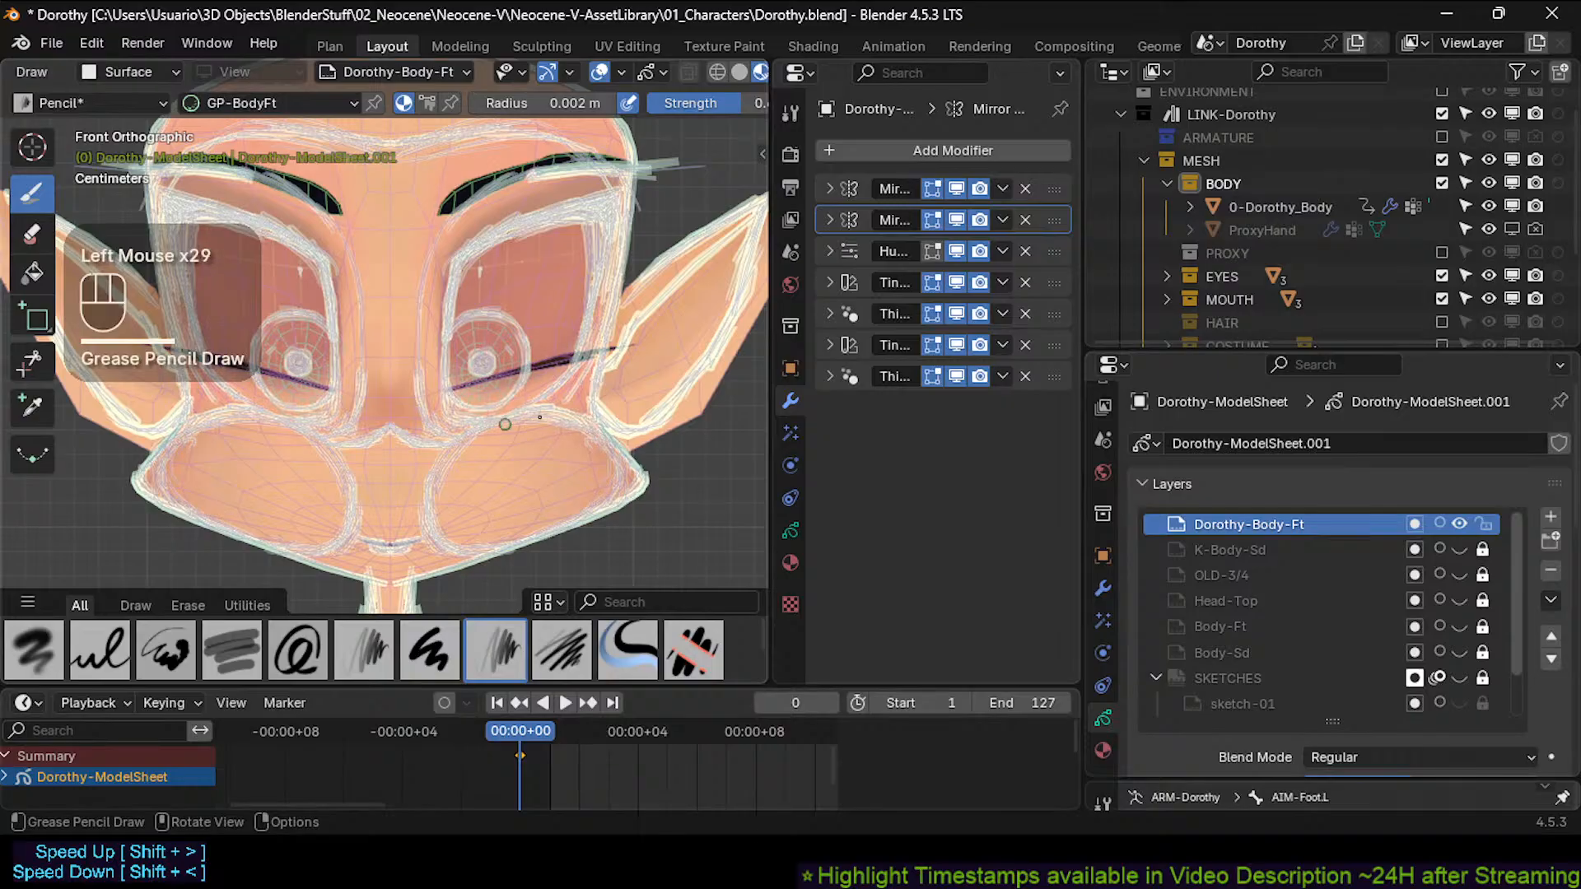
{"action": "left_click_drag", "start_coordinate": [445, 465], "coordinate": [426, 492]}
Draw strokes down the side of the nose bridge and add short strokes near the eye's lower outer corner.
{"action": "middle_click_drag", "start_coordinate": [439, 378], "coordinate": [448, 415], "text": "shift"}
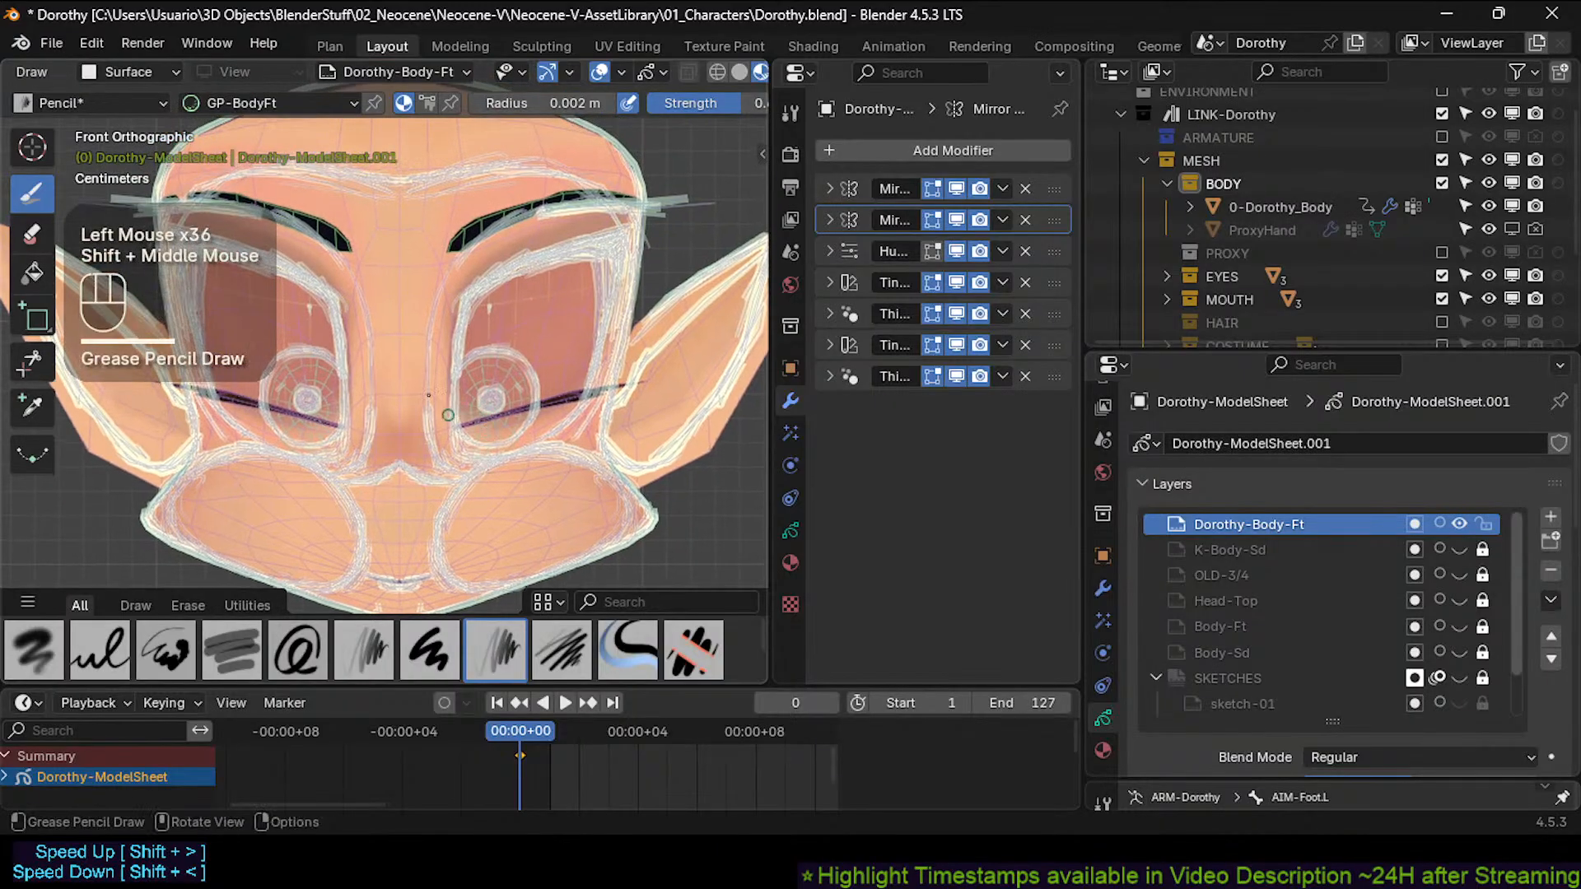
{"action": "left_click", "coordinate": [444, 314]}
{"action": "left_click_drag", "start_coordinate": [445, 280], "coordinate": [438, 357]}
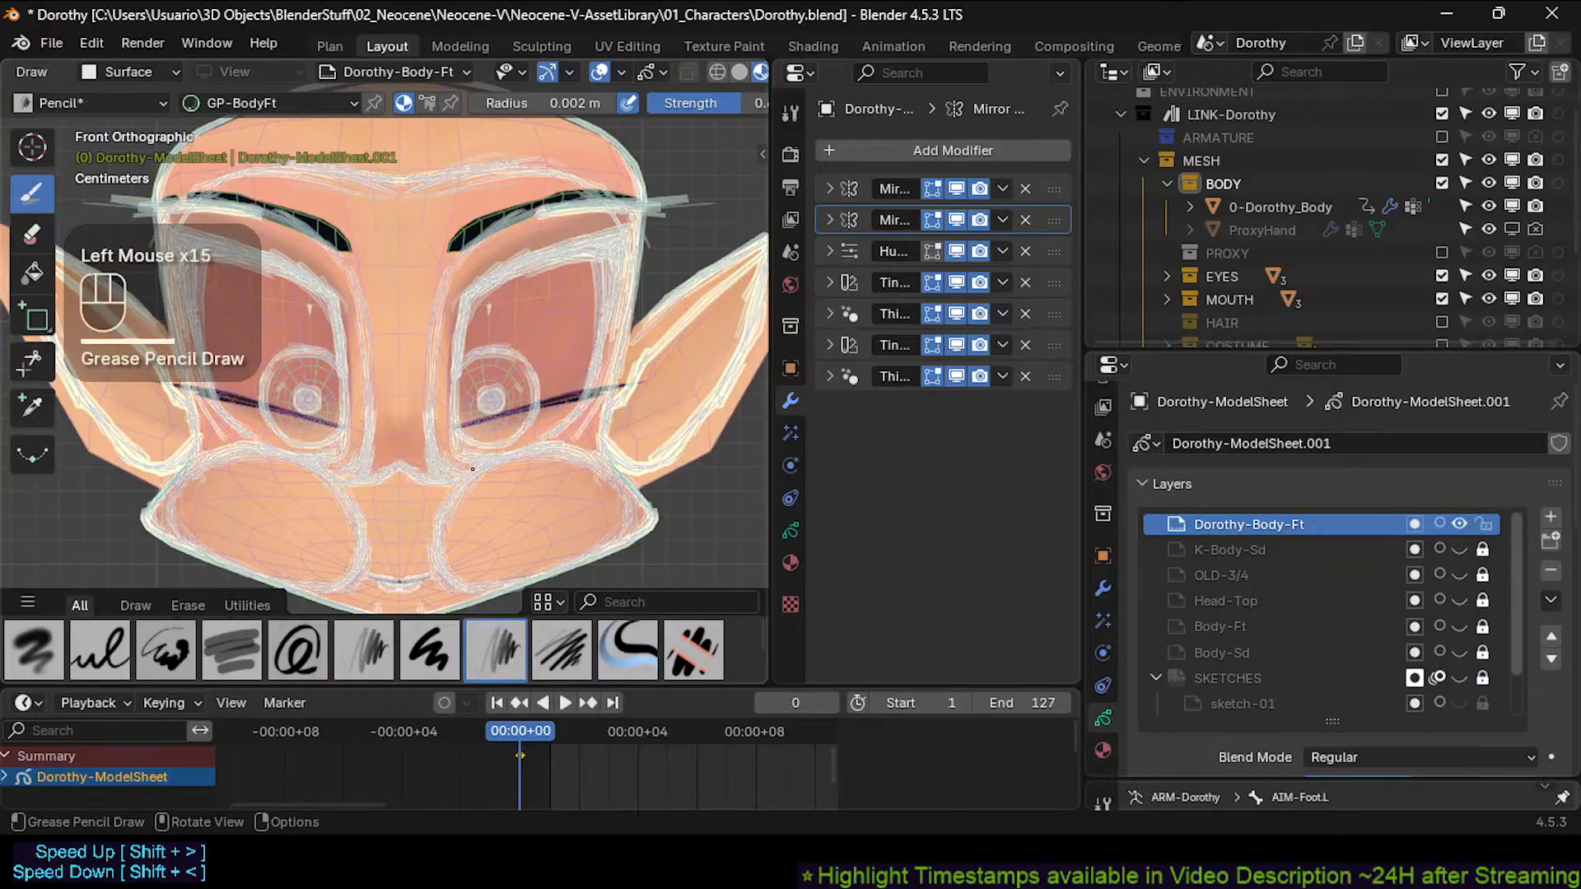
{"action": "mouse_move", "coordinate": [602, 401]}
{"action": "left_mouse_down"}
{"action": "mouse_move", "coordinate": [588, 433]}
{"action": "mouse_move", "coordinate": [585, 416]}
{"action": "left_mouse_up"}
Touch up the eye's outer edge and erase the rough rim strokes along its lower part.
{"action": "middle_click_drag", "start_coordinate": [606, 388], "coordinate": [541, 487], "text": "shift"}
{"action": "left_click", "coordinate": [531, 465]}
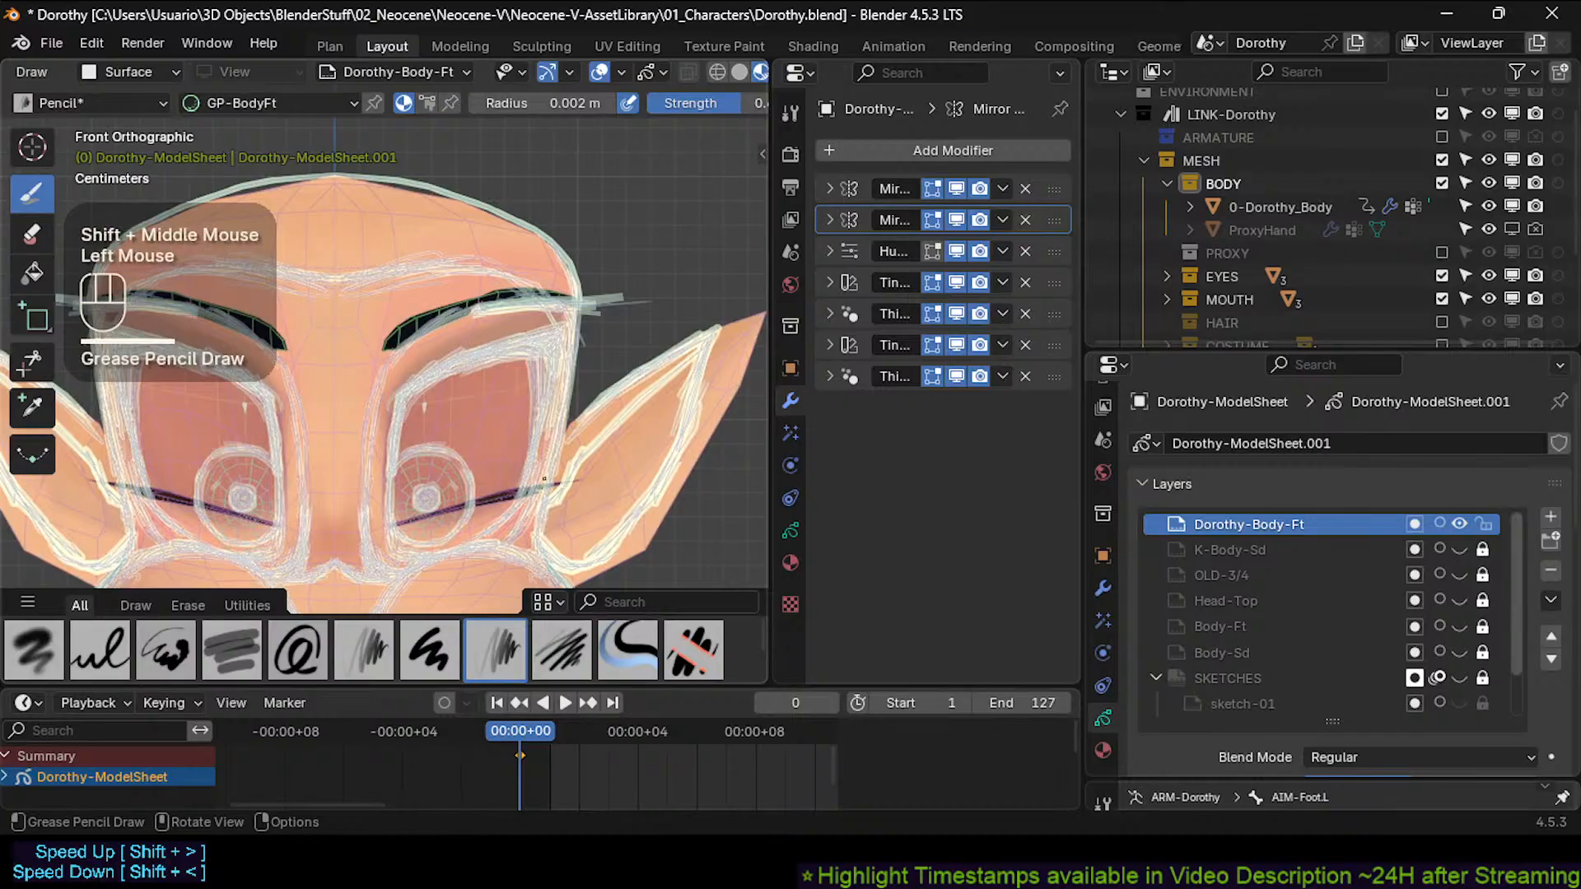
{"action": "left_click", "coordinate": [541, 461]}
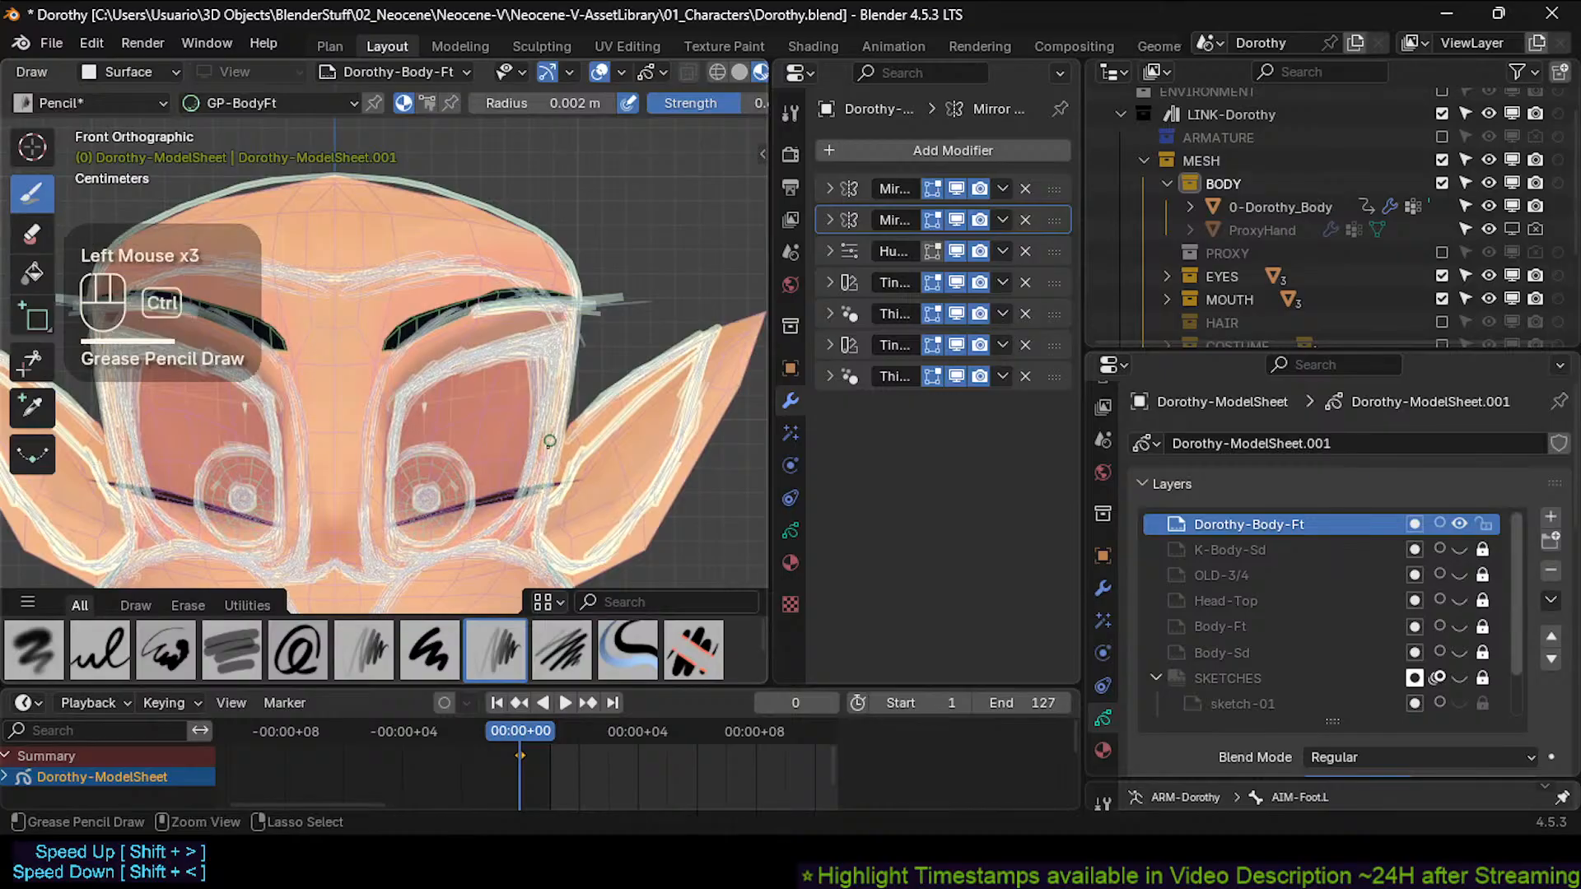
{"action": "mouse_move", "coordinate": [551, 434]}
{"action": "left_mouse_down", "text": "ctrl"}
{"action": "mouse_move", "coordinate": [586, 375]}
{"action": "mouse_move", "coordinate": [566, 383]}
{"action": "left_mouse_up", "text": "ctrl"}
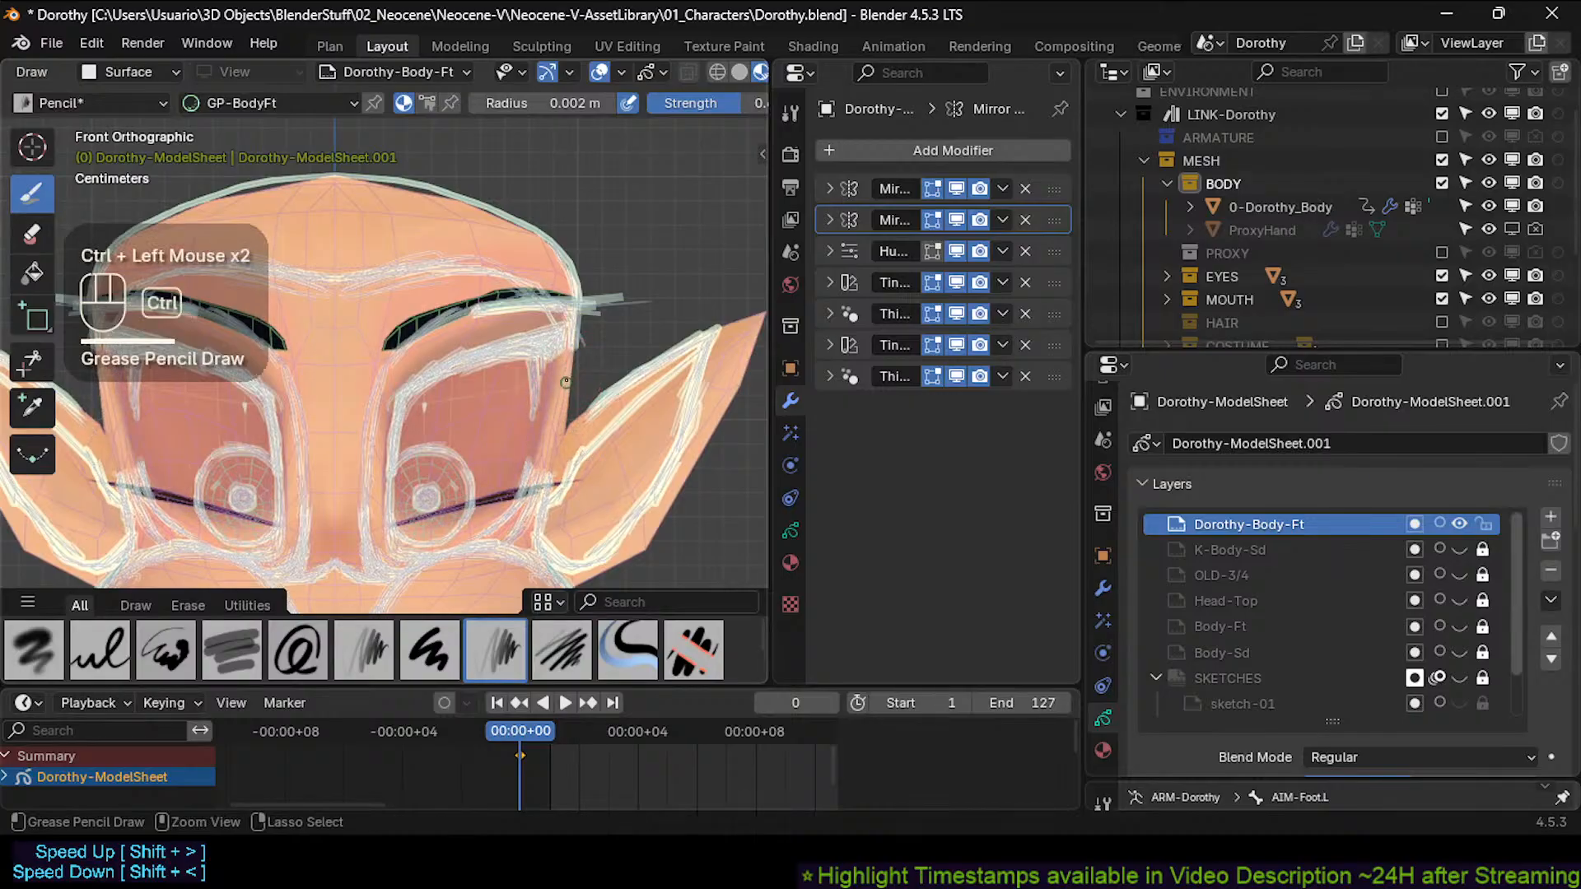
Set the pencil brush radius to 0.0015 m for detail work at the eye's outer corner.
{"action": "mouse_move", "coordinate": [560, 381]}
{"action": "middle_mouse_down", "text": "ctrl"}
{"action": "mouse_move", "coordinate": [562, 343]}
{"action": "mouse_move", "coordinate": [544, 402]}
{"action": "middle_mouse_up", "text": "ctrl"}
{"action": "key", "text": "f"}
{"action": "left_click", "coordinate": [543, 401]}
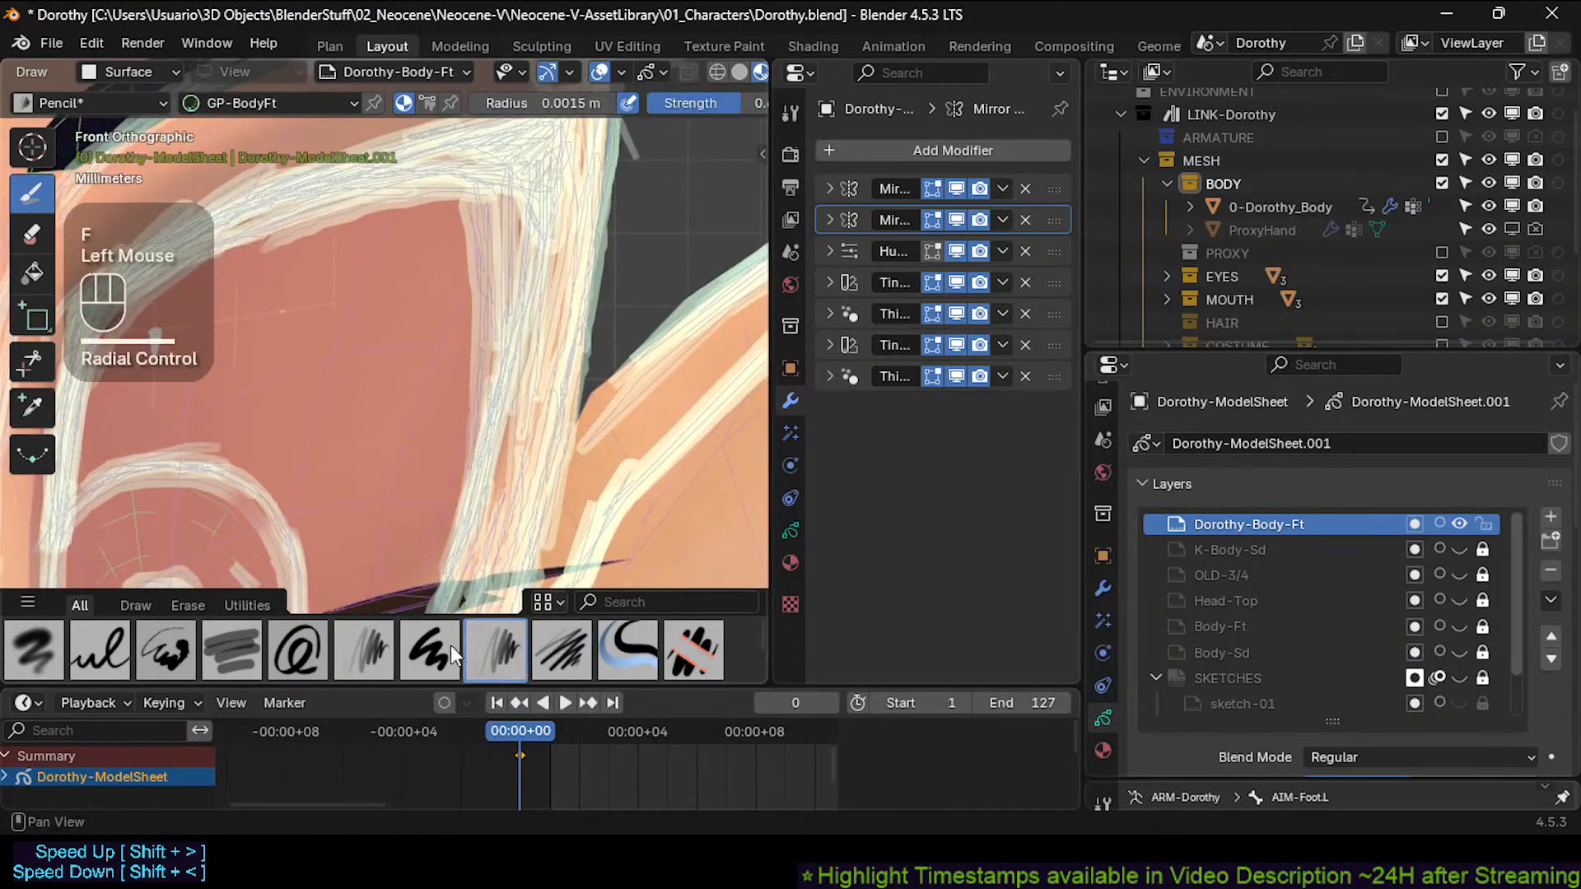
Switch to the Eraser Hard brush and reduce its radius to 6 px for fine cleanup.
{"action": "middle_click", "coordinate": [571, 634]}
{"action": "left_click", "coordinate": [690, 646]}
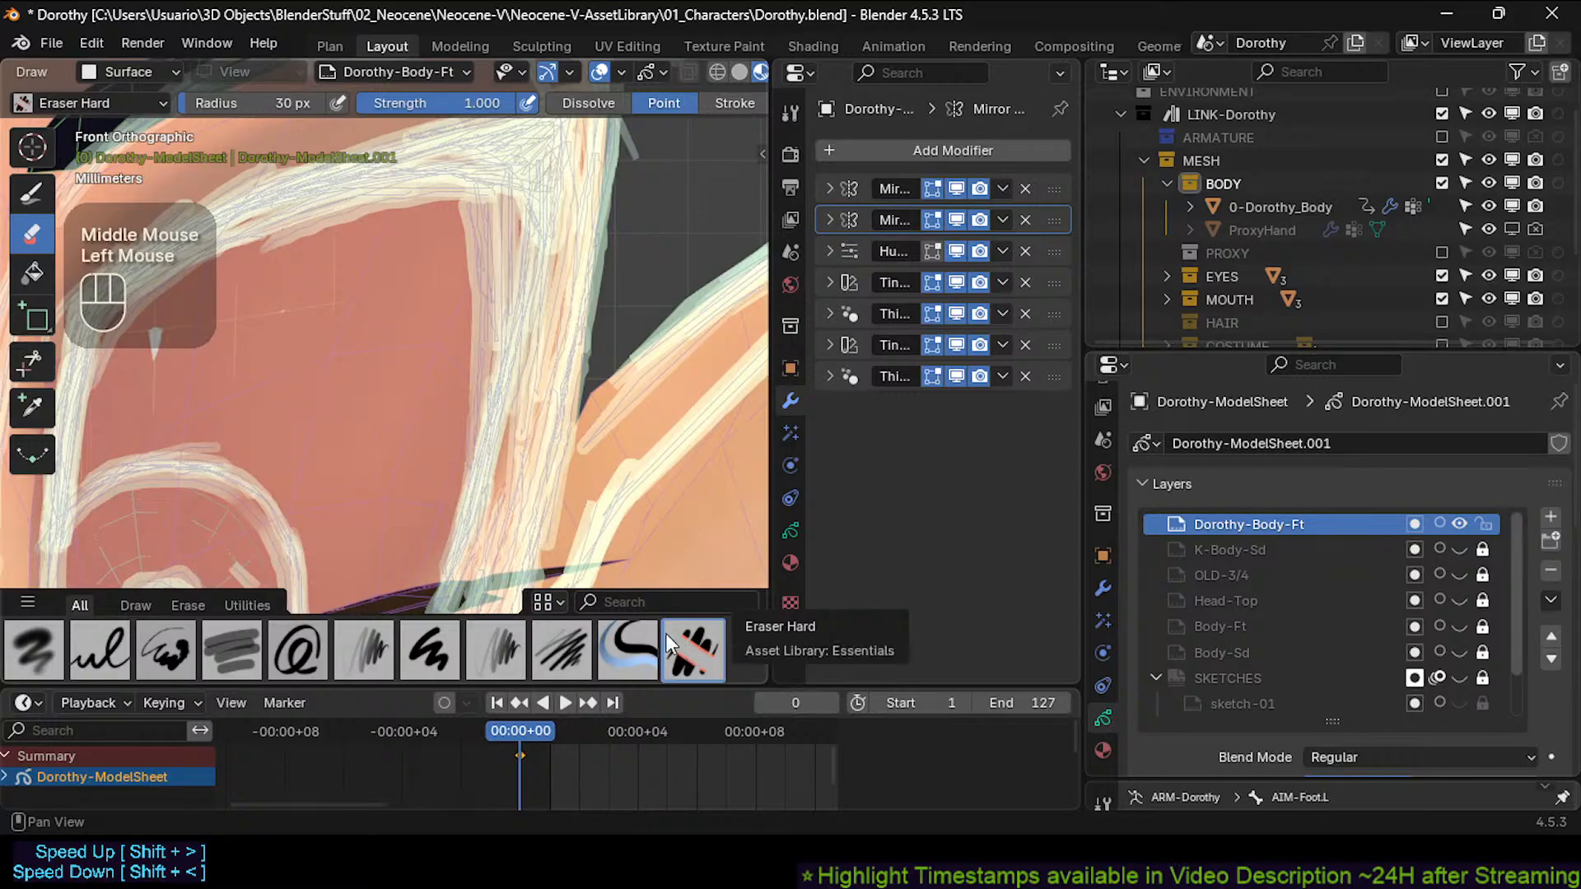
{"action": "mouse_move", "coordinate": [470, 454]}
{"action": "left_mouse_down", "text": "ctrl"}
{"action": "mouse_move", "coordinate": [494, 429]}
{"action": "mouse_move", "coordinate": [529, 469]}
{"action": "left_mouse_up", "text": "ctrl"}
{"action": "key", "text": "ctrl+z"}
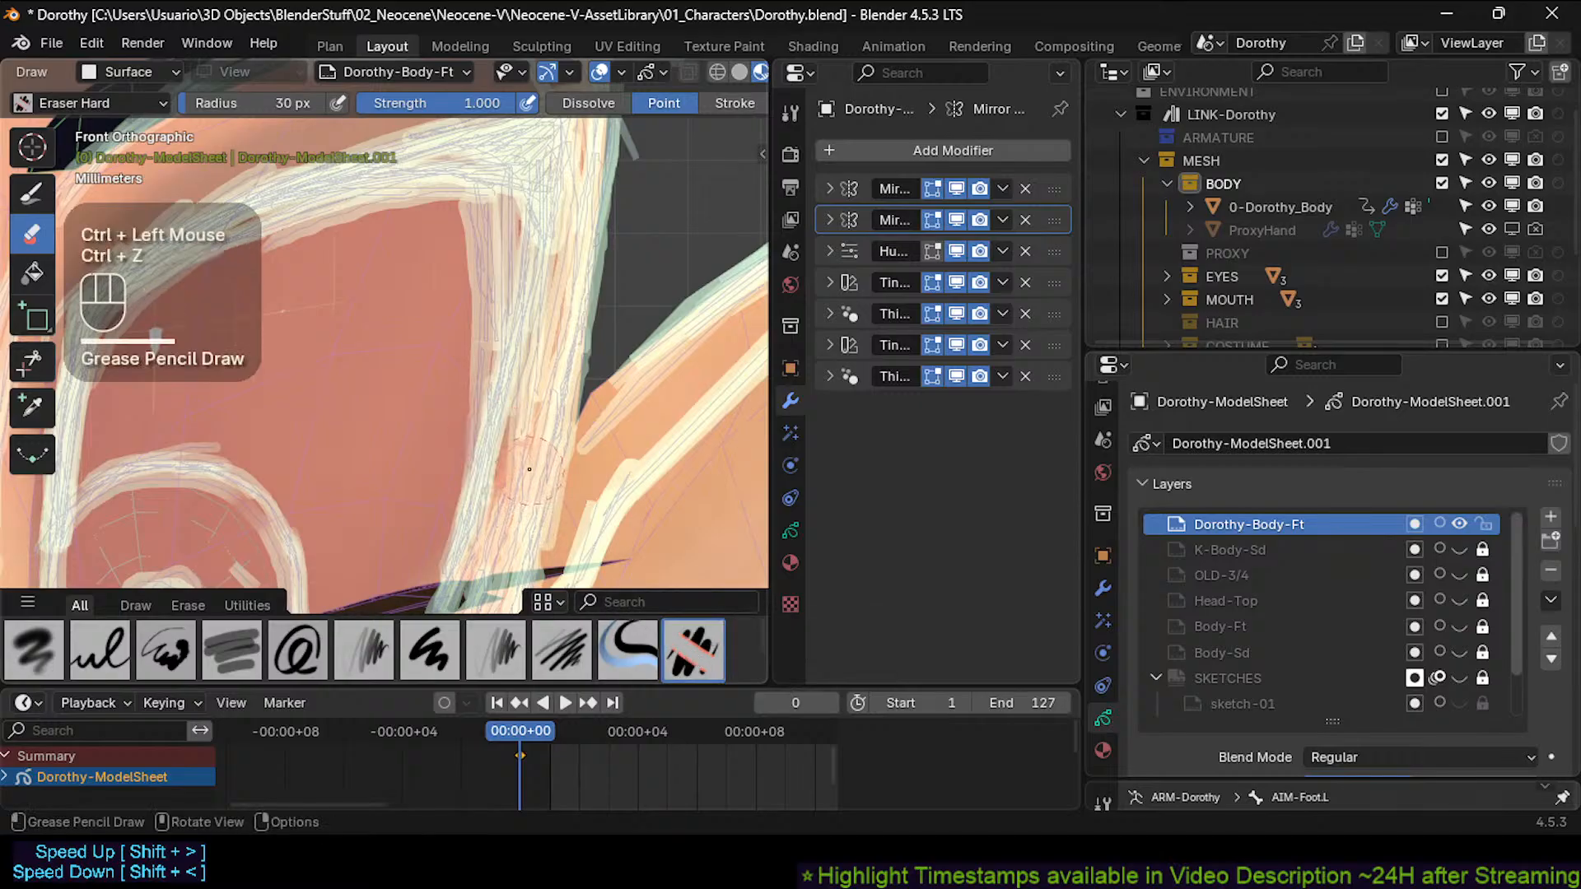
{"action": "key", "text": "bracketleft"}
{"action": "key", "text": "bracketright"}
{"action": "key", "text": "bracketright"}
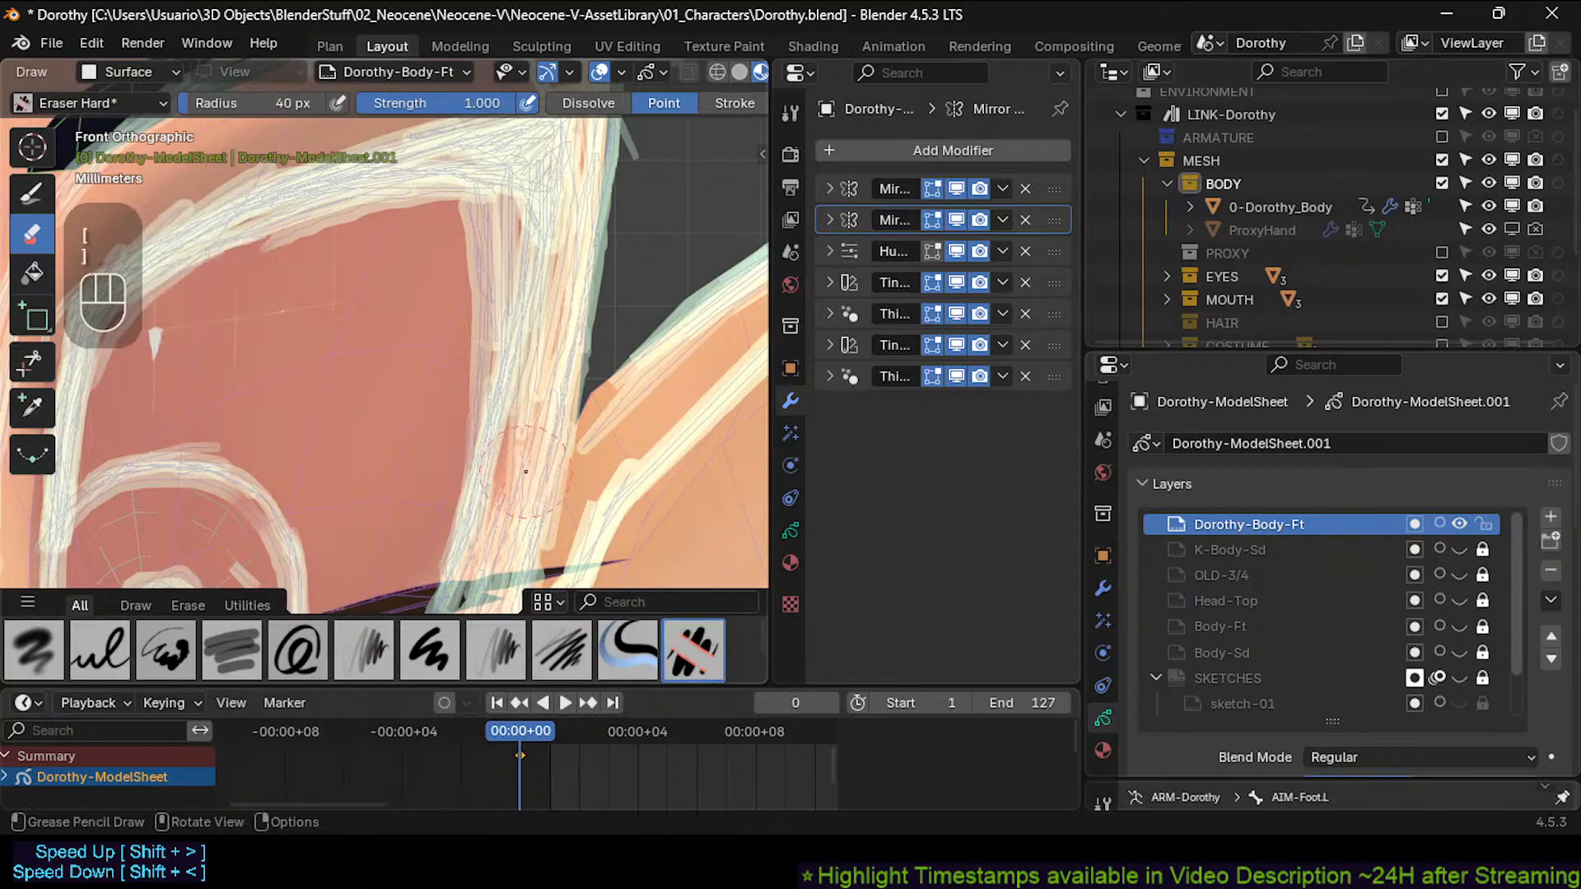
{"action": "key", "text": "bracketleft"}
{"action": "key", "text": "bracketleft"}
{"action": "key", "text": "bracketleft"}
{"action": "key", "text": "bracketleft"}
{"action": "key", "text": "bracketleft"}
{"action": "key", "text": "bracketleft"}
{"action": "key", "text": "bracketleft"}
{"action": "key", "text": "bracketleft"}
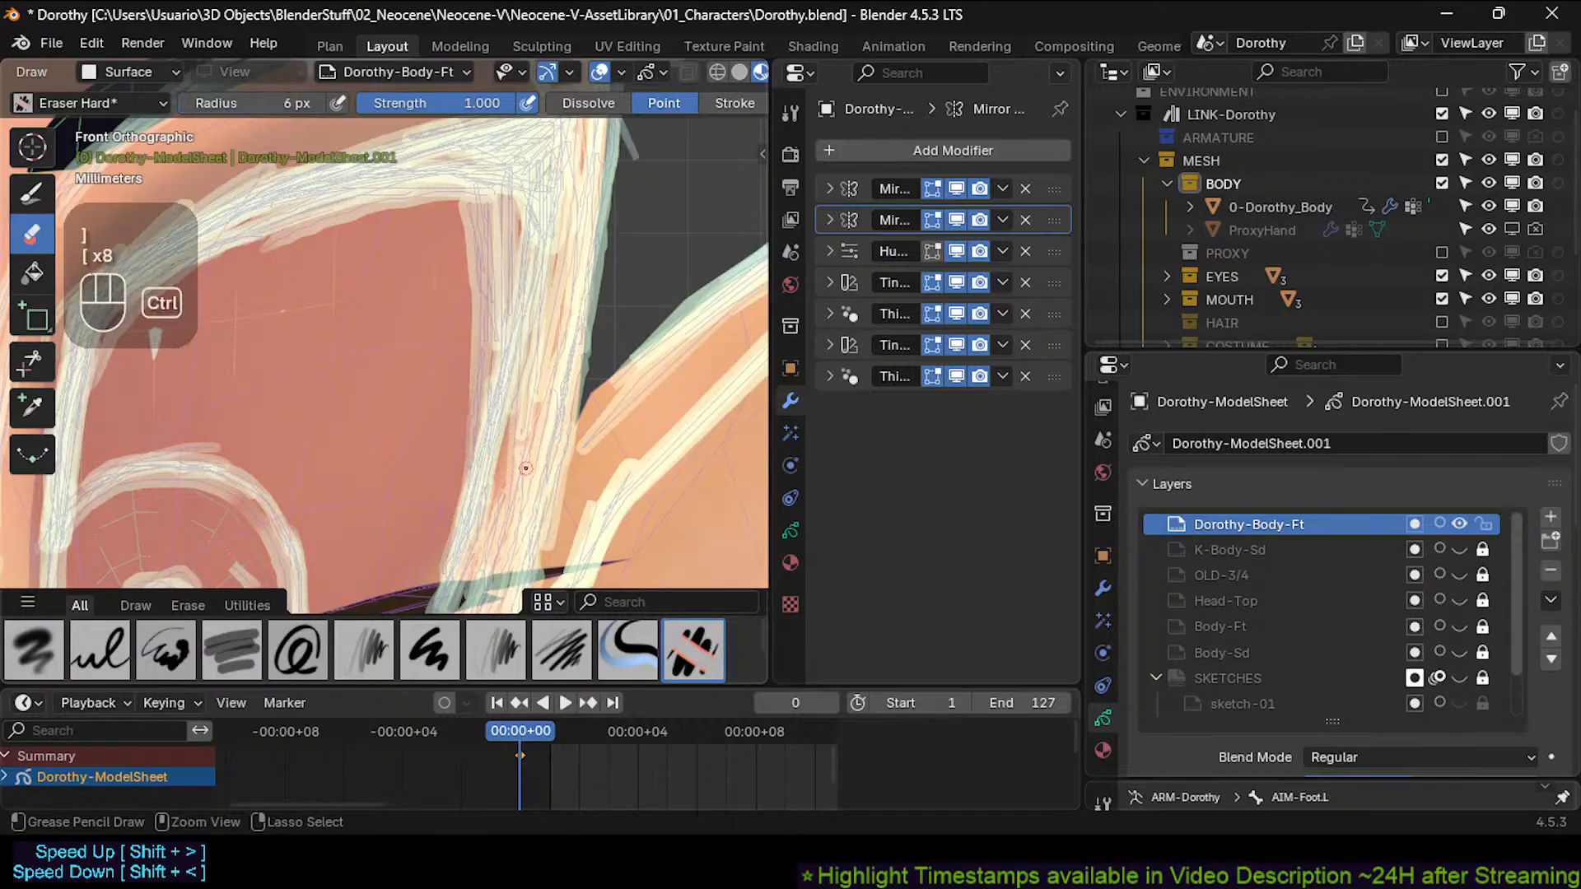
Erase a gap between the eye's outer rim and the temple contour, set the eraser radius to 16 px, and save the file.
{"action": "left_click", "coordinate": [534, 463]}
{"action": "left_click_drag", "start_coordinate": [534, 436], "coordinate": [531, 346]}
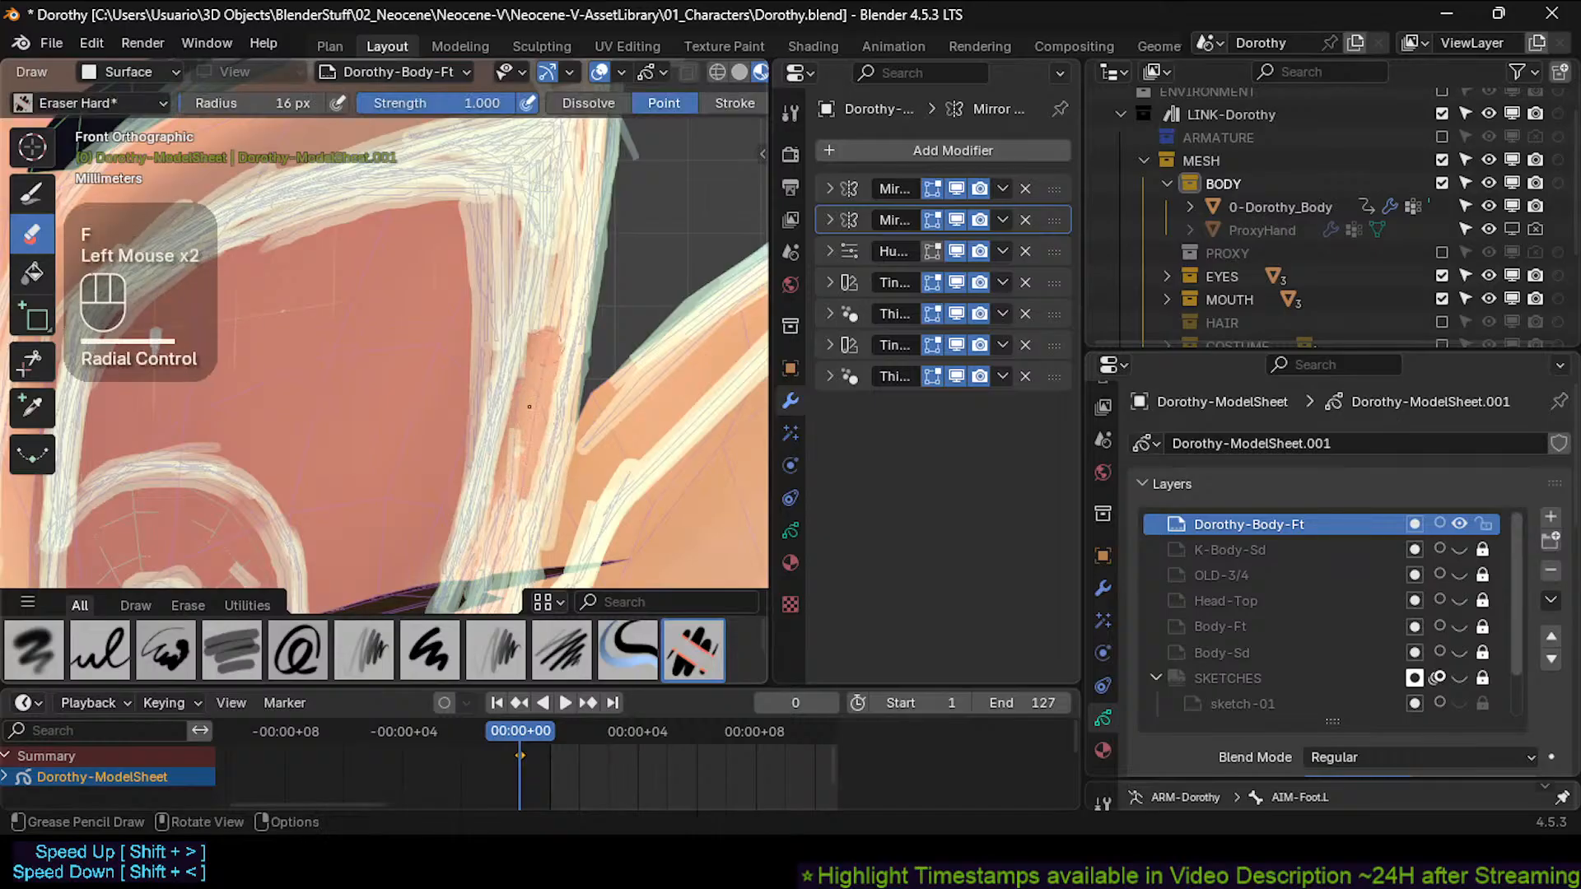
{"action": "mouse_move", "coordinate": [531, 346]}
{"action": "middle_mouse_down", "text": "ctrl"}
{"action": "mouse_move", "coordinate": [529, 390]}
{"action": "mouse_move", "coordinate": [544, 284]}
{"action": "mouse_move", "coordinate": [524, 266]}
{"action": "middle_mouse_up", "text": "ctrl"}
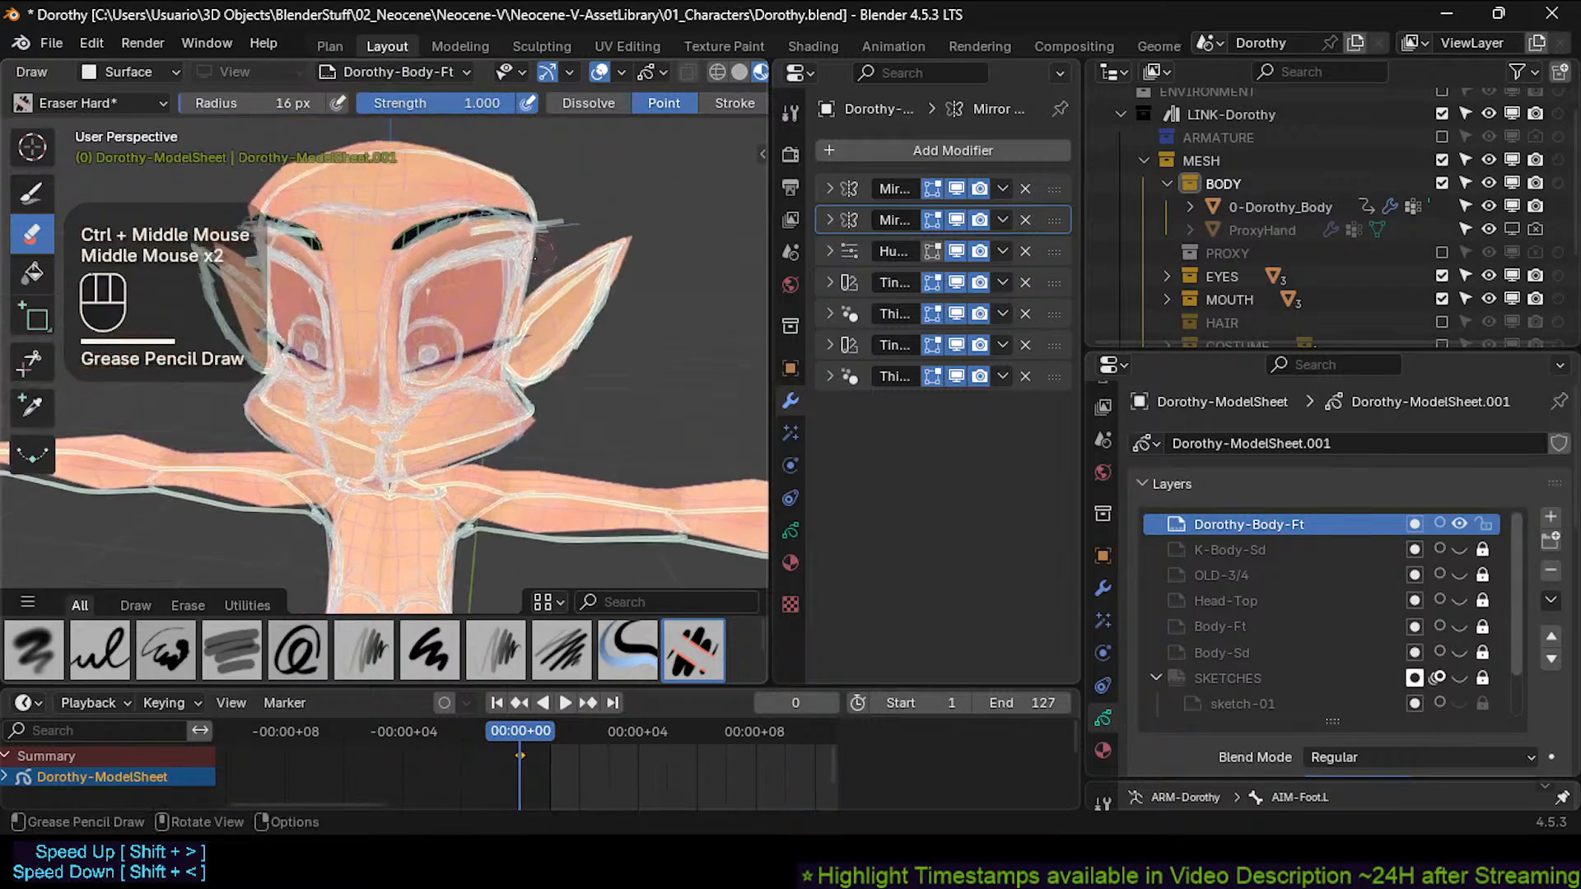
{"action": "middle_click", "coordinate": [524, 266]}
{"action": "key", "text": "Up"}
{"action": "key", "text": "KP_1"}
{"action": "middle_click_drag", "start_coordinate": [567, 323], "coordinate": [489, 392], "text": "shift"}
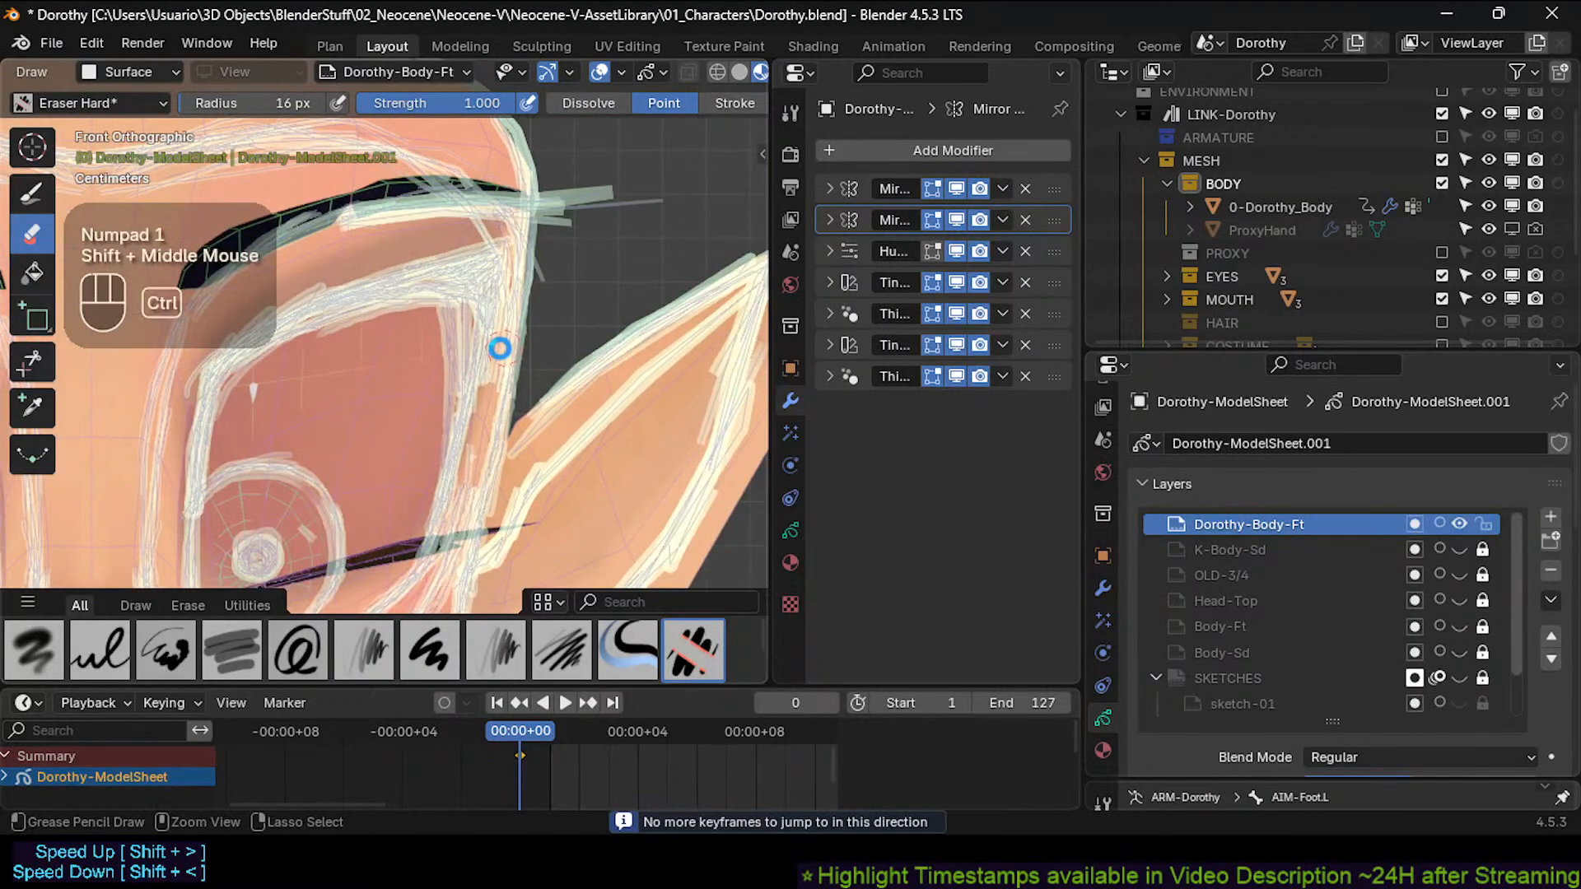
{"action": "key", "text": "ctrl+s"}
Reduce the eraser radius to 8 px and thin out the strokes between the eye's outer rim and the temple contour.
{"action": "key", "text": "bracketleft"}
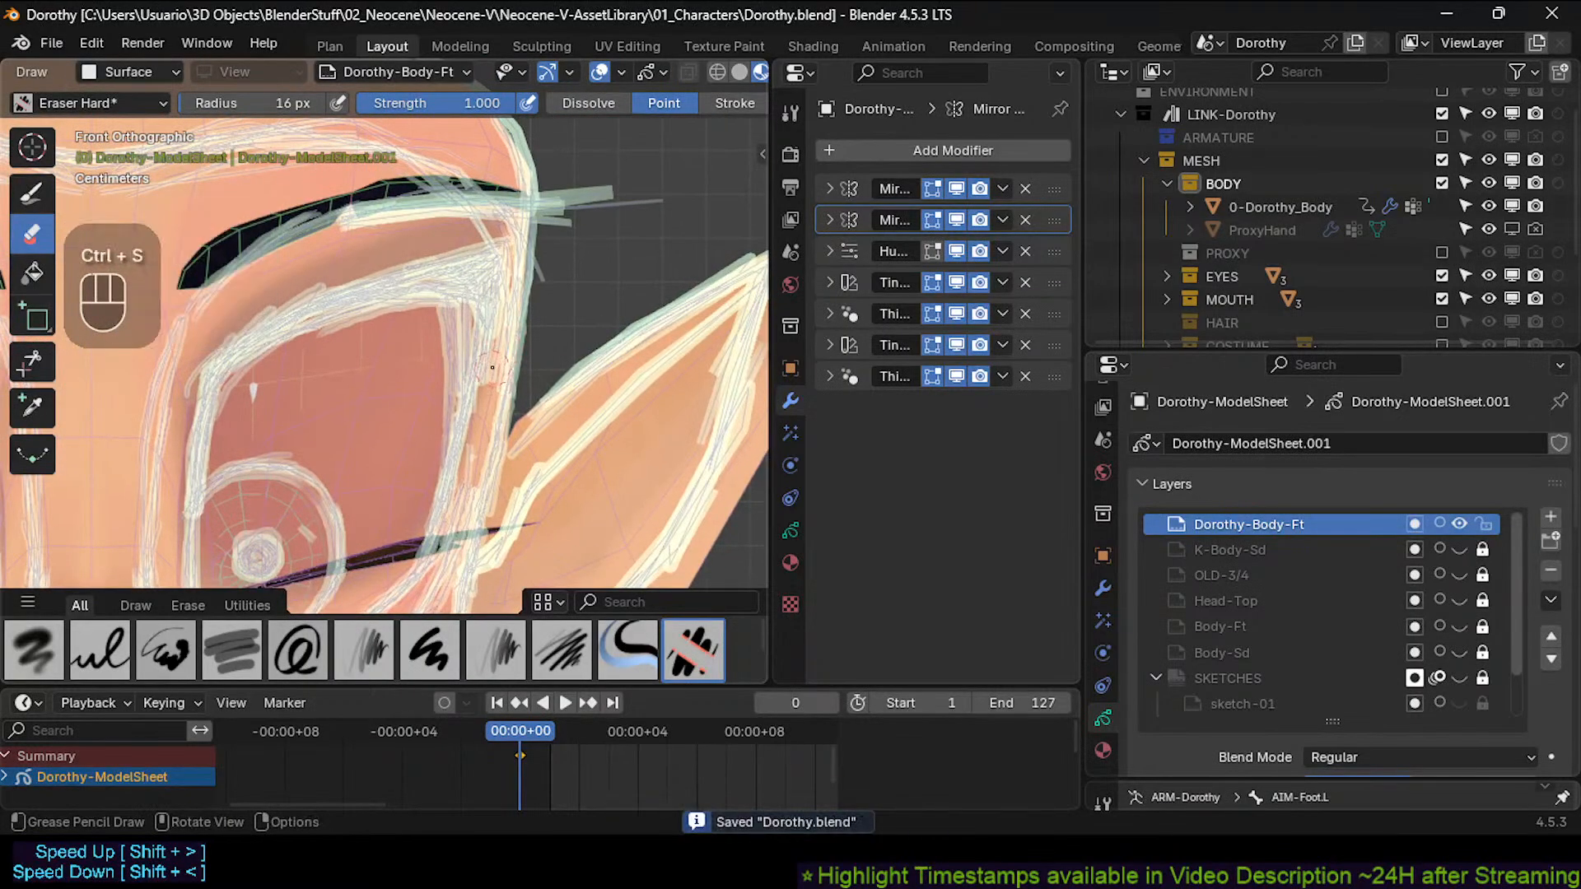
{"action": "key", "text": "bracketright"}
{"action": "key", "text": "bracketright"}
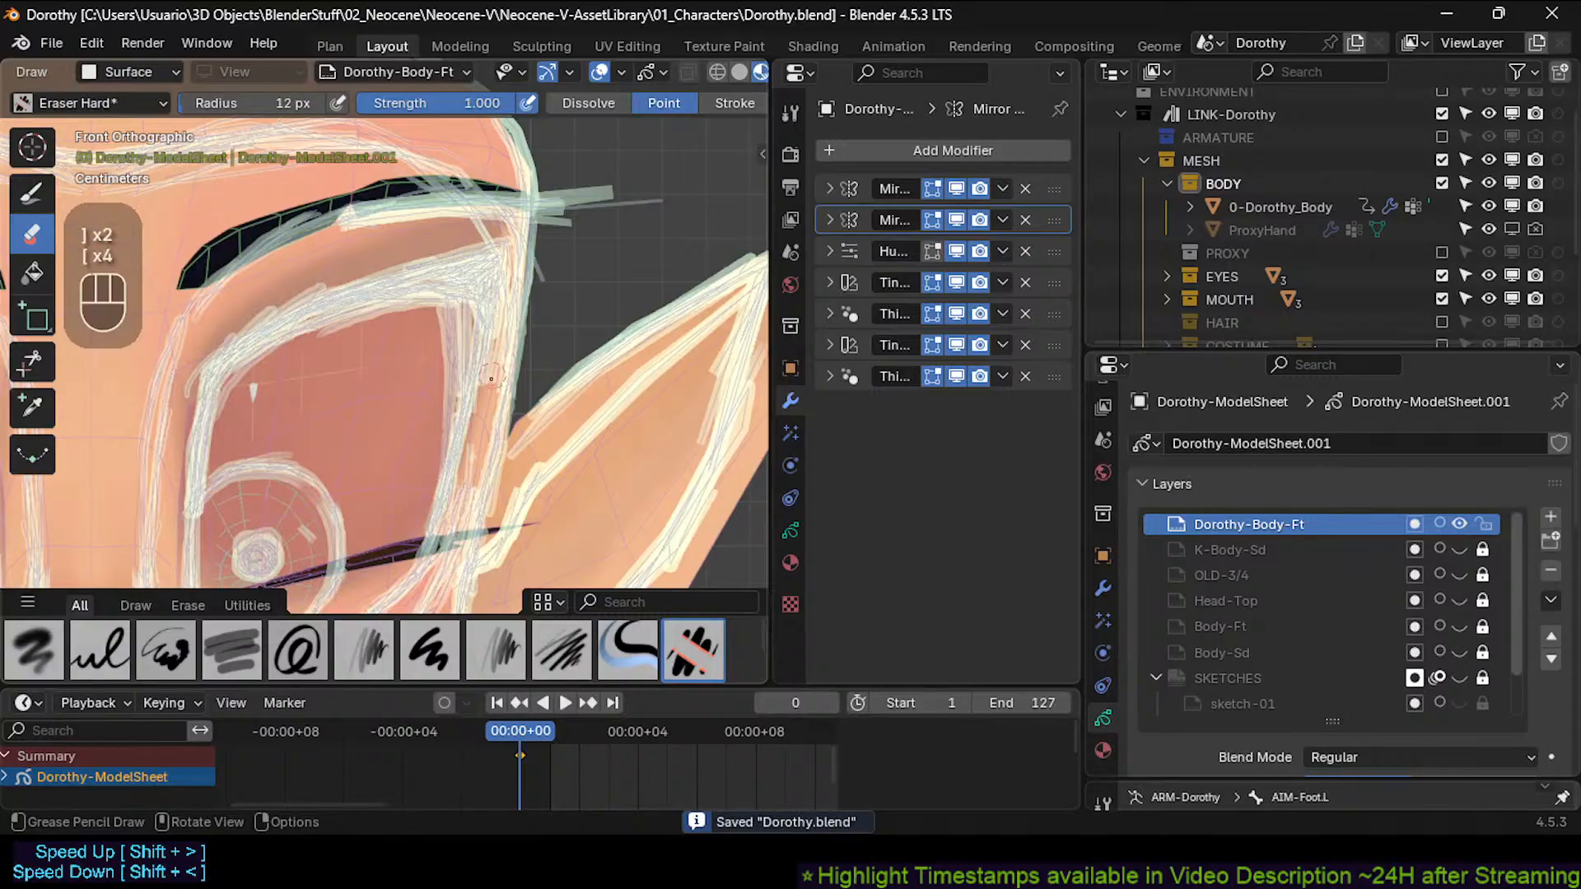
{"action": "key", "text": "bracketleft"}
{"action": "key", "text": "bracketleft"}
{"action": "left_click_drag", "start_coordinate": [493, 399], "coordinate": [511, 274]}
{"action": "key", "text": "bracketleft"}
{"action": "mouse_move", "coordinate": [506, 288]}
{"action": "left_mouse_down"}
{"action": "mouse_move", "coordinate": [509, 270]}
{"action": "mouse_move", "coordinate": [504, 319]}
{"action": "left_mouse_up"}
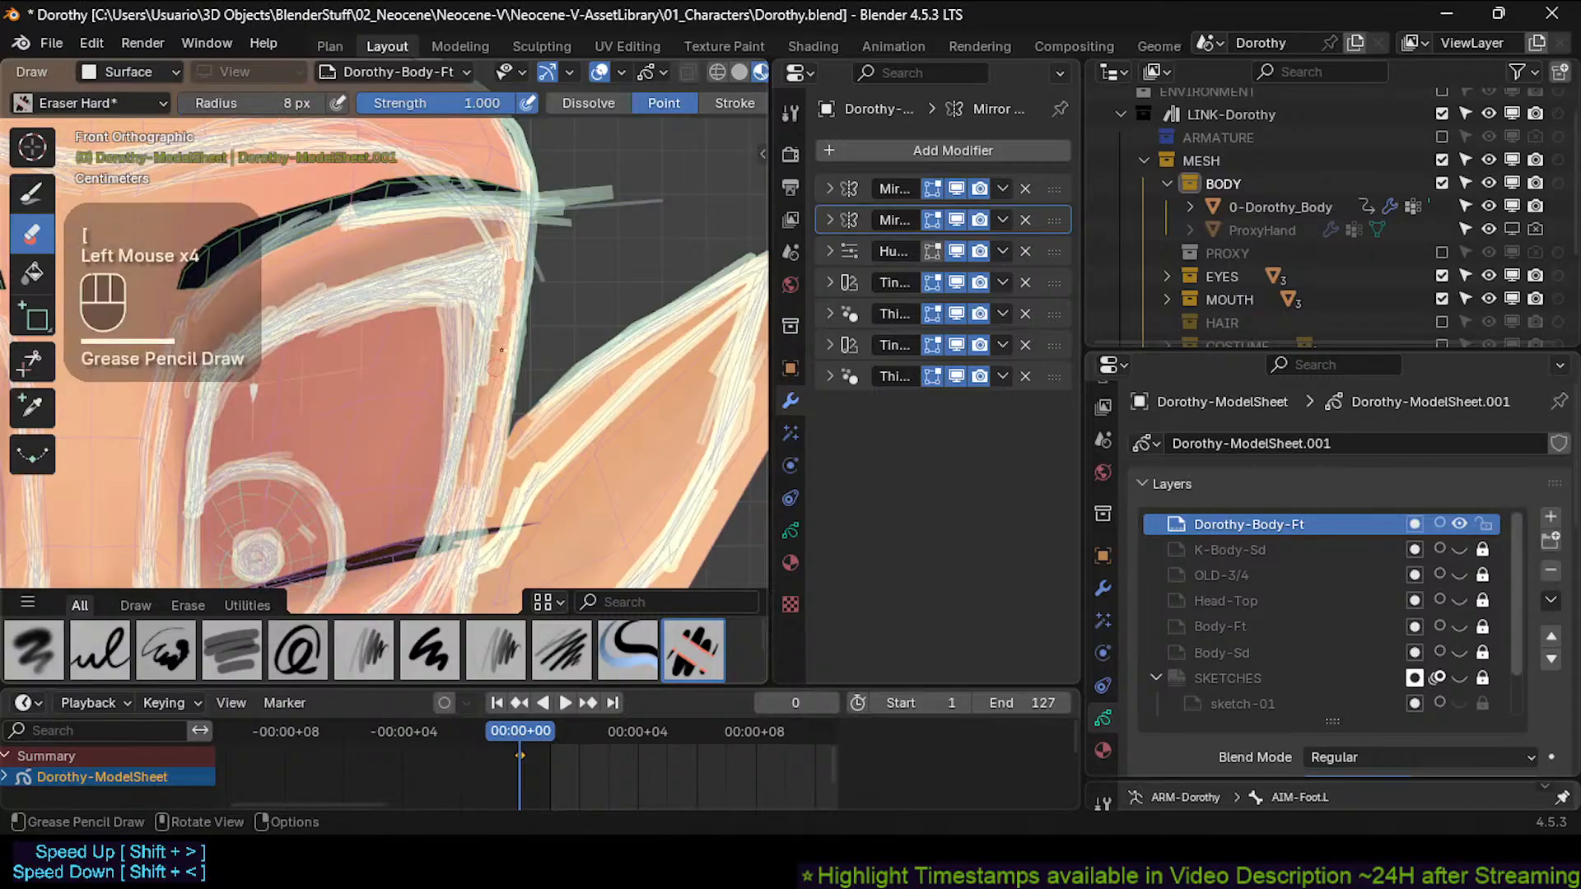
{"action": "middle_click_drag", "start_coordinate": [450, 520], "coordinate": [474, 422], "text": "shift"}
{"action": "mouse_move", "coordinate": [489, 380]}
{"action": "left_mouse_down"}
{"action": "mouse_move", "coordinate": [469, 499]}
{"action": "mouse_move", "coordinate": [442, 526]}
{"action": "mouse_move", "coordinate": [492, 403]}
{"action": "mouse_move", "coordinate": [483, 486]}
{"action": "left_mouse_up"}
{"action": "middle_click_drag", "start_coordinate": [492, 392], "coordinate": [458, 522], "text": "shift"}
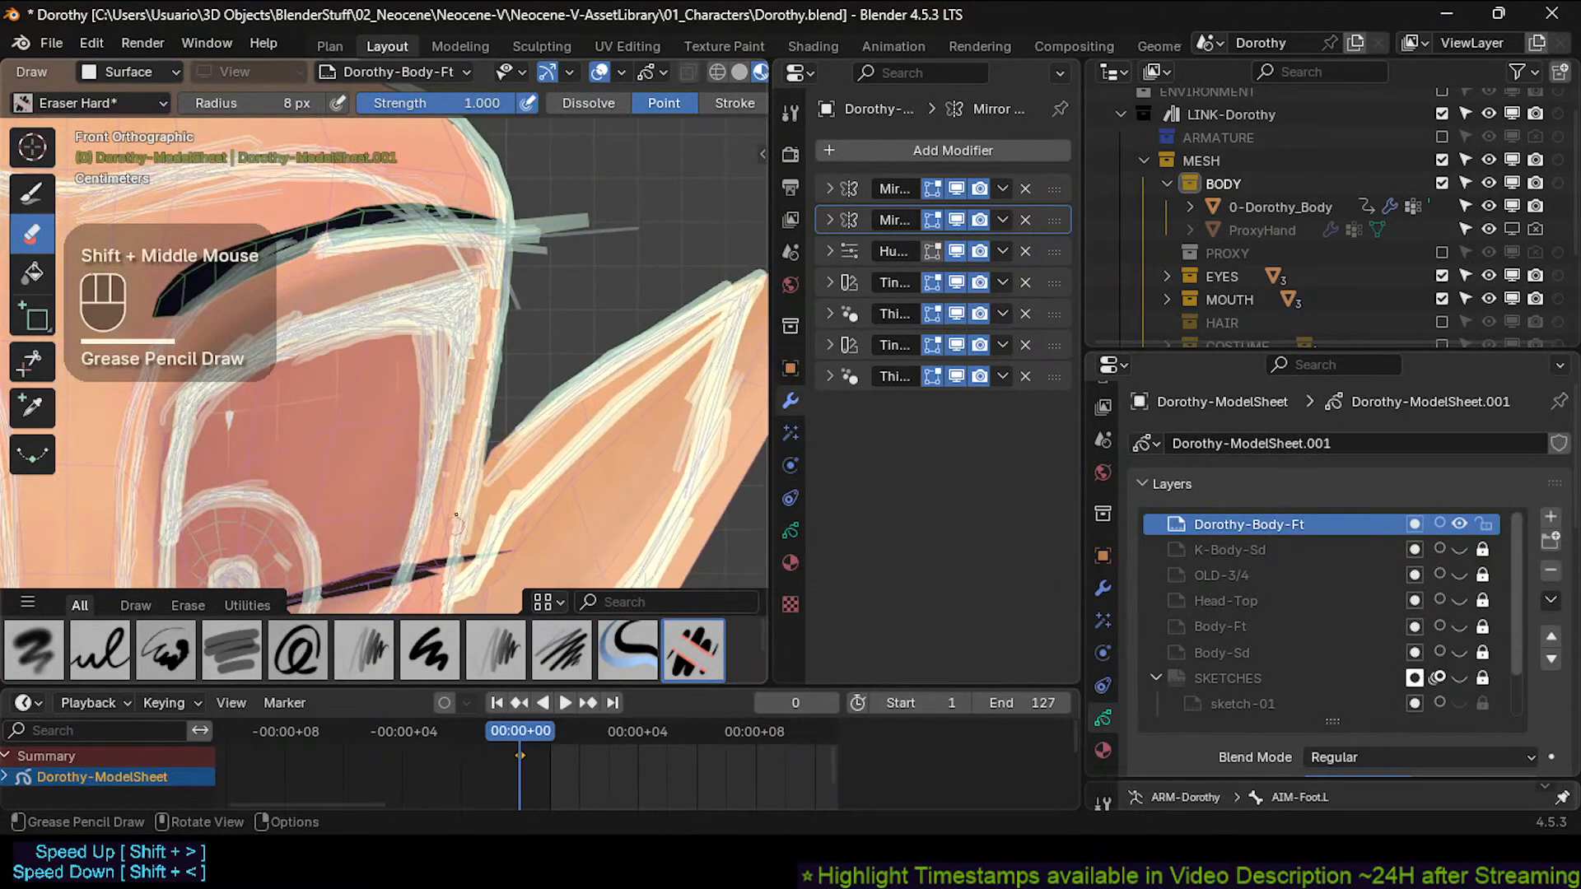
Switch to the OrganikPencil brush and set its radius to 0.0028 m.
{"action": "middle_click_drag", "start_coordinate": [476, 430], "coordinate": [529, 367], "text": "shift"}
{"action": "key", "text": "Escape"}
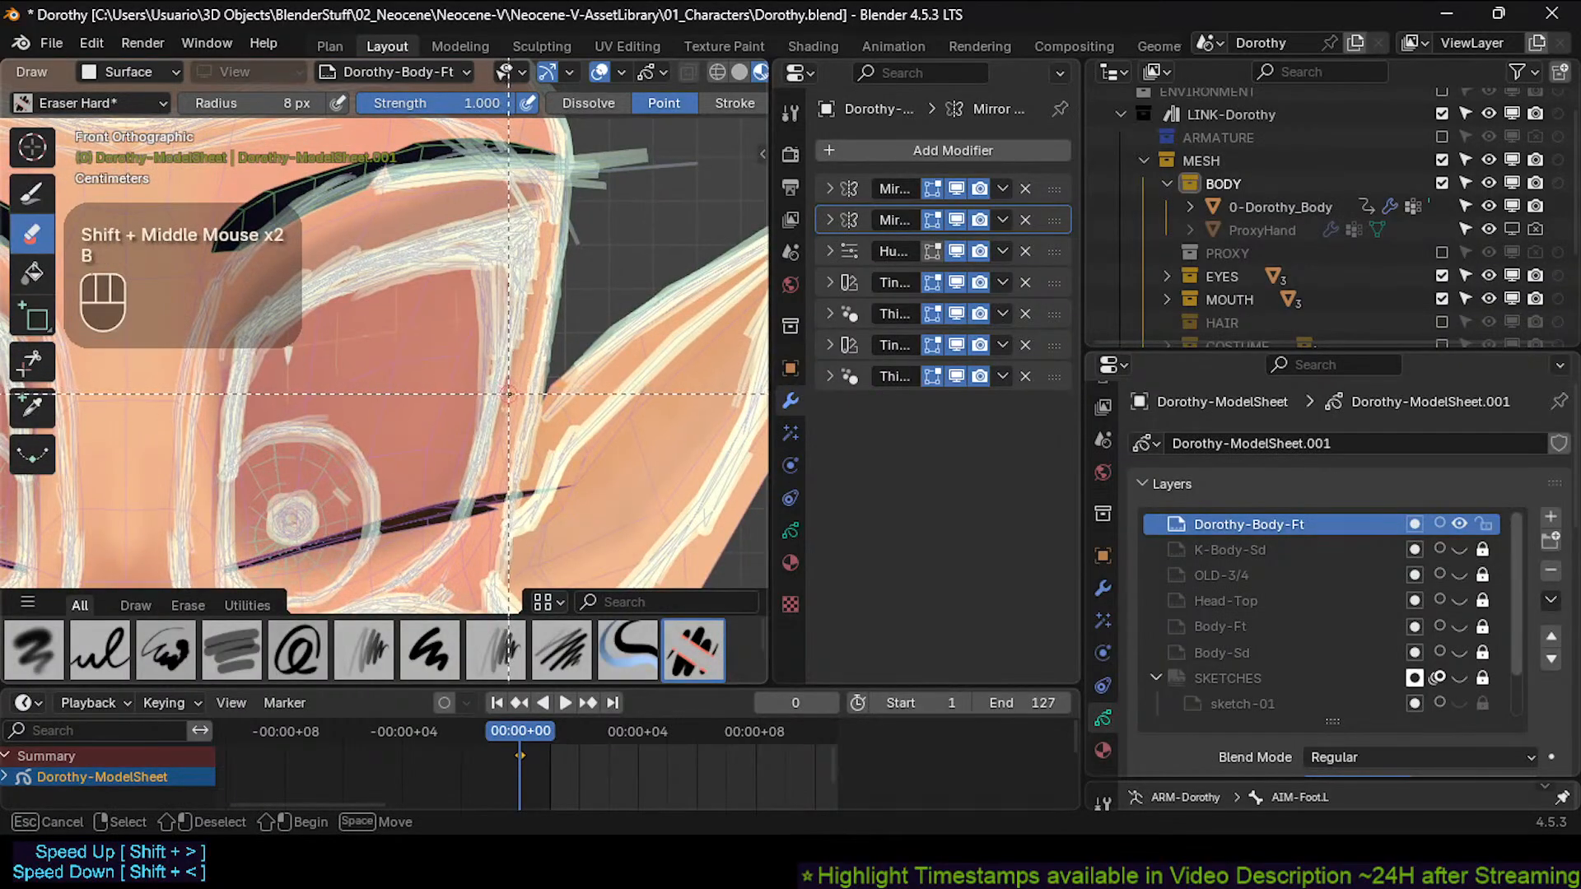
{"action": "key", "text": "b"}
{"action": "right_click", "coordinate": [282, 652]}
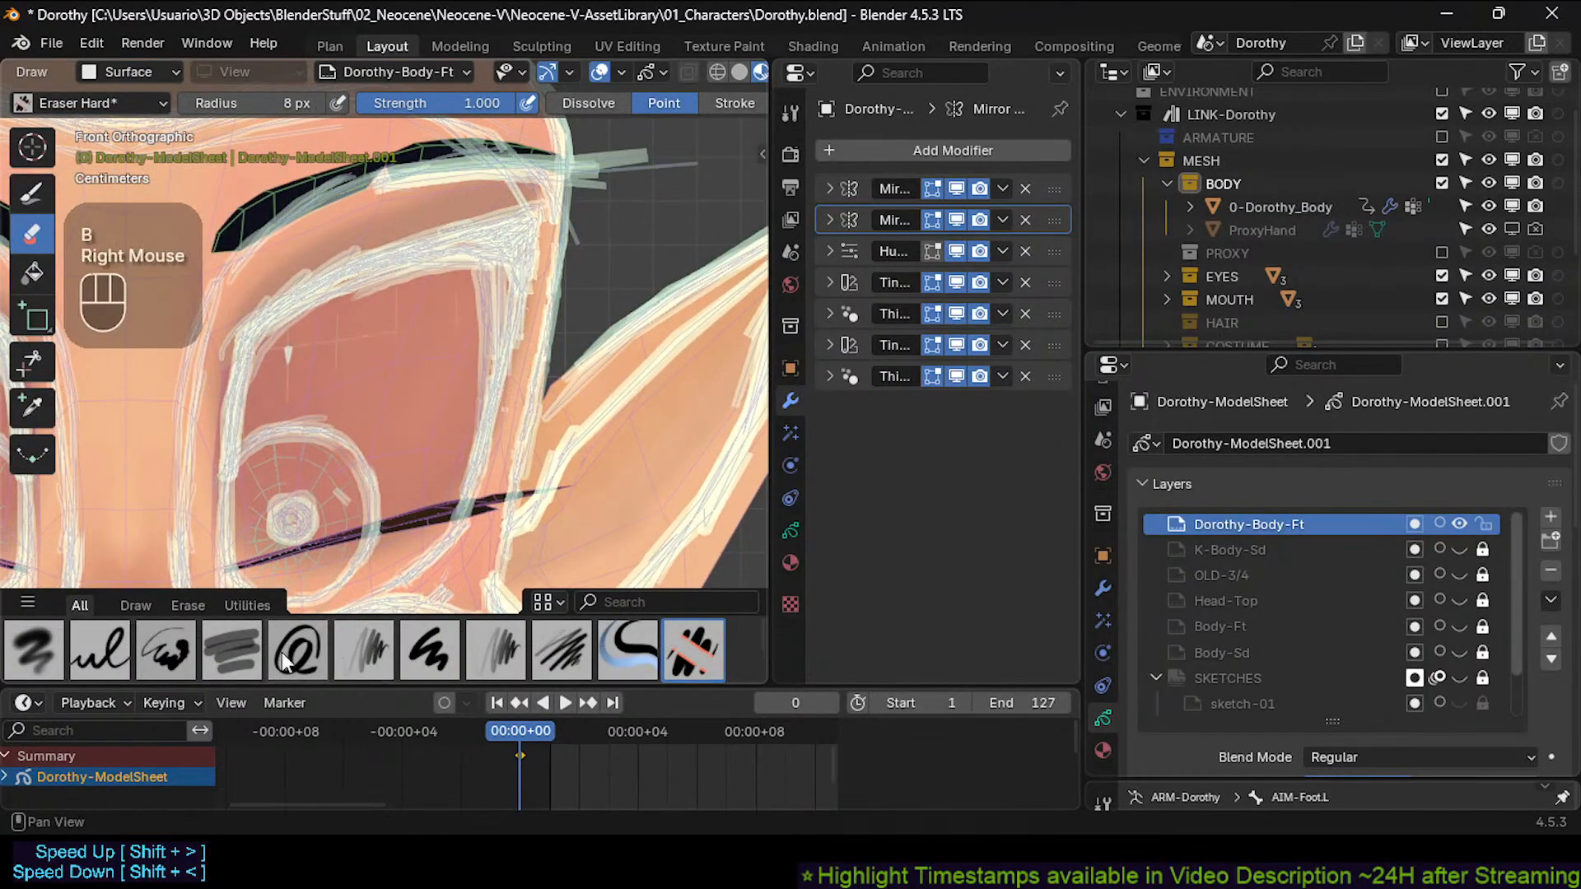
{"action": "middle_click_drag", "start_coordinate": [282, 652], "coordinate": [127, 635]}
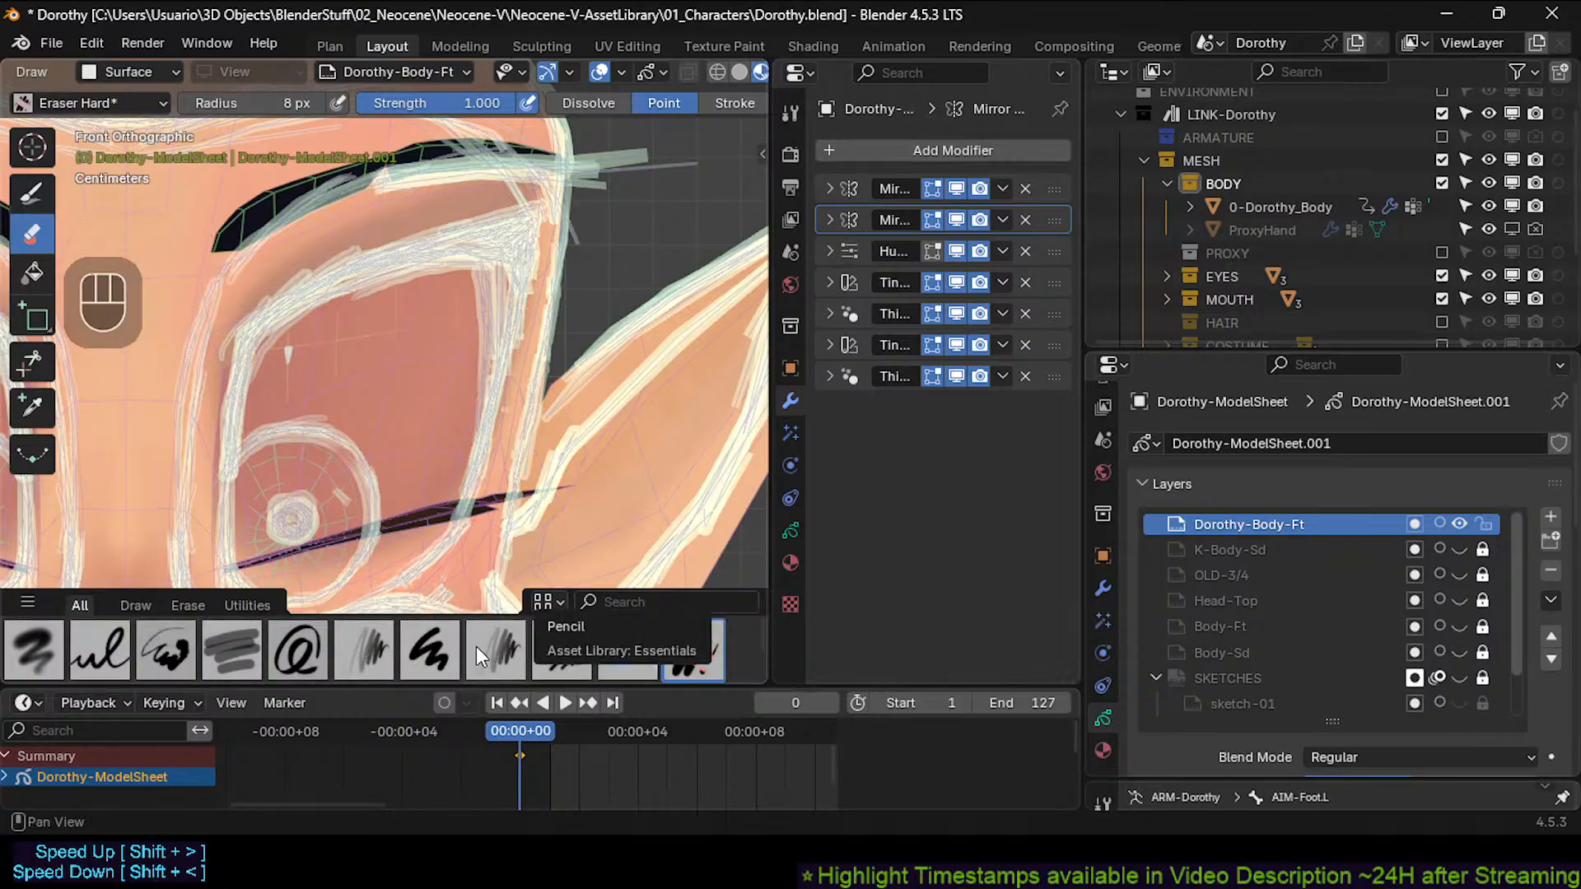
{"action": "left_click", "coordinate": [370, 642]}
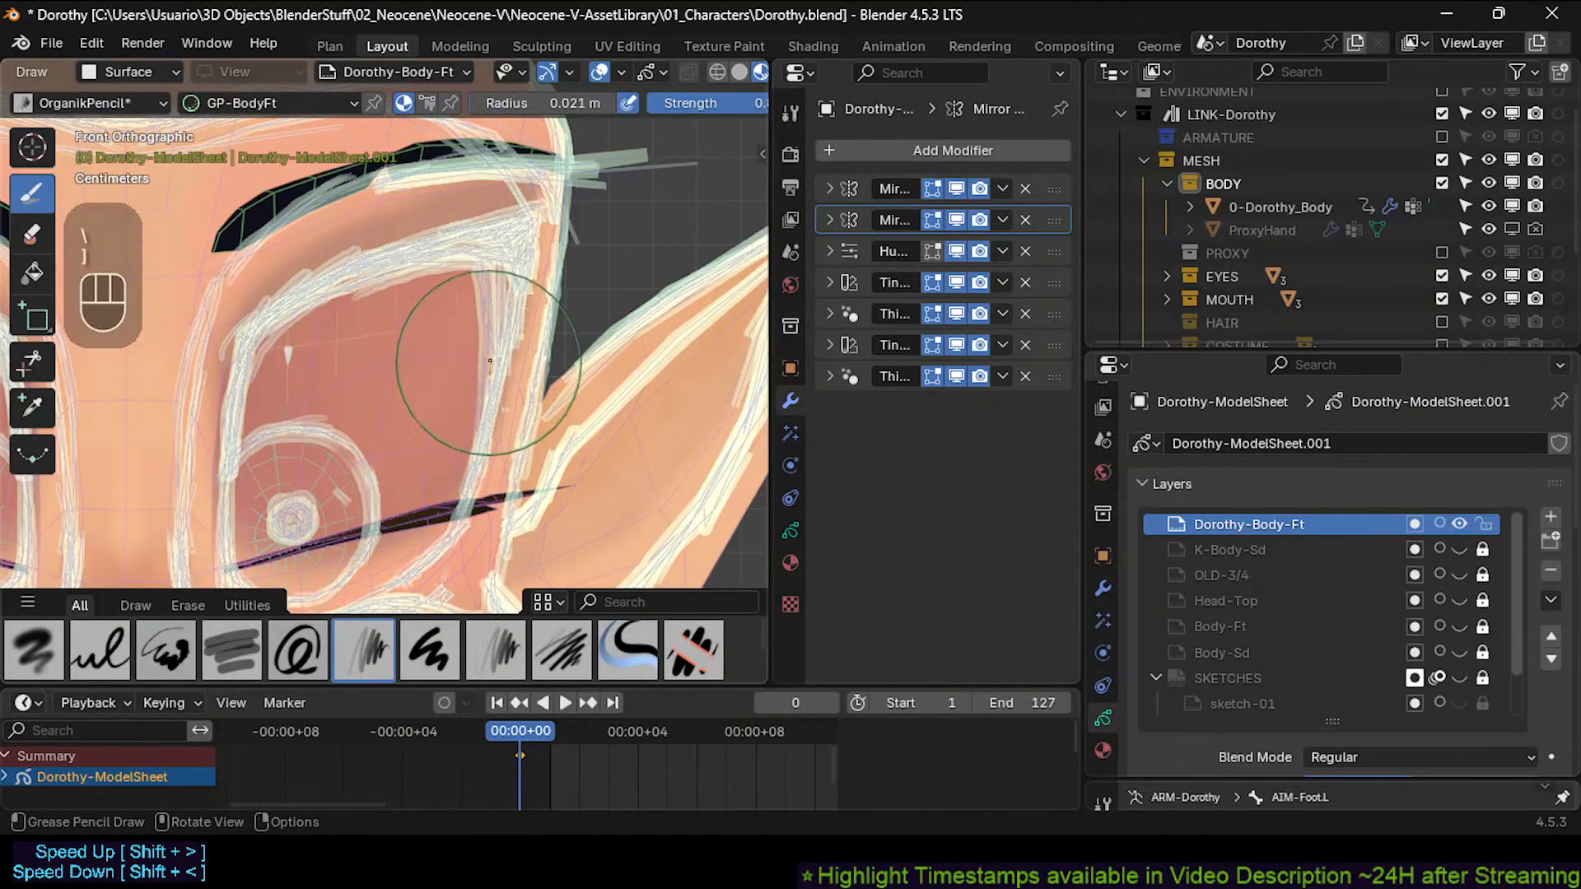
{"action": "key", "text": "bracketright"}
{"action": "key", "text": "bracketright"}
{"action": "key", "text": "bracketleft"}
{"action": "key", "text": "bracketleft"}
{"action": "key", "text": "bracketleft"}
{"action": "key", "text": "bracketleft"}
{"action": "key", "text": "bracketleft"}
{"action": "key", "text": "bracketleft"}
{"action": "key", "text": "bracketleft"}
{"action": "key", "text": "bracketleft"}
{"action": "key", "text": "bracketleft"}
{"action": "key", "text": "bracketleft"}
{"action": "key", "text": "bracketleft"}
Redraw the eye's outer rim from the upper corner downward and clean up the rough strokes along its inner side.
{"action": "mouse_move", "coordinate": [438, 364]}
{"action": "left_mouse_down"}
{"action": "mouse_move", "coordinate": [424, 408]}
{"action": "mouse_move", "coordinate": [444, 449]}
{"action": "left_mouse_up"}
{"action": "key", "text": "ctrl+z"}
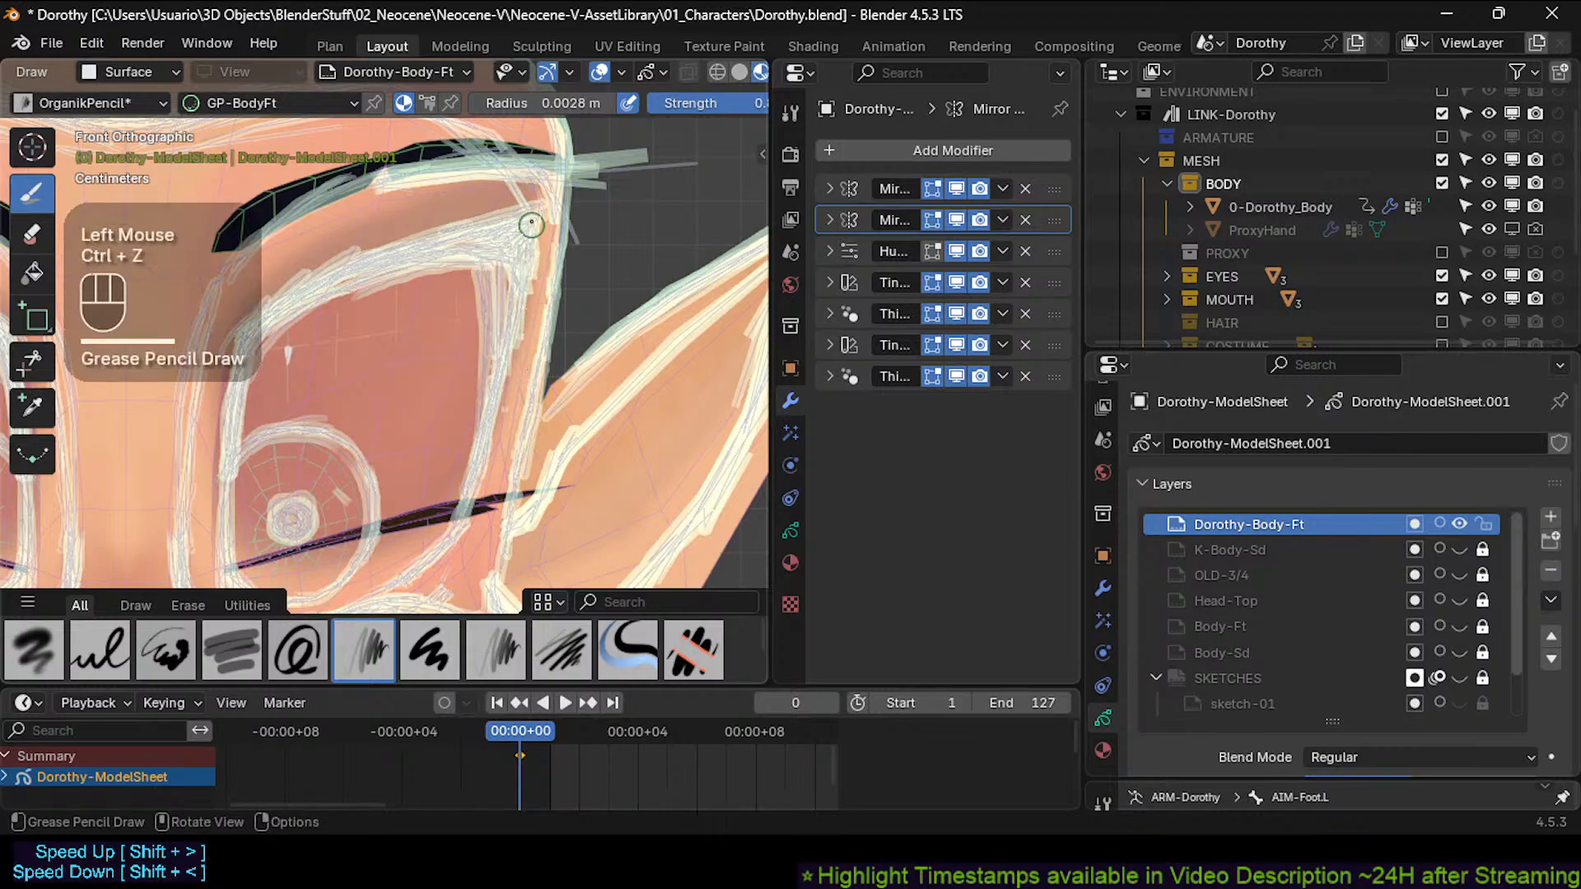
{"action": "left_click_drag", "start_coordinate": [526, 239], "coordinate": [498, 385]}
{"action": "left_click_drag", "start_coordinate": [514, 301], "coordinate": [466, 512]}
{"action": "mouse_move", "coordinate": [483, 445]}
{"action": "left_mouse_down"}
{"action": "mouse_move", "coordinate": [467, 529]}
{"action": "mouse_move", "coordinate": [462, 507]}
{"action": "left_mouse_up"}
{"action": "mouse_move", "coordinate": [507, 278]}
{"action": "left_mouse_down"}
{"action": "mouse_move", "coordinate": [499, 325]}
{"action": "mouse_move", "coordinate": [481, 277]}
{"action": "mouse_move", "coordinate": [483, 381]}
{"action": "left_mouse_up"}
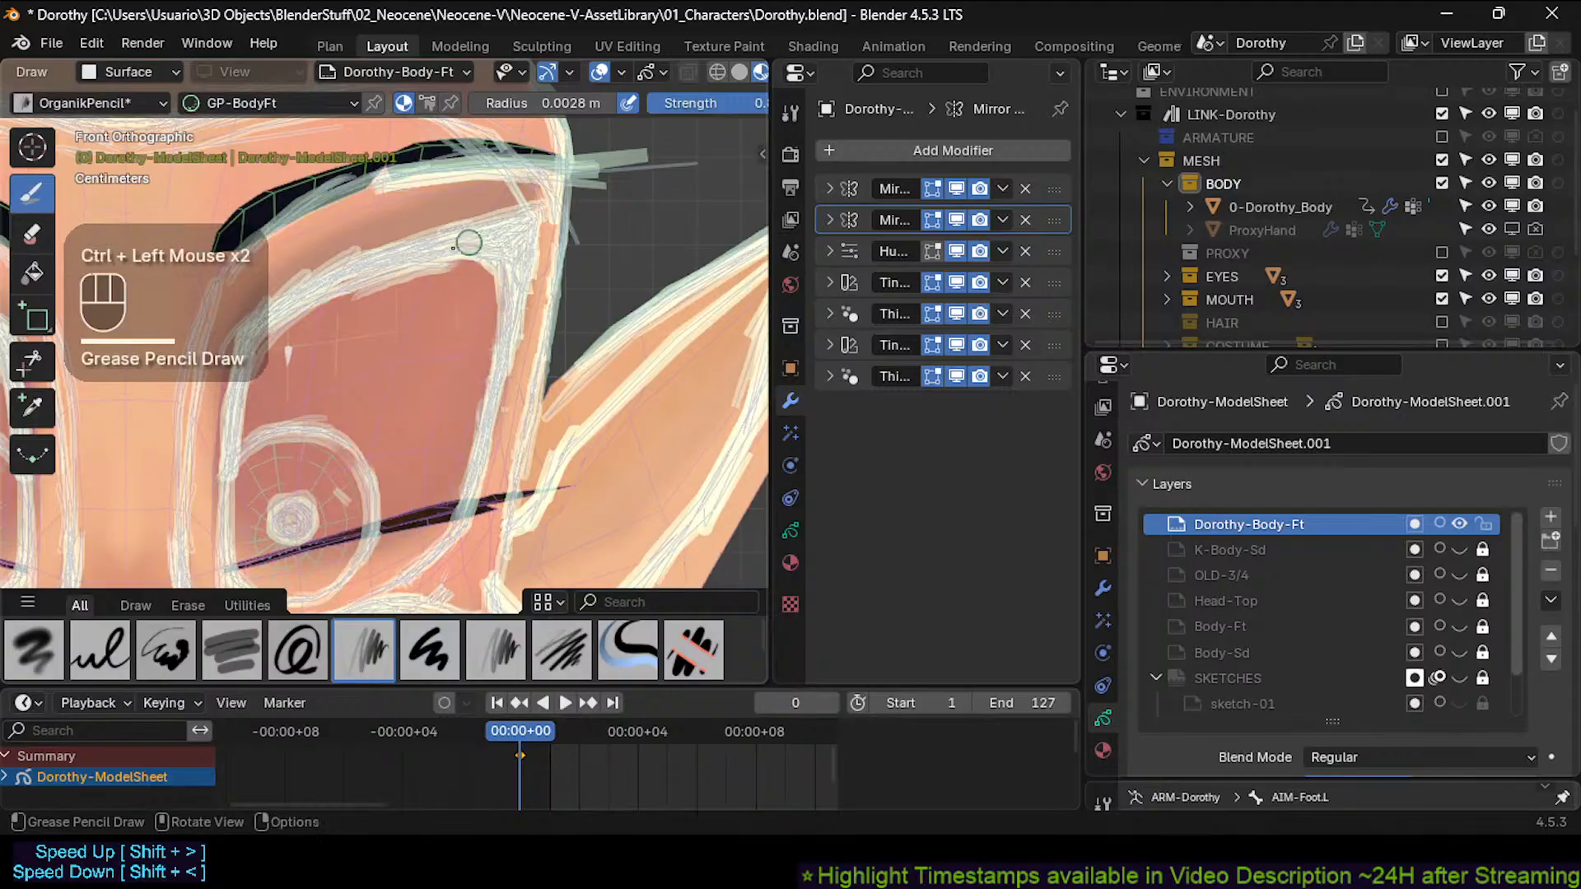
{"action": "mouse_move", "coordinate": [469, 242]}
{"action": "left_mouse_down"}
{"action": "mouse_move", "coordinate": [425, 261]}
{"action": "mouse_move", "coordinate": [508, 311]}
{"action": "mouse_move", "coordinate": [497, 332]}
{"action": "left_mouse_up"}
Draw strokes down the temple contour beside the eye and along the ear's upper edge near its base.
{"action": "left_click_drag", "start_coordinate": [566, 168], "coordinate": [554, 243]}
{"action": "left_click_drag", "start_coordinate": [556, 235], "coordinate": [535, 338]}
{"action": "key", "text": "ctrl+z"}
{"action": "left_click_drag", "start_coordinate": [562, 239], "coordinate": [541, 342]}
{"action": "middle_click_drag", "start_coordinate": [573, 390], "coordinate": [590, 336], "text": "shift"}
{"action": "left_click_drag", "start_coordinate": [612, 308], "coordinate": [565, 352]}
{"action": "left_click_drag", "start_coordinate": [609, 305], "coordinate": [539, 412]}
{"action": "middle_click", "coordinate": [598, 313]}
{"action": "middle_click_drag", "start_coordinate": [554, 381], "coordinate": [575, 338], "text": "shift"}
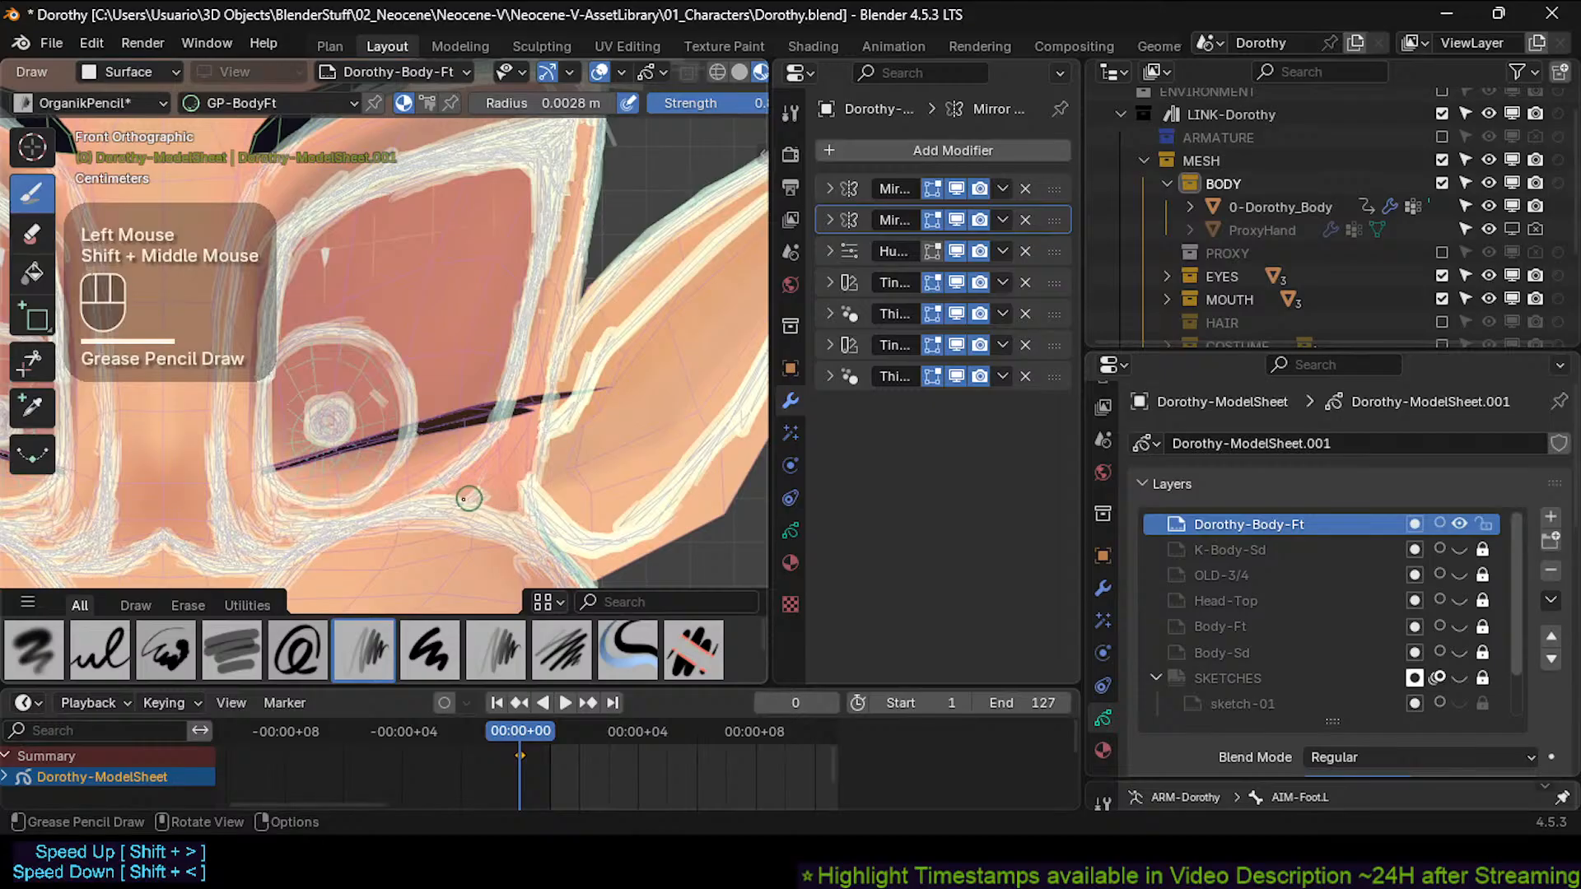
Reinforce the contour from the eye's lower outer corner up along the temple to the eyebrow's outer end.
{"action": "left_click_drag", "start_coordinate": [469, 497], "coordinate": [529, 388]}
{"action": "middle_click_drag", "start_coordinate": [529, 388], "coordinate": [518, 483], "text": "shift"}
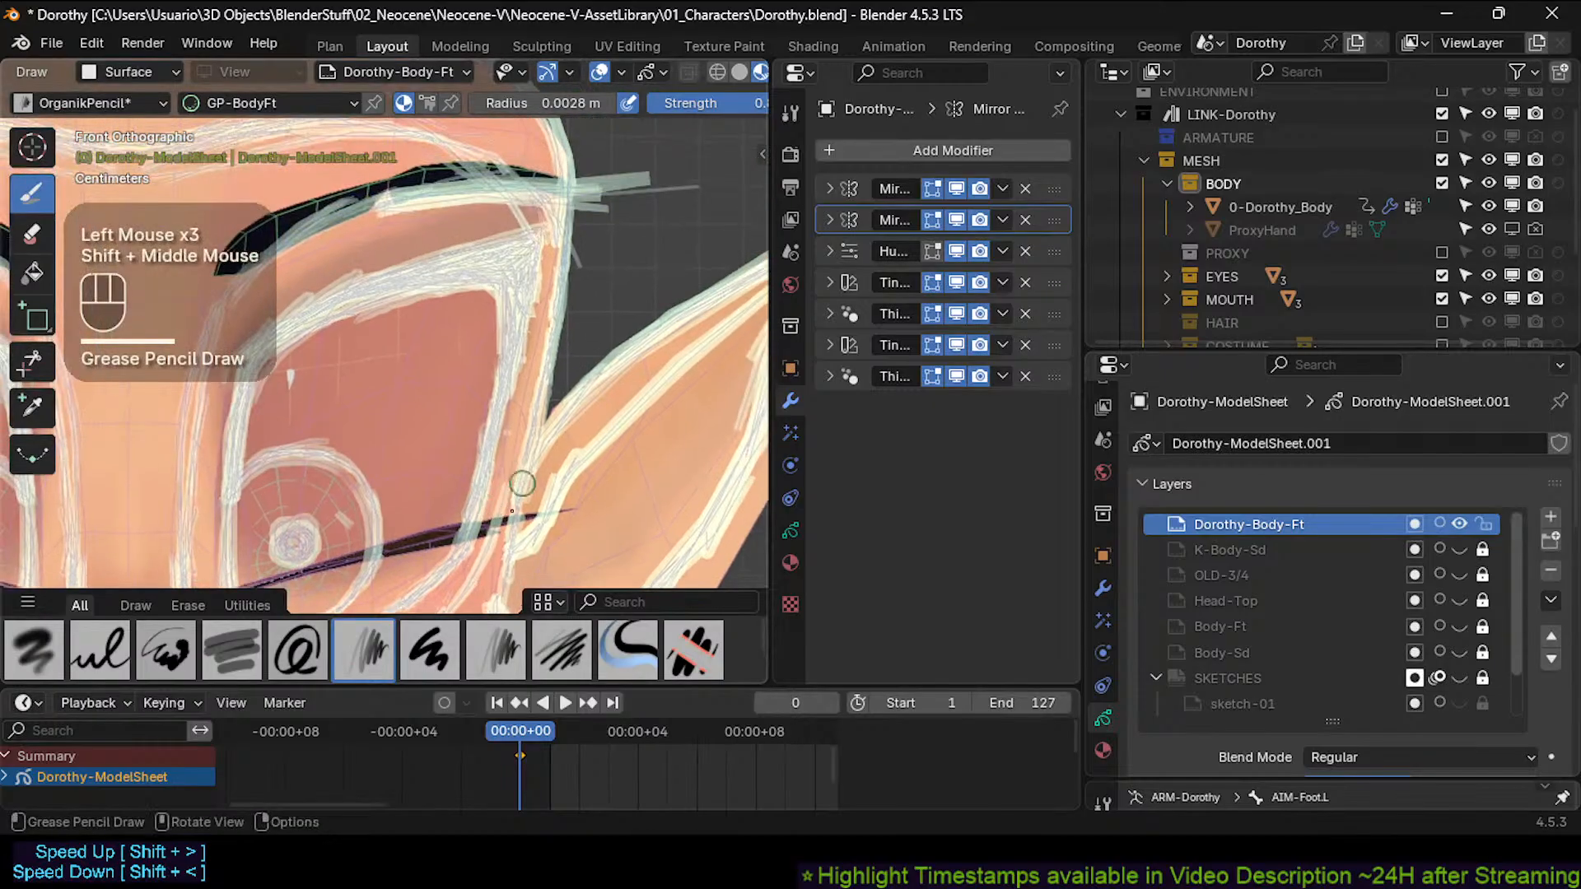
{"action": "left_click_drag", "start_coordinate": [503, 526], "coordinate": [536, 280]}
{"action": "key", "text": "ctrl+z"}
{"action": "mouse_move", "coordinate": [517, 184]}
{"action": "left_mouse_down"}
{"action": "mouse_move", "coordinate": [553, 268]}
{"action": "mouse_move", "coordinate": [534, 221]}
{"action": "mouse_move", "coordinate": [540, 330]}
{"action": "left_mouse_up"}
{"action": "middle_click_drag", "start_coordinate": [516, 471], "coordinate": [518, 451], "text": "shift"}
{"action": "left_click_drag", "start_coordinate": [517, 452], "coordinate": [524, 424]}
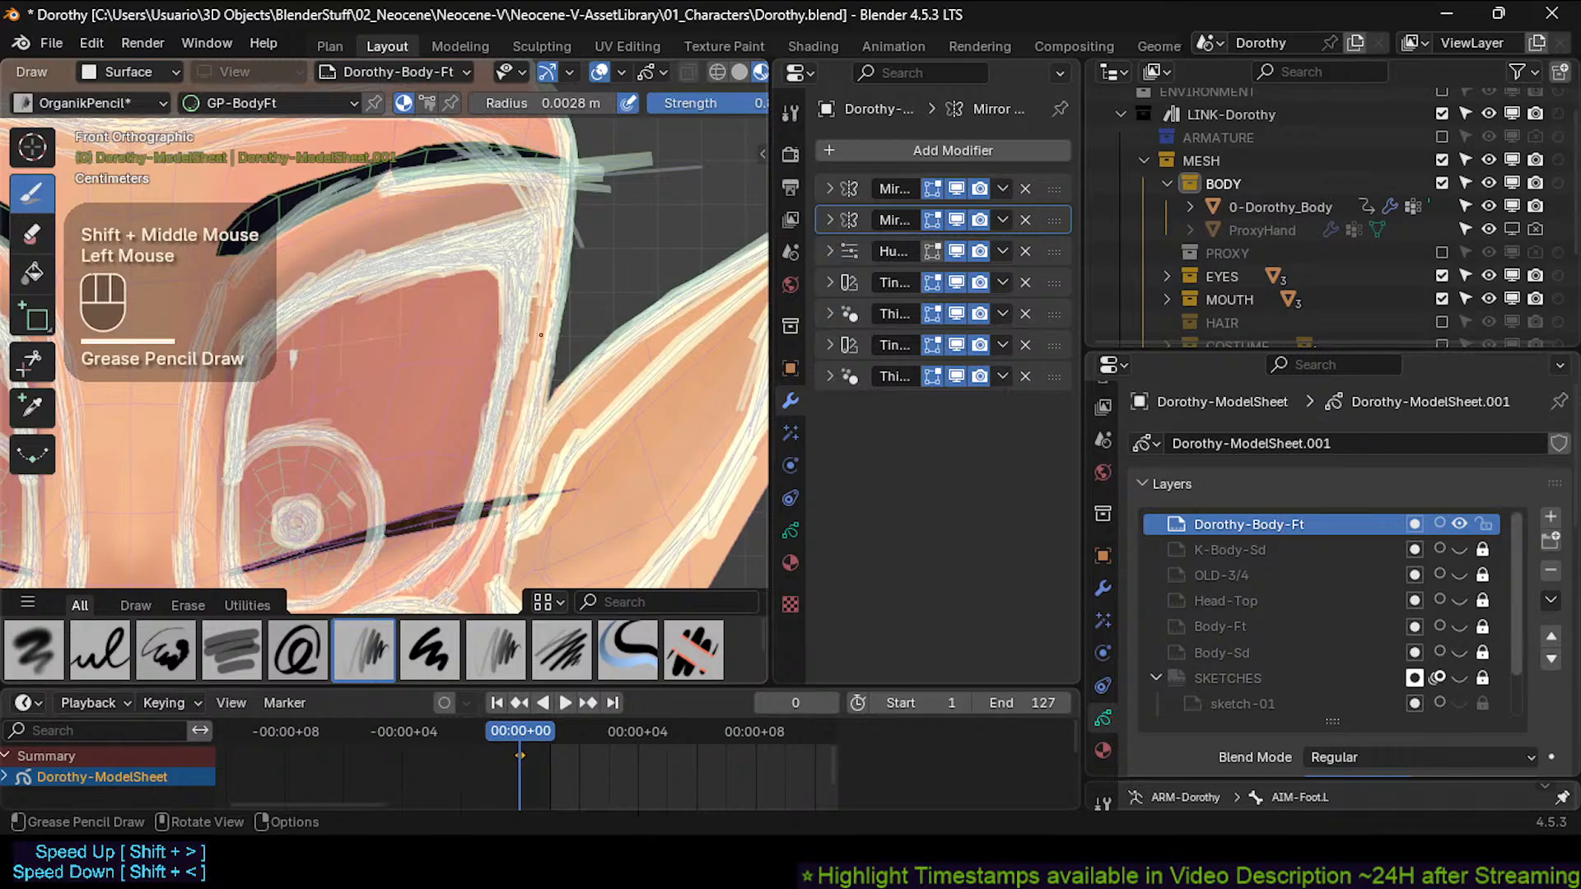
{"action": "middle_click_drag", "start_coordinate": [541, 335], "coordinate": [522, 429], "text": "shift"}
{"action": "mouse_move", "coordinate": [523, 429]}
{"action": "left_mouse_down"}
{"action": "mouse_move", "coordinate": [512, 478]}
{"action": "mouse_move", "coordinate": [529, 338]}
{"action": "left_mouse_up"}
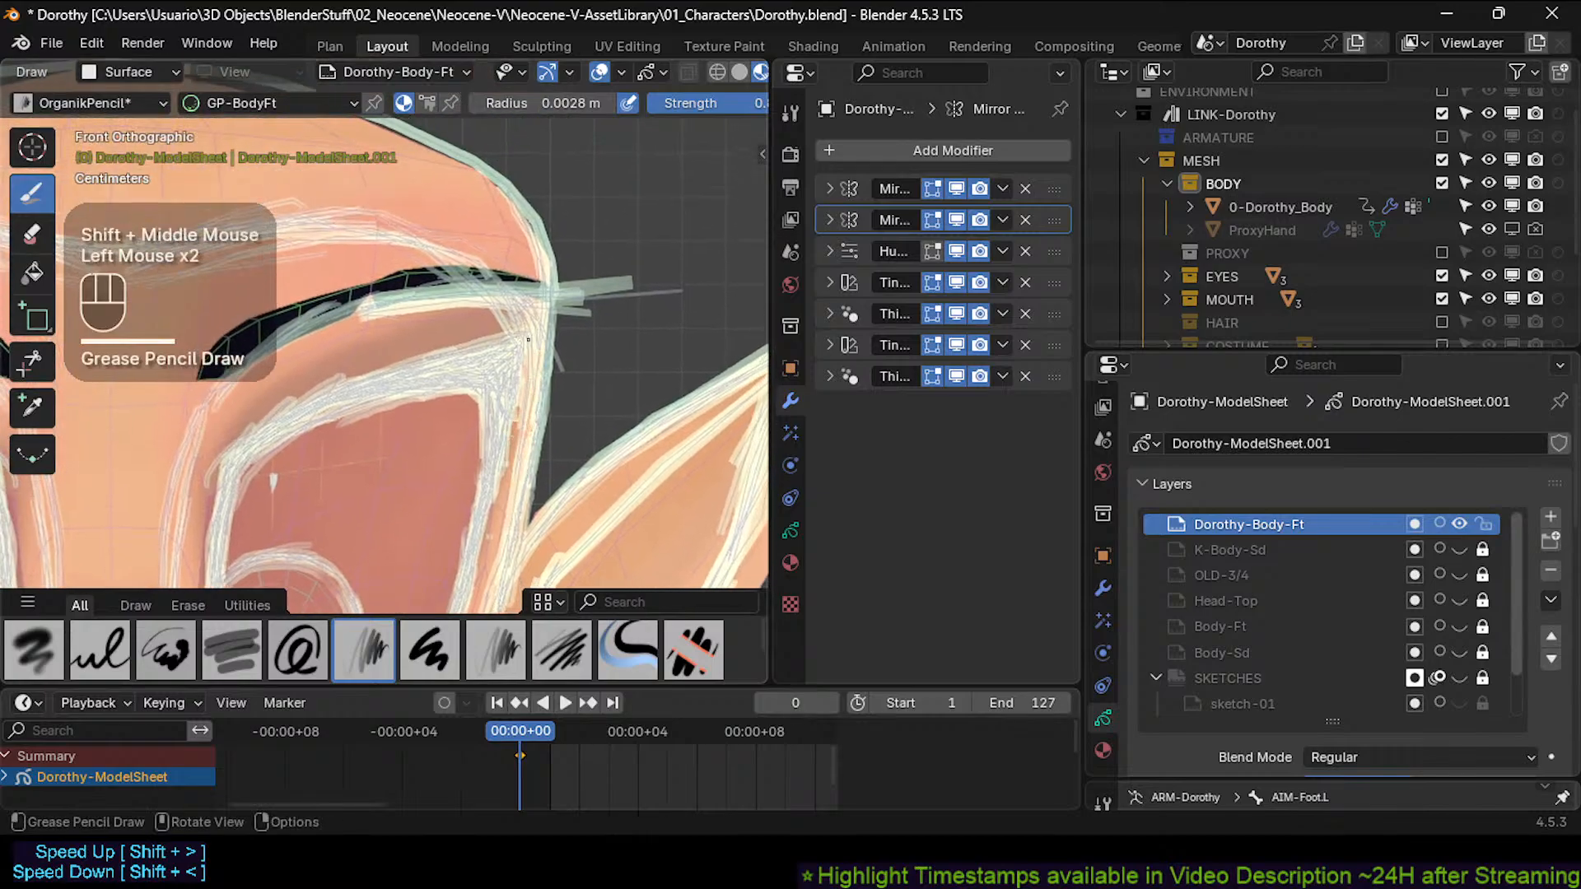
Undo the last strokes and draw new ones down the inner side of the eye's outer rim.
{"action": "middle_click_drag", "start_coordinate": [483, 391], "coordinate": [618, 332], "text": "shift"}
{"action": "mouse_move", "coordinate": [583, 330]}
{"action": "left_mouse_down"}
{"action": "mouse_move", "coordinate": [561, 339]}
{"action": "mouse_move", "coordinate": [611, 366]}
{"action": "left_mouse_up"}
{"action": "key", "text": "ctrl+z"}
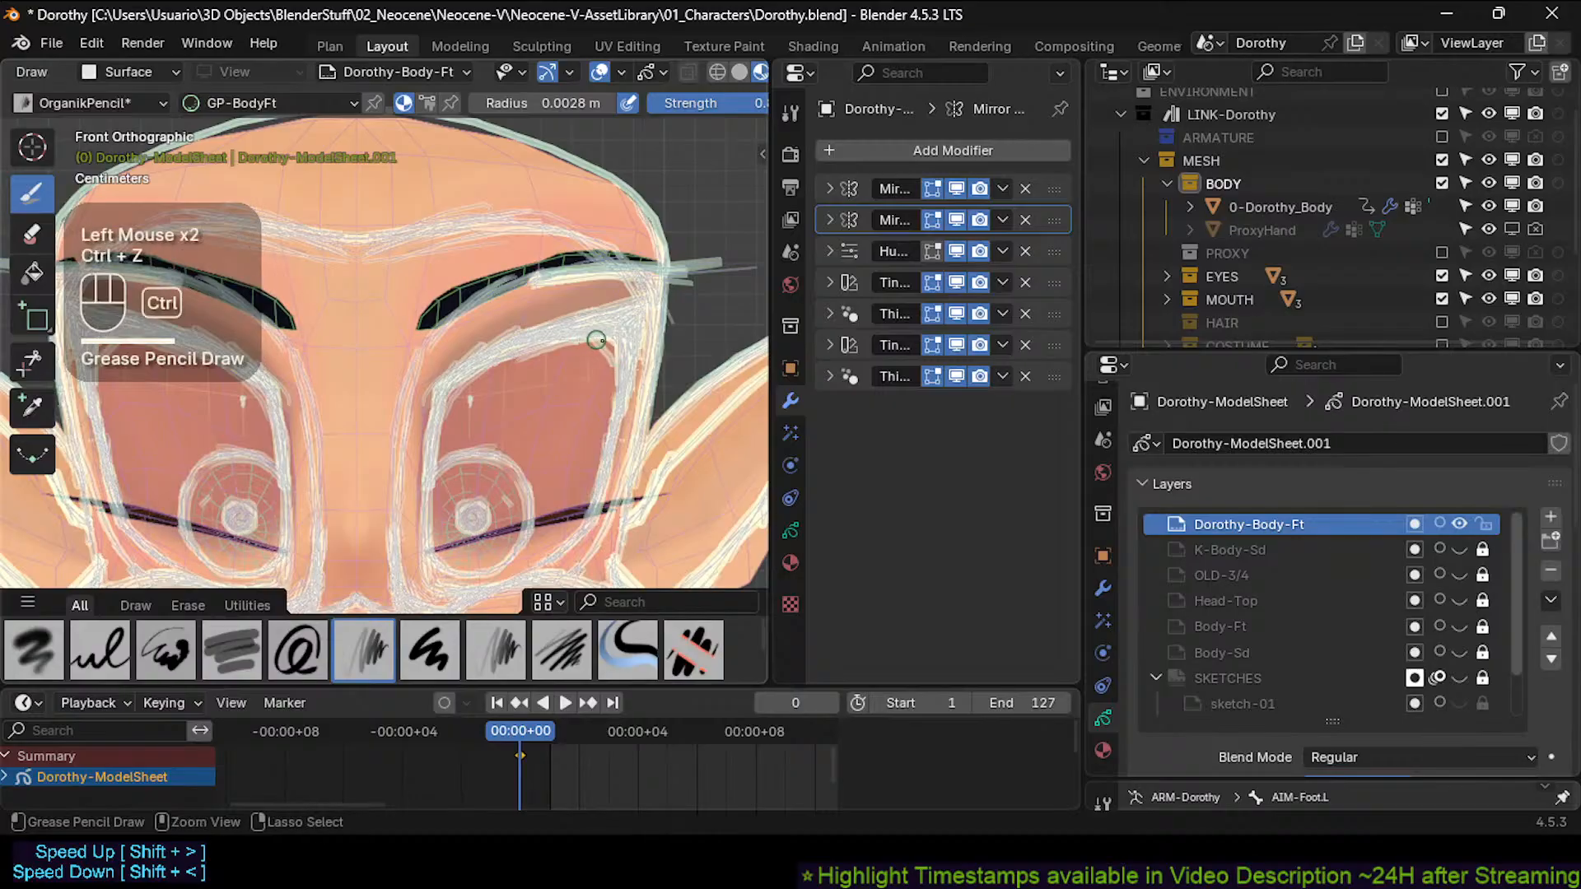
{"action": "key", "text": "ctrl+z"}
{"action": "left_click", "coordinate": [619, 353]}
{"action": "left_click_drag", "start_coordinate": [617, 356], "coordinate": [607, 464]}
{"action": "left_click_drag", "start_coordinate": [615, 385], "coordinate": [593, 519]}
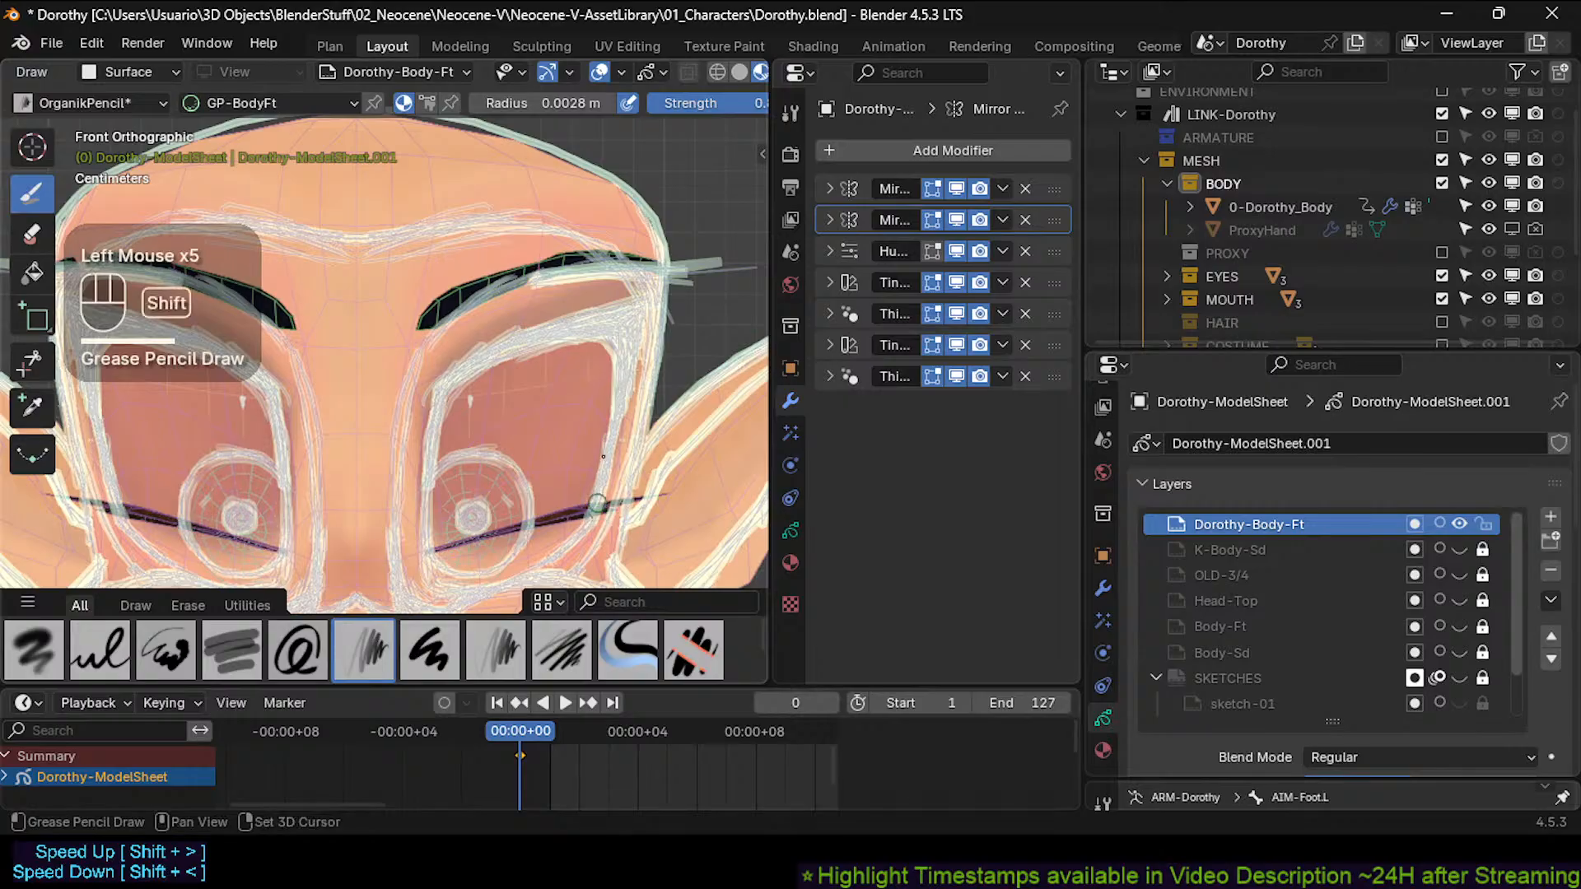
Build up the eye's lower rim above the cheek and fill in its lower outer corner with overlapping strokes.
{"action": "middle_click_drag", "start_coordinate": [555, 555], "coordinate": [542, 483], "text": "shift"}
{"action": "left_click_drag", "start_coordinate": [528, 509], "coordinate": [500, 513]}
{"action": "mouse_move", "coordinate": [509, 509]}
{"action": "left_mouse_down"}
{"action": "mouse_move", "coordinate": [499, 520]}
{"action": "mouse_move", "coordinate": [578, 463]}
{"action": "mouse_move", "coordinate": [550, 498]}
{"action": "left_mouse_up"}
{"action": "mouse_move", "coordinate": [509, 510]}
{"action": "left_mouse_down"}
{"action": "mouse_move", "coordinate": [576, 457]}
{"action": "mouse_move", "coordinate": [565, 484]}
{"action": "left_mouse_up"}
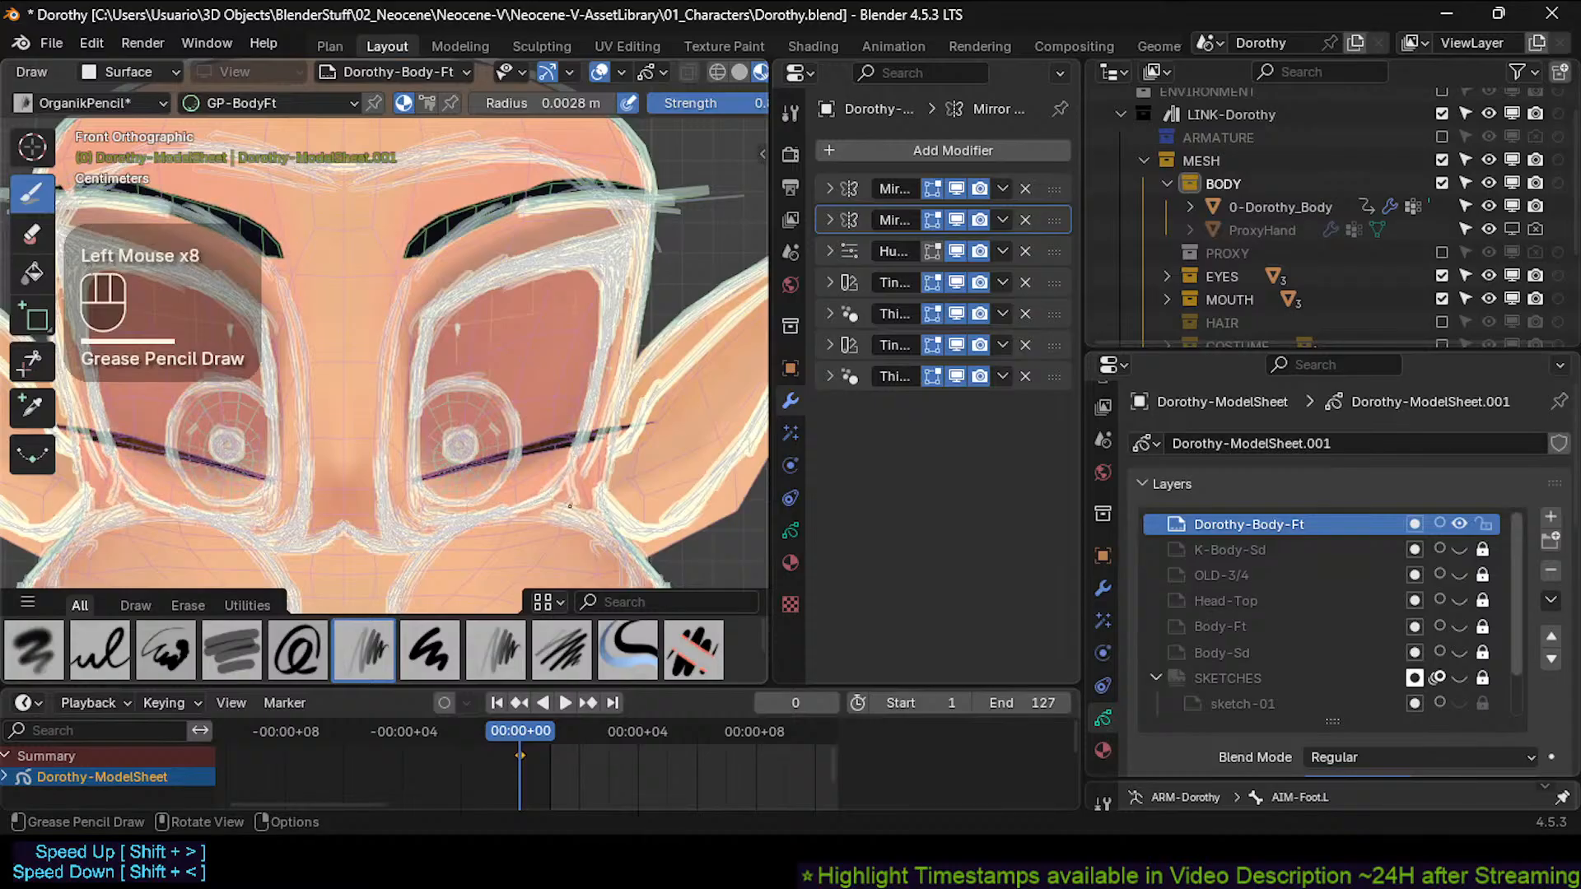
{"action": "mouse_move", "coordinate": [481, 515]}
{"action": "left_mouse_down"}
{"action": "mouse_move", "coordinate": [551, 499]}
{"action": "mouse_move", "coordinate": [577, 466]}
{"action": "left_mouse_up"}
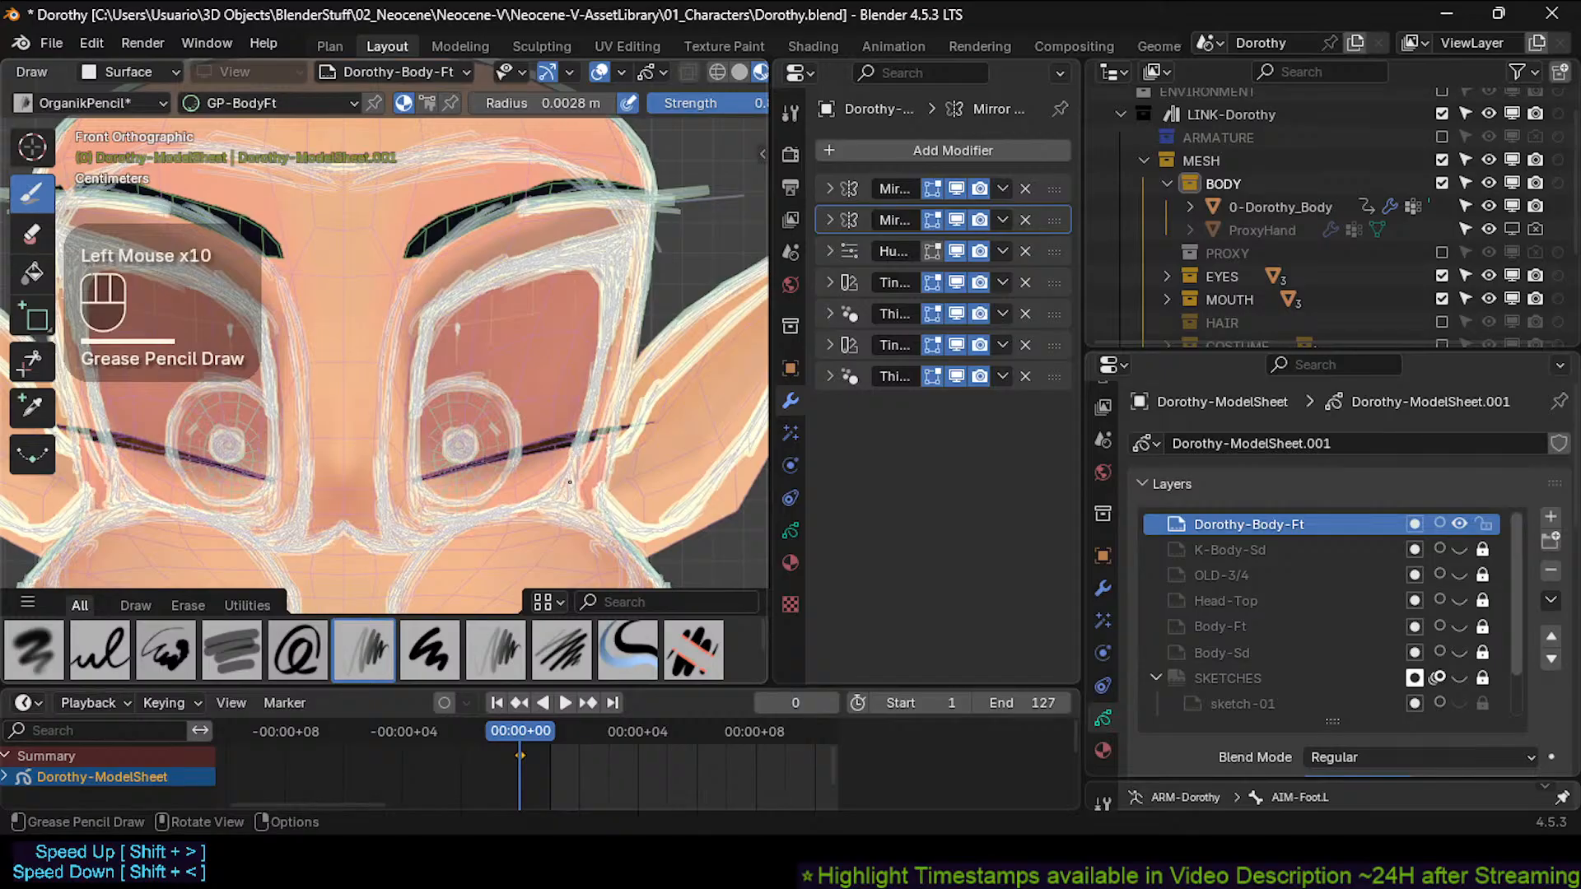
{"action": "left_click_drag", "start_coordinate": [523, 514], "coordinate": [604, 525]}
{"action": "mouse_move", "coordinate": [568, 511]}
{"action": "left_mouse_down"}
{"action": "mouse_move", "coordinate": [585, 518]}
{"action": "mouse_move", "coordinate": [543, 499]}
{"action": "left_mouse_up"}
{"action": "mouse_move", "coordinate": [538, 499]}
{"action": "left_mouse_down"}
{"action": "mouse_move", "coordinate": [570, 461]}
{"action": "mouse_move", "coordinate": [565, 473]}
{"action": "left_mouse_up"}
Add short strokes at the eye's upper inner and lower inner corners and touch up the lower outer corner.
{"action": "left_click_drag", "start_coordinate": [445, 304], "coordinate": [416, 327]}
{"action": "left_click_drag", "start_coordinate": [449, 521], "coordinate": [419, 519]}
{"action": "left_click_drag", "start_coordinate": [446, 522], "coordinate": [421, 518]}
{"action": "left_click_drag", "start_coordinate": [428, 518], "coordinate": [420, 520]}
{"action": "left_click_drag", "start_coordinate": [555, 511], "coordinate": [567, 496]}
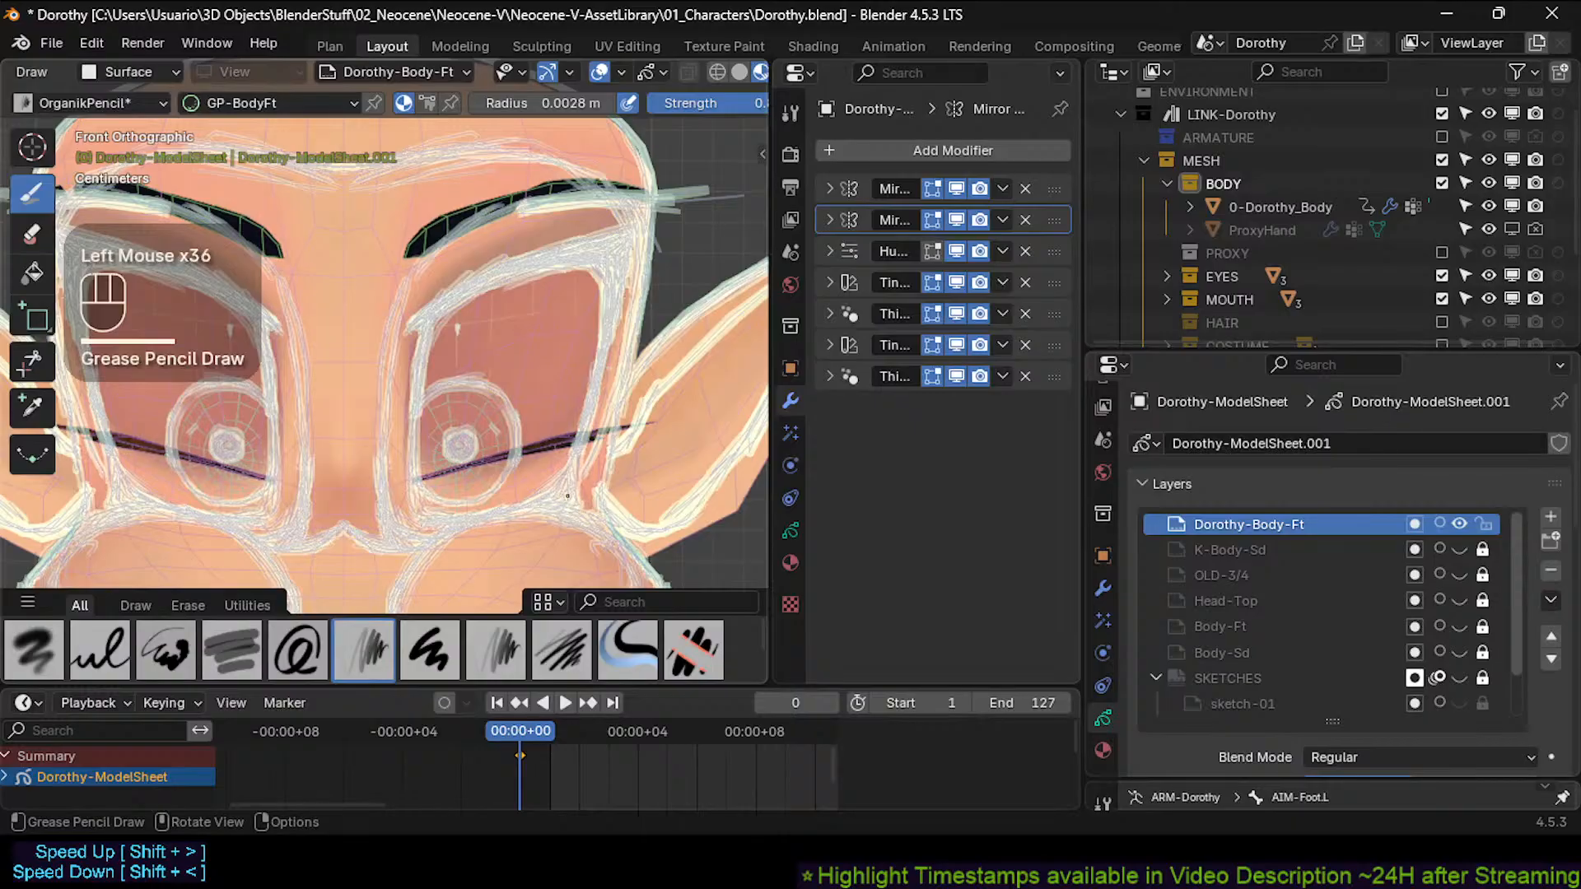
Thicken the eye's upper rim with strokes running along its inner corner.
{"action": "middle_click_drag", "start_coordinate": [439, 296], "coordinate": [493, 278], "text": "shift"}
{"action": "left_click_drag", "start_coordinate": [471, 290], "coordinate": [400, 343]}
{"action": "middle_click_drag", "start_coordinate": [464, 347], "coordinate": [451, 318], "text": "ctrl"}
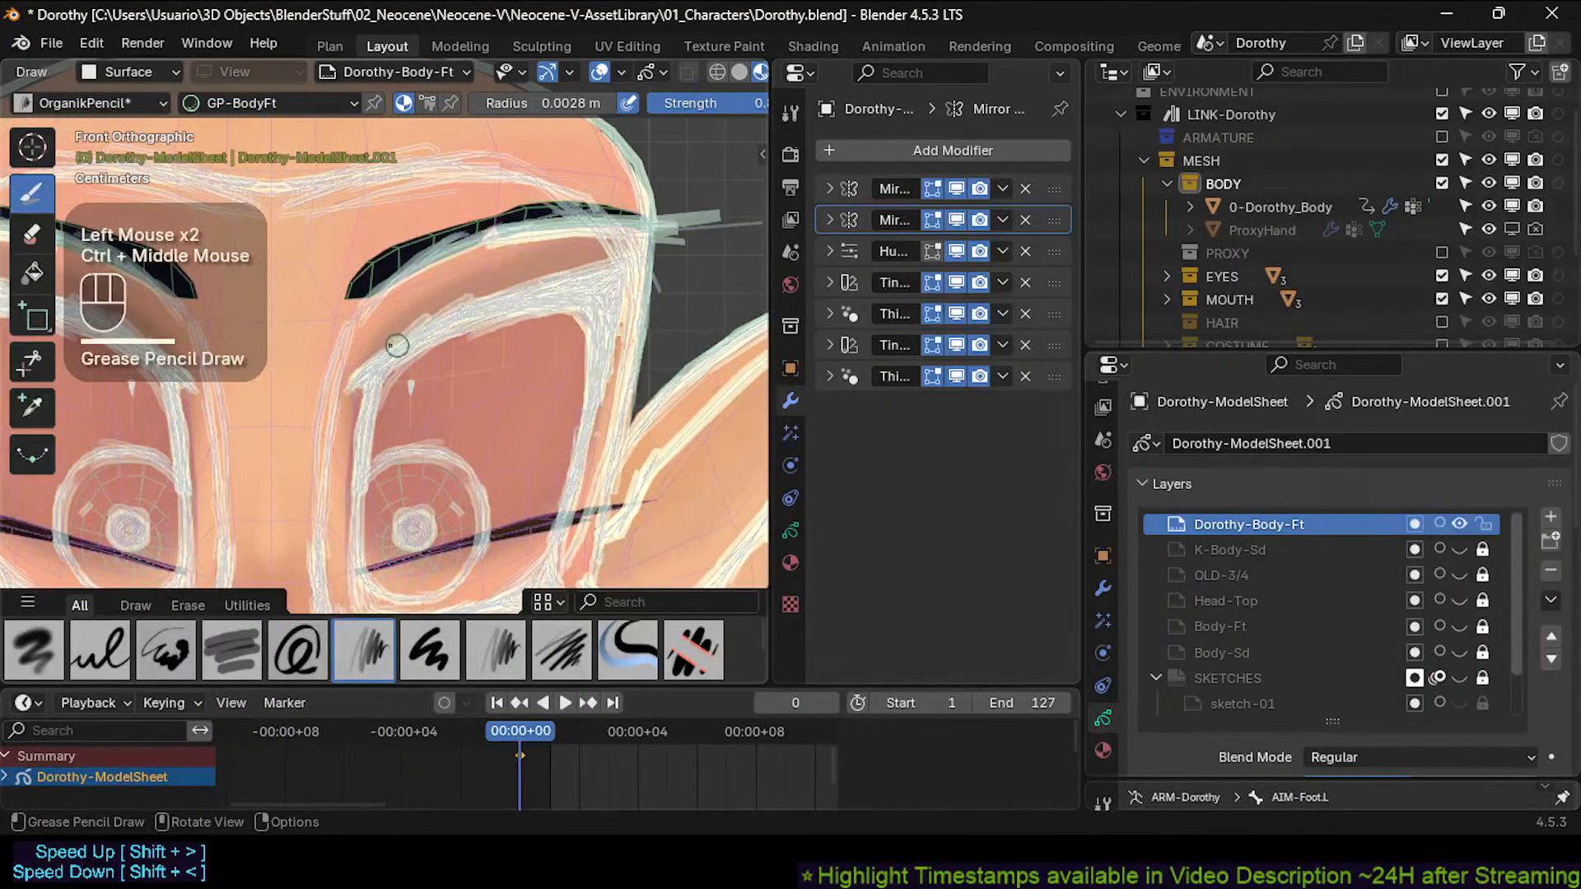
{"action": "left_click_drag", "start_coordinate": [397, 348], "coordinate": [478, 304]}
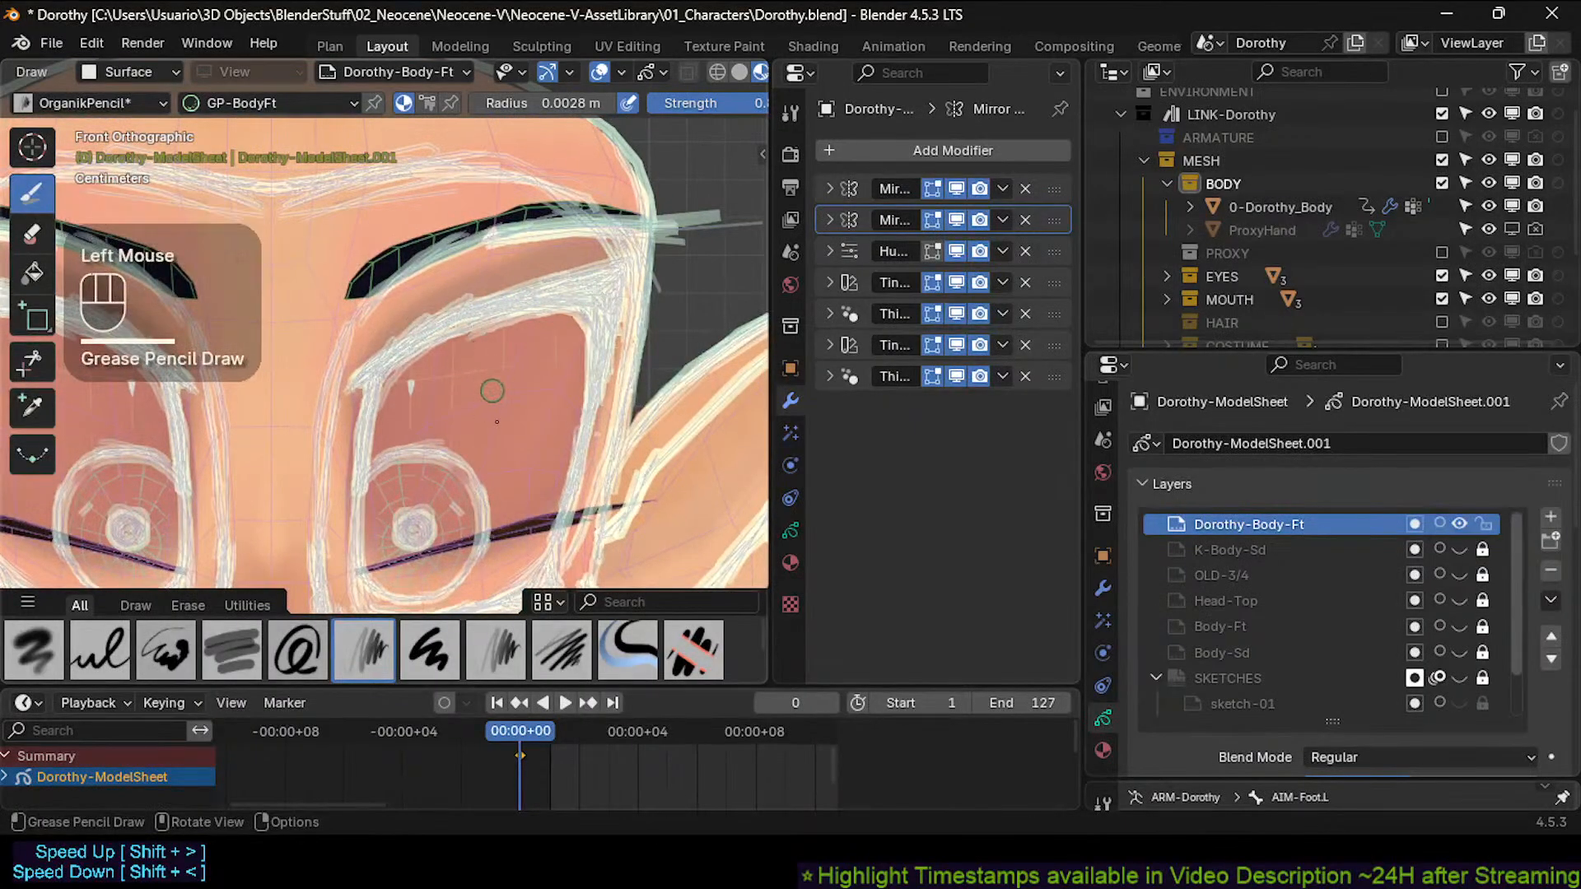
Smooth the eye's lower rim with strokes from beneath the iris to the outer corner, undoing the unwanted marks.
{"action": "middle_click_drag", "start_coordinate": [477, 578], "coordinate": [501, 459], "text": "shift"}
{"action": "left_click_drag", "start_coordinate": [431, 487], "coordinate": [448, 492]}
{"action": "left_click", "coordinate": [500, 483]}
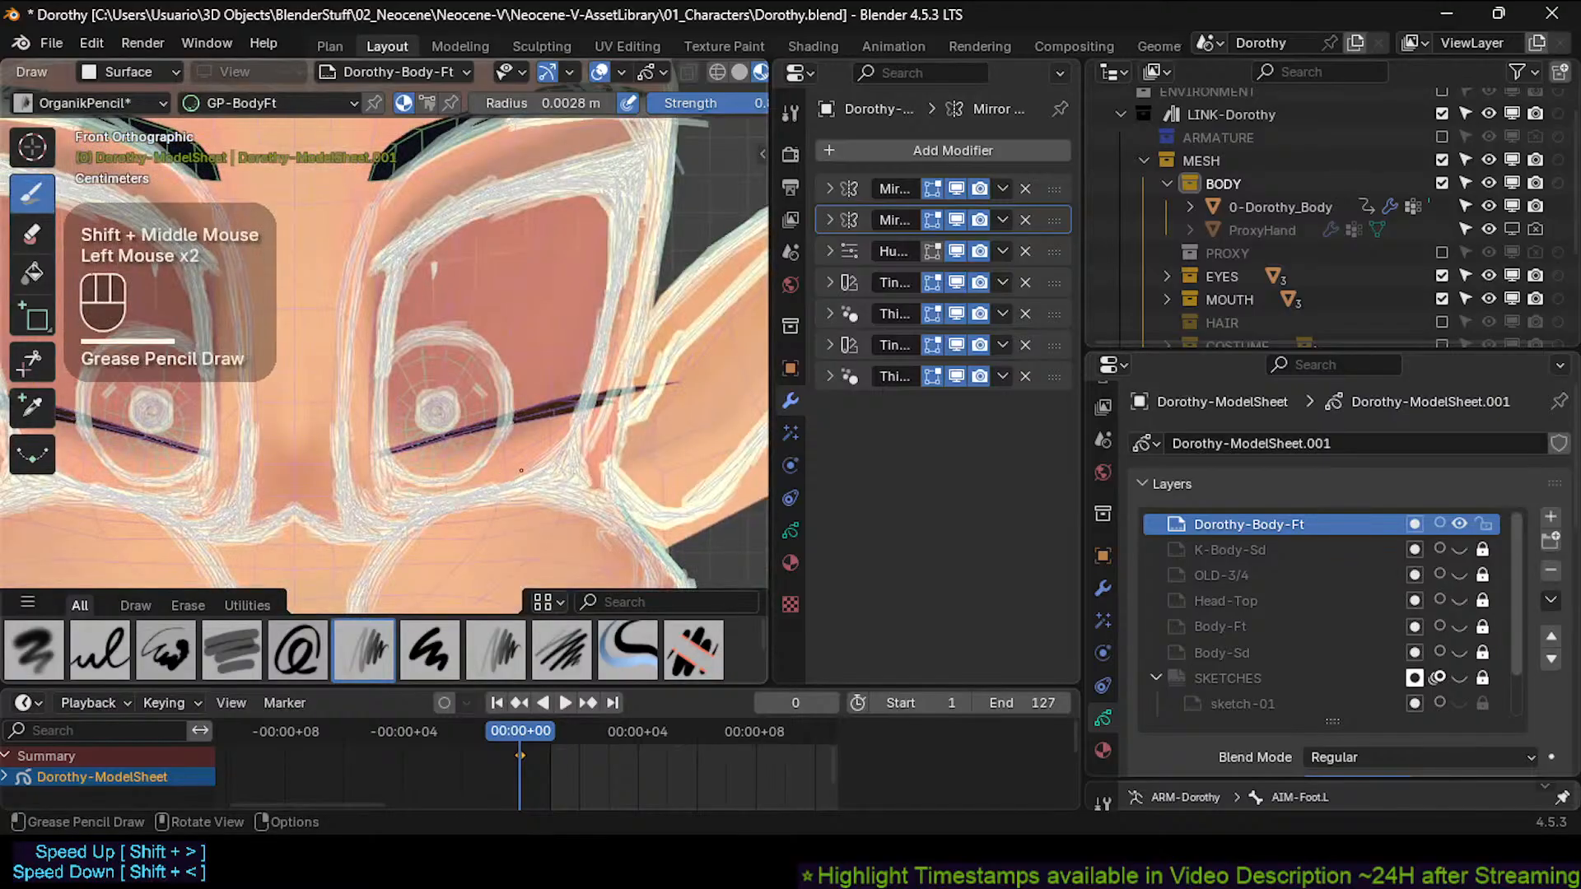
{"action": "left_click", "coordinate": [518, 471]}
{"action": "key", "text": "ctrl+z"}
{"action": "key", "text": "ctrl+z"}
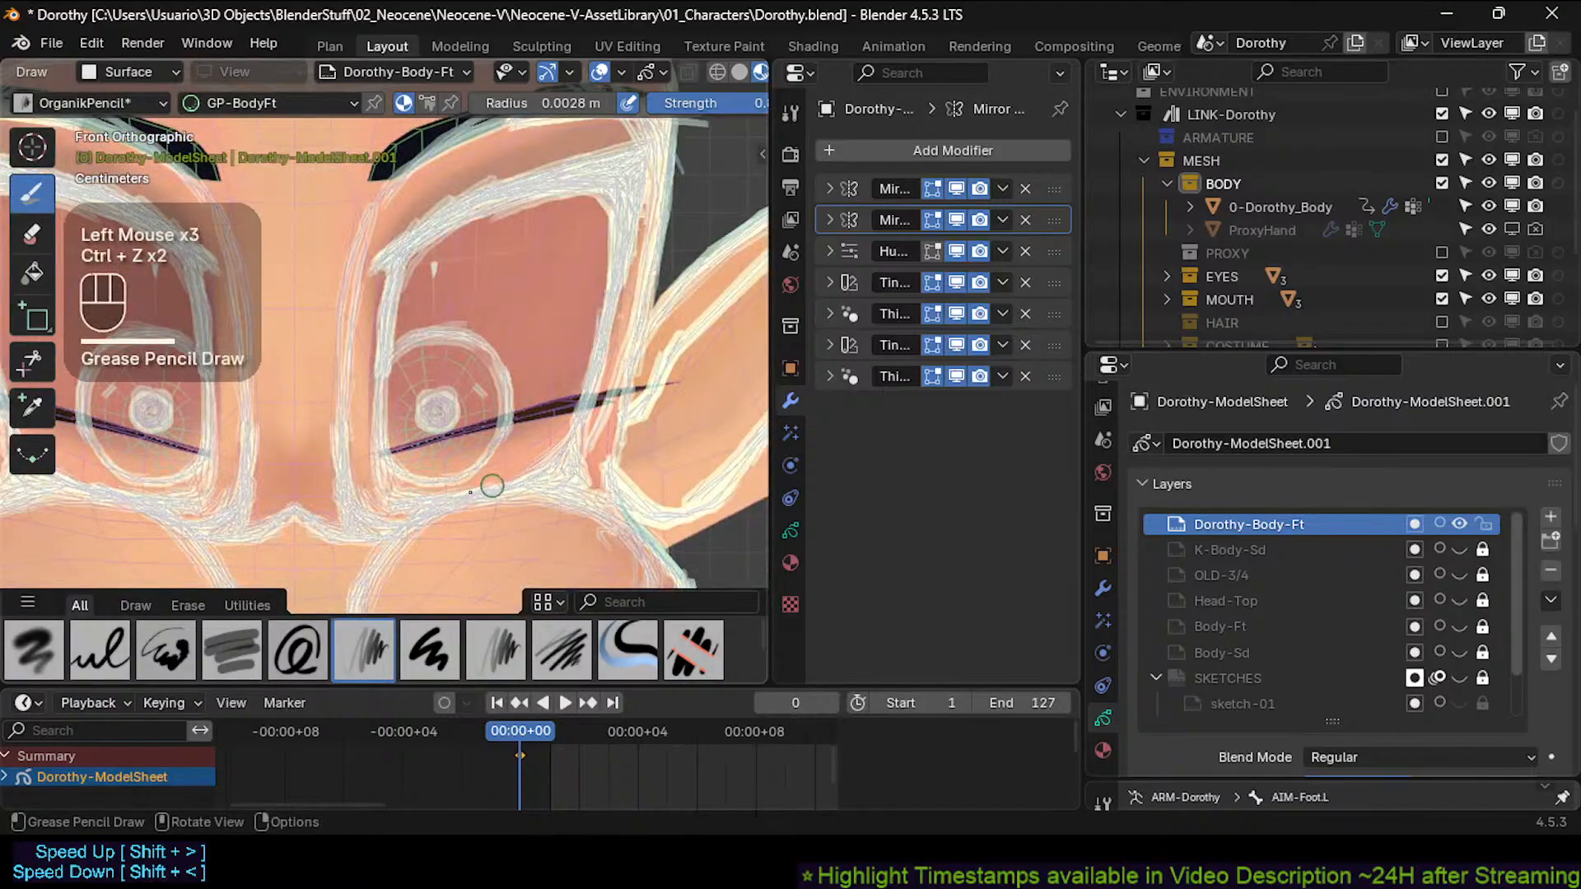
{"action": "left_click_drag", "start_coordinate": [491, 486], "coordinate": [547, 461]}
{"action": "left_click_drag", "start_coordinate": [546, 461], "coordinate": [570, 442]}
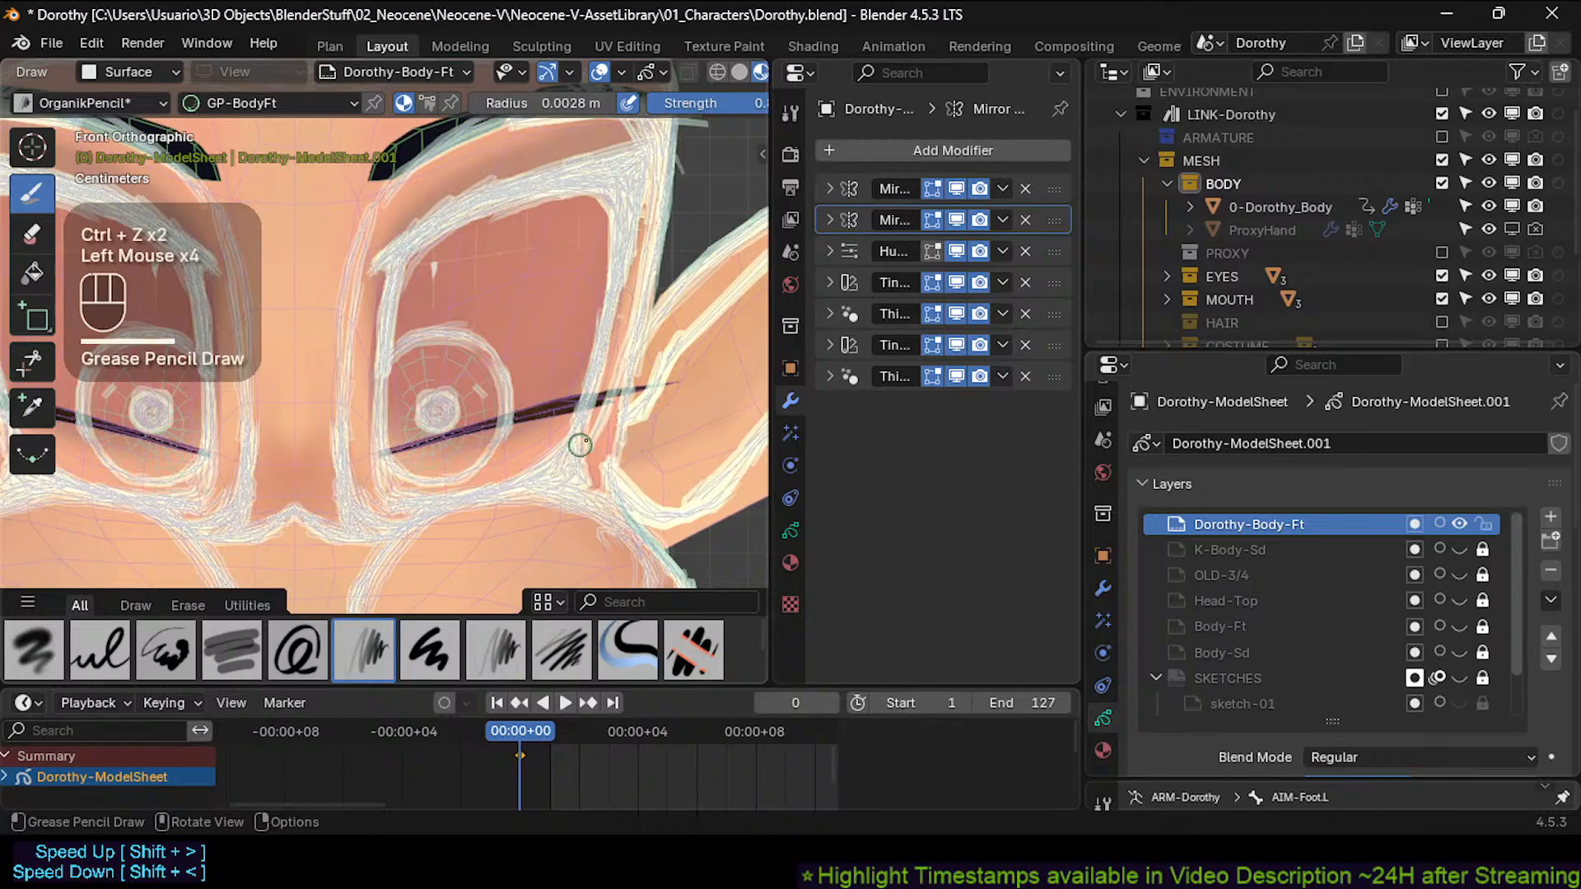
Add finishing strokes at the eye's lower outer corner and up the outer rim toward the eyebrow.
{"action": "middle_click_drag", "start_coordinate": [604, 347], "coordinate": [519, 466], "text": "shift"}
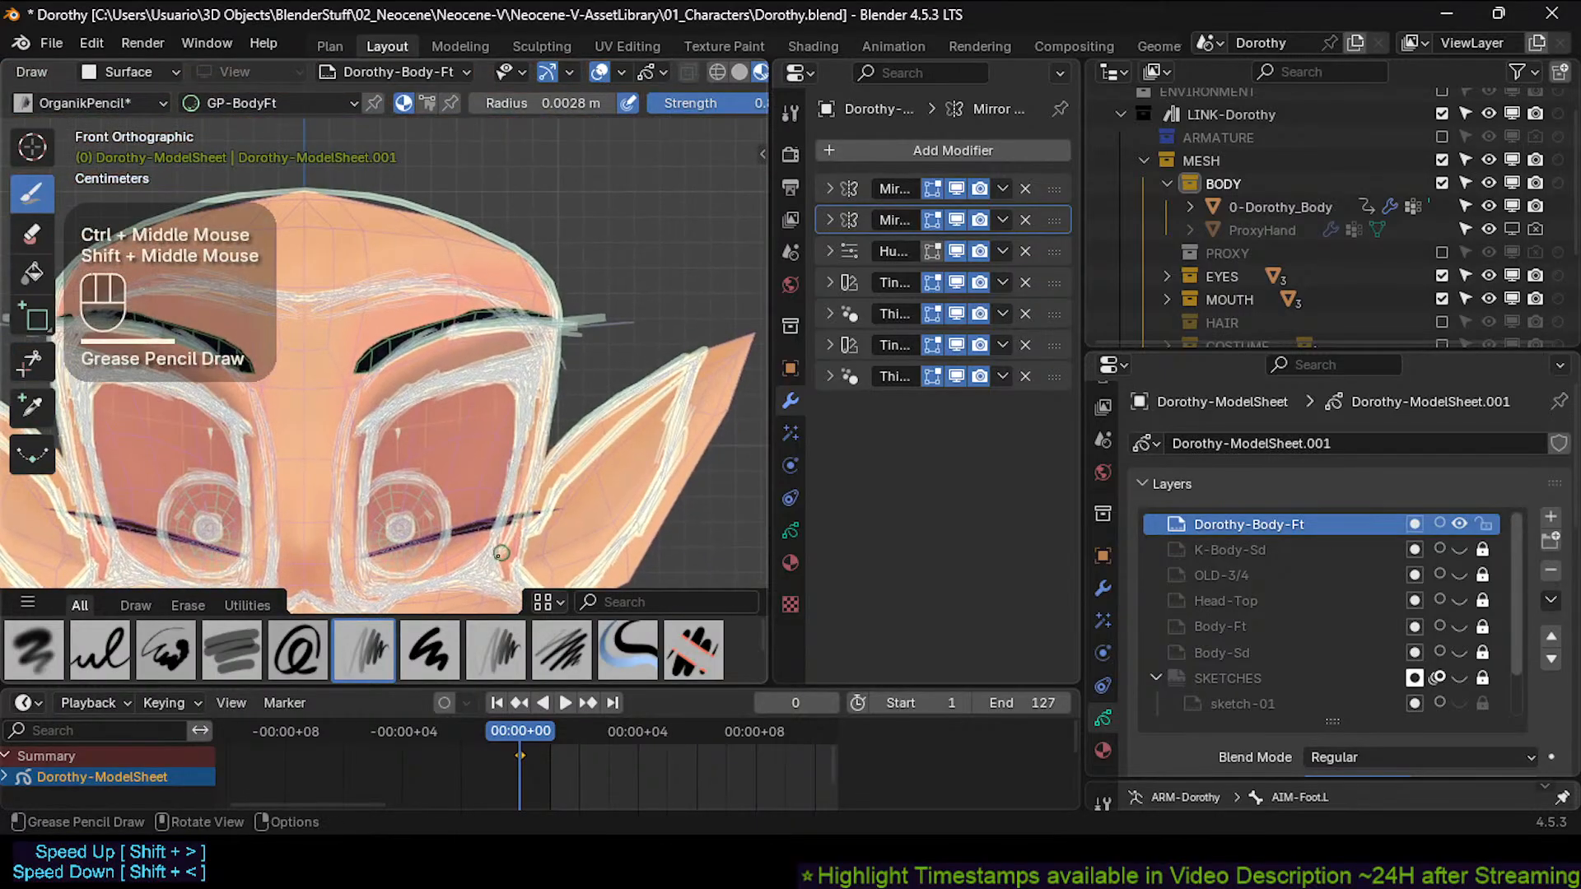
{"action": "left_click_drag", "start_coordinate": [502, 553], "coordinate": [515, 508]}
{"action": "left_click_drag", "start_coordinate": [537, 412], "coordinate": [544, 357]}
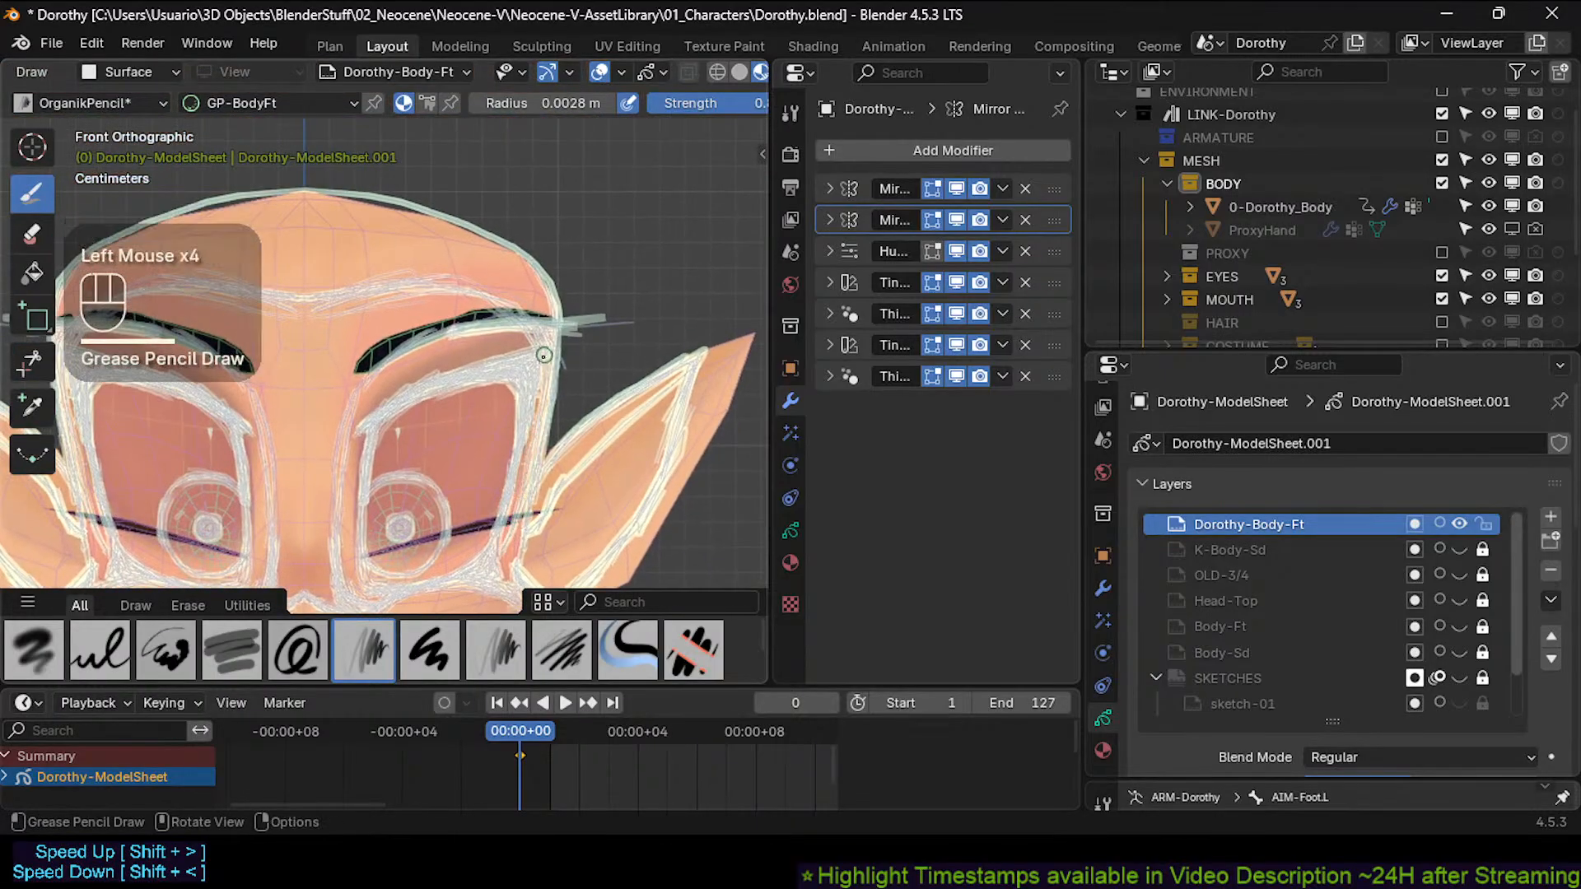
Lasso-erase the stray sketch strokes over the eyebrow and at the outer end of the forehead crease.
{"action": "middle_click_drag", "start_coordinate": [542, 356], "coordinate": [584, 373], "text": "shift"}
{"action": "left_click_drag", "start_coordinate": [567, 339], "coordinate": [459, 299], "text": "ctrl"}
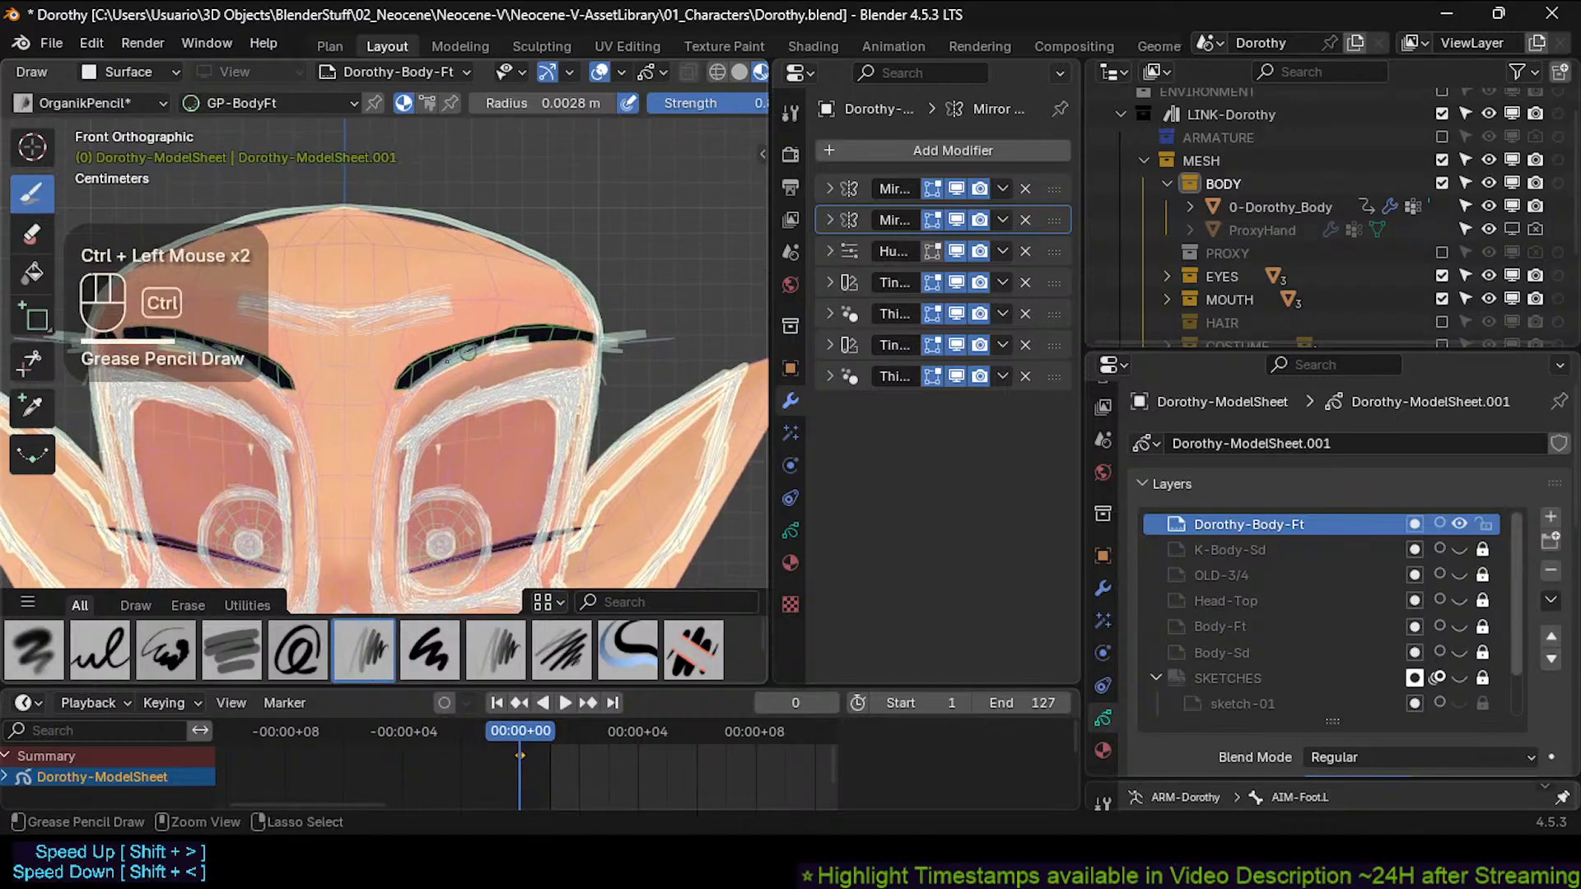
{"action": "mouse_move", "coordinate": [409, 390]}
{"action": "left_mouse_down", "text": "ctrl"}
{"action": "mouse_move", "coordinate": [530, 340]}
{"action": "mouse_move", "coordinate": [398, 396]}
{"action": "left_mouse_up", "text": "ctrl"}
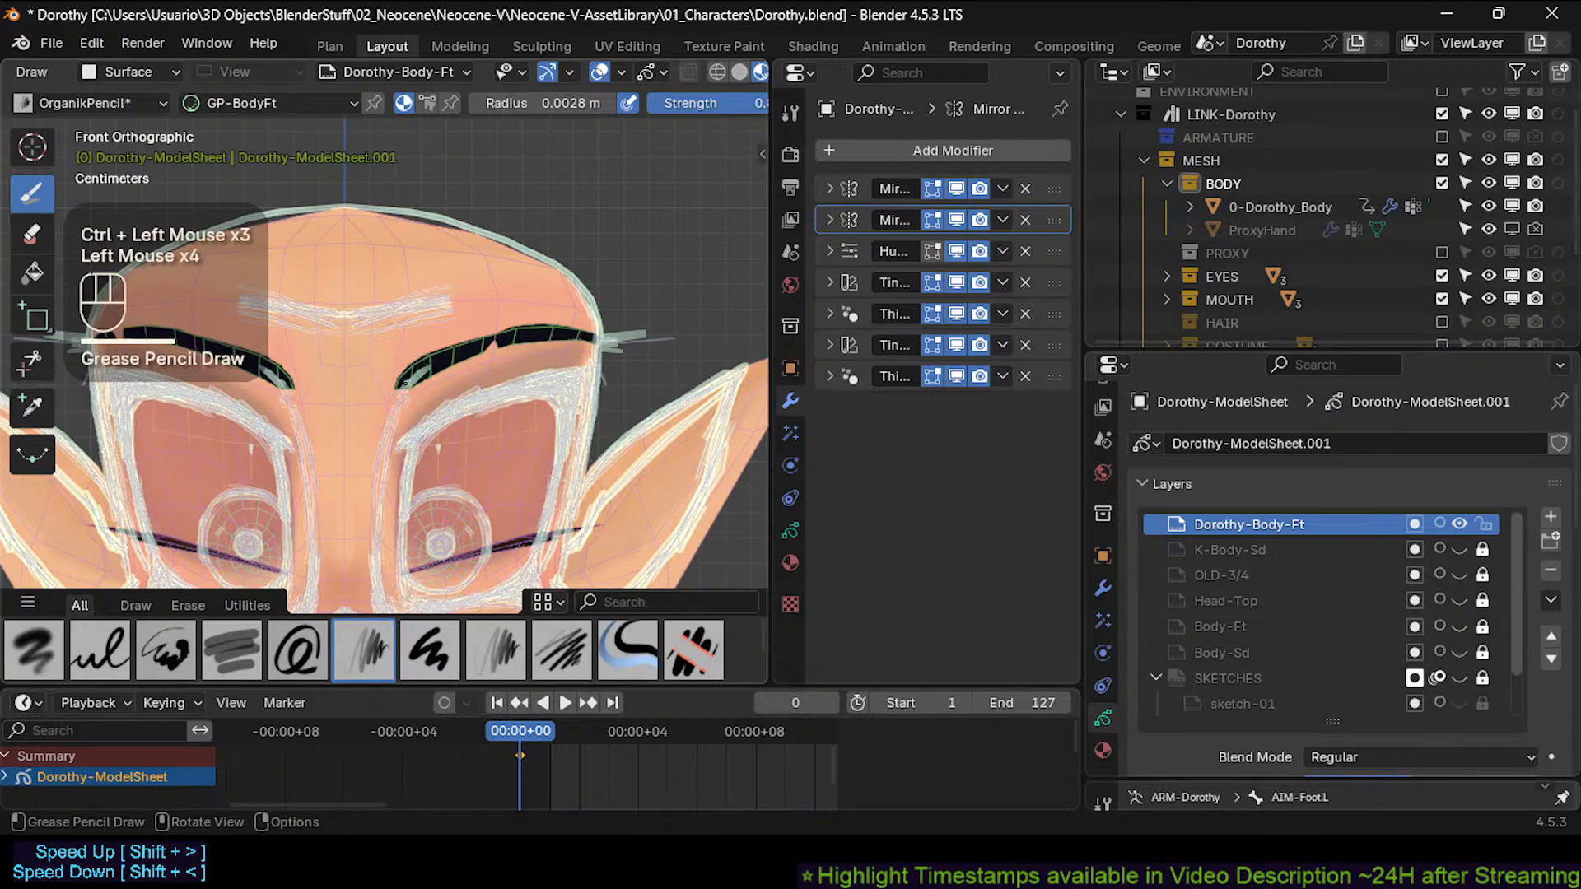
Fill in the eyebrow with sketch strokes from its inner to outer end and extend the forehead crease toward the temple.
{"action": "left_click", "coordinate": [404, 383]}
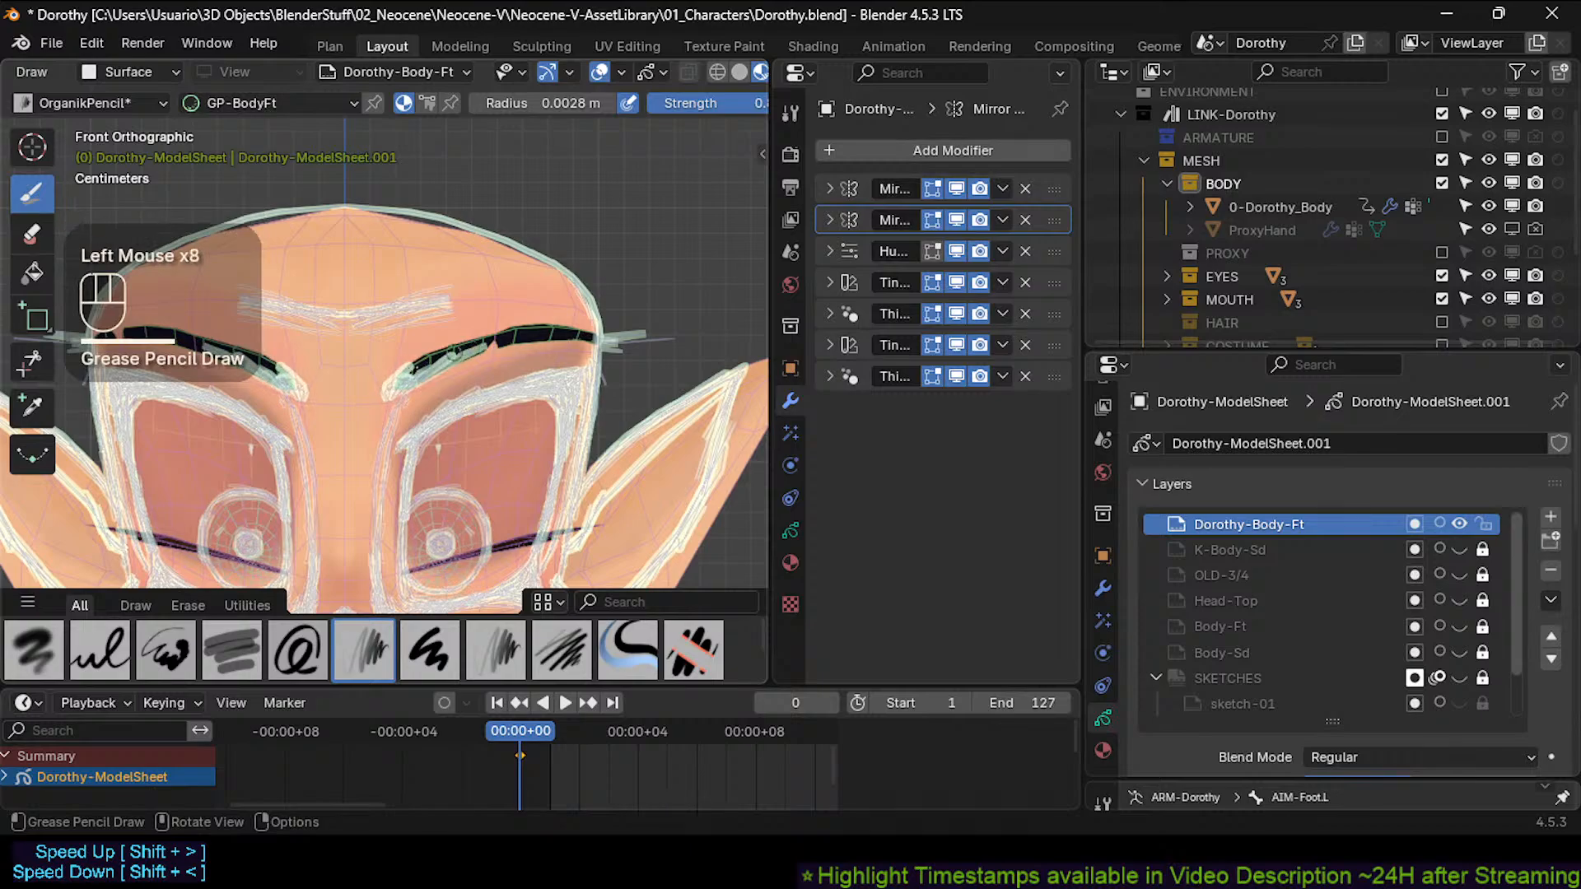
{"action": "left_click_drag", "start_coordinate": [412, 374], "coordinate": [530, 332]}
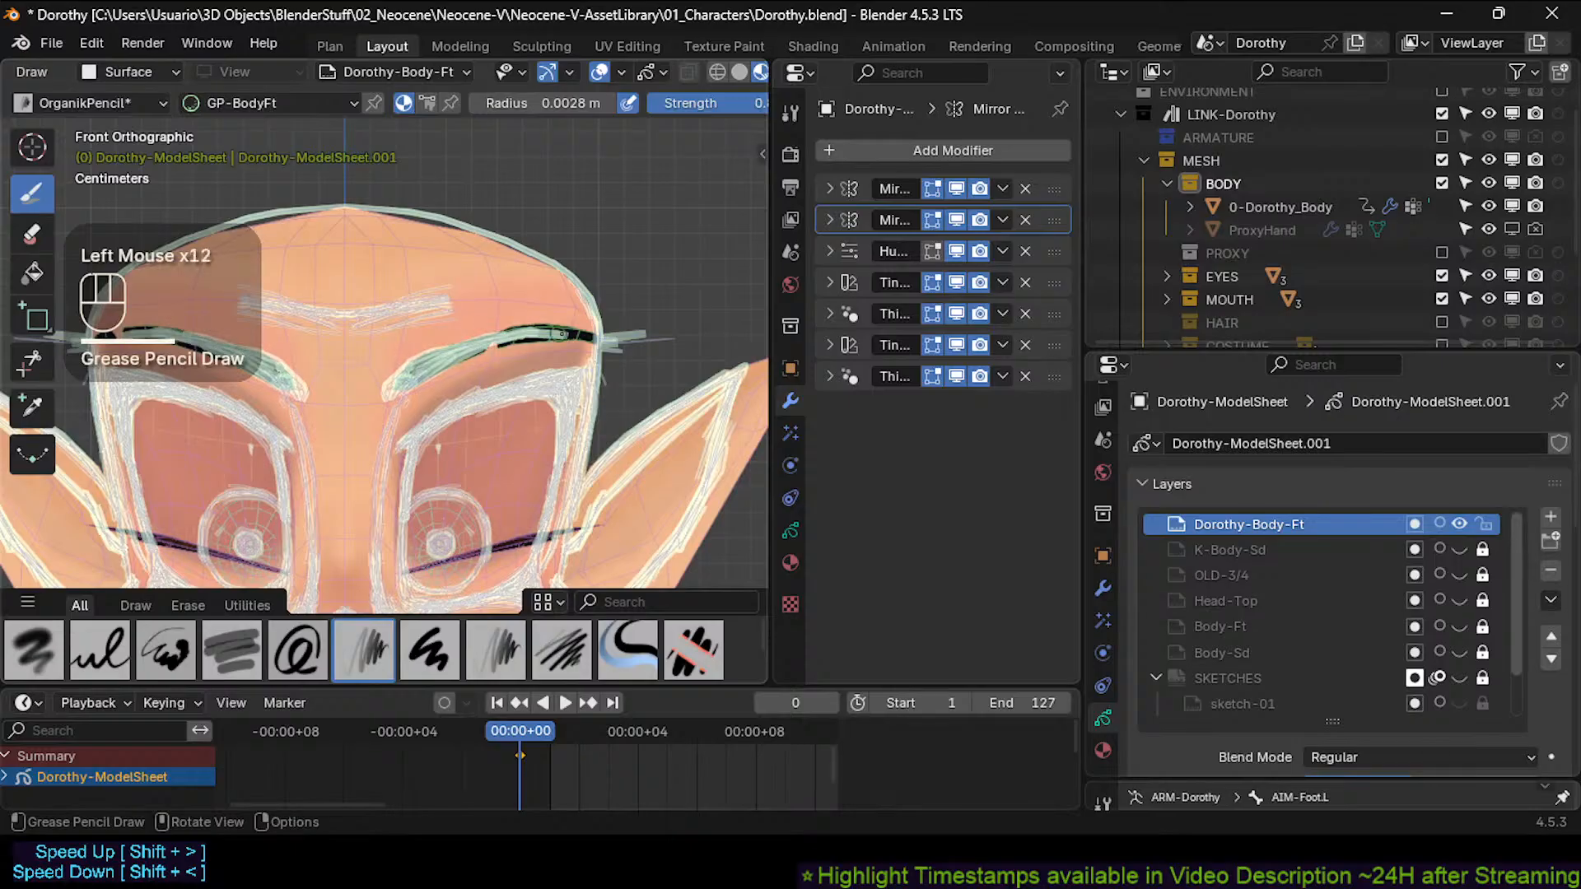
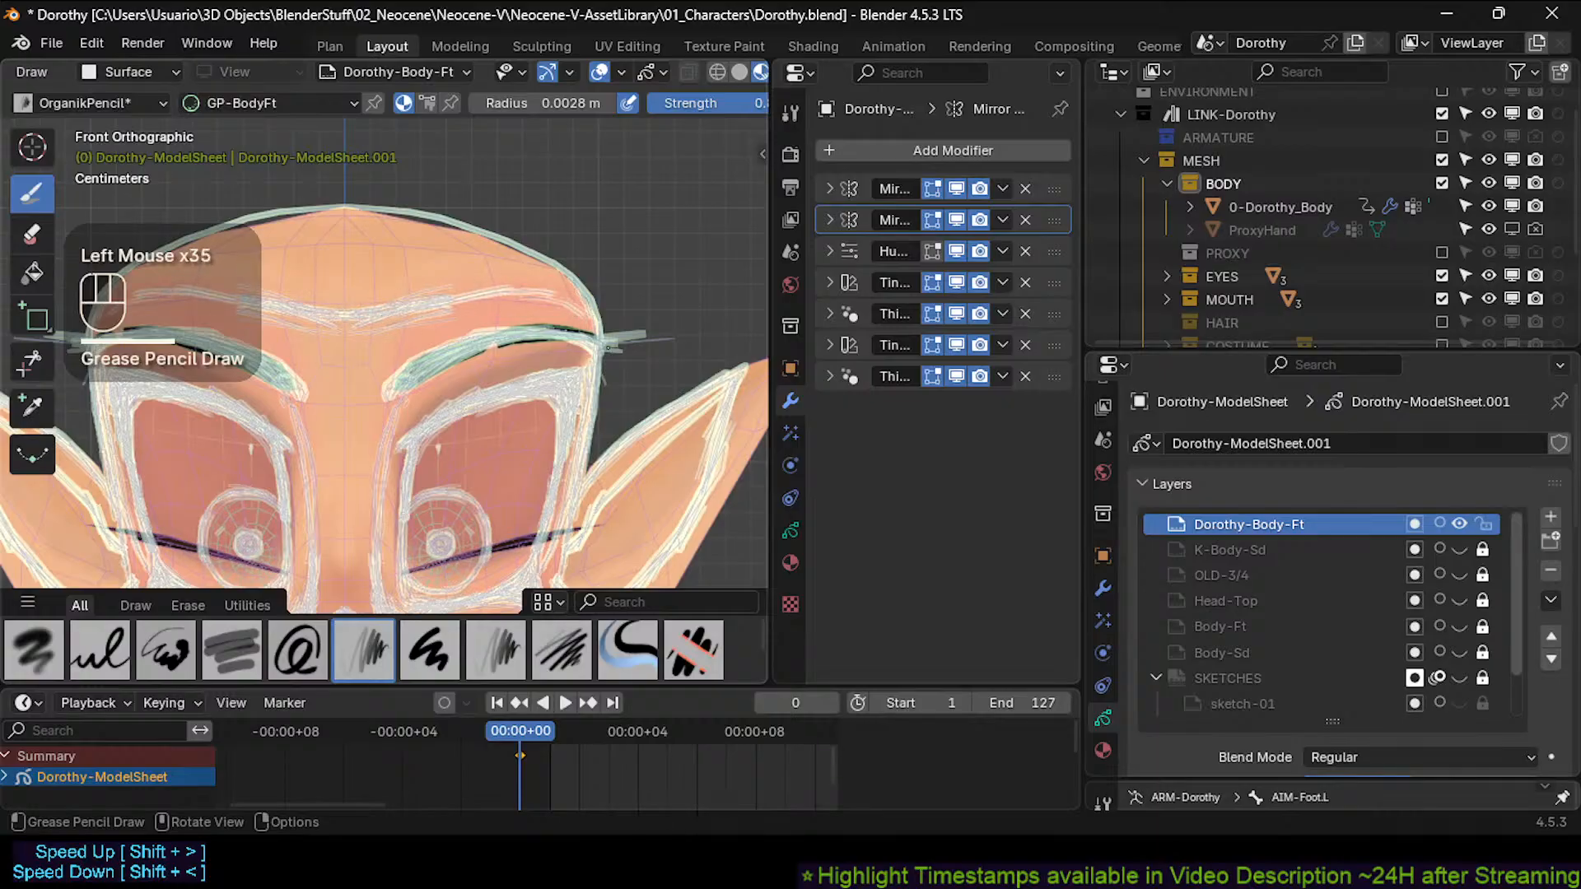
{"action": "left_click_drag", "start_coordinate": [585, 311], "coordinate": [504, 298]}
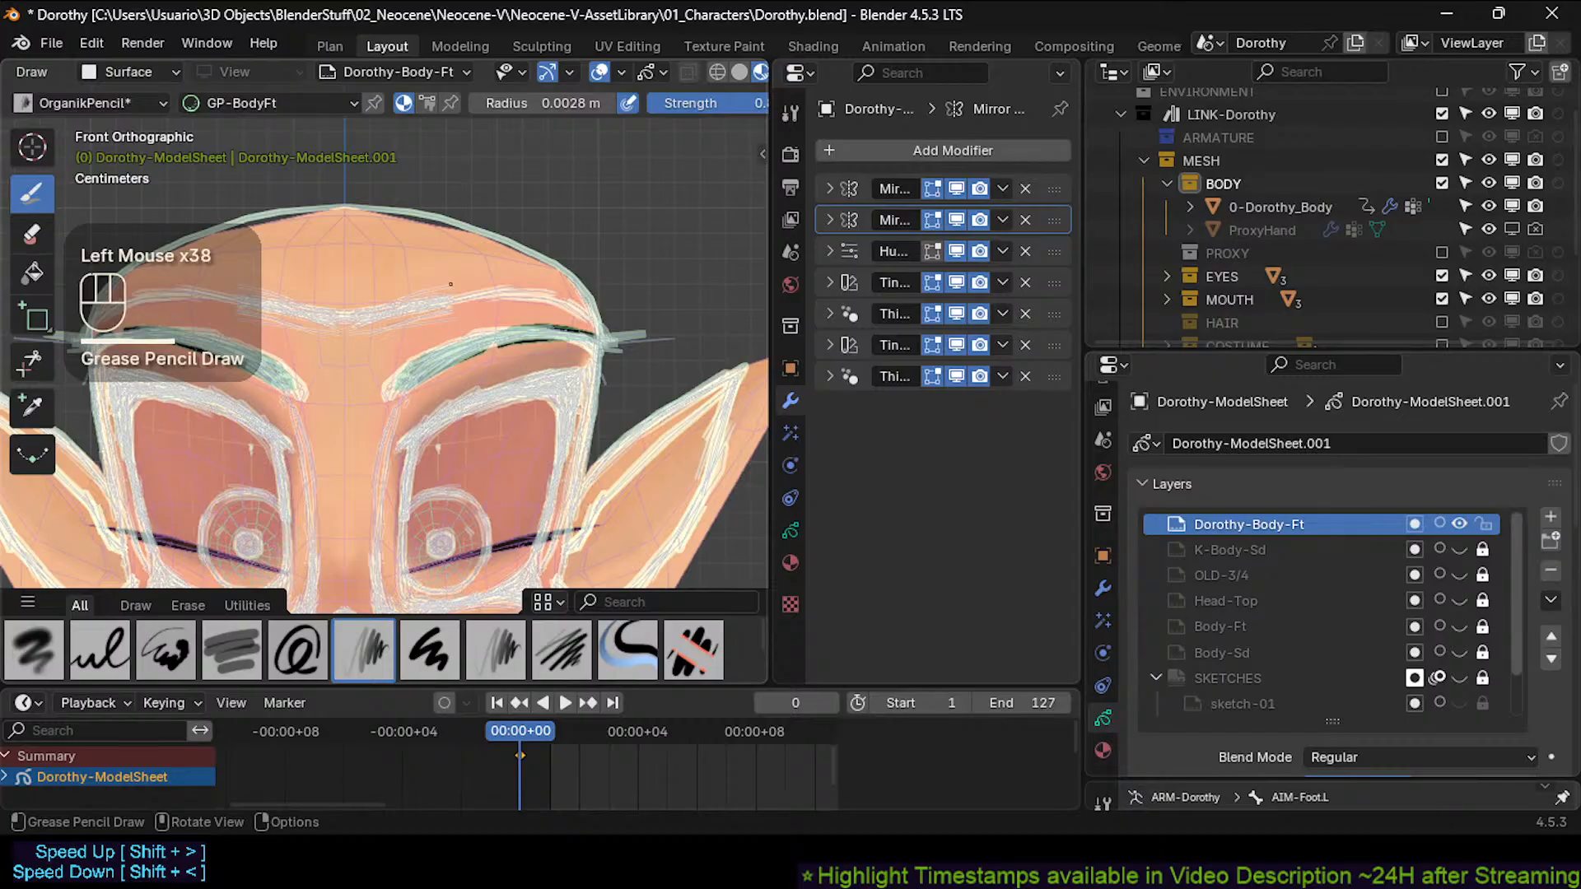
Lasso-erase the forehead crease and the loose strokes at its temple end, undoing the unwanted mark.
{"action": "middle_click_drag", "start_coordinate": [422, 333], "coordinate": [450, 279], "text": "ctrl"}
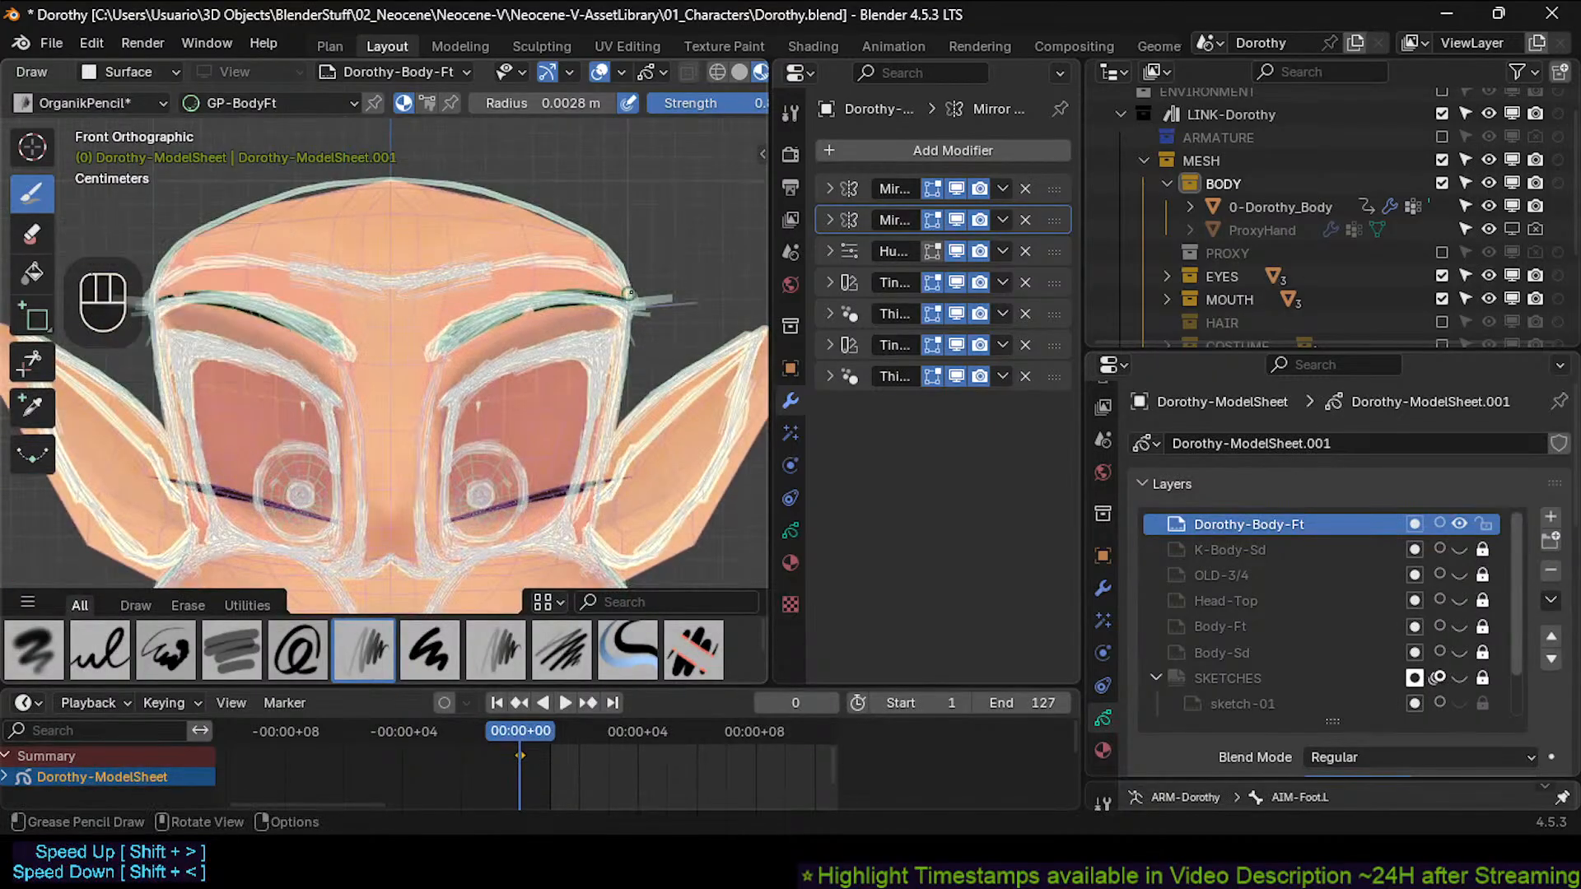
{"action": "mouse_move", "coordinate": [407, 275]}
{"action": "left_mouse_down", "text": "ctrl"}
{"action": "mouse_move", "coordinate": [387, 275]}
{"action": "mouse_move", "coordinate": [557, 254]}
{"action": "left_mouse_up", "text": "ctrl"}
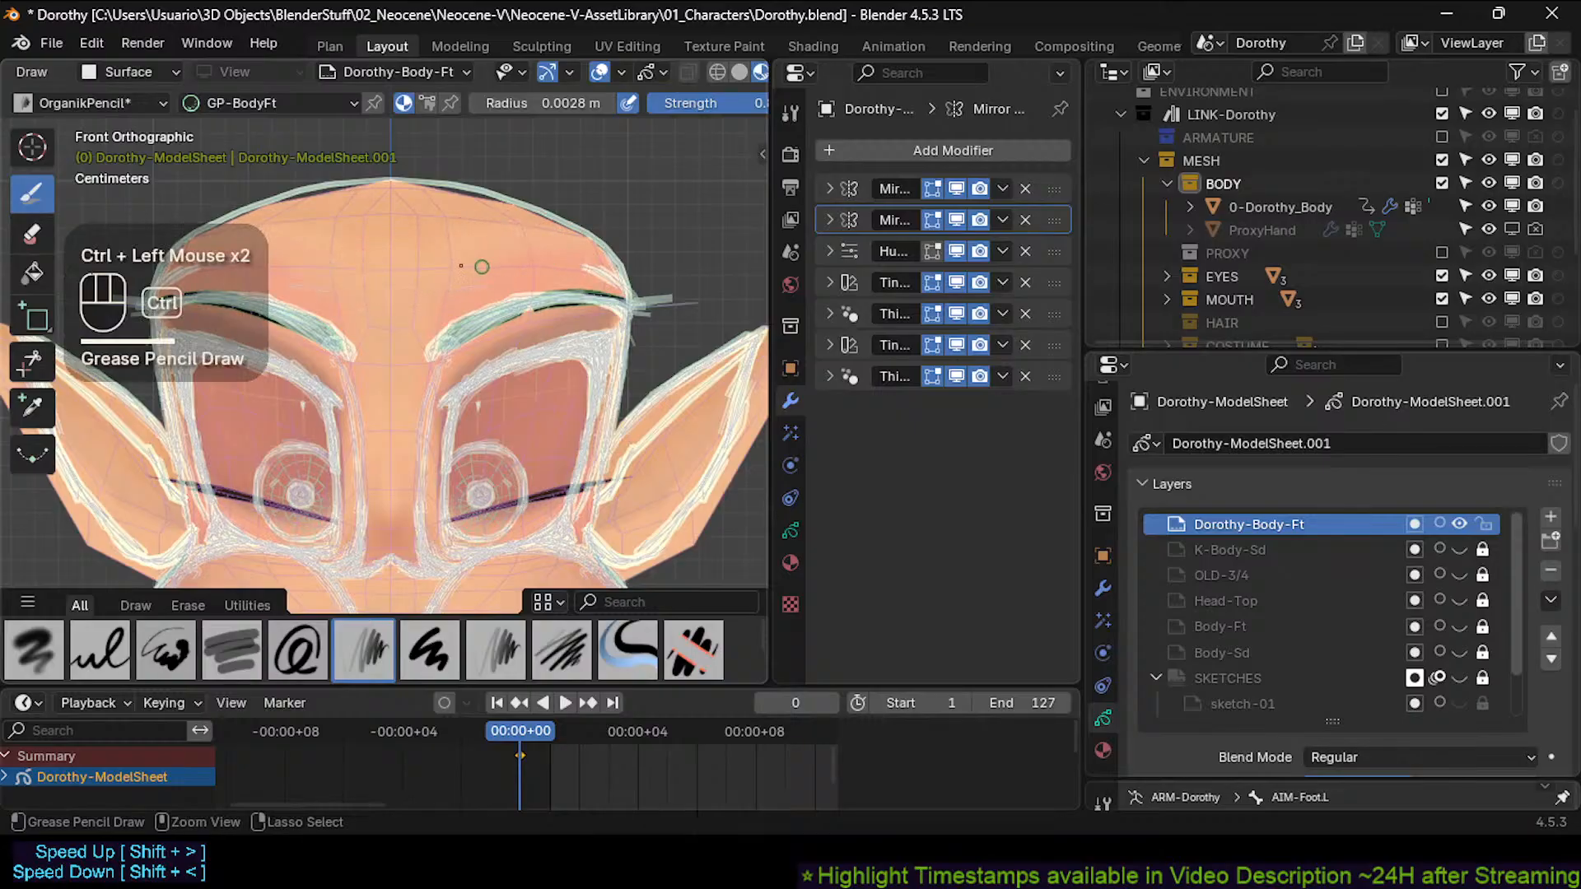
{"action": "key", "text": "f"}
{"action": "left_click", "coordinate": [564, 269]}
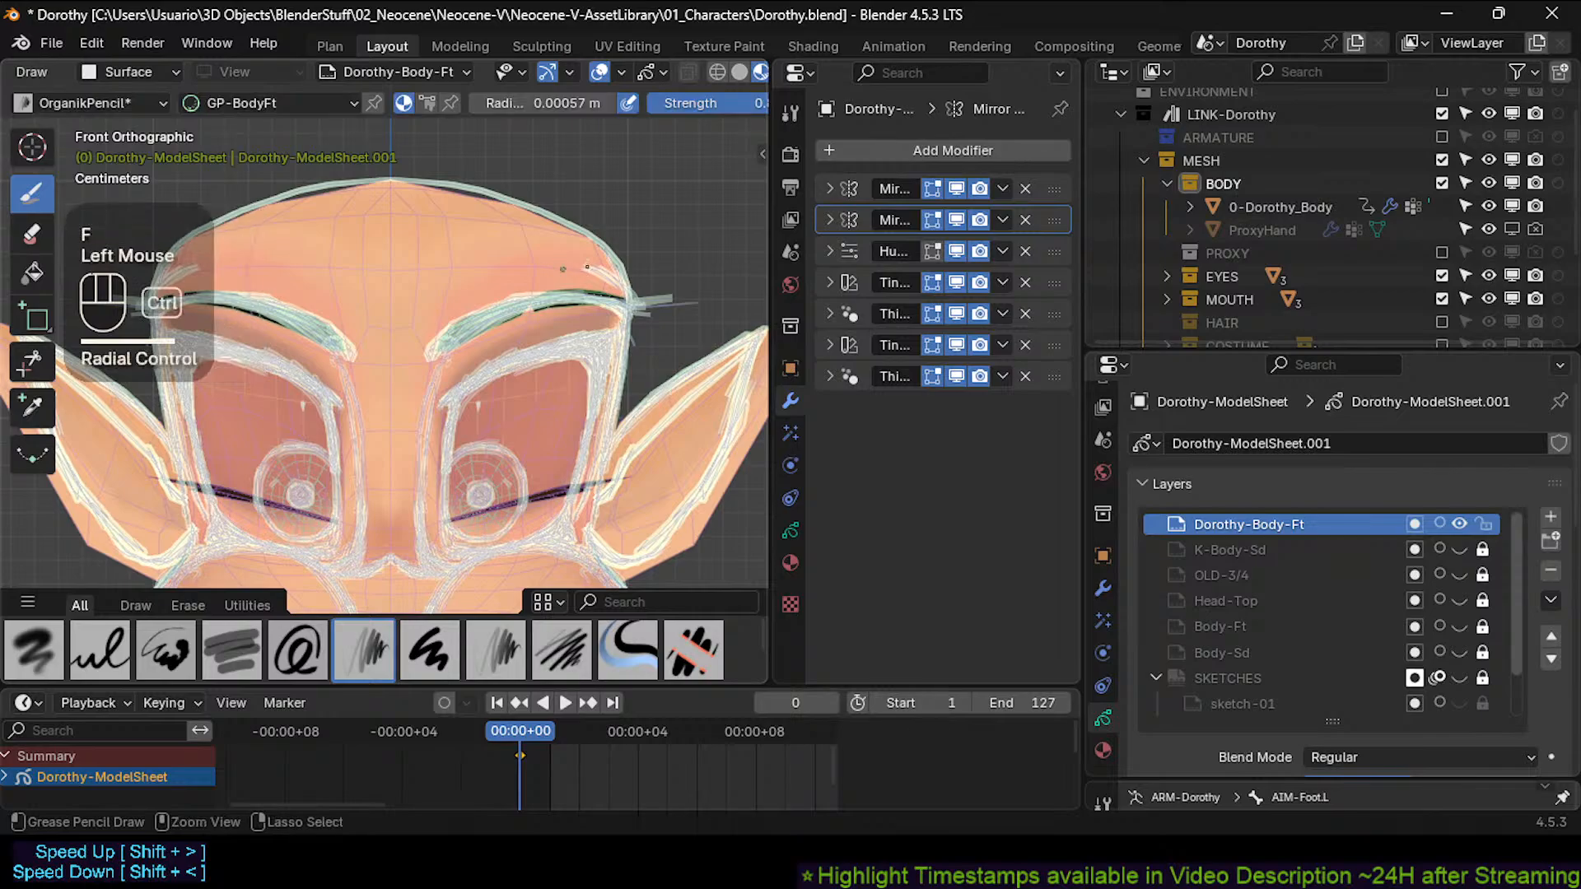
{"action": "left_click_drag", "start_coordinate": [590, 250], "coordinate": [629, 279], "text": "ctrl"}
{"action": "key", "text": "ctrl+z"}
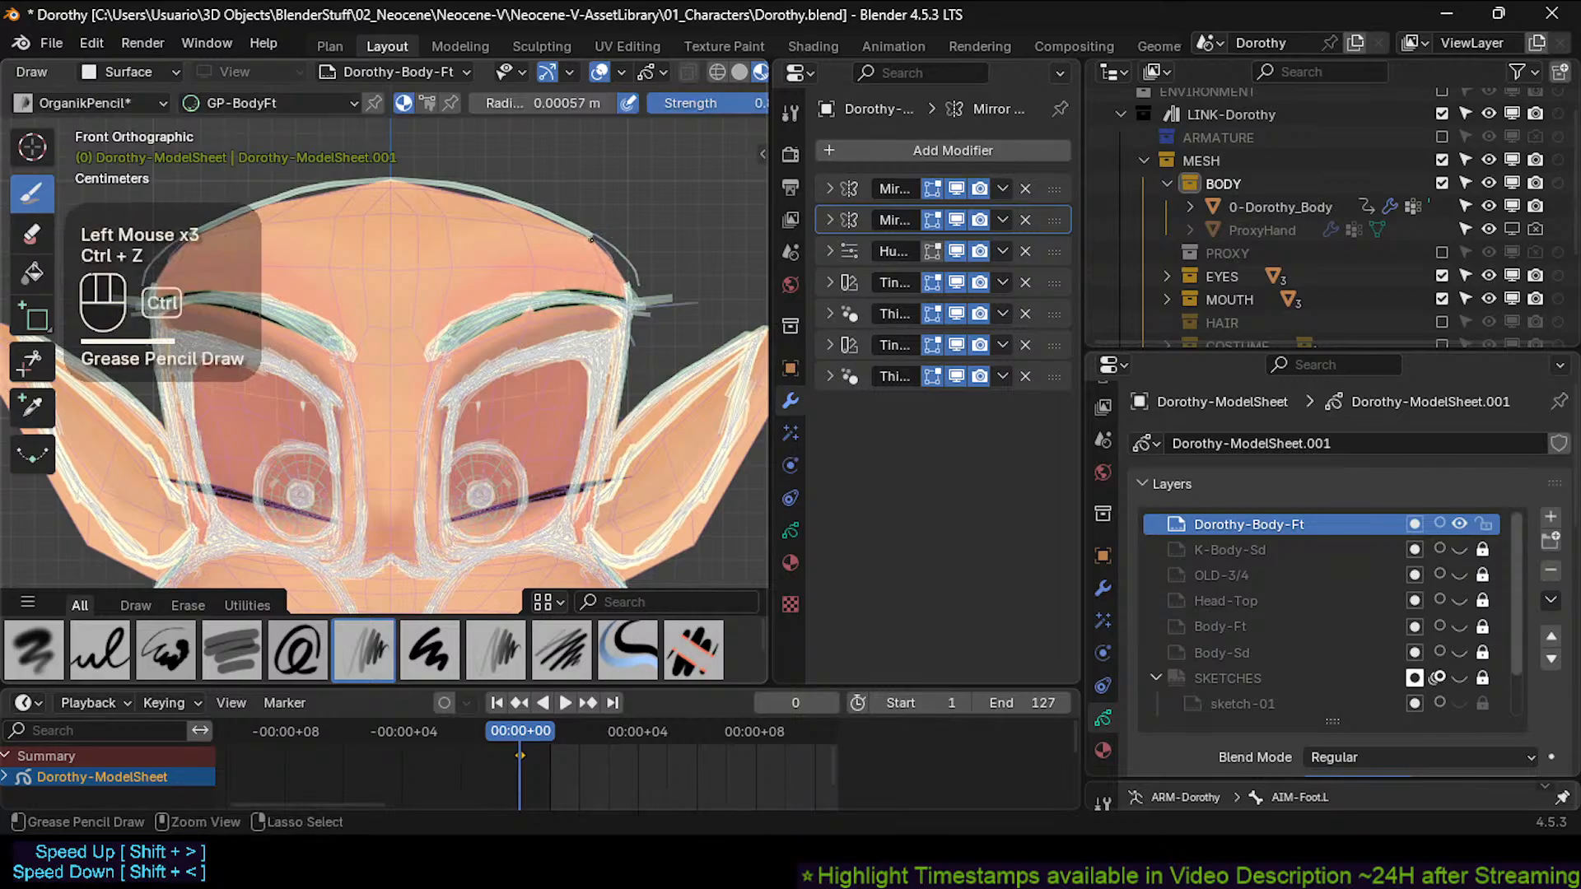
Save the file, set the brush radius to 0.0051 m and redraw the temple contour down to the eyebrow's outer end.
{"action": "key", "text": "ctrl+s"}
{"action": "key", "text": "f"}
{"action": "left_click", "coordinate": [591, 237]}
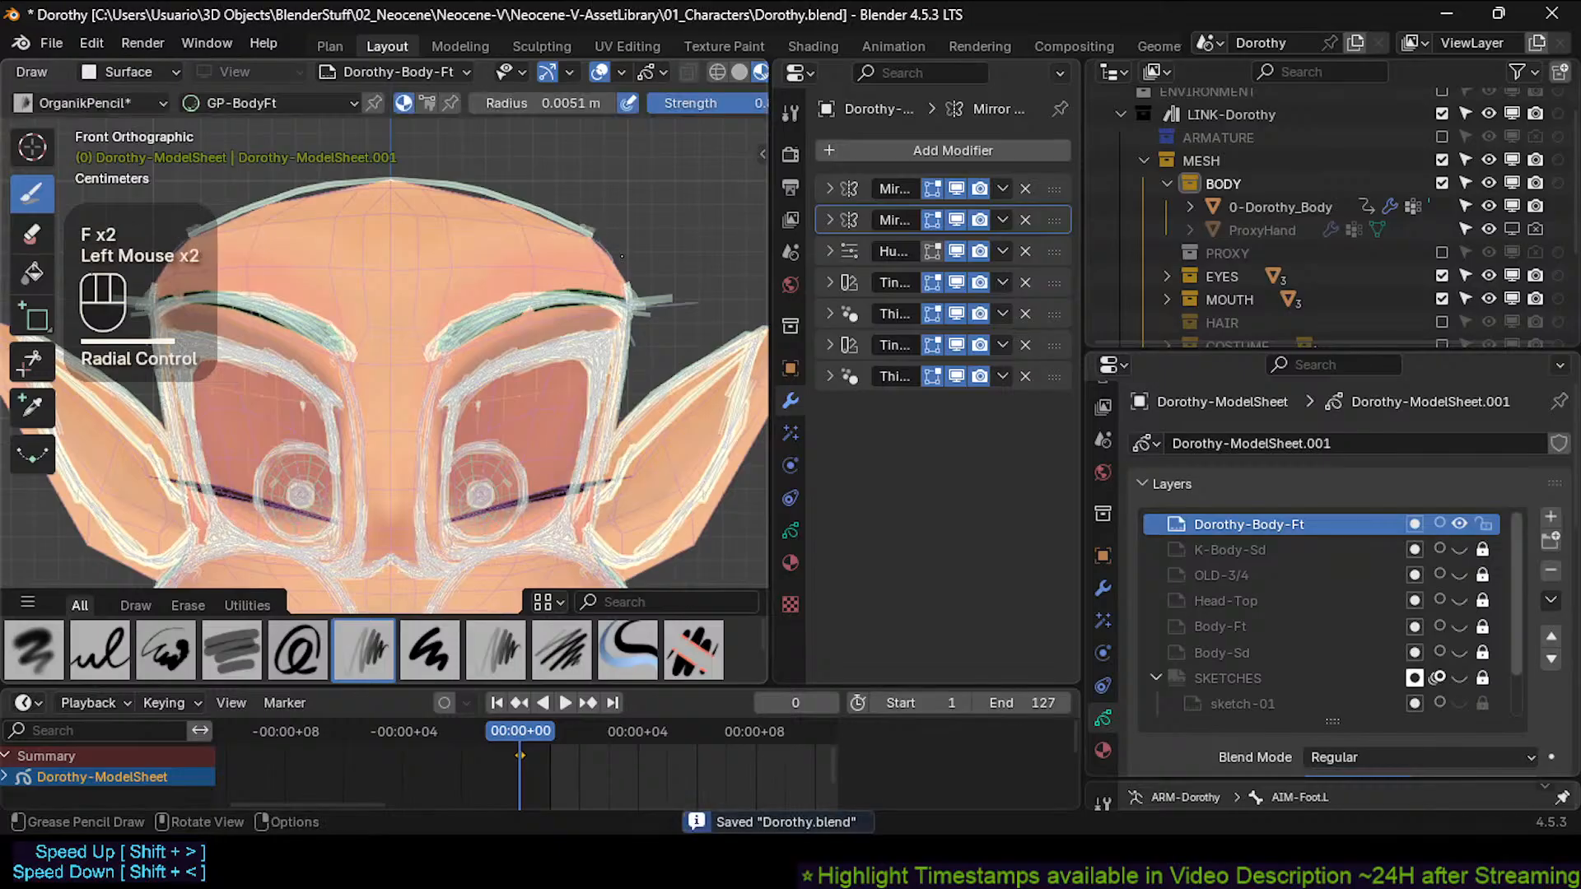
{"action": "key", "text": "ctrl+z"}
{"action": "mouse_move", "coordinate": [583, 234]}
{"action": "left_mouse_down"}
{"action": "mouse_move", "coordinate": [633, 301]}
{"action": "mouse_move", "coordinate": [664, 310]}
{"action": "mouse_move", "coordinate": [623, 302]}
{"action": "left_mouse_up"}
{"action": "key", "text": "f"}
{"action": "left_click", "coordinate": [563, 298]}
Lasso-erase the stray strokes past the eyebrow's outer end, undo the excess erasure and set the brush radius to 0.0041 m.
{"action": "left_click_drag", "start_coordinate": [519, 320], "coordinate": [589, 311], "text": "ctrl"}
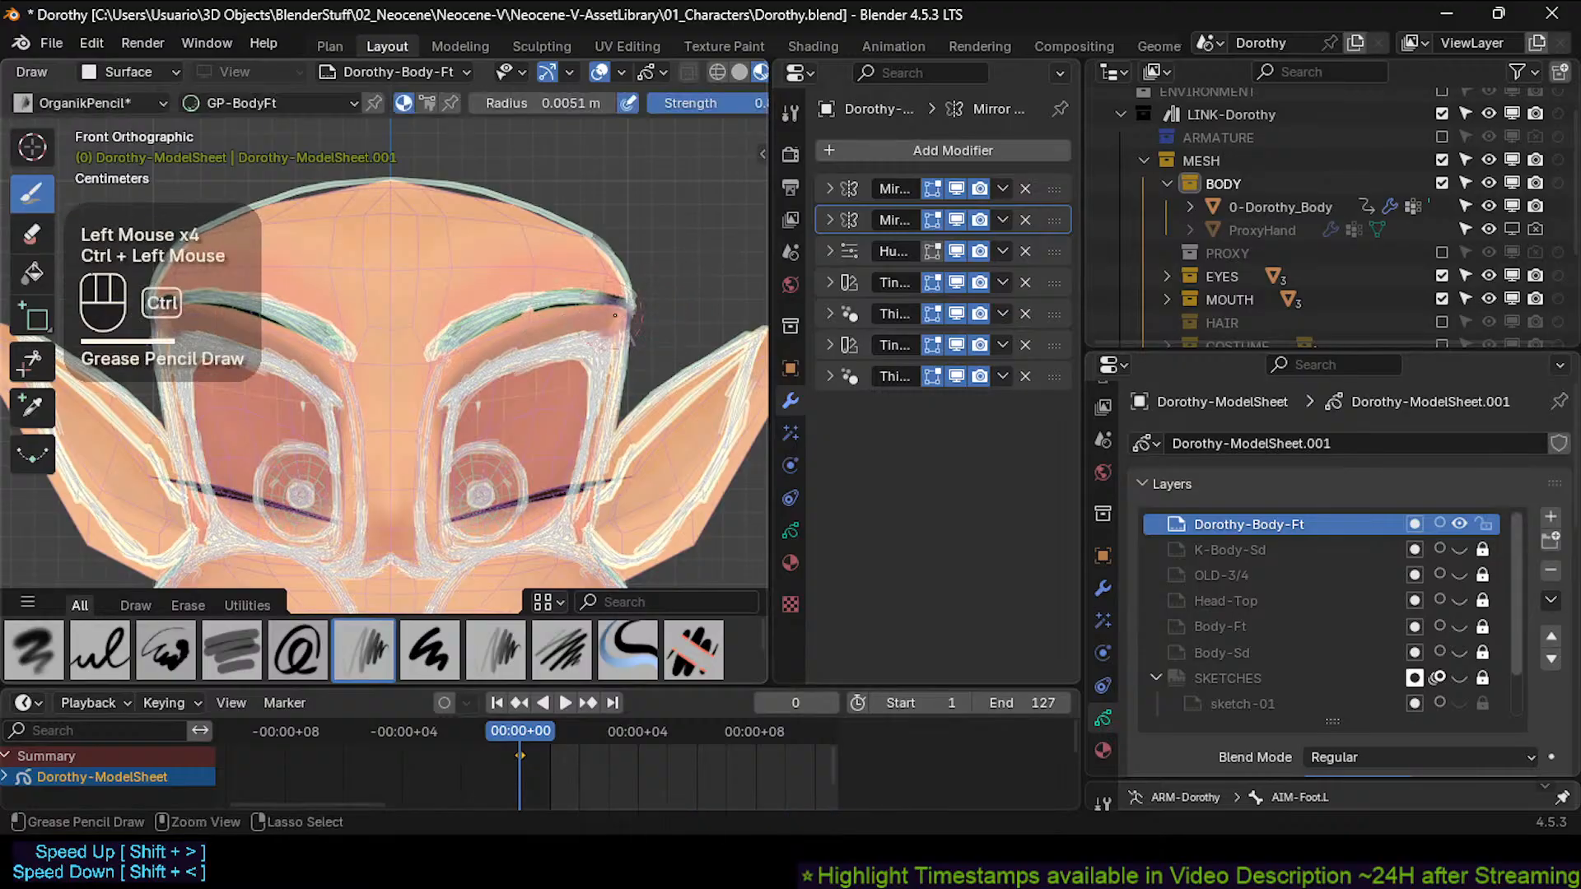
{"action": "key", "text": "ctrl+z"}
{"action": "key", "text": "bracketright"}
{"action": "key", "text": "bracketright"}
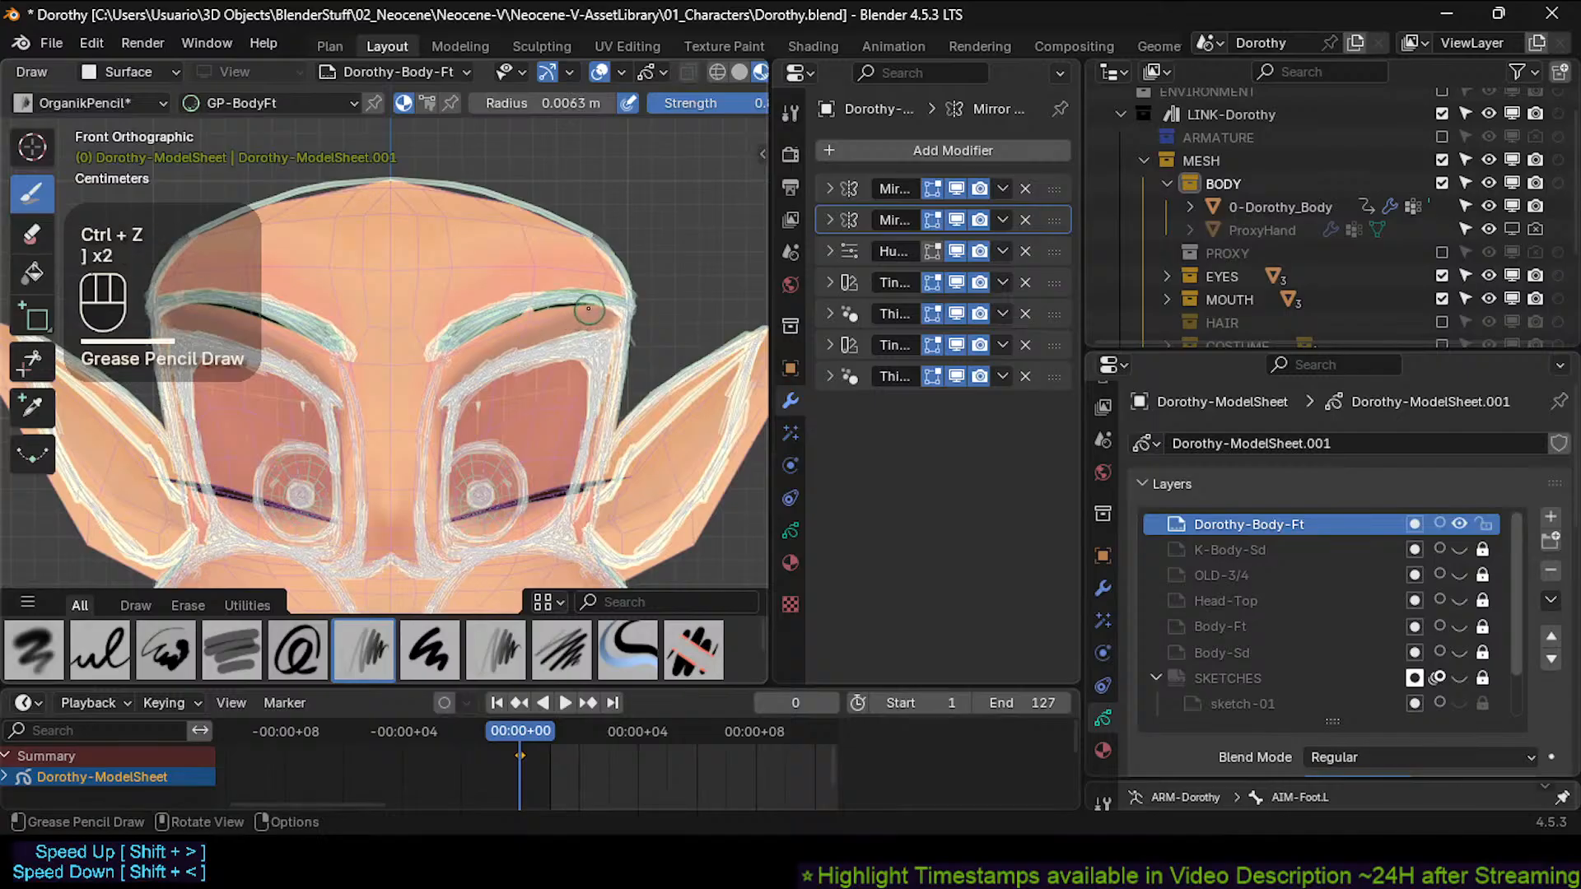
{"action": "key", "text": "bracketleft"}
Erase the rough strokes beneath and across the outer end of the eyebrow, where it meets the temple.
{"action": "middle_click_drag", "start_coordinate": [612, 307], "coordinate": [610, 193], "text": "ctrl"}
{"action": "key", "text": "e"}
{"action": "left_click", "coordinate": [583, 346]}
{"action": "left_click", "coordinate": [590, 340], "text": "ctrl"}
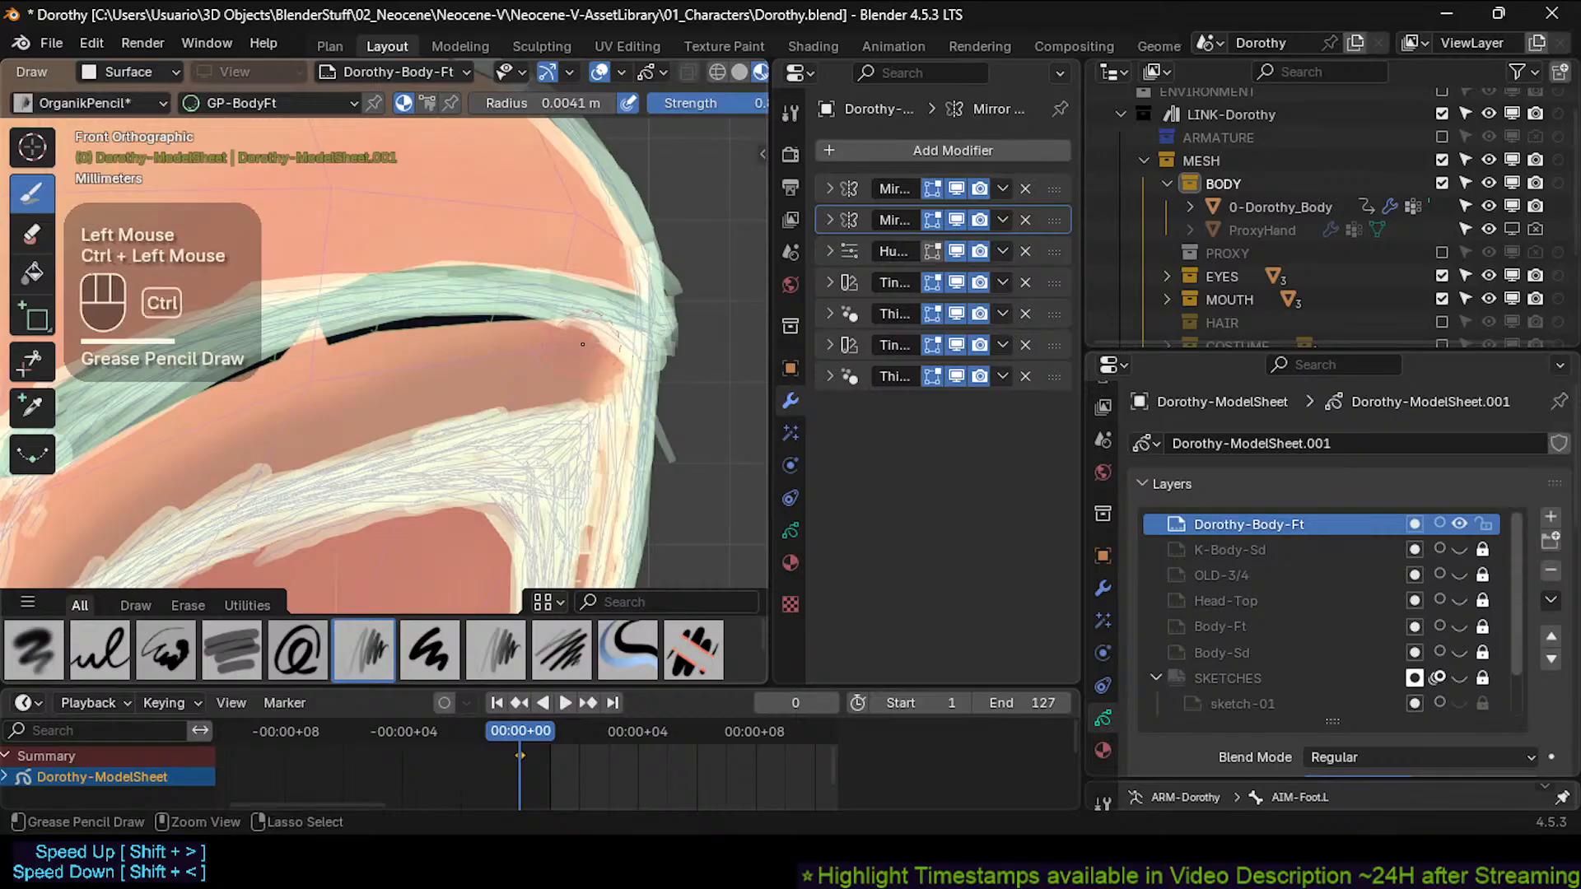
{"action": "left_click", "coordinate": [608, 346], "text": "ctrl"}
{"action": "left_click", "coordinate": [547, 322], "text": "ctrl"}
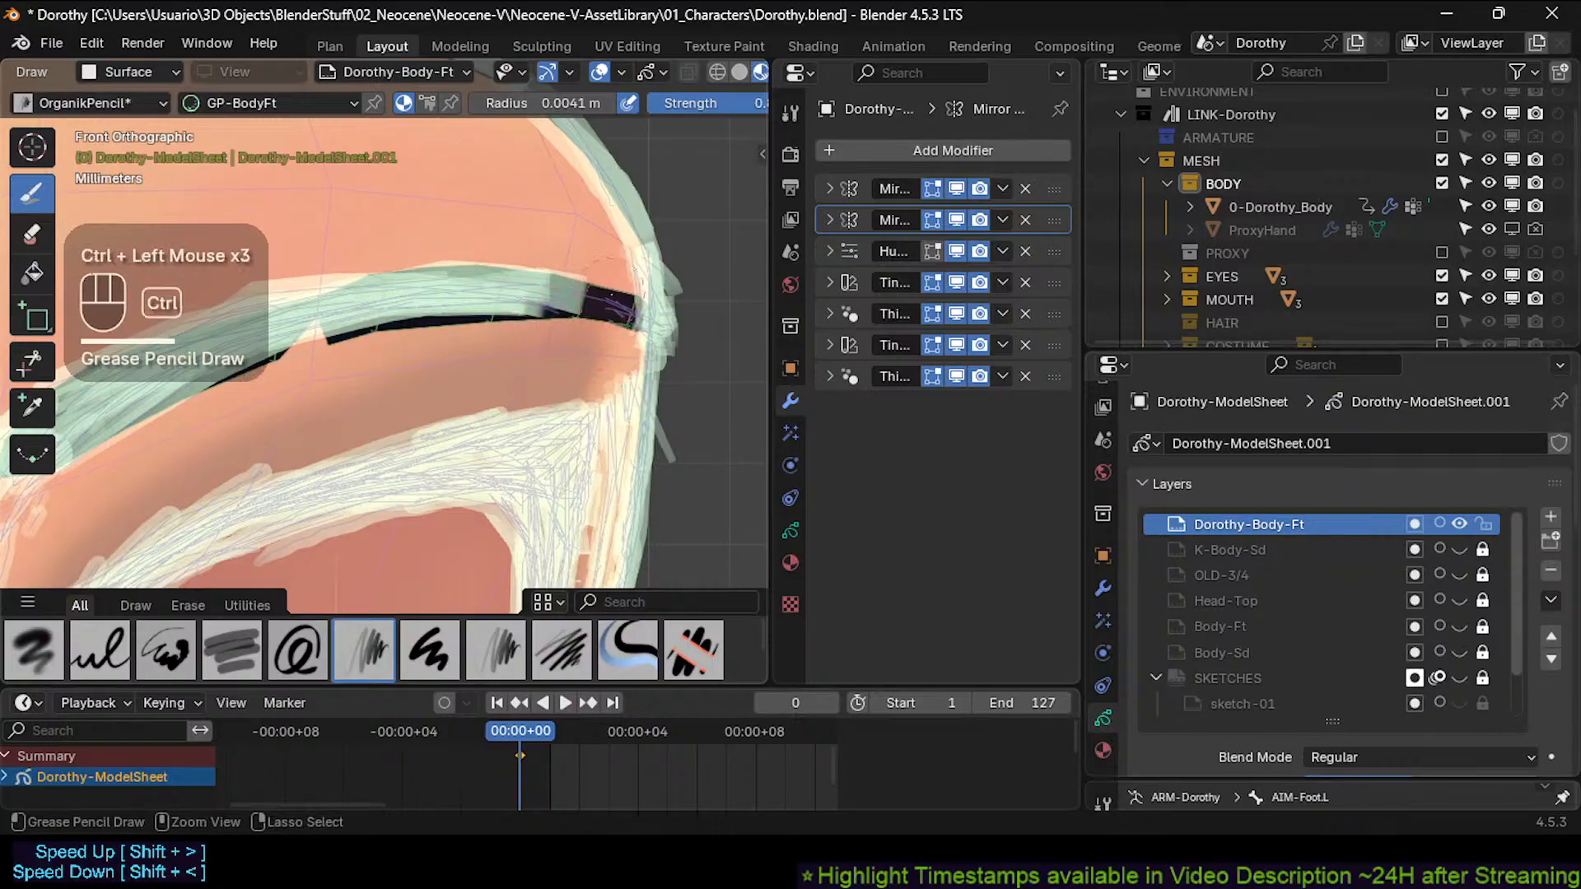
Redraw the eyebrow's outer end with strokes running from the temple toward its middle, and save the file.
{"action": "left_click", "coordinate": [485, 298]}
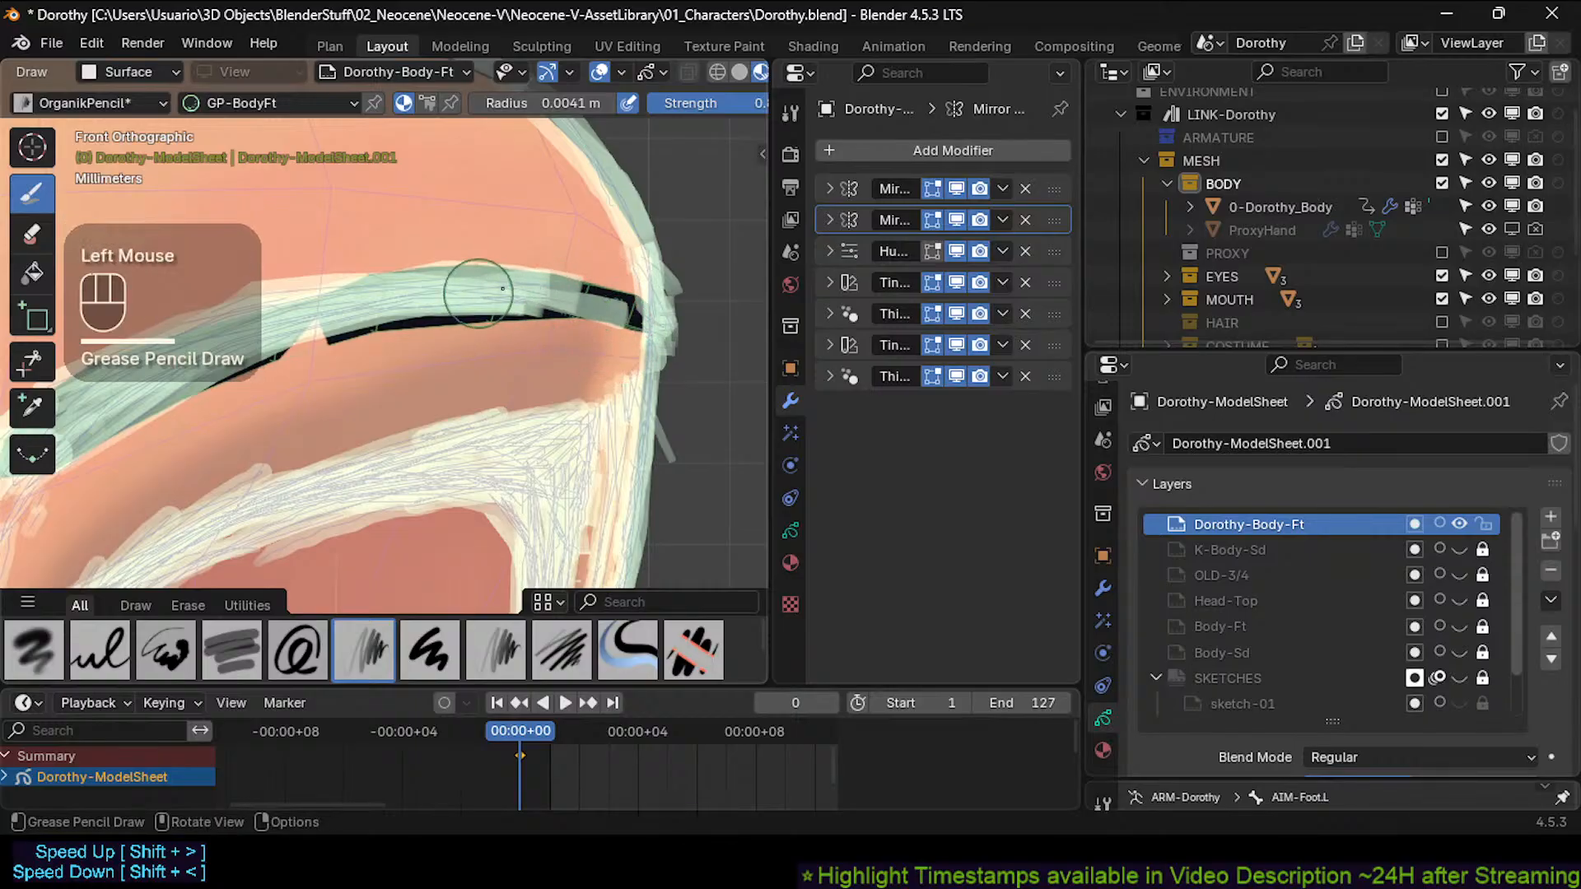
{"action": "left_click", "coordinate": [647, 337]}
{"action": "left_click_drag", "start_coordinate": [577, 306], "coordinate": [406, 300]}
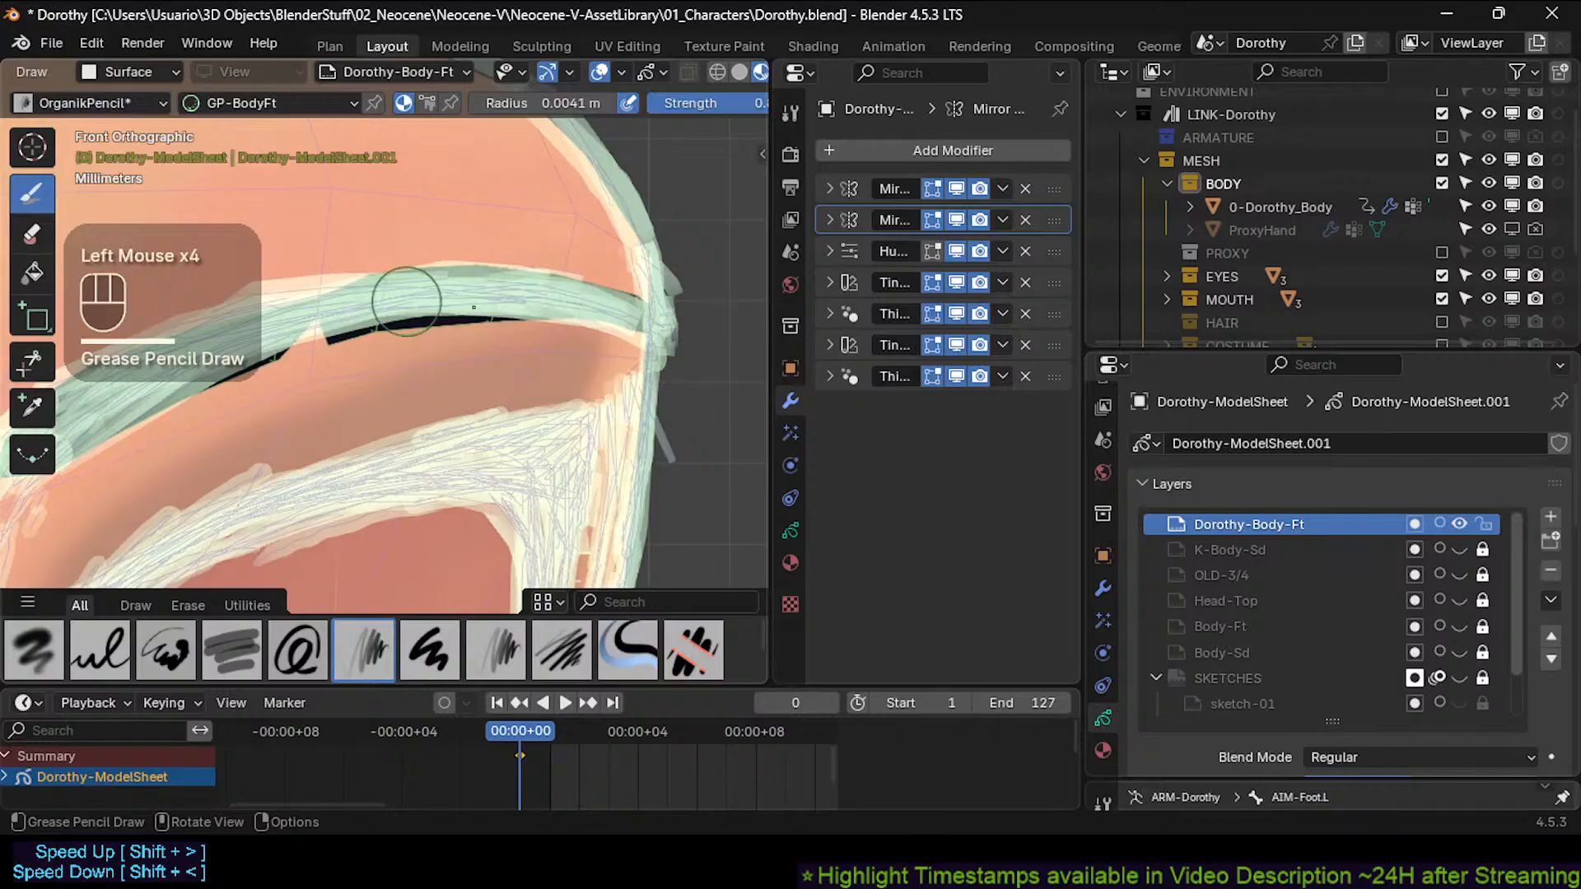
{"action": "middle_click_drag", "start_coordinate": [406, 300], "coordinate": [459, 462], "text": "ctrl"}
{"action": "left_click_drag", "start_coordinate": [494, 298], "coordinate": [439, 321]}
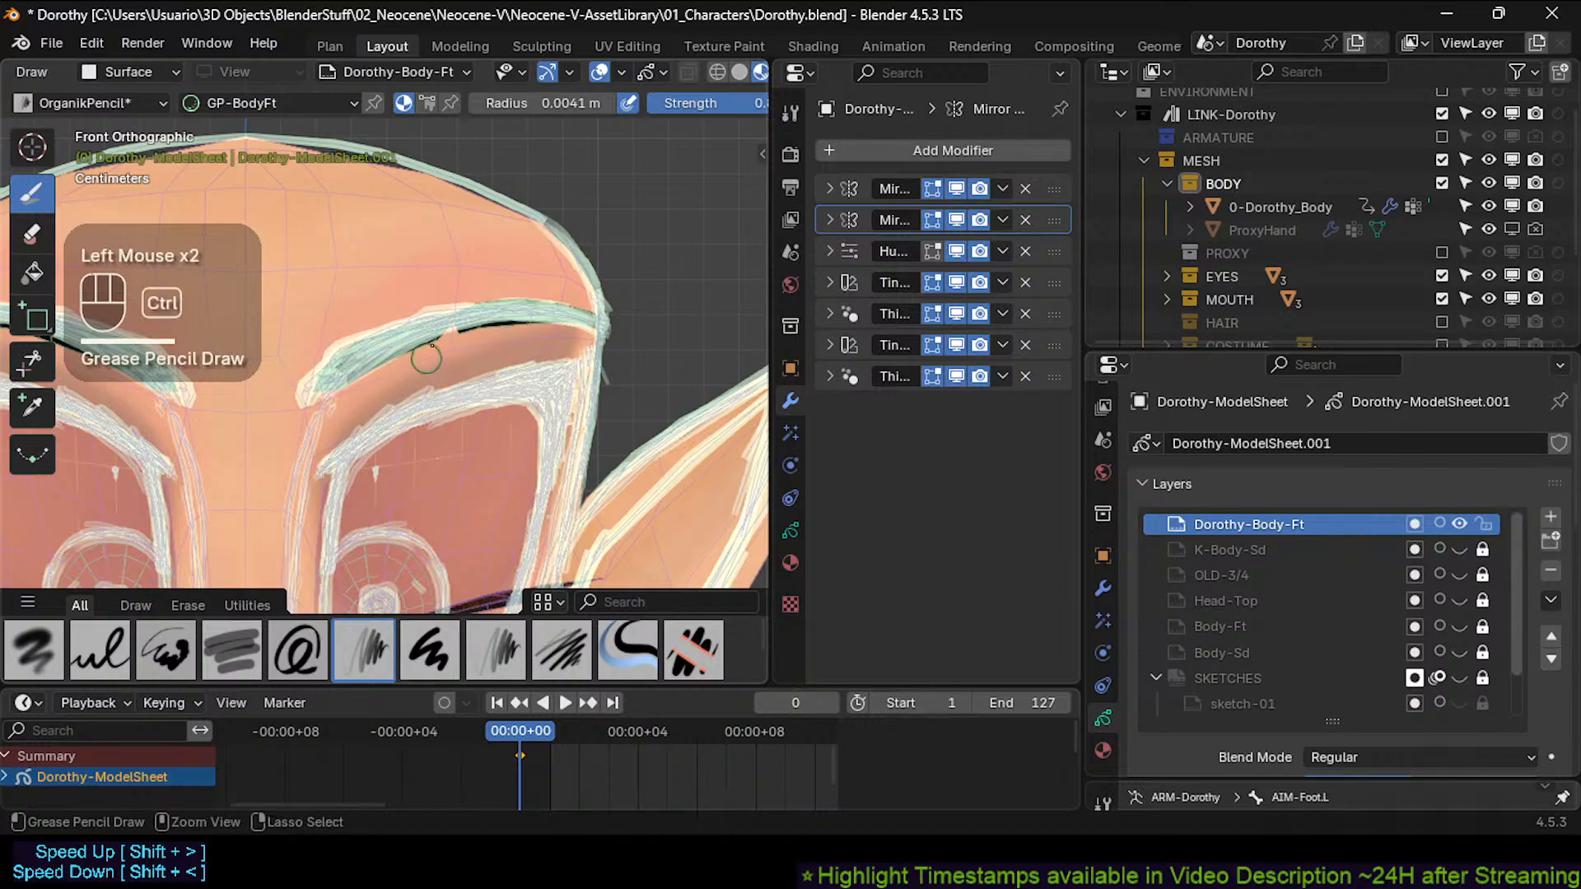
{"action": "middle_click_drag", "start_coordinate": [416, 353], "coordinate": [465, 337], "text": "ctrl"}
{"action": "key", "text": "ctrl+s"}
Erase the excess strokes at the neck's base and redraw the contour from the neck to the shoulder, undoing unwanted marks.
{"action": "double_click", "coordinate": [461, 339]}
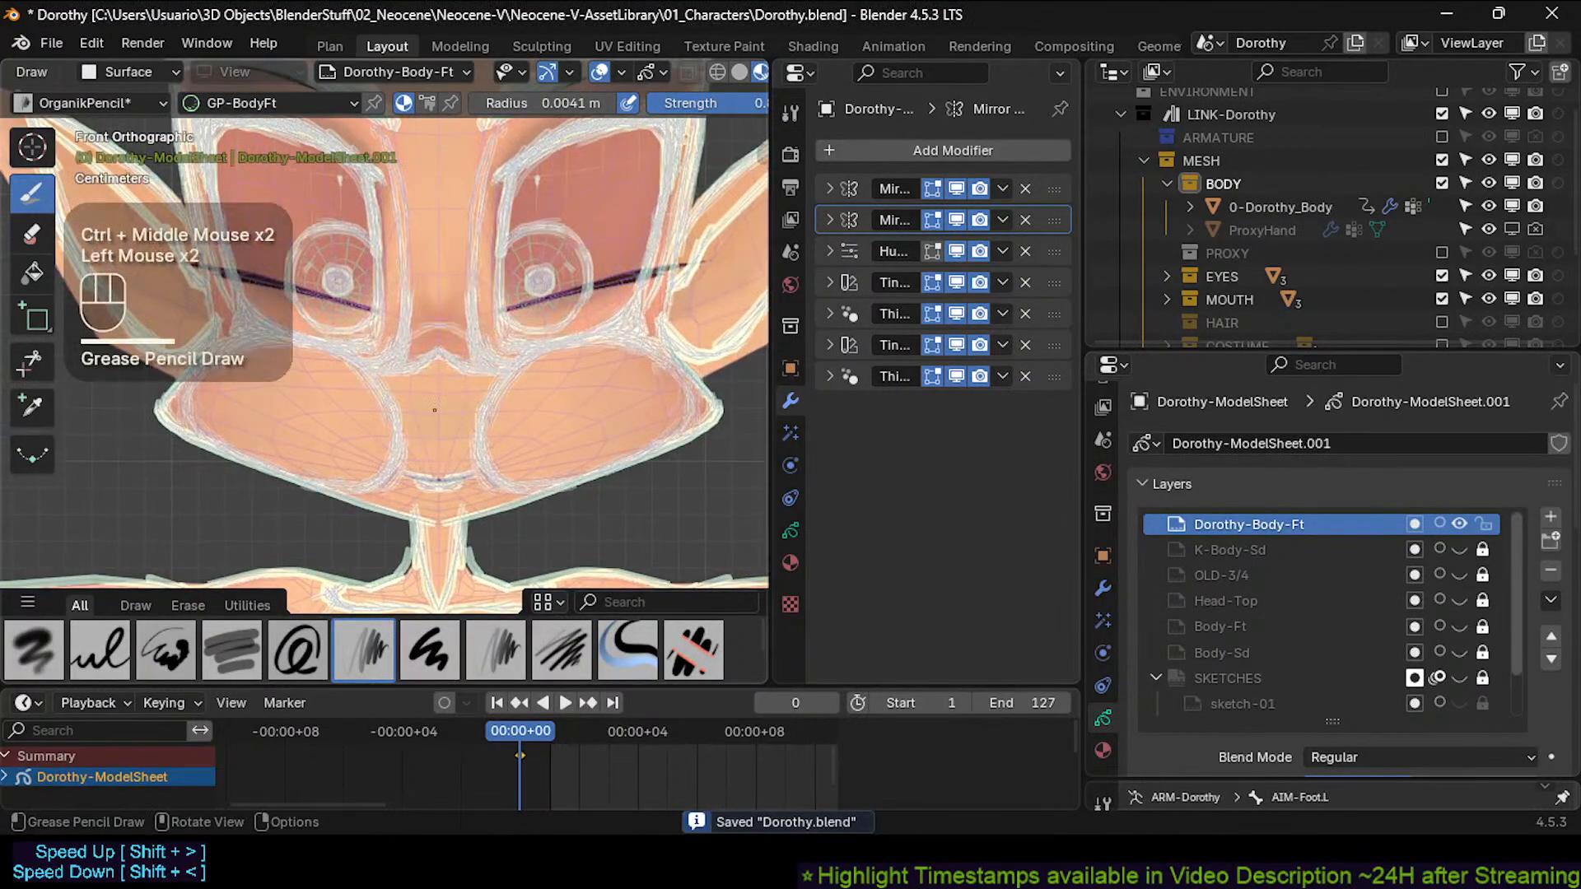
{"action": "key", "text": "ctrl+z"}
{"action": "mouse_move", "coordinate": [478, 391]}
{"action": "middle_mouse_down", "text": "ctrl"}
{"action": "mouse_move", "coordinate": [494, 341]}
{"action": "mouse_move", "coordinate": [499, 457]}
{"action": "mouse_move", "coordinate": [481, 366]}
{"action": "middle_mouse_up", "text": "ctrl"}
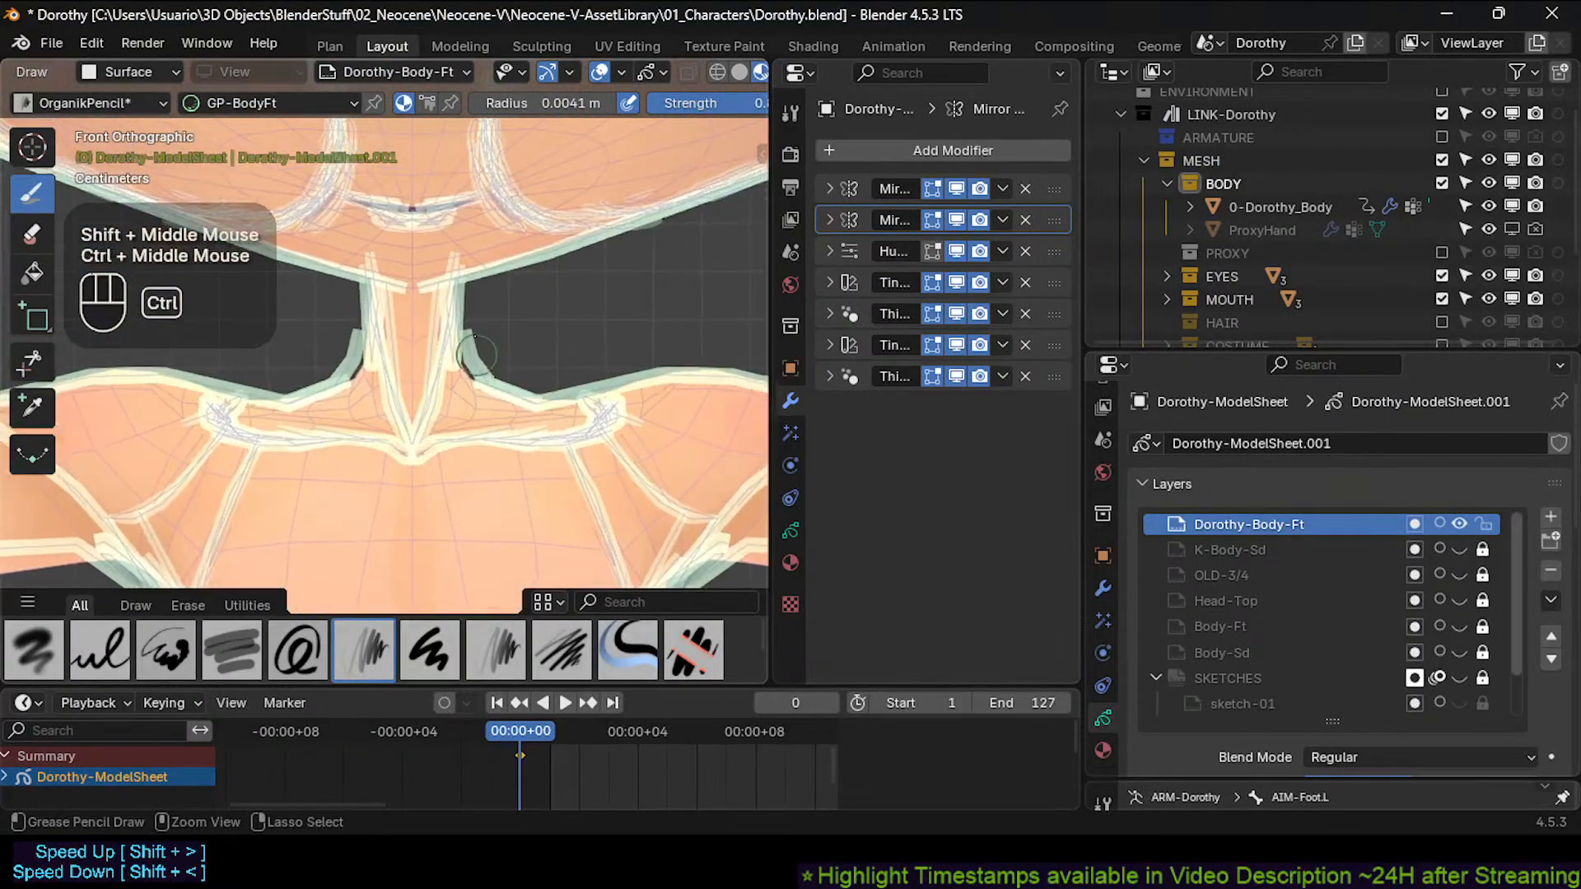
{"action": "left_click", "coordinate": [477, 362], "text": "ctrl"}
{"action": "double_click", "coordinate": [455, 290]}
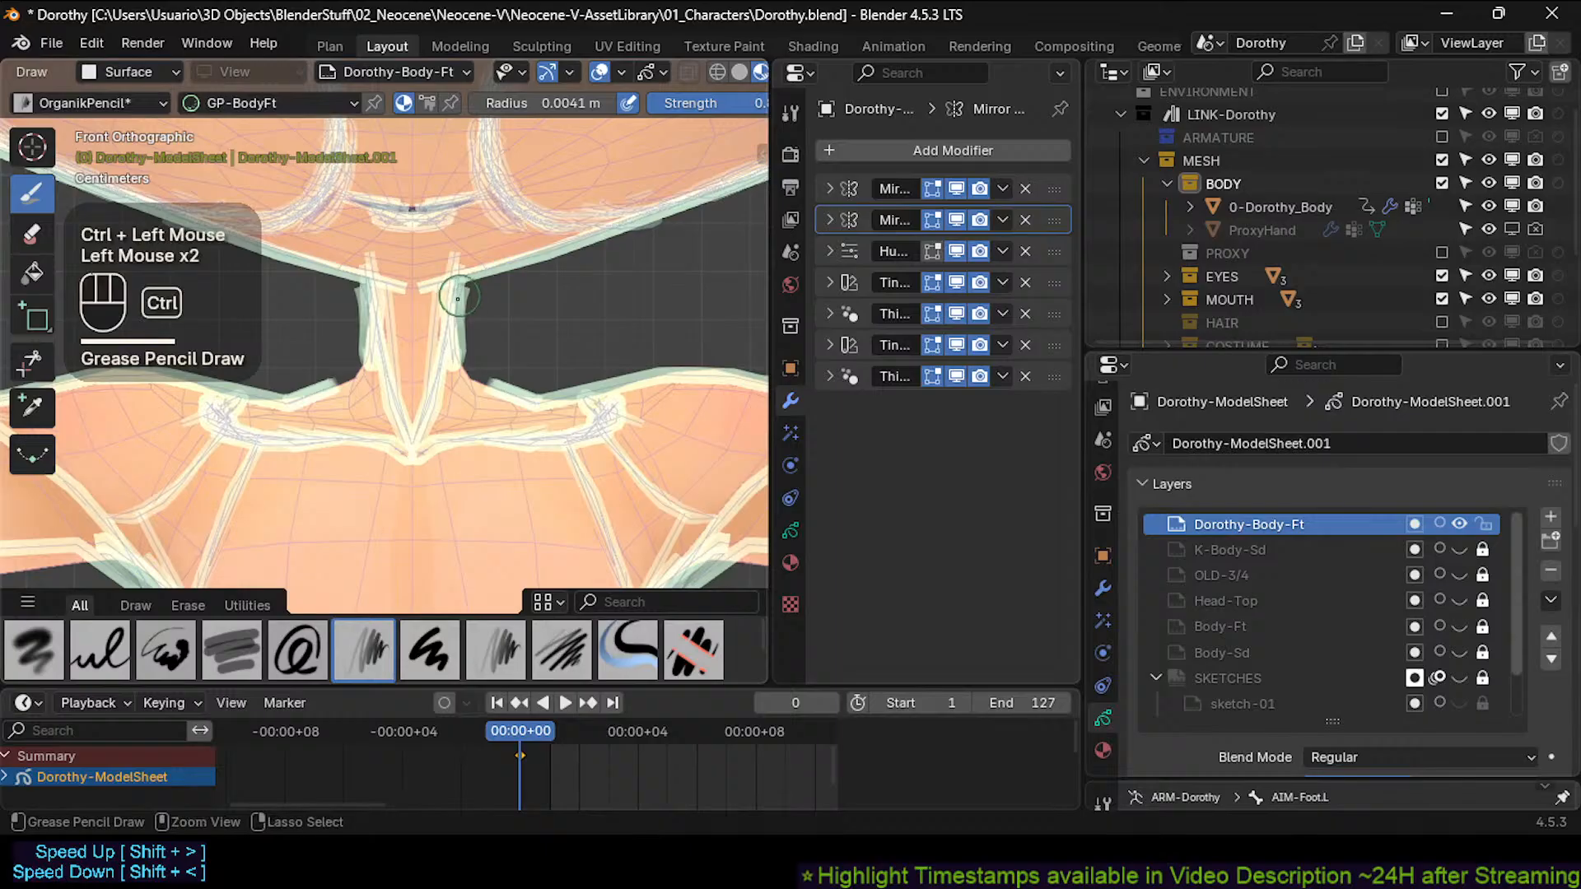
{"action": "key", "text": "ctrl+z"}
{"action": "key", "text": "ctrl+z"}
{"action": "left_click", "coordinate": [453, 307]}
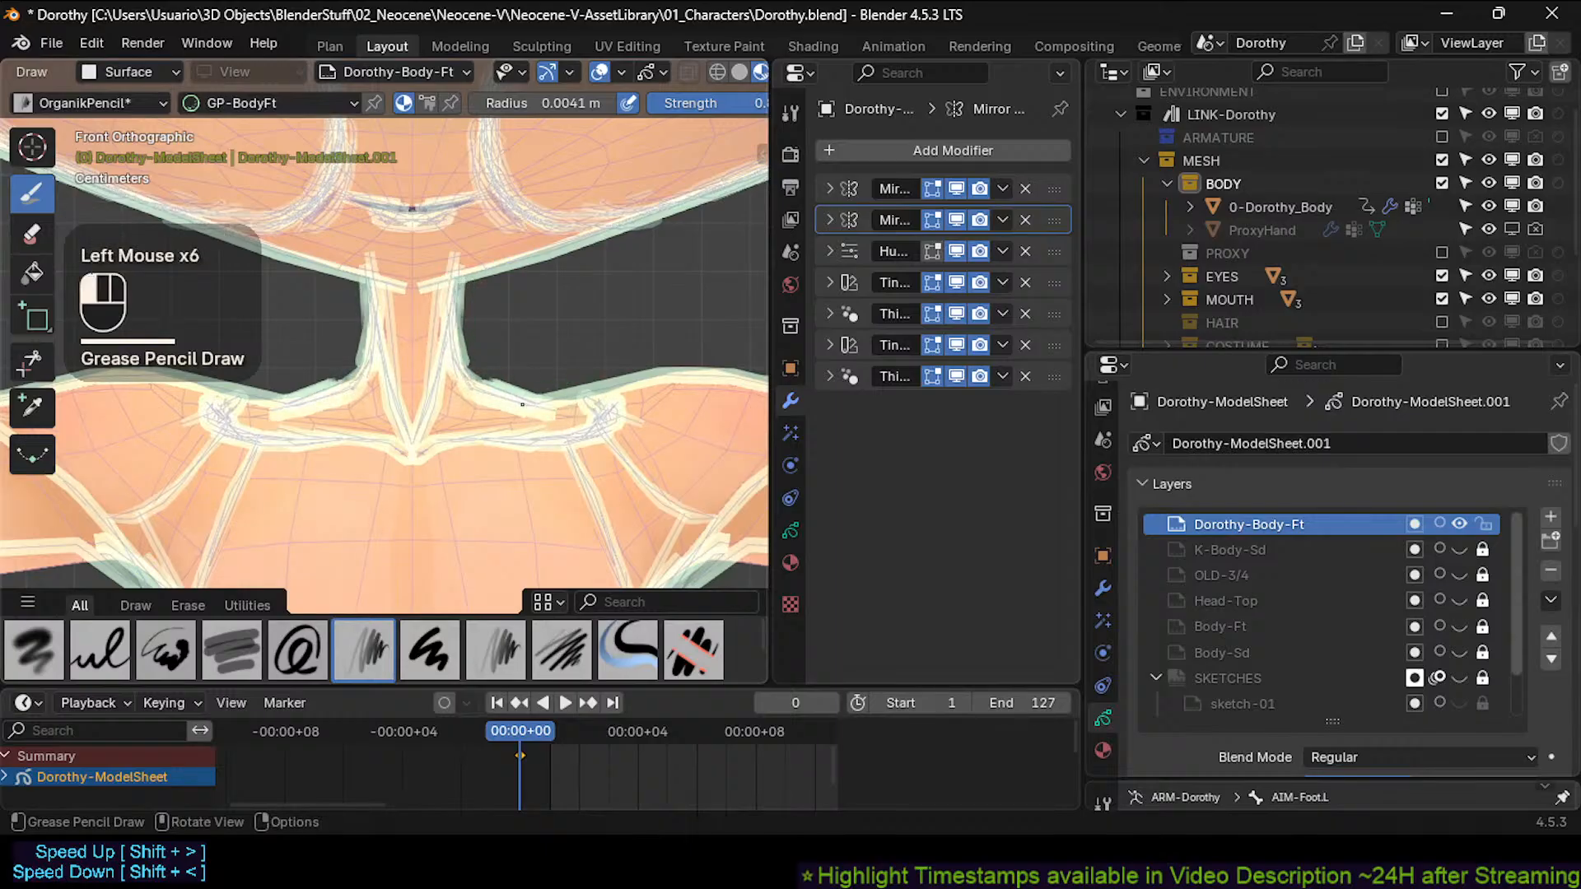
{"action": "left_click_drag", "start_coordinate": [522, 404], "coordinate": [582, 402]}
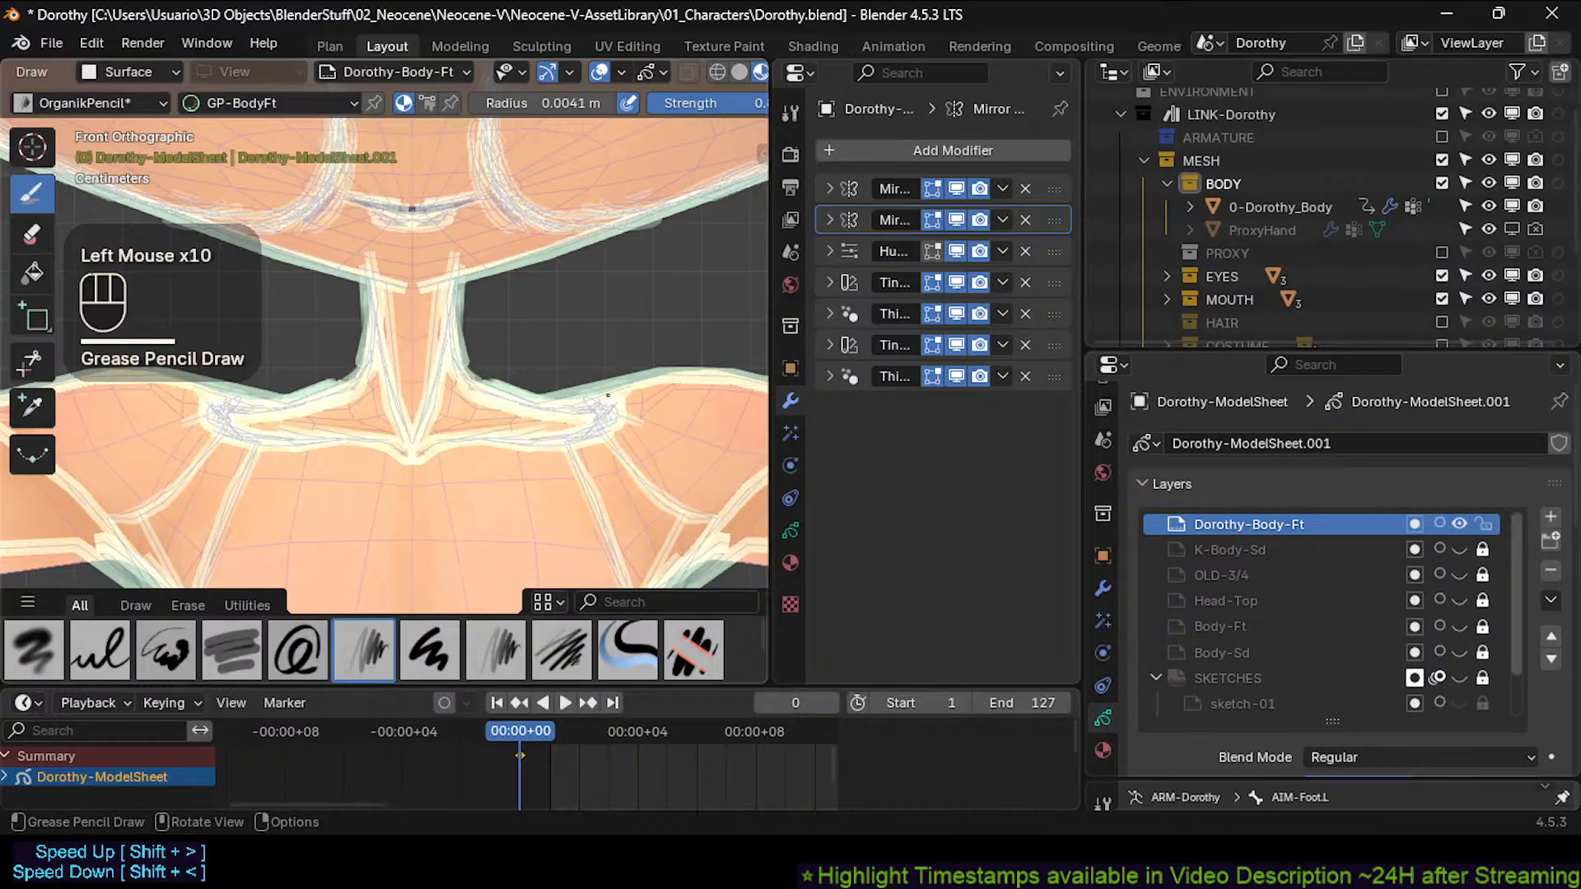
Add contour strokes at the collarbone centre and down the side of the torso below the armpit.
{"action": "middle_click_drag", "start_coordinate": [608, 396], "coordinate": [487, 427], "text": "ctrl"}
{"action": "left_click", "coordinate": [488, 439]}
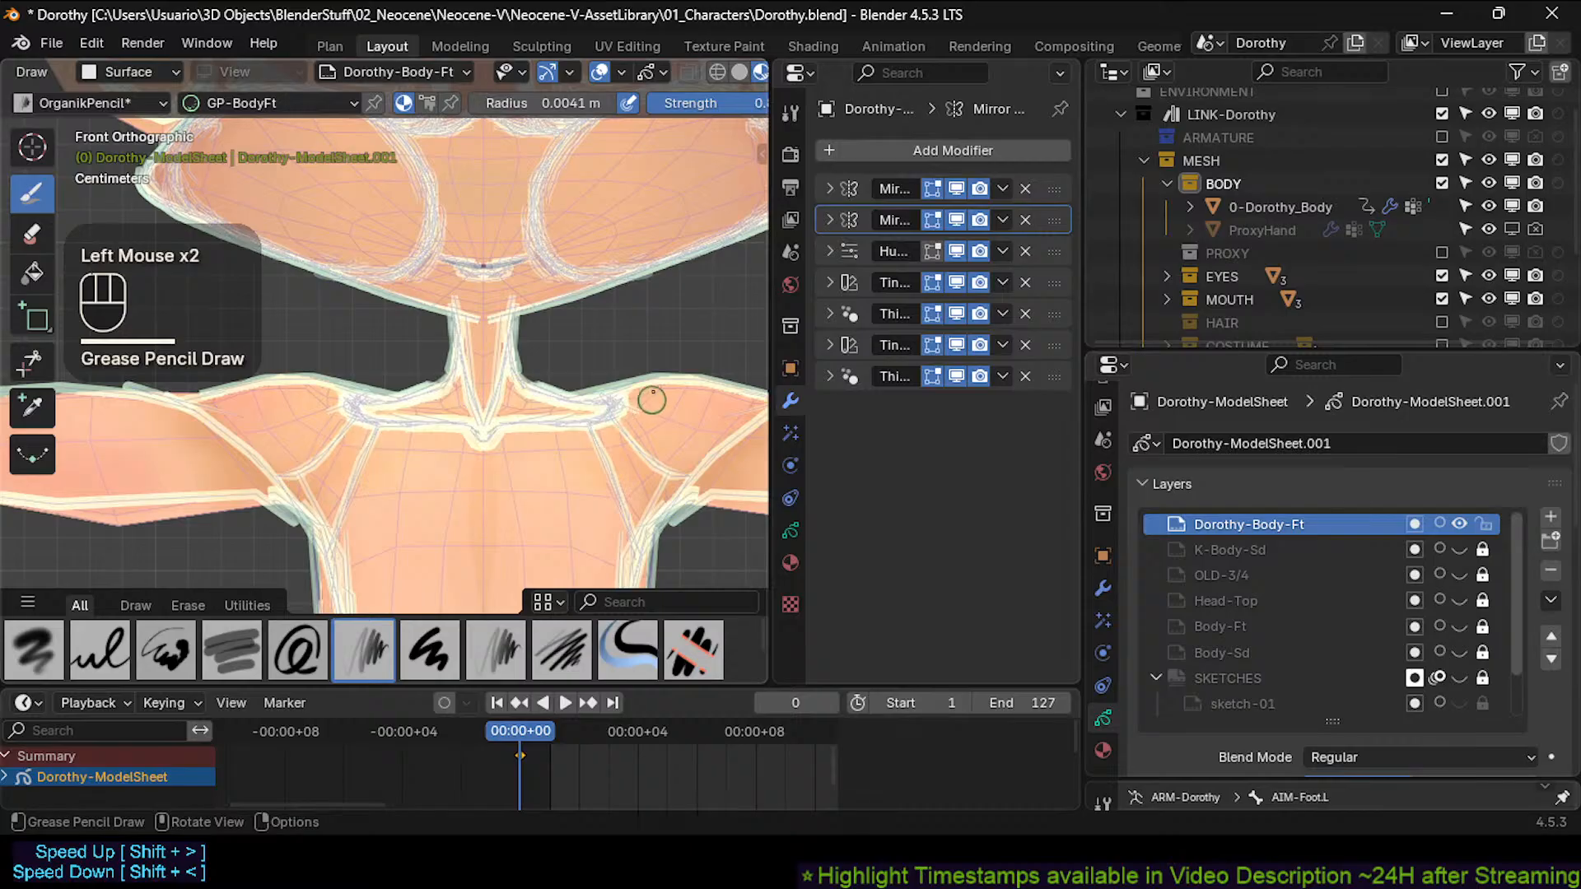
{"action": "middle_click_drag", "start_coordinate": [652, 401], "coordinate": [657, 458], "text": "ctrl"}
{"action": "mouse_move", "coordinate": [657, 458]}
{"action": "middle_mouse_down", "text": "shift"}
{"action": "mouse_move", "coordinate": [517, 396]}
{"action": "mouse_move", "coordinate": [518, 376]}
{"action": "middle_mouse_up", "text": "shift"}
{"action": "left_click_drag", "start_coordinate": [507, 367], "coordinate": [503, 453]}
{"action": "left_click_drag", "start_coordinate": [504, 385], "coordinate": [501, 524]}
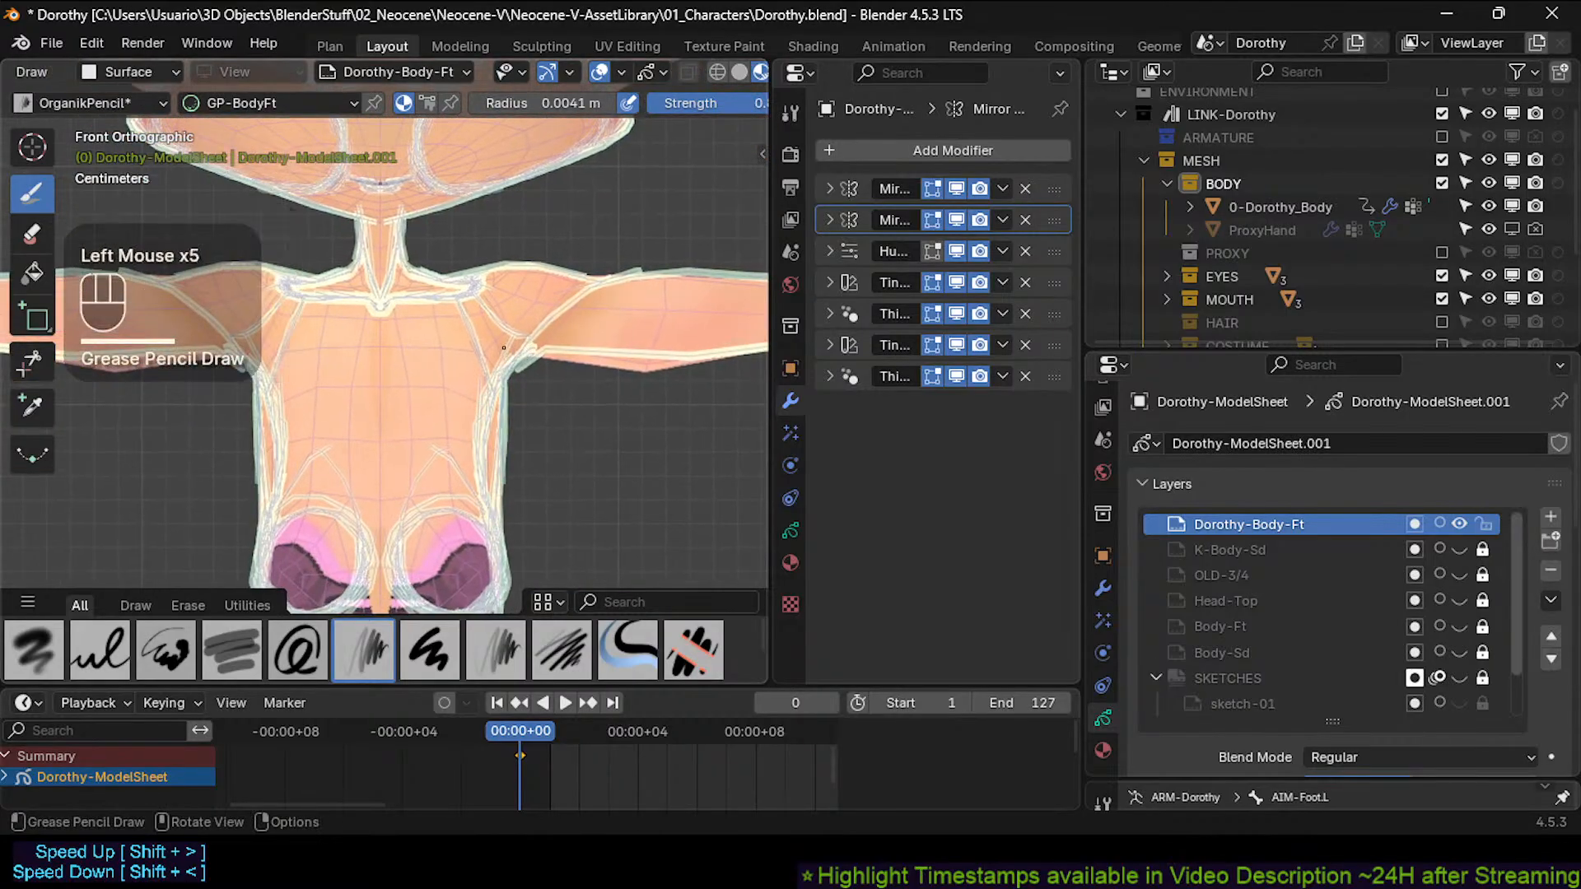
Sketch the underside contour of the upper arm, undoing unwanted strokes and lasso-erasing the overhang below it.
{"action": "middle_click_drag", "start_coordinate": [506, 361], "coordinate": [370, 375], "text": "ctrl"}
{"action": "mouse_move", "coordinate": [361, 380]}
{"action": "left_mouse_down"}
{"action": "mouse_move", "coordinate": [348, 384]}
{"action": "mouse_move", "coordinate": [426, 397]}
{"action": "mouse_move", "coordinate": [565, 378]}
{"action": "mouse_move", "coordinate": [412, 388]}
{"action": "mouse_move", "coordinate": [478, 394]}
{"action": "left_mouse_up"}
{"action": "key", "text": "ctrl+z"}
{"action": "key", "text": "ctrl+z"}
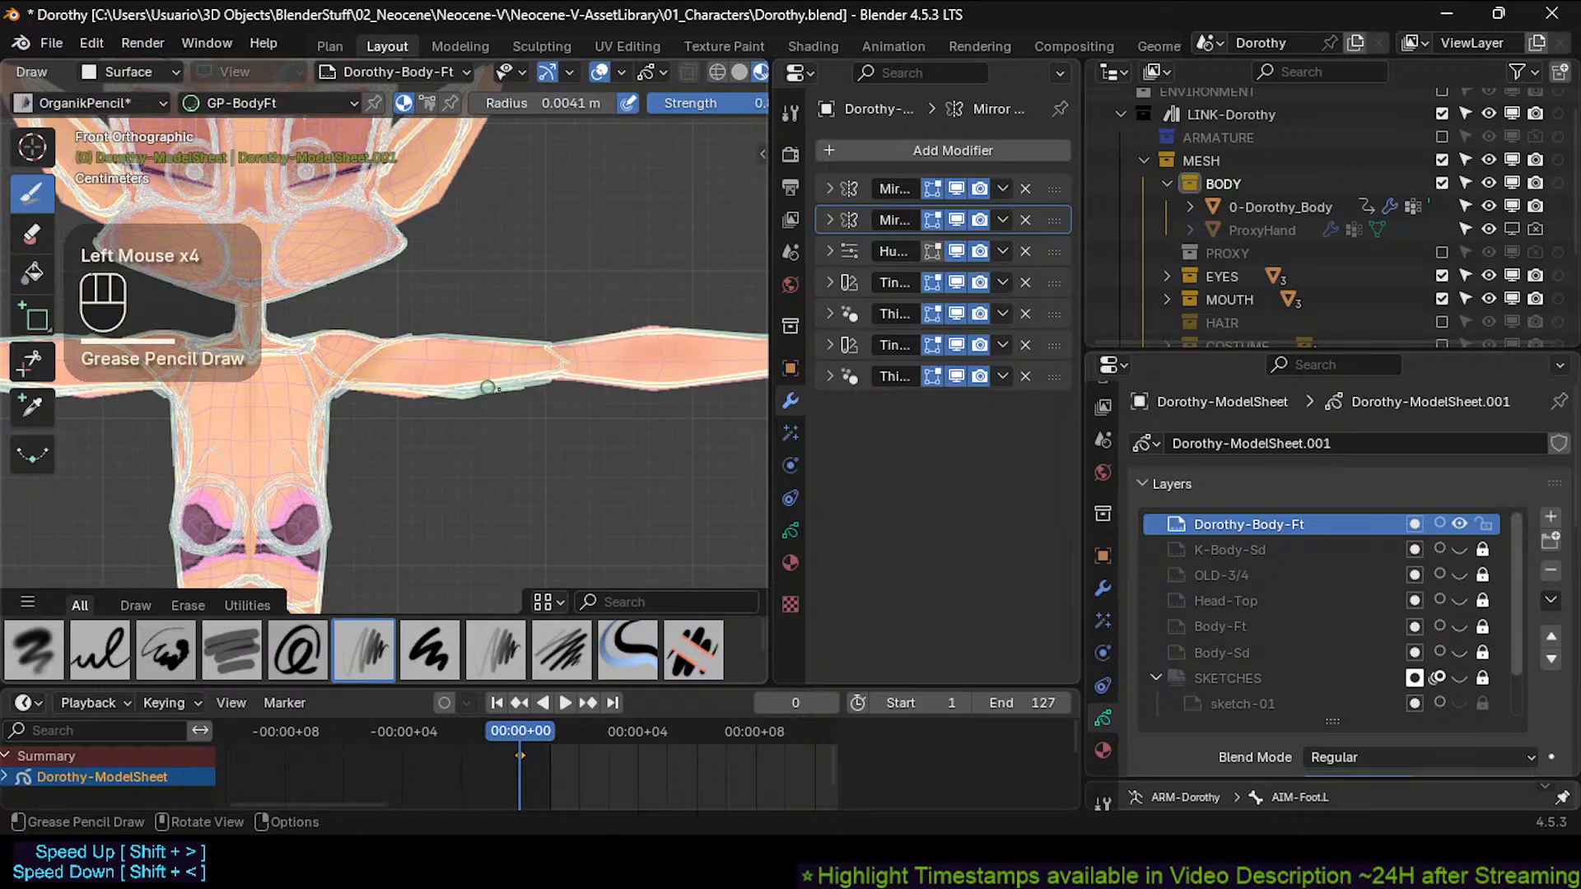
{"action": "mouse_move", "coordinate": [499, 407]}
{"action": "left_mouse_down", "text": "ctrl"}
{"action": "mouse_move", "coordinate": [463, 413]}
{"action": "mouse_move", "coordinate": [429, 389]}
{"action": "left_mouse_up", "text": "ctrl"}
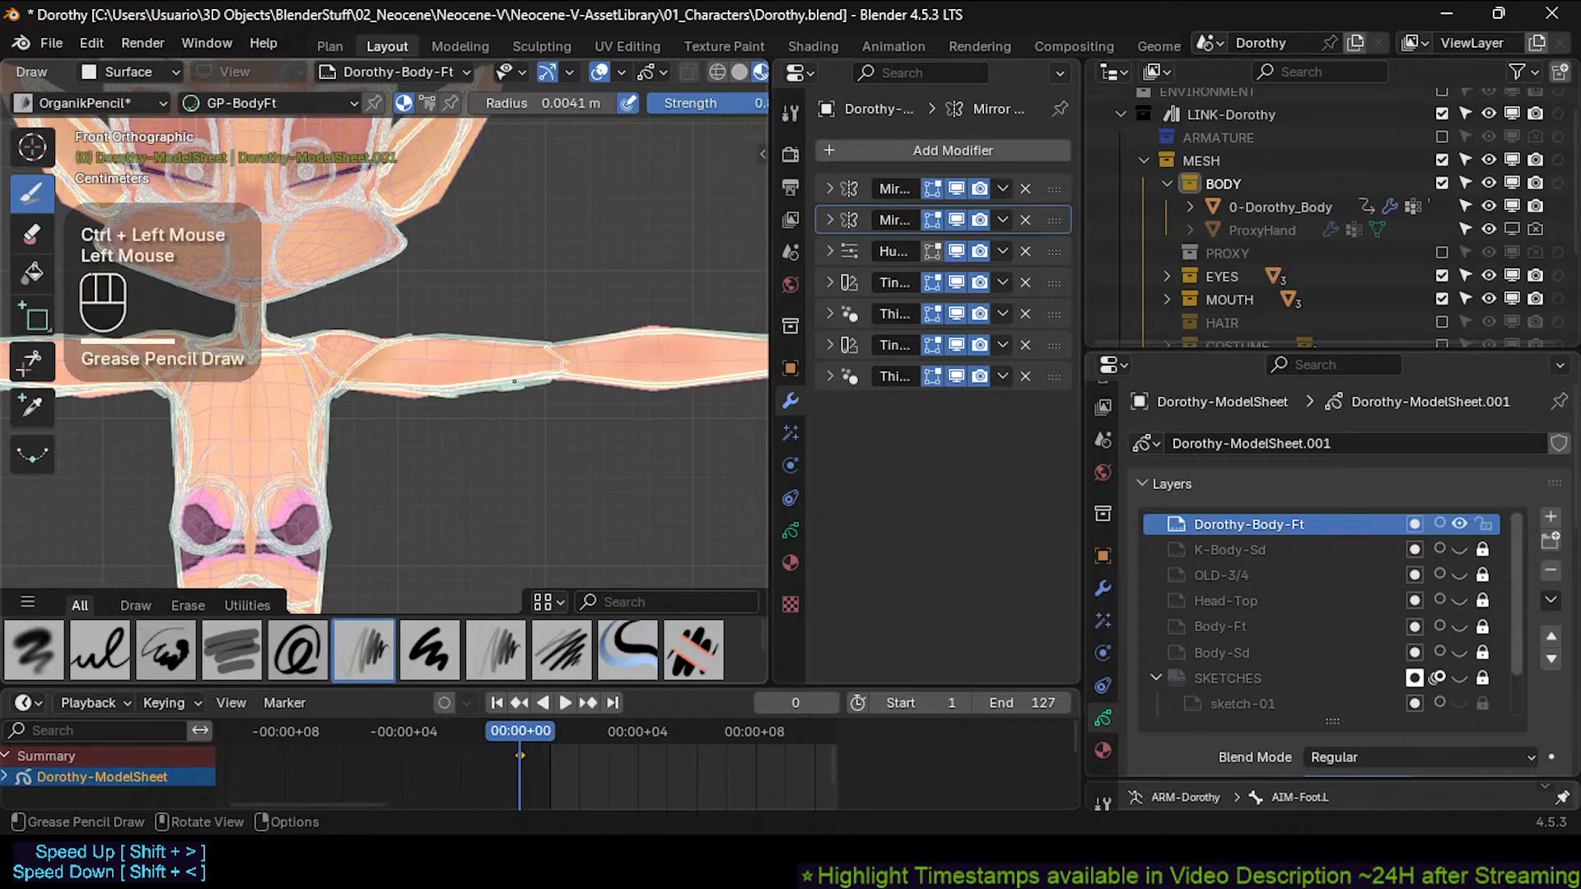
Enter Edit Mode, box-select the hand's stroke points in point selection mode and move them to fit the hand mesh.
{"action": "middle_click_drag", "start_coordinate": [594, 369], "coordinate": [334, 399], "text": "shift"}
{"action": "middle_click_drag", "start_coordinate": [647, 382], "coordinate": [533, 381], "text": "shift"}
{"action": "key", "text": "Tab"}
{"action": "key", "text": "alt+a"}
{"action": "key", "text": "b"}
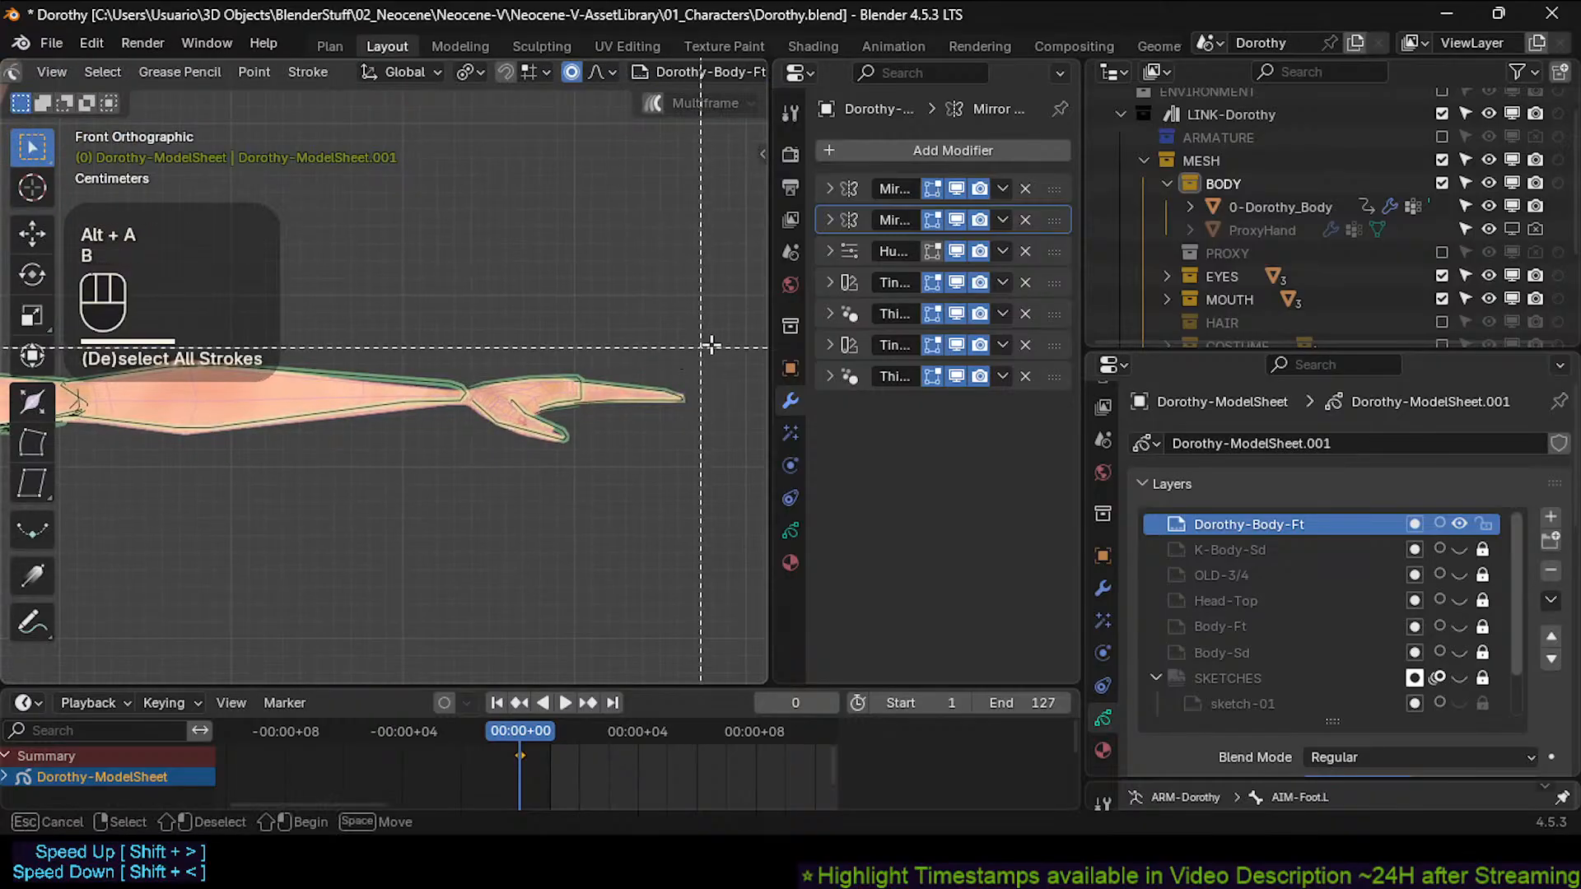
{"action": "left_click_drag", "start_coordinate": [679, 343], "coordinate": [463, 478]}
{"action": "key", "text": "1"}
{"action": "key", "text": "g"}
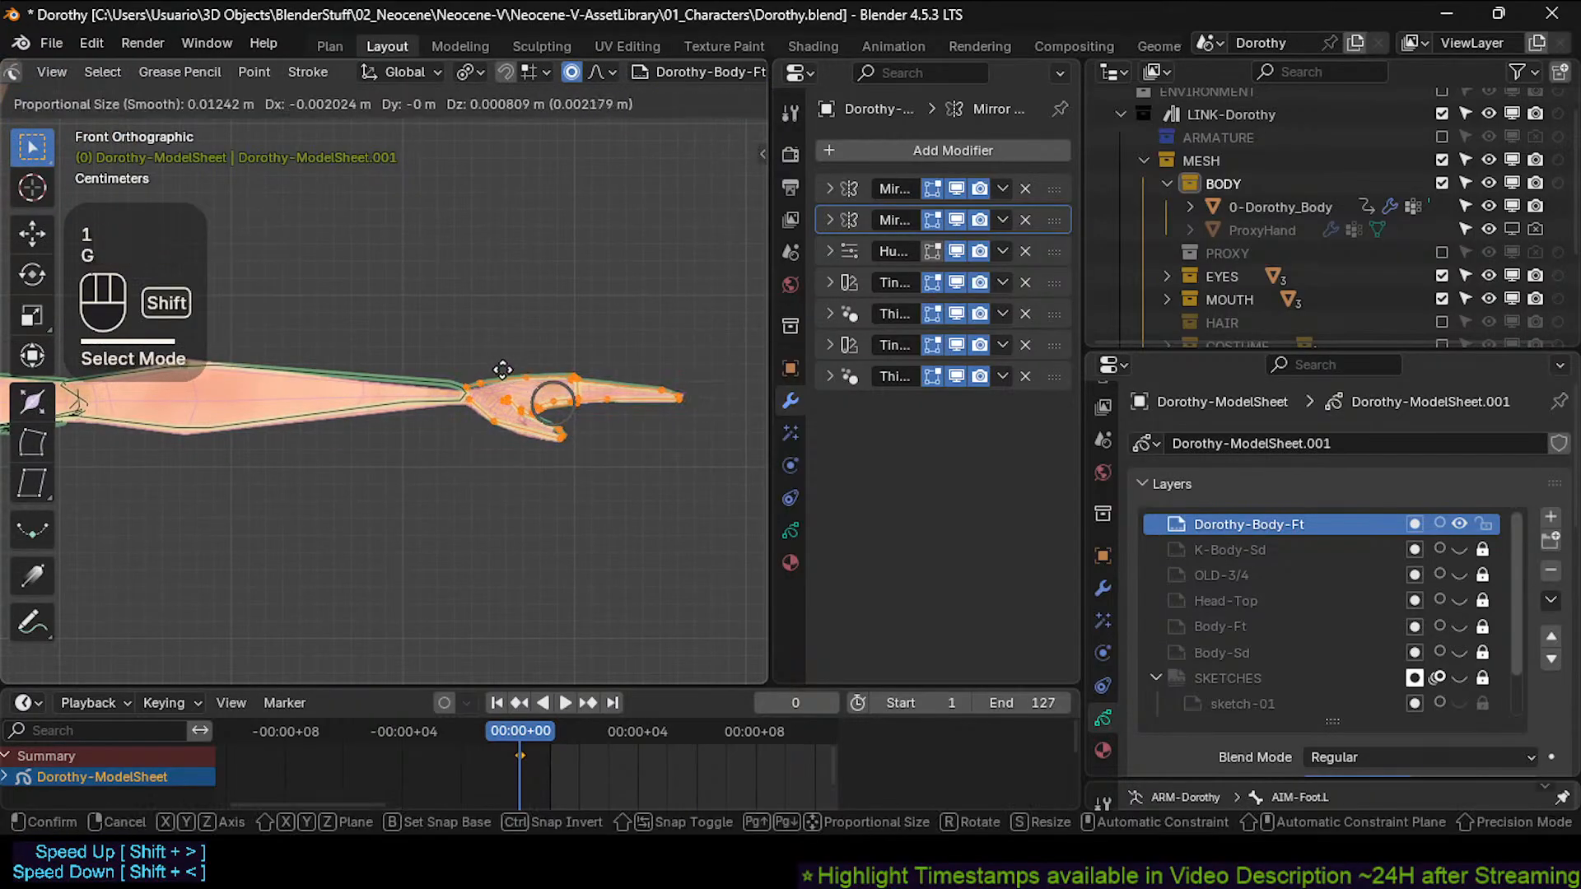
{"action": "left_click", "coordinate": [564, 409], "text": "shift"}
{"action": "mouse_move", "coordinate": [563, 409]}
{"action": "middle_mouse_down", "text": "ctrl"}
{"action": "mouse_move", "coordinate": [558, 437]}
{"action": "mouse_move", "coordinate": [580, 402]}
{"action": "mouse_move", "coordinate": [467, 425]}
{"action": "middle_mouse_up", "text": "ctrl"}
{"action": "key", "text": "a"}
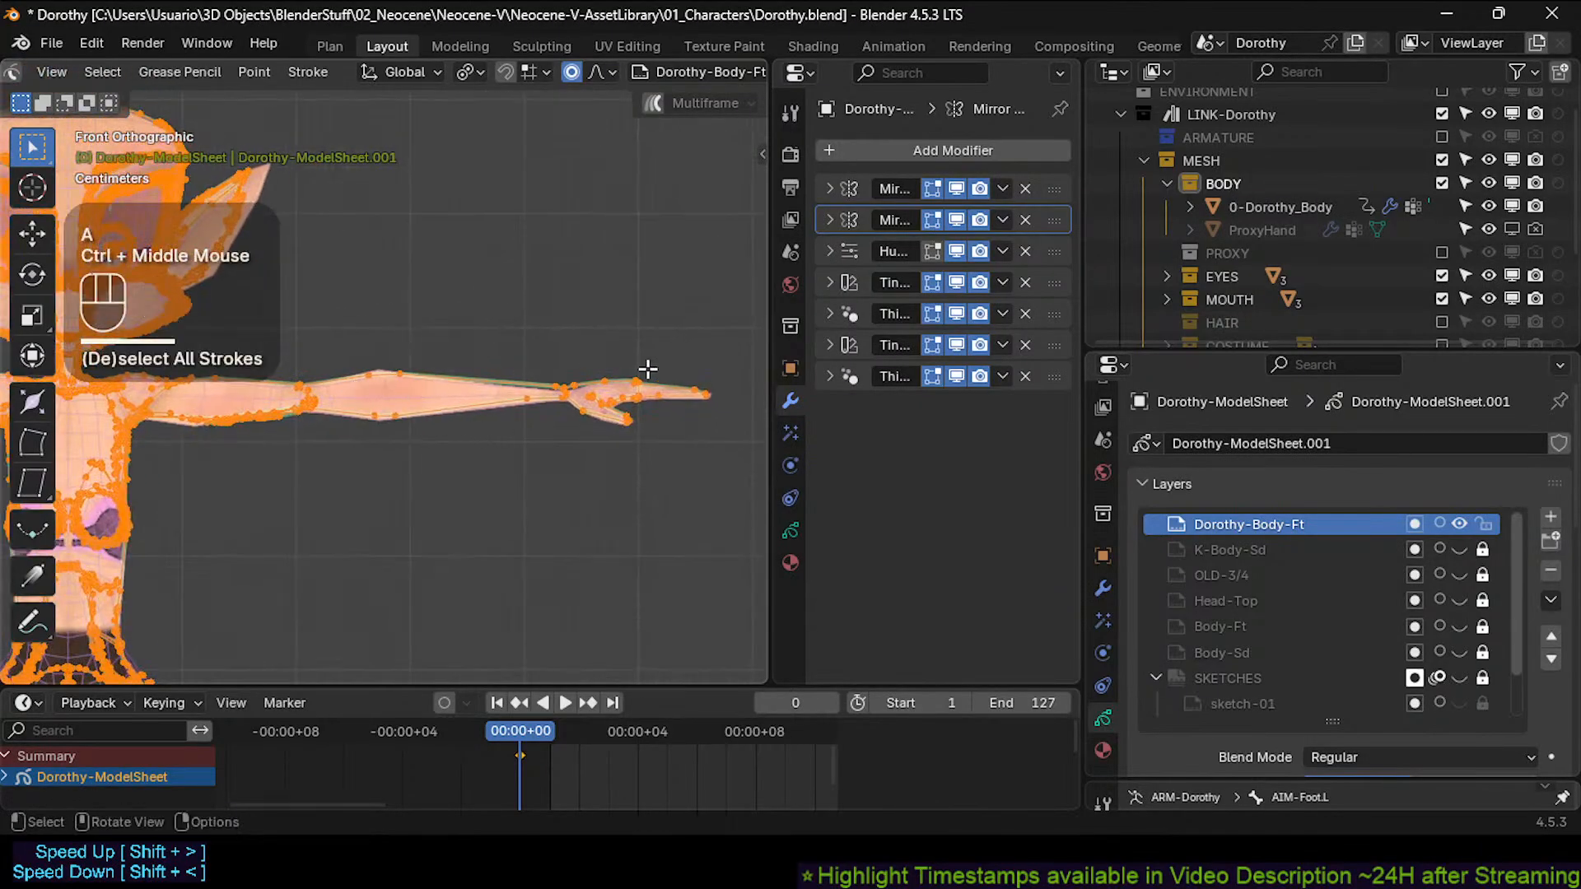
{"action": "key", "text": "b"}
{"action": "left_click_drag", "start_coordinate": [748, 394], "coordinate": [311, 493]}
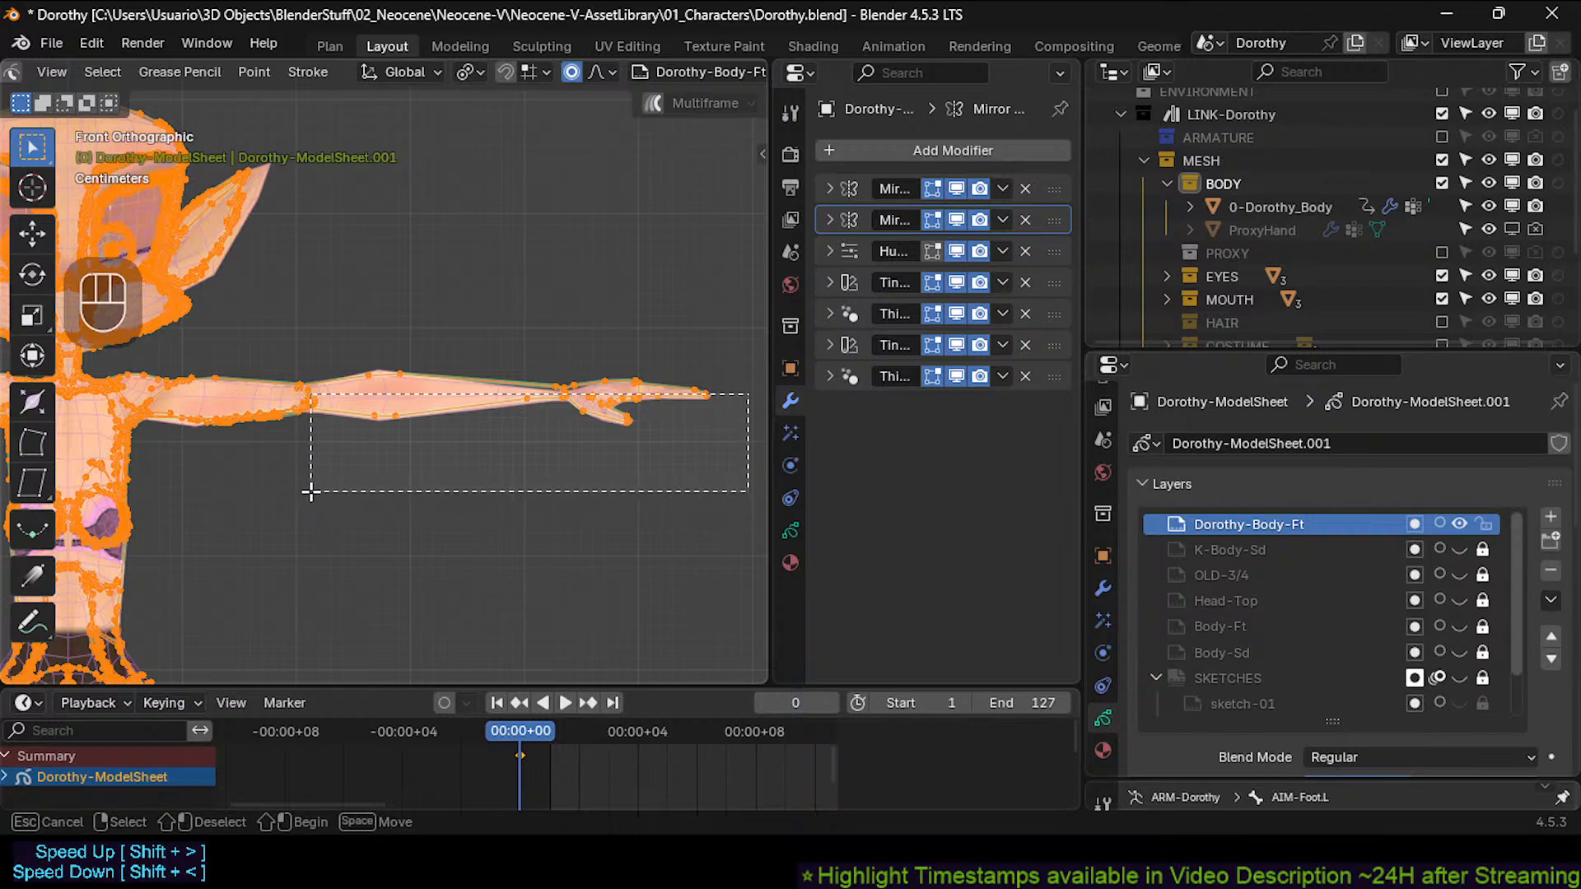
{"action": "left_click_drag", "start_coordinate": [310, 492], "coordinate": [311, 493]}
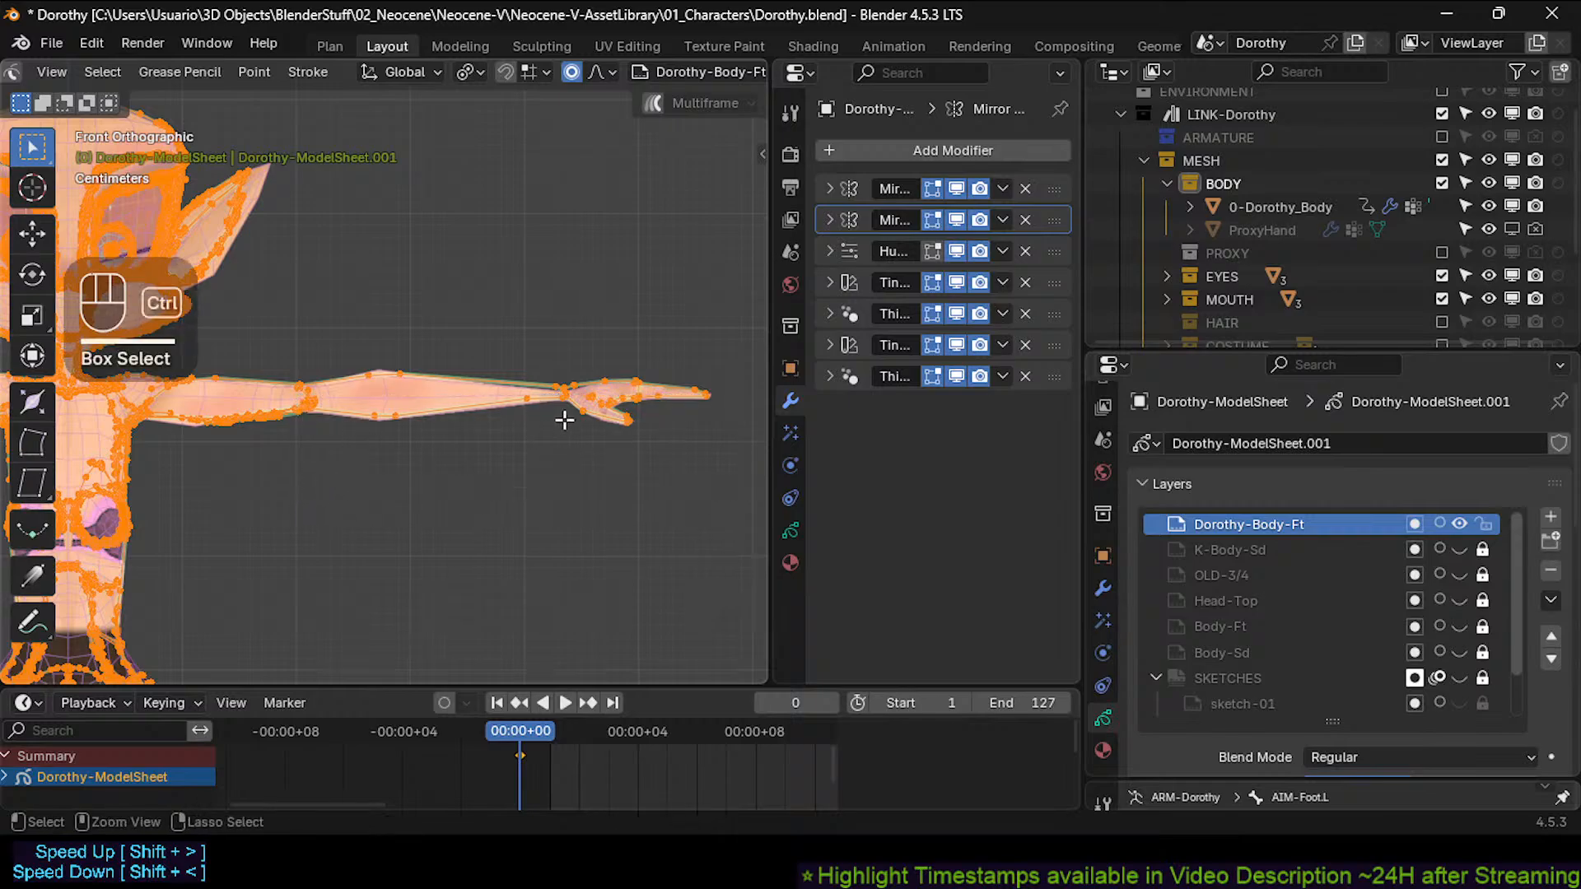
{"action": "mouse_move", "coordinate": [565, 417]}
{"action": "middle_mouse_down", "text": "ctrl"}
{"action": "mouse_move", "coordinate": [536, 420]}
{"action": "mouse_move", "coordinate": [625, 368]}
{"action": "mouse_move", "coordinate": [527, 416]}
{"action": "middle_mouse_up", "text": "ctrl"}
{"action": "key", "text": "alt+a"}
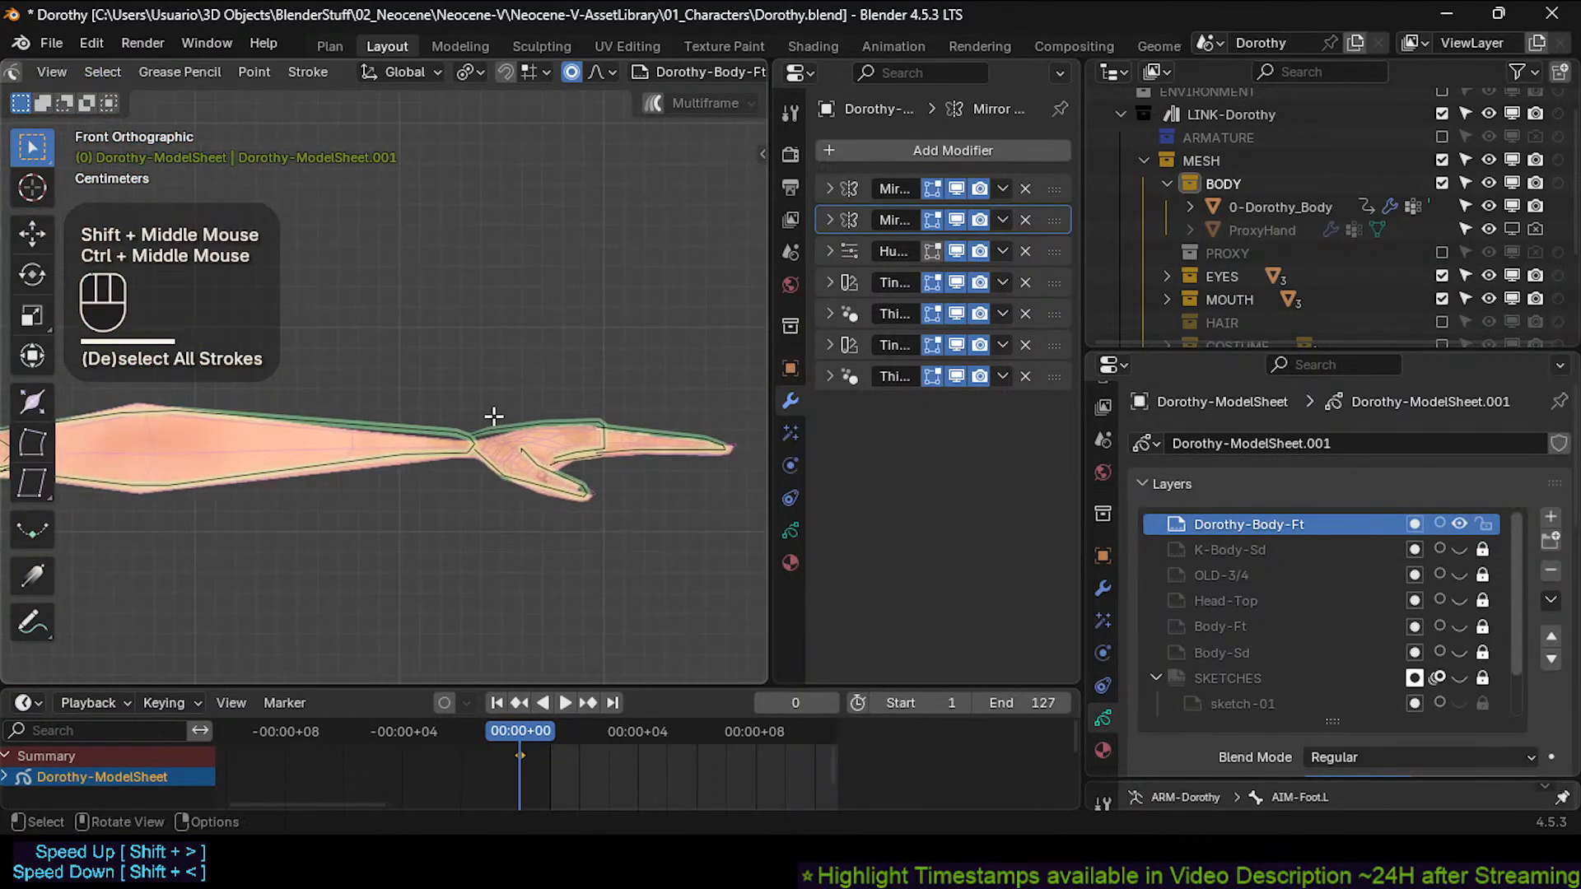
Circle-select the outline points on the wrist's upper edge and move them to fit the mesh.
{"action": "key", "text": "c"}
{"action": "left_click", "coordinate": [484, 422]}
{"action": "right_click", "coordinate": [484, 412]}
{"action": "key", "text": "alt+a"}
{"action": "key", "text": "c"}
{"action": "left_click", "coordinate": [482, 409]}
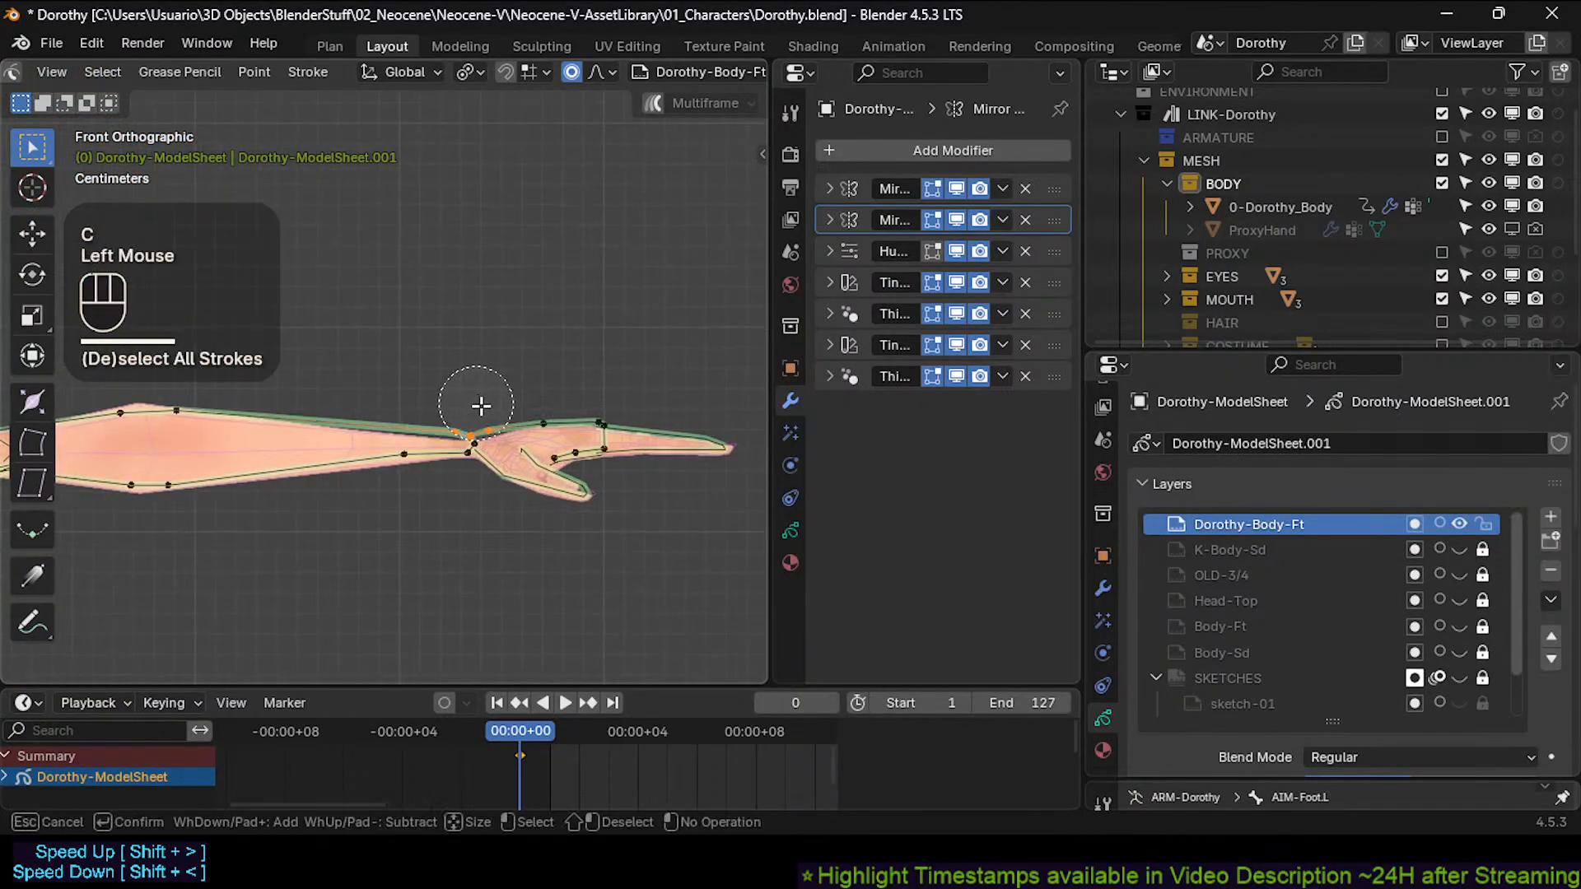
{"action": "right_click", "coordinate": [484, 405]}
{"action": "key", "text": "g"}
{"action": "left_click", "coordinate": [448, 426], "text": "shift"}
Select the upper outline point on the forearm side of the wrist and move it slightly down toward the mesh edge.
{"action": "key", "text": "alt+a"}
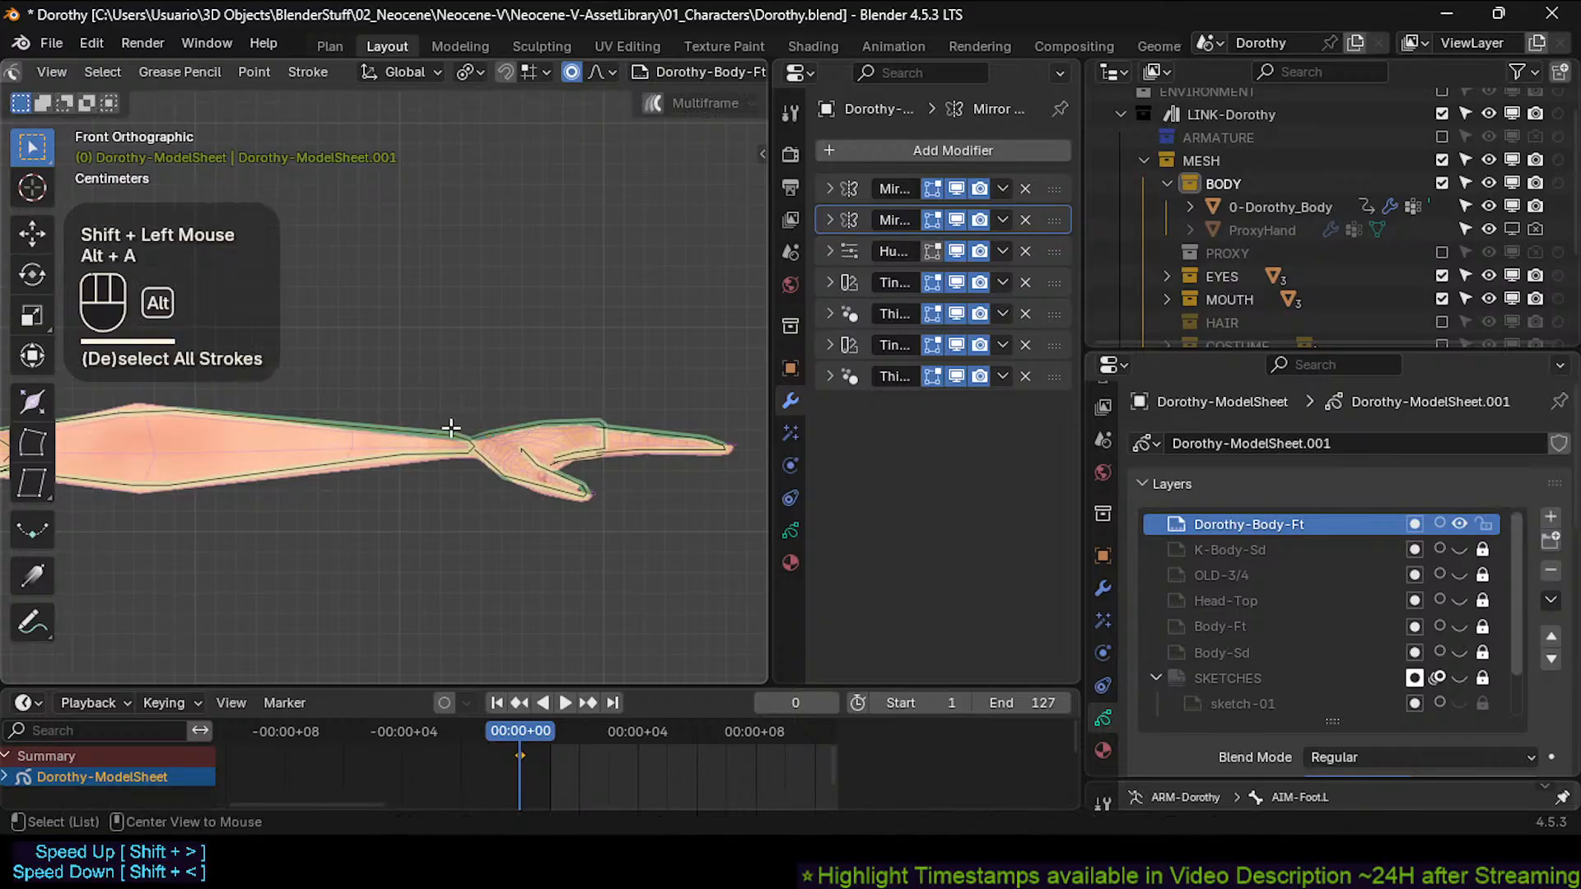
{"action": "key", "text": "c"}
{"action": "left_click", "coordinate": [452, 406]}
{"action": "right_click", "coordinate": [446, 426]}
{"action": "left_click", "coordinate": [452, 427]}
{"action": "key", "text": "g"}
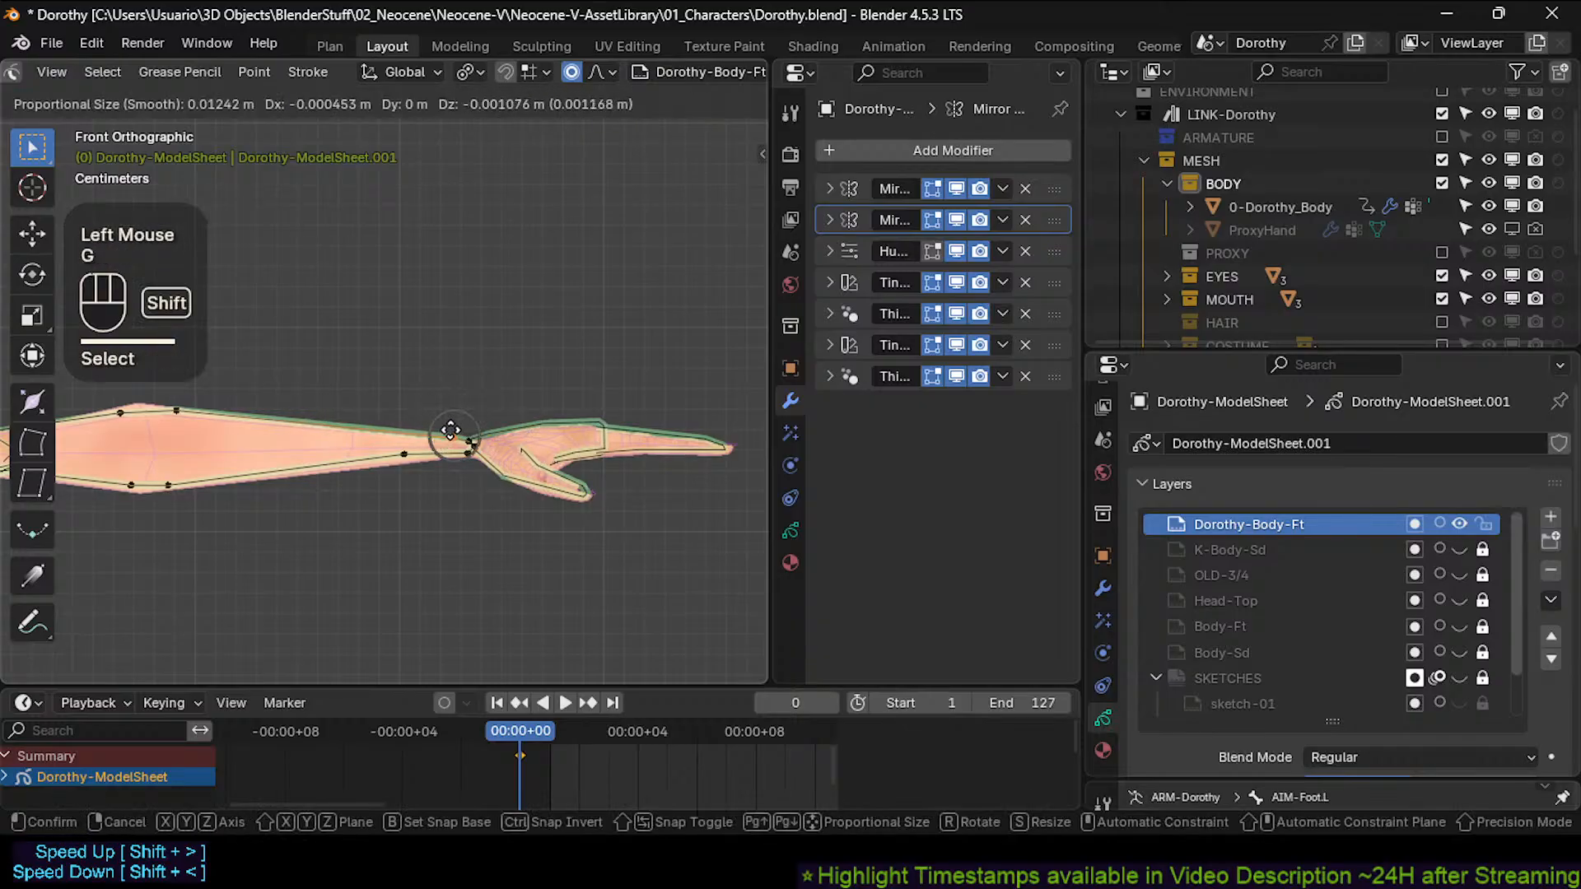
{"action": "left_click", "coordinate": [451, 433], "text": "shift"}
Reposition the outline points along the wrist and the back of the hand to follow the hand mesh, and return to drawing.
{"action": "left_click", "coordinate": [484, 428]}
{"action": "key", "text": "g"}
{"action": "left_click", "coordinate": [489, 425], "text": "shift"}
{"action": "key", "text": "g"}
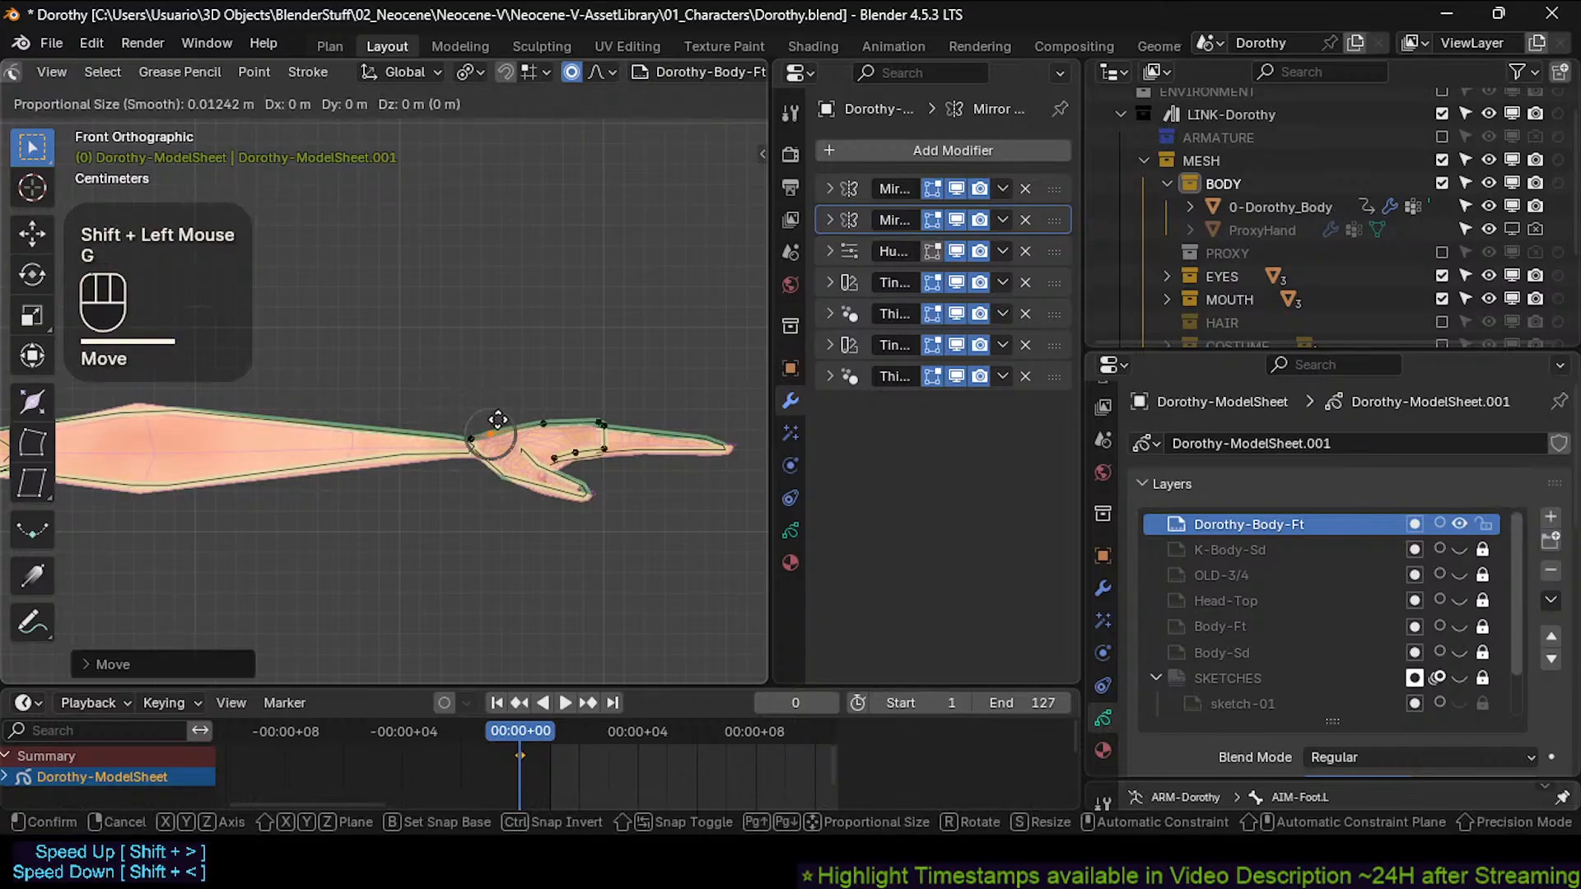
{"action": "left_click", "coordinate": [497, 418], "text": "shift"}
{"action": "left_click", "coordinate": [546, 418]}
{"action": "key", "text": "g"}
{"action": "left_click", "coordinate": [549, 429], "text": "shift"}
{"action": "key", "text": "Tab"}
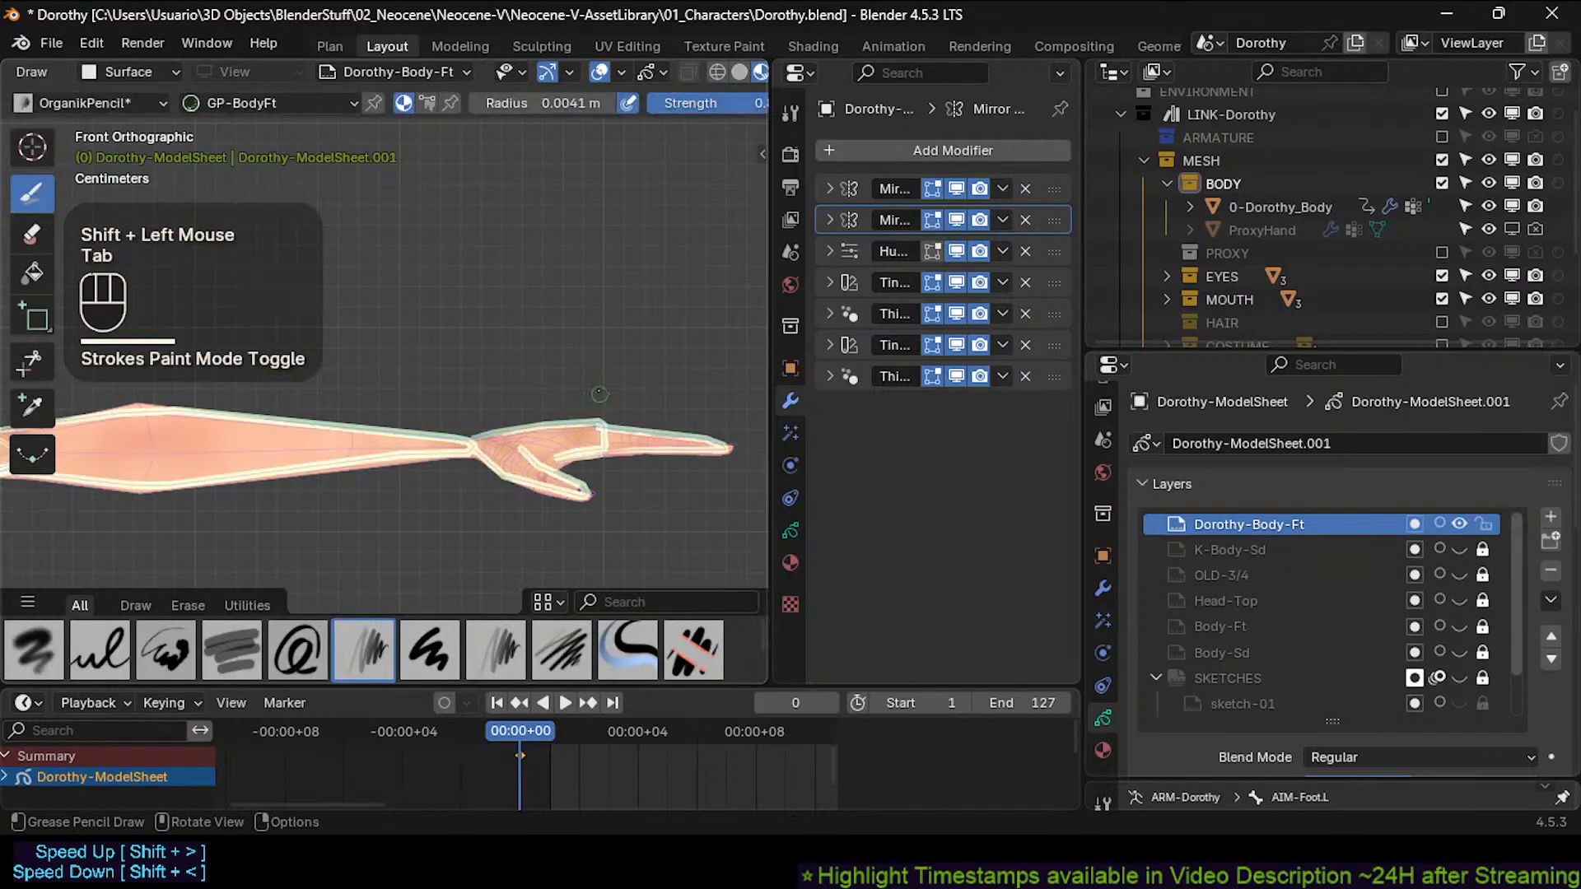
Return to editing points, circle-select the points of the rib arch below the chest and move them.
{"action": "mouse_move", "coordinate": [595, 384]}
{"action": "middle_mouse_down", "text": "ctrl"}
{"action": "mouse_move", "coordinate": [620, 430]}
{"action": "mouse_move", "coordinate": [496, 431]}
{"action": "middle_mouse_up", "text": "ctrl"}
{"action": "middle_click_drag", "start_coordinate": [420, 465], "coordinate": [581, 346], "text": "shift"}
{"action": "mouse_move", "coordinate": [432, 341]}
{"action": "middle_mouse_down", "text": "shift"}
{"action": "mouse_move", "coordinate": [517, 401]}
{"action": "mouse_move", "coordinate": [582, 321]}
{"action": "mouse_move", "coordinate": [510, 408]}
{"action": "middle_mouse_up", "text": "shift"}
{"action": "key", "text": "Tab"}
{"action": "key", "text": "alt+a"}
{"action": "key", "text": "c"}
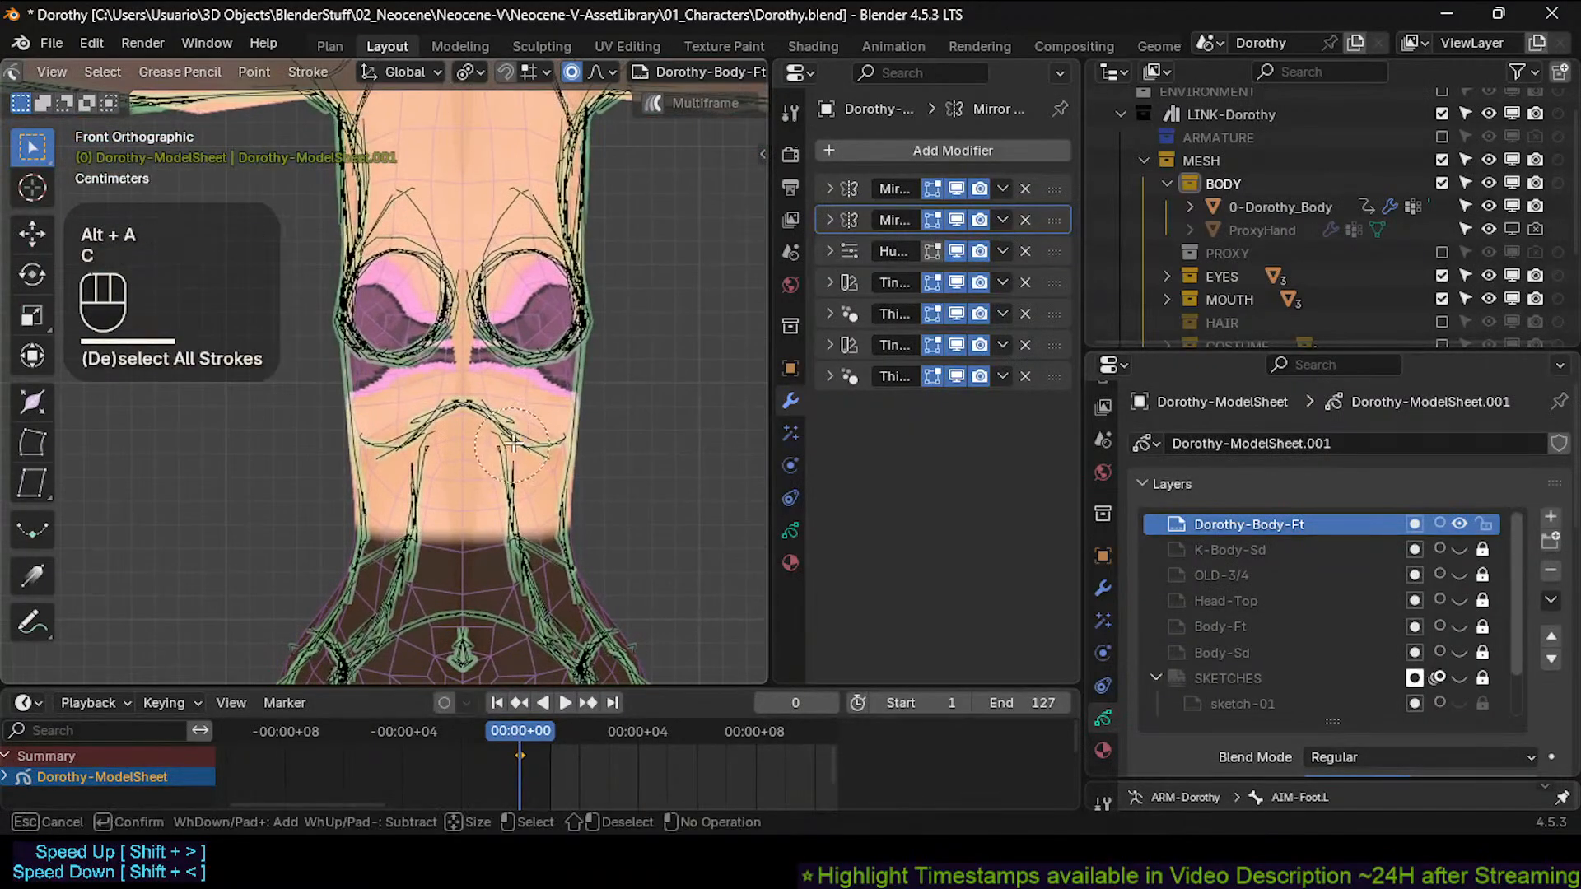
{"action": "left_click", "coordinate": [509, 437]}
{"action": "key", "text": "Tab"}
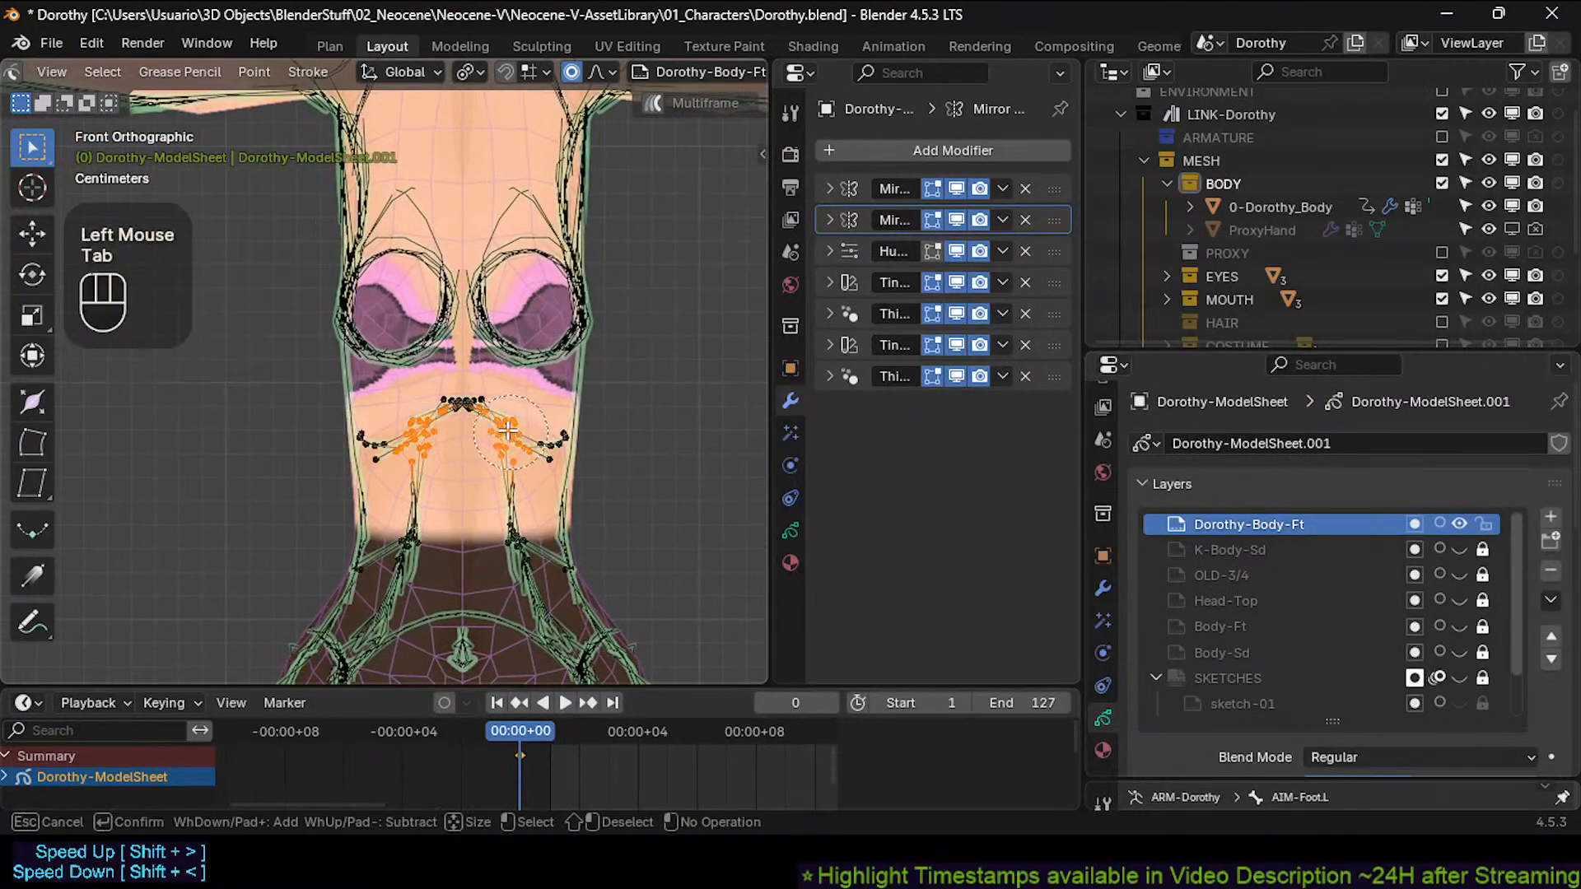
{"action": "left_click", "coordinate": [523, 395]}
{"action": "right_click", "coordinate": [524, 395]}
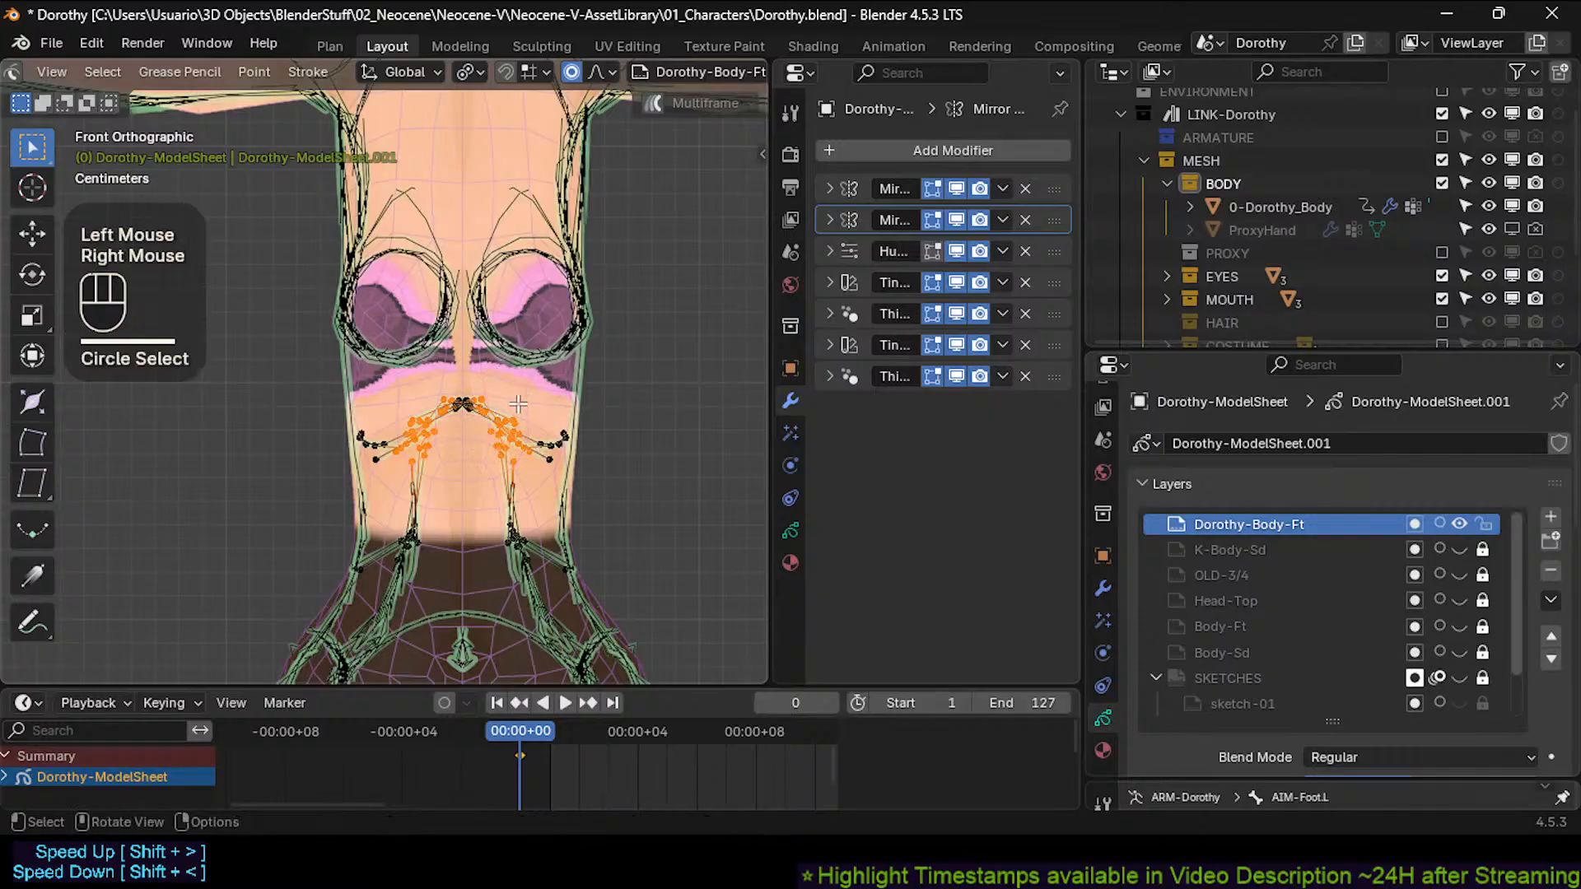
{"action": "key", "text": "g"}
{"action": "left_click", "coordinate": [499, 396], "text": "shift"}
Move the points around the peak of the rib arch one by one to smooth its top.
{"action": "left_click", "coordinate": [475, 394]}
{"action": "key", "text": "g"}
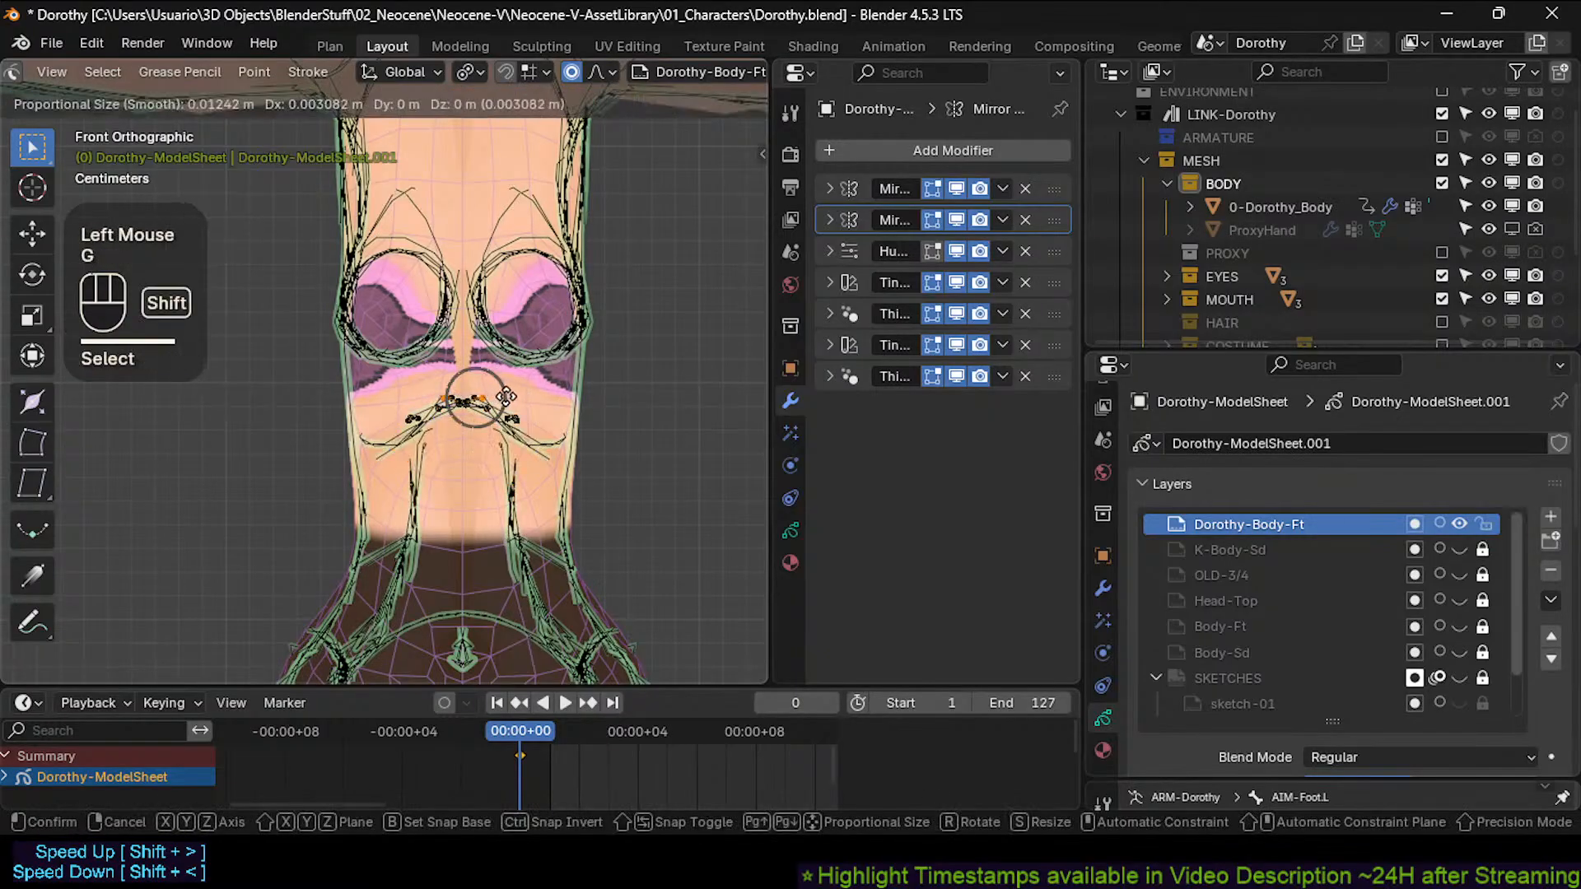
{"action": "left_click", "coordinate": [475, 392], "text": "shift"}
{"action": "key", "text": "g"}
{"action": "left_click", "coordinate": [473, 389], "text": "shift"}
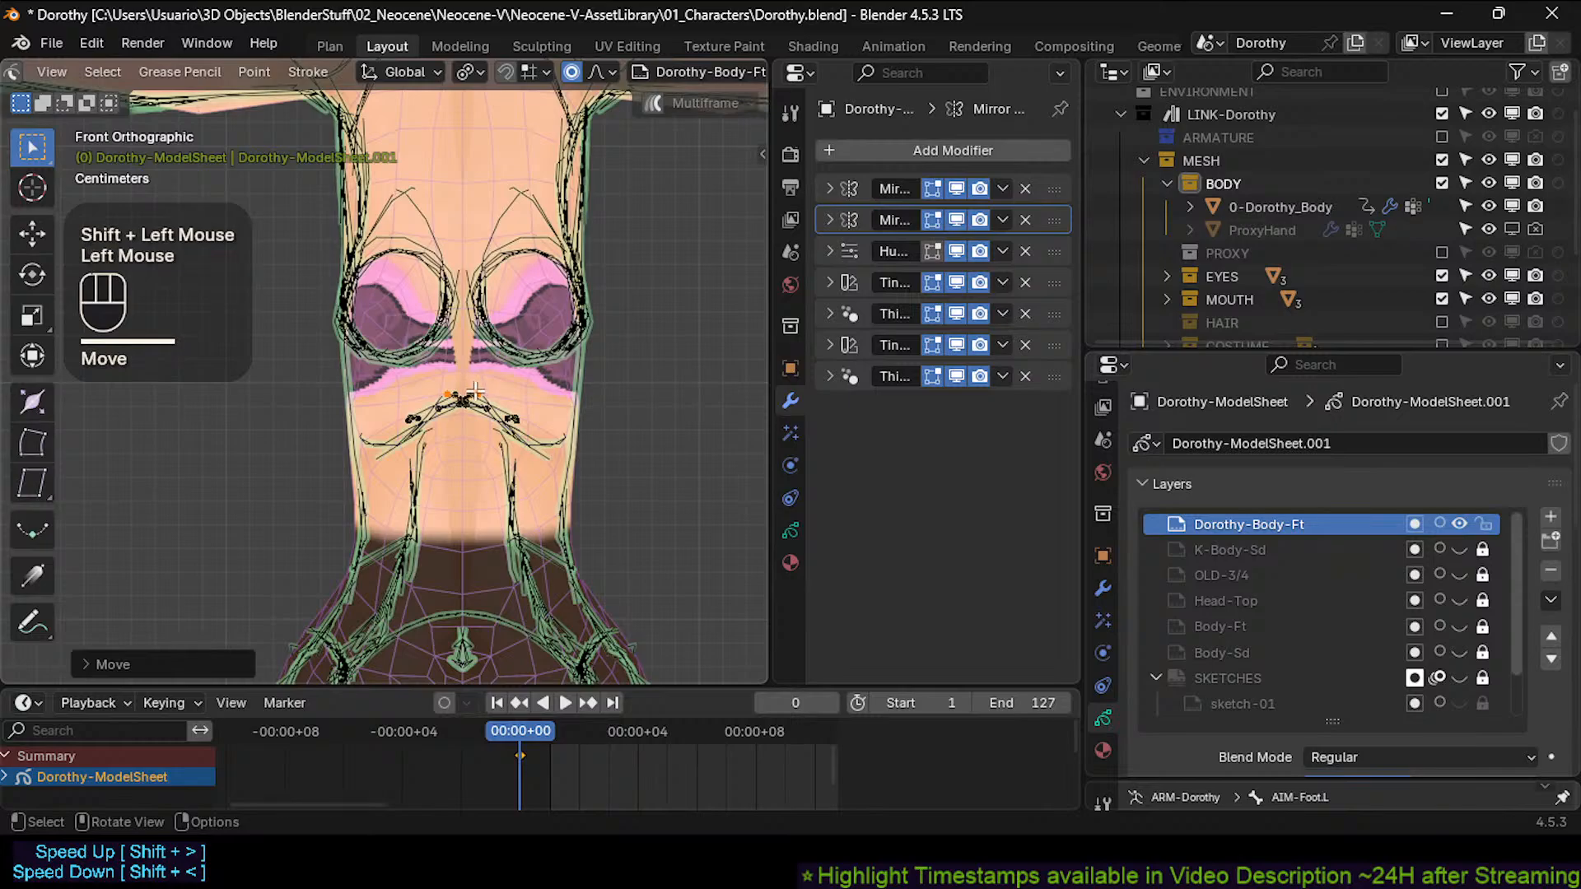
{"action": "left_click", "coordinate": [475, 392]}
{"action": "key", "text": "g"}
{"action": "left_click", "coordinate": [480, 394], "text": "shift"}
Reposition the points along the rib arch's slope and at its outer end to bring the lines together.
{"action": "left_click", "coordinate": [513, 418]}
{"action": "key", "text": "g"}
{"action": "left_click", "coordinate": [516, 418], "text": "shift"}
{"action": "left_click", "coordinate": [508, 451]}
{"action": "key", "text": "g"}
{"action": "left_click", "coordinate": [502, 456], "text": "shift"}
{"action": "left_click", "coordinate": [555, 446]}
{"action": "key", "text": "g"}
{"action": "left_click", "coordinate": [553, 440], "text": "shift"}
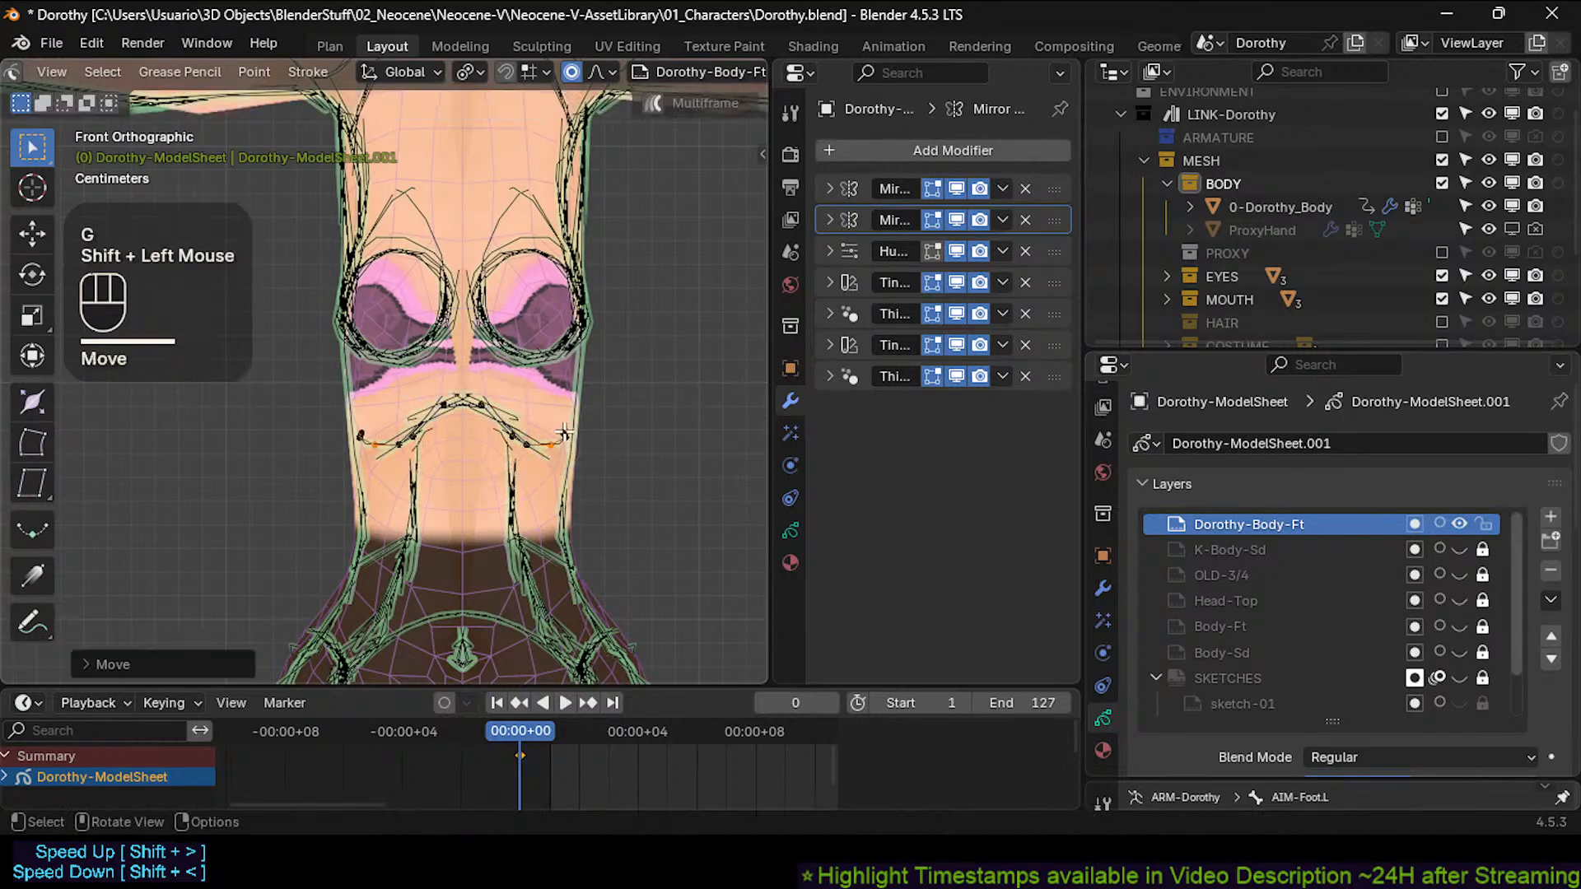
{"action": "left_click", "coordinate": [564, 433]}
{"action": "key", "text": "g"}
{"action": "left_click", "coordinate": [562, 440], "text": "shift"}
Move the two stray points on the rib arch's slope into line with the surrounding strokes.
{"action": "left_click", "coordinate": [529, 434]}
{"action": "key", "text": "g"}
{"action": "left_click", "coordinate": [516, 424]}
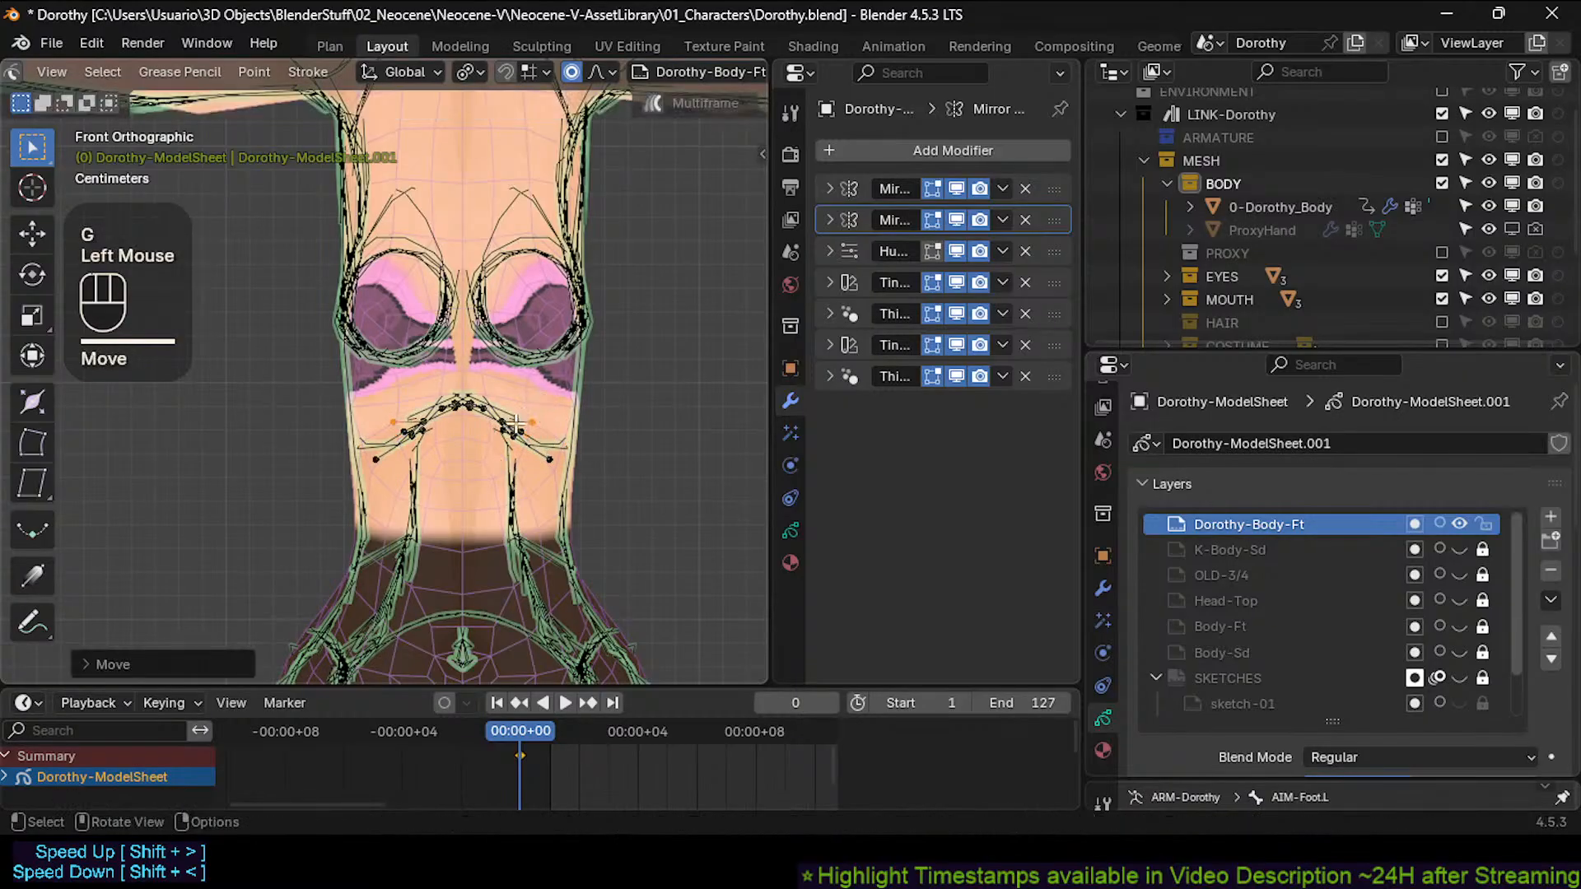
{"action": "left_click", "coordinate": [504, 428]}
{"action": "key", "text": "g"}
{"action": "left_click", "coordinate": [507, 426]}
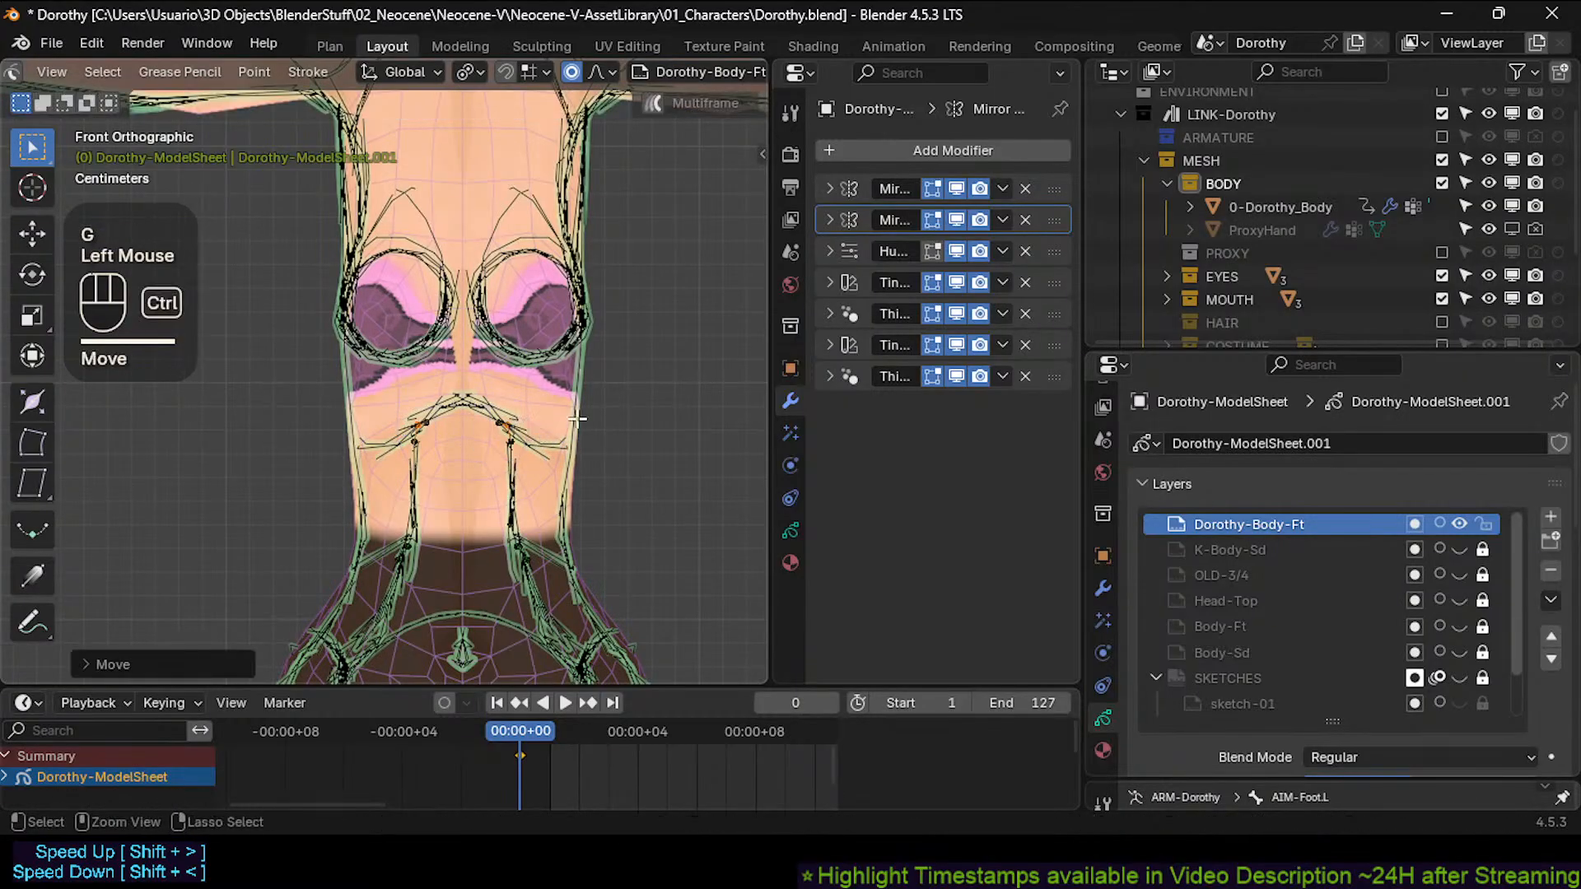
Move the points of the abdomen's upper arch, just above the navel, to reshape its curve.
{"action": "mouse_move", "coordinate": [576, 420]}
{"action": "middle_mouse_down", "text": "ctrl"}
{"action": "mouse_move", "coordinate": [553, 427]}
{"action": "mouse_move", "coordinate": [546, 377]}
{"action": "middle_mouse_up", "text": "ctrl"}
{"action": "left_click", "coordinate": [543, 472]}
{"action": "middle_click_drag", "start_coordinate": [539, 504], "coordinate": [525, 480], "text": "shift"}
{"action": "left_click", "coordinate": [507, 471]}
{"action": "key", "text": "g"}
{"action": "left_click", "coordinate": [506, 473]}
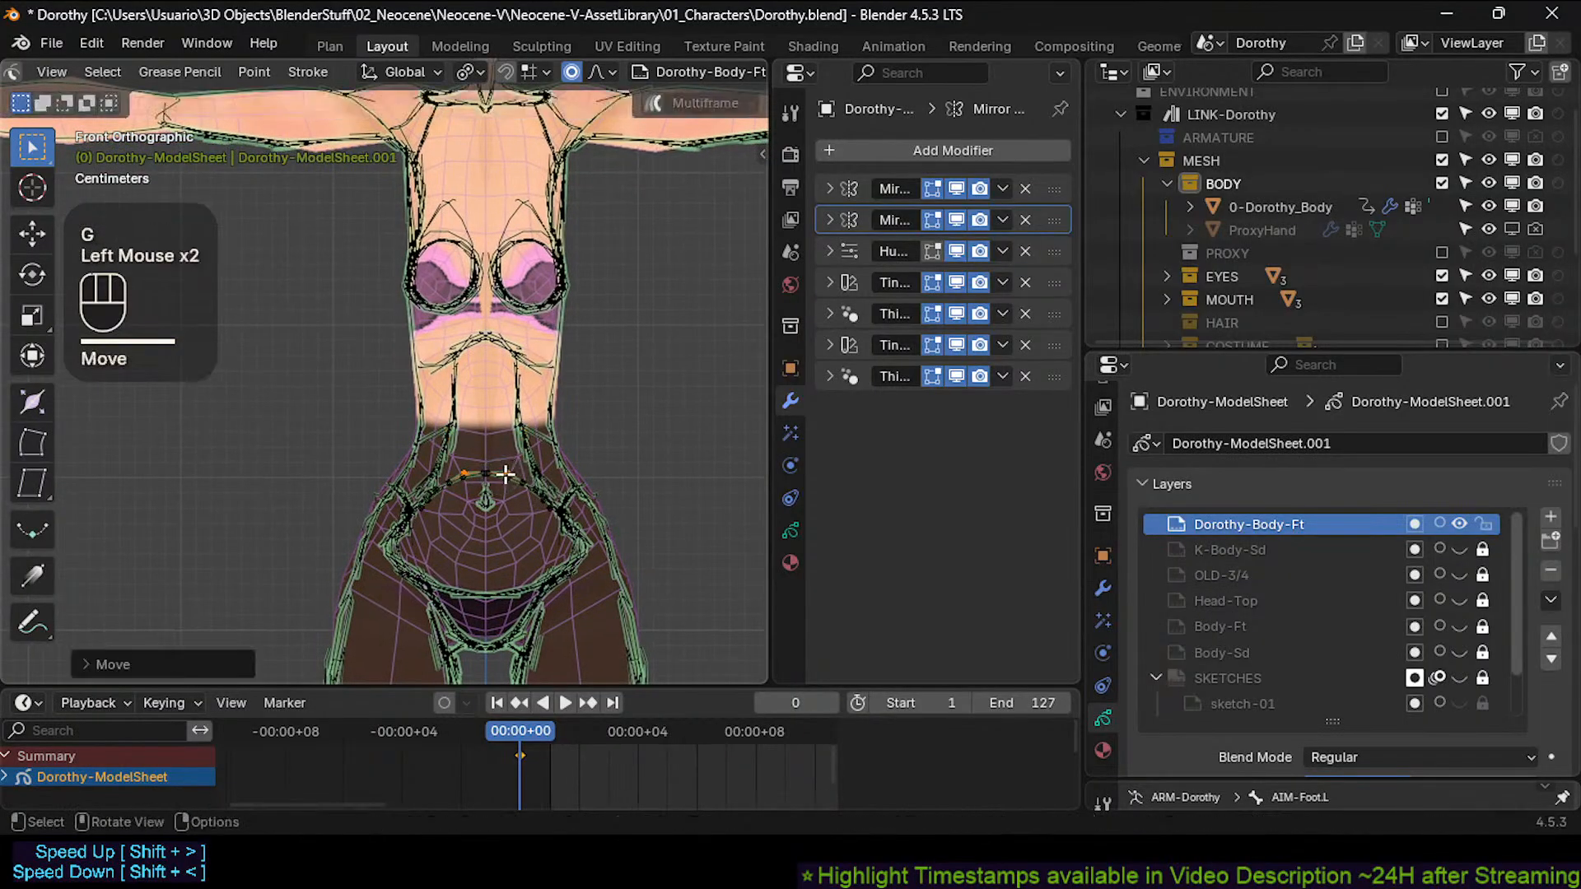
{"action": "left_click", "coordinate": [519, 481]}
{"action": "key", "text": "g"}
{"action": "left_click", "coordinate": [540, 462], "text": "shift"}
{"action": "left_click", "coordinate": [531, 482]}
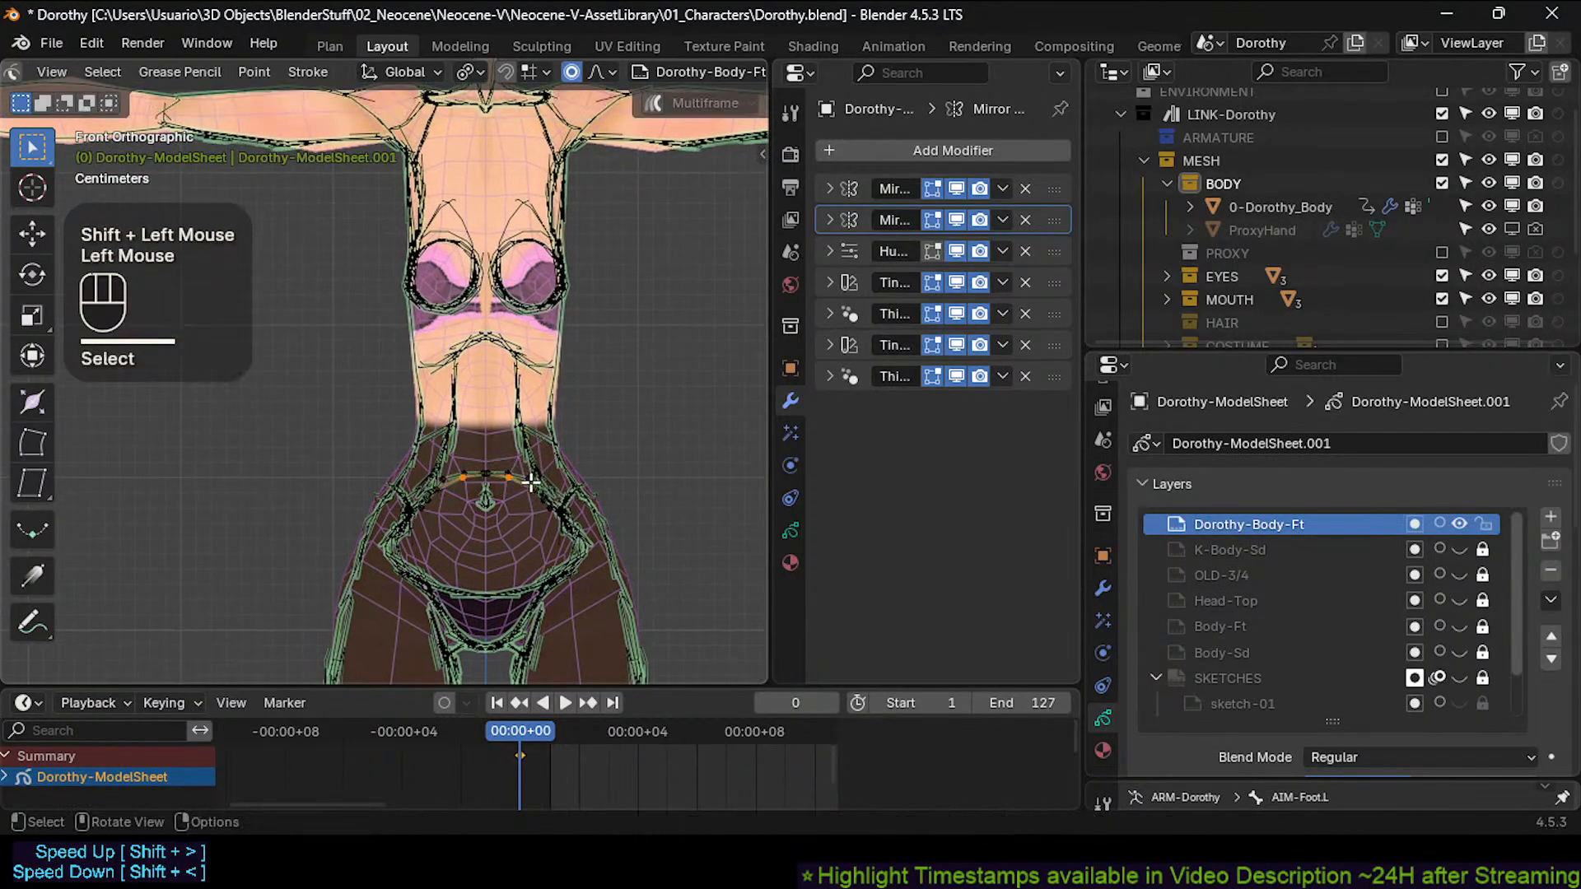
Circle-select the outline points between the waist and the hips and move them to fit the body mesh.
{"action": "key", "text": "alt+a"}
{"action": "key", "text": "c"}
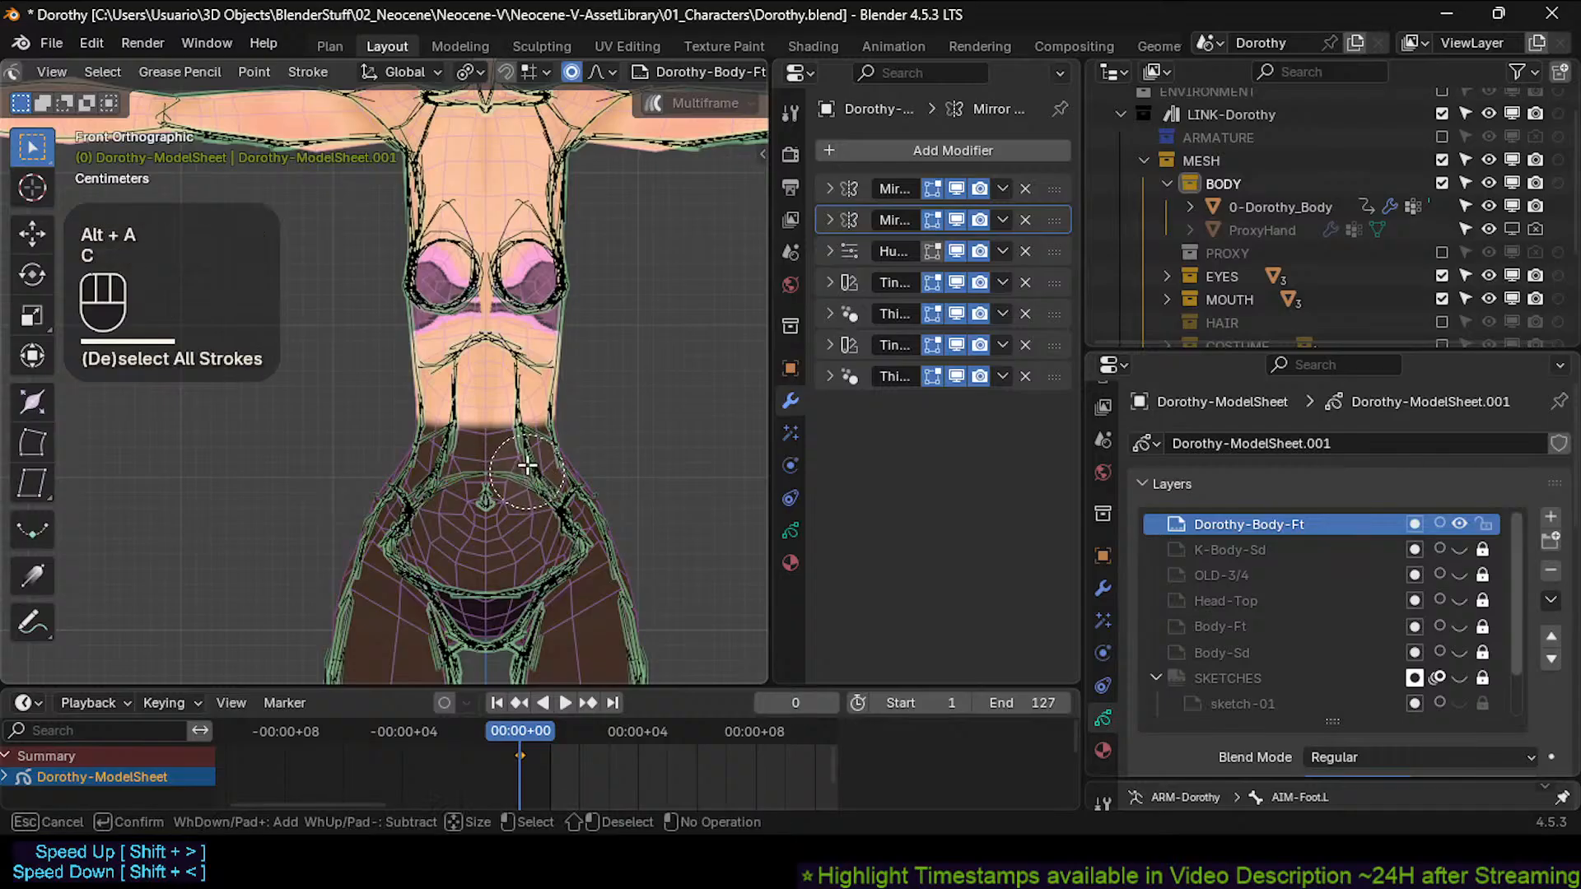
{"action": "middle_click_drag", "start_coordinate": [609, 457], "coordinate": [559, 382], "text": "shift"}
{"action": "right_click", "coordinate": [582, 423]}
{"action": "key", "text": "alt+a"}
{"action": "key", "text": "c"}
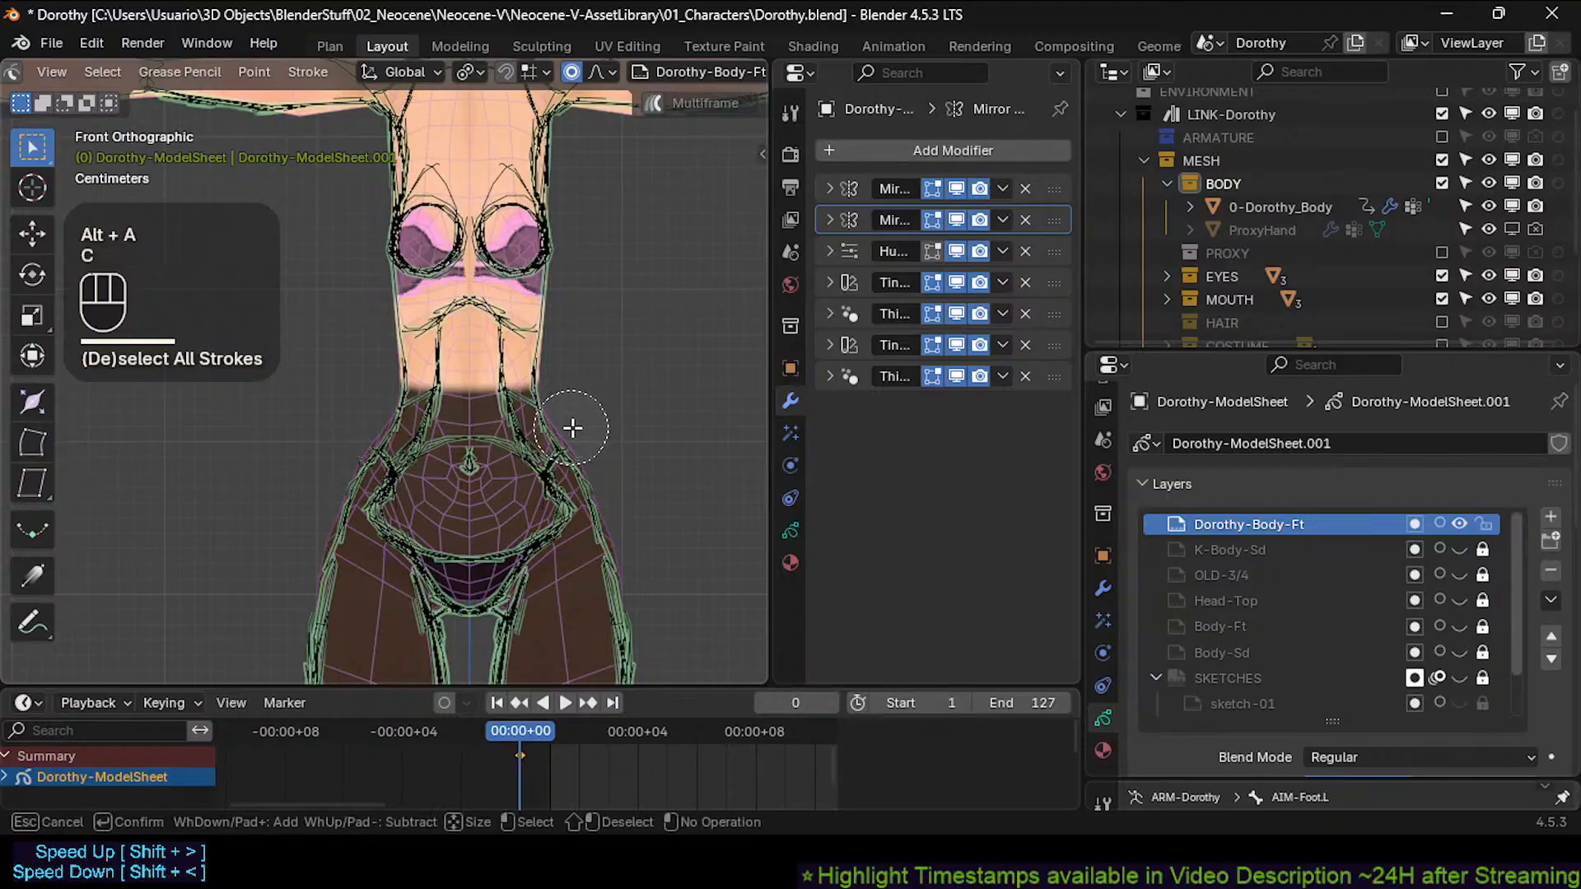
{"action": "left_click", "coordinate": [571, 429]}
{"action": "key", "text": "g"}
{"action": "left_click", "coordinate": [598, 393], "text": "shift"}
{"action": "right_click", "coordinate": [597, 395]}
{"action": "key", "text": "g"}
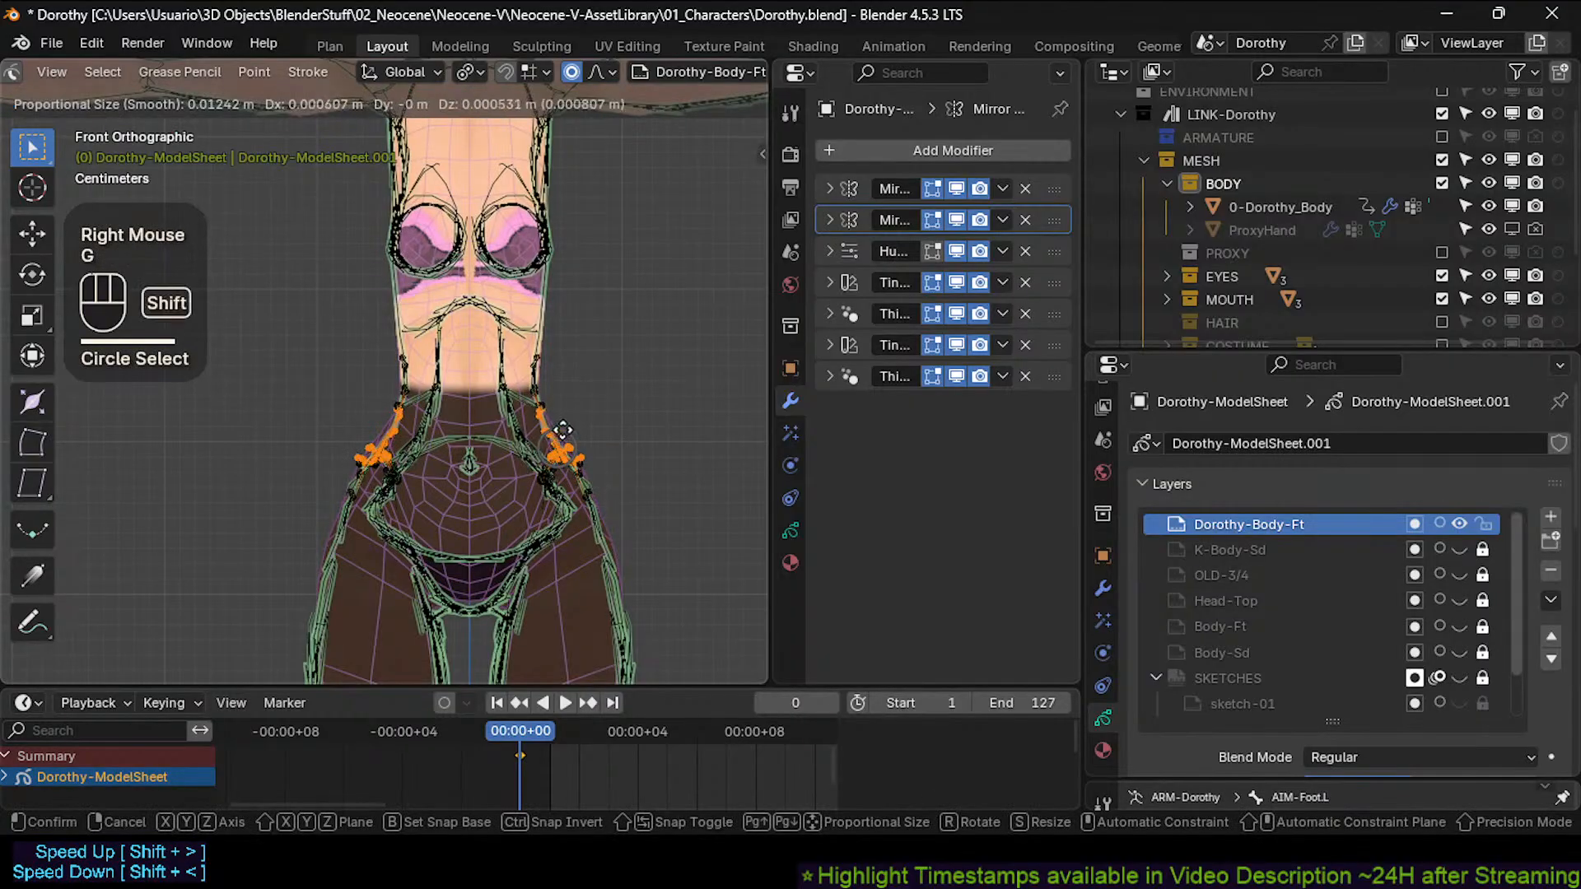
{"action": "left_click", "coordinate": [571, 419], "text": "shift"}
Circle-select the overhanging stroke points at the outer hips and delete them.
{"action": "key", "text": "alt+a"}
{"action": "key", "text": "c"}
{"action": "left_click", "coordinate": [605, 433]}
{"action": "right_click", "coordinate": [605, 414]}
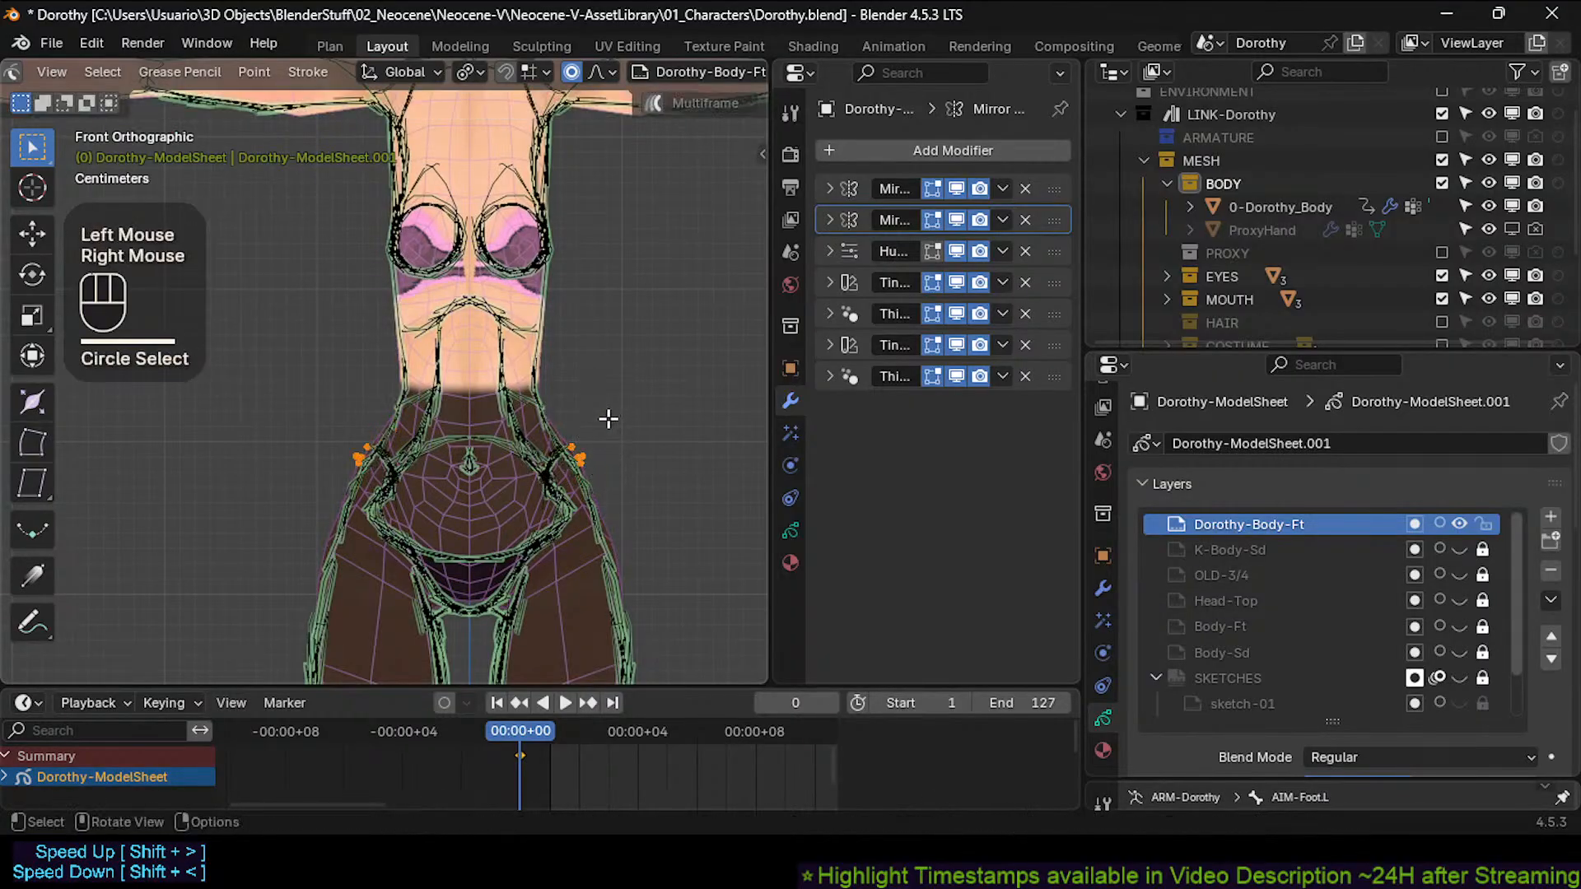
{"action": "key", "text": "x"}
{"action": "left_click", "coordinate": [605, 414]}
Move the remaining outer hip point inward, return to Draw mode and save the file.
{"action": "left_click", "coordinate": [580, 447]}
{"action": "key", "text": "g"}
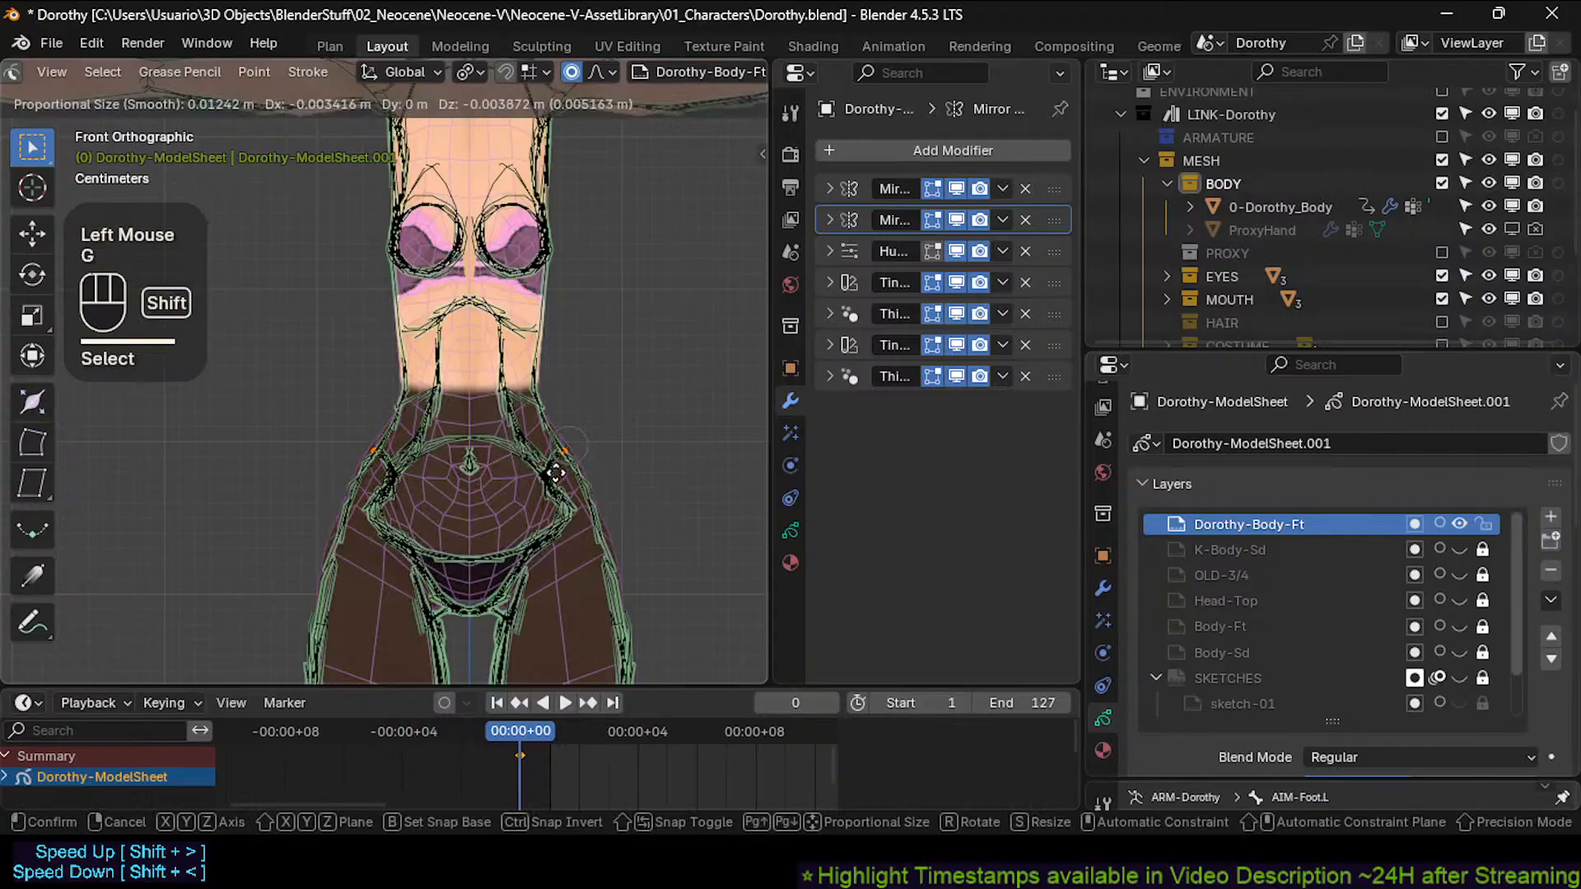
{"action": "left_click", "coordinate": [553, 476], "text": "shift"}
{"action": "left_click", "coordinate": [550, 484]}
{"action": "left_click", "coordinate": [550, 488]}
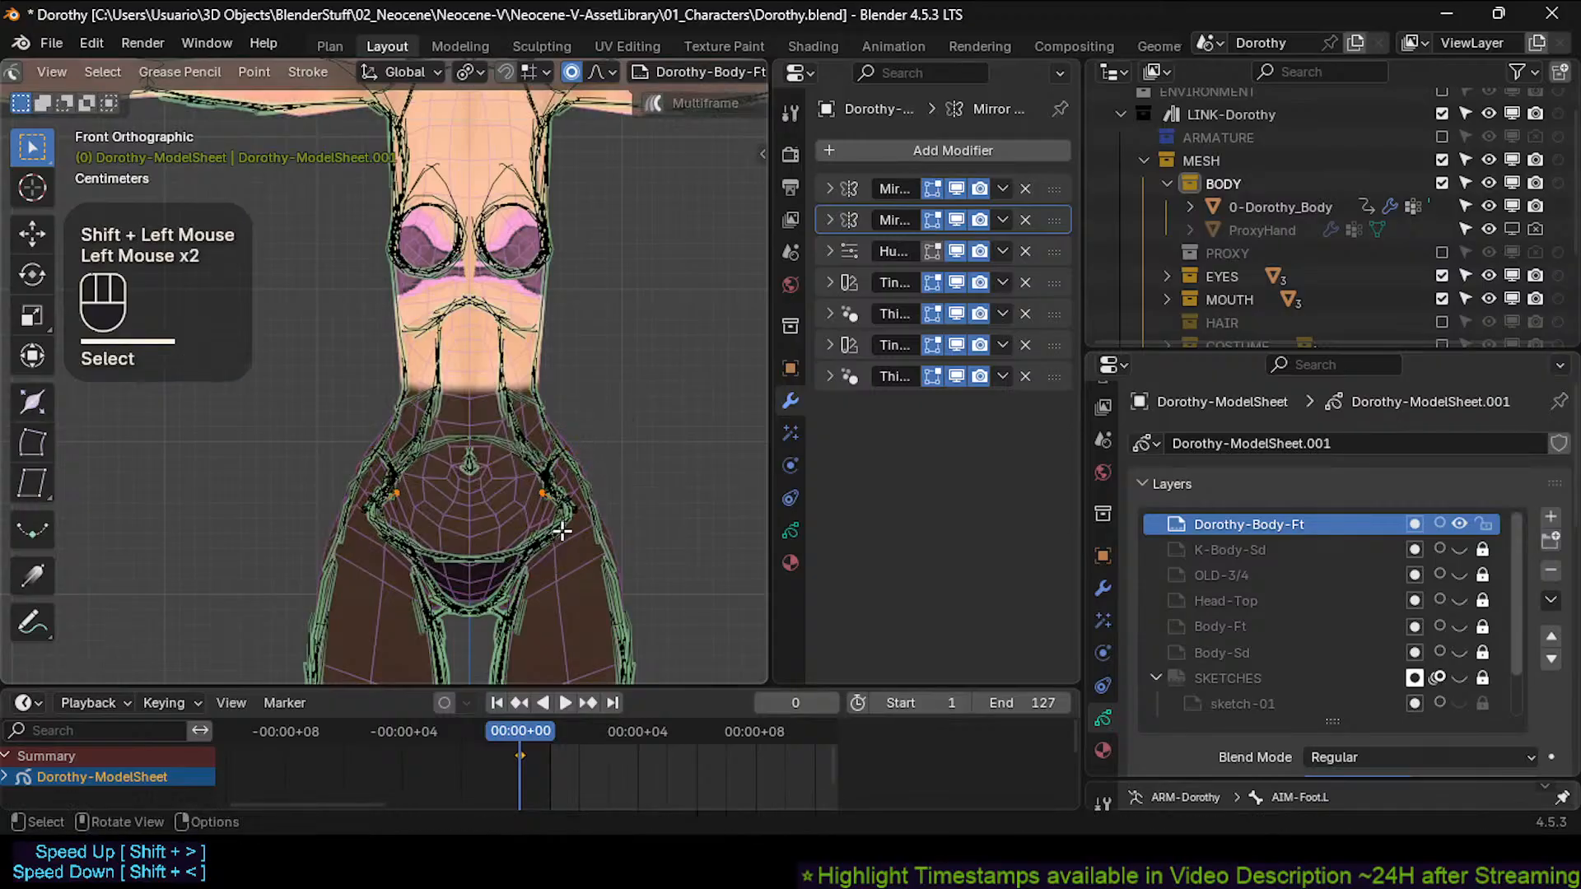
{"action": "key", "text": "Tab"}
{"action": "mouse_move", "coordinate": [562, 531]}
{"action": "middle_mouse_down", "text": "shift"}
{"action": "mouse_move", "coordinate": [571, 466]}
{"action": "mouse_move", "coordinate": [549, 482]}
{"action": "mouse_move", "coordinate": [560, 414]}
{"action": "middle_mouse_up", "text": "shift"}
{"action": "key", "text": "ctrl+Tab"}
{"action": "key", "text": "ctrl+s"}
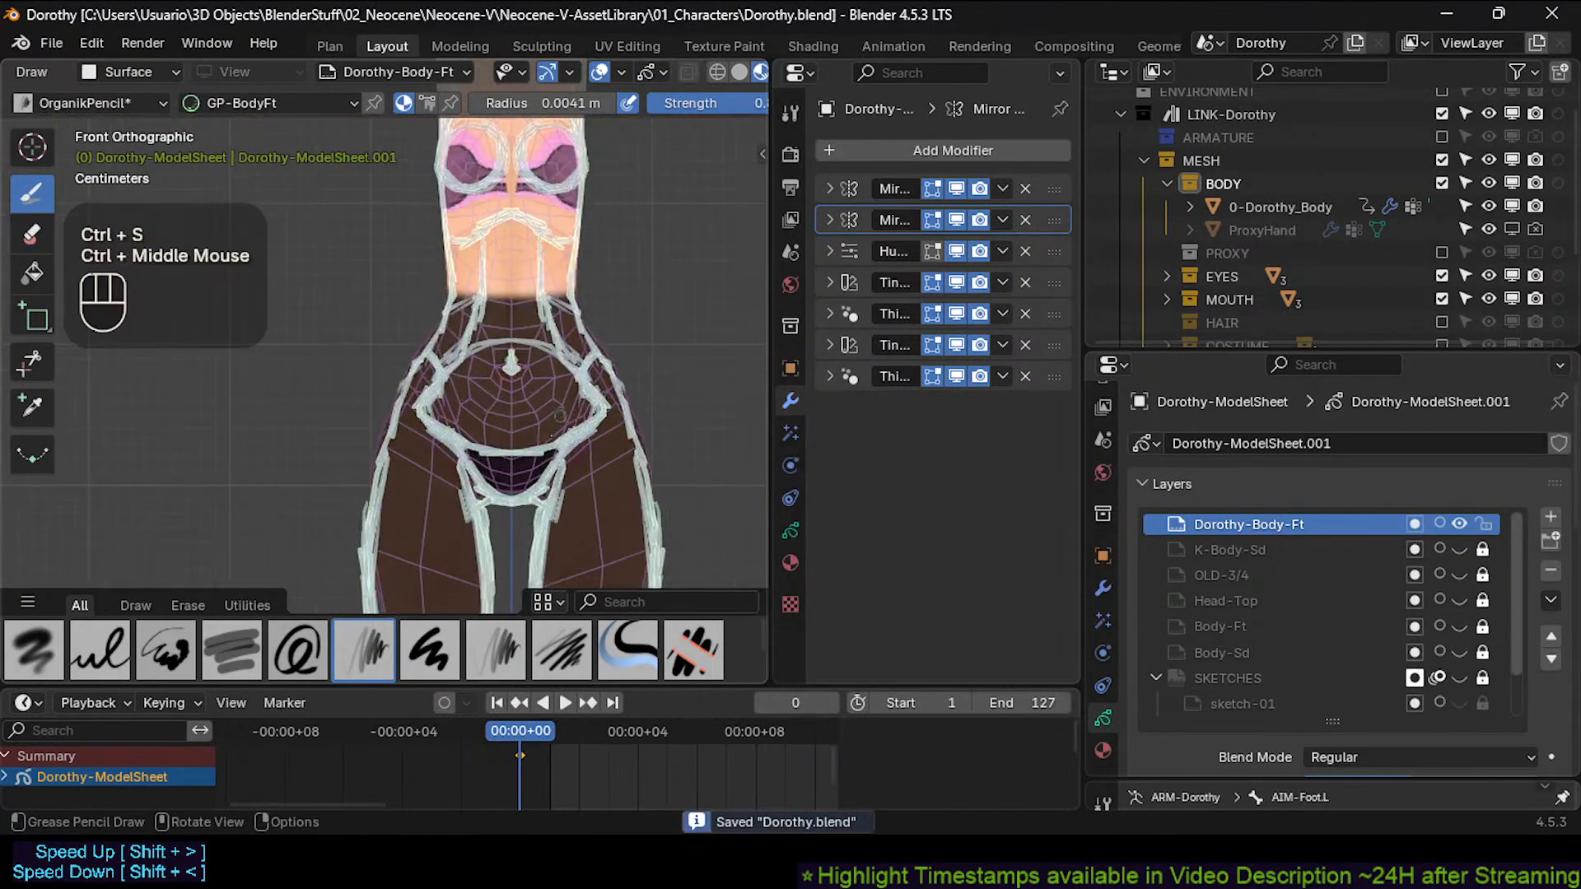
Set the brush radius to 0.0091 m and undo the unwanted test strokes over the abdomen.
{"action": "key", "text": "f"}
{"action": "left_click", "coordinate": [530, 439]}
{"action": "left_click", "coordinate": [512, 445], "text": "ctrl"}
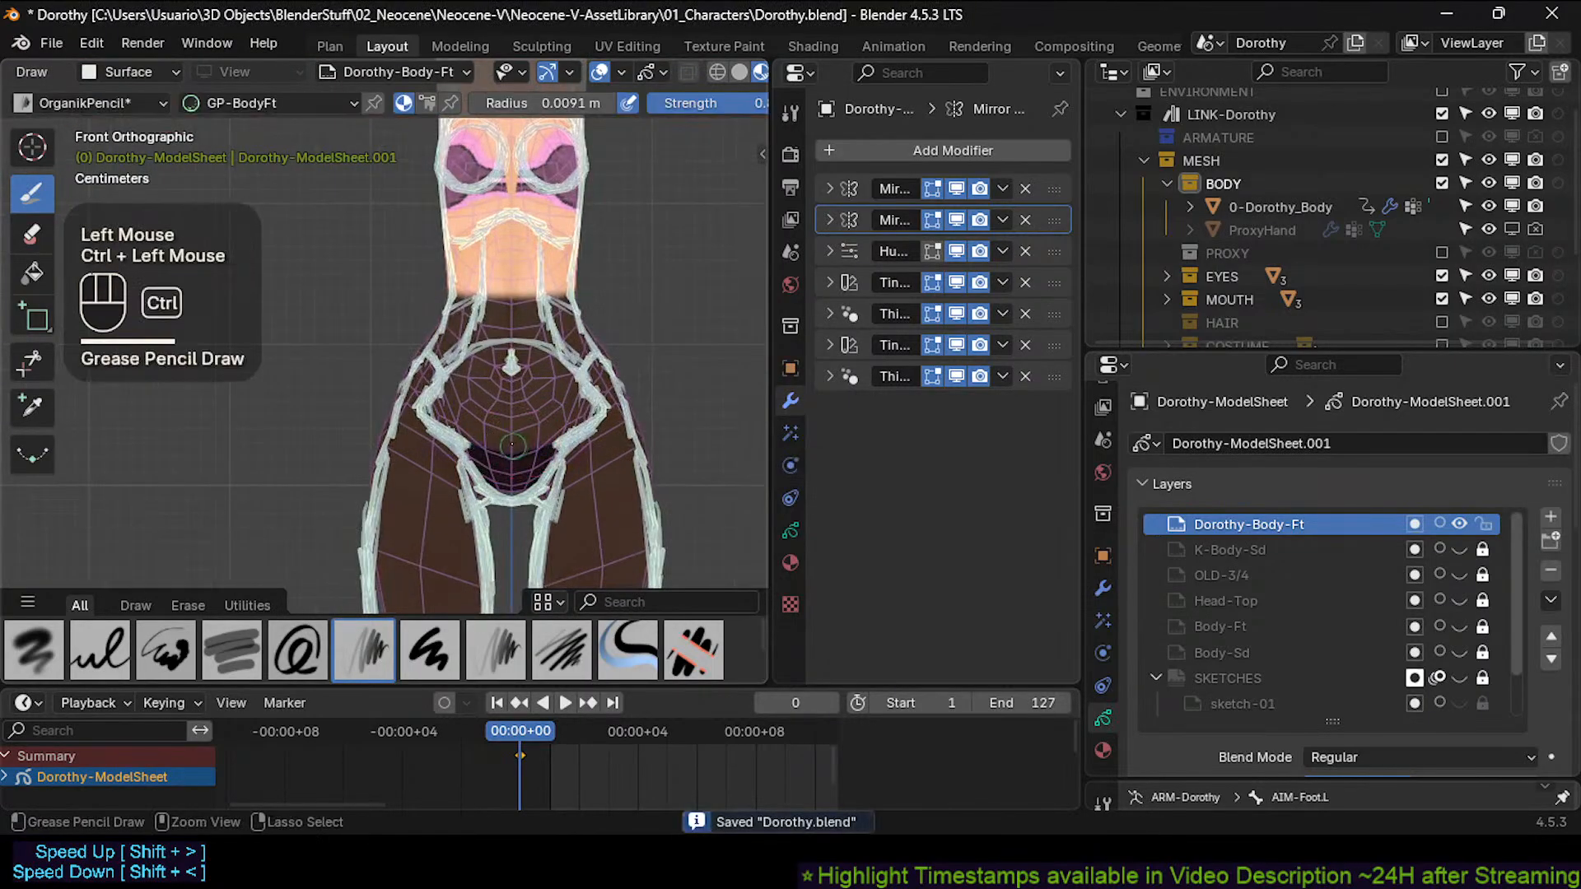
{"action": "left_click", "coordinate": [512, 446]}
{"action": "key", "text": "ctrl+z"}
{"action": "left_click_drag", "start_coordinate": [559, 439], "coordinate": [477, 451]}
{"action": "key", "text": "ctrl+z"}
Sketch thicker contours along the lower belly and around the abdomen's sides up to the hips, undoing an unwanted stroke, and save the file.
{"action": "mouse_move", "coordinate": [516, 462]}
{"action": "left_mouse_down"}
{"action": "mouse_move", "coordinate": [572, 445]}
{"action": "mouse_move", "coordinate": [558, 466]}
{"action": "left_mouse_up"}
{"action": "left_click_drag", "start_coordinate": [551, 480], "coordinate": [595, 406]}
{"action": "left_click_drag", "start_coordinate": [577, 431], "coordinate": [586, 418]}
{"action": "left_click_drag", "start_coordinate": [570, 434], "coordinate": [605, 405]}
{"action": "mouse_move", "coordinate": [581, 419]}
{"action": "left_mouse_down"}
{"action": "mouse_move", "coordinate": [601, 405]}
{"action": "mouse_move", "coordinate": [588, 383]}
{"action": "mouse_move", "coordinate": [586, 415]}
{"action": "left_mouse_up"}
{"action": "left_click_drag", "start_coordinate": [575, 430], "coordinate": [599, 411]}
{"action": "mouse_move", "coordinate": [582, 413]}
{"action": "left_mouse_down"}
{"action": "mouse_move", "coordinate": [607, 389]}
{"action": "mouse_move", "coordinate": [580, 375]}
{"action": "left_mouse_up"}
{"action": "left_click_drag", "start_coordinate": [601, 387], "coordinate": [566, 363]}
{"action": "left_click_drag", "start_coordinate": [555, 355], "coordinate": [568, 366]}
{"action": "left_click_drag", "start_coordinate": [567, 371], "coordinate": [582, 416]}
{"action": "left_click_drag", "start_coordinate": [582, 397], "coordinate": [572, 433]}
{"action": "key", "text": "ctrl+z"}
{"action": "mouse_move", "coordinate": [579, 377]}
{"action": "left_mouse_down"}
{"action": "mouse_move", "coordinate": [603, 397]}
{"action": "mouse_move", "coordinate": [578, 418]}
{"action": "left_mouse_up"}
{"action": "mouse_move", "coordinate": [591, 403]}
{"action": "left_mouse_down"}
{"action": "mouse_move", "coordinate": [563, 437]}
{"action": "mouse_move", "coordinate": [588, 409]}
{"action": "left_mouse_up"}
{"action": "left_click_drag", "start_coordinate": [539, 340], "coordinate": [575, 367]}
{"action": "mouse_move", "coordinate": [553, 351]}
{"action": "left_mouse_down"}
{"action": "mouse_move", "coordinate": [597, 420]}
{"action": "mouse_move", "coordinate": [557, 435]}
{"action": "mouse_move", "coordinate": [524, 494]}
{"action": "mouse_move", "coordinate": [535, 484]}
{"action": "left_mouse_up"}
{"action": "left_click_drag", "start_coordinate": [576, 435], "coordinate": [517, 471]}
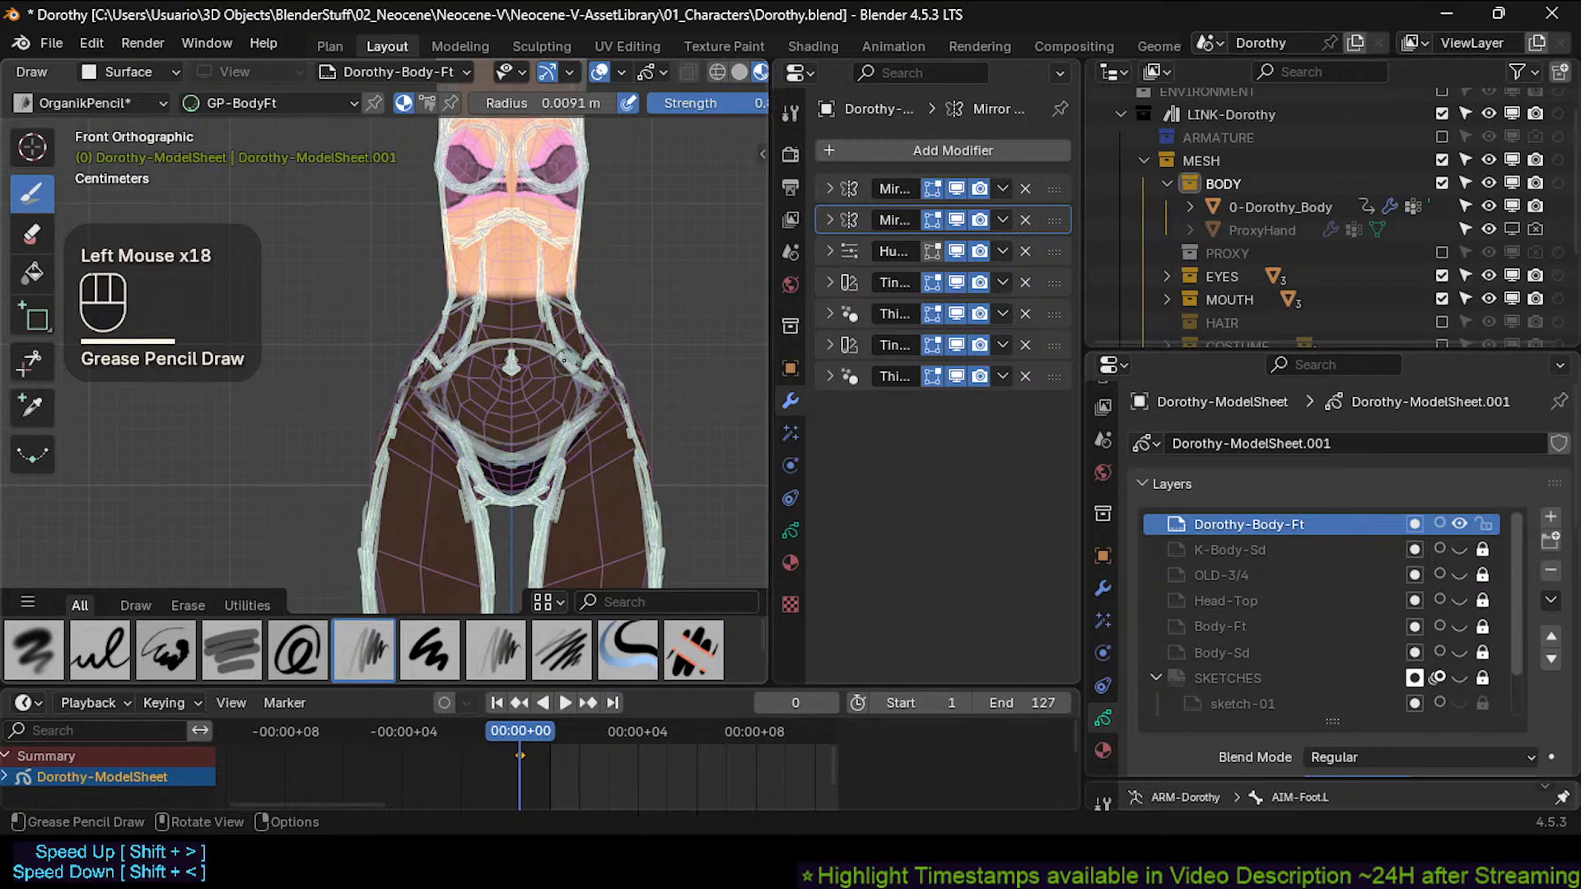
{"action": "middle_click_drag", "start_coordinate": [567, 296], "coordinate": [511, 416], "text": "shift"}
{"action": "middle_click_drag", "start_coordinate": [527, 362], "coordinate": [543, 411], "text": "shift"}
{"action": "middle_click_drag", "start_coordinate": [544, 412], "coordinate": [557, 394], "text": "shift"}
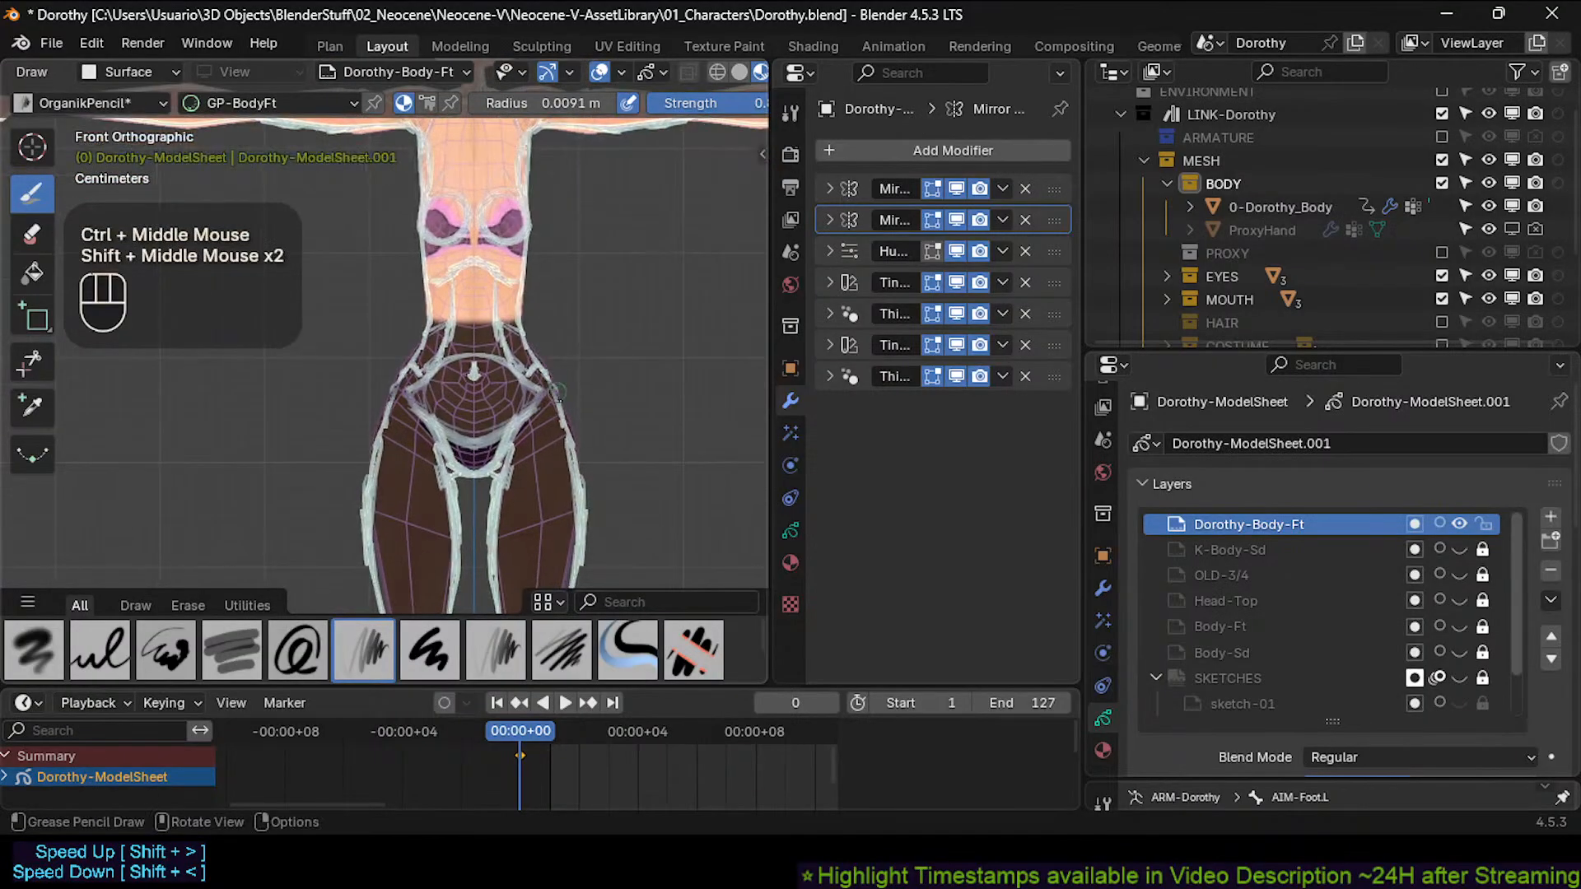
{"action": "key", "text": "ctrl+s"}
{"action": "left_click", "coordinate": [537, 386]}
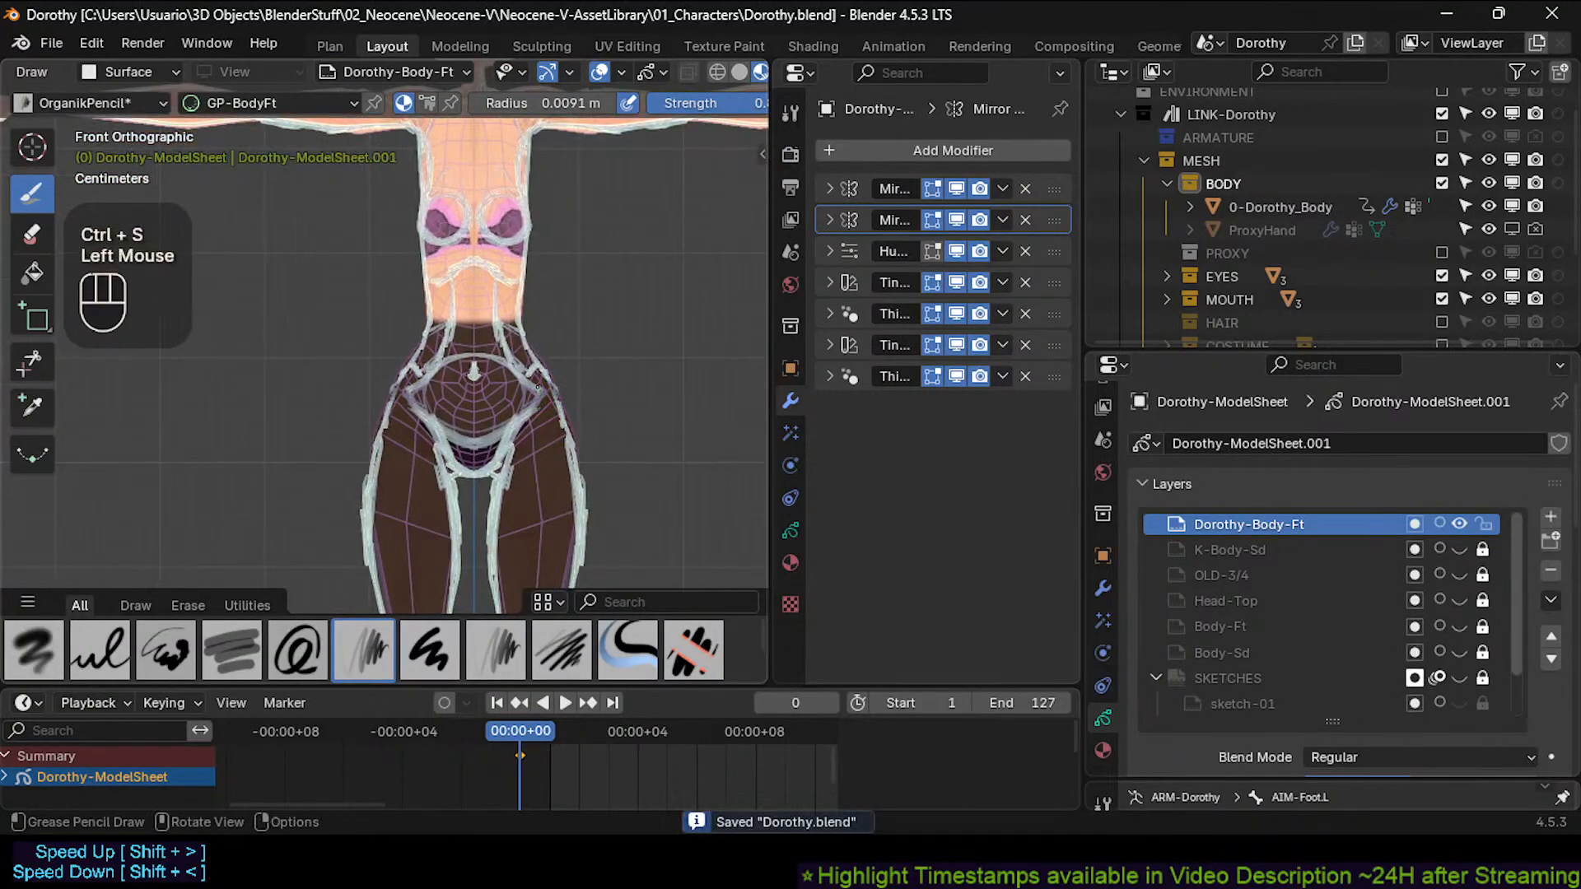
Lasso-erase the stroke overhang beside the crotch and sketch the inner contour of the upper thigh.
{"action": "mouse_move", "coordinate": [521, 381]}
{"action": "middle_mouse_down", "text": "shift"}
{"action": "mouse_move", "coordinate": [544, 391]}
{"action": "mouse_move", "coordinate": [551, 311]}
{"action": "middle_mouse_up", "text": "shift"}
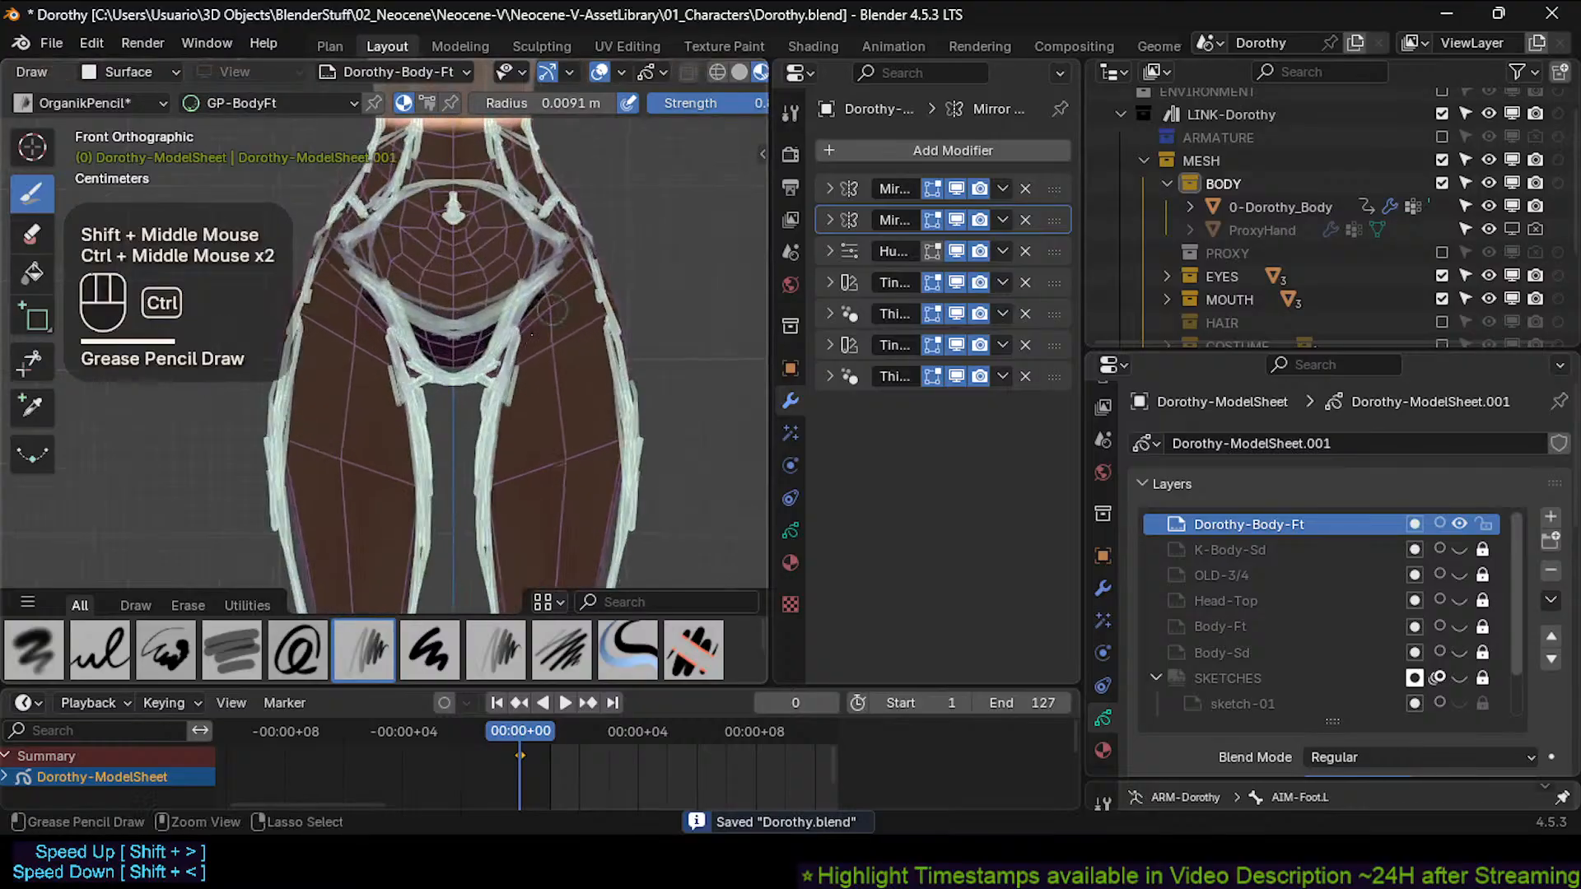
{"action": "left_click_drag", "start_coordinate": [488, 372], "coordinate": [486, 392]}
{"action": "middle_click_drag", "start_coordinate": [522, 410], "coordinate": [524, 385], "text": "ctrl"}
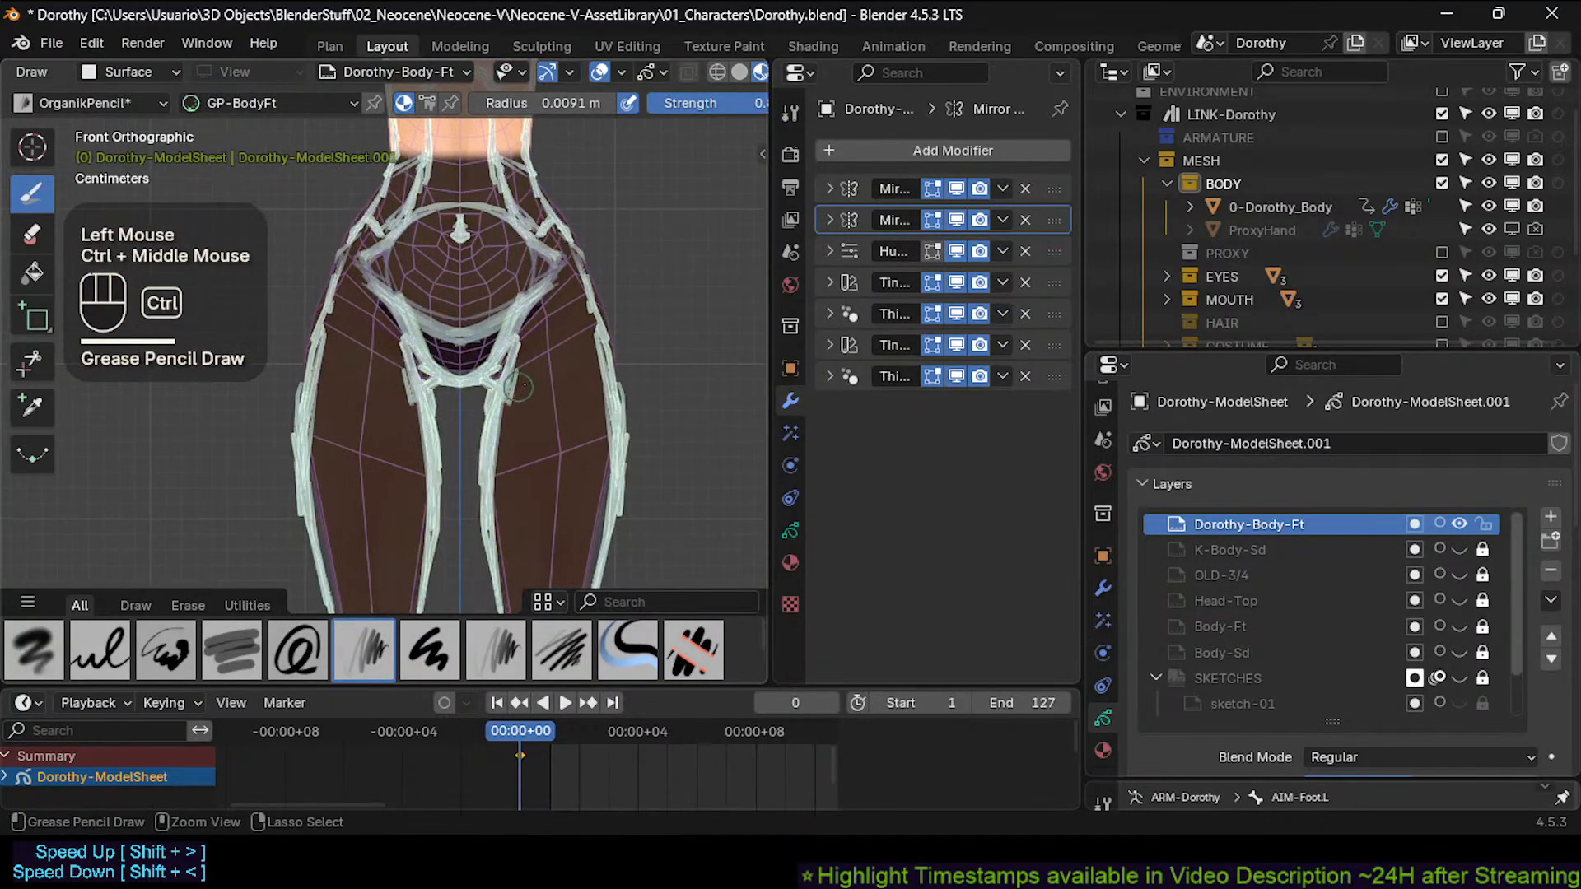
{"action": "left_click_drag", "start_coordinate": [519, 386], "coordinate": [518, 494], "text": "ctrl"}
{"action": "middle_click_drag", "start_coordinate": [522, 398], "coordinate": [542, 355], "text": "shift"}
{"action": "mouse_move", "coordinate": [518, 340]}
{"action": "left_mouse_down"}
{"action": "mouse_move", "coordinate": [503, 428]}
{"action": "mouse_move", "coordinate": [513, 504]}
{"action": "left_mouse_up"}
Lasso-erase the overhang on the outer thigh and sketch strokes along its outer contour.
{"action": "mouse_move", "coordinate": [554, 377]}
{"action": "middle_mouse_down", "text": "ctrl"}
{"action": "mouse_move", "coordinate": [543, 457]}
{"action": "mouse_move", "coordinate": [525, 439]}
{"action": "middle_mouse_up", "text": "ctrl"}
{"action": "mouse_move", "coordinate": [599, 403]}
{"action": "left_mouse_down", "text": "ctrl"}
{"action": "mouse_move", "coordinate": [582, 350]}
{"action": "mouse_move", "coordinate": [576, 445]}
{"action": "left_mouse_up", "text": "ctrl"}
{"action": "mouse_move", "coordinate": [586, 336]}
{"action": "left_mouse_down"}
{"action": "mouse_move", "coordinate": [581, 425]}
{"action": "mouse_move", "coordinate": [584, 346]}
{"action": "left_mouse_up"}
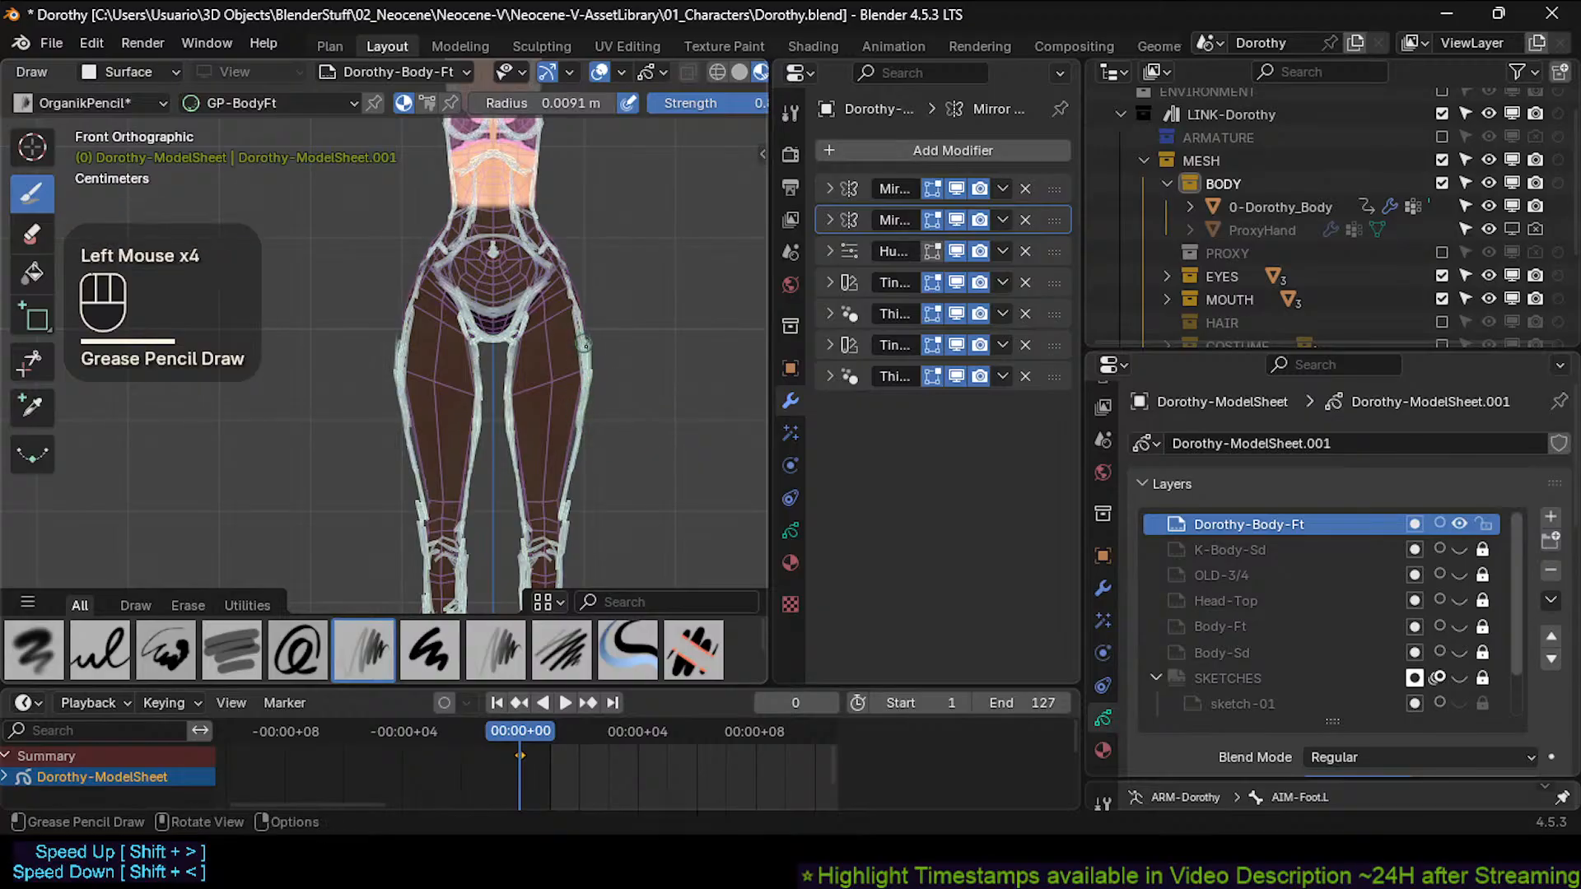
Try to trim and redraw the outer thigh contour, and undo the last four drawing actions.
{"action": "mouse_move", "coordinate": [623, 415]}
{"action": "left_mouse_down", "text": "ctrl"}
{"action": "mouse_move", "coordinate": [614, 388]}
{"action": "mouse_move", "coordinate": [575, 433]}
{"action": "left_mouse_up", "text": "ctrl"}
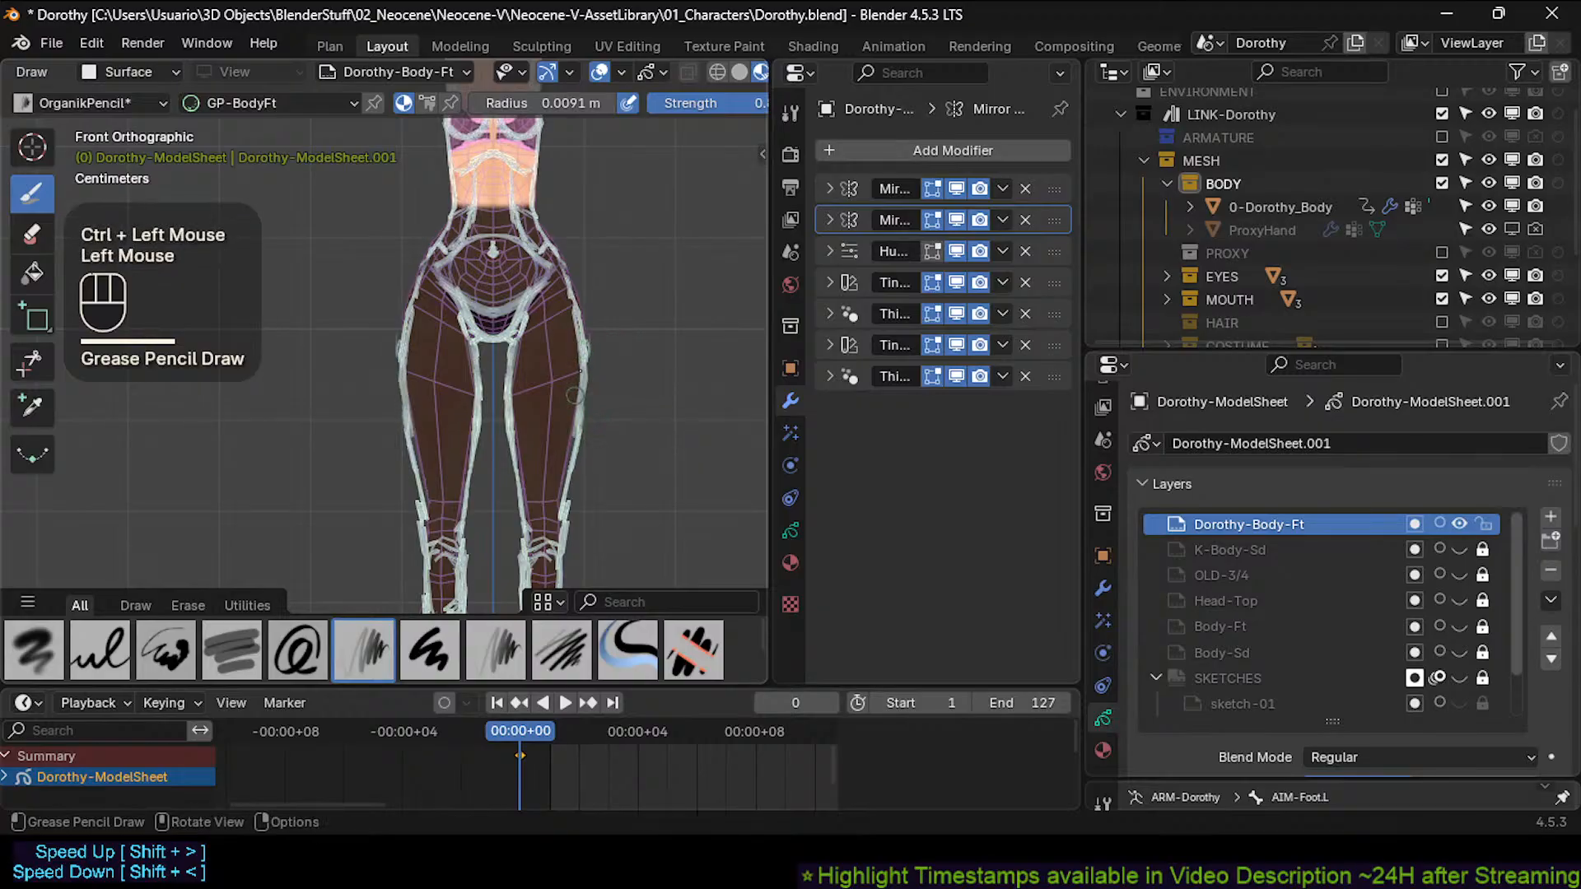
{"action": "left_click_drag", "start_coordinate": [579, 323], "coordinate": [578, 465]}
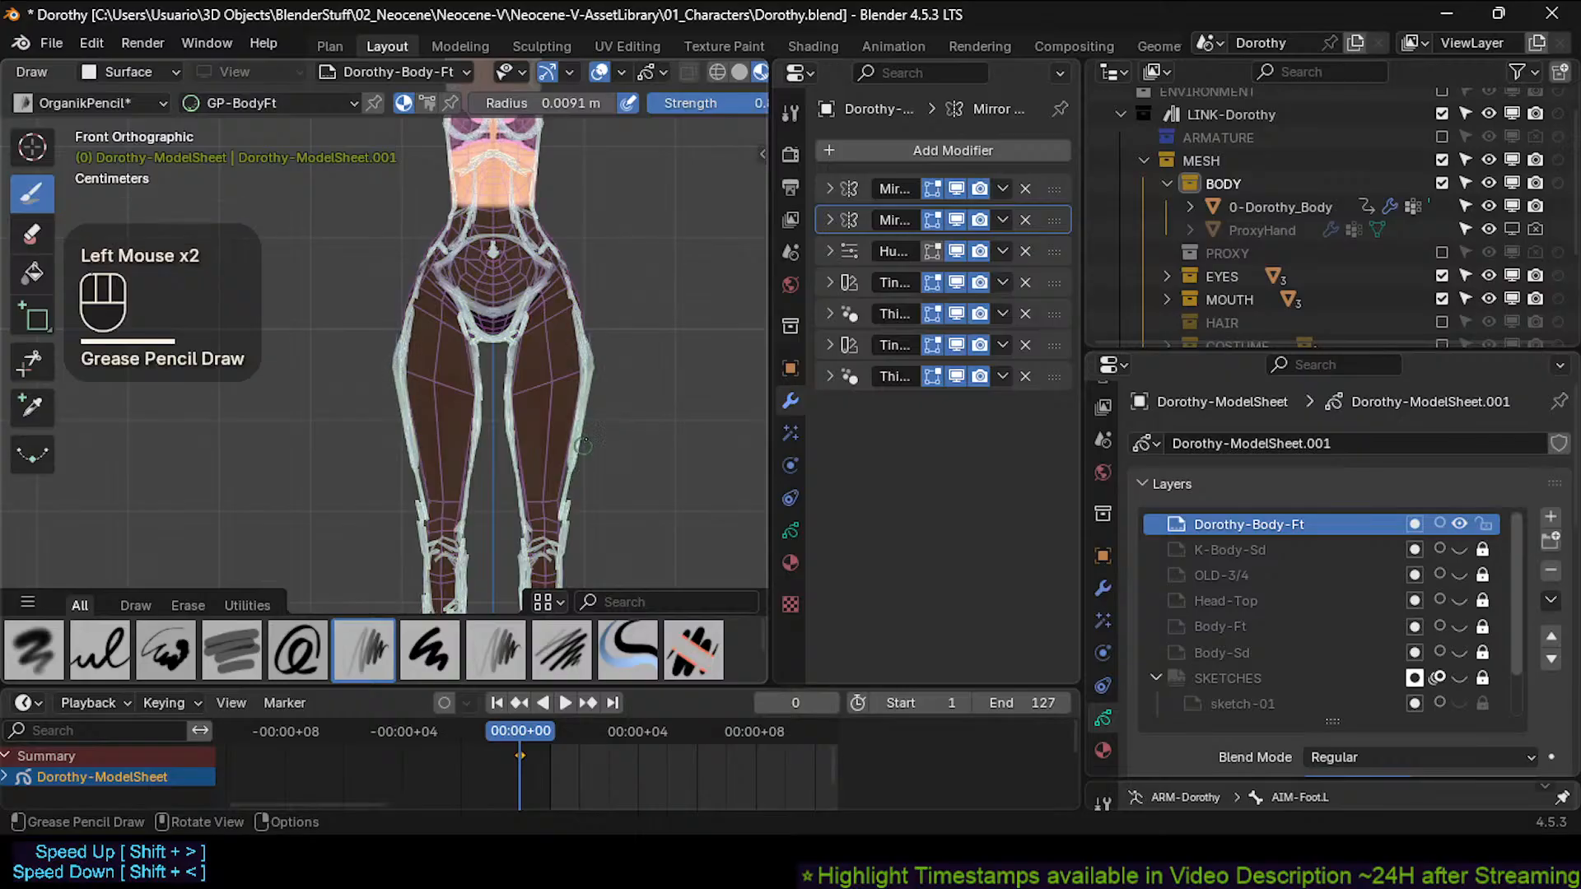
{"action": "key", "text": "ctrl+z"}
{"action": "key", "text": "ctrl+z"}
{"action": "key", "text": "ctrl+z"}
{"action": "key", "text": "ctrl+z"}
Lasso-erase the overhang on the outer side above the knee and sketch the kneecap's lower and upper edges.
{"action": "middle_click_drag", "start_coordinate": [597, 449], "coordinate": [616, 336], "text": "shift"}
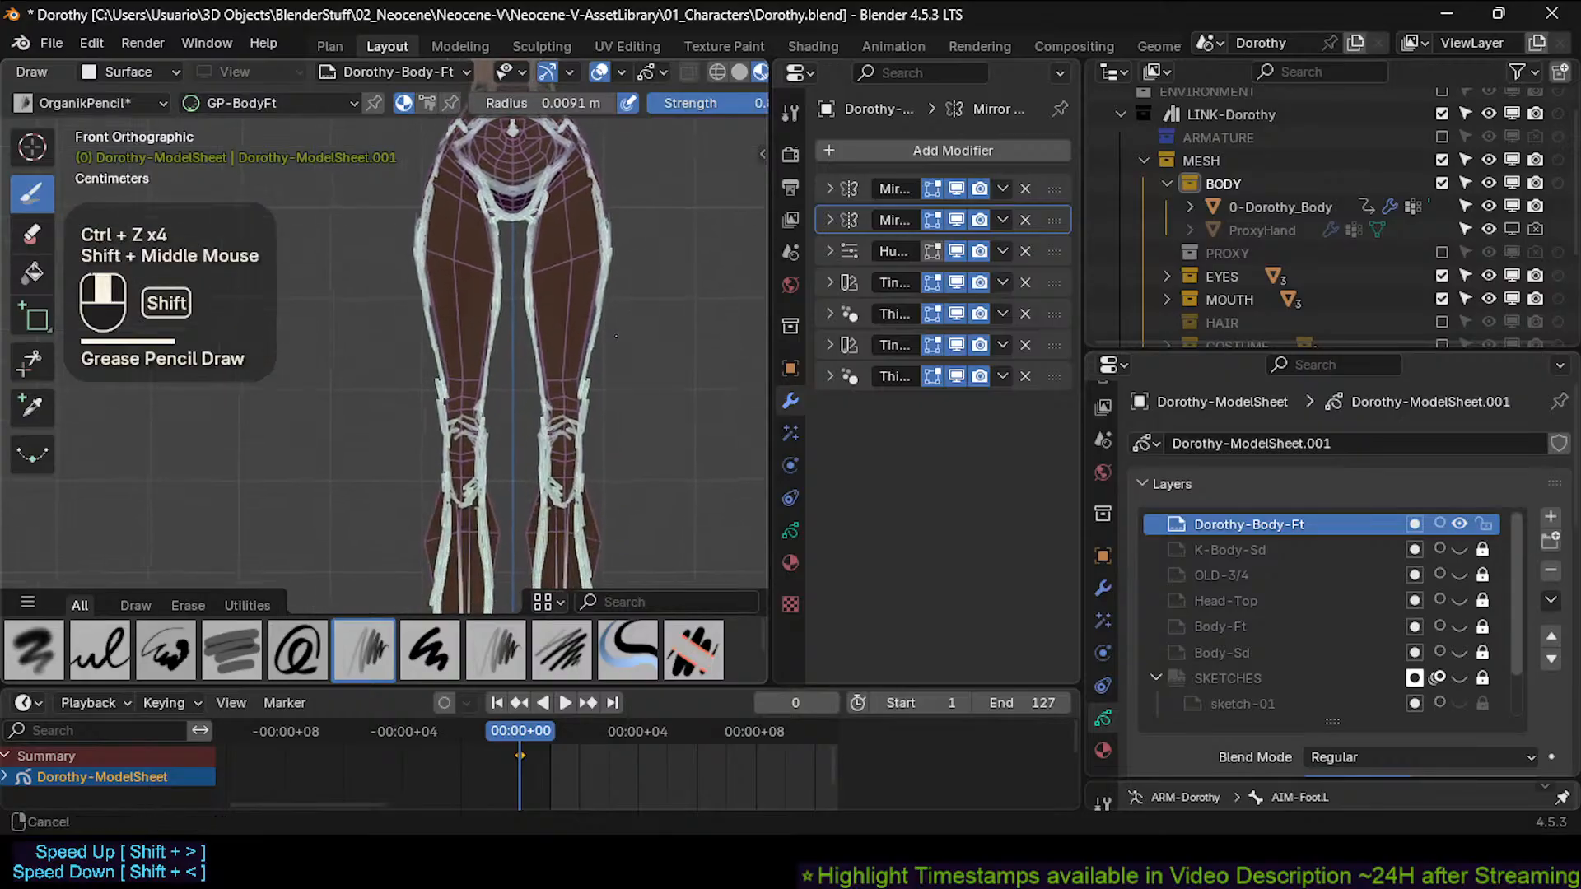
{"action": "middle_click_drag", "start_coordinate": [610, 412], "coordinate": [614, 331], "text": "shift"}
{"action": "mouse_move", "coordinate": [606, 385]}
{"action": "left_mouse_down", "text": "ctrl"}
{"action": "mouse_move", "coordinate": [579, 438]}
{"action": "mouse_move", "coordinate": [583, 373]}
{"action": "mouse_move", "coordinate": [581, 427]}
{"action": "left_mouse_up", "text": "ctrl"}
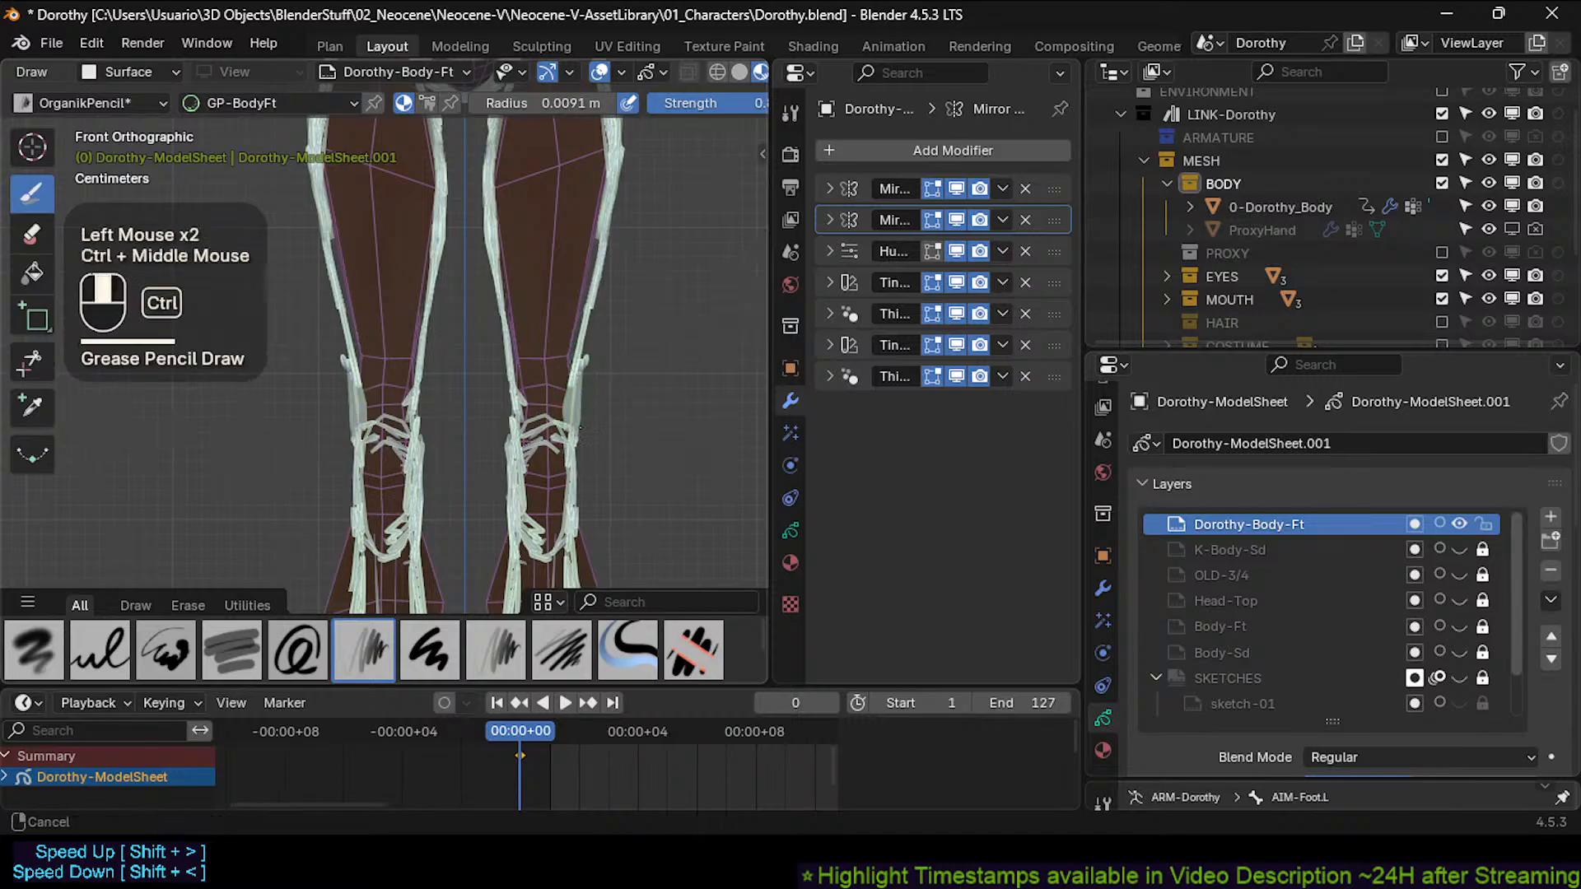
{"action": "middle_click_drag", "start_coordinate": [580, 427], "coordinate": [549, 412], "text": "ctrl"}
{"action": "left_click", "coordinate": [548, 417]}
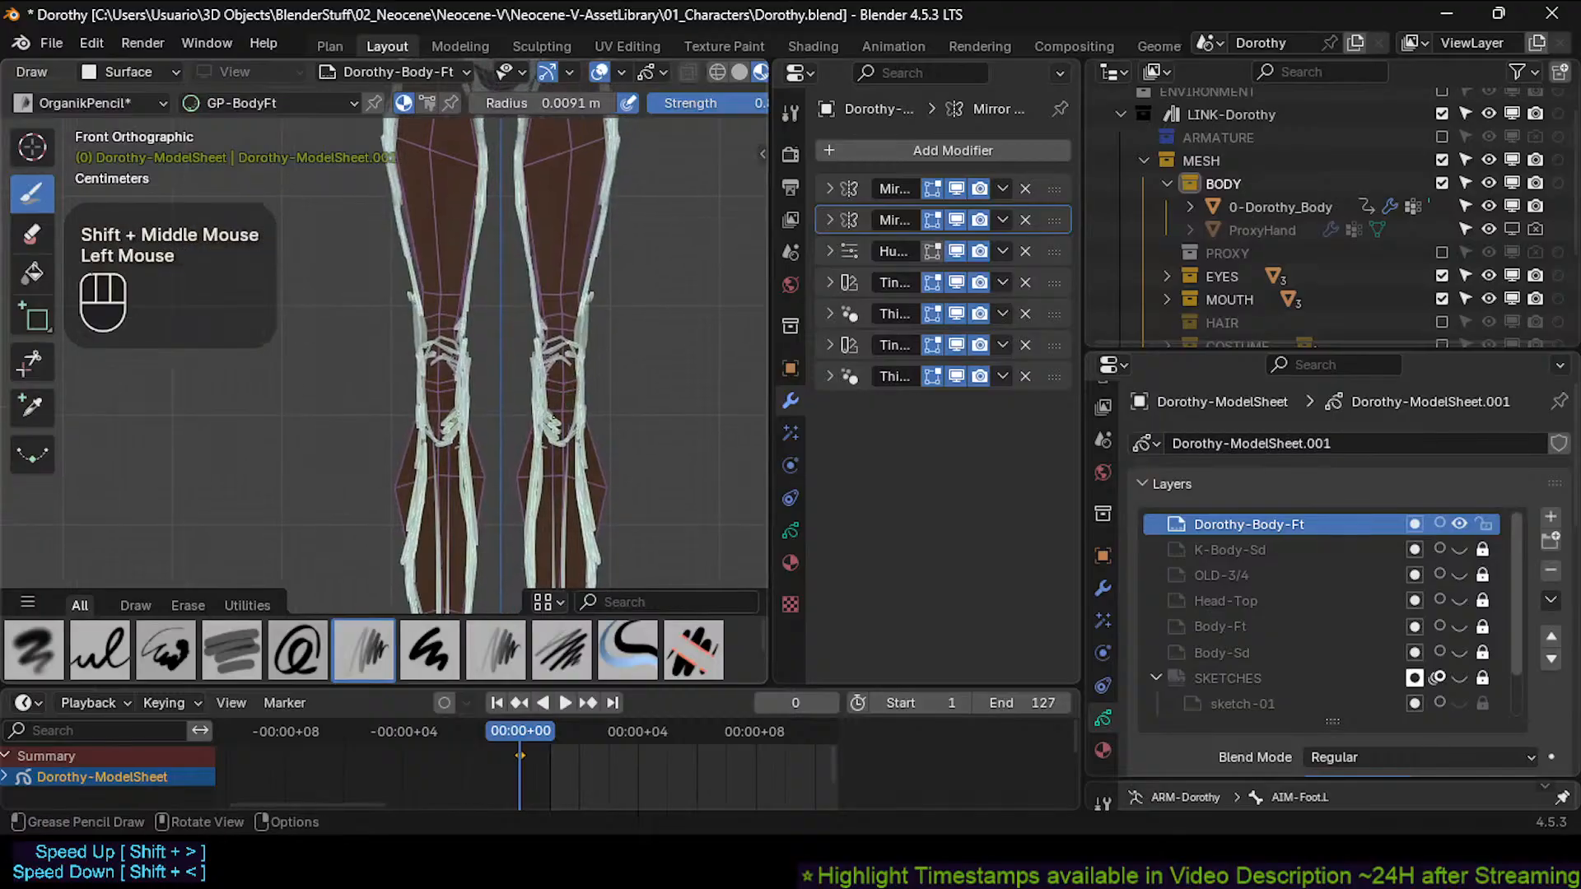
{"action": "left_click_drag", "start_coordinate": [550, 423], "coordinate": [543, 439]}
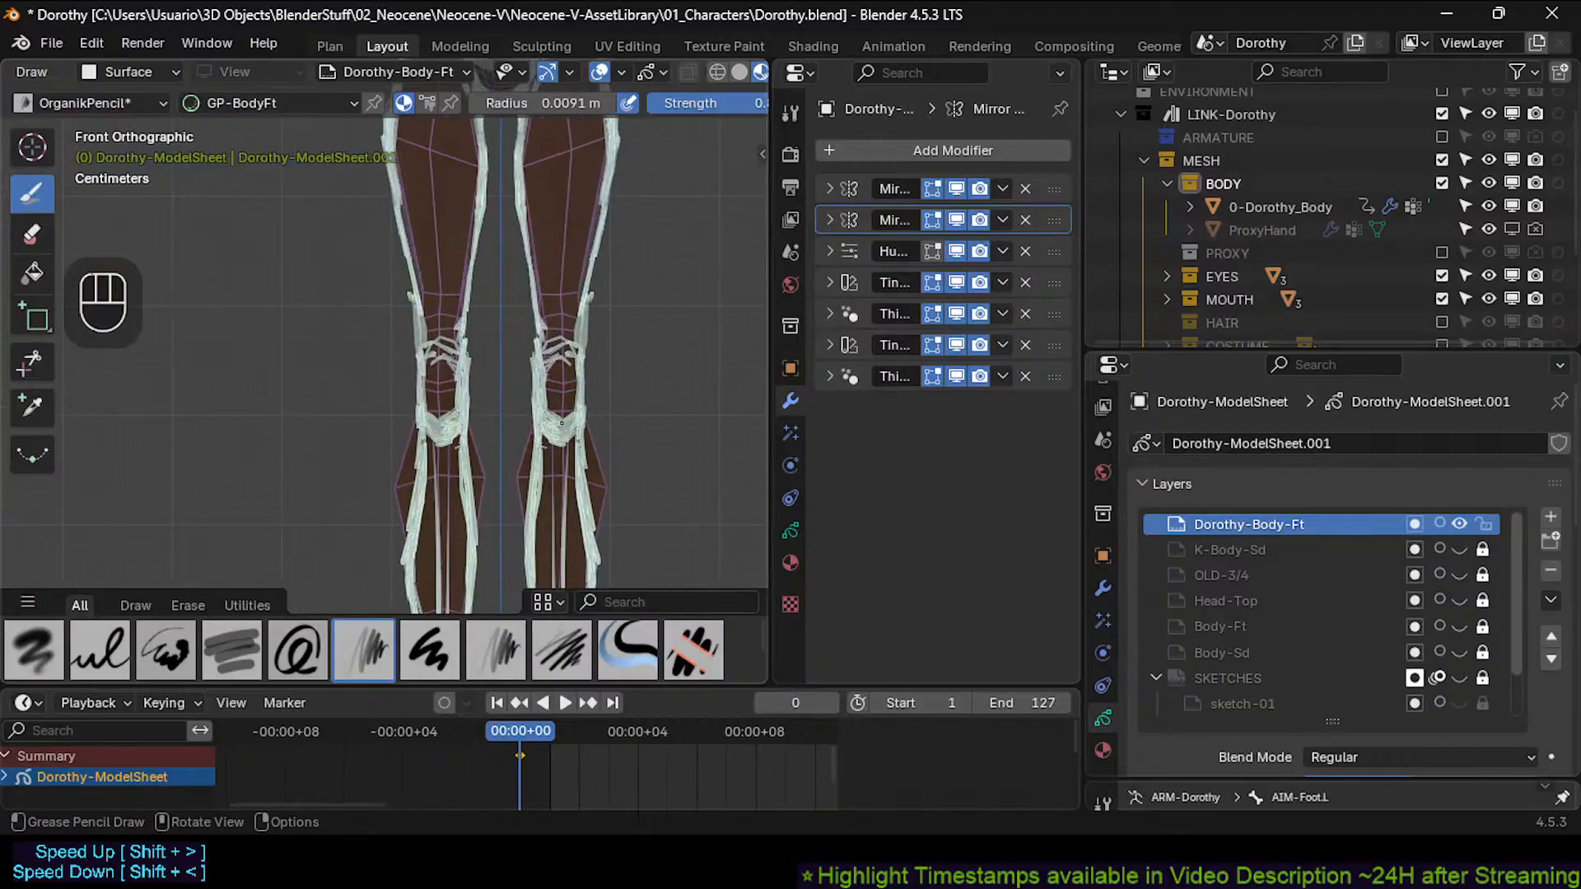
{"action": "left_click_drag", "start_coordinate": [544, 368], "coordinate": [552, 349]}
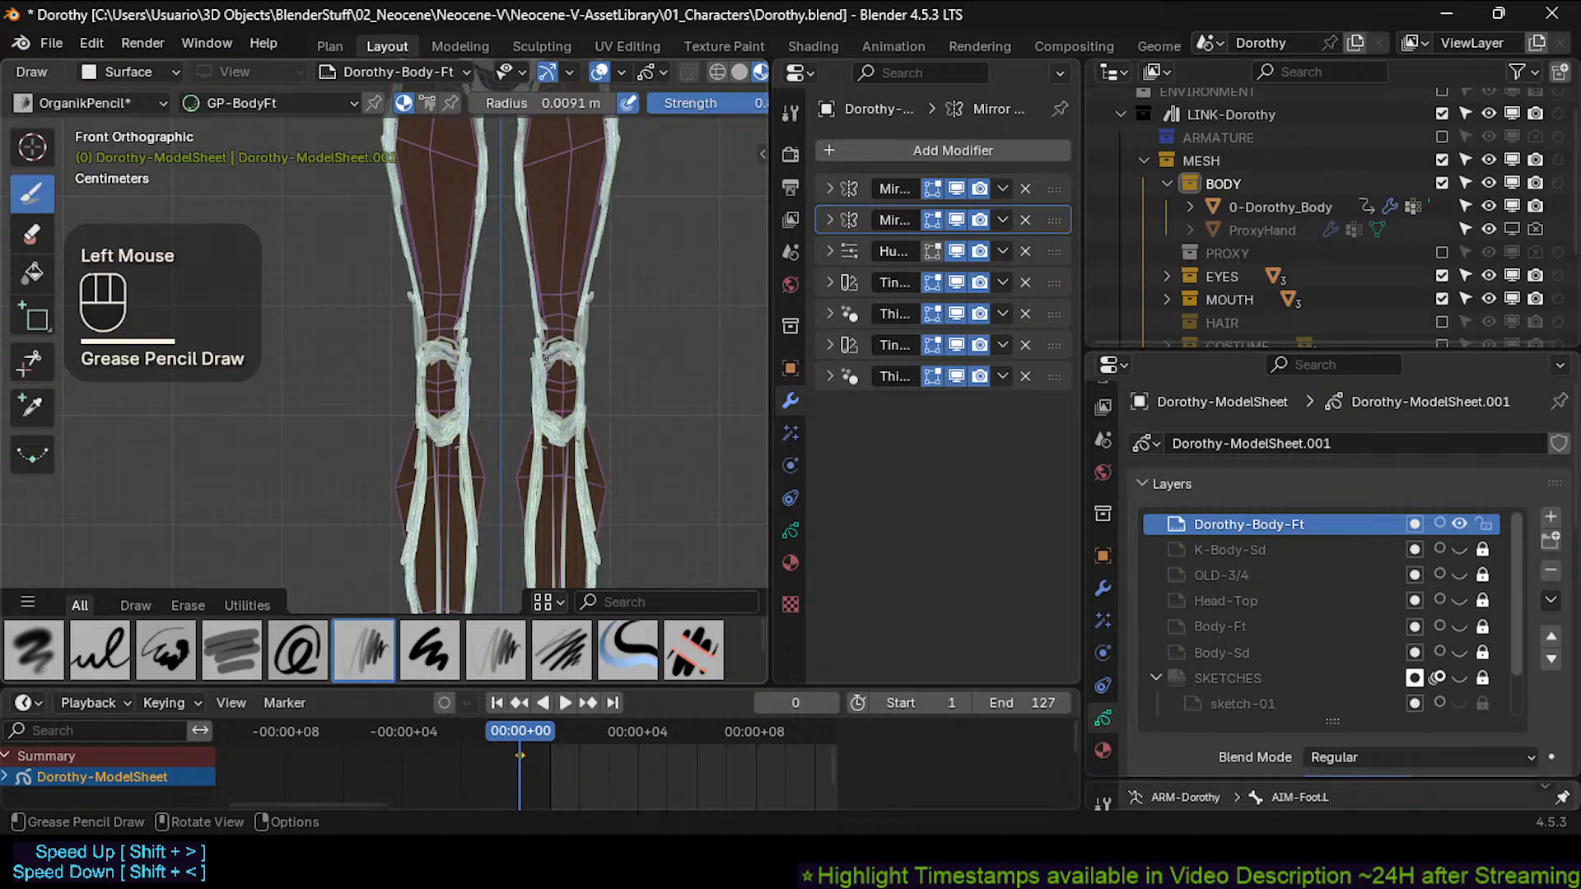
Sketch the lower shin and ankle contours down to the top of the foot.
{"action": "mouse_move", "coordinate": [549, 351]}
{"action": "middle_mouse_down", "text": "ctrl"}
{"action": "mouse_move", "coordinate": [589, 402]}
{"action": "mouse_move", "coordinate": [597, 311]}
{"action": "mouse_move", "coordinate": [569, 380]}
{"action": "middle_mouse_up", "text": "ctrl"}
{"action": "left_click_drag", "start_coordinate": [567, 383], "coordinate": [564, 461]}
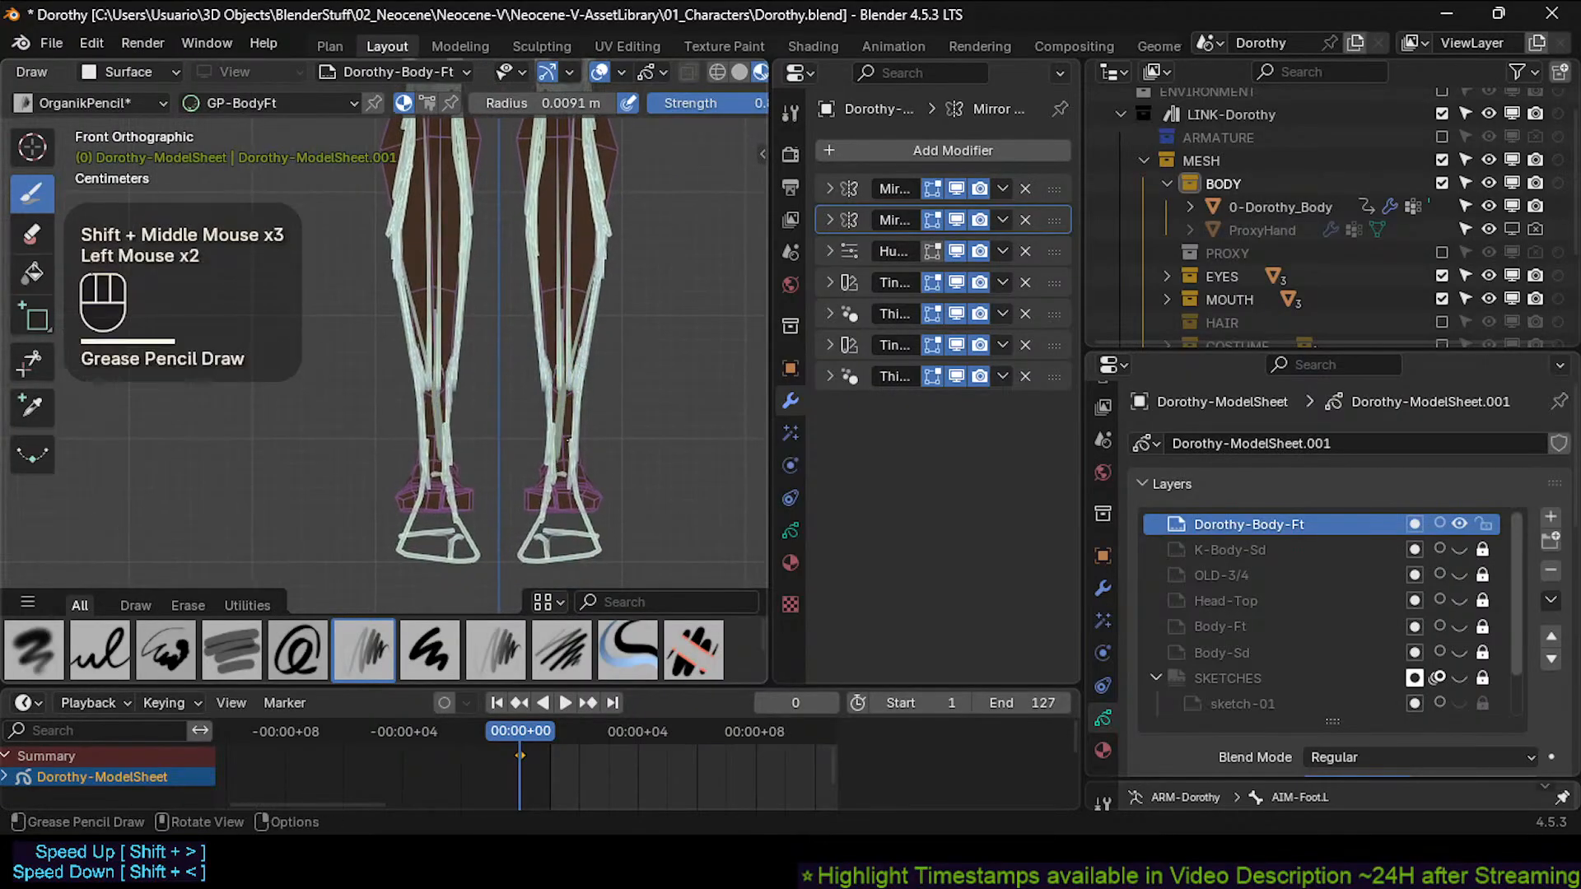
{"action": "left_click_drag", "start_coordinate": [565, 384], "coordinate": [550, 486]}
{"action": "left_click_drag", "start_coordinate": [565, 462], "coordinate": [543, 499]}
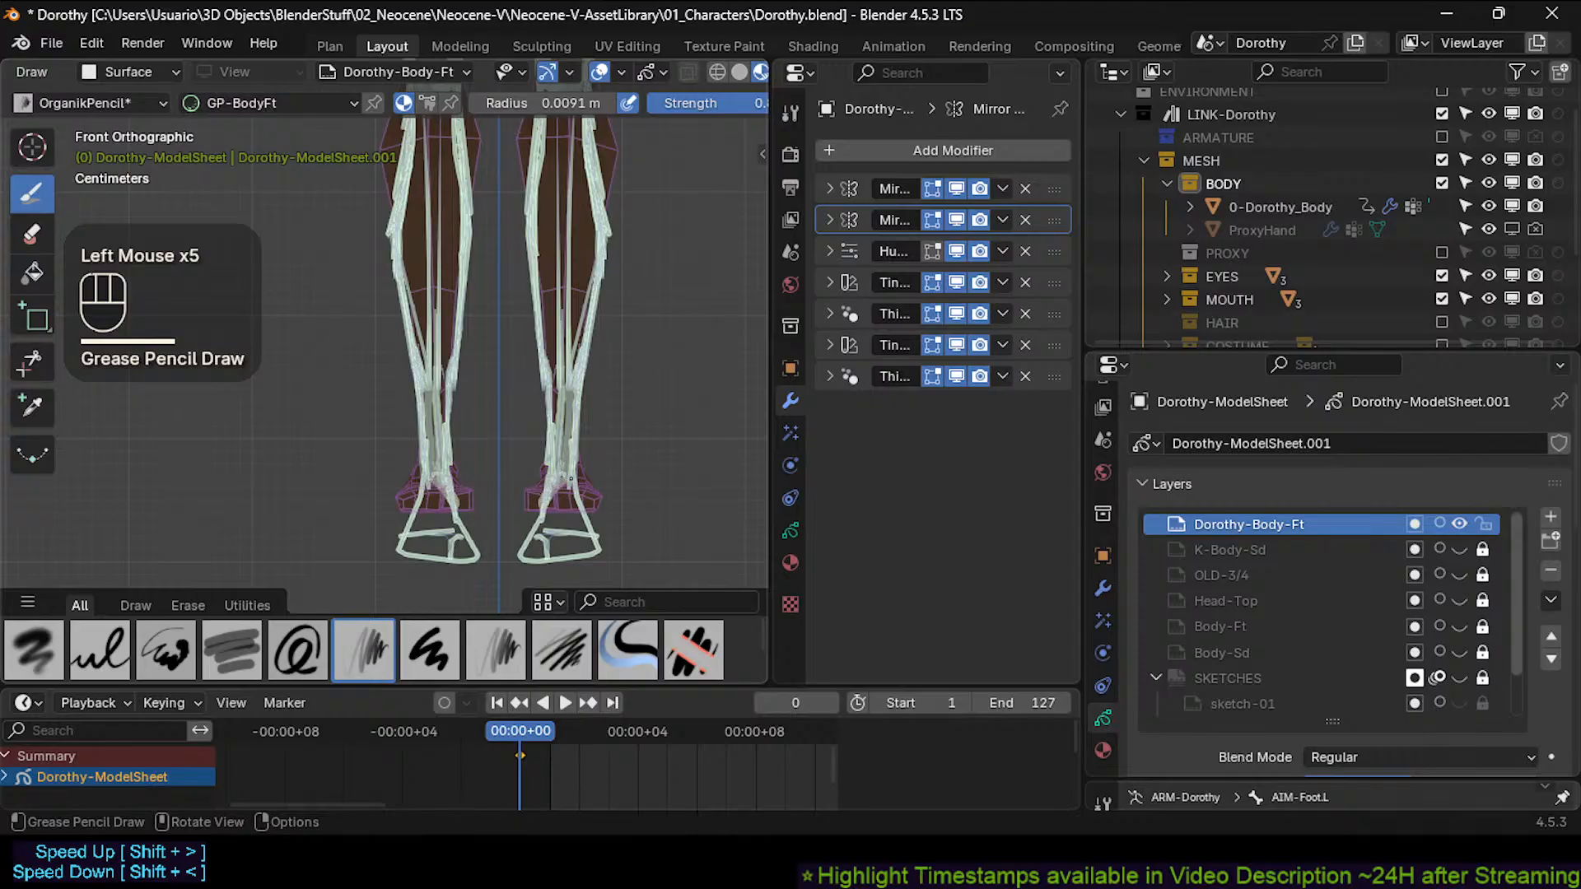
Reduce the brush radius to 0.0038 m and try strokes along the inner ankle contour, undoing the unwanted ones.
{"action": "mouse_move", "coordinate": [587, 430]}
{"action": "middle_mouse_down", "text": "shift"}
{"action": "mouse_move", "coordinate": [585, 379]}
{"action": "mouse_move", "coordinate": [527, 377]}
{"action": "middle_mouse_up", "text": "shift"}
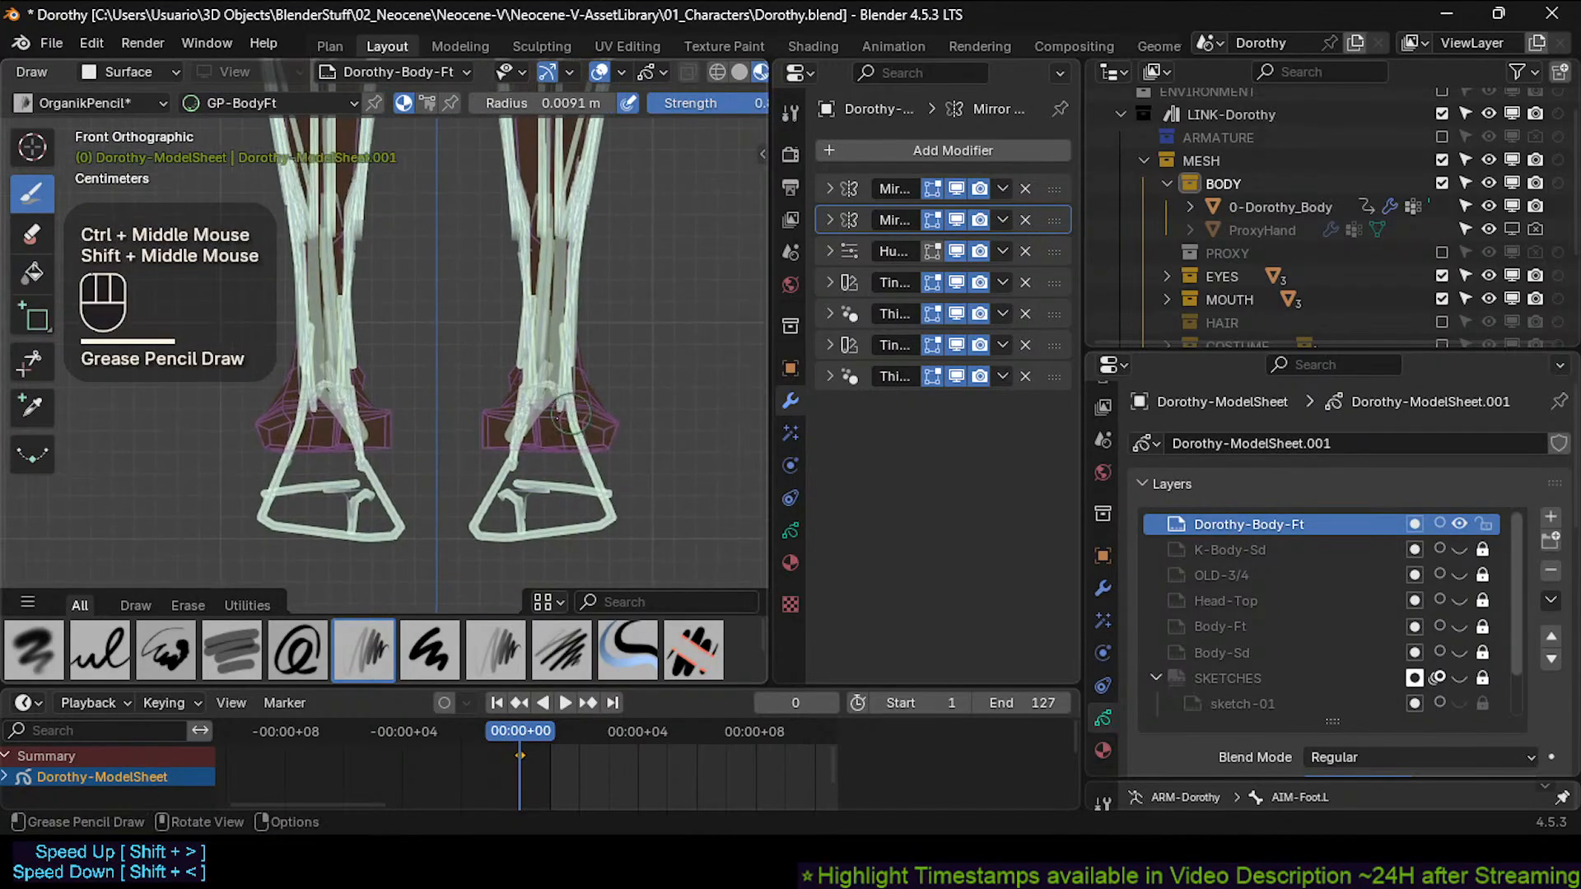
{"action": "middle_click_drag", "start_coordinate": [492, 486], "coordinate": [494, 485], "text": "shift"}
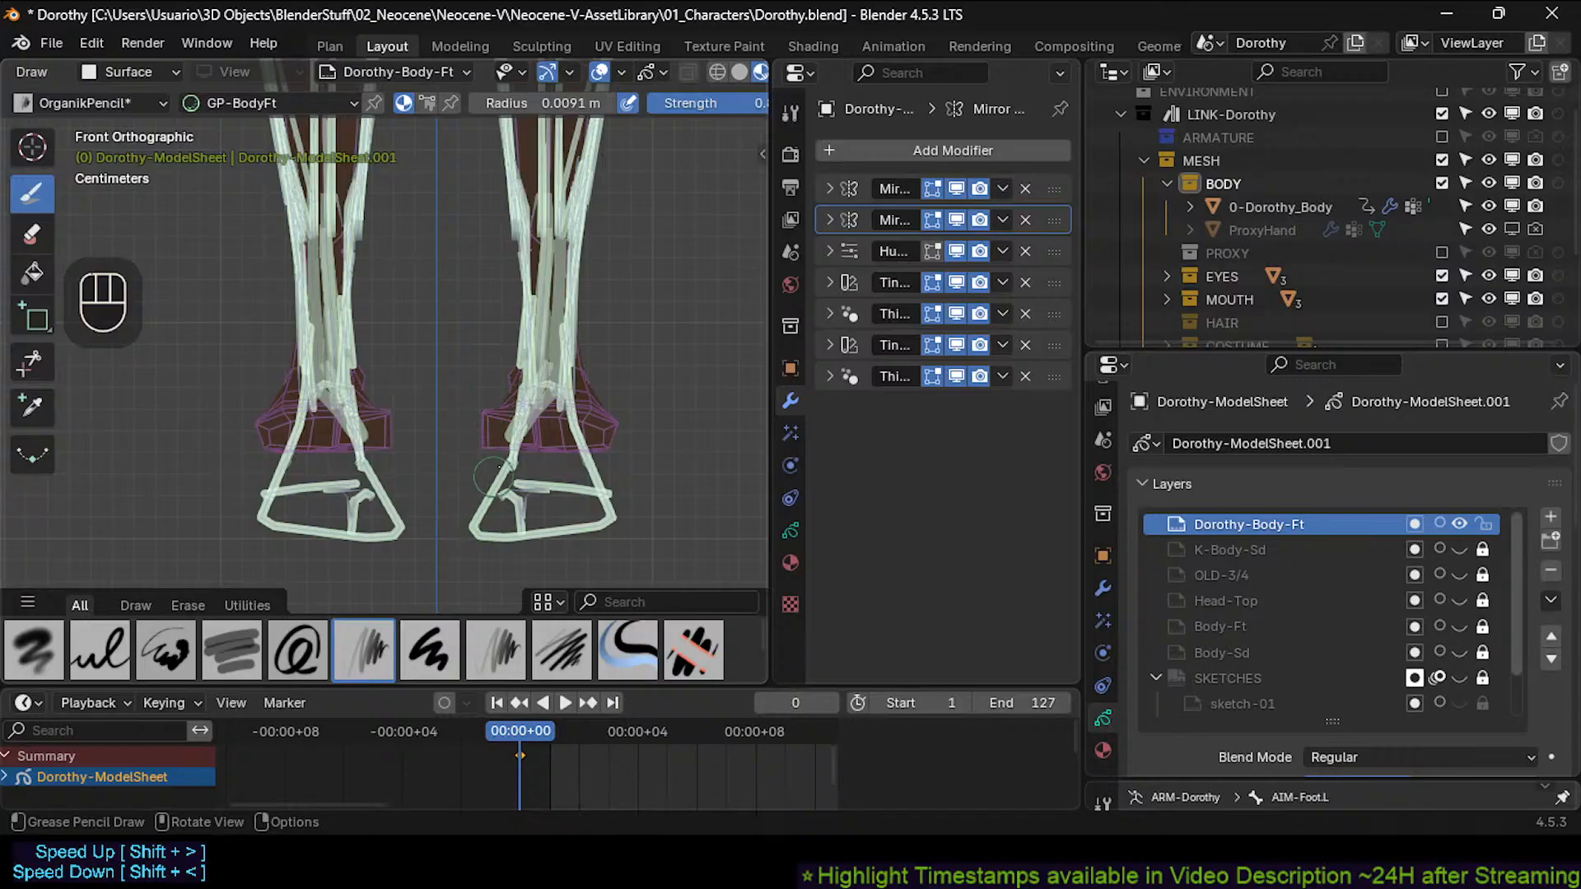
{"action": "left_click_drag", "start_coordinate": [497, 486], "coordinate": [500, 453]}
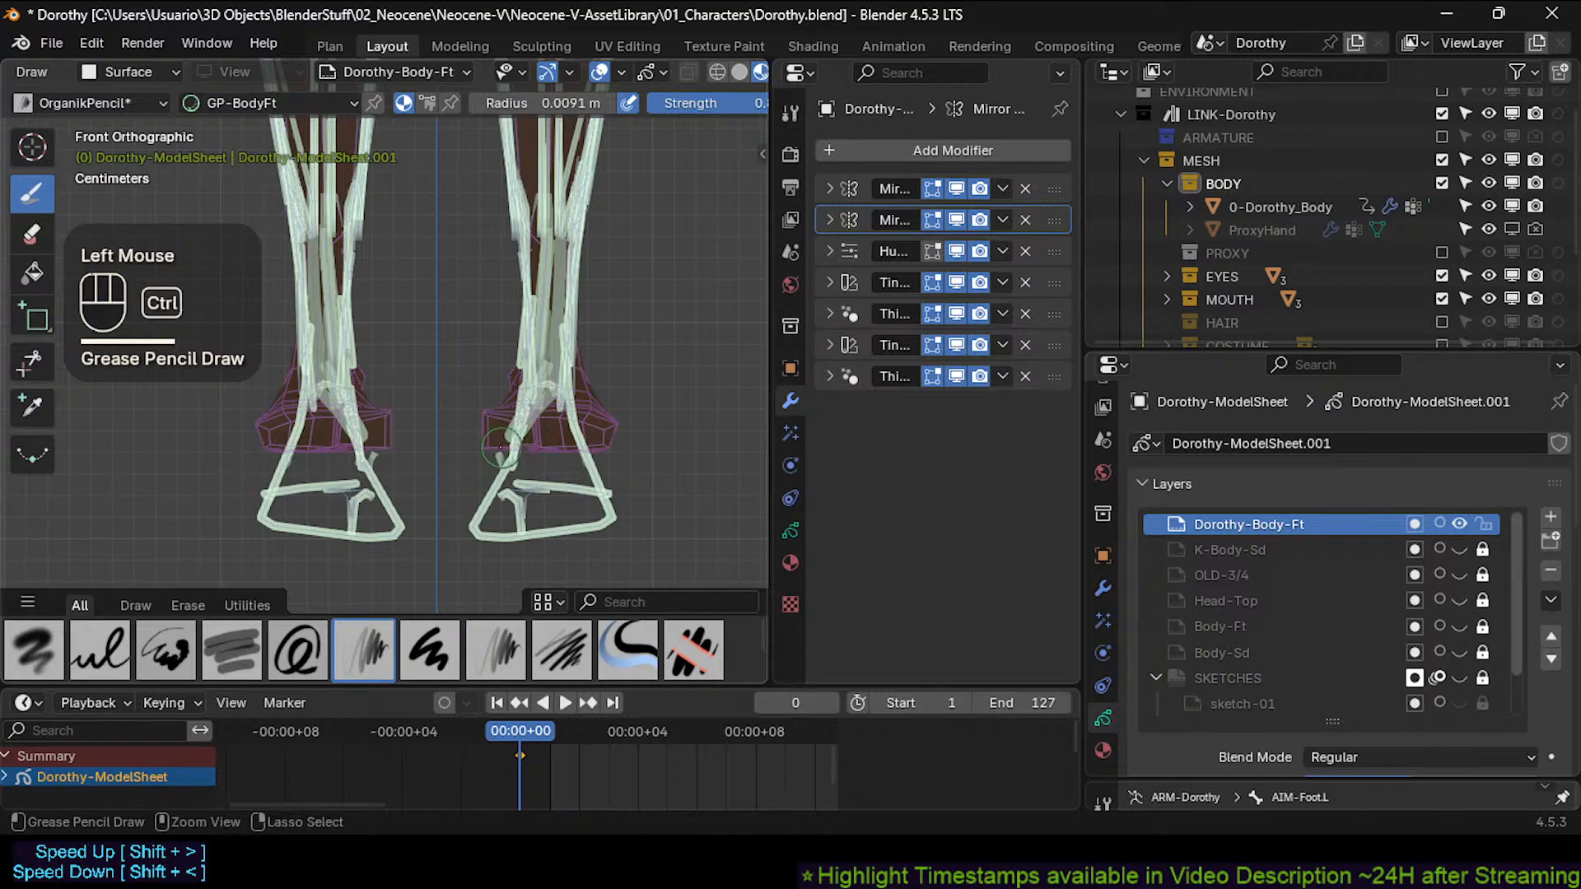
{"action": "key", "text": "ctrl+z"}
{"action": "key", "text": "f"}
{"action": "left_click", "coordinate": [500, 449]}
{"action": "left_click", "coordinate": [509, 434]}
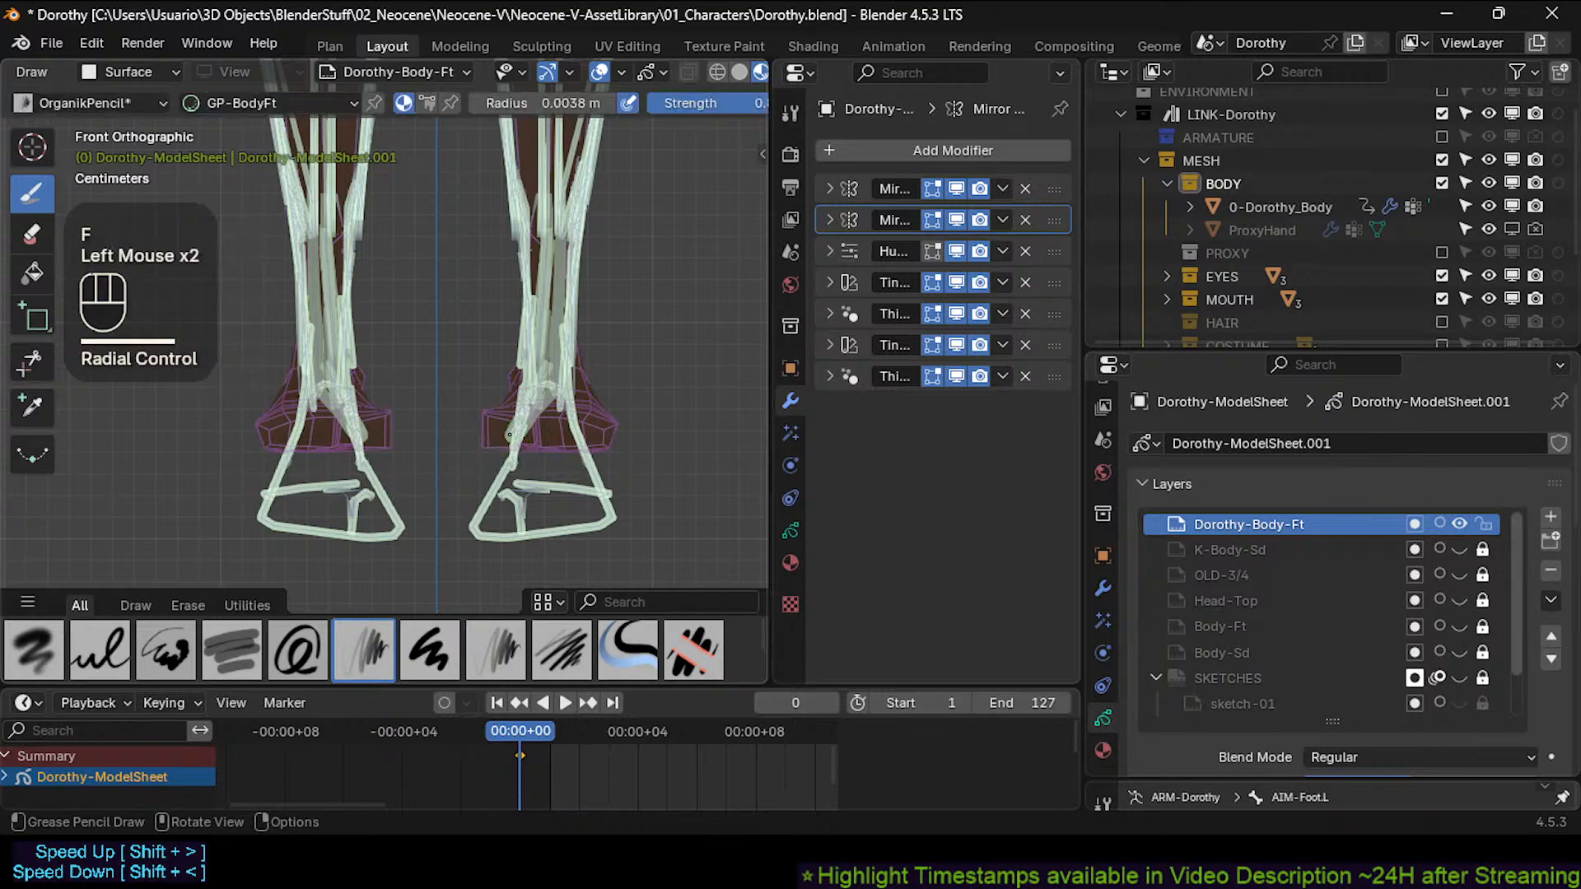
{"action": "left_click", "coordinate": [500, 445]}
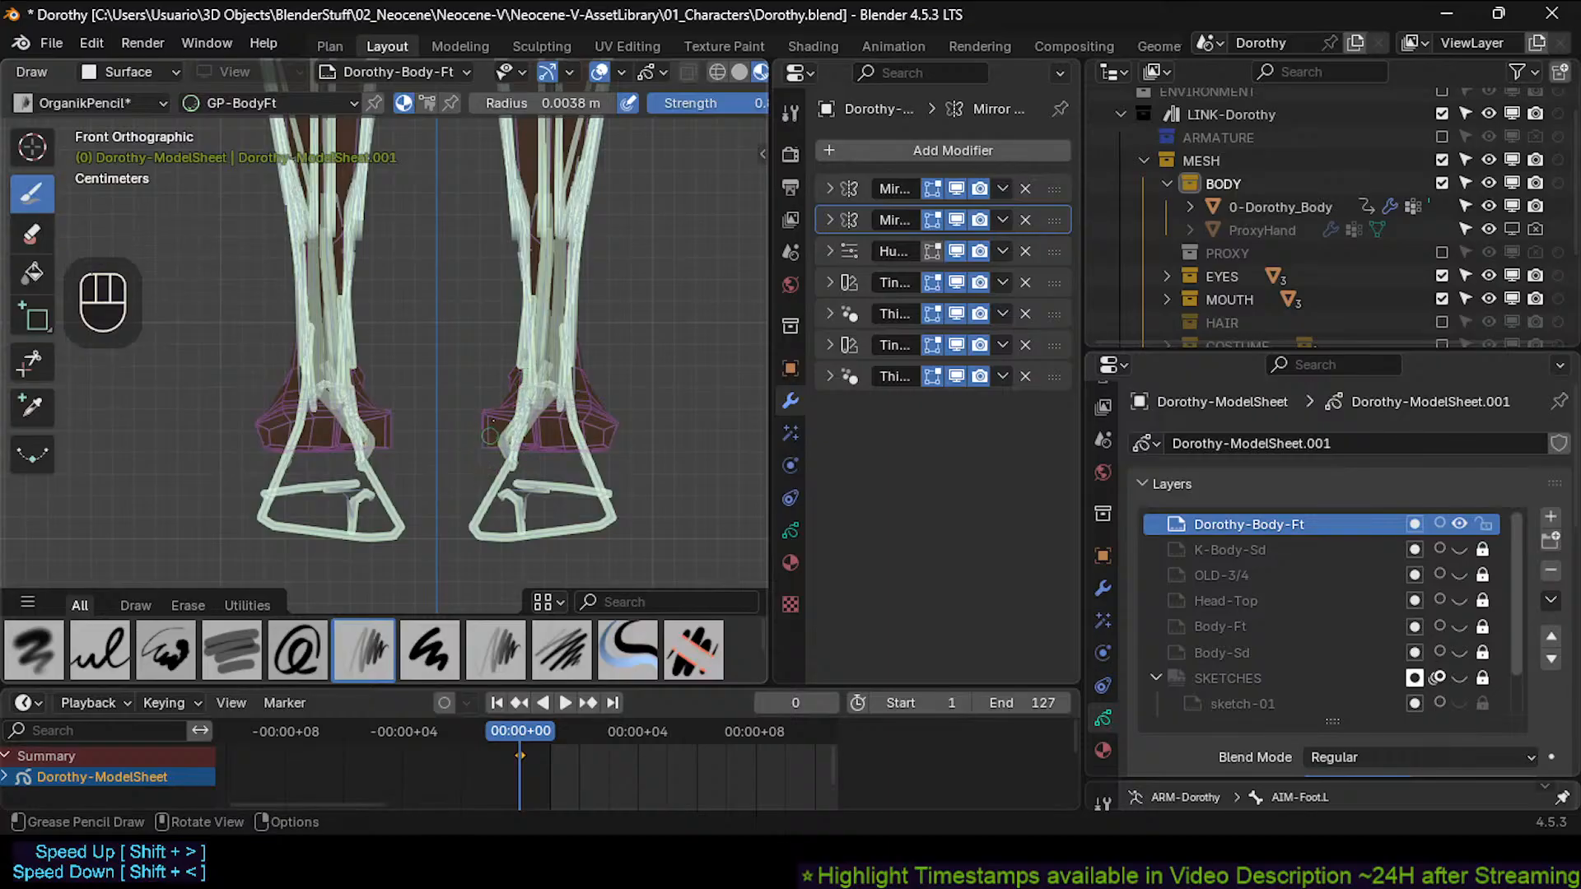
{"action": "key", "text": "ctrl+z"}
Sketch the rounded bump on the inner edge of the foot between ankle and toes, undoing the misplaced strokes.
{"action": "left_click", "coordinate": [506, 464]}
{"action": "left_click", "coordinate": [505, 472]}
{"action": "left_click", "coordinate": [510, 451]}
{"action": "key", "text": "ctrl+z"}
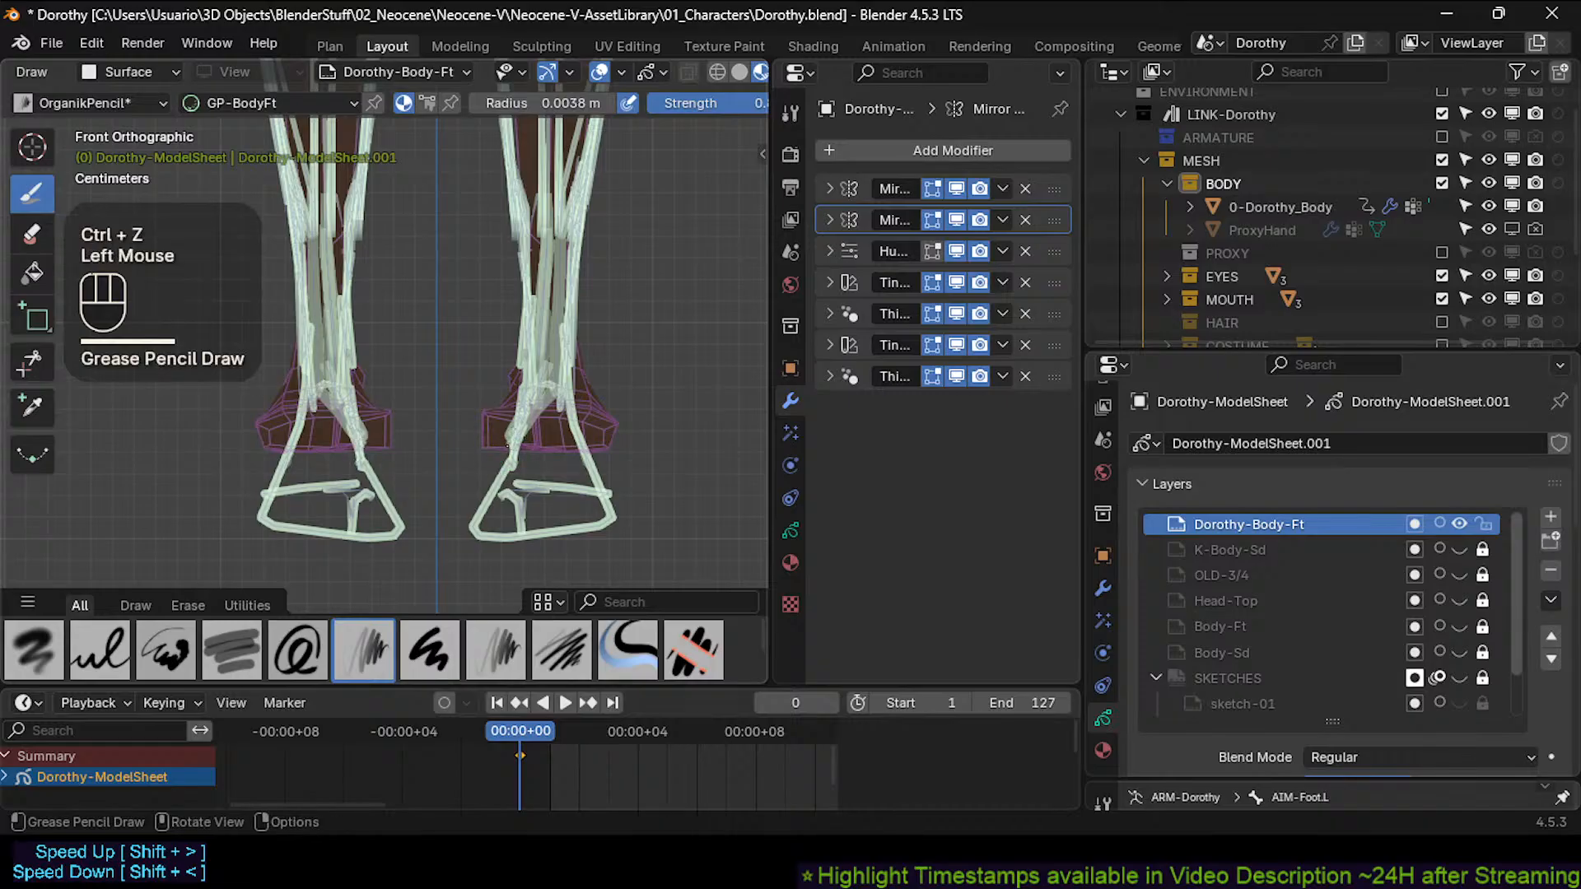
{"action": "left_click", "coordinate": [511, 449]}
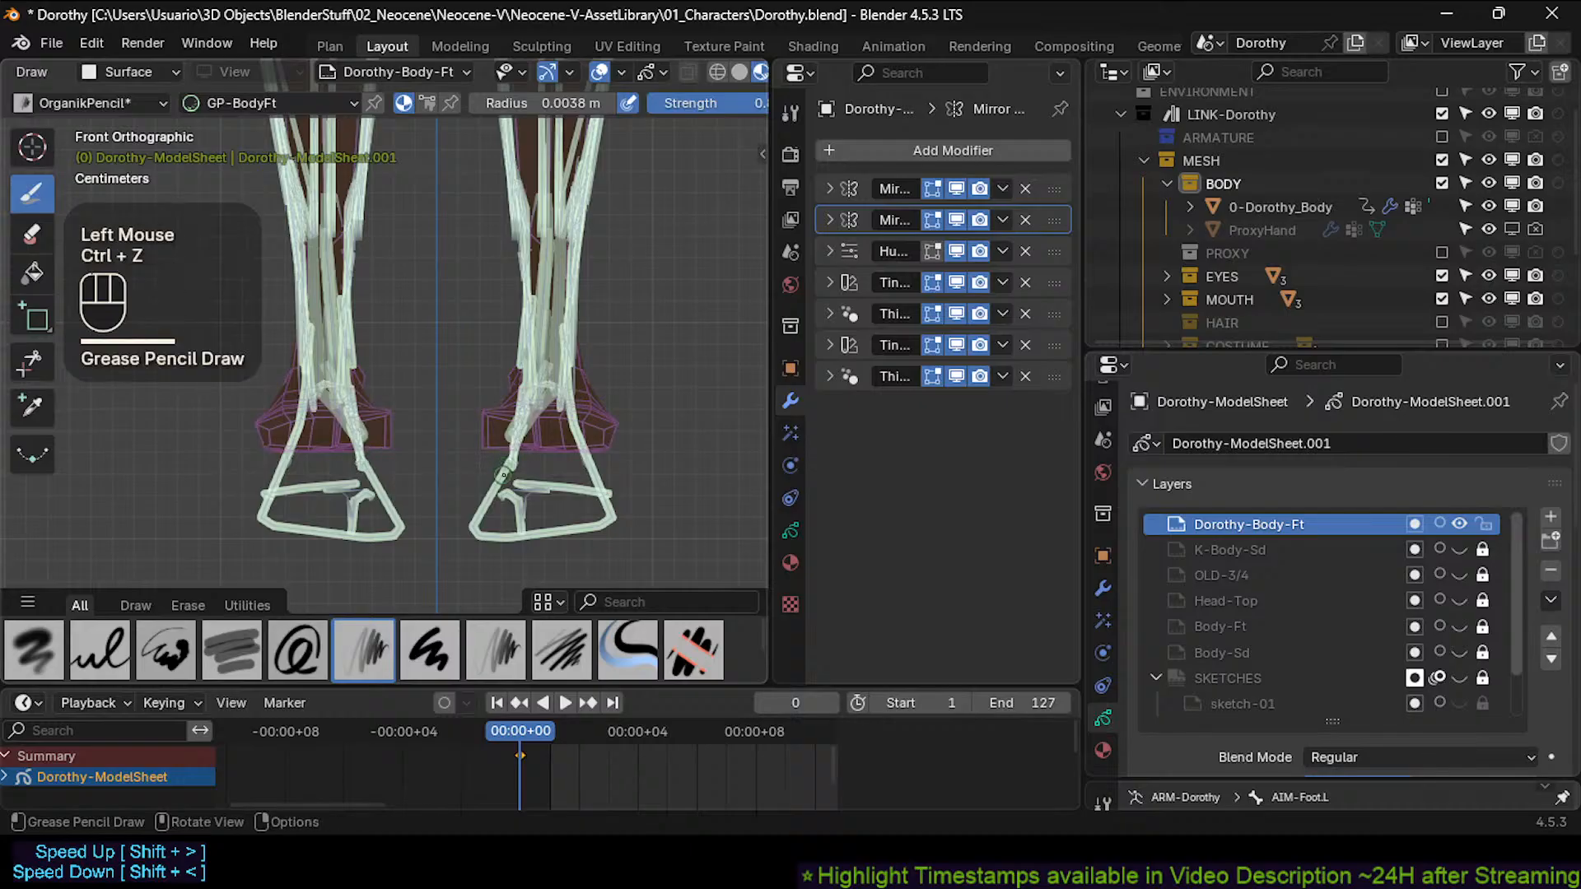
{"action": "key", "text": "ctrl+z"}
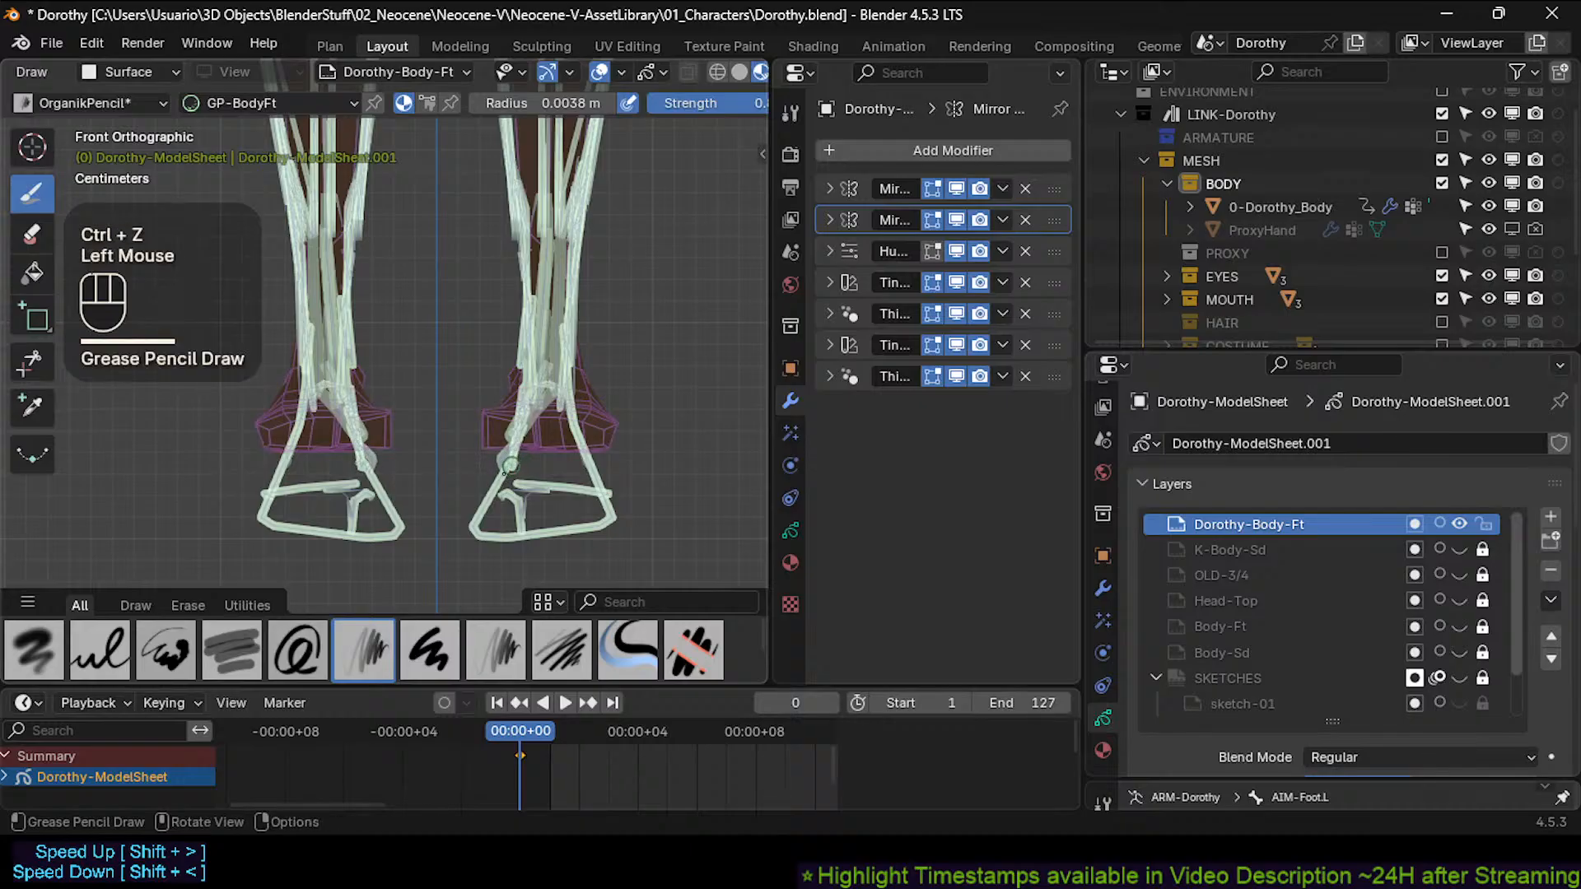
{"action": "double_click", "coordinate": [499, 479]}
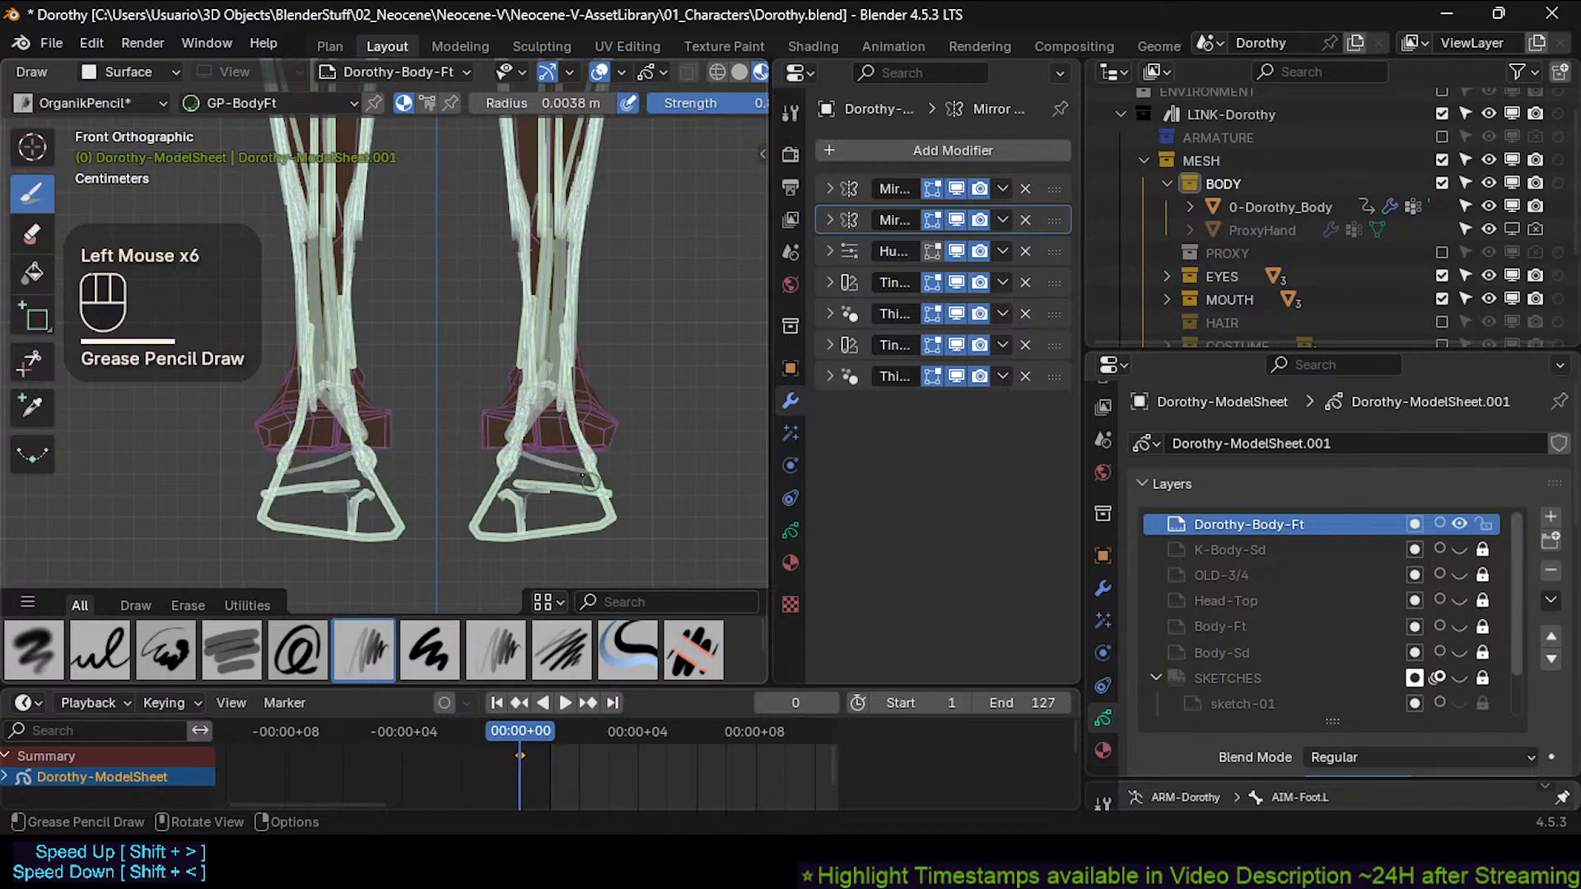
Redraw the curved line across the instep and add a short stroke on the outer edge of the foot.
{"action": "key", "text": "ctrl+z"}
{"action": "left_click", "coordinate": [508, 453]}
{"action": "left_click", "coordinate": [535, 457]}
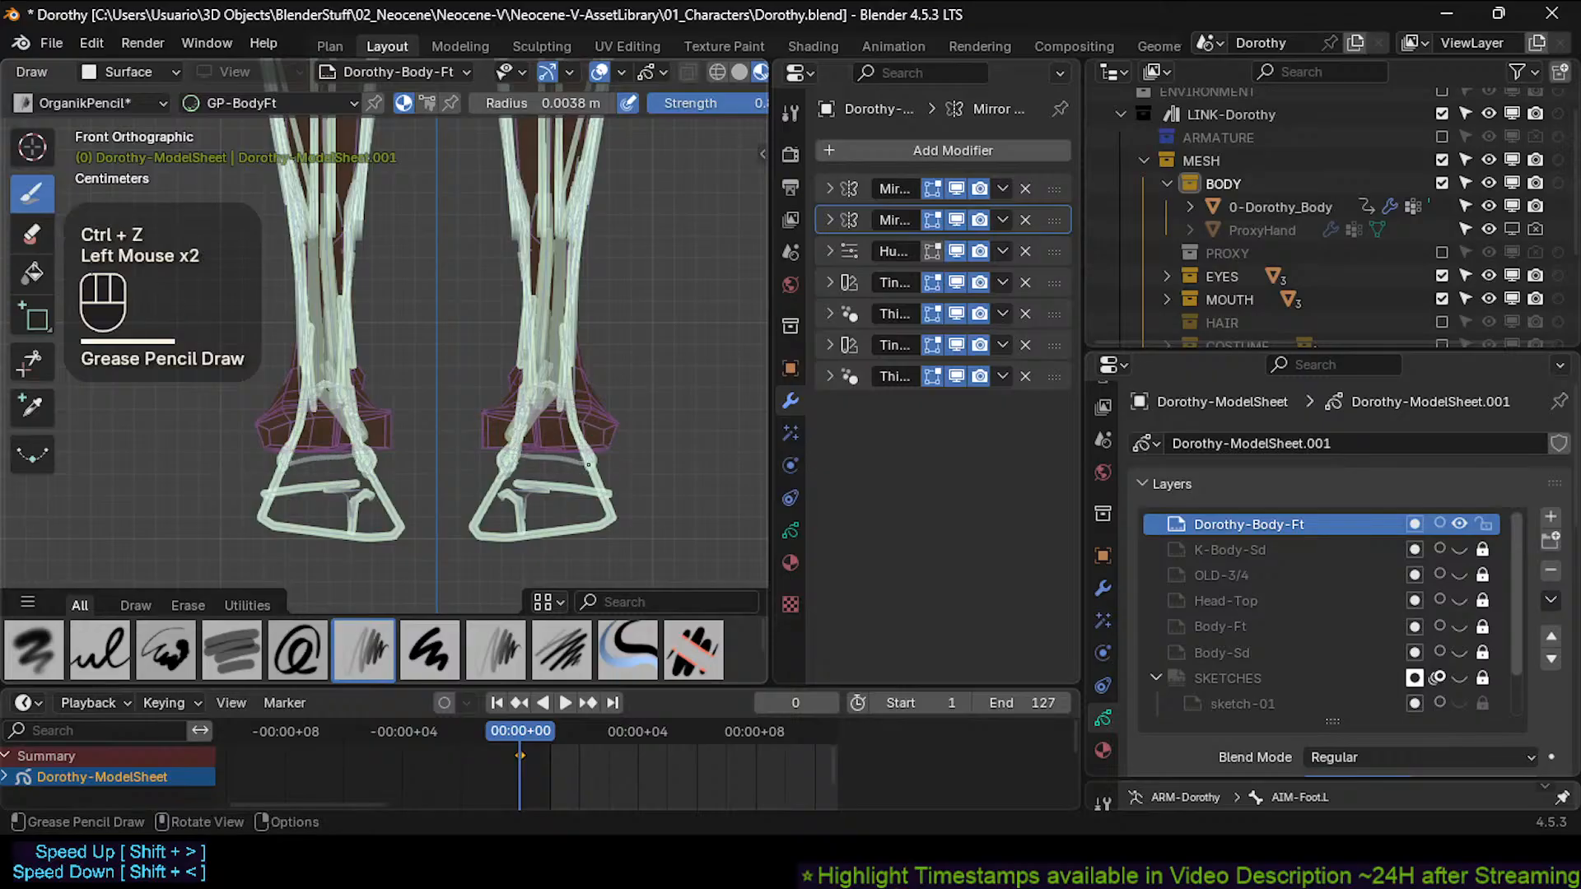
{"action": "left_click", "coordinate": [593, 462]}
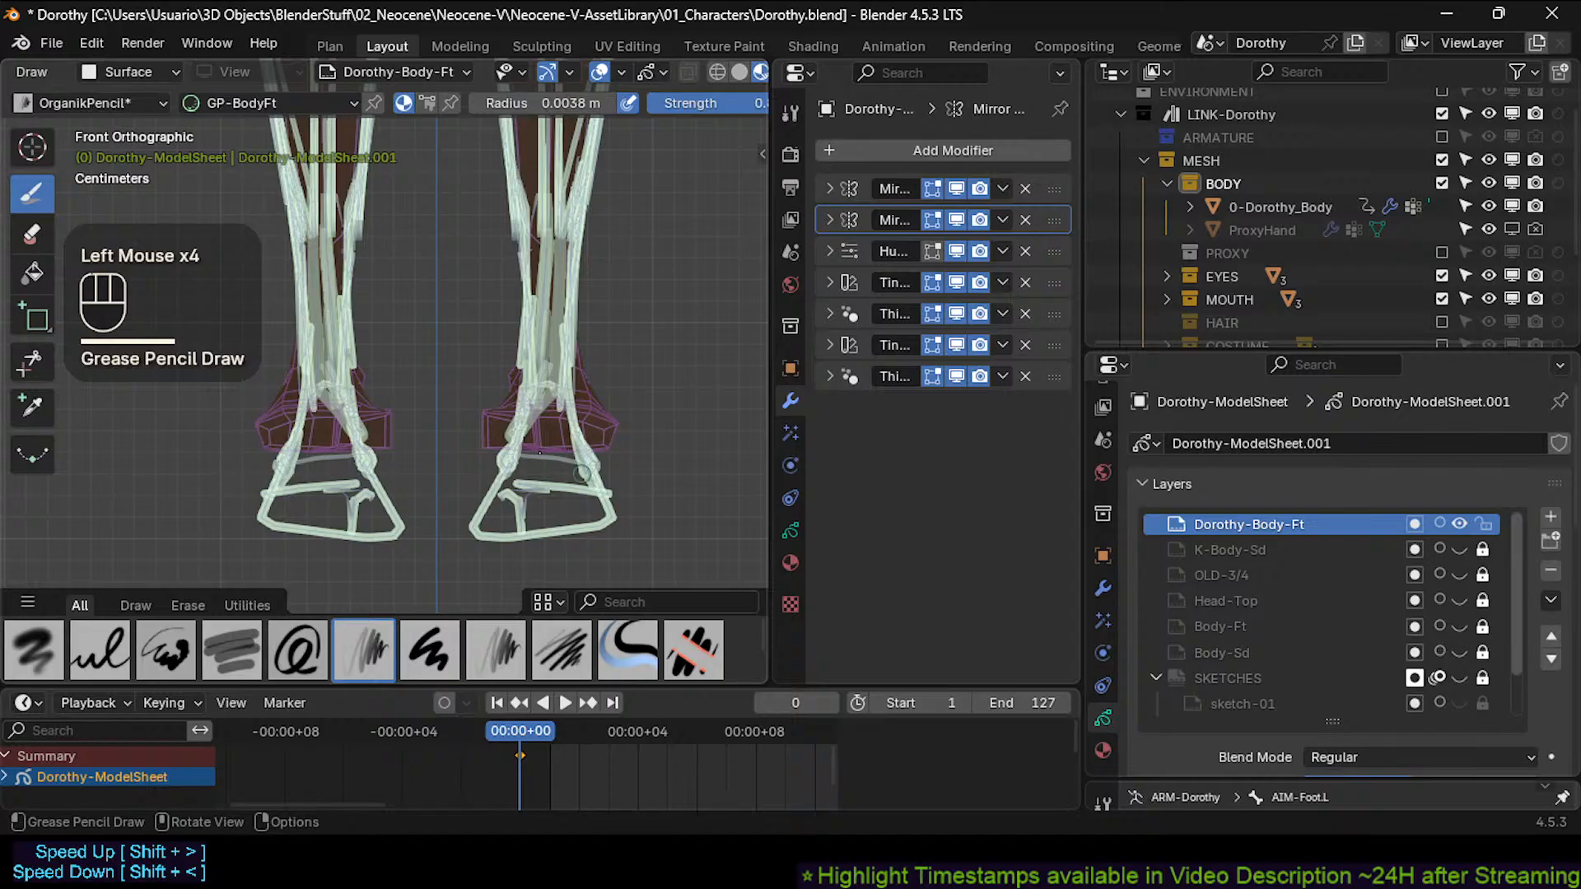
Reinforce the toe block outline with strokes along its inner side, top edge, sole and outer side.
{"action": "left_click", "coordinate": [505, 476]}
{"action": "mouse_move", "coordinate": [505, 477]}
{"action": "left_mouse_down"}
{"action": "mouse_move", "coordinate": [515, 458]}
{"action": "mouse_move", "coordinate": [476, 529]}
{"action": "mouse_move", "coordinate": [482, 517]}
{"action": "mouse_move", "coordinate": [504, 535]}
{"action": "left_mouse_up"}
{"action": "mouse_move", "coordinate": [608, 522]}
{"action": "left_mouse_down"}
{"action": "mouse_move", "coordinate": [614, 498]}
{"action": "mouse_move", "coordinate": [599, 533]}
{"action": "mouse_move", "coordinate": [618, 531]}
{"action": "left_mouse_up"}
{"action": "left_click_drag", "start_coordinate": [510, 495], "coordinate": [610, 500]}
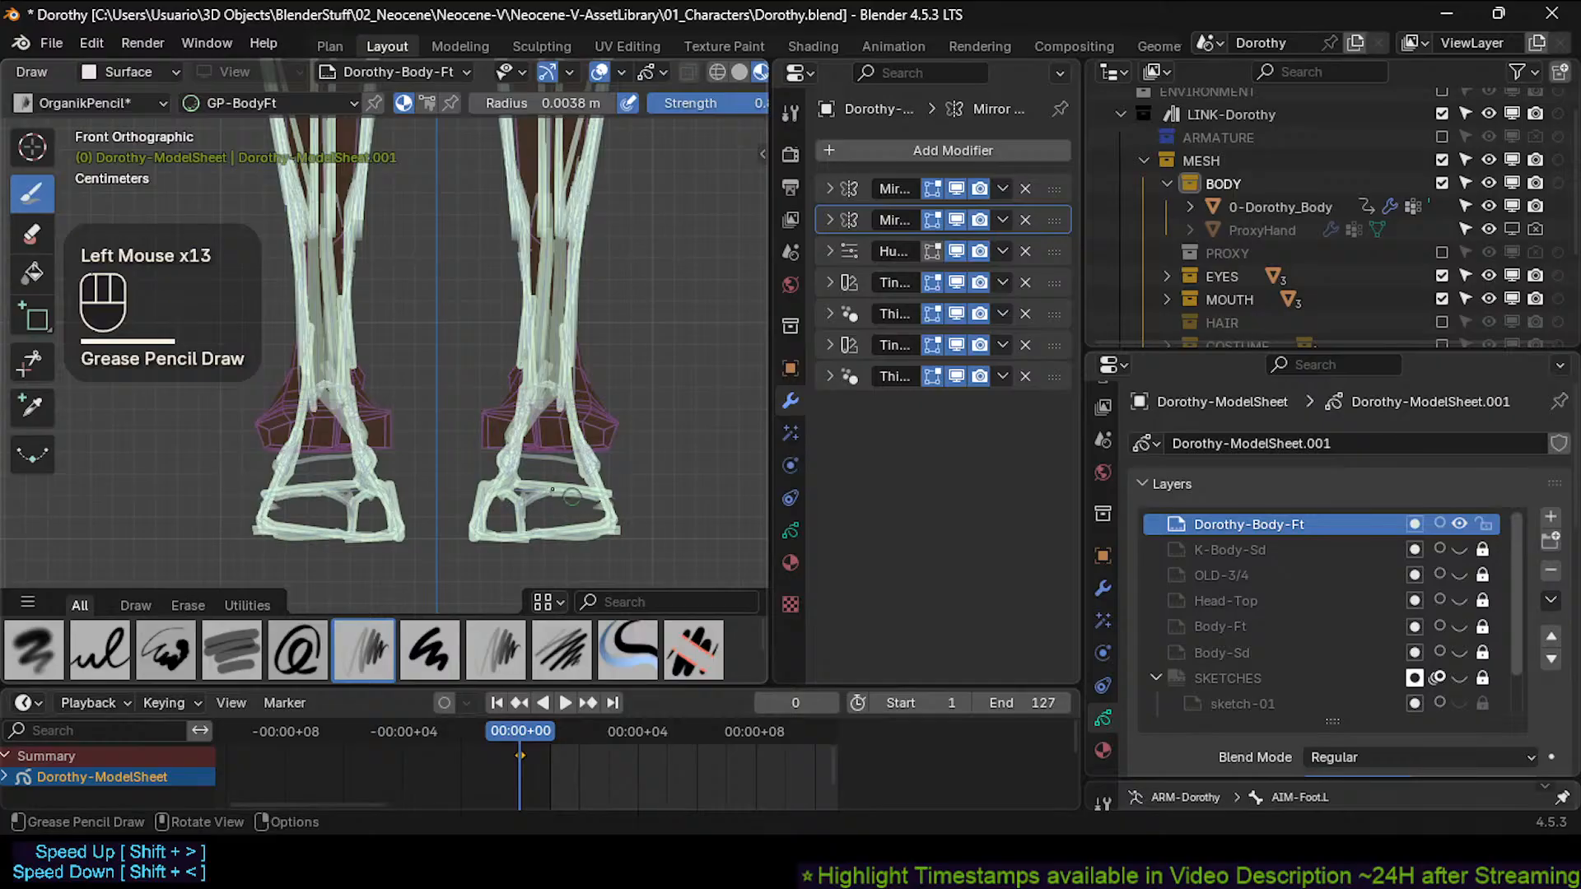
{"action": "left_click_drag", "start_coordinate": [519, 539], "coordinate": [603, 530]}
{"action": "mouse_move", "coordinate": [583, 534]}
{"action": "left_mouse_down"}
{"action": "mouse_move", "coordinate": [599, 492]}
{"action": "mouse_move", "coordinate": [584, 457]}
{"action": "left_mouse_up"}
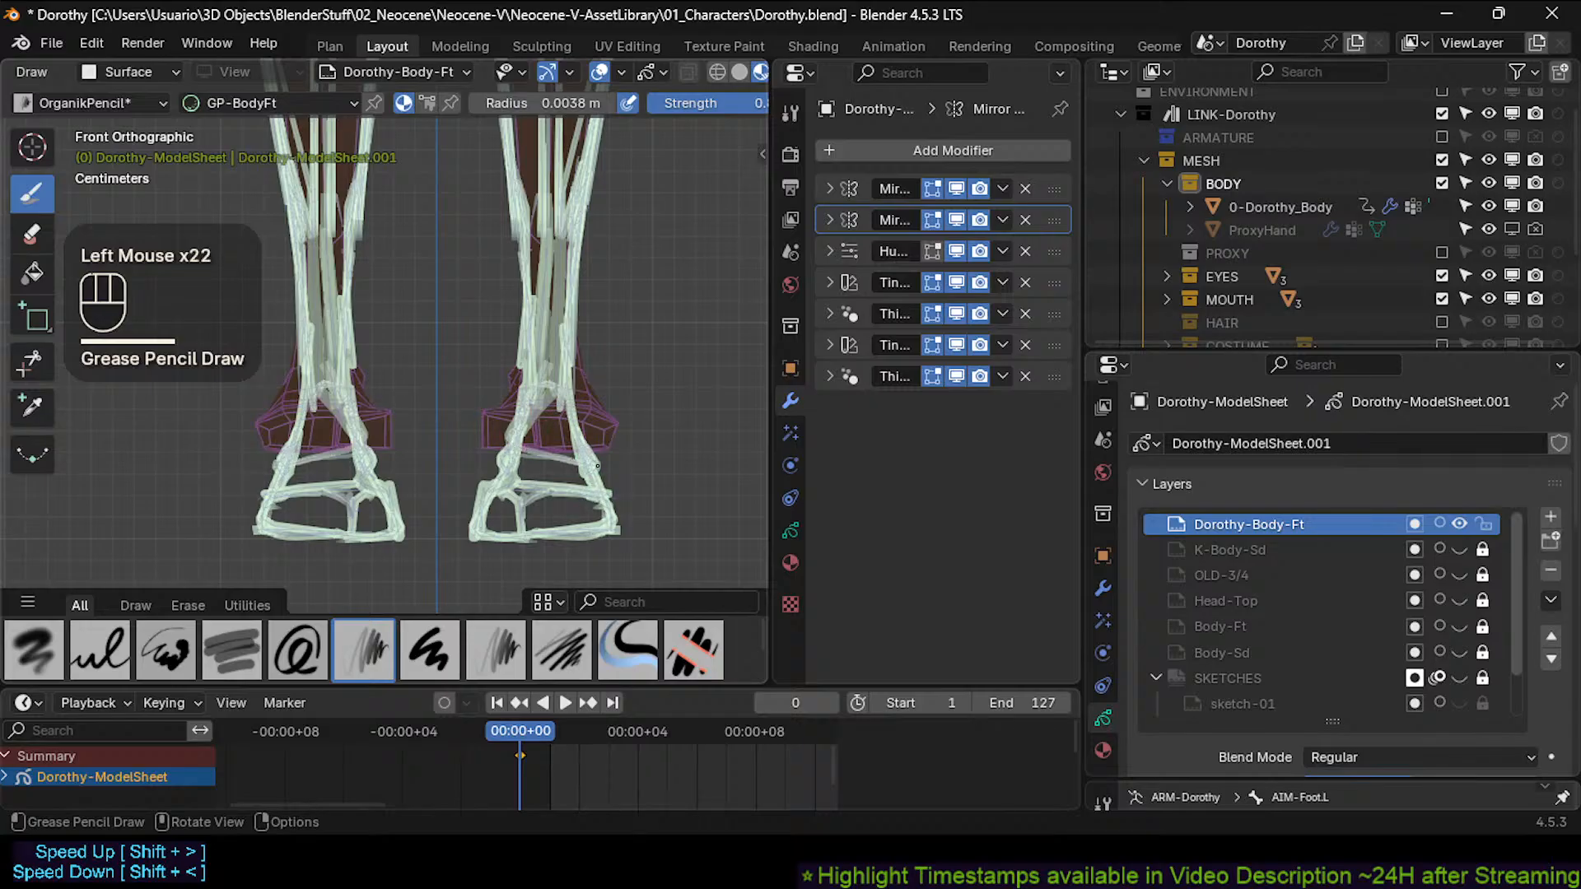
Retouch the instep line and the inner ankle contour, undoing the strokes that do not fit.
{"action": "key", "text": "ctrl+z"}
{"action": "left_click", "coordinate": [505, 452]}
{"action": "mouse_move", "coordinate": [547, 458]}
{"action": "left_mouse_down"}
{"action": "mouse_move", "coordinate": [579, 464]}
{"action": "mouse_move", "coordinate": [514, 458]}
{"action": "mouse_move", "coordinate": [568, 466]}
{"action": "left_mouse_up"}
{"action": "key", "text": "ctrl+z"}
{"action": "left_click", "coordinate": [498, 453]}
{"action": "key", "text": "ctrl+z"}
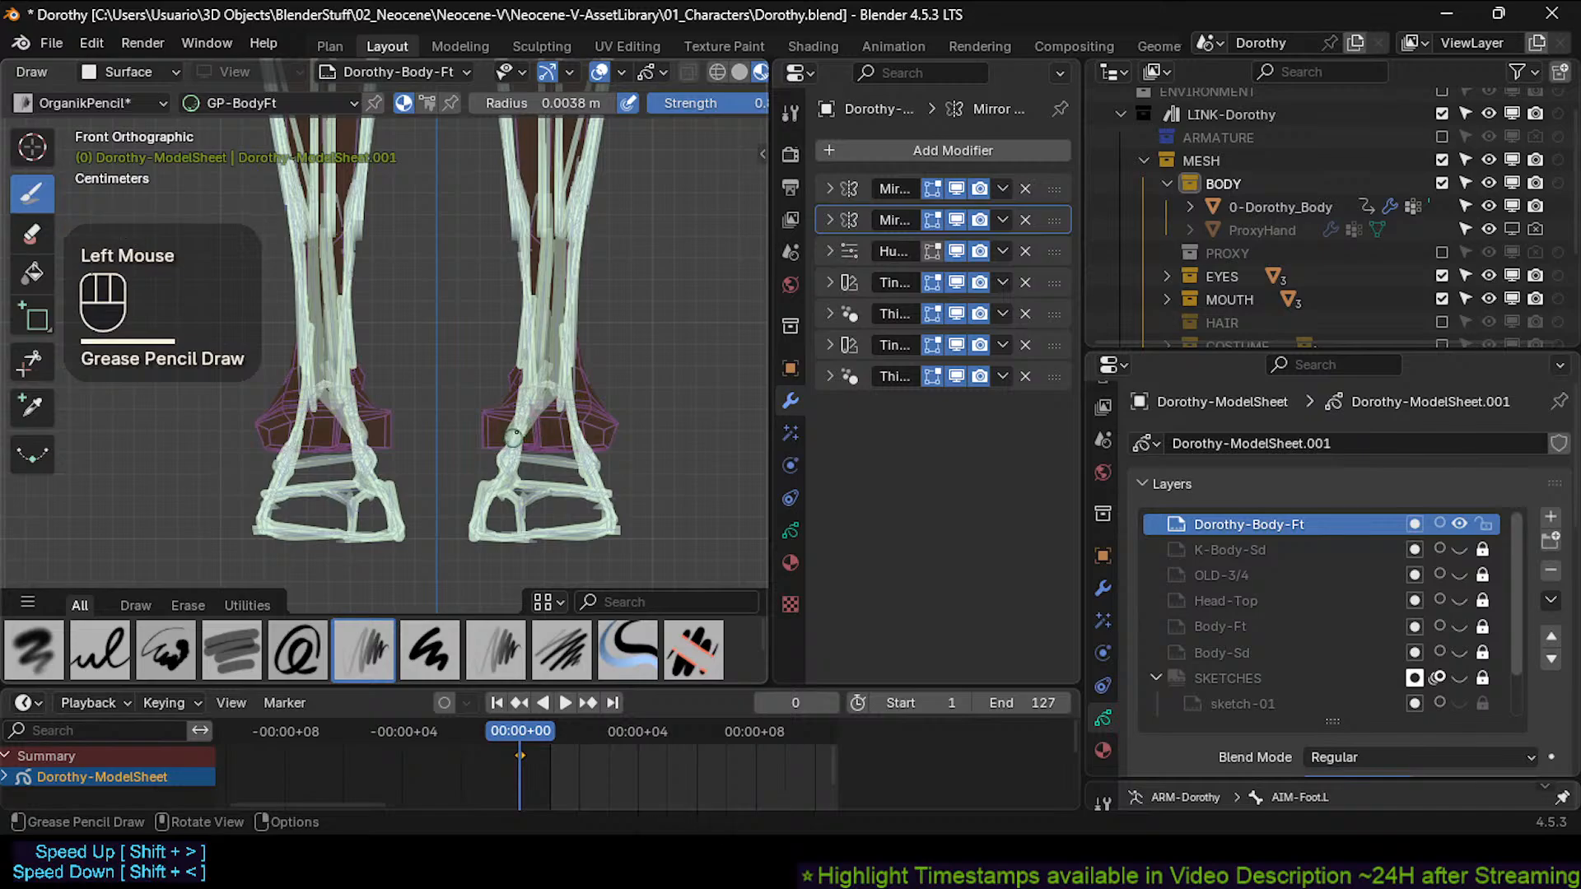
{"action": "left_click", "coordinate": [519, 424]}
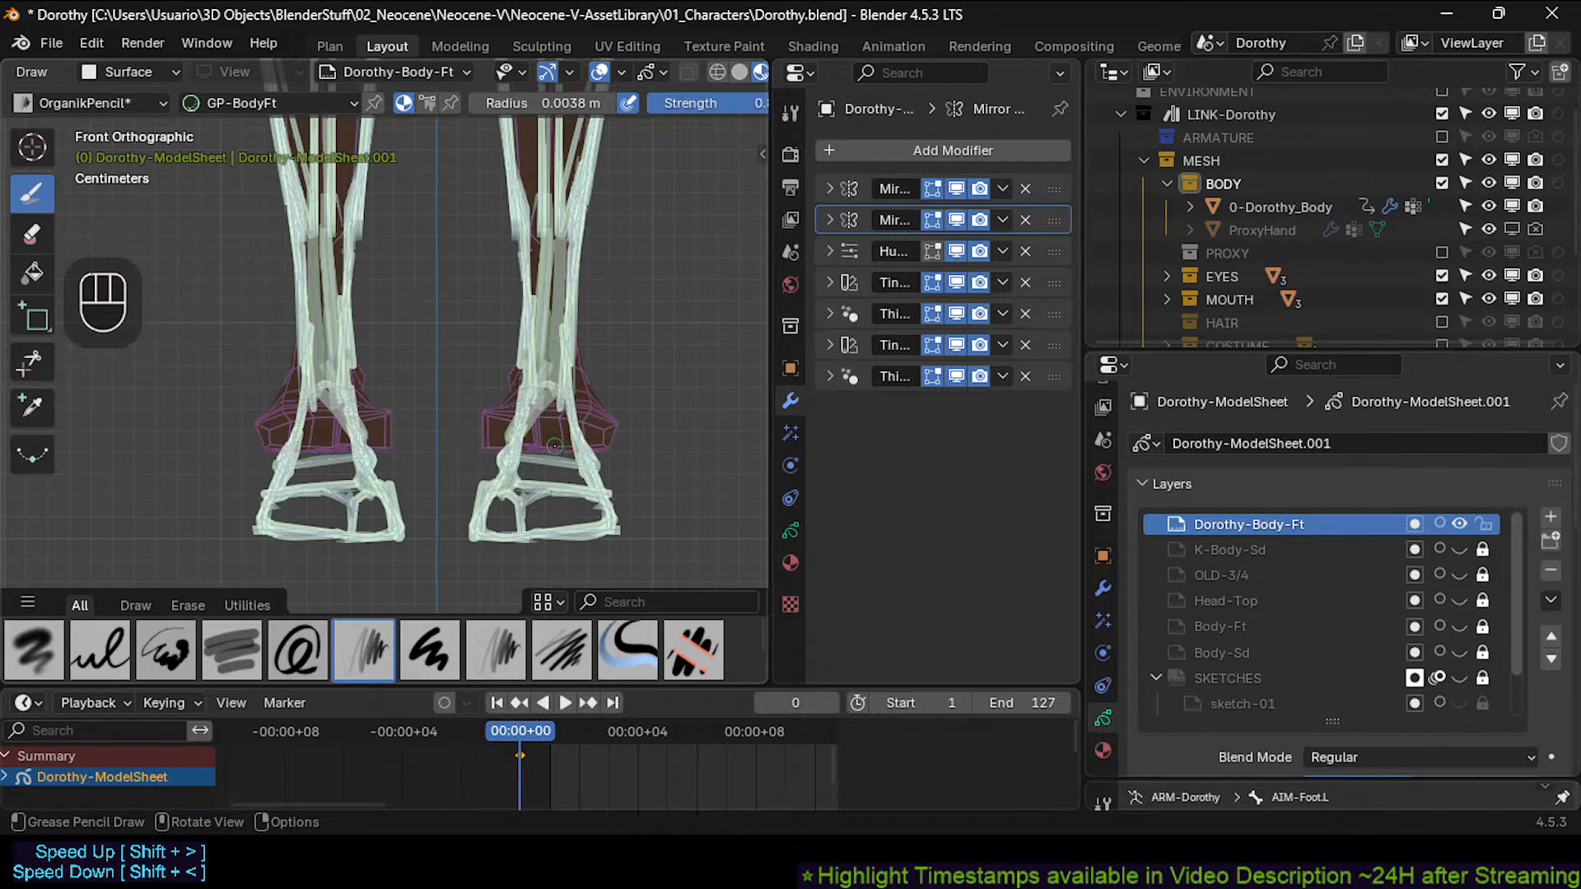
Compare the foot in right and front views and try a horizontal guide stroke across the lower shin.
{"action": "key", "text": "KP_3"}
{"action": "middle_click_drag", "start_coordinate": [649, 406], "coordinate": [403, 449], "text": "shift"}
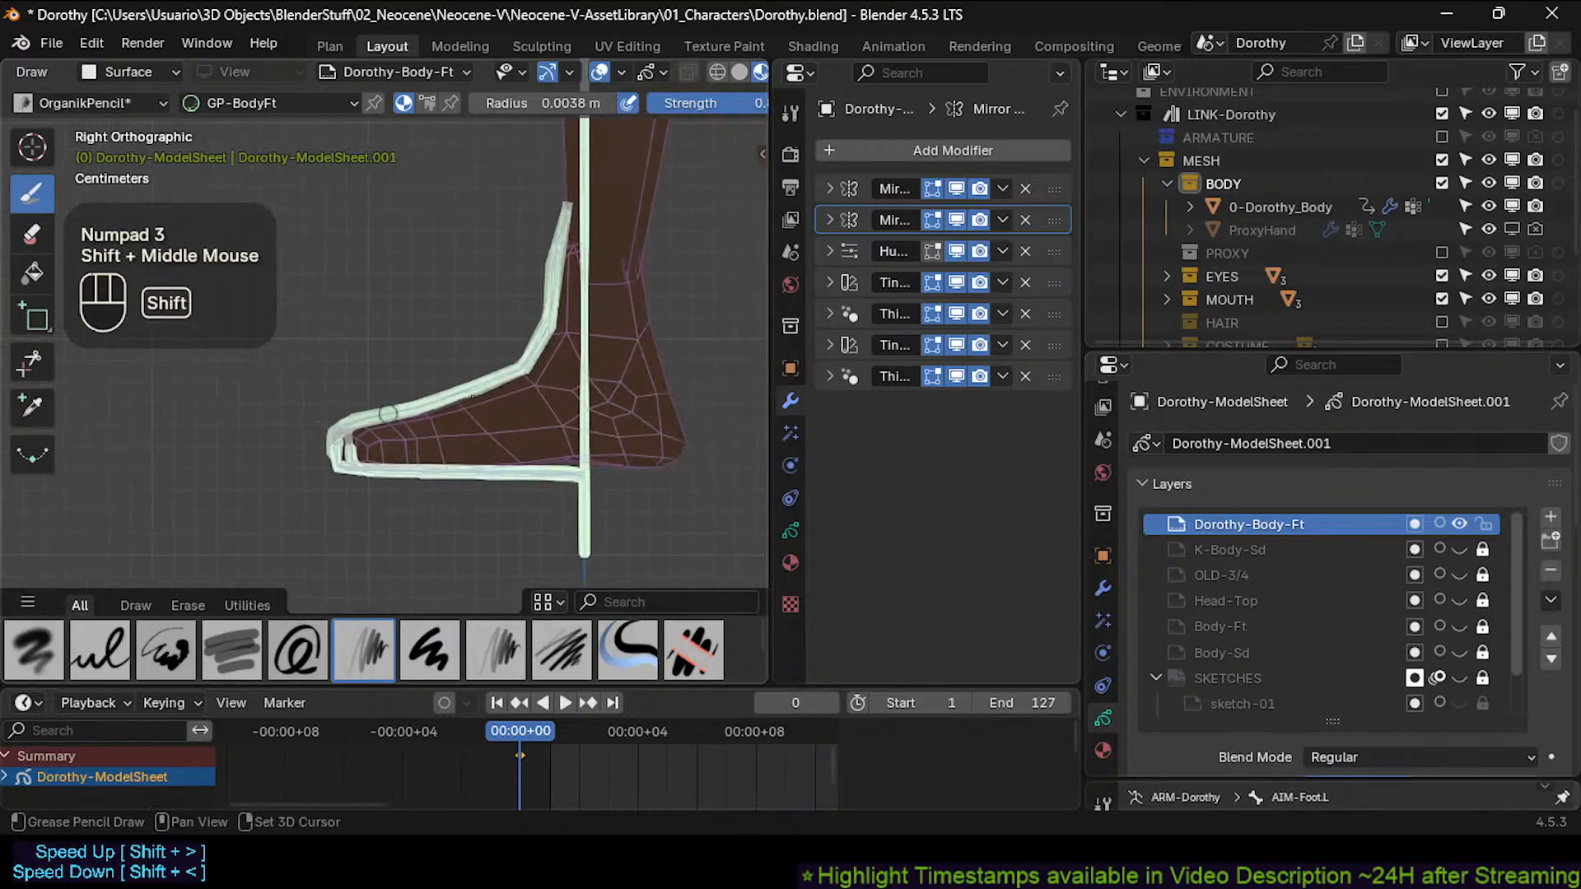
{"action": "middle_click_drag", "start_coordinate": [696, 391], "coordinate": [533, 416], "text": "shift"}
{"action": "key", "text": "KP_1"}
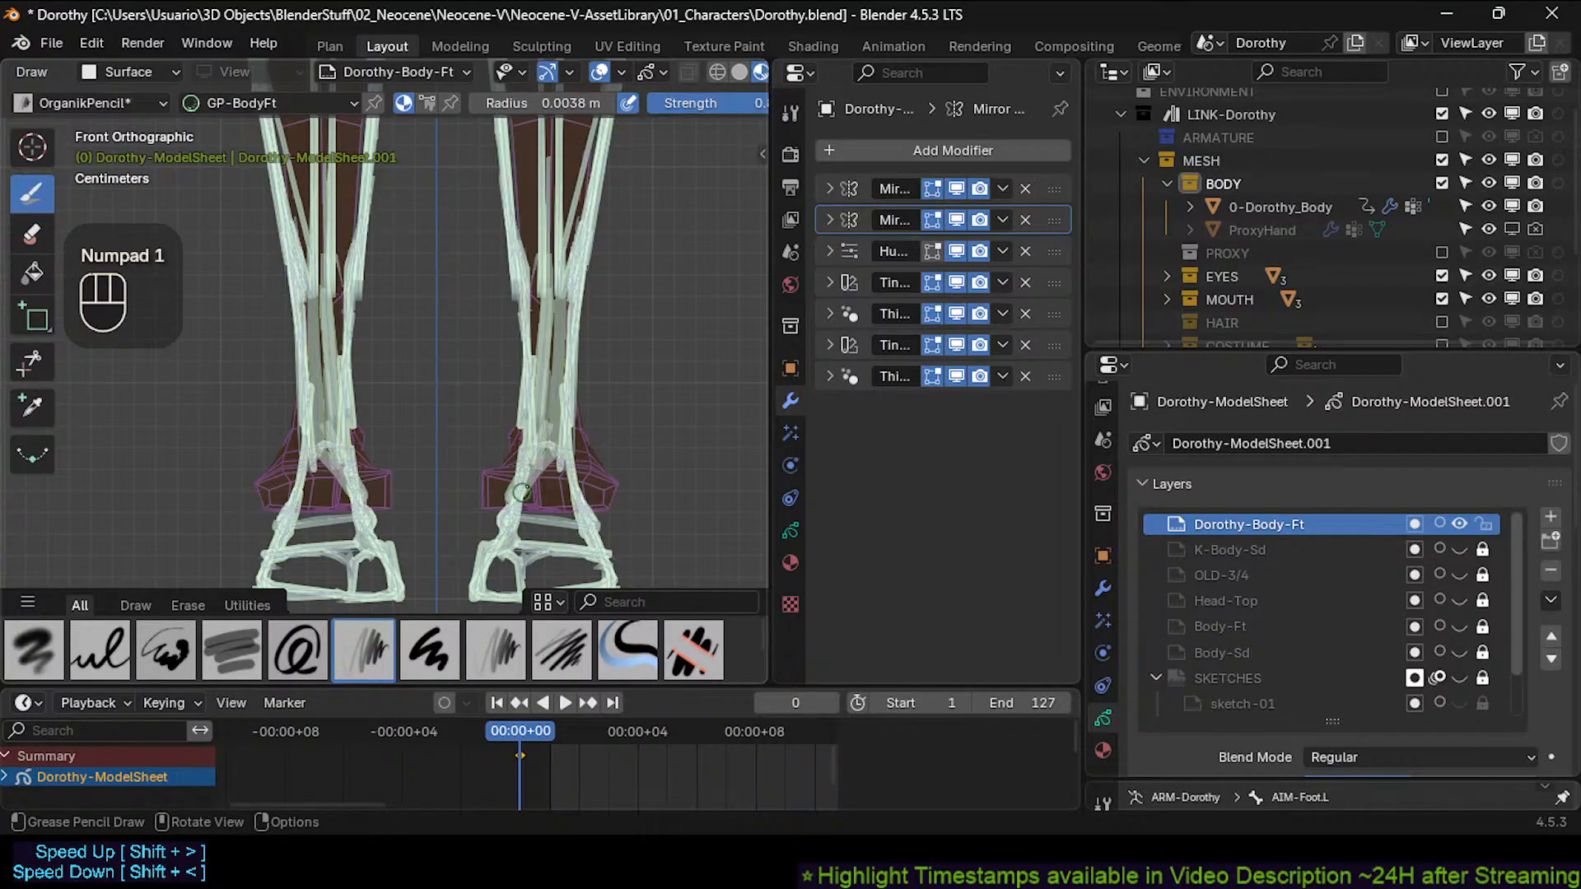
{"action": "key", "text": "KP_3"}
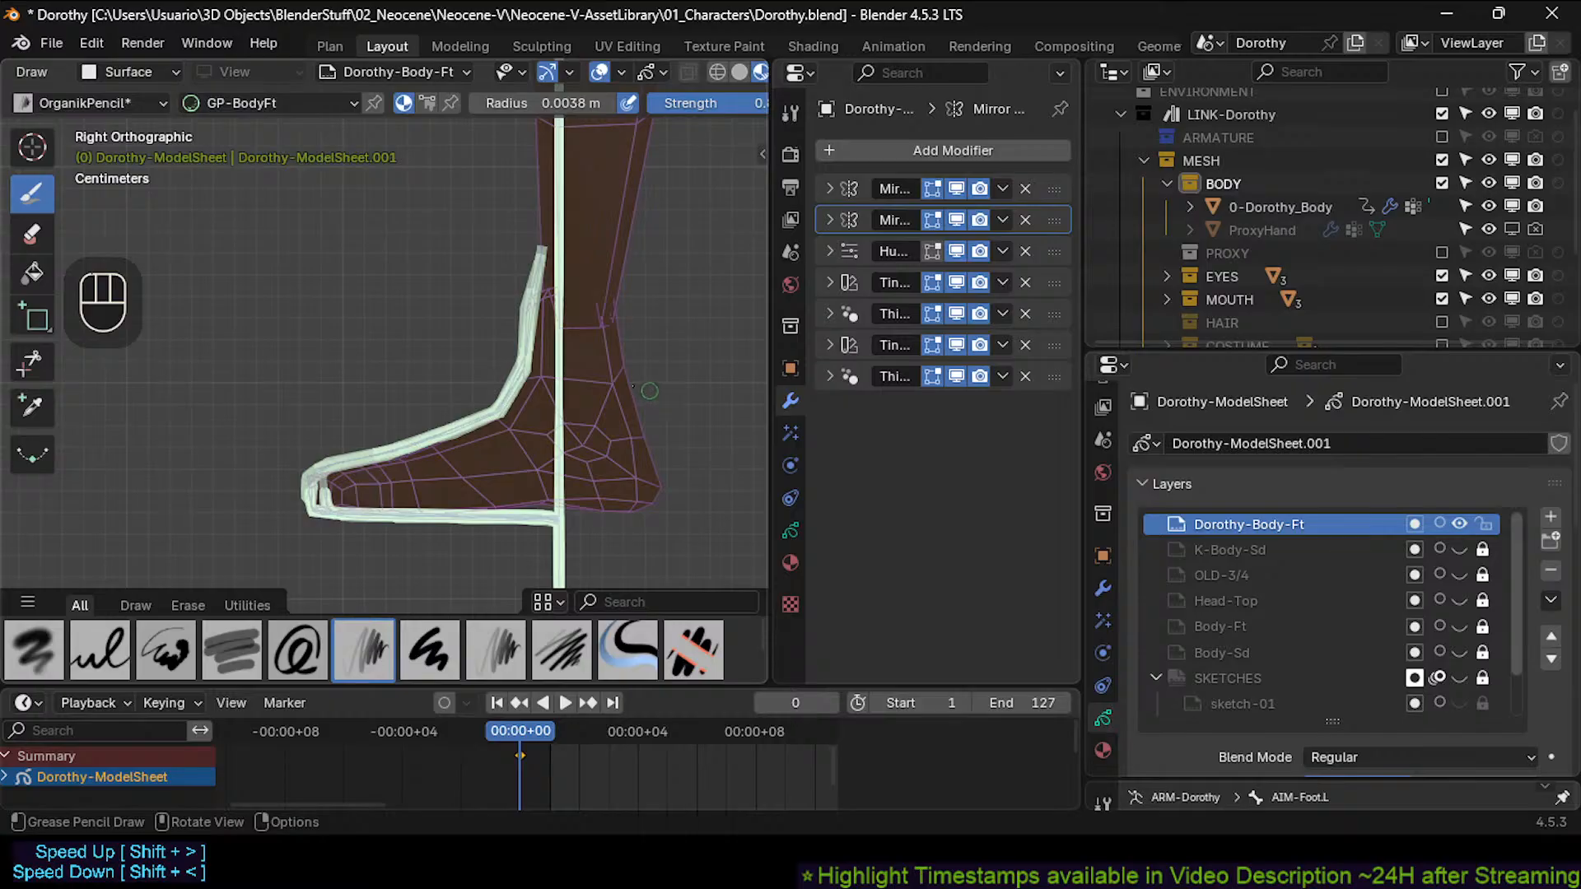
{"action": "key", "text": "KP_1"}
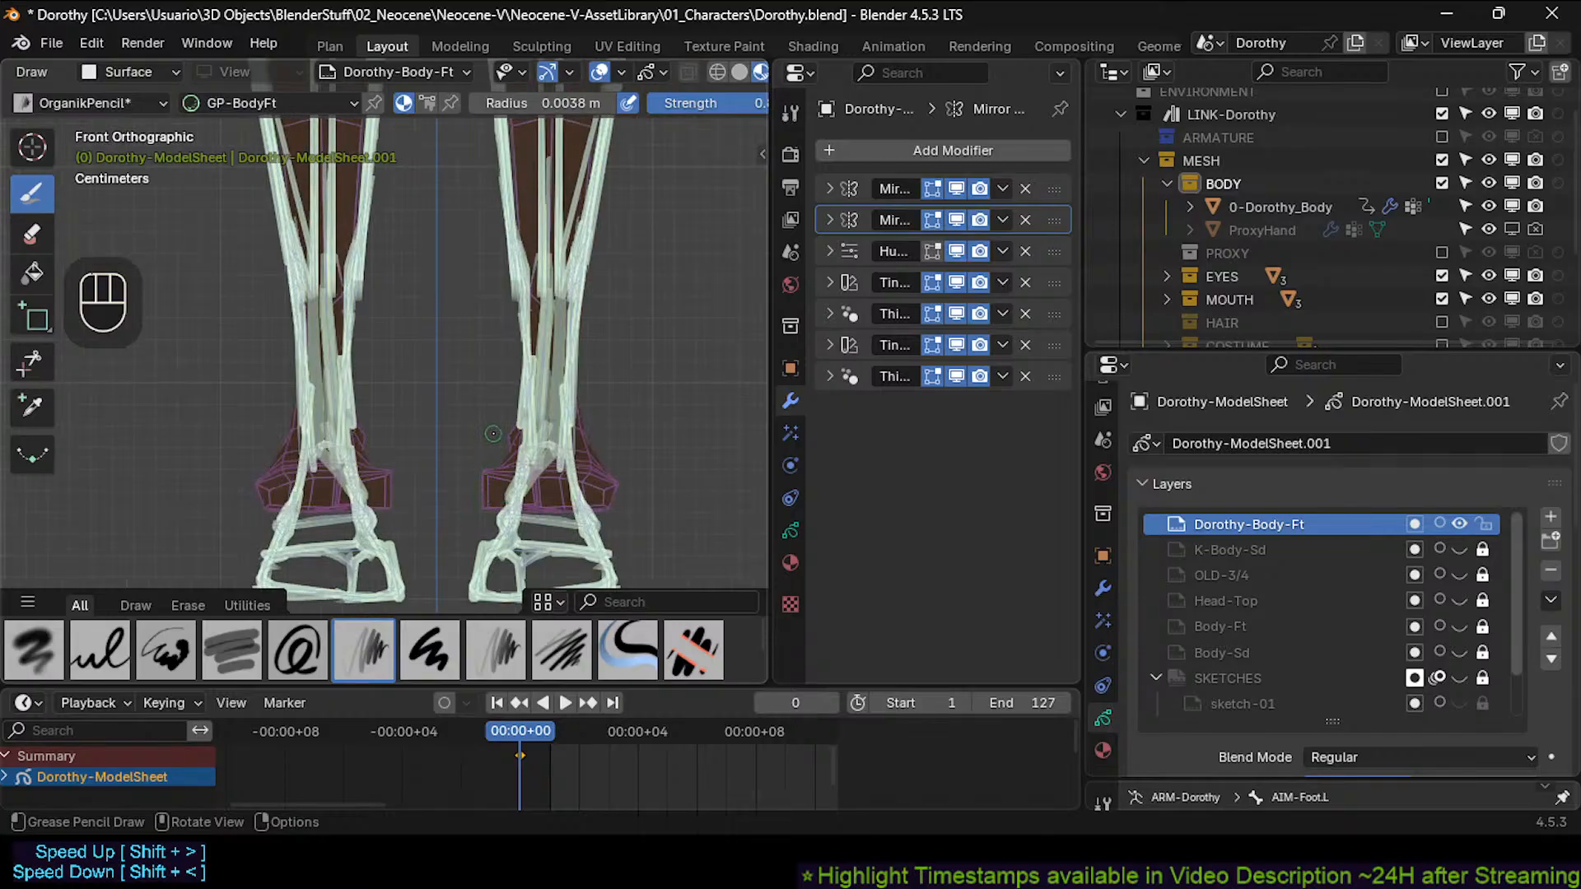
{"action": "left_click_drag", "start_coordinate": [517, 383], "coordinate": [593, 380]}
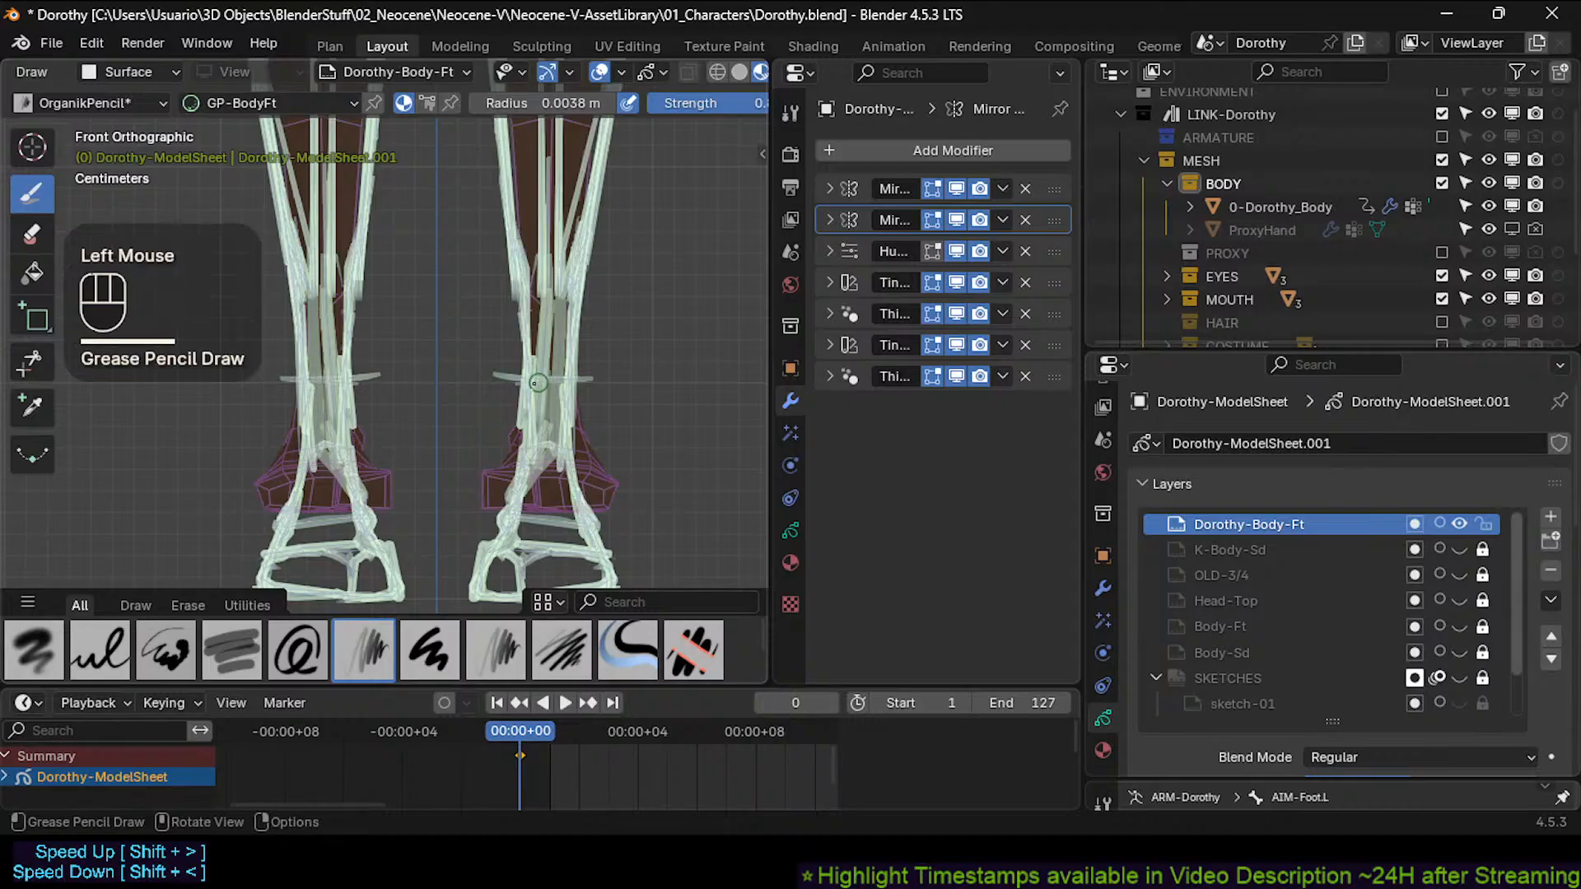
{"action": "key", "text": "ctrl+z"}
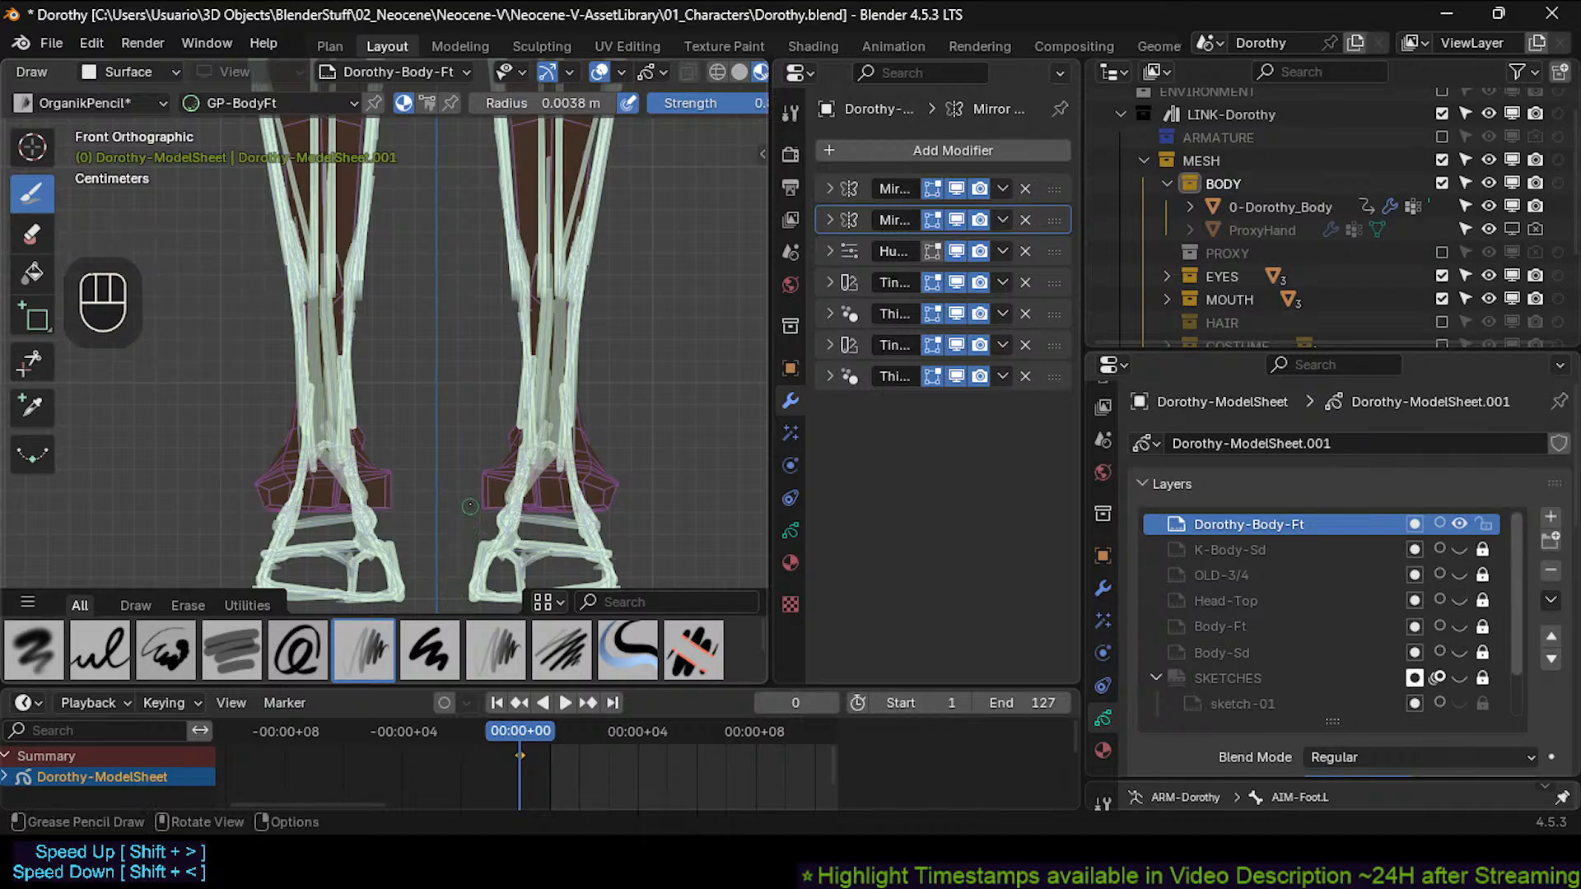
Draw a horizontal guide stroke across the ankle in front view and check its height against the foot in right view.
{"action": "left_click_drag", "start_coordinate": [497, 470], "coordinate": [641, 467]}
{"action": "key", "text": "KP_3"}
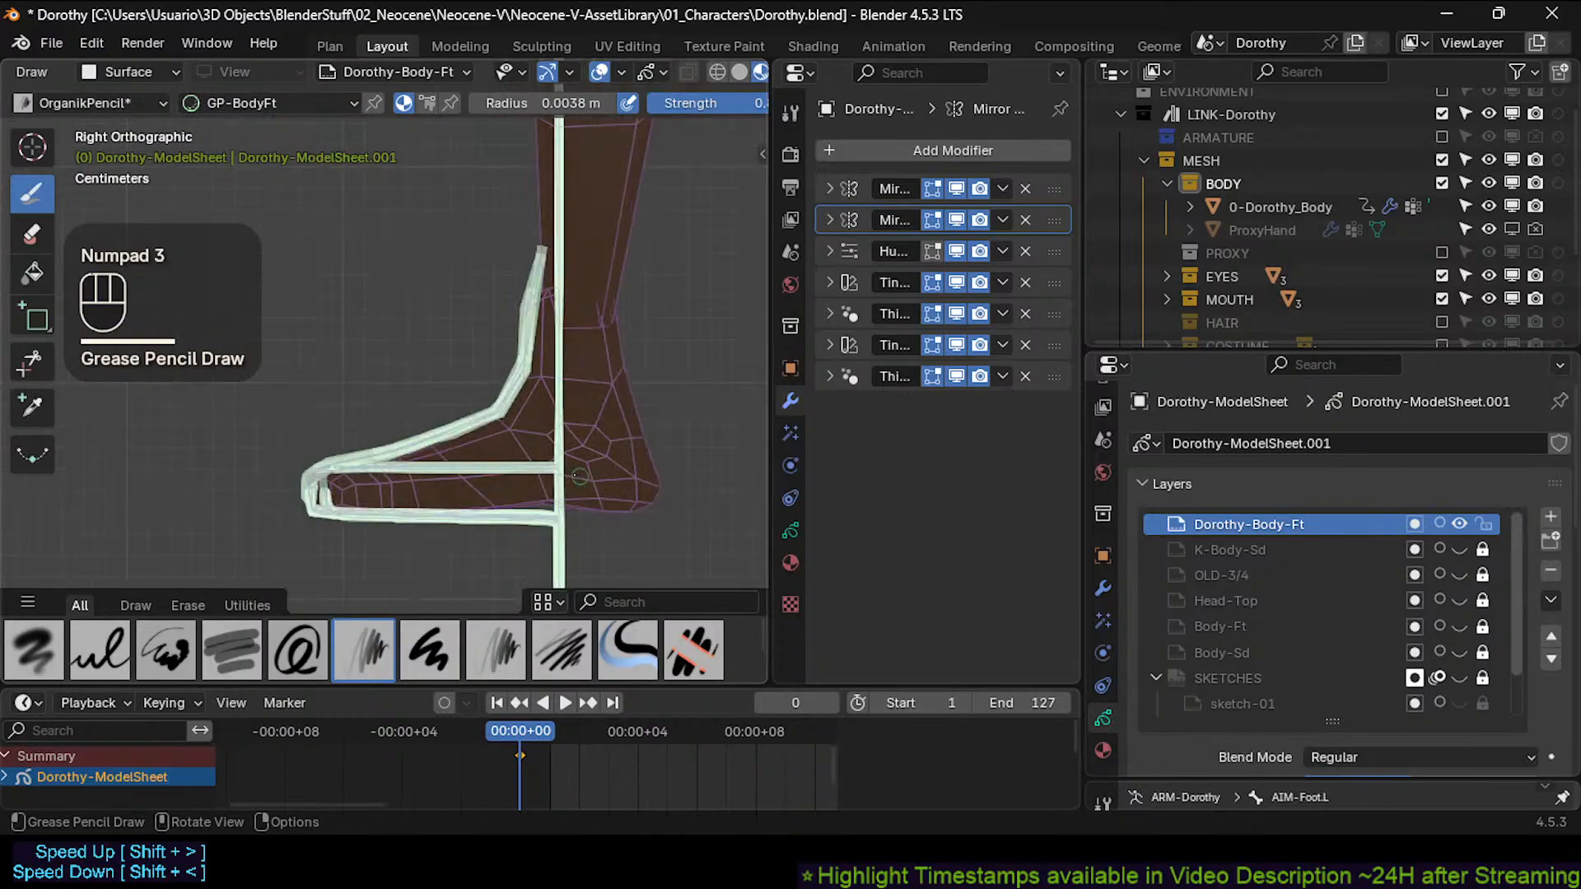
{"action": "key", "text": "KP_1"}
{"action": "key", "text": "KP_3"}
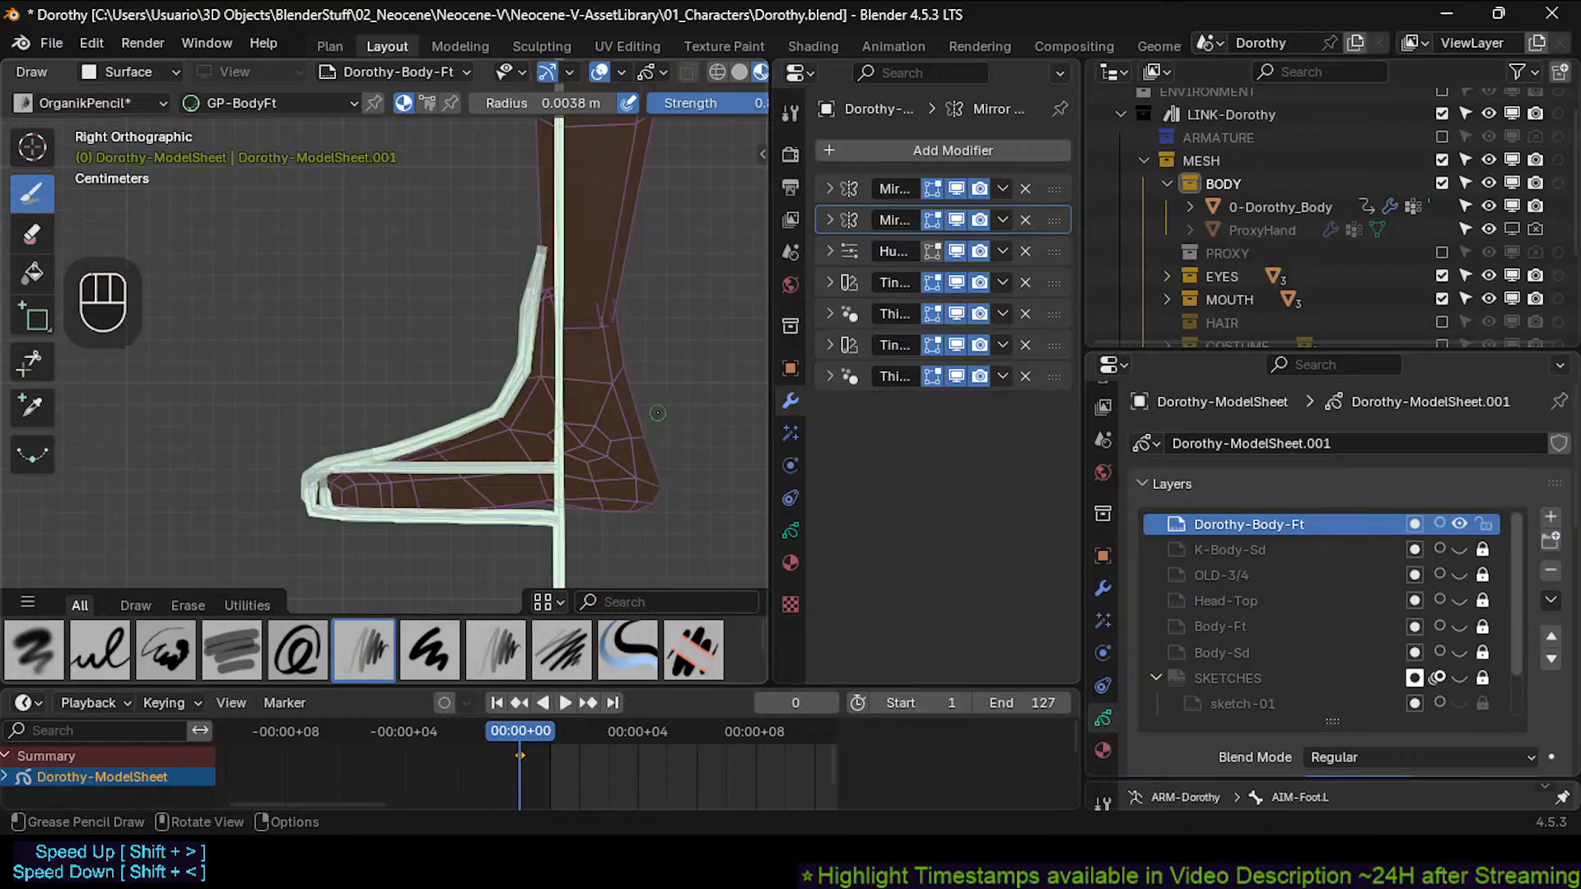
{"action": "key", "text": "KP_1"}
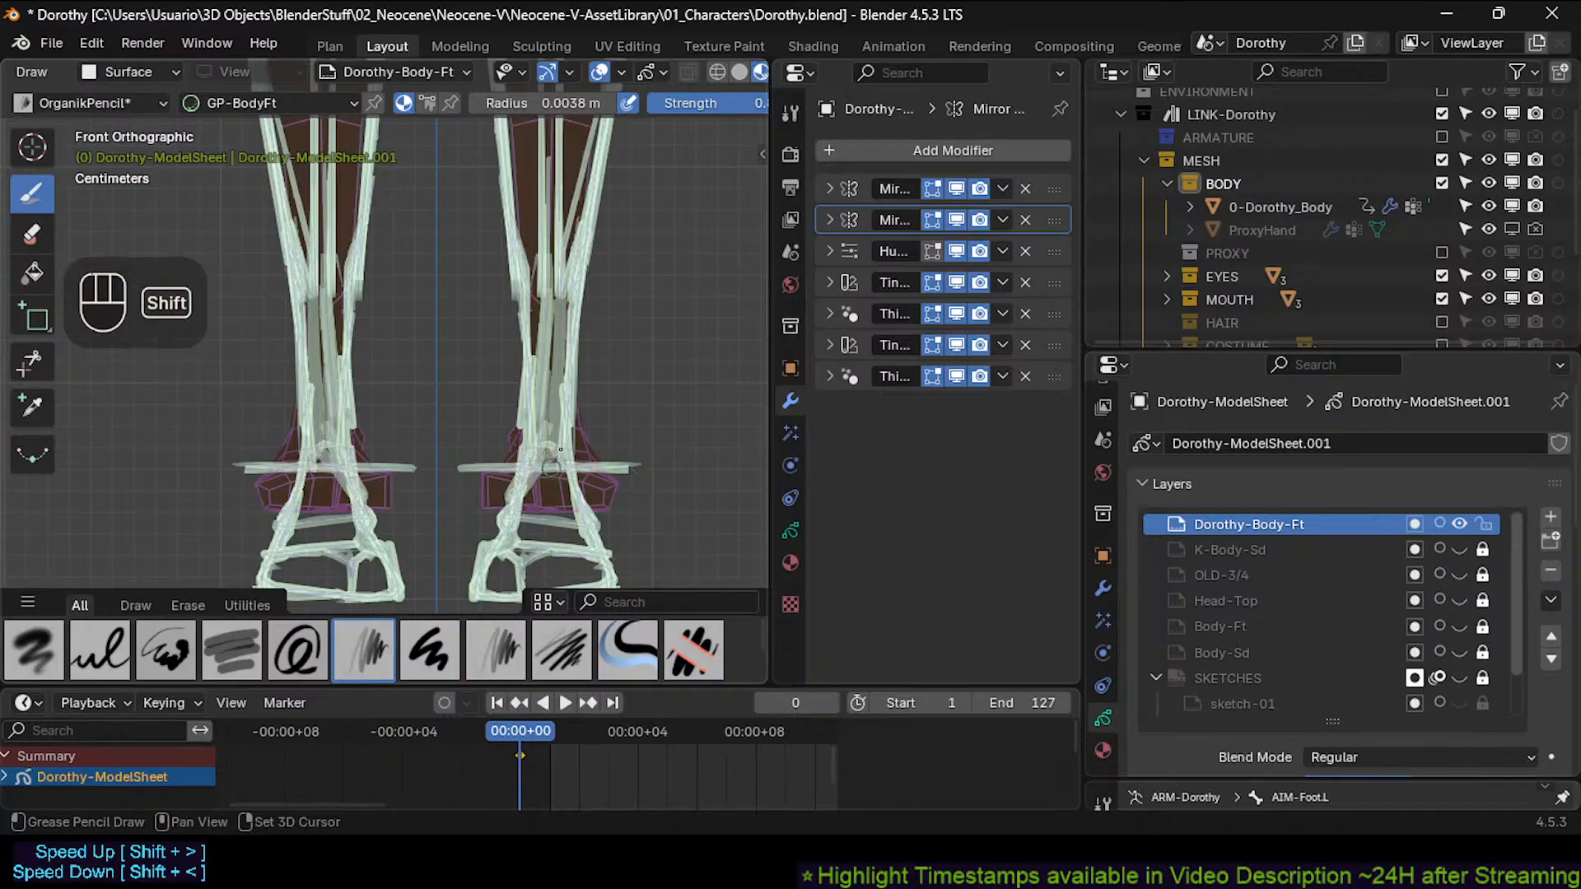
Sketch the inner instep below the ankle guide, redraw the line above the toes, and save the file.
{"action": "middle_click_drag", "start_coordinate": [547, 488], "coordinate": [560, 430], "text": "shift"}
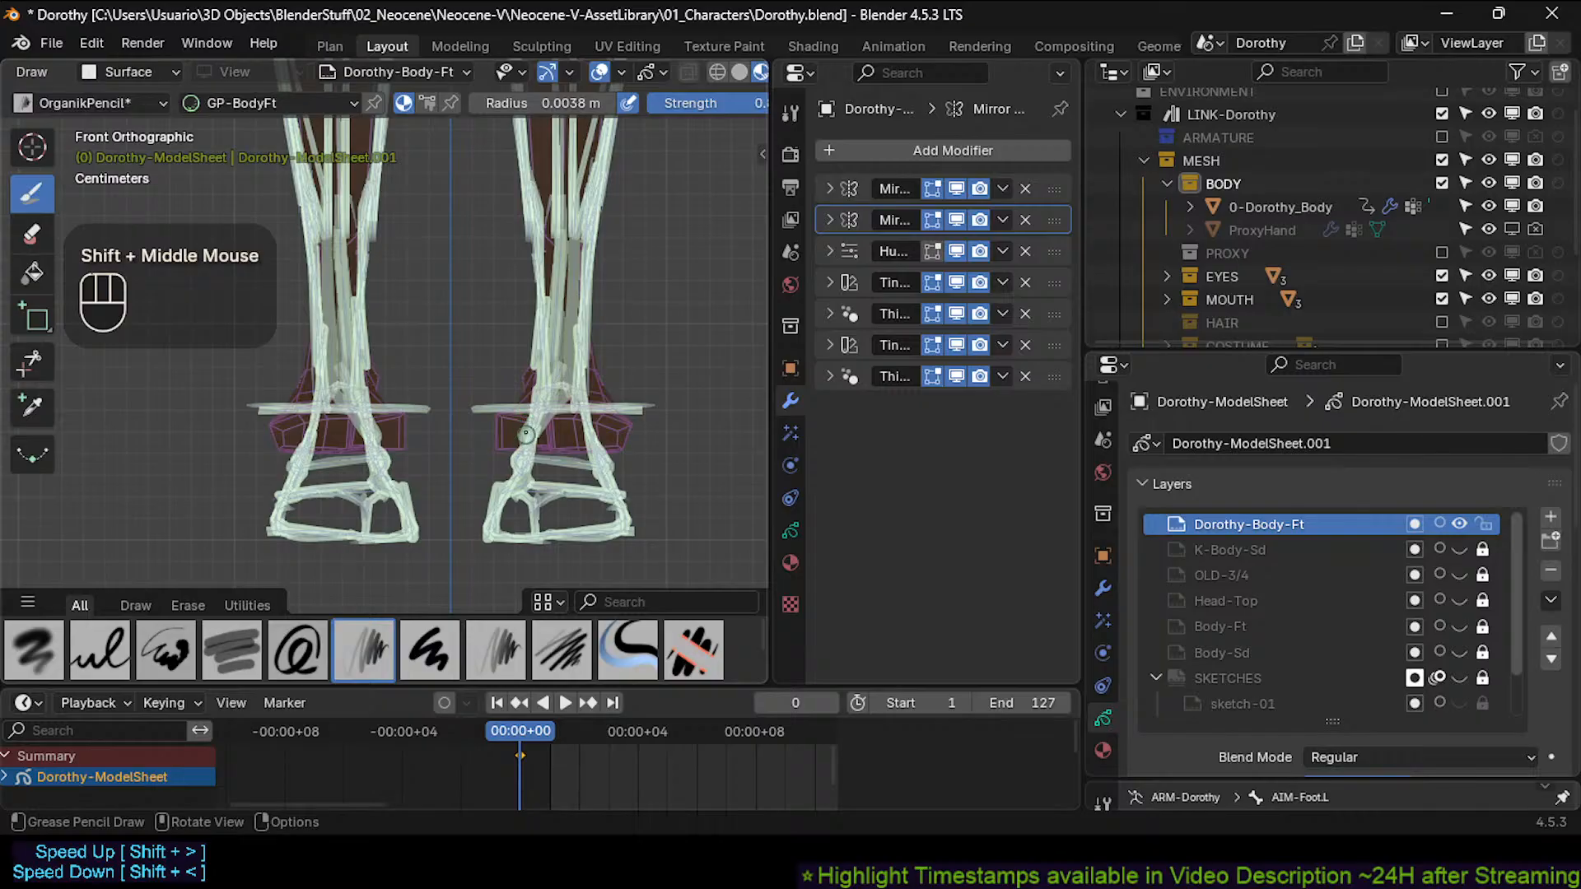
{"action": "left_click_drag", "start_coordinate": [525, 434], "coordinate": [516, 467]}
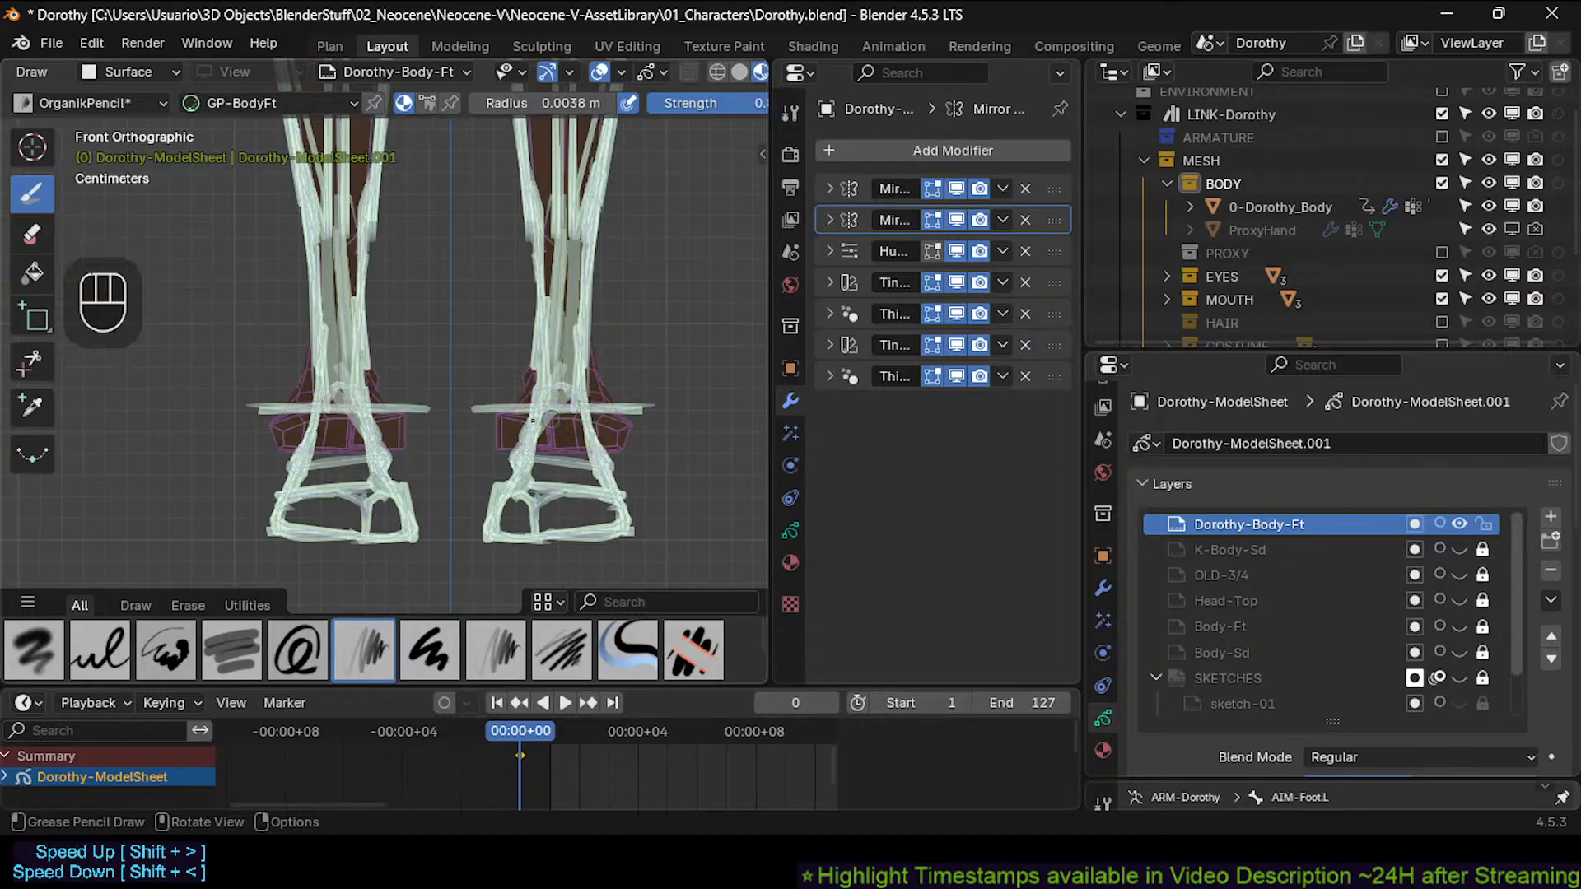
{"action": "middle_click_drag", "start_coordinate": [582, 424], "coordinate": [530, 418], "text": "shift"}
{"action": "middle_click_drag", "start_coordinate": [541, 418], "coordinate": [501, 484], "text": "shift"}
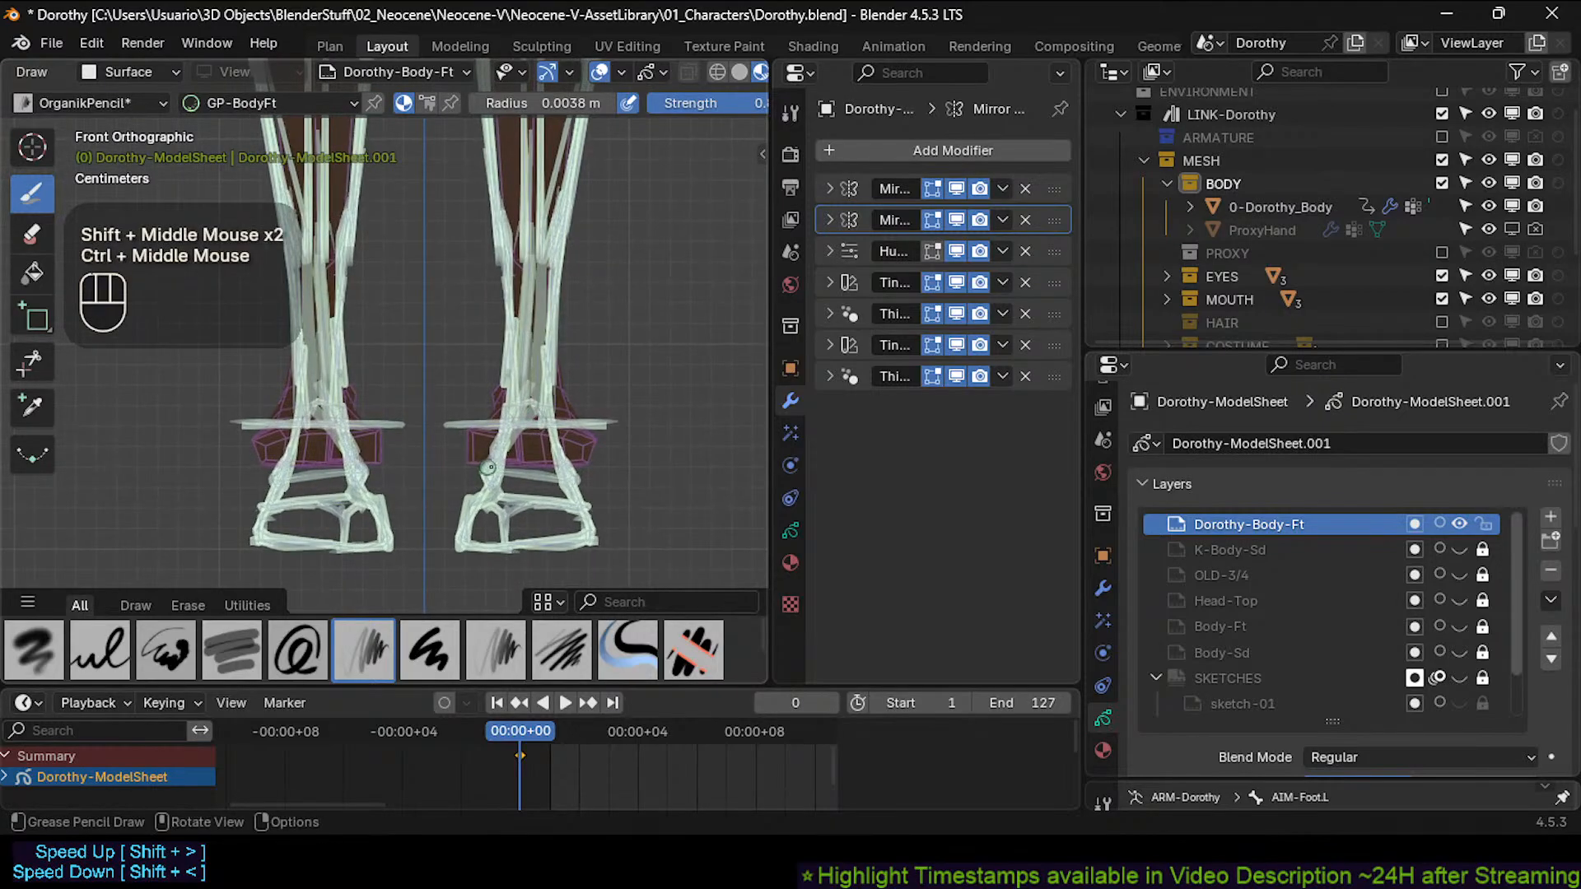
{"action": "mouse_move", "coordinate": [496, 478]}
{"action": "left_mouse_down"}
{"action": "mouse_move", "coordinate": [532, 435]}
{"action": "mouse_move", "coordinate": [566, 495]}
{"action": "left_mouse_up"}
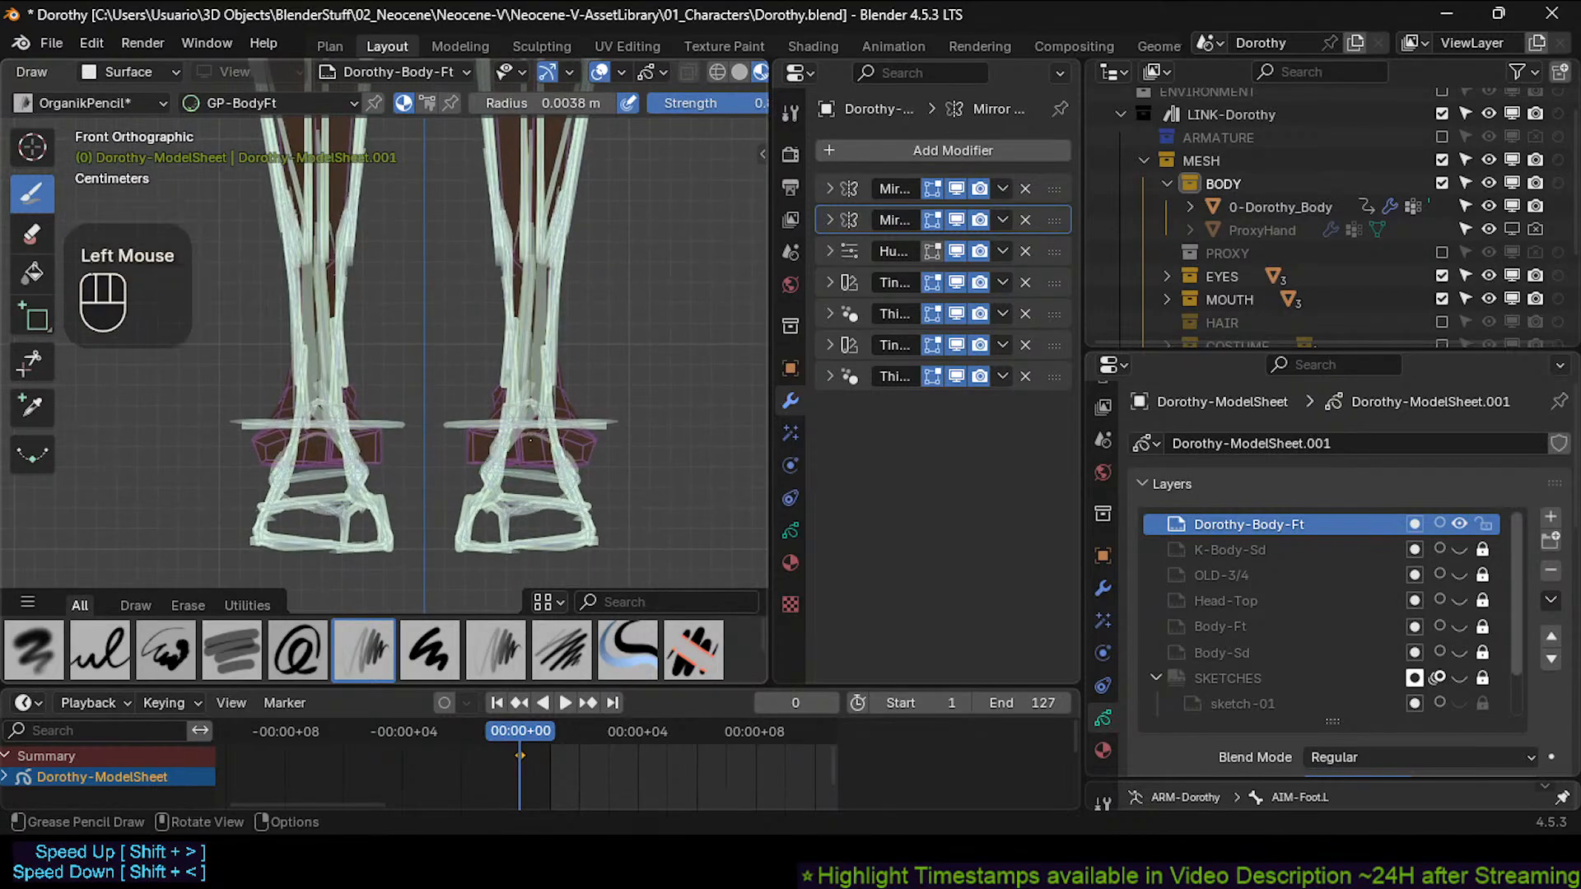
{"action": "key", "text": "ctrl+z"}
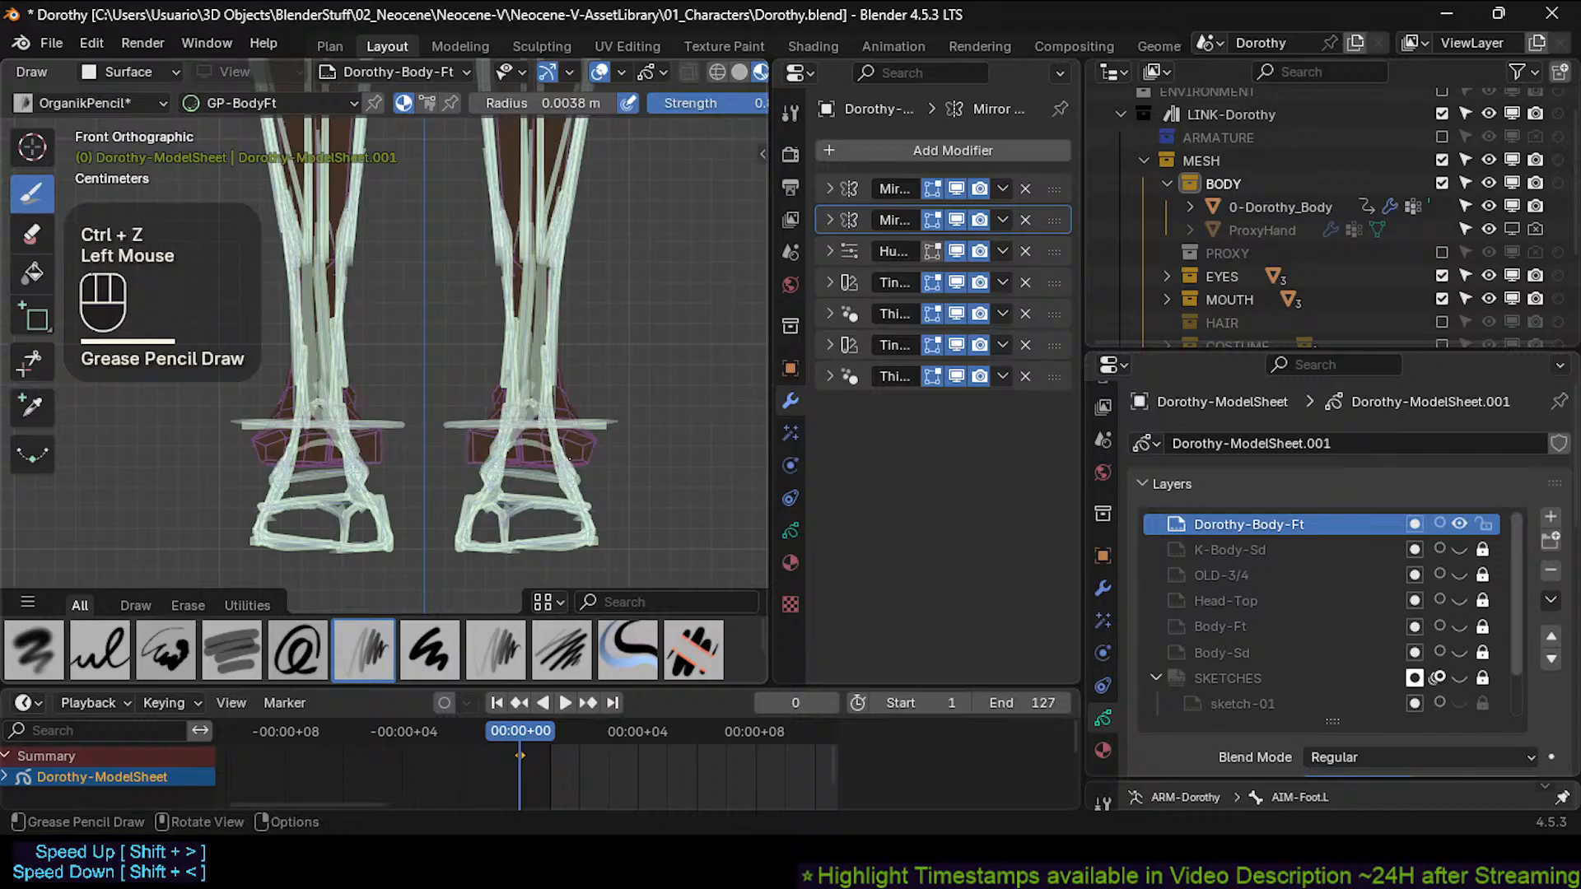
{"action": "key", "text": "ctrl+z"}
{"action": "left_click_drag", "start_coordinate": [566, 497], "coordinate": [494, 490]}
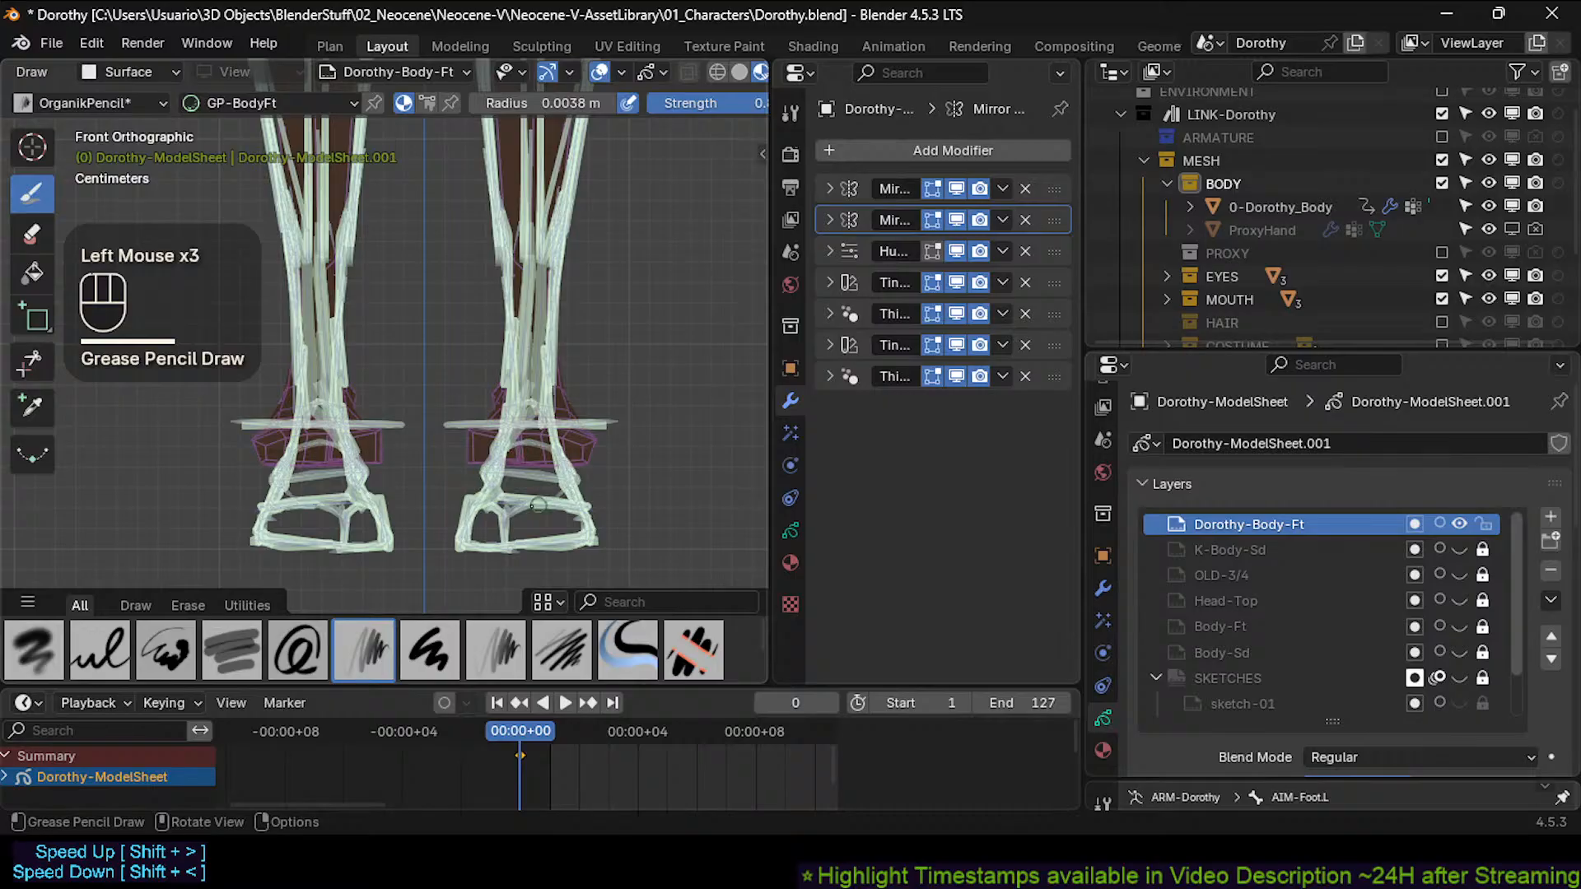
{"action": "key", "text": "ctrl+s"}
Draw thin horizontal guide strokes across the foot just below the ankle guide, undoing the uneven attempts.
{"action": "middle_click_drag", "start_coordinate": [576, 396], "coordinate": [582, 381], "text": "ctrl"}
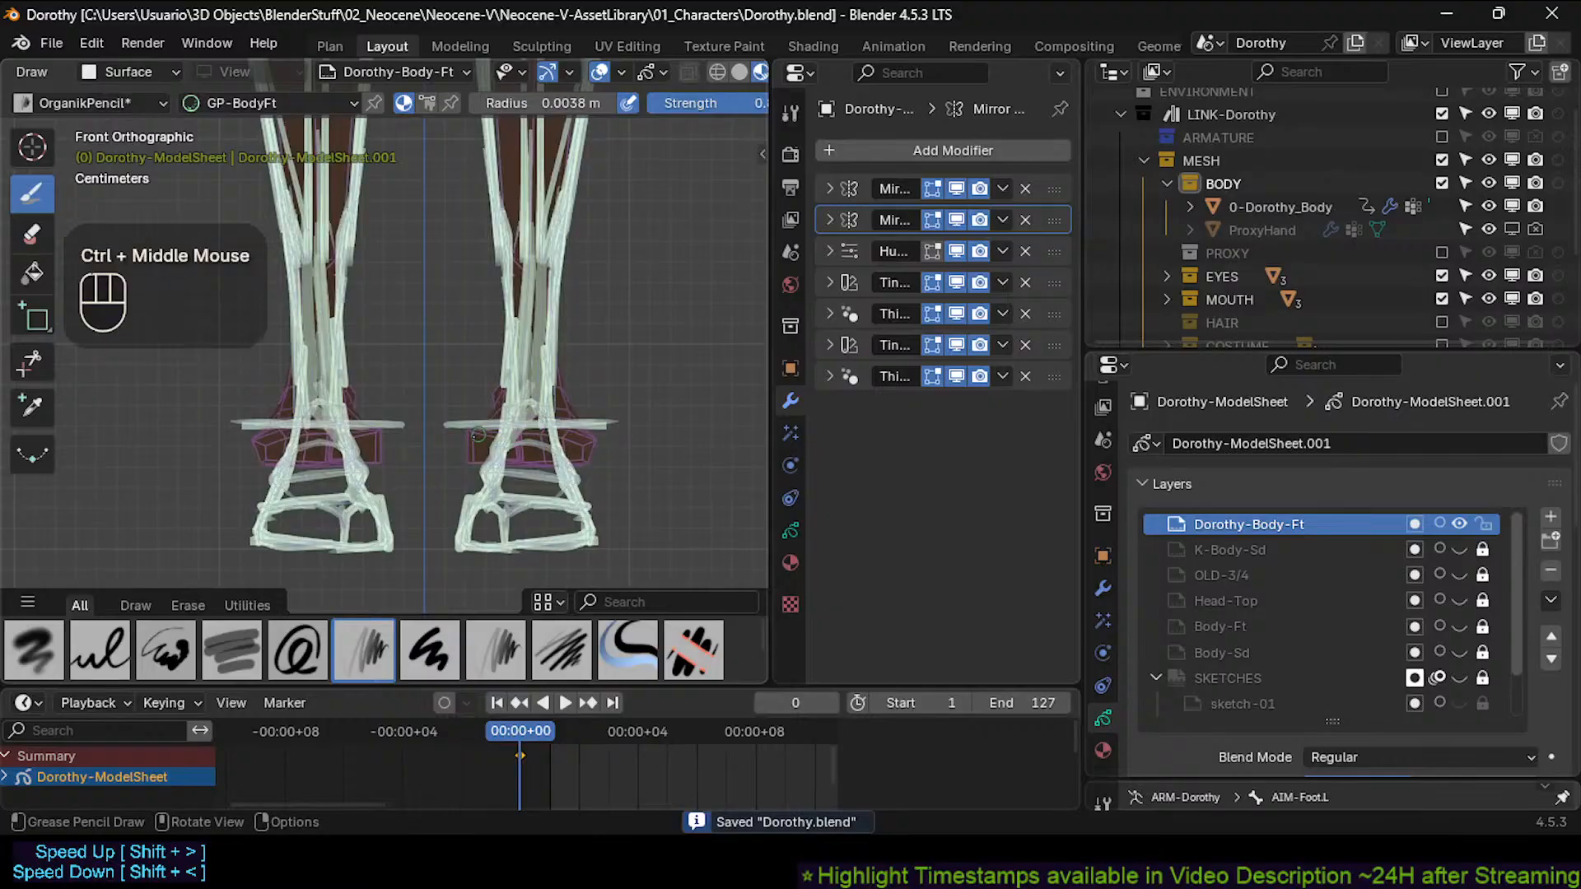
{"action": "left_click_drag", "start_coordinate": [447, 448], "coordinate": [593, 447]}
{"action": "key", "text": "ctrl+z"}
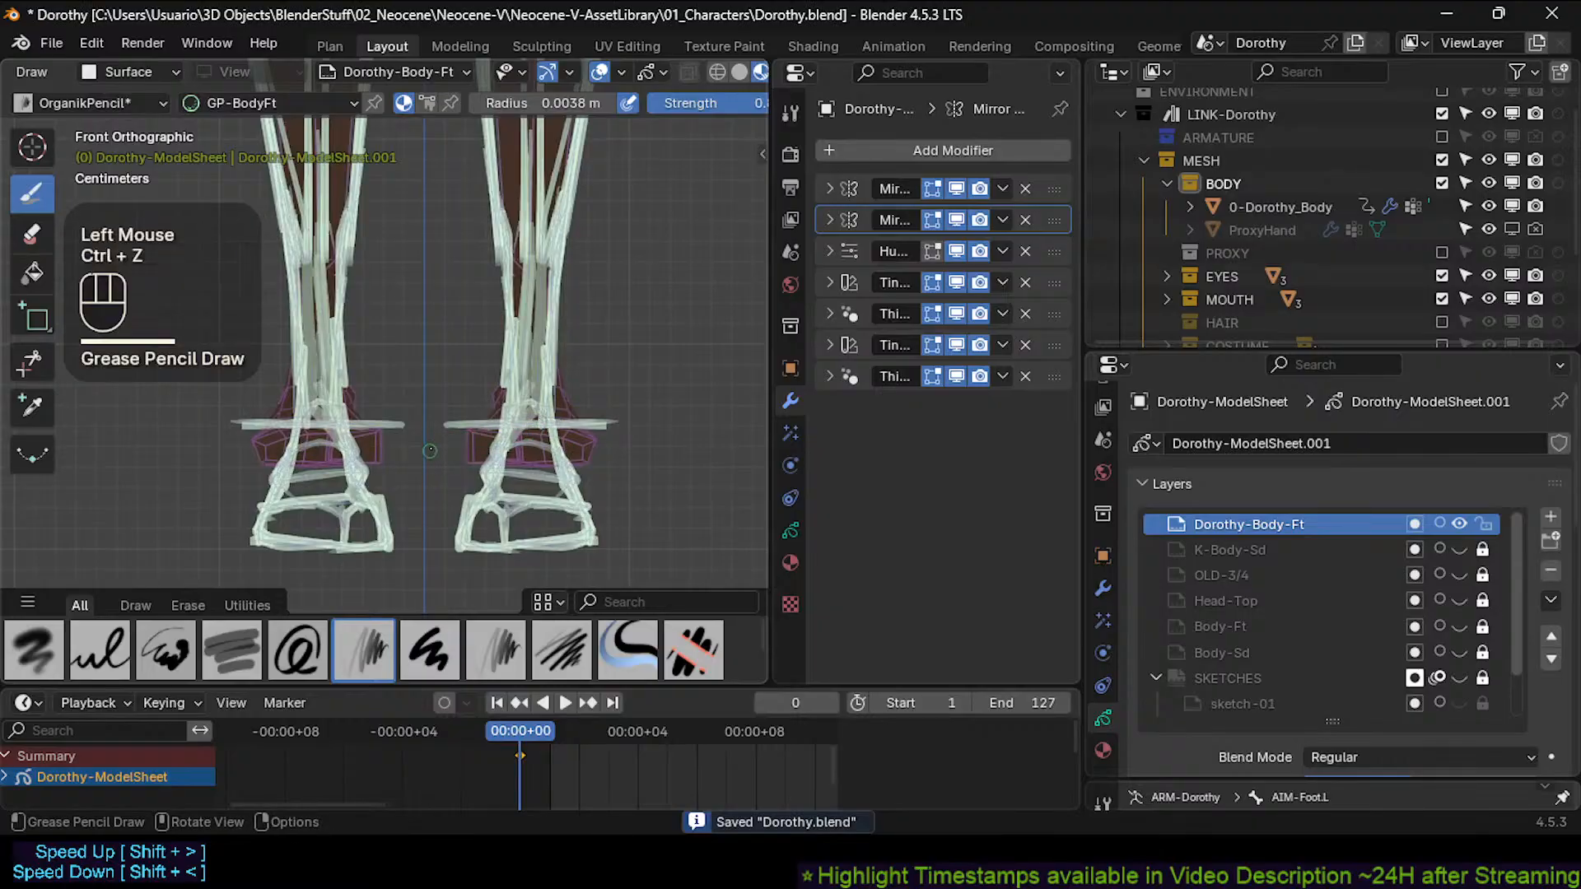
{"action": "left_click", "coordinate": [448, 446]}
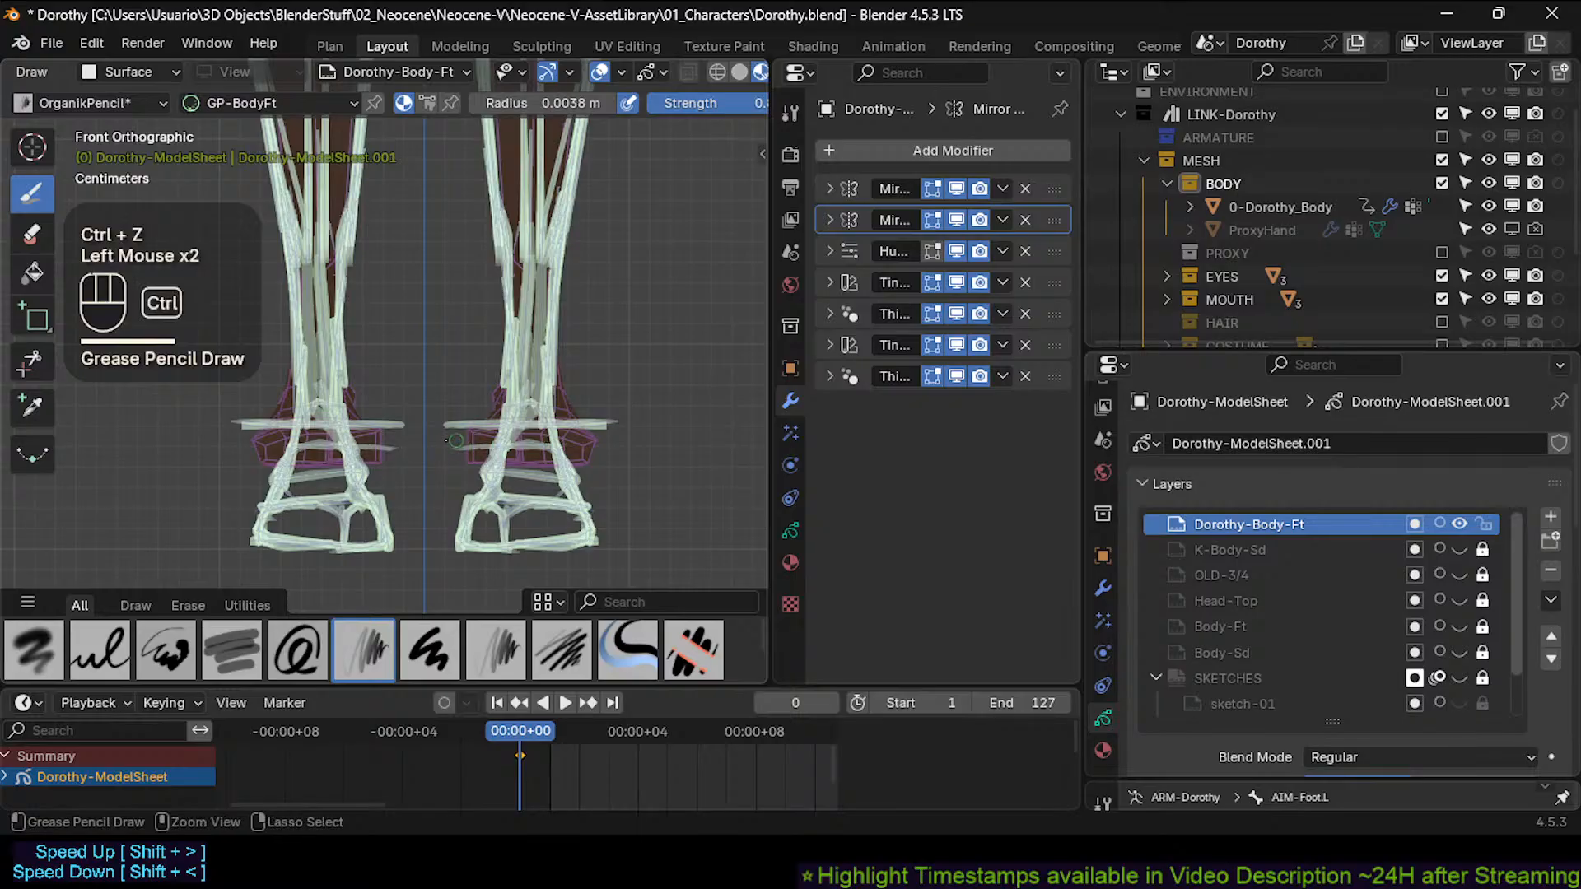
{"action": "key", "text": "ctrl+z"}
{"action": "left_click_drag", "start_coordinate": [442, 446], "coordinate": [469, 445]}
{"action": "key", "text": "ctrl+z"}
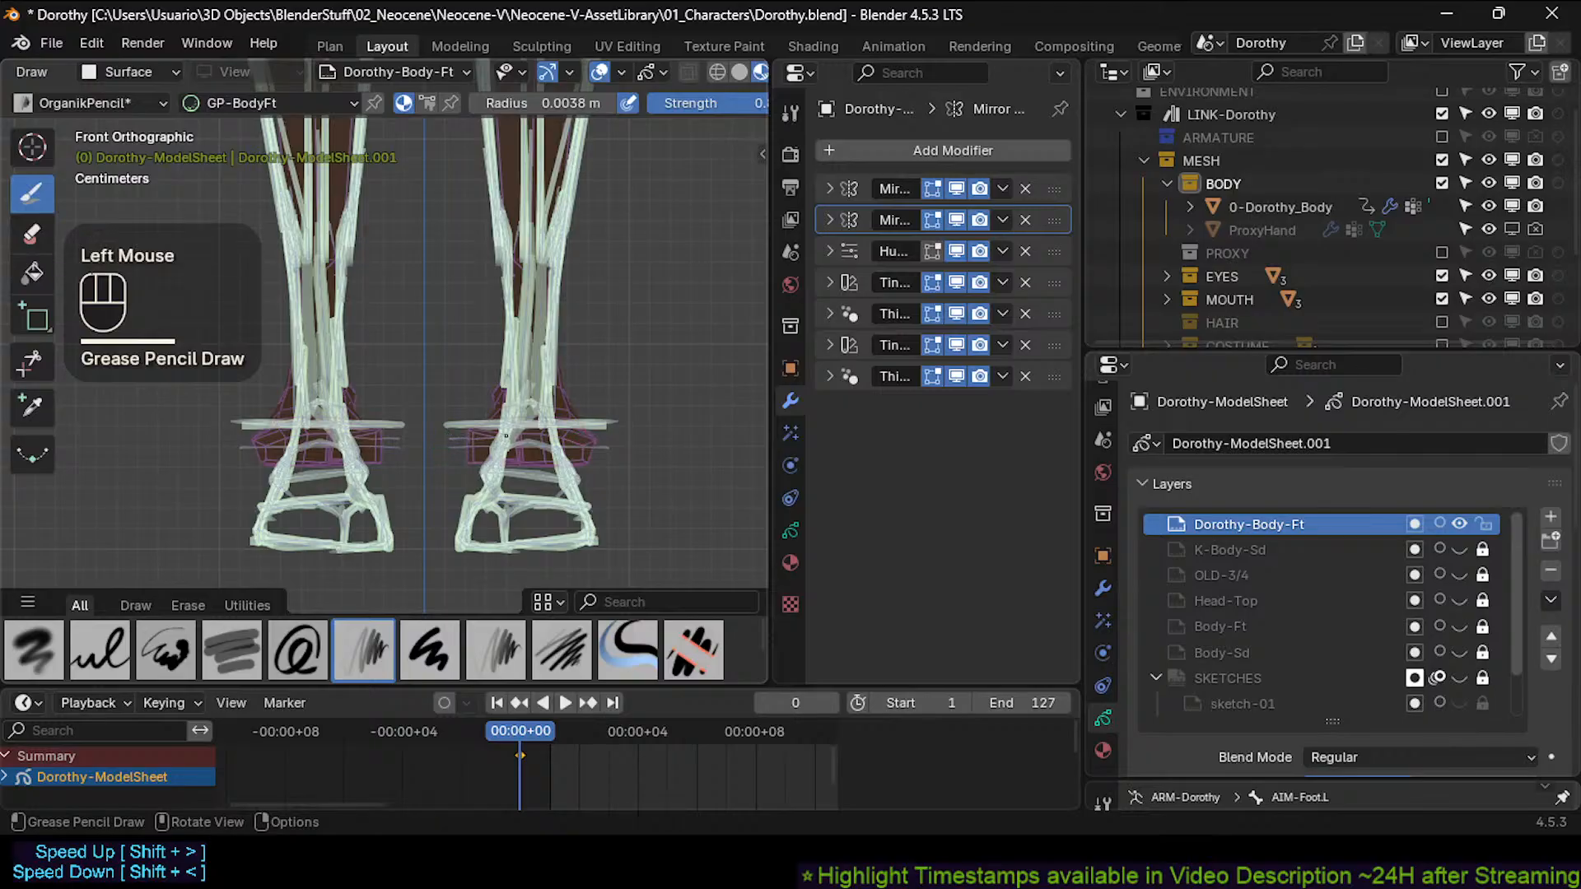
{"action": "left_click", "coordinate": [613, 434]}
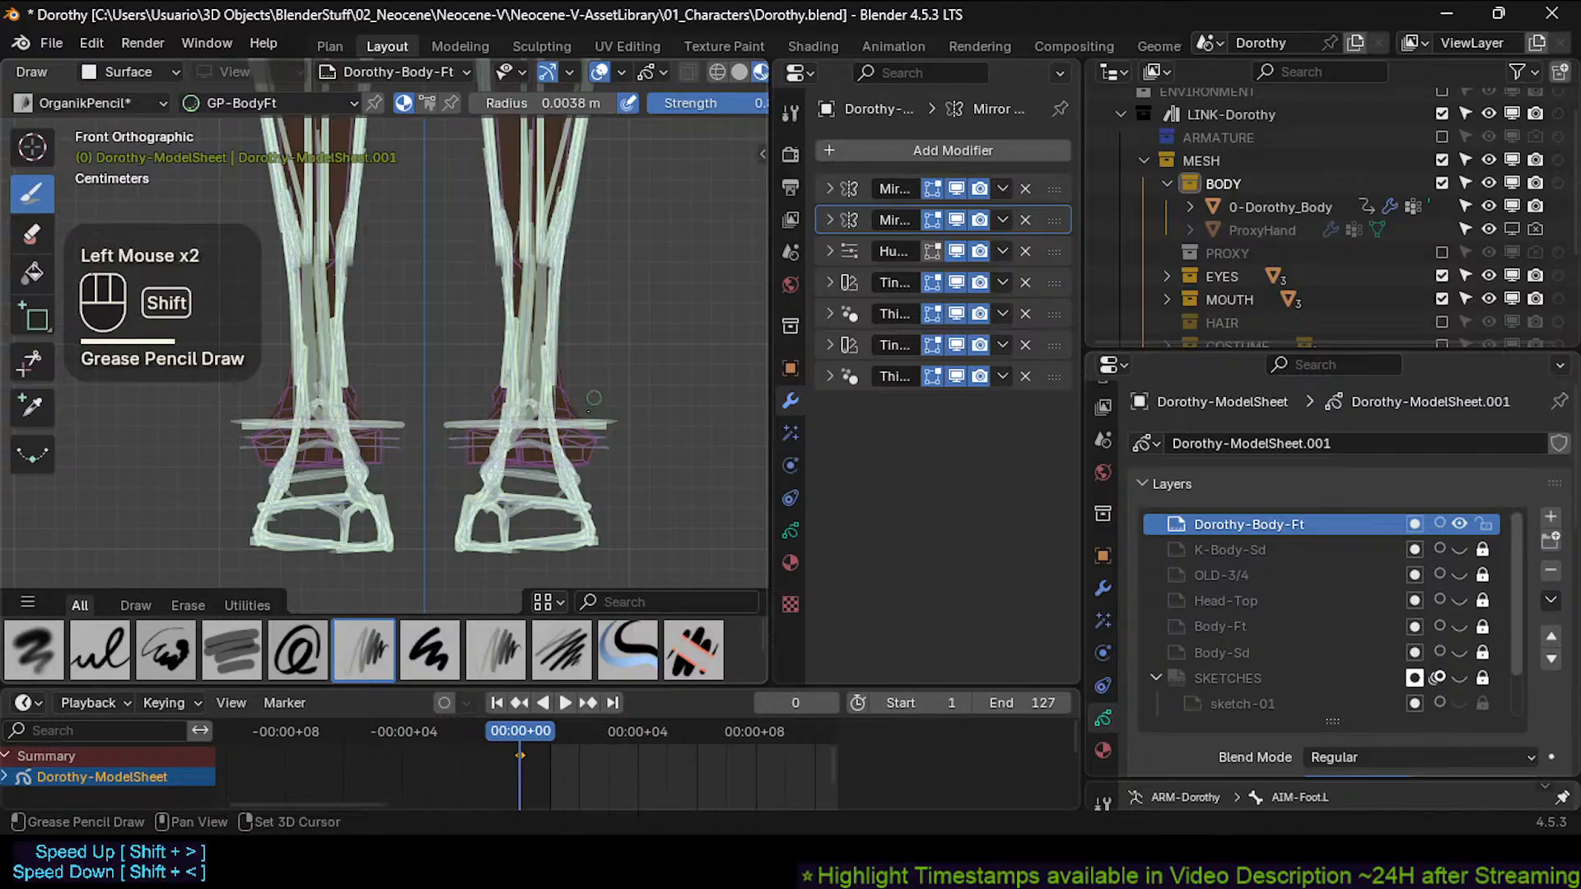
Save the file and hide the brush asset shelf below the front view.
{"action": "middle_click_drag", "start_coordinate": [584, 417], "coordinate": [463, 427], "text": "shift"}
{"action": "key", "text": "ctrl+s"}
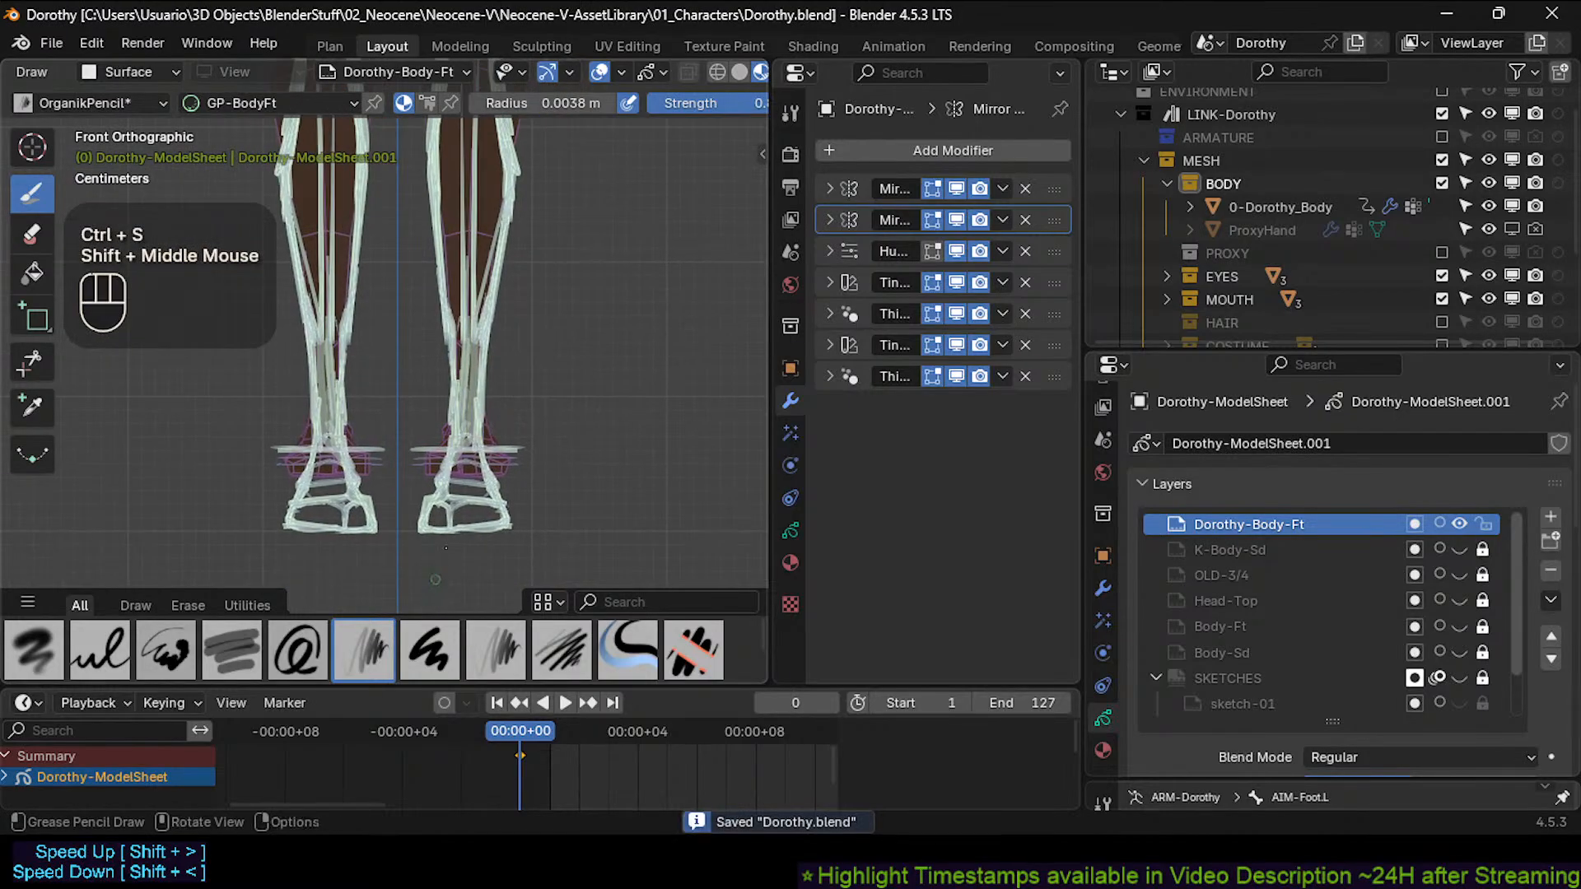
{"action": "key", "text": "shift+t"}
Examine the front-view contours from the legs up through the torso and arms to the head and ears.
{"action": "middle_click_drag", "start_coordinate": [532, 357], "coordinate": [471, 496], "text": "shift"}
{"action": "middle_click_drag", "start_coordinate": [478, 378], "coordinate": [497, 451], "text": "shift"}
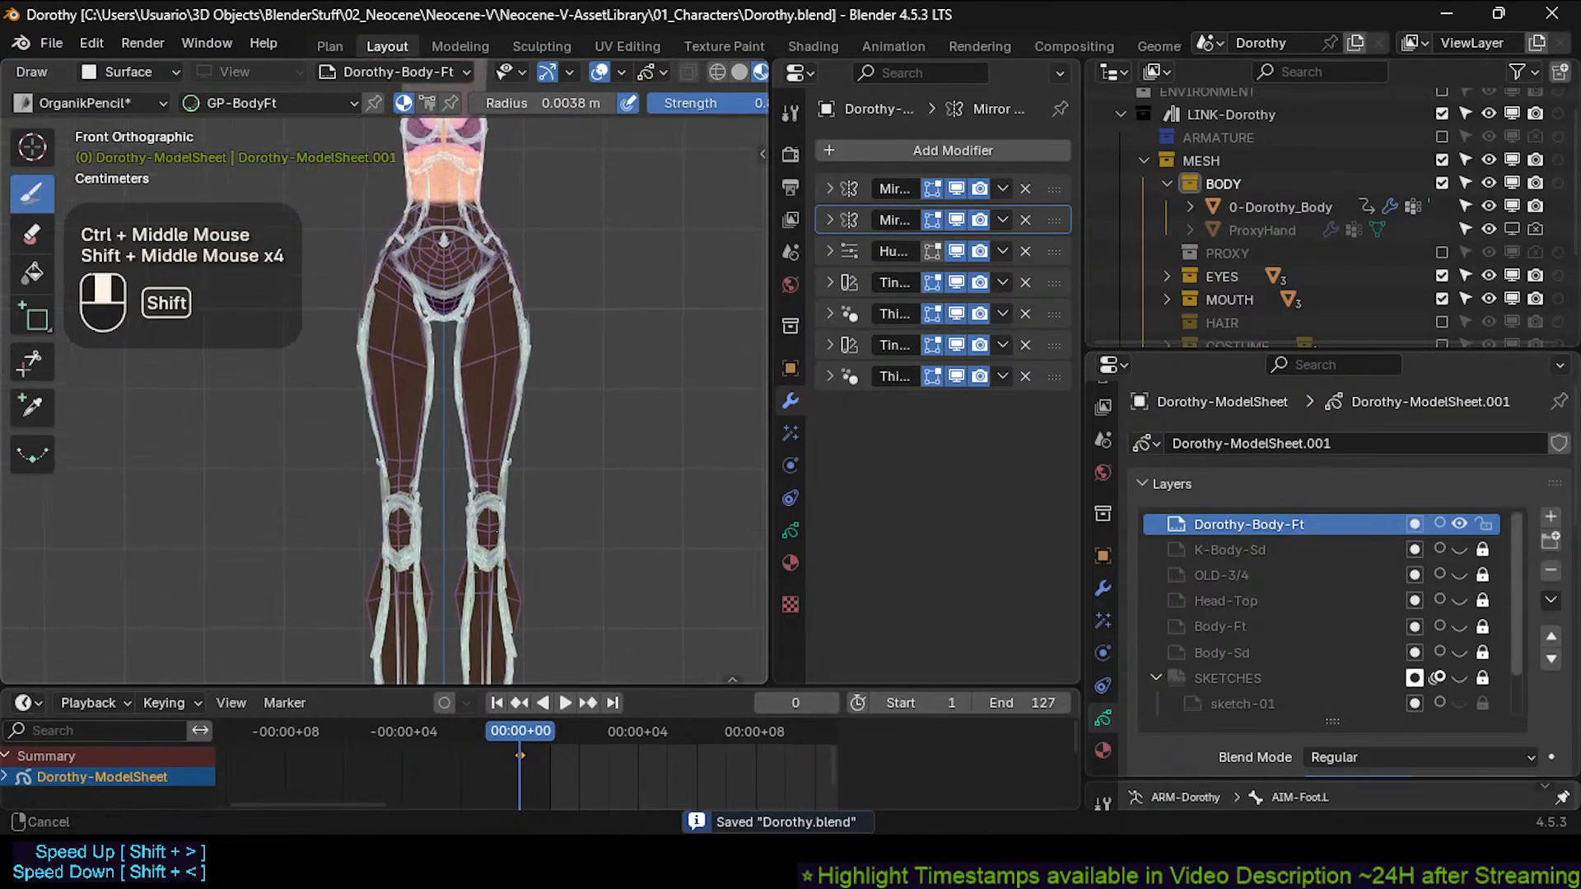
{"action": "middle_click_drag", "start_coordinate": [494, 313], "coordinate": [469, 403], "text": "shift"}
{"action": "middle_click_drag", "start_coordinate": [478, 345], "coordinate": [536, 461], "text": "shift"}
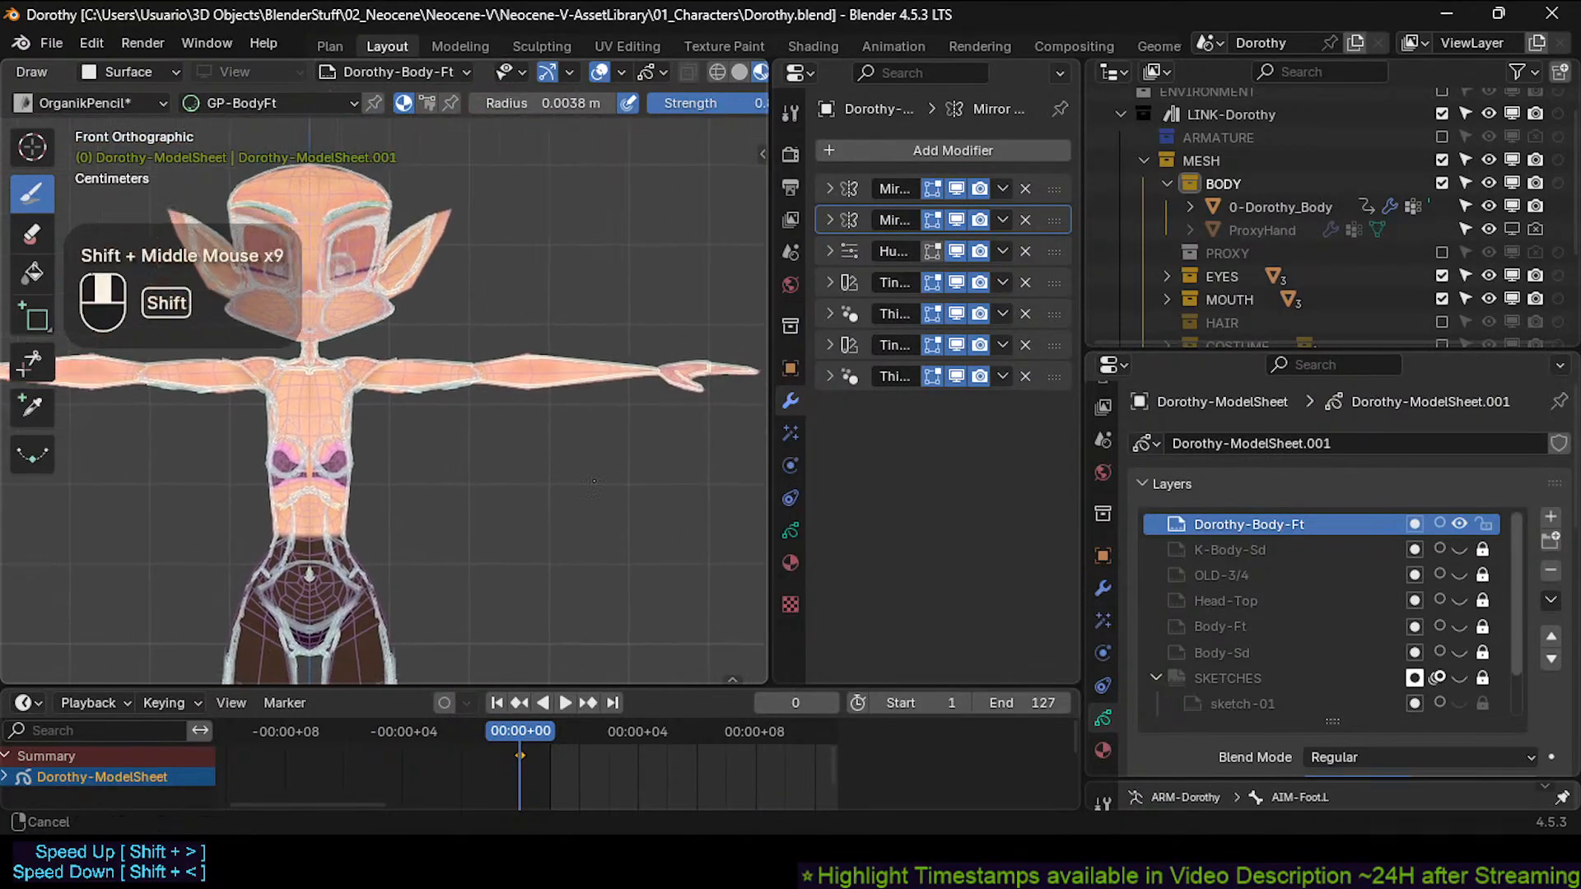
{"action": "middle_click_drag", "start_coordinate": [494, 387], "coordinate": [504, 374], "text": "shift"}
{"action": "middle_click_drag", "start_coordinate": [494, 461], "coordinate": [502, 527], "text": "shift"}
{"action": "middle_click_drag", "start_coordinate": [514, 461], "coordinate": [510, 489], "text": "shift"}
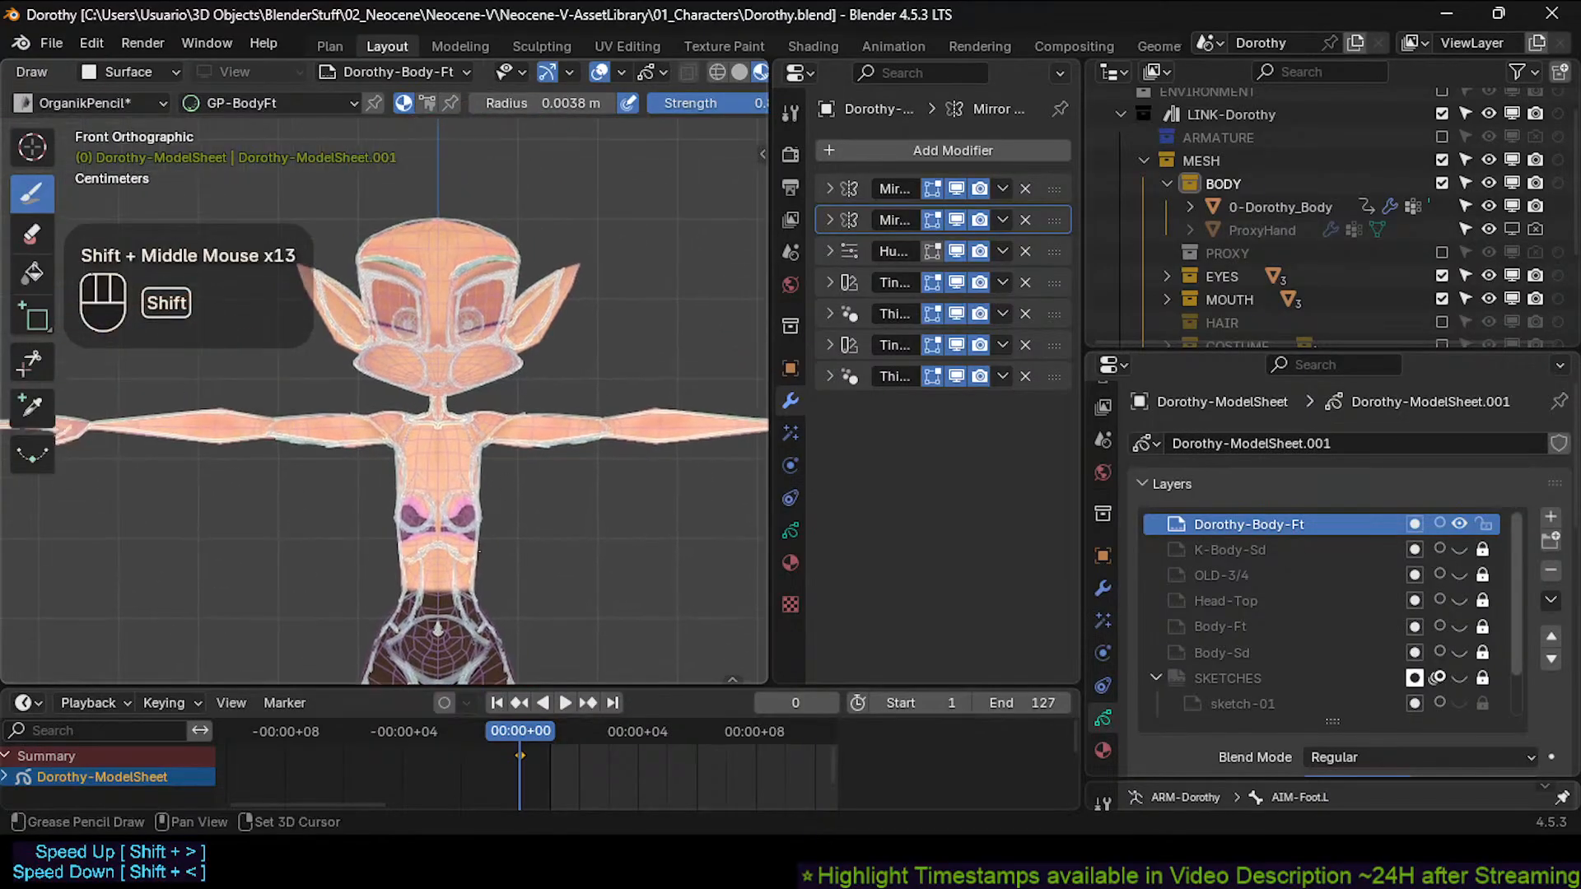
{"action": "middle_click_drag", "start_coordinate": [535, 363], "coordinate": [564, 443], "text": "shift"}
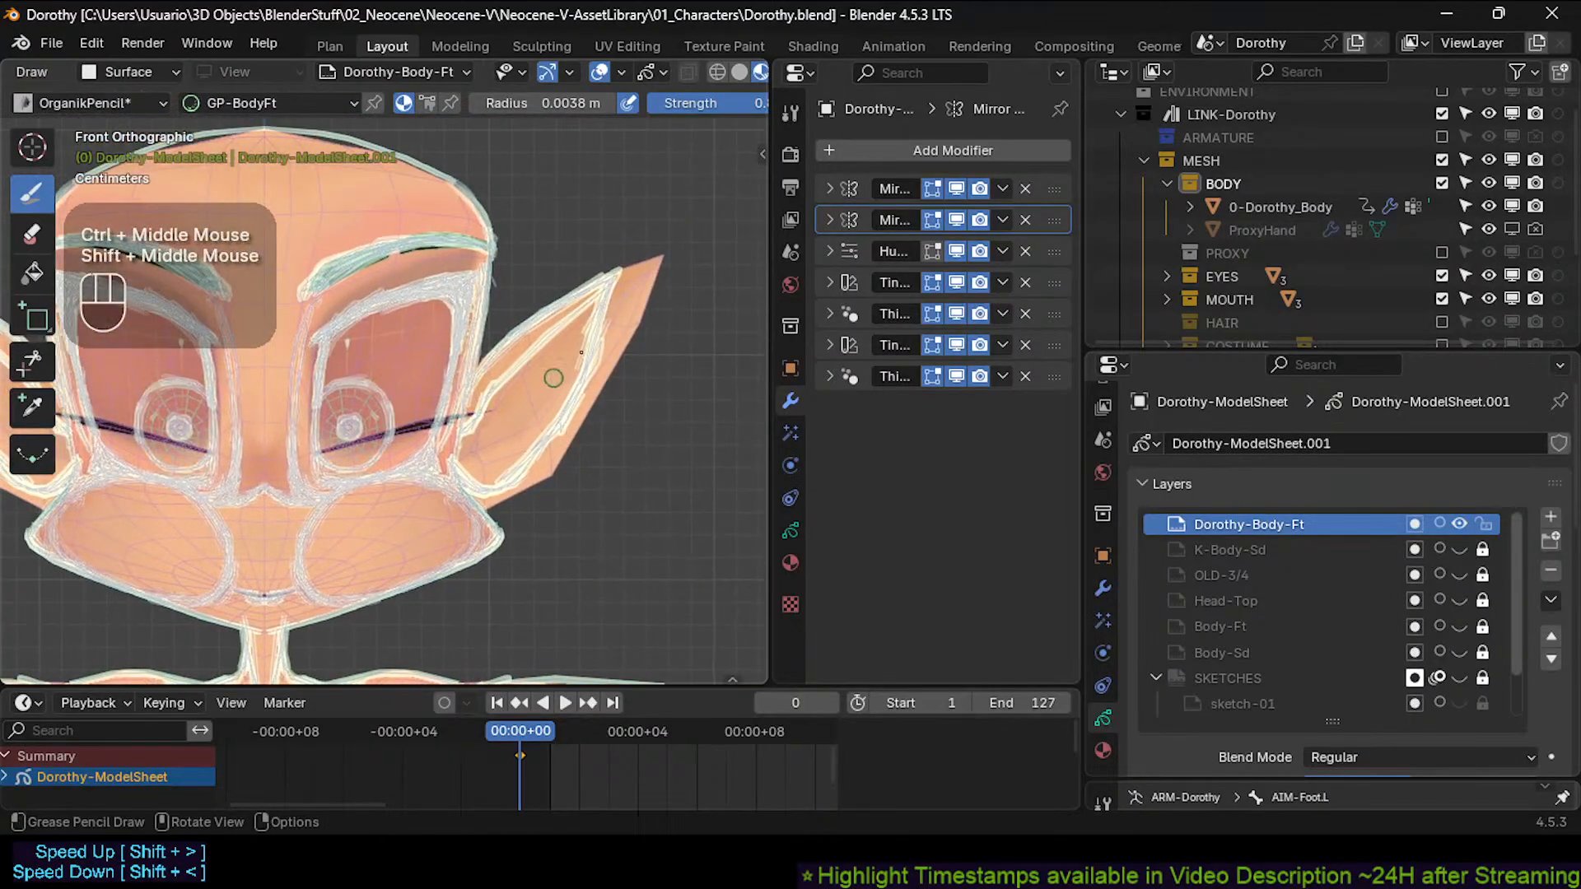
Select the ear-tip stroke points in Edit Mode and move them out to the tip of the mesh ear.
{"action": "key", "text": "Tab"}
{"action": "key", "text": "alt+a"}
{"action": "key", "text": "c"}
{"action": "left_click_drag", "start_coordinate": [595, 295], "coordinate": [613, 279]}
{"action": "right_click", "coordinate": [631, 293]}
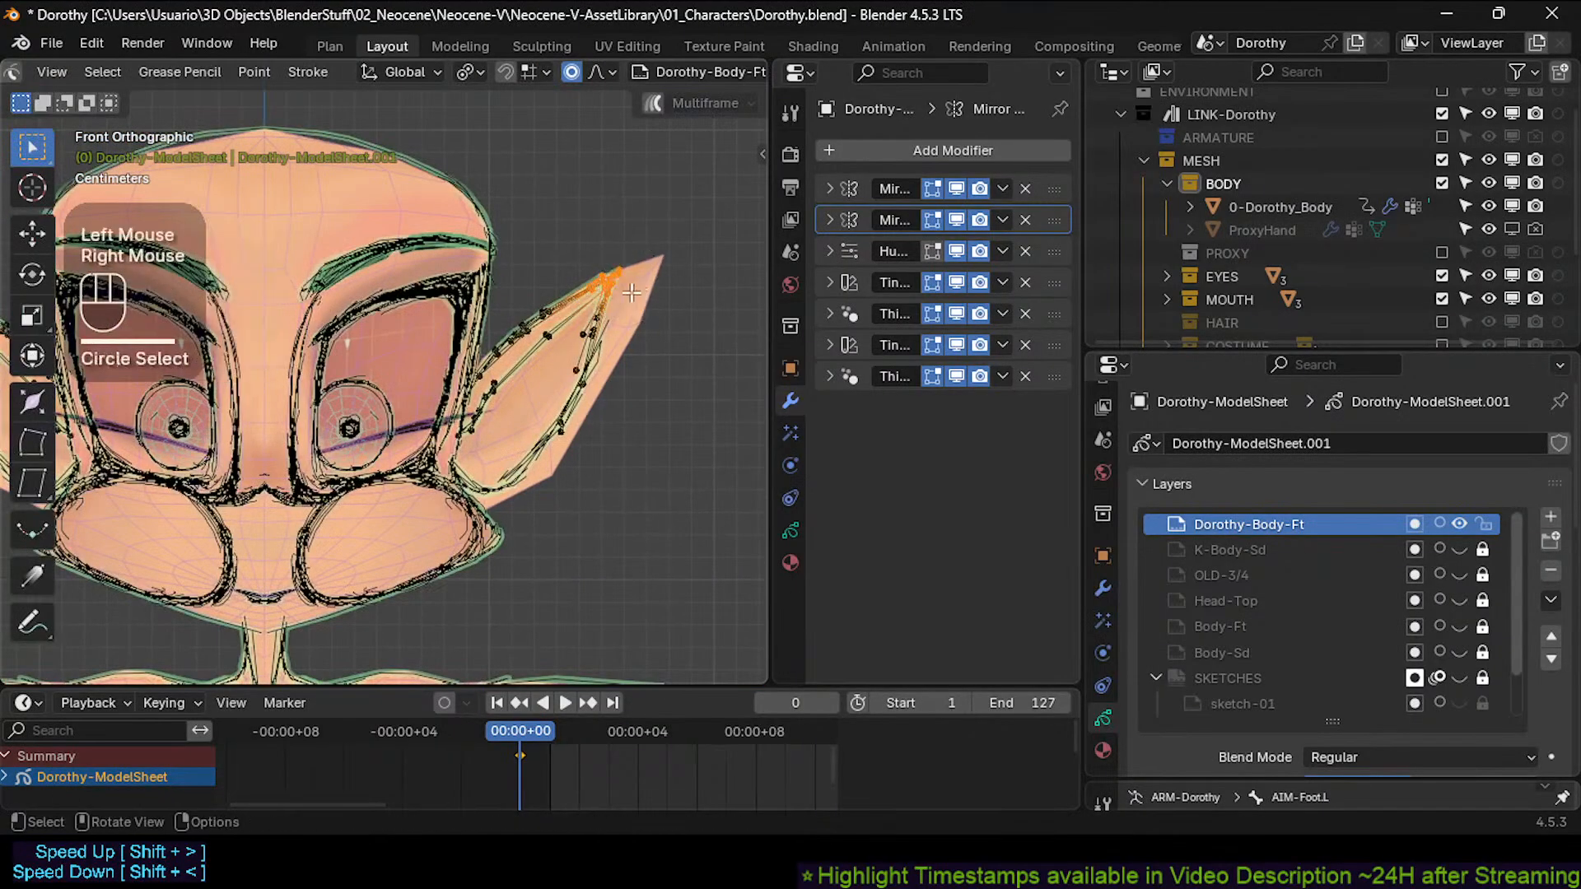
{"action": "key", "text": "g"}
{"action": "left_click", "coordinate": [681, 269]}
Move the stroke points along the ear's upper edge onto the upper outline of the mesh ear.
{"action": "key", "text": "alt+a"}
{"action": "key", "text": "c"}
{"action": "left_click", "coordinate": [564, 330]}
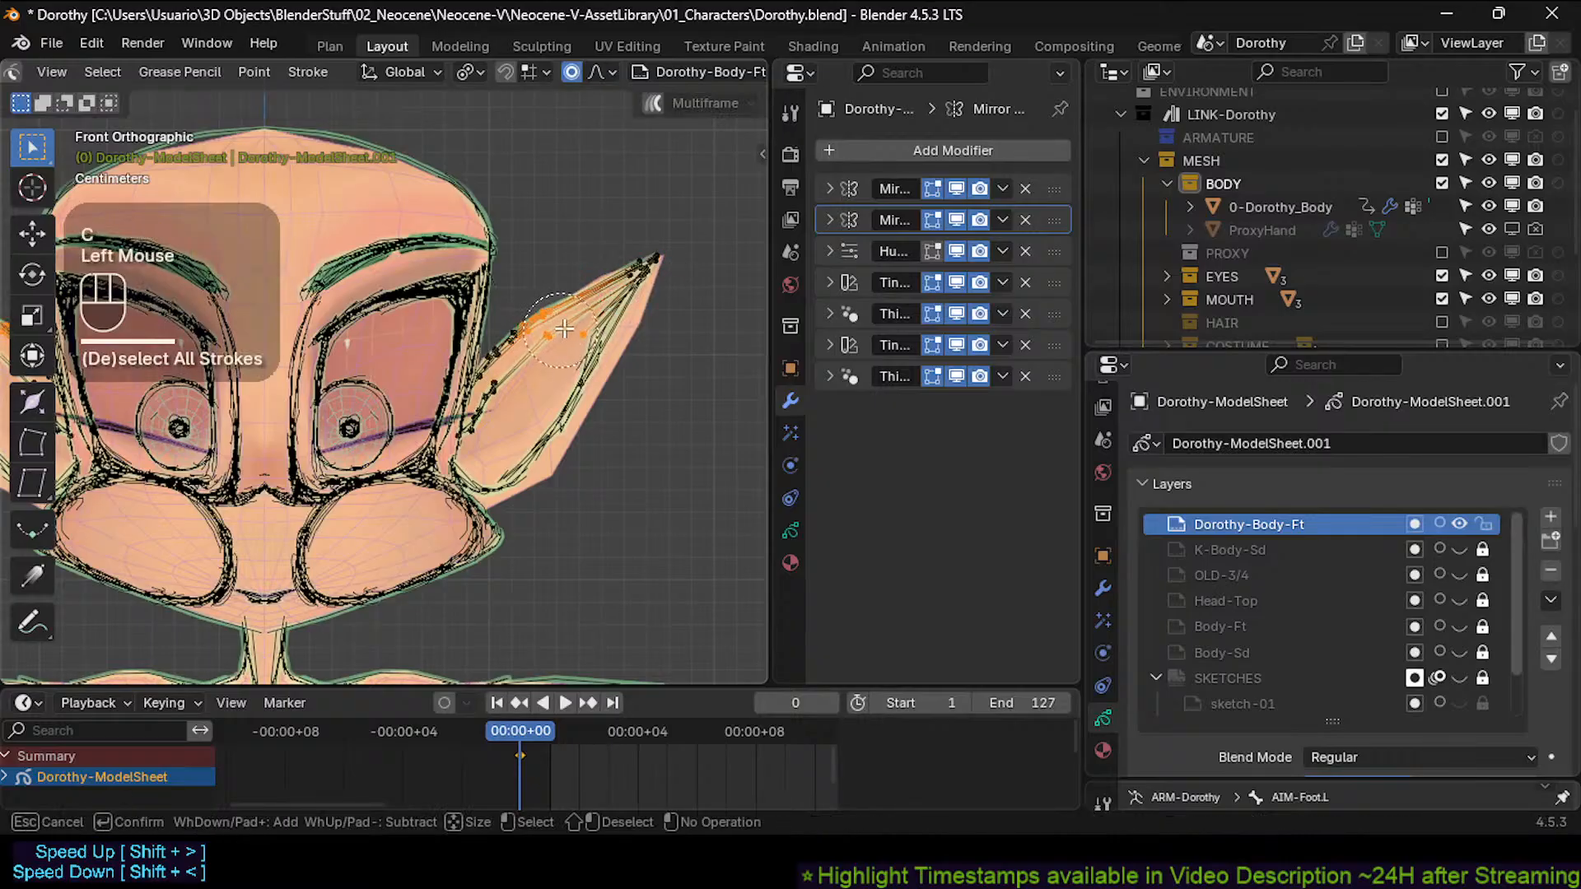
{"action": "right_click", "coordinate": [564, 330]}
{"action": "key", "text": "g"}
{"action": "left_click", "coordinate": [534, 353], "text": "shift"}
Select the stroke points on the lower part of the ear's outer edge and reposition them along the mesh.
{"action": "key", "text": "alt+a"}
{"action": "key", "text": "c"}
{"action": "right_click", "coordinate": [560, 383]}
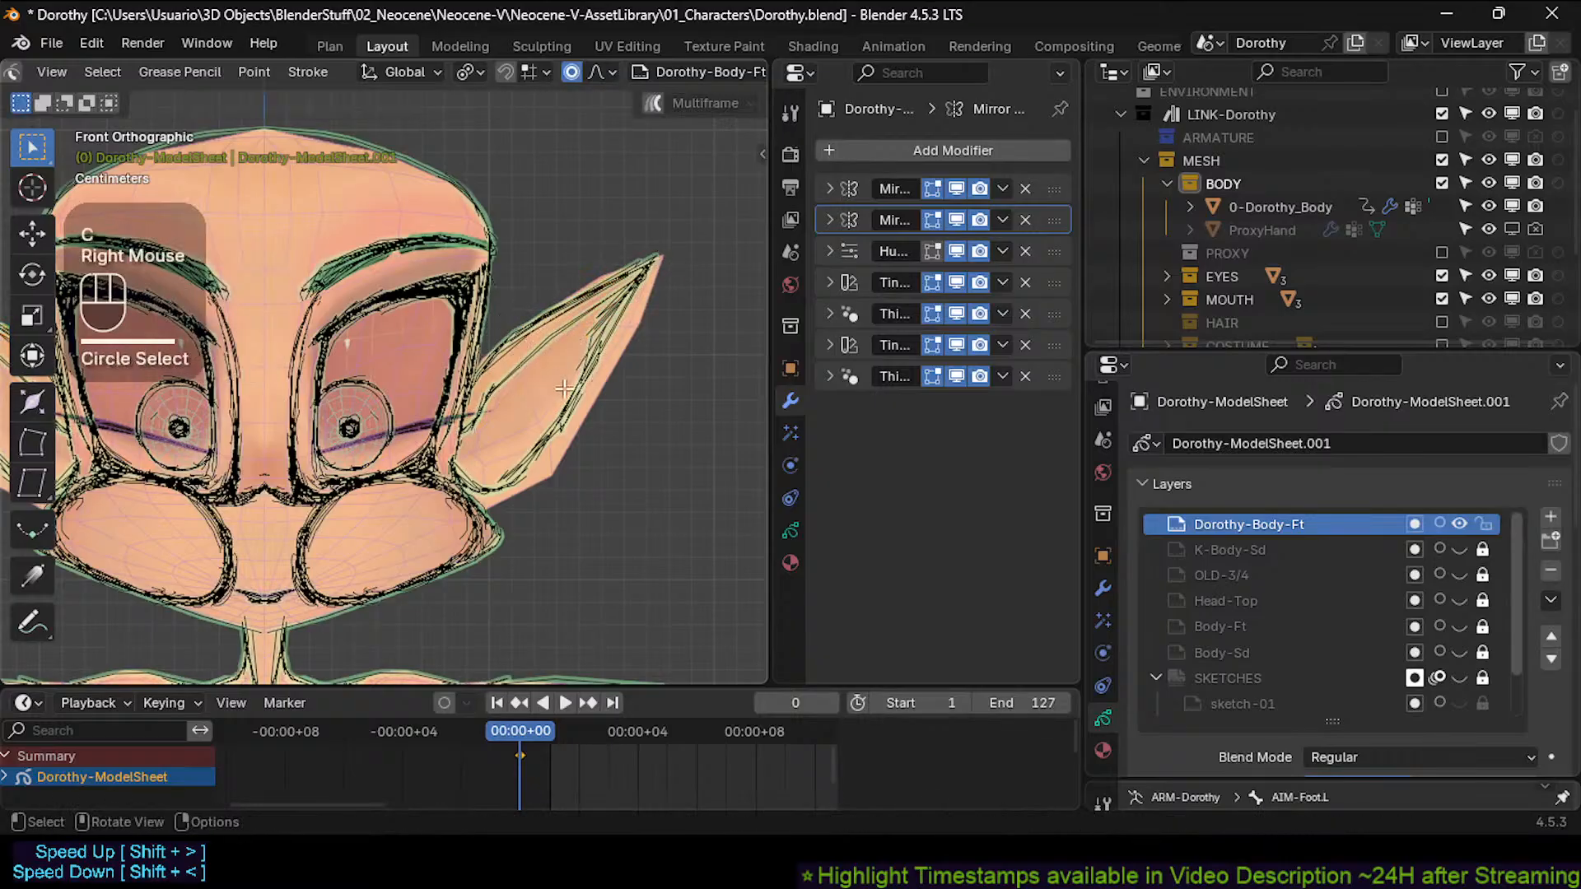
{"action": "key", "text": "alt+a"}
{"action": "key", "text": "c"}
{"action": "left_click_drag", "start_coordinate": [586, 429], "coordinate": [603, 415]}
{"action": "right_click", "coordinate": [603, 412]}
{"action": "key", "text": "g"}
{"action": "left_click", "coordinate": [578, 399]}
Select the stroke points midway along the ear's outer edge and shift them outward with proportional editing.
{"action": "key", "text": "a"}
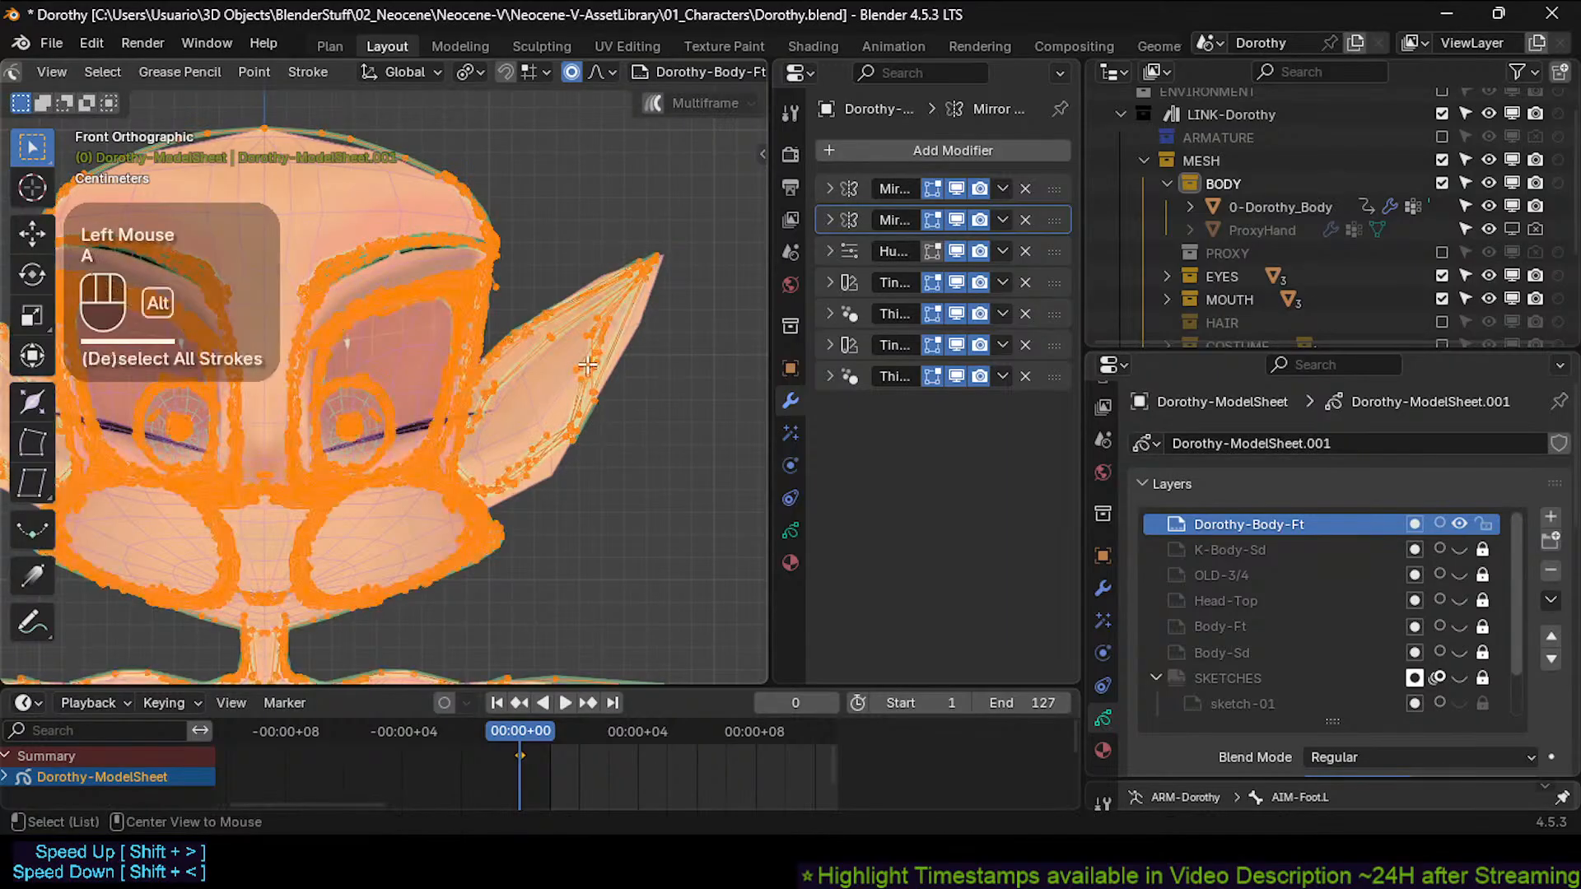
{"action": "key", "text": "alt+a"}
{"action": "key", "text": "c"}
{"action": "left_click", "coordinate": [591, 350]}
{"action": "right_click", "coordinate": [634, 358]}
{"action": "key", "text": "g"}
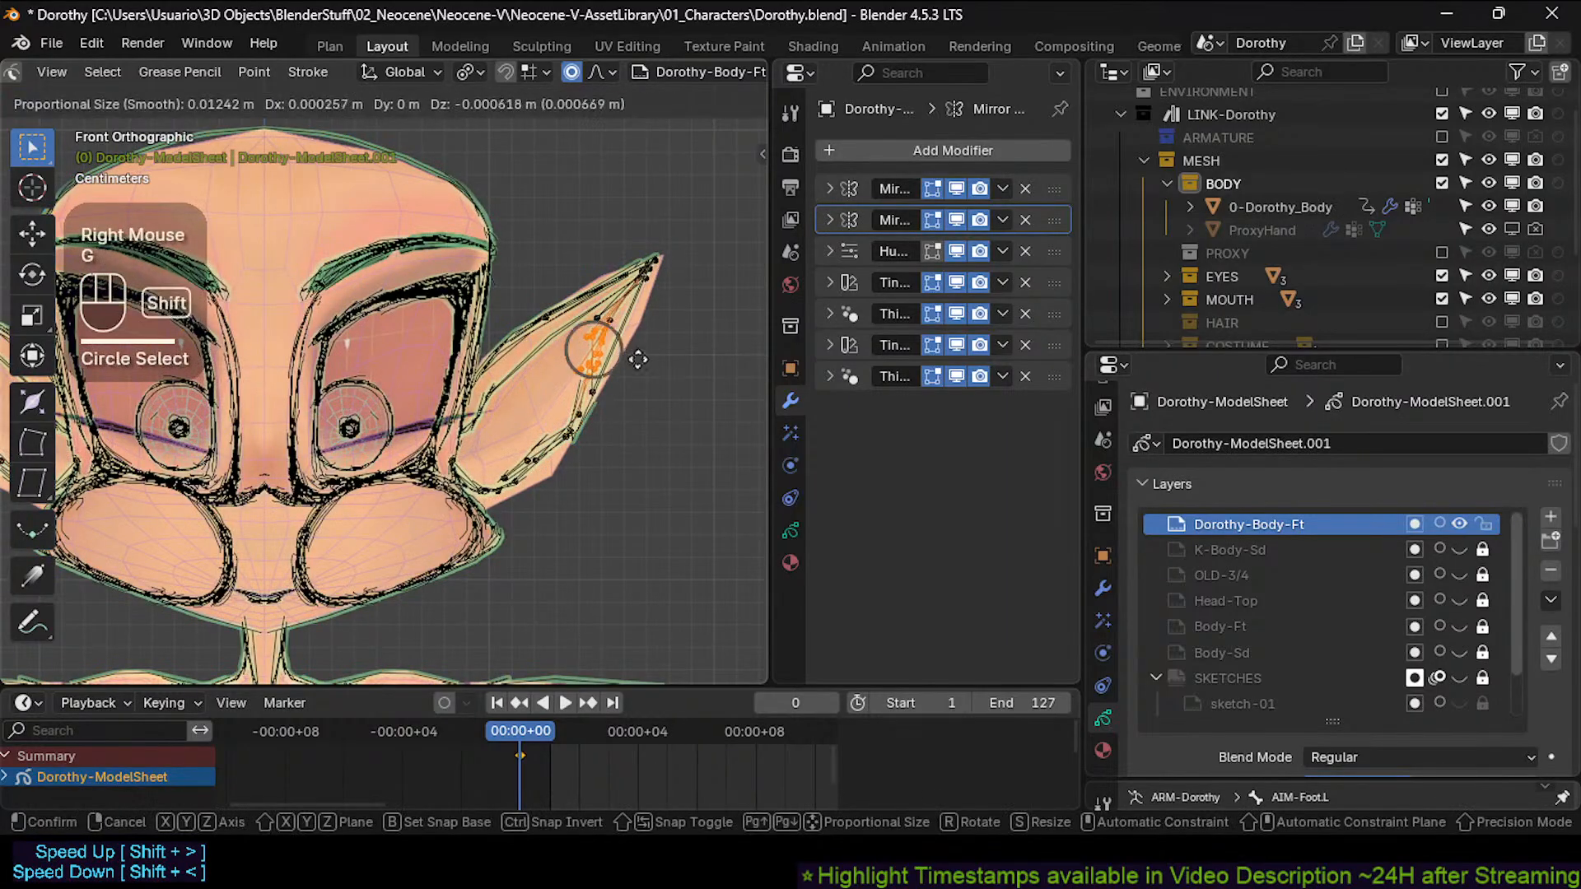
{"action": "left_click", "coordinate": [775, 357], "text": "shift"}
Move individual stroke points just below the ear tip outward onto the mesh ear's outer edge.
{"action": "key", "text": "alt+a"}
{"action": "left_click", "coordinate": [644, 269]}
{"action": "key", "text": "g"}
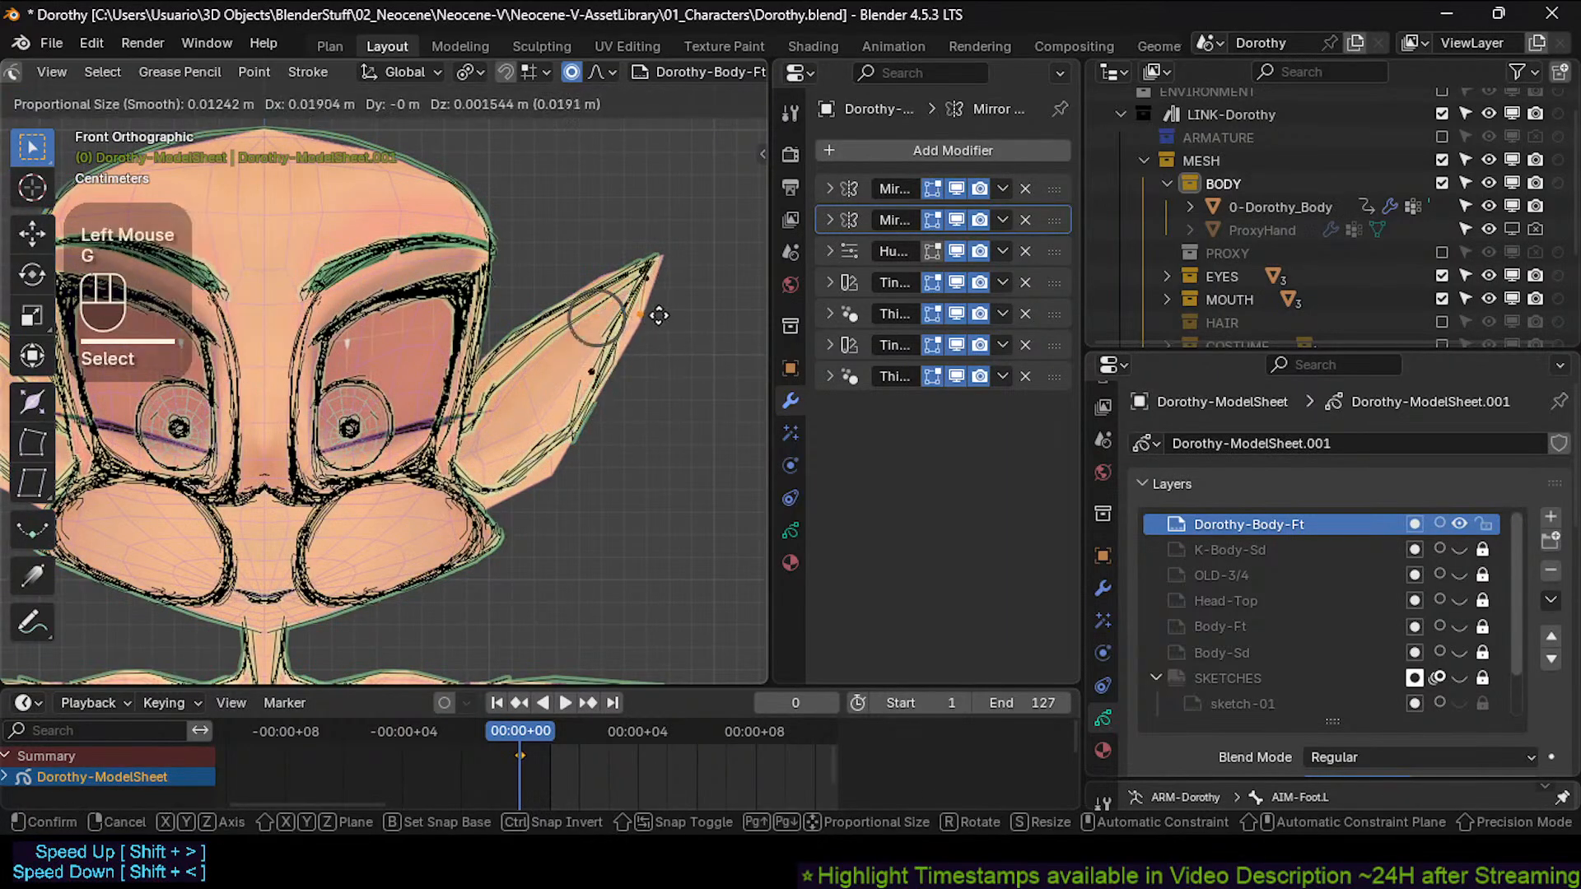
{"action": "left_click", "coordinate": [612, 322]}
{"action": "left_click", "coordinate": [612, 323]}
{"action": "key", "text": "g"}
{"action": "left_click", "coordinate": [650, 322]}
{"action": "left_click", "coordinate": [611, 329]}
{"action": "key", "text": "g"}
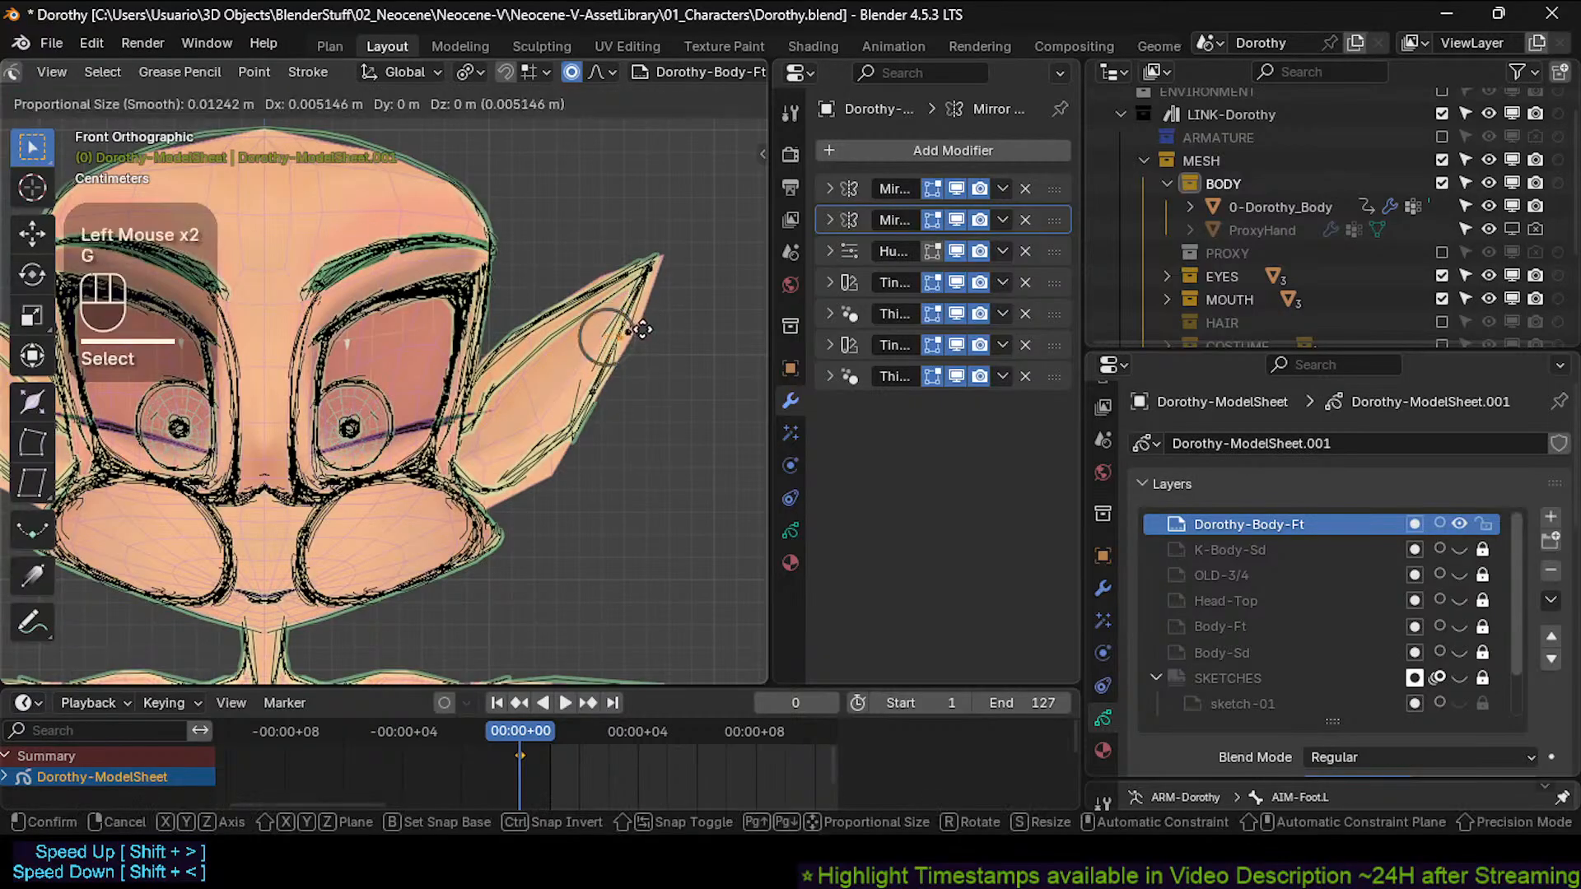
{"action": "left_click", "coordinate": [634, 331]}
{"action": "left_click", "coordinate": [611, 328]}
{"action": "key", "text": "g"}
{"action": "left_click", "coordinate": [624, 325]}
Adjust the remaining points along the upper outer ear edge so the stroke follows the mesh outline.
{"action": "left_click", "coordinate": [616, 339]}
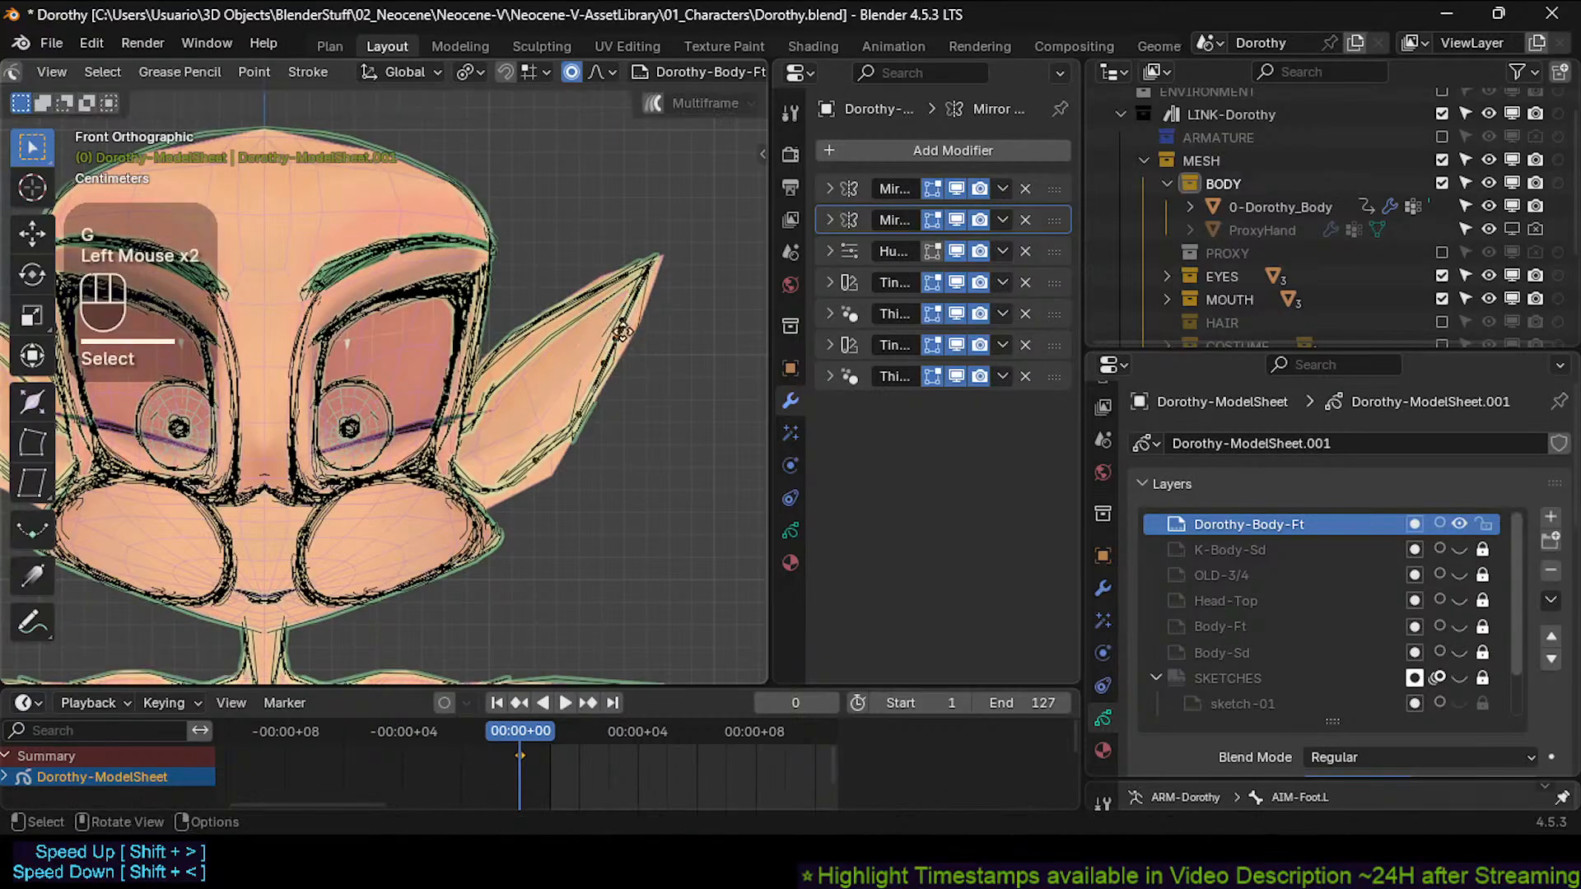
{"action": "key", "text": "g"}
{"action": "left_click", "coordinate": [620, 342]}
{"action": "left_click", "coordinate": [611, 360]}
{"action": "key", "text": "g"}
{"action": "left_click", "coordinate": [613, 369]}
{"action": "left_click", "coordinate": [656, 332]}
{"action": "key", "text": "g"}
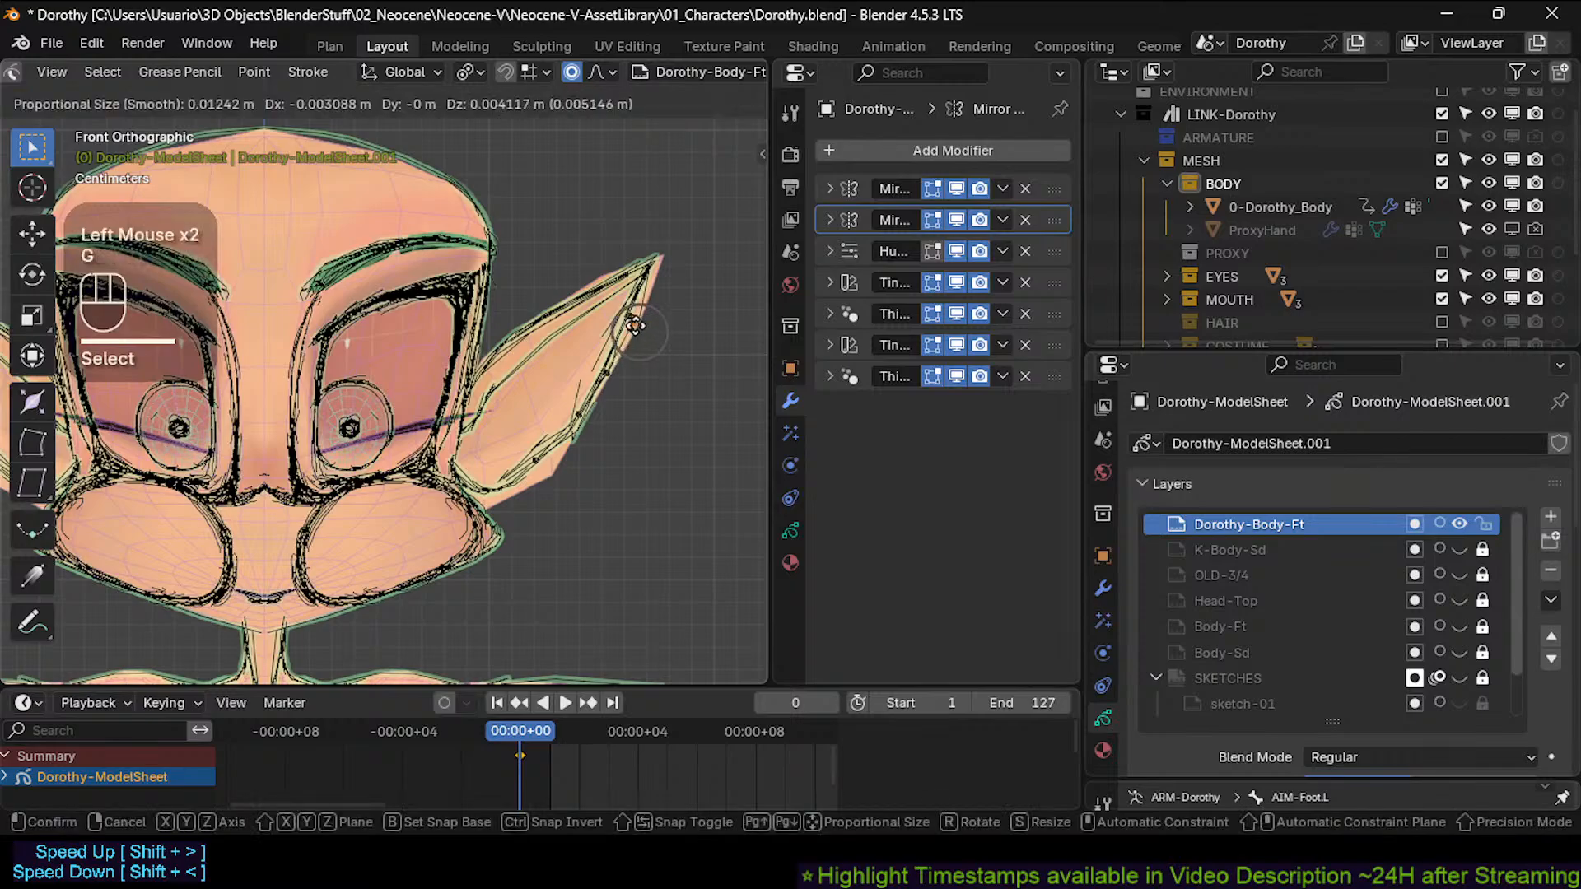
{"action": "left_click", "coordinate": [650, 323]}
{"action": "left_click", "coordinate": [641, 311]}
{"action": "key", "text": "g"}
{"action": "left_click", "coordinate": [639, 310]}
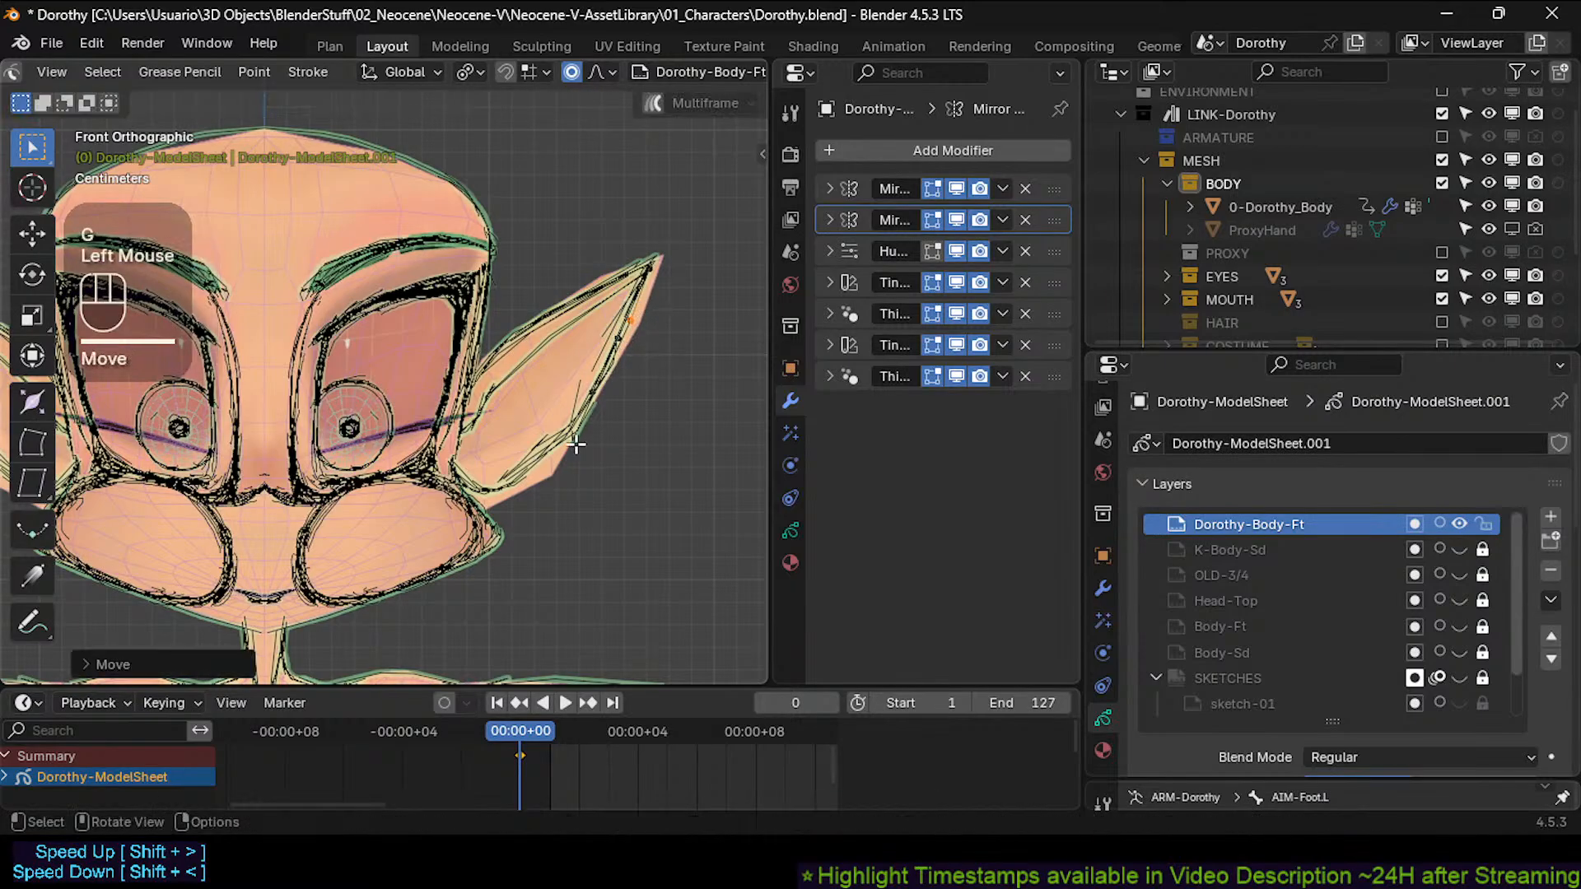
Pull the stroke points at the ear's lower outer corner down toward the mesh edge.
{"action": "left_click", "coordinate": [520, 474]}
{"action": "key", "text": "g"}
{"action": "left_click", "coordinate": [531, 486]}
{"action": "left_click", "coordinate": [534, 454]}
{"action": "key", "text": "g"}
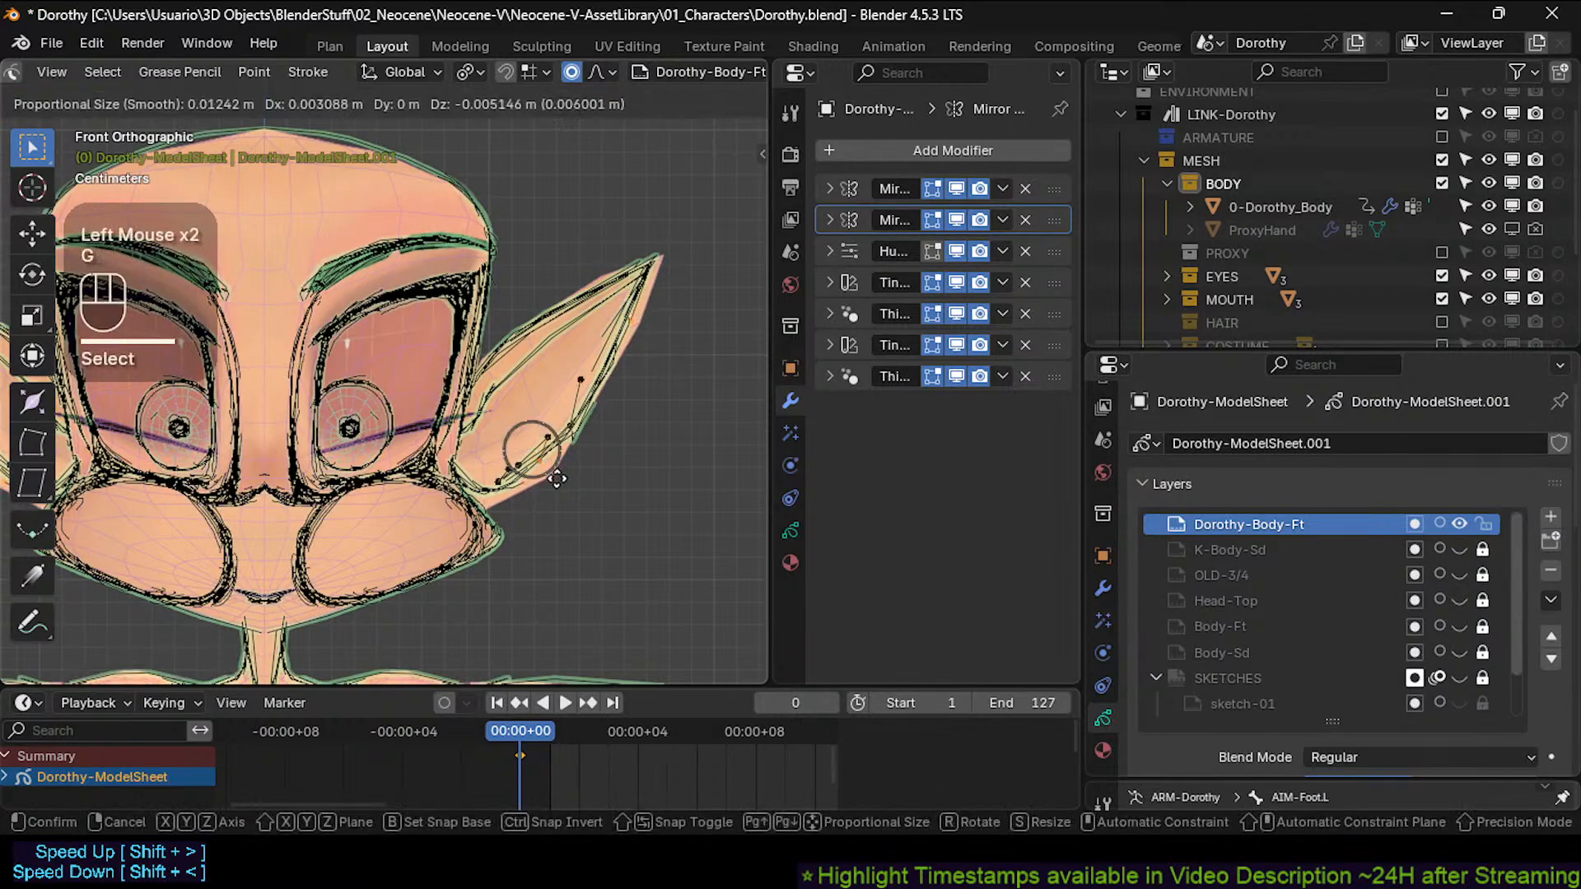
{"action": "left_click", "coordinate": [552, 466]}
{"action": "left_click", "coordinate": [545, 449]}
{"action": "key", "text": "g"}
{"action": "left_click", "coordinate": [548, 471]}
Move the points along the underside of the ear down and outward onto the mesh's lower edge.
{"action": "left_click", "coordinate": [525, 474]}
{"action": "key", "text": "g"}
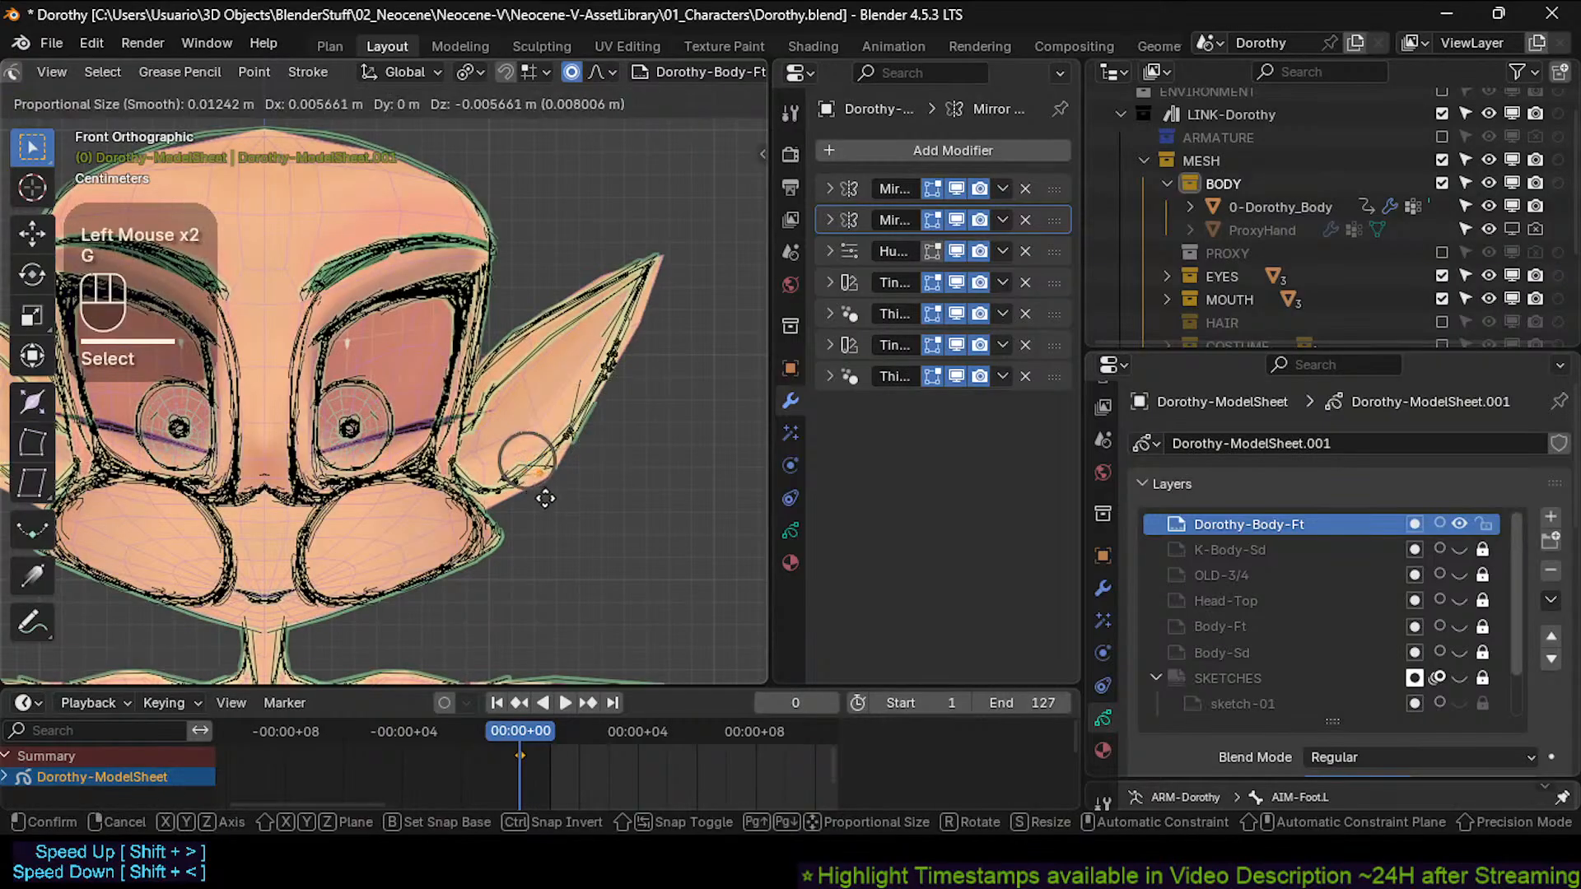
{"action": "left_click", "coordinate": [545, 499]}
{"action": "left_click", "coordinate": [512, 467]}
{"action": "key", "text": "g"}
{"action": "left_click", "coordinate": [529, 504]}
{"action": "left_click", "coordinate": [517, 469]}
{"action": "key", "text": "g"}
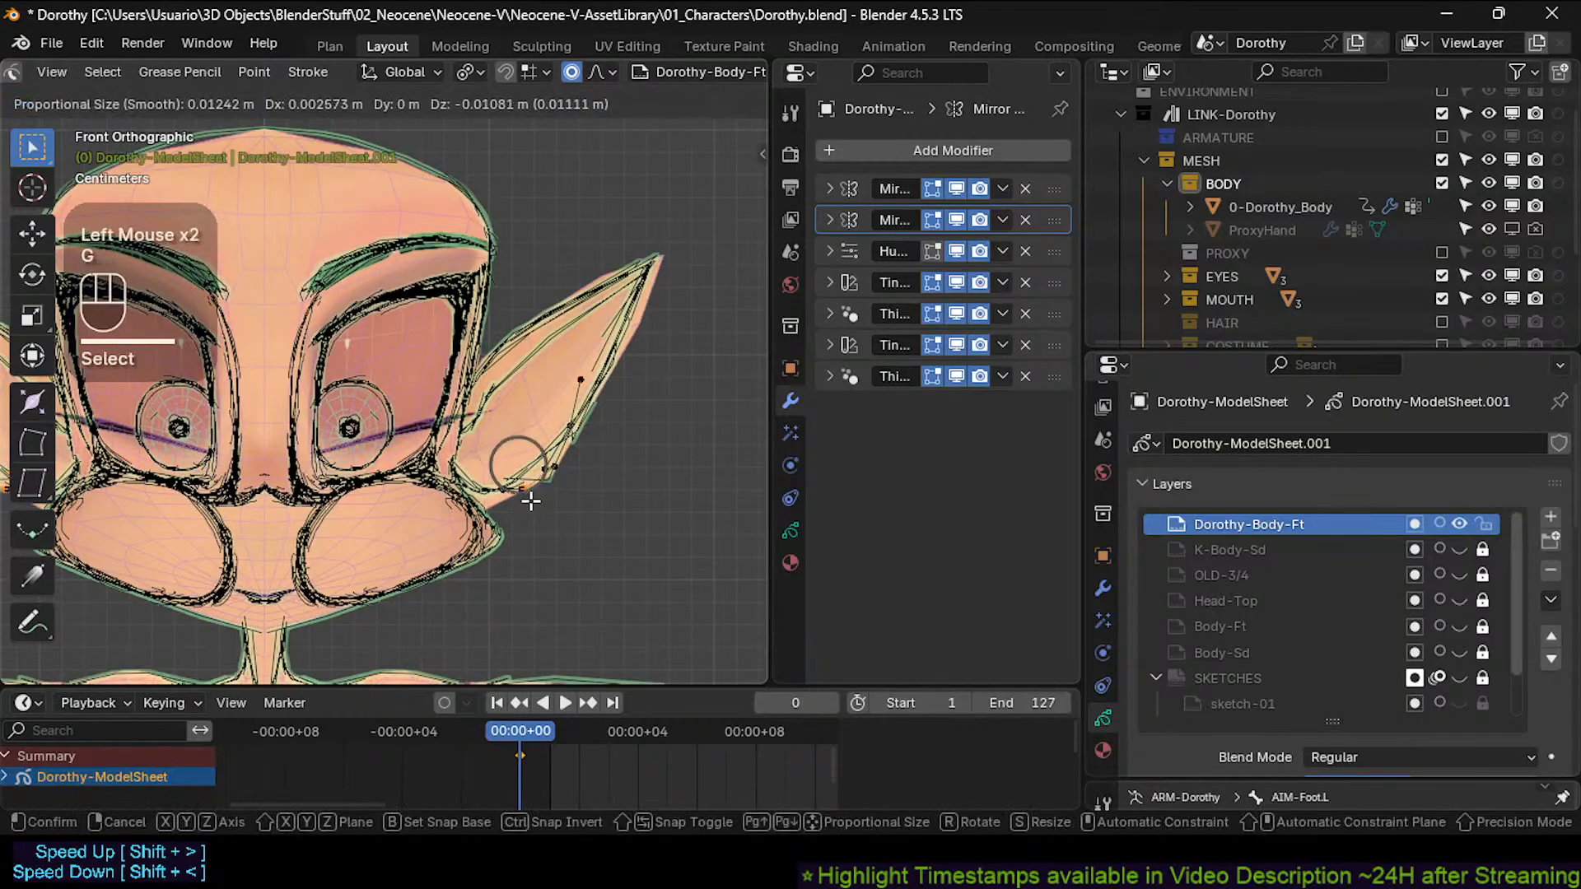
{"action": "left_click", "coordinate": [532, 498]}
Reposition the stroke points at the earlobe where it meets the cheek.
{"action": "left_click", "coordinate": [494, 496]}
{"action": "key", "text": "g"}
{"action": "left_click", "coordinate": [493, 493]}
{"action": "left_click", "coordinate": [471, 491]}
{"action": "key", "text": "g"}
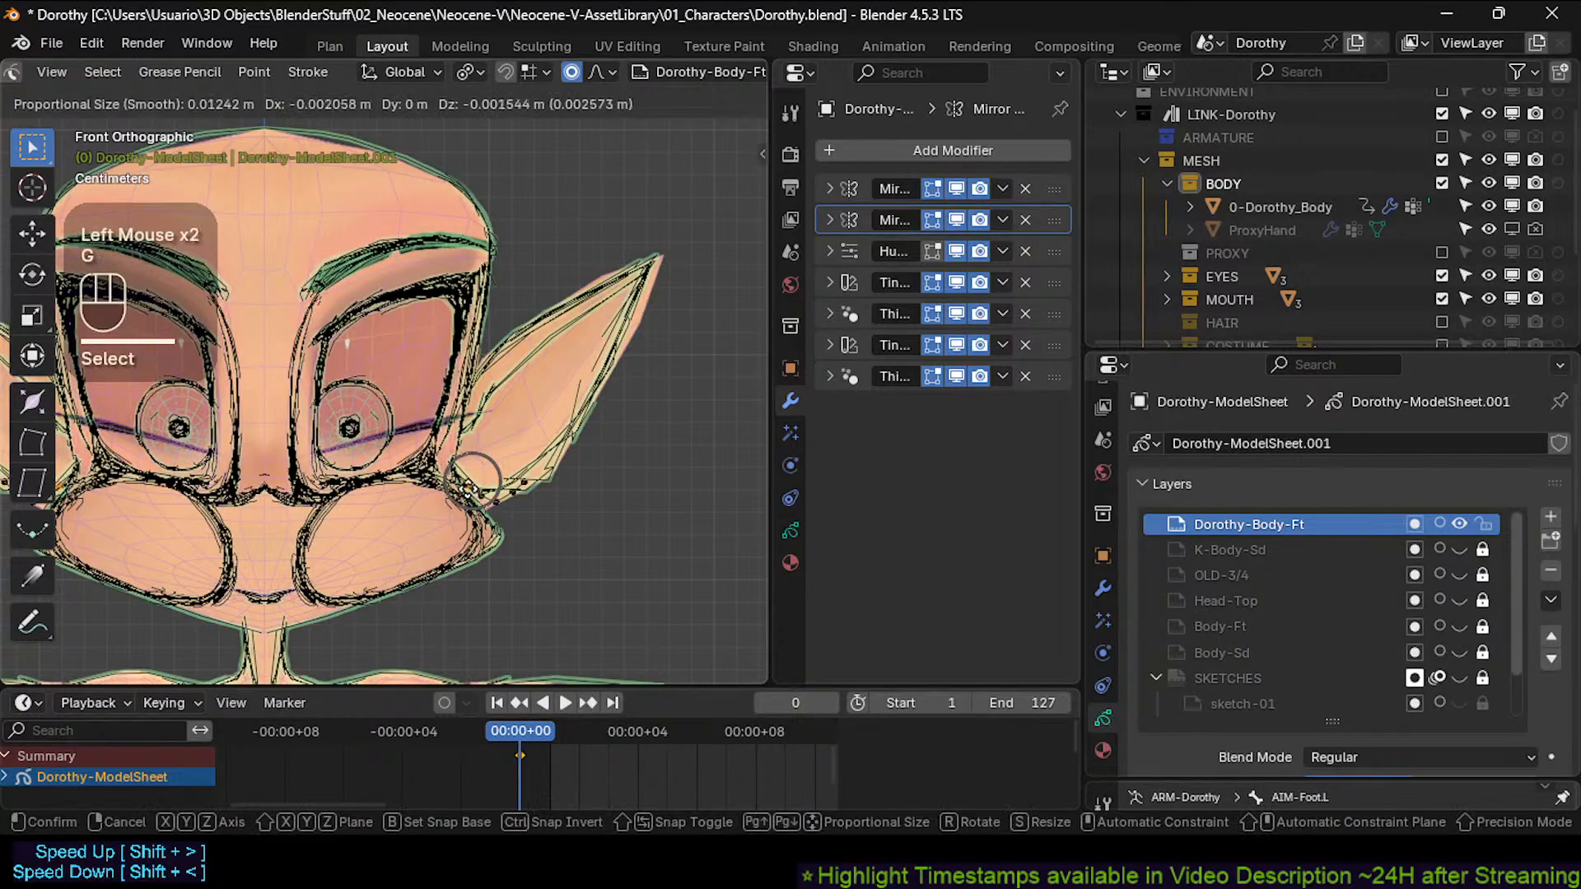
{"action": "left_click", "coordinate": [497, 504]}
{"action": "key", "text": "g"}
{"action": "left_click", "coordinate": [487, 495]}
{"action": "left_click", "coordinate": [481, 490]}
{"action": "key", "text": "g"}
{"action": "left_click", "coordinate": [469, 482]}
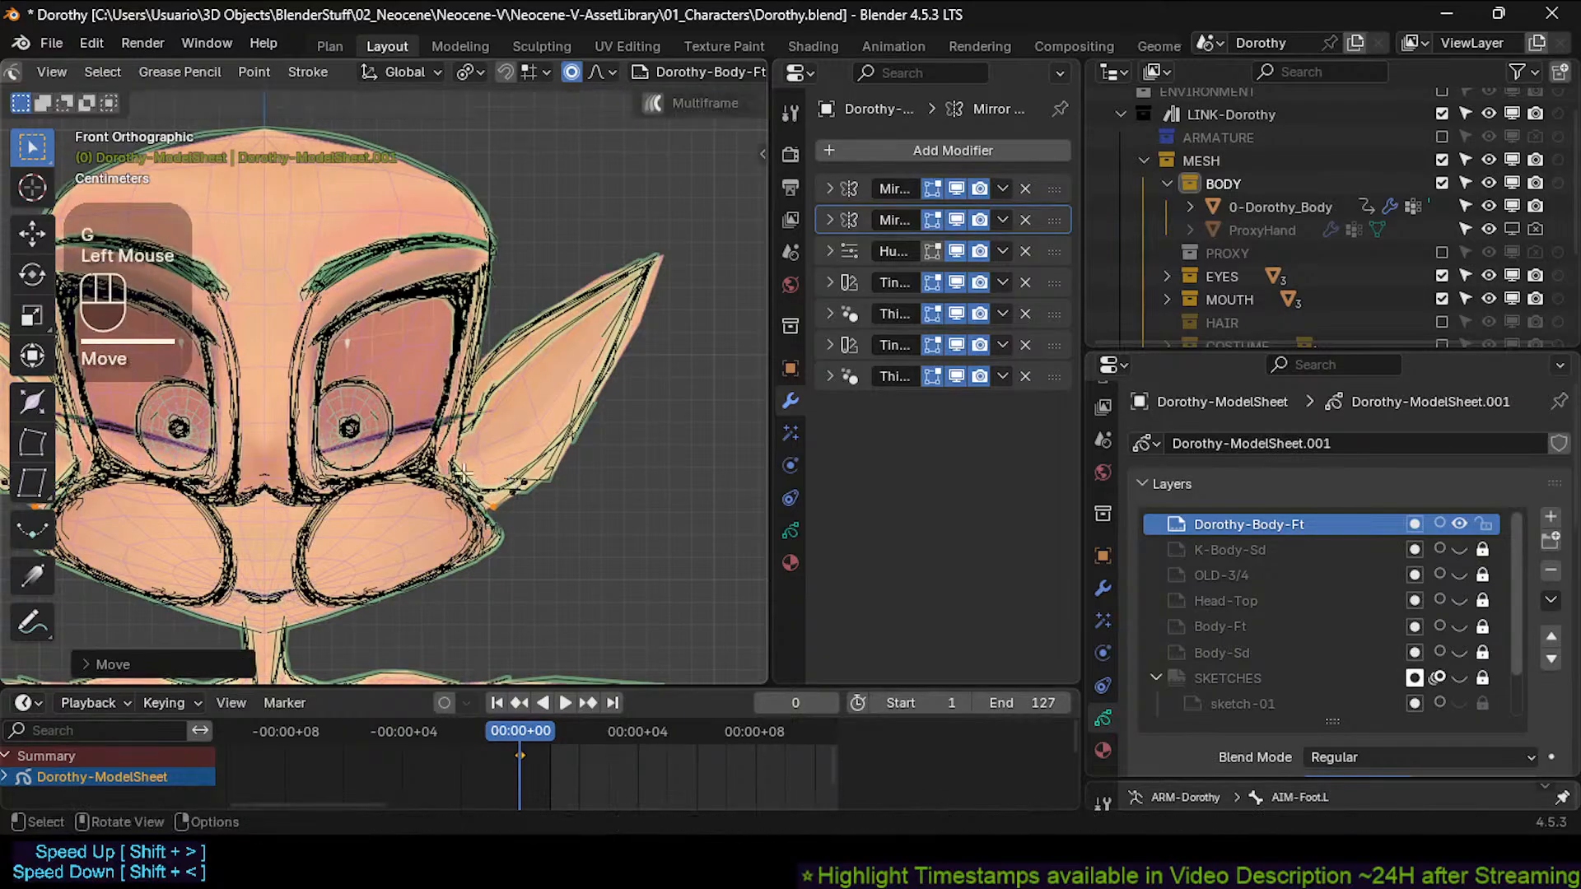
Adjust the stroke points along the ear's inner edge beside the eye and return to Draw Mode.
{"action": "left_click", "coordinate": [455, 464]}
{"action": "key", "text": "g"}
{"action": "left_click", "coordinate": [455, 462]}
{"action": "left_click", "coordinate": [457, 459]}
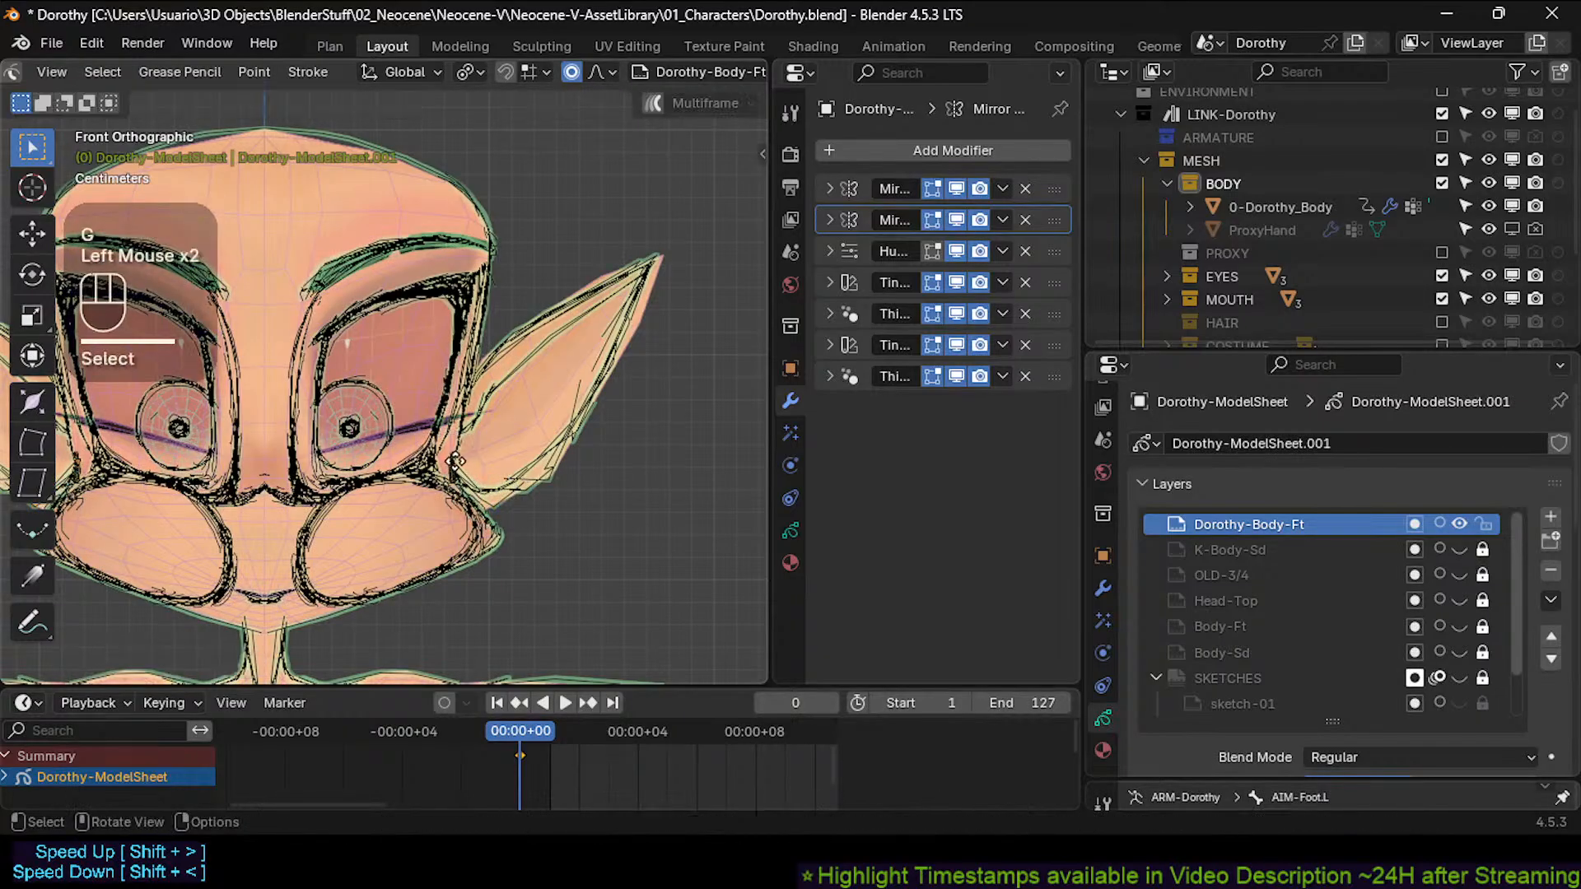
{"action": "key", "text": "g"}
{"action": "left_click", "coordinate": [462, 444]}
{"action": "left_click", "coordinate": [463, 434]}
{"action": "key", "text": "g"}
{"action": "left_click", "coordinate": [461, 431]}
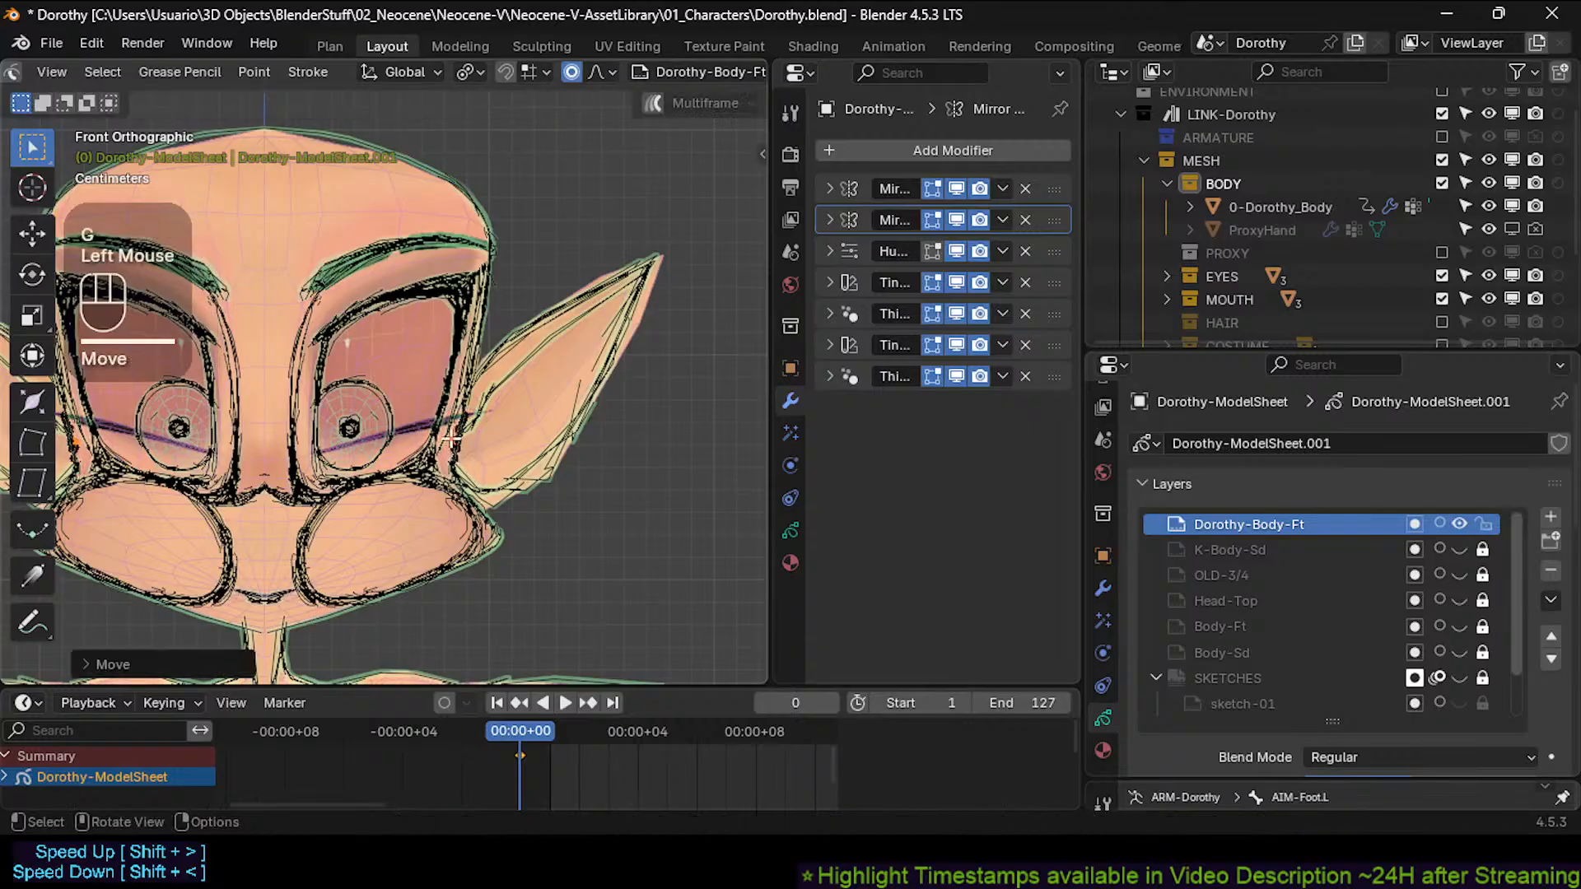
{"action": "left_click", "coordinate": [460, 427]}
{"action": "key", "text": "Tab"}
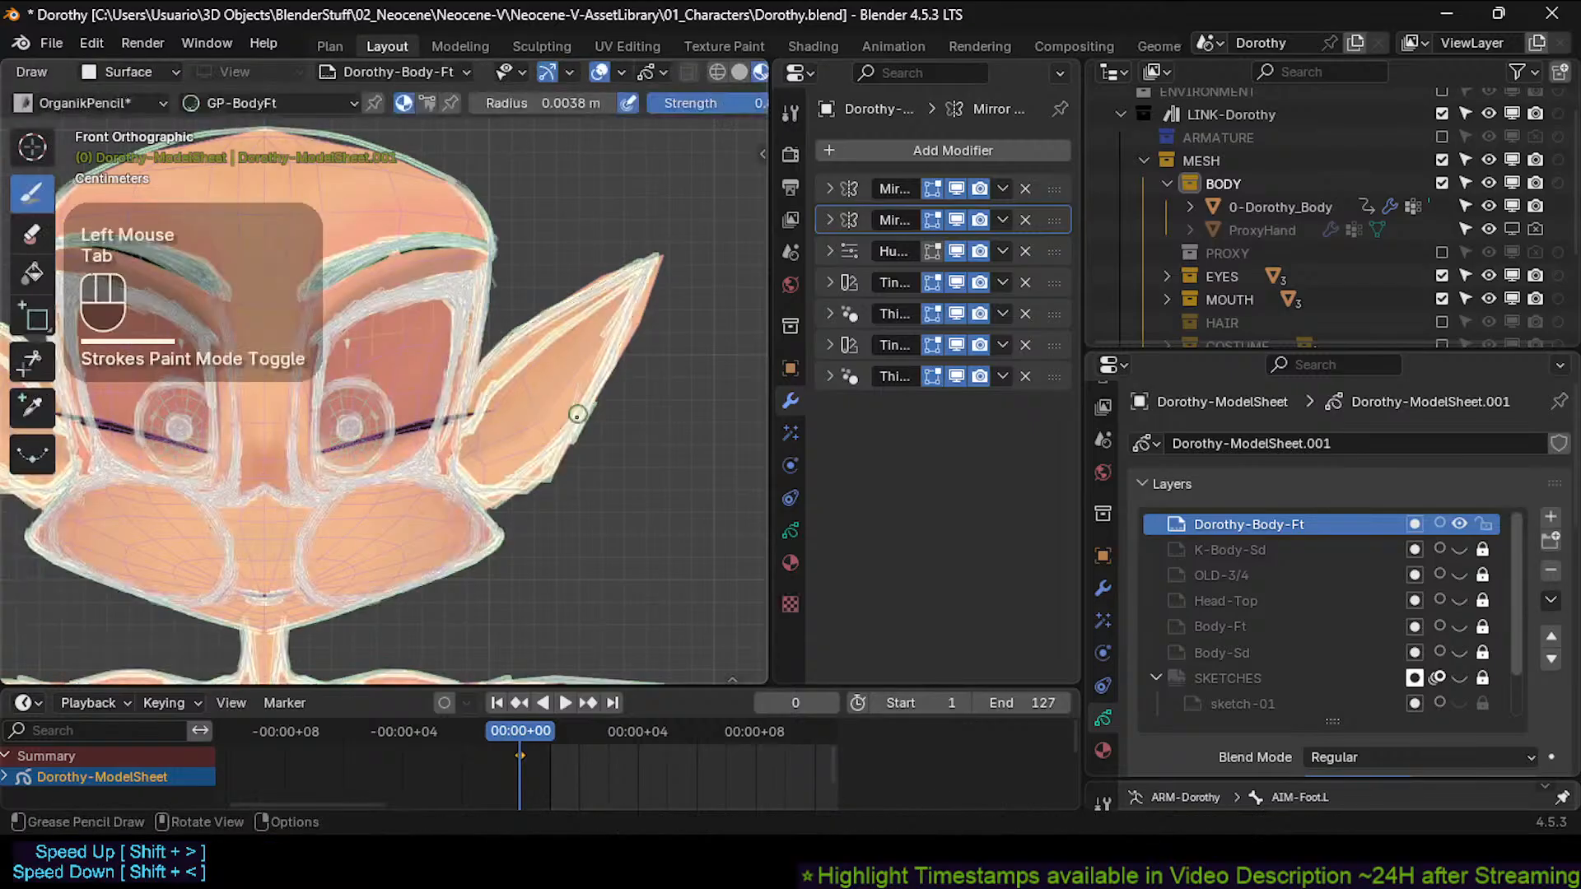
Sketch short strokes along the ear's inner edge where it joins the head.
{"action": "middle_click_drag", "start_coordinate": [576, 416], "coordinate": [480, 403], "text": "ctrl"}
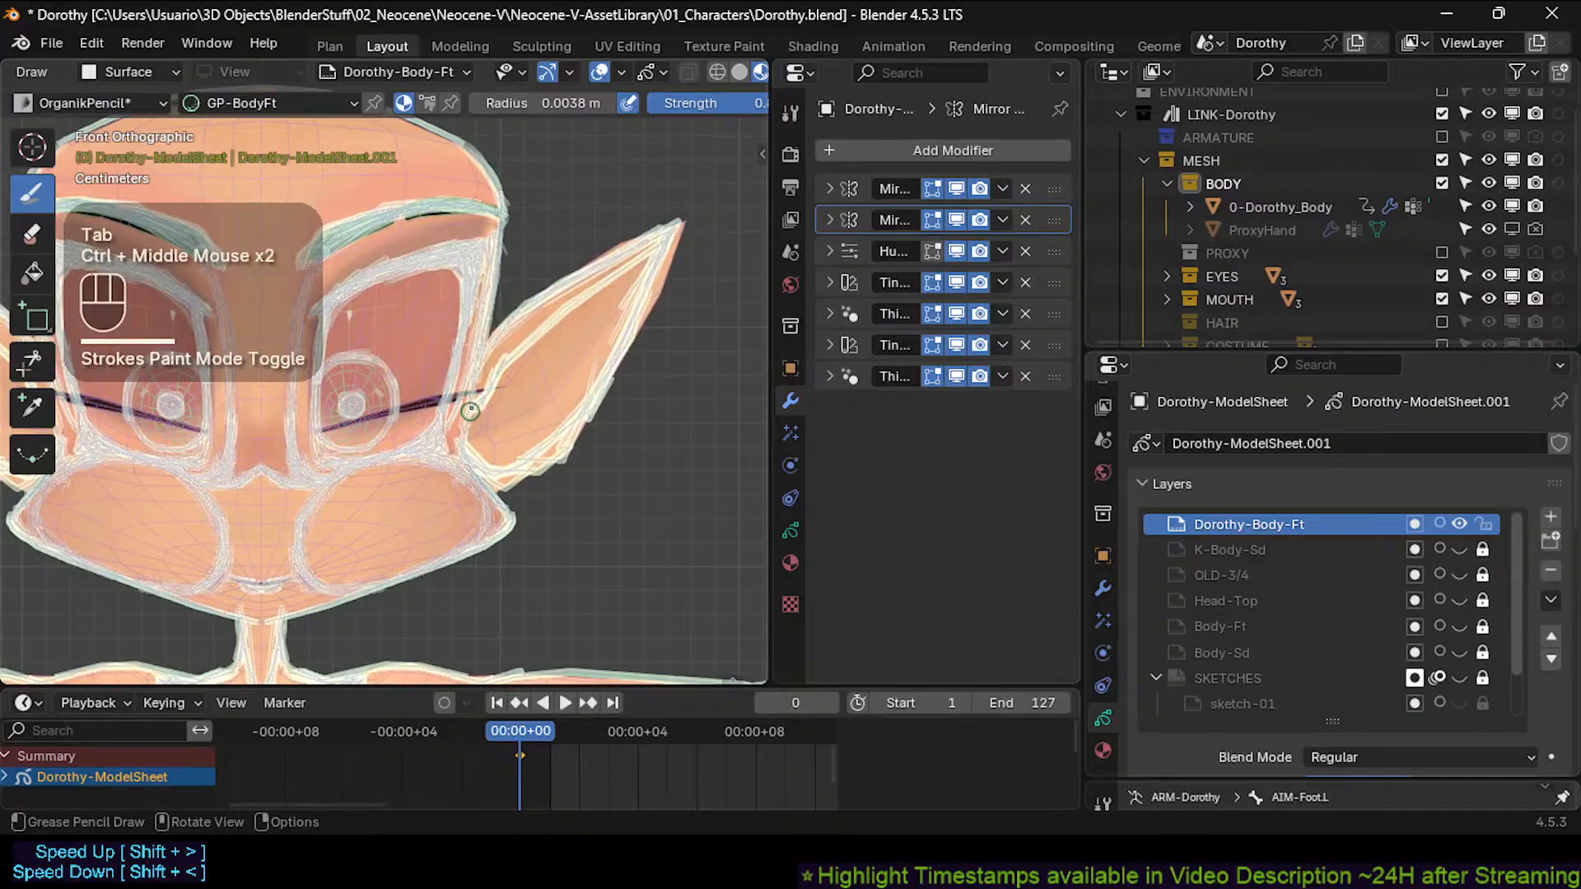
{"action": "left_click", "coordinate": [464, 414]}
{"action": "left_click", "coordinate": [465, 410]}
{"action": "left_click", "coordinate": [471, 387]}
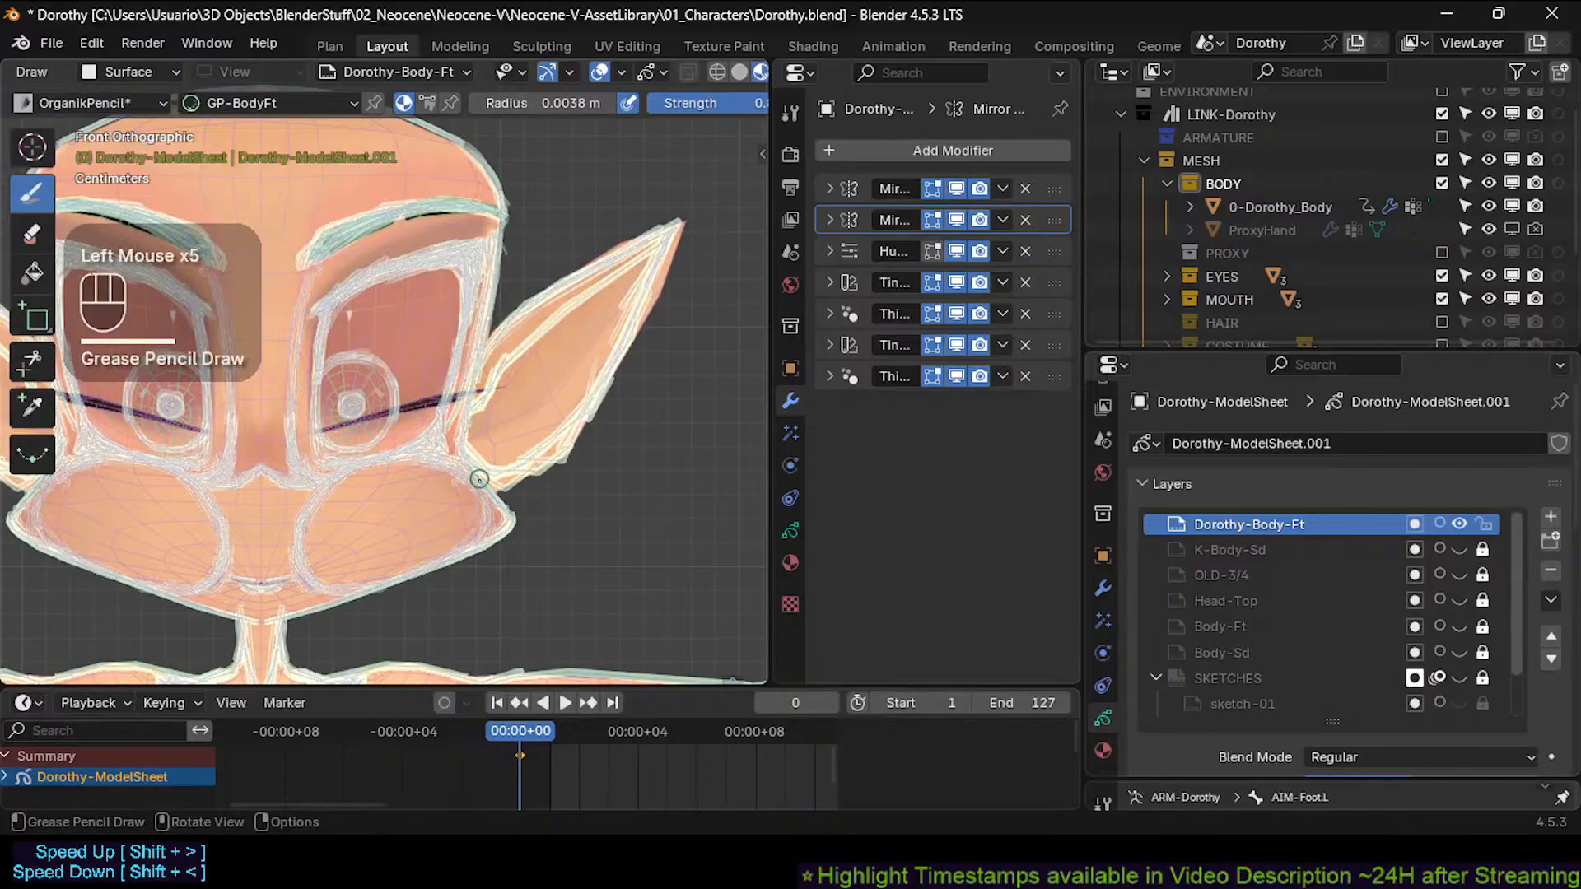
Erase the uneven lower ear contour and redraw it along the lobe and lower outer edge.
{"action": "left_click", "coordinate": [568, 467], "text": "ctrl"}
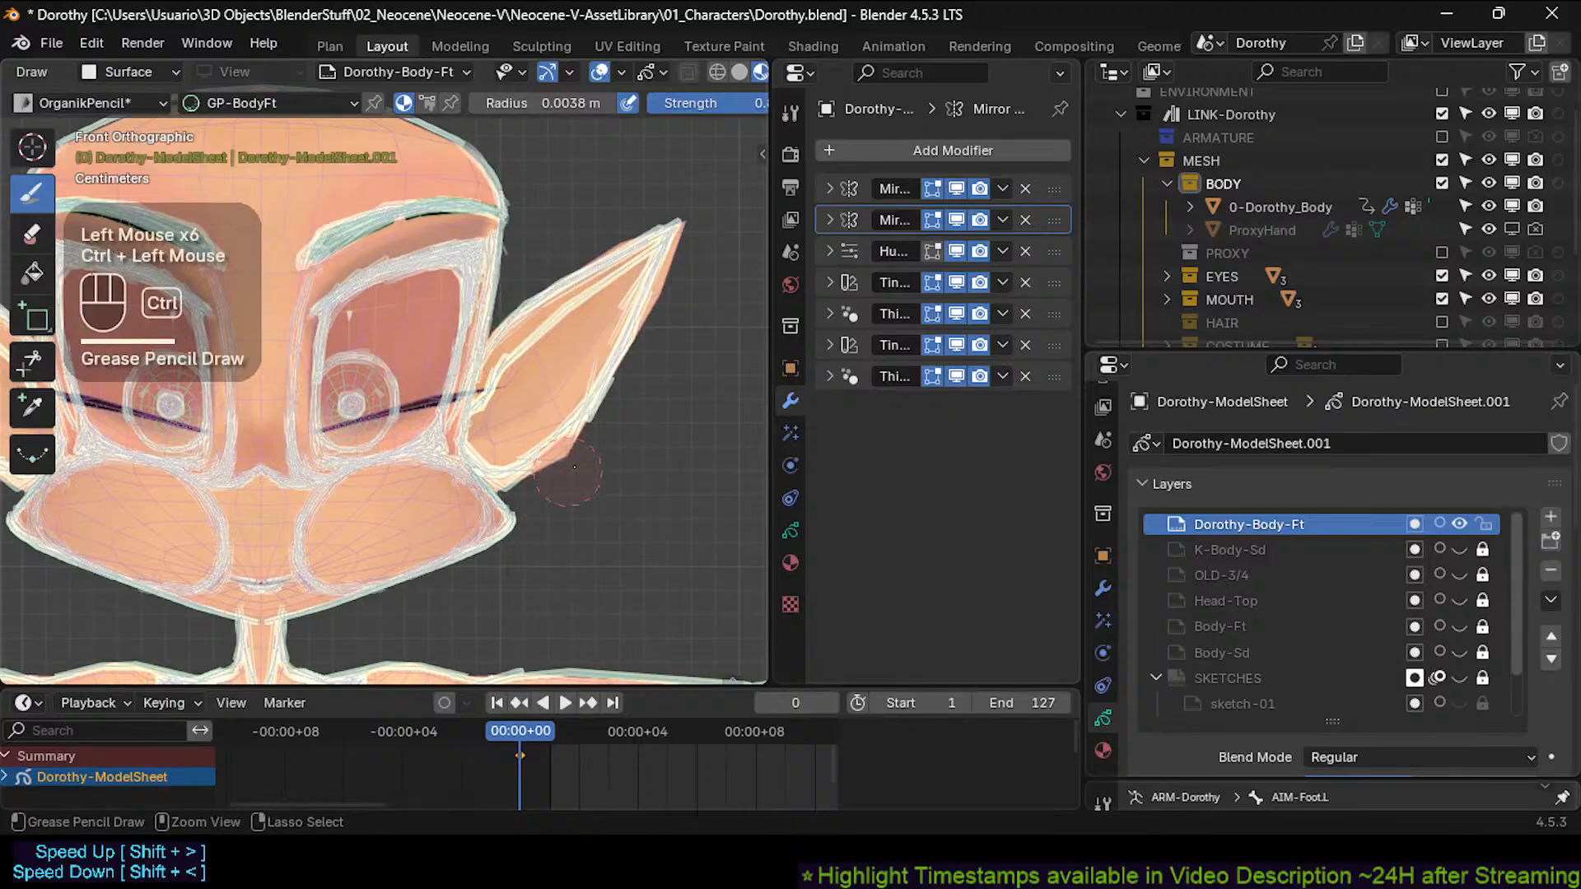
{"action": "left_click", "coordinate": [531, 471], "text": "ctrl"}
{"action": "left_click", "coordinate": [495, 469]}
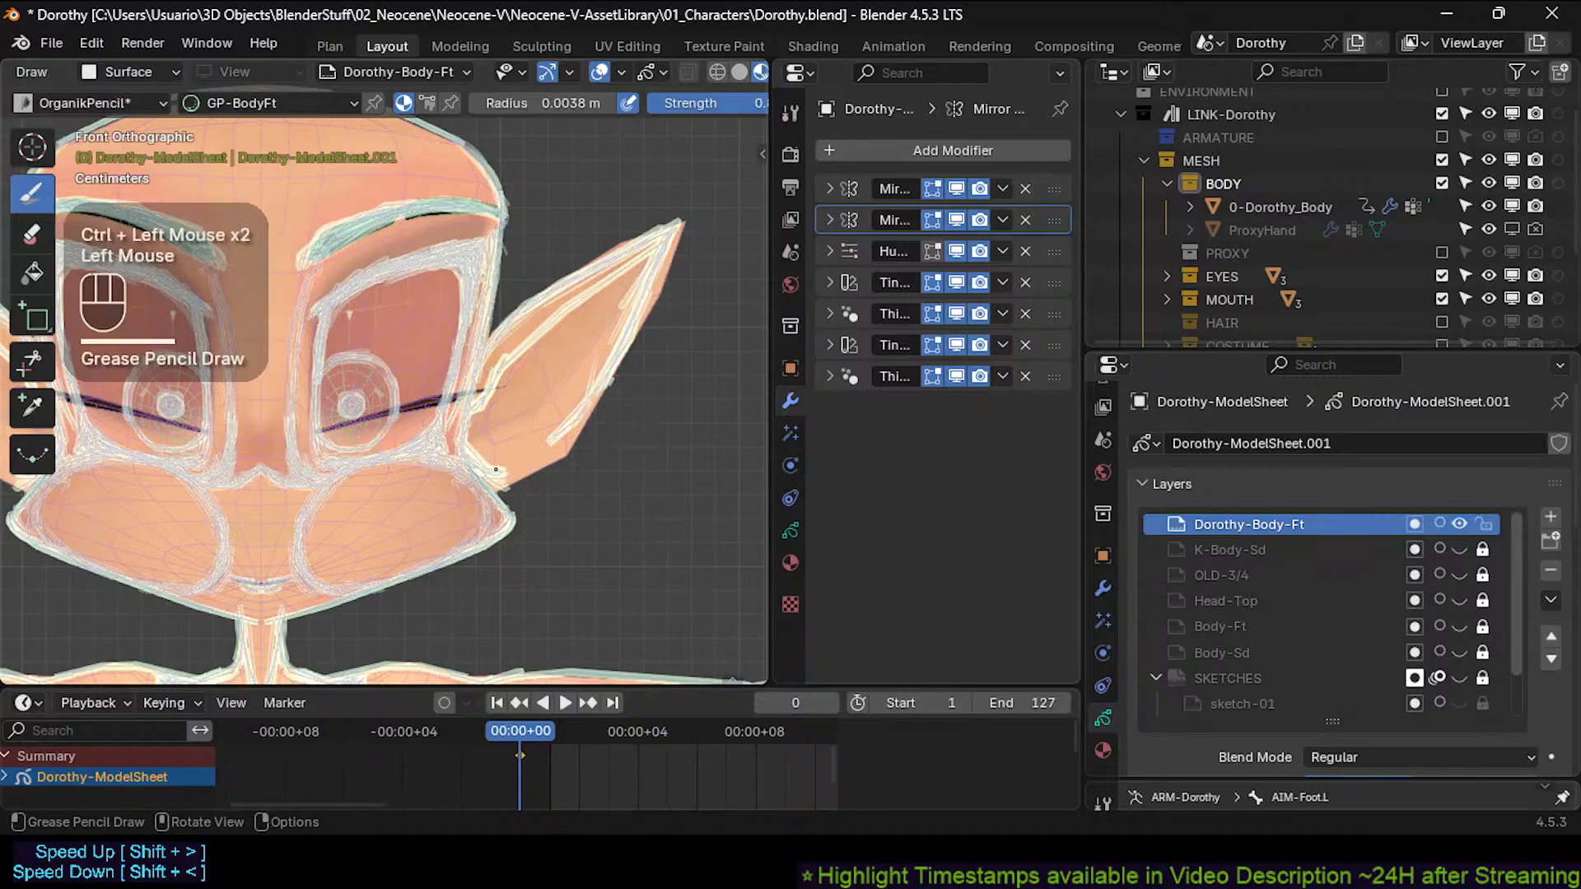
{"action": "left_click", "coordinate": [547, 451]}
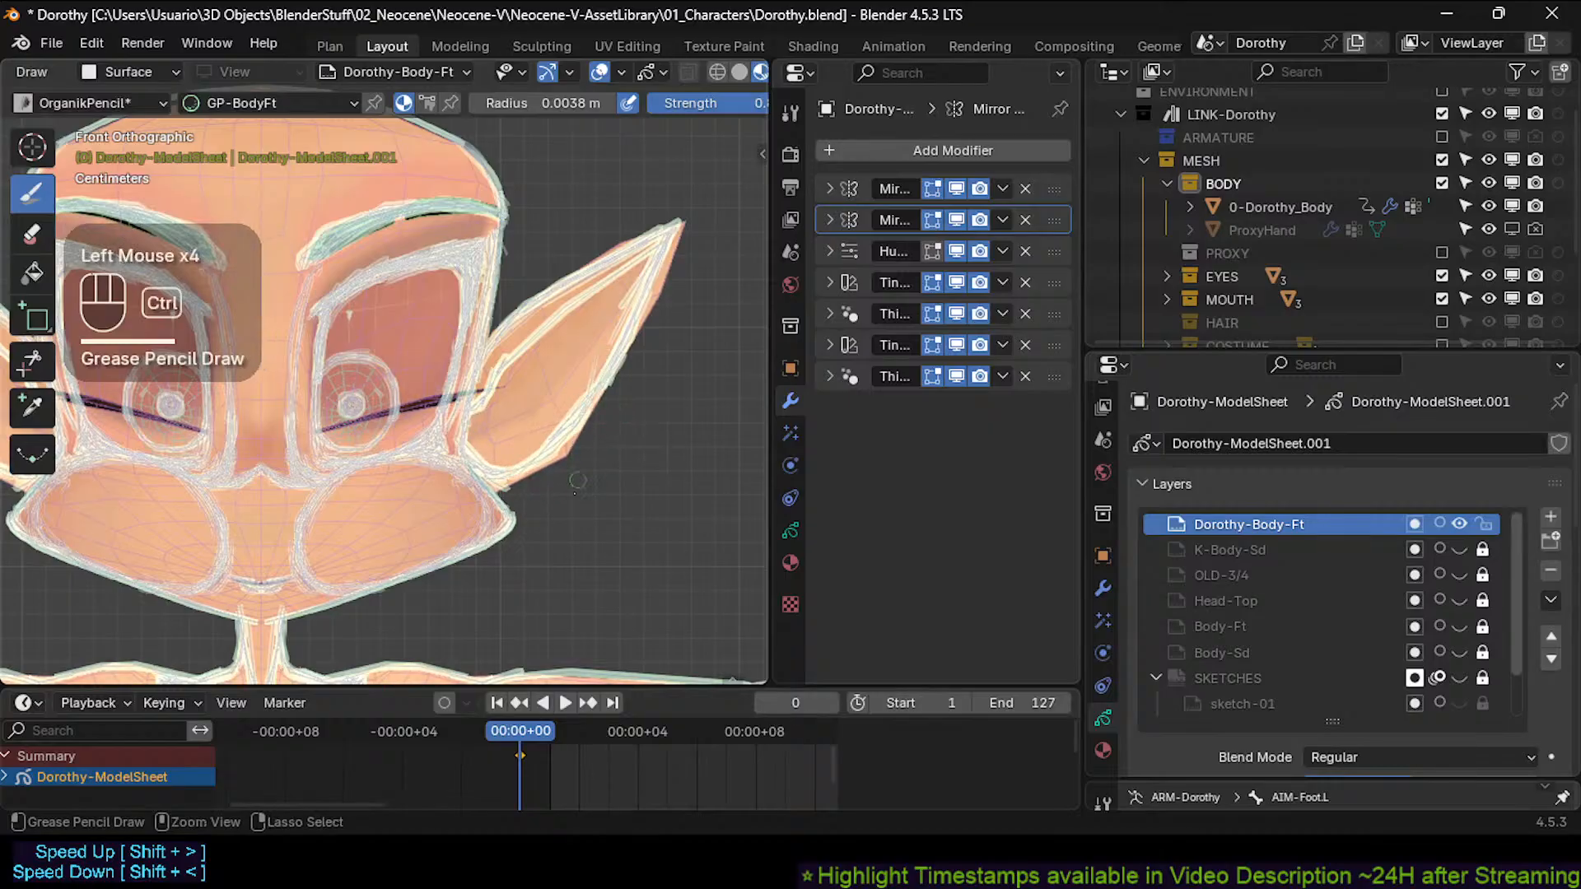
Trim stray line ends outside the ear, retrace its outer contour from lobe to tip, and save the file.
{"action": "left_click", "coordinate": [593, 475], "text": "ctrl"}
{"action": "left_click", "coordinate": [482, 468]}
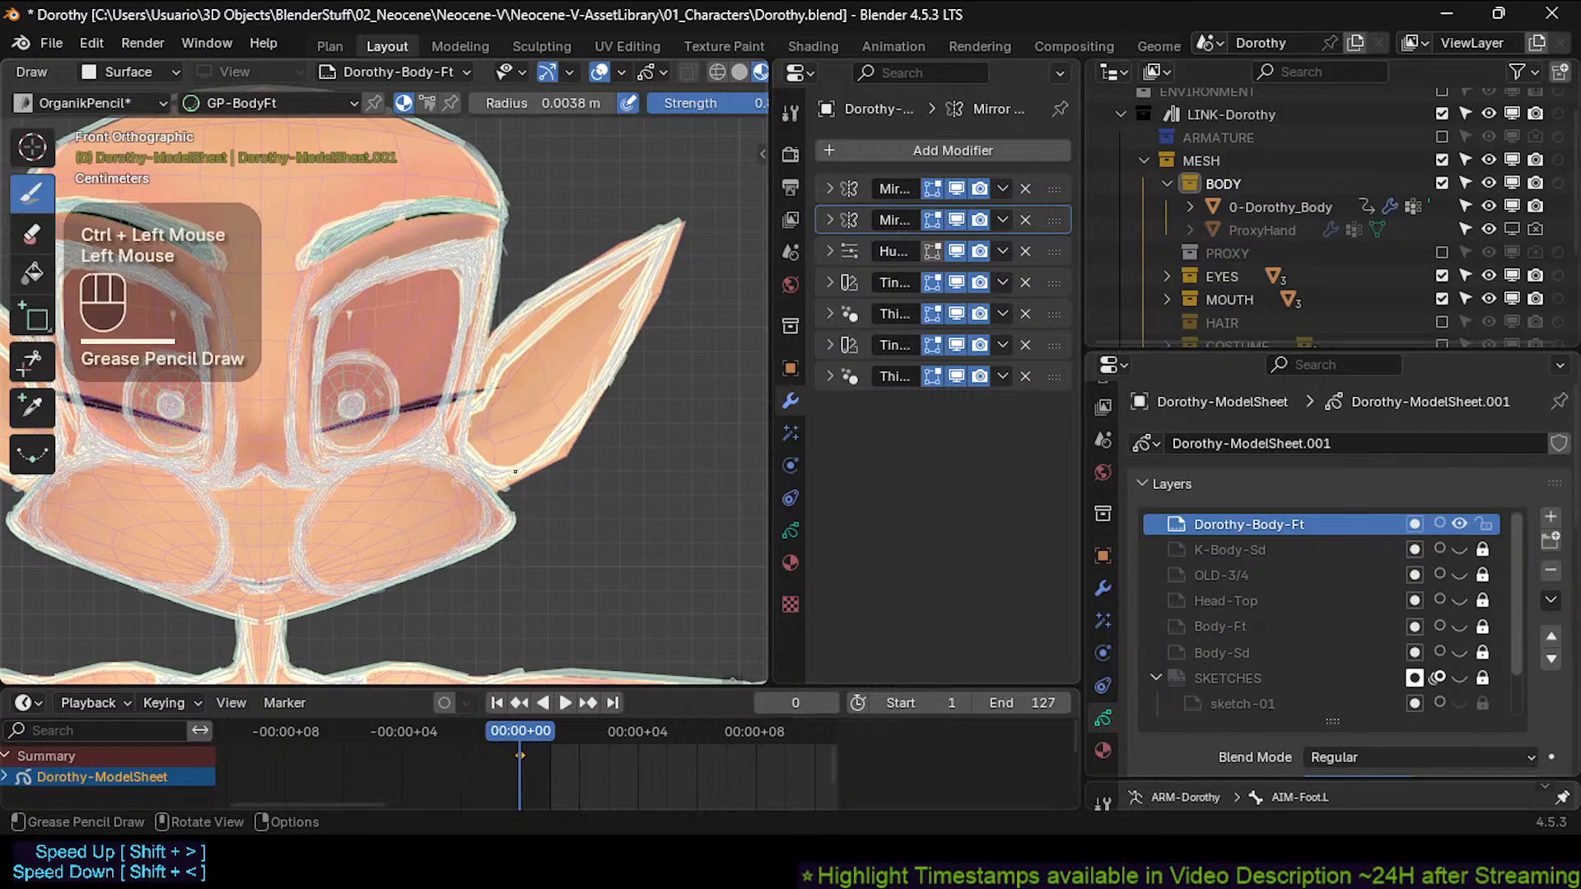
{"action": "left_click", "coordinate": [586, 402]}
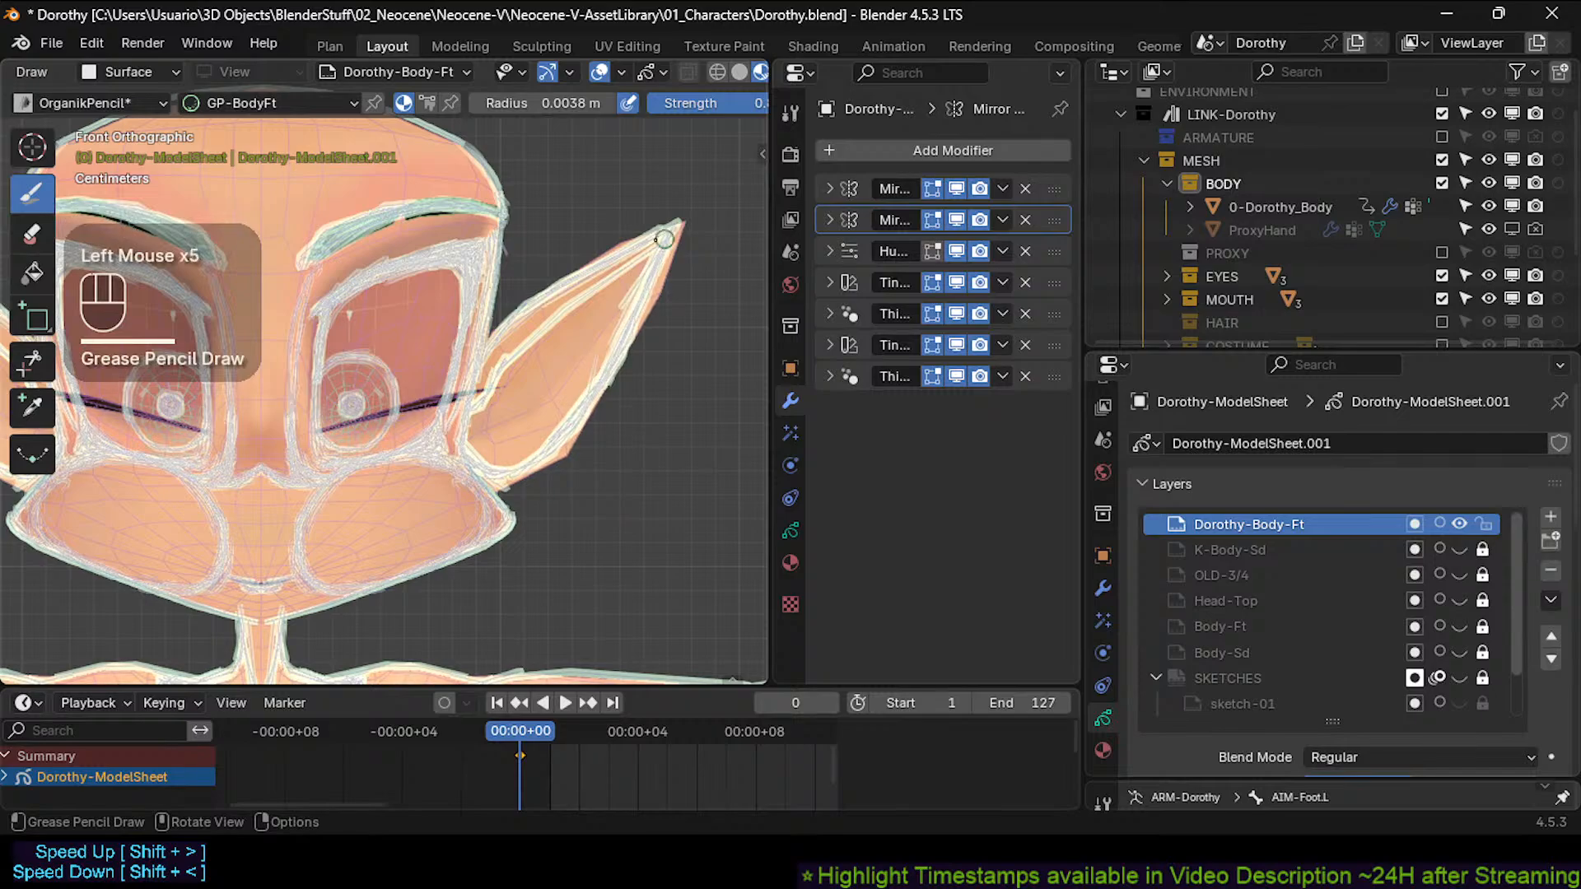
{"action": "left_click", "coordinate": [695, 265], "text": "ctrl"}
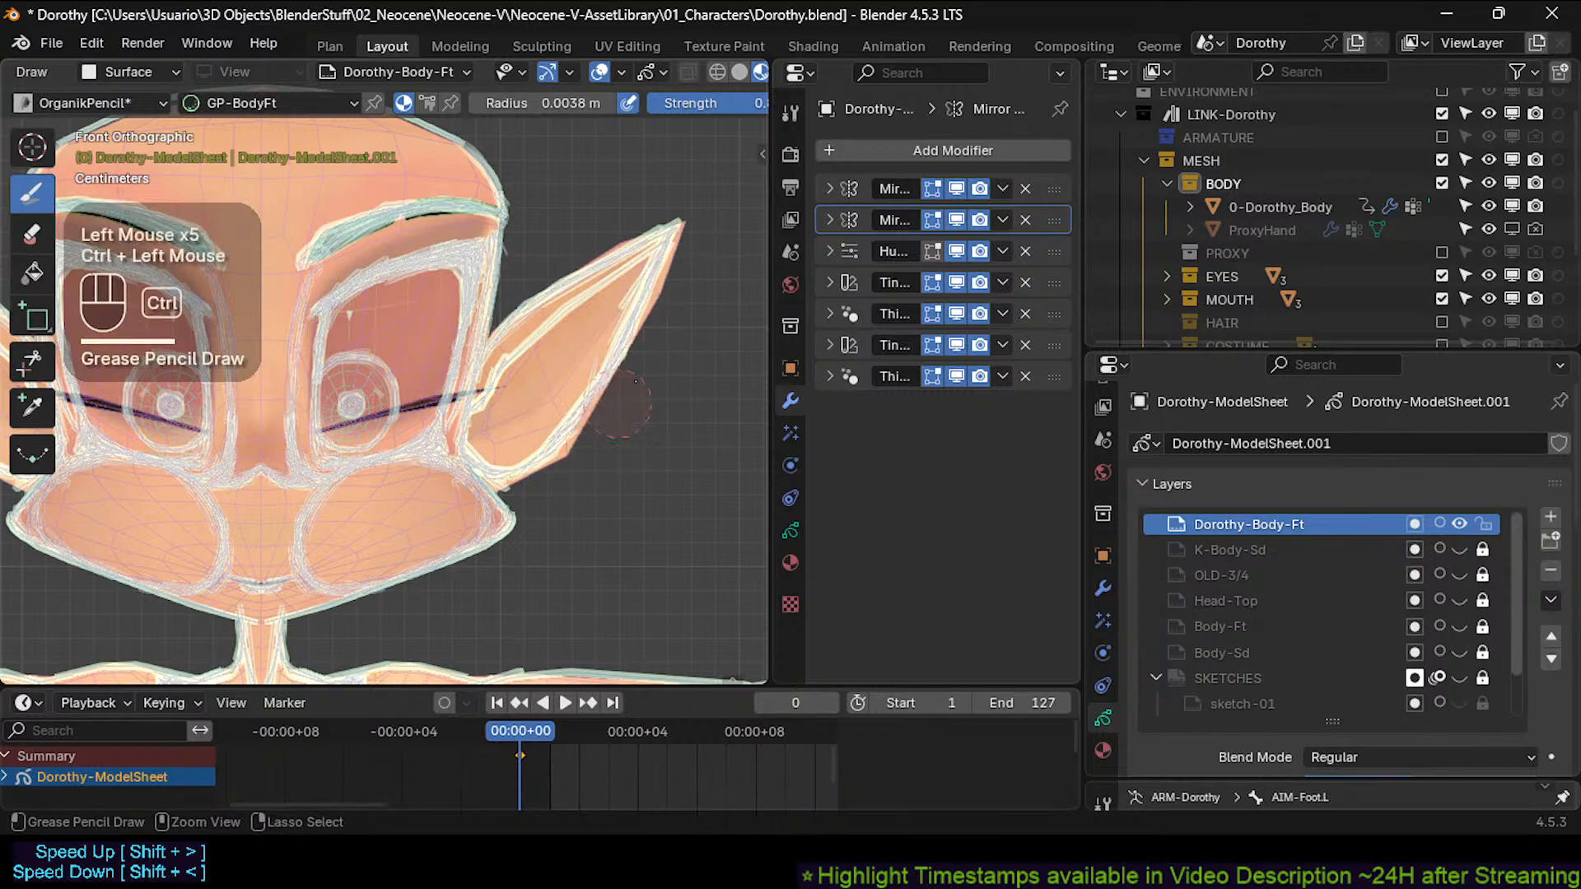
{"action": "middle_click_drag", "start_coordinate": [636, 239], "coordinate": [532, 395], "text": "ctrl"}
{"action": "key", "text": "ctrl+s"}
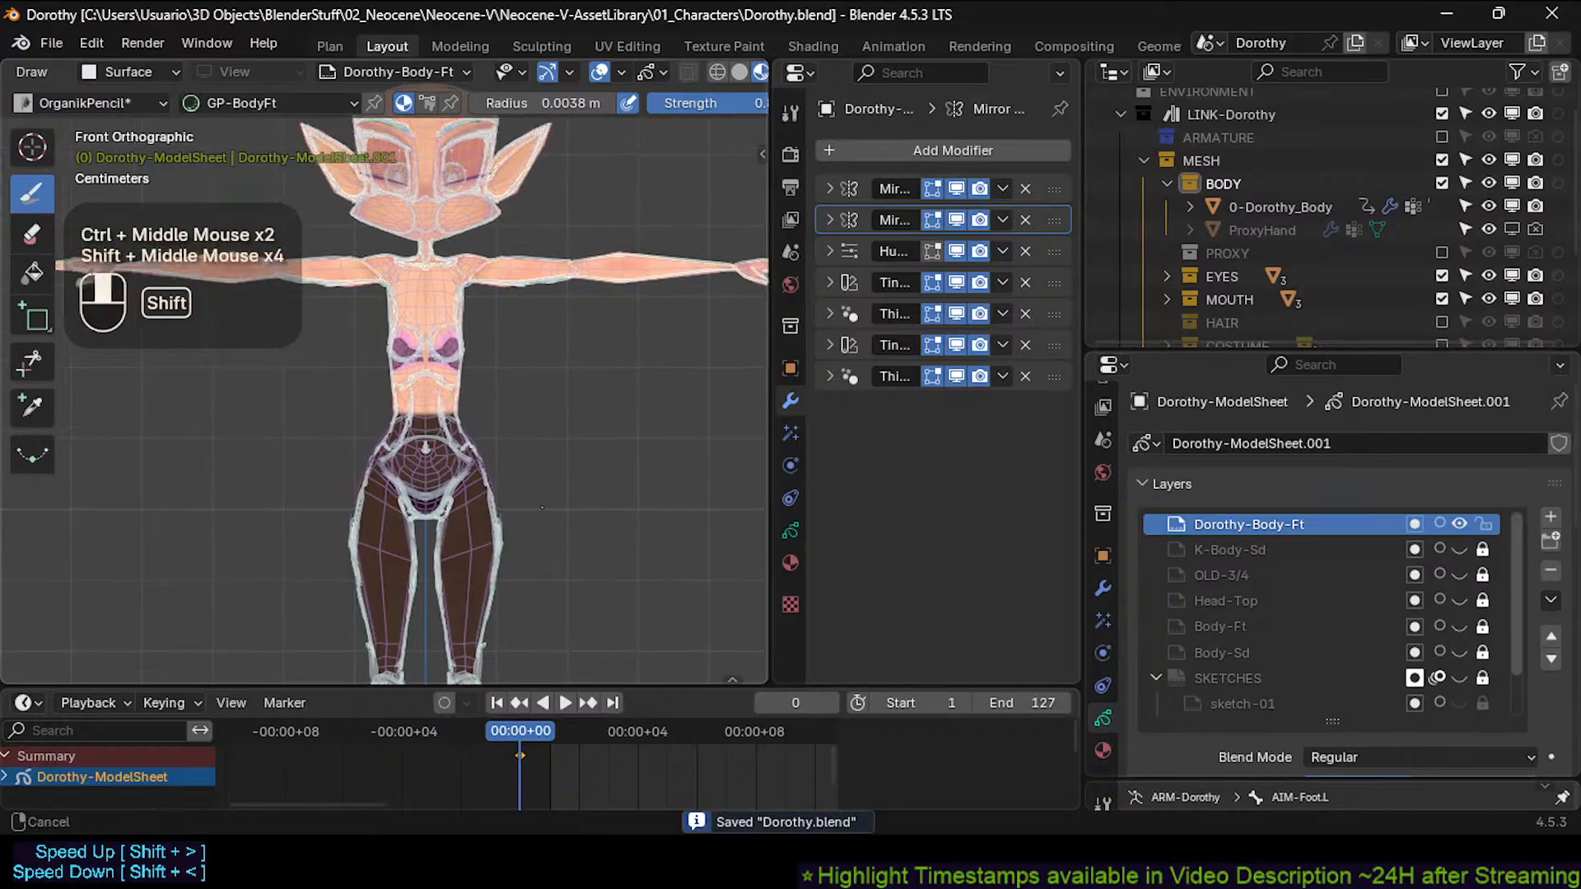
Sketch a short stroke extending the neck line up onto the chin and check it from the side.
{"action": "middle_click_drag", "start_coordinate": [461, 288], "coordinate": [577, 140], "text": "shift"}
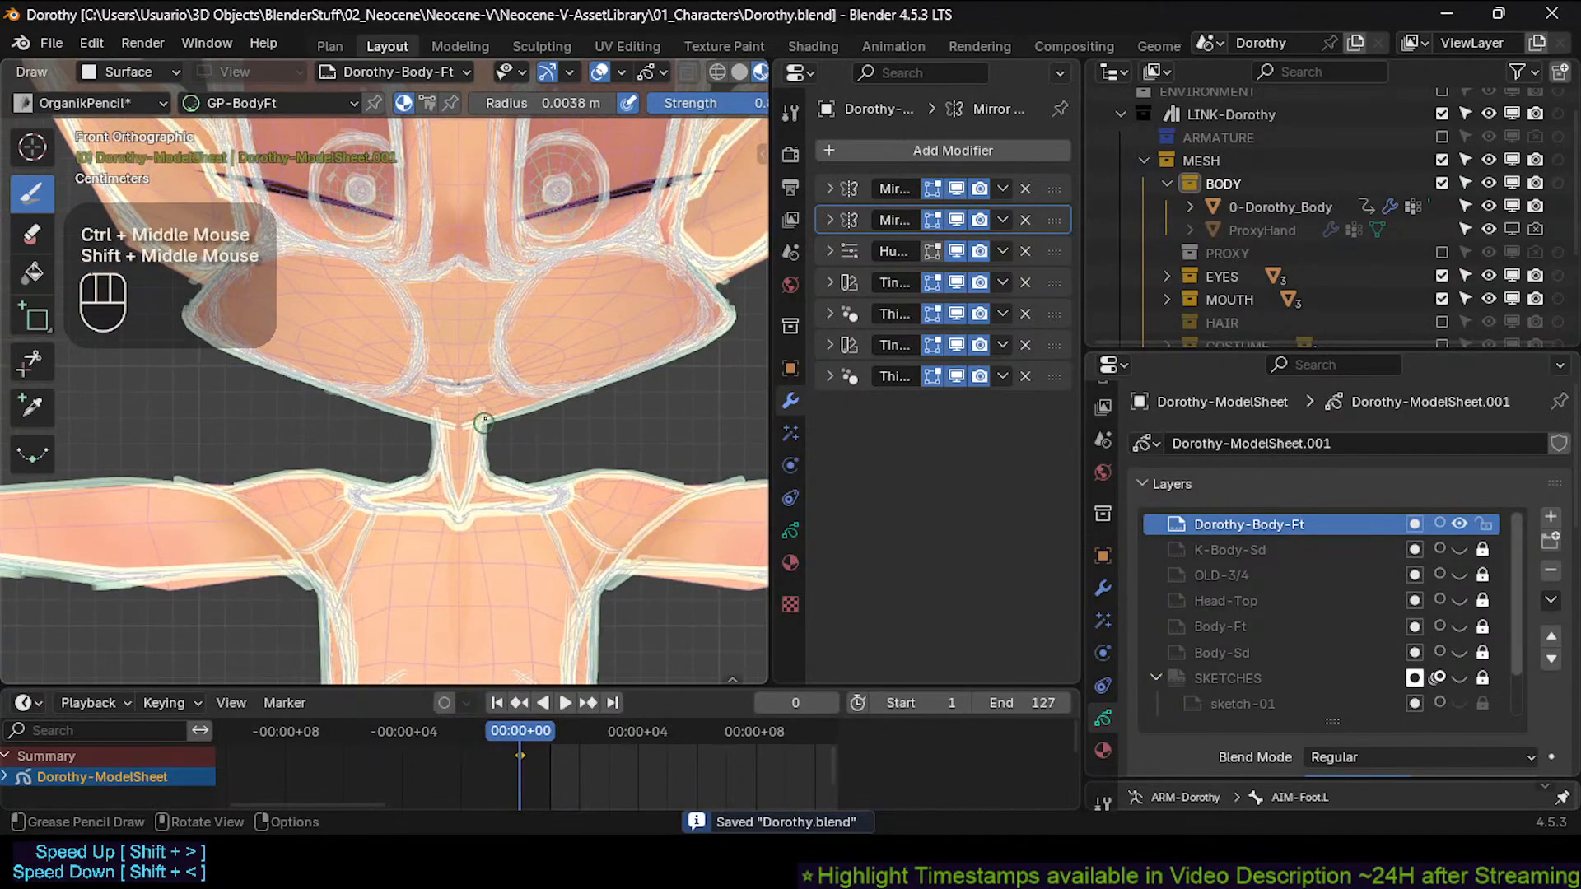
{"action": "middle_click_drag", "start_coordinate": [481, 435], "coordinate": [482, 418], "text": "ctrl"}
{"action": "left_click_drag", "start_coordinate": [481, 417], "coordinate": [483, 405]}
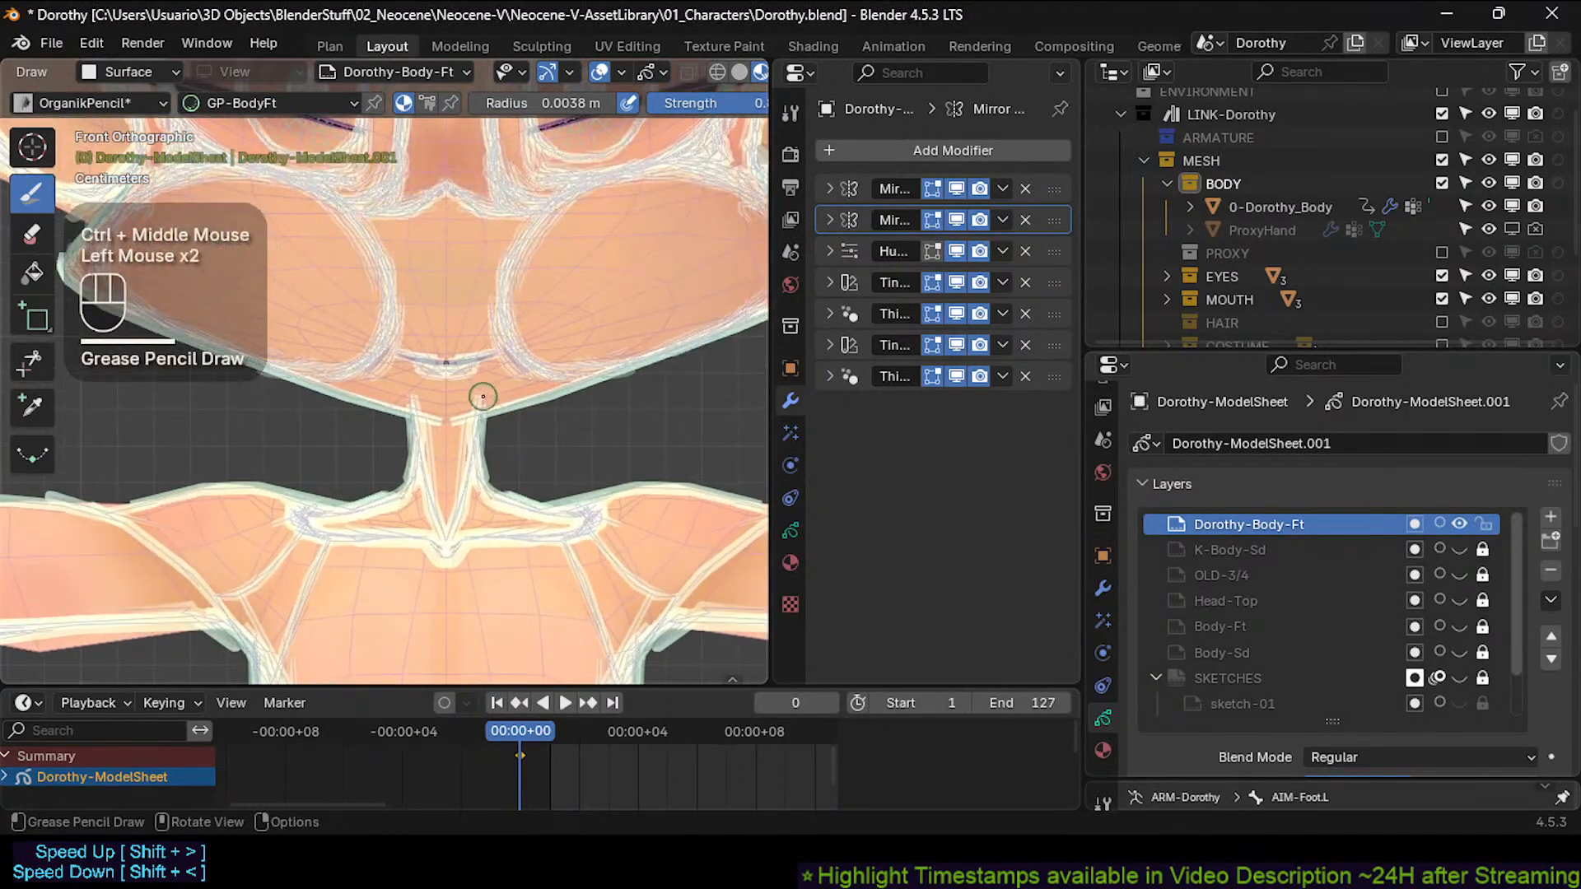
{"action": "key", "text": "KP_3"}
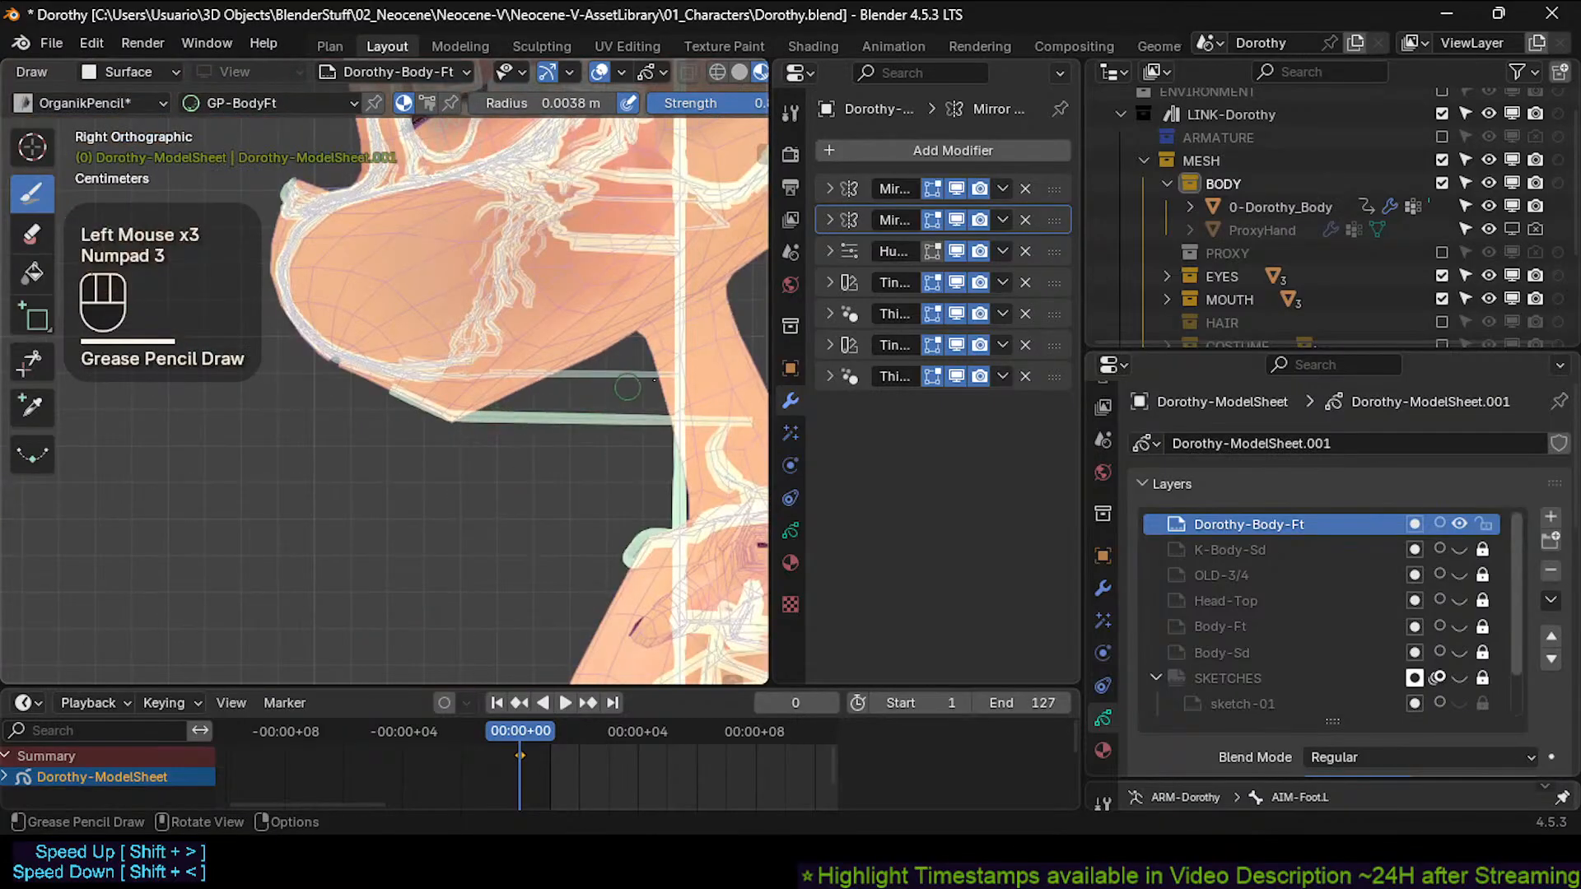
{"action": "key", "text": "KP_1"}
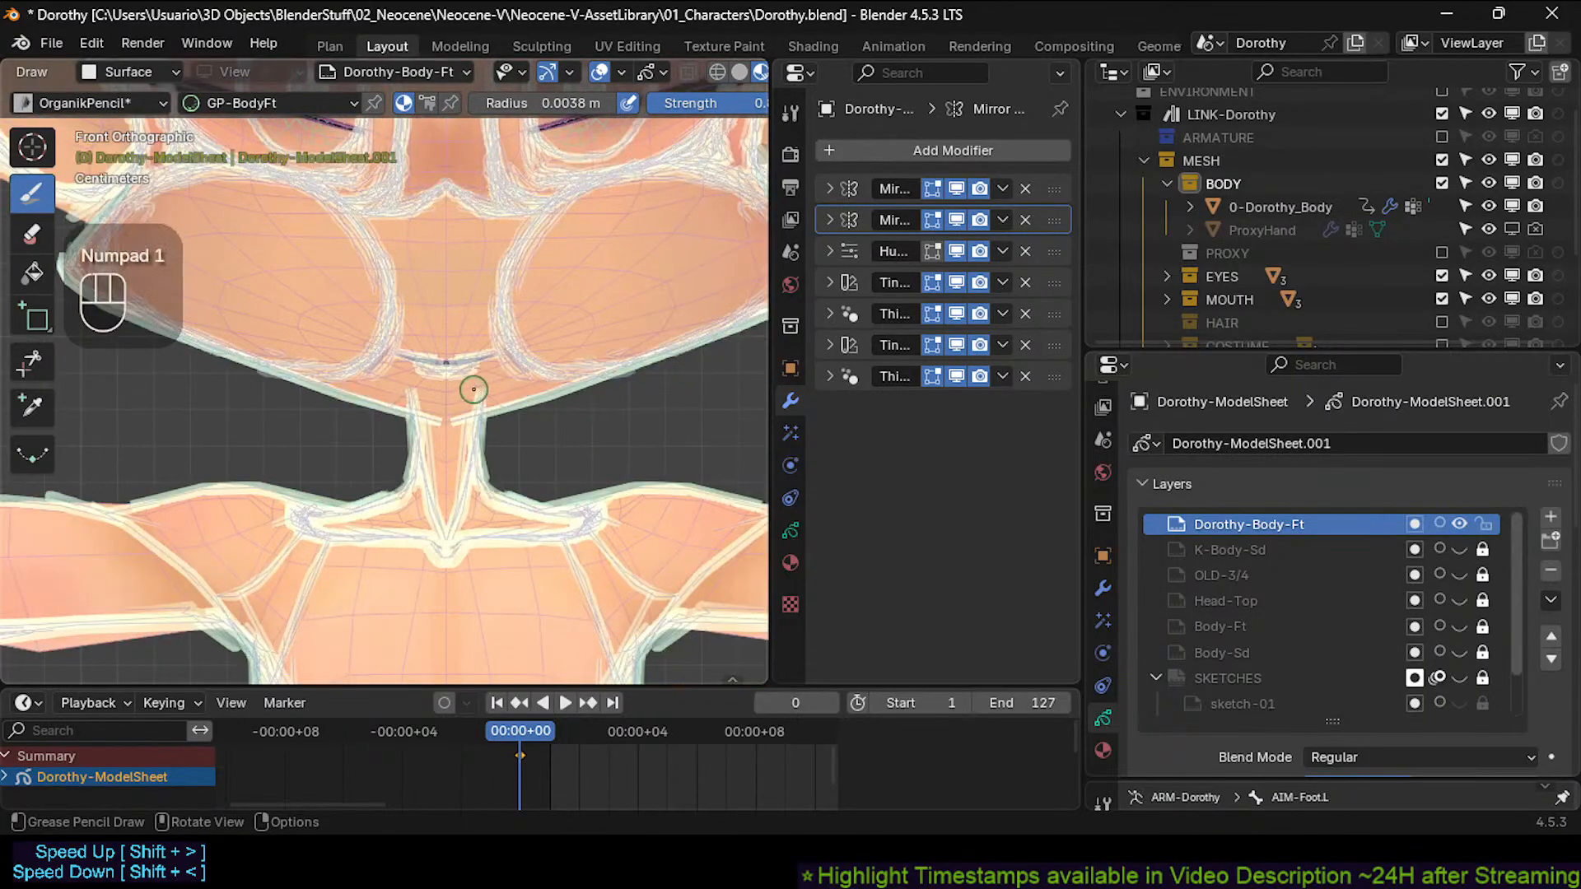
{"action": "key", "text": "alt+z"}
{"action": "key", "text": "alt+z"}
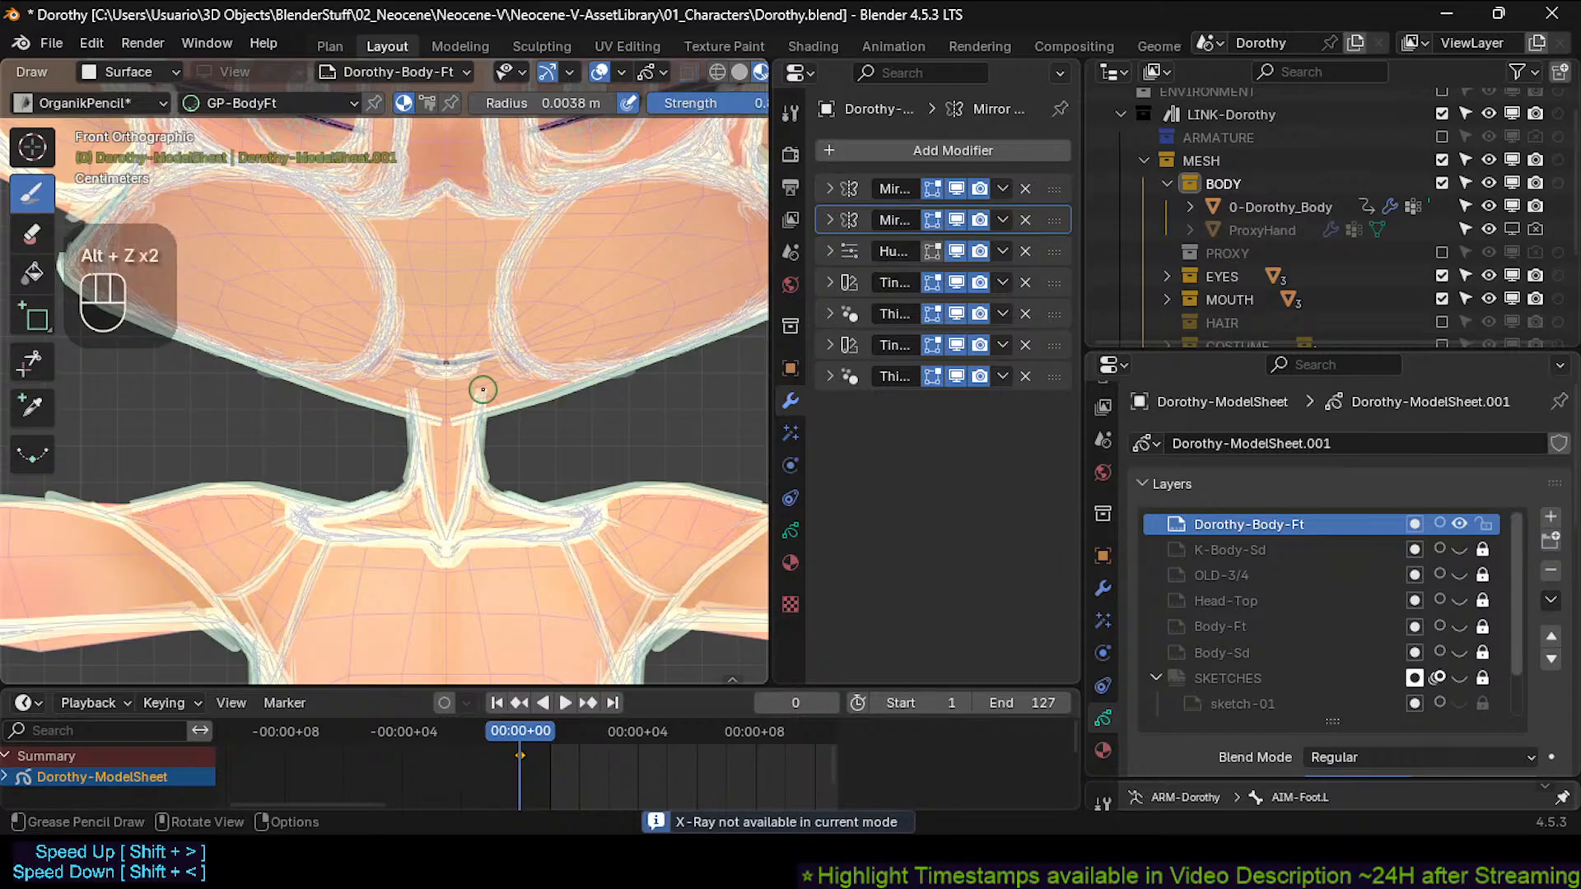
Add short strokes at the top of the neck beneath the mouth in wireframe display, ending in solid shading.
{"action": "left_click", "coordinate": [717, 71]}
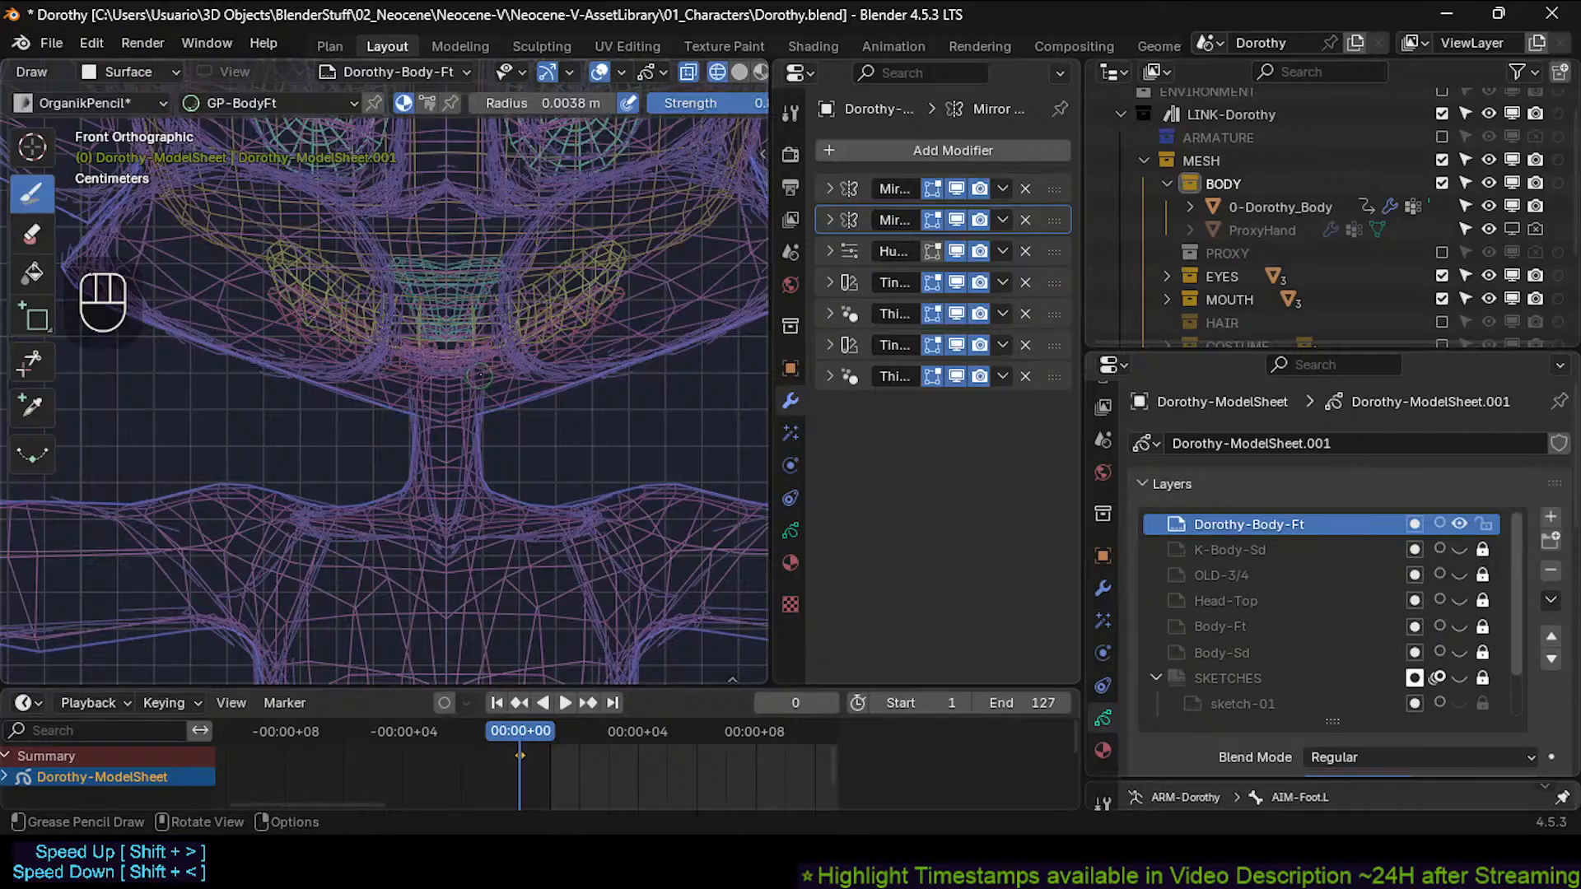
{"action": "key", "text": "KP_3"}
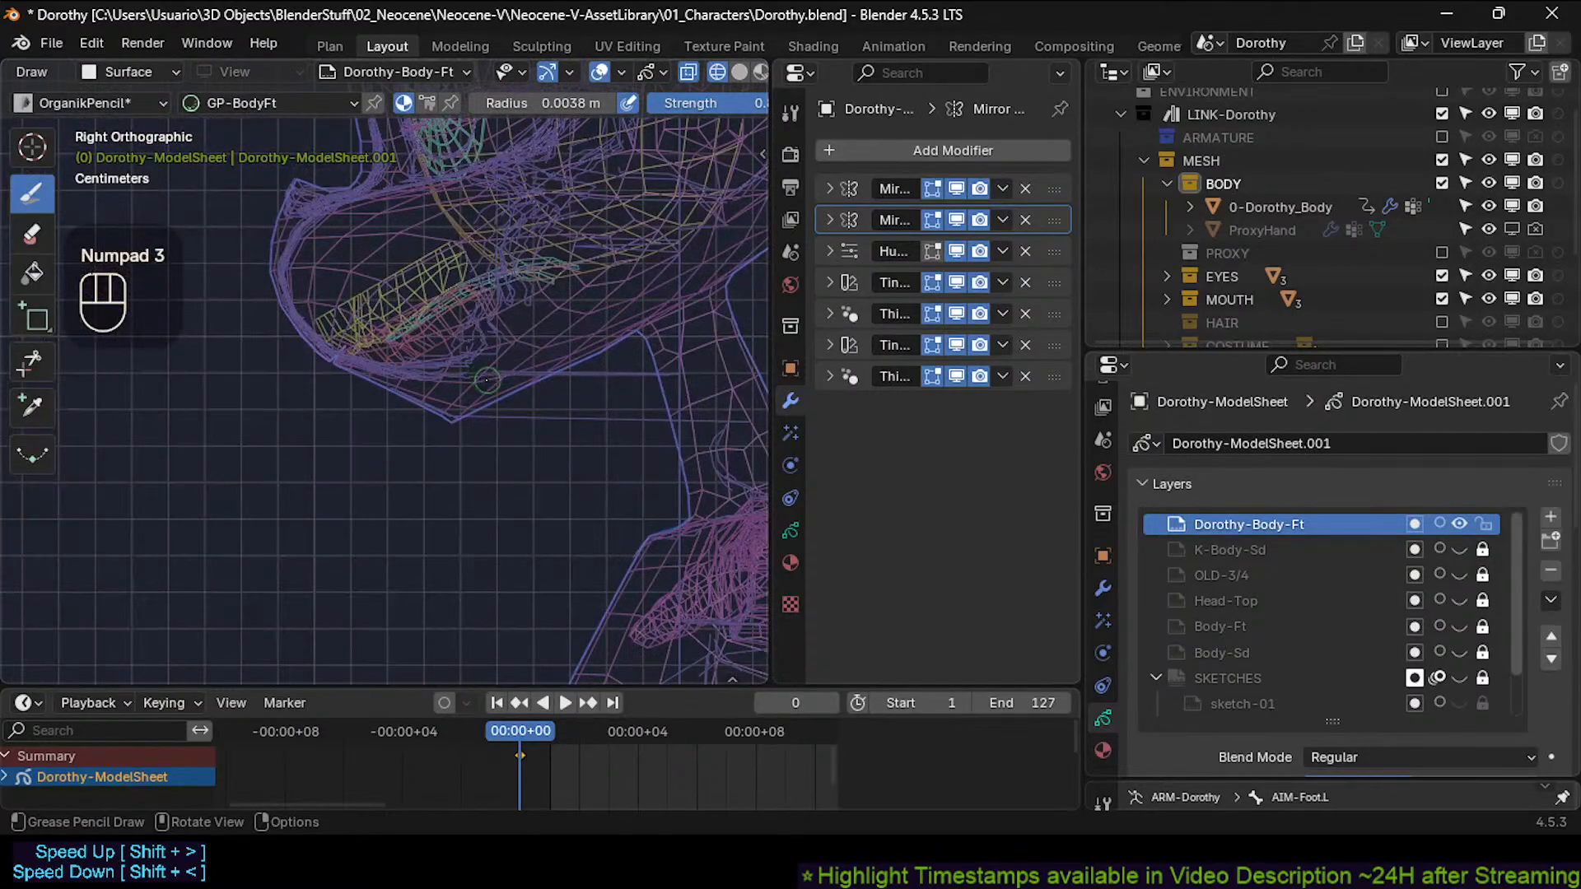
{"action": "key", "text": "KP_1"}
{"action": "left_click", "coordinate": [484, 379]}
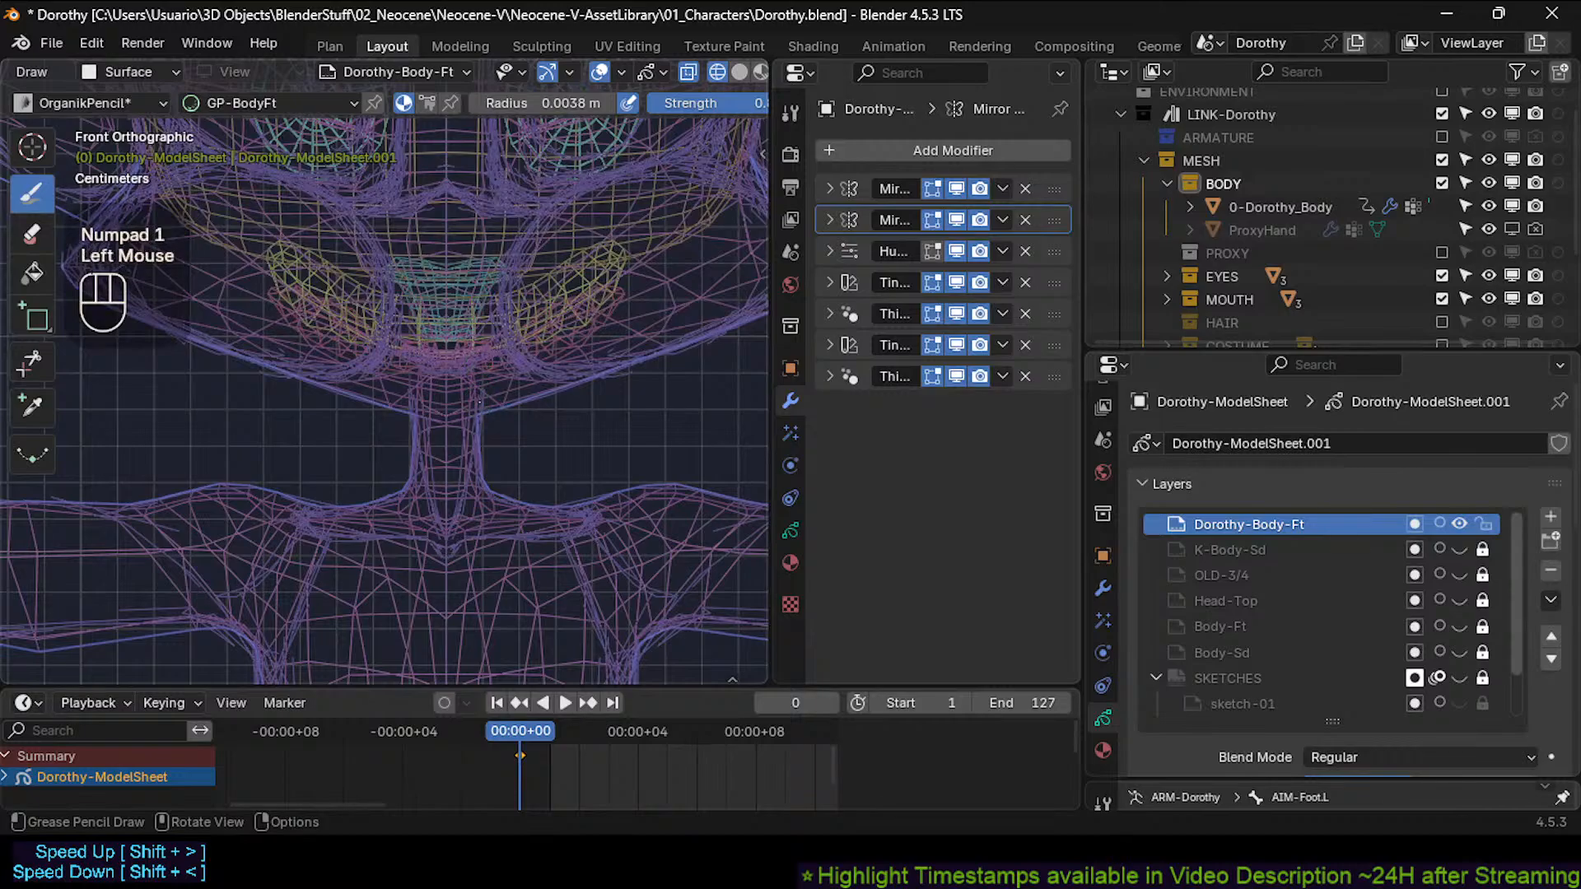
{"action": "left_click", "coordinate": [482, 379]}
{"action": "left_click", "coordinate": [483, 368]}
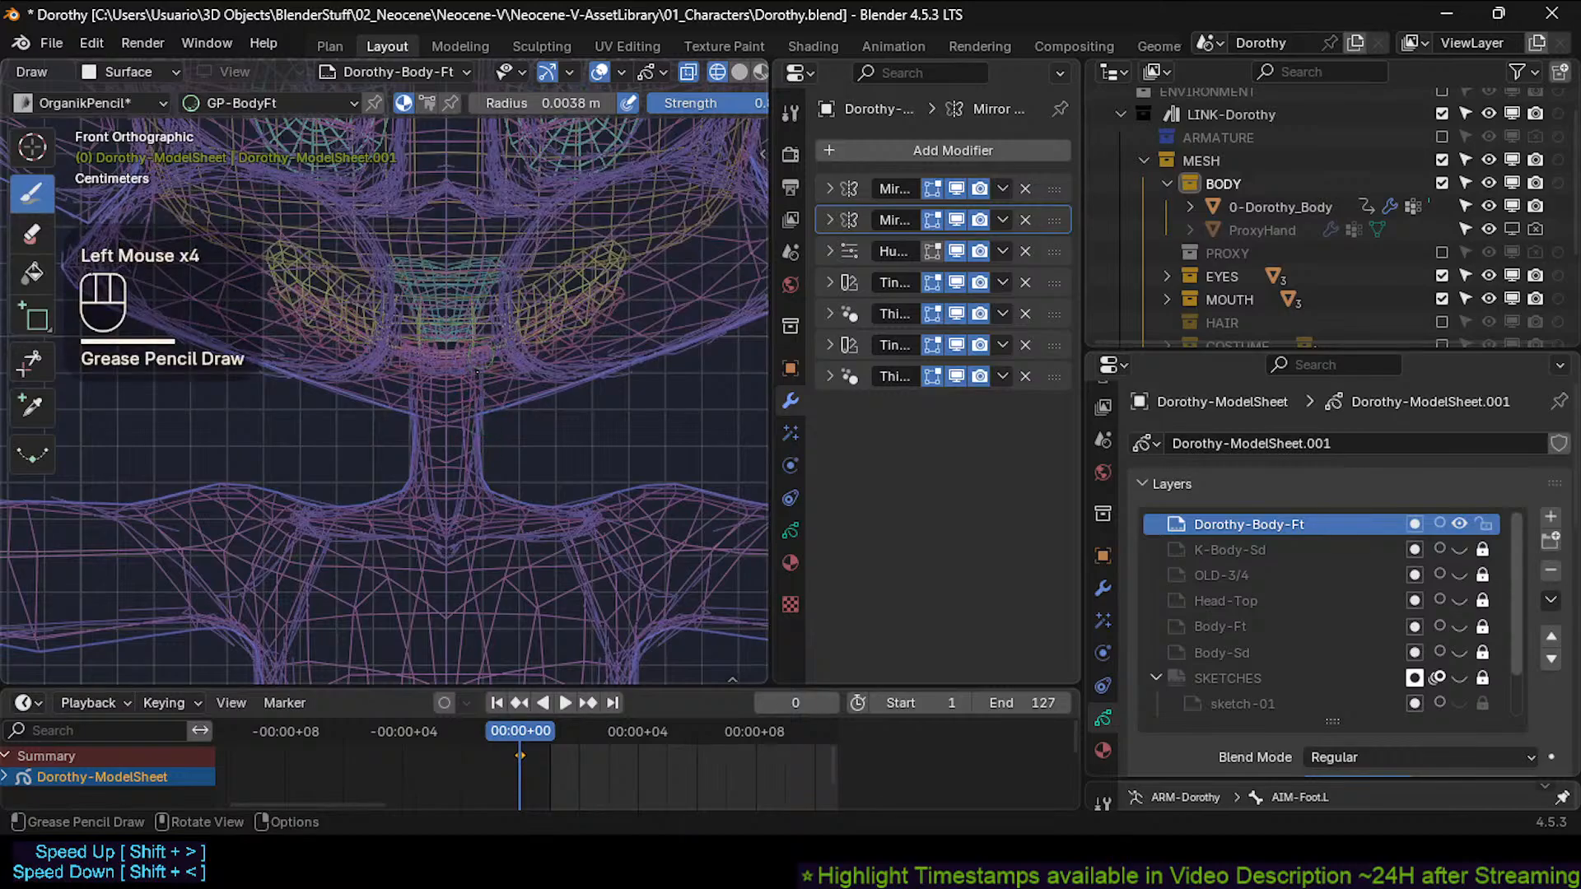
{"action": "left_click", "coordinate": [739, 72]}
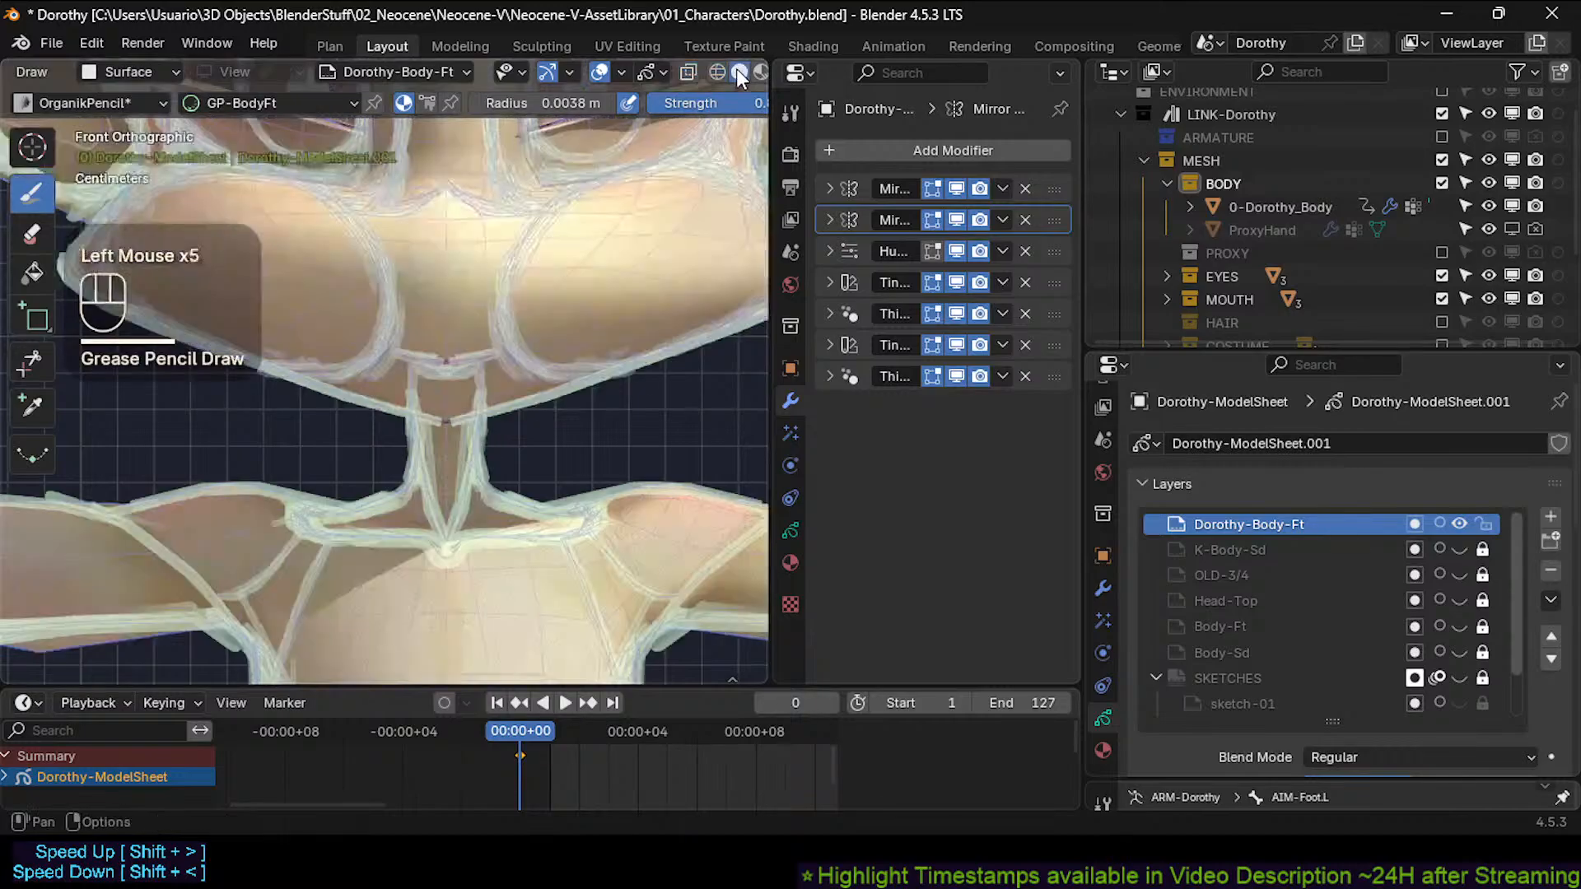
Set the brush radius to 0.0029 m and erase the excess ends of the lower lip strokes.
{"action": "middle_click_drag", "start_coordinate": [473, 466], "coordinate": [502, 326], "text": "ctrl"}
{"action": "key", "text": "f"}
{"action": "left_click", "coordinate": [505, 322]}
{"action": "left_click", "coordinate": [503, 330], "text": "ctrl"}
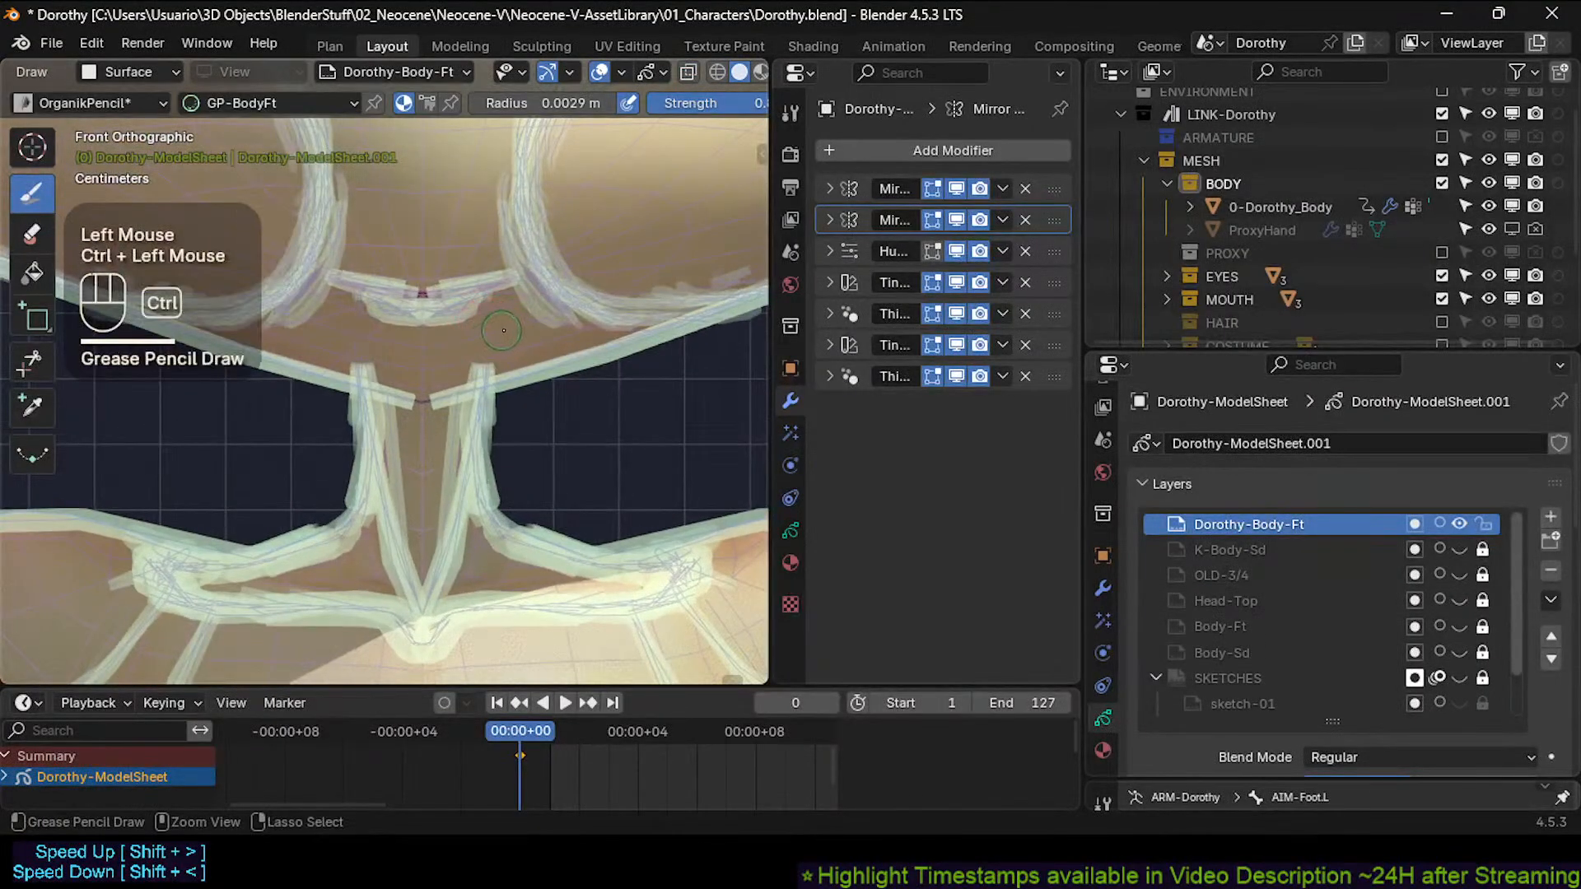
{"action": "mouse_move", "coordinate": [486, 308]}
{"action": "left_mouse_down", "text": "ctrl"}
{"action": "mouse_move", "coordinate": [422, 317]}
{"action": "mouse_move", "coordinate": [436, 335]}
{"action": "mouse_move", "coordinate": [422, 296]}
{"action": "mouse_move", "coordinate": [441, 319]}
{"action": "left_mouse_up", "text": "ctrl"}
{"action": "key", "text": "ctrl+z"}
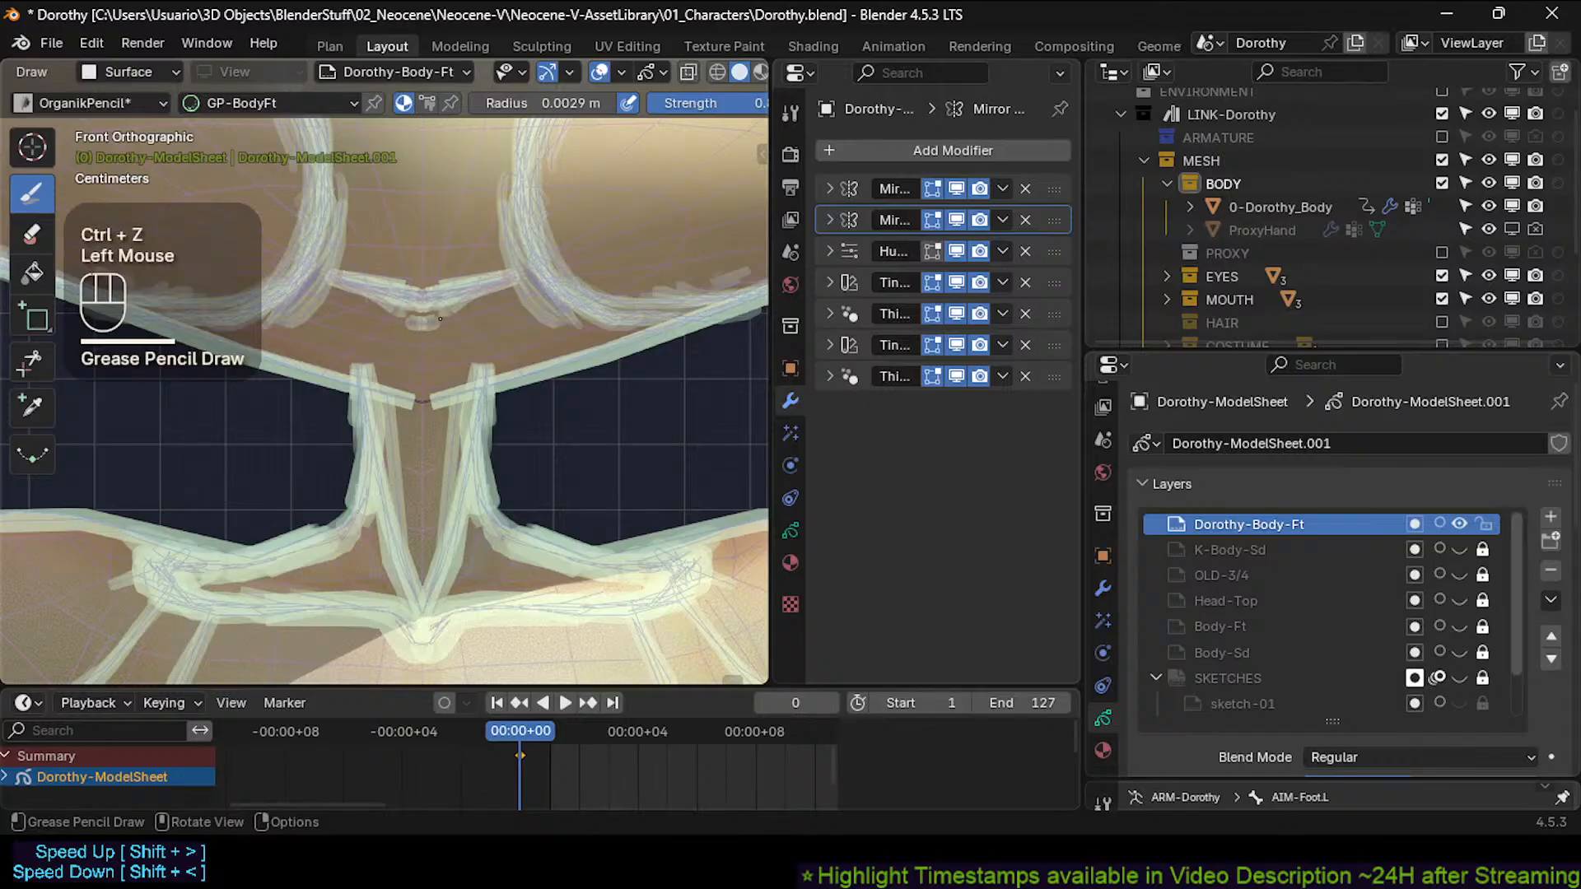
Redraw the small curve of the lower lip at the centre of the mouth and save the file.
{"action": "middle_click_drag", "start_coordinate": [485, 309], "coordinate": [470, 387], "text": "ctrl"}
{"action": "middle_click_drag", "start_coordinate": [446, 329], "coordinate": [445, 248], "text": "ctrl"}
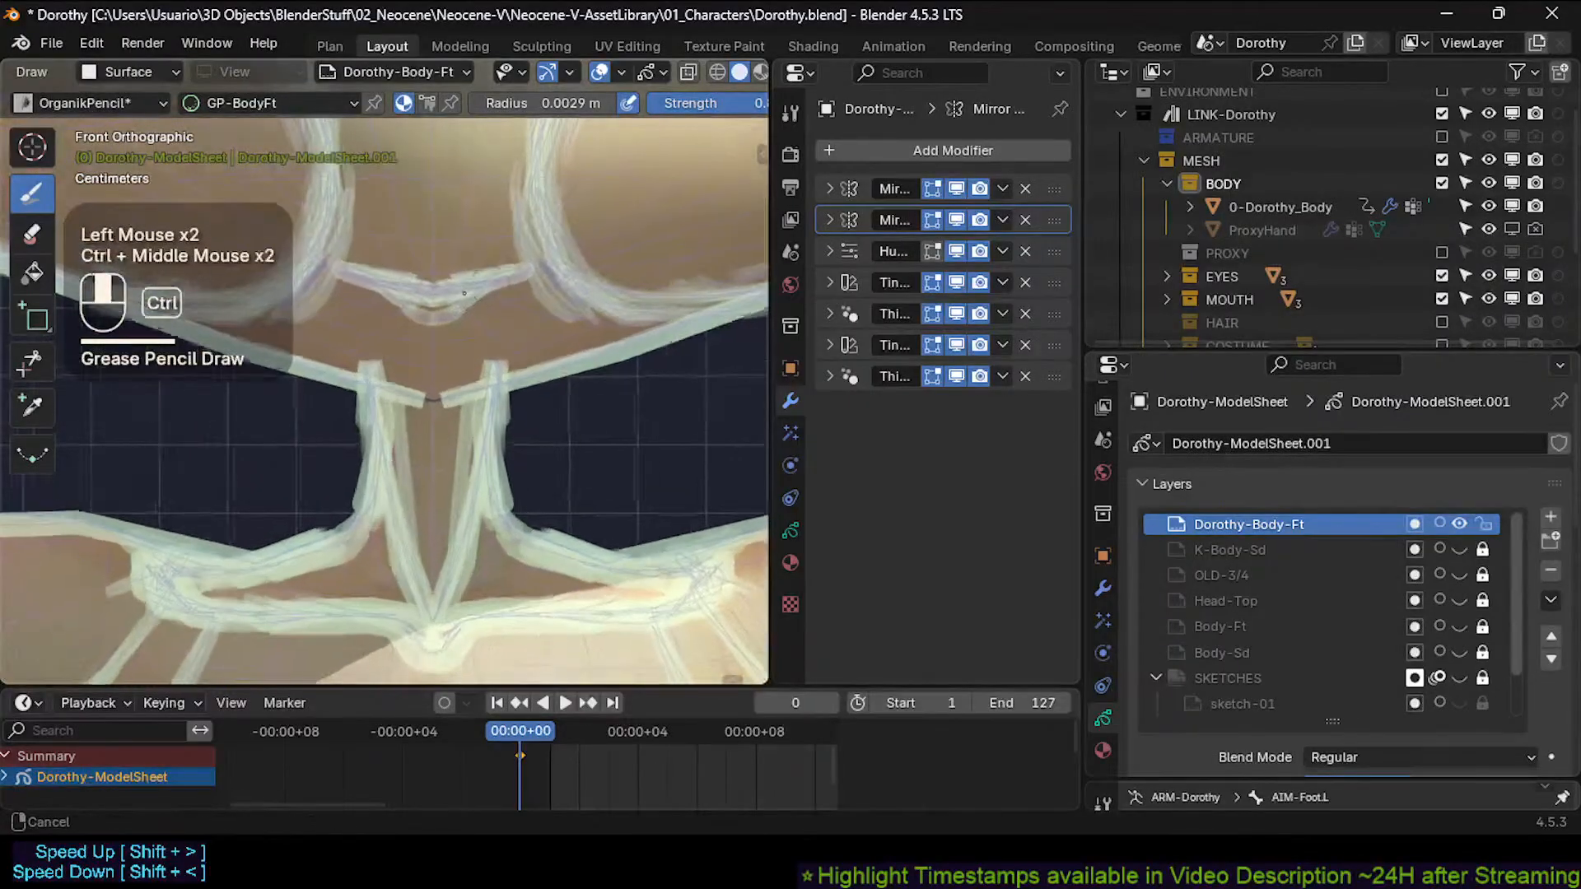
{"action": "left_click_drag", "start_coordinate": [433, 309], "coordinate": [458, 309]}
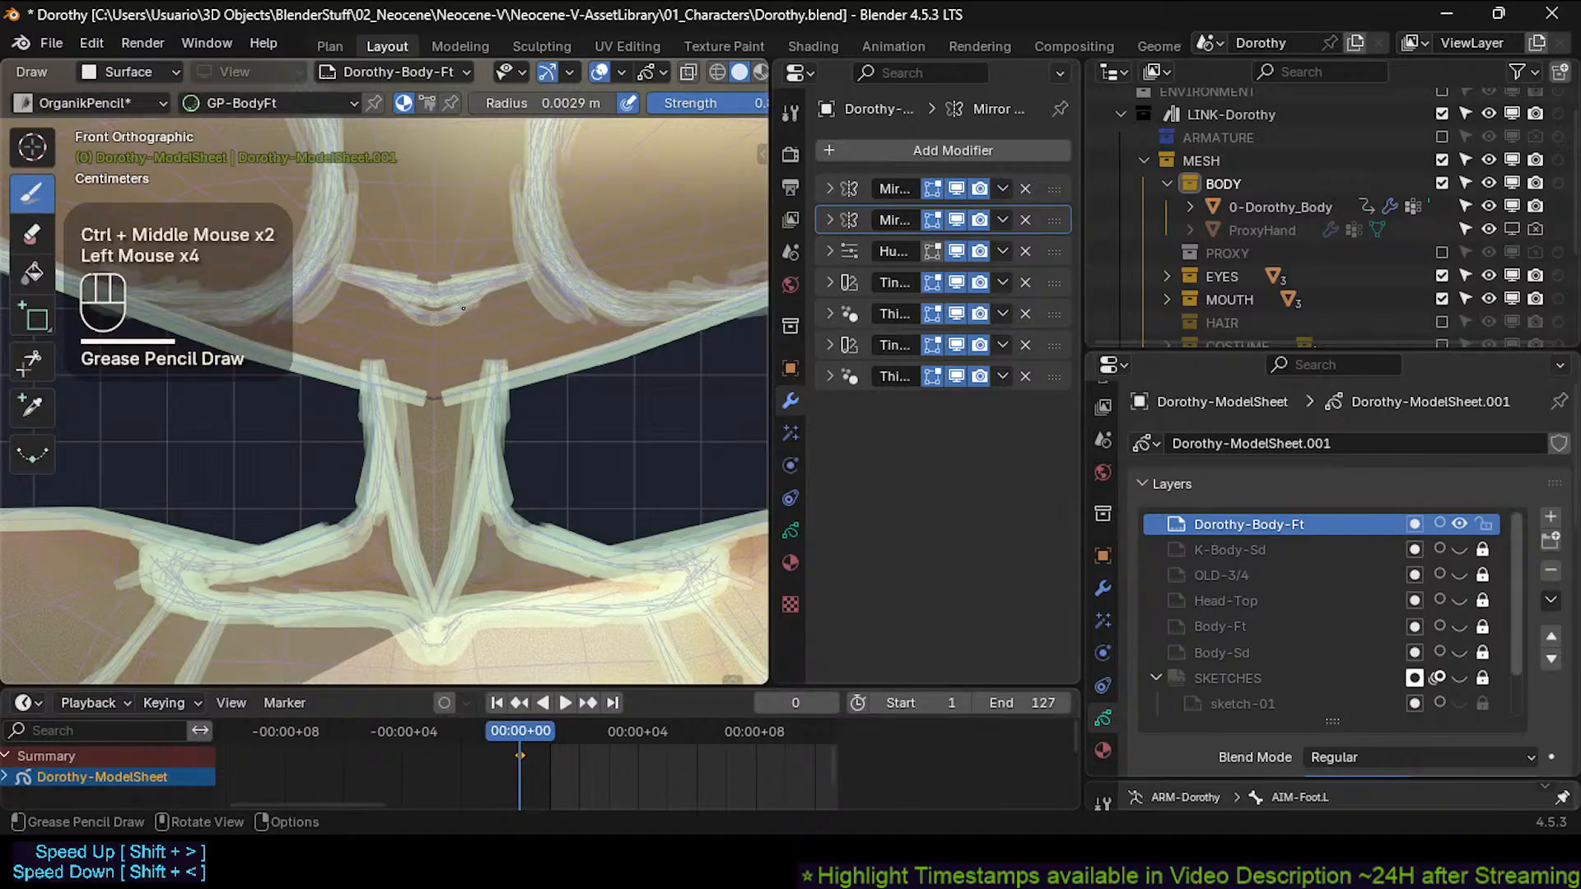
{"action": "mouse_move", "coordinate": [464, 308]}
{"action": "middle_mouse_down", "text": "ctrl"}
{"action": "mouse_move", "coordinate": [465, 456]}
{"action": "mouse_move", "coordinate": [469, 354]}
{"action": "mouse_move", "coordinate": [476, 388]}
{"action": "mouse_move", "coordinate": [427, 422]}
{"action": "middle_mouse_up", "text": "ctrl"}
{"action": "key", "text": "ctrl+s"}
Switch to Edit Mode and nudge the stroke point at the outer lower edge of the chest contour using proportional editing.
{"action": "key", "text": "Tab"}
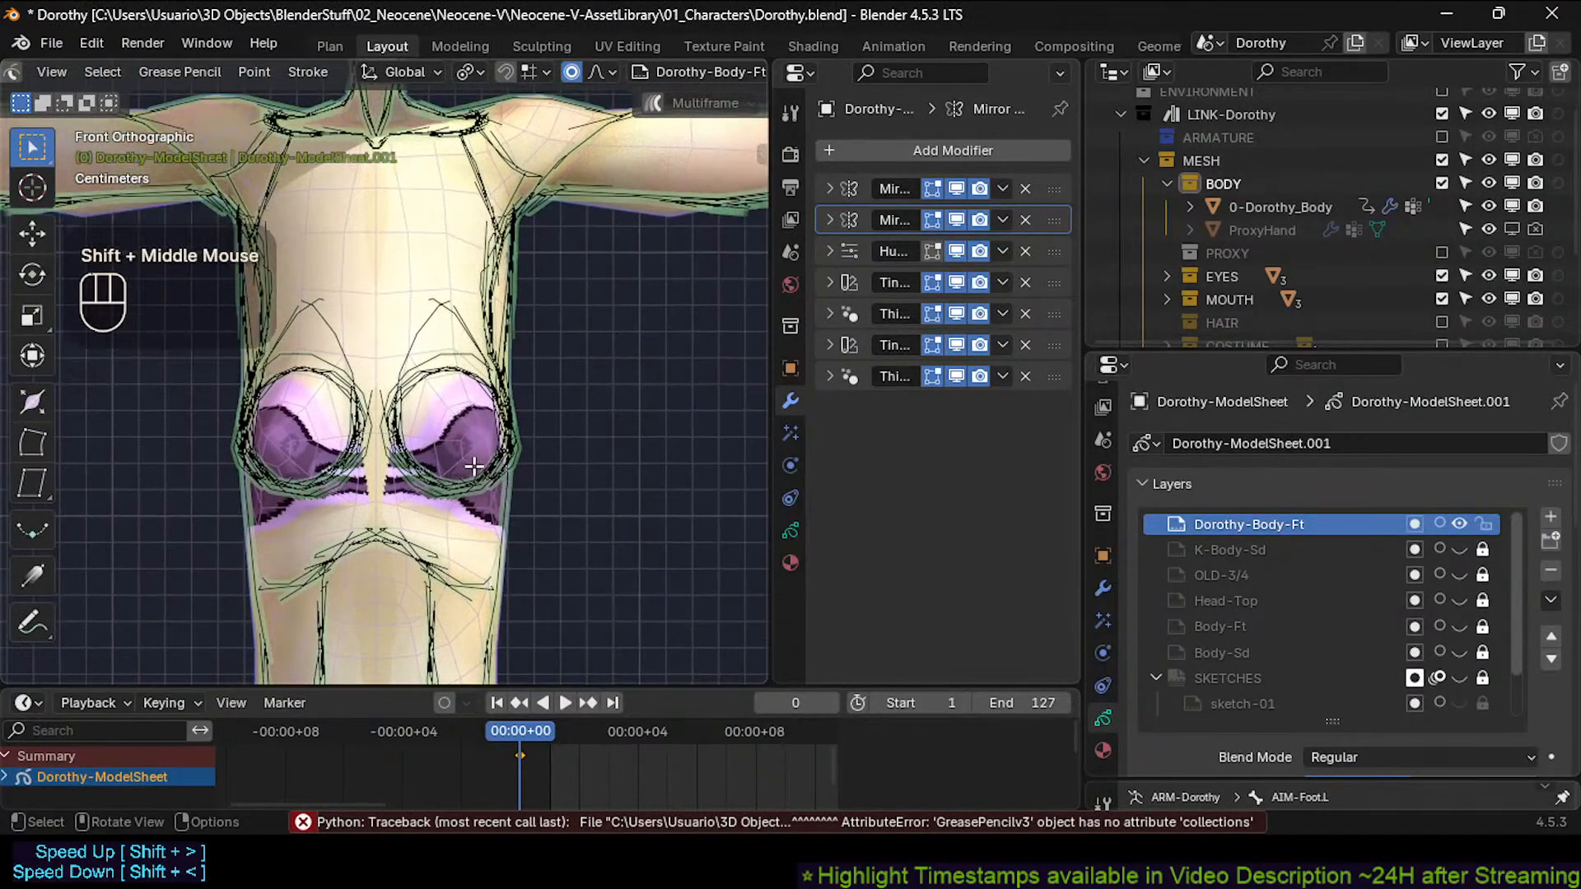
{"action": "middle_click_drag", "start_coordinate": [488, 486], "coordinate": [467, 468], "text": "ctrl"}
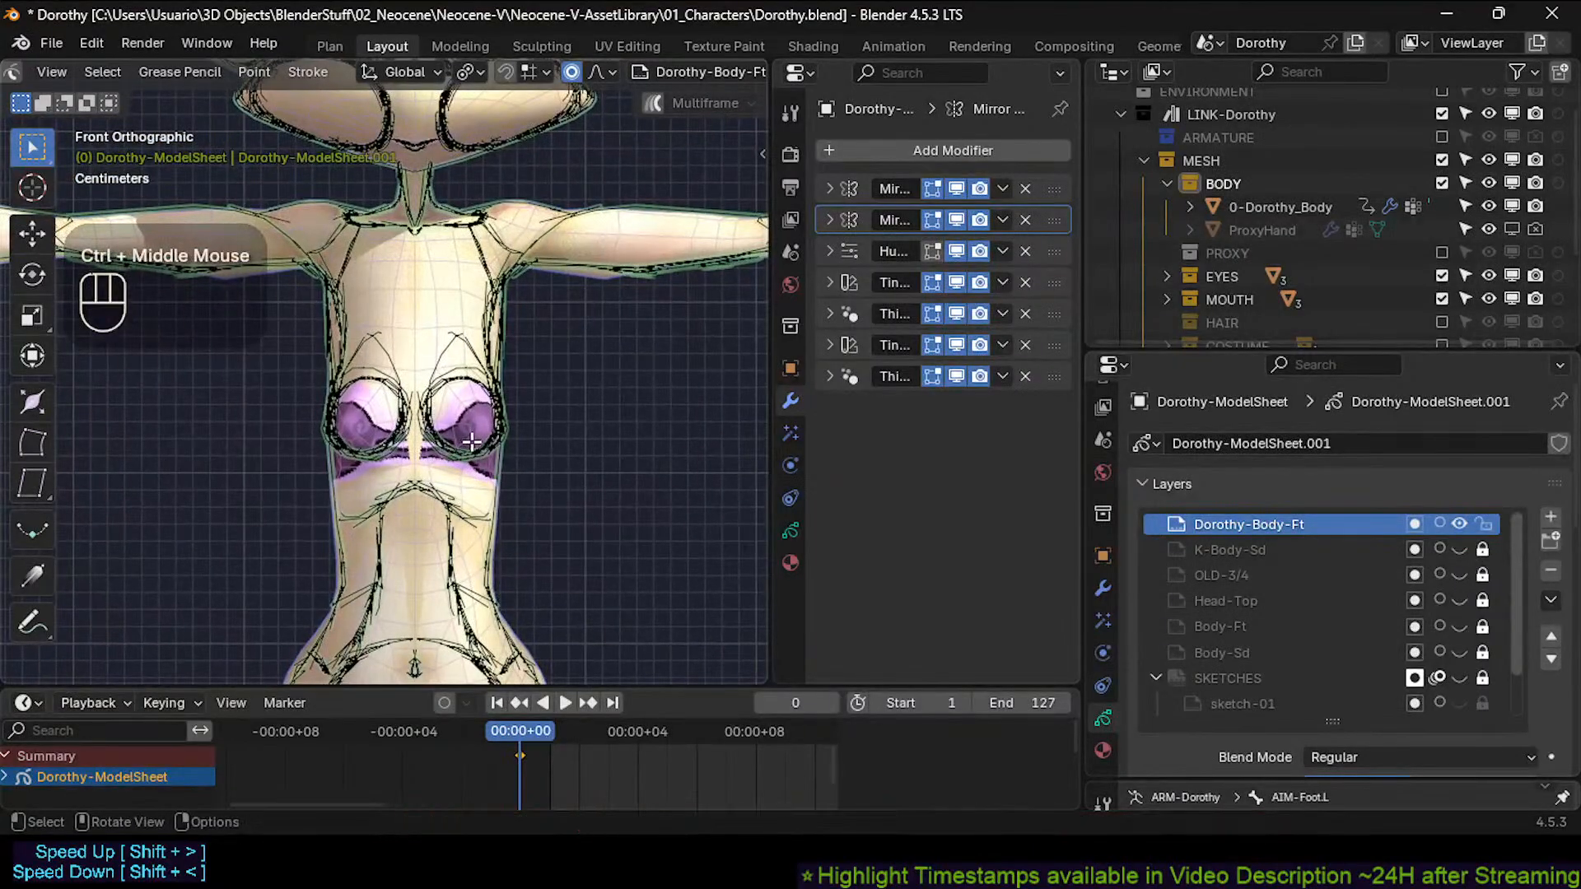
{"action": "middle_click_drag", "start_coordinate": [477, 463], "coordinate": [500, 450], "text": "ctrl"}
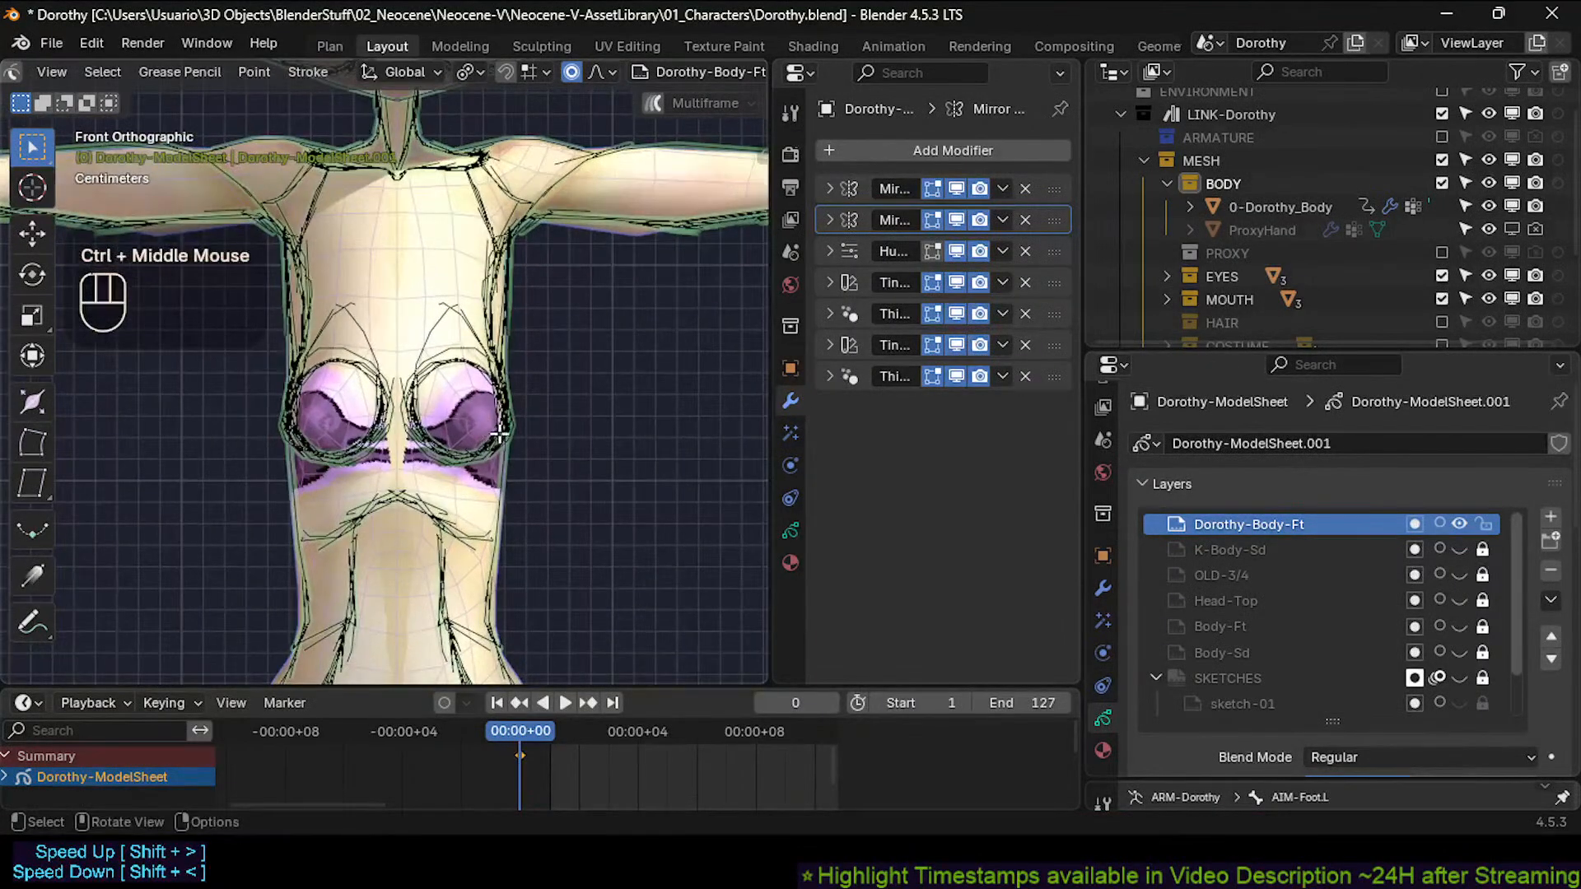
{"action": "left_click", "coordinate": [502, 449]}
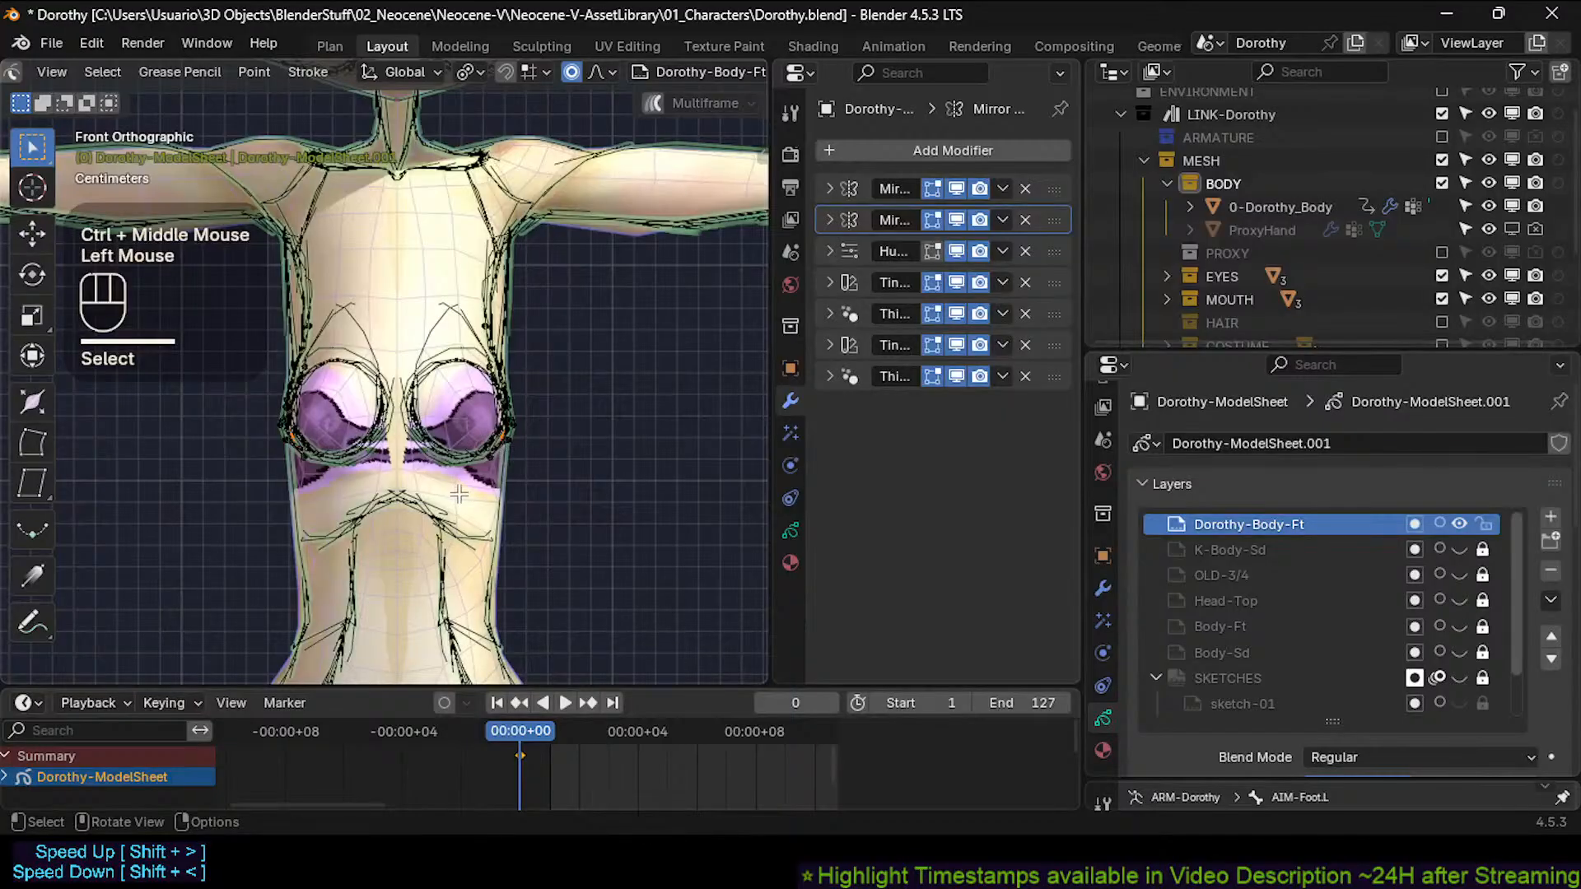
{"action": "scroll", "coordinate": [478, 441], "scroll_direction": "down", "scroll_amount": 1}
{"action": "scroll", "coordinate": [477, 444], "scroll_direction": "up", "scroll_amount": 1}
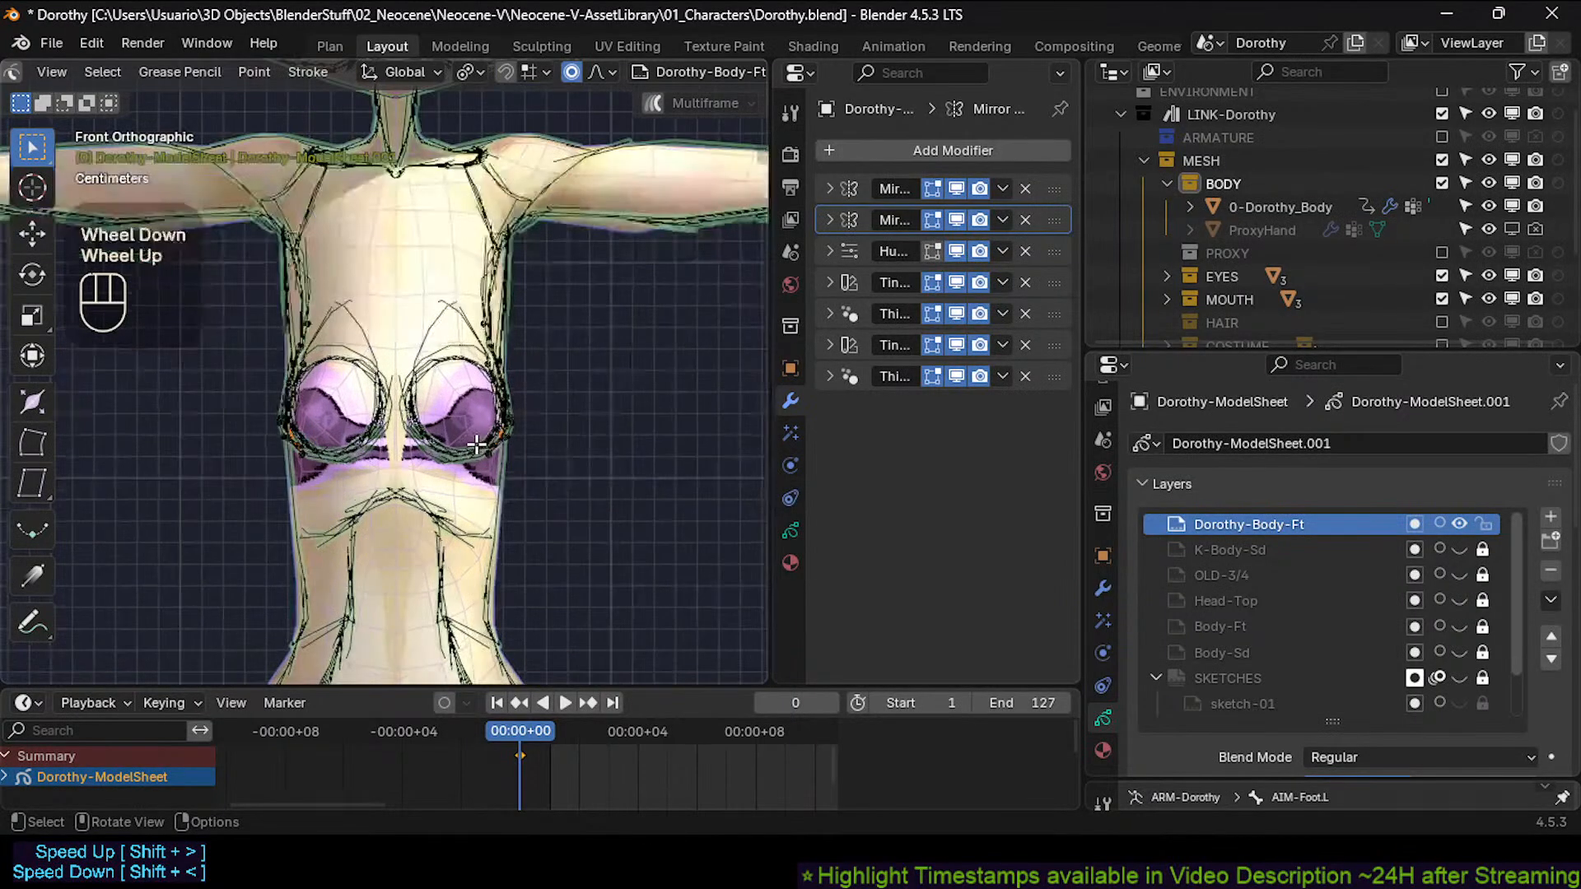
{"action": "key", "text": "c"}
{"action": "right_click", "coordinate": [499, 437]}
{"action": "left_click", "coordinate": [498, 433]}
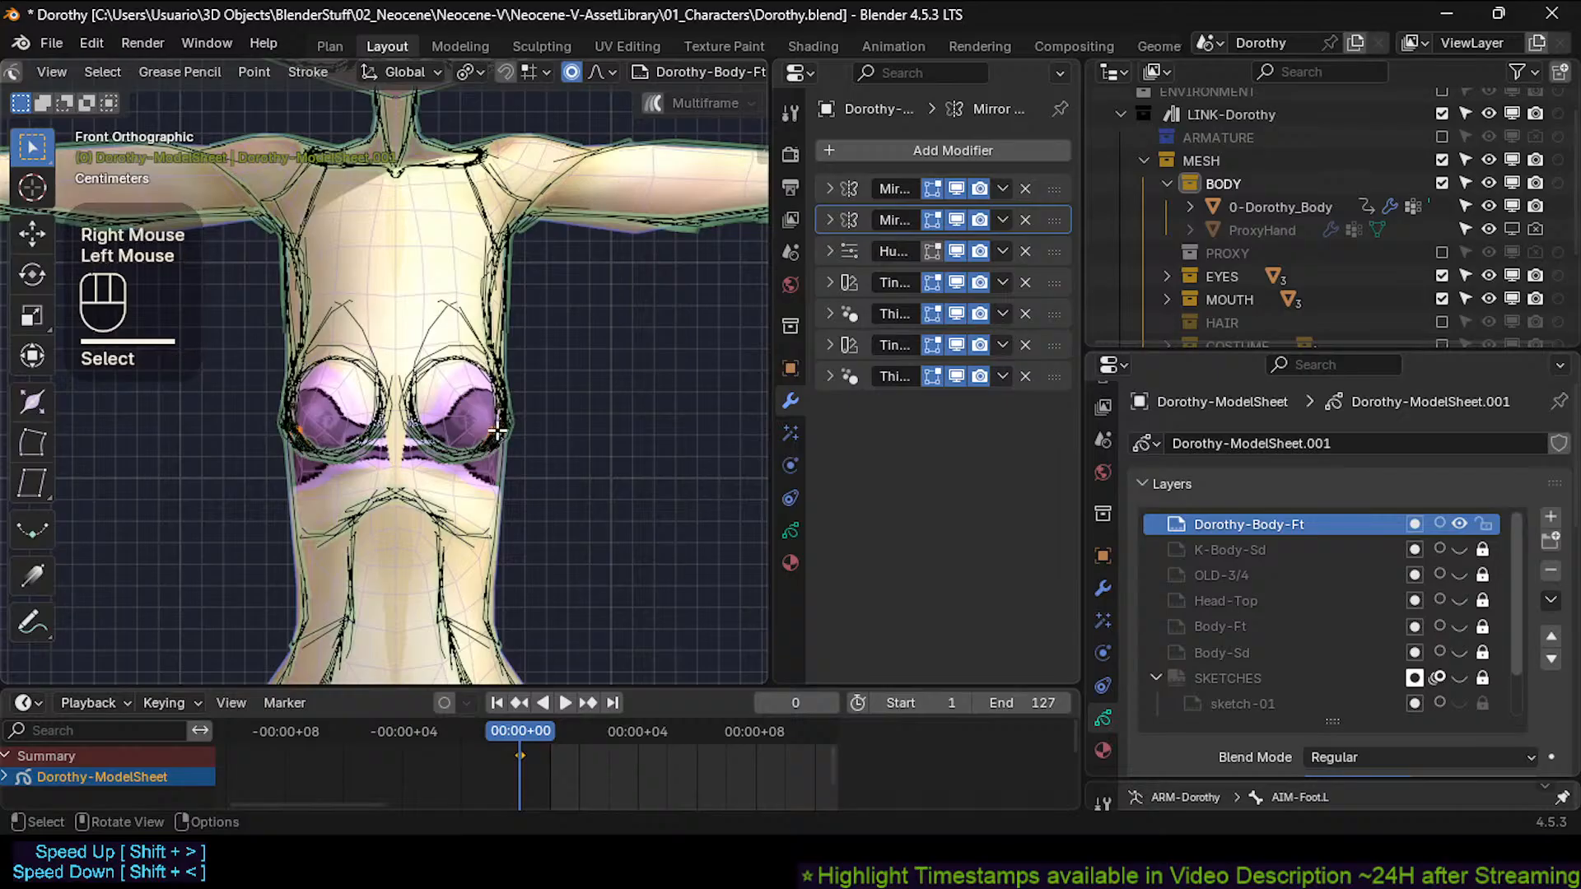
{"action": "key", "text": "g"}
{"action": "scroll", "coordinate": [496, 430], "scroll_direction": "down", "scroll_amount": 2}
{"action": "scroll", "coordinate": [497, 430], "scroll_direction": "down", "scroll_amount": 6}
{"action": "left_click", "coordinate": [498, 430]}
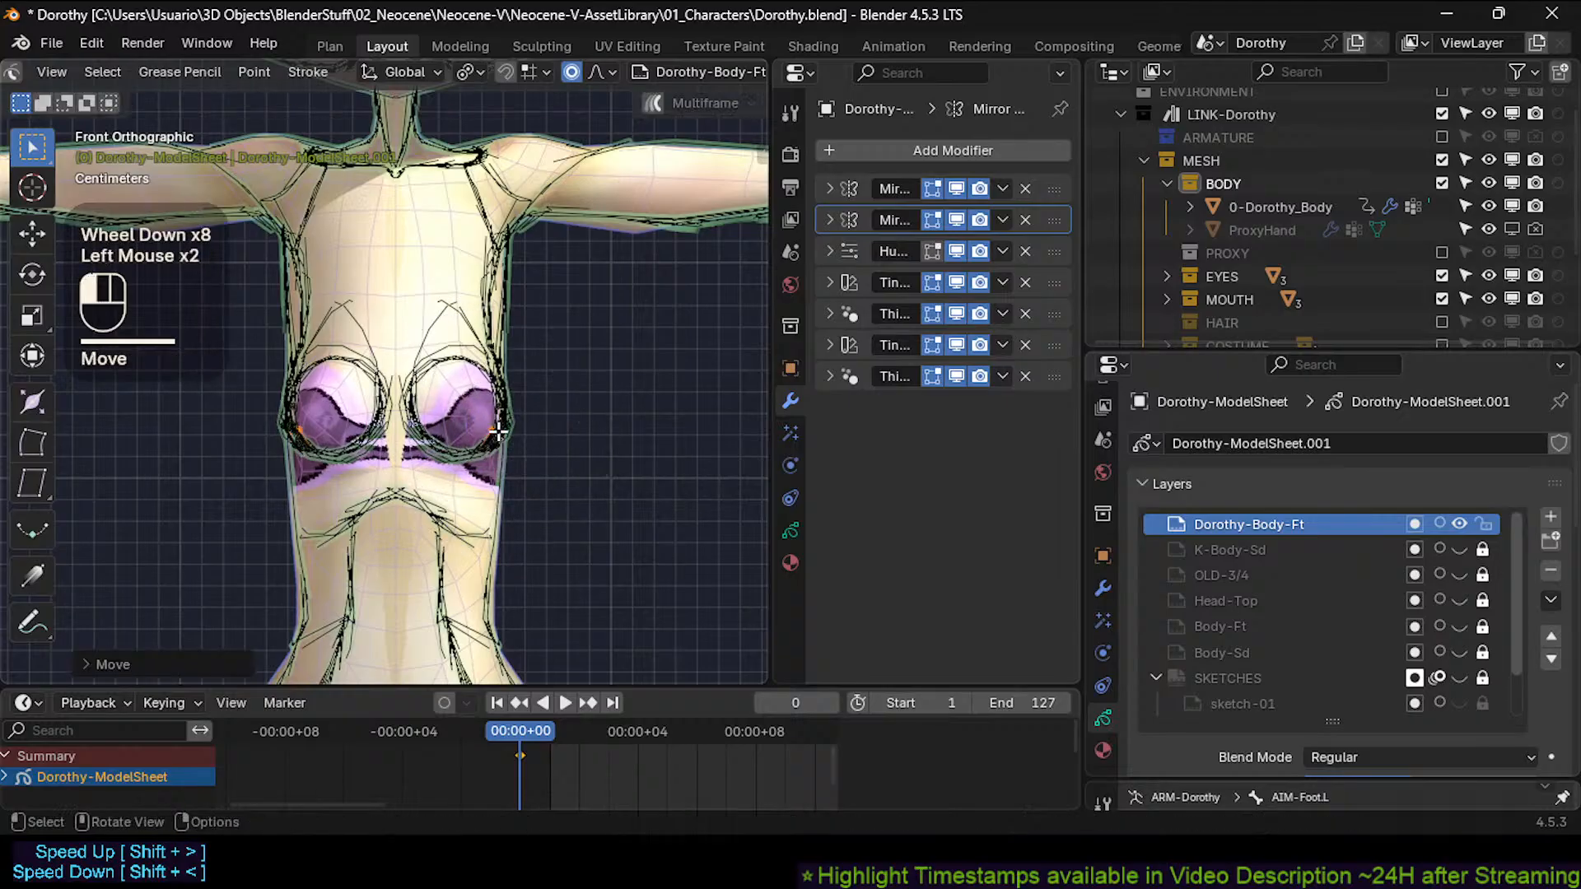
{"action": "key", "text": "g"}
{"action": "scroll", "coordinate": [517, 448], "scroll_direction": "down", "scroll_amount": 2}
{"action": "key", "text": "Escape"}
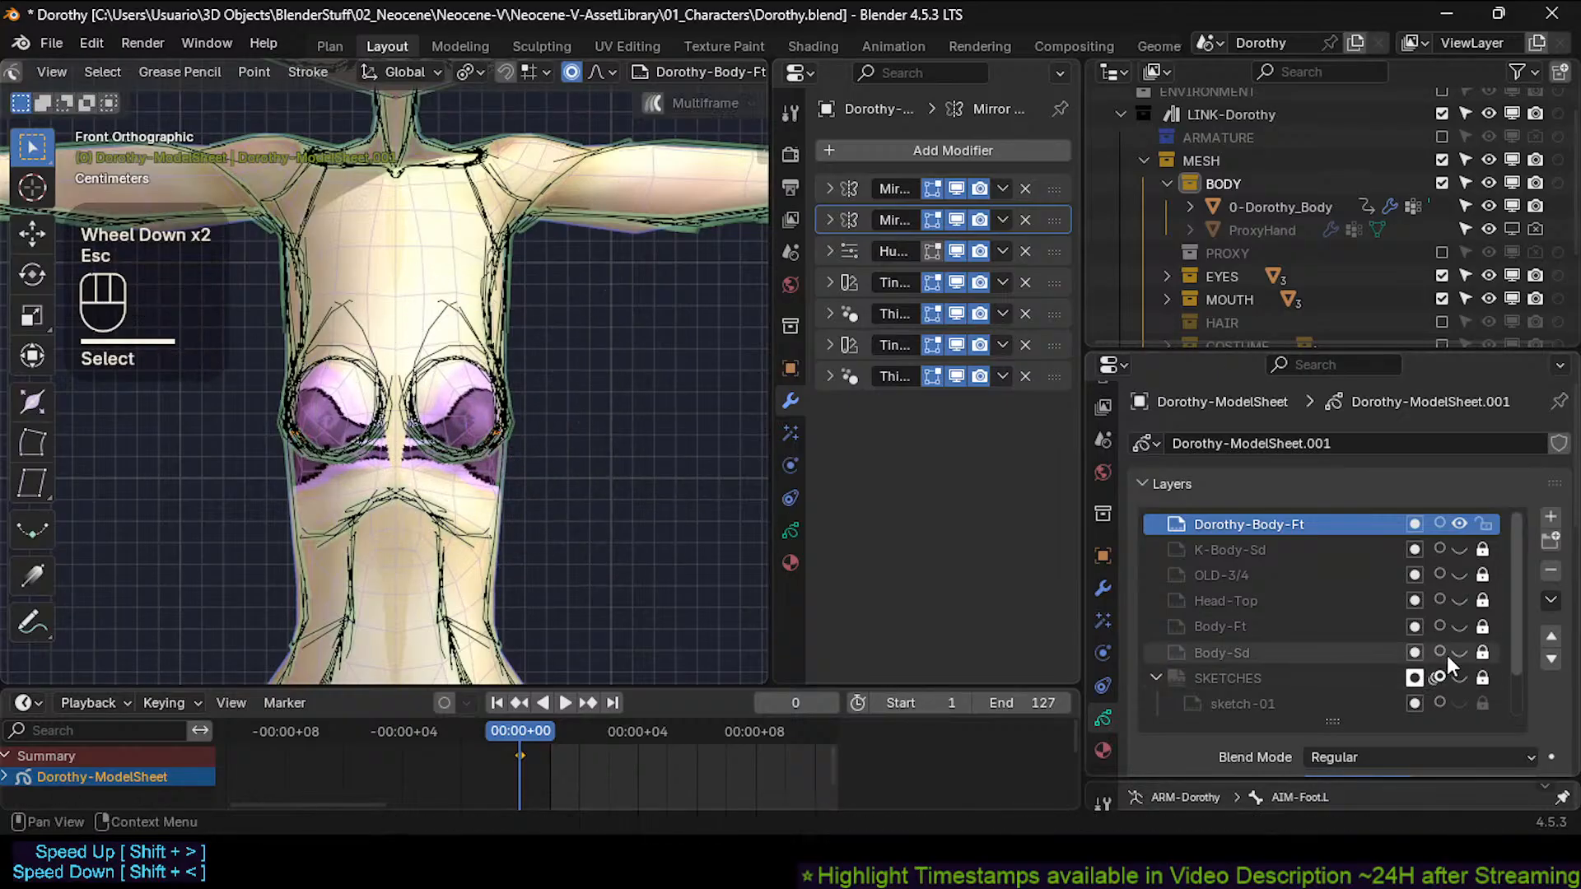
Show the Body-Ft layer as a reference while keeping Dorothy-Body-Ft as the active layer.
{"action": "left_click", "coordinate": [1457, 629]}
{"action": "left_click", "coordinate": [1458, 629]}
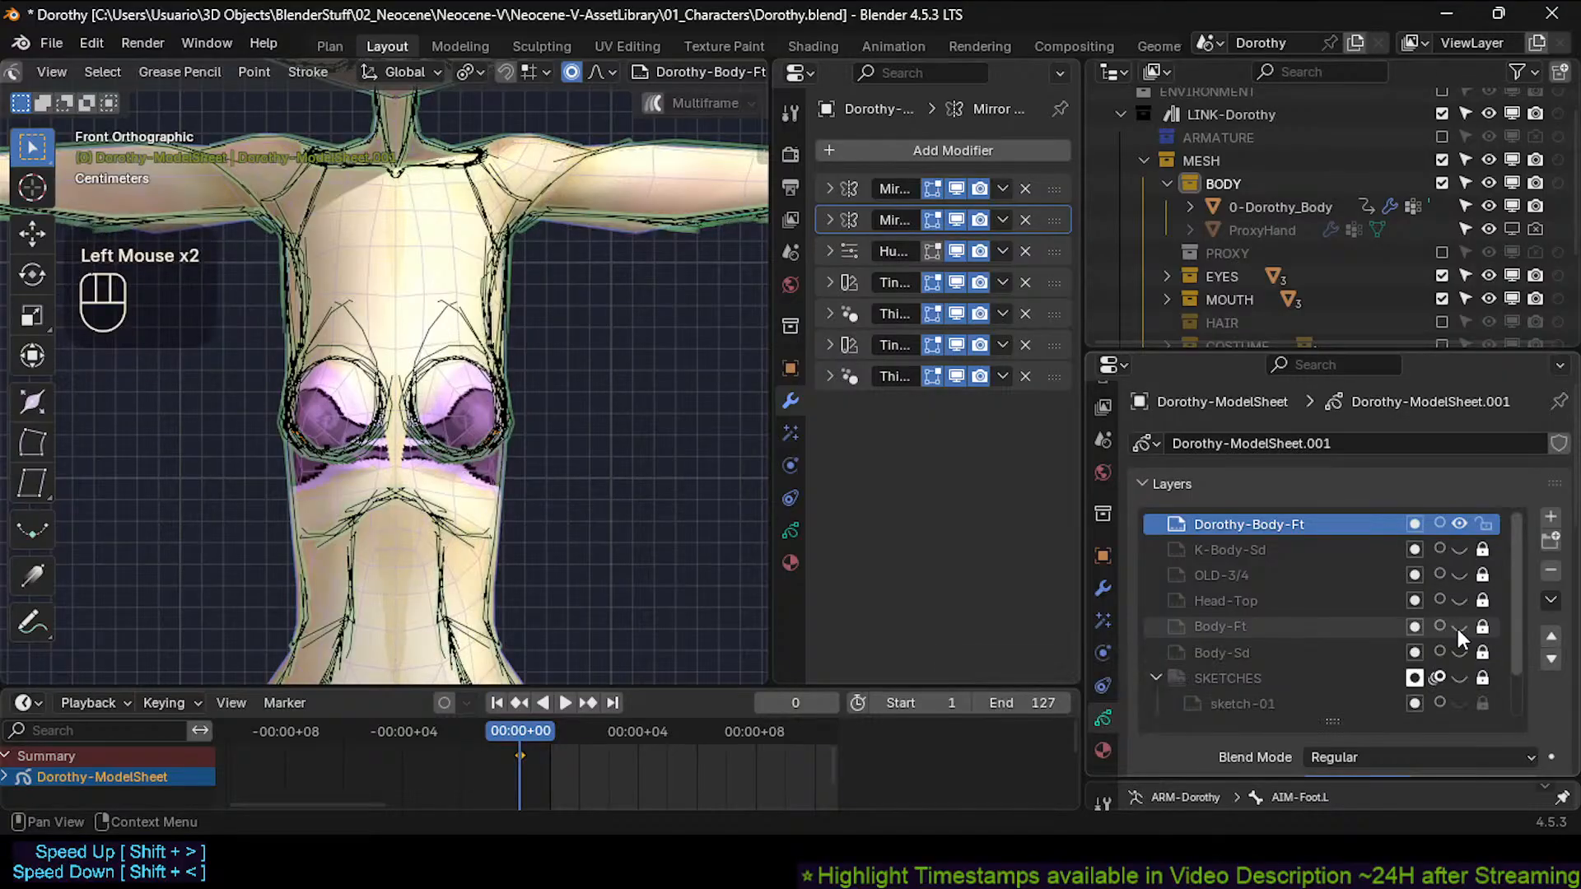
{"action": "left_click", "coordinate": [1458, 628]}
{"action": "left_click", "coordinate": [473, 438]}
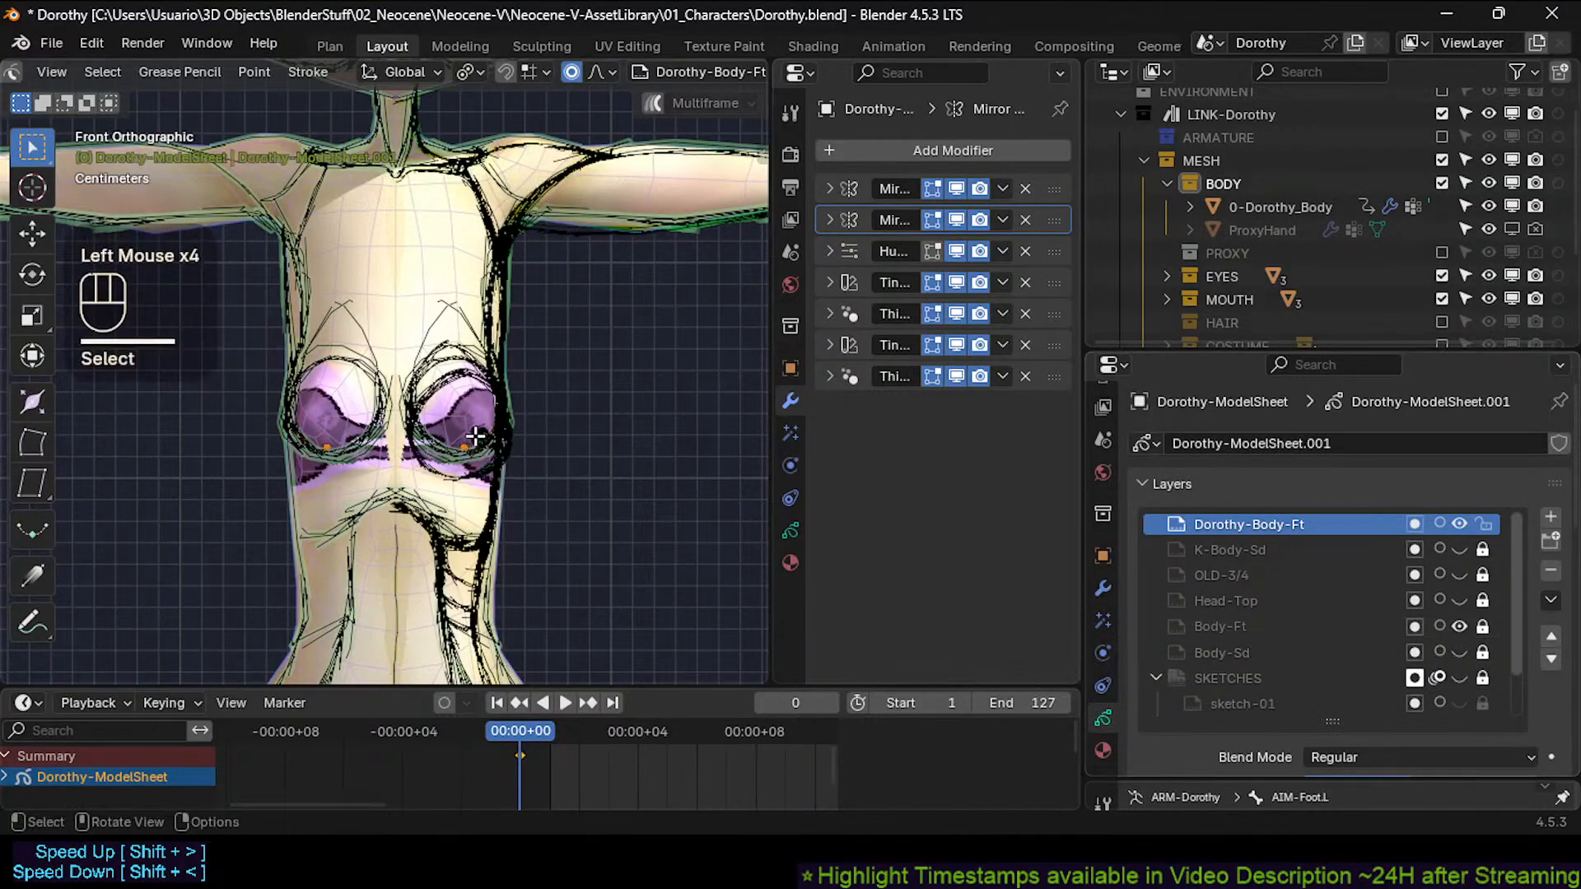
{"action": "left_click", "coordinate": [1338, 528]}
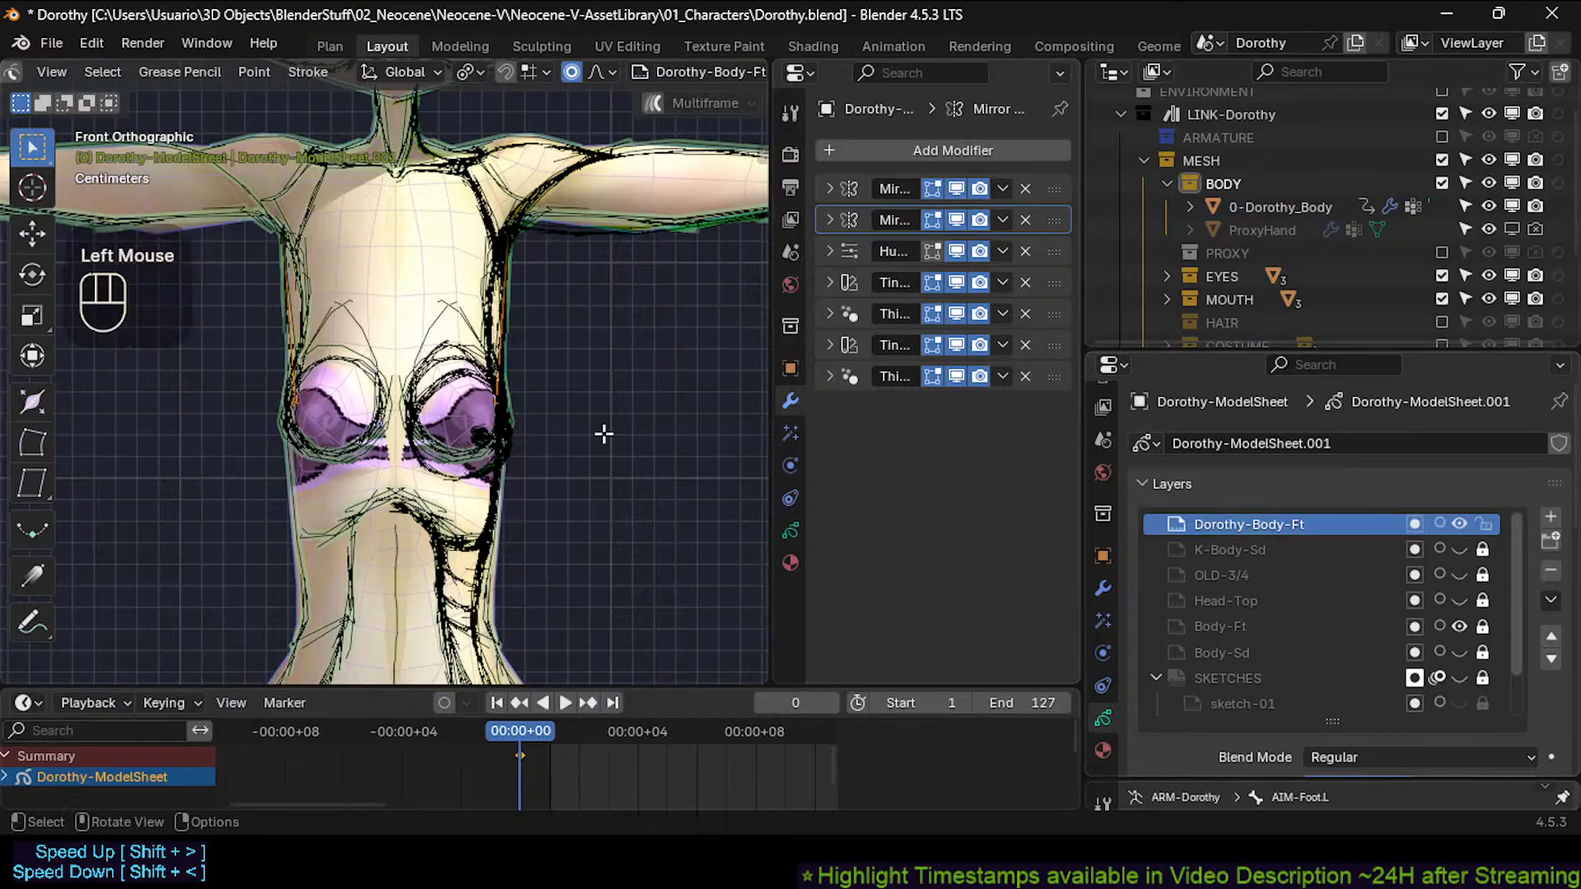
{"action": "left_click", "coordinate": [454, 362]}
{"action": "key", "text": "g"}
{"action": "scroll", "coordinate": [453, 362], "scroll_direction": "down", "scroll_amount": 3}
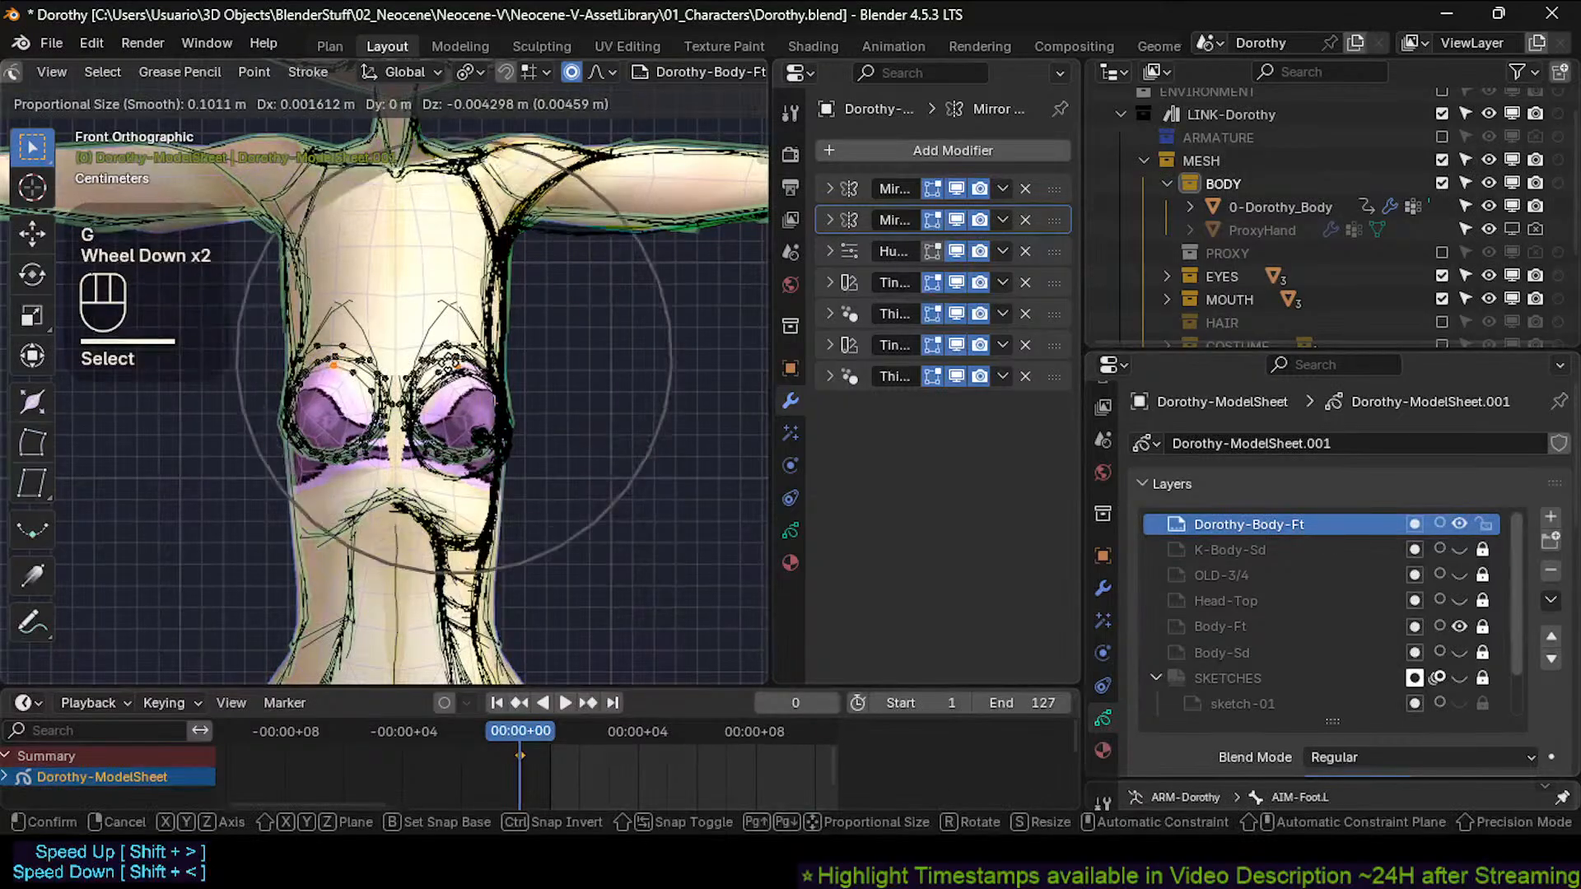
{"action": "key", "text": "Escape"}
Circle-select the inner, upper and lower points of the round chest contours and move them slightly down with proportional editing.
{"action": "key", "text": "c"}
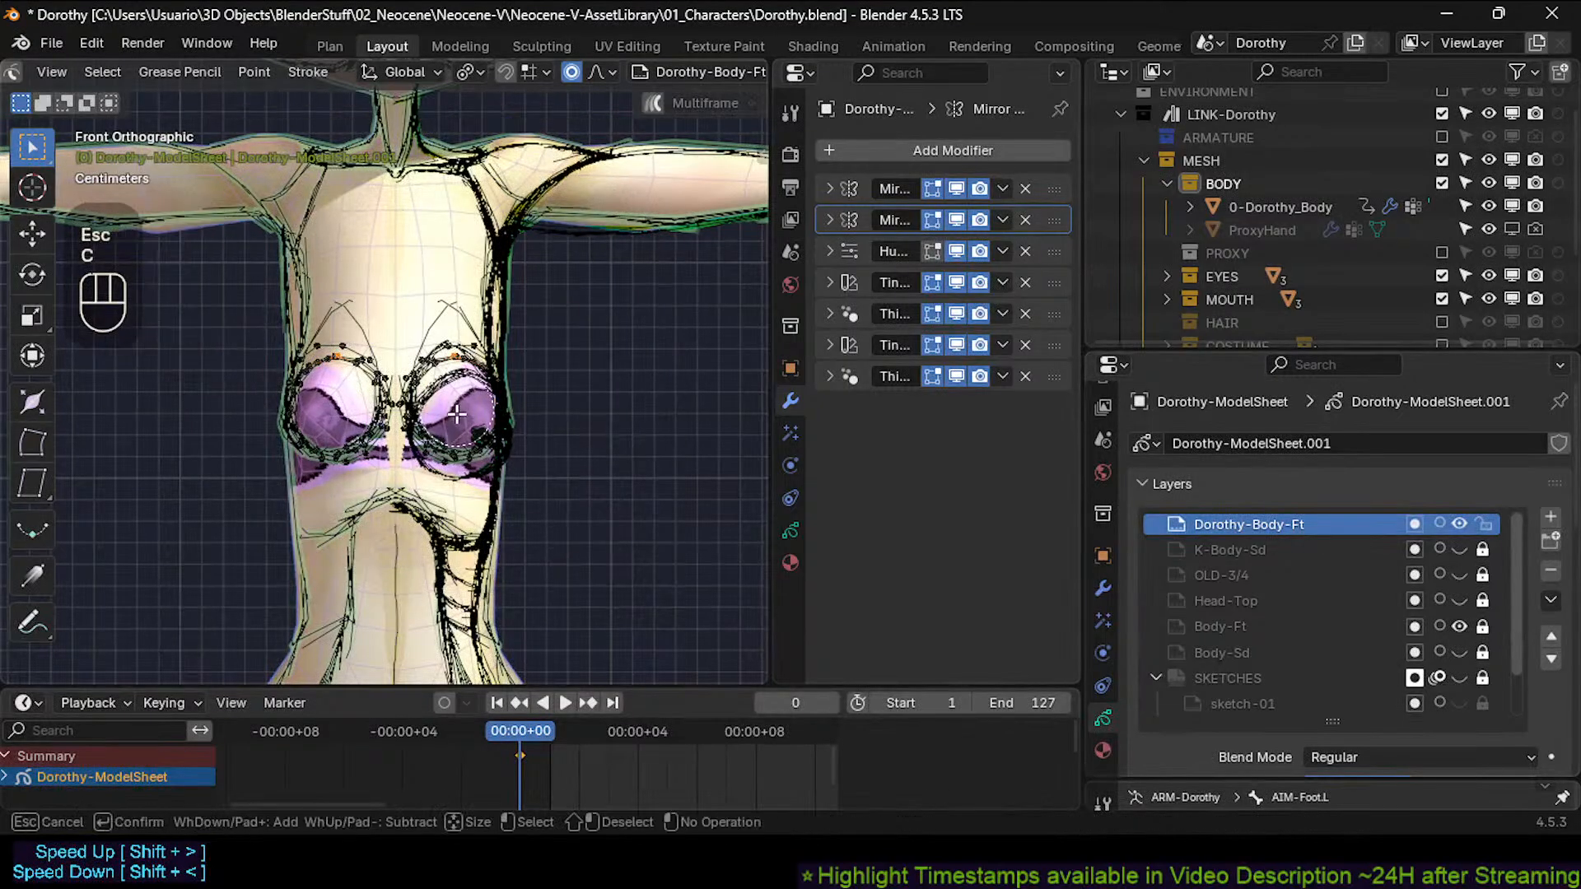
{"action": "mouse_move", "coordinate": [432, 432]}
{"action": "left_mouse_down"}
{"action": "mouse_move", "coordinate": [465, 381]}
{"action": "mouse_move", "coordinate": [437, 392]}
{"action": "left_mouse_up"}
{"action": "right_click", "coordinate": [463, 372]}
{"action": "key", "text": "alt+a"}
{"action": "key", "text": "c"}
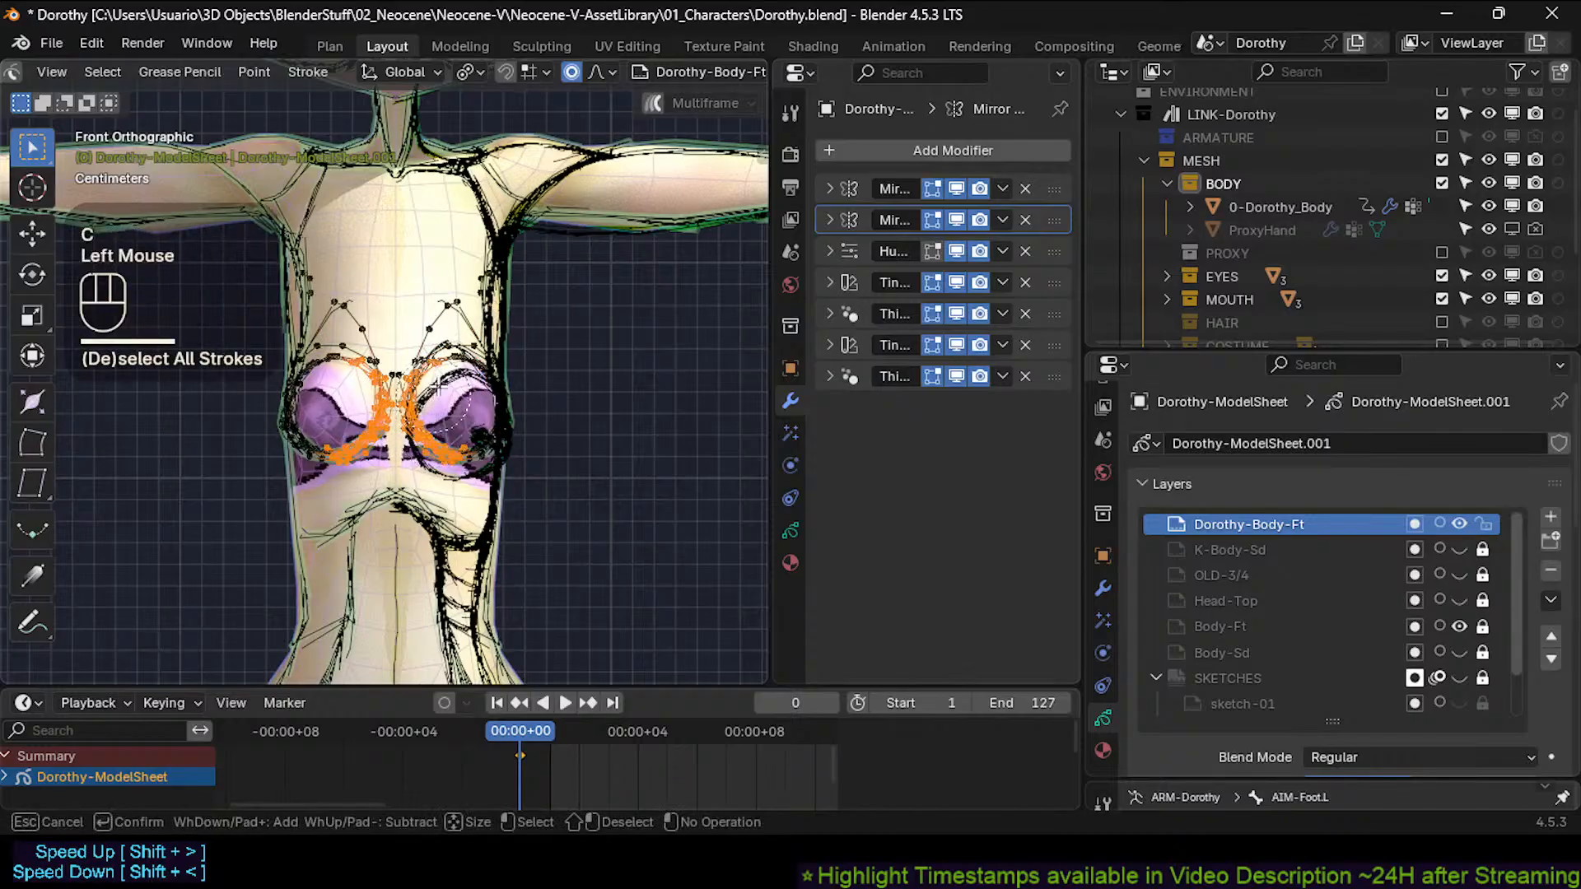
{"action": "right_click", "coordinate": [450, 381]}
{"action": "key", "text": "g"}
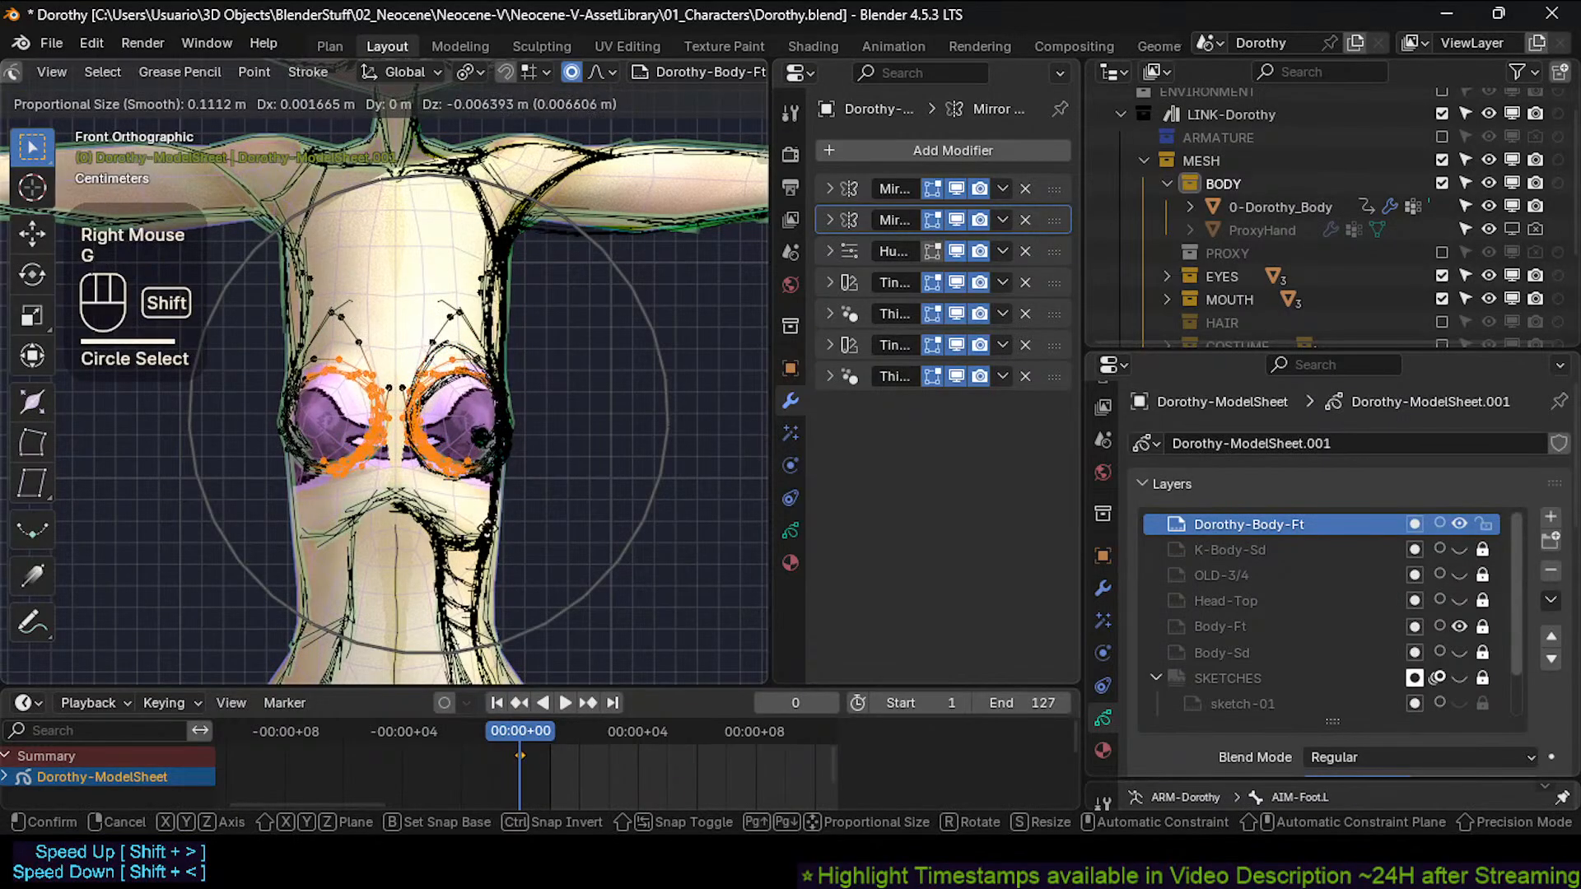
{"action": "left_click", "coordinate": [495, 544], "text": "shift"}
Lower the pointed stroke ends above the chest contours towards the Body-Ft reference sketch.
{"action": "key", "text": "alt+a"}
{"action": "key", "text": "c"}
{"action": "left_click", "coordinate": [441, 322]}
{"action": "right_click", "coordinate": [441, 325]}
{"action": "key", "text": "g"}
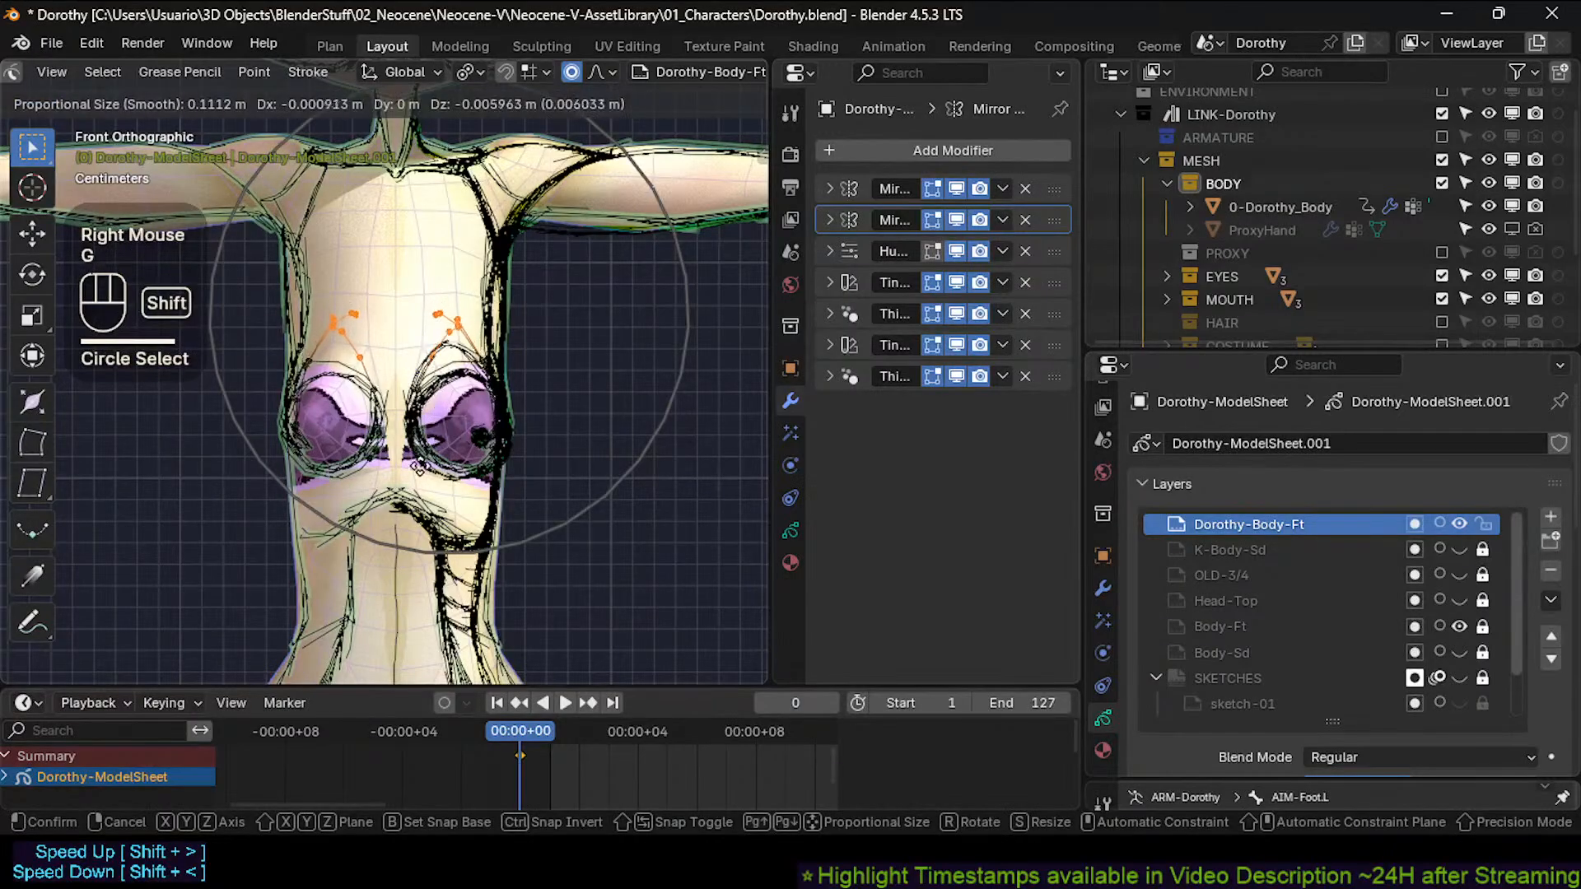
{"action": "left_click", "coordinate": [406, 527], "text": "shift"}
{"action": "left_click", "coordinate": [434, 316]}
{"action": "key", "text": "g"}
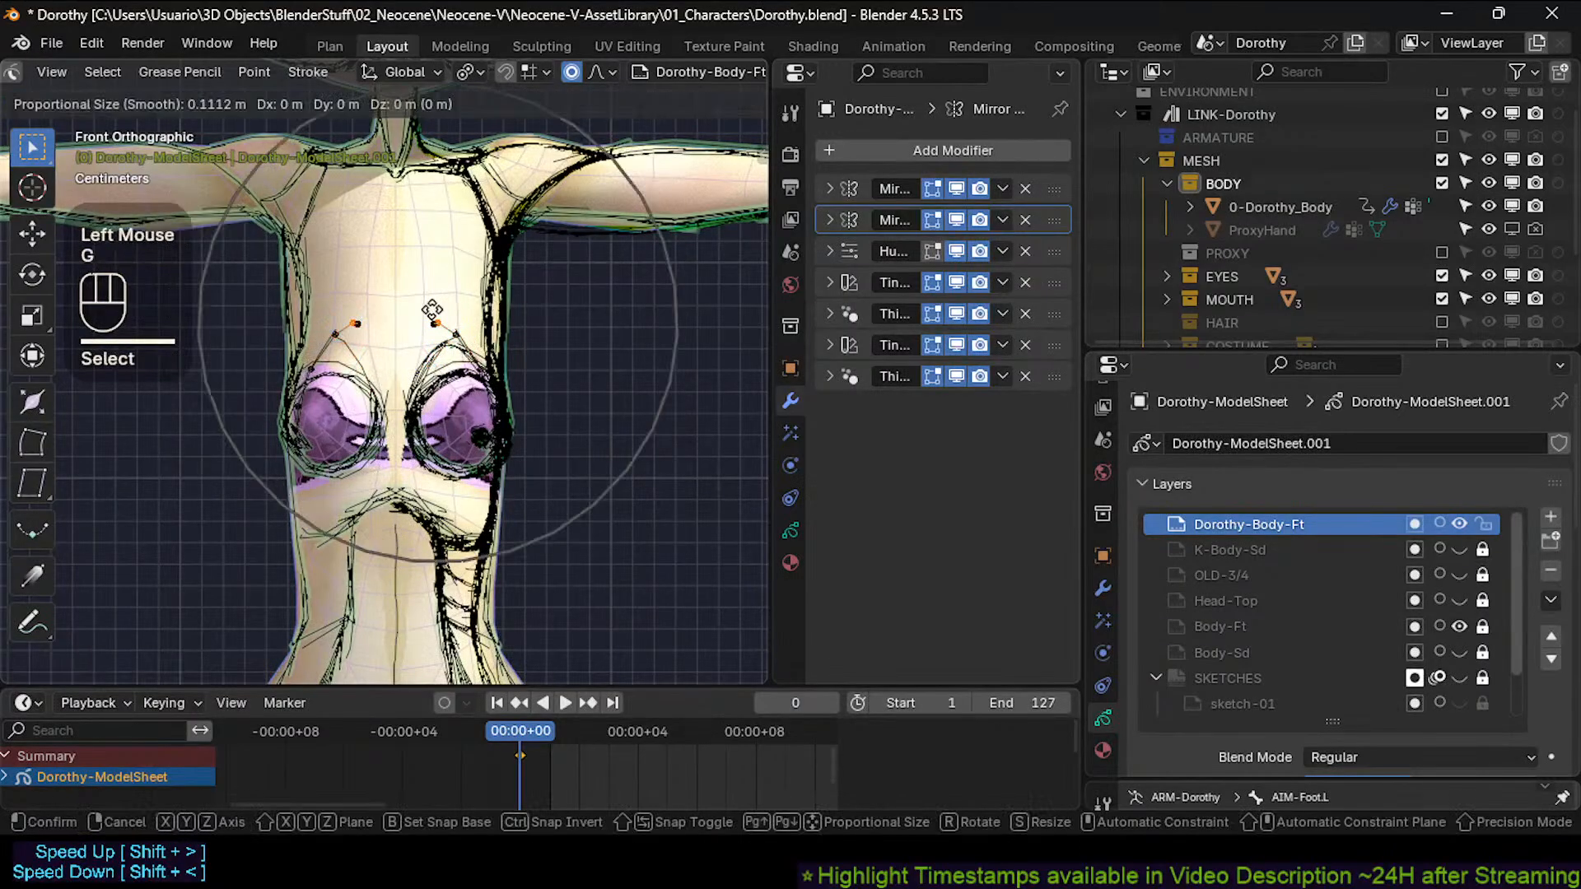
{"action": "left_click", "coordinate": [519, 461], "text": "shift"}
Move the lower edge point of the chest contour slightly to refine the curve and clear the selection.
{"action": "left_click", "coordinate": [447, 467]}
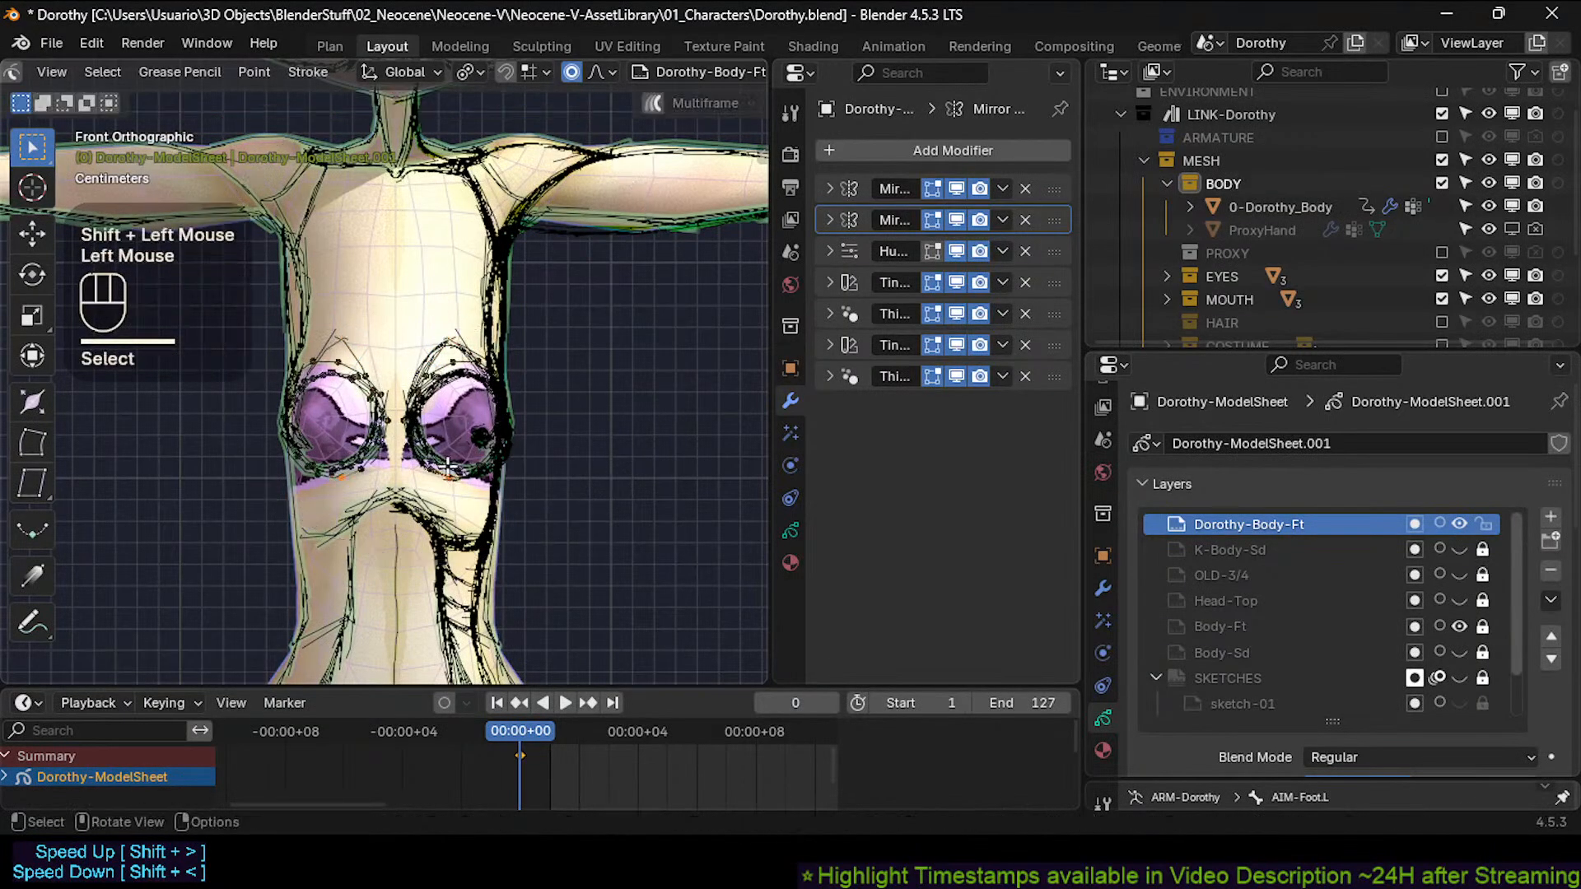
{"action": "key", "text": "g"}
{"action": "left_click", "coordinate": [453, 465], "text": "shift"}
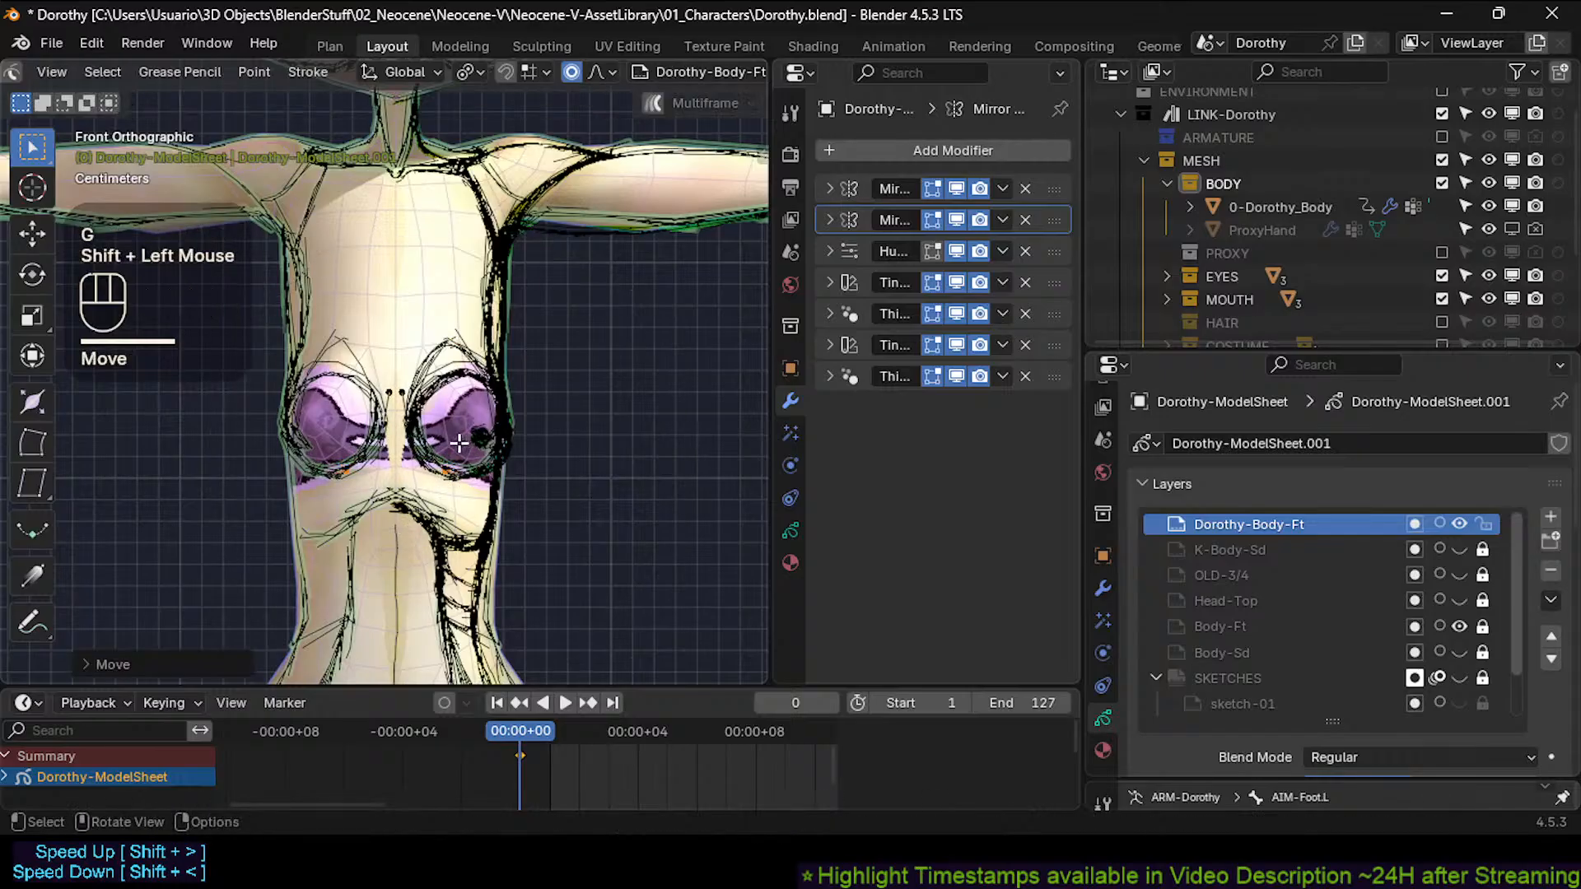
{"action": "double_click", "coordinate": [492, 445]}
{"action": "key", "text": "alt+a"}
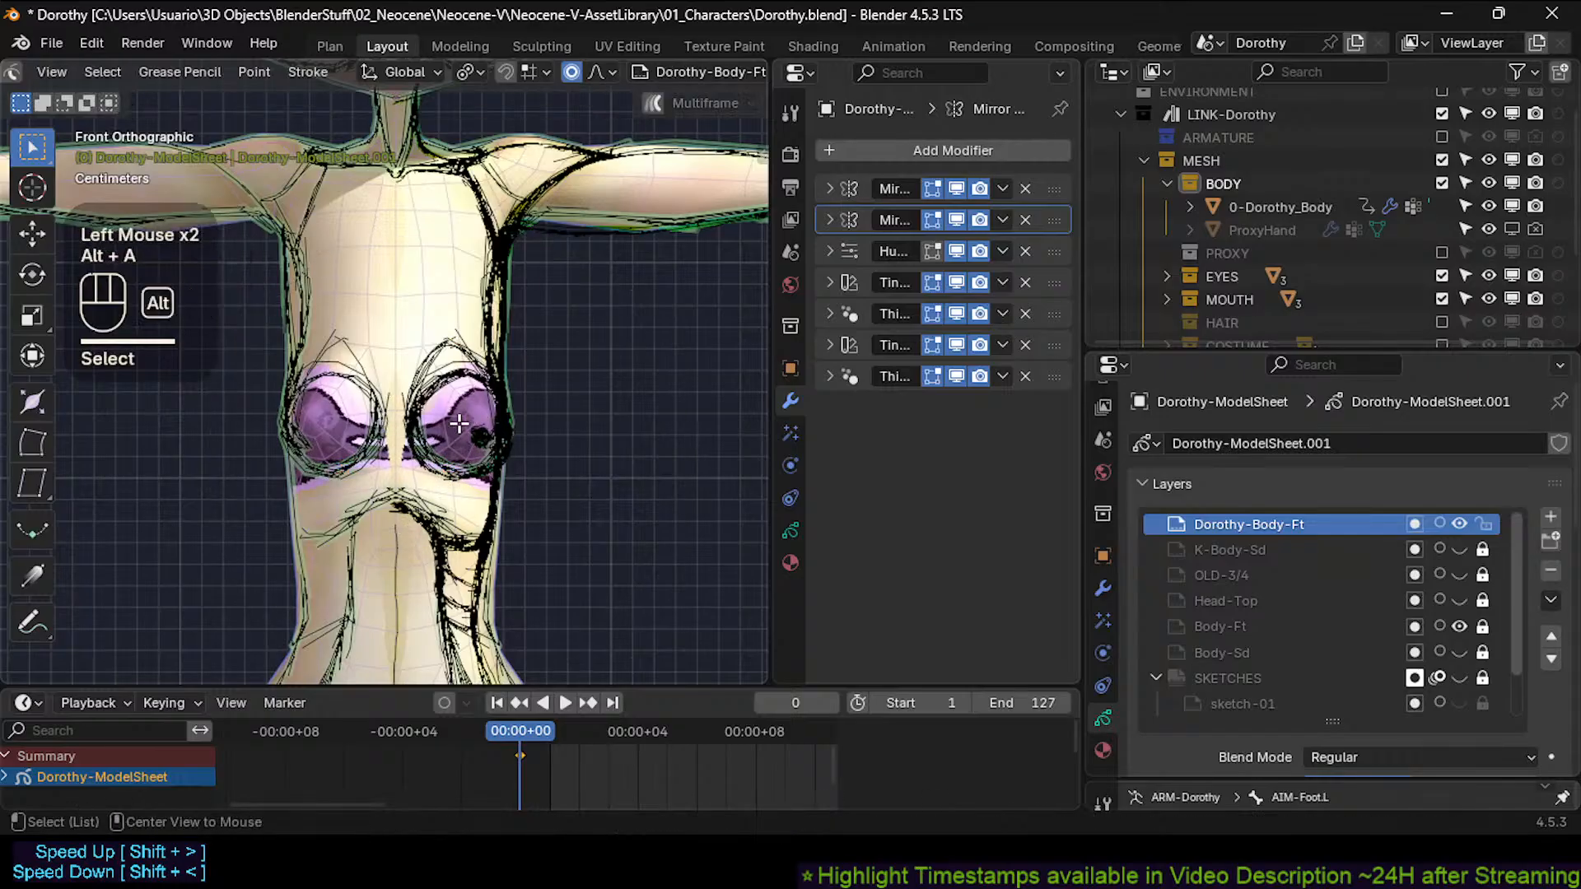
Circle-select the outer edge points and centre marks of the chest contours, shift them slightly with proportional editing, and clear the selection.
{"action": "key", "text": "c"}
{"action": "scroll", "coordinate": [458, 425], "scroll_direction": "up", "scroll_amount": 2}
{"action": "left_click", "coordinate": [482, 436]}
{"action": "right_click", "coordinate": [492, 440]}
{"action": "key", "text": "g"}
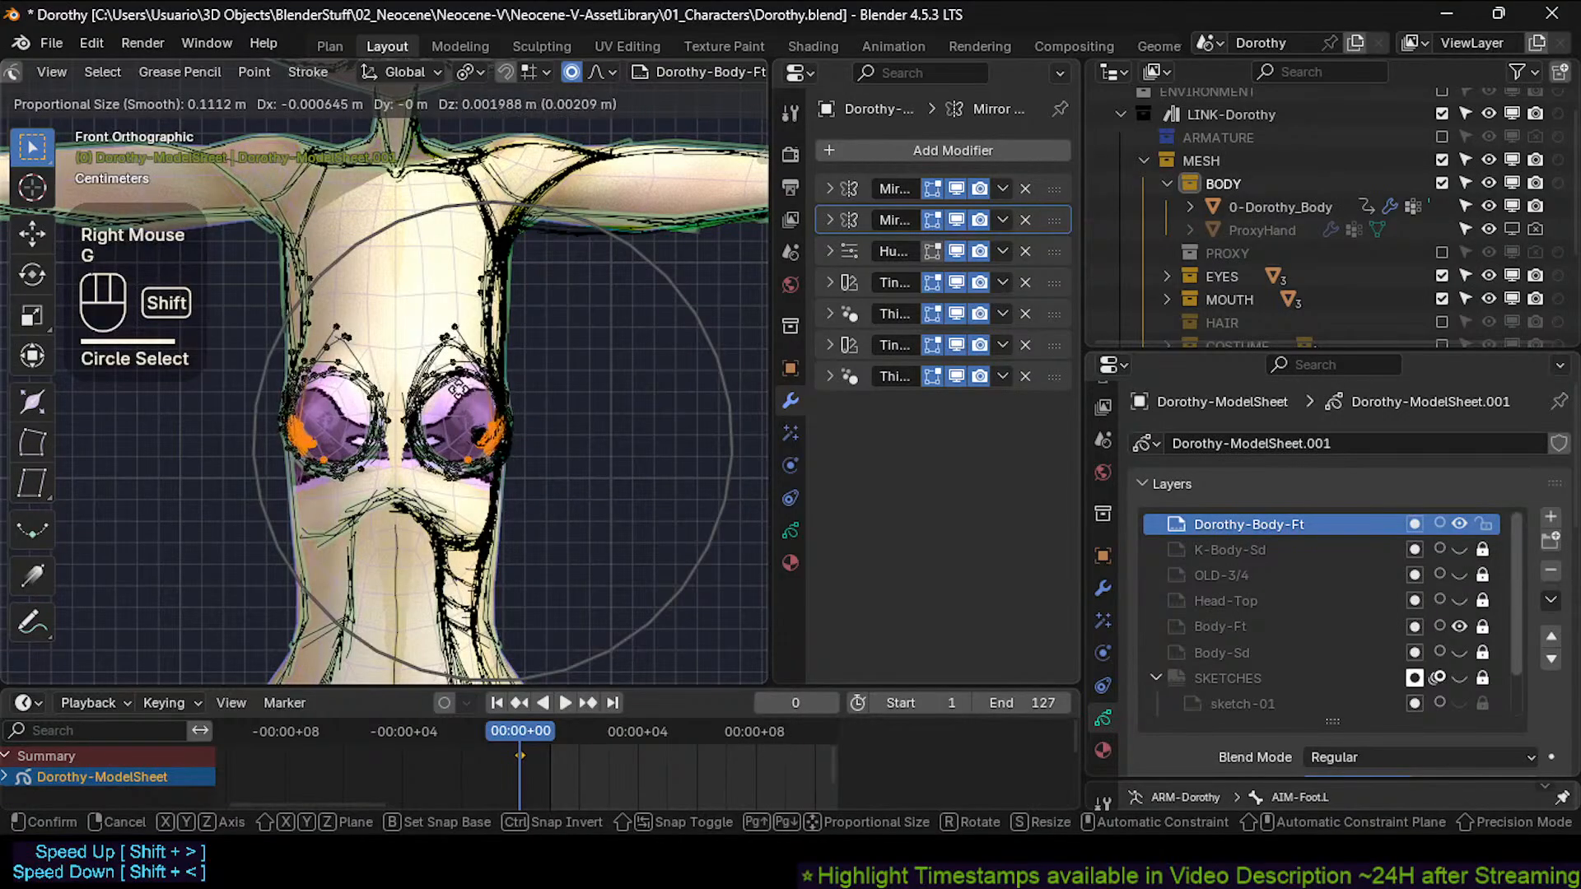
{"action": "left_click", "coordinate": [506, 461], "text": "shift"}
{"action": "key", "text": "alt+a"}
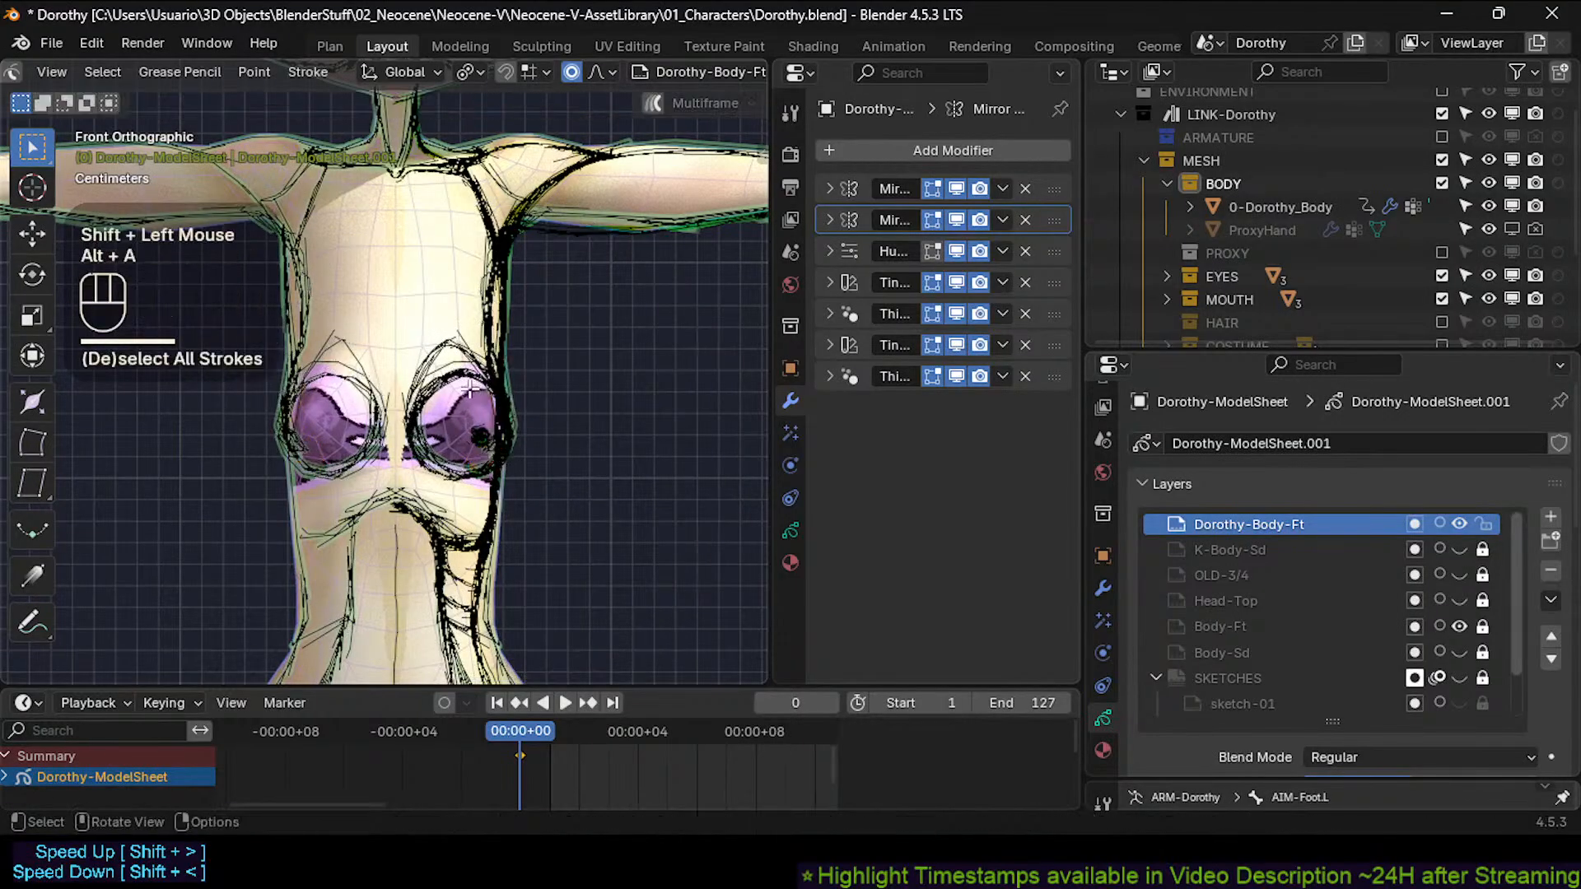
Select the peak point of the pointed strokes above the chest contours and adjust its position with proportional editing.
{"action": "key", "text": "c"}
{"action": "right_click", "coordinate": [457, 378]}
{"action": "left_click", "coordinate": [455, 357]}
{"action": "key", "text": "g"}
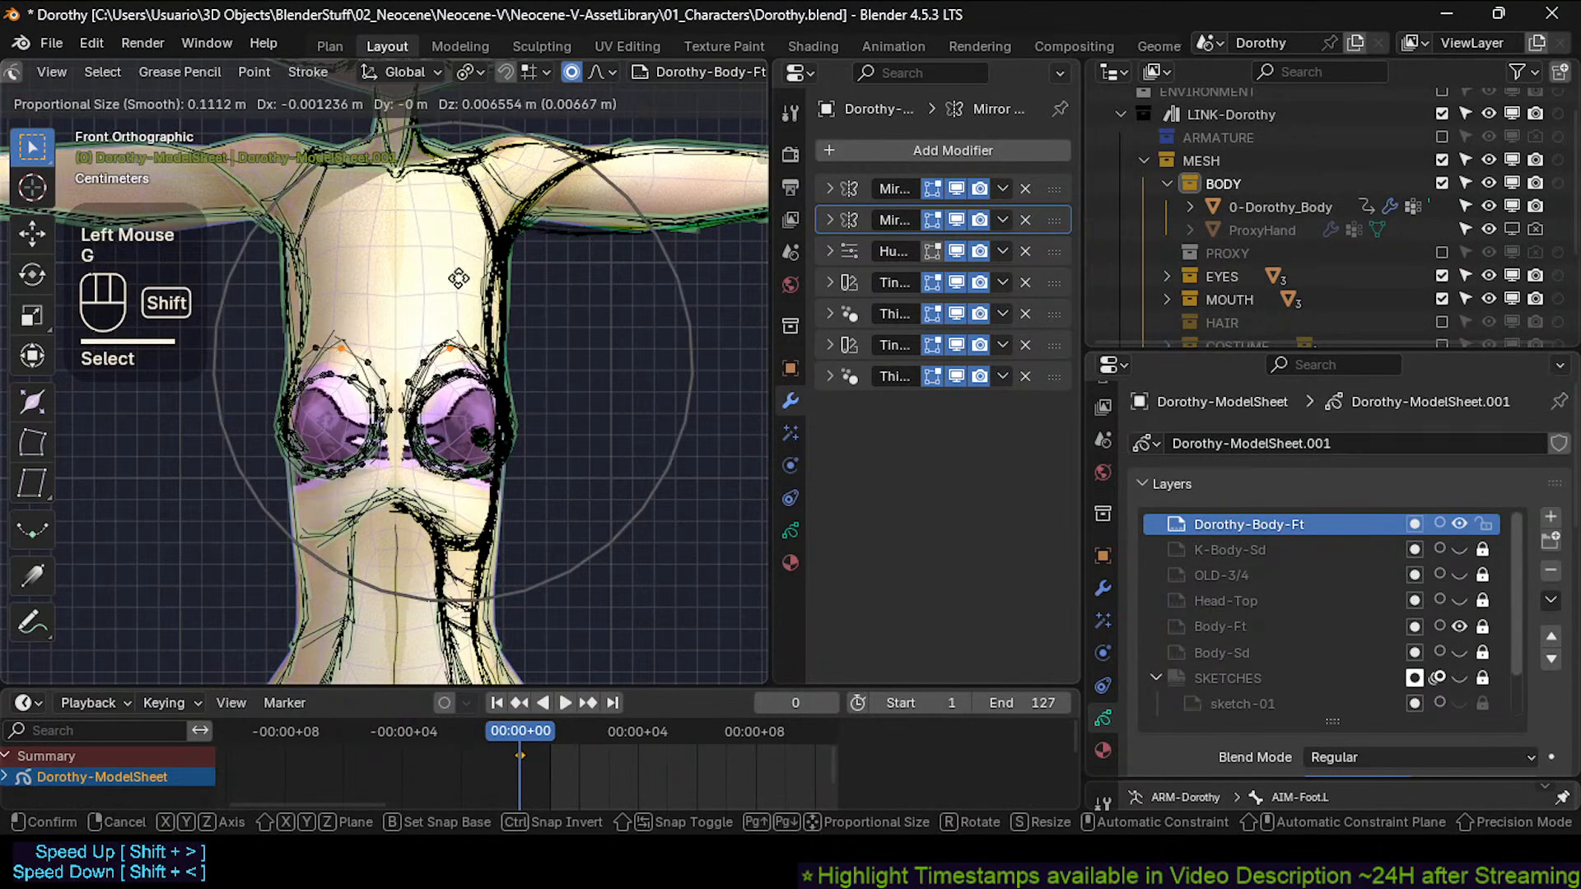
{"action": "left_click", "coordinate": [491, 344]}
{"action": "key", "text": "g"}
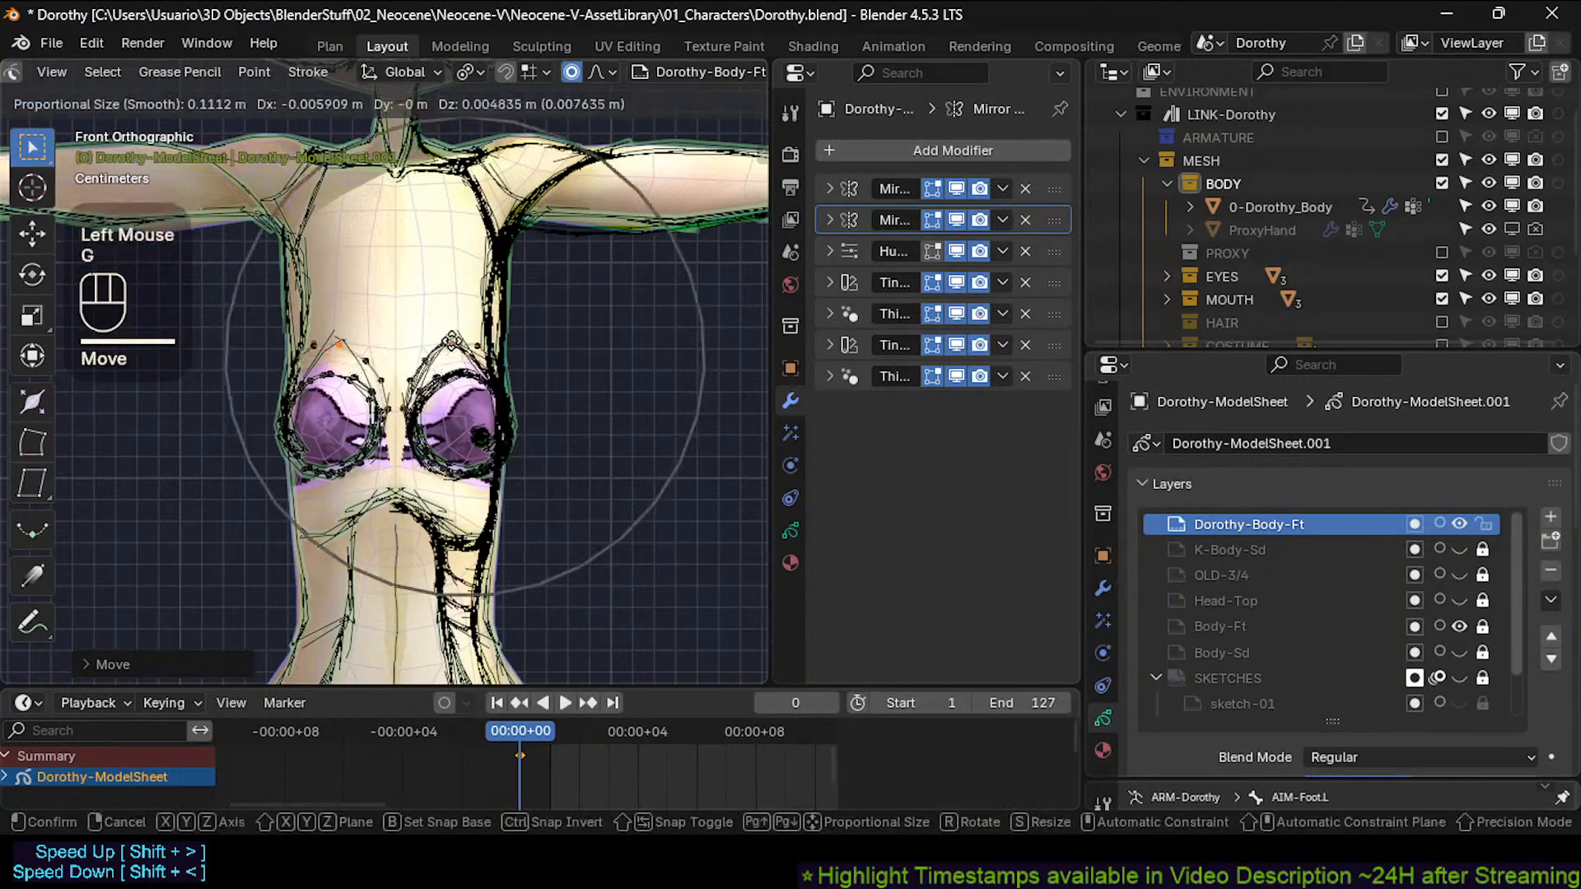
{"action": "scroll", "coordinate": [453, 347], "scroll_direction": "up", "scroll_amount": 7}
{"action": "left_click", "coordinate": [449, 346]}
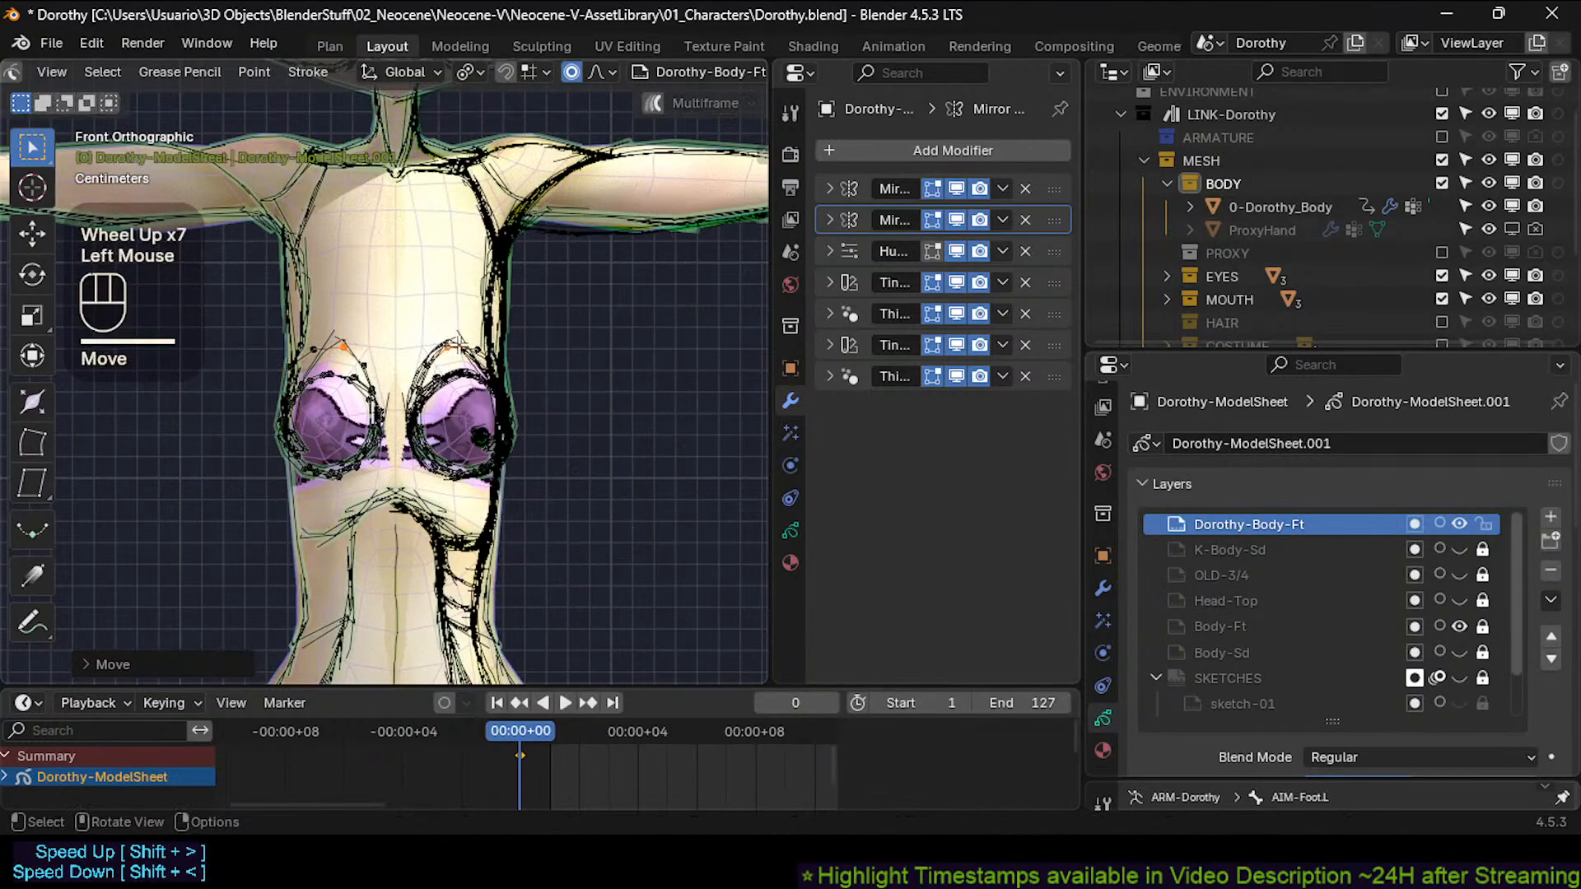
Move and rotate the outer points of the pointed strokes above the chest contours to blend them into the body outline.
{"action": "left_click", "coordinate": [473, 353]}
{"action": "key", "text": "g"}
{"action": "left_click", "coordinate": [571, 339], "text": "shift"}
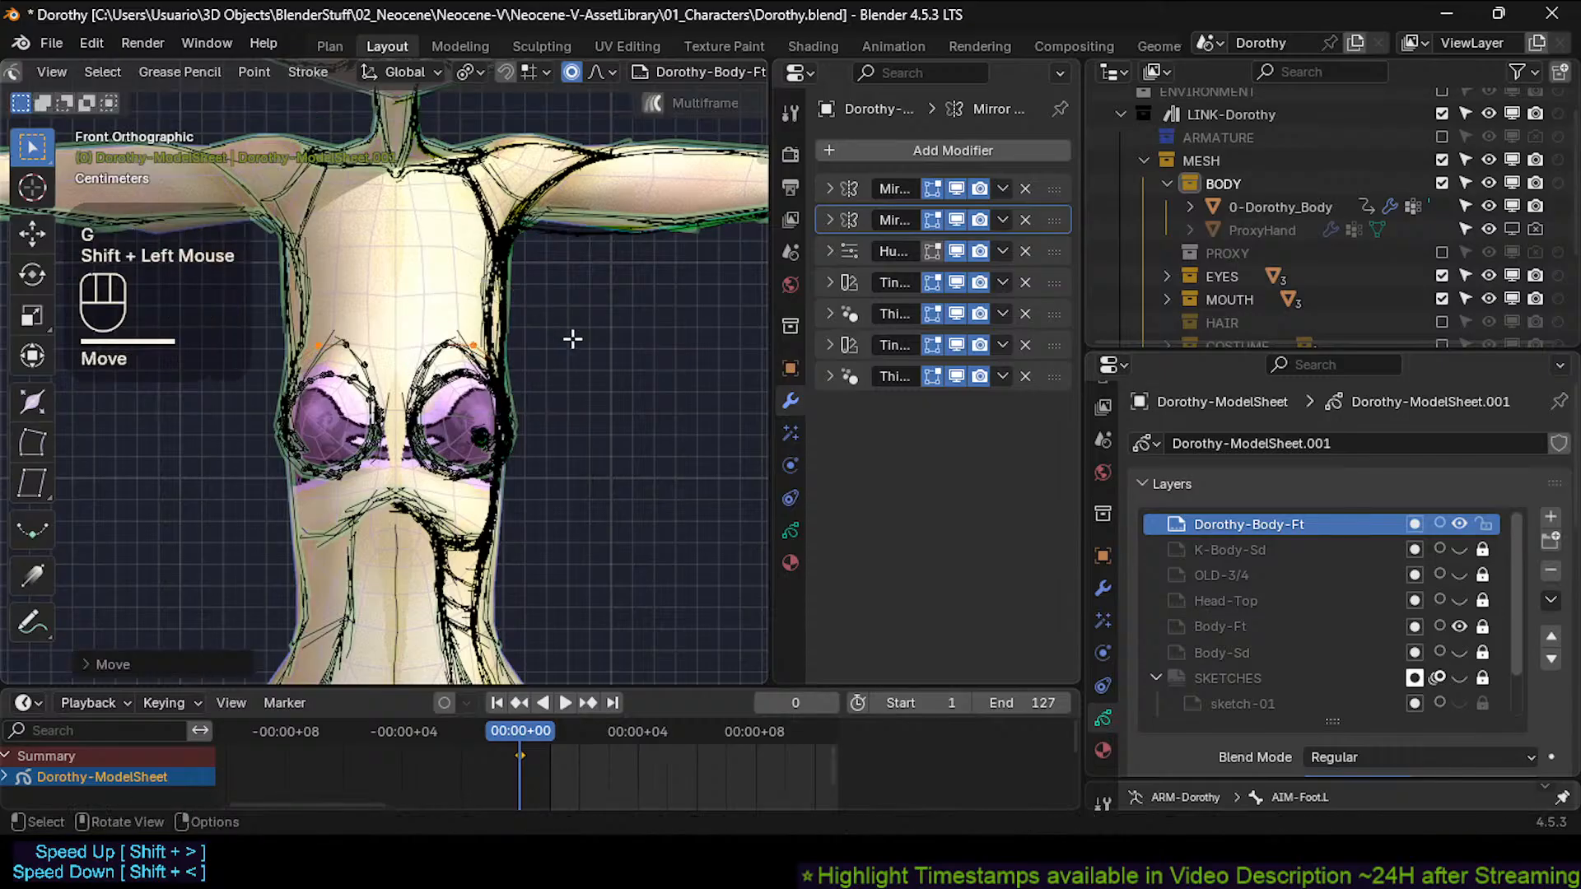
{"action": "key", "text": "r"}
{"action": "left_click", "coordinate": [558, 406]}
{"action": "key", "text": "g"}
{"action": "left_click", "coordinate": [558, 449], "text": "shift"}
{"action": "key", "text": "Tab"}
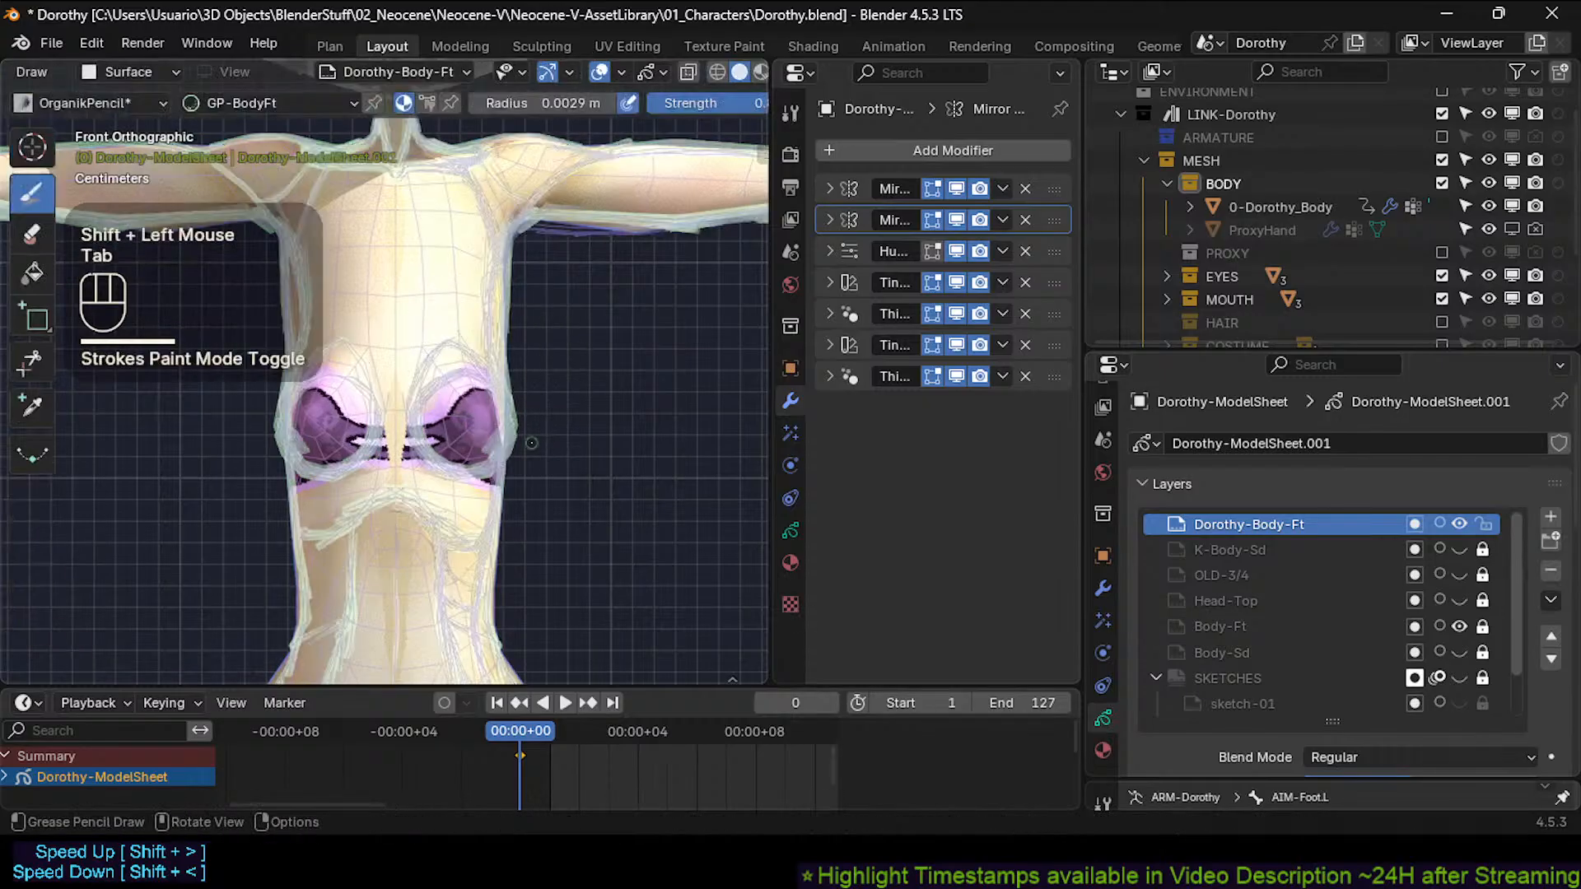
{"action": "key", "text": "Tab"}
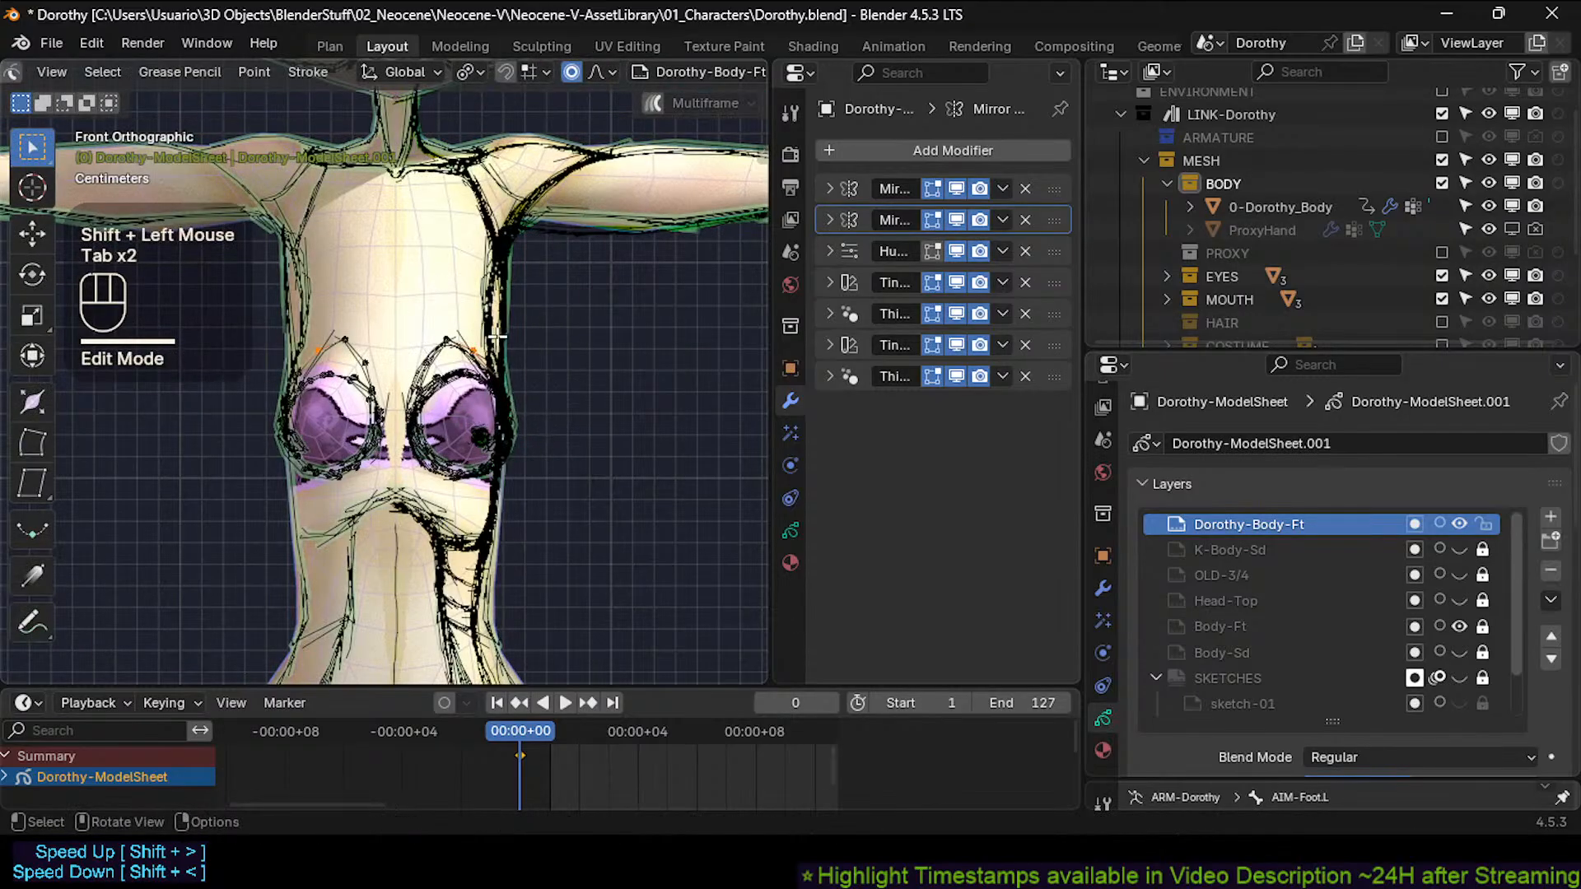
Delete the centre marks inside the chest contours and circle-select the neighbouring outer edge points.
{"action": "left_click", "coordinate": [527, 420]}
{"action": "left_click", "coordinate": [492, 398]}
{"action": "key", "text": "c"}
{"action": "scroll", "coordinate": [460, 434], "scroll_direction": "up", "scroll_amount": 2}
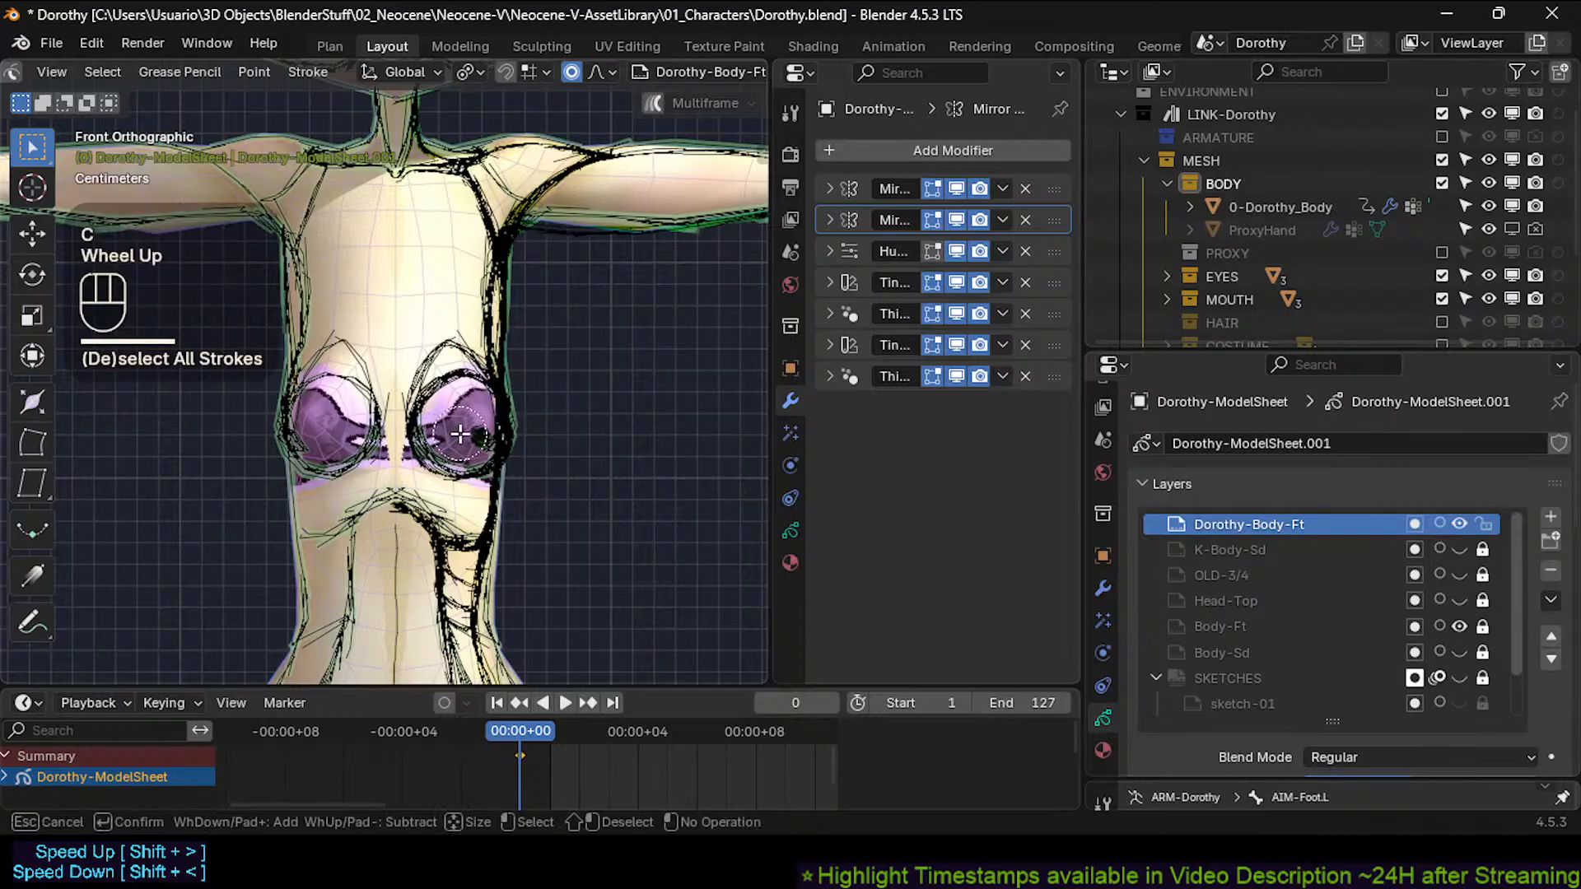
{"action": "left_click", "coordinate": [479, 434]}
{"action": "right_click", "coordinate": [527, 443]}
{"action": "key", "text": "x"}
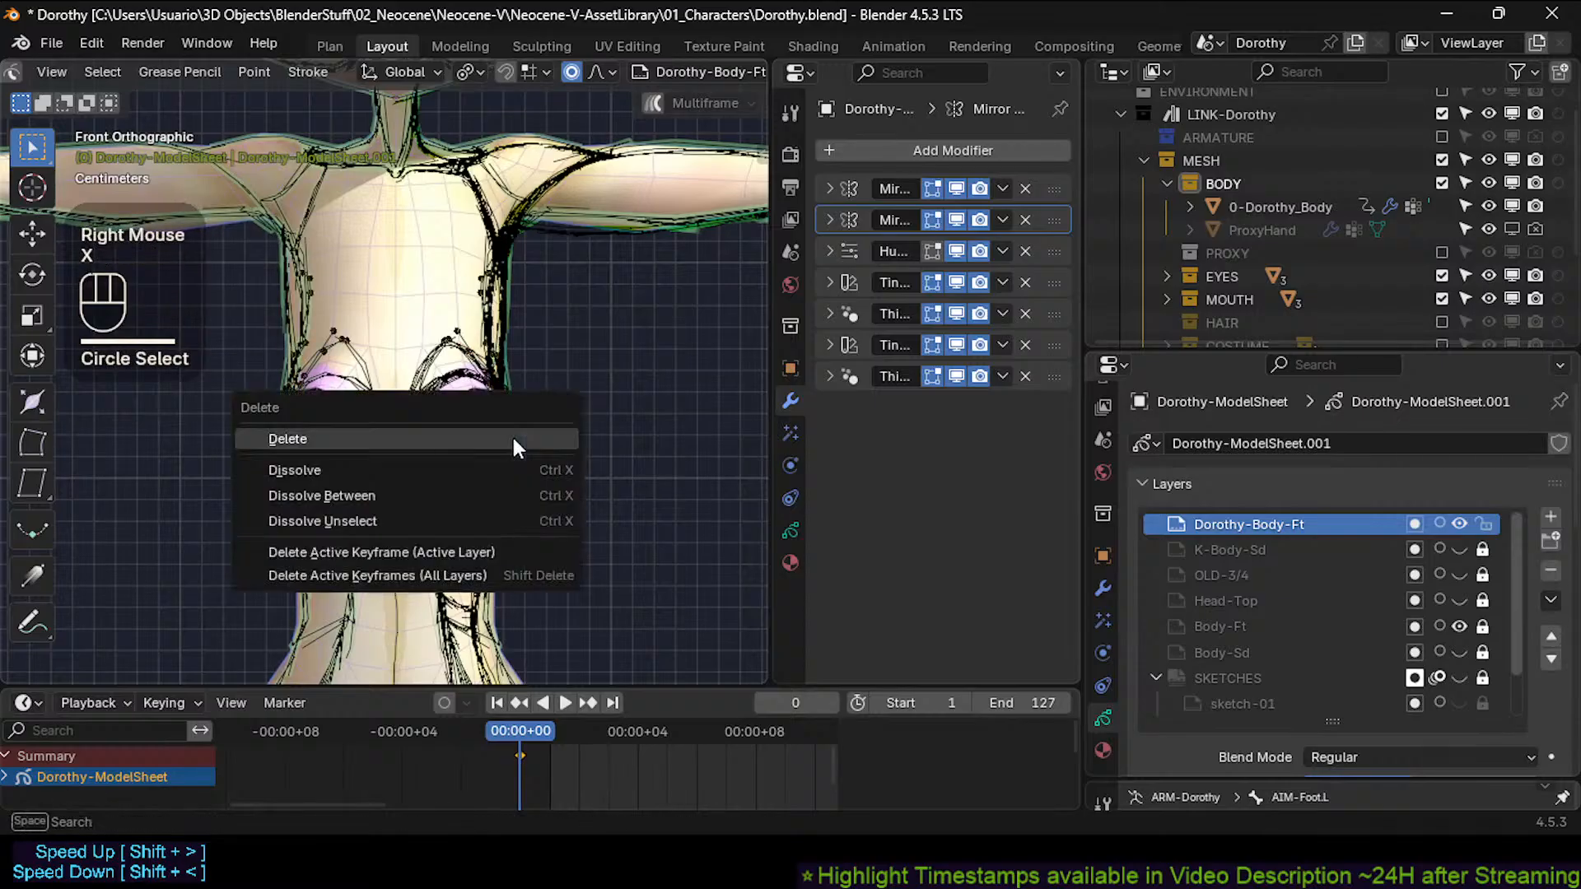
{"action": "left_click", "coordinate": [511, 433]}
{"action": "key", "text": "c"}
{"action": "left_click", "coordinate": [484, 421]}
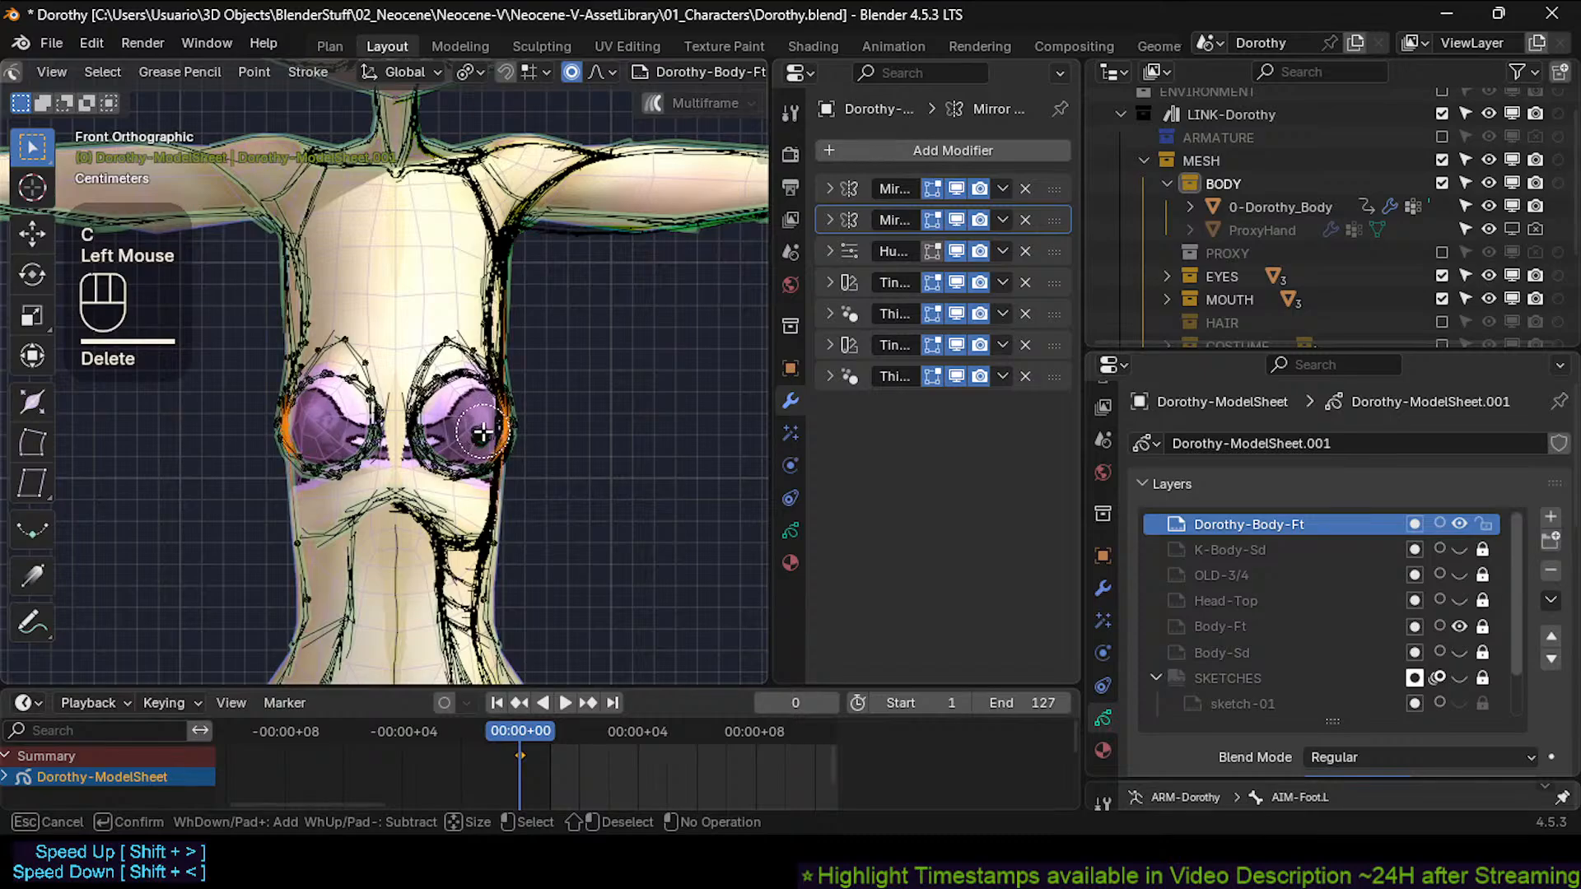
{"action": "right_click", "coordinate": [530, 437]}
Draw small circles inside the chest contours and reinforce their outer edges in Draw Mode, and save the file.
{"action": "key", "text": "Tab"}
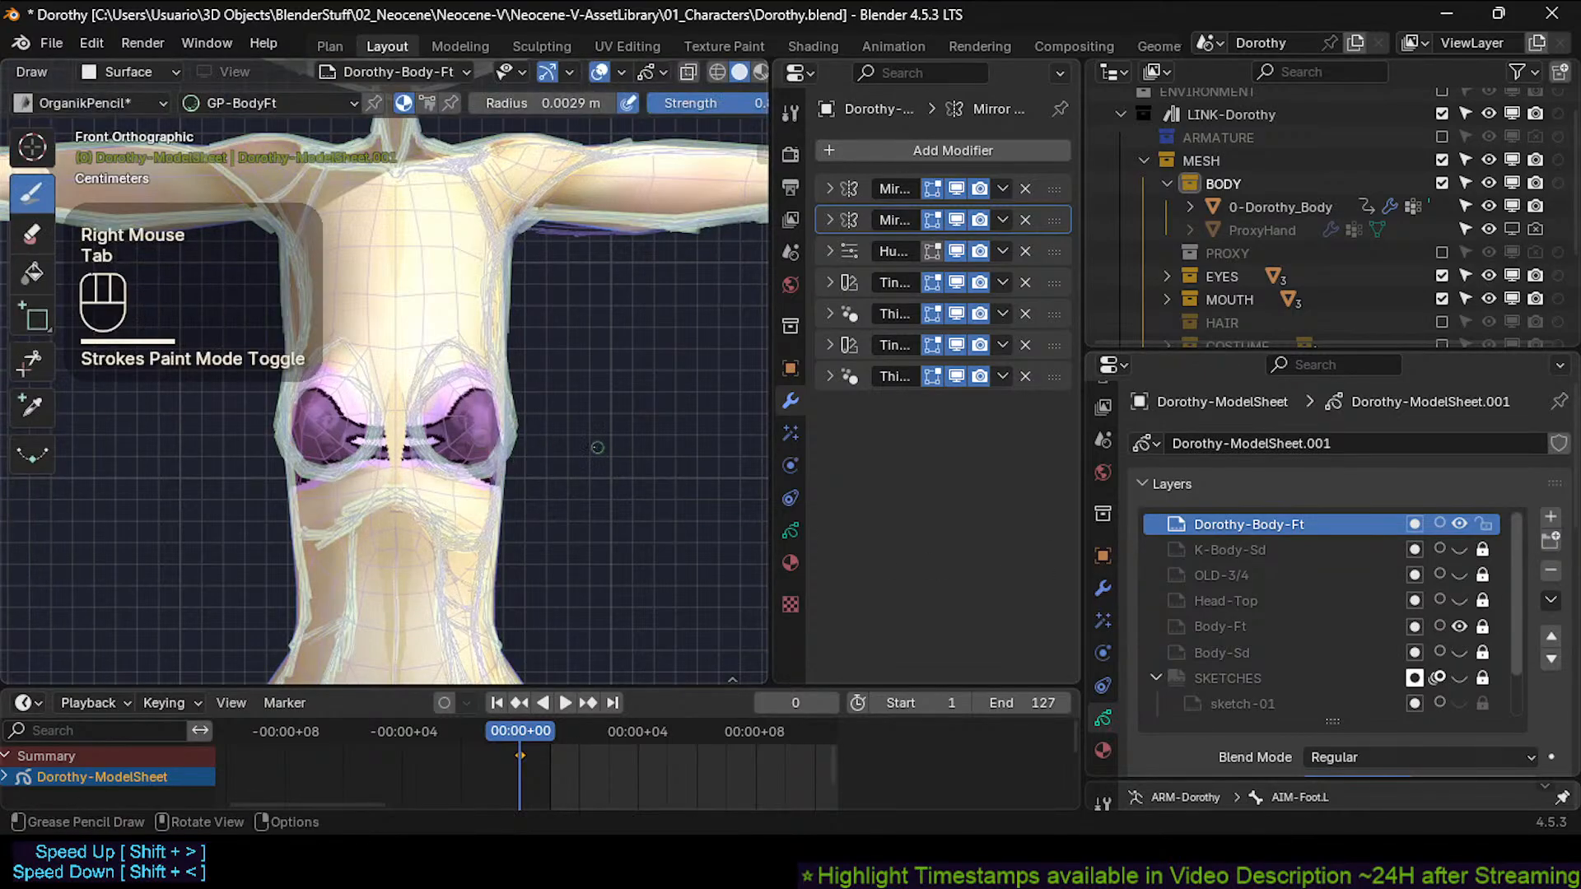
{"action": "key", "text": "ctrl+Tab"}
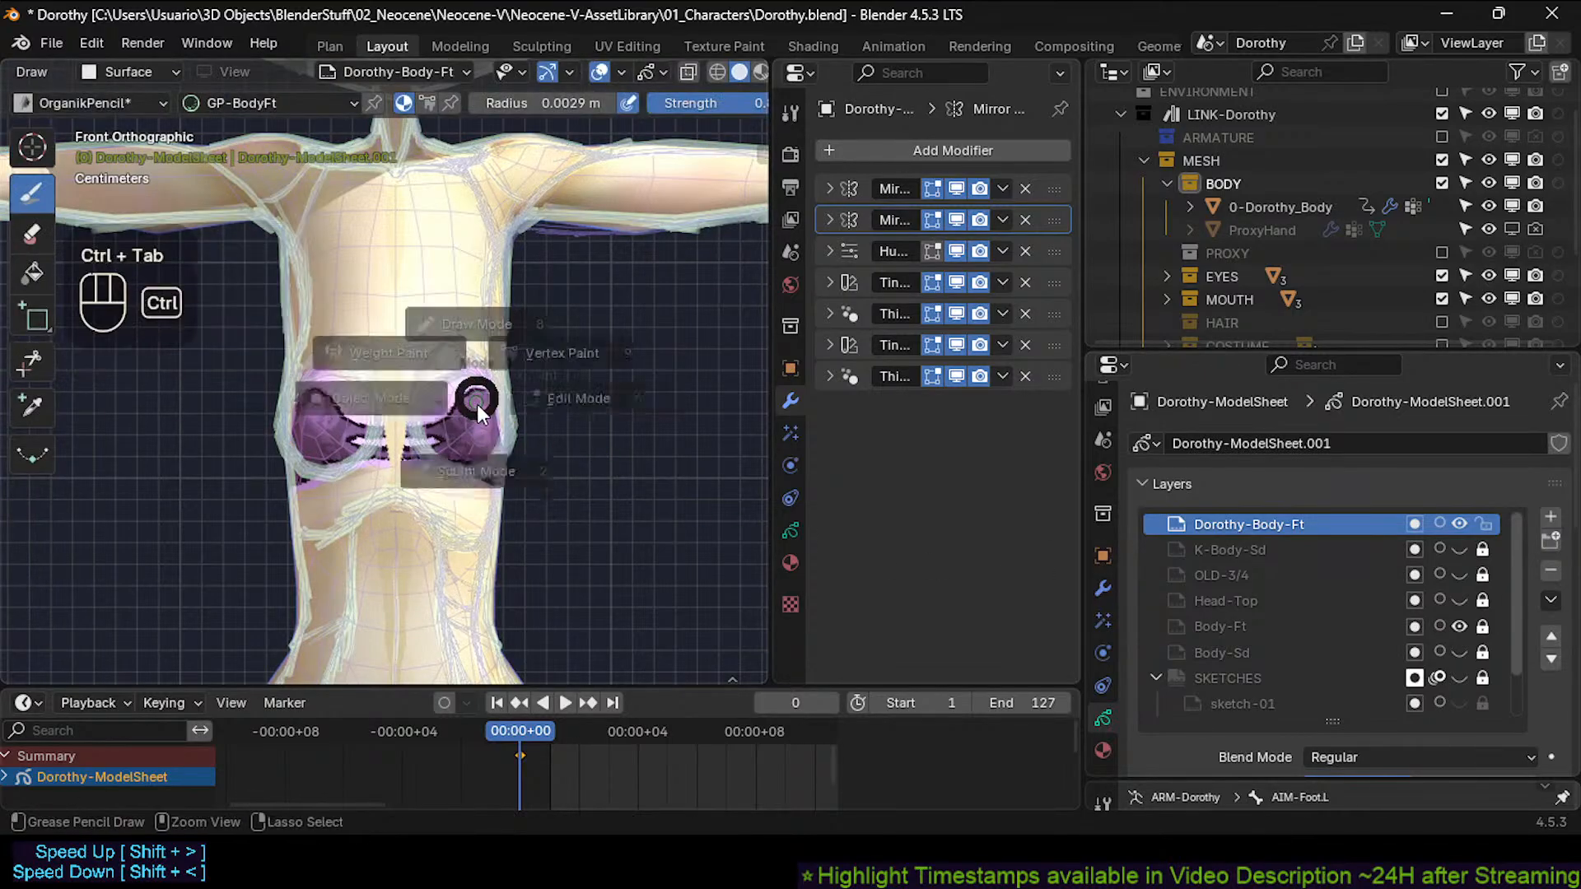
{"action": "left_click_drag", "start_coordinate": [490, 375], "coordinate": [518, 430]}
{"action": "left_click_drag", "start_coordinate": [518, 427], "coordinate": [496, 463]}
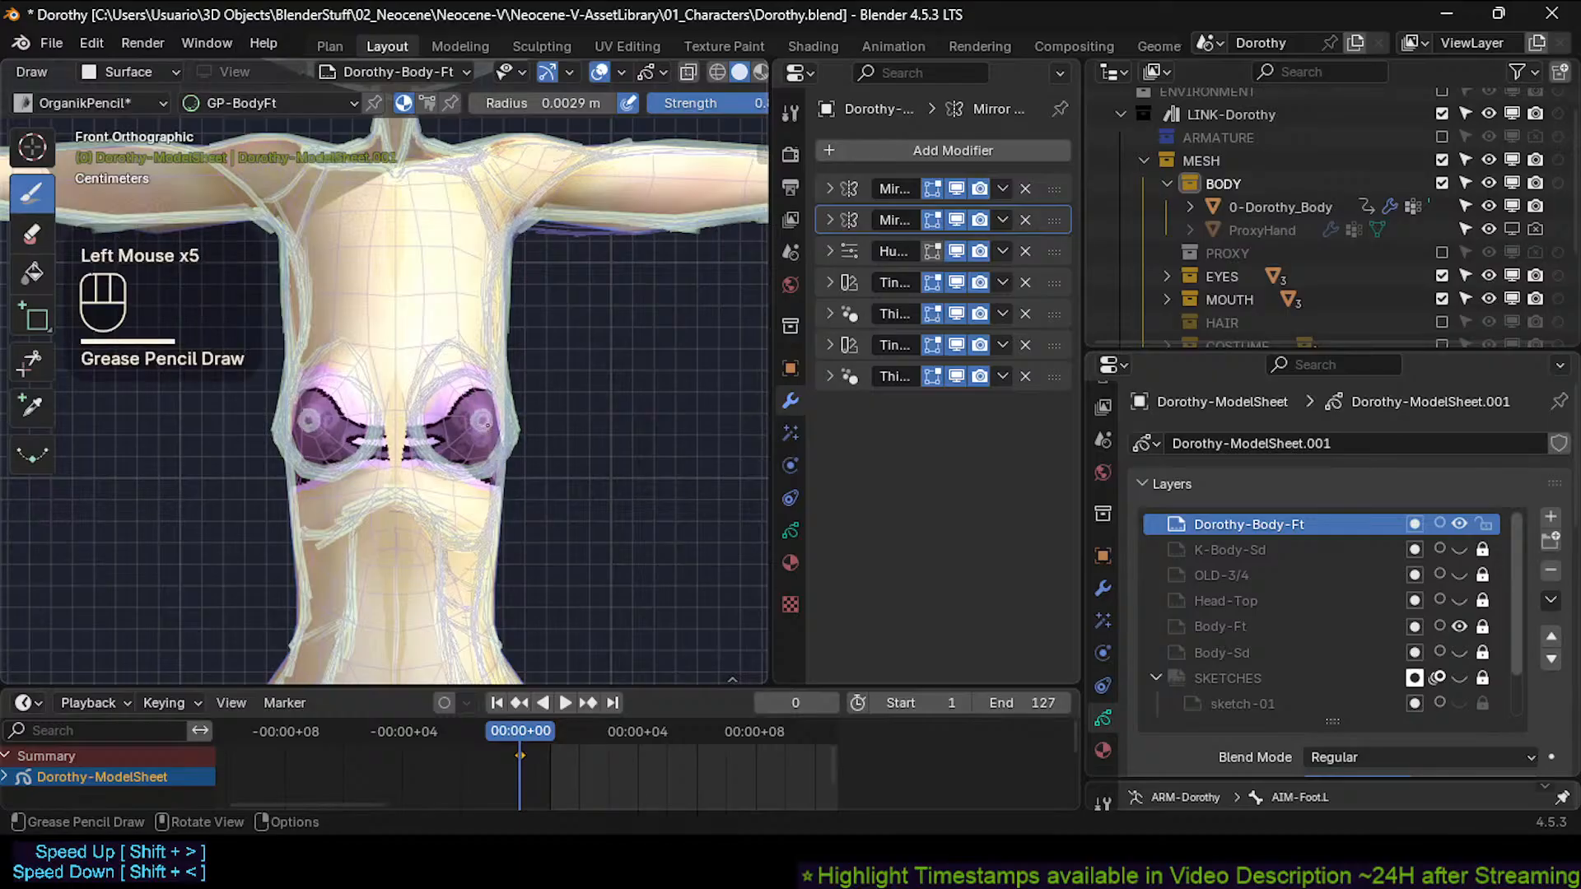
{"action": "middle_click_drag", "start_coordinate": [488, 397], "coordinate": [525, 388], "text": "ctrl"}
{"action": "left_click", "coordinate": [501, 428], "text": "shift"}
{"action": "key", "text": "ctrl+s"}
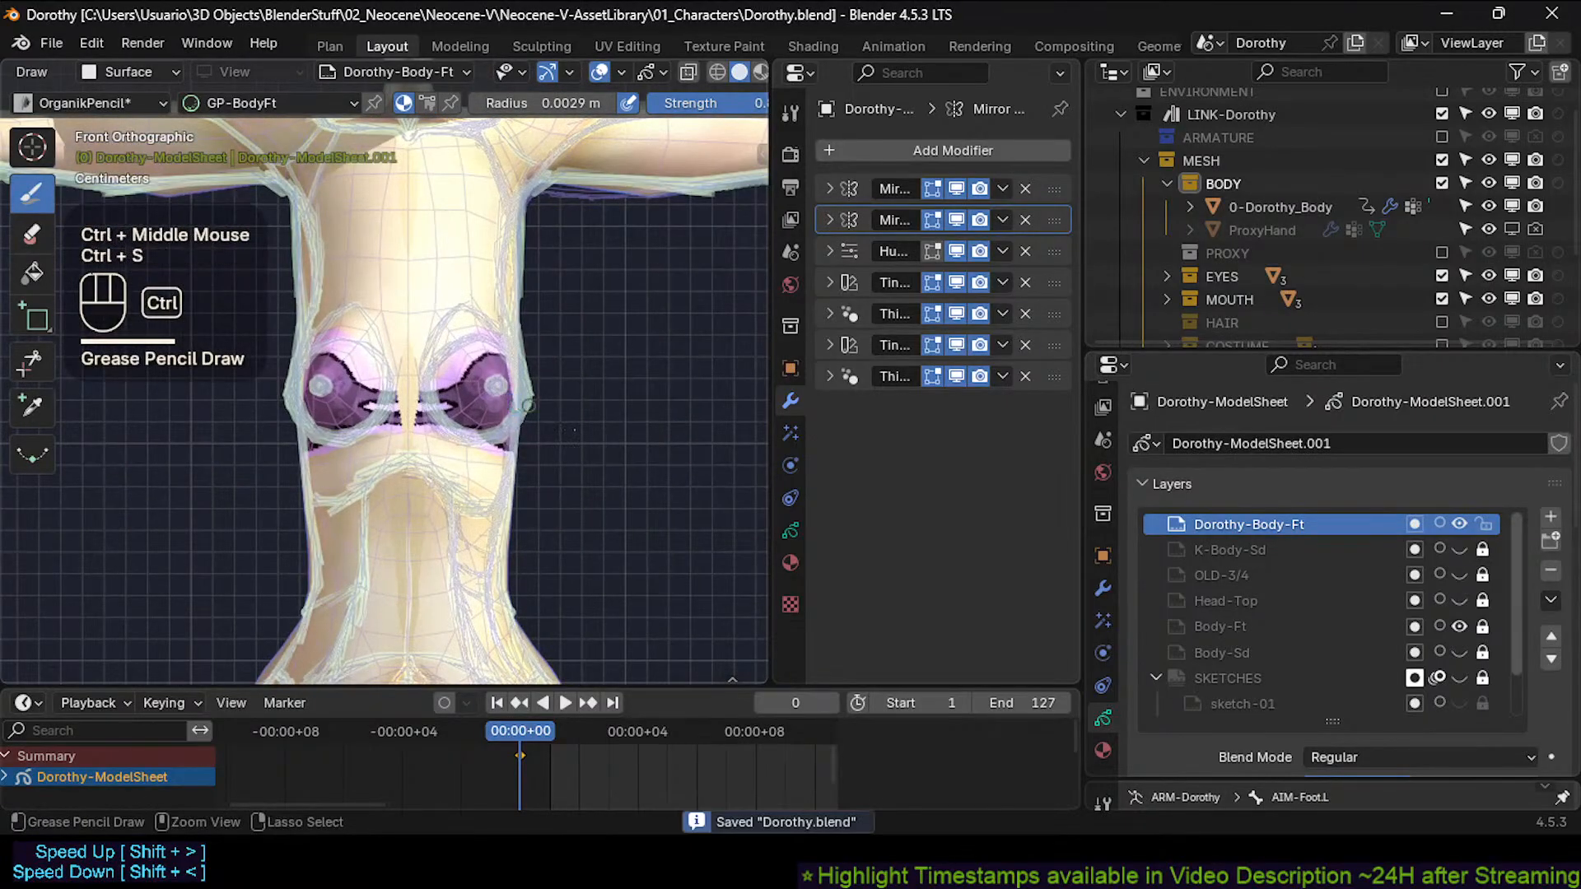
Toggle the Body-Ft layer's visibility to compare the chest contours with the reference sketch.
{"action": "left_click", "coordinate": [1459, 626]}
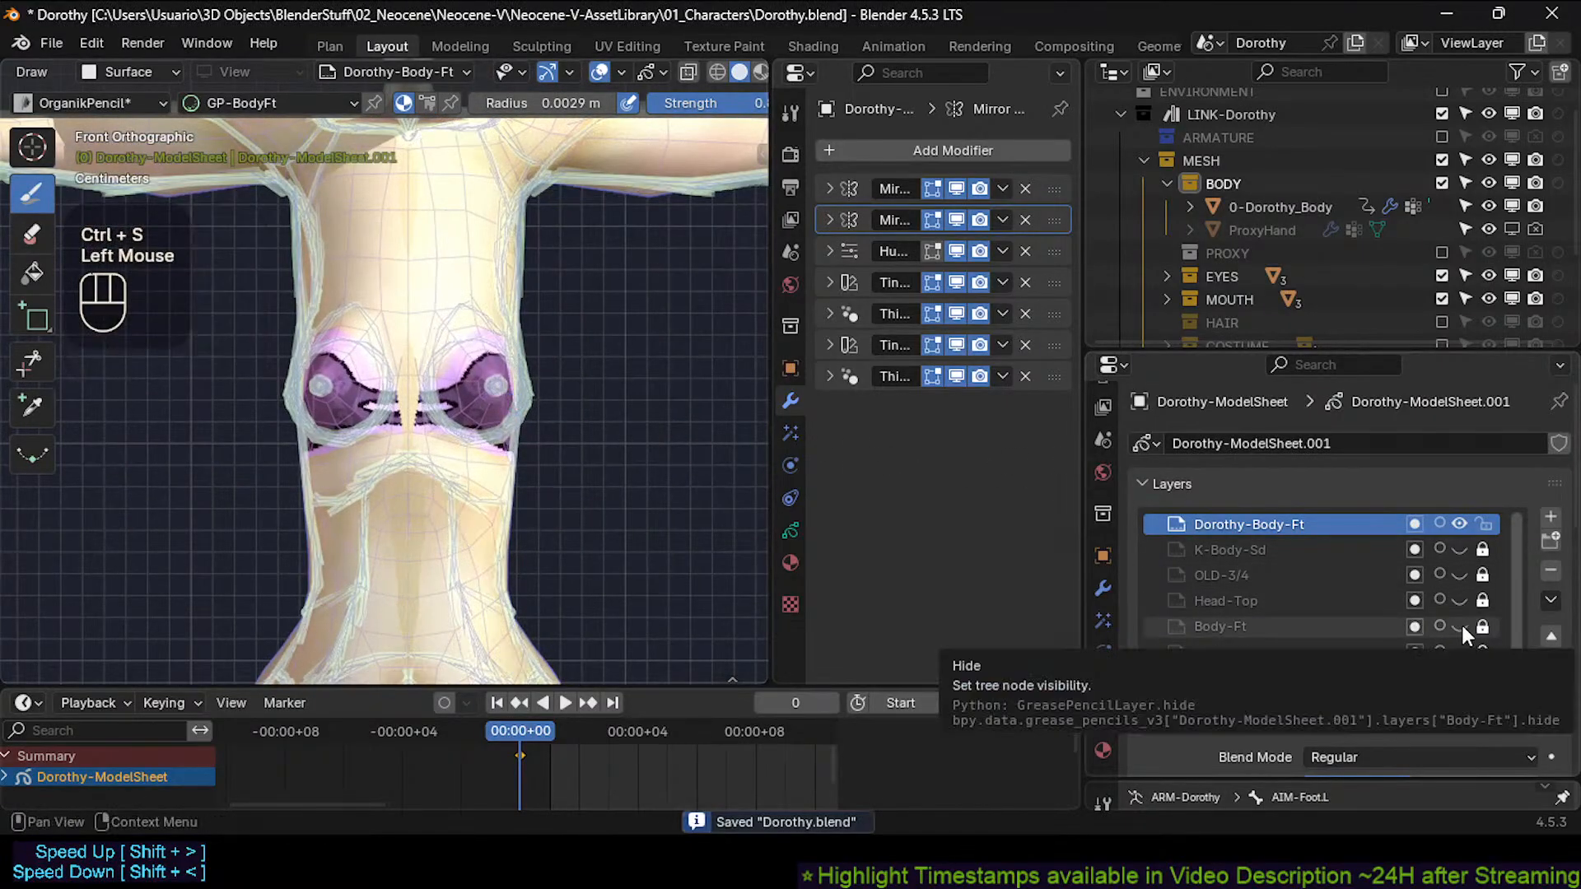
{"action": "left_click", "coordinate": [1461, 626]}
{"action": "left_click", "coordinate": [1461, 625]}
{"action": "left_click", "coordinate": [1461, 626]}
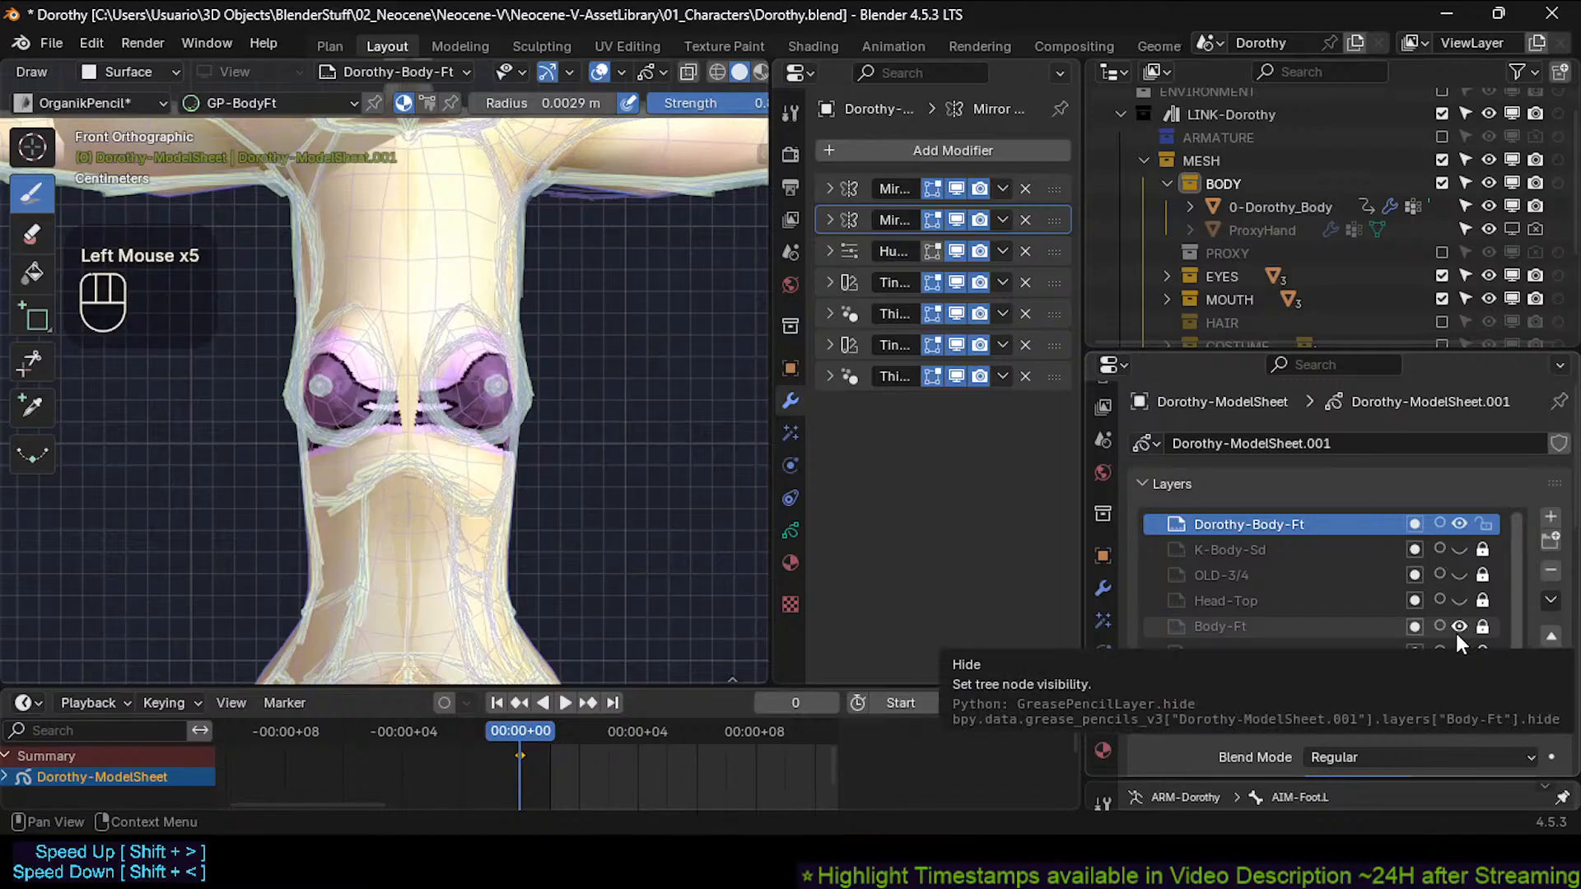
{"action": "left_click", "coordinate": [1460, 625]}
{"action": "left_click", "coordinate": [1460, 626]}
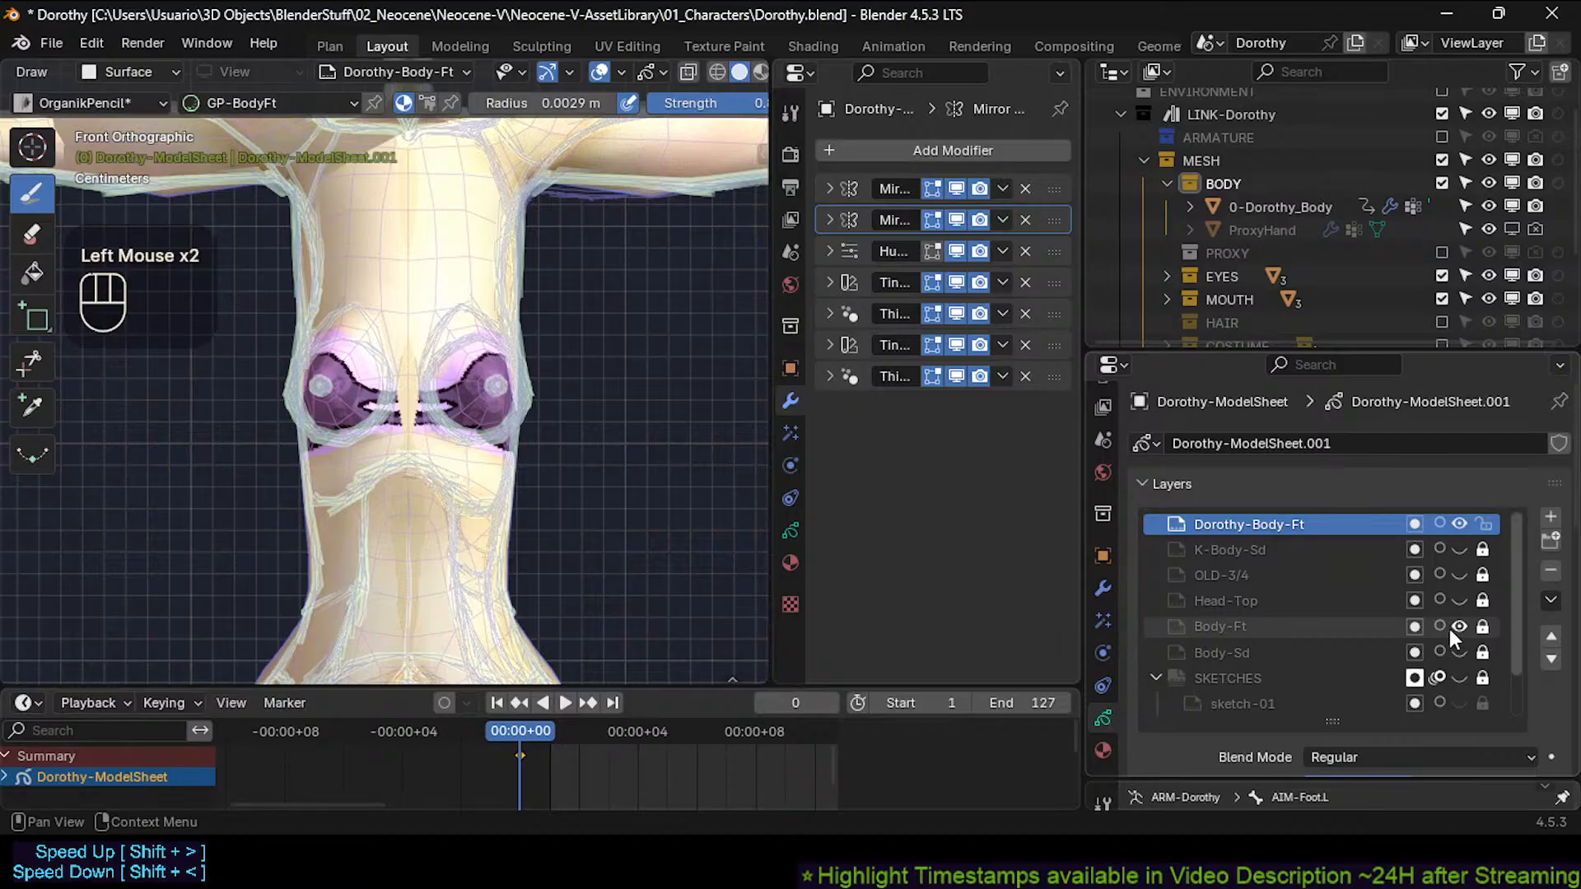
Compare the waist and hip contours with the Body-Ft reference, leaving that layer hidden.
{"action": "middle_click_drag", "start_coordinate": [462, 545], "coordinate": [518, 401], "text": "shift"}
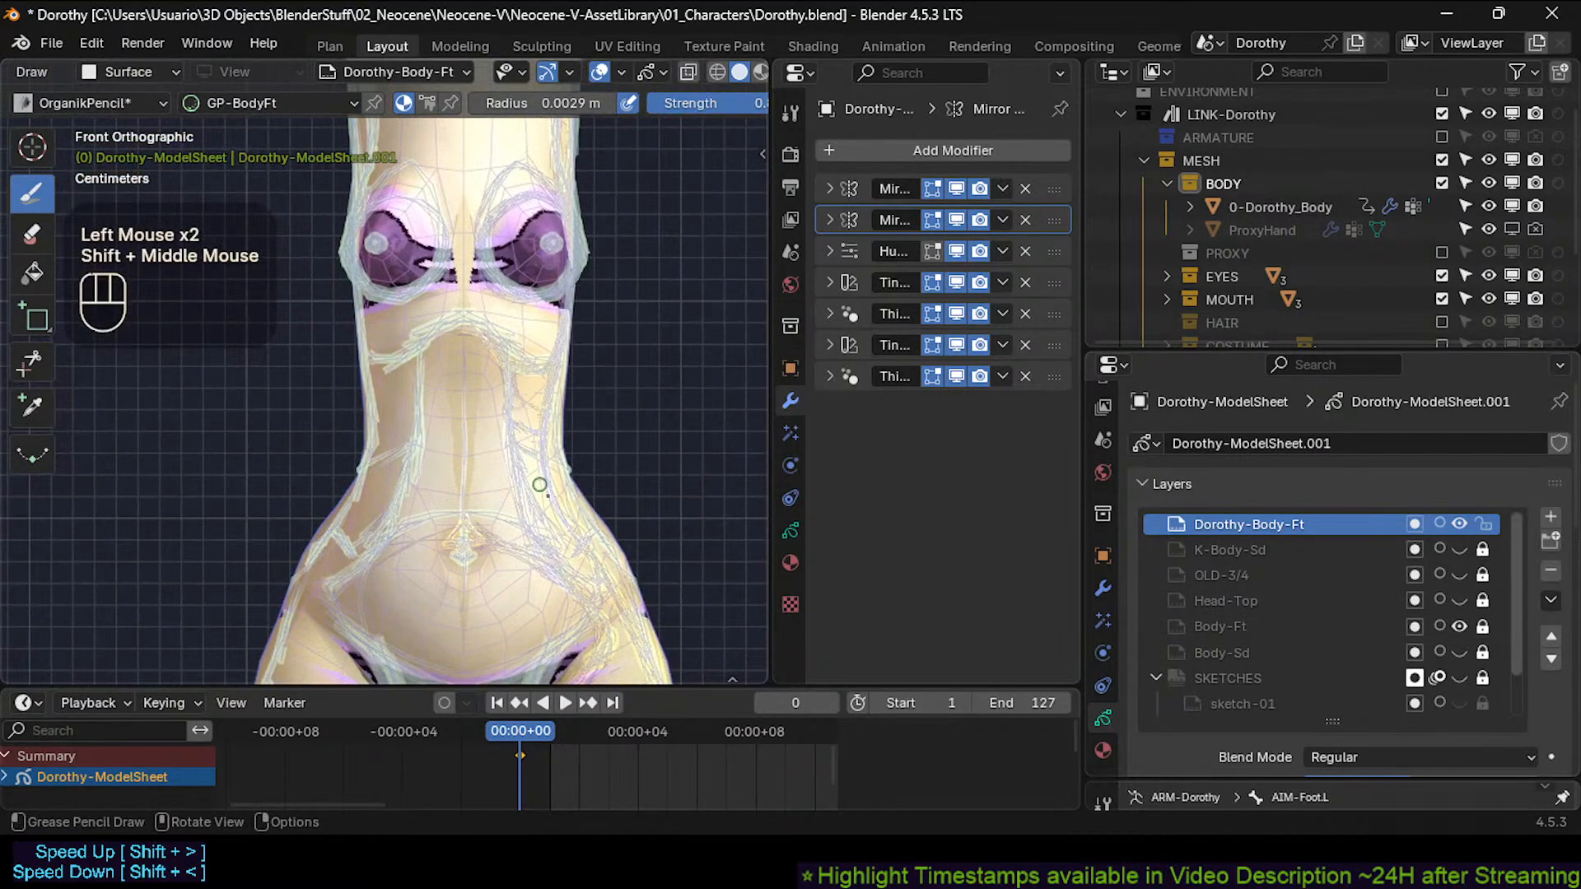
{"action": "middle_click_drag", "start_coordinate": [539, 486], "coordinate": [500, 453], "text": "shift"}
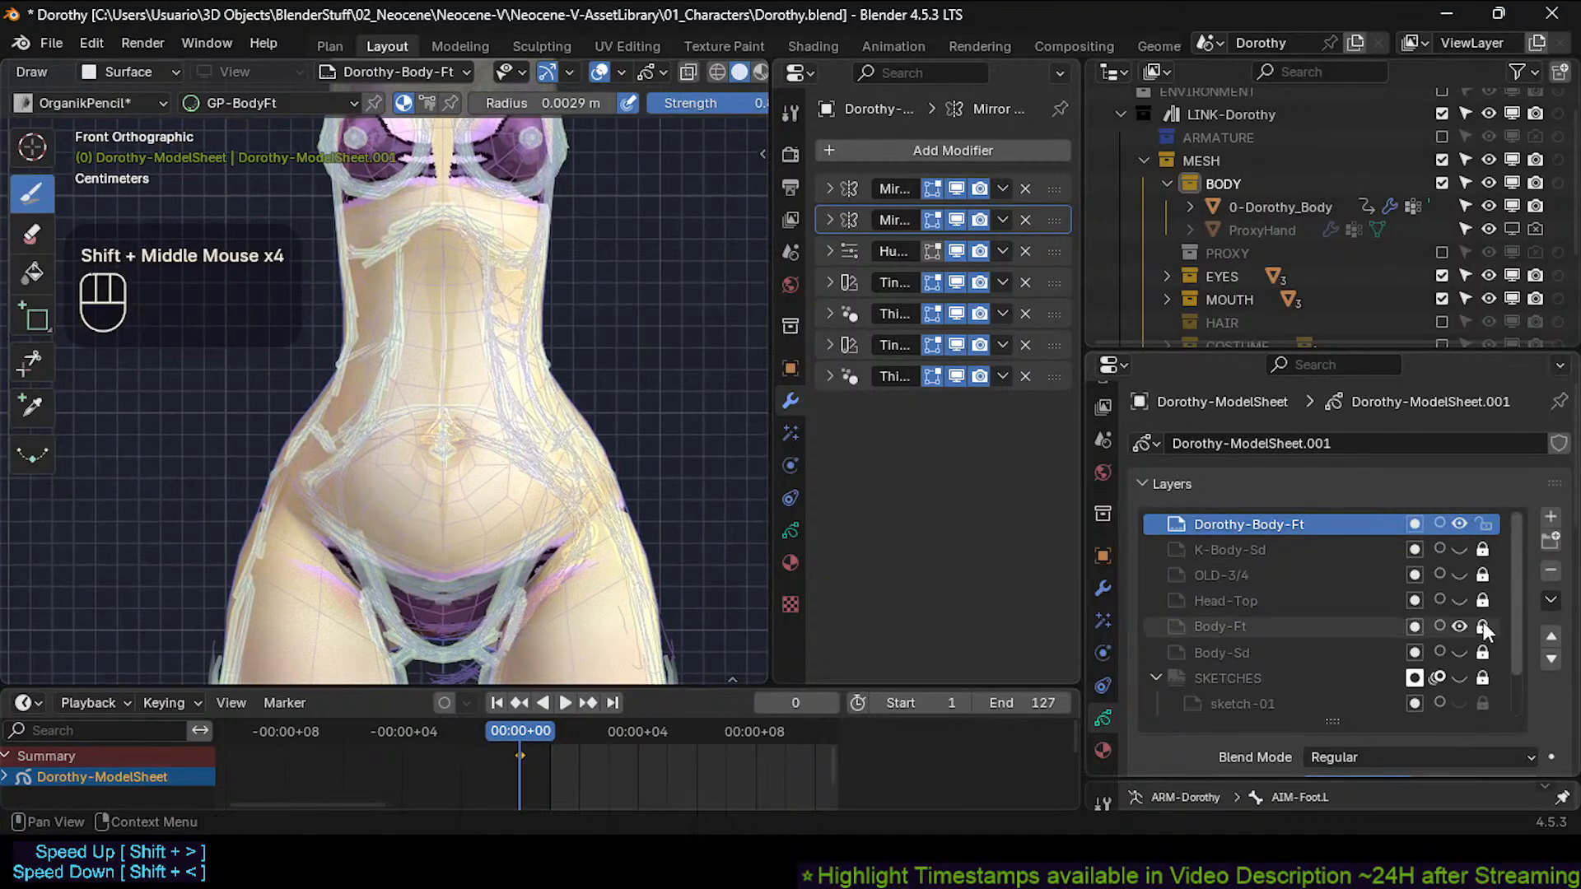
{"action": "left_click", "coordinate": [1460, 626]}
{"action": "double_click", "coordinate": [1461, 625]}
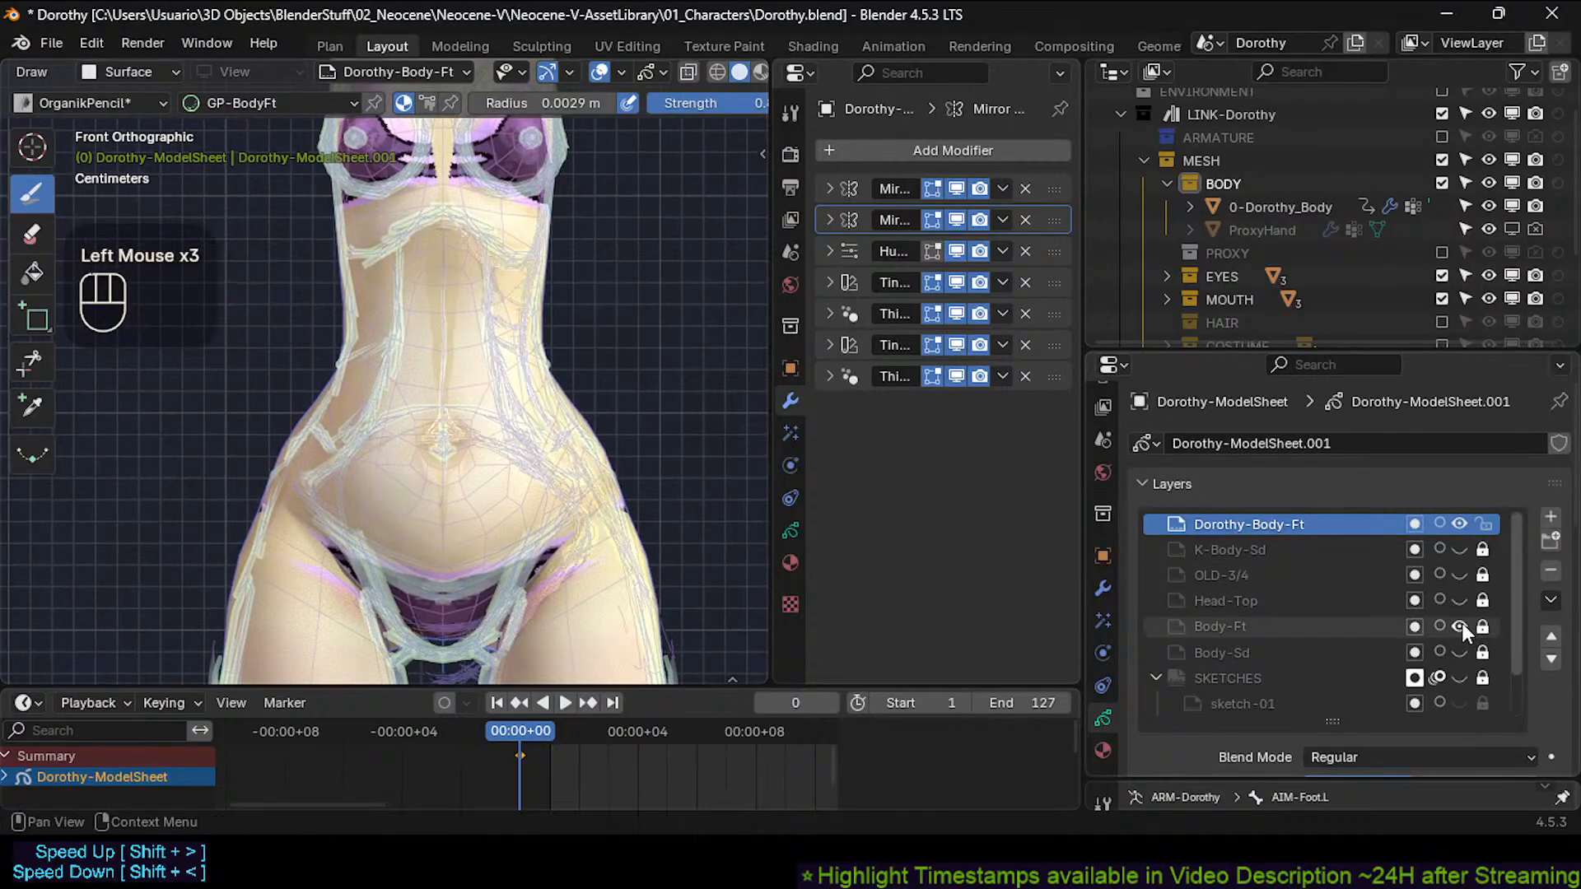
{"action": "left_click", "coordinate": [1461, 623]}
{"action": "left_click", "coordinate": [1461, 624]}
{"action": "left_click", "coordinate": [1460, 623]}
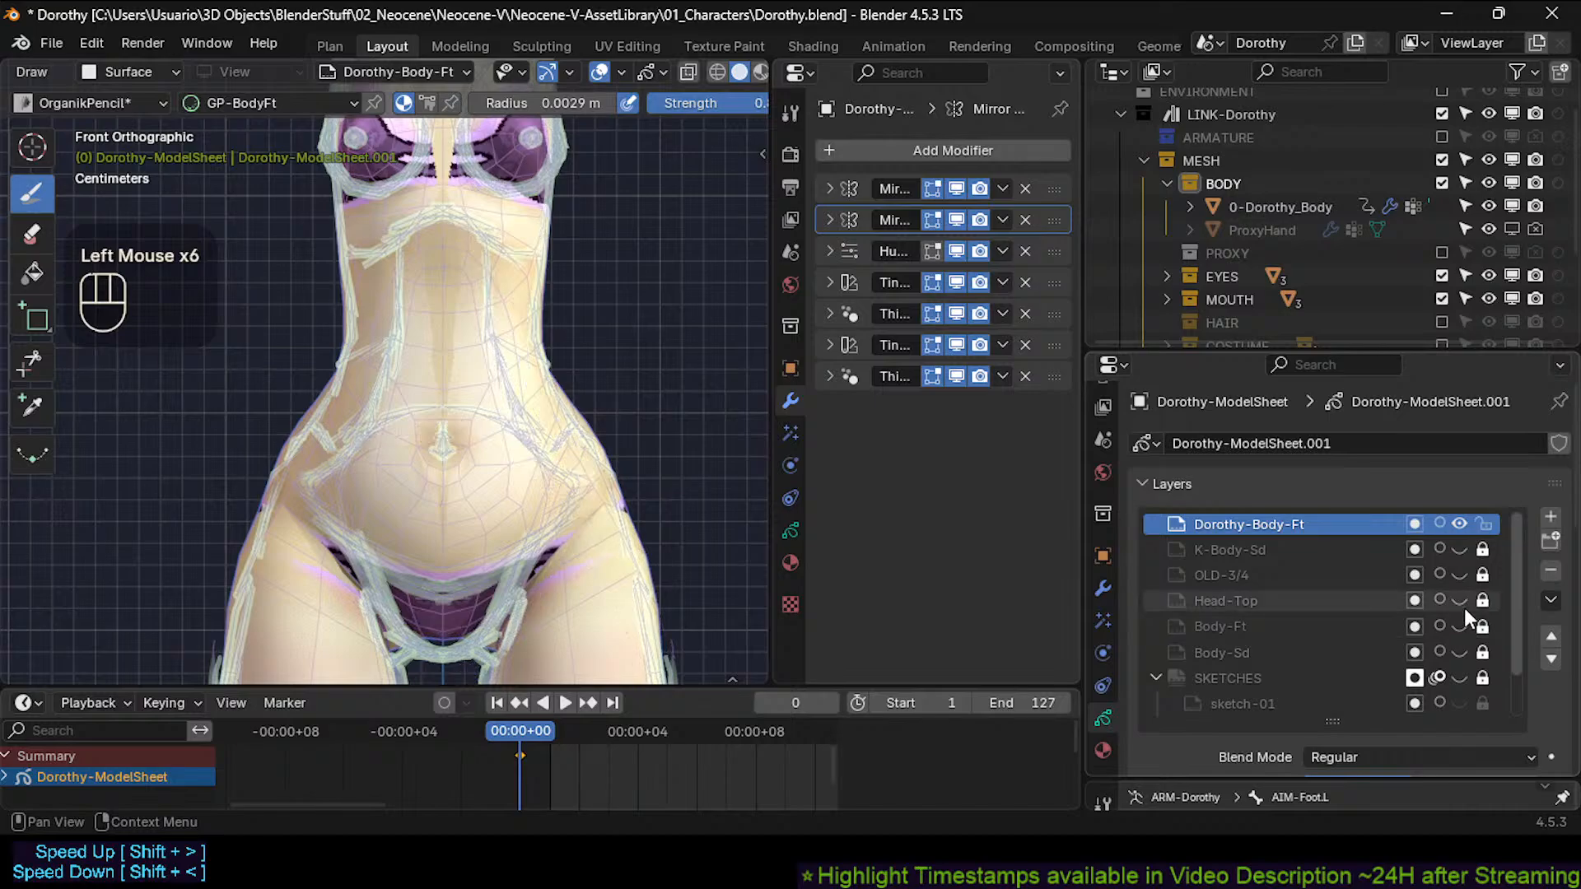
Replace the arrow-shaped navel mark with an almond-shaped outline on Dorothy-Body-Ft and save the file.
{"action": "key", "text": "Tab"}
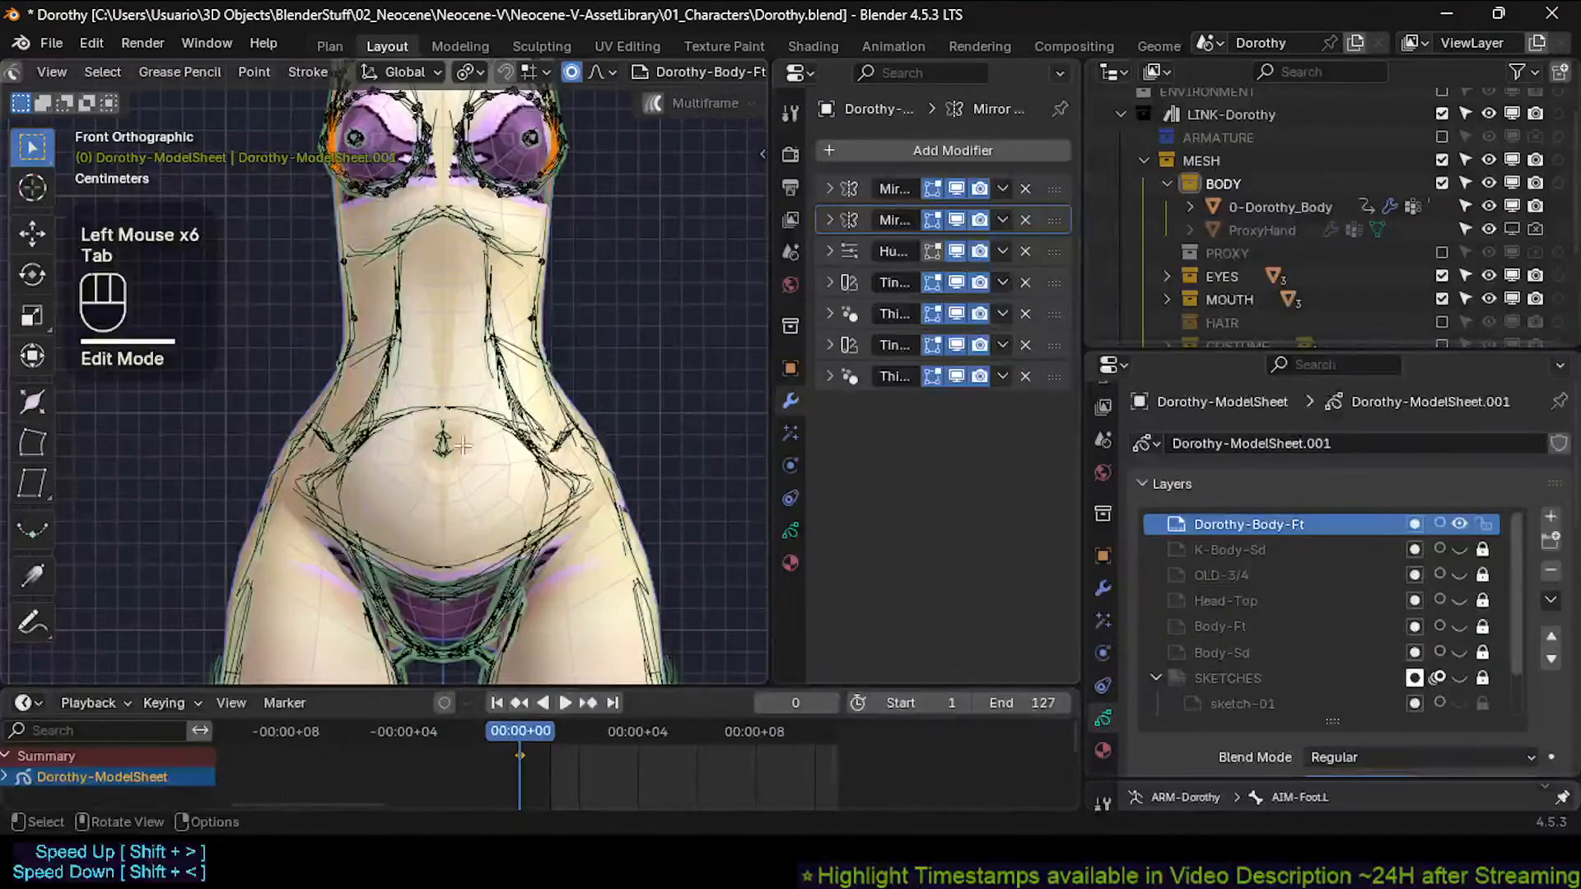
{"action": "key", "text": "Tab"}
{"action": "left_click", "coordinate": [433, 440]}
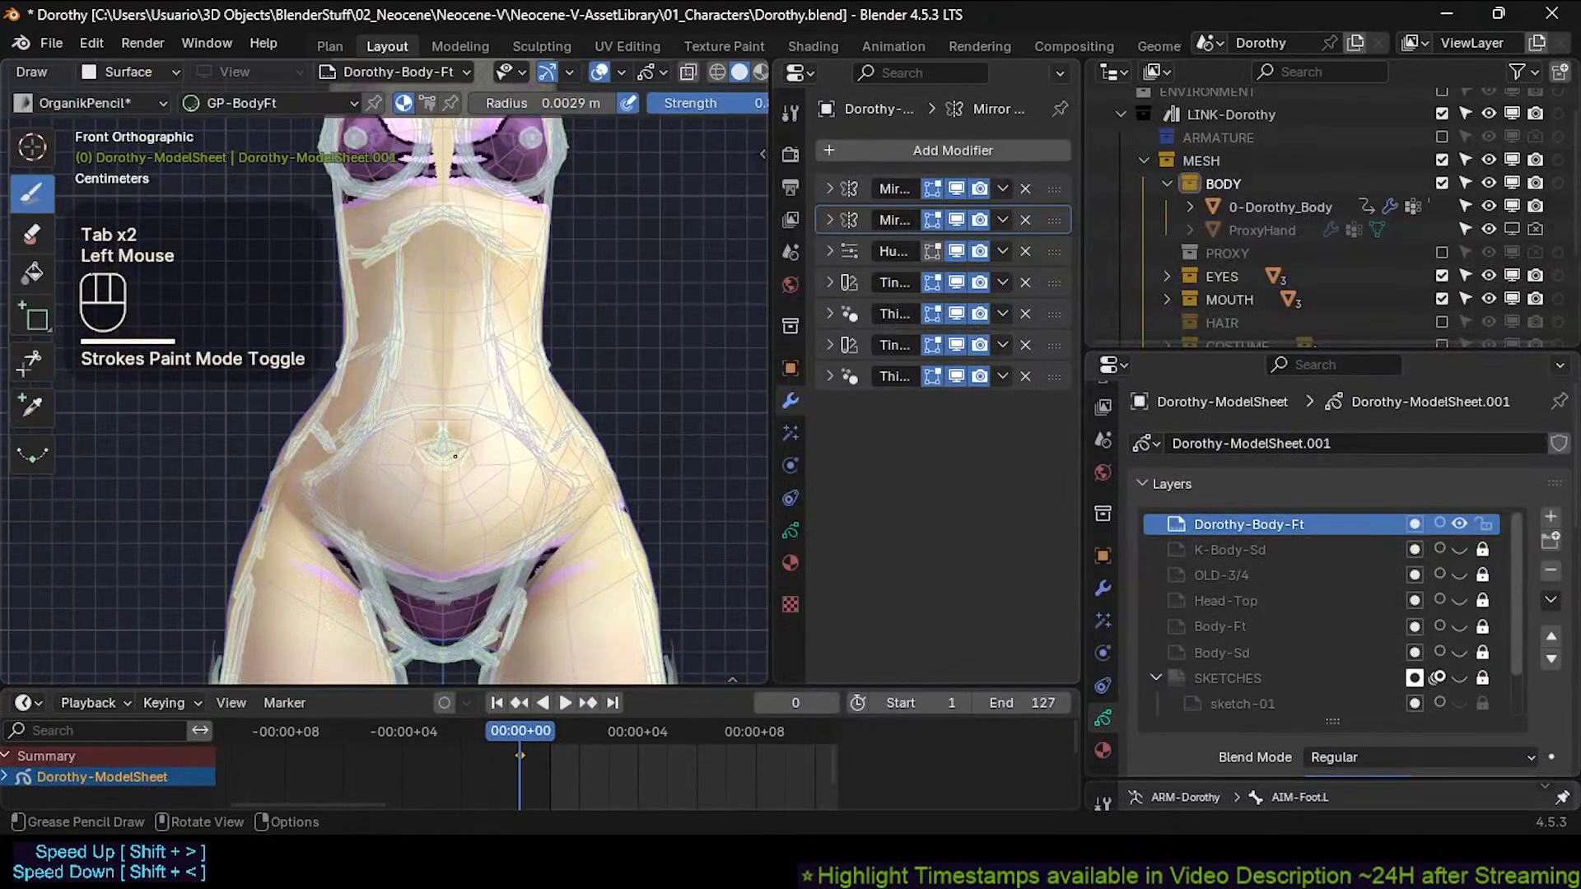
{"action": "left_click", "coordinate": [455, 457], "text": "ctrl"}
{"action": "left_click", "coordinate": [455, 458]}
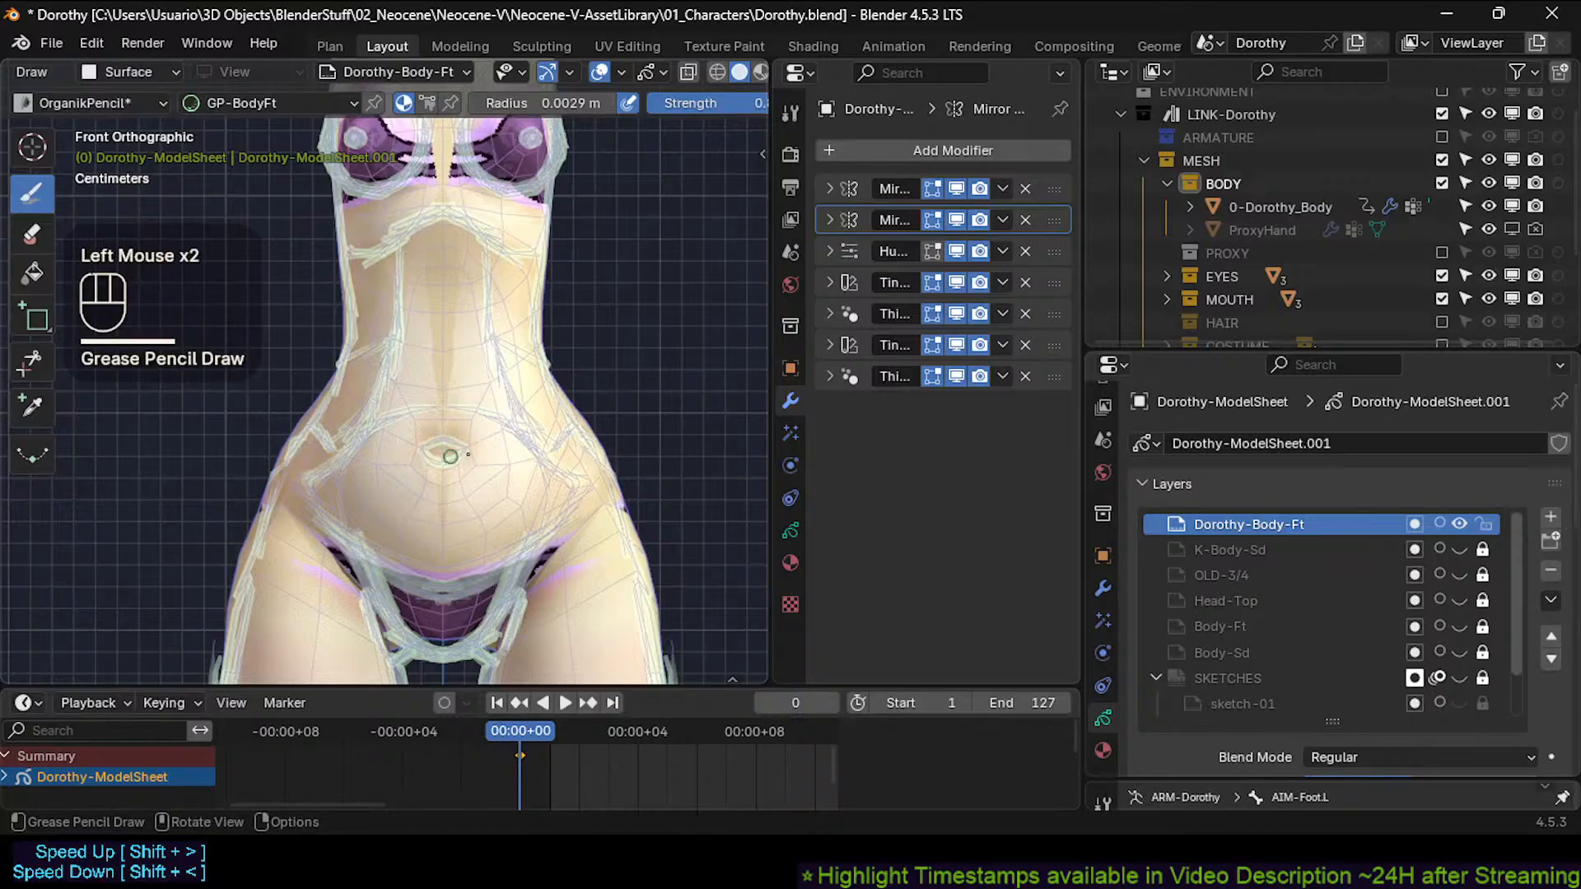
{"action": "mouse_move", "coordinate": [523, 452]}
{"action": "middle_mouse_down", "text": "ctrl"}
{"action": "mouse_move", "coordinate": [519, 387]}
{"action": "mouse_move", "coordinate": [512, 412]}
{"action": "middle_mouse_up", "text": "ctrl"}
{"action": "key", "text": "ctrl+s"}
{"action": "middle_click_drag", "start_coordinate": [513, 412], "coordinate": [507, 387], "text": "ctrl"}
{"action": "left_click", "coordinate": [485, 434], "text": "ctrl"}
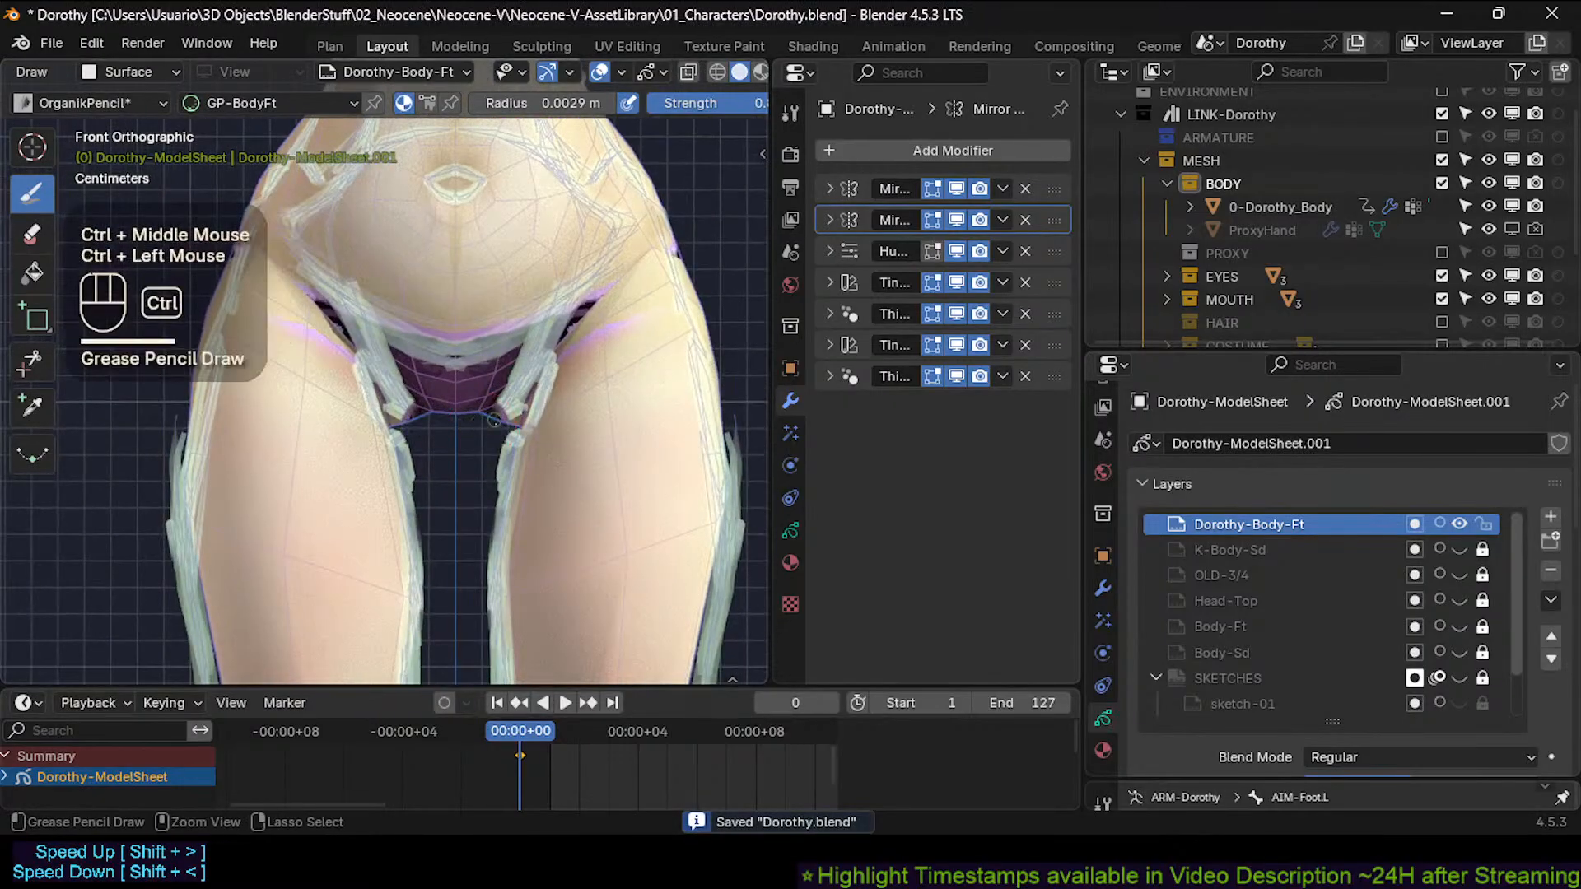
{"action": "key", "text": "ctrl+z"}
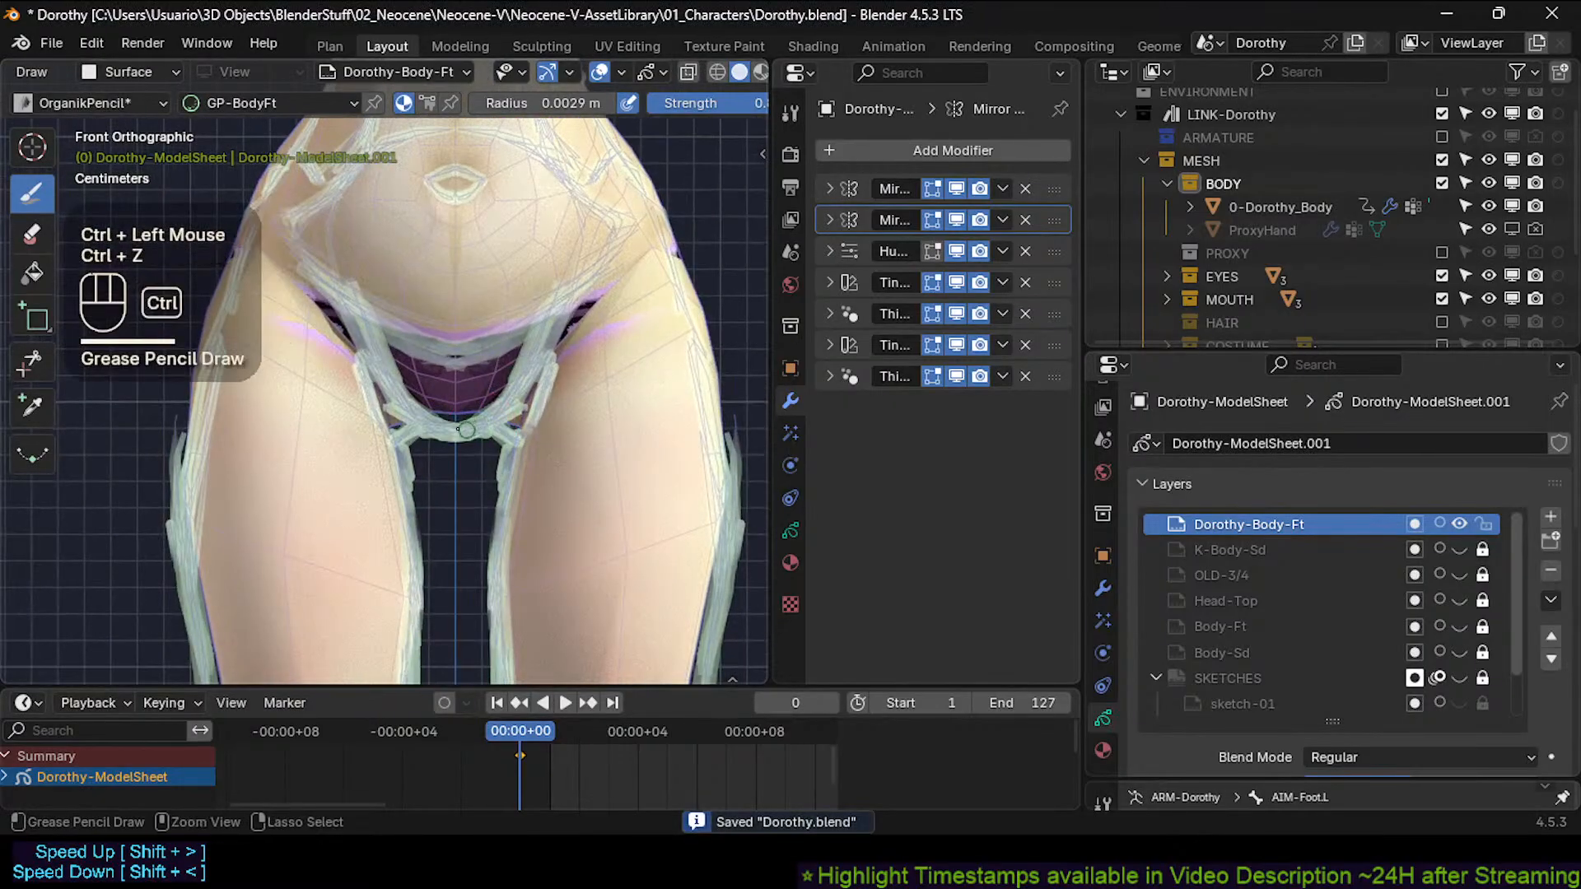
{"action": "left_click", "coordinate": [480, 414], "text": "ctrl"}
{"action": "key", "text": "ctrl+z"}
Erase the lower crotch strokes, redraw them as a V-shaped outline, and redraw the upper inner-thigh contours.
{"action": "left_click", "coordinate": [483, 412], "text": "ctrl"}
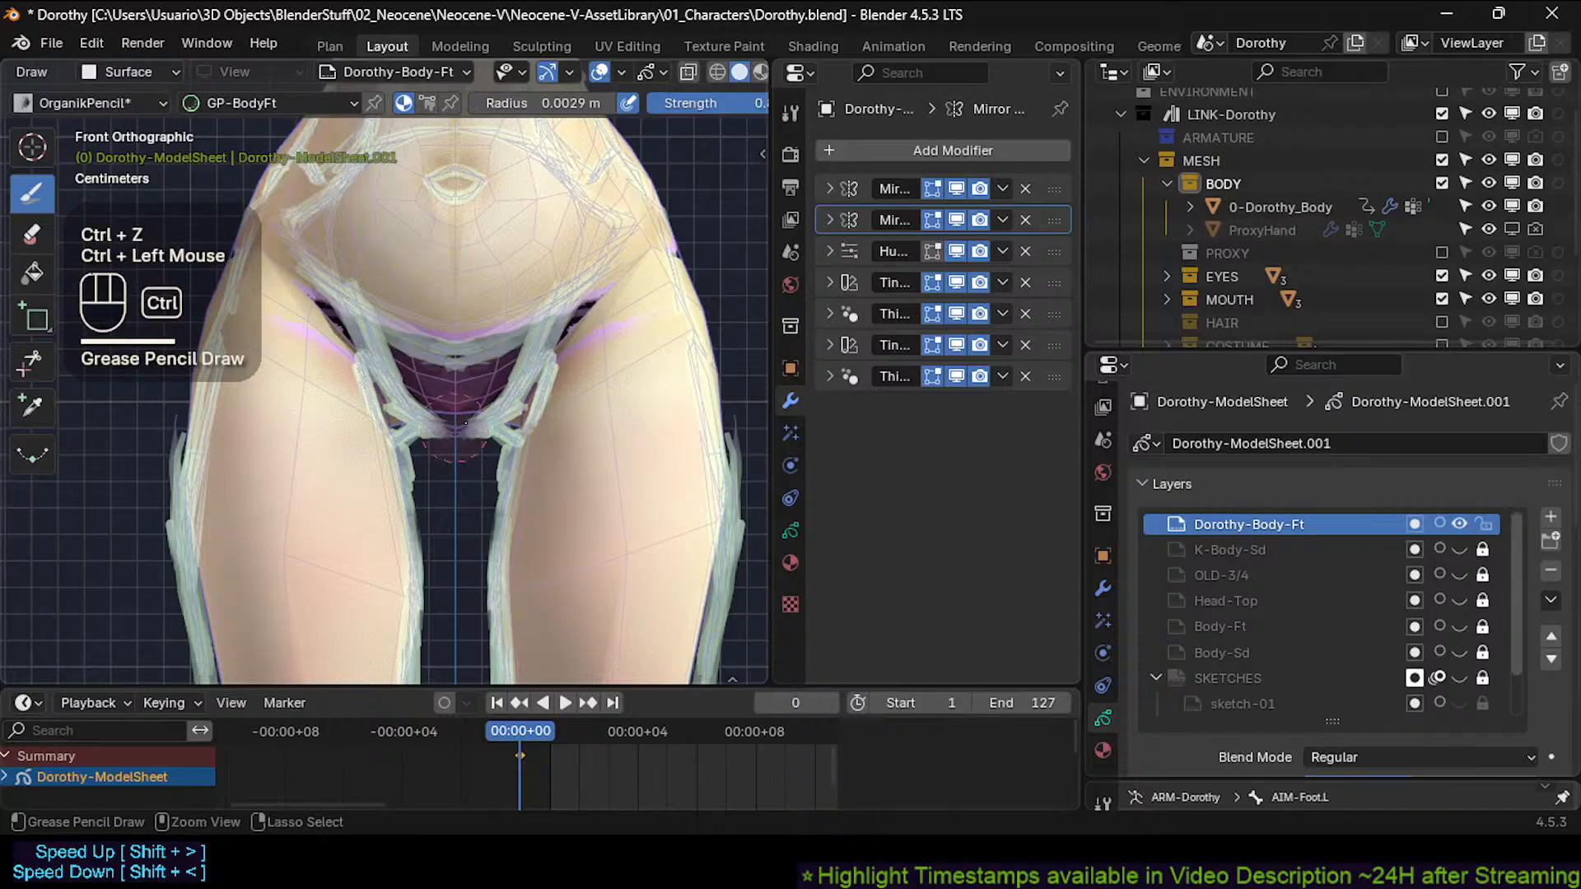
{"action": "left_click_drag", "start_coordinate": [457, 419], "coordinate": [501, 399]}
{"action": "middle_click_drag", "start_coordinate": [517, 381], "coordinate": [461, 465], "text": "shift"}
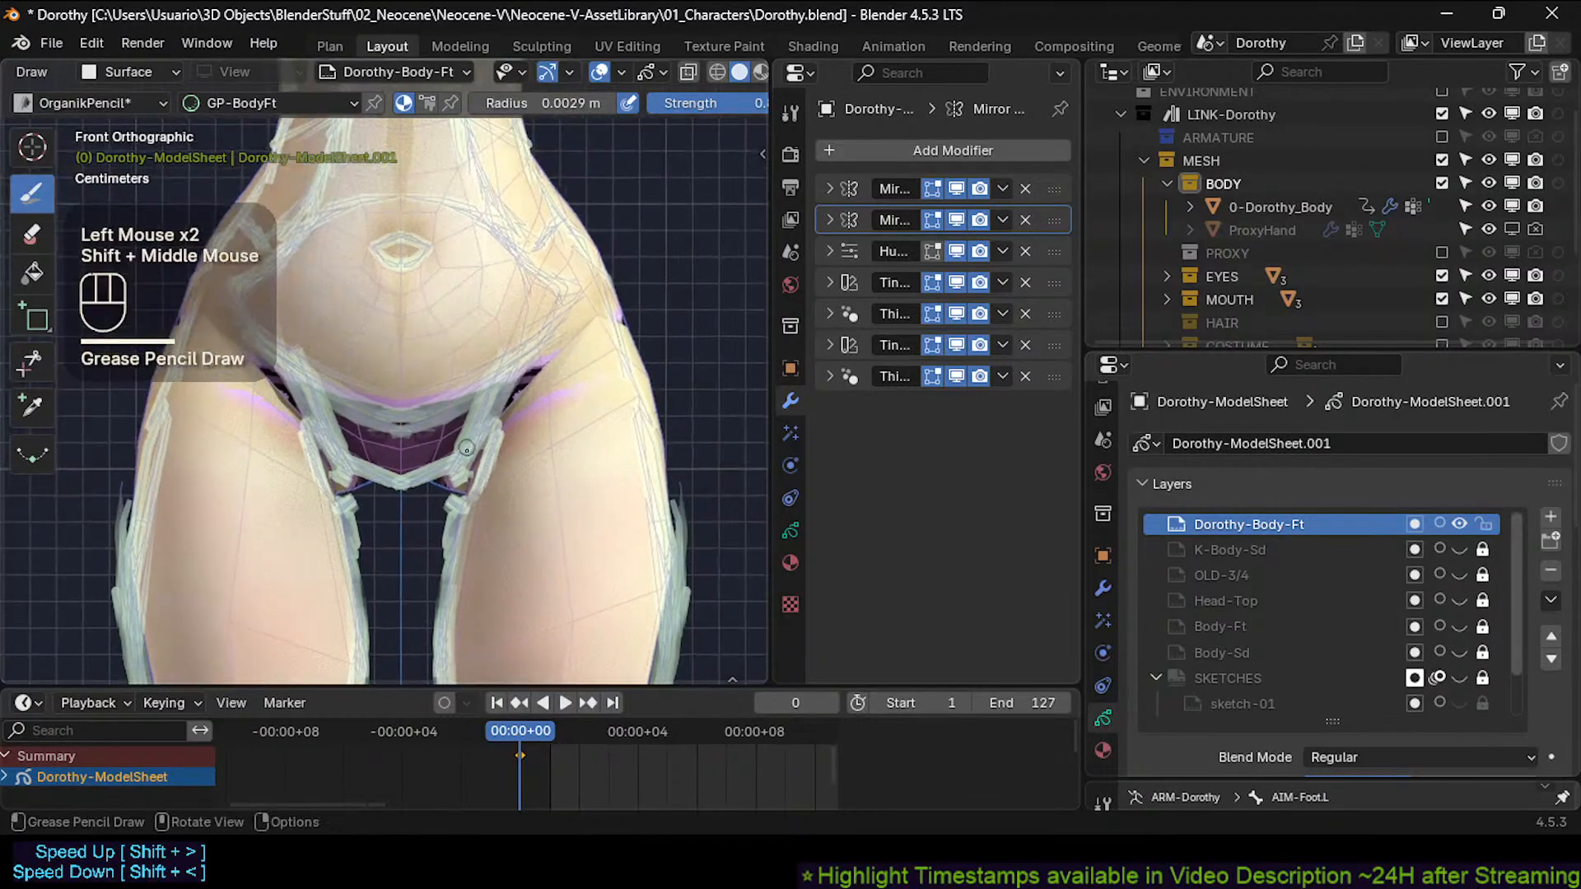
{"action": "left_click", "coordinate": [458, 467], "text": "ctrl"}
{"action": "left_click_drag", "start_coordinate": [459, 466], "coordinate": [459, 543]}
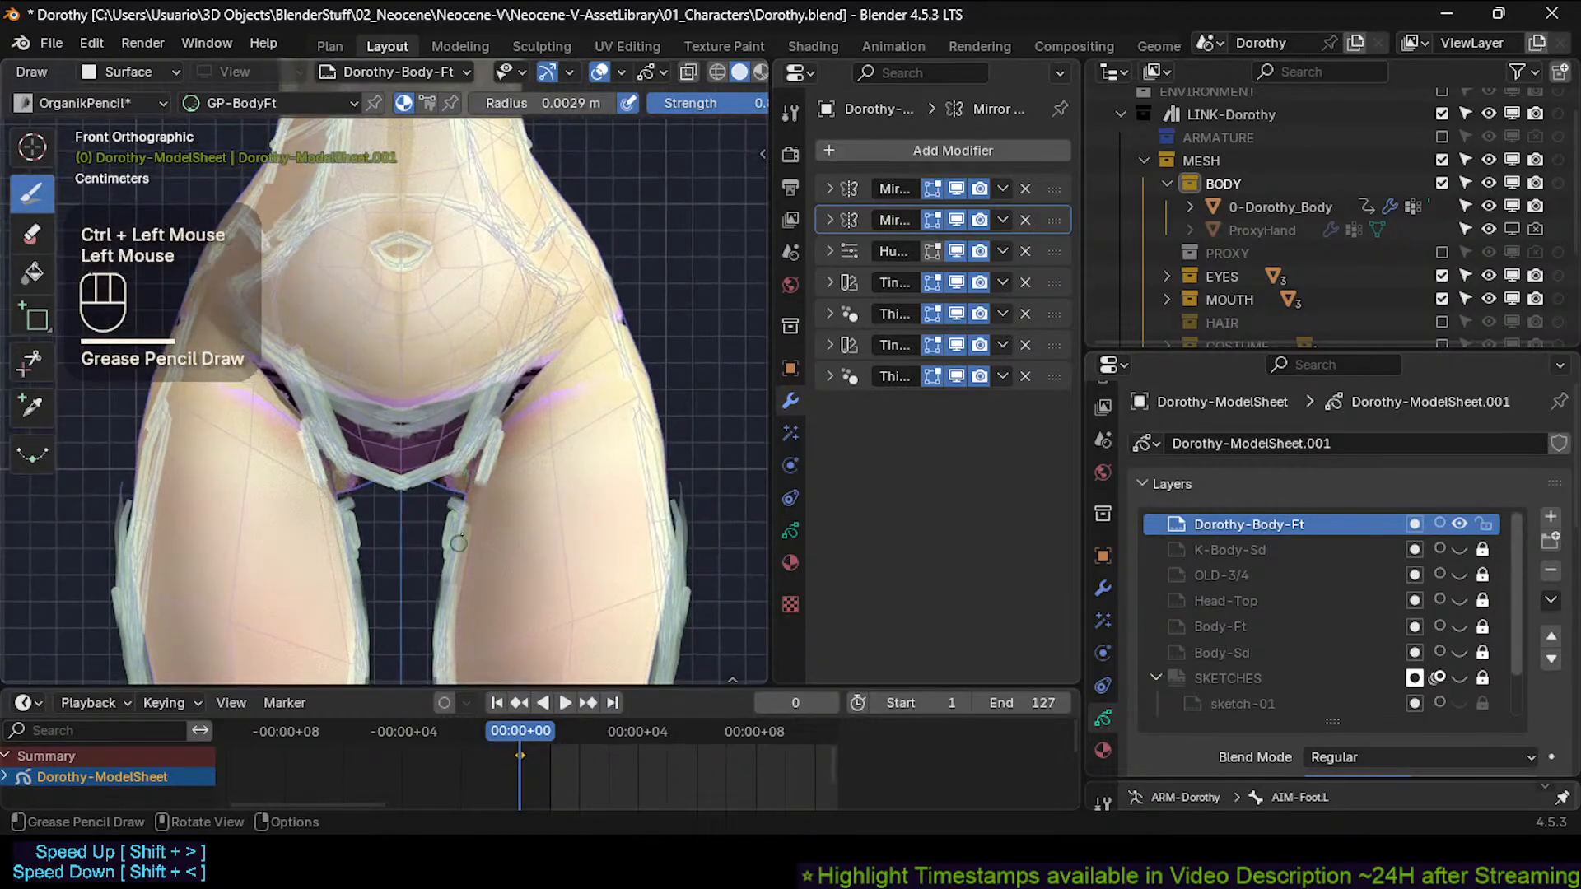
{"action": "left_click_drag", "start_coordinate": [492, 435], "coordinate": [445, 570]}
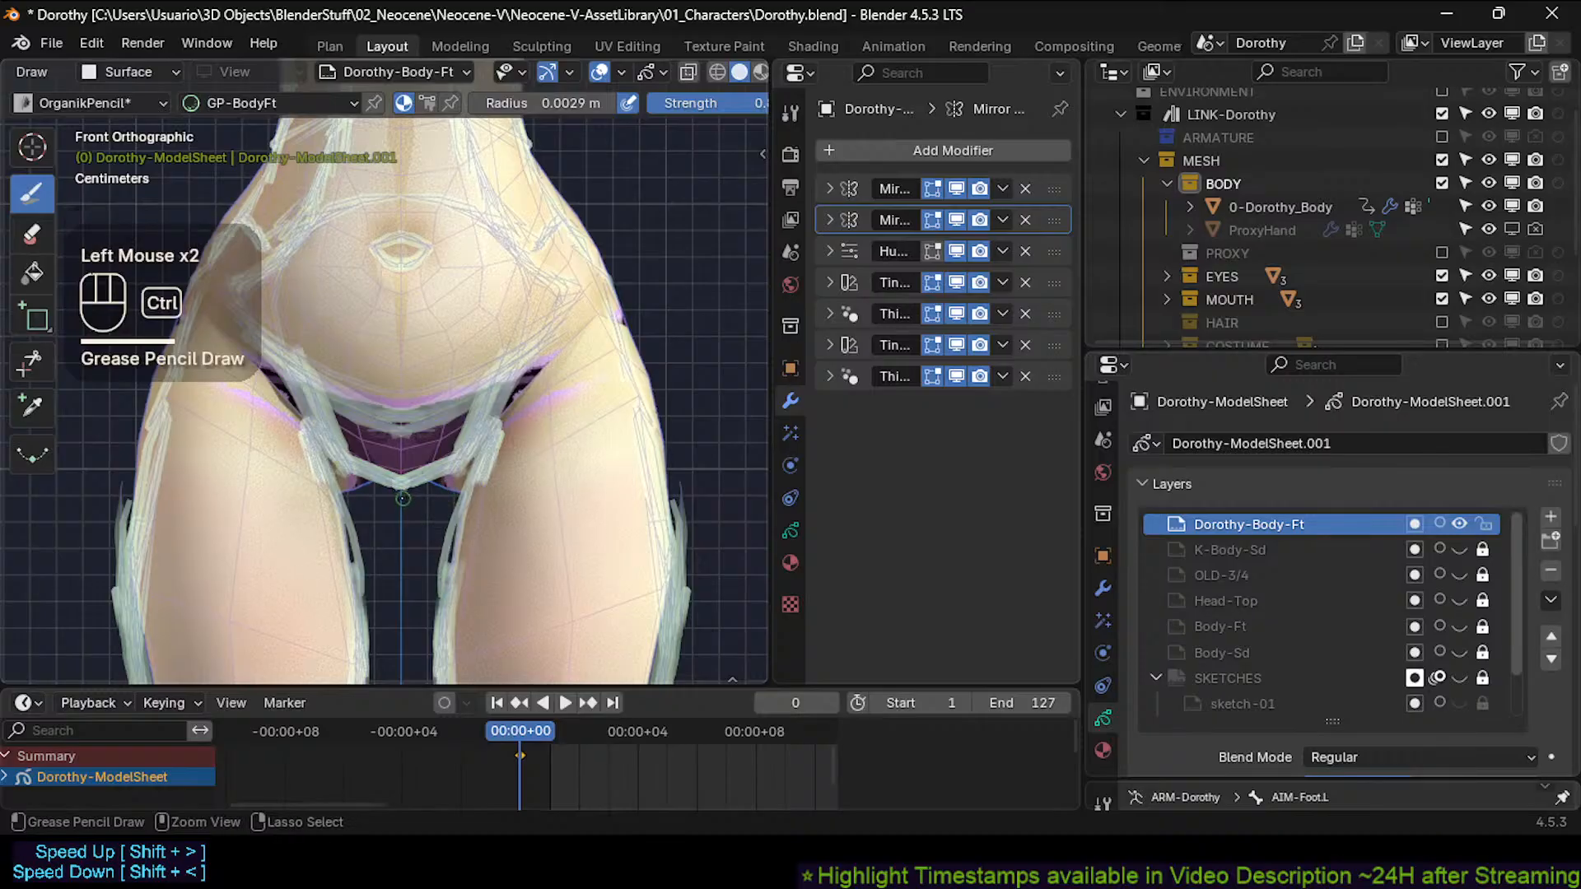
Refine the V-shaped crotch outline with short strokes joining it to the inner-thigh contours.
{"action": "mouse_move", "coordinate": [402, 499]}
{"action": "left_mouse_down", "text": "ctrl"}
{"action": "mouse_move", "coordinate": [429, 499]}
{"action": "mouse_move", "coordinate": [402, 472]}
{"action": "mouse_move", "coordinate": [442, 484]}
{"action": "mouse_move", "coordinate": [465, 457]}
{"action": "left_mouse_up", "text": "ctrl"}
{"action": "key", "text": "ctrl+z"}
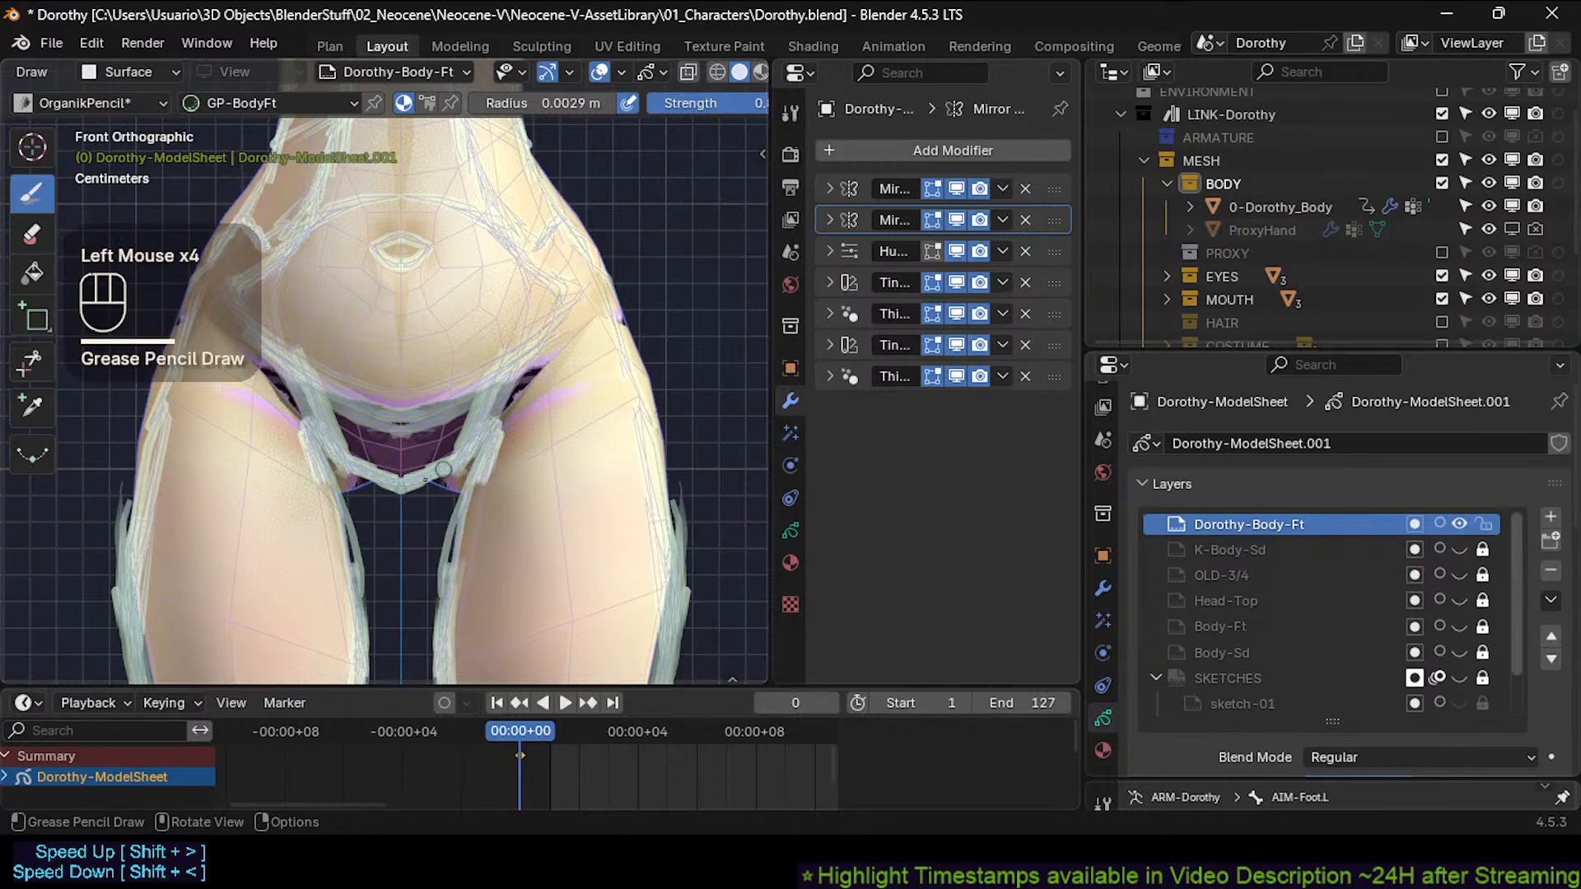
{"action": "key", "text": "ctrl+z"}
{"action": "left_click", "coordinate": [438, 474]}
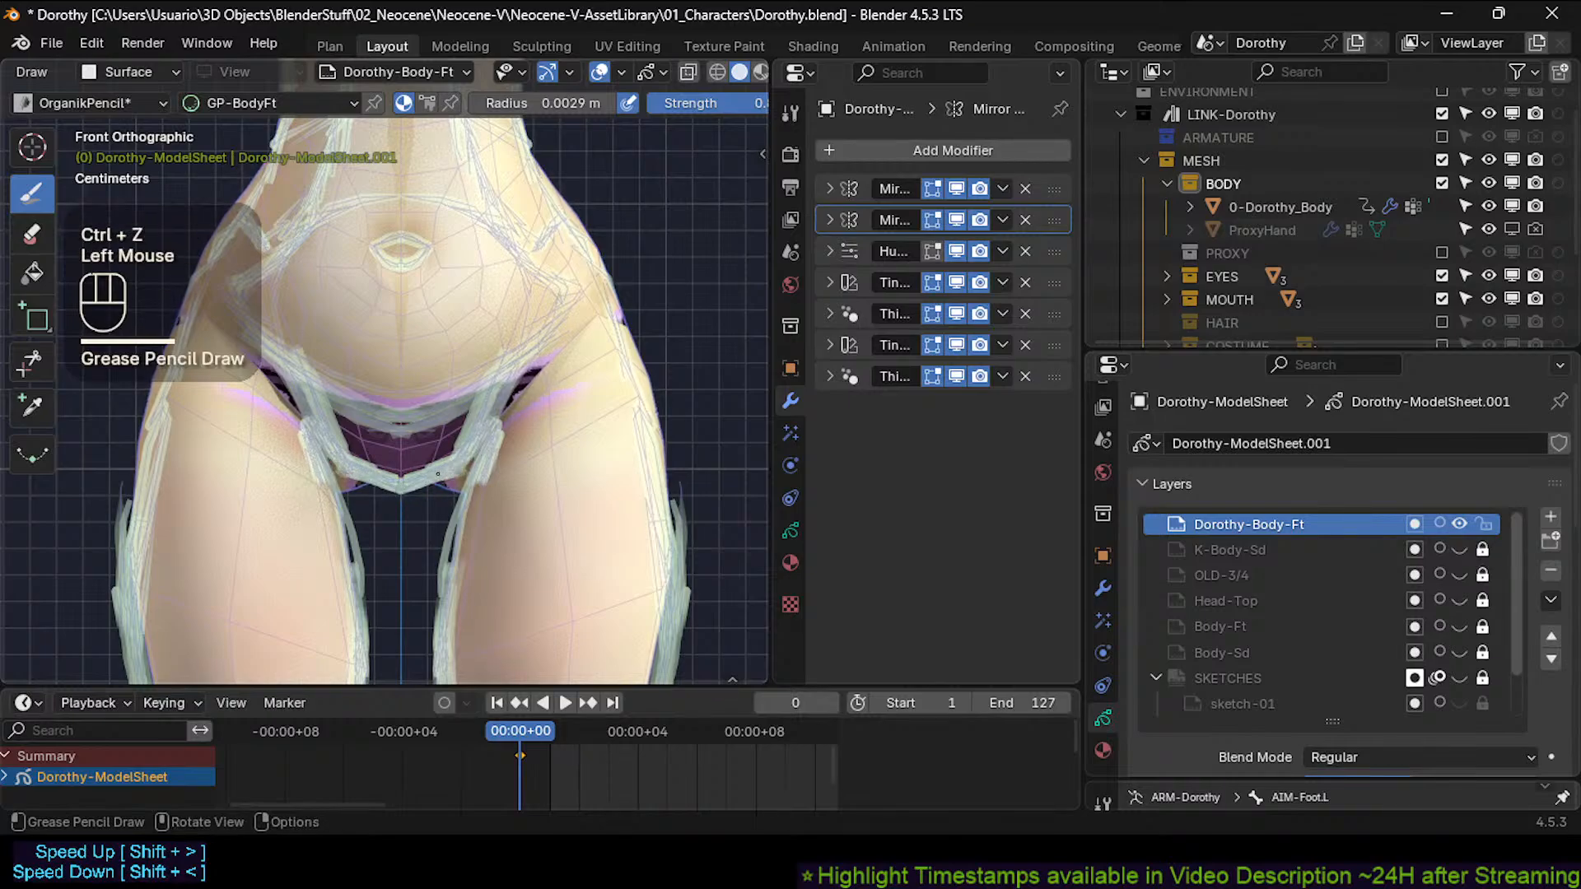
{"action": "left_click_drag", "start_coordinate": [449, 470], "coordinate": [418, 473]}
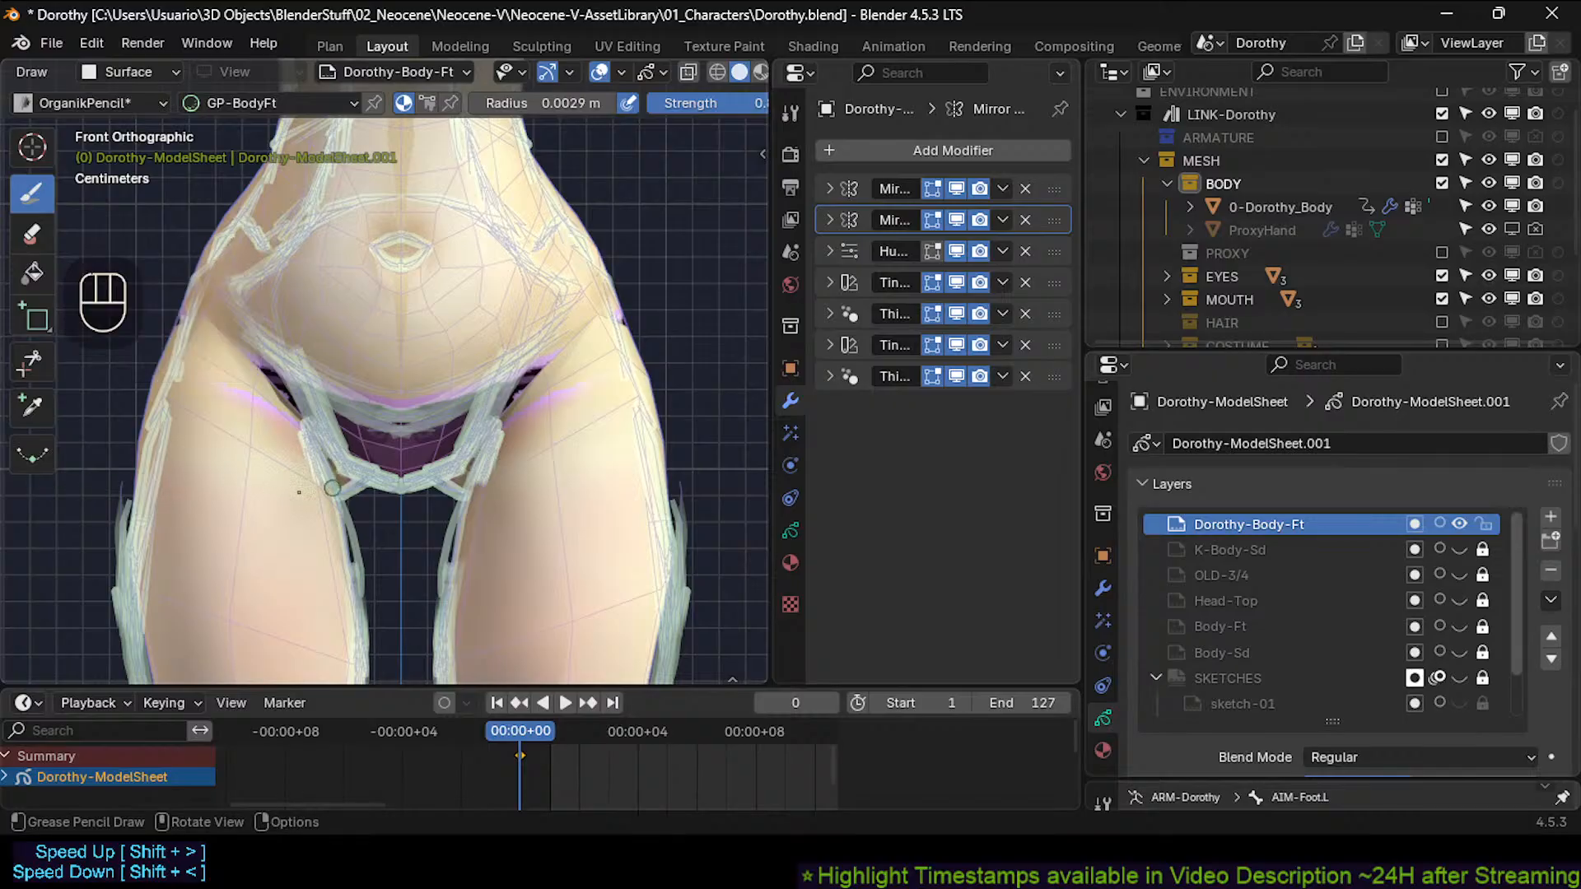
Draw a straight horizontal stroke across both upper thighs, just below the crotch outline.
{"action": "left_click_drag", "start_coordinate": [154, 495], "coordinate": [637, 495], "text": "shift"}
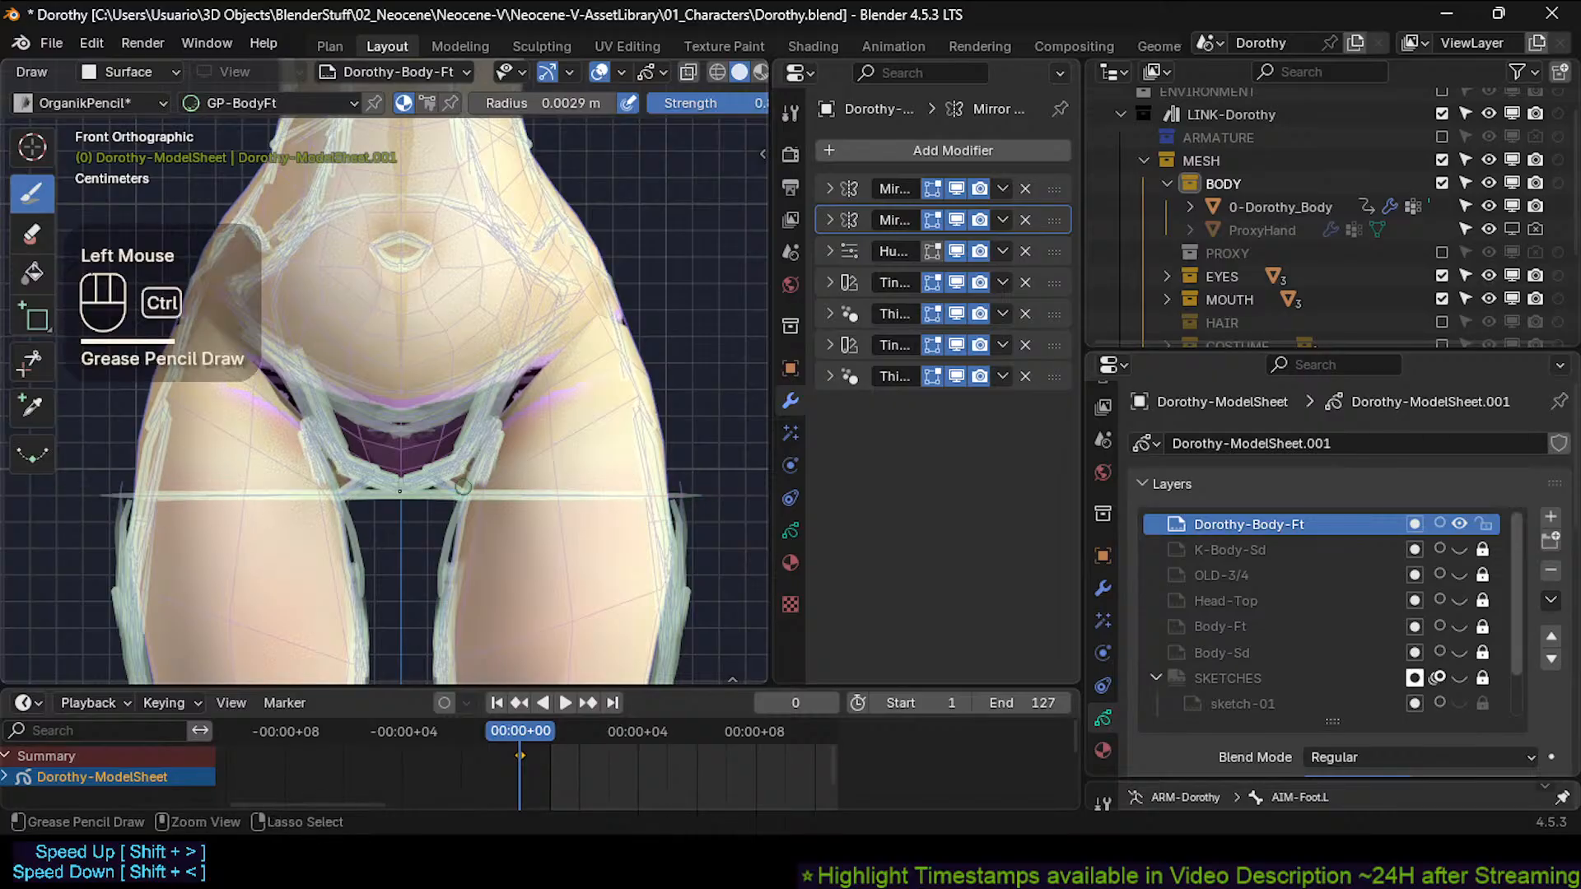
Undo the horizontal stroke across the upper thighs and try redrawing it straight just below the crotch outline.
{"action": "key", "text": "ctrl+z"}
{"action": "left_click_drag", "start_coordinate": [382, 497], "coordinate": [430, 496], "text": "shift"}
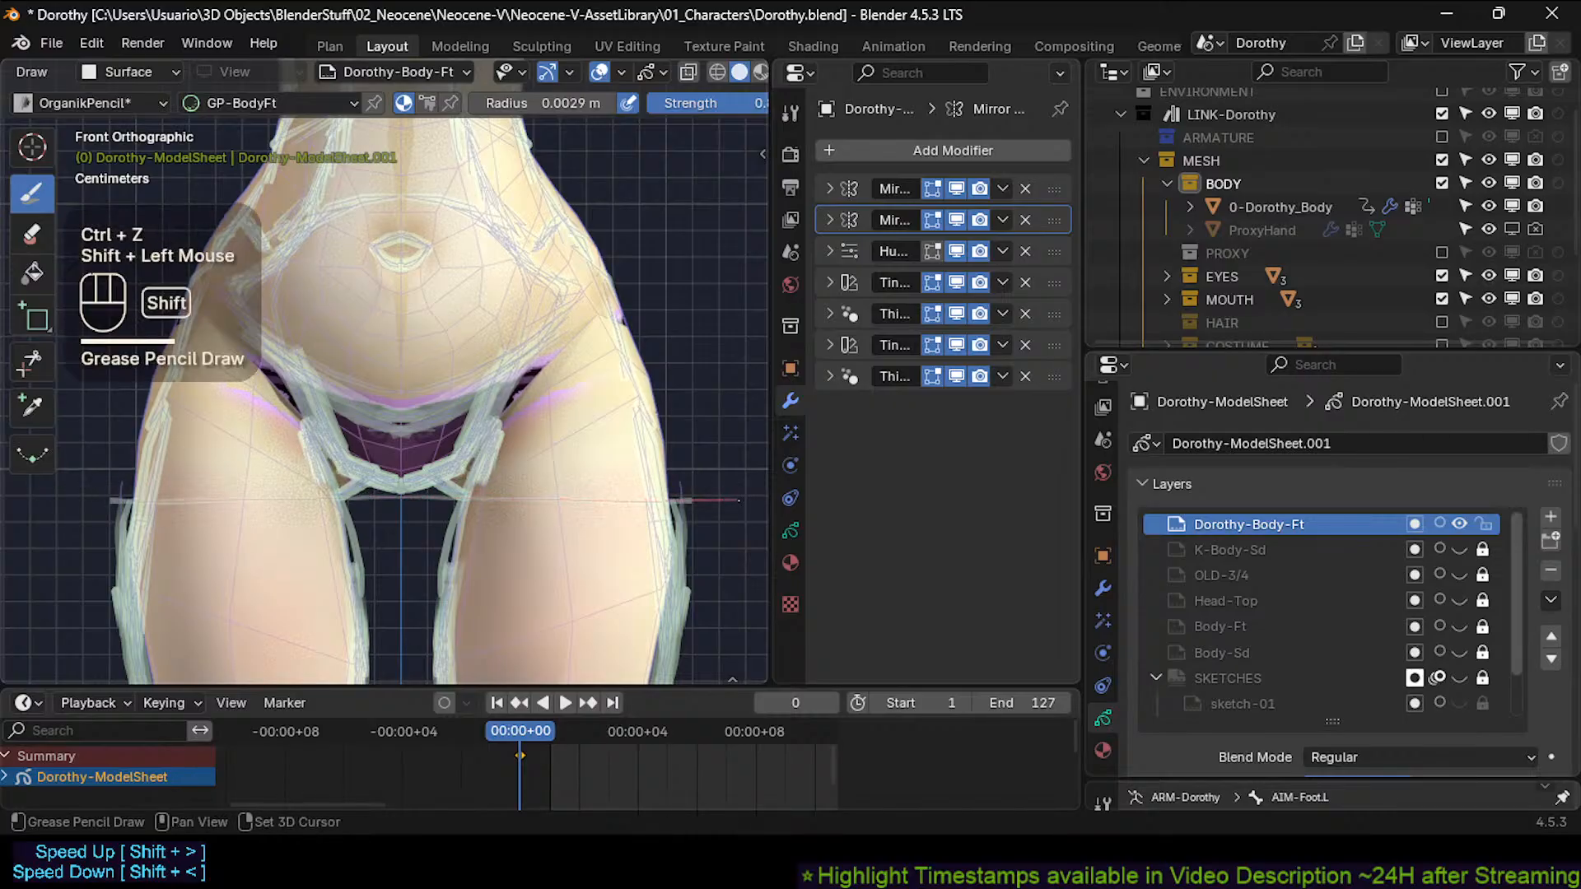
{"action": "left_click_drag", "start_coordinate": [739, 500], "coordinate": [367, 502], "text": "shift"}
{"action": "key", "text": "ctrl+z"}
{"action": "key", "text": "ctrl+z"}
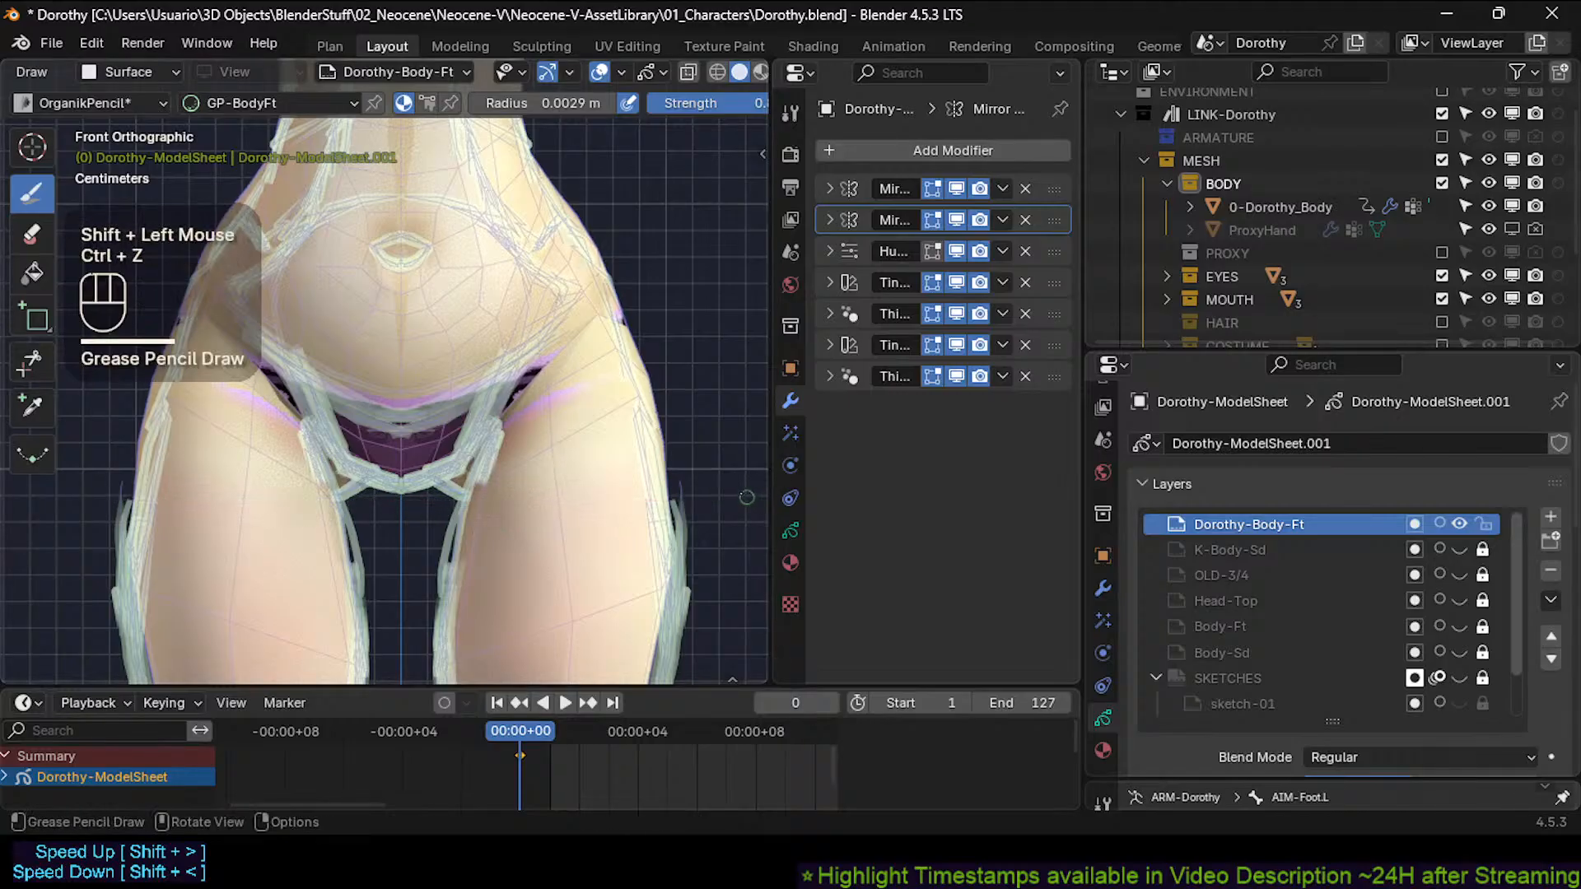
{"action": "left_click_drag", "start_coordinate": [747, 497], "coordinate": [502, 493], "text": "shift"}
{"action": "left_click_drag", "start_coordinate": [361, 492], "coordinate": [361, 492], "text": "shift"}
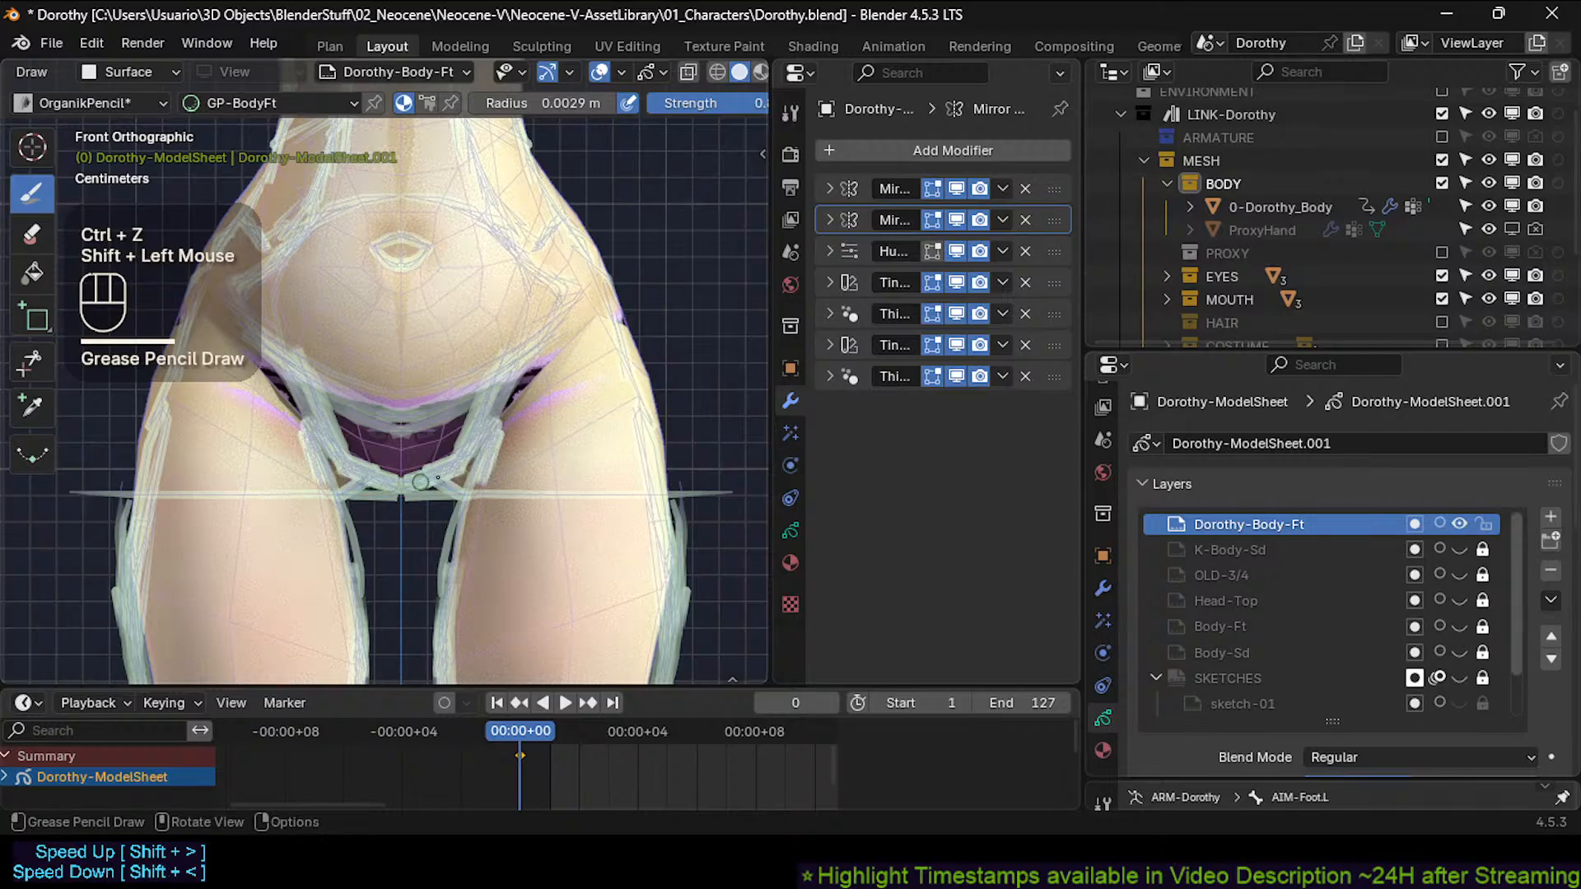
{"action": "key", "text": "ctrl+z"}
{"action": "middle_click_drag", "start_coordinate": [522, 477], "coordinate": [632, 470], "text": "ctrl"}
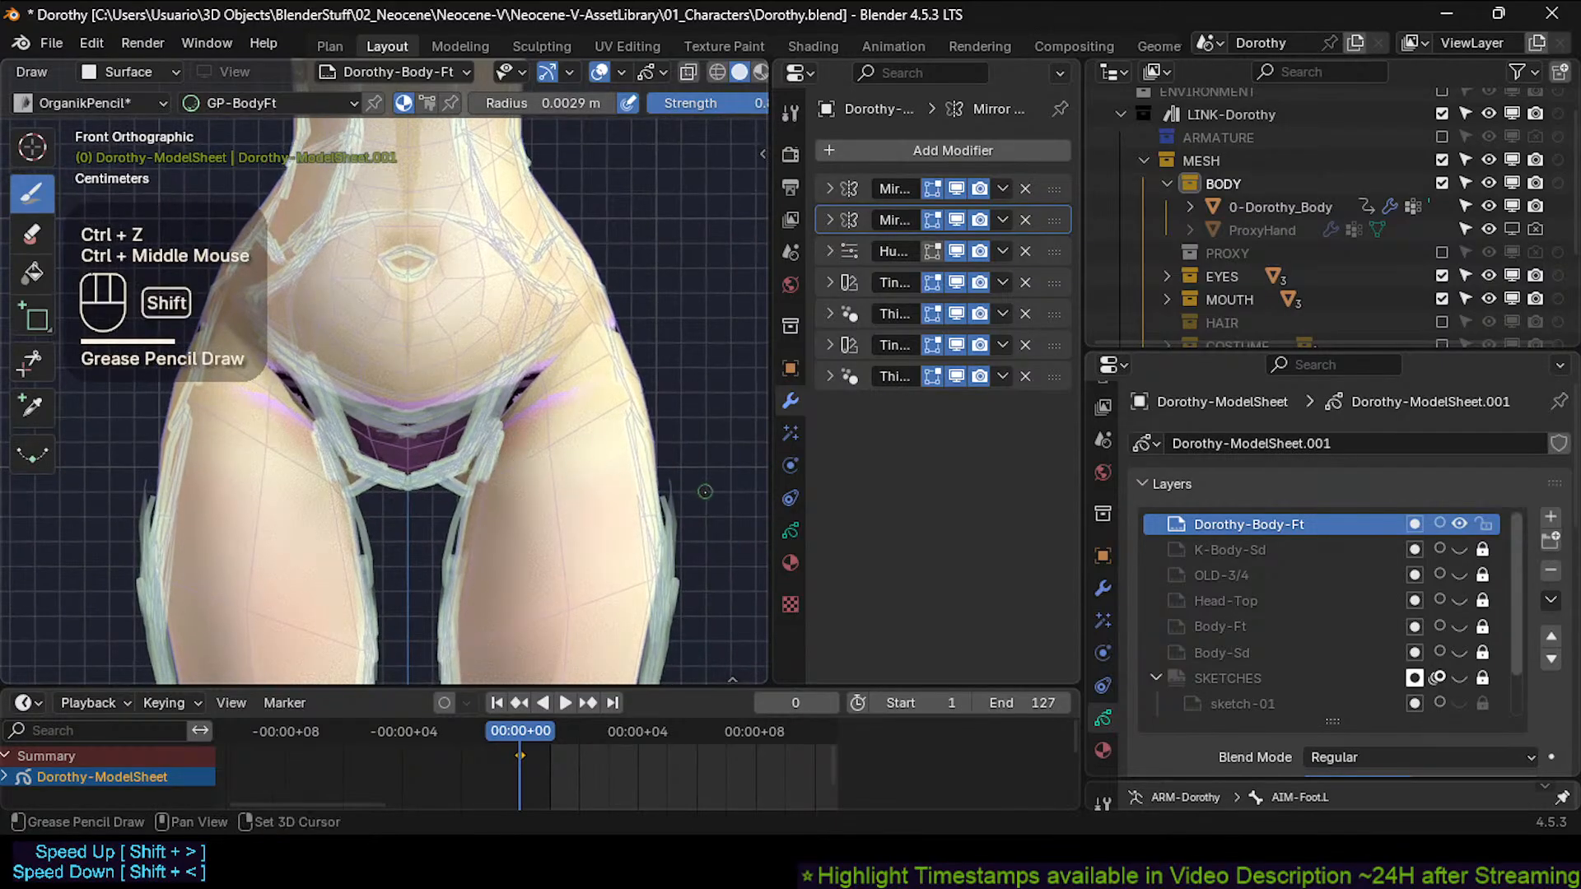
{"action": "mouse_move", "coordinate": [631, 470]}
{"action": "left_mouse_down", "text": "shift"}
{"action": "mouse_move", "coordinate": [522, 462]}
{"action": "mouse_move", "coordinate": [465, 495]}
{"action": "mouse_move", "coordinate": [487, 468]}
{"action": "left_mouse_up", "text": "shift"}
{"action": "key", "text": "ctrl+z"}
{"action": "key", "text": "ctrl+z"}
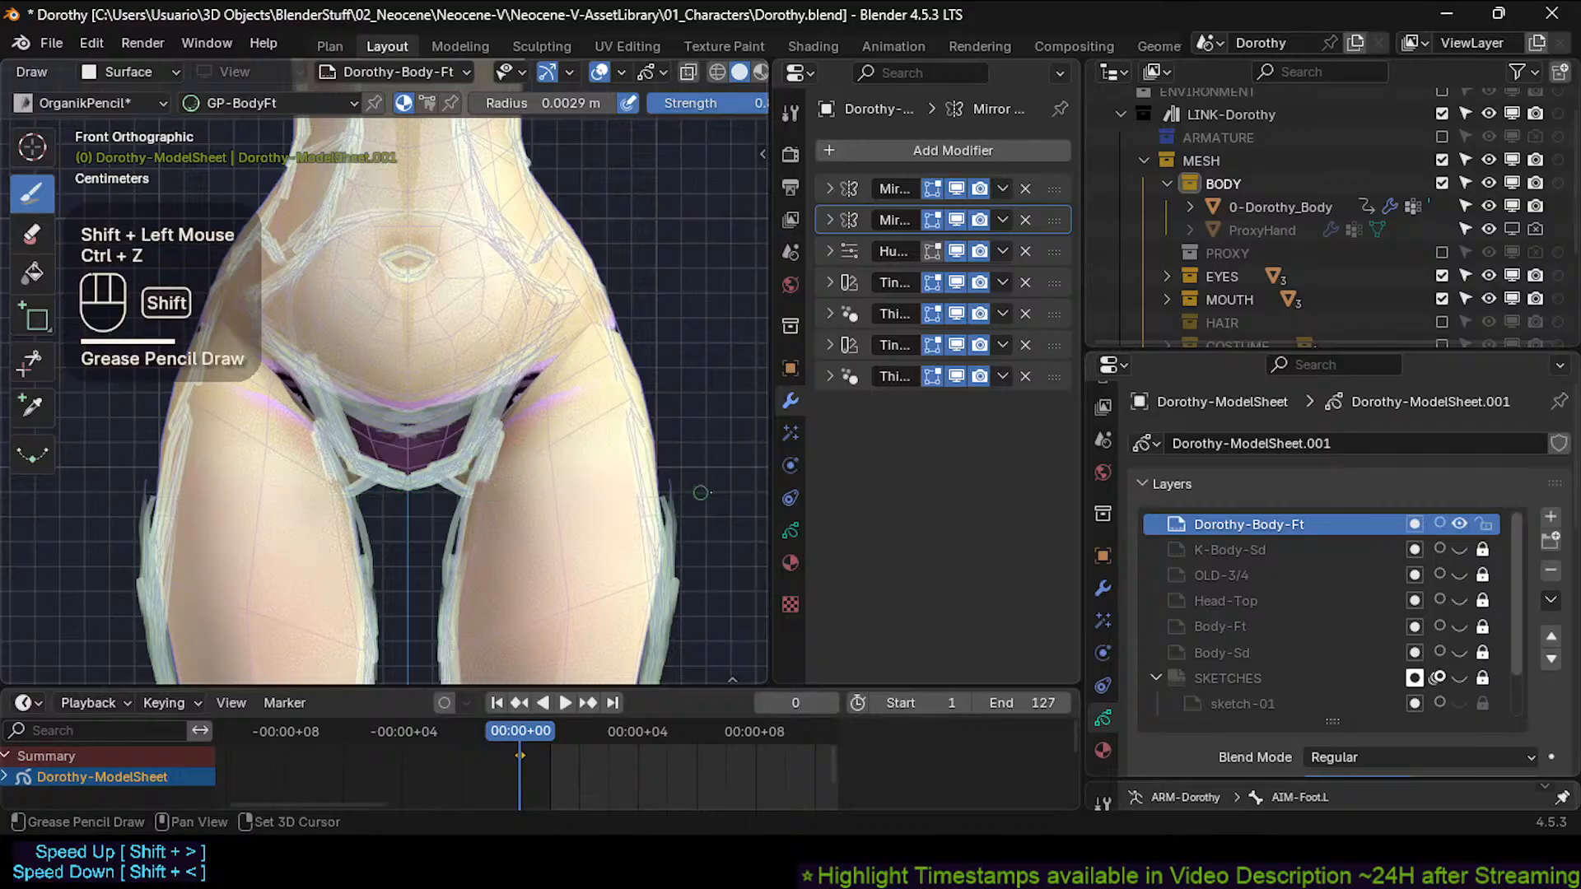
Draw a thin, straight horizontal line across both upper thighs, level with the lower edge of the crotch outline.
{"action": "left_click_drag", "start_coordinate": [704, 490], "coordinate": [614, 488], "text": "shift"}
{"action": "left_click_drag", "start_coordinate": [382, 482], "coordinate": [424, 486], "text": "shift"}
{"action": "key", "text": "ctrl+z"}
{"action": "left_click_drag", "start_coordinate": [682, 492], "coordinate": [629, 492], "text": "shift"}
{"action": "left_click_drag", "start_coordinate": [463, 491], "coordinate": [362, 491], "text": "shift"}
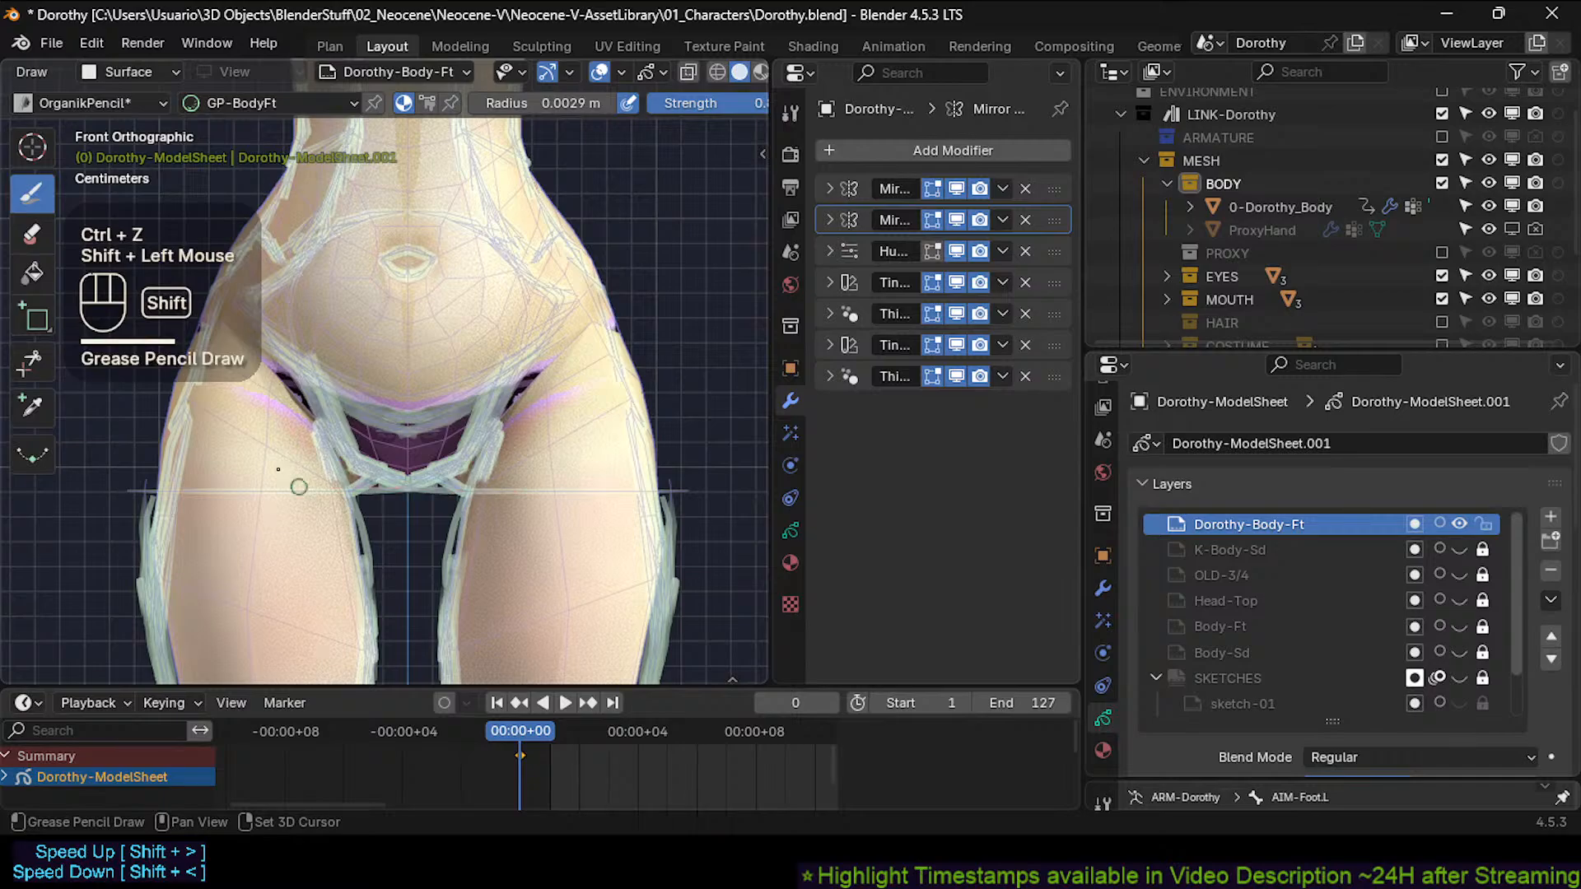
{"action": "mouse_move", "coordinate": [554, 393]}
{"action": "middle_mouse_down", "text": "ctrl"}
{"action": "mouse_move", "coordinate": [484, 394]}
{"action": "mouse_move", "coordinate": [503, 476]}
{"action": "mouse_move", "coordinate": [451, 550]}
{"action": "middle_mouse_up", "text": "ctrl"}
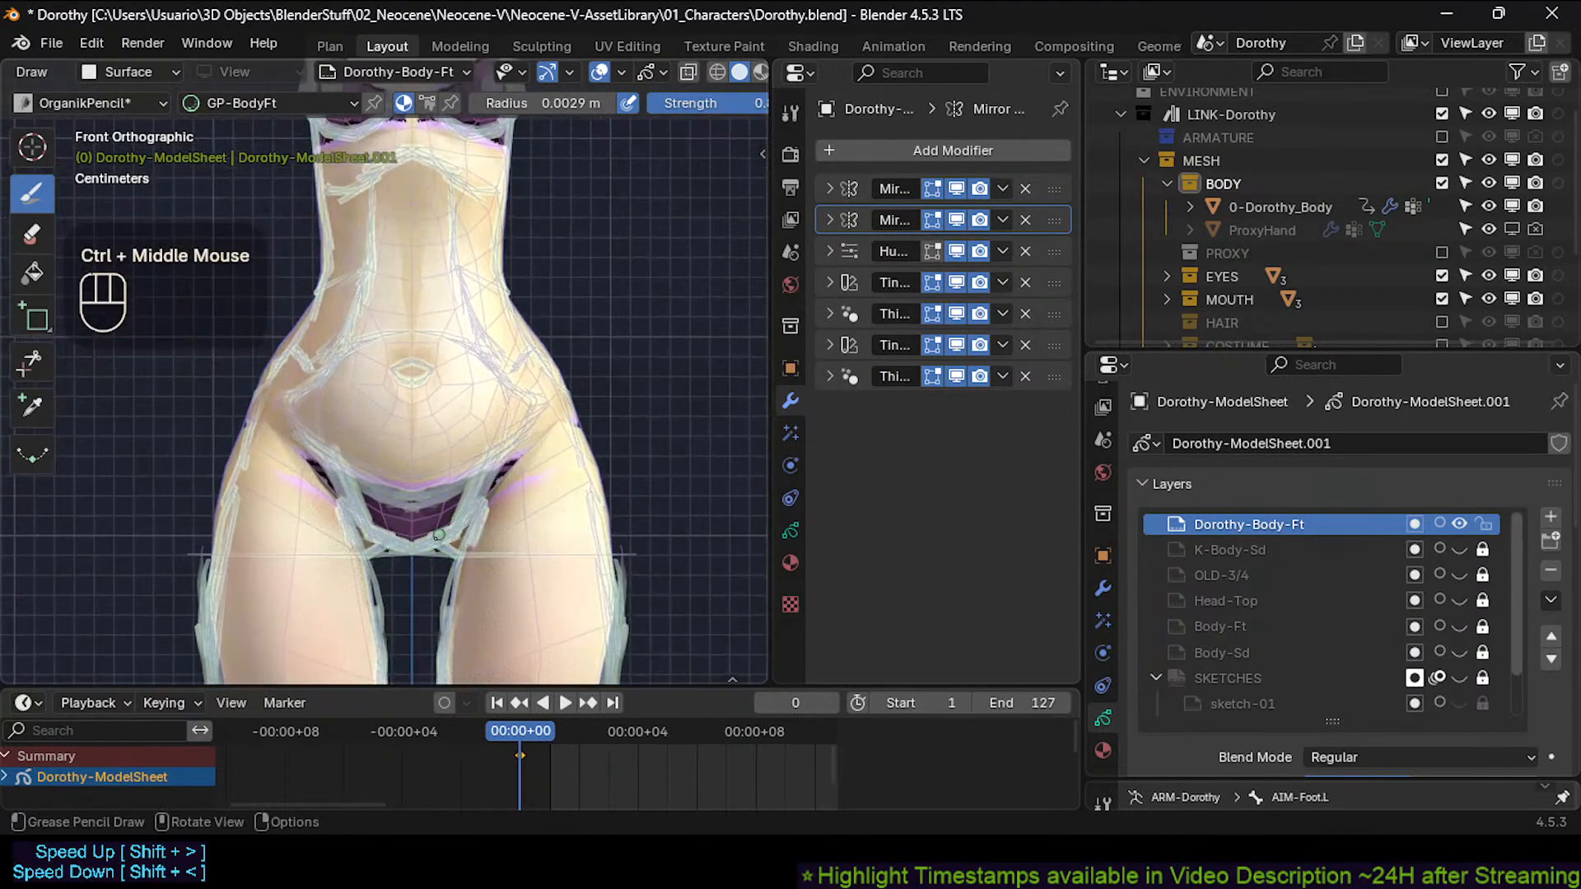
{"action": "mouse_move", "coordinate": [449, 528]}
{"action": "left_mouse_down"}
{"action": "mouse_move", "coordinate": [461, 508]}
{"action": "mouse_move", "coordinate": [460, 533]}
{"action": "left_mouse_up"}
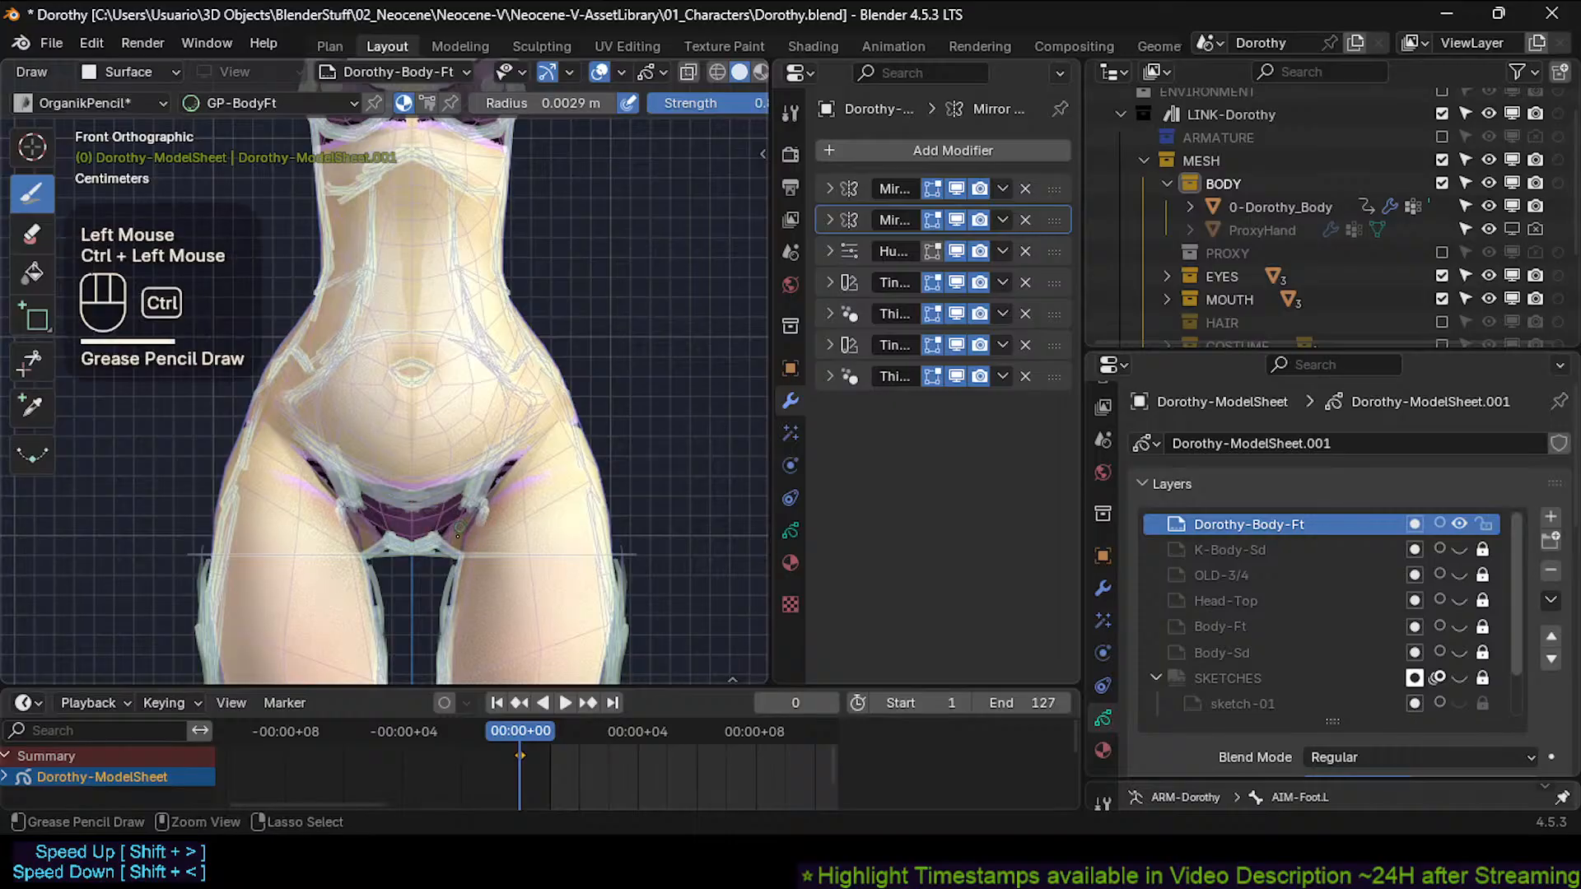
{"action": "key", "text": "ctrl+z"}
{"action": "left_click", "coordinate": [465, 533]}
{"action": "middle_click_drag", "start_coordinate": [465, 533], "coordinate": [459, 334], "text": "ctrl"}
Select the Eraser Soft brush with a 6 px radius and dab it in the gap between crotch outline and inner thigh.
{"action": "key", "text": "shift+t"}
{"action": "middle_click_drag", "start_coordinate": [460, 334], "coordinate": [544, 475], "text": "ctrl"}
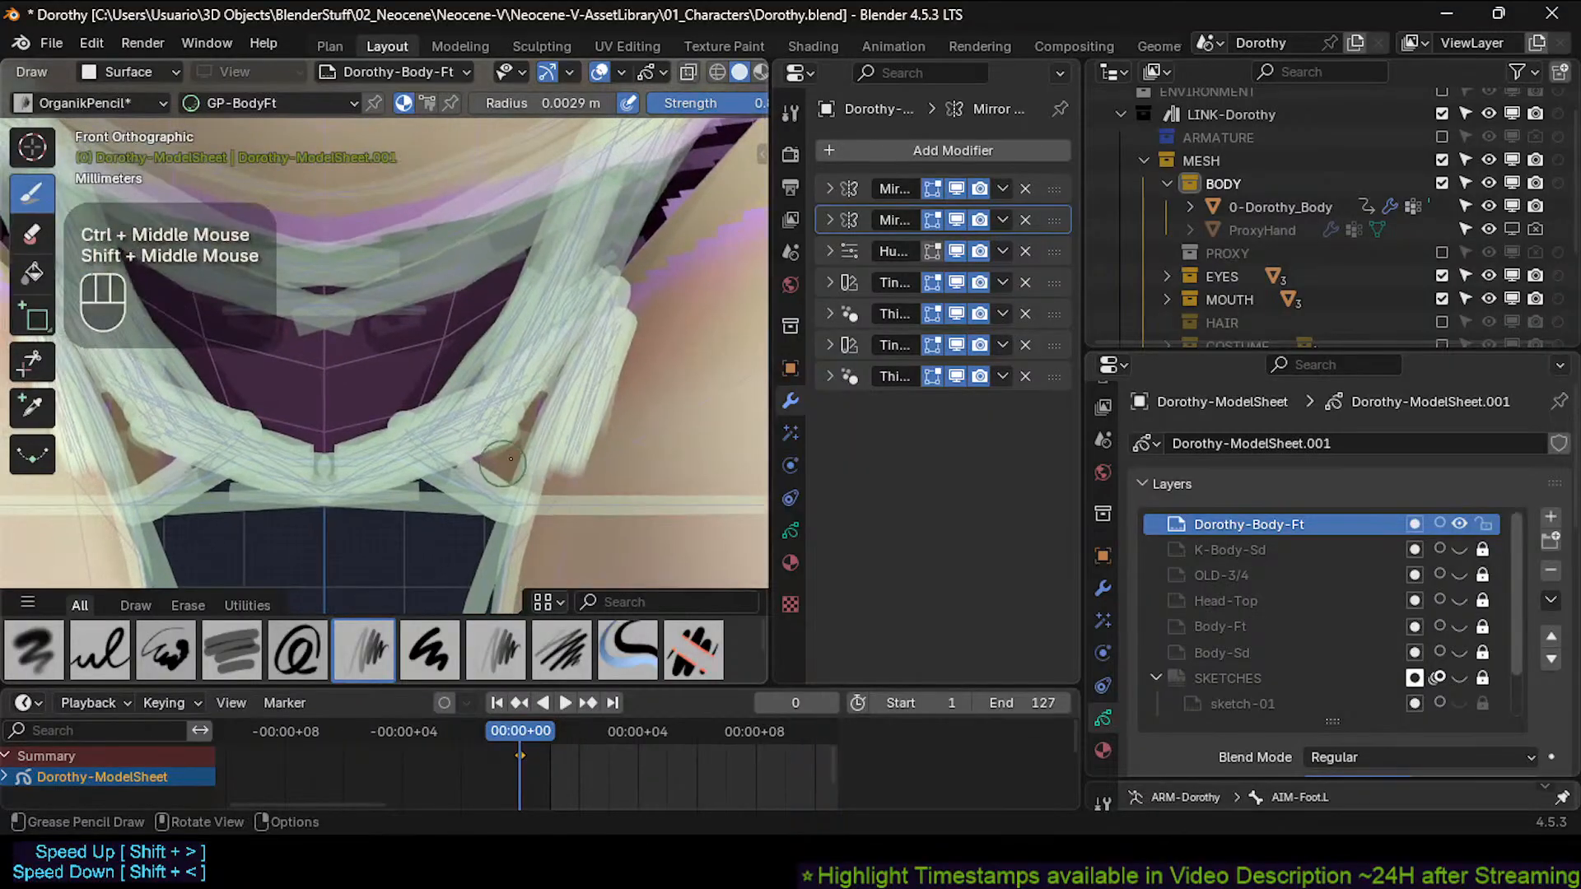
{"action": "key", "text": "e"}
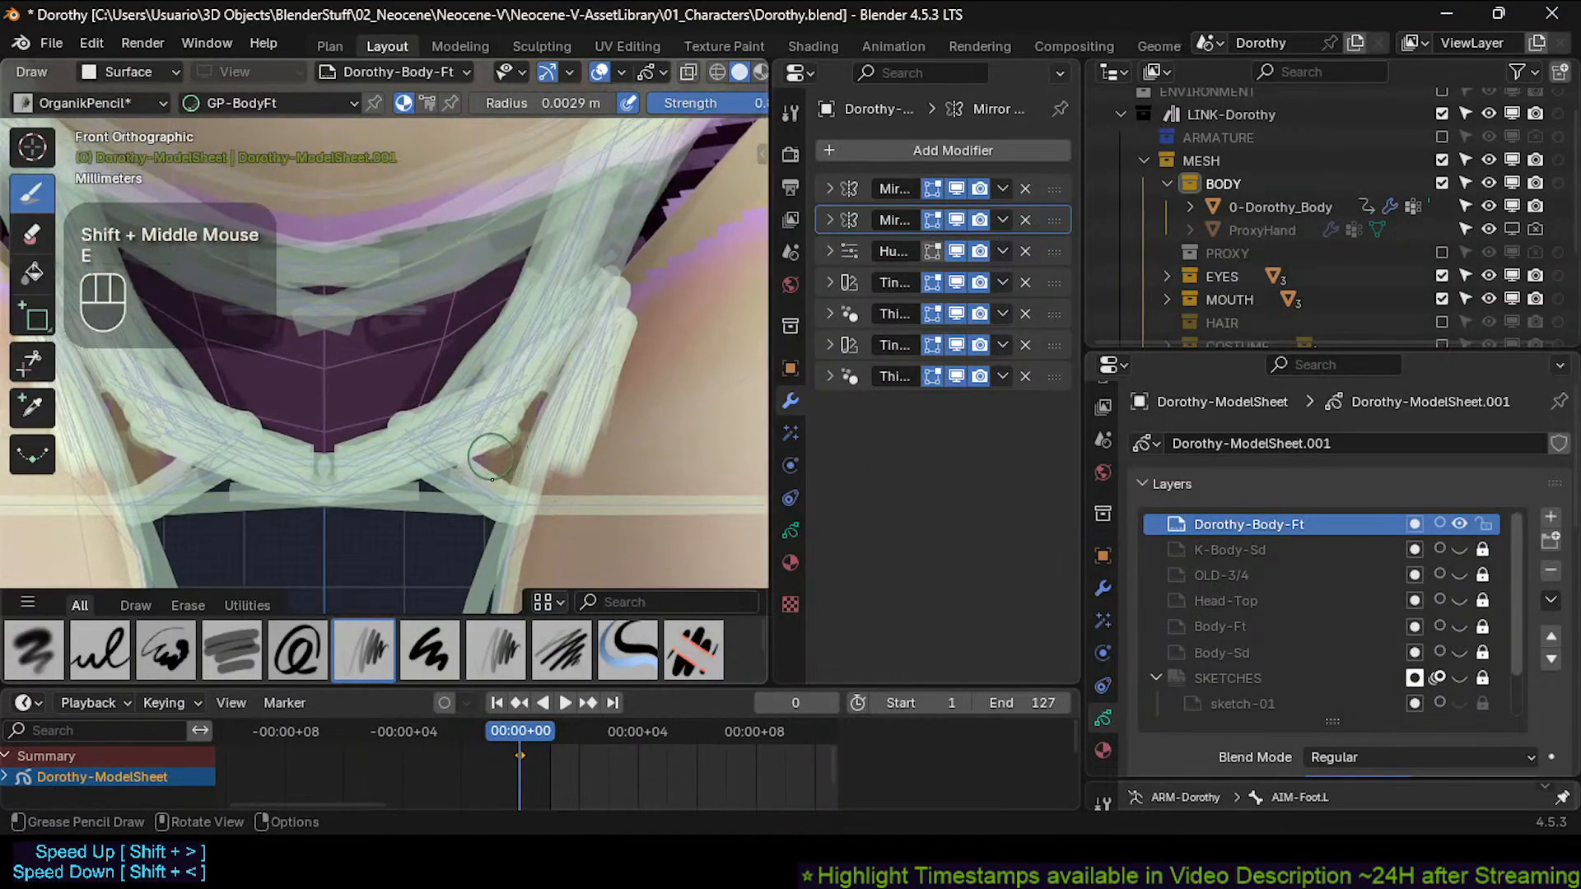
{"action": "double_click", "coordinate": [694, 656]}
{"action": "middle_click_drag", "start_coordinate": [697, 657], "coordinate": [719, 556]}
{"action": "left_click", "coordinate": [33, 651]}
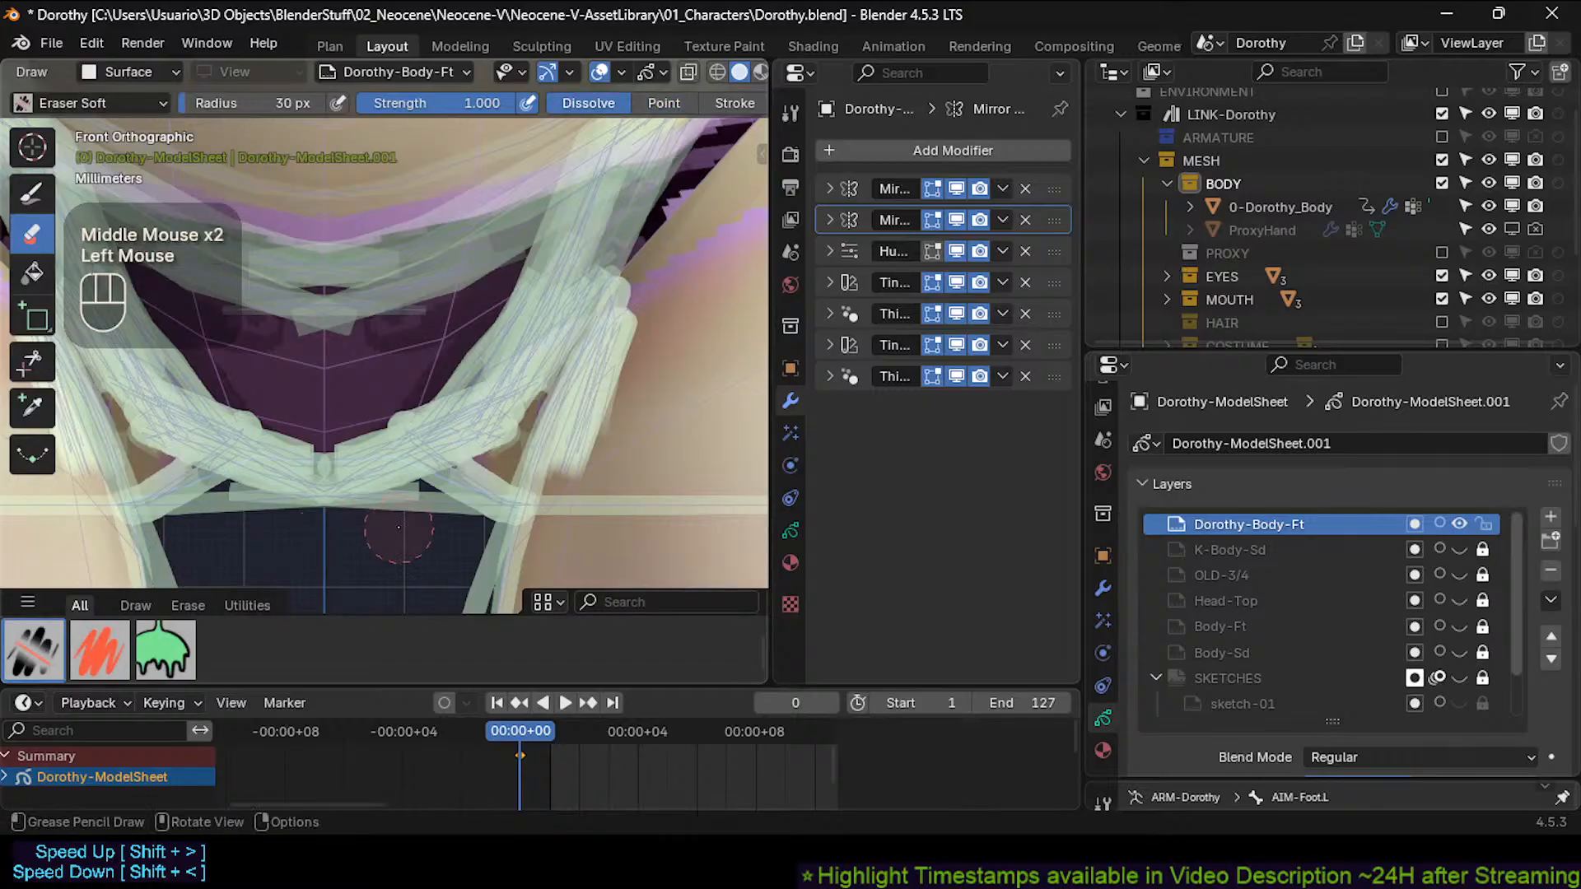
{"action": "key", "text": "bracketright"}
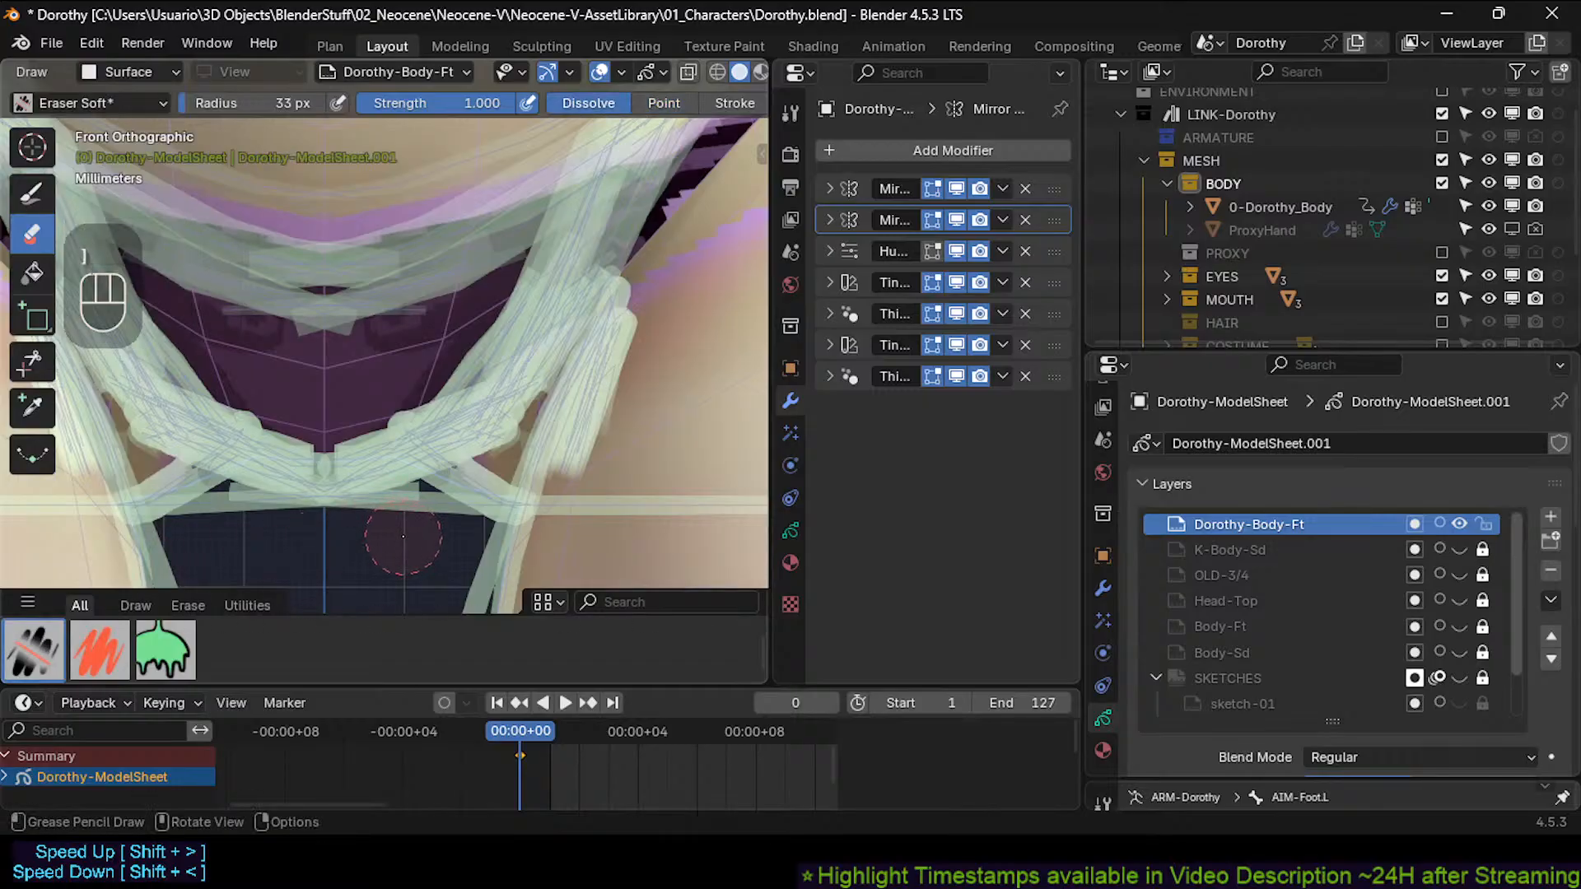
{"action": "key", "text": "bracketleft"}
{"action": "mouse_move", "coordinate": [500, 425]}
{"action": "left_mouse_down"}
{"action": "mouse_move", "coordinate": [525, 381]}
{"action": "mouse_move", "coordinate": [504, 430]}
{"action": "left_mouse_up"}
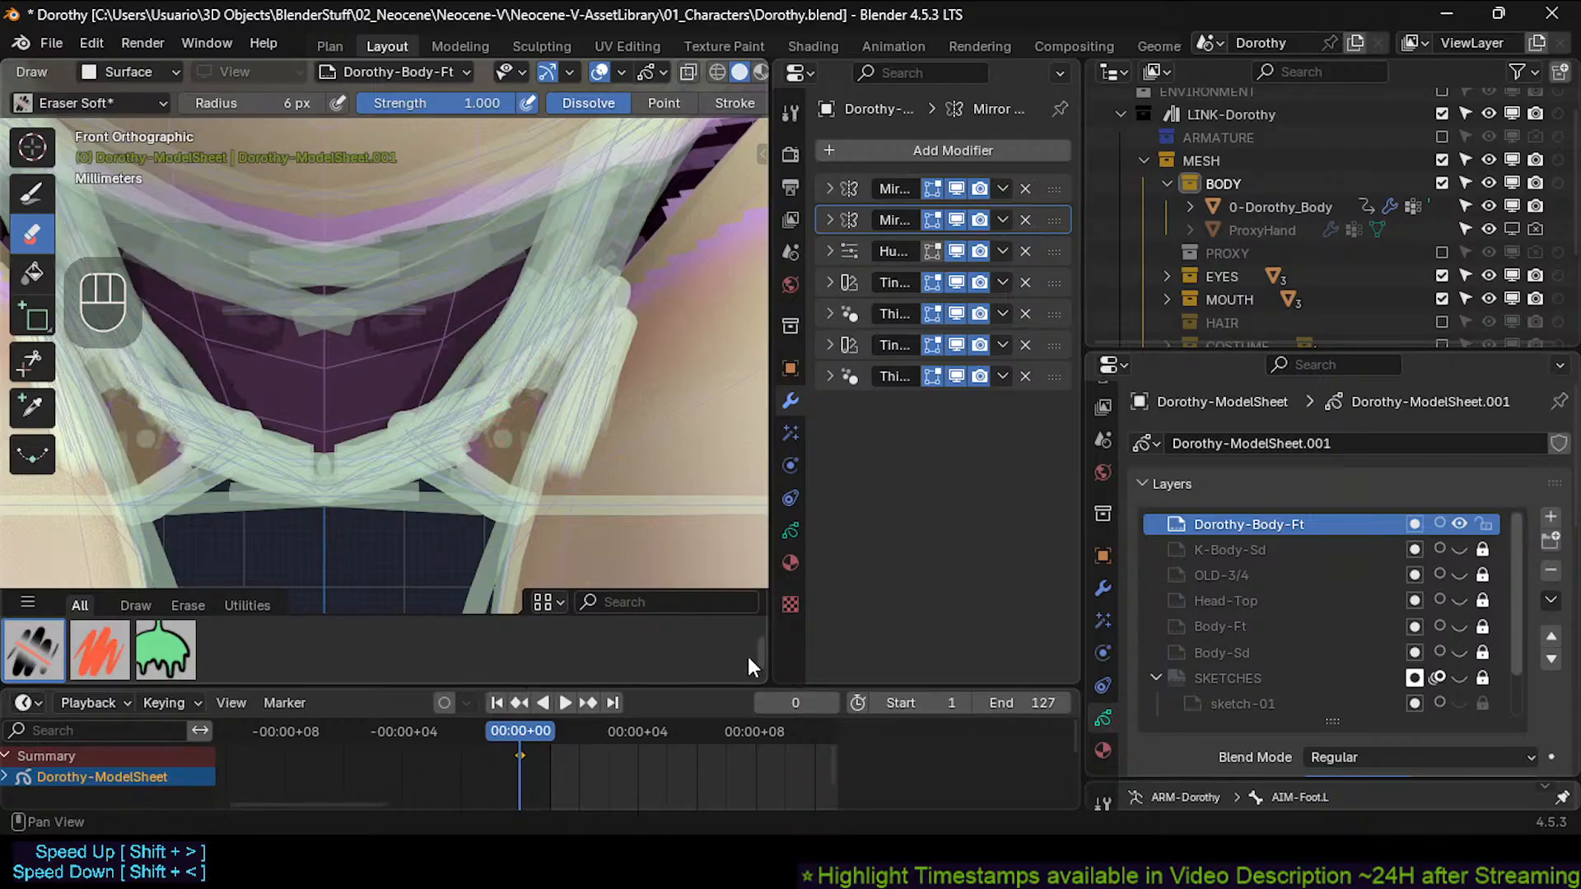
Widen the 3D viewport, switch from Eraser Hard to the Eraser Stroke brush, and set its radius to 14 px.
{"action": "left_click_drag", "start_coordinate": [770, 641], "coordinate": [971, 646]}
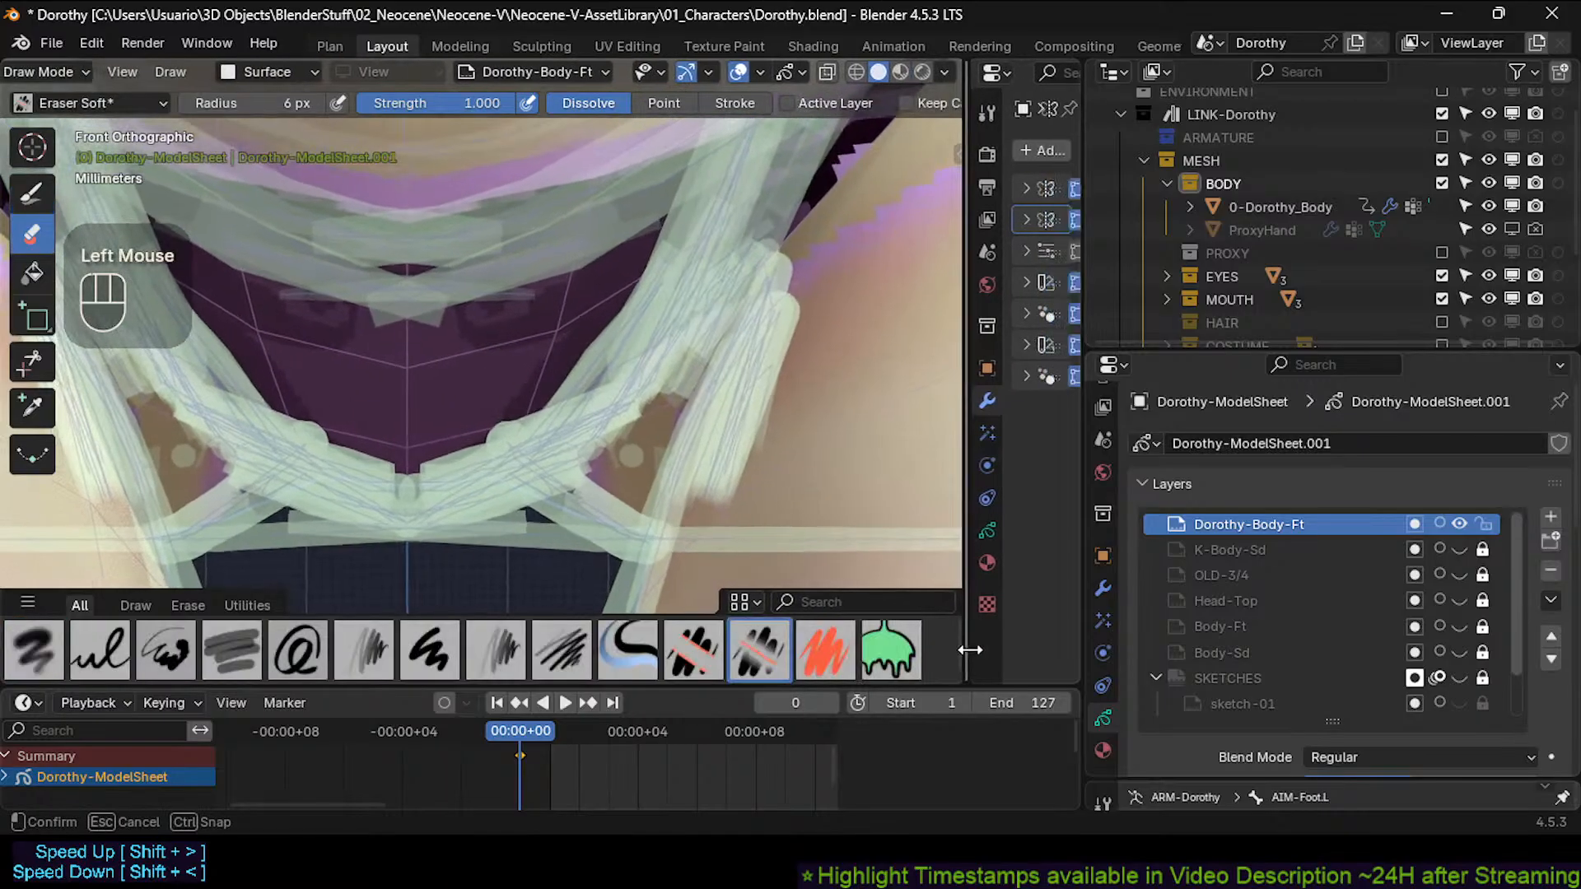
{"action": "double_click", "coordinate": [690, 648]}
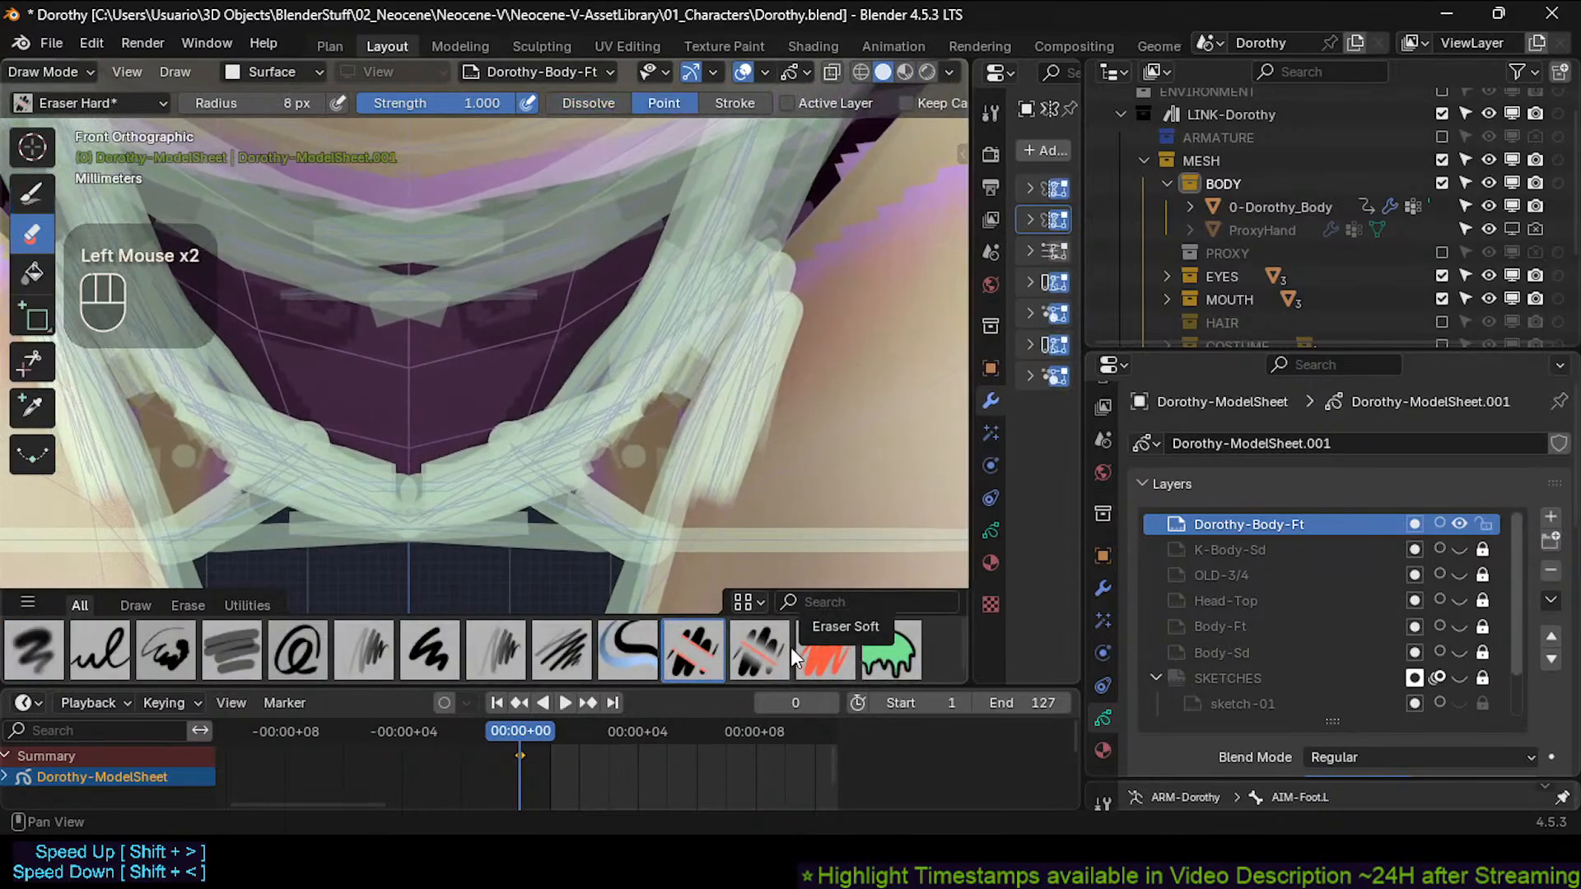
{"action": "left_click", "coordinate": [812, 648]}
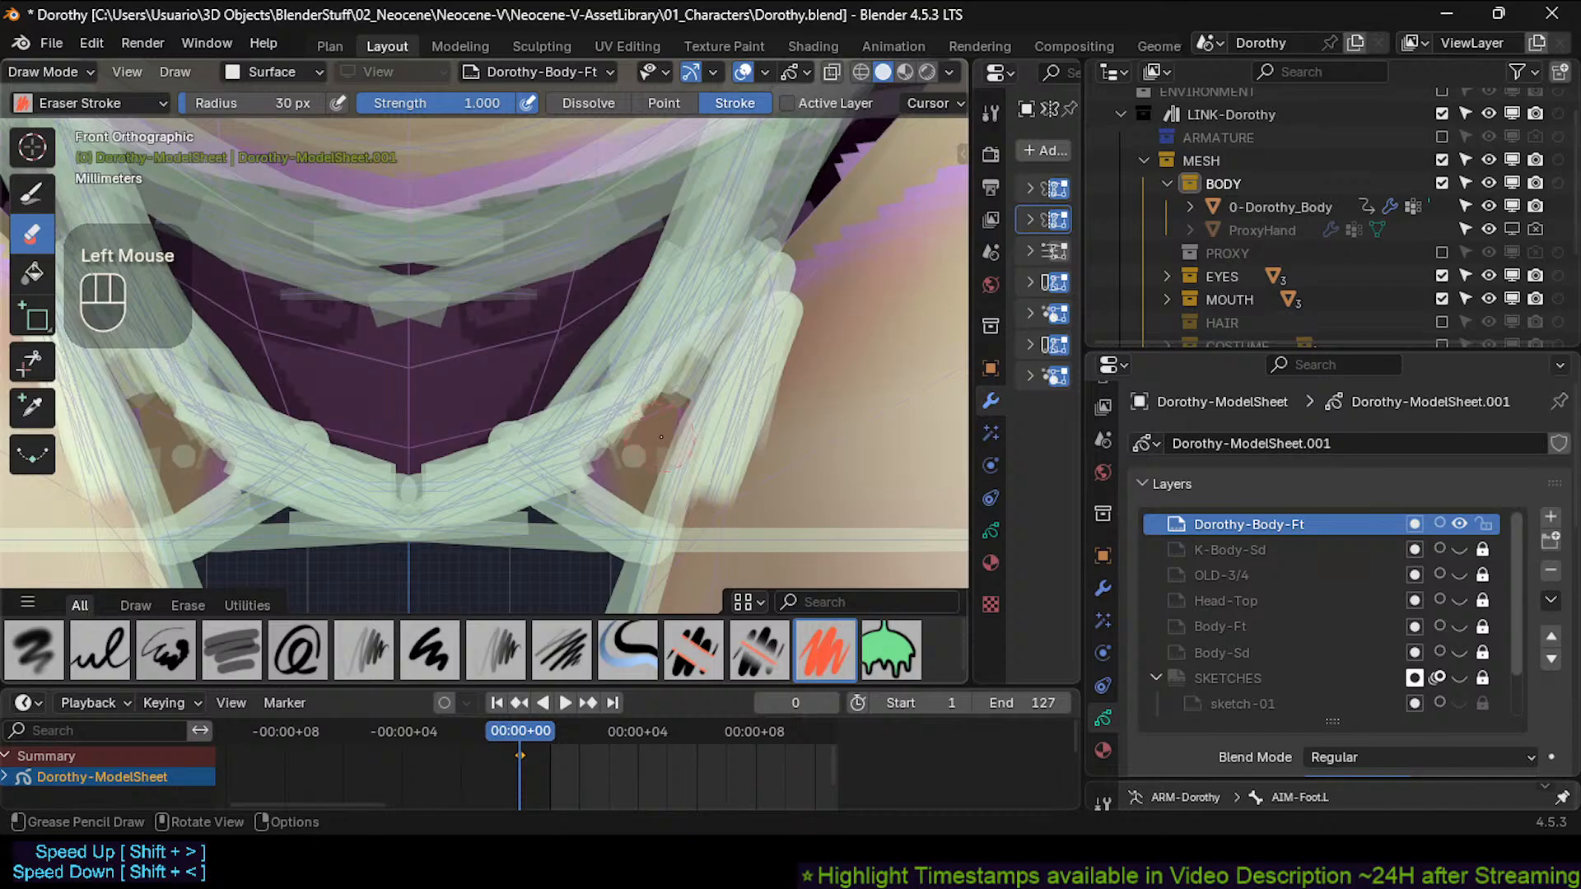
{"action": "key", "text": "bracketright"}
{"action": "key", "text": "bracketright"}
{"action": "key", "text": "bracketright"}
{"action": "key", "text": "bracketleft"}
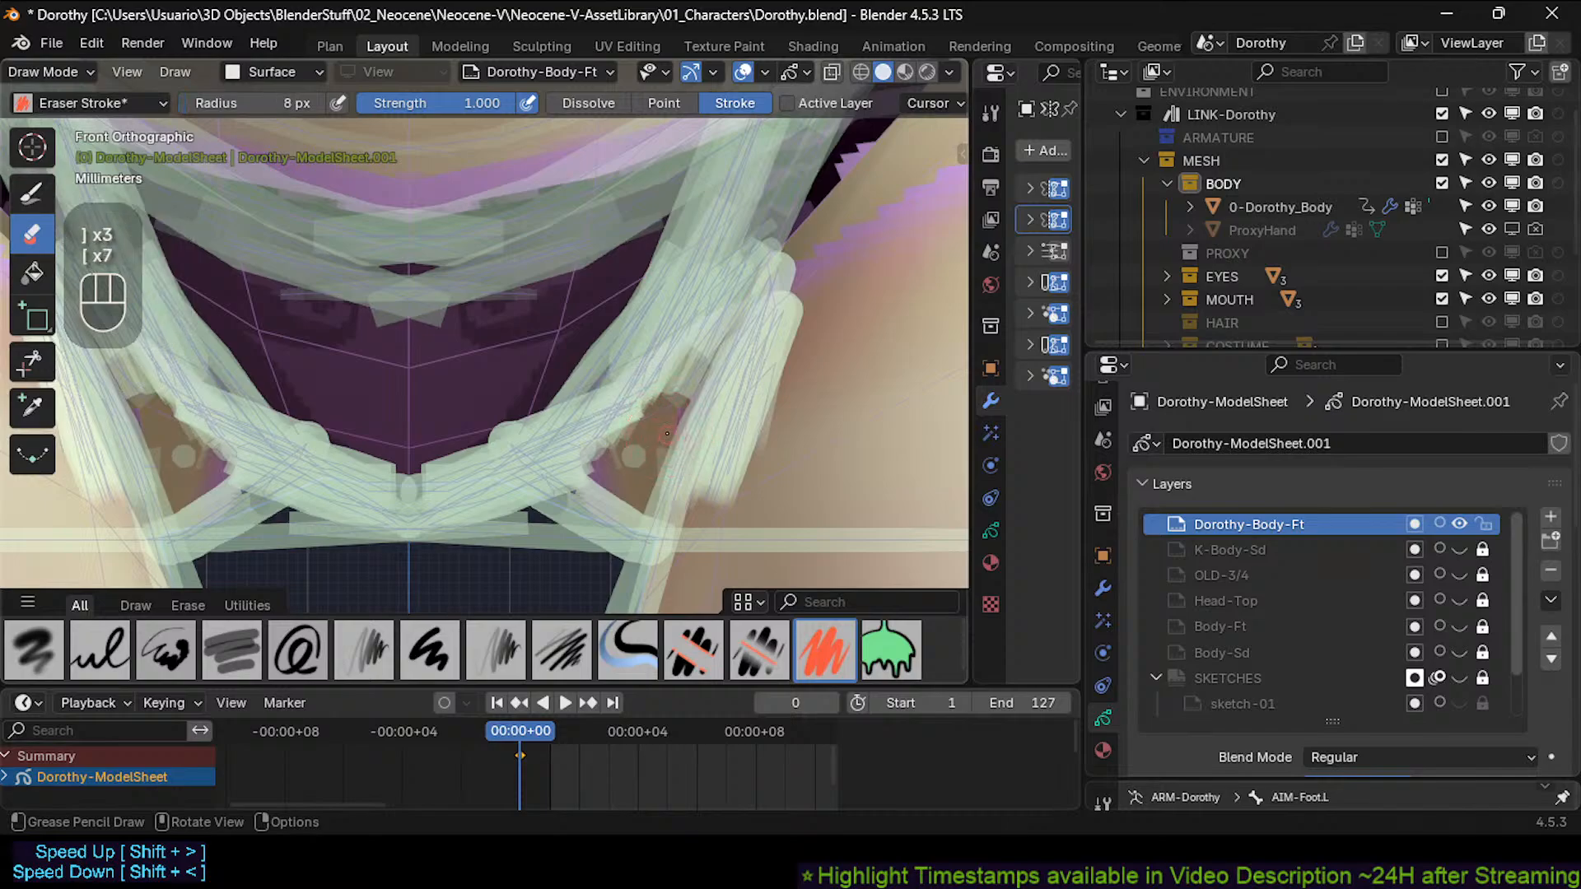
{"action": "key", "text": "bracketright"}
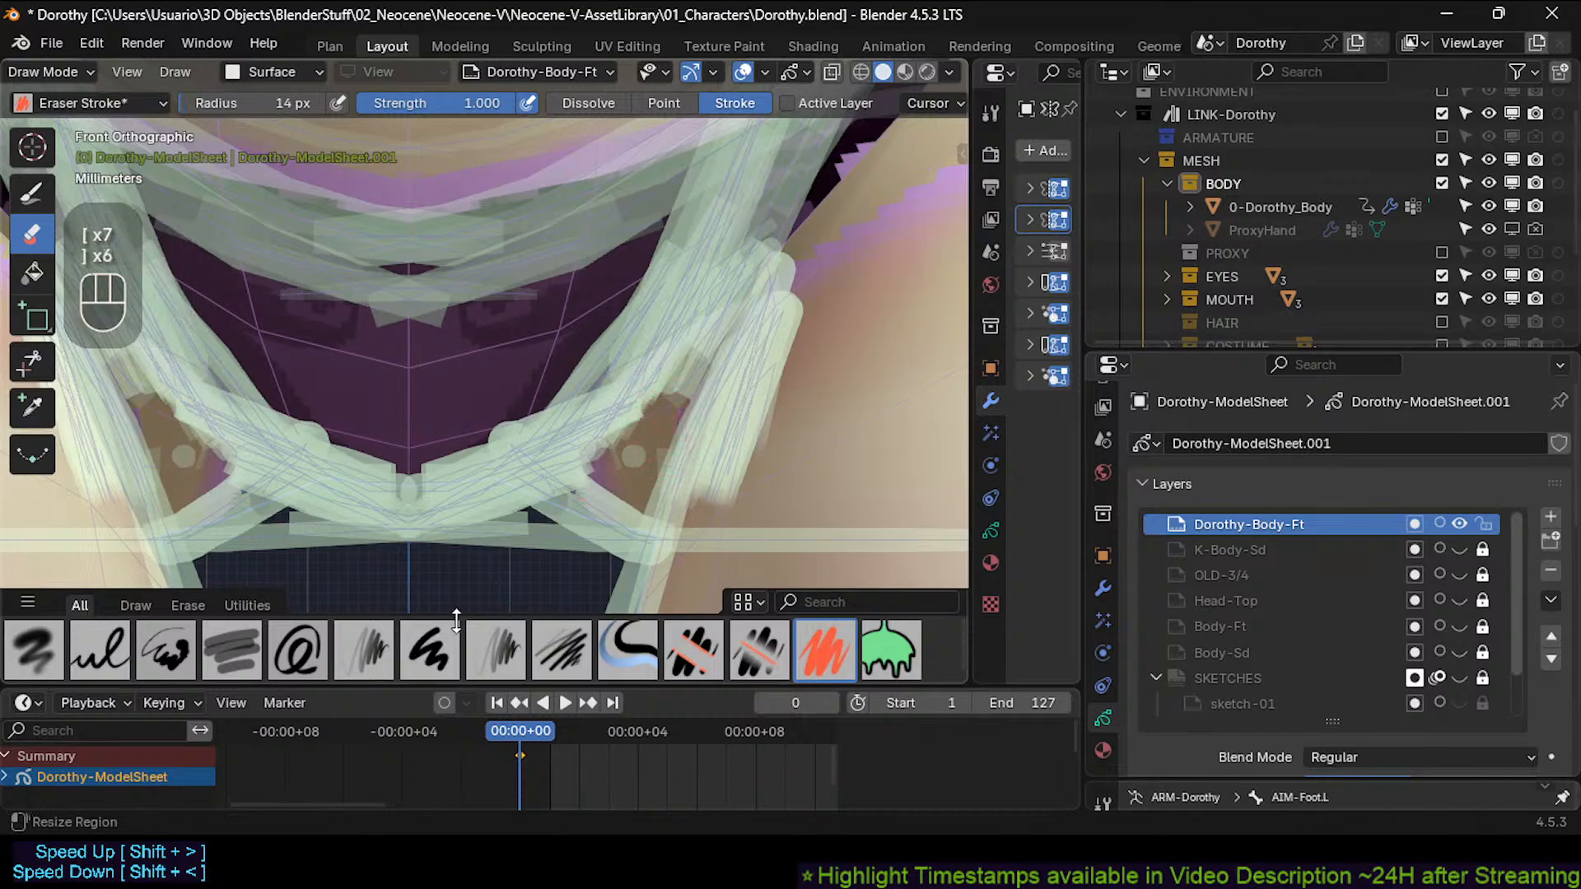
Return to OrganikPencil, erase overlapping strokes where the crotch outline meets the inner thigh, and redraw that edge with short strokes.
{"action": "left_click", "coordinate": [365, 648]}
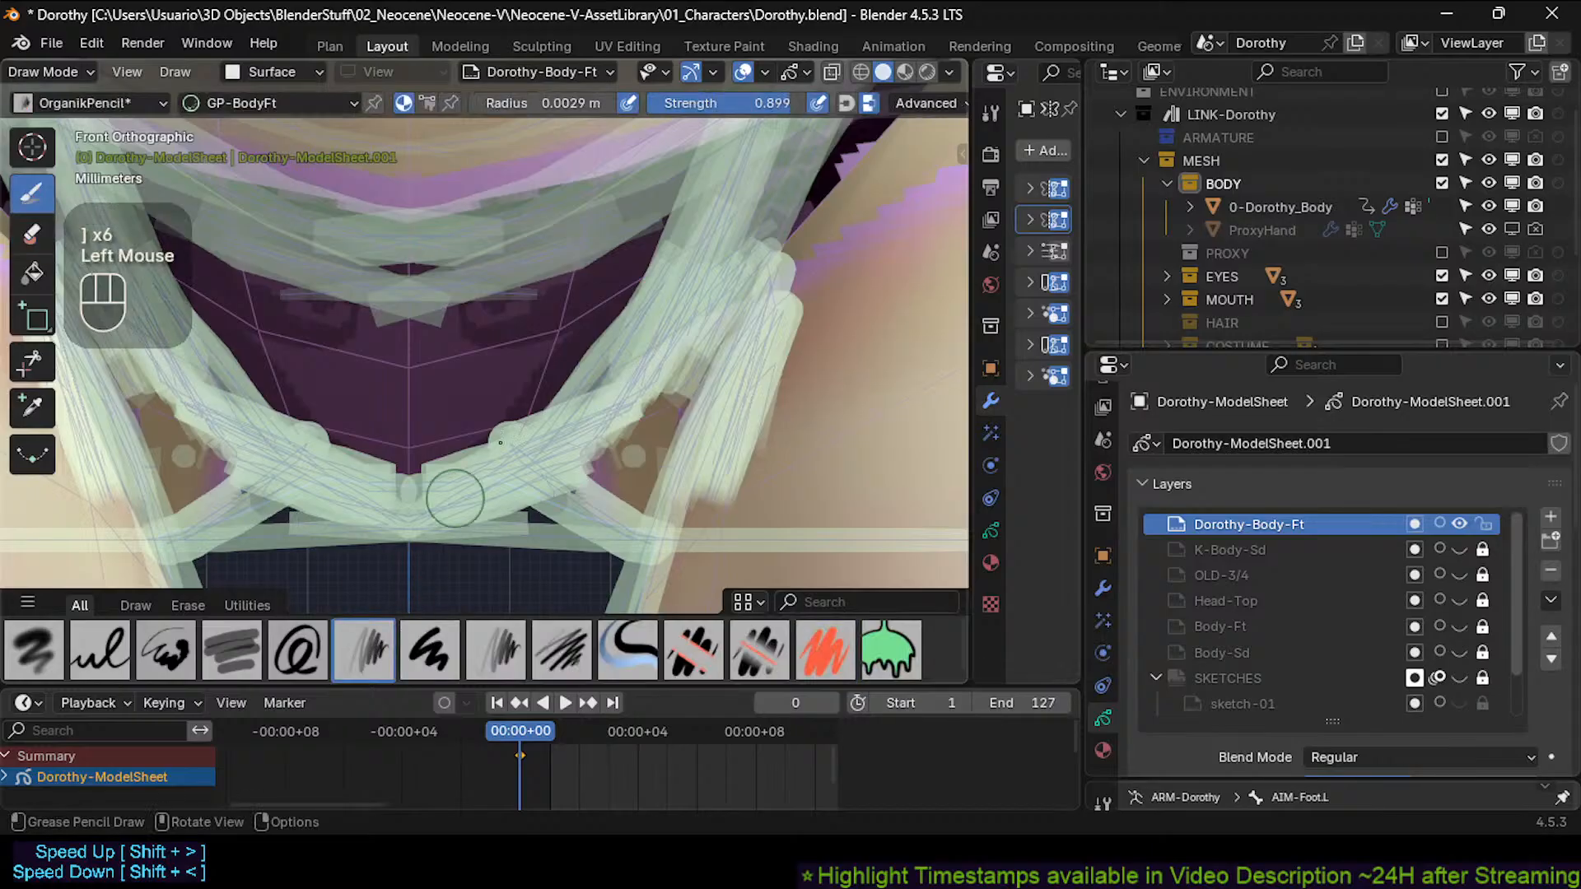
{"action": "left_click", "coordinate": [633, 457], "text": "ctrl"}
{"action": "left_click_drag", "start_coordinate": [641, 396], "coordinate": [676, 372], "text": "ctrl"}
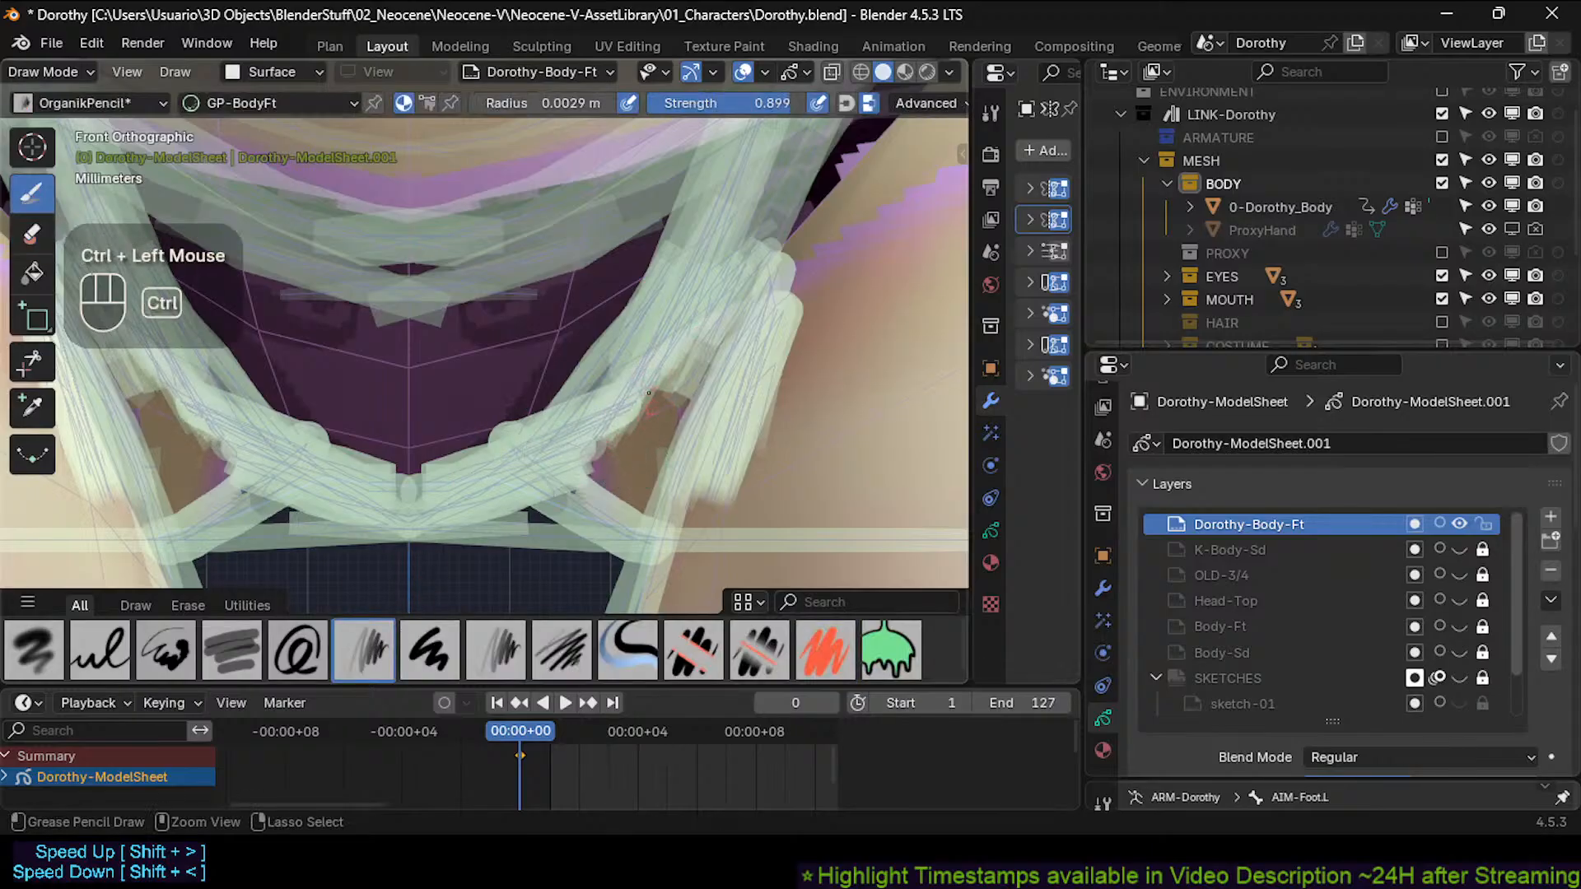
{"action": "mouse_move", "coordinate": [668, 367]}
{"action": "middle_mouse_down", "text": "ctrl"}
{"action": "mouse_move", "coordinate": [635, 403]}
{"action": "mouse_move", "coordinate": [657, 430]}
{"action": "middle_mouse_up", "text": "ctrl"}
{"action": "left_click_drag", "start_coordinate": [610, 440], "coordinate": [650, 382], "text": "ctrl"}
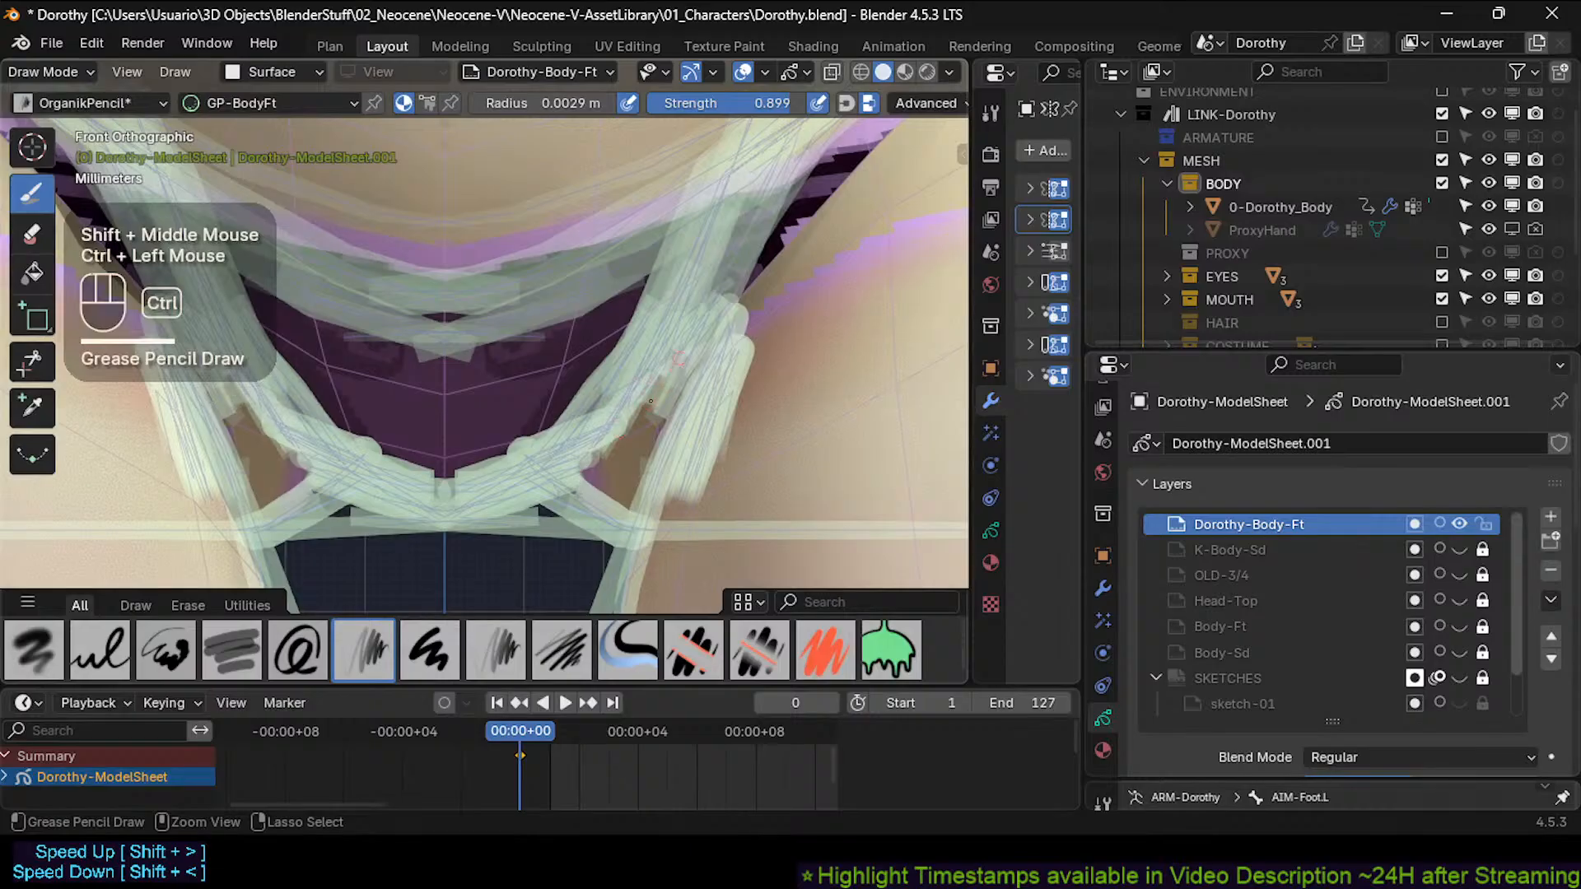
{"action": "left_click_drag", "start_coordinate": [576, 466], "coordinate": [649, 395], "text": "ctrl"}
{"action": "middle_click_drag", "start_coordinate": [650, 396], "coordinate": [637, 417], "text": "ctrl"}
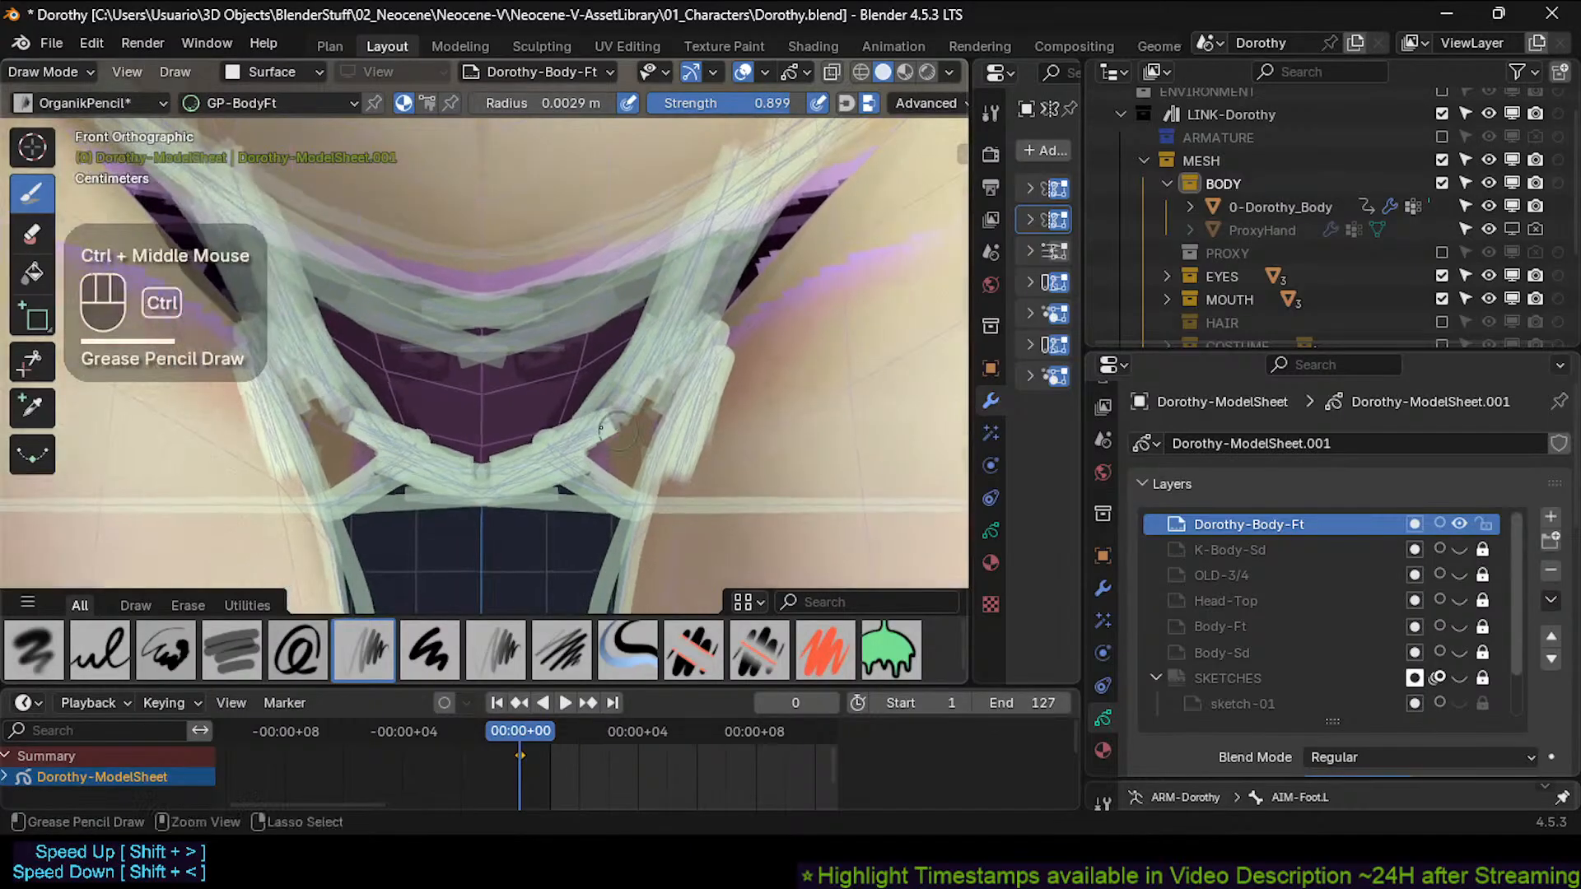
{"action": "left_click_drag", "start_coordinate": [636, 377], "coordinate": [627, 386]}
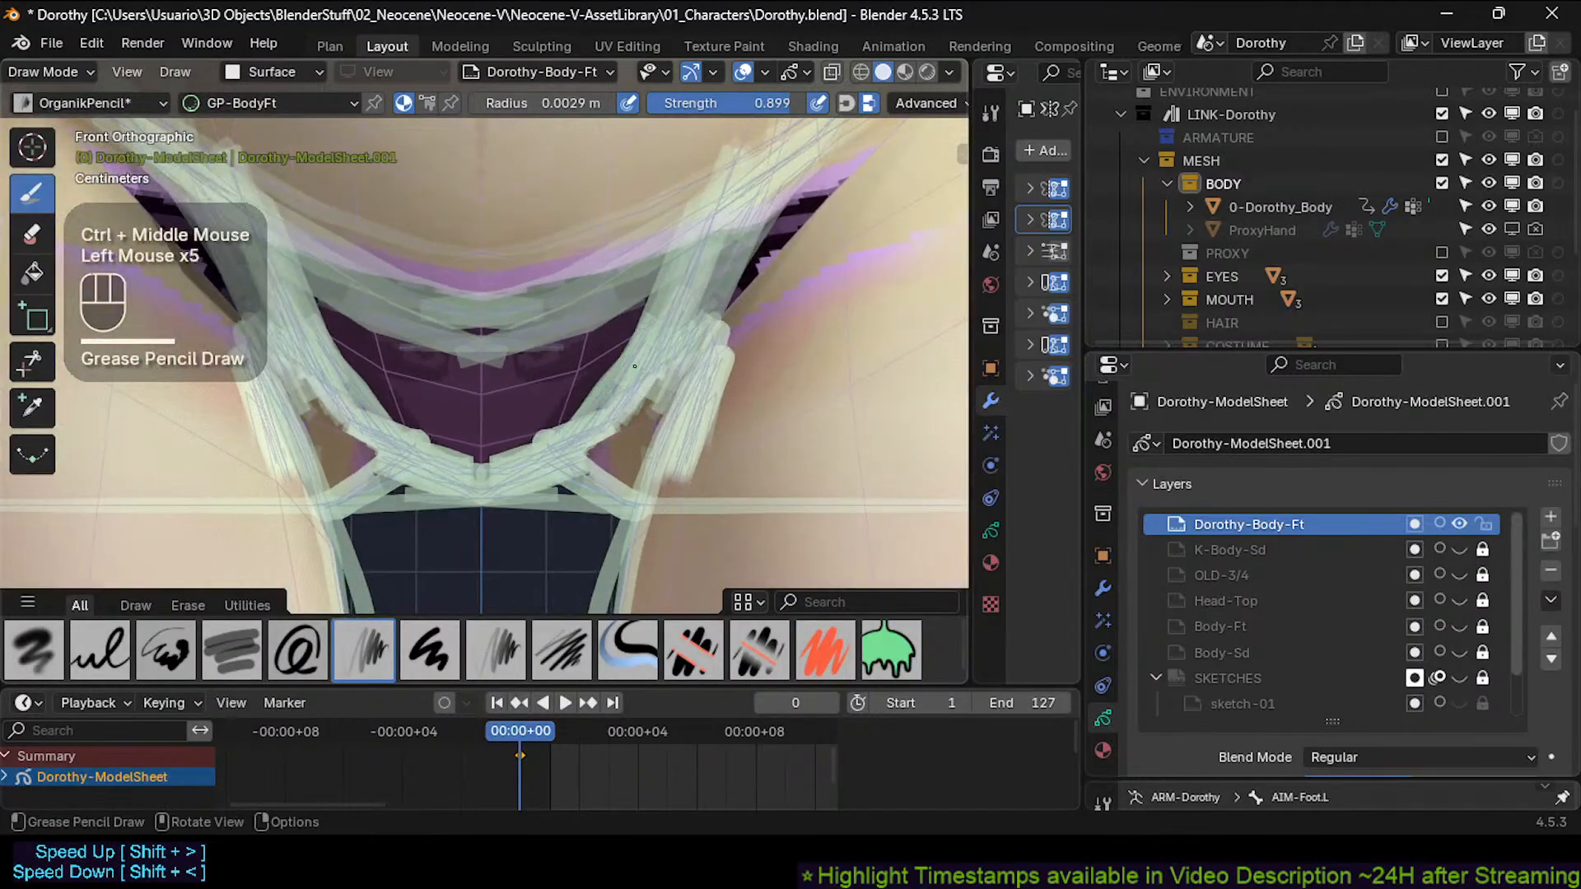
{"action": "left_click", "coordinate": [612, 388]}
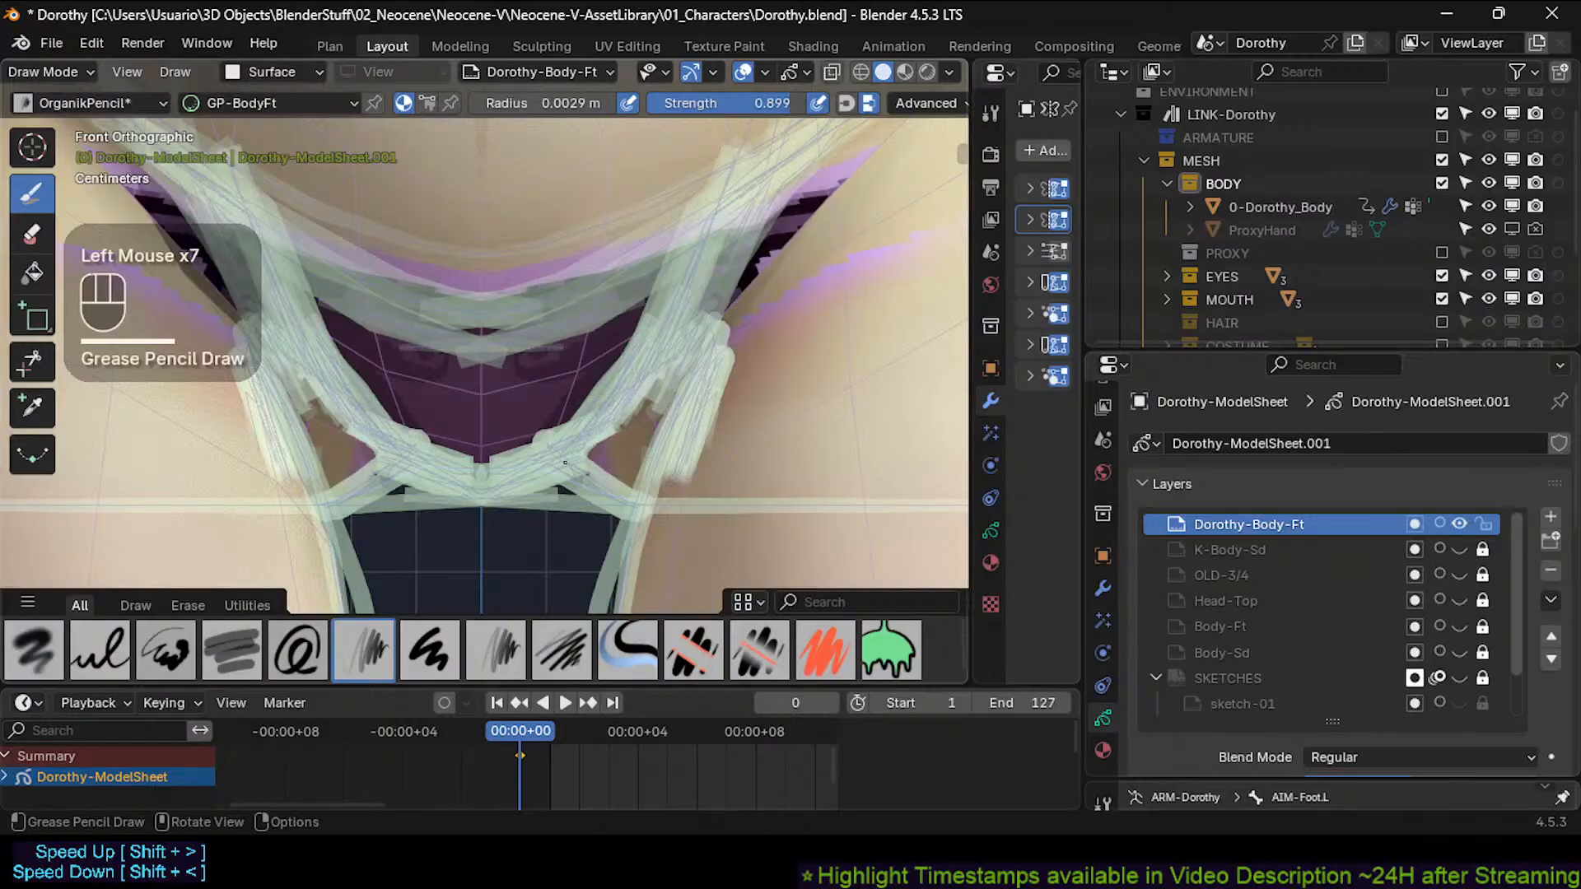
Trim excess strokes along the lower crotch outline and touch up its corner and side with short pencil strokes.
{"action": "middle_click_drag", "start_coordinate": [565, 463], "coordinate": [566, 468], "text": "ctrl"}
{"action": "left_click", "coordinate": [565, 469], "text": "ctrl"}
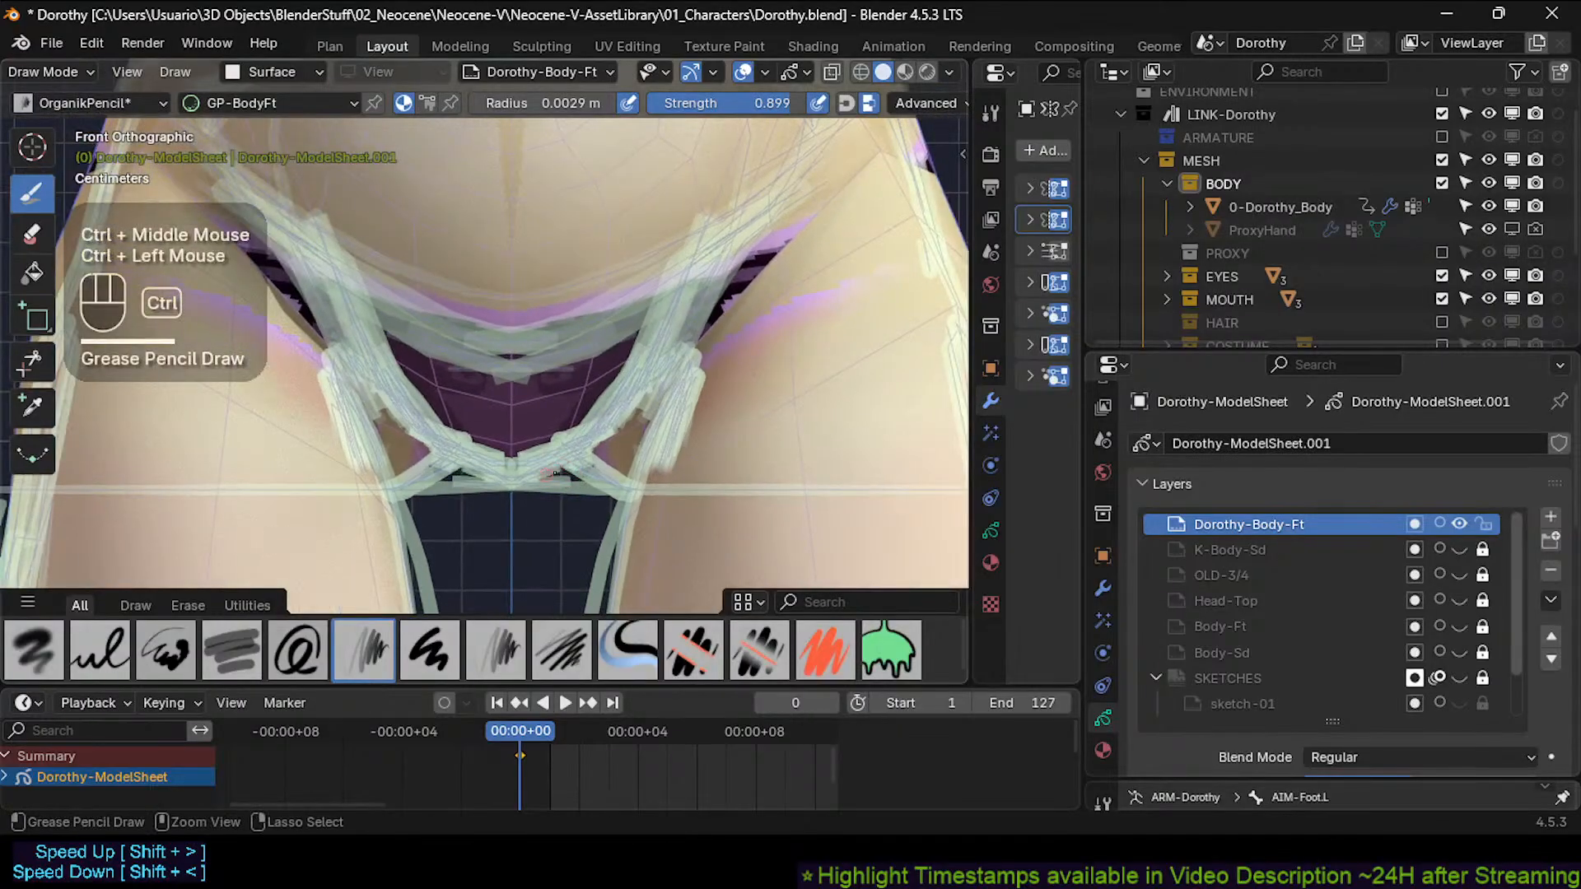
{"action": "left_click", "coordinate": [538, 477], "text": "ctrl"}
{"action": "left_click", "coordinate": [587, 446]}
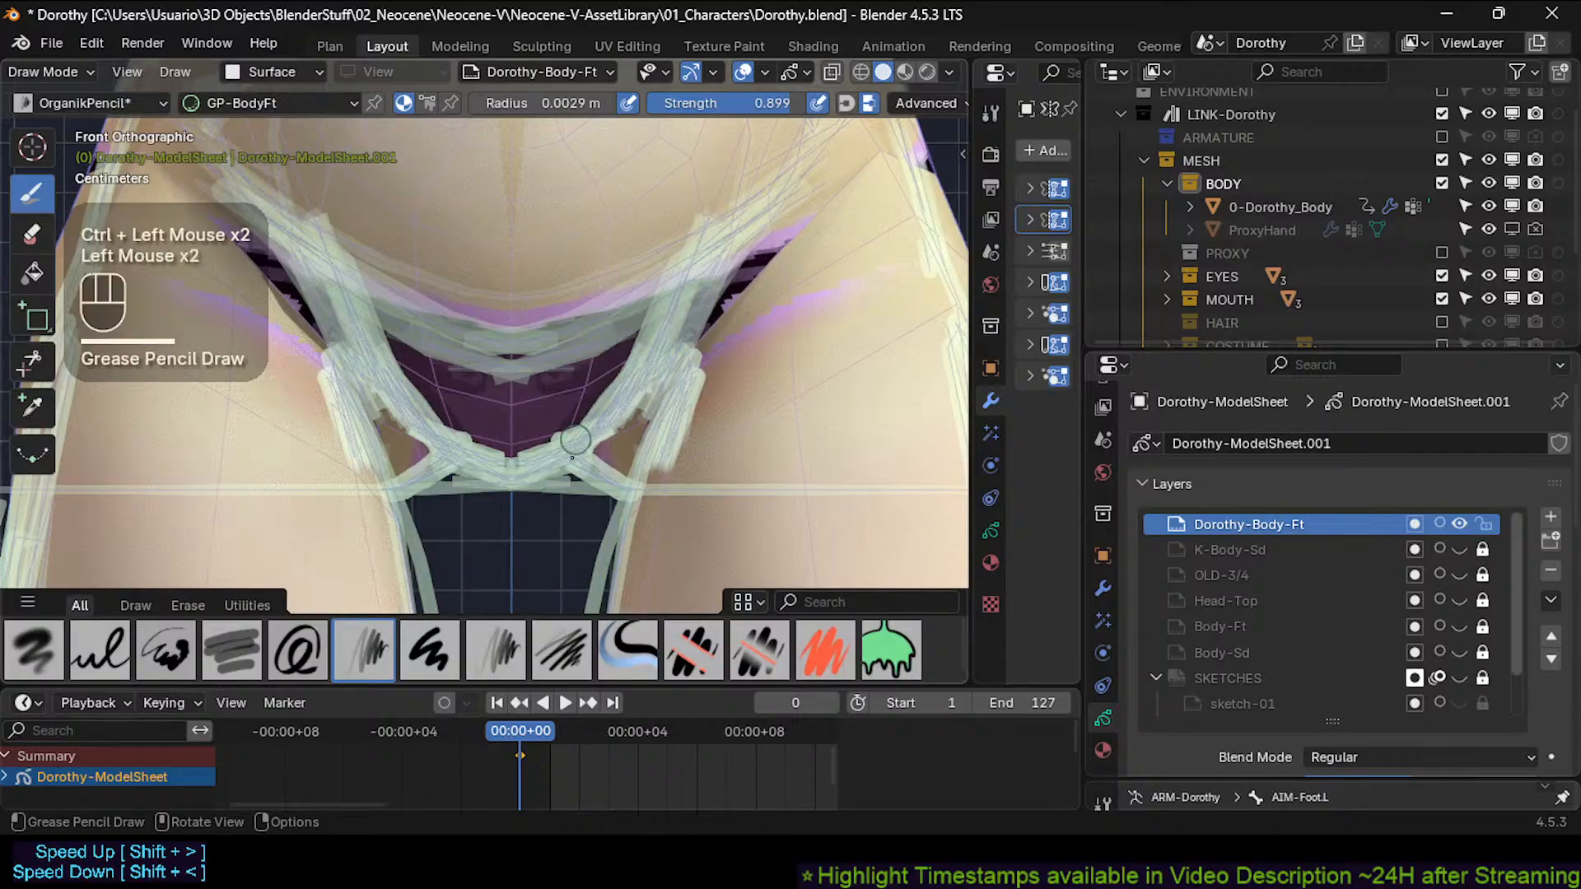
{"action": "mouse_move", "coordinate": [614, 463]}
{"action": "middle_mouse_down", "text": "shift"}
{"action": "mouse_move", "coordinate": [557, 455]}
{"action": "mouse_move", "coordinate": [633, 485]}
{"action": "middle_mouse_up", "text": "shift"}
{"action": "left_click", "coordinate": [558, 455], "text": "ctrl"}
{"action": "left_click", "coordinate": [574, 450]}
{"action": "left_click_drag", "start_coordinate": [645, 370], "coordinate": [643, 406]}
Reinforce the crotch contour with strokes running up along the groin, and save the file.
{"action": "middle_click_drag", "start_coordinate": [593, 459], "coordinate": [547, 511], "text": "shift"}
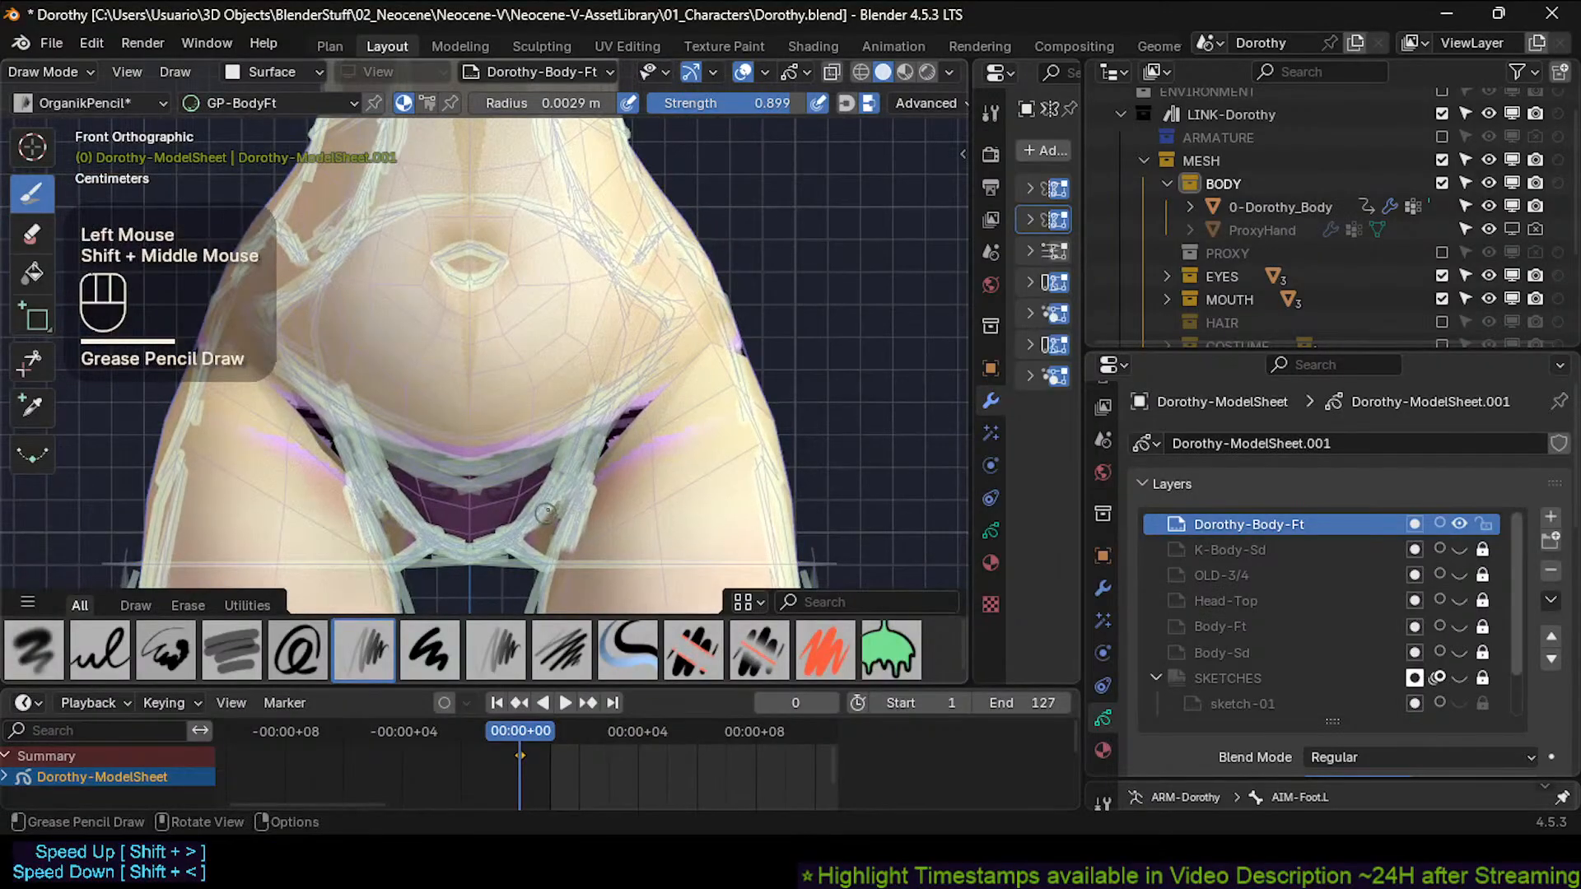
{"action": "left_click_drag", "start_coordinate": [580, 468], "coordinate": [629, 394]}
{"action": "left_click_drag", "start_coordinate": [613, 408], "coordinate": [639, 388]}
{"action": "middle_click_drag", "start_coordinate": [681, 367], "coordinate": [542, 476], "text": "ctrl"}
{"action": "key", "text": "ctrl+s"}
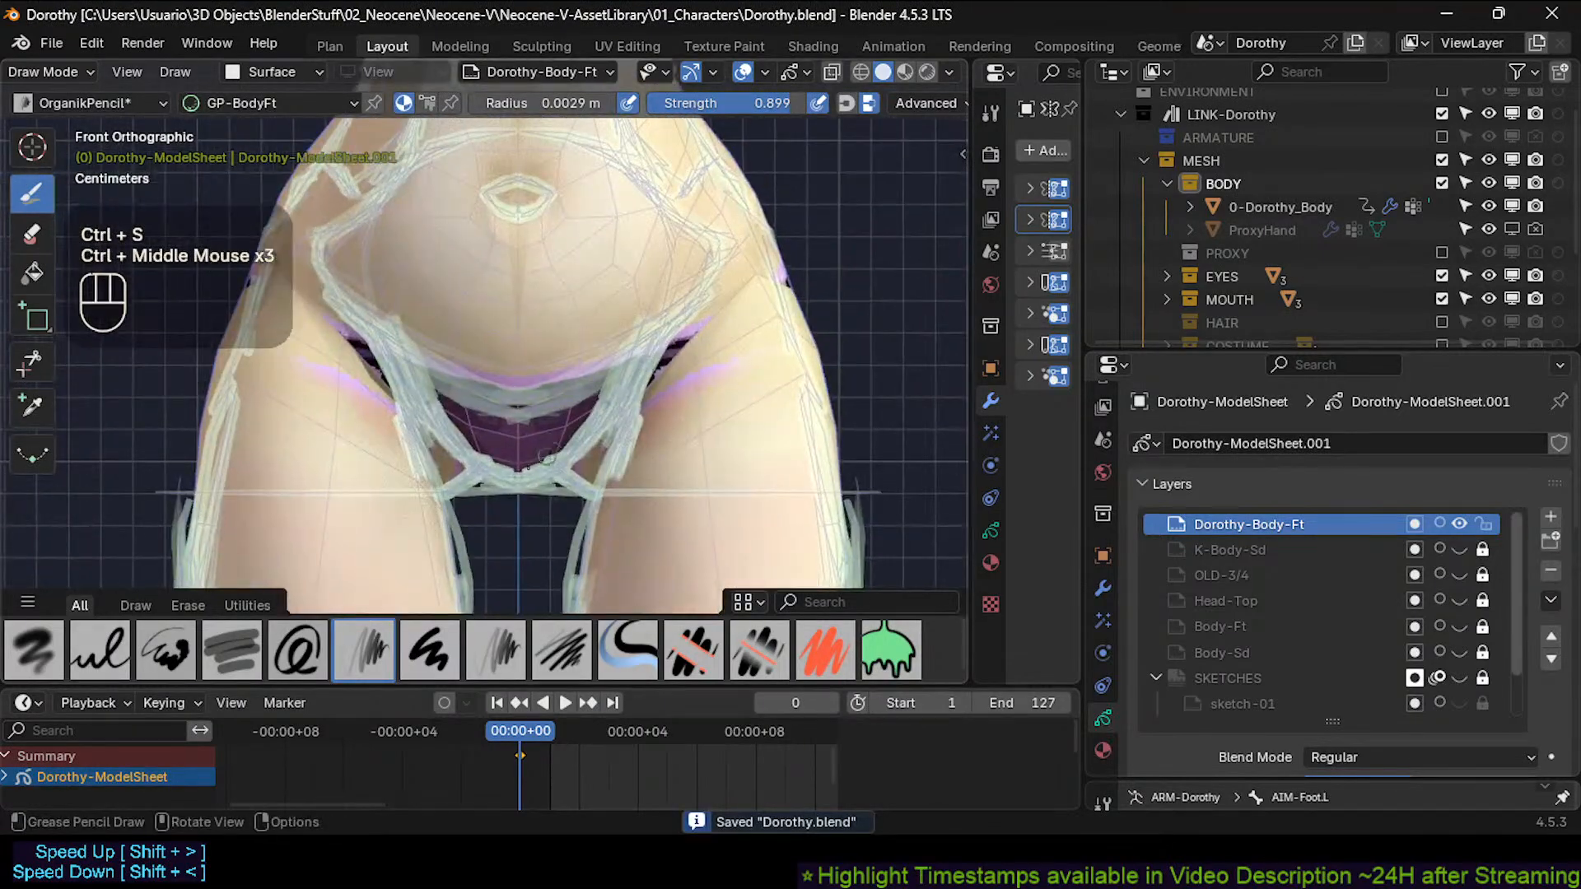
{"action": "left_click", "coordinate": [542, 475]}
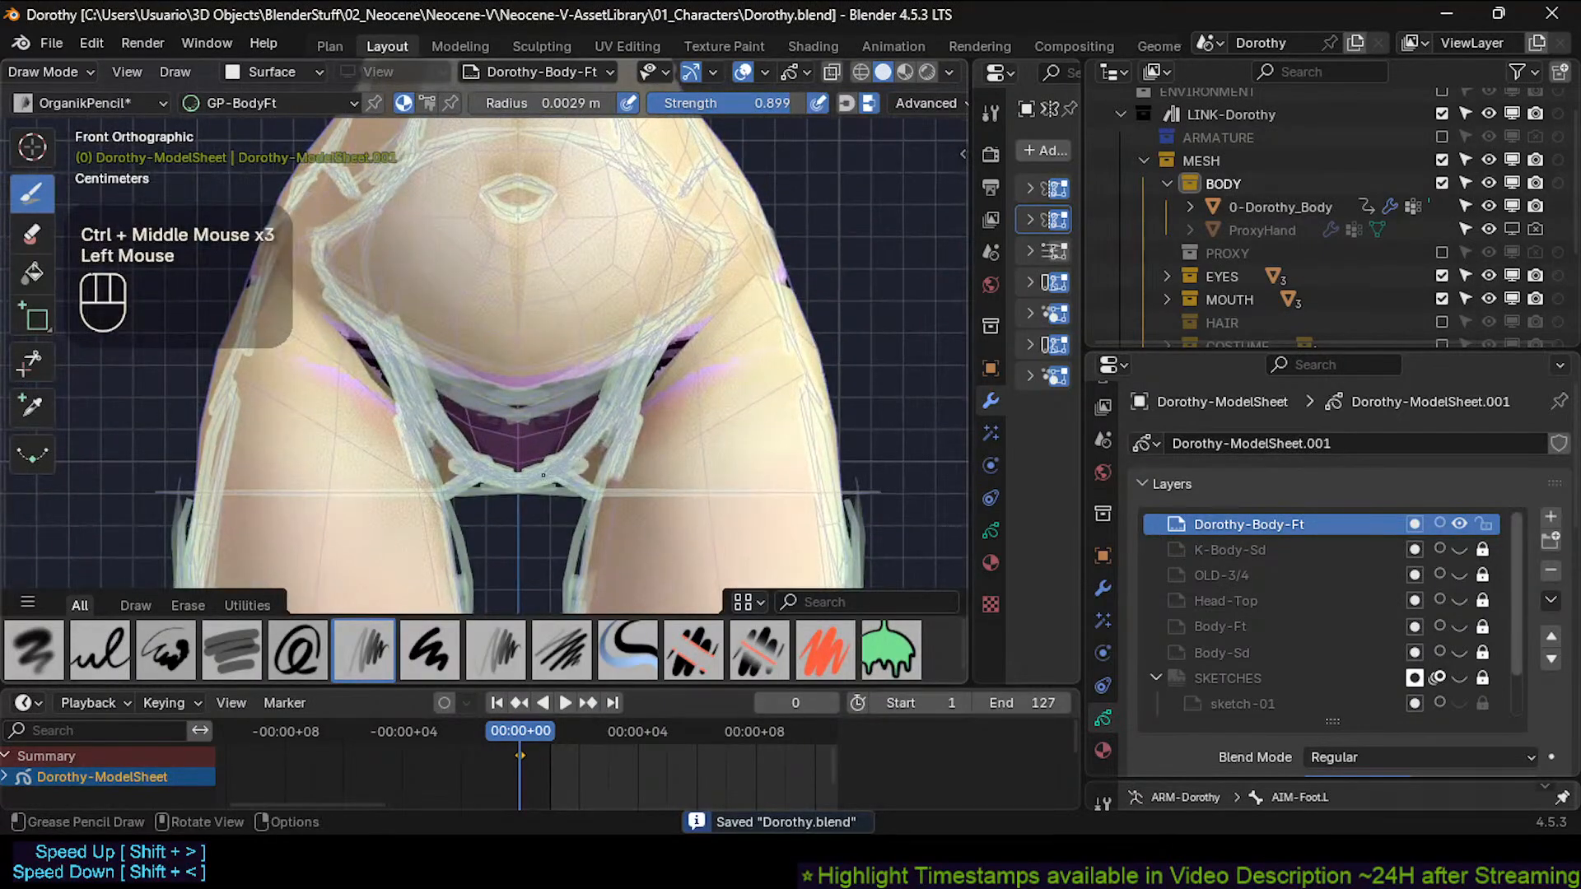
{"action": "mouse_move", "coordinate": [544, 475]}
{"action": "left_mouse_down"}
{"action": "mouse_move", "coordinate": [619, 391]}
{"action": "mouse_move", "coordinate": [550, 462]}
{"action": "mouse_move", "coordinate": [613, 415]}
{"action": "left_mouse_up"}
{"action": "mouse_move", "coordinate": [648, 421]}
{"action": "middle_mouse_down", "text": "ctrl"}
{"action": "mouse_move", "coordinate": [643, 502]}
{"action": "mouse_move", "coordinate": [648, 379]}
{"action": "mouse_move", "coordinate": [576, 362]}
{"action": "middle_mouse_up", "text": "ctrl"}
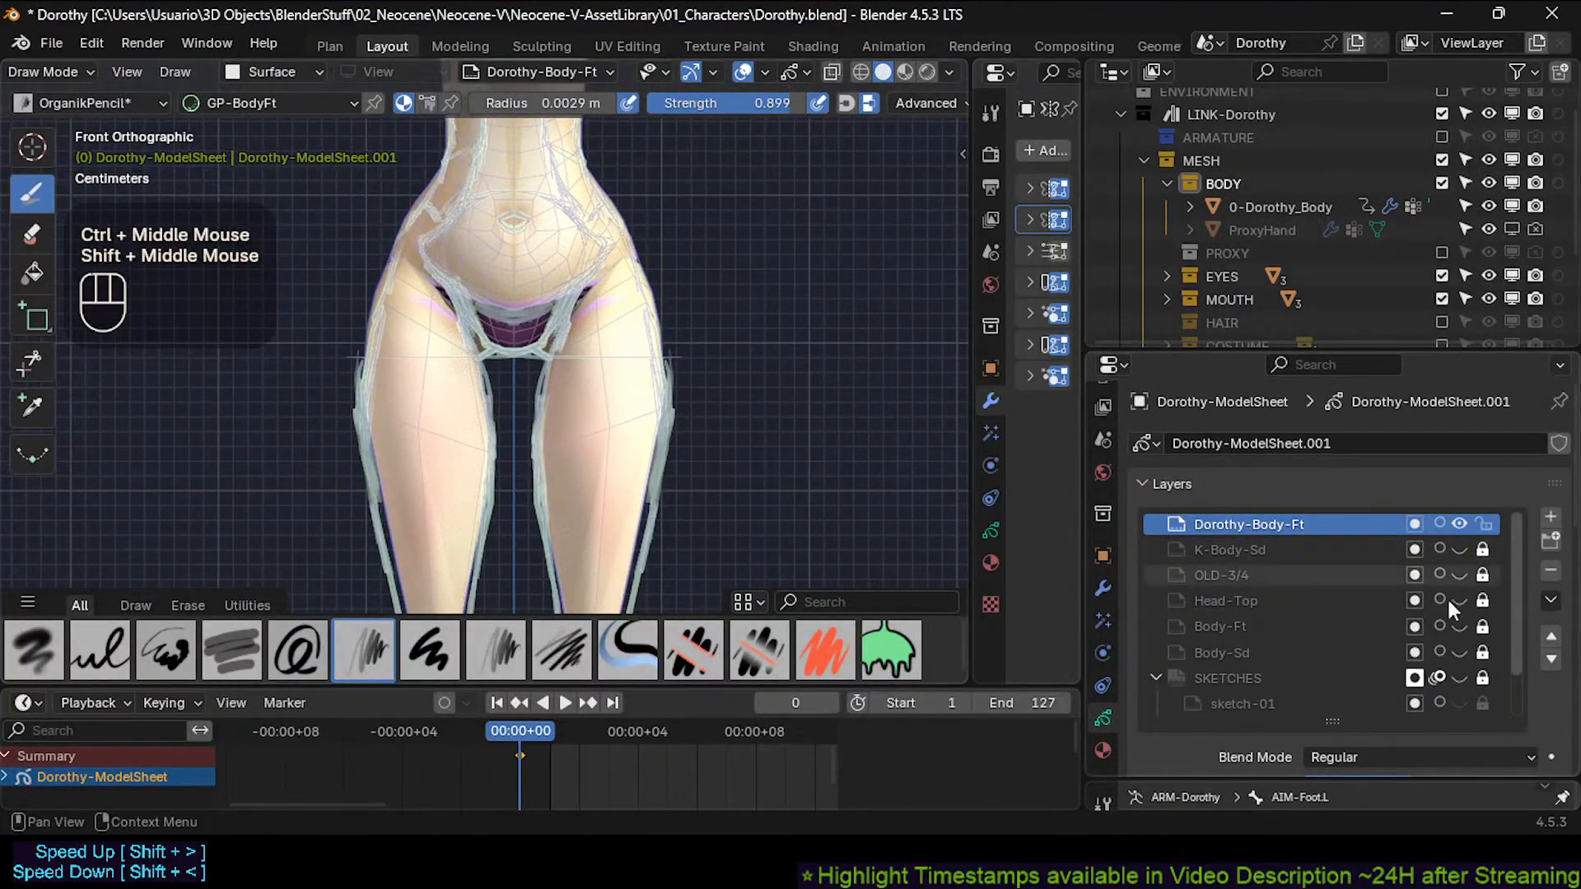
Toggle the visibility of Body-Sd, leaving it hidden, and show the Body-Ft sketch layer as reference.
{"action": "left_click", "coordinate": [1459, 654]}
{"action": "left_click", "coordinate": [1459, 652]}
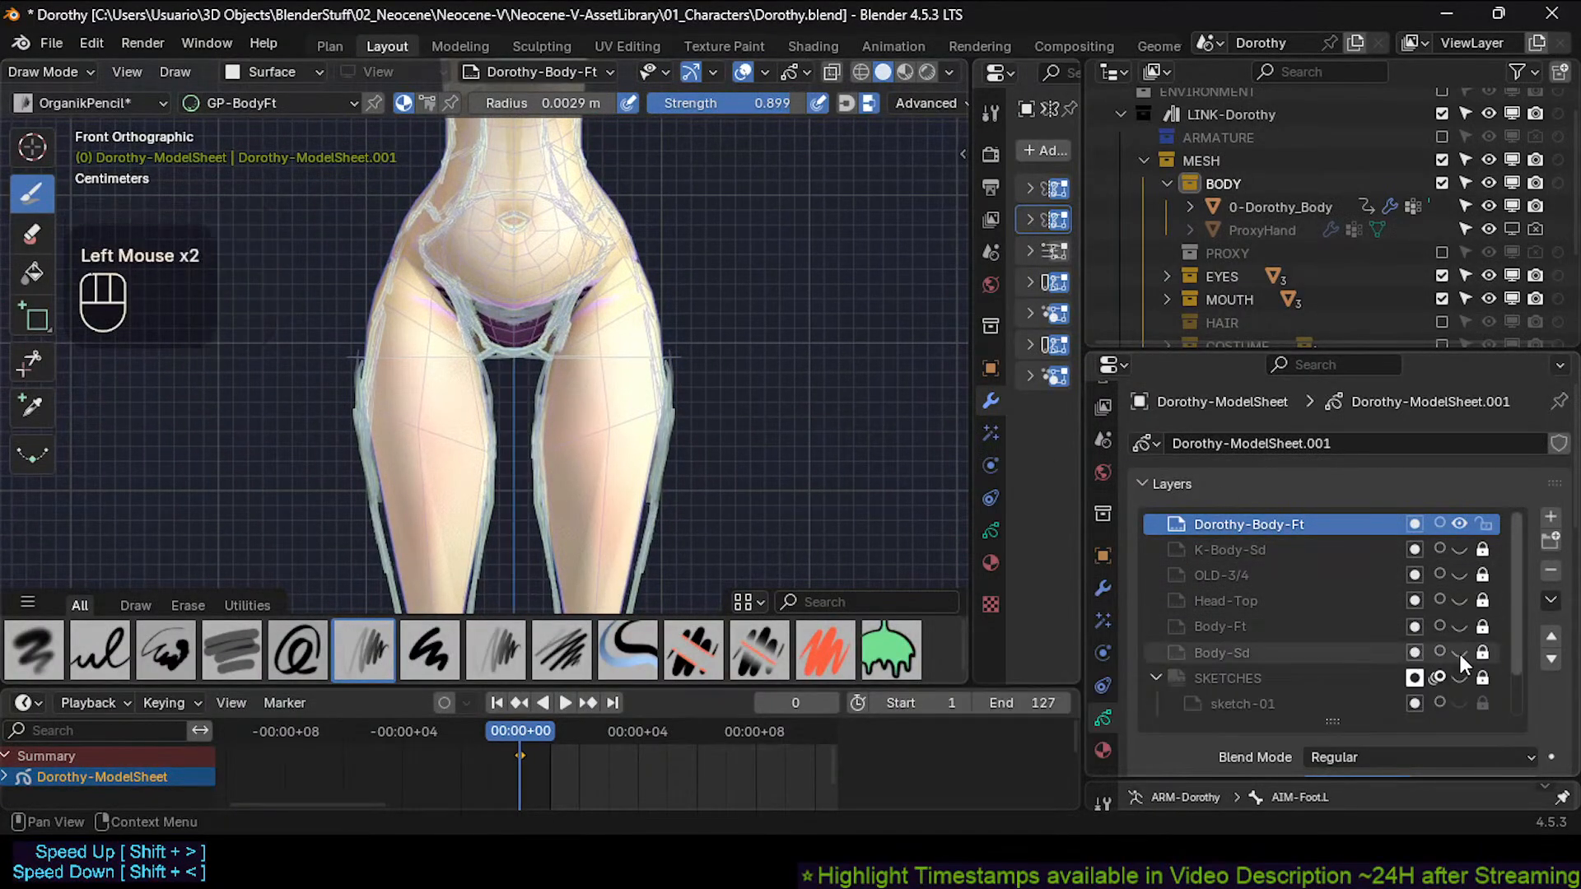
{"action": "left_click", "coordinate": [1460, 655]}
{"action": "left_click", "coordinate": [1461, 654]}
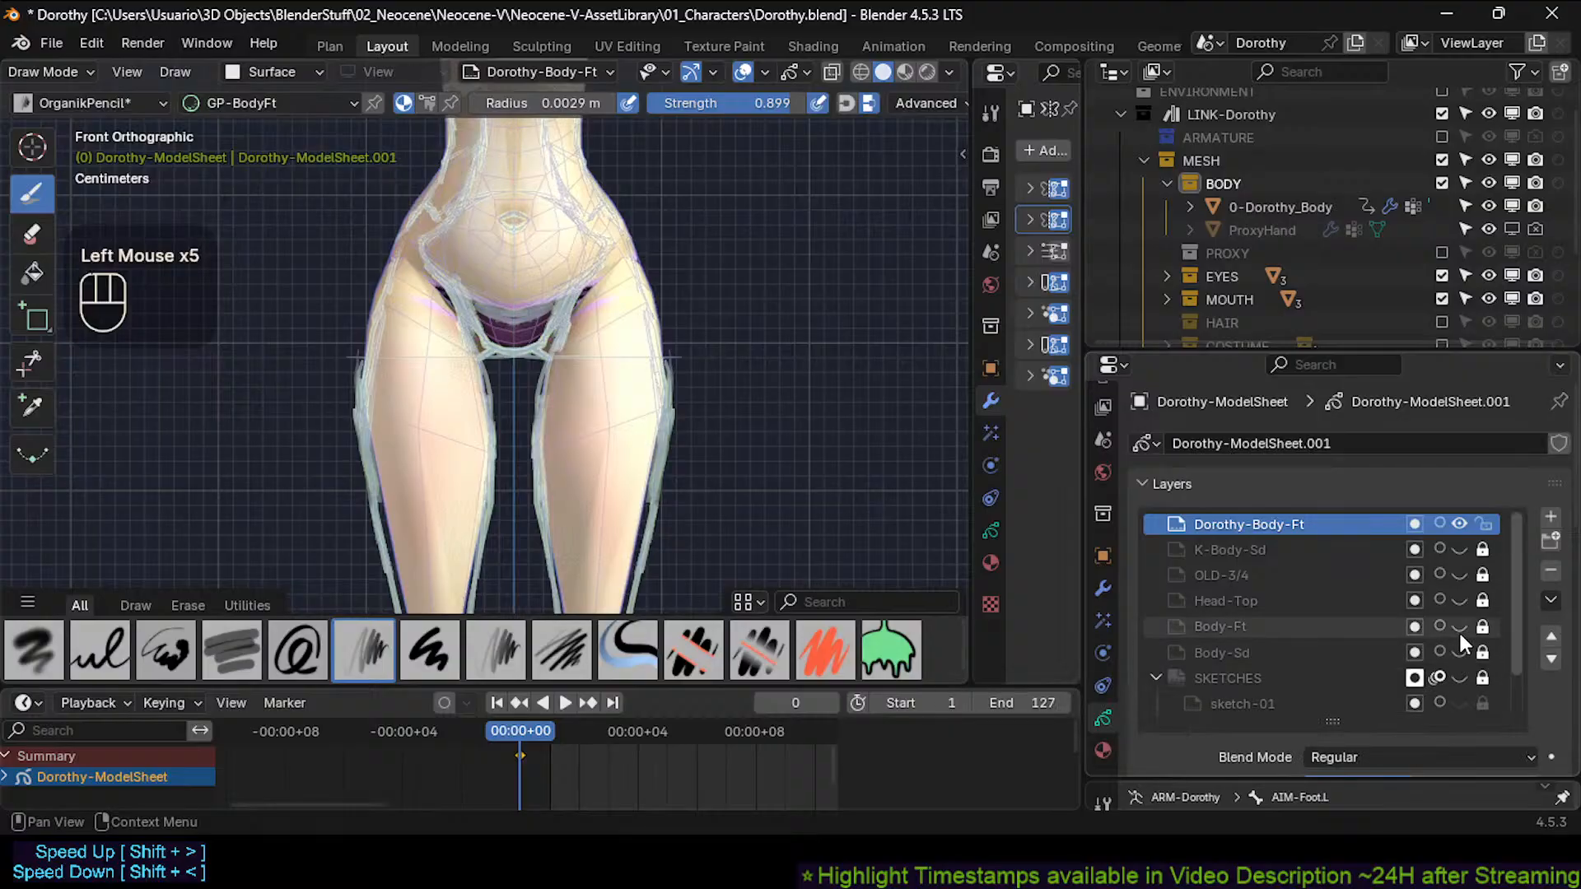
{"action": "left_click", "coordinate": [1459, 630]}
{"action": "left_click", "coordinate": [1460, 627]}
{"action": "left_click", "coordinate": [1459, 632]}
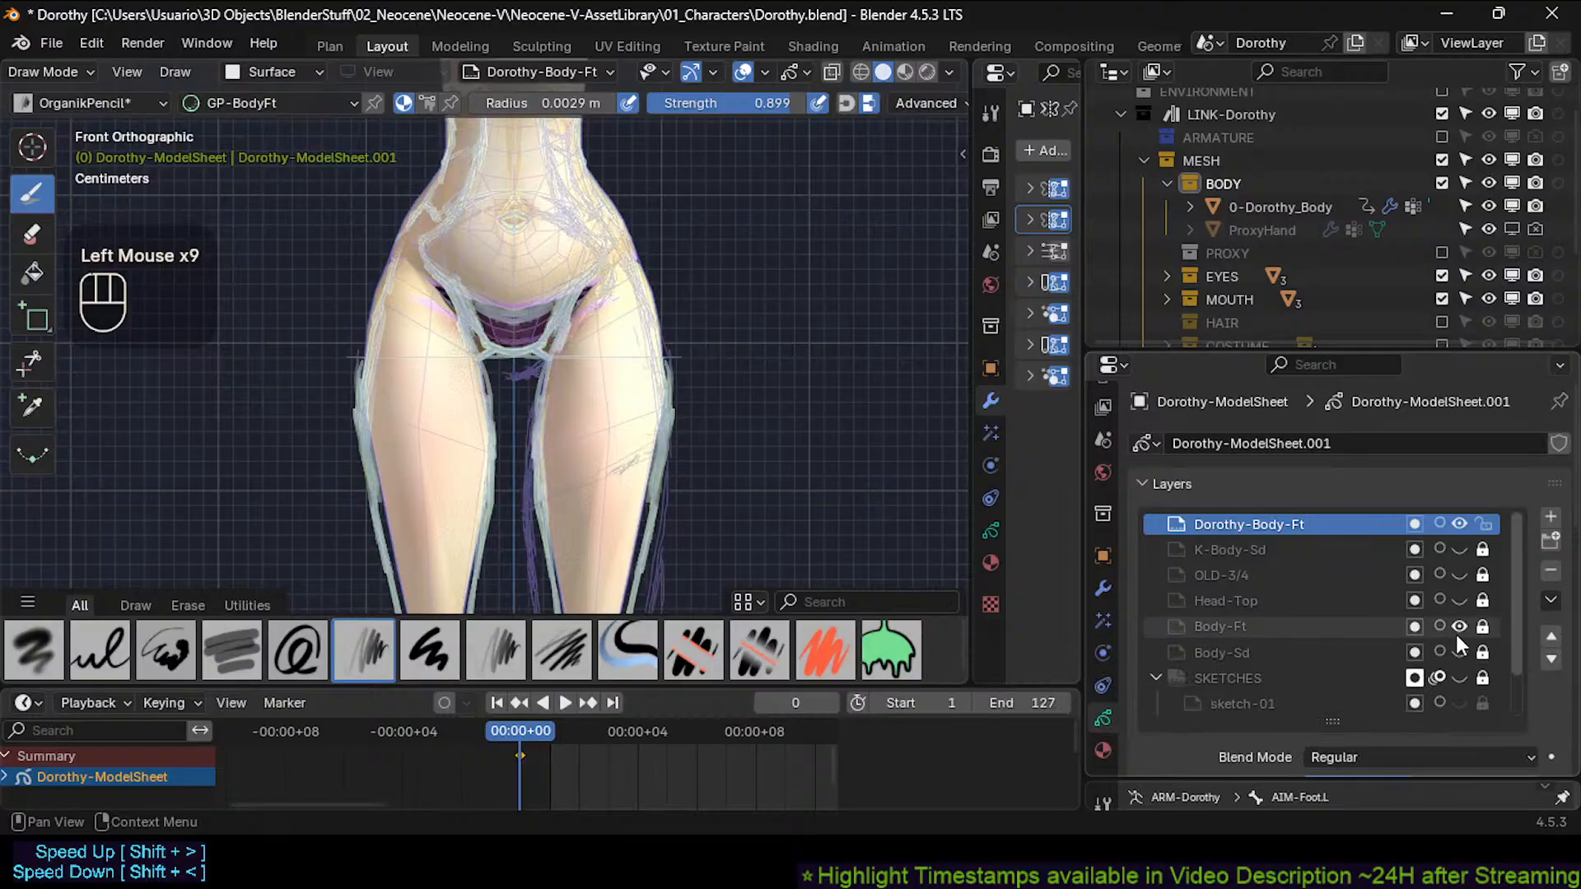
Save the file, set the pencil radius to 0.0083 m, and add short strokes to the outer leg contour just above the knee.
{"action": "mouse_move", "coordinate": [632, 387]}
{"action": "middle_mouse_down", "text": "ctrl"}
{"action": "mouse_move", "coordinate": [623, 451]}
{"action": "mouse_move", "coordinate": [629, 412]}
{"action": "mouse_move", "coordinate": [651, 404]}
{"action": "middle_mouse_up", "text": "ctrl"}
{"action": "key", "text": "ctrl+s"}
{"action": "key", "text": "f"}
{"action": "left_click", "coordinate": [626, 422]}
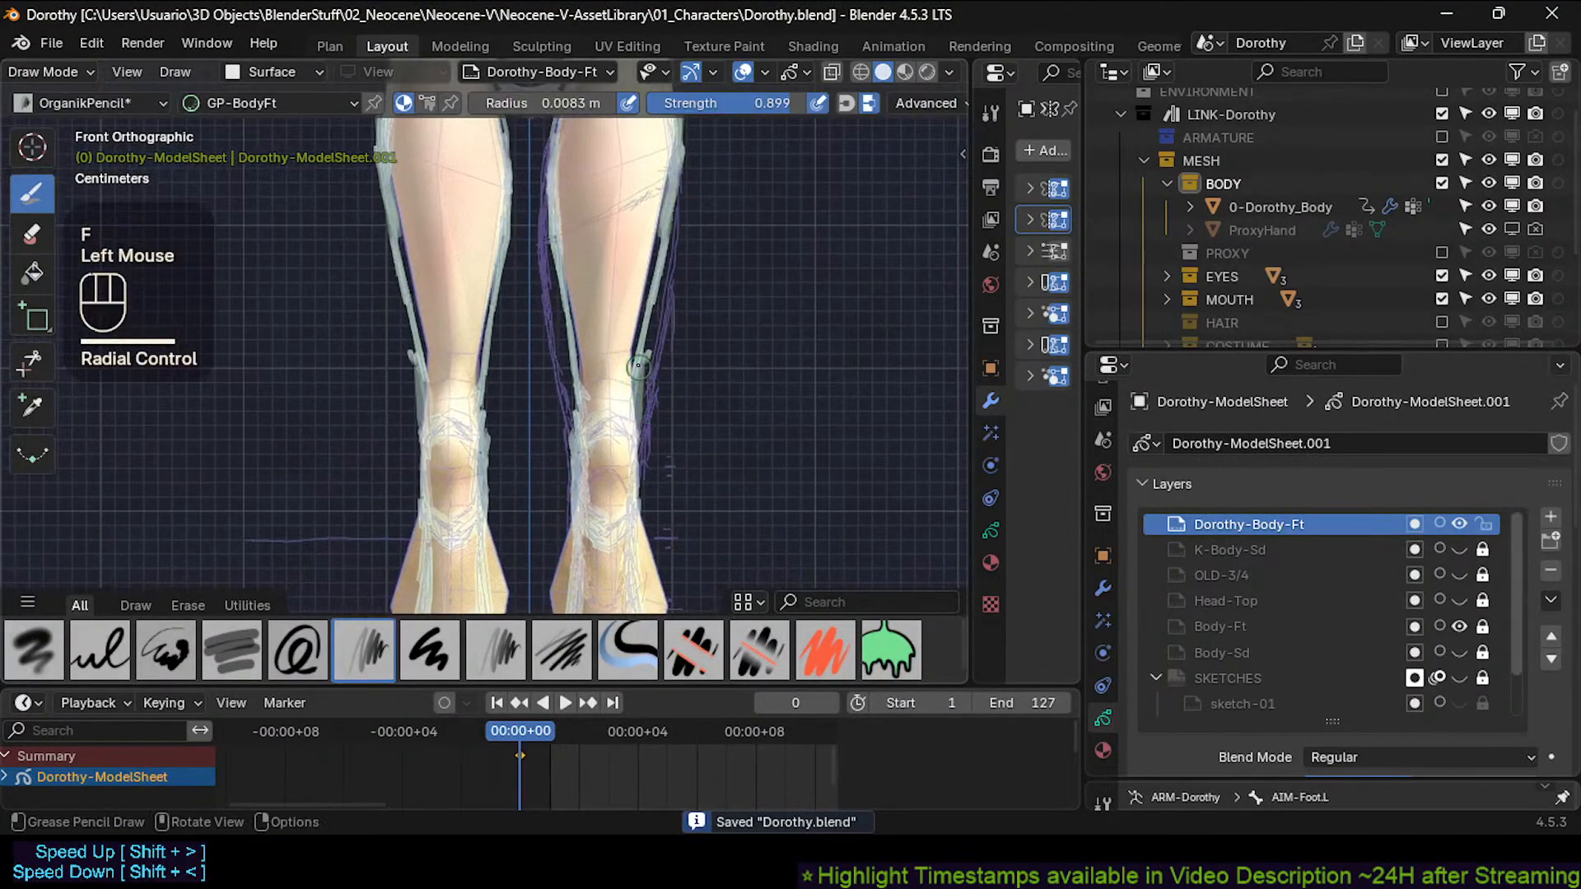
{"action": "left_click_drag", "start_coordinate": [638, 367], "coordinate": [640, 426]}
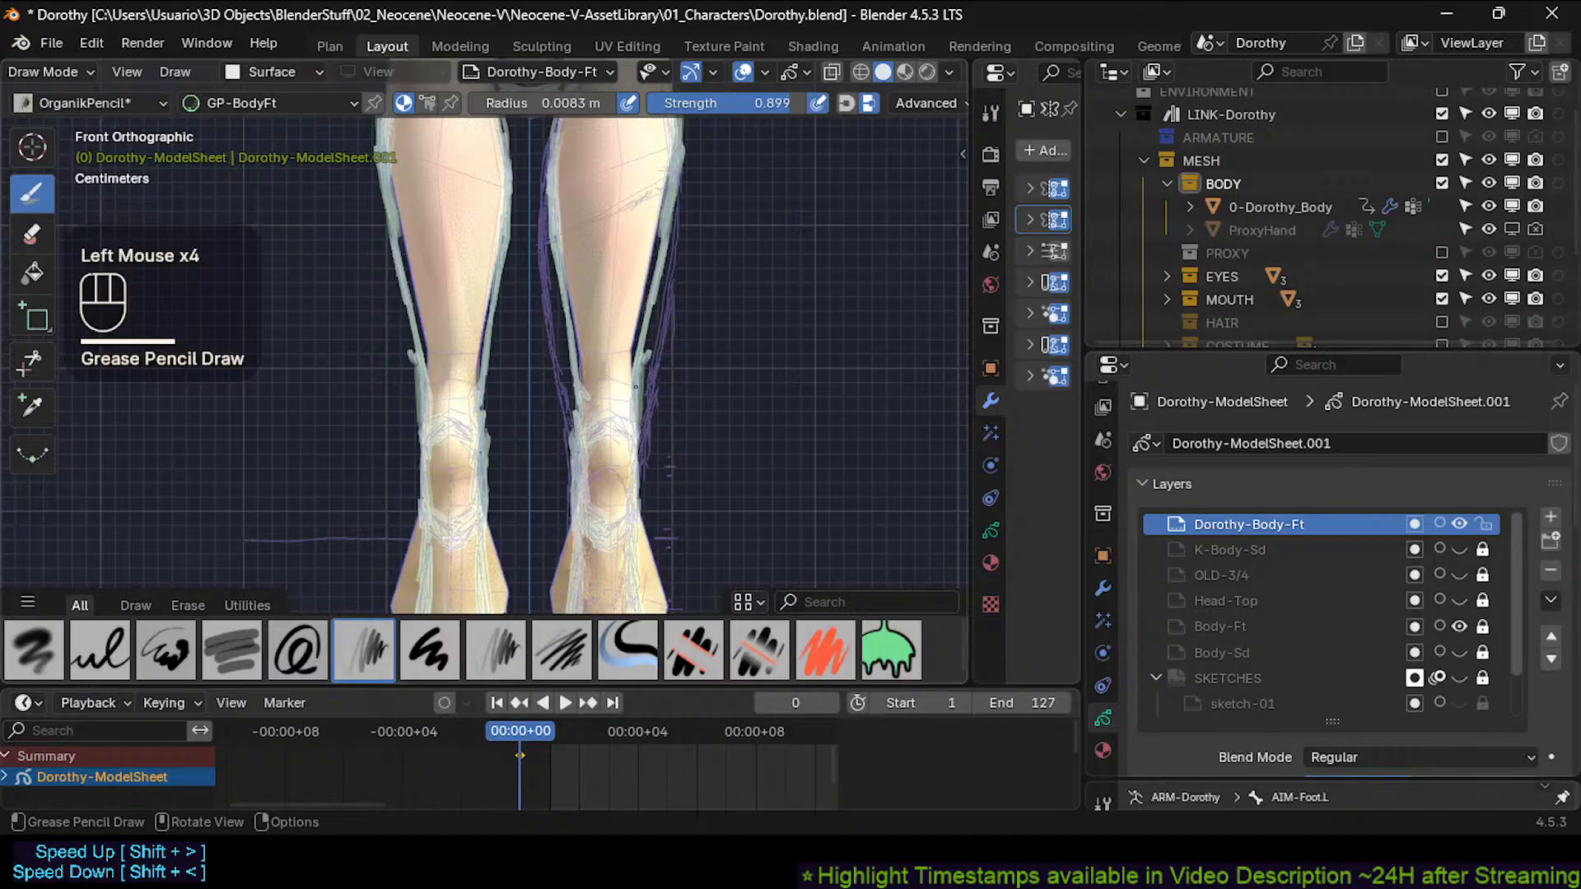
Save the file and examine the ankle and its width note in the reference sketch beneath the feet.
{"action": "middle_click_drag", "start_coordinate": [635, 387], "coordinate": [644, 420], "text": "ctrl"}
{"action": "key", "text": "ctrl+s"}
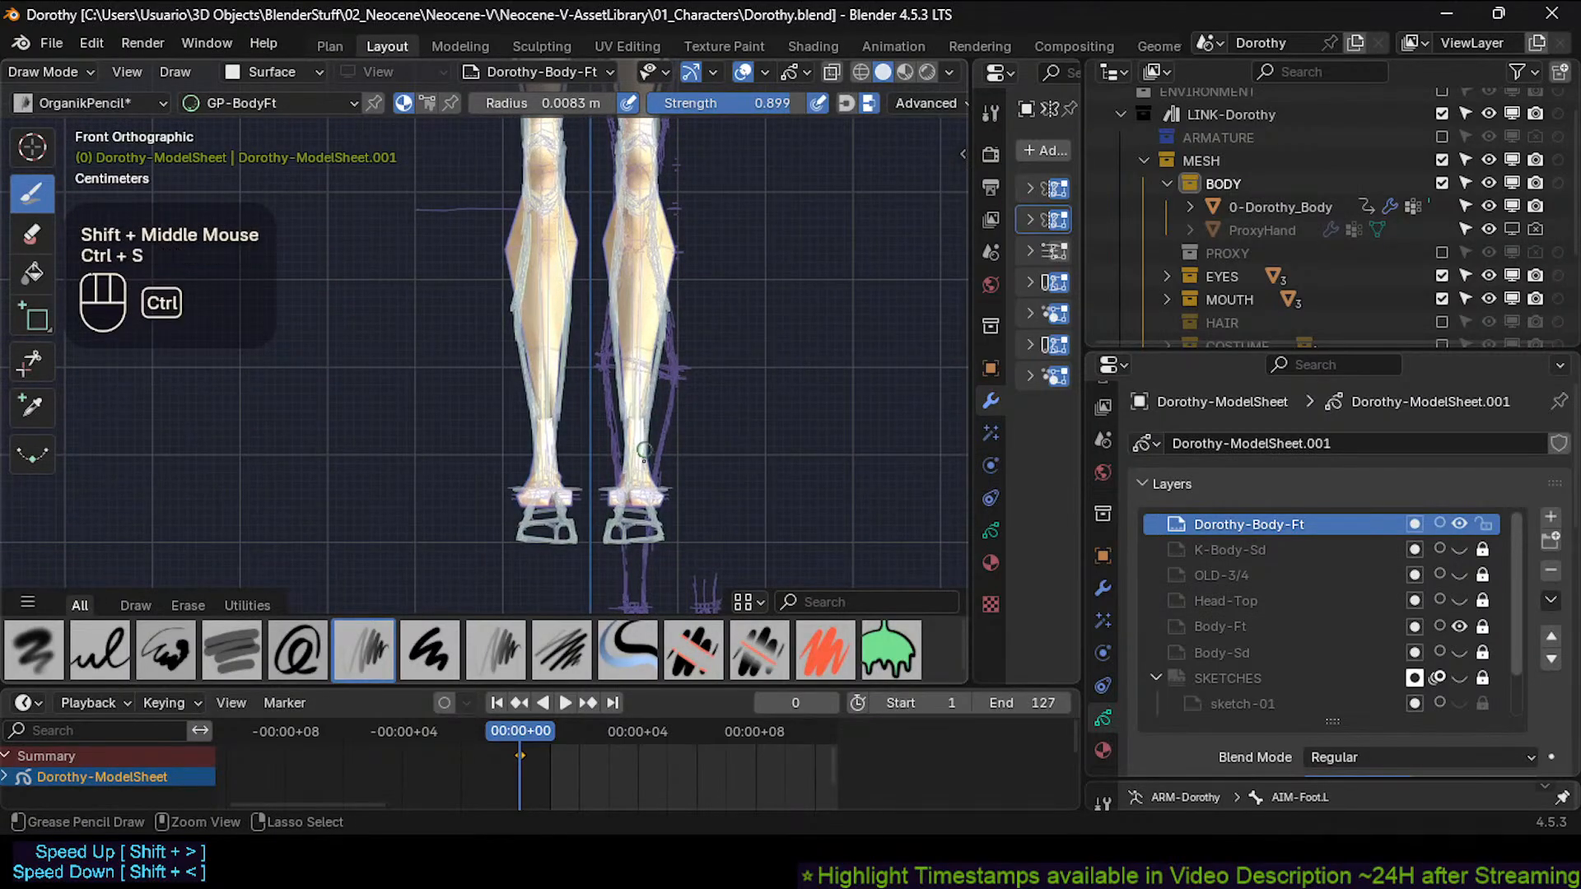
{"action": "mouse_move", "coordinate": [653, 490]}
{"action": "middle_mouse_down", "text": "shift"}
{"action": "mouse_move", "coordinate": [652, 400]}
{"action": "mouse_move", "coordinate": [603, 512]}
{"action": "mouse_move", "coordinate": [655, 402]}
{"action": "mouse_move", "coordinate": [653, 420]}
{"action": "mouse_move", "coordinate": [650, 387]}
{"action": "mouse_move", "coordinate": [649, 404]}
{"action": "middle_mouse_up", "text": "shift"}
{"action": "key", "text": "shift+t"}
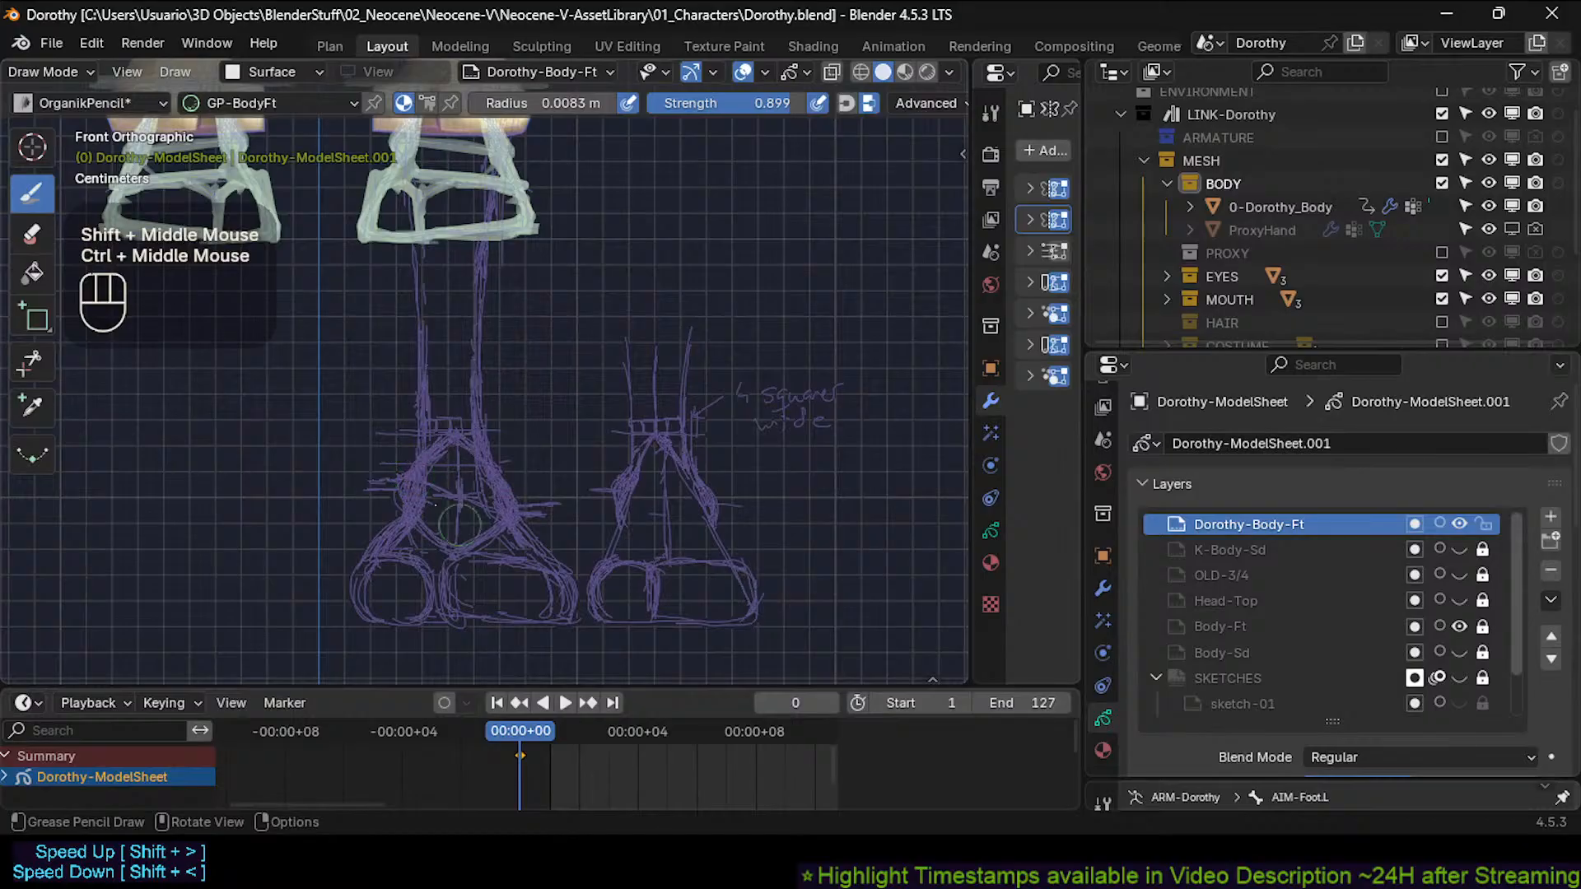
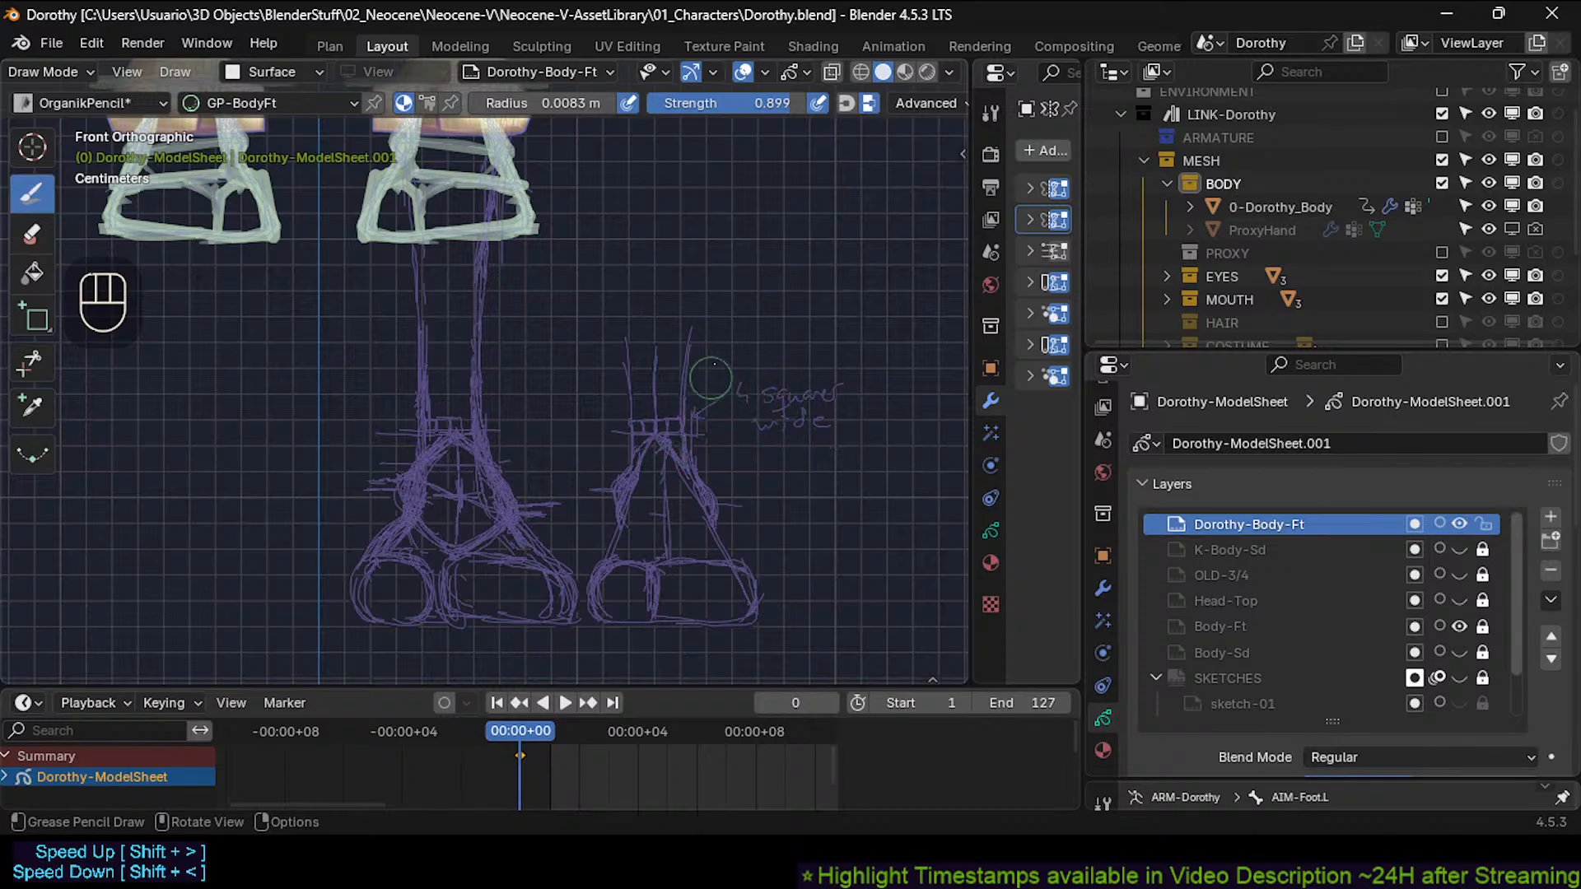
{"action": "middle_click_drag", "start_coordinate": [713, 378], "coordinate": [532, 400], "text": "shift"}
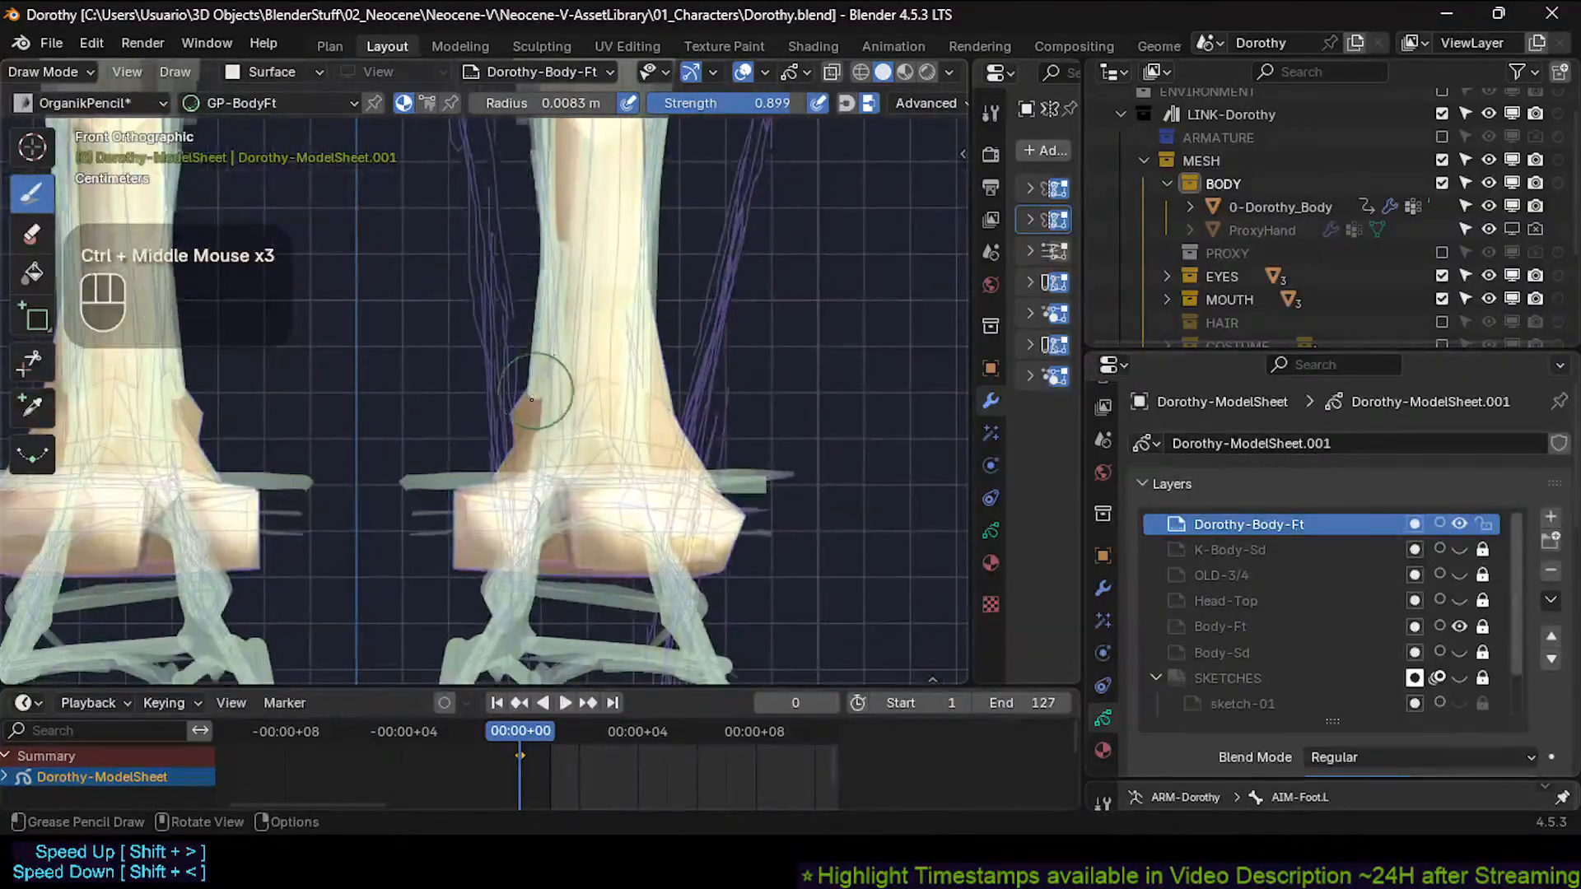
Switch the Grease Pencil object to Edit Mode with X-ray on and box-select the stroke points around the ankle.
{"action": "key", "text": "f"}
{"action": "left_click", "coordinate": [551, 416]}
{"action": "key", "text": "Tab"}
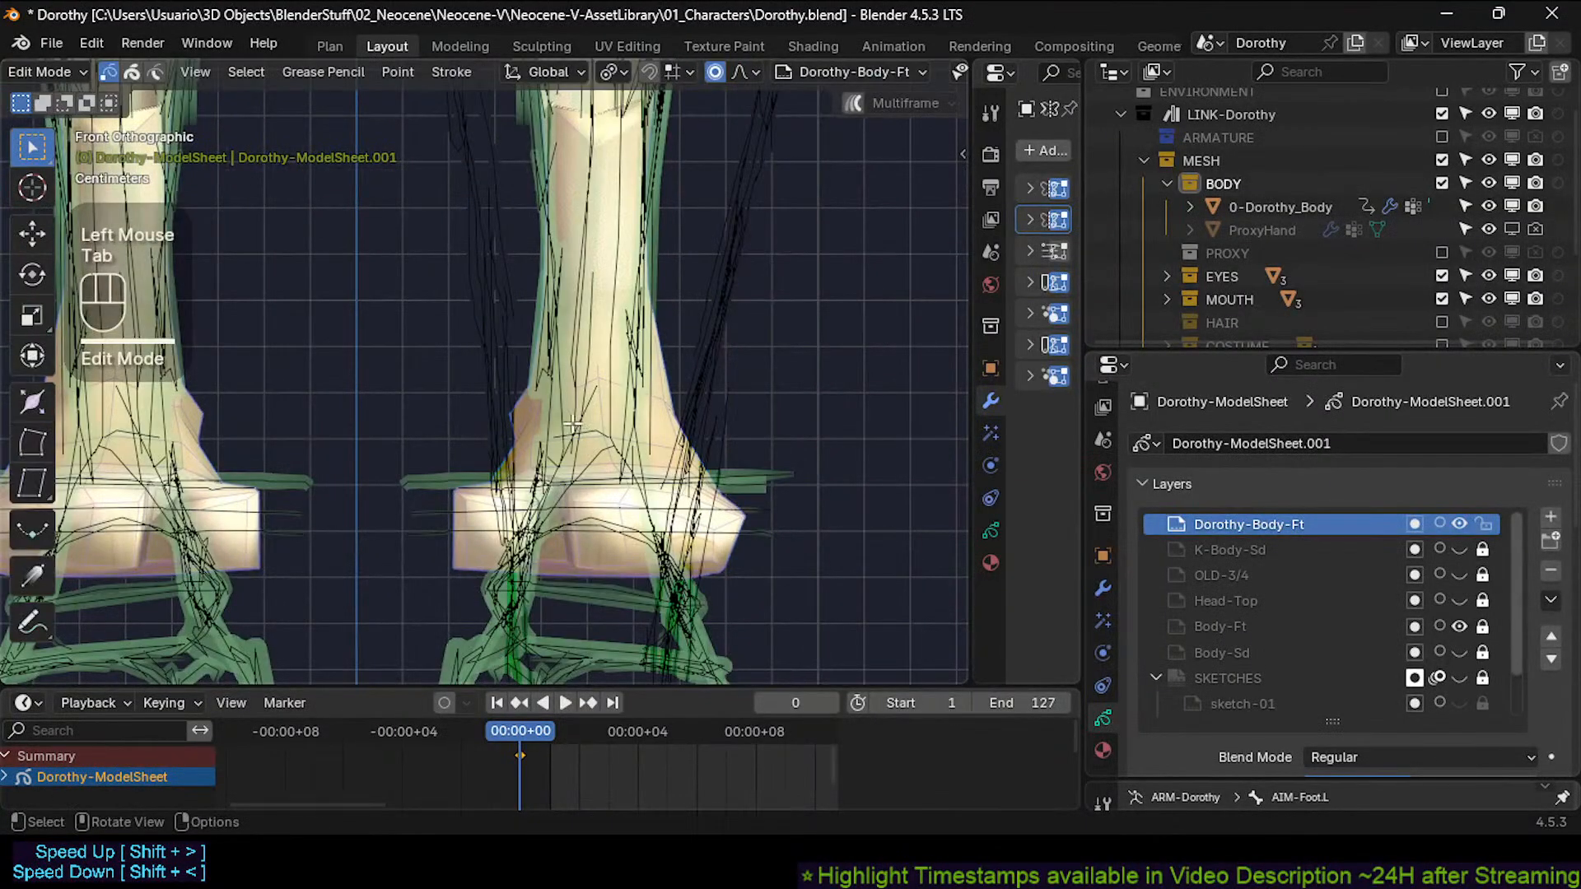
{"action": "key", "text": "alt+z"}
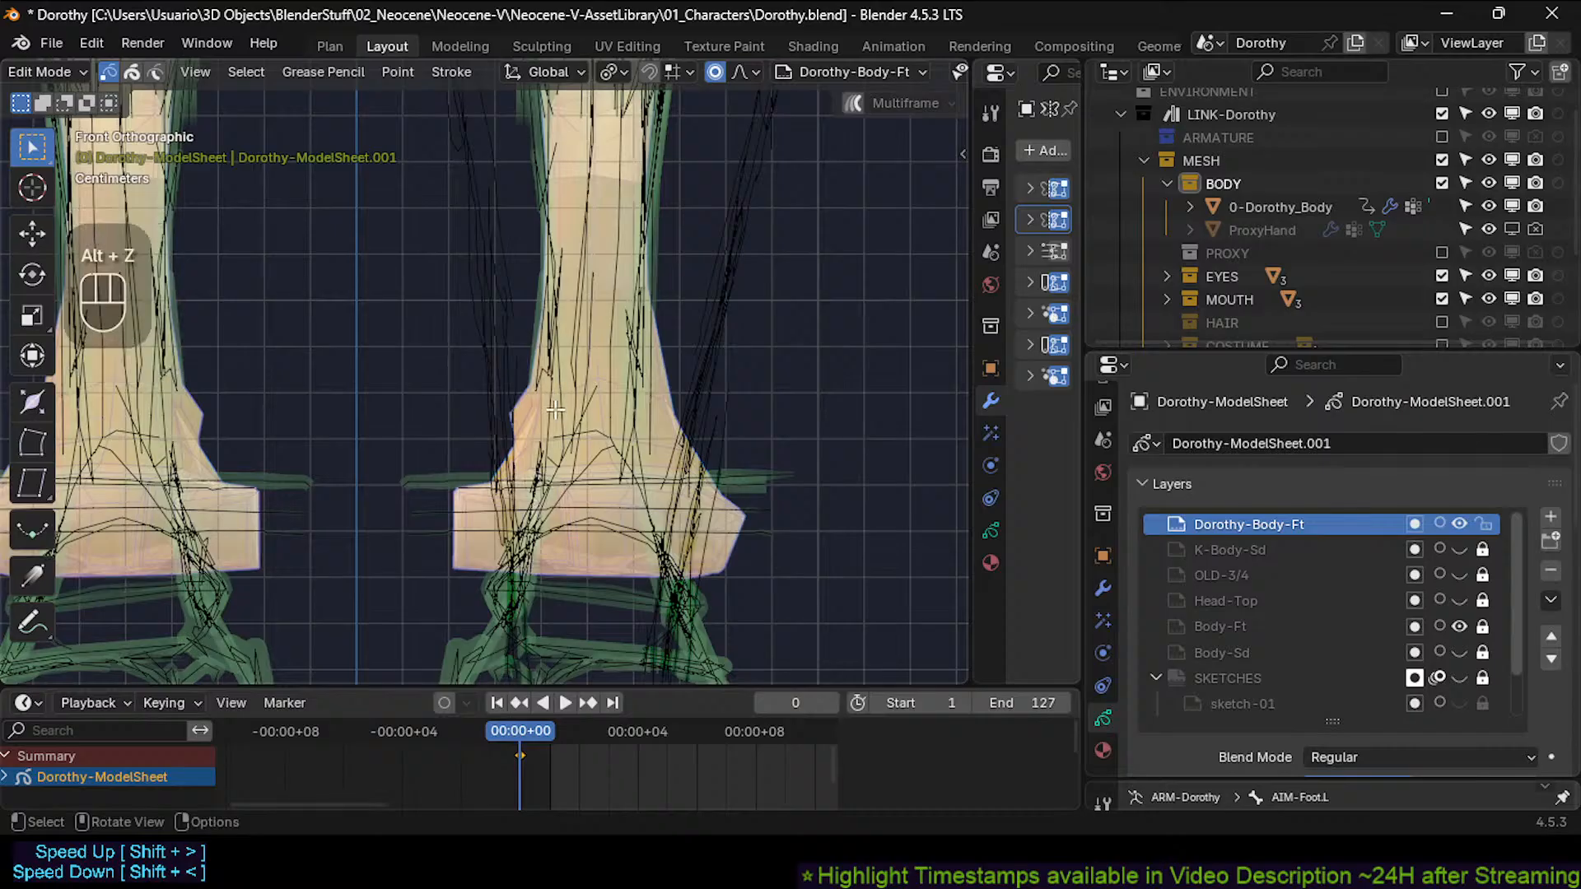
{"action": "middle_click_drag", "start_coordinate": [655, 394], "coordinate": [574, 417], "text": "ctrl"}
{"action": "key", "text": "b"}
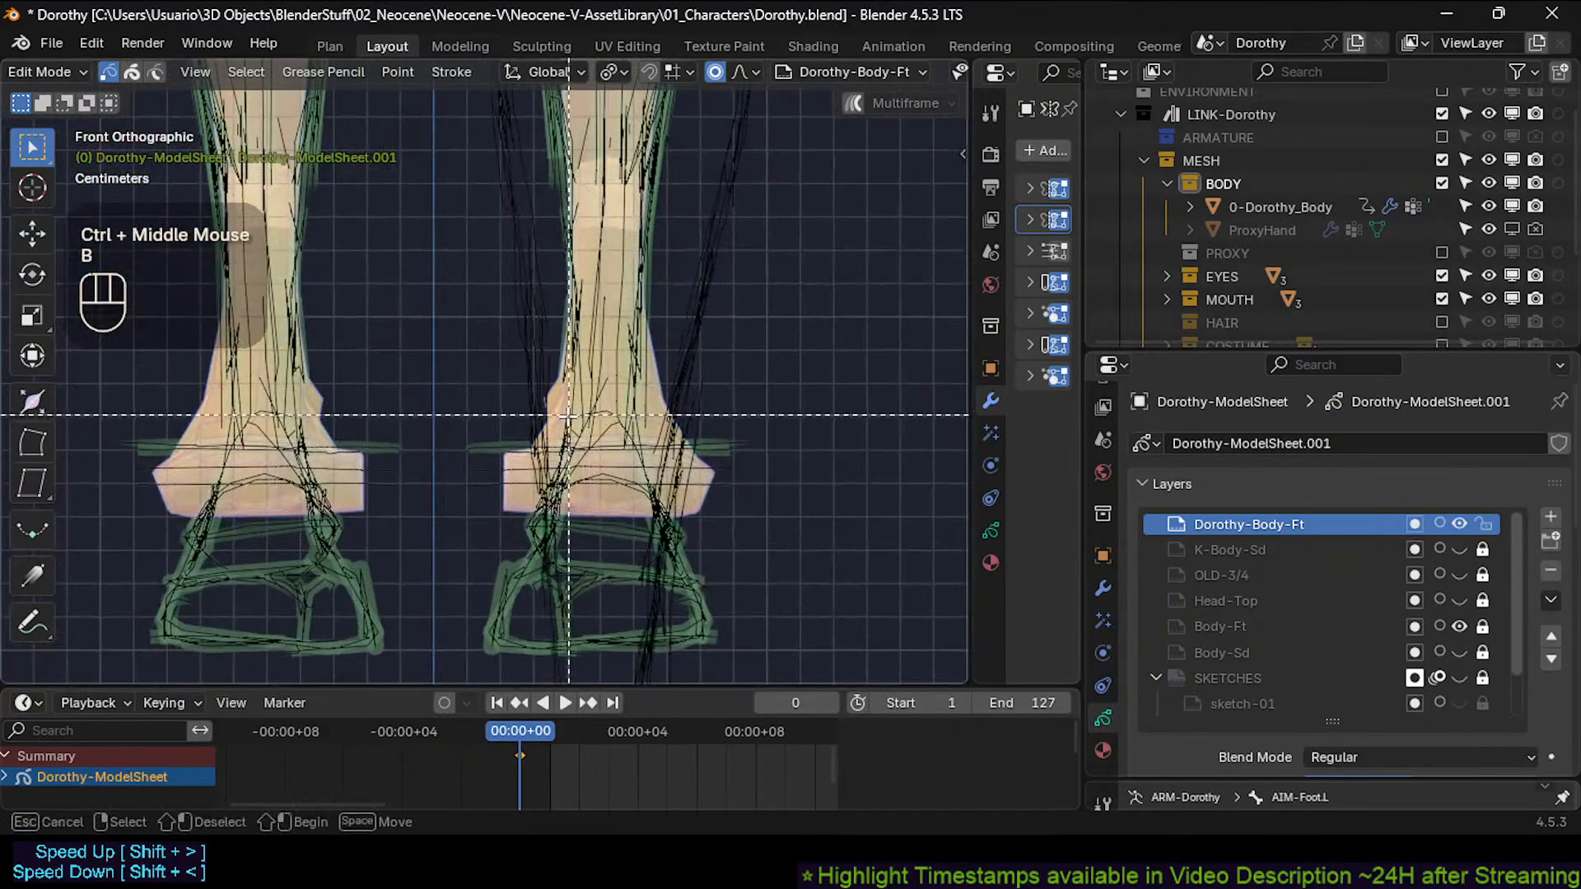
{"action": "left_click_drag", "start_coordinate": [570, 417], "coordinate": [637, 382]}
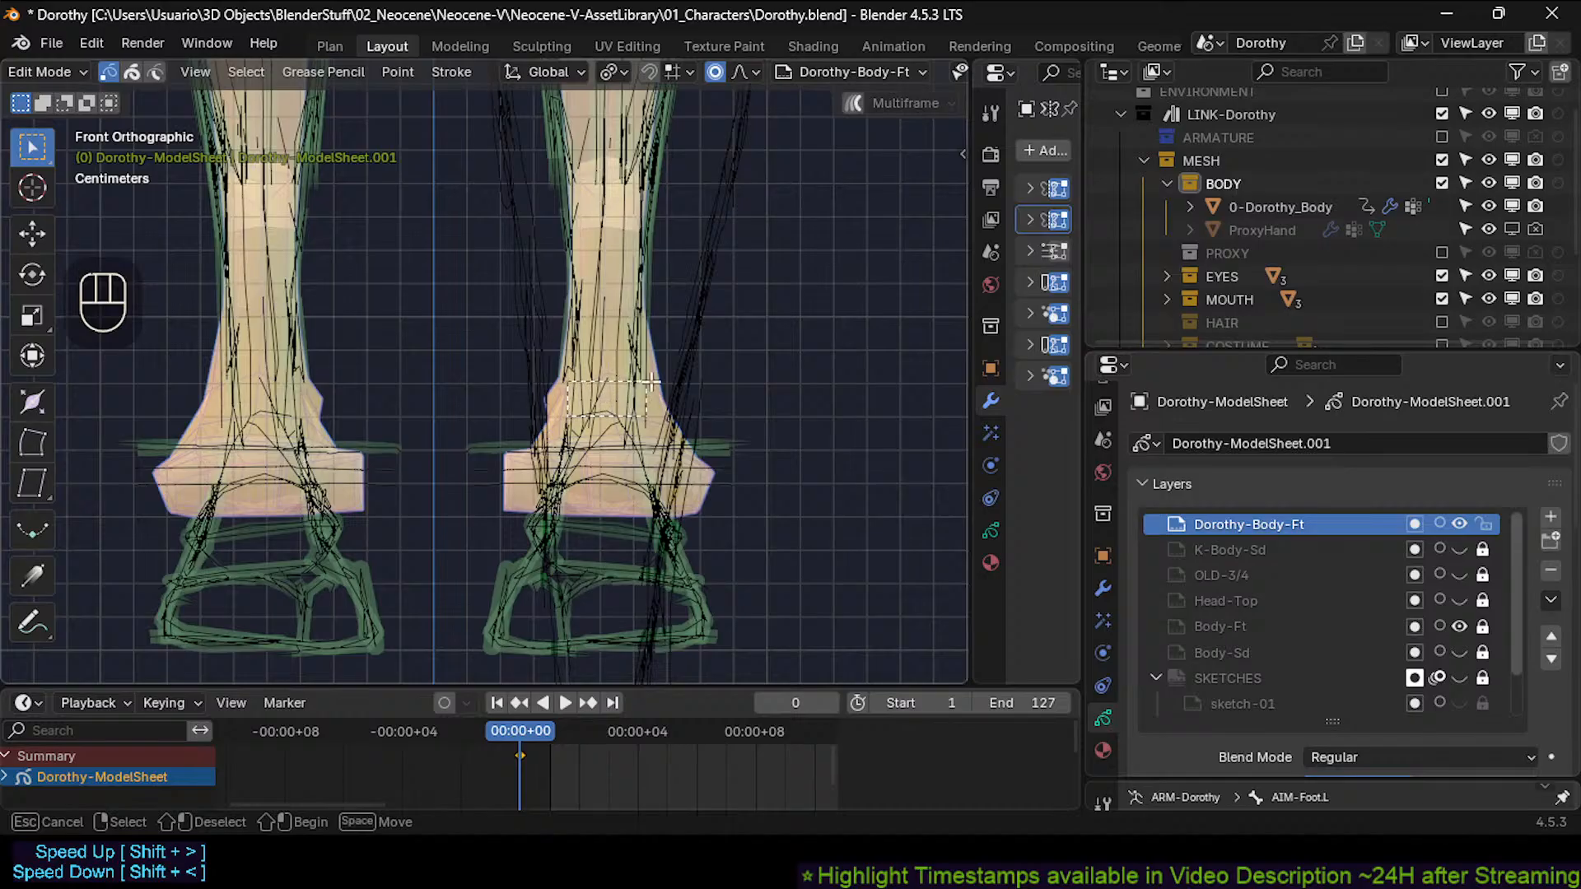
{"action": "left_click_drag", "start_coordinate": [666, 381], "coordinate": [666, 381]}
{"action": "middle_click_drag", "start_coordinate": [665, 381], "coordinate": [601, 322], "text": "ctrl"}
{"action": "mouse_move", "coordinate": [667, 435]}
{"action": "middle_mouse_down", "text": "shift"}
{"action": "mouse_move", "coordinate": [634, 430]}
{"action": "mouse_move", "coordinate": [713, 370]}
{"action": "mouse_move", "coordinate": [720, 338]}
{"action": "mouse_move", "coordinate": [731, 388]}
{"action": "mouse_move", "coordinate": [699, 429]}
{"action": "mouse_move", "coordinate": [719, 356]}
{"action": "mouse_move", "coordinate": [703, 462]}
{"action": "mouse_move", "coordinate": [692, 403]}
{"action": "mouse_move", "coordinate": [632, 422]}
{"action": "mouse_move", "coordinate": [618, 486]}
{"action": "mouse_move", "coordinate": [640, 443]}
{"action": "middle_mouse_up", "text": "shift"}
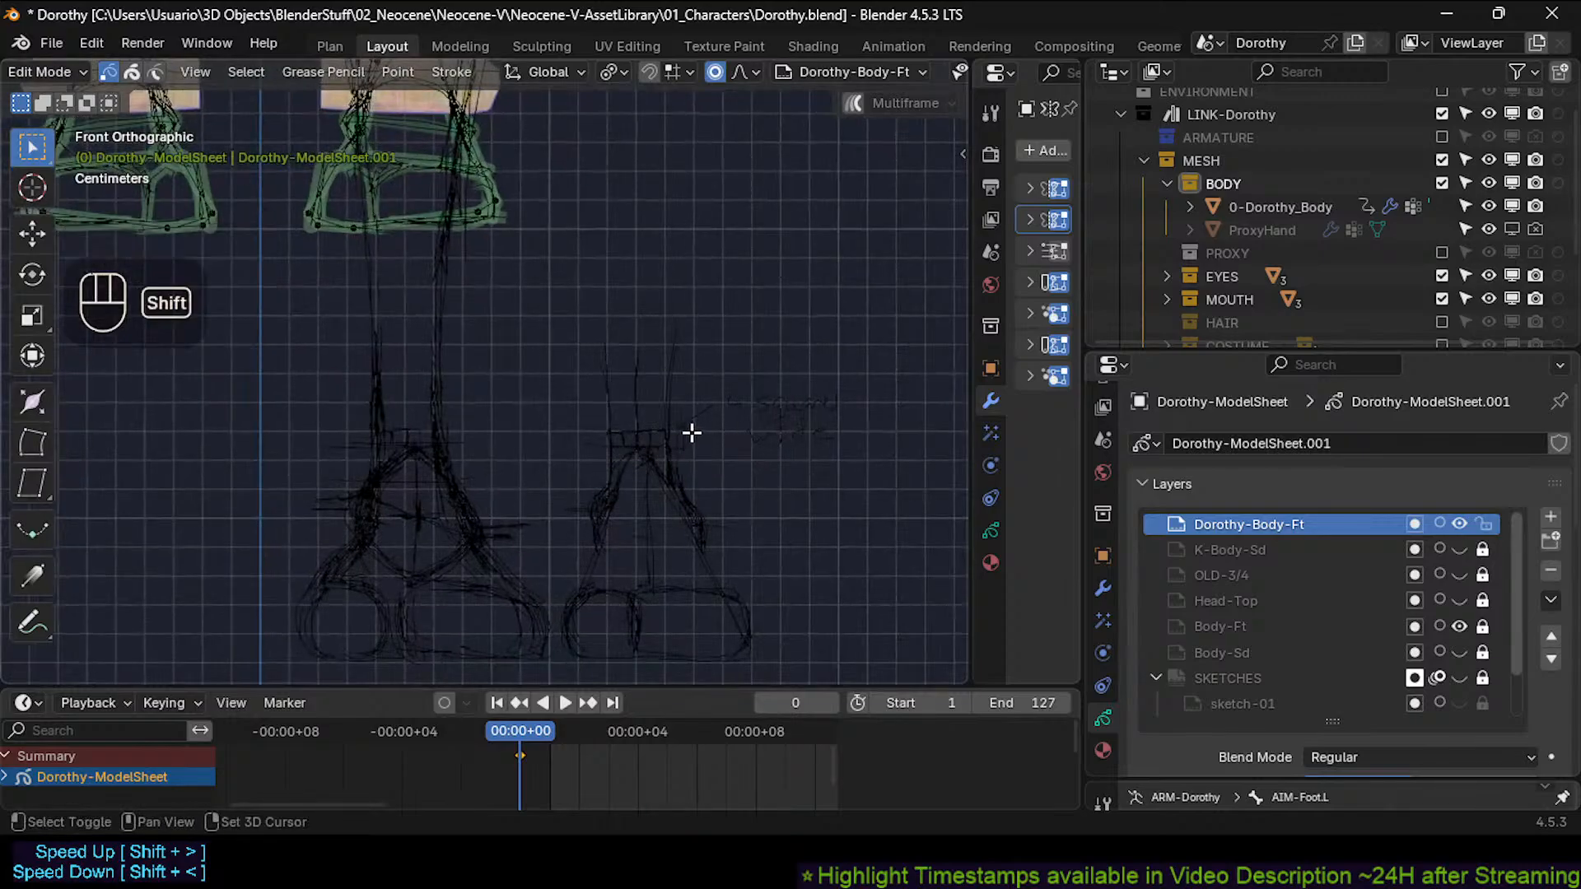
Clear the stroke selection and box-select only the points at the front of the ankle.
{"action": "mouse_move", "coordinate": [565, 399]}
{"action": "middle_mouse_down", "text": "shift"}
{"action": "mouse_move", "coordinate": [544, 423]}
{"action": "mouse_move", "coordinate": [619, 421]}
{"action": "mouse_move", "coordinate": [593, 453]}
{"action": "mouse_move", "coordinate": [582, 416]}
{"action": "middle_mouse_up", "text": "shift"}
{"action": "key", "text": "alt+a"}
{"action": "key", "text": "b"}
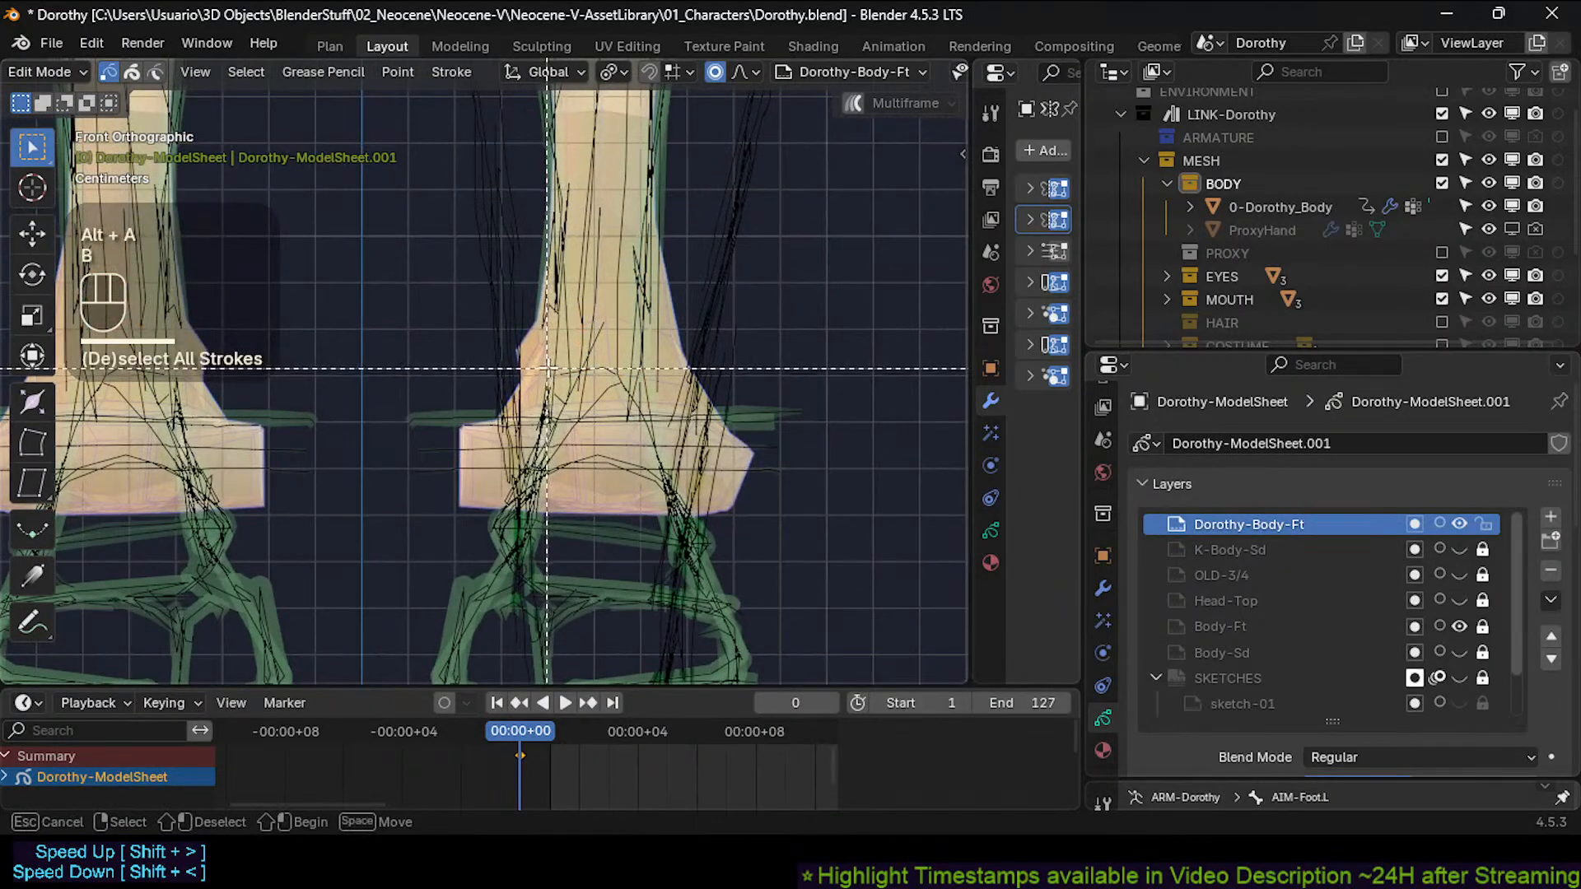
{"action": "left_click_drag", "start_coordinate": [548, 371], "coordinate": [646, 328]}
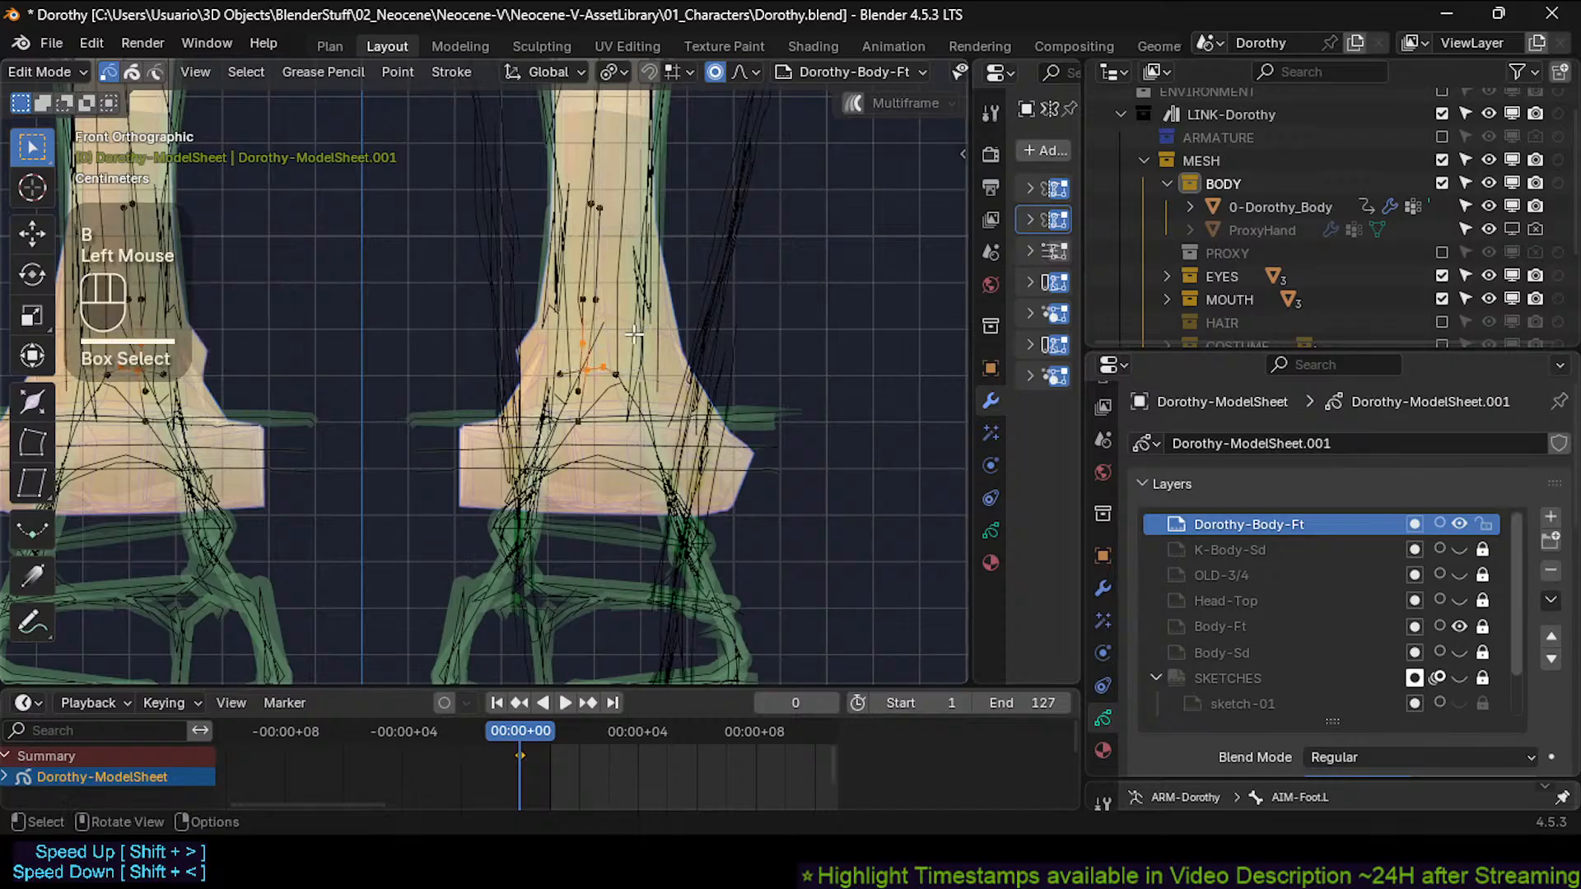
{"action": "mouse_move", "coordinate": [650, 329]}
{"action": "middle_mouse_down", "text": "ctrl"}
{"action": "mouse_move", "coordinate": [608, 457]}
{"action": "mouse_move", "coordinate": [636, 317]}
{"action": "mouse_move", "coordinate": [616, 353]}
{"action": "mouse_move", "coordinate": [611, 477]}
{"action": "middle_mouse_up", "text": "ctrl"}
Return to Draw Mode, hide the Body-Ft sketch layer and exclude the BODY collection from the view layer.
{"action": "key", "text": "ctrl+Tab"}
{"action": "left_click", "coordinate": [614, 351]}
{"action": "middle_click_drag", "start_coordinate": [612, 358], "coordinate": [592, 428], "text": "shift"}
{"action": "left_click", "coordinate": [1456, 627]}
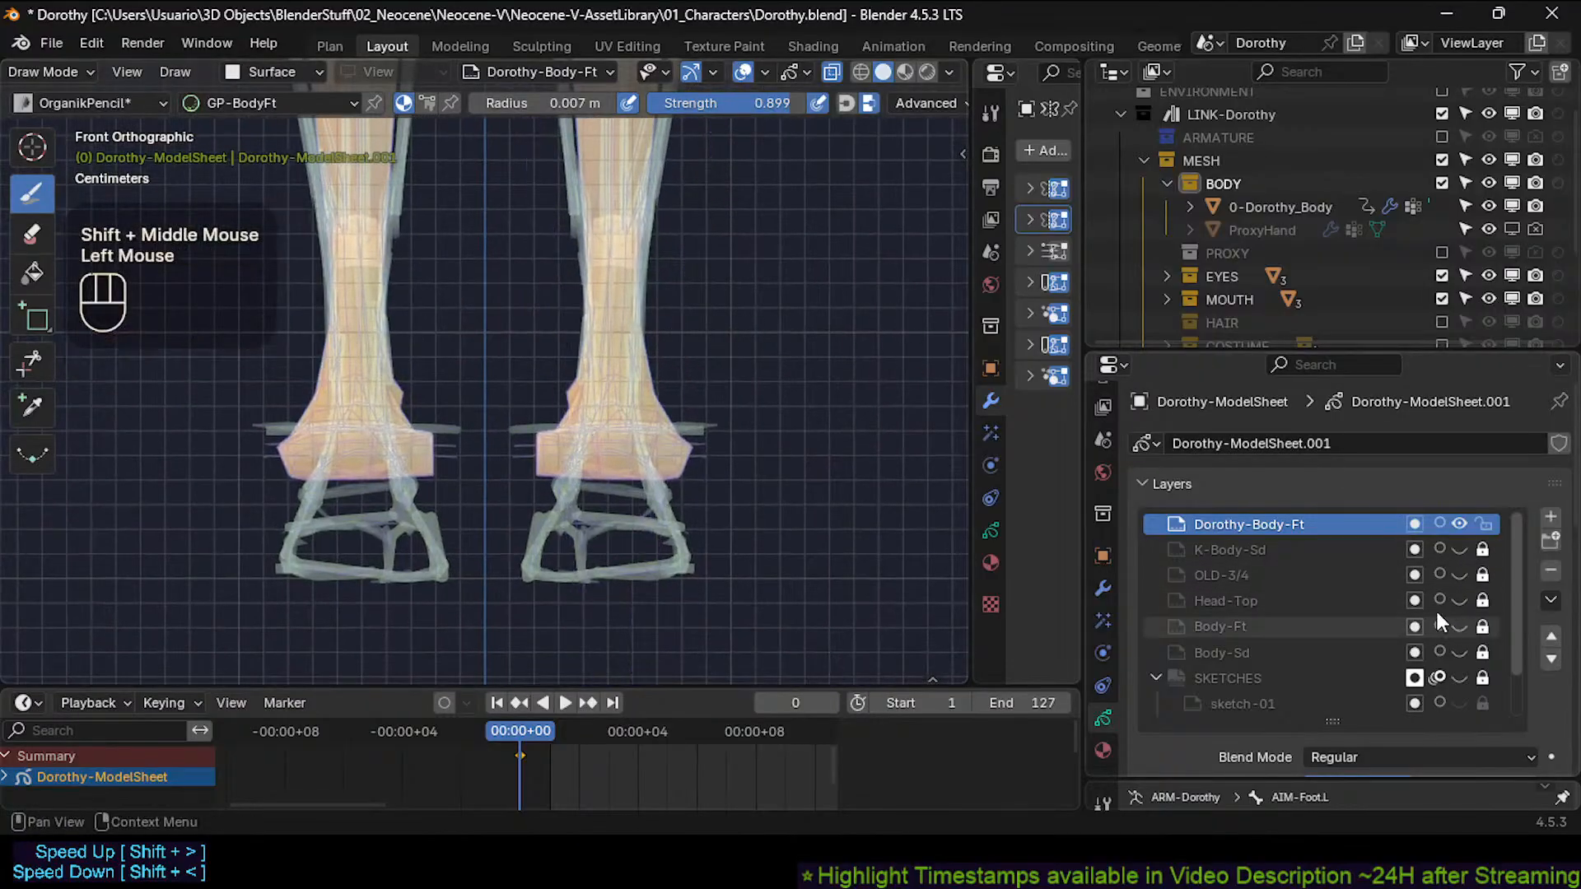
{"action": "mouse_move", "coordinate": [688, 395]}
{"action": "middle_mouse_down", "text": "ctrl"}
{"action": "mouse_move", "coordinate": [633, 350]}
{"action": "mouse_move", "coordinate": [617, 388]}
{"action": "middle_mouse_up", "text": "ctrl"}
{"action": "left_click", "coordinate": [1443, 182]}
Try a pencil stroke across the ankle with a 0.0043 m radius, and undo it.
{"action": "key", "text": "f"}
{"action": "left_click", "coordinate": [585, 373]}
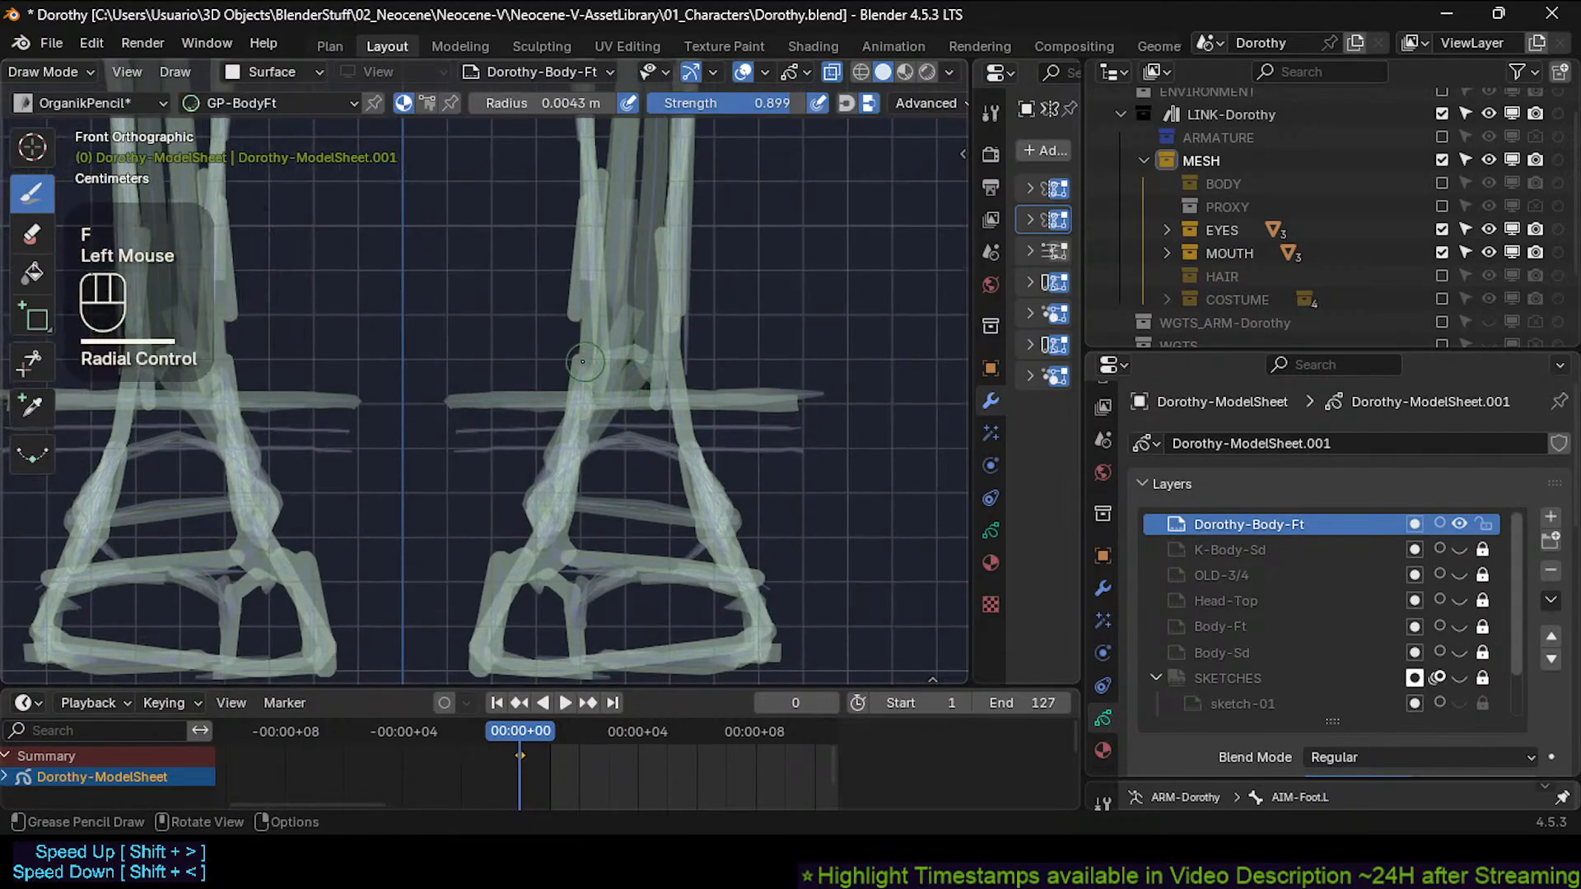
{"action": "mouse_move", "coordinate": [582, 361]}
{"action": "left_mouse_down"}
{"action": "mouse_move", "coordinate": [626, 357]}
{"action": "mouse_move", "coordinate": [628, 395]}
{"action": "mouse_move", "coordinate": [587, 362]}
{"action": "left_mouse_up"}
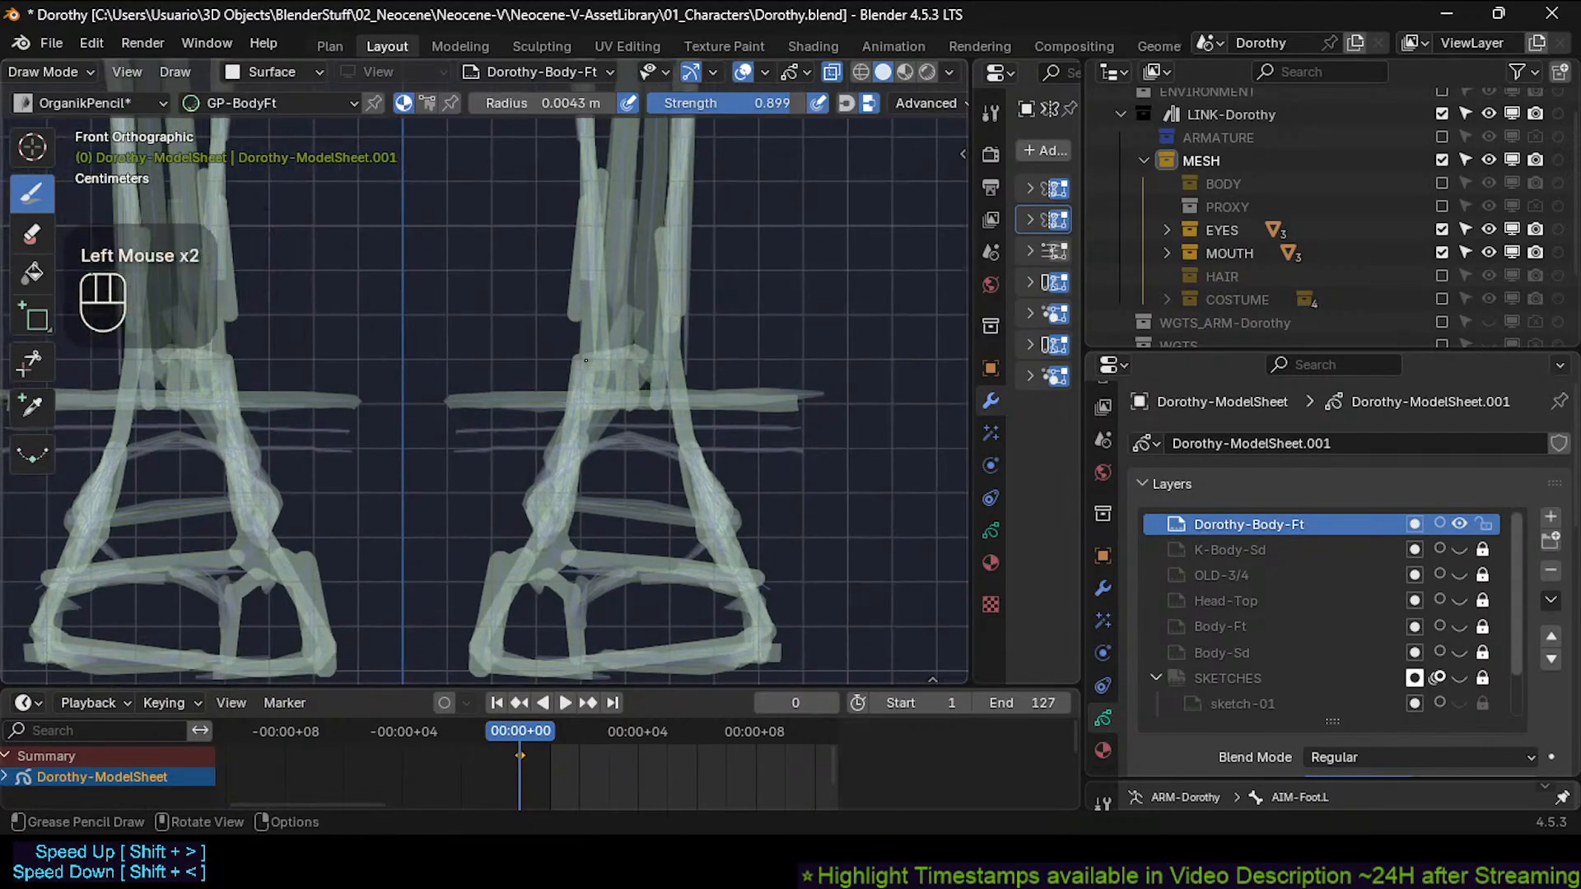
{"action": "key", "text": "ctrl+z"}
Set the pencil radius to 0.0024 m and draw a narrow band of small squares across the ankle.
{"action": "key", "text": "f"}
{"action": "left_click", "coordinate": [628, 367]}
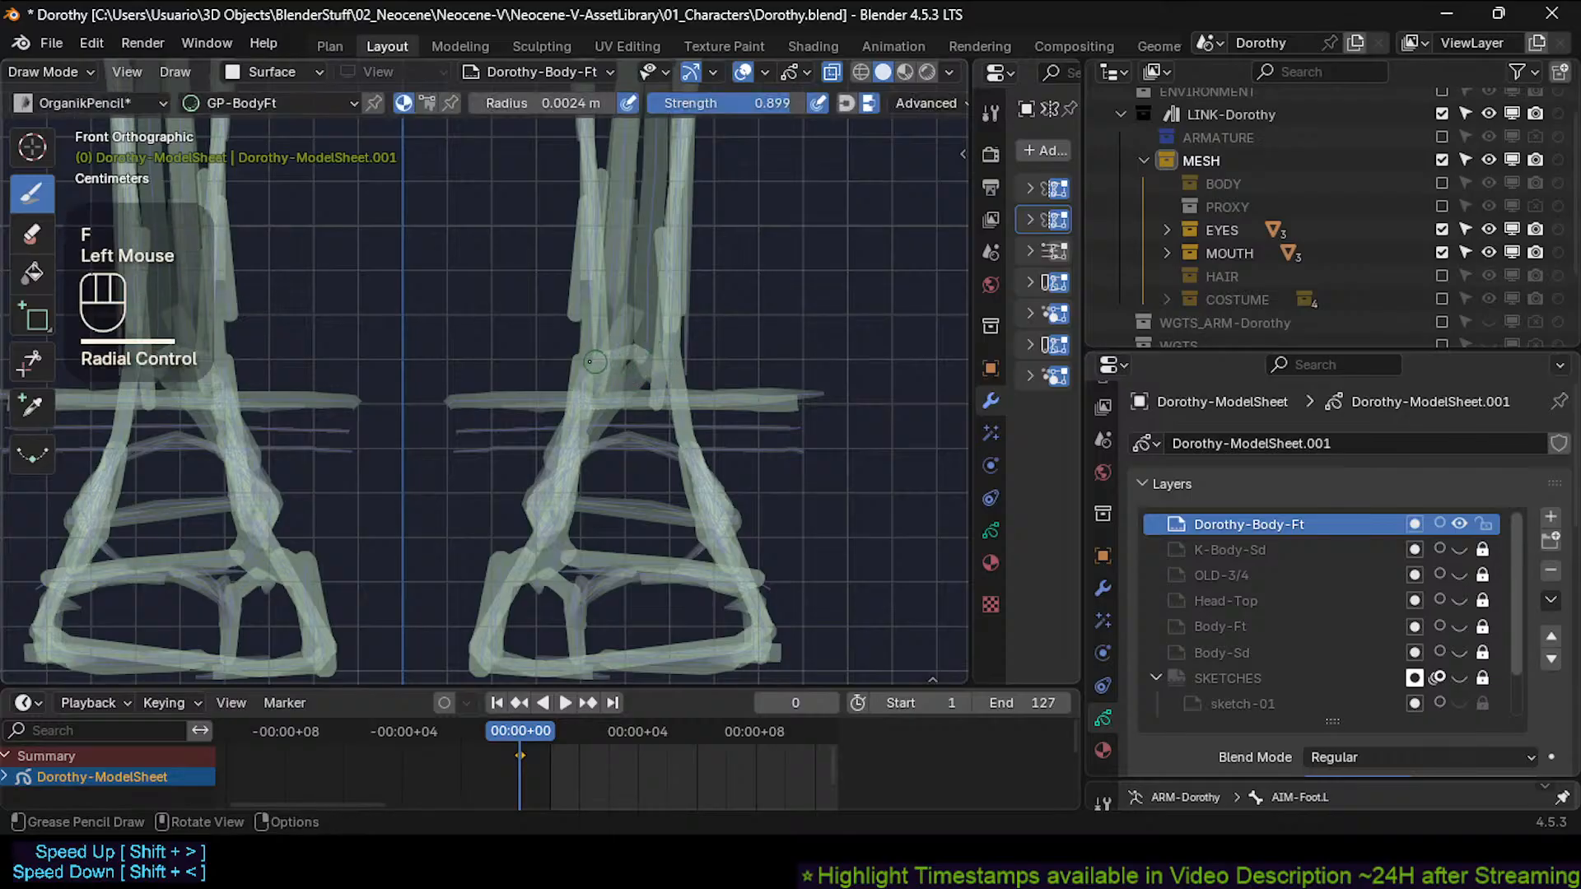
{"action": "left_click", "coordinate": [626, 359]}
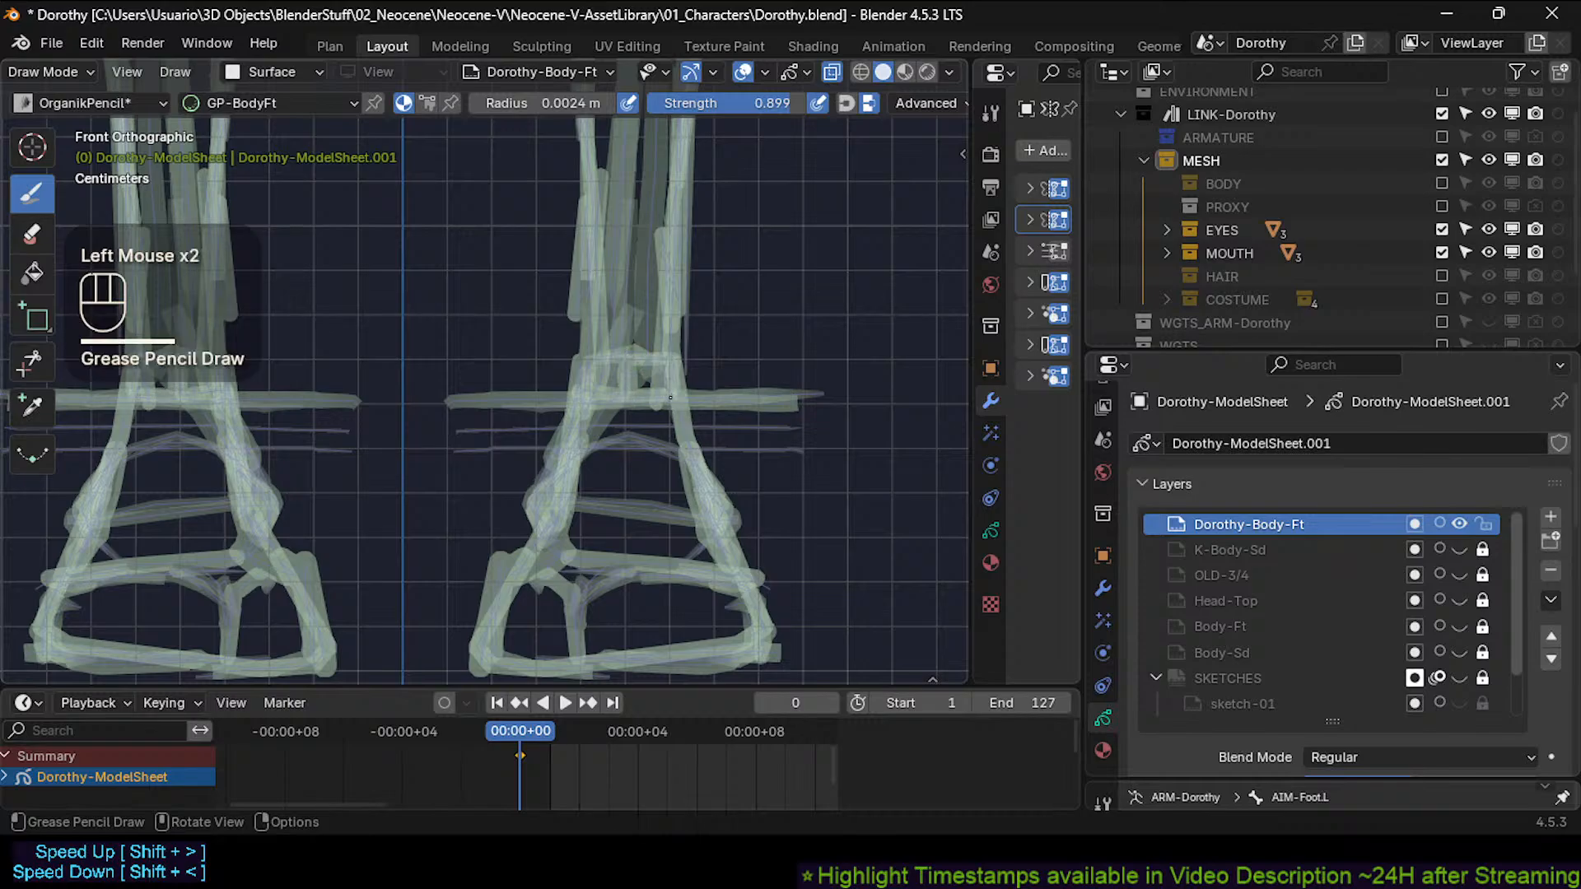
{"action": "left_click", "coordinate": [585, 350]}
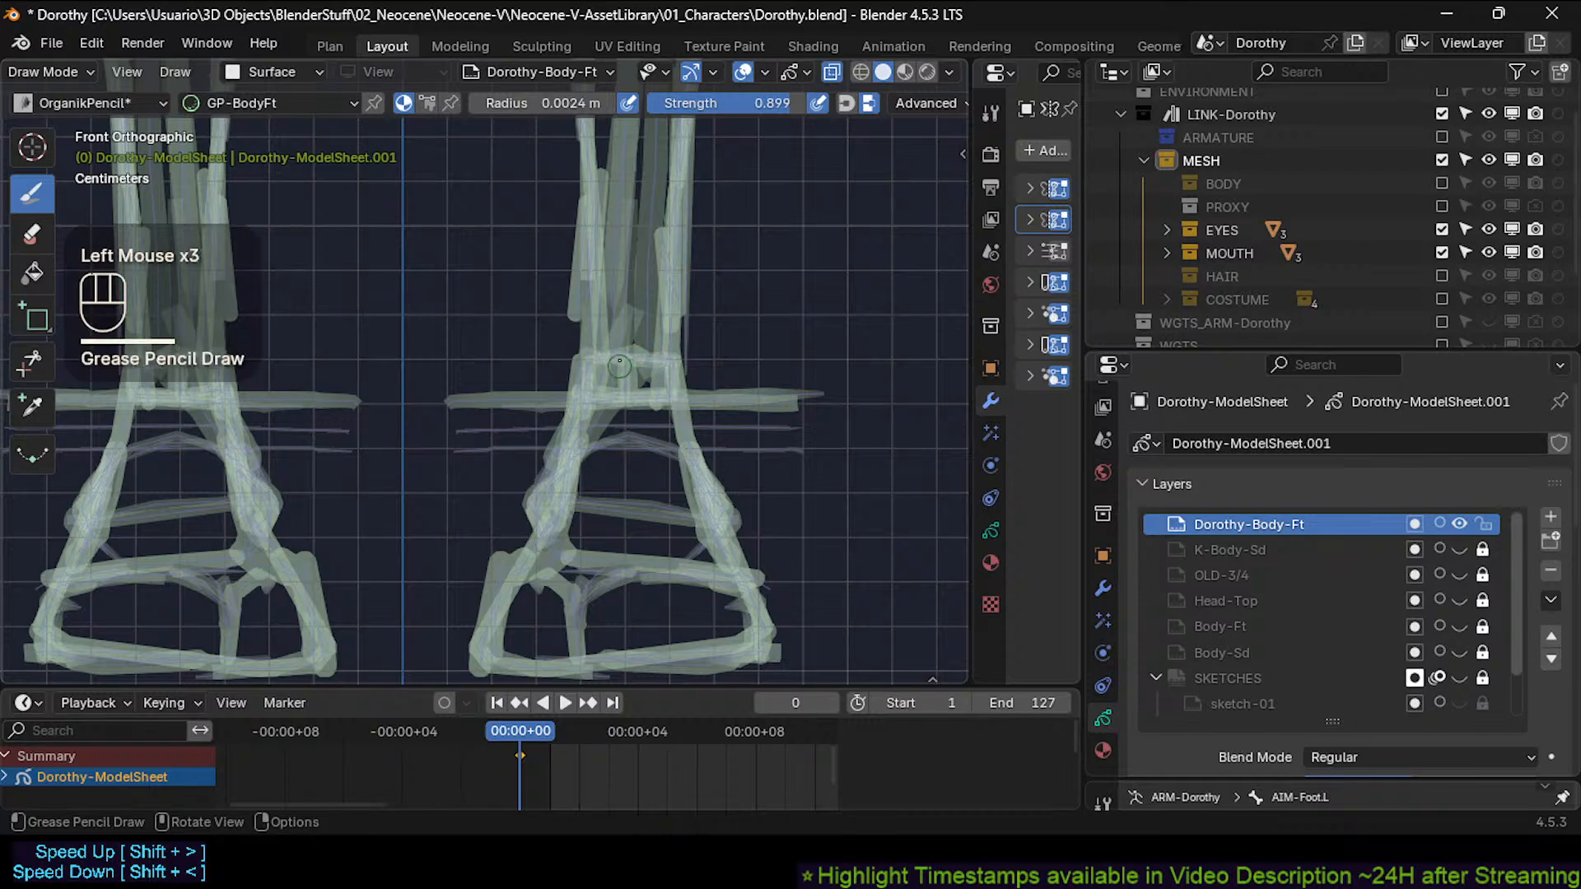
Draw an arrow pointing at the ankle band and start its note with a handwritten "2" and a square symbol.
{"action": "left_click", "coordinate": [719, 344]}
{"action": "left_click", "coordinate": [716, 353]}
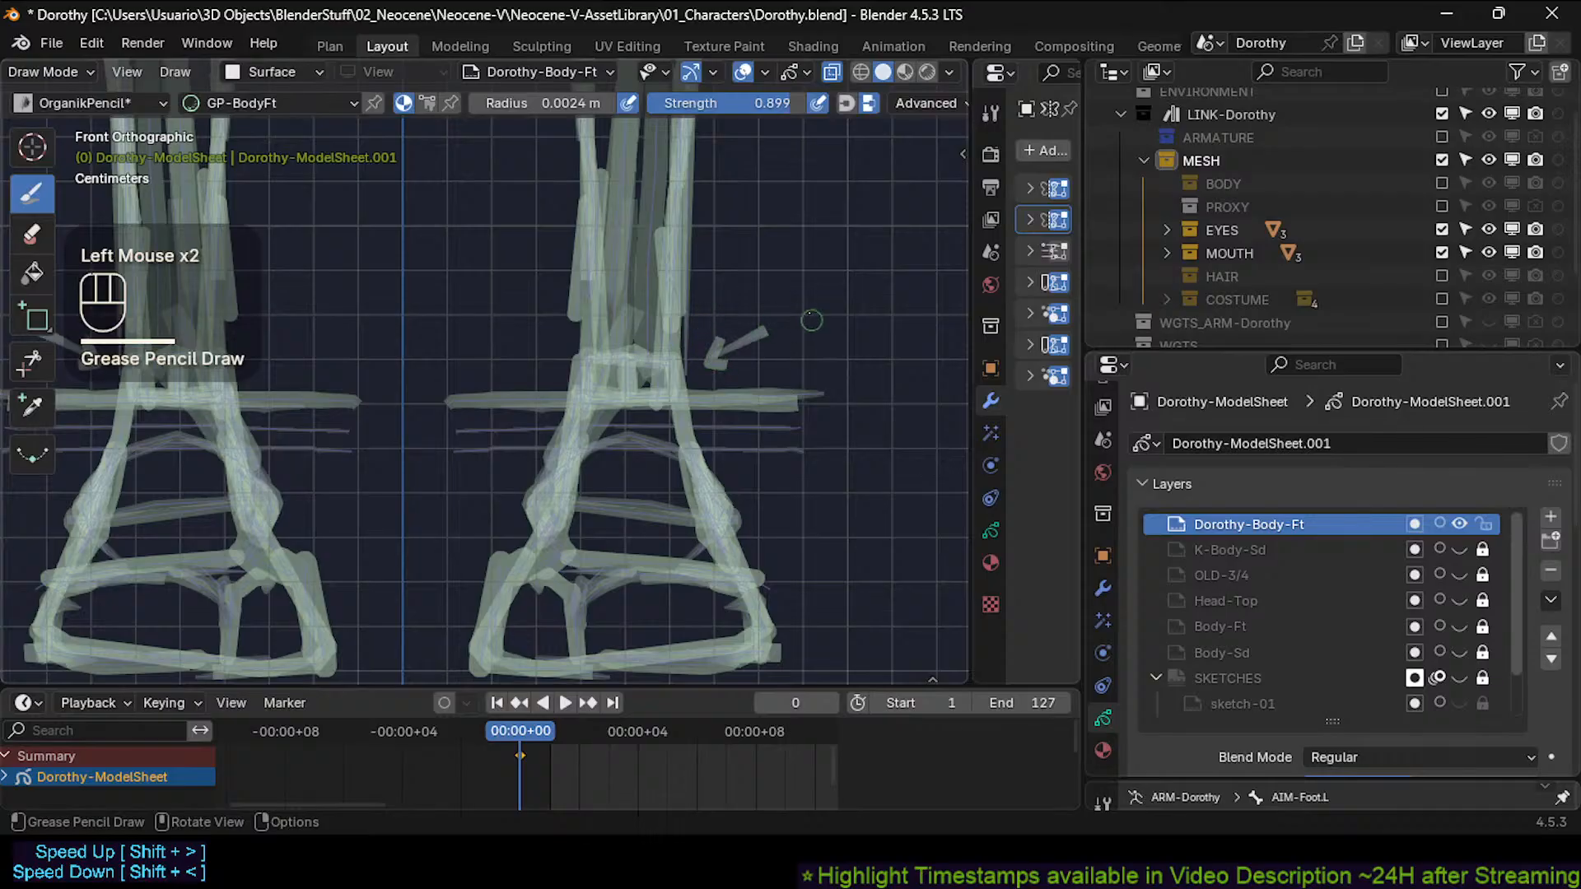
{"action": "middle_click_drag", "start_coordinate": [812, 321], "coordinate": [722, 322], "text": "shift"}
{"action": "left_click", "coordinate": [722, 322]}
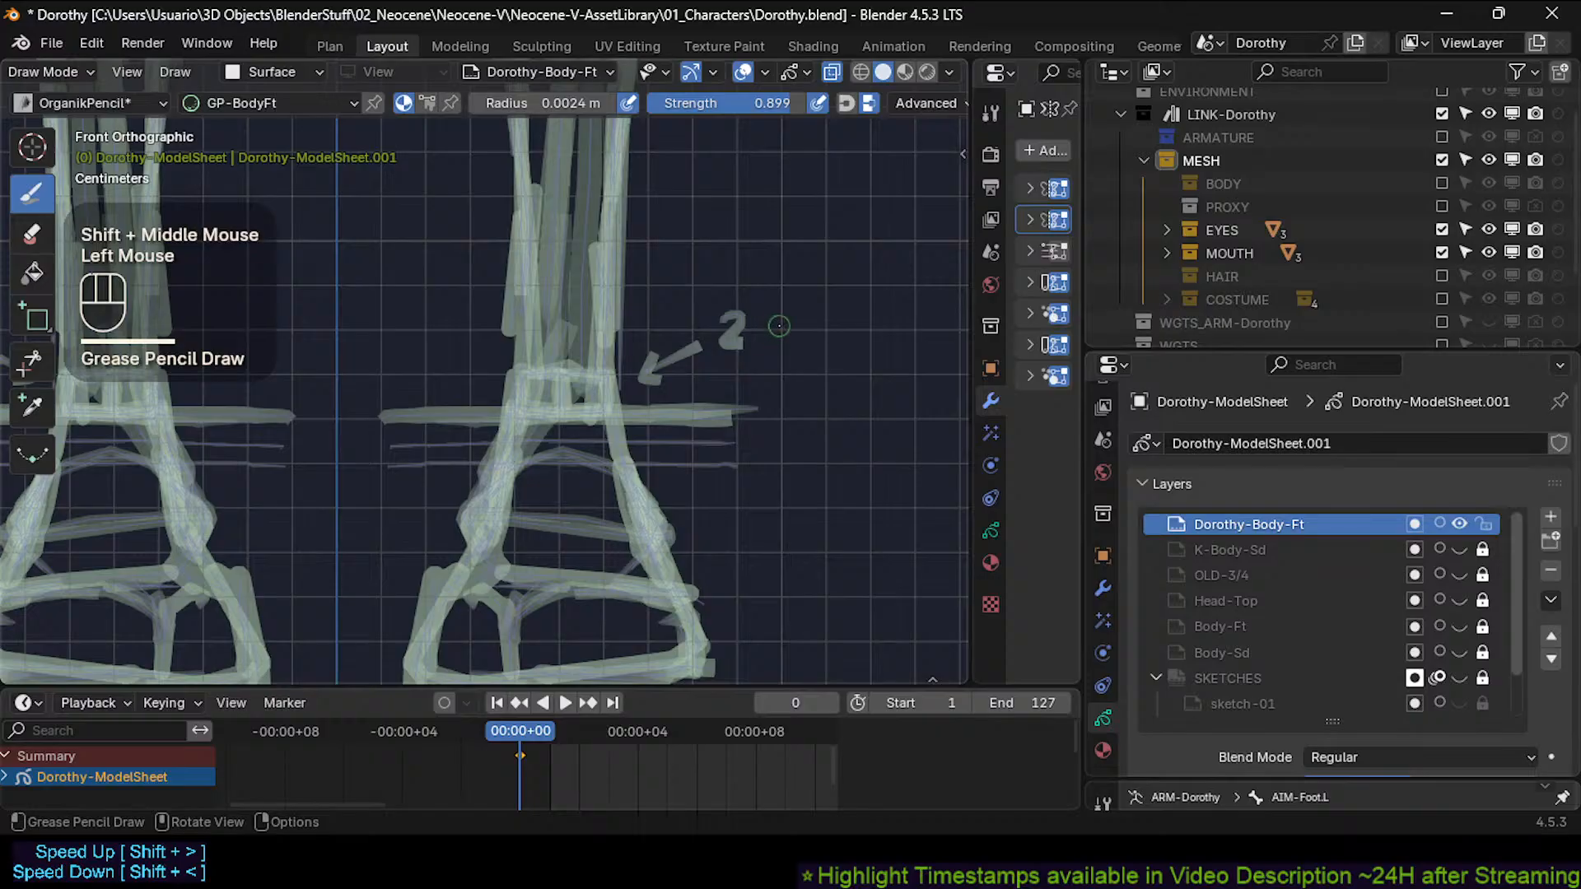
{"action": "left_click", "coordinate": [762, 329]}
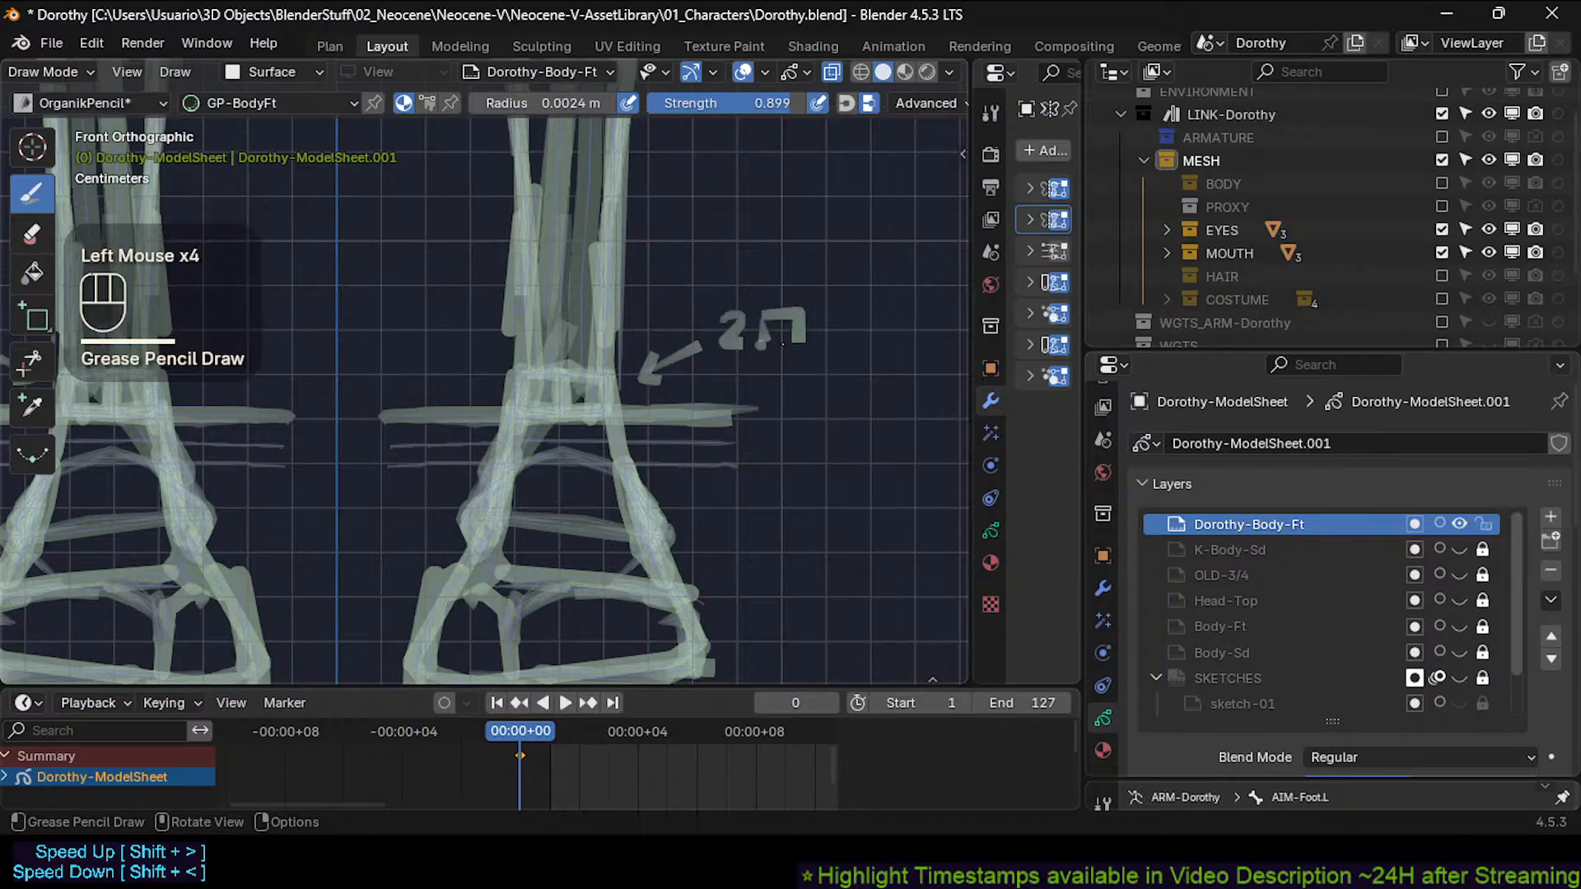
Complete the ankle note with the handwritten word "wide" and save the file.
{"action": "middle_click_drag", "start_coordinate": [805, 346], "coordinate": [705, 361], "text": "shift"}
{"action": "left_click", "coordinate": [737, 344]}
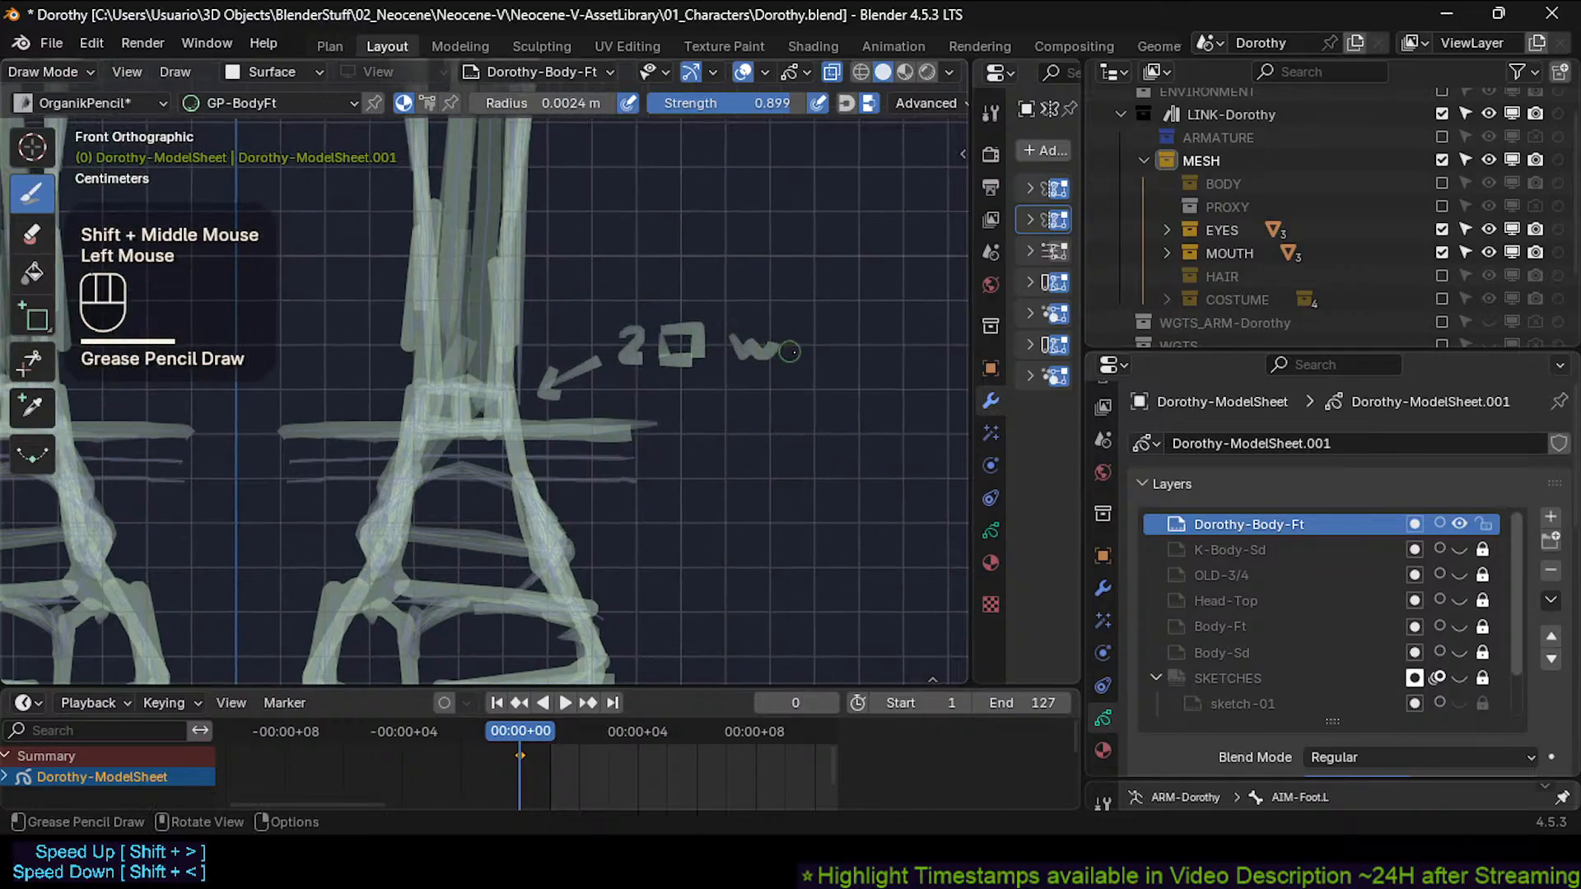
{"action": "left_click_drag", "start_coordinate": [857, 350], "coordinate": [875, 348]}
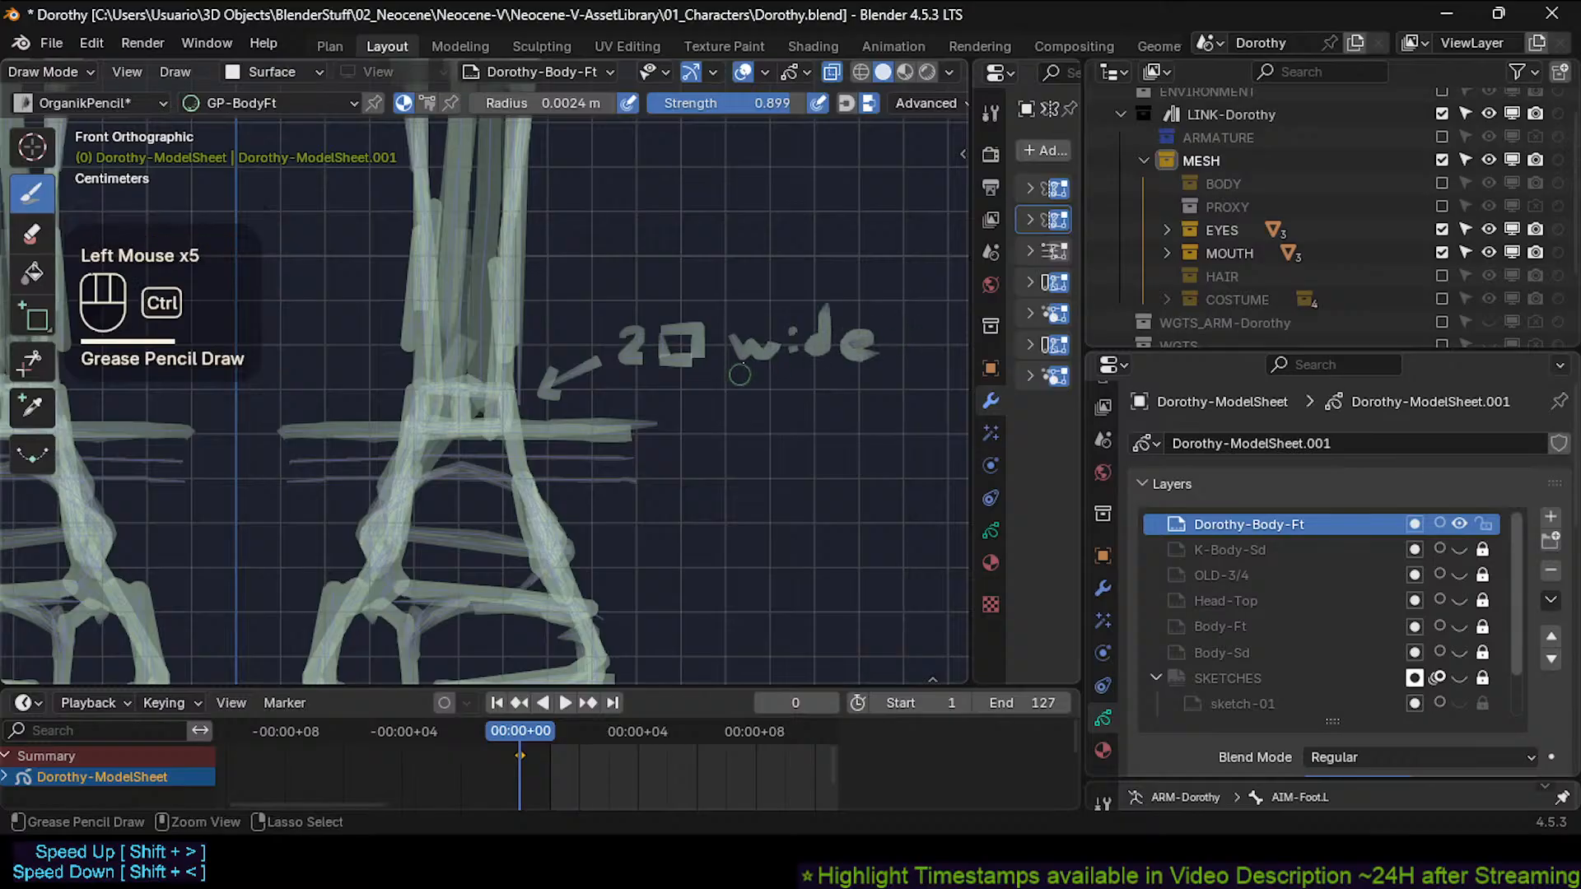
{"action": "middle_click_drag", "start_coordinate": [875, 347], "coordinate": [873, 325], "text": "ctrl"}
{"action": "mouse_move", "coordinate": [873, 346]}
{"action": "middle_mouse_down", "text": "shift"}
{"action": "mouse_move", "coordinate": [768, 416]}
{"action": "mouse_move", "coordinate": [762, 362]}
{"action": "mouse_move", "coordinate": [734, 445]}
{"action": "mouse_move", "coordinate": [656, 423]}
{"action": "middle_mouse_up", "text": "shift"}
{"action": "key", "text": "ctrl+s"}
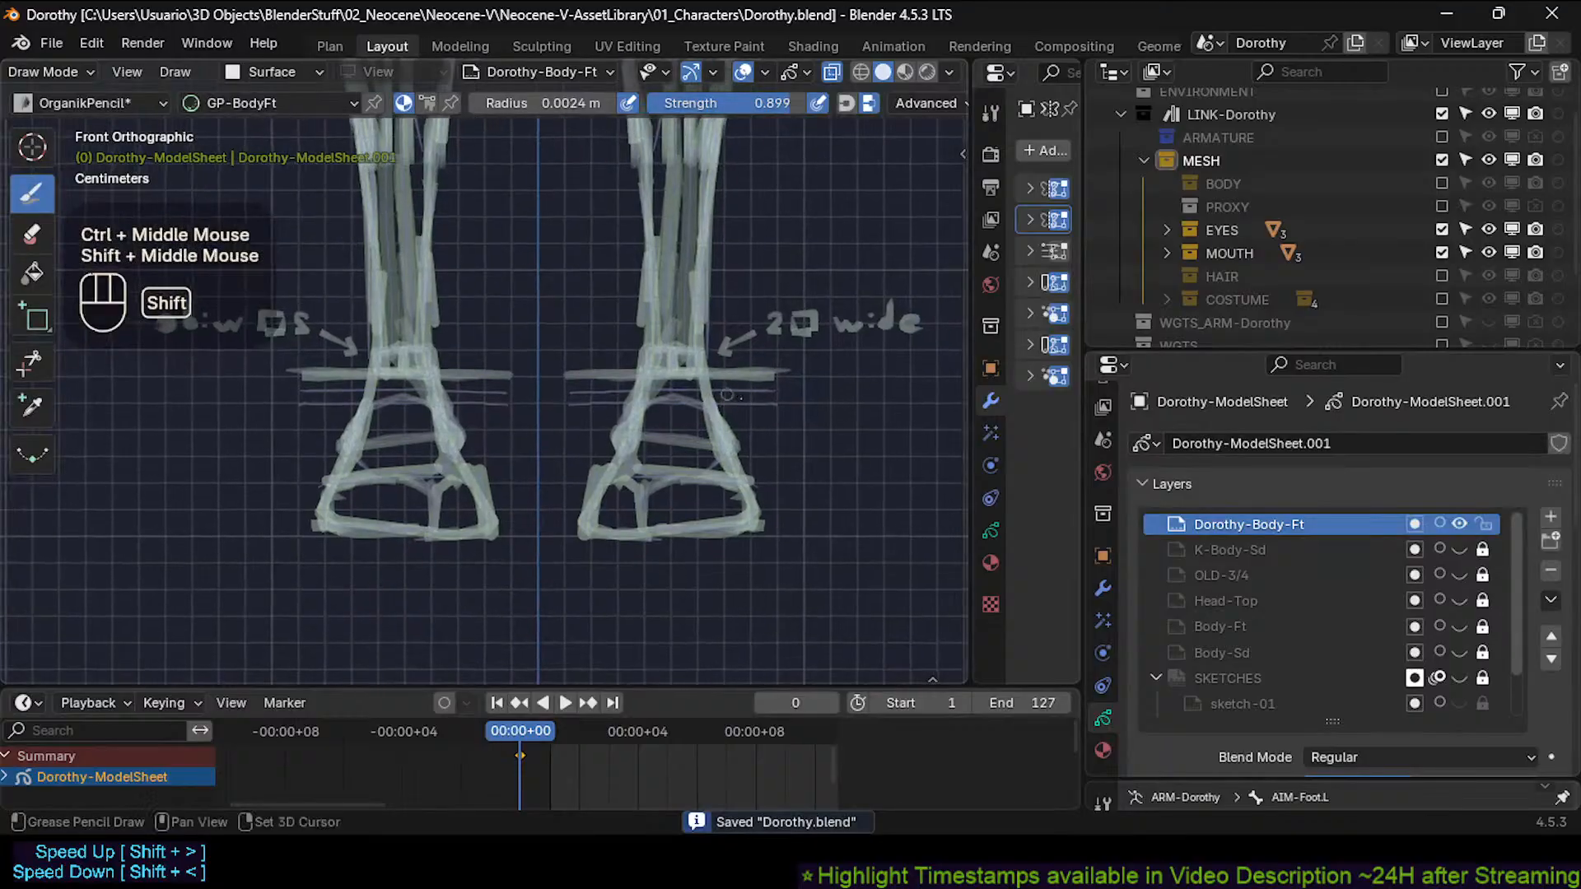
{"action": "middle_click_drag", "start_coordinate": [567, 530], "coordinate": [577, 519], "text": "shift"}
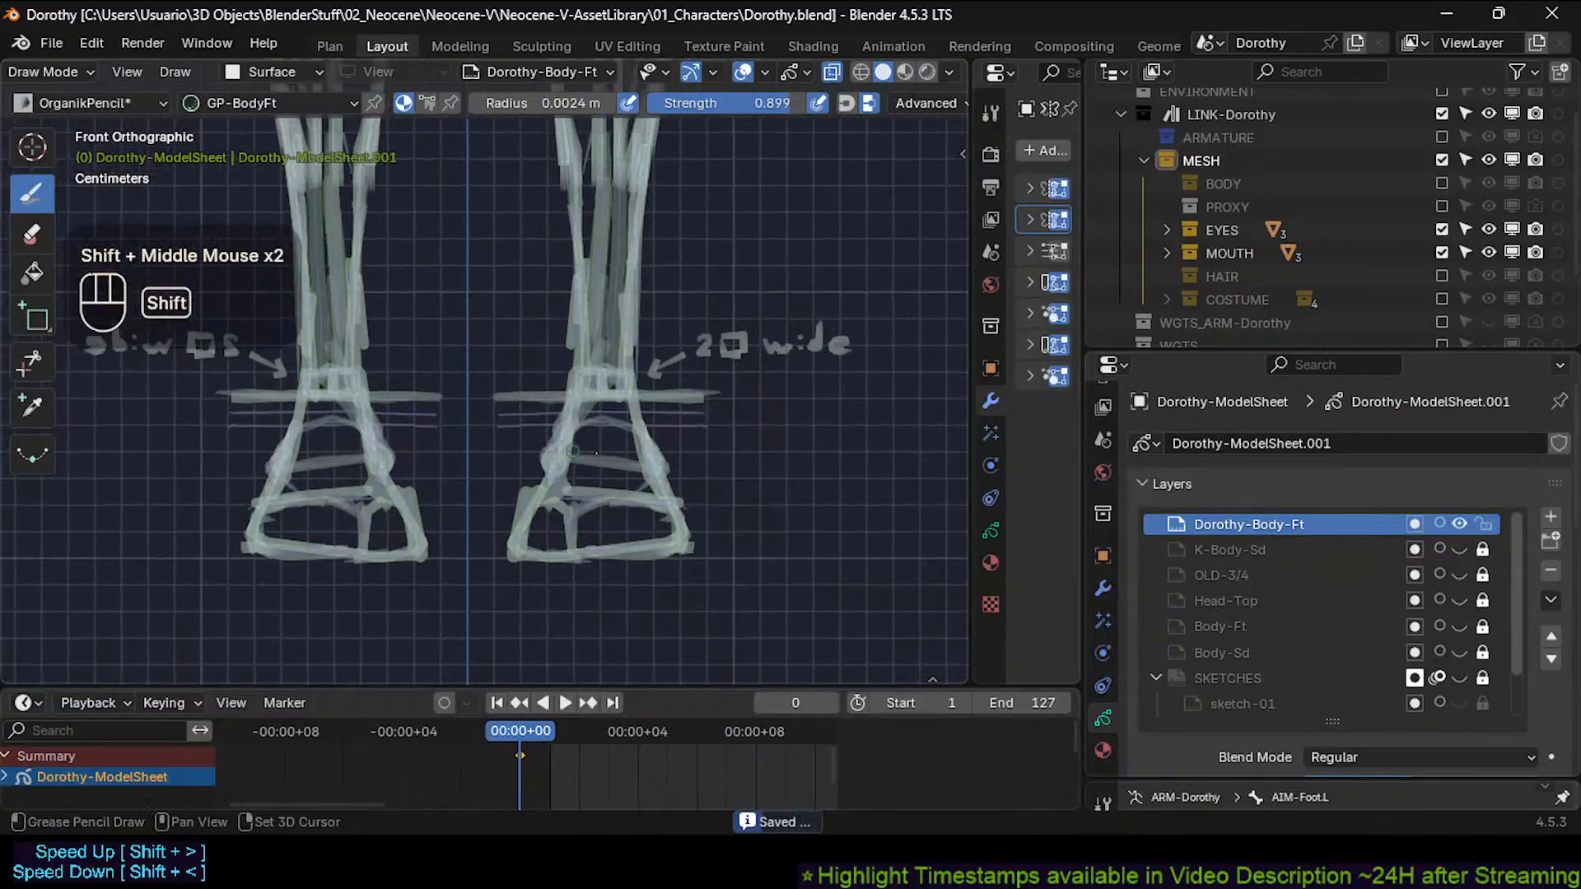
Save the file and look over the front-view body sketch from the feet up to the torso.
{"action": "mouse_move", "coordinate": [663, 458]}
{"action": "middle_mouse_down", "text": "shift"}
{"action": "mouse_move", "coordinate": [639, 499]}
{"action": "mouse_move", "coordinate": [672, 403]}
{"action": "mouse_move", "coordinate": [676, 431]}
{"action": "middle_mouse_up", "text": "shift"}
{"action": "key", "text": "ctrl+s"}
{"action": "middle_click_drag", "start_coordinate": [698, 288], "coordinate": [655, 484], "text": "shift"}
{"action": "middle_click_drag", "start_coordinate": [725, 323], "coordinate": [713, 490], "text": "shift"}
{"action": "middle_click_drag", "start_coordinate": [710, 354], "coordinate": [696, 527], "text": "shift"}
{"action": "middle_click_drag", "start_coordinate": [696, 371], "coordinate": [683, 537], "text": "shift"}
{"action": "middle_click_drag", "start_coordinate": [684, 436], "coordinate": [667, 363], "text": "shift"}
{"action": "middle_click_drag", "start_coordinate": [669, 513], "coordinate": [671, 354], "text": "shift"}
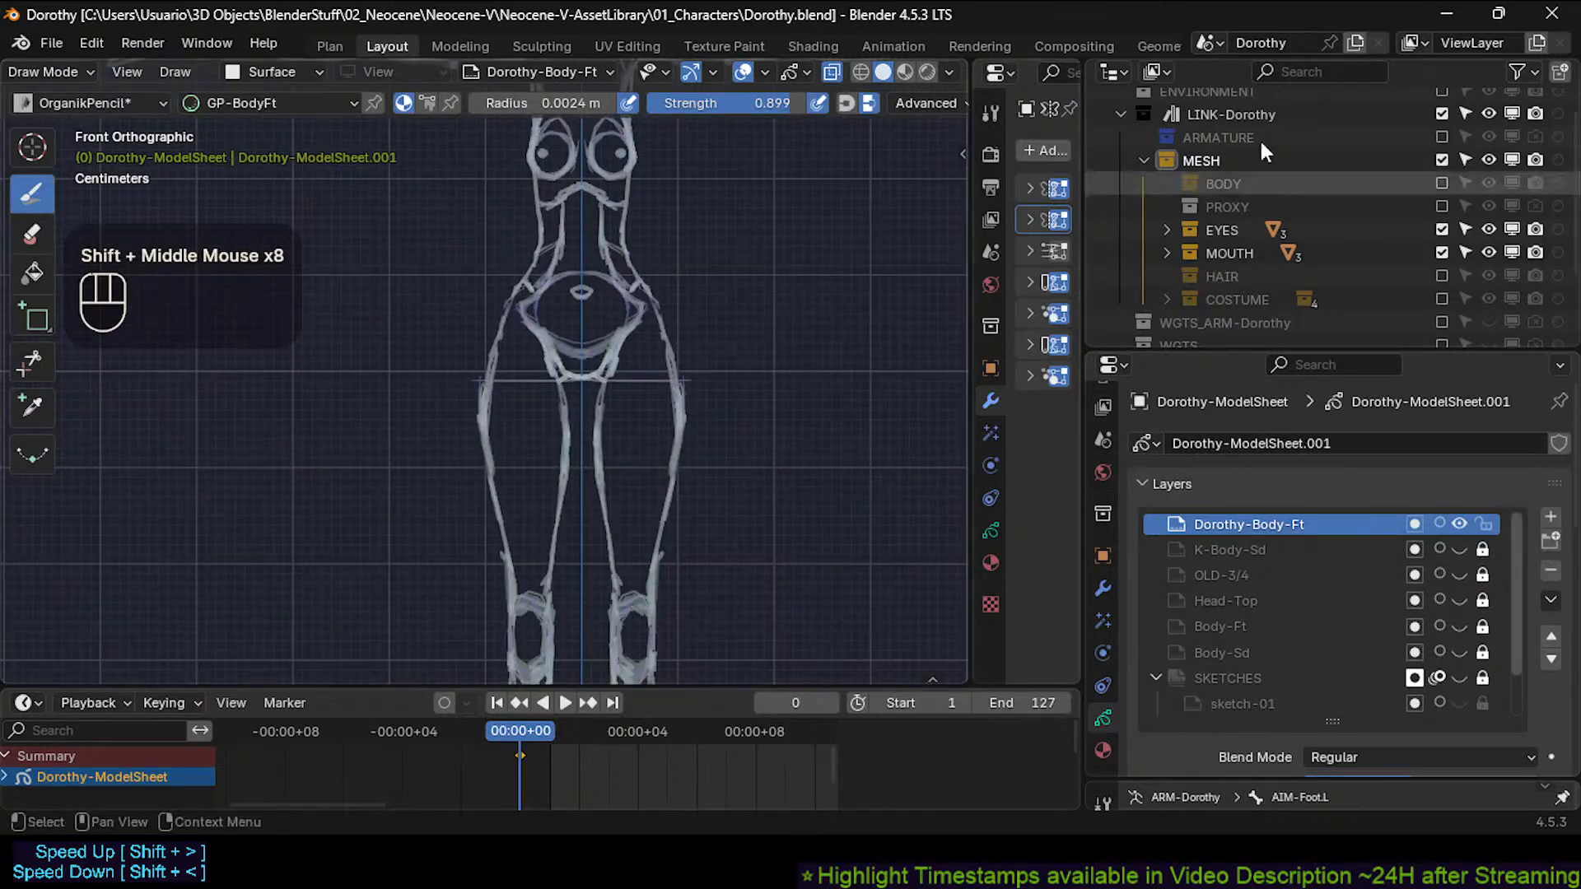
Include the BODY mesh collection in the view layer, turn off X-ray, and save the file.
{"action": "left_click", "coordinate": [1441, 183]}
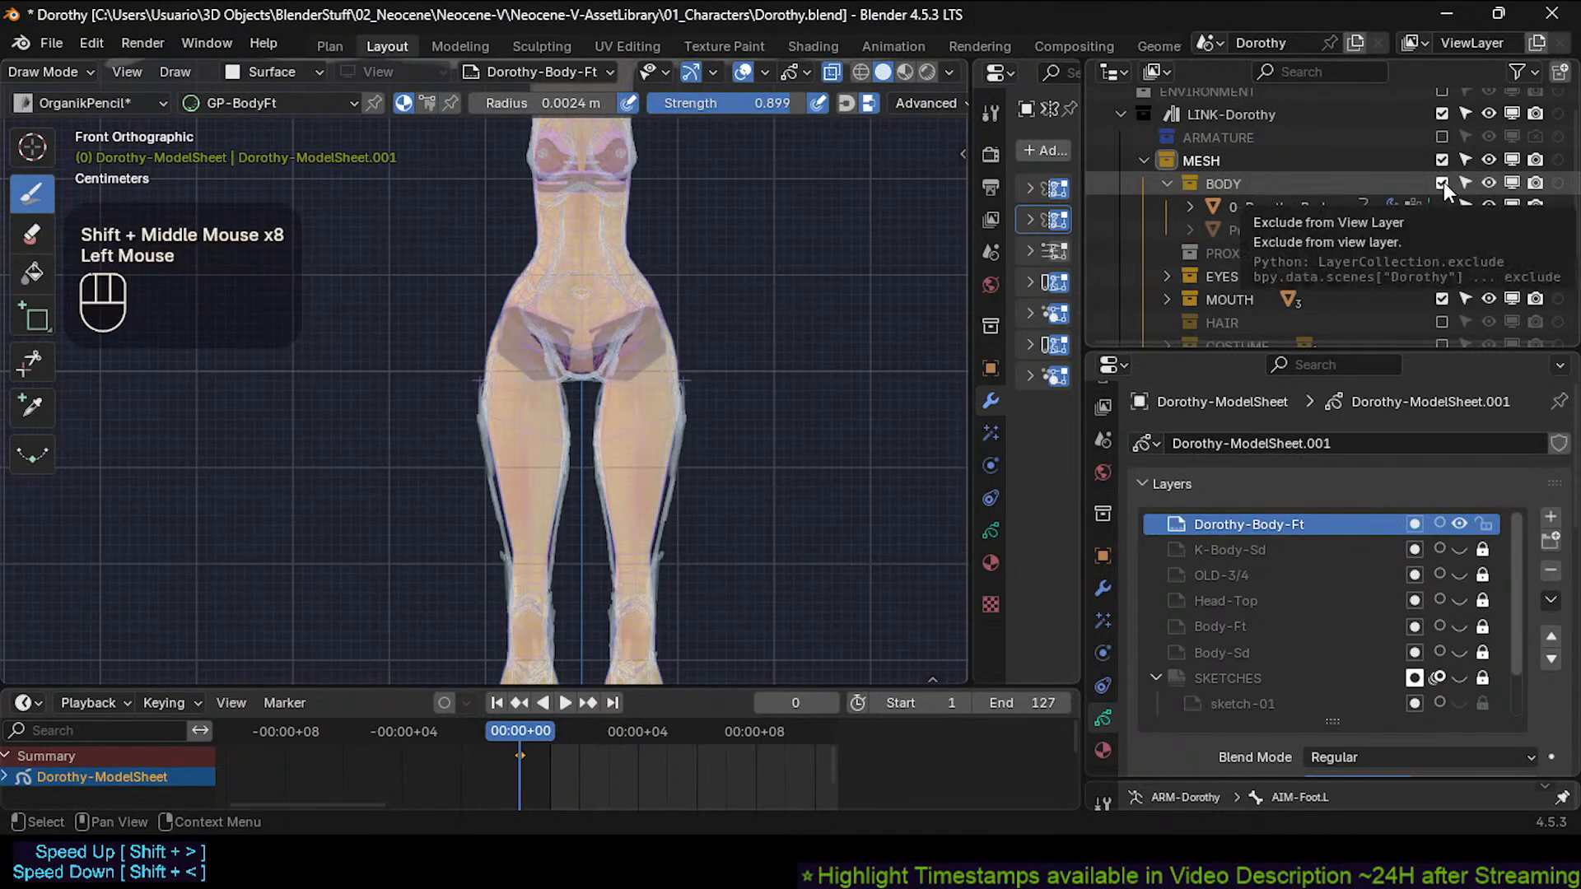
{"action": "left_click", "coordinate": [1443, 182]}
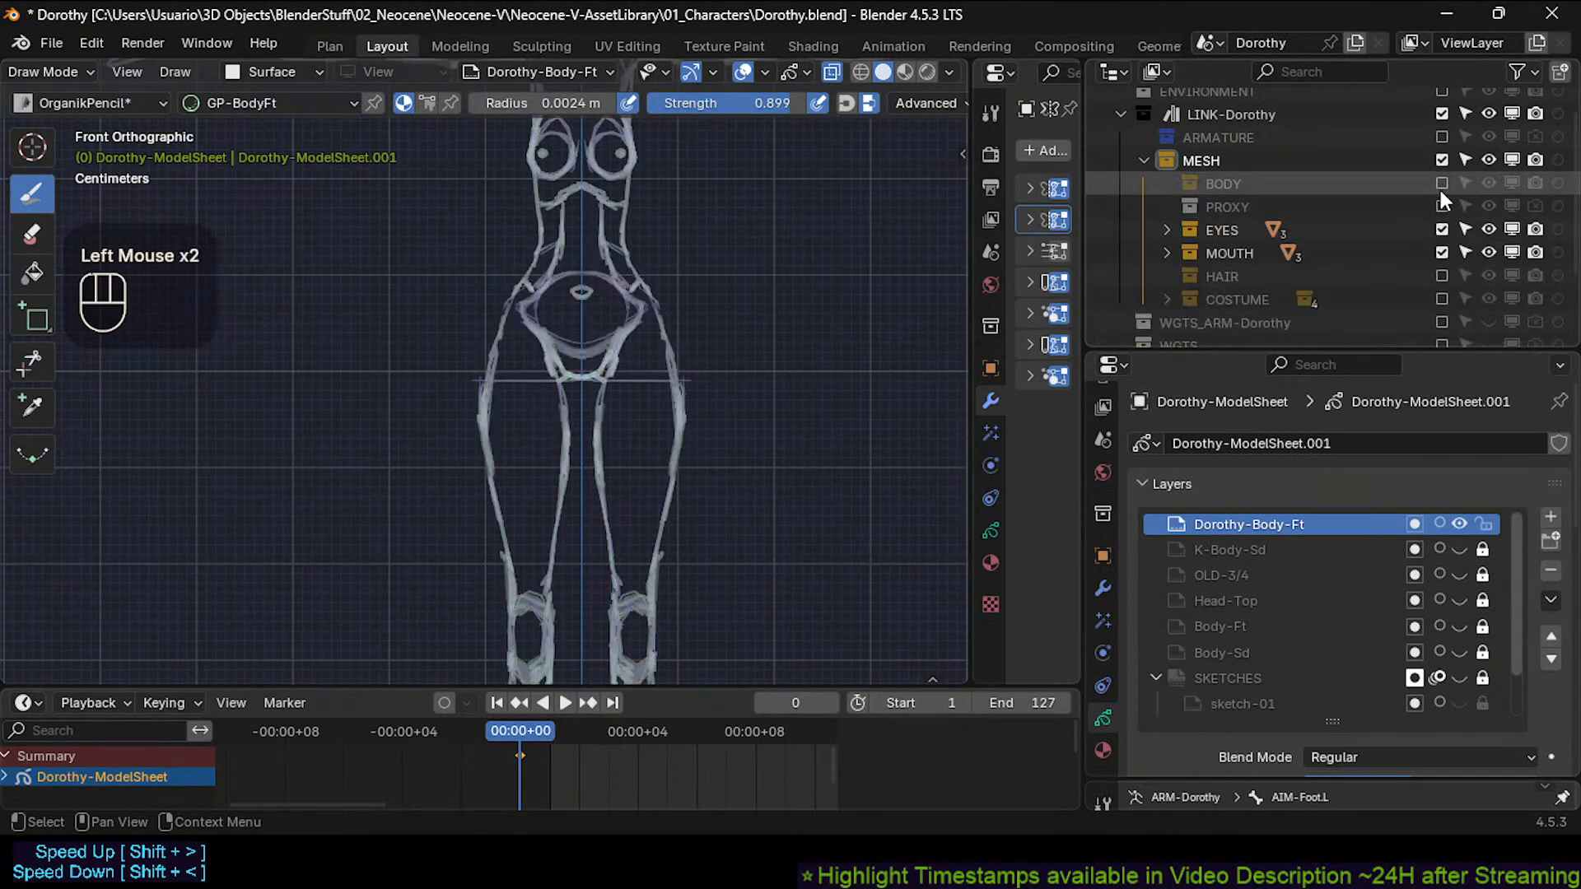
{"action": "left_click", "coordinate": [1441, 183]}
{"action": "middle_click_drag", "start_coordinate": [636, 544], "coordinate": [657, 356], "text": "shift"}
{"action": "key", "text": "alt+z"}
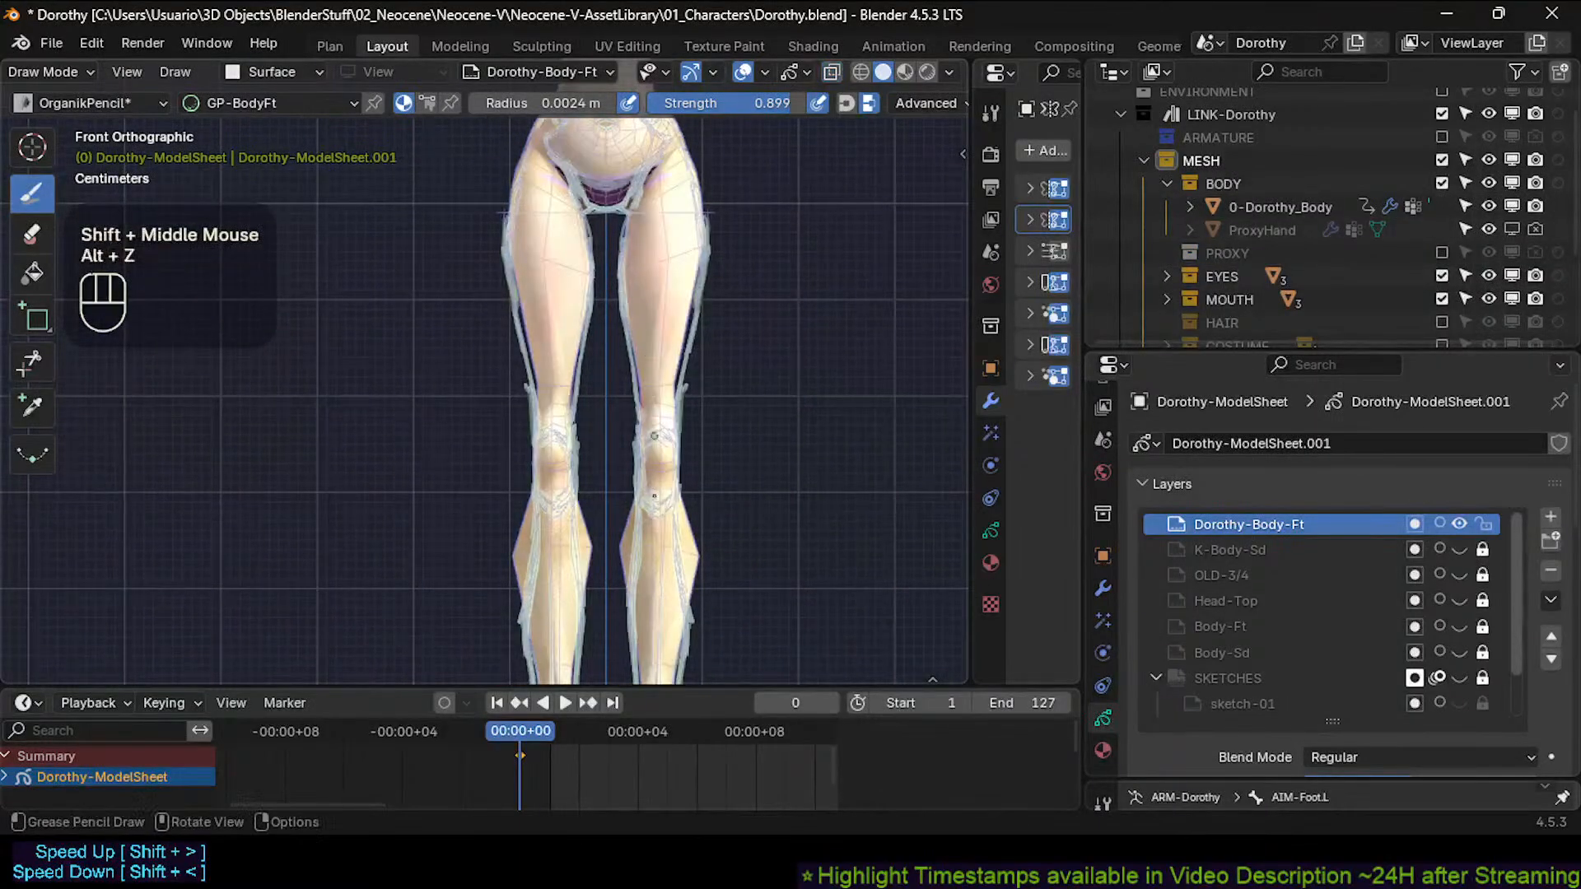
{"action": "middle_click_drag", "start_coordinate": [657, 596], "coordinate": [655, 452], "text": "shift"}
{"action": "key", "text": "ctrl+s"}
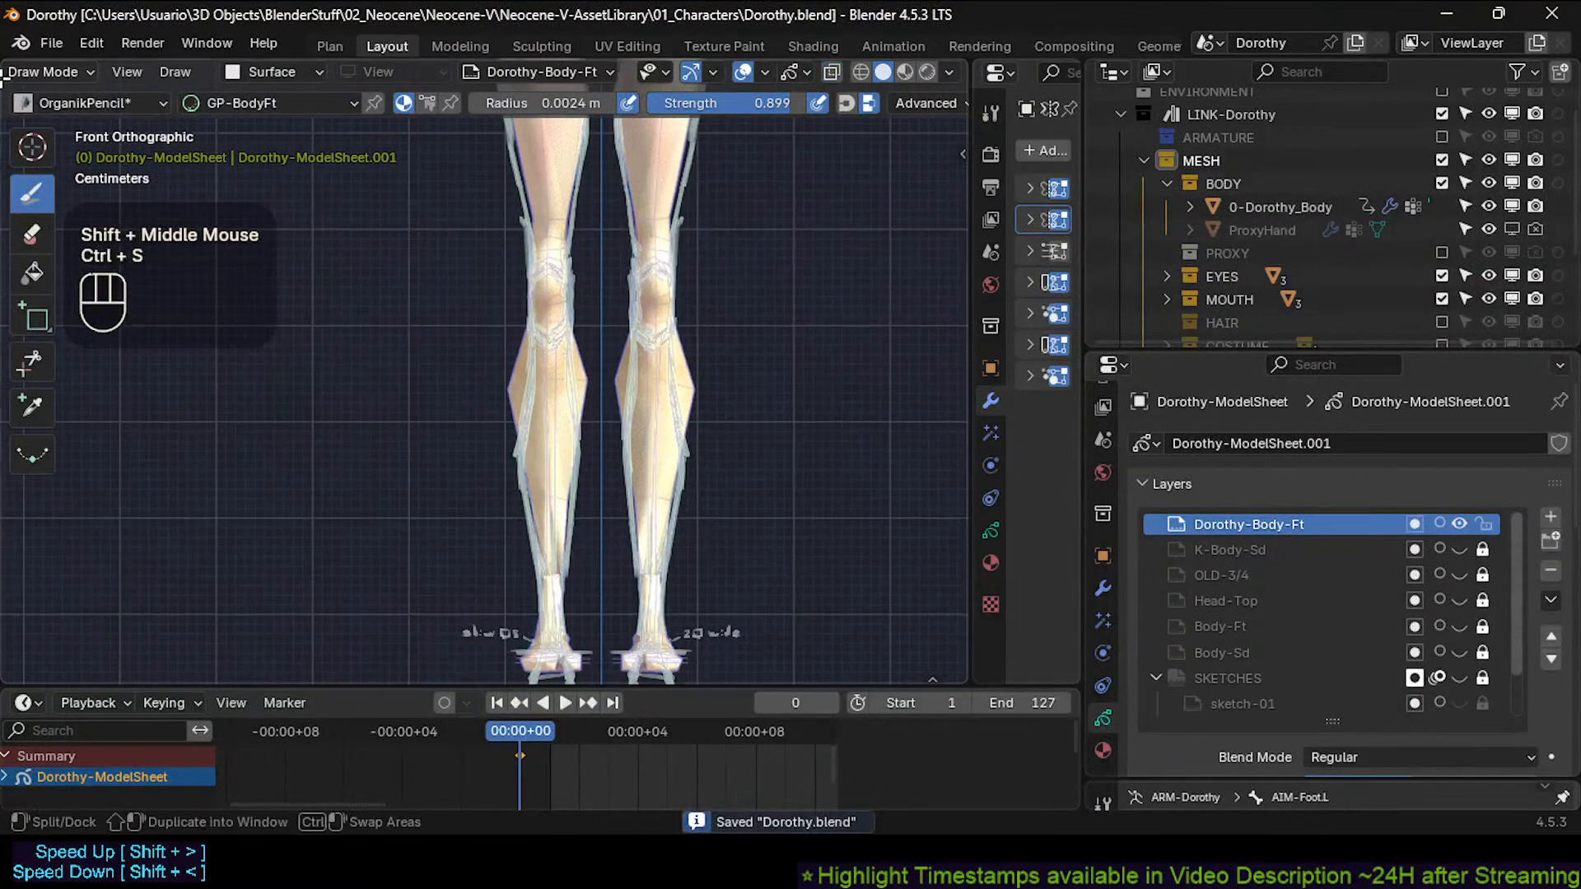
Split the 3D viewport into two side-by-side views and set the second one to Right Orthographic, framing the legs in both.
{"action": "left_click", "coordinate": [8, 72]}
{"action": "left_click", "coordinate": [8, 68]}
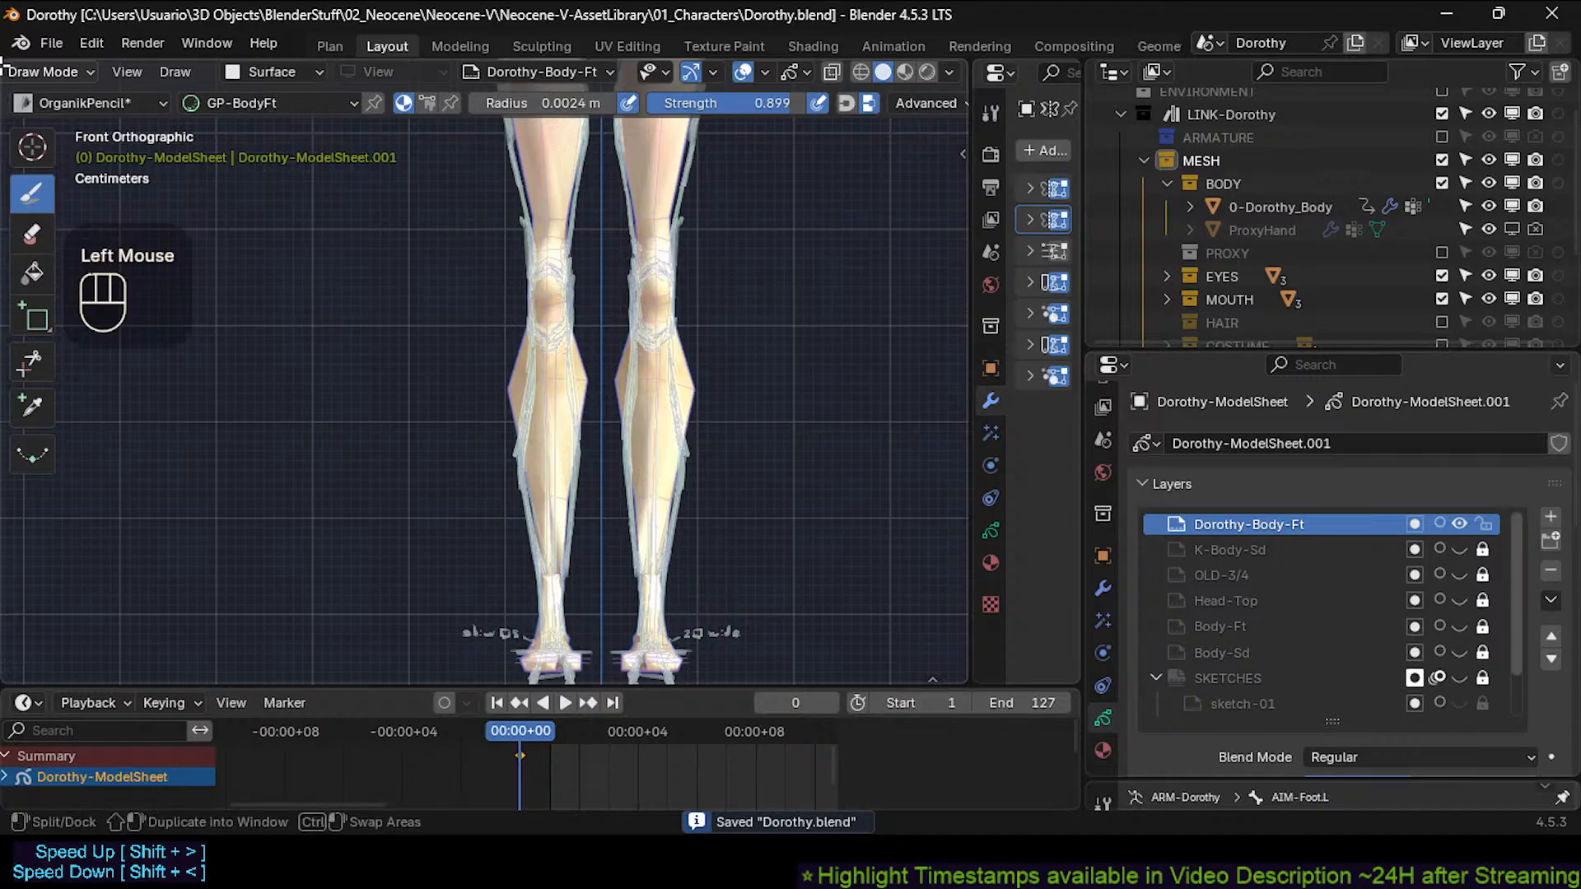
{"action": "left_click_drag", "start_coordinate": [4, 63], "coordinate": [517, 120]}
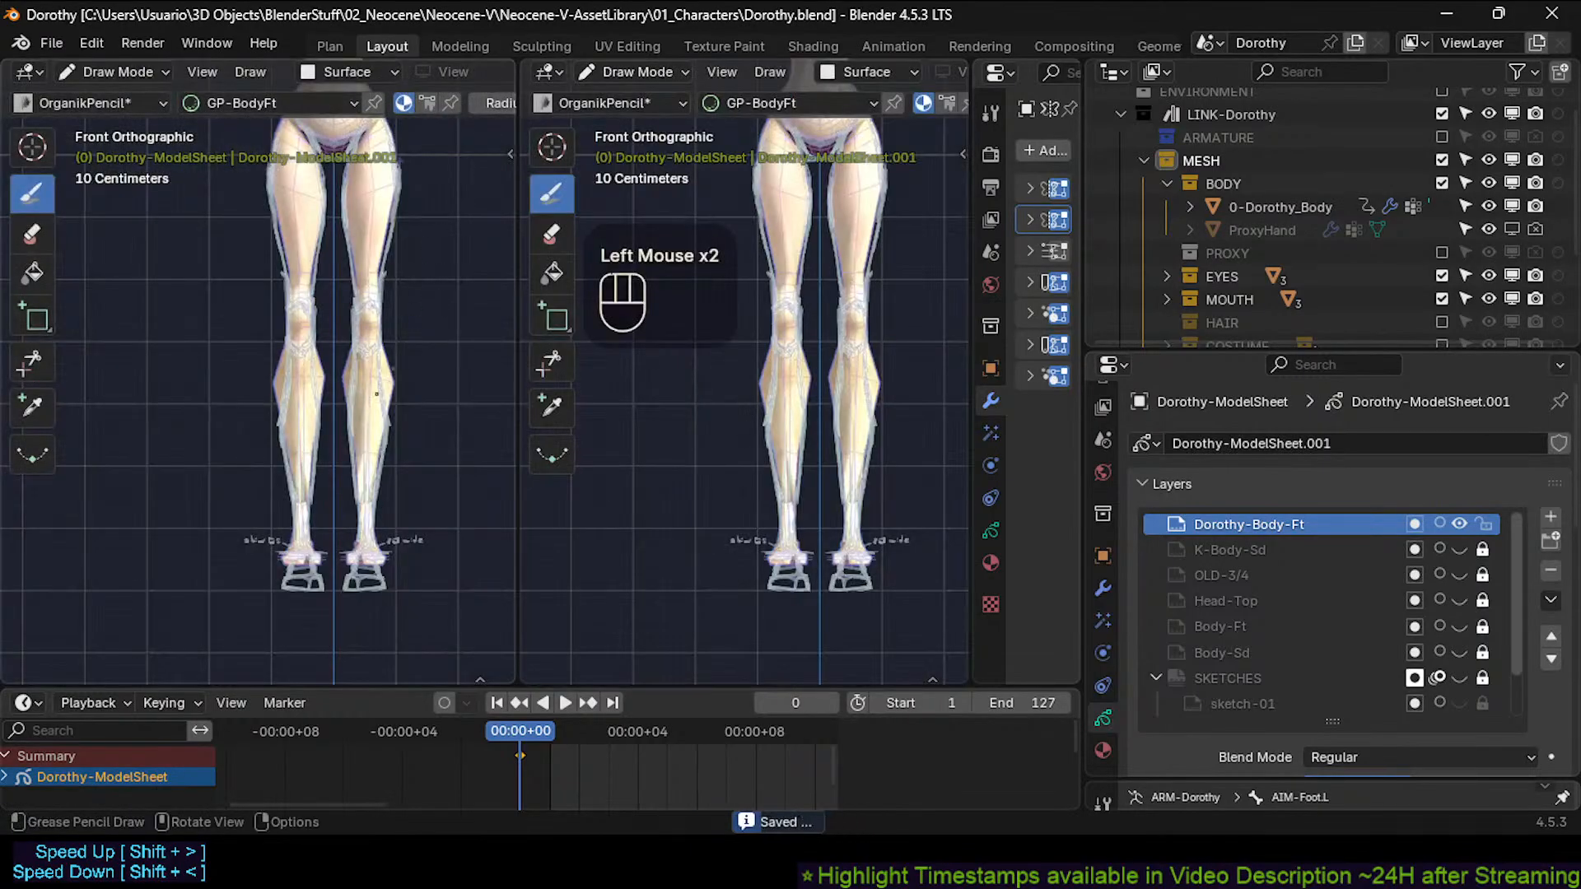
{"action": "key", "text": "KP_3"}
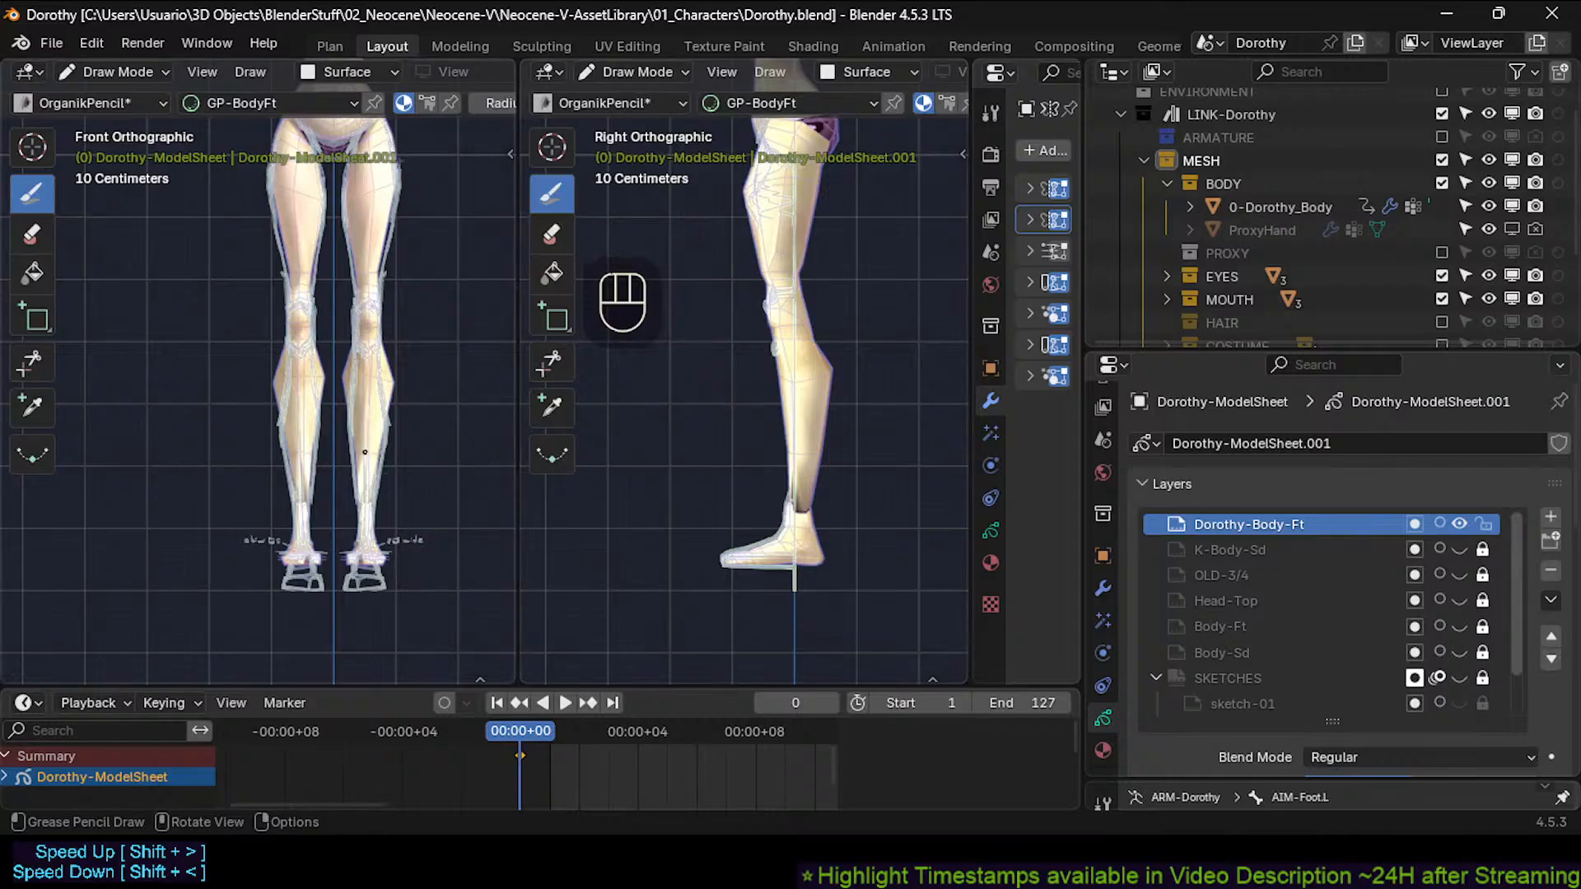
{"action": "key", "text": "KP_Add"}
{"action": "key", "text": "KP_Add"}
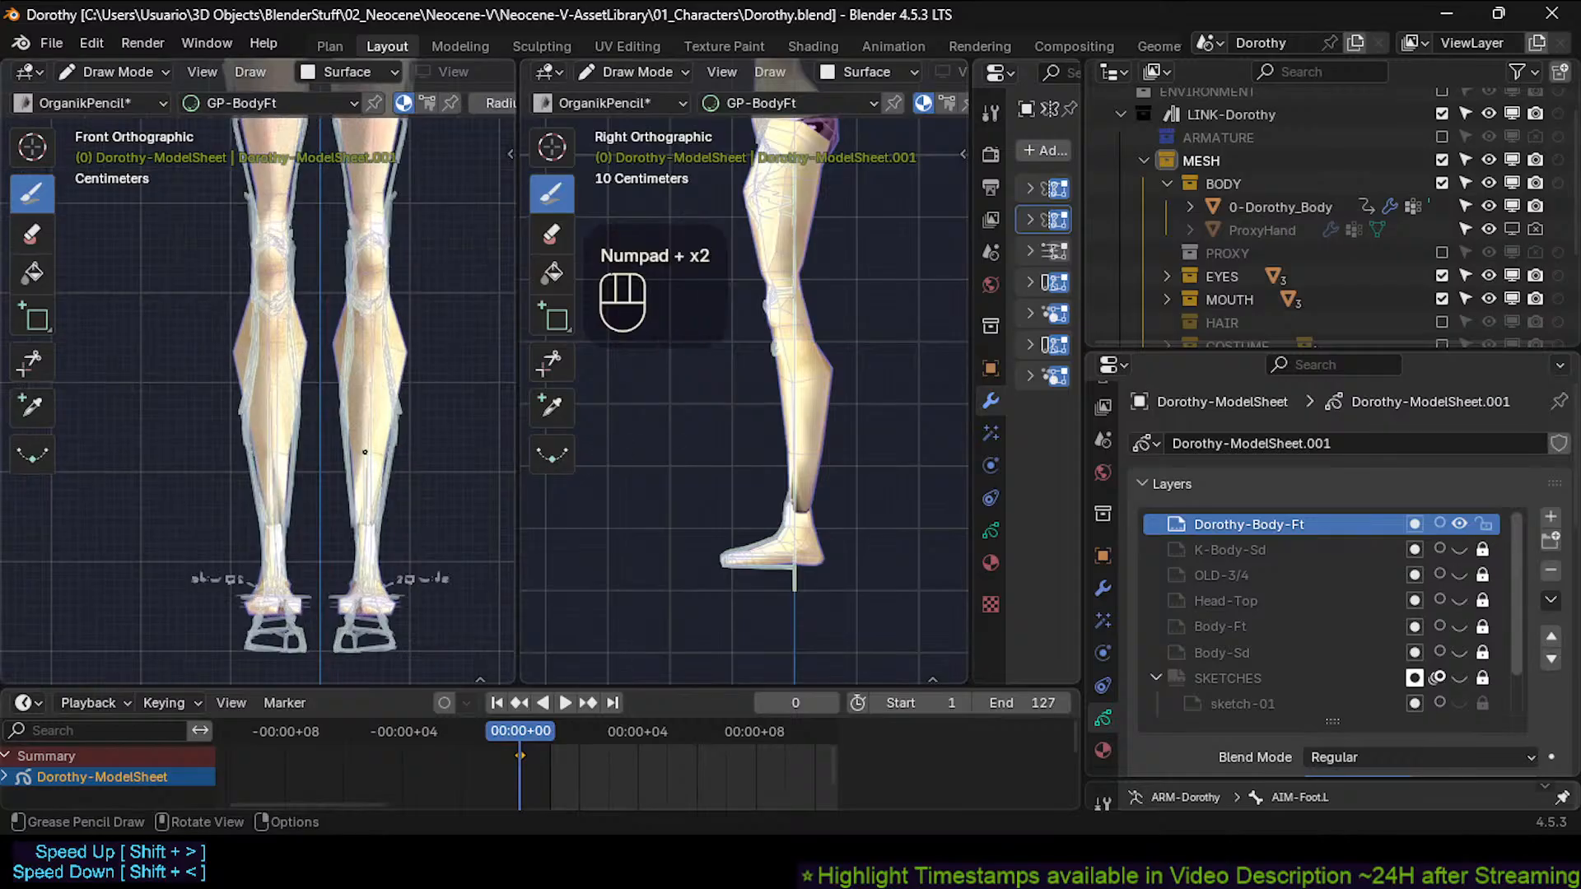
{"action": "key", "text": "KP_Add"}
{"action": "key", "text": "KP_Add"}
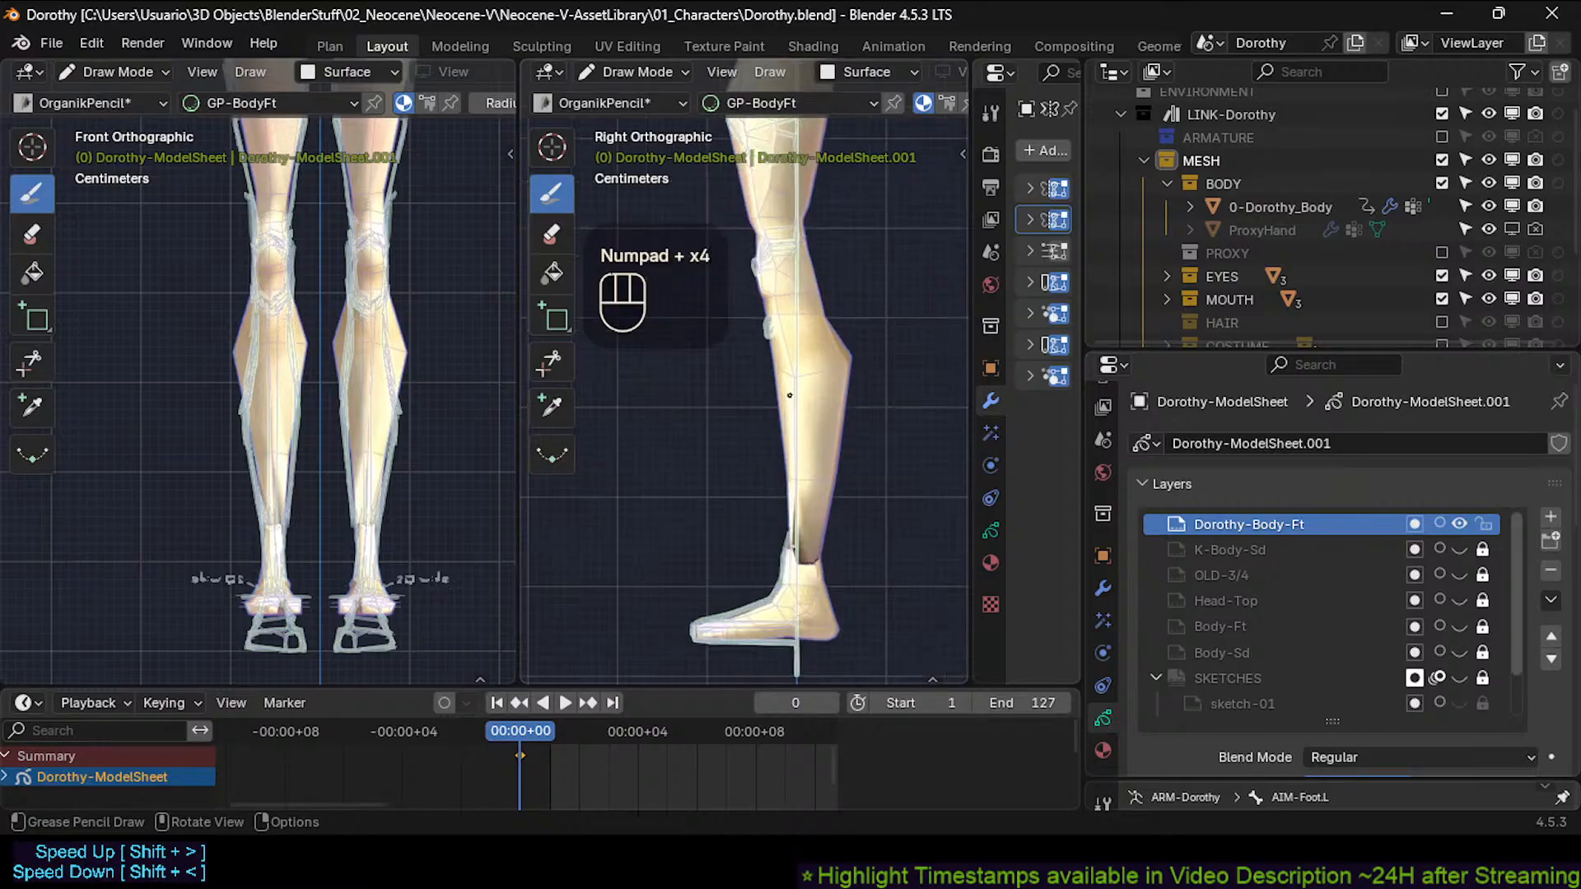
Unhide the K-Body-Sd and Body-Sd sketch layers and make K-Body-Sd the active layer.
{"action": "left_click", "coordinate": [1318, 549]}
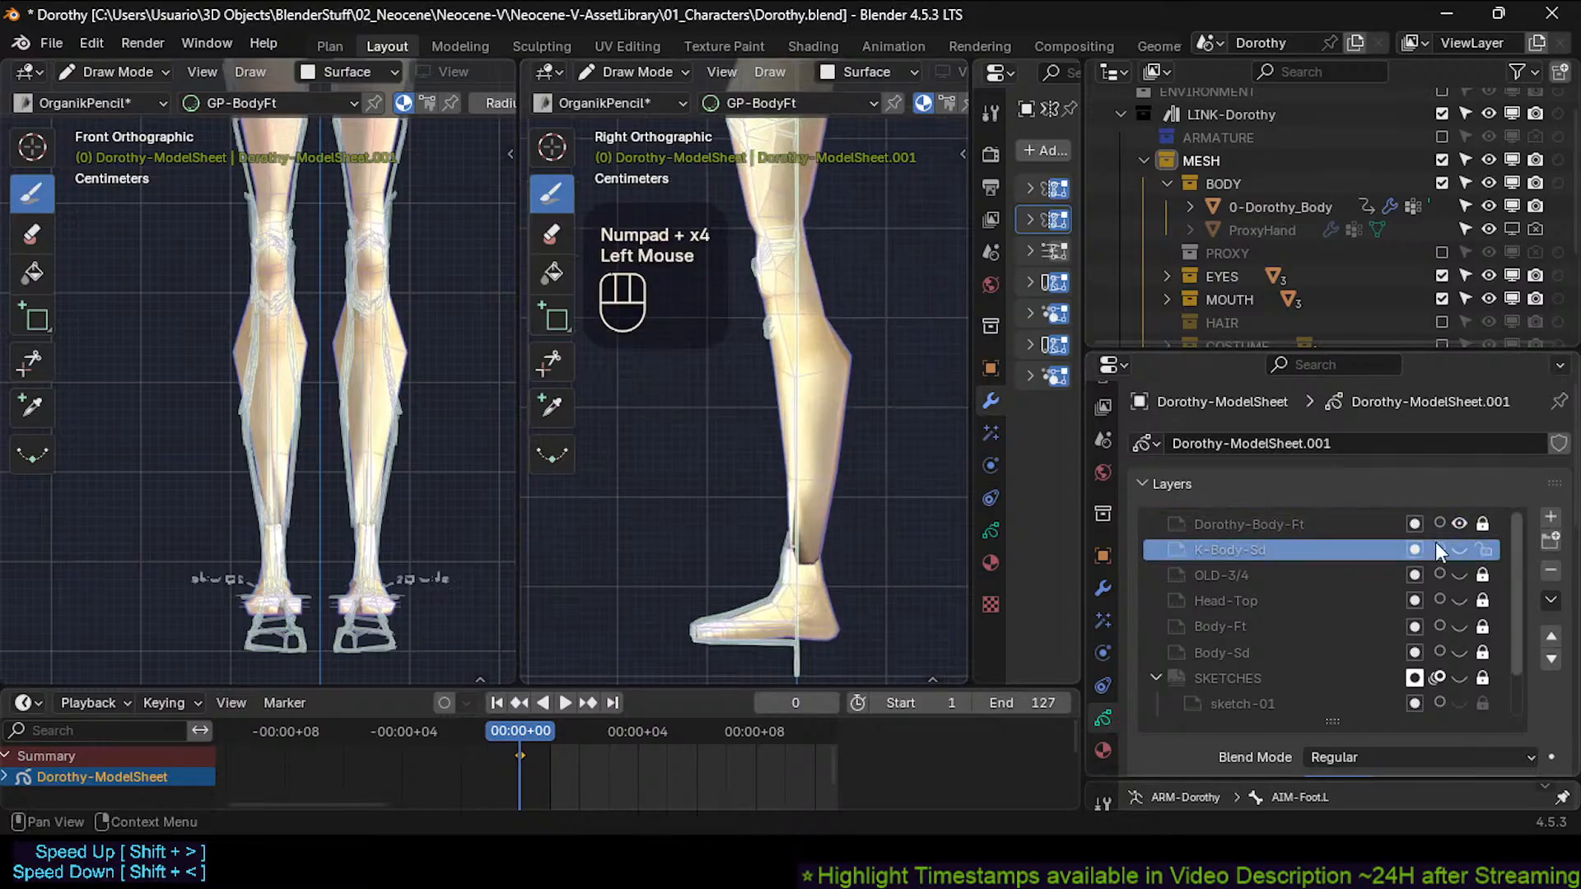
{"action": "left_click", "coordinate": [1460, 549]}
{"action": "left_click", "coordinate": [1275, 552]}
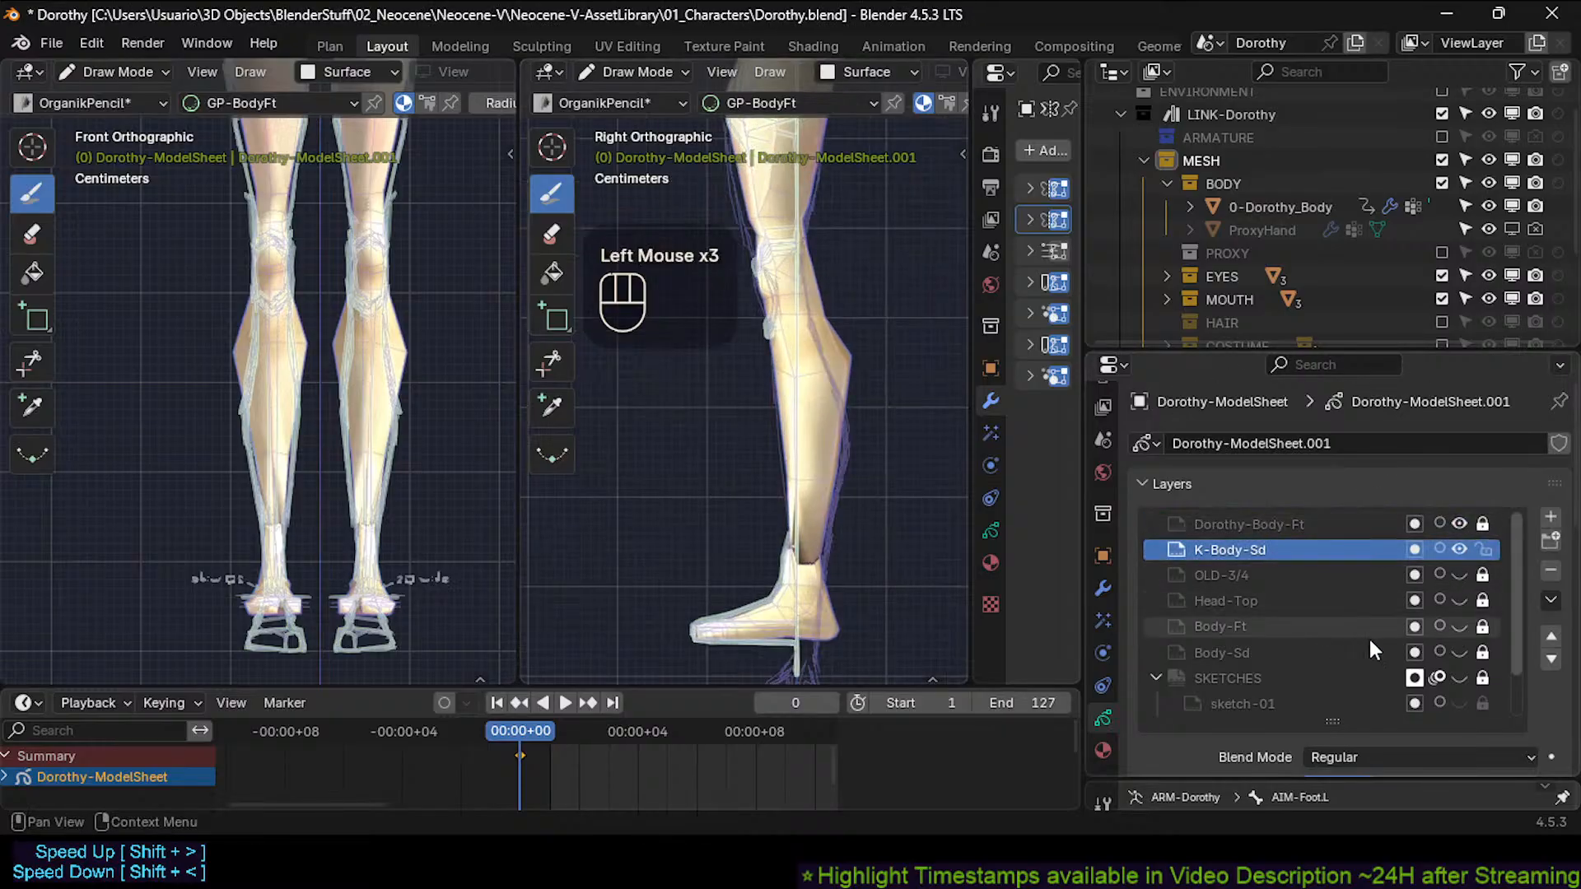
{"action": "left_click", "coordinate": [1455, 650]}
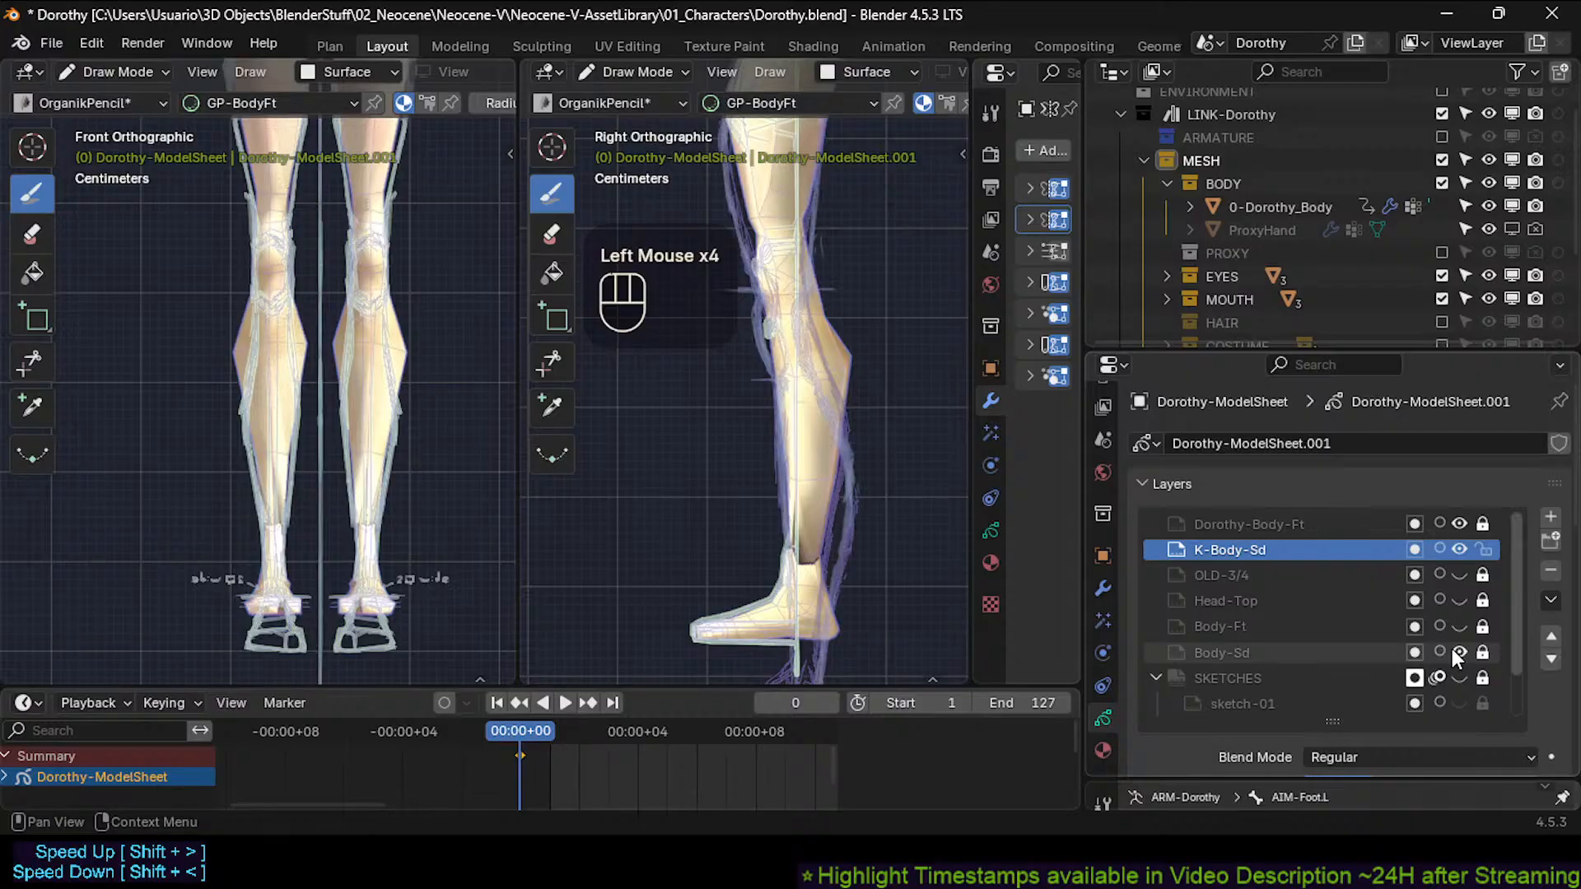
{"action": "left_click", "coordinate": [1357, 628]}
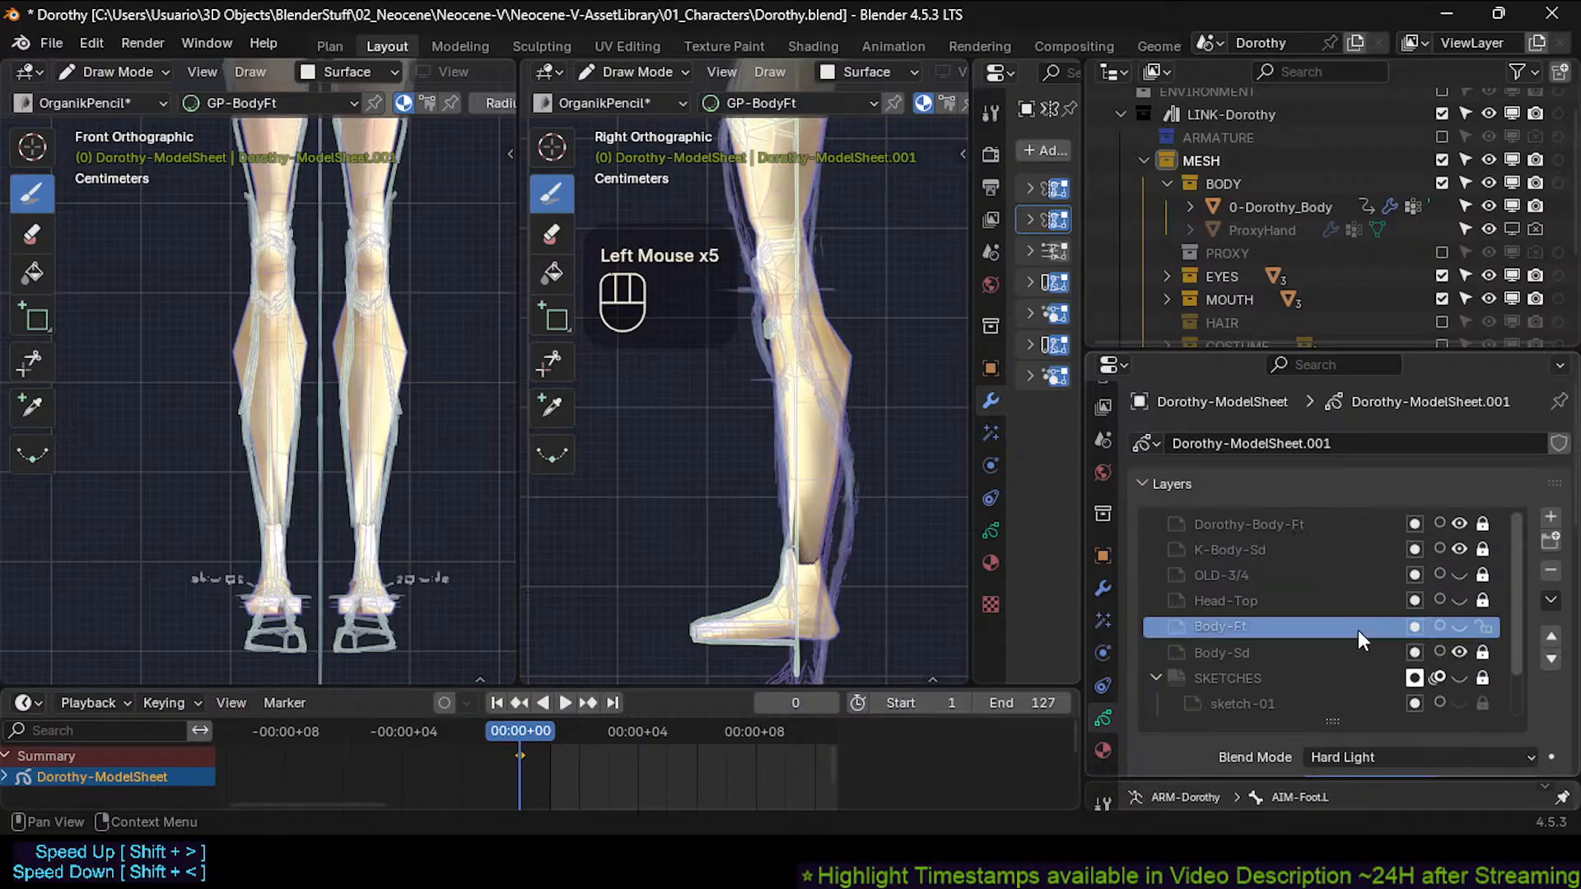
{"action": "left_click", "coordinate": [1277, 524]}
{"action": "left_click", "coordinate": [1279, 549]}
Select all K-Body-Sd strokes in Edit Mode and show the object's material slots in a widened properties area.
{"action": "key", "text": "Tab"}
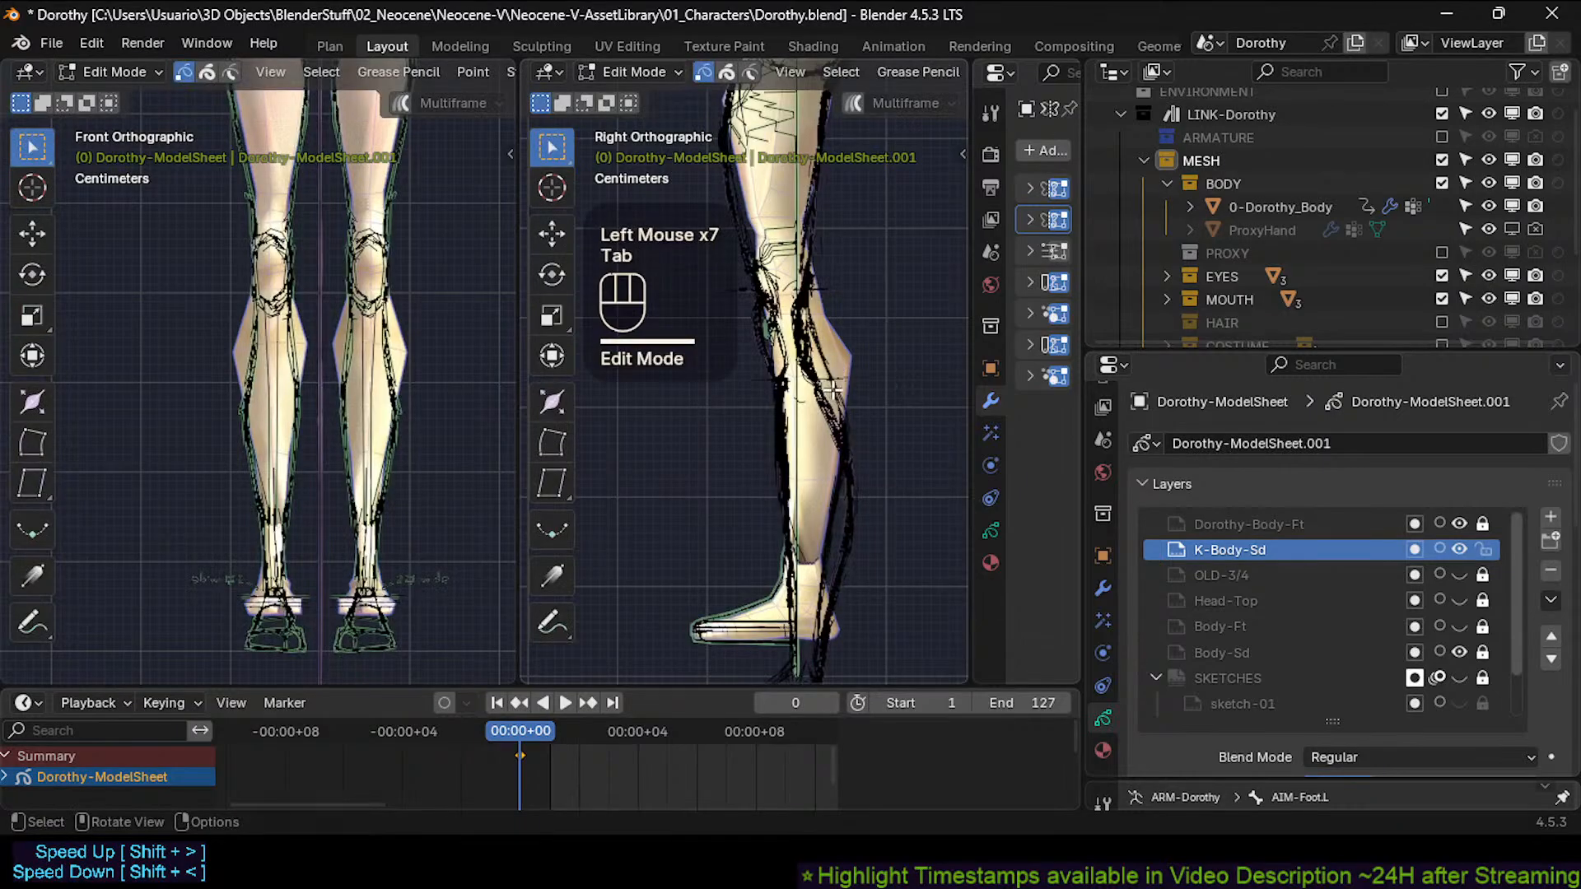
{"action": "key", "text": "a"}
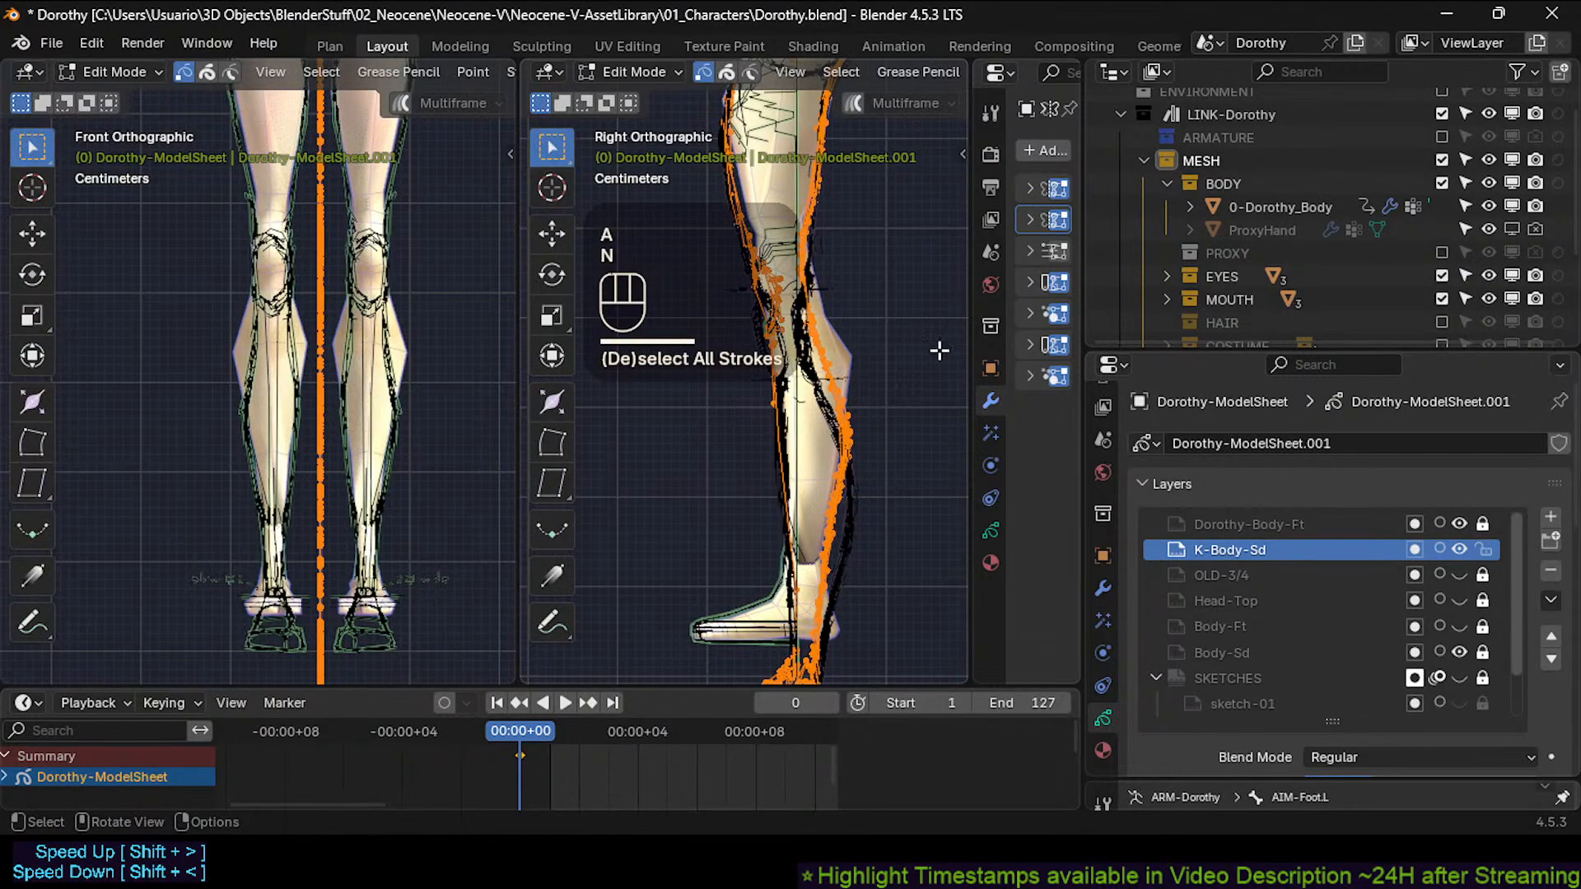
{"action": "left_click_drag", "start_coordinate": [1085, 311], "coordinate": [1194, 306]}
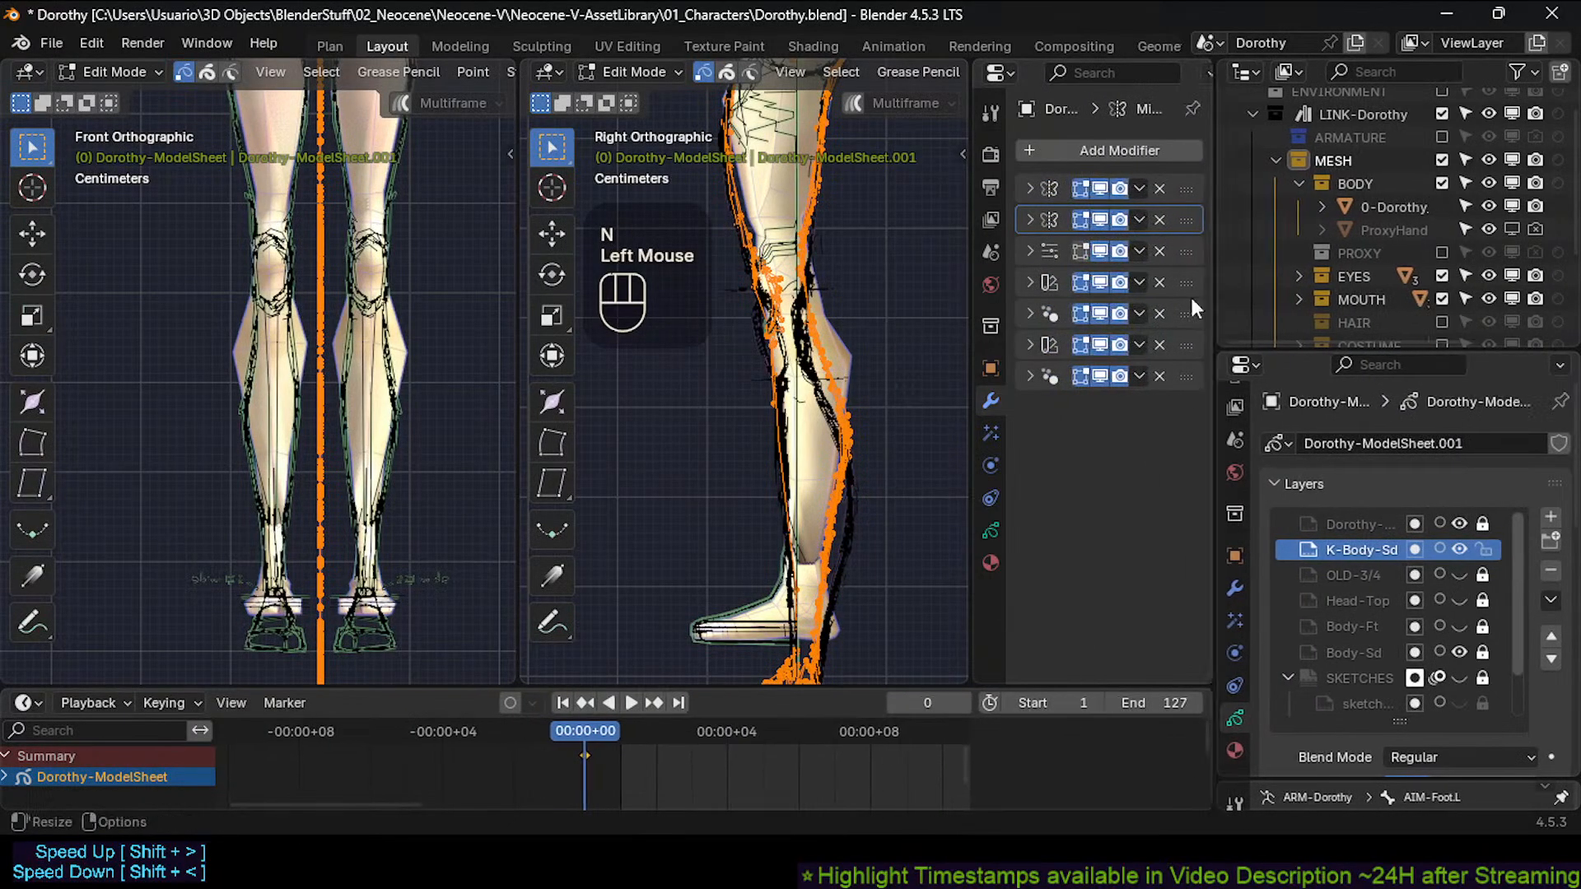
{"action": "left_click", "coordinate": [992, 559]}
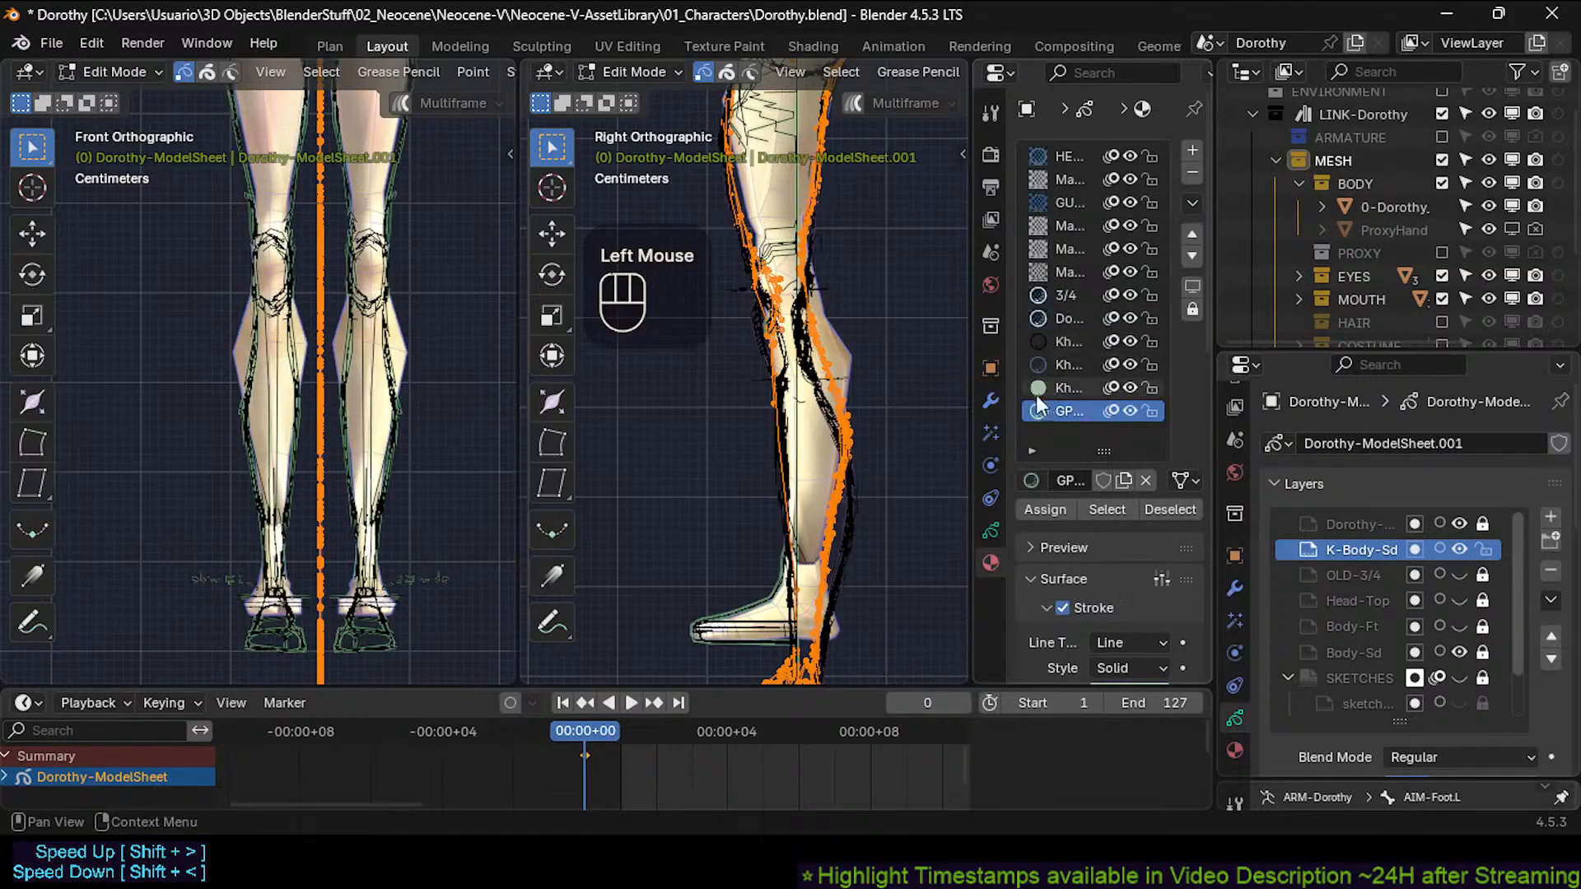
{"action": "left_click_drag", "start_coordinate": [972, 369], "coordinate": [866, 373]}
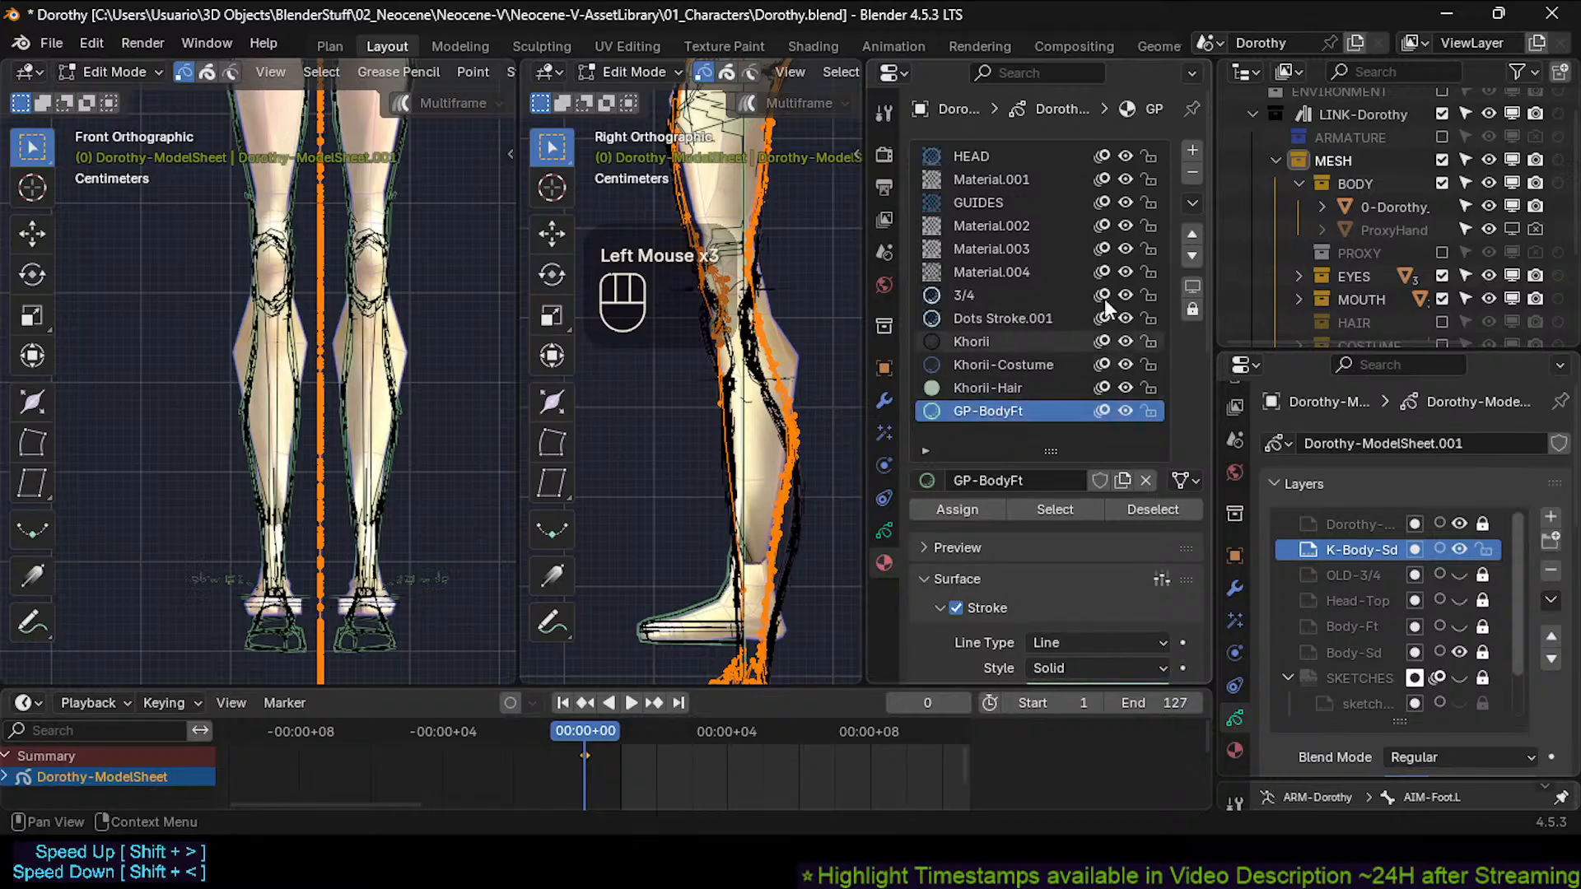
Add a material slot holding a single-user copy of GP-BodyFt and rename the copy GP-BodySd.
{"action": "left_click", "coordinate": [1186, 155]}
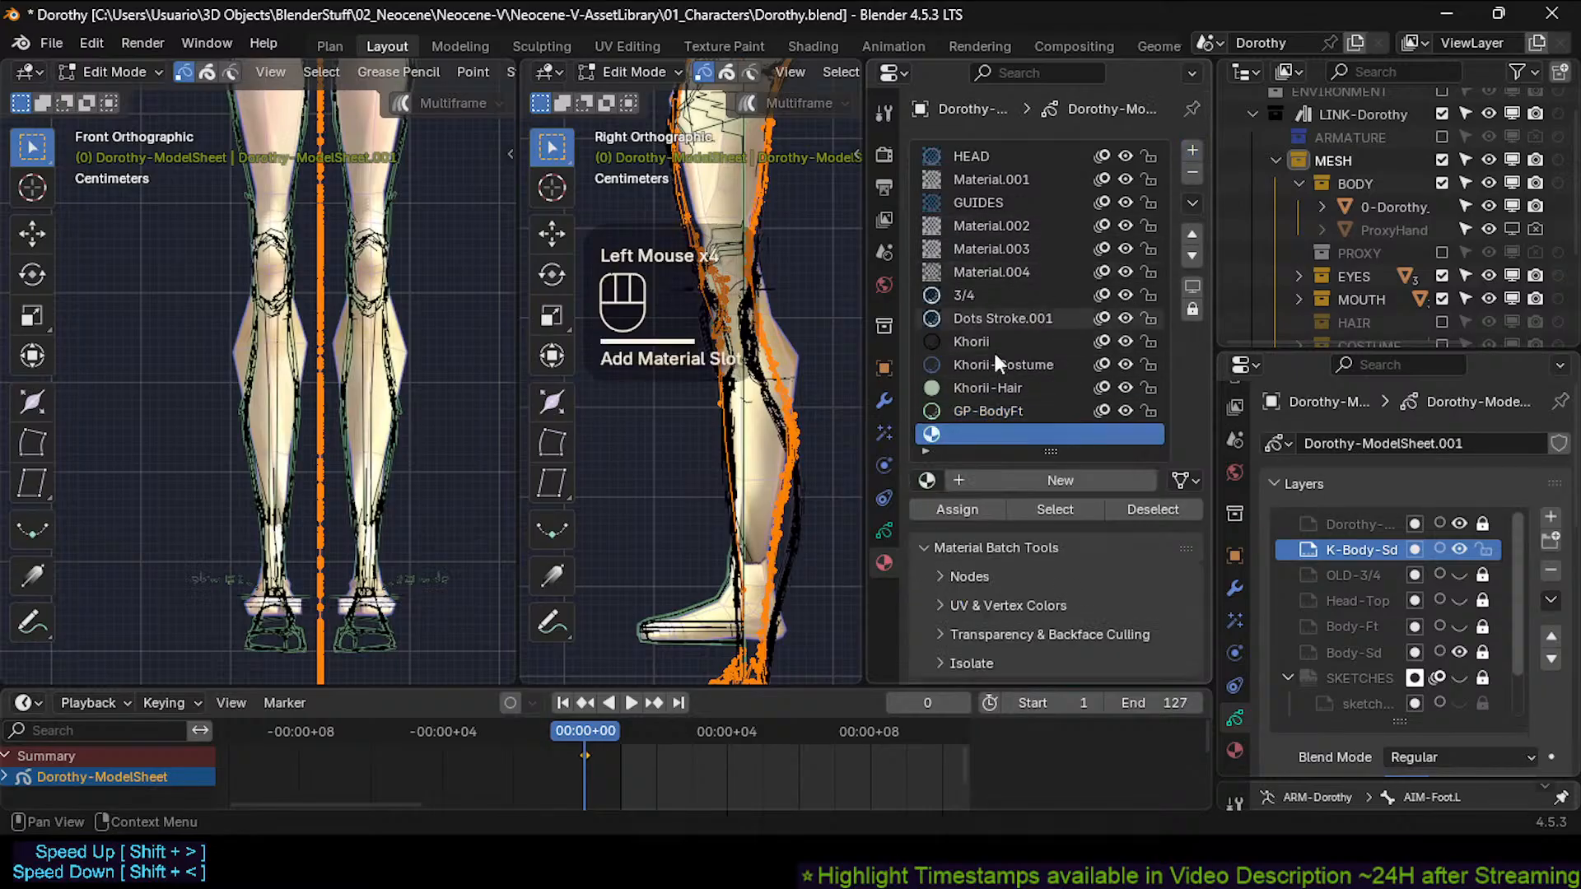
{"action": "left_click", "coordinate": [930, 480]}
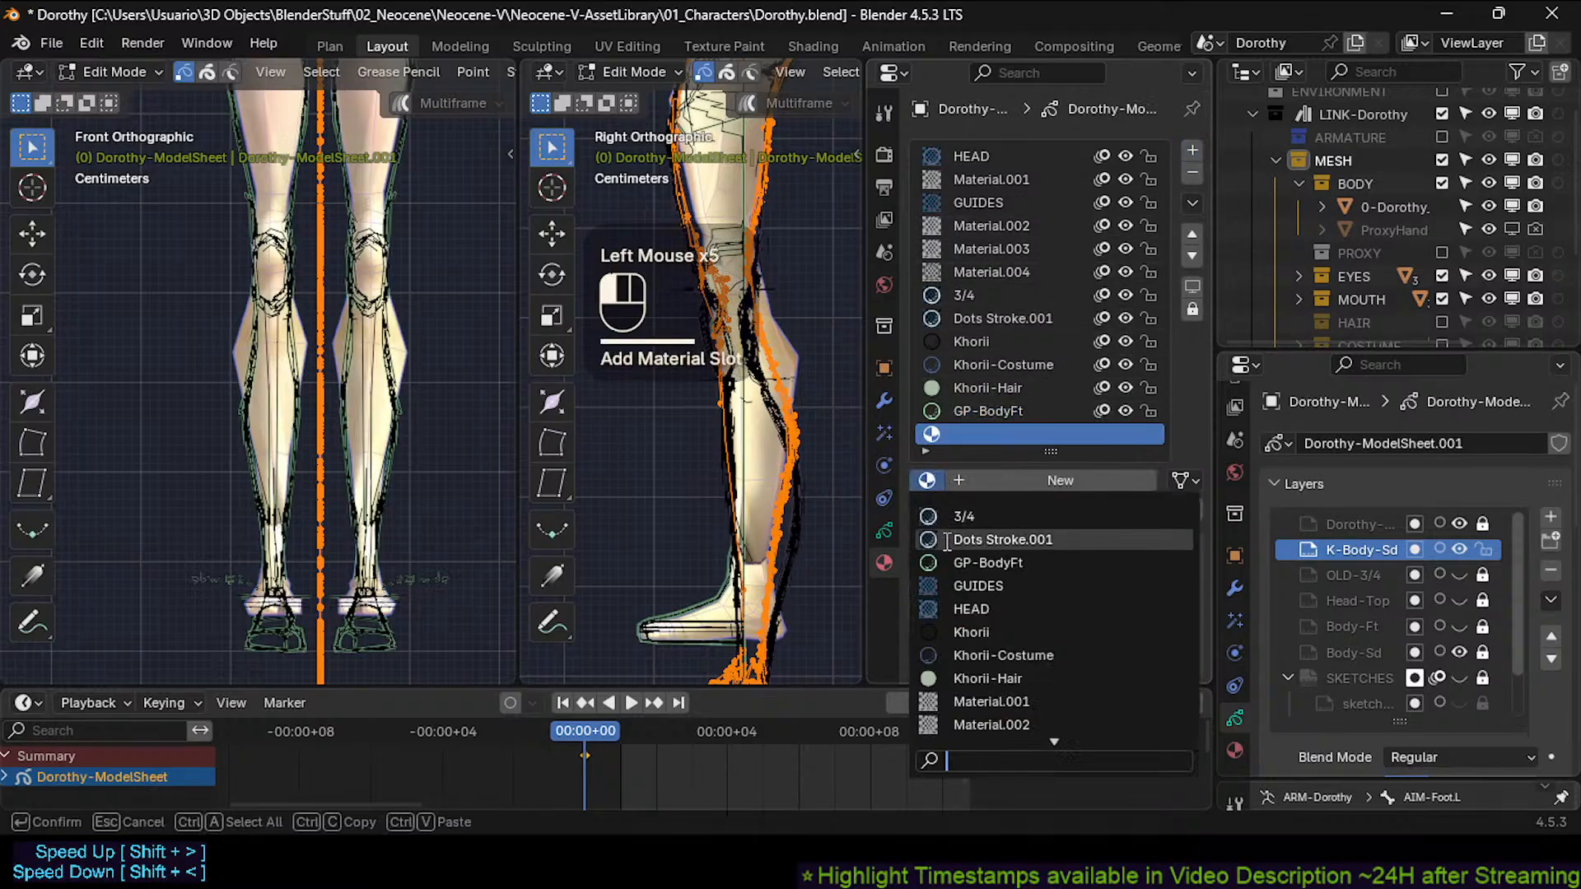
{"action": "left_click", "coordinate": [988, 563]}
{"action": "left_click", "coordinate": [1019, 437]}
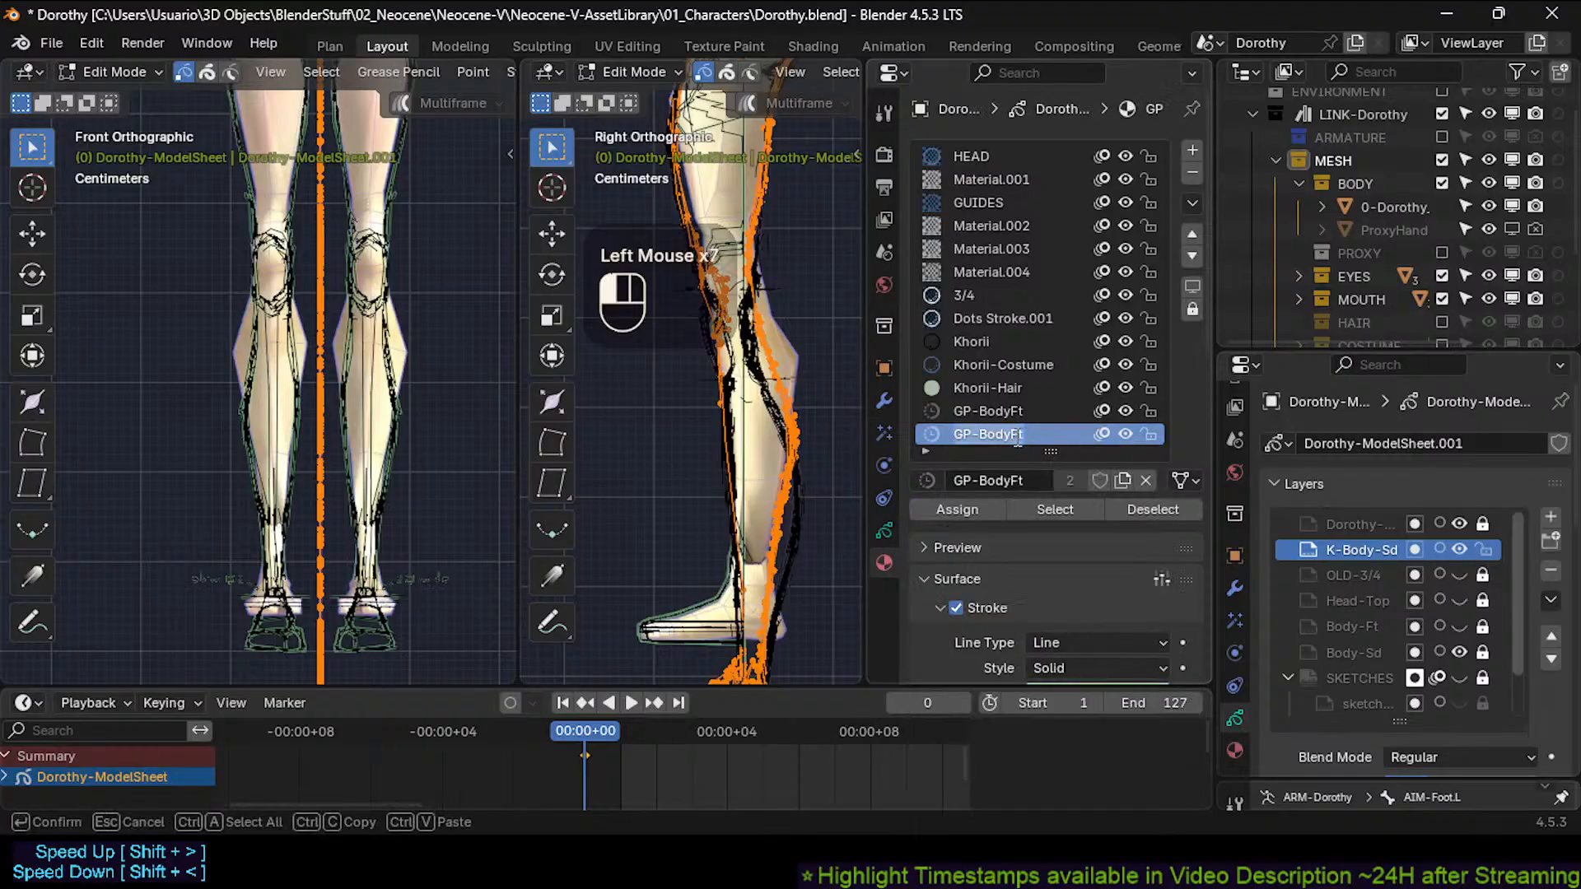
{"action": "left_click", "coordinate": [1033, 451]}
{"action": "left_click", "coordinate": [1125, 480]}
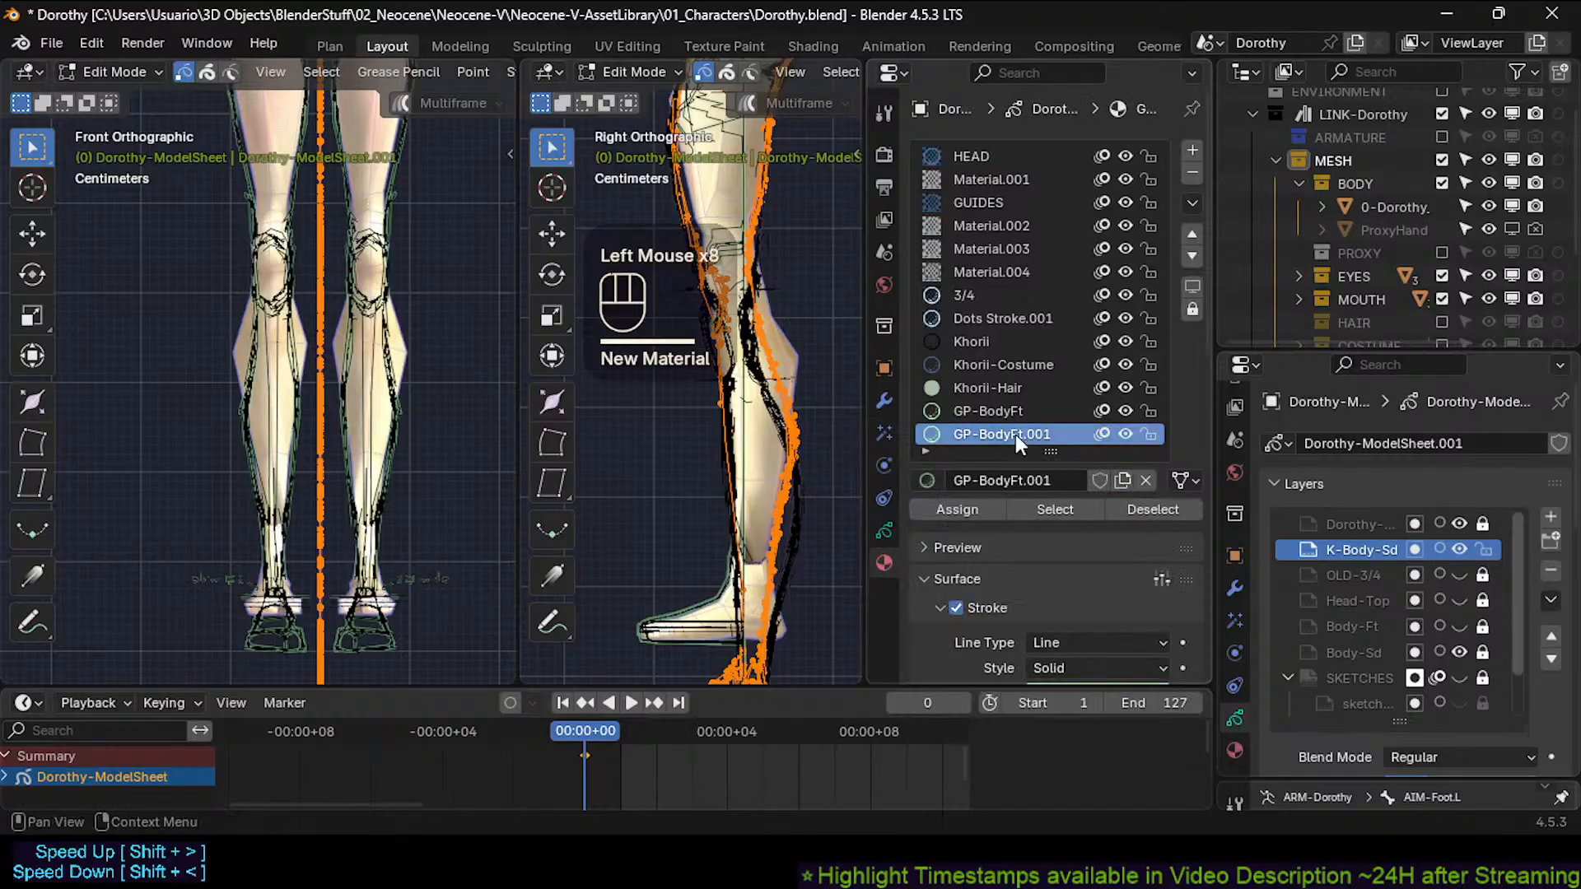
{"action": "double_click", "coordinate": [1018, 433]}
{"action": "type", "text": "GP-BodySd"}
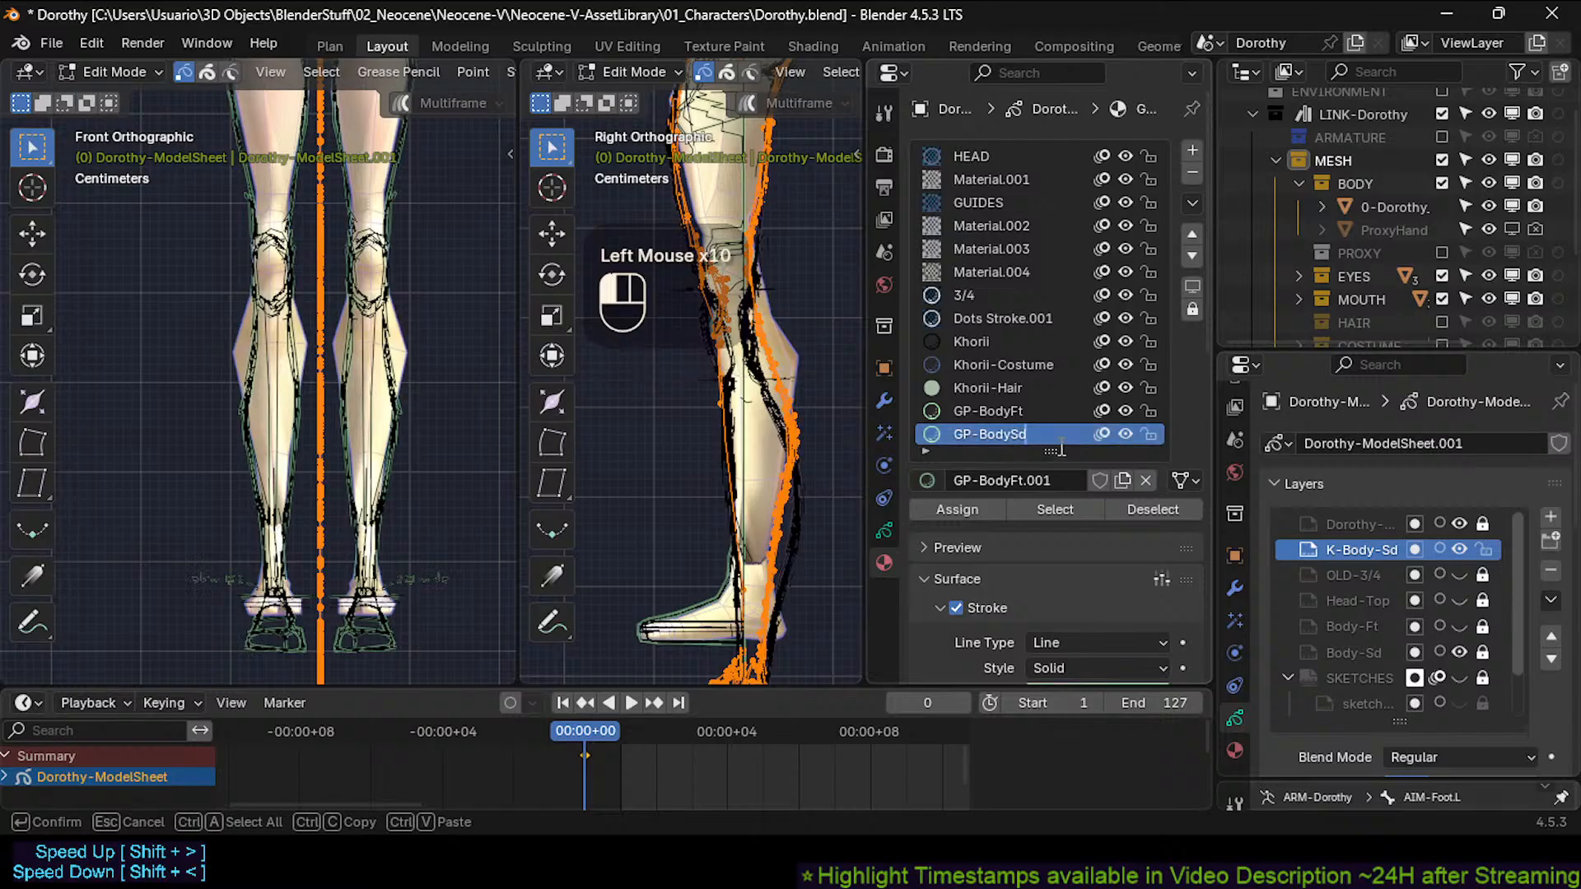
{"action": "key", "text": "Return"}
Set GP-BodySd's stroke base colour to a saturated green (#76D83D) and assign the material to the selected strokes.
{"action": "scroll", "coordinate": [1089, 580], "scroll_direction": "down", "scroll_amount": 3}
{"action": "left_click", "coordinate": [1089, 580]}
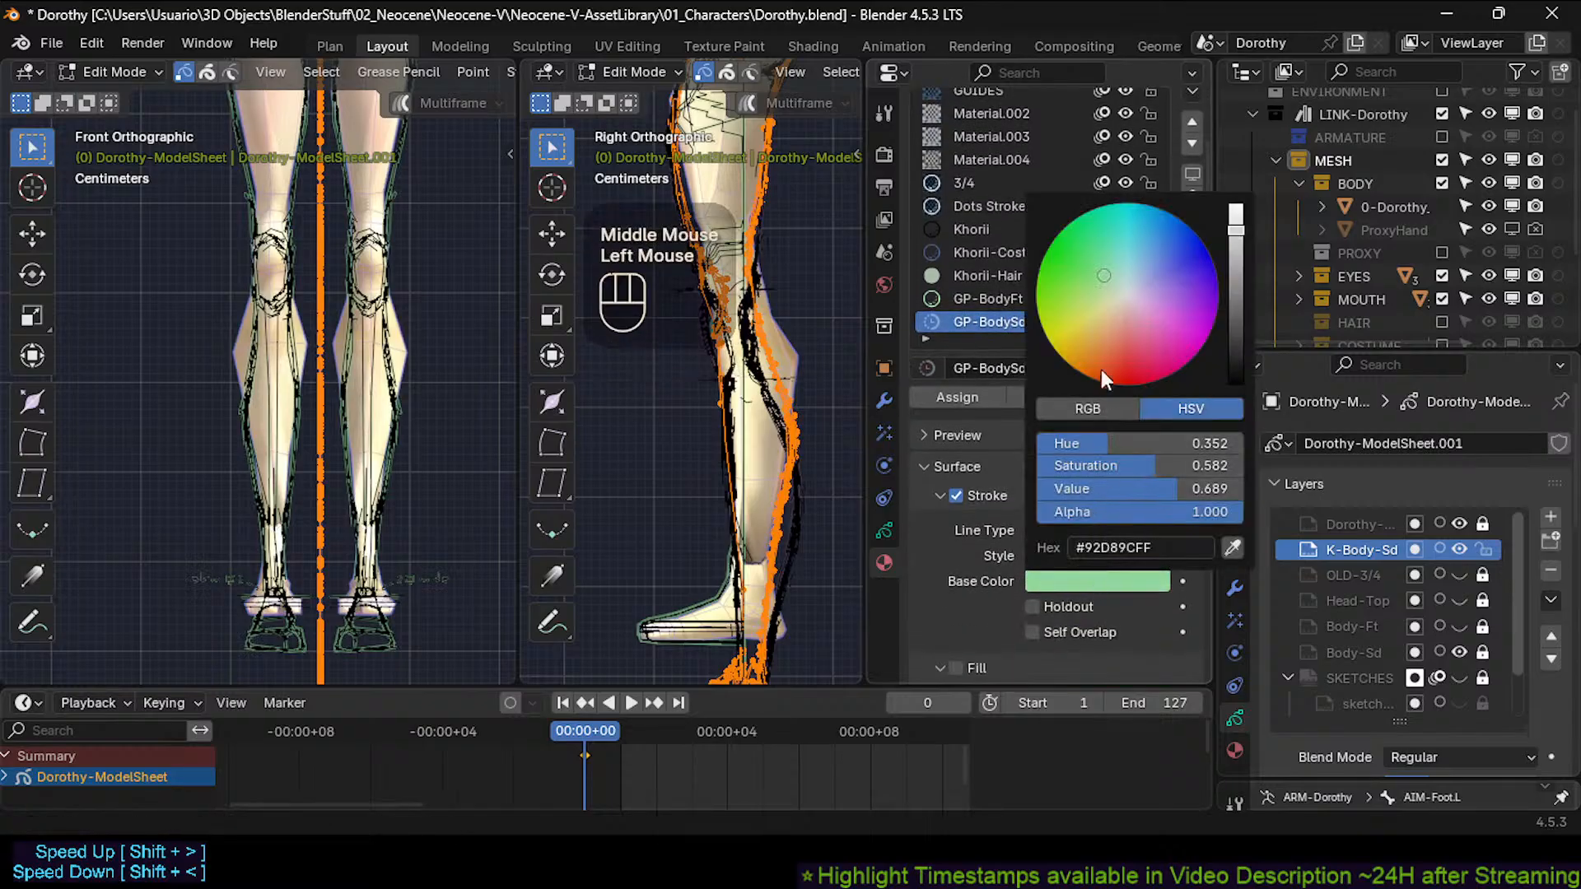
{"action": "left_click_drag", "start_coordinate": [1084, 290], "coordinate": [1065, 285]}
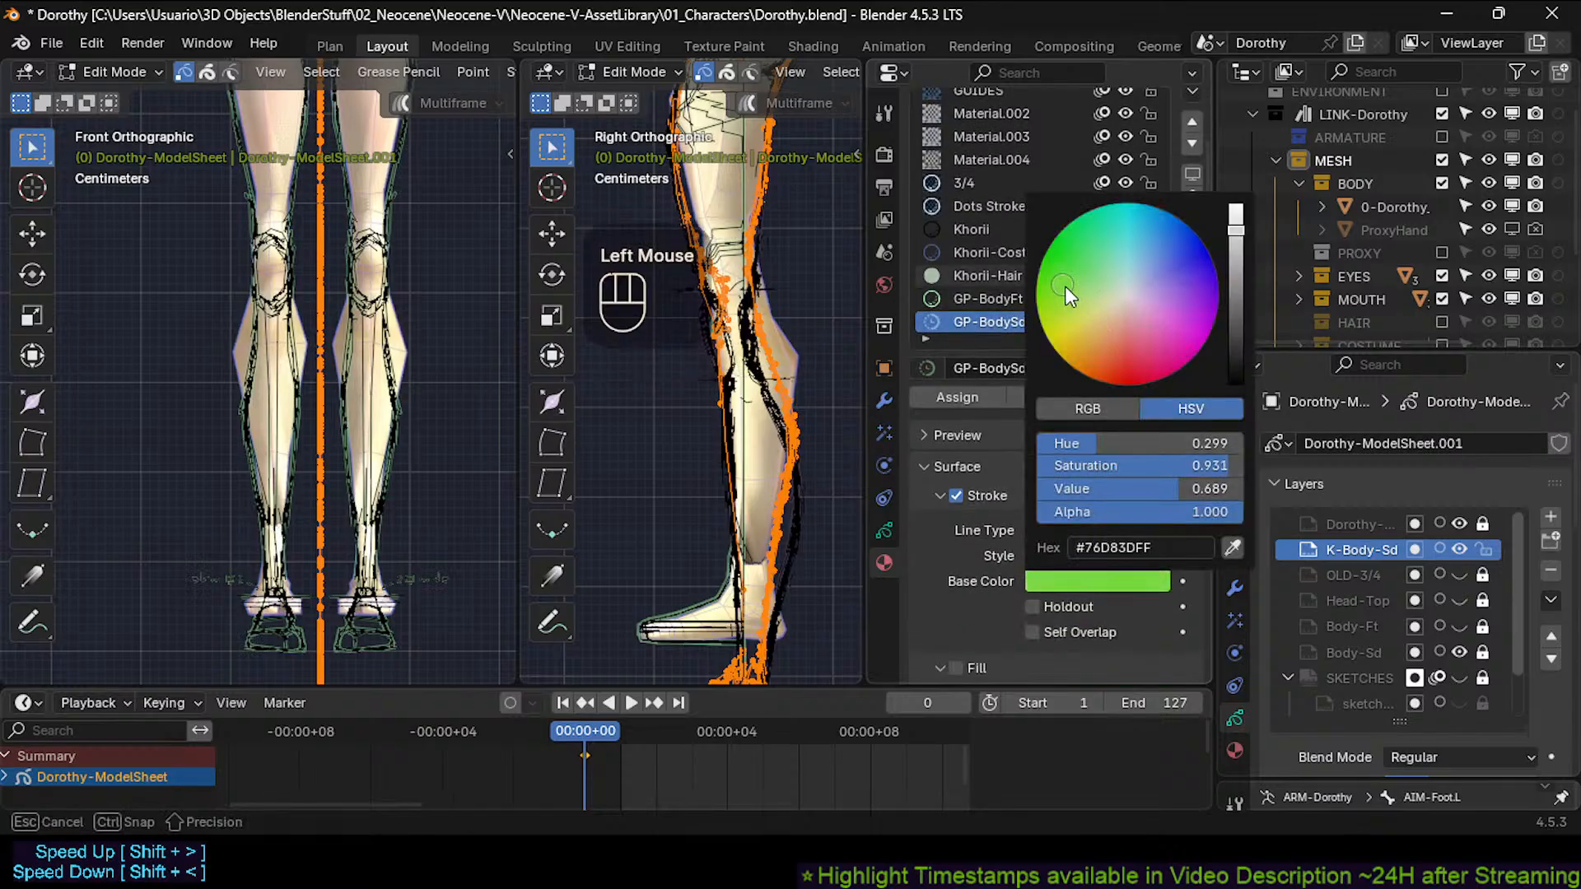
{"action": "left_click", "coordinate": [952, 398]}
{"action": "double_click", "coordinate": [930, 401]}
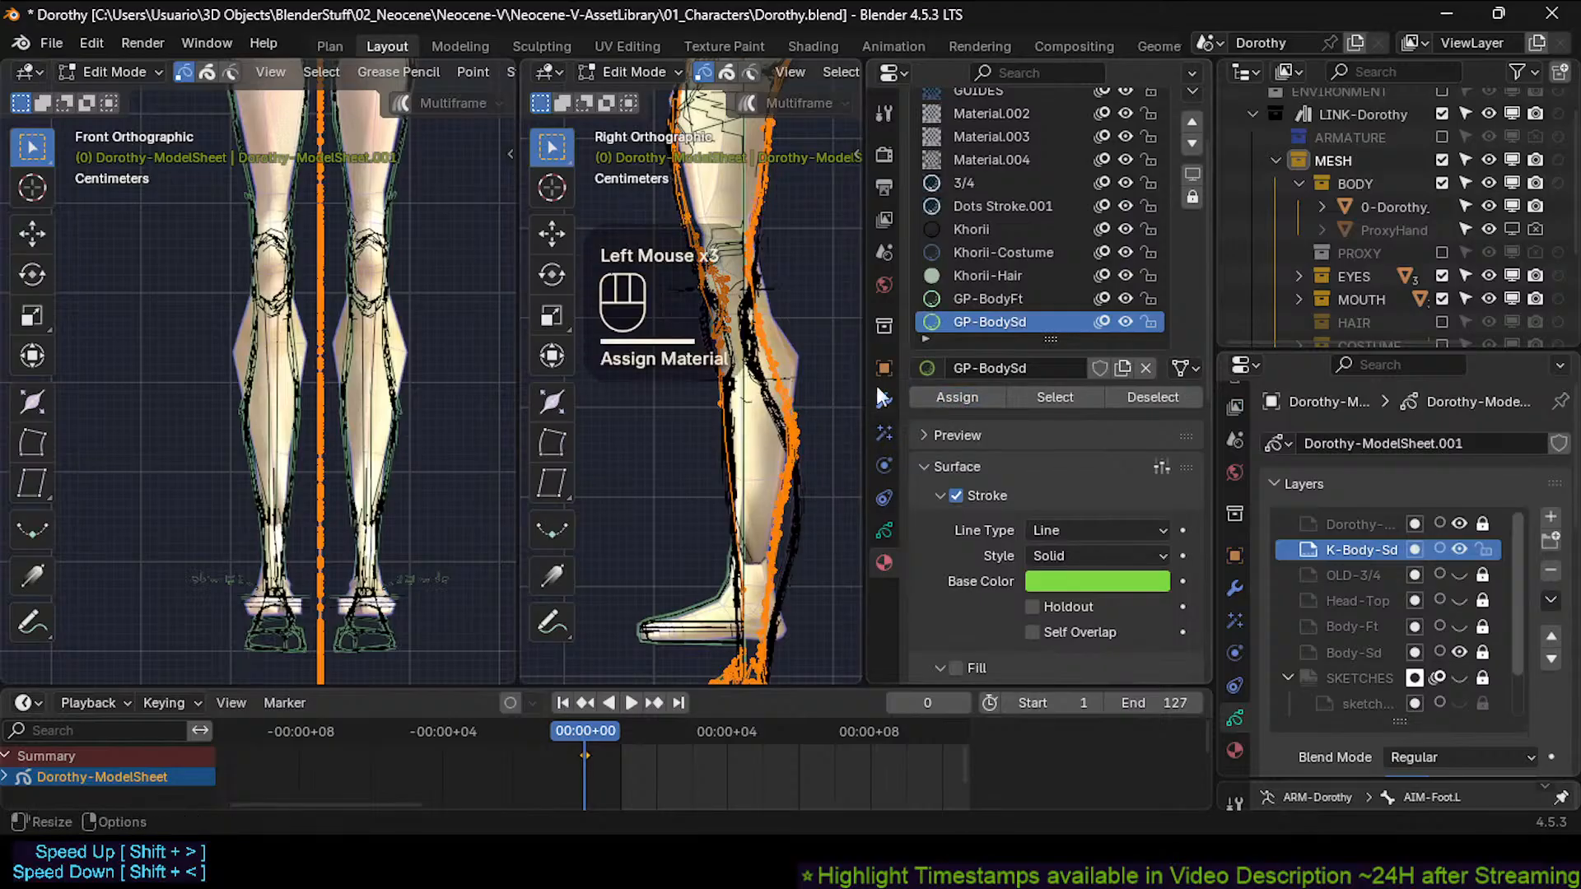
{"action": "left_click", "coordinate": [956, 397]}
{"action": "left_click", "coordinate": [958, 395]}
Deselect all strokes and return the model sheet to Draw Mode, with the side view centred on the upper leg.
{"action": "key", "text": "n"}
{"action": "key", "text": "alt+a"}
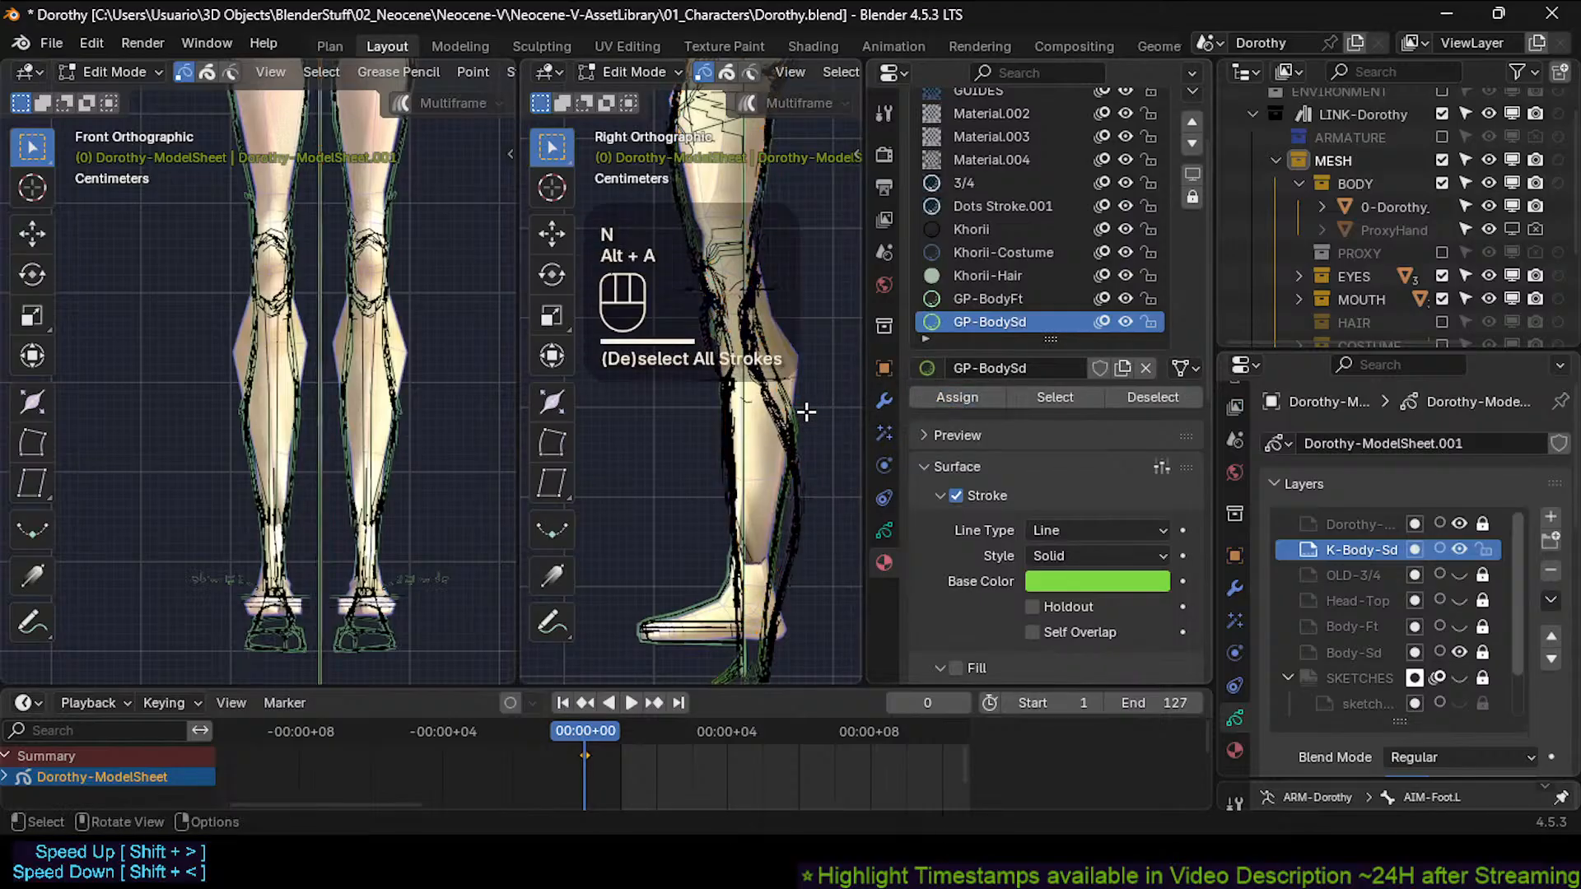
{"action": "key", "text": "Tab"}
{"action": "middle_click_drag", "start_coordinate": [815, 427], "coordinate": [804, 454], "text": "shift"}
{"action": "middle_click_drag", "start_coordinate": [804, 455], "coordinate": [797, 473], "text": "shift"}
{"action": "key", "text": "ctrl+Tab"}
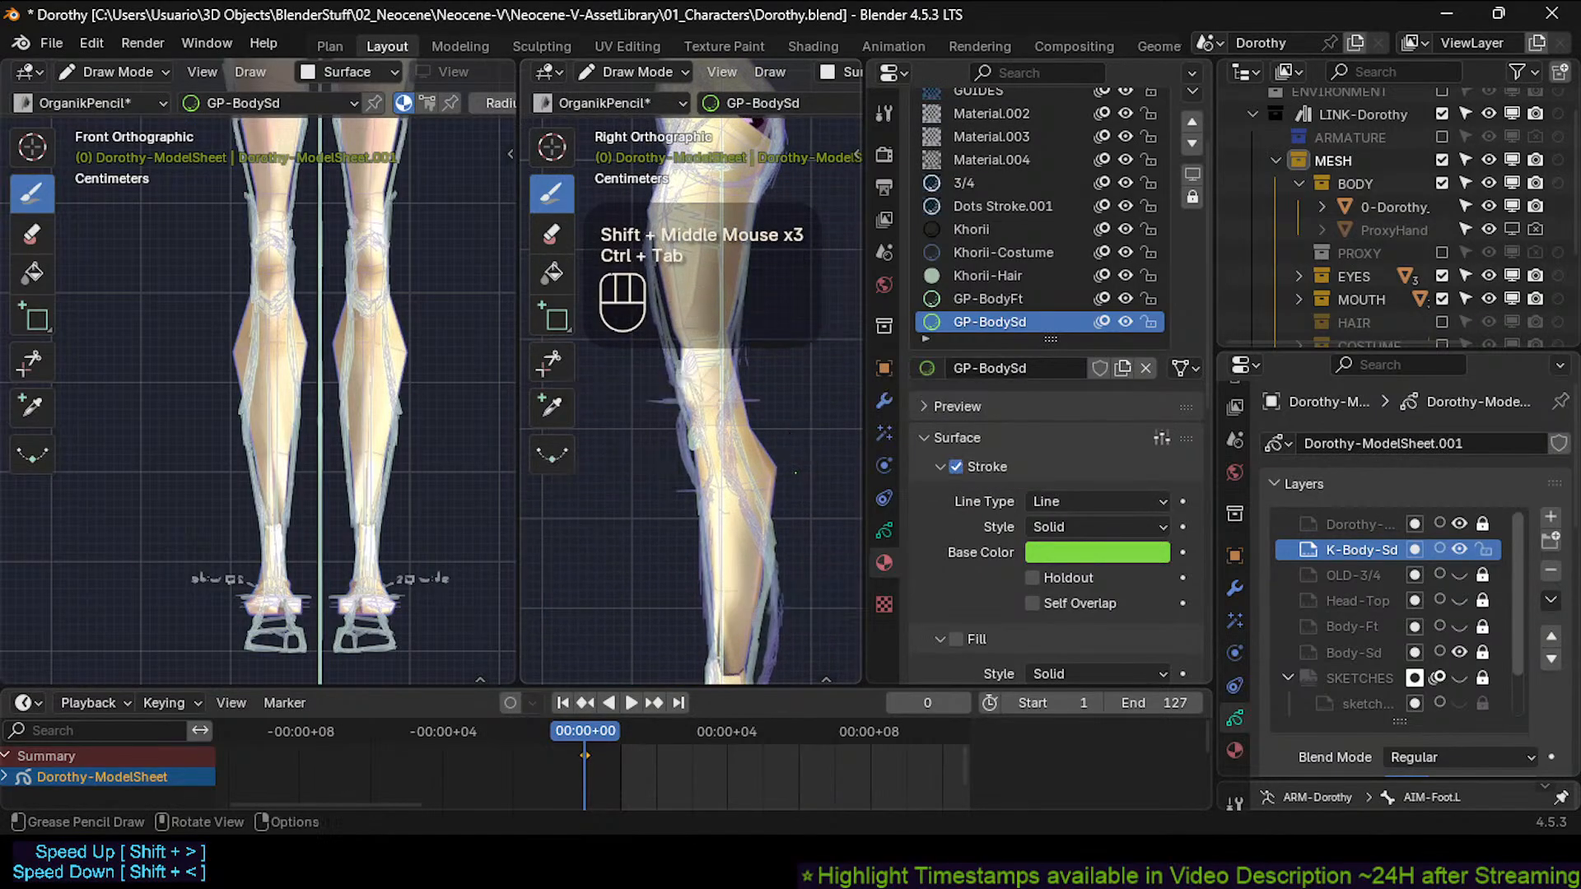
{"action": "middle_click_drag", "start_coordinate": [796, 467], "coordinate": [795, 502], "text": "shift"}
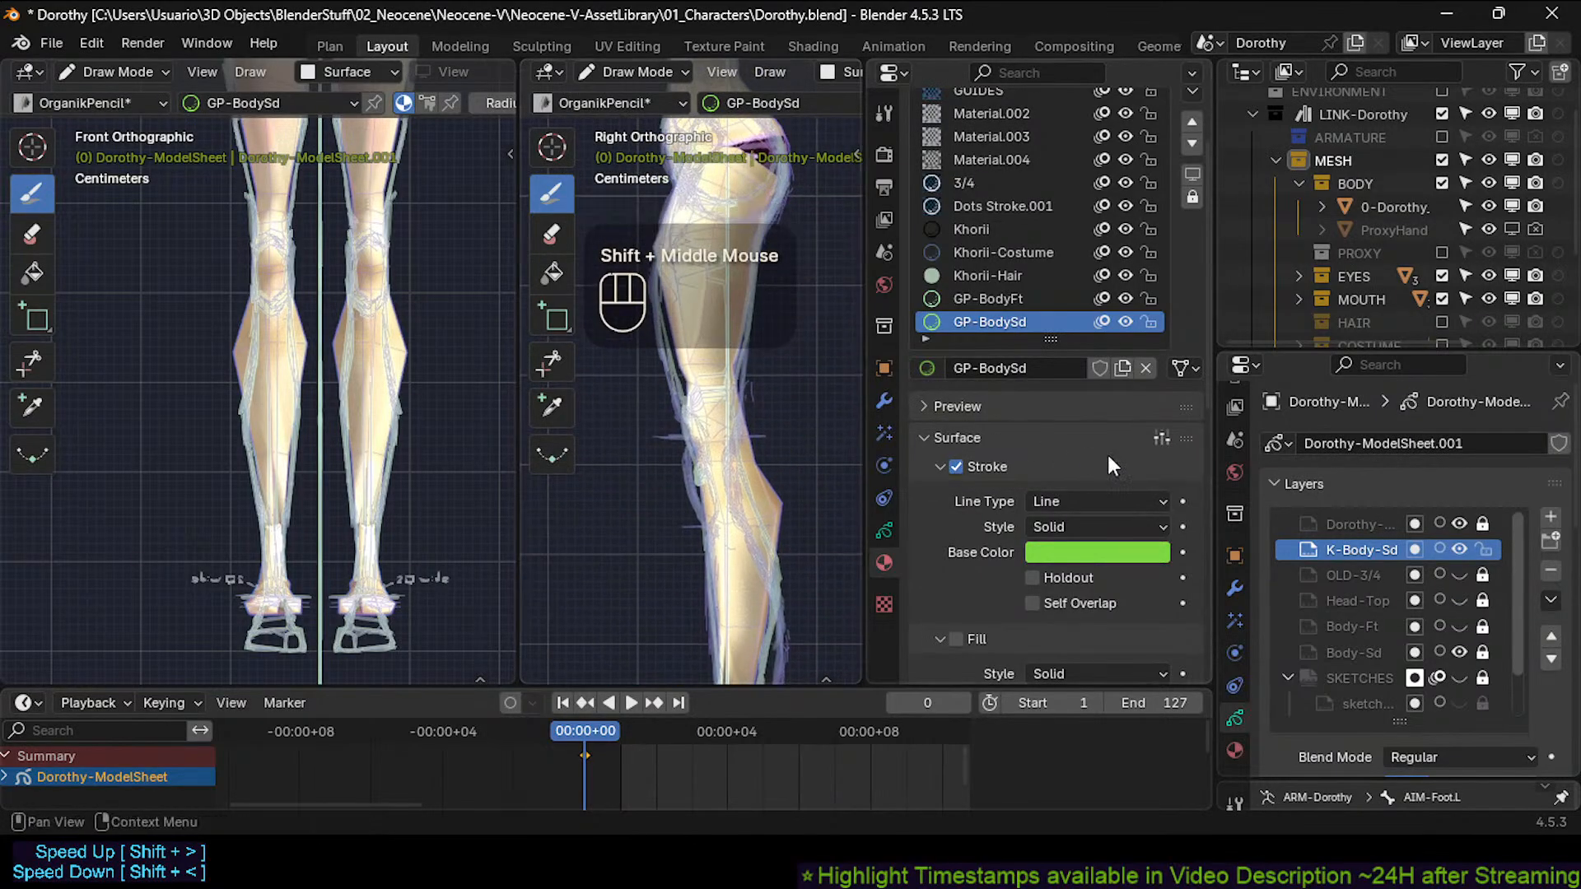
Hide the Body-Sd layer and isolate the model sheet in Local View in the side viewport.
{"action": "left_click", "coordinate": [1459, 651]}
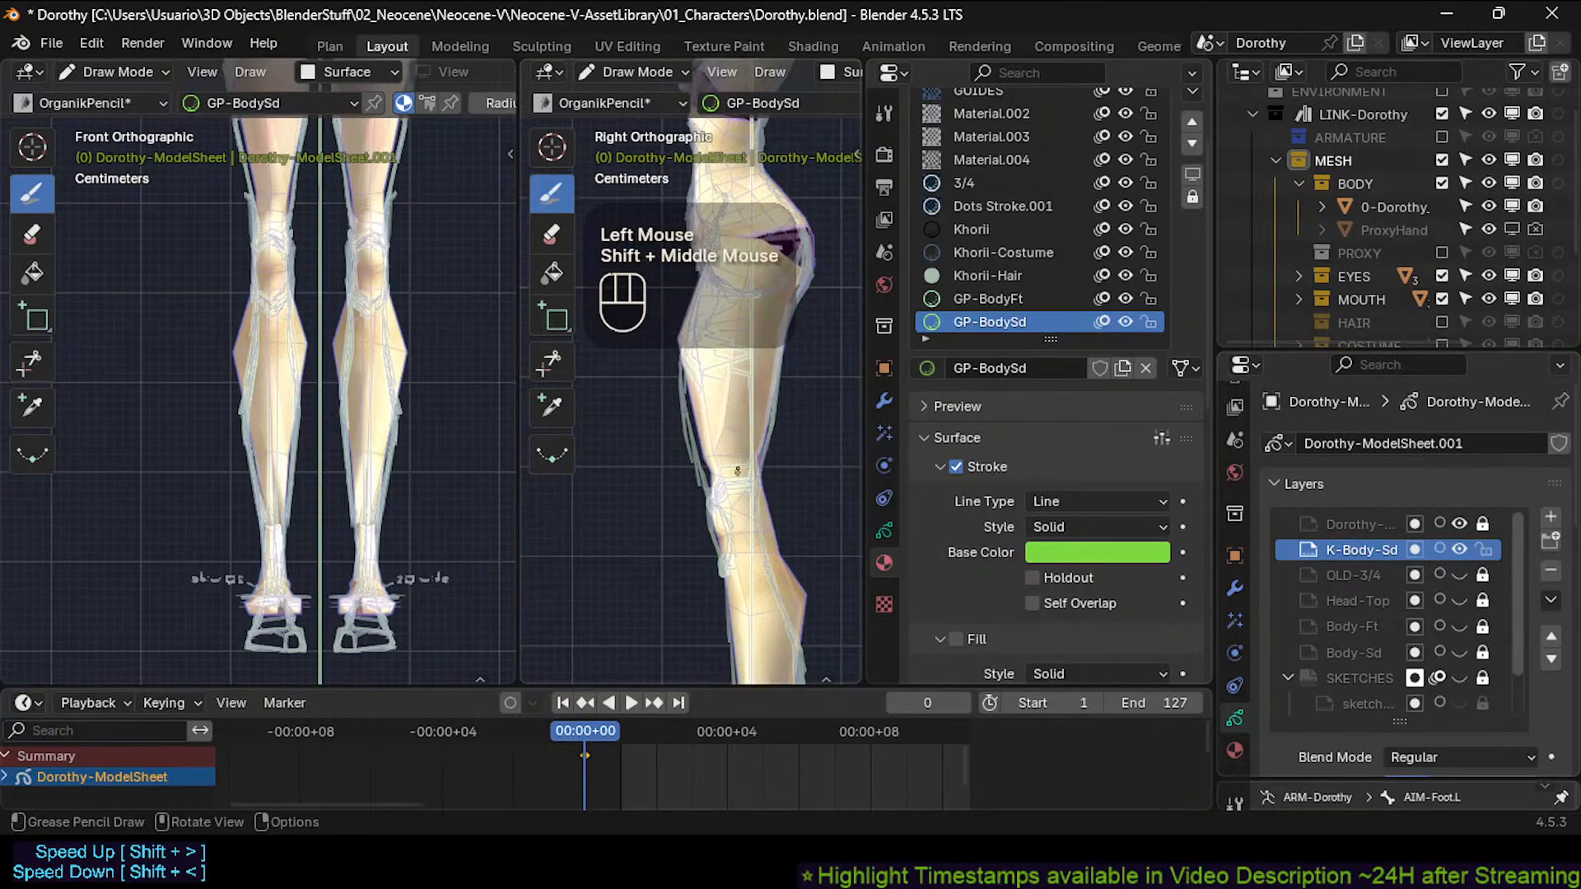
{"action": "key", "text": "KP_Divide"}
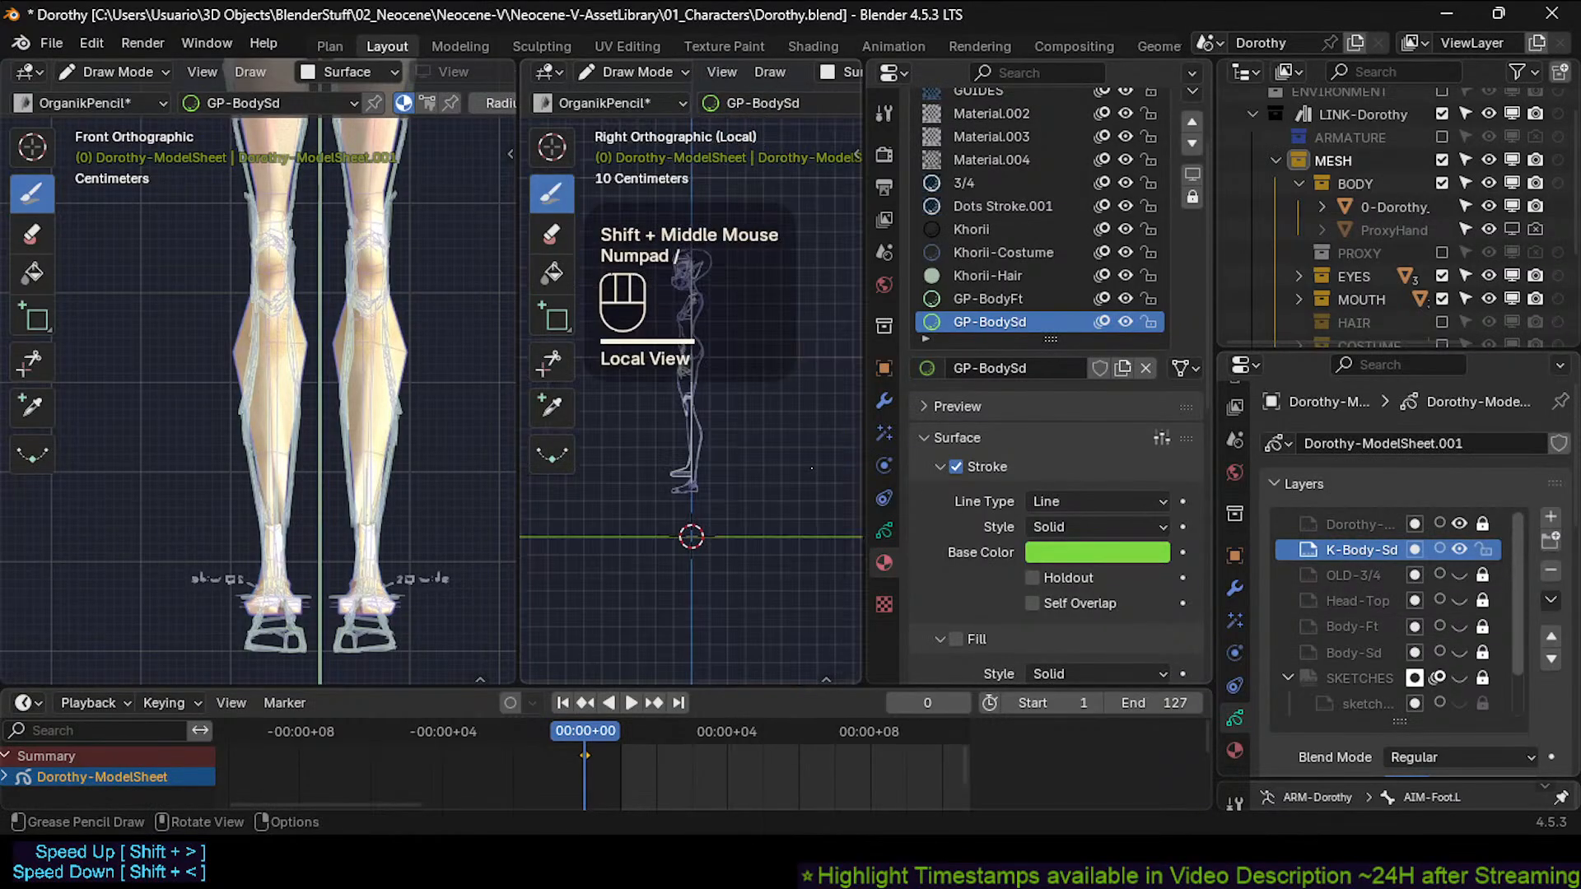
{"action": "mouse_move", "coordinate": [812, 469]}
{"action": "middle_mouse_down", "text": "shift"}
{"action": "mouse_move", "coordinate": [765, 543]}
{"action": "mouse_move", "coordinate": [717, 415]}
{"action": "mouse_move", "coordinate": [725, 387]}
{"action": "middle_mouse_up", "text": "shift"}
{"action": "middle_click_drag", "start_coordinate": [725, 387], "coordinate": [728, 441], "text": "shift"}
Toggle the Dorothy-Body-Ft layer off and on to compare the sketches, and enlarge the layer properties area.
{"action": "left_click", "coordinate": [1460, 523]}
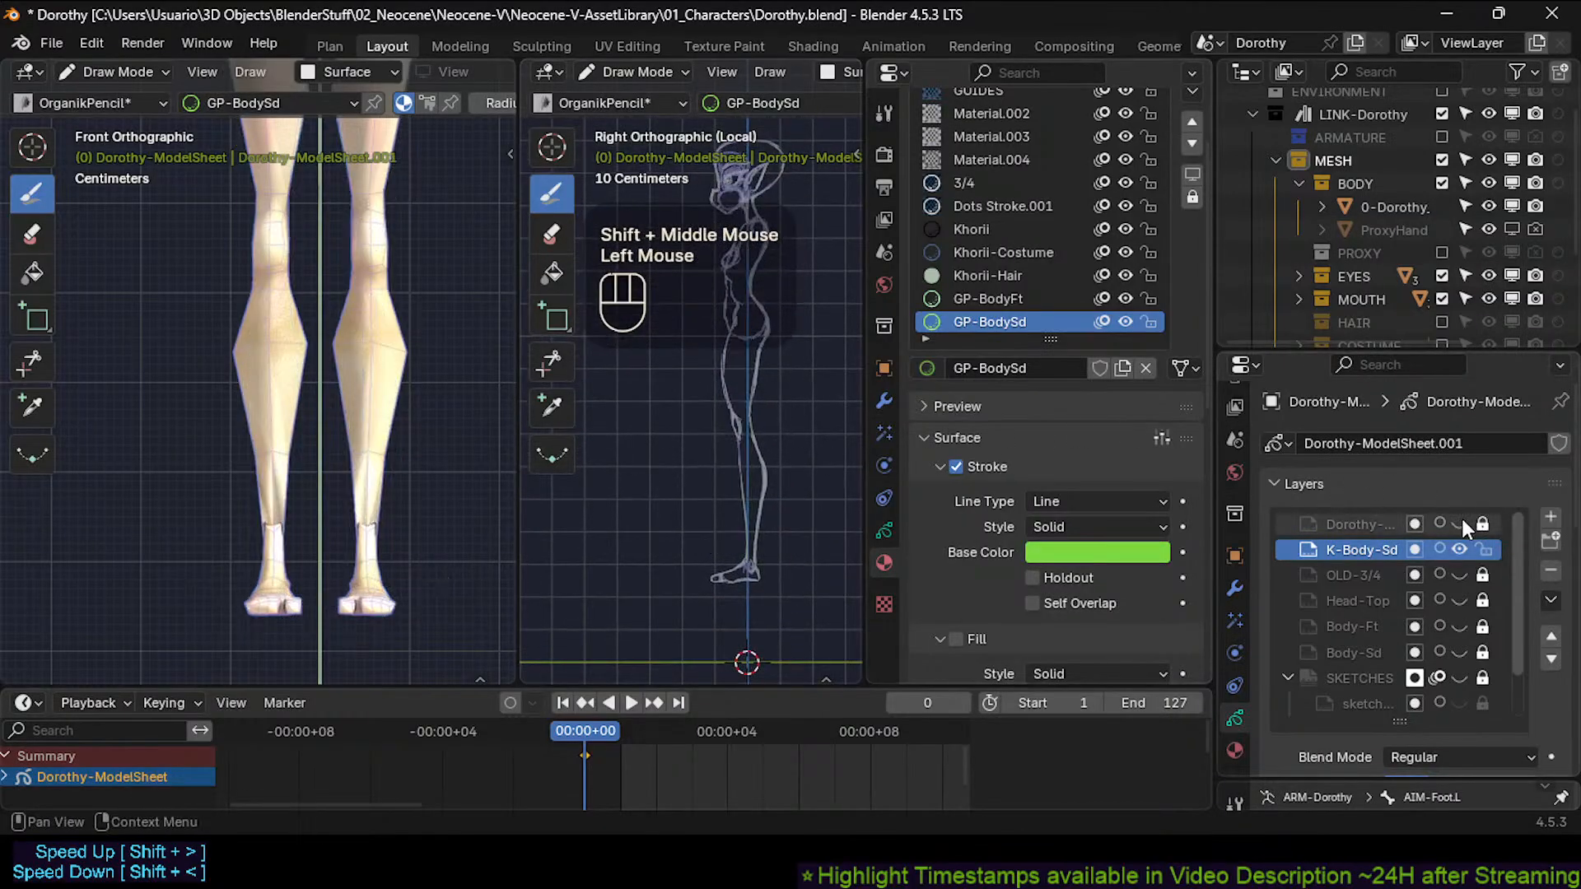
{"action": "left_click", "coordinate": [1460, 524]}
{"action": "mouse_move", "coordinate": [725, 395]}
{"action": "middle_mouse_down", "text": "shift"}
{"action": "mouse_move", "coordinate": [737, 536]}
{"action": "mouse_move", "coordinate": [724, 461]}
{"action": "mouse_move", "coordinate": [733, 494]}
{"action": "middle_mouse_up", "text": "shift"}
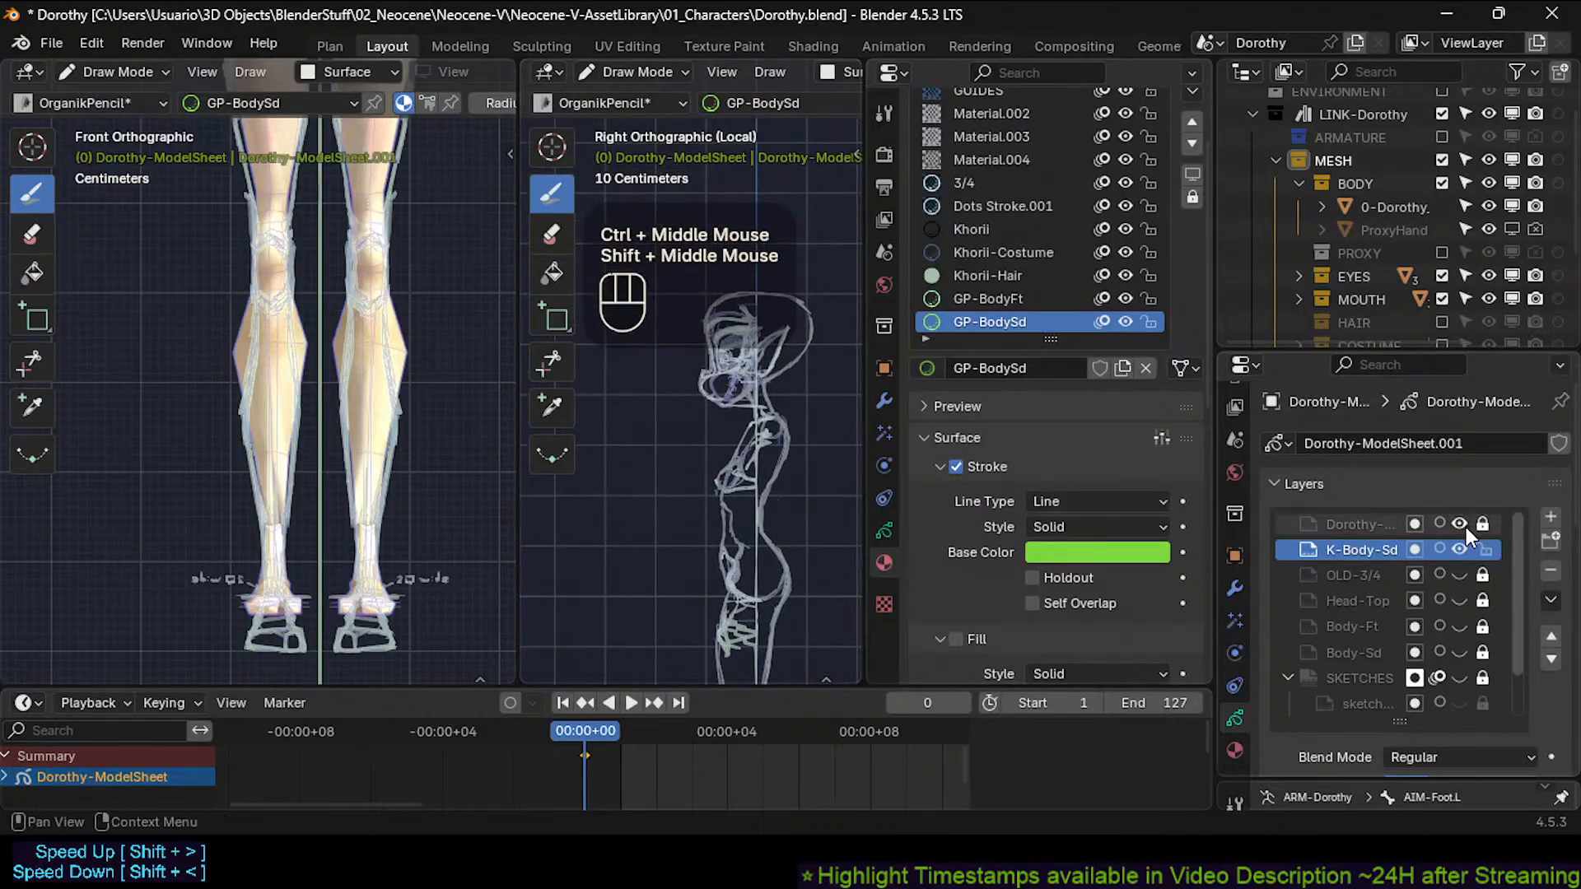
{"action": "left_click_drag", "start_coordinate": [1400, 353], "coordinate": [1400, 270]}
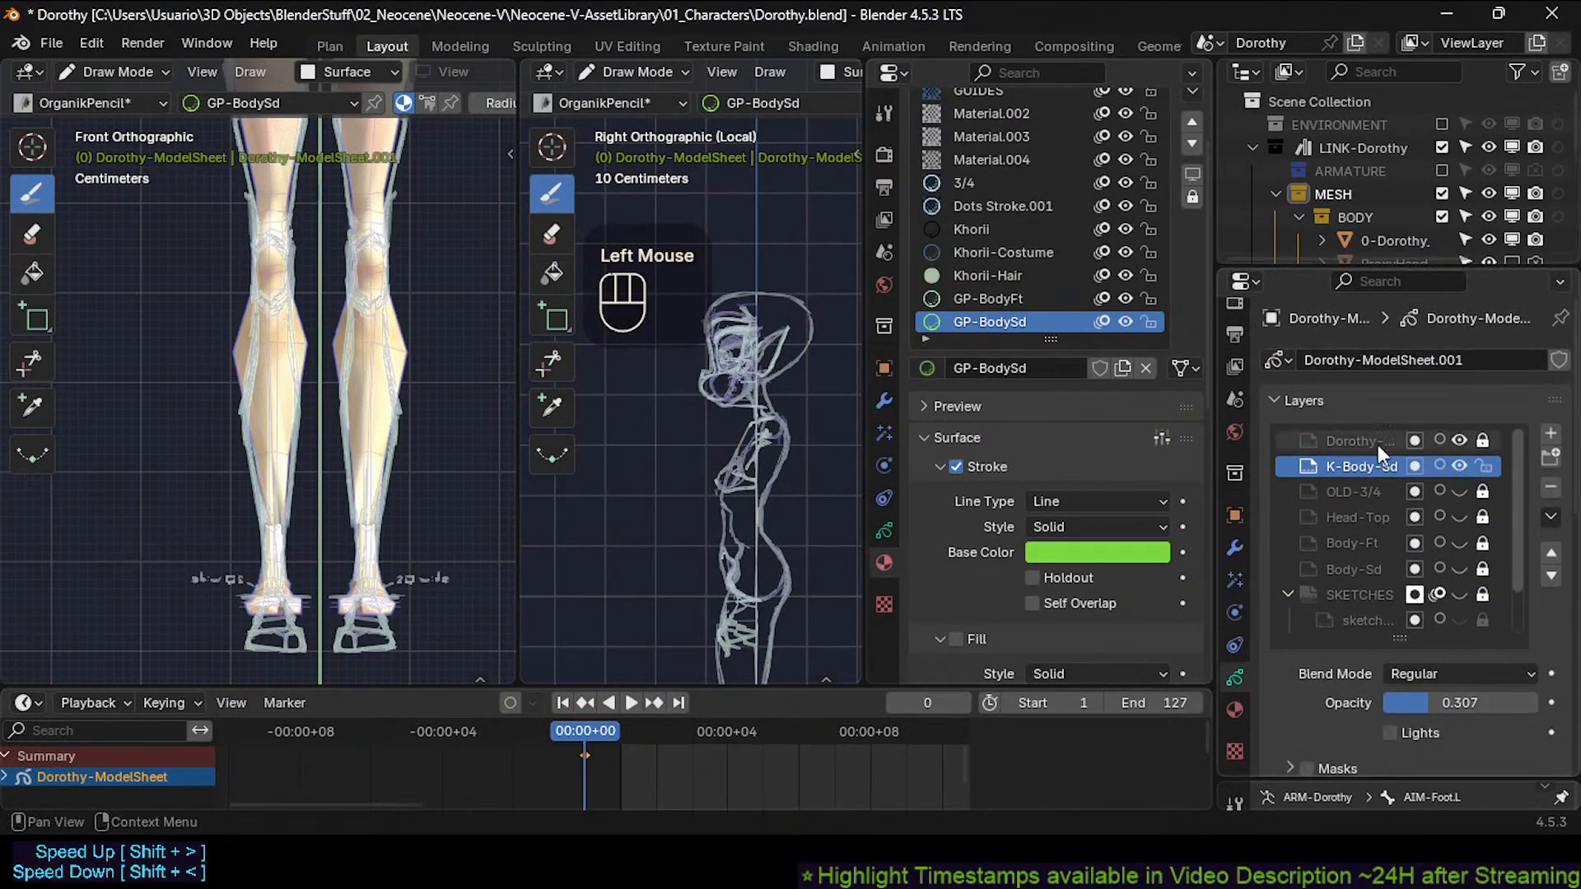
Widen the layer properties area, make Dorothy-Body-Ft the active layer with visibility on, and hide K-Body-Sd.
{"action": "left_click_drag", "start_coordinate": [1217, 436], "coordinate": [1130, 430]}
{"action": "left_click", "coordinate": [1351, 440]}
{"action": "left_click", "coordinate": [1458, 440]}
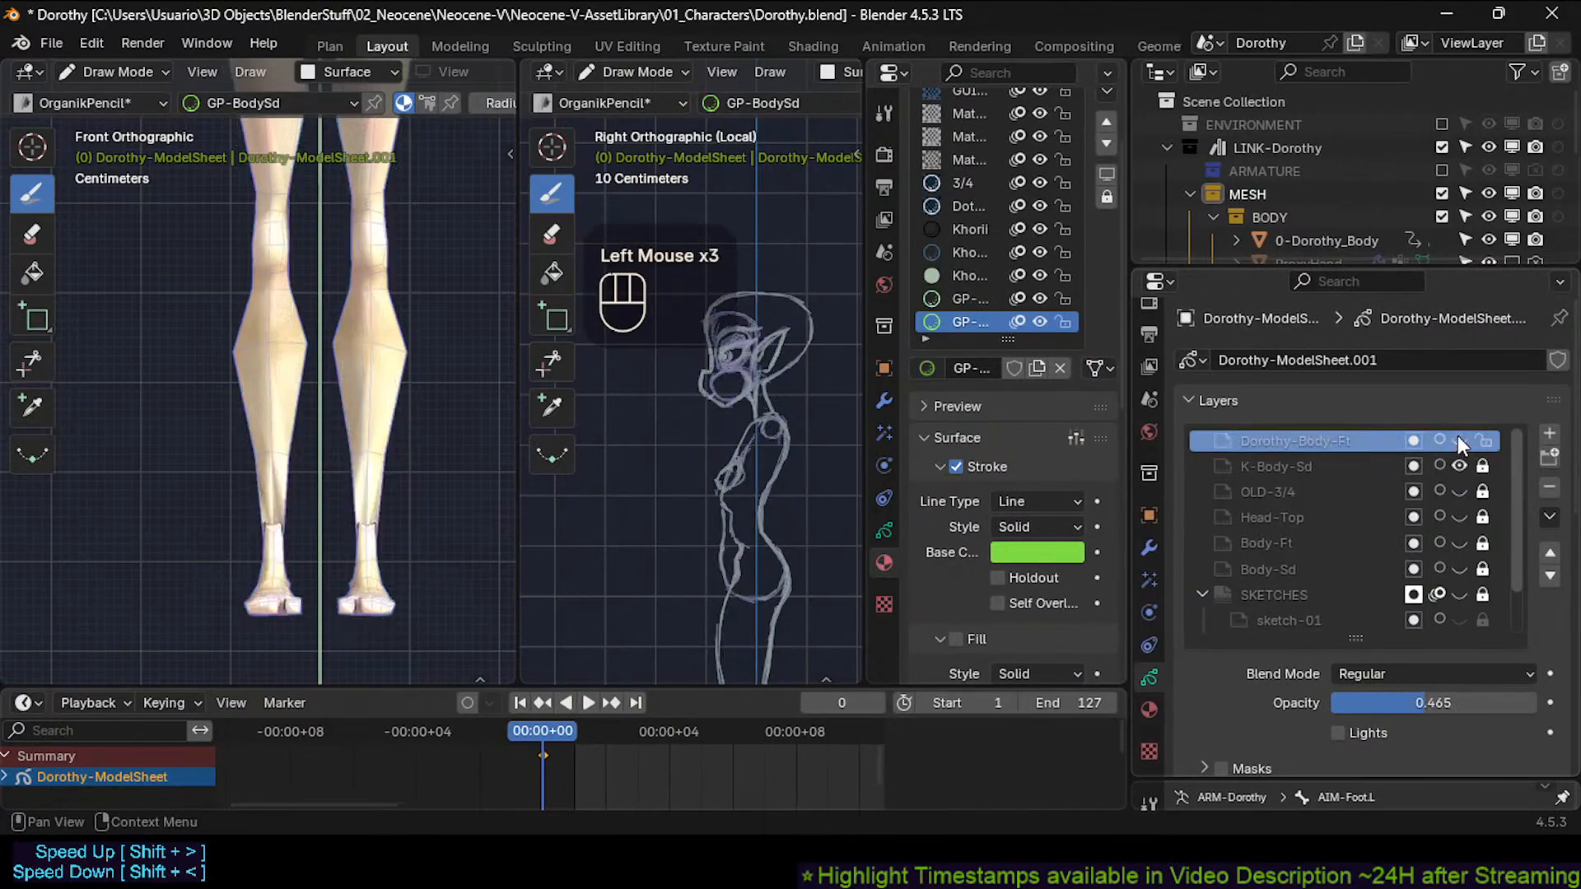
{"action": "left_click", "coordinate": [1459, 441]}
{"action": "left_click", "coordinate": [1457, 441]}
{"action": "left_click", "coordinate": [1456, 440]}
{"action": "left_click", "coordinate": [1456, 441]}
{"action": "left_click", "coordinate": [1456, 461]}
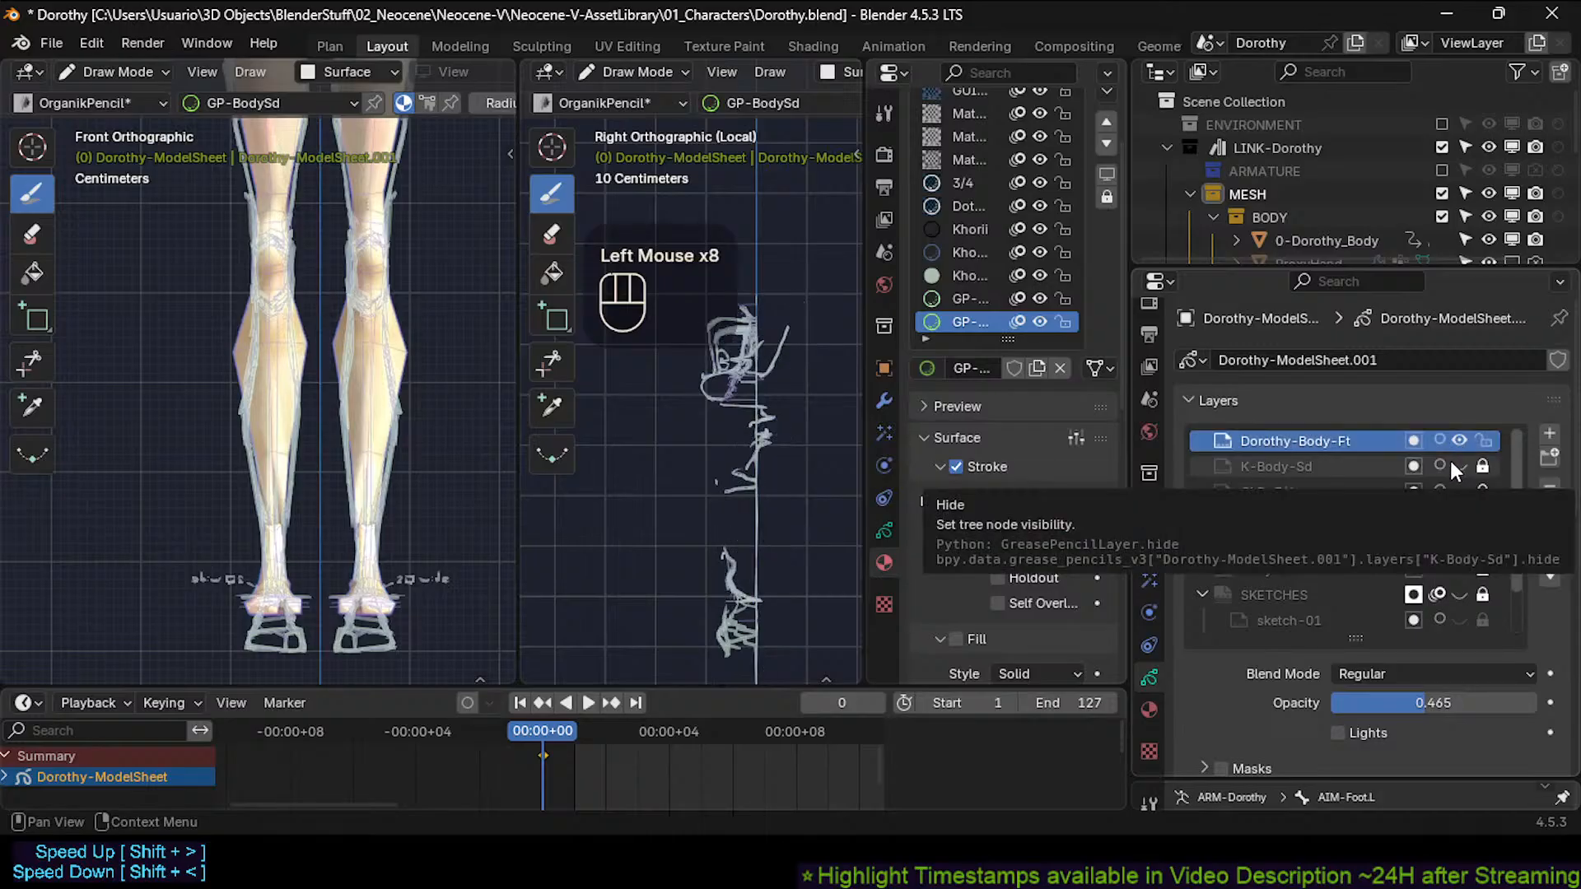
Examine the Dorothy-Body-Ft strokes alternately from the side and front views in the local viewport.
{"action": "mouse_move", "coordinate": [747, 451]}
{"action": "middle_mouse_down", "text": "ctrl"}
{"action": "mouse_move", "coordinate": [753, 375]}
{"action": "mouse_move", "coordinate": [754, 481]}
{"action": "middle_mouse_up", "text": "ctrl"}
{"action": "middle_click_drag", "start_coordinate": [746, 520], "coordinate": [747, 570], "text": "ctrl"}
{"action": "mouse_move", "coordinate": [747, 570]}
{"action": "middle_mouse_down", "text": "shift"}
{"action": "mouse_move", "coordinate": [729, 450]}
{"action": "mouse_move", "coordinate": [733, 530]}
{"action": "middle_mouse_up", "text": "shift"}
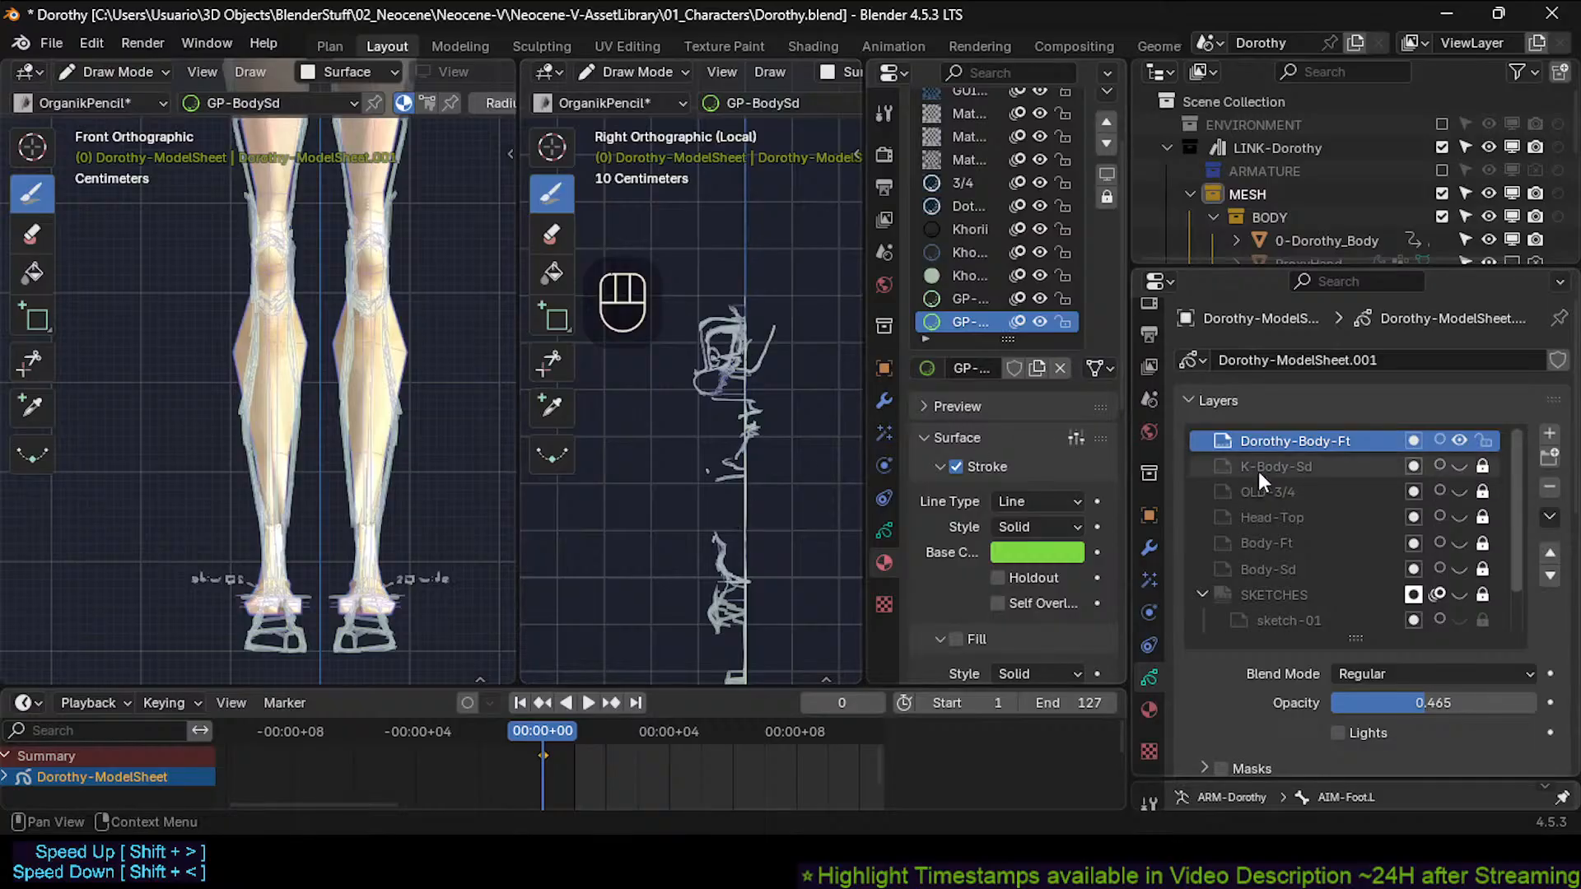
{"action": "key", "text": "KP_1"}
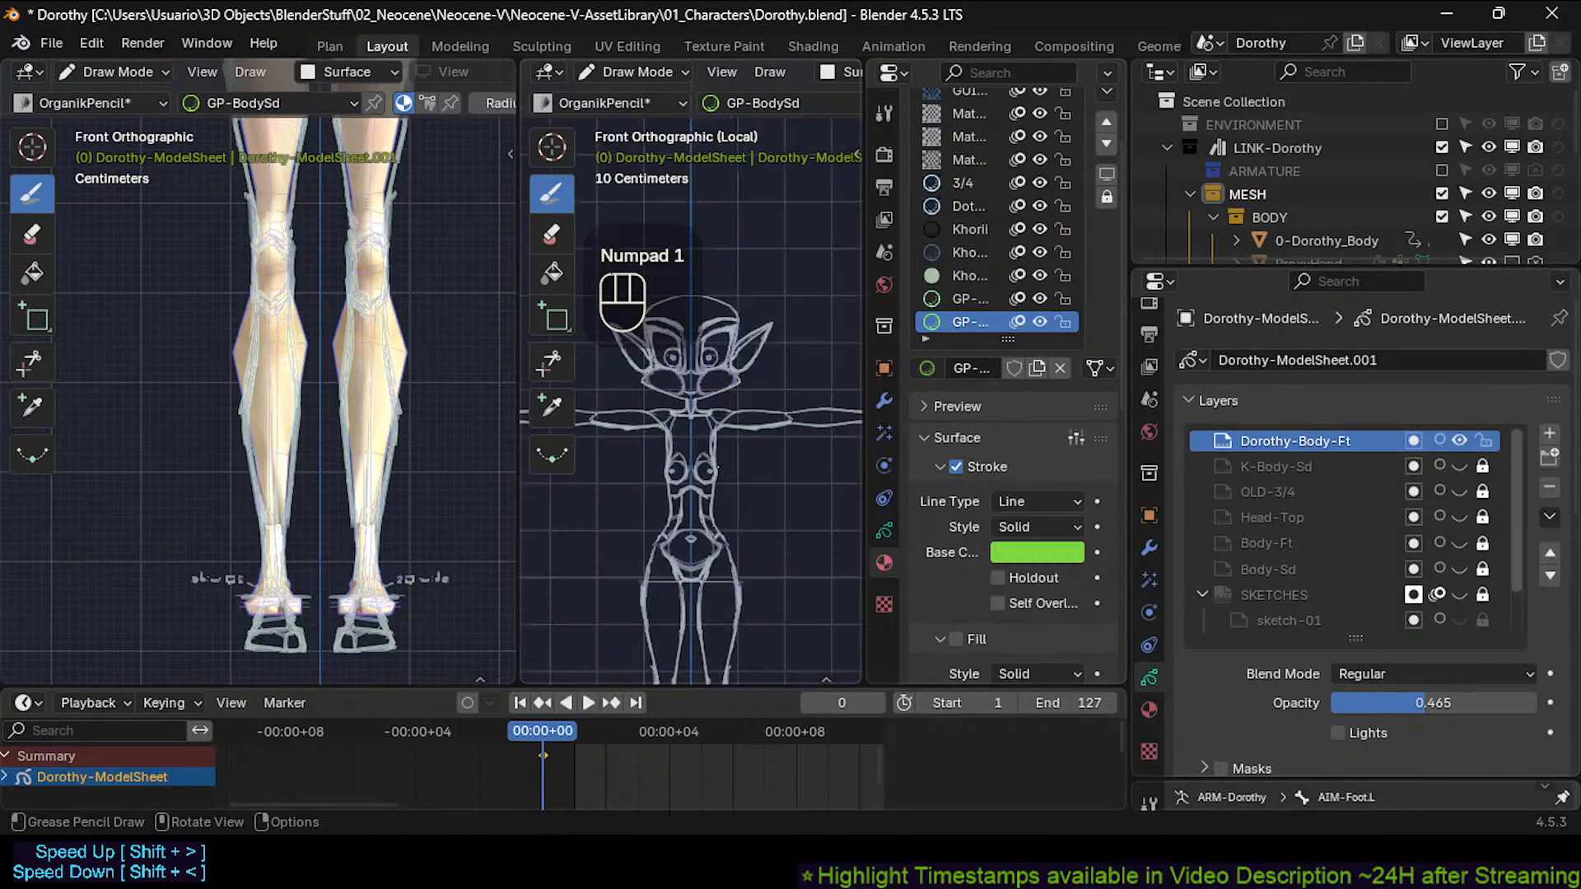
{"action": "key", "text": "KP_3"}
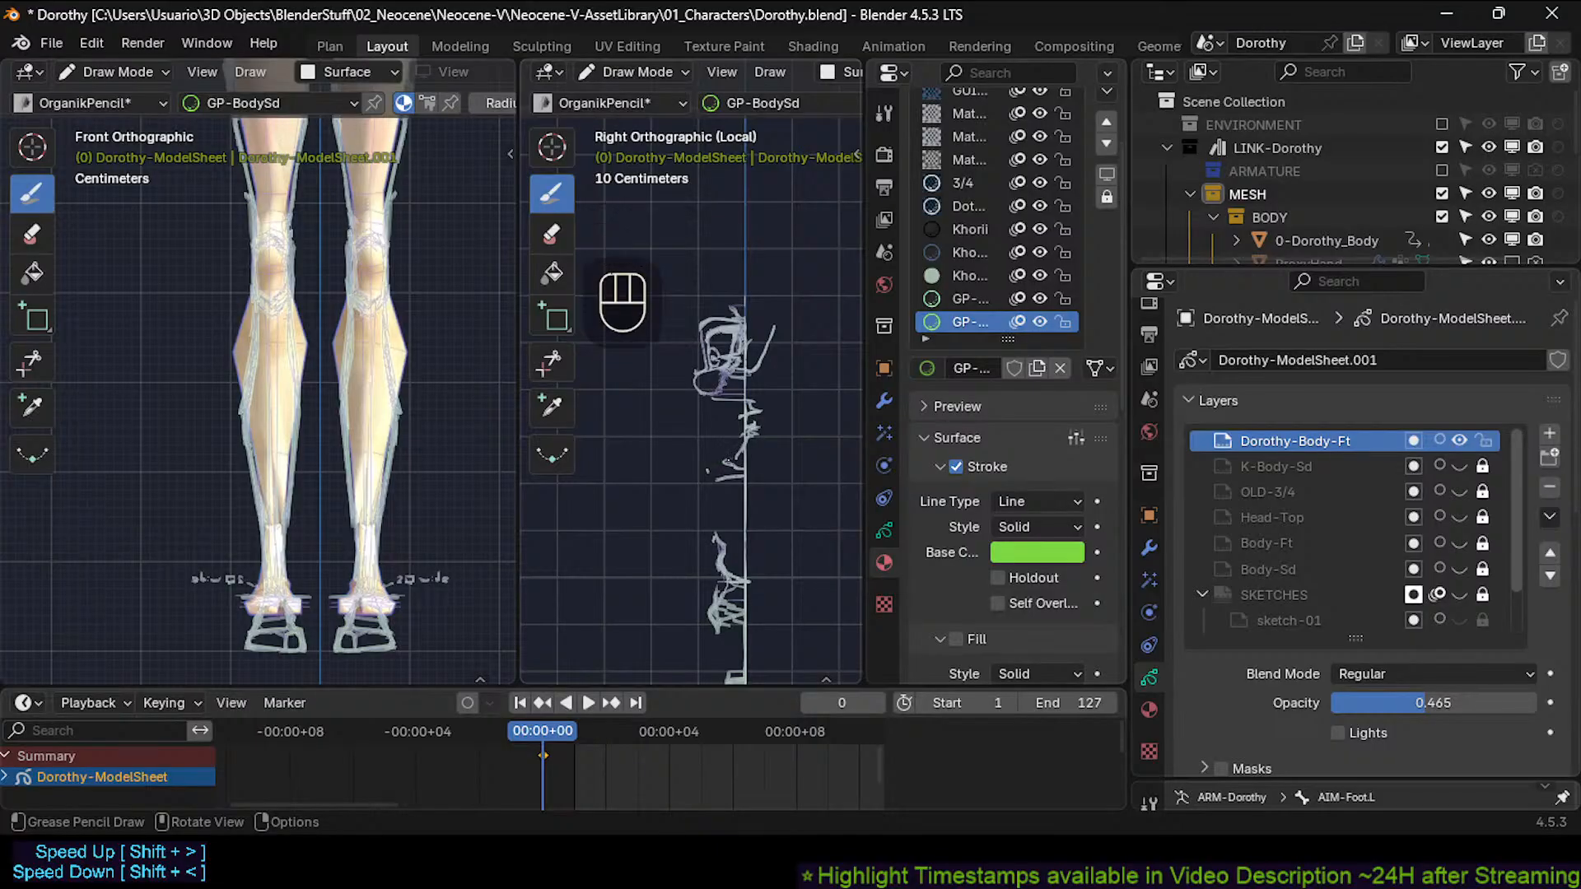
{"action": "key", "text": "KP_1"}
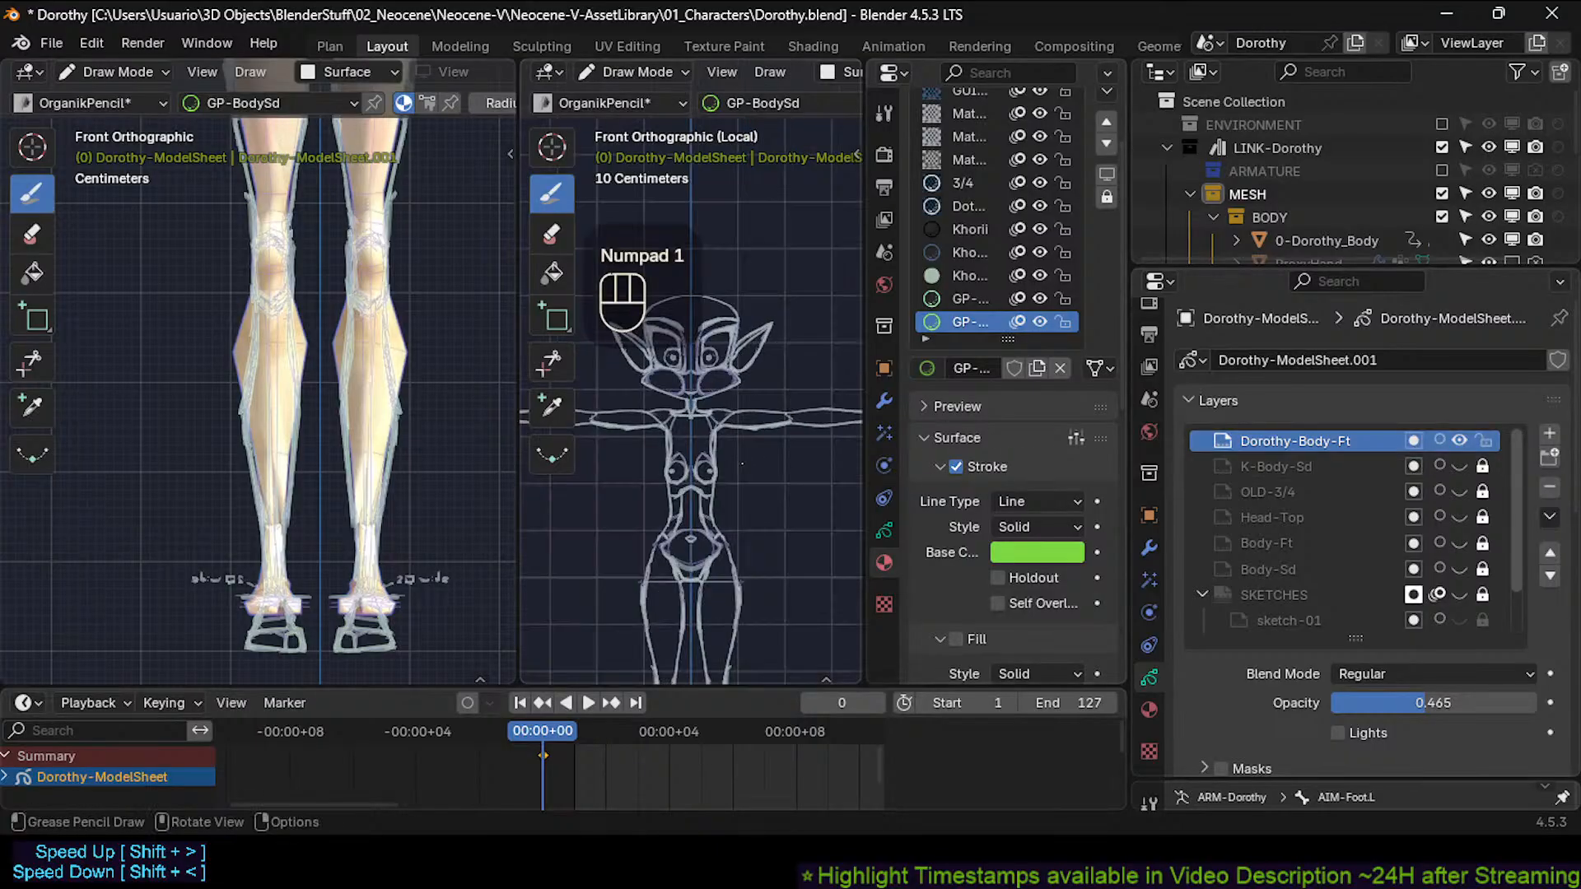
{"action": "mouse_move", "coordinate": [746, 464]}
{"action": "middle_mouse_down", "text": "ctrl"}
{"action": "mouse_move", "coordinate": [745, 494]}
{"action": "mouse_move", "coordinate": [723, 487]}
{"action": "mouse_move", "coordinate": [723, 448]}
{"action": "mouse_move", "coordinate": [723, 543]}
{"action": "middle_mouse_up", "text": "ctrl"}
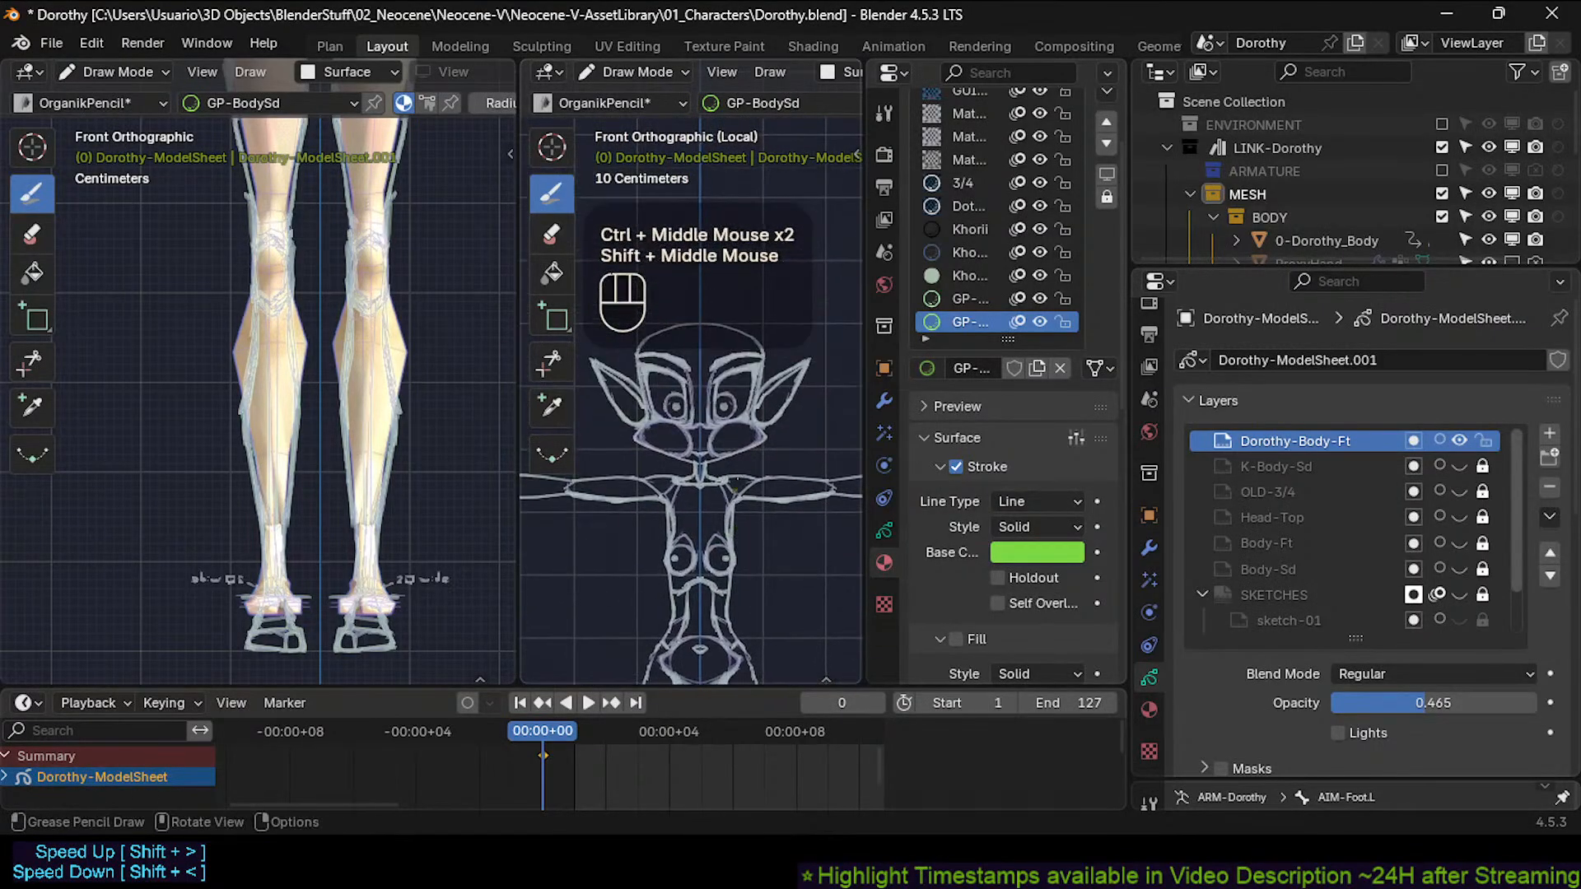
Toggle the Dorothy-Body-Ft and K-Body-Sd layers to compare their strokes in the front view.
{"action": "left_click", "coordinate": [1455, 442]}
{"action": "left_click", "coordinate": [1454, 443]}
{"action": "left_click", "coordinate": [1455, 462]}
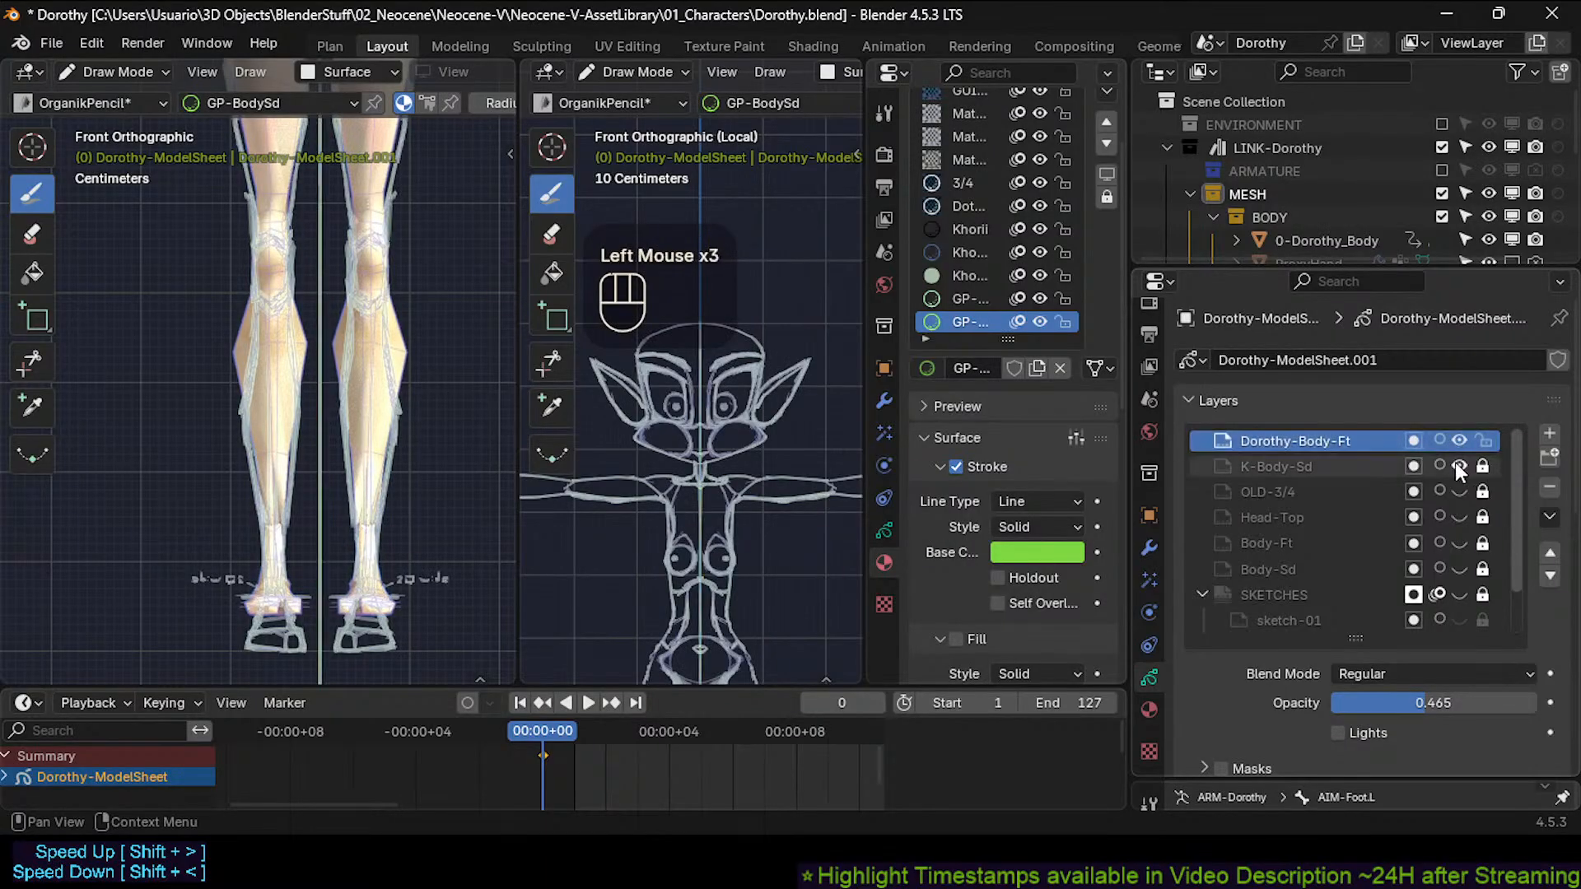
{"action": "left_click", "coordinate": [1460, 438]}
{"action": "left_click", "coordinate": [1446, 456]}
{"action": "left_click", "coordinate": [1458, 441]}
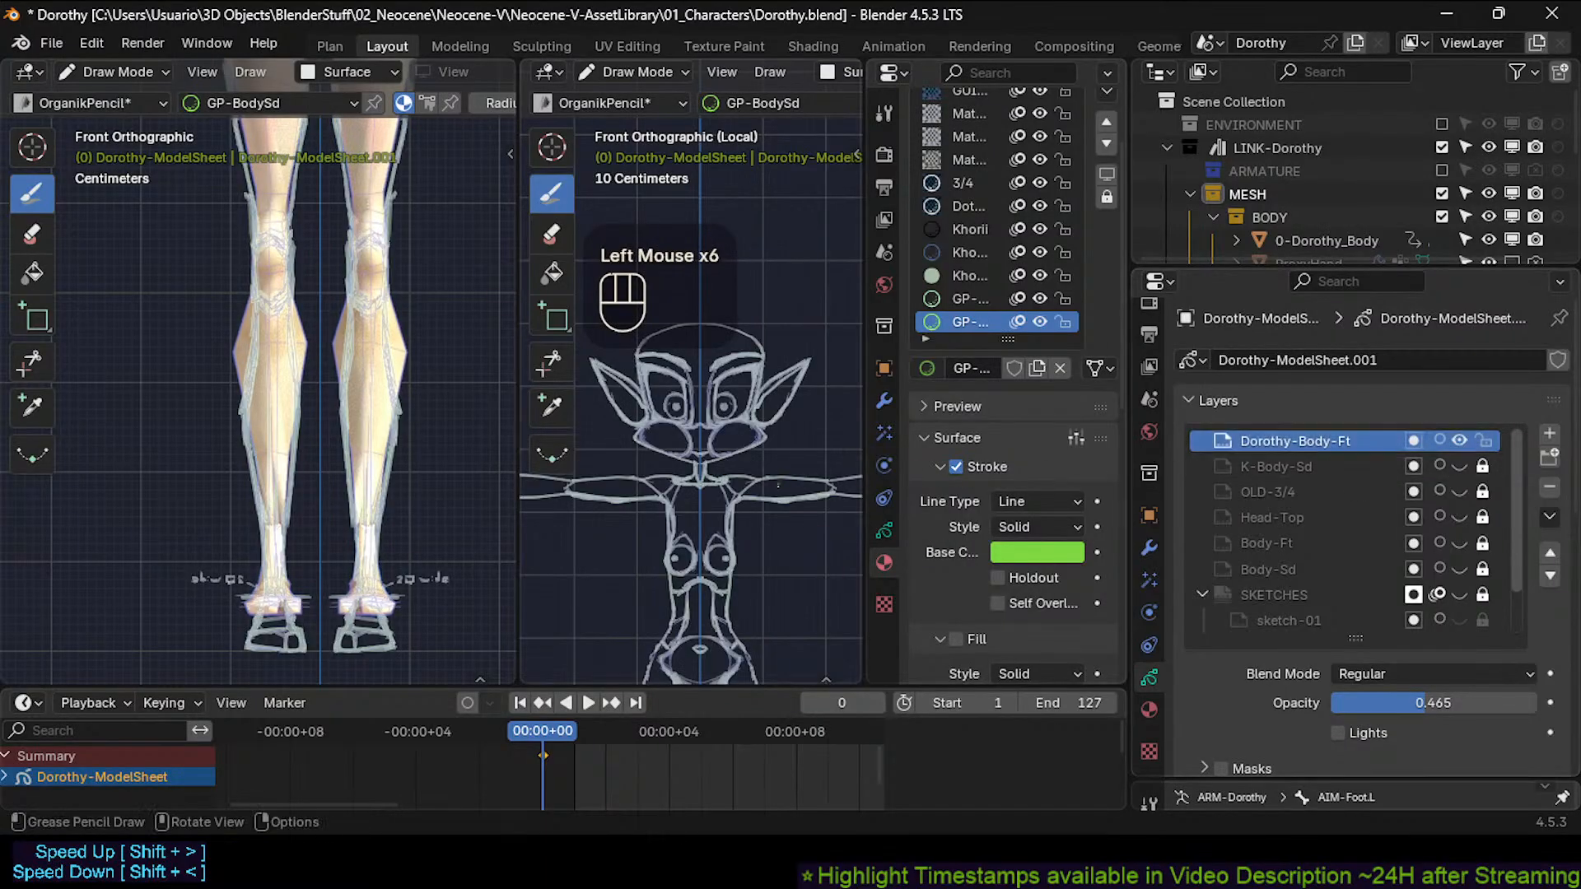
Select all Dorothy-Body-Ft strokes in Edit Mode from the side view and snap the 3D cursor to the world origin.
{"action": "key", "text": "KP_6"}
{"action": "key", "text": "KP_3"}
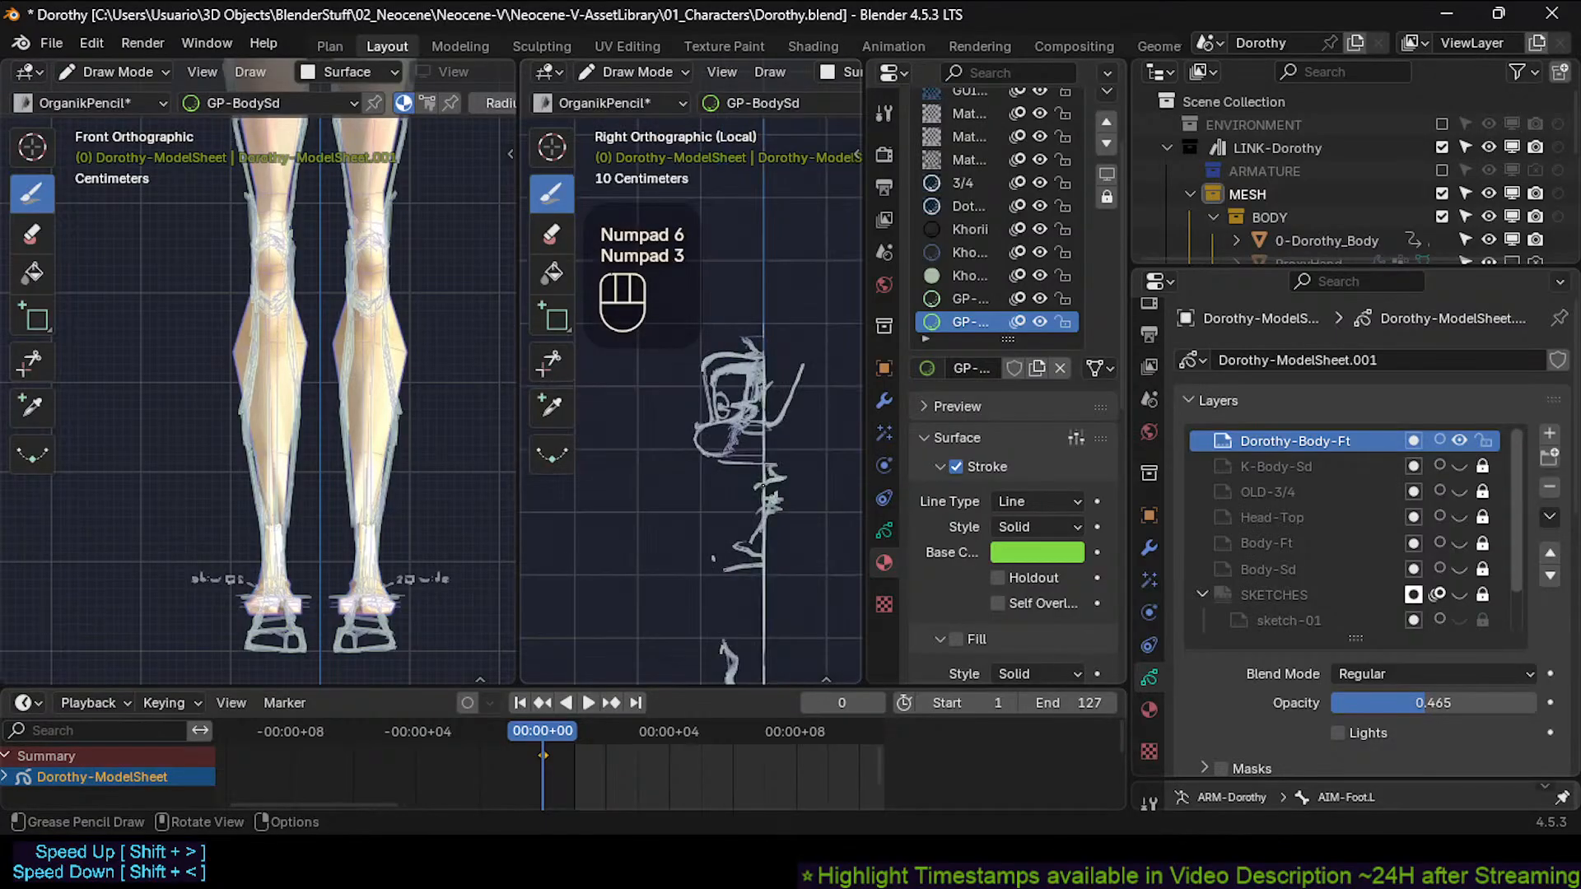
{"action": "mouse_move", "coordinate": [750, 461]}
{"action": "middle_mouse_down", "text": "shift"}
{"action": "mouse_move", "coordinate": [741, 442]}
{"action": "mouse_move", "coordinate": [737, 518]}
{"action": "mouse_move", "coordinate": [756, 531]}
{"action": "mouse_move", "coordinate": [751, 428]}
{"action": "mouse_move", "coordinate": [800, 348]}
{"action": "middle_mouse_up", "text": "shift"}
{"action": "key", "text": "Tab"}
{"action": "key", "text": "a"}
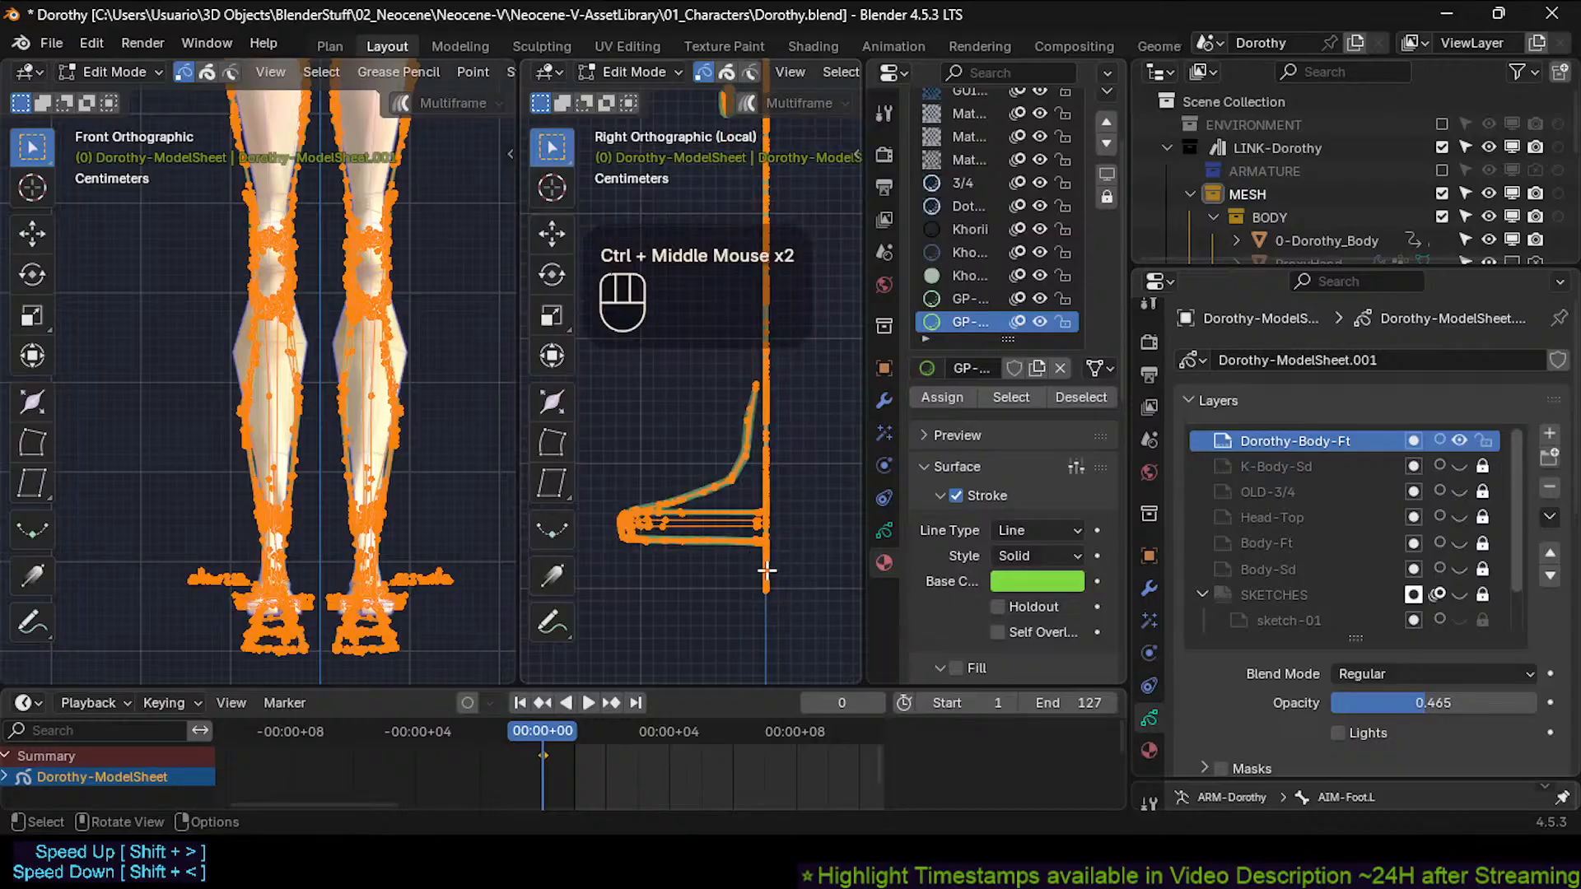
{"action": "key", "text": "shift+s"}
{"action": "key", "text": "1"}
{"action": "middle_click_drag", "start_coordinate": [797, 431], "coordinate": [763, 585], "text": "ctrl"}
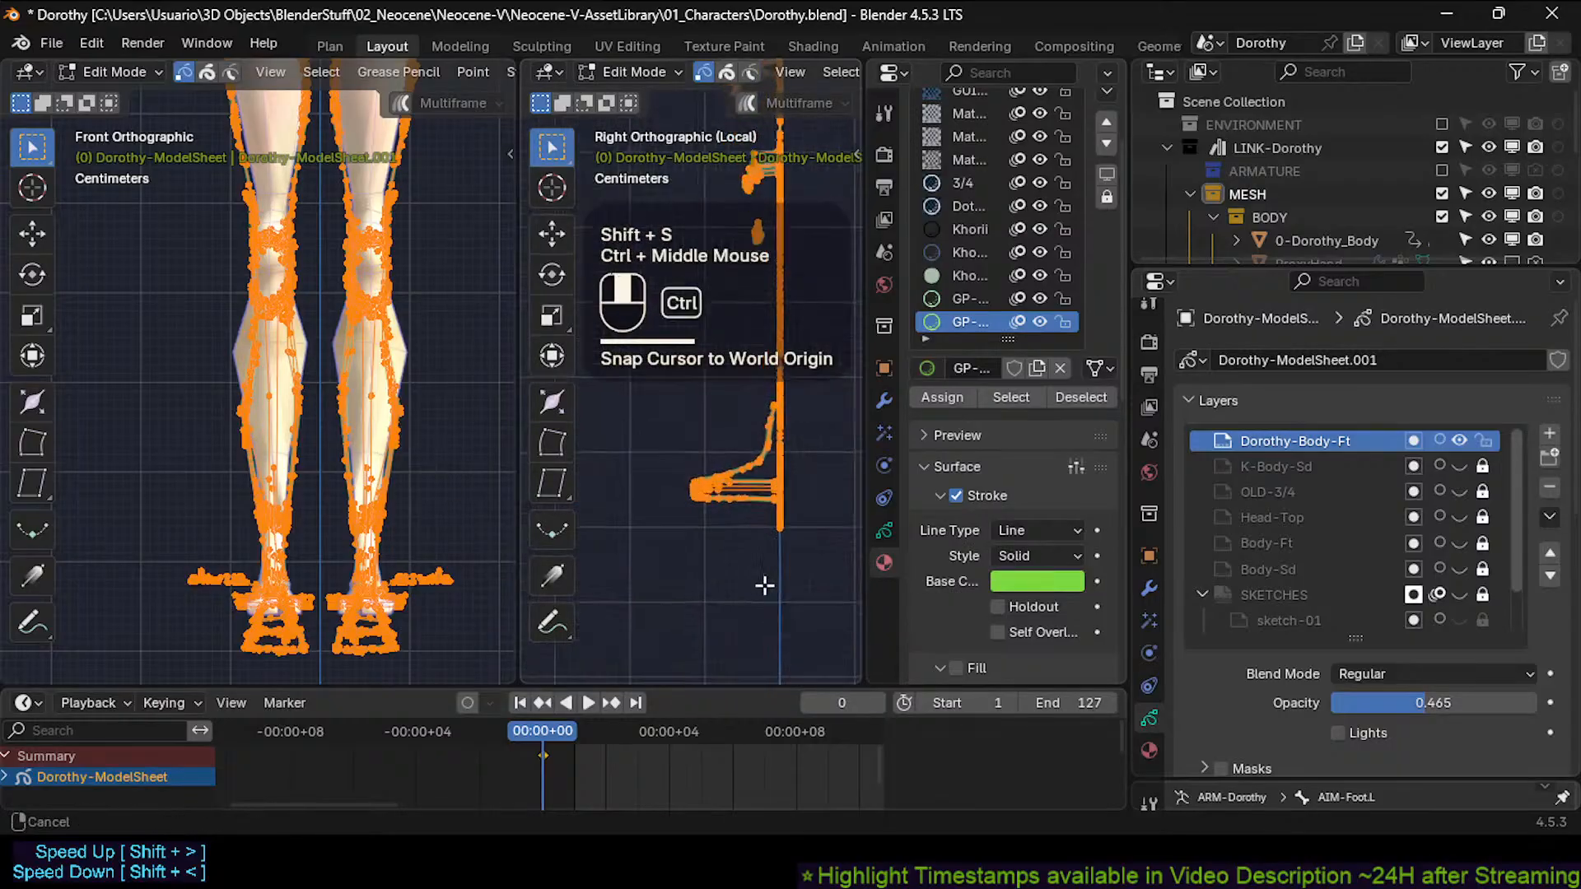
{"action": "middle_click_drag", "start_coordinate": [797, 461], "coordinate": [770, 538], "text": "ctrl"}
Flatten the selected strokes by scaling them to 0 along Y around the 3D cursor, and return to Draw Mode in front view.
{"action": "key", "text": "less"}
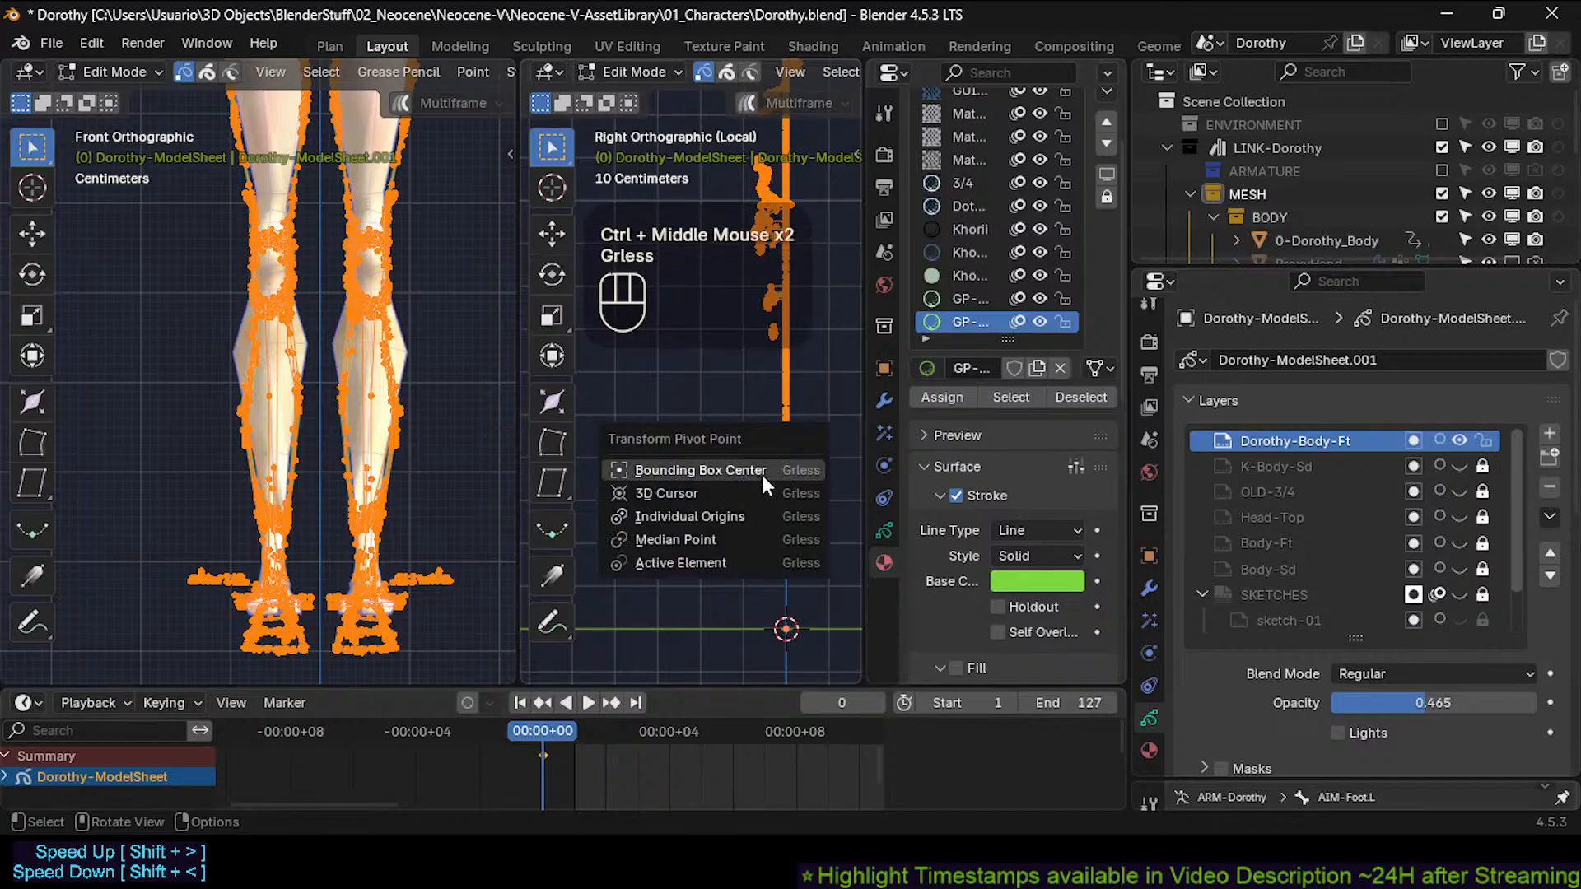
{"action": "left_click", "coordinate": [773, 473]}
{"action": "key", "text": "s"}
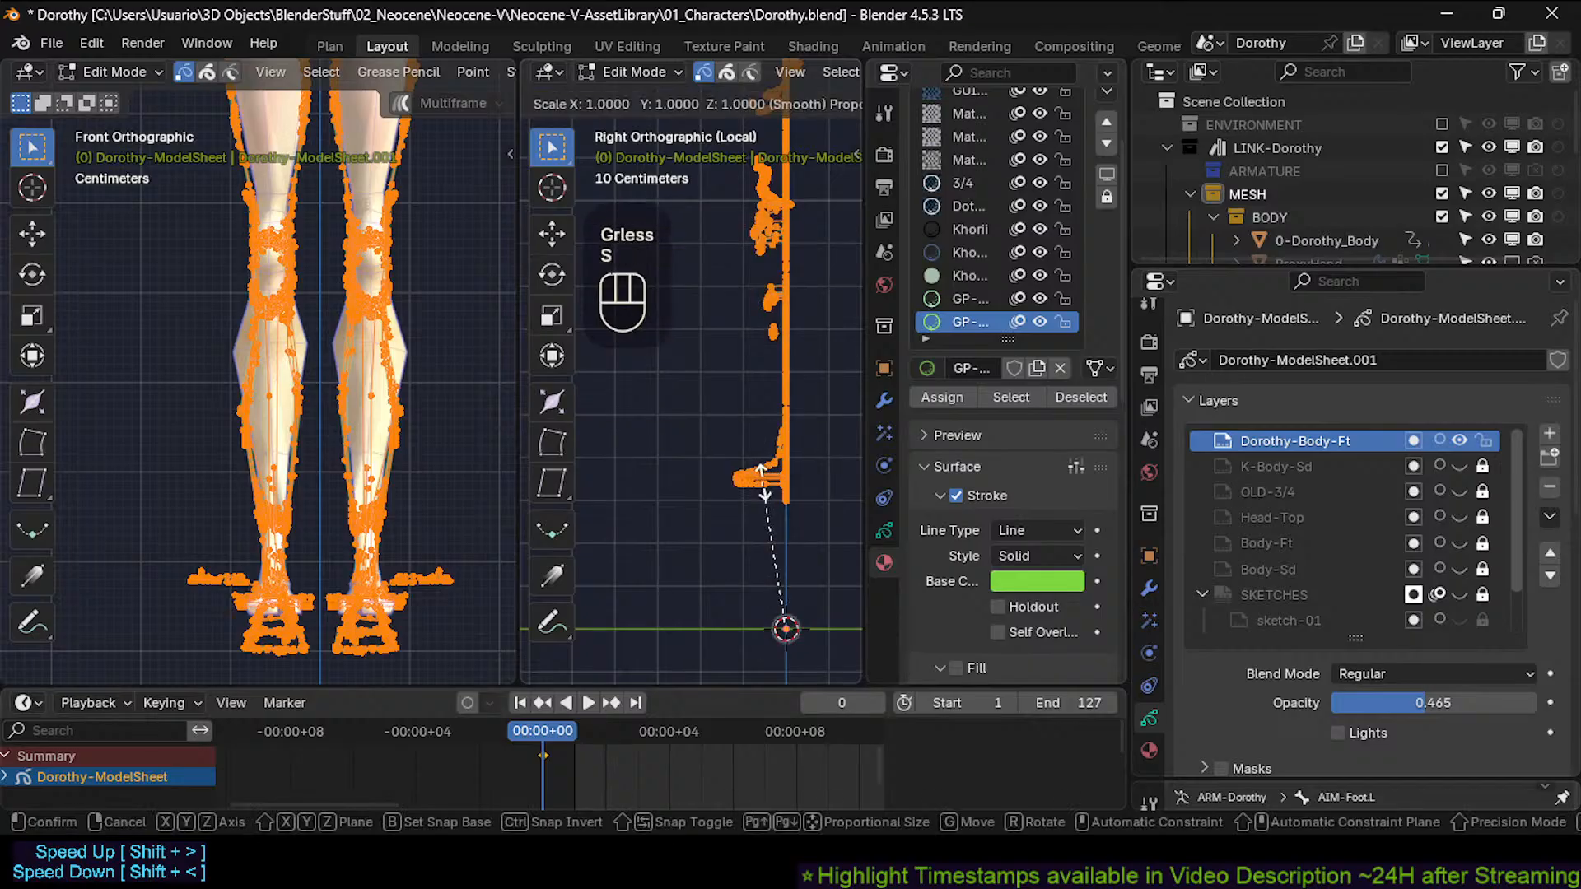
{"action": "key", "text": "y"}
{"action": "key", "text": "KP_0"}
{"action": "key", "text": "KP_Enter"}
{"action": "key", "text": "Tab"}
{"action": "key", "text": "KP_1"}
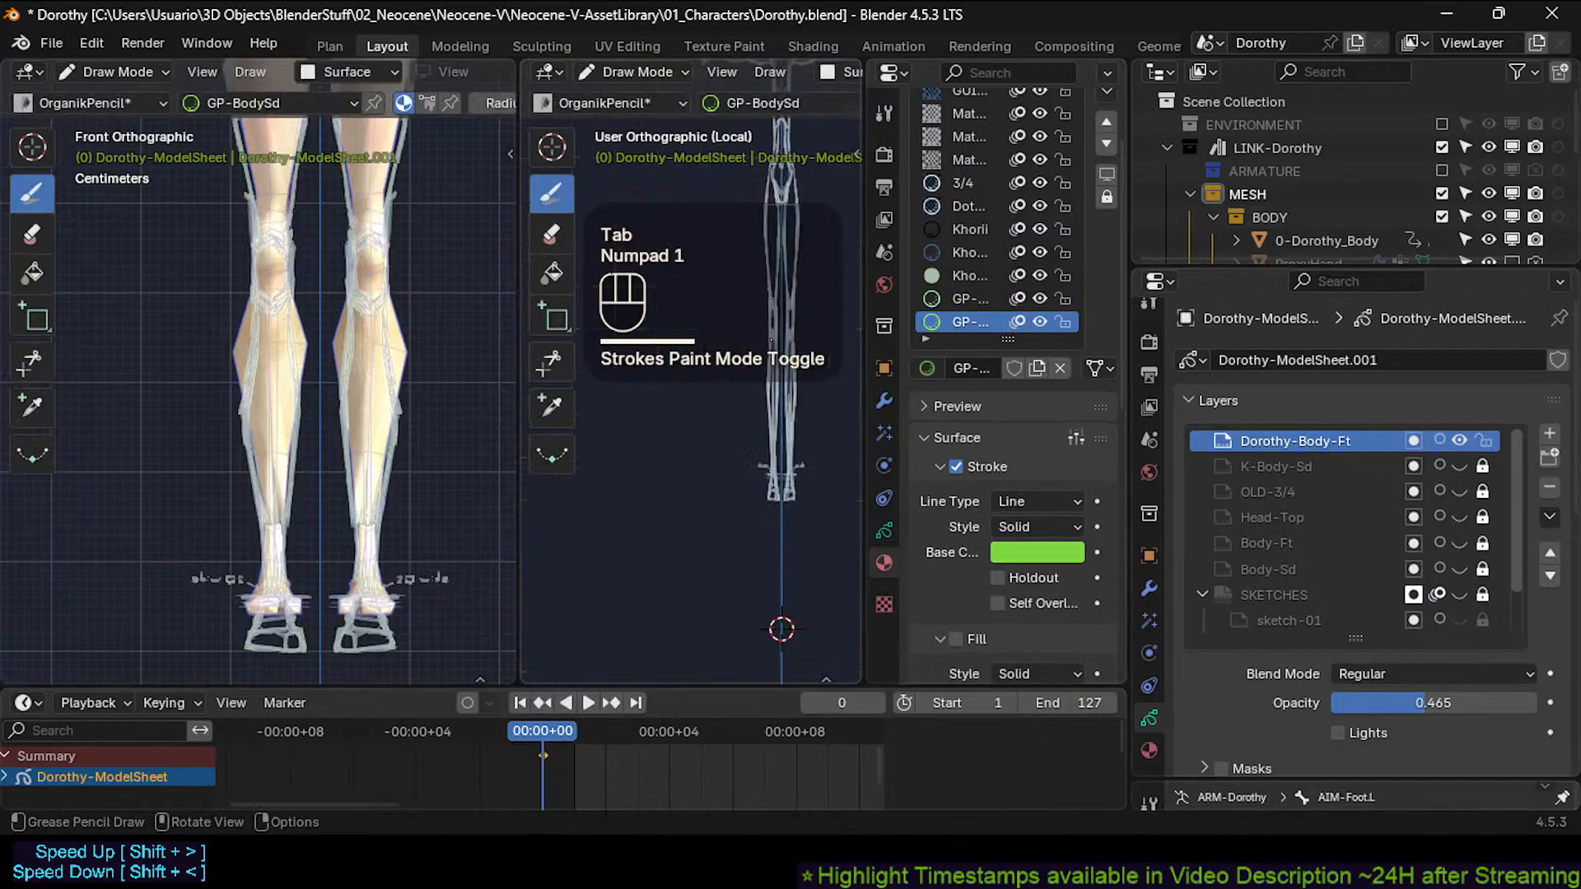
{"action": "middle_click_drag", "start_coordinate": [717, 284], "coordinate": [729, 479], "text": "shift"}
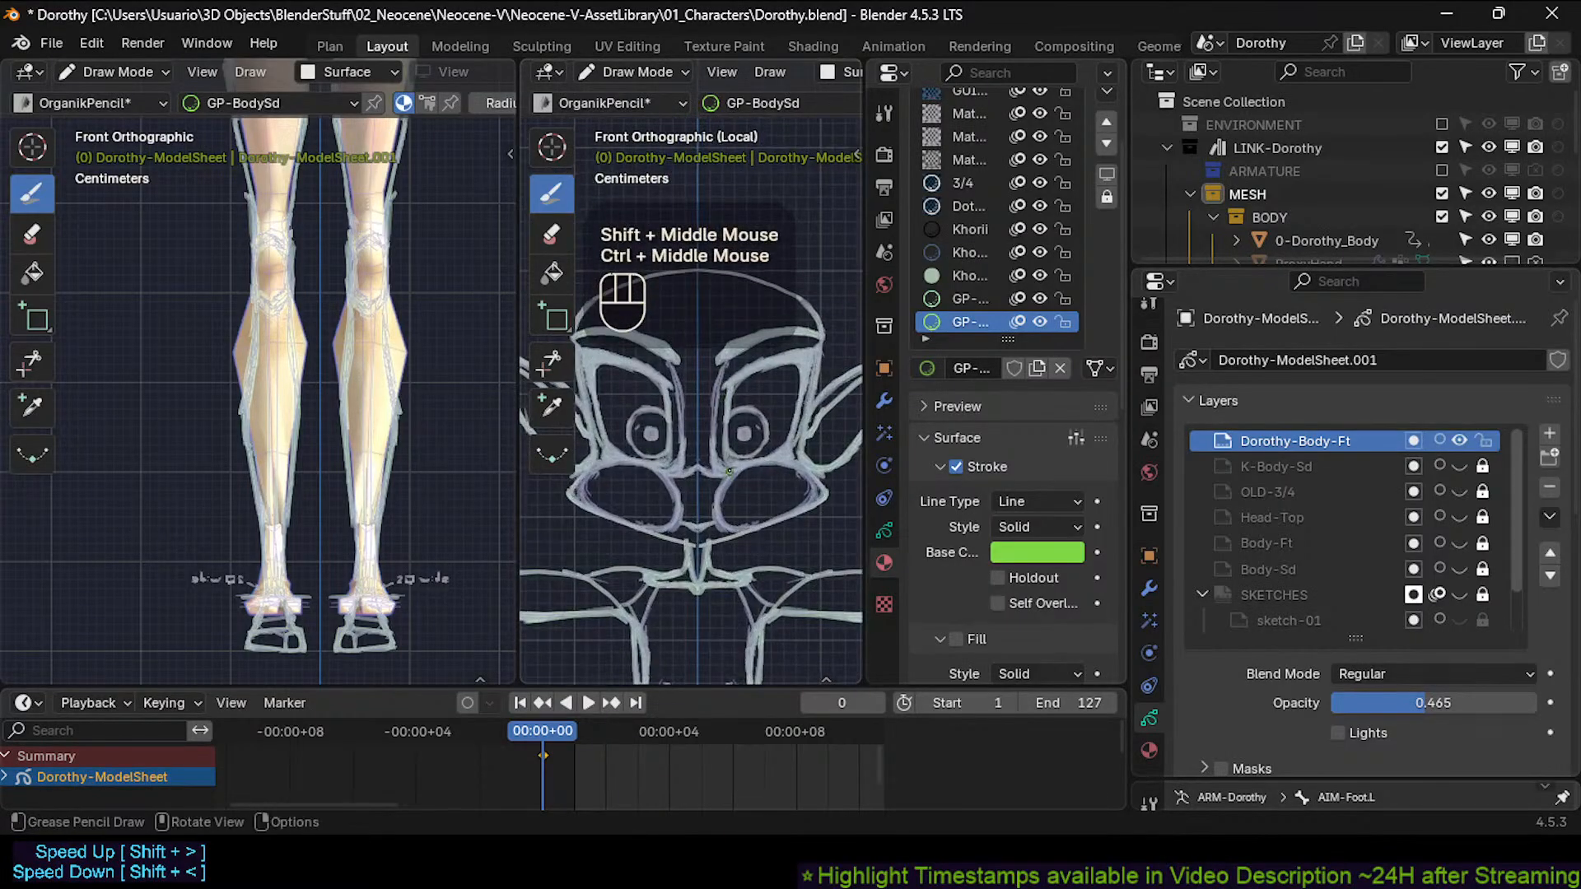
{"action": "key", "text": "KP_3"}
{"action": "key", "text": "KP_1"}
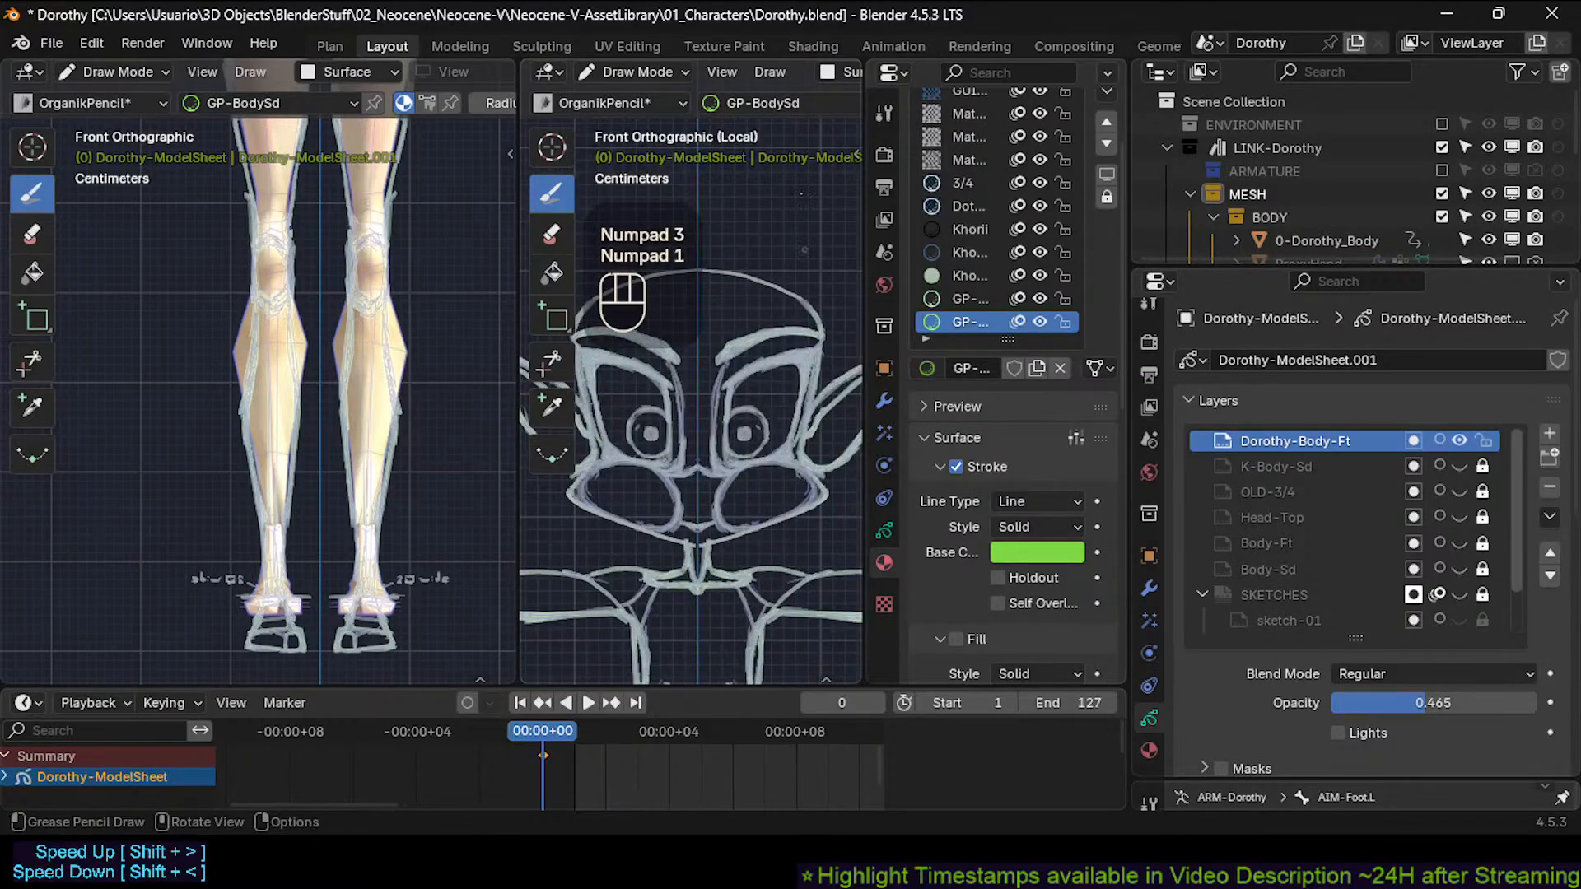
Set the Grease Pencil stroke placement to Origin and save Dorothy.blend.
{"action": "mouse_move", "coordinate": [787, 71]}
{"action": "middle_mouse_down"}
{"action": "mouse_move", "coordinate": [716, 77]}
{"action": "mouse_move", "coordinate": [815, 74]}
{"action": "middle_mouse_up"}
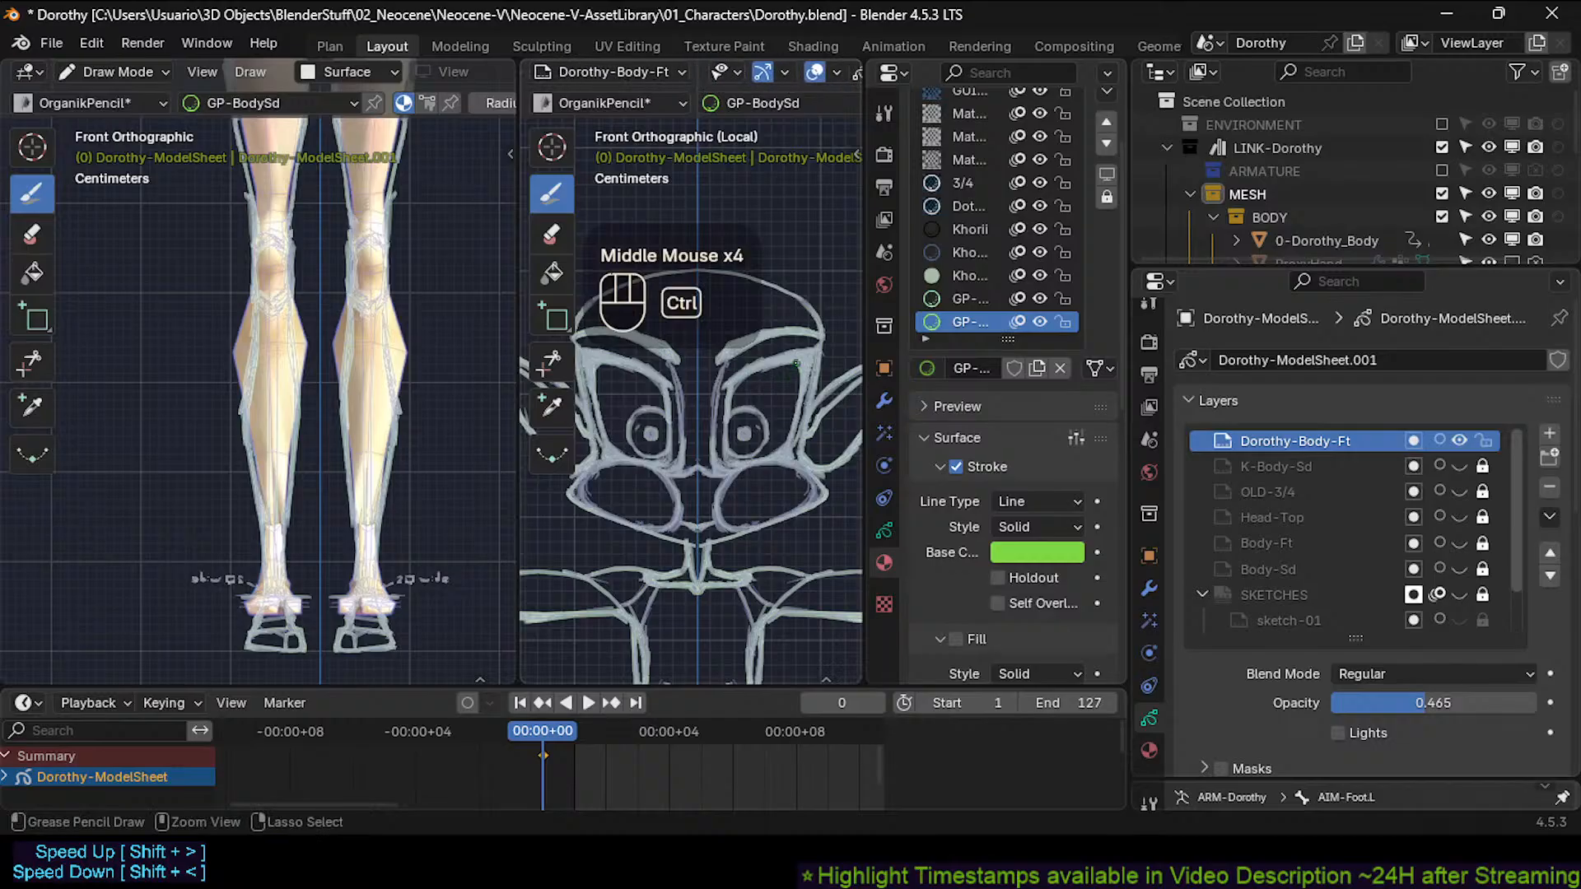
{"action": "key", "text": "ctrl+Tab"}
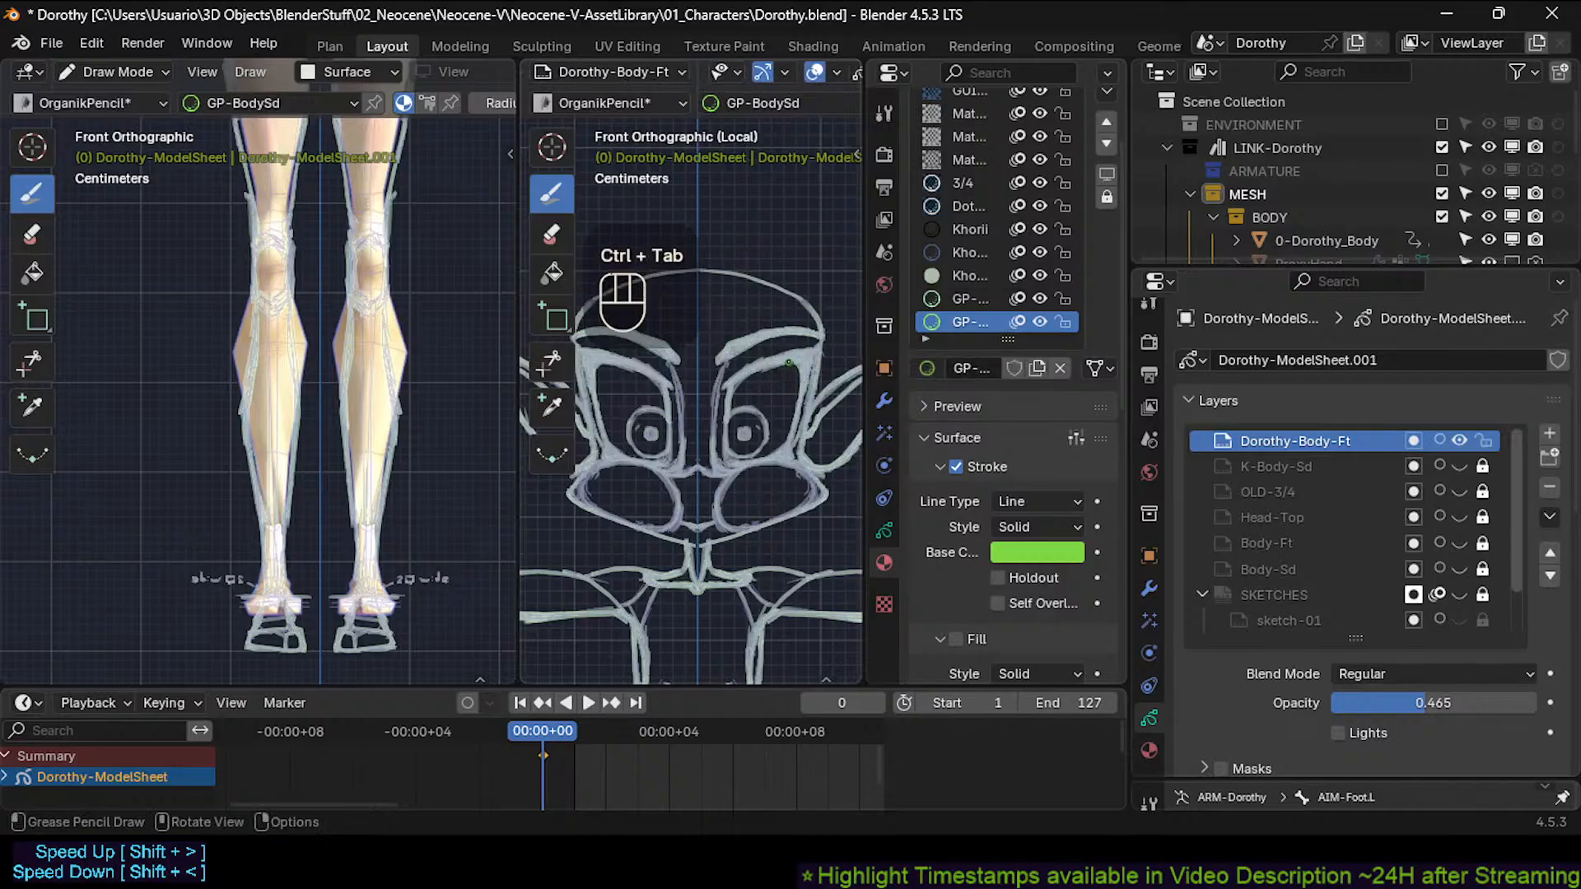
{"action": "mouse_move", "coordinate": [813, 82]}
{"action": "middle_mouse_down"}
{"action": "mouse_move", "coordinate": [635, 82]}
{"action": "mouse_move", "coordinate": [789, 77]}
{"action": "middle_mouse_up"}
{"action": "mouse_move", "coordinate": [626, 76]}
{"action": "middle_mouse_down"}
{"action": "mouse_move", "coordinate": [867, 71]}
{"action": "mouse_move", "coordinate": [754, 69]}
{"action": "middle_mouse_up"}
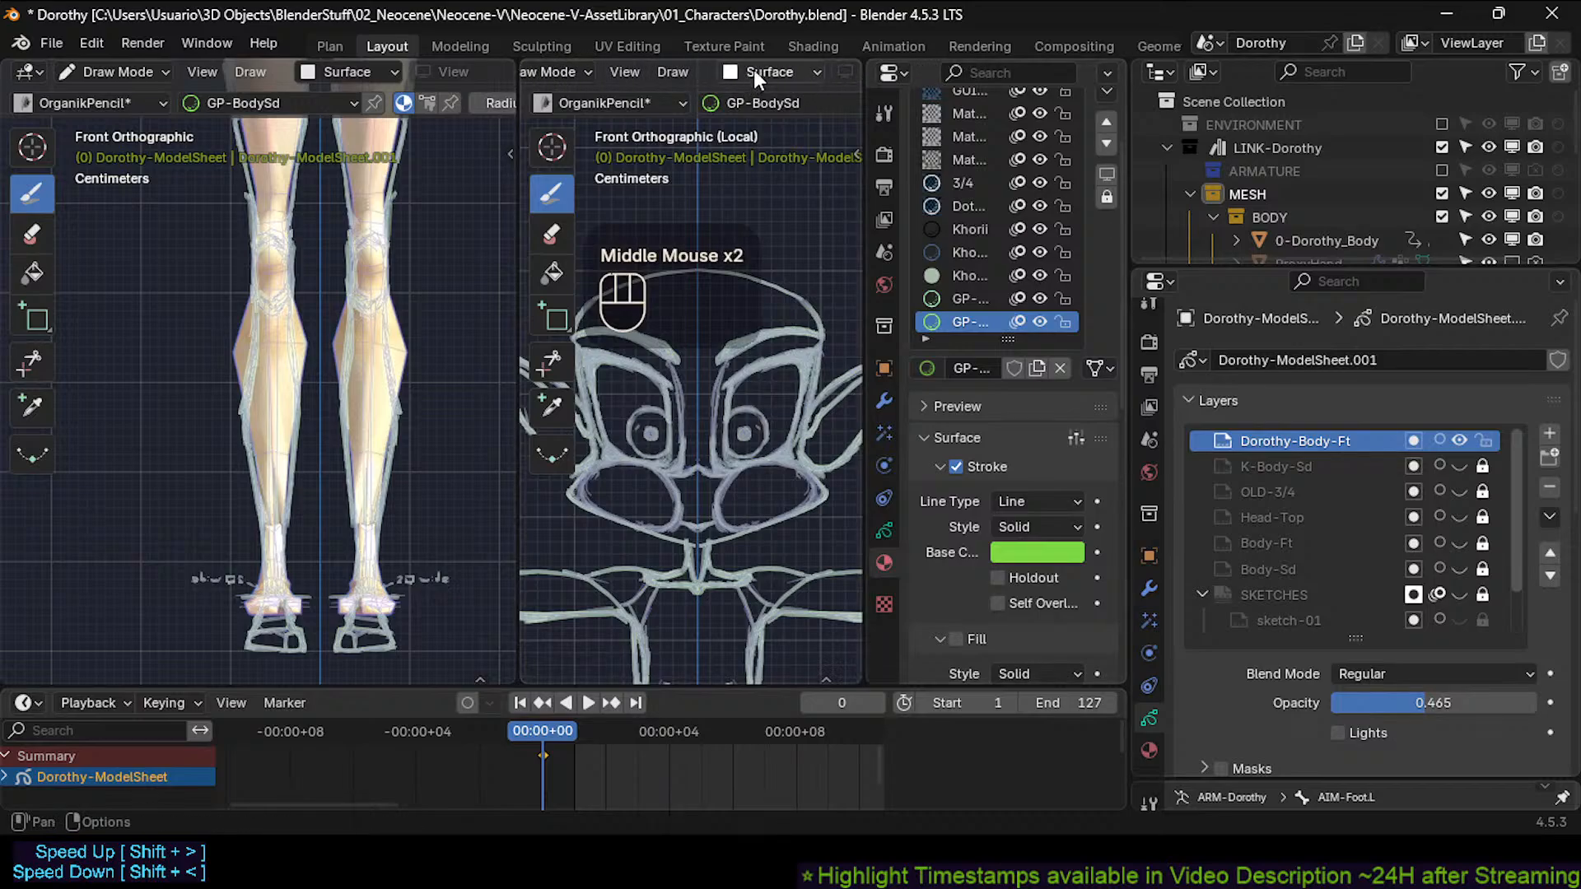
{"action": "left_click", "coordinate": [756, 72]}
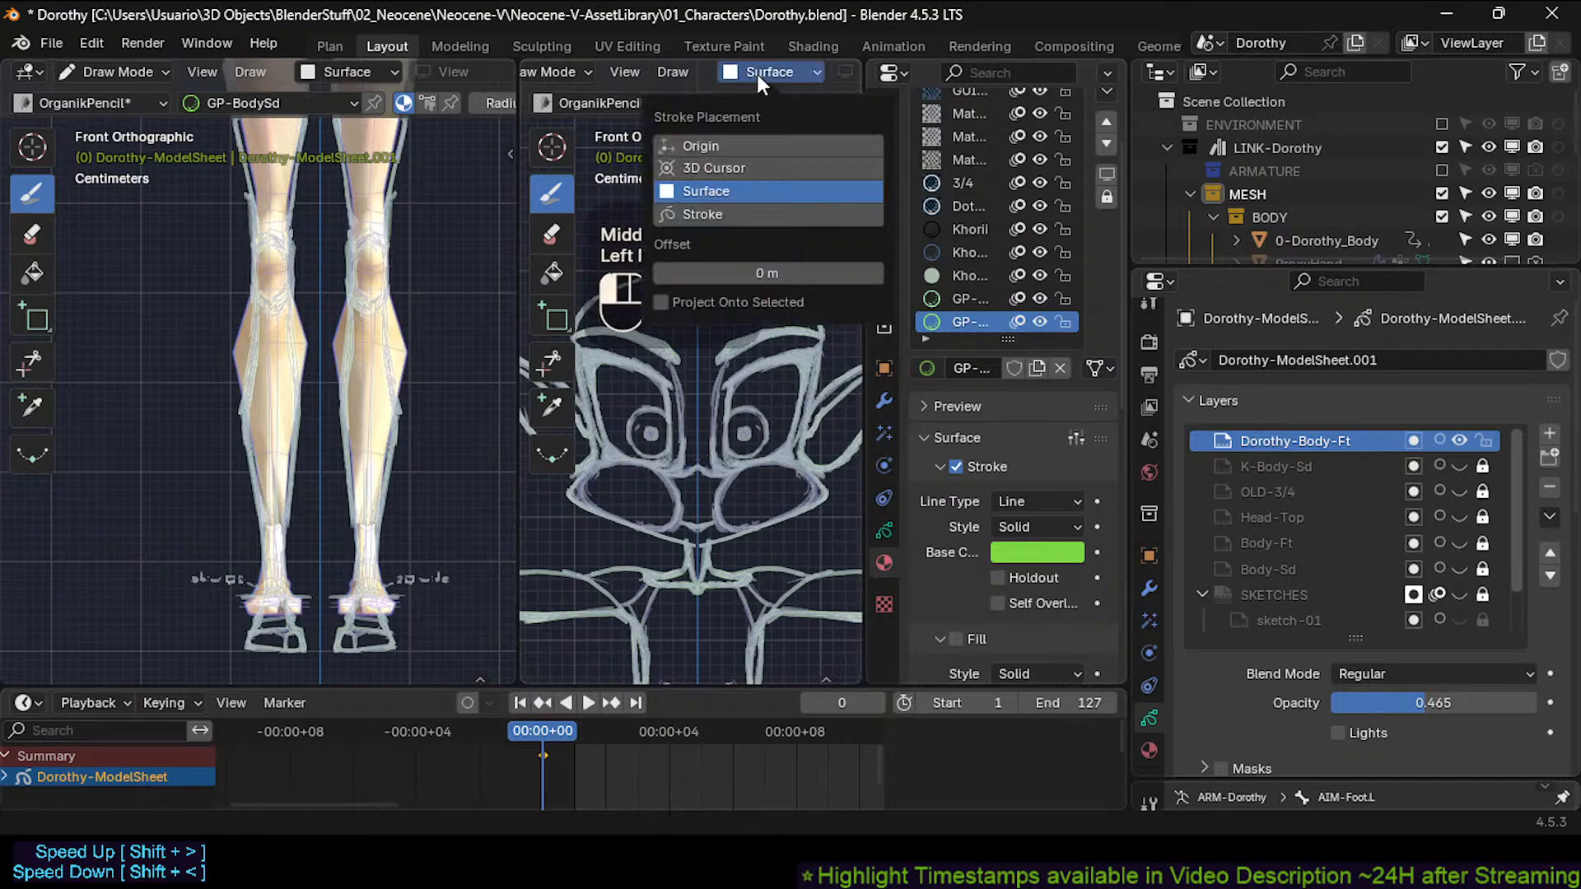
{"action": "left_click", "coordinate": [720, 145]}
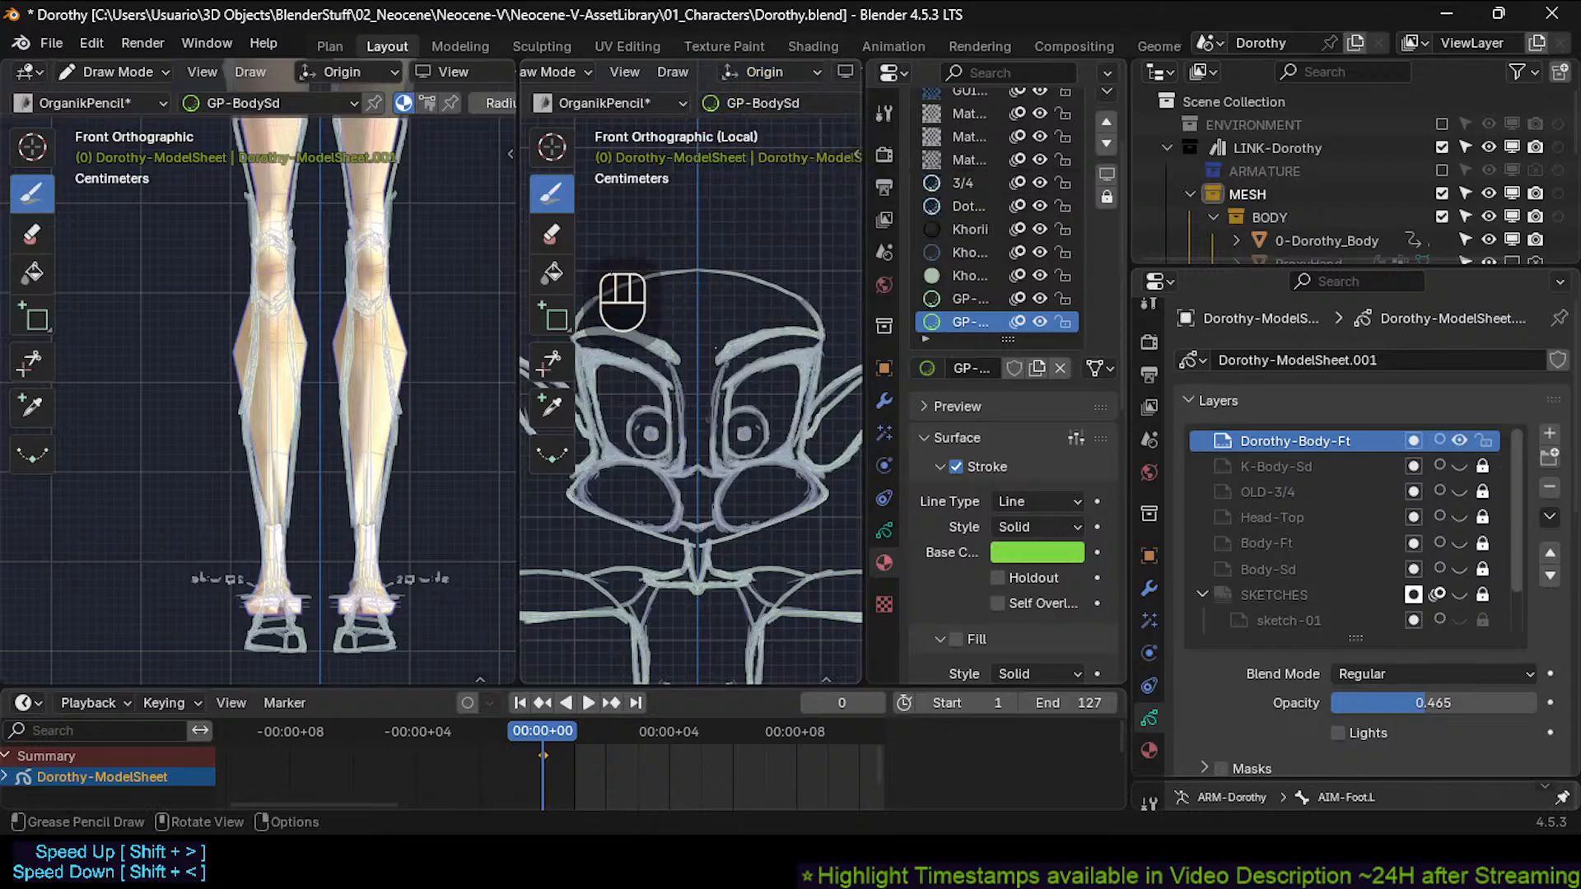
{"action": "mouse_move", "coordinate": [706, 417]}
{"action": "middle_mouse_down", "text": "shift"}
{"action": "mouse_move", "coordinate": [707, 379]}
{"action": "mouse_move", "coordinate": [706, 428]}
{"action": "middle_mouse_up", "text": "shift"}
{"action": "middle_click_drag", "start_coordinate": [722, 504], "coordinate": [729, 426], "text": "ctrl"}
{"action": "key", "text": "ctrl+s"}
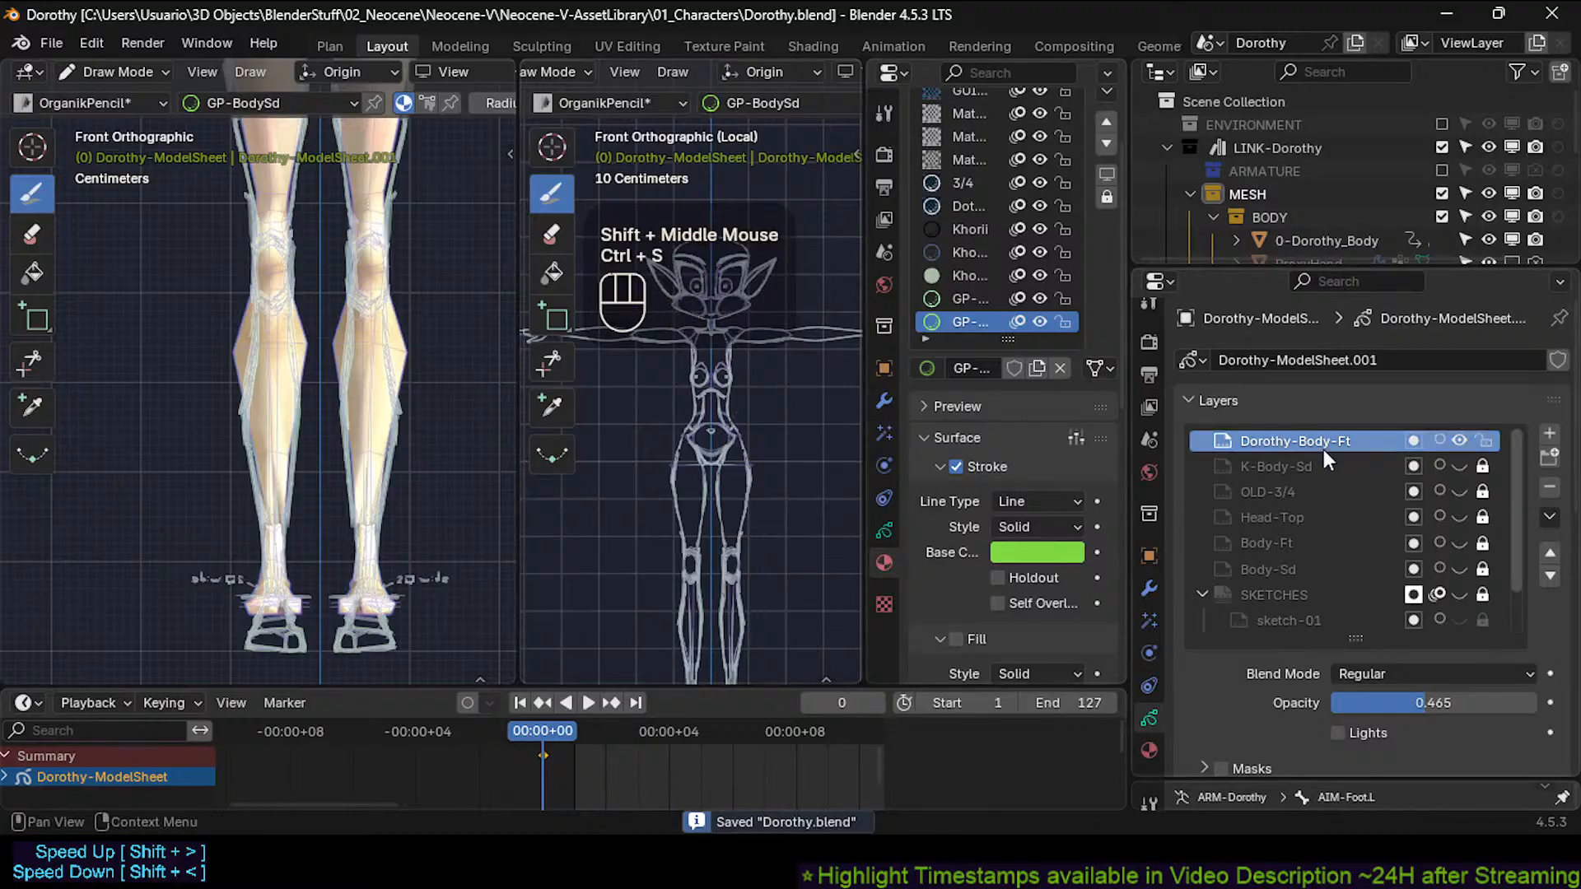
Show the K-Body-Sd layer and make it active, keeping Dorothy-Body-Ft visible.
{"action": "left_click", "coordinate": [1459, 466]}
{"action": "left_click", "coordinate": [1351, 466]}
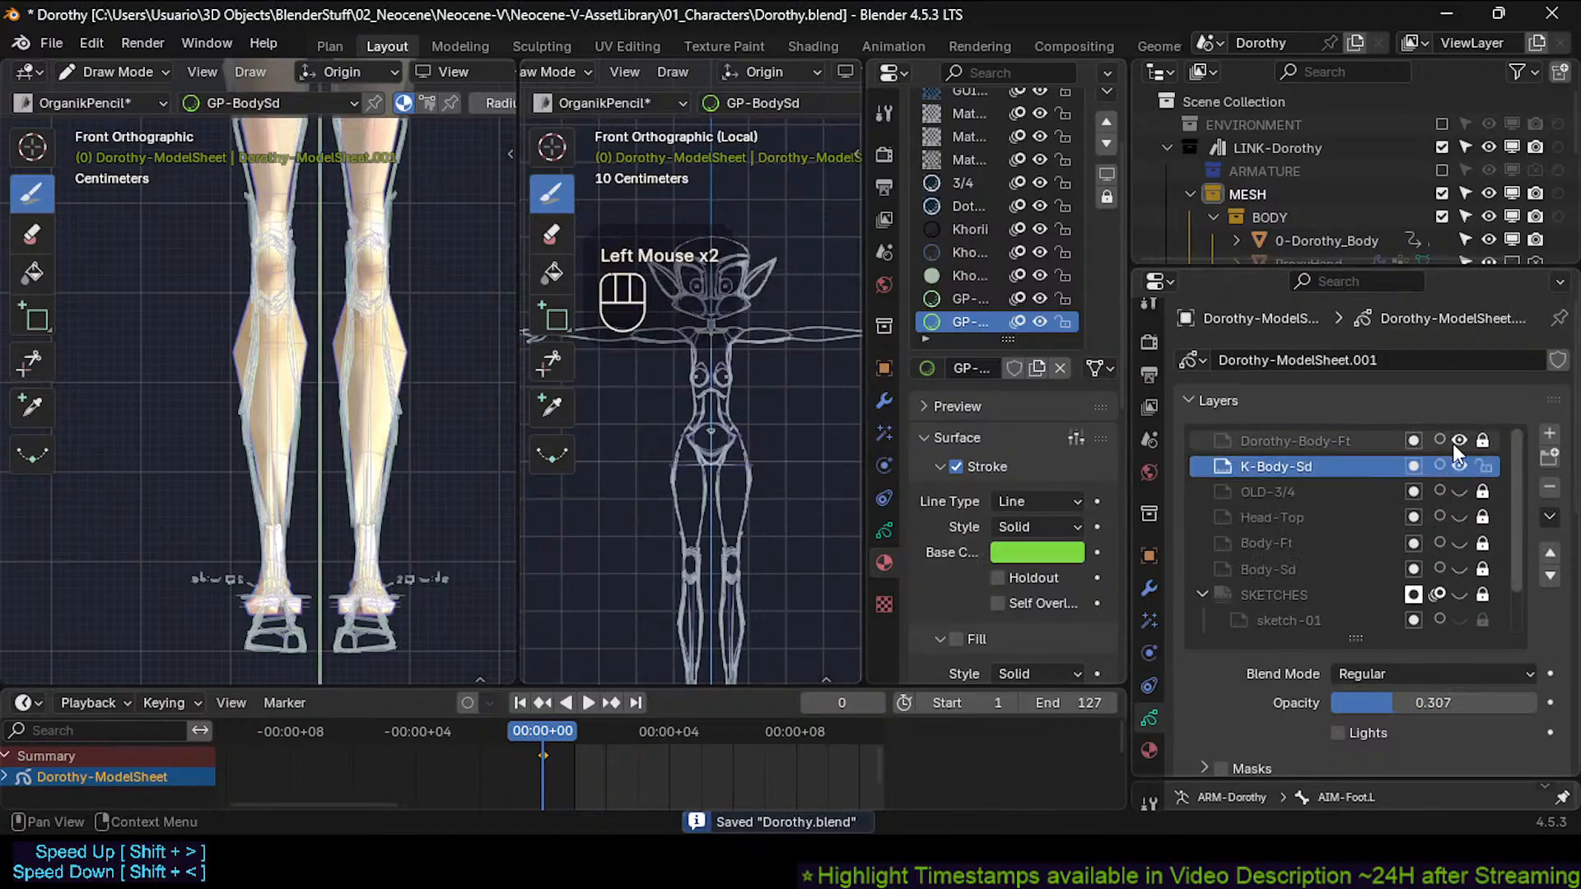
{"action": "left_click", "coordinate": [1459, 442]}
{"action": "left_click", "coordinate": [1459, 442]}
{"action": "left_click", "coordinate": [1312, 463]}
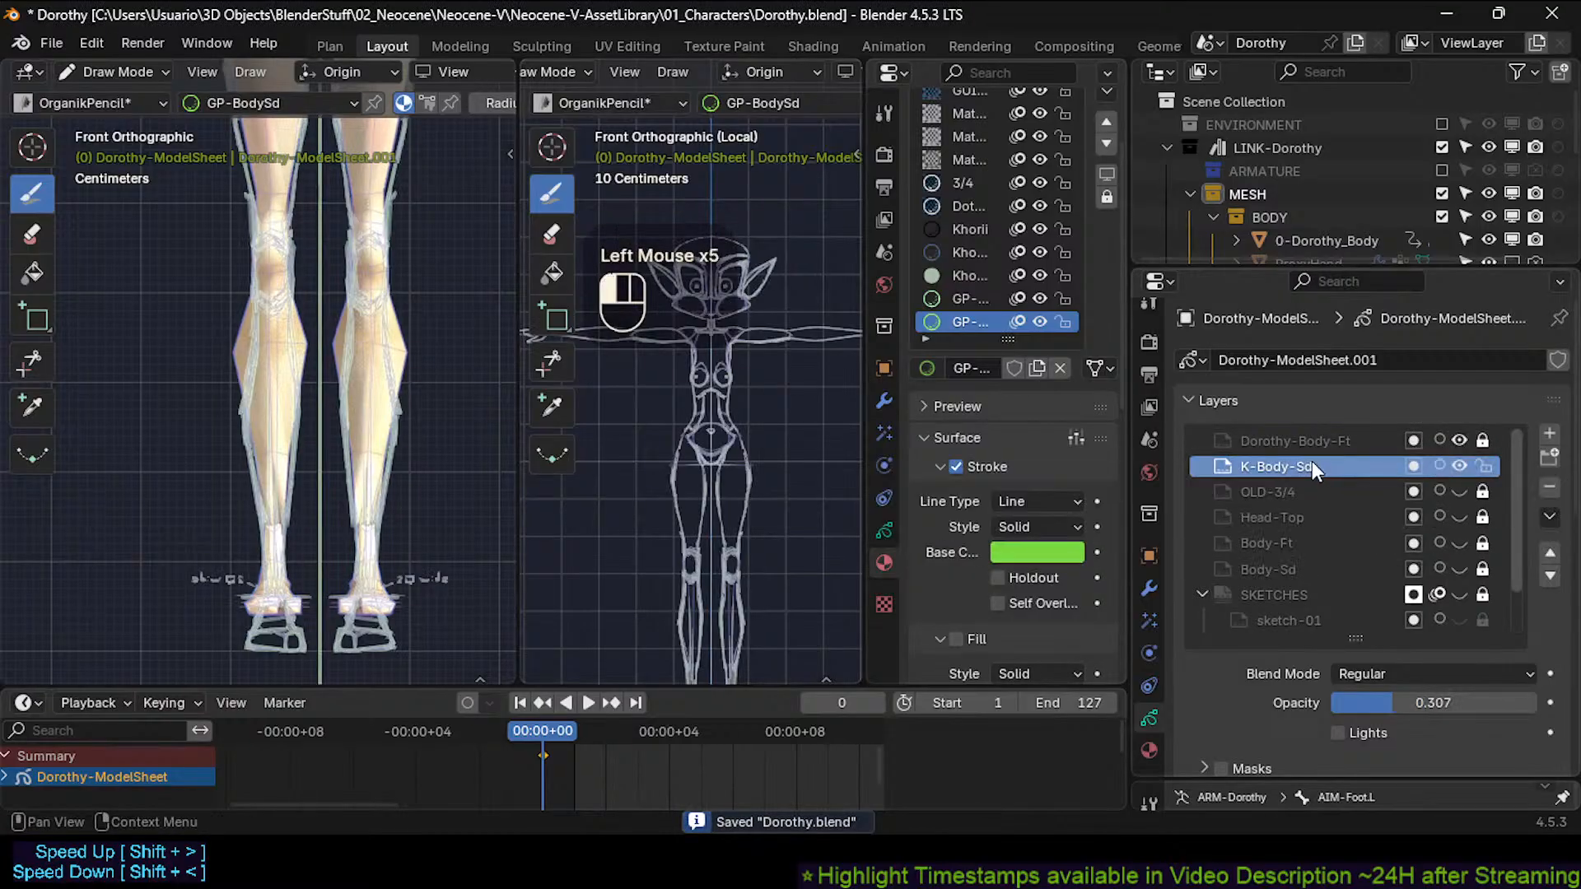
Select all K-Body-Sd strokes in the side view, assign them the GP-BodySd material, and return to Draw Mode.
{"action": "key", "text": "KP_3"}
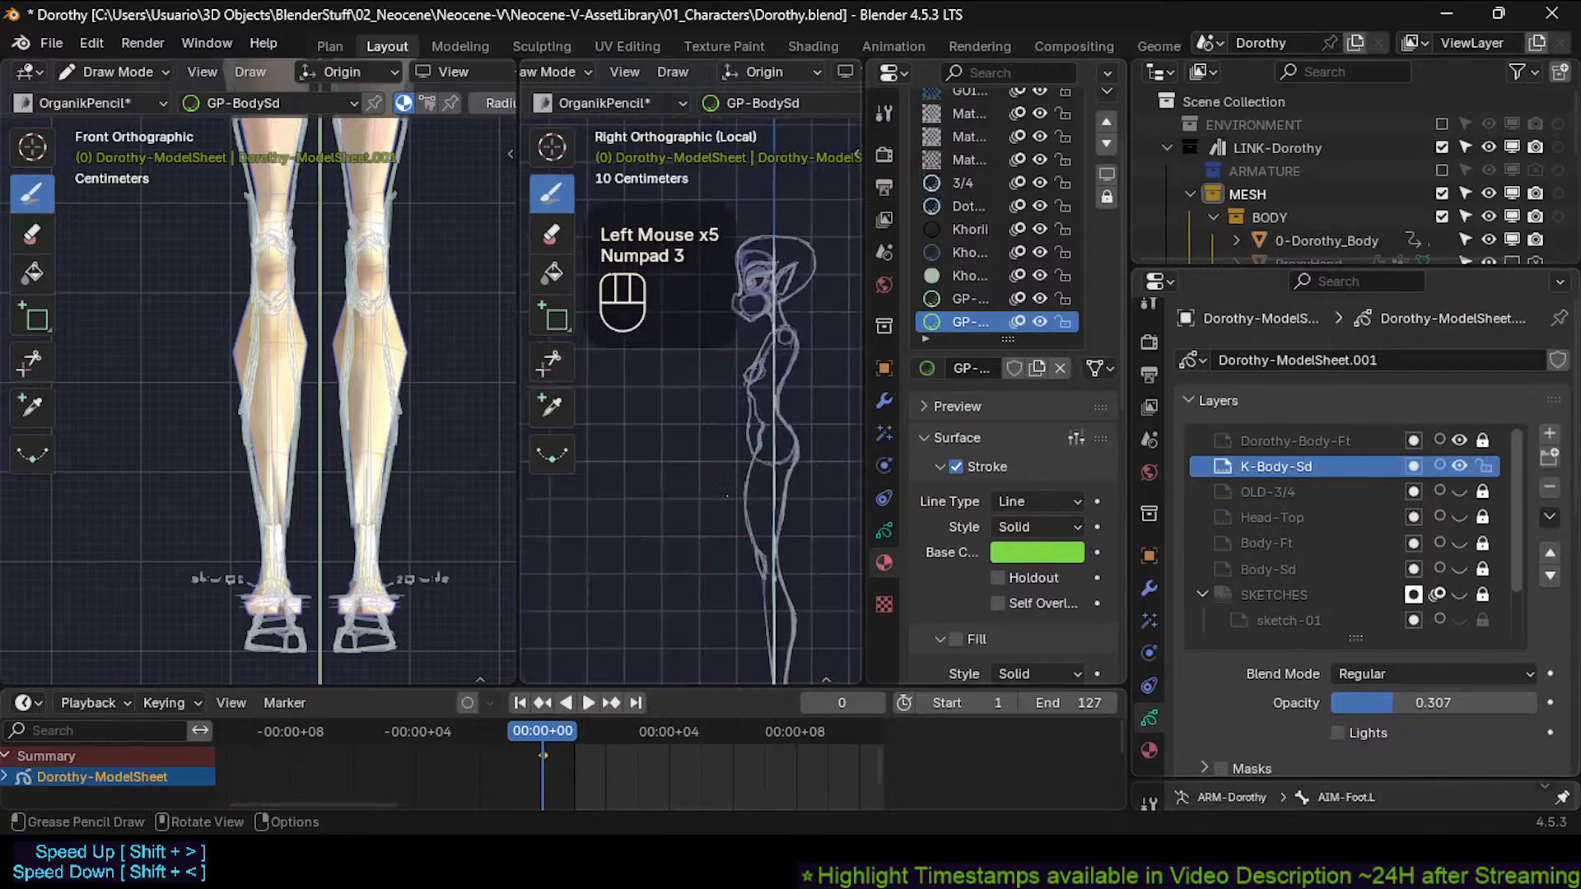
{"action": "key", "text": "Tab"}
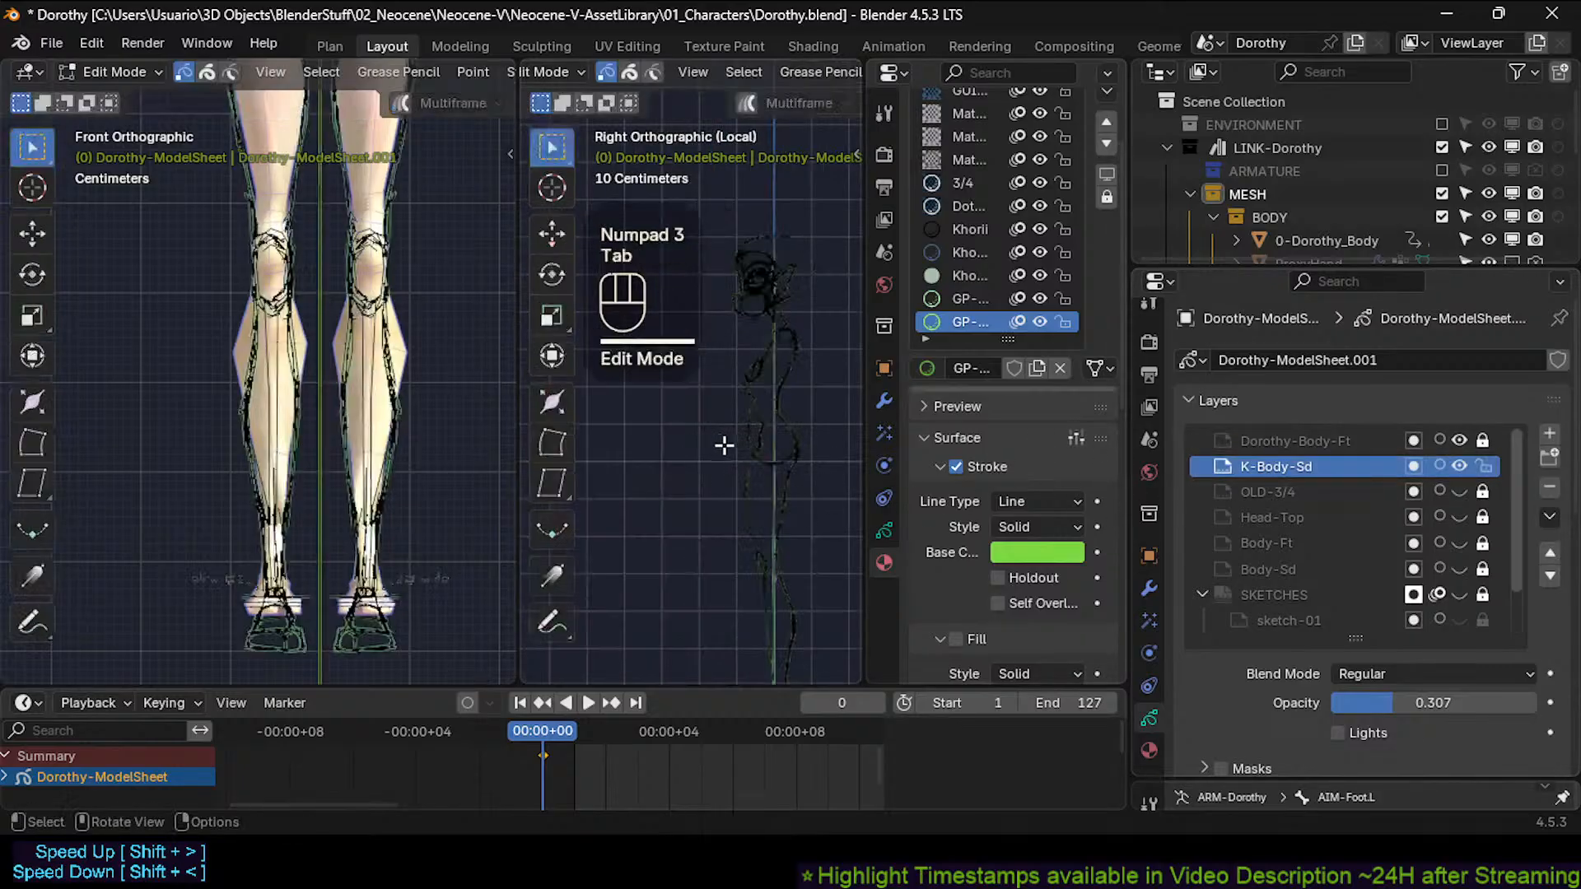
{"action": "mouse_move", "coordinate": [724, 448]}
{"action": "middle_mouse_down", "text": "shift"}
{"action": "mouse_move", "coordinate": [740, 476]}
{"action": "mouse_move", "coordinate": [804, 484]}
{"action": "mouse_move", "coordinate": [790, 412]}
{"action": "mouse_move", "coordinate": [856, 433]}
{"action": "middle_mouse_up", "text": "shift"}
{"action": "key", "text": "a"}
{"action": "double_click", "coordinate": [922, 400]}
{"action": "key", "text": "Tab"}
Toggle the Dorothy-Body-Ft and K-Body-Sd layers to compare them in the side view.
{"action": "left_click", "coordinate": [1459, 441]}
{"action": "left_click", "coordinate": [1459, 441]}
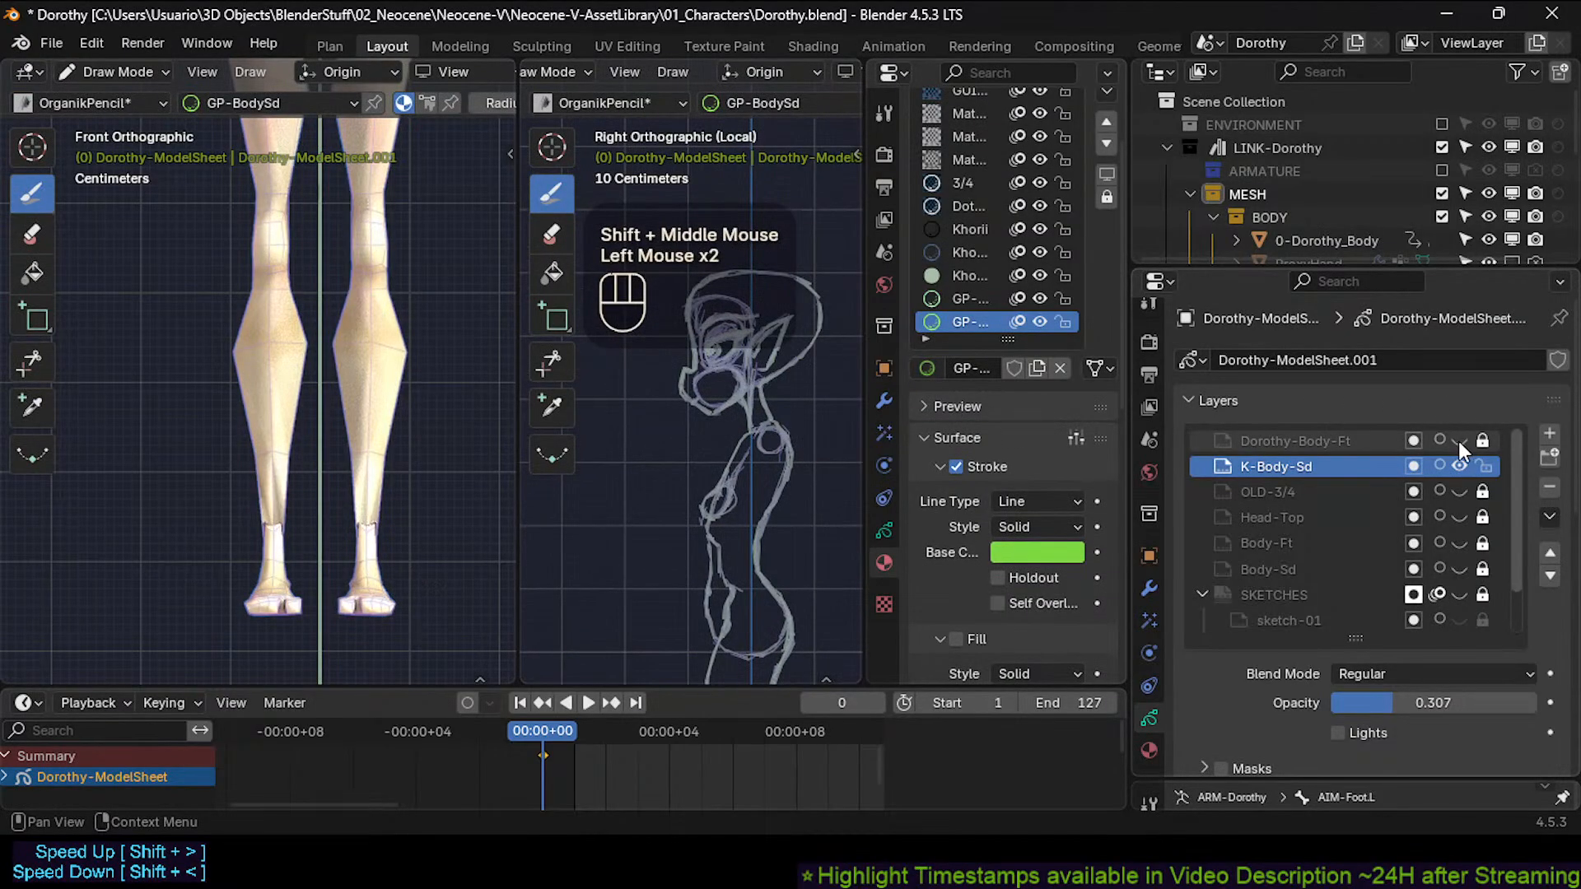
{"action": "left_click", "coordinate": [1459, 443]}
{"action": "left_click", "coordinate": [1459, 461]}
{"action": "left_click", "coordinate": [1460, 461]}
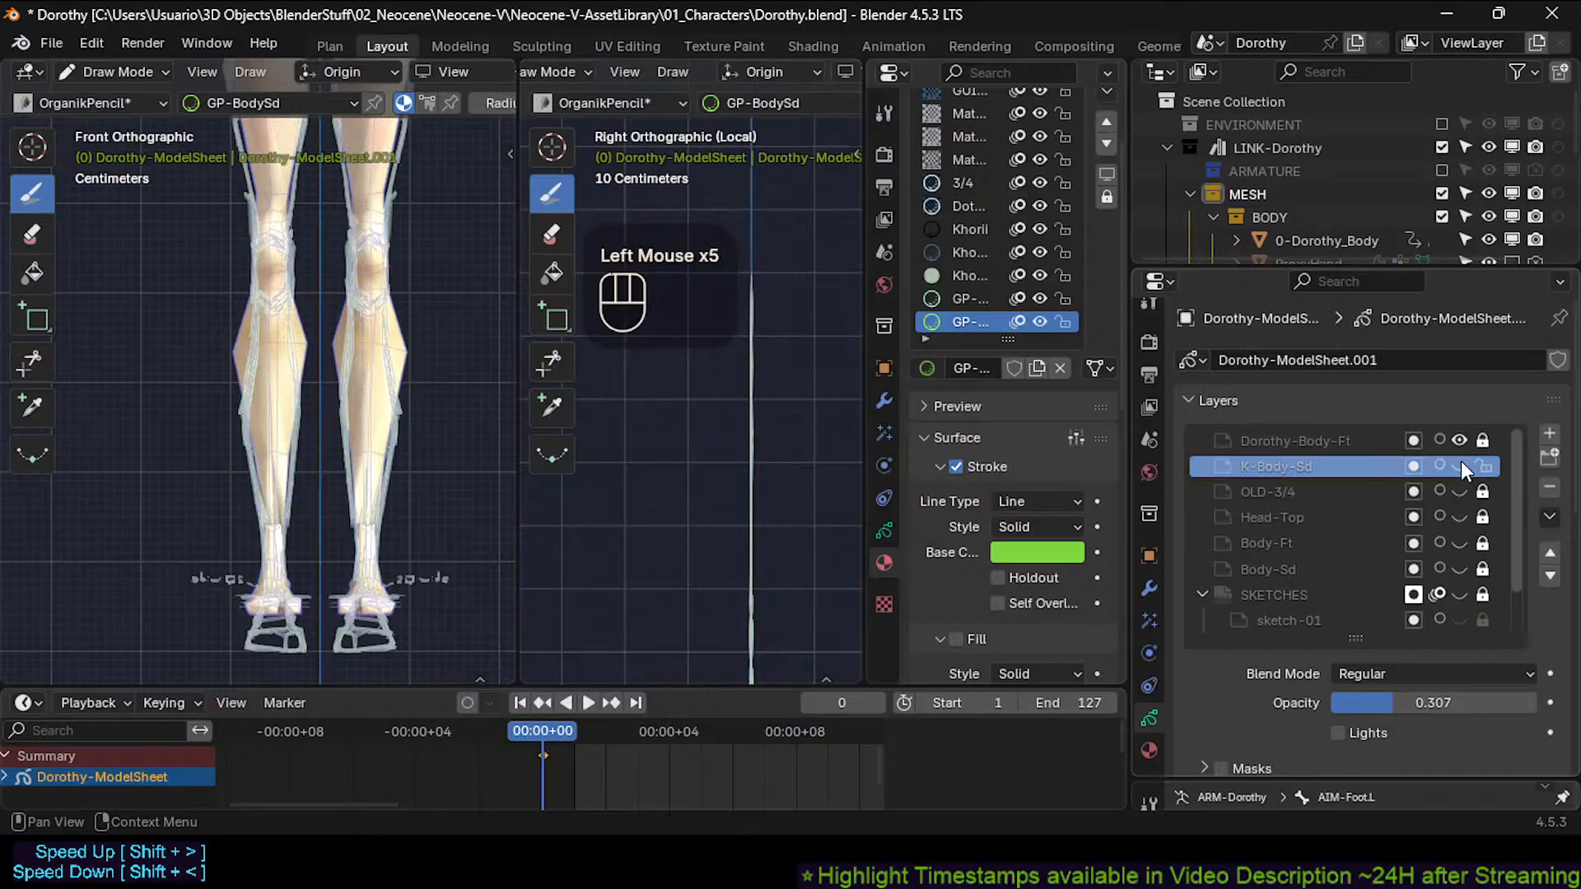
{"action": "left_click", "coordinate": [1460, 462]}
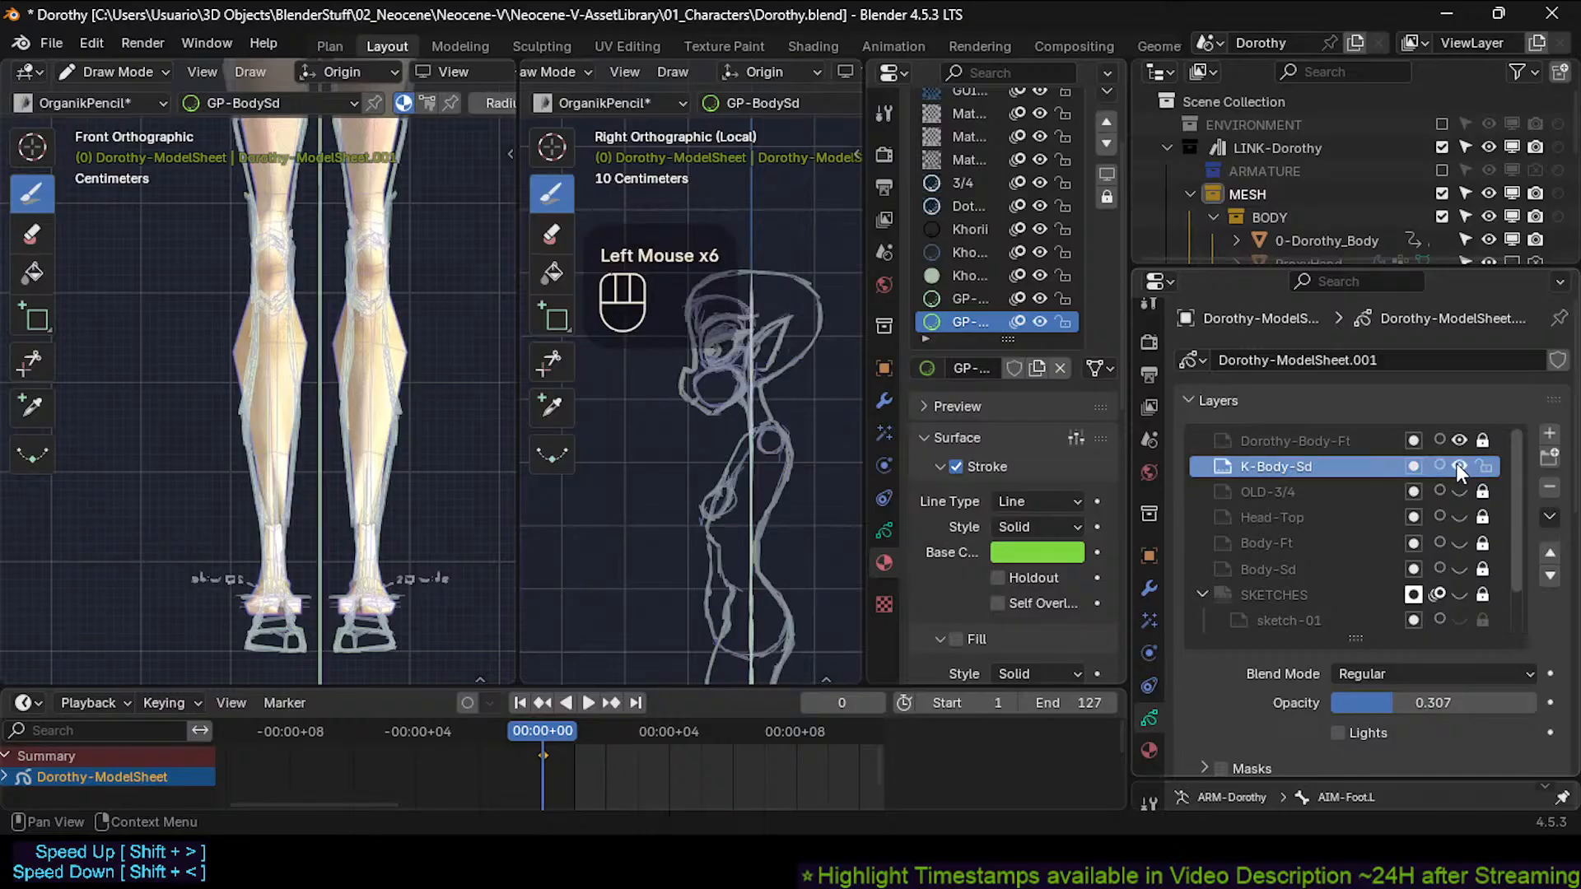
Enable Fake User for the GP-BodySd and GP-BodyFt materials.
{"action": "left_click", "coordinate": [1016, 367]}
{"action": "left_click", "coordinate": [966, 300]}
{"action": "left_click", "coordinate": [1013, 367]}
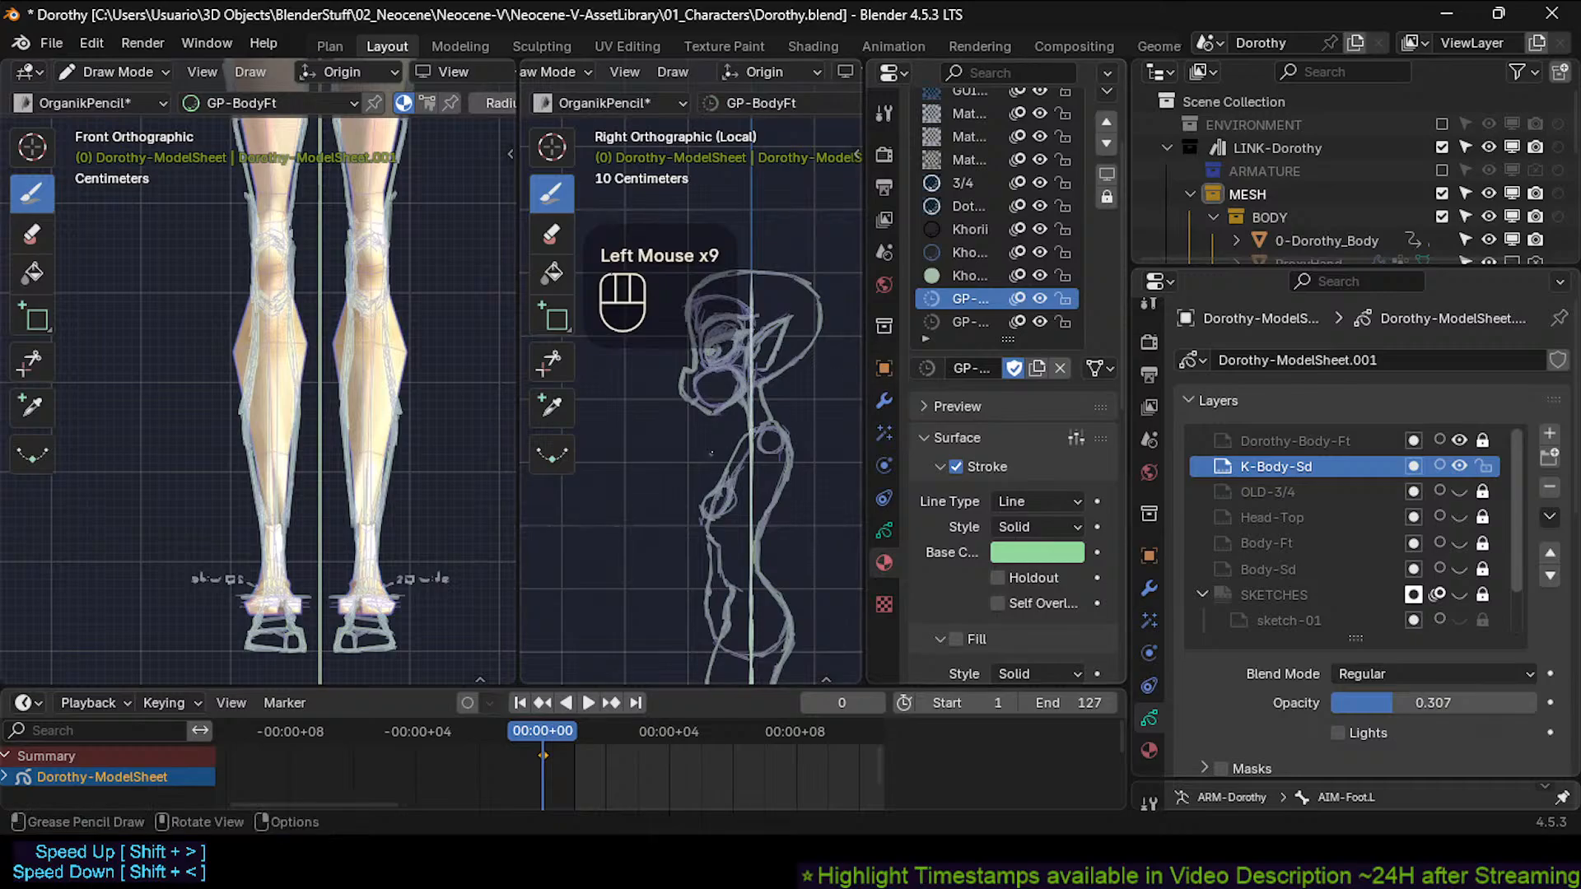
Set GP-BodySd's stroke base colour to orange-red (#D86447), assign it to the selected K-Body-Sd strokes, and return to Draw Mode.
{"action": "mouse_move", "coordinate": [712, 453]}
{"action": "middle_mouse_down", "text": "ctrl"}
{"action": "mouse_move", "coordinate": [711, 404]}
{"action": "mouse_move", "coordinate": [691, 428]}
{"action": "middle_mouse_up", "text": "ctrl"}
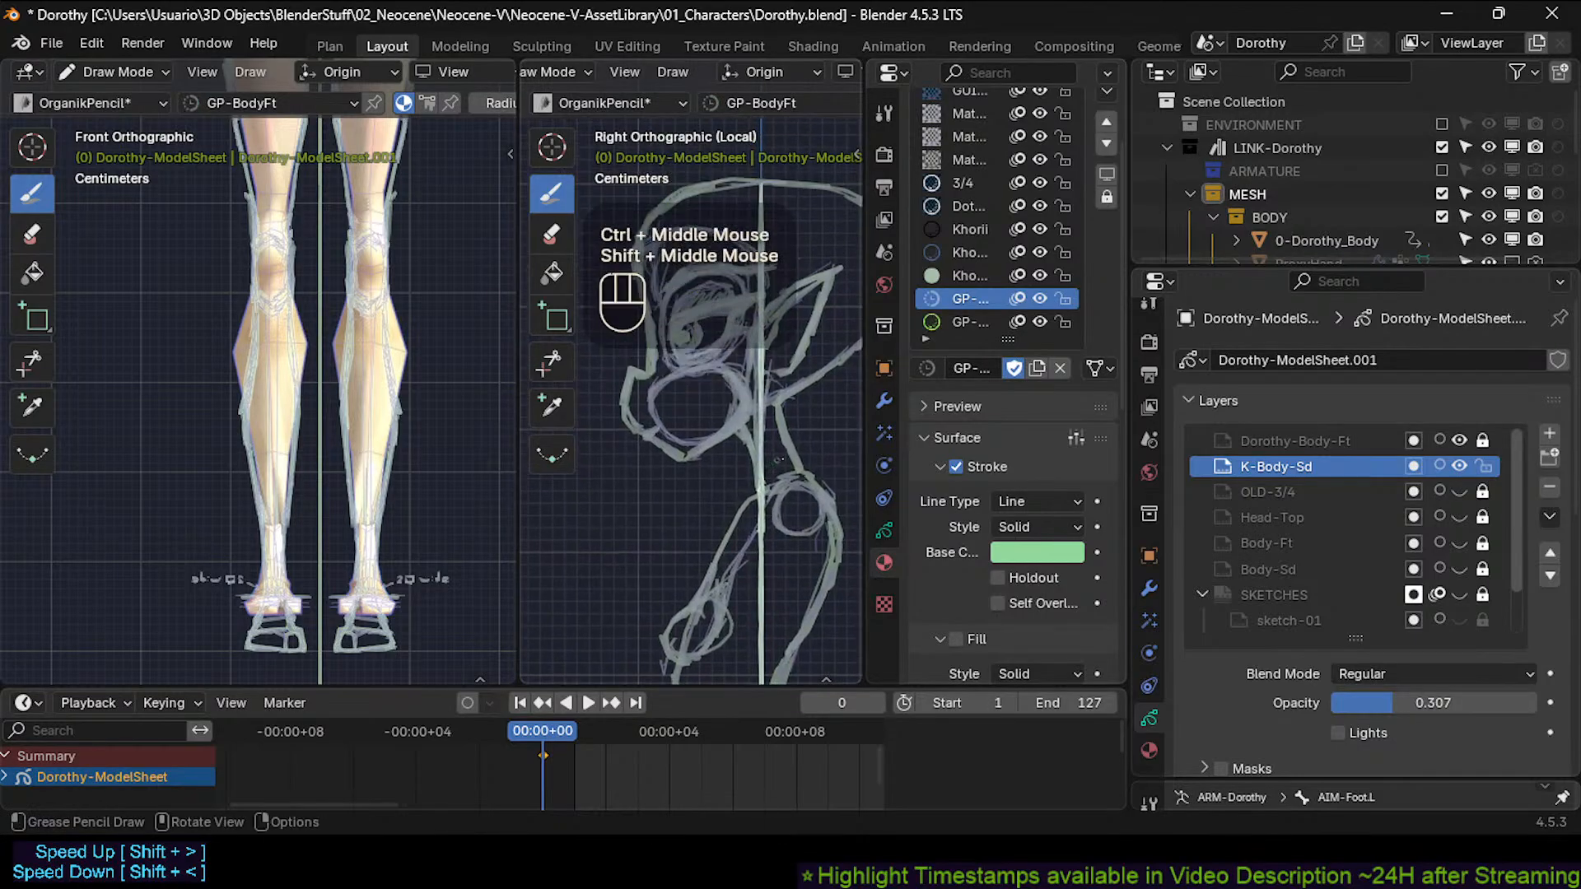
{"action": "left_click", "coordinate": [985, 319]}
{"action": "key", "text": "Tab"}
{"action": "left_click", "coordinate": [1034, 579]}
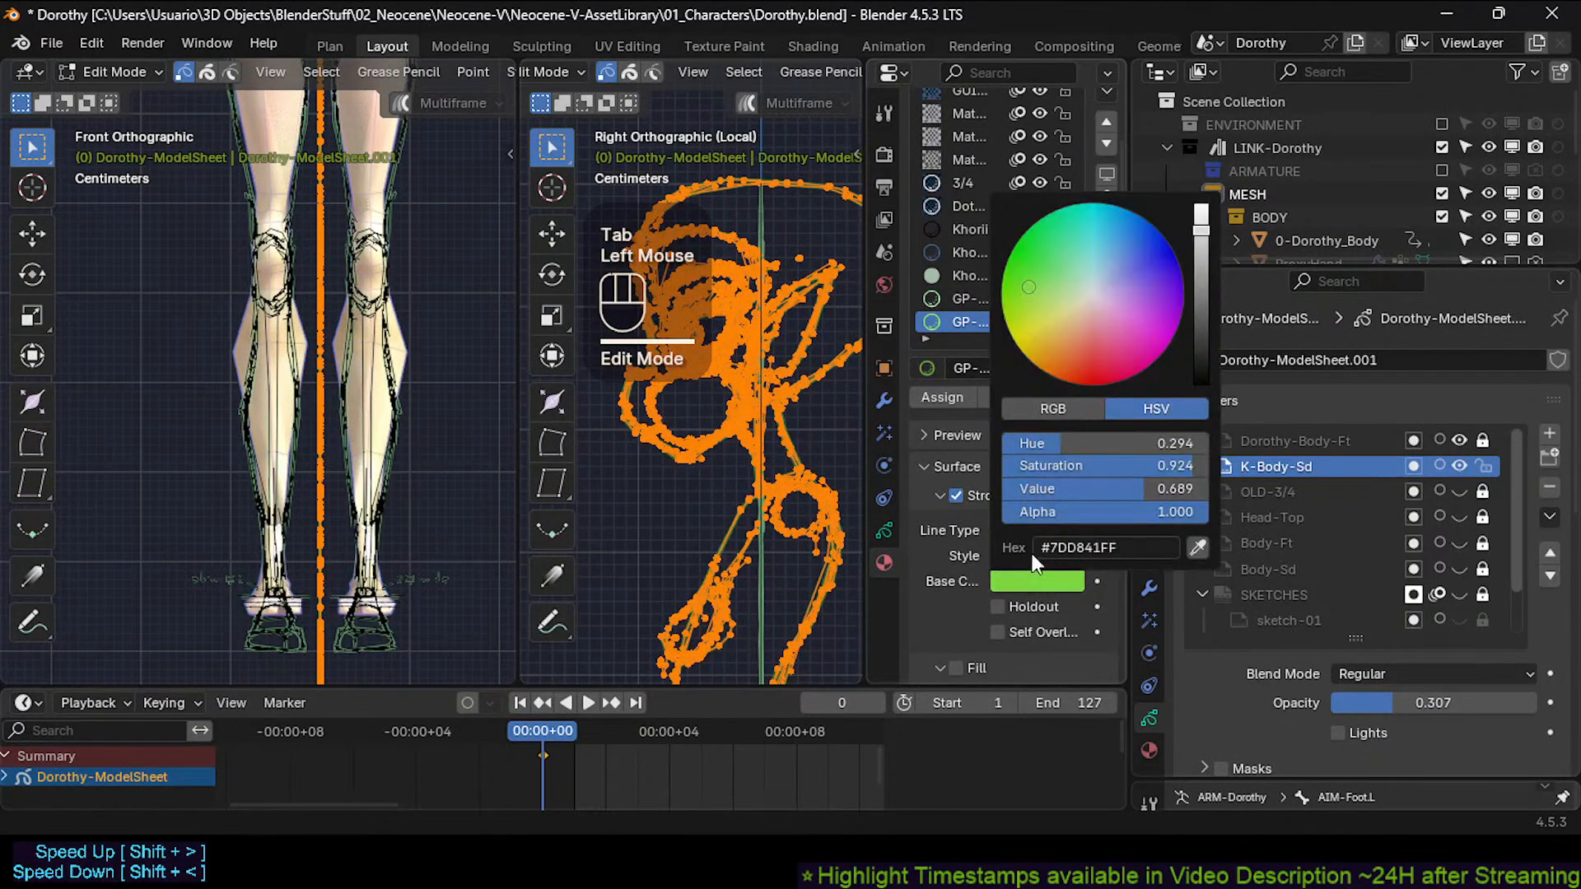
{"action": "left_click", "coordinate": [1081, 346]}
{"action": "left_click", "coordinate": [941, 397]}
{"action": "key", "text": "Tab"}
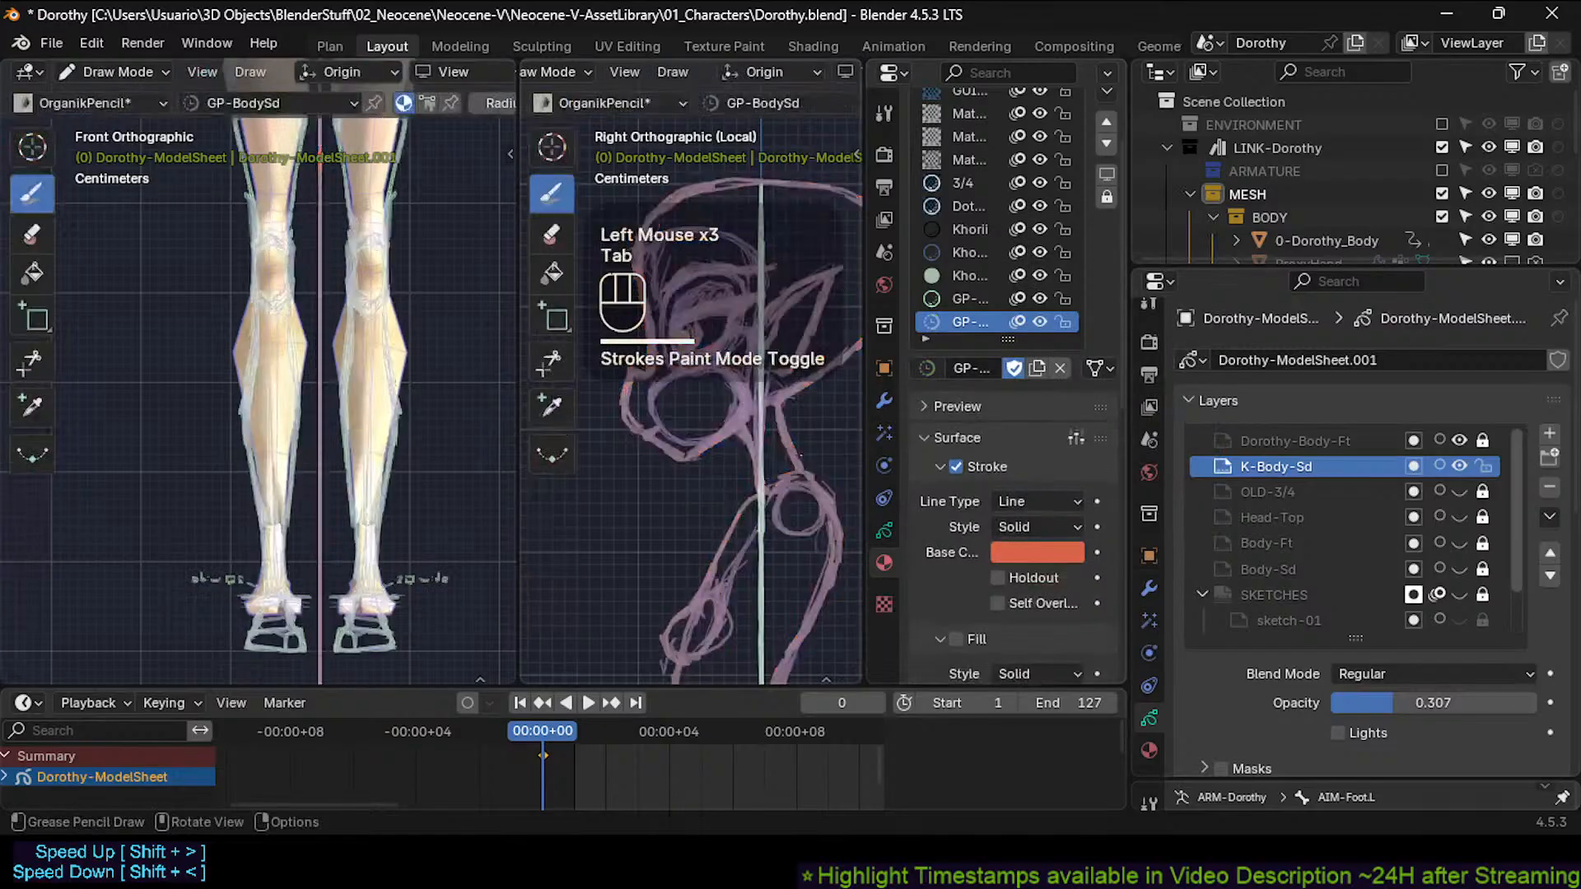
Set GP-BodySd's stroke base colour to deep blue and assign the material to the selected K-Body-Sd strokes.
{"action": "key", "text": "Tab"}
{"action": "left_click", "coordinate": [1034, 580]}
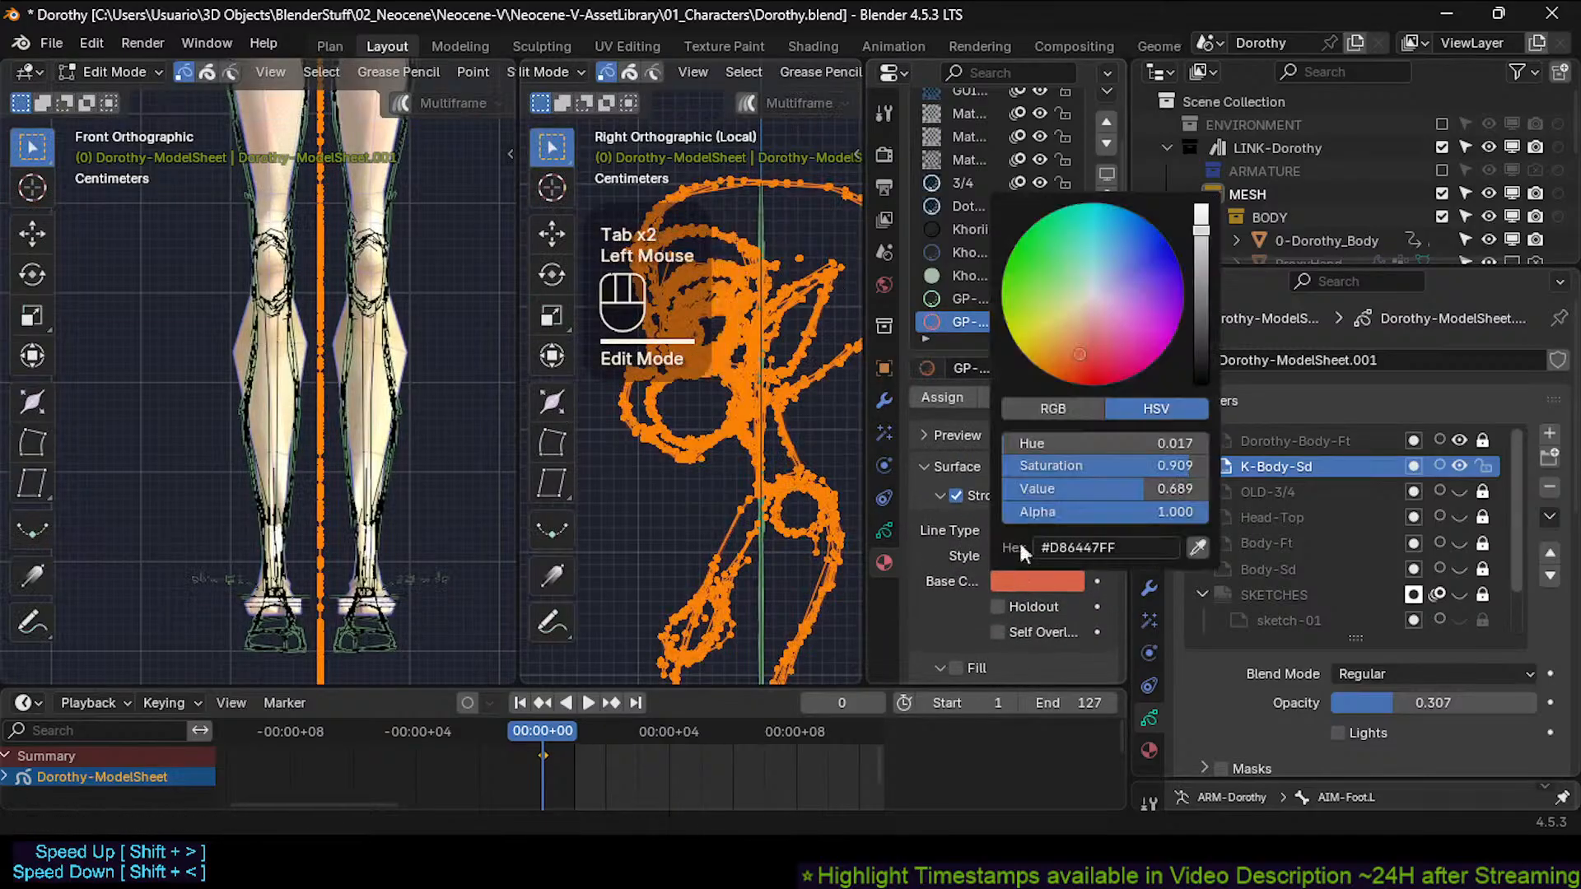
{"action": "left_click_drag", "start_coordinate": [1136, 330], "coordinate": [1188, 259]}
{"action": "left_click", "coordinate": [956, 394]}
{"action": "left_click", "coordinate": [956, 394]}
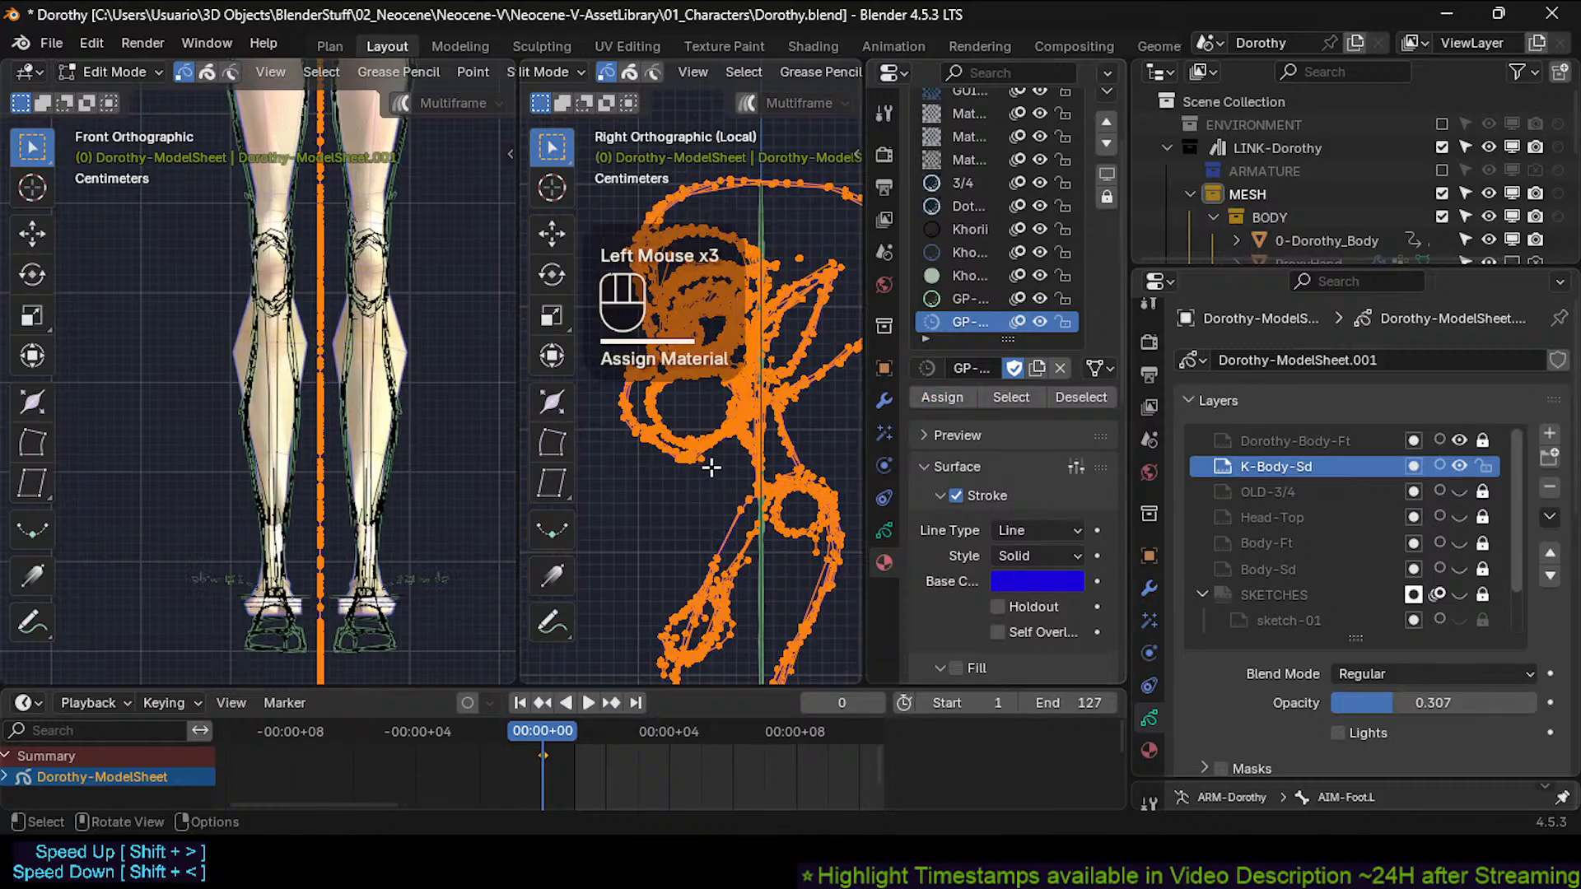
{"action": "key", "text": "Tab"}
{"action": "key", "text": "Tab"}
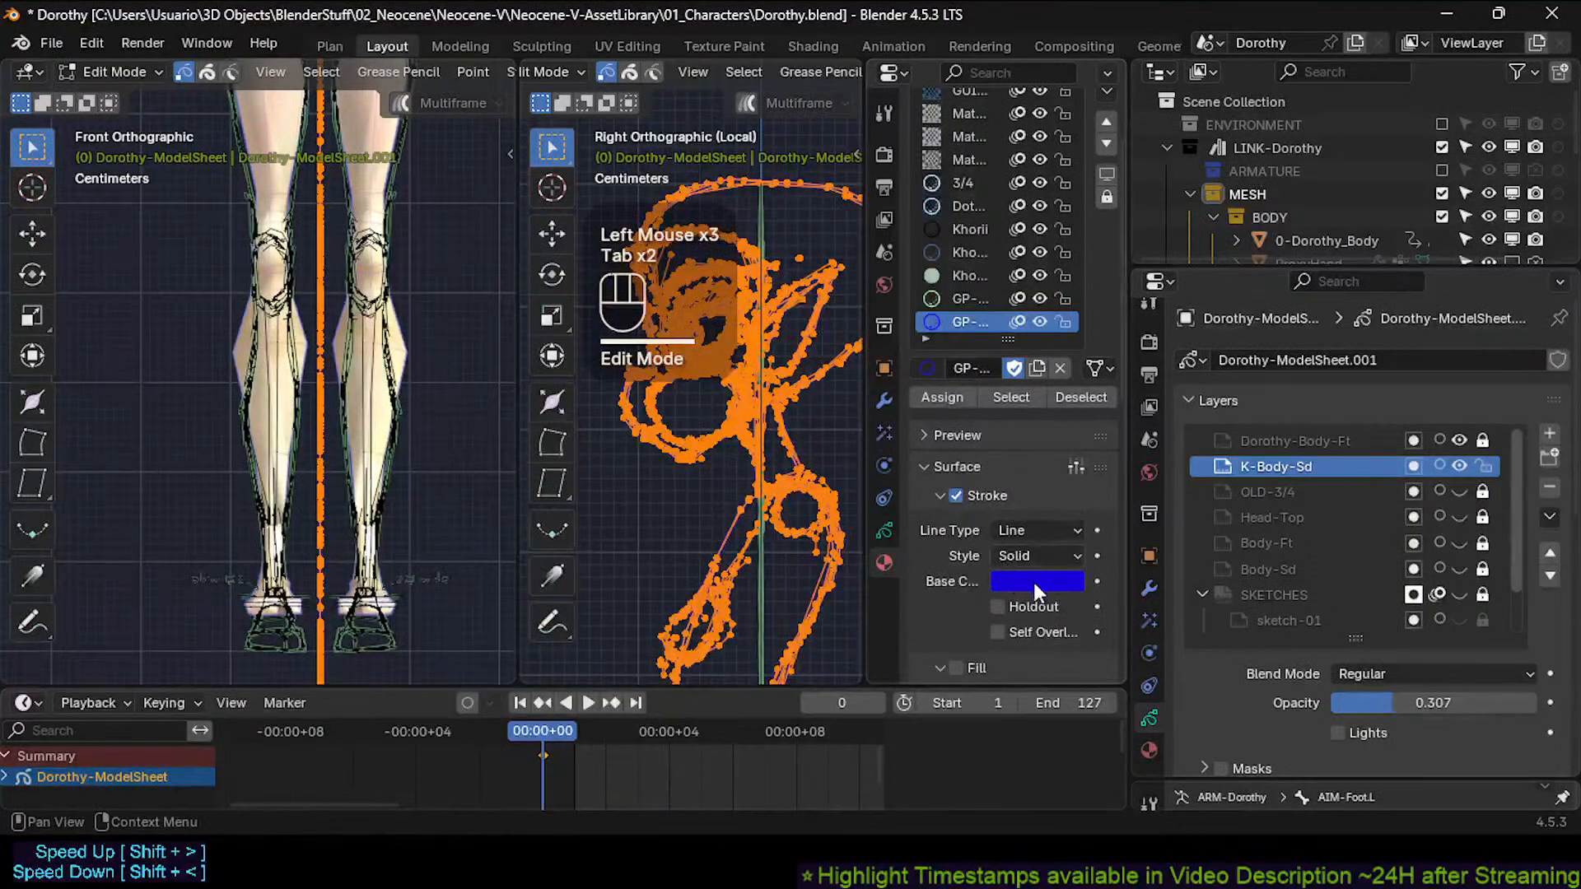
Set GP-BodySd's stroke base colour to light blue (#6C9BD8), reassign it to the K-Body-Sd strokes, and return to Draw Mode.
{"action": "left_click", "coordinate": [1032, 340]}
{"action": "left_click", "coordinate": [1037, 581]}
{"action": "left_click", "coordinate": [1118, 254]}
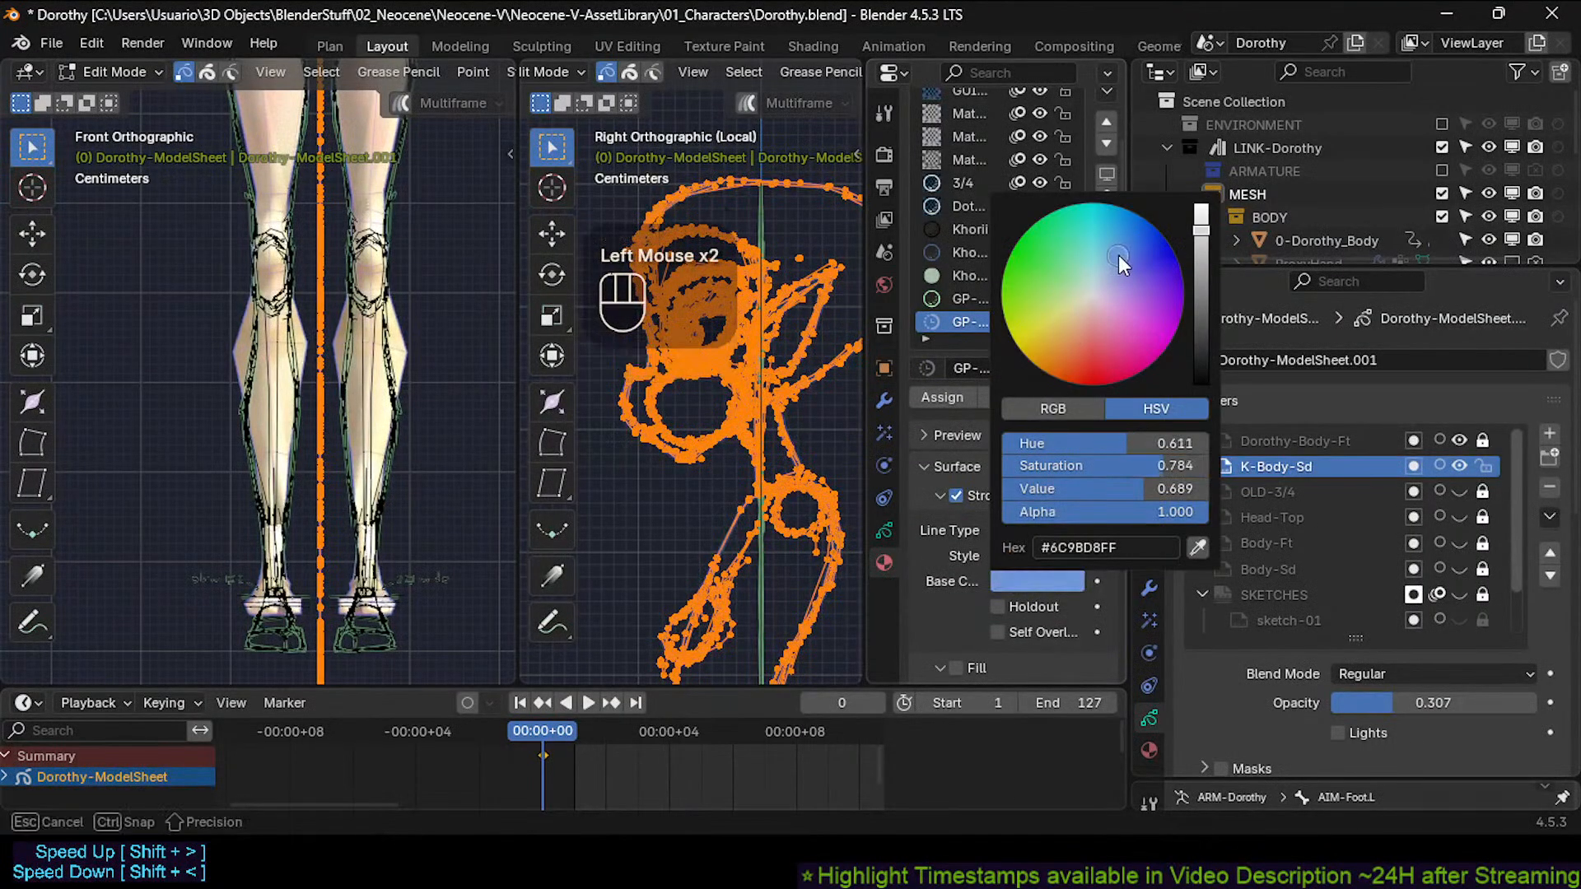
{"action": "key", "text": "Tab"}
{"action": "key", "text": "Tab"}
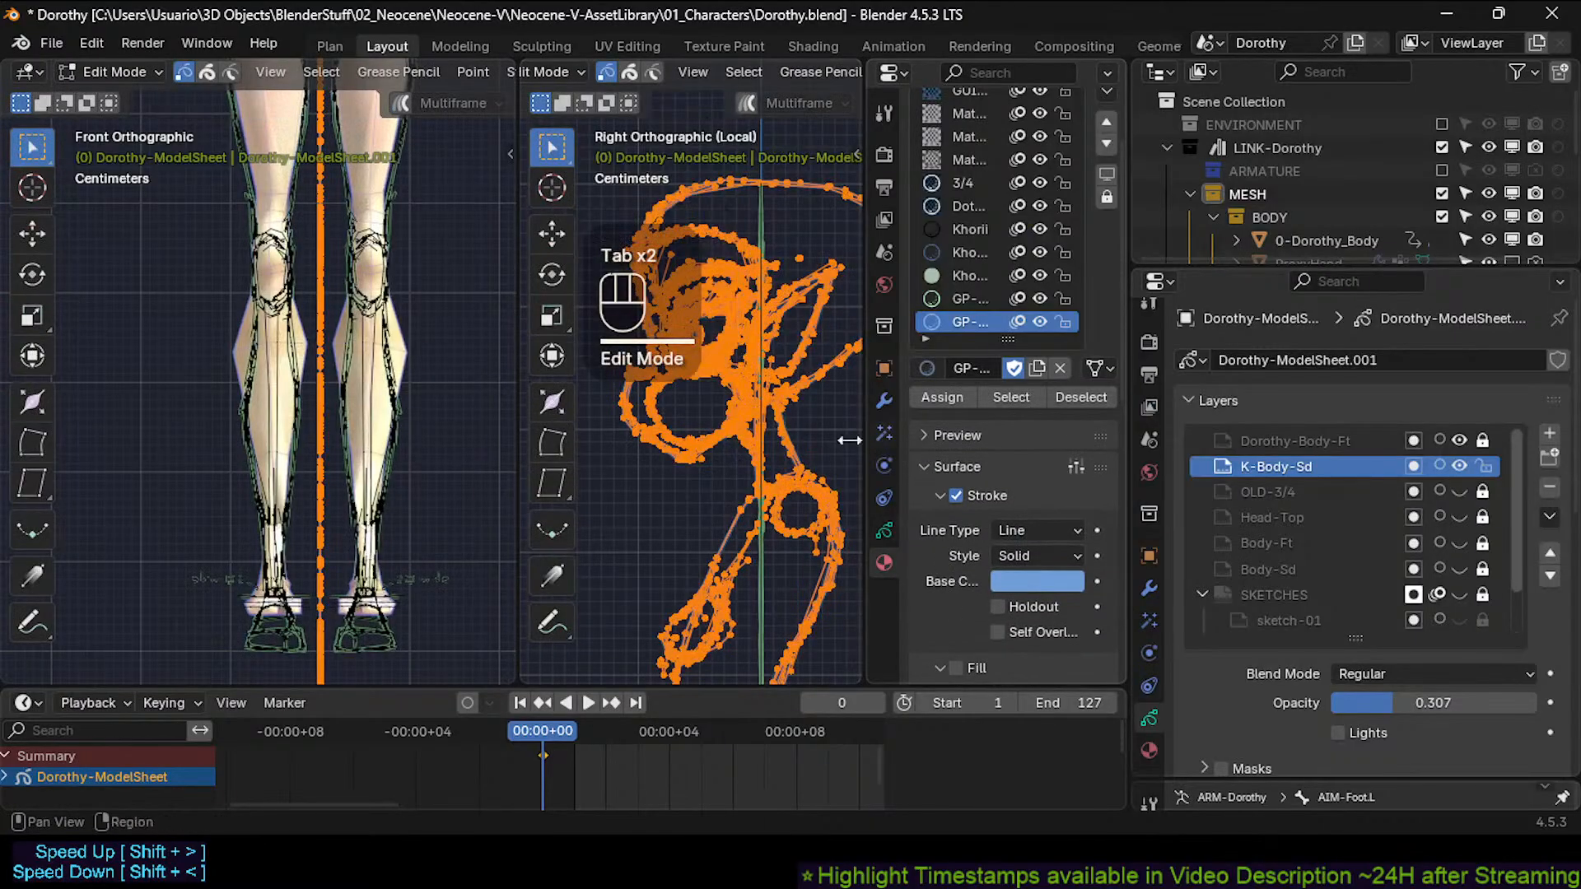
{"action": "double_click", "coordinate": [941, 397]}
{"action": "key", "text": "Tab"}
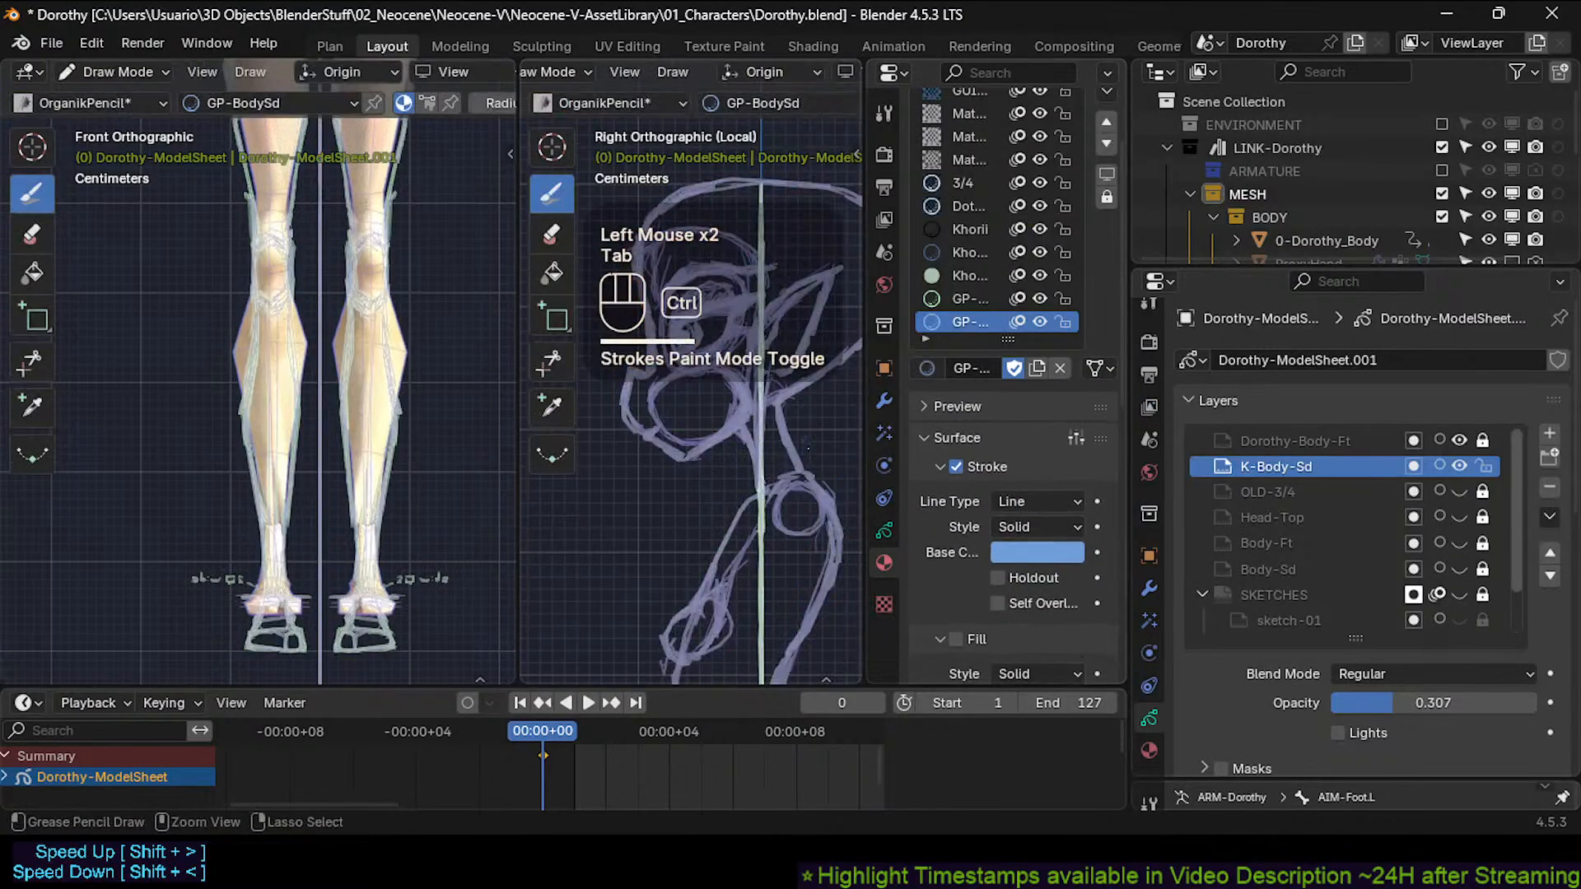
Set the GP-BodySd material's stroke base colour to cyan.
{"action": "mouse_move", "coordinate": [741, 494]}
{"action": "middle_mouse_down", "text": "ctrl"}
{"action": "mouse_move", "coordinate": [733, 396]}
{"action": "mouse_move", "coordinate": [741, 429]}
{"action": "middle_mouse_up", "text": "ctrl"}
{"action": "left_click", "coordinate": [1053, 550]}
{"action": "left_click", "coordinate": [1099, 206]}
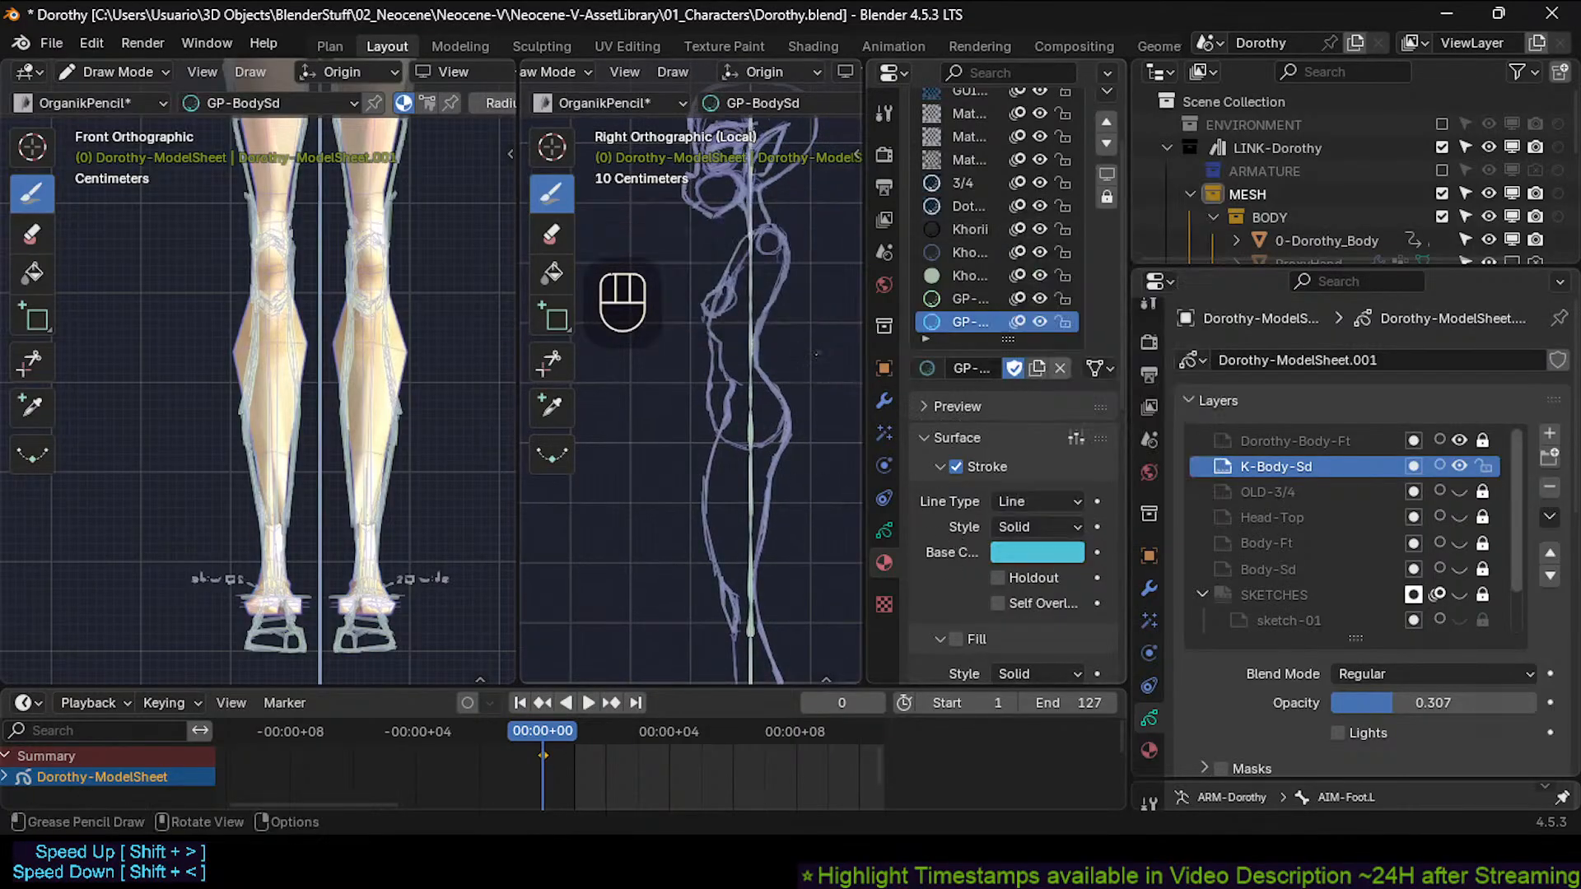
{"action": "middle_click_drag", "start_coordinate": [799, 375], "coordinate": [765, 411], "text": "shift"}
{"action": "middle_click_drag", "start_coordinate": [1352, 216], "coordinate": [1344, 142]}
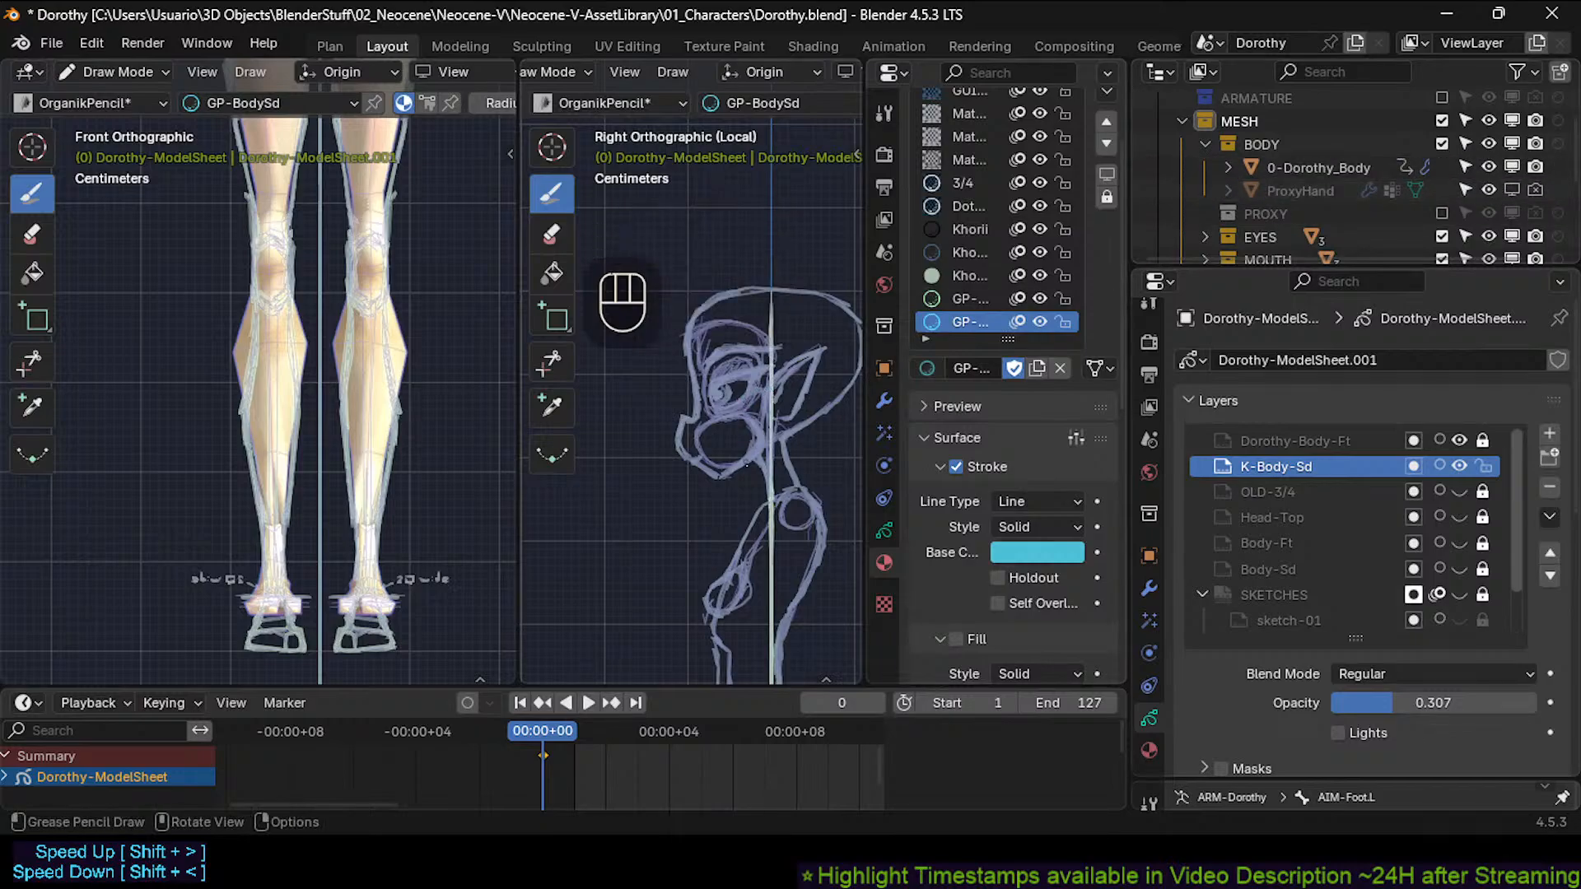
Exit Local View in the side view and hide the toolbars in both 3D viewports.
{"action": "key", "text": "KP_Divide"}
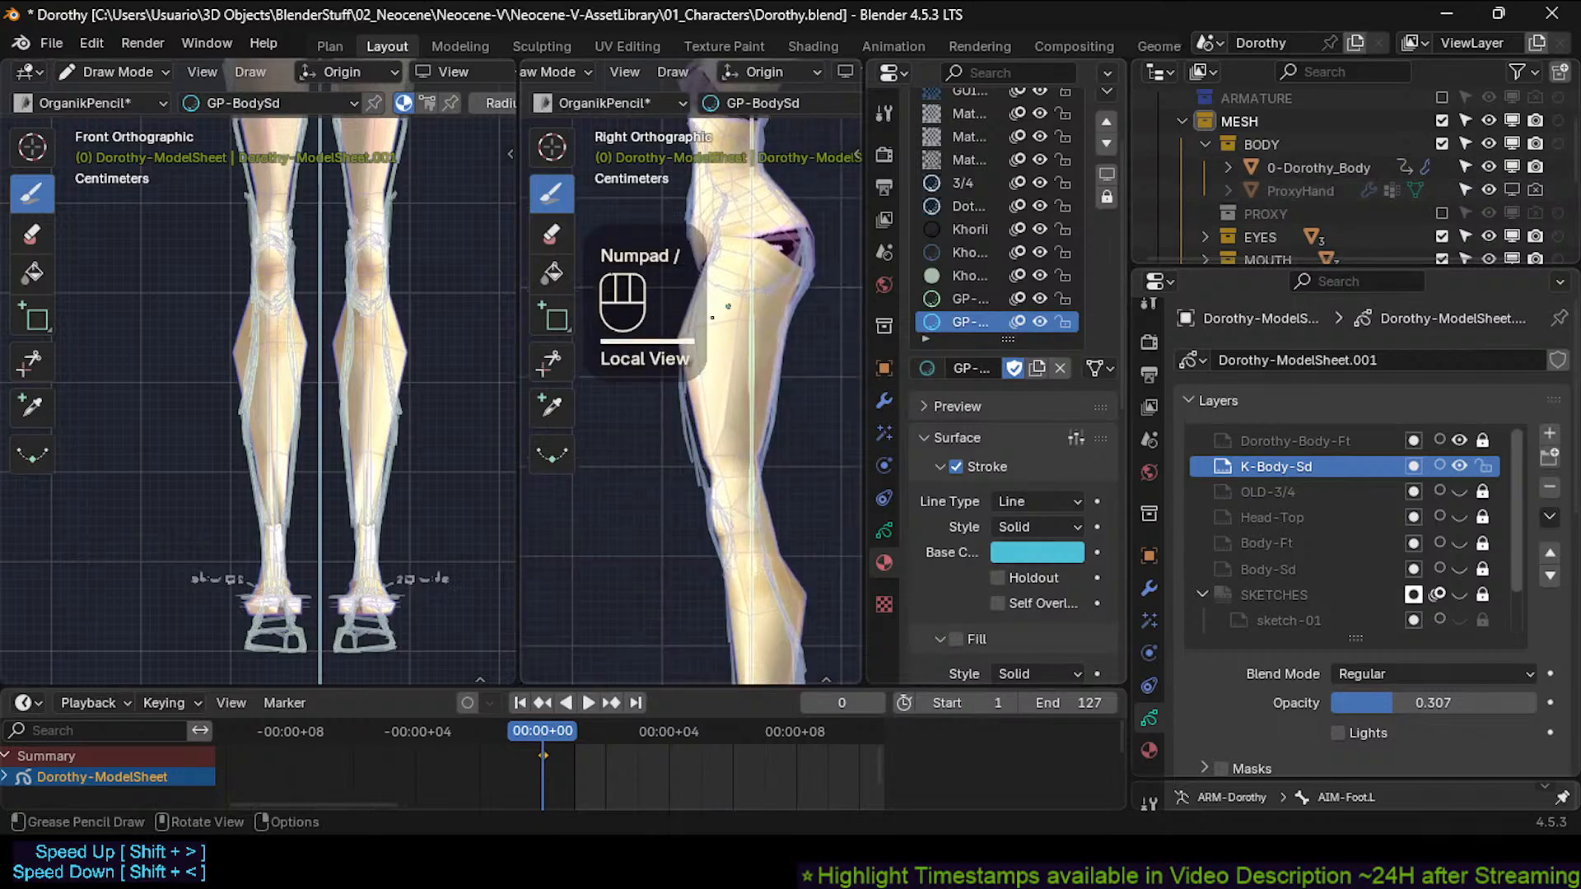
{"action": "middle_click_drag", "start_coordinate": [713, 317], "coordinate": [715, 428], "text": "shift"}
{"action": "middle_click_drag", "start_coordinate": [715, 280], "coordinate": [721, 411], "text": "shift"}
{"action": "middle_click_drag", "start_coordinate": [334, 231], "coordinate": [371, 531], "text": "shift"}
{"action": "middle_click_drag", "start_coordinate": [363, 329], "coordinate": [333, 461], "text": "shift"}
{"action": "middle_click_drag", "start_coordinate": [334, 354], "coordinate": [304, 469], "text": "shift"}
{"action": "middle_click_drag", "start_coordinate": [308, 428], "coordinate": [303, 453], "text": "shift"}
{"action": "middle_click_drag", "start_coordinate": [711, 435], "coordinate": [711, 403], "text": "ctrl"}
{"action": "key", "text": "t"}
{"action": "key", "text": "t"}
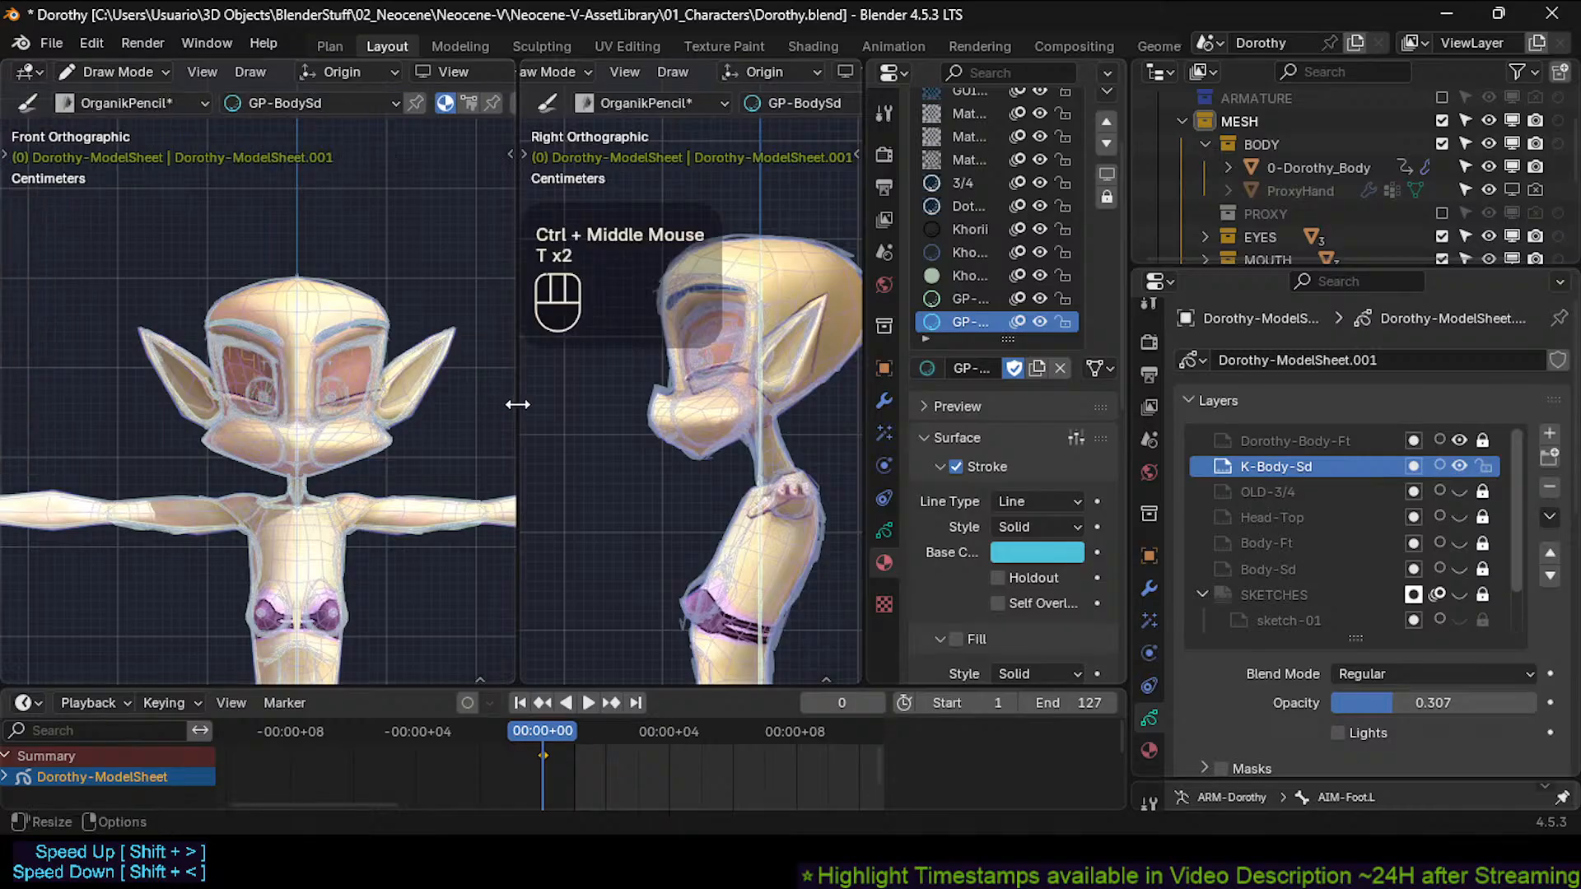
Join the two 3D viewports, split them vertically again into matching views, and set the second to Right Orthographic.
{"action": "right_click", "coordinate": [517, 409]}
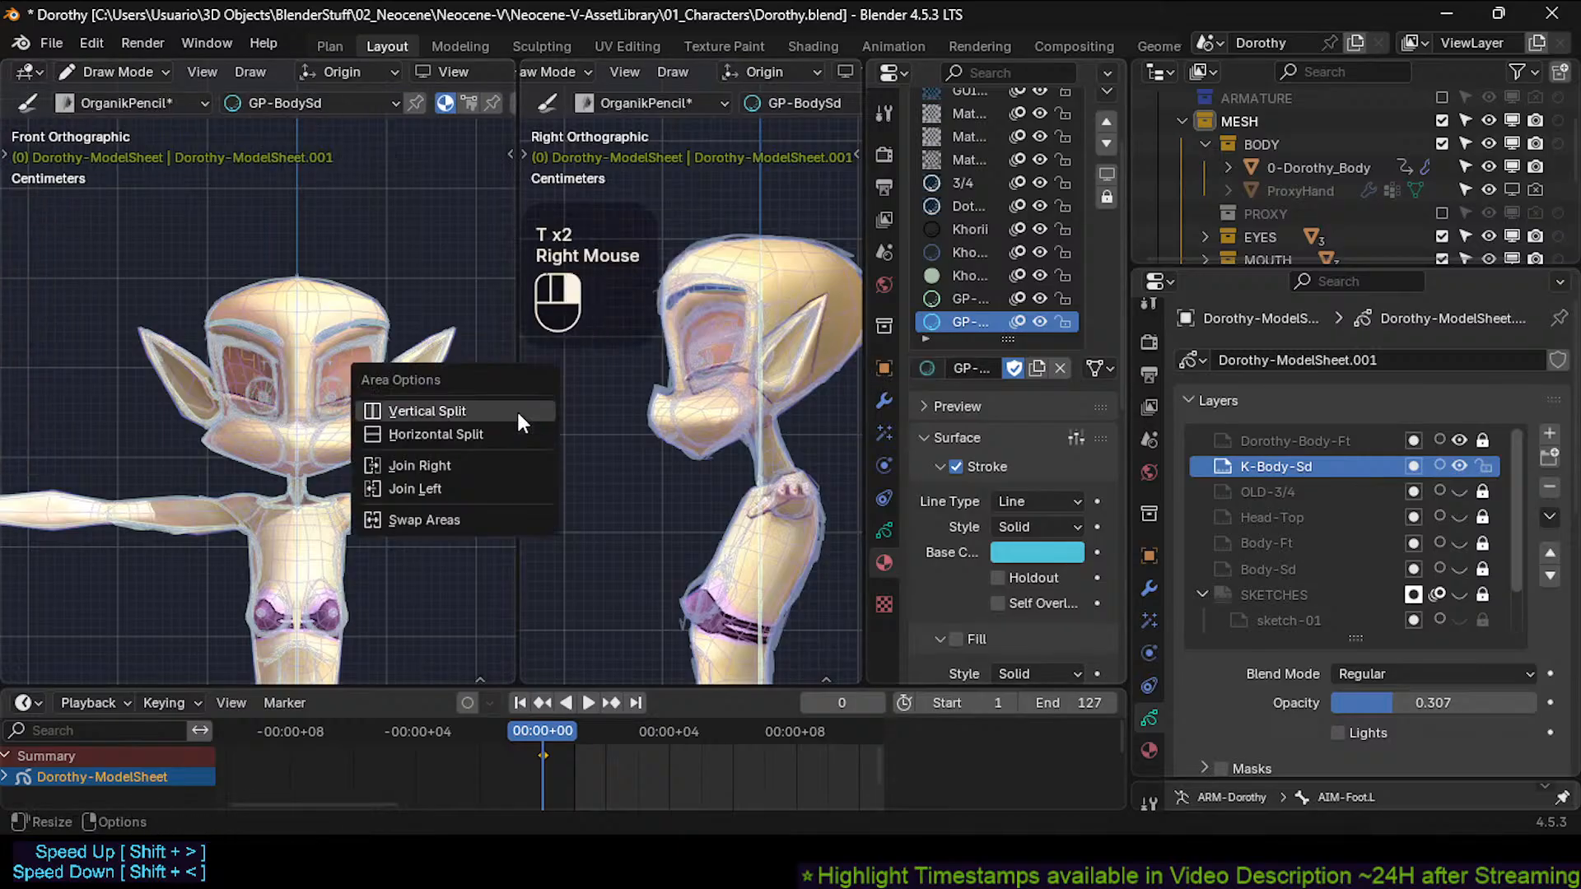
{"action": "left_click", "coordinate": [467, 456]}
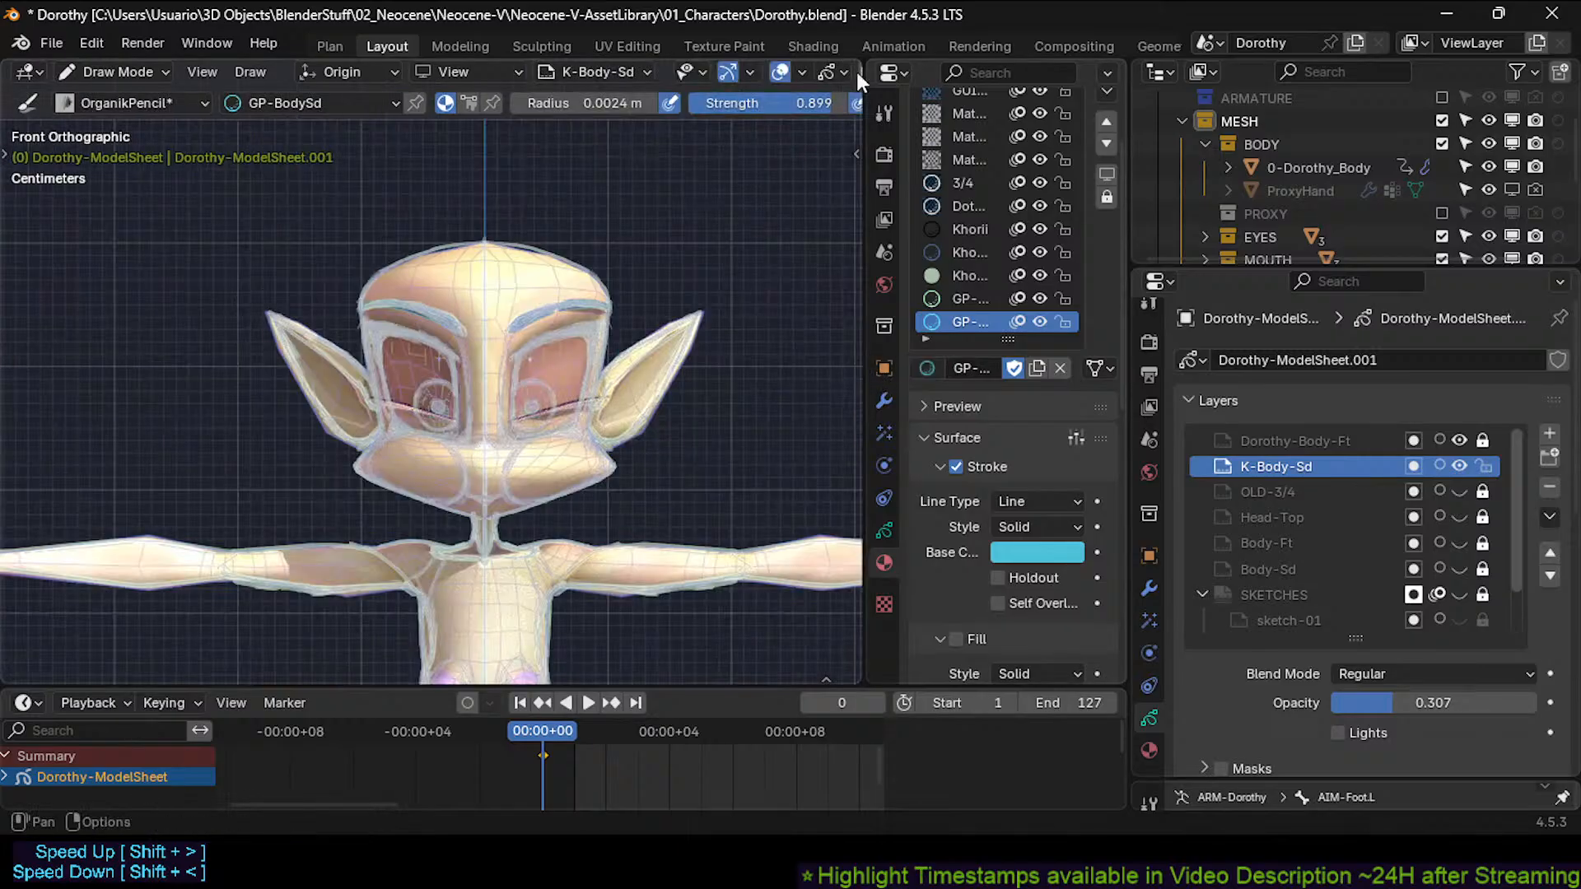
{"action": "left_click_drag", "start_coordinate": [857, 72], "coordinate": [519, 247]}
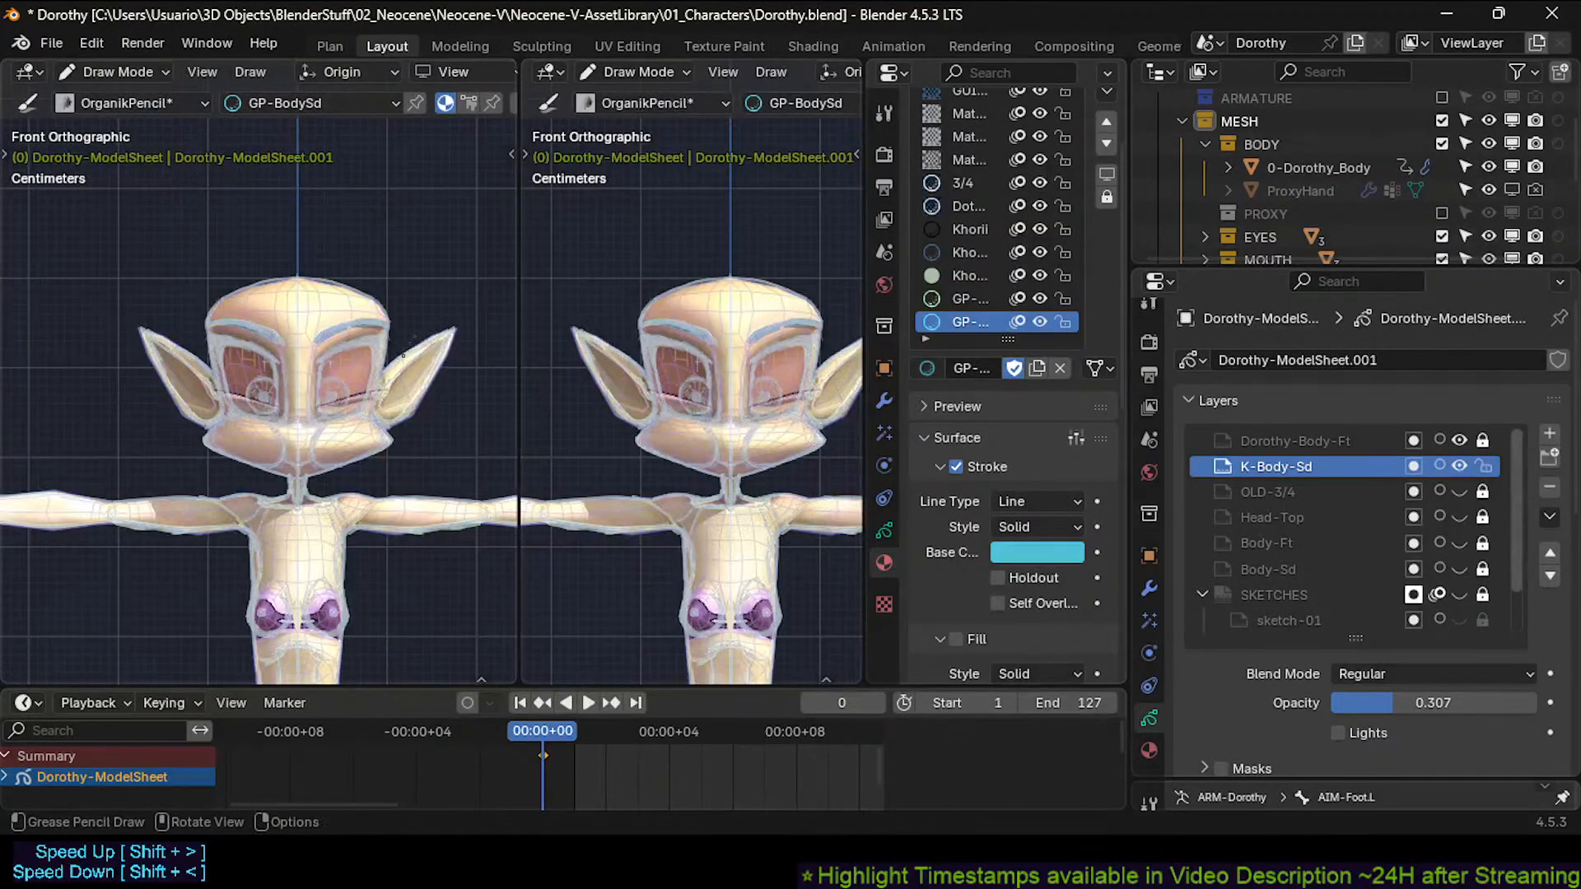
{"action": "key", "text": "ctrl+KP_2"}
{"action": "key", "text": "ctrl+KP_2"}
{"action": "key", "text": "ctrl+KP_2"}
{"action": "key", "text": "ctrl+KP_2"}
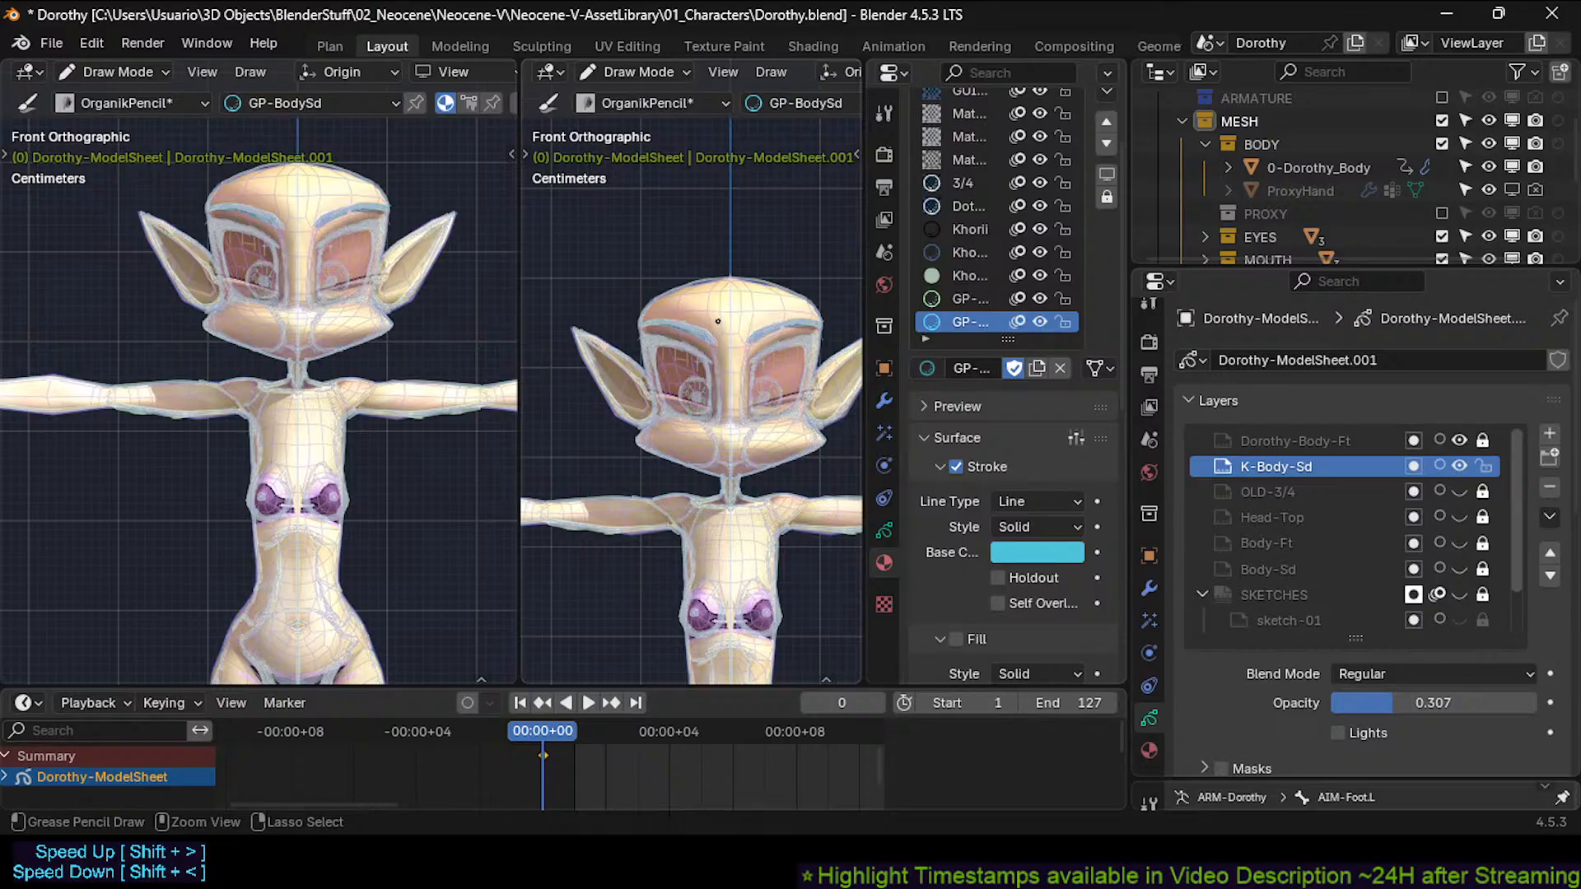
{"action": "key", "text": "ctrl+KP_2"}
{"action": "key", "text": "ctrl+KP_2"}
{"action": "key", "text": "ctrl+KP_2"}
{"action": "key", "text": "ctrl+KP_2"}
{"action": "key", "text": "KP_3"}
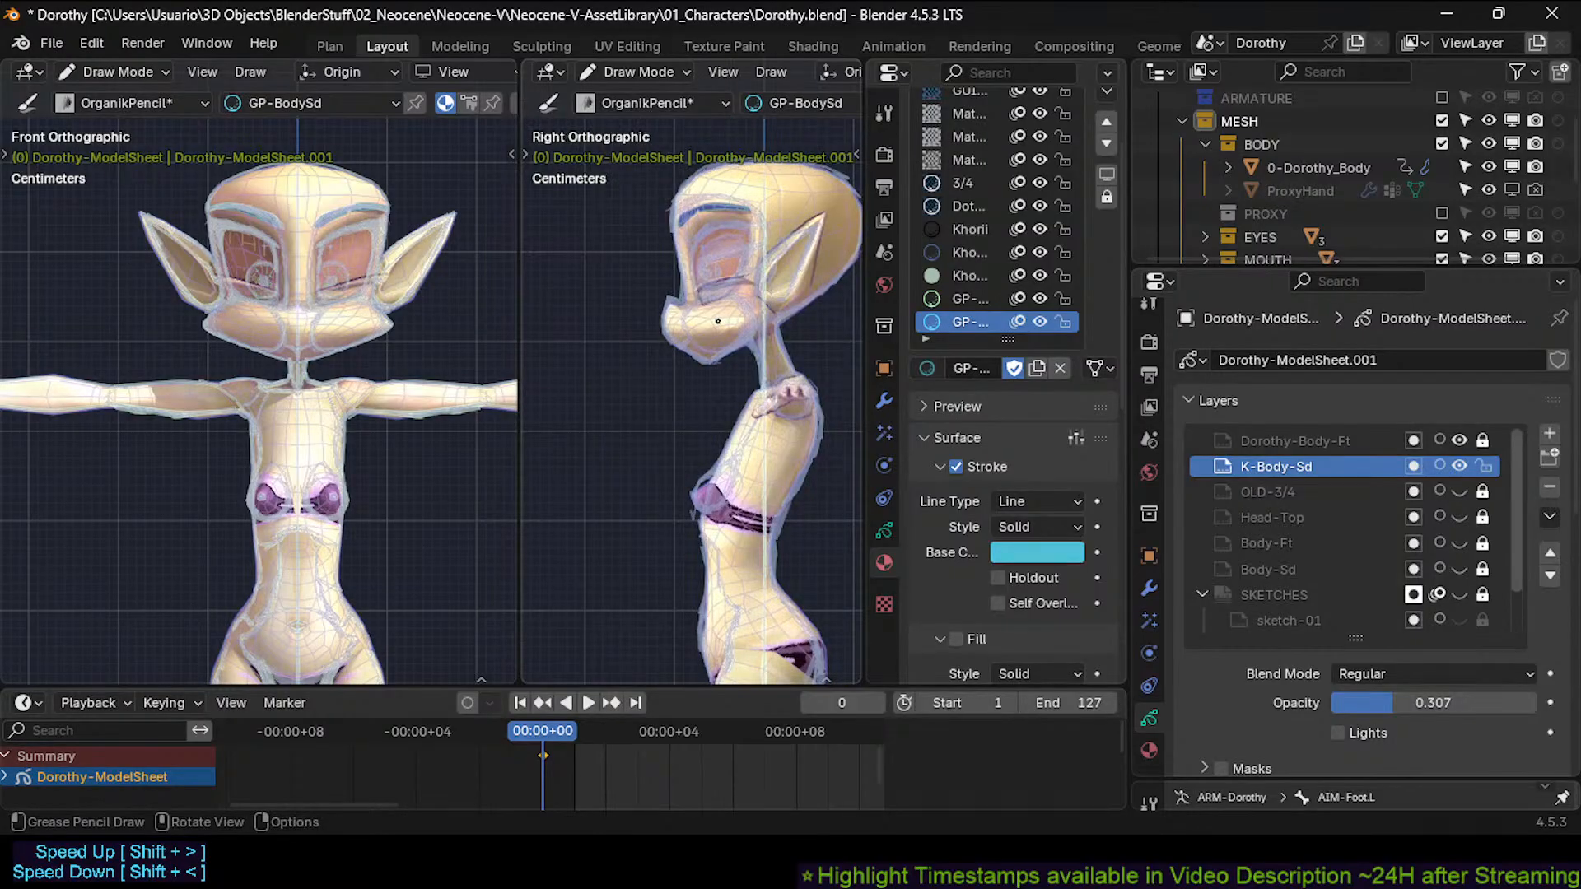
Widen the side viewport by narrowing the properties editors, and save Dorothy.blend.
{"action": "left_click_drag", "start_coordinate": [1126, 280], "coordinate": [1223, 283]}
{"action": "left_click_drag", "start_coordinate": [865, 337], "coordinate": [968, 337]}
{"action": "key", "text": "ctrl+s"}
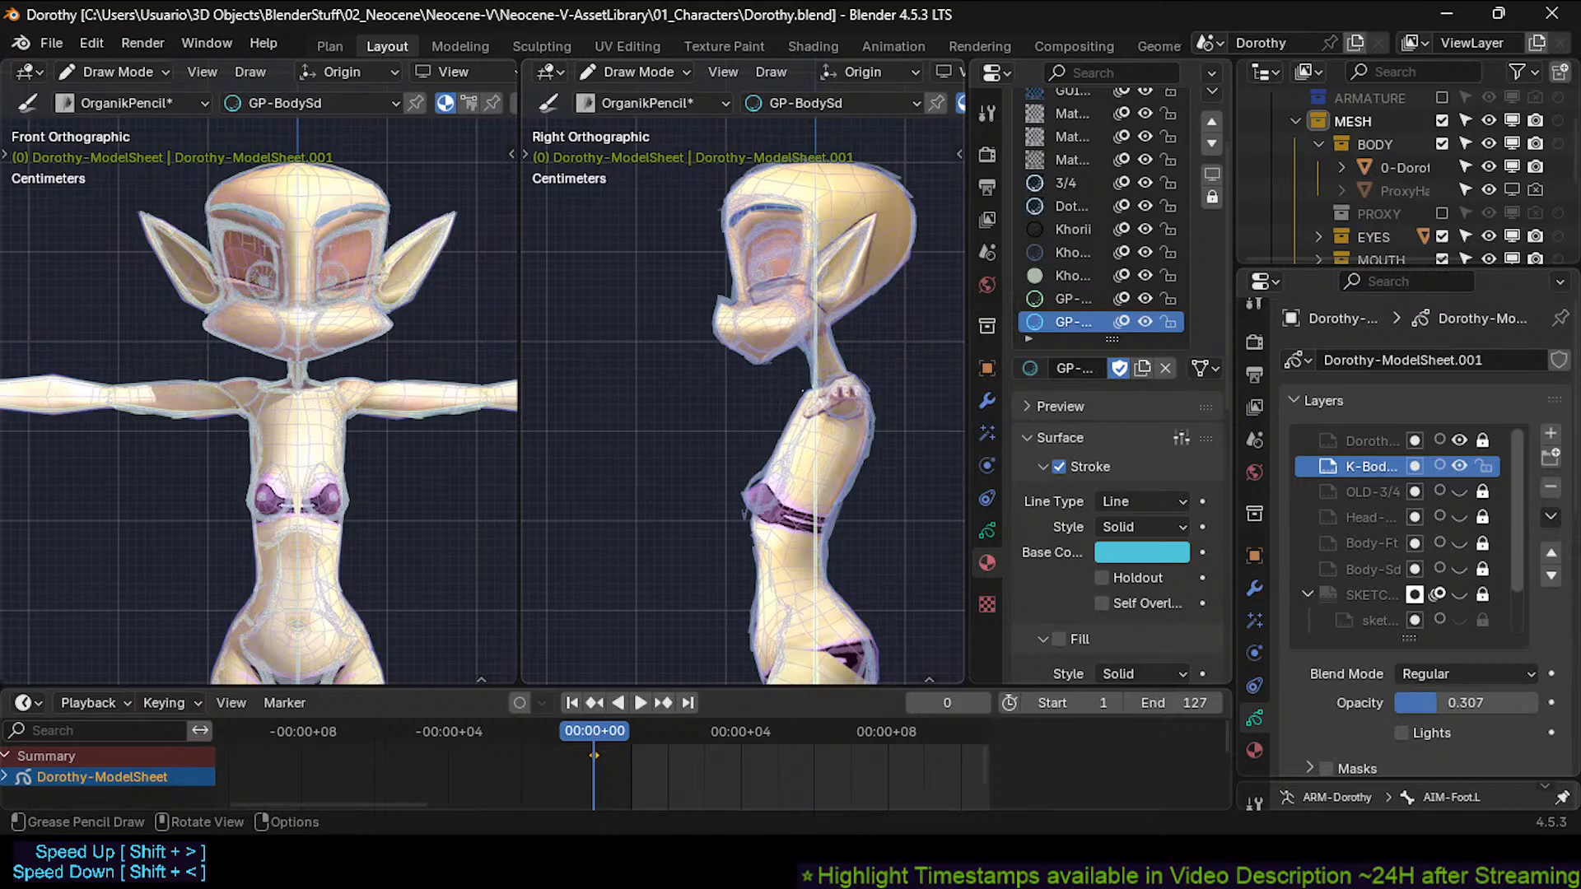
{"action": "left_click", "coordinate": [840, 865]}
{"action": "key", "text": "ctrl+s"}
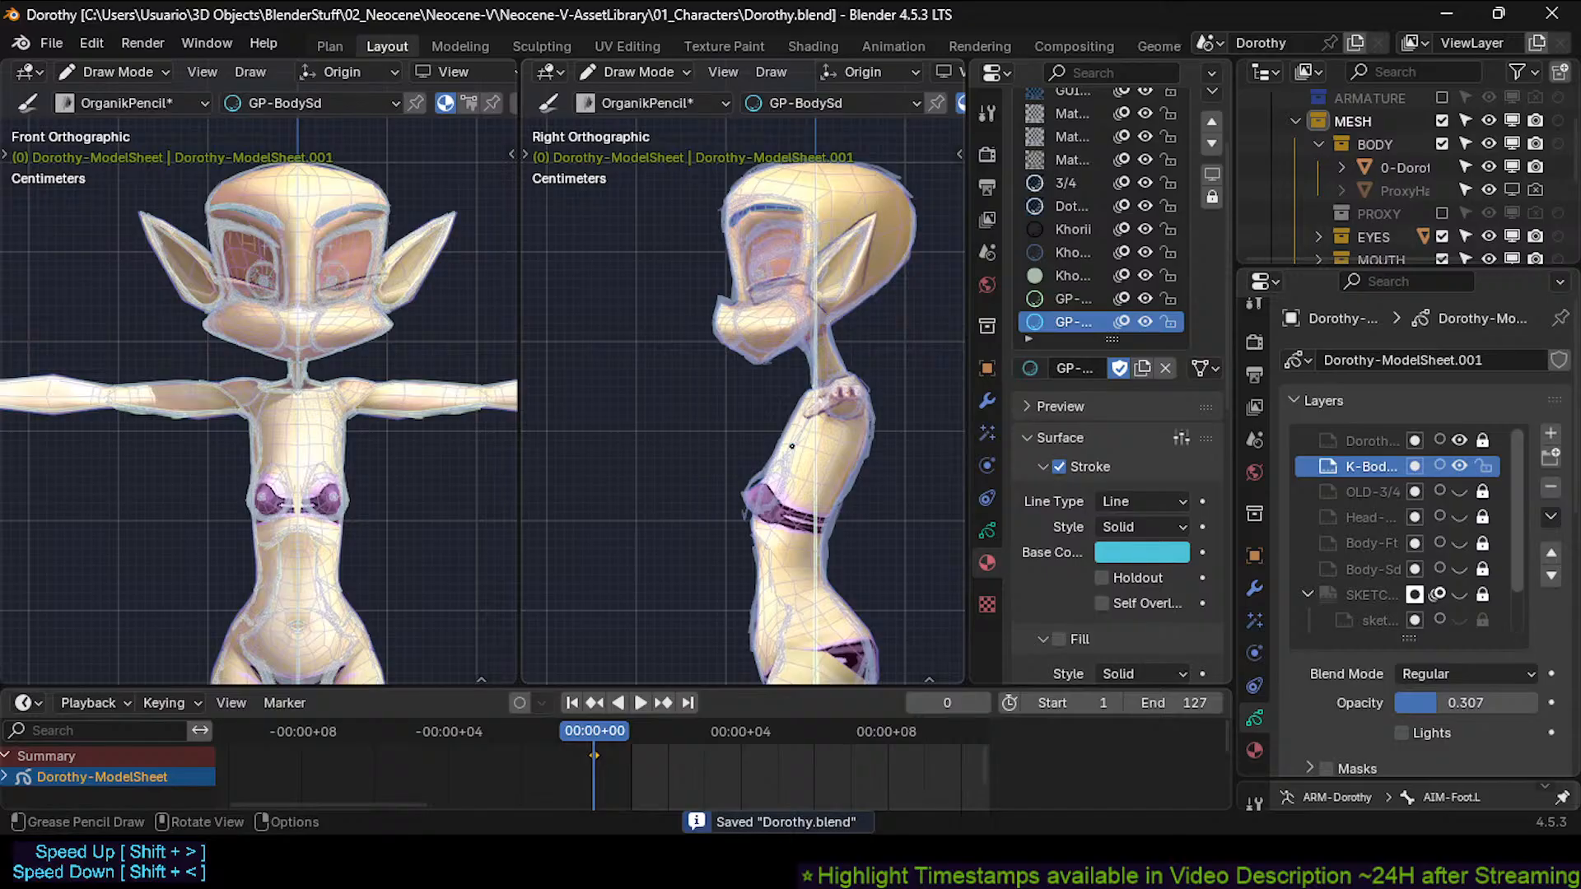
Toggle the K-Body-Sd and Body-Sd layers to check their strokes, widening the layer list to show full names.
{"action": "left_click", "coordinate": [1458, 468]}
{"action": "left_click", "coordinate": [1458, 468]}
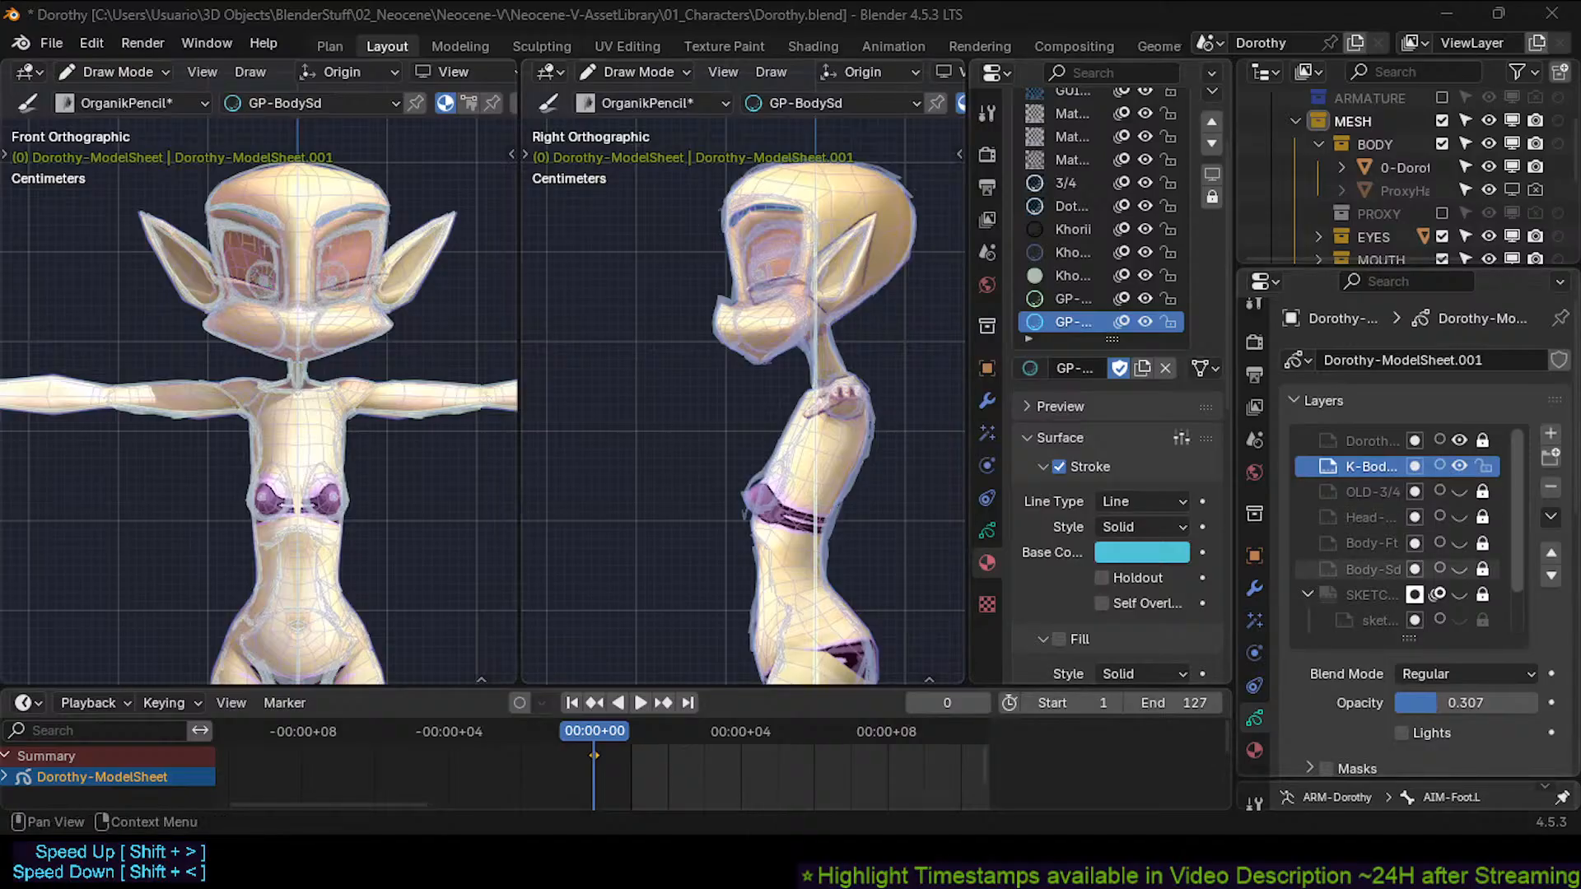
{"action": "left_click", "coordinate": [1459, 569]}
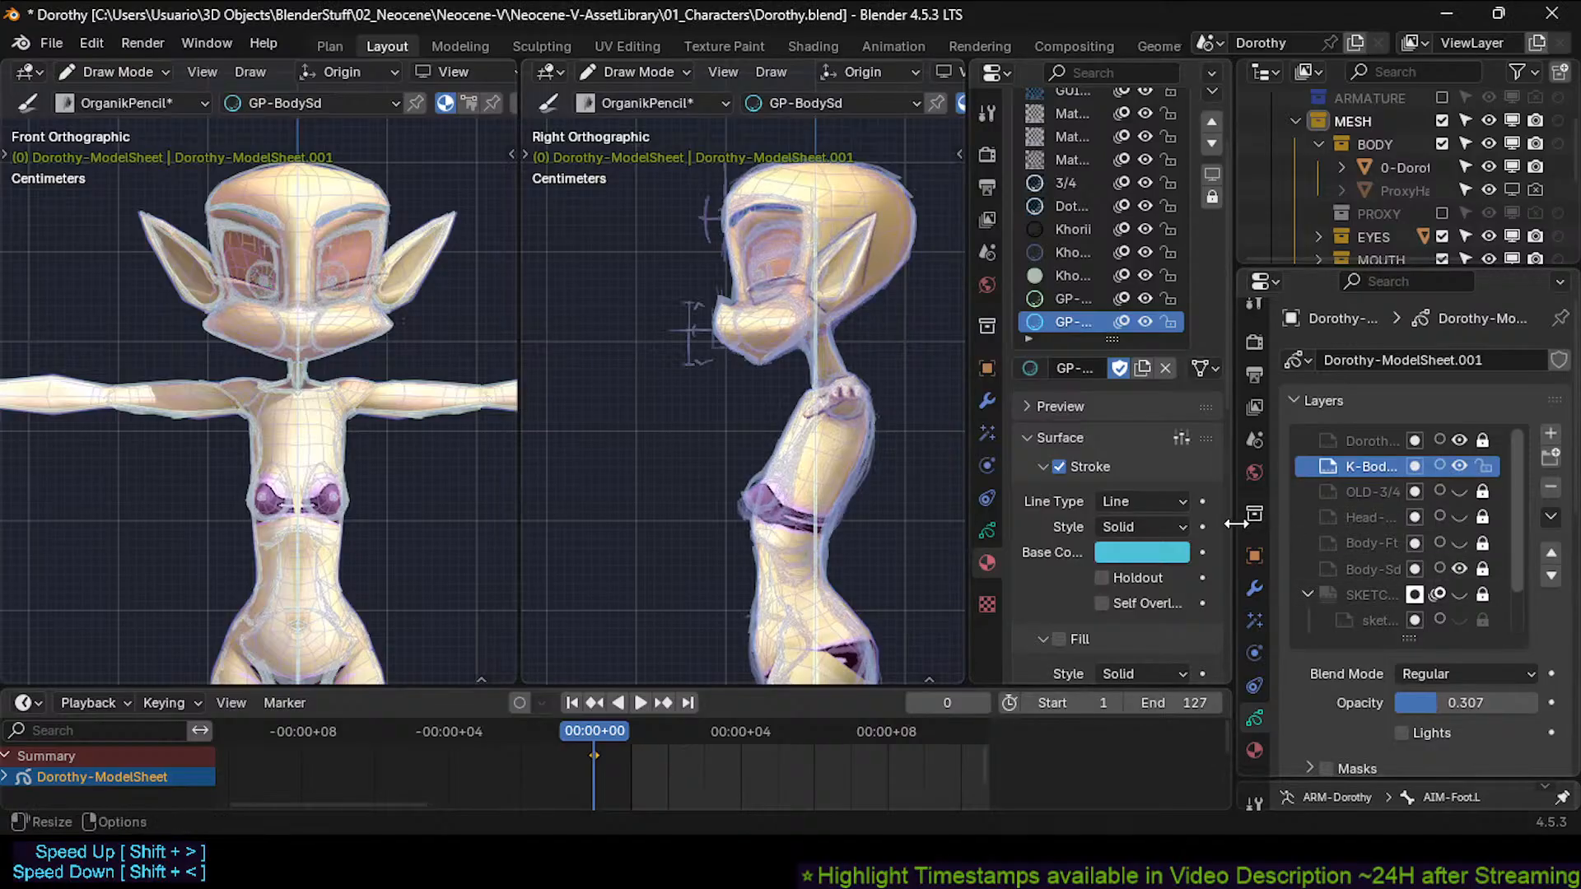
{"action": "left_click_drag", "start_coordinate": [1236, 519], "coordinate": [1154, 522]}
{"action": "left_click", "coordinate": [1451, 569]}
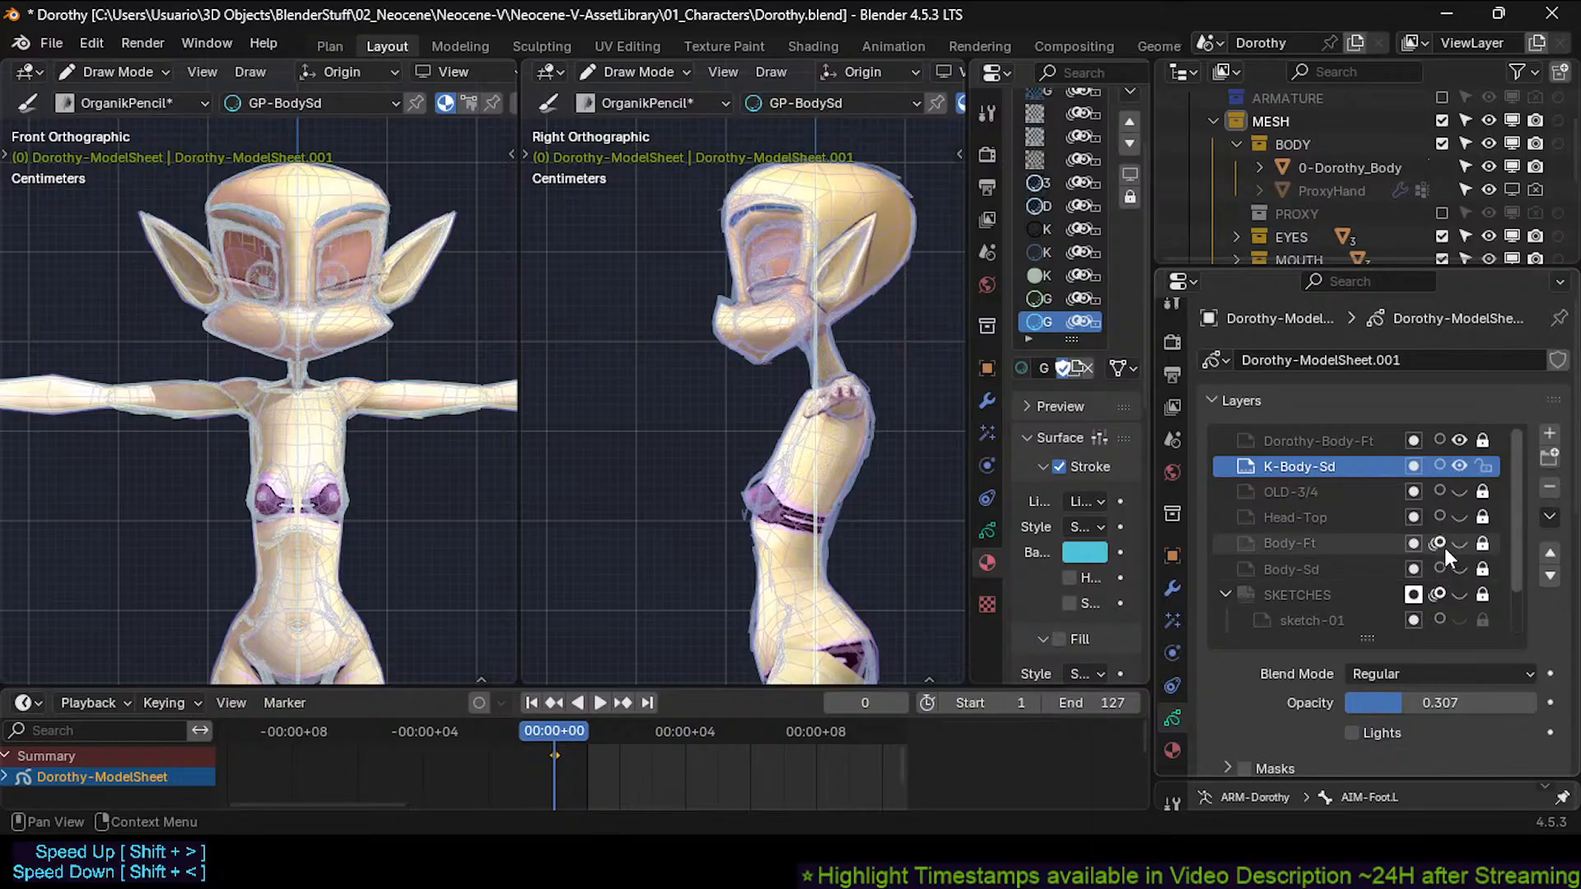
Show the Body-Ft layer, hide K-Body-Sd, and widen the front viewport around the full figure.
{"action": "left_click", "coordinate": [1456, 543]}
{"action": "left_click", "coordinate": [1459, 465]}
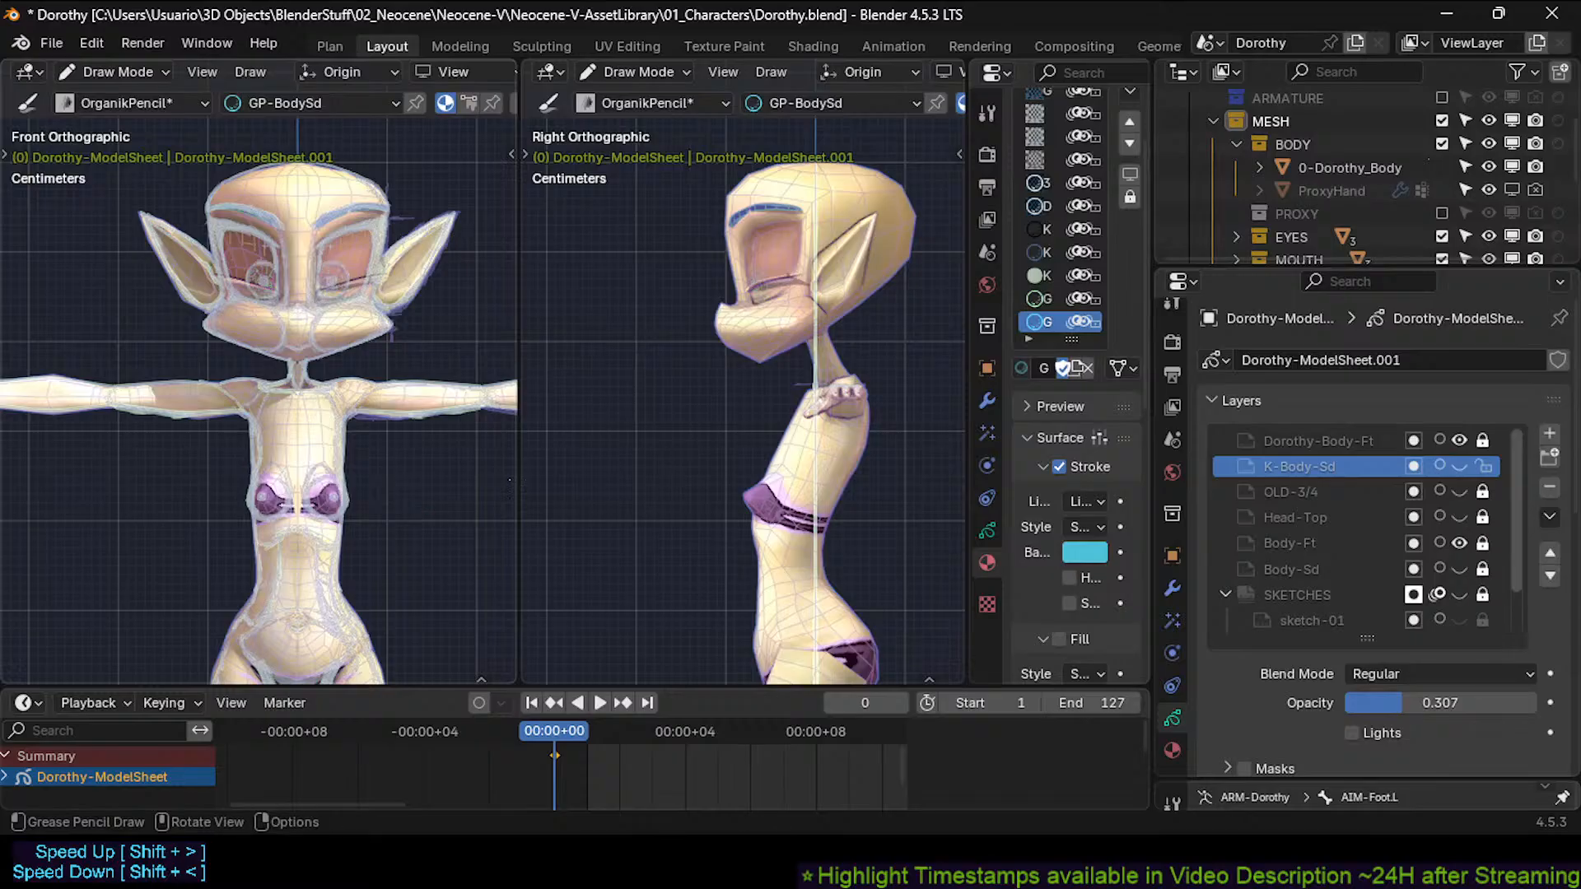
{"action": "scroll", "coordinate": [510, 481], "scroll_direction": "down", "scroll_amount": 6}
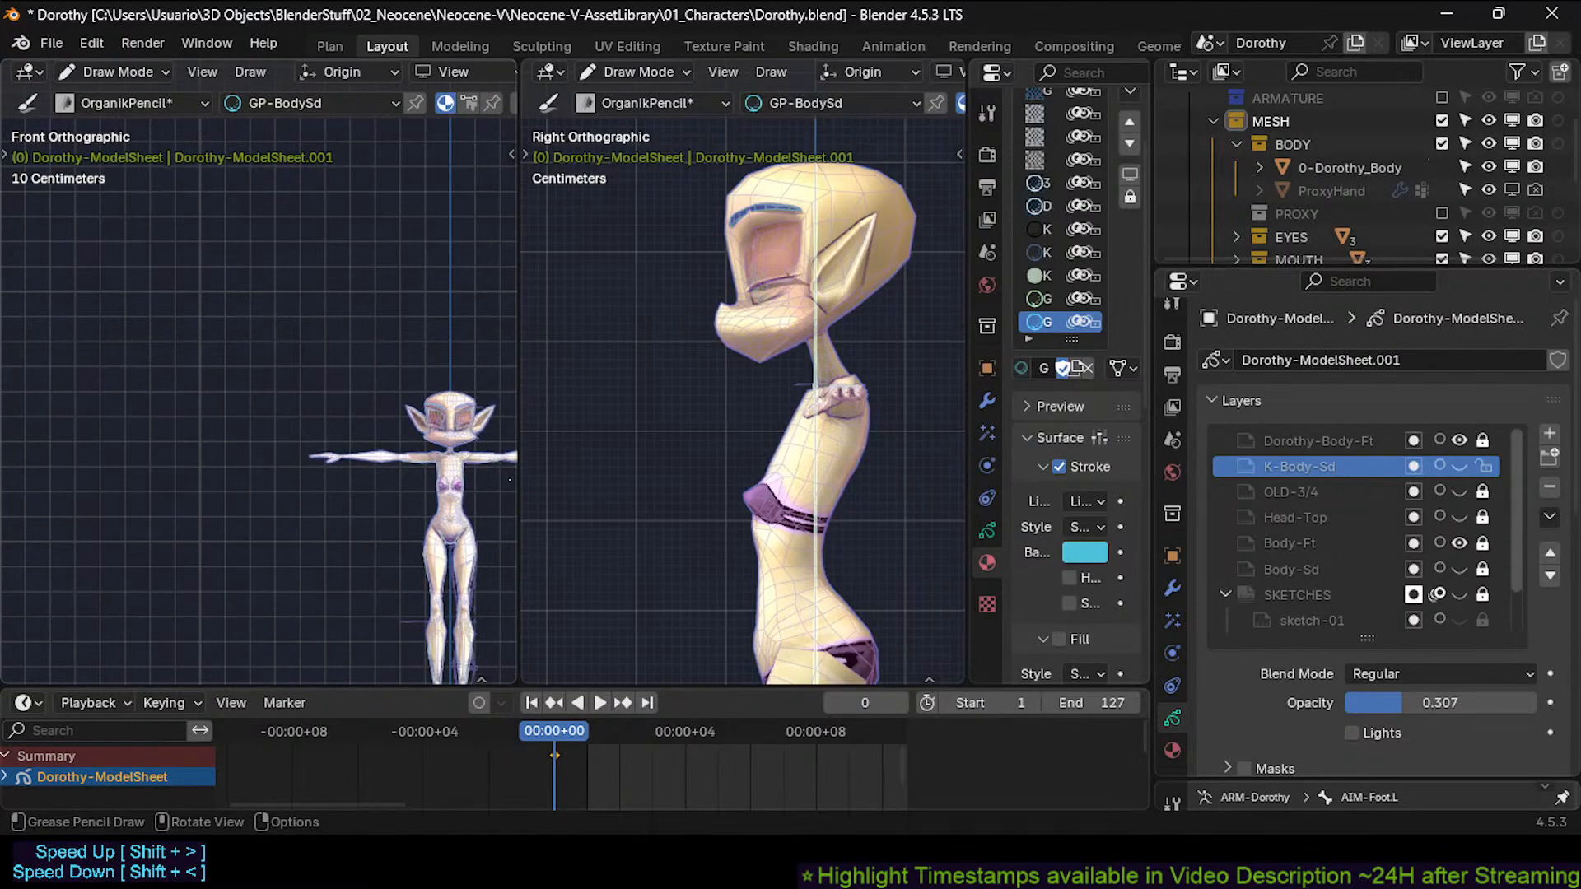
{"action": "middle_click_drag", "start_coordinate": [700, 502], "coordinate": [614, 409], "text": "shift"}
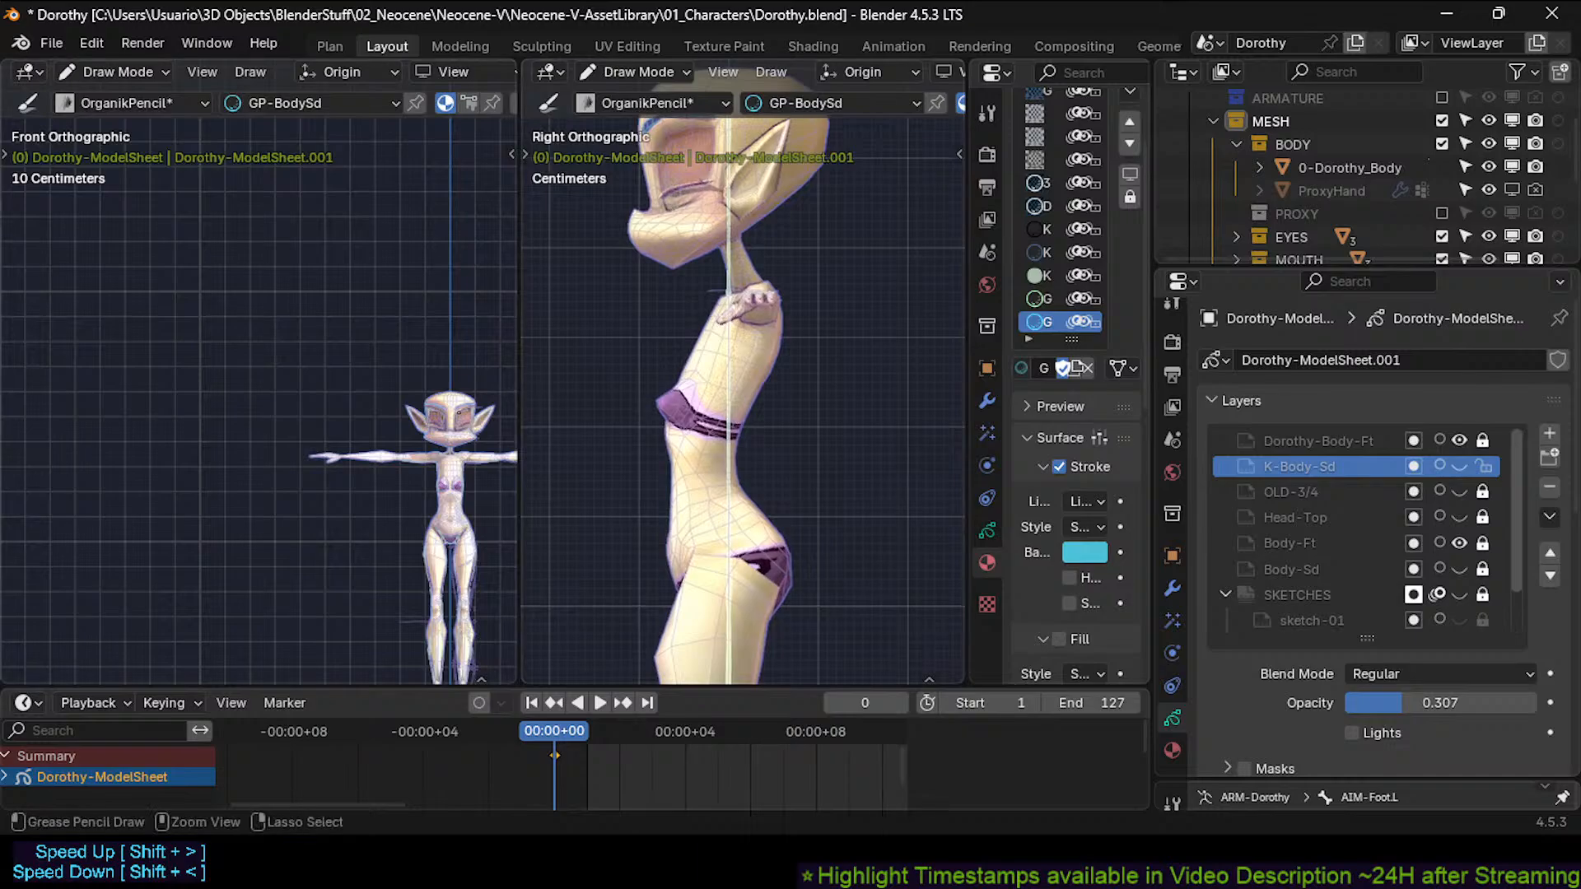
{"action": "left_click_drag", "start_coordinate": [516, 411], "coordinate": [694, 387]}
{"action": "middle_click_drag", "start_coordinate": [602, 536], "coordinate": [545, 406], "text": "shift"}
{"action": "scroll", "coordinate": [546, 406], "scroll_direction": "up", "scroll_amount": 1}
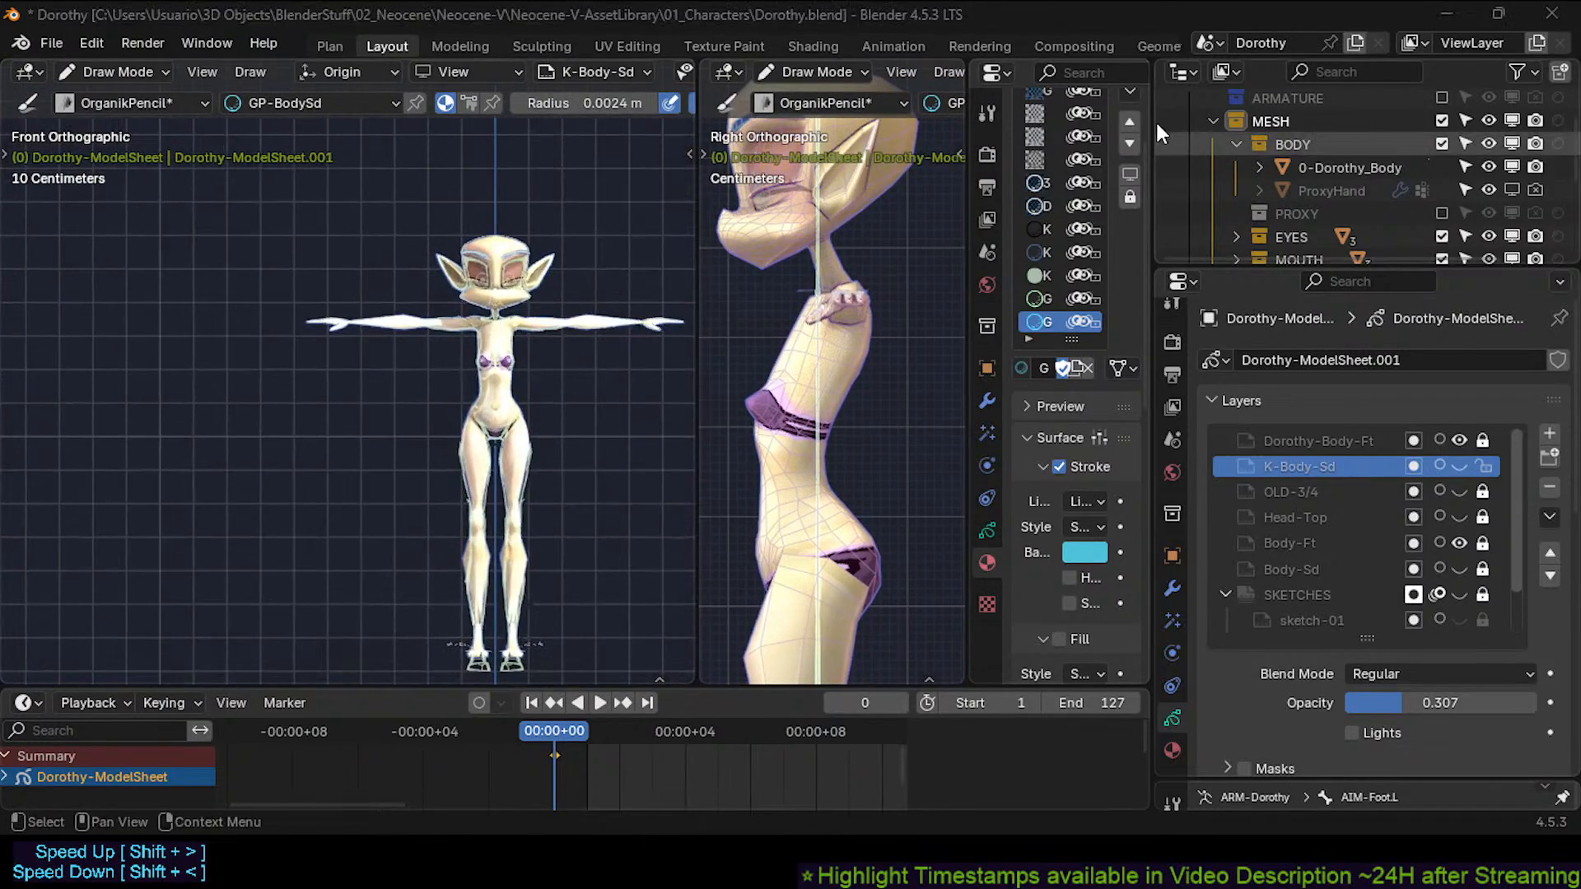
Try hiding the 0-Dorothy_Body mesh and the BODY collection to see the front strokes alone.
{"action": "left_click", "coordinate": [1512, 167]}
{"action": "scroll", "coordinate": [597, 409], "scroll_direction": "up", "scroll_amount": 3}
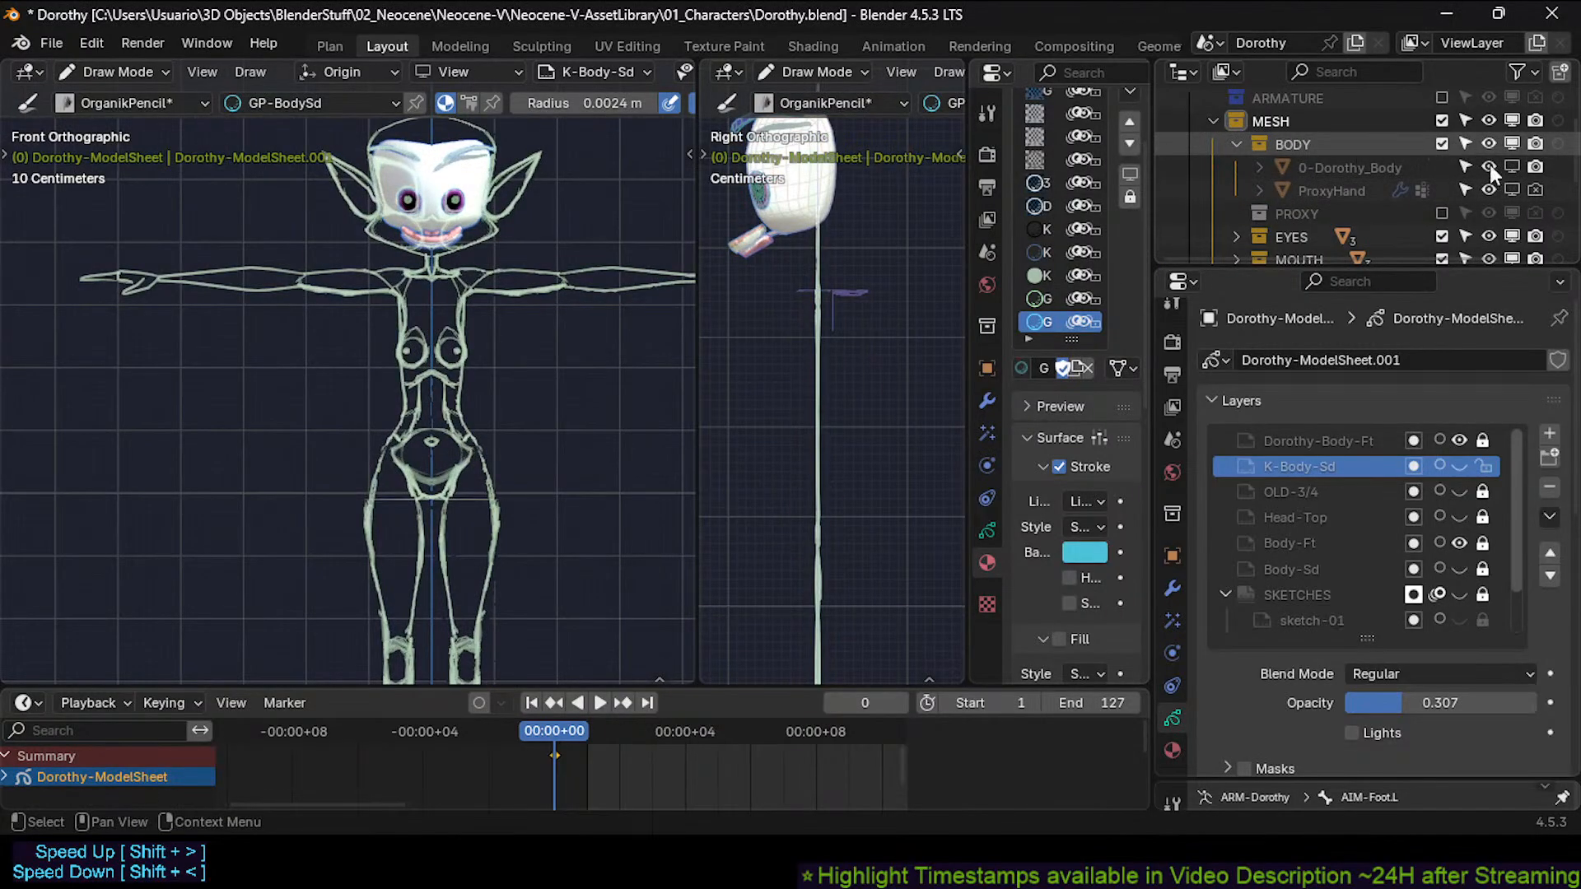
{"action": "left_click", "coordinate": [1512, 167]}
{"action": "left_click", "coordinate": [1442, 143]}
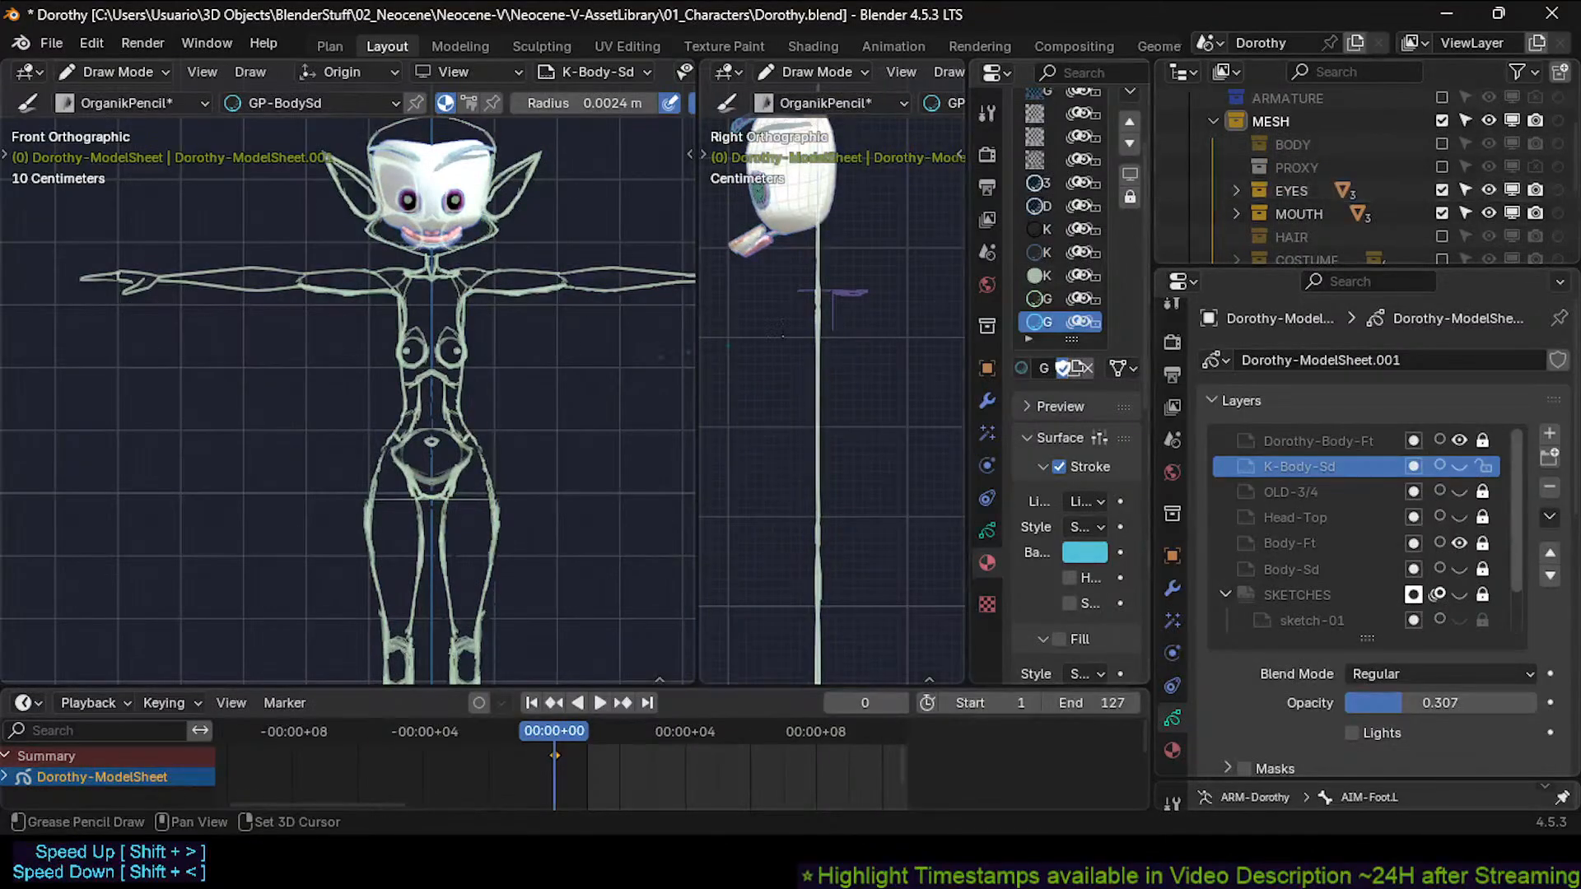
{"action": "middle_click_drag", "start_coordinate": [428, 346], "coordinate": [381, 440], "text": "shift"}
{"action": "left_click", "coordinate": [1442, 144]}
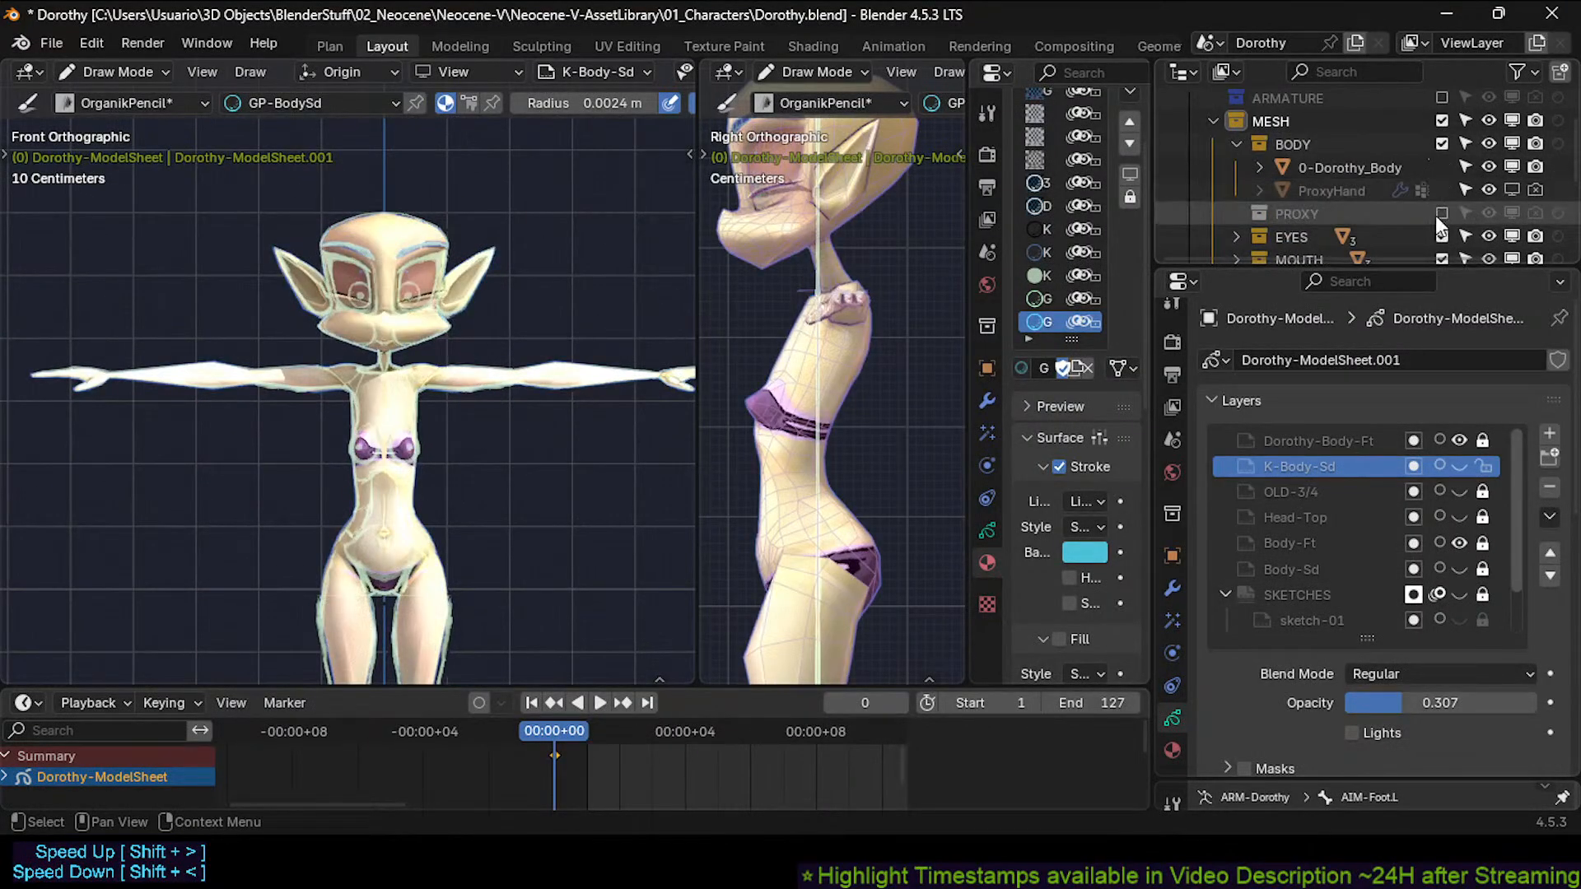
Exclude the EYES, MOUTH and BODY collections from the view layer.
{"action": "scroll", "coordinate": [1441, 189], "scroll_direction": "down", "scroll_amount": 1}
{"action": "left_click_drag", "start_coordinate": [1442, 200], "coordinate": [1442, 223]}
{"action": "scroll", "coordinate": [1448, 161], "scroll_direction": "up", "scroll_amount": 1}
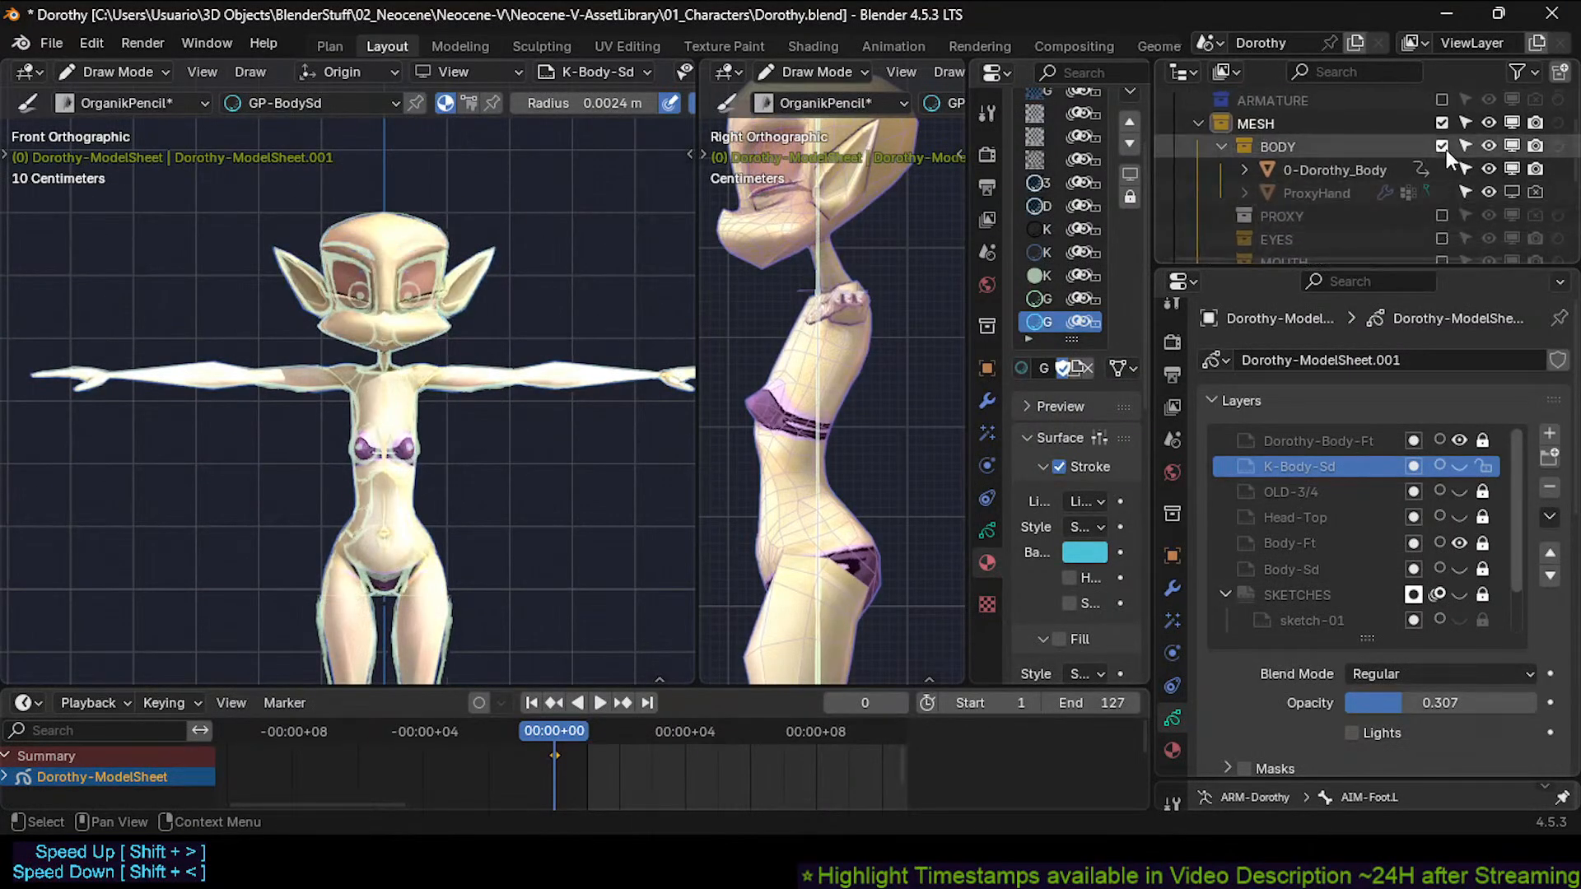
{"action": "left_click", "coordinate": [1443, 145]}
{"action": "middle_click_drag", "start_coordinate": [436, 395], "coordinate": [503, 362], "text": "shift"}
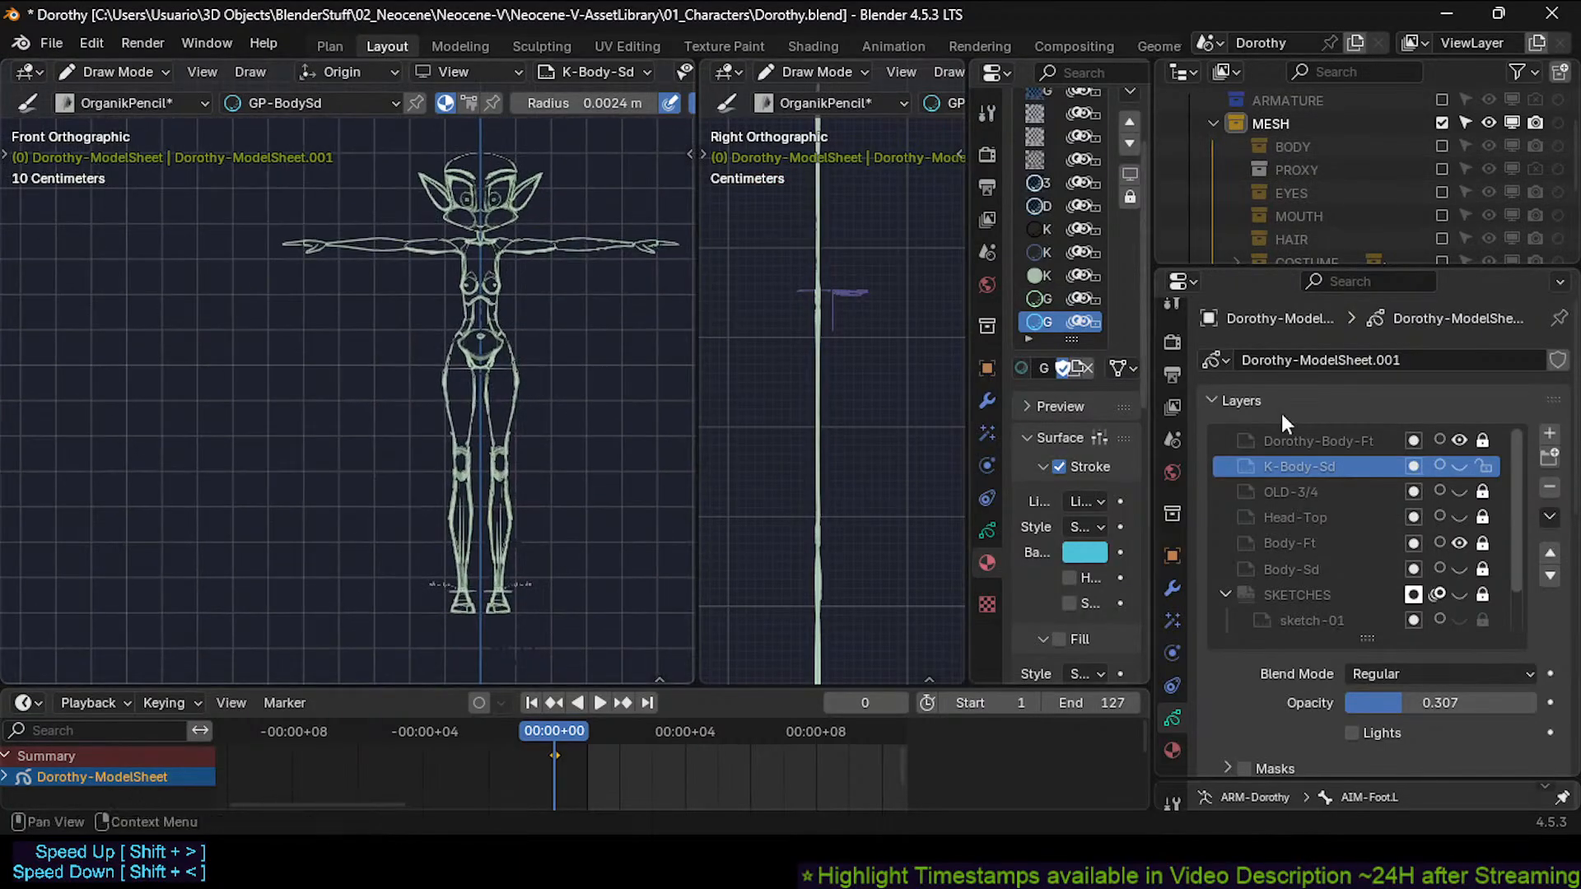
Select the Body-Ft layer and toggle it and Dorothy-Body-Ft to compare their front strokes.
{"action": "left_click", "coordinate": [1372, 546]}
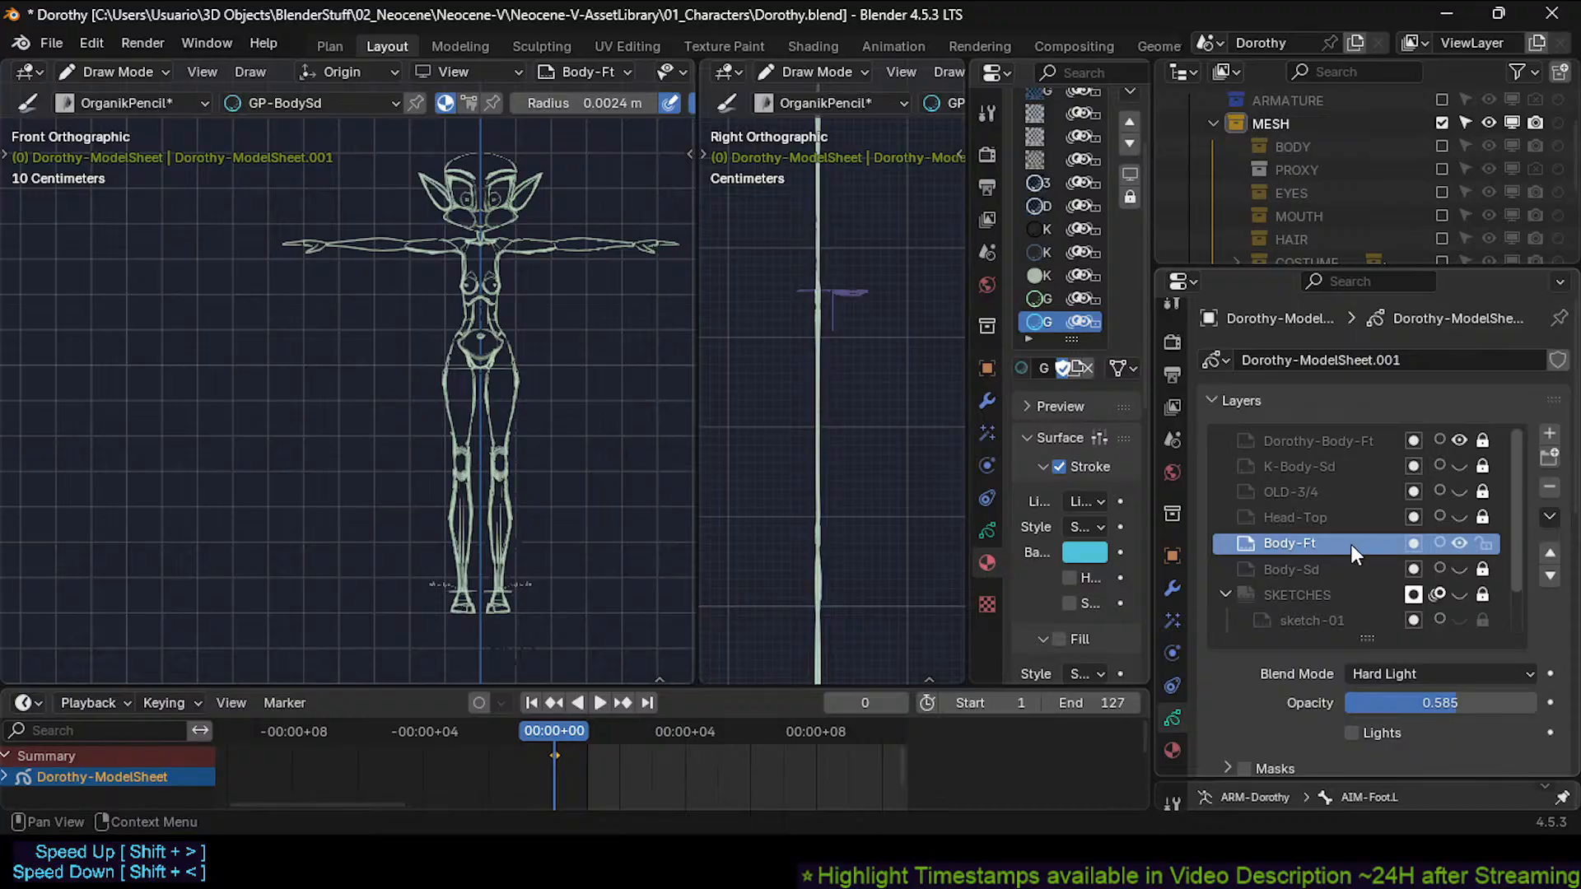
{"action": "left_click", "coordinate": [1459, 544]}
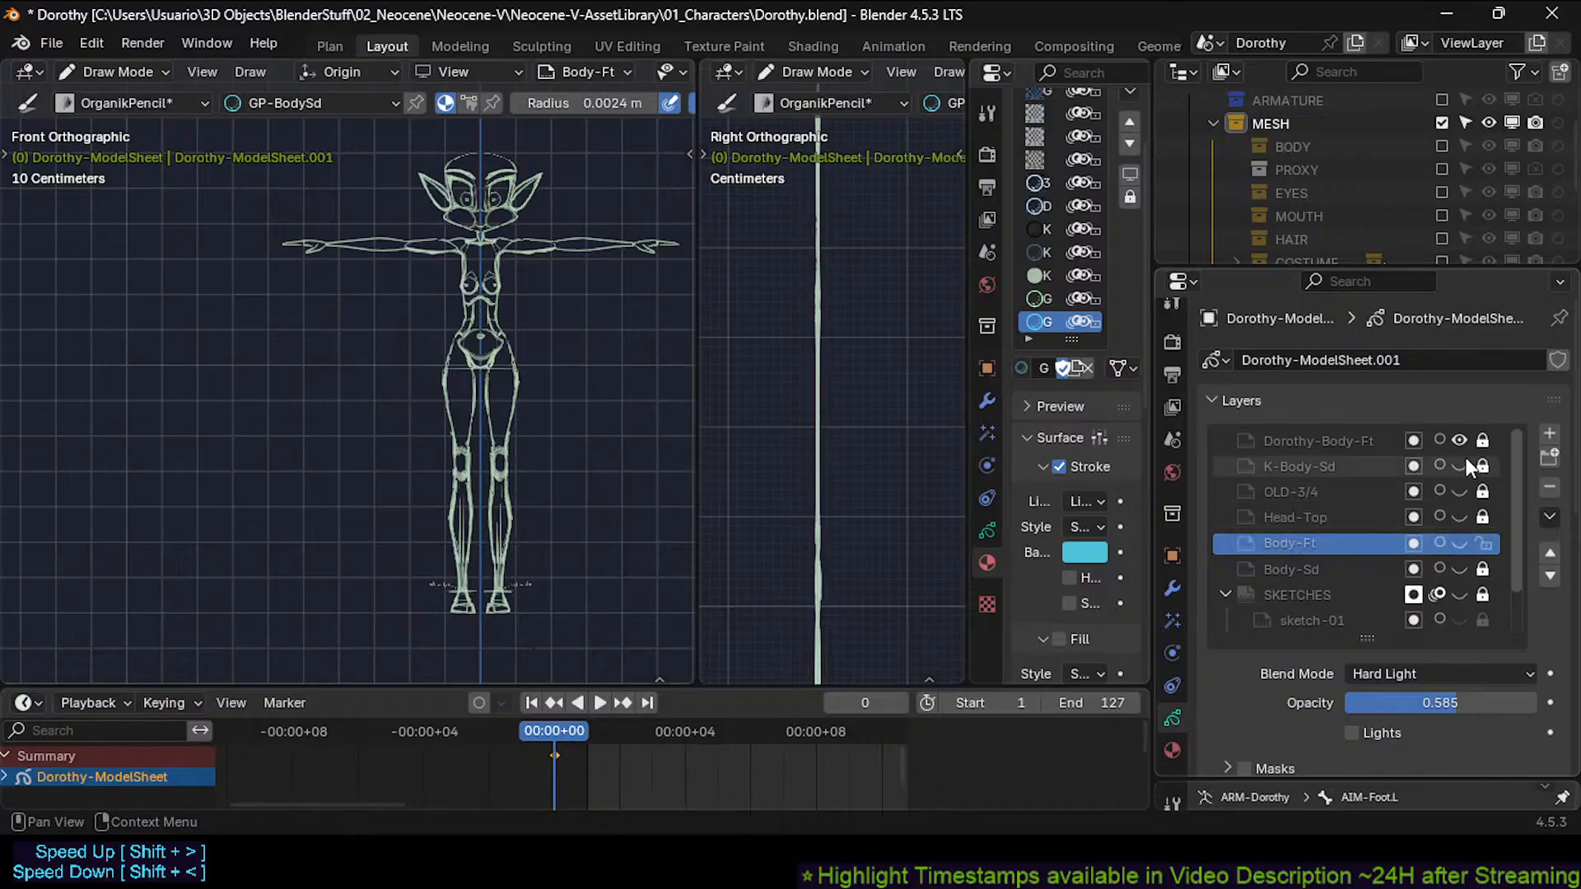
{"action": "left_click", "coordinate": [1460, 441]}
{"action": "left_click", "coordinate": [1460, 440]}
{"action": "left_click", "coordinate": [1459, 544]}
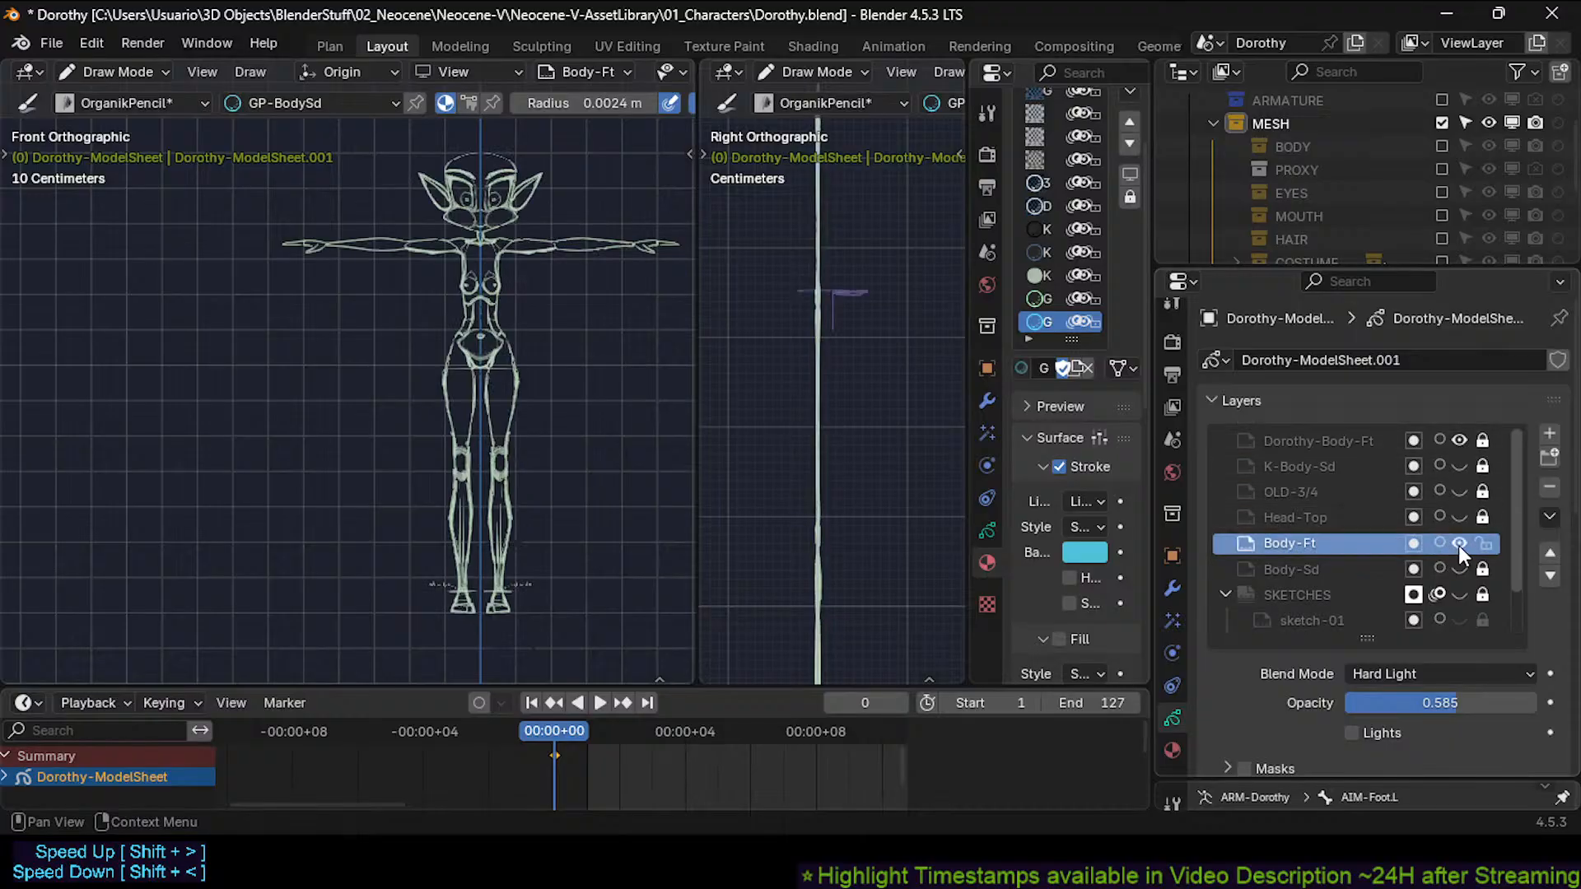
{"action": "left_click", "coordinate": [1460, 440]}
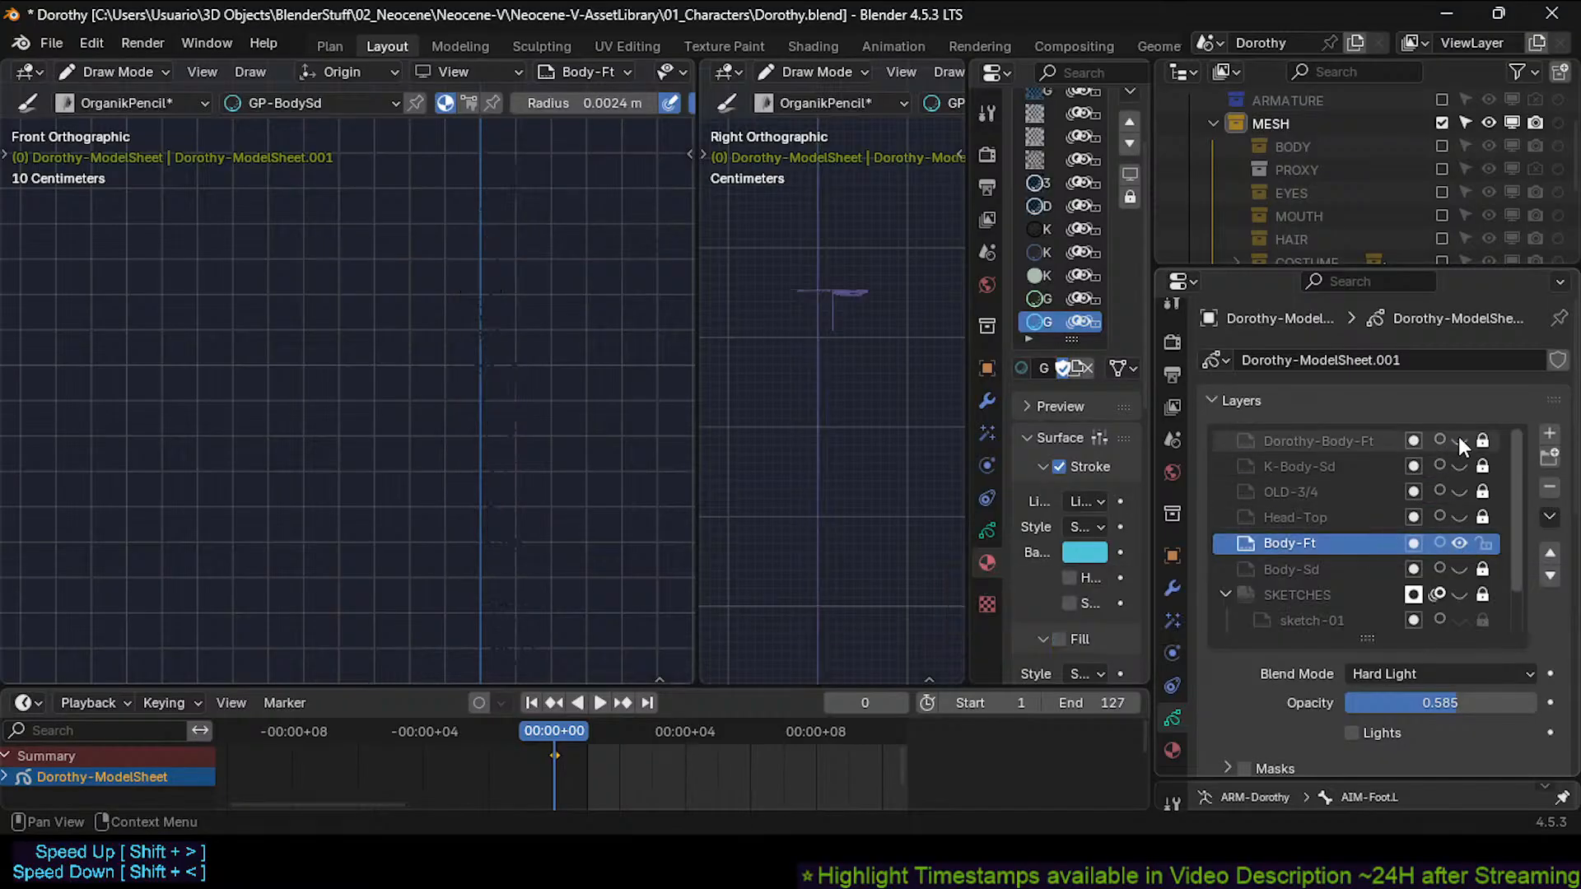
{"action": "left_click", "coordinate": [1460, 441]}
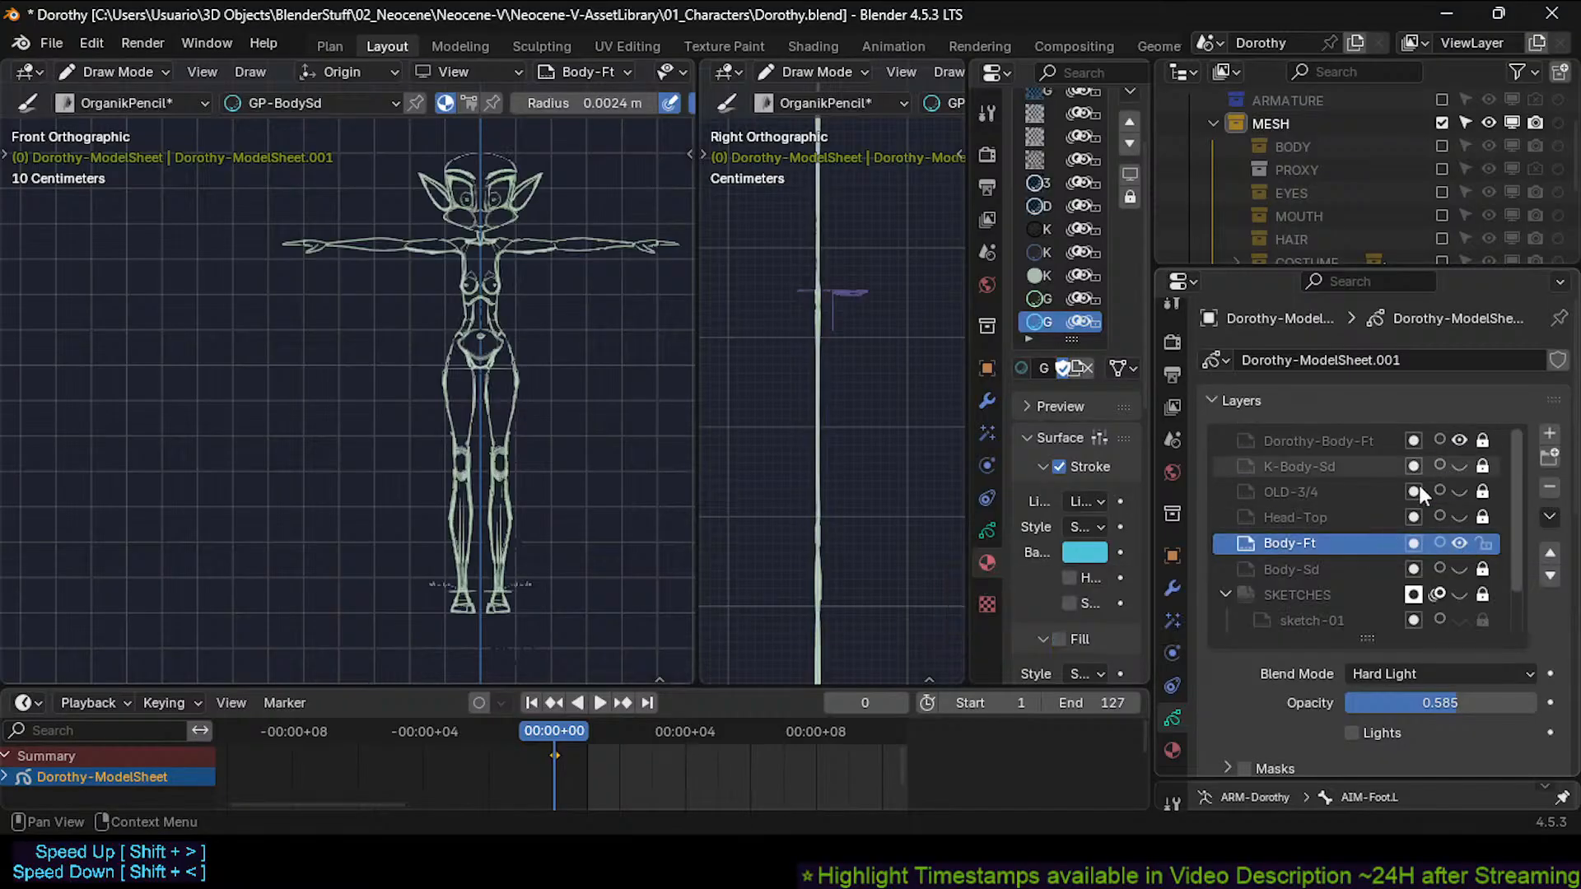
Delete the Body-Ft layer, then select Dorothy-Body-Ft and hide it.
{"action": "left_click", "coordinate": [1549, 487]}
{"action": "left_click", "coordinate": [1423, 443]}
{"action": "left_click", "coordinate": [1461, 441]}
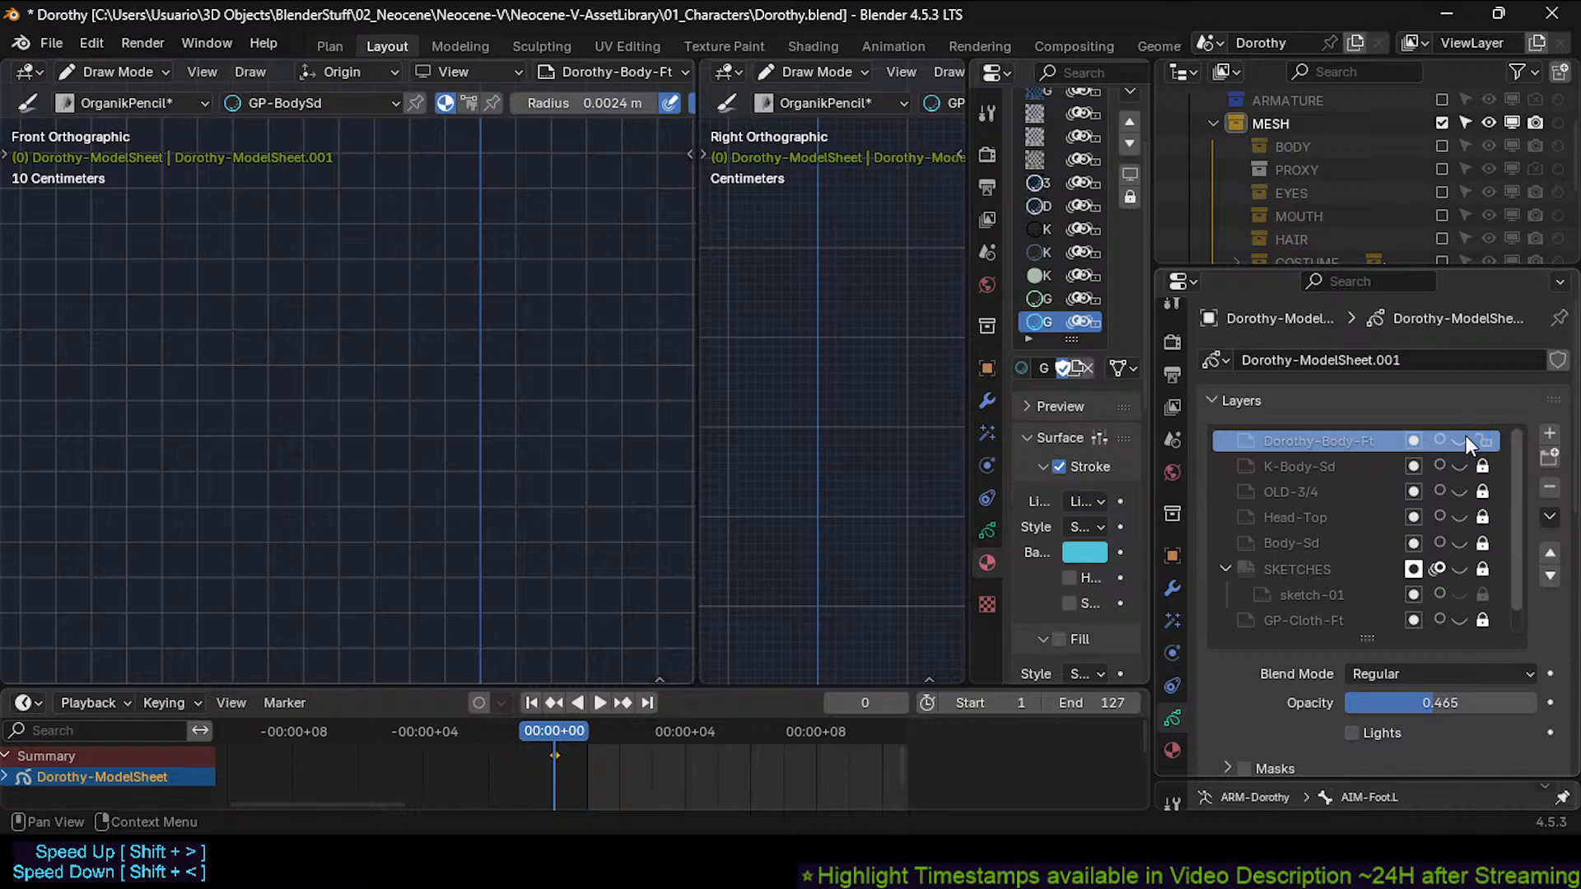
Make the Dorothy-Body-Ft layer visible again and save the file.
{"action": "left_click", "coordinate": [1461, 440]}
{"action": "middle_click_drag", "start_coordinate": [556, 418], "coordinate": [463, 421], "text": "shift"}
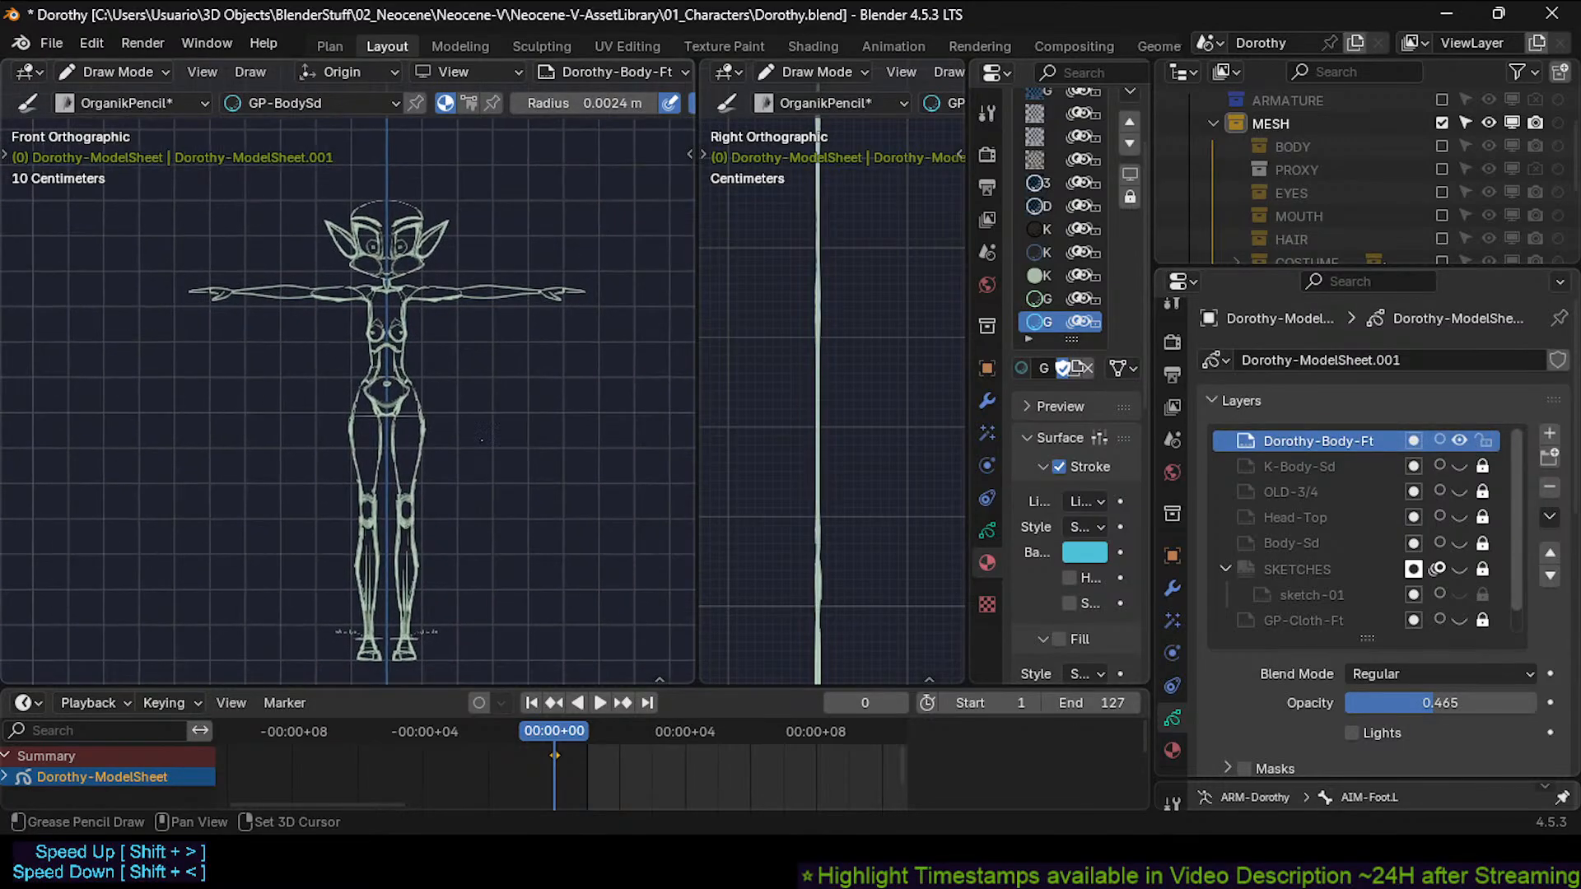
{"action": "key", "text": "ctrl+s"}
{"action": "key", "text": "alt+Tab"}
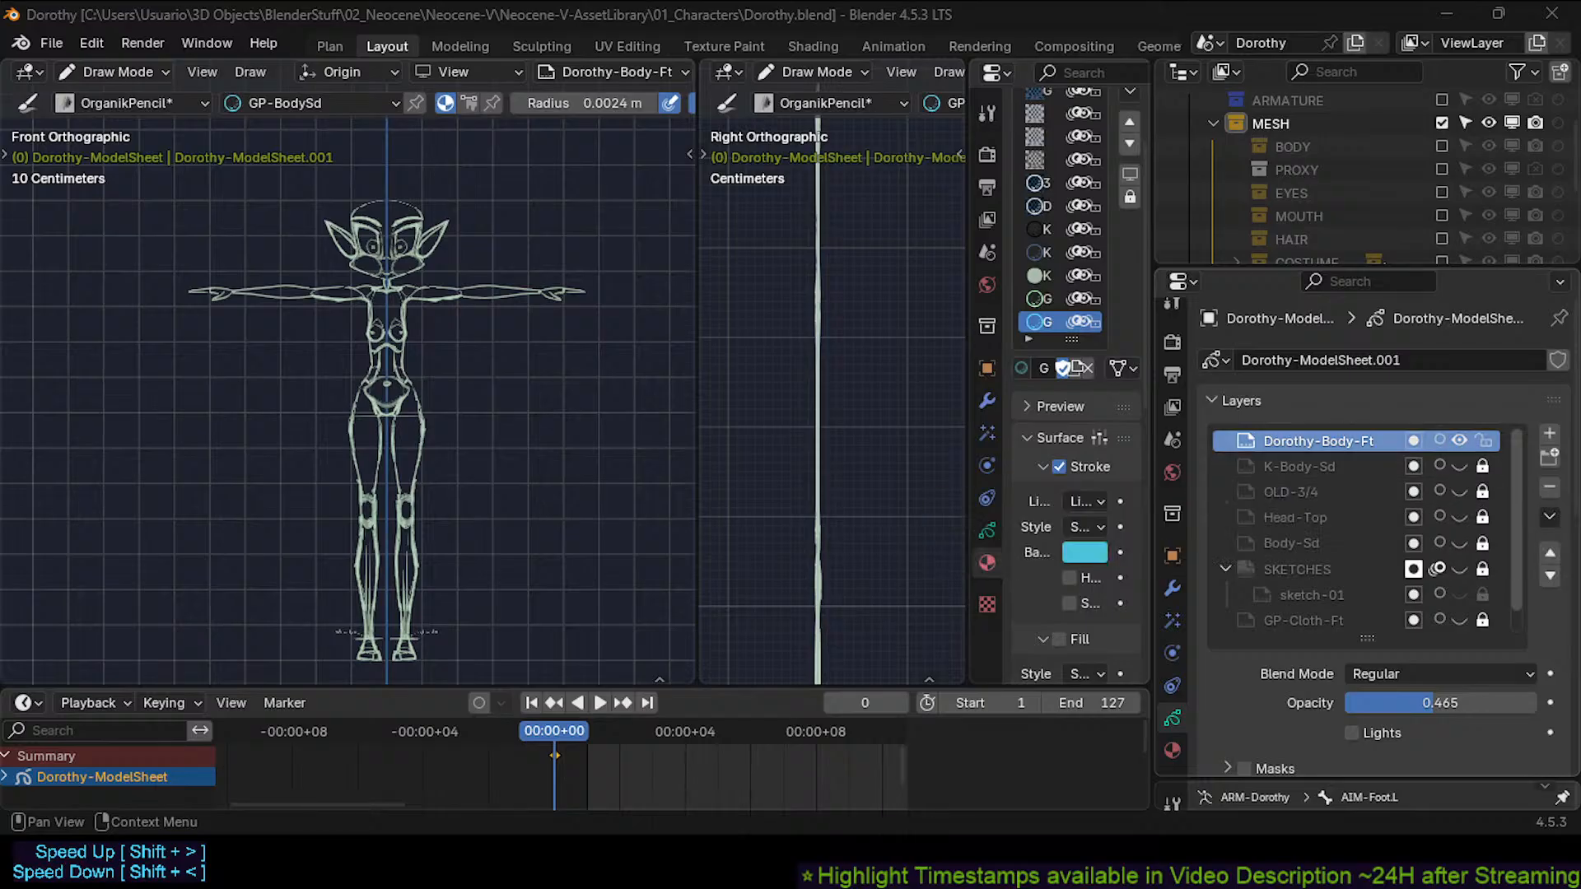
Rename the K-Body-Sd layer as Dorothy-Body-Sd and save the file.
{"action": "double_click", "coordinate": [1301, 467]}
{"action": "key", "text": "Home"}
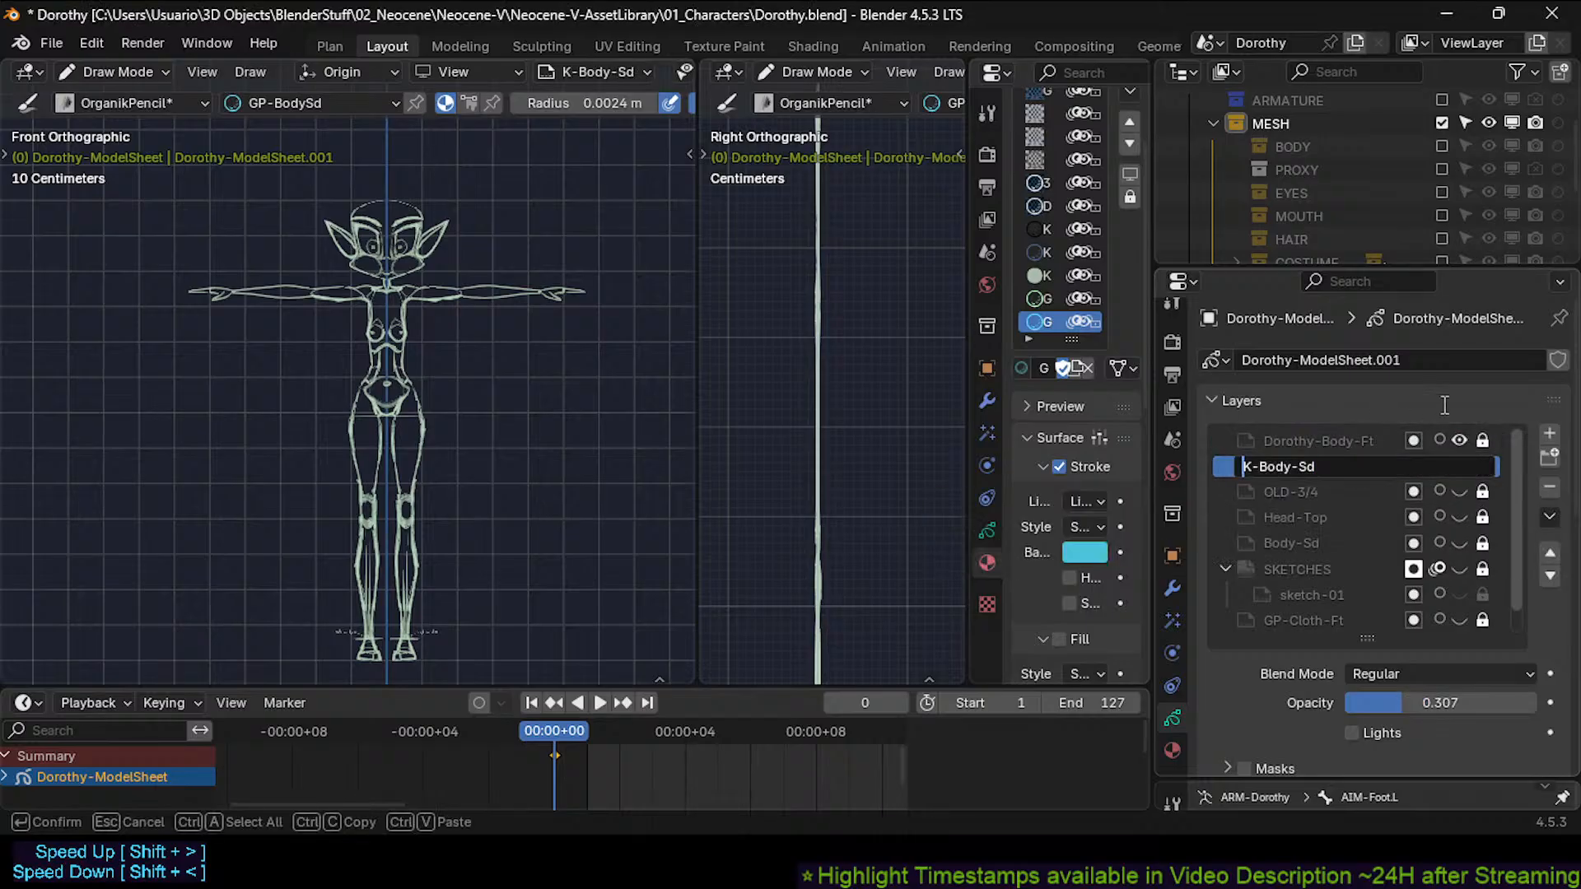
{"action": "type", "text": "Dorothy"}
{"action": "key", "text": "Delete"}
{"action": "key", "text": "Return"}
{"action": "key", "text": "ctrl+s"}
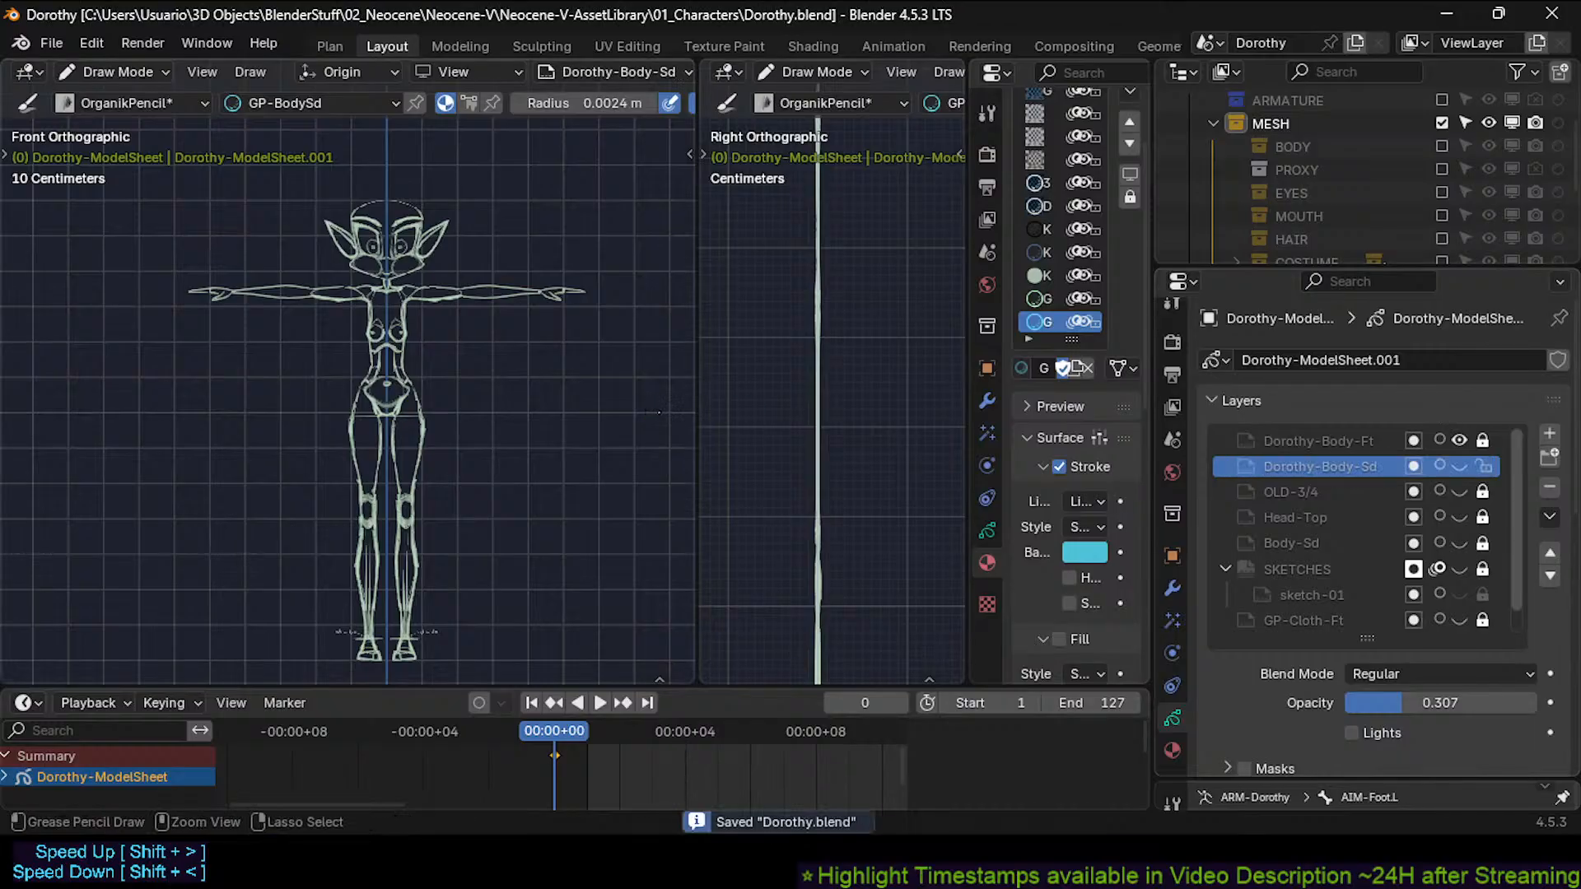
Join the front and right viewports into a single front orthographic view.
{"action": "right_click", "coordinate": [696, 418]}
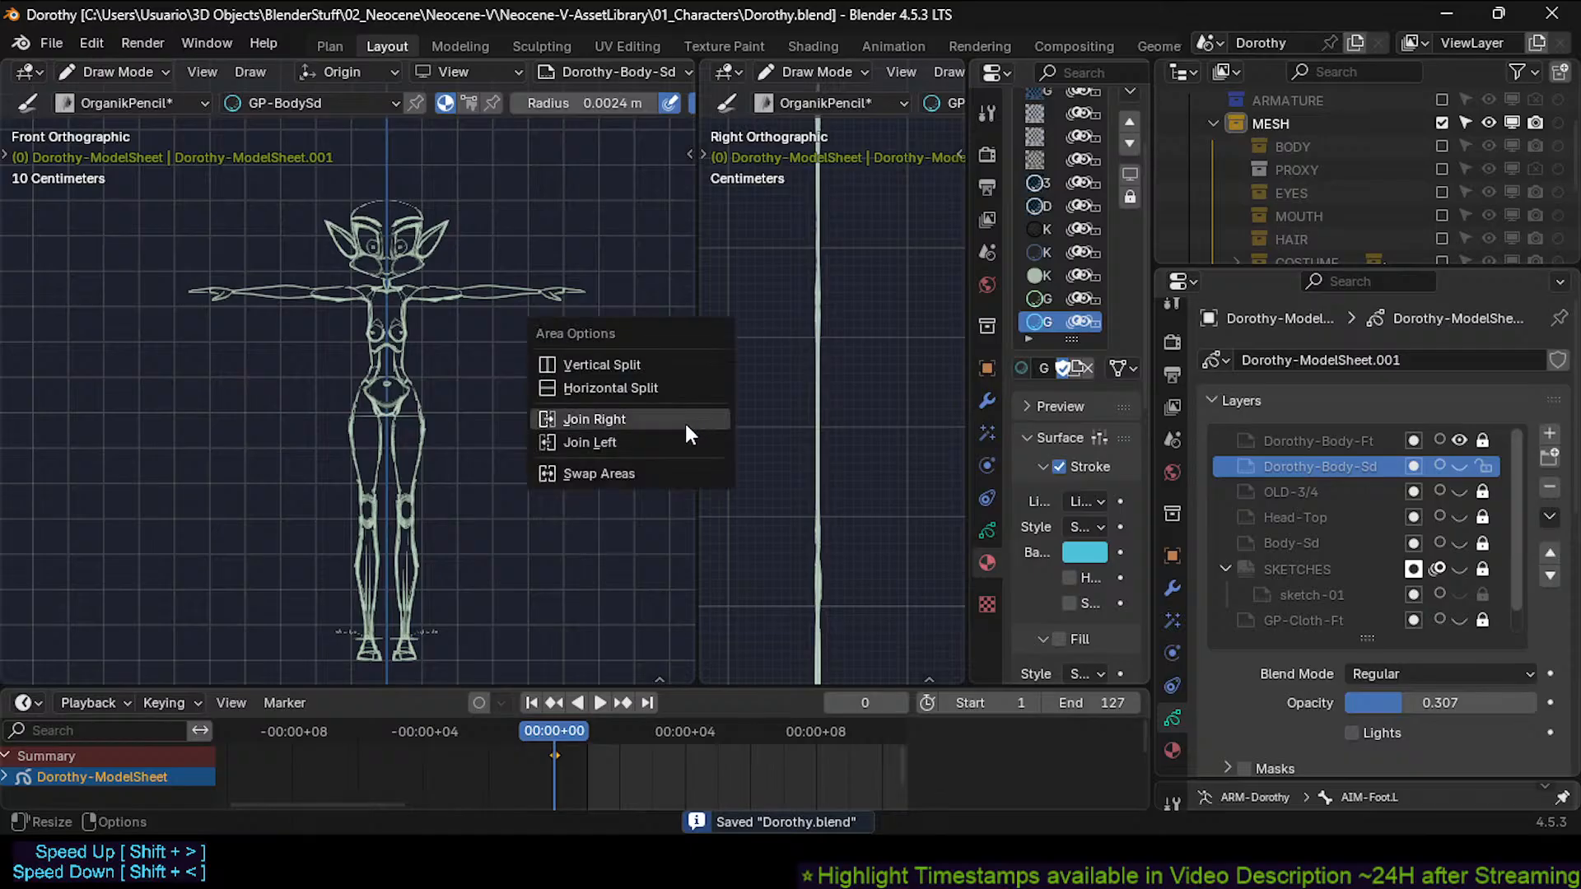
{"action": "left_click", "coordinate": [626, 419]}
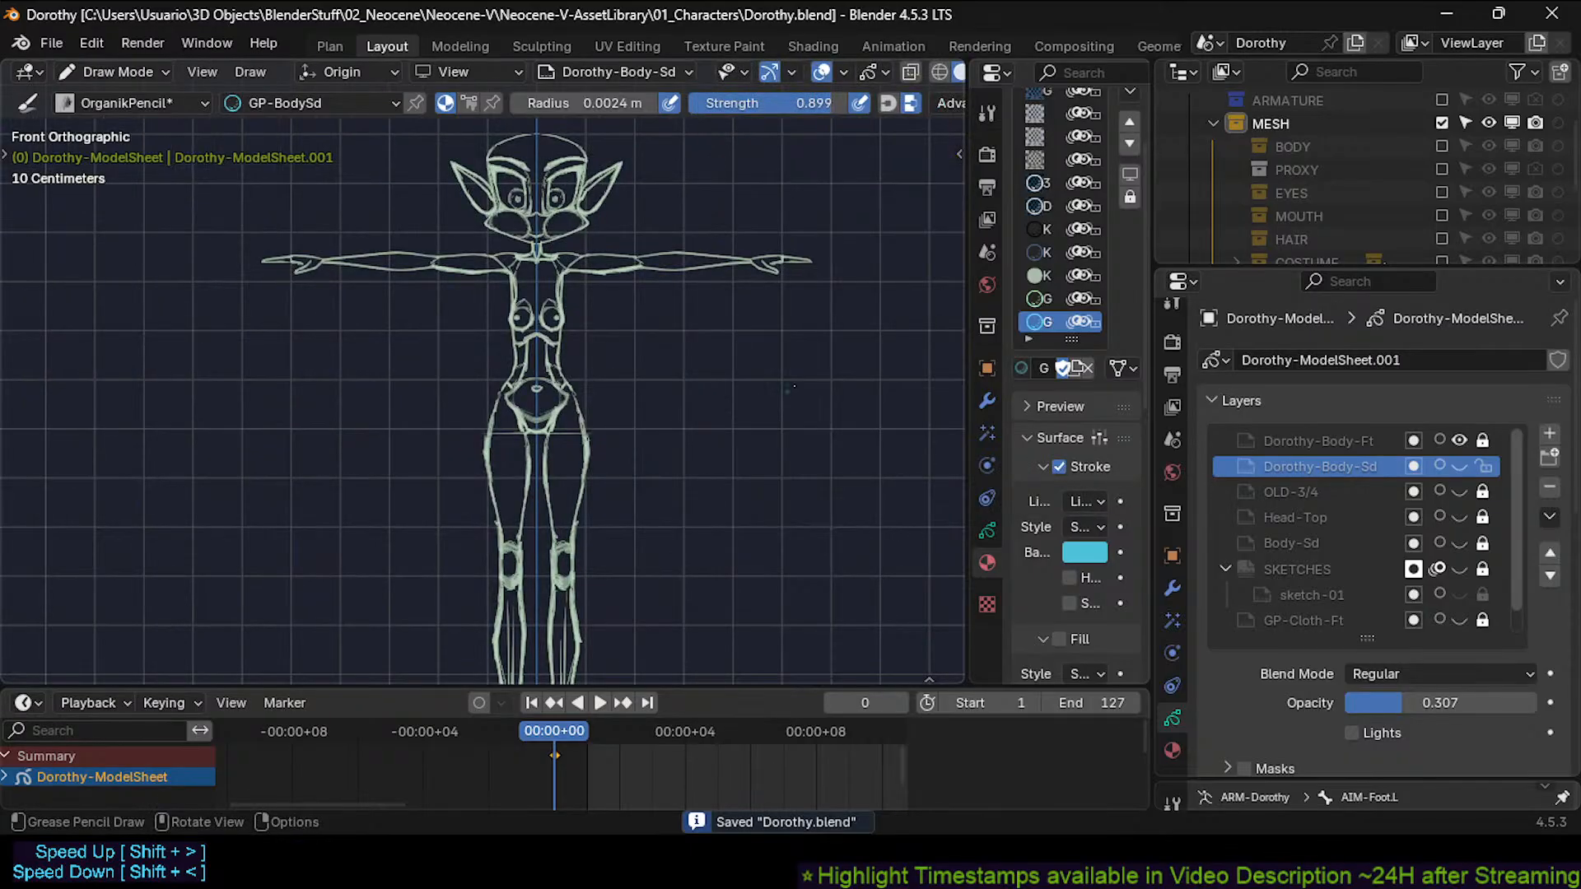
{"action": "scroll", "coordinate": [796, 405], "scroll_direction": "down", "scroll_amount": 3, "text": "ctrl"}
{"action": "scroll", "coordinate": [797, 406], "scroll_direction": "up", "scroll_amount": 7, "text": "ctrl"}
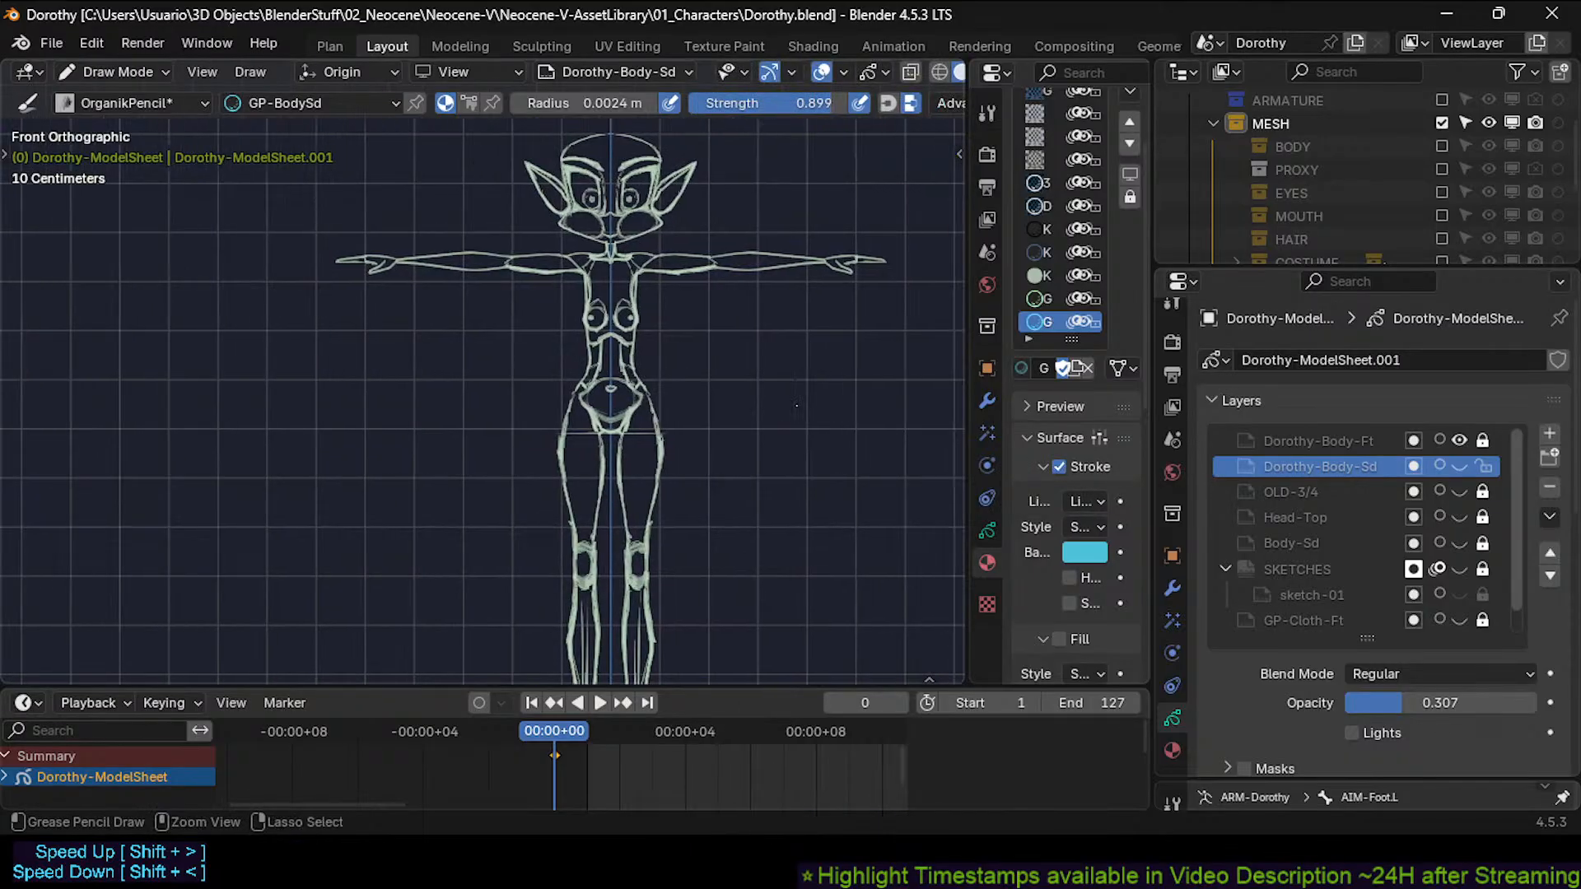
{"action": "scroll", "coordinate": [797, 405], "scroll_direction": "up", "scroll_amount": 4, "text": "ctrl"}
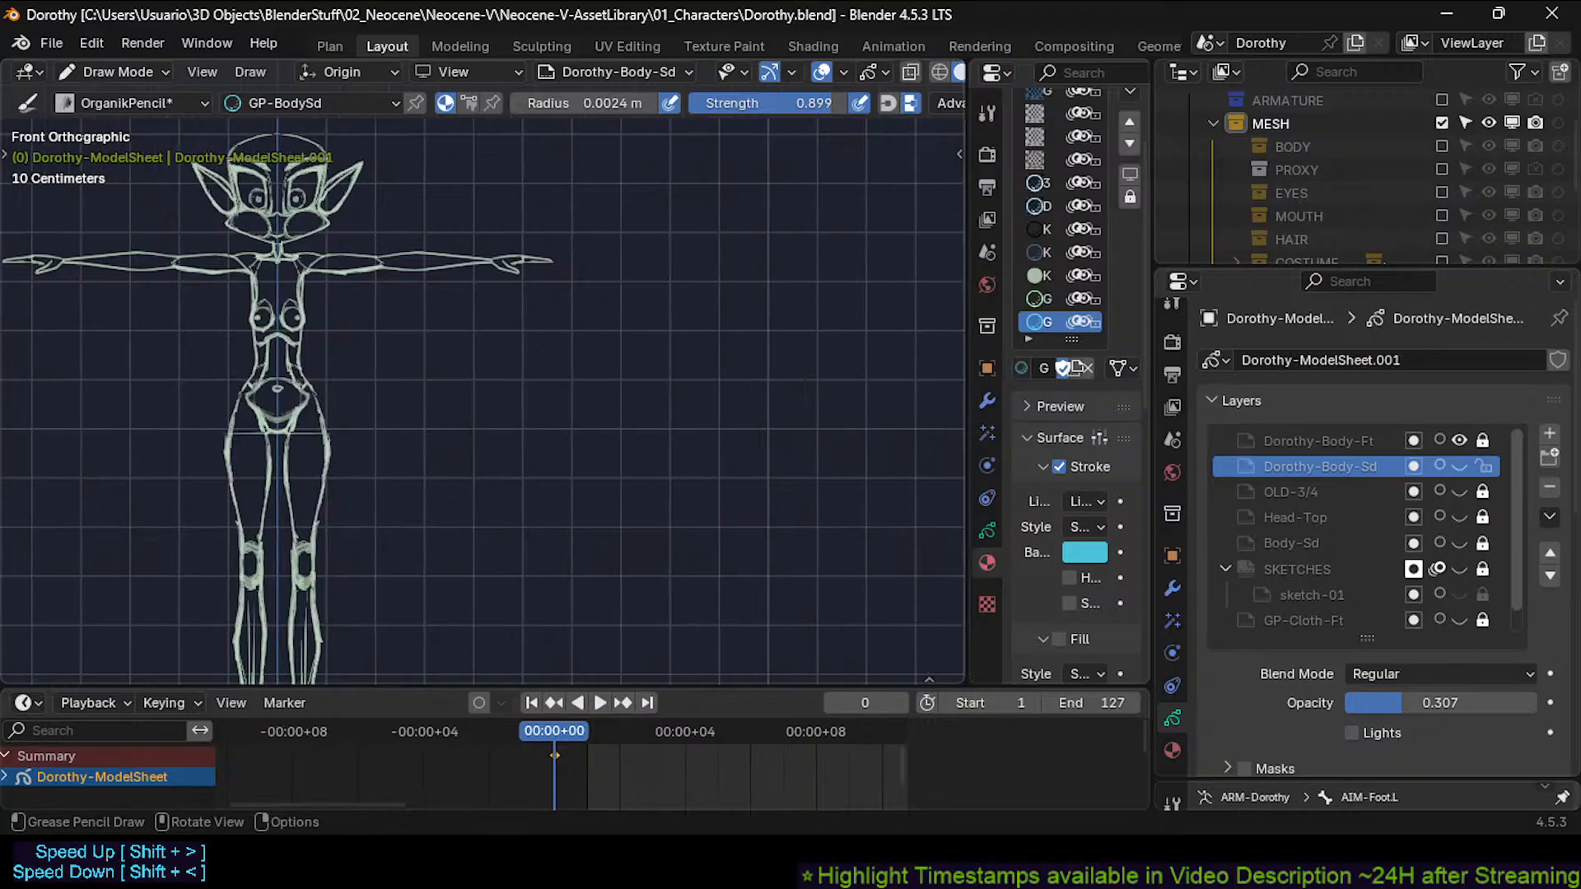
{"action": "left_click_drag", "start_coordinate": [5, 63], "coordinate": [521, 131]}
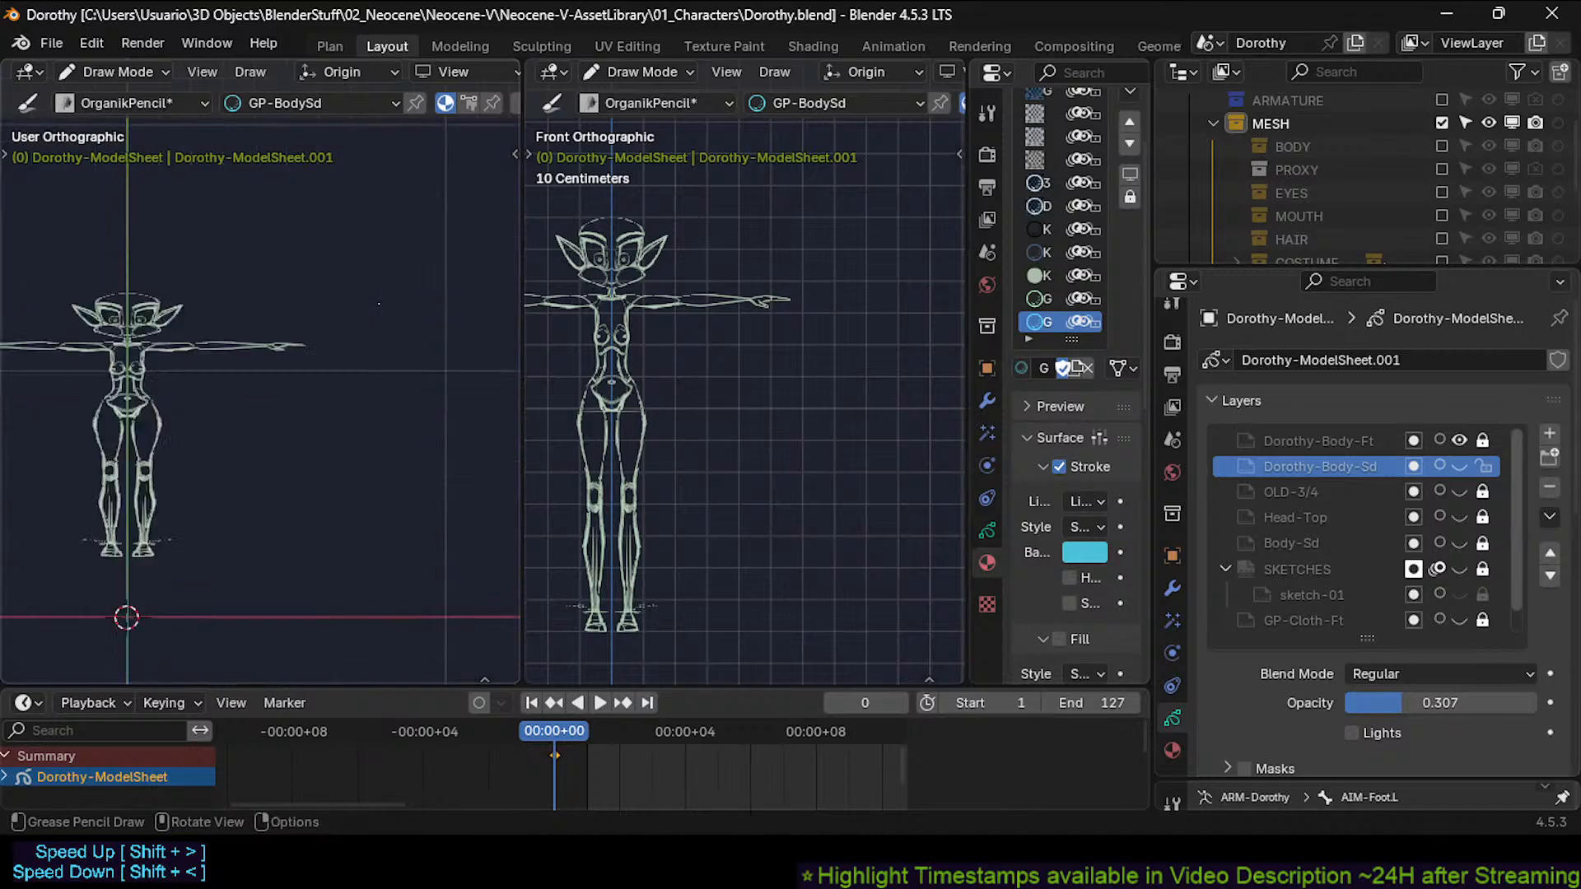
{"action": "scroll", "coordinate": [379, 303], "scroll_direction": "down", "scroll_amount": 4, "text": "ctrl"}
{"action": "scroll", "coordinate": [379, 303], "scroll_direction": "up", "scroll_amount": 3}
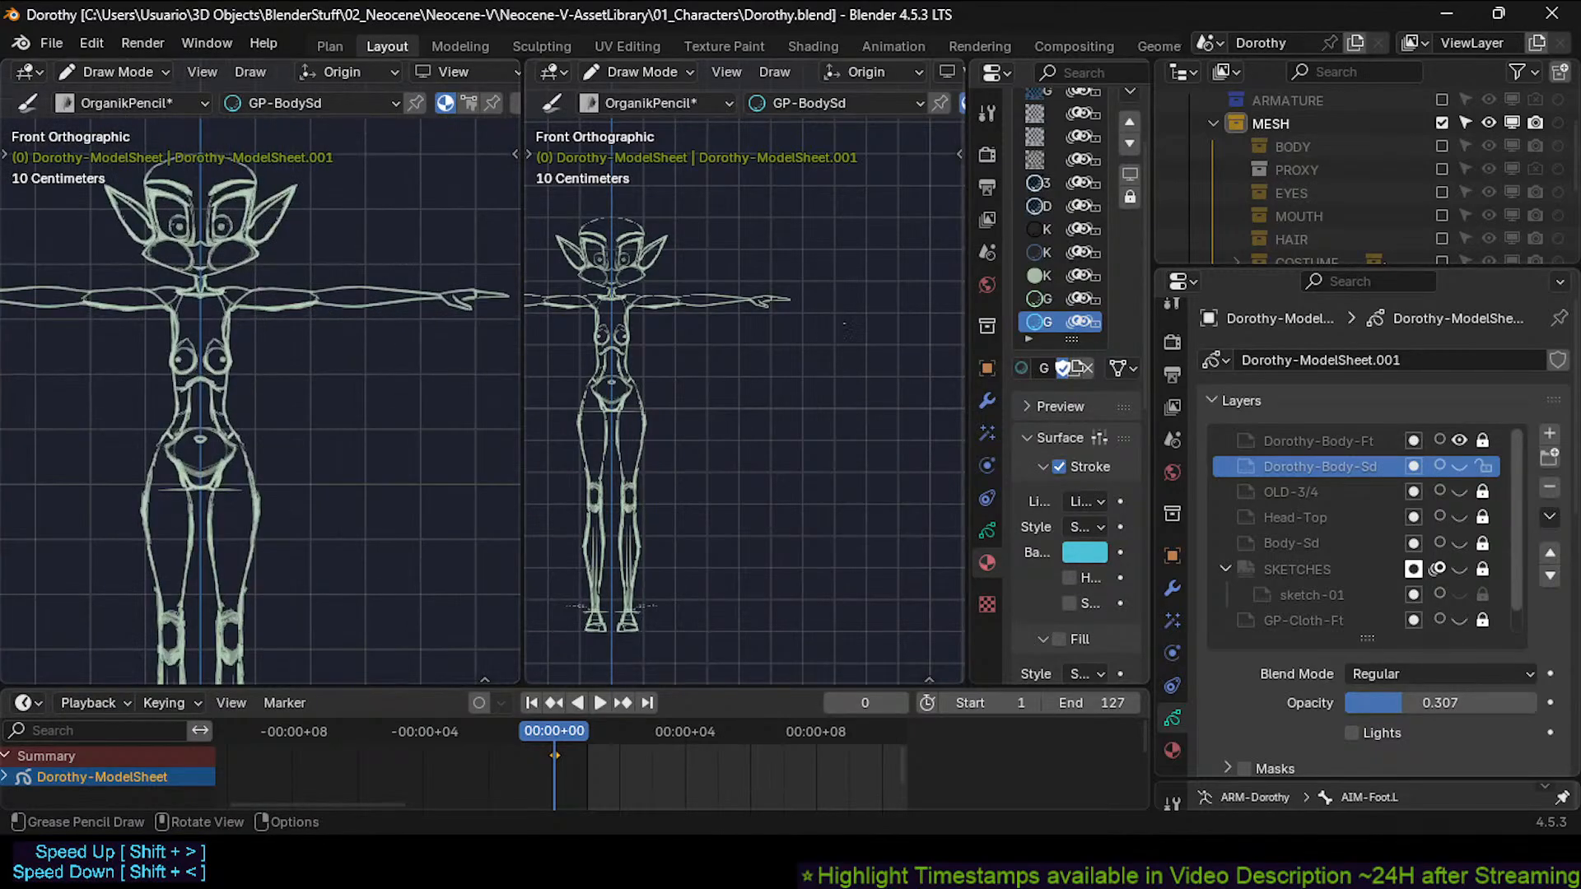
{"action": "scroll", "coordinate": [845, 322], "scroll_direction": "up", "scroll_amount": 3}
{"action": "scroll", "coordinate": [844, 322], "scroll_direction": "down", "scroll_amount": 3, "text": "ctrl"}
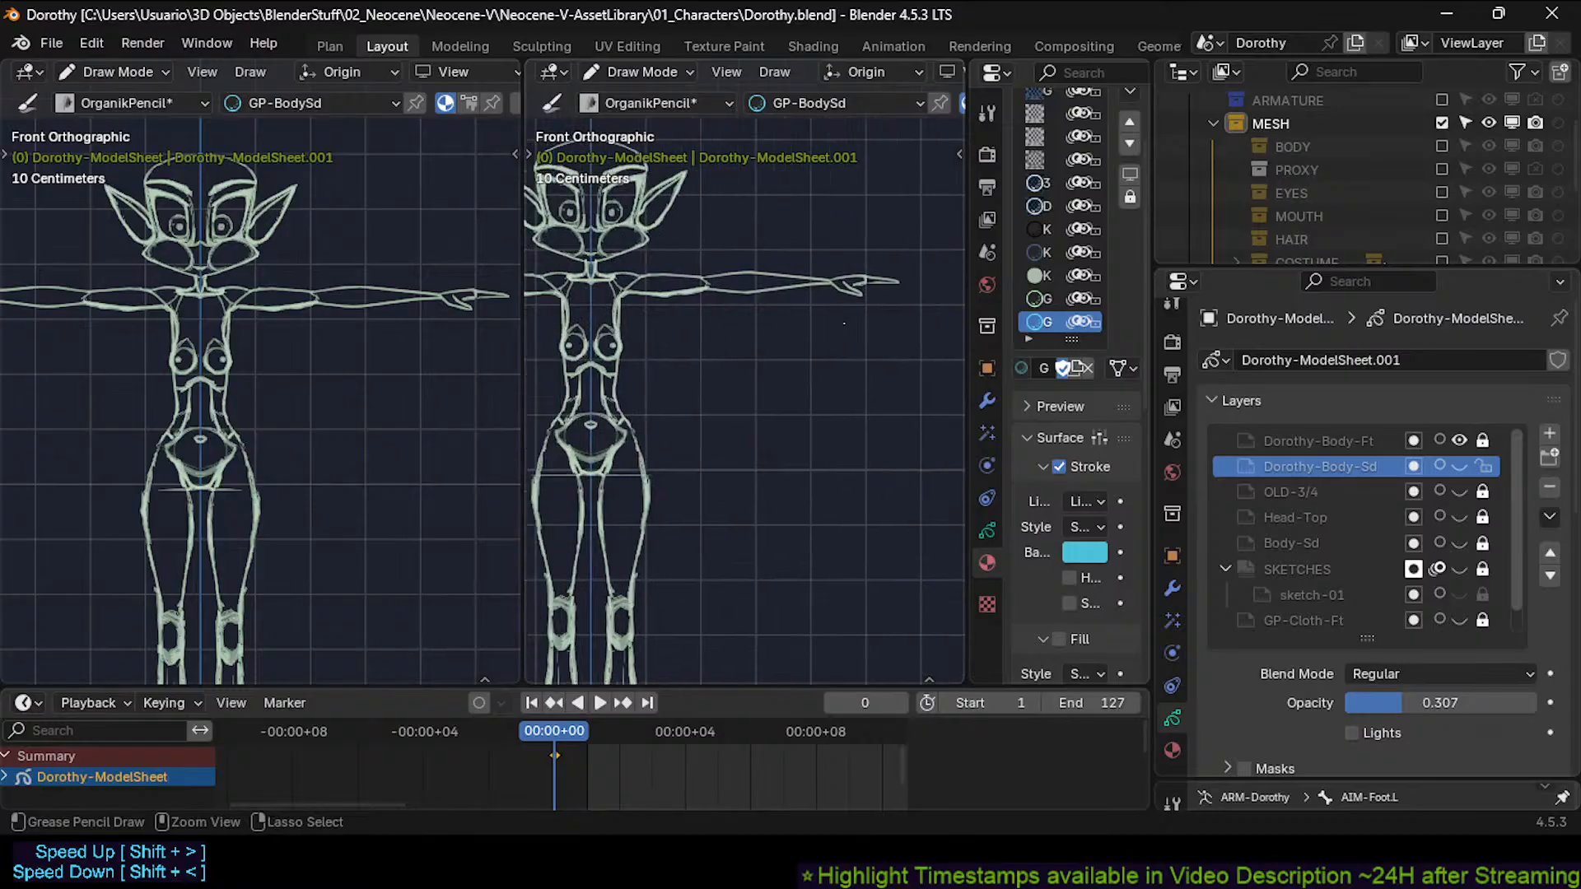
{"action": "scroll", "coordinate": [845, 322], "scroll_direction": "down", "scroll_amount": 5, "text": "ctrl"}
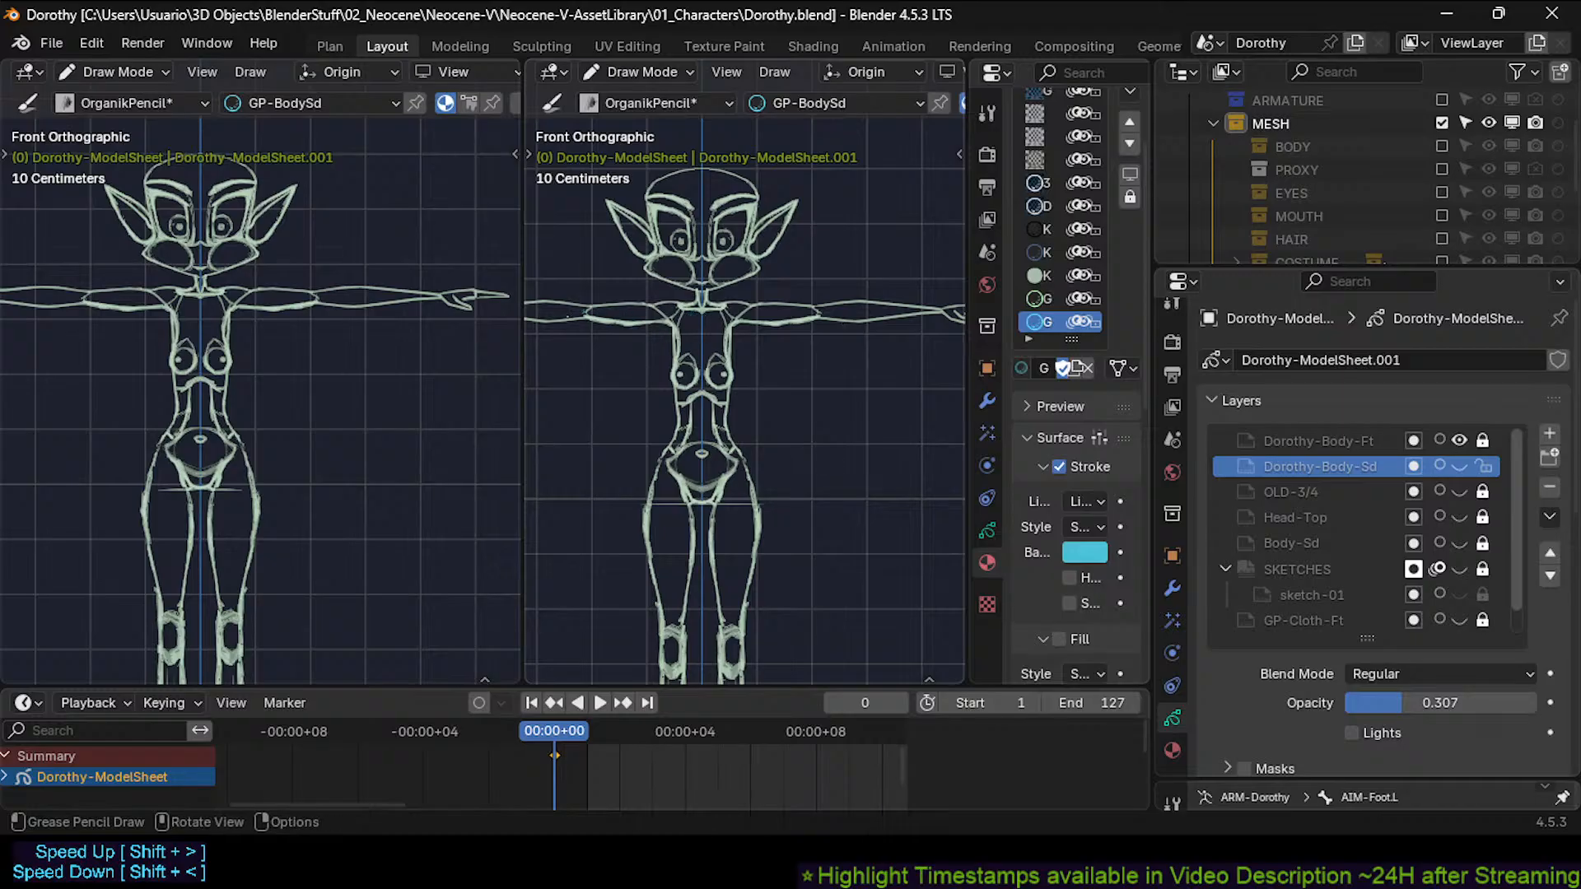
{"action": "mouse_move", "coordinate": [522, 330]}
{"action": "left_mouse_down"}
{"action": "mouse_move", "coordinate": [378, 342]}
{"action": "mouse_move", "coordinate": [715, 349]}
{"action": "mouse_move", "coordinate": [546, 354]}
{"action": "left_mouse_up"}
{"action": "right_click", "coordinate": [545, 359]}
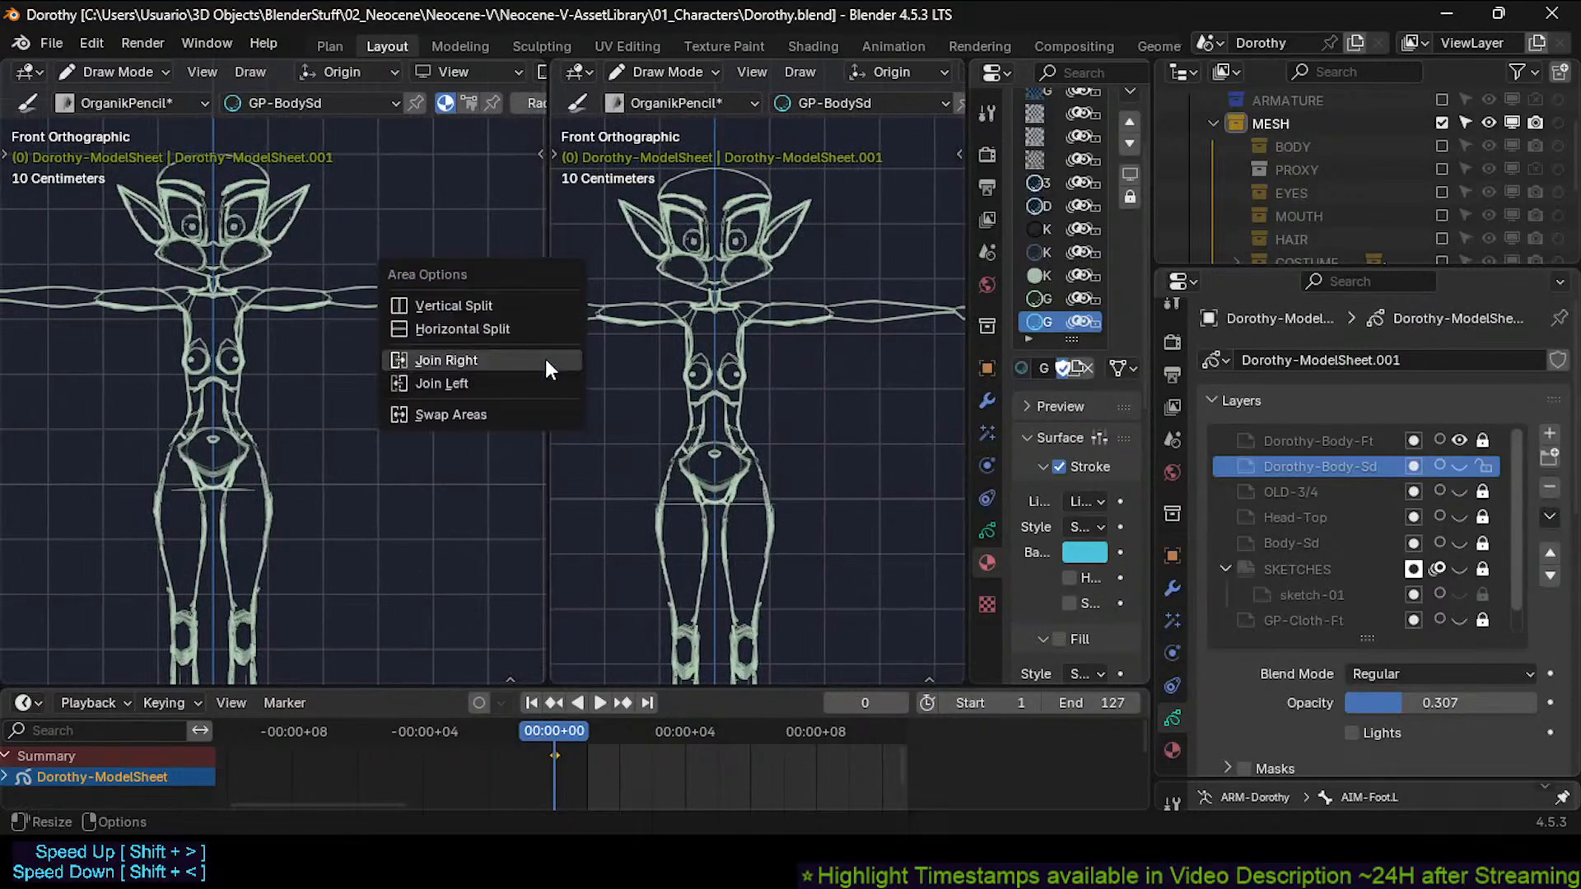
{"action": "left_click", "coordinate": [547, 352]}
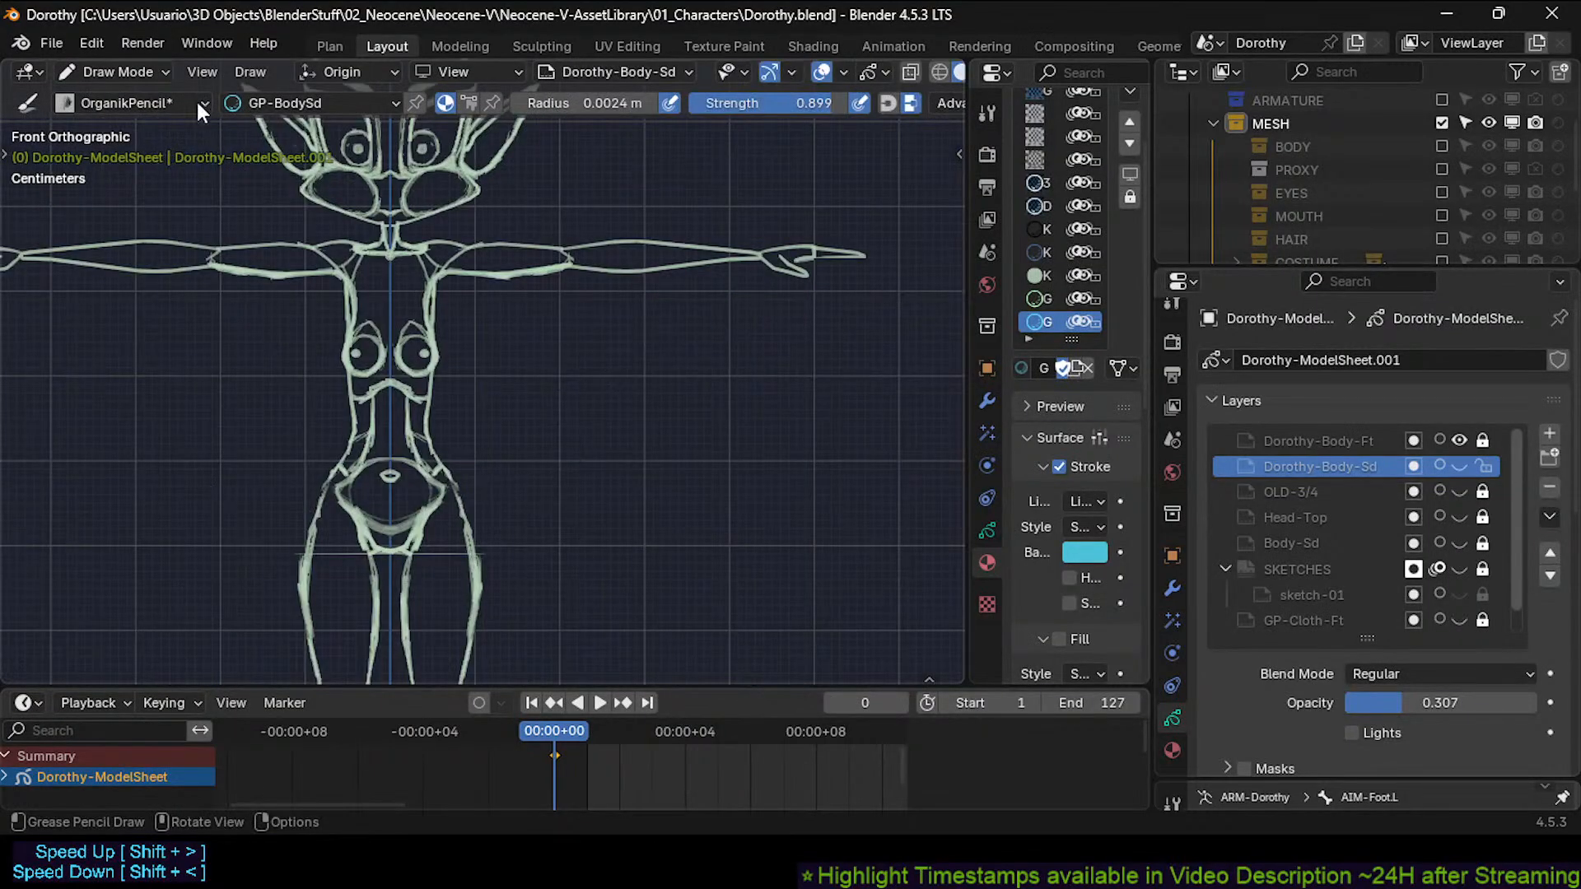
Split the front viewport vertically in half and set the second half to the right orthographic view.
{"action": "mouse_move", "coordinate": [7, 64]}
{"action": "left_mouse_down"}
{"action": "mouse_move", "coordinate": [421, 60]}
{"action": "mouse_move", "coordinate": [512, 107]}
{"action": "left_mouse_up"}
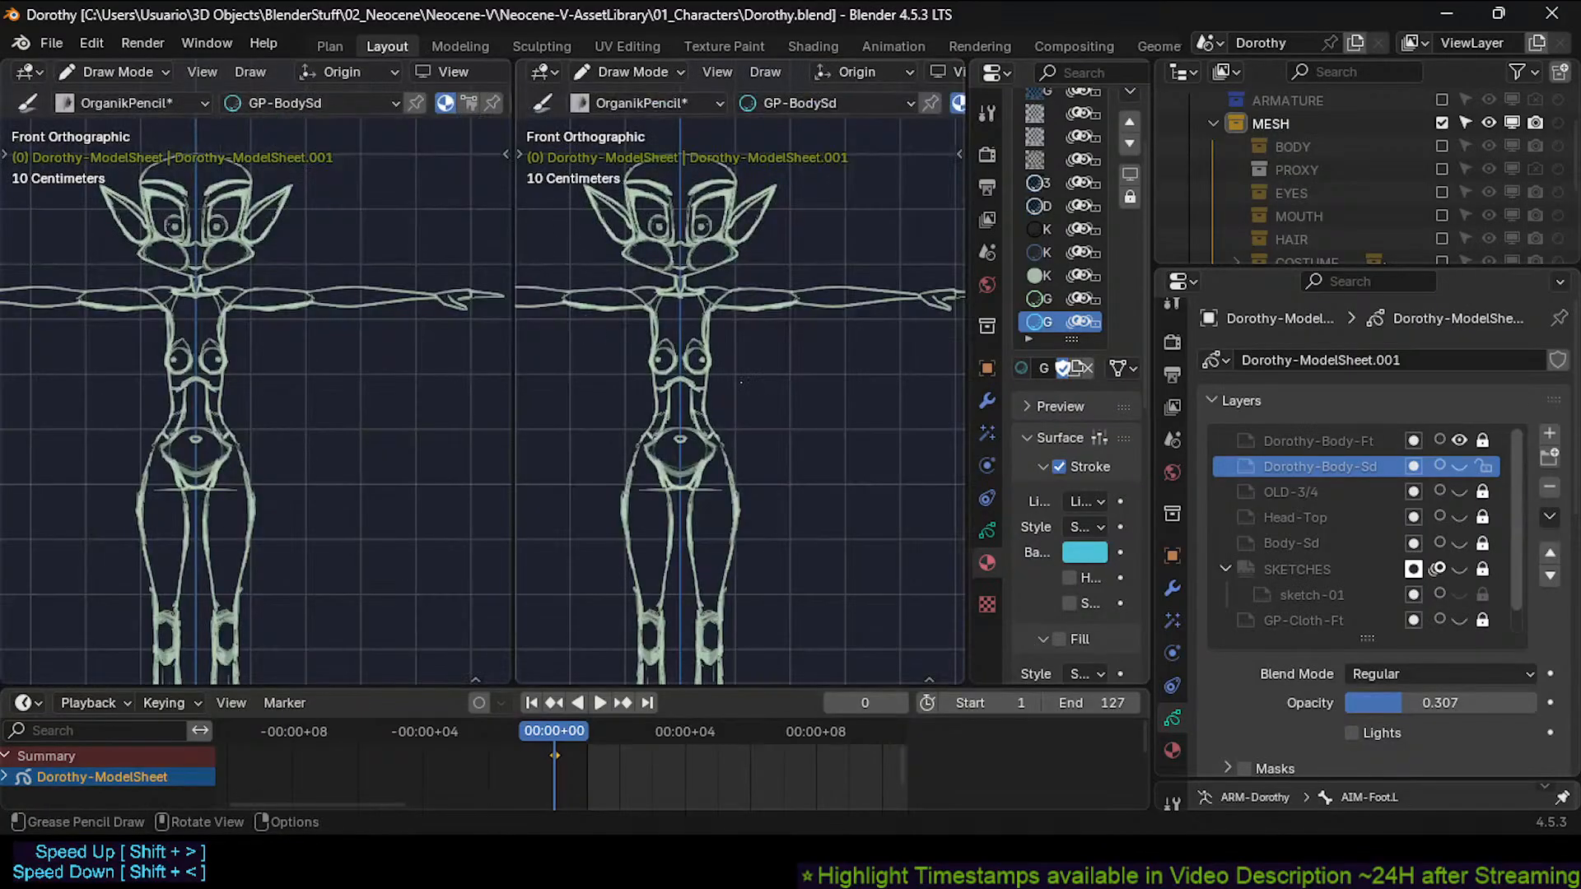
{"action": "key", "text": "KP_3"}
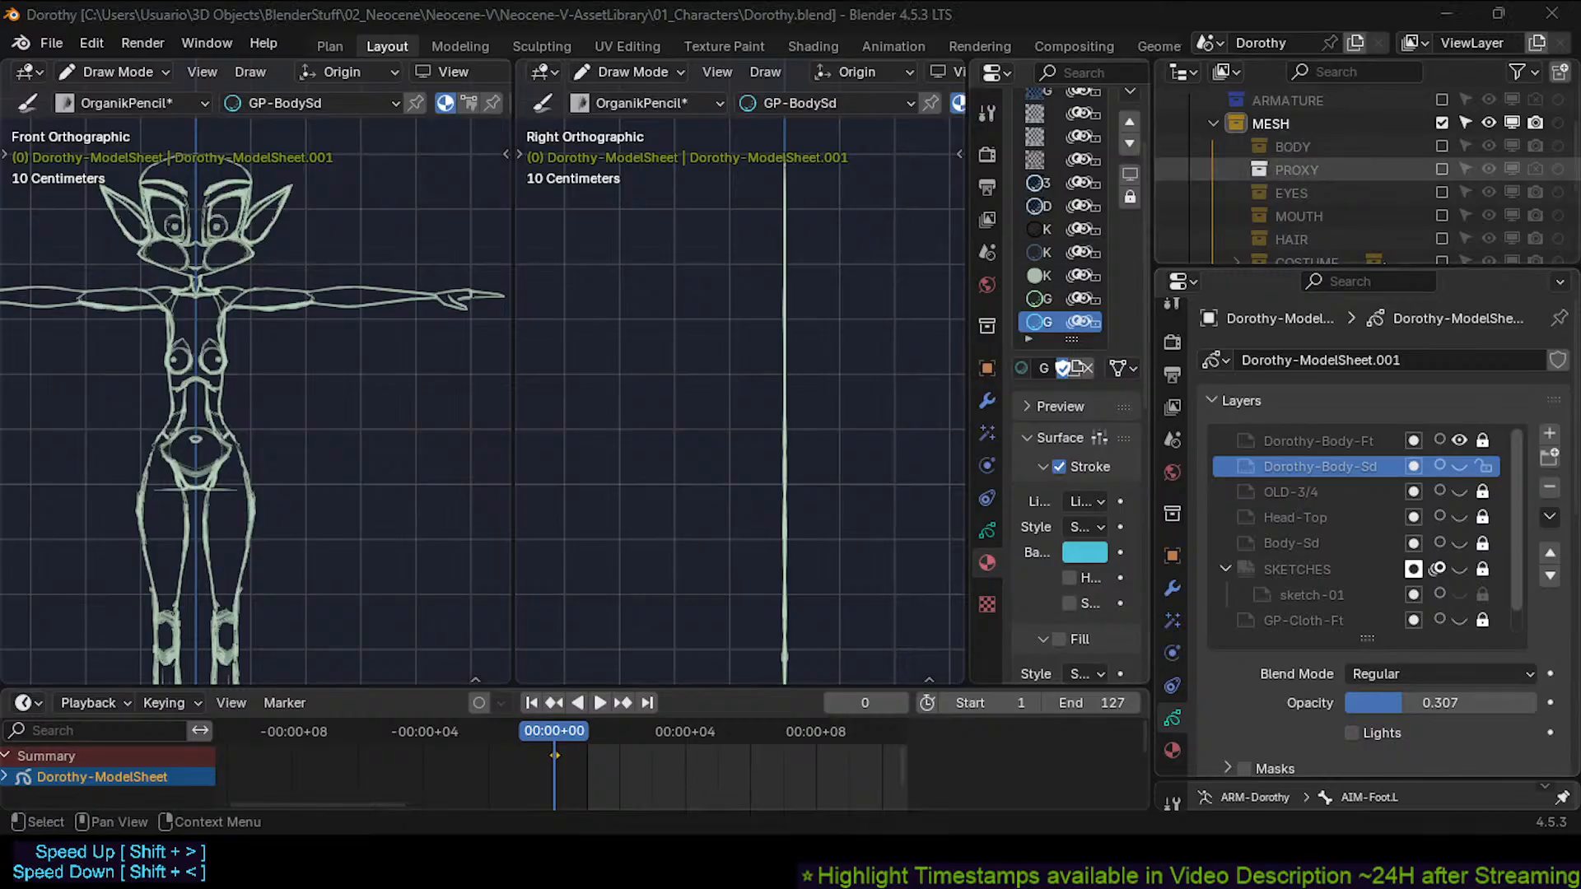
Include the BODY collection in the view layer, display both viewports in wireframe shading, and save the file.
{"action": "left_click", "coordinate": [1442, 147]}
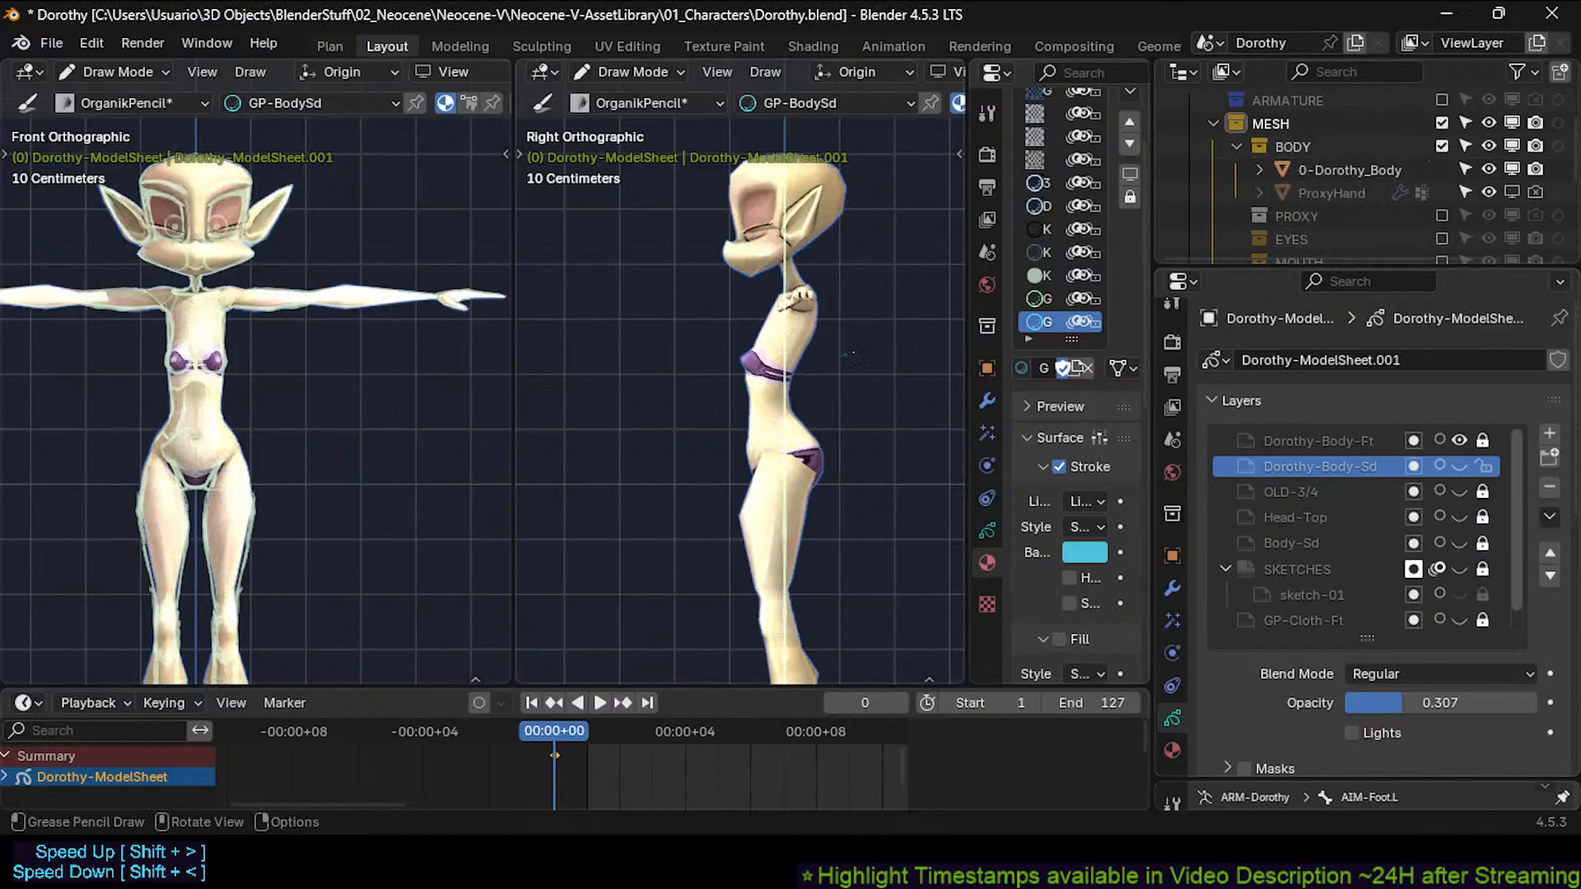
{"action": "scroll", "coordinate": [918, 101], "scroll_direction": "down", "scroll_amount": 5}
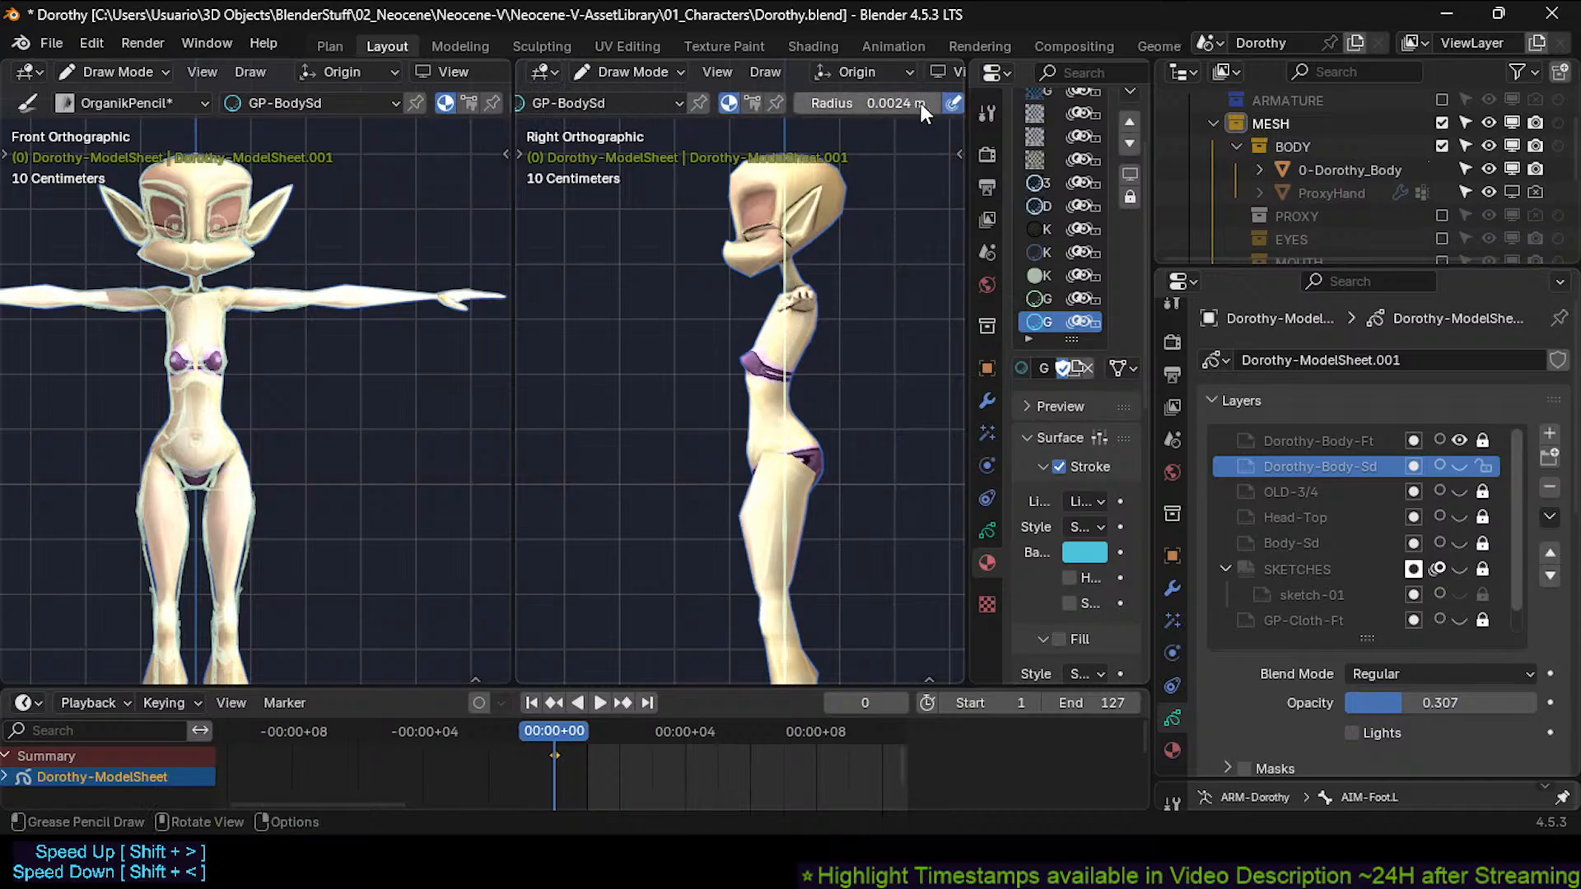
{"action": "scroll", "coordinate": [916, 97], "scroll_direction": "down", "scroll_amount": 8}
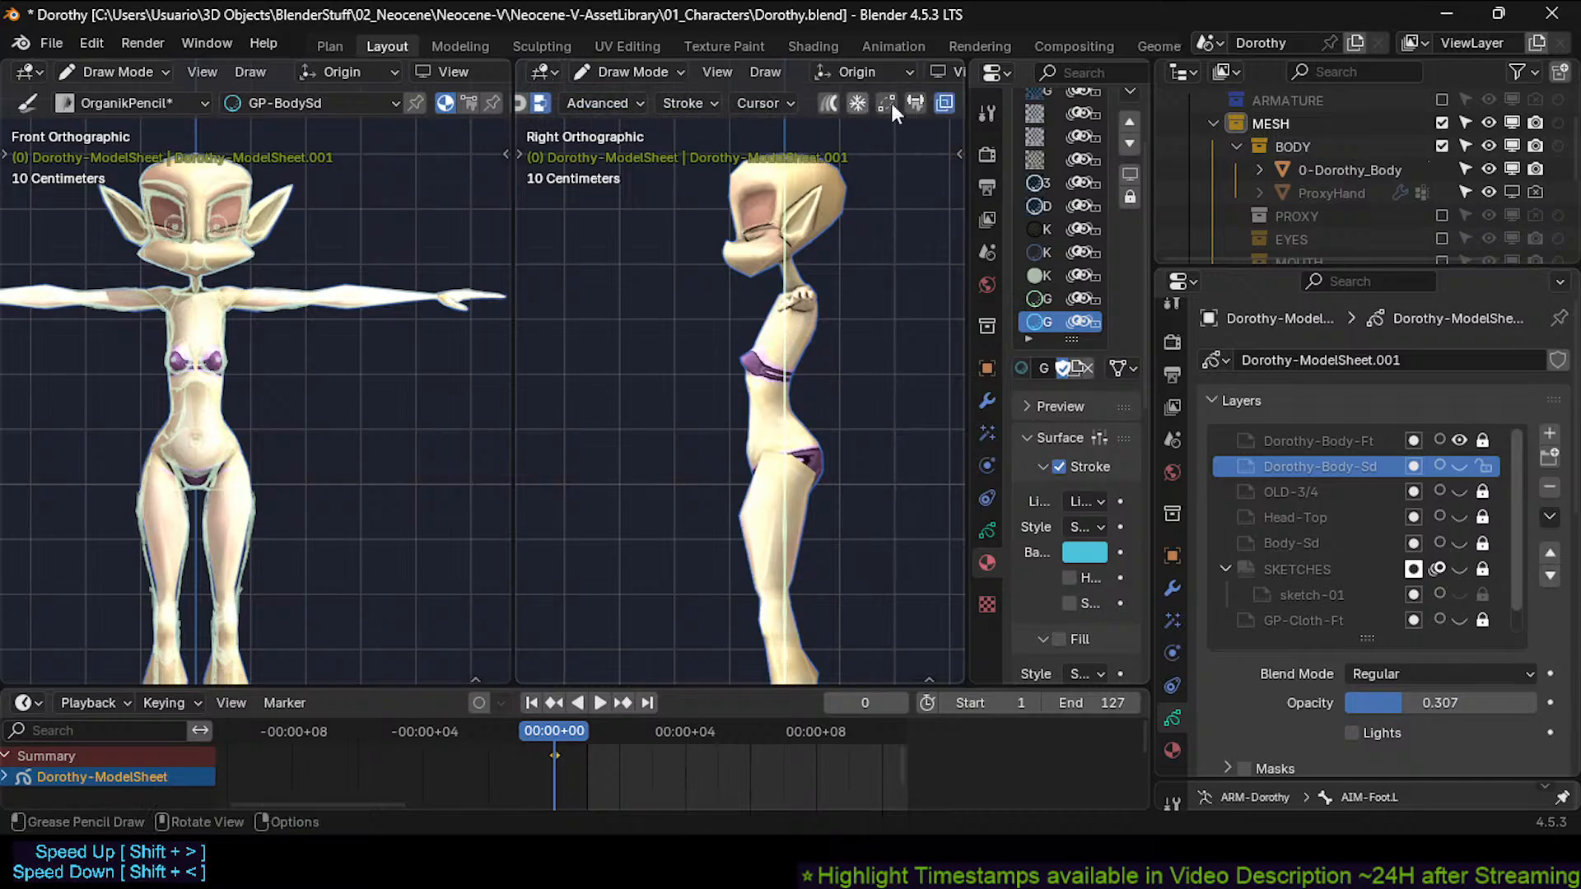
{"action": "scroll", "coordinate": [906, 72], "scroll_direction": "down", "scroll_amount": 10}
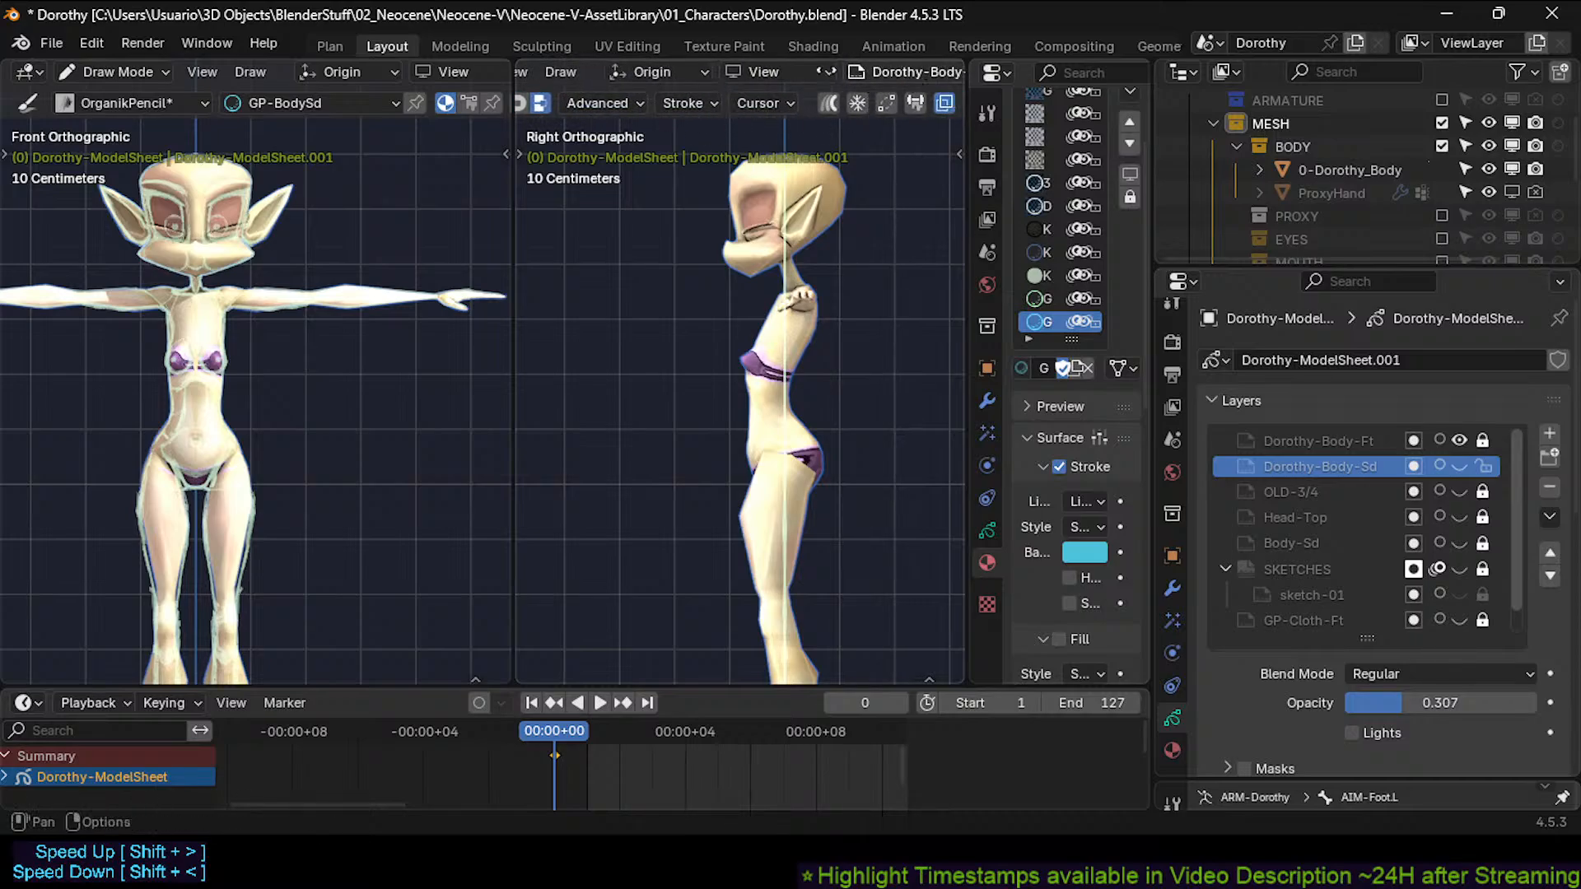
{"action": "scroll", "coordinate": [861, 70], "scroll_direction": "down", "scroll_amount": 2}
{"action": "left_click", "coordinate": [858, 72]}
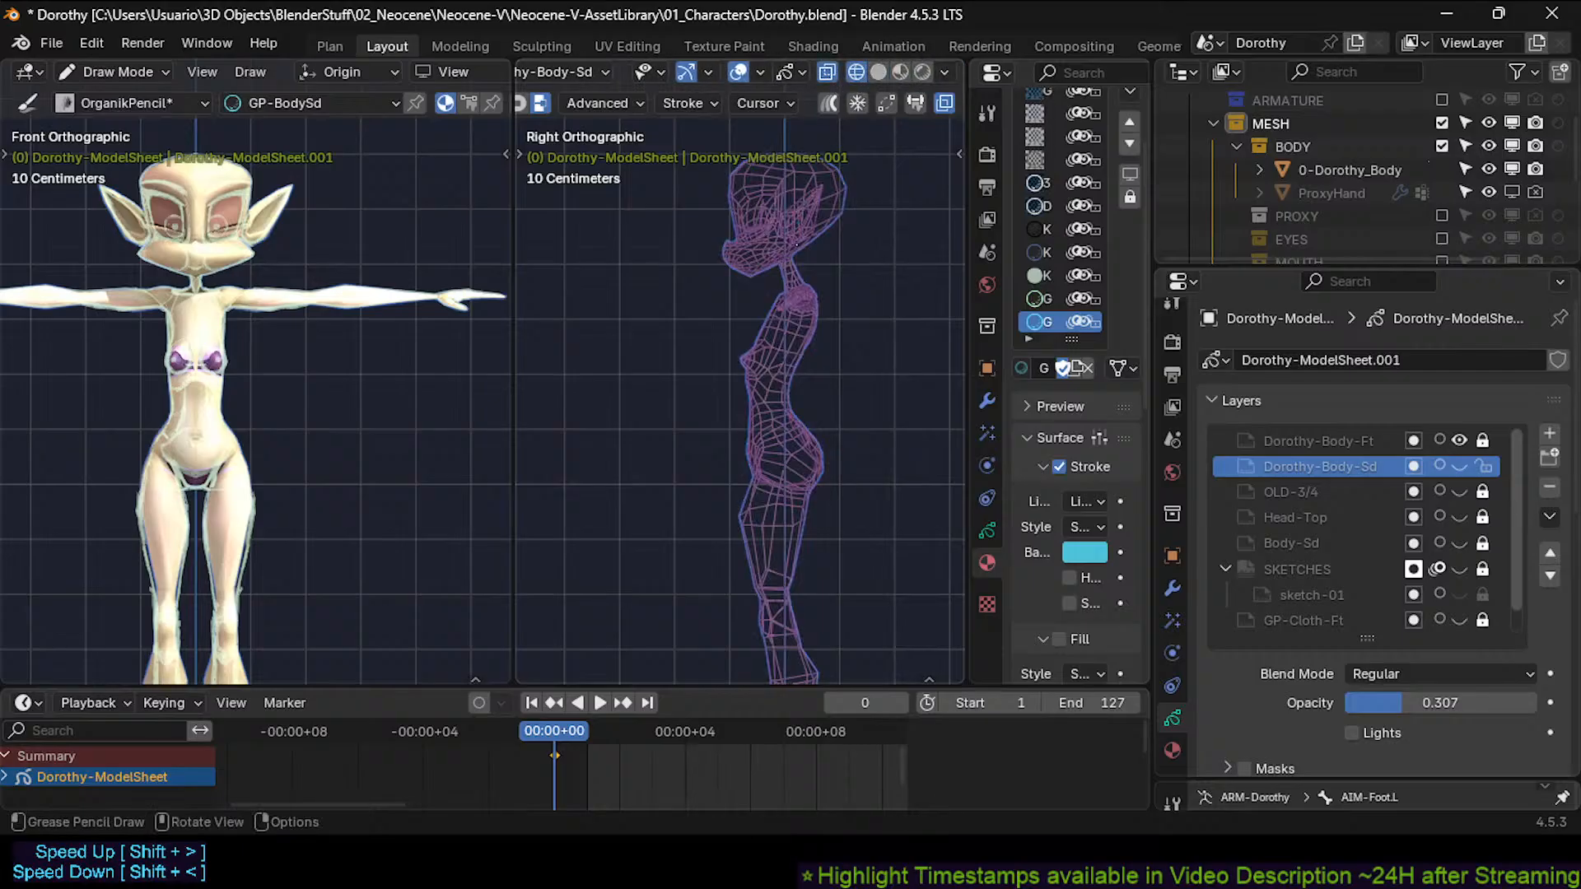
{"action": "scroll", "coordinate": [467, 72], "scroll_direction": "down", "scroll_amount": 10}
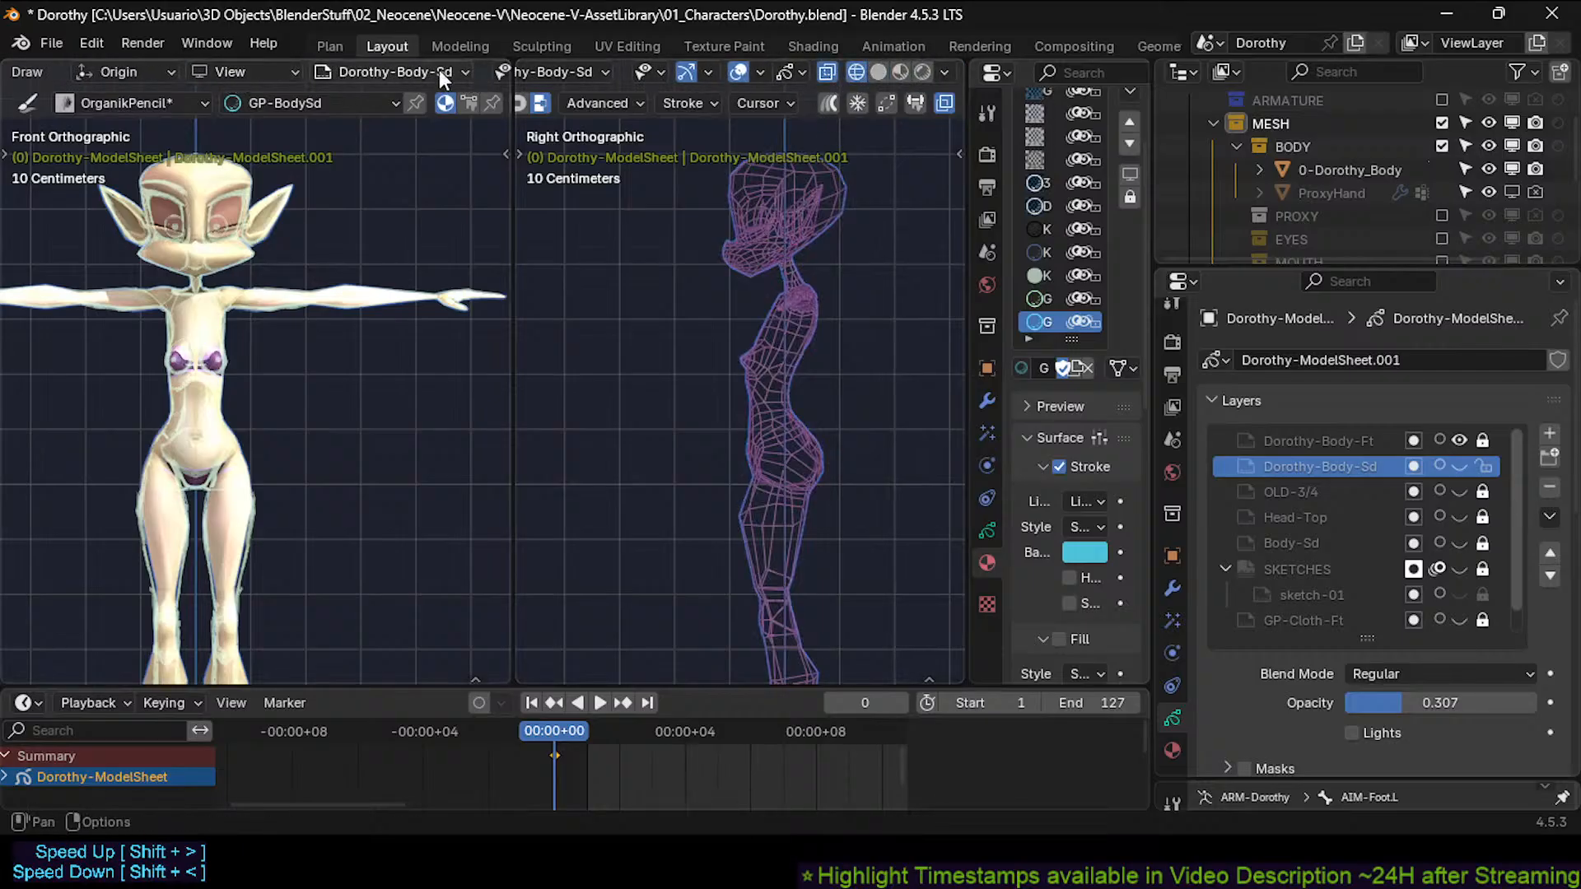
{"action": "left_click", "coordinate": [402, 72]}
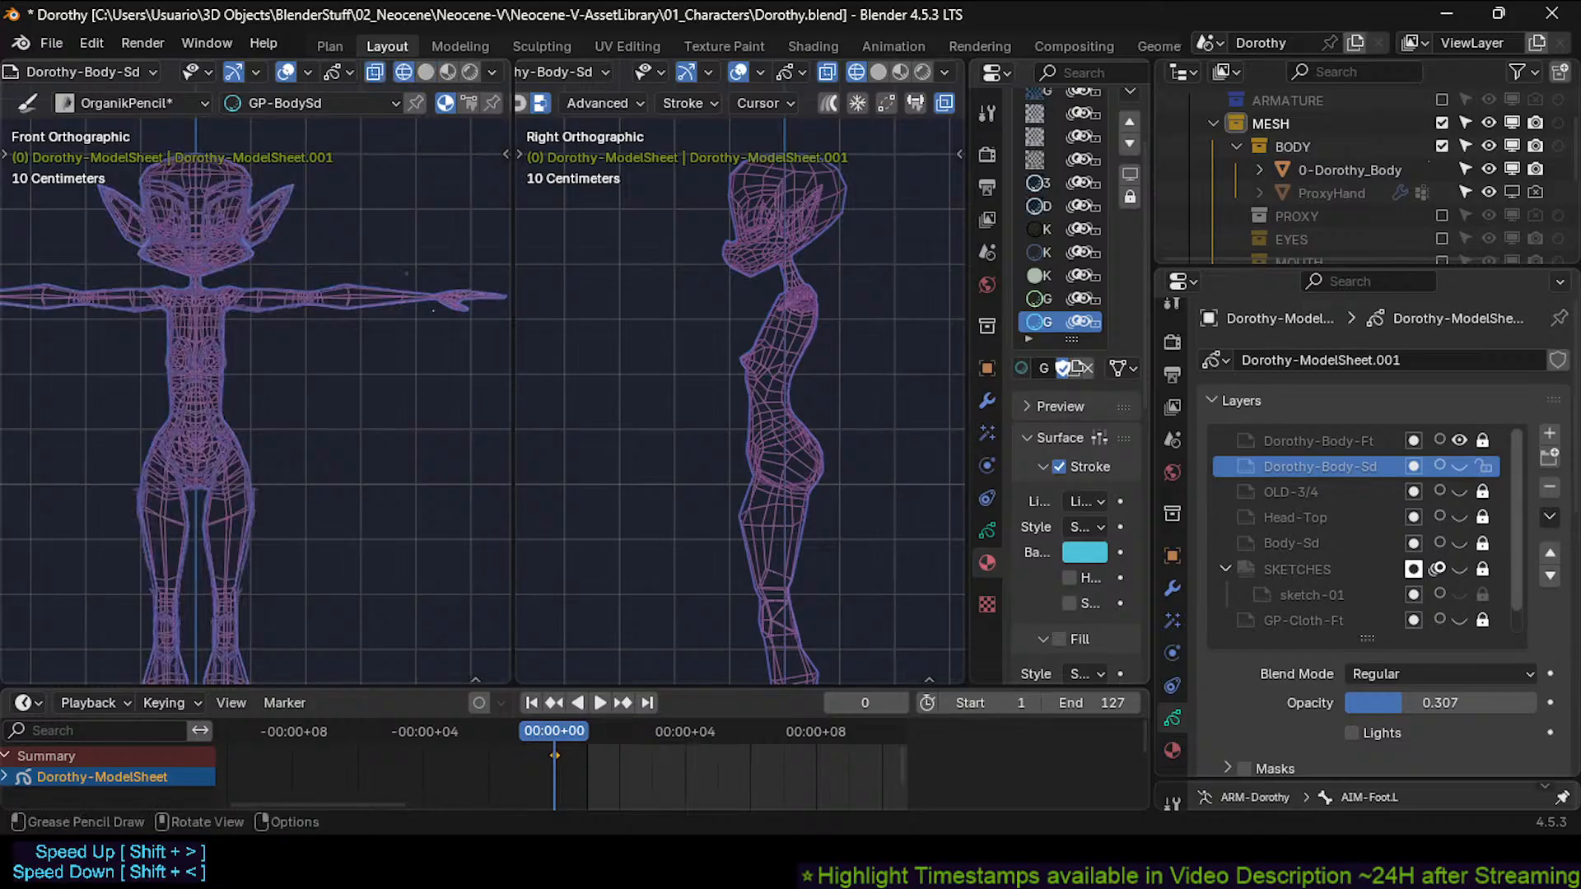
{"action": "key", "text": "ctrl+s"}
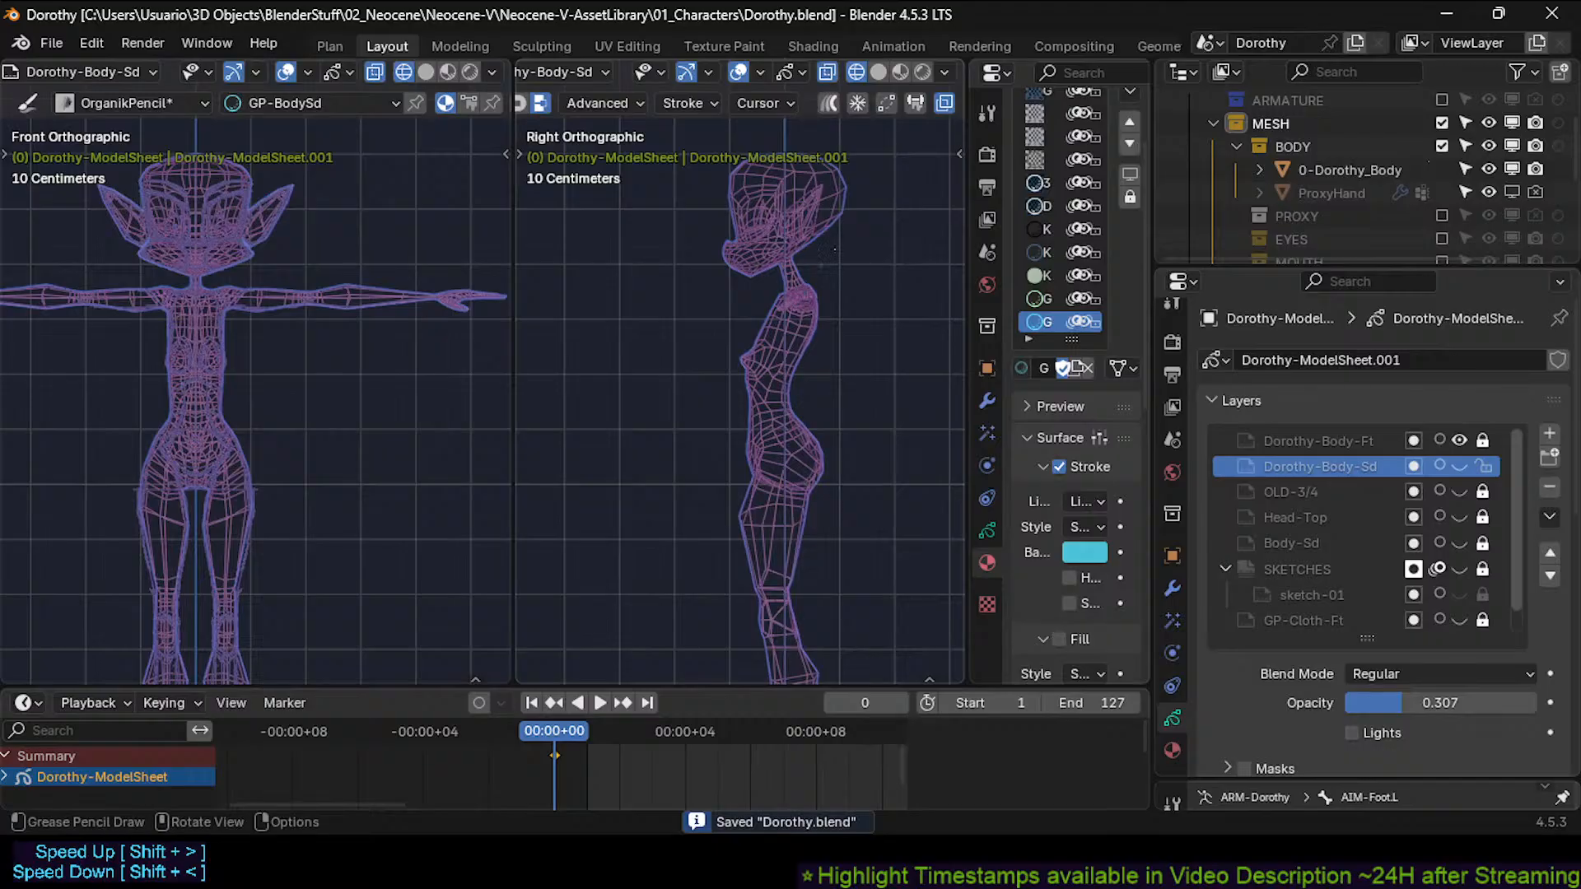
Return both viewports to solid shading and try toggling the wireframe display in the front view.
{"action": "left_click", "coordinate": [879, 72]}
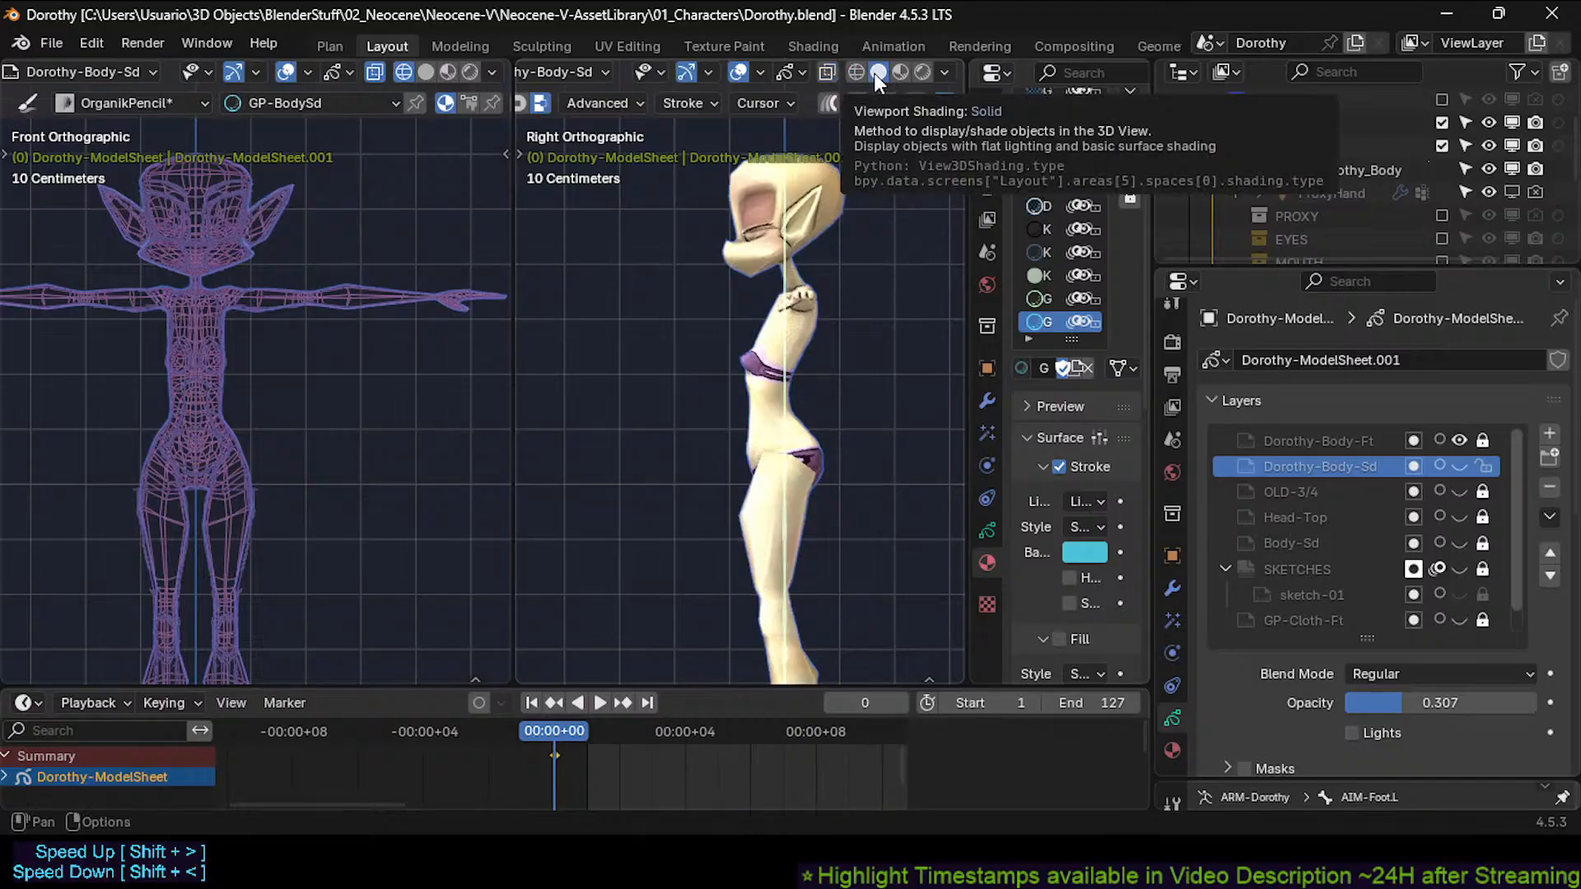
{"action": "left_click", "coordinate": [426, 72]}
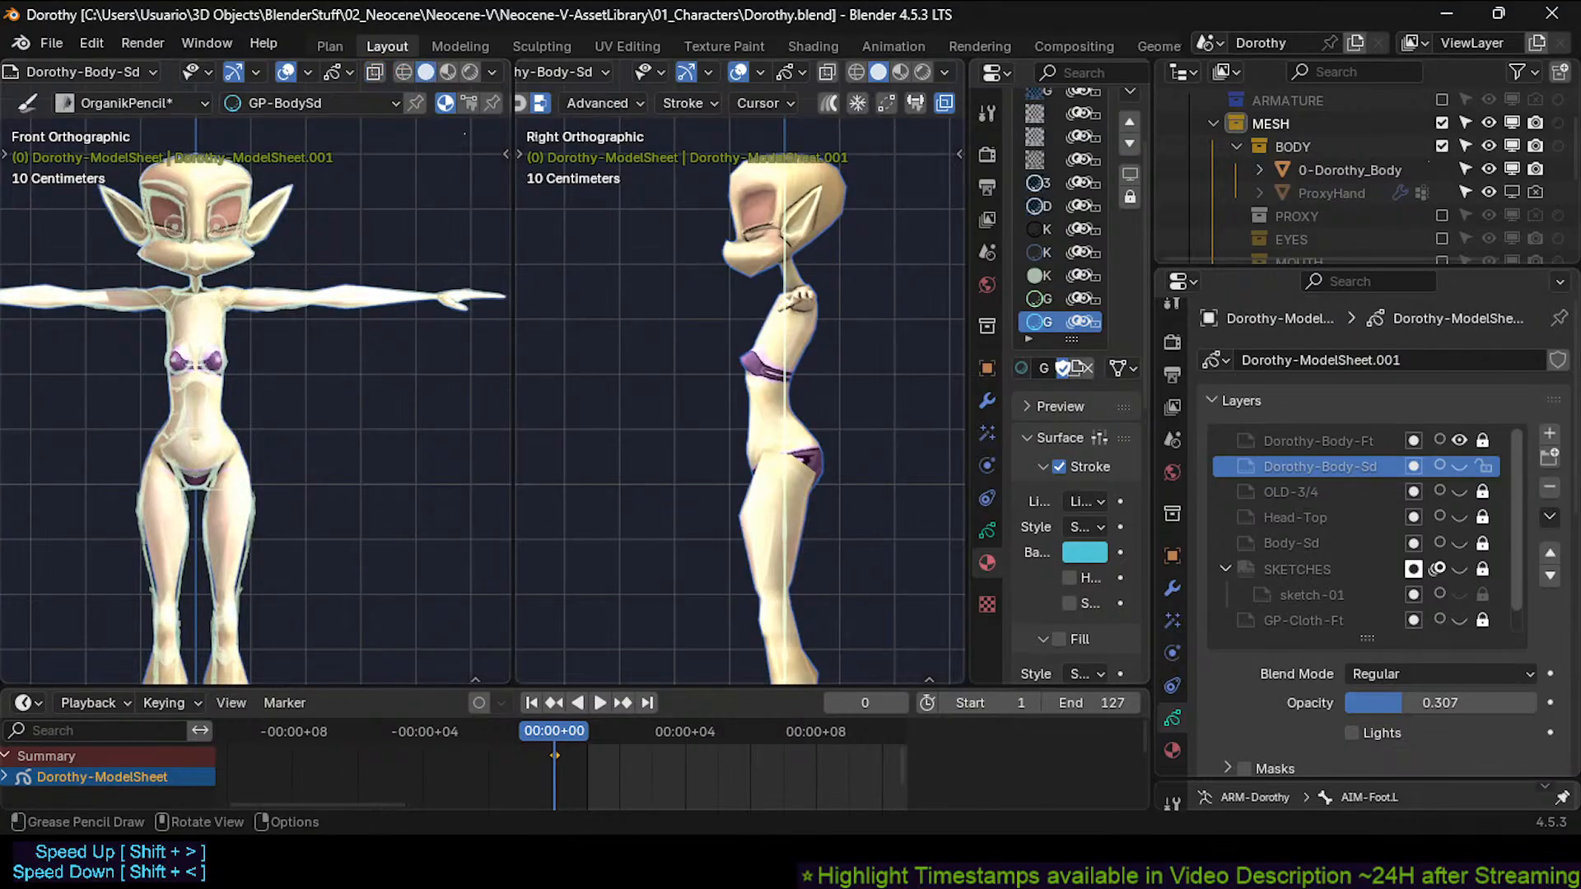
{"action": "key", "text": "alt+shift+z"}
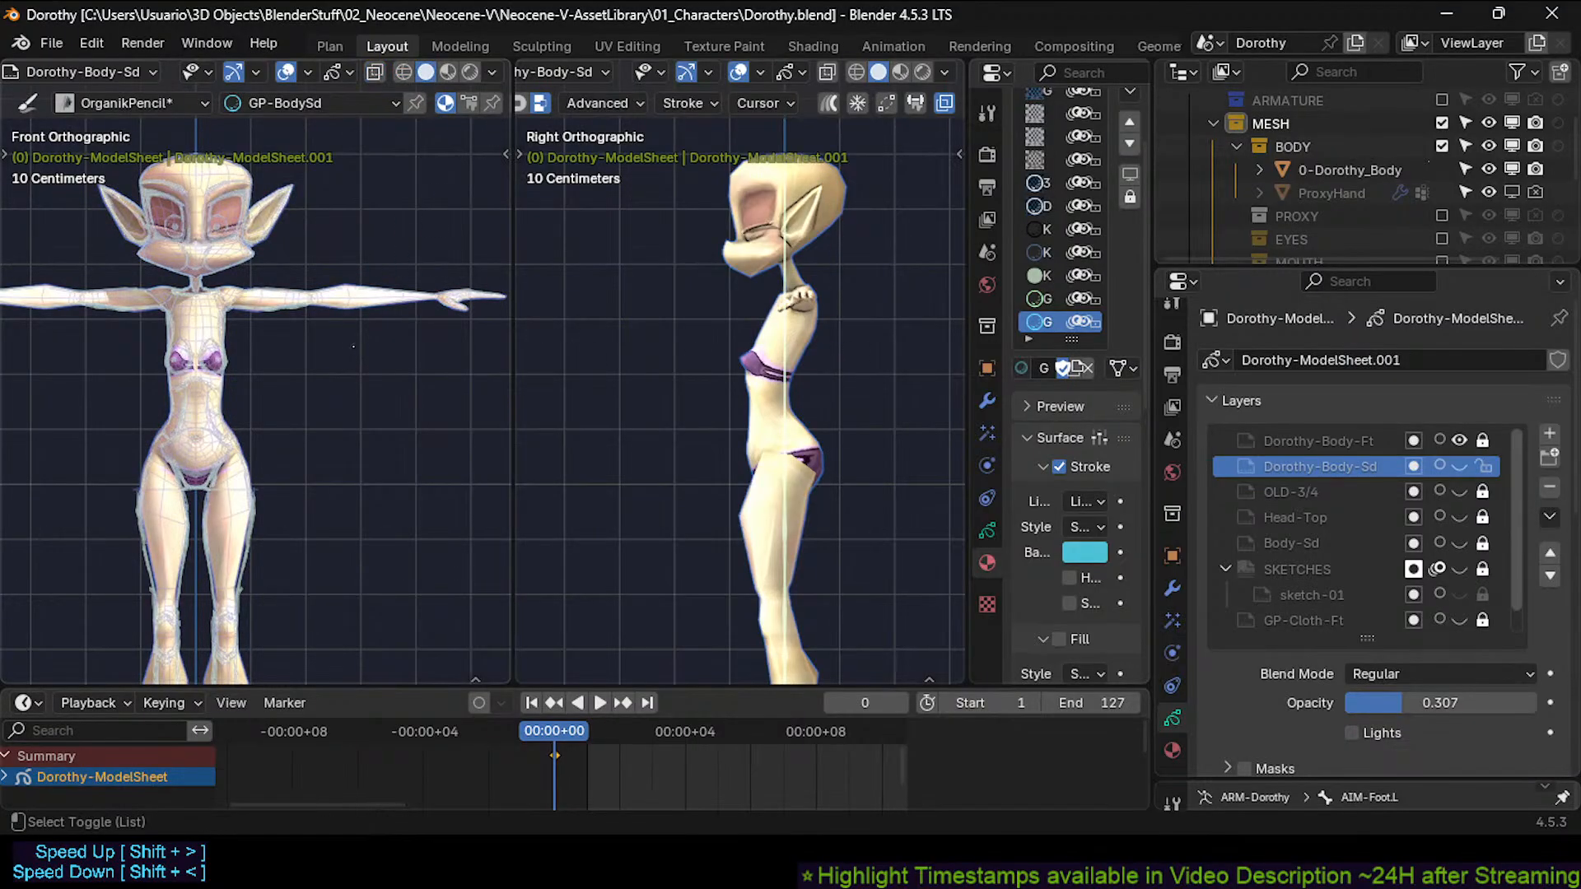
{"action": "key", "text": "alt+shift+z"}
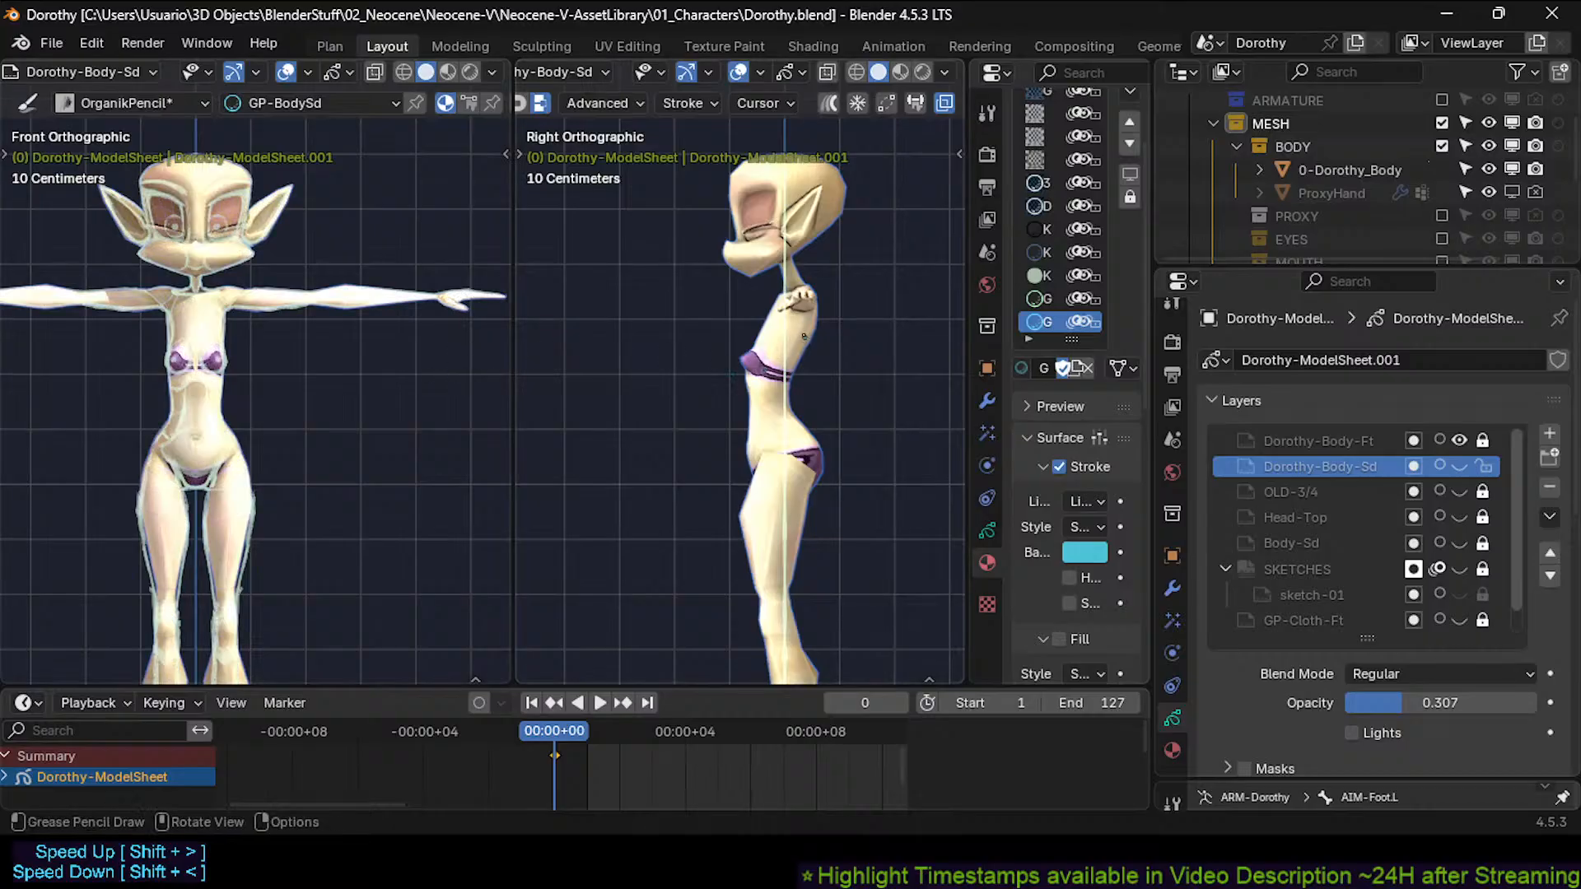
{"action": "key", "text": "ctrl+Tab"}
{"action": "key", "text": "Escape"}
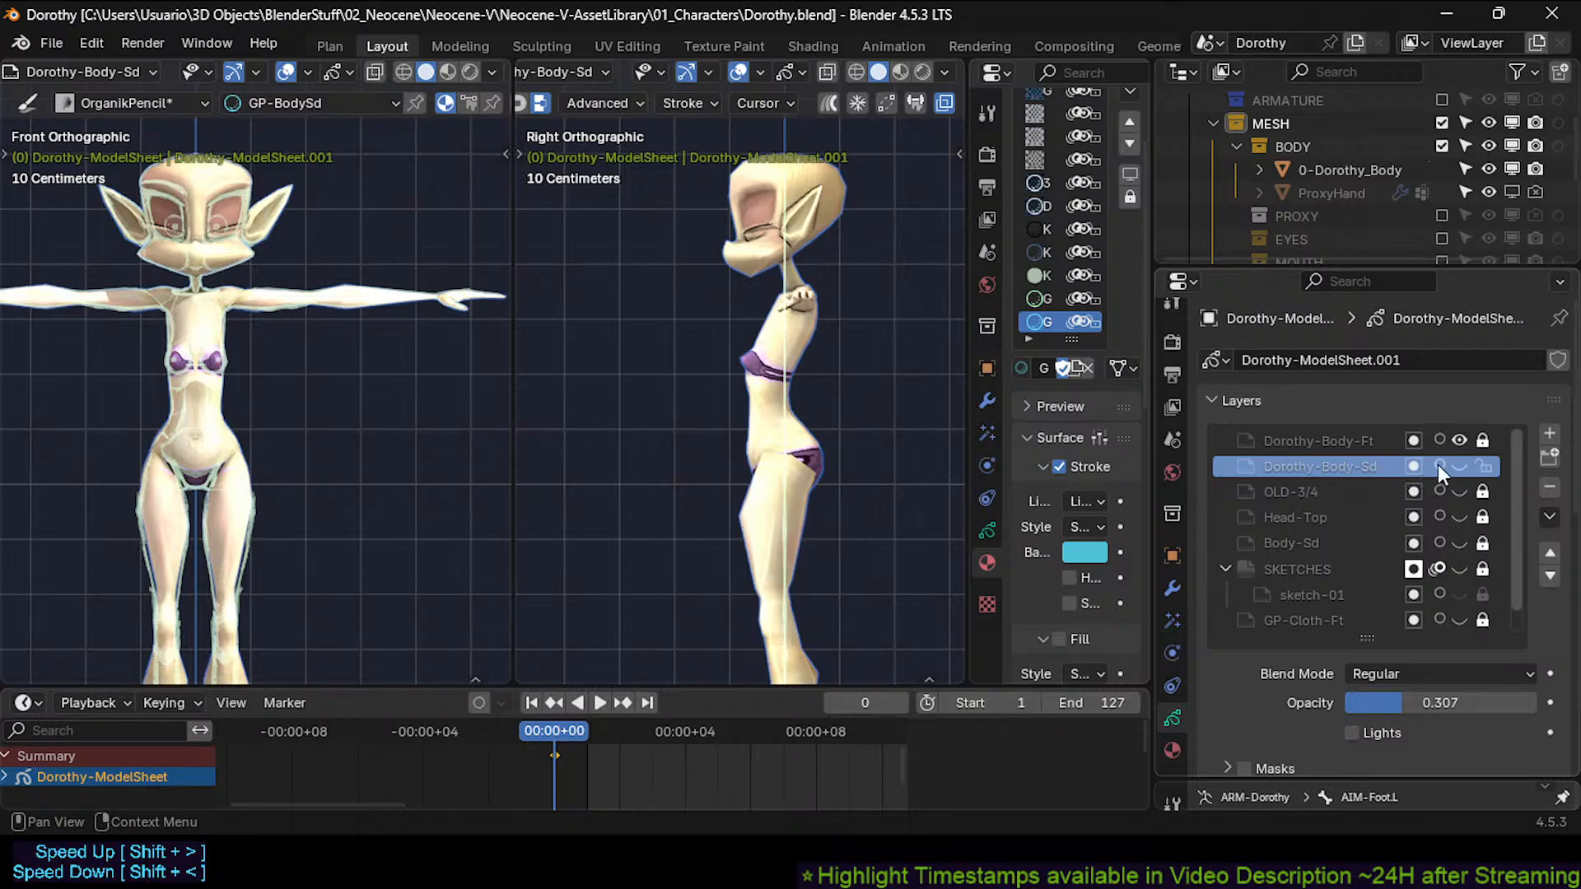
Show and select the Body-Sd layer, hide Dorothy-Body-Sd, and exclude the BODY collection to see the side strokes alone.
{"action": "left_click", "coordinate": [1460, 466]}
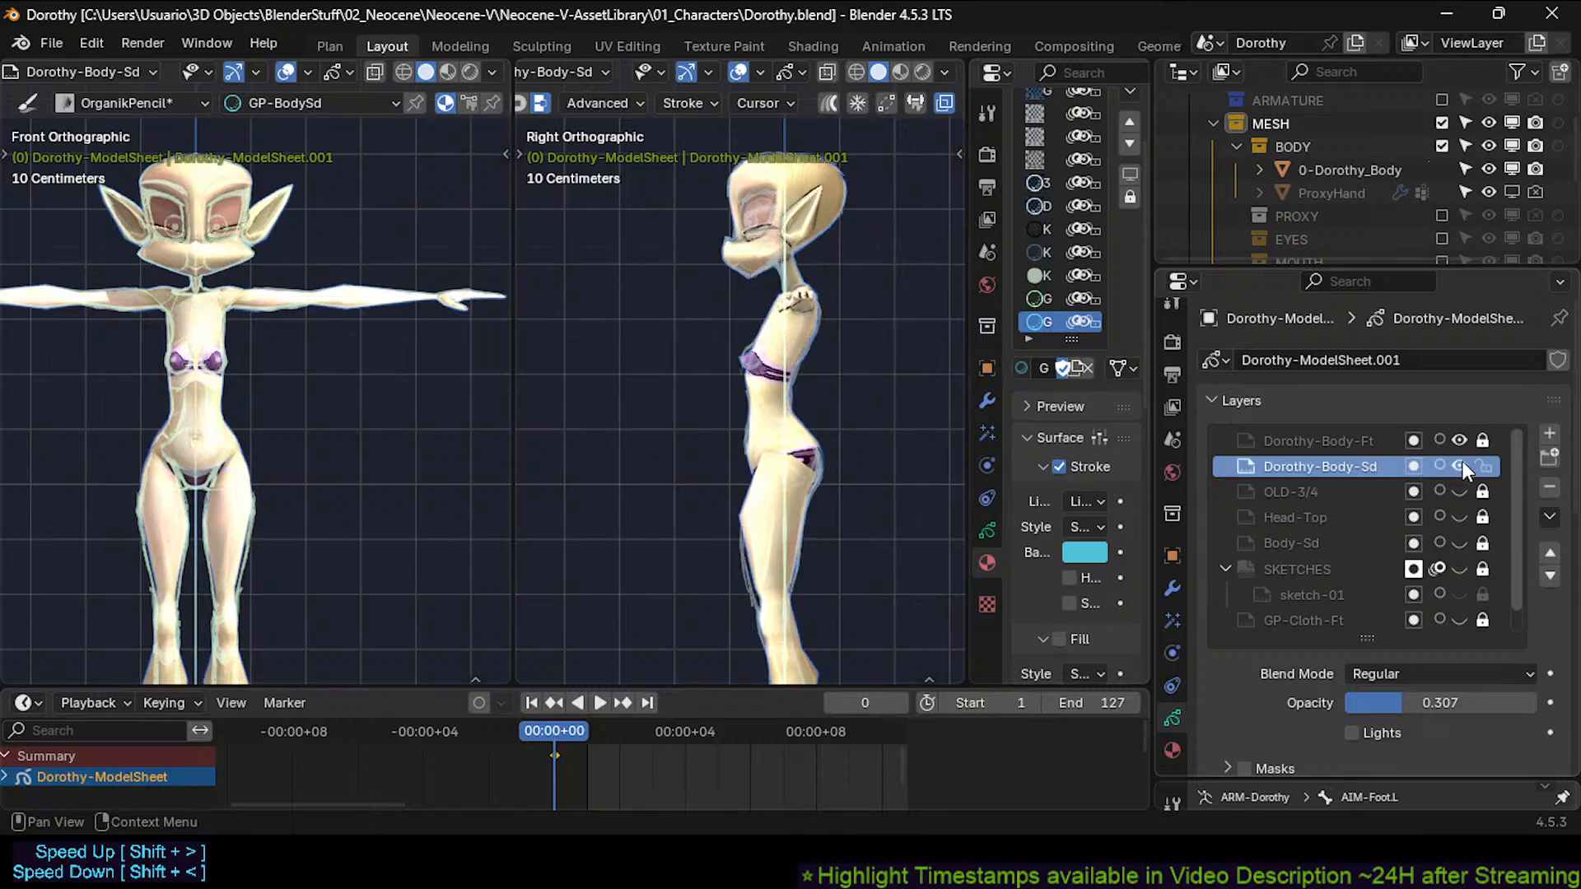
{"action": "left_click", "coordinate": [1460, 543]}
{"action": "left_click", "coordinate": [1344, 541]}
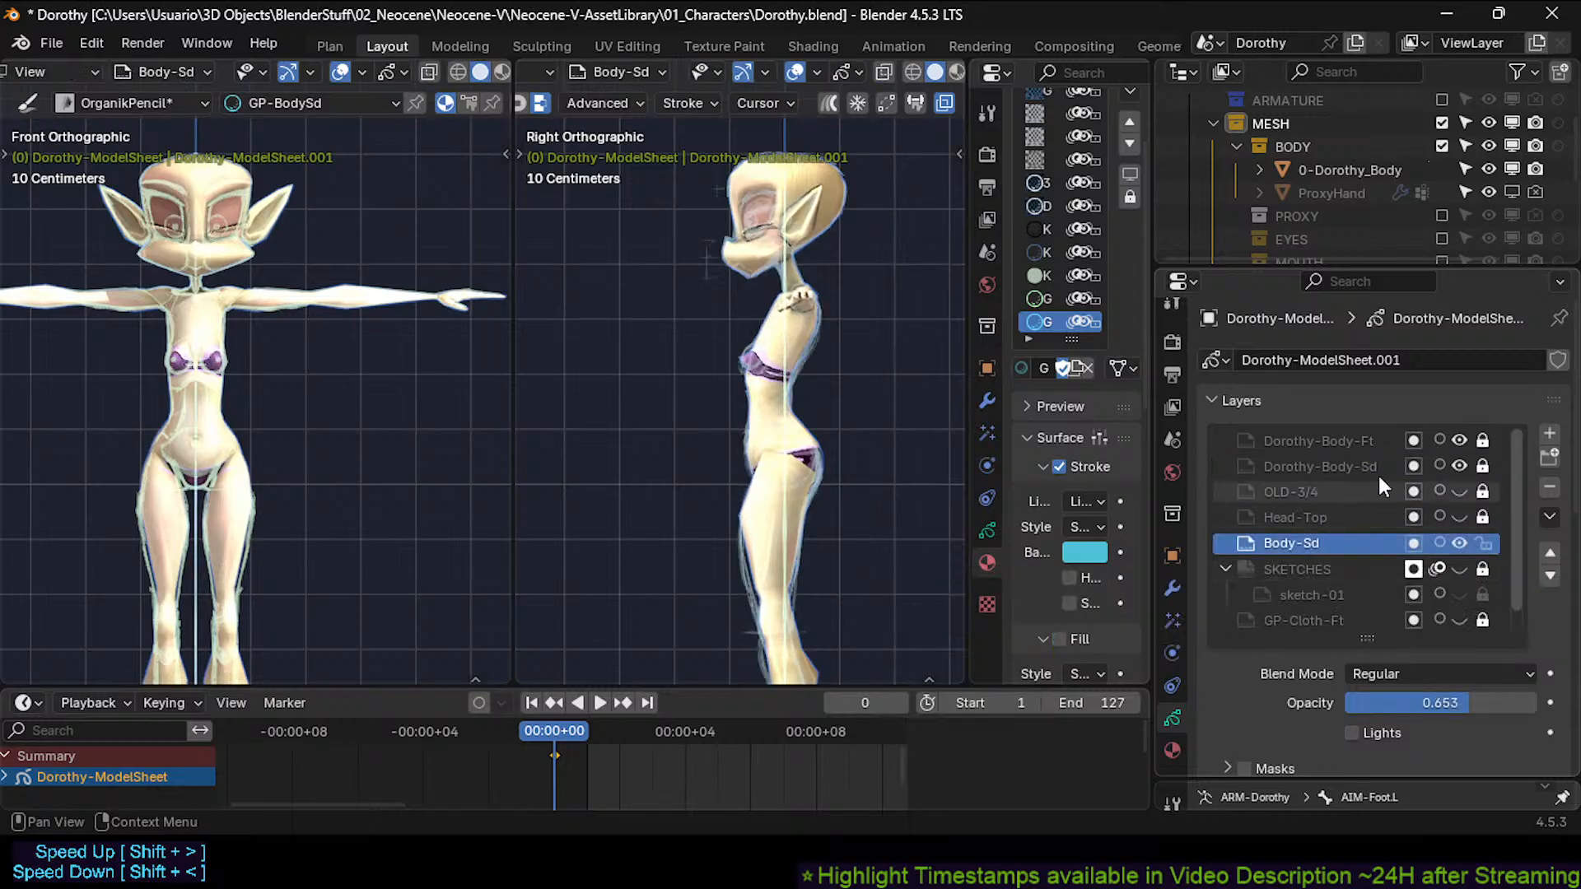
{"action": "left_click", "coordinate": [1460, 466]}
{"action": "left_click", "coordinate": [1442, 145]}
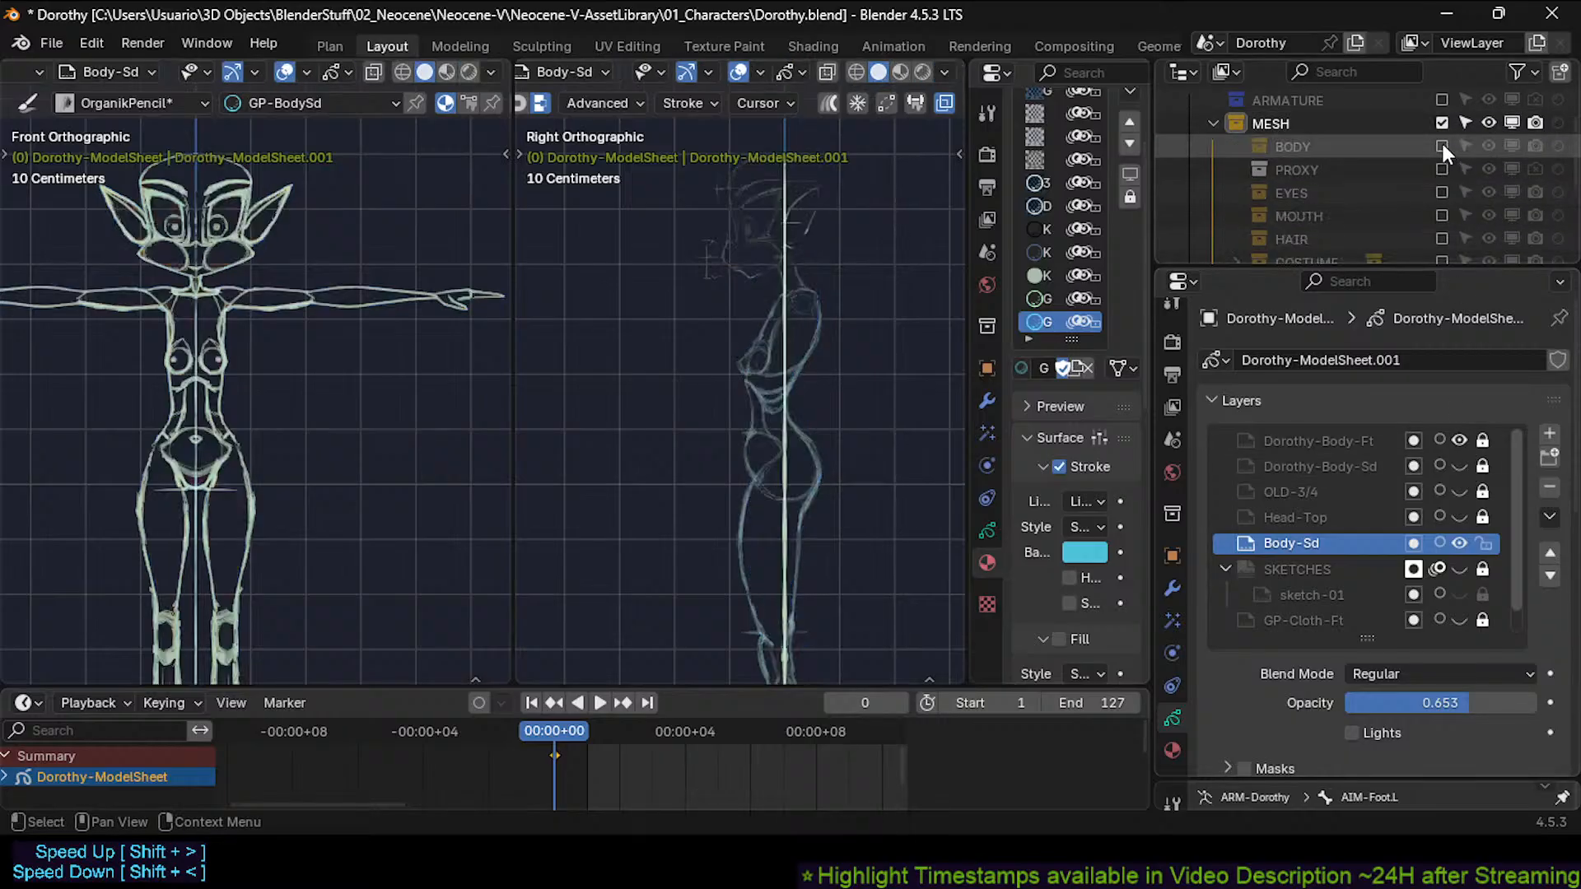
Show Dorothy-Body-Sd together with Body-Sd, toggle Dorothy-Body-Ft off and on to compare the side strokes, and save the file.
{"action": "left_click", "coordinate": [1459, 467]}
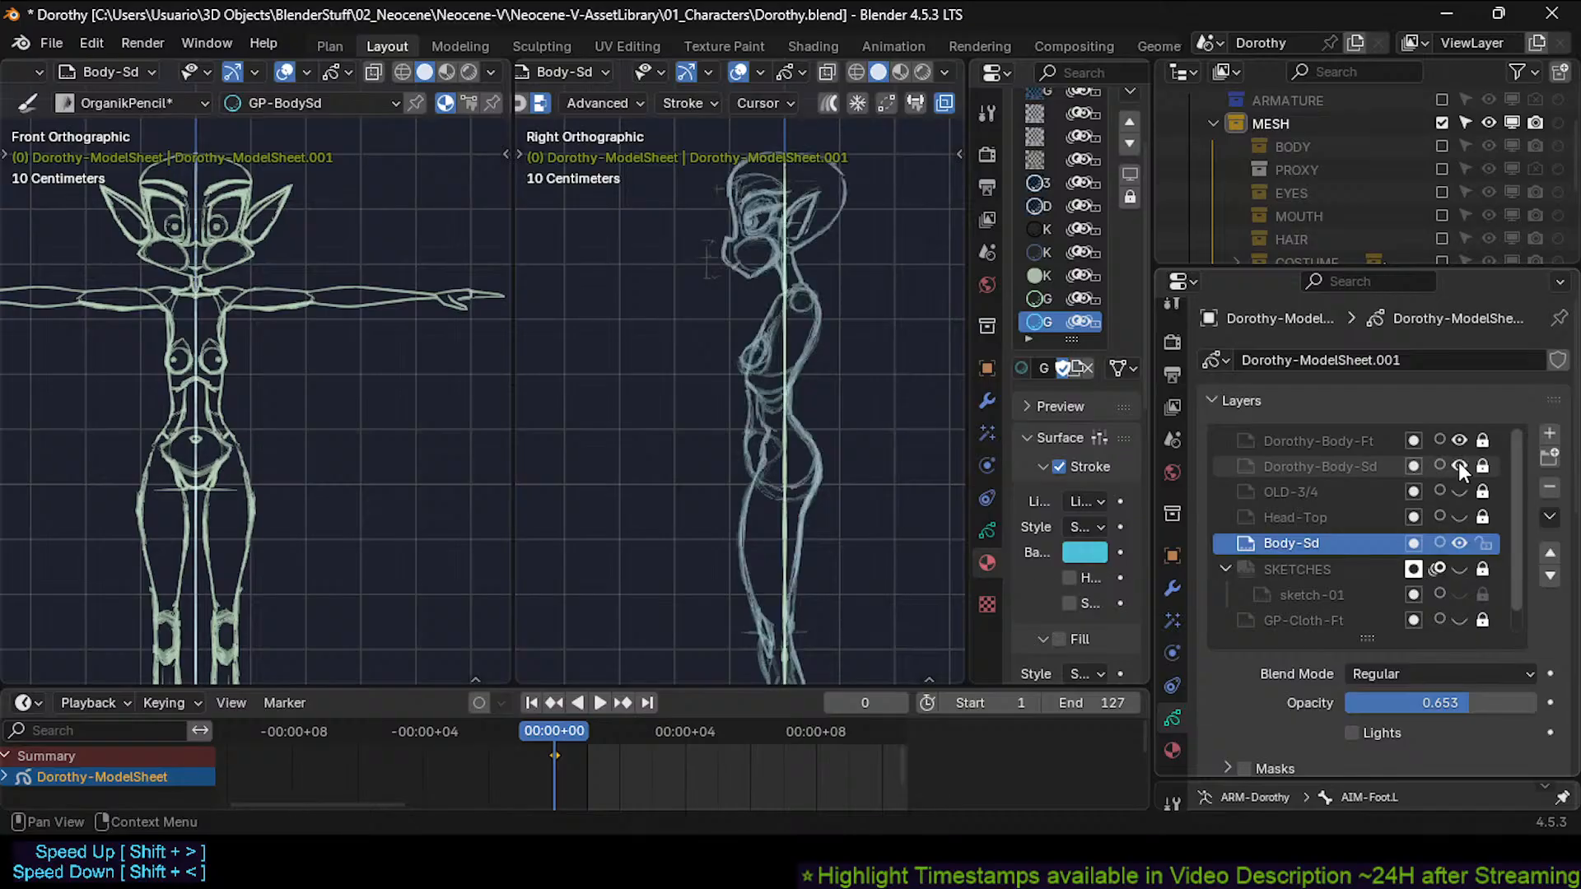
{"action": "left_click", "coordinate": [1459, 440]}
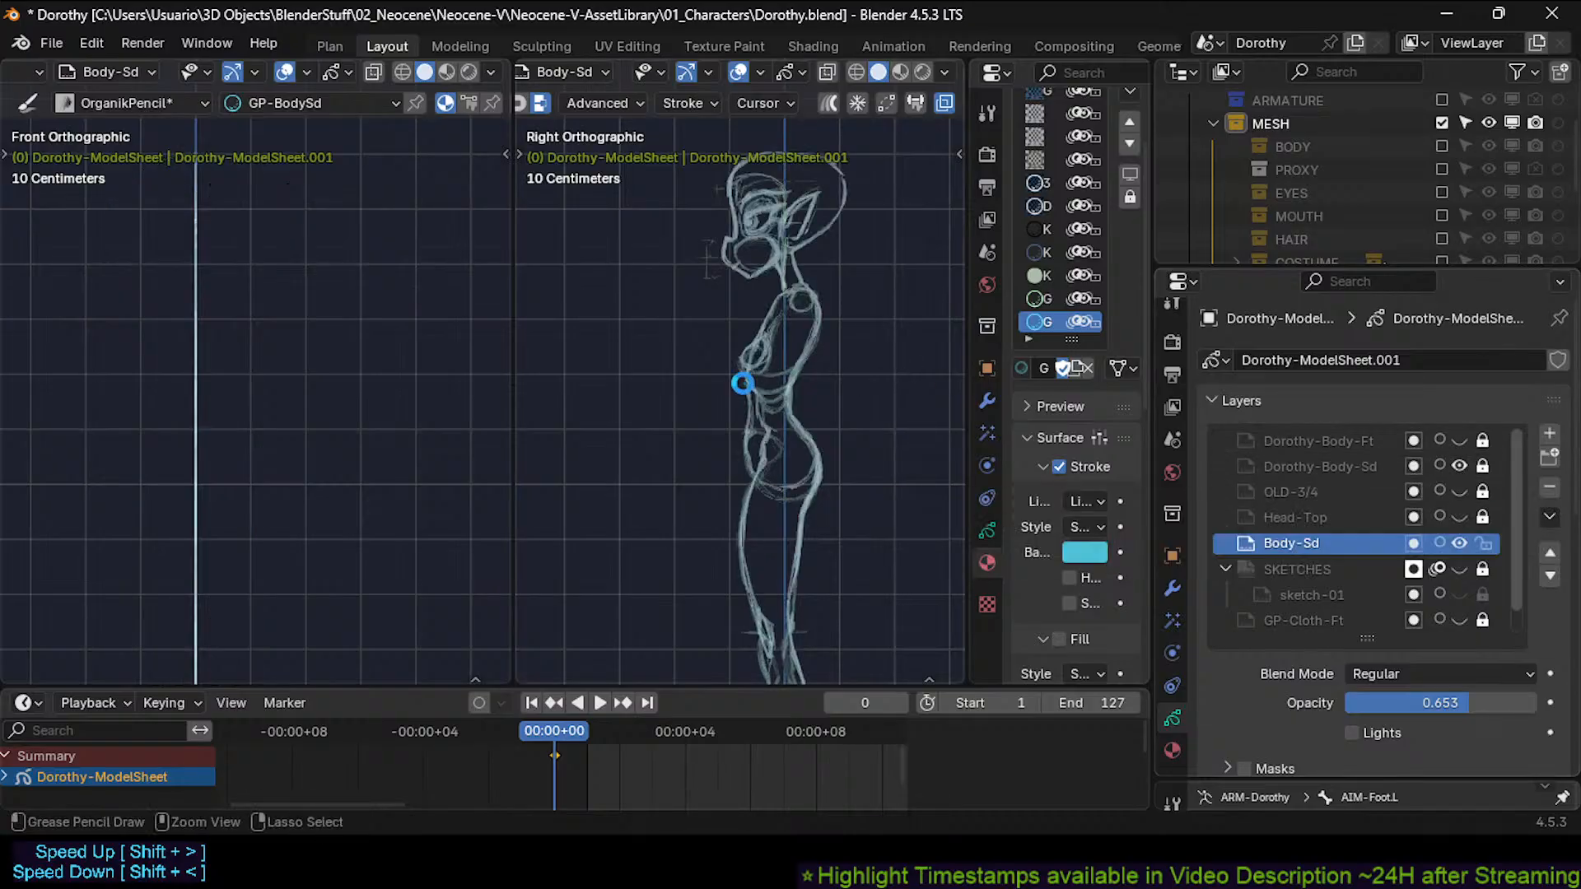
{"action": "key", "text": "ctrl+s"}
{"action": "left_click", "coordinate": [1459, 440]}
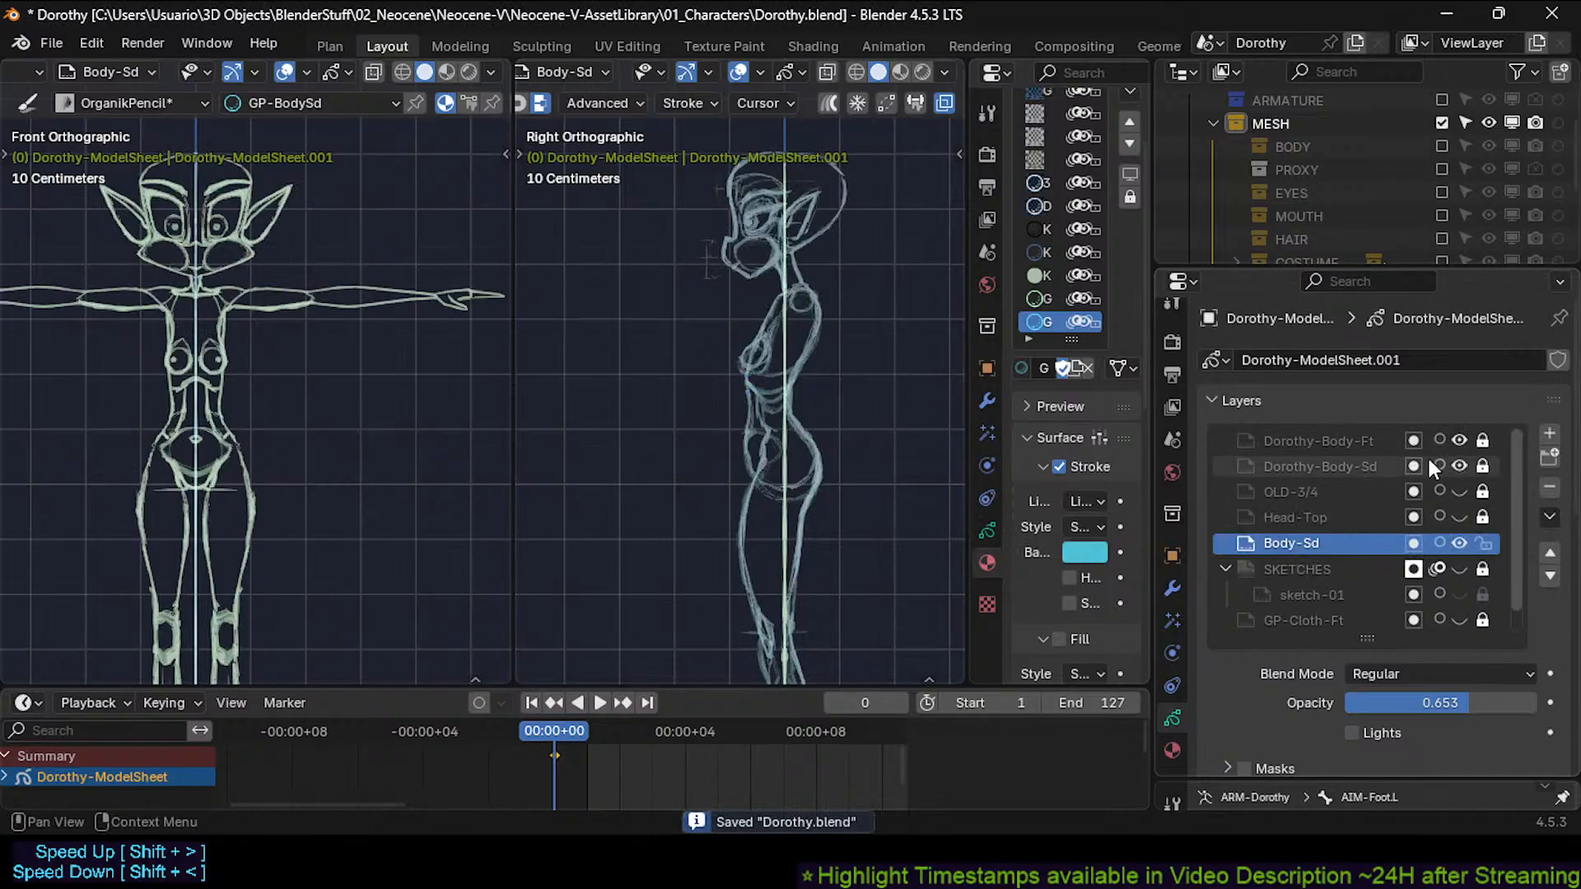
Select the Dorothy-Body-Sd layer, toggle its visibility repeatedly to compare its strokes with Body-Sd, and leave it hidden.
{"action": "left_click", "coordinate": [1361, 471]}
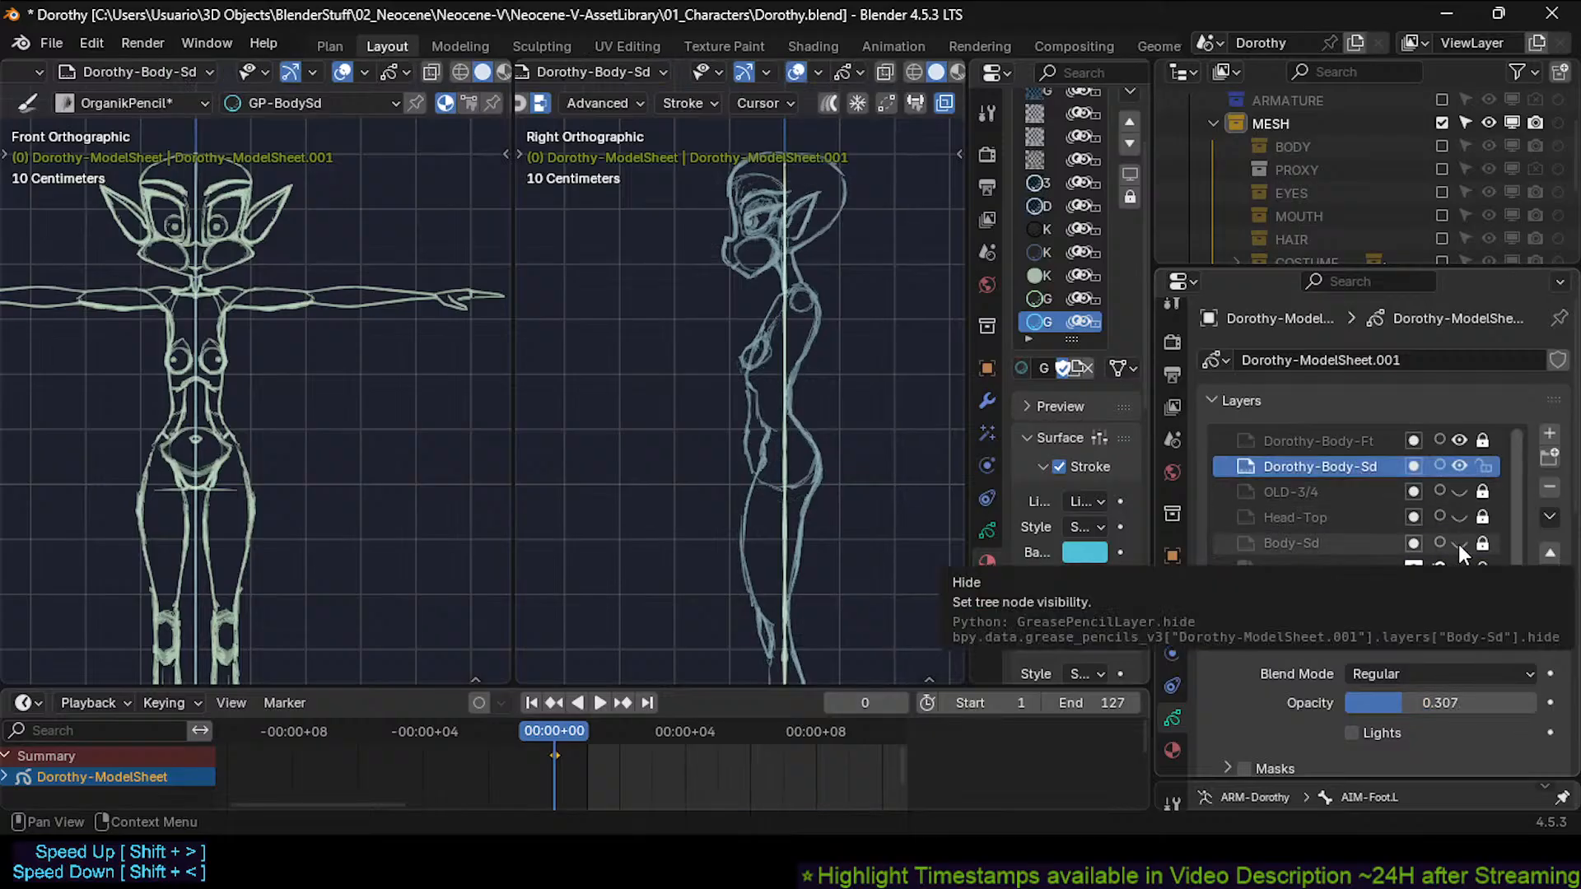
{"action": "left_click", "coordinate": [1459, 466]}
{"action": "left_click", "coordinate": [1461, 468]}
{"action": "left_click", "coordinate": [1461, 468]}
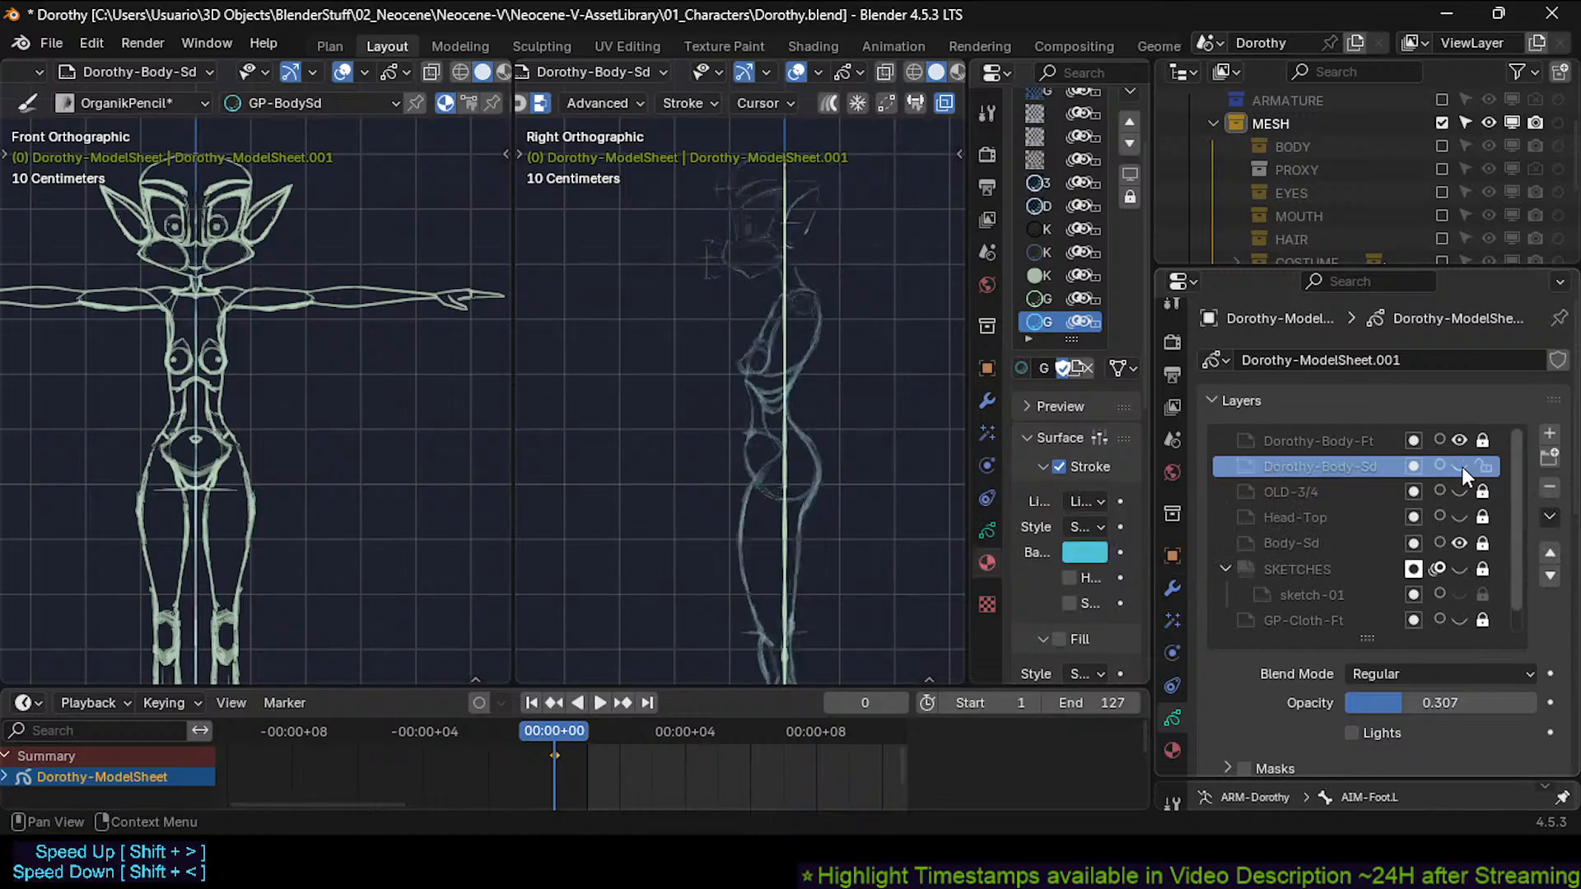
{"action": "left_click", "coordinate": [1461, 468]}
{"action": "left_click", "coordinate": [1460, 468]}
{"action": "left_click", "coordinate": [1461, 468]}
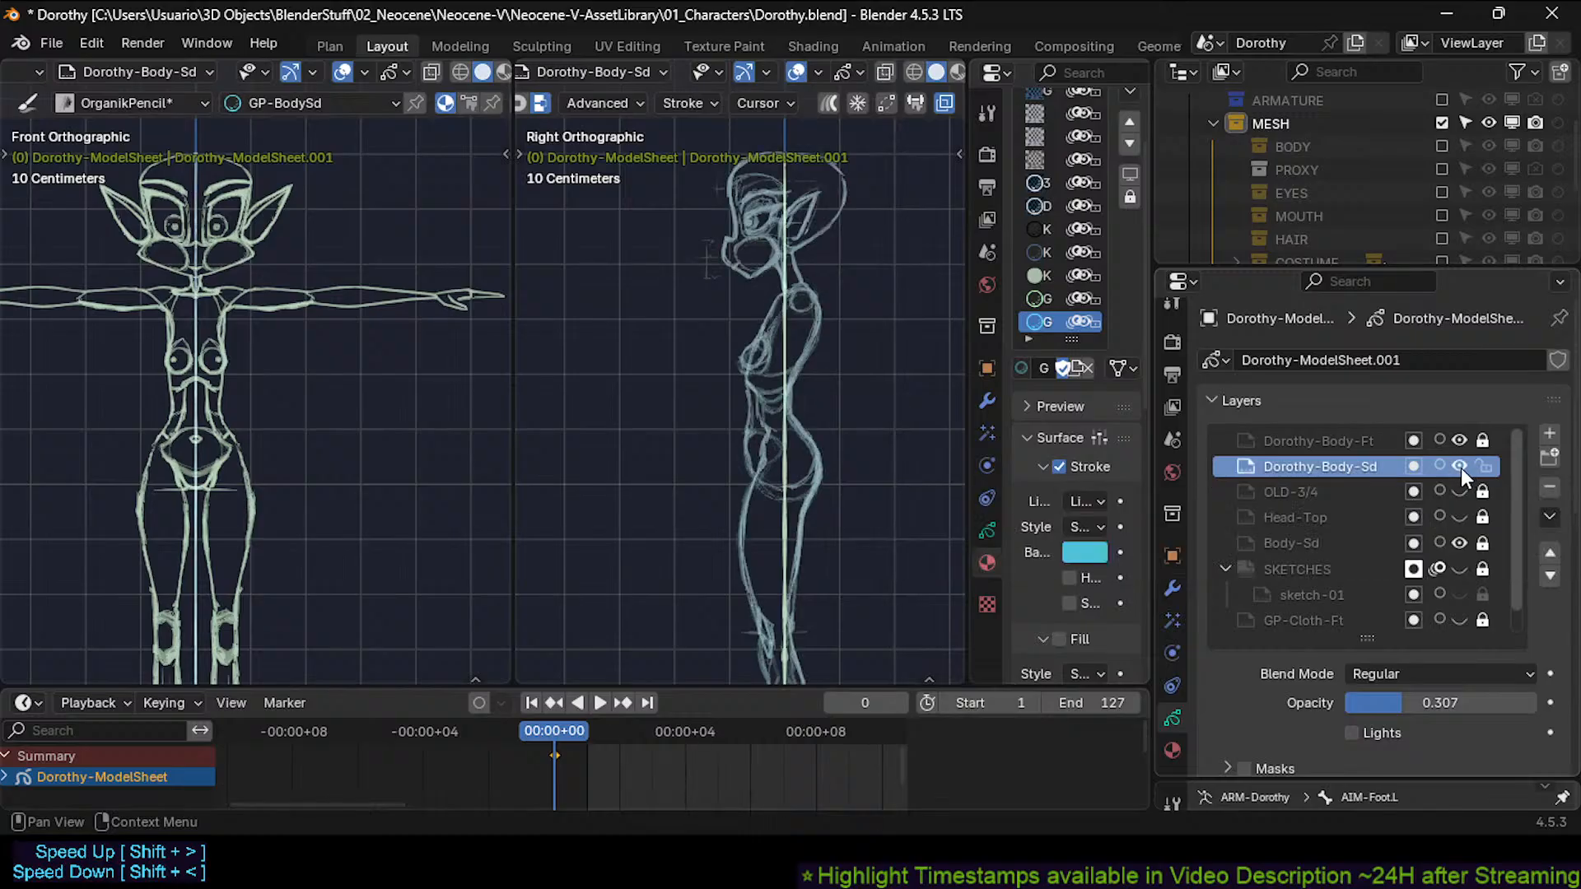
{"action": "left_click", "coordinate": [1461, 468]}
{"action": "left_click", "coordinate": [1460, 468]}
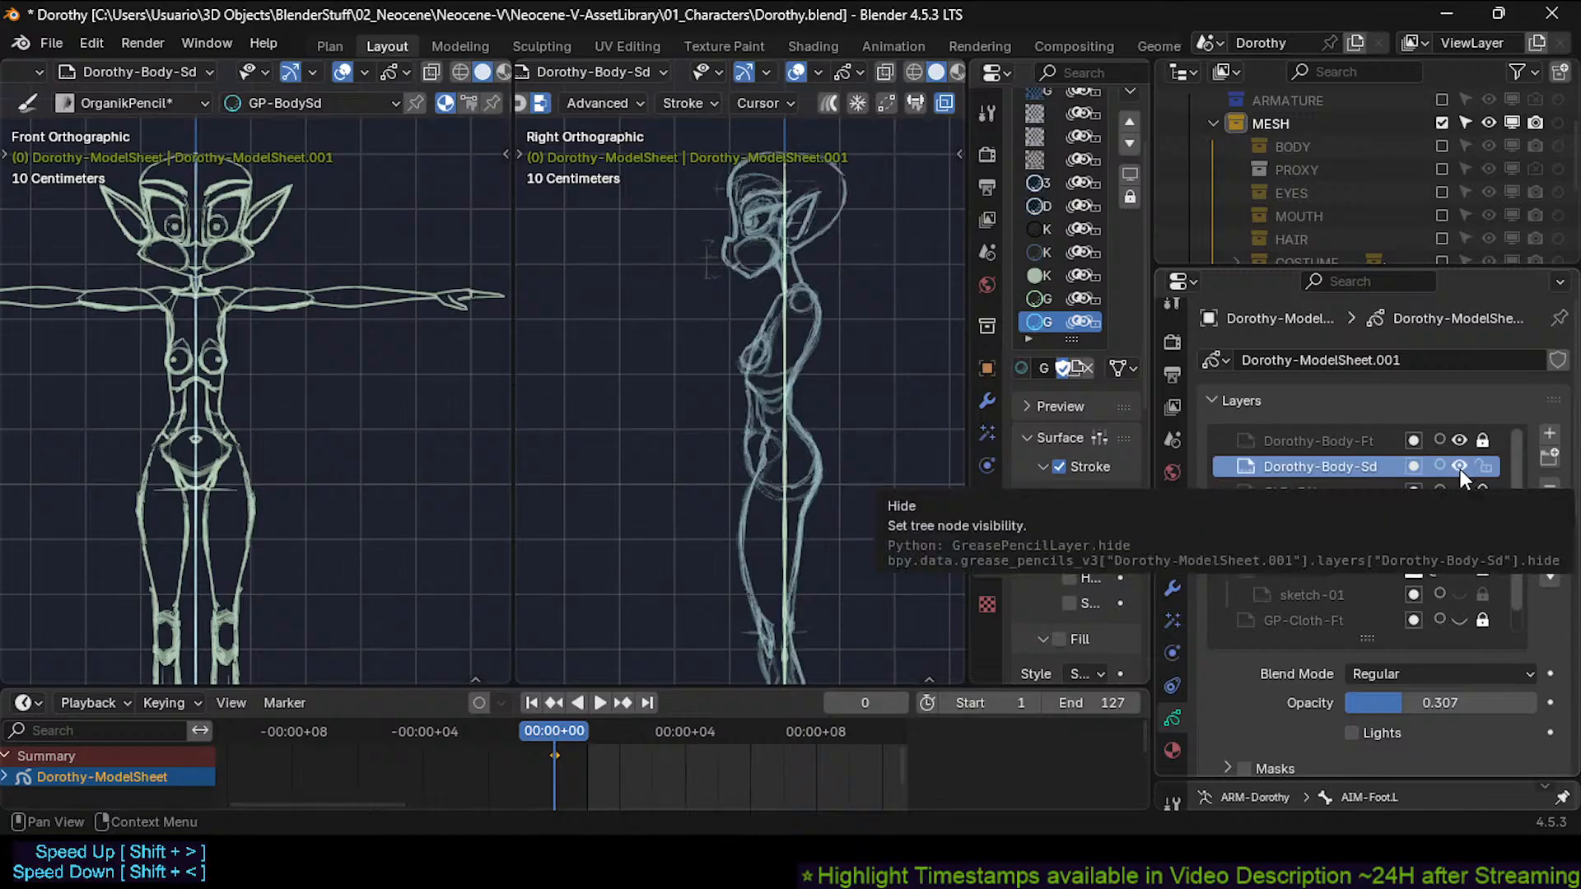
{"action": "left_click", "coordinate": [1461, 470]}
{"action": "left_click", "coordinate": [1460, 468]}
{"action": "left_click", "coordinate": [1460, 468]}
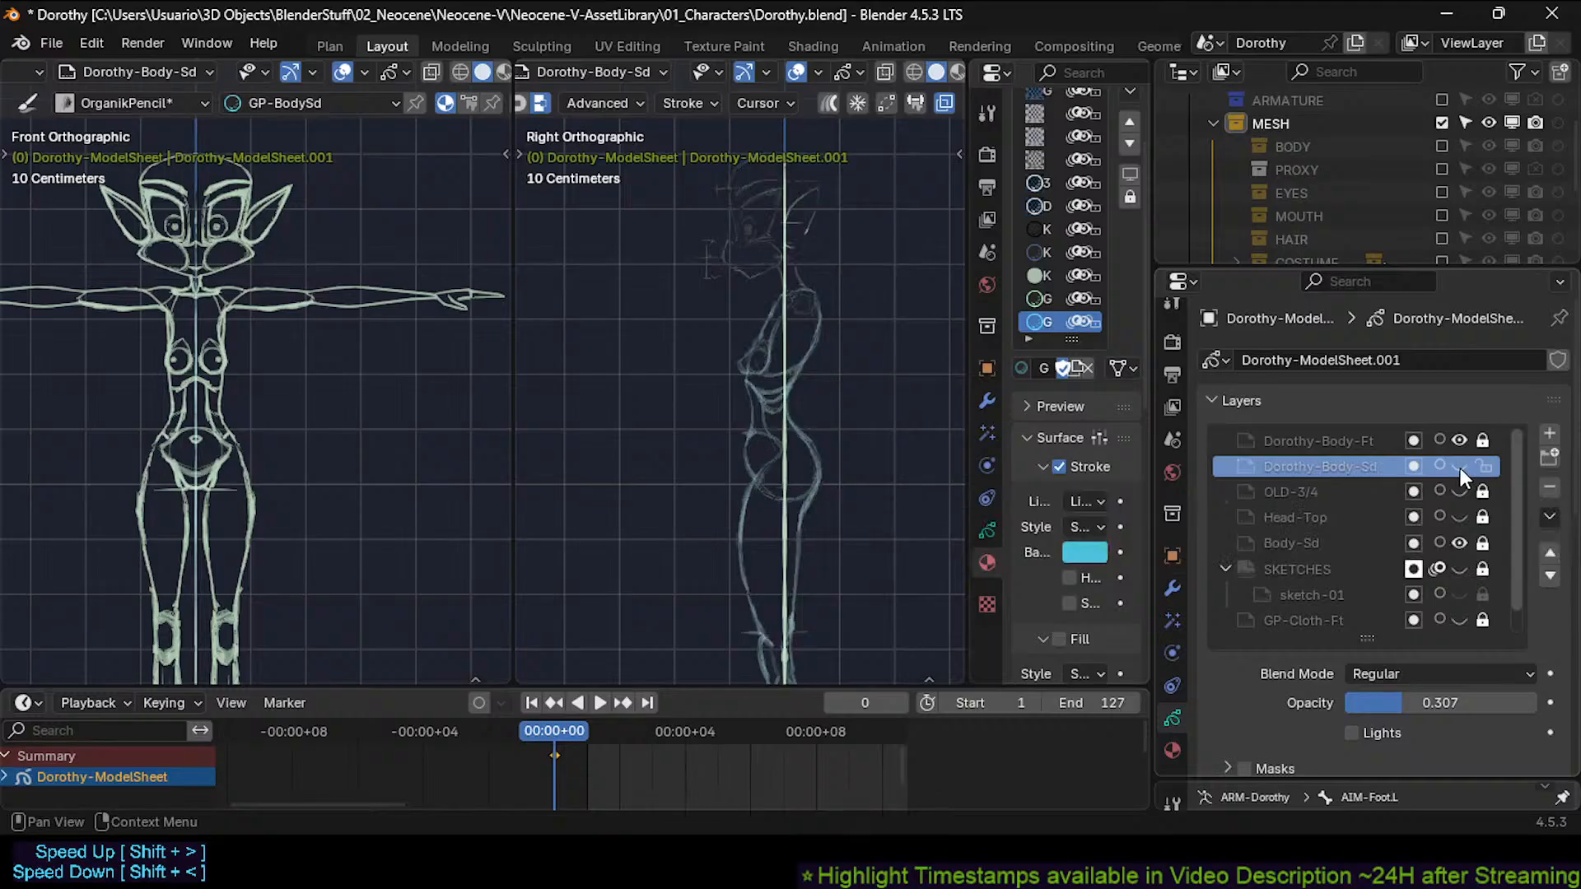
{"action": "left_click", "coordinate": [1460, 468]}
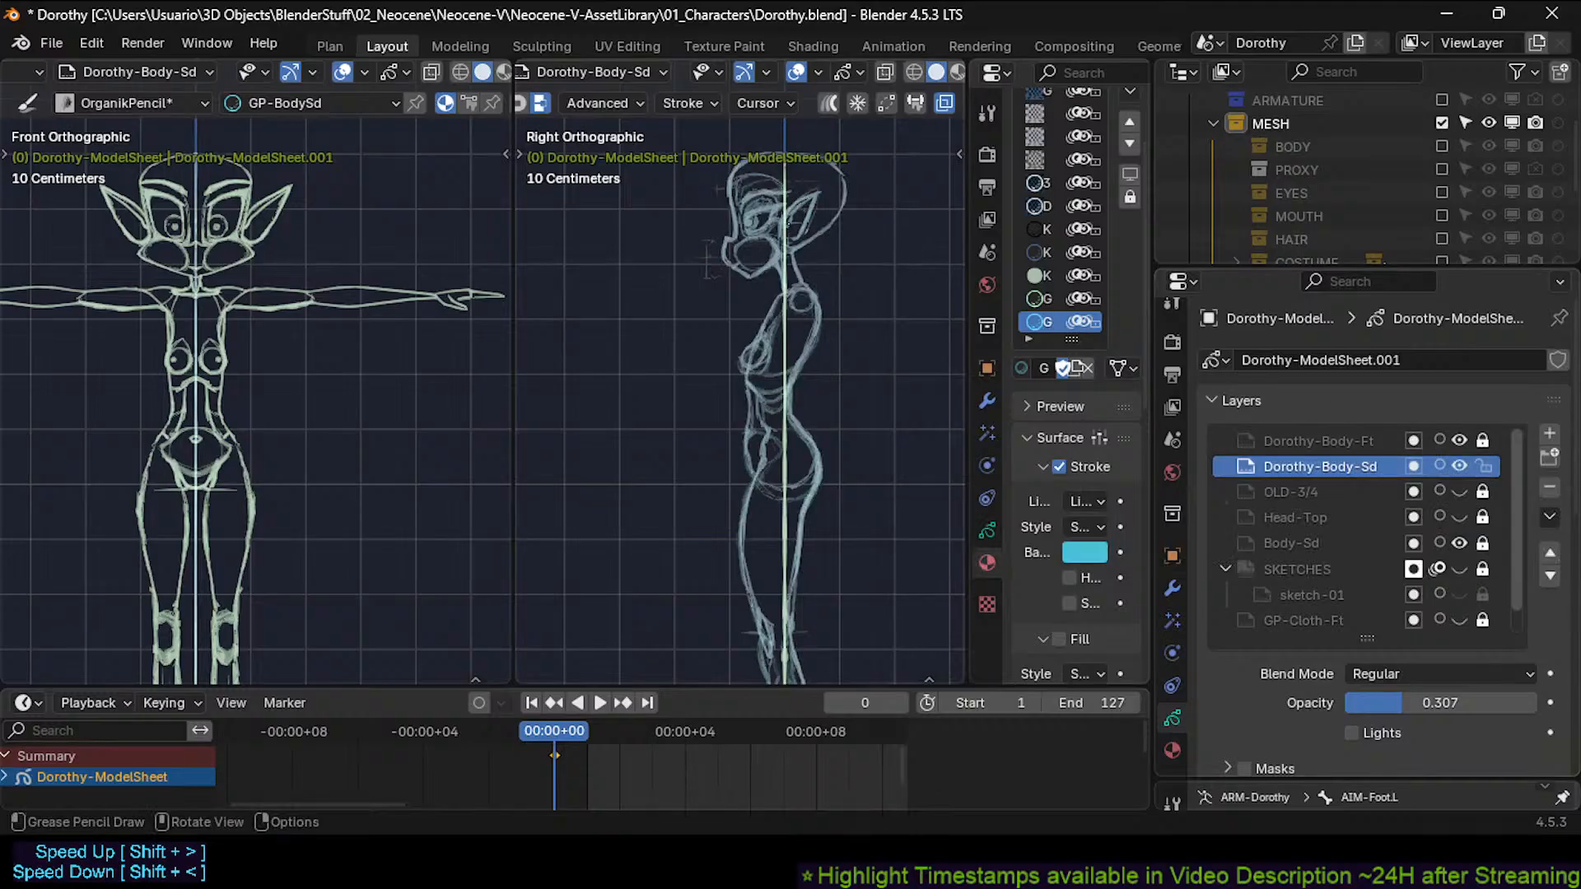
{"action": "left_click", "coordinate": [1458, 466]}
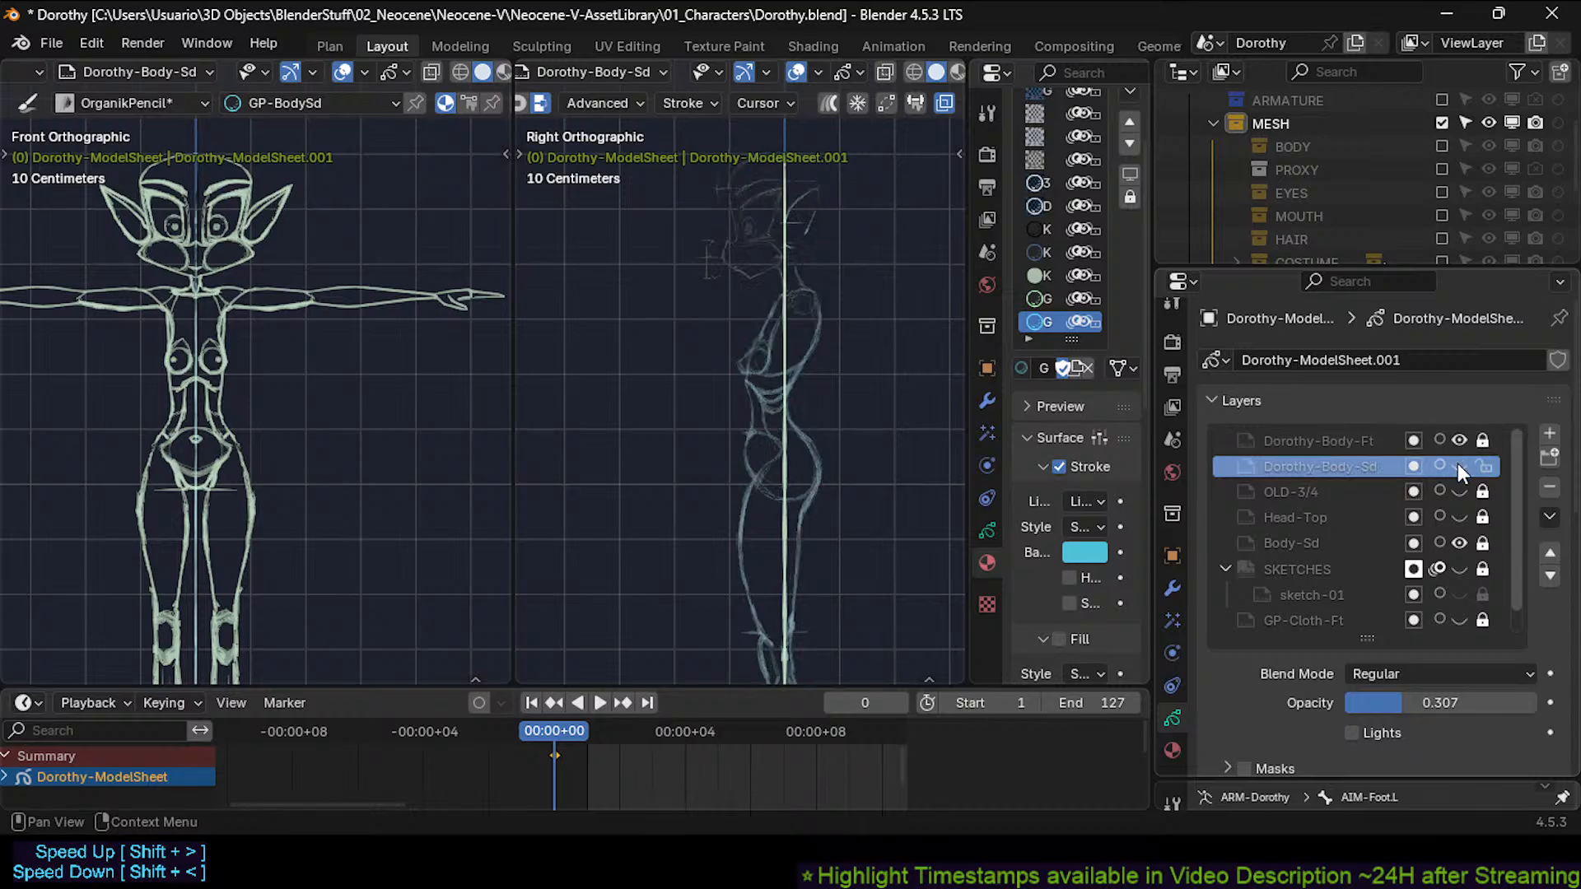
{"action": "left_click", "coordinate": [1458, 466]}
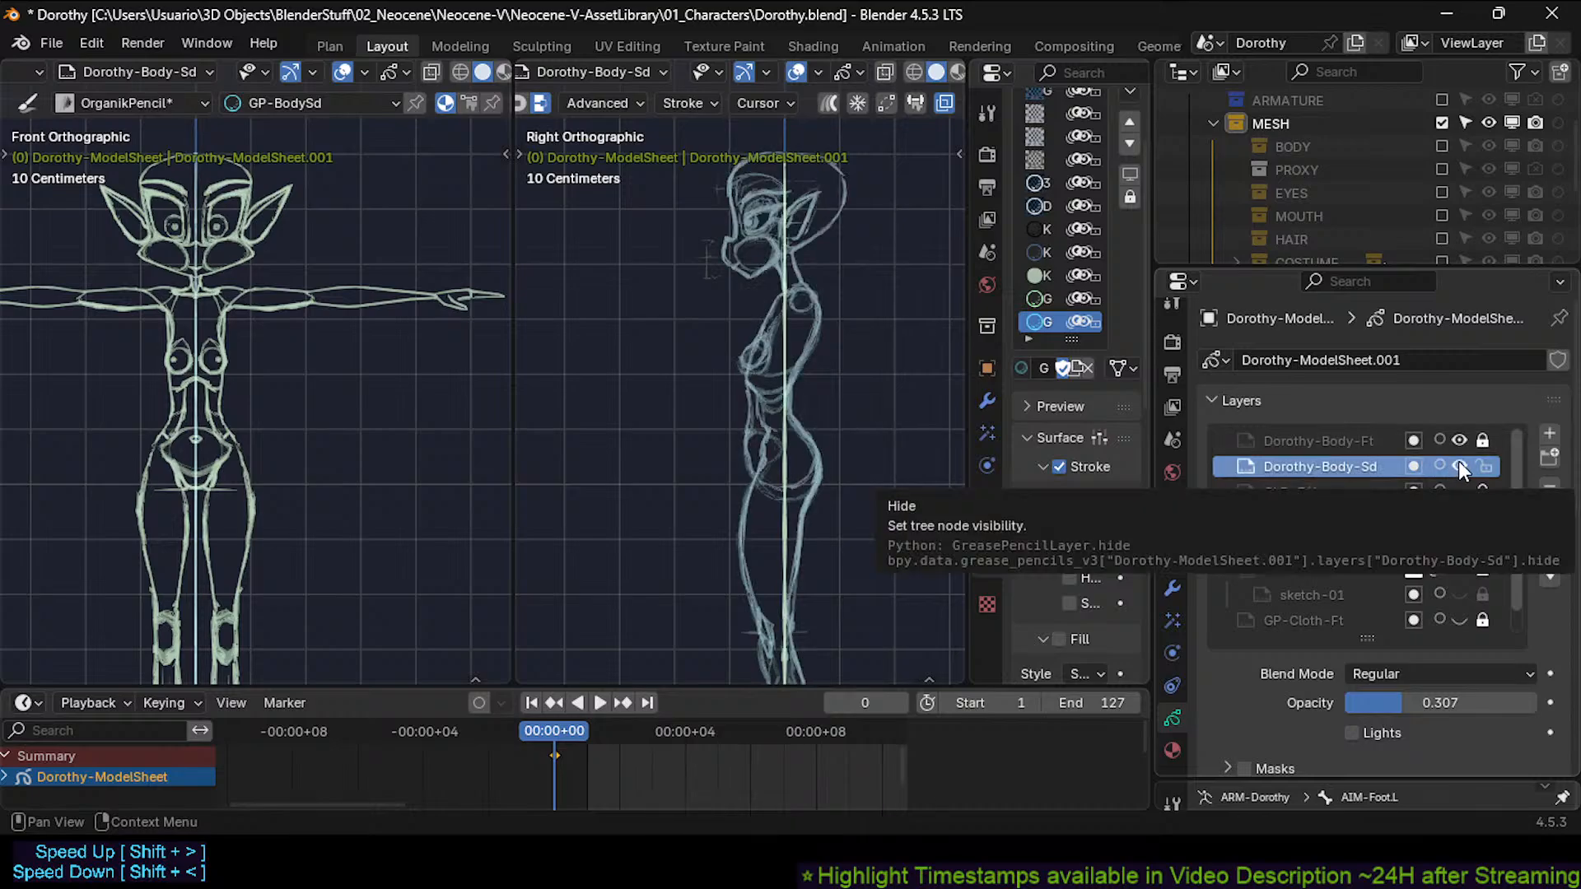
{"action": "left_click", "coordinate": [1460, 466]}
{"action": "left_click", "coordinate": [1459, 464]}
{"action": "left_click", "coordinate": [1459, 463]}
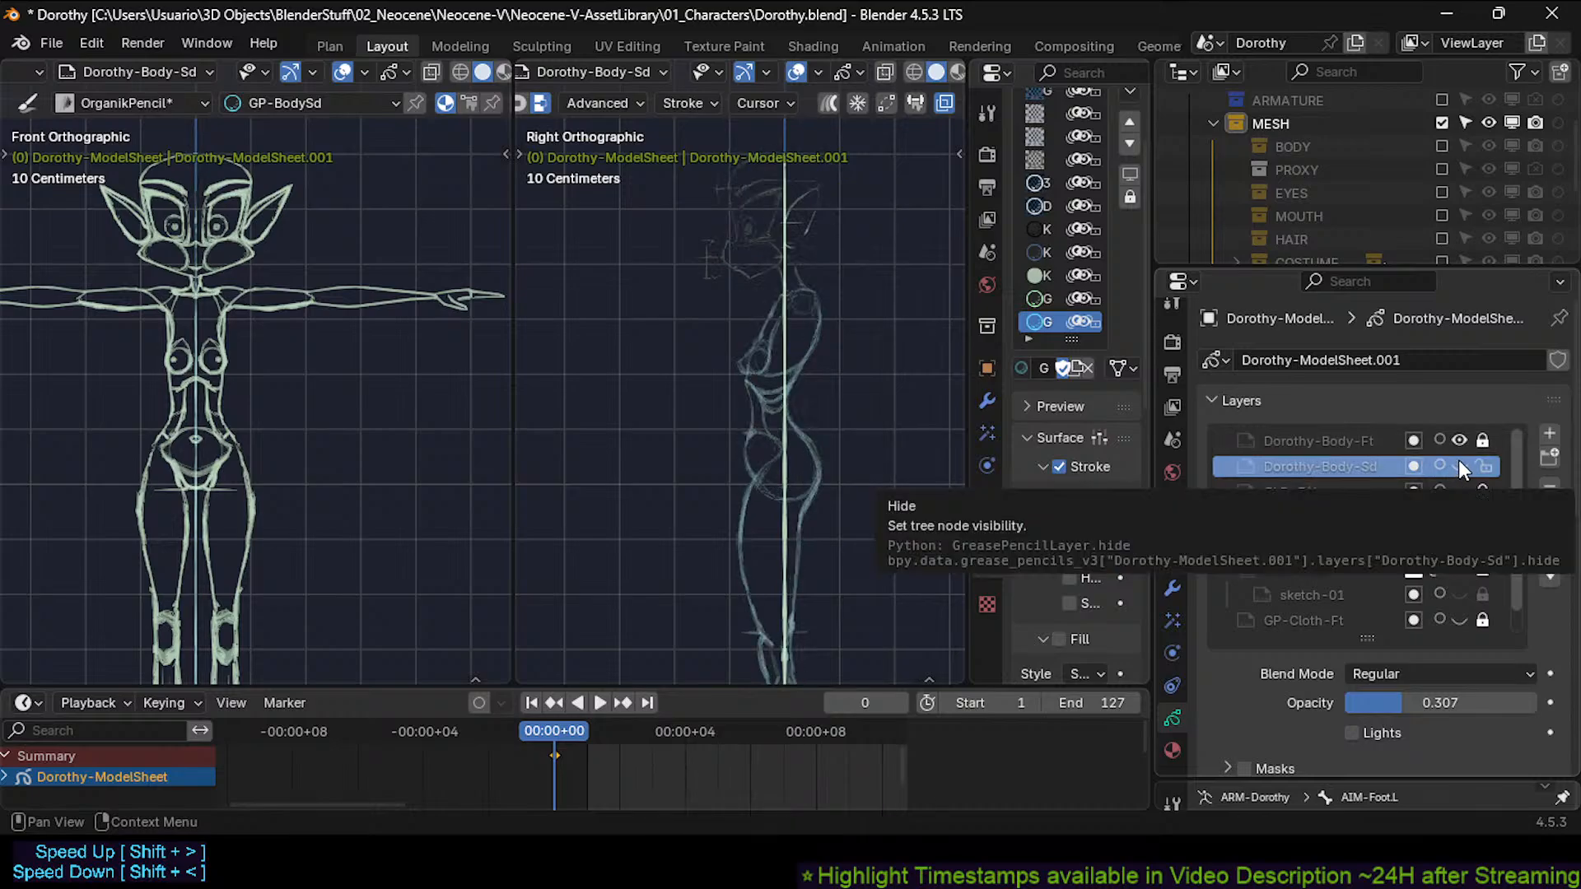
{"action": "left_click", "coordinate": [1459, 463]}
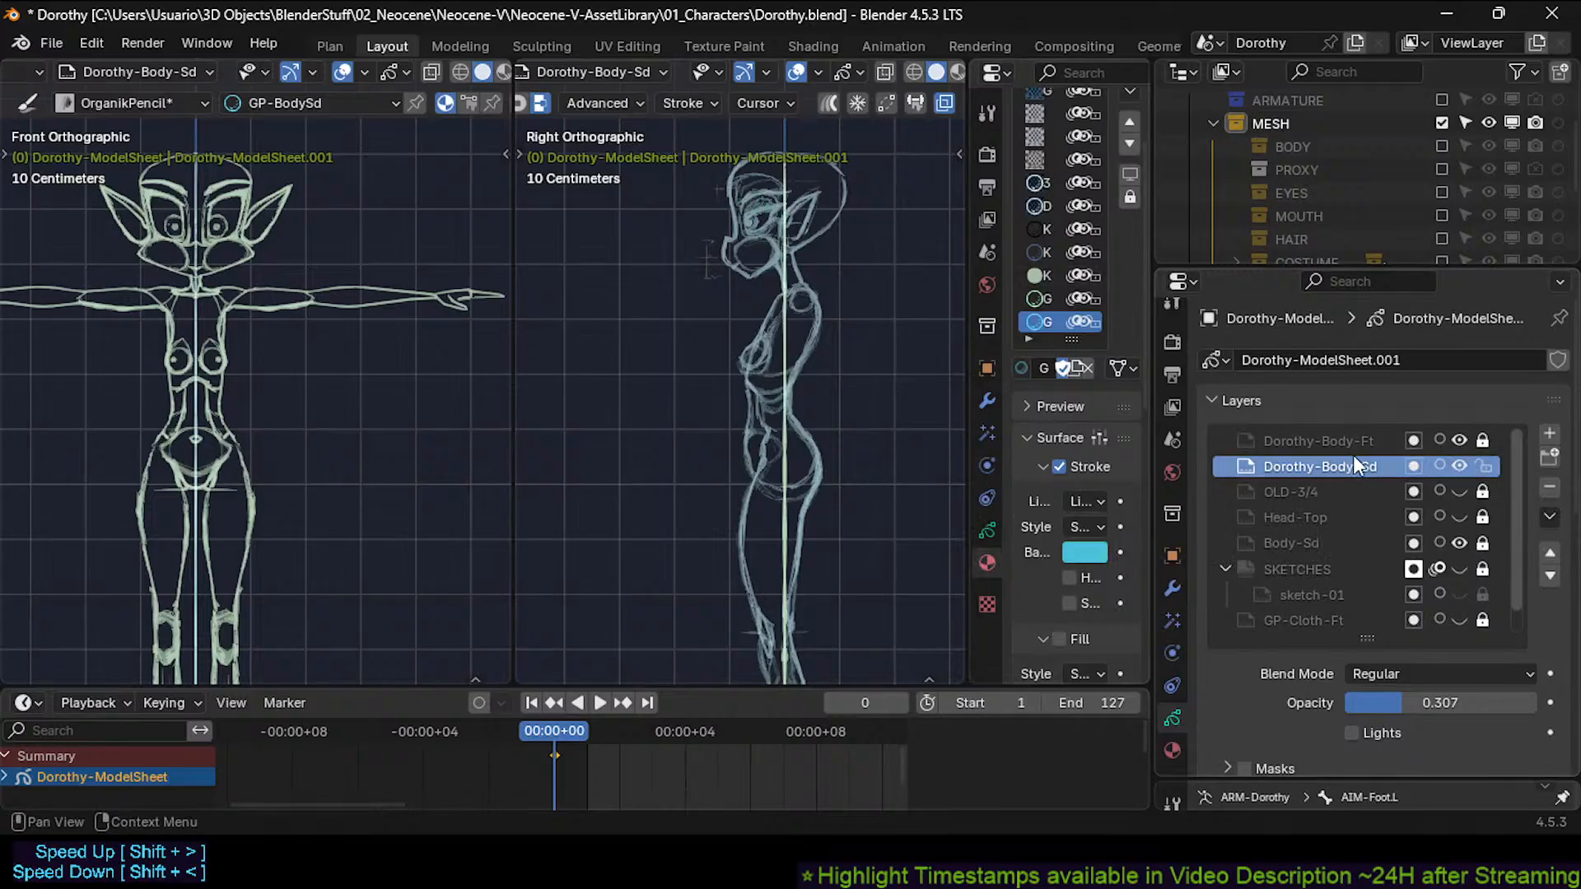
{"action": "left_click", "coordinate": [1459, 462]}
{"action": "left_click", "coordinate": [1459, 462]}
{"action": "left_click", "coordinate": [1459, 461]}
{"action": "left_click", "coordinate": [1458, 467]}
{"action": "left_click", "coordinate": [1458, 467]}
{"action": "left_click", "coordinate": [1457, 467]}
{"action": "left_click", "coordinate": [1457, 466]}
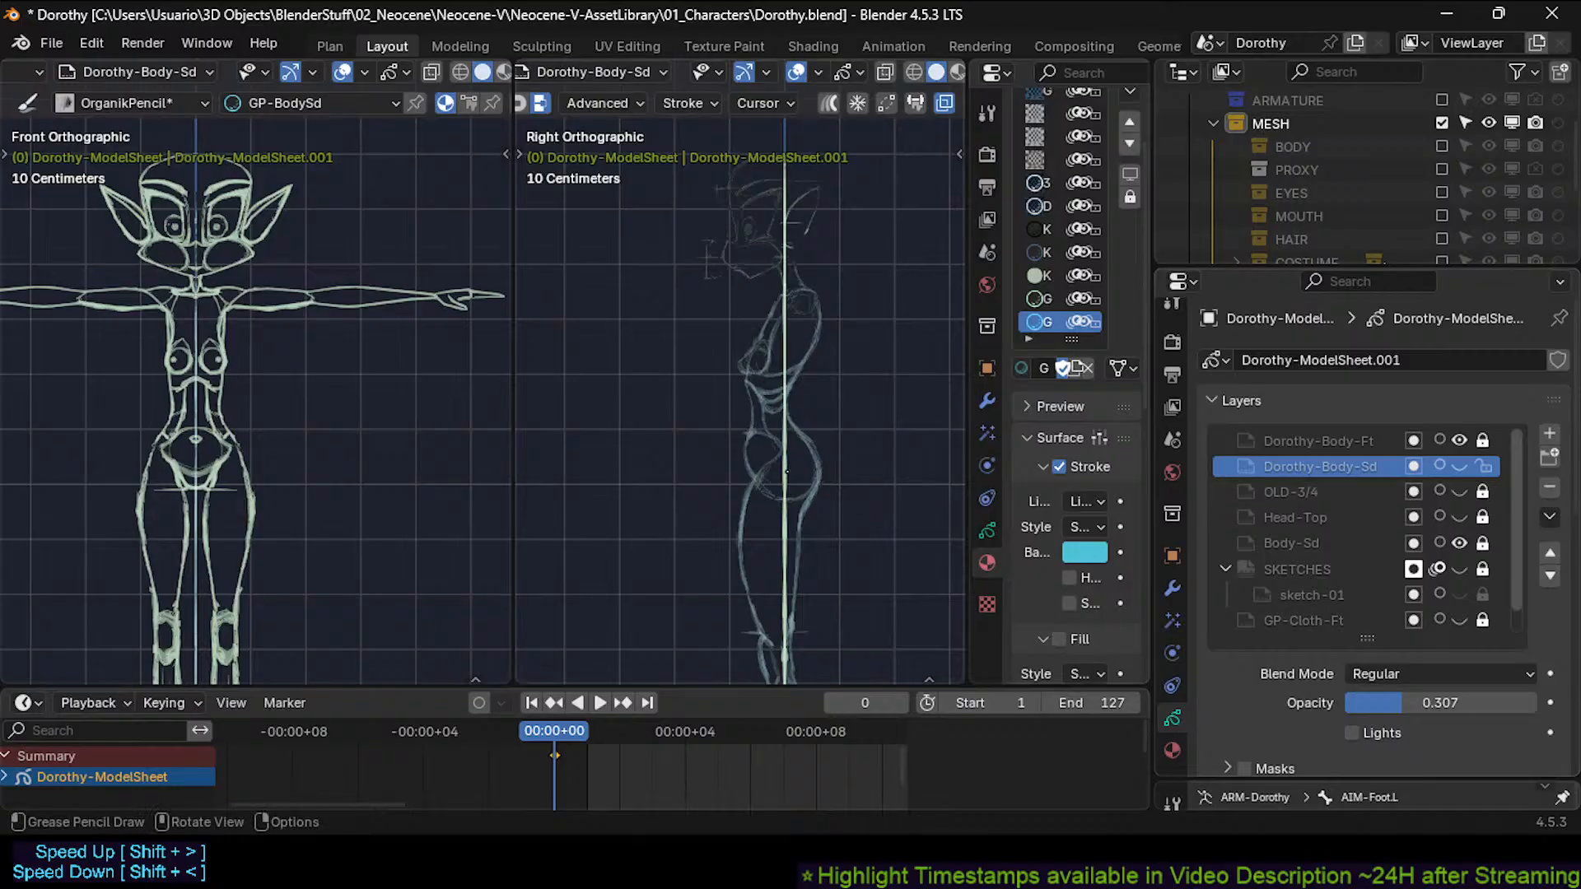
Examine the Body-Sd side strokes down to the feet and compare their proportions with the front-view figure.
{"action": "key", "text": "ctrl"}
{"action": "scroll", "coordinate": [775, 456], "scroll_direction": "down", "scroll_amount": 7, "text": "ctrl"}
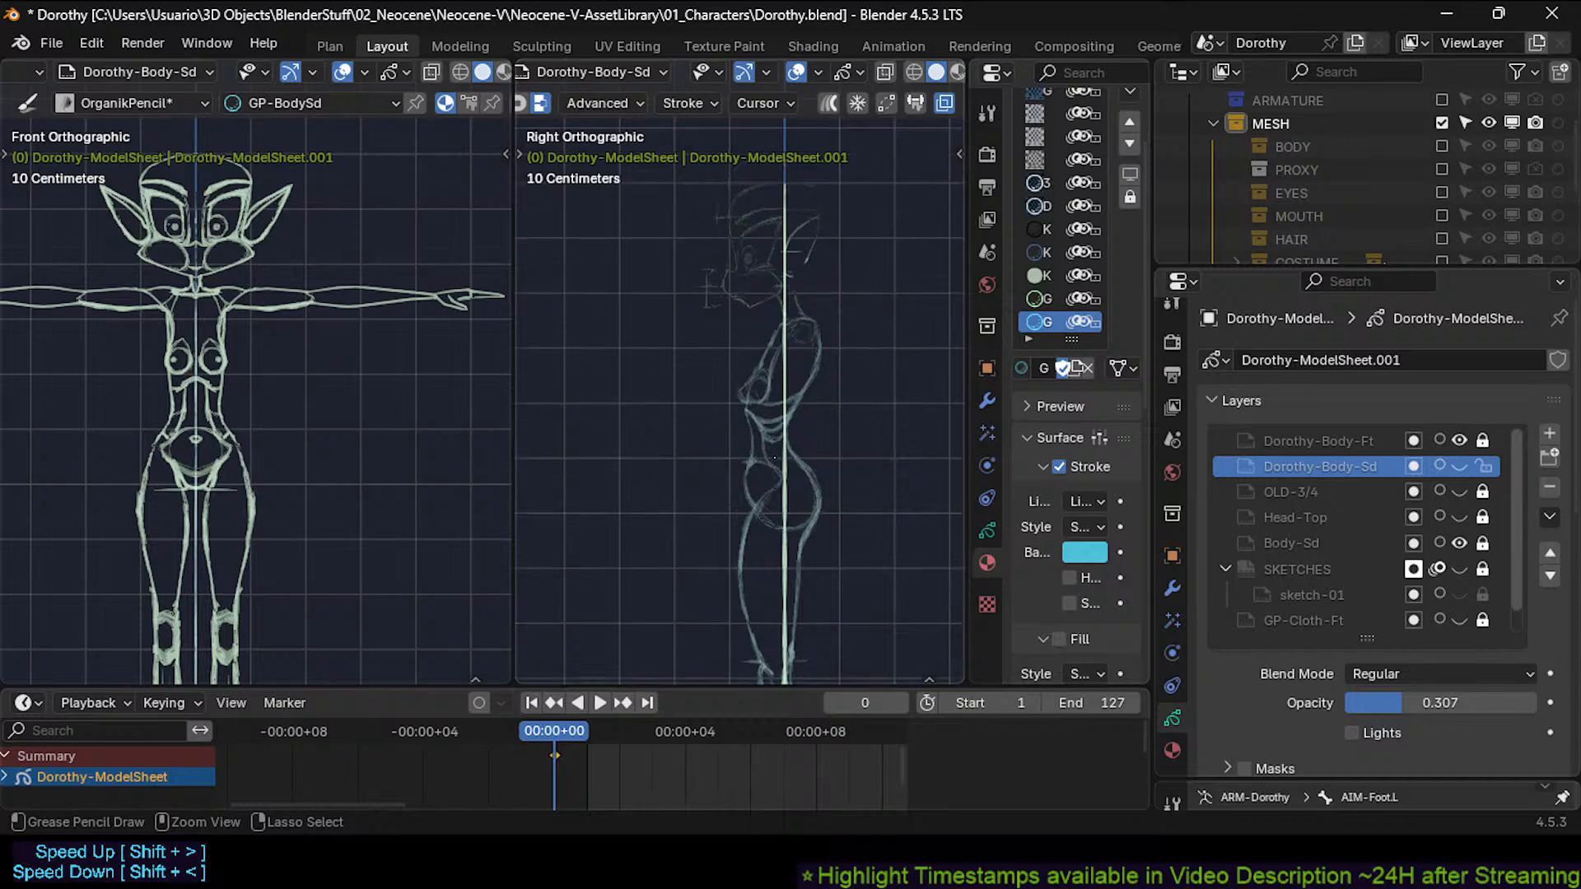
{"action": "scroll", "coordinate": [774, 457], "scroll_direction": "down", "scroll_amount": 3, "text": "ctrl"}
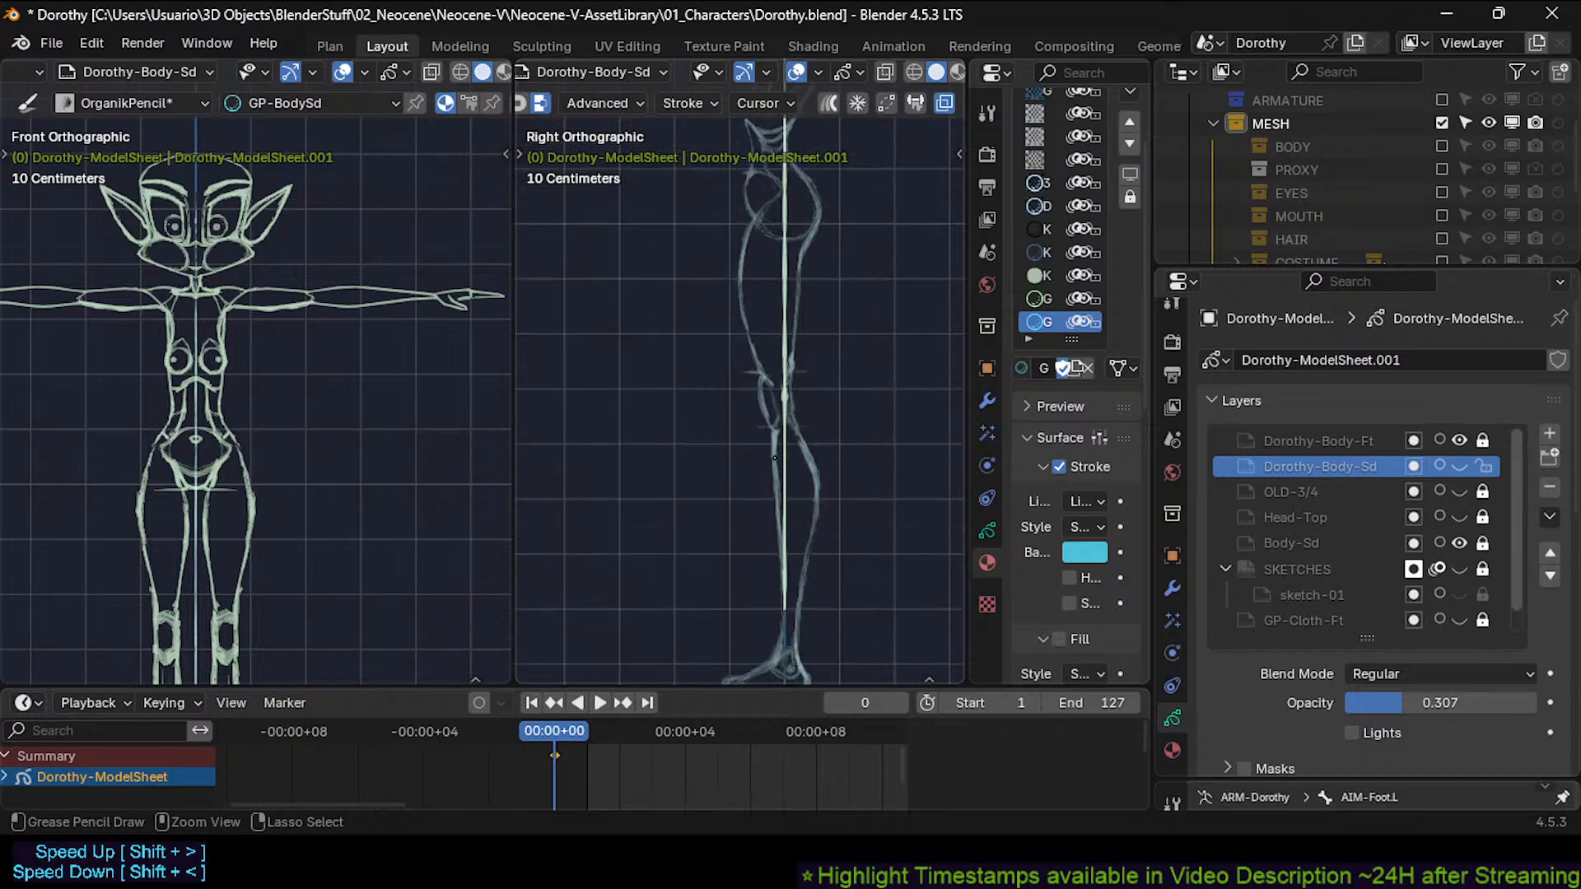
{"action": "key", "text": "ctrl"}
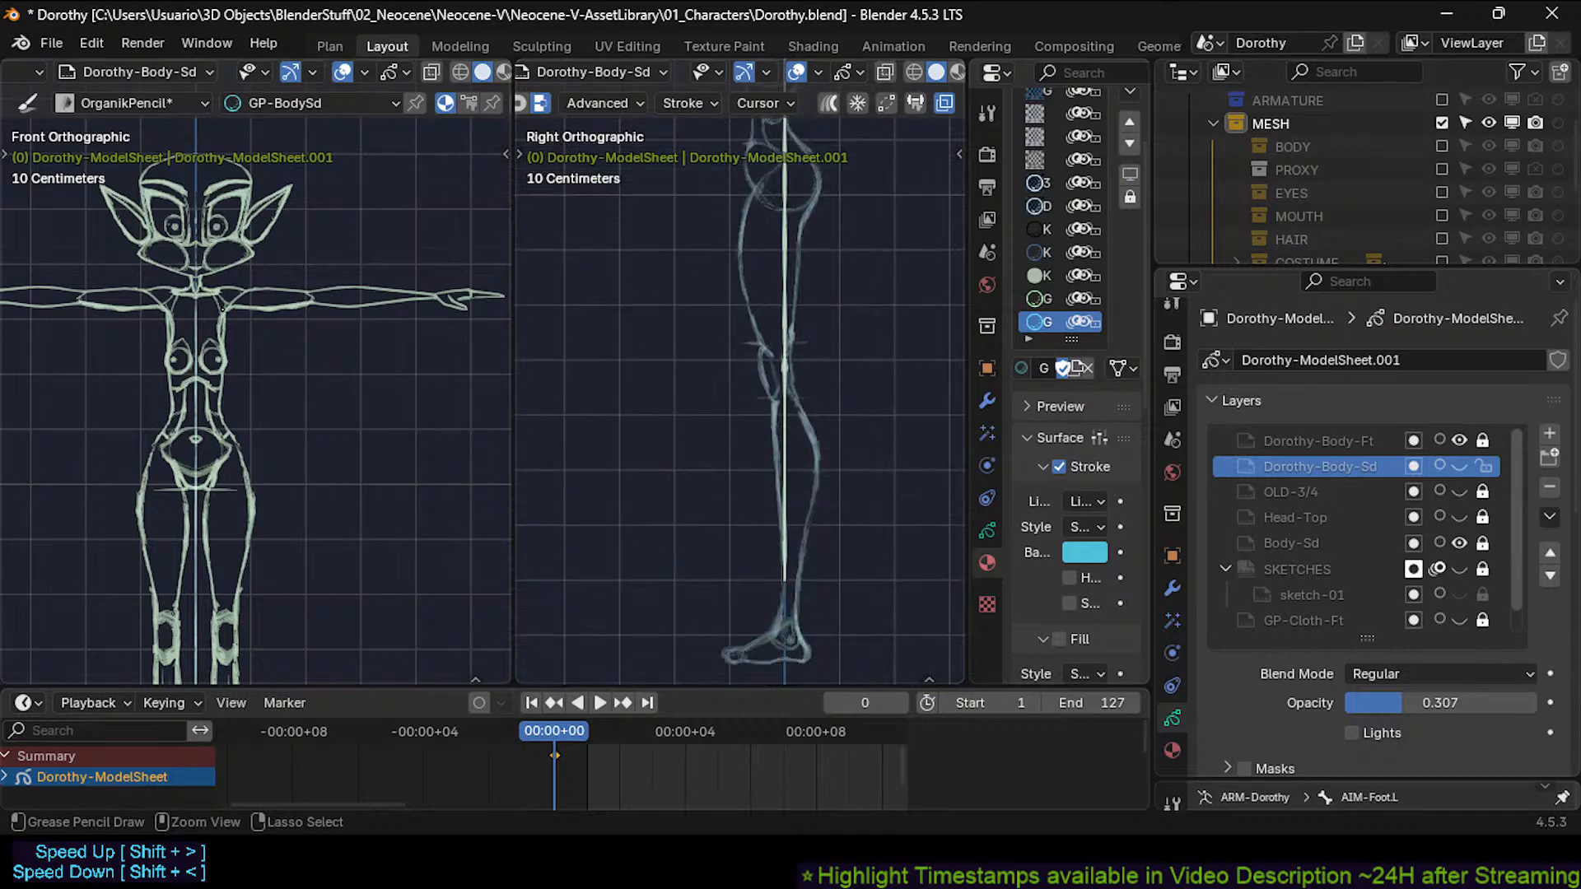
{"action": "scroll", "coordinate": [222, 308], "scroll_direction": "down", "scroll_amount": 7, "text": "ctrl"}
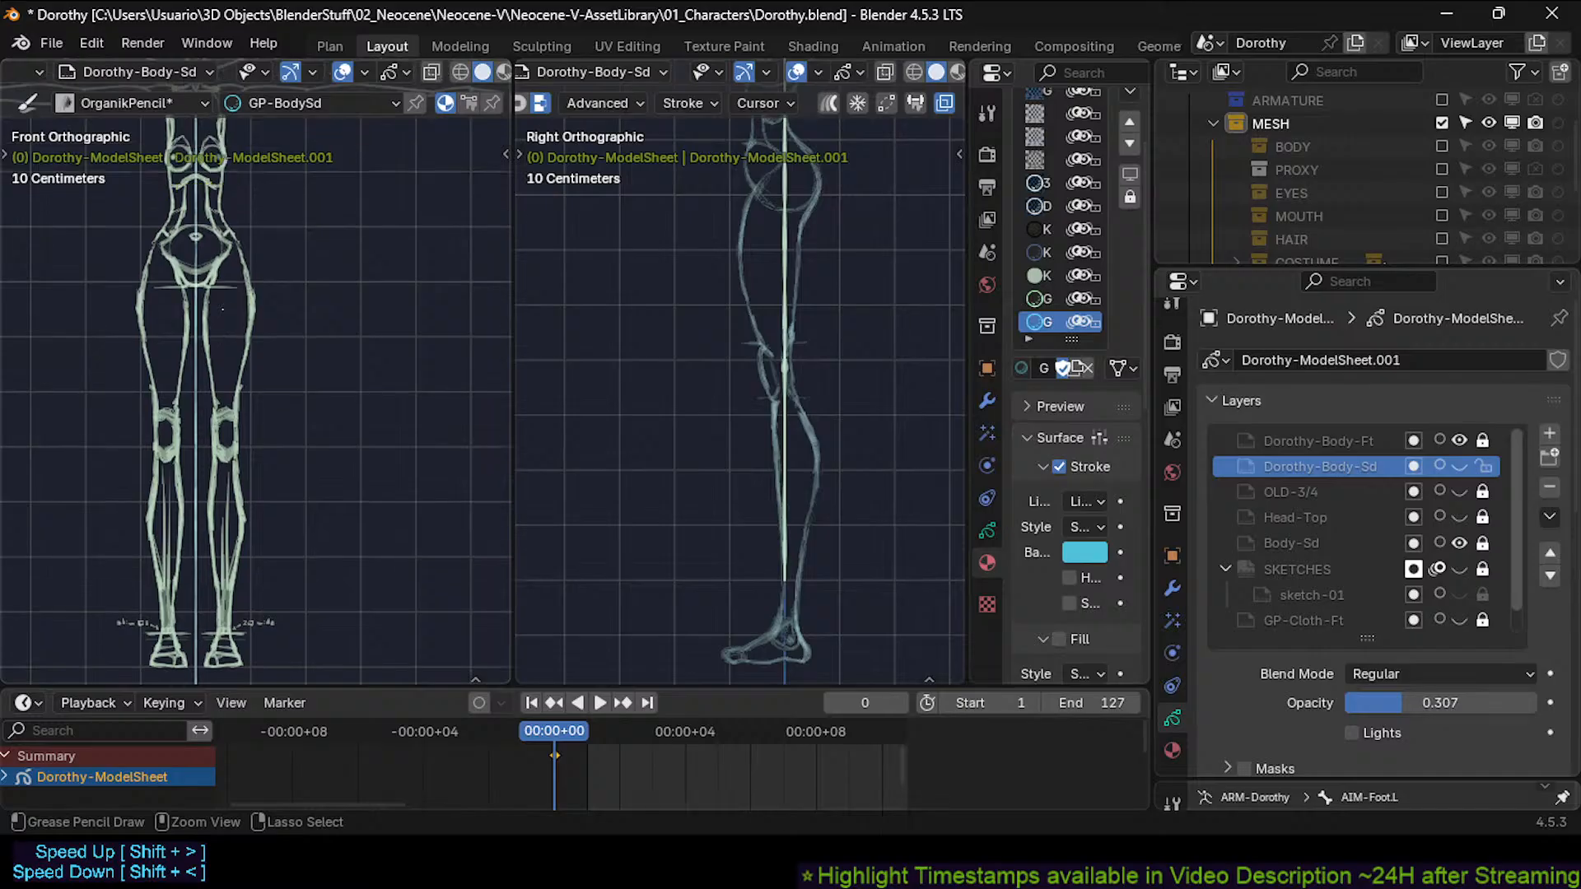
{"action": "scroll", "coordinate": [223, 309], "scroll_direction": "up", "scroll_amount": 3, "text": "ctrl"}
{"action": "scroll", "coordinate": [223, 309], "scroll_direction": "down", "scroll_amount": 3, "text": "ctrl"}
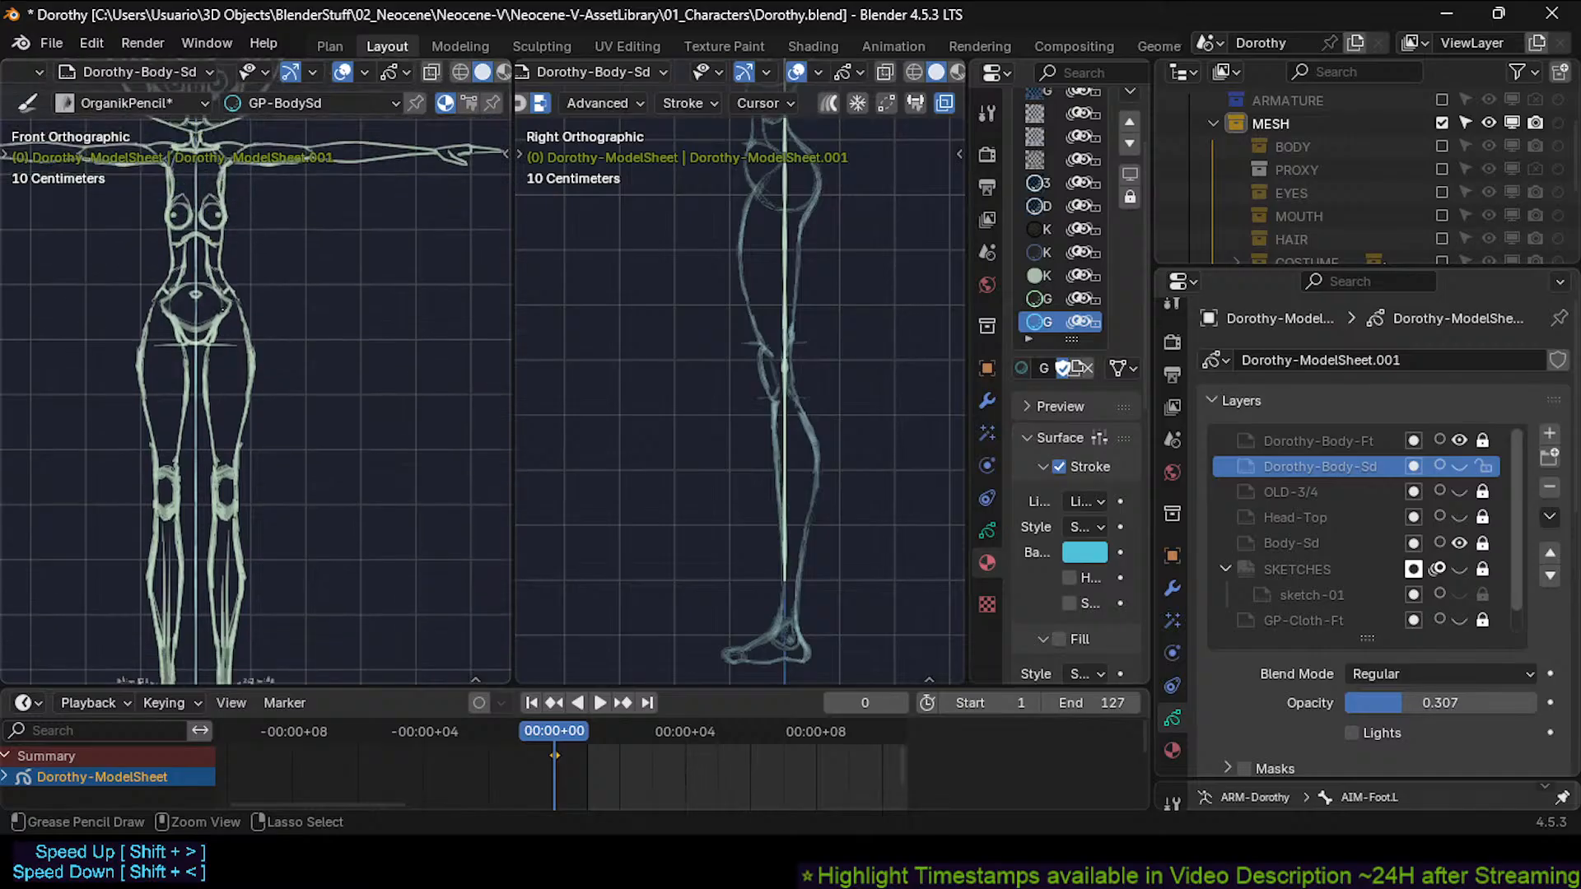
{"action": "scroll", "coordinate": [222, 309], "scroll_direction": "up", "scroll_amount": 4, "text": "ctrl"}
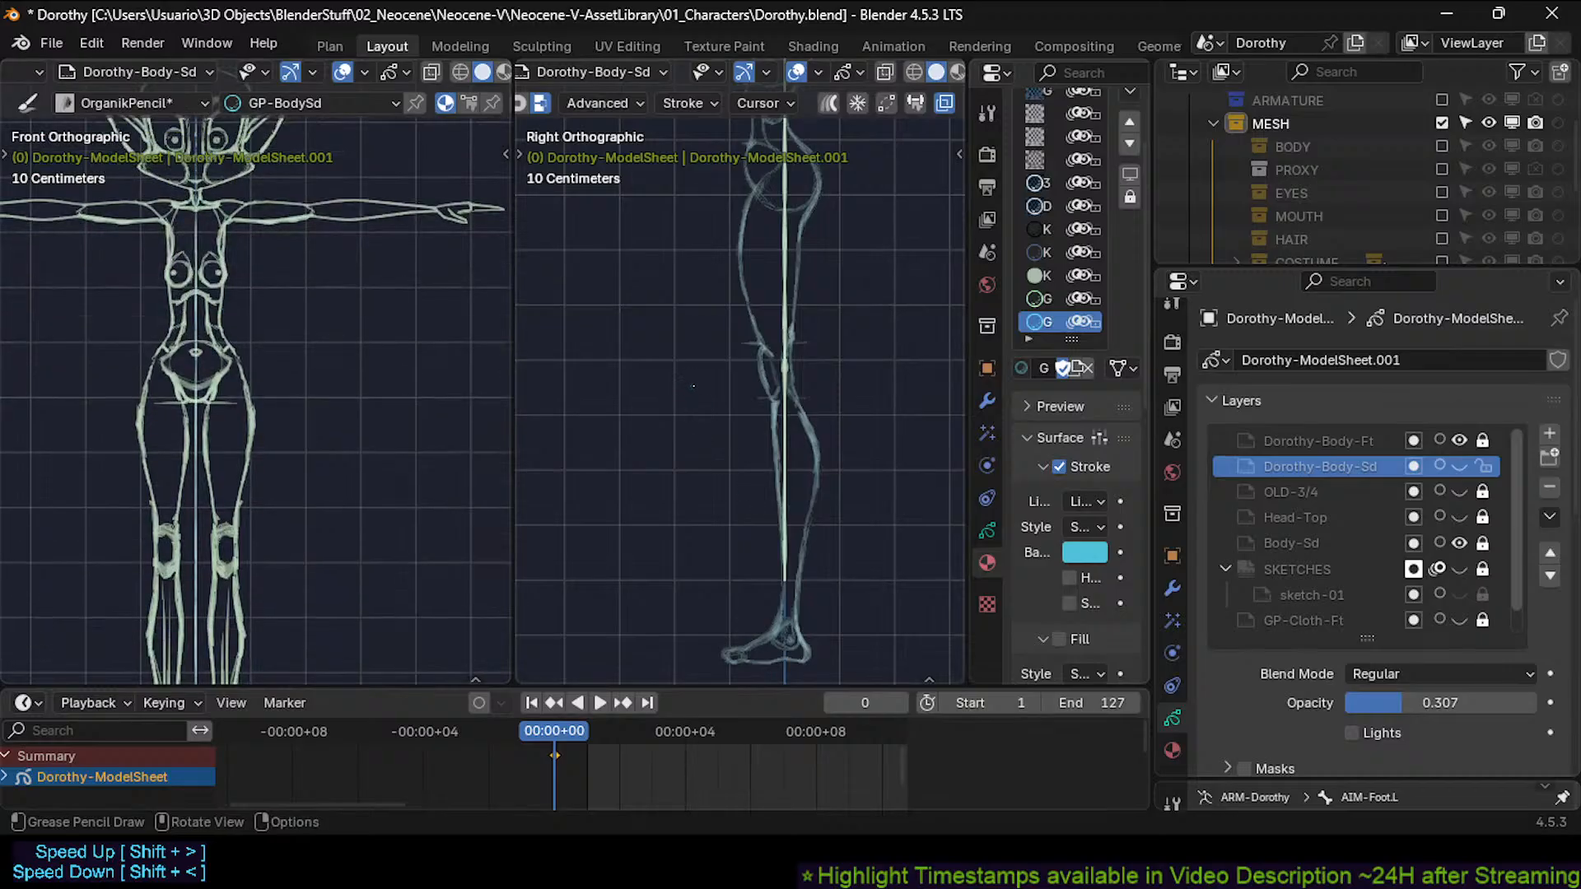
{"action": "middle_click_drag", "start_coordinate": [692, 386], "coordinate": [683, 402], "text": "shift"}
{"action": "middle_click_drag", "start_coordinate": [247, 330], "coordinate": [301, 432], "text": "shift"}
{"action": "middle_click_drag", "start_coordinate": [697, 426], "coordinate": [687, 610], "text": "shift"}
{"action": "middle_click_drag", "start_coordinate": [685, 329], "coordinate": [668, 644], "text": "shift"}
{"action": "mouse_move", "coordinate": [673, 562]}
{"action": "middle_mouse_down", "text": "shift"}
{"action": "mouse_move", "coordinate": [668, 340]}
{"action": "mouse_move", "coordinate": [672, 387]}
{"action": "middle_mouse_up", "text": "shift"}
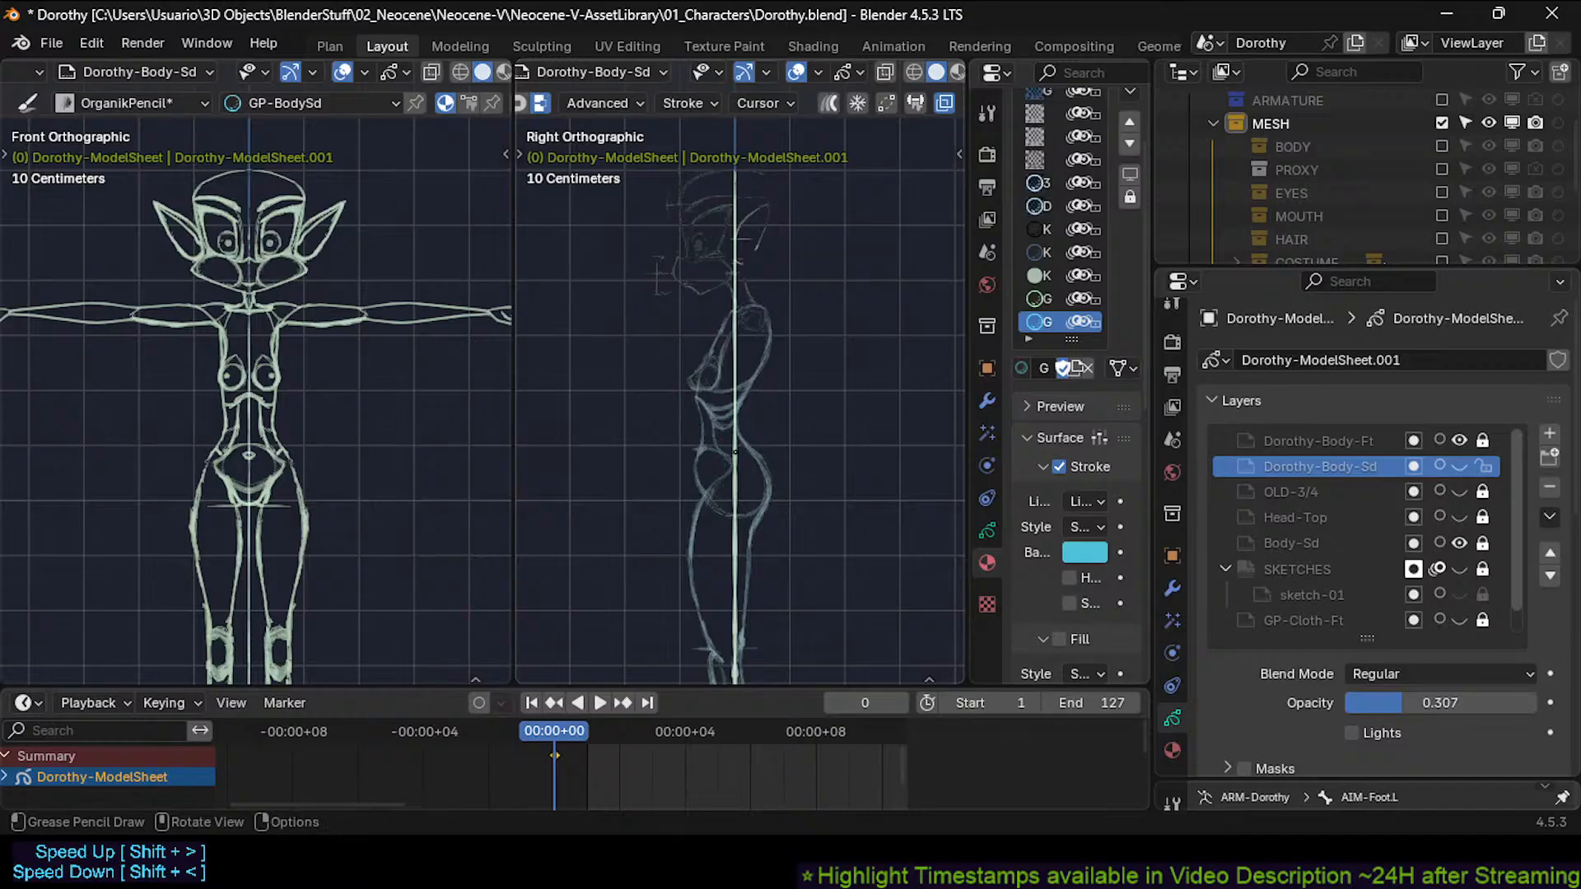
Review the side figure from head to feet against the front-view legs, and save the file.
{"action": "scroll", "coordinate": [735, 452], "scroll_direction": "up", "scroll_amount": 6, "text": "ctrl"}
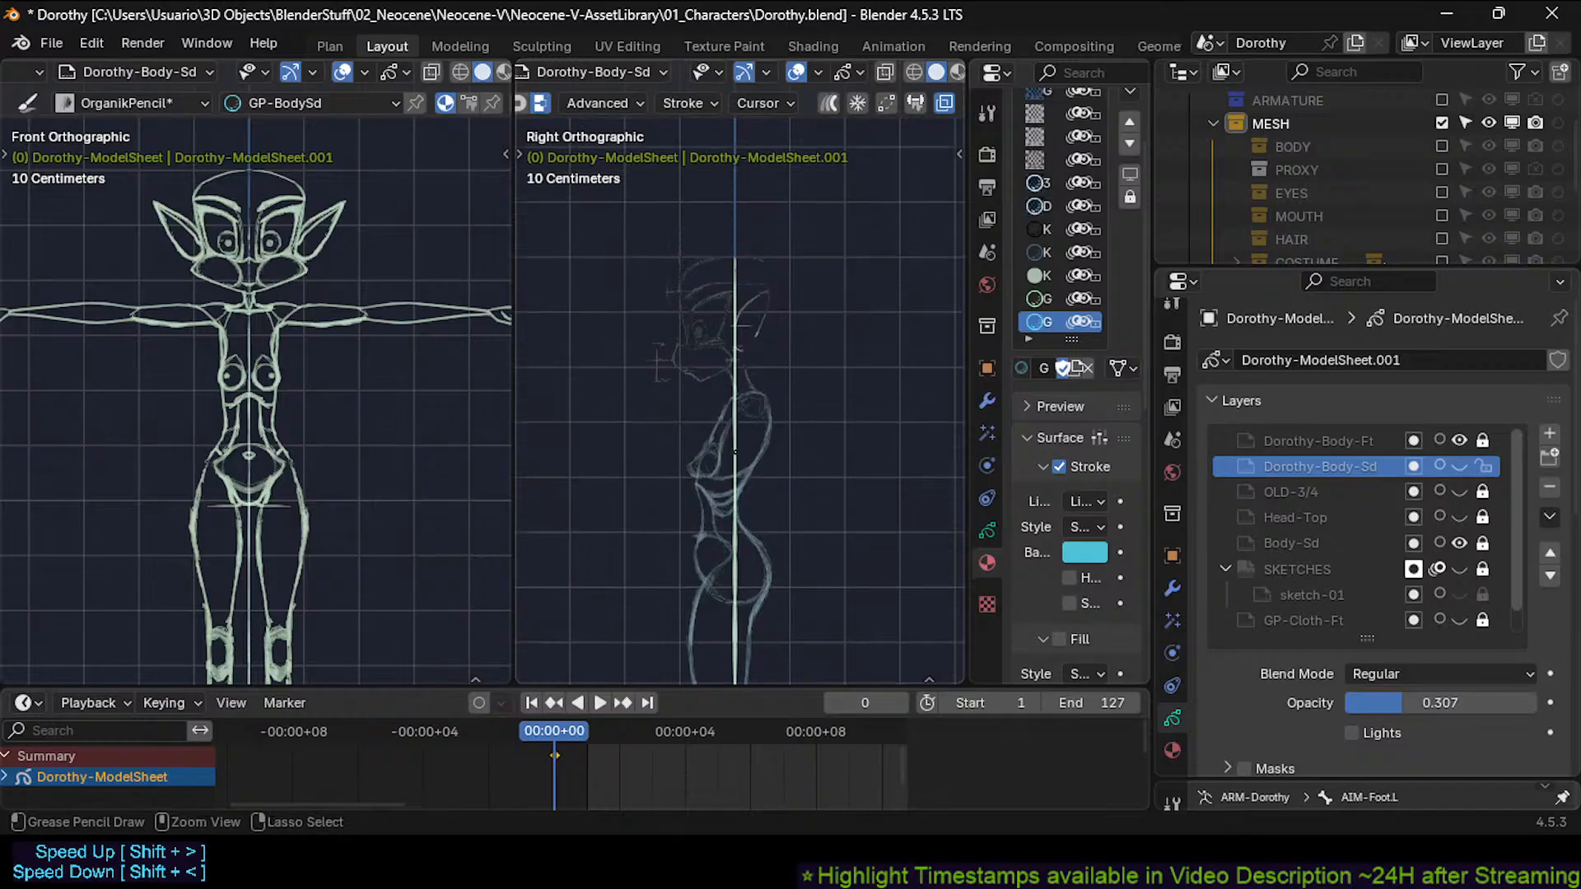
{"action": "scroll", "coordinate": [735, 452], "scroll_direction": "down", "scroll_amount": 11, "text": "ctrl"}
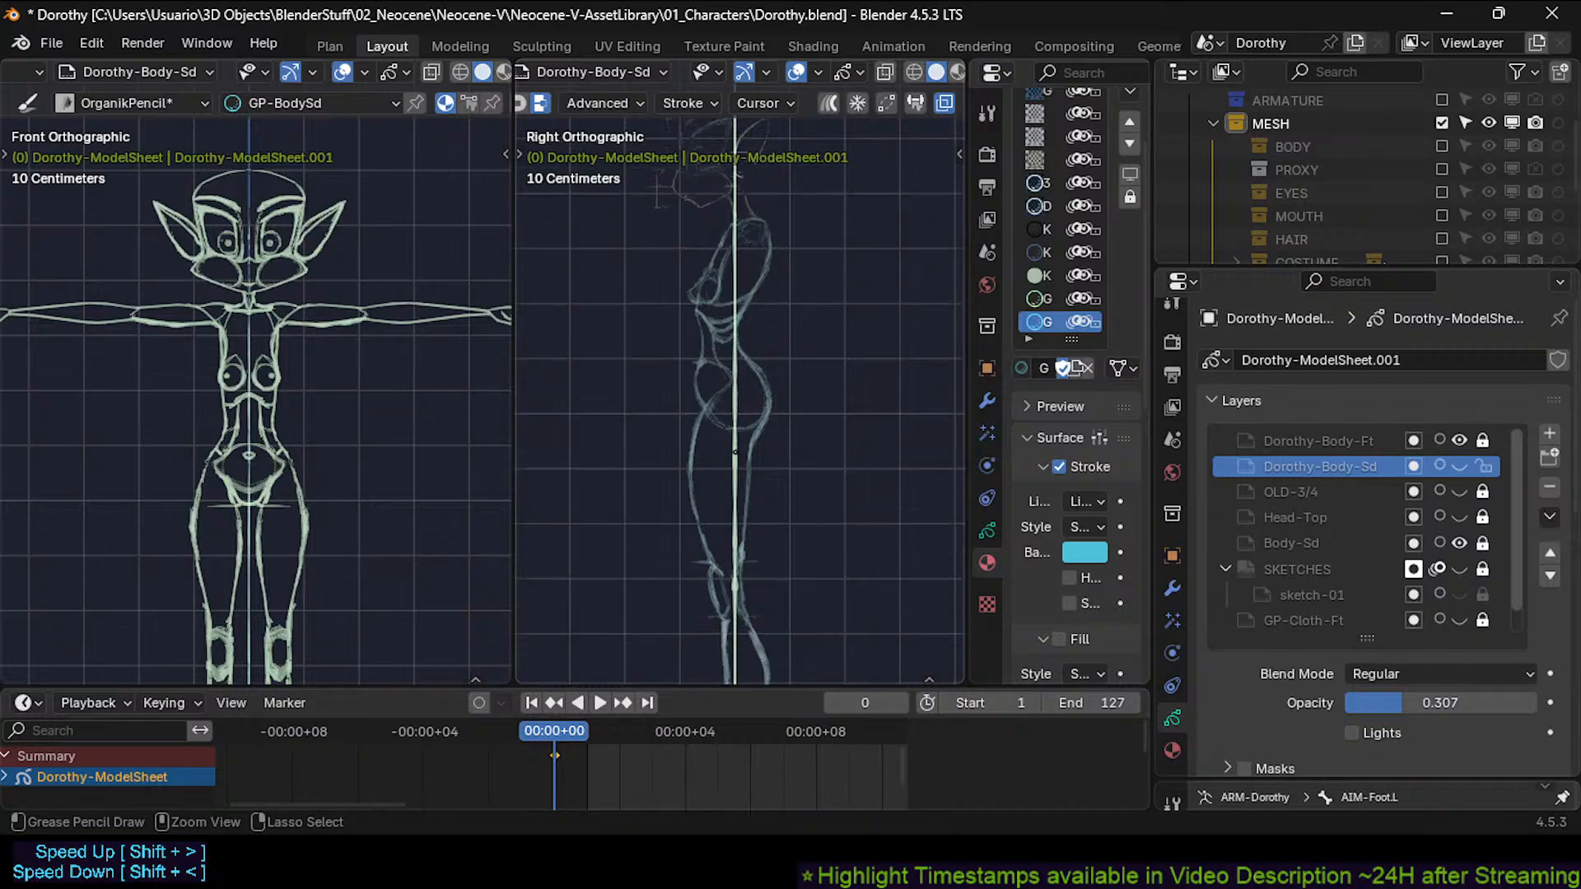
{"action": "scroll", "coordinate": [735, 451], "scroll_direction": "up", "scroll_amount": 10, "text": "ctrl"}
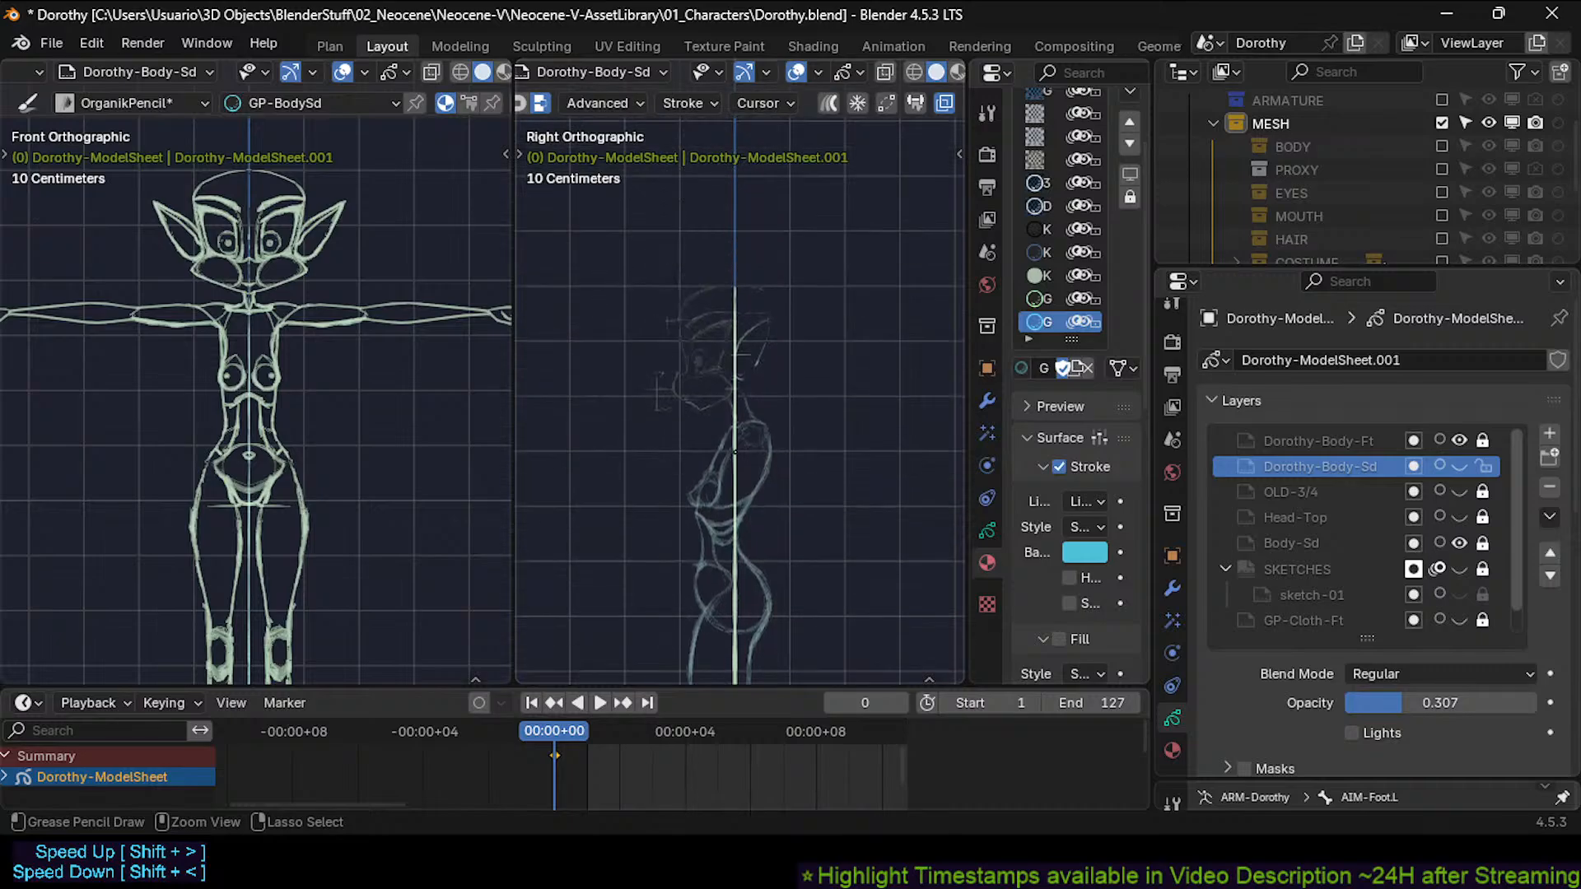
{"action": "scroll", "coordinate": [735, 452], "scroll_direction": "down", "scroll_amount": 3, "text": "ctrl"}
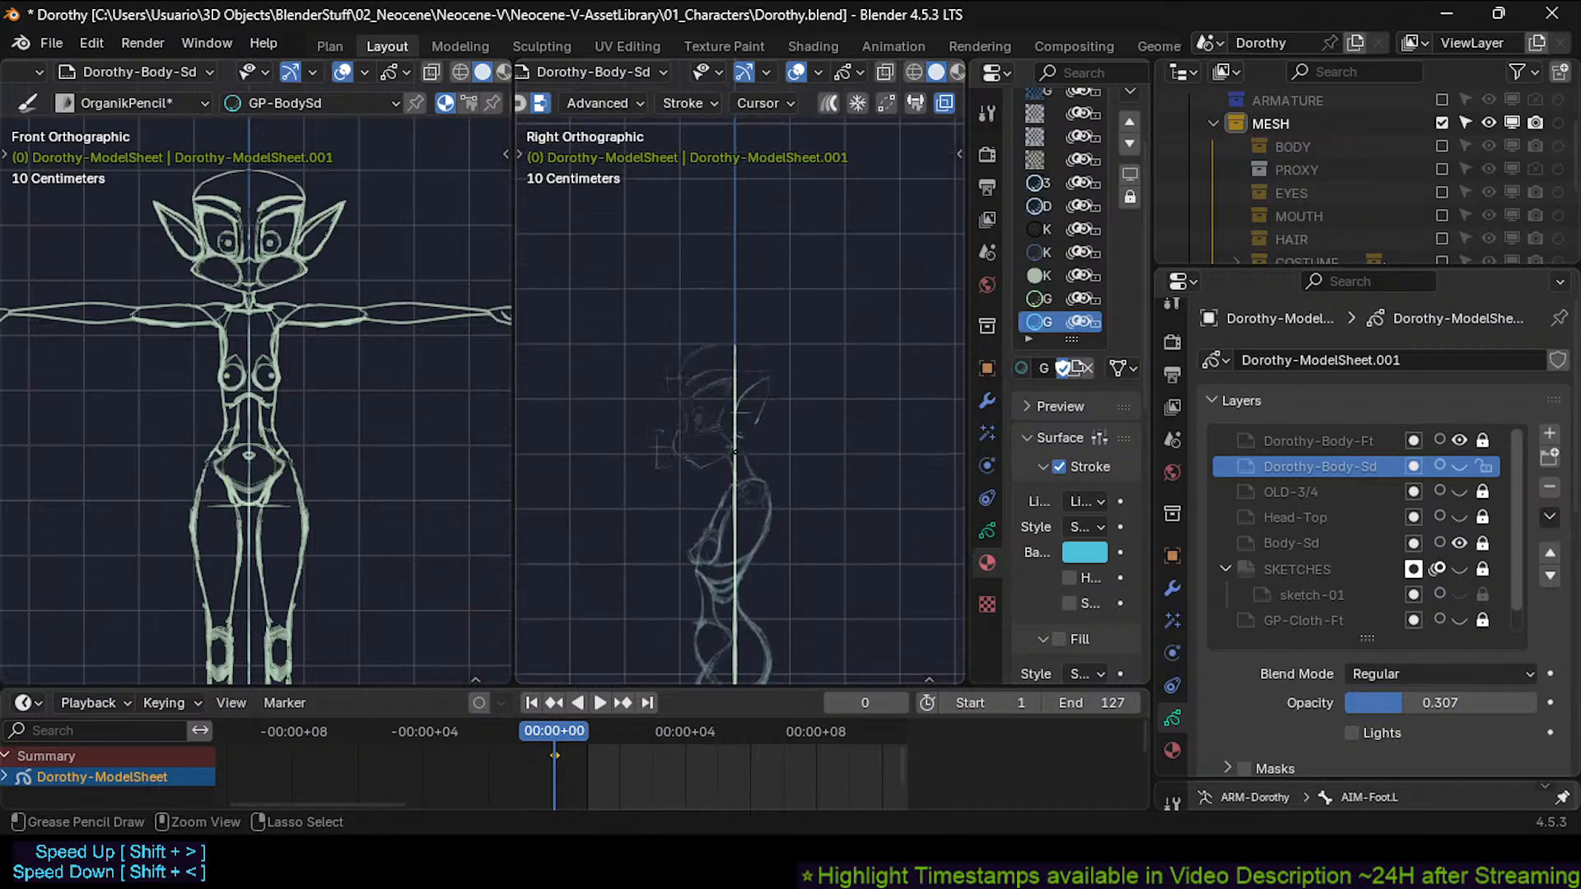
{"action": "scroll", "coordinate": [734, 453], "scroll_direction": "down", "scroll_amount": 4, "text": "ctrl"}
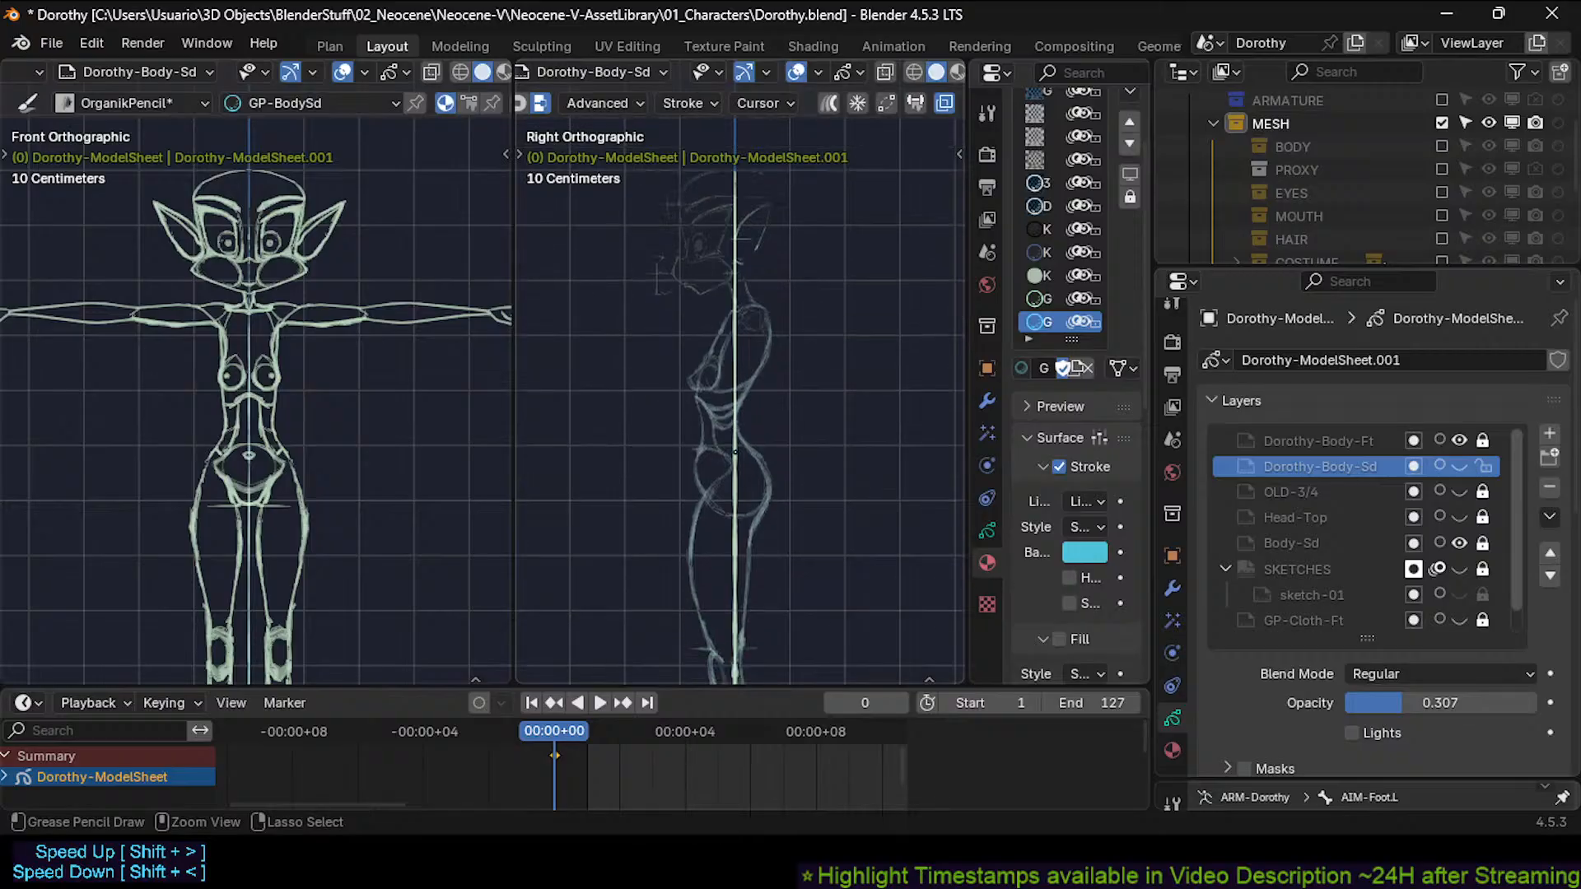
{"action": "scroll", "coordinate": [735, 451], "scroll_direction": "down", "scroll_amount": 4, "text": "ctrl"}
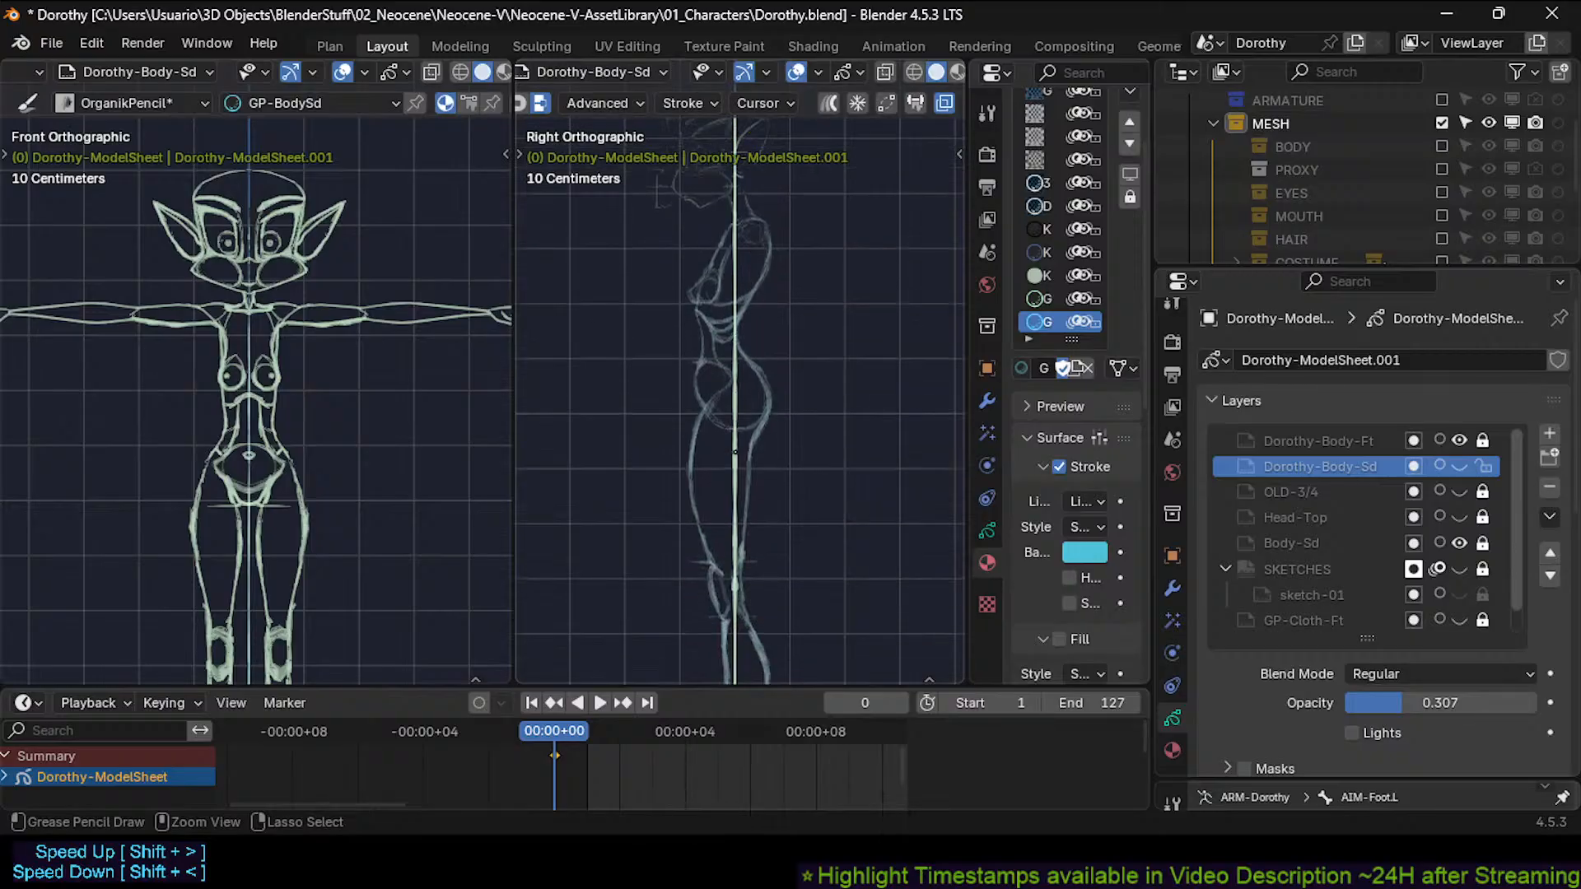
{"action": "scroll", "coordinate": [734, 453], "scroll_direction": "down", "scroll_amount": 8, "text": "ctrl"}
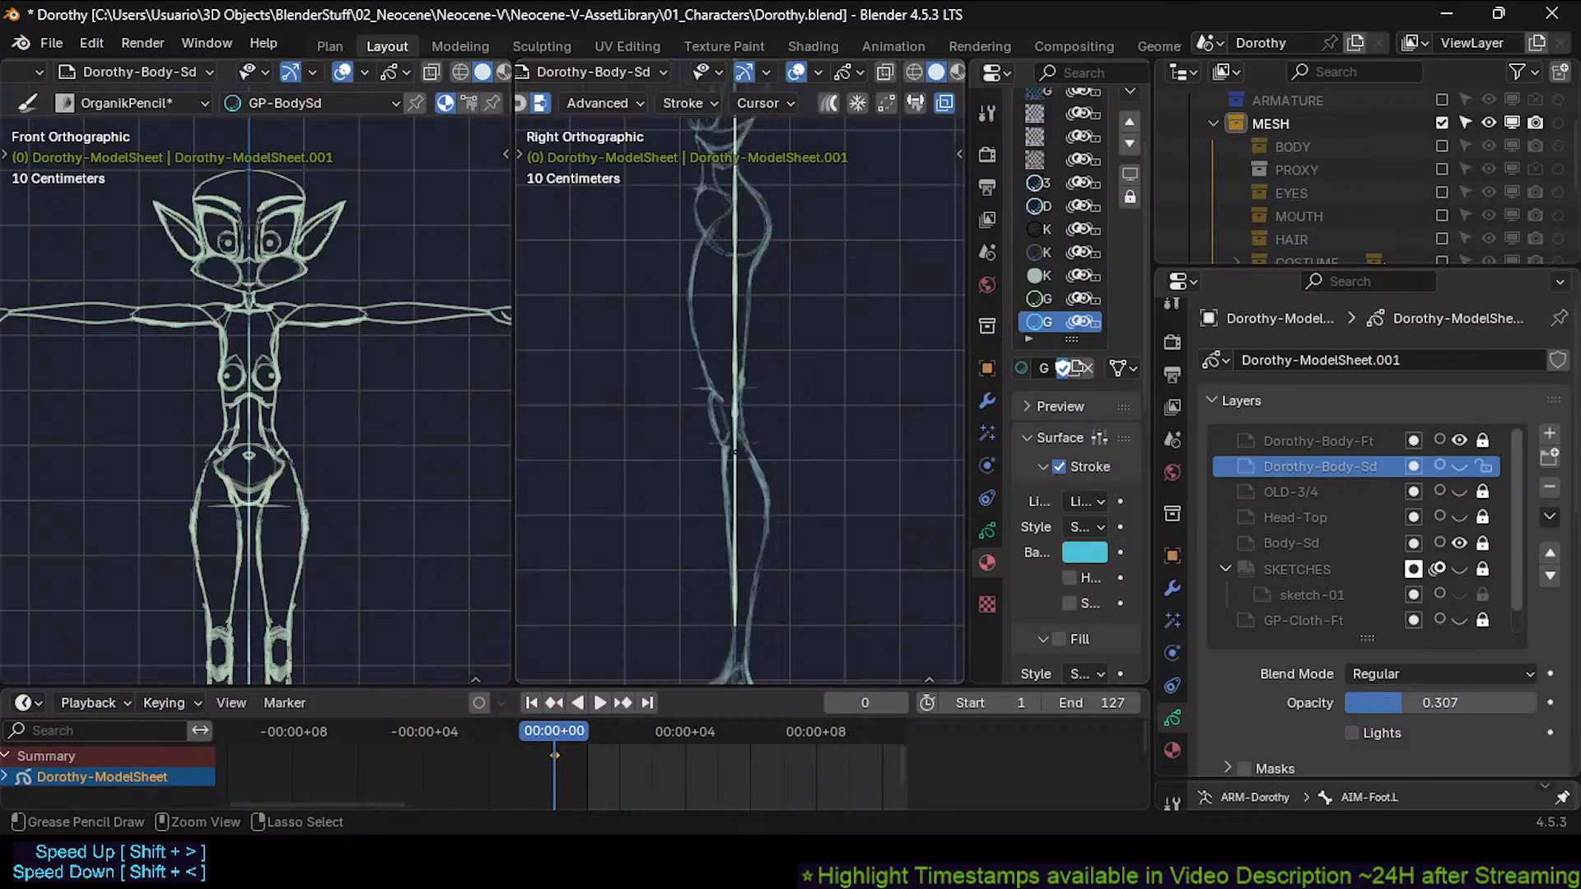
{"action": "scroll", "coordinate": [734, 452], "scroll_direction": "down", "scroll_amount": 1, "text": "ctrl"}
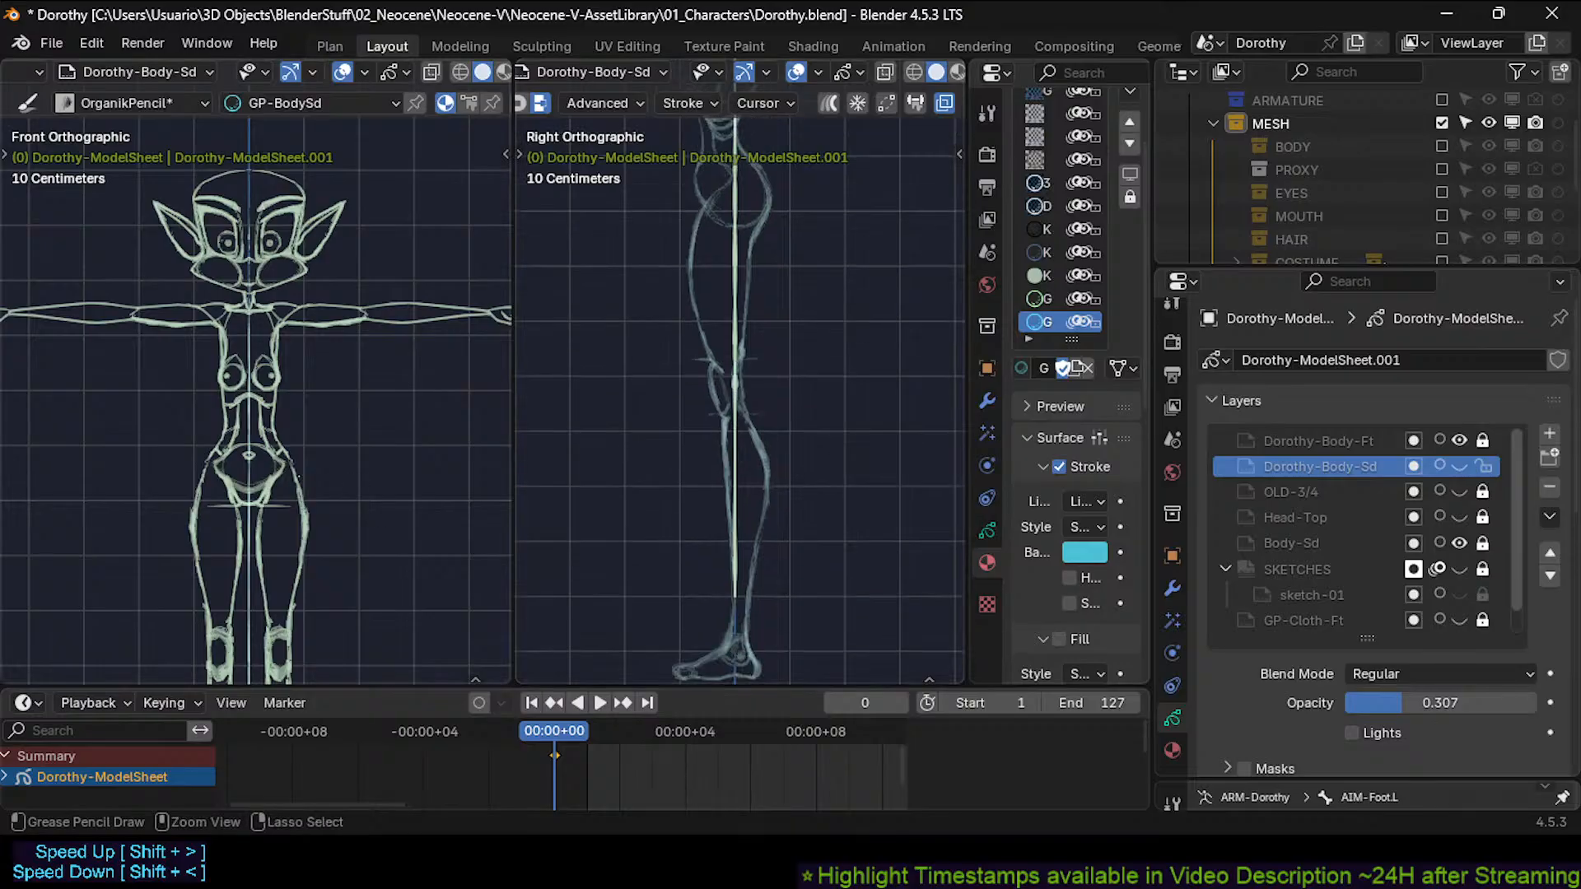
{"action": "scroll", "coordinate": [298, 475], "scroll_direction": "down", "scroll_amount": 4, "text": "ctrl"}
{"action": "scroll", "coordinate": [298, 476], "scroll_direction": "down", "scroll_amount": 8, "text": "ctrl"}
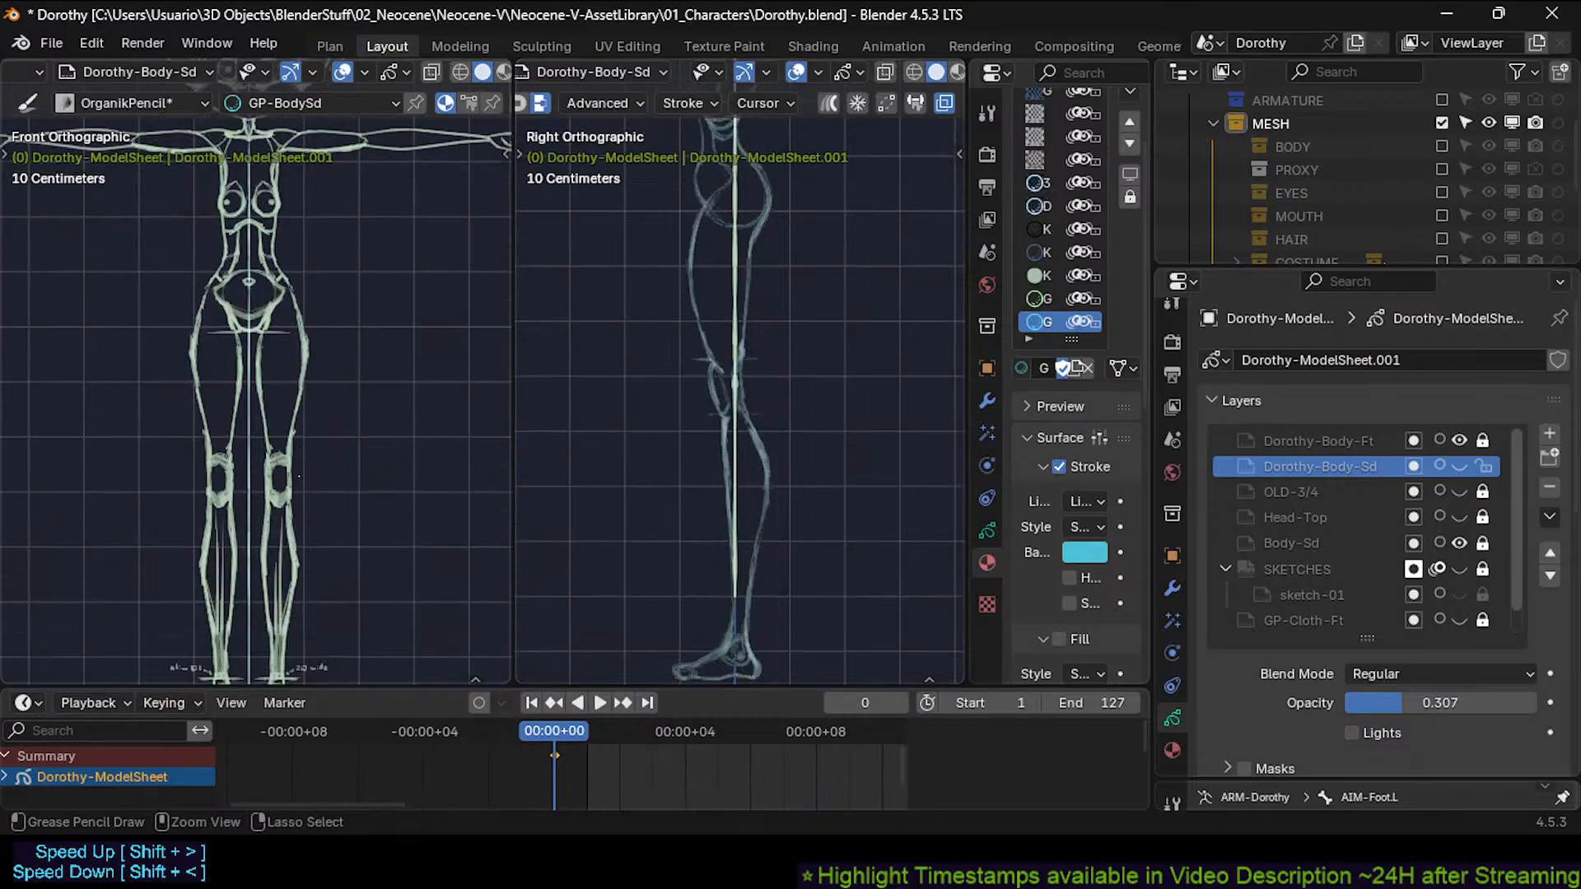
{"action": "scroll", "coordinate": [299, 475], "scroll_direction": "down", "scroll_amount": 1, "text": "ctrl"}
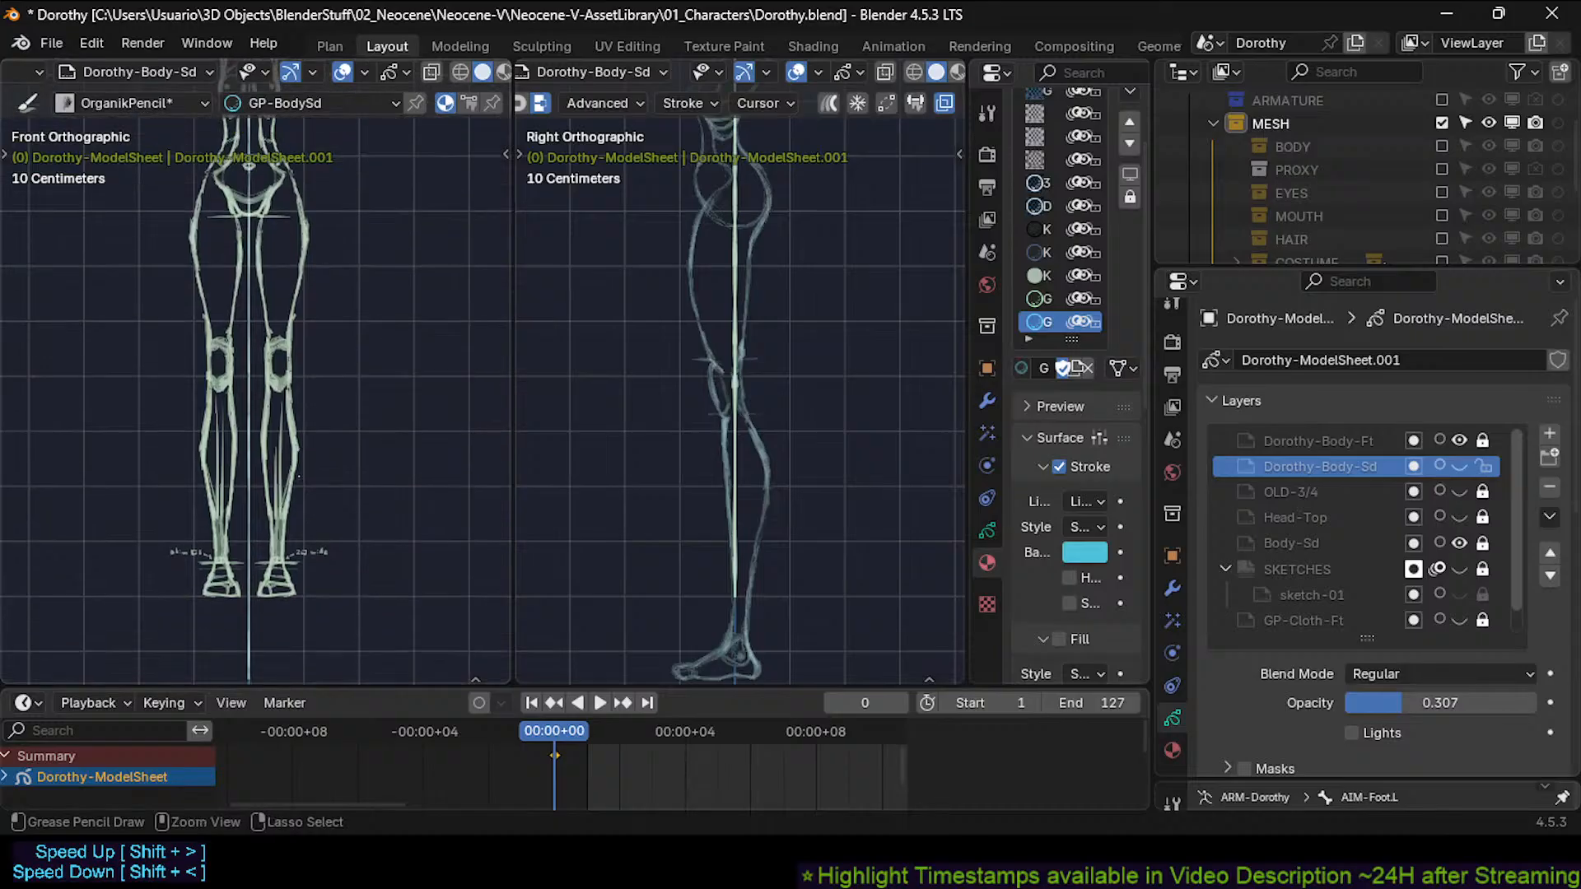
{"action": "key", "text": "ctrl+s"}
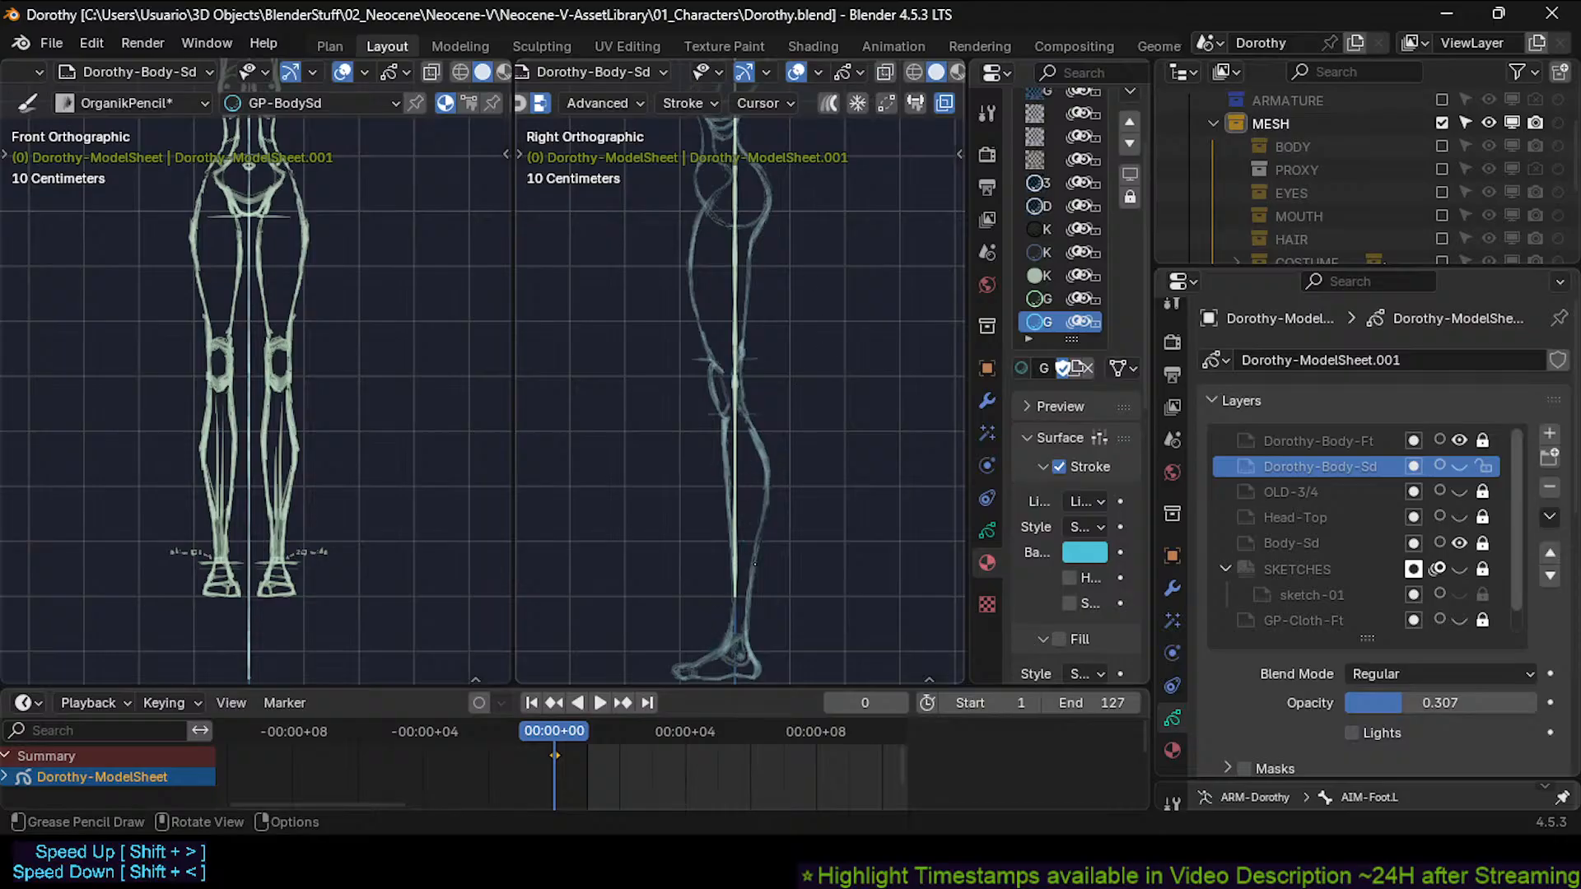
Compare the side figure's thigh and lower-leg lengths by spanning them with an enlarged selection circle centred at the knee.
{"action": "scroll", "coordinate": [736, 413], "scroll_direction": "down", "scroll_amount": 3}
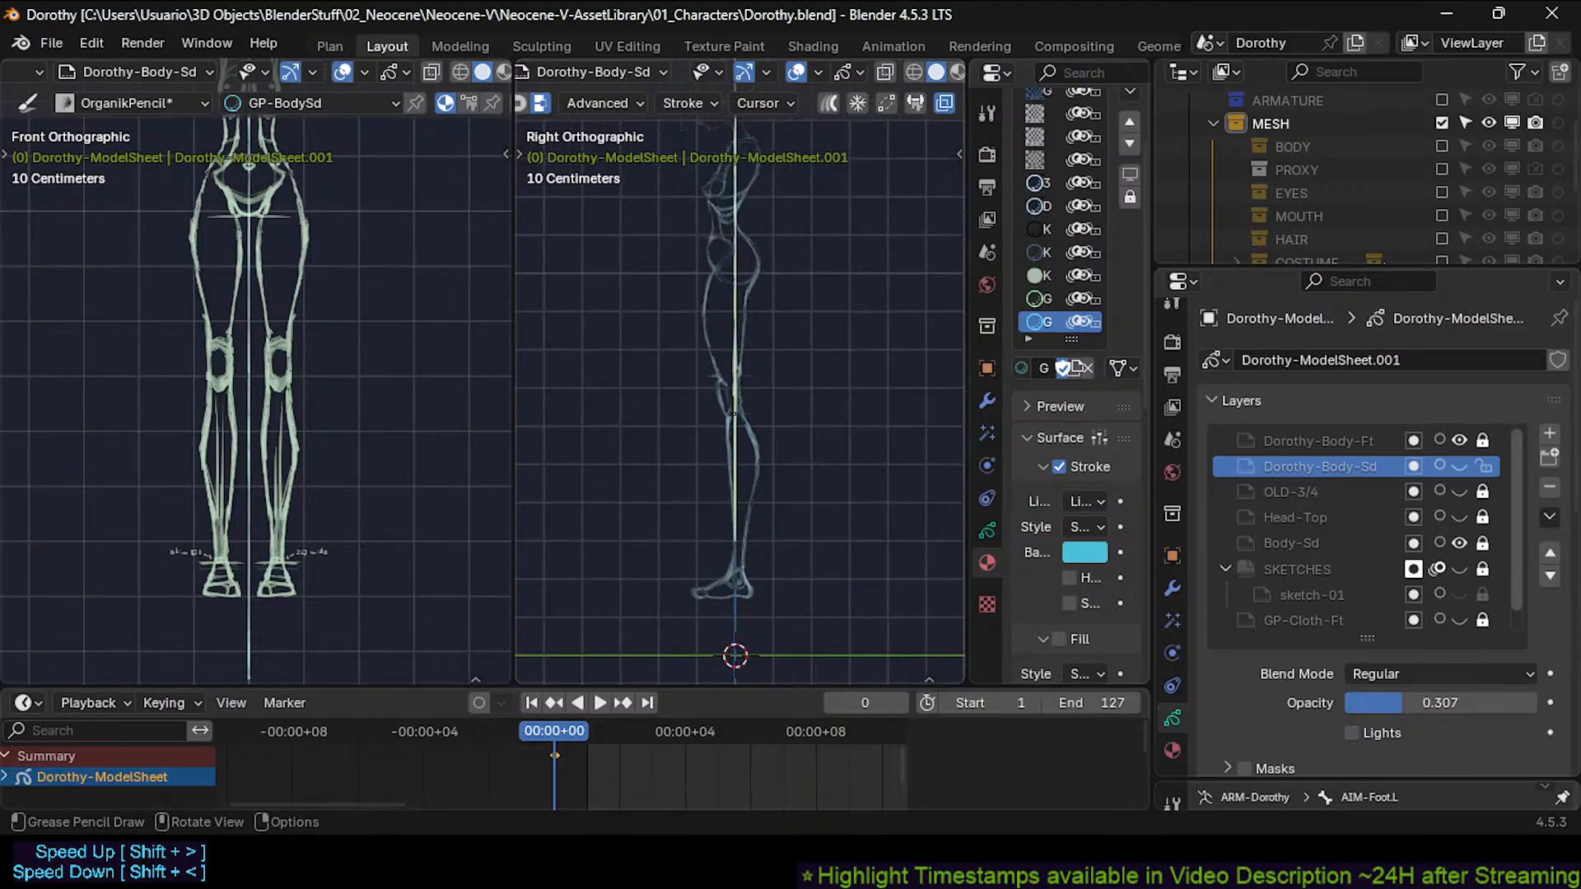
{"action": "scroll", "coordinate": [727, 409], "scroll_direction": "up", "scroll_amount": 3}
{"action": "key", "text": "c"}
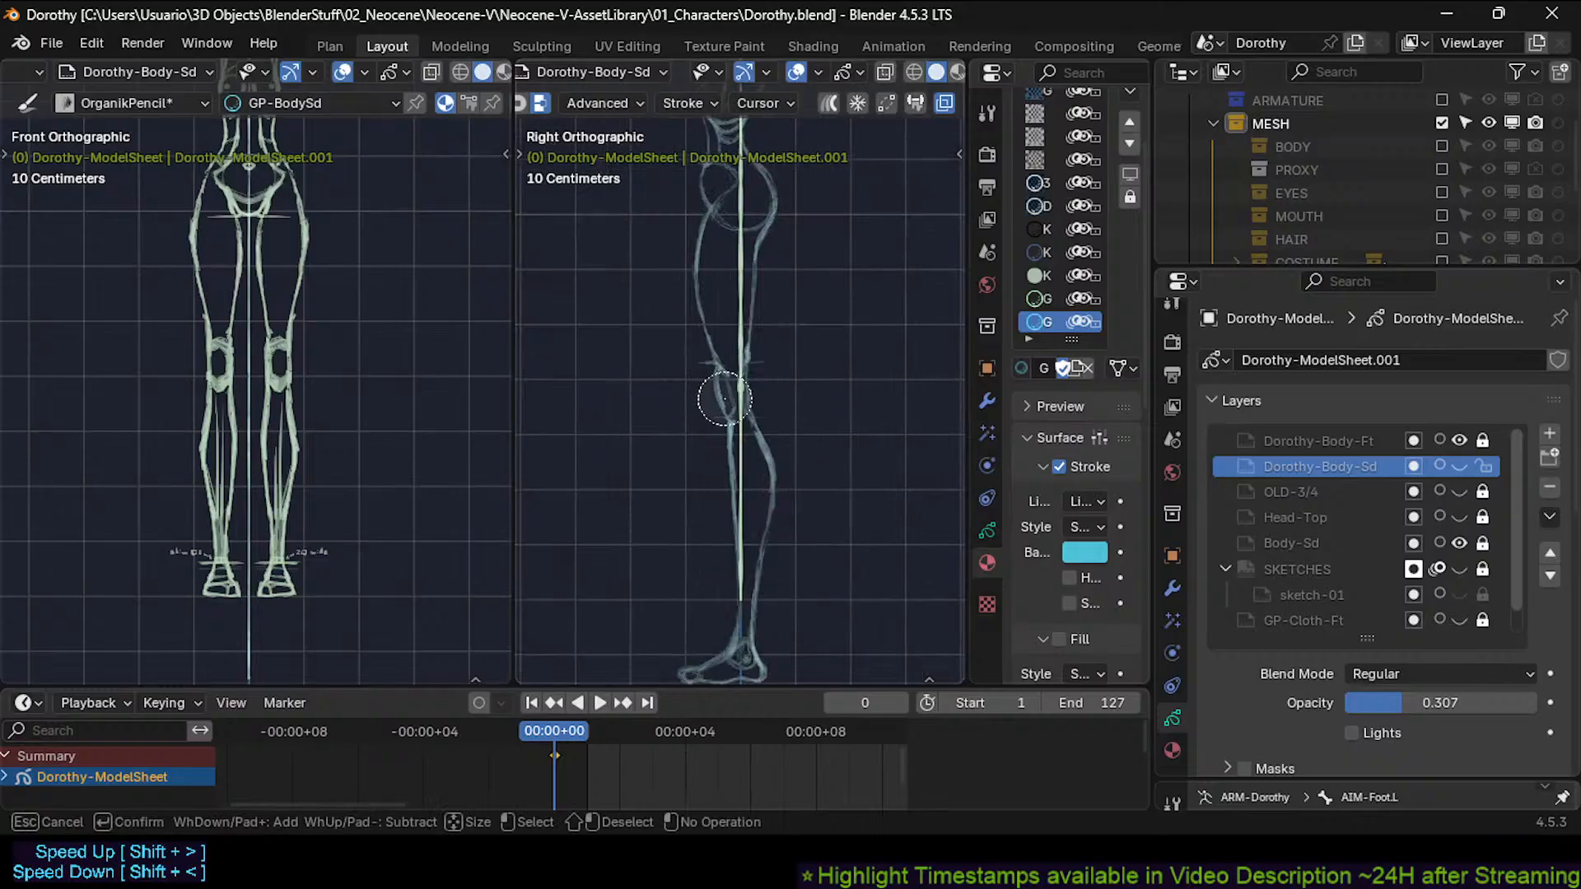
{"action": "scroll", "coordinate": [725, 409], "scroll_direction": "down", "scroll_amount": 10}
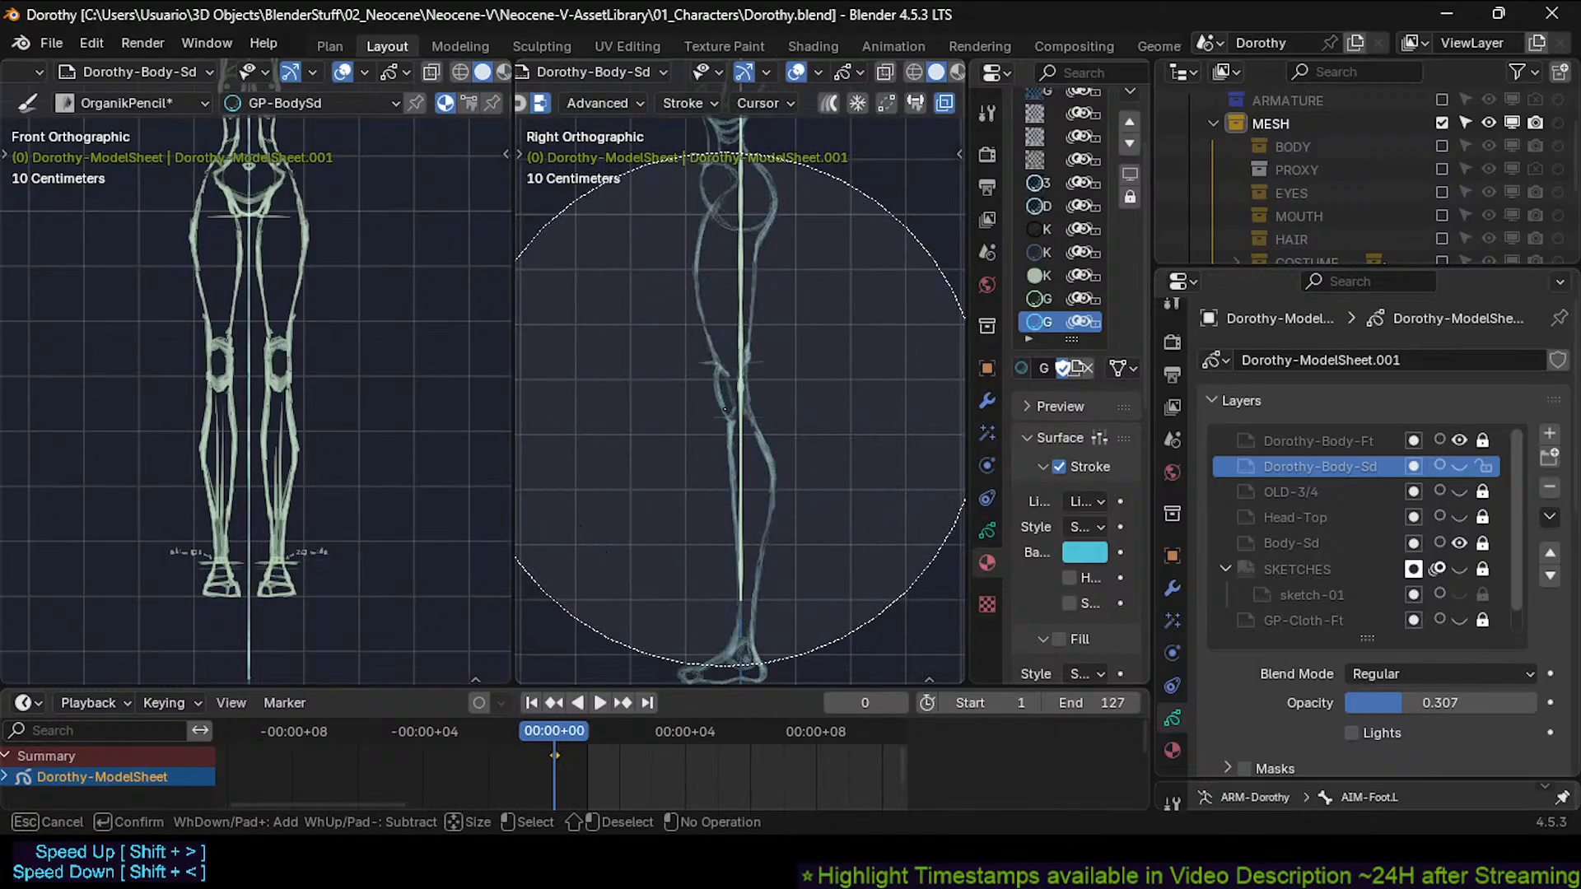
{"action": "scroll", "coordinate": [723, 419], "scroll_direction": "down", "scroll_amount": 3}
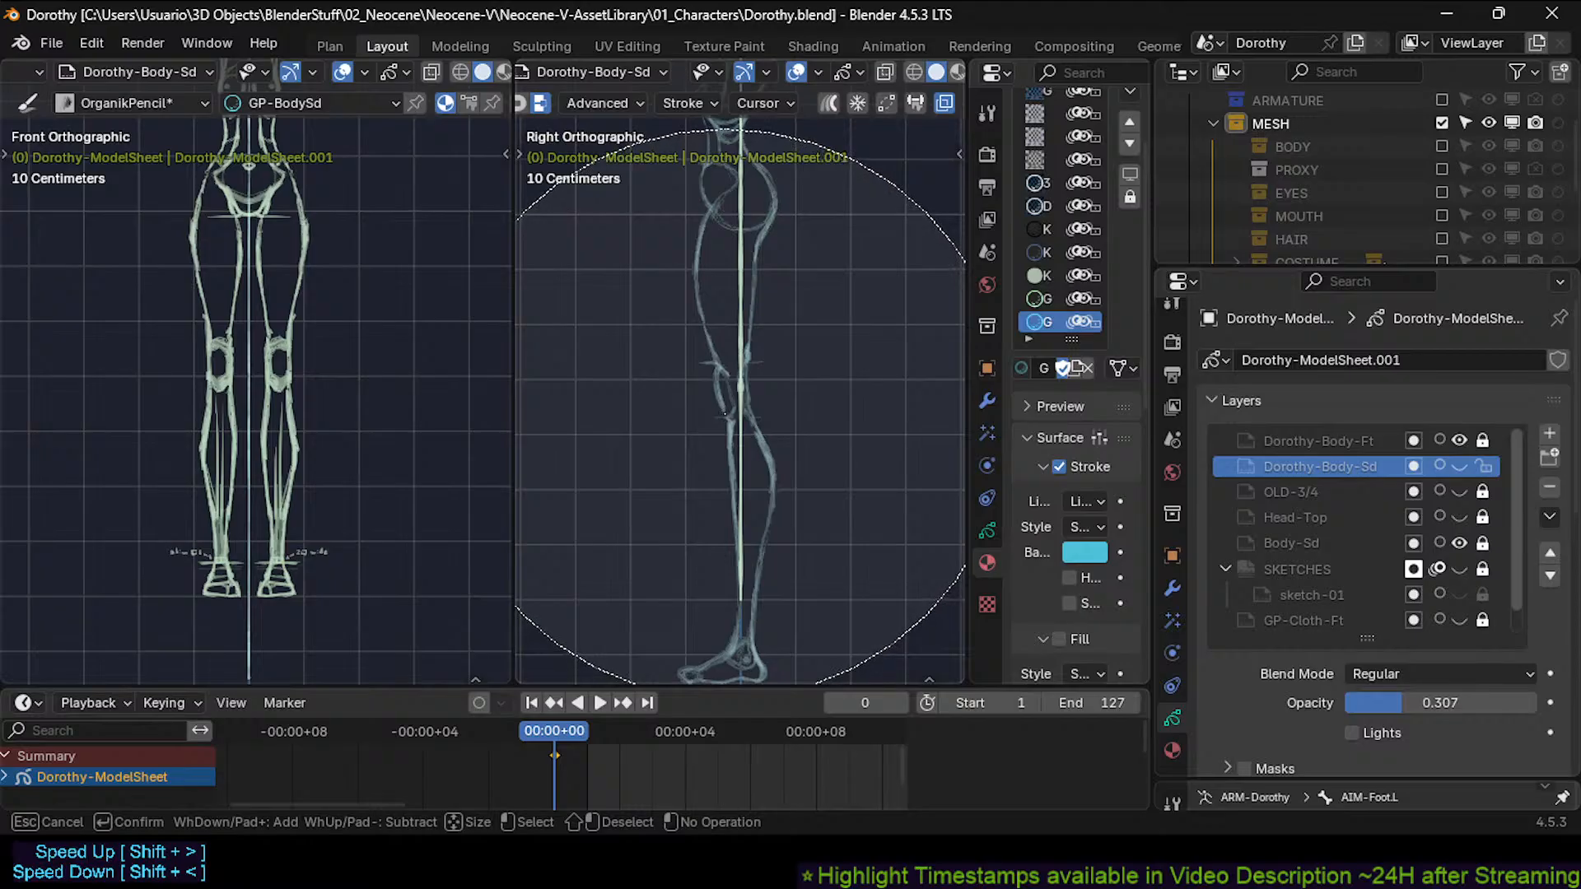
{"action": "scroll", "coordinate": [741, 400], "scroll_direction": "up", "scroll_amount": 3}
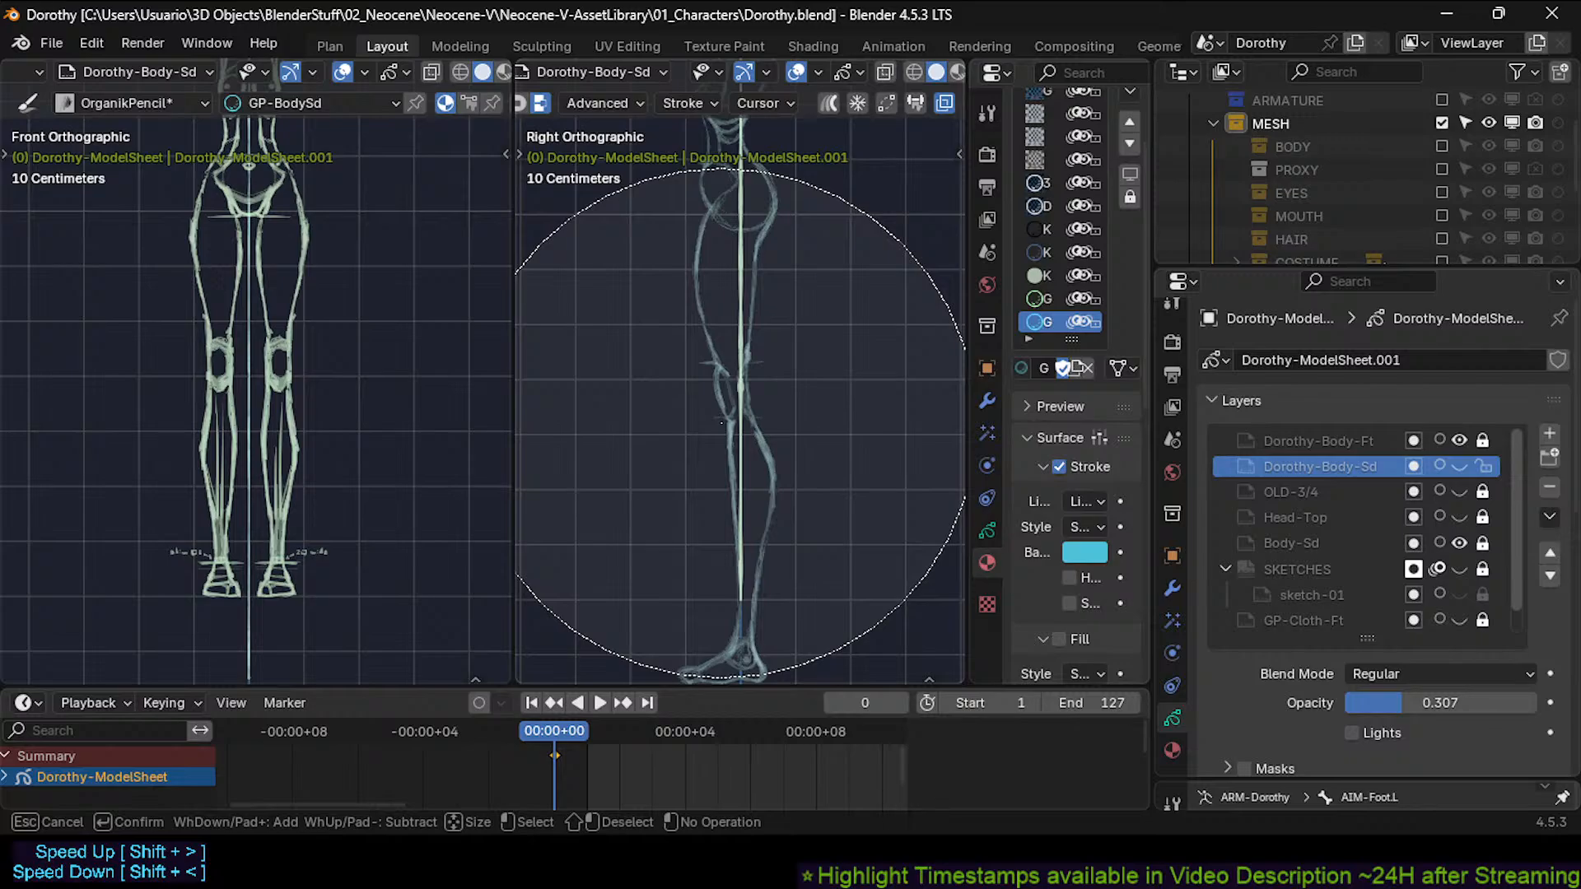
{"action": "scroll", "coordinate": [727, 422], "scroll_direction": "down", "scroll_amount": 1}
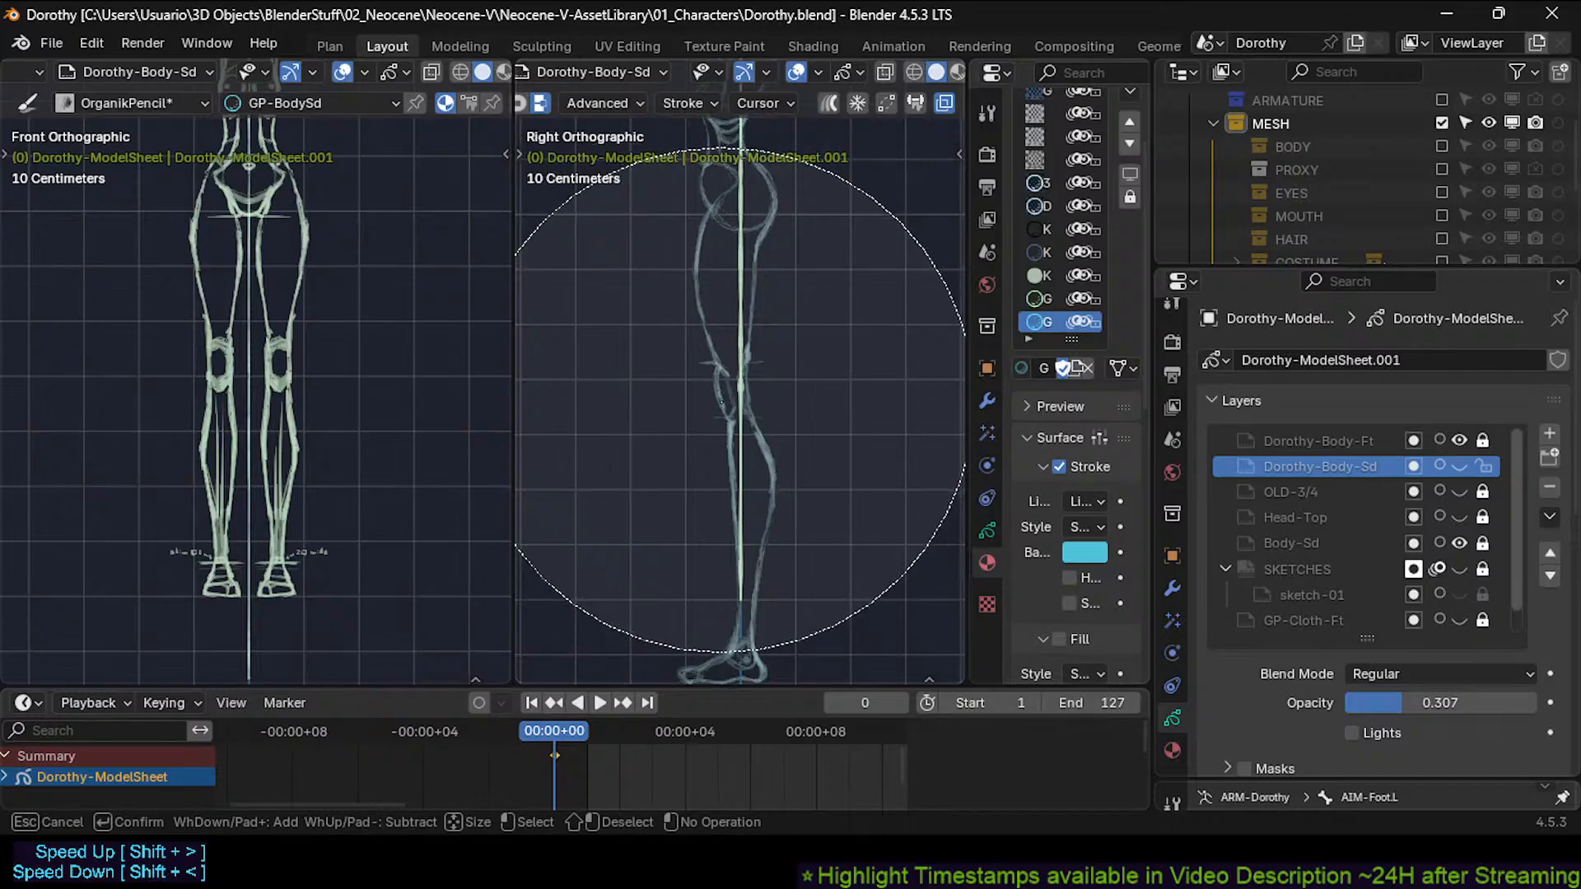
{"action": "scroll", "coordinate": [721, 415], "scroll_direction": "up", "scroll_amount": 2}
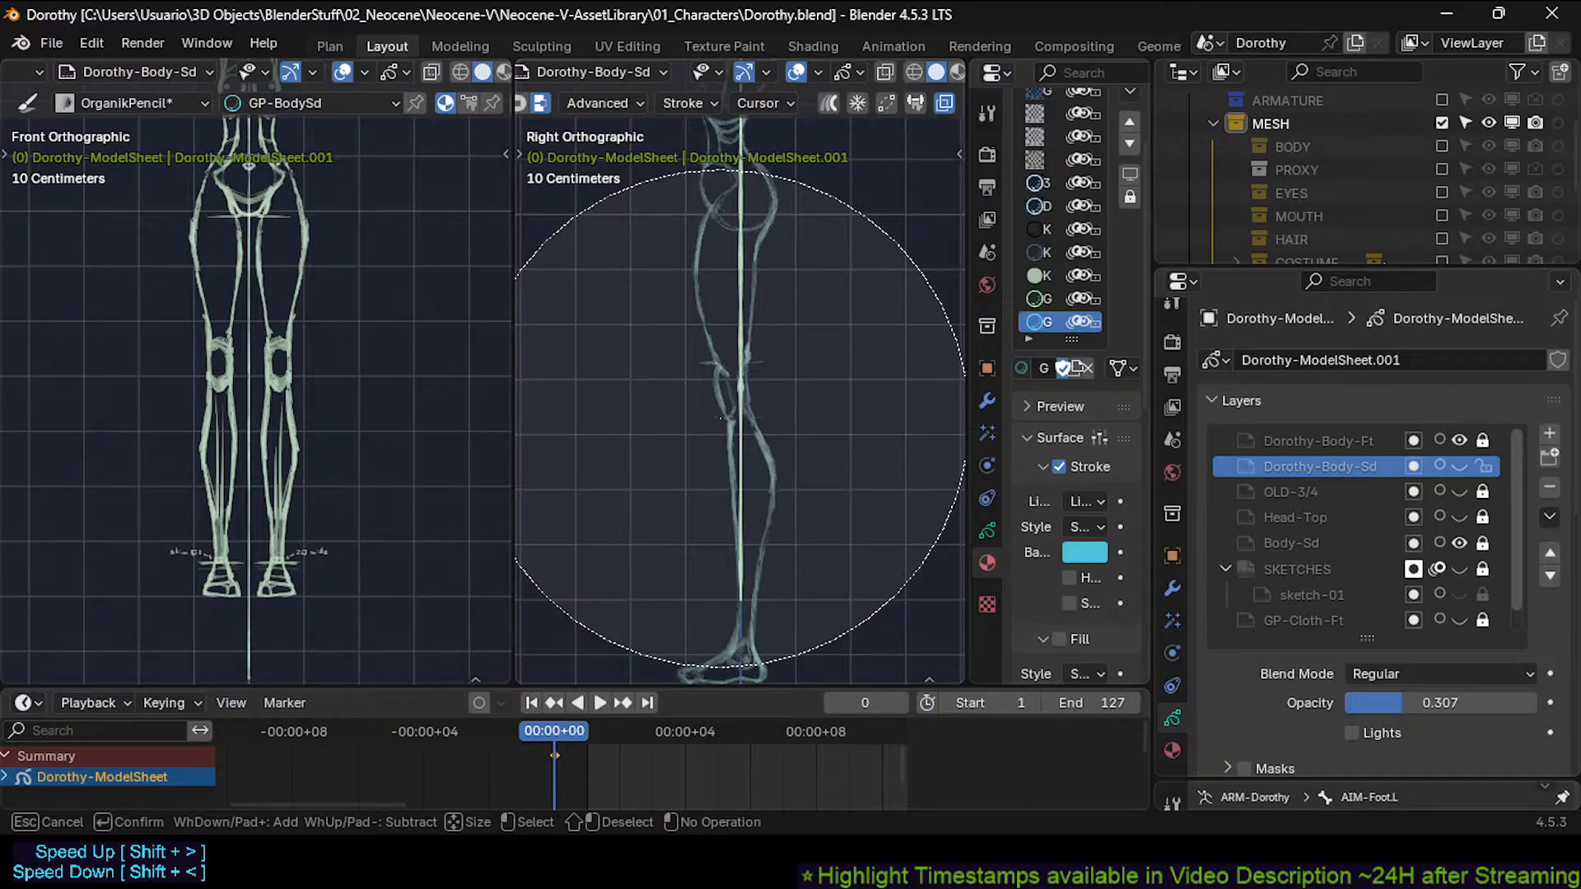
{"action": "scroll", "coordinate": [723, 412], "scroll_direction": "down", "scroll_amount": 1}
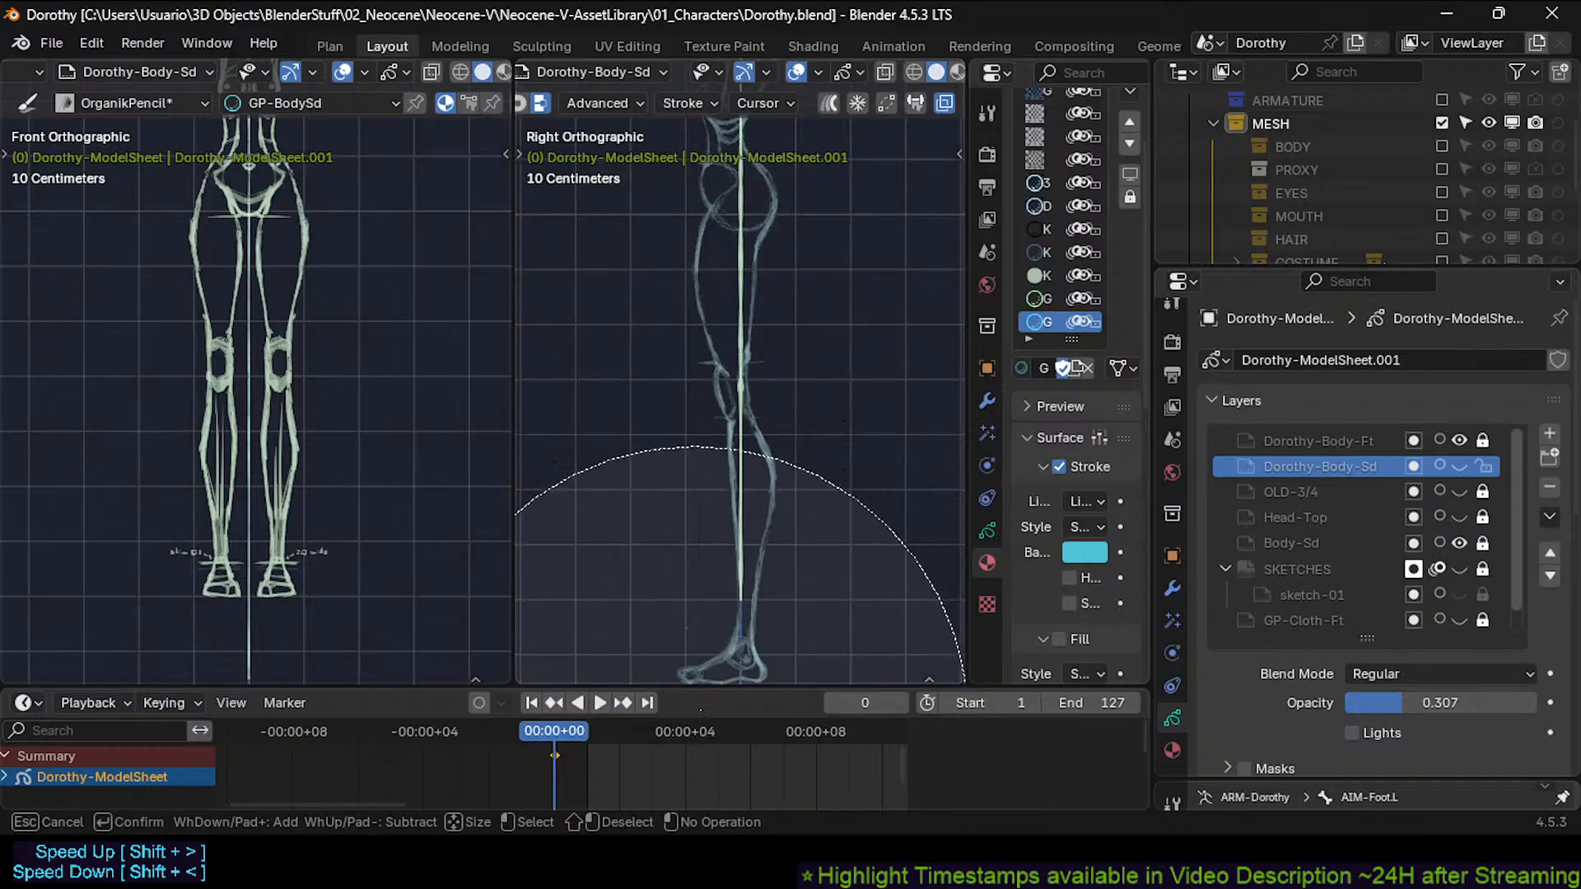
{"action": "right_click", "coordinate": [735, 698]}
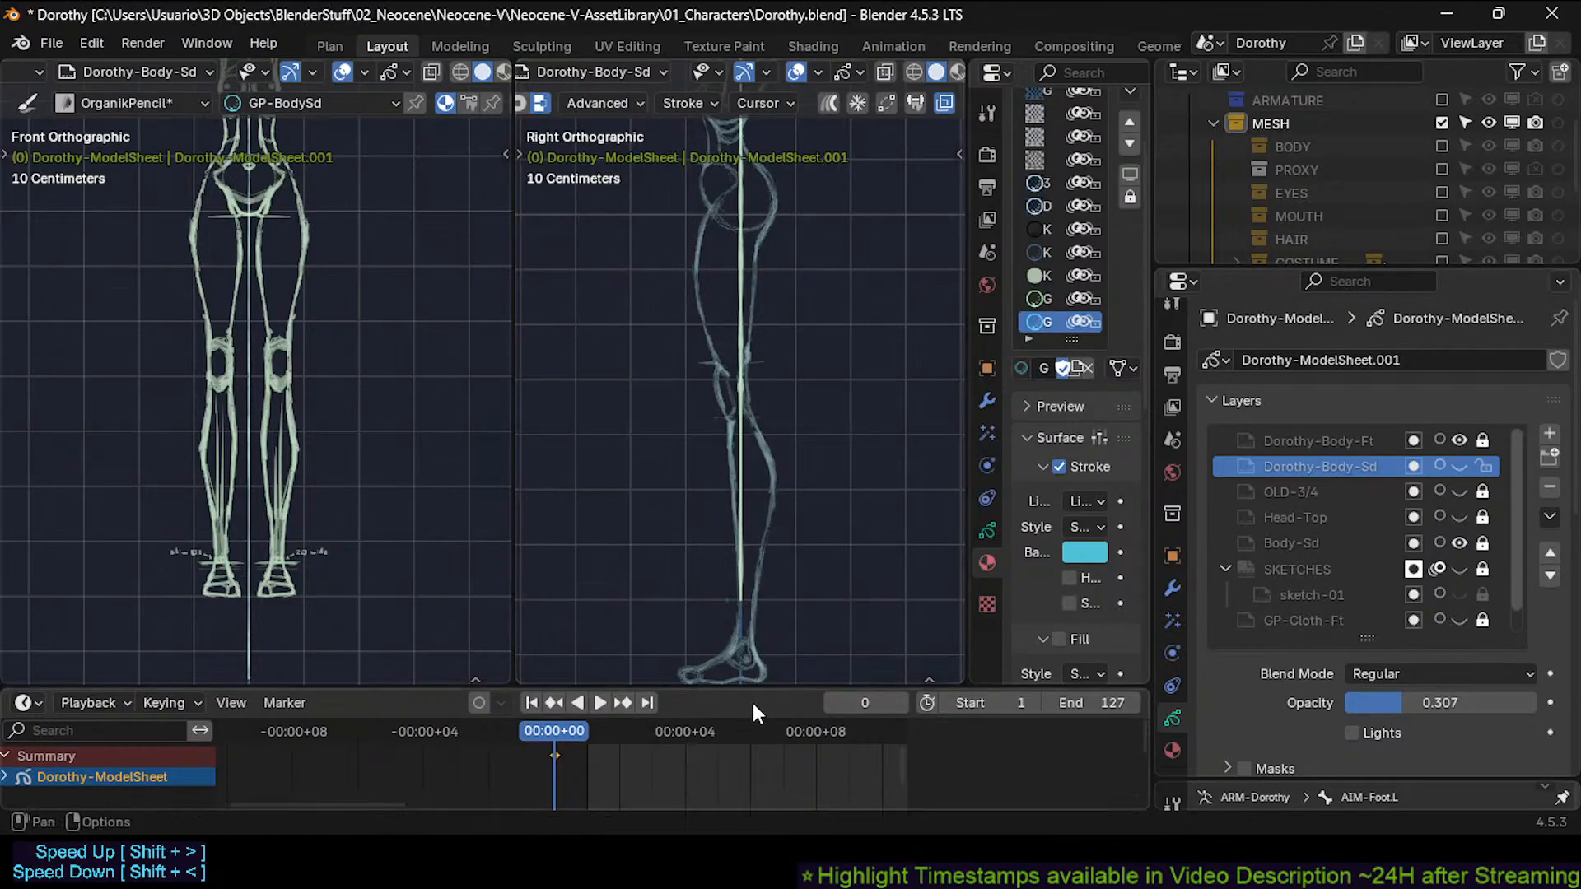
Enlarge the 3D viewports slightly, toggle the Dorothy-Body-Sd layer to compare it with Body-Sd, and leave it visible.
{"action": "mouse_move", "coordinate": [745, 690]}
{"action": "left_mouse_down"}
{"action": "mouse_move", "coordinate": [749, 748]}
{"action": "mouse_move", "coordinate": [753, 713]}
{"action": "left_mouse_up"}
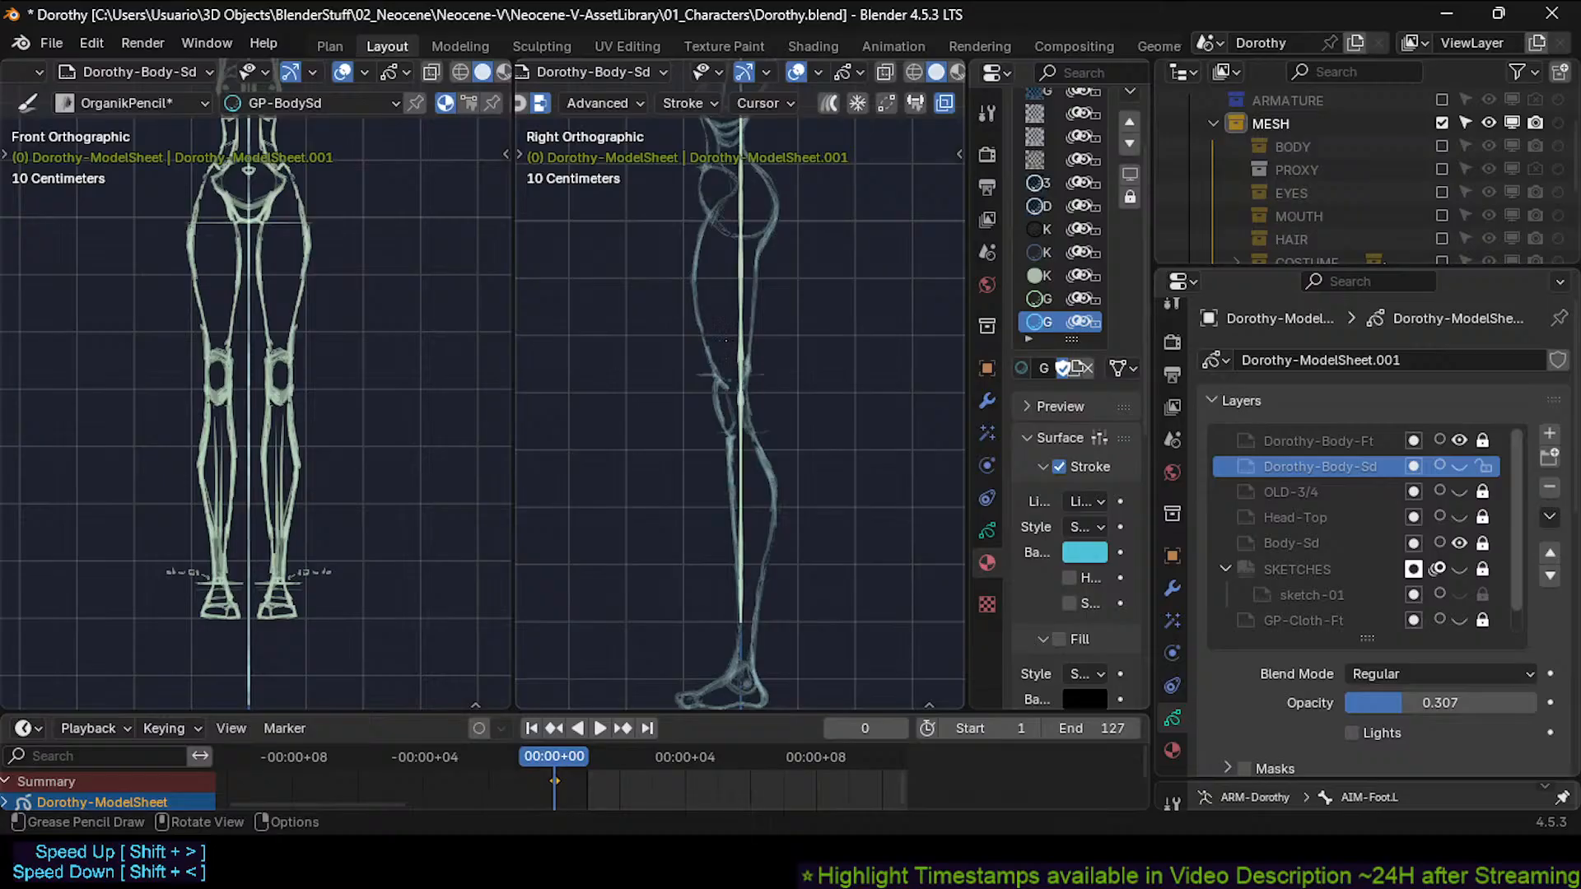
{"action": "left_click", "coordinate": [1462, 465]}
{"action": "left_click", "coordinate": [1462, 464]}
{"action": "left_click", "coordinate": [1463, 464]}
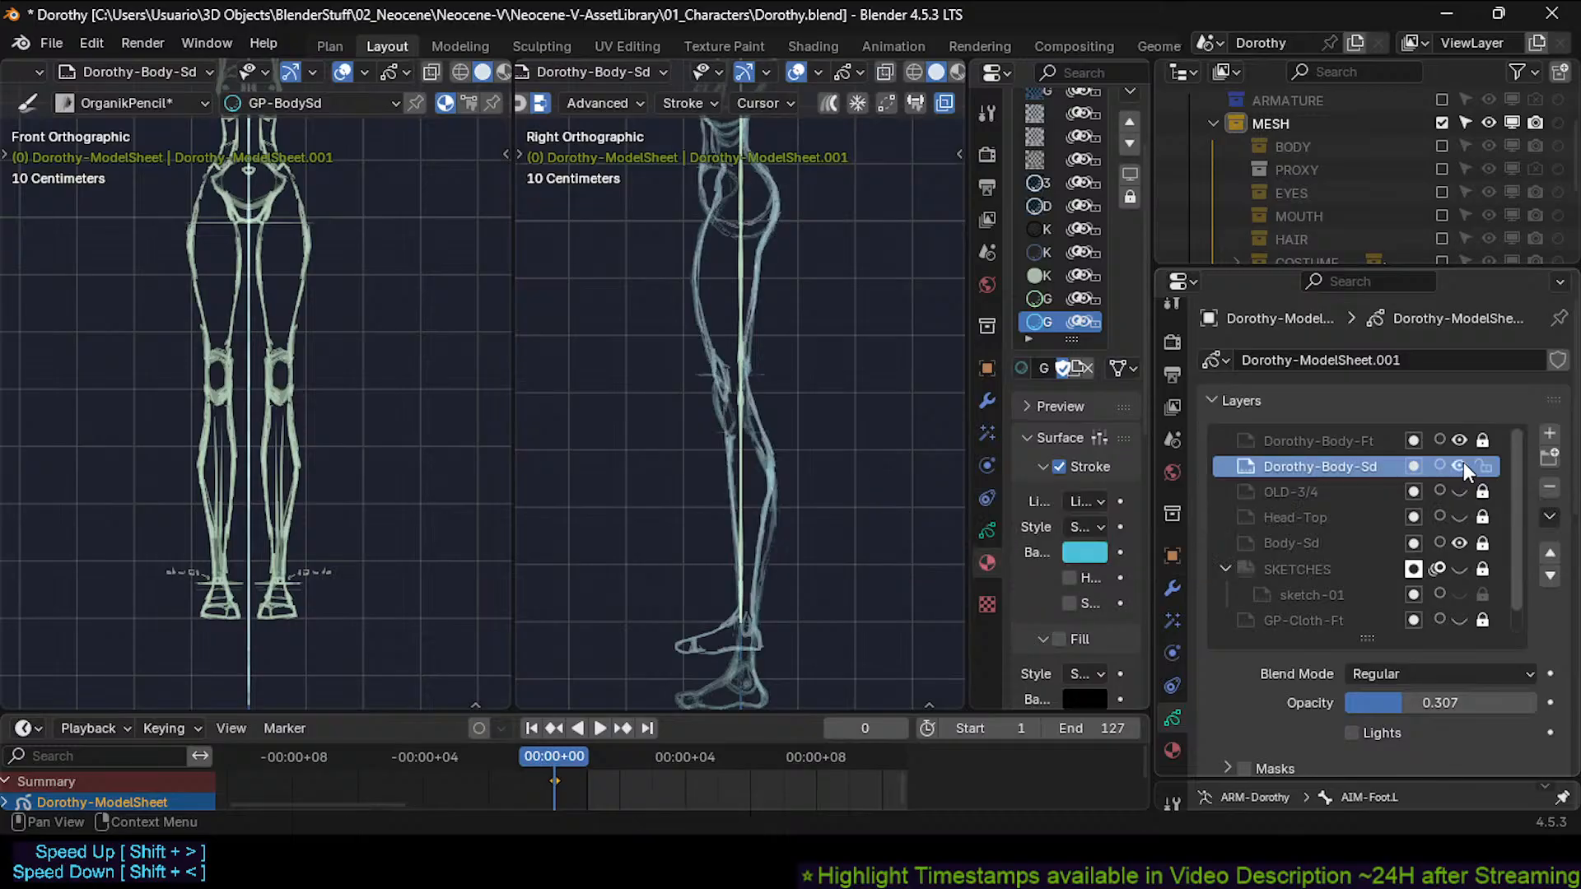
{"action": "left_click", "coordinate": [1463, 465]}
{"action": "left_click", "coordinate": [1463, 465]}
{"action": "left_click", "coordinate": [1462, 464]}
{"action": "left_click", "coordinate": [1462, 465]}
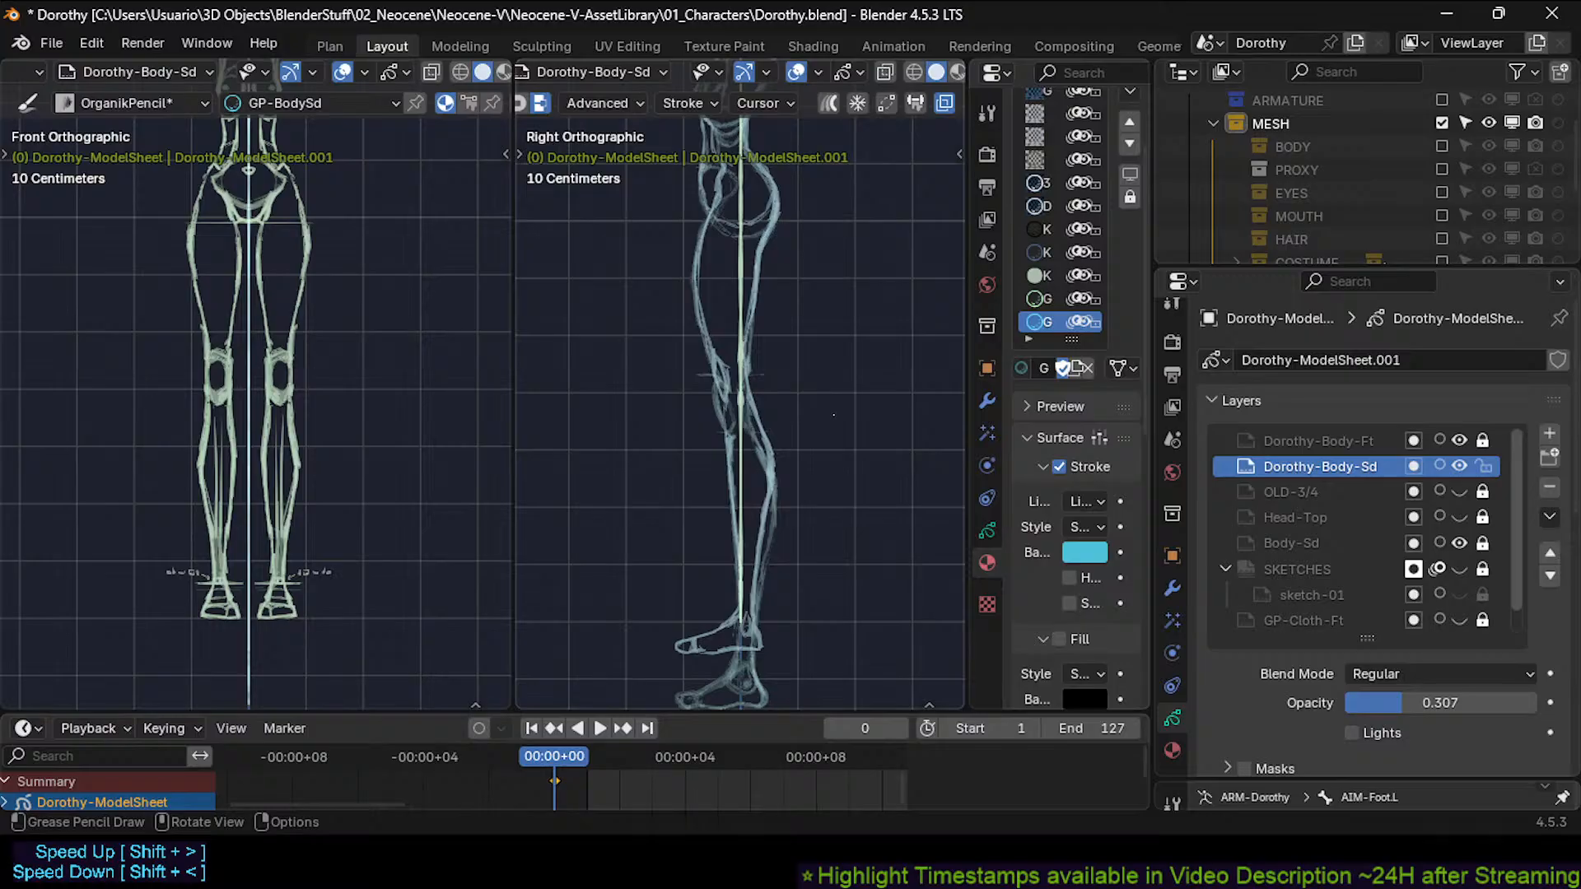
In Edit Mode, select only the Dorothy-Body-Sd foot and ankle points and move them up about 0.06 m along Z.
{"action": "key", "text": "Tab"}
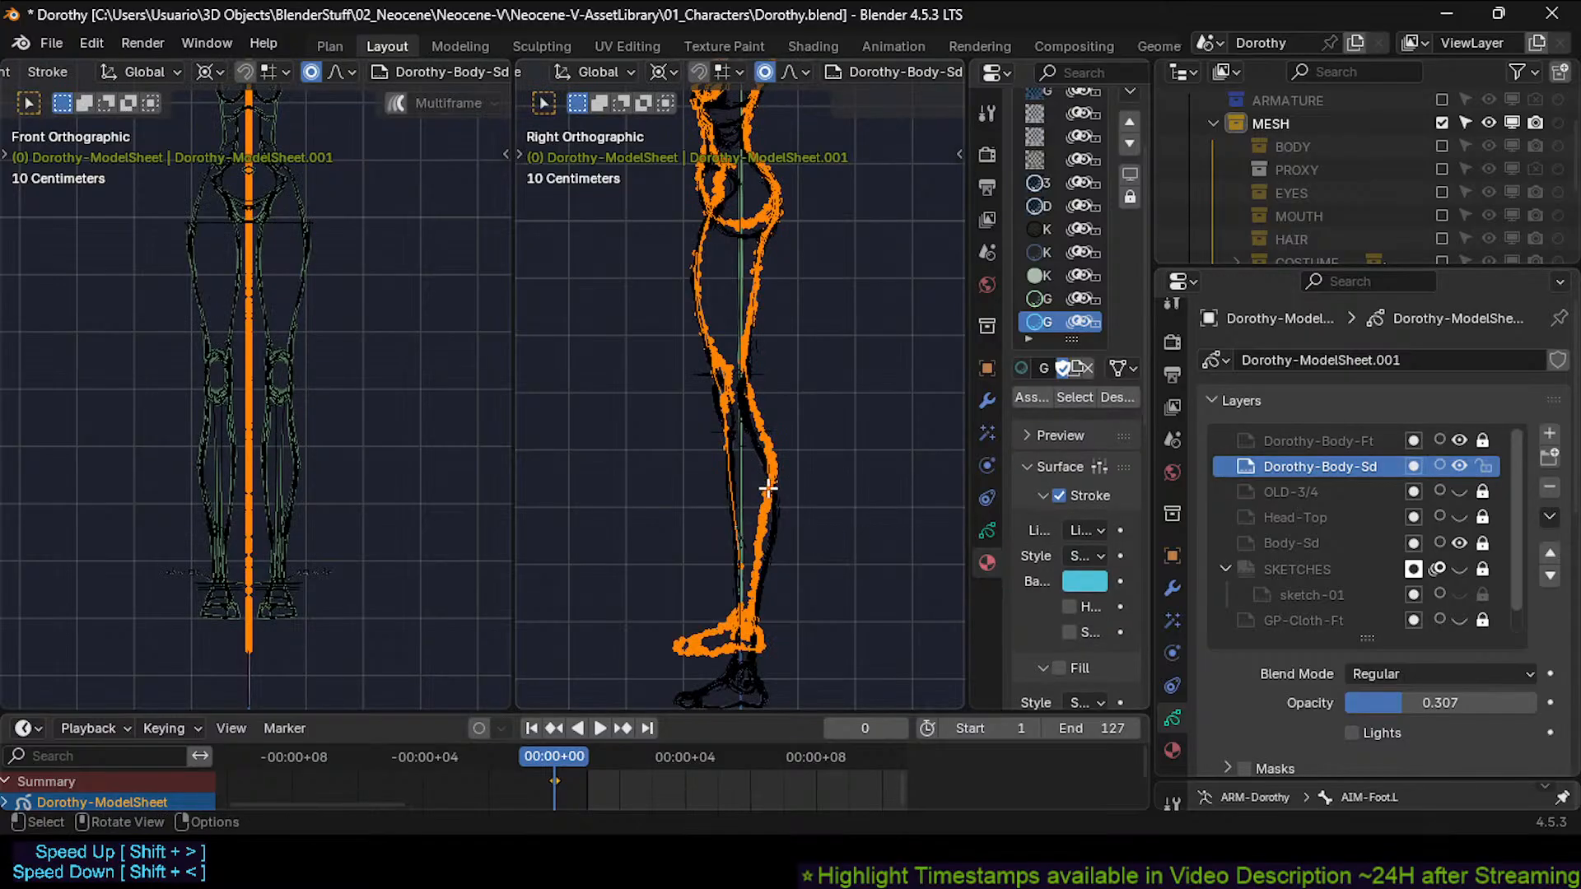
{"action": "key", "text": "alt+a"}
{"action": "key", "text": "b"}
{"action": "left_click_drag", "start_coordinate": [663, 667], "coordinate": [848, 552]}
{"action": "key", "text": "g"}
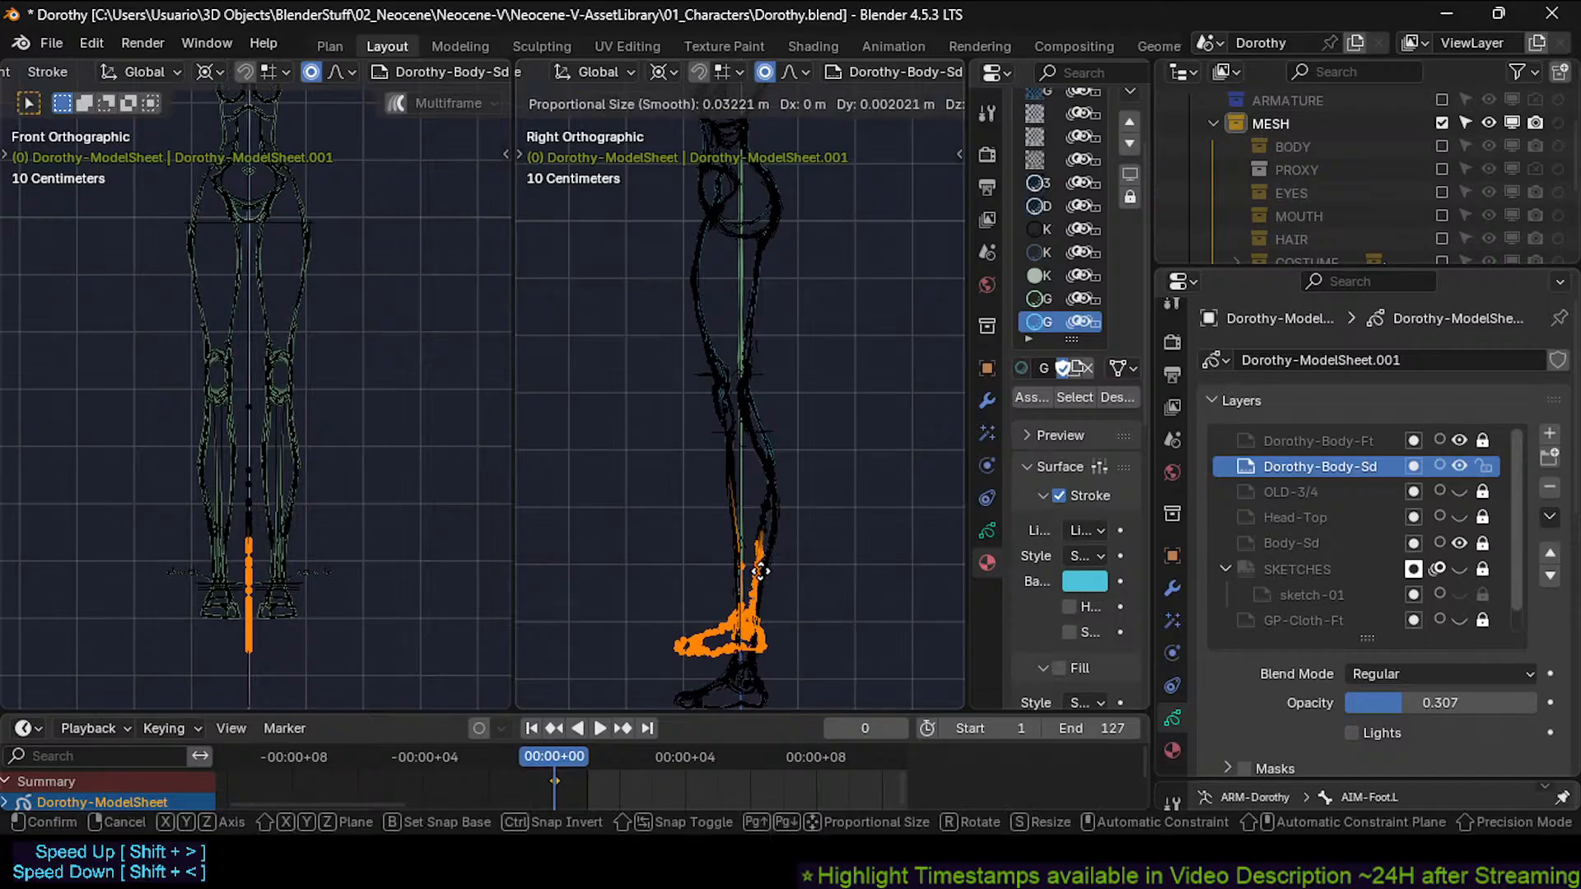
{"action": "key", "text": "z"}
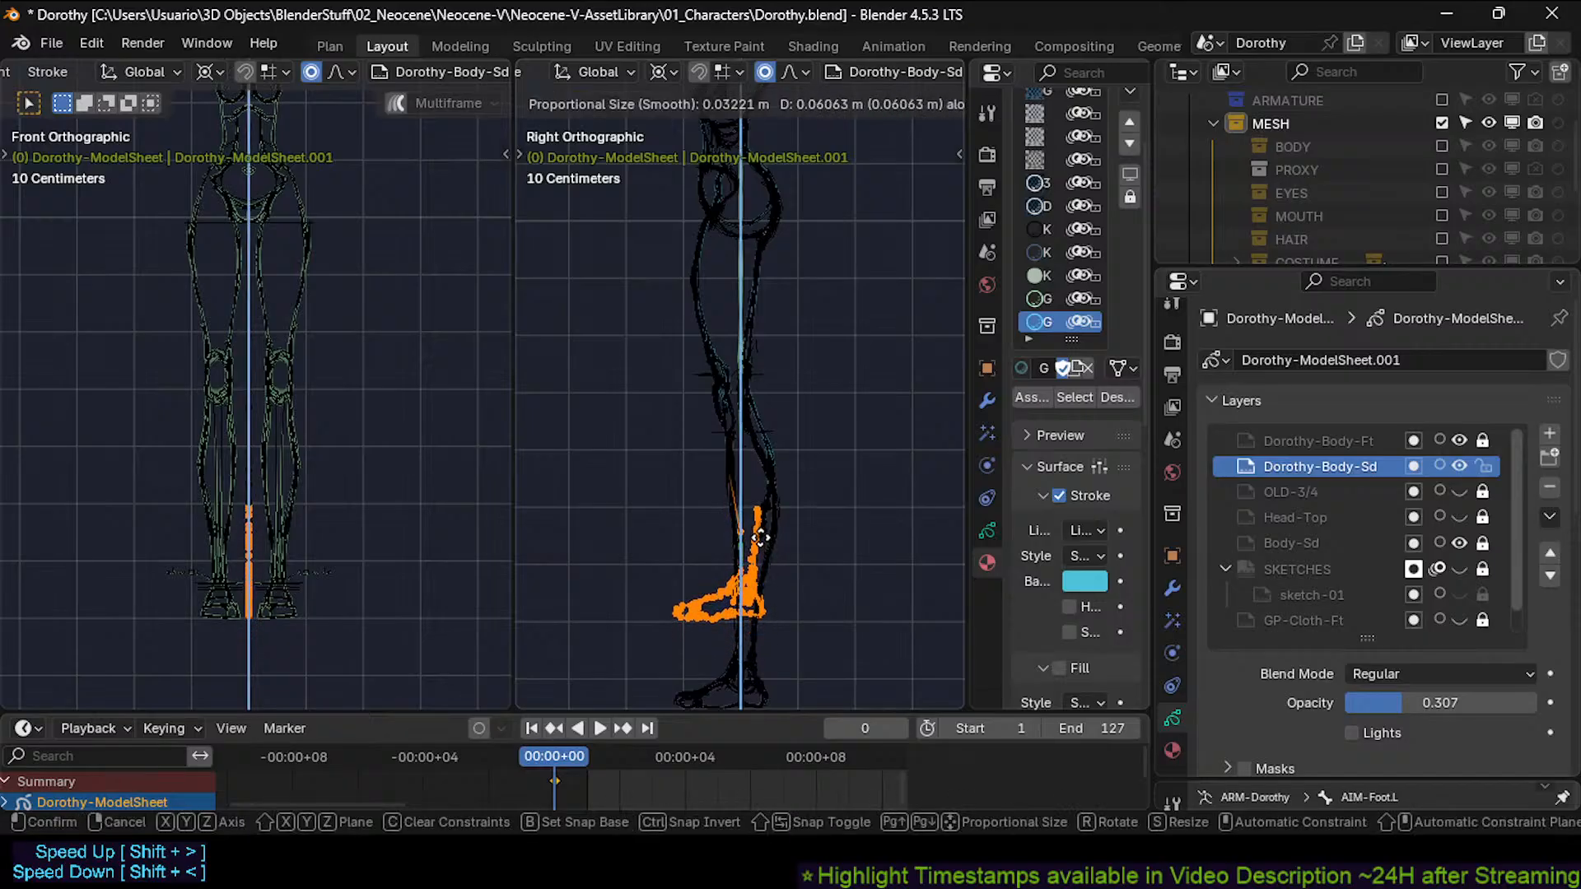
{"action": "left_click", "coordinate": [786, 488]}
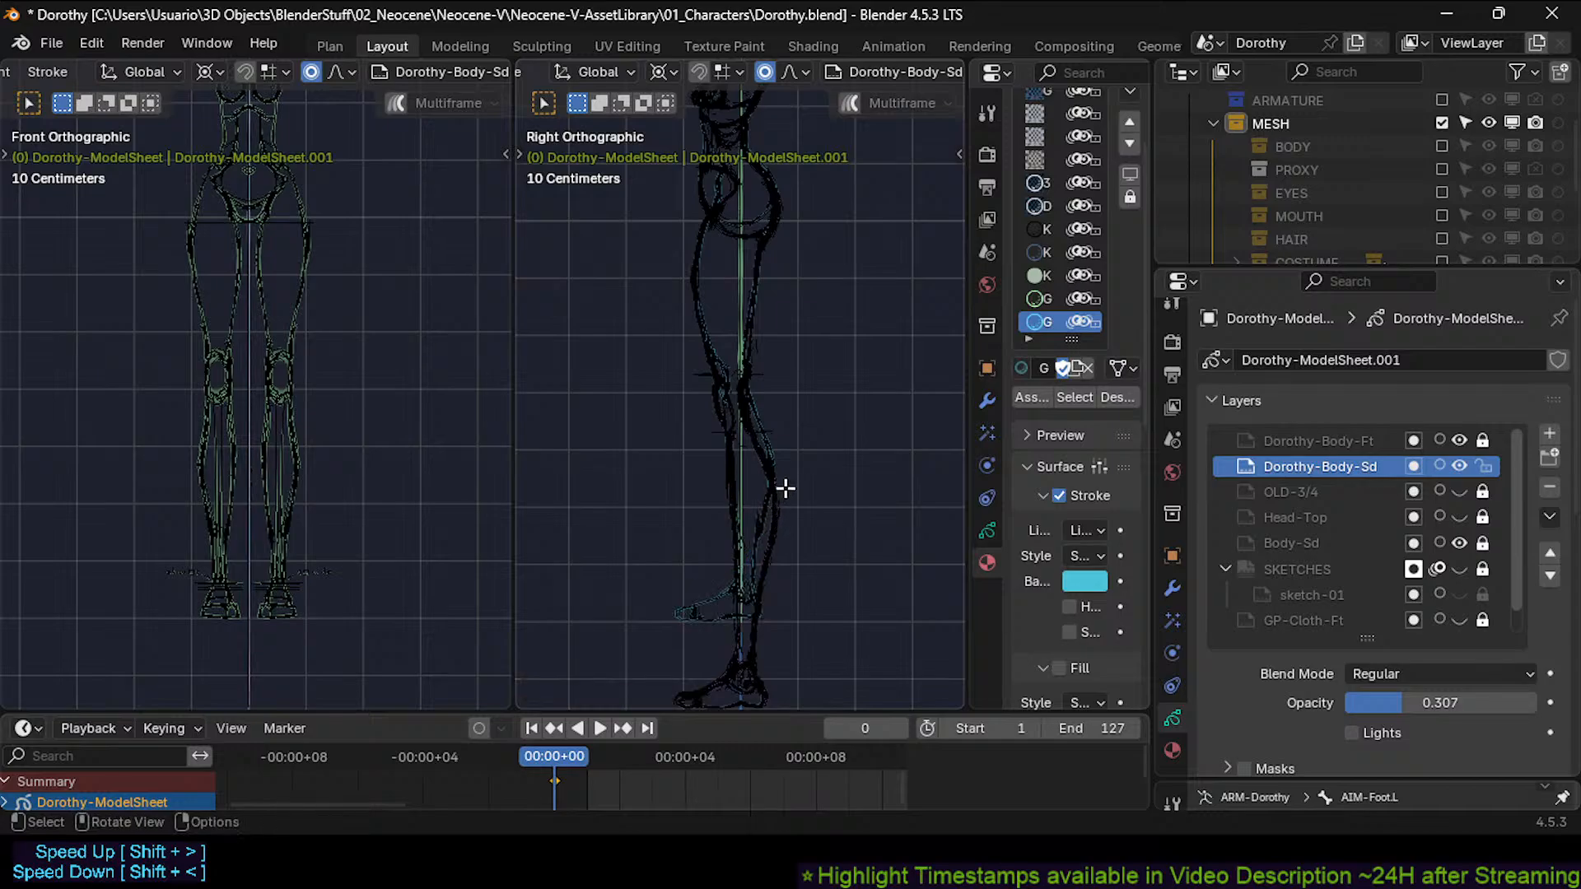
Select the back-of-calf points on the side figure and nudge them with proportional editing to smooth the calf contour.
{"action": "key", "text": "c"}
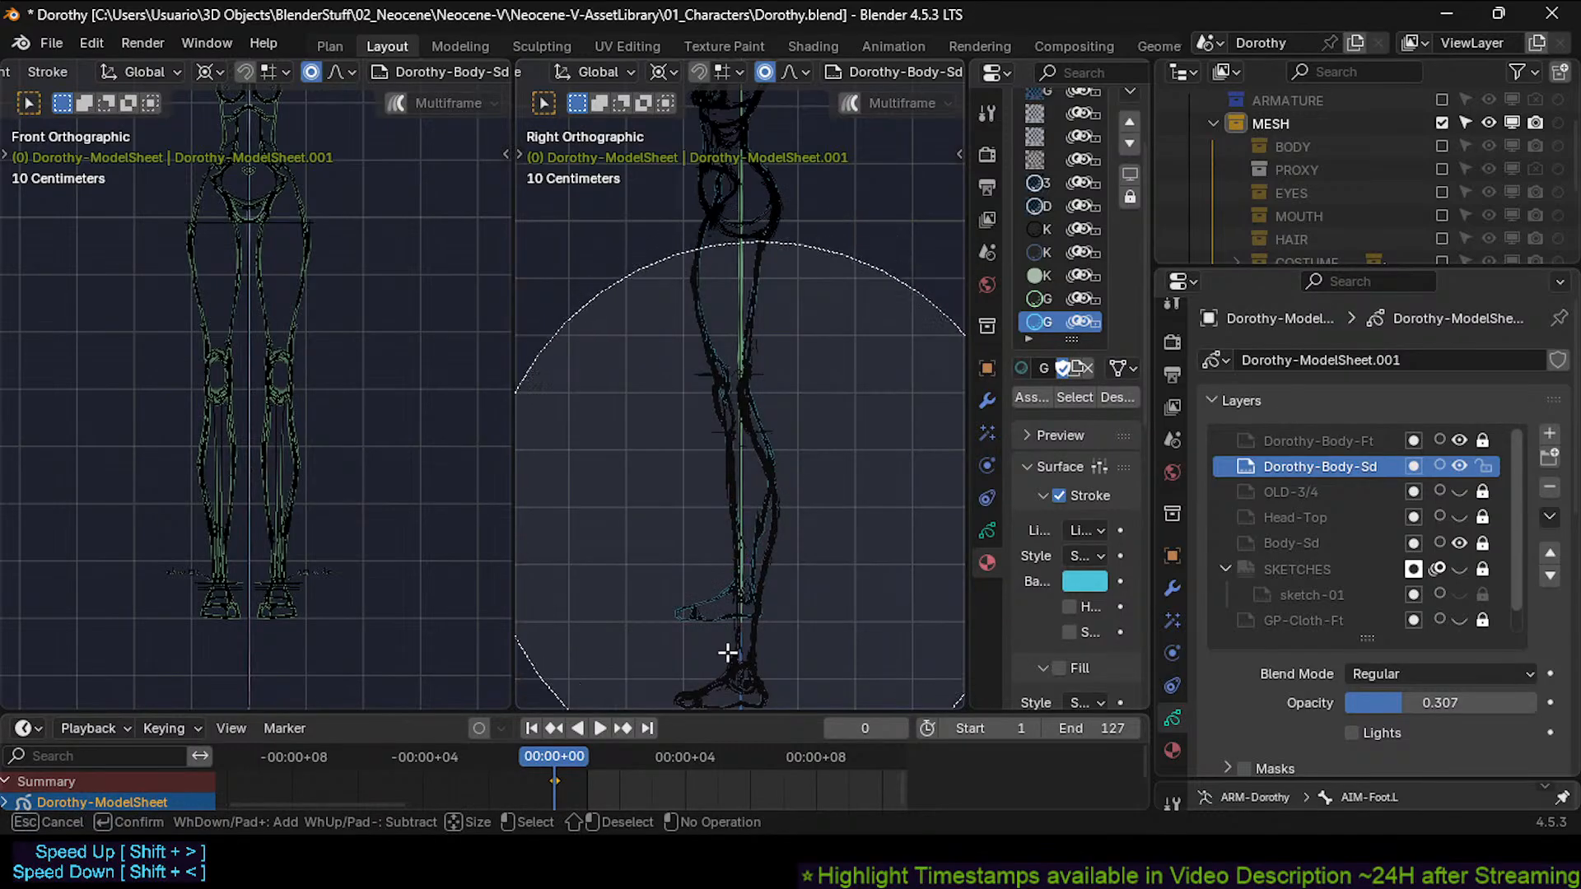
{"action": "scroll", "coordinate": [780, 518], "scroll_direction": "up", "scroll_amount": 8}
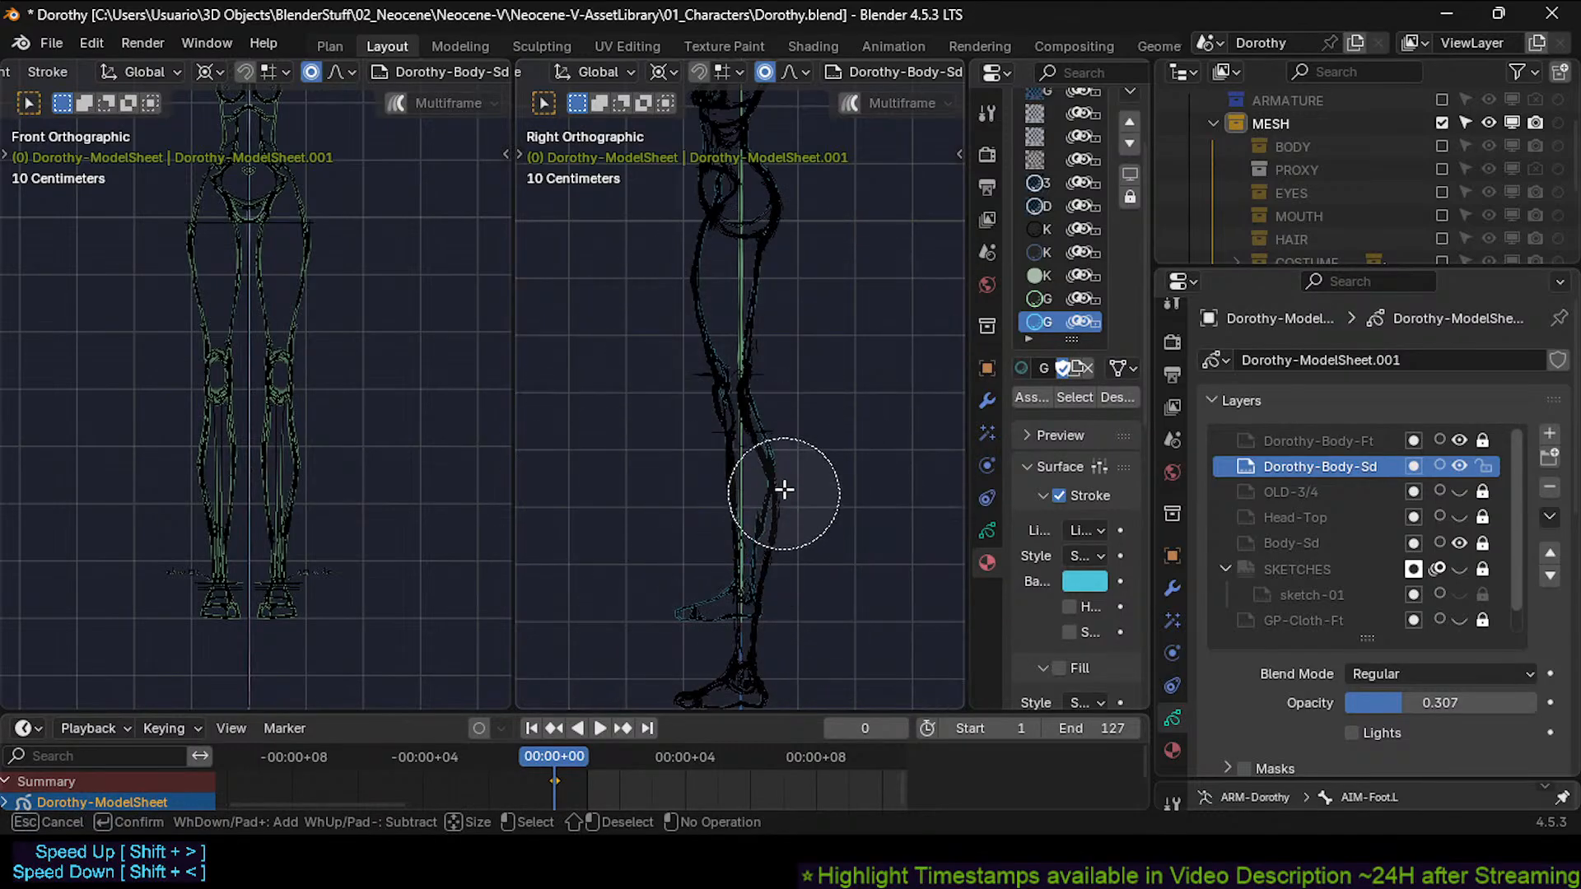
{"action": "key", "text": "Escape"}
{"action": "key", "text": "c"}
{"action": "left_click", "coordinate": [780, 496]}
{"action": "key", "text": "Escape"}
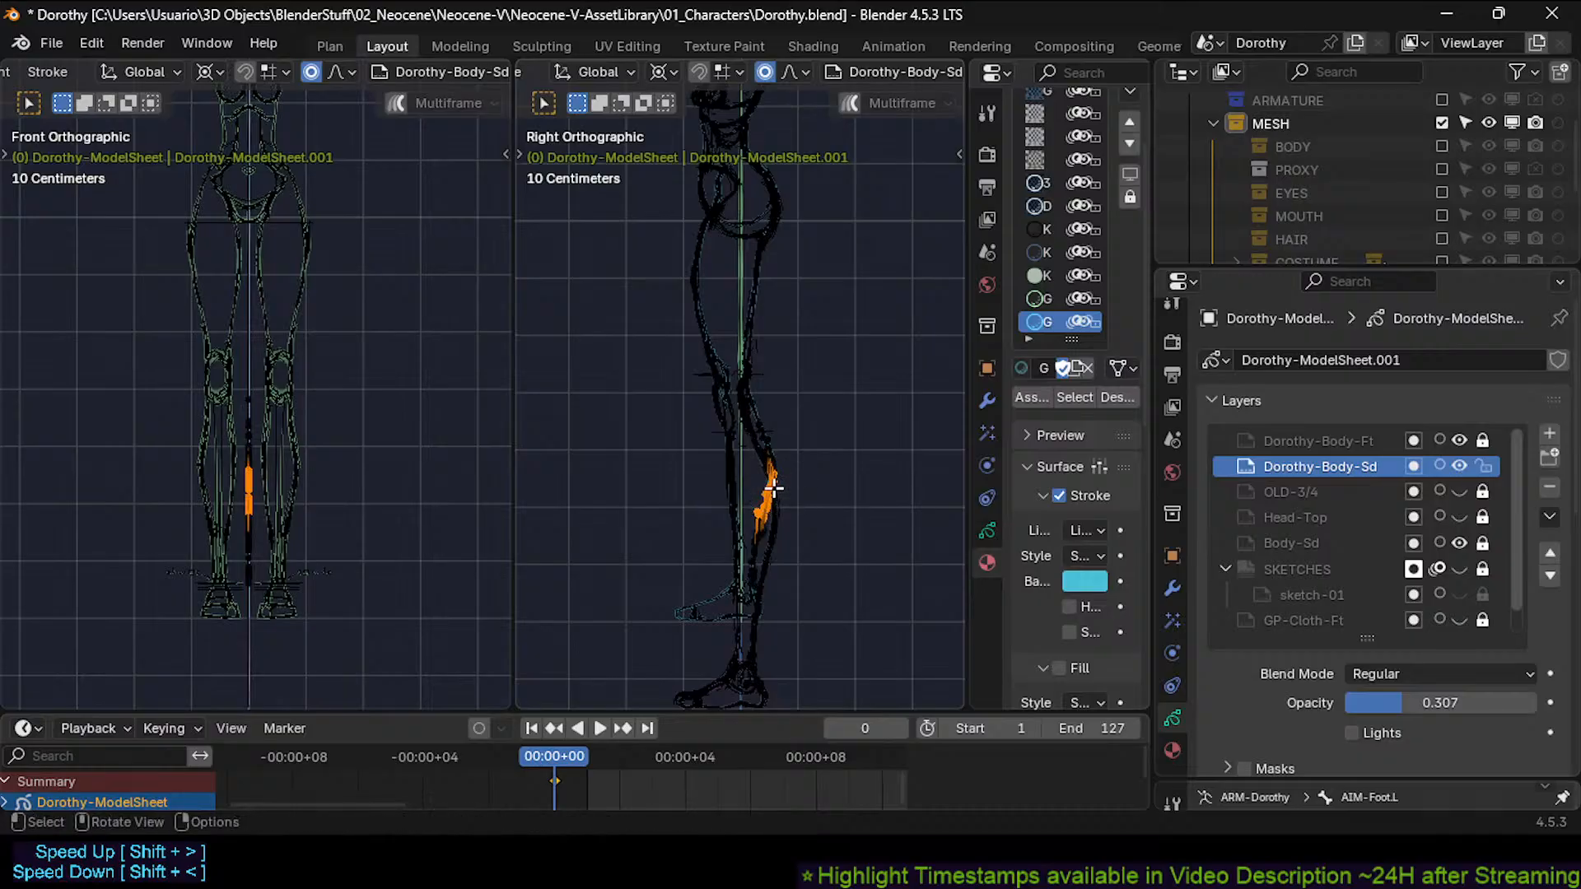
{"action": "key", "text": "g"}
{"action": "scroll", "coordinate": [778, 357], "scroll_direction": "down", "scroll_amount": 5}
{"action": "left_click", "coordinate": [777, 360]}
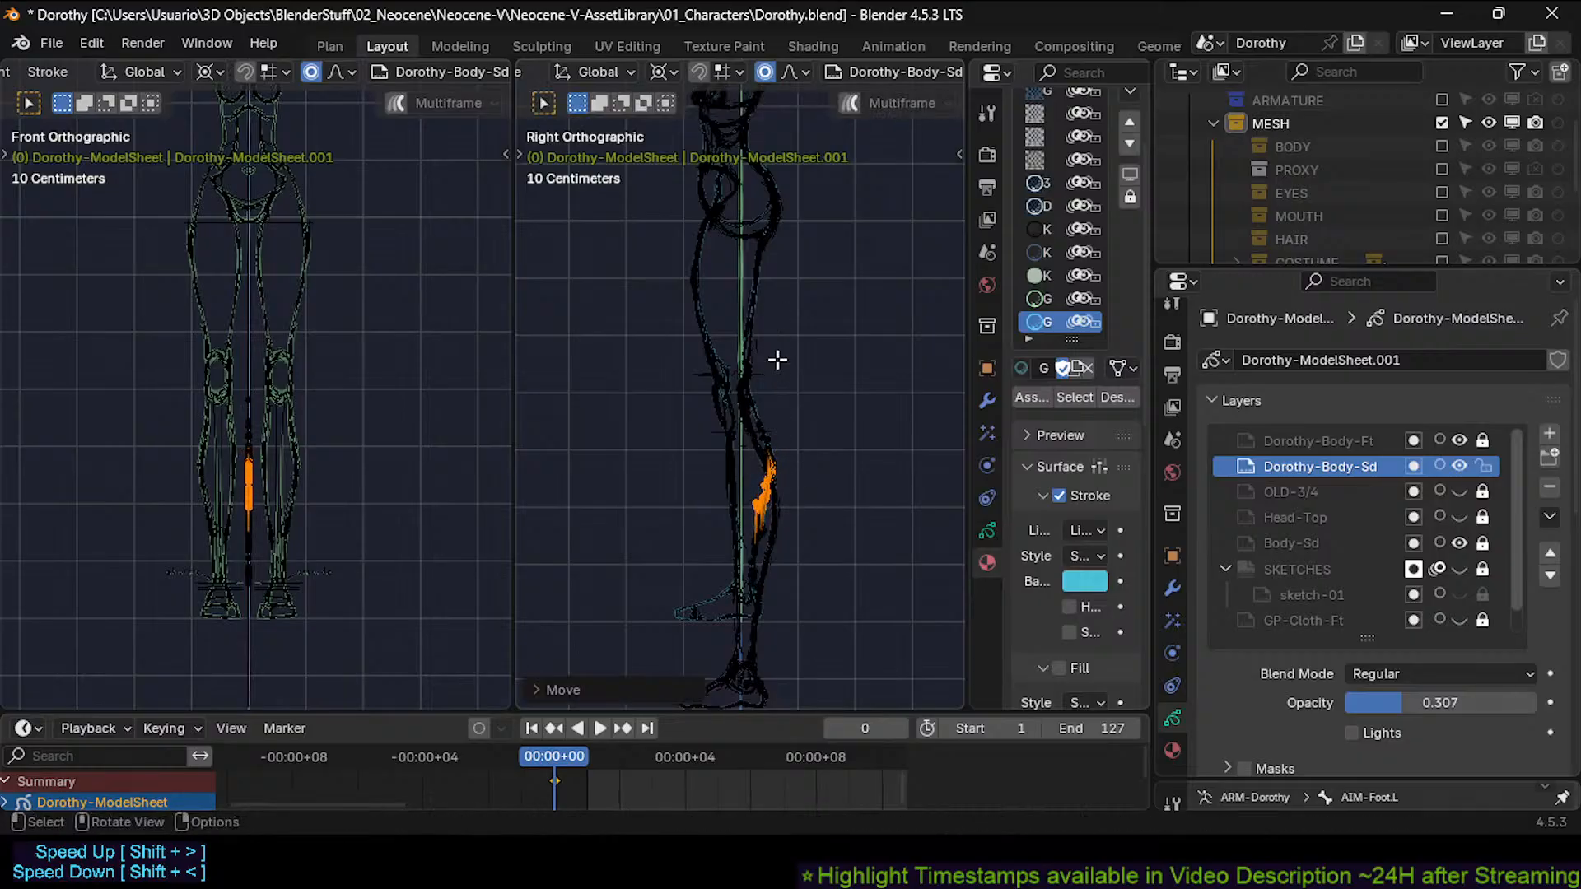
{"action": "key", "text": "g"}
{"action": "scroll", "coordinate": [773, 393], "scroll_direction": "down", "scroll_amount": 5}
{"action": "left_click", "coordinate": [773, 393]}
Rotate the selected calf points slightly with proportional editing and deselect them.
{"action": "key", "text": "r"}
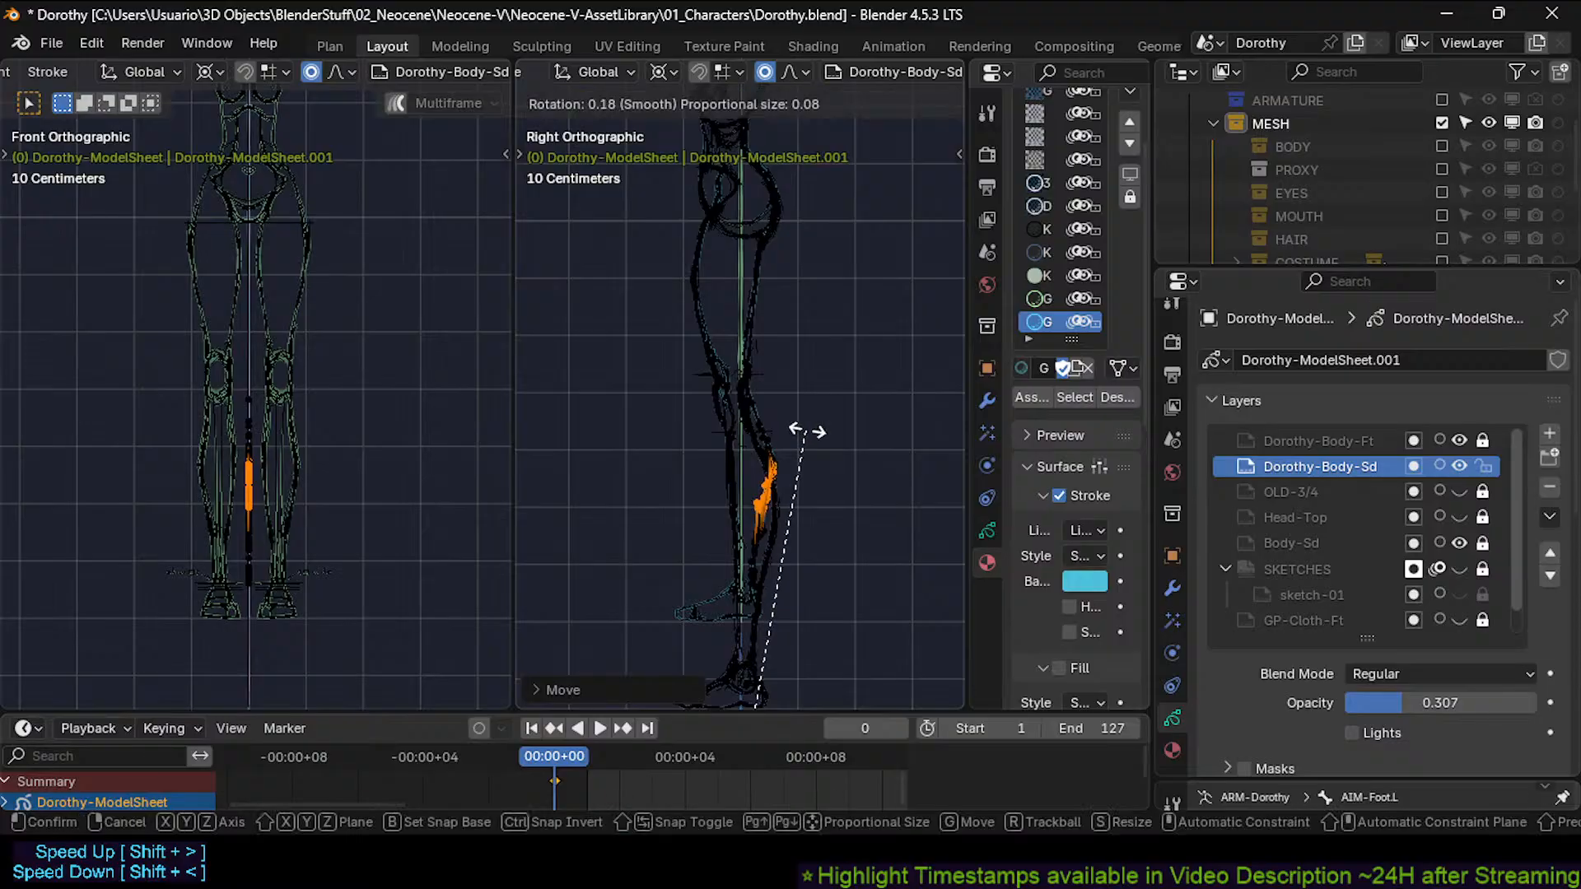
{"action": "left_click", "coordinate": [808, 429]}
{"action": "left_click", "coordinate": [808, 430]}
{"action": "left_click", "coordinate": [773, 449]}
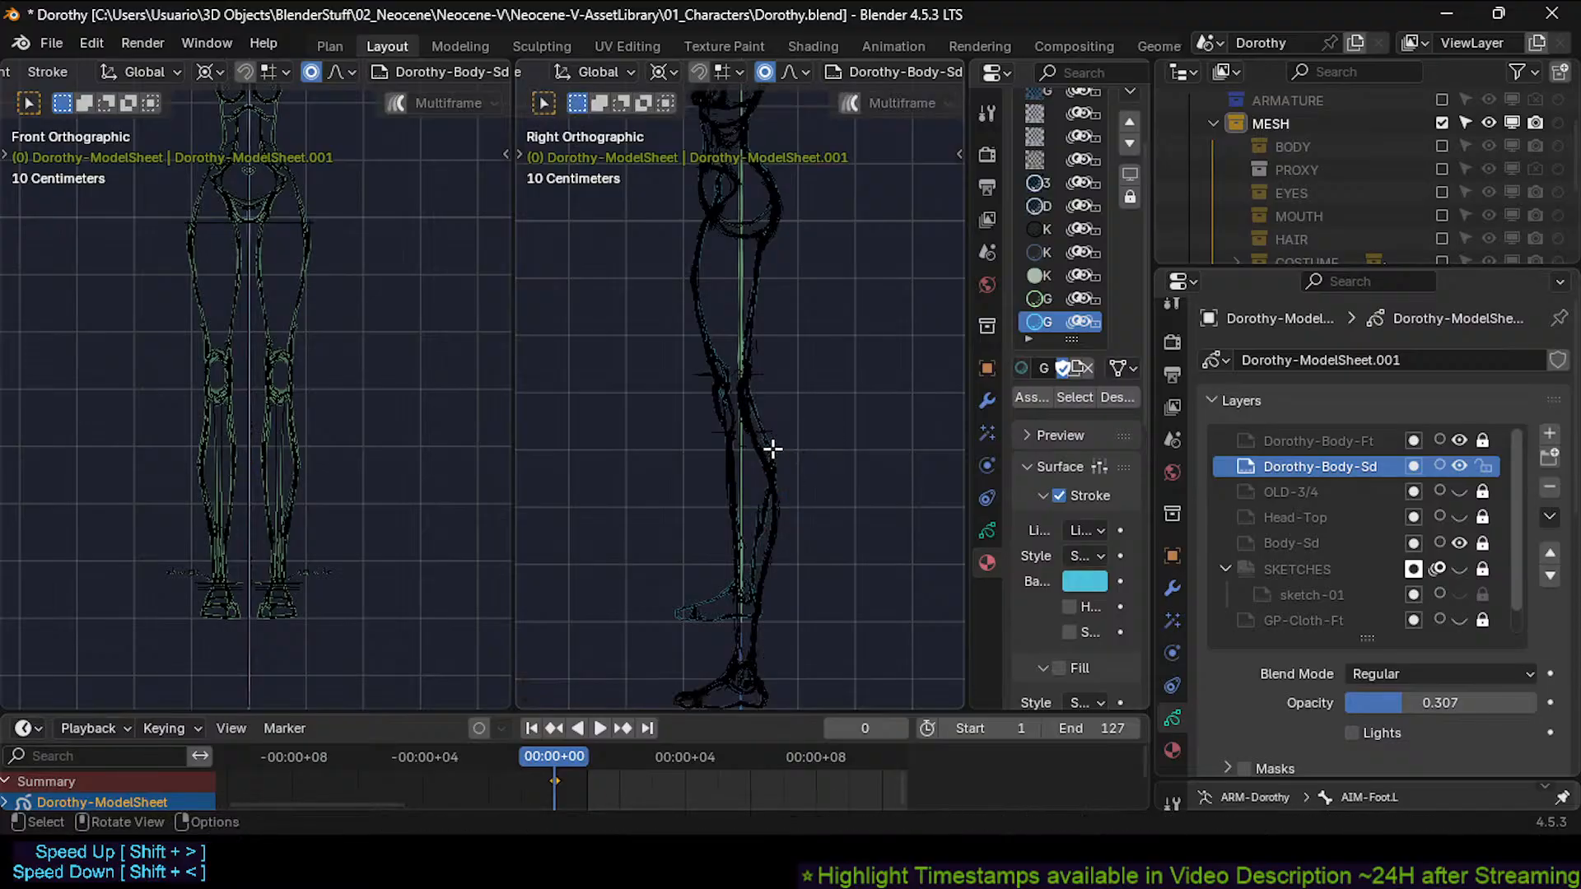
Reposition the upper calf contour behind the knee with proportional editing, changing the transform pivot point between adjustments.
{"action": "left_click", "coordinate": [788, 445]}
{"action": "key", "text": "g"}
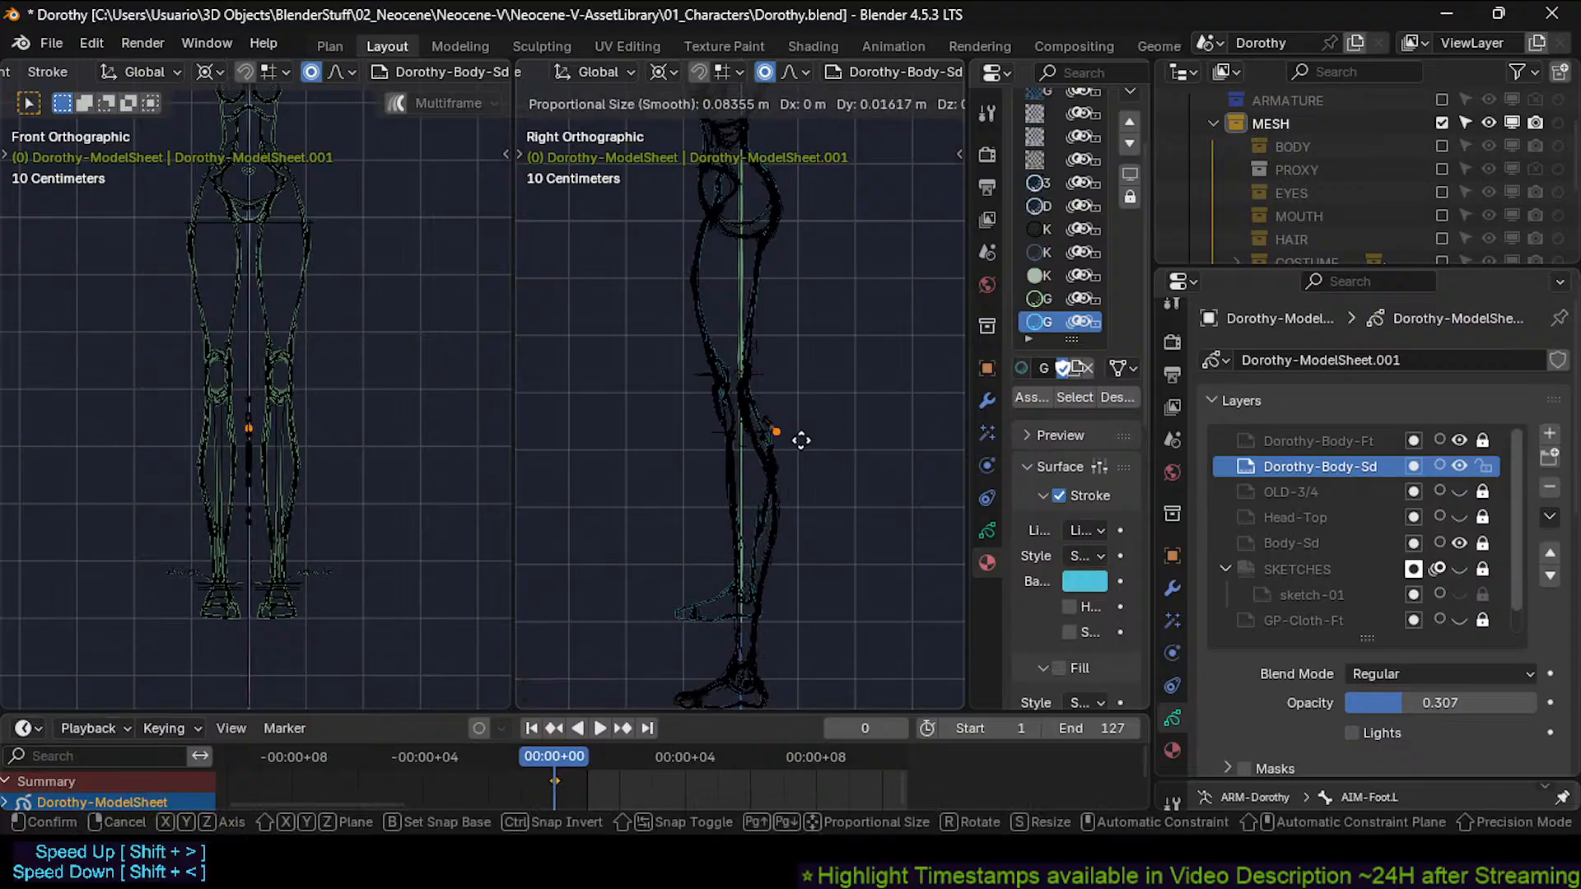
{"action": "scroll", "coordinate": [795, 439], "scroll_direction": "down", "scroll_amount": 5}
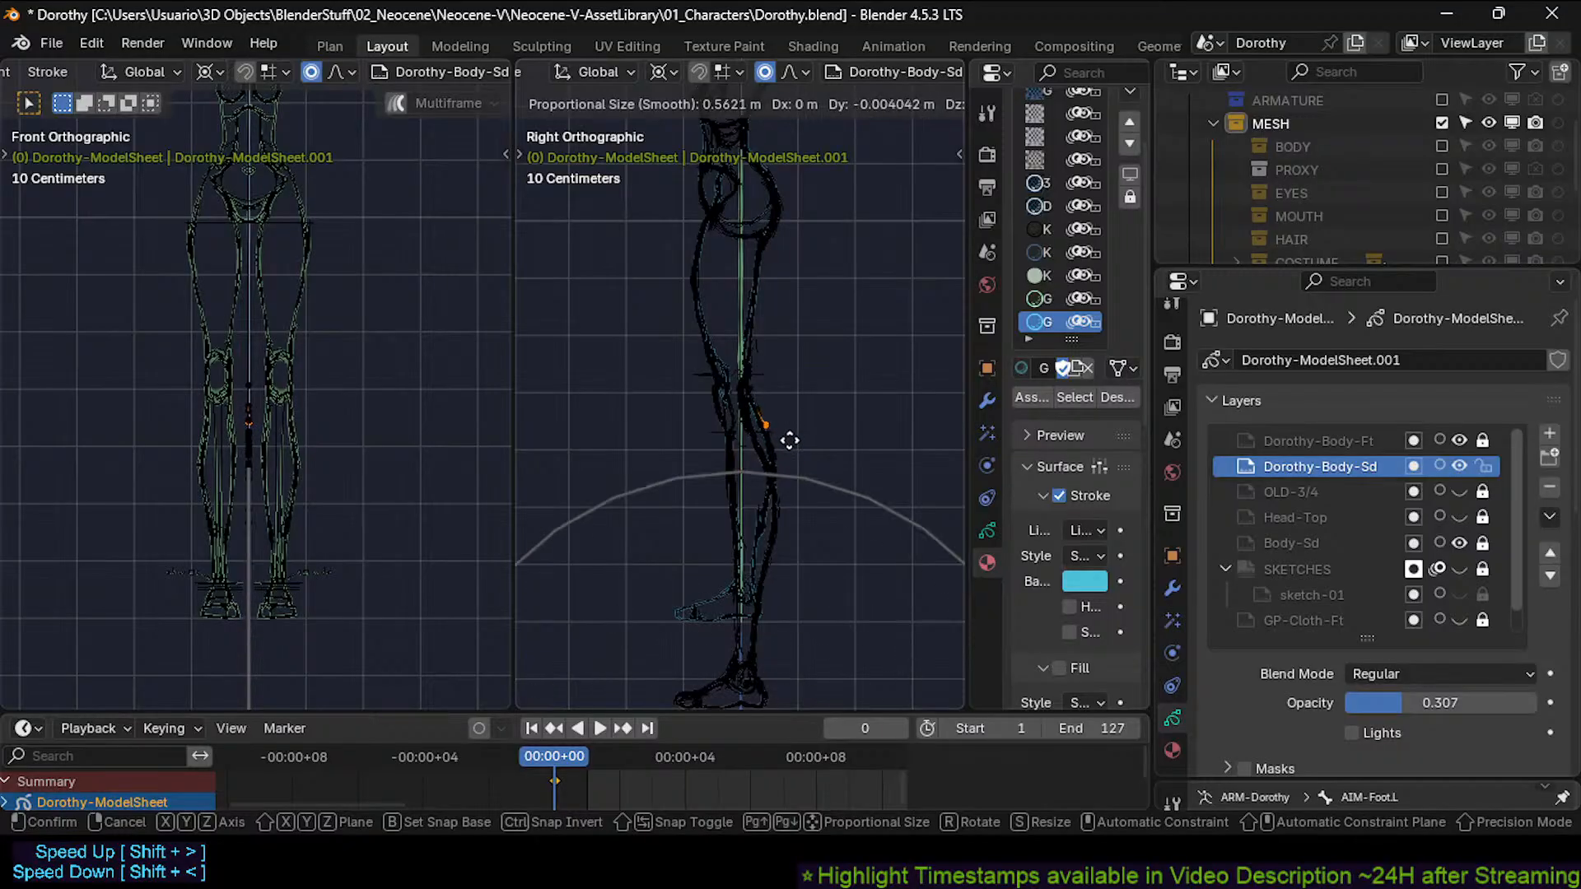
{"action": "left_click", "coordinate": [787, 439]}
{"action": "key", "text": "period"}
{"action": "left_click", "coordinate": [753, 413]}
{"action": "key", "text": "g"}
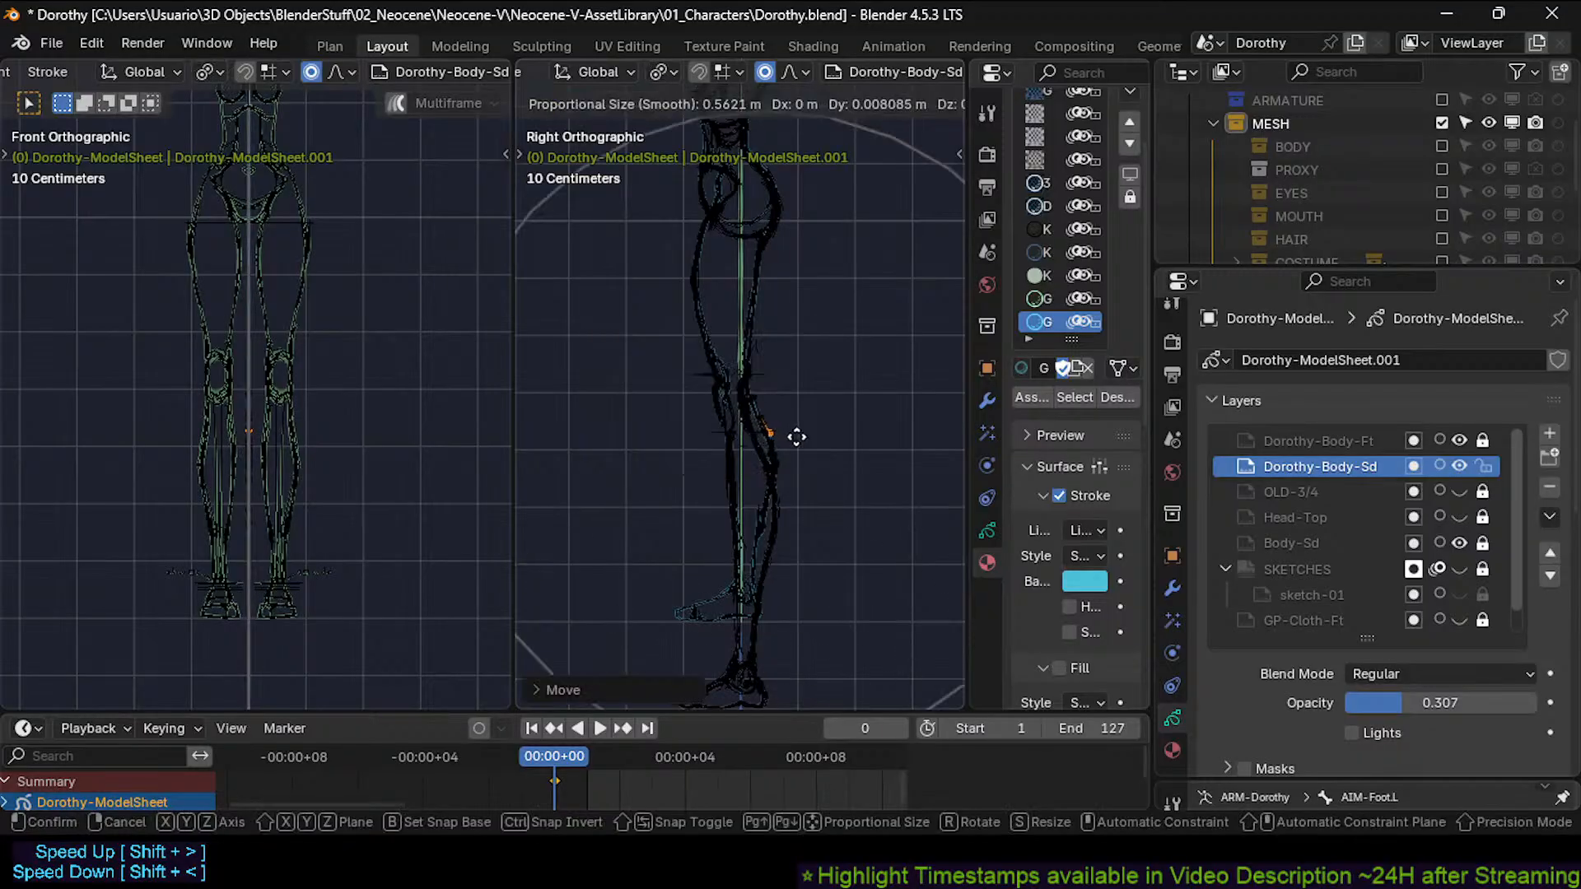
{"action": "scroll", "coordinate": [782, 446], "scroll_direction": "up", "scroll_amount": 8}
{"action": "left_click", "coordinate": [777, 447]}
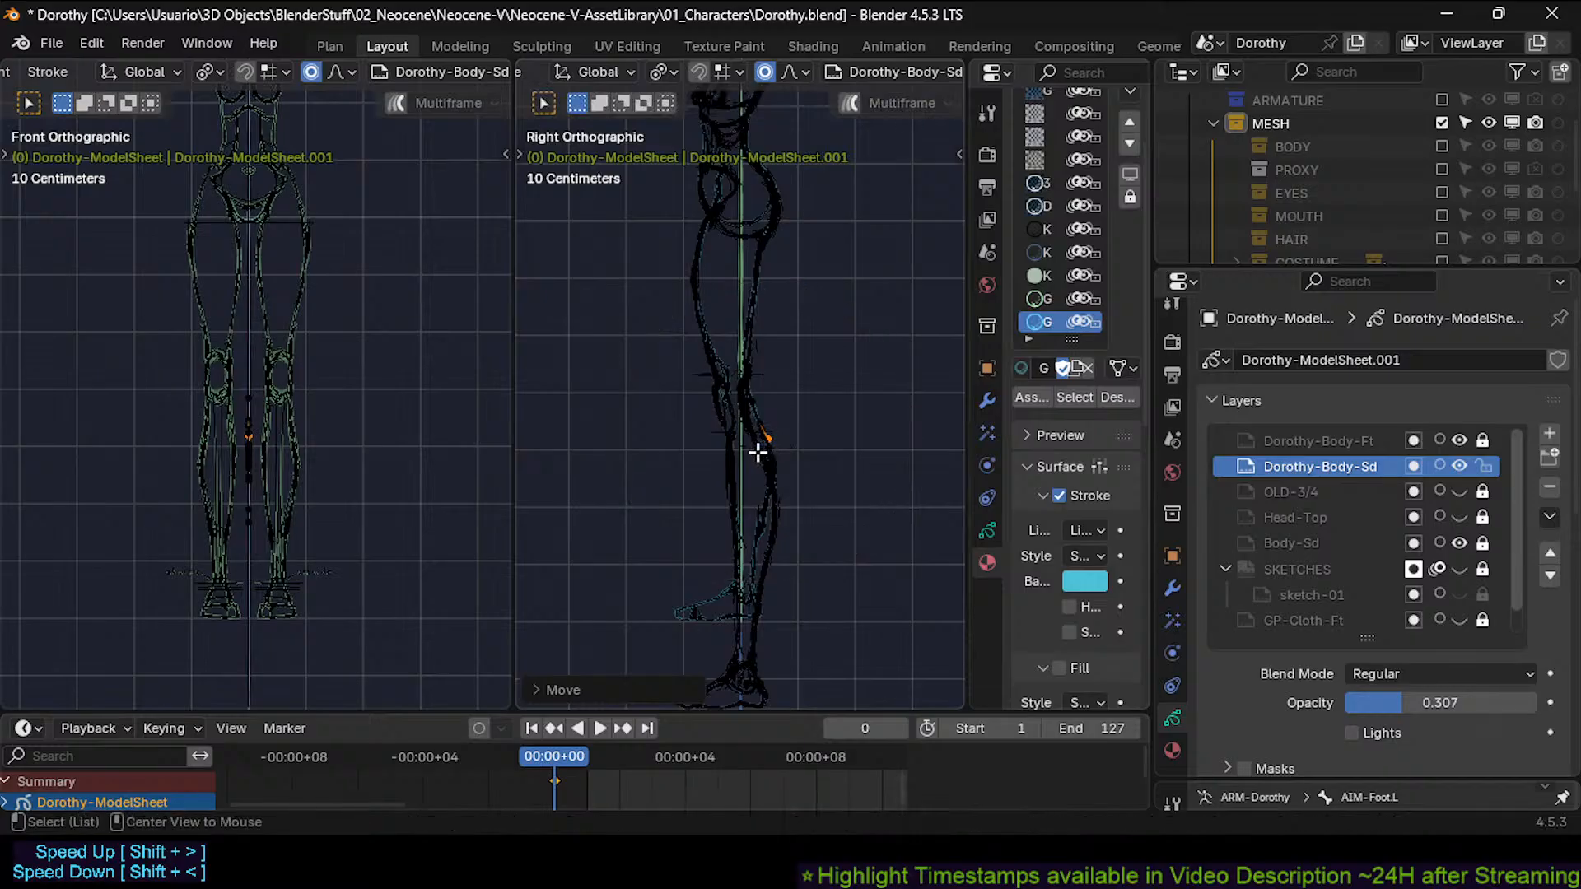
Select the front shin points below the knee, shift them with proportional editing, and return to Draw Mode.
{"action": "key", "text": "c"}
{"action": "left_click", "coordinate": [727, 451]}
{"action": "right_click", "coordinate": [726, 451]}
{"action": "key", "text": "g"}
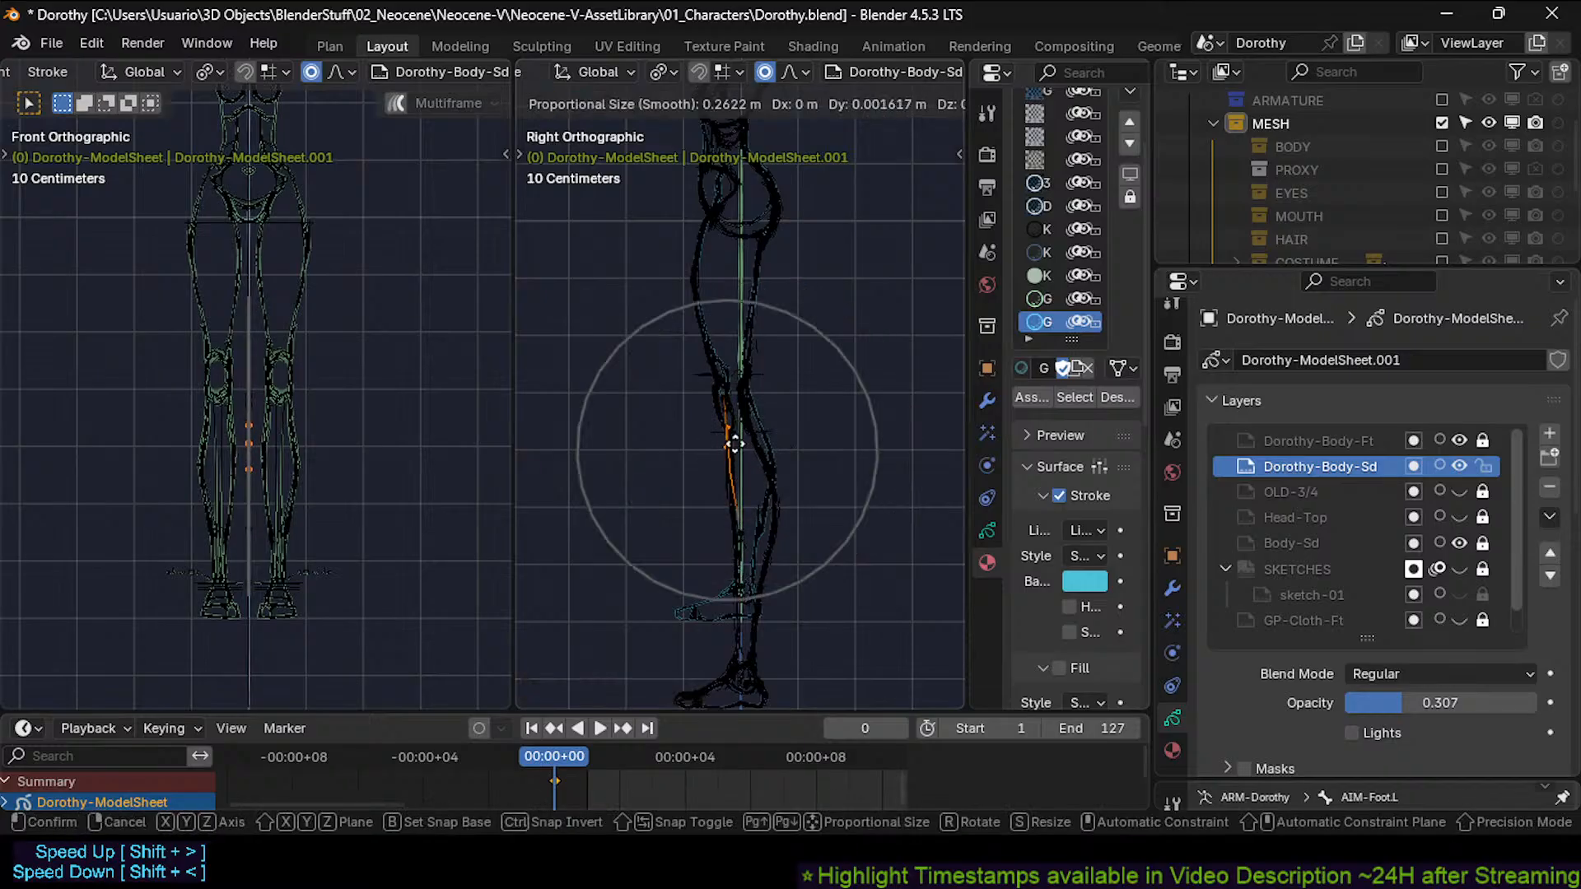
{"action": "left_click", "coordinate": [745, 449]}
{"action": "key", "text": "Tab"}
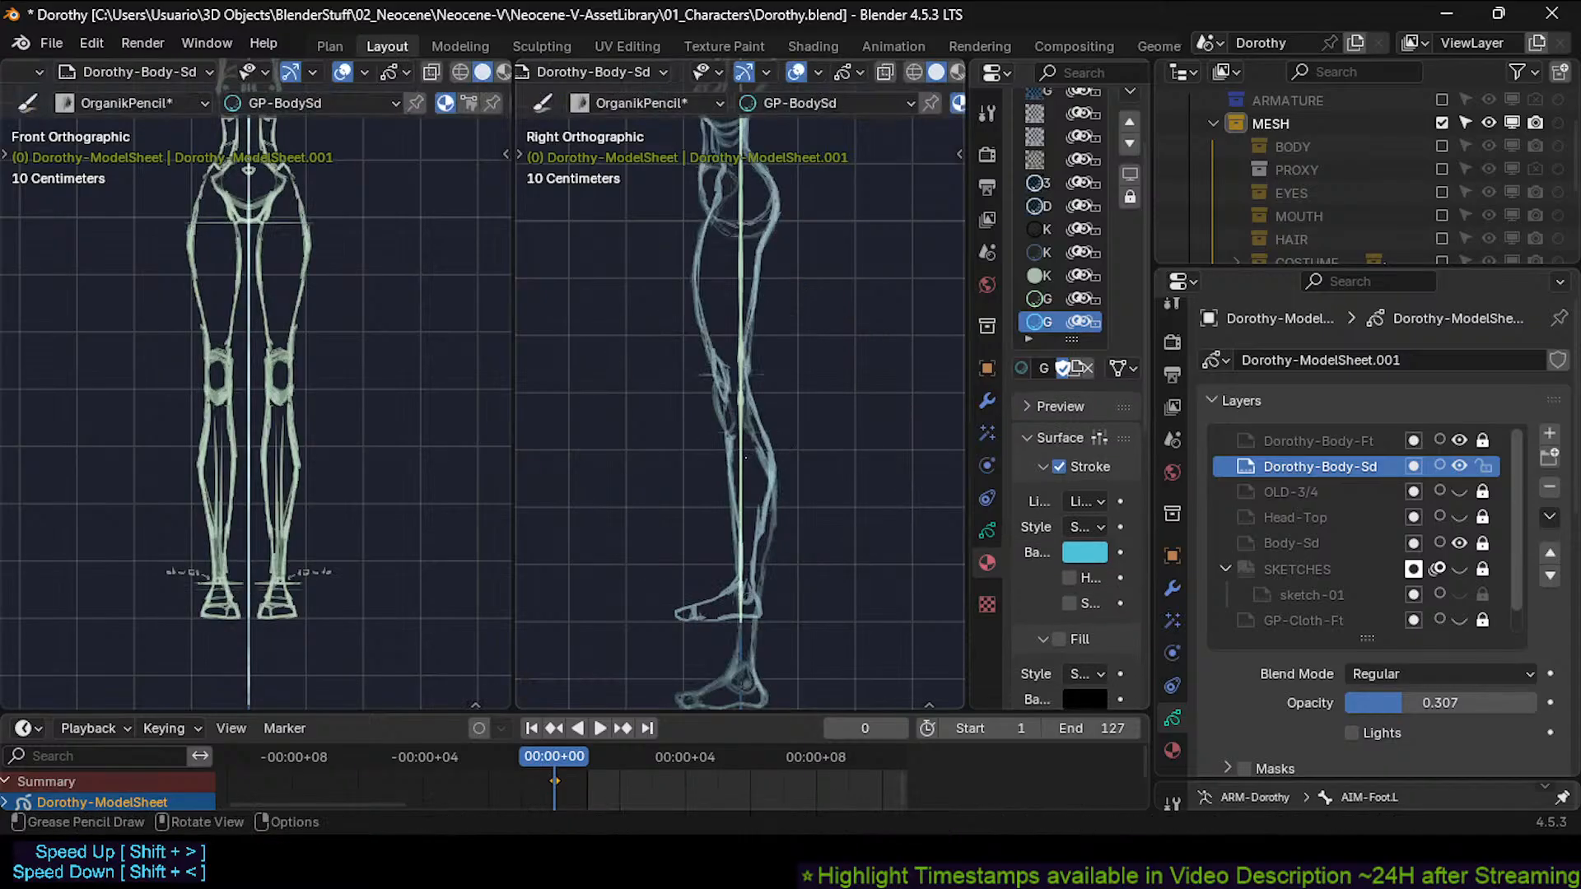
Select only the front points just below the kneecap, move them slightly upward, and return to Draw Mode.
{"action": "key", "text": "Tab"}
{"action": "key", "text": "alt+a"}
{"action": "key", "text": "c"}
{"action": "left_click", "coordinate": [717, 431]}
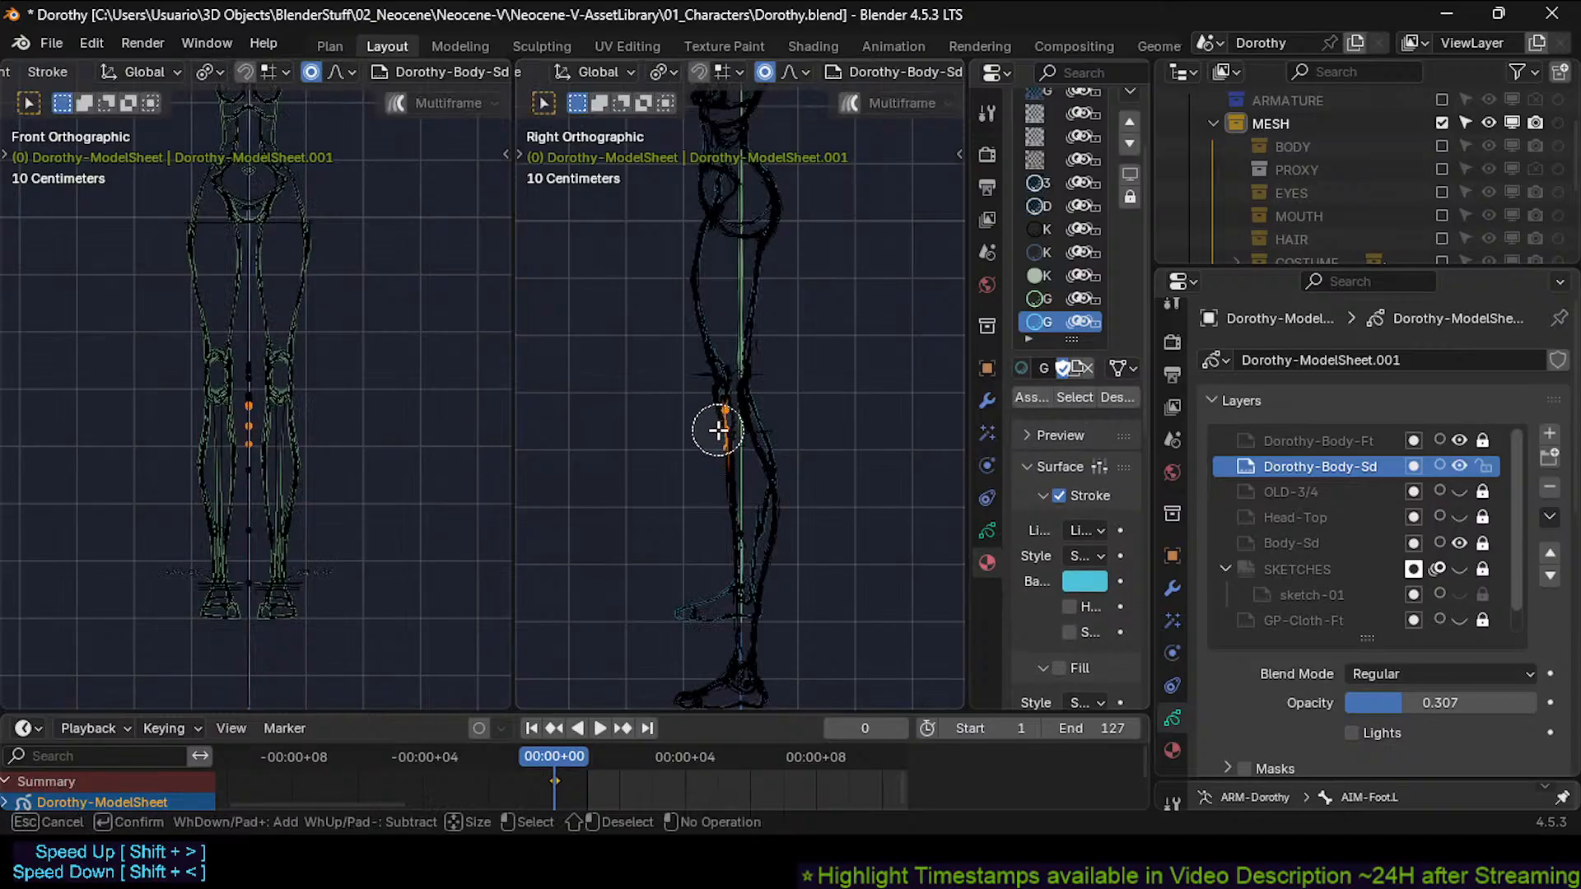
{"action": "right_click", "coordinate": [716, 430]}
{"action": "key", "text": "g"}
{"action": "left_click", "coordinate": [718, 409]}
{"action": "key", "text": "Tab"}
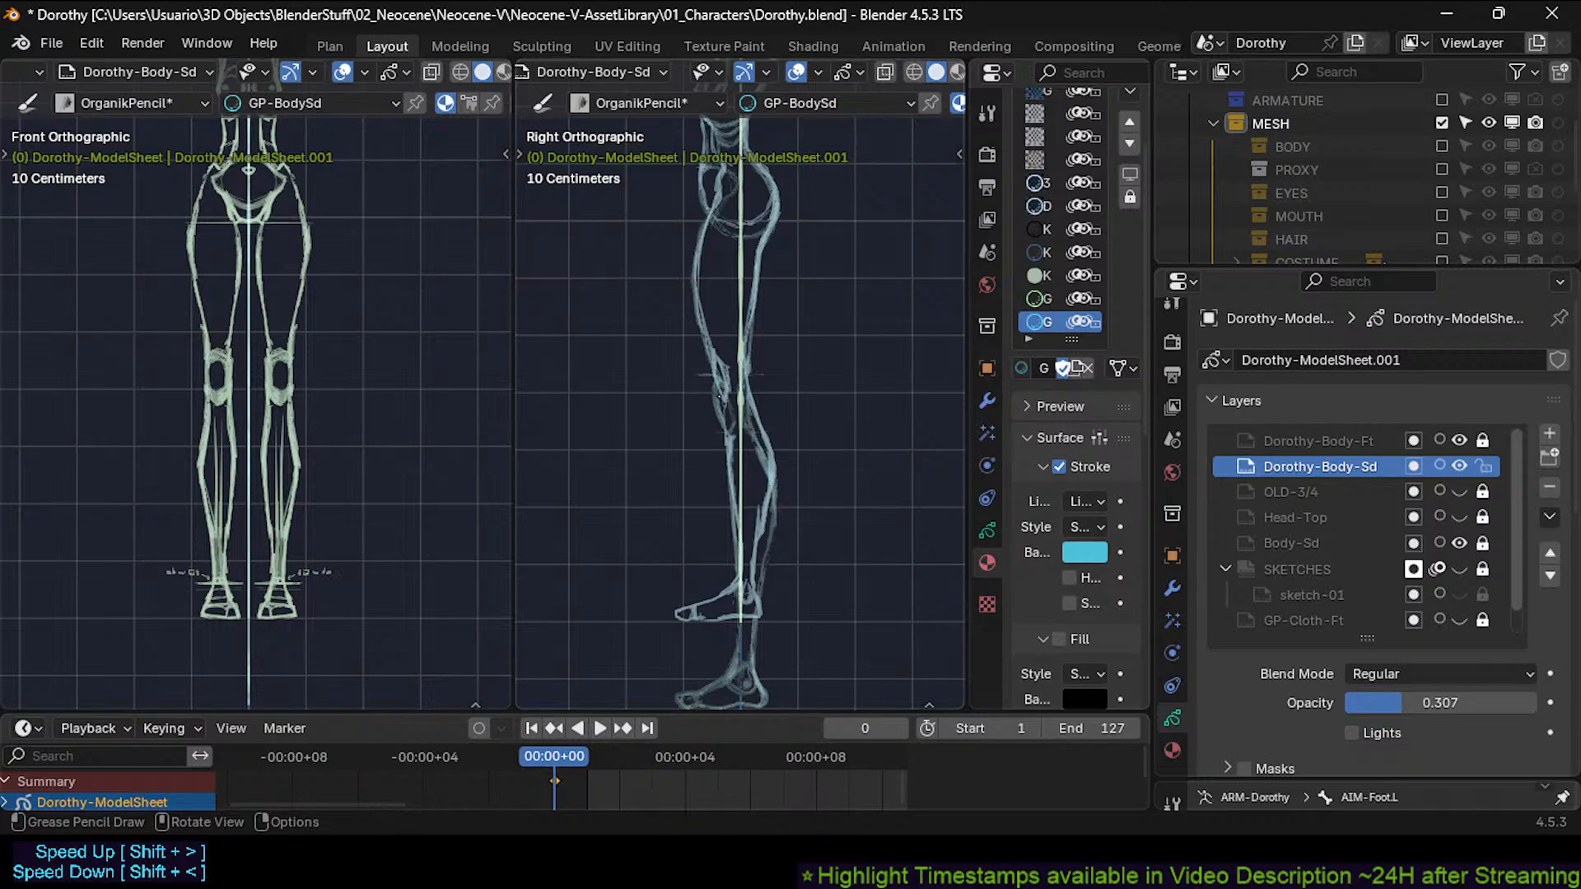
{"action": "scroll", "coordinate": [723, 371], "scroll_direction": "up", "scroll_amount": 1}
{"action": "scroll", "coordinate": [367, 395], "scroll_direction": "up", "scroll_amount": 1}
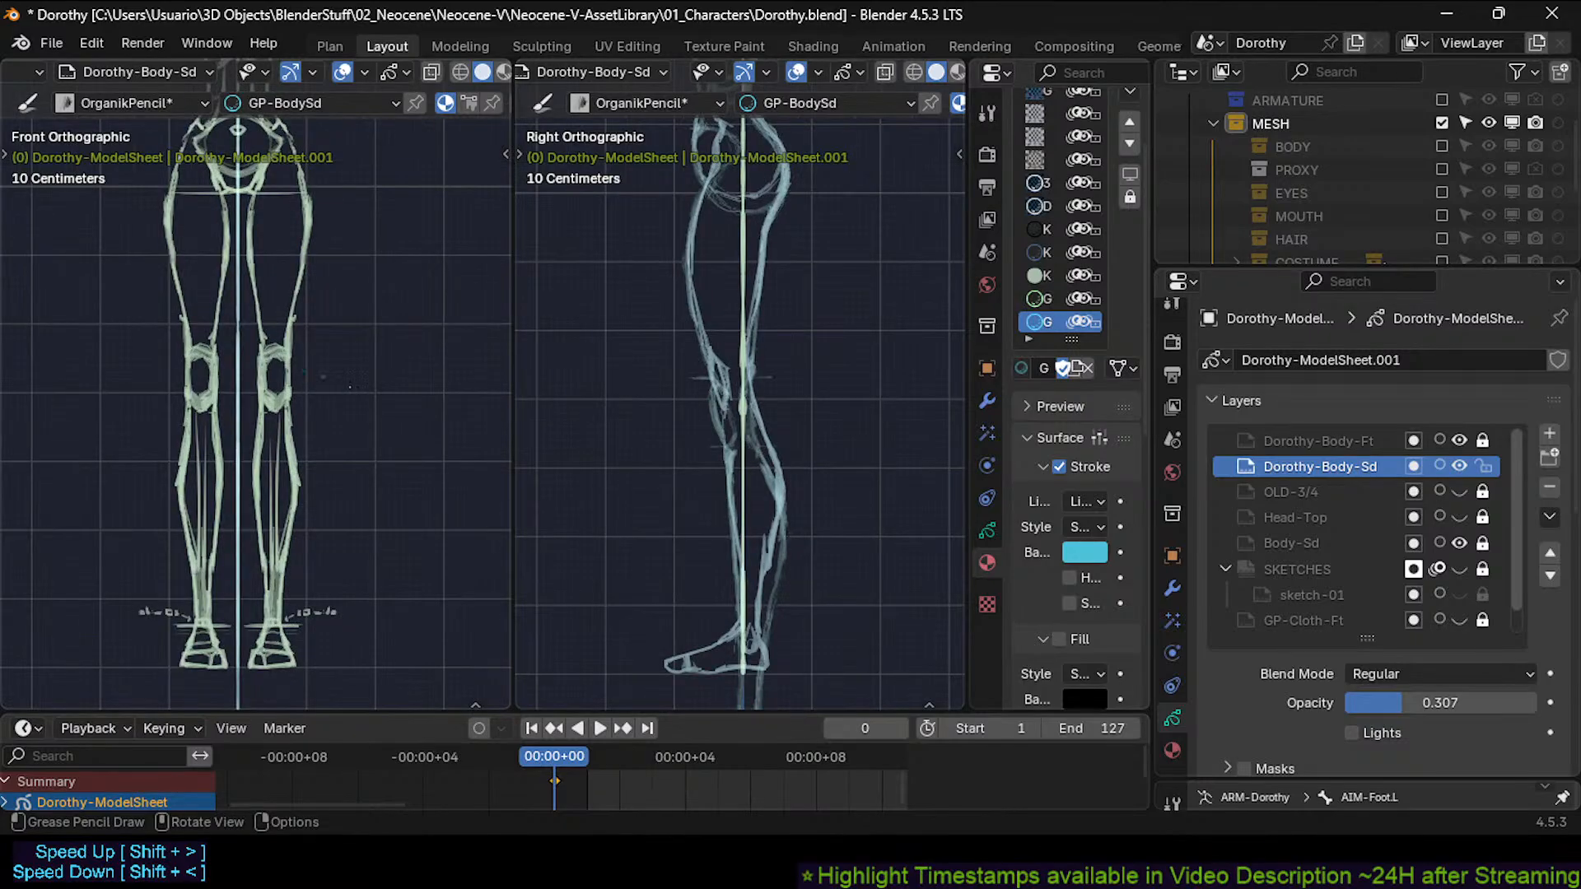
{"action": "key", "text": "Tab"}
{"action": "key", "text": "Tab"}
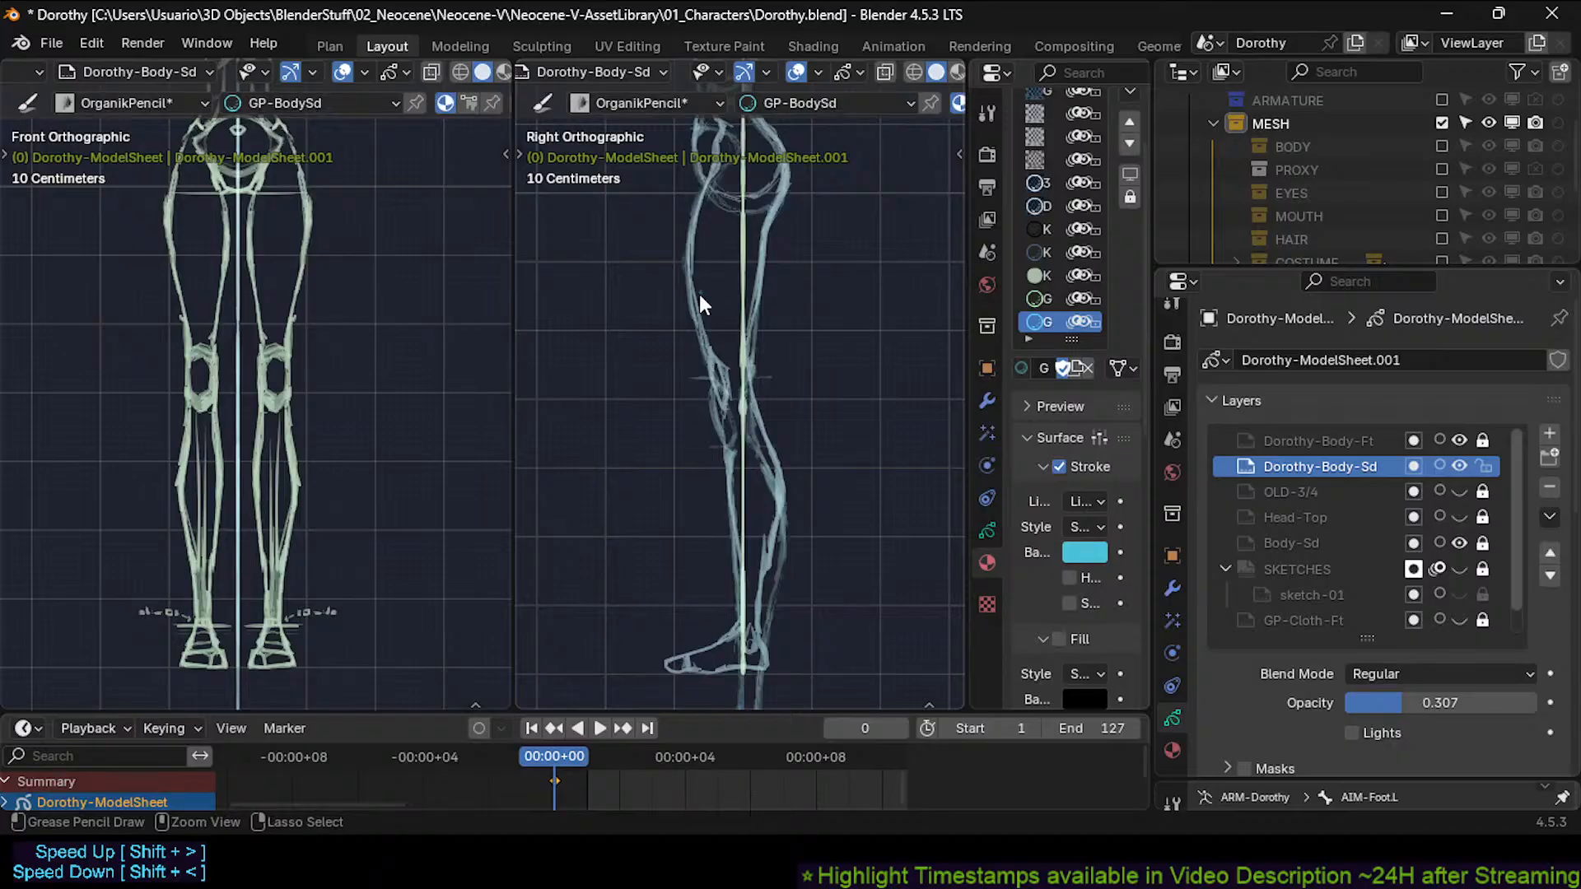
{"action": "key", "text": "ctrl+Tab"}
{"action": "key", "text": "Escape"}
{"action": "key", "text": "c"}
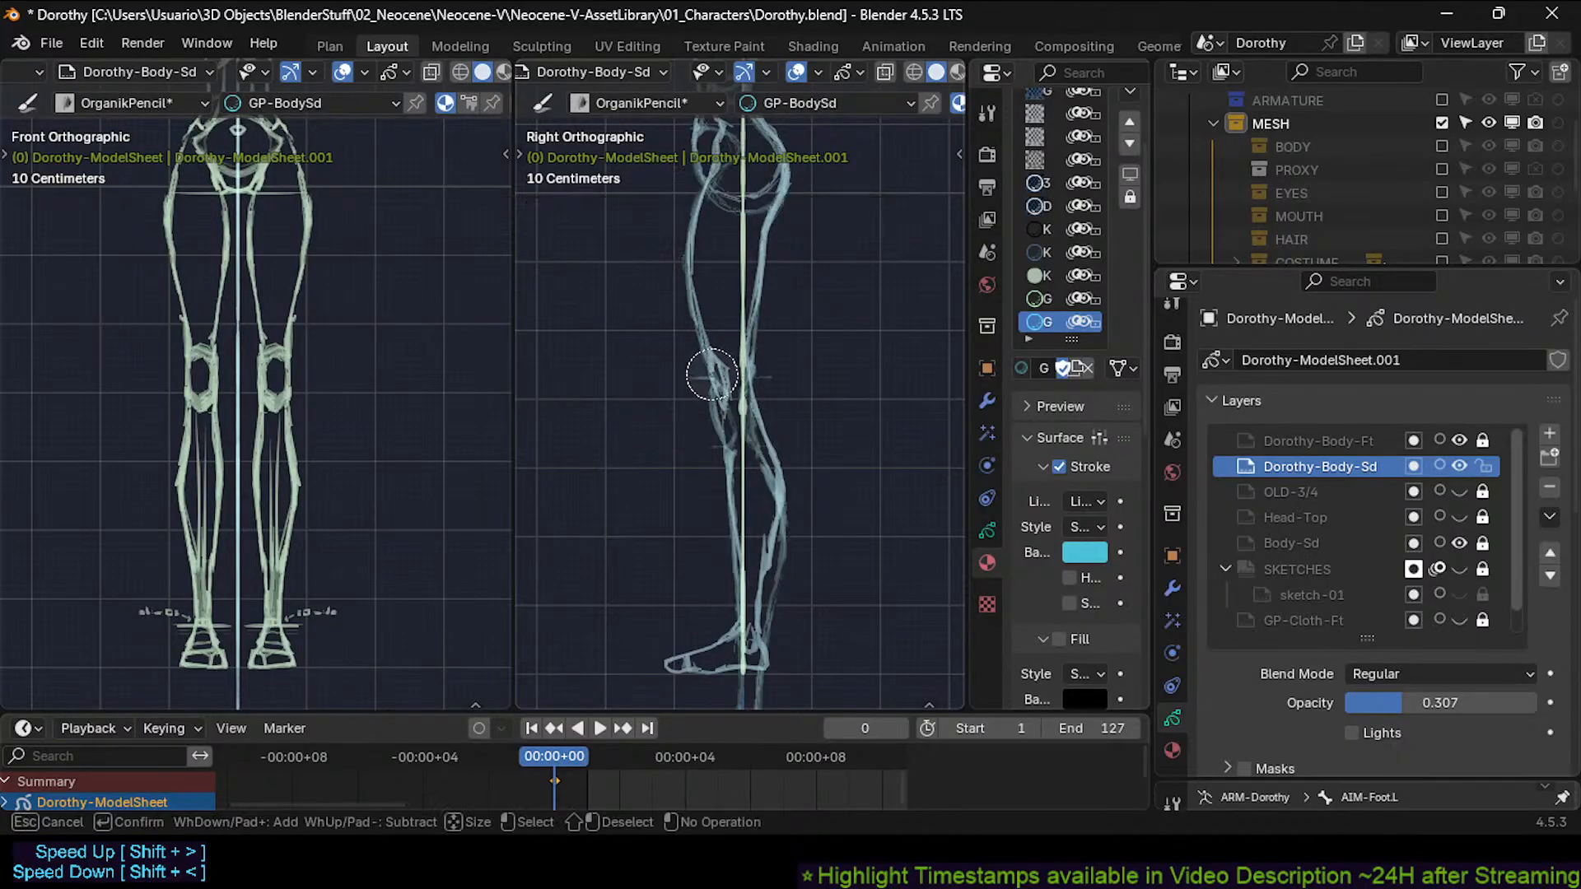
{"action": "key", "text": "Escape"}
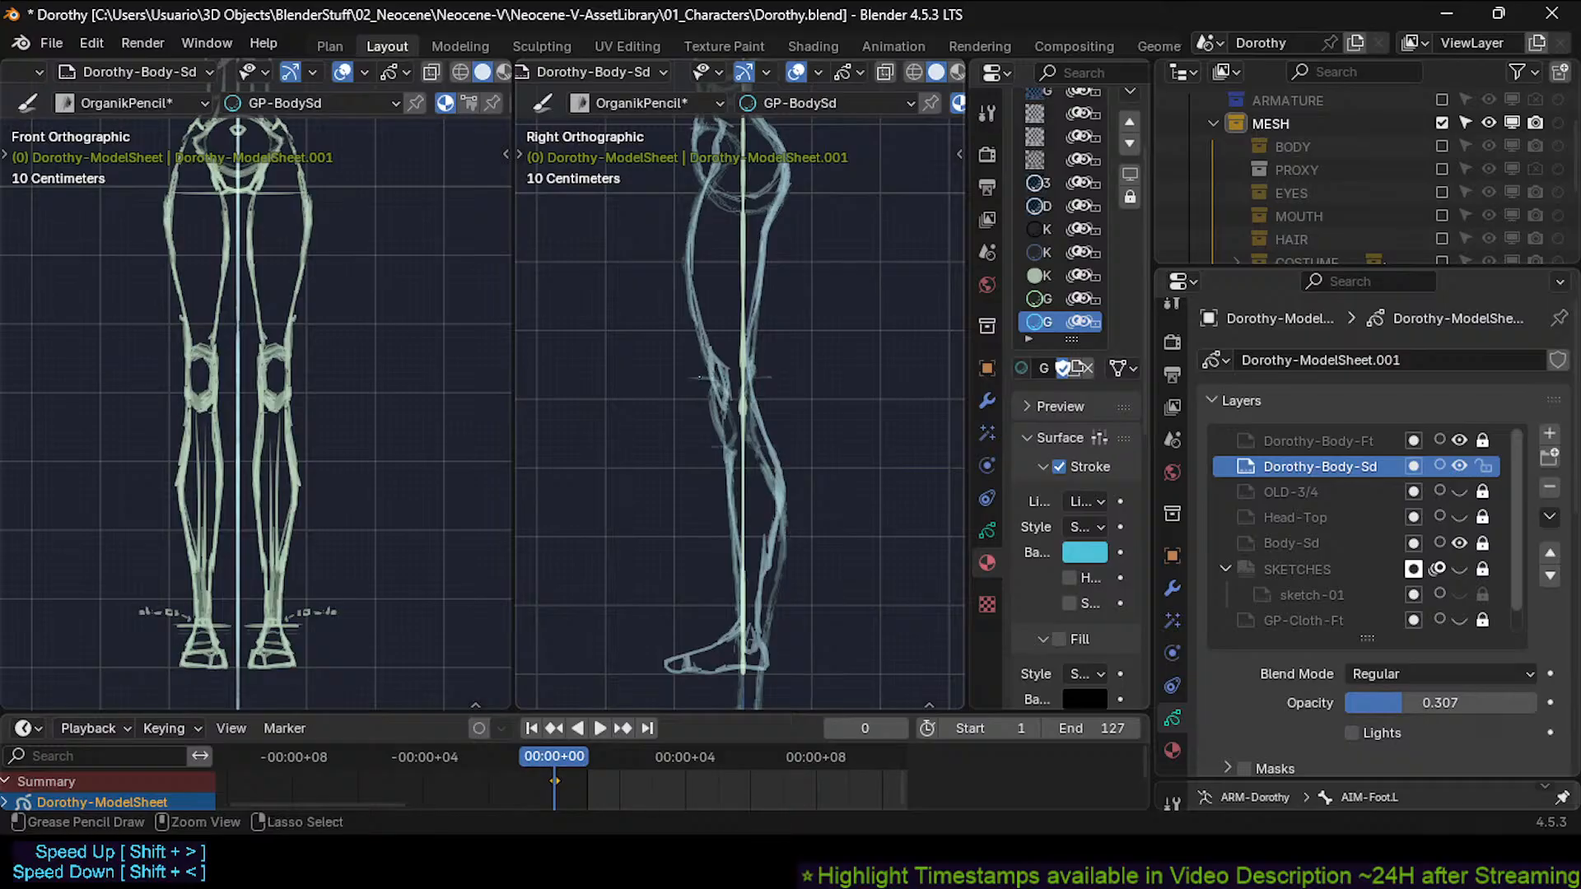
Hide the Body-Sd reference layer.
{"action": "key", "text": "ctrl+Tab"}
{"action": "left_click", "coordinate": [1459, 543]}
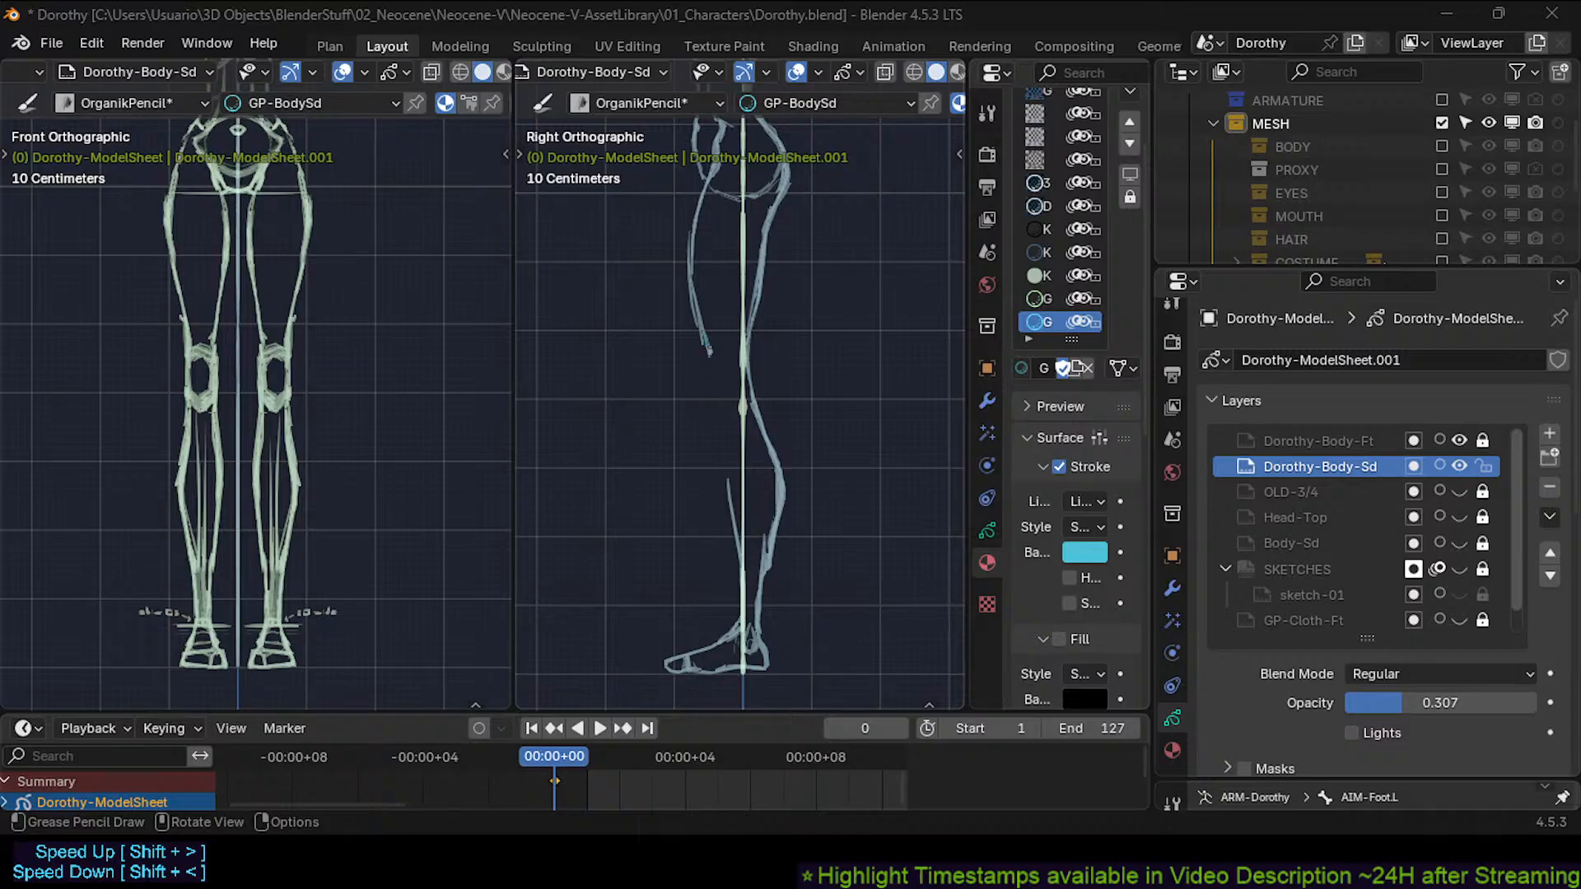
Sketch the kneecap oval and a short tick above it at the front of the side-view knee.
{"action": "left_click", "coordinate": [708, 358]}
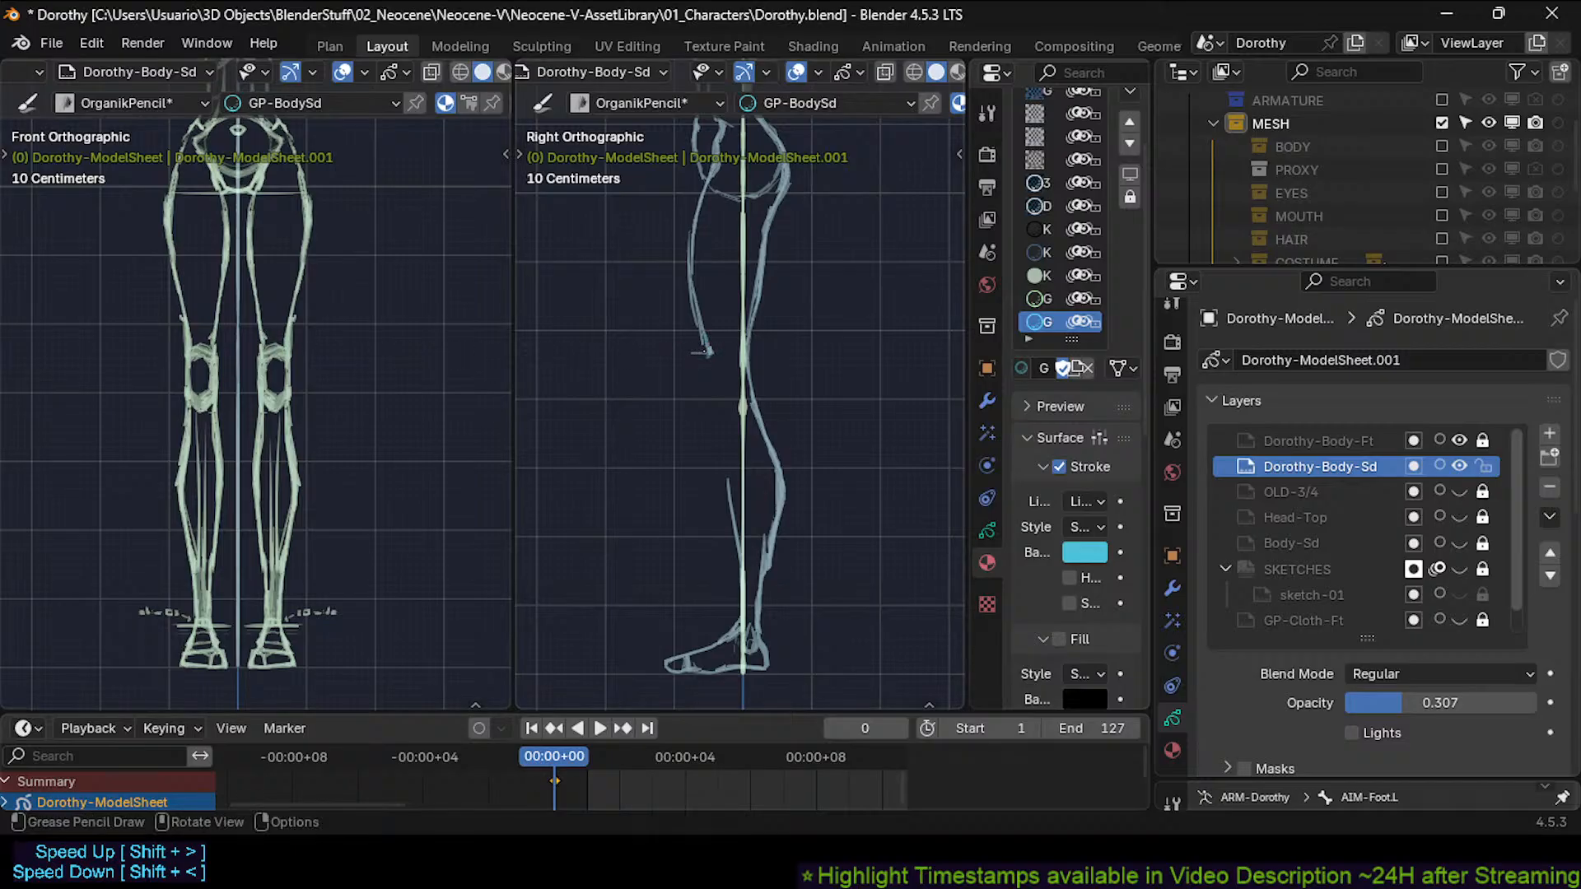
{"action": "scroll", "coordinate": [725, 372], "scroll_direction": "down", "scroll_amount": 1, "text": "shift"}
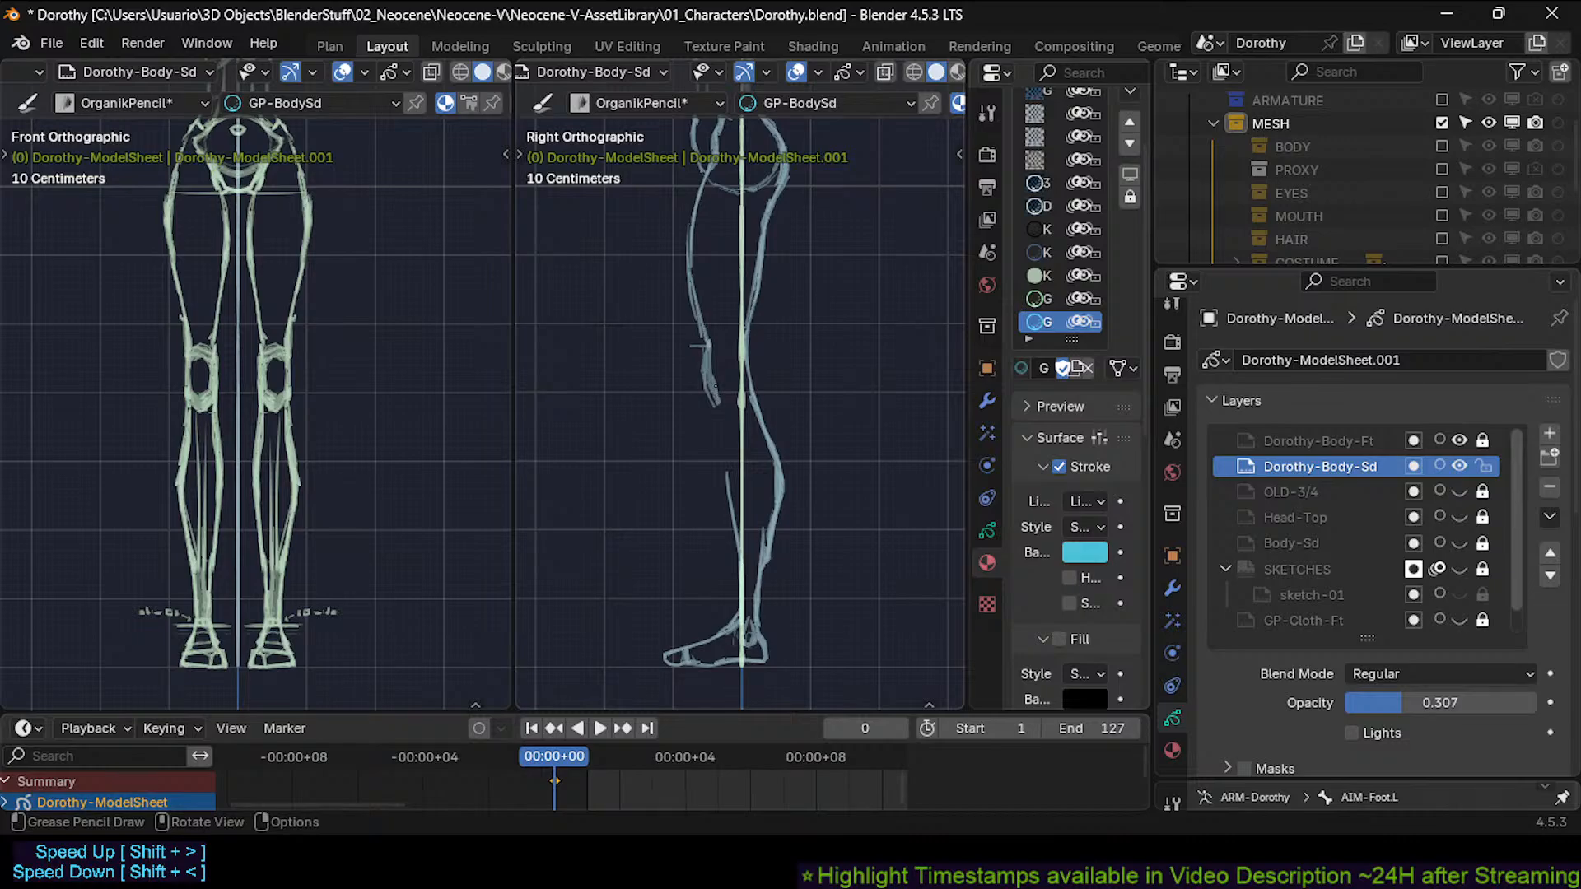
{"action": "mouse_move", "coordinate": [713, 361]}
{"action": "left_mouse_down"}
{"action": "mouse_move", "coordinate": [729, 371]}
{"action": "mouse_move", "coordinate": [722, 350]}
{"action": "left_mouse_up"}
{"action": "key", "text": "ctrl+z"}
{"action": "left_click_drag", "start_coordinate": [716, 388], "coordinate": [717, 347]}
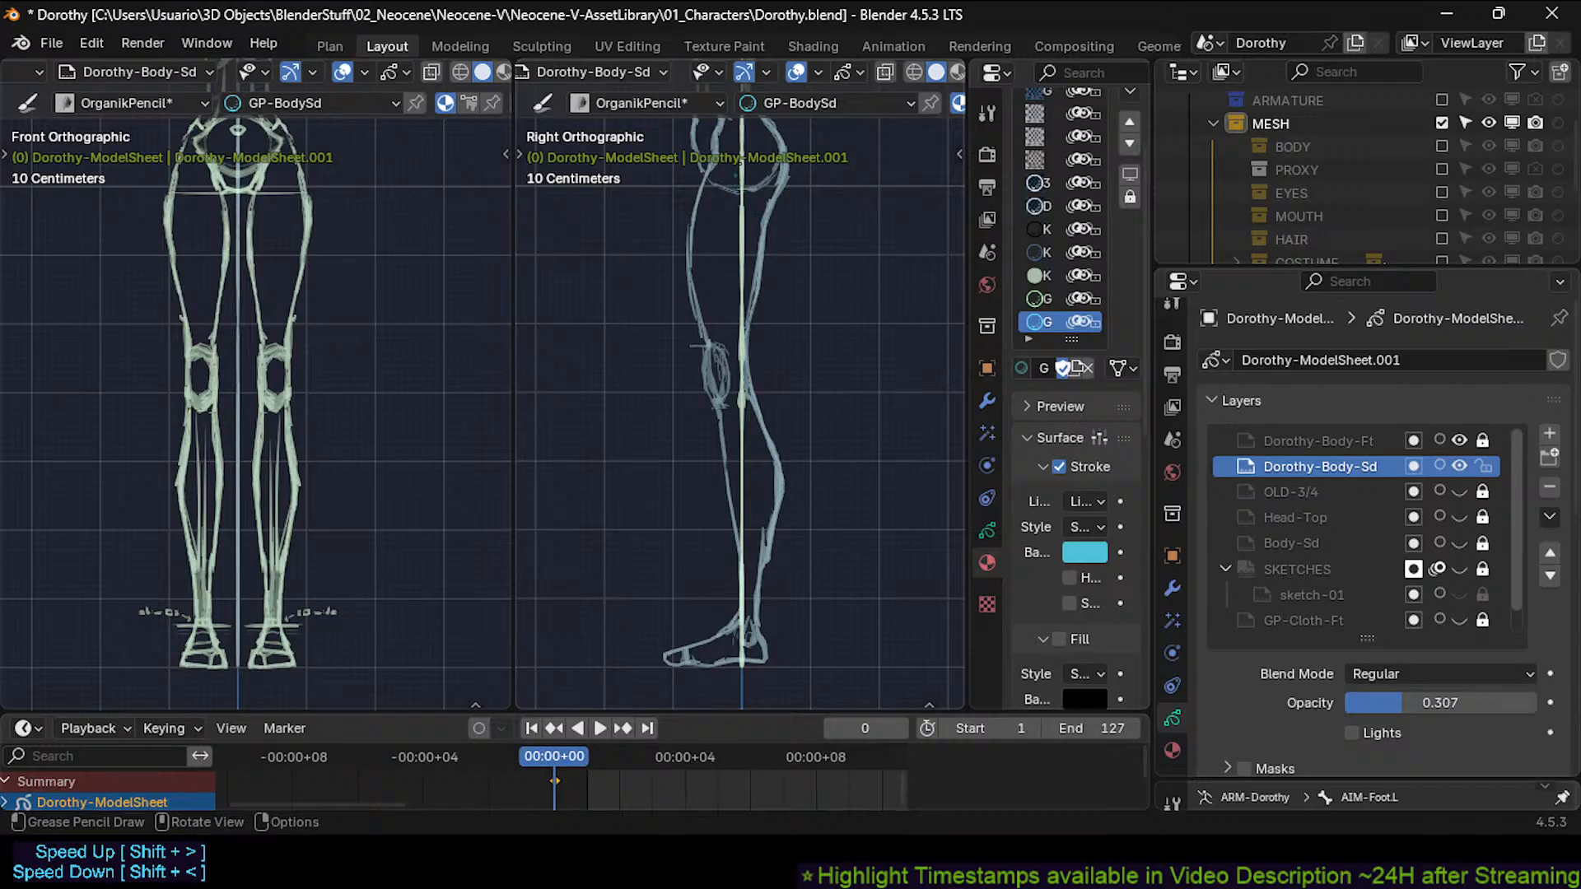
{"action": "mouse_move", "coordinate": [740, 159]}
{"action": "left_mouse_down"}
{"action": "mouse_move", "coordinate": [704, 337]}
{"action": "mouse_move", "coordinate": [764, 625]}
{"action": "left_mouse_up"}
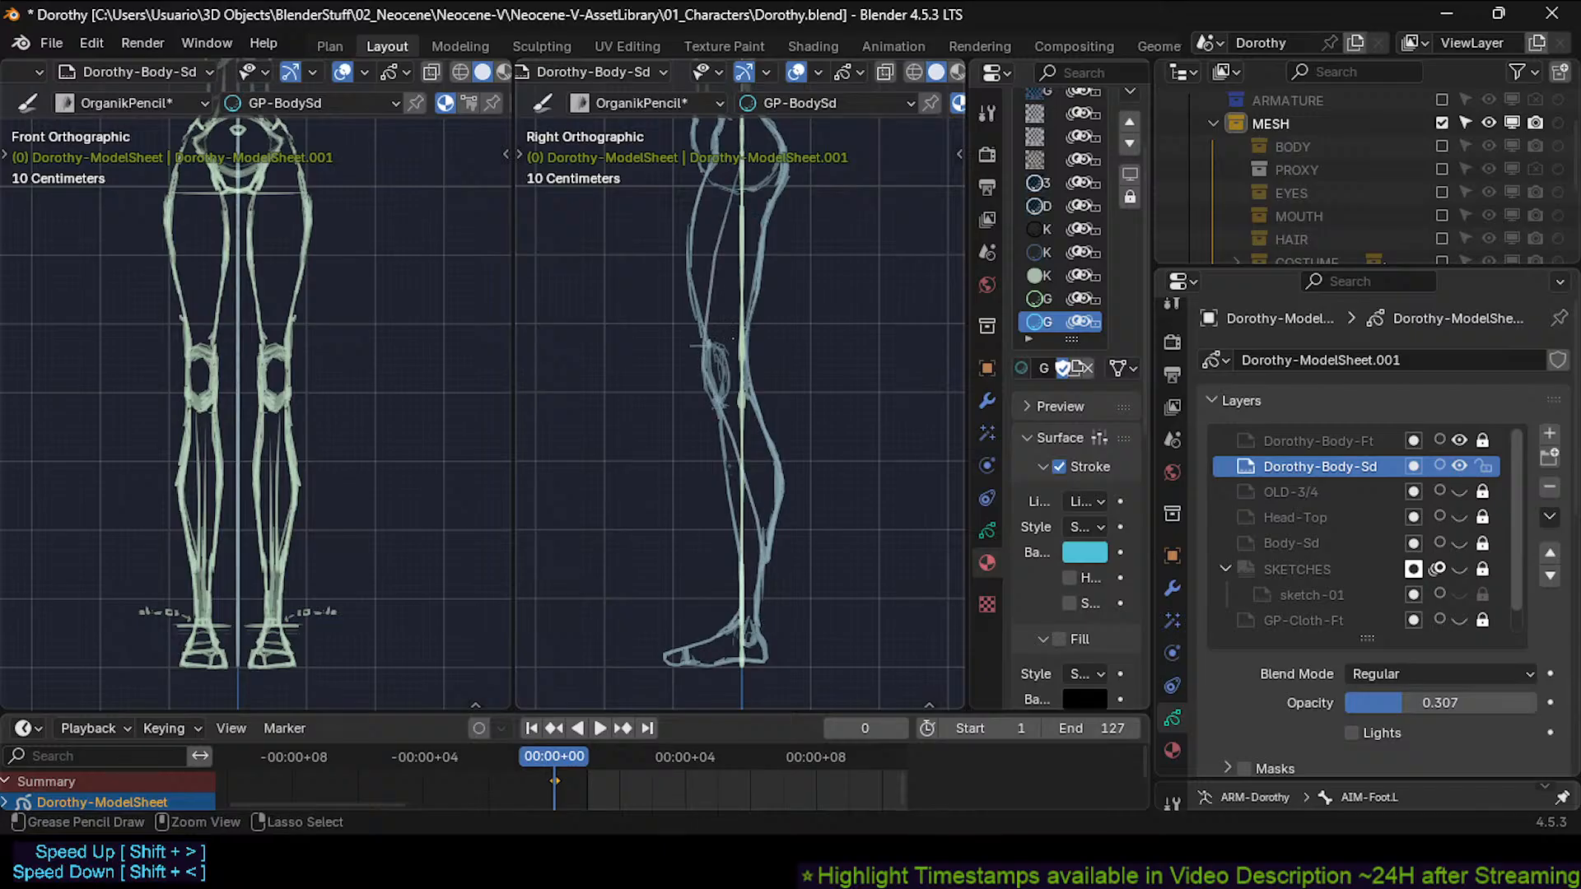
{"action": "key", "text": "ctrl+z"}
{"action": "left_click_drag", "start_coordinate": [744, 172], "coordinate": [718, 384]}
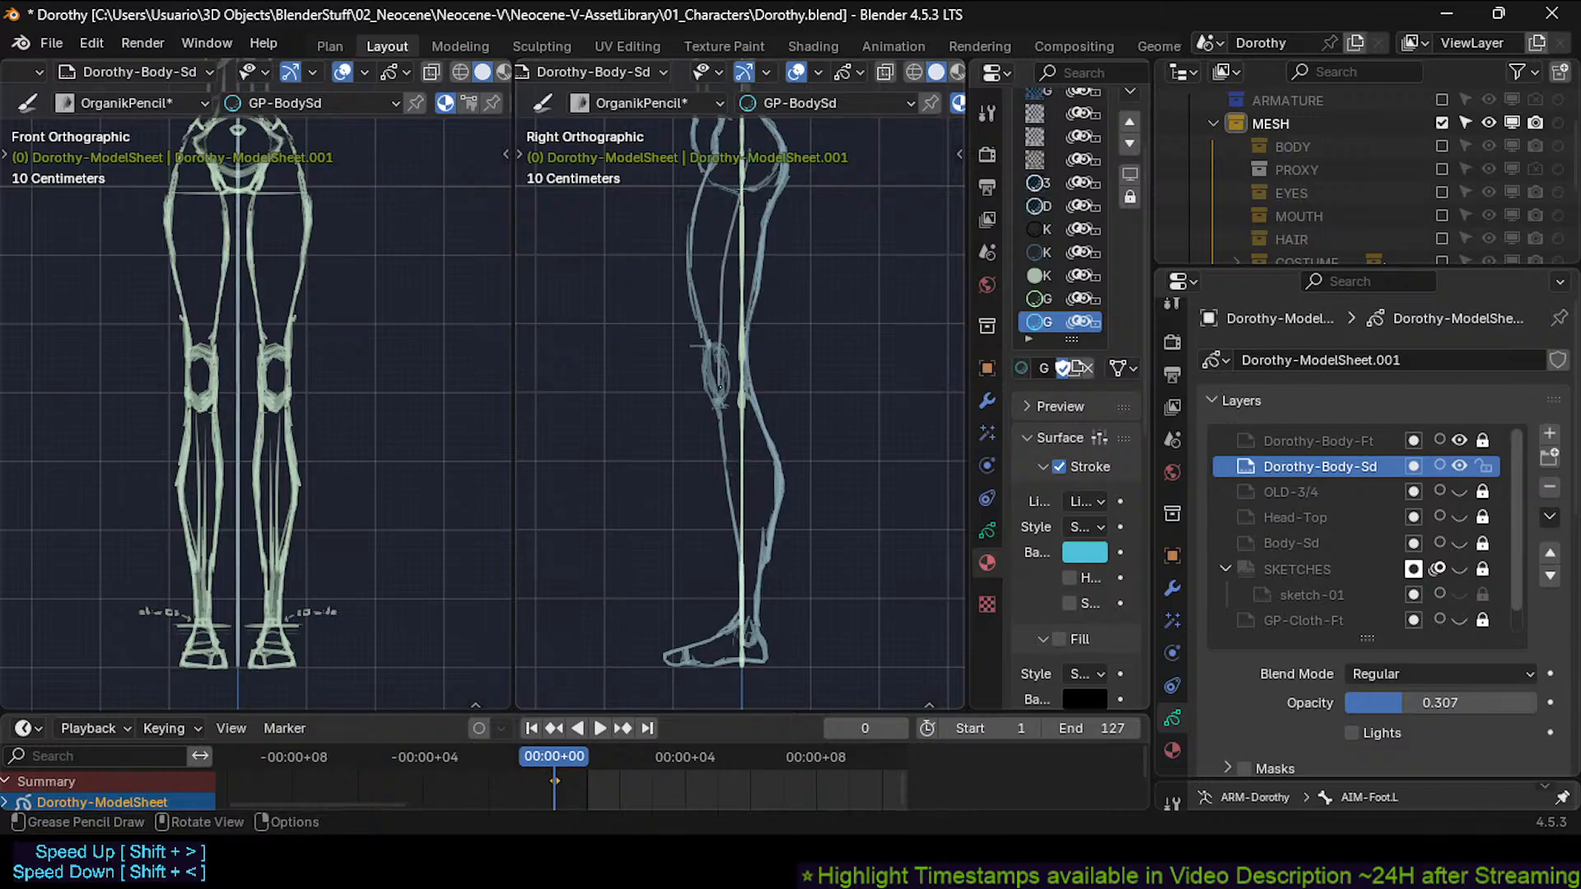
{"action": "key", "text": "ctrl+z"}
{"action": "mouse_move", "coordinate": [732, 152]}
{"action": "left_mouse_down"}
{"action": "mouse_move", "coordinate": [717, 375]}
{"action": "mouse_move", "coordinate": [741, 551]}
{"action": "left_mouse_up"}
{"action": "key", "text": "ctrl+z"}
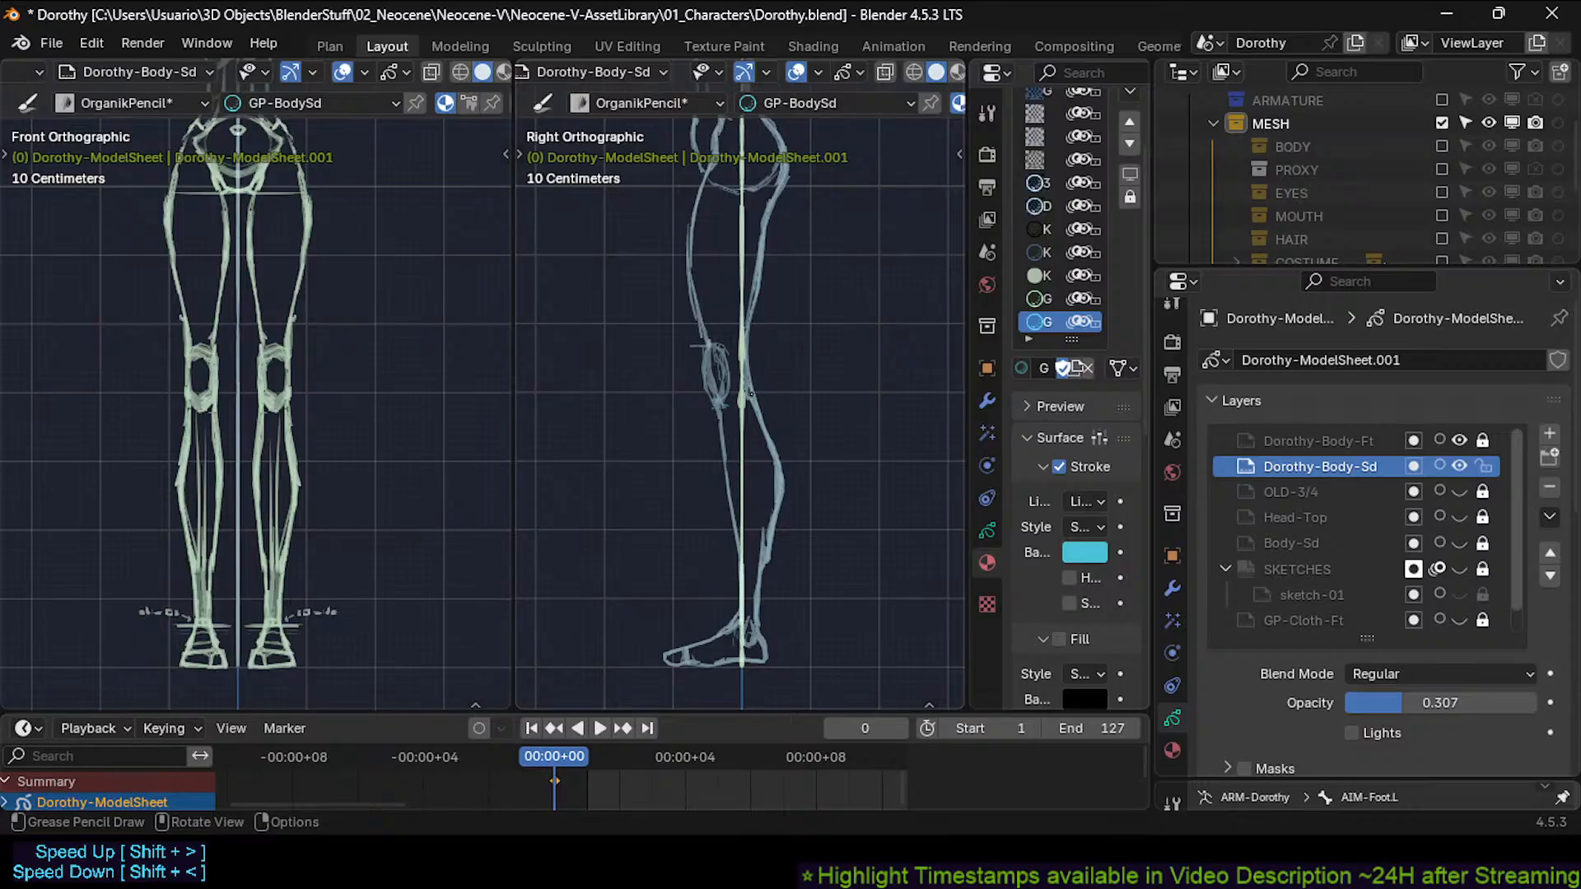
Erase the side-view calf and shin contours between the knee and the ankle, adjusting the brush radius as needed.
{"action": "mouse_move", "coordinate": [763, 416]}
{"action": "left_mouse_down", "text": "ctrl"}
{"action": "mouse_move", "coordinate": [769, 400]}
{"action": "mouse_move", "coordinate": [783, 543]}
{"action": "mouse_move", "coordinate": [777, 448]}
{"action": "left_mouse_up", "text": "ctrl"}
{"action": "key", "text": "f"}
{"action": "left_click", "coordinate": [830, 433]}
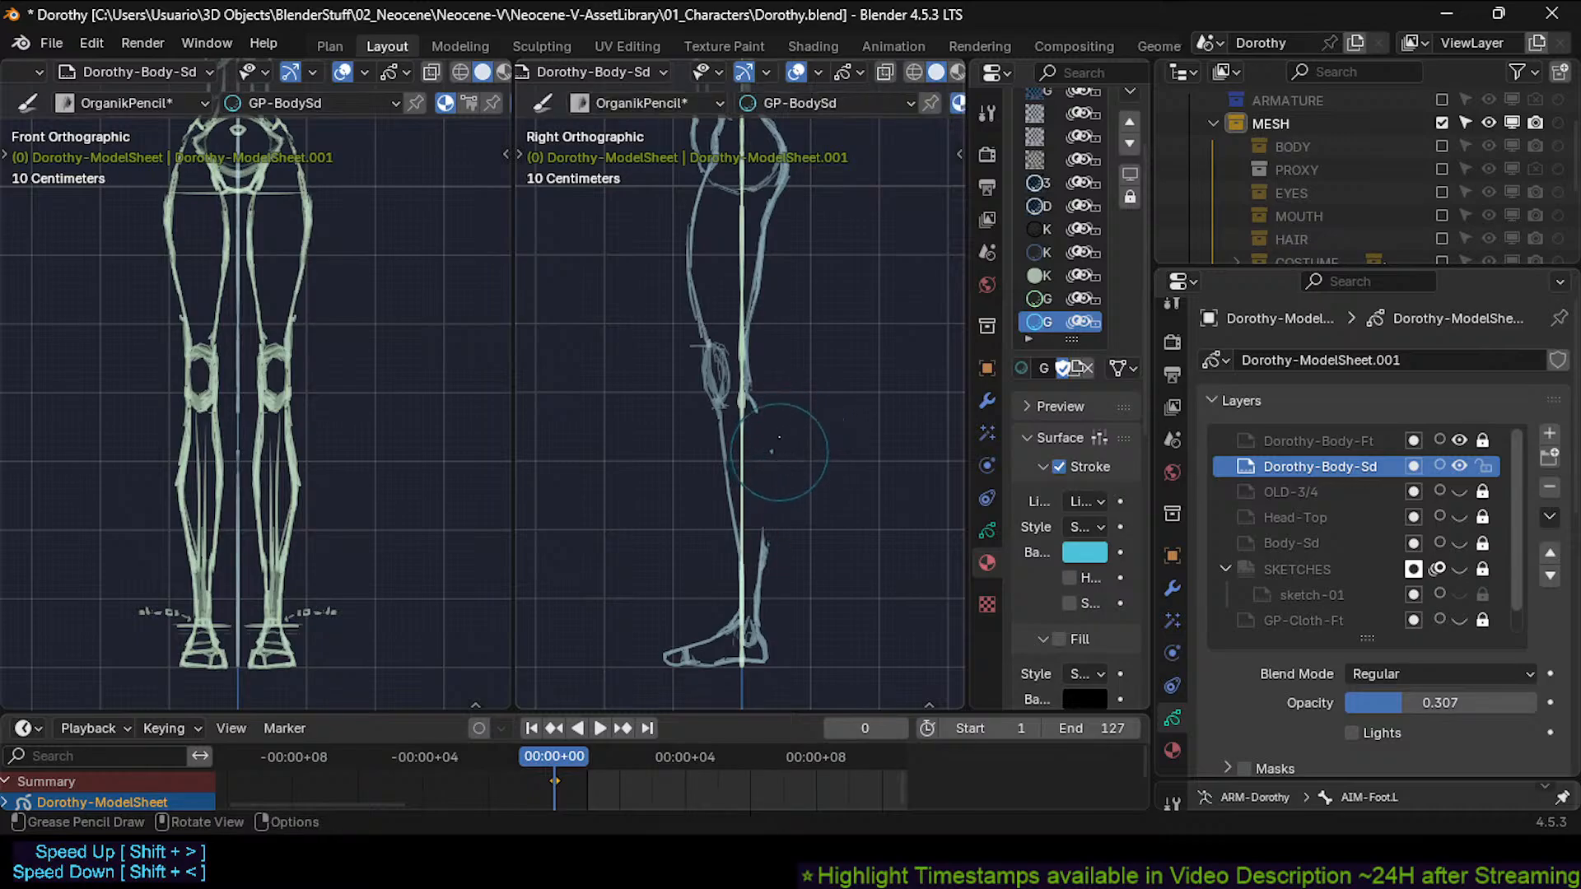
{"action": "left_click_drag", "start_coordinate": [777, 558], "coordinate": [766, 544], "text": "ctrl"}
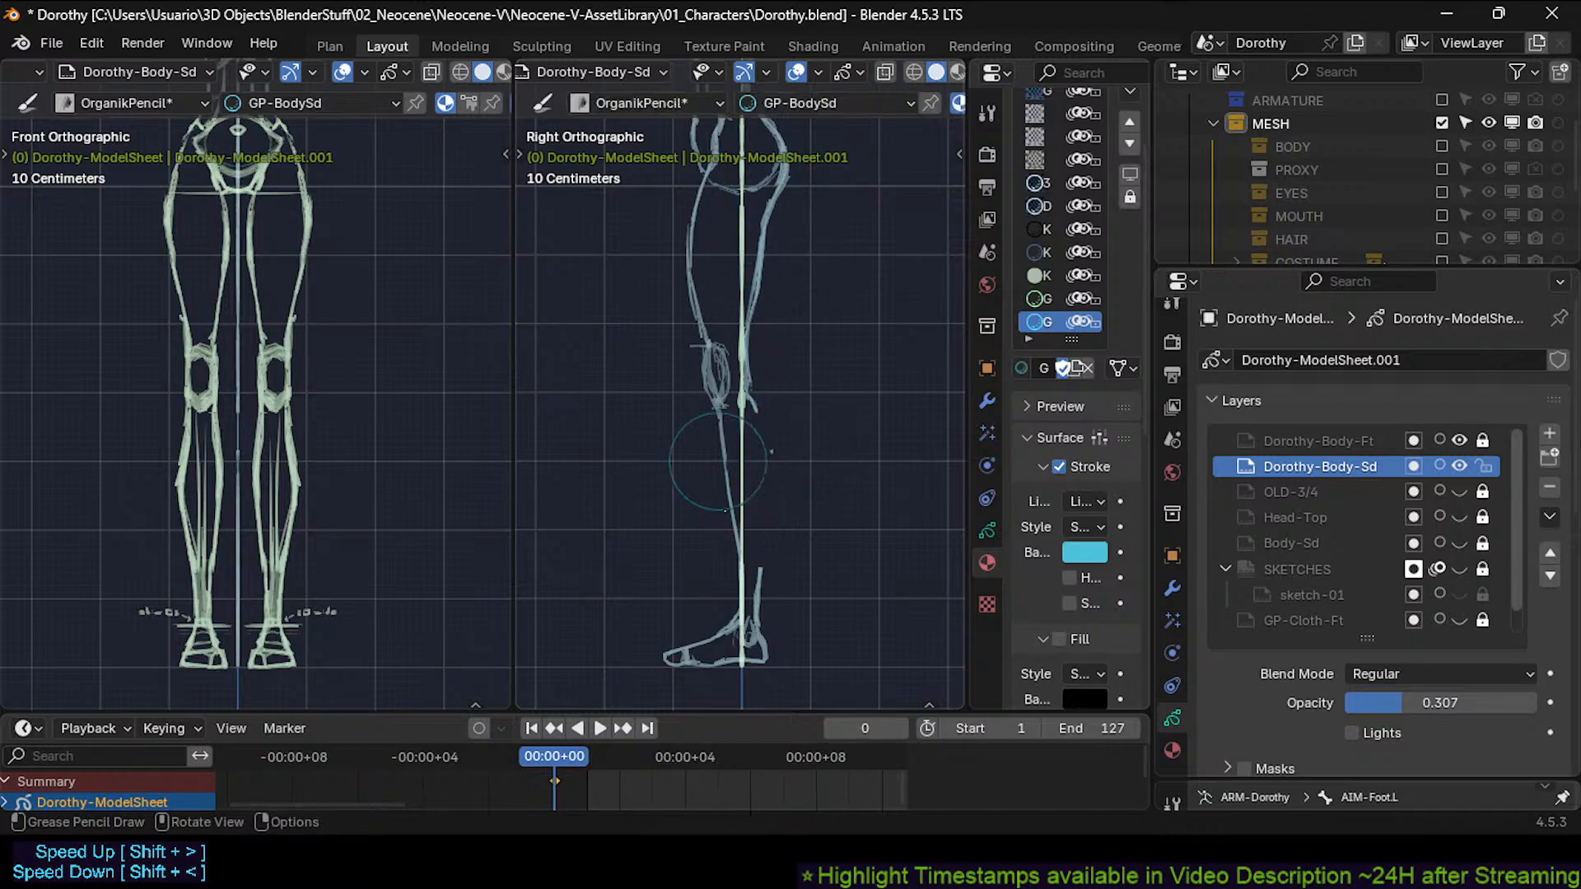
{"action": "key", "text": "f"}
{"action": "left_click", "coordinate": [801, 565]}
{"action": "mouse_move", "coordinate": [723, 409]}
{"action": "left_mouse_down", "text": "ctrl"}
{"action": "mouse_move", "coordinate": [733, 537]}
{"action": "mouse_move", "coordinate": [737, 514]}
{"action": "left_mouse_up", "text": "ctrl"}
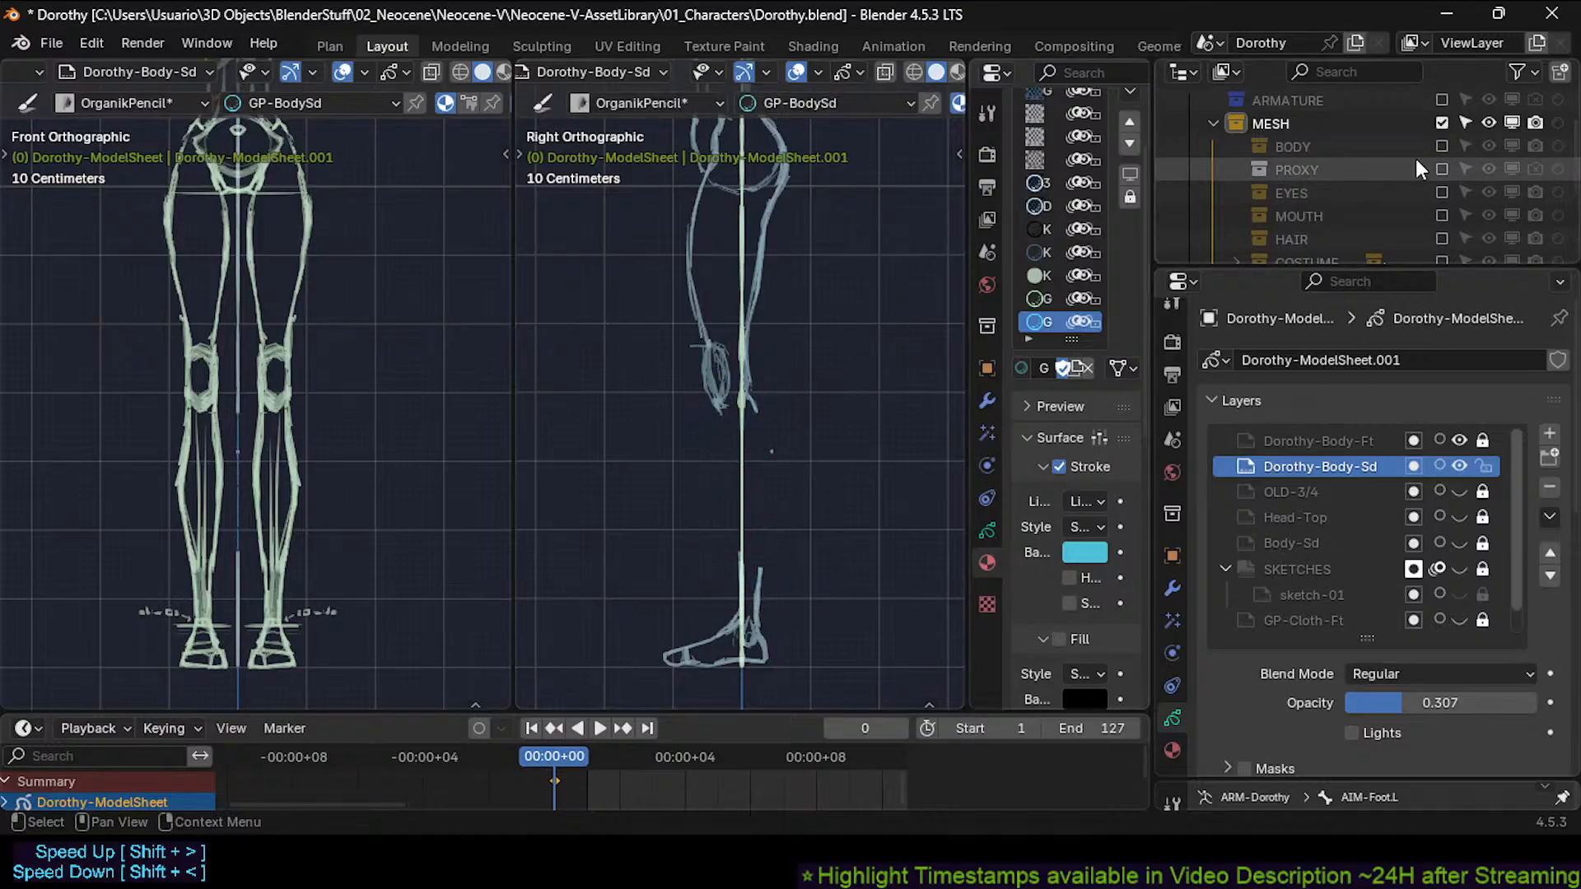
Enable the BODY collection as reference and redraw the side-view shin line from below the kneecap to the ankle with a small brush.
{"action": "left_click", "coordinate": [1442, 145]}
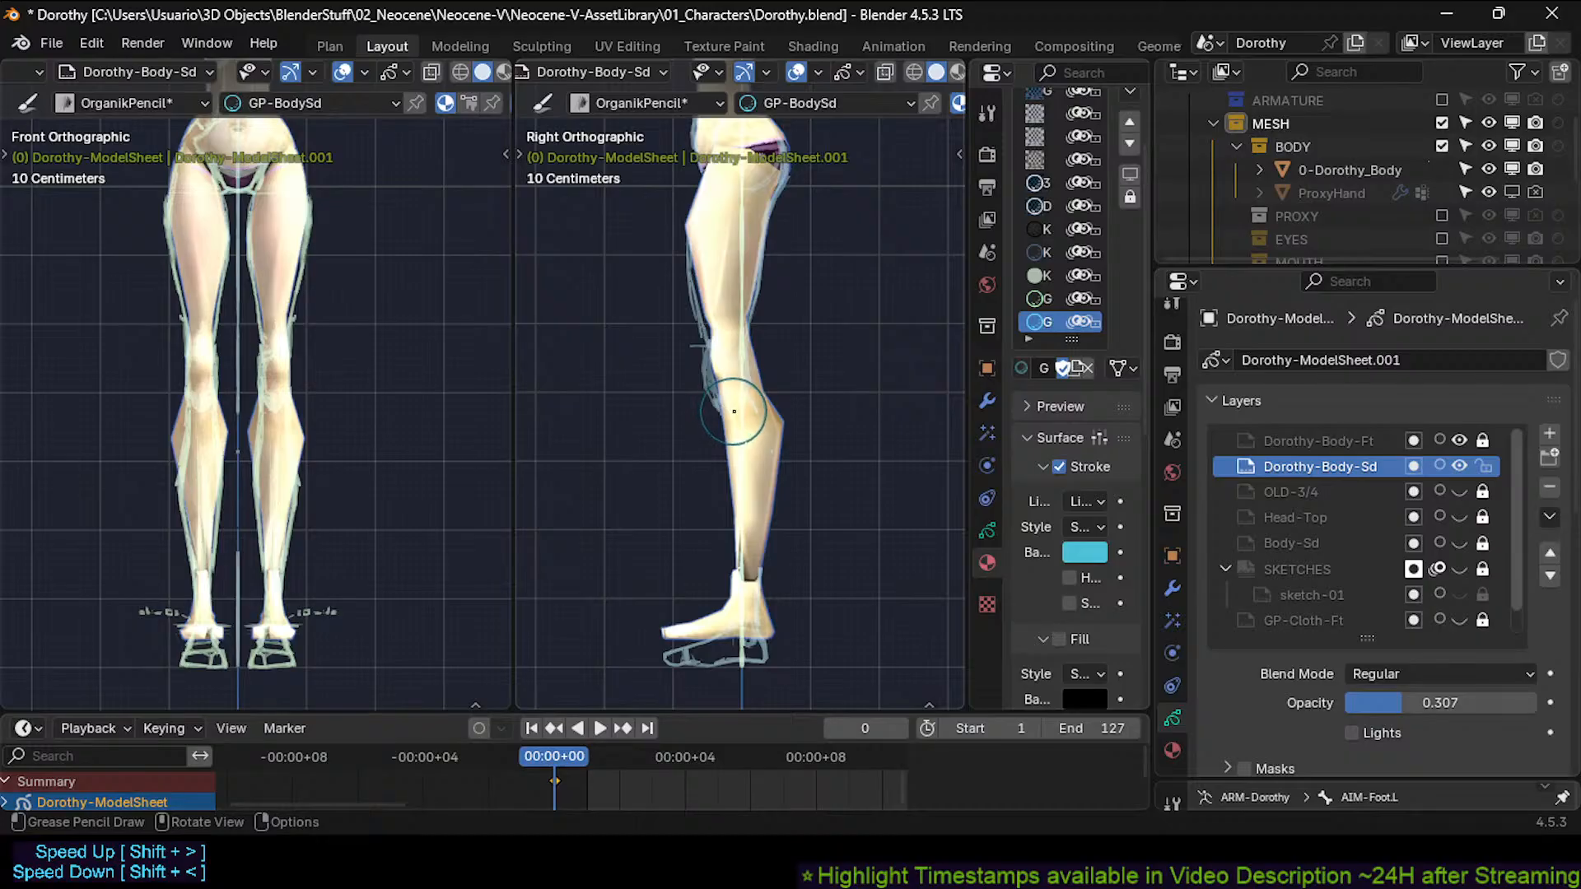
{"action": "key", "text": "f"}
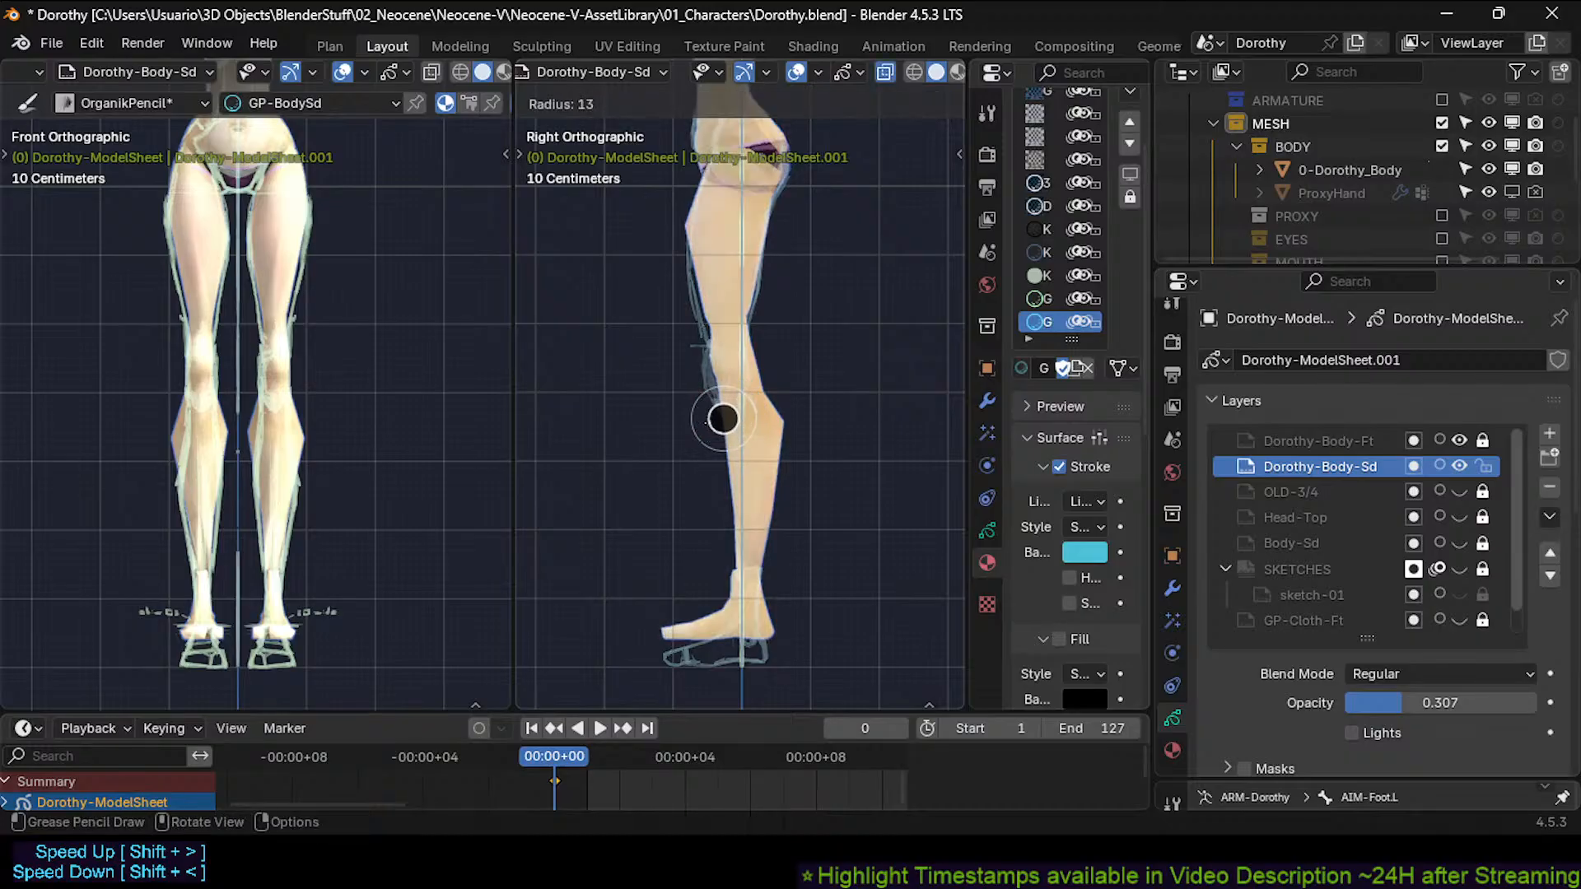
{"action": "left_click", "coordinate": [706, 421]}
{"action": "left_click_drag", "start_coordinate": [721, 409], "coordinate": [737, 564]}
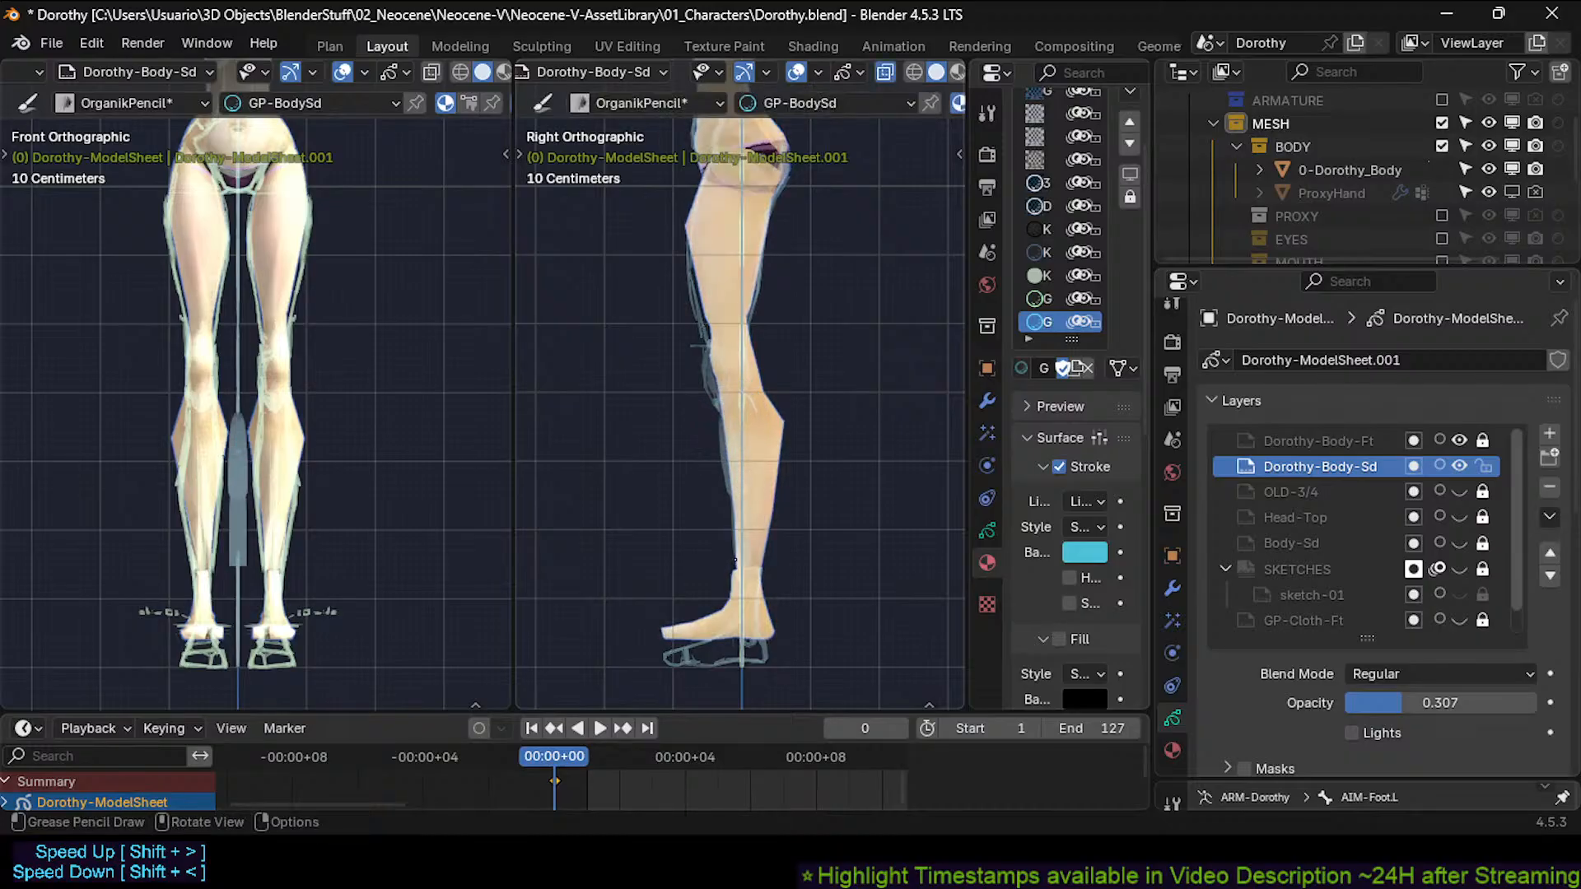
{"action": "key", "text": "ctrl+z"}
{"action": "key", "text": "f"}
{"action": "left_click", "coordinate": [733, 493]}
{"action": "left_click_drag", "start_coordinate": [725, 418], "coordinate": [737, 567]}
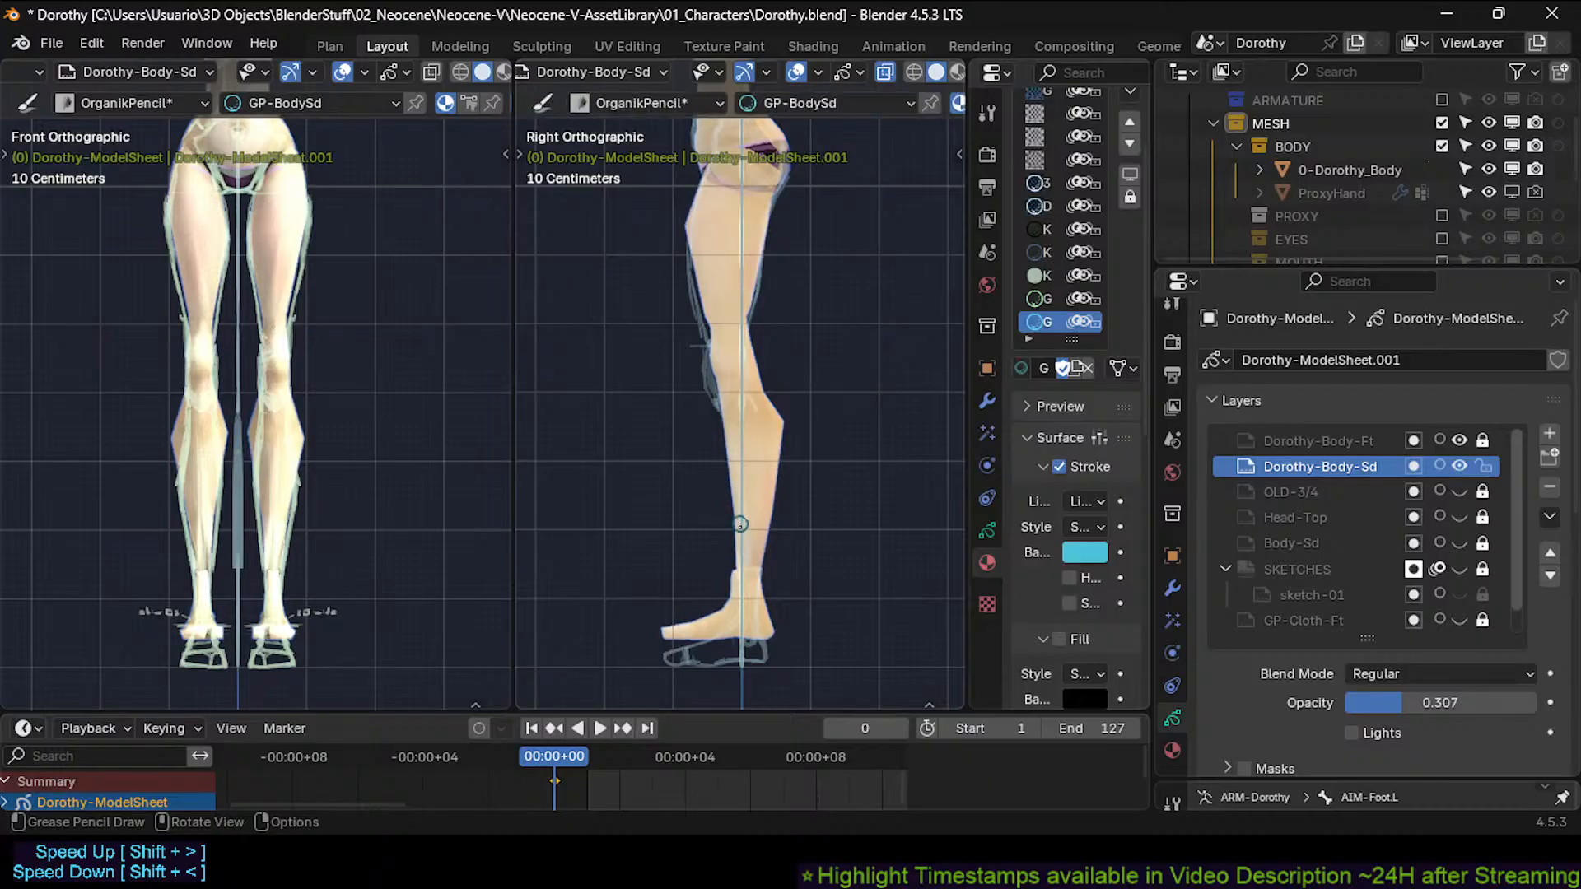
{"action": "key", "text": "ctrl+z"}
{"action": "left_click_drag", "start_coordinate": [726, 425], "coordinate": [737, 588]}
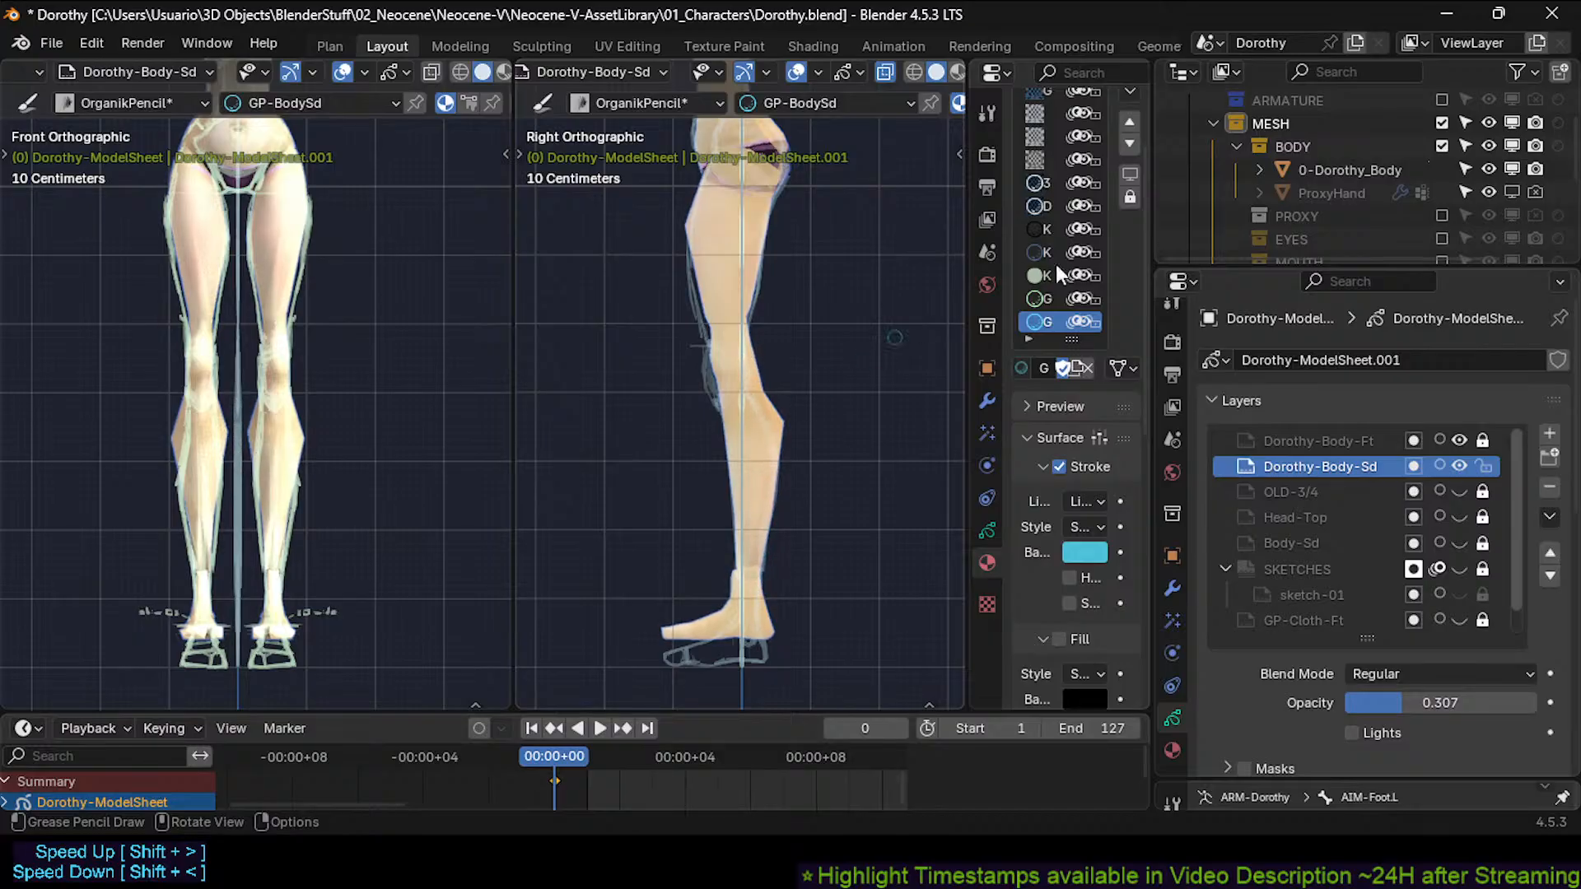
Exclude the BODY collection, strengthen the side-view calf contour, and extend the shin line up to the kneecap.
{"action": "left_click", "coordinate": [1442, 147]}
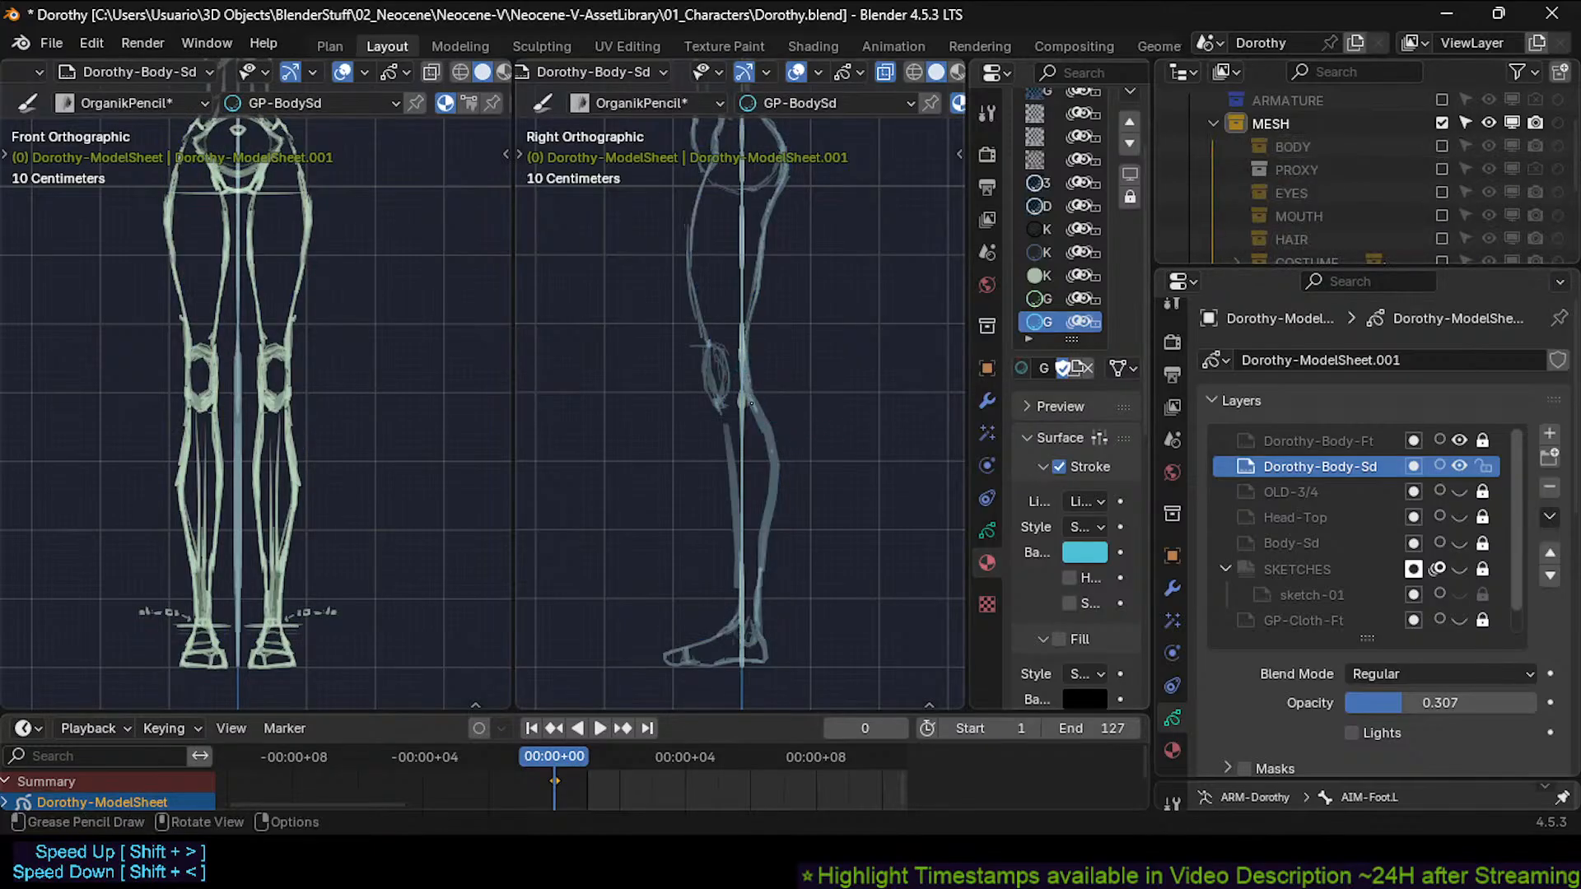
{"action": "mouse_move", "coordinate": [754, 411]}
{"action": "left_mouse_down"}
{"action": "mouse_move", "coordinate": [779, 477]}
{"action": "mouse_move", "coordinate": [754, 597]}
{"action": "left_mouse_up"}
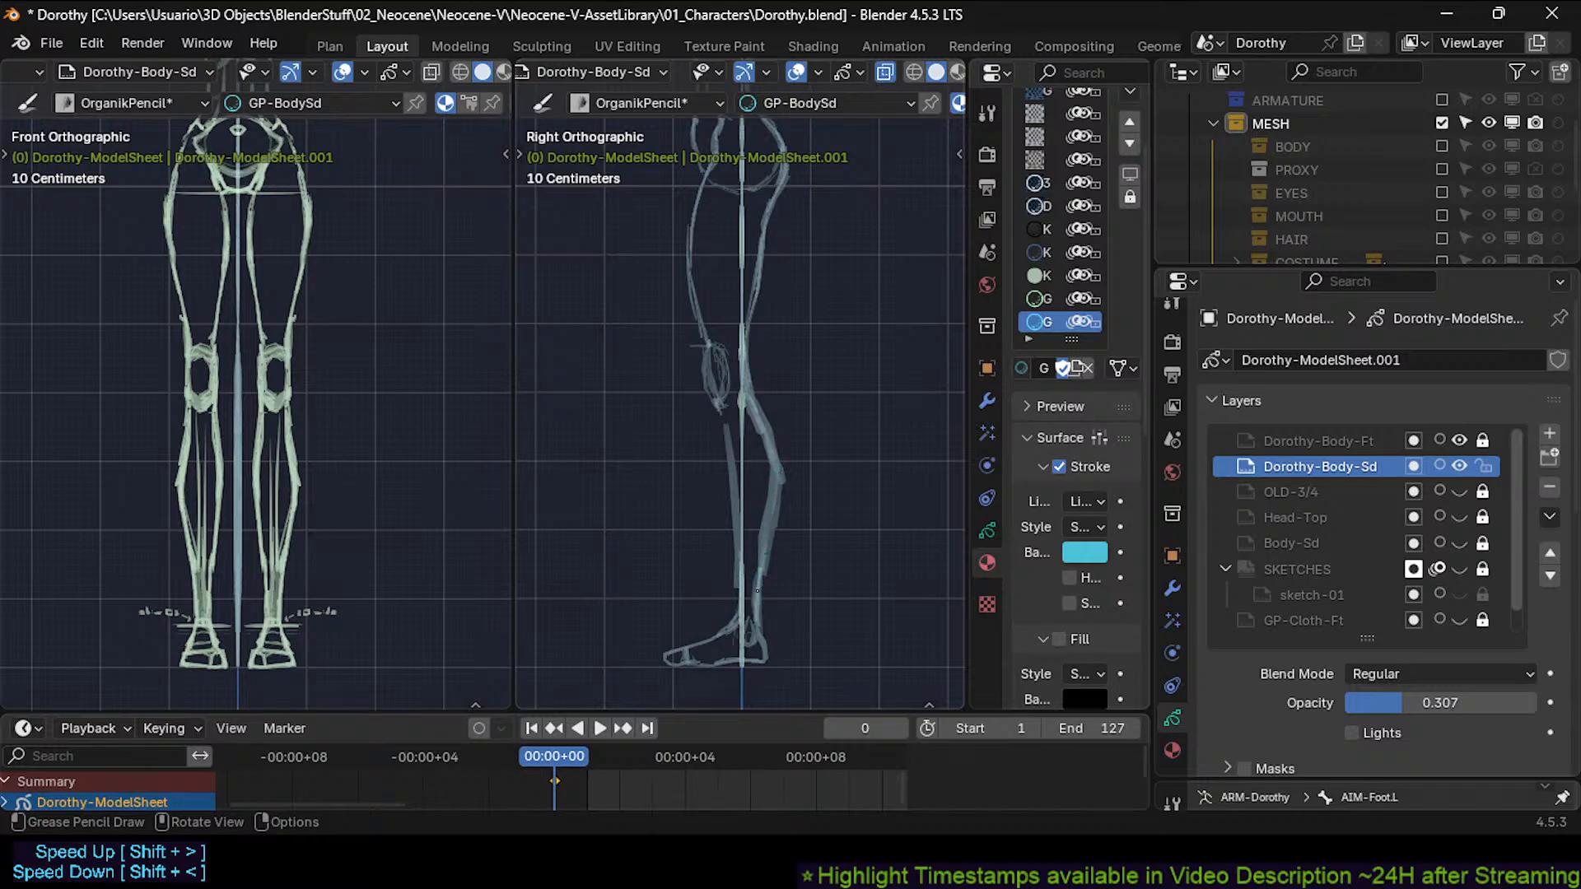
{"action": "mouse_move", "coordinate": [718, 405]}
{"action": "left_mouse_down"}
{"action": "mouse_move", "coordinate": [729, 614]}
{"action": "mouse_move", "coordinate": [741, 568]}
{"action": "left_mouse_up"}
Compare the redrawn side-view lower leg with the body mesh by repeatedly toggling the BODY collection.
{"action": "left_click", "coordinate": [1440, 147]}
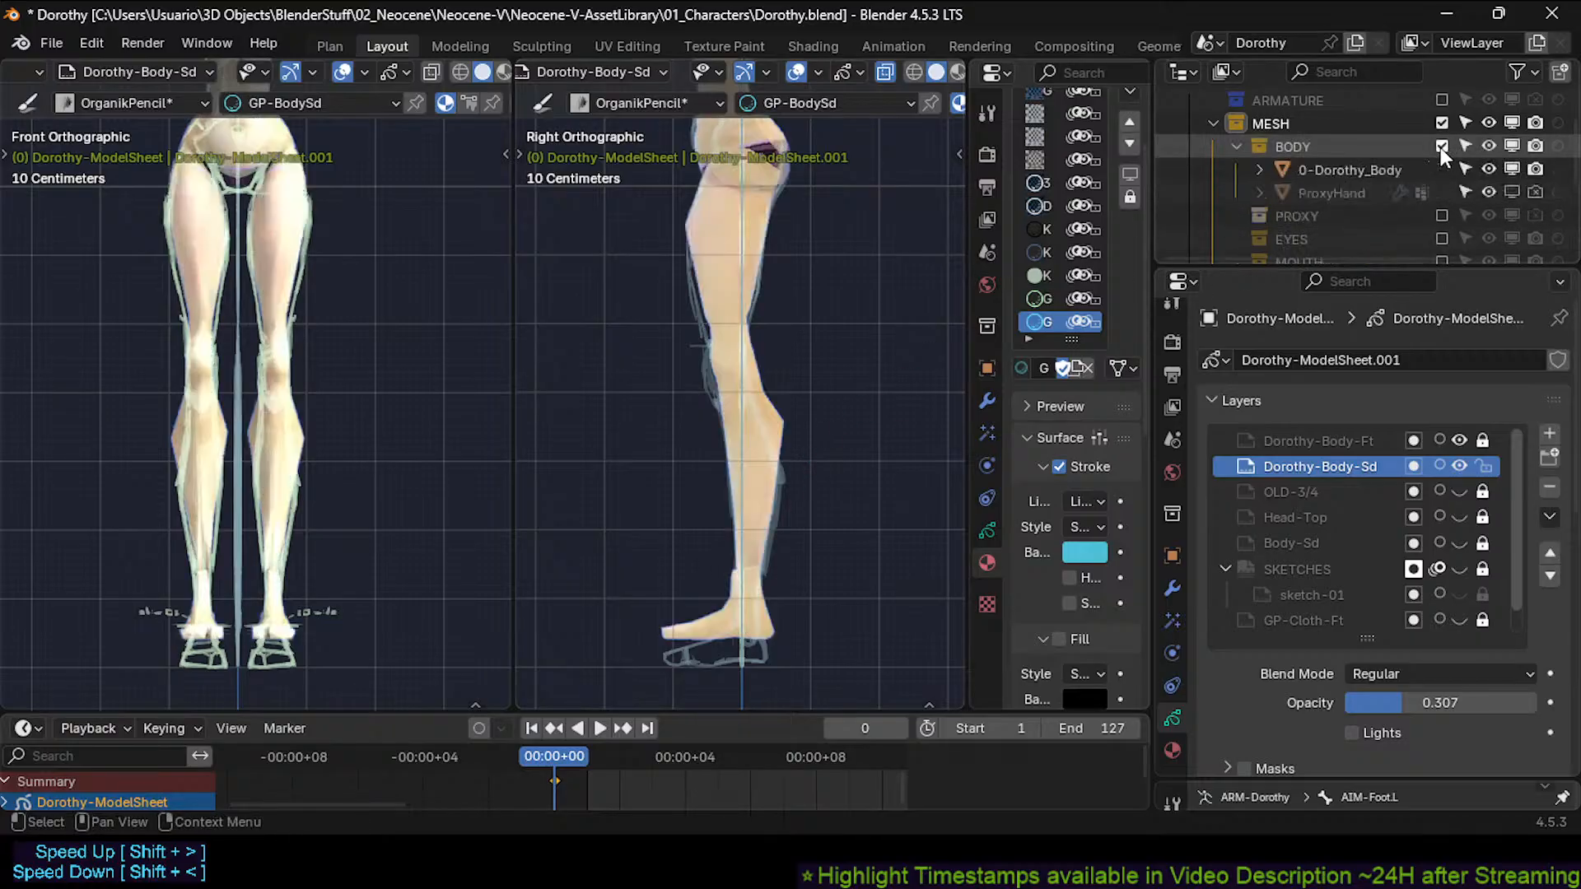
{"action": "left_click", "coordinate": [1443, 145]}
{"action": "left_click", "coordinate": [1444, 145]}
{"action": "left_click", "coordinate": [1445, 145]}
{"action": "left_click", "coordinate": [1447, 145]}
{"action": "left_click", "coordinate": [1449, 145]}
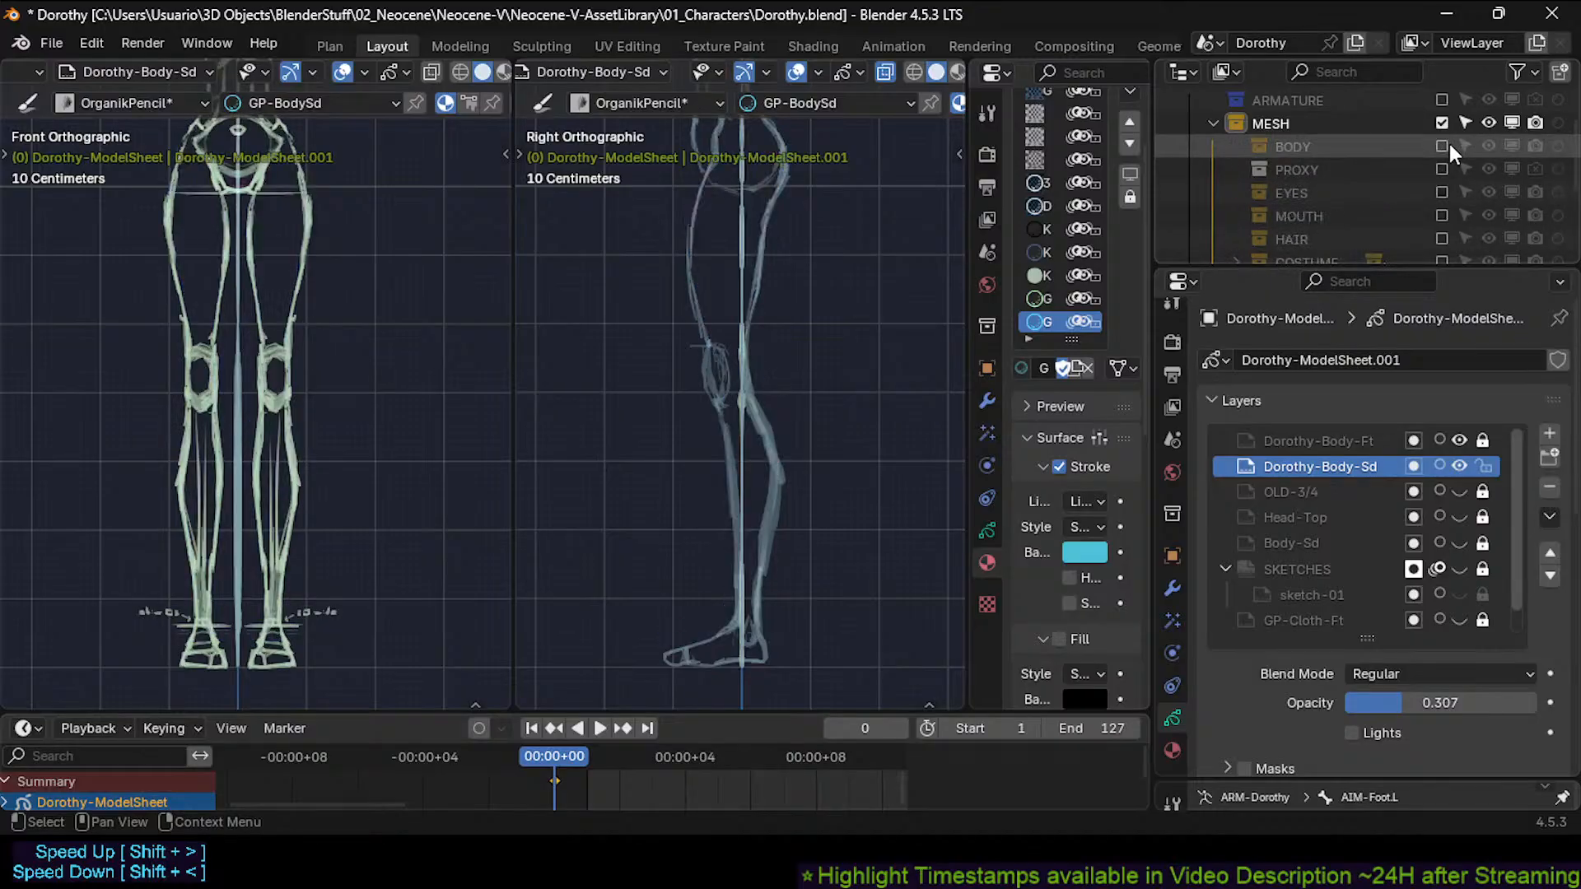
{"action": "left_click", "coordinate": [1450, 142]}
{"action": "left_click", "coordinate": [1442, 145]}
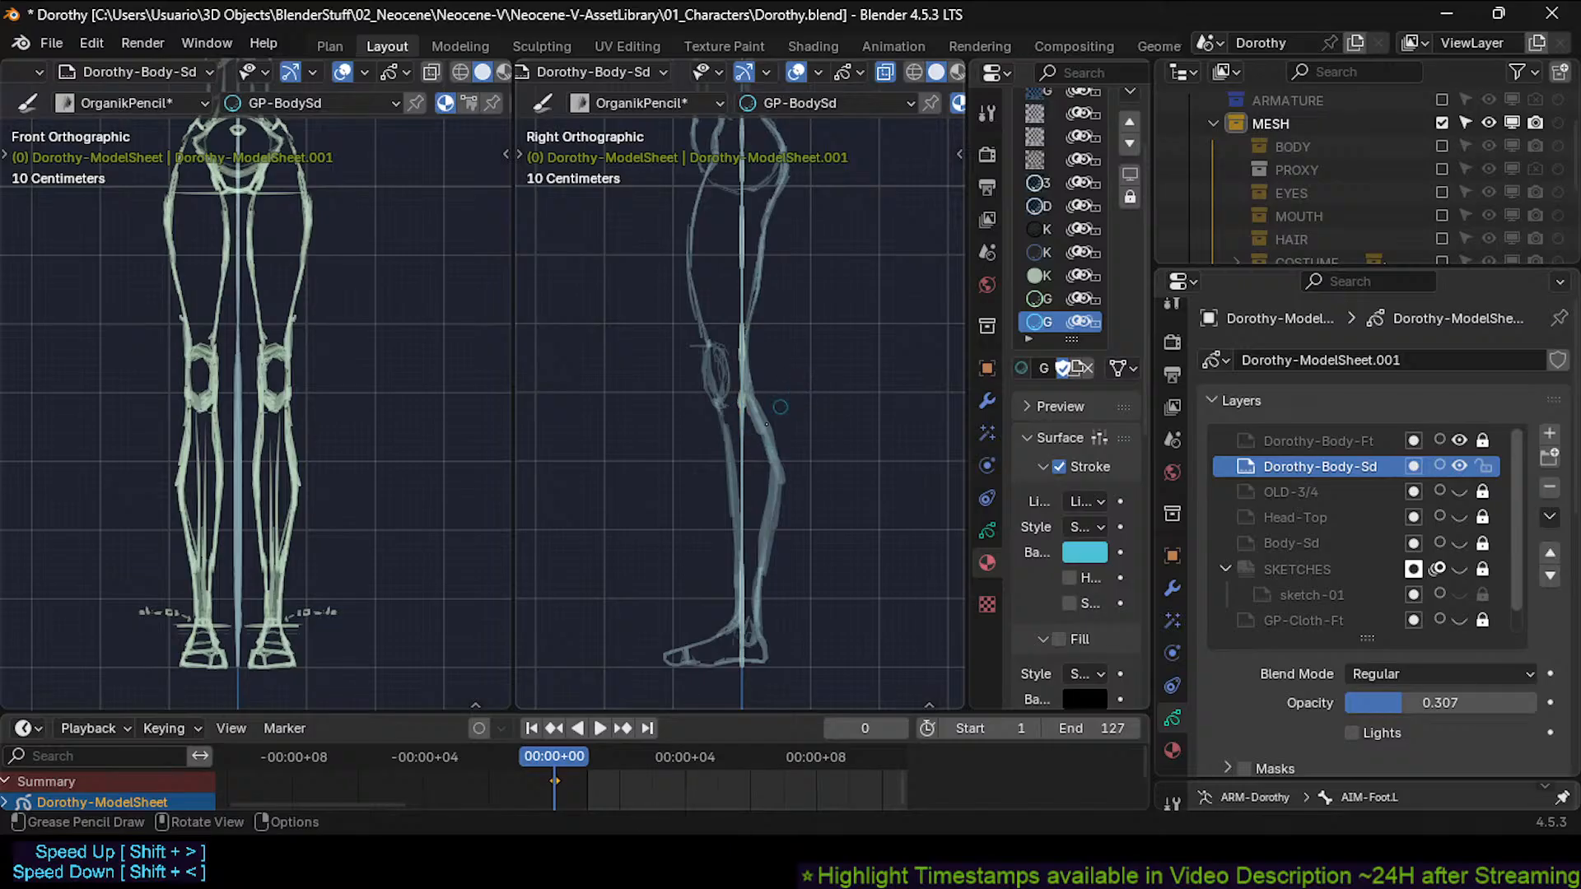
Mark the base of the side-view kneecap with a solid dot.
{"action": "scroll", "coordinate": [764, 397], "scroll_direction": "down", "scroll_amount": 2}
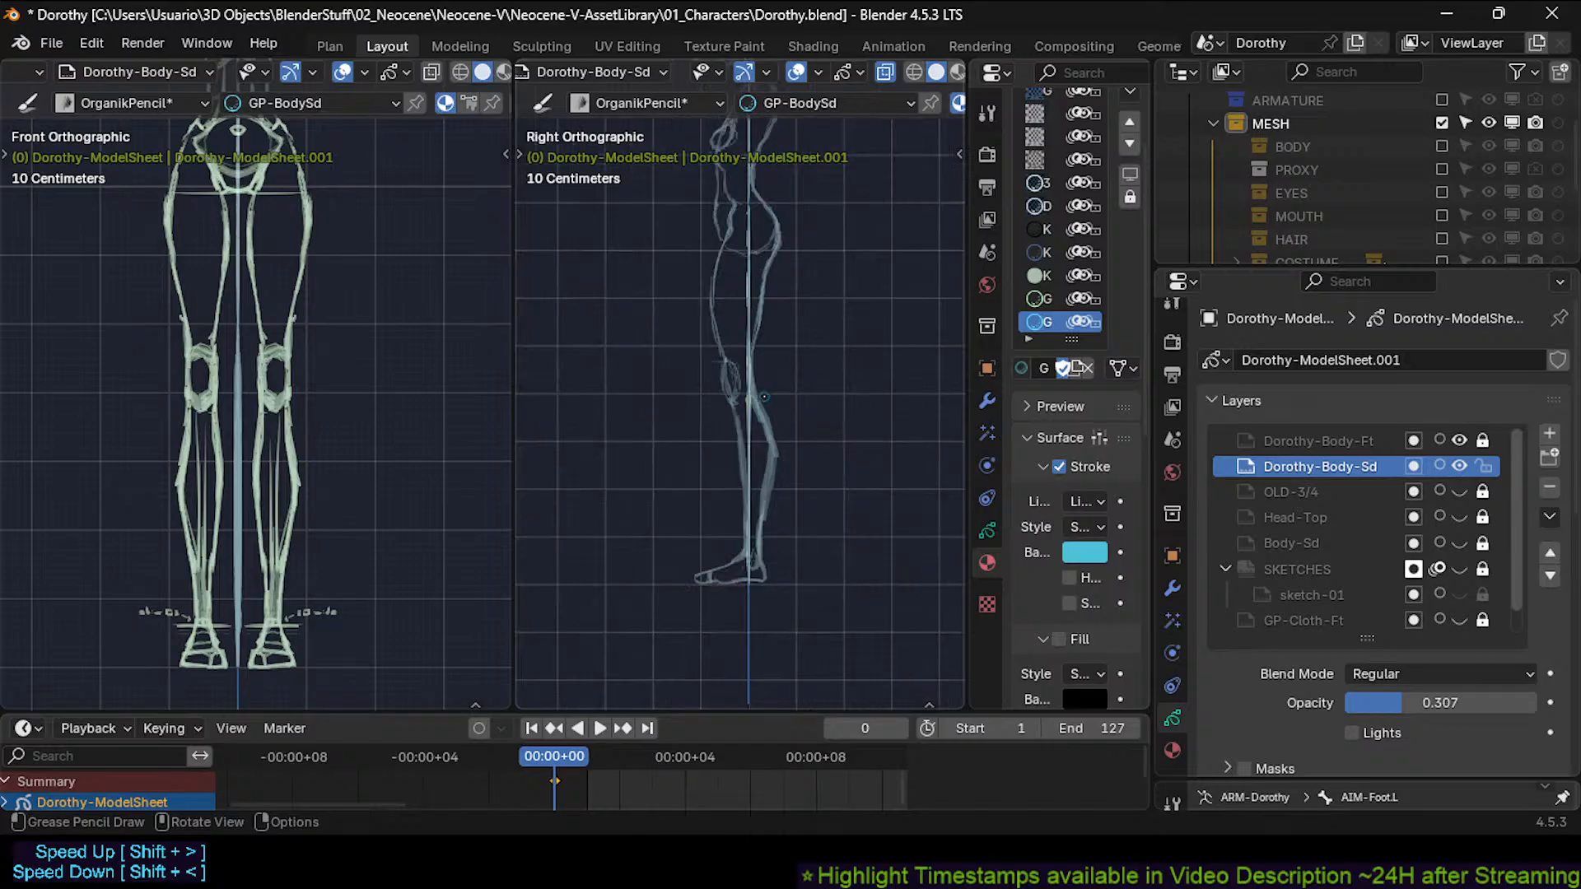
{"action": "right_click", "coordinate": [671, 411]}
{"action": "key", "text": "c"}
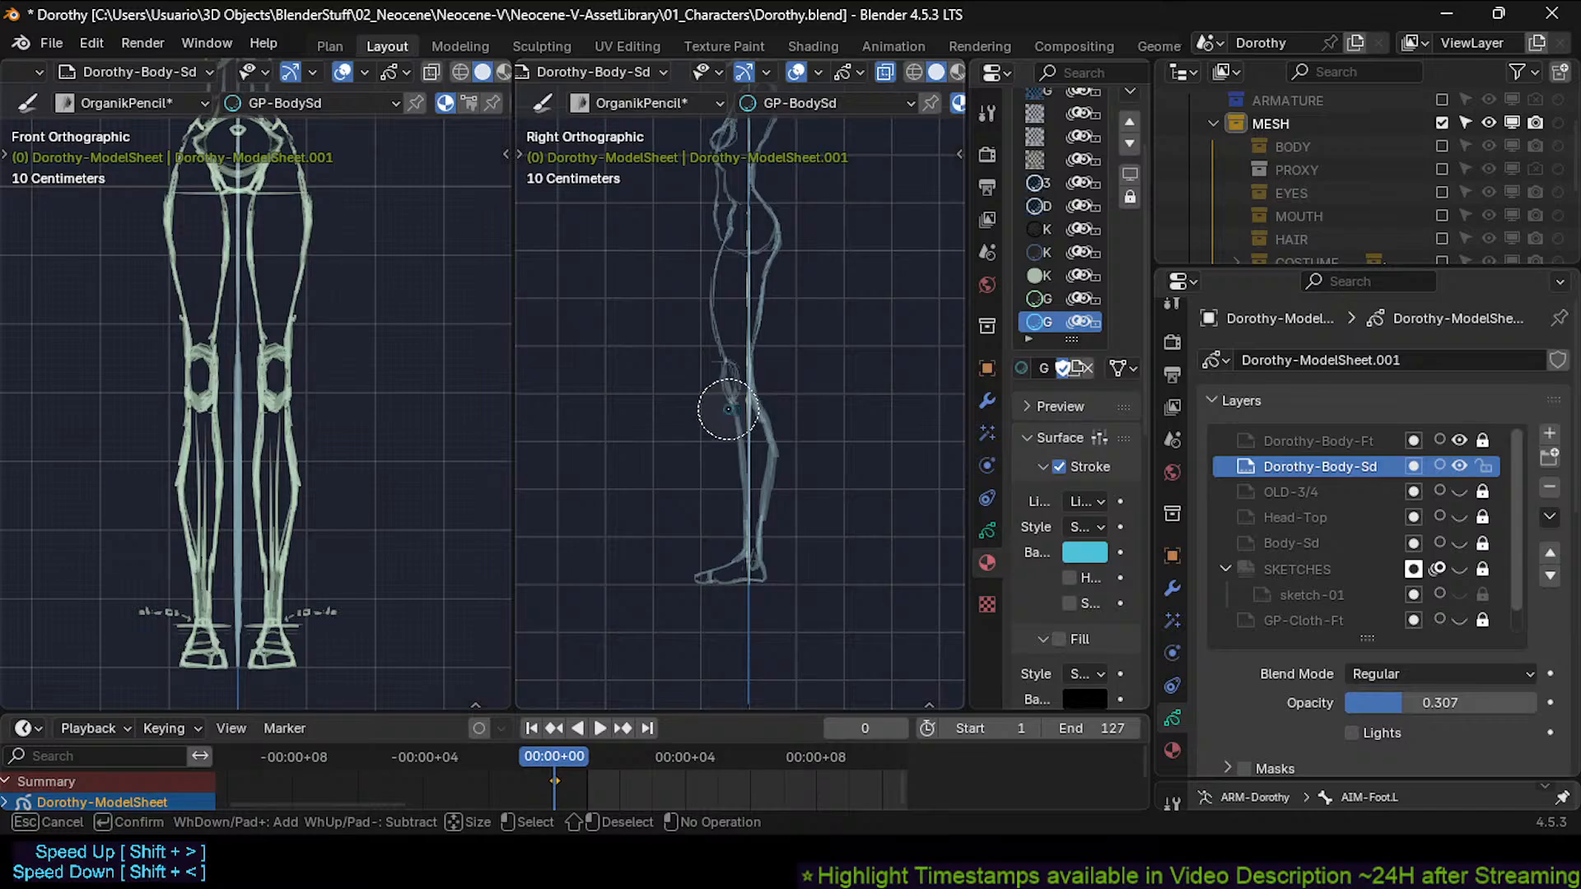
{"action": "key", "text": "Escape"}
{"action": "left_click", "coordinate": [731, 403]}
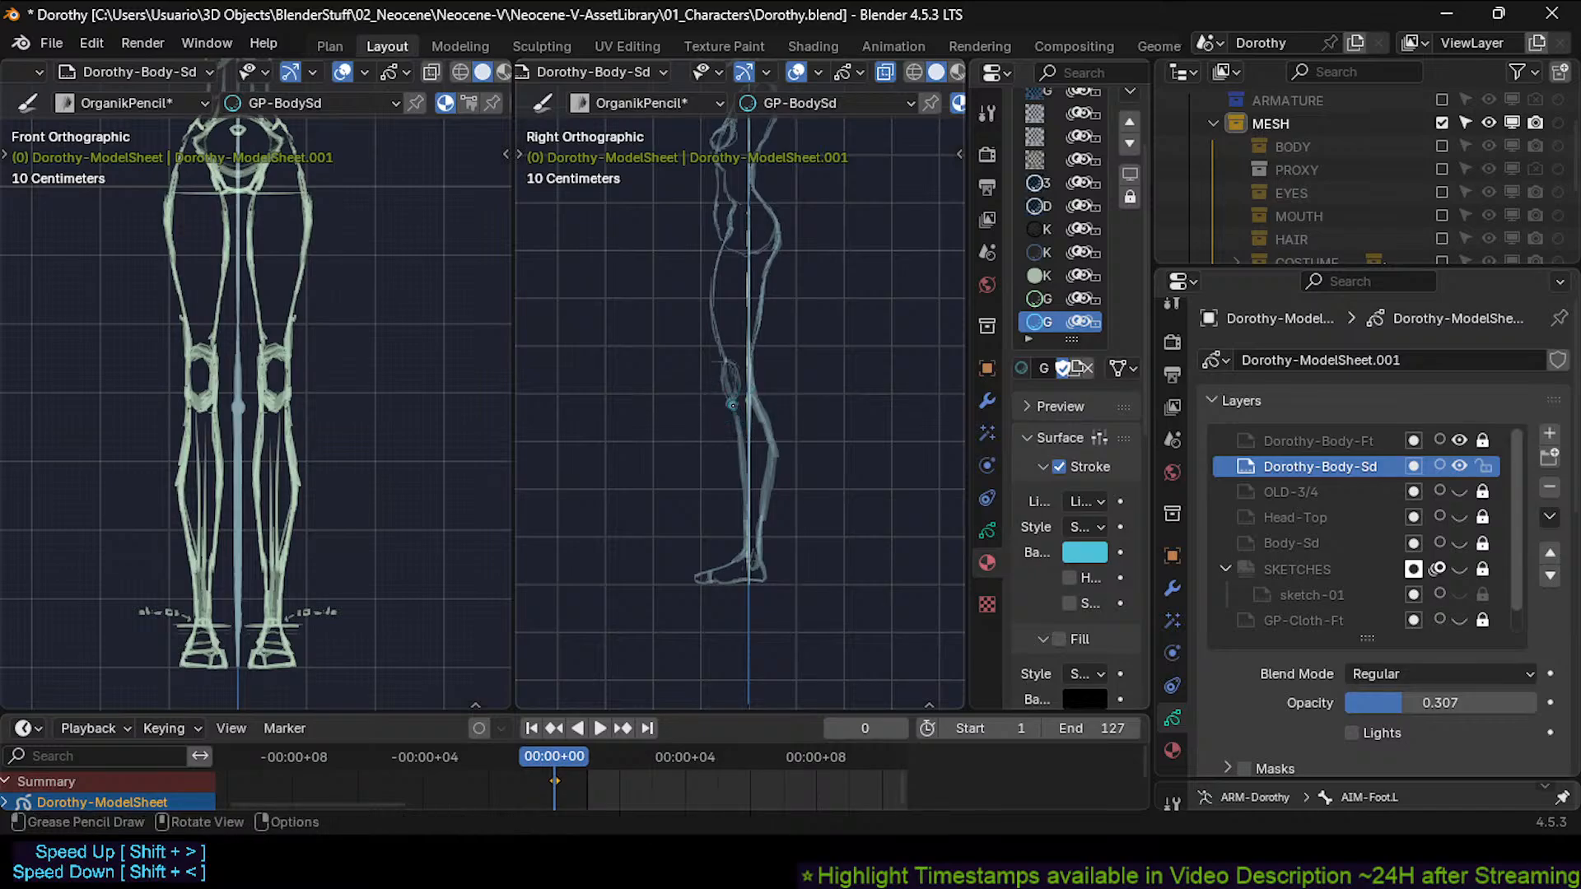
{"action": "left_click", "coordinate": [731, 404]}
Compare the thigh and lower-leg lengths with an enlarged circle-selection outline centred on the dot below the kneecap.
{"action": "scroll", "coordinate": [747, 389], "scroll_direction": "down", "scroll_amount": 4}
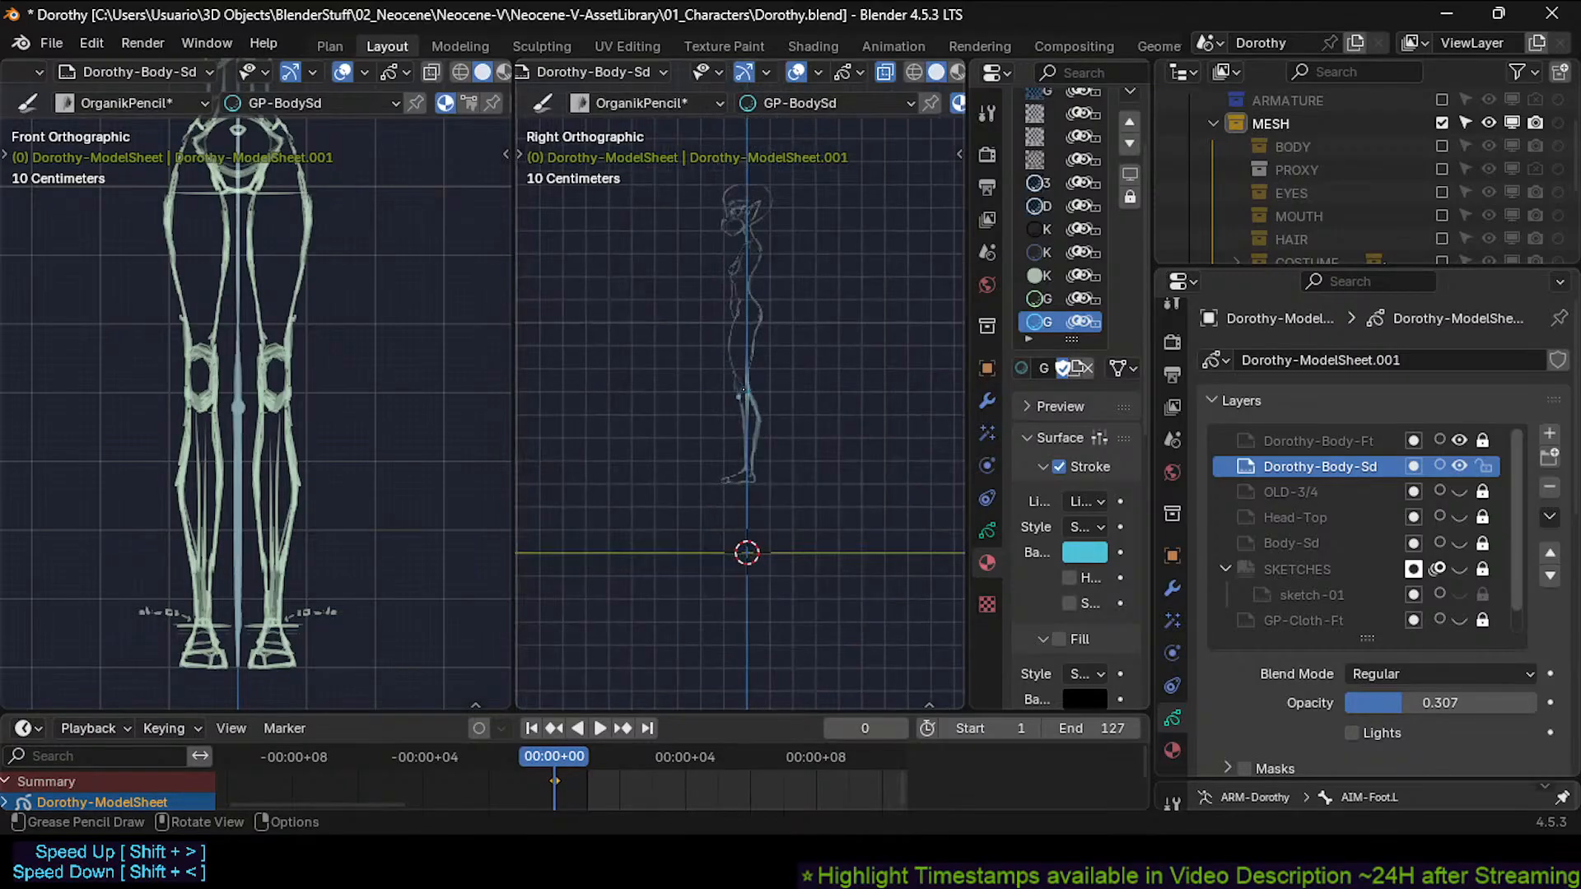
{"action": "scroll", "coordinate": [741, 391], "scroll_direction": "up", "scroll_amount": 4}
{"action": "scroll", "coordinate": [740, 391], "scroll_direction": "up", "scroll_amount": 2}
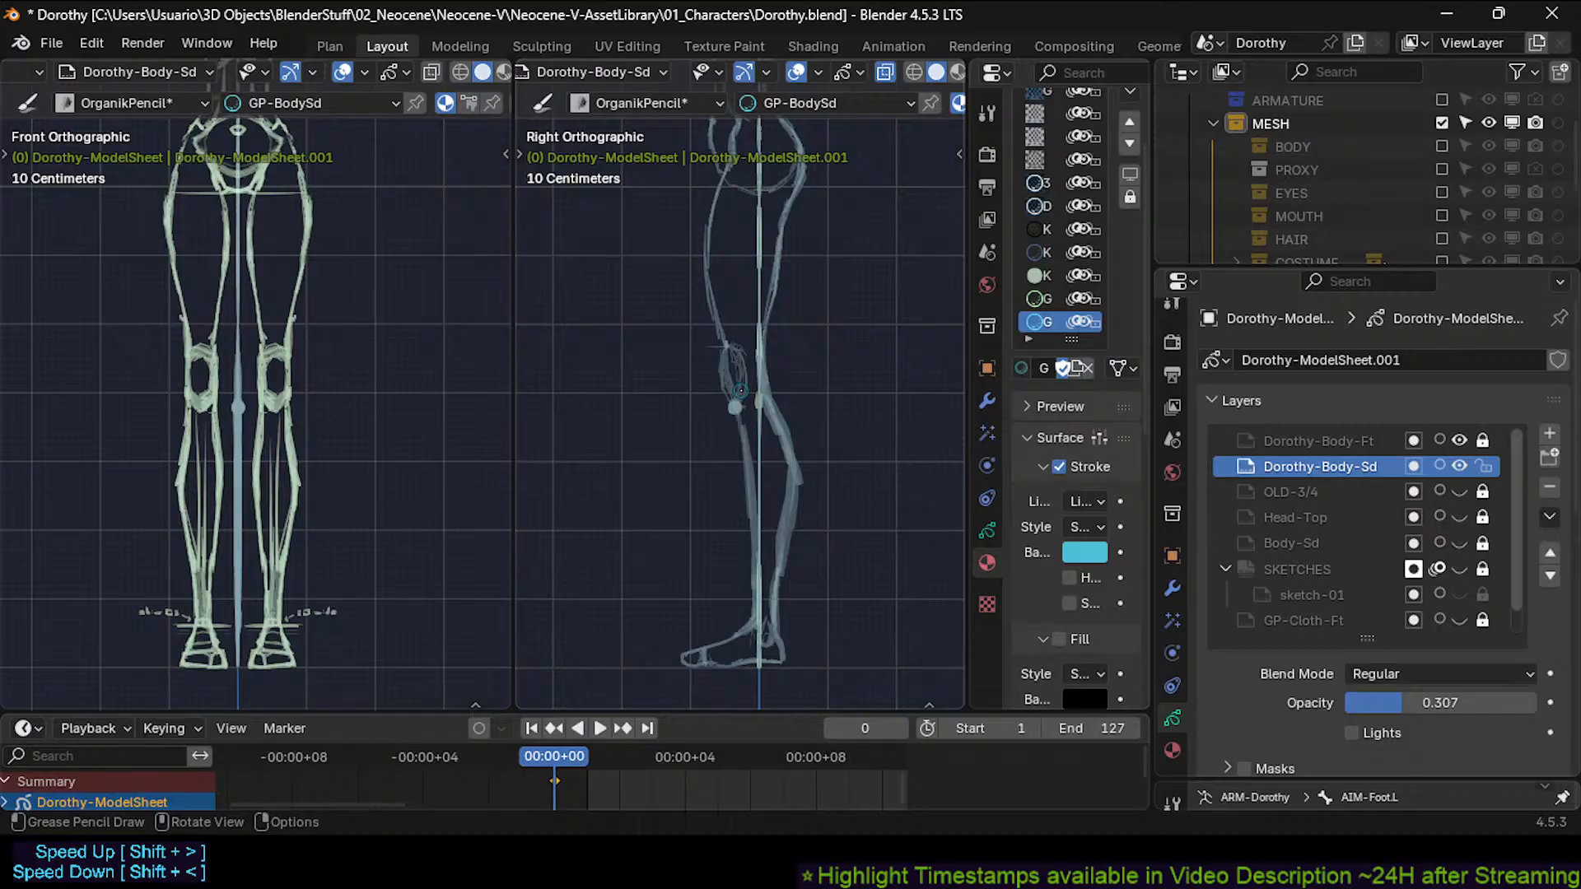
{"action": "key", "text": "c"}
{"action": "scroll", "coordinate": [732, 404], "scroll_direction": "down", "scroll_amount": 10}
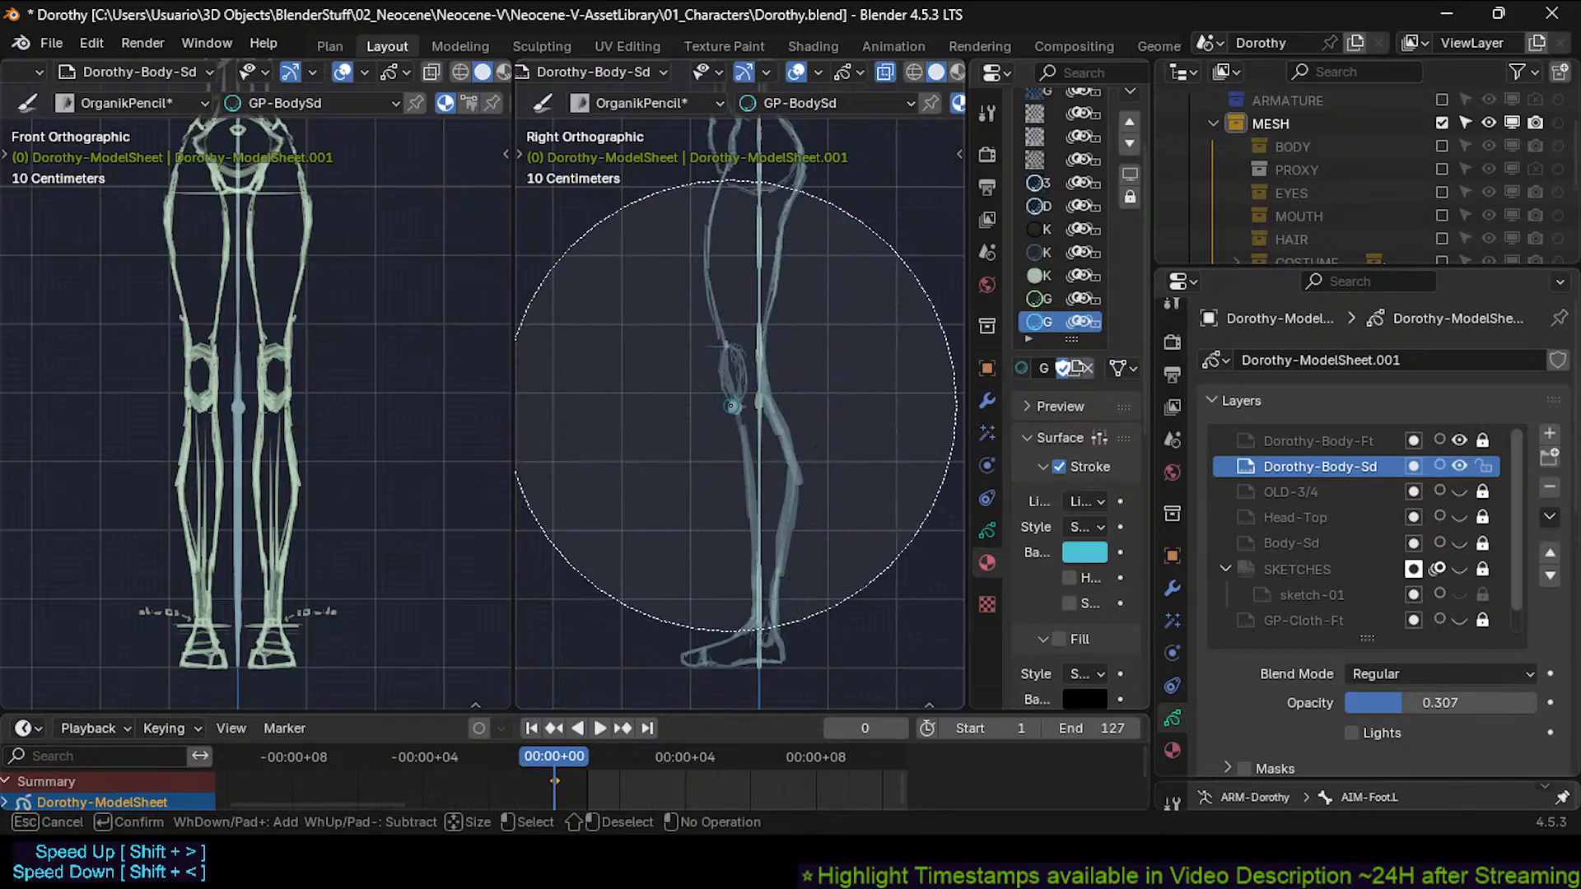
{"action": "scroll", "coordinate": [733, 408], "scroll_direction": "down", "scroll_amount": 4}
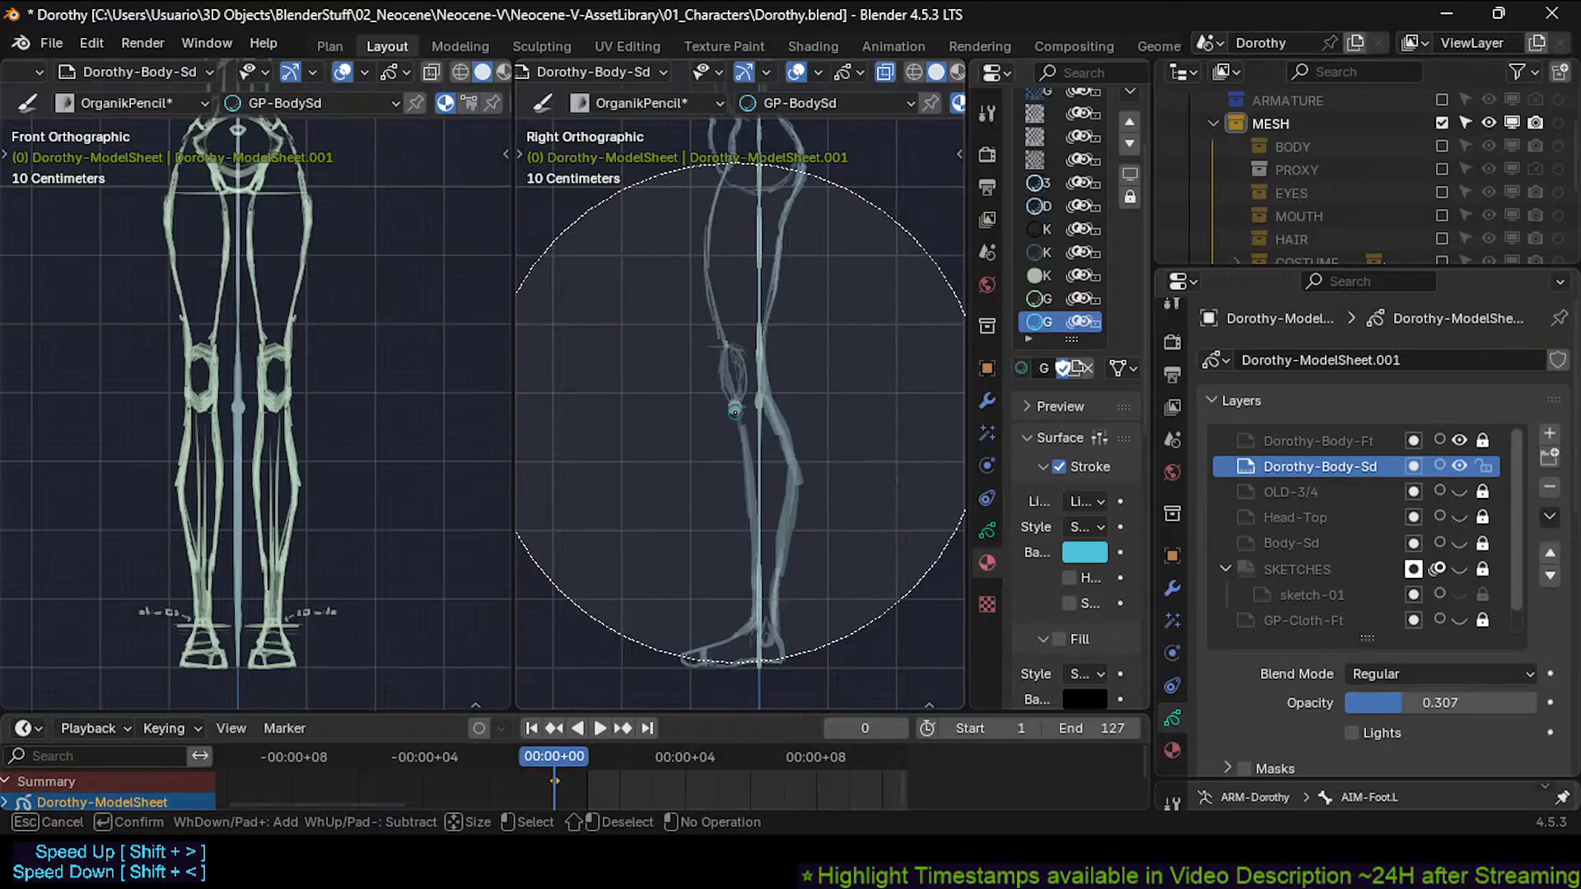
{"action": "scroll", "coordinate": [734, 411], "scroll_direction": "down", "scroll_amount": 2}
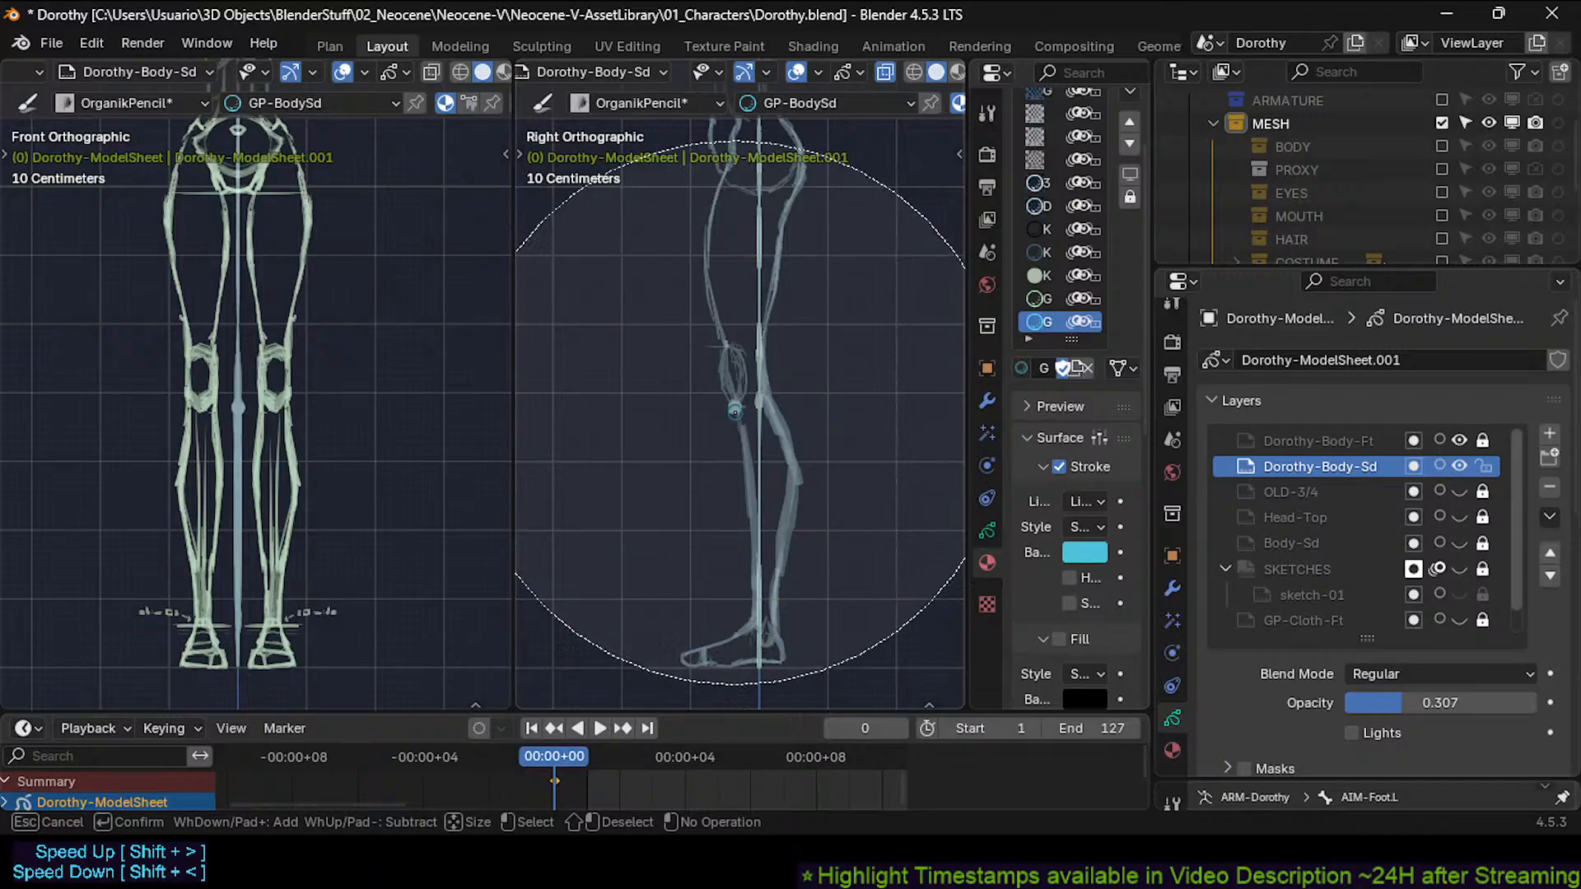
{"action": "scroll", "coordinate": [735, 412], "scroll_direction": "up", "scroll_amount": 2}
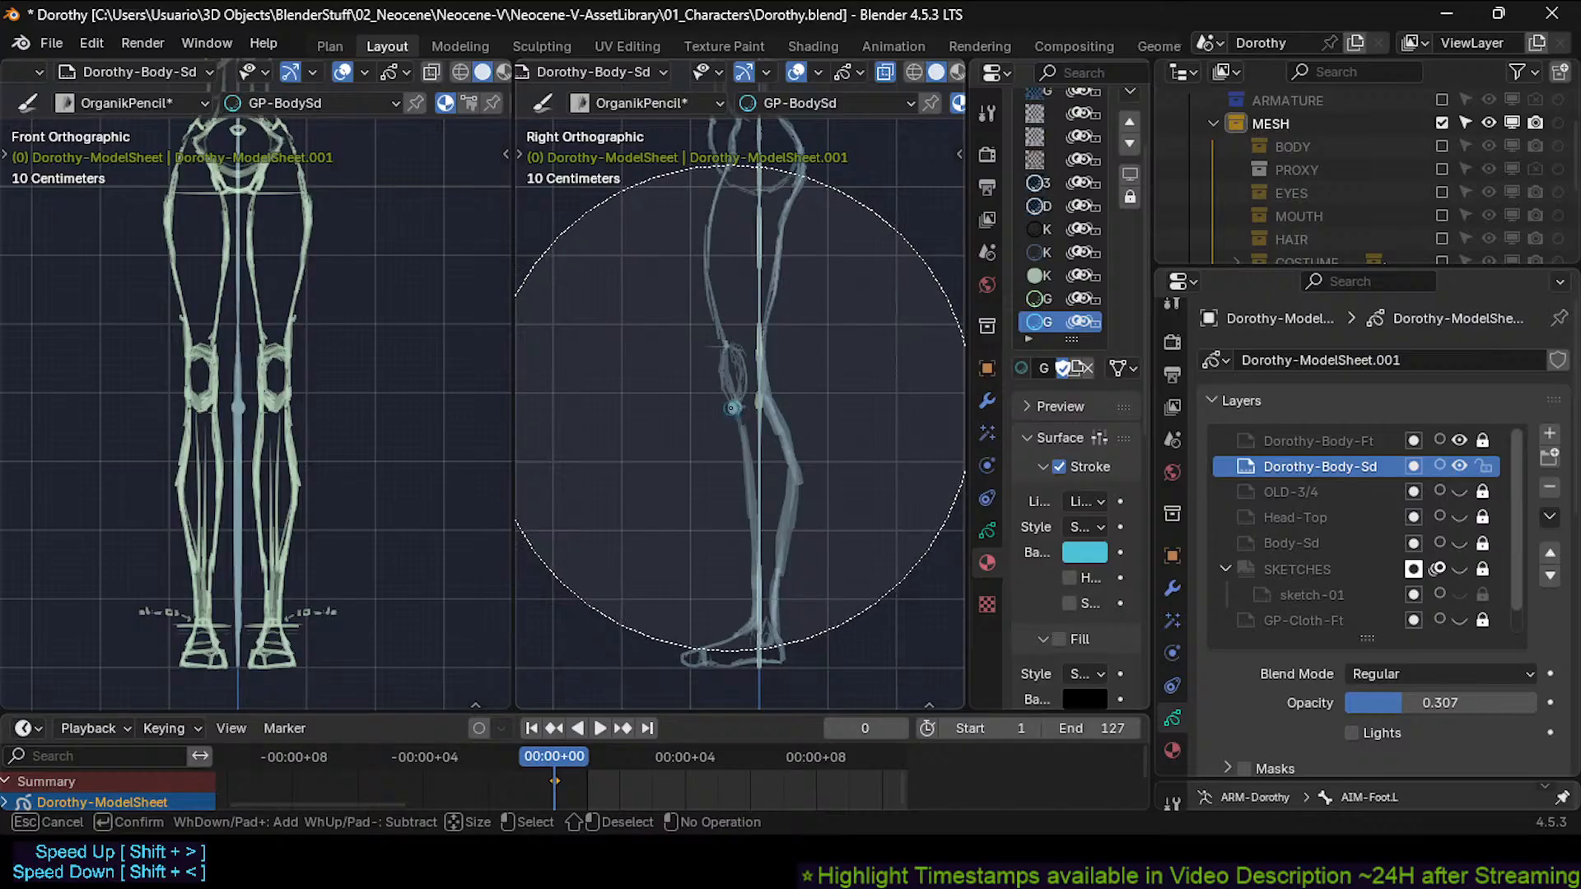
{"action": "scroll", "coordinate": [736, 407], "scroll_direction": "down", "scroll_amount": 2}
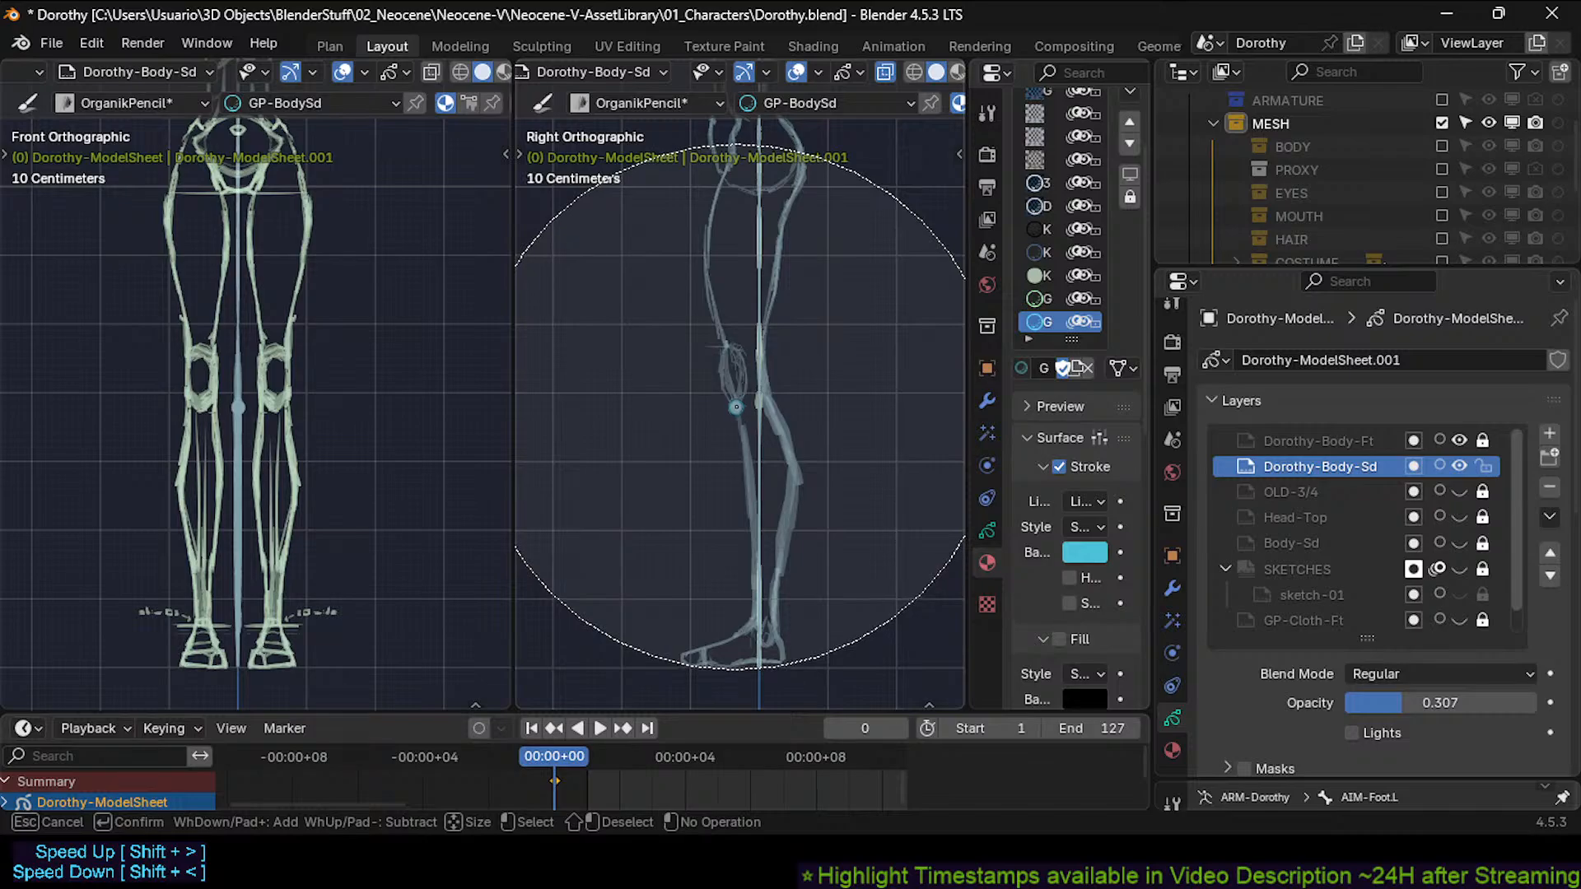
{"action": "key", "text": "Escape"}
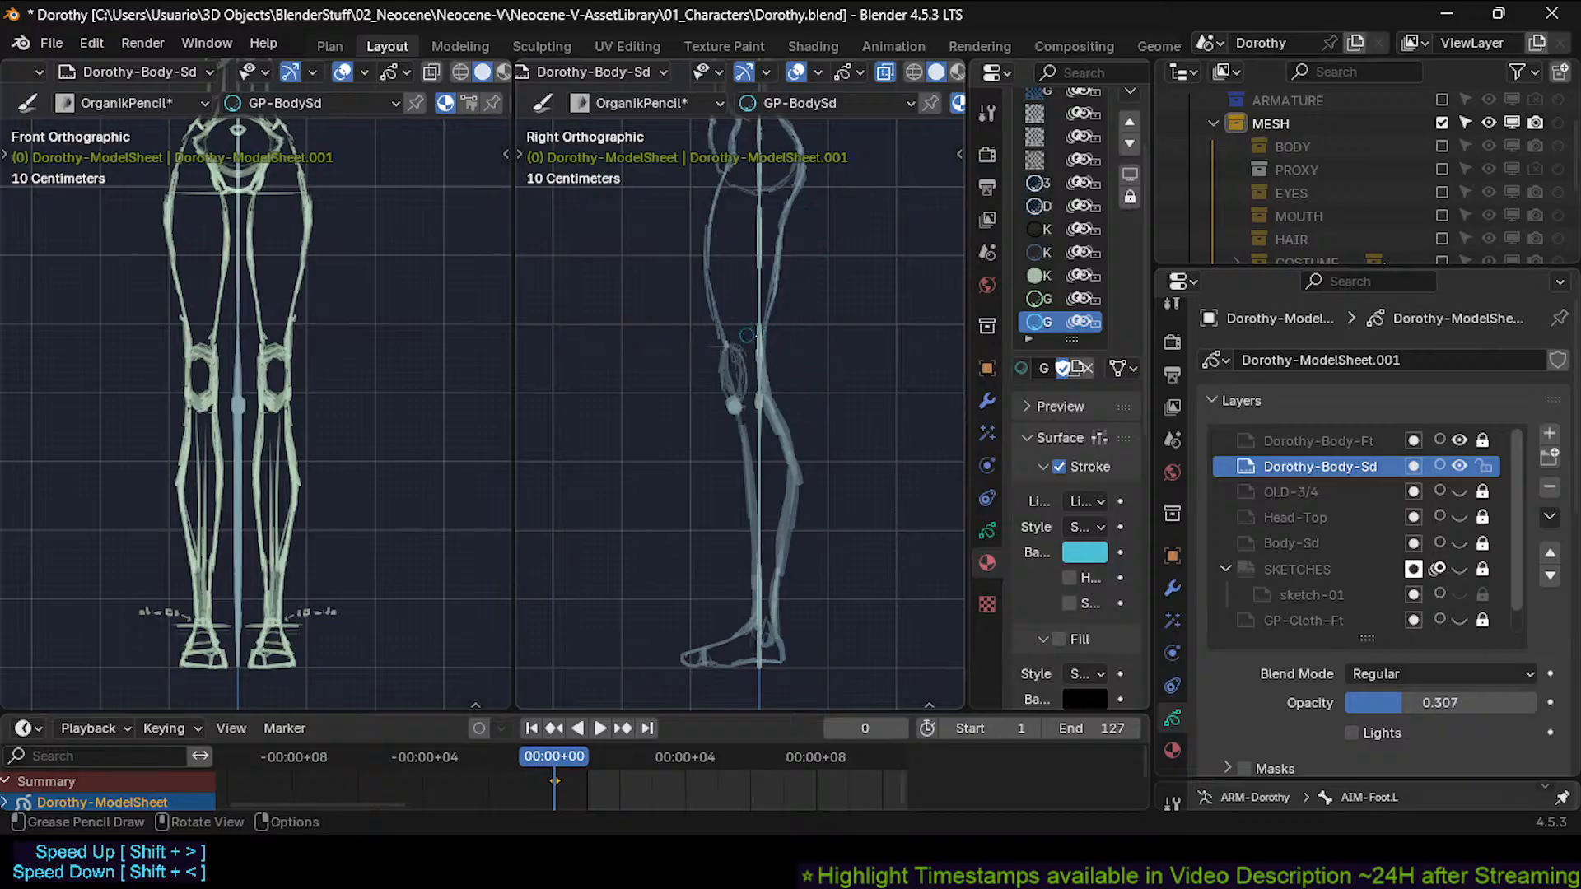
Thicken the side-view back-of-thigh contour down to behind the knee, checking its shape against the BODY collection's mesh.
{"action": "left_click", "coordinate": [1443, 145]}
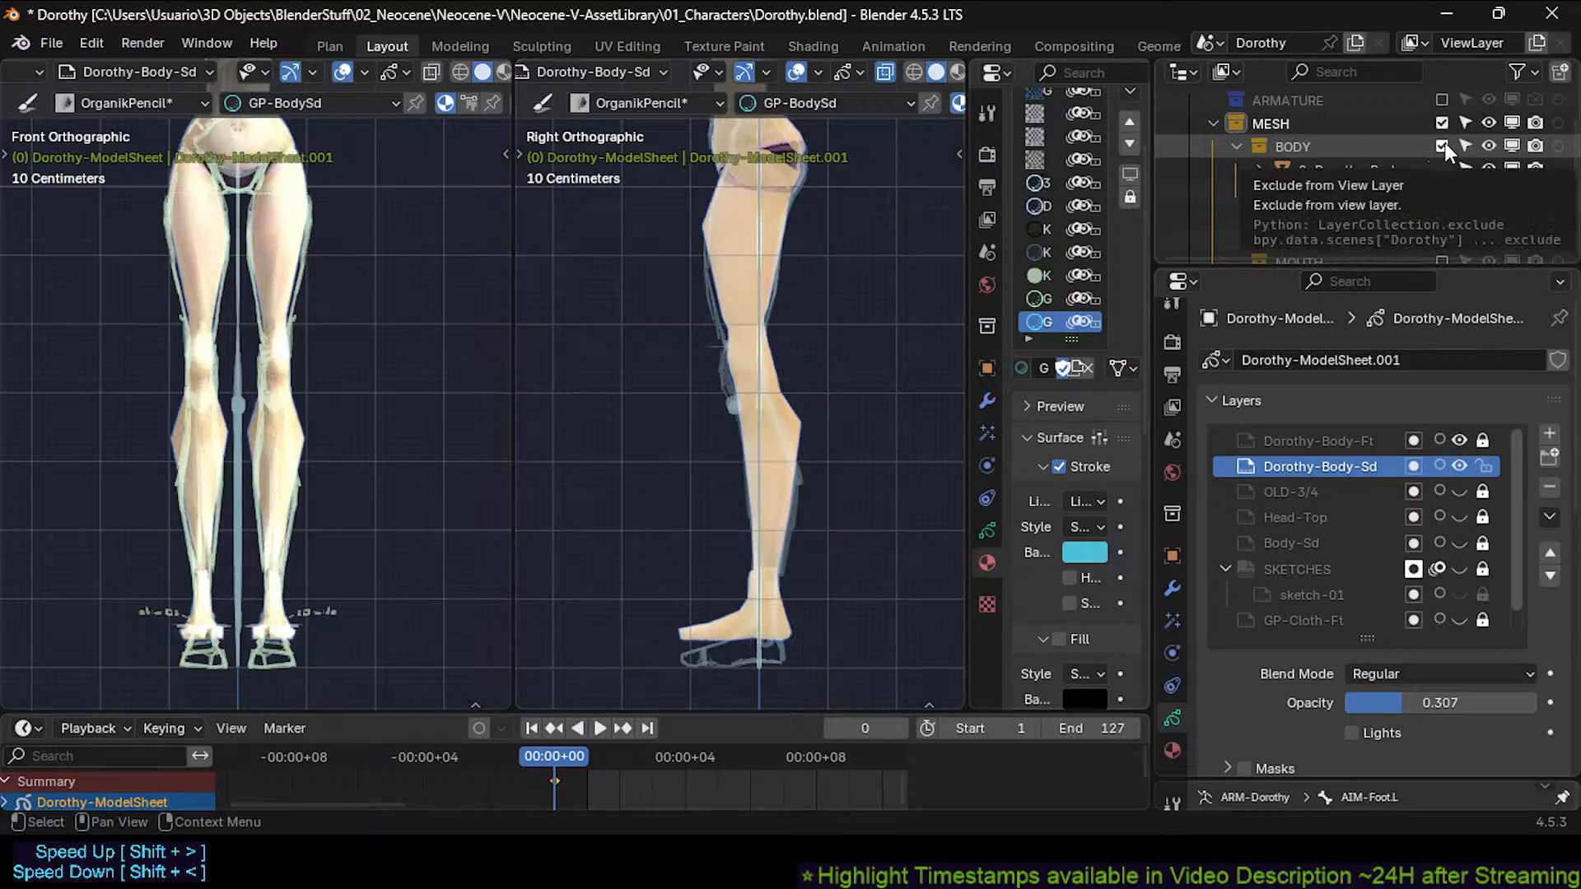
{"action": "left_click", "coordinate": [1443, 145]}
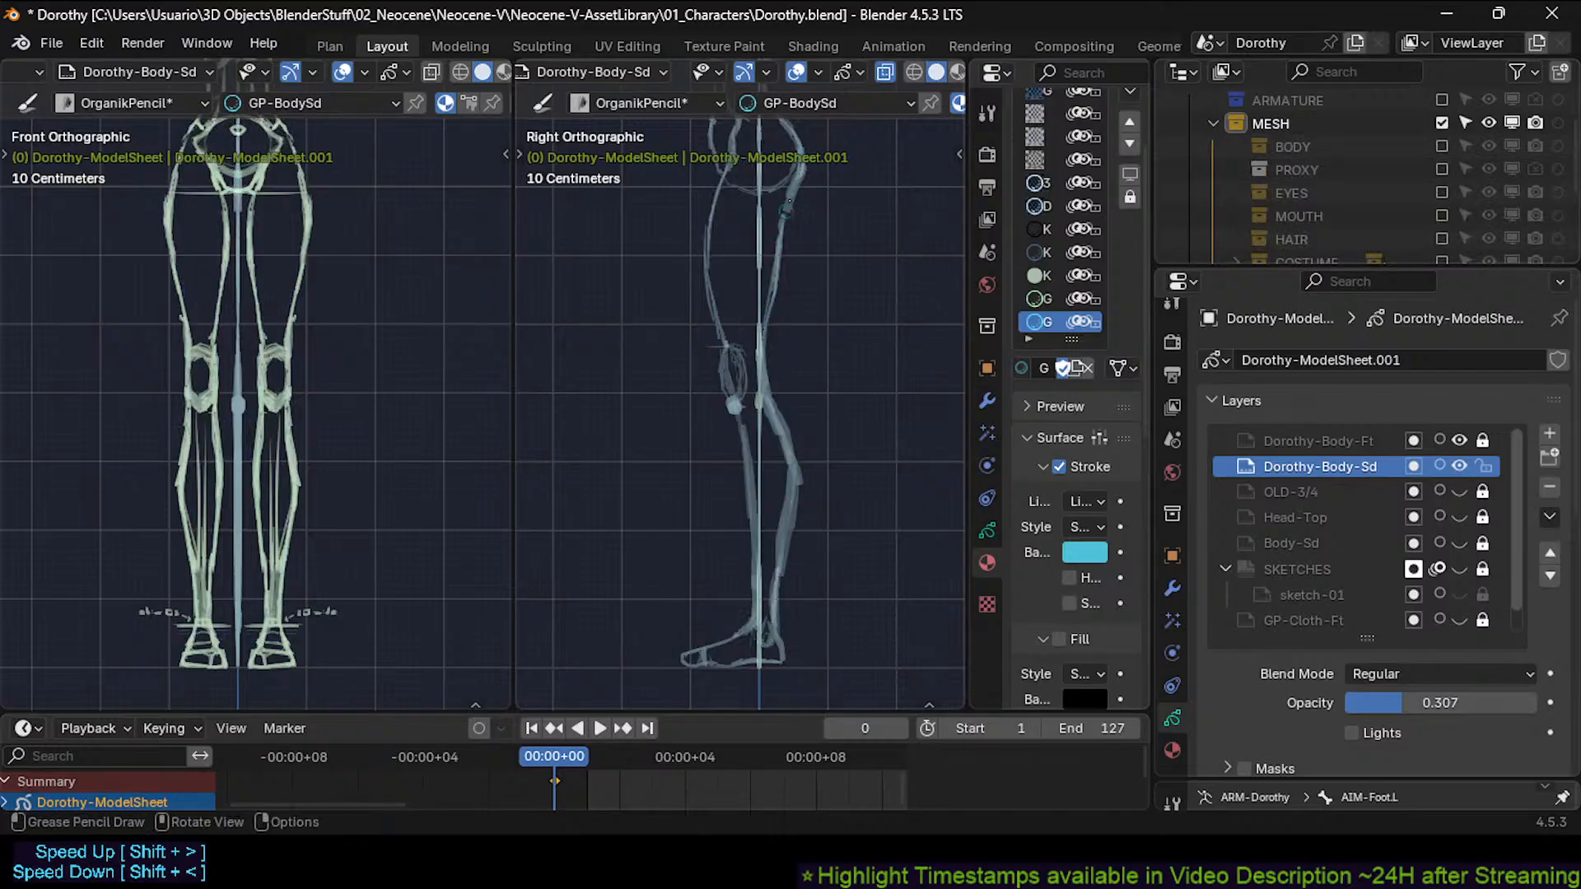
{"action": "left_click_drag", "start_coordinate": [788, 204], "coordinate": [776, 295]}
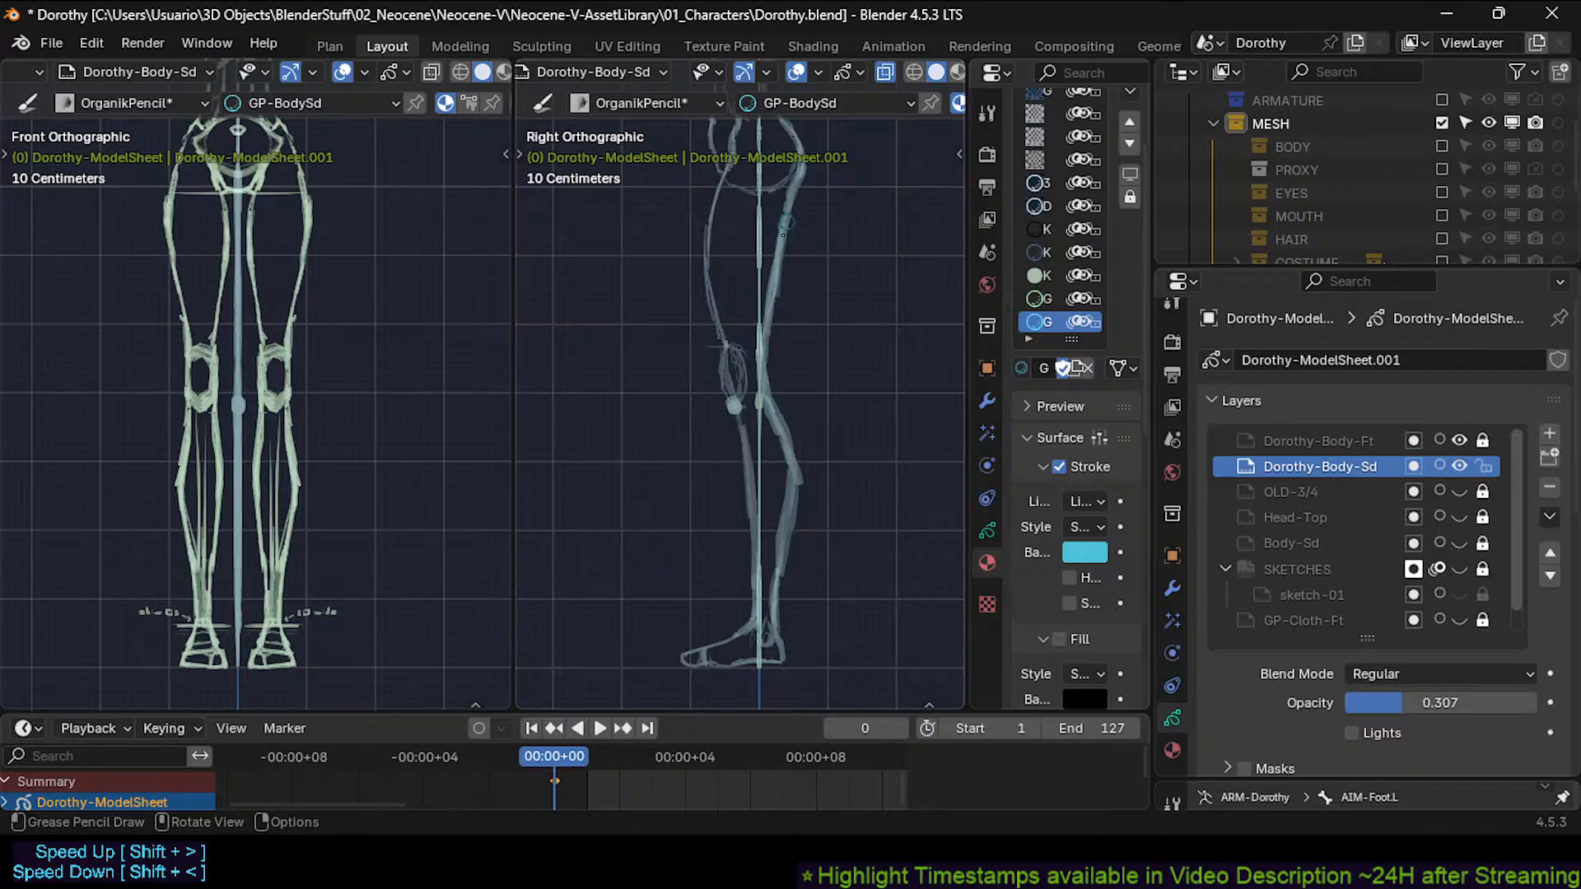
{"action": "left_click", "coordinate": [1437, 145]}
{"action": "left_click", "coordinate": [1437, 145]}
{"action": "left_click_drag", "start_coordinate": [769, 377], "coordinate": [763, 339], "text": "ctrl"}
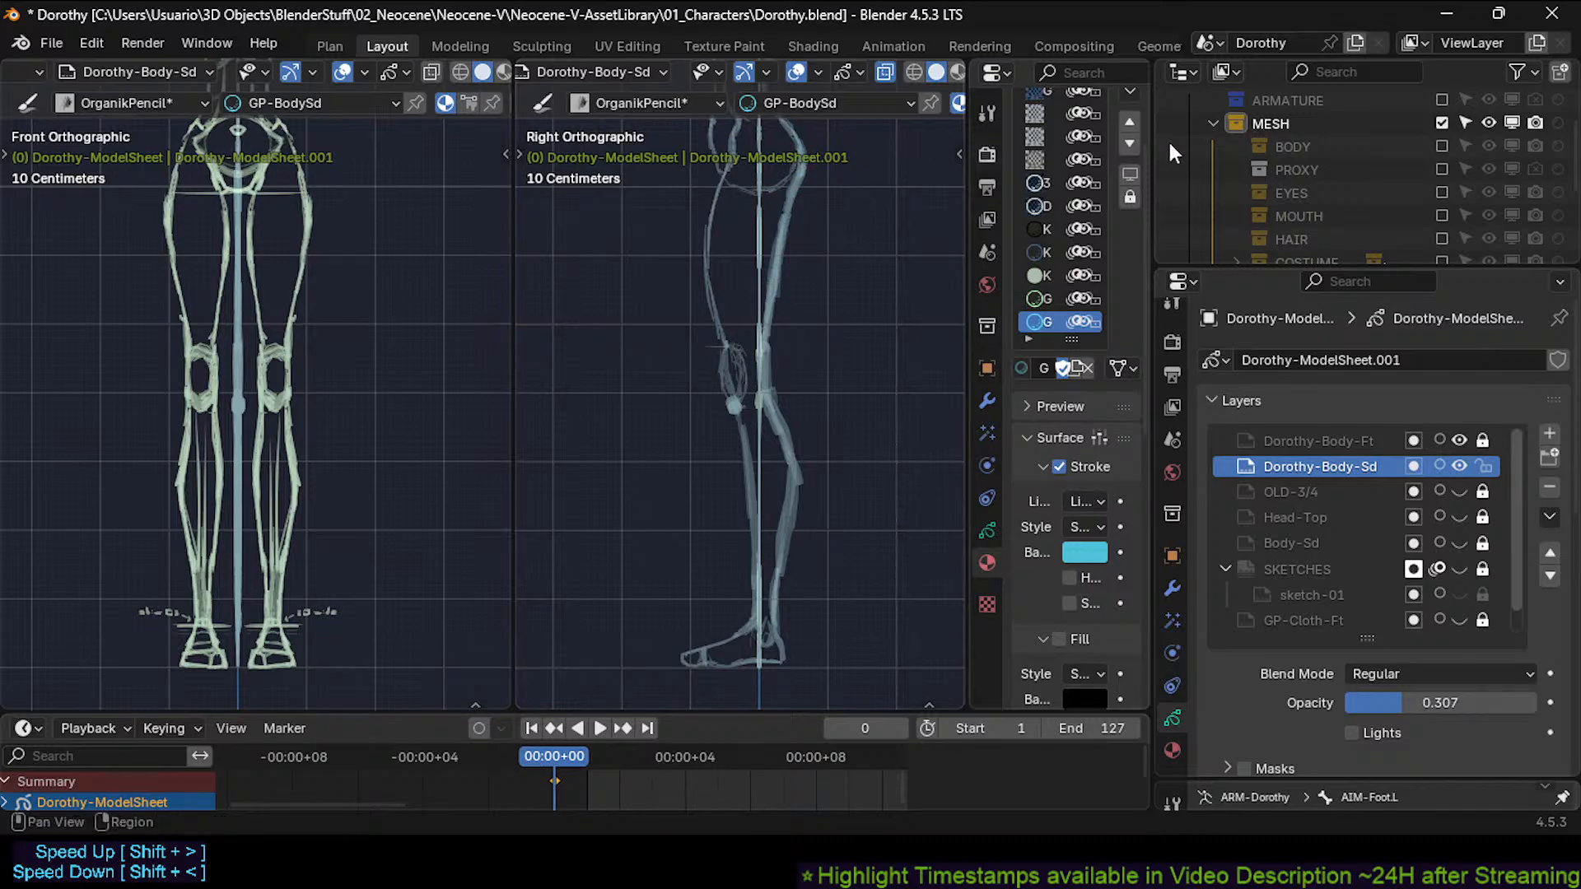
{"action": "left_click", "coordinate": [1442, 147]}
{"action": "left_click", "coordinate": [1443, 146]}
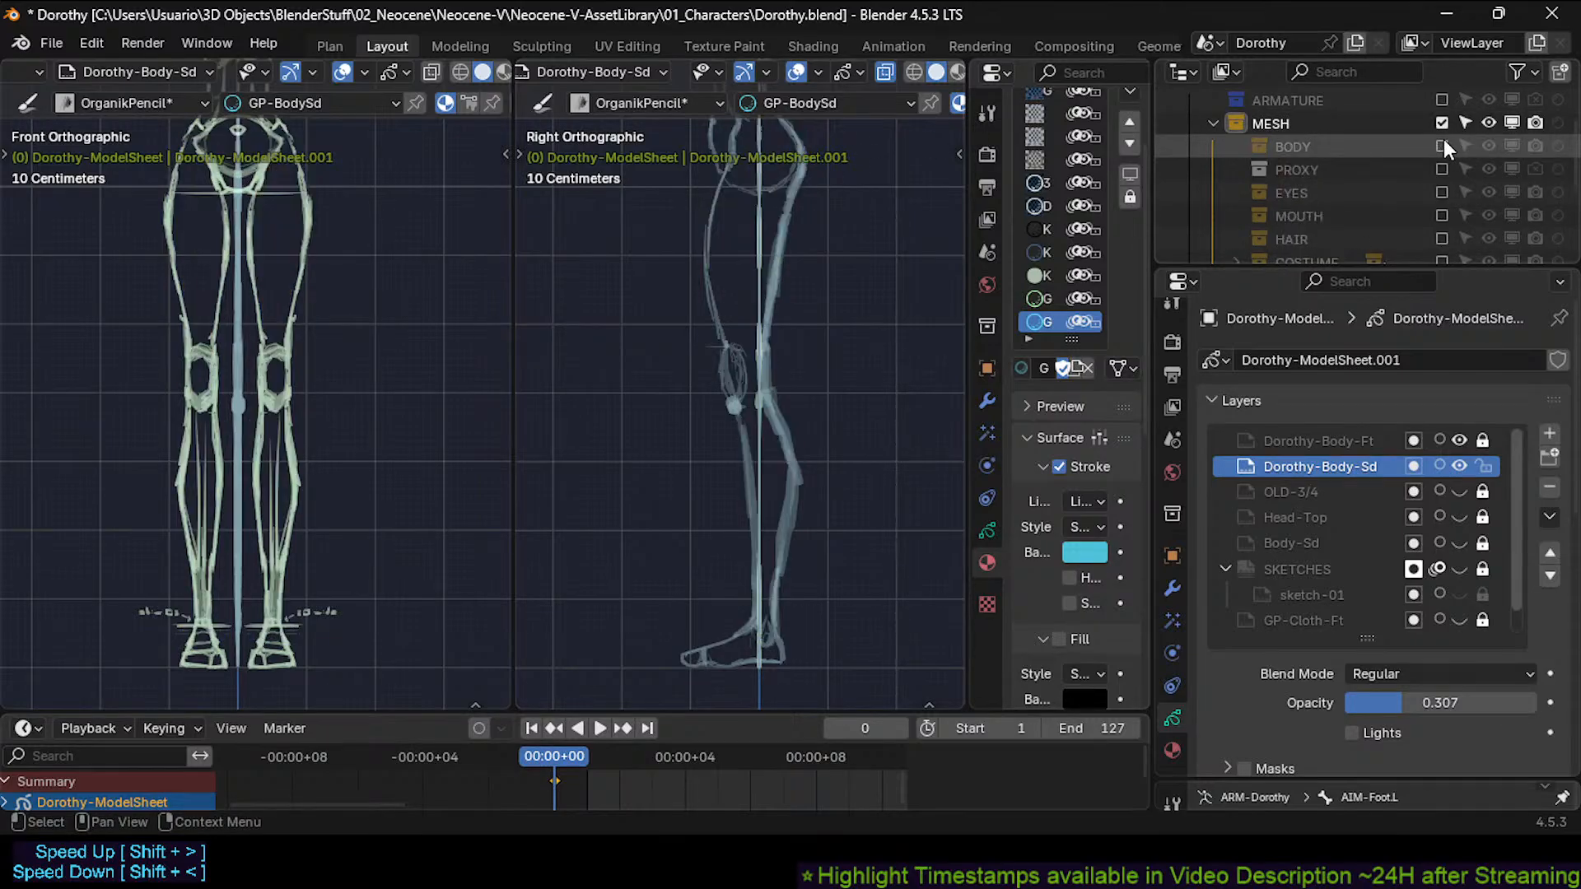
Compare the side-view knee and thigh contours with the body mesh by switching the BODY collection on and off.
{"action": "left_click", "coordinate": [1442, 147]}
{"action": "left_click", "coordinate": [1442, 147]}
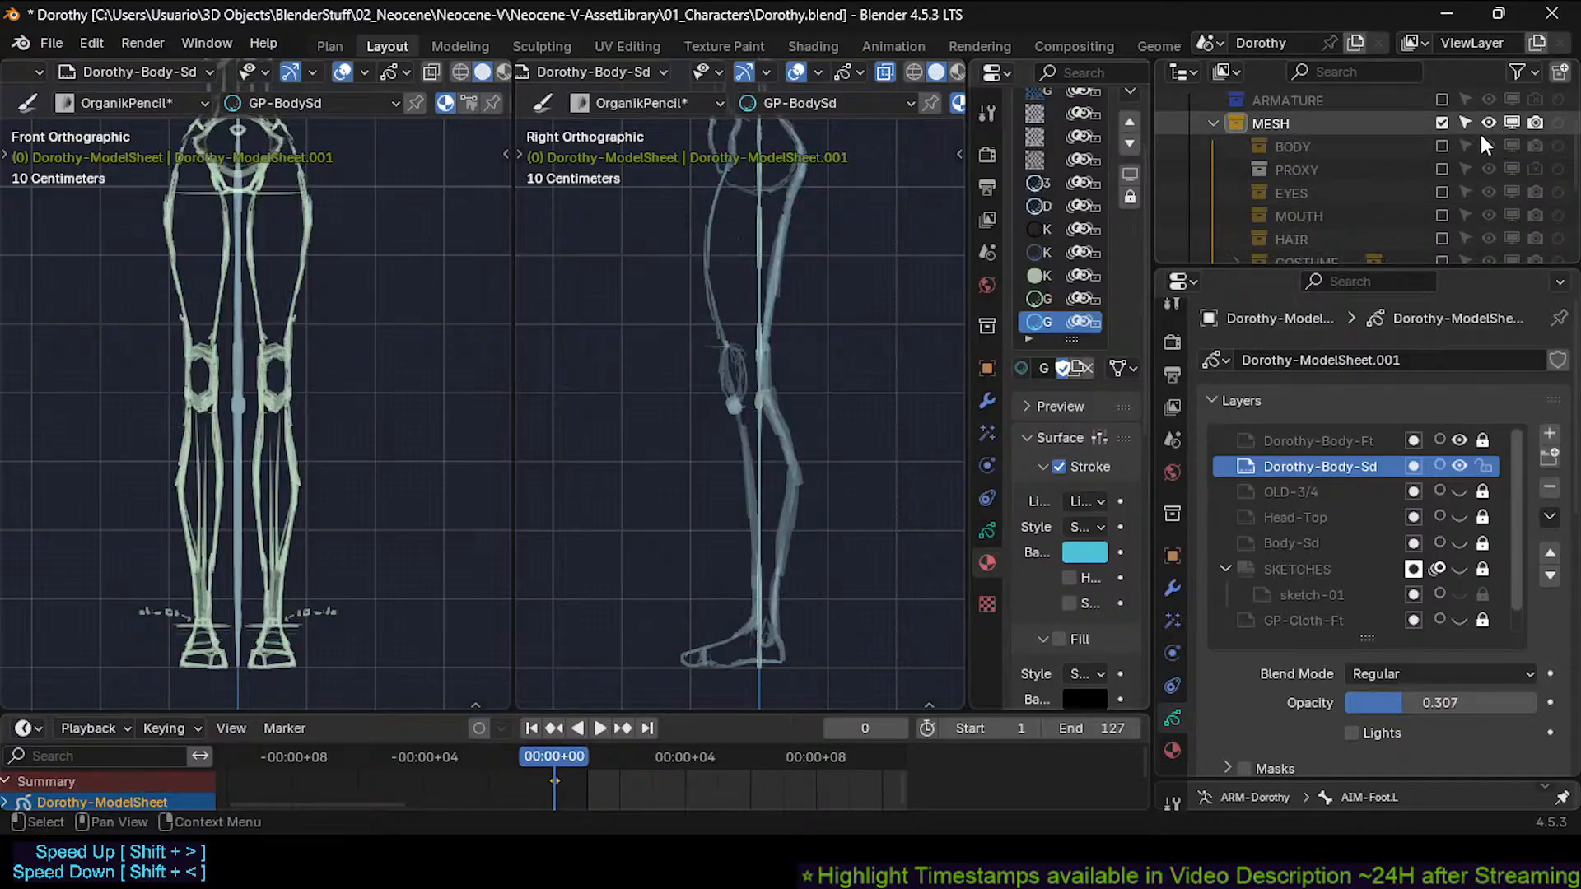
{"action": "left_click", "coordinate": [1442, 147]}
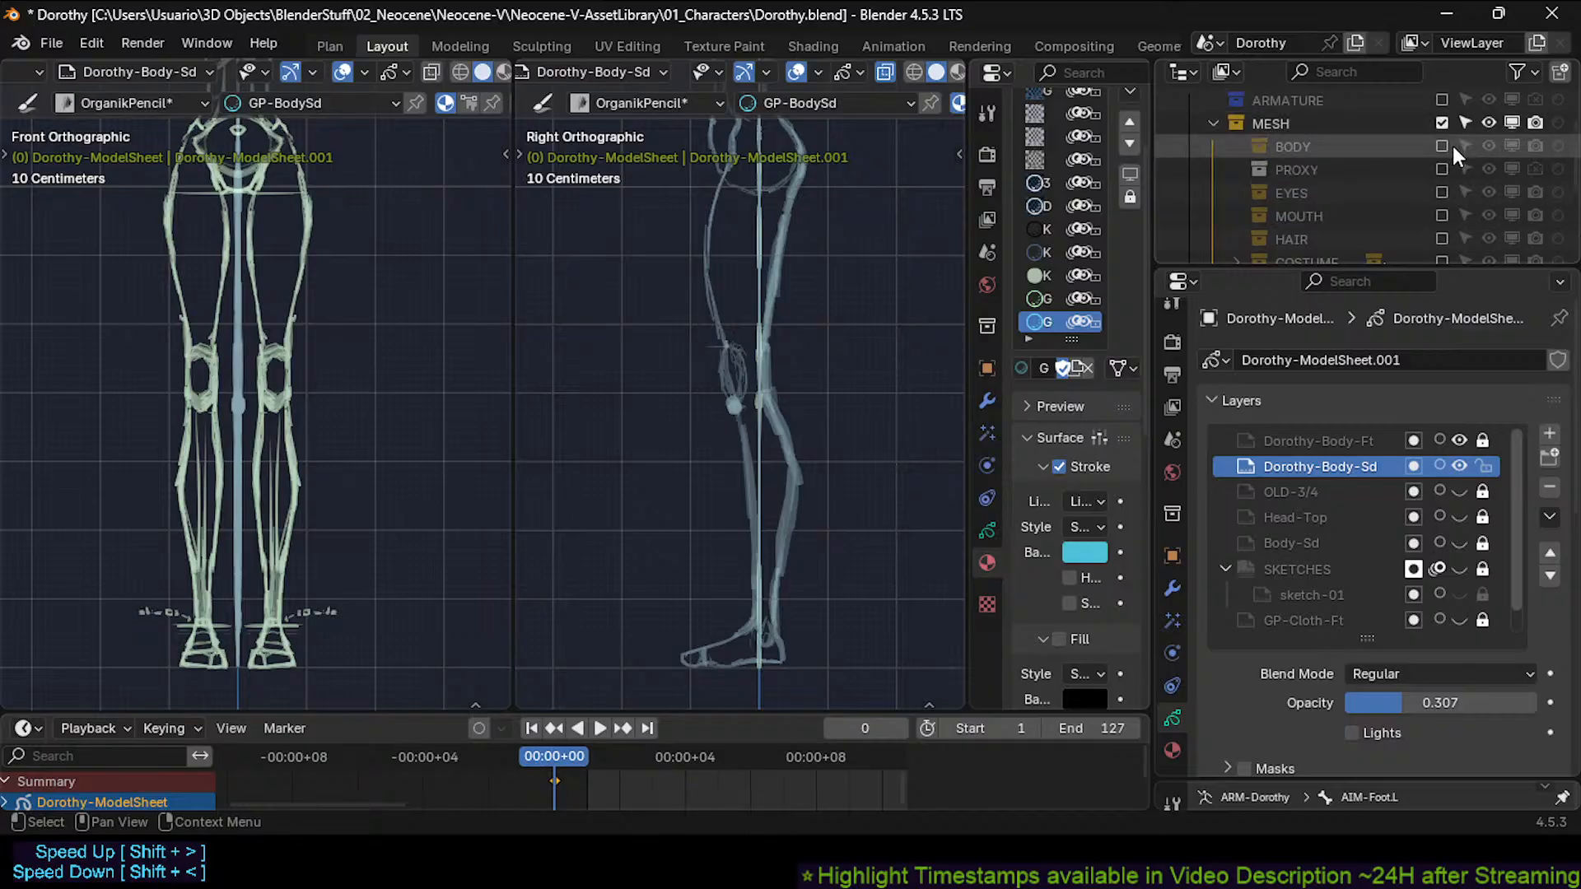
{"action": "left_click", "coordinate": [1442, 147]}
{"action": "left_click", "coordinate": [1444, 145]}
{"action": "left_click", "coordinate": [1444, 145]}
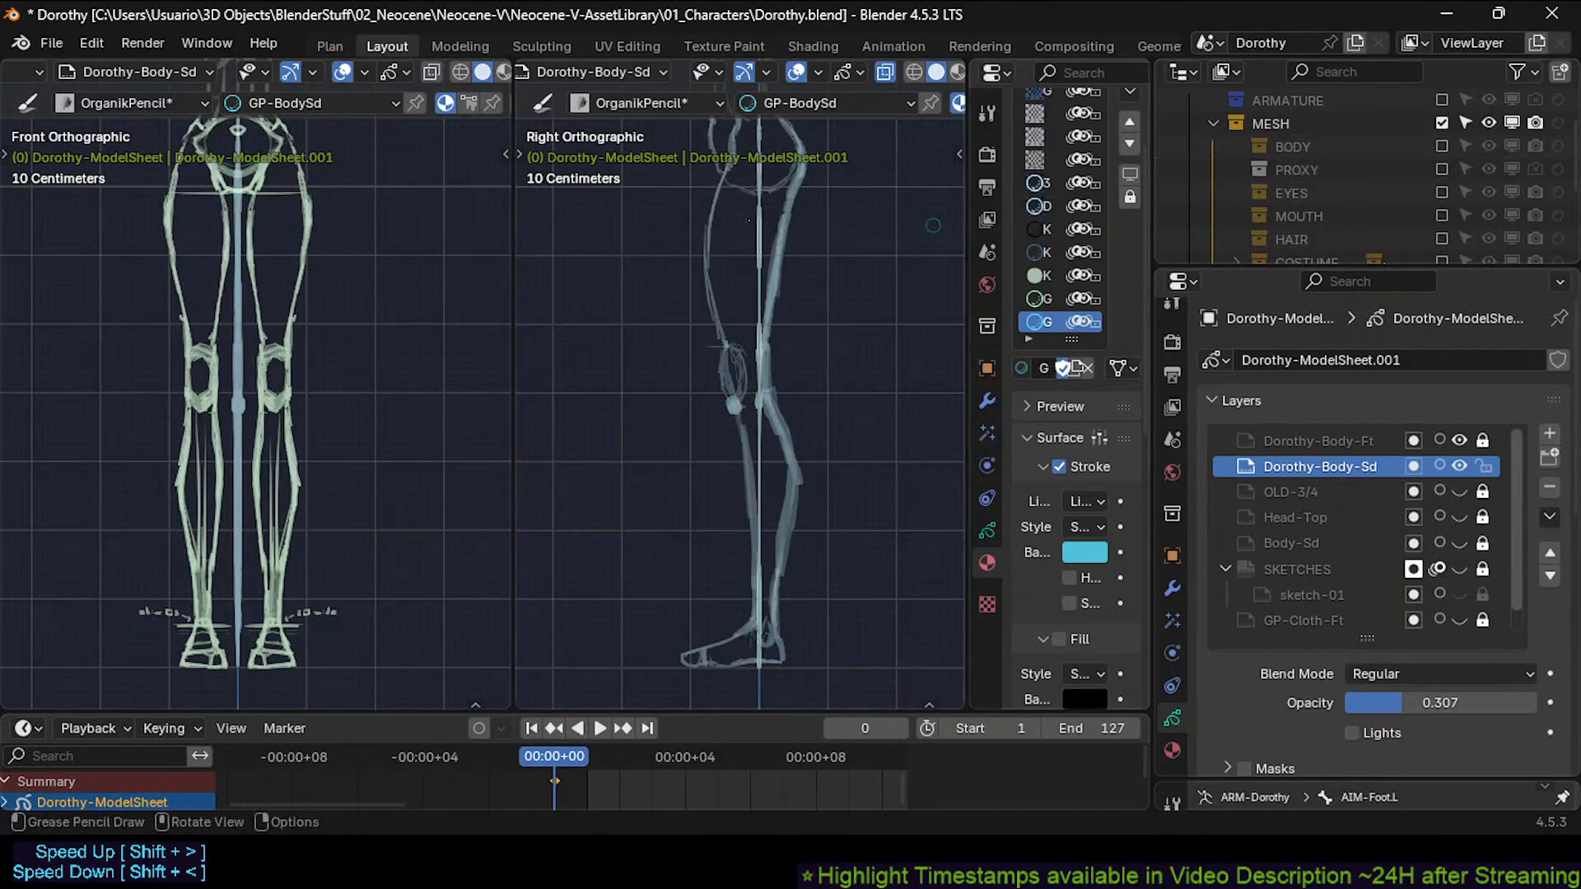
Thicken the side-view front-of-thigh contour down to the kneecap, reinforce the knee and shin lines, and save the file.
{"action": "mouse_move", "coordinate": [722, 170]}
{"action": "left_mouse_down"}
{"action": "mouse_move", "coordinate": [704, 260]}
{"action": "mouse_move", "coordinate": [736, 412]}
{"action": "left_mouse_up"}
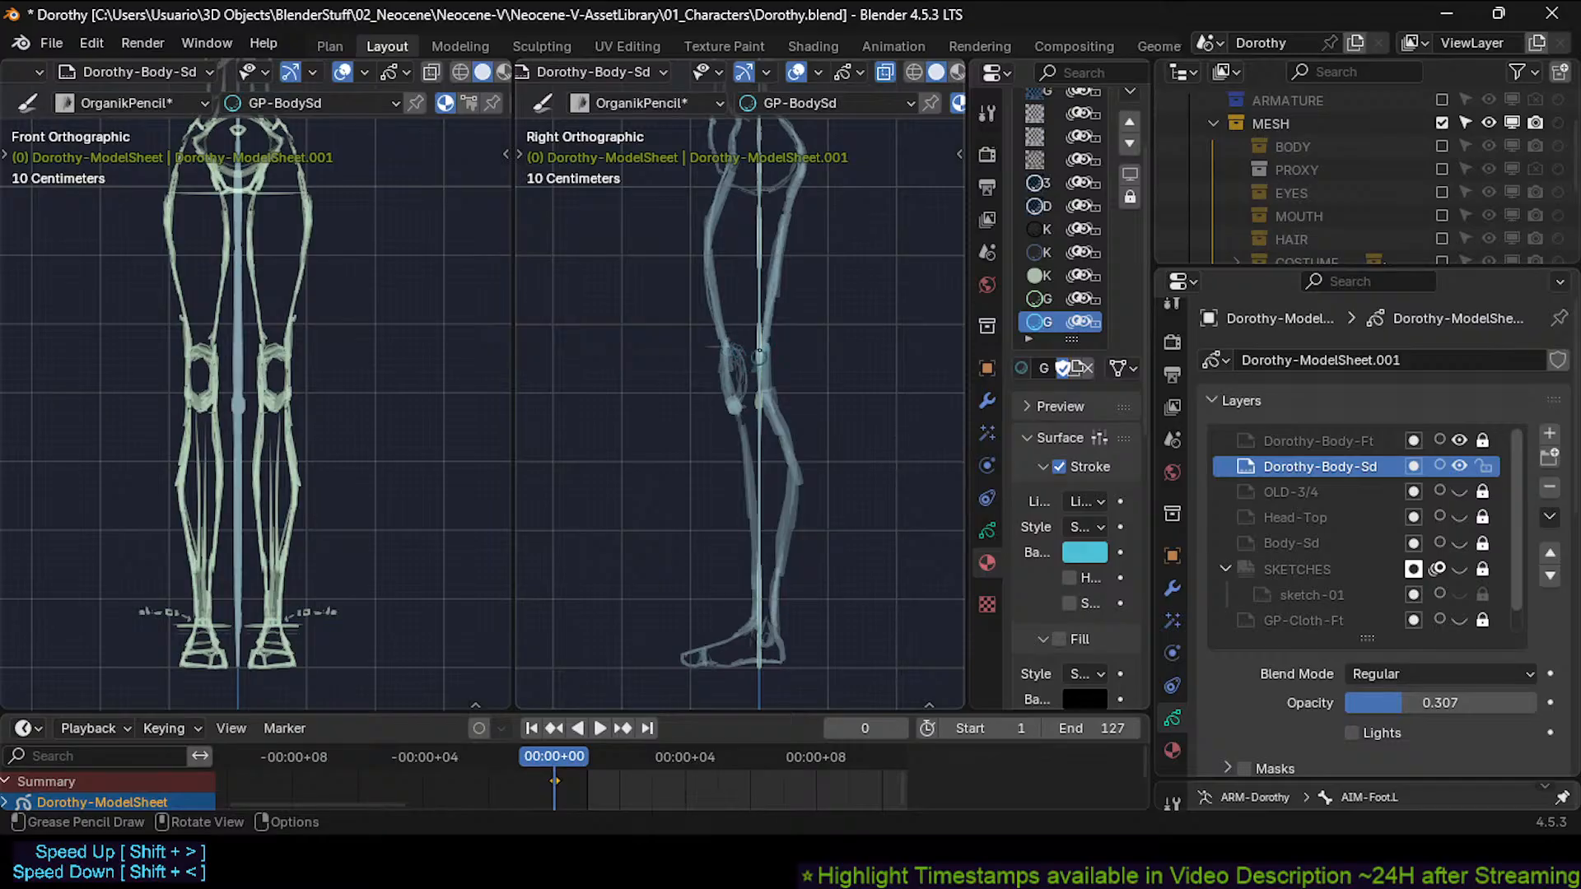
{"action": "left_click_drag", "start_coordinate": [759, 351], "coordinate": [755, 382]}
{"action": "key", "text": "f"}
{"action": "left_click", "coordinate": [743, 358]}
{"action": "left_click_drag", "start_coordinate": [744, 444], "coordinate": [753, 557]}
{"action": "key", "text": "ctrl+s"}
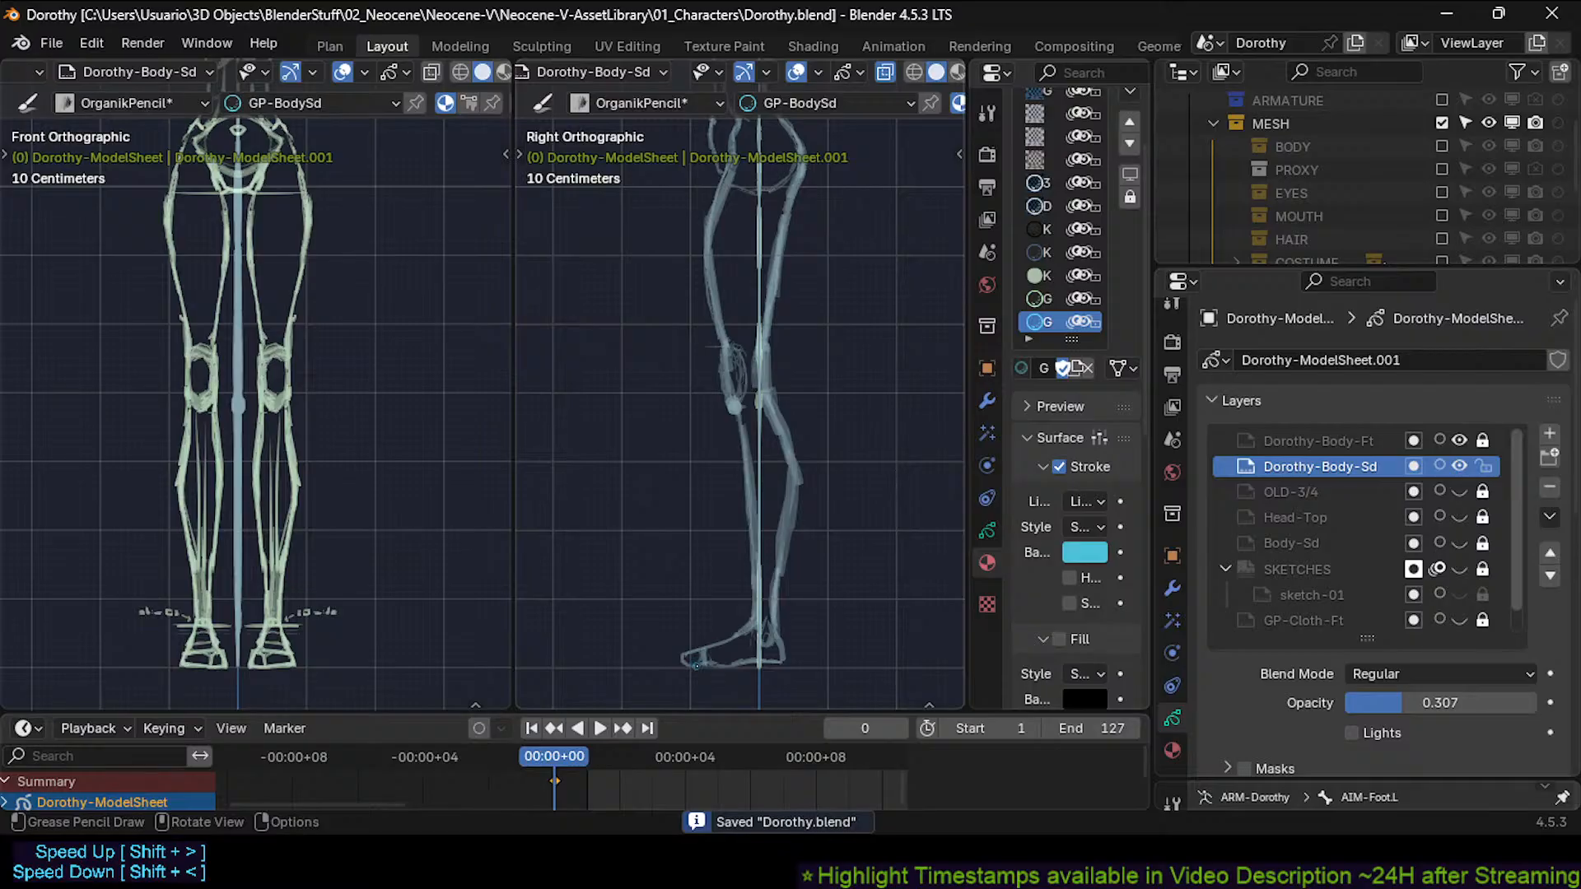
Compare the side-view legs with the BODY collection's mesh and with the front-view knees, calves and feet.
{"action": "left_click", "coordinate": [1441, 145]}
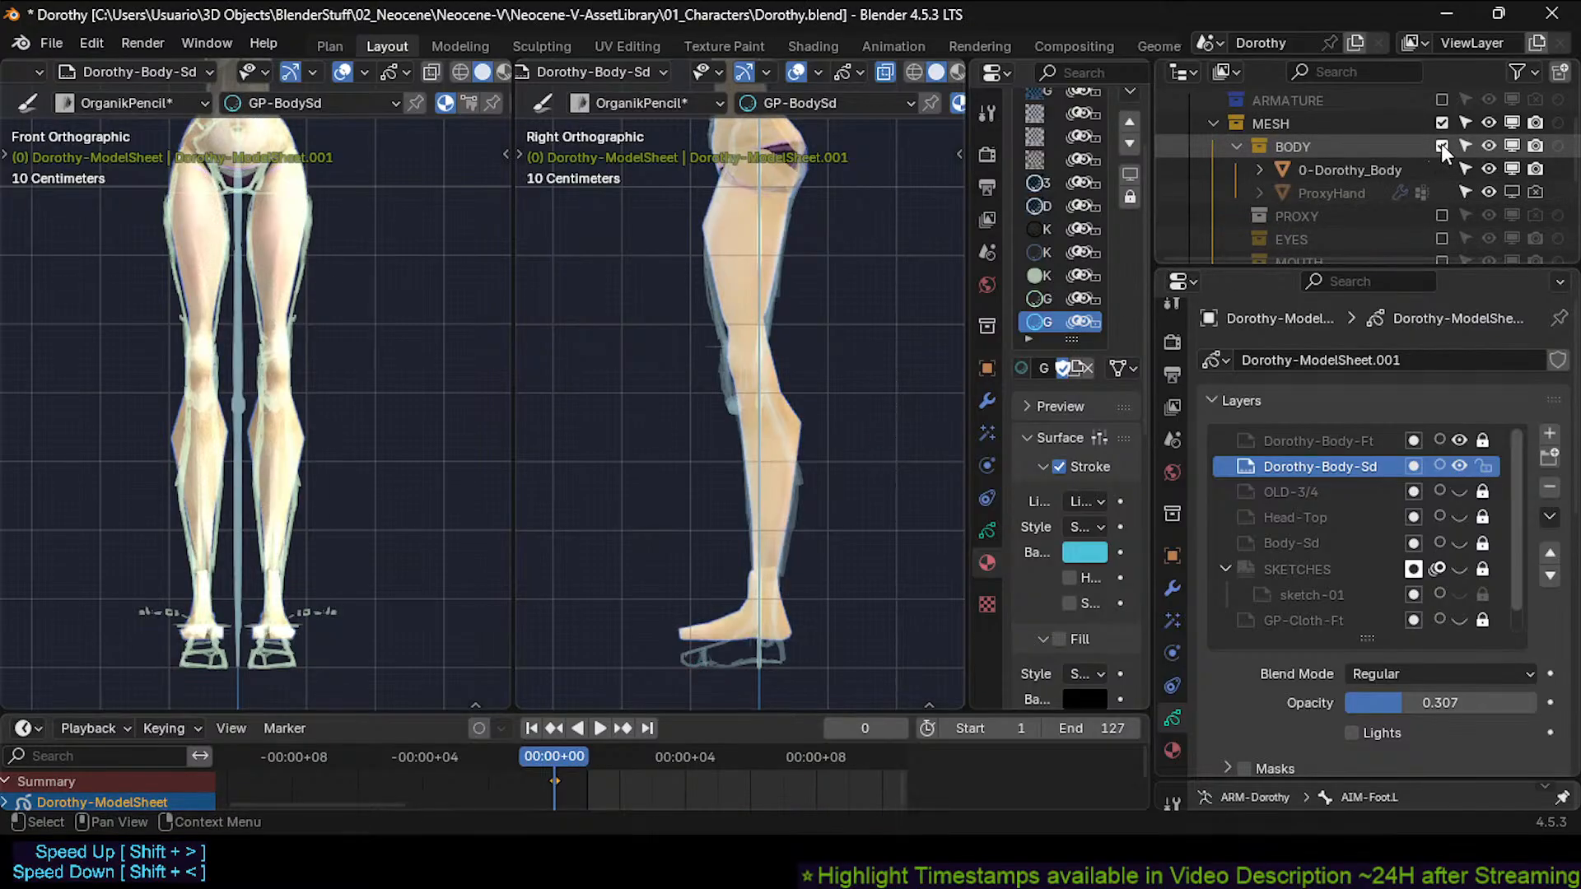
{"action": "left_click", "coordinate": [1441, 146]}
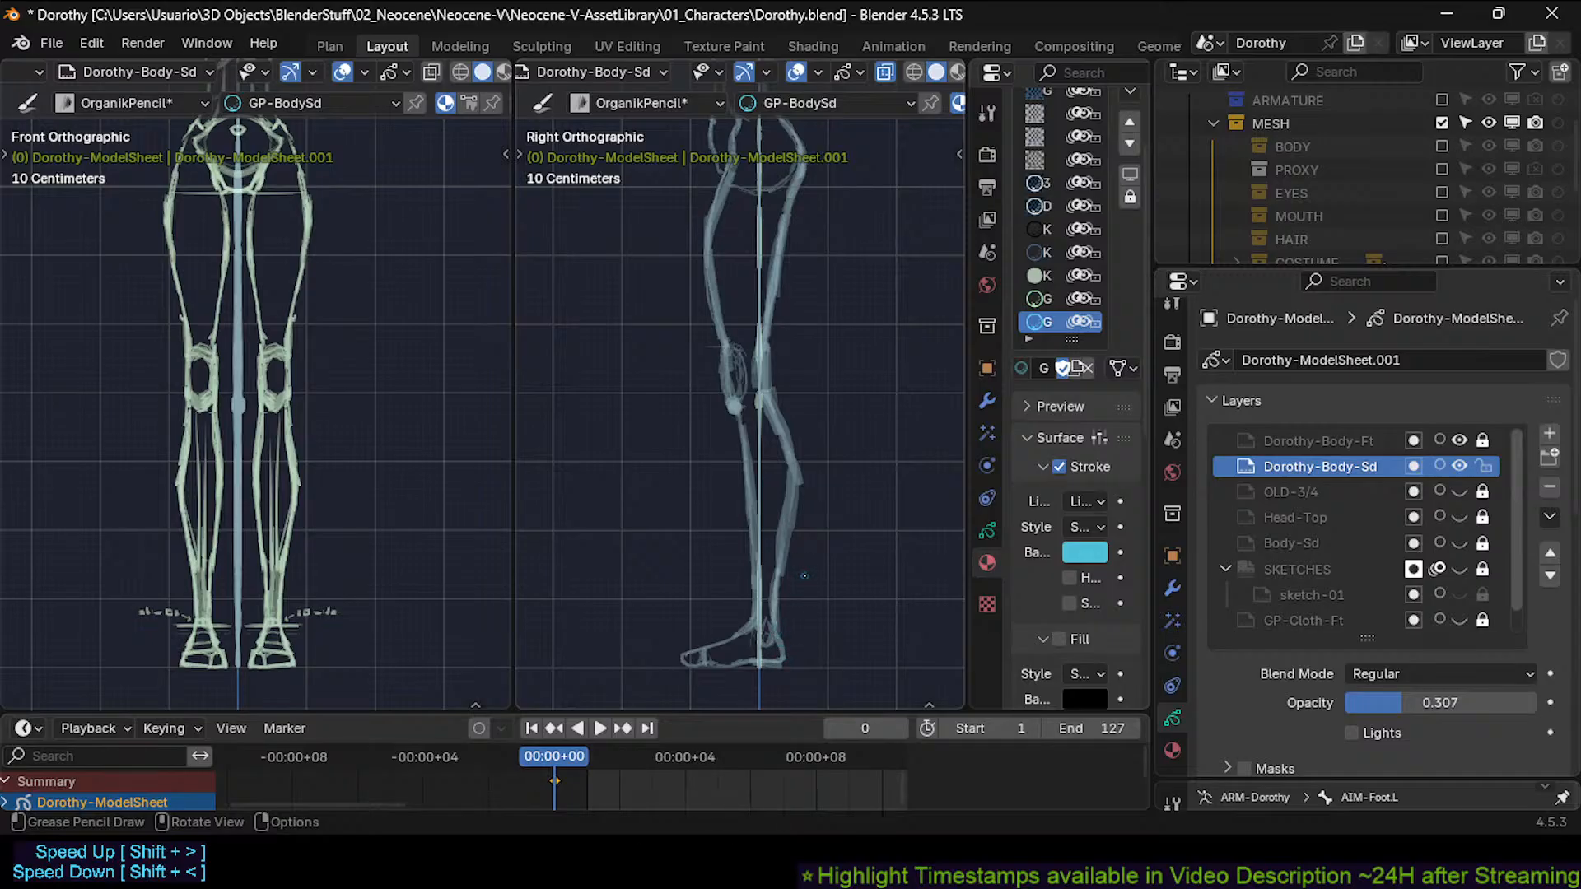
{"action": "scroll", "coordinate": [805, 576], "scroll_direction": "up", "scroll_amount": 3}
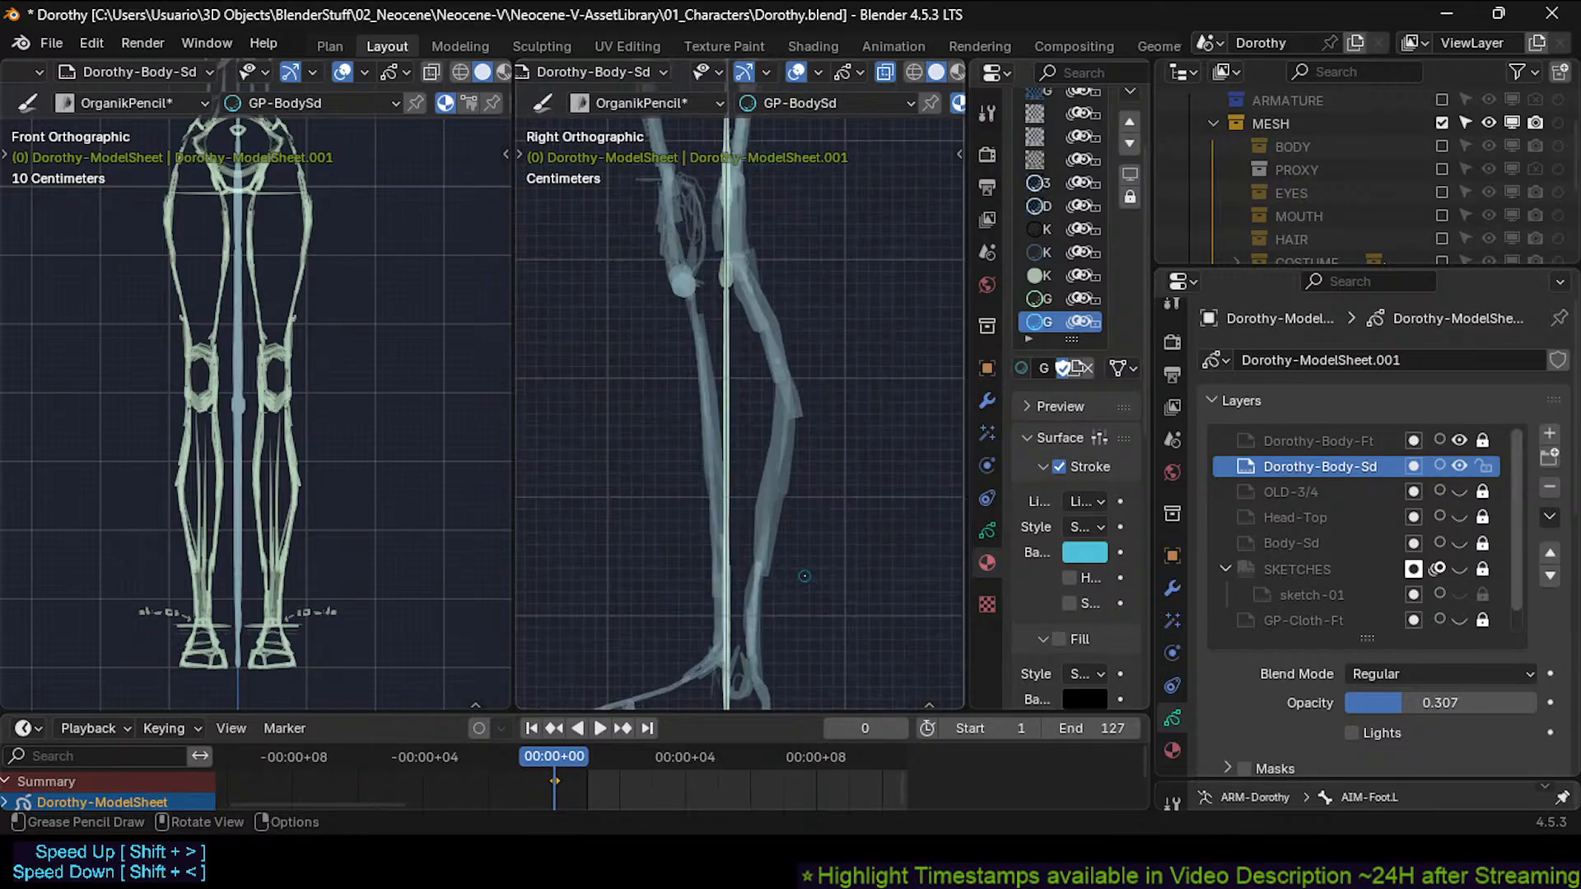
{"action": "scroll", "coordinate": [805, 576], "scroll_direction": "up", "scroll_amount": 1}
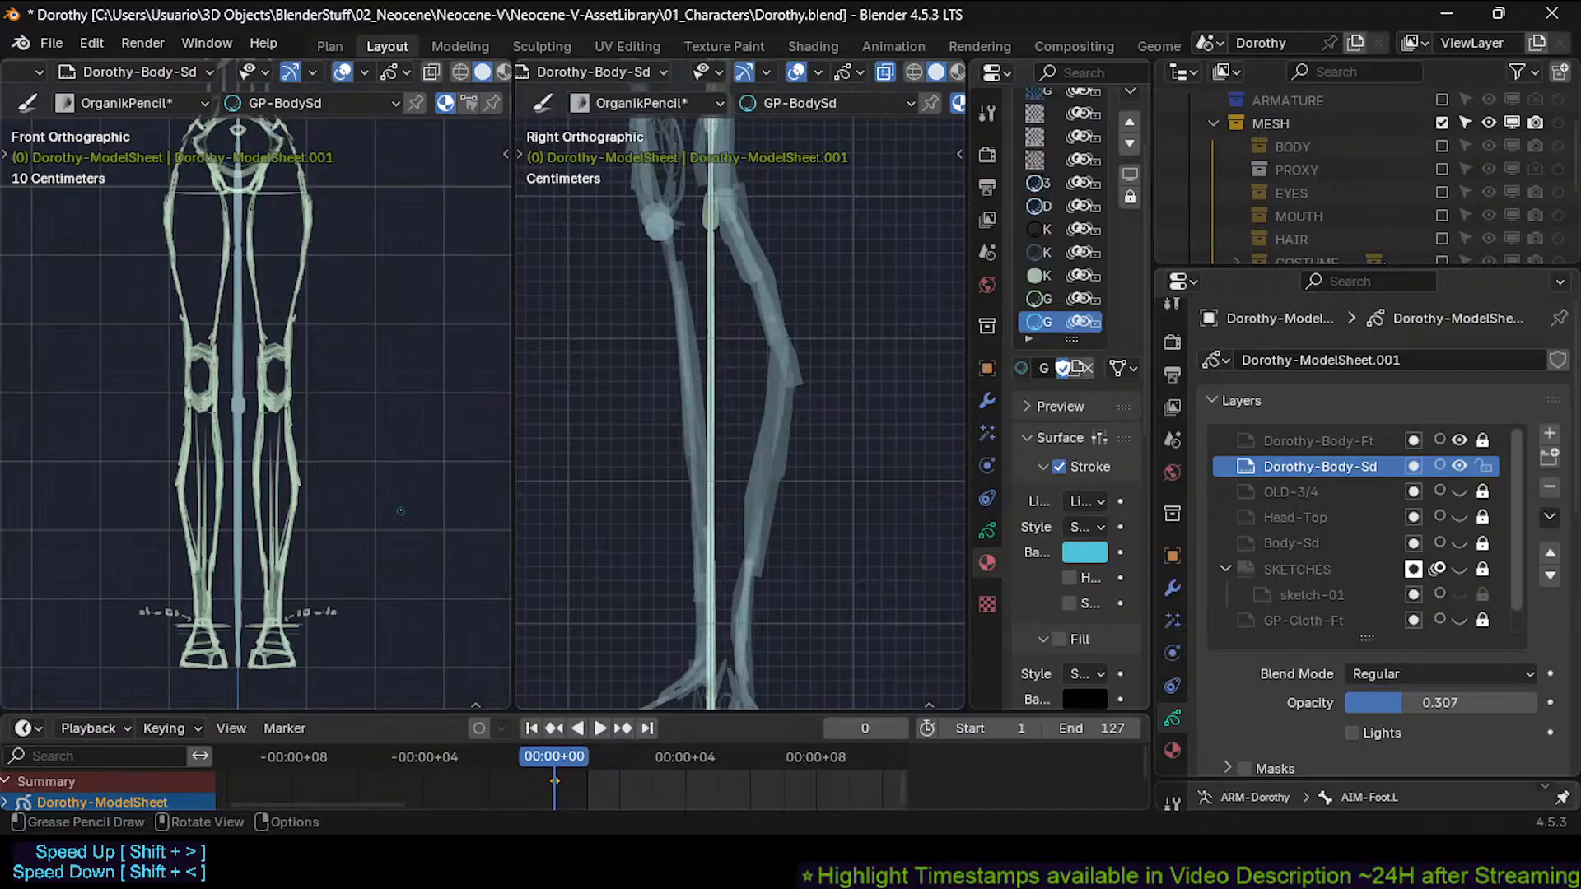
{"action": "scroll", "coordinate": [401, 511], "scroll_direction": "up", "scroll_amount": 3}
{"action": "scroll", "coordinate": [400, 511], "scroll_direction": "up", "scroll_amount": 2}
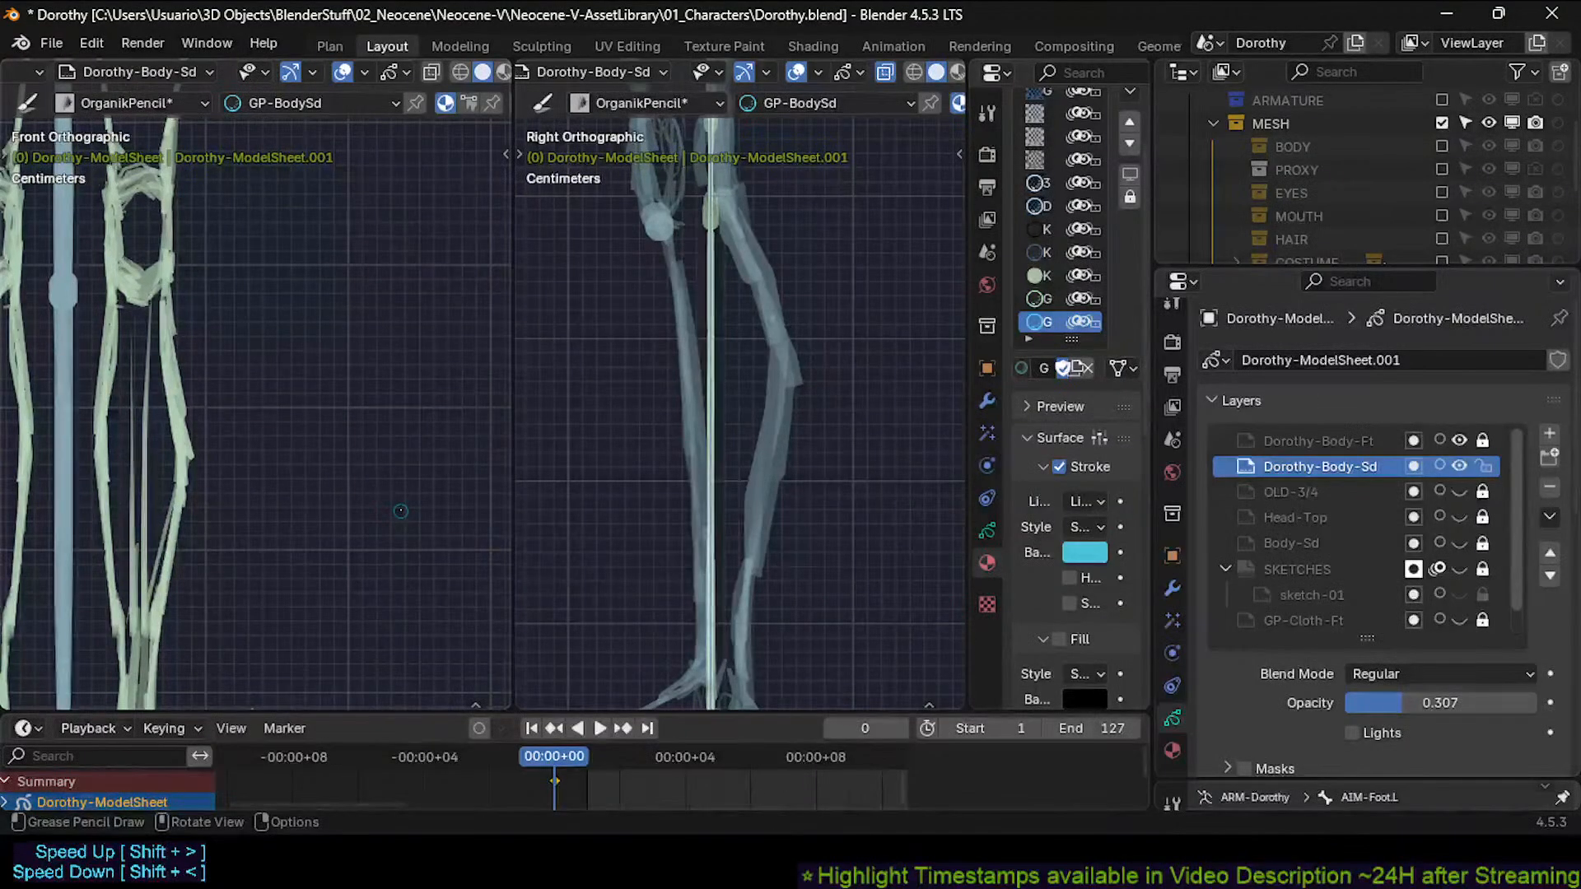
{"action": "scroll", "coordinate": [401, 511], "scroll_direction": "down", "scroll_amount": 5}
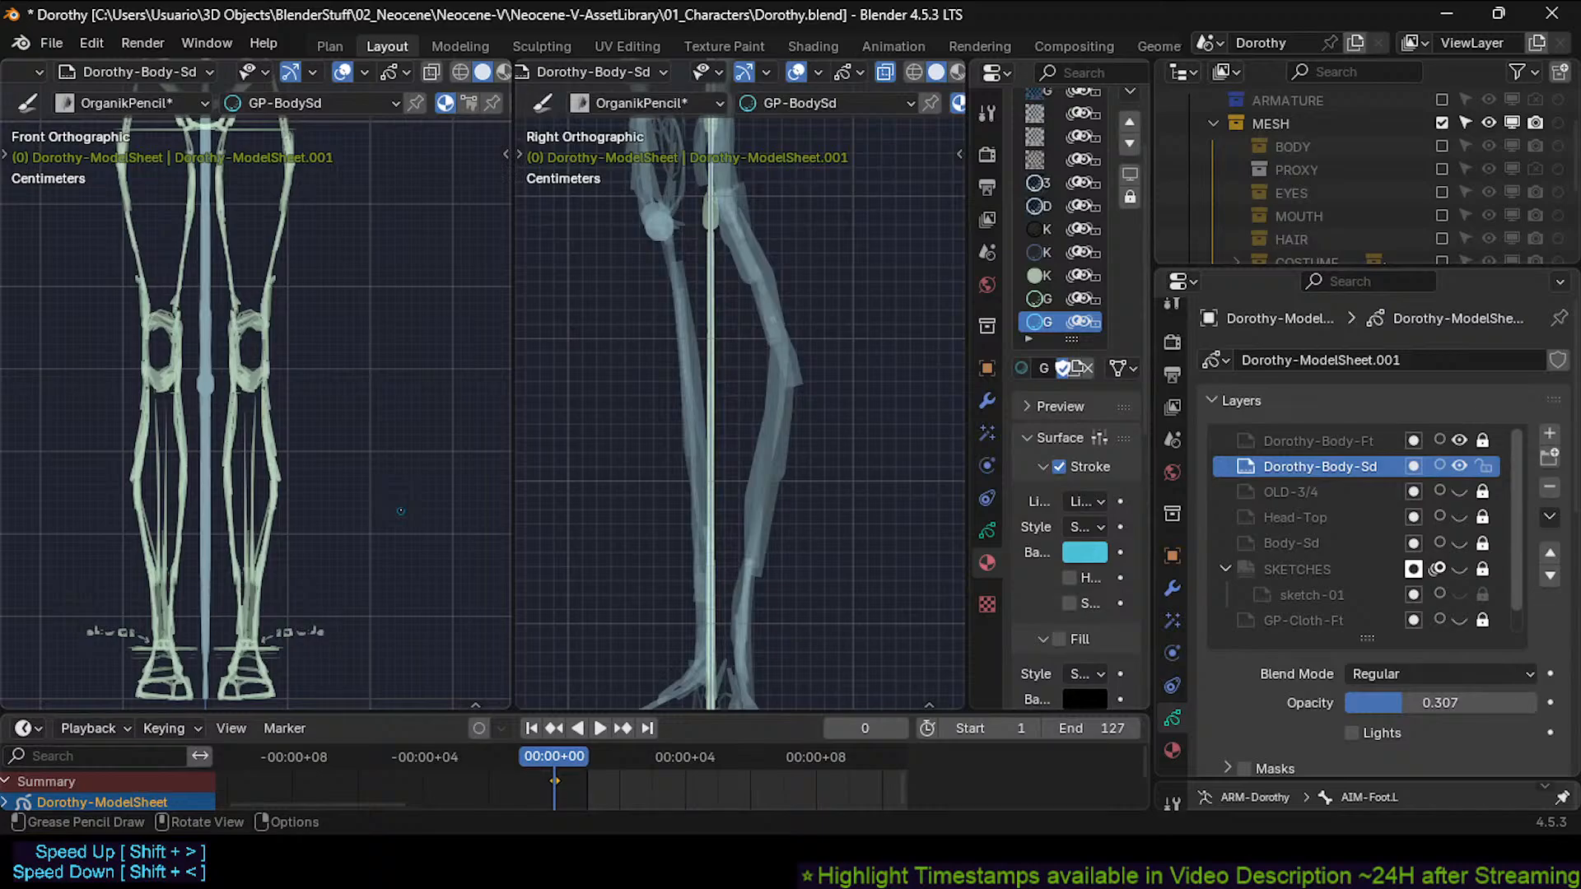
{"action": "scroll", "coordinate": [850, 531], "scroll_direction": "down", "scroll_amount": 1}
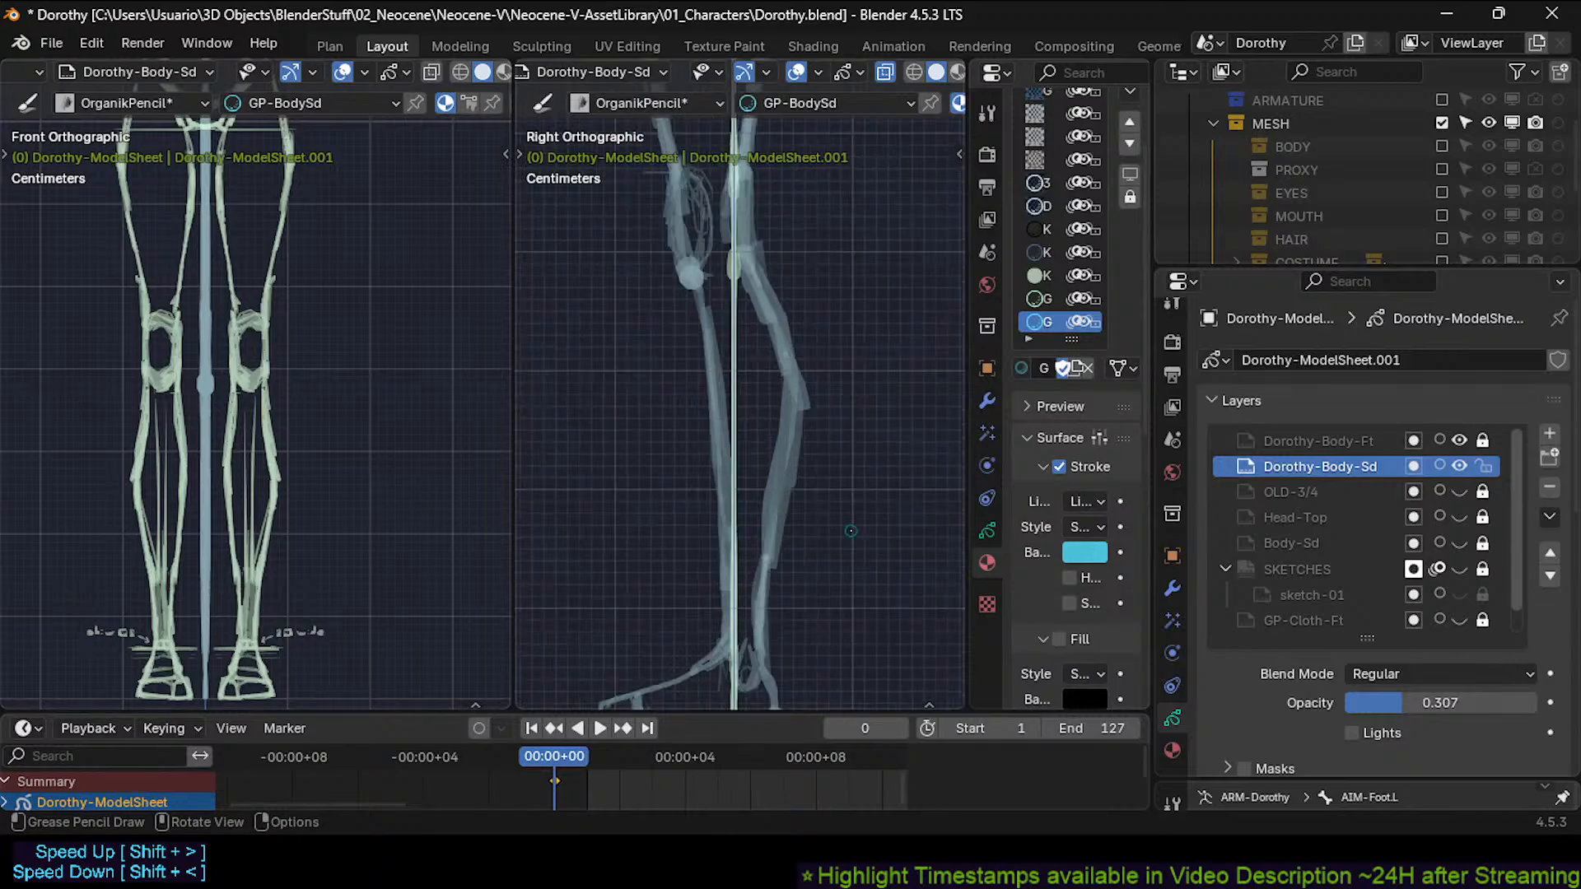
{"action": "scroll", "coordinate": [851, 531], "scroll_direction": "down", "scroll_amount": 2}
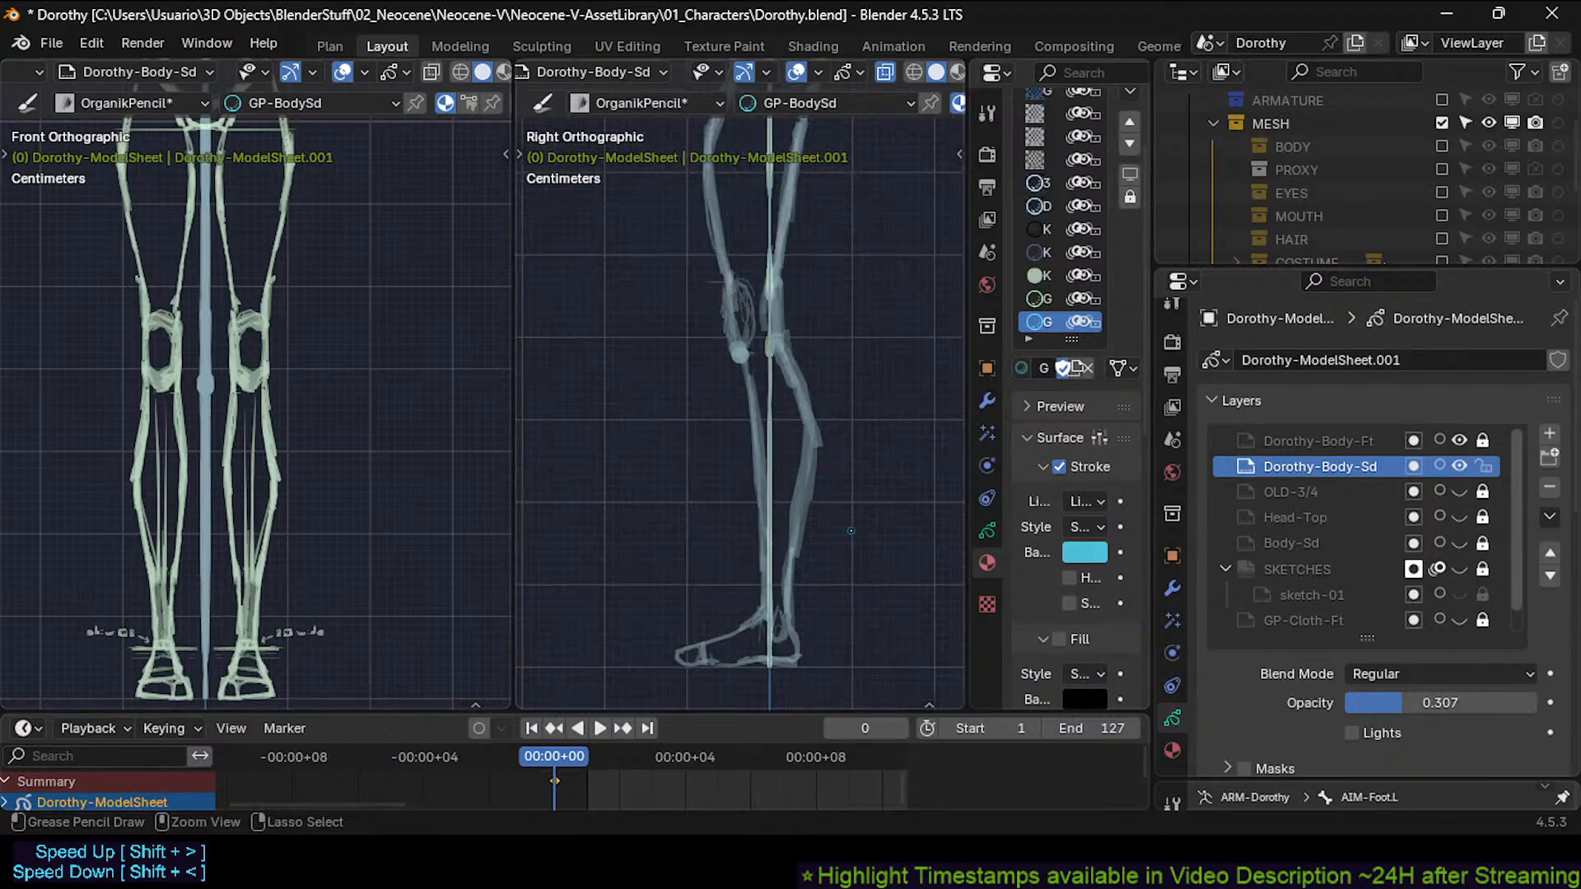
{"action": "scroll", "coordinate": [851, 531], "scroll_direction": "down", "scroll_amount": 1, "text": "shift"}
{"action": "scroll", "coordinate": [851, 531], "scroll_direction": "up", "scroll_amount": 1, "text": "shift"}
{"action": "scroll", "coordinate": [433, 564], "scroll_direction": "down", "scroll_amount": 1, "text": "shift"}
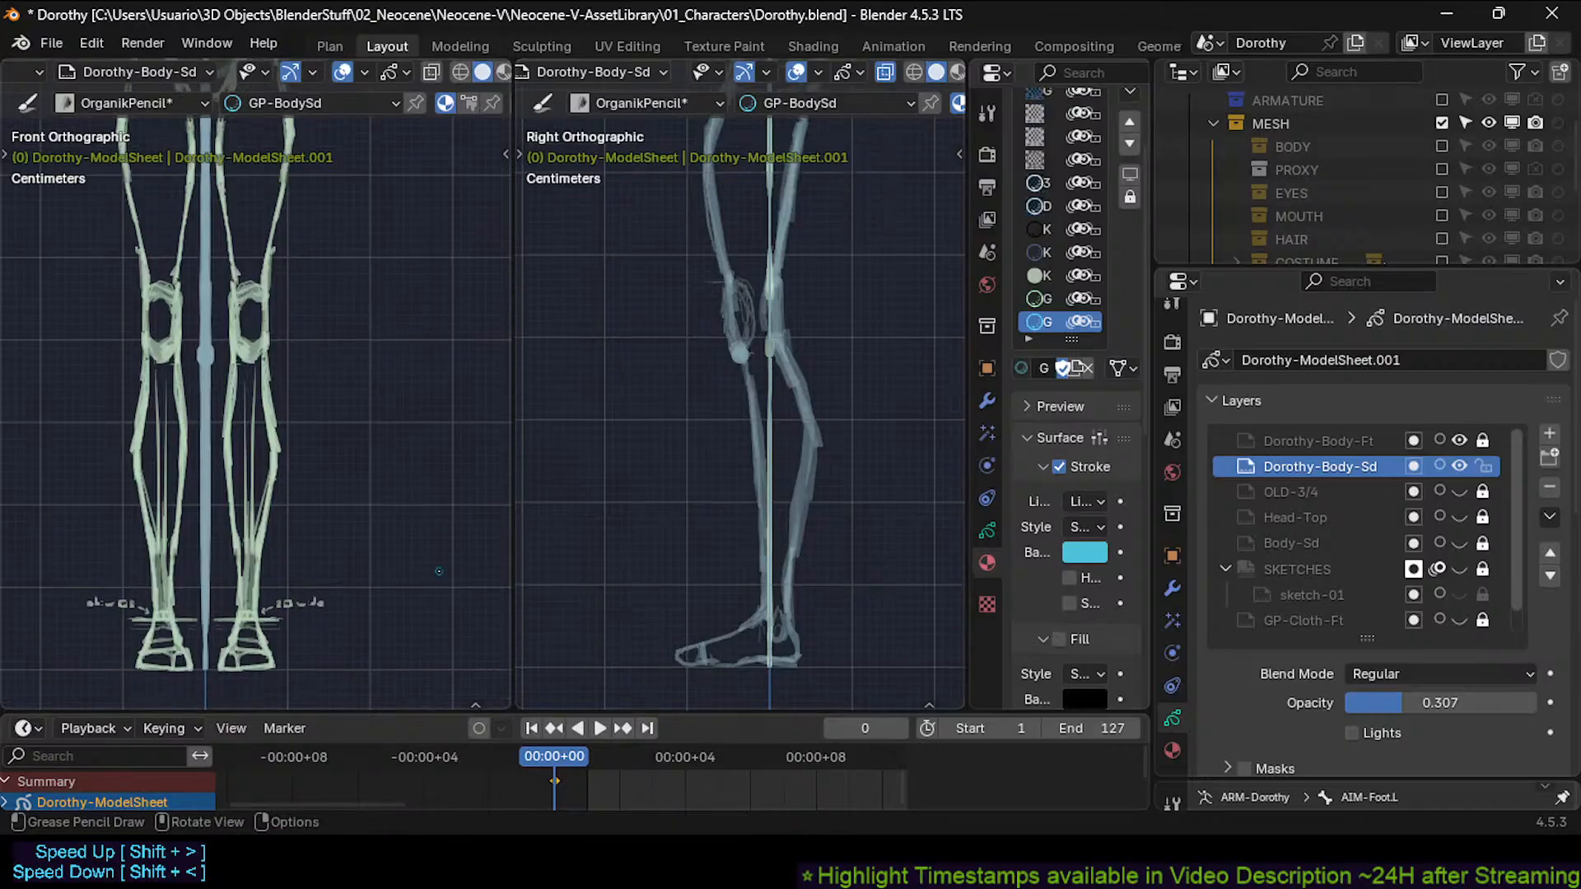
Draw a horizontal guide line across the side-view ankle at the height of the front-view ankle line.
{"action": "middle_click_drag", "start_coordinate": [765, 507], "coordinate": [740, 481], "text": "shift"}
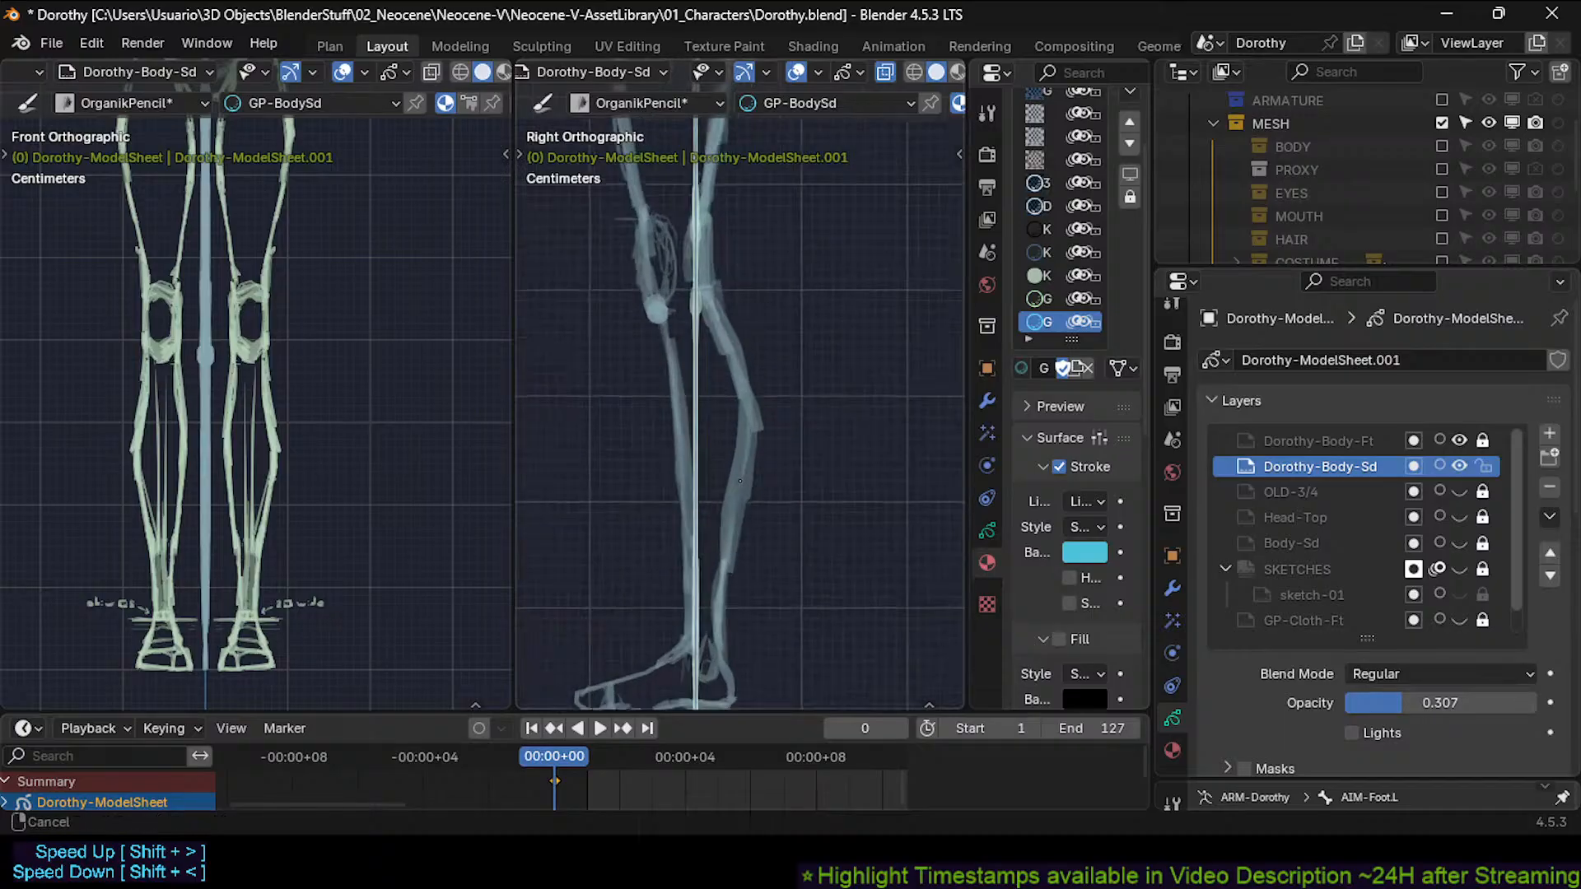
{"action": "middle_click_drag", "start_coordinate": [680, 628], "coordinate": [733, 489], "text": "shift"}
{"action": "middle_click_drag", "start_coordinate": [691, 567], "coordinate": [776, 540], "text": "ctrl"}
{"action": "middle_click_drag", "start_coordinate": [348, 587], "coordinate": [411, 490], "text": "ctrl"}
{"action": "middle_click_drag", "start_coordinate": [341, 630], "coordinate": [345, 492], "text": "shift"}
{"action": "middle_click_drag", "start_coordinate": [359, 550], "coordinate": [397, 541], "text": "ctrl"}
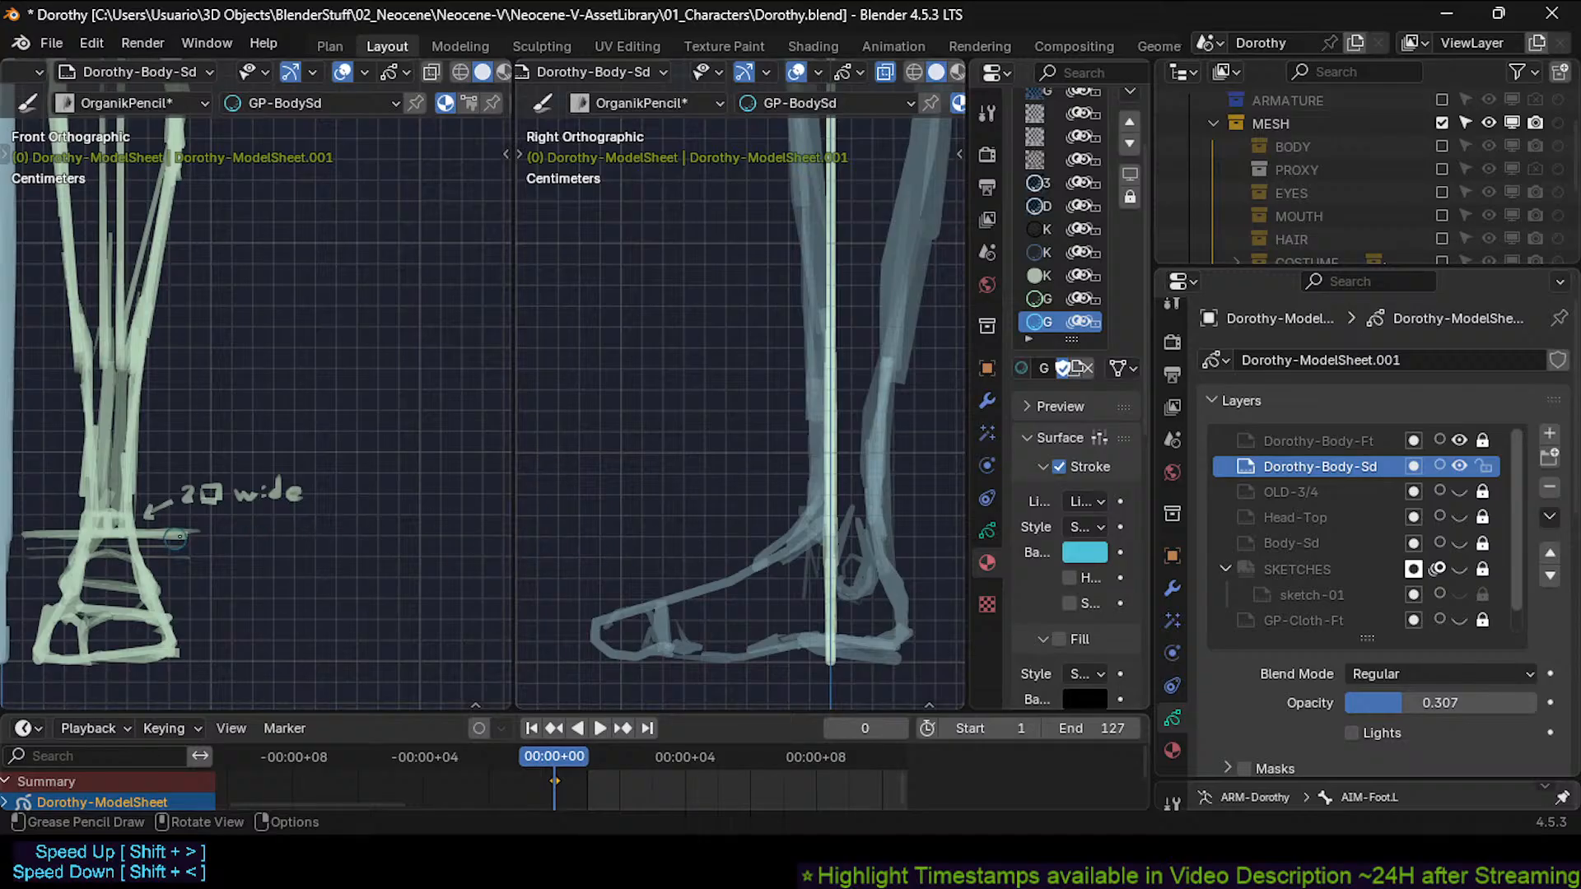
{"action": "left_click_drag", "start_coordinate": [694, 536], "coordinate": [1029, 550], "text": "shift"}
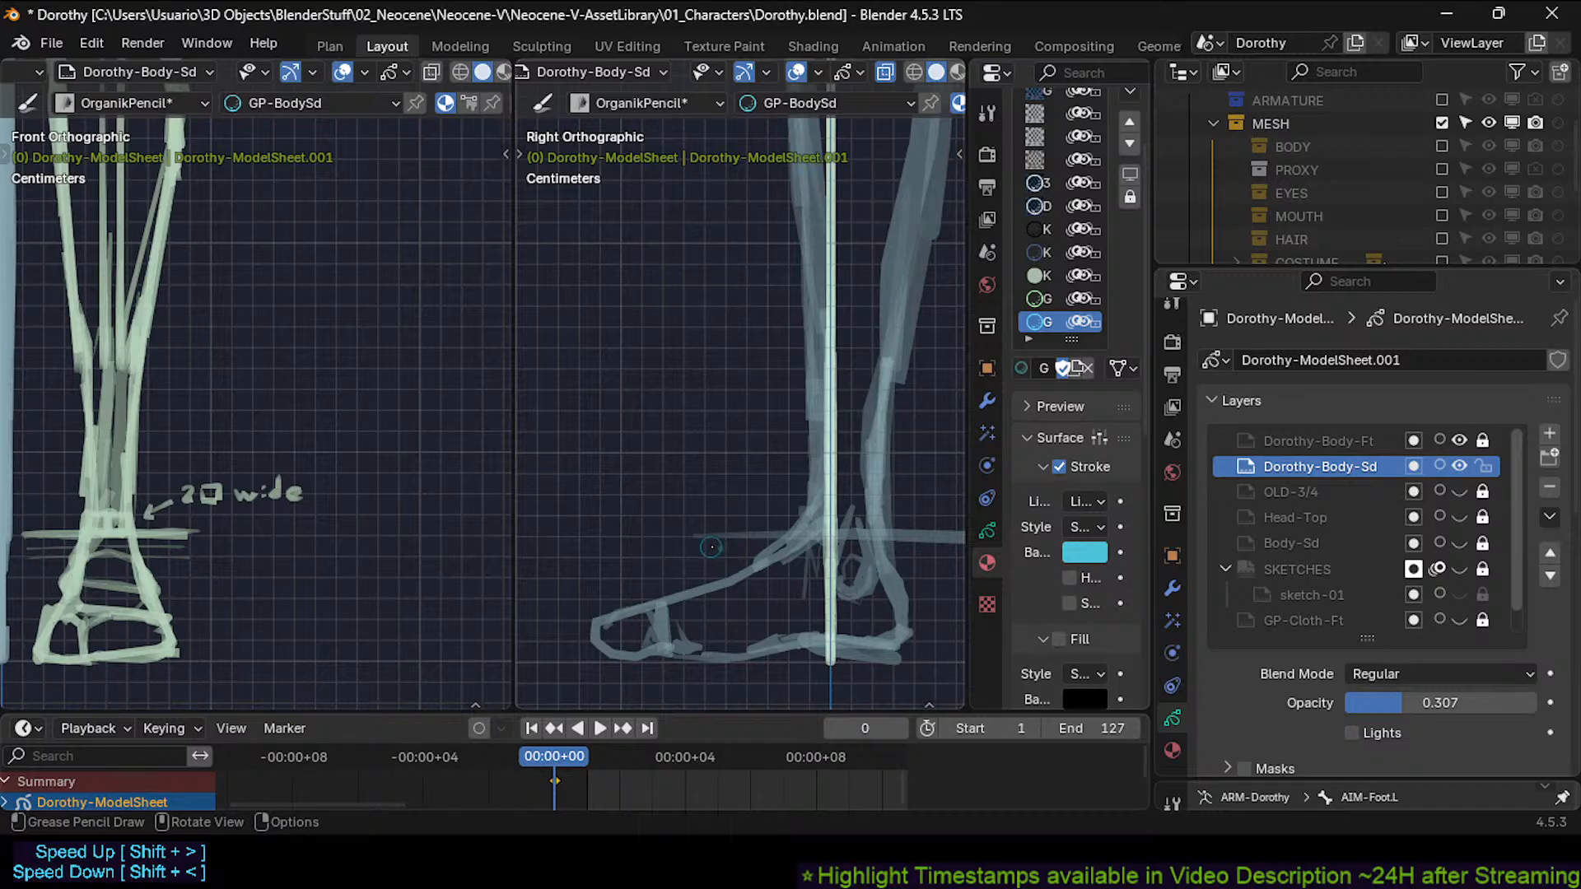
{"action": "left_click_drag", "start_coordinate": [722, 548], "coordinate": [961, 543], "text": "shift"}
{"action": "left_click_drag", "start_coordinate": [709, 548], "coordinate": [947, 547], "text": "shift"}
{"action": "key", "text": "ctrl+z"}
{"action": "key", "text": "ctrl+z"}
{"action": "left_click_drag", "start_coordinate": [709, 549], "coordinate": [951, 551], "text": "shift"}
{"action": "key", "text": "ctrl+z"}
{"action": "key", "text": "ctrl+z"}
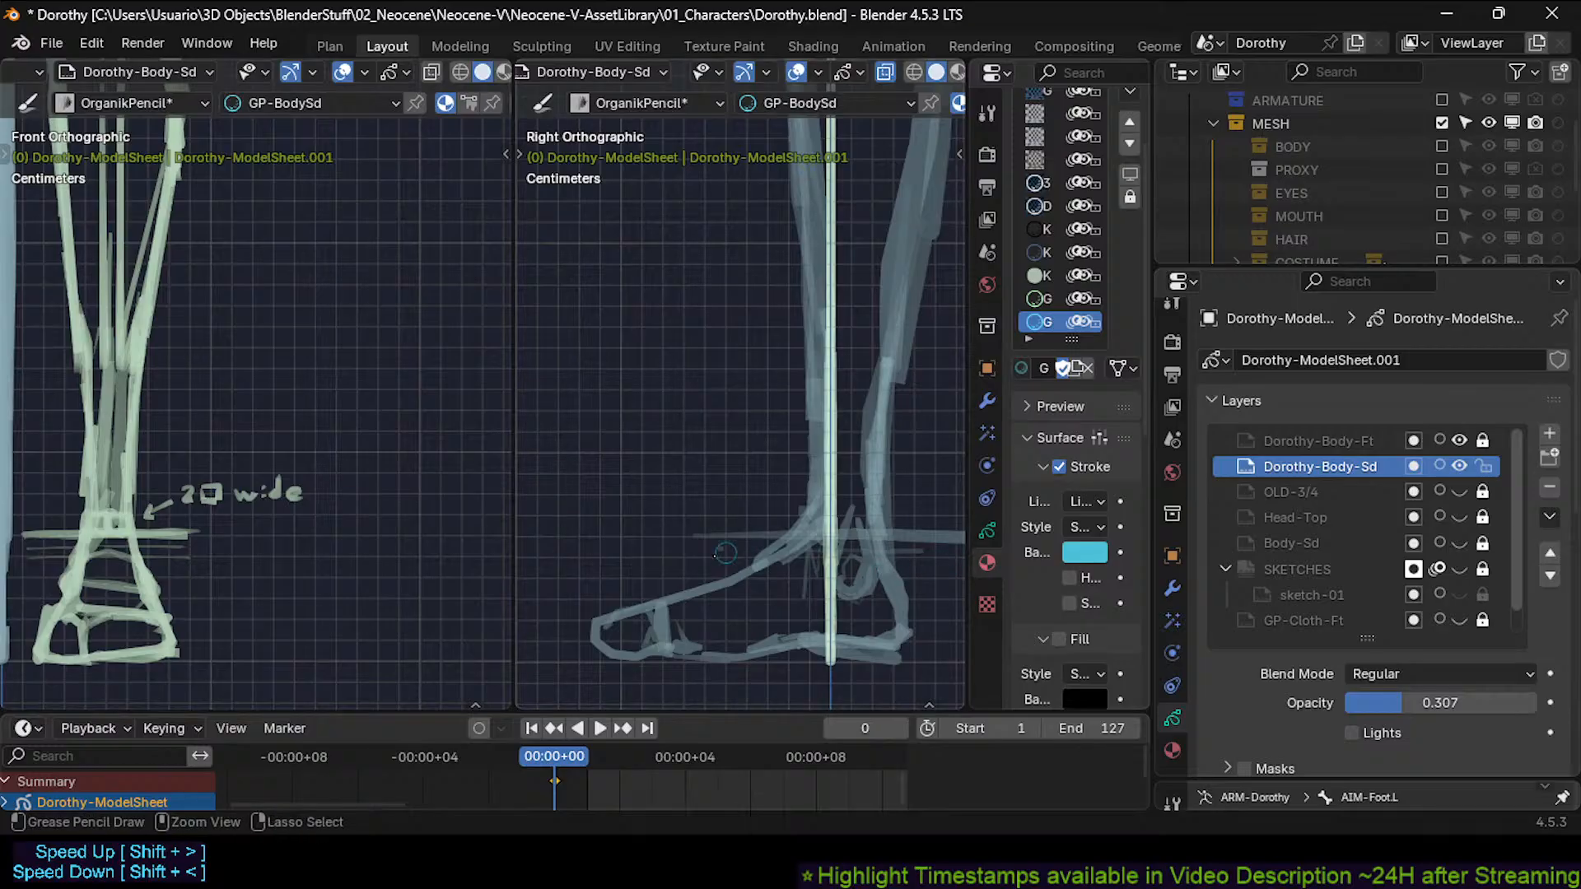
{"action": "left_click_drag", "start_coordinate": [718, 548], "coordinate": [962, 546], "text": "shift"}
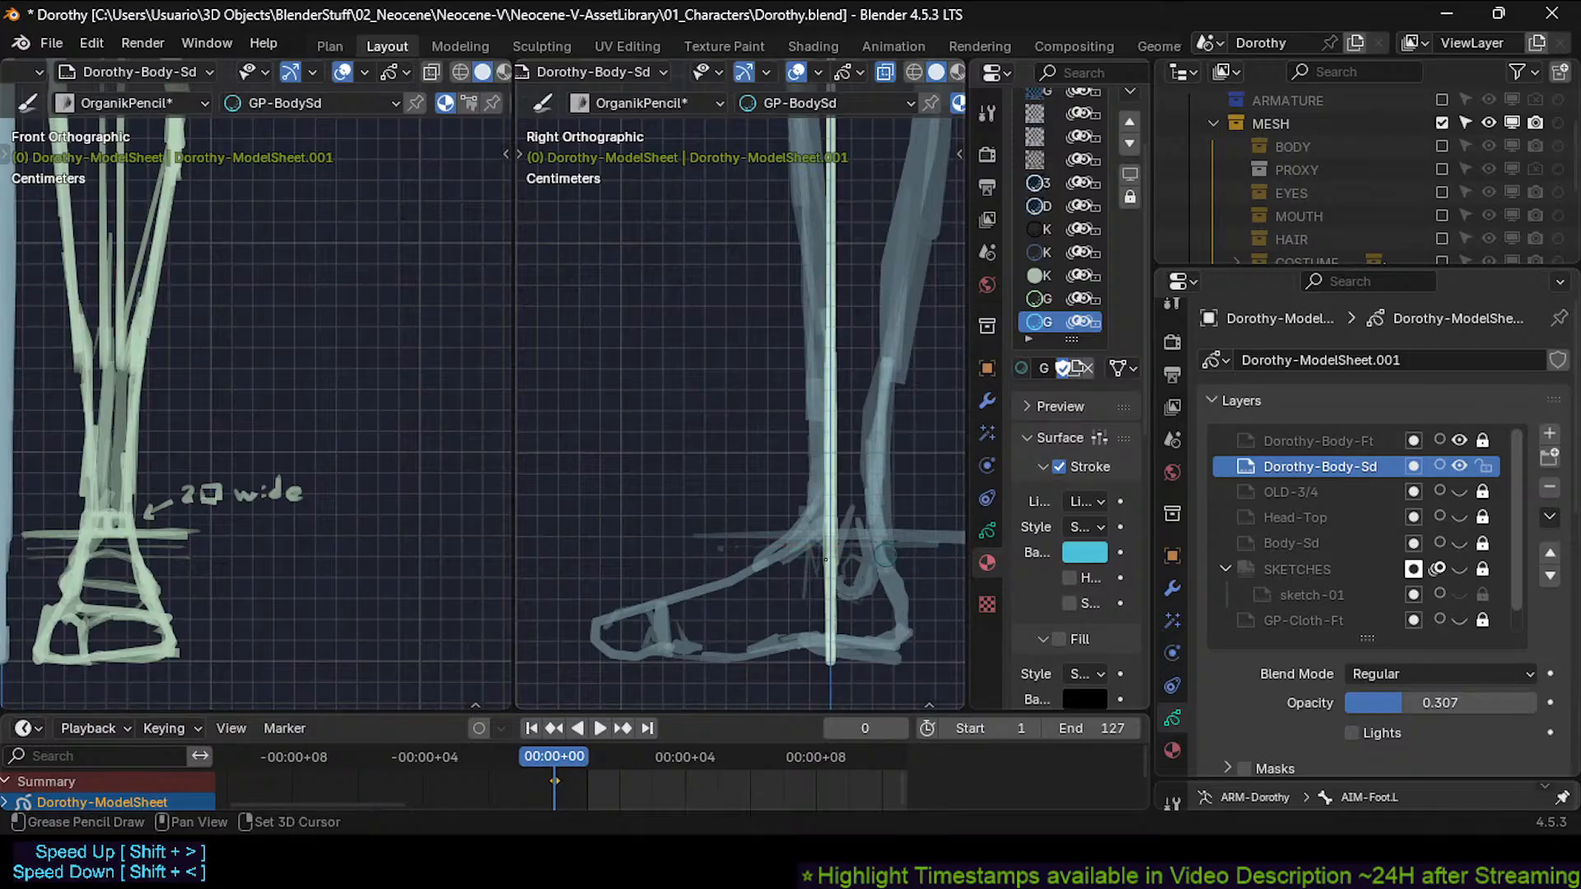
{"action": "key", "text": "ctrl+z"}
{"action": "left_click_drag", "start_coordinate": [716, 554], "coordinate": [951, 561], "text": "shift"}
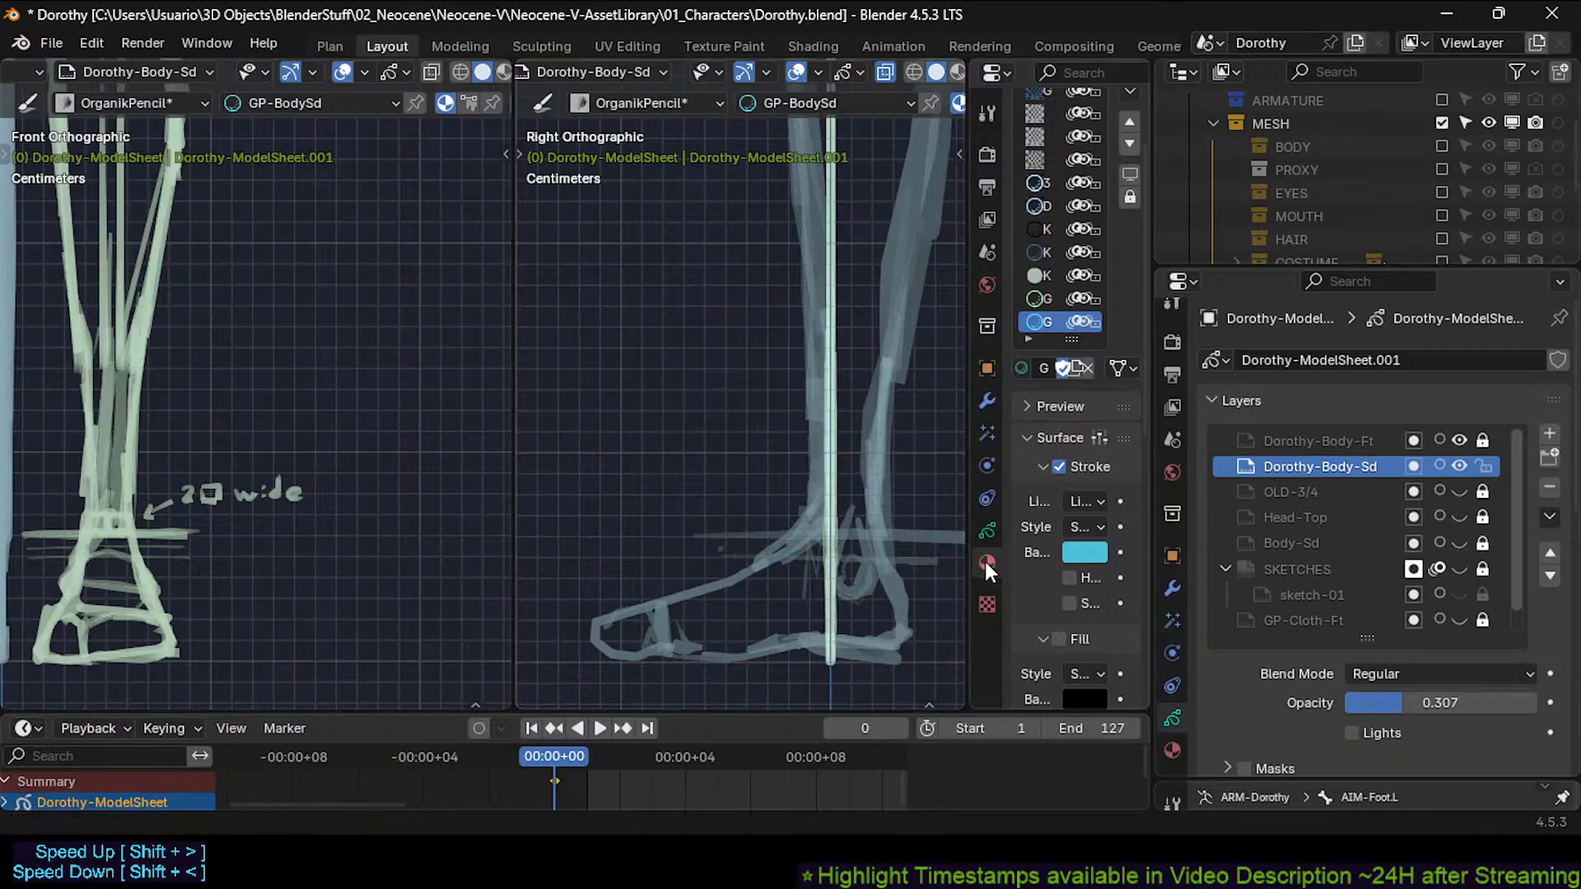
{"action": "key", "text": "ctrl+z"}
Add a second horizontal guide just below the side-view ankle line, rework the round ankle joint with an inner outline, and save.
{"action": "left_click_drag", "start_coordinate": [735, 557], "coordinate": [955, 563], "text": "shift"}
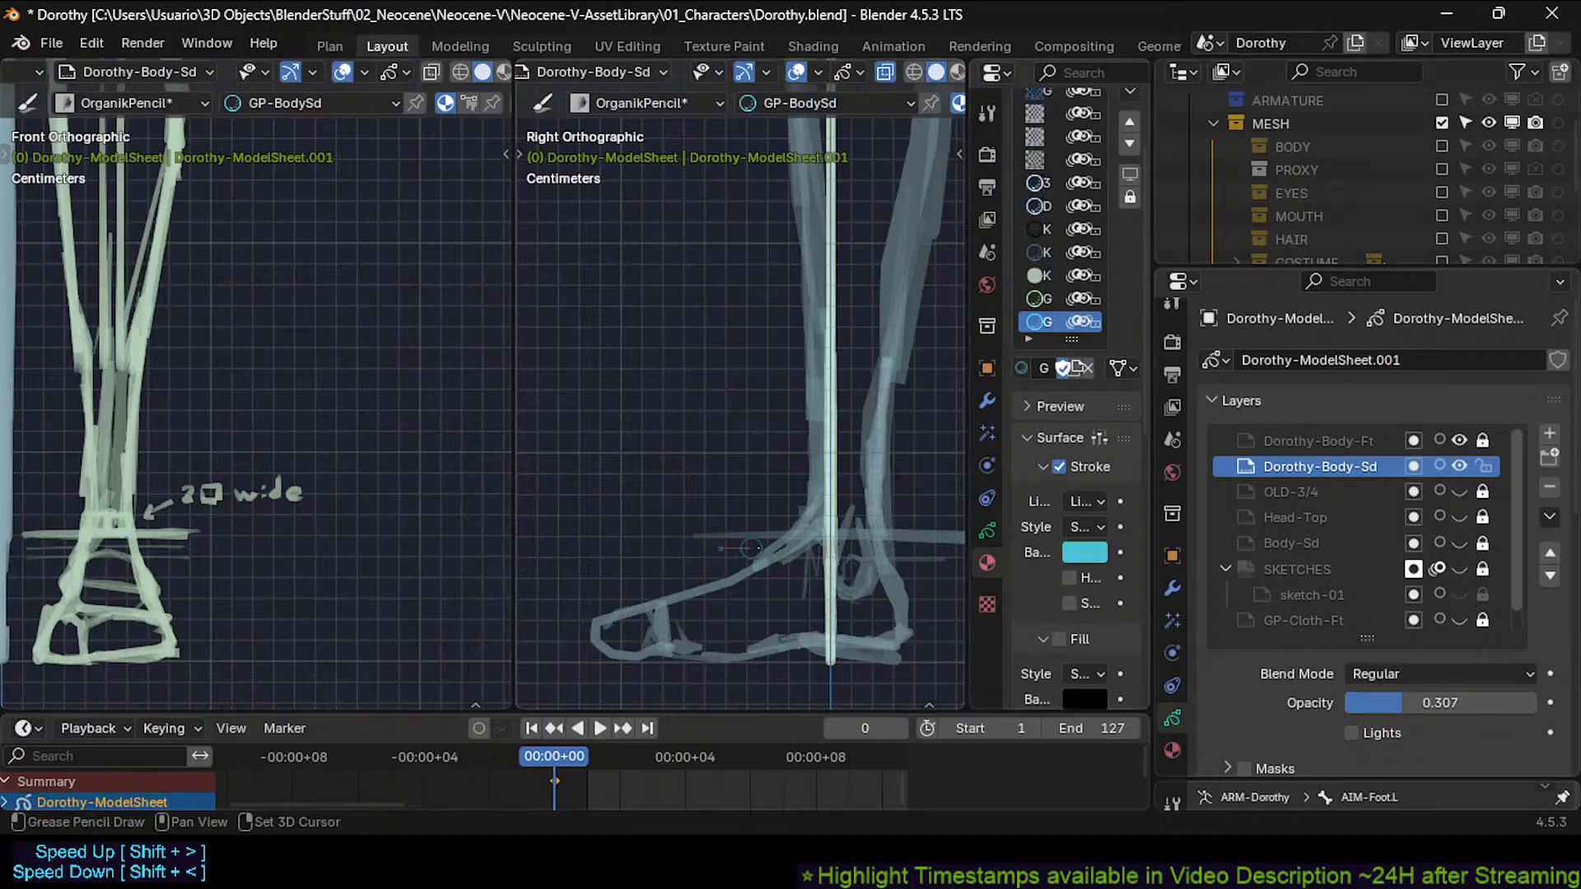
{"action": "left_click_drag", "start_coordinate": [745, 548], "coordinate": [962, 546], "text": "shift"}
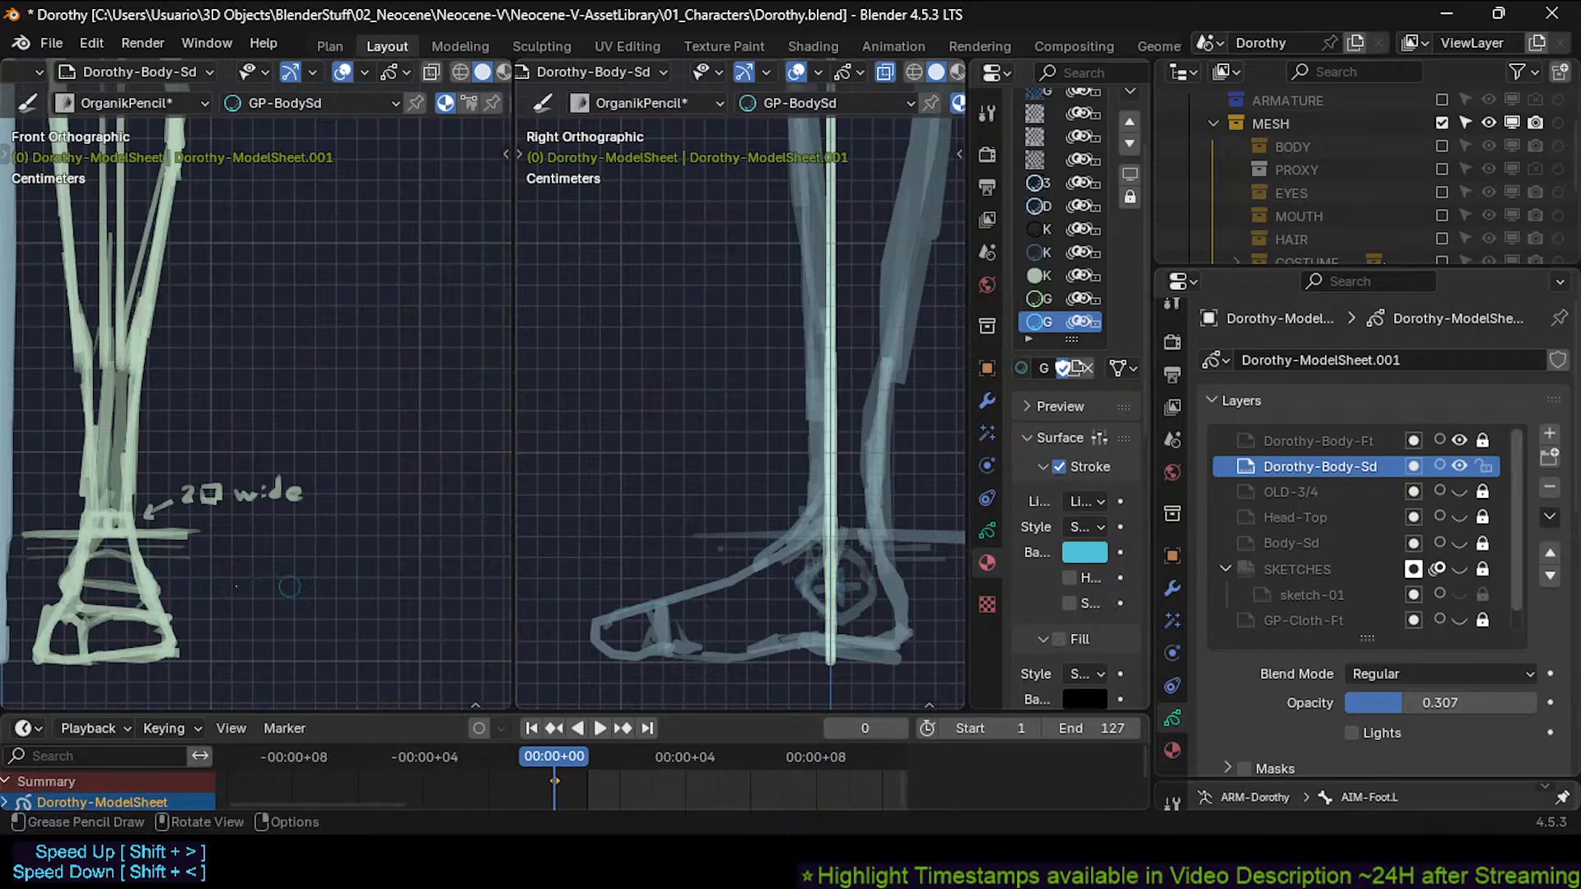
{"action": "left_click_drag", "start_coordinate": [854, 589], "coordinate": [840, 585], "text": "ctrl"}
{"action": "mouse_move", "coordinate": [807, 580]}
{"action": "left_mouse_down"}
{"action": "mouse_move", "coordinate": [826, 607]}
{"action": "mouse_move", "coordinate": [860, 610]}
{"action": "mouse_move", "coordinate": [878, 584]}
{"action": "left_mouse_up"}
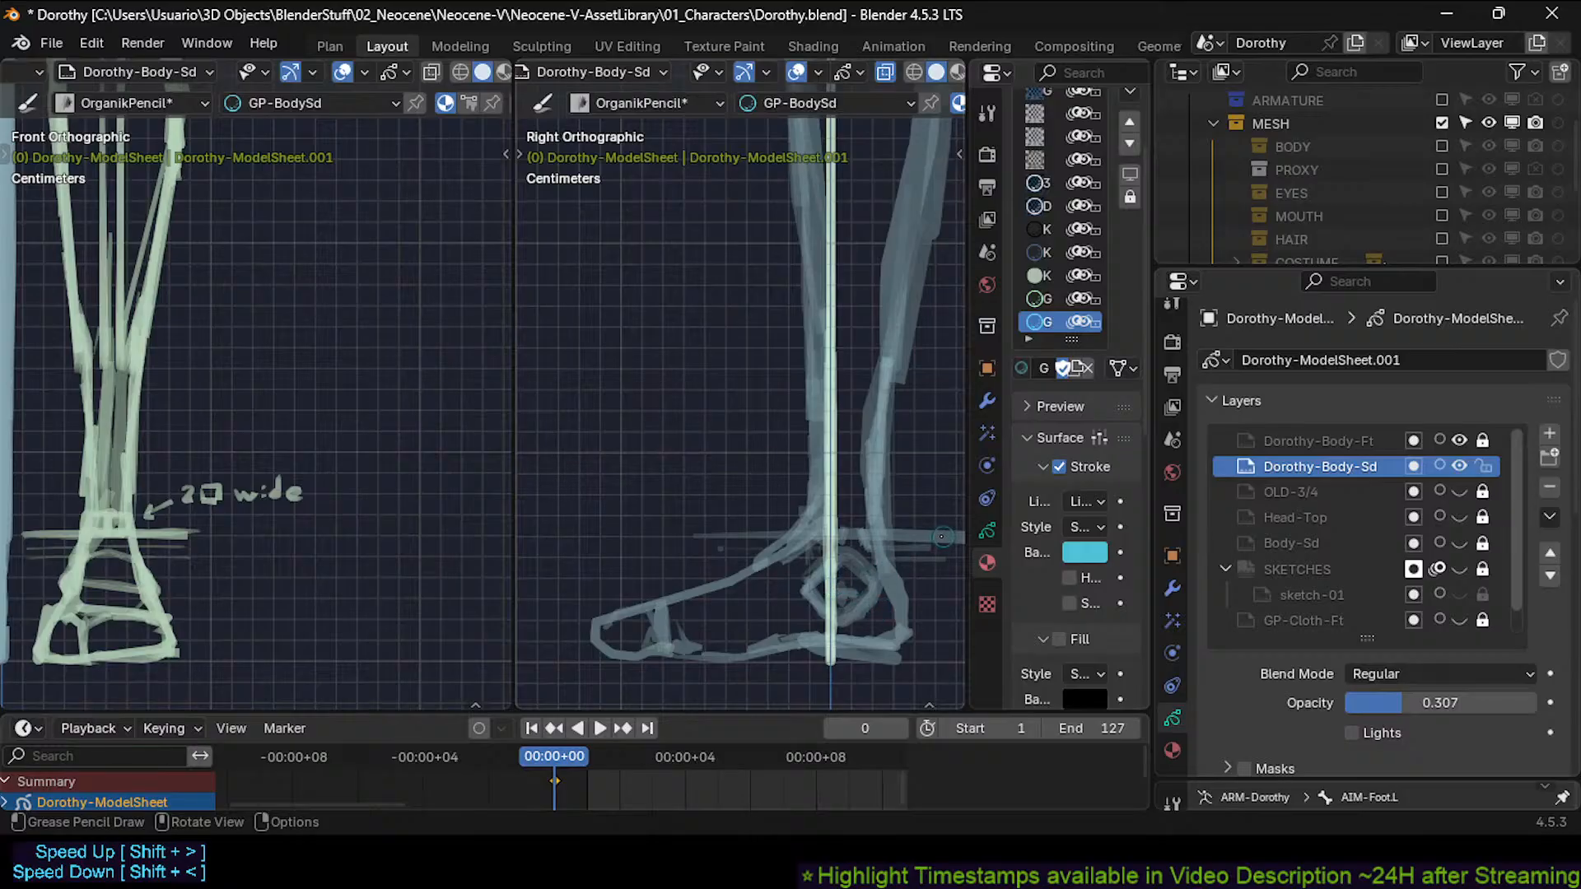
{"action": "key", "text": "ctrl+s"}
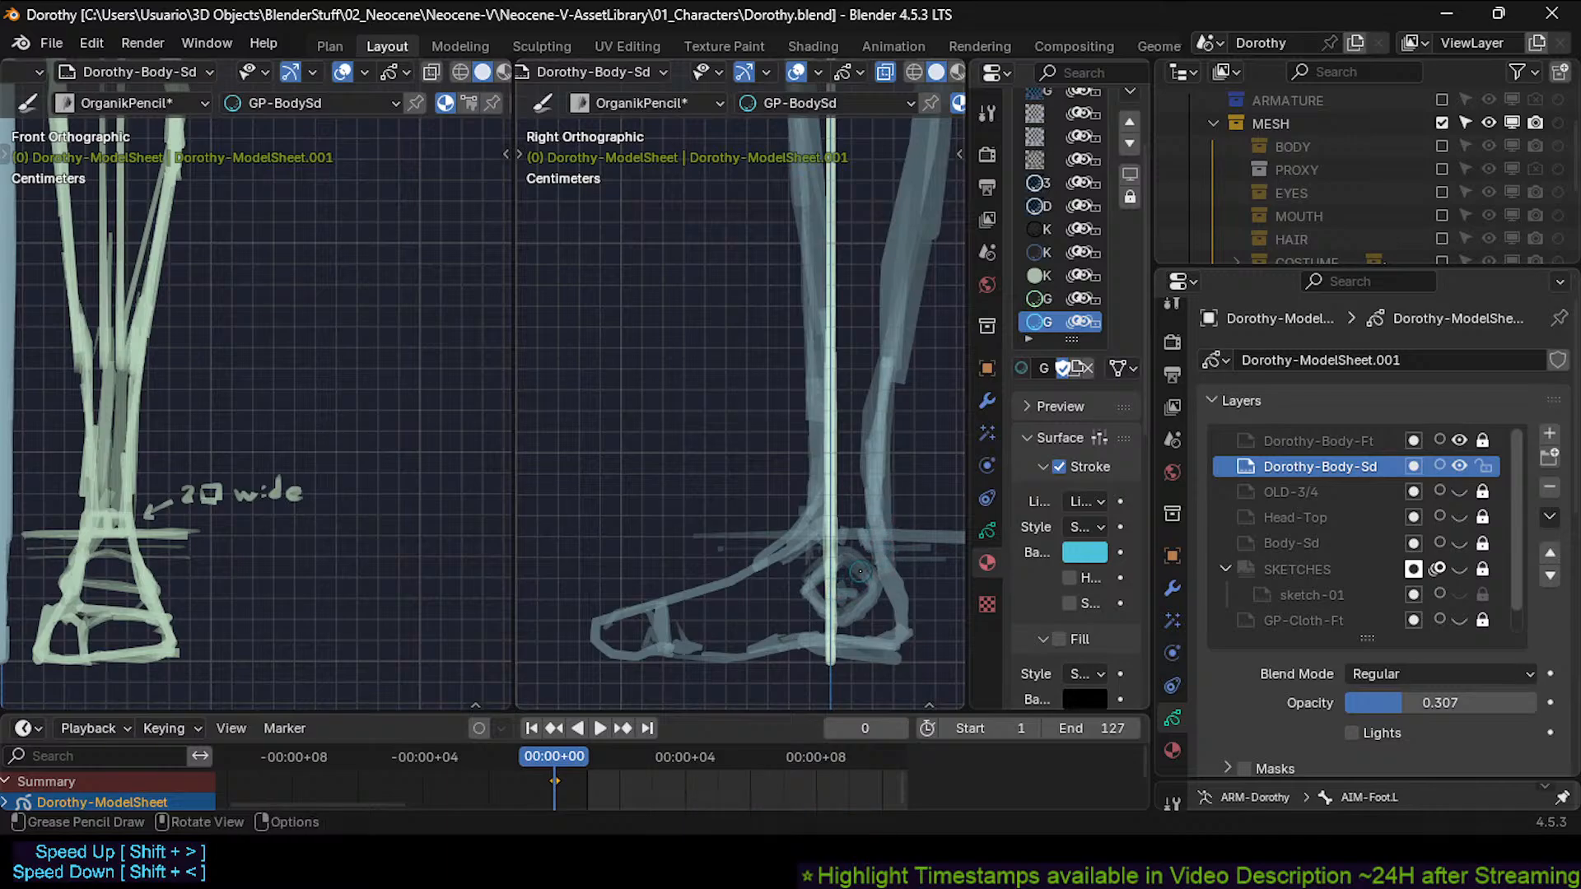
{"action": "key", "text": "ctrl+s"}
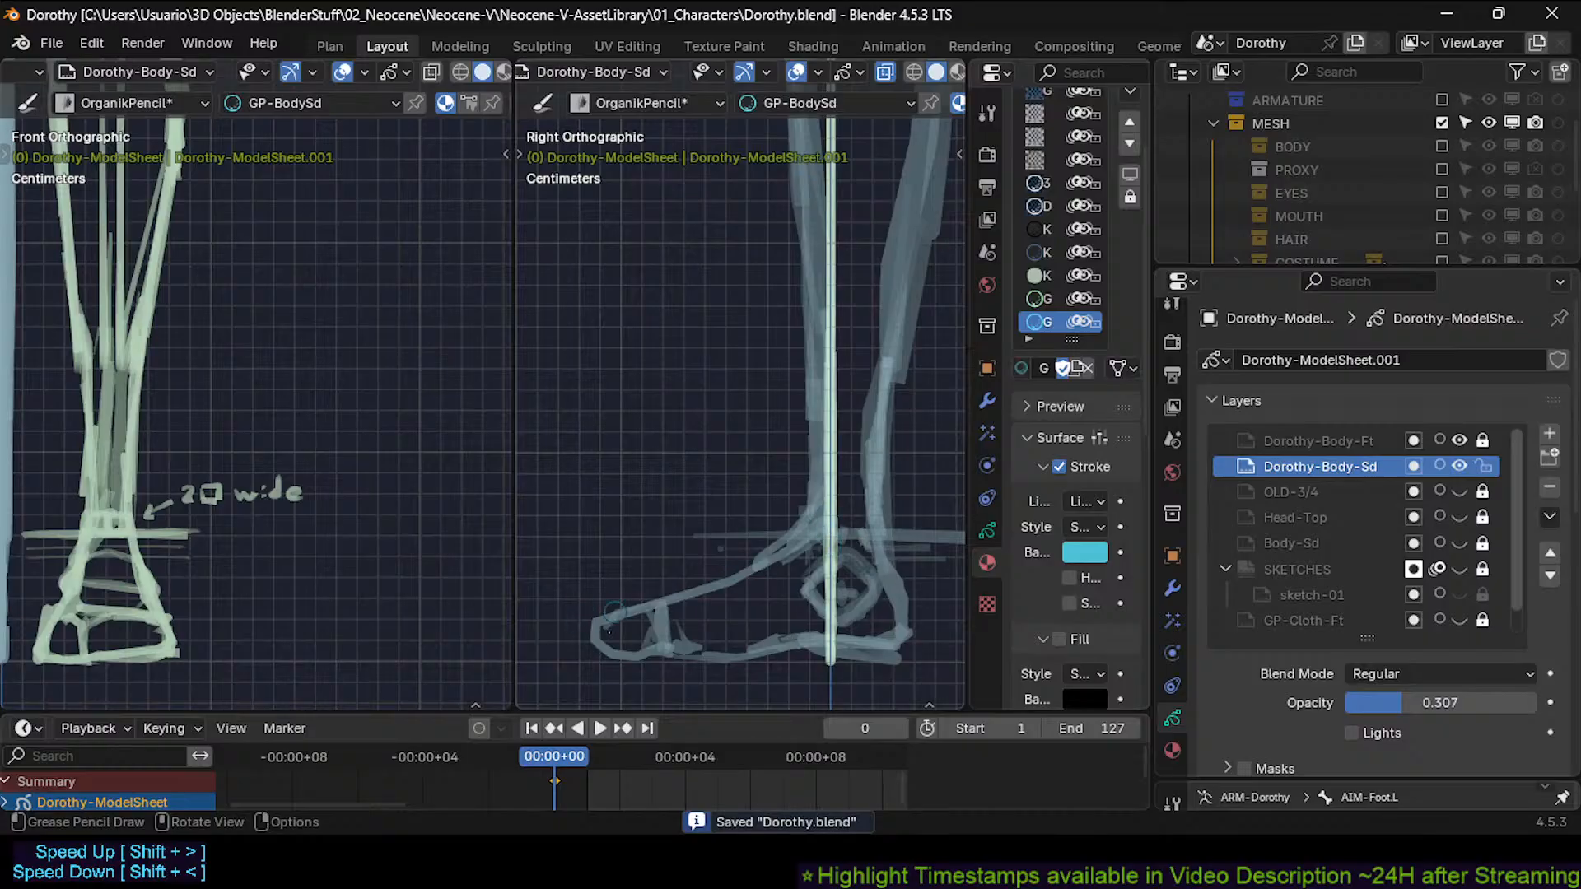
Compare the side-view foot with the body mesh using the BODY collection, and review the leg contour up to the hips.
{"action": "left_click", "coordinate": [1443, 145]}
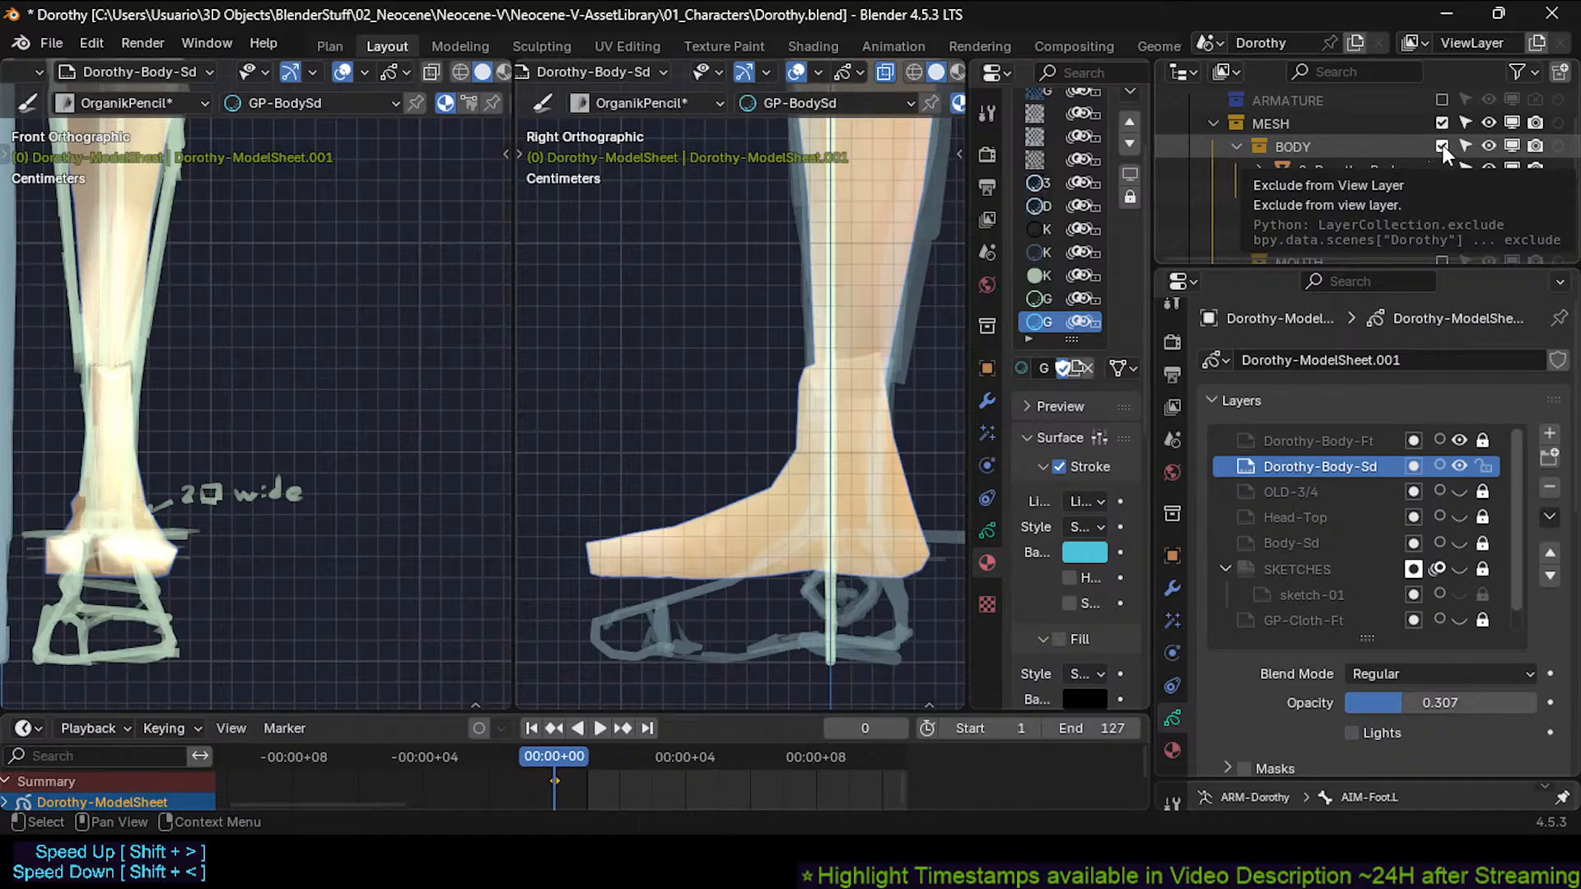
{"action": "left_click", "coordinate": [1443, 145]}
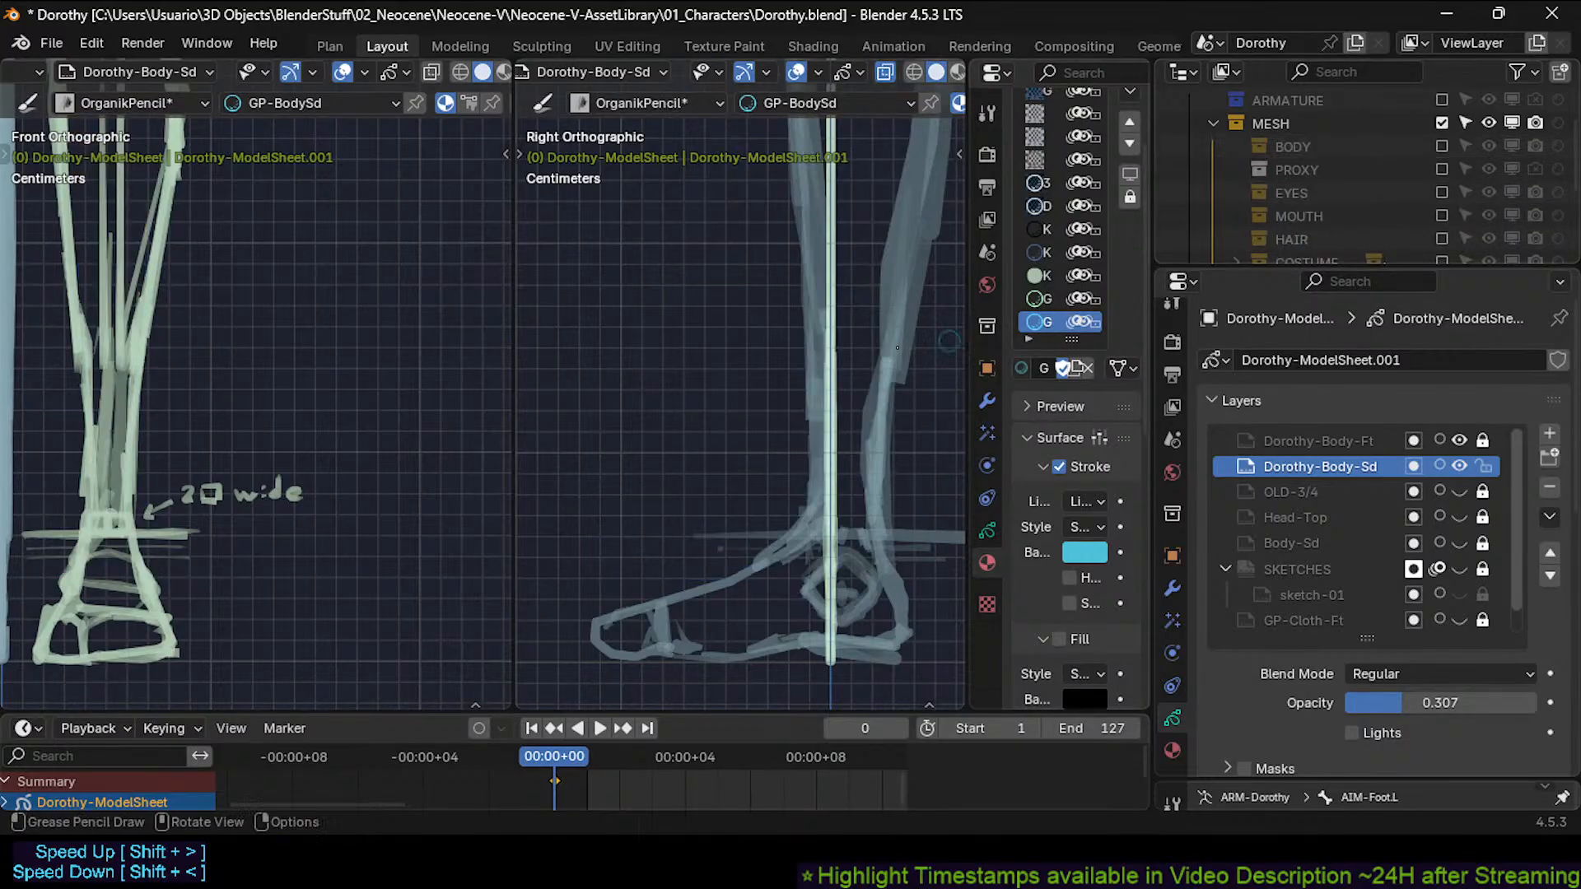
{"action": "scroll", "coordinate": [898, 347], "scroll_direction": "down", "scroll_amount": 4}
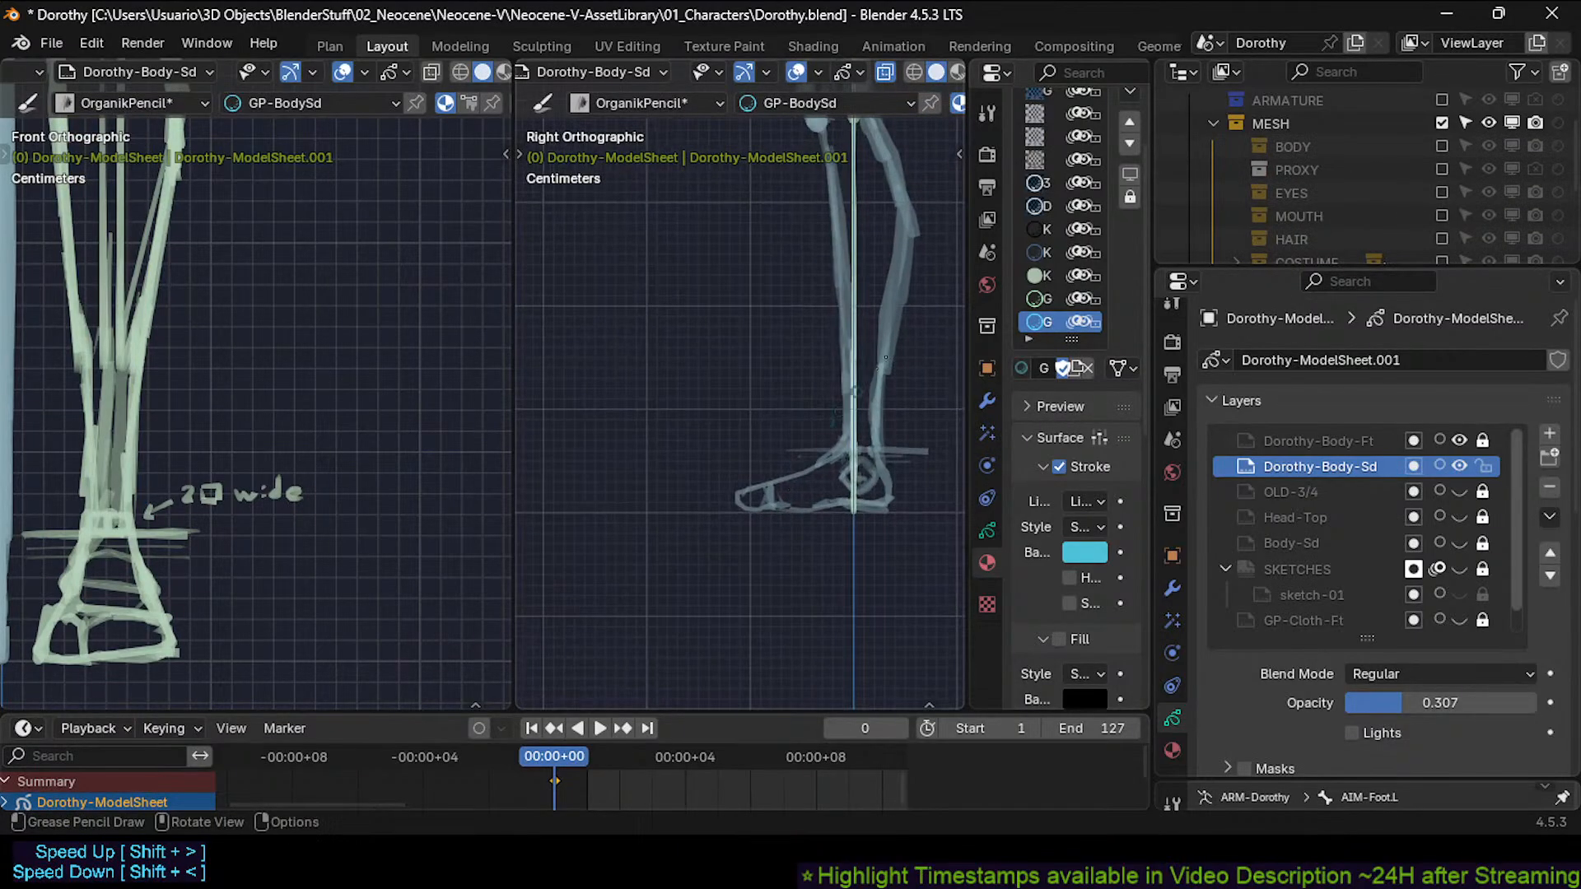
{"action": "middle_click_drag", "start_coordinate": [886, 357], "coordinate": [779, 601], "text": "shift"}
{"action": "middle_click_drag", "start_coordinate": [791, 249], "coordinate": [801, 503], "text": "shift"}
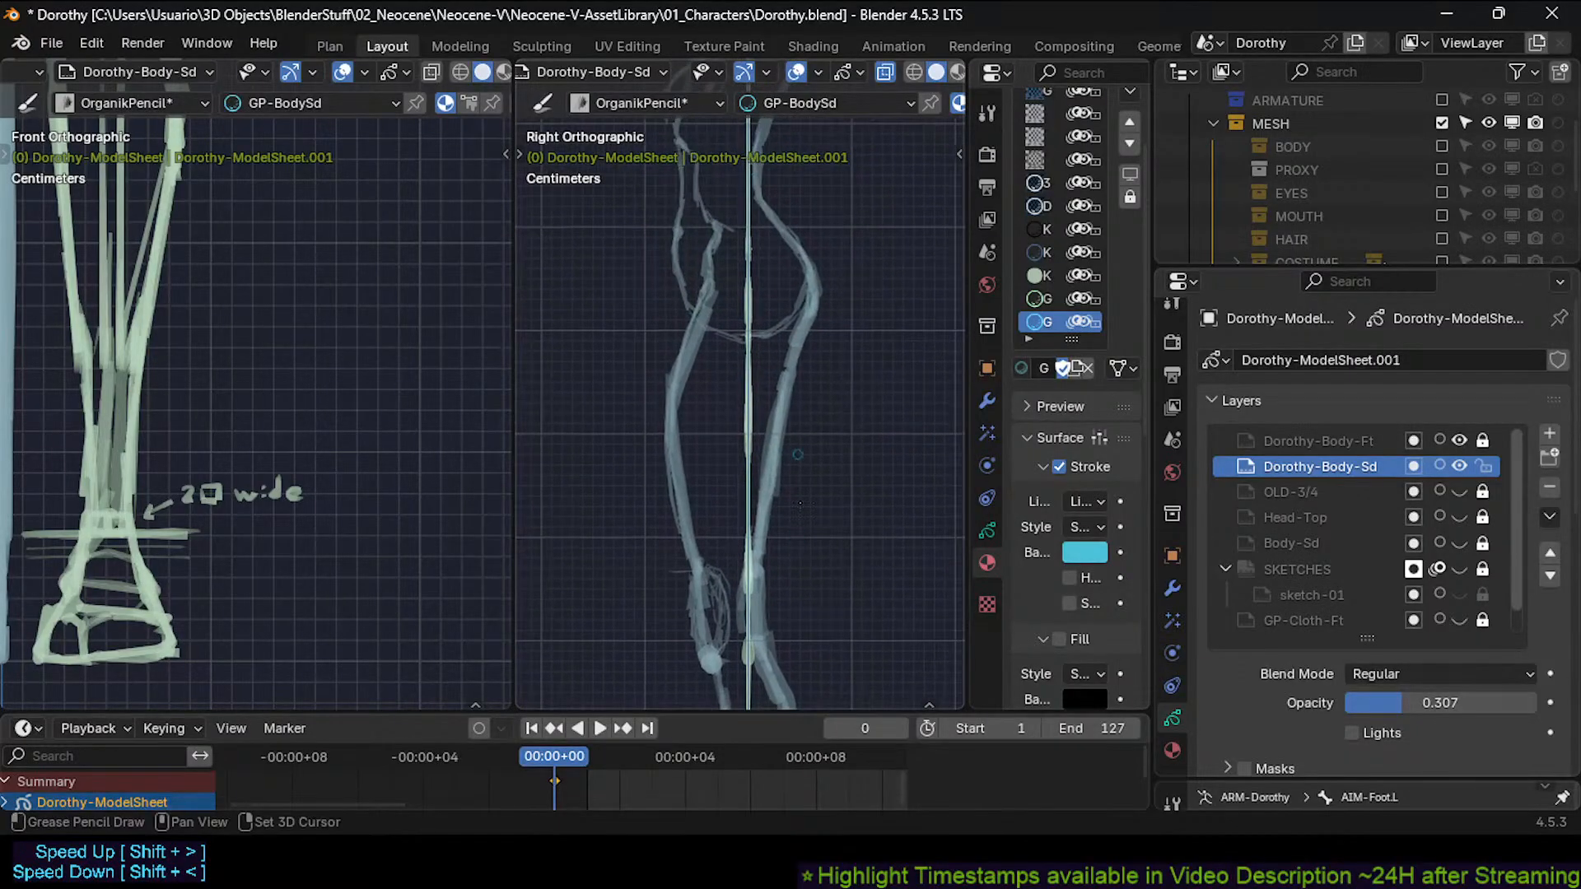
{"action": "middle_click_drag", "start_coordinate": [795, 409], "coordinate": [801, 520], "text": "shift"}
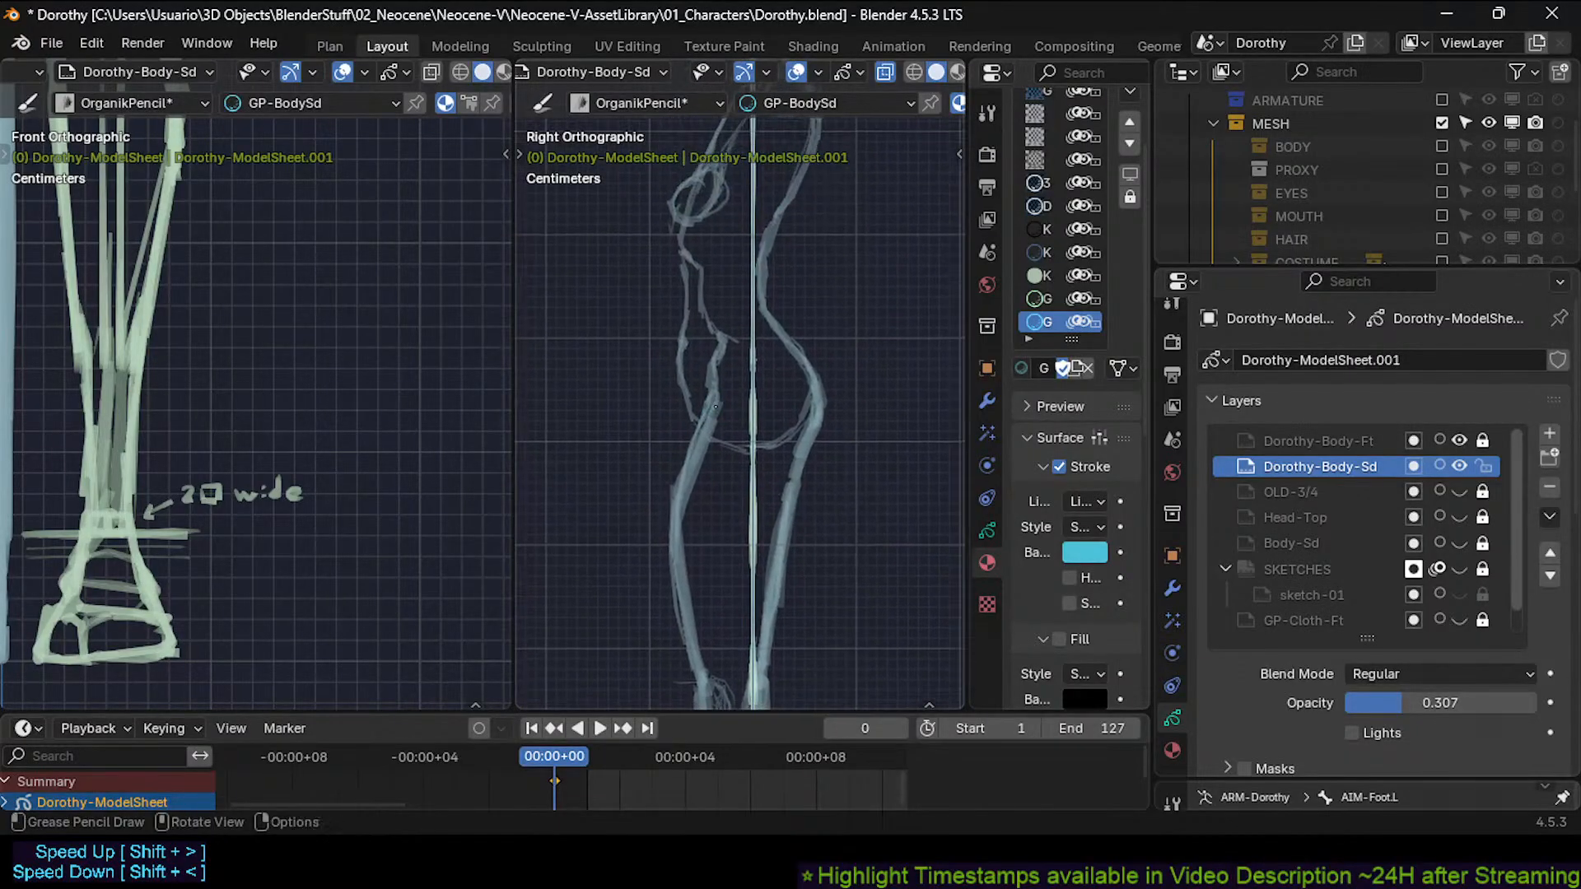
Save the file and compare the torso proportions between the front and side views.
{"action": "key", "text": "ctrl+s"}
{"action": "middle_click_drag", "start_coordinate": [729, 402], "coordinate": [732, 478], "text": "ctrl"}
{"action": "middle_click_drag", "start_coordinate": [353, 453], "coordinate": [354, 672], "text": "shift"}
{"action": "middle_click_drag", "start_coordinate": [330, 440], "coordinate": [326, 494], "text": "shift"}
{"action": "middle_click_drag", "start_coordinate": [403, 568], "coordinate": [353, 511], "text": "shift"}
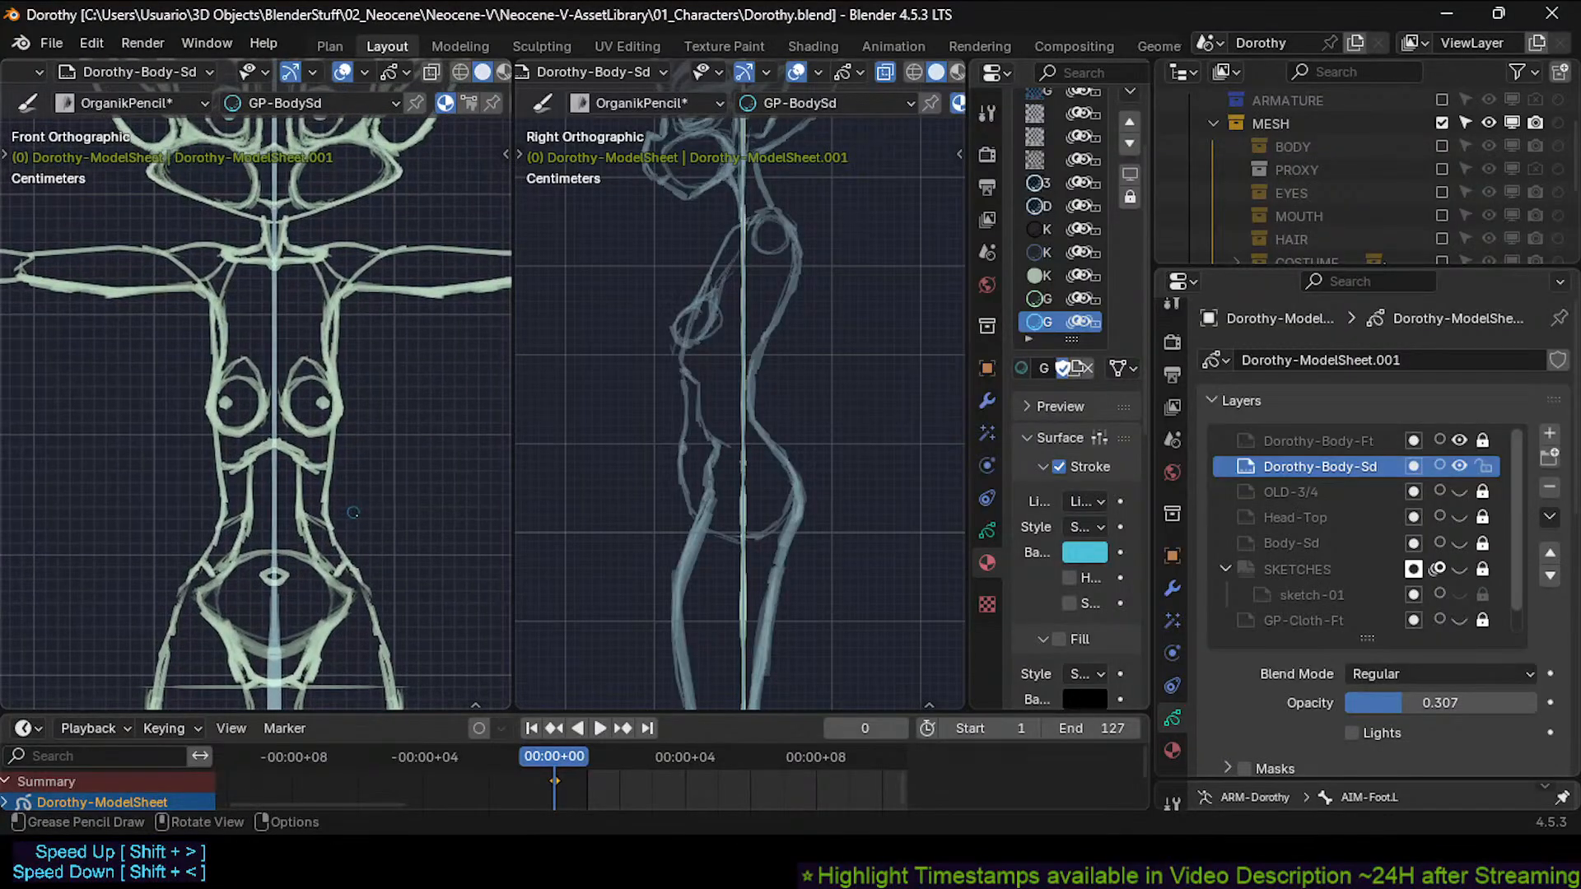
{"action": "key", "text": "ctrl+s"}
{"action": "mouse_move", "coordinate": [750, 517]}
{"action": "middle_mouse_down", "text": "shift"}
{"action": "mouse_move", "coordinate": [788, 476]}
{"action": "mouse_move", "coordinate": [783, 494]}
{"action": "mouse_move", "coordinate": [778, 461]}
{"action": "mouse_move", "coordinate": [725, 613]}
{"action": "mouse_move", "coordinate": [758, 505]}
{"action": "middle_mouse_up", "text": "shift"}
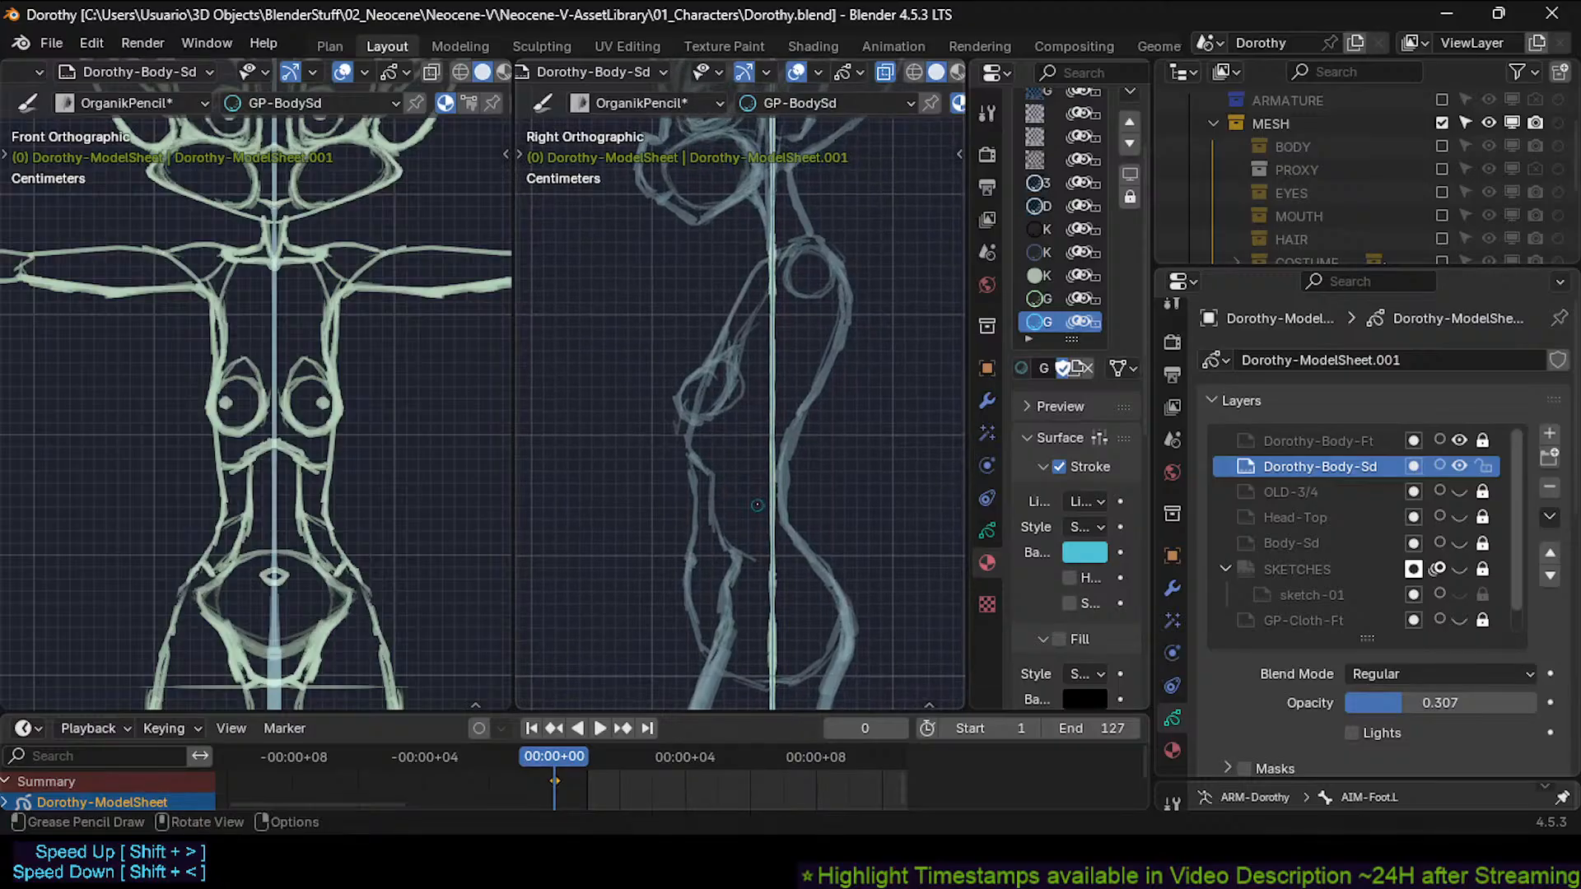
{"action": "key", "text": "ctrl+s"}
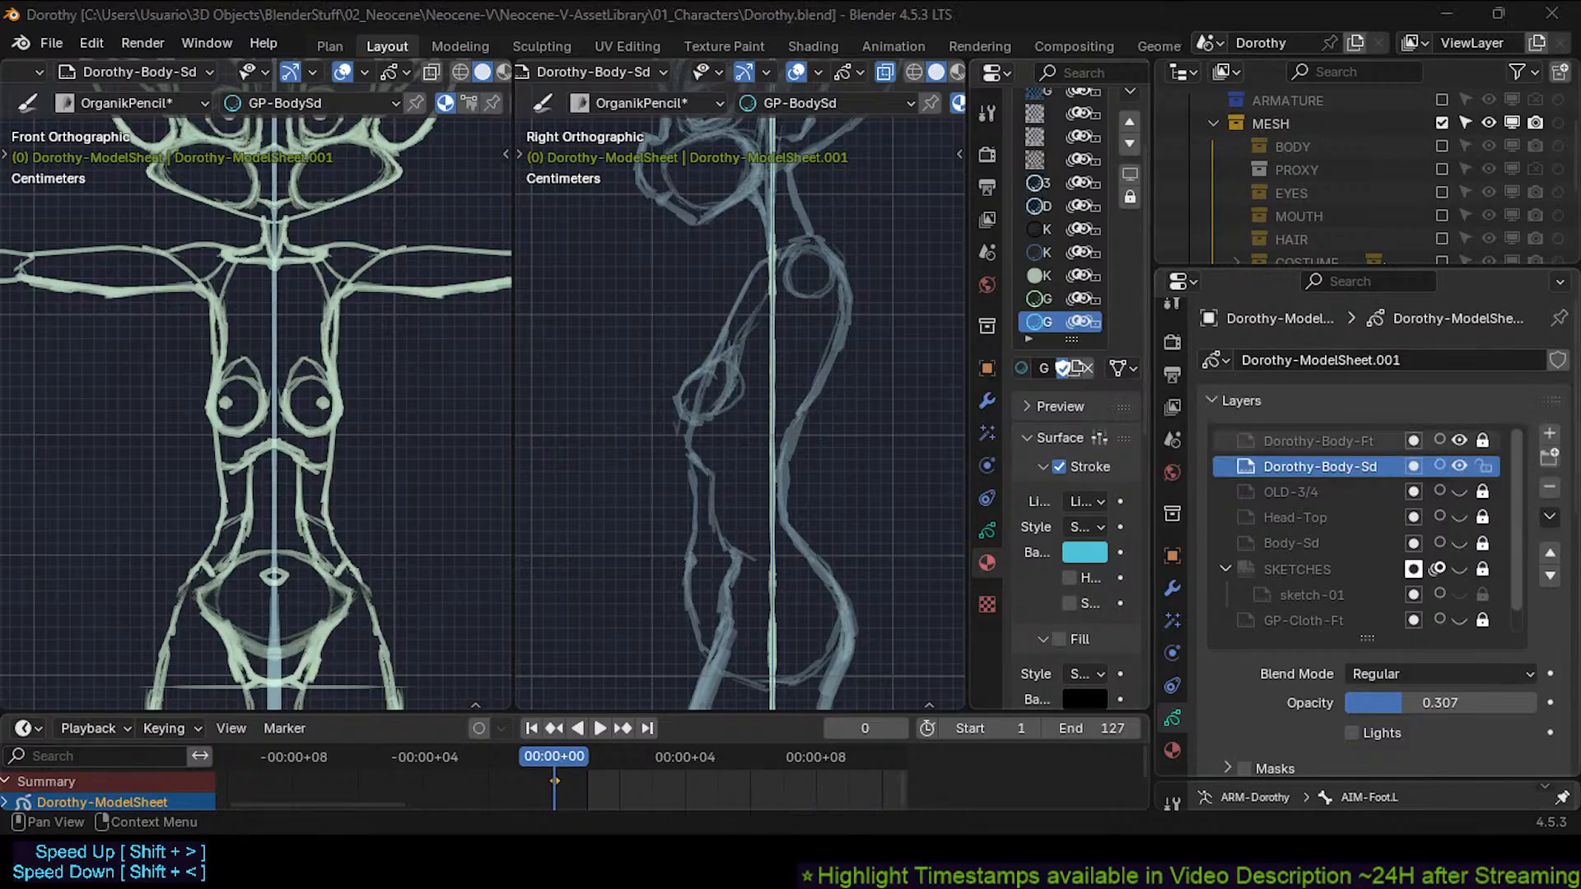
Show the Body-Sd layer as a reference and erase the old bust strokes from the side view.
{"action": "left_click", "coordinate": [1460, 465]}
{"action": "left_click", "coordinate": [1460, 464]}
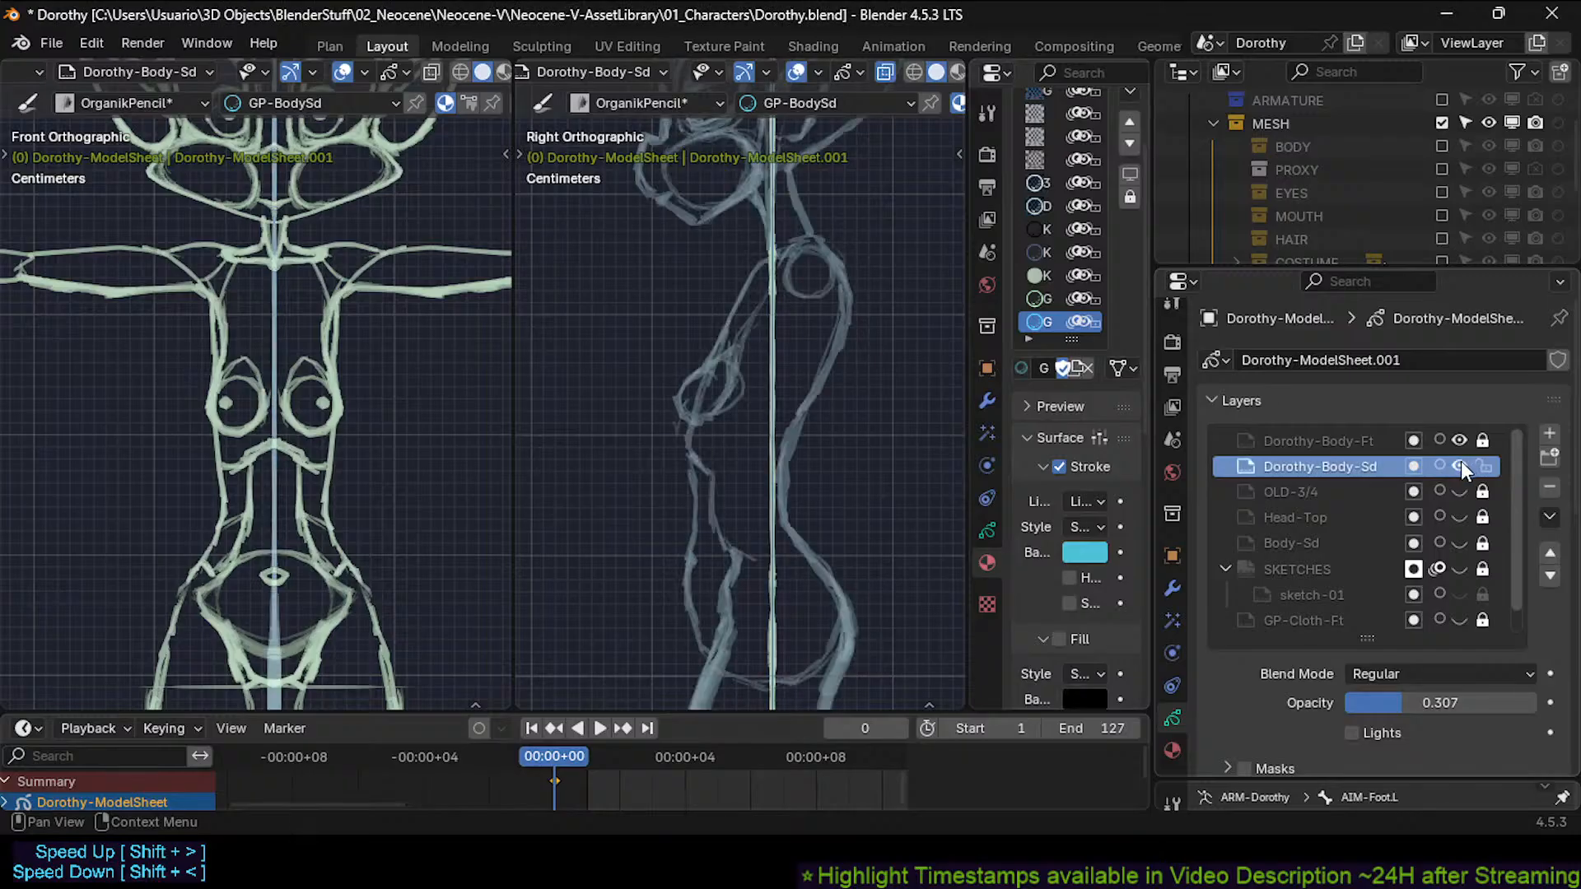
{"action": "left_click", "coordinate": [1457, 567]}
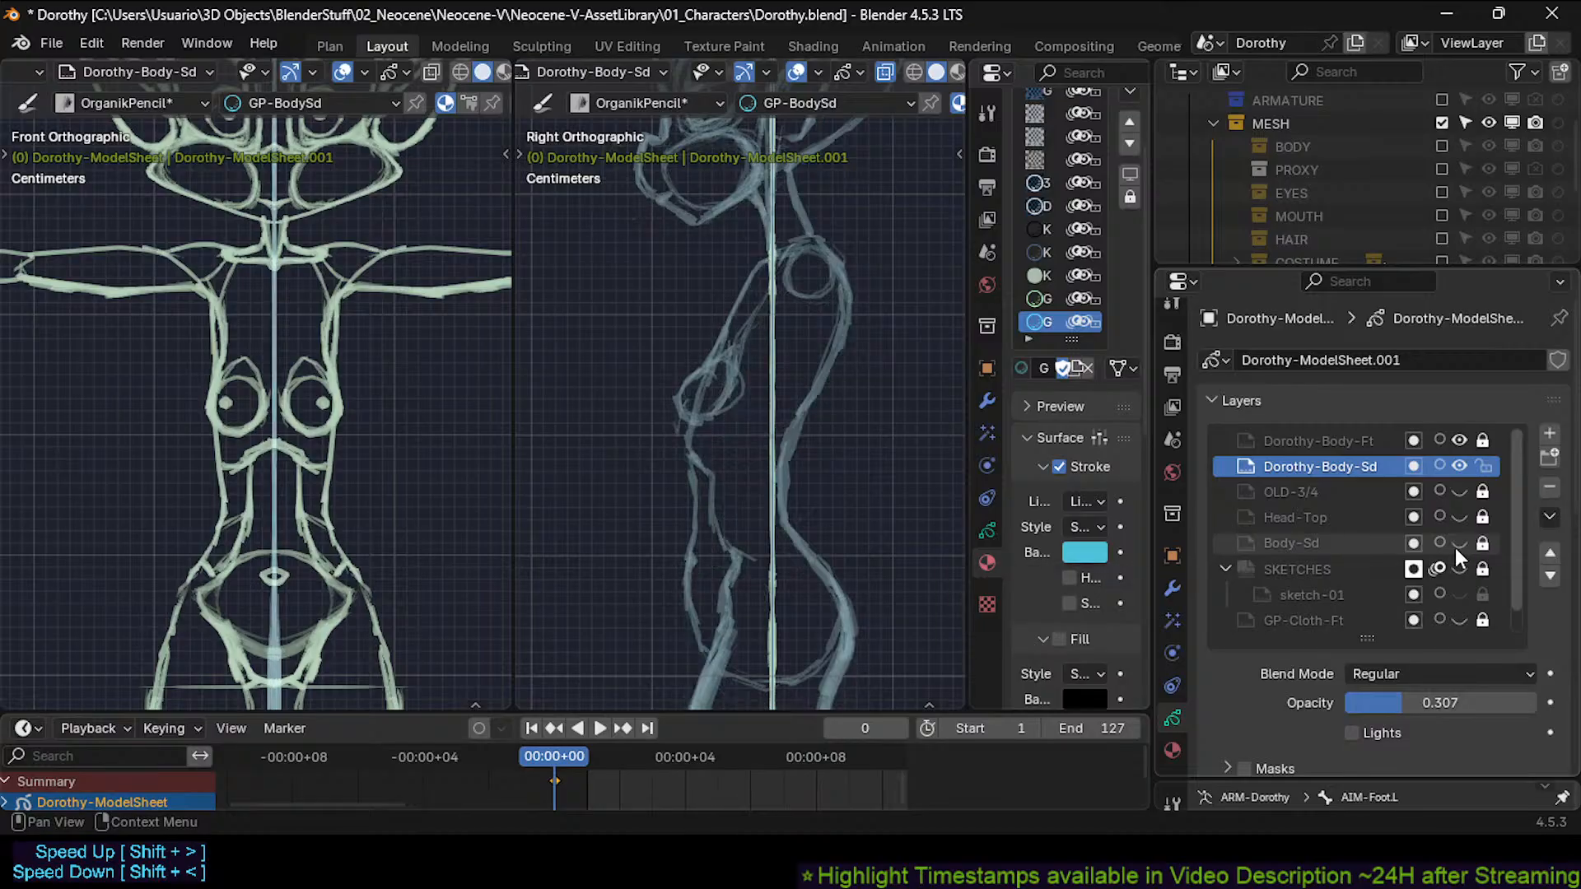
{"action": "left_click", "coordinate": [1456, 546]}
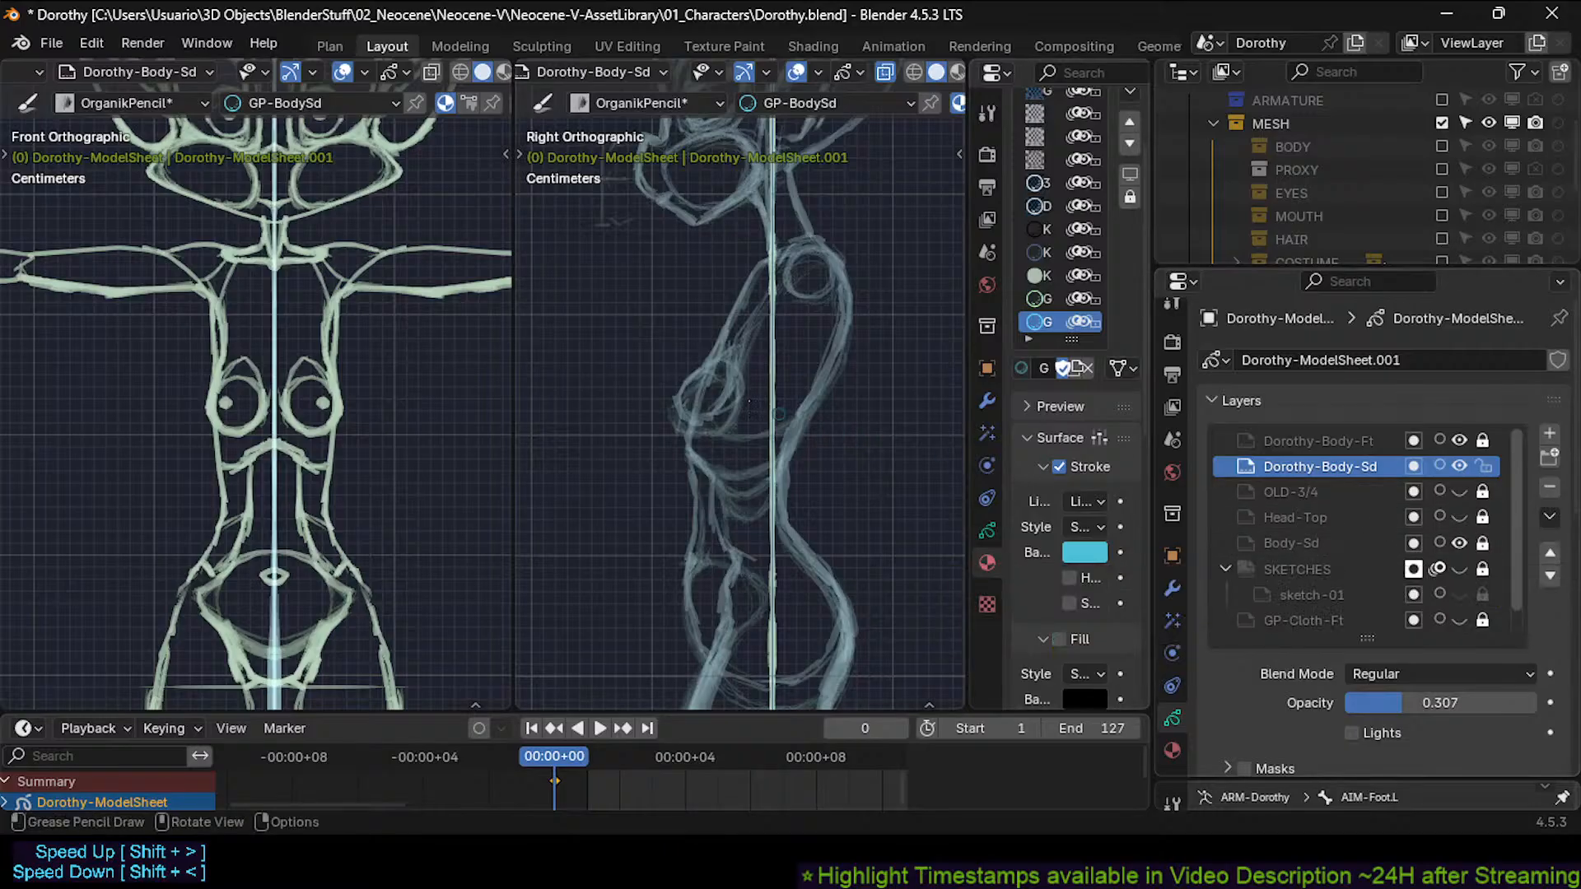
{"action": "mouse_move", "coordinate": [723, 390]}
{"action": "left_mouse_down"}
{"action": "mouse_move", "coordinate": [710, 371]}
{"action": "mouse_move", "coordinate": [690, 389]}
{"action": "mouse_move", "coordinate": [723, 374]}
{"action": "mouse_move", "coordinate": [735, 400]}
{"action": "mouse_move", "coordinate": [690, 395]}
{"action": "mouse_move", "coordinate": [728, 373]}
{"action": "mouse_move", "coordinate": [734, 402]}
{"action": "left_mouse_up"}
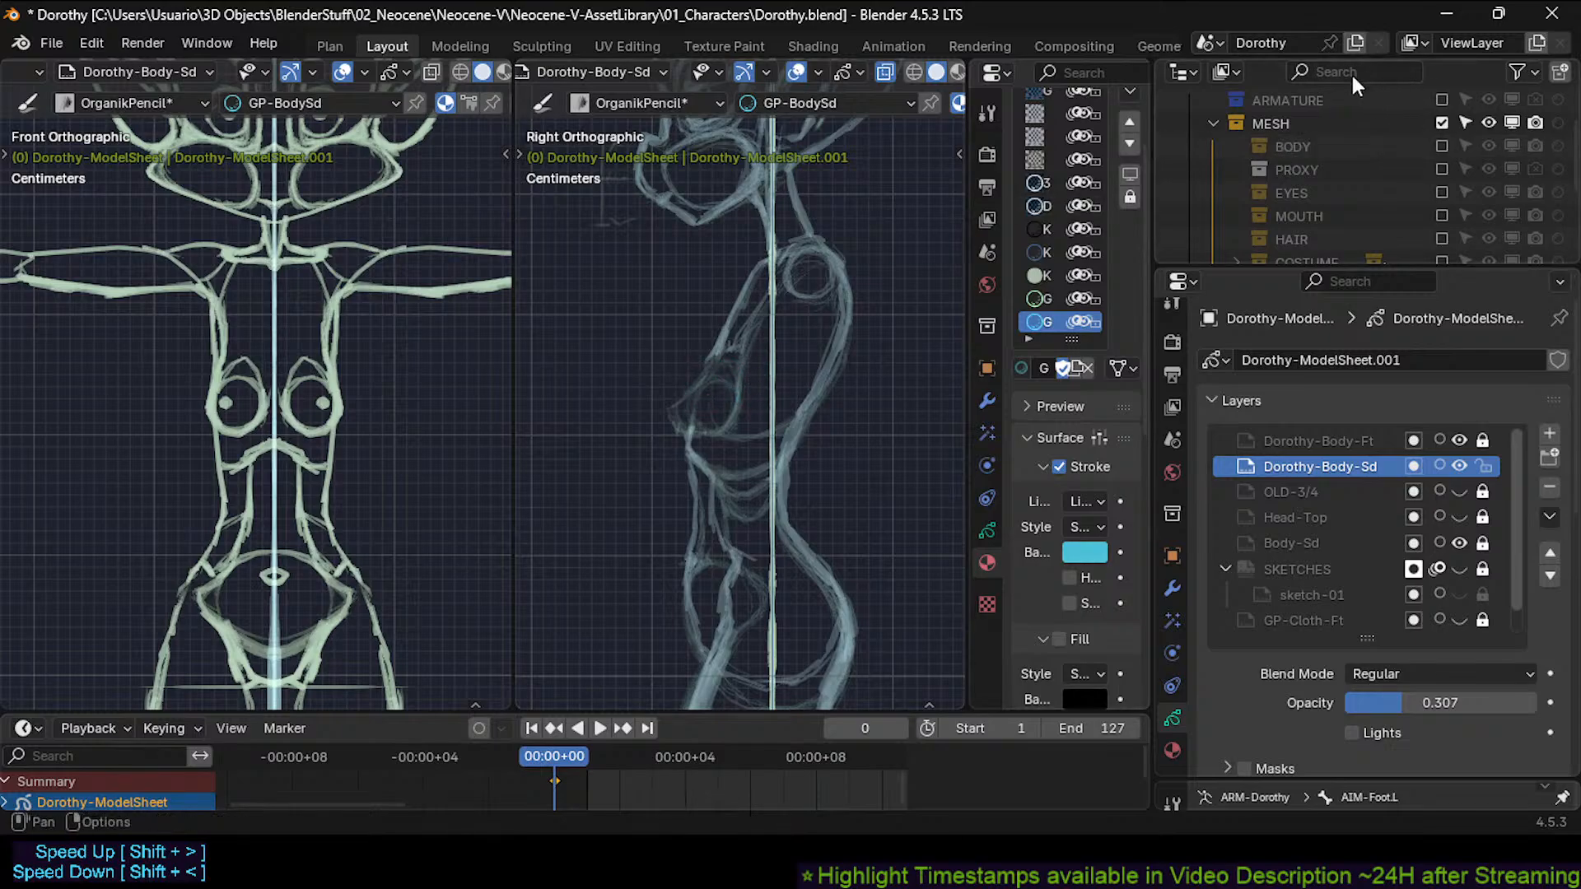
Redraw the side-view bust contour over the body mesh, turning the BODY collection on and back off.
{"action": "left_click", "coordinate": [1441, 146]}
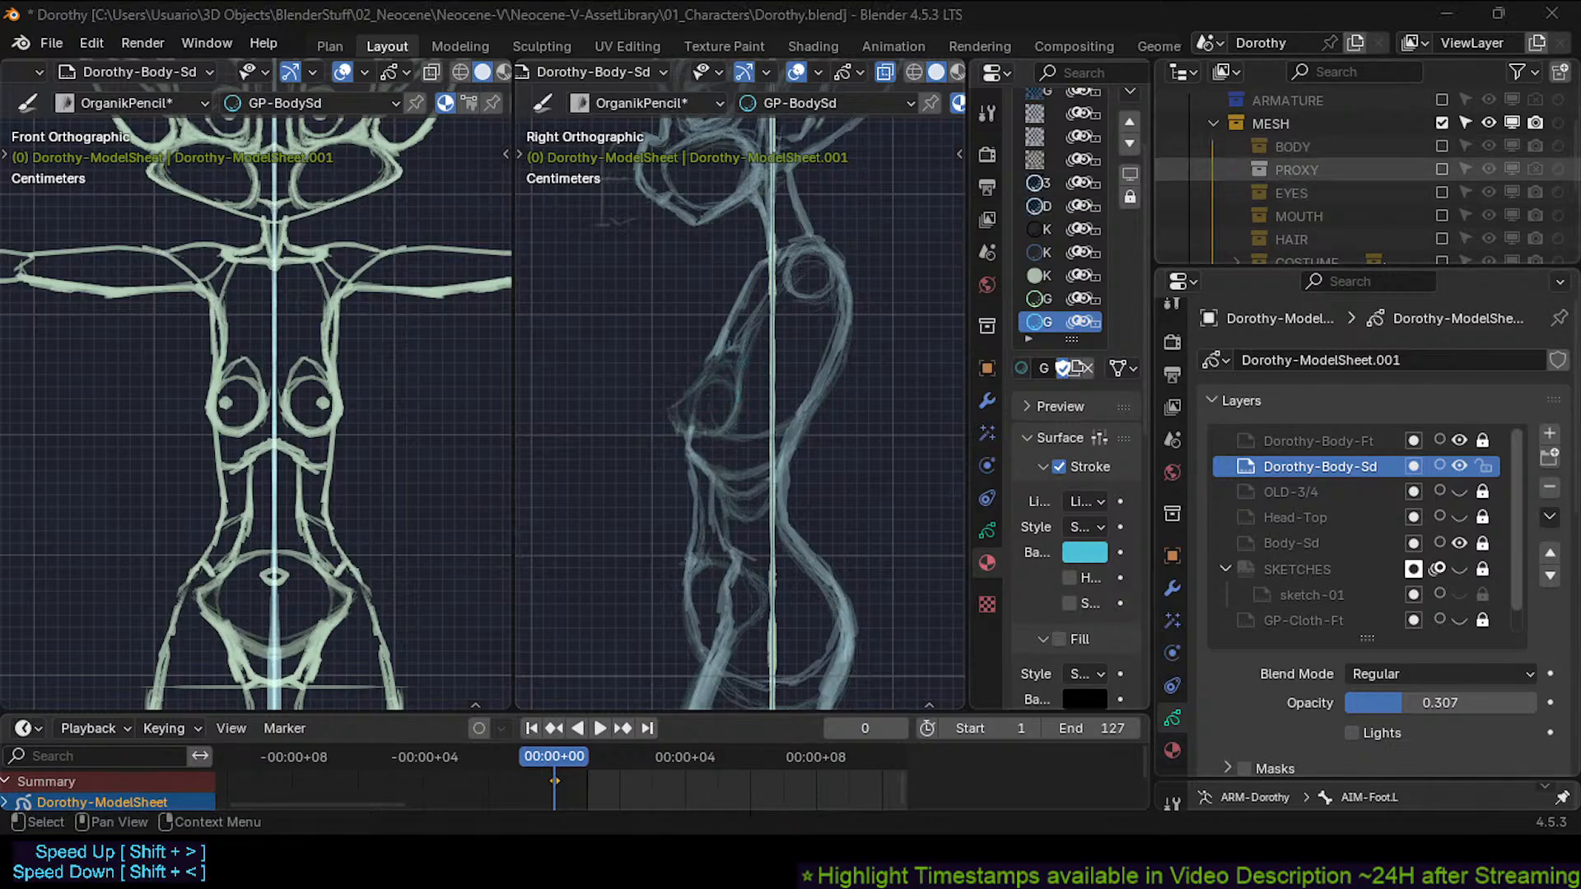
{"action": "left_click", "coordinate": [1441, 145]}
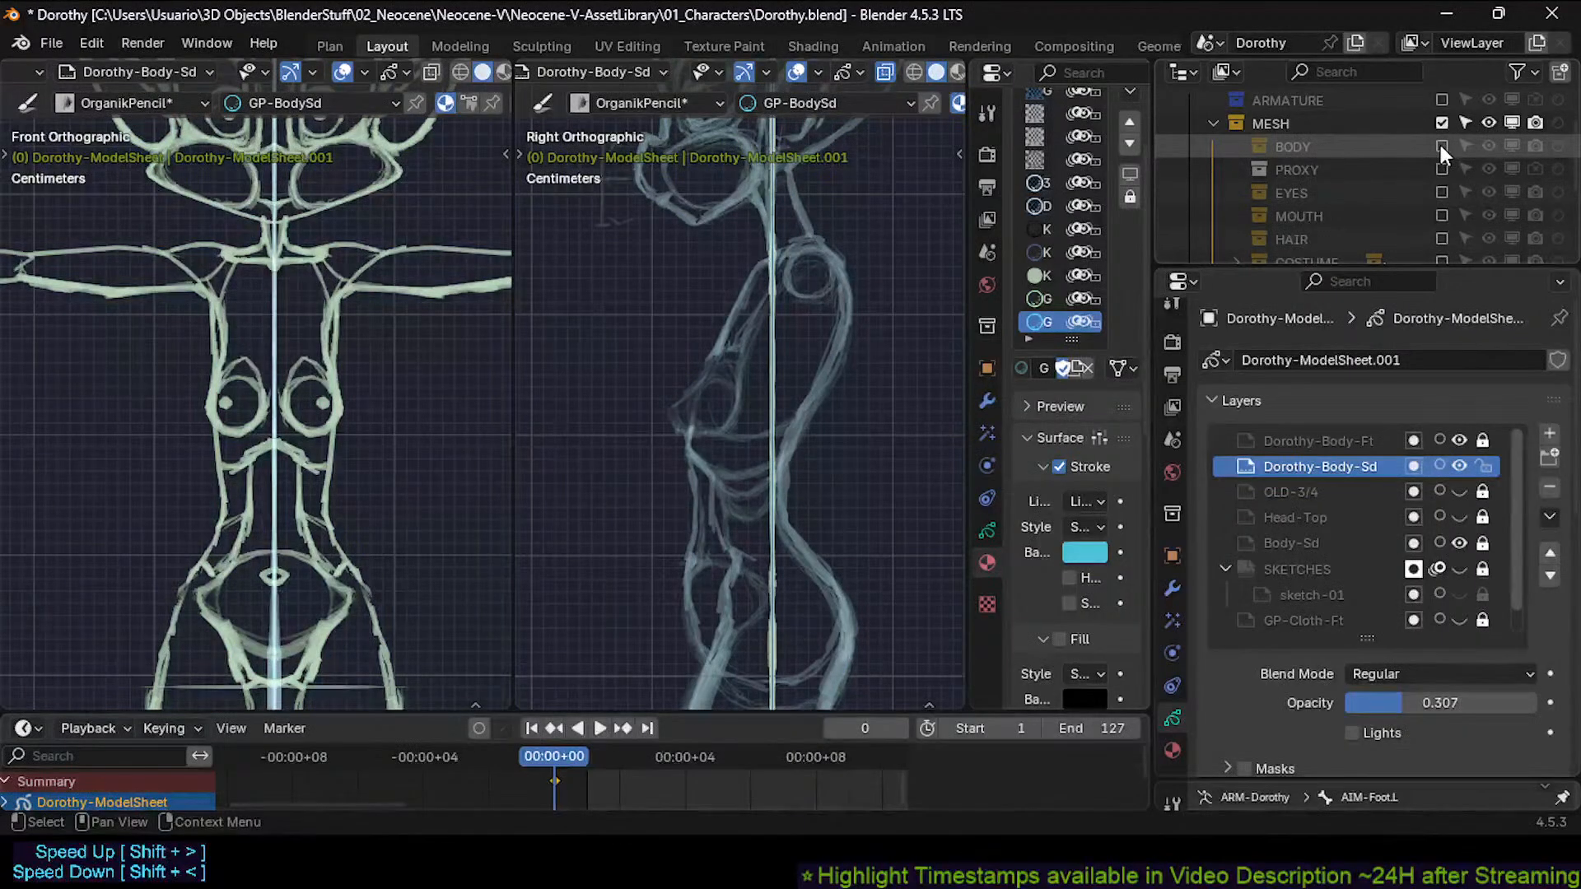
{"action": "left_click", "coordinate": [1440, 145]}
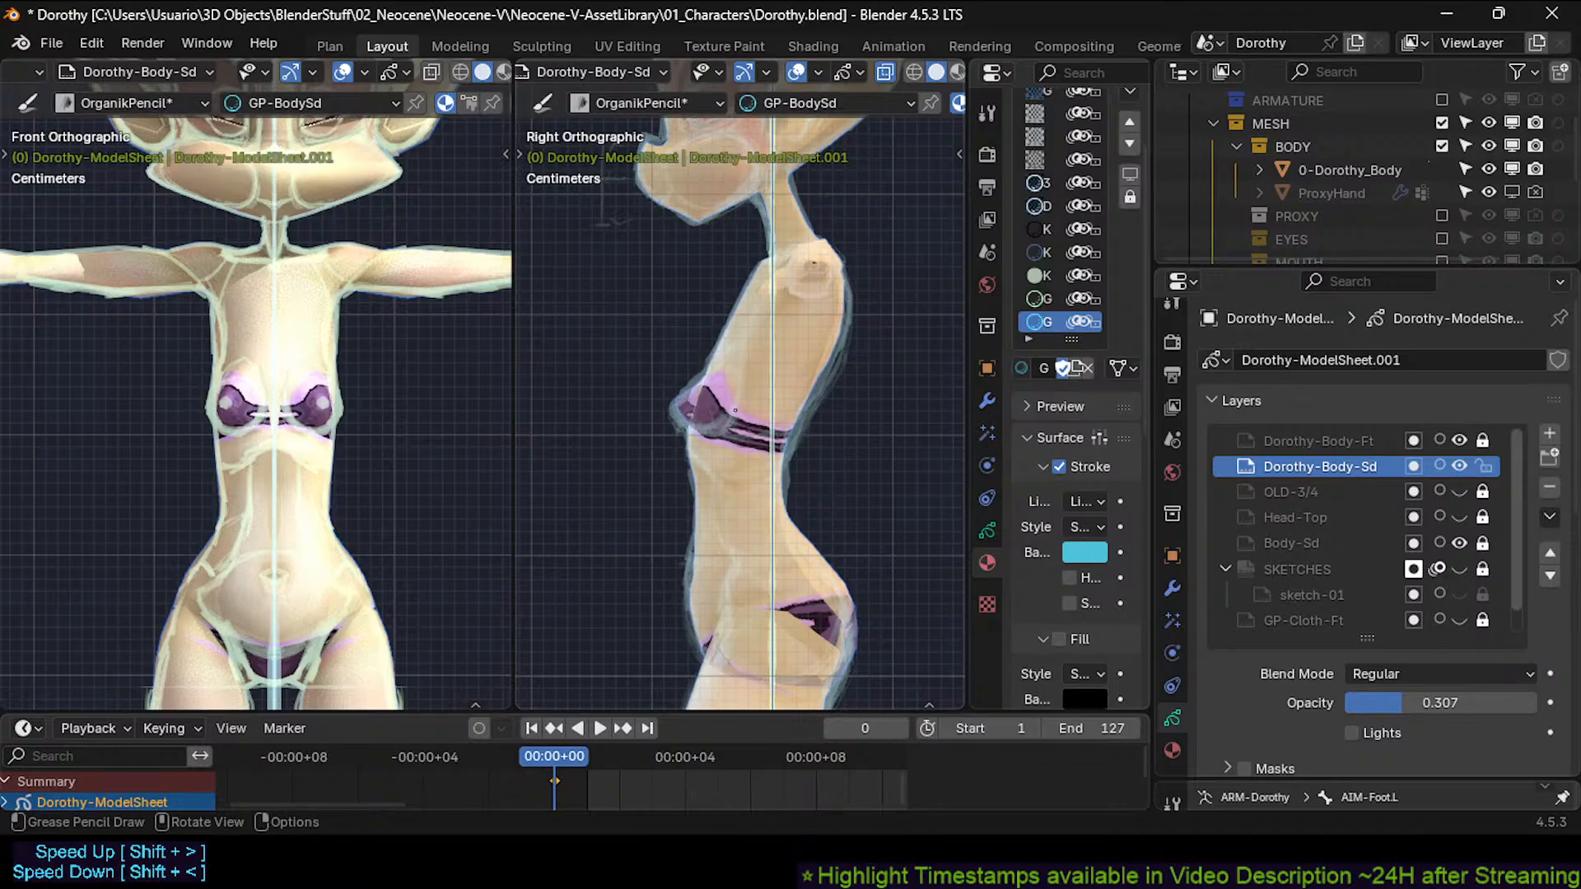
{"action": "left_click_drag", "start_coordinate": [686, 411], "coordinate": [701, 431]}
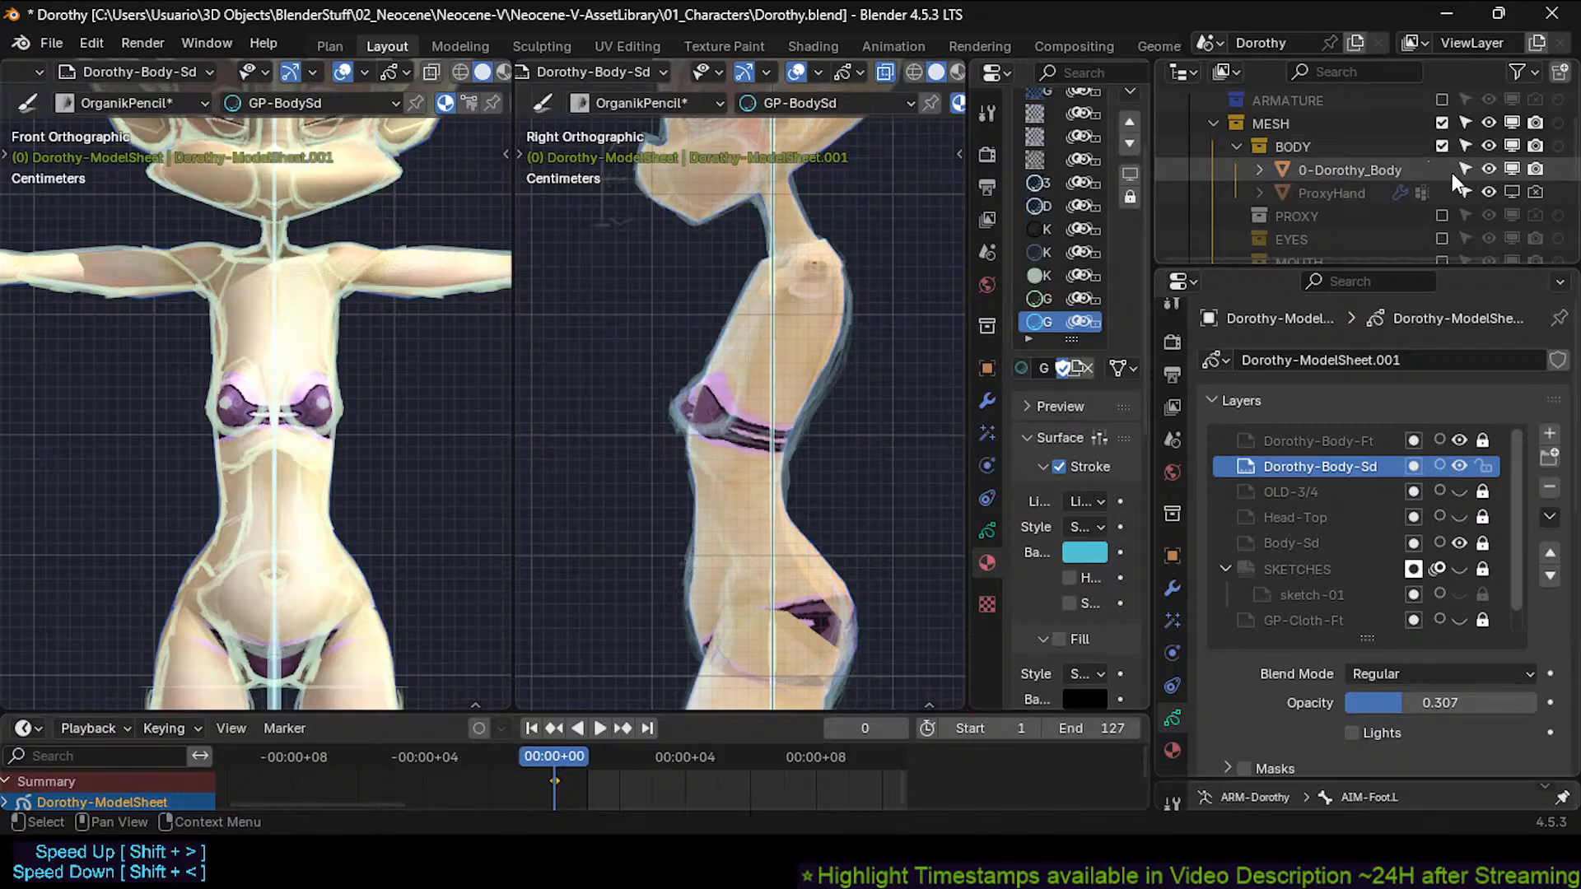
{"action": "left_click", "coordinate": [1442, 146]}
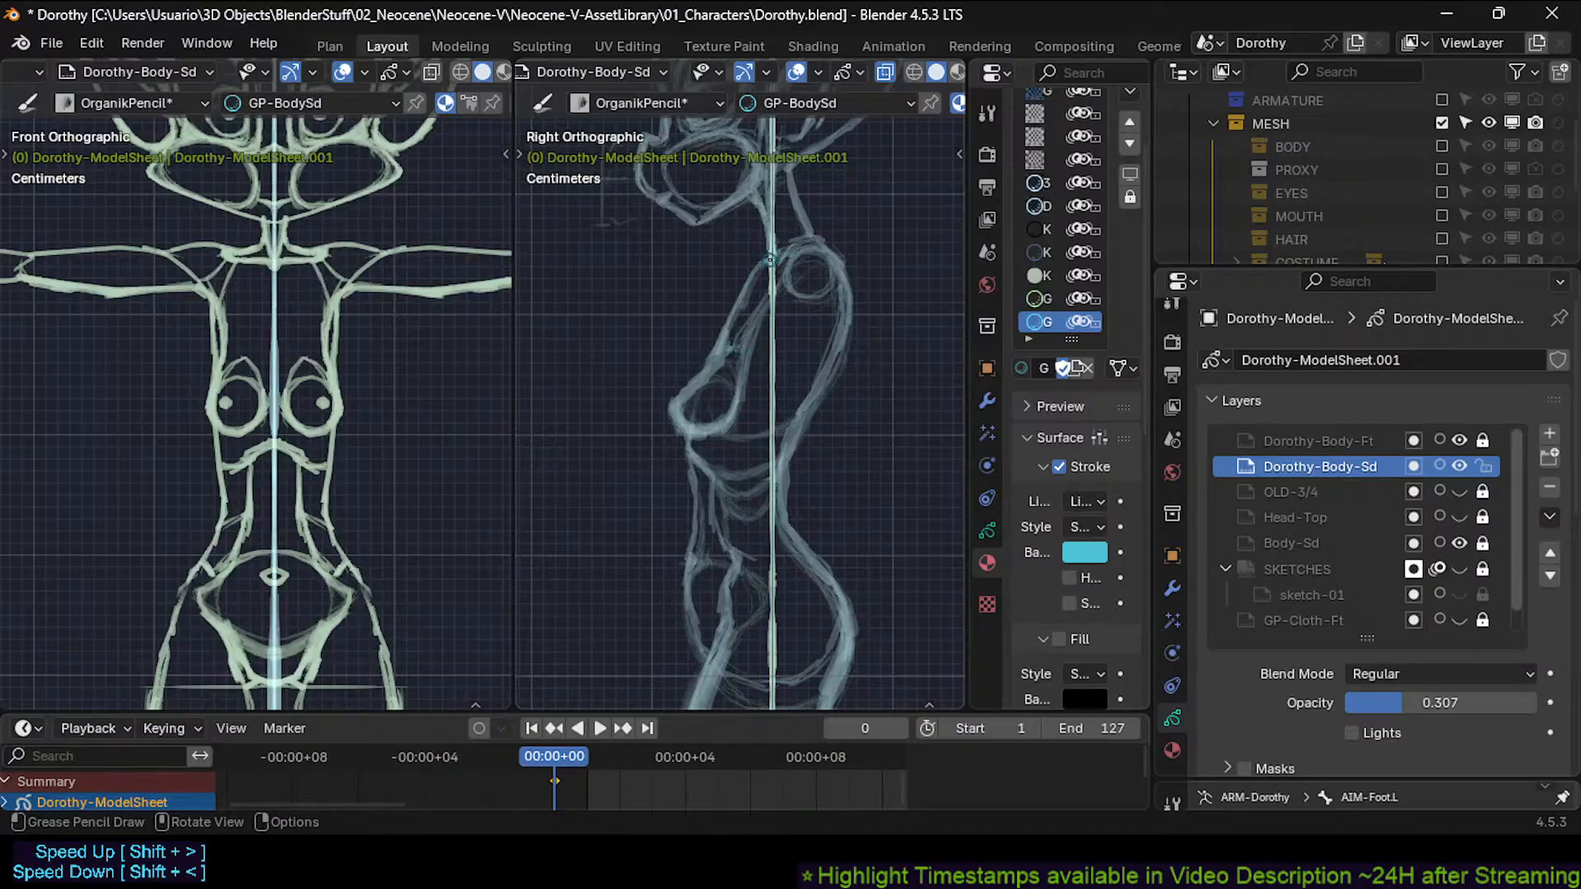
Compare the side-view torso, shoulder and back contours with the body mesh by toggling the BODY collection.
{"action": "left_click", "coordinate": [1442, 146]}
{"action": "left_click", "coordinate": [1442, 145]}
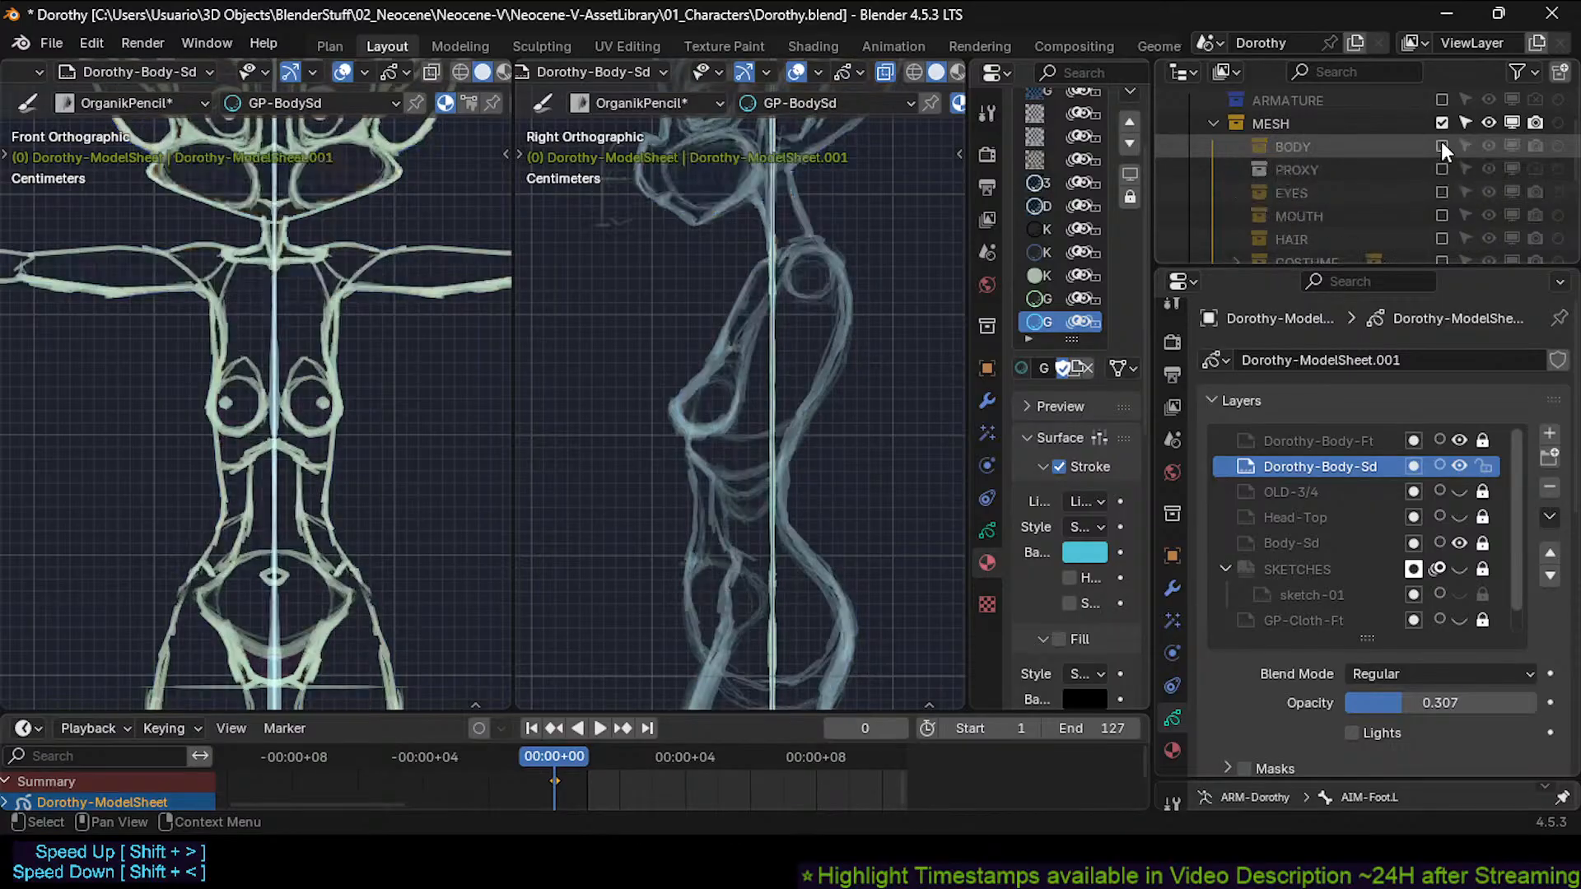
{"action": "left_click", "coordinate": [1442, 146]}
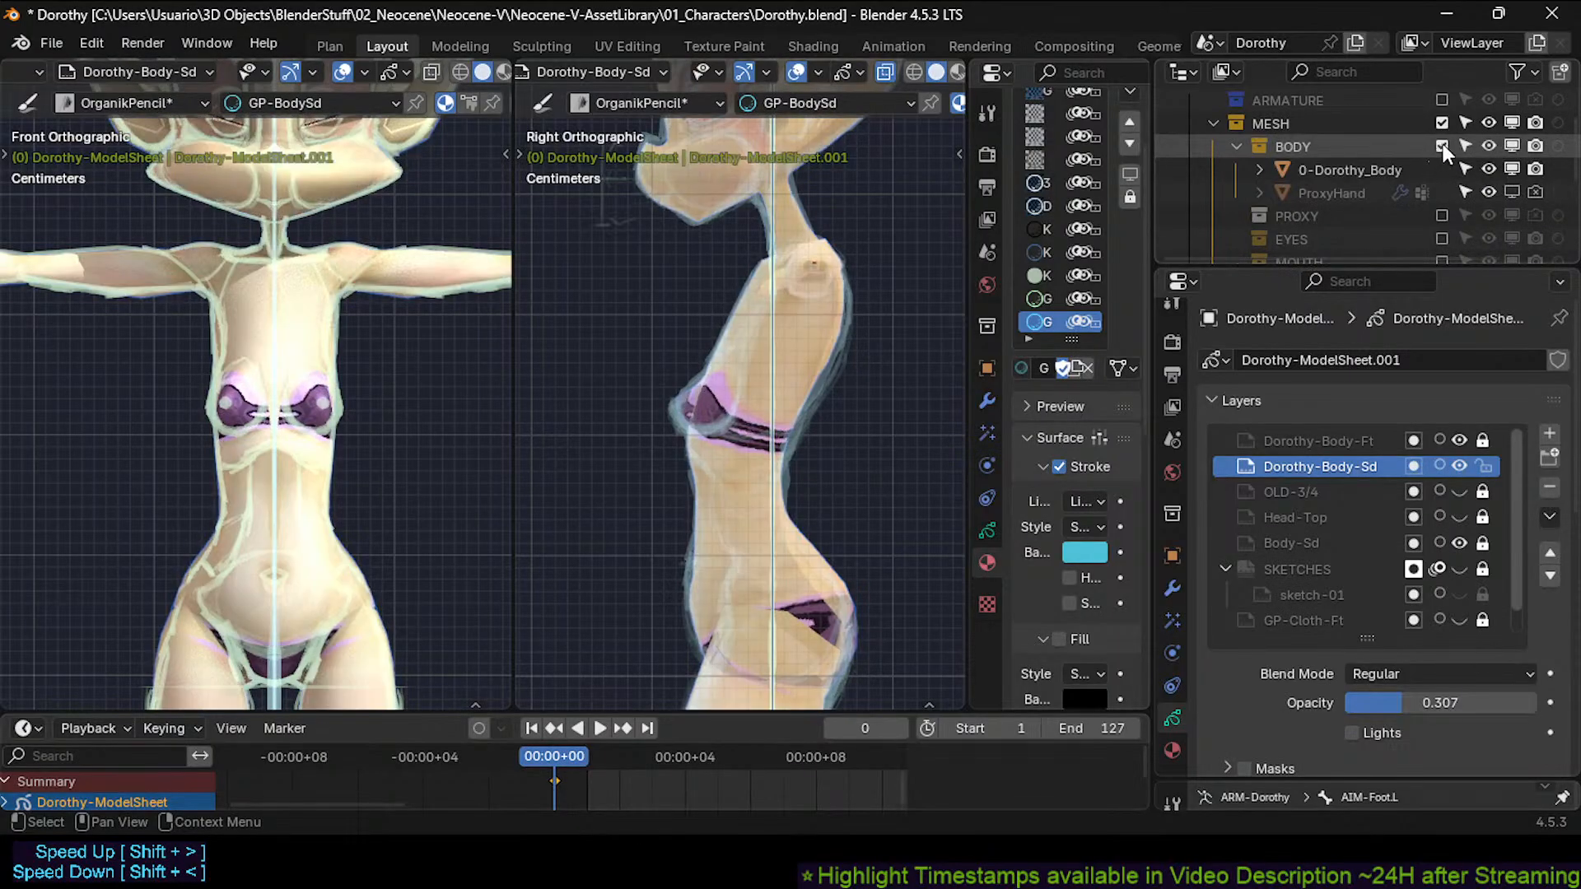
{"action": "left_click", "coordinate": [1442, 146]}
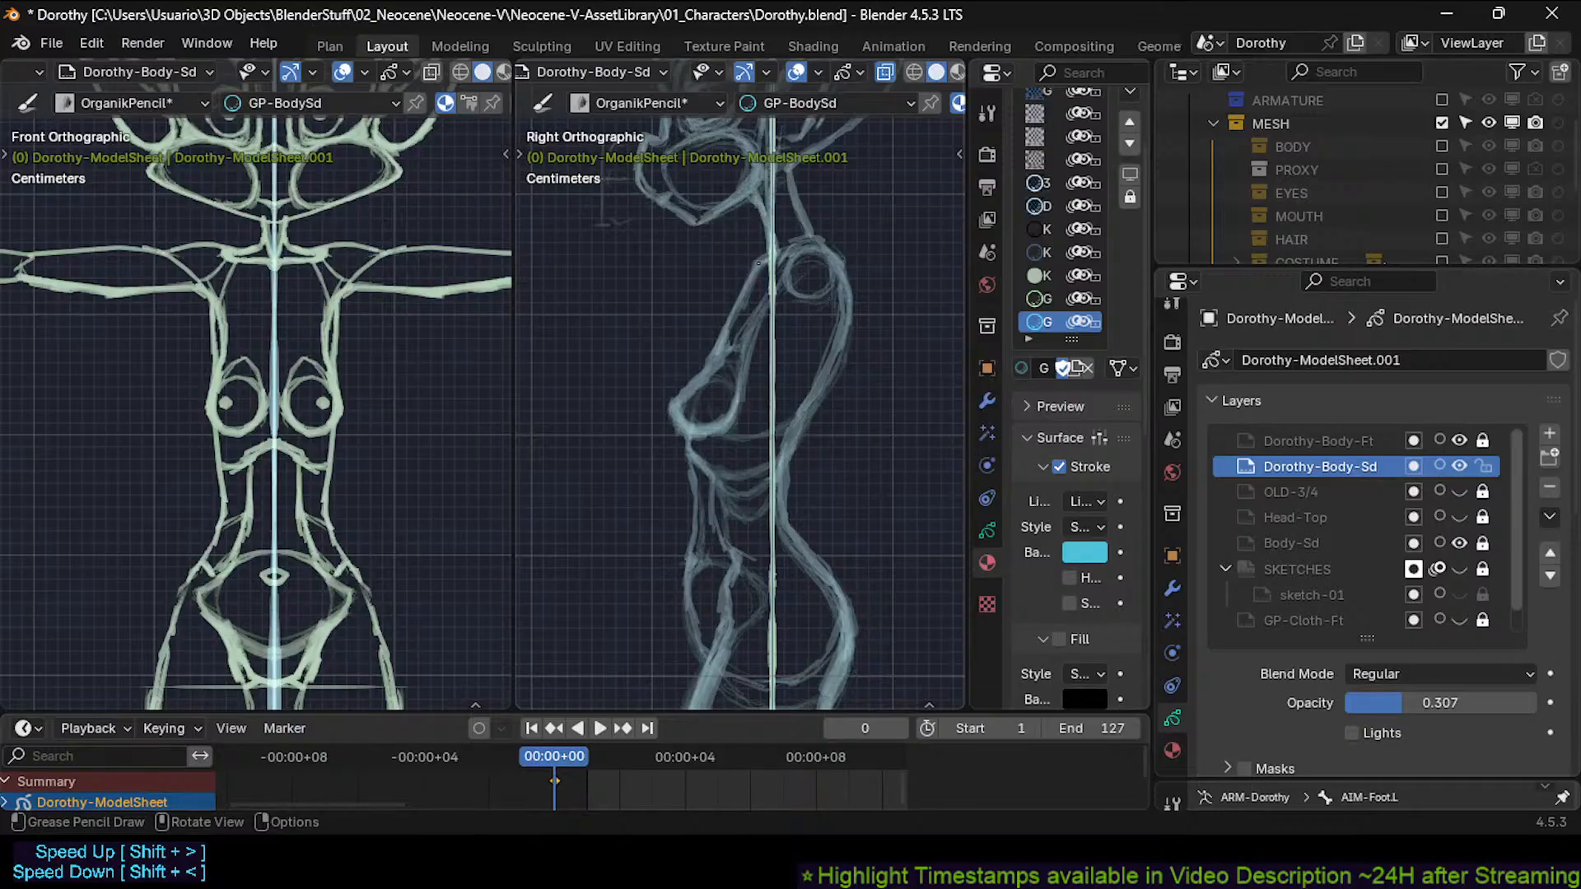
{"action": "left_click", "coordinate": [1443, 146]}
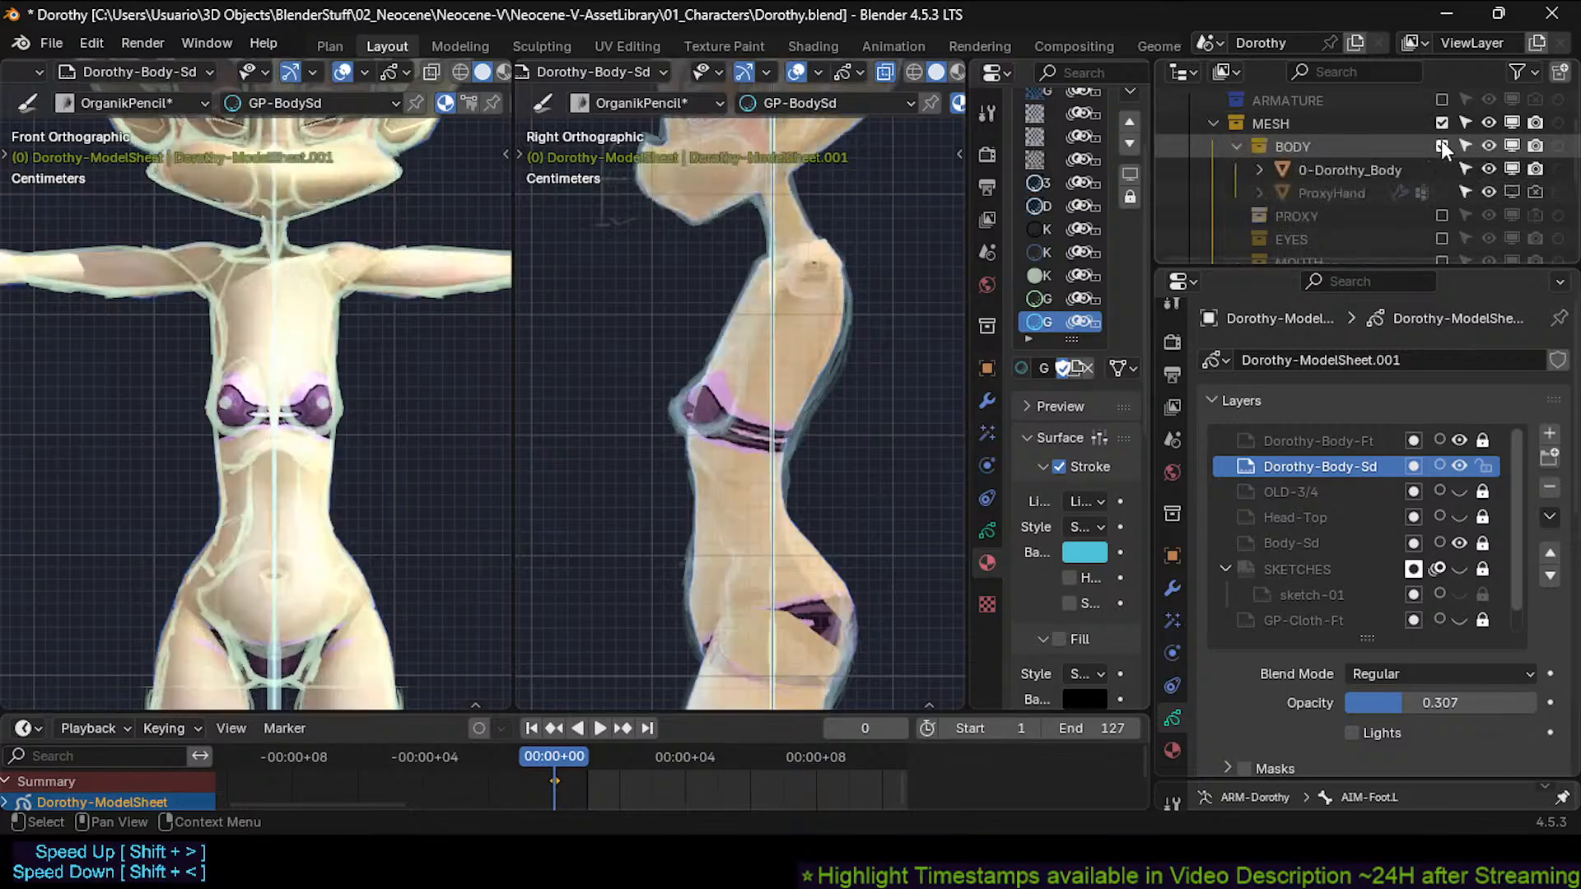
{"action": "left_click", "coordinate": [1443, 146]}
{"action": "left_click", "coordinate": [1443, 145]}
{"action": "left_click", "coordinate": [1444, 144]}
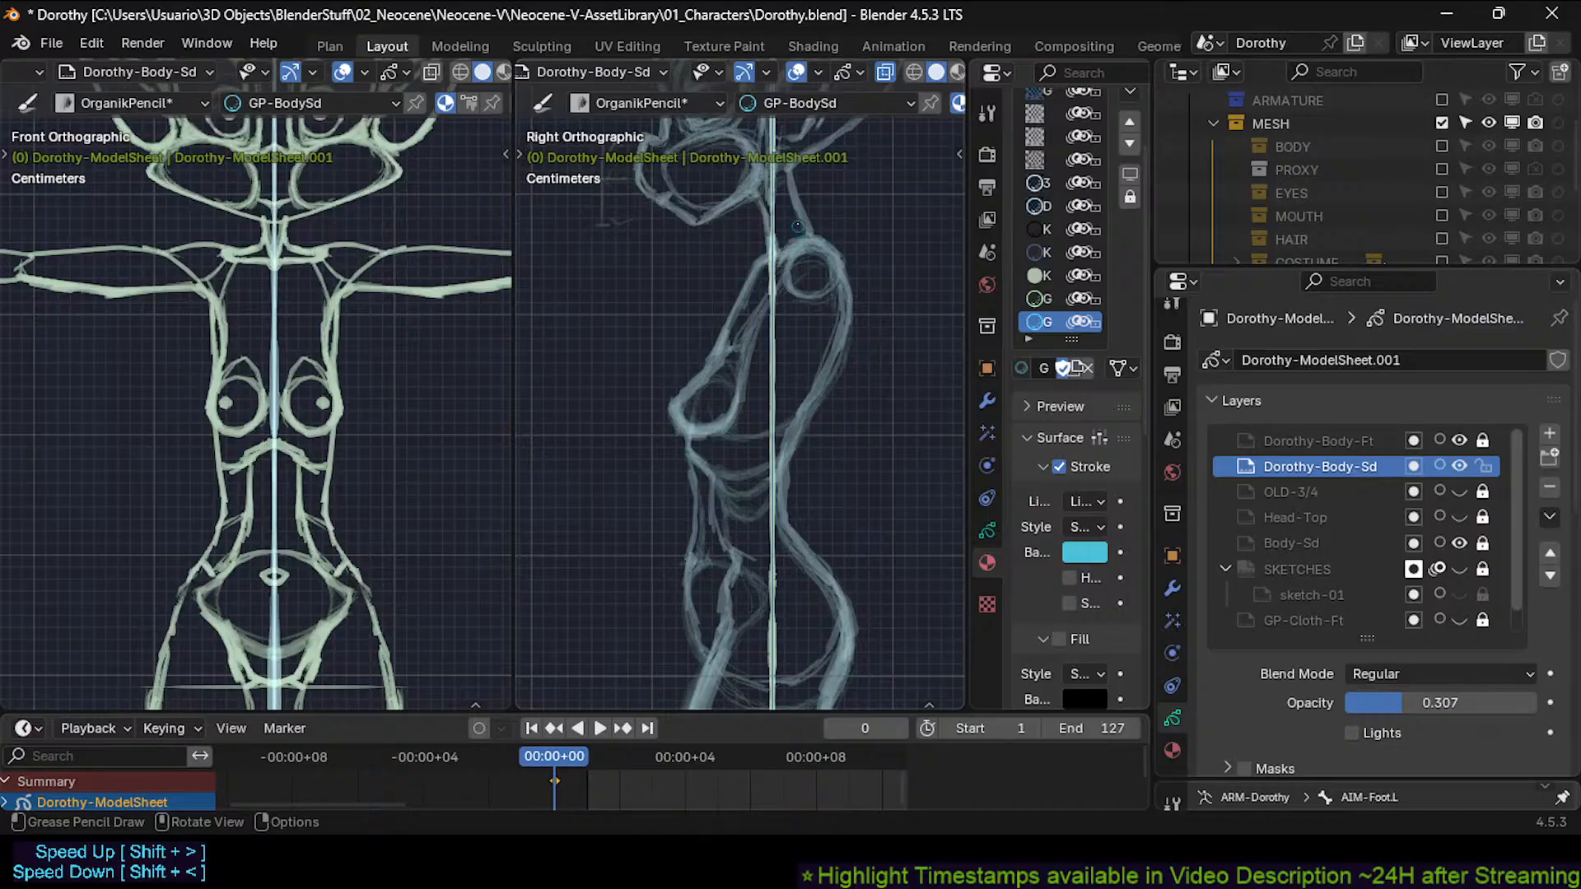
{"action": "left_click", "coordinate": [1442, 145]}
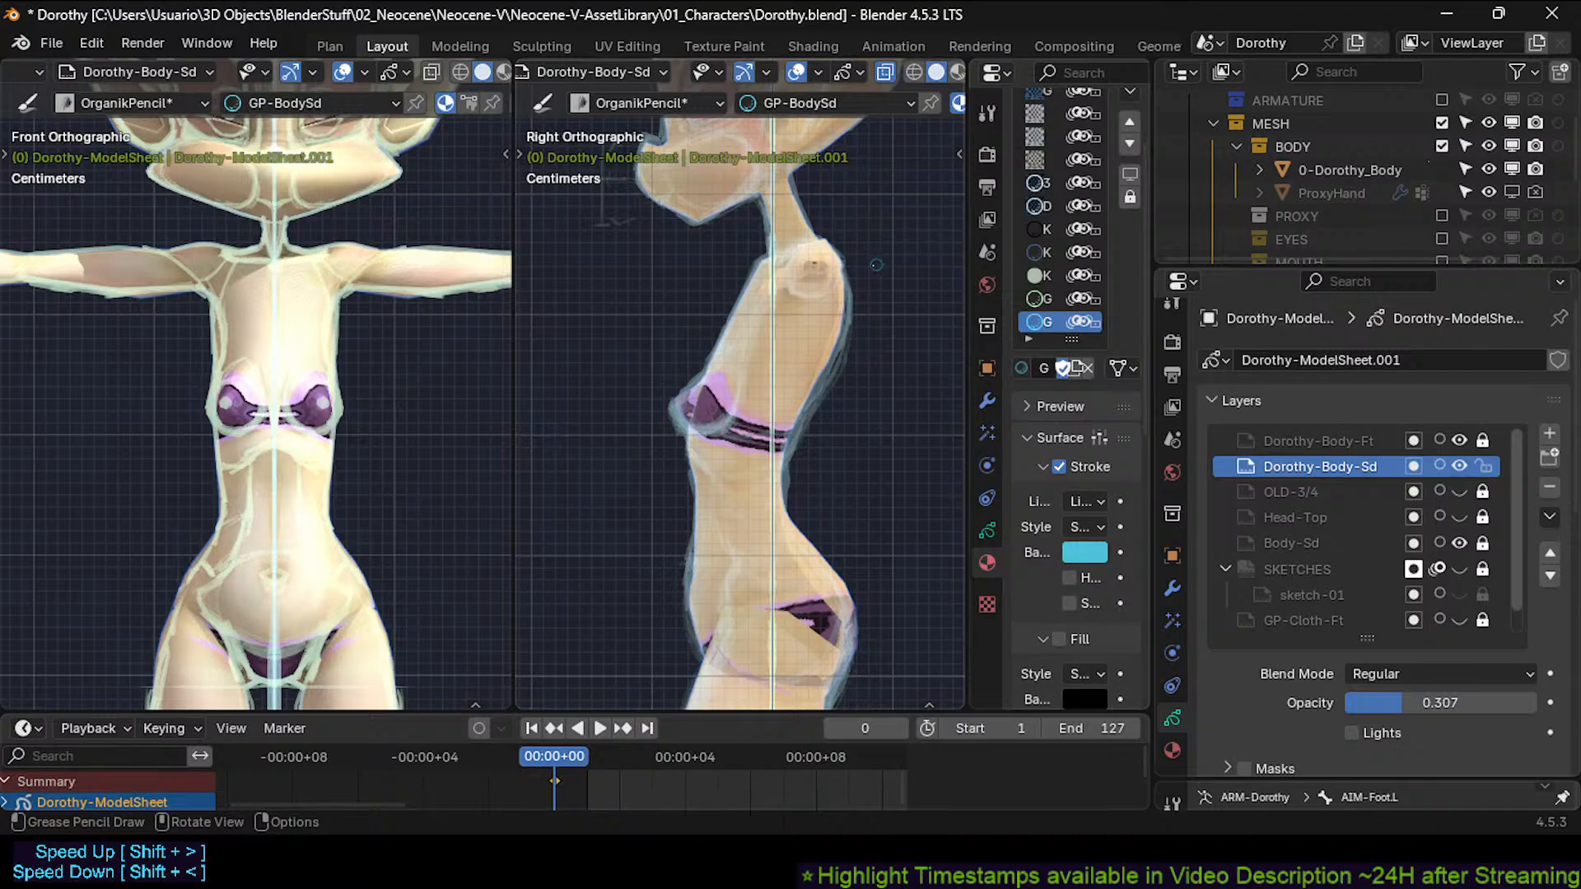
Hide and reveal the model sheet in Object Mode to examine the mesh silhouette, and return to Draw Mode.
{"action": "key", "text": "ctrl+Tab"}
{"action": "left_click", "coordinate": [862, 284]}
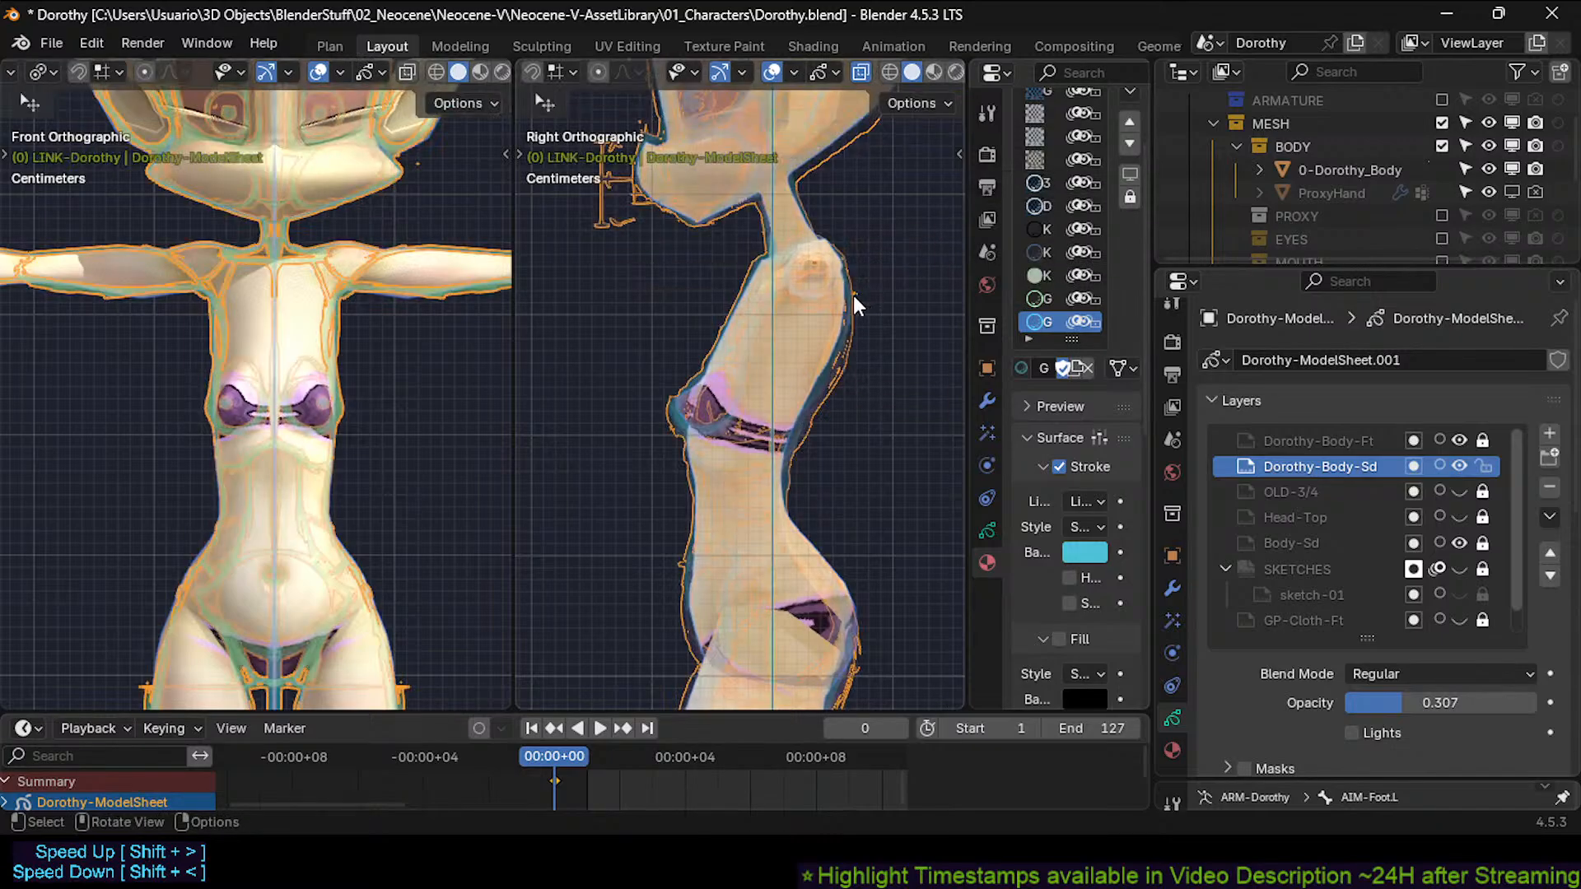
{"action": "key", "text": "h"}
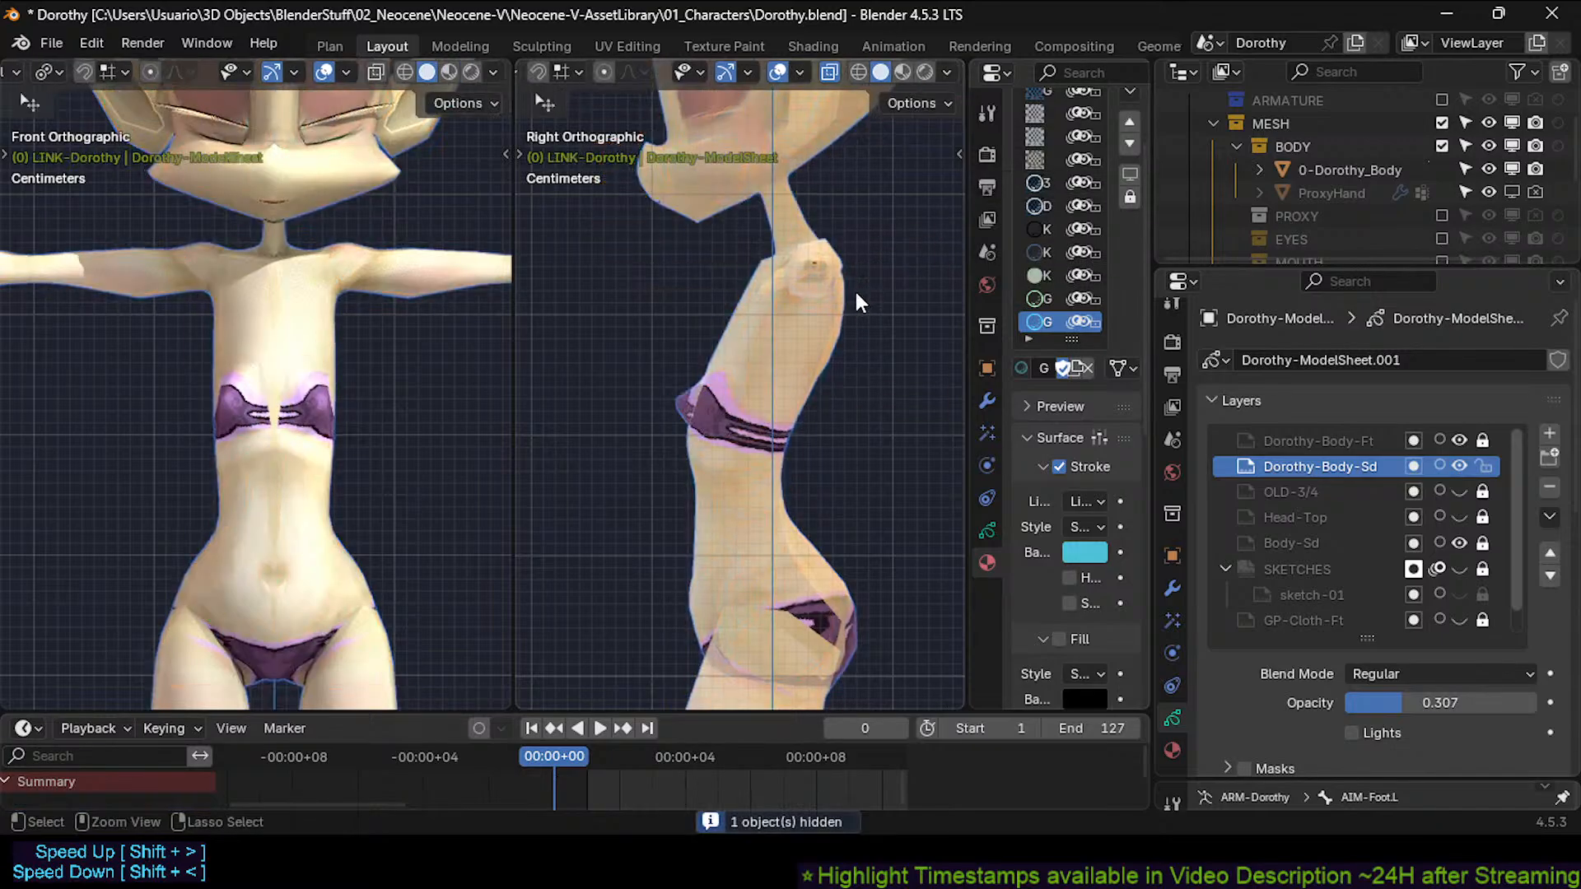
{"action": "key", "text": "alt+h"}
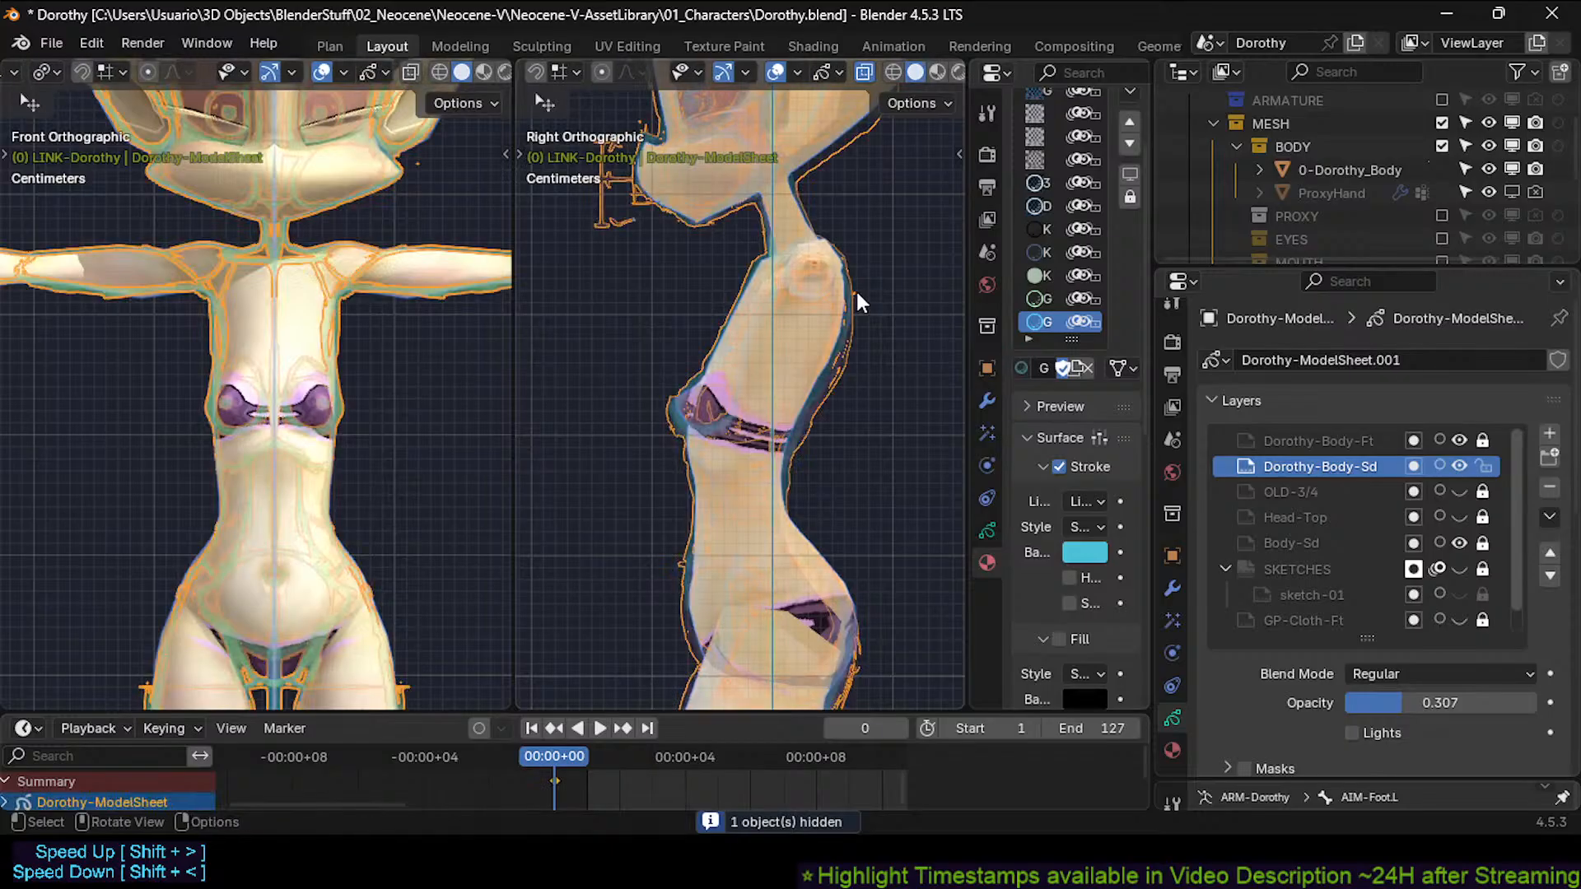
{"action": "key", "text": "ctrl+Tab"}
{"action": "left_click", "coordinate": [862, 280]}
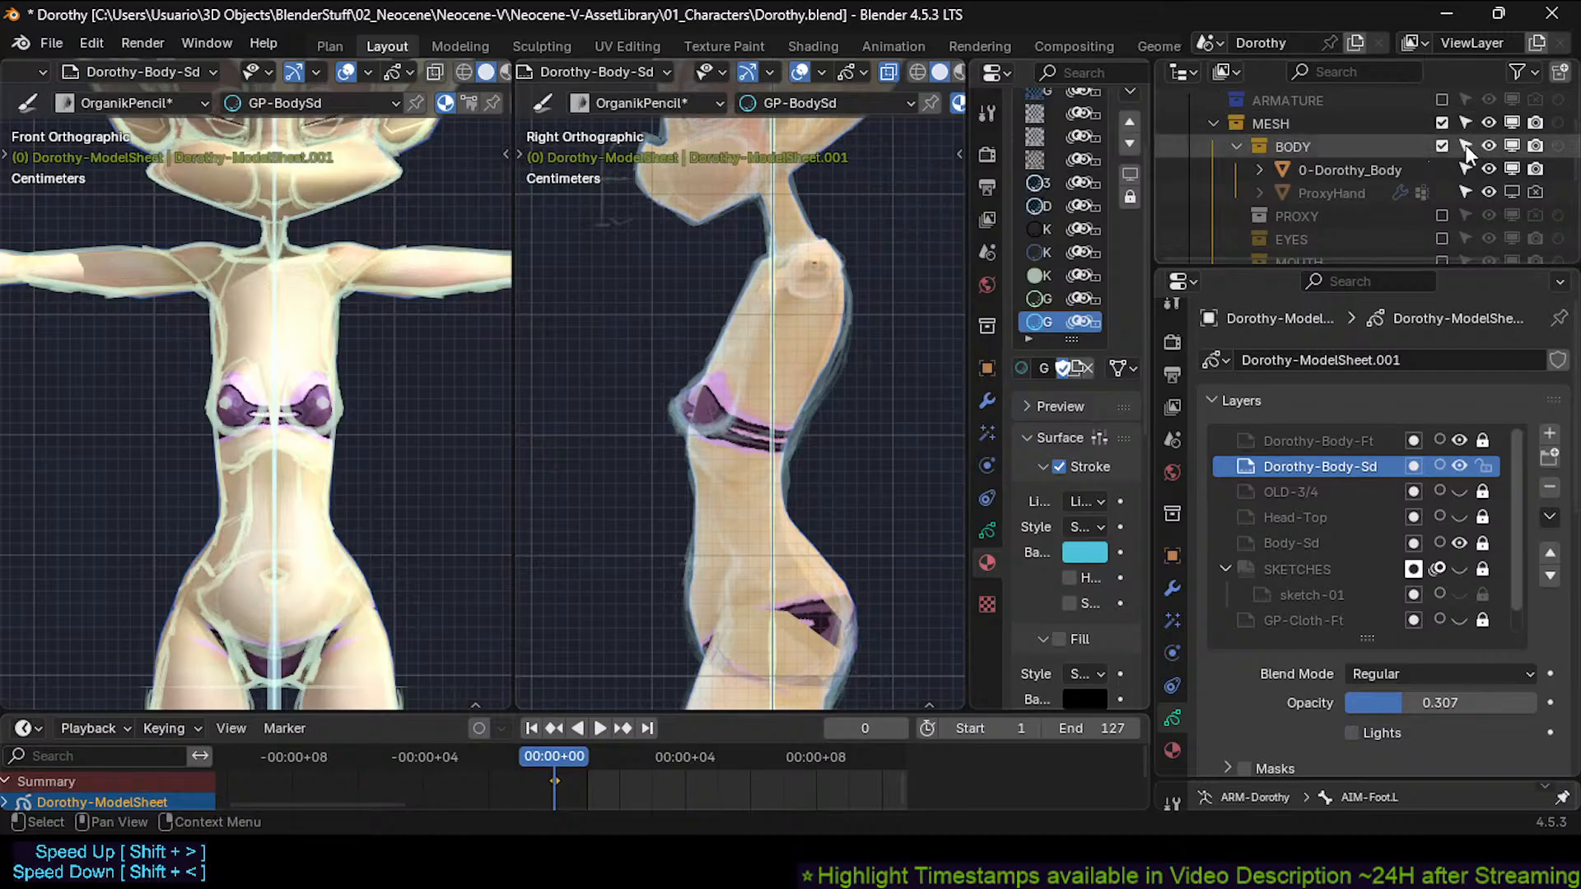
Redraw the back-of-neck line in the side view and check it against the body mesh using the BODY collection.
{"action": "left_click", "coordinate": [1442, 145]}
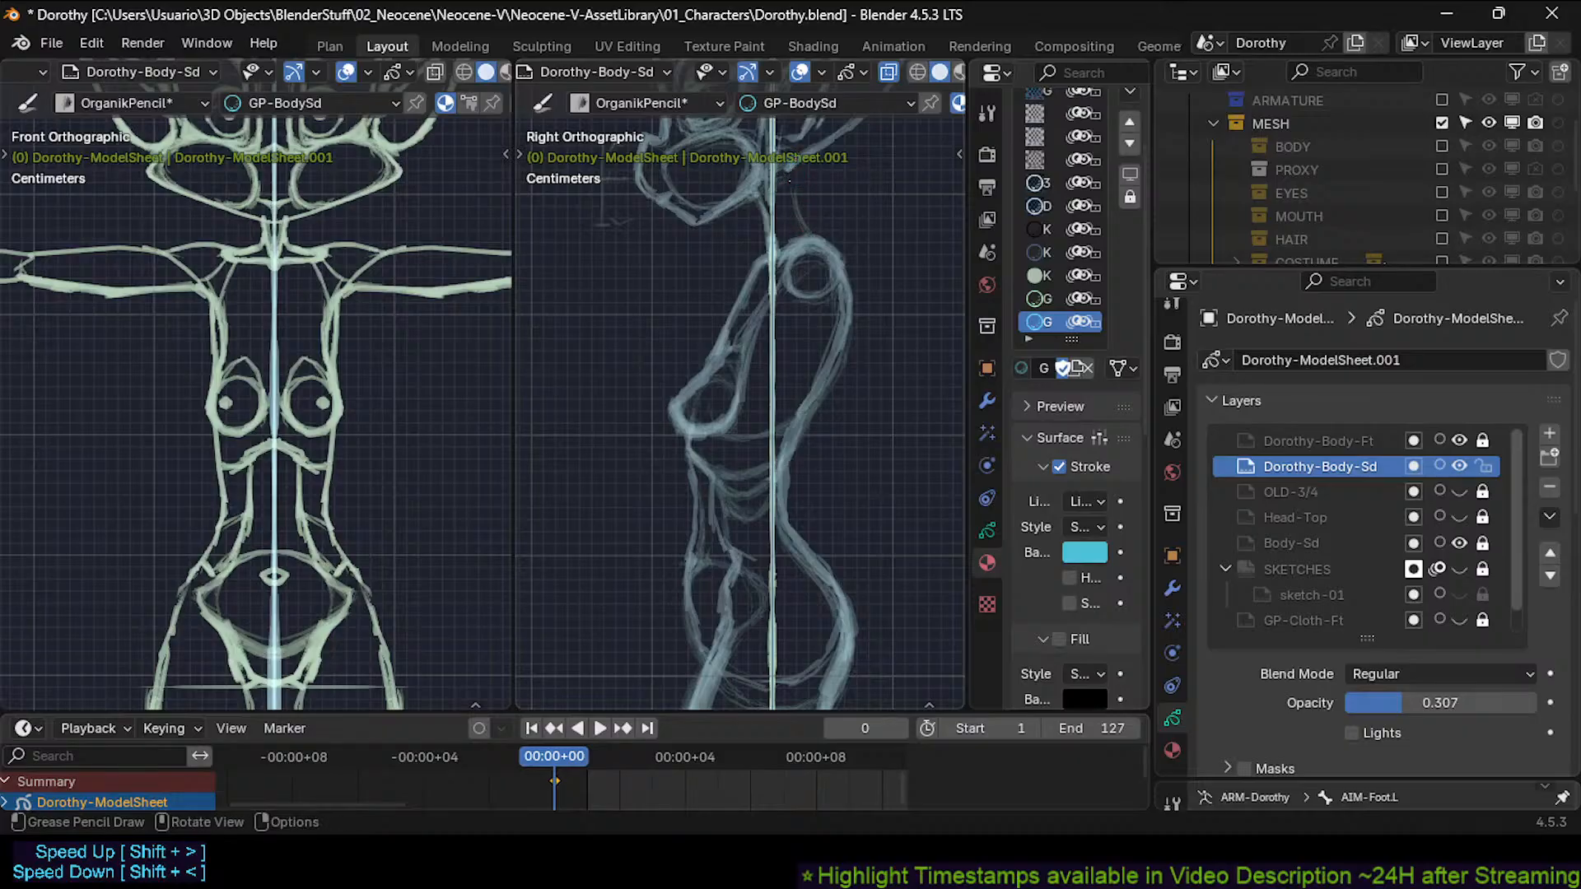
{"action": "left_click_drag", "start_coordinate": [790, 168], "coordinate": [803, 224]}
{"action": "left_click", "coordinate": [1442, 146]}
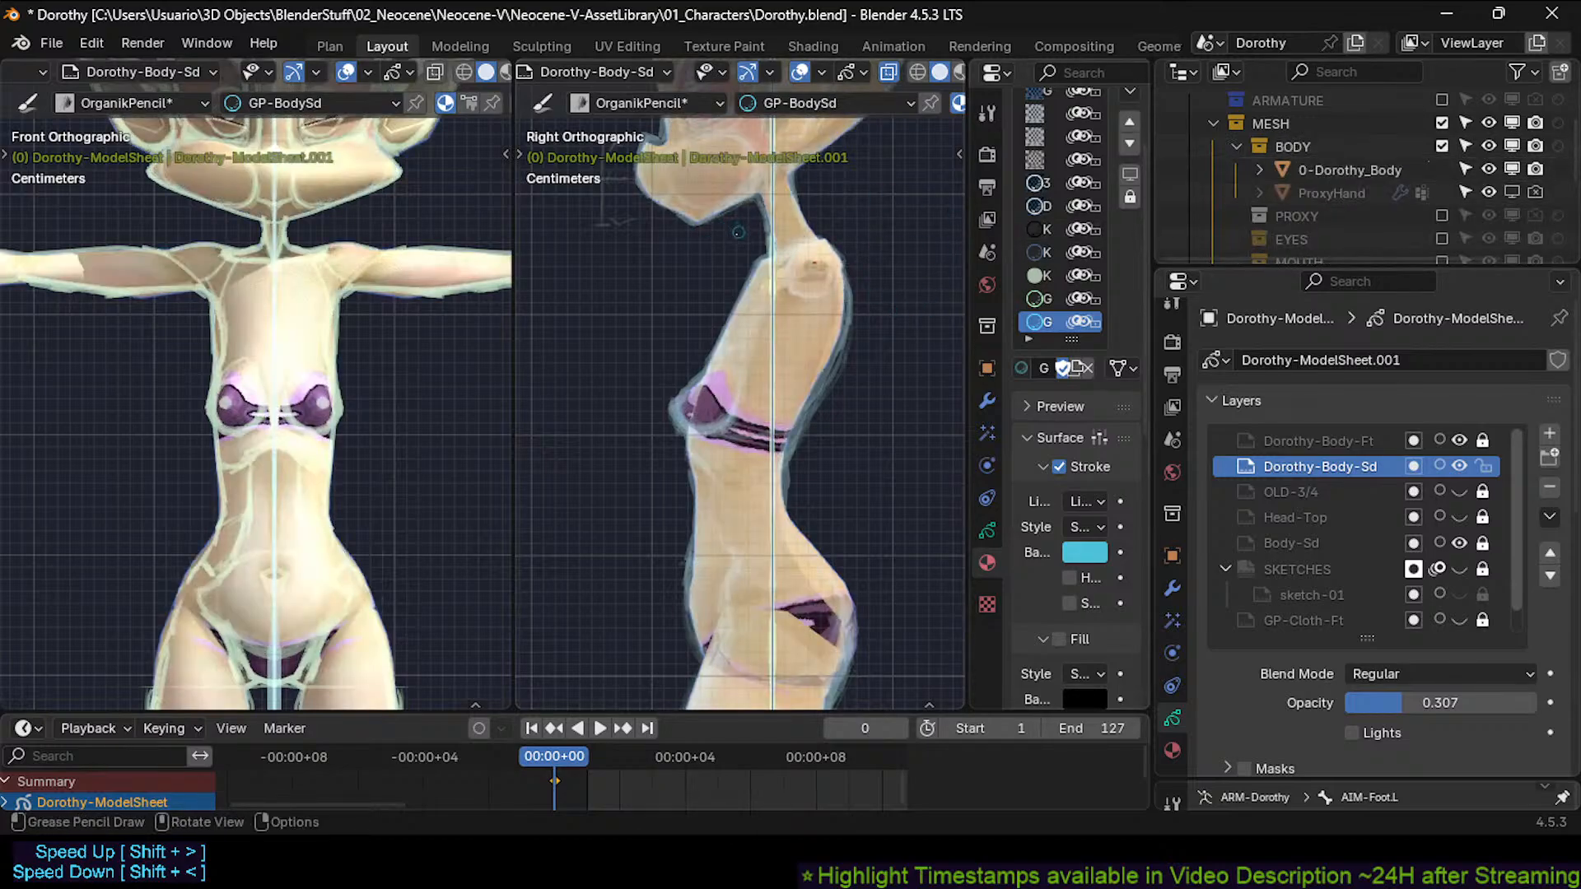
{"action": "left_click", "coordinate": [1442, 146]}
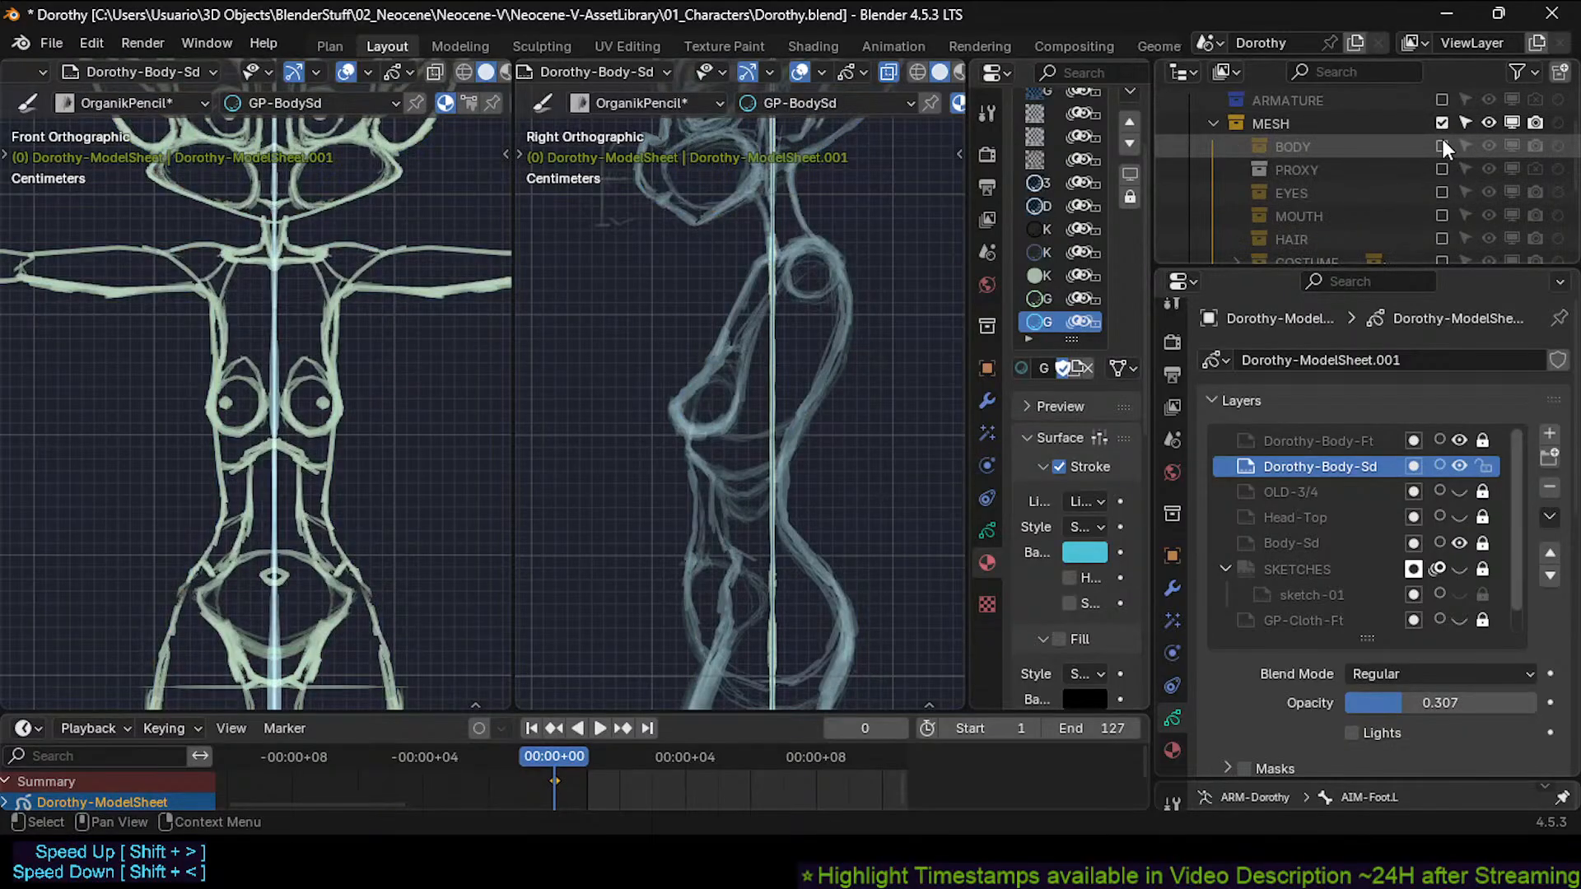
{"action": "left_click", "coordinate": [1442, 146]}
{"action": "left_click", "coordinate": [1442, 146]}
{"action": "left_click", "coordinate": [1442, 147]}
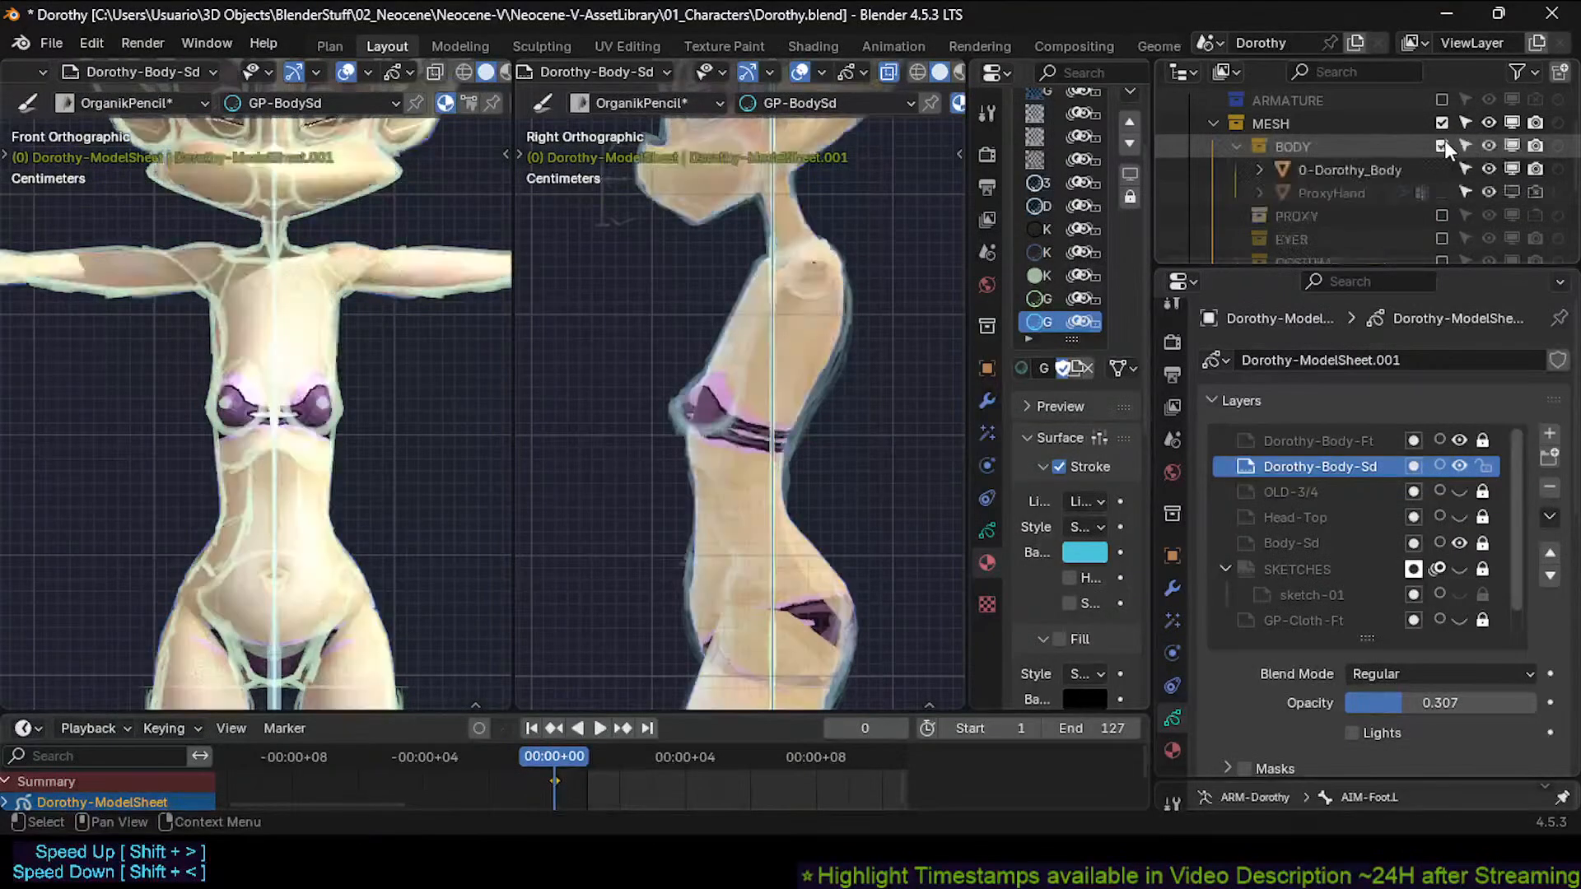
{"action": "left_click", "coordinate": [1442, 146]}
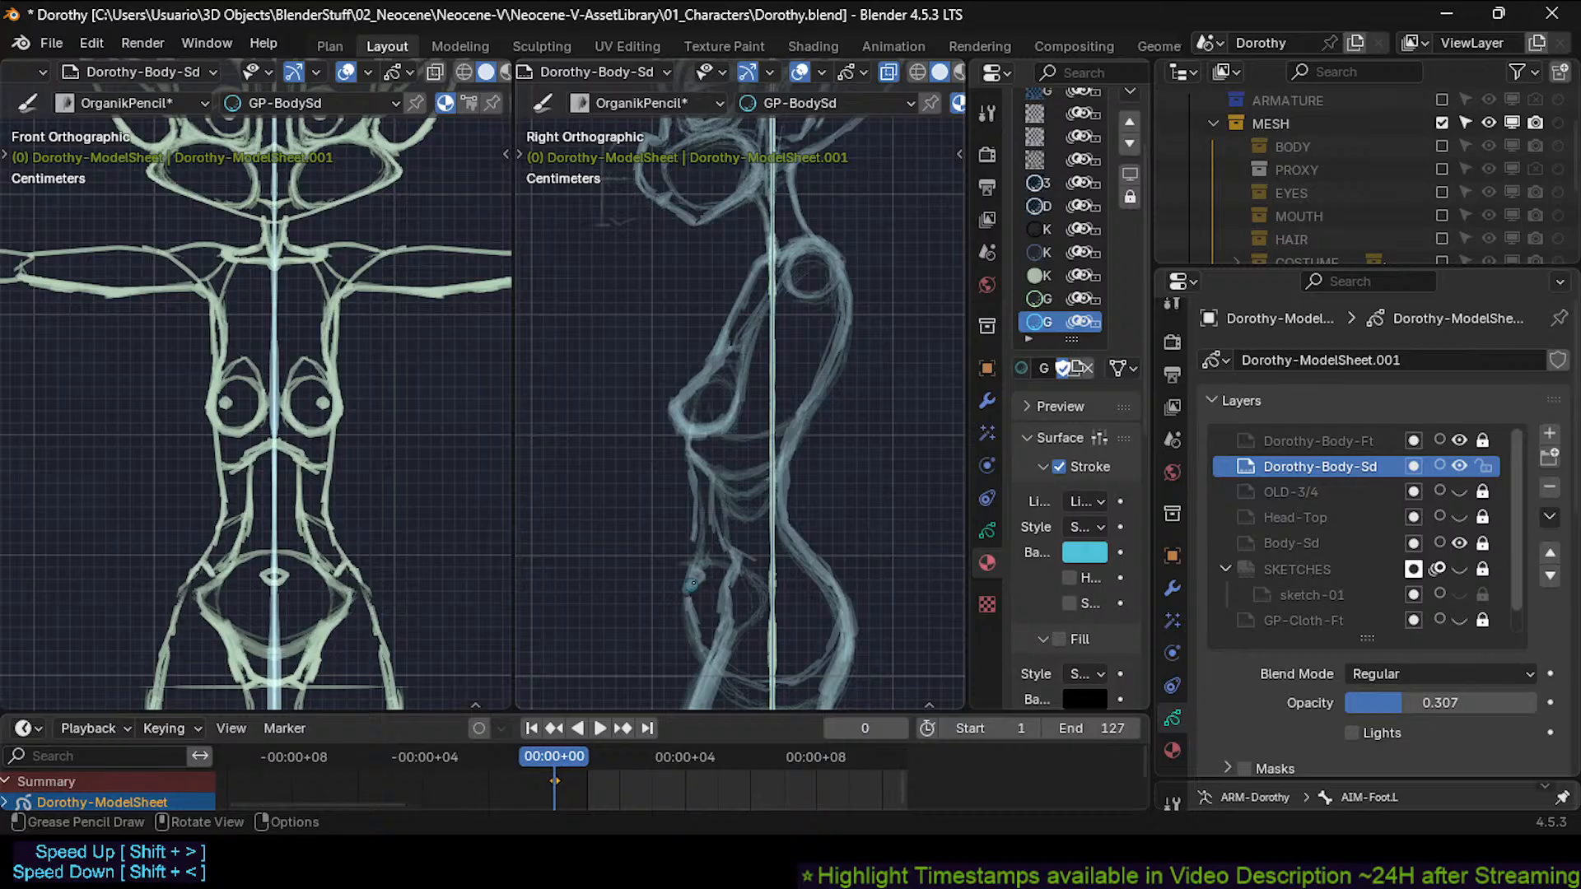
Undo the last navel stroke and redraw the side-view belly contour from the navel down to the crotch.
{"action": "key", "text": "ctrl+z"}
{"action": "left_click_drag", "start_coordinate": [697, 575], "coordinate": [688, 595]}
{"action": "left_click", "coordinate": [1442, 146]}
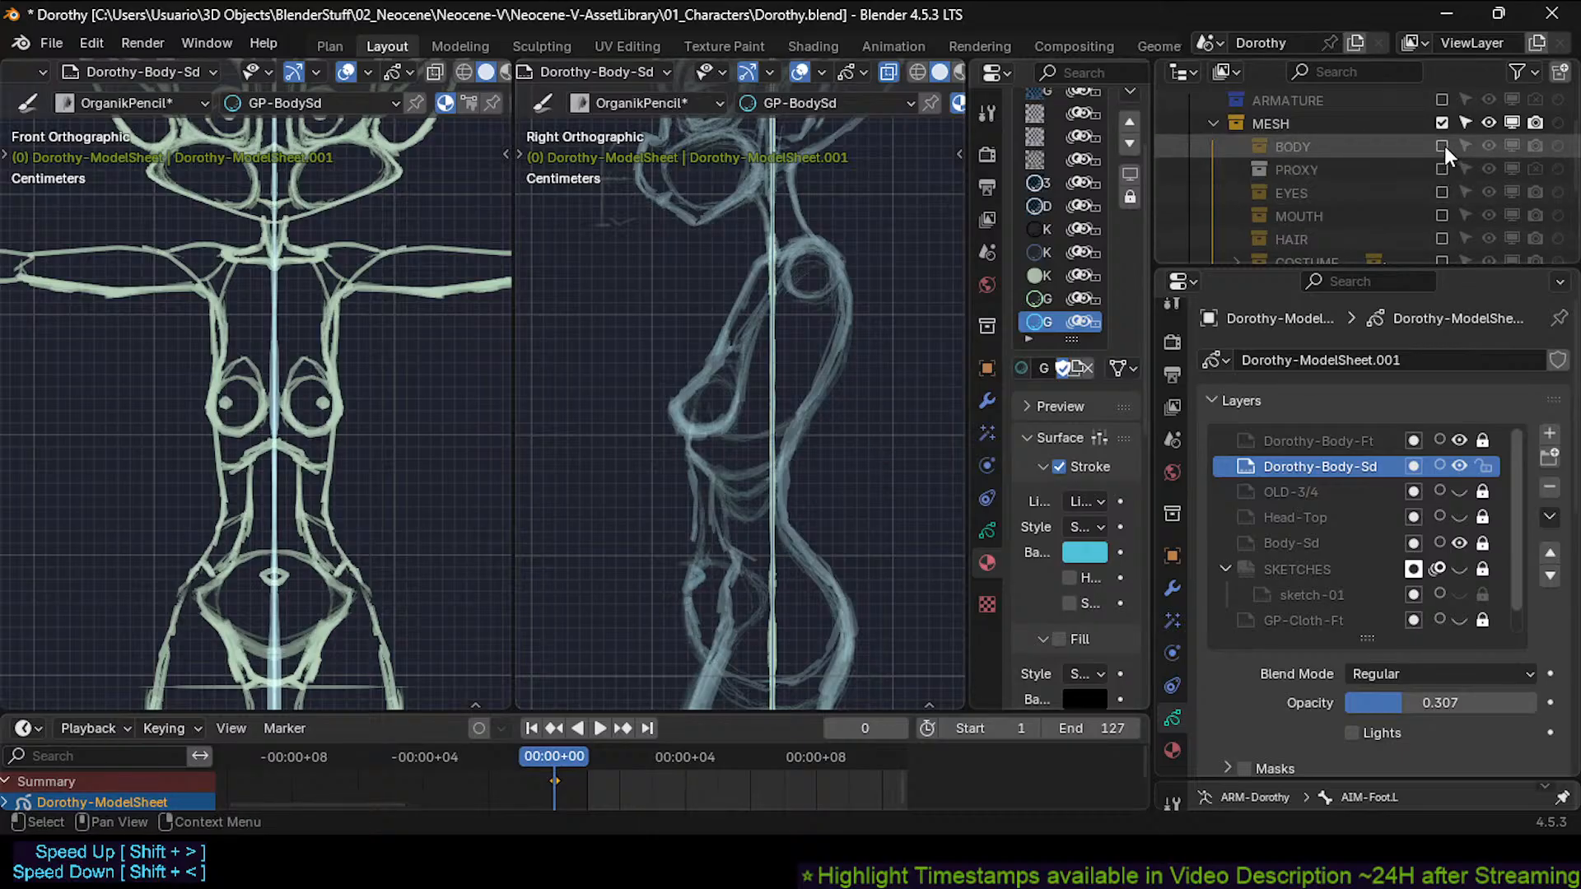
{"action": "left_click", "coordinate": [1442, 146]}
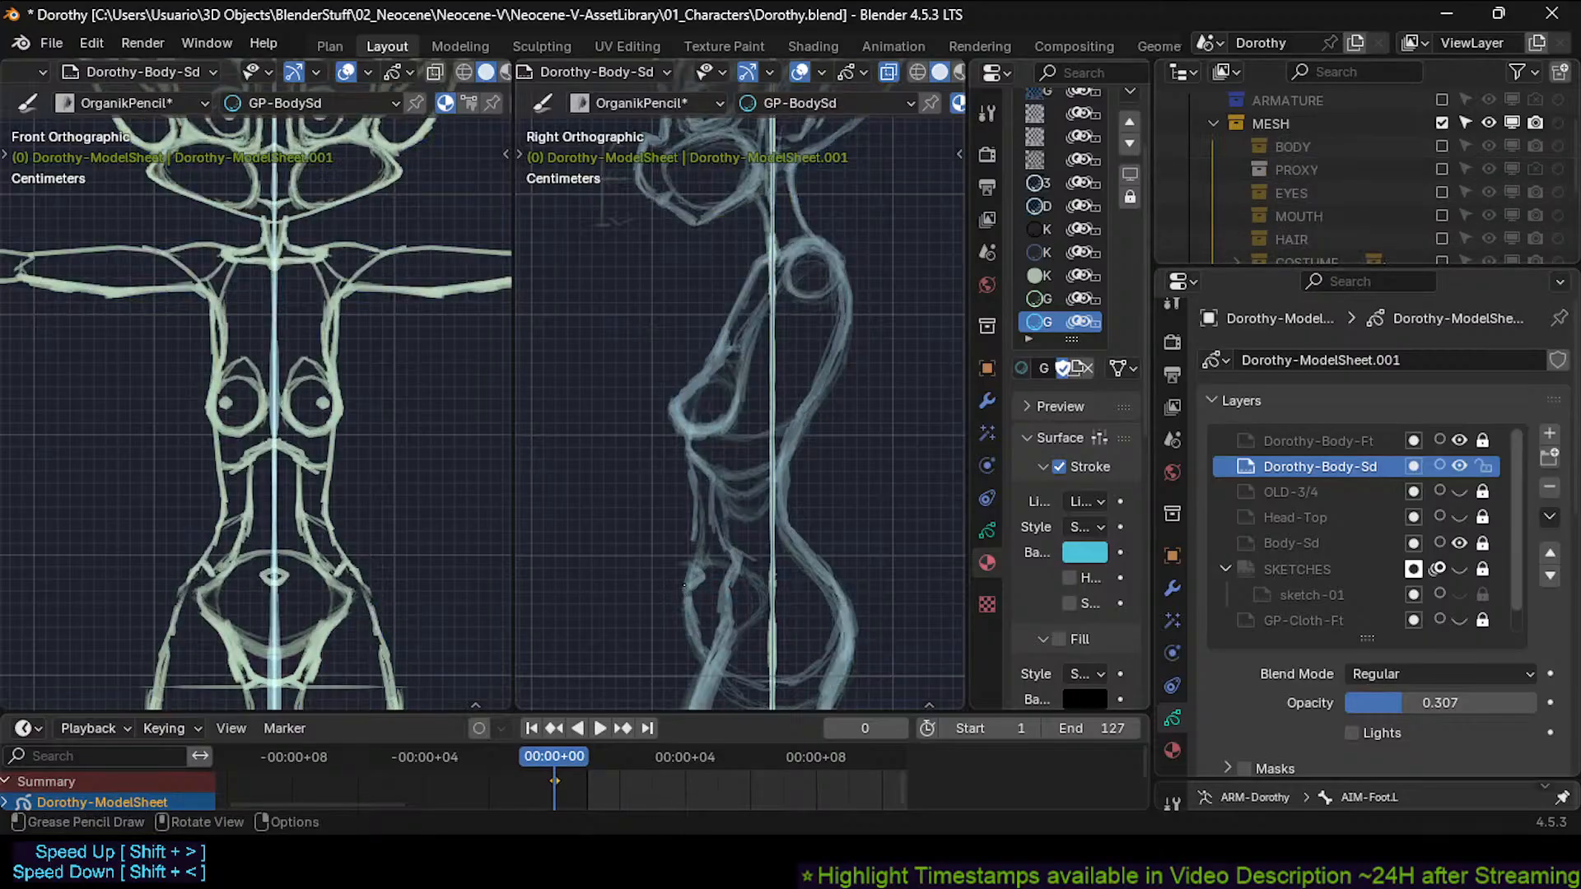
{"action": "mouse_move", "coordinate": [684, 586]}
{"action": "left_mouse_down"}
{"action": "mouse_move", "coordinate": [699, 663]}
{"action": "mouse_move", "coordinate": [788, 690]}
{"action": "mouse_move", "coordinate": [733, 723]}
{"action": "left_mouse_up"}
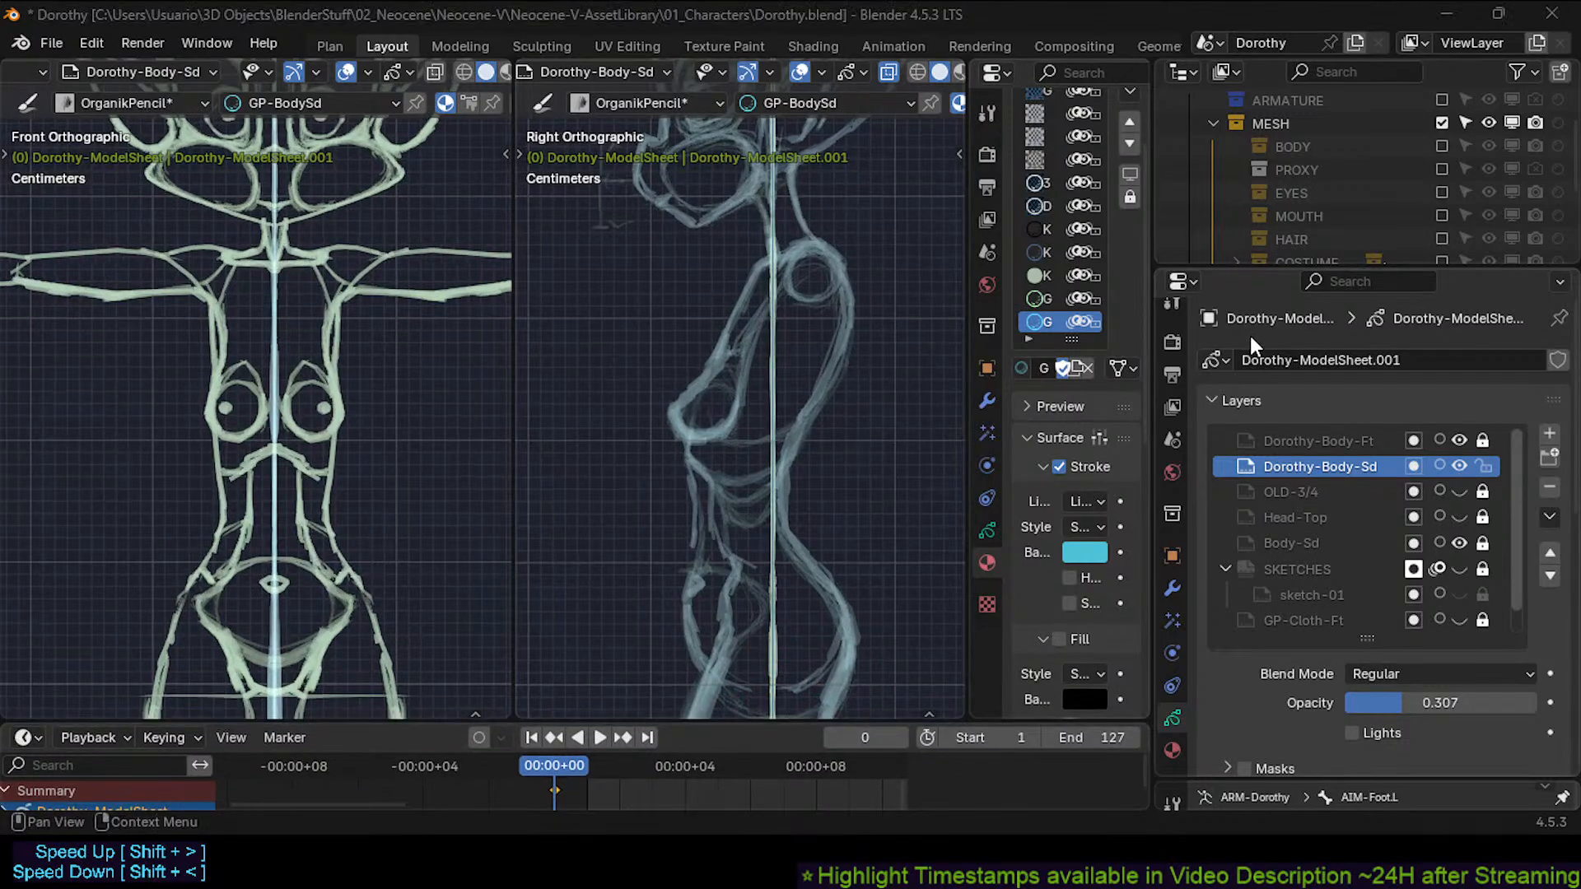
Hide the Body-Sd layer and draw a straight horizontal guide under the side-view hips at the front view's crotch-line height.
{"action": "left_click", "coordinate": [1459, 543]}
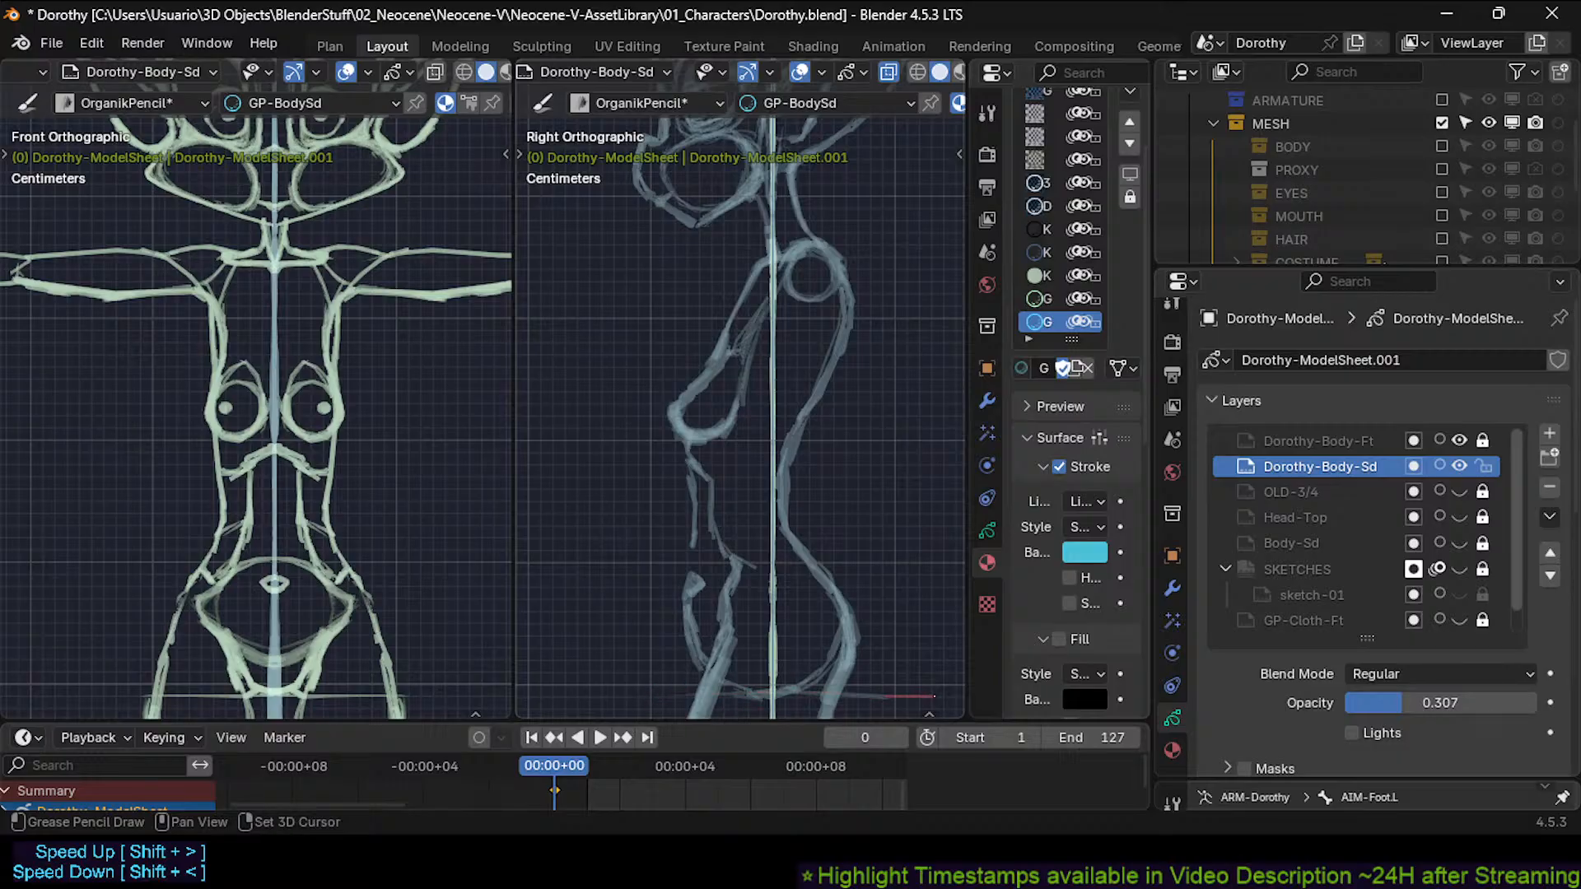
{"action": "key", "text": "ctrl+z"}
{"action": "left_click_drag", "start_coordinate": [697, 697], "coordinate": [943, 697], "text": "shift"}
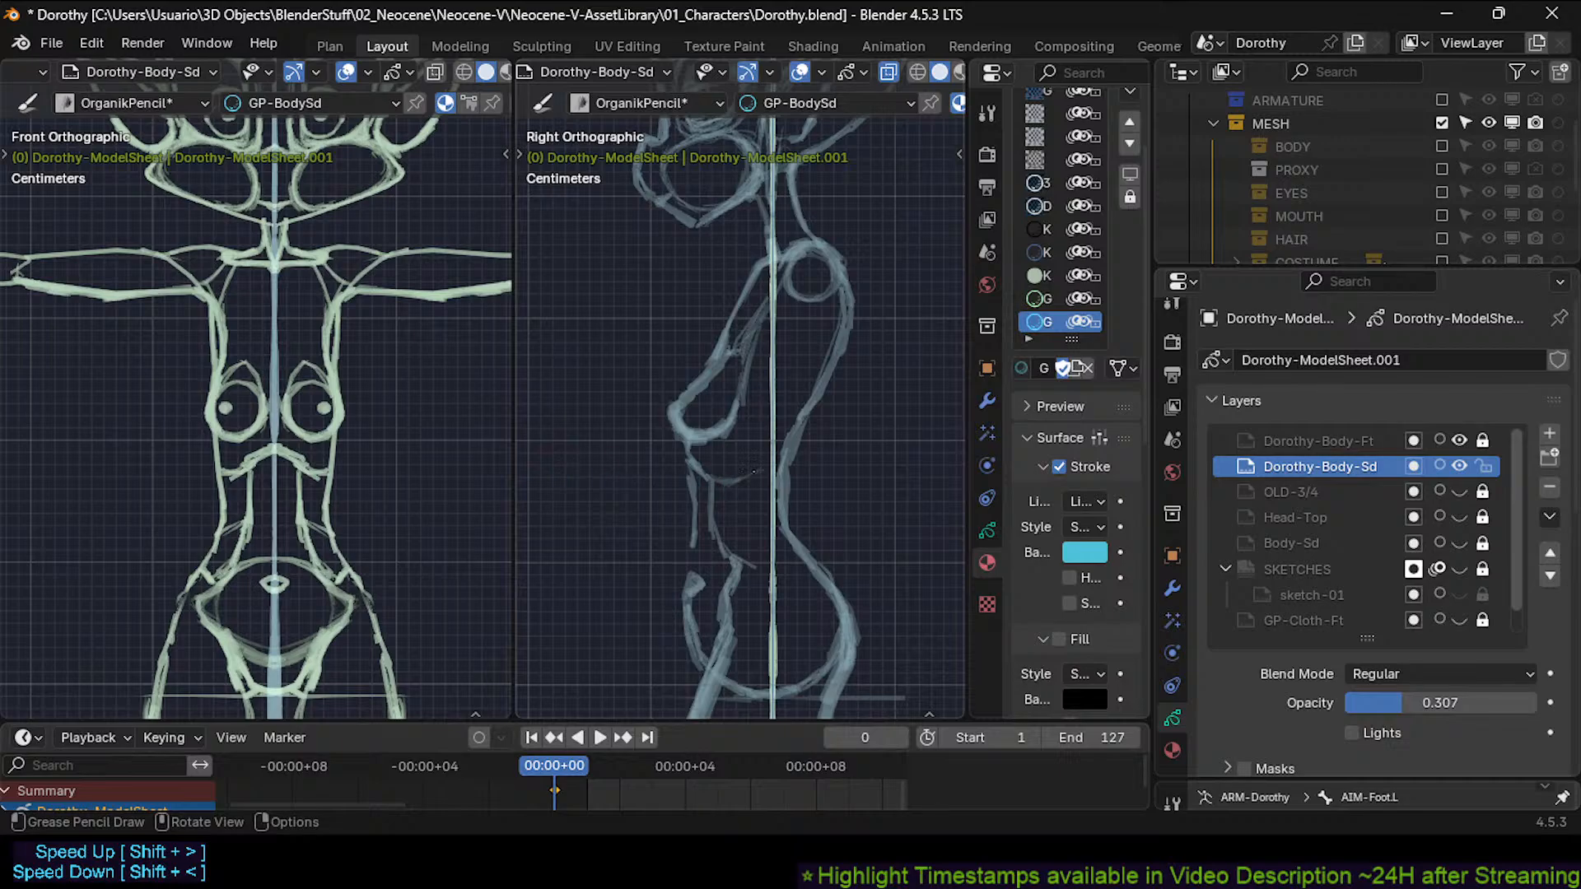
Complete the side-view torso with the rib cage's lower curve, a closed bust circle and a continuous front abdomen contour.
{"action": "left_click_drag", "start_coordinate": [753, 471], "coordinate": [773, 464]}
{"action": "mouse_move", "coordinate": [725, 416]}
{"action": "left_mouse_down"}
{"action": "mouse_move", "coordinate": [713, 387]}
{"action": "mouse_move", "coordinate": [681, 398]}
{"action": "mouse_move", "coordinate": [725, 387]}
{"action": "mouse_move", "coordinate": [707, 366]}
{"action": "mouse_move", "coordinate": [731, 354]}
{"action": "mouse_move", "coordinate": [735, 395]}
{"action": "mouse_move", "coordinate": [727, 362]}
{"action": "left_mouse_up"}
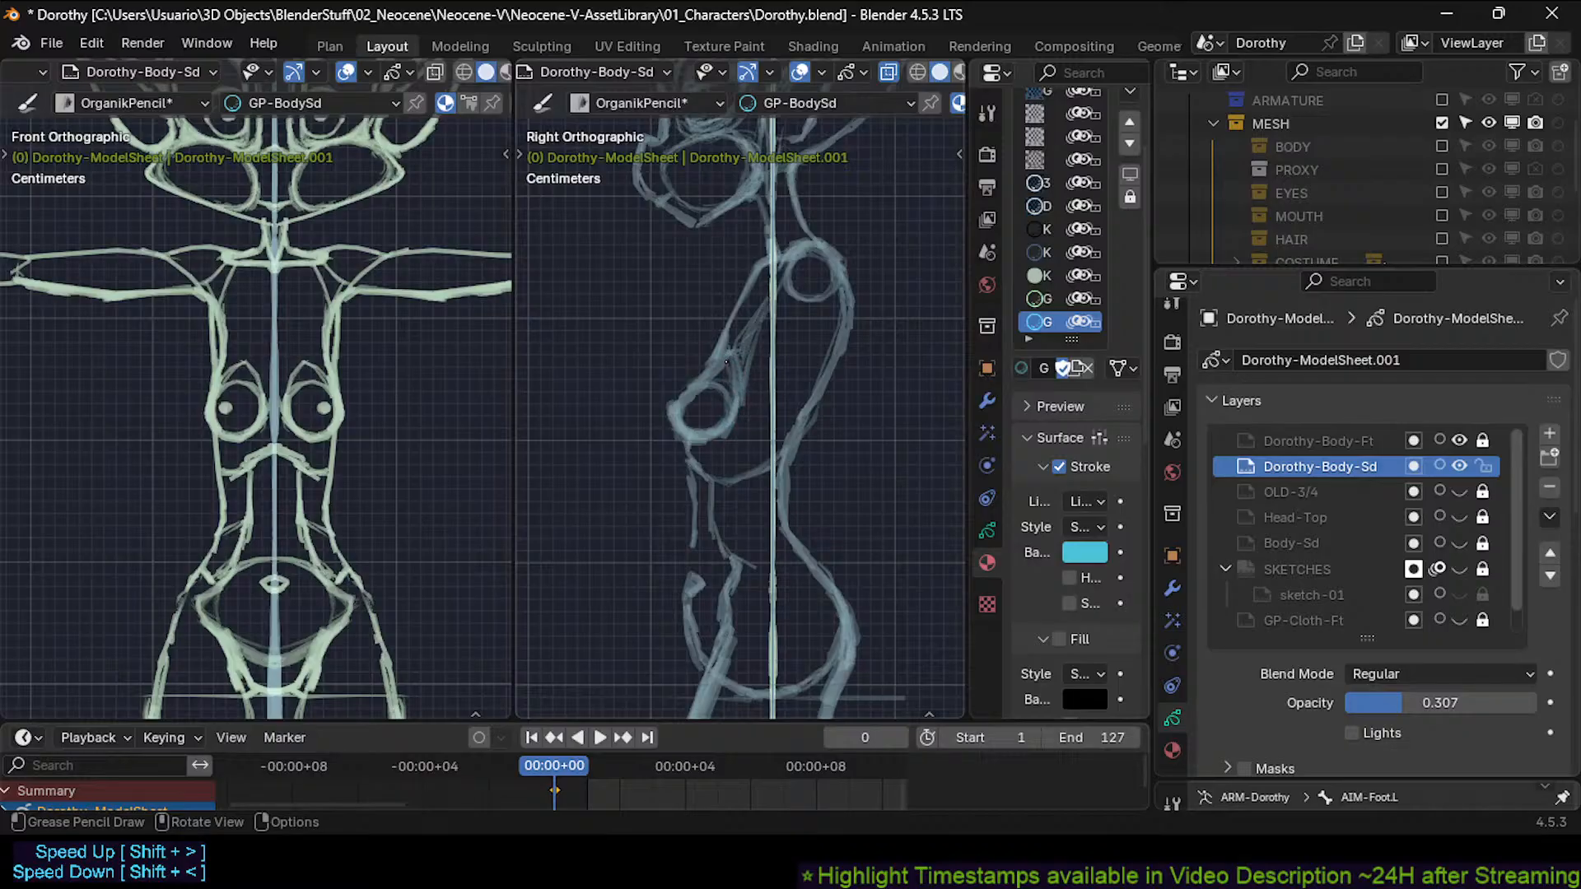
{"action": "key", "text": "w"}
{"action": "left_click_drag", "start_coordinate": [686, 439], "coordinate": [689, 454]}
{"action": "left_click_drag", "start_coordinate": [694, 529], "coordinate": [693, 568]}
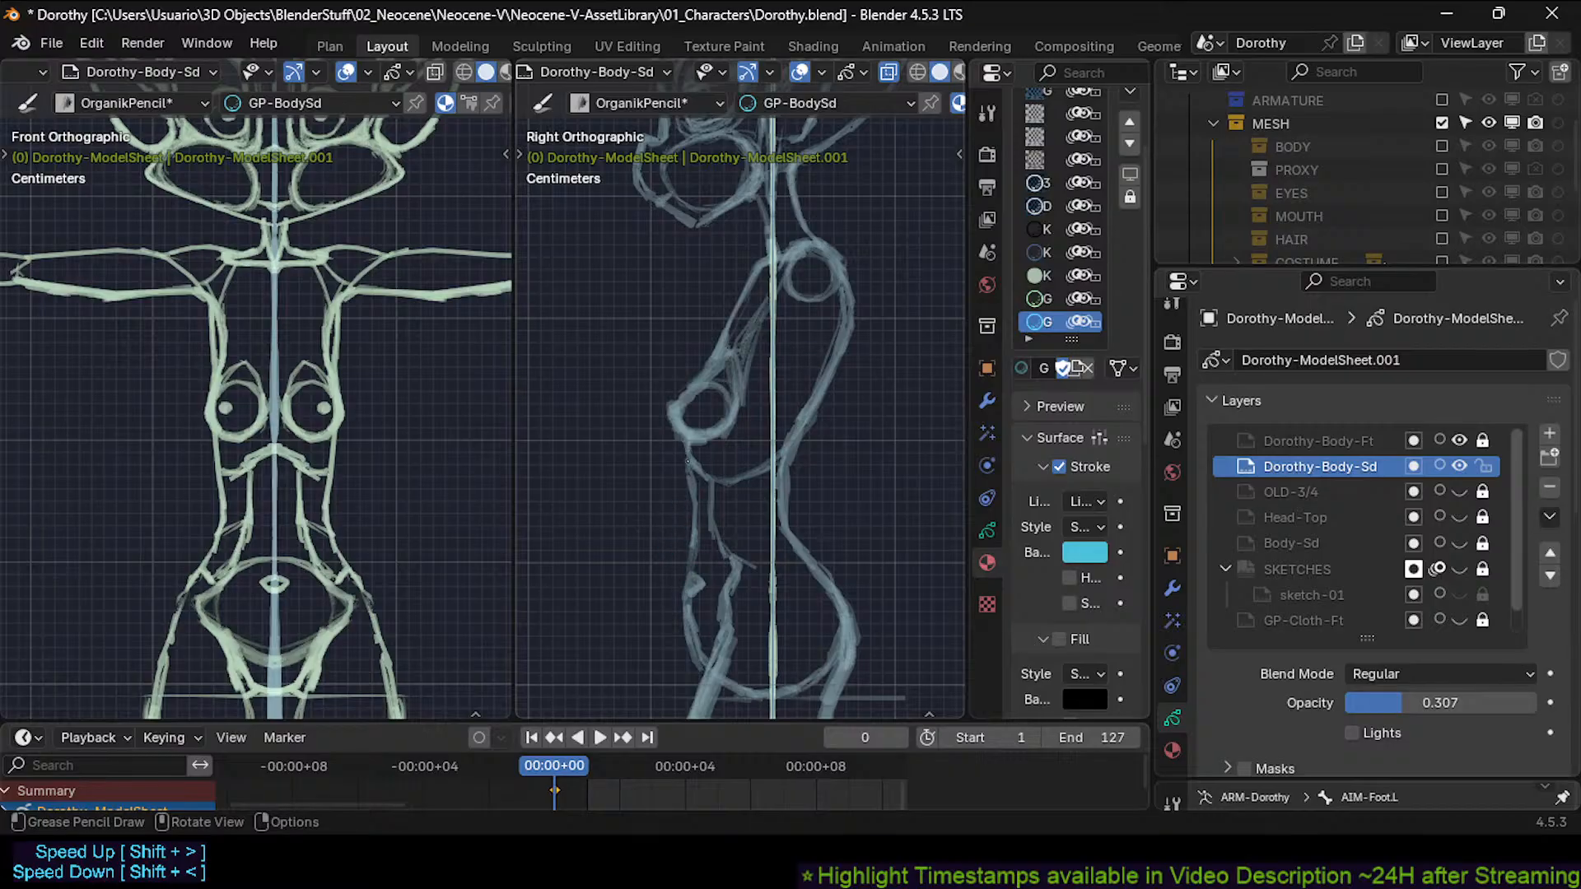
Compare the side-view torso with the Body-Sd layer, leave that layer visible, and rework the pelvis contour between belly and thigh.
{"action": "left_click", "coordinate": [1456, 543]}
{"action": "left_click", "coordinate": [1456, 543]}
{"action": "left_click", "coordinate": [1455, 544]}
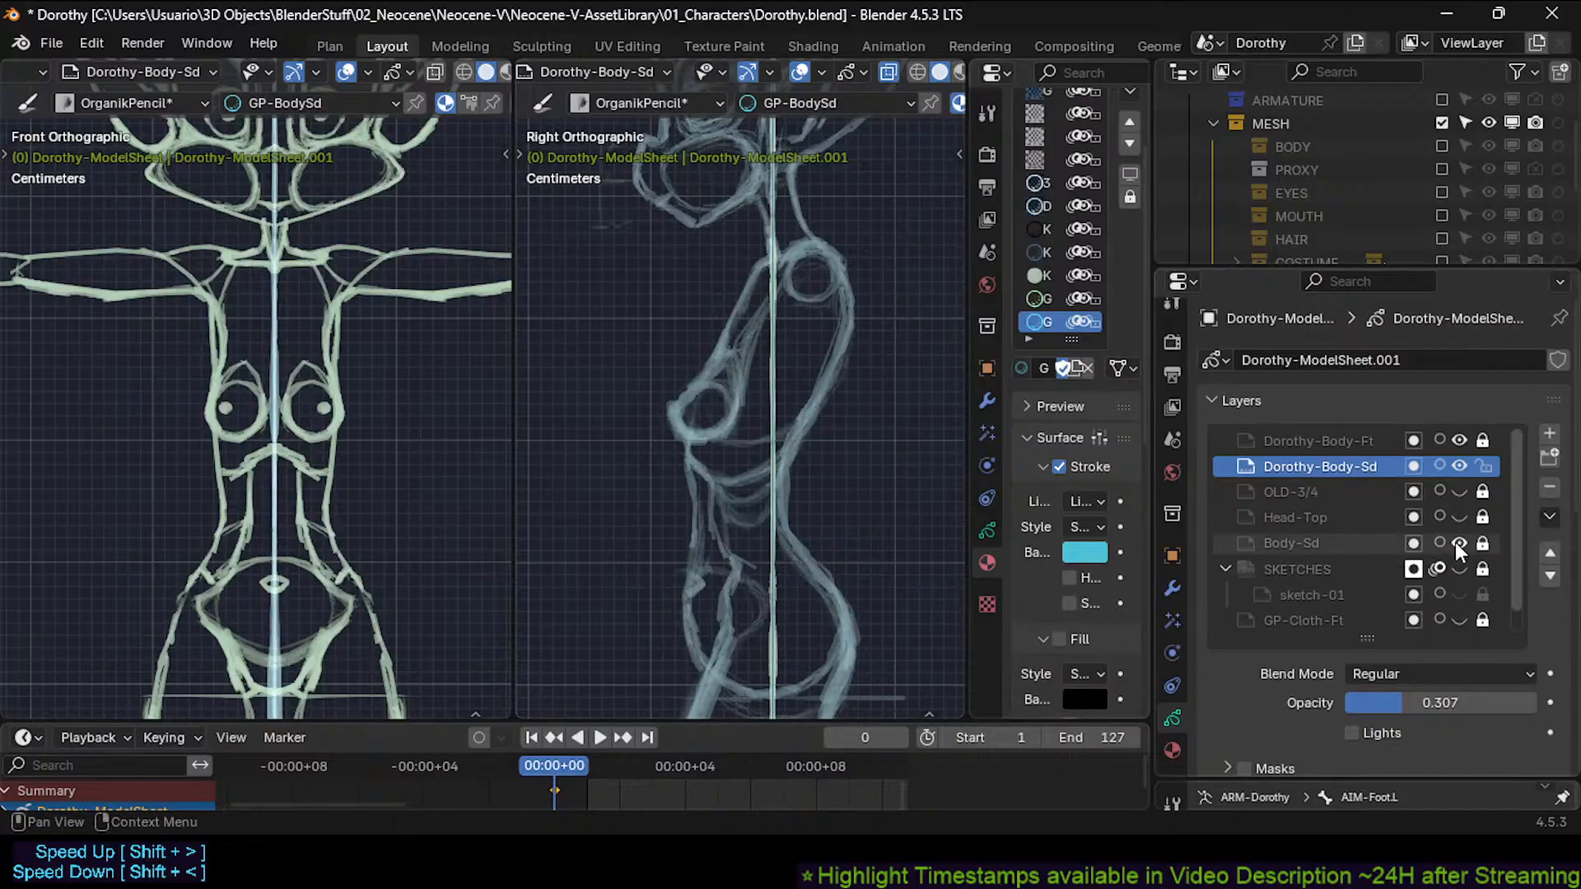
{"action": "left_click", "coordinate": [1456, 541]}
{"action": "left_click", "coordinate": [1455, 542]}
{"action": "left_click", "coordinate": [1455, 543]}
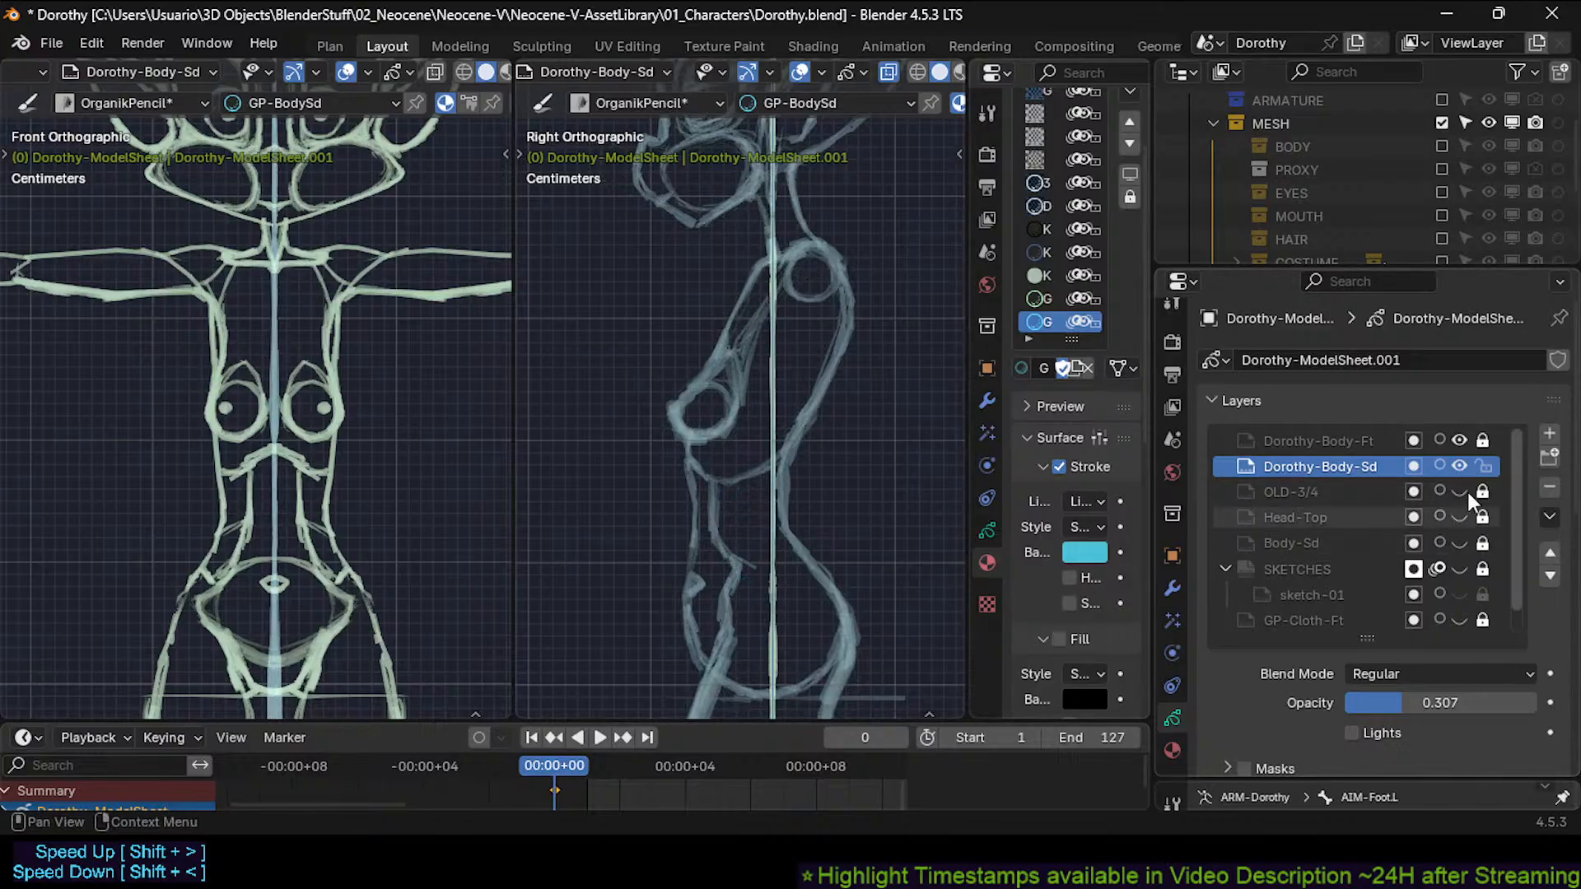
{"action": "left_click", "coordinate": [1457, 545]}
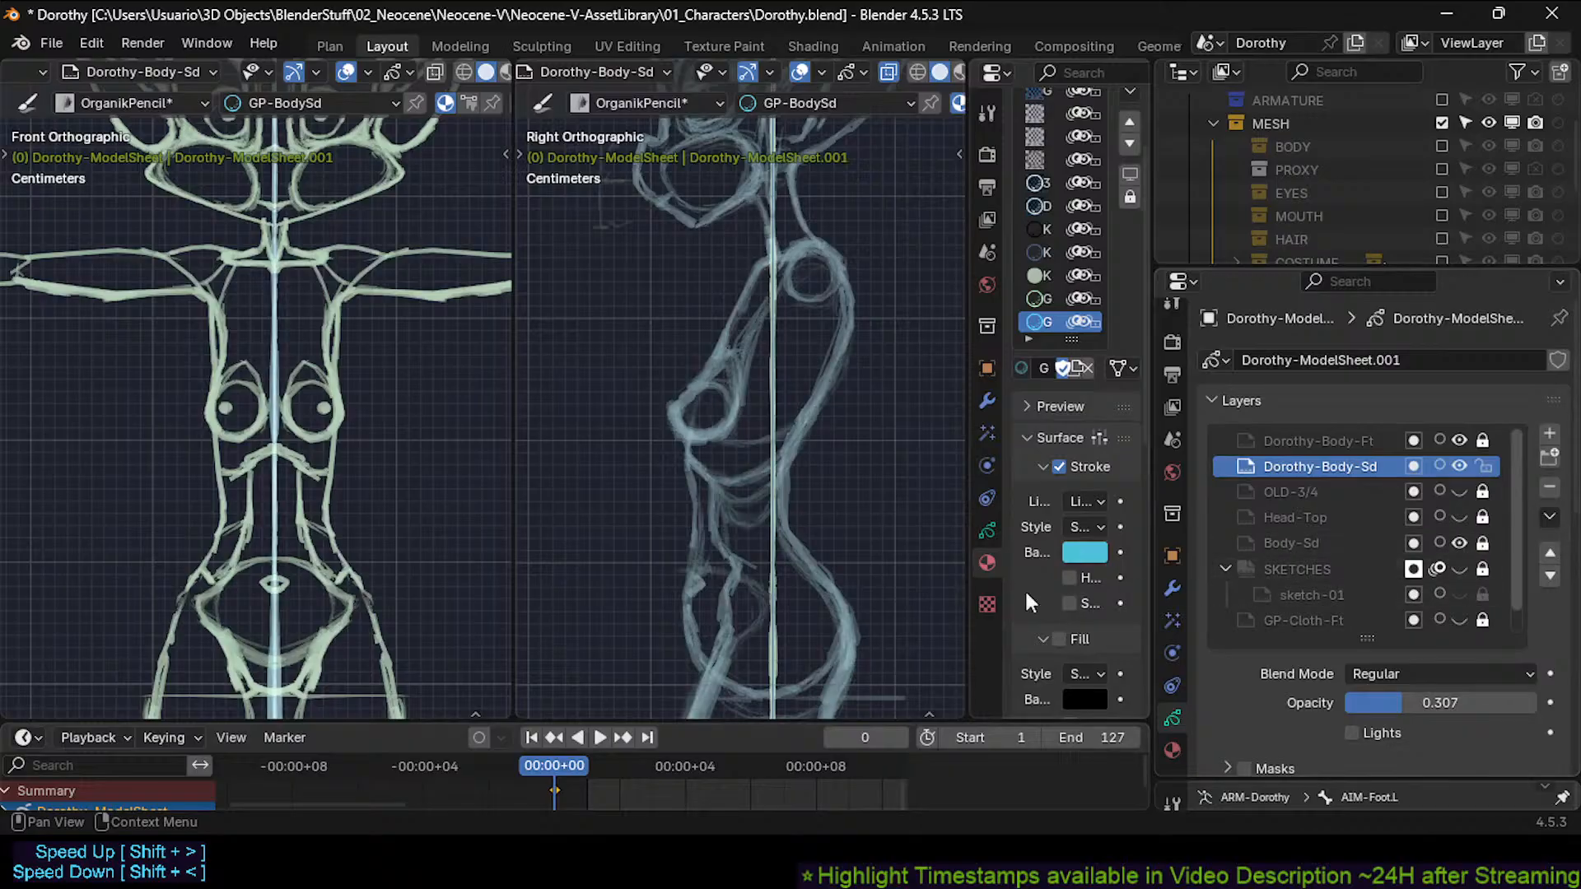
{"action": "left_click_drag", "start_coordinate": [733, 578], "coordinate": [725, 618], "text": "ctrl"}
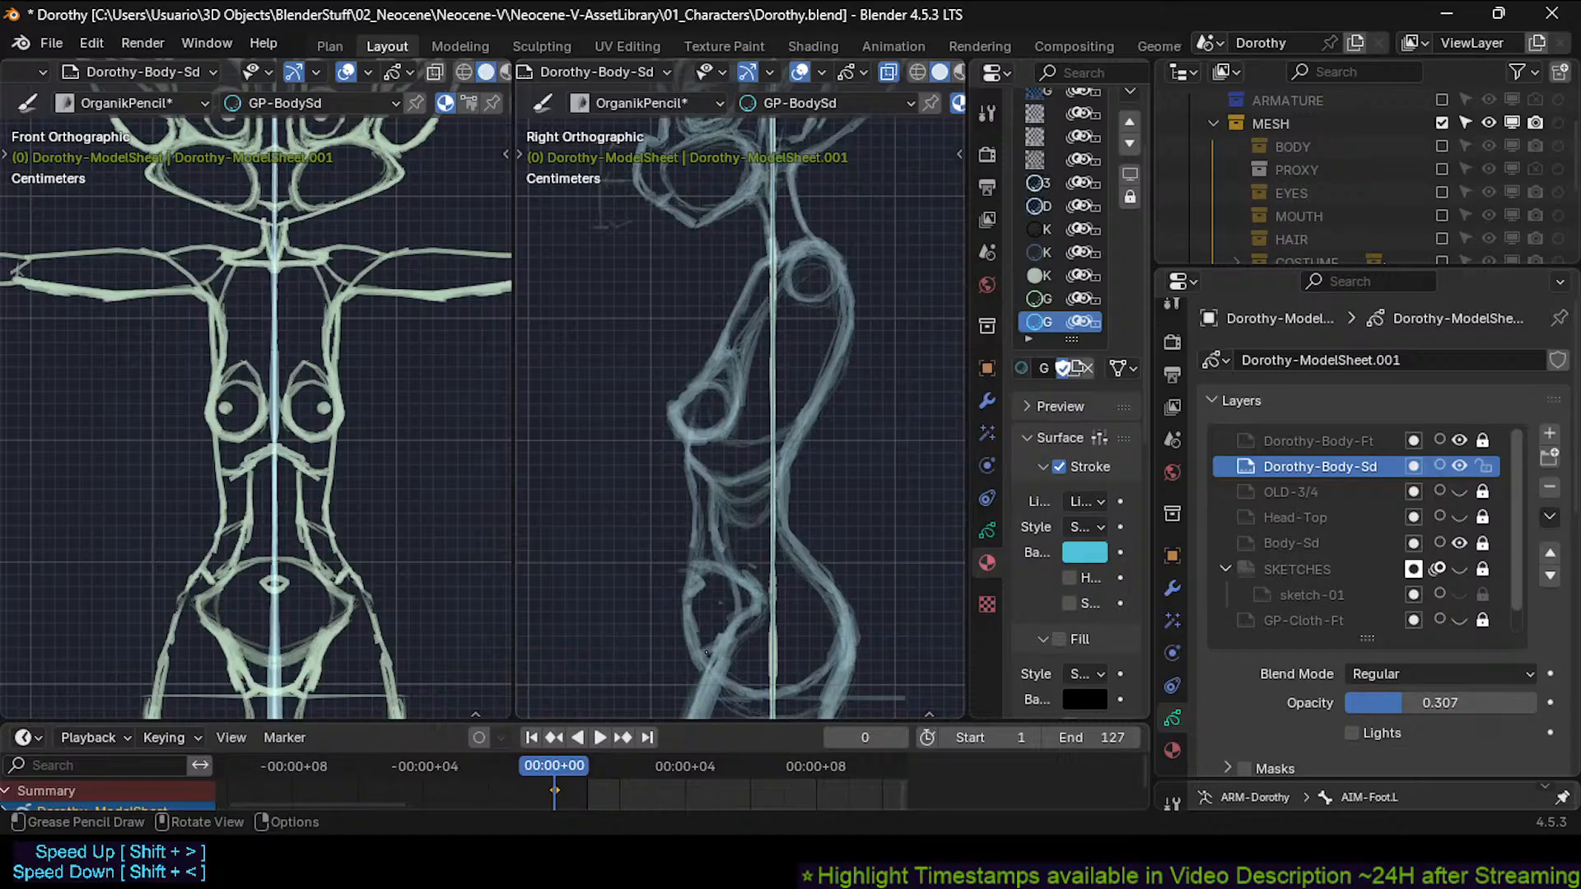
Retouch the side-view pelvis line near the upper thigh, hide the Body-Sd layer and save the file.
{"action": "key", "text": "ctrl+s"}
{"action": "left_click_drag", "start_coordinate": [744, 609], "coordinate": [742, 585]}
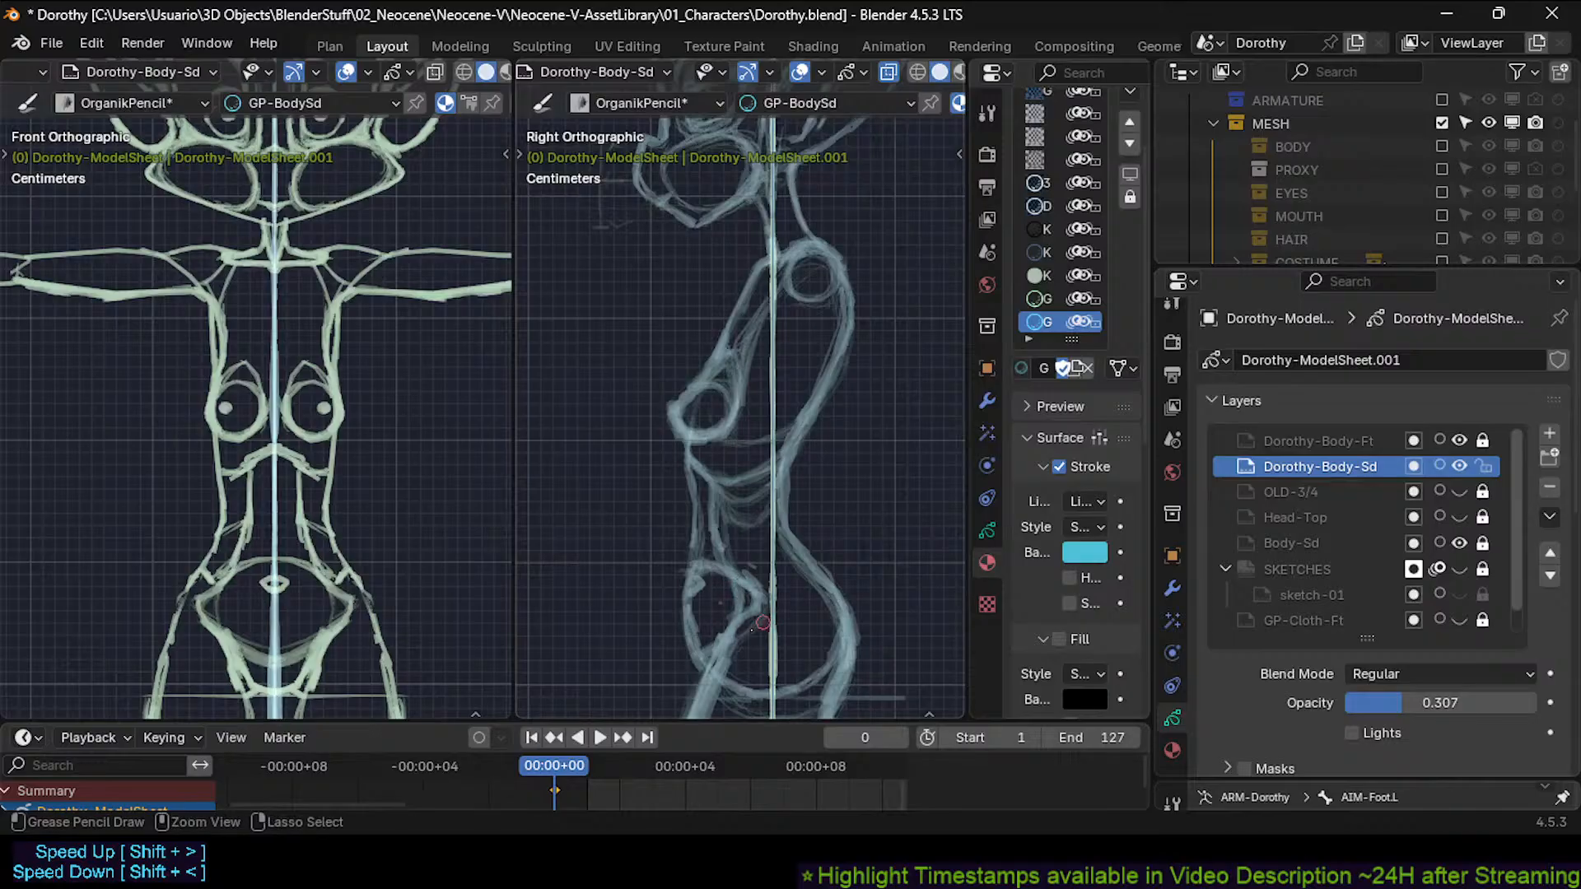
{"action": "left_click", "coordinate": [1460, 544]}
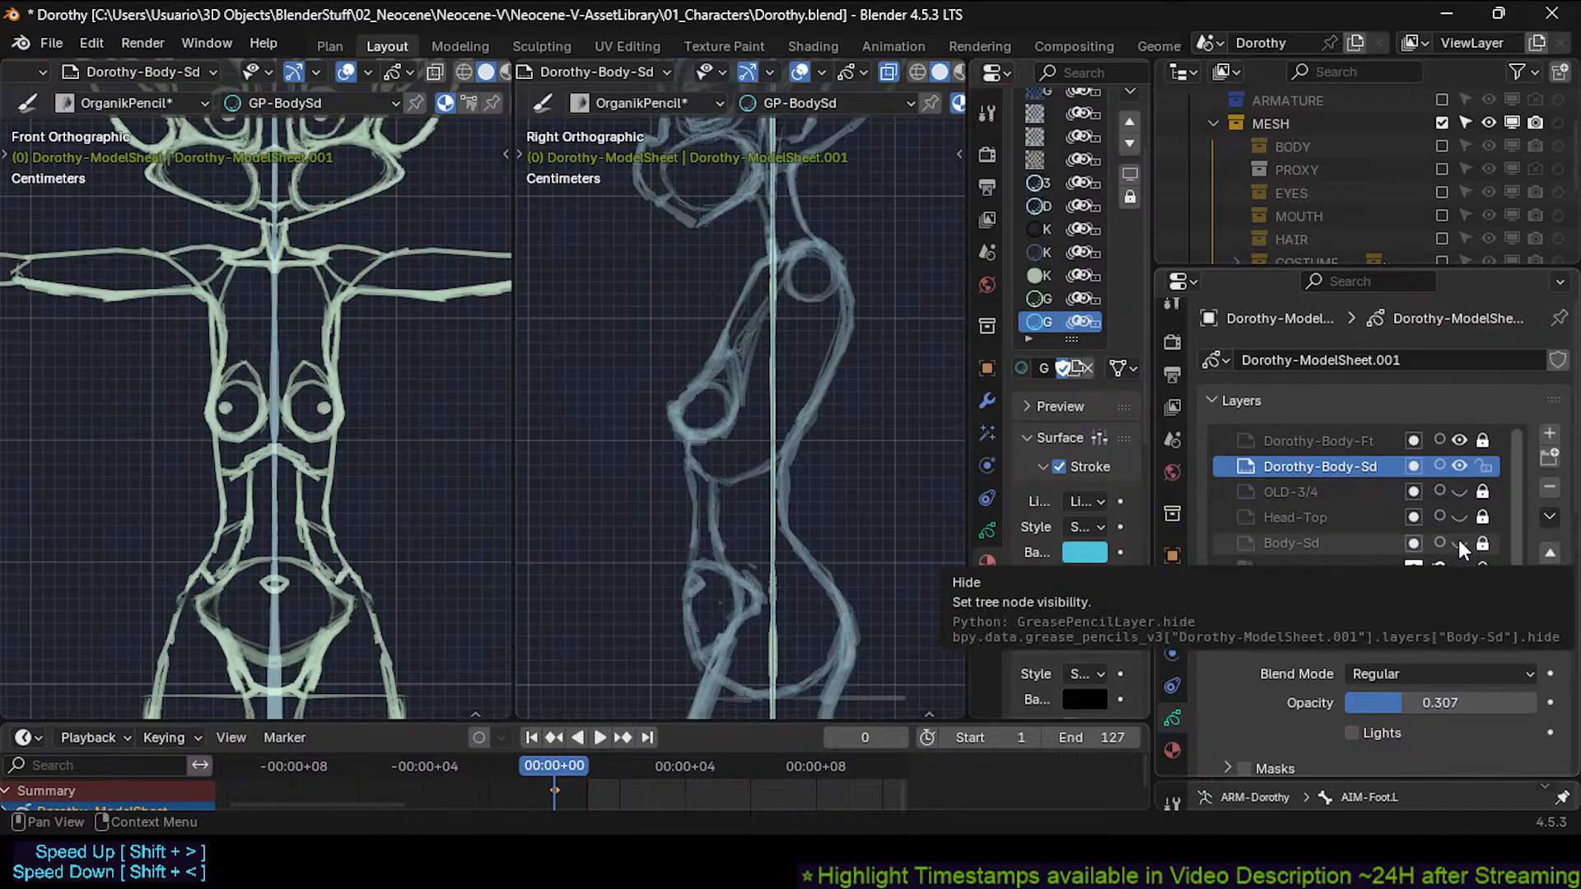
{"action": "key", "text": "ctrl+s"}
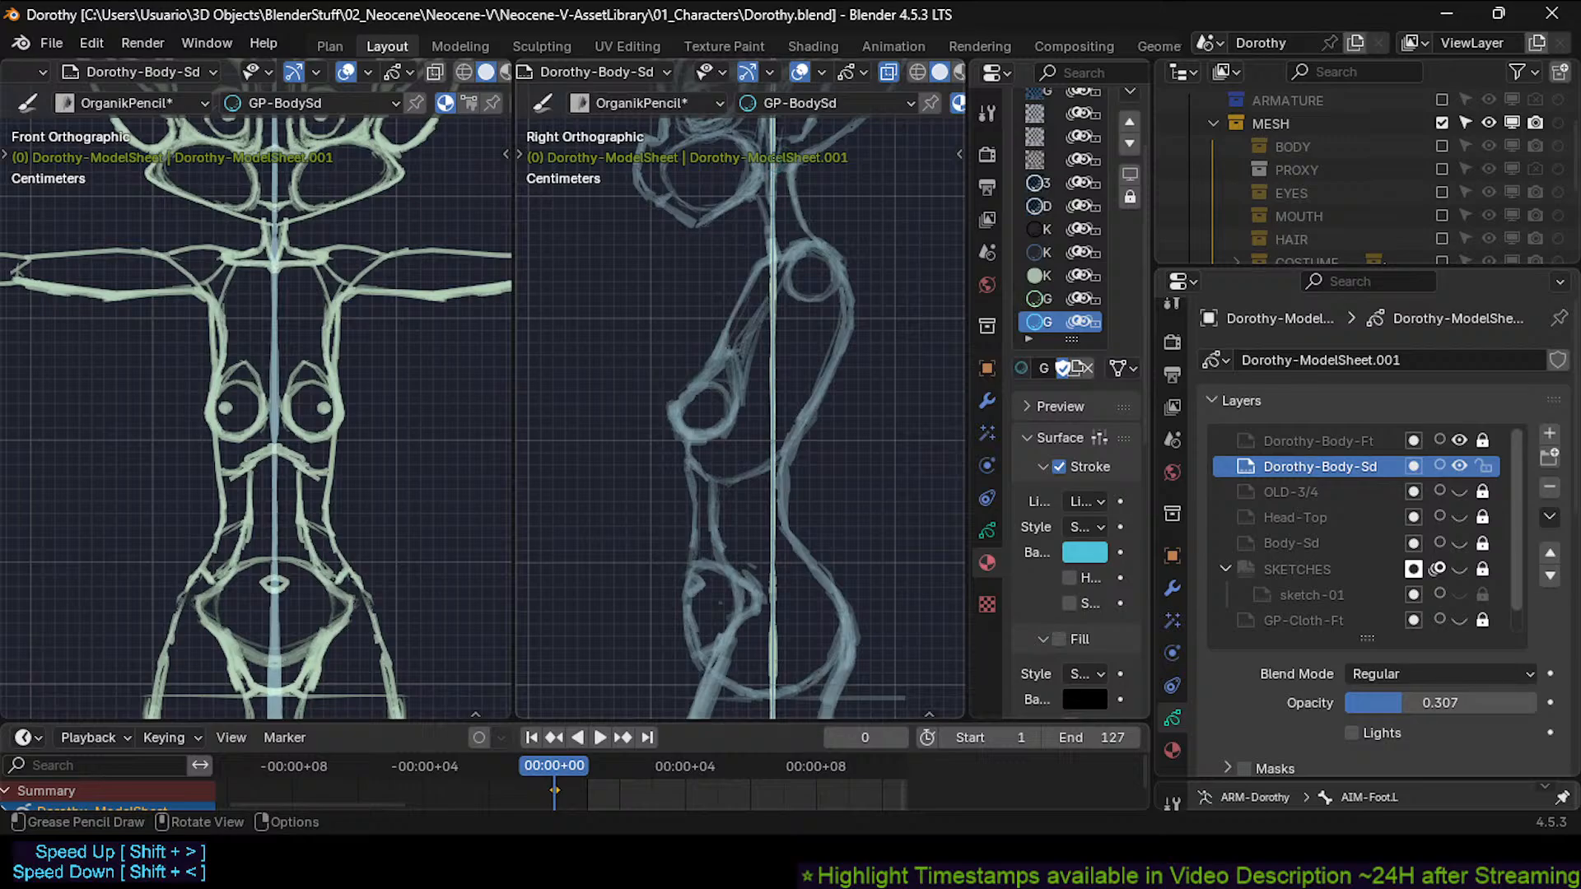
Hide the Dorothy-Body-Ft layer while retouching the side-view neck below the jaw, save the file and show that layer again.
{"action": "left_click", "coordinate": [771, 159]}
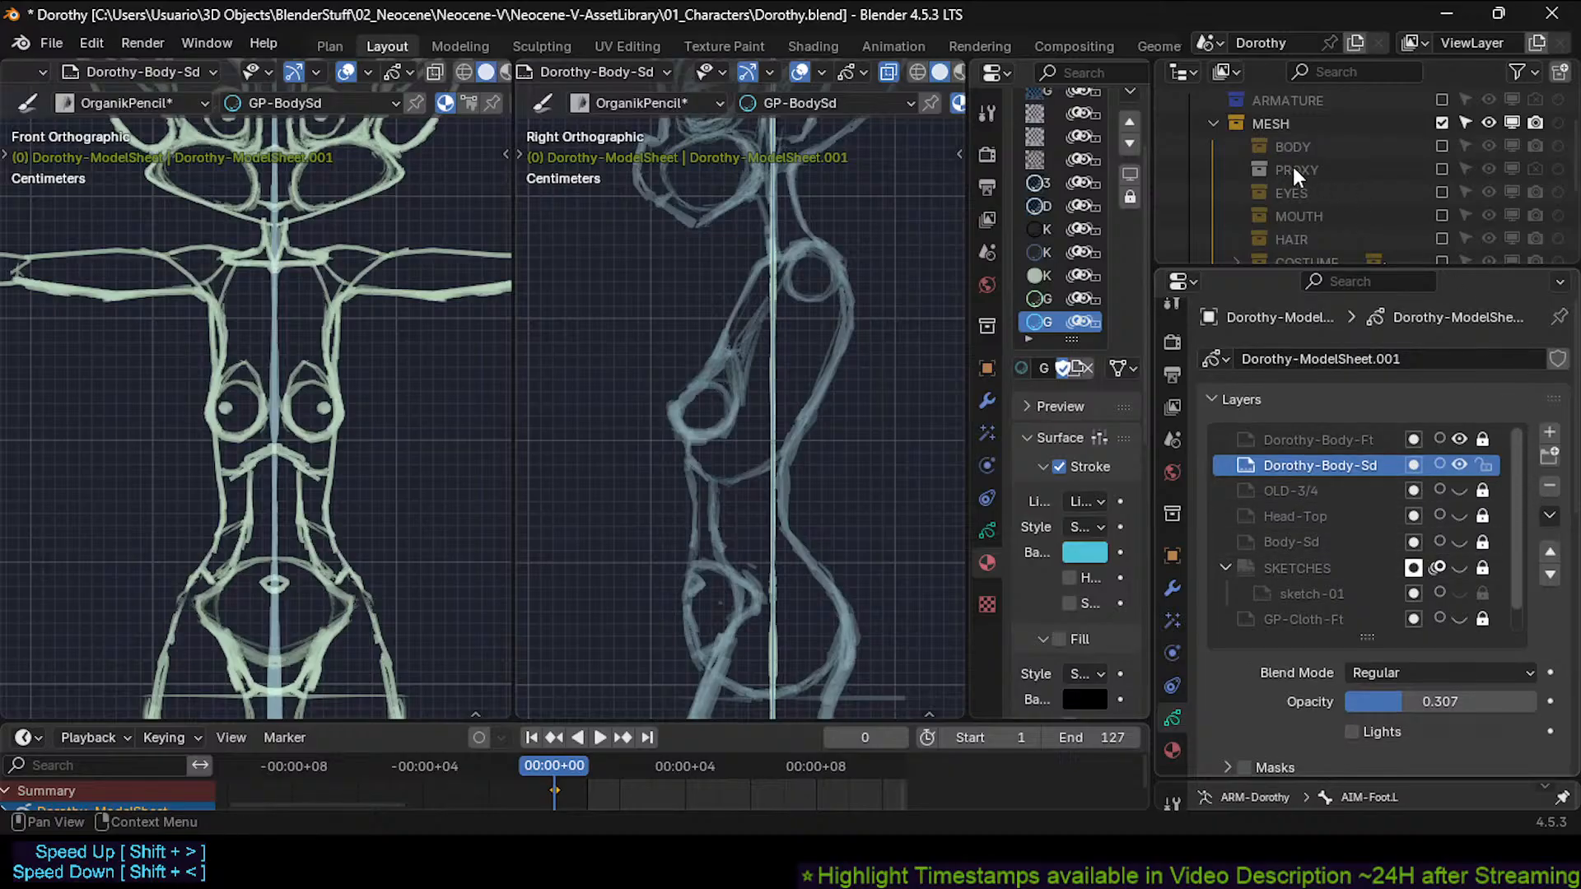
{"action": "left_click", "coordinate": [1459, 438]}
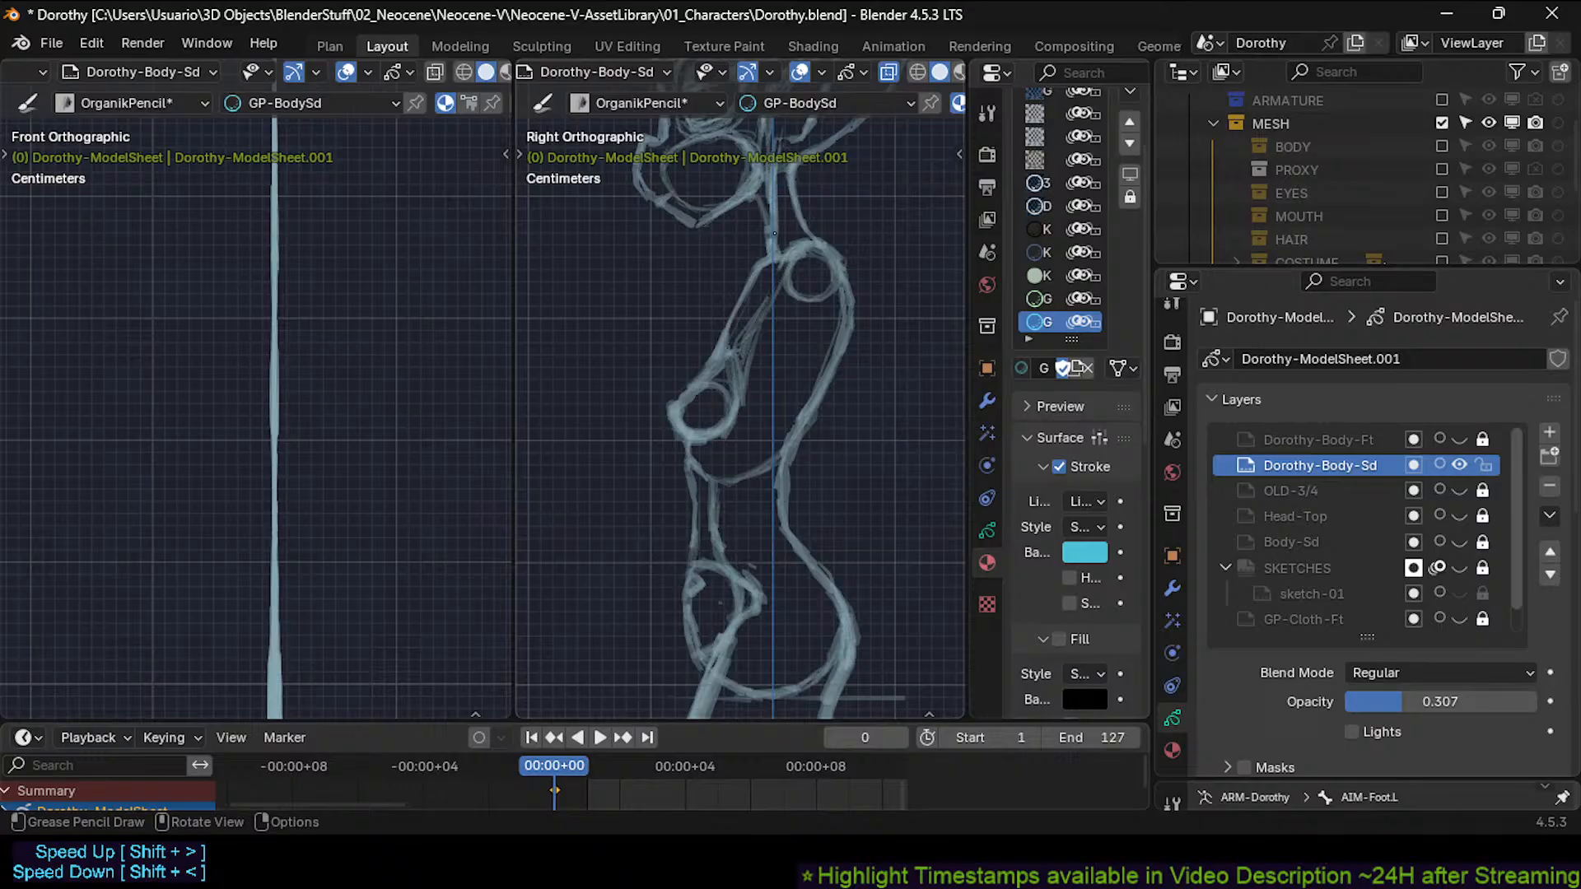
{"action": "mouse_move", "coordinate": [778, 166]}
{"action": "left_mouse_down"}
{"action": "mouse_move", "coordinate": [764, 264]}
{"action": "mouse_move", "coordinate": [779, 163]}
{"action": "mouse_move", "coordinate": [752, 190]}
{"action": "left_mouse_up"}
{"action": "key", "text": "ctrl+s"}
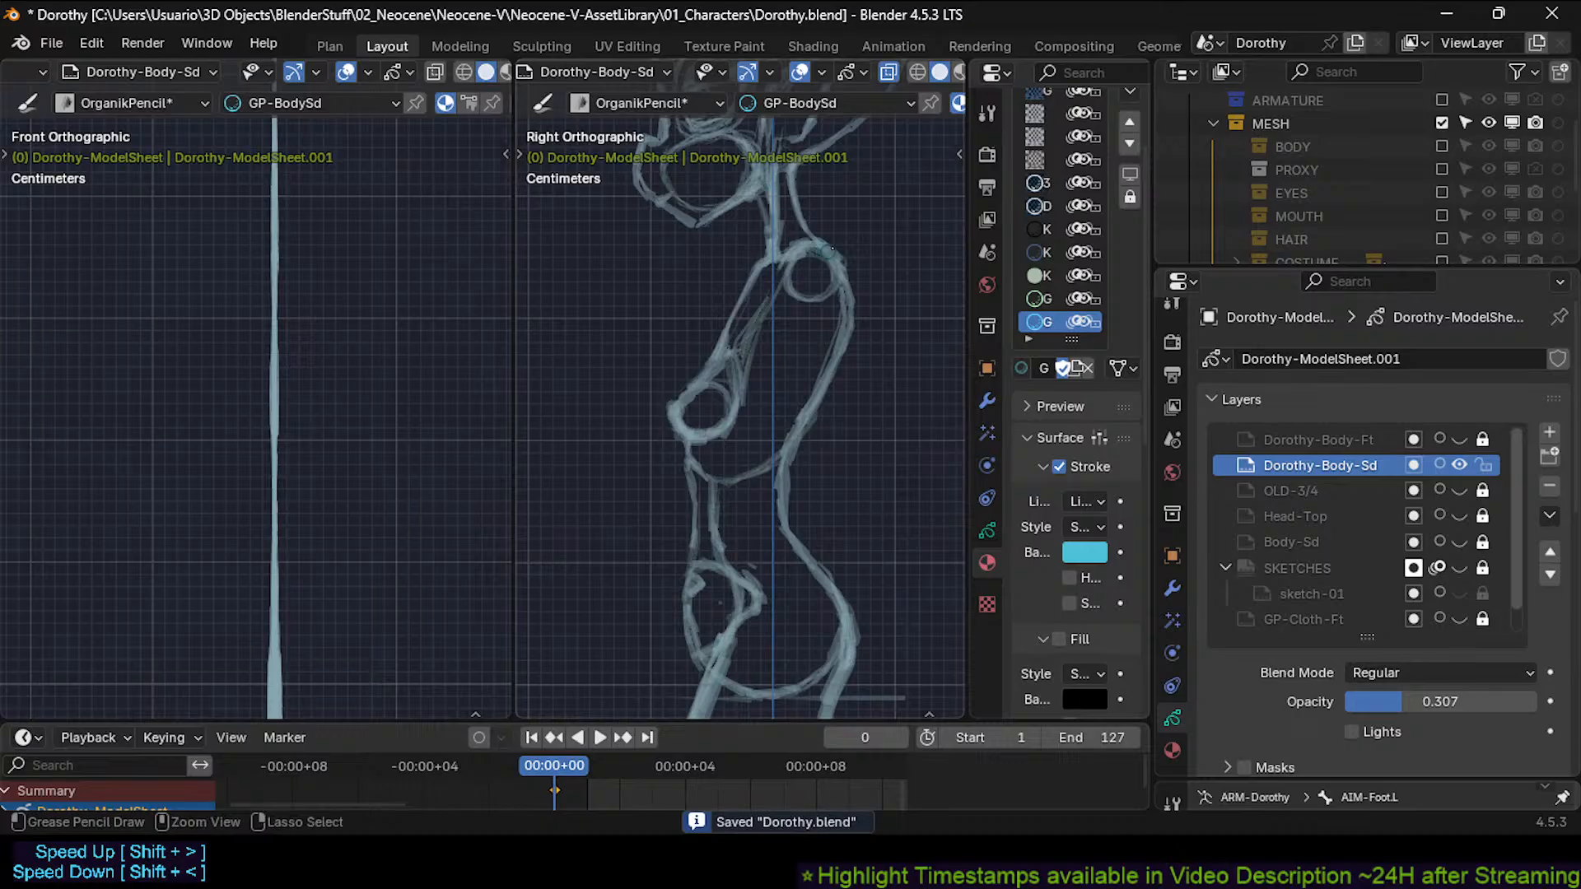
{"action": "key", "text": "ctrl+s"}
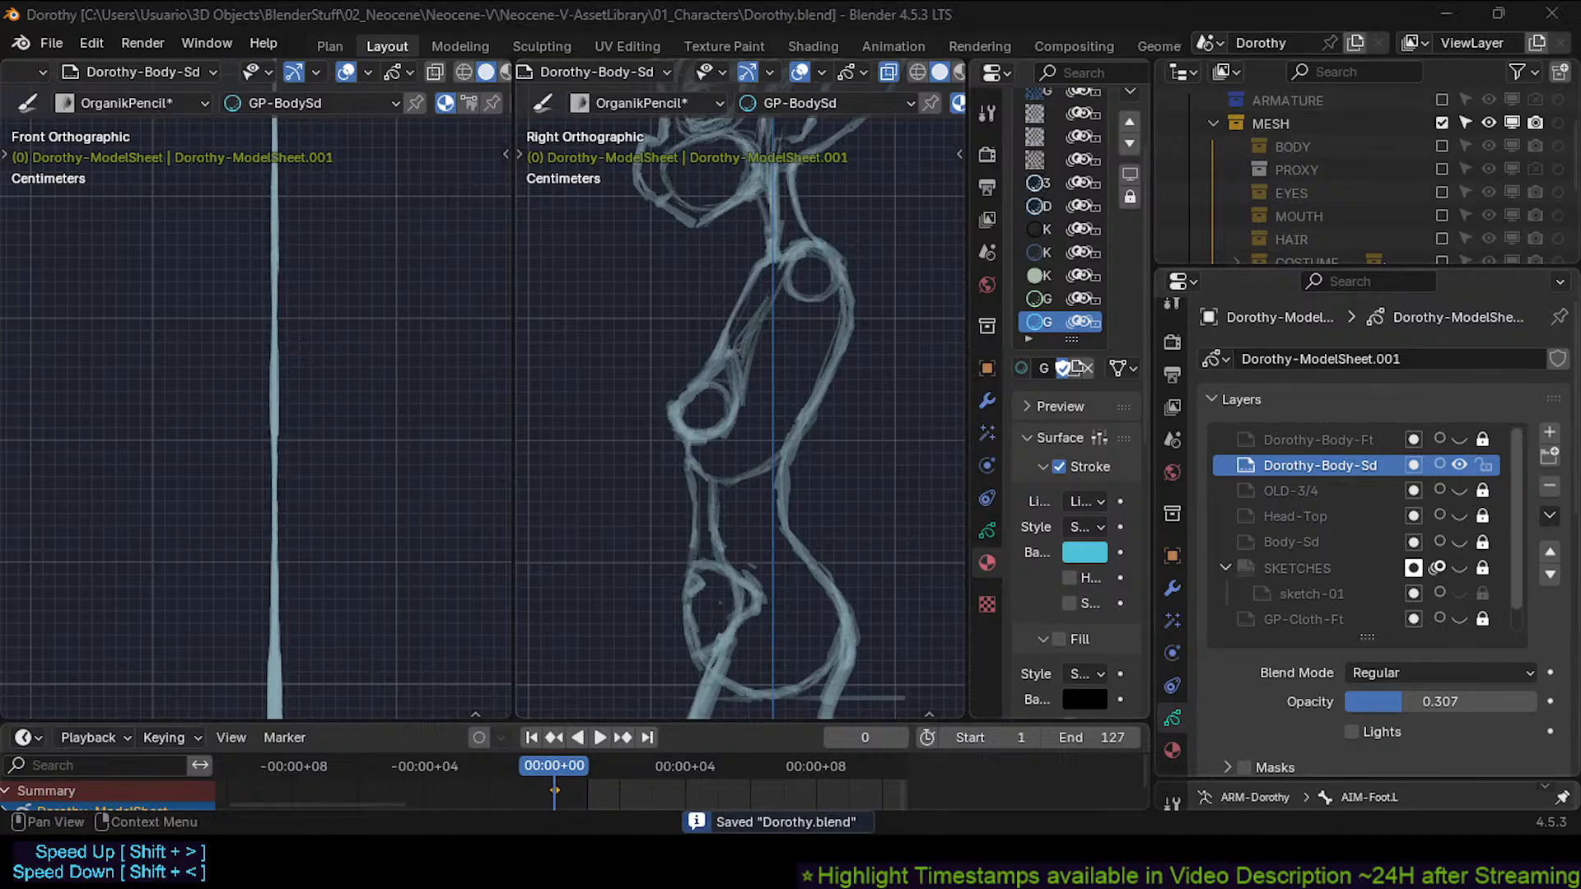
{"action": "left_click", "coordinate": [1459, 439]}
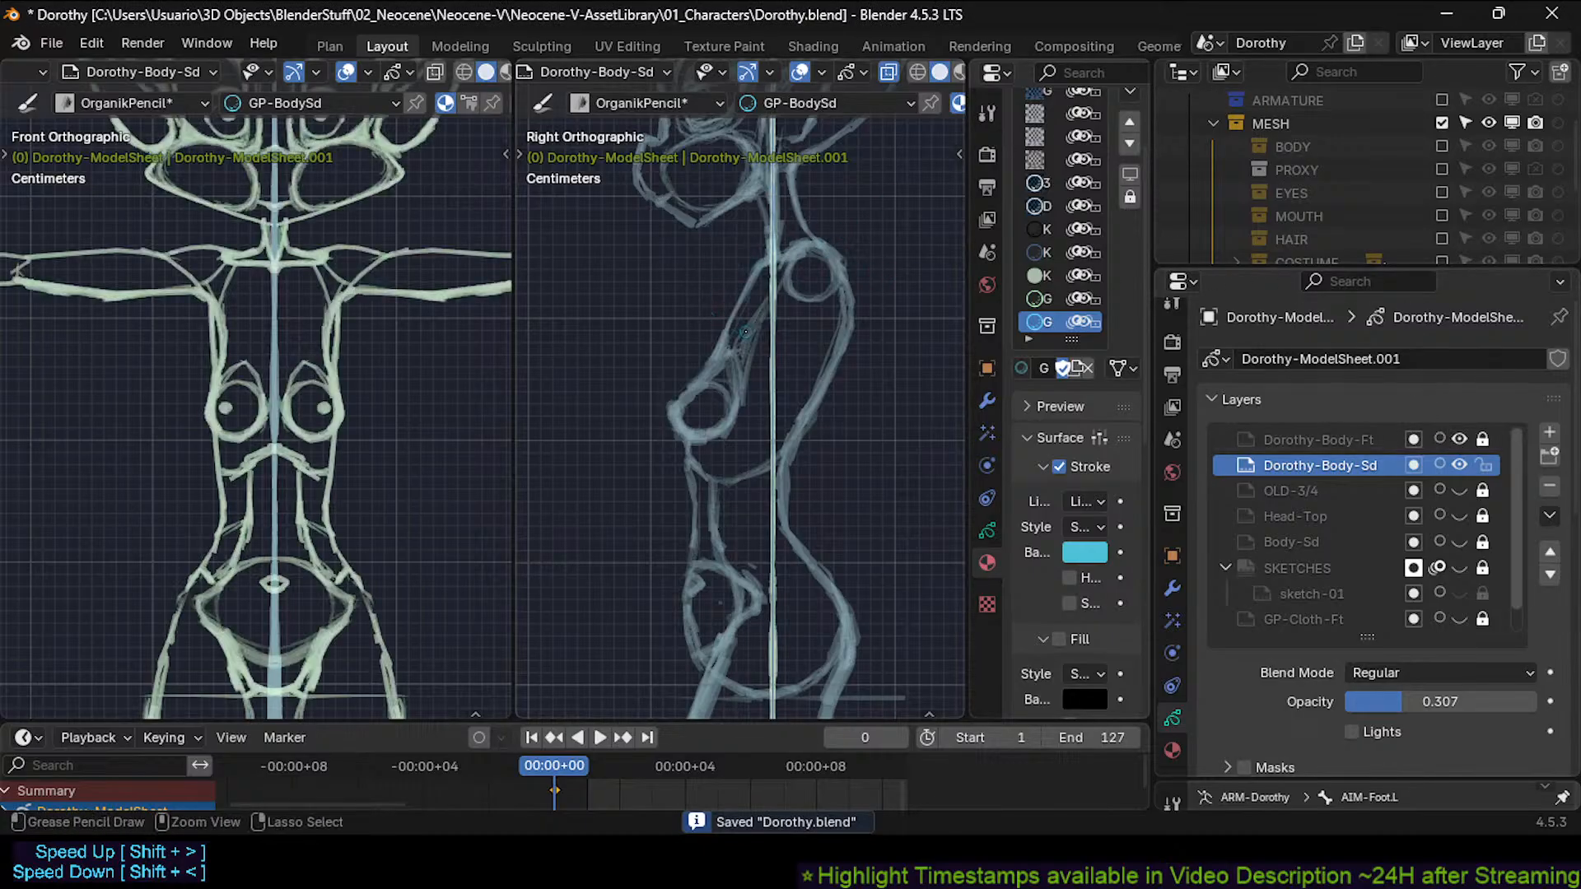
Try GP-BodyFt strokes around the front-view brow and eye, undoing the brow stroke, and return to the GP-BodySd material before saving the file.
{"action": "scroll", "coordinate": [725, 313], "scroll_direction": "up", "scroll_amount": 5, "text": "ctrl"}
{"action": "scroll", "coordinate": [745, 332], "scroll_direction": "up", "scroll_amount": 5, "text": "ctrl"}
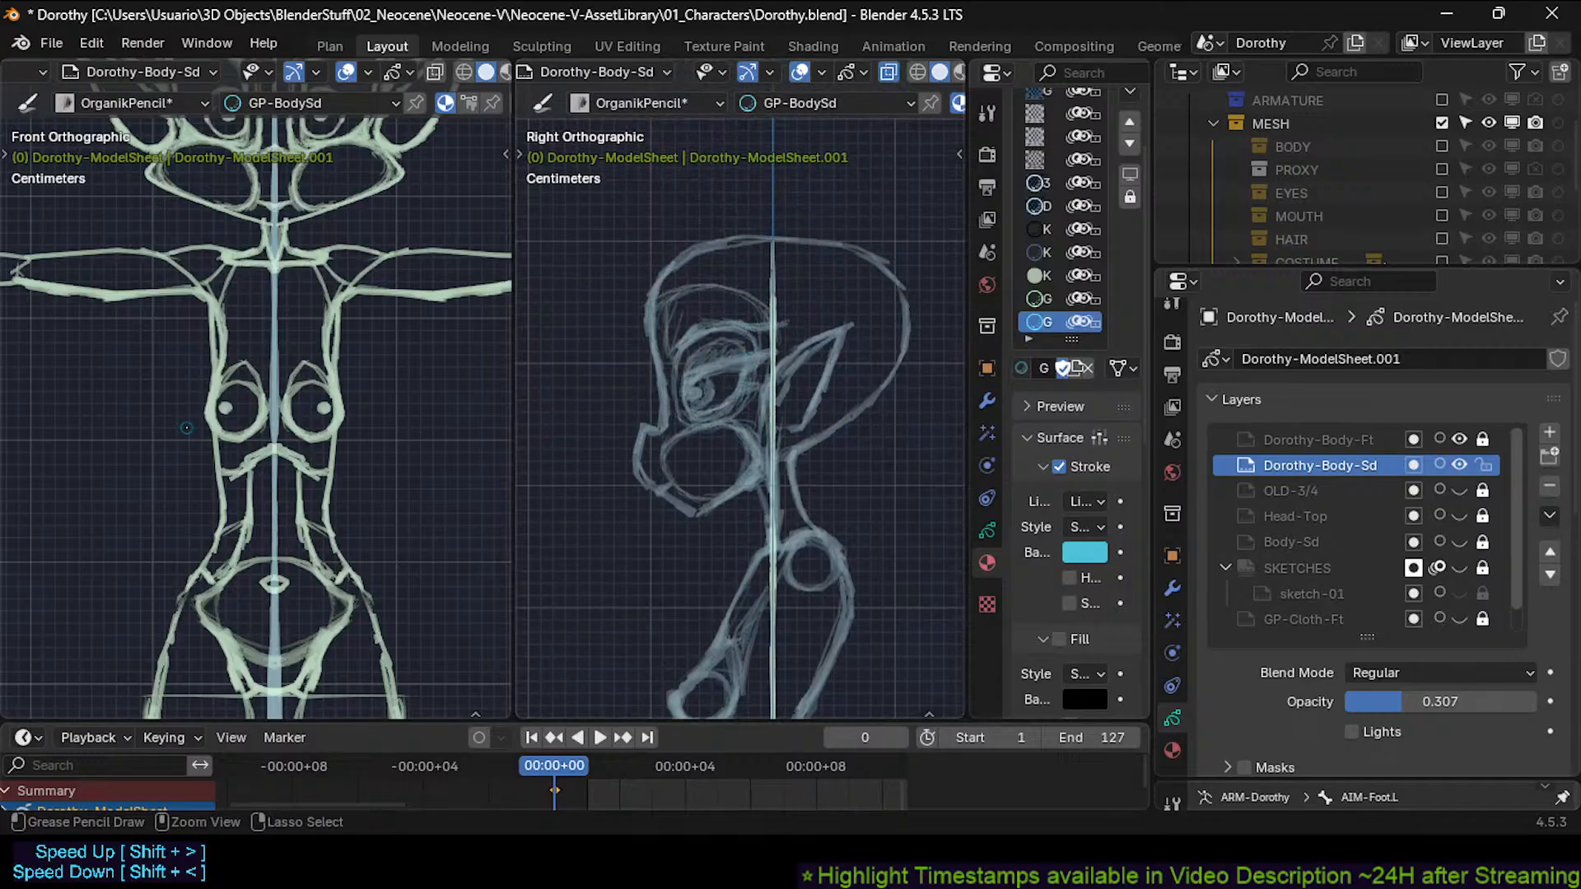
{"action": "scroll", "coordinate": [186, 427], "scroll_direction": "up", "scroll_amount": 7, "text": "ctrl"}
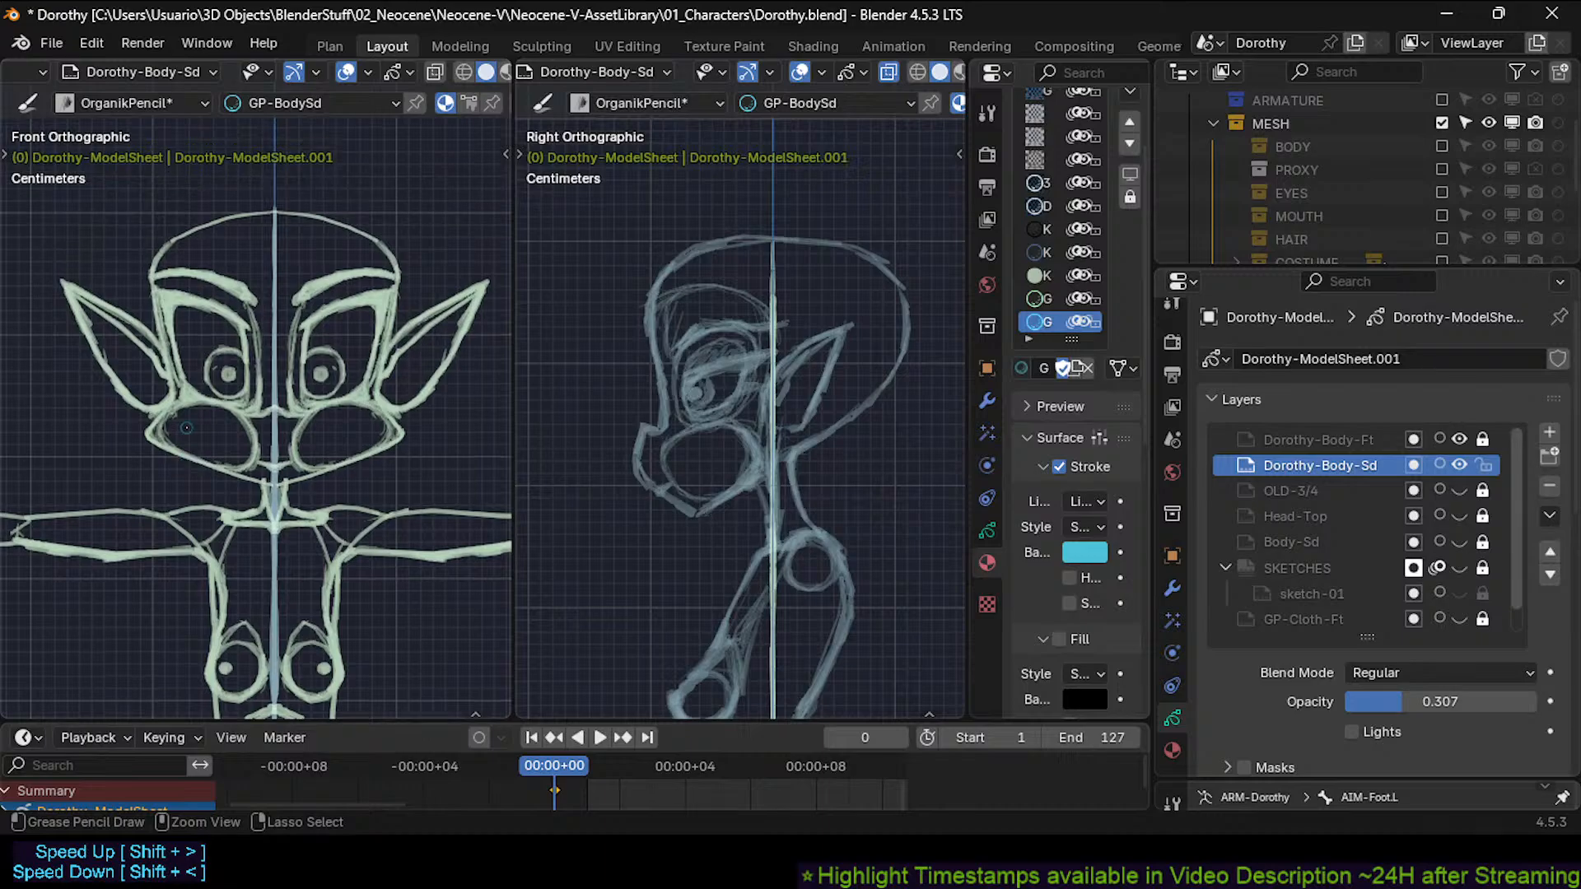
{"action": "scroll", "coordinate": [186, 427], "scroll_direction": "up", "scroll_amount": 1, "text": "ctrl"}
{"action": "key", "text": "ctrl+s"}
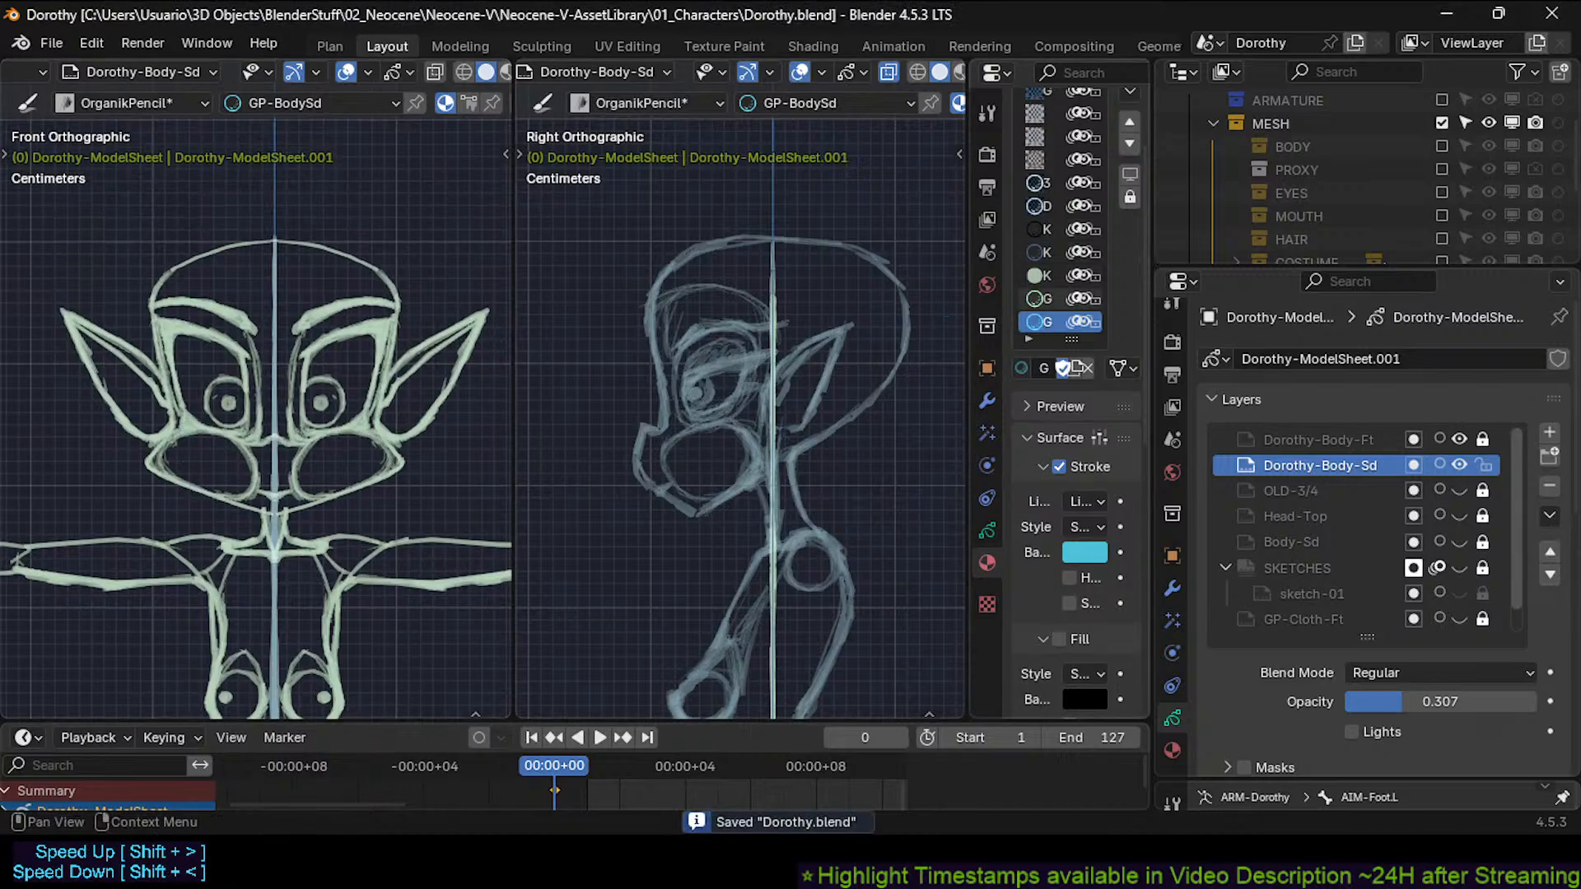
{"action": "left_click", "coordinate": [1045, 298]}
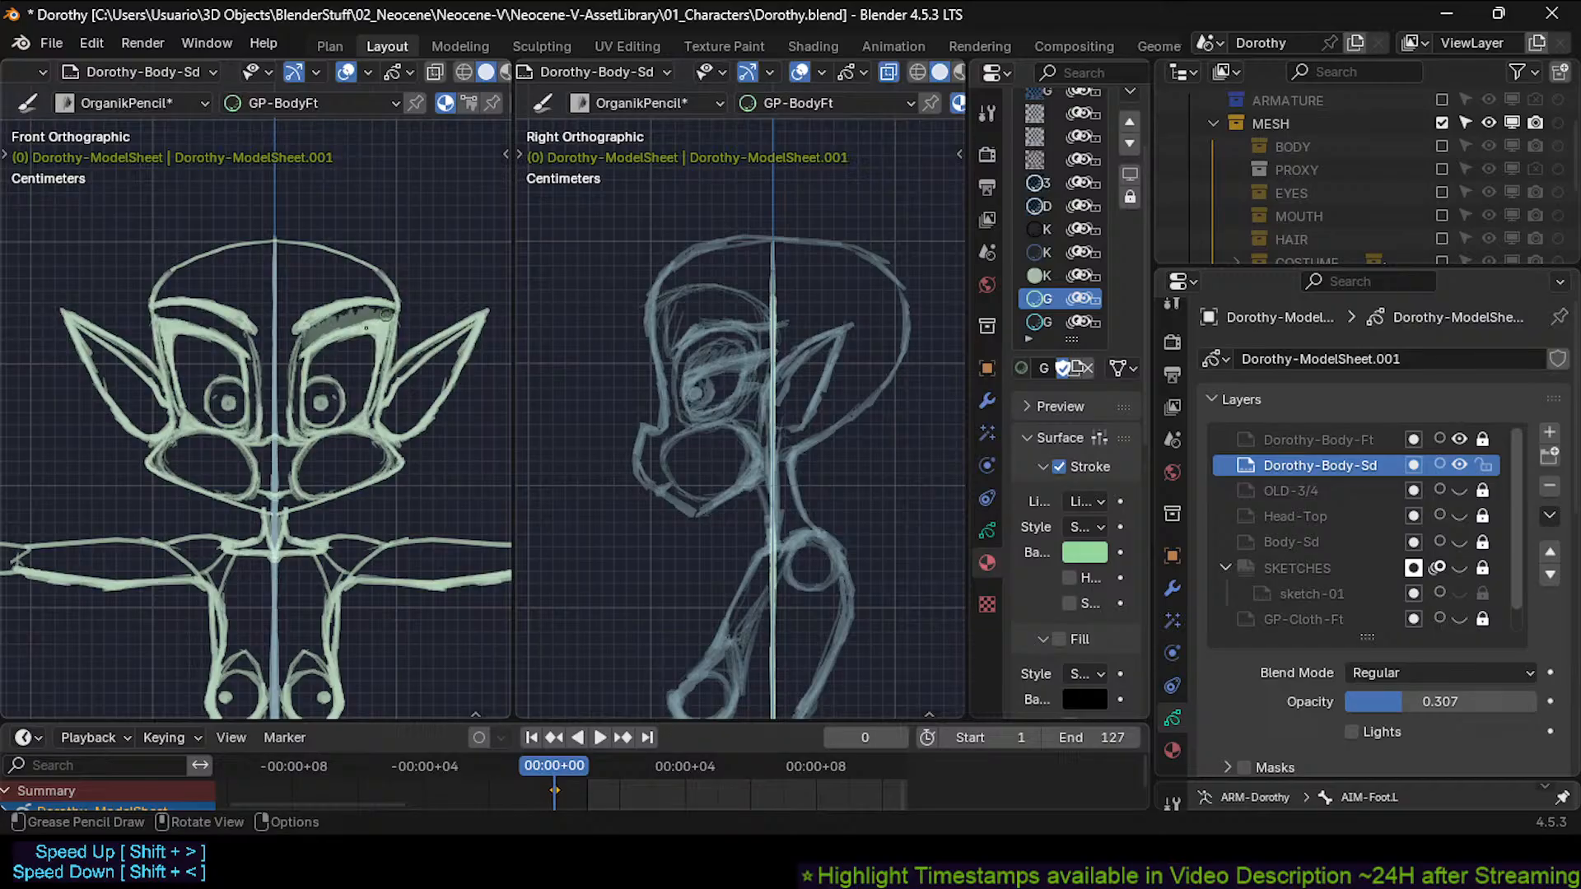
{"action": "key", "text": "ctrl+z"}
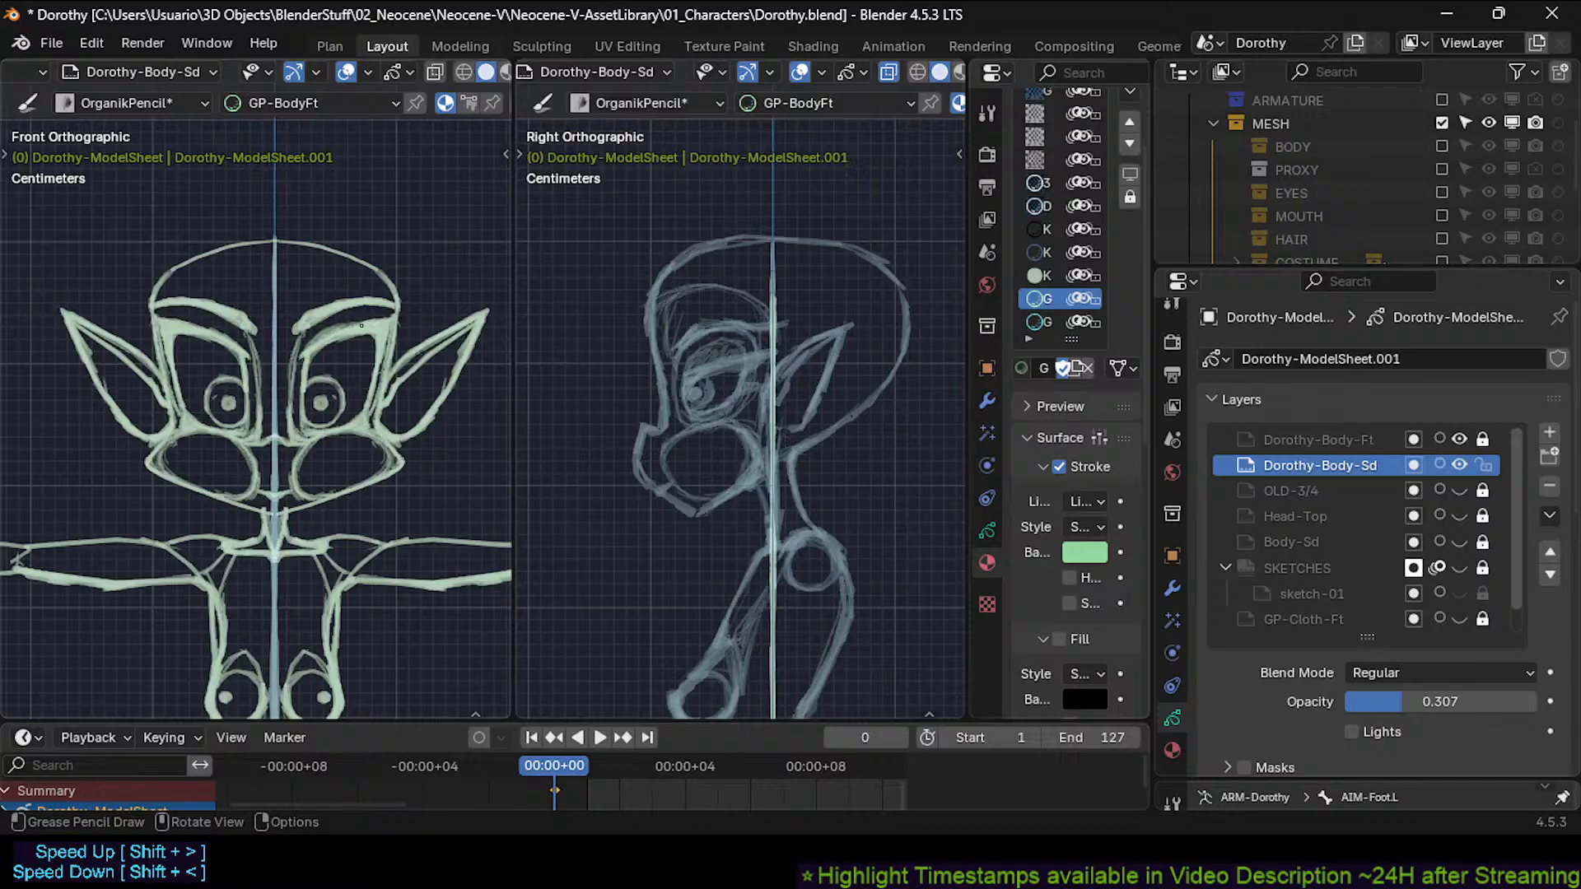
{"action": "left_click_drag", "start_coordinate": [306, 371], "coordinate": [294, 388]}
{"action": "left_click", "coordinate": [1055, 323]}
{"action": "key", "text": "ctrl+s"}
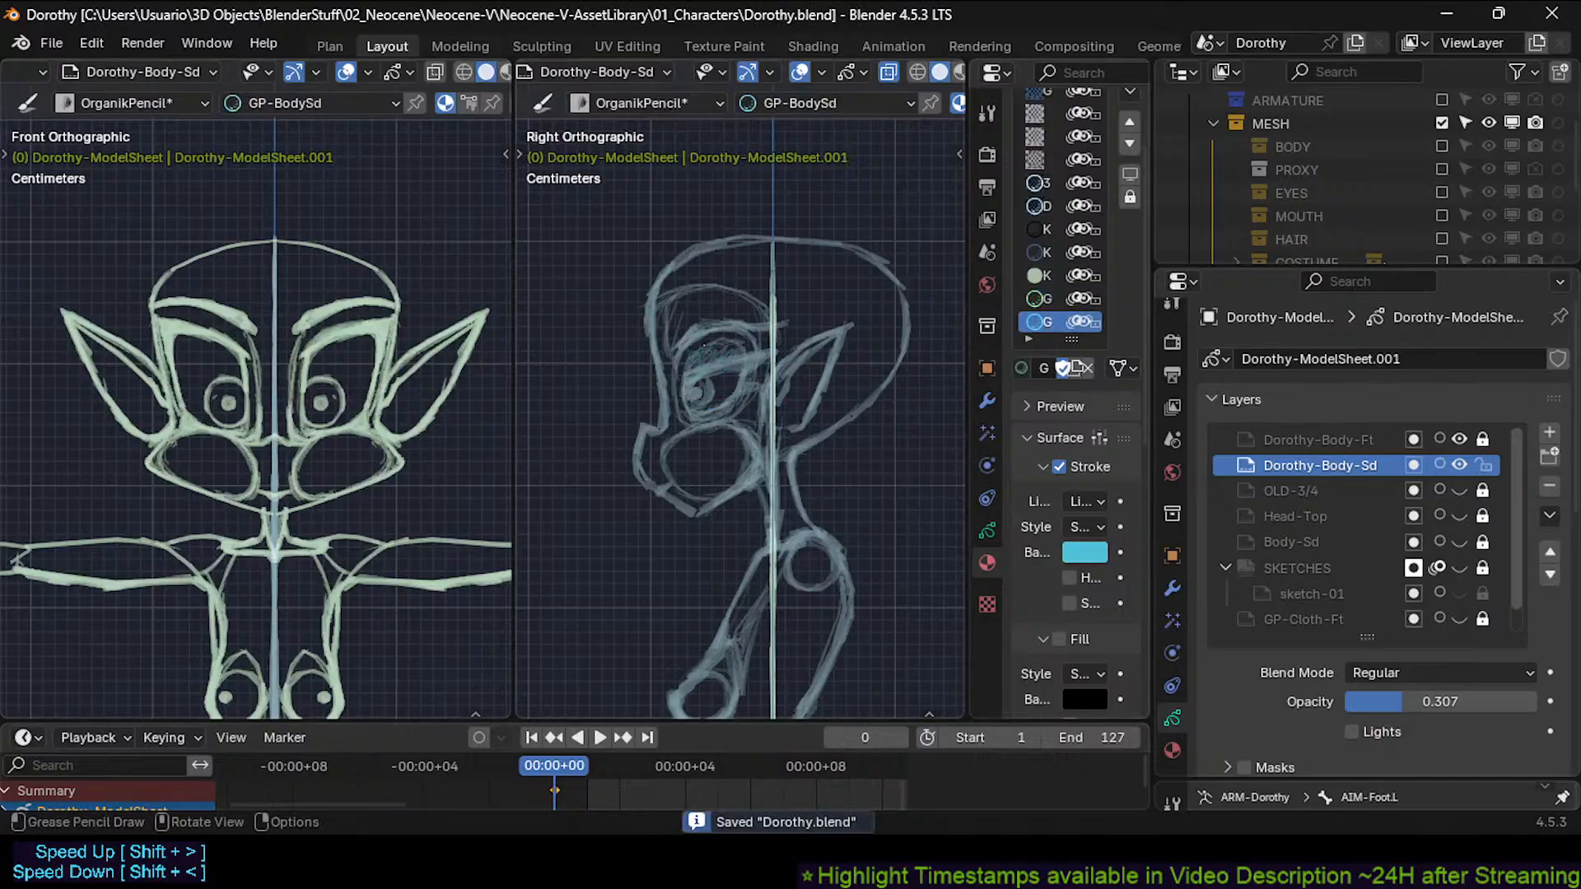
Erase the side-view eye sketch inside the socket, check against the BODY mesh, and leave only the EYES collection enabled as reference.
{"action": "mouse_move", "coordinate": [698, 373]}
{"action": "left_mouse_down", "text": "ctrl"}
{"action": "mouse_move", "coordinate": [742, 345]}
{"action": "mouse_move", "coordinate": [729, 389]}
{"action": "mouse_move", "coordinate": [690, 416]}
{"action": "mouse_move", "coordinate": [696, 376]}
{"action": "mouse_move", "coordinate": [700, 399]}
{"action": "left_mouse_up", "text": "ctrl"}
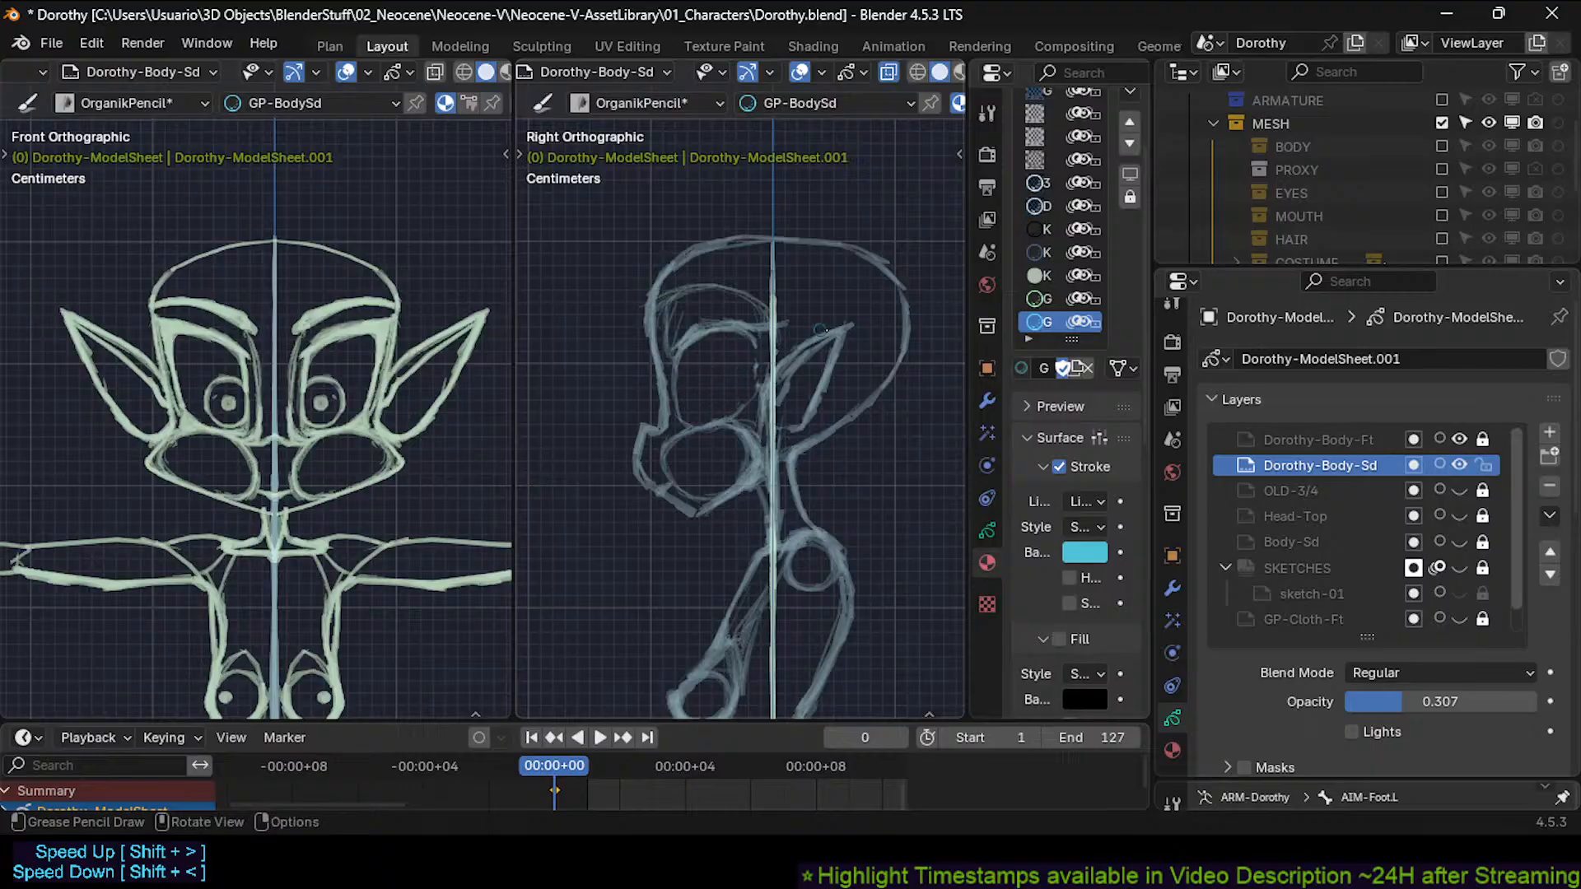
{"action": "left_click", "coordinate": [1442, 145]}
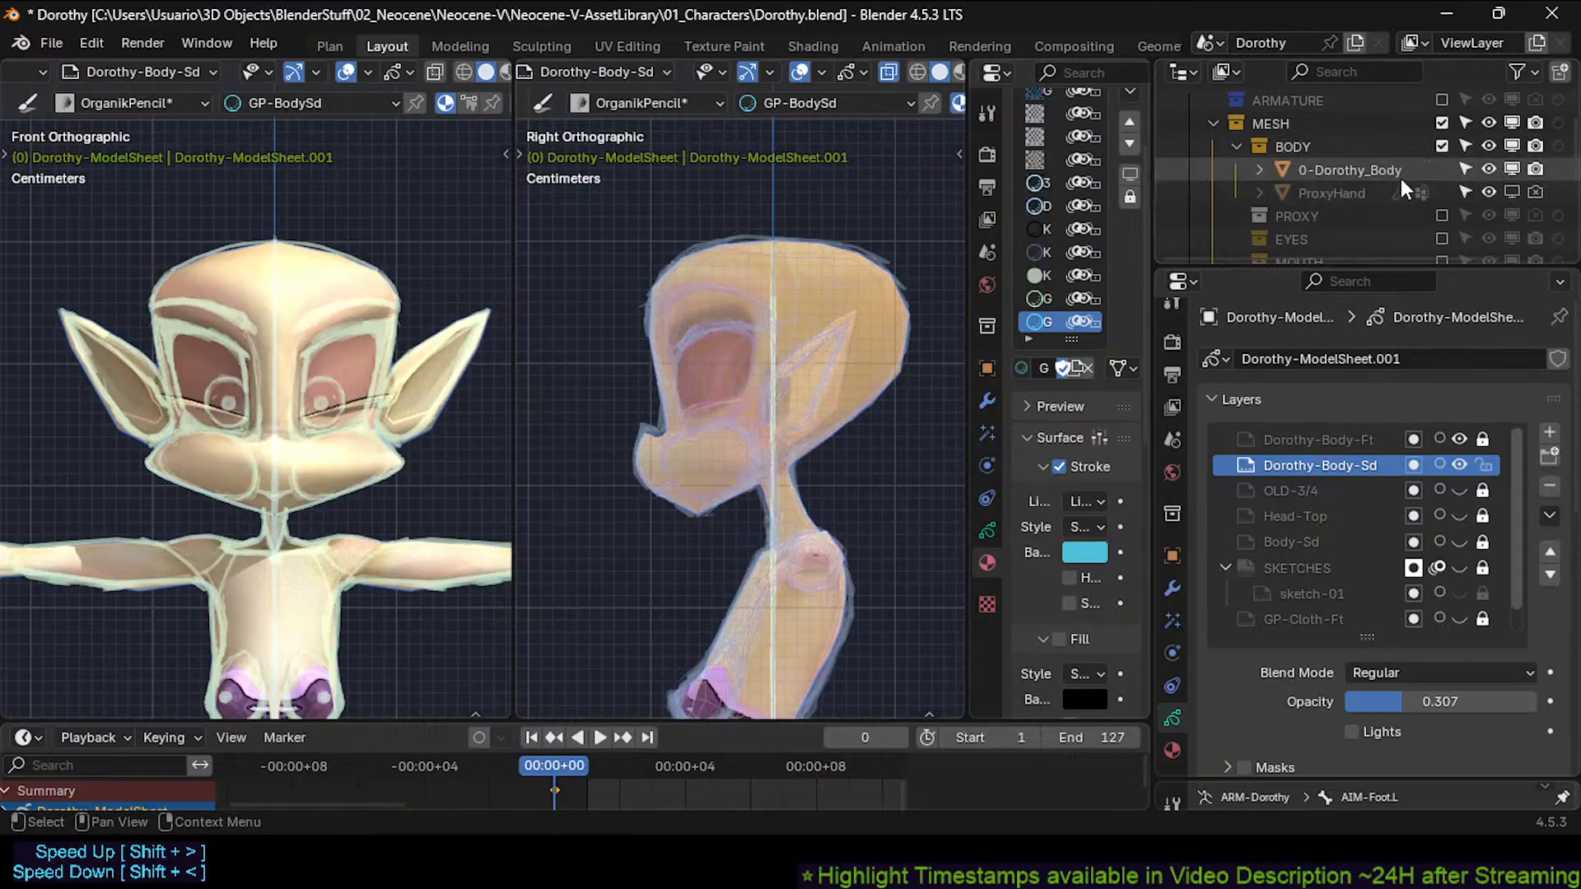
{"action": "left_click", "coordinate": [1442, 238]}
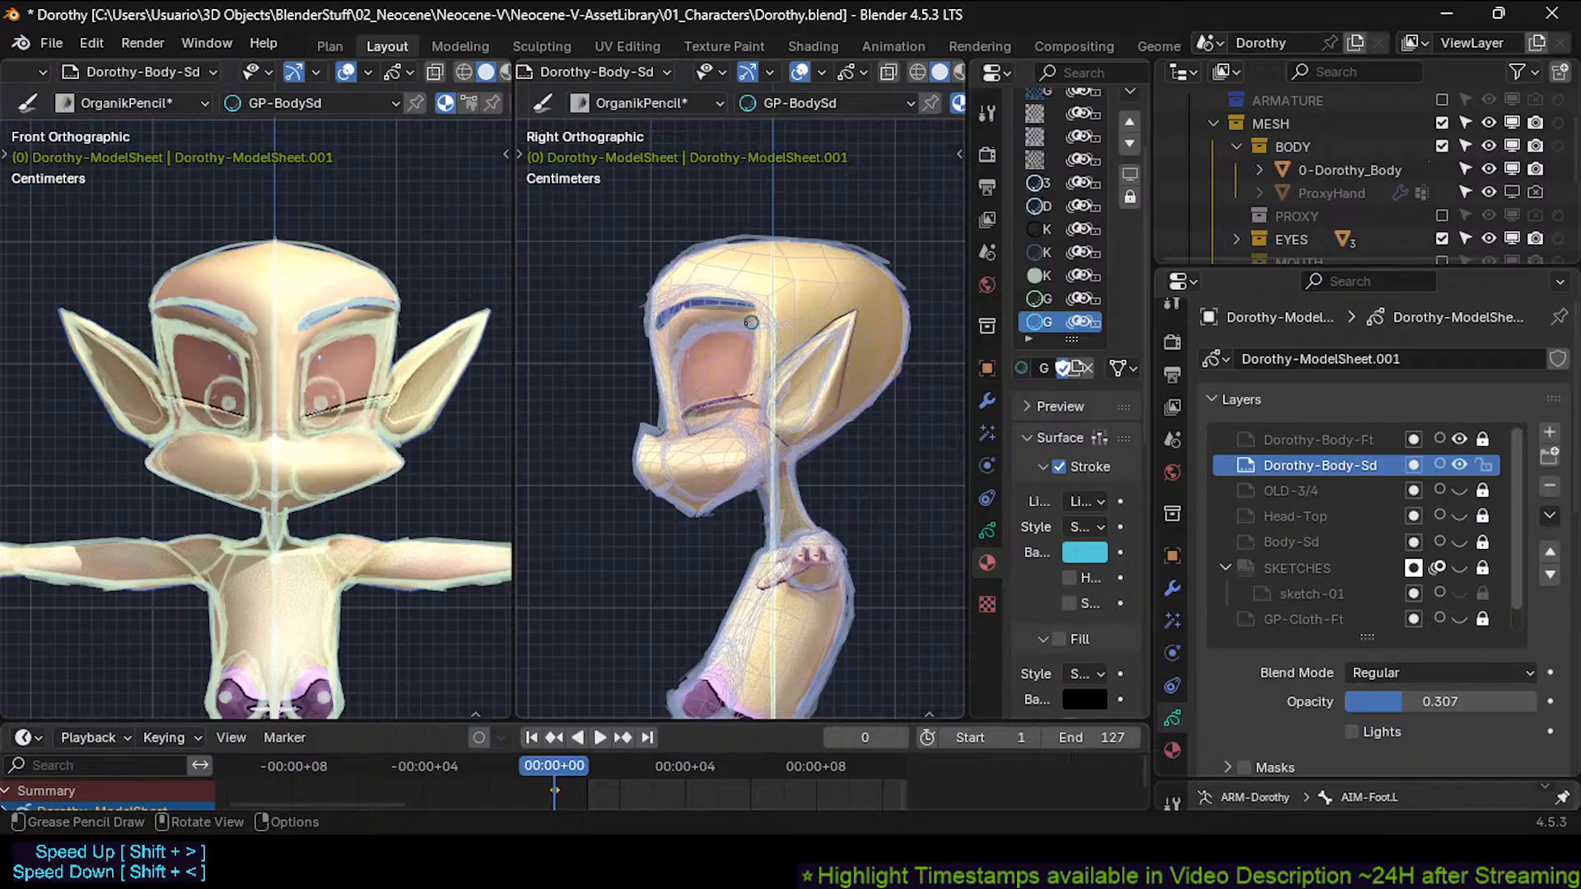
{"action": "key", "text": "Tab"}
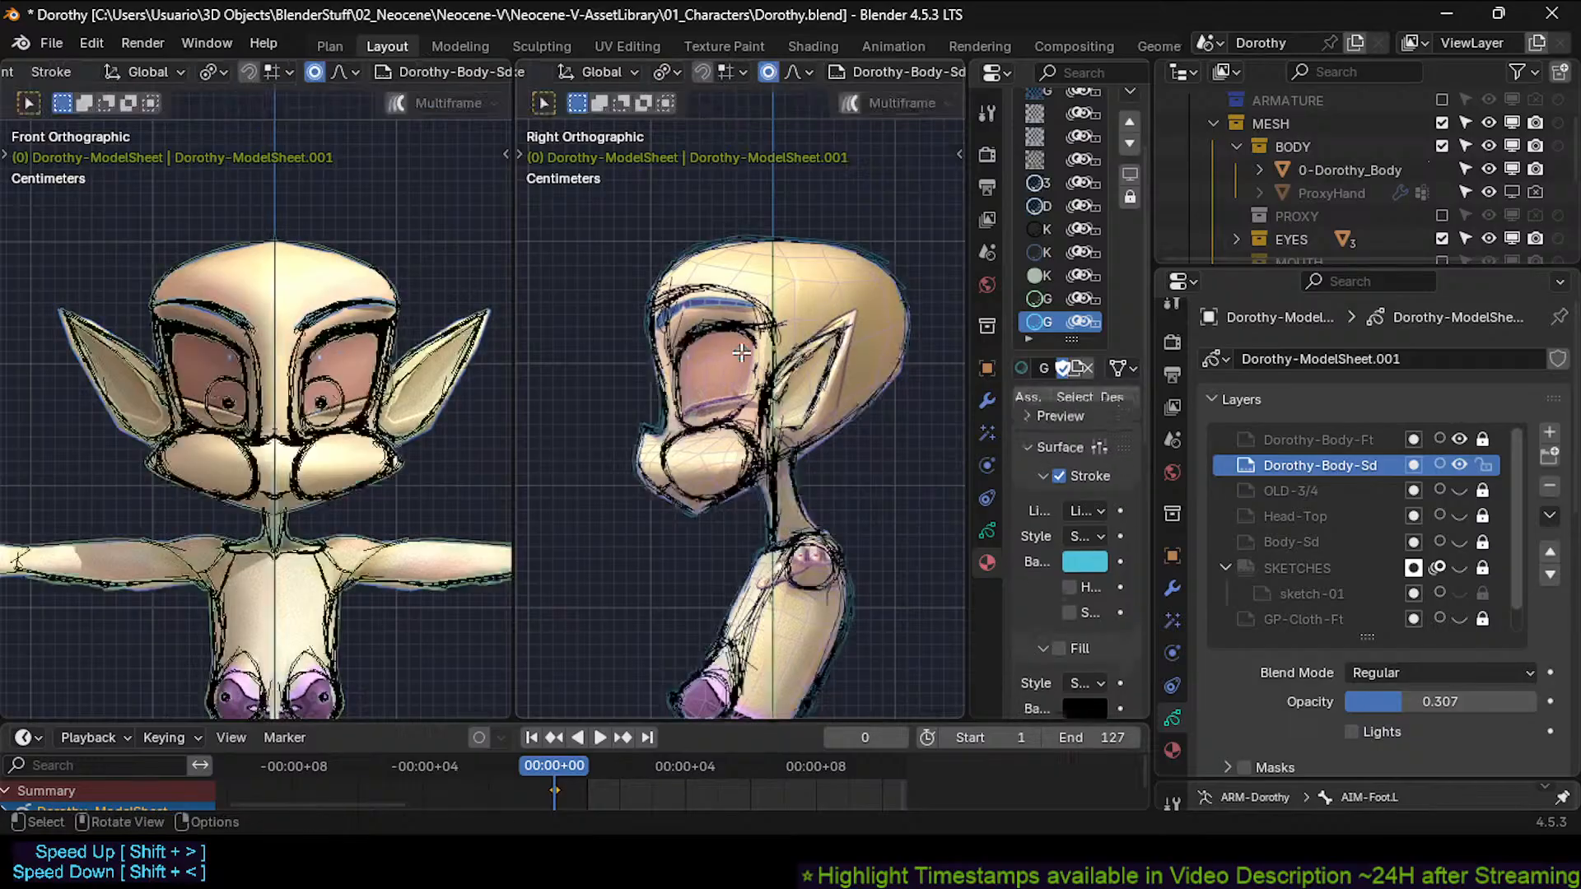
{"action": "key", "text": "Tab"}
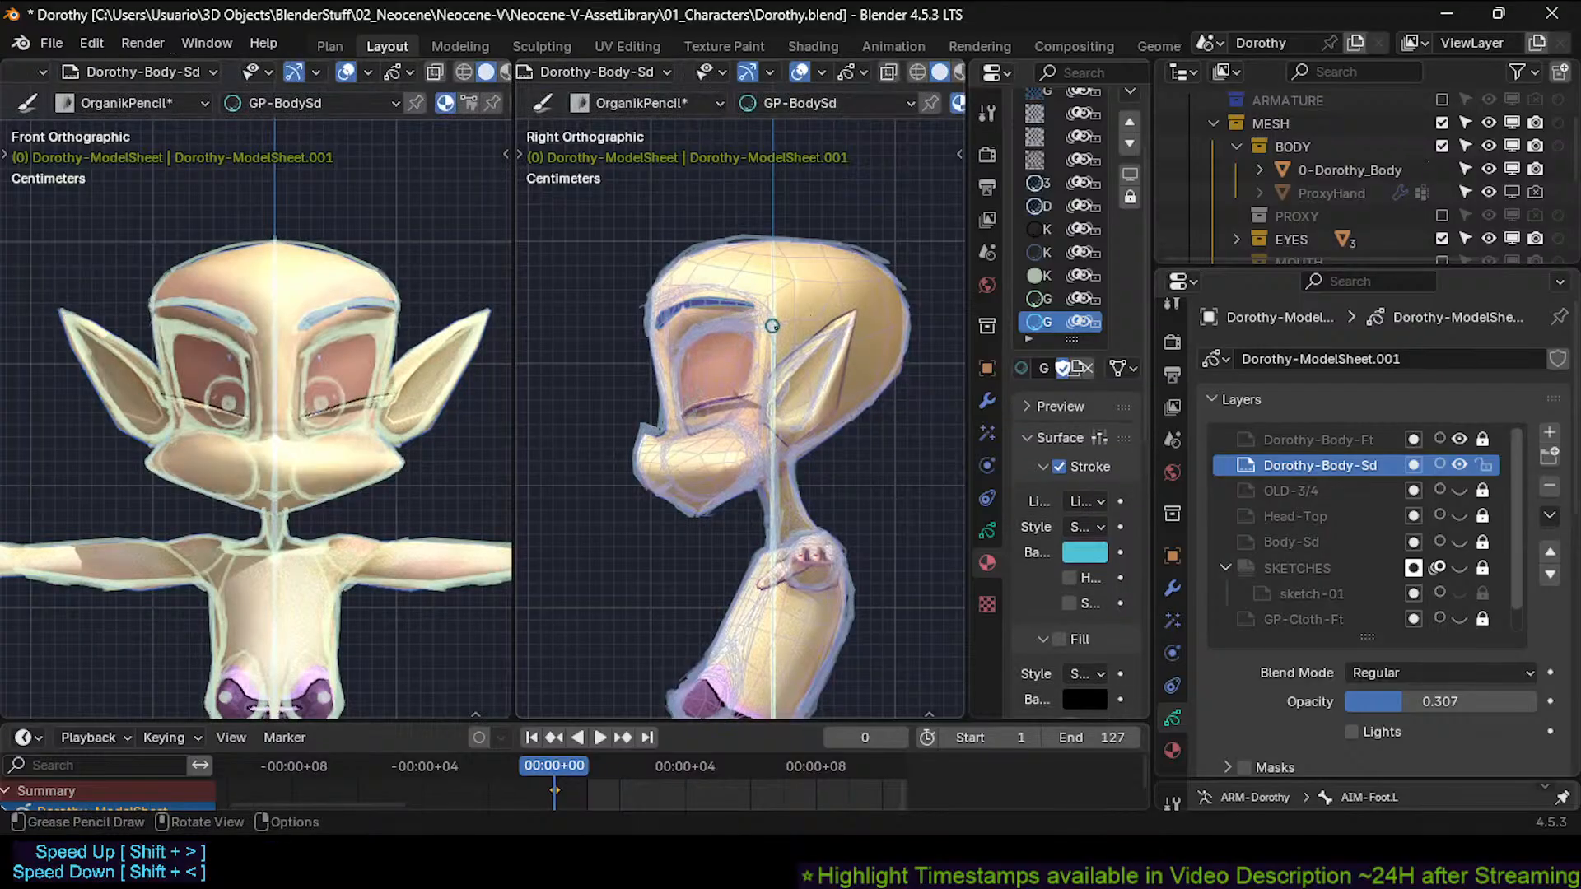
{"action": "left_click", "coordinate": [1442, 146]}
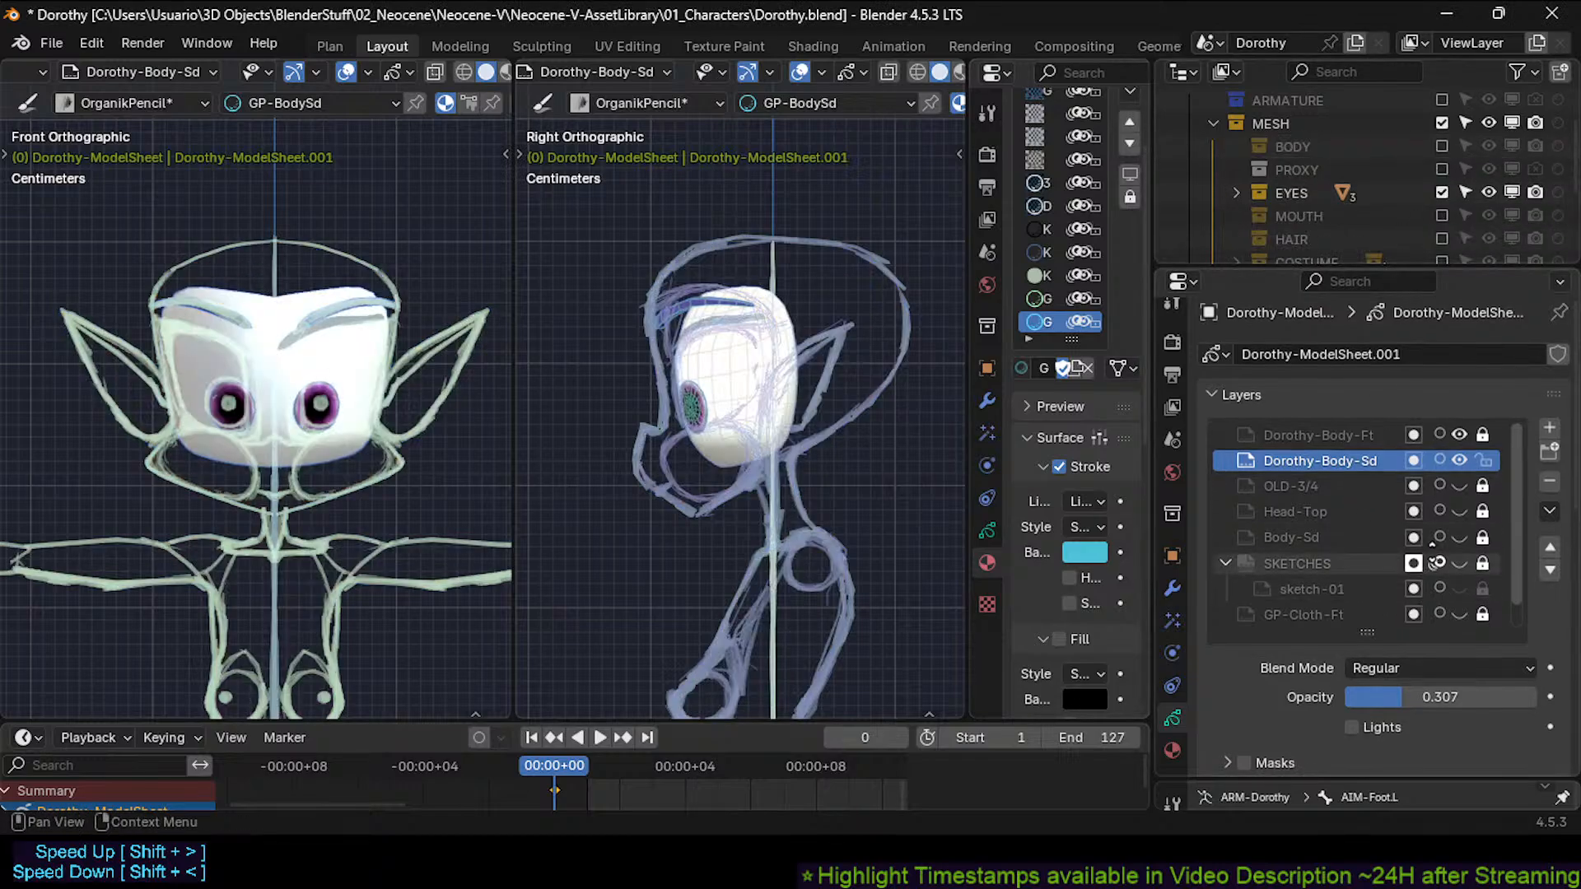
Show the Body-Sd layer and compare its eye and head lines with Dorothy-Body-Sd by repeatedly switching the latter's visibility.
{"action": "scroll", "coordinate": [1433, 565], "scroll_direction": "down", "scroll_amount": 1}
{"action": "left_click", "coordinate": [1459, 520]}
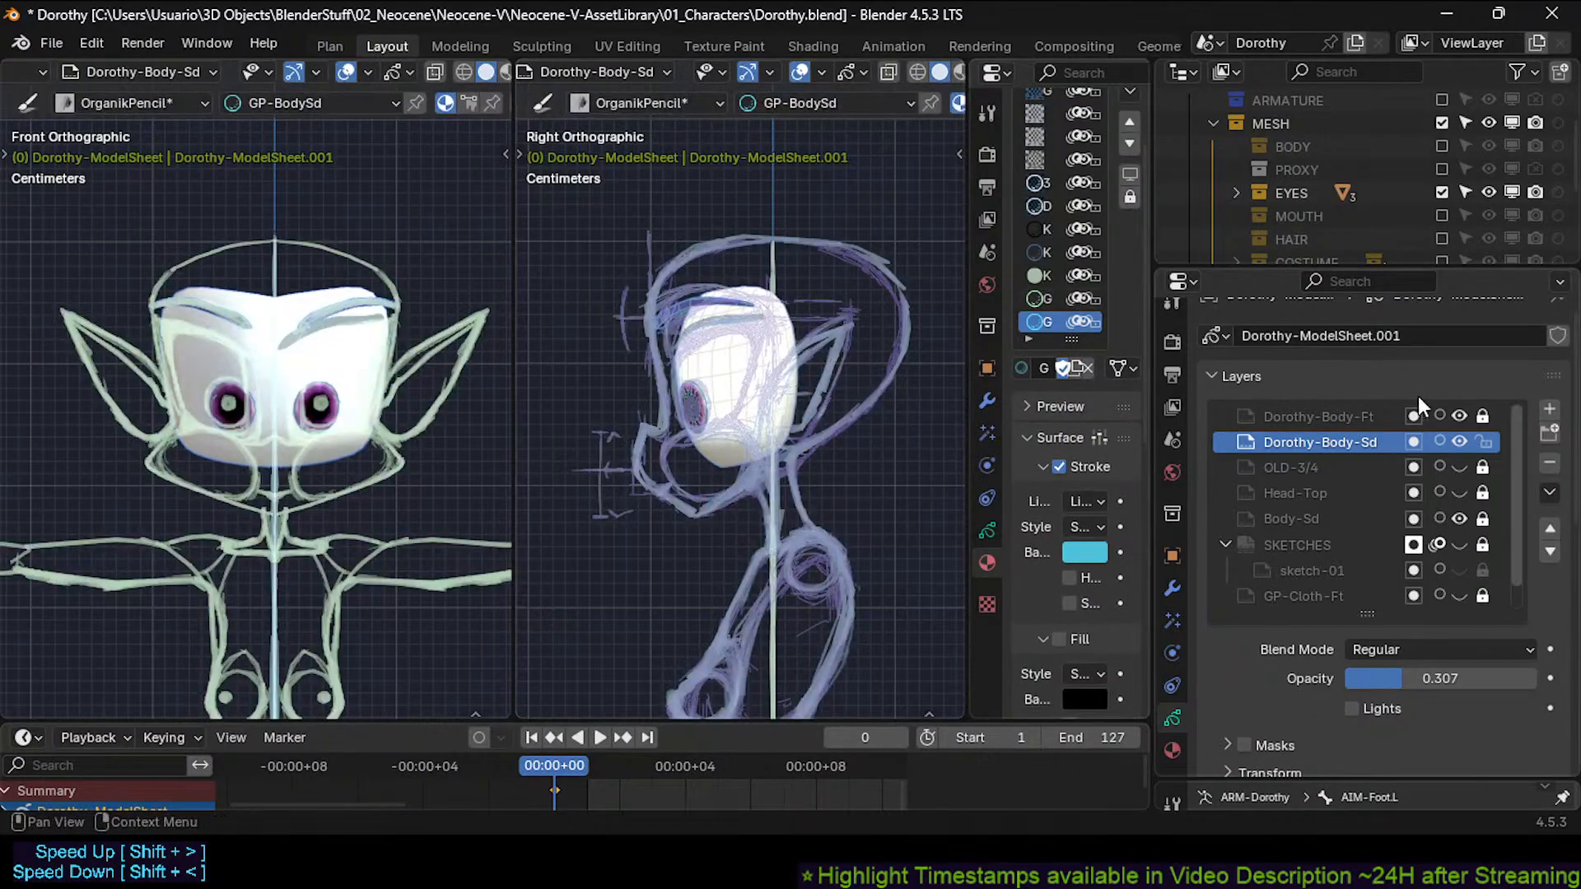
{"action": "left_click", "coordinate": [1460, 440]}
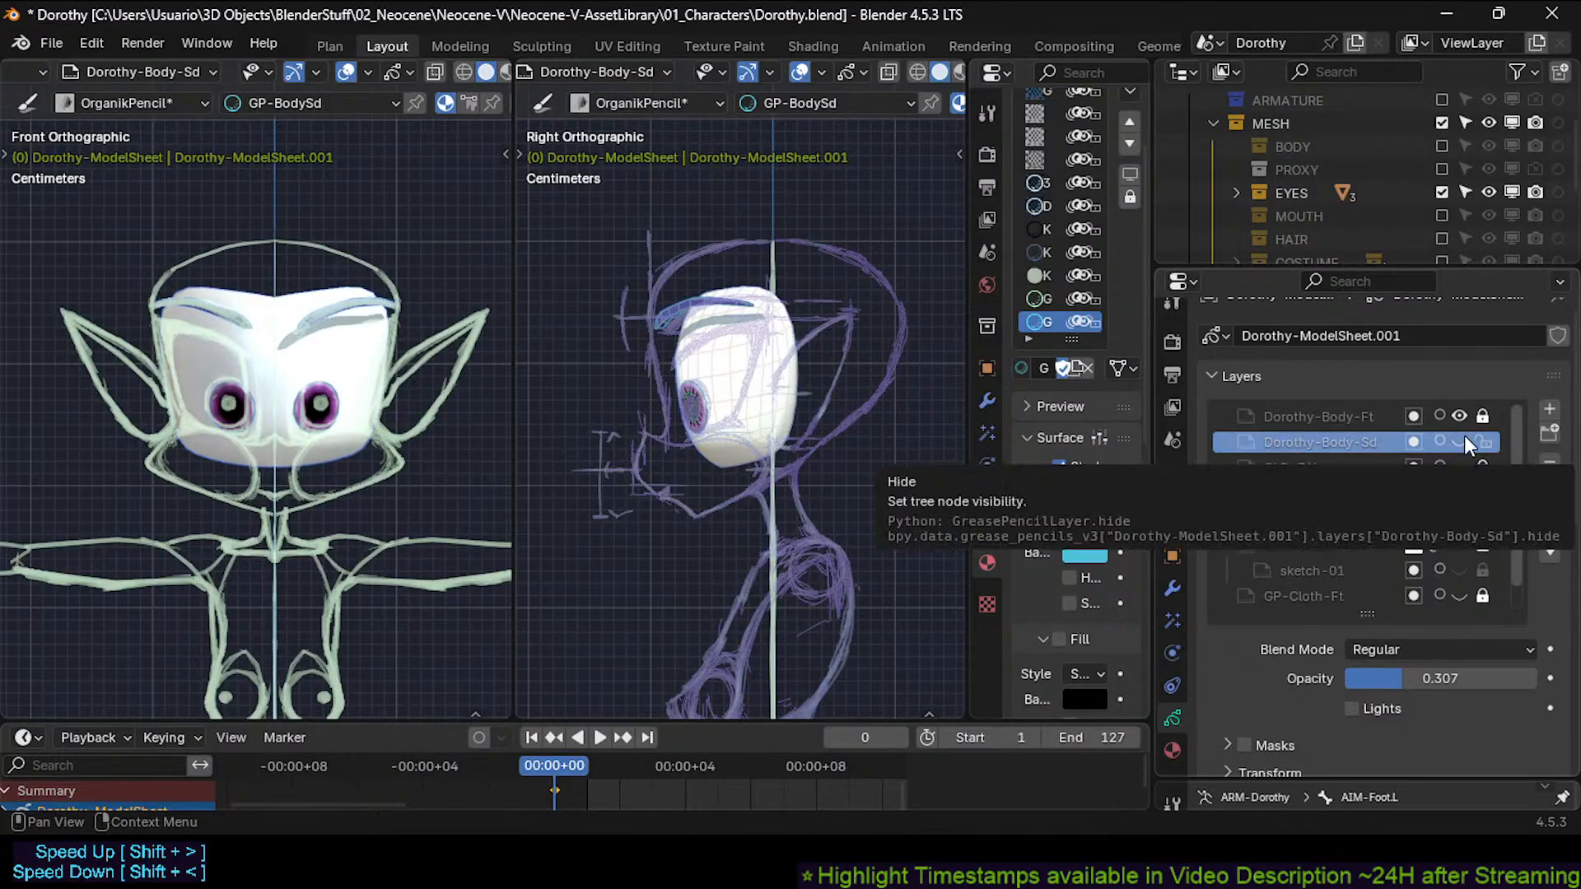
{"action": "left_click", "coordinate": [1467, 439]}
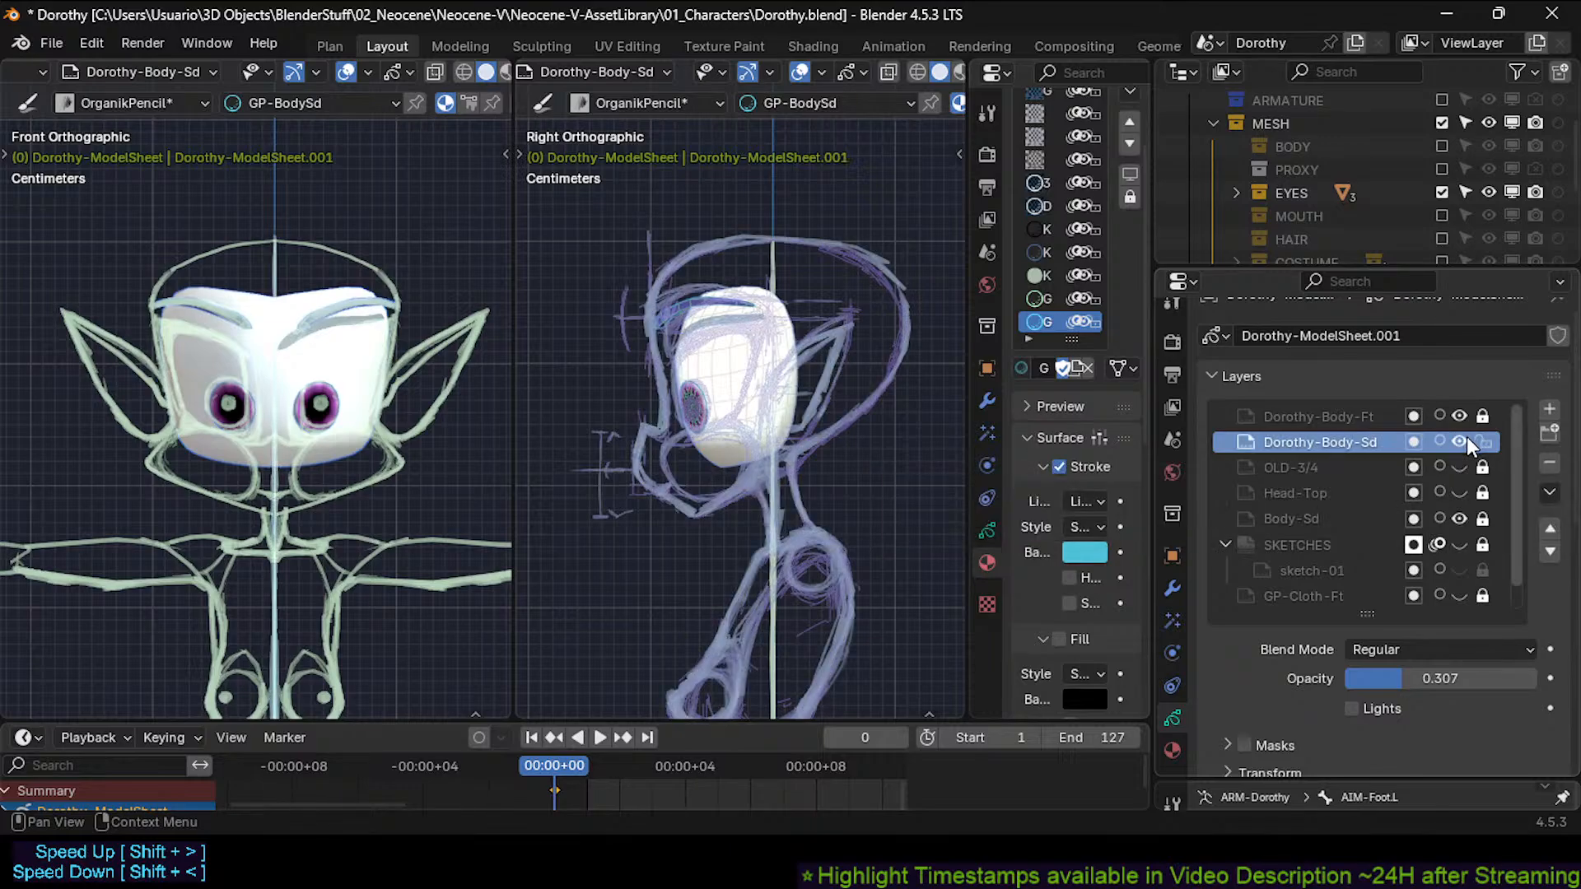
{"action": "left_click", "coordinate": [1466, 439]}
{"action": "left_click", "coordinate": [1467, 439]}
{"action": "left_click", "coordinate": [1466, 439]}
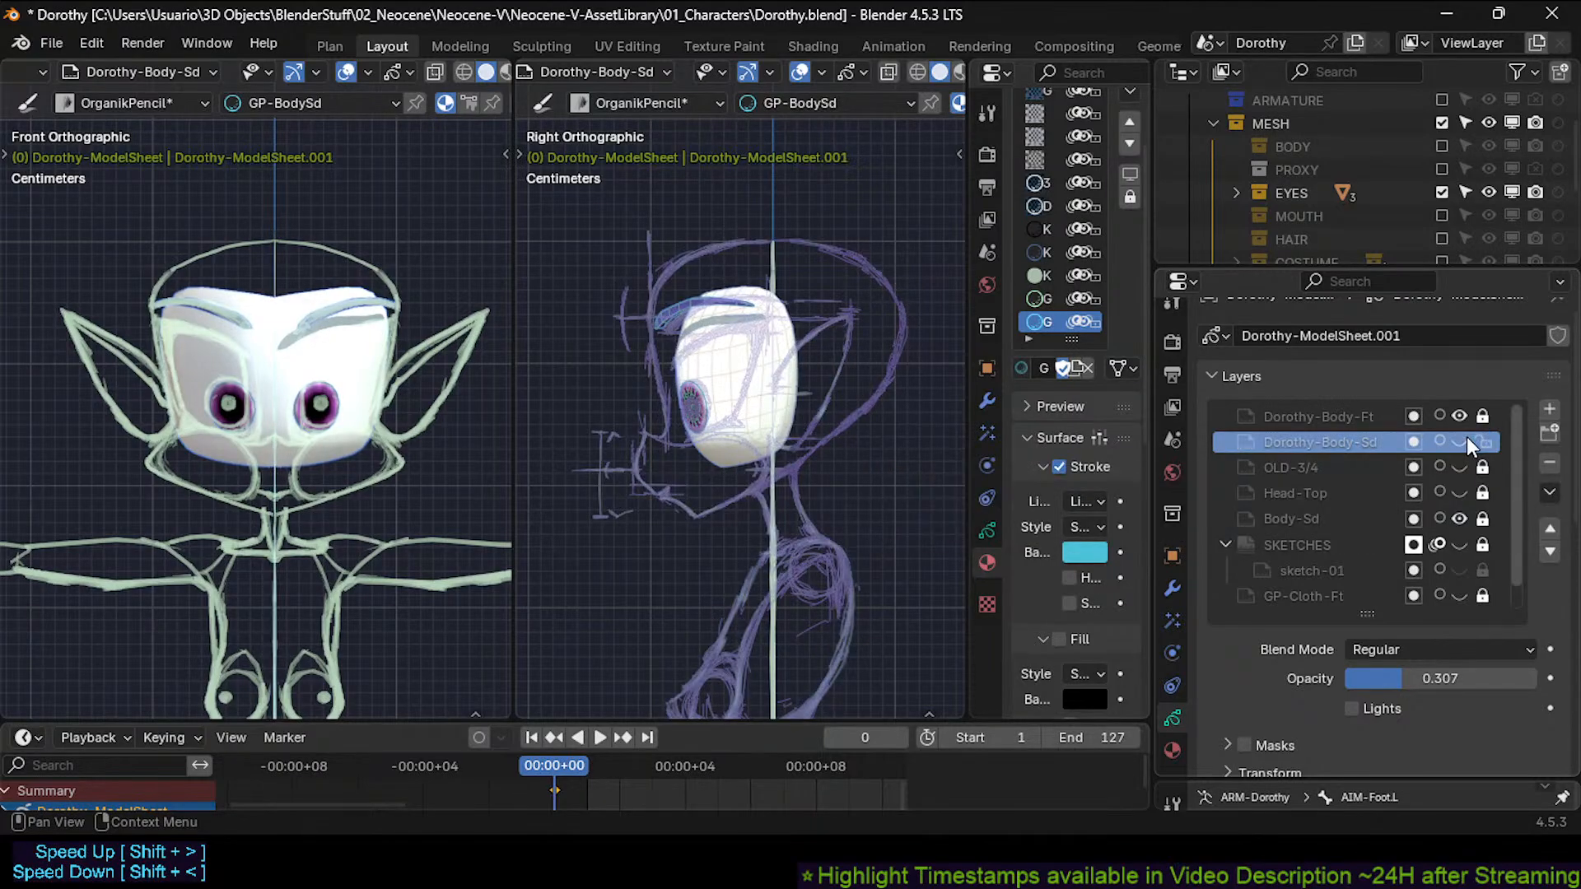
{"action": "left_click", "coordinate": [1466, 439]}
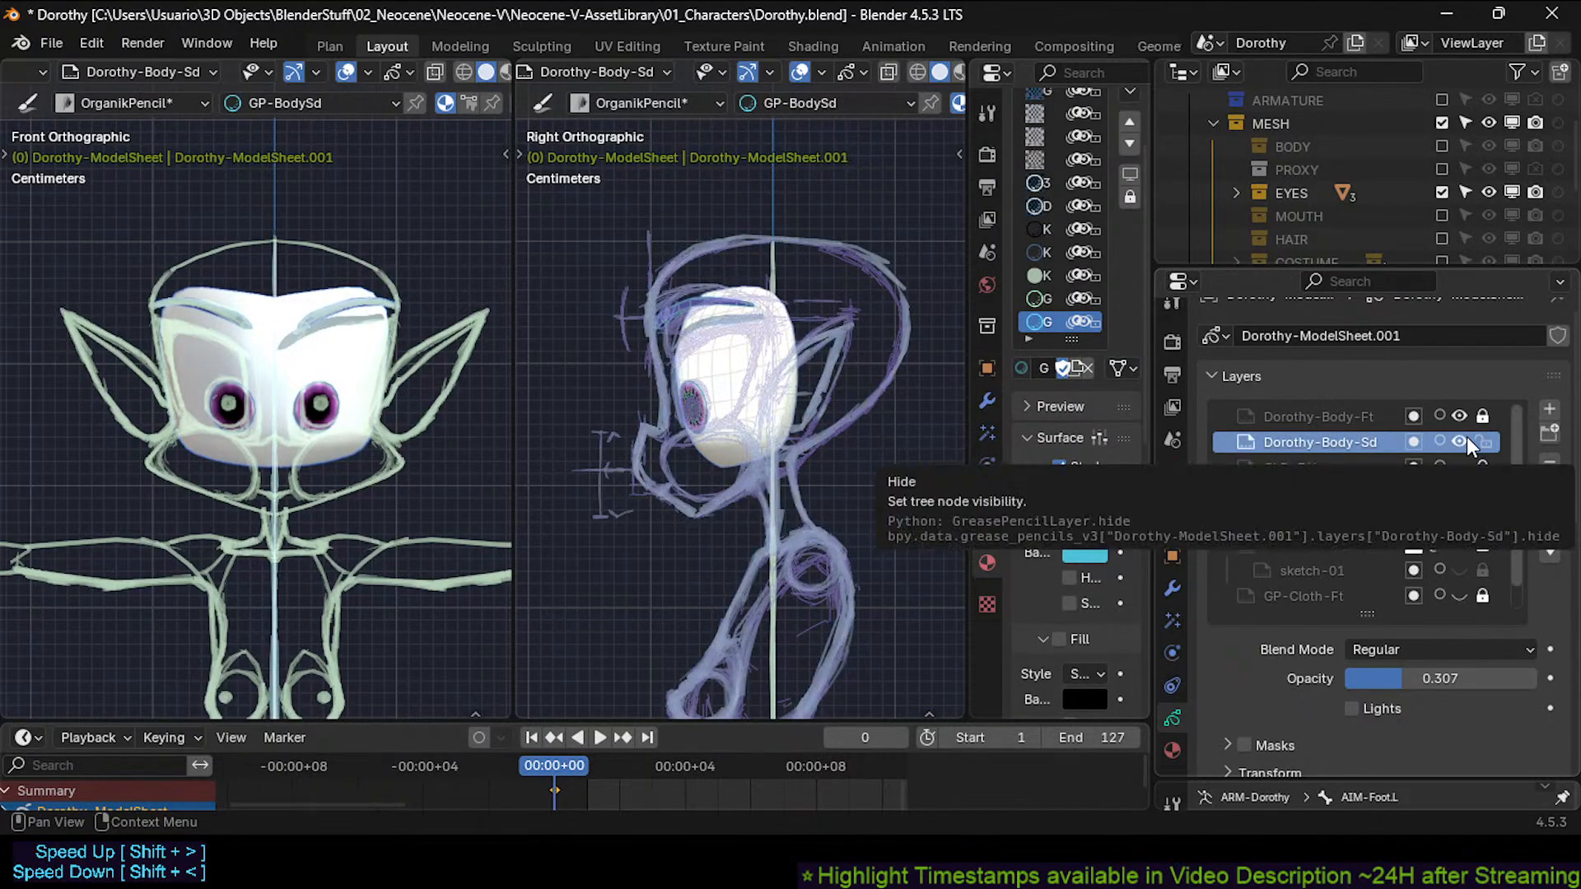
{"action": "left_click", "coordinate": [1466, 439]}
{"action": "left_click", "coordinate": [1466, 439]}
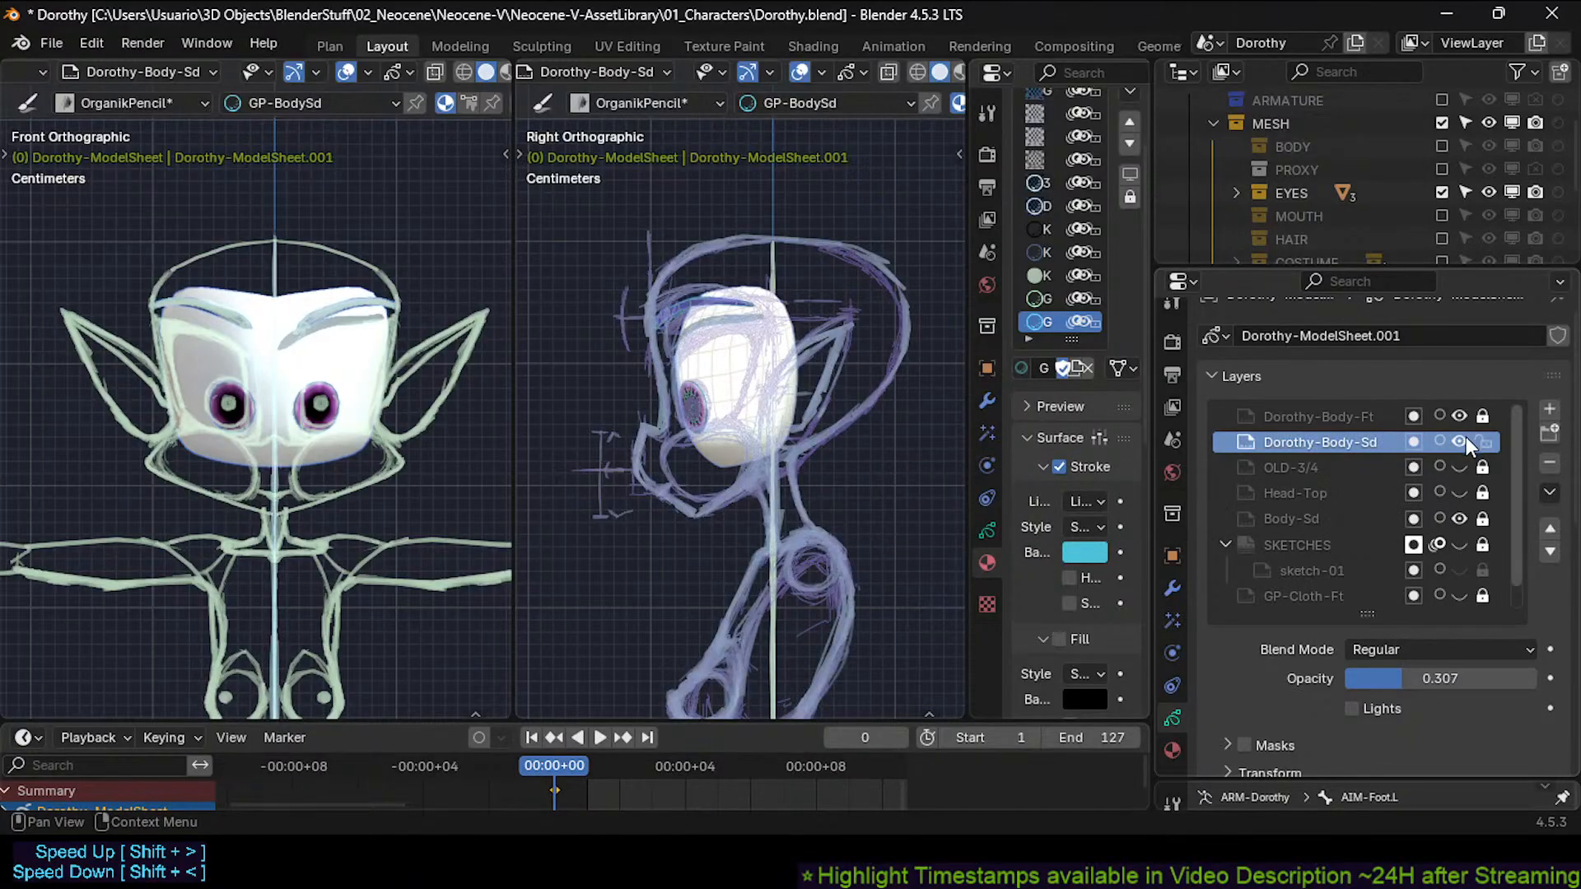
{"action": "left_click", "coordinate": [1466, 439]}
{"action": "left_click", "coordinate": [1469, 439]}
{"action": "left_click", "coordinate": [1469, 439]}
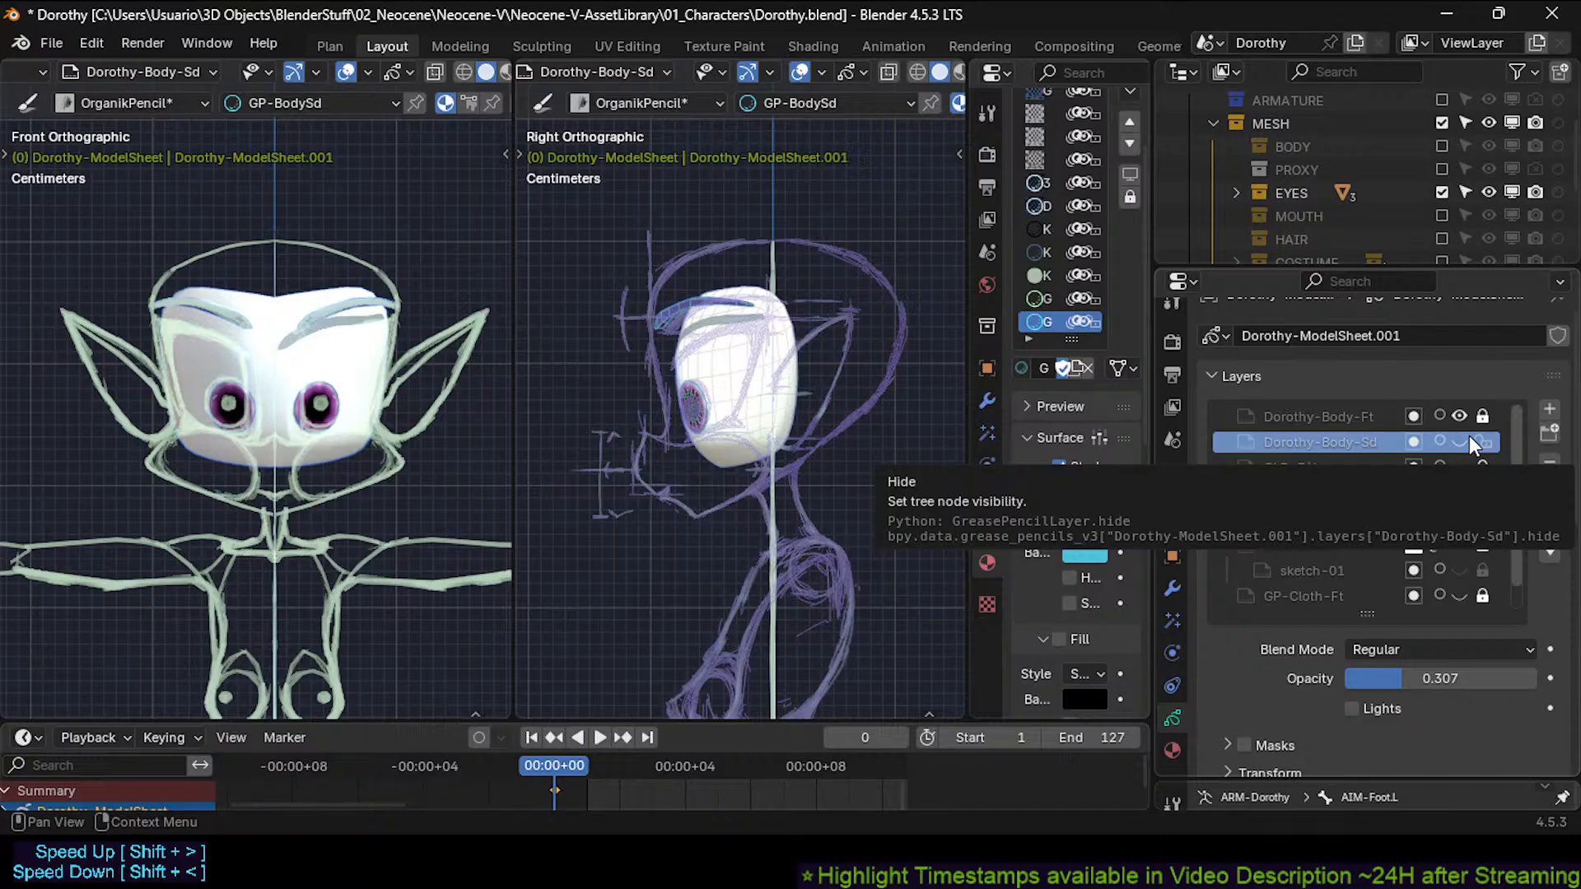
Lock the Dorothy-Body-Sd layer and hide it, leaving the Body-Sd sketch visible around the eye mesh.
{"action": "left_click", "coordinate": [1470, 436]}
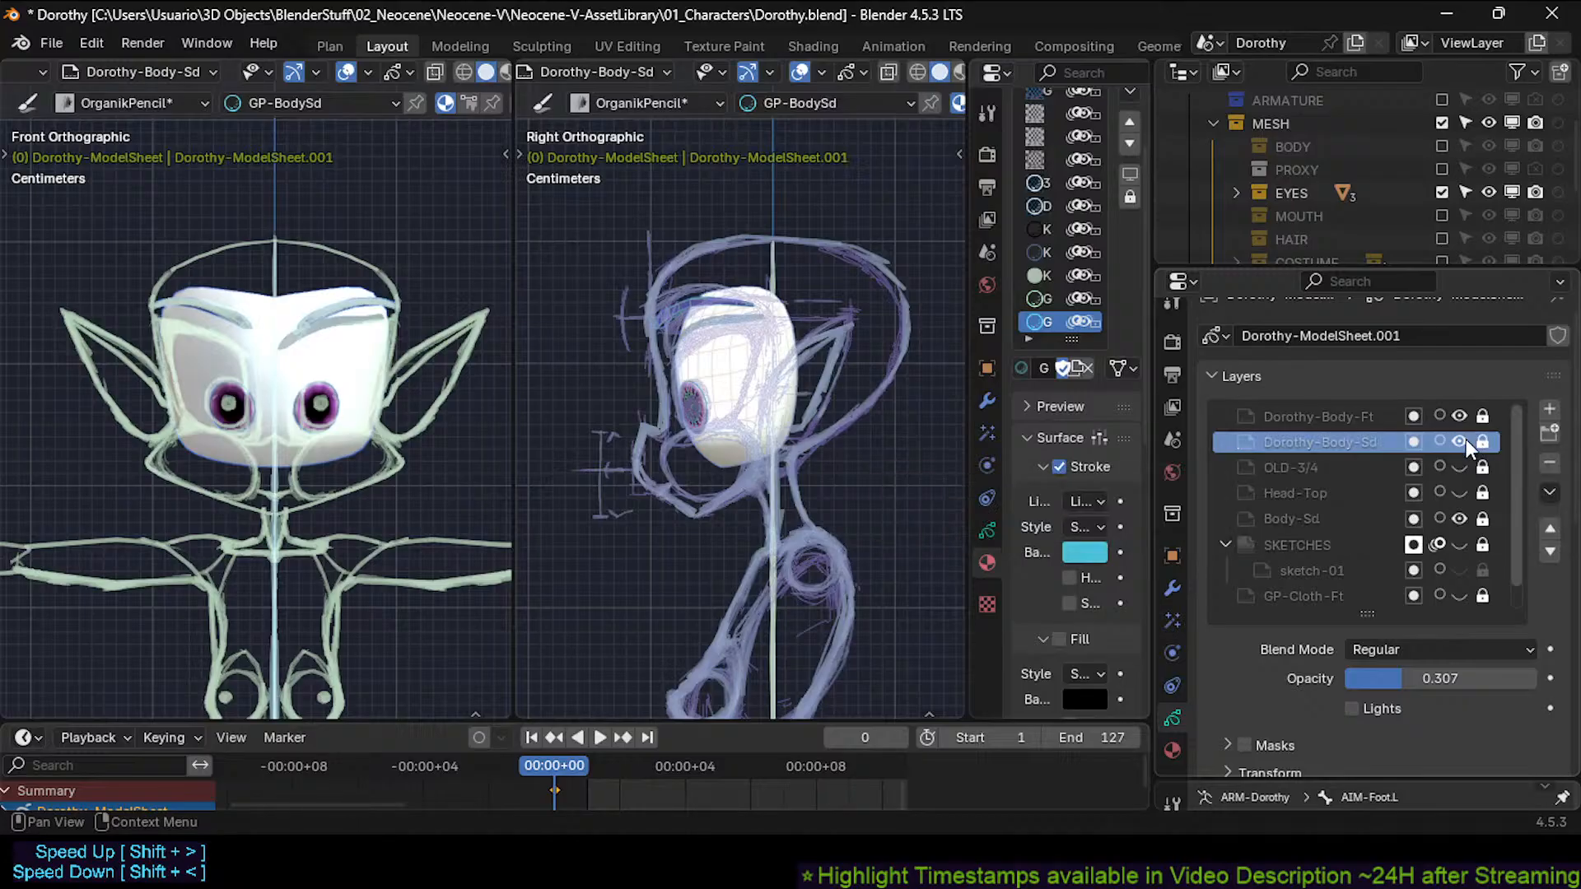
{"action": "left_click", "coordinate": [1465, 438]}
{"action": "left_click", "coordinate": [1464, 437]}
{"action": "left_click", "coordinate": [1465, 438]}
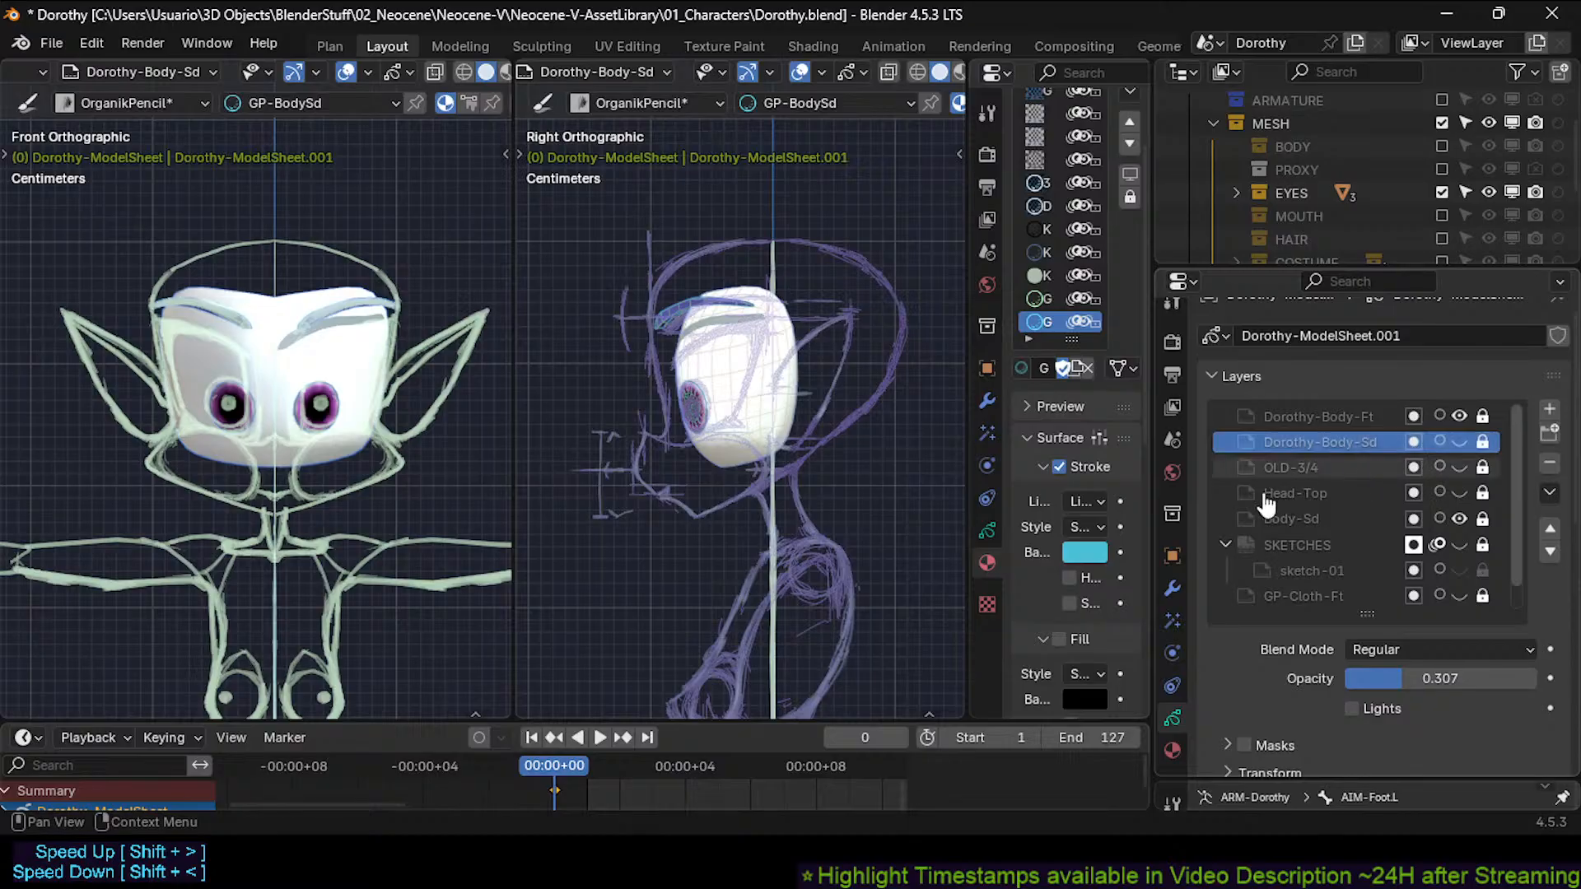
Select the head strokes of the Body-Sd layer in the side view, leaving the neck and body strokes out of the selection.
{"action": "left_click", "coordinate": [1355, 519]}
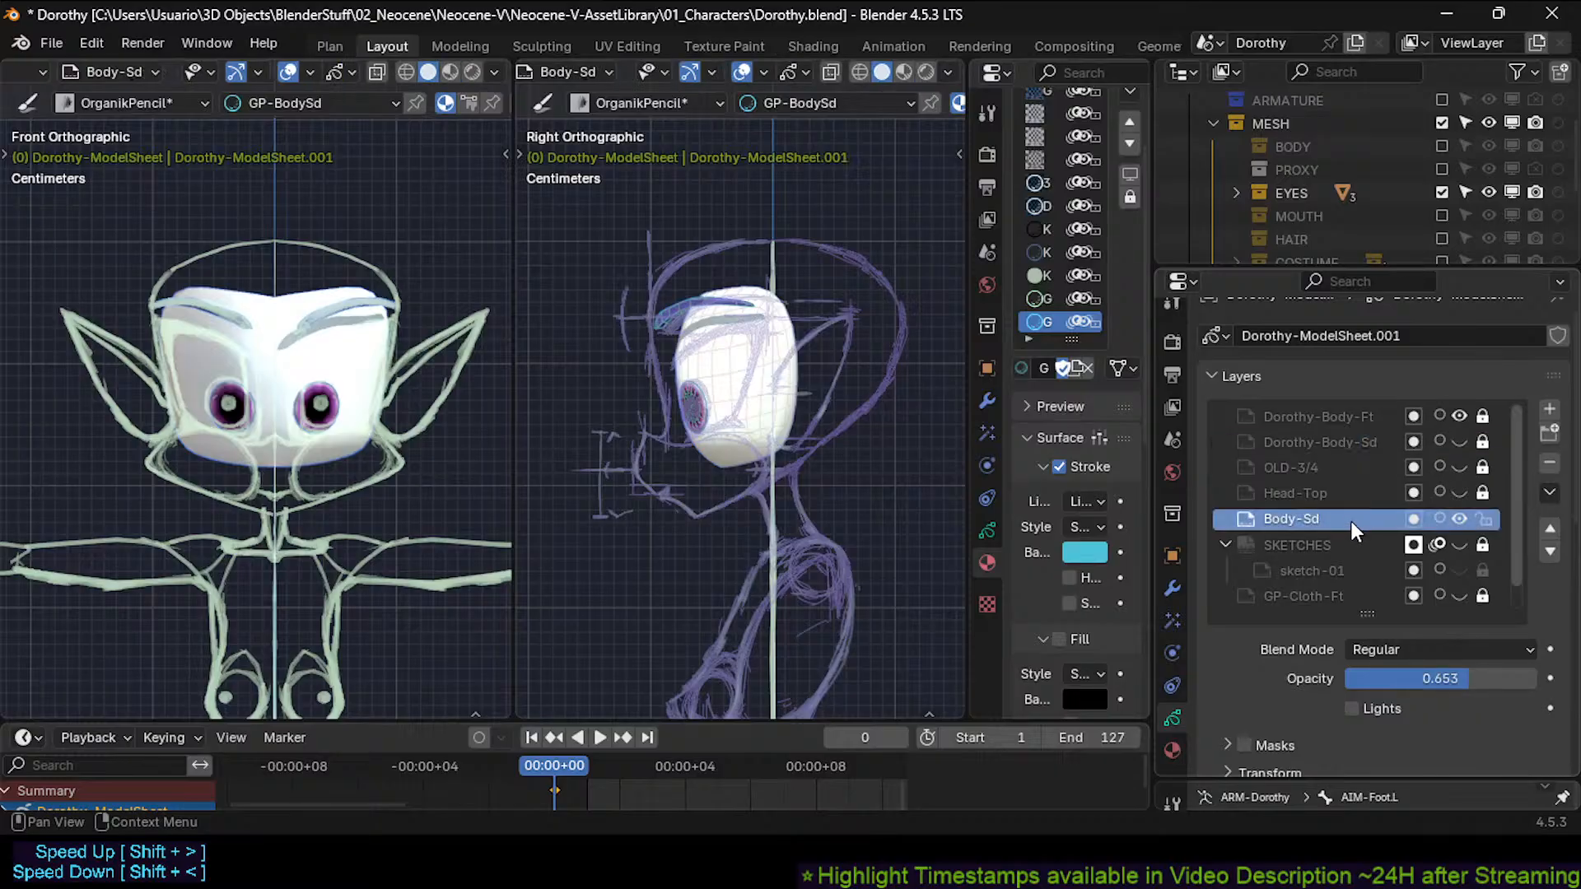
{"action": "key", "text": "Tab"}
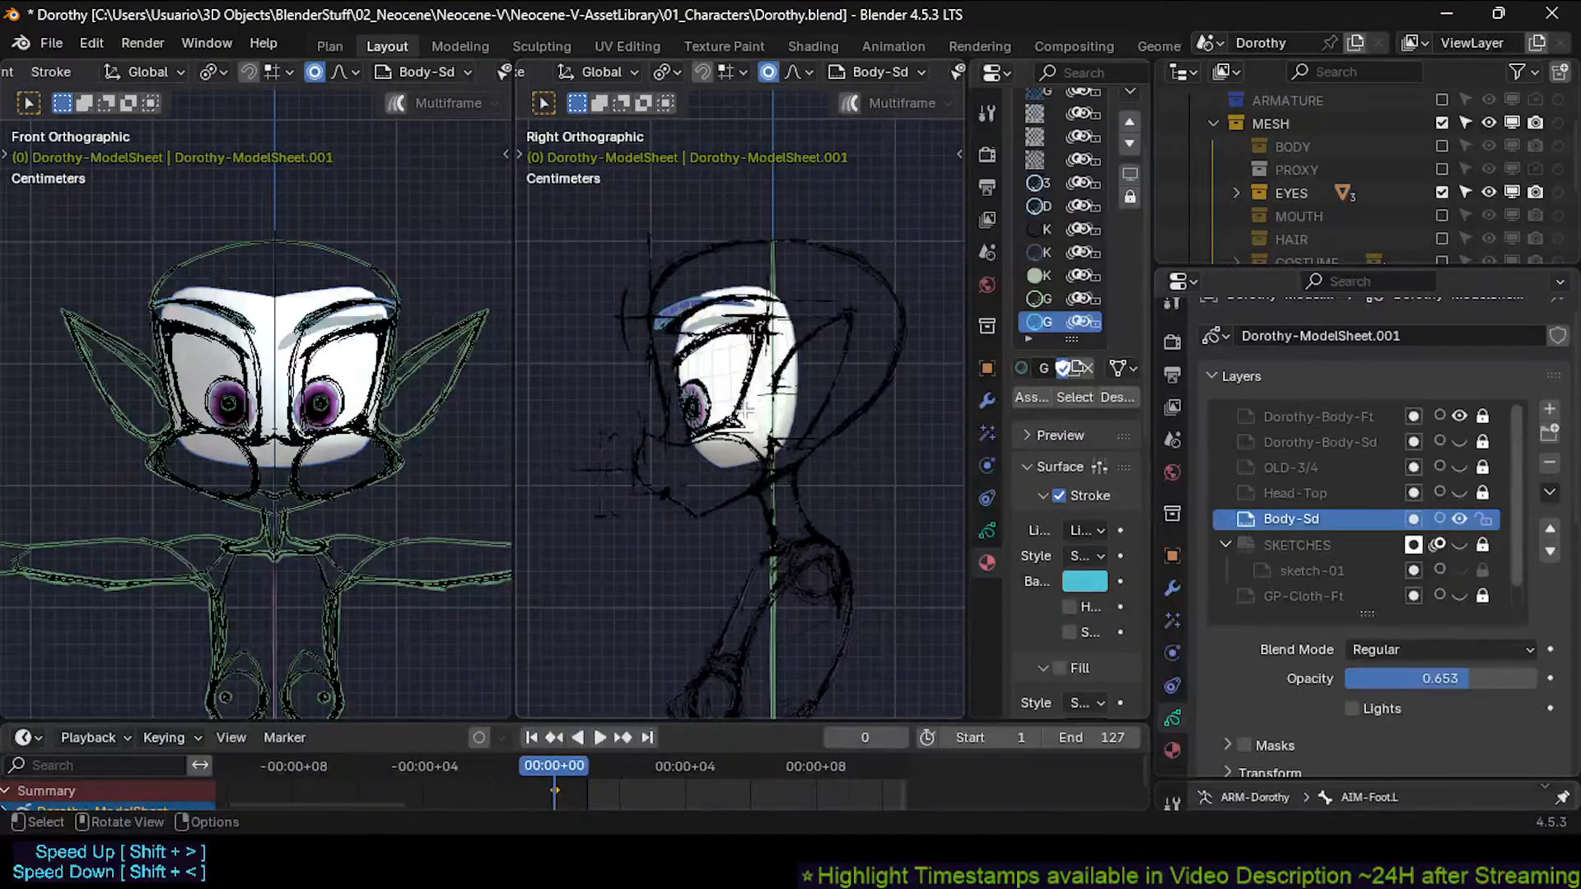
{"action": "mouse_move", "coordinate": [940, 218]}
{"action": "left_mouse_down"}
{"action": "mouse_move", "coordinate": [582, 529]}
{"action": "mouse_move", "coordinate": [576, 507]}
{"action": "left_mouse_up"}
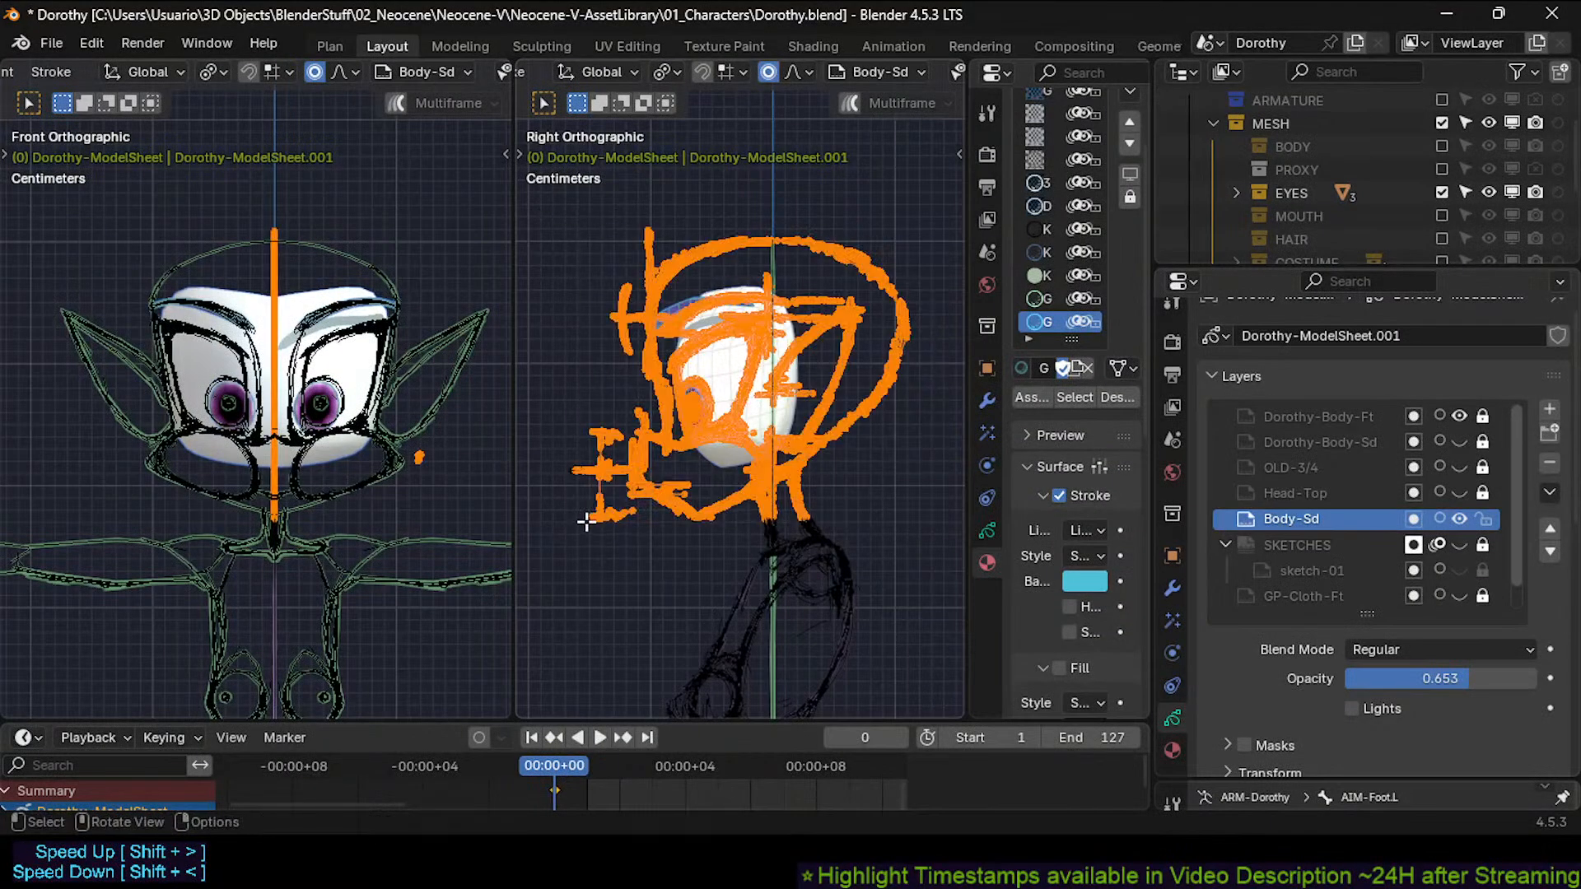
{"action": "key", "text": "c"}
{"action": "scroll", "coordinate": [713, 493], "scroll_direction": "up", "scroll_amount": 20}
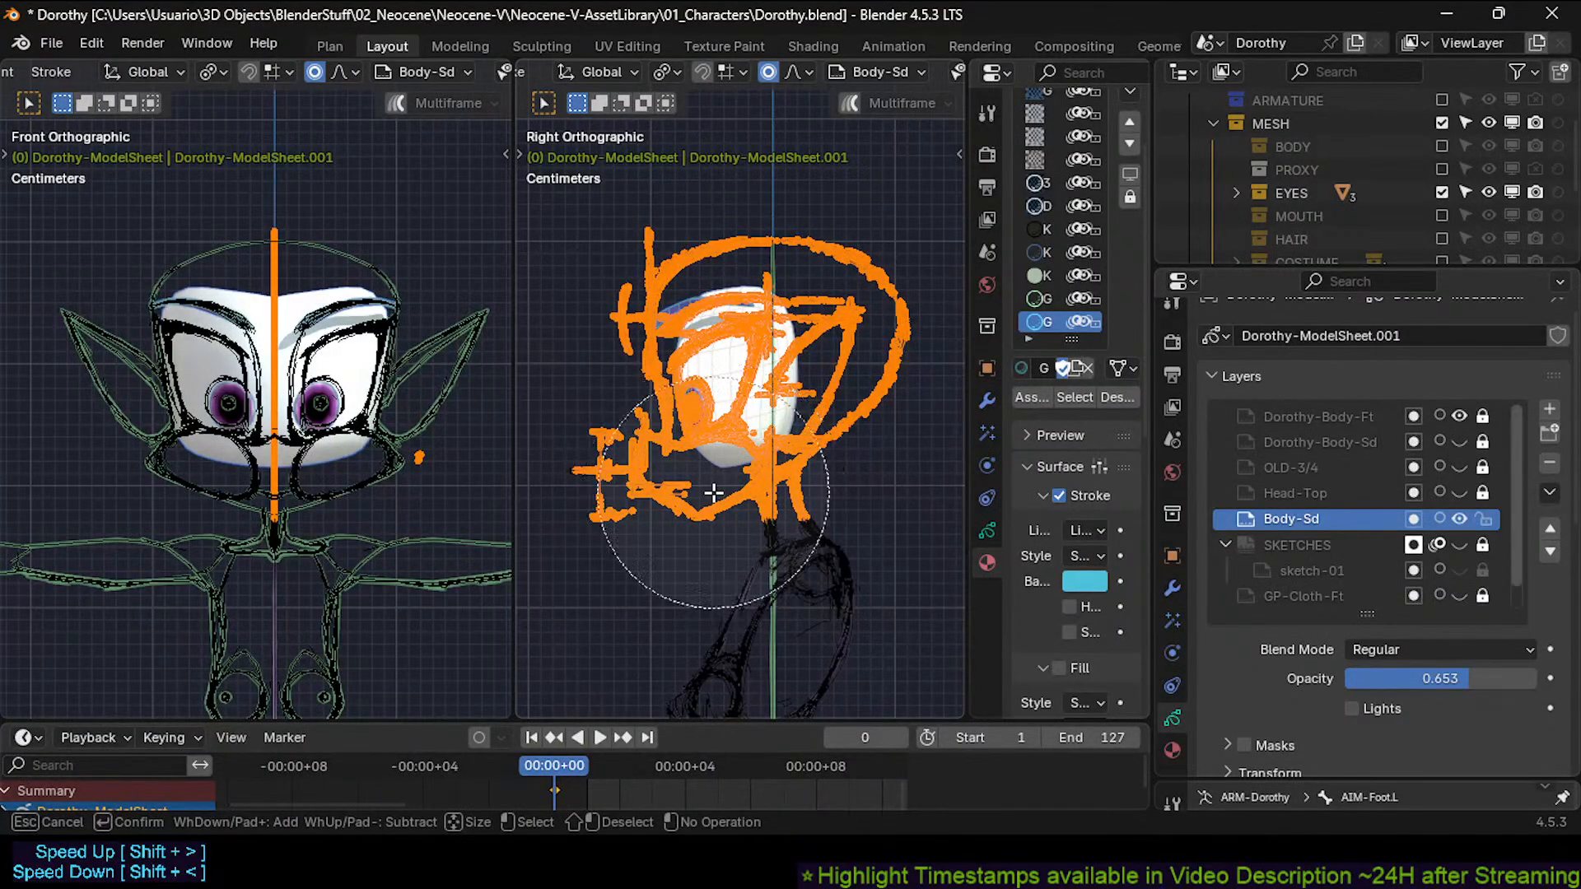
{"action": "mouse_move", "coordinate": [766, 516]}
{"action": "middle_mouse_down"}
{"action": "mouse_move", "coordinate": [801, 495]}
{"action": "mouse_move", "coordinate": [816, 506]}
{"action": "middle_mouse_up"}
{"action": "right_click", "coordinate": [824, 499]}
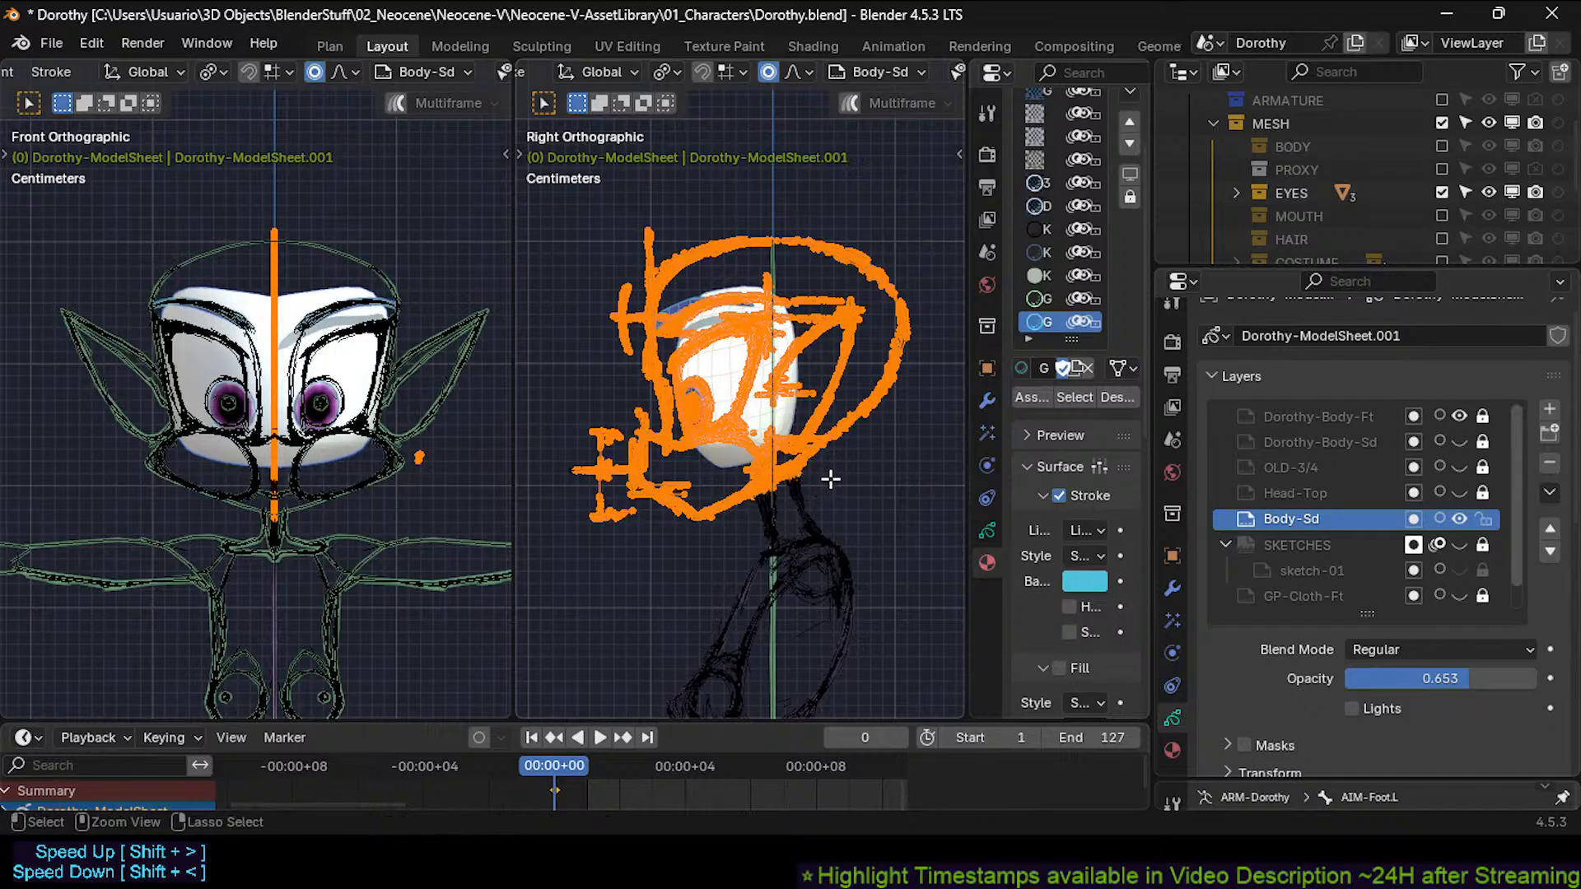
Assign the GP-BodySd material to the selected head strokes.
{"action": "key", "text": "m"}
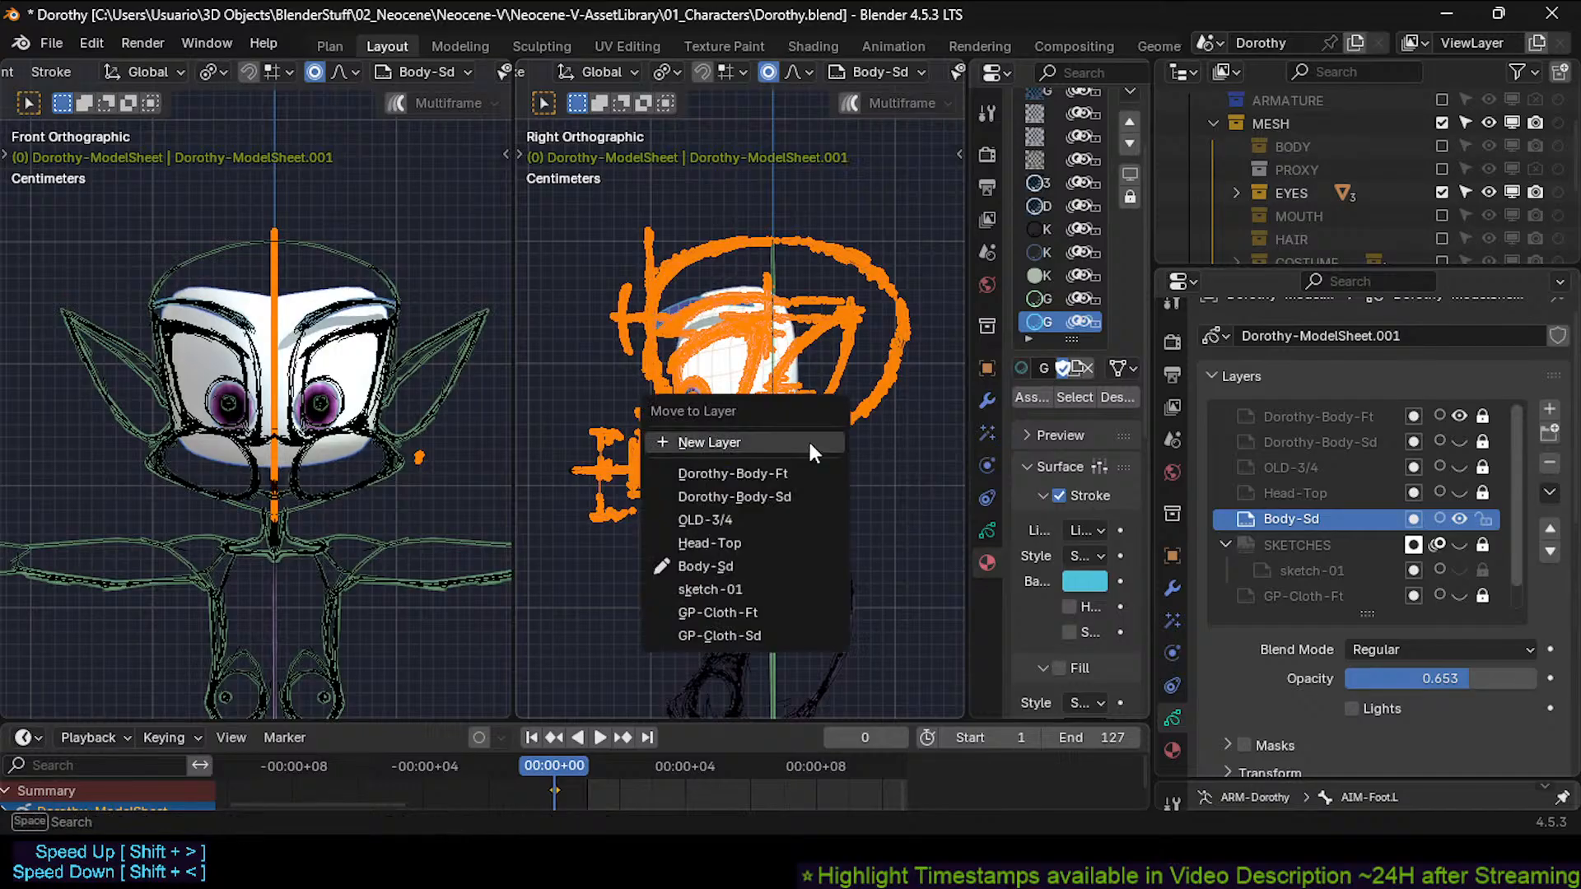
{"action": "key", "text": "Escape"}
{"action": "key", "text": "alt+Tab"}
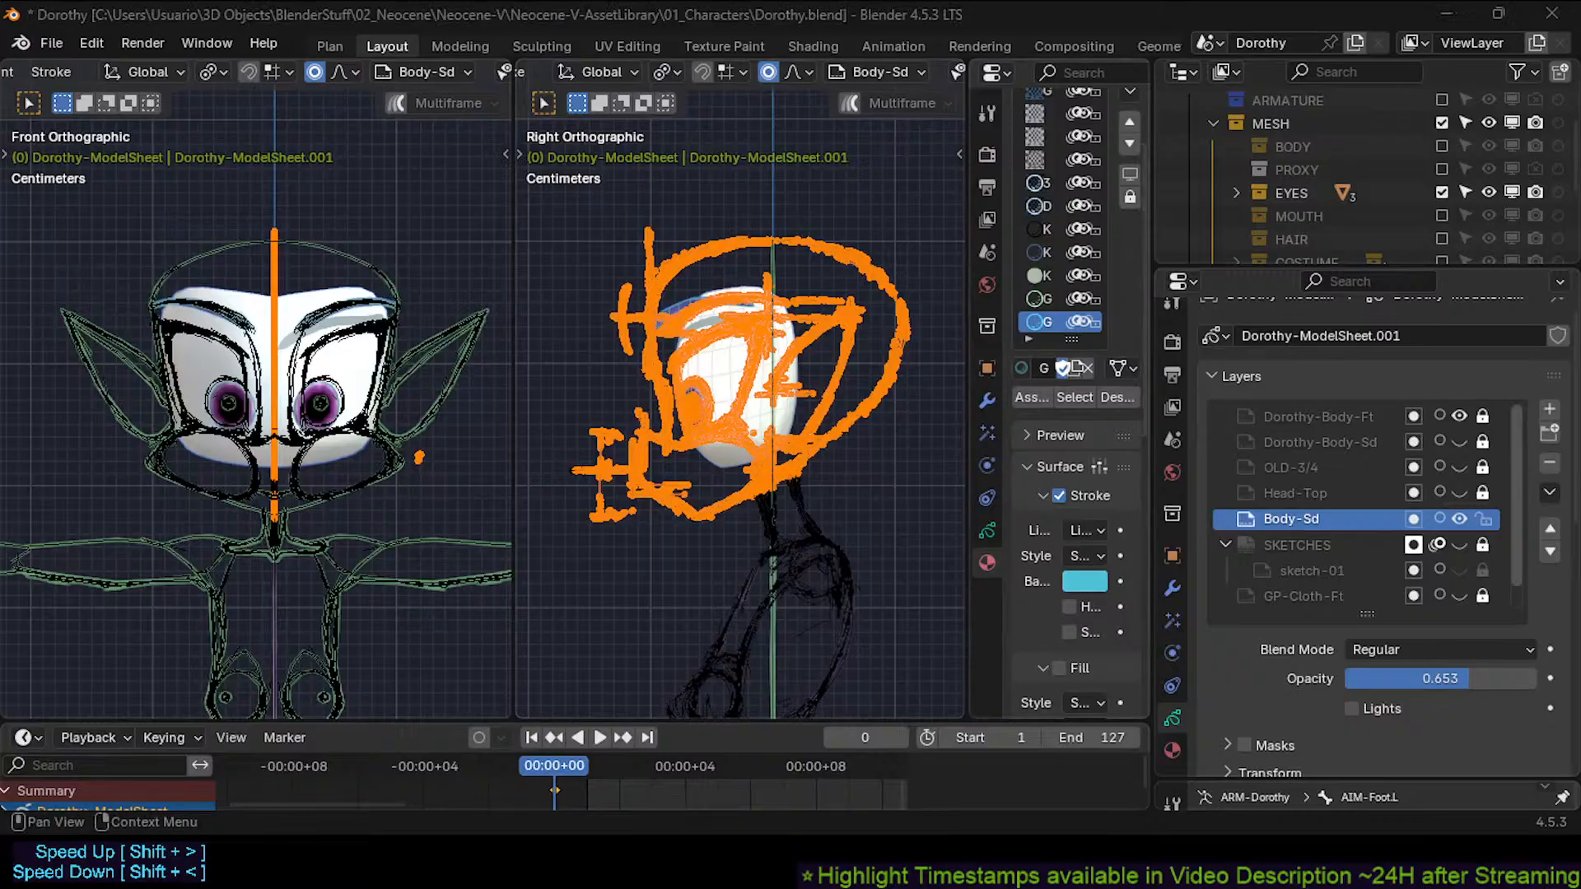
{"action": "left_click", "coordinate": [1031, 397]}
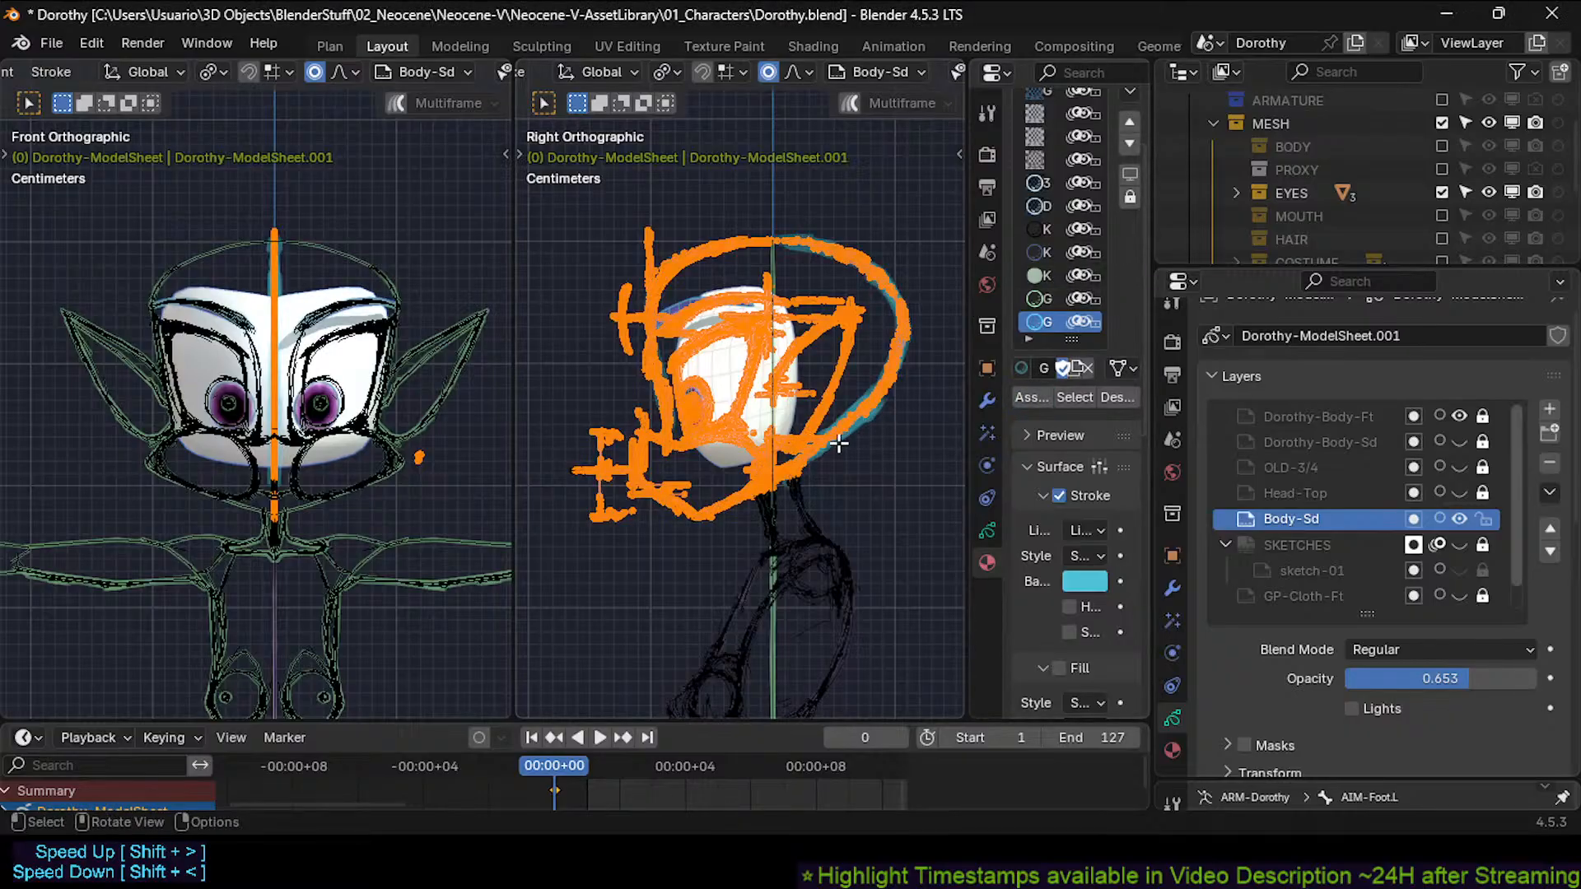
Unlock the Dorothy-Body-Sd layer and move the selected head strokes to it.
{"action": "key", "text": "m"}
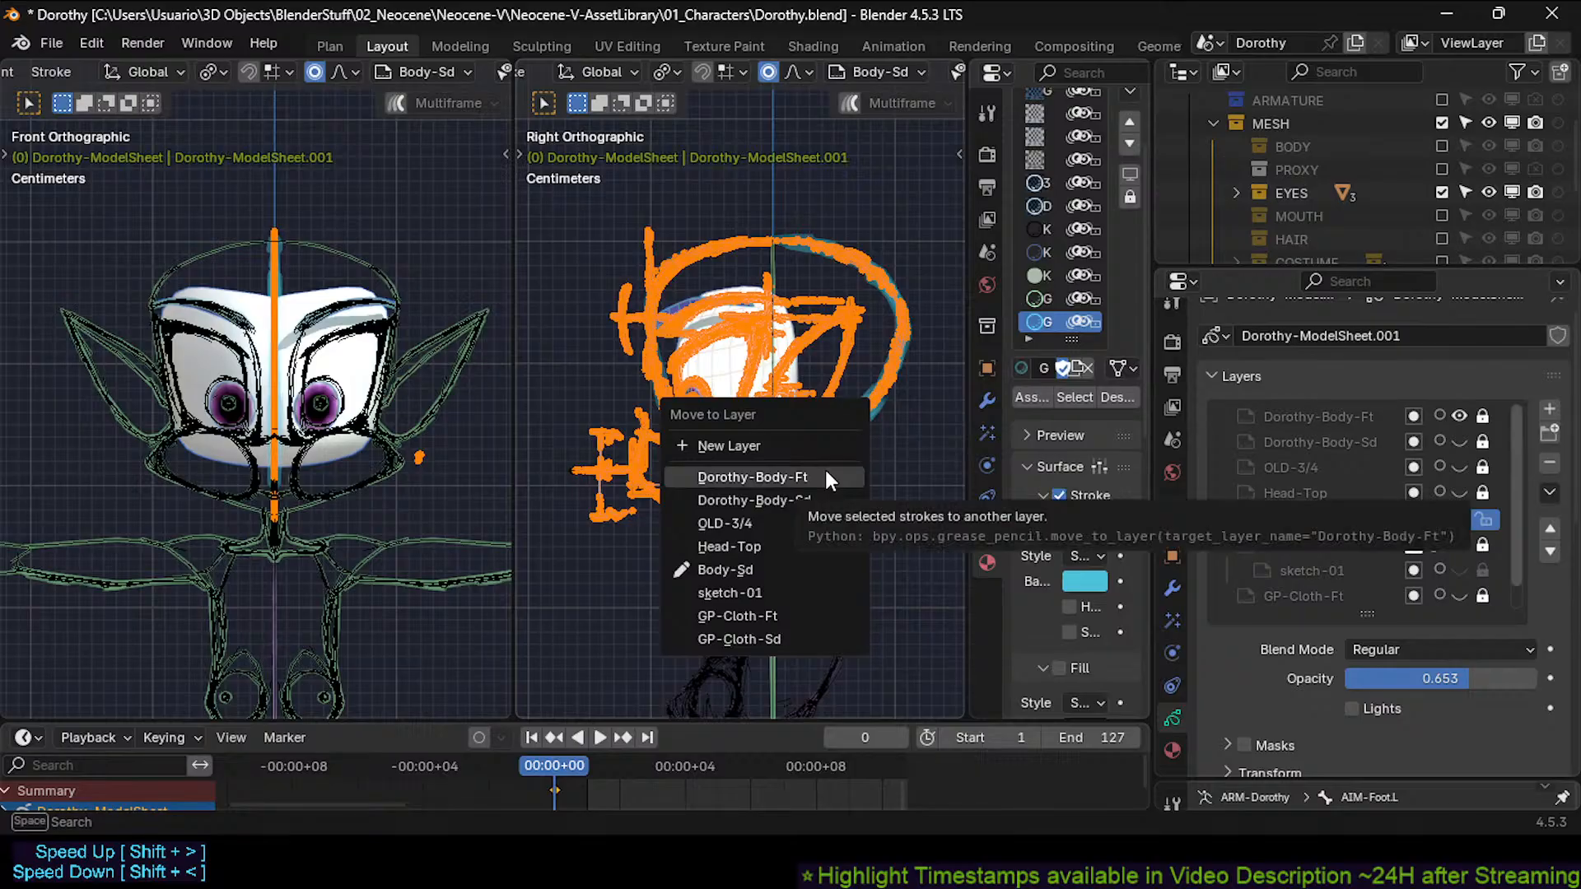
{"action": "left_click", "coordinate": [753, 500]}
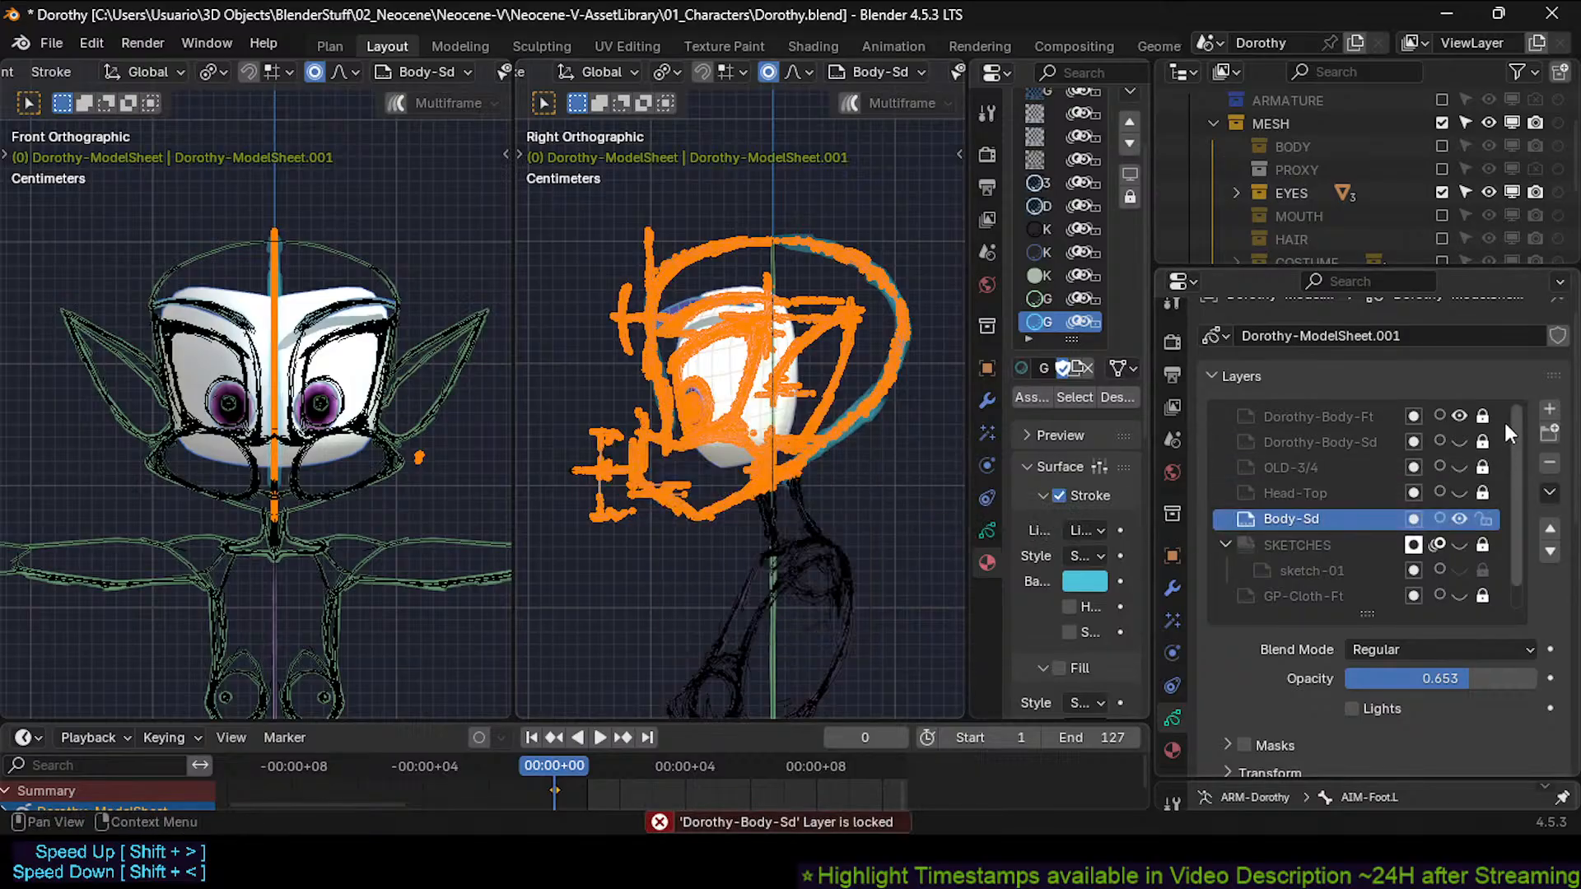
{"action": "left_click", "coordinate": [1487, 441]}
{"action": "key", "text": "m"}
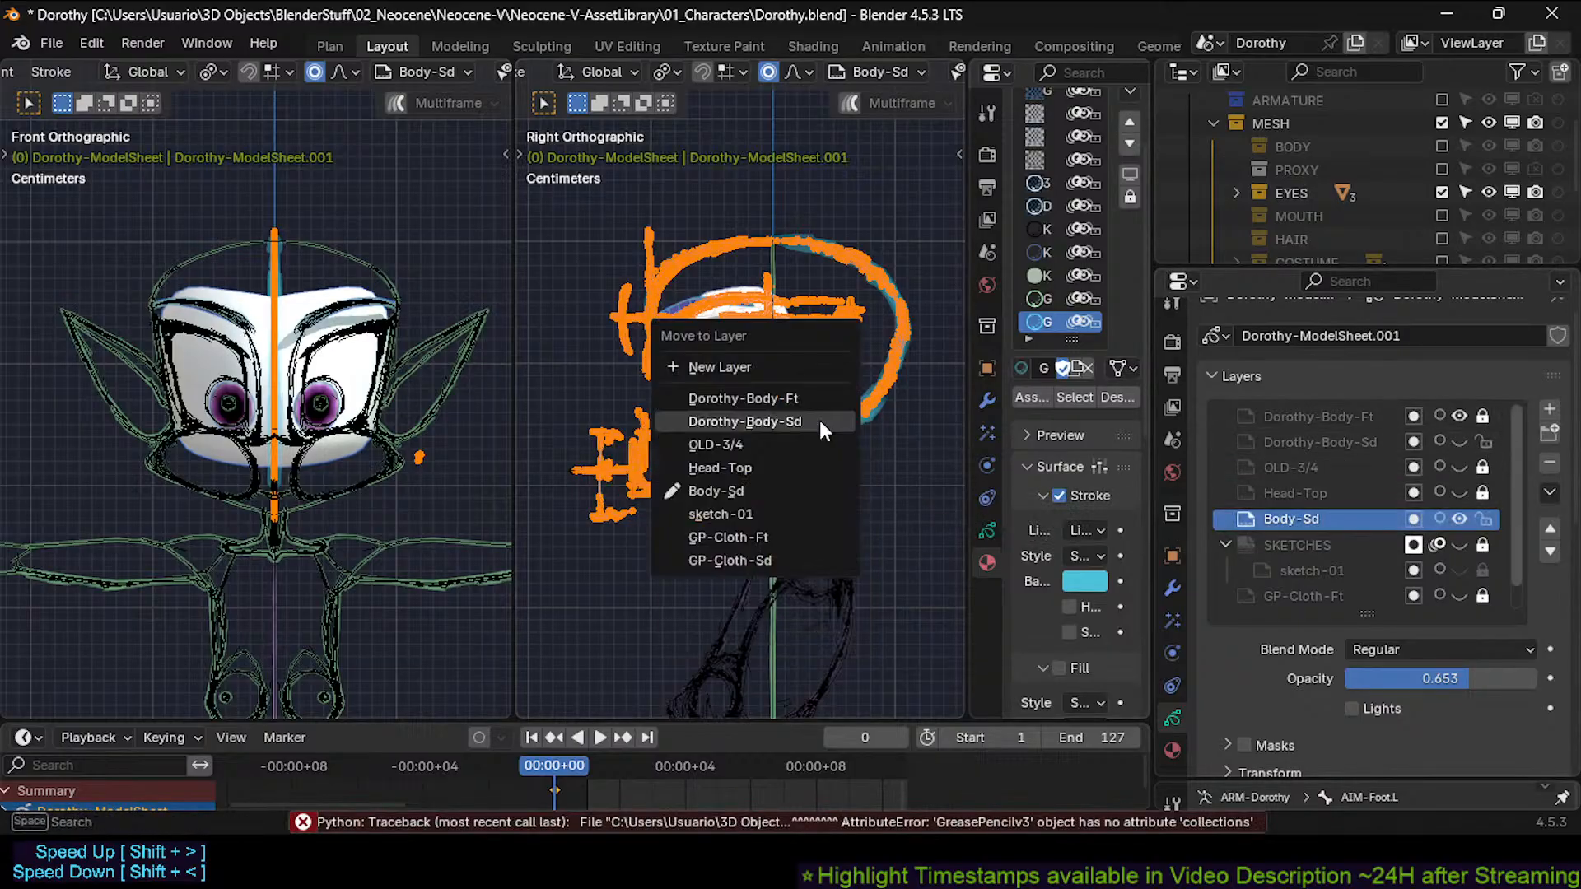
{"action": "left_click", "coordinate": [819, 417]}
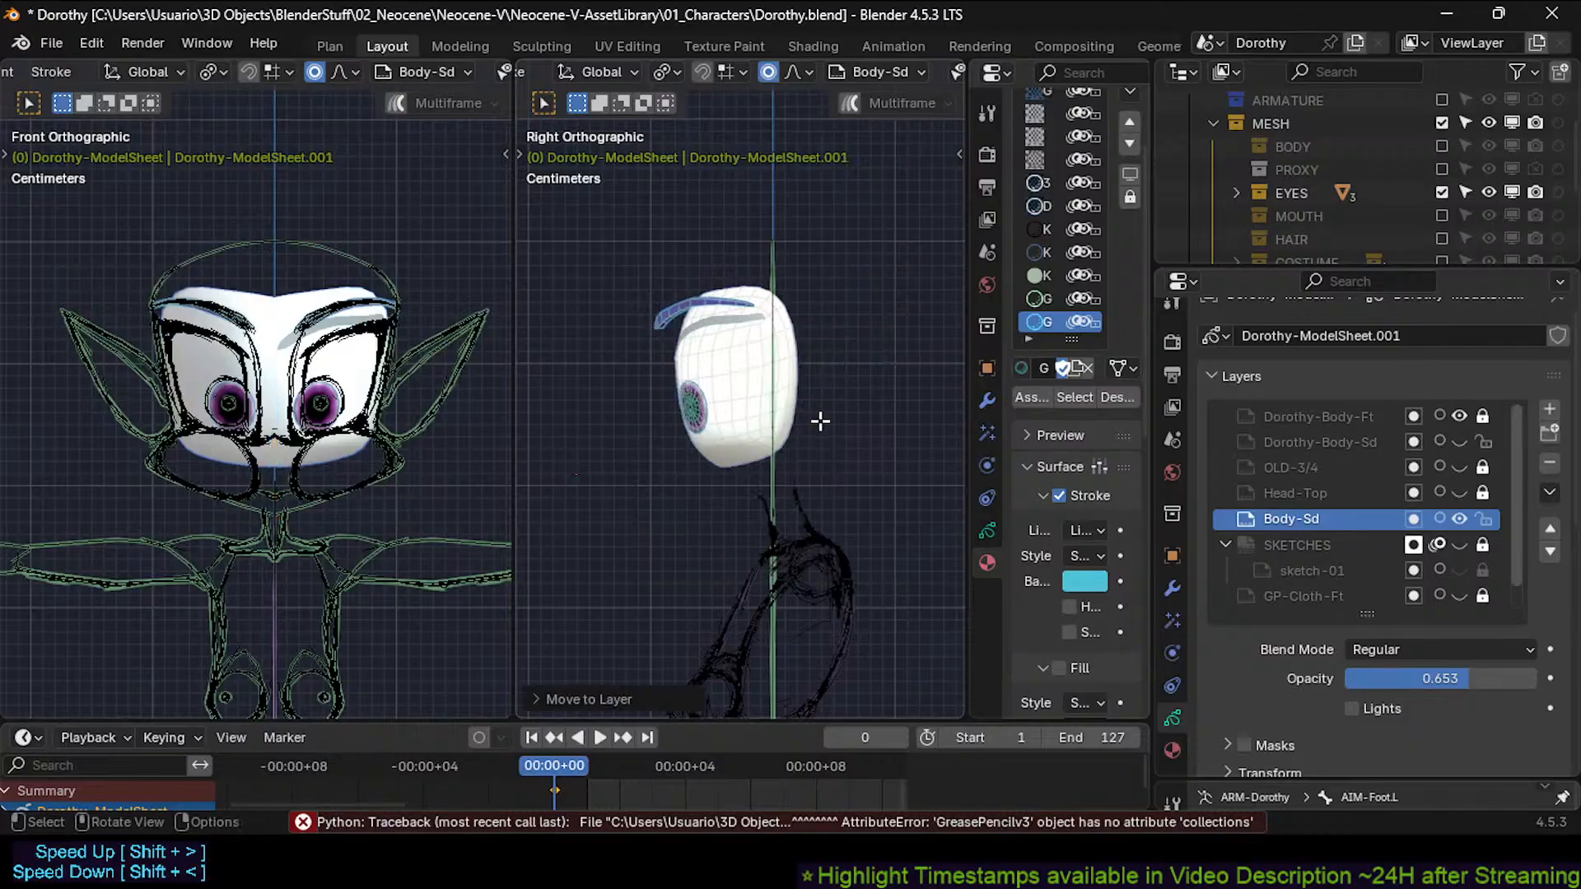
Show the Dorothy-Body-Sd layer, compare it with Body-Sd by toggling that layer's visibility, and delete the Body-Sd layer.
{"action": "left_click", "coordinate": [1460, 441]}
{"action": "key", "text": "alt+a"}
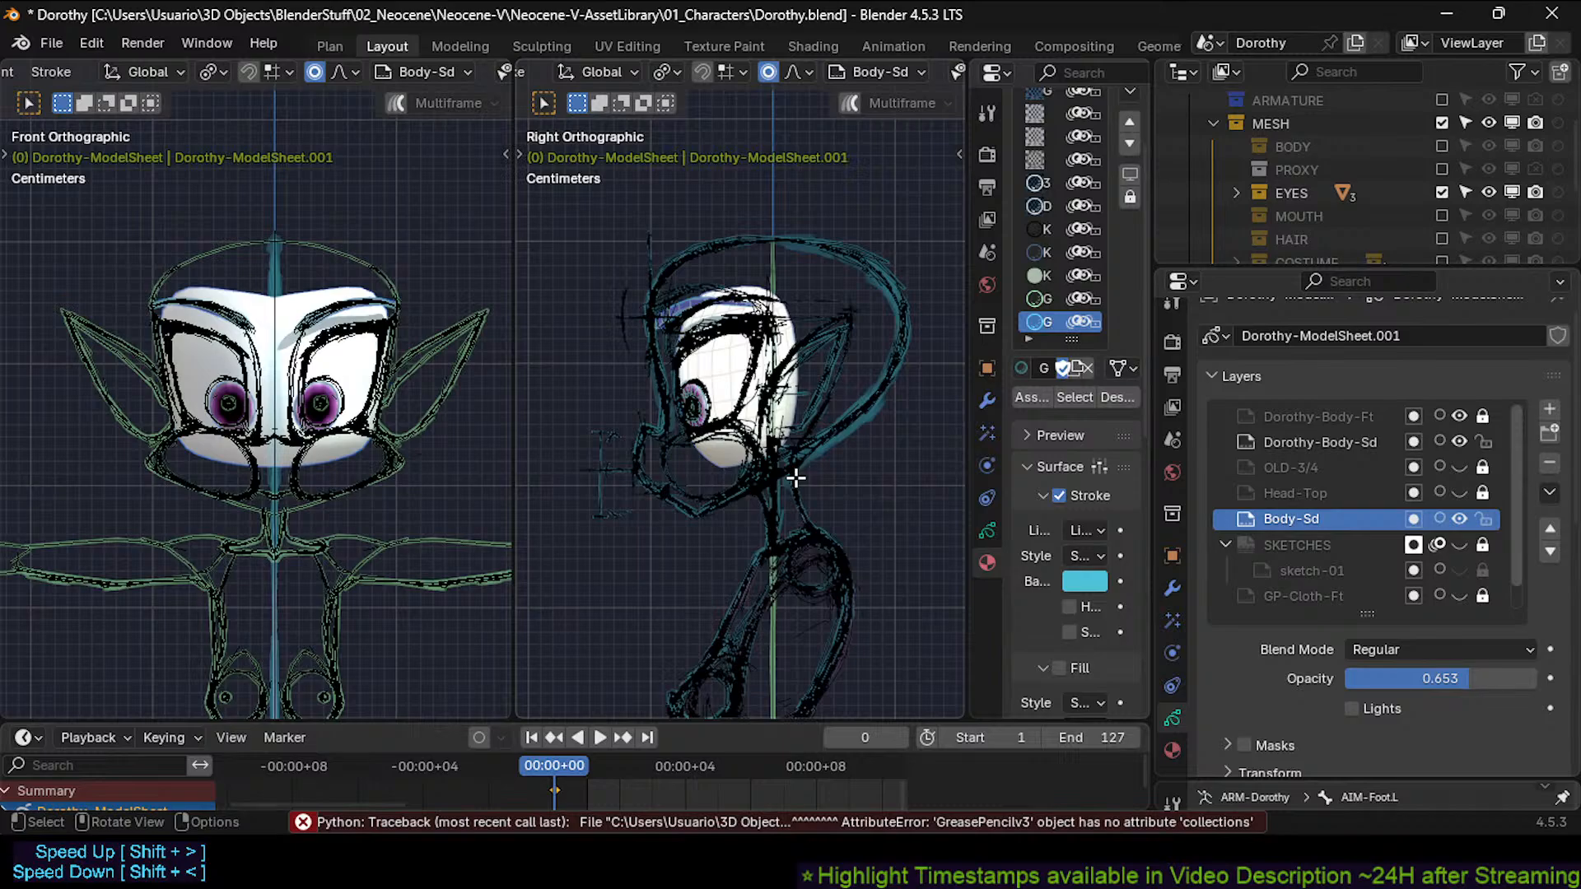
{"action": "left_click", "coordinate": [1461, 514]}
{"action": "left_click", "coordinate": [1462, 514]}
{"action": "left_click", "coordinate": [1464, 514]}
{"action": "left_click", "coordinate": [1465, 513]}
{"action": "left_click", "coordinate": [1464, 513]}
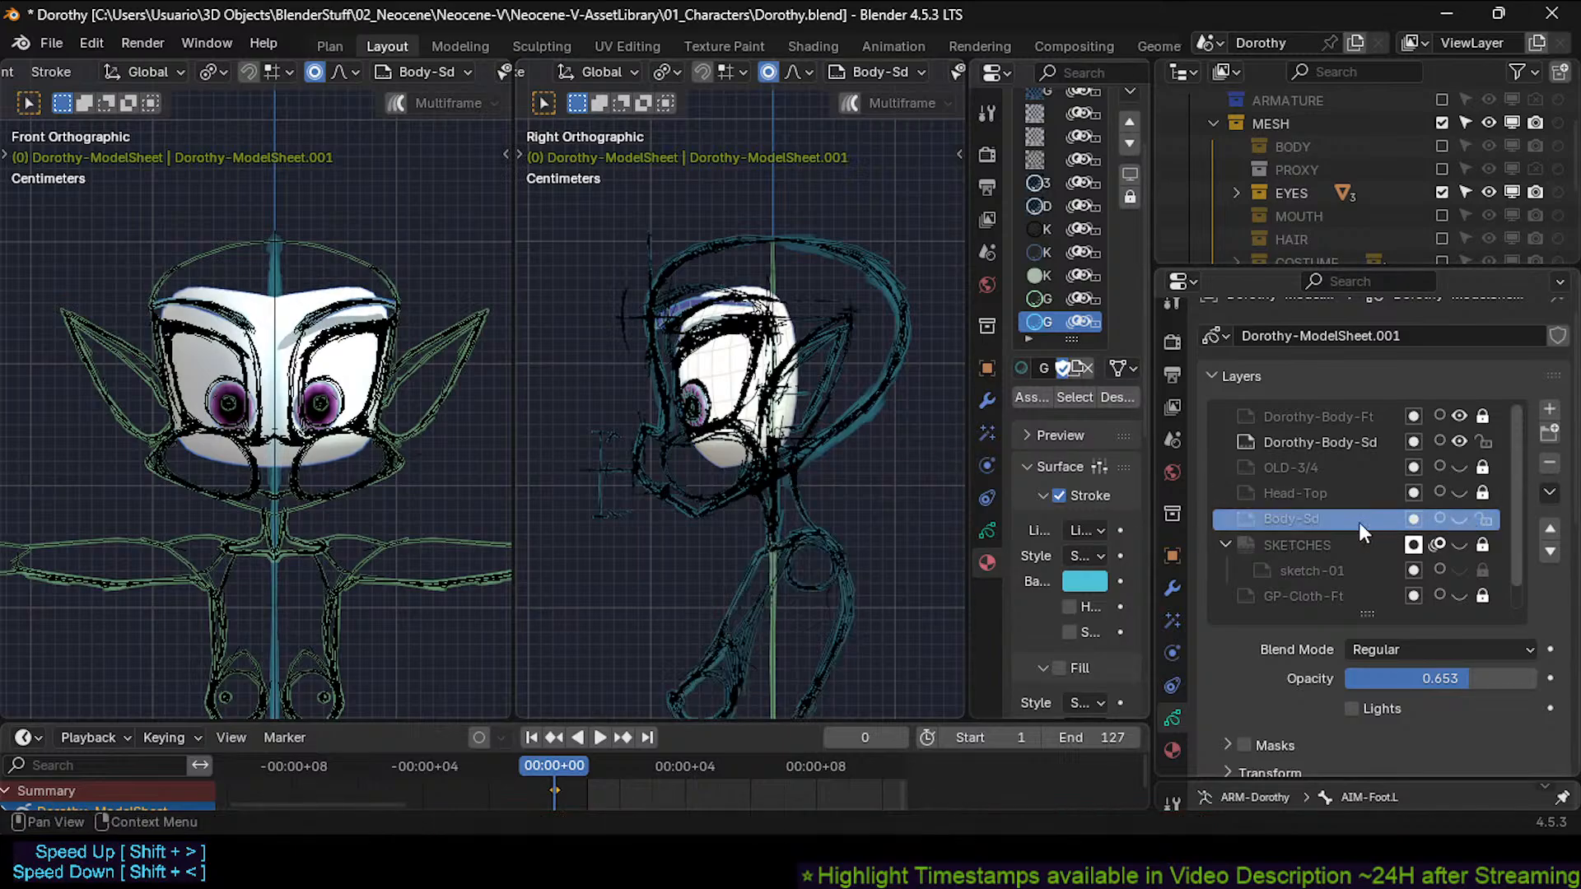
{"action": "left_click", "coordinate": [1549, 463]}
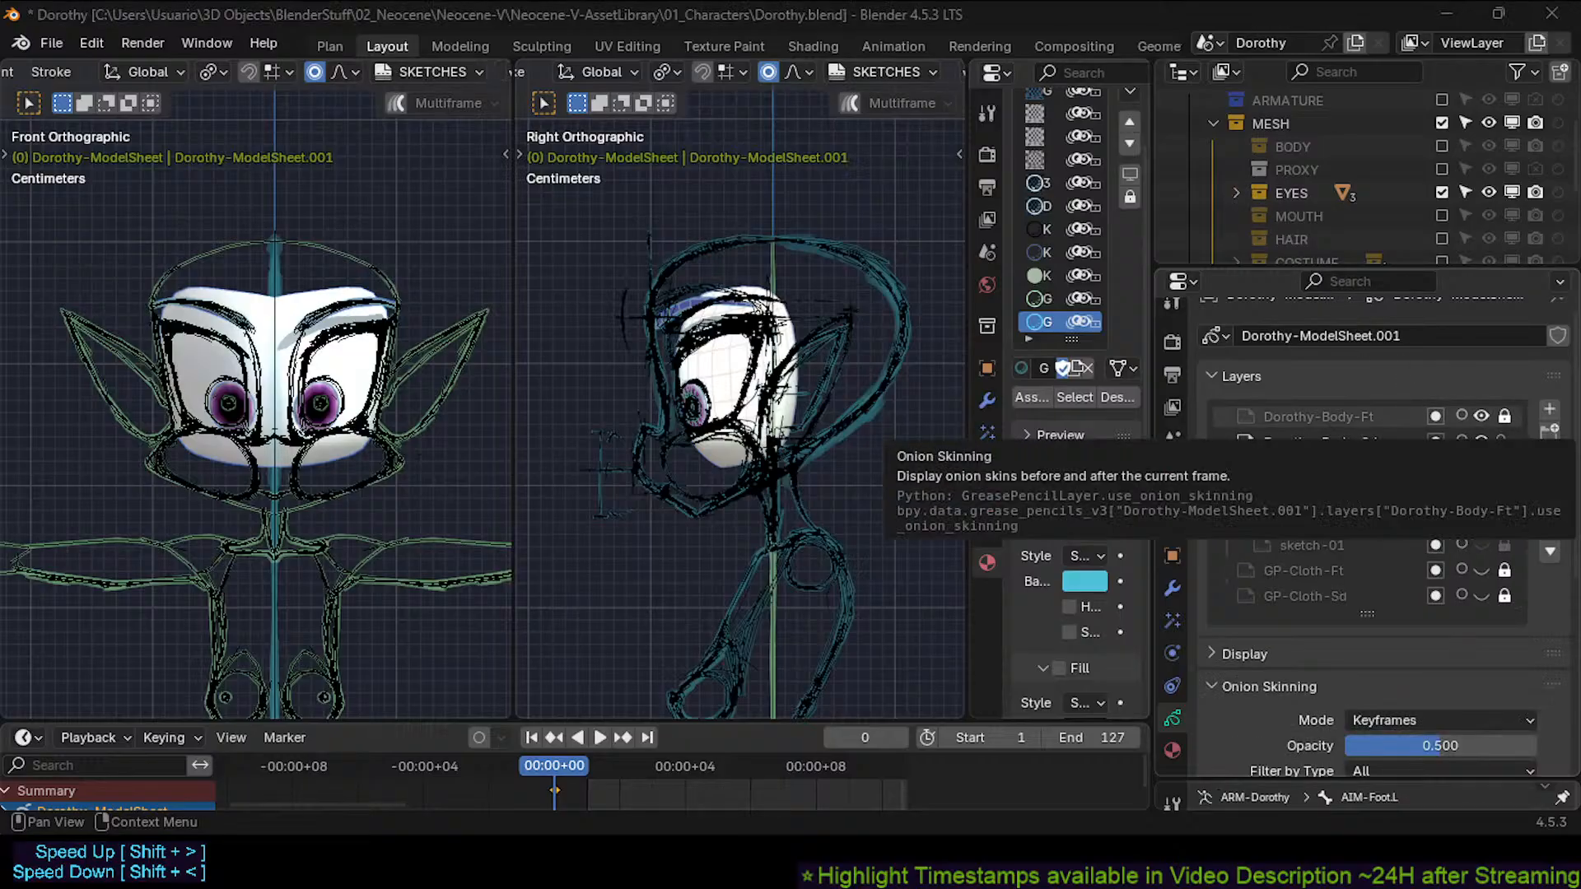
Make Dorothy-Body-Sd the active layer and return to Draw mode.
{"action": "left_click", "coordinate": [1316, 443]}
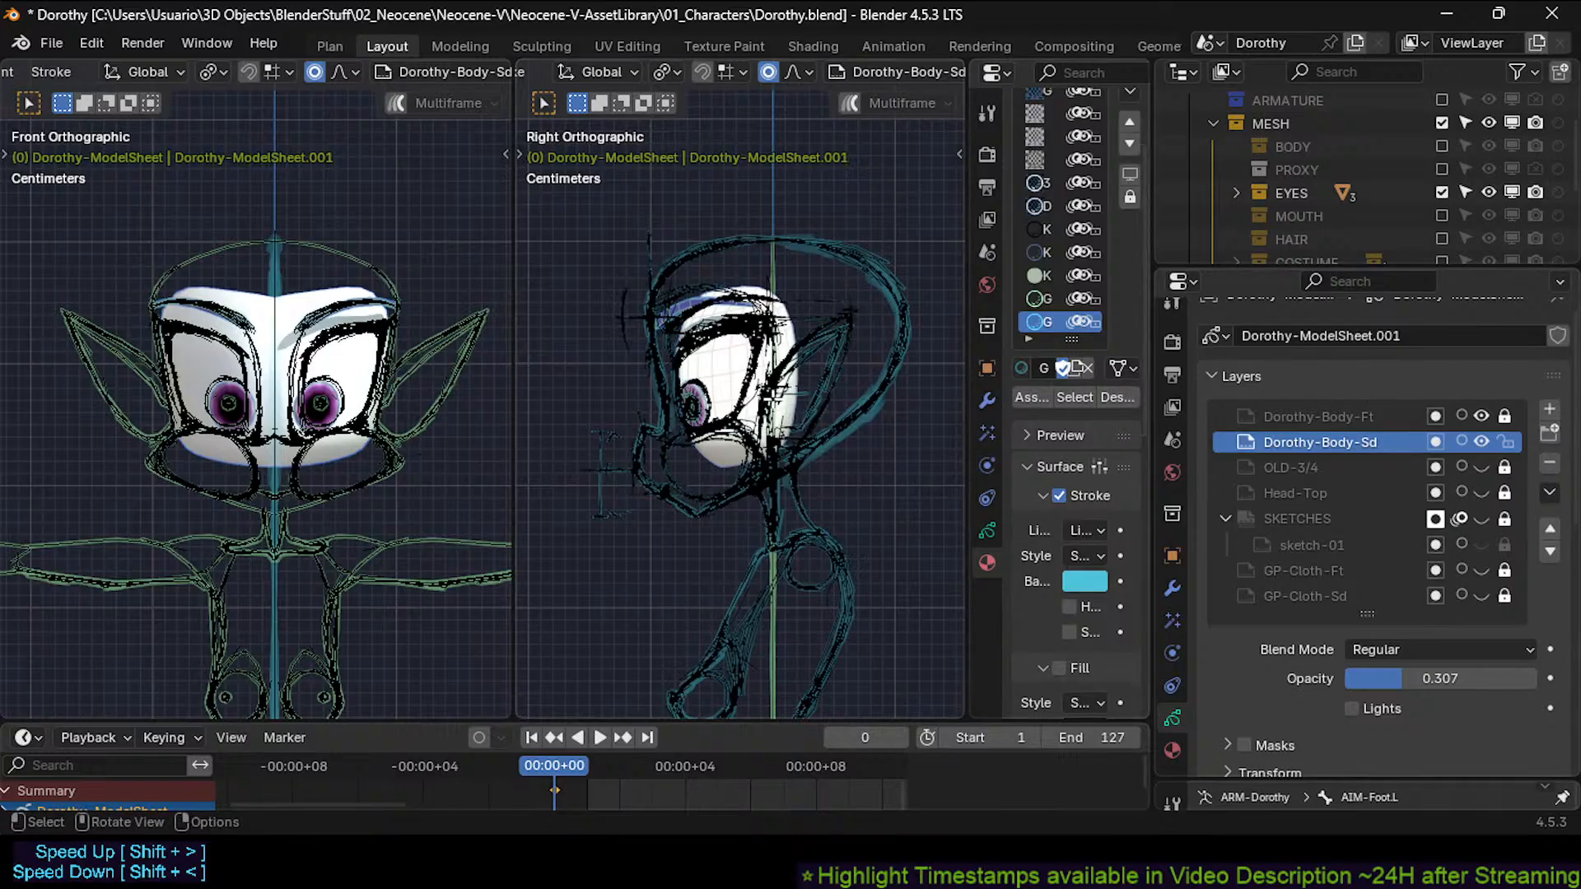
{"action": "key", "text": "ctrl+Tab"}
{"action": "key", "text": "d"}
{"action": "middle_click_drag", "start_coordinate": [781, 426], "coordinate": [785, 424], "text": "ctrl"}
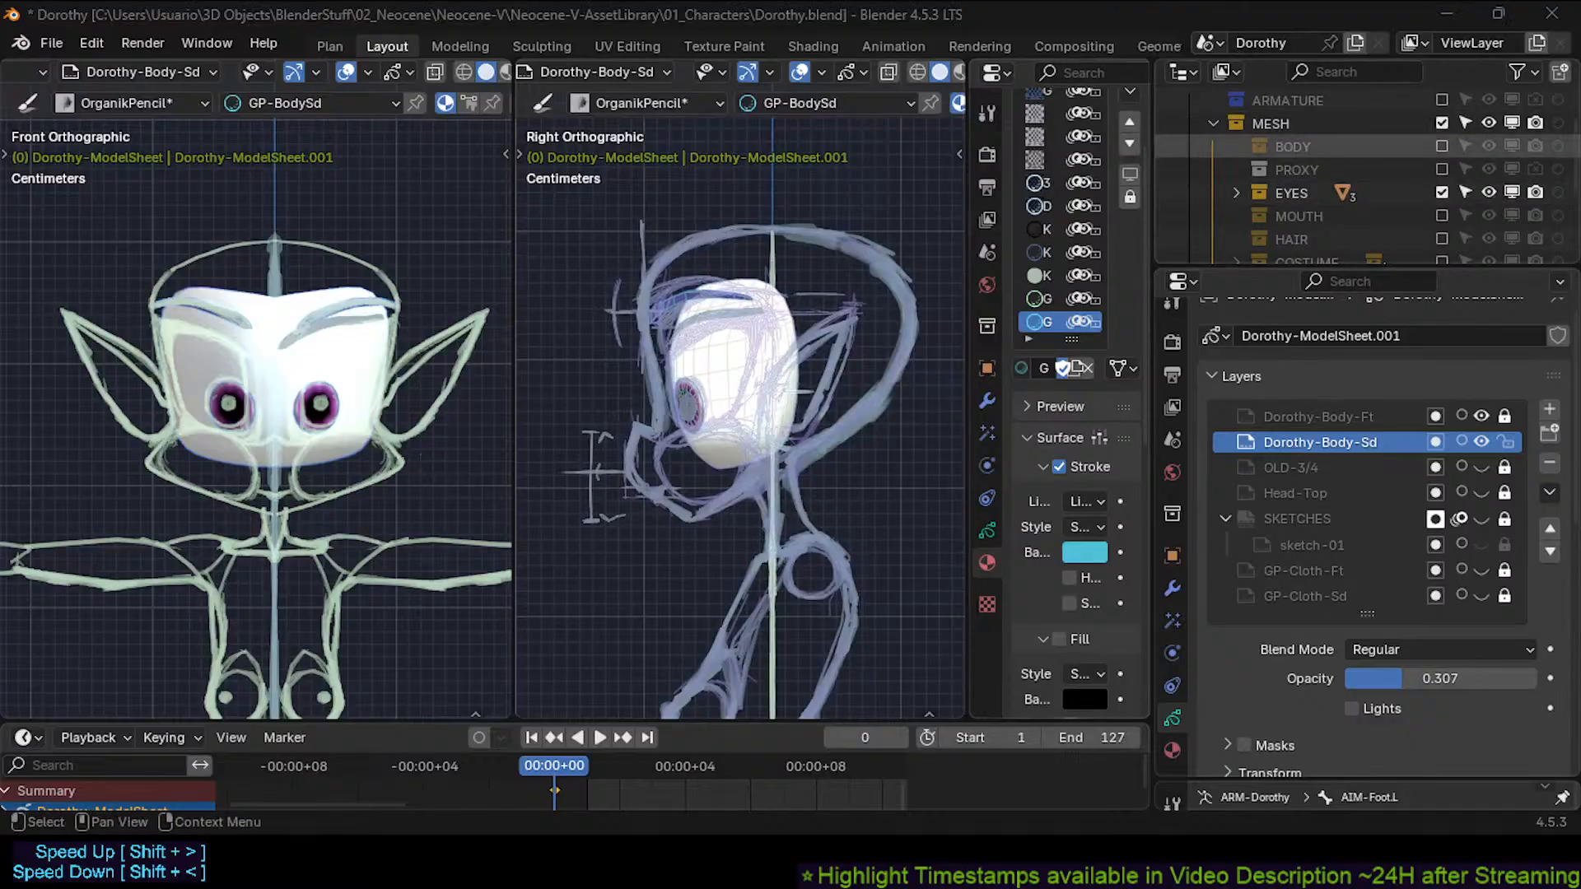
Enable the BODY collection in the view layer, keeping the EYES collection enabled.
{"action": "left_click", "coordinate": [1441, 191]}
{"action": "left_click", "coordinate": [1442, 191]}
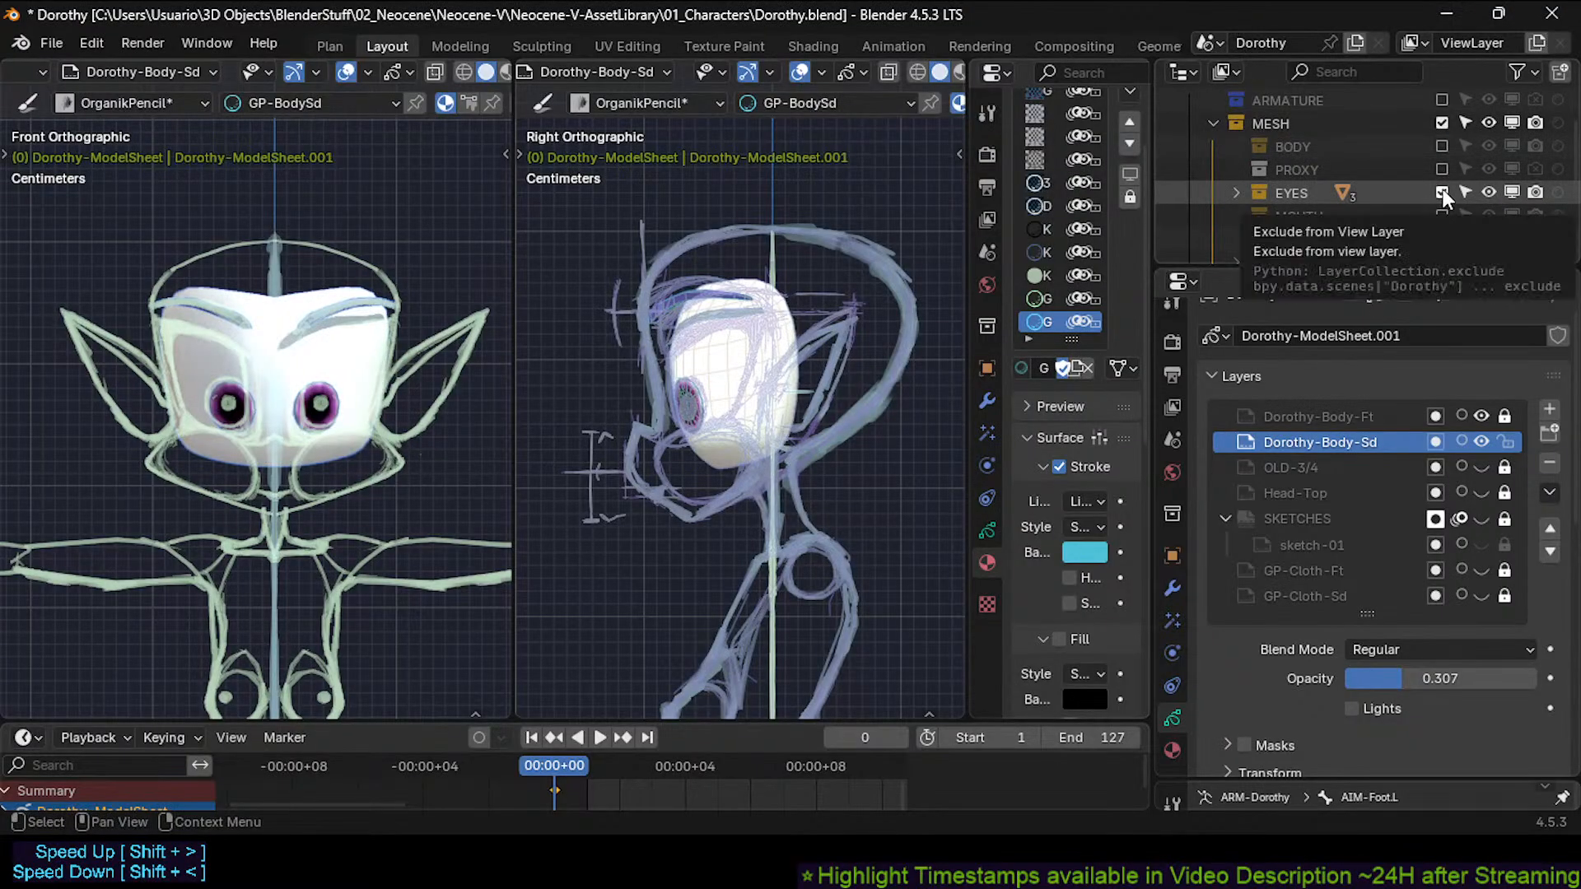
{"action": "left_click", "coordinate": [1440, 145]}
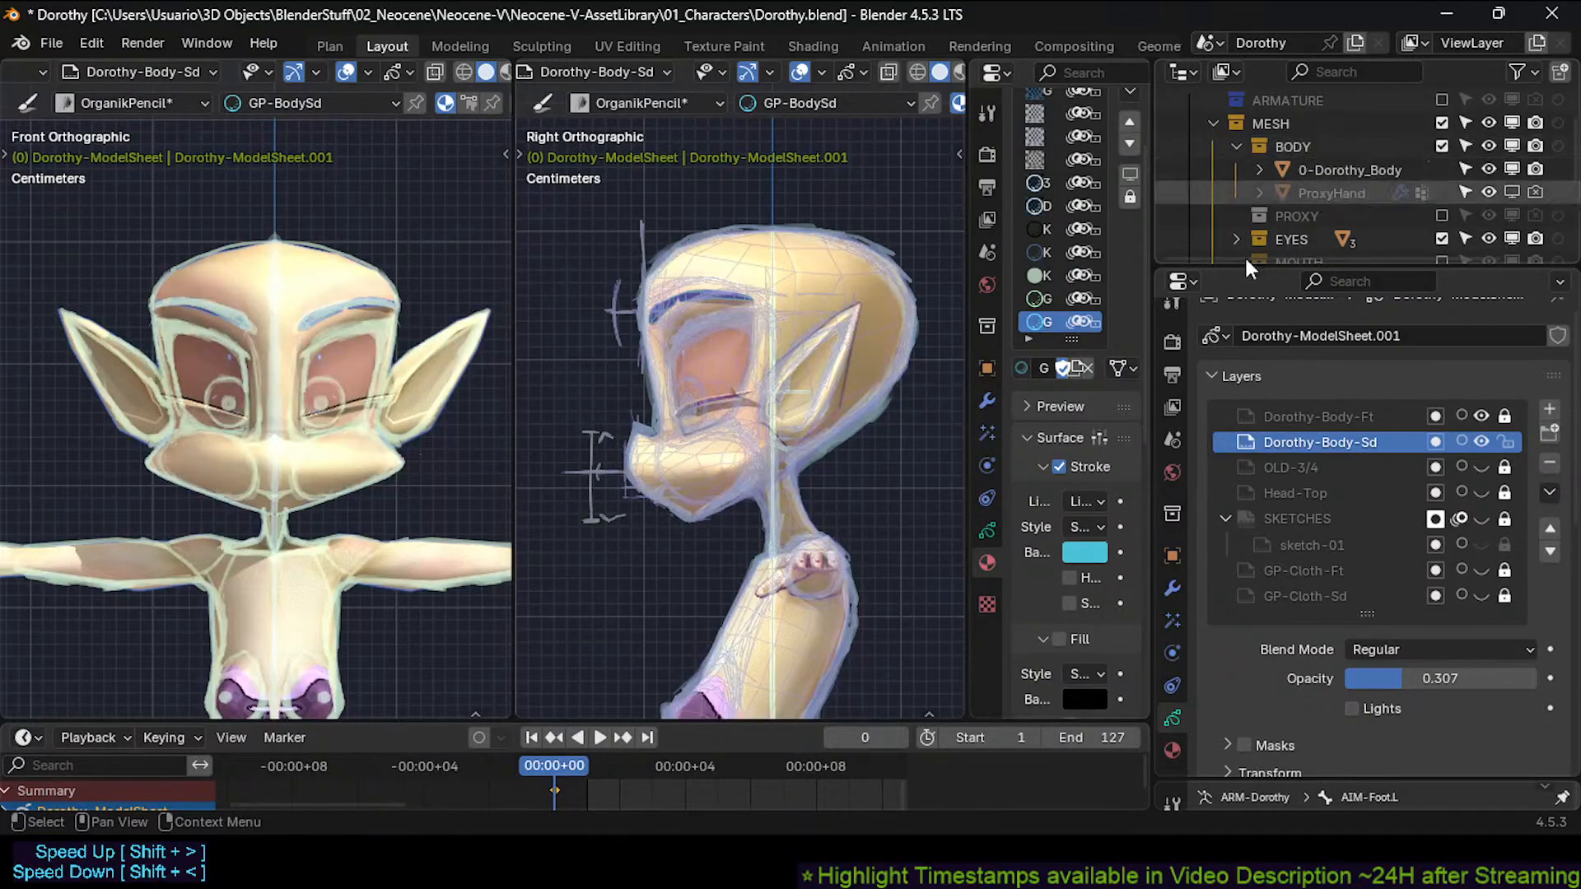
Switch the side viewport to Material Preview shading and save the file.
{"action": "scroll", "coordinate": [854, 219], "scroll_direction": "up", "scroll_amount": 2}
{"action": "scroll", "coordinate": [854, 219], "scroll_direction": "up", "scroll_amount": 2}
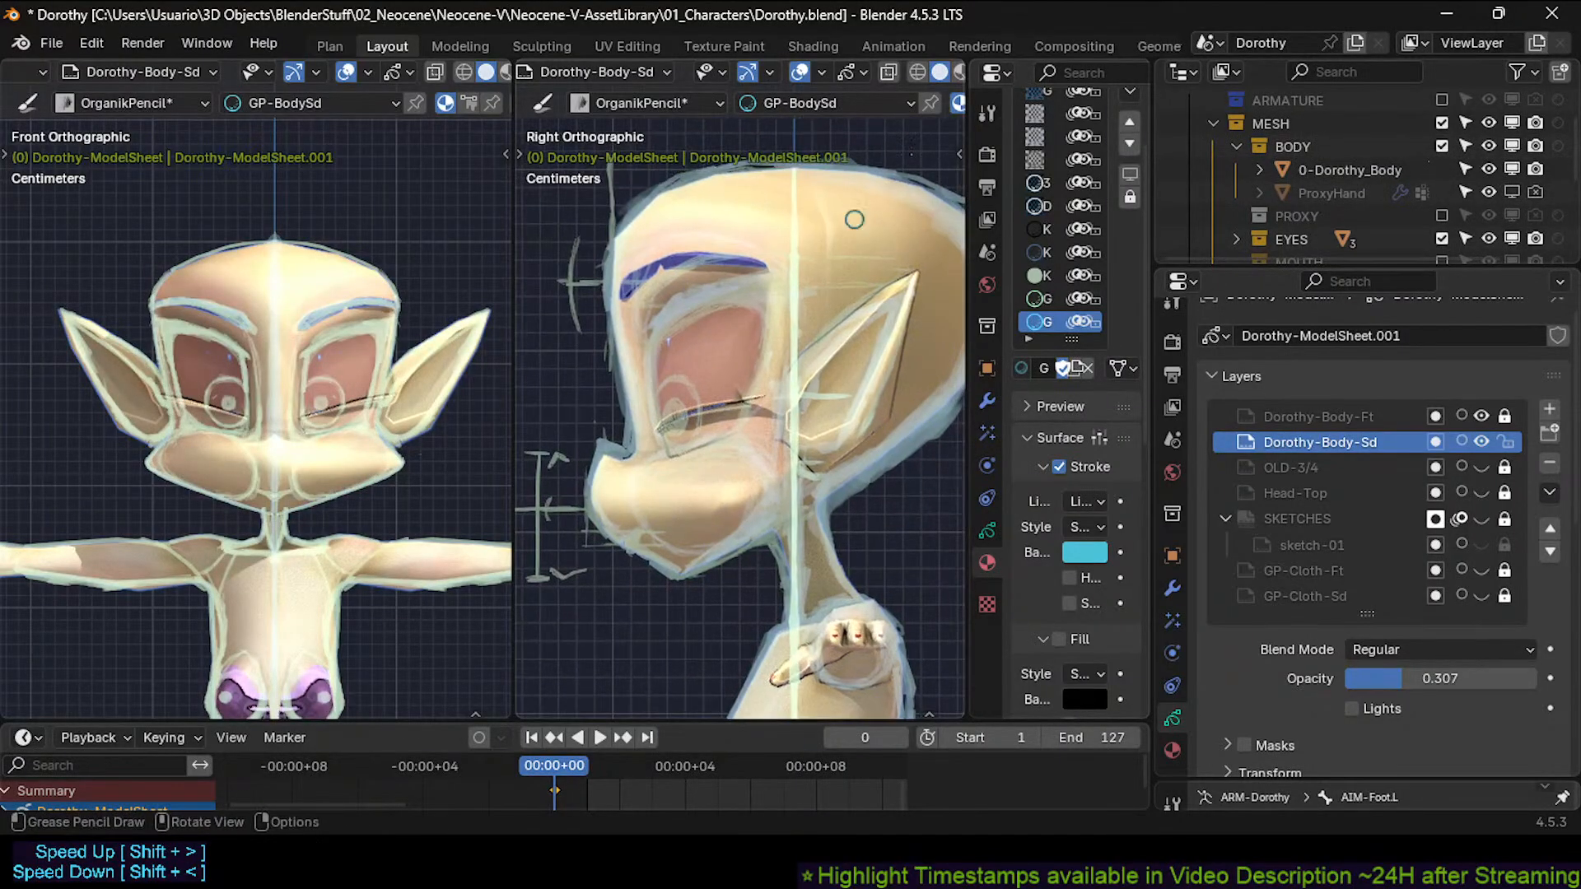
{"action": "scroll", "coordinate": [843, 71], "scroll_direction": "down", "scroll_amount": 2}
{"action": "left_click", "coordinate": [900, 72]}
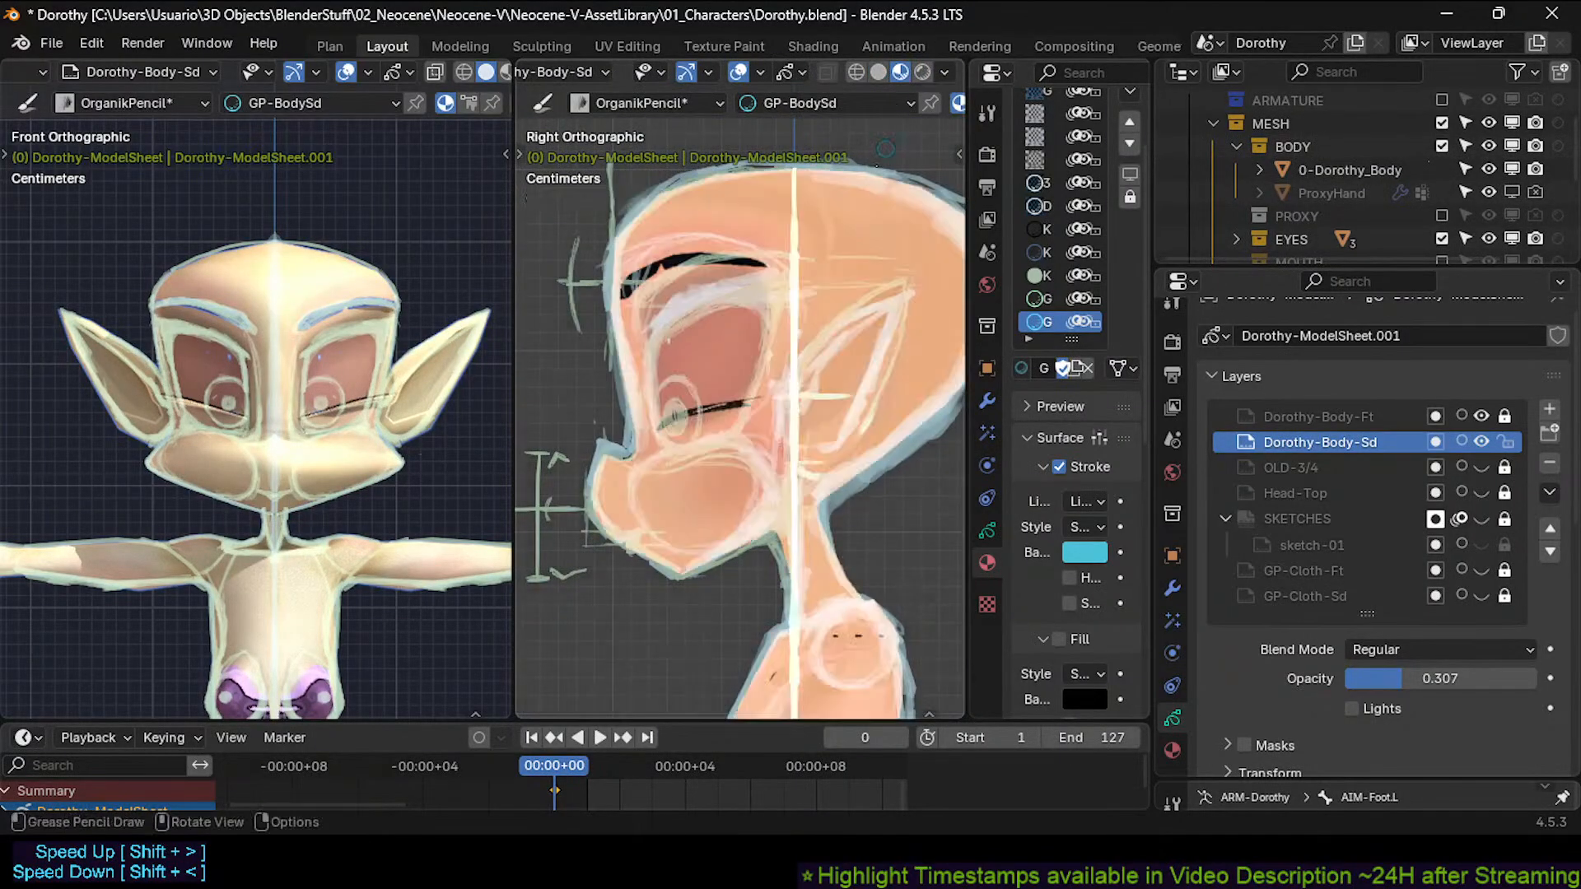
{"action": "middle_click_drag", "start_coordinate": [745, 355], "coordinate": [784, 306], "text": "ctrl"}
{"action": "key", "text": "ctrl+s"}
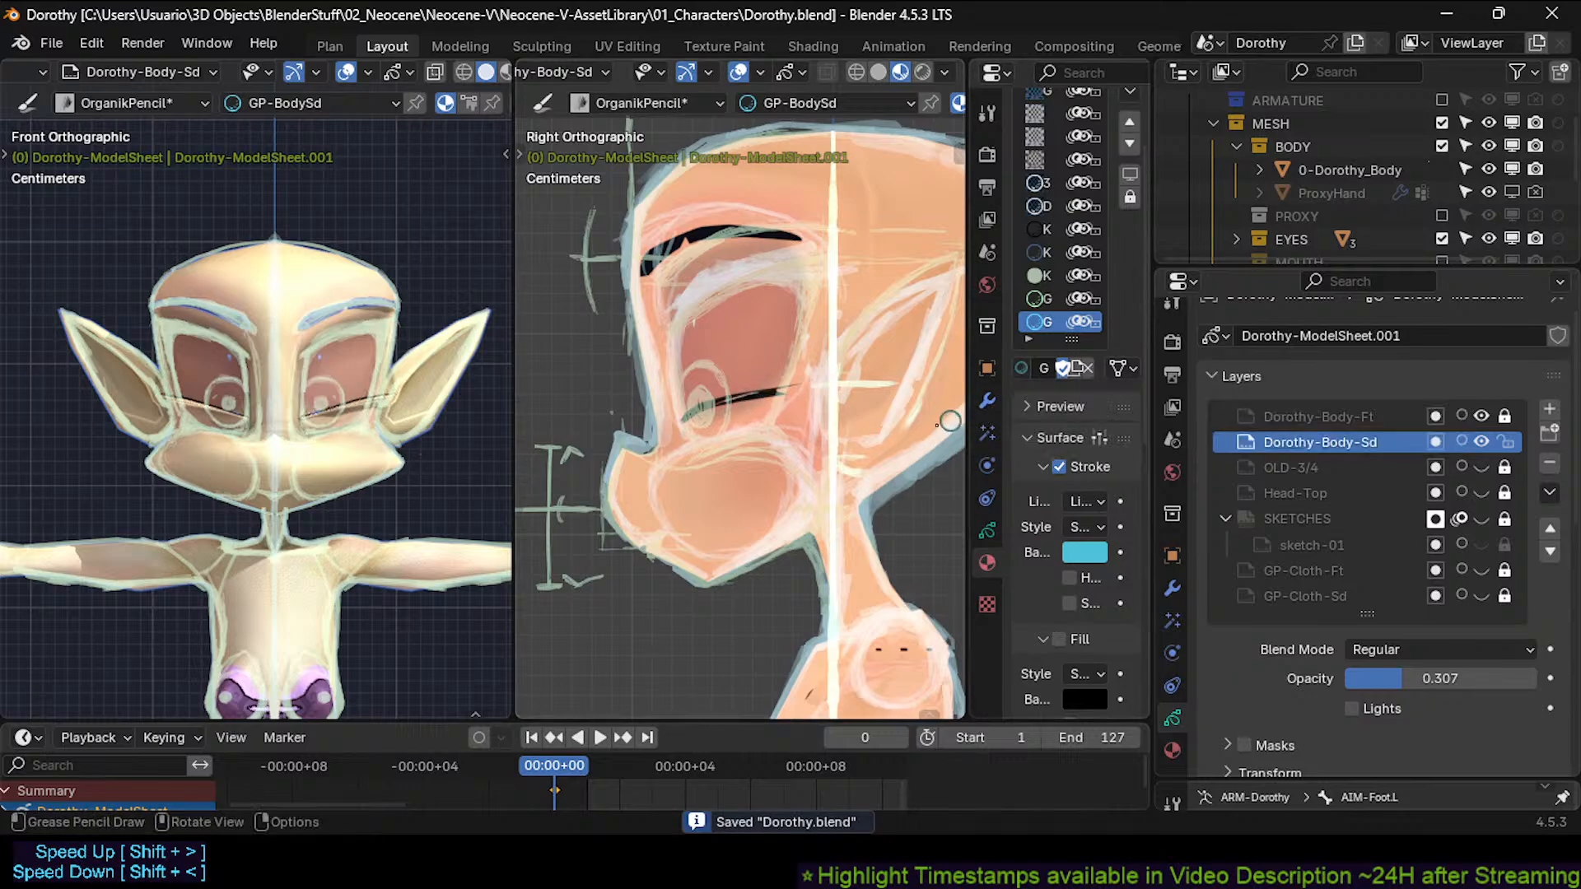
Erase the stray sketch strokes outside the head's outline, from the nape up along the back of the head in the side view.
{"action": "middle_click_drag", "start_coordinate": [949, 421], "coordinate": [826, 430], "text": "shift"}
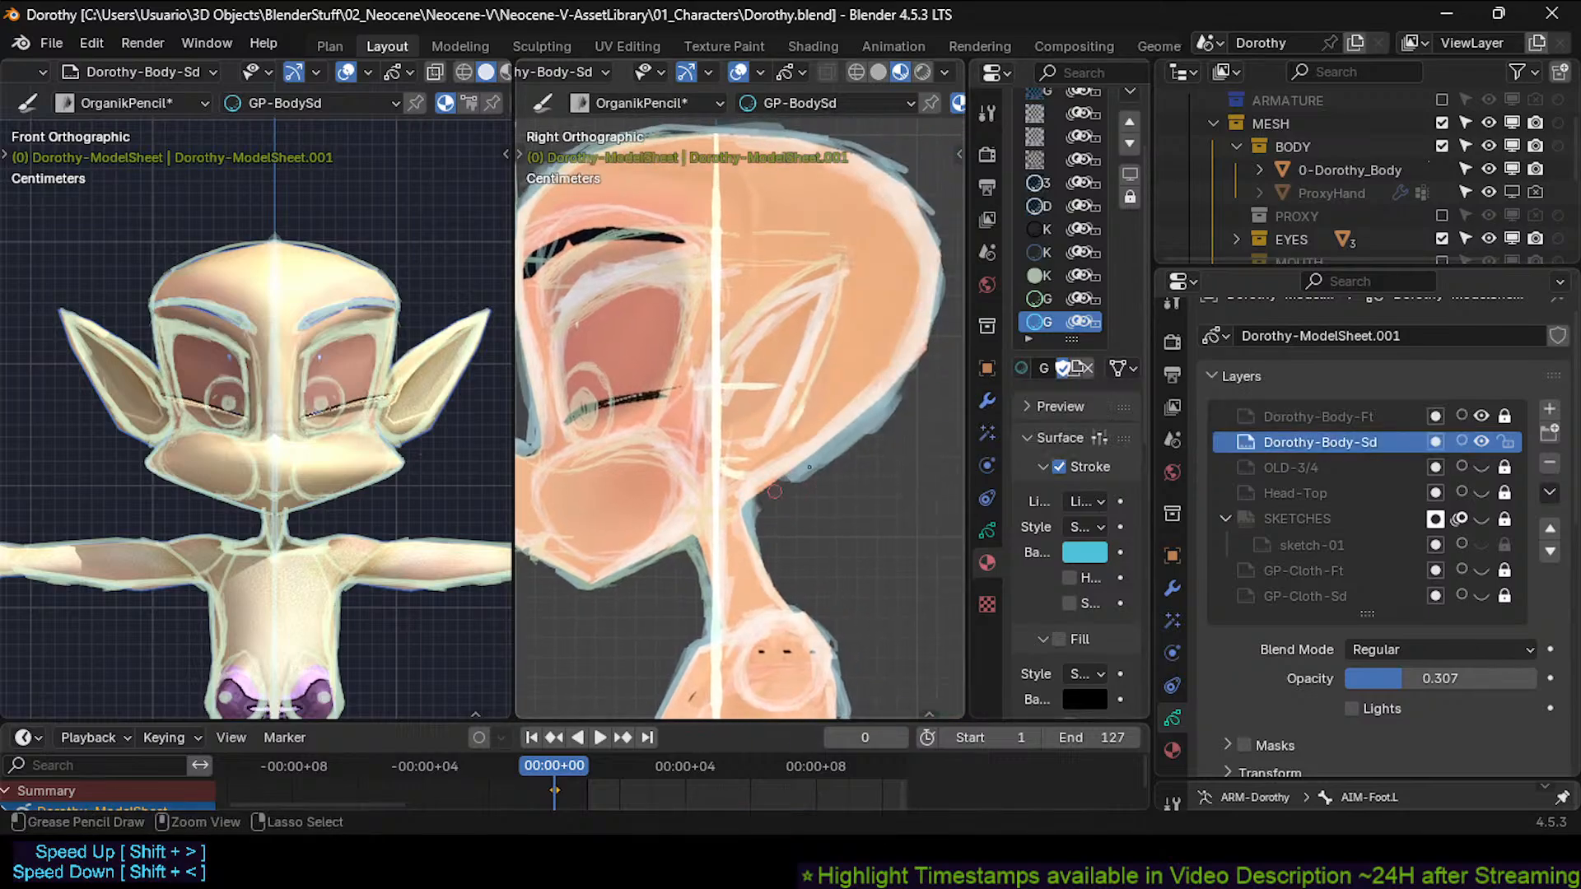
{"action": "left_click_drag", "start_coordinate": [783, 486], "coordinate": [861, 438], "text": "ctrl"}
{"action": "key", "text": "f"}
{"action": "left_click", "coordinate": [842, 466]}
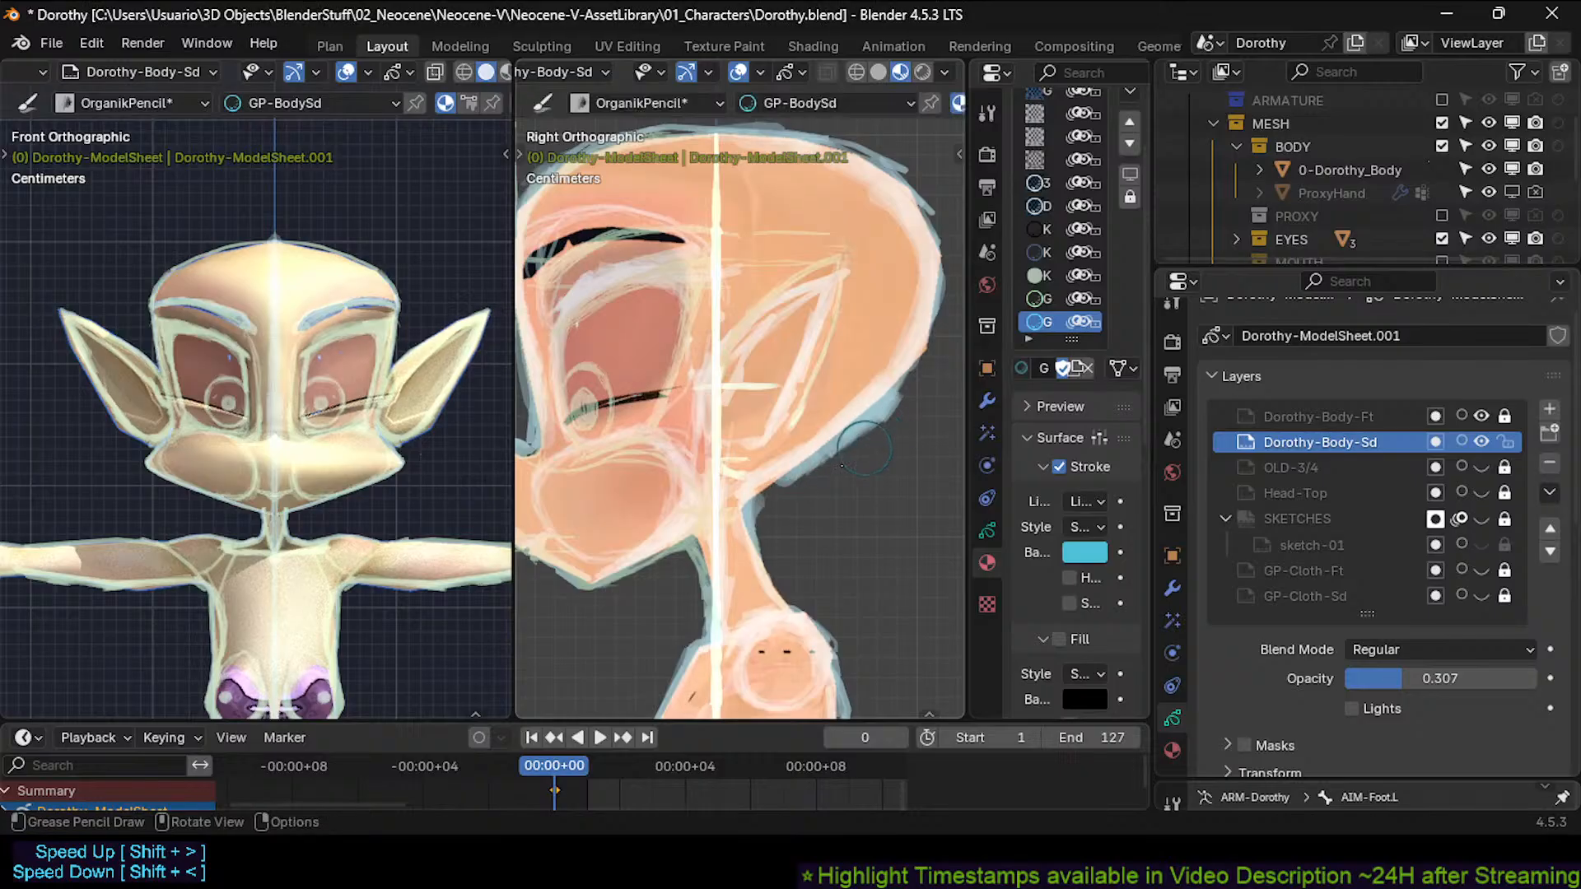
{"action": "mouse_move", "coordinate": [789, 492]}
{"action": "left_mouse_down", "text": "ctrl"}
{"action": "mouse_move", "coordinate": [890, 397]}
{"action": "mouse_move", "coordinate": [852, 431]}
{"action": "left_mouse_up", "text": "ctrl"}
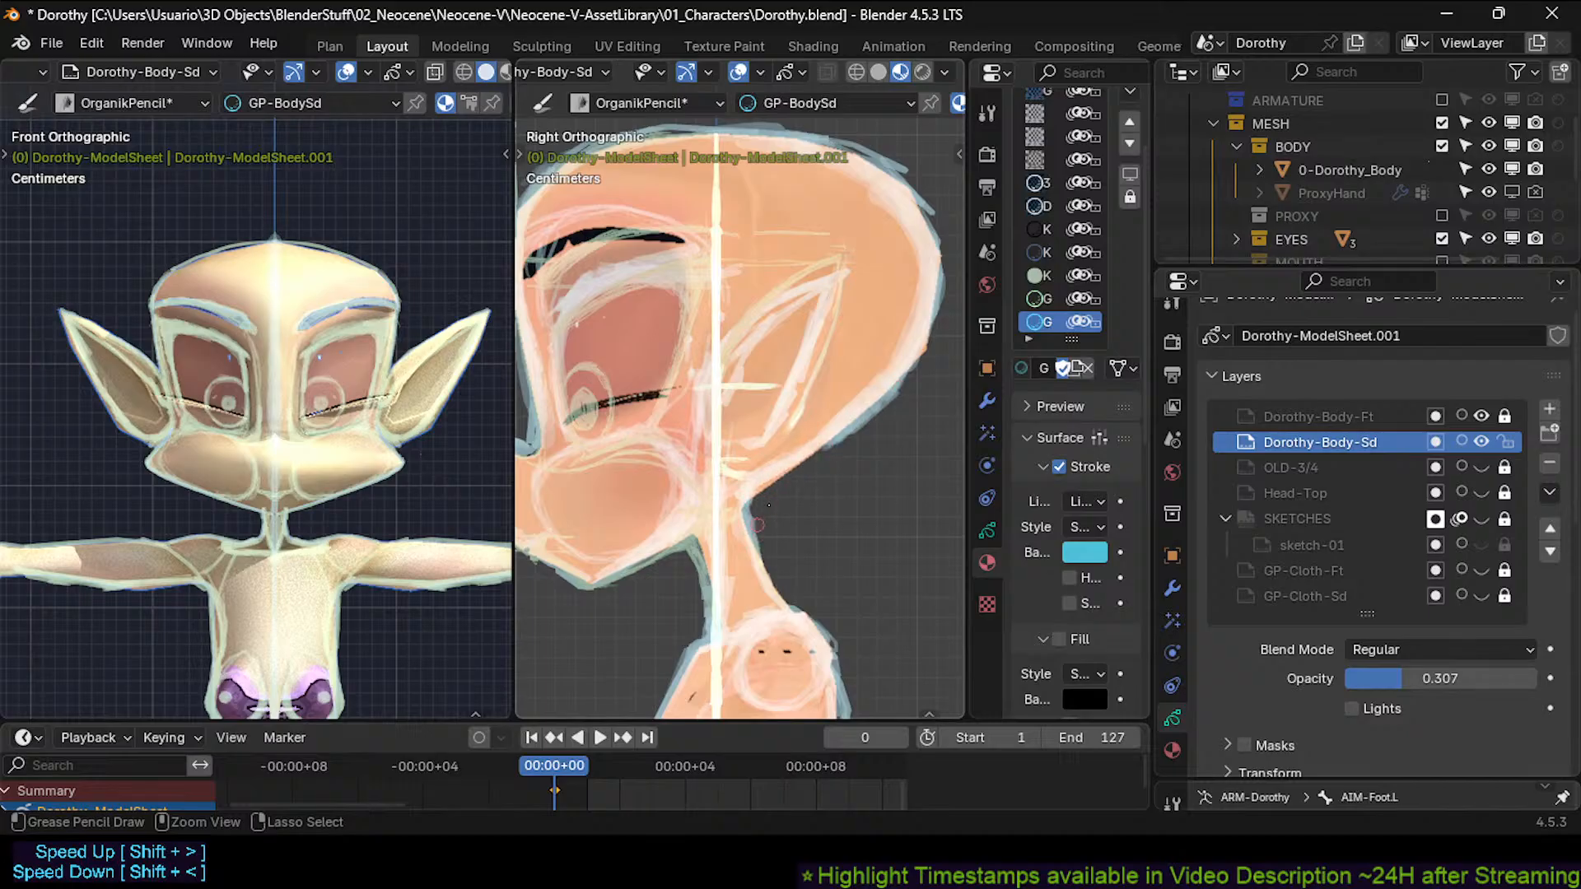
{"action": "mouse_move", "coordinate": [778, 471]}
{"action": "left_mouse_down"}
{"action": "mouse_move", "coordinate": [752, 494]}
{"action": "mouse_move", "coordinate": [780, 468]}
{"action": "left_mouse_up"}
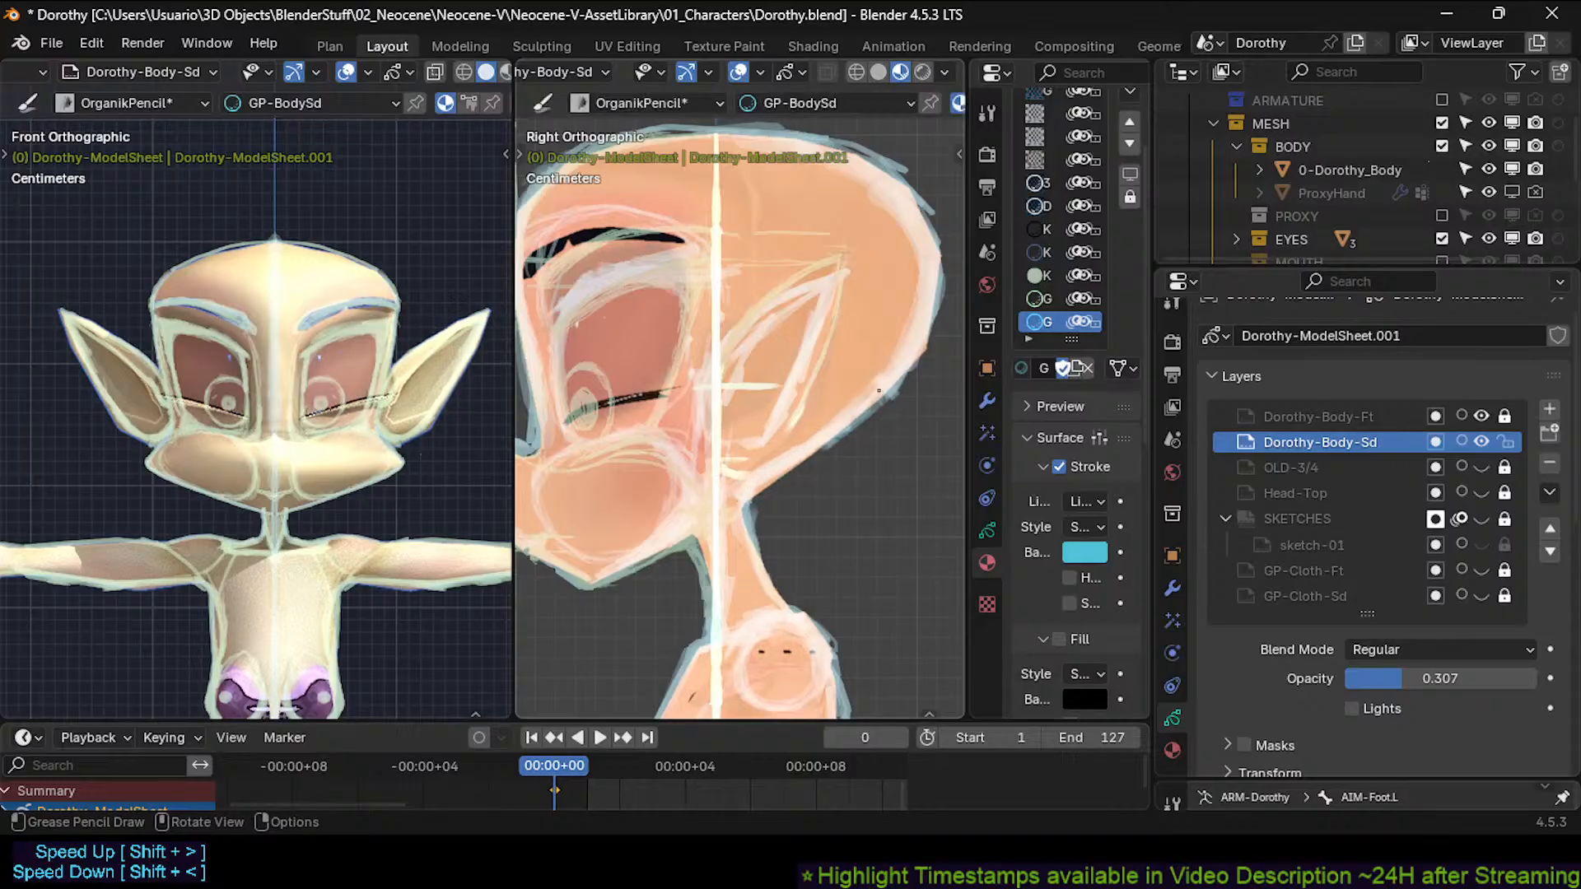
{"action": "mouse_move", "coordinate": [897, 350]}
{"action": "middle_mouse_down", "text": "shift"}
{"action": "mouse_move", "coordinate": [856, 401]}
{"action": "mouse_move", "coordinate": [834, 472]}
{"action": "middle_mouse_up", "text": "shift"}
{"action": "middle_click_drag", "start_coordinate": [835, 472], "coordinate": [832, 498], "text": "ctrl"}
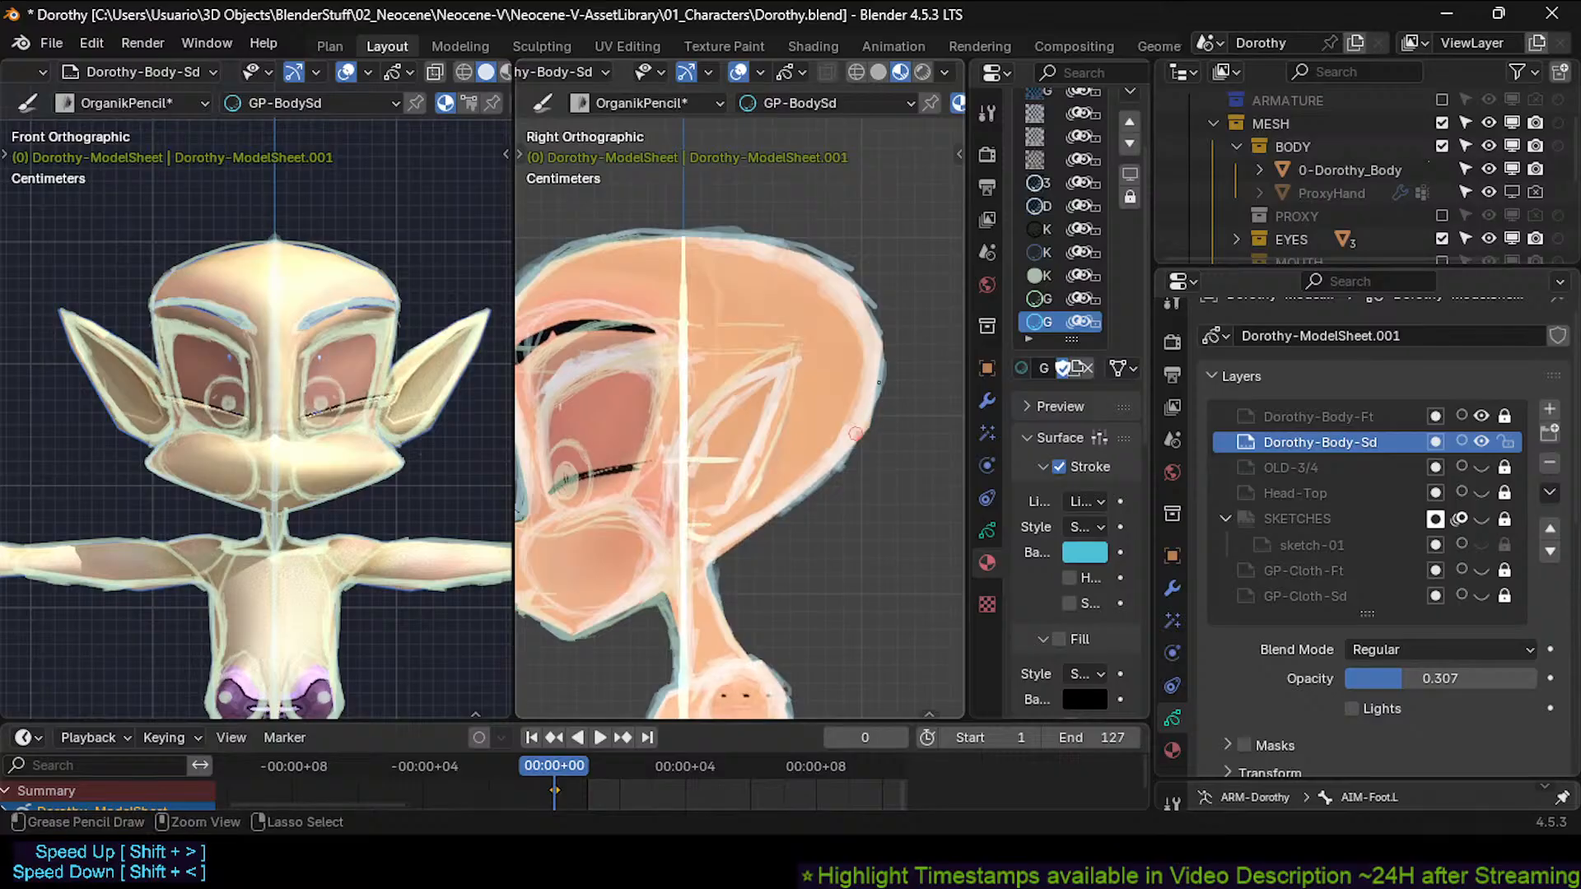
{"action": "left_click_drag", "start_coordinate": [862, 428], "coordinate": [866, 339], "text": "ctrl"}
Show the brush asset shelf, choose the Eraser Stroke brush and increase its radius to 20 px.
{"action": "key", "text": "shift+space"}
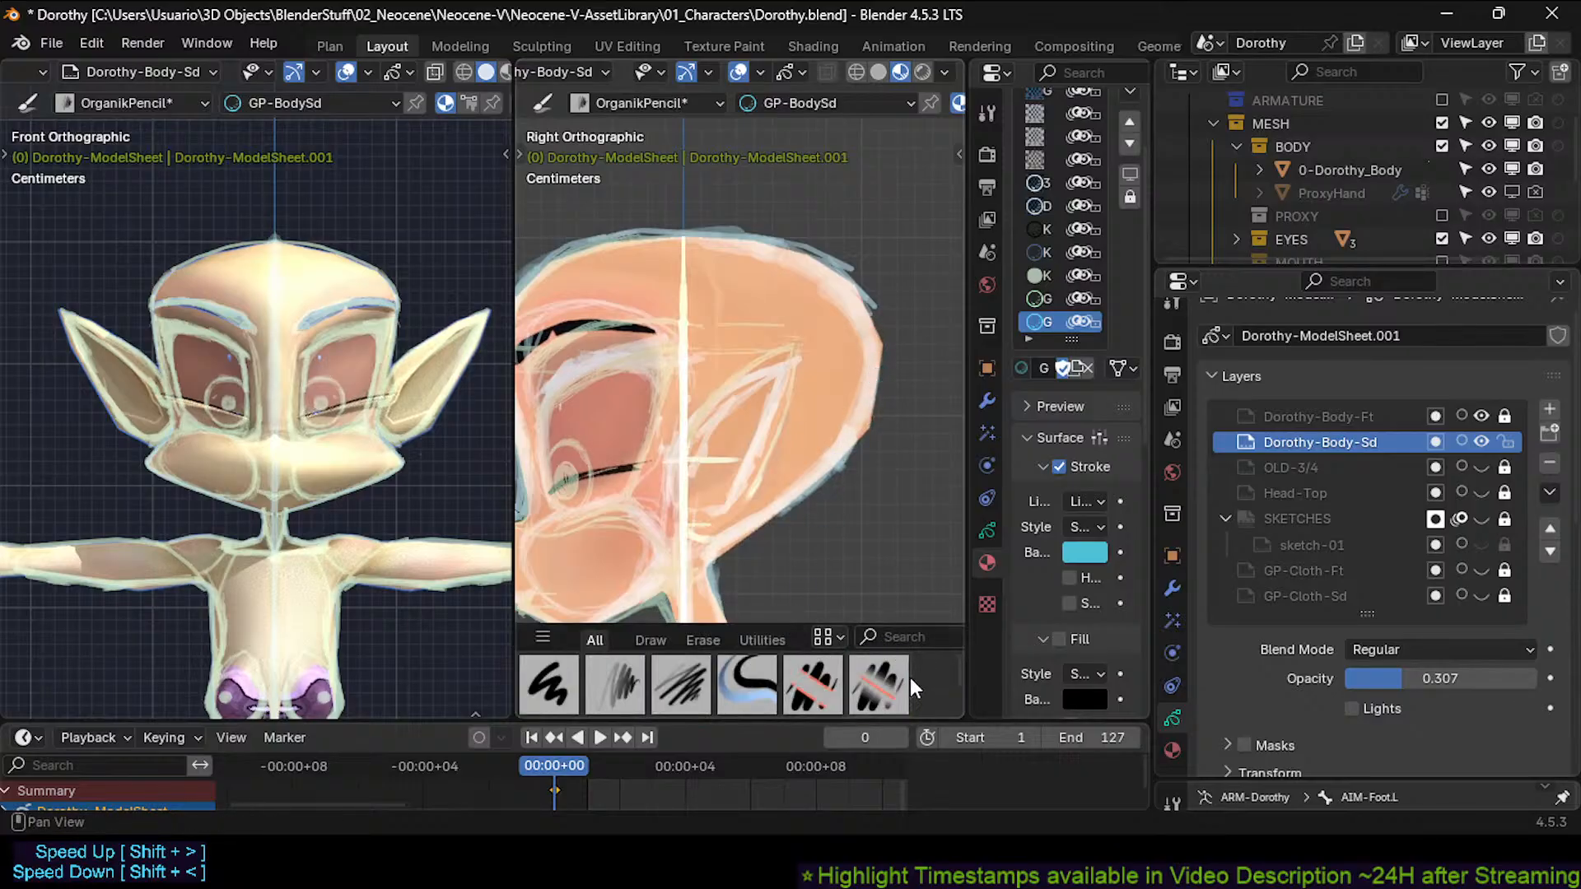
{"action": "scroll", "coordinate": [911, 687], "scroll_direction": "down", "scroll_amount": 2}
{"action": "left_click", "coordinate": [560, 669]}
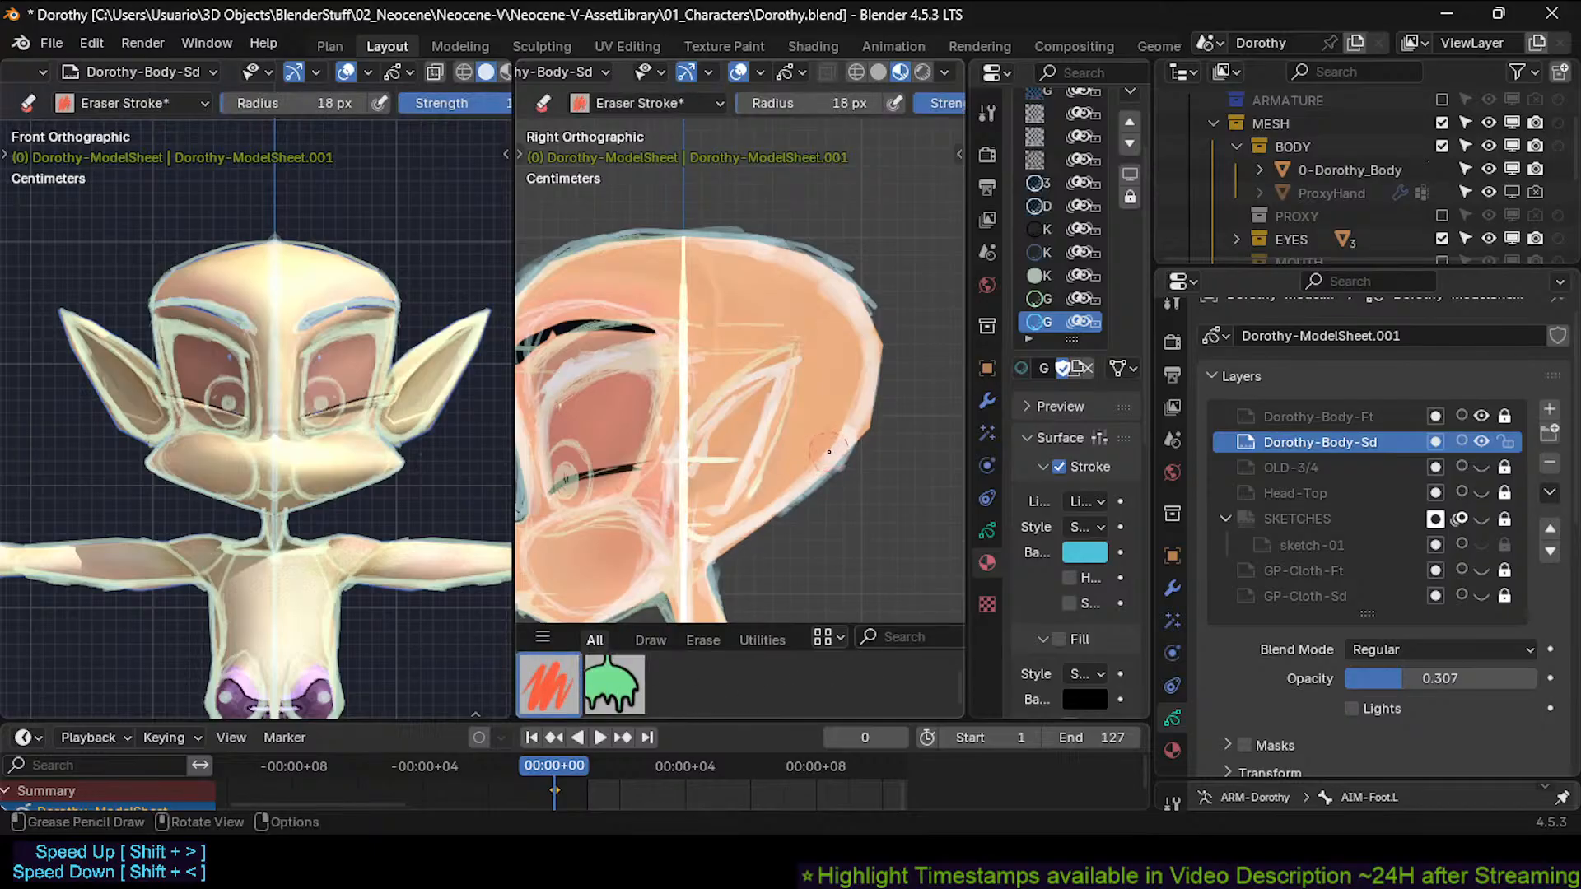
{"action": "key", "text": "bracketright"}
{"action": "key", "text": "bracketright"}
{"action": "key", "text": "bracketright"}
{"action": "key", "text": "bracketright"}
Widen the side viewport and choose the OrganikPencil brush for drawing.
{"action": "middle_click_drag", "start_coordinate": [696, 654], "coordinate": [676, 773]}
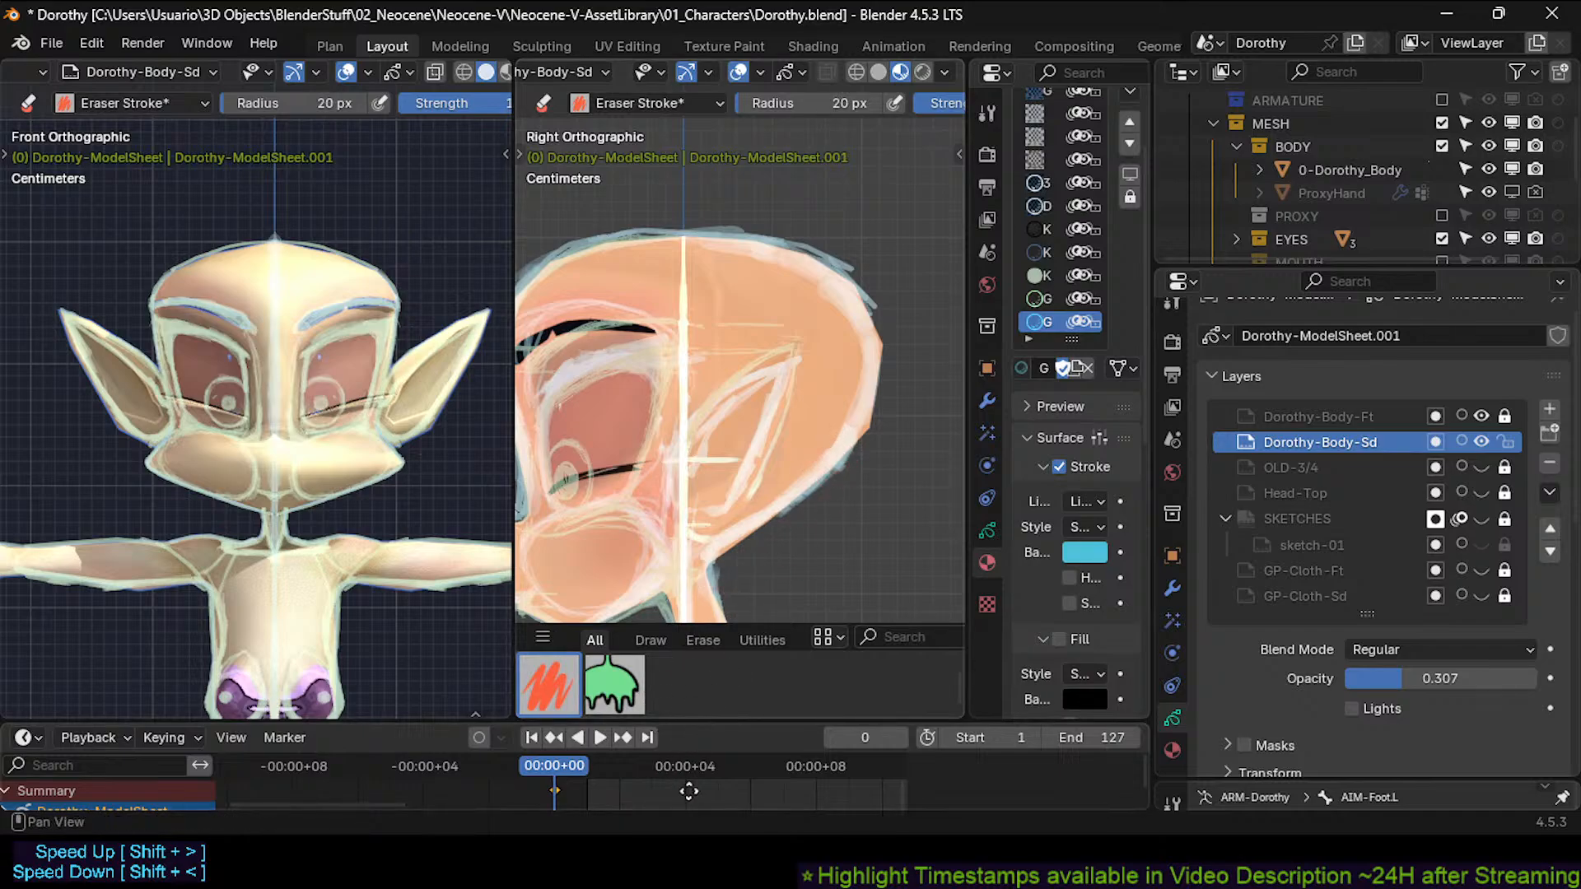
{"action": "scroll", "coordinate": [626, 685], "scroll_direction": "up", "scroll_amount": 2}
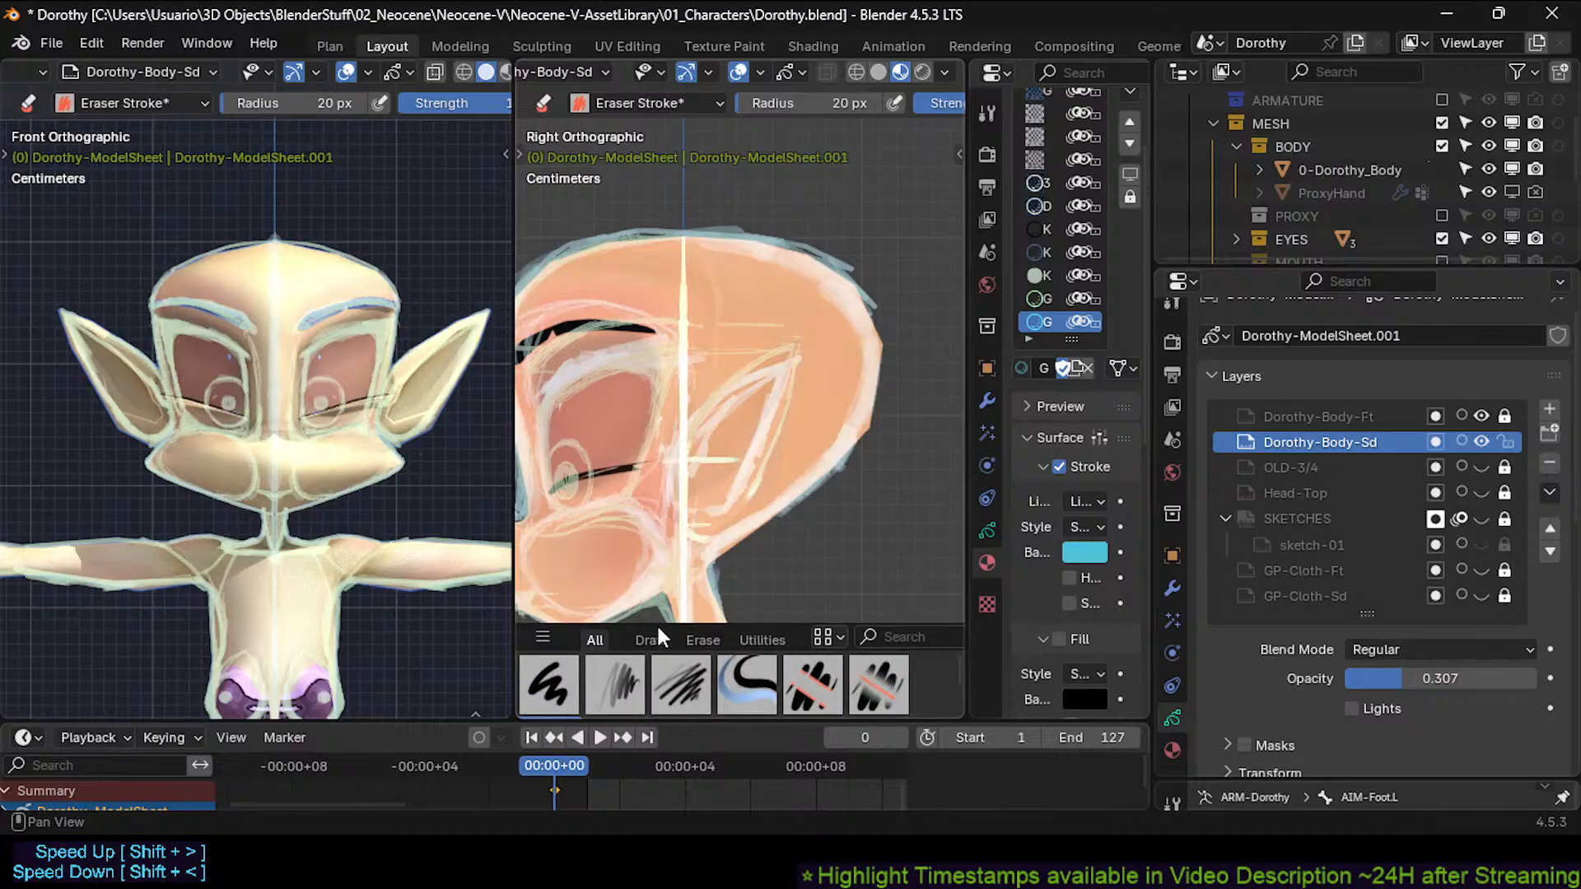
{"action": "left_click_drag", "start_coordinate": [514, 576], "coordinate": [352, 576]}
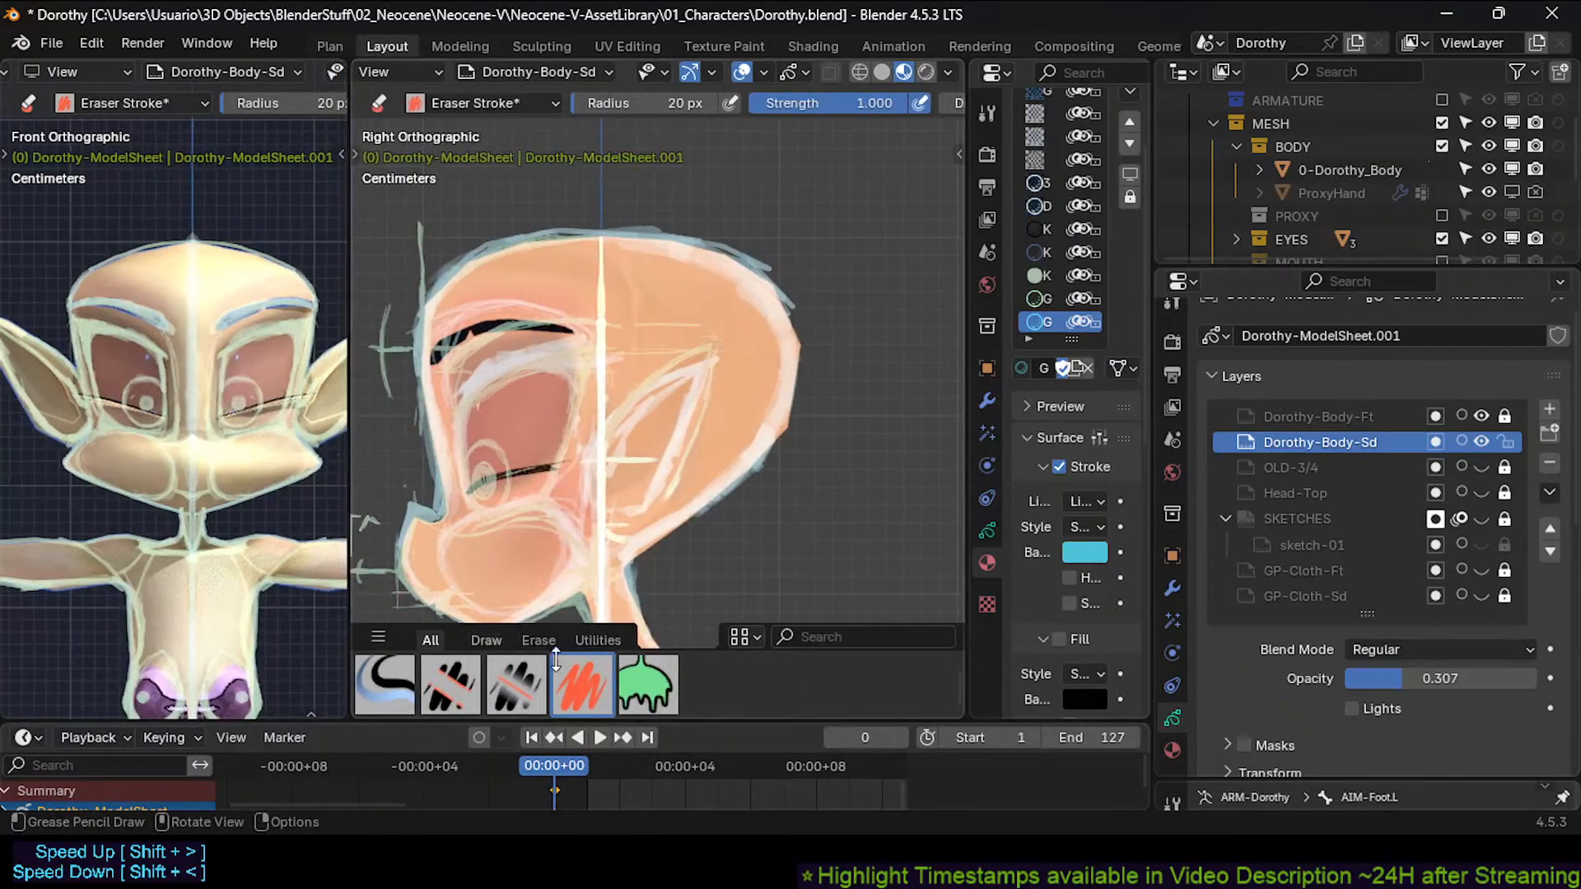
{"action": "scroll", "coordinate": [738, 671], "scroll_direction": "up", "scroll_amount": 2}
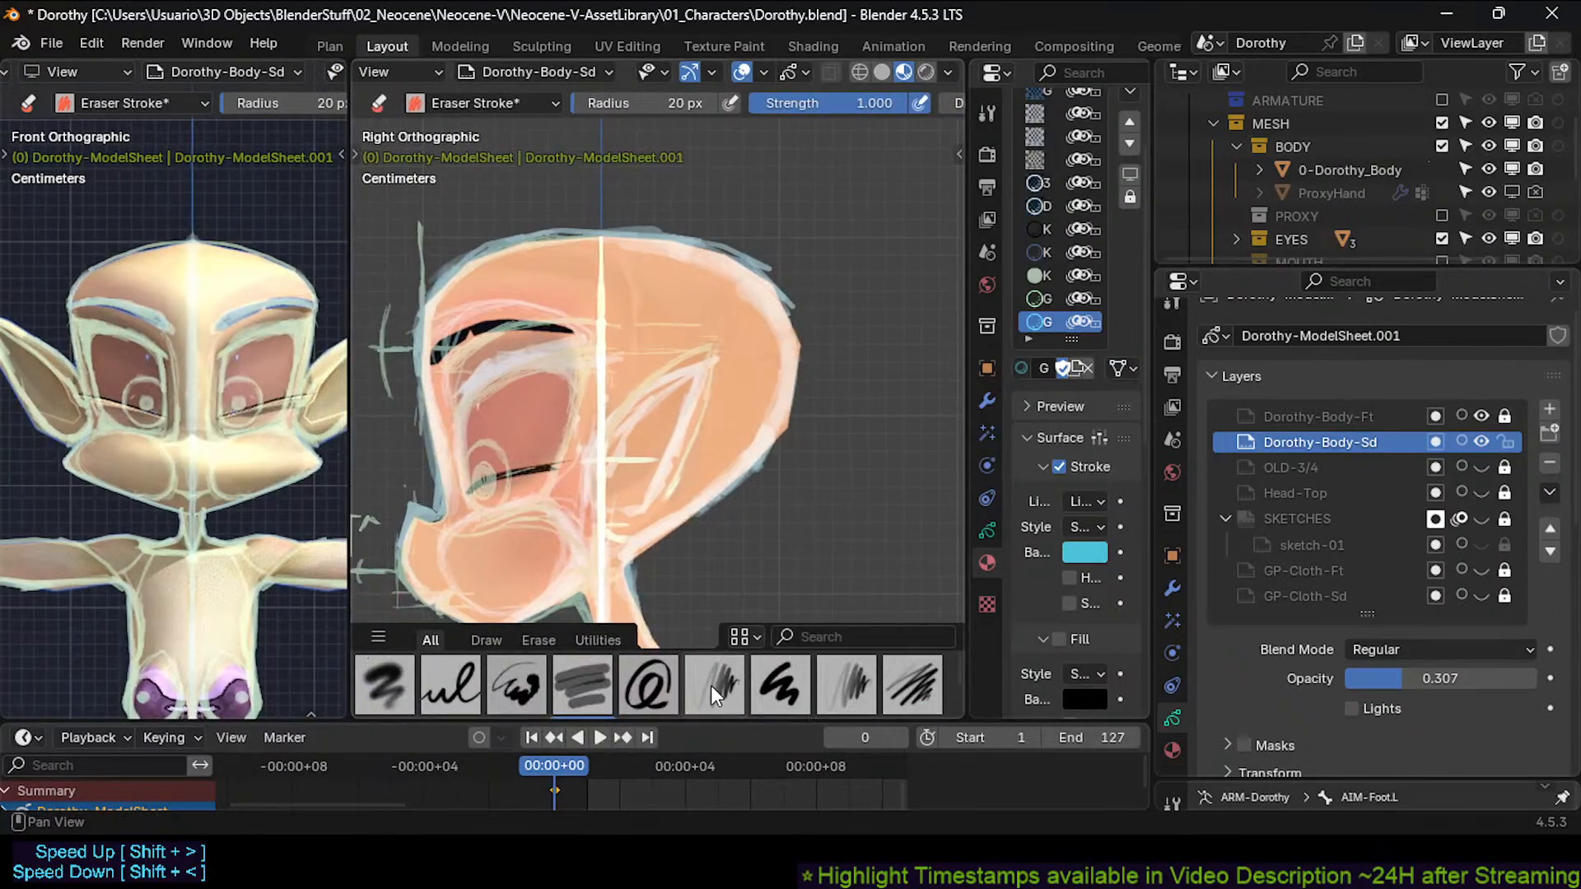
{"action": "left_click", "coordinate": [713, 685]}
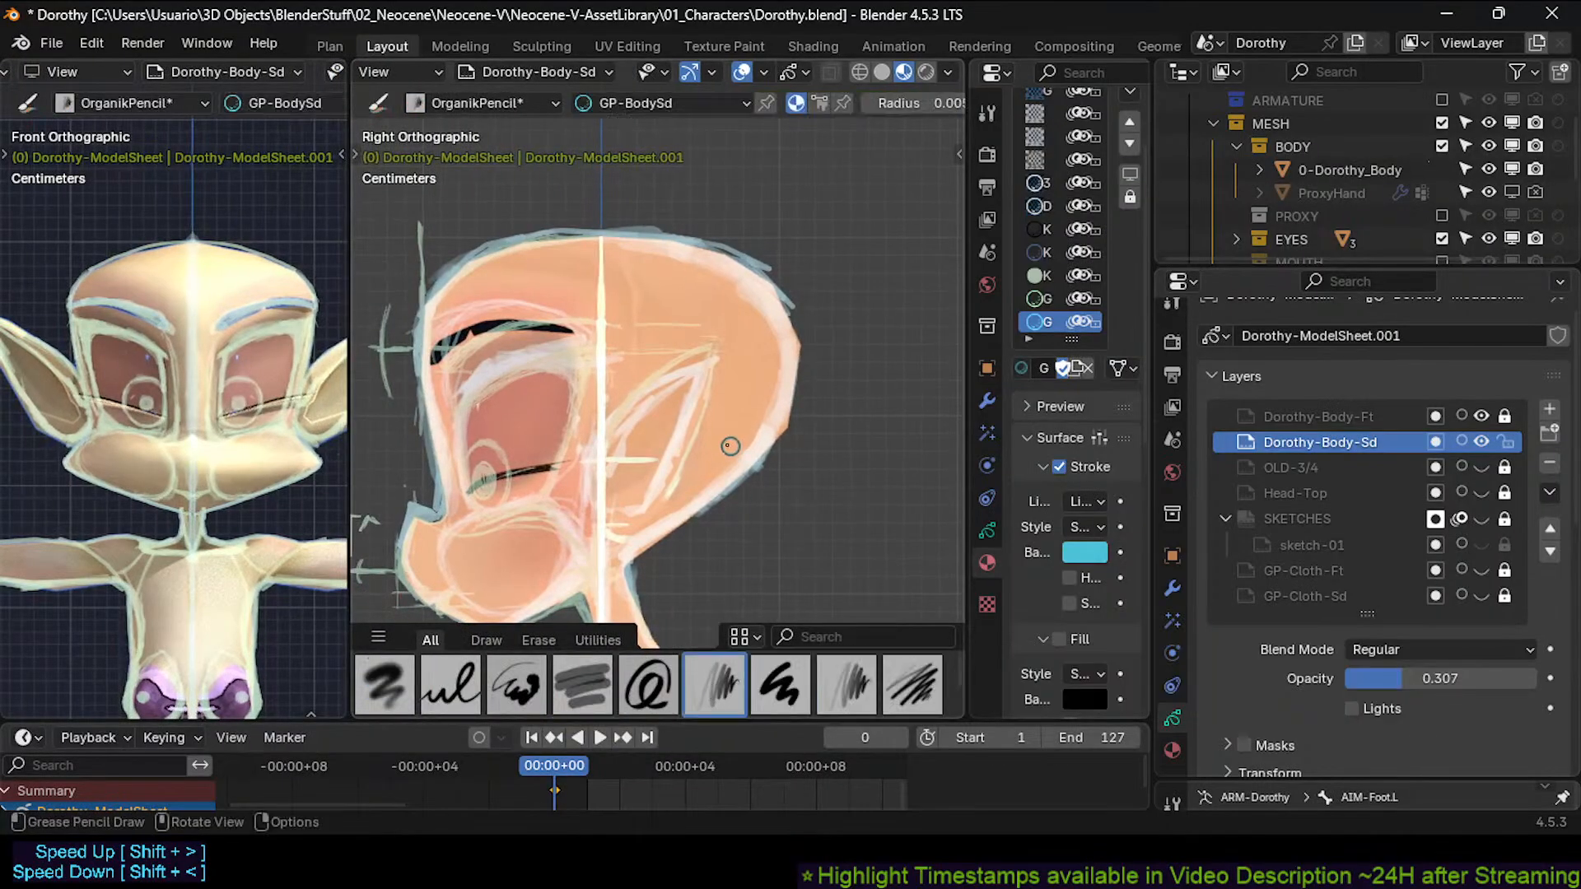
{"action": "middle_click_drag", "start_coordinate": [725, 445], "coordinate": [745, 402], "text": "shift"}
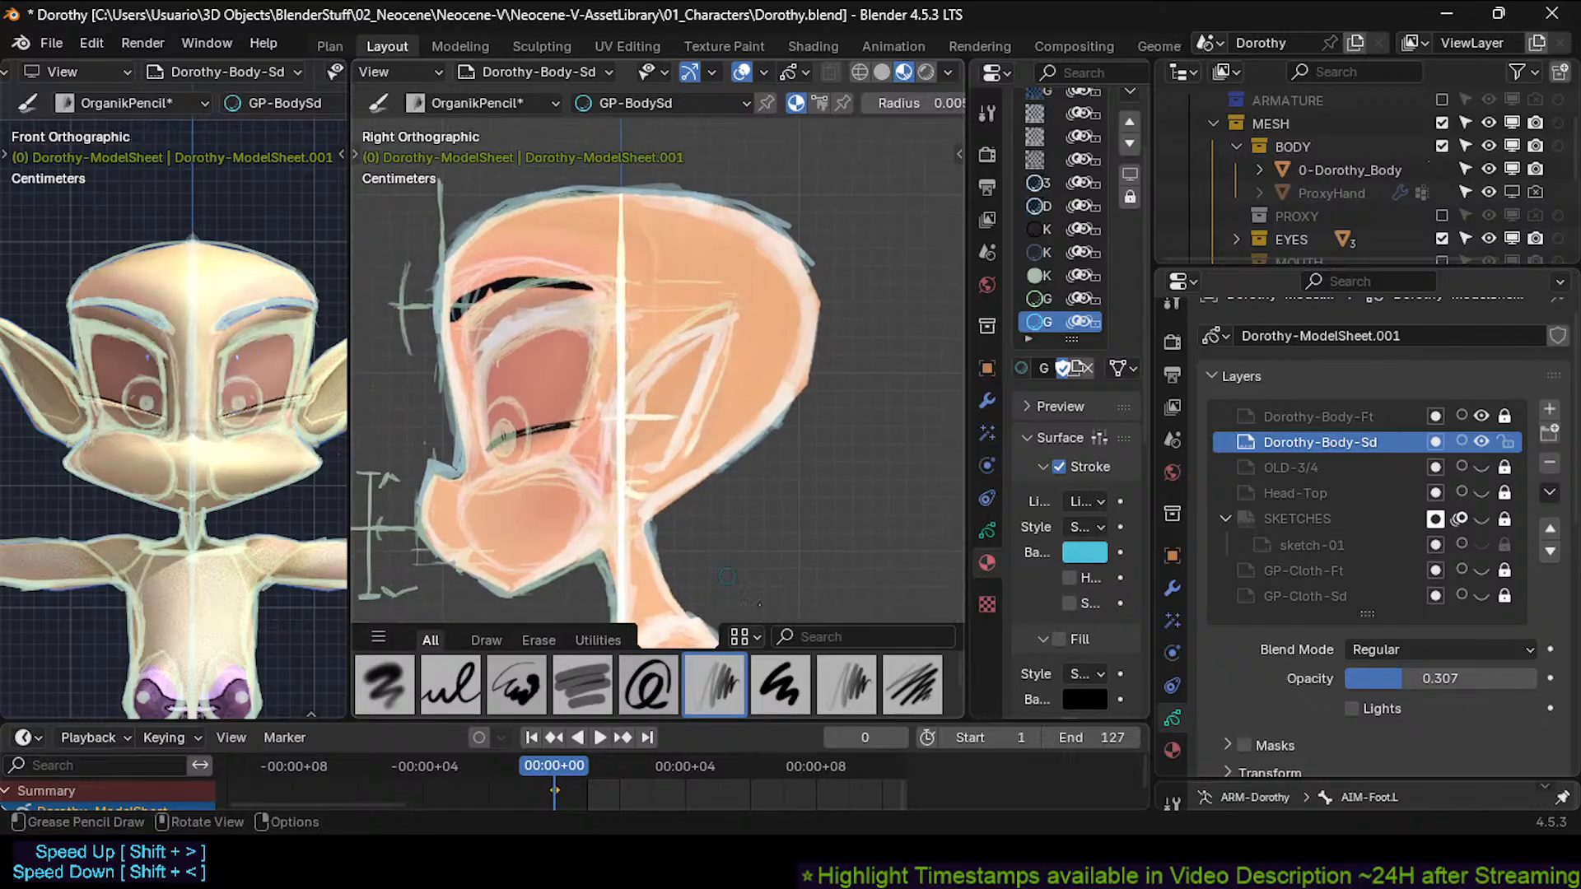
Expand the brush asset shelf to two rows, choose the Eraser Hard brush and increase its radius to 13 px.
{"action": "left_click", "coordinate": [808, 628]}
{"action": "key", "text": "Escape"}
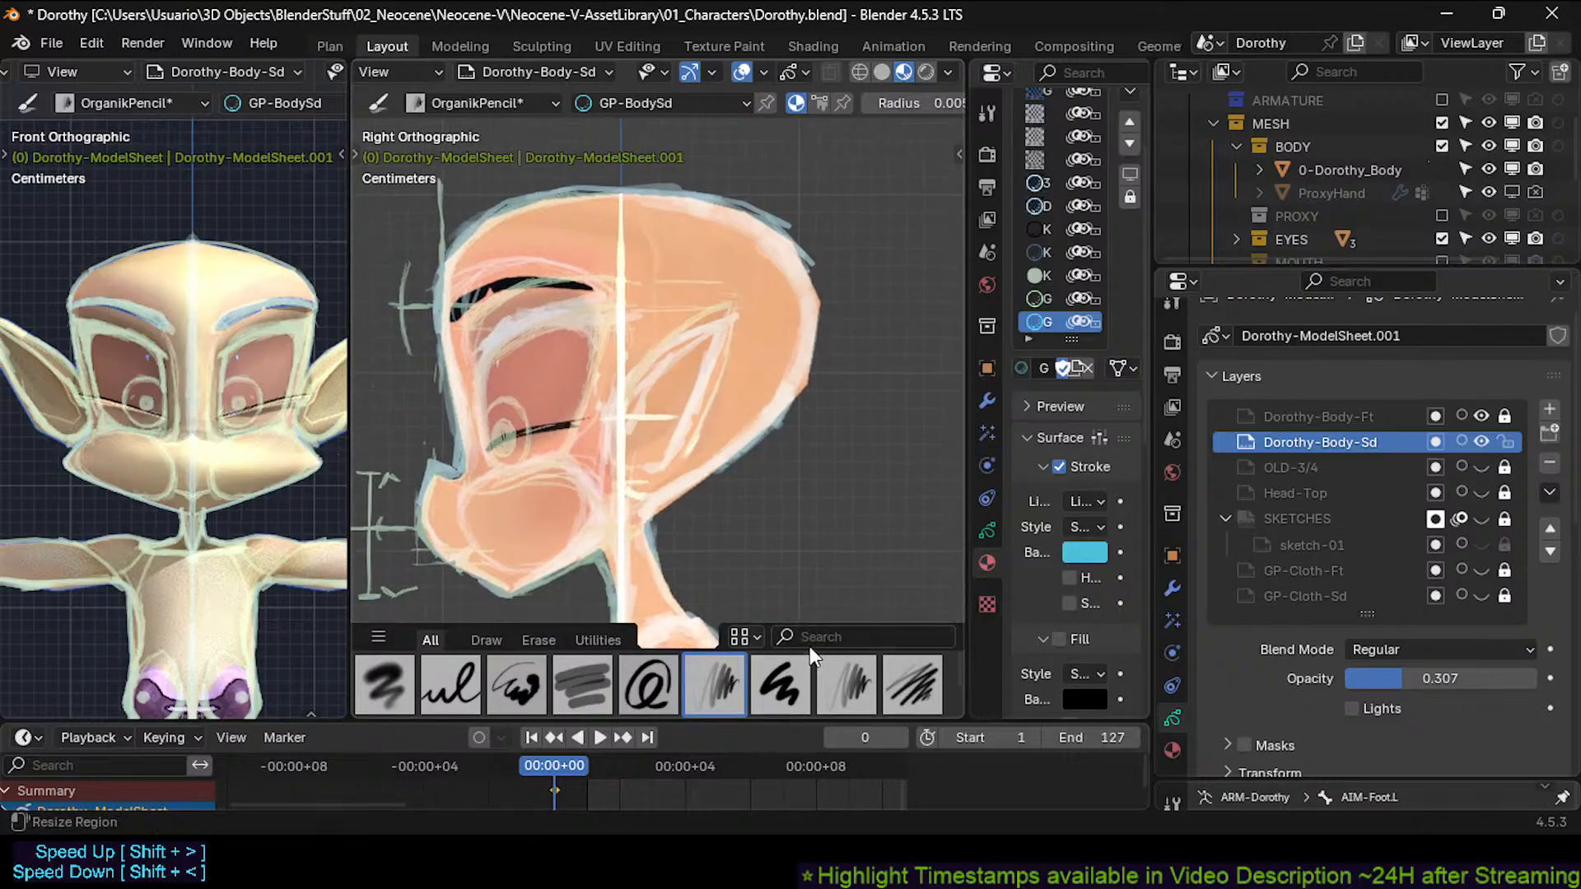
{"action": "left_click_drag", "start_coordinate": [810, 624], "coordinate": [826, 534]}
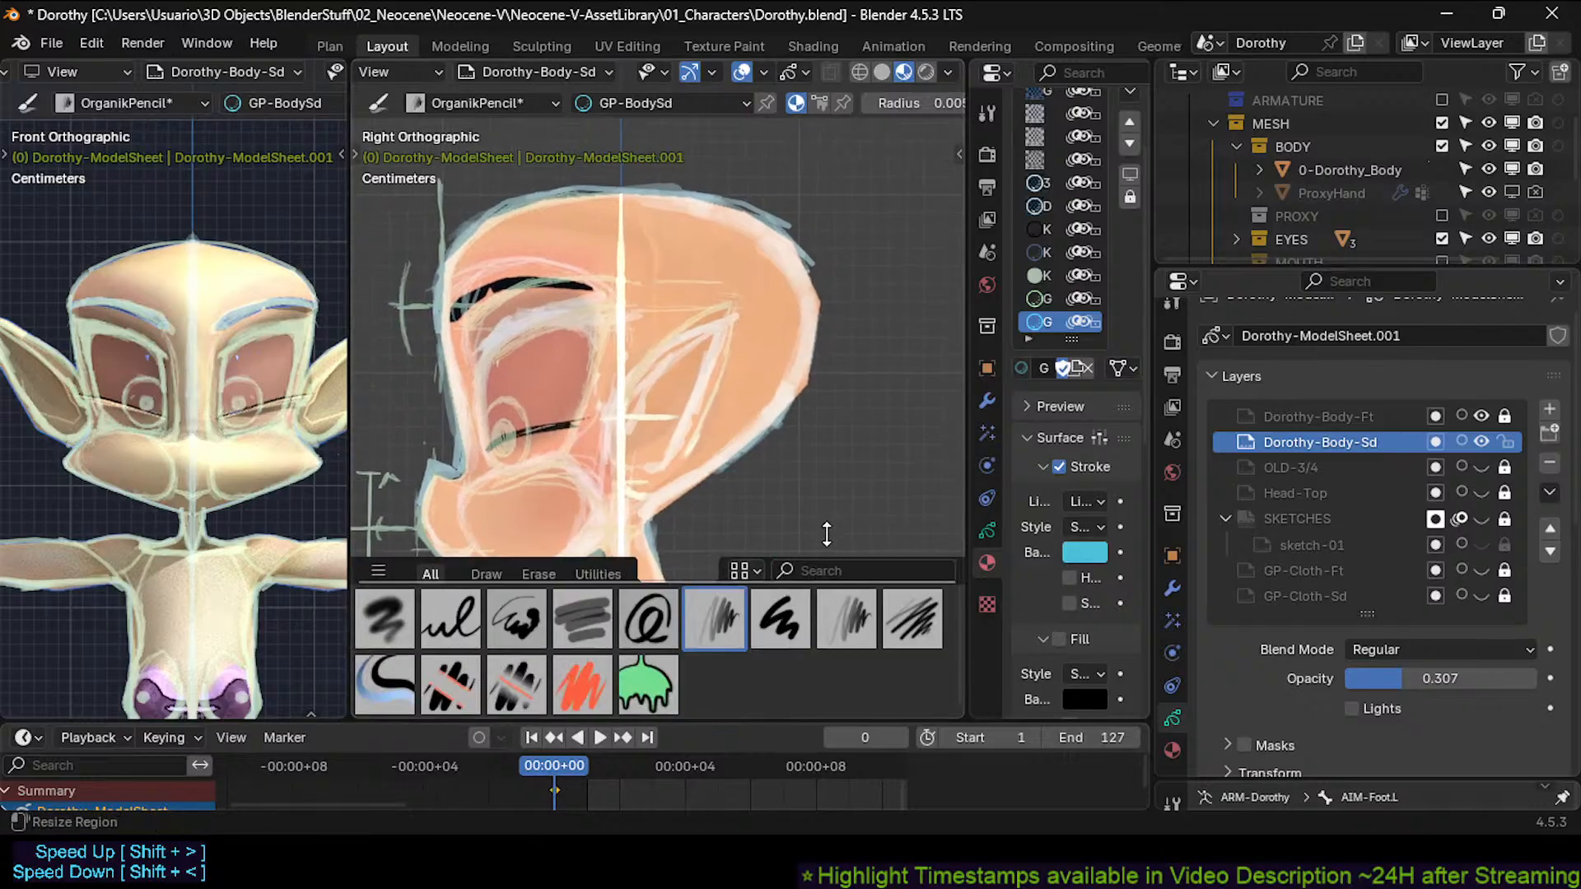
{"action": "left_click", "coordinate": [451, 688]}
{"action": "key", "text": "bracketright"}
{"action": "key", "text": "bracketright"}
{"action": "key", "text": "bracketright"}
{"action": "key", "text": "bracketright"}
{"action": "key", "text": "bracketright"}
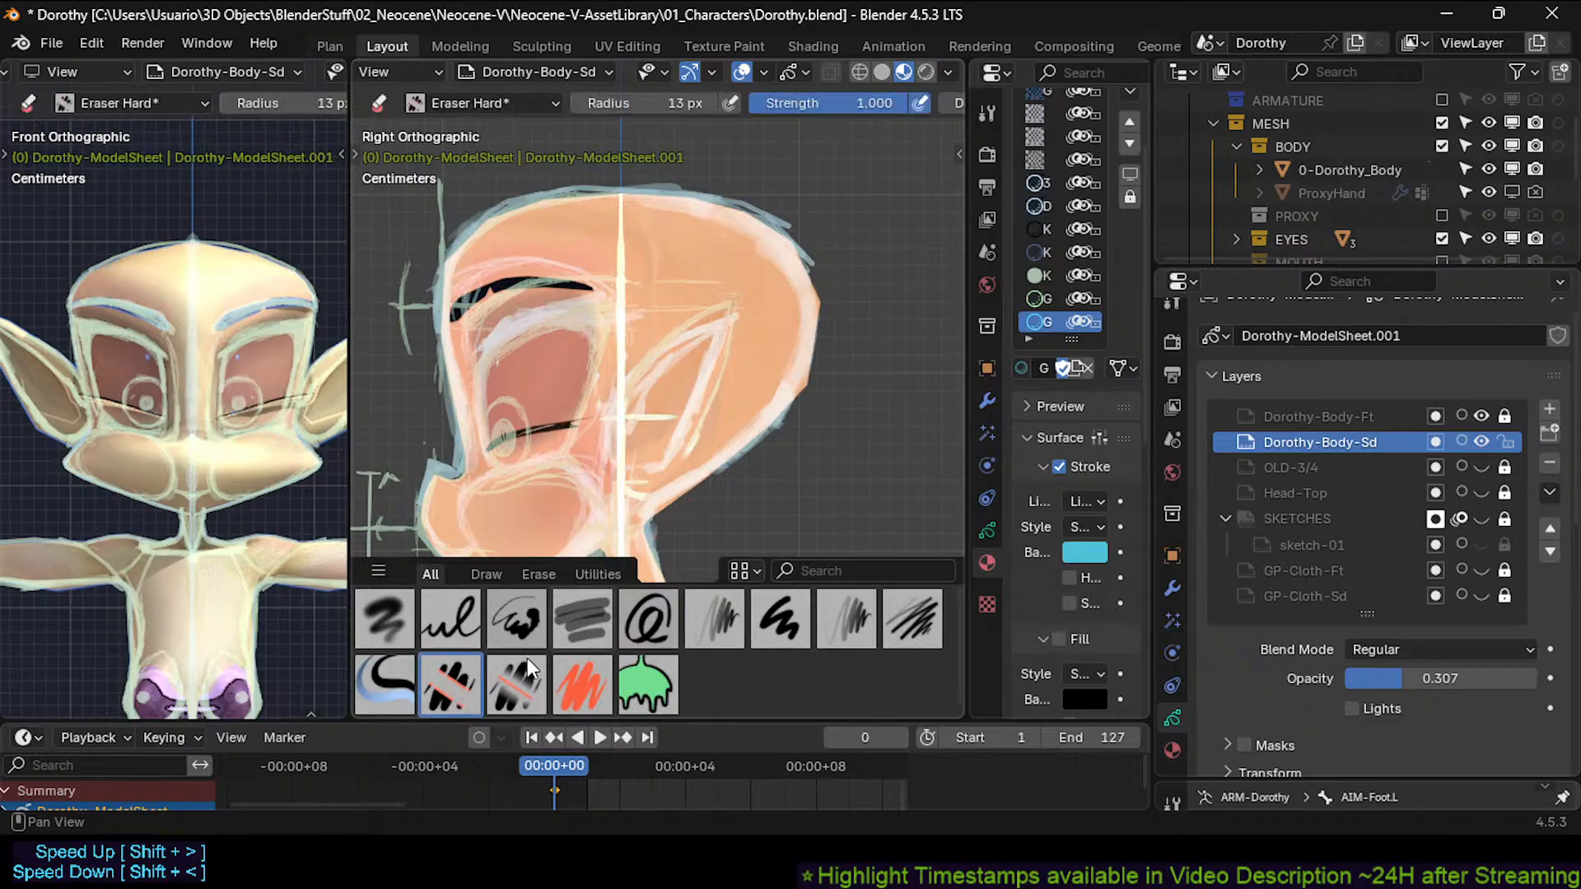
Switch to the Eraser Soft brush, return to the OrganikPencil brush and save the file.
{"action": "left_click", "coordinate": [513, 682]}
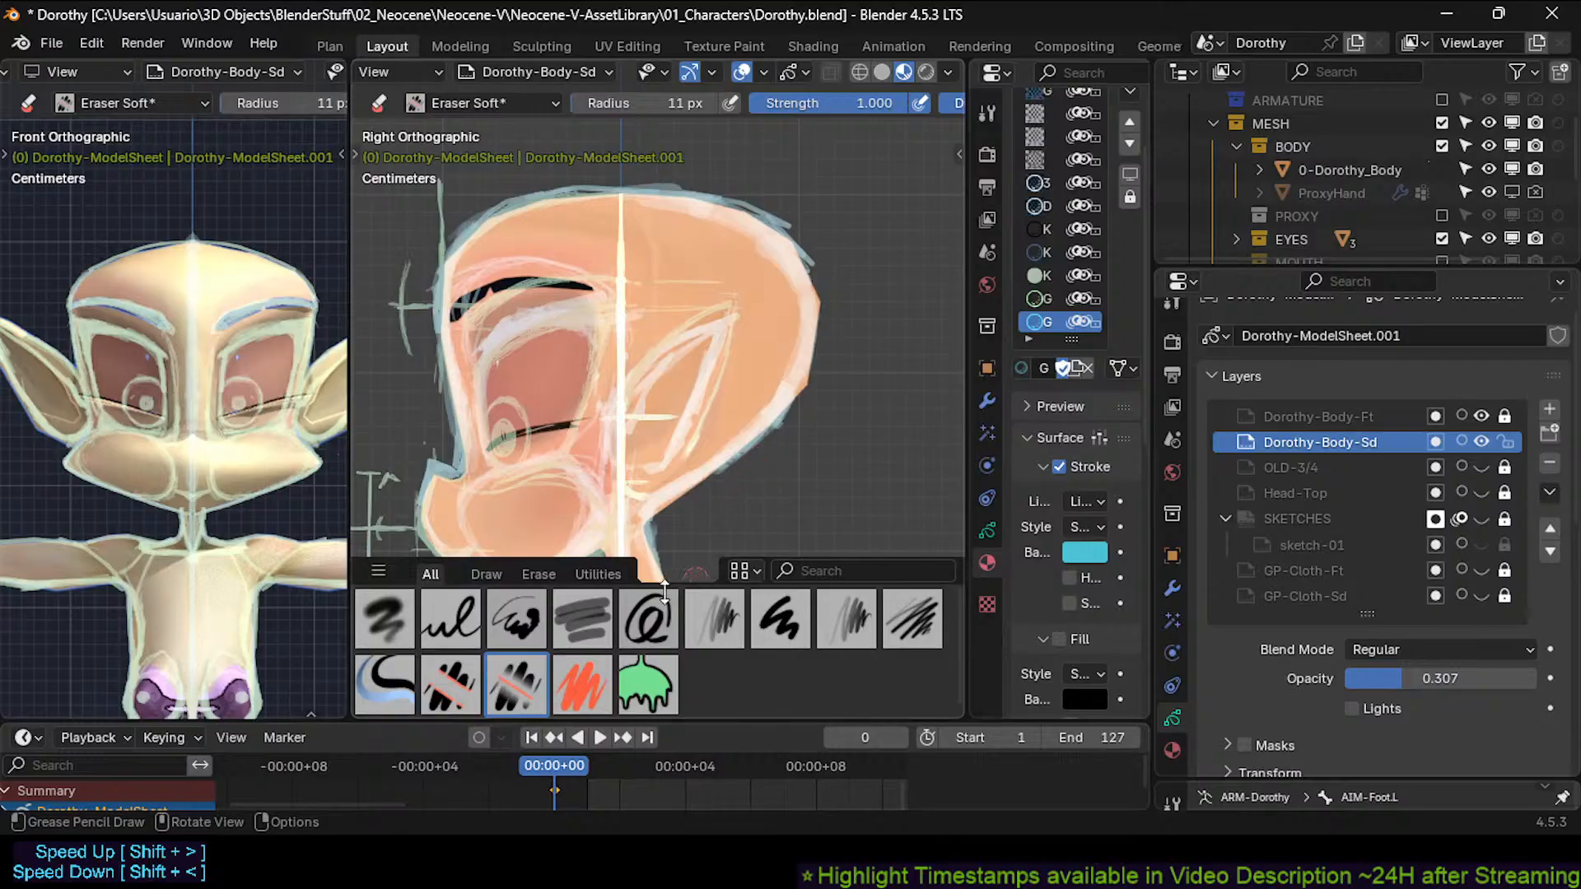
{"action": "left_click", "coordinate": [729, 615]}
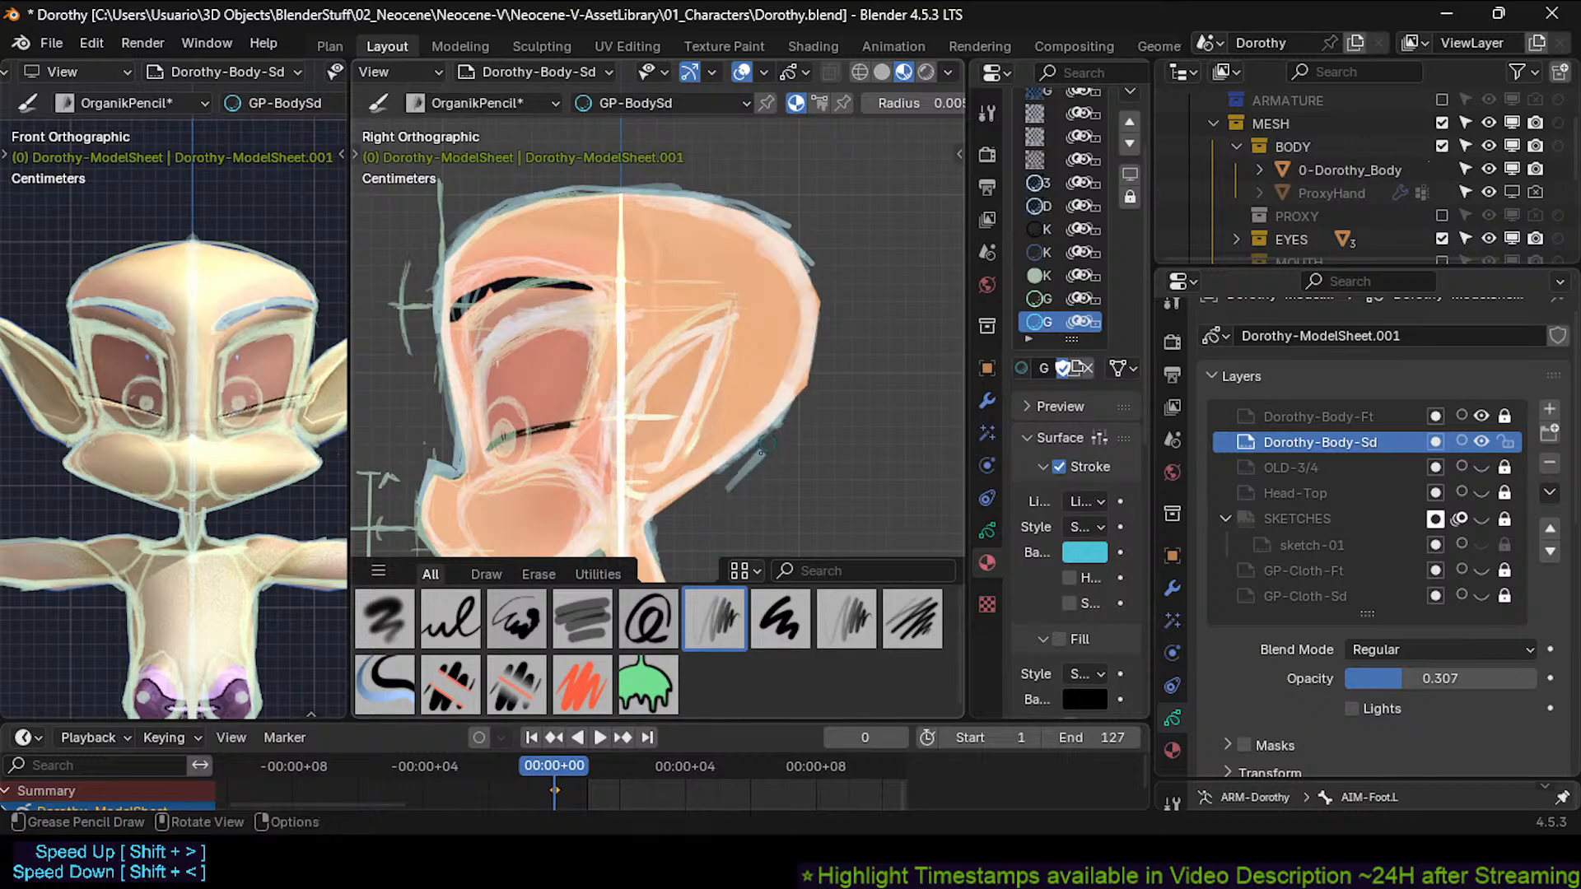
{"action": "key", "text": "ctrl+s"}
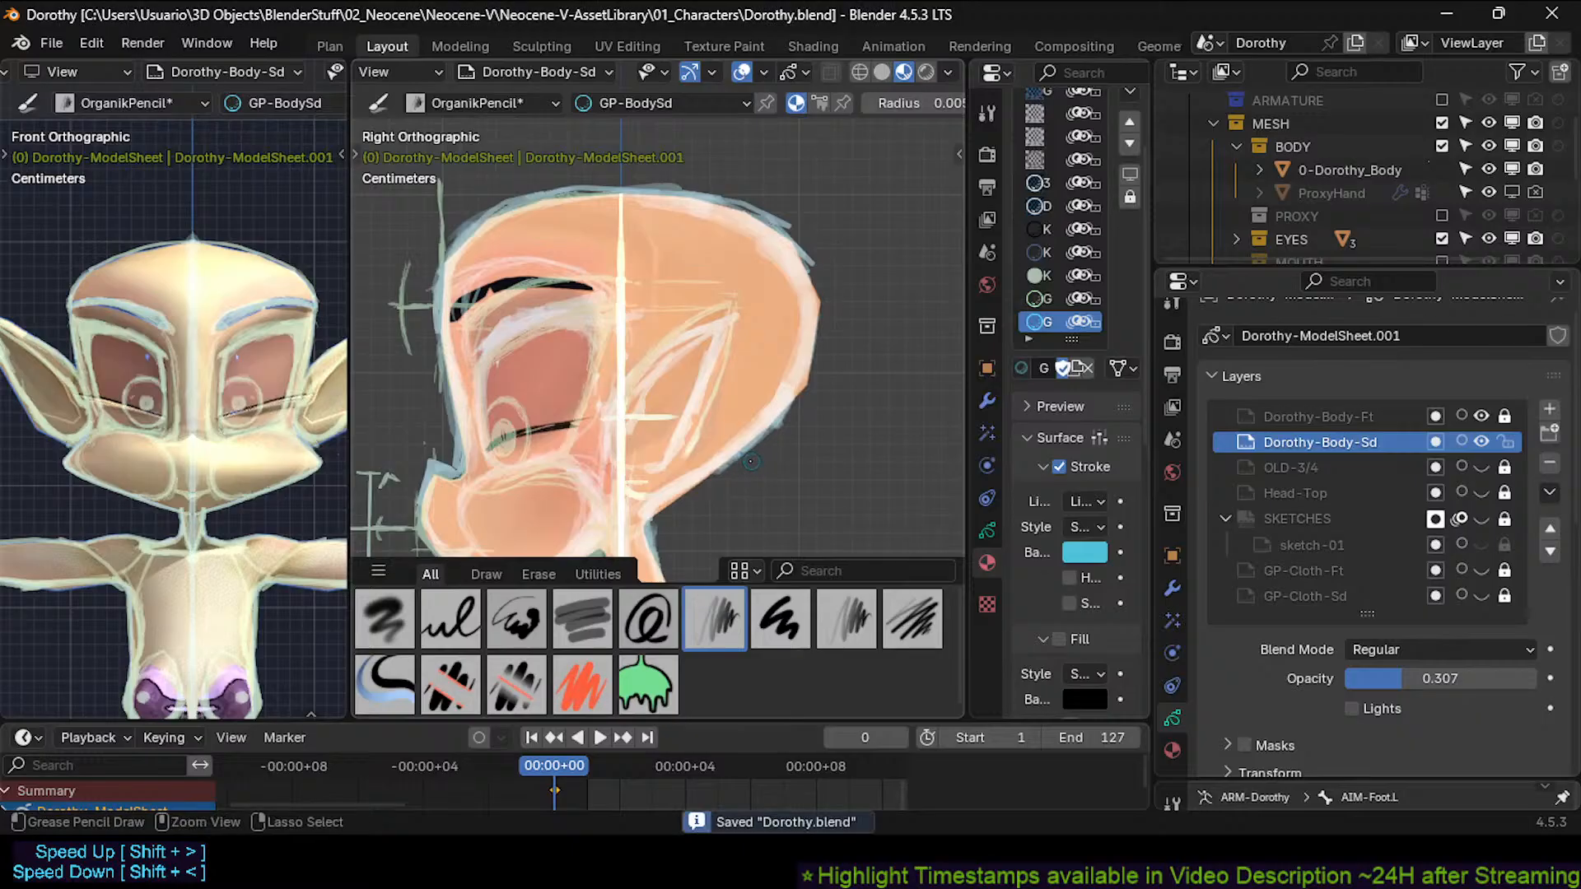
Erase the stray sketch strokes outside the head's outline along the back of the head and the rear of the crown.
{"action": "mouse_move", "coordinate": [729, 466]}
{"action": "left_mouse_down", "text": "ctrl"}
{"action": "mouse_move", "coordinate": [804, 408]}
{"action": "mouse_move", "coordinate": [778, 423]}
{"action": "mouse_move", "coordinate": [800, 325]}
{"action": "left_mouse_up", "text": "ctrl"}
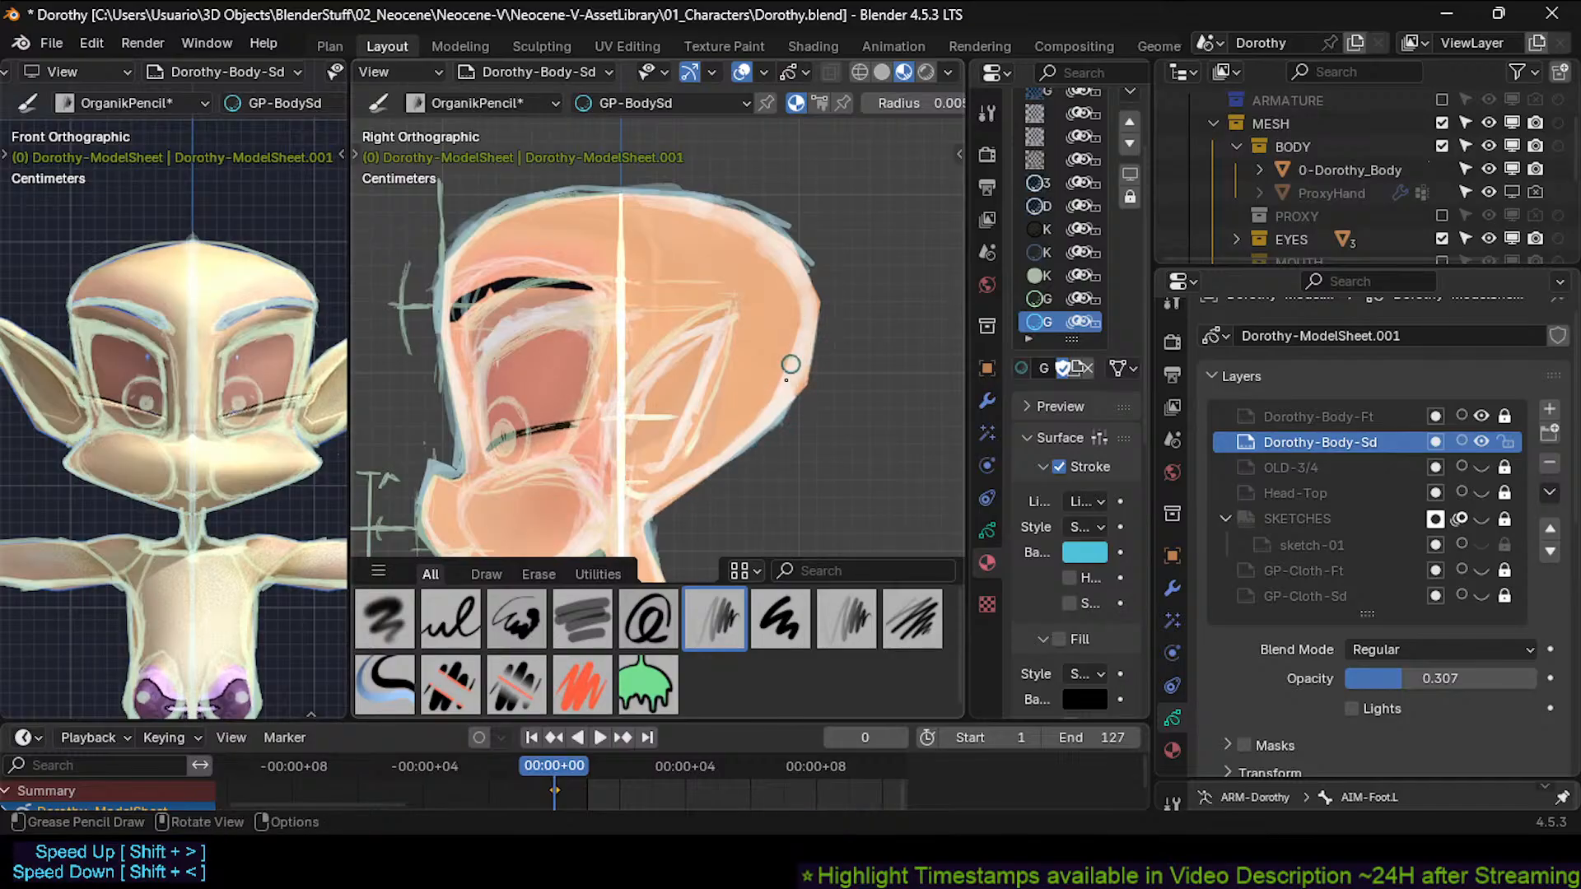
{"action": "mouse_move", "coordinate": [774, 416]}
{"action": "left_mouse_down"}
{"action": "mouse_move", "coordinate": [828, 296]}
{"action": "mouse_move", "coordinate": [793, 234]}
{"action": "left_mouse_up"}
{"action": "key", "text": "ctrl+z"}
{"action": "key", "text": "ctrl+z"}
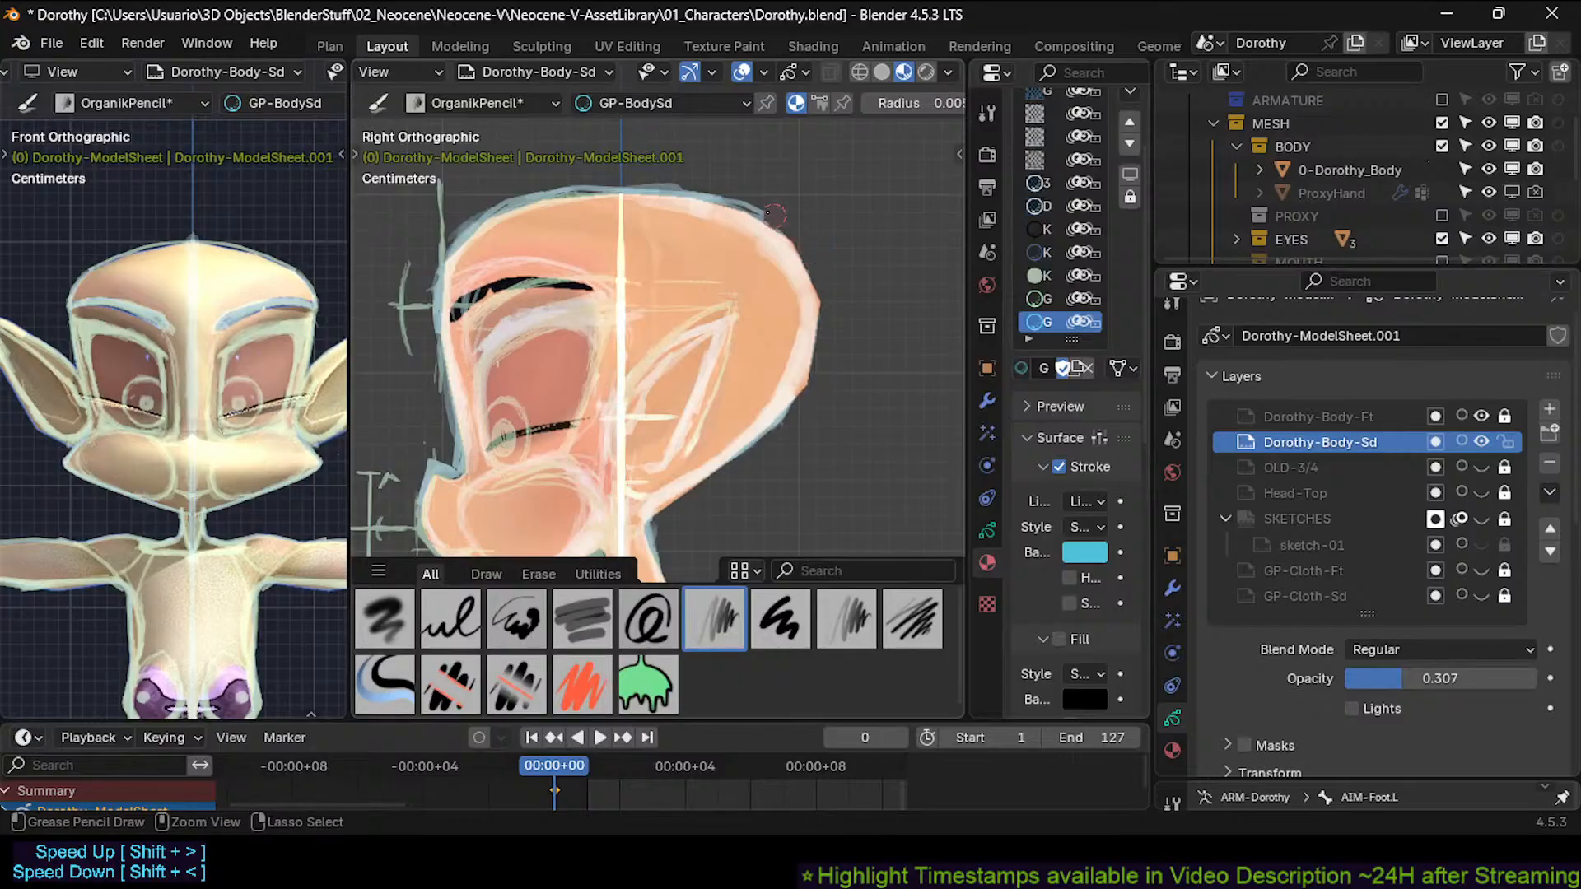
{"action": "mouse_move", "coordinate": [767, 214]}
{"action": "left_mouse_down", "text": "ctrl"}
{"action": "mouse_move", "coordinate": [586, 183]}
{"action": "mouse_move", "coordinate": [729, 216]}
{"action": "left_mouse_up", "text": "ctrl"}
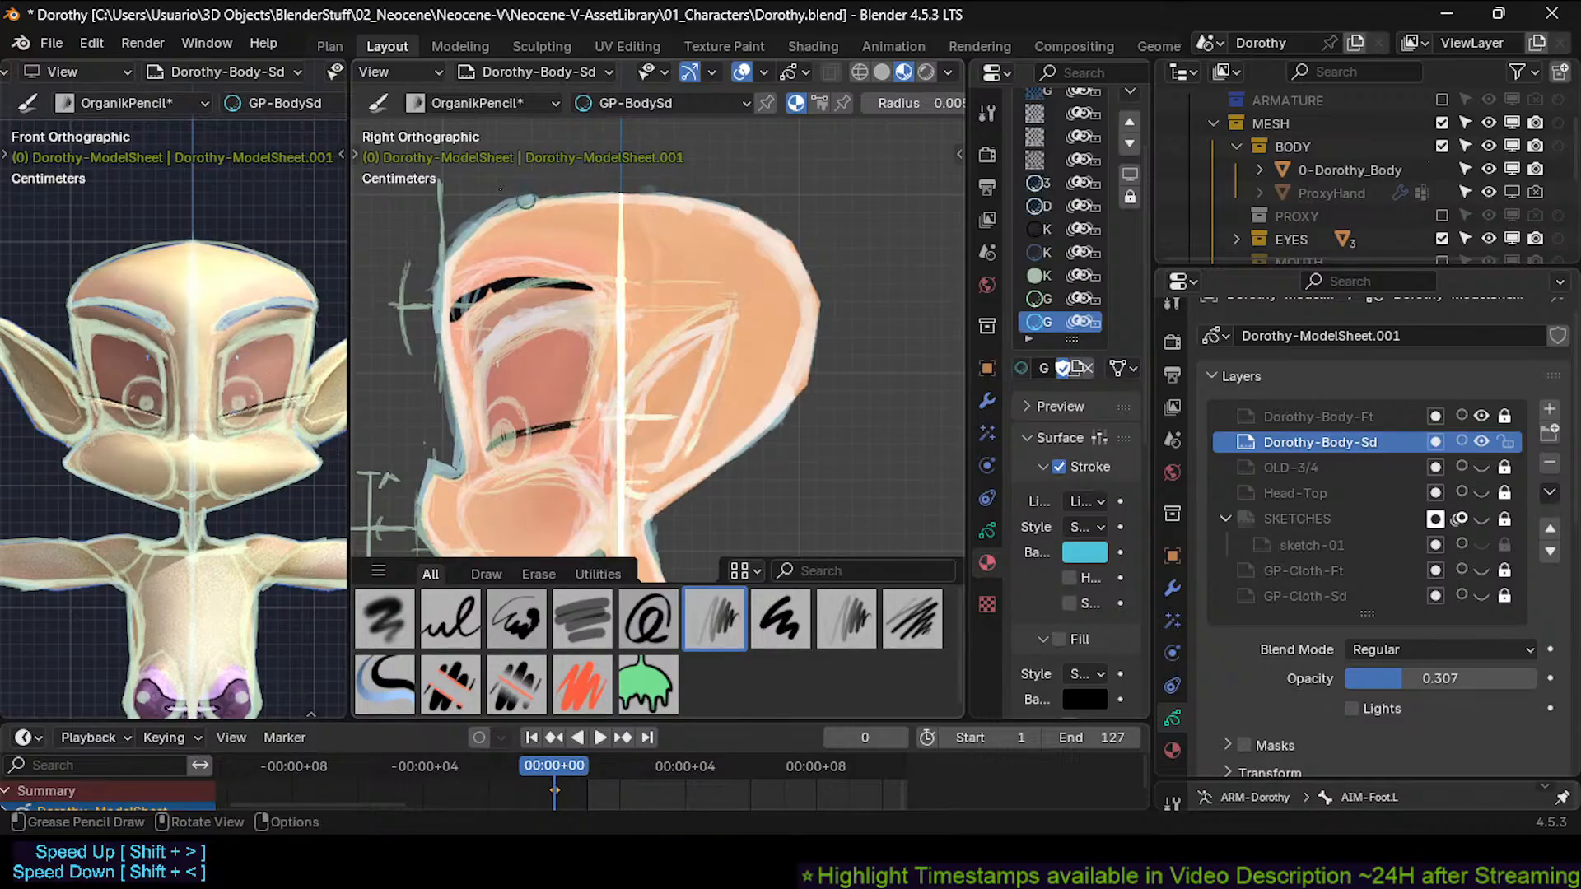
Erase the stray strokes and height marks in front of the forehead and face down to the nose in the side view.
{"action": "mouse_move", "coordinate": [527, 201]}
{"action": "left_mouse_down", "text": "ctrl"}
{"action": "mouse_move", "coordinate": [438, 234]}
{"action": "mouse_move", "coordinate": [444, 271]}
{"action": "left_mouse_up", "text": "ctrl"}
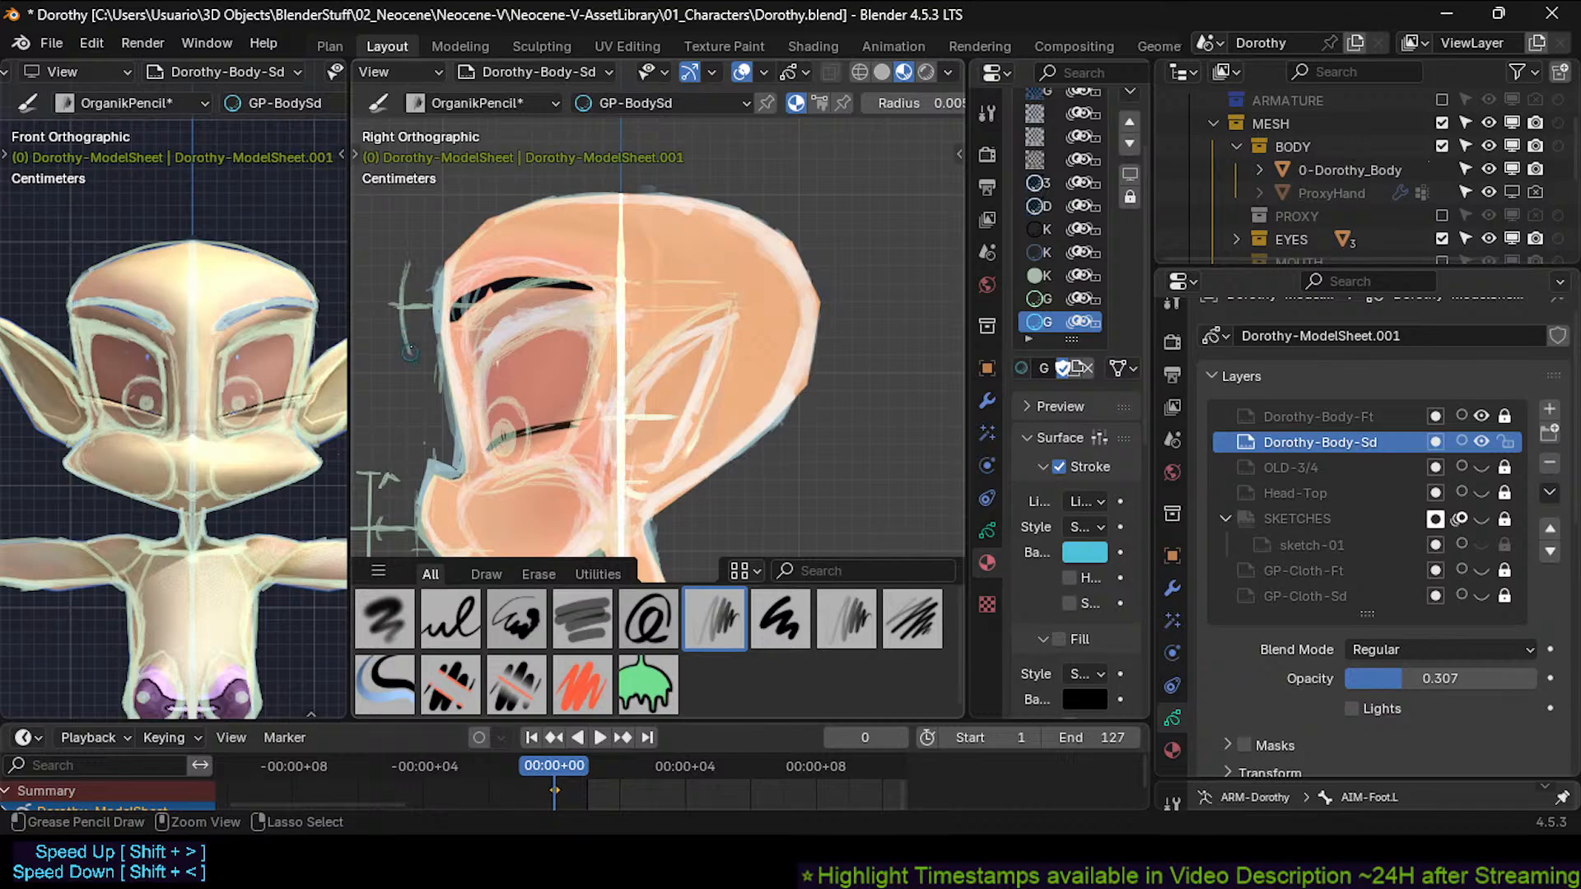
{"action": "mouse_move", "coordinate": [411, 349]}
{"action": "left_mouse_down", "text": "ctrl"}
{"action": "mouse_move", "coordinate": [434, 272]}
{"action": "mouse_move", "coordinate": [501, 216]}
{"action": "mouse_move", "coordinate": [449, 264]}
{"action": "mouse_move", "coordinate": [442, 350]}
{"action": "mouse_move", "coordinate": [459, 432]}
{"action": "mouse_move", "coordinate": [446, 467]}
{"action": "left_mouse_up", "text": "ctrl"}
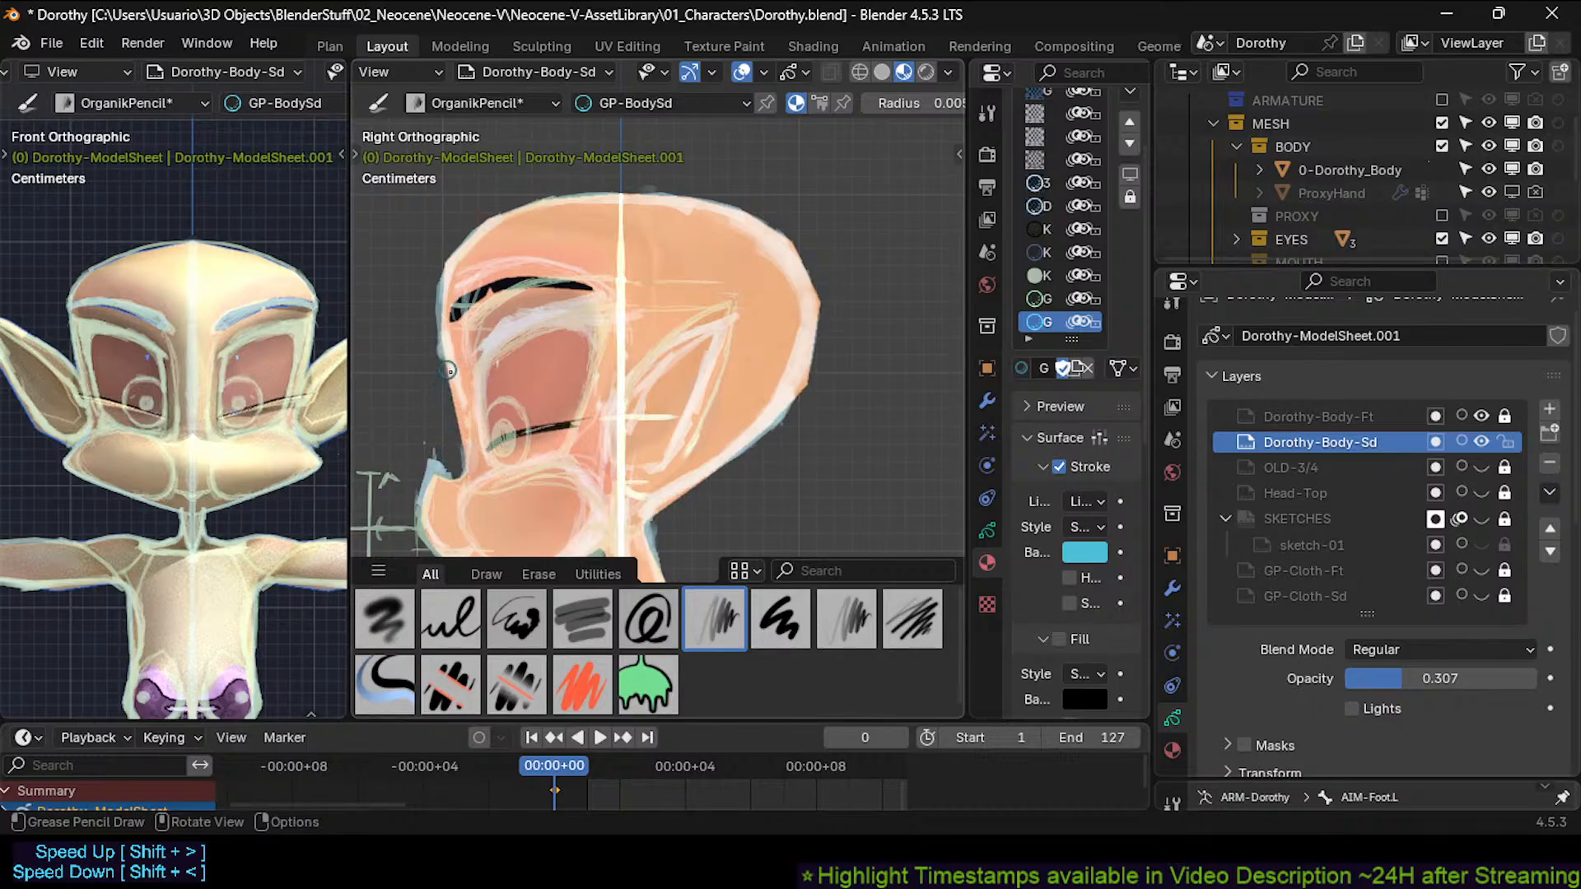
{"action": "mouse_move", "coordinate": [450, 372]}
{"action": "left_mouse_down"}
{"action": "mouse_move", "coordinate": [466, 462]}
{"action": "mouse_move", "coordinate": [429, 461]}
{"action": "mouse_move", "coordinate": [438, 451]}
{"action": "left_mouse_up"}
Adjust the brush radius, hide the brush asset shelf and save the file.
{"action": "key", "text": "f"}
{"action": "left_click", "coordinate": [465, 459]}
{"action": "mouse_move", "coordinate": [468, 461]}
{"action": "middle_mouse_down", "text": "shift"}
{"action": "mouse_move", "coordinate": [544, 346]}
{"action": "mouse_move", "coordinate": [589, 324]}
{"action": "mouse_move", "coordinate": [573, 347]}
{"action": "middle_mouse_up", "text": "shift"}
{"action": "key", "text": "shift+space"}
{"action": "key", "text": "ctrl+s"}
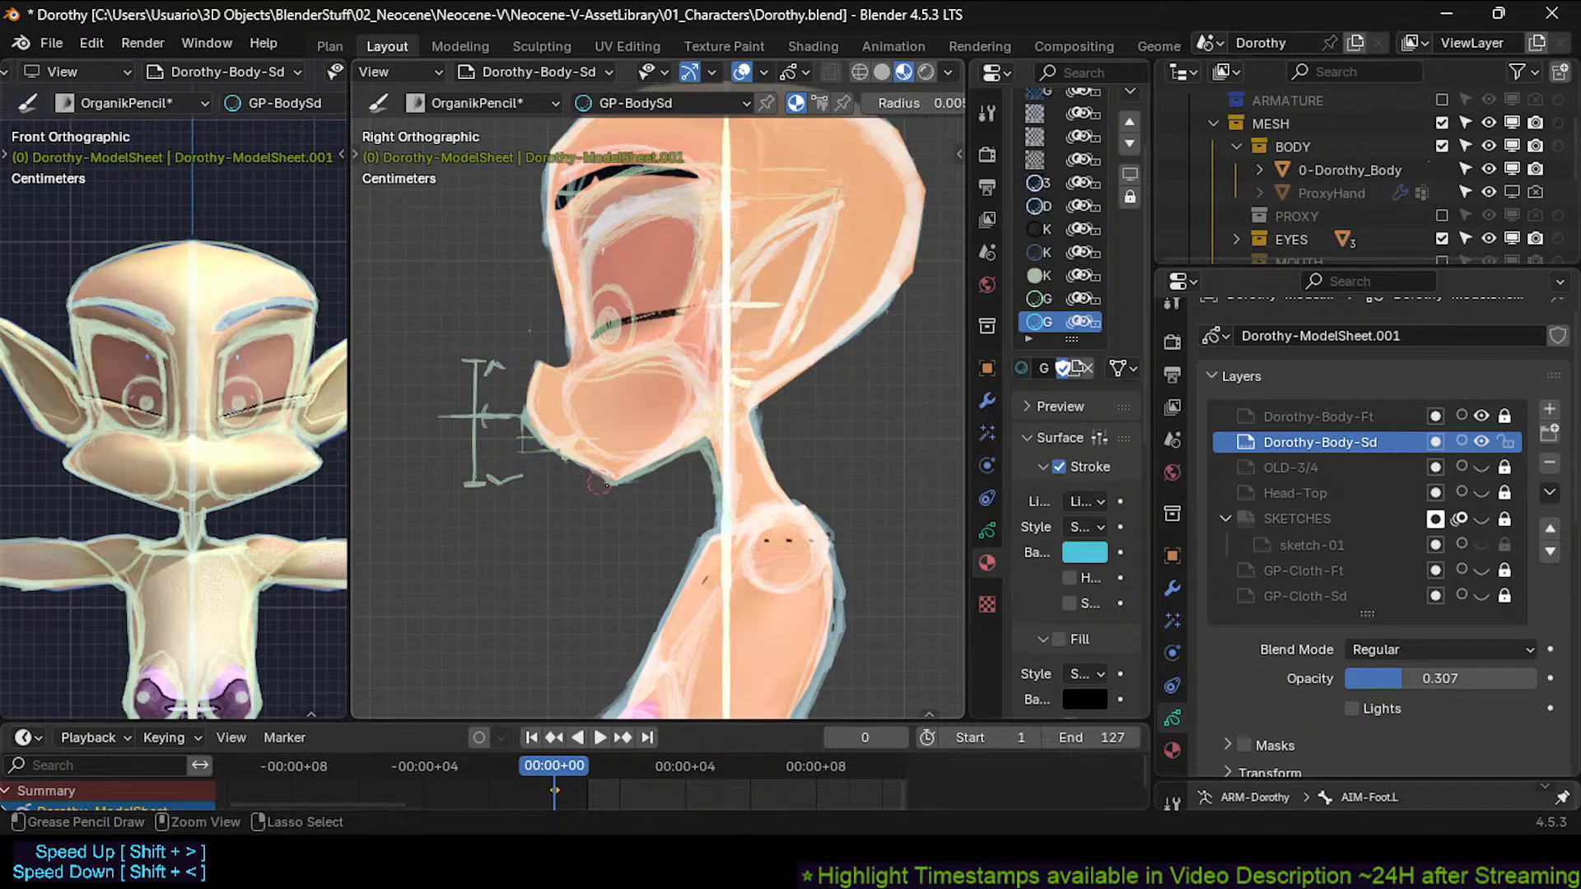
Erase the stray strokes beneath the jaw and sketch a small circle at the rear end of the muzzle in the side view.
{"action": "mouse_move", "coordinate": [621, 491]}
{"action": "left_mouse_down", "text": "ctrl"}
{"action": "mouse_move", "coordinate": [709, 452]}
{"action": "mouse_move", "coordinate": [717, 491]}
{"action": "left_mouse_up", "text": "ctrl"}
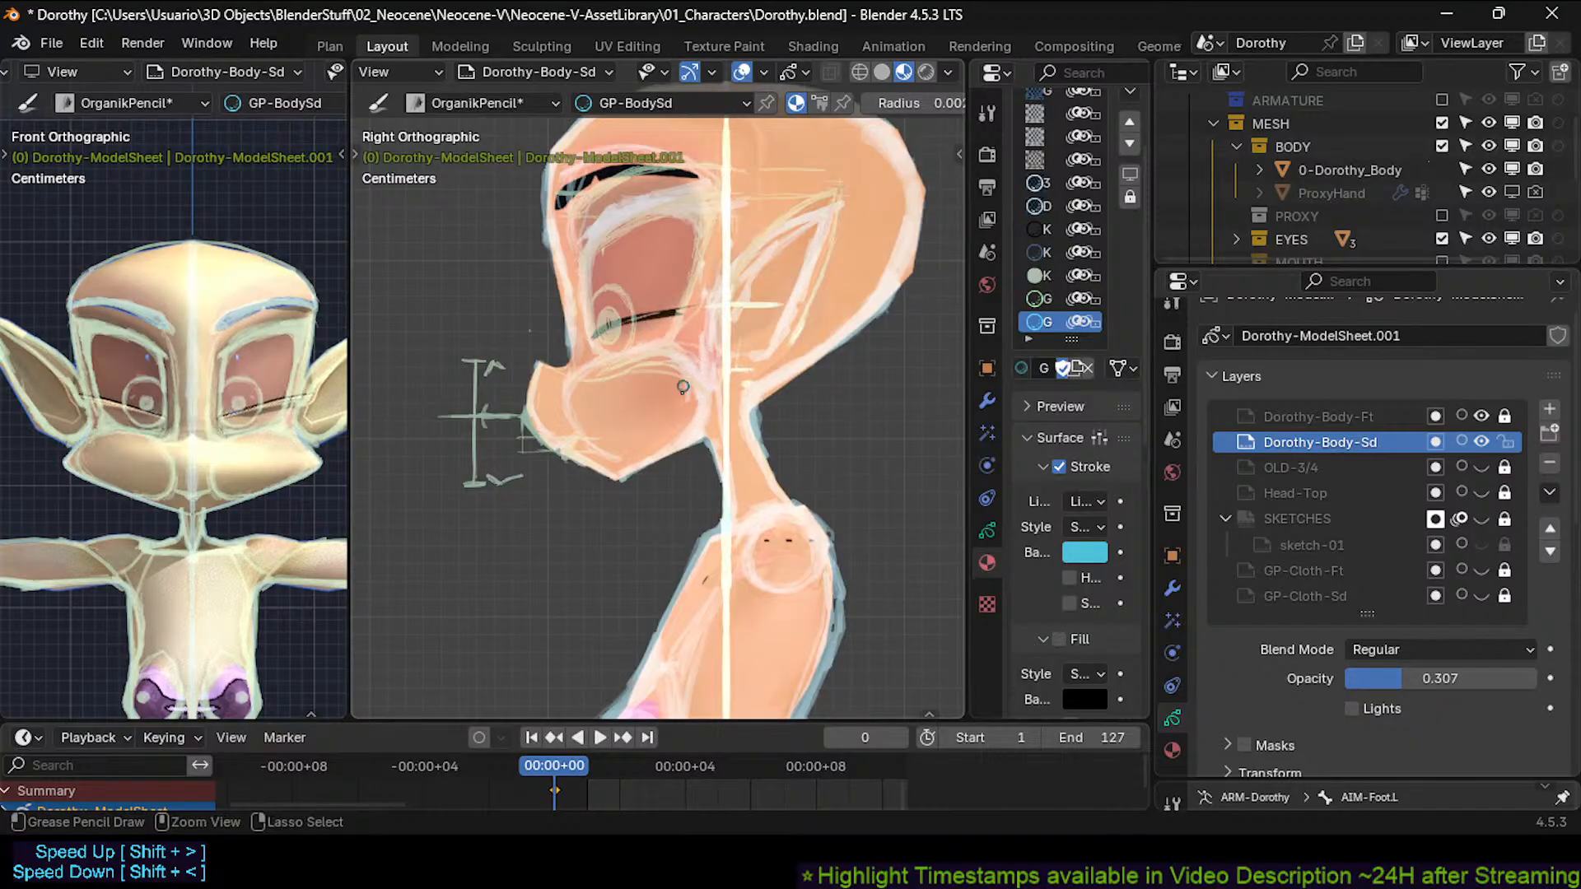
{"action": "key", "text": "ctrl+alt+space"}
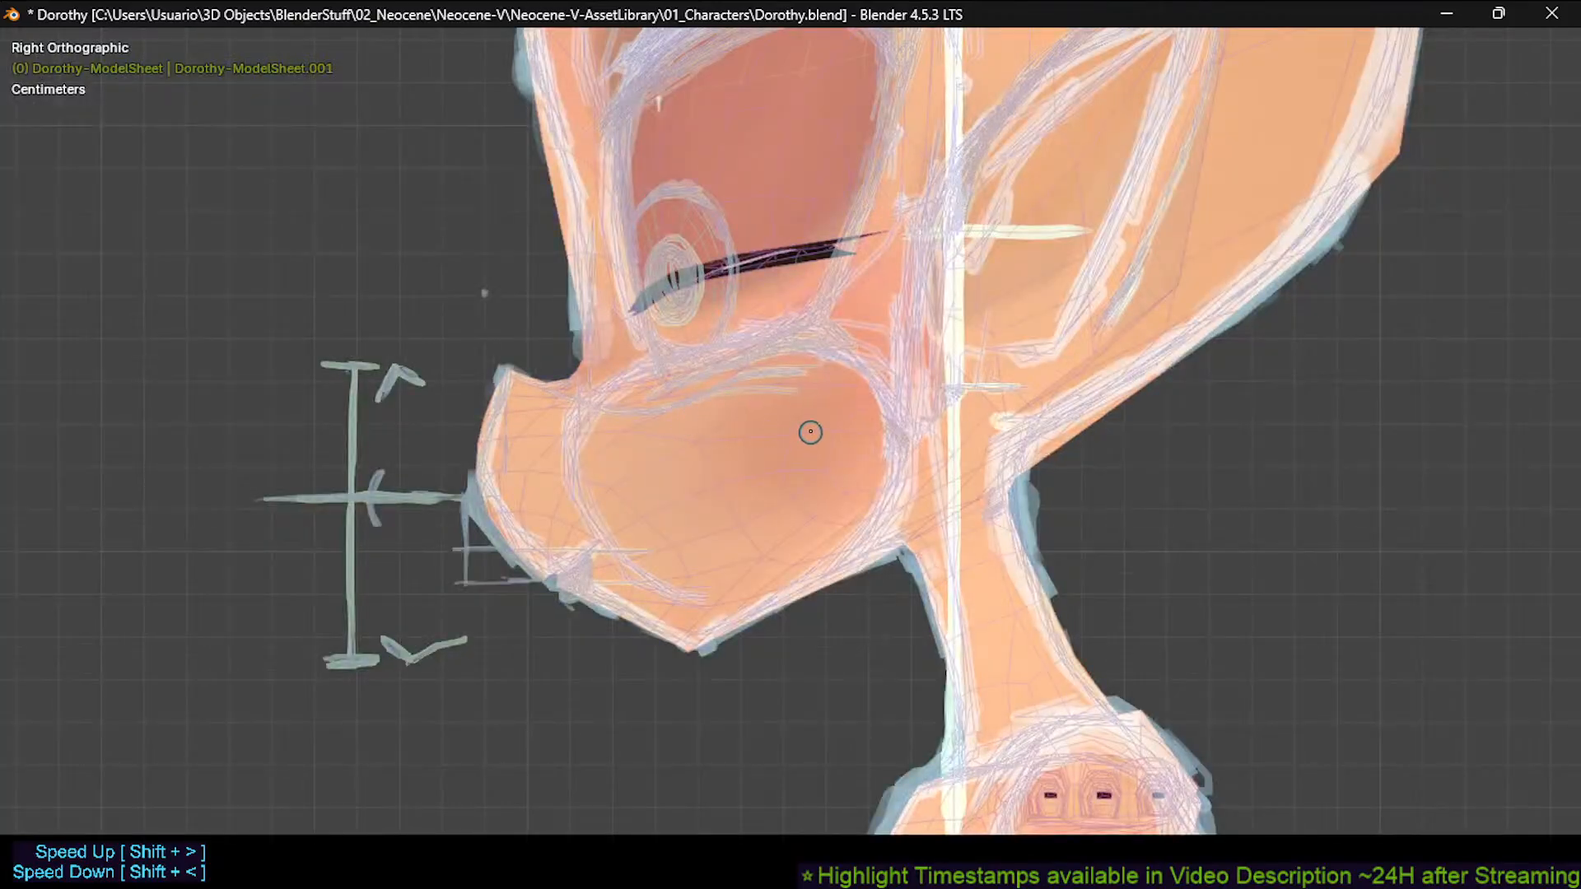
{"action": "key", "text": "ctrl+alt+space"}
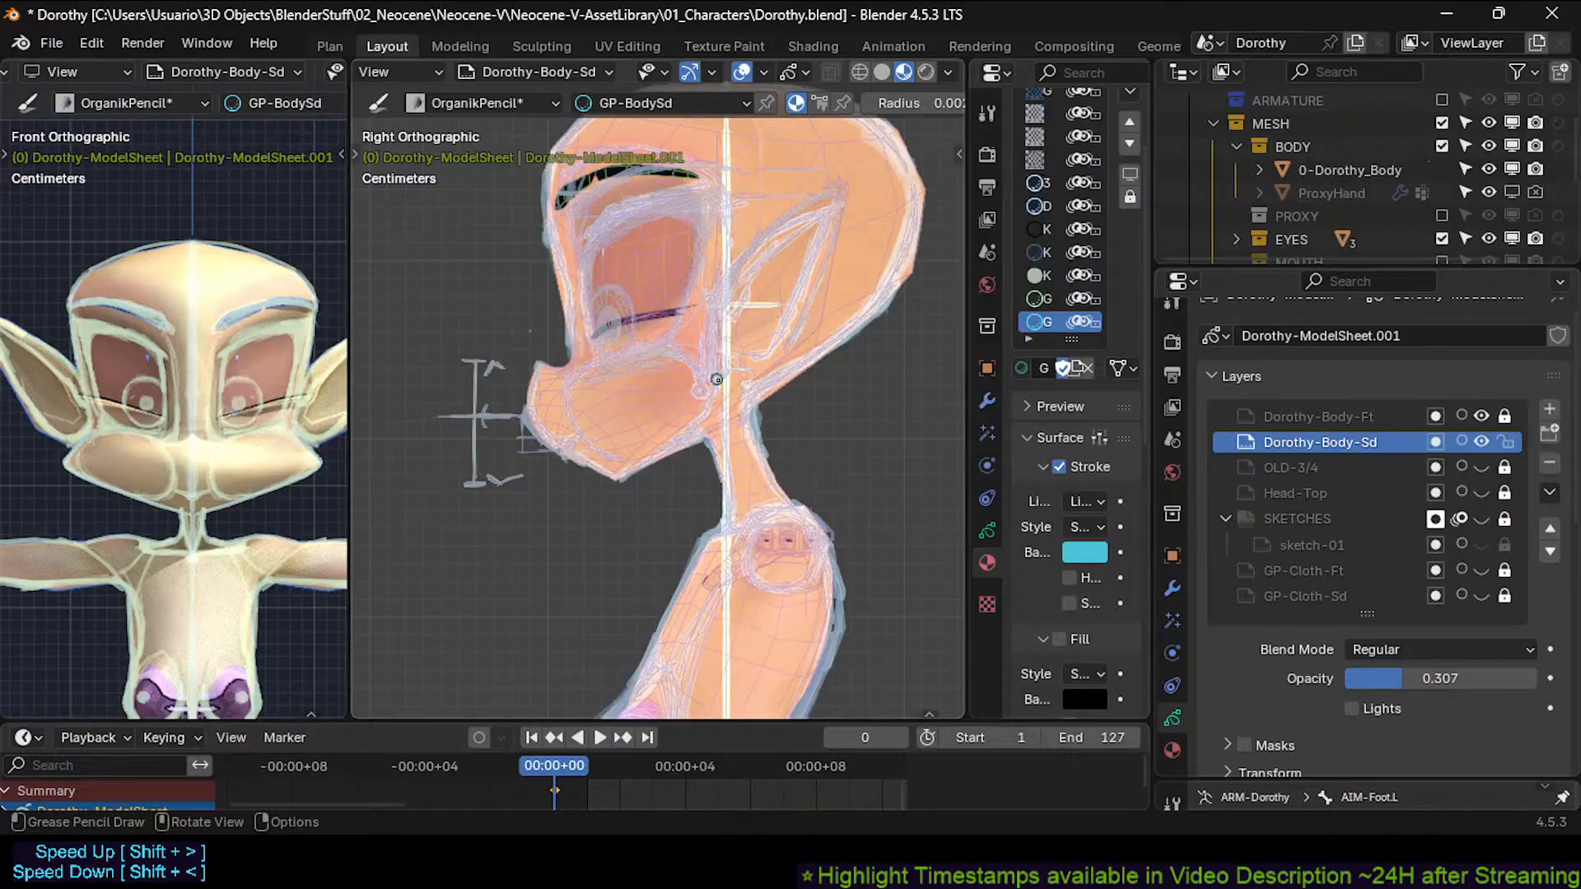
Set the brush radius to about 0.0053 m, erase the ear's old lines in the side view and redraw its outline using the front view as reference.
{"action": "key", "text": "KP_1"}
{"action": "key", "text": "KP_3"}
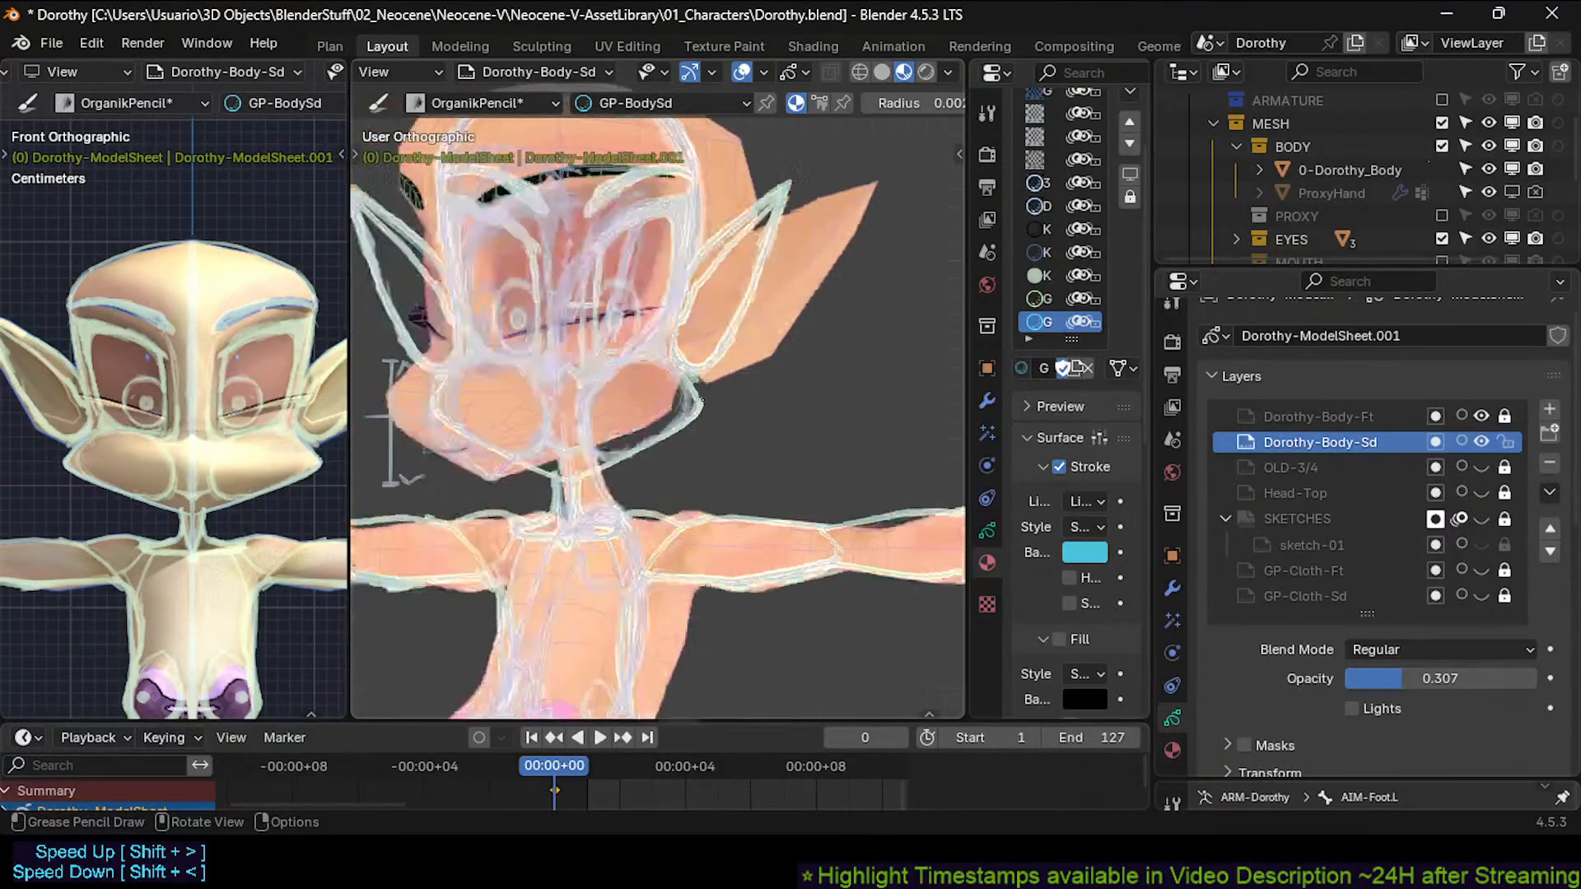
{"action": "key", "text": "KP_1"}
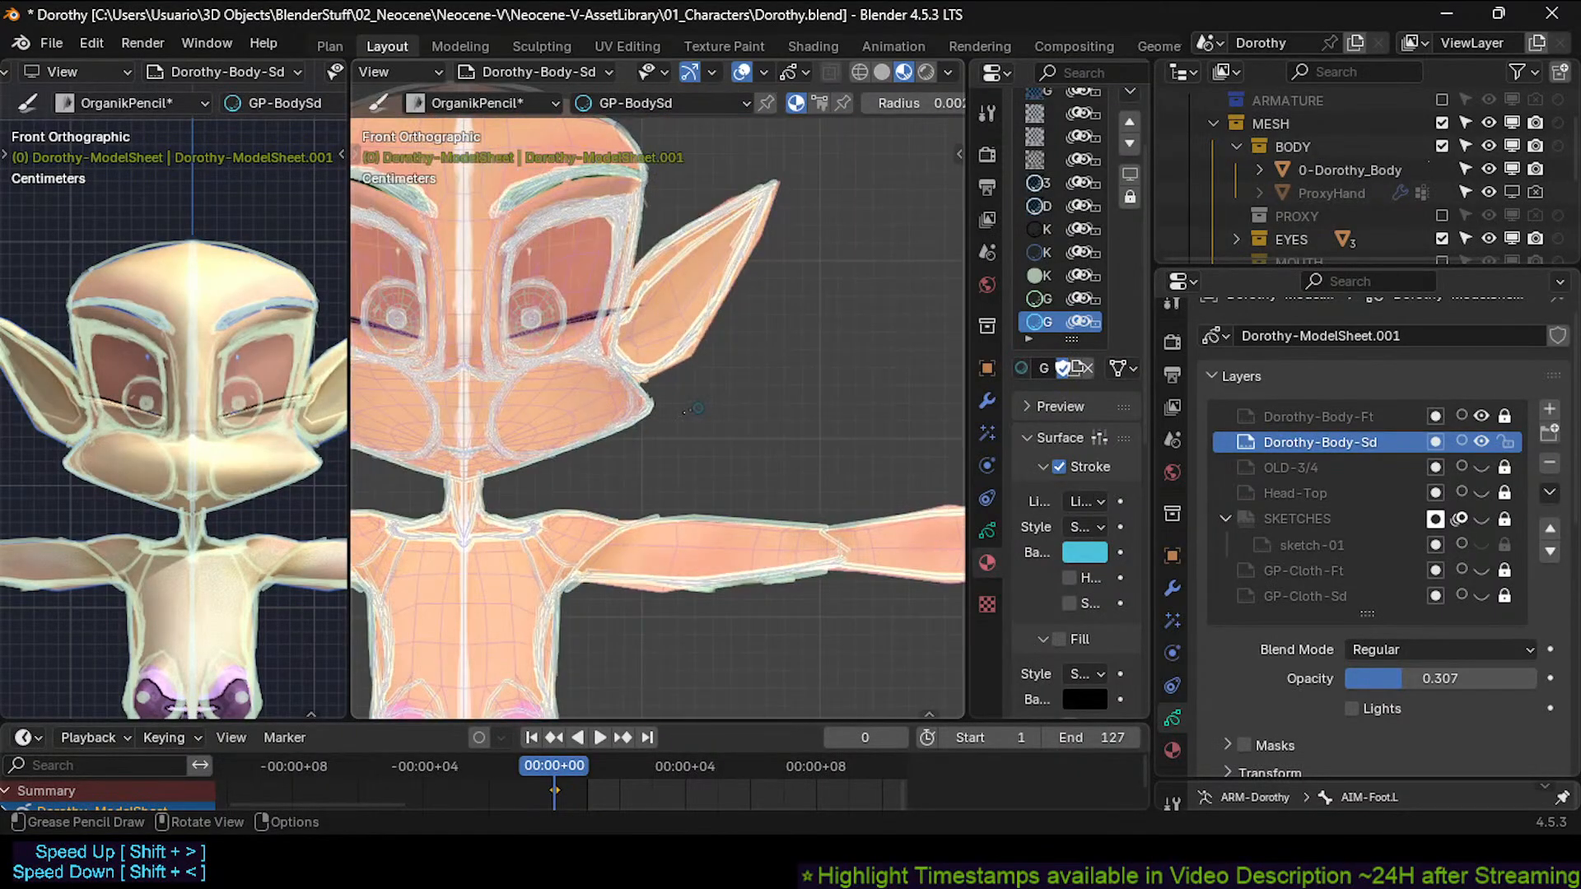
{"action": "key", "text": "KP_3"}
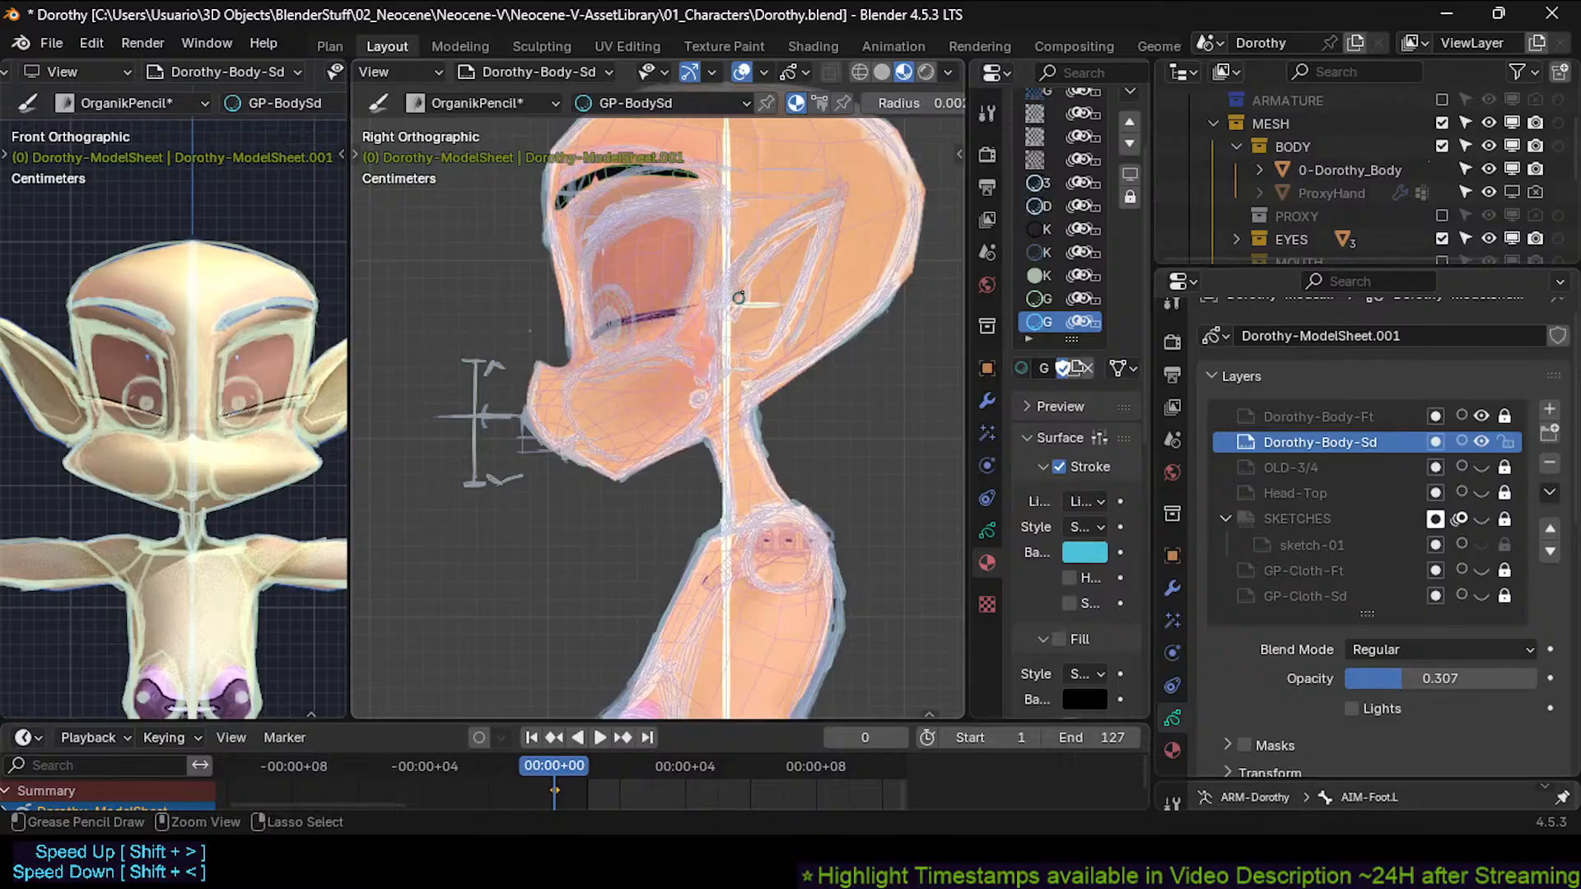
{"action": "mouse_move", "coordinate": [742, 295]}
{"action": "left_mouse_down", "text": "ctrl"}
{"action": "mouse_move", "coordinate": [783, 231]}
{"action": "mouse_move", "coordinate": [810, 215]}
{"action": "mouse_move", "coordinate": [766, 252]}
{"action": "mouse_move", "coordinate": [820, 208]}
{"action": "left_mouse_up", "text": "ctrl"}
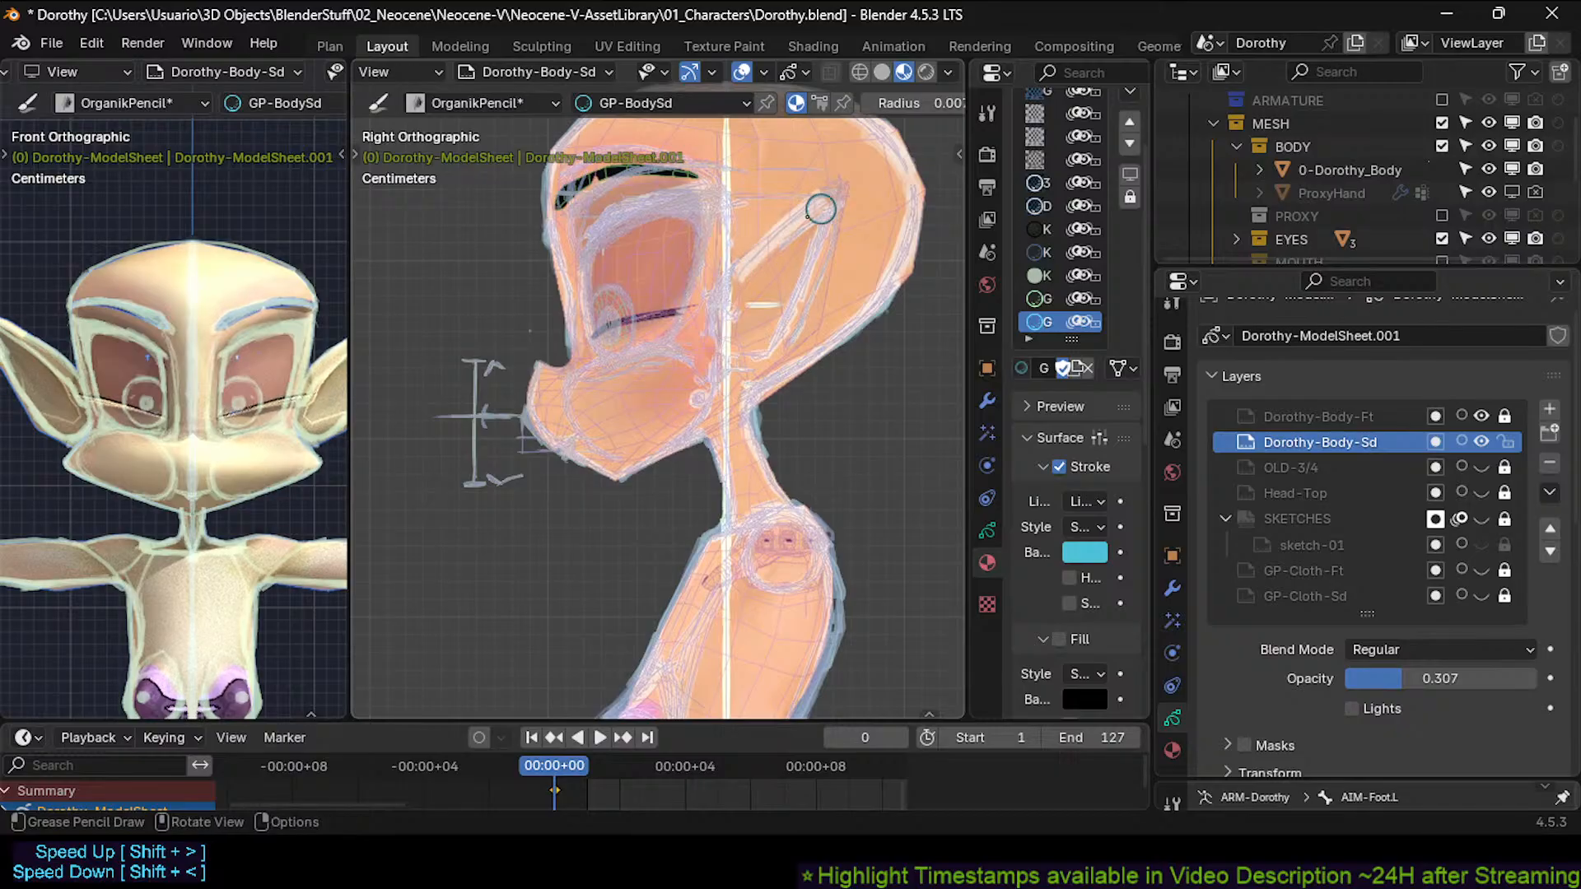
{"action": "key", "text": "ctrl+z"}
{"action": "key", "text": "f"}
{"action": "left_click", "coordinate": [749, 260]}
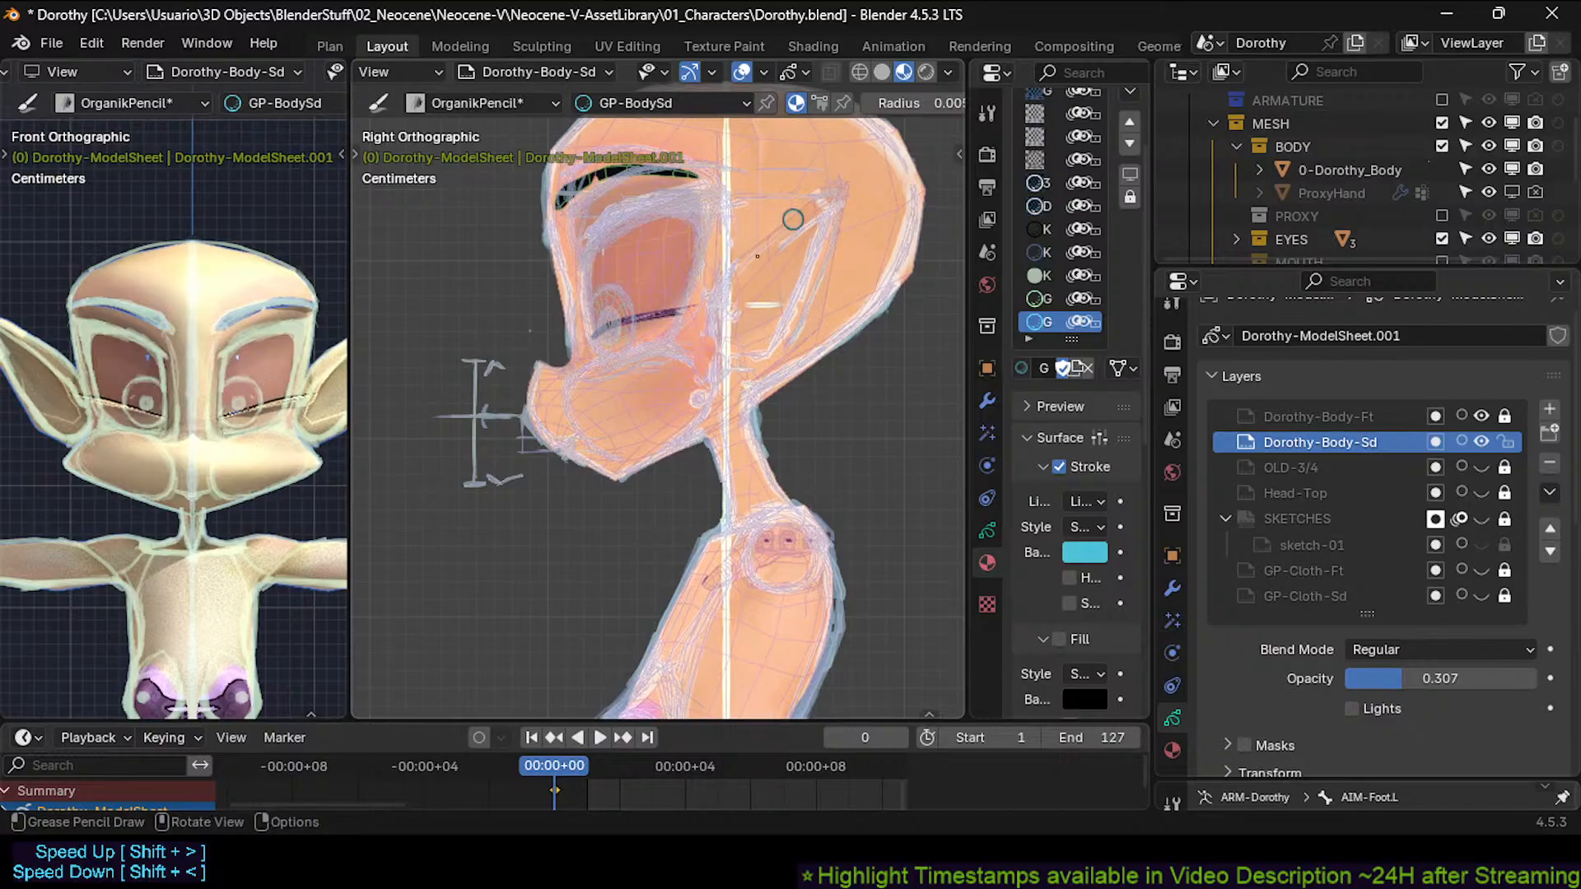
{"action": "mouse_move", "coordinate": [801, 230]}
{"action": "left_mouse_down", "text": "ctrl"}
{"action": "mouse_move", "coordinate": [813, 247]}
{"action": "mouse_move", "coordinate": [818, 229]}
{"action": "mouse_move", "coordinate": [791, 296]}
{"action": "mouse_move", "coordinate": [755, 313]}
{"action": "left_mouse_up", "text": "ctrl"}
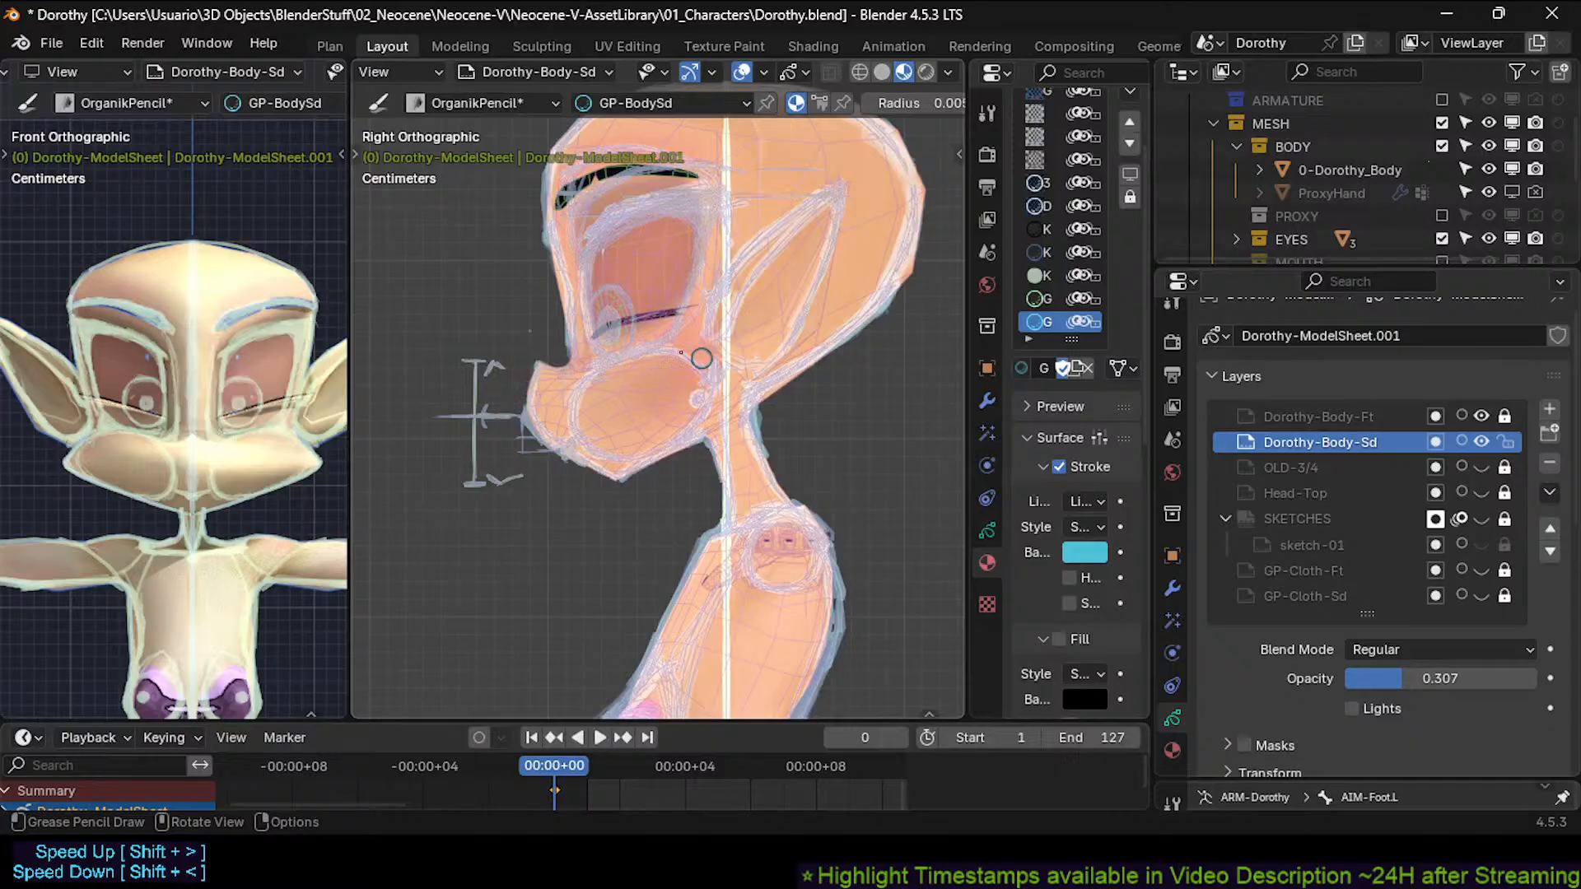
Join the narrow front viewport into the side viewport and split the result vertically into two equal viewports.
{"action": "key", "text": "KP_1"}
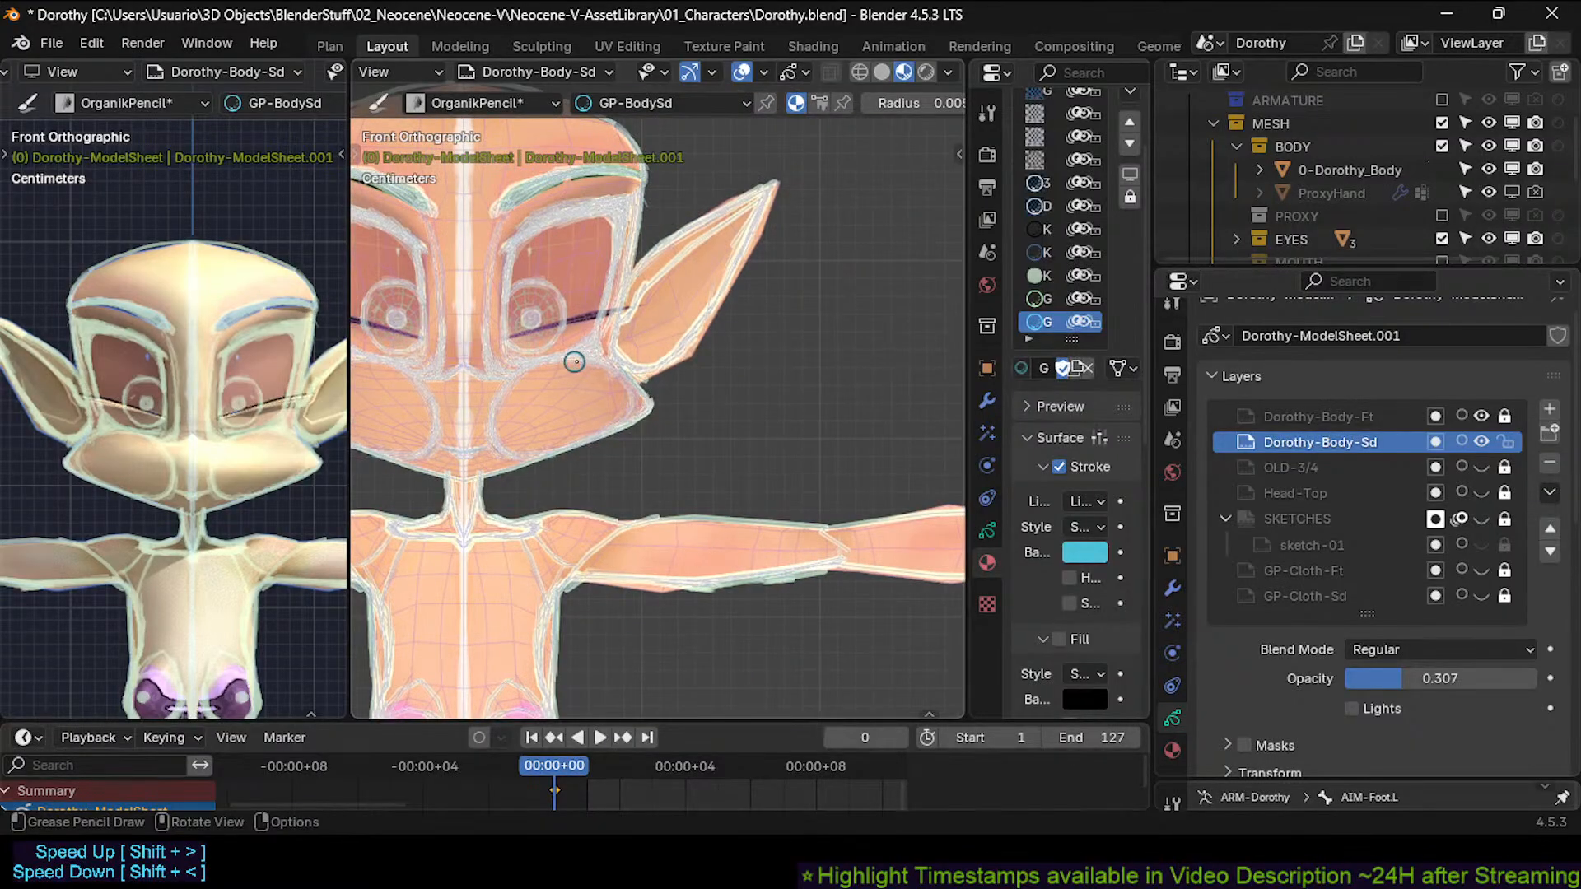
{"action": "key", "text": "KP_3"}
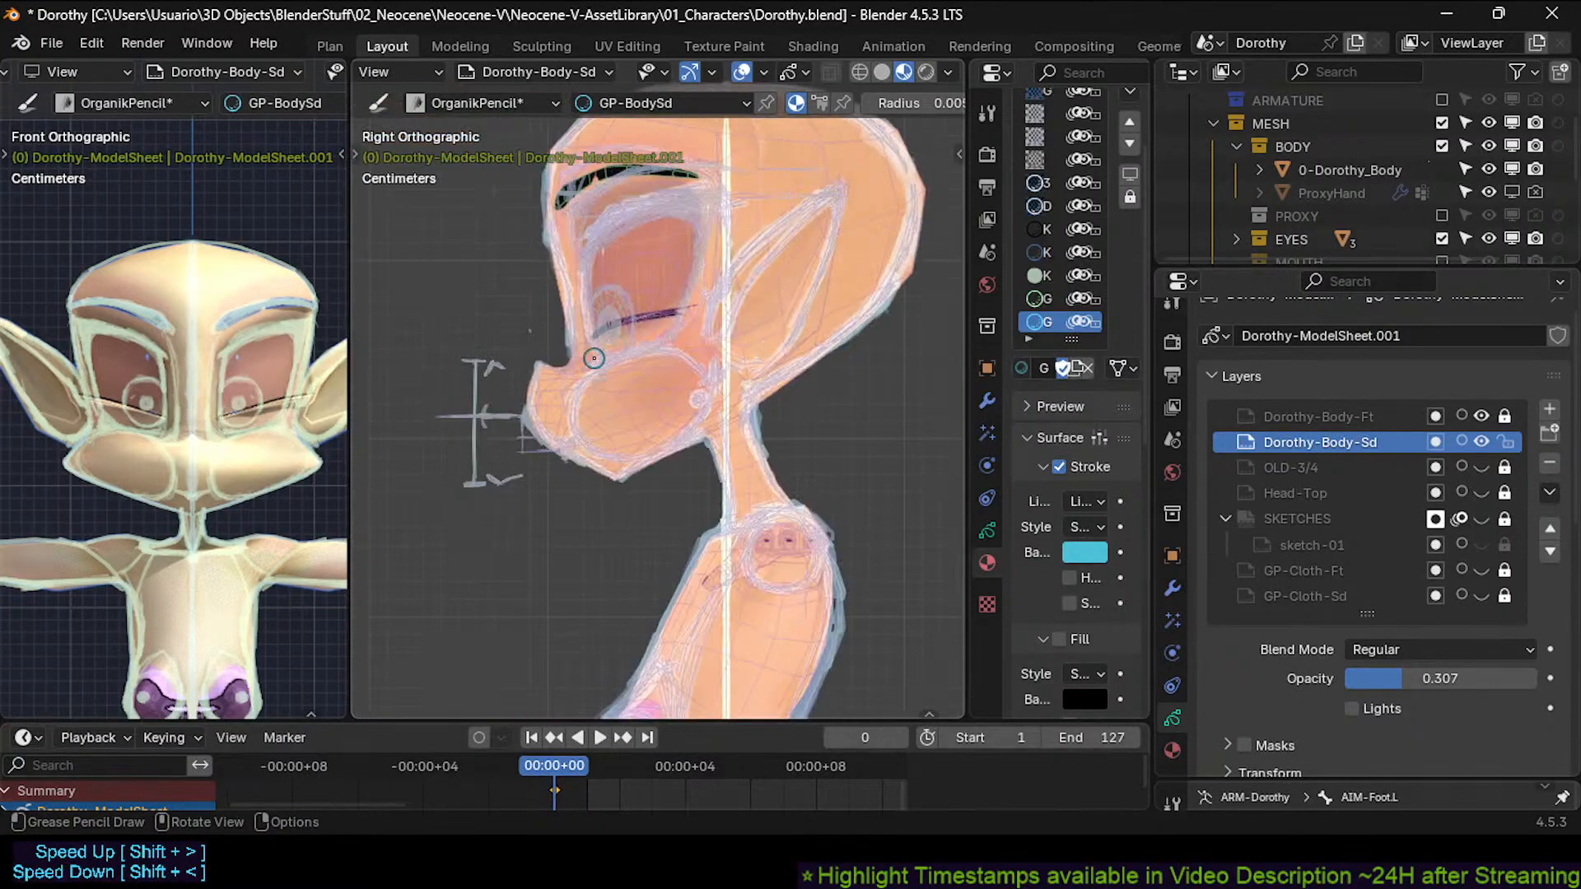
{"action": "key", "text": "KP_1"}
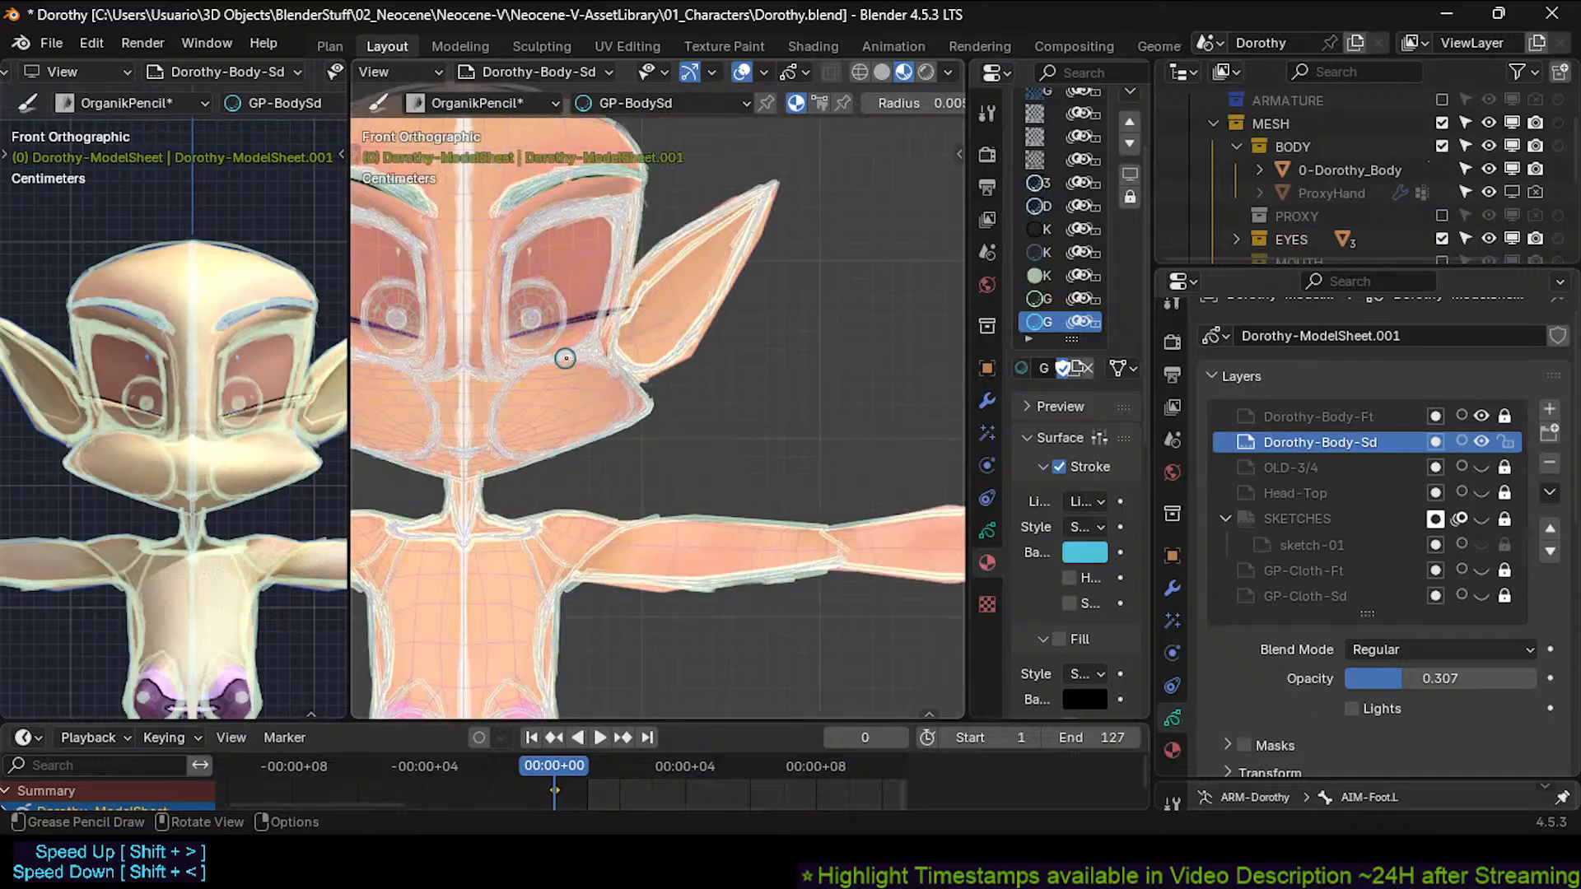
{"action": "key", "text": "KP_3"}
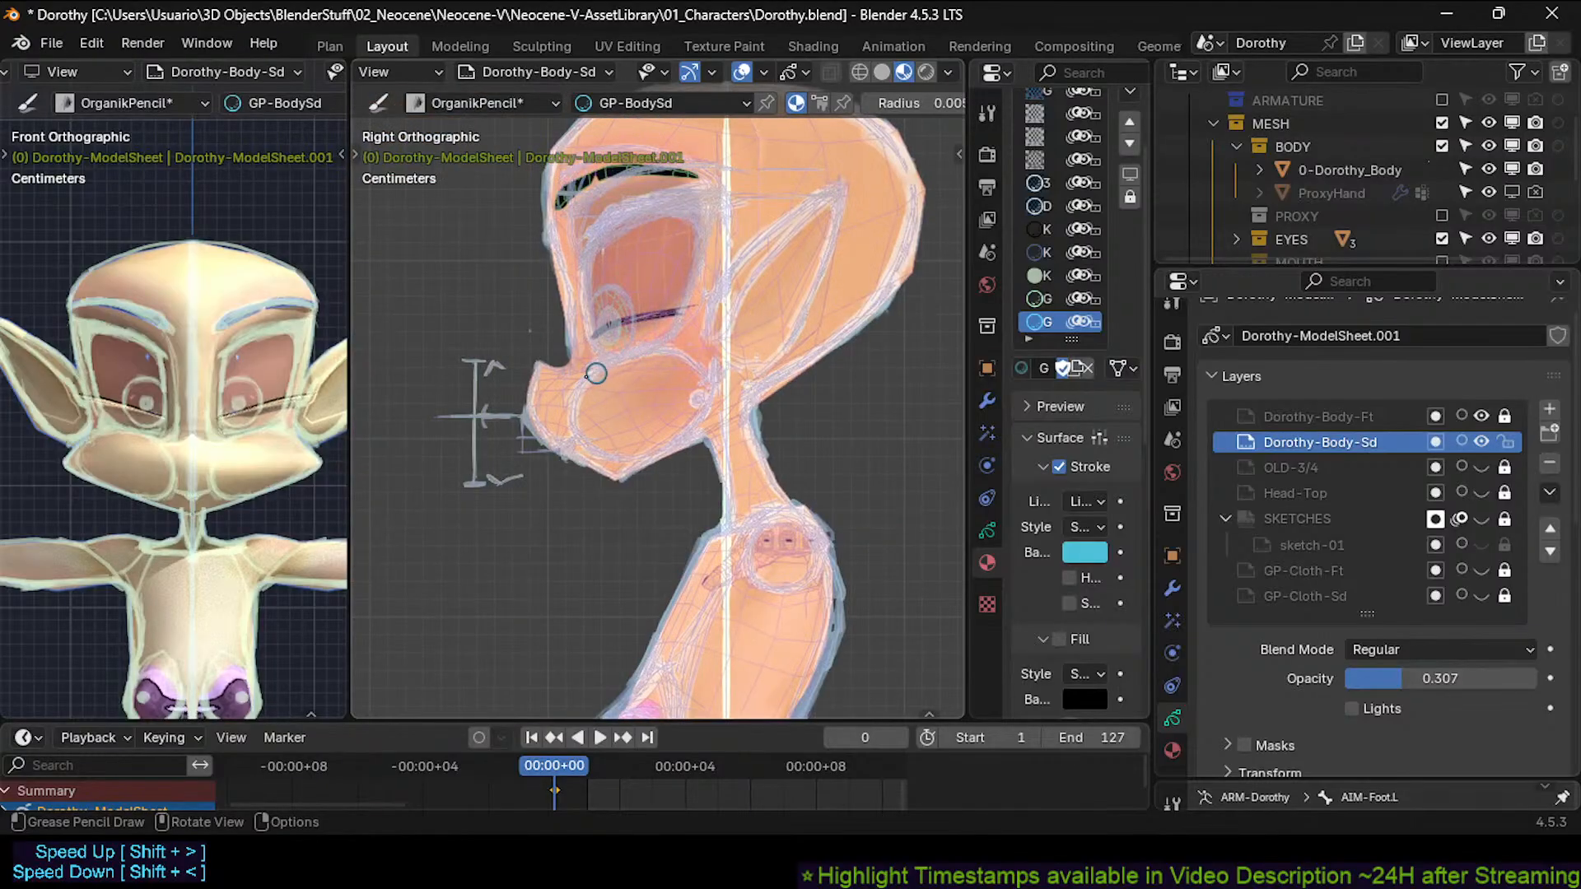
{"action": "middle_click_drag", "start_coordinate": [214, 437], "coordinate": [251, 528], "text": "ctrl"}
{"action": "right_click", "coordinate": [351, 381]}
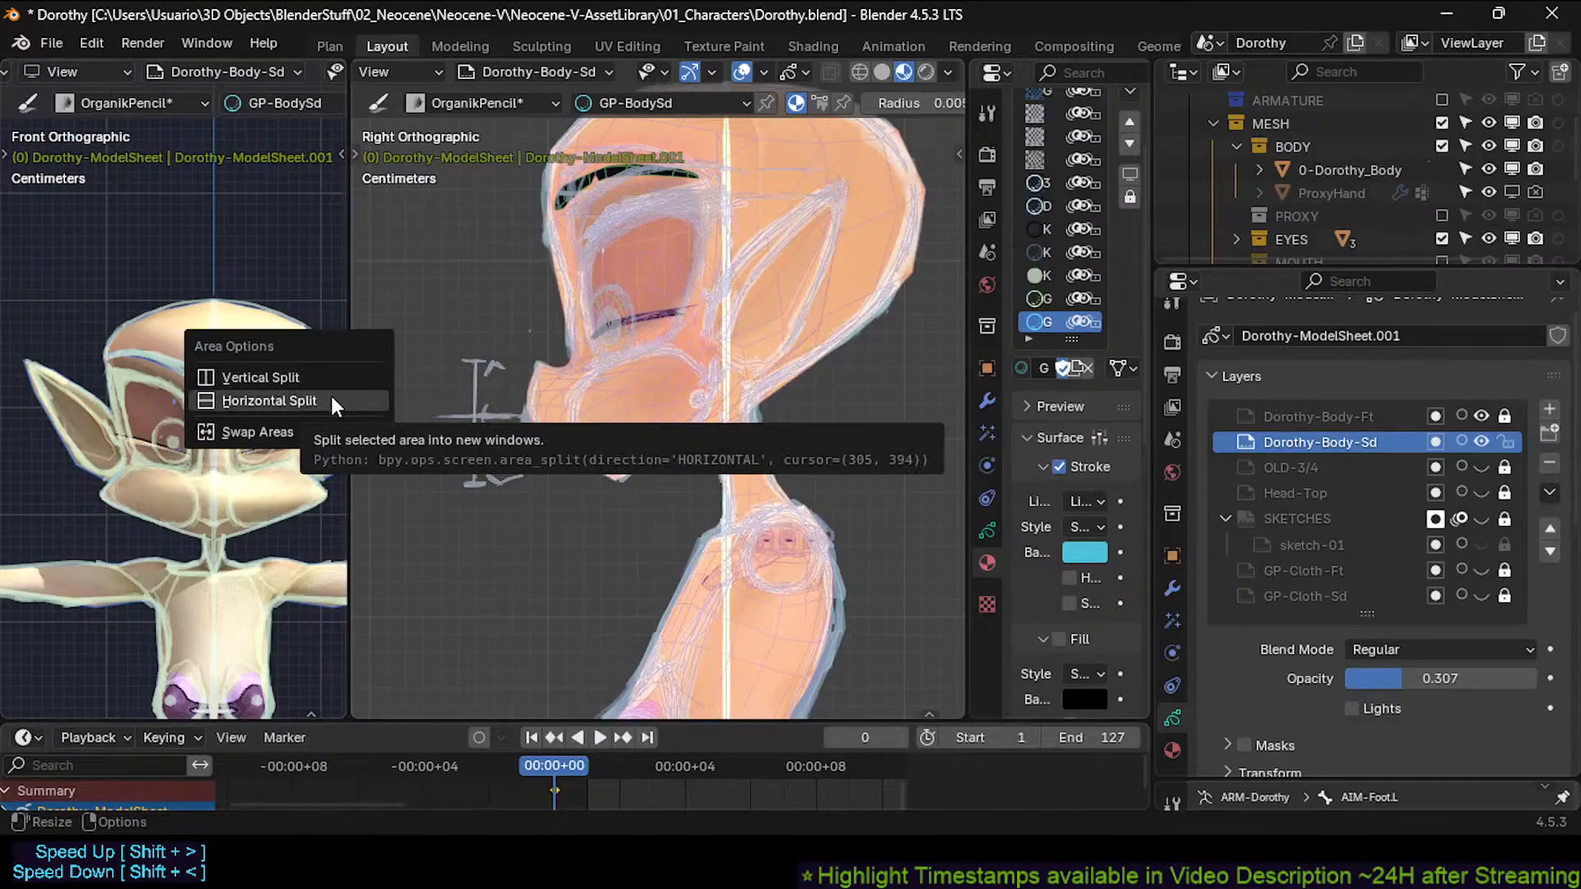
{"action": "right_click", "coordinate": [350, 378]}
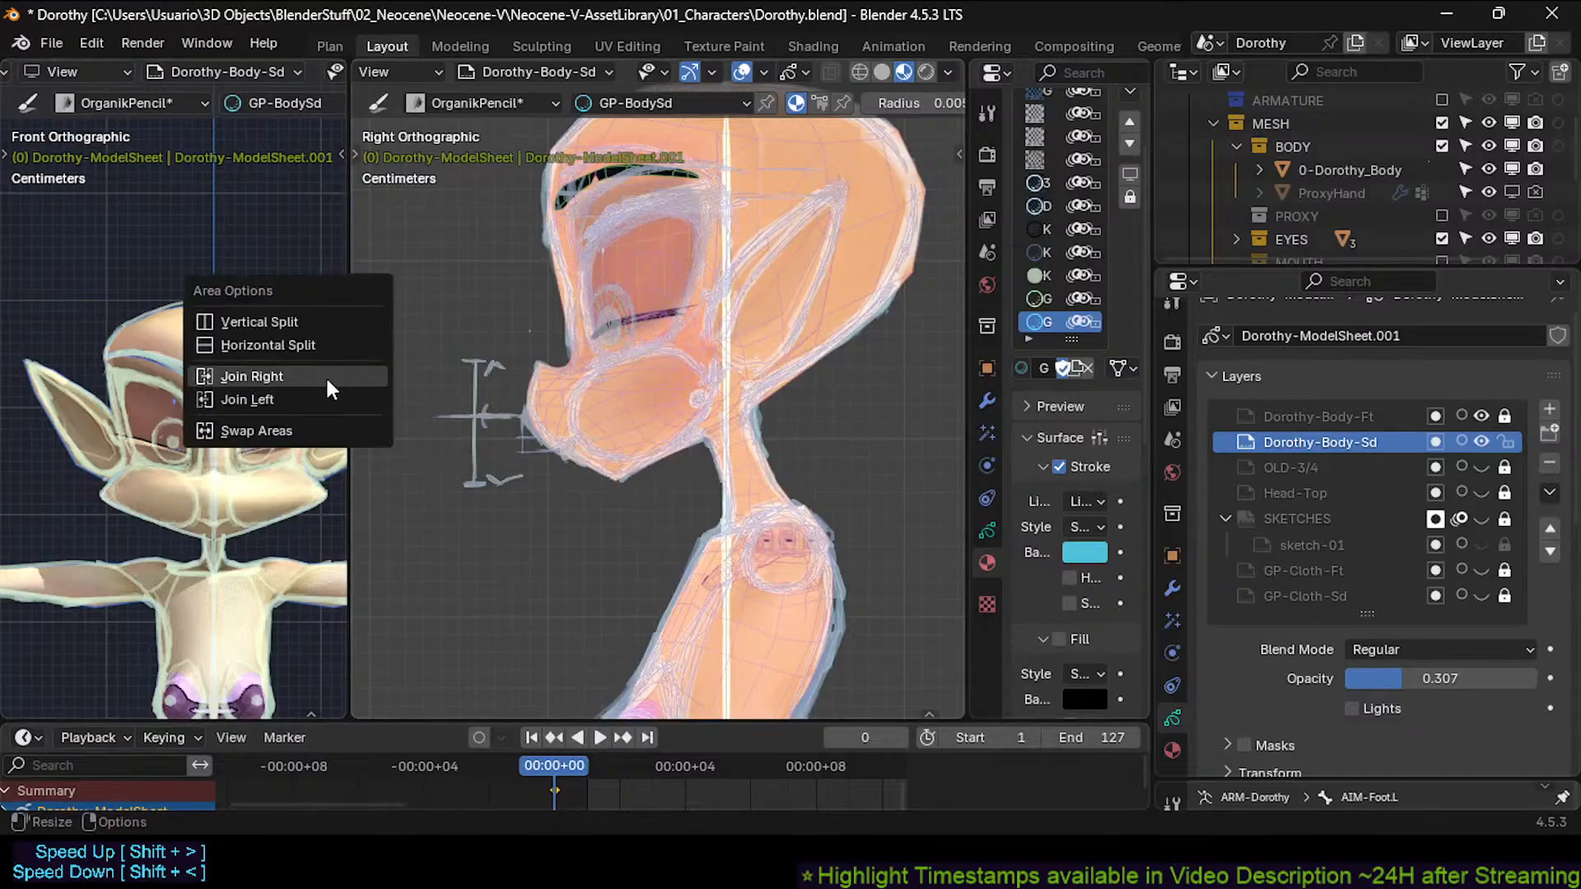
{"action": "left_click", "coordinate": [329, 403]}
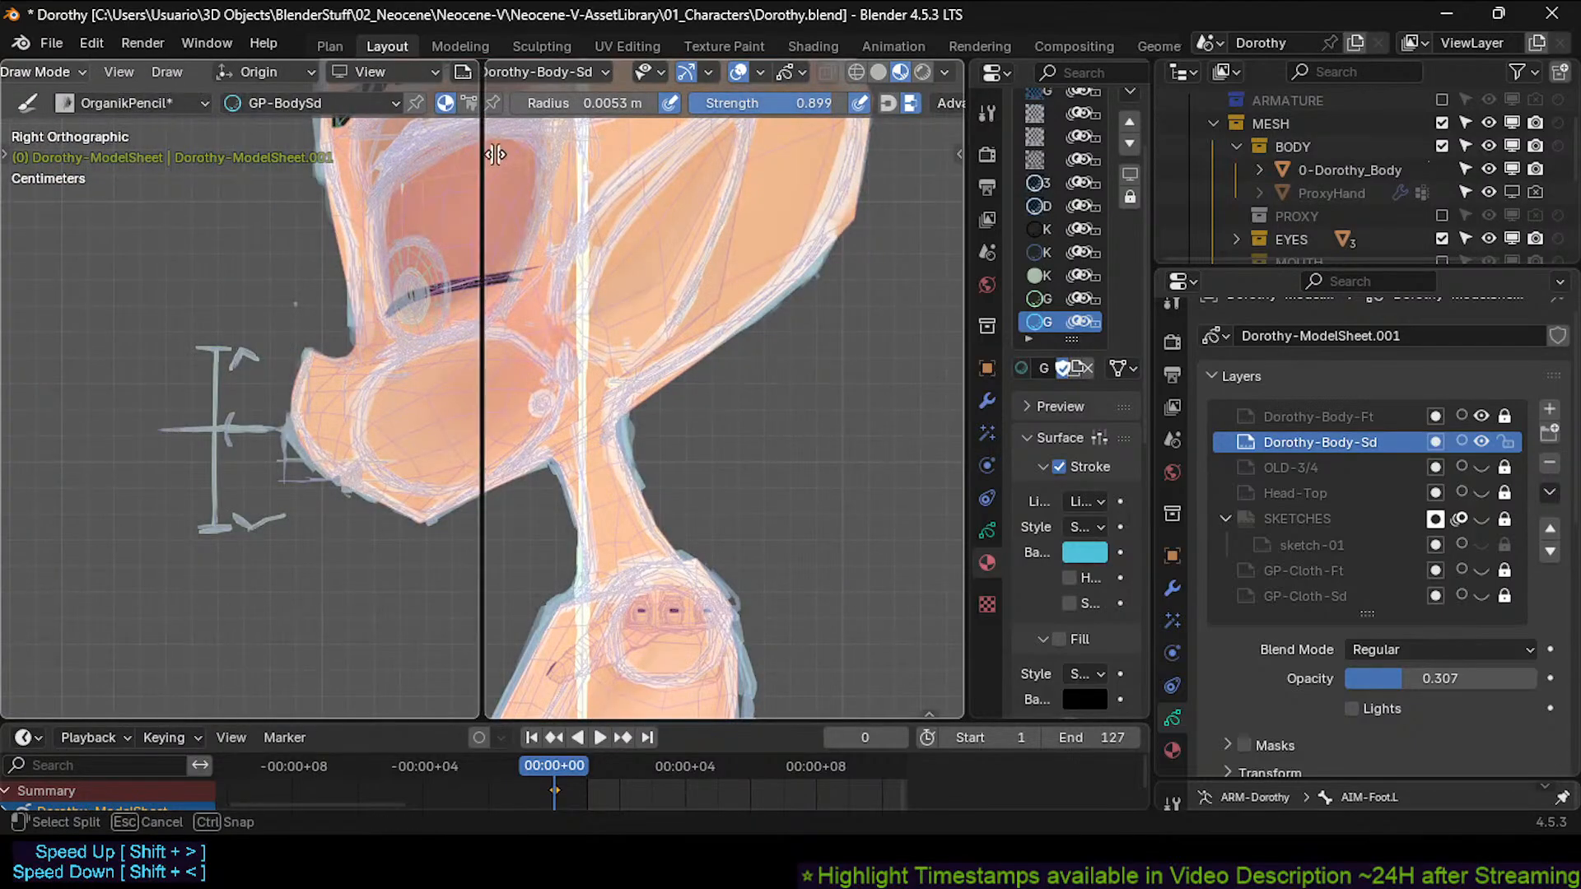
{"action": "left_click", "coordinate": [486, 162]}
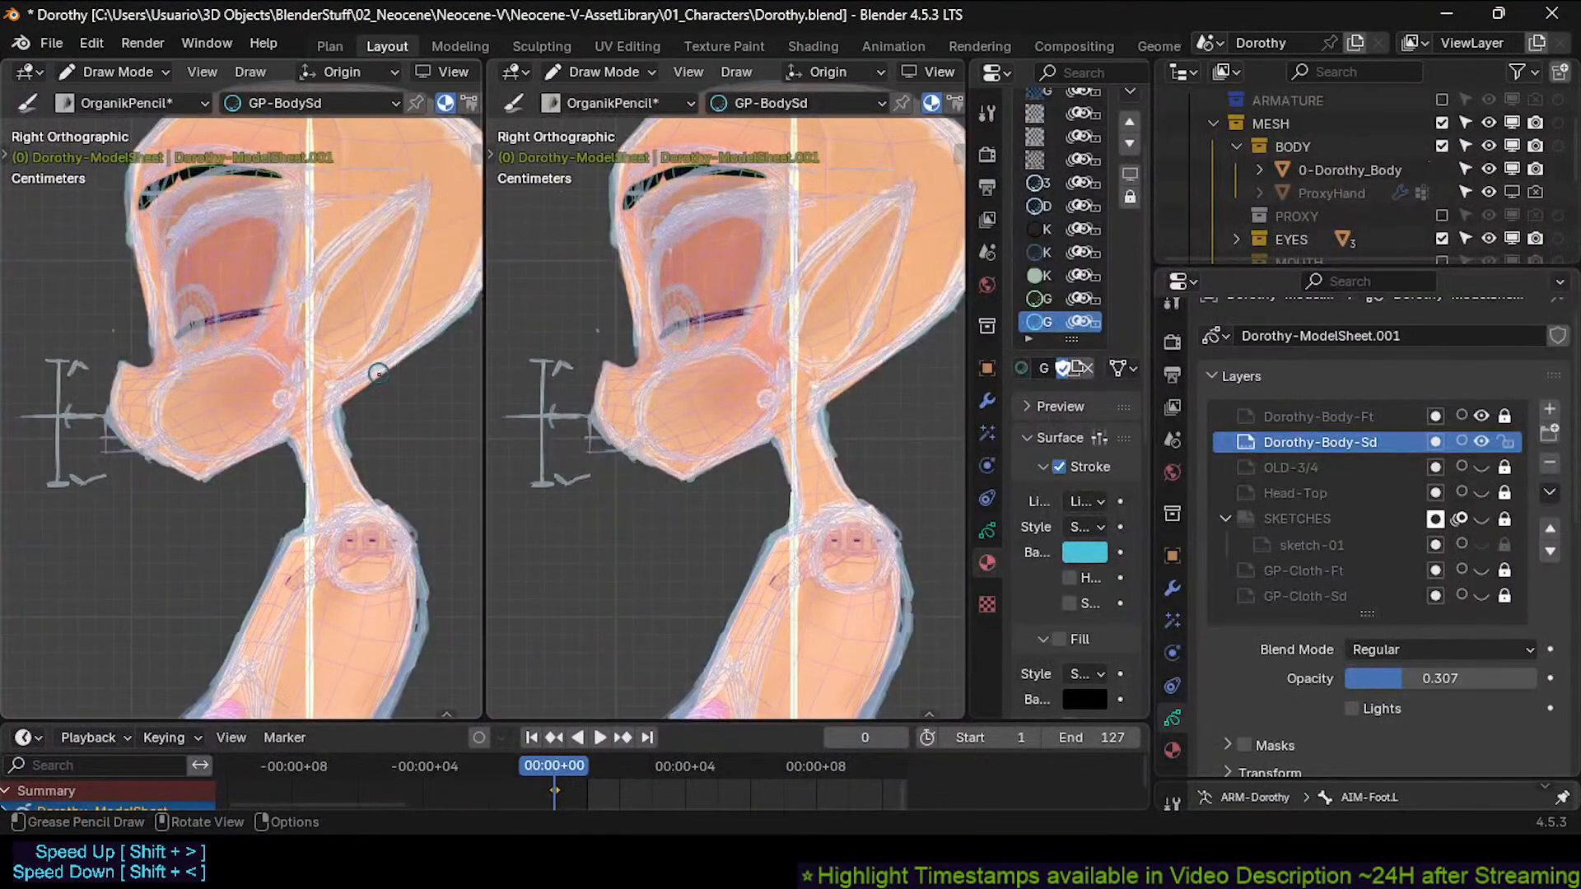
Set one viewport to the front view beside the side view, frame the head in both and save the file.
{"action": "key", "text": "KP_1"}
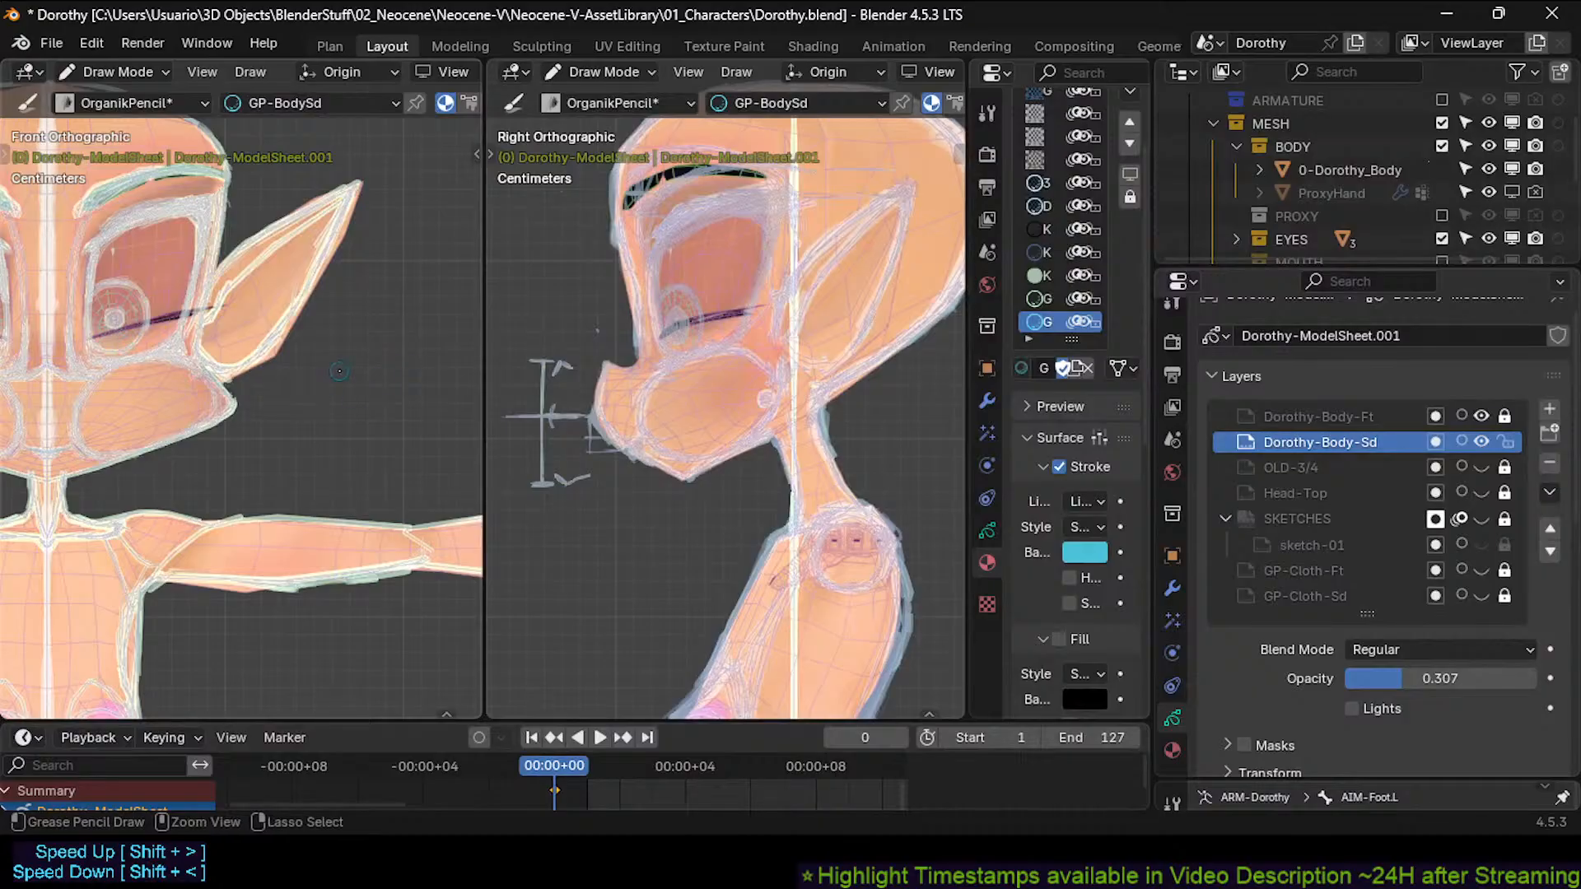
{"action": "scroll", "coordinate": [339, 372], "scroll_direction": "up", "scroll_amount": 3, "text": "shift"}
{"action": "scroll", "coordinate": [340, 371], "scroll_direction": "down", "scroll_amount": 3, "text": "ctrl"}
{"action": "scroll", "coordinate": [339, 371], "scroll_direction": "down", "scroll_amount": 4, "text": "ctrl"}
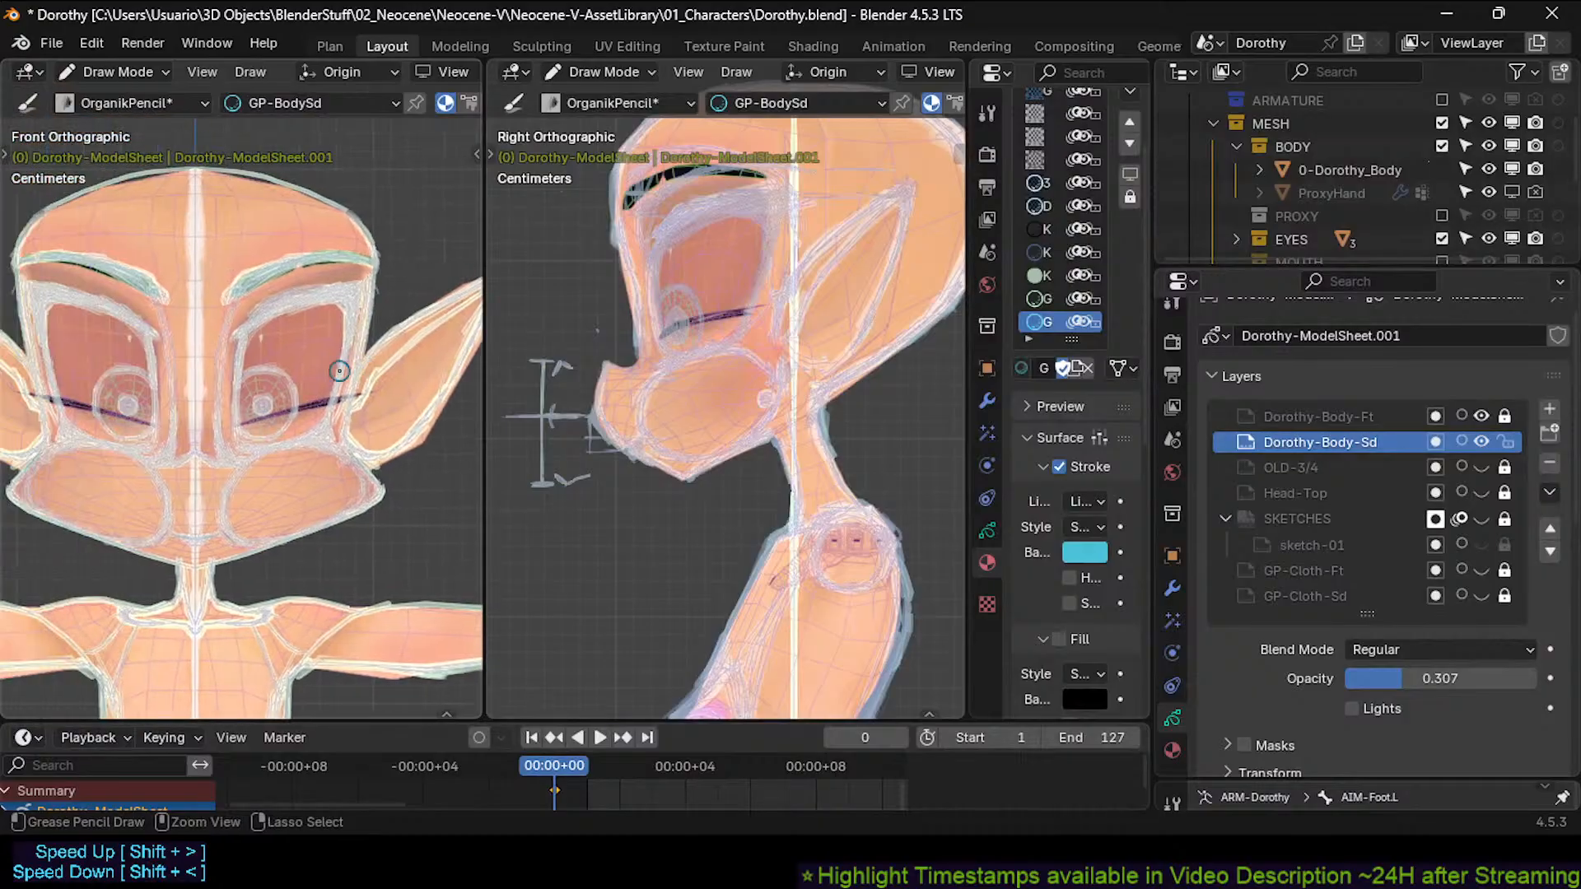
{"action": "scroll", "coordinate": [863, 452], "scroll_direction": "up", "scroll_amount": 4, "text": "shift"}
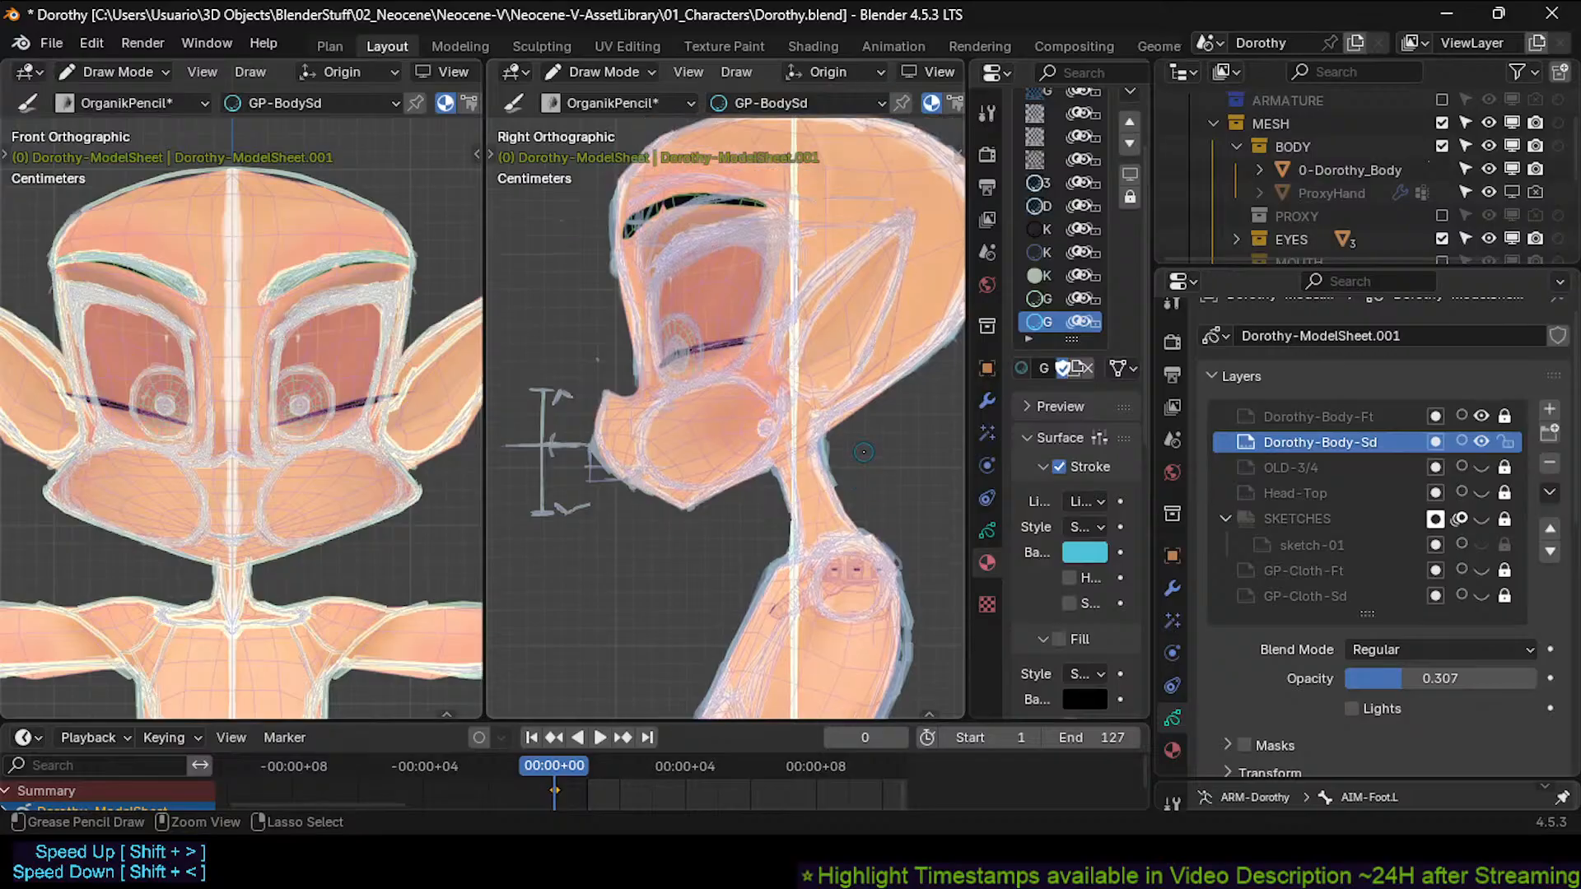
{"action": "scroll", "coordinate": [863, 452], "scroll_direction": "down", "scroll_amount": 2, "text": "shift"}
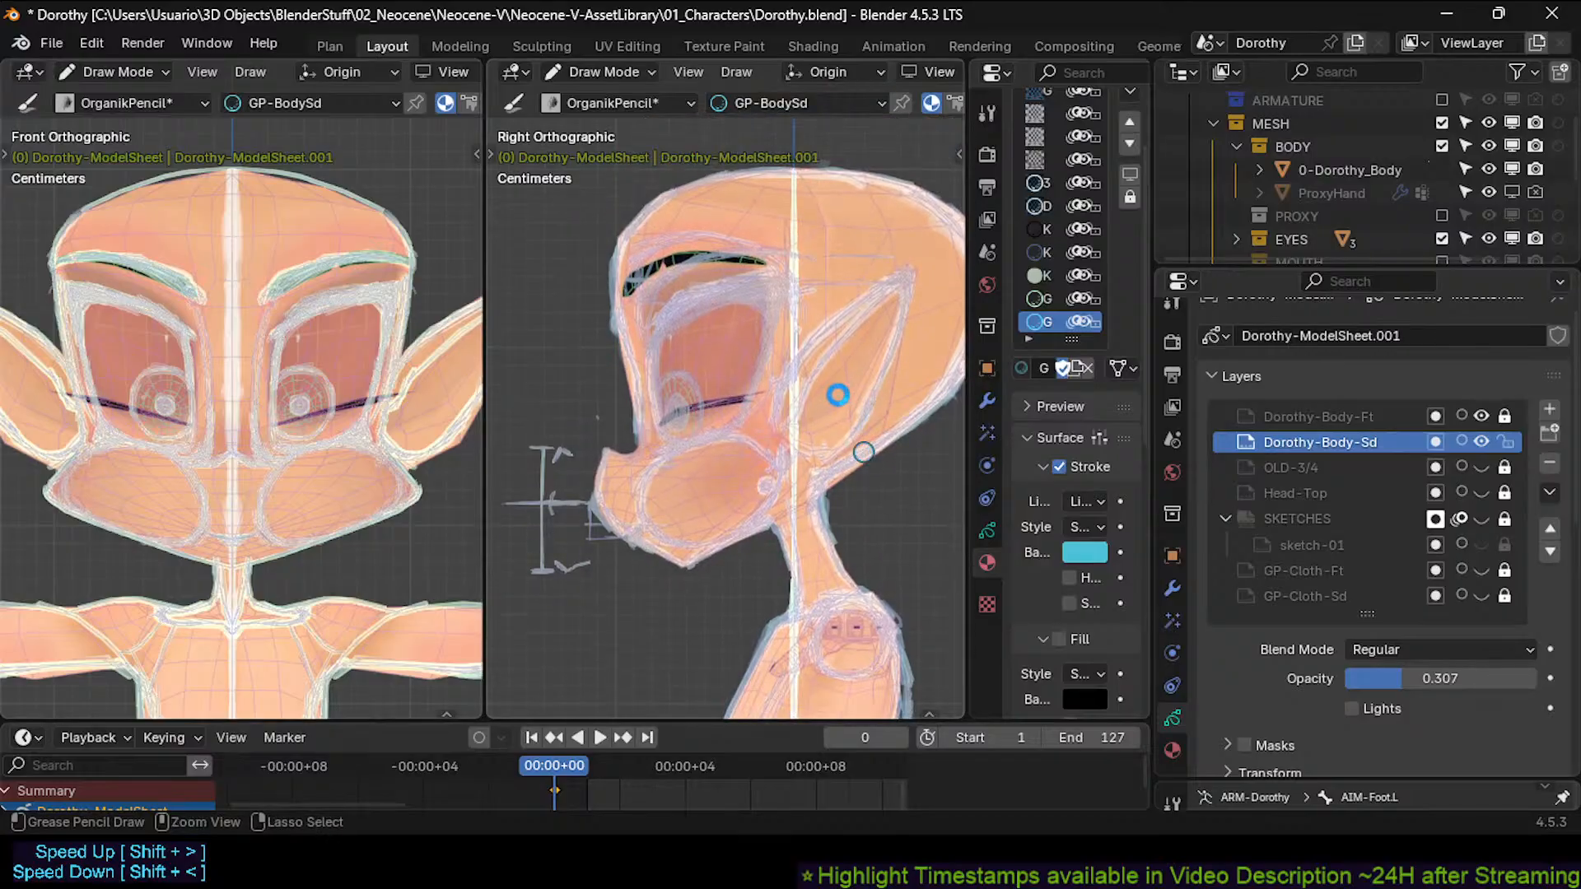
{"action": "key", "text": "ctrl+s"}
Redraw the iris inside the eye in the side-view sketch.
{"action": "key", "text": "shift+alt+z"}
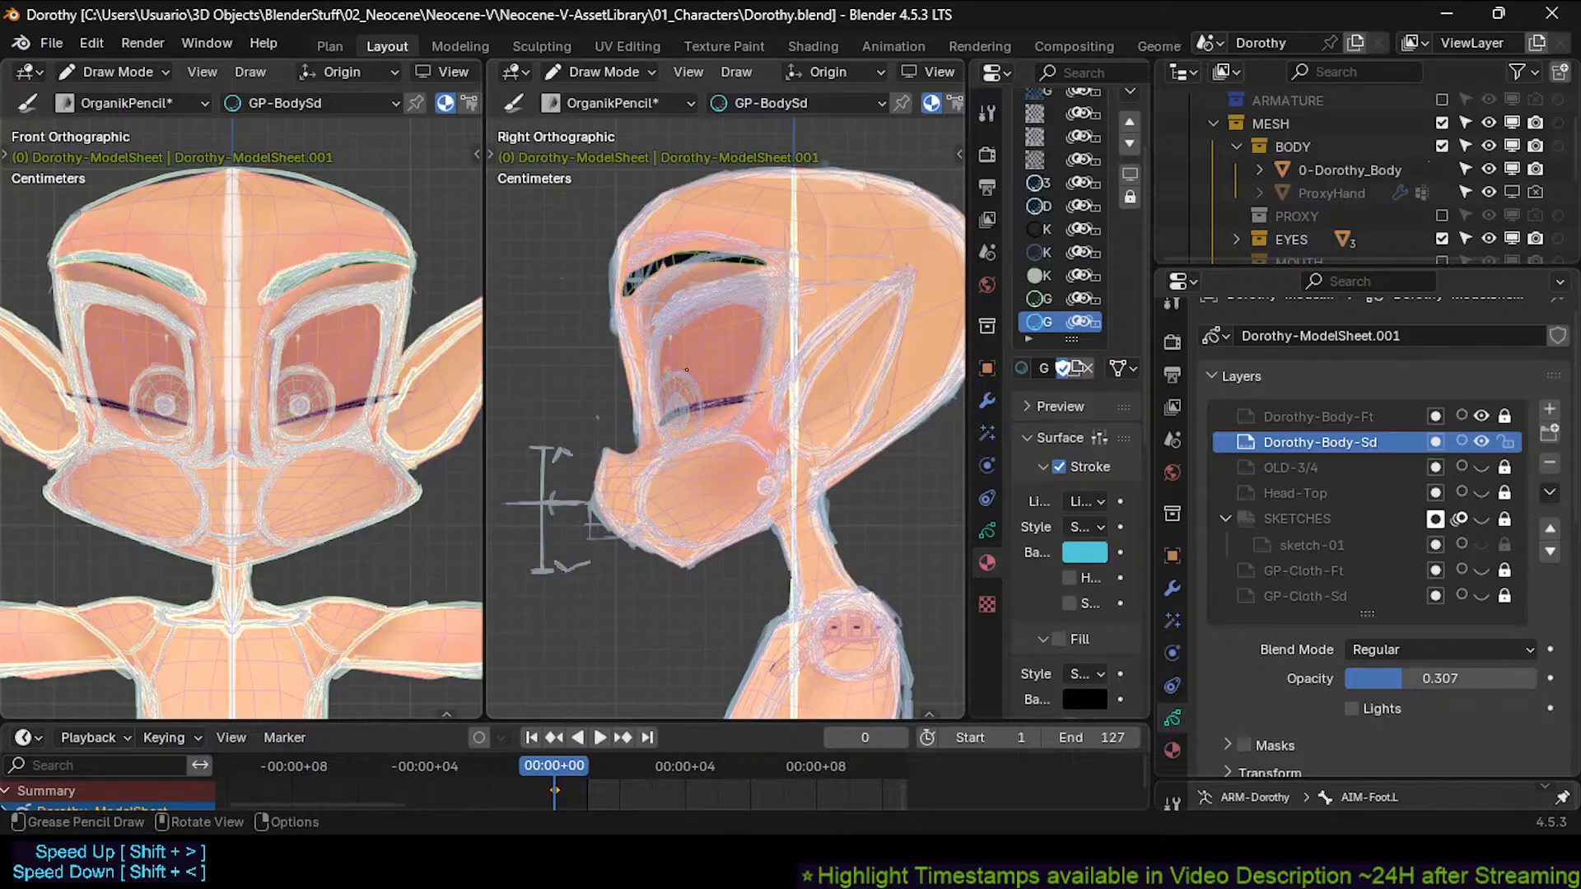
{"action": "left_click_drag", "start_coordinate": [664, 374], "coordinate": [684, 368]}
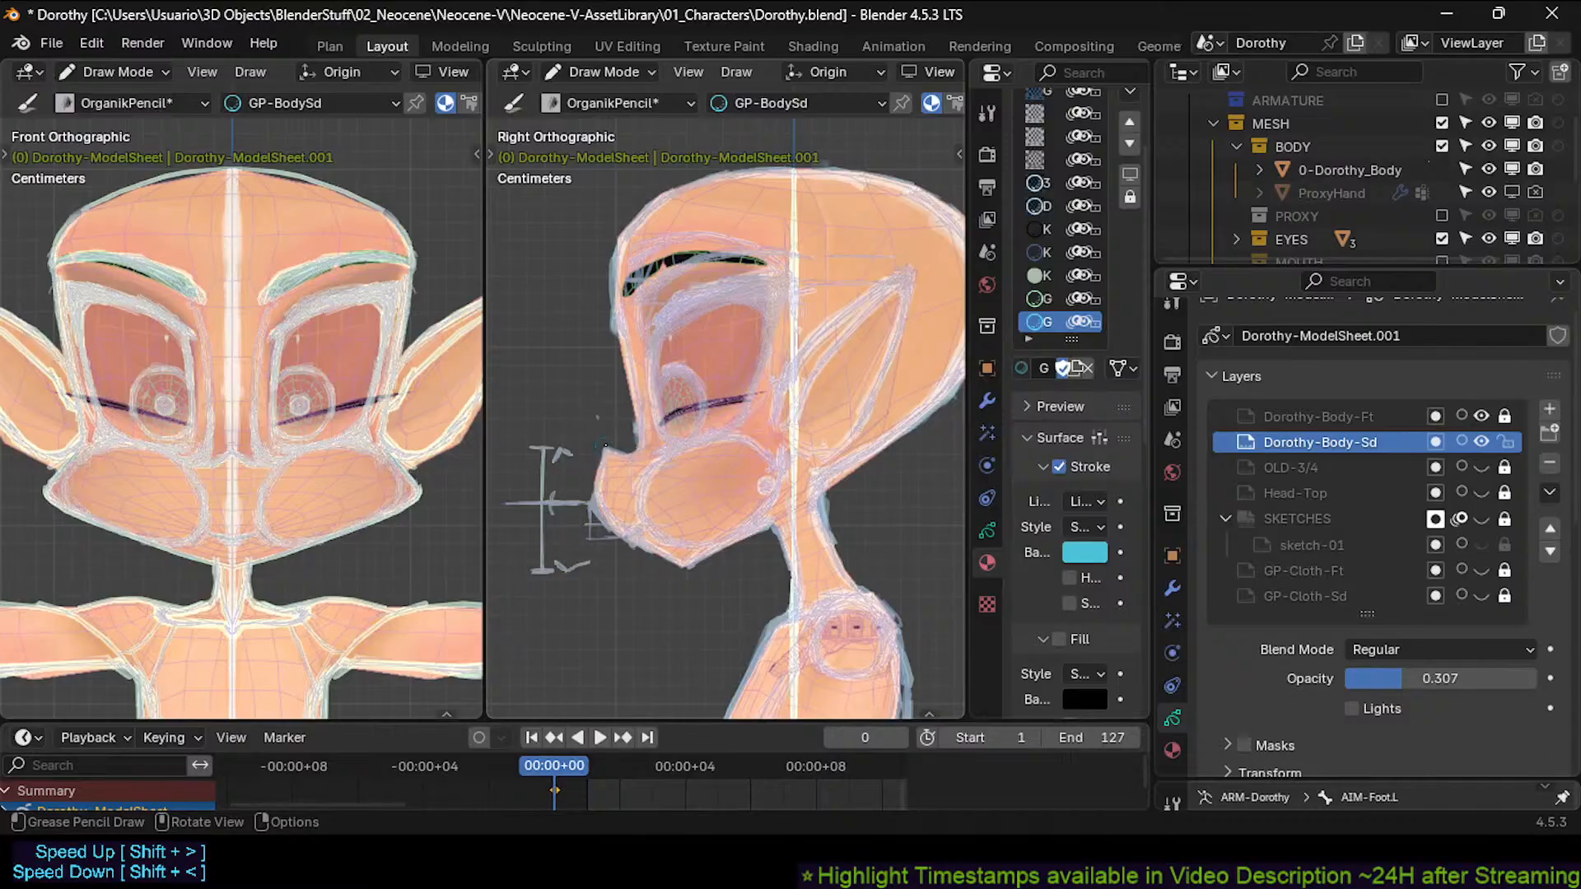
Erase the measuring marks in front of the mouth and the stray lines under the jaw, and retouch the mouth's front contour in the side view.
{"action": "mouse_move", "coordinate": [601, 509]}
{"action": "left_mouse_down", "text": "ctrl"}
{"action": "mouse_move", "coordinate": [630, 537]}
{"action": "mouse_move", "coordinate": [583, 545]}
{"action": "mouse_move", "coordinate": [527, 456]}
{"action": "left_mouse_up", "text": "ctrl"}
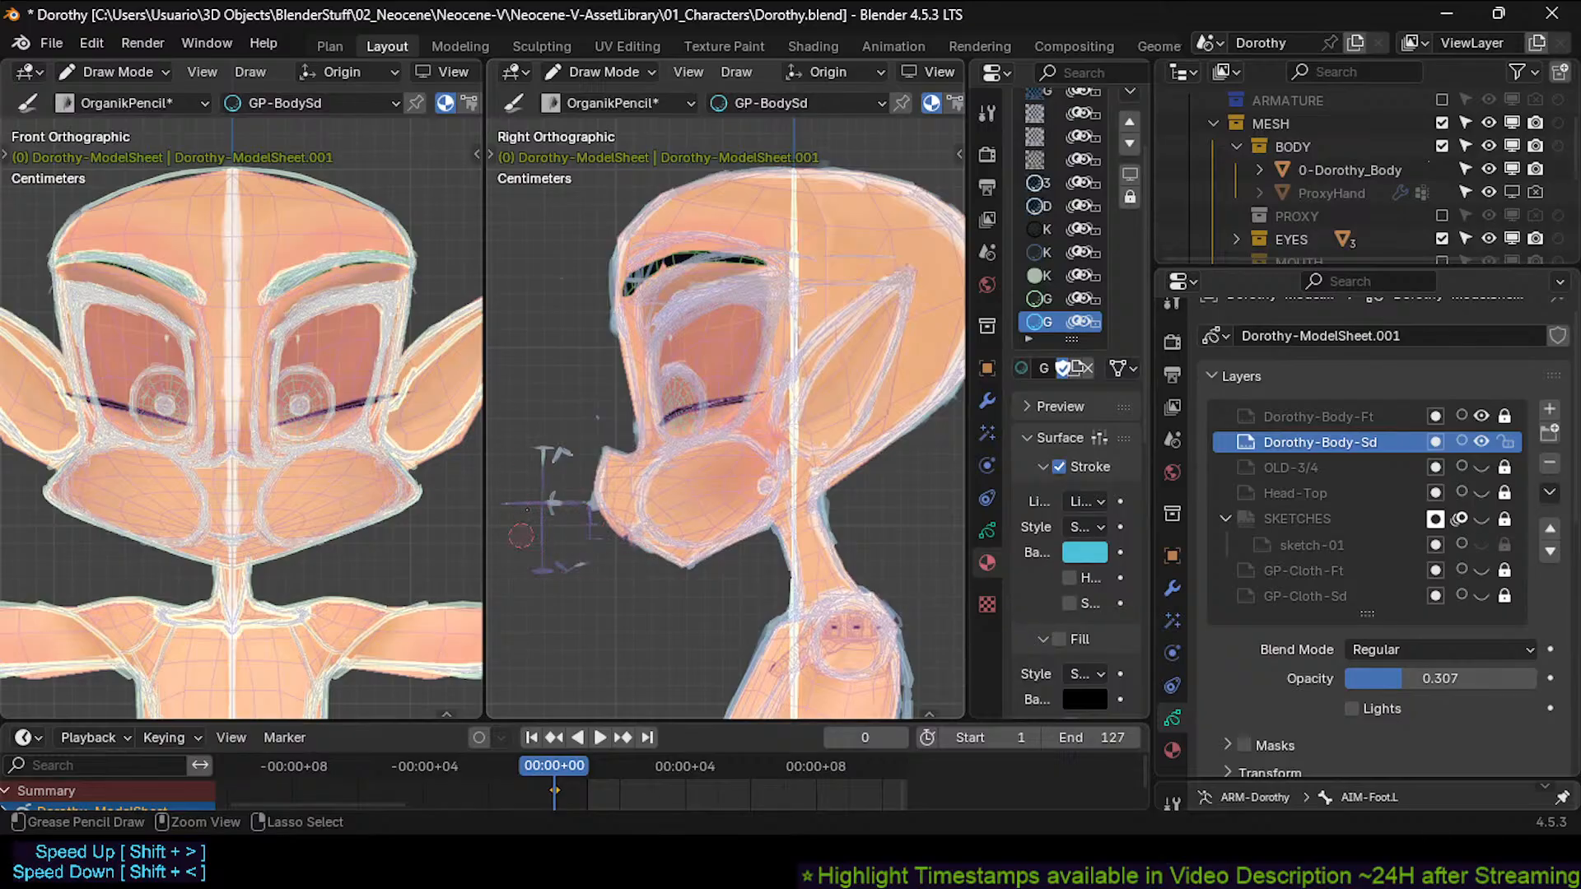
{"action": "left_click_drag", "start_coordinate": [521, 536], "coordinate": [550, 450], "text": "ctrl"}
{"action": "mouse_move", "coordinate": [587, 519]}
{"action": "left_mouse_down", "text": "ctrl"}
{"action": "mouse_move", "coordinate": [612, 514]}
{"action": "mouse_move", "coordinate": [591, 504]}
{"action": "mouse_move", "coordinate": [656, 552]}
{"action": "left_mouse_up", "text": "ctrl"}
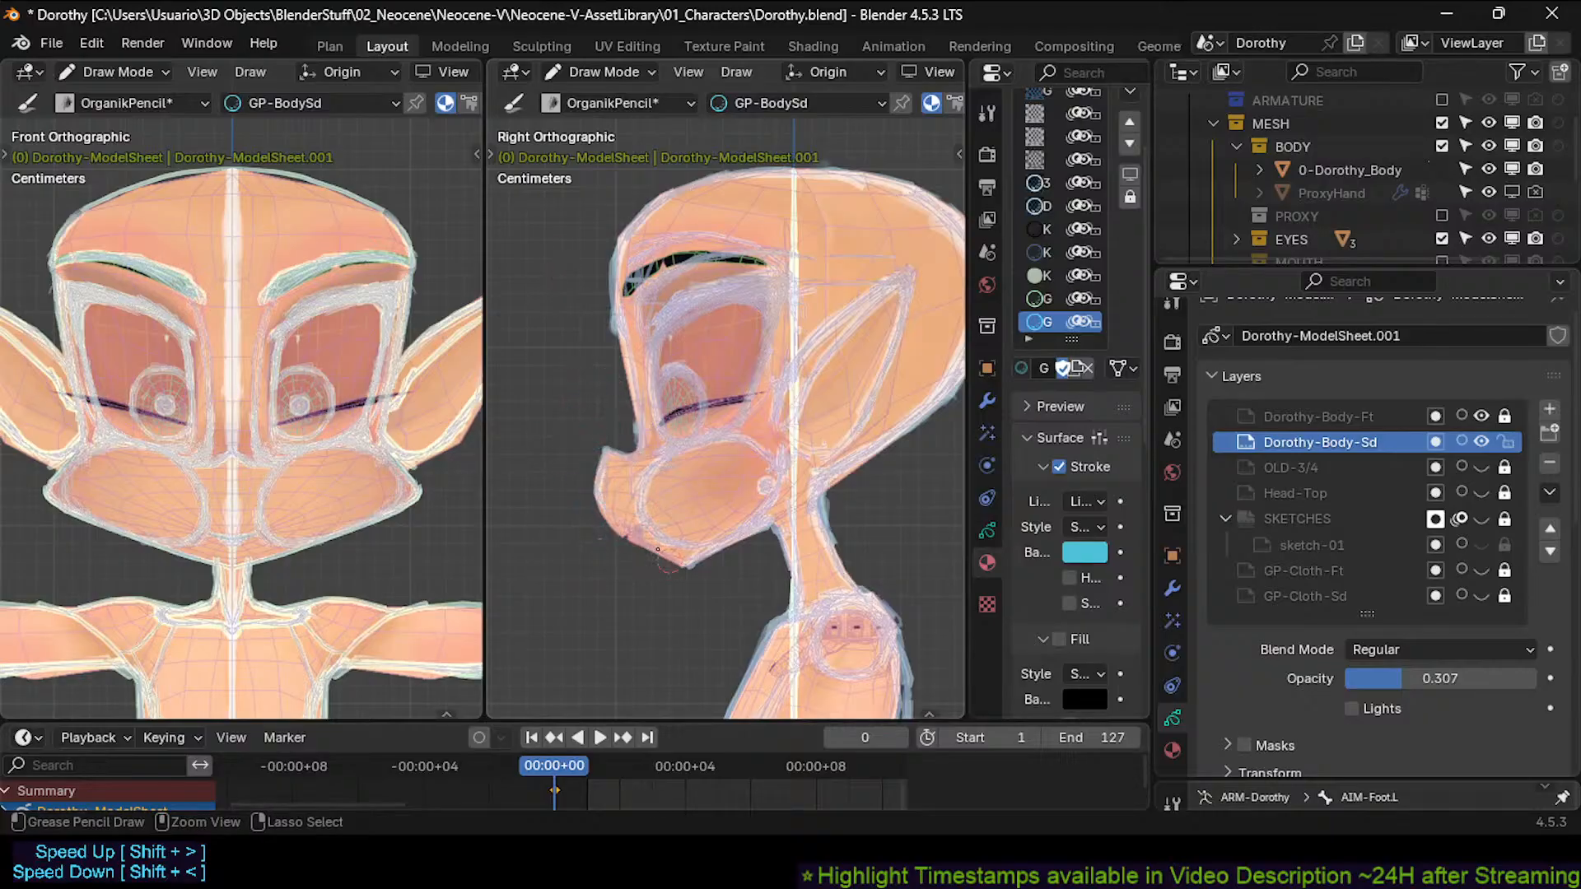
{"action": "left_click_drag", "start_coordinate": [606, 452], "coordinate": [597, 492]}
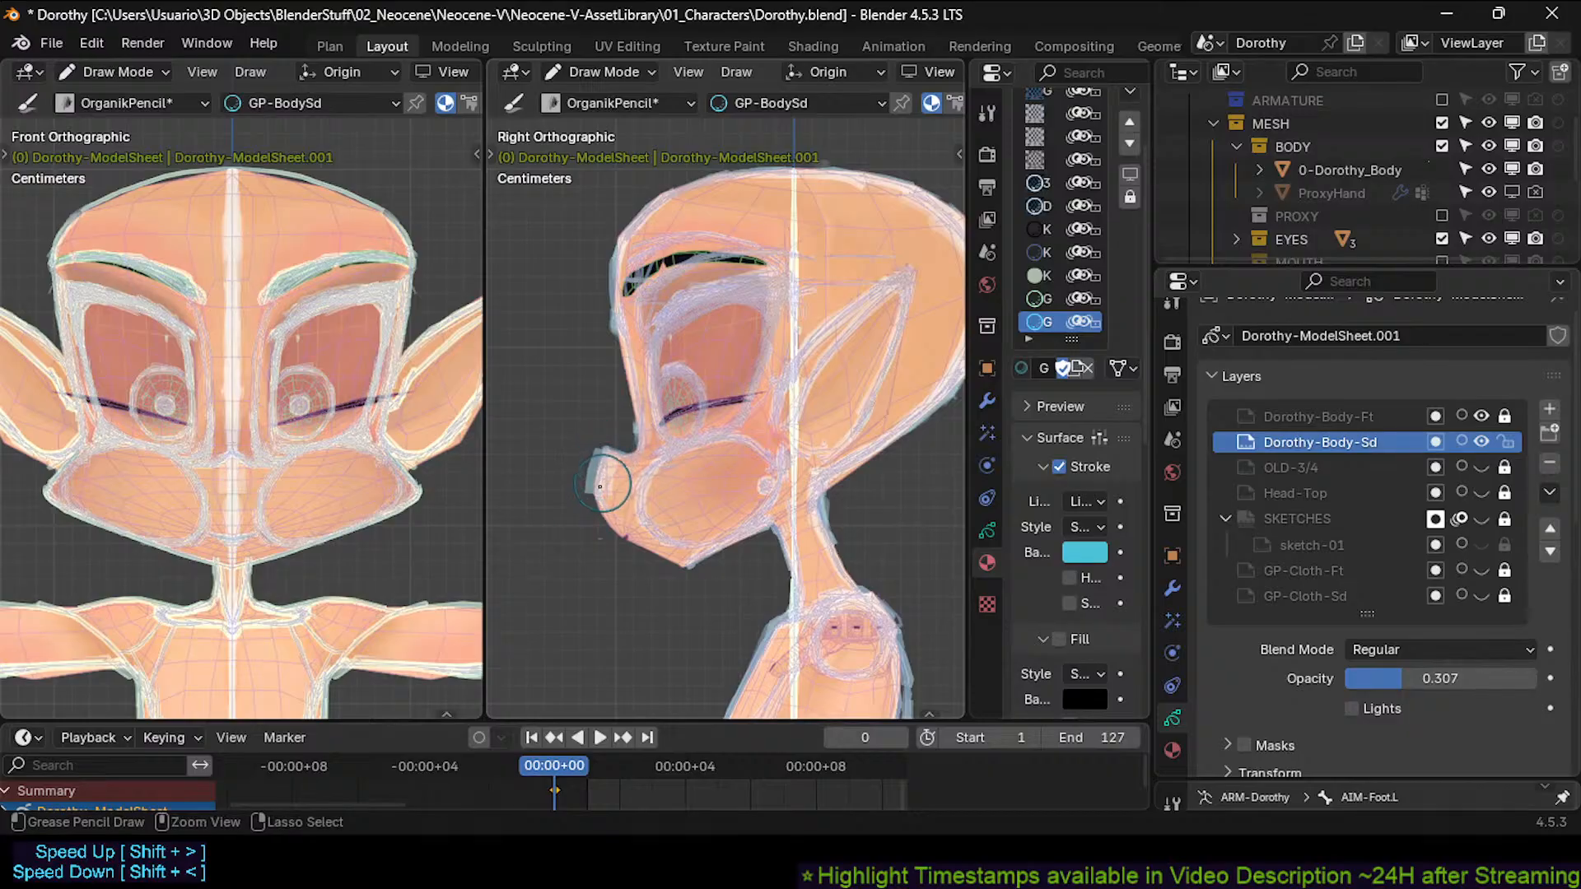
{"action": "key", "text": "f"}
{"action": "left_click", "coordinate": [589, 490]}
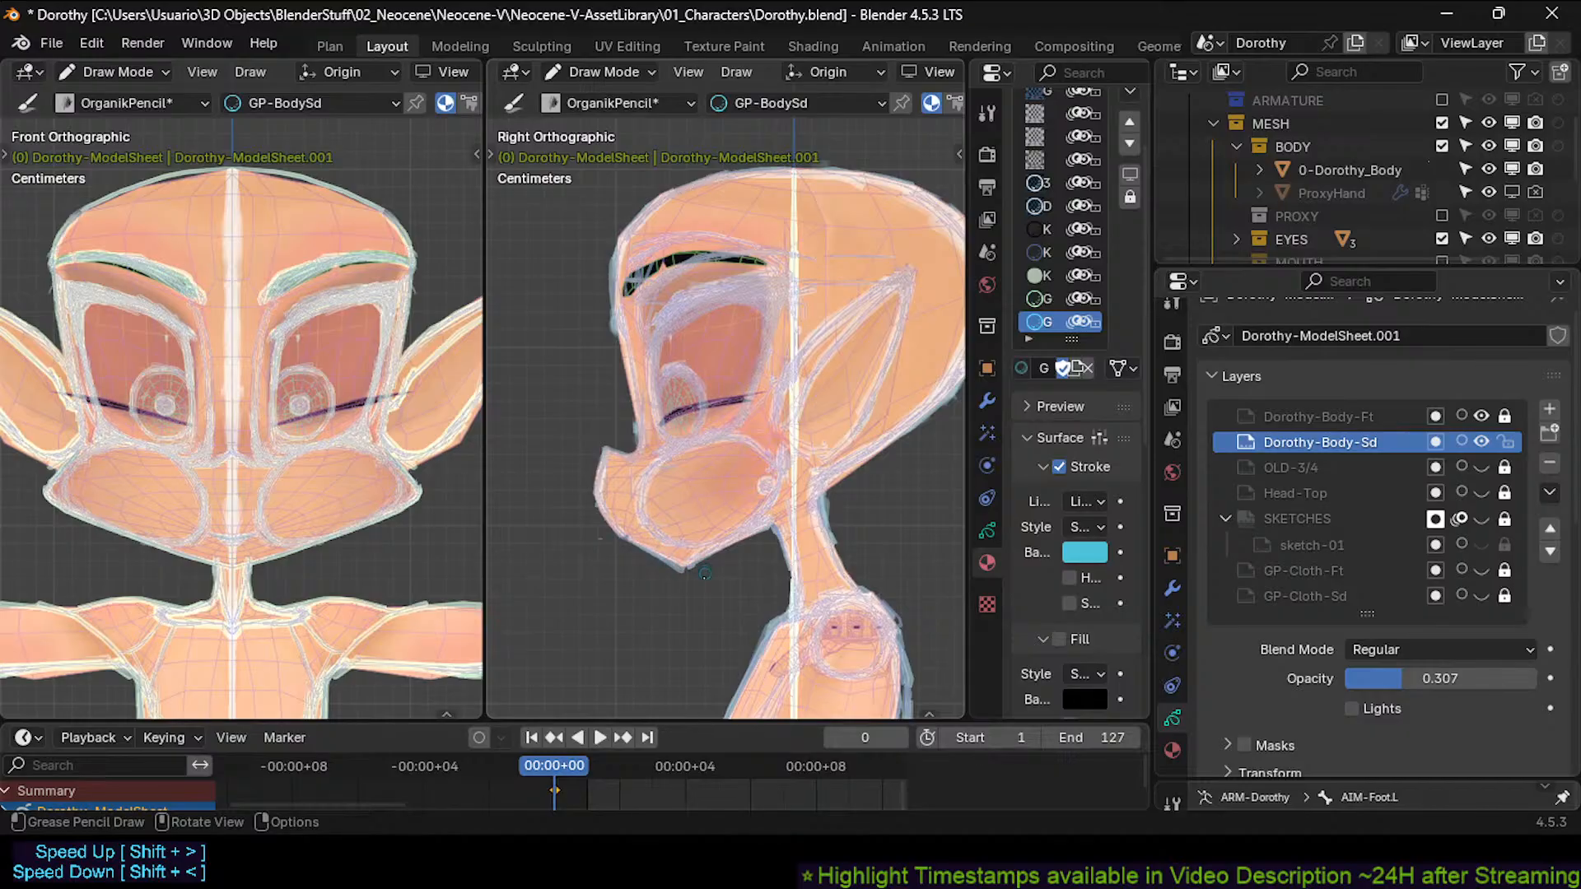
Erase the old lines of the side-view eye outline, redraw the upper eyelid and eye contour, and save the file.
{"action": "key", "text": "ctrl"}
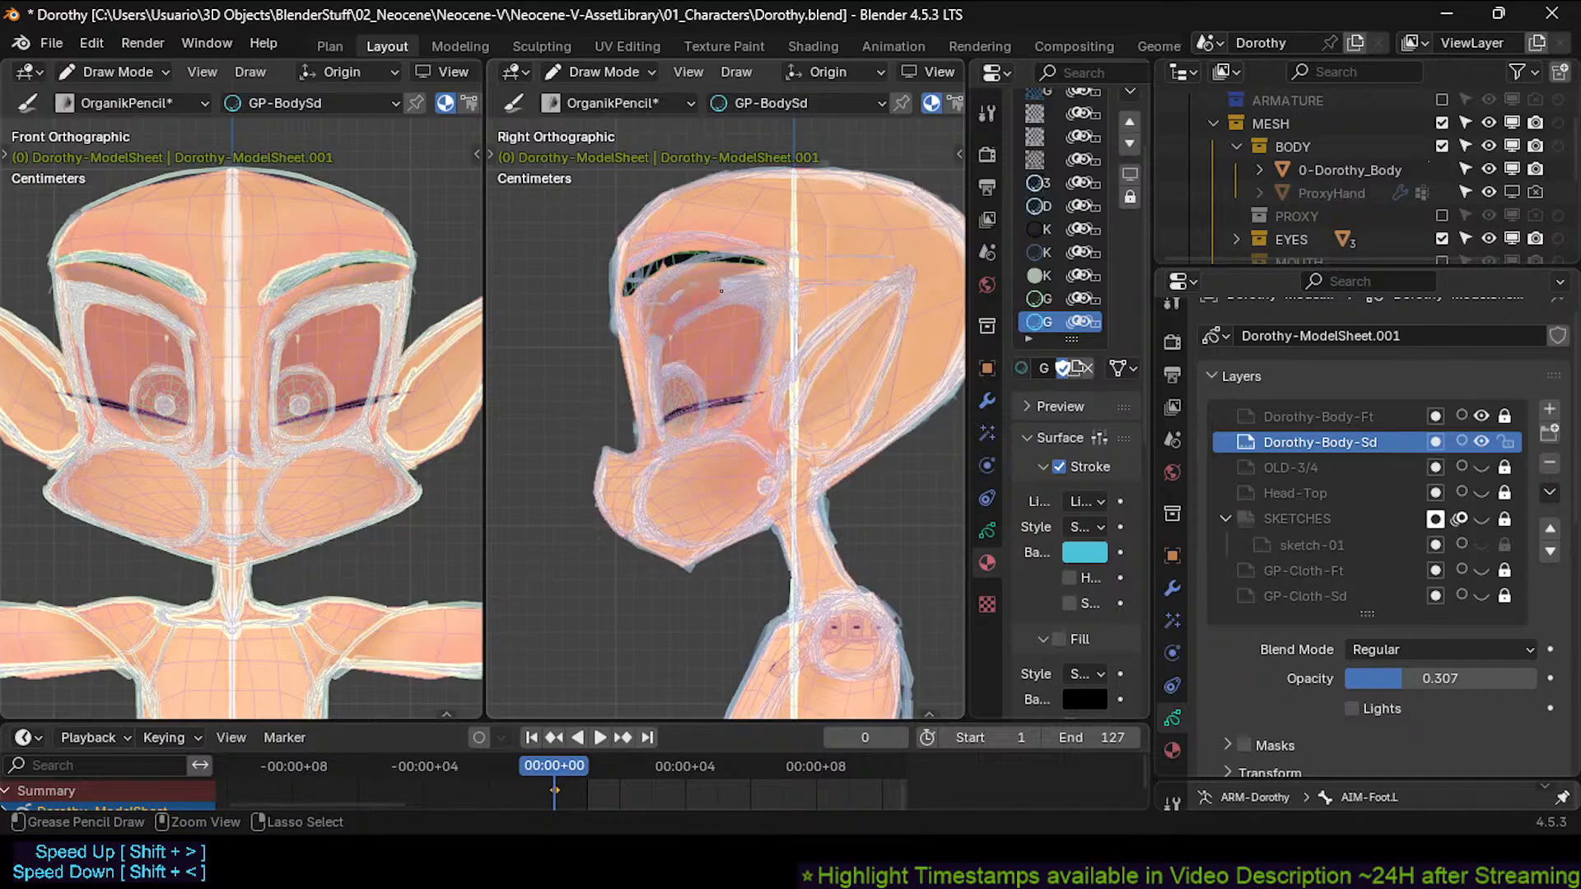
{"action": "left_click_drag", "start_coordinate": [722, 290], "coordinate": [687, 316]}
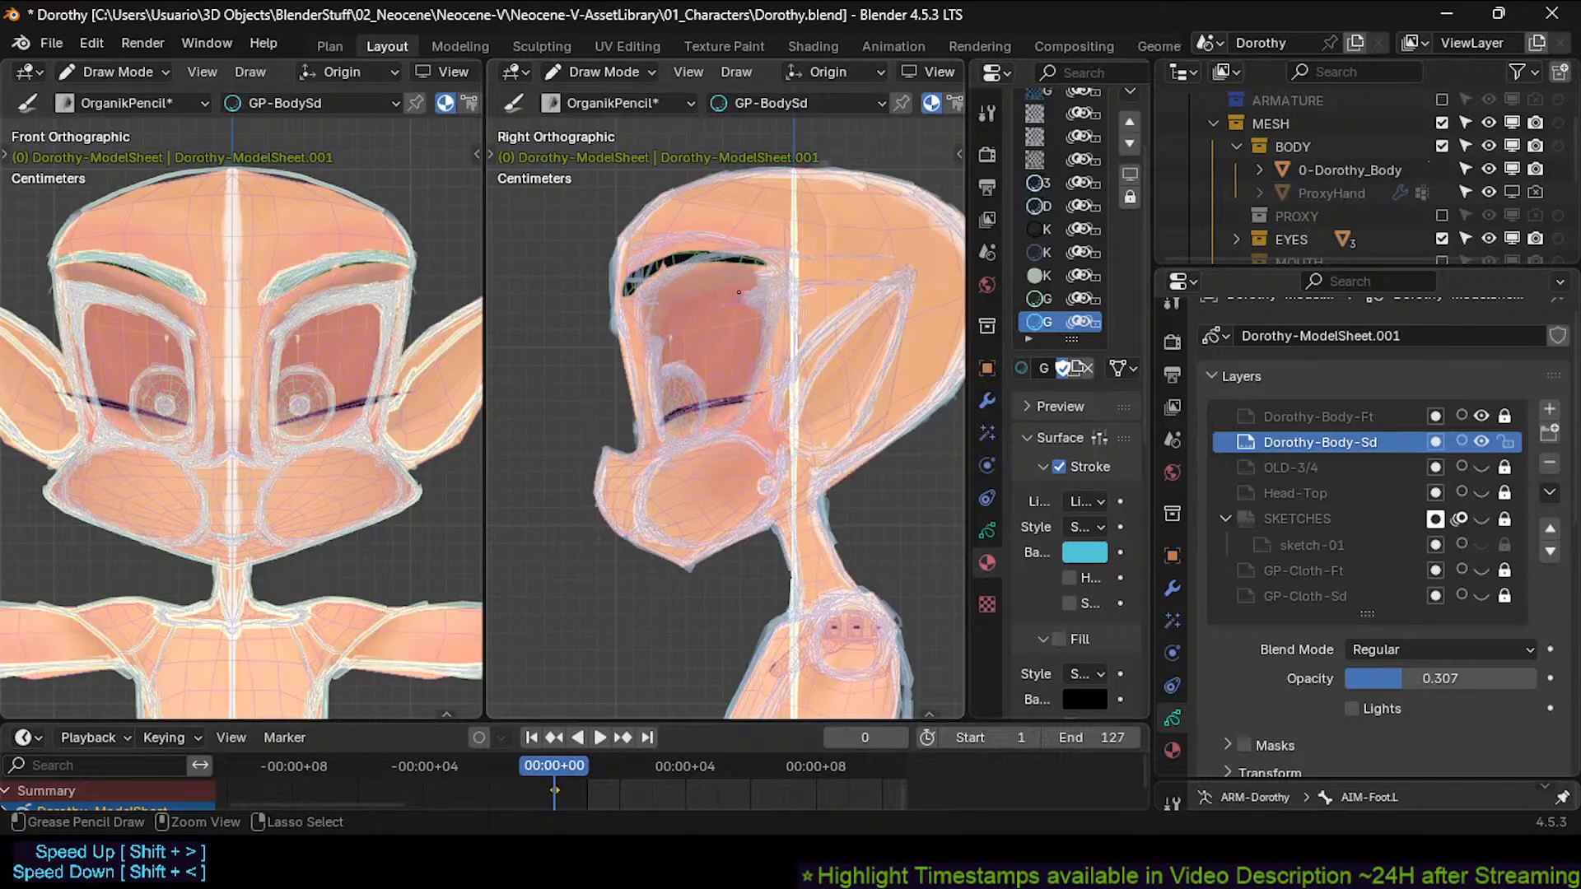
{"action": "key", "text": "f"}
{"action": "left_click", "coordinate": [666, 329]}
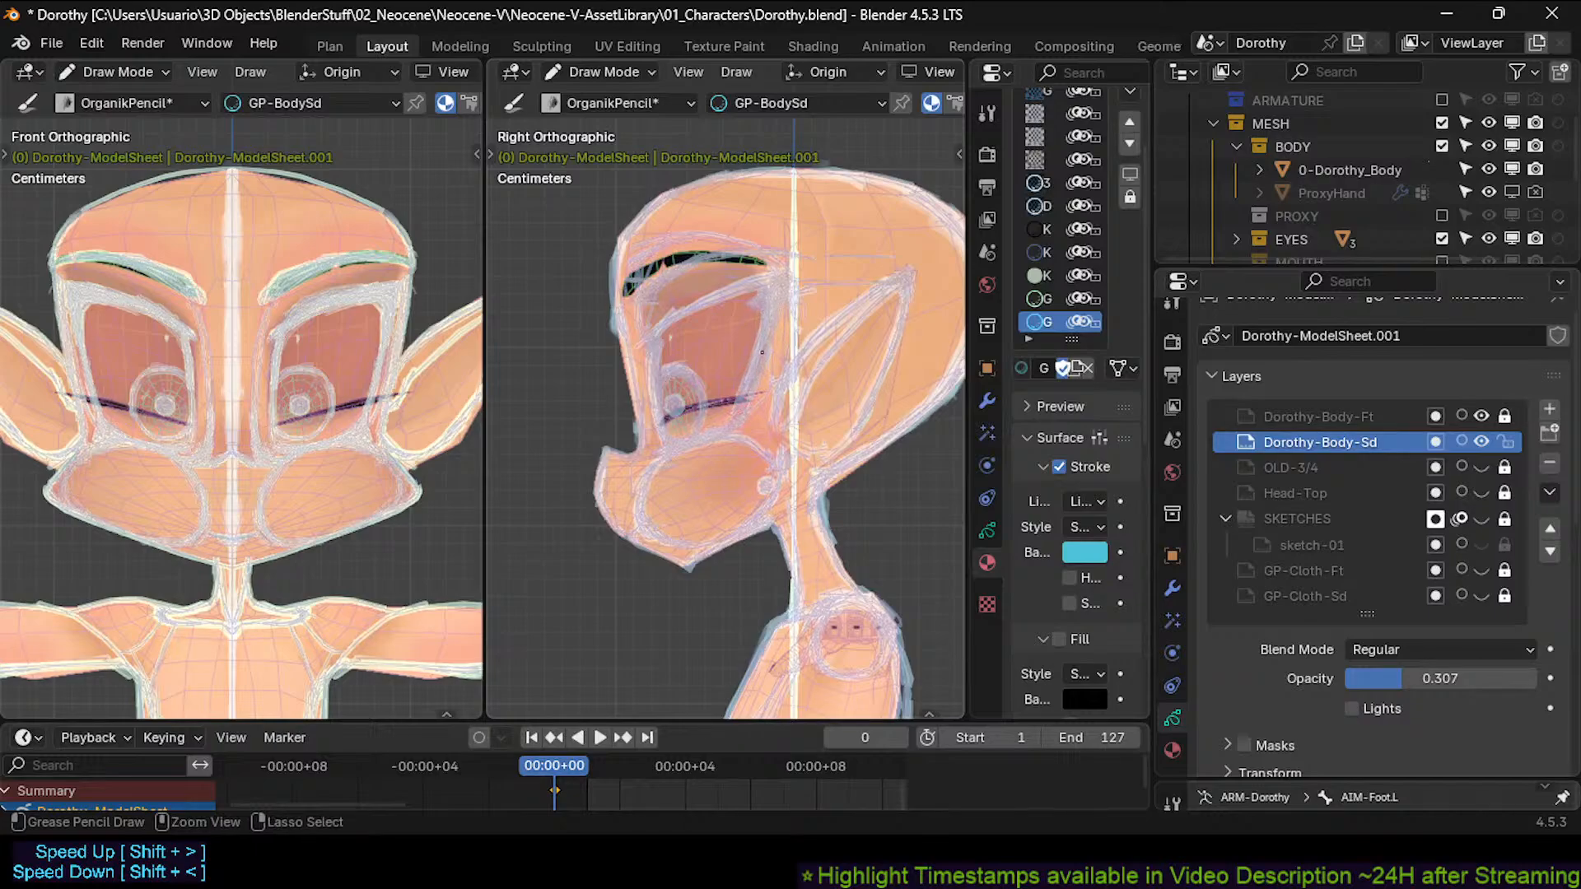
{"action": "key", "text": "ctrl+z"}
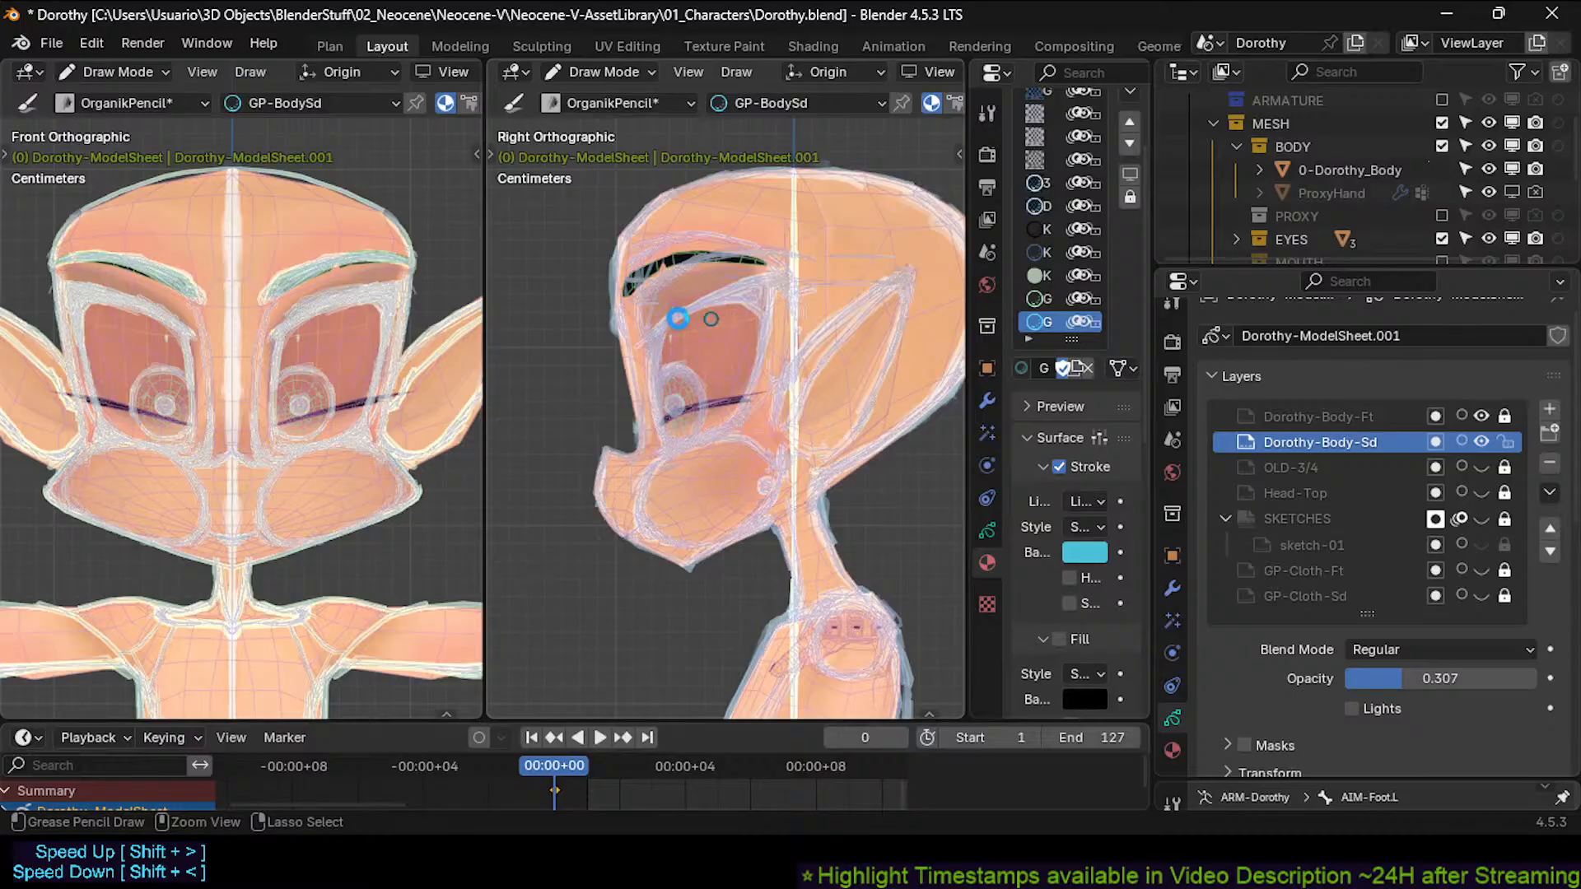
{"action": "key", "text": "ctrl+s"}
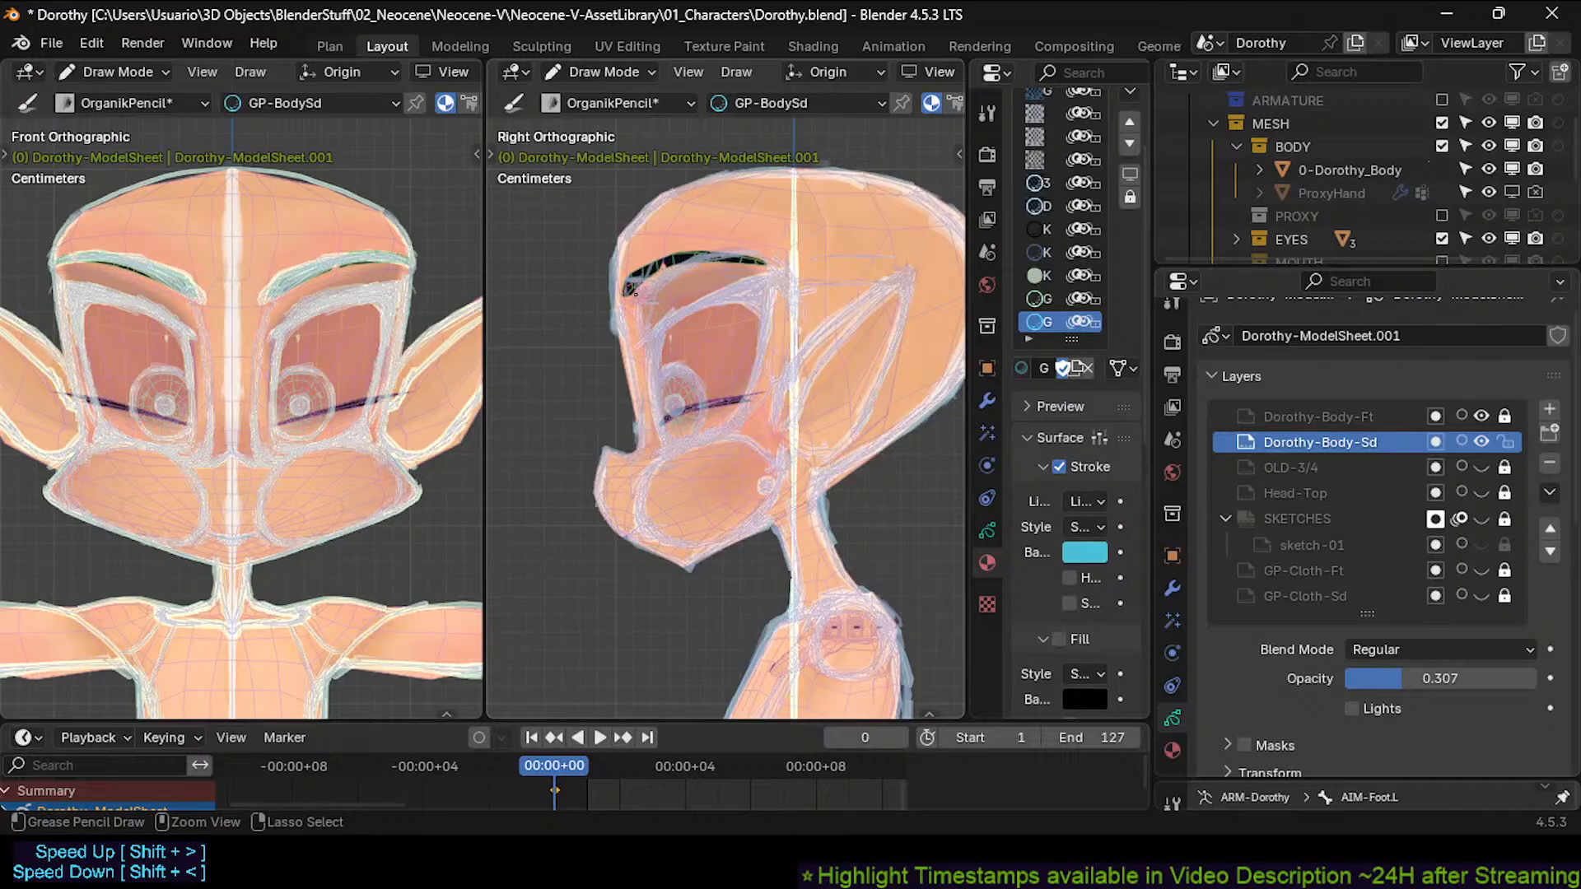
Undo the last eye strokes and rework the line between the upper eyelid and the eyebrow in the side view.
{"action": "key", "text": "ctrl+z"}
{"action": "key", "text": "ctrl+z"}
{"action": "key", "text": "ctrl+z"}
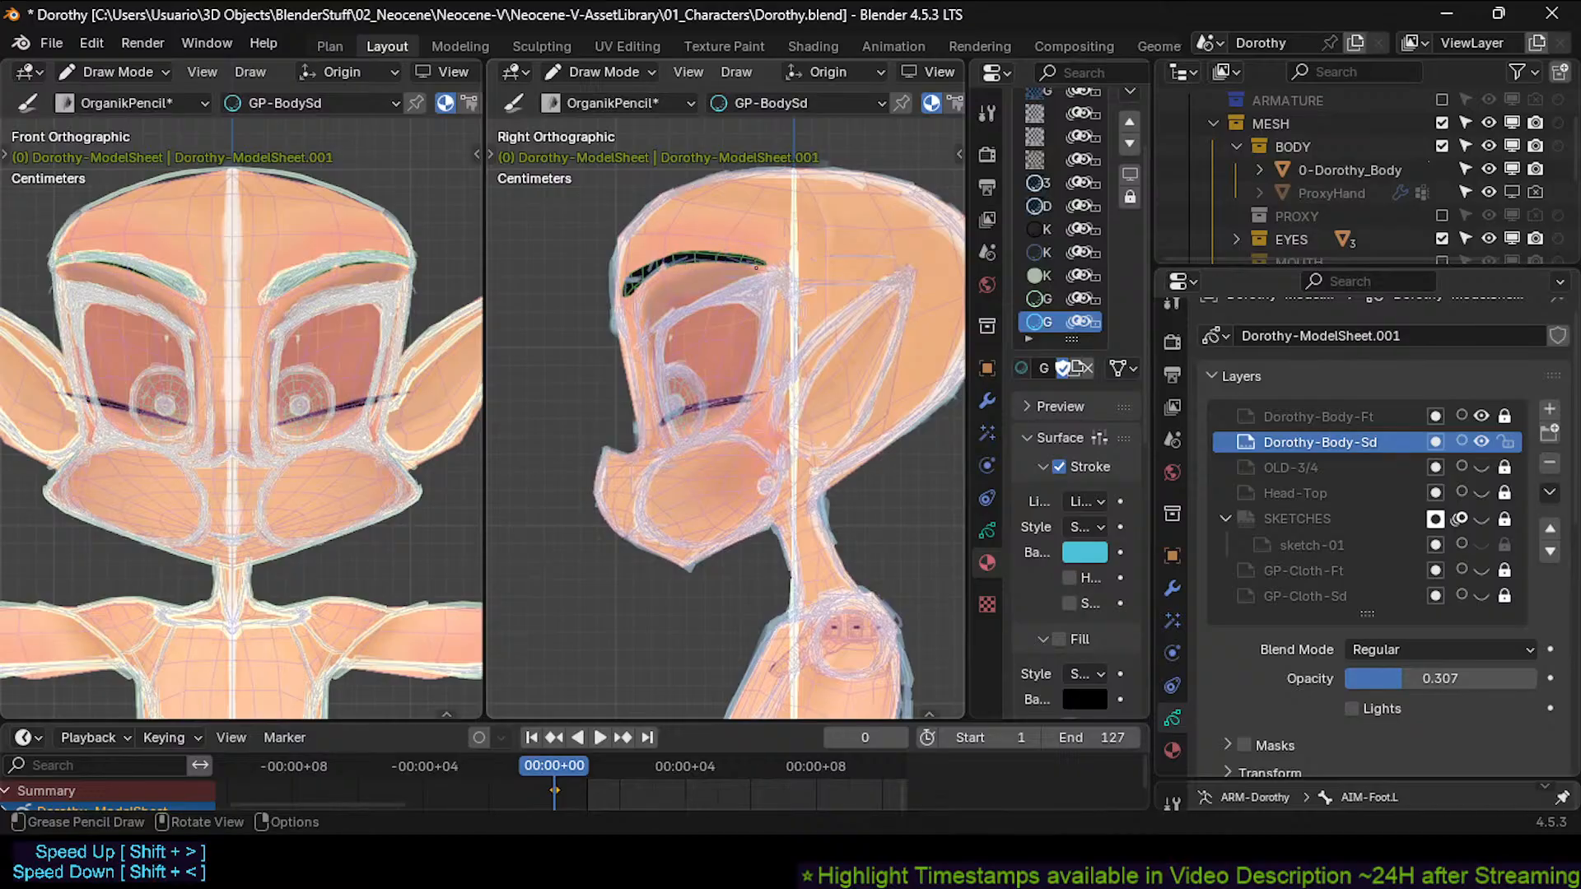
{"action": "left_click_drag", "start_coordinate": [756, 268], "coordinate": [645, 277]}
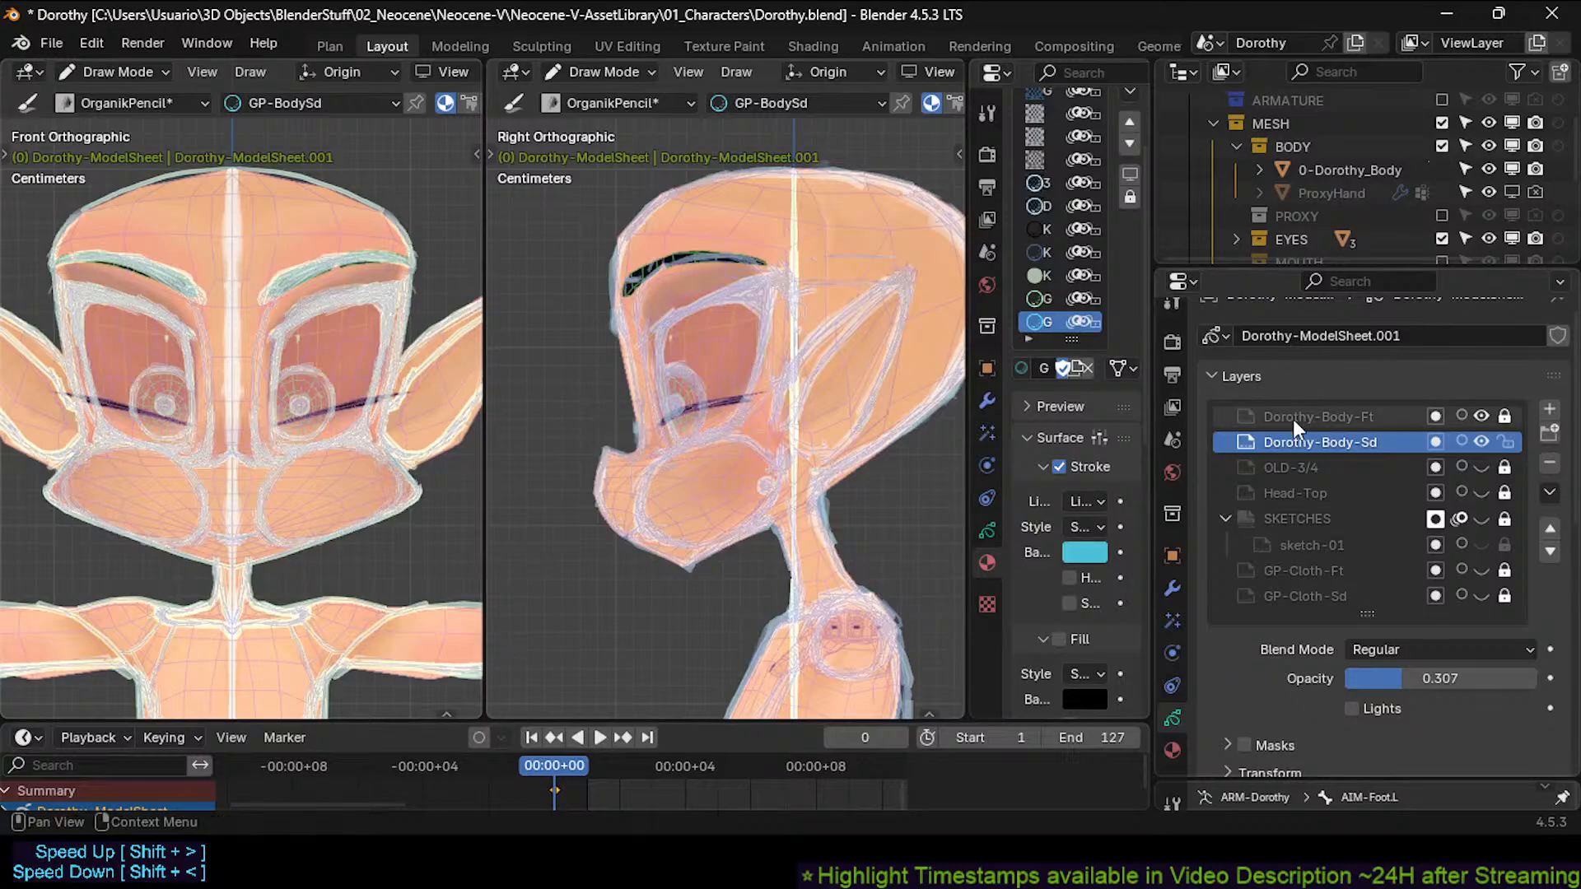
Make the Dorothy-Body-Ft layer active and check its strokes in Edit Mode, returning to Draw Mode.
{"action": "left_click", "coordinate": [1317, 417]}
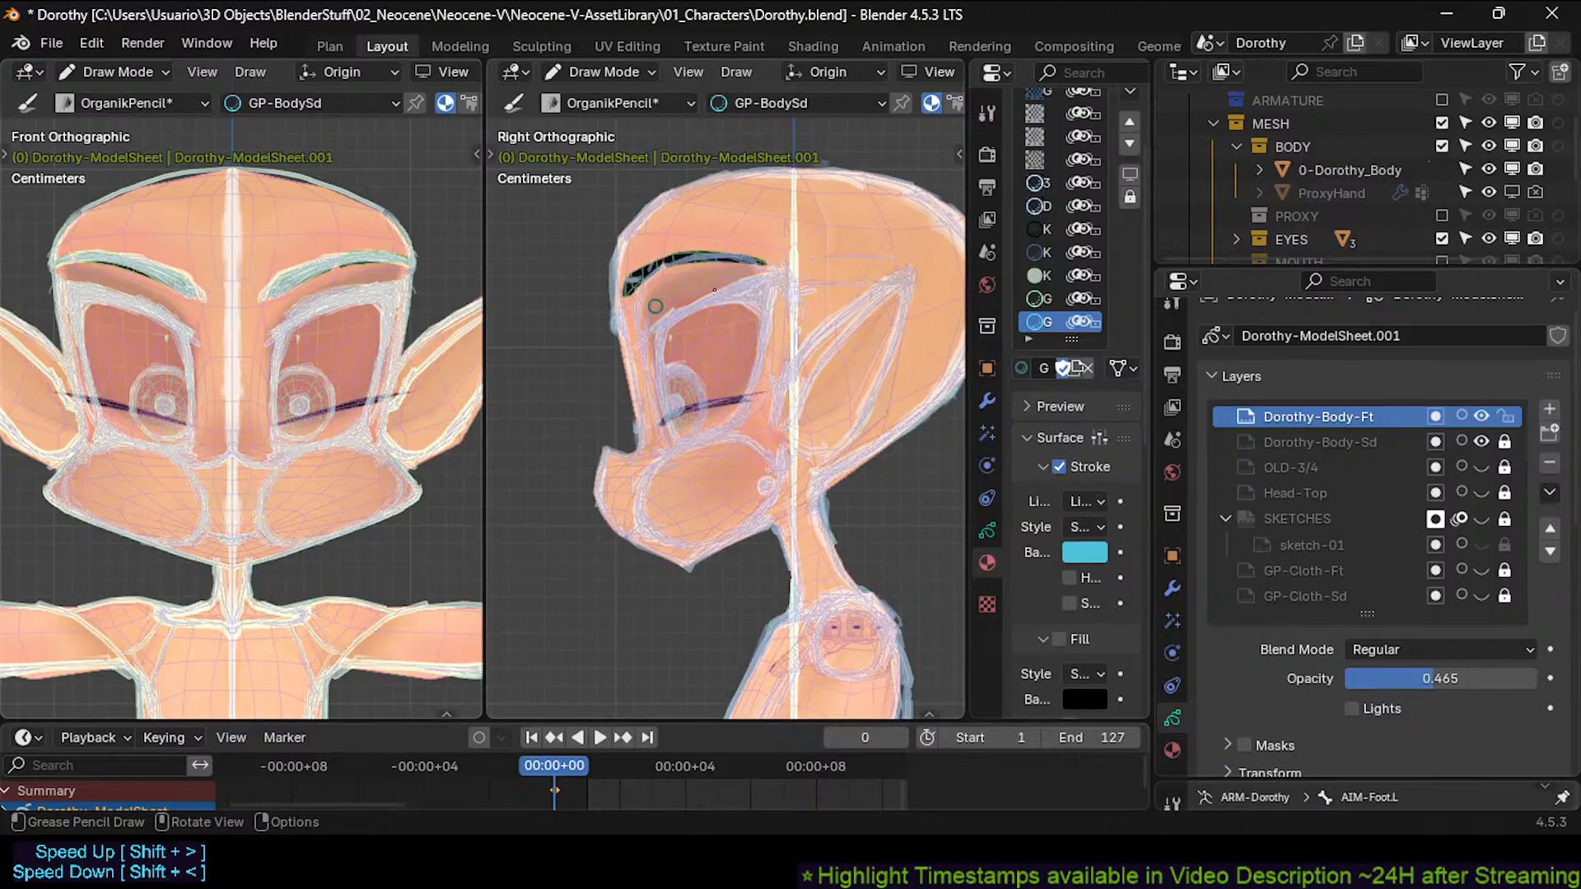
{"action": "key", "text": "Tab"}
{"action": "key", "text": "Tab"}
{"action": "key", "text": "Tab"}
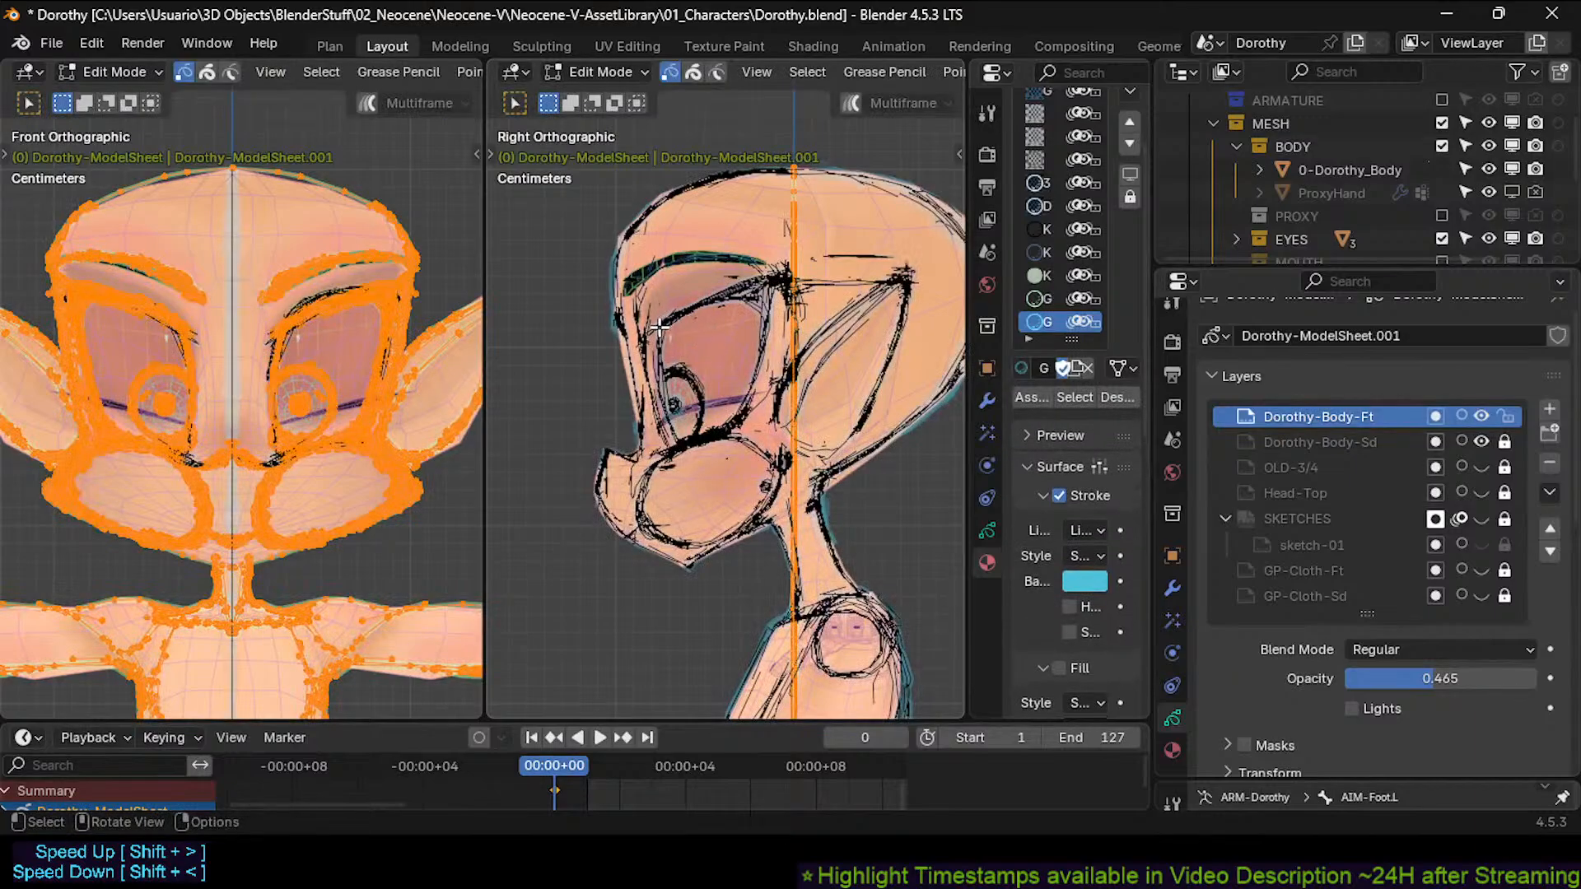
{"action": "key", "text": "Tab"}
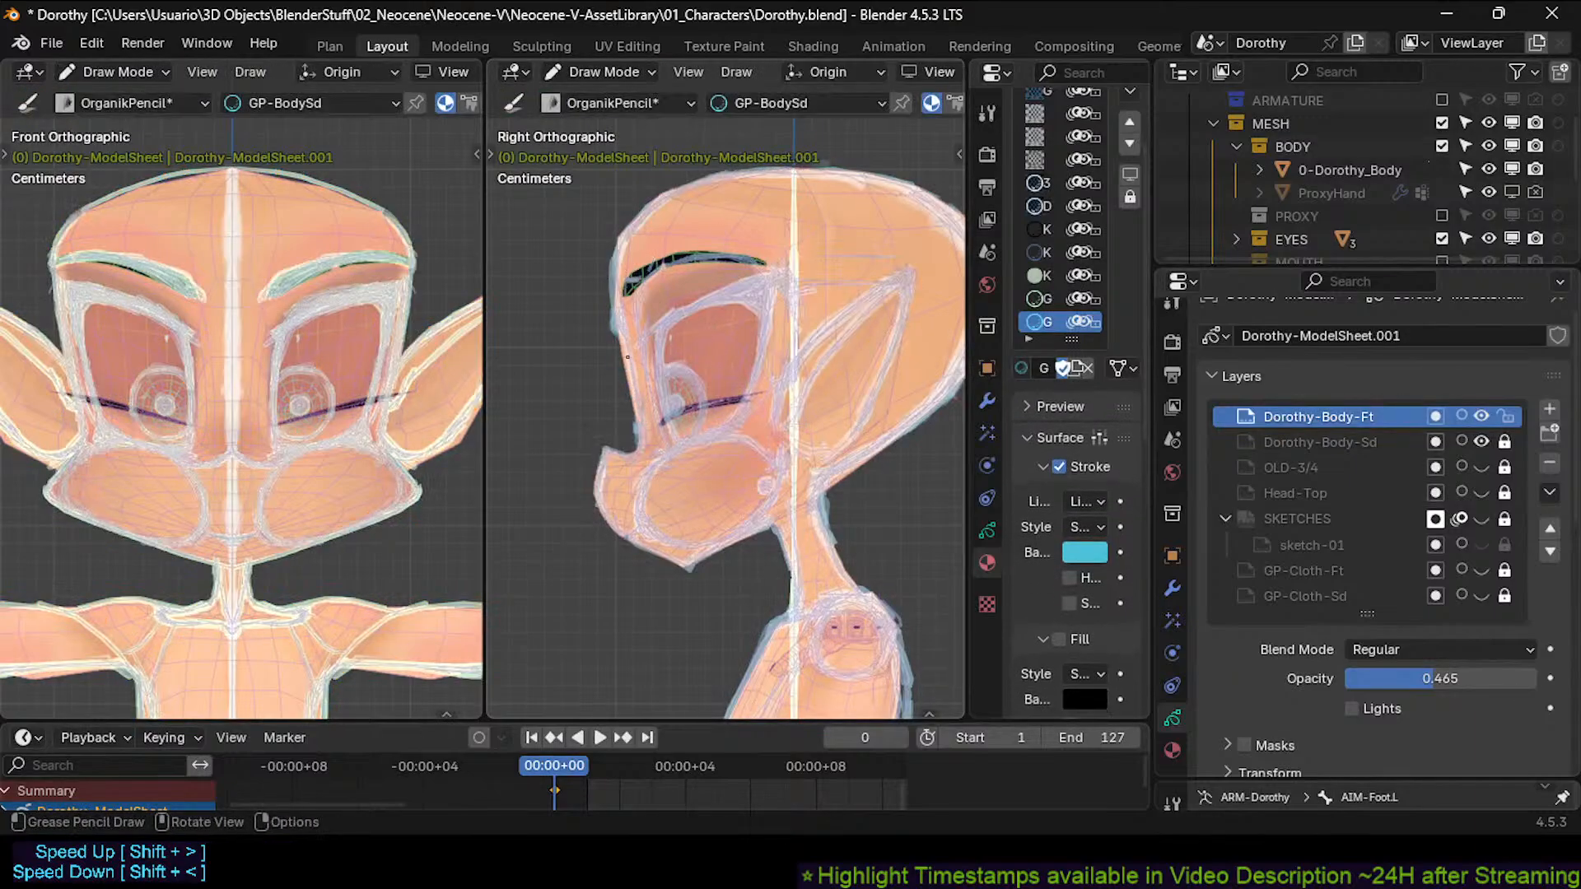
Redraw the side-view face profile from the brow down to the nose, and refine the eye's front edge.
{"action": "left_click_drag", "start_coordinate": [622, 337], "coordinate": [638, 424]}
{"action": "key", "text": "ctrl+z"}
{"action": "left_click_drag", "start_coordinate": [621, 329], "coordinate": [636, 397]}
{"action": "key", "text": "ctrl+z"}
{"action": "left_click_drag", "start_coordinate": [619, 310], "coordinate": [642, 423]}
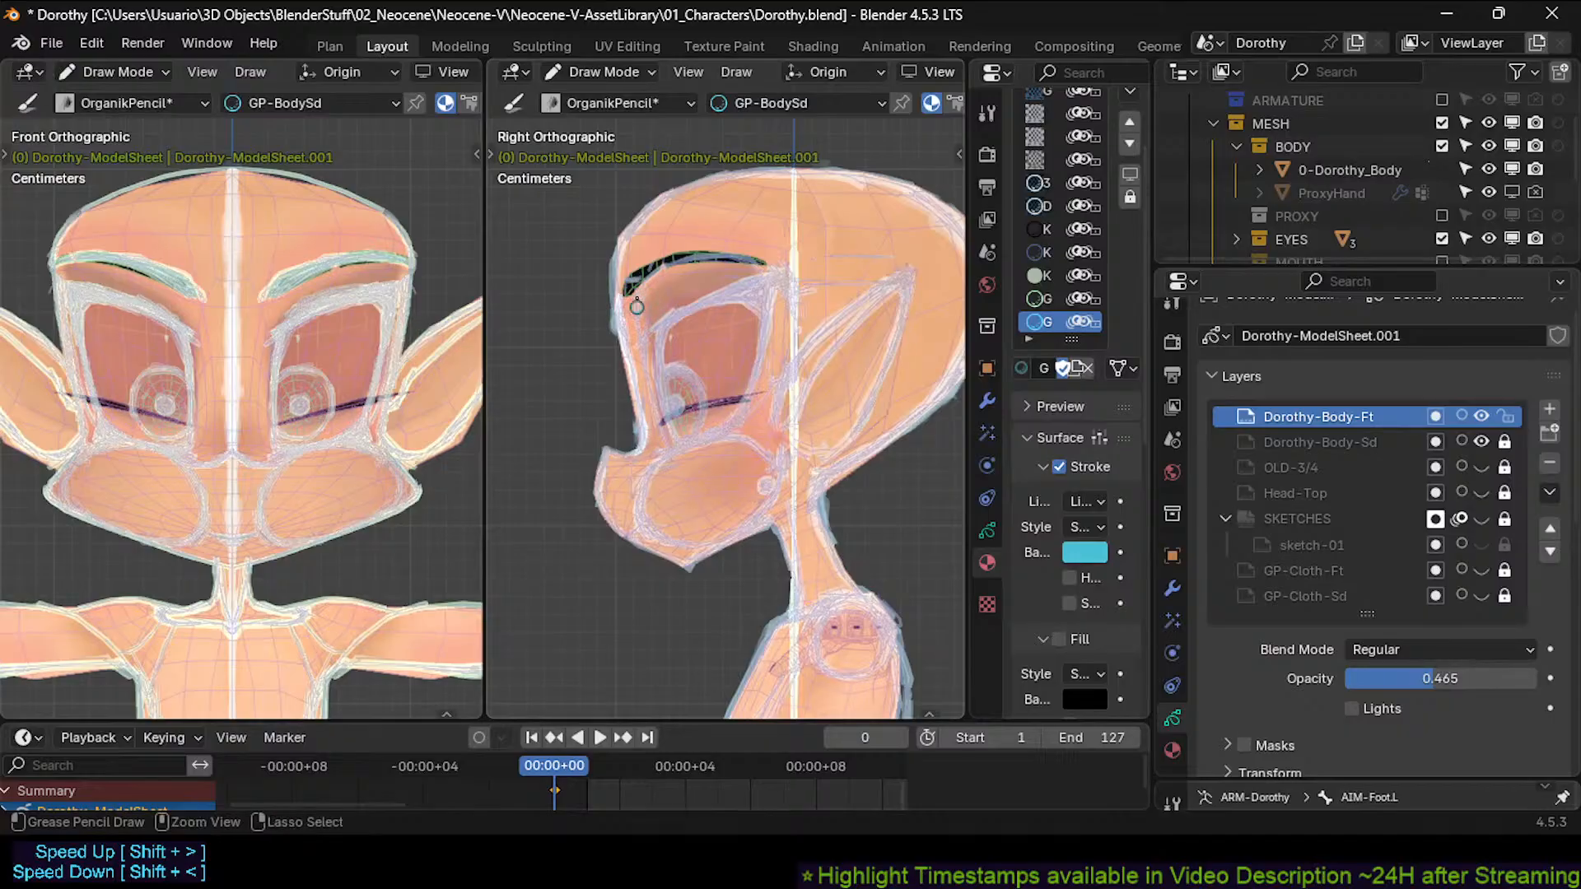
{"action": "left_click_drag", "start_coordinate": [653, 420], "coordinate": [656, 426], "text": "ctrl"}
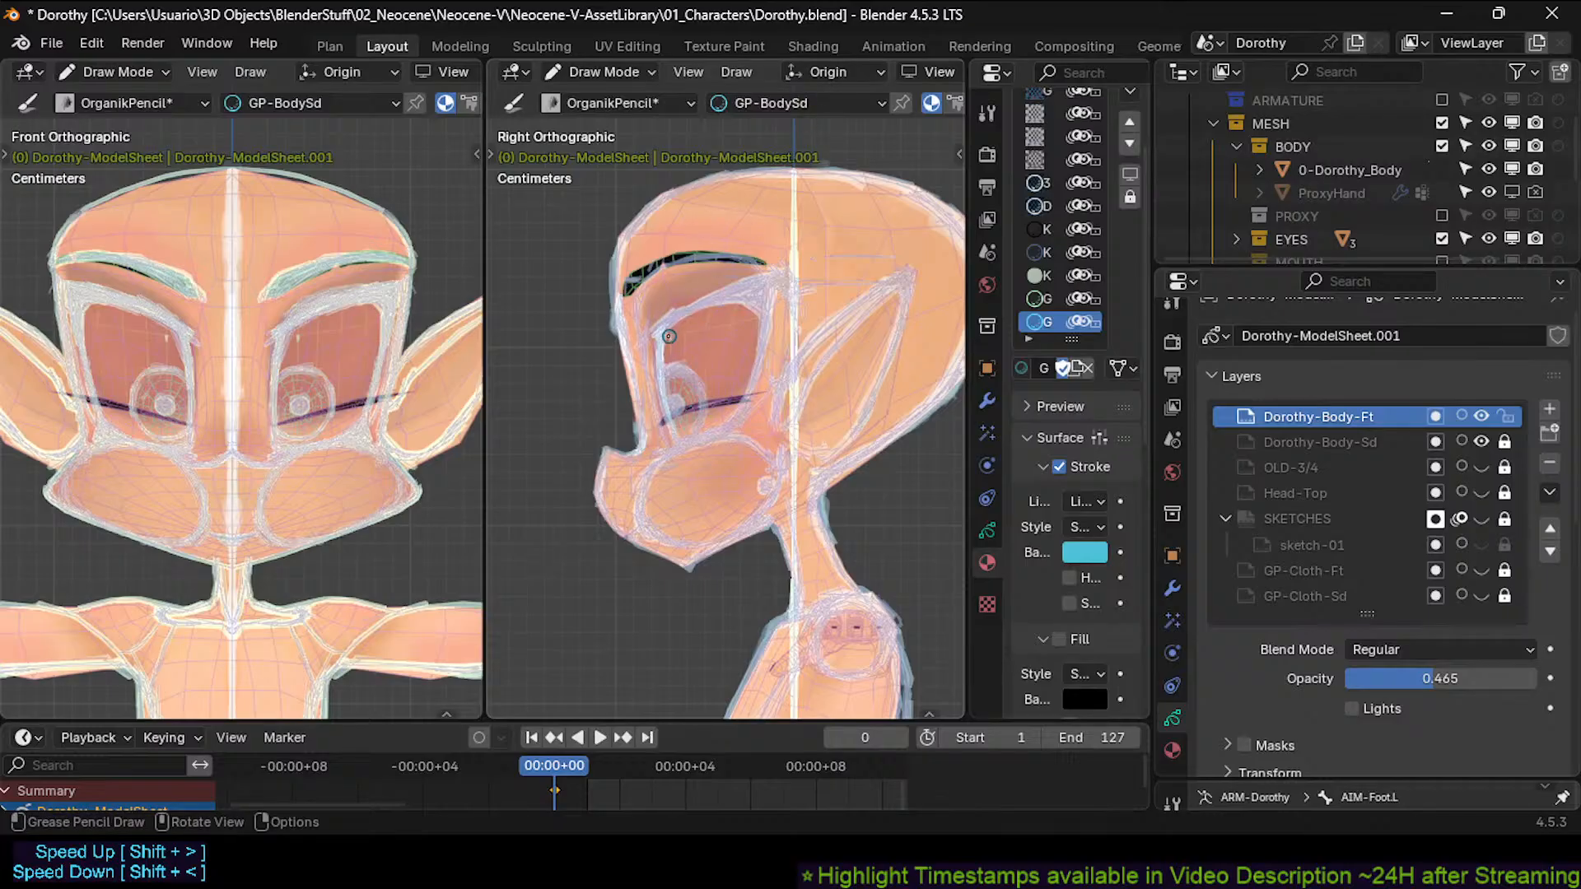
Redraw the front end and upper edge of the eyebrow in the side view and save the file.
{"action": "key", "text": "KP_1"}
{"action": "key", "text": "KP_3"}
{"action": "left_click_drag", "start_coordinate": [633, 292], "coordinate": [633, 286]}
{"action": "mouse_move", "coordinate": [640, 275]}
{"action": "left_mouse_down"}
{"action": "mouse_move", "coordinate": [771, 262]}
{"action": "mouse_move", "coordinate": [680, 256]}
{"action": "mouse_move", "coordinate": [624, 285]}
{"action": "left_mouse_up"}
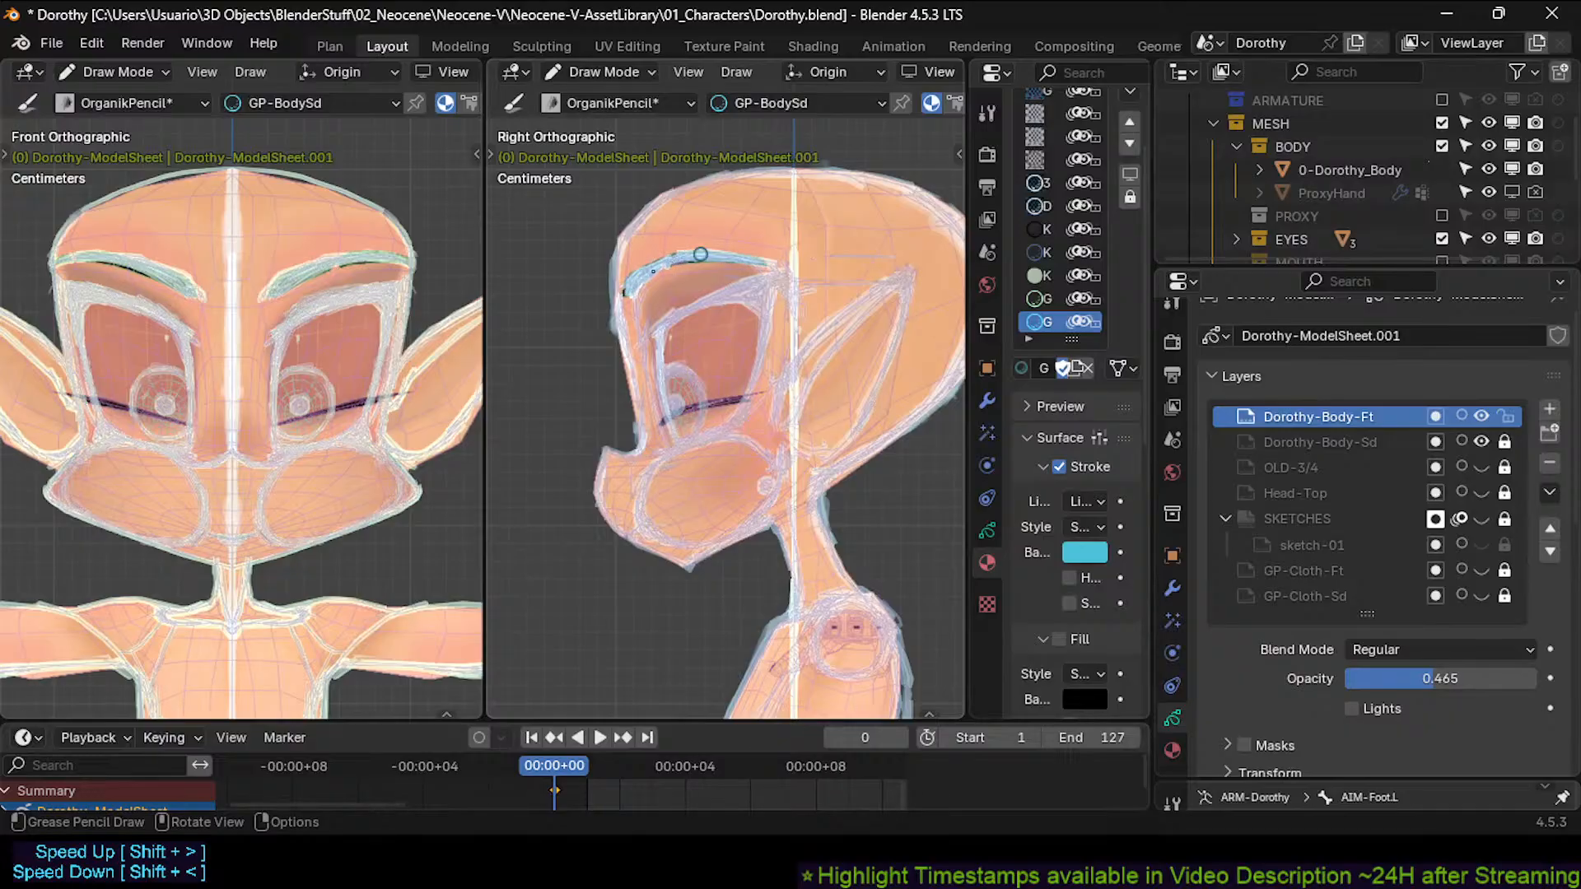
{"action": "key", "text": "w"}
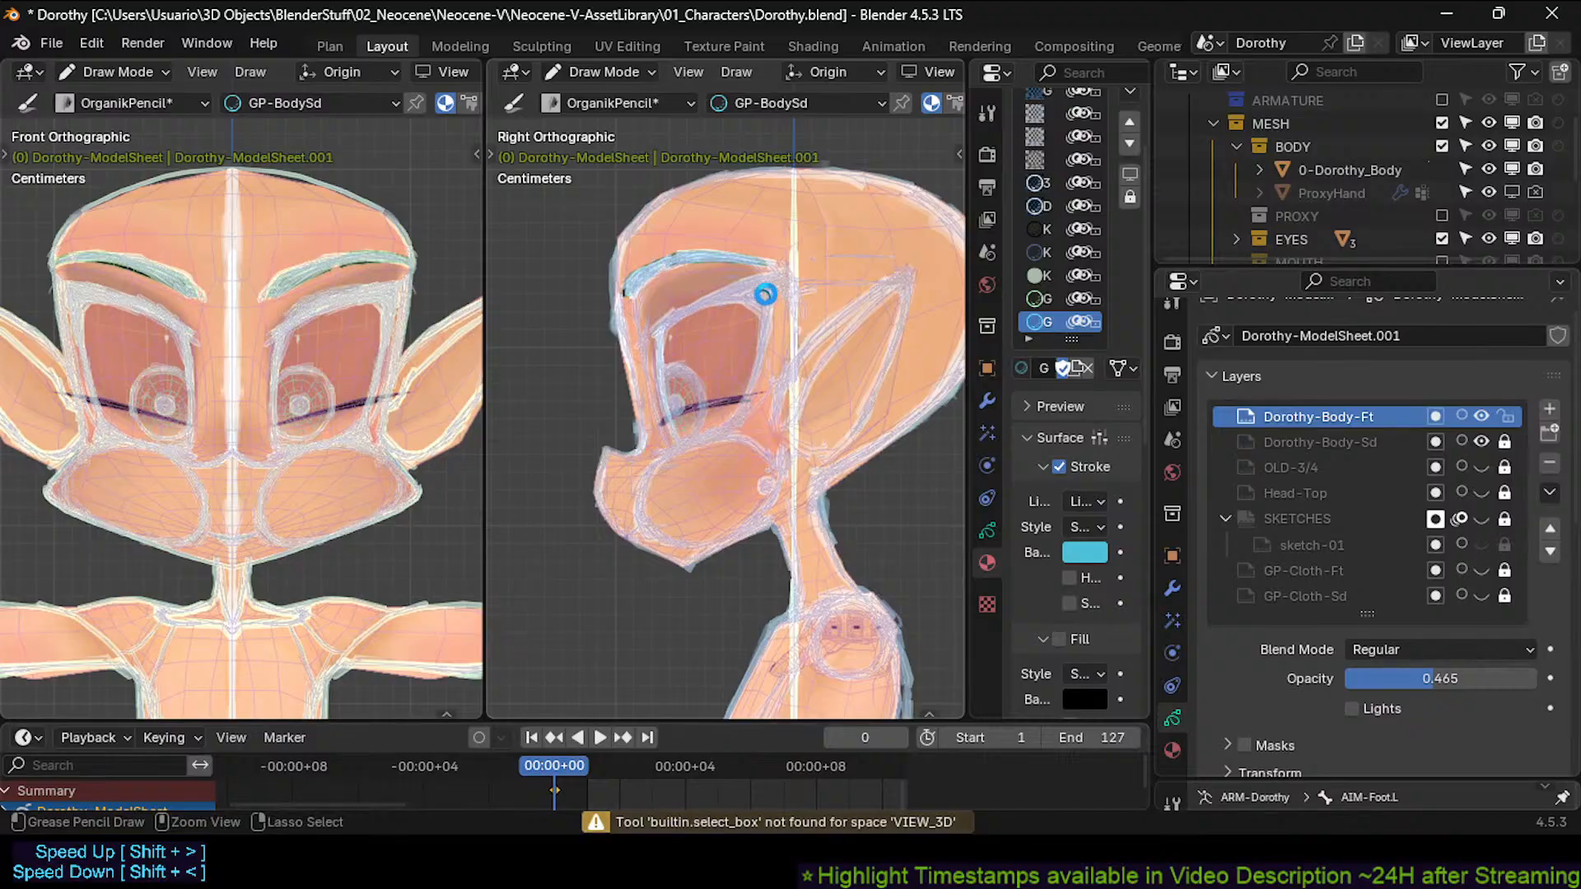
{"action": "key", "text": "ctrl+s"}
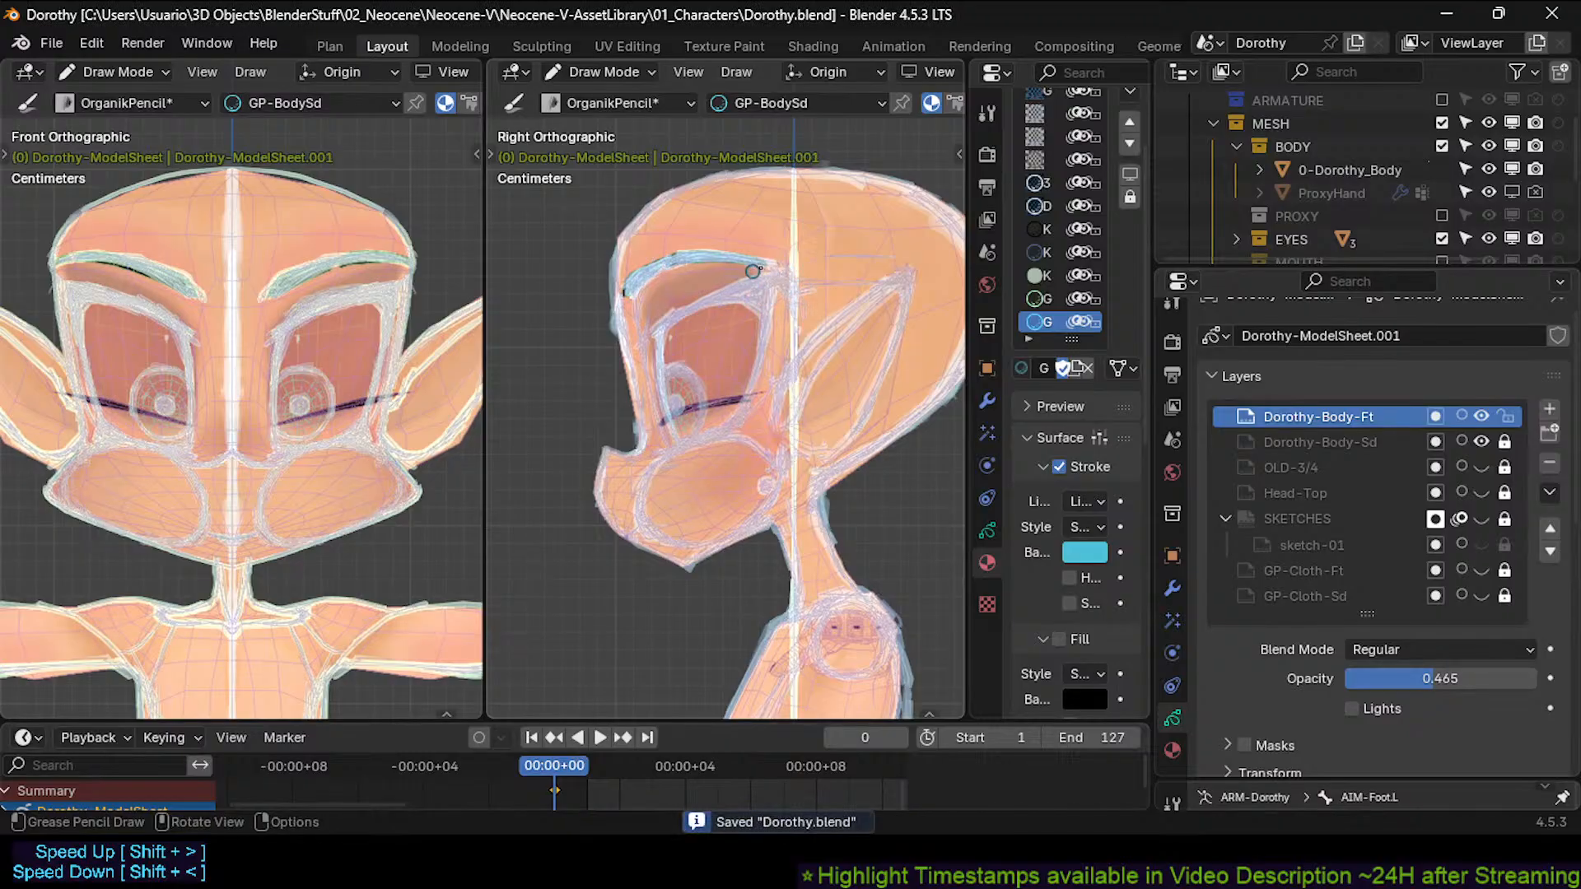
Extend and clean up the rear end of the side-view eyebrow near the head's vertical centre line, saving the file.
{"action": "left_click_drag", "start_coordinate": [726, 262], "coordinate": [774, 265]}
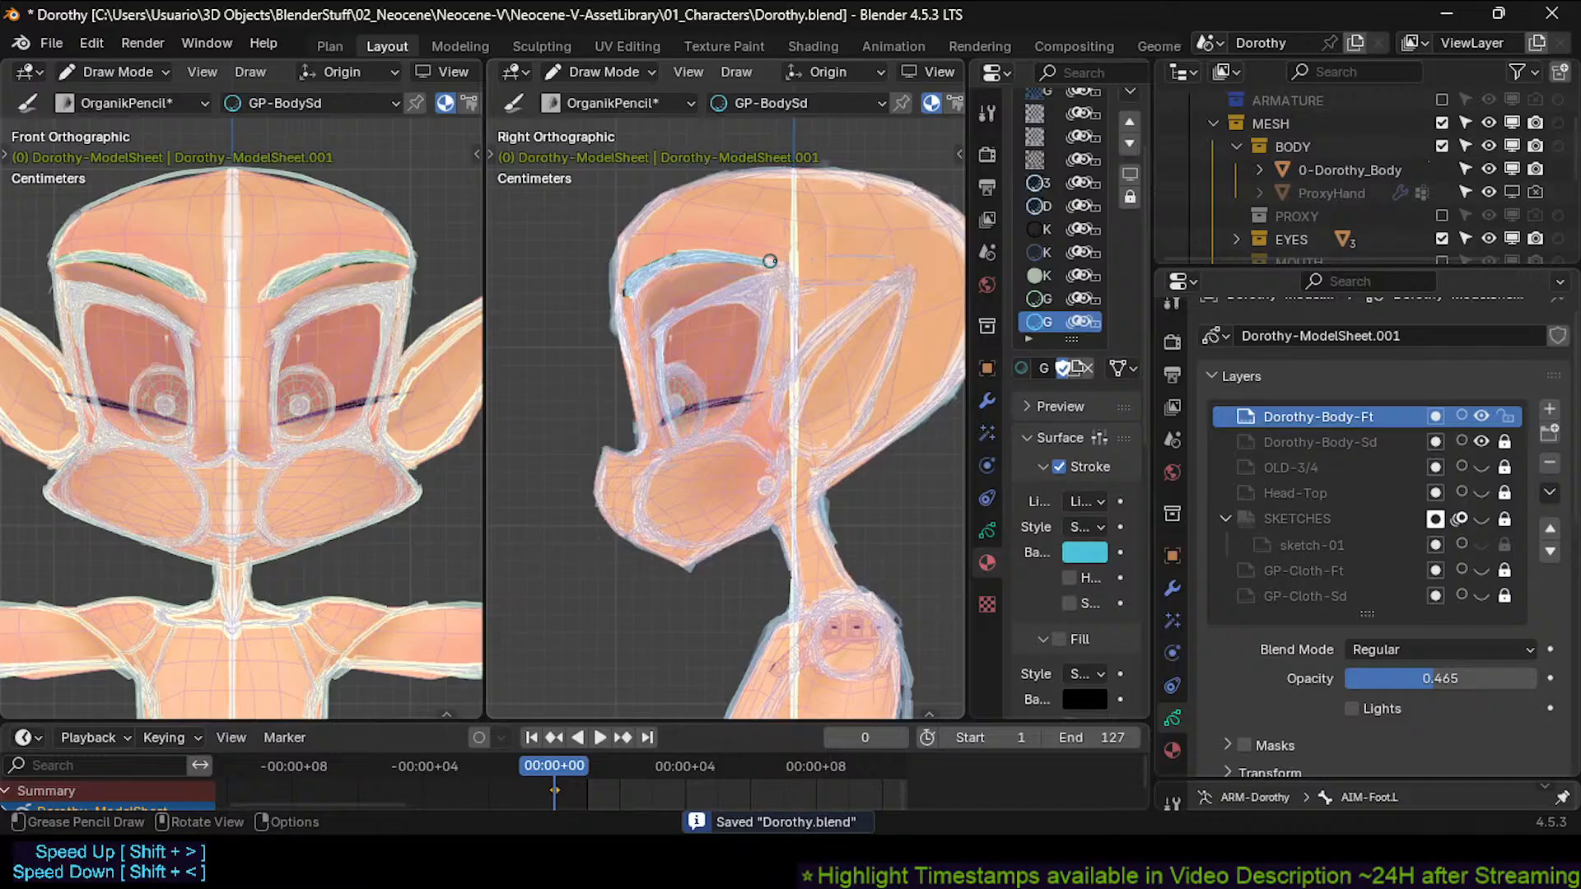
{"action": "key", "text": "ctrl+s"}
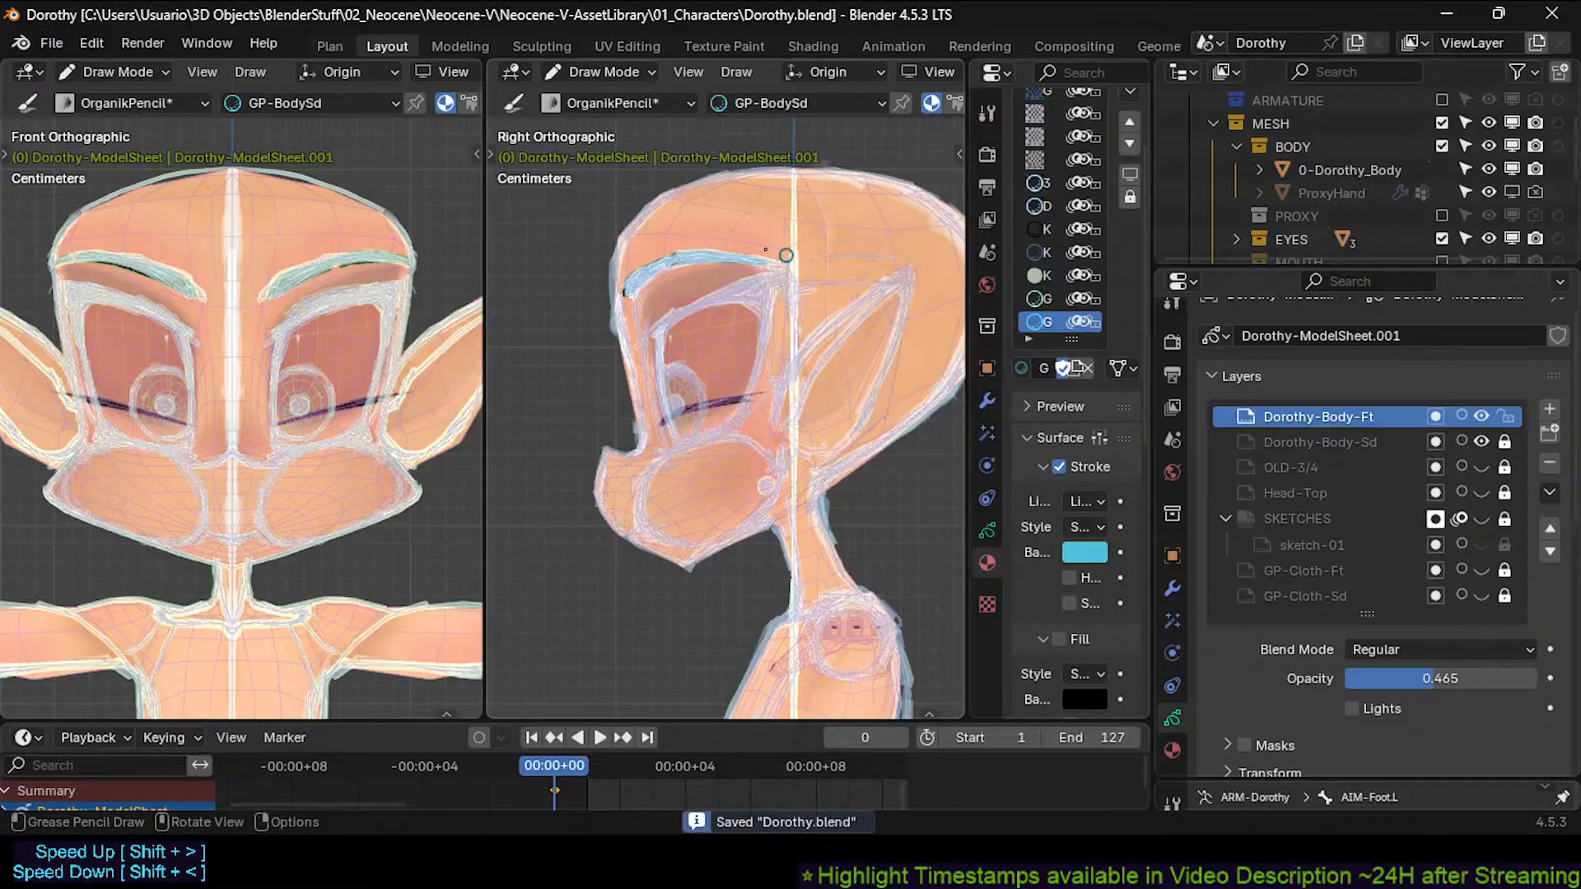
{"action": "mouse_move", "coordinate": [768, 261]}
{"action": "left_mouse_down"}
{"action": "mouse_move", "coordinate": [647, 274]}
{"action": "mouse_move", "coordinate": [700, 257]}
{"action": "mouse_move", "coordinate": [773, 265]}
{"action": "left_mouse_up"}
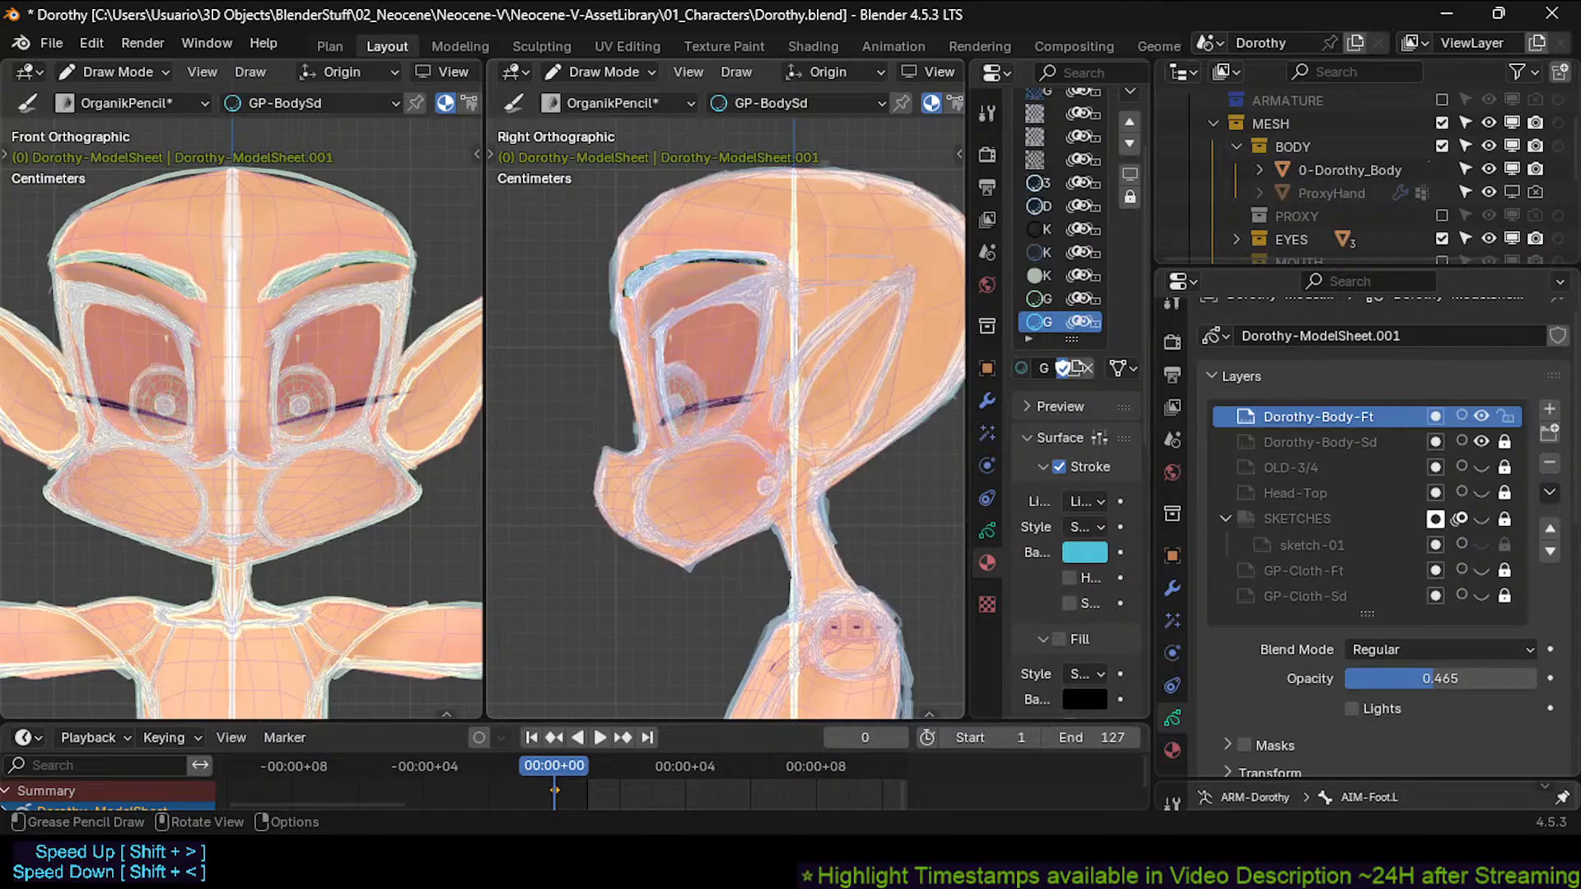
{"action": "key", "text": "ctrl+s"}
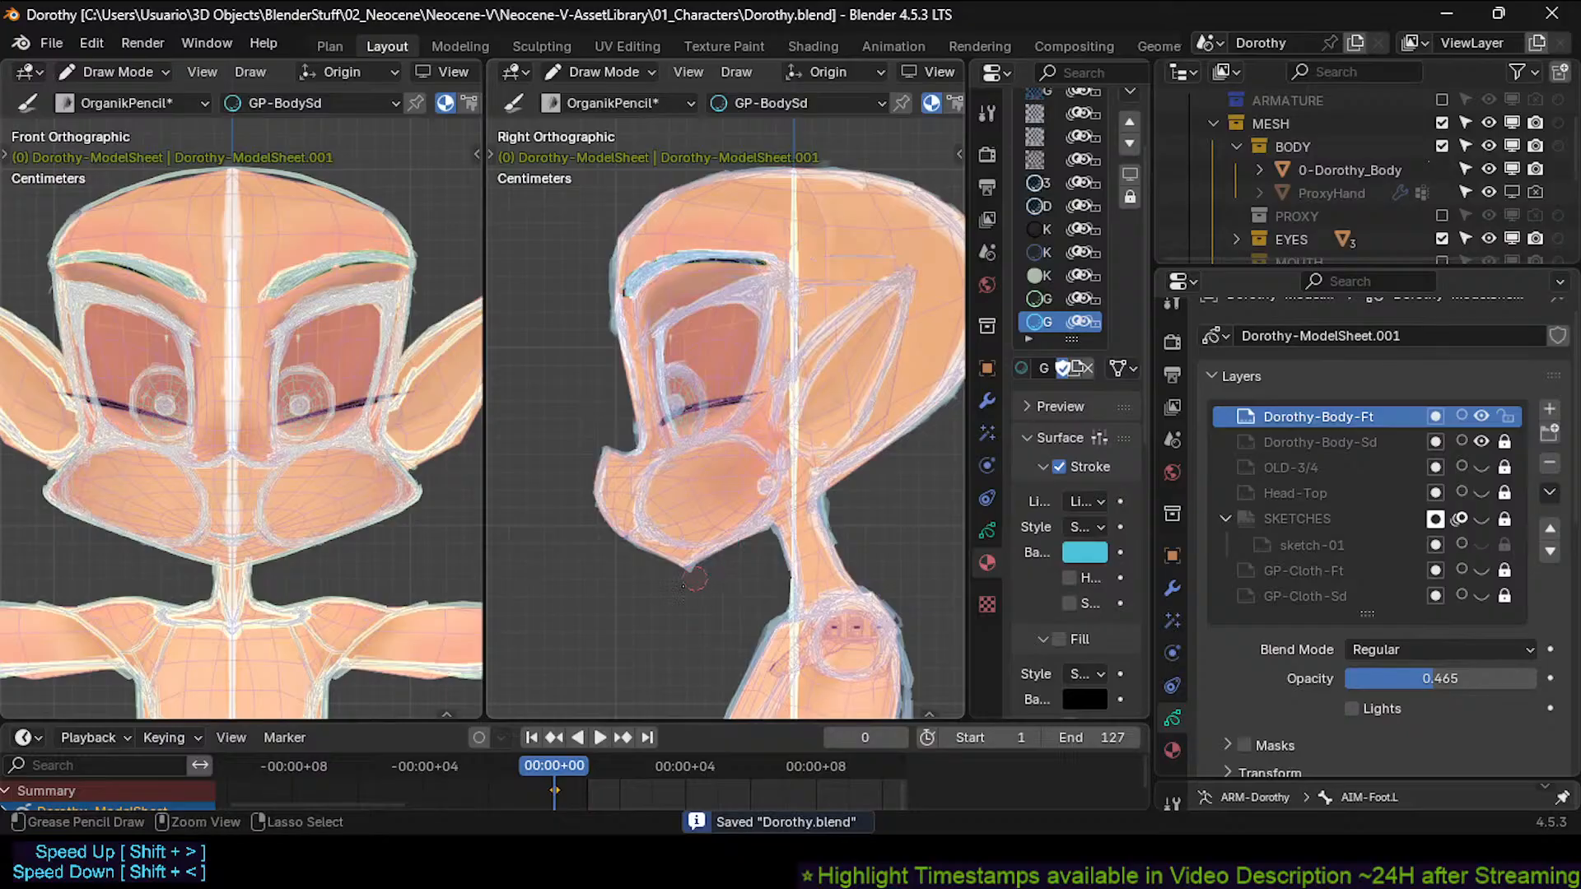
{"action": "left_click_drag", "start_coordinate": [688, 578], "coordinate": [693, 571], "text": "ctrl"}
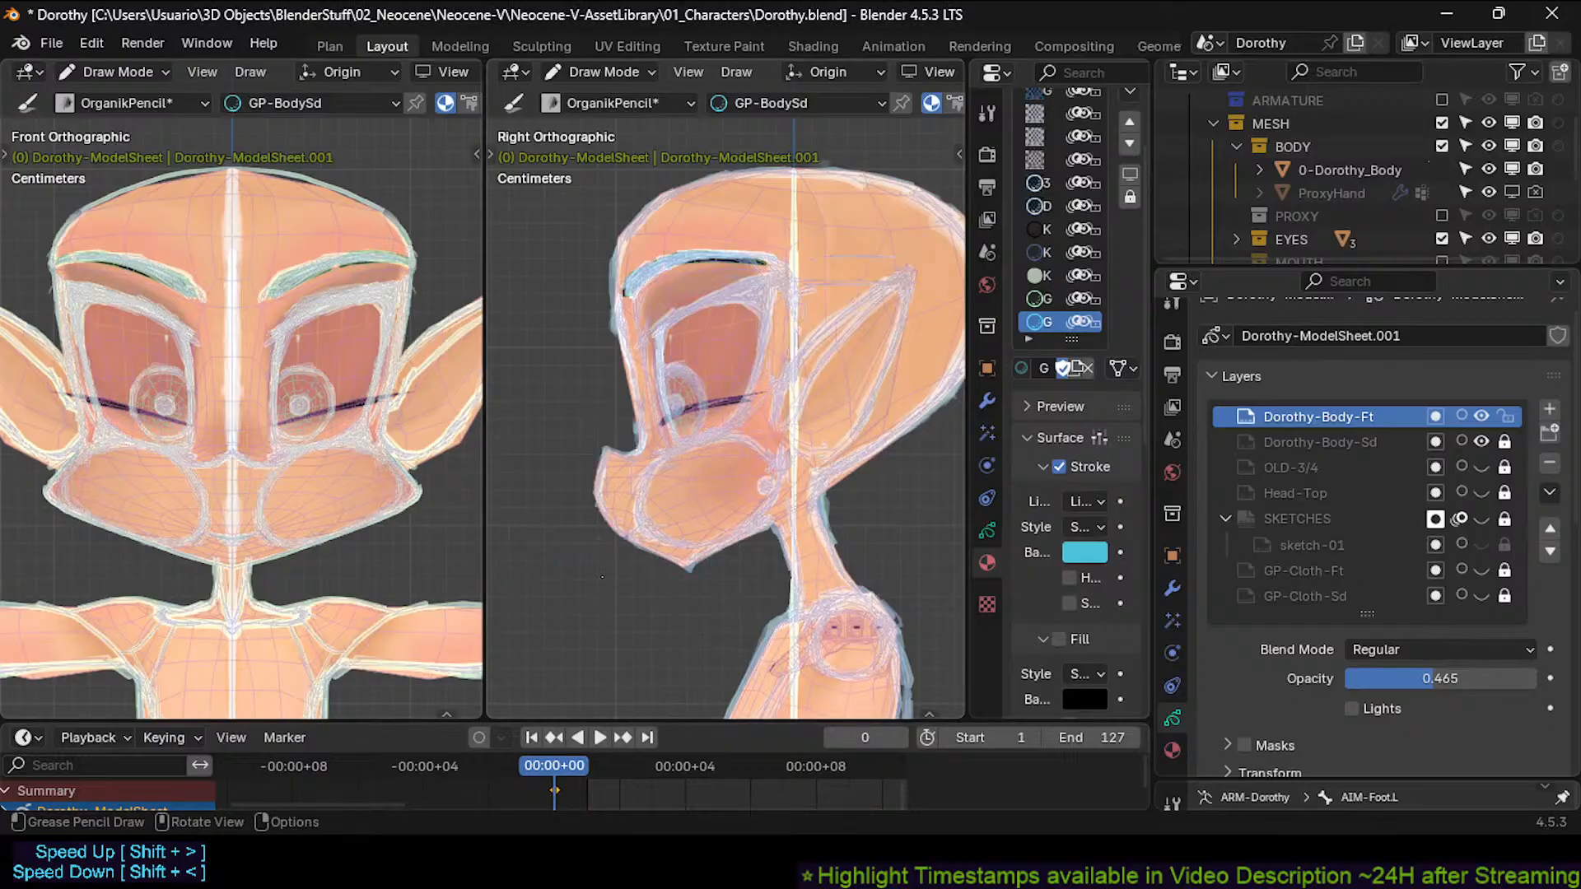
In Edit Mode, select only the brow, profile and eye strokes drawn in the side view on the Dorothy-Body-Ft layer.
{"action": "left_click", "coordinate": [1303, 442]}
{"action": "left_click", "coordinate": [1285, 417]}
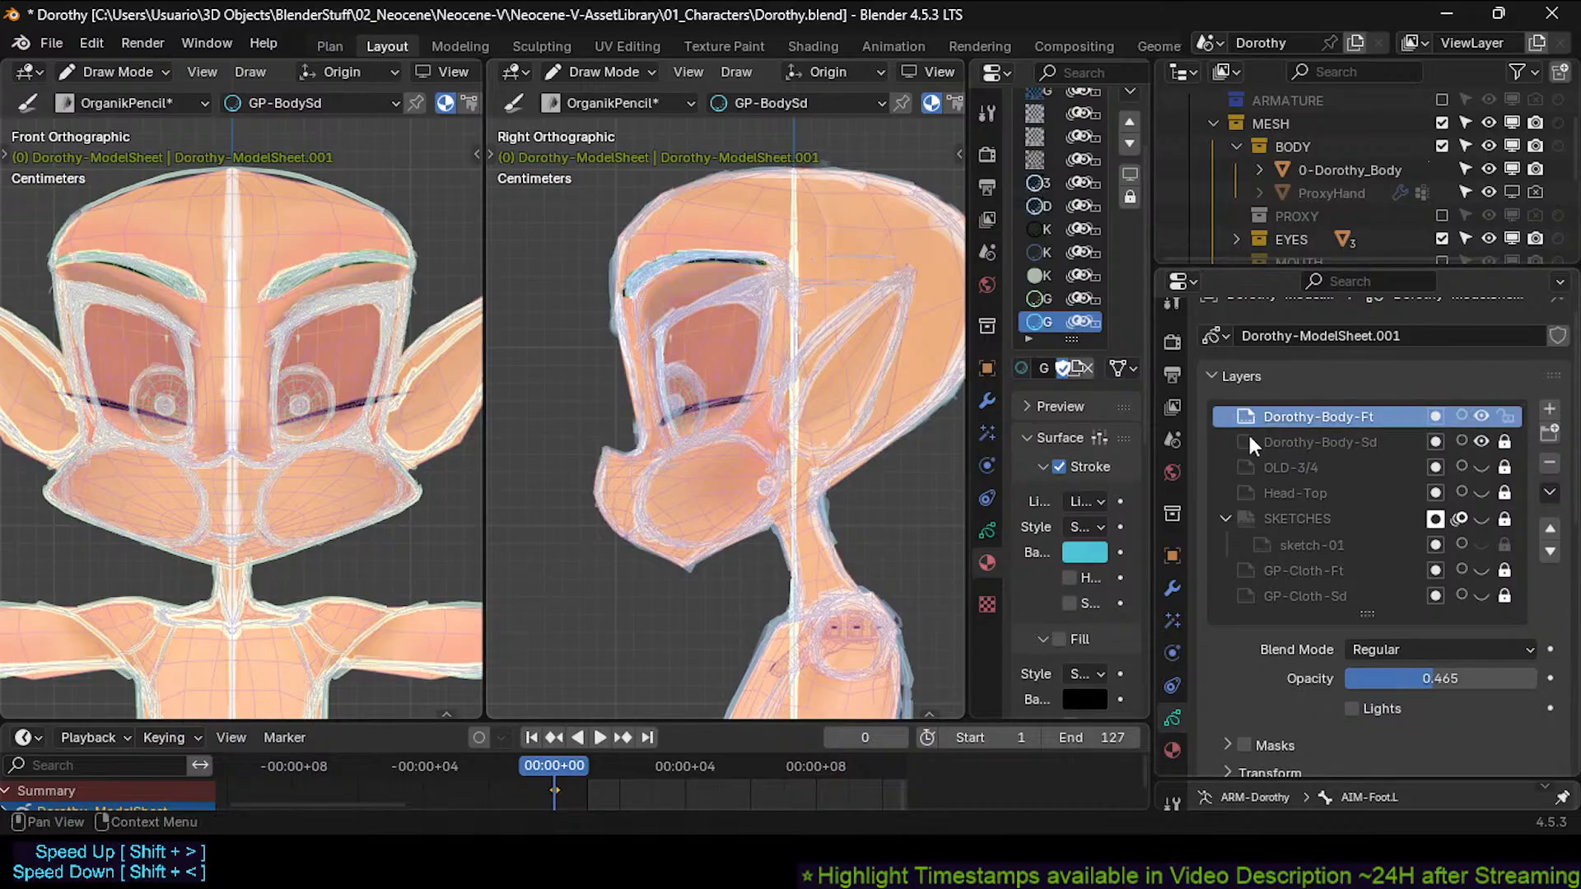
{"action": "key", "text": "Tab"}
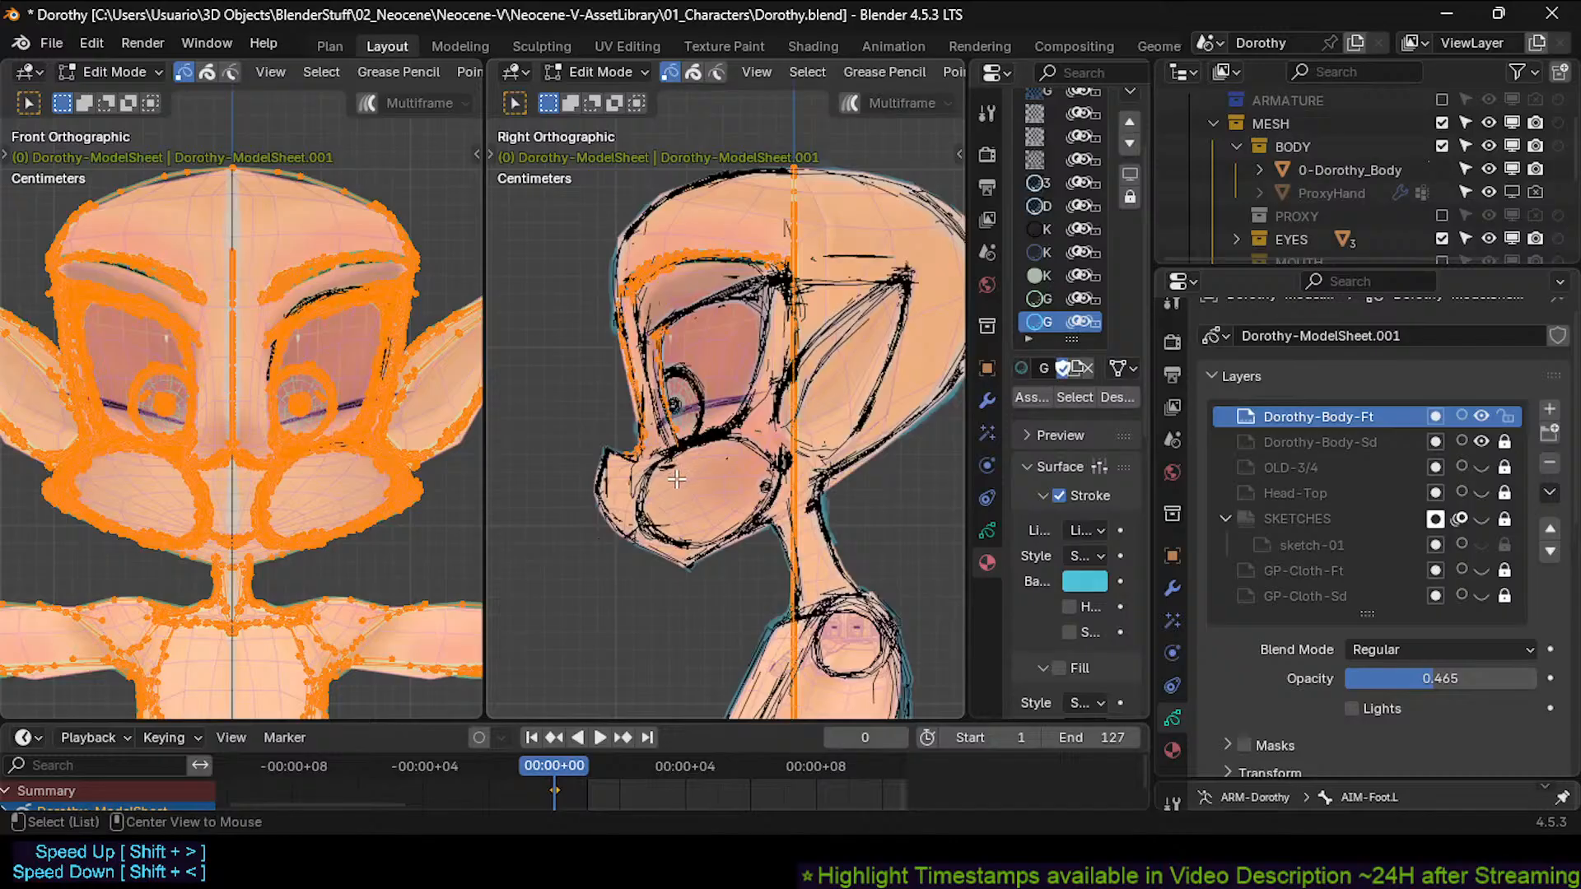
{"action": "key", "text": "alt+a"}
{"action": "key", "text": "b"}
{"action": "mouse_move", "coordinate": [581, 627]}
{"action": "left_mouse_down"}
{"action": "mouse_move", "coordinate": [740, 224]}
{"action": "mouse_move", "coordinate": [796, 140]}
{"action": "left_mouse_up"}
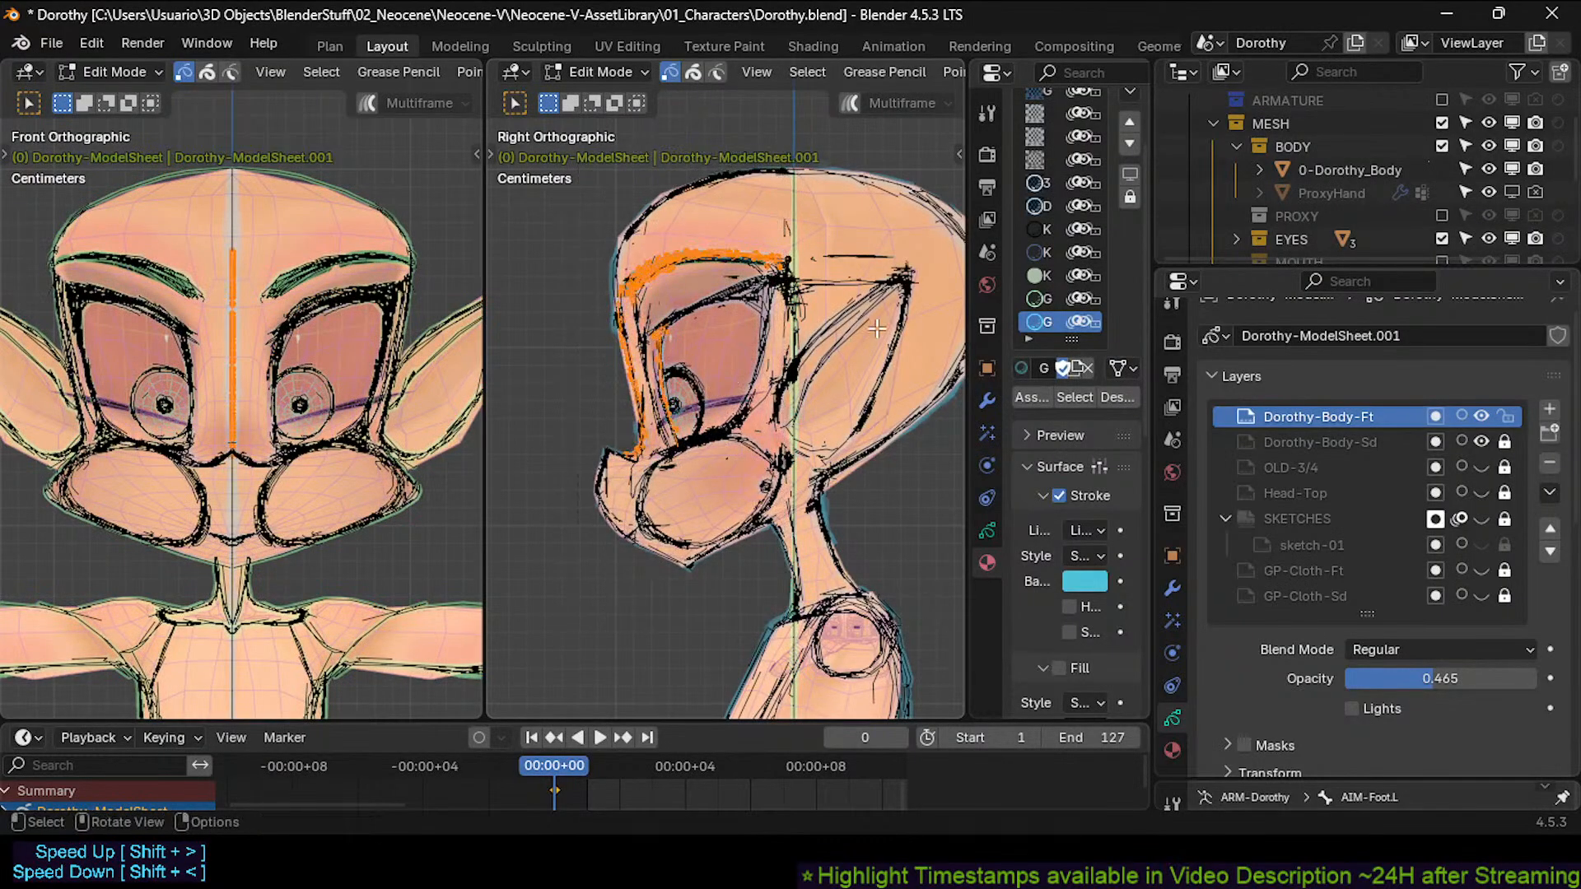
Try to move the selected side-view strokes to the Dorothy-Body-Sd layer.
{"action": "left_click", "coordinate": [1512, 445]}
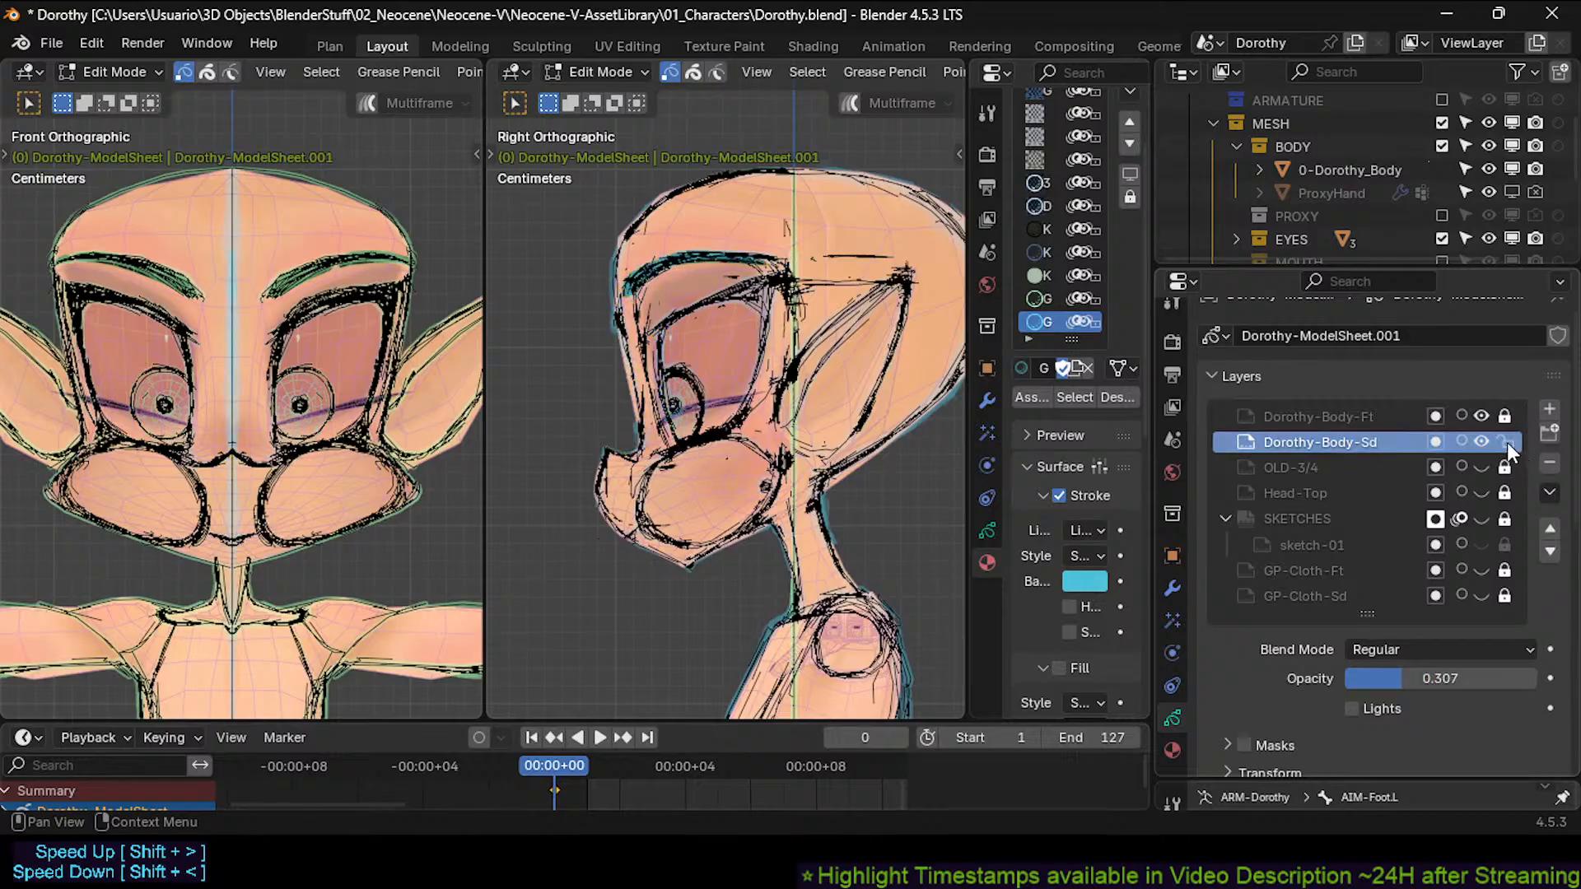
{"action": "left_click", "coordinate": [1341, 417]}
{"action": "key", "text": "m"}
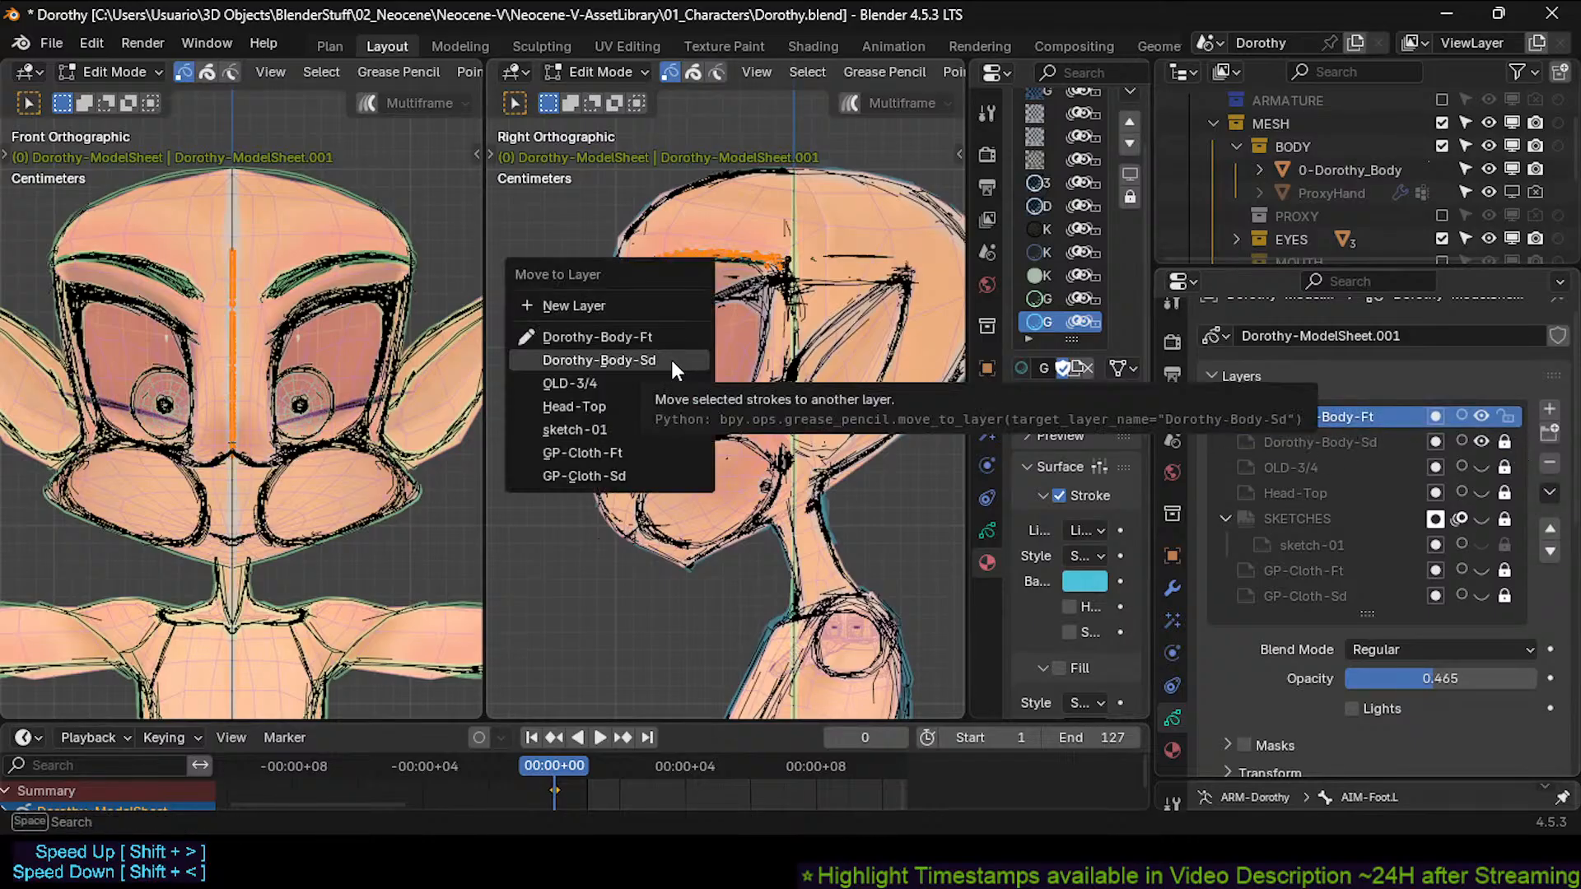
{"action": "left_click", "coordinate": [672, 362]}
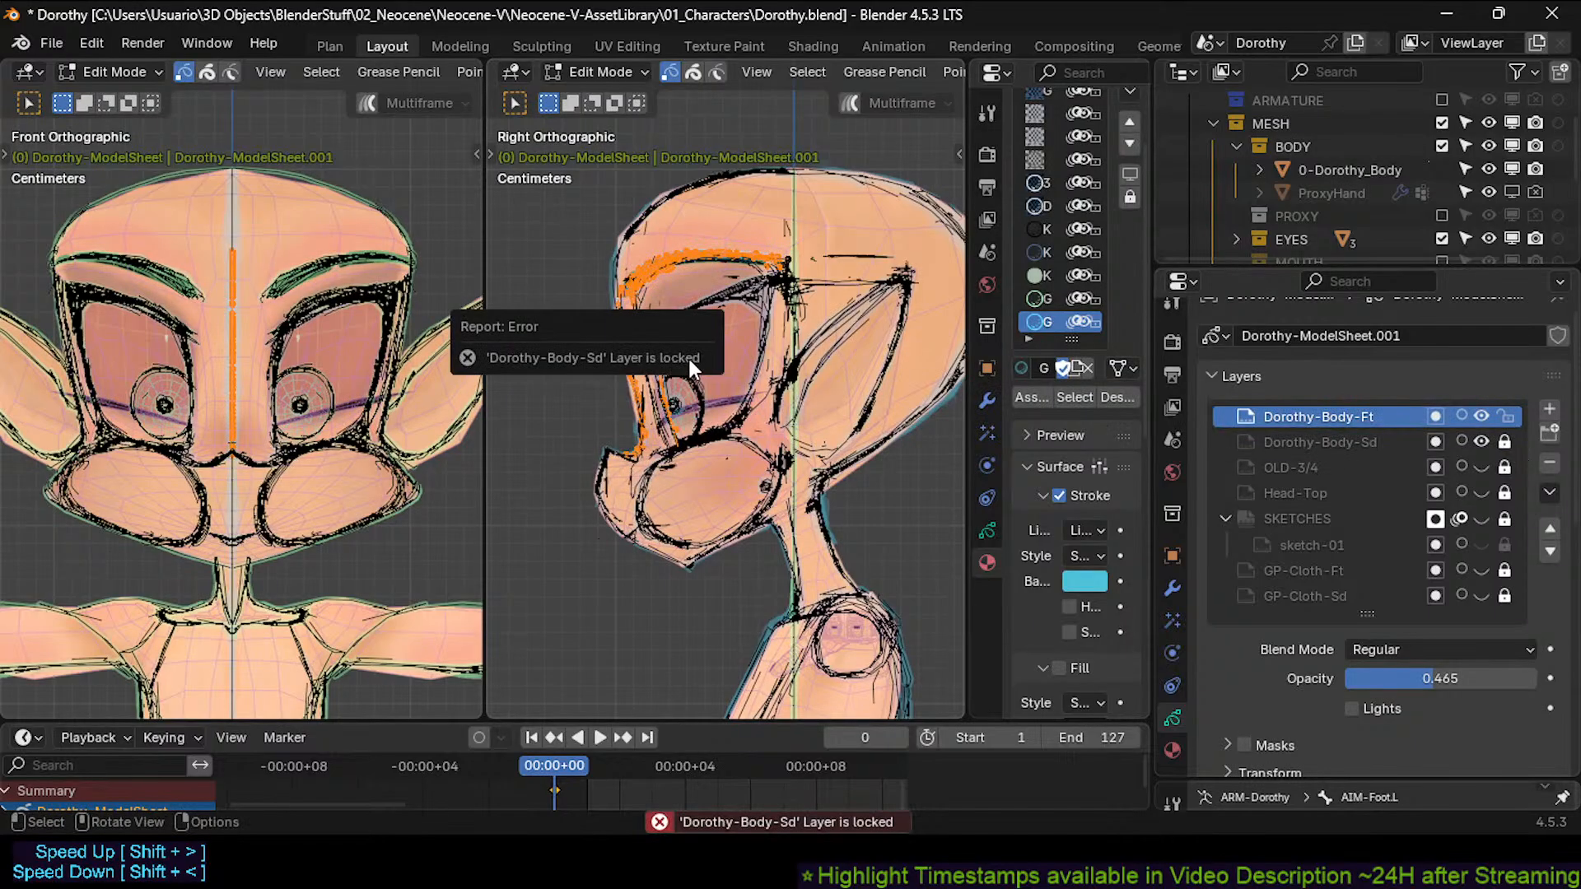
Unlock the Dorothy-Body-Sd layer, move the selected side-view strokes to it, and check the strokes left on Dorothy-Body-Ft.
{"action": "left_click", "coordinate": [1509, 443]}
{"action": "left_click", "coordinate": [1504, 416]}
{"action": "left_click", "coordinate": [1351, 418]}
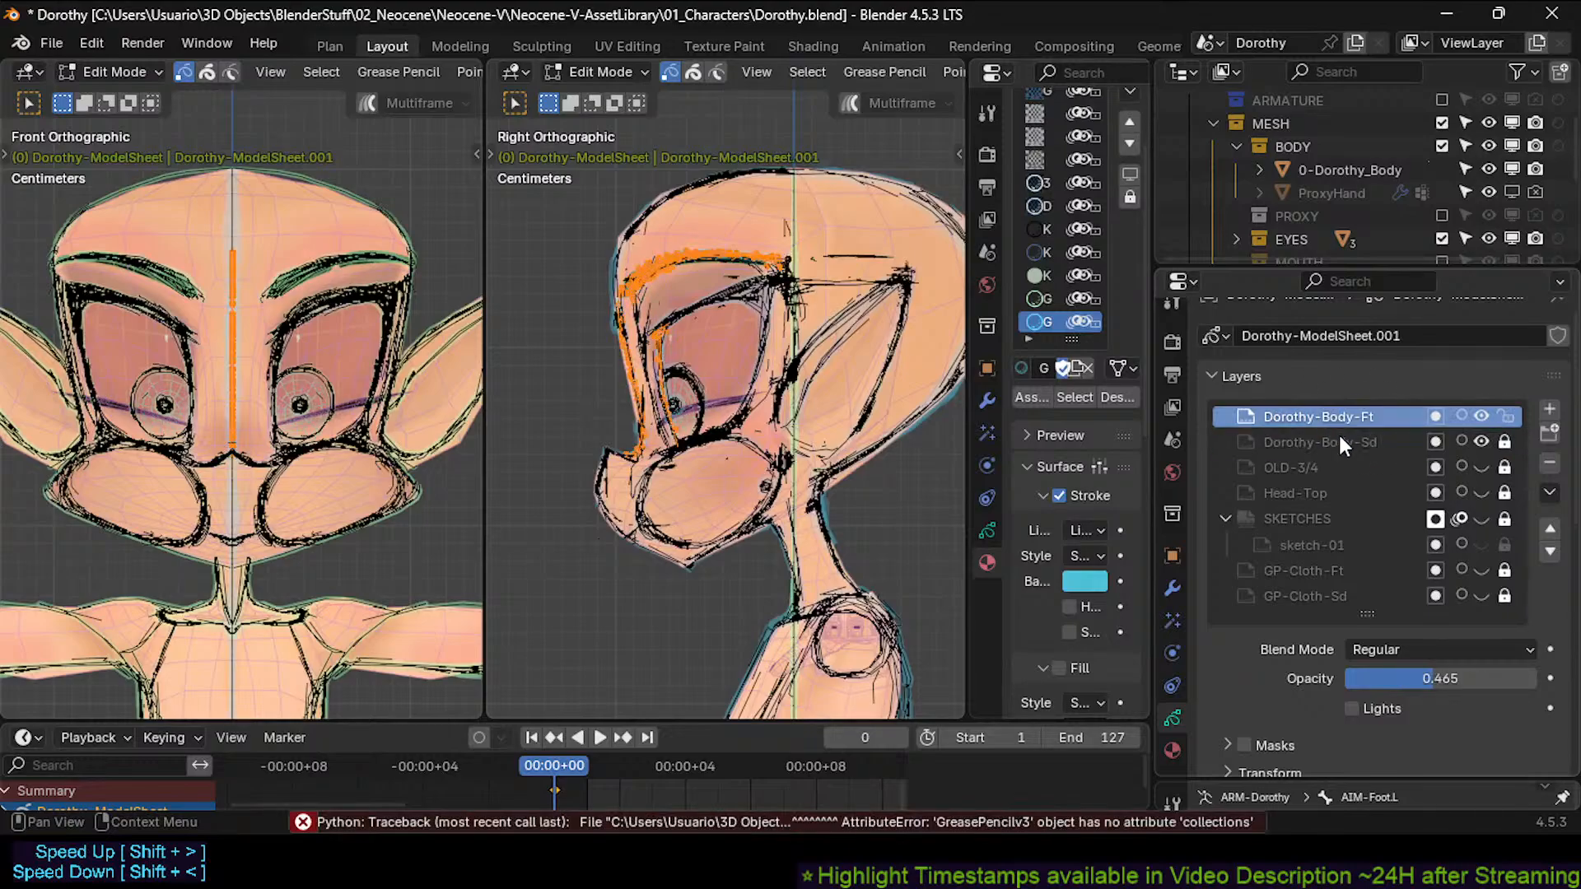
{"action": "left_click", "coordinate": [1504, 443]}
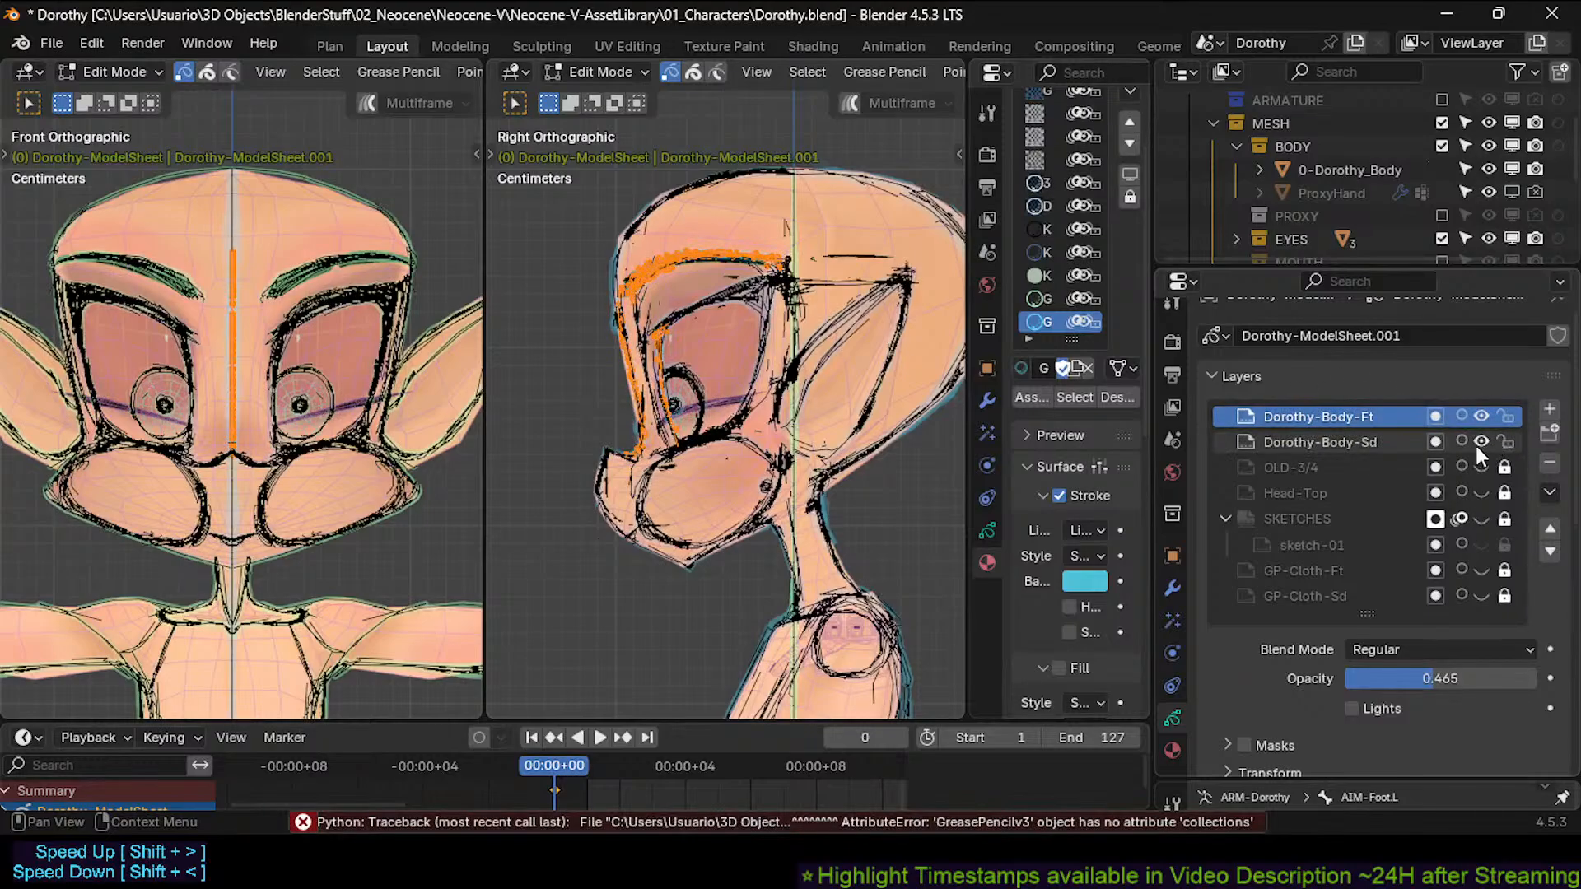
{"action": "key", "text": "m"}
{"action": "left_click", "coordinate": [682, 388]}
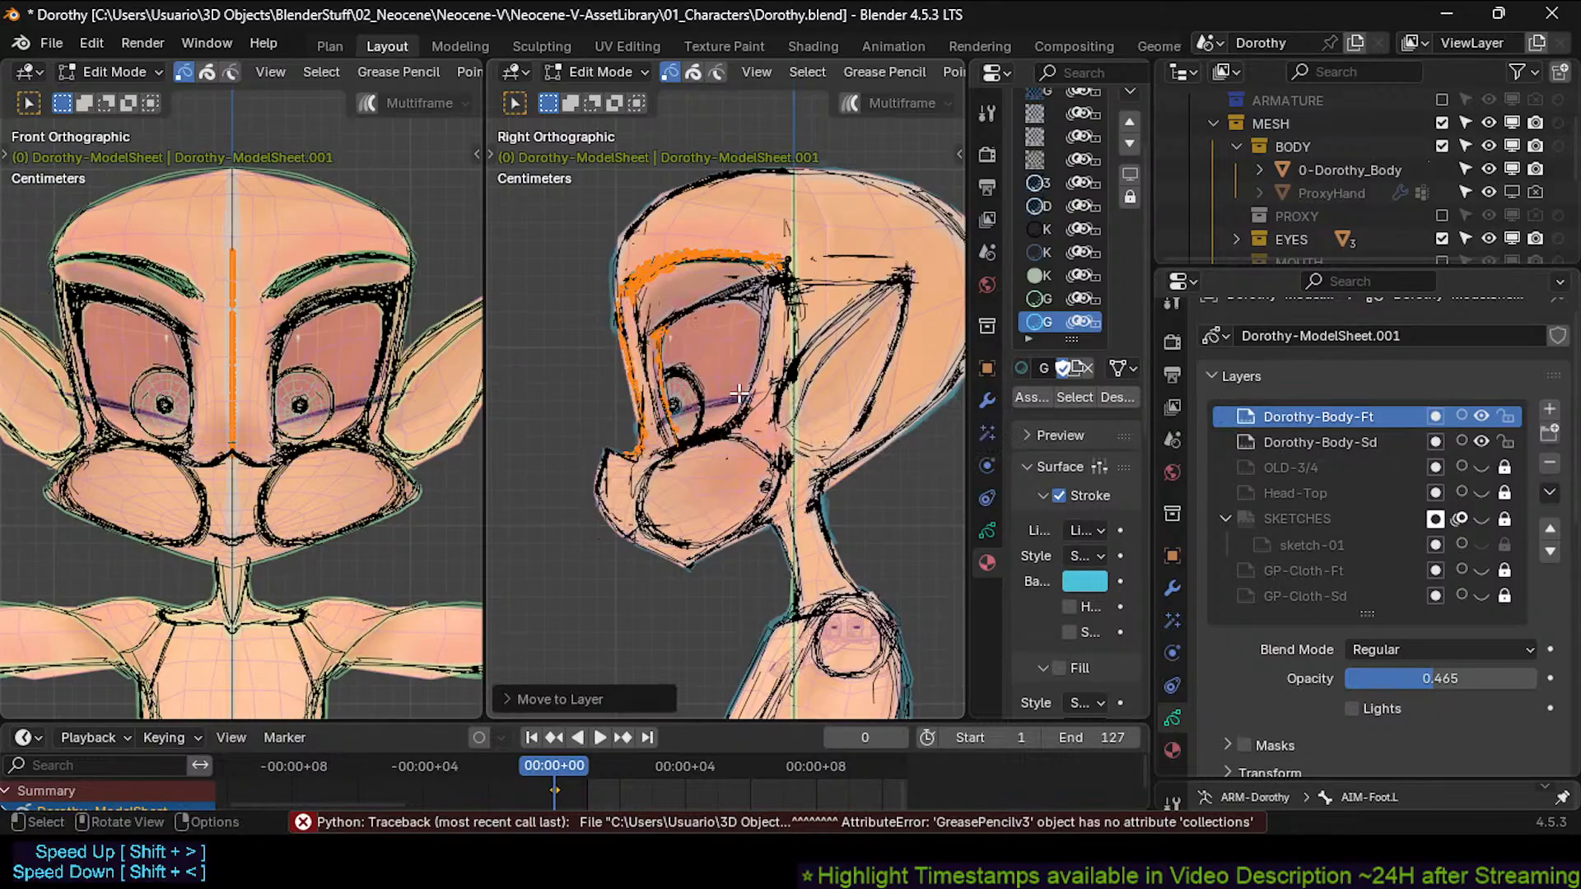
{"action": "left_click", "coordinate": [1397, 436]}
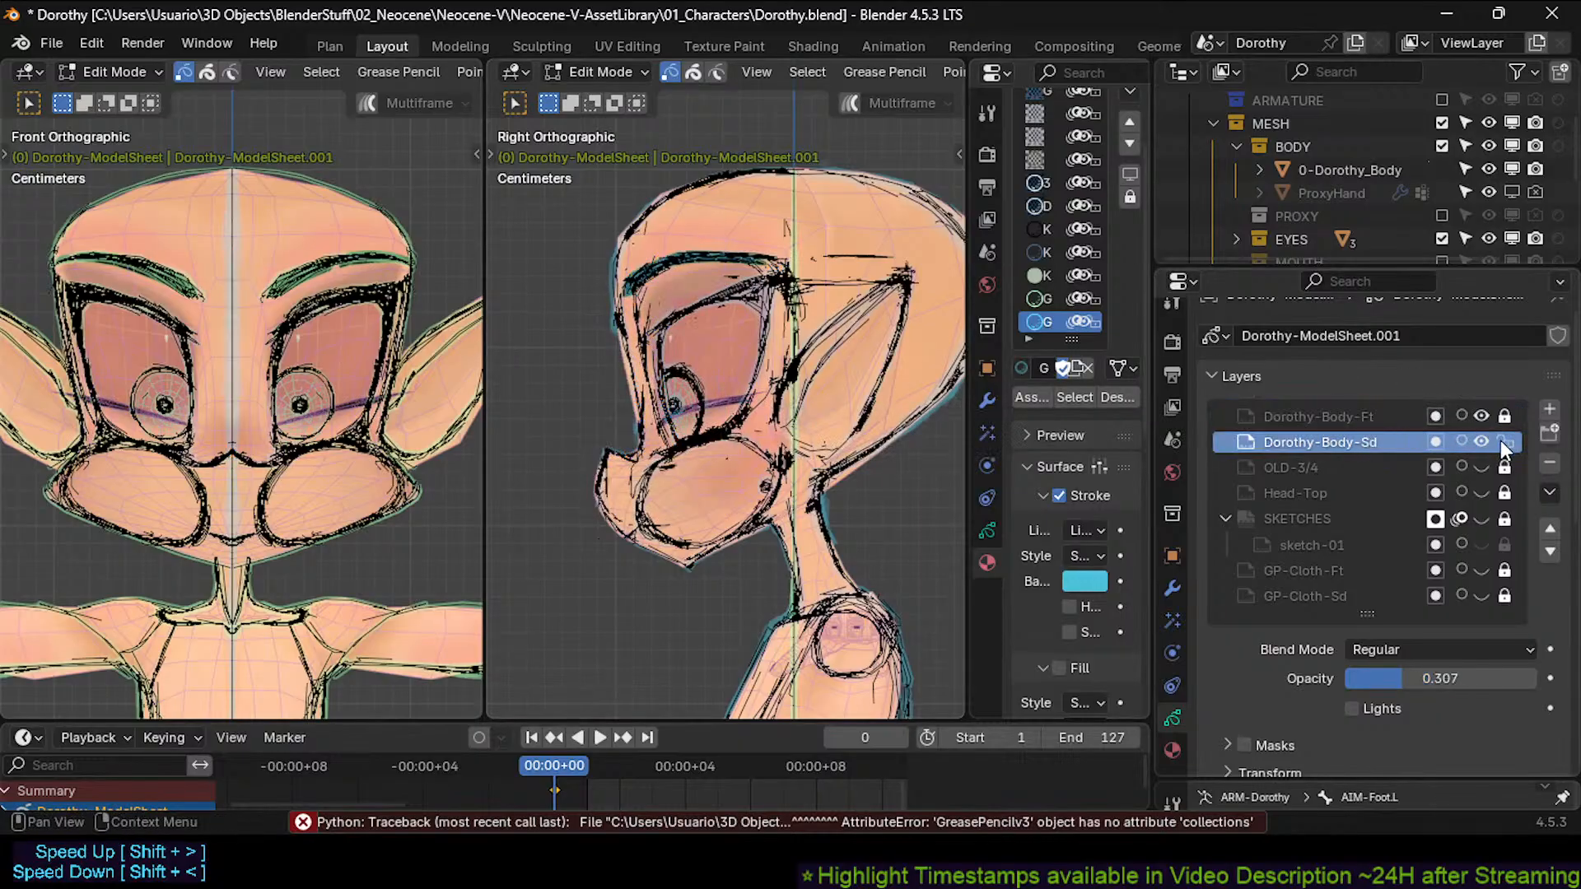
{"action": "left_click", "coordinate": [1339, 420]}
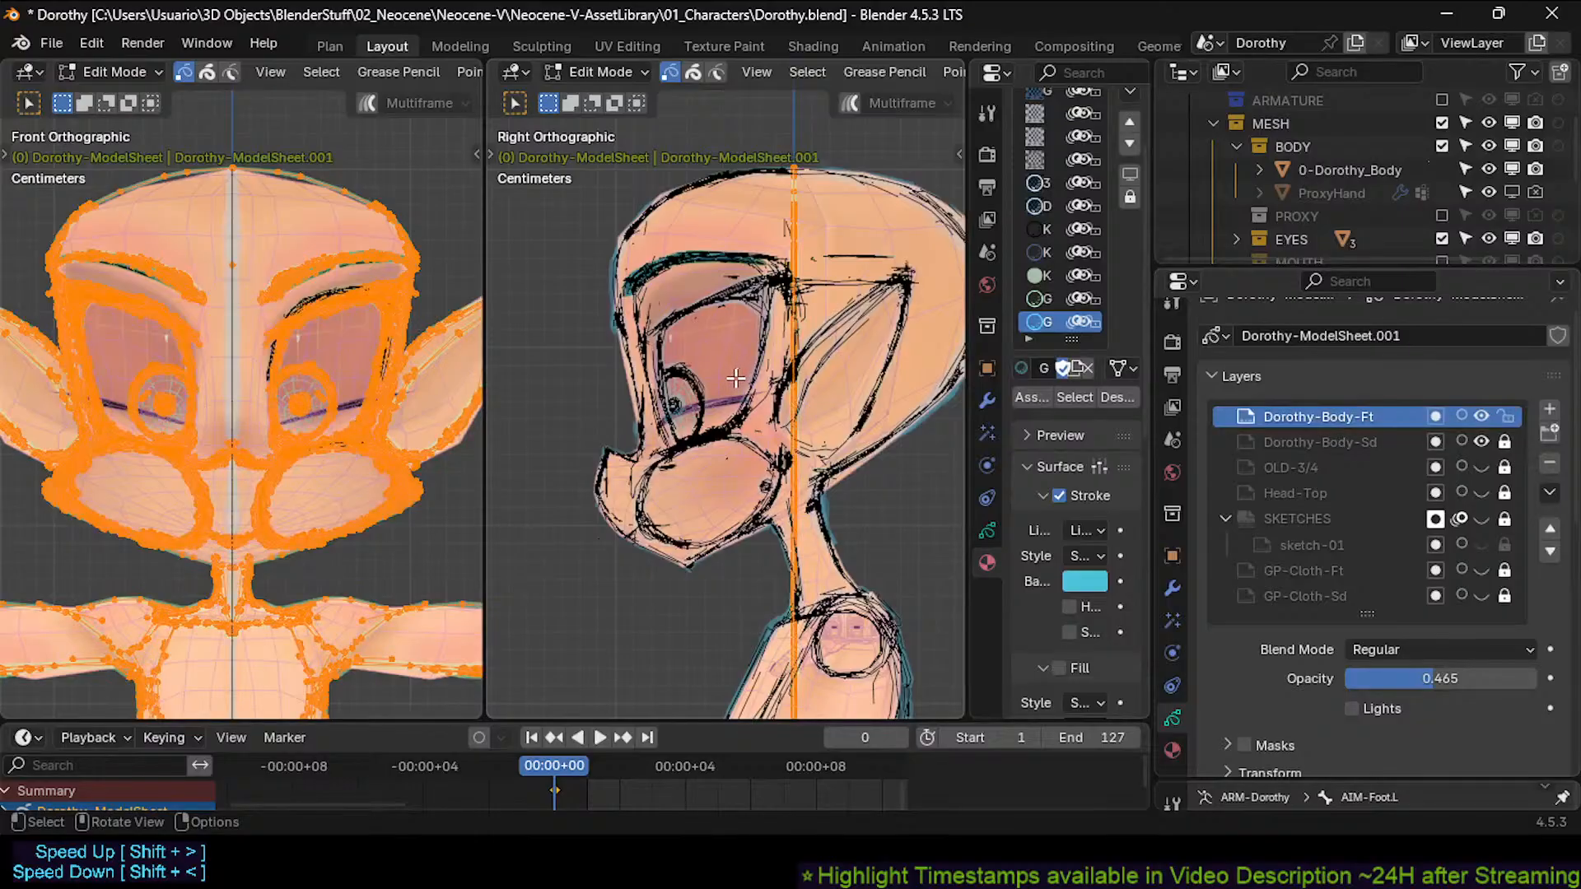
Select all strokes on the Dorothy-Body-Ft layer and assign them the green stroke material.
{"action": "key", "text": "alt+a"}
{"action": "key", "text": "a"}
{"action": "left_click", "coordinate": [1044, 296]}
{"action": "left_click", "coordinate": [1033, 397]}
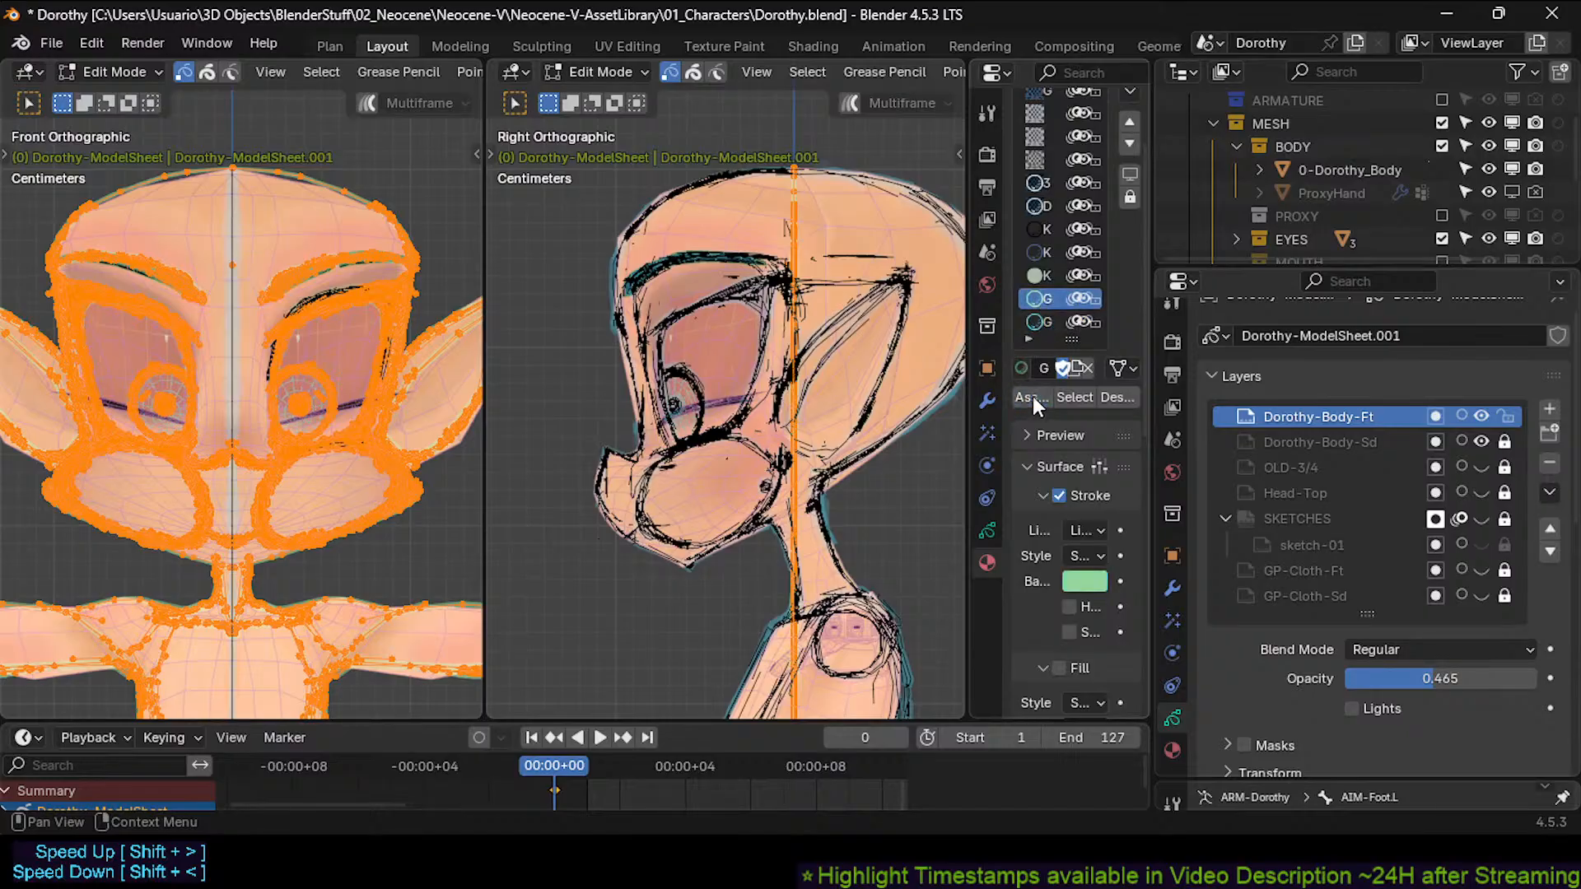
Select all strokes on the Dorothy-Body-Sd layer, assign them the blue GP-BodySd material, deselect them and save the file.
{"action": "key", "text": "alt+a"}
{"action": "left_click", "coordinate": [1326, 440]}
{"action": "key", "text": "a"}
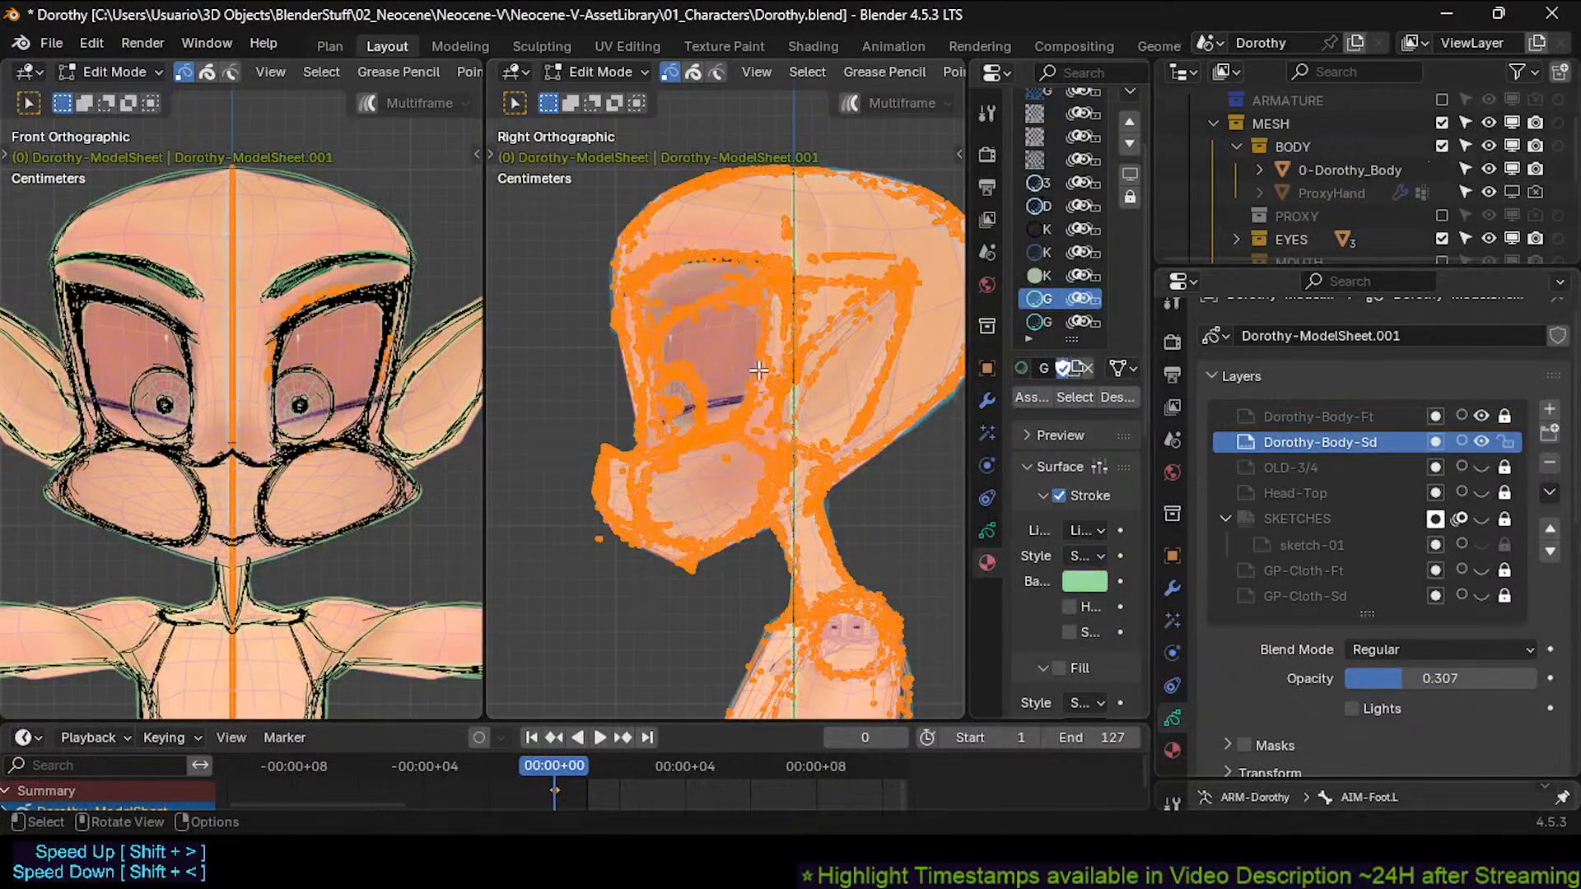
{"action": "left_click", "coordinate": [1031, 323]}
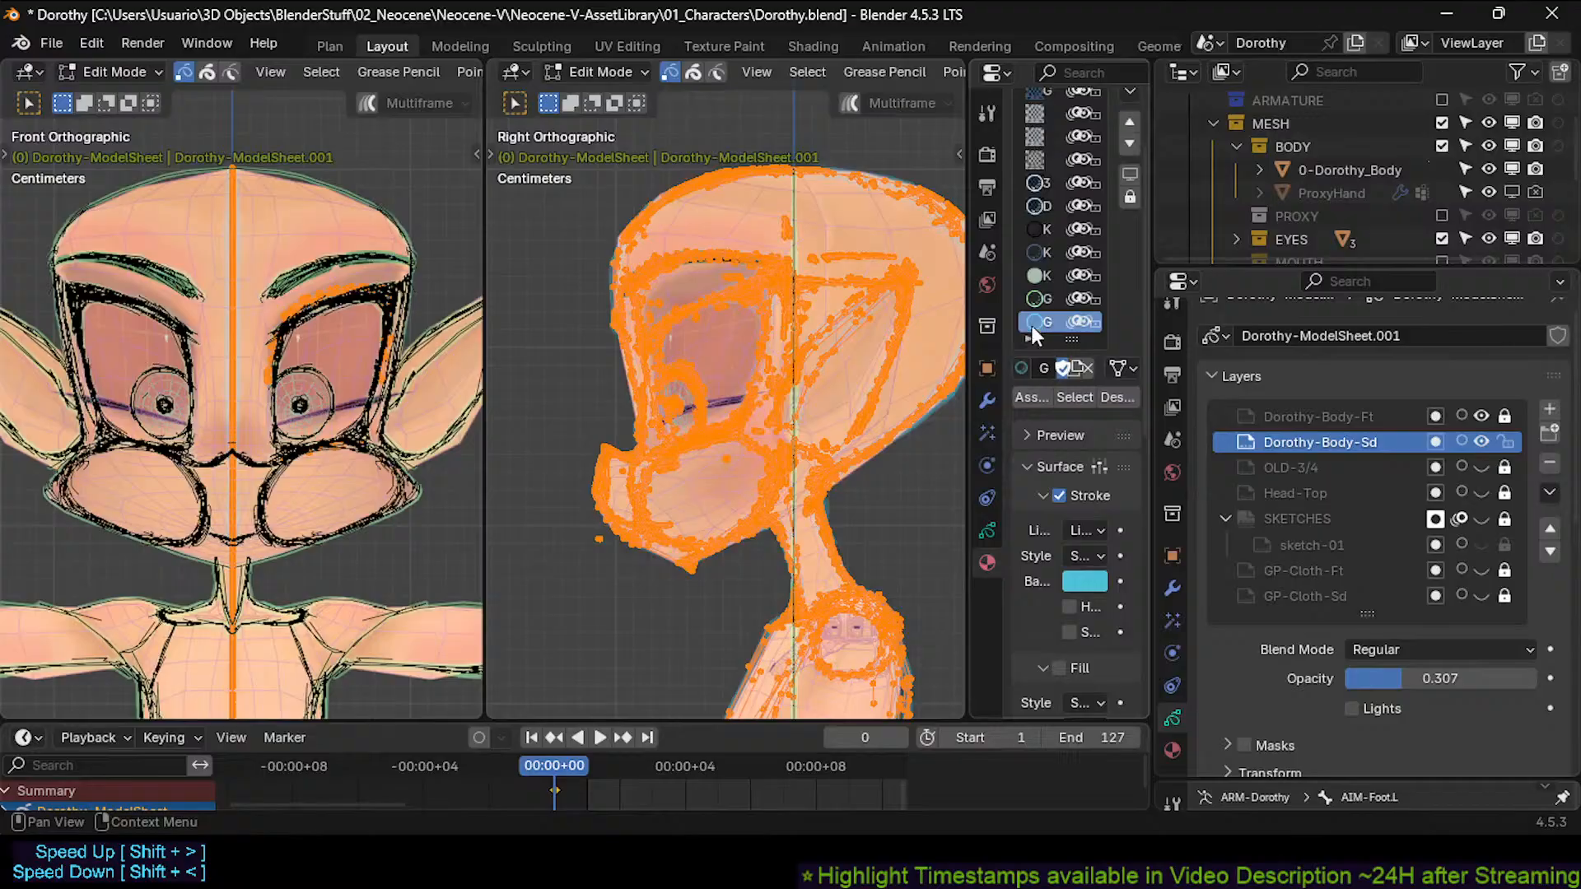
{"action": "left_click", "coordinate": [1030, 399]}
{"action": "key", "text": "alt+a"}
{"action": "key", "text": "ctrl+s"}
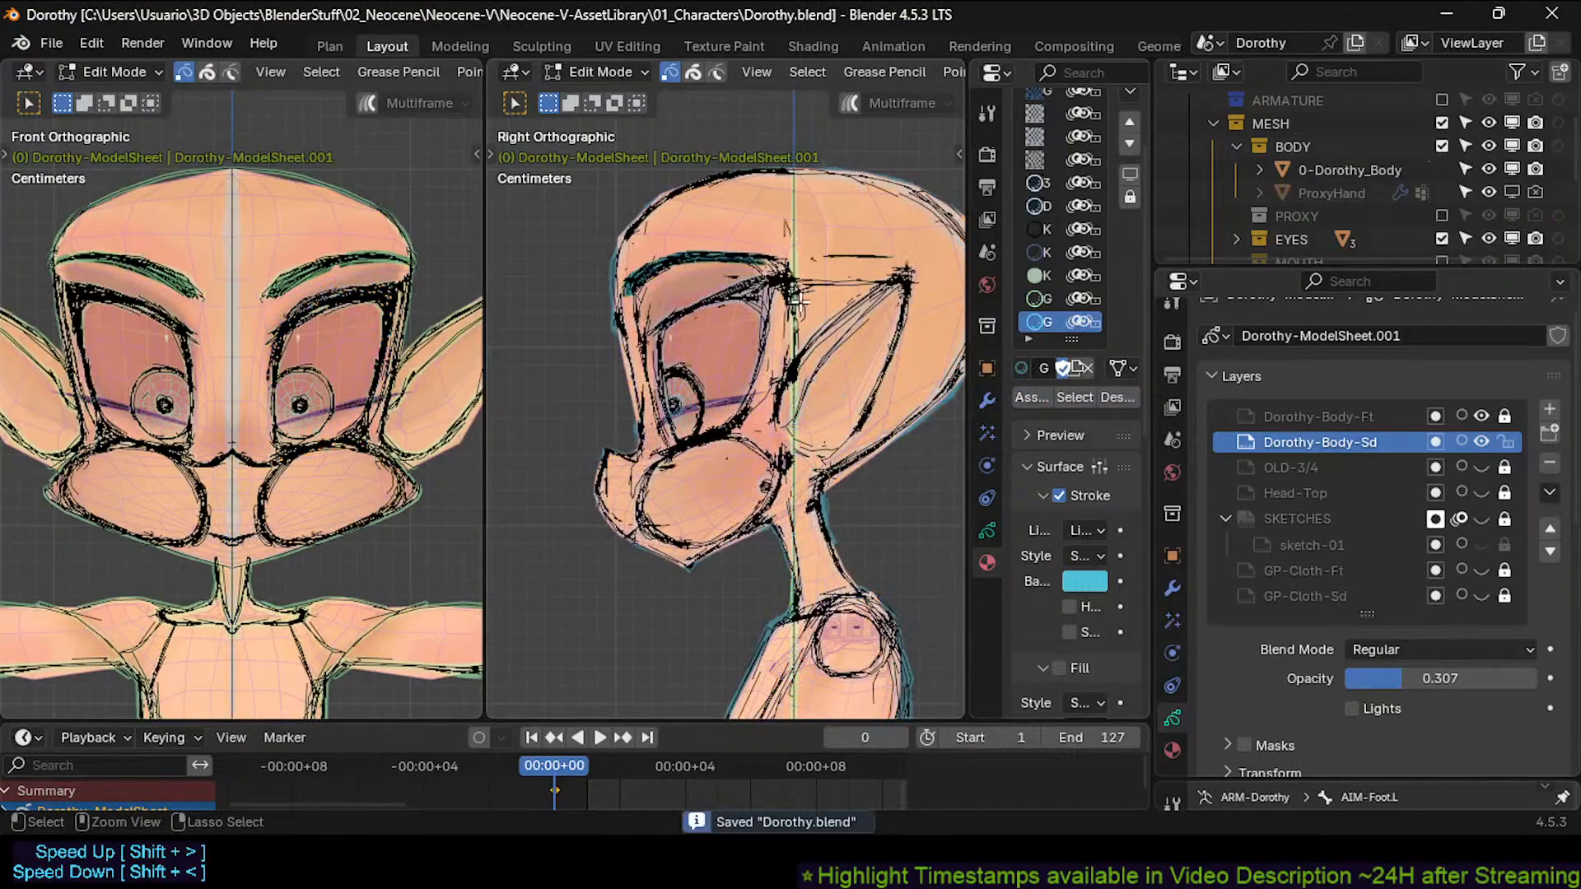
In Draw Mode, erase stray side-view strokes behind the eye, redraw the ear's front edge up to its tip, and save the file.
{"action": "key", "text": "ctrl+Tab"}
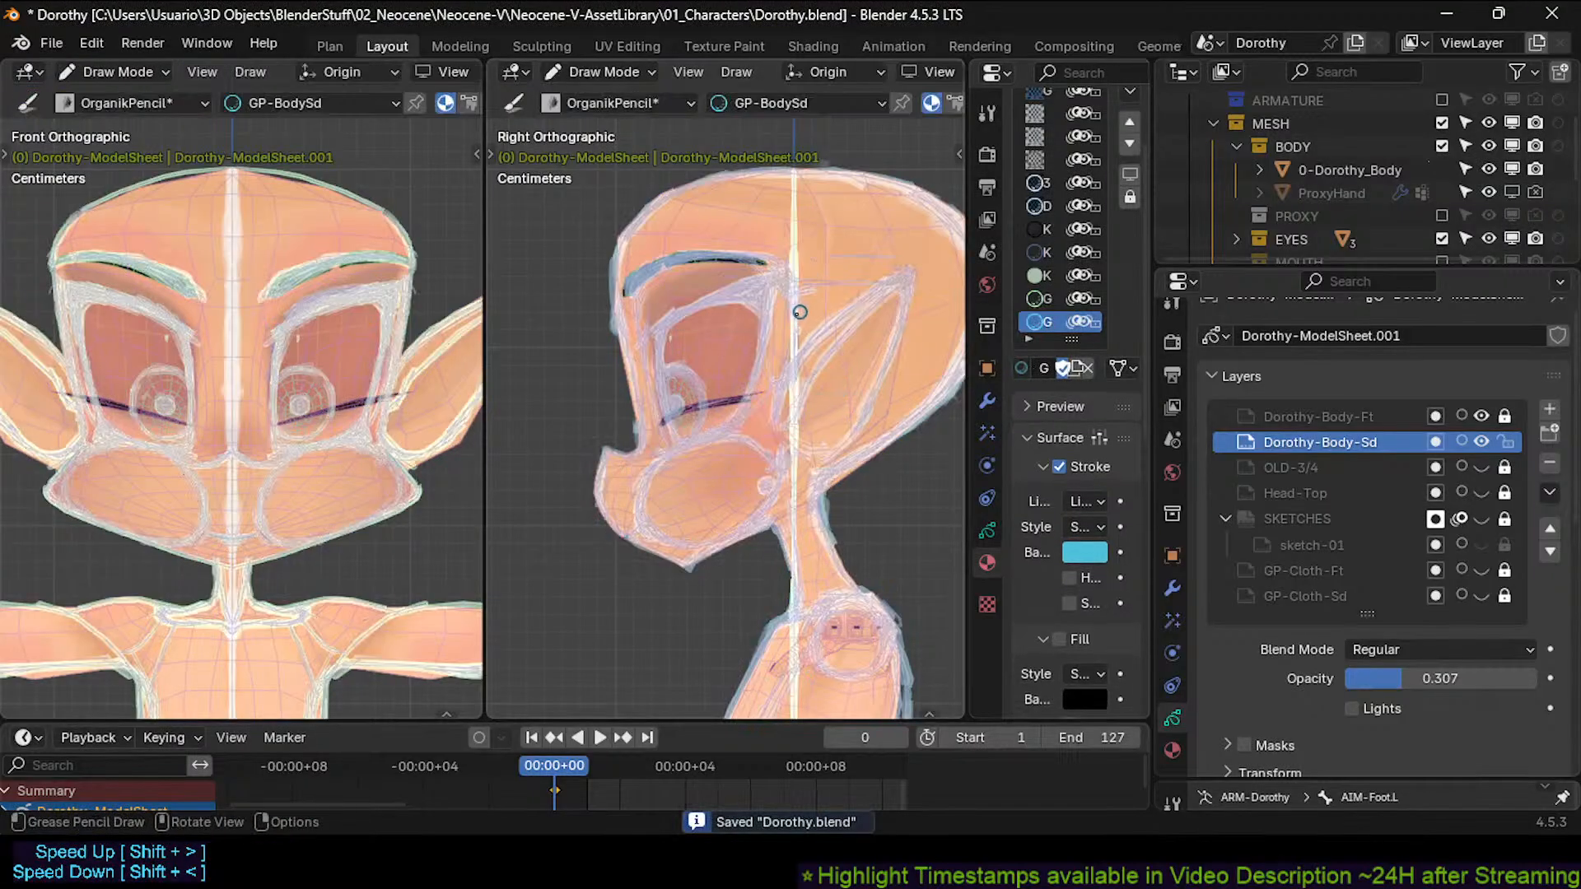
{"action": "left_click_drag", "start_coordinate": [793, 303], "coordinate": [795, 322], "text": "ctrl"}
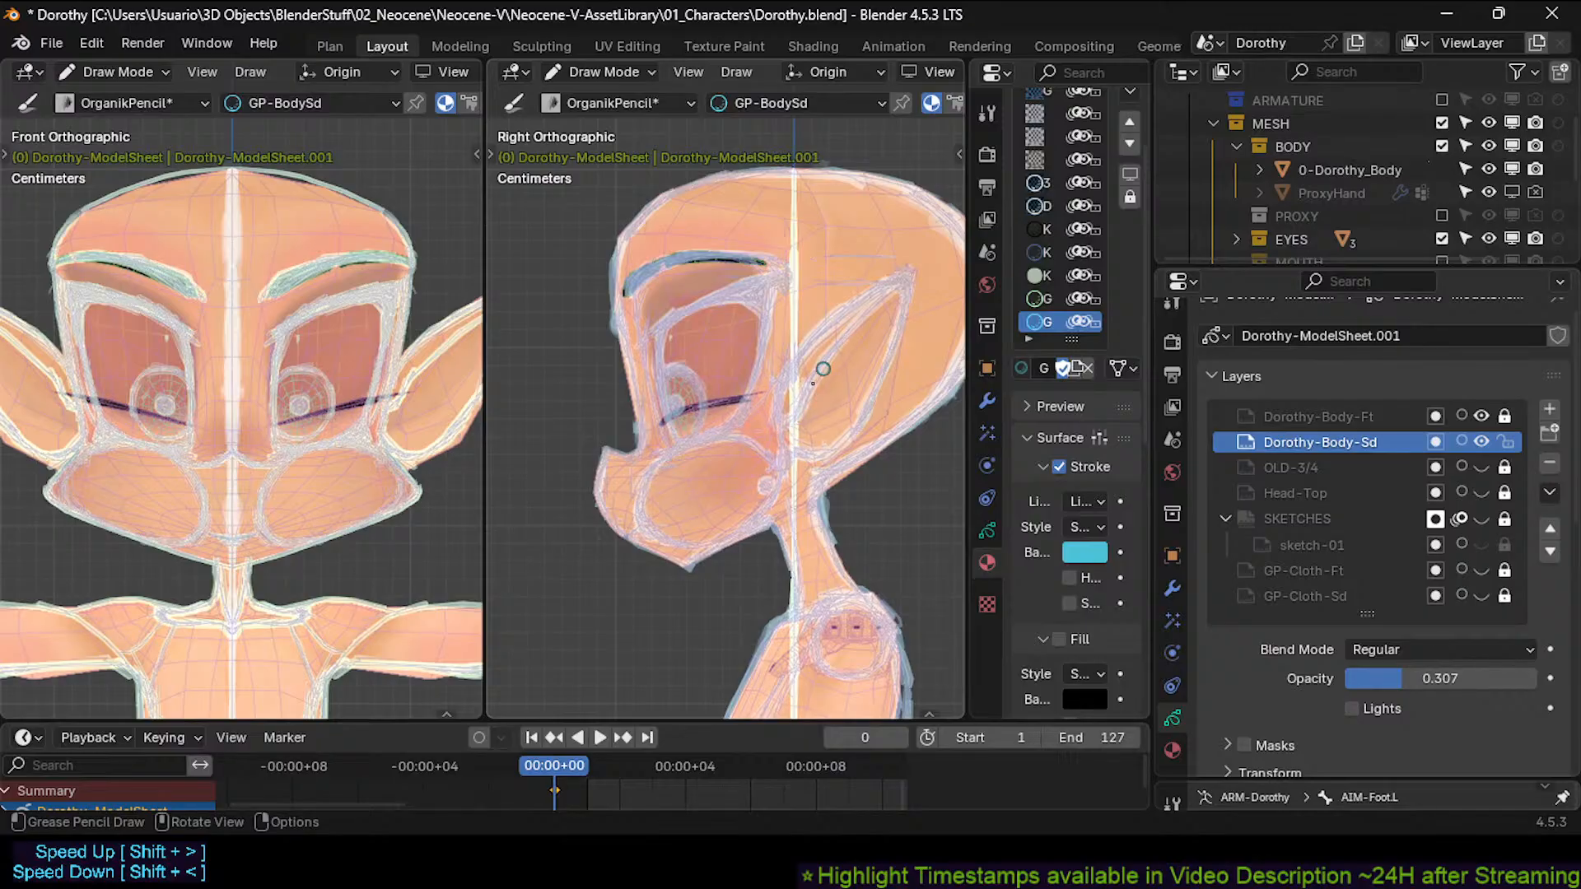
{"action": "mouse_move", "coordinate": [821, 386]}
{"action": "left_mouse_down", "text": "ctrl"}
{"action": "mouse_move", "coordinate": [881, 301]}
{"action": "mouse_move", "coordinate": [810, 384]}
{"action": "mouse_move", "coordinate": [855, 333]}
{"action": "left_mouse_up", "text": "ctrl"}
{"action": "left_click_drag", "start_coordinate": [806, 386], "coordinate": [901, 290]}
{"action": "left_click_drag", "start_coordinate": [844, 335], "coordinate": [900, 284]}
{"action": "key", "text": "ctrl+s"}
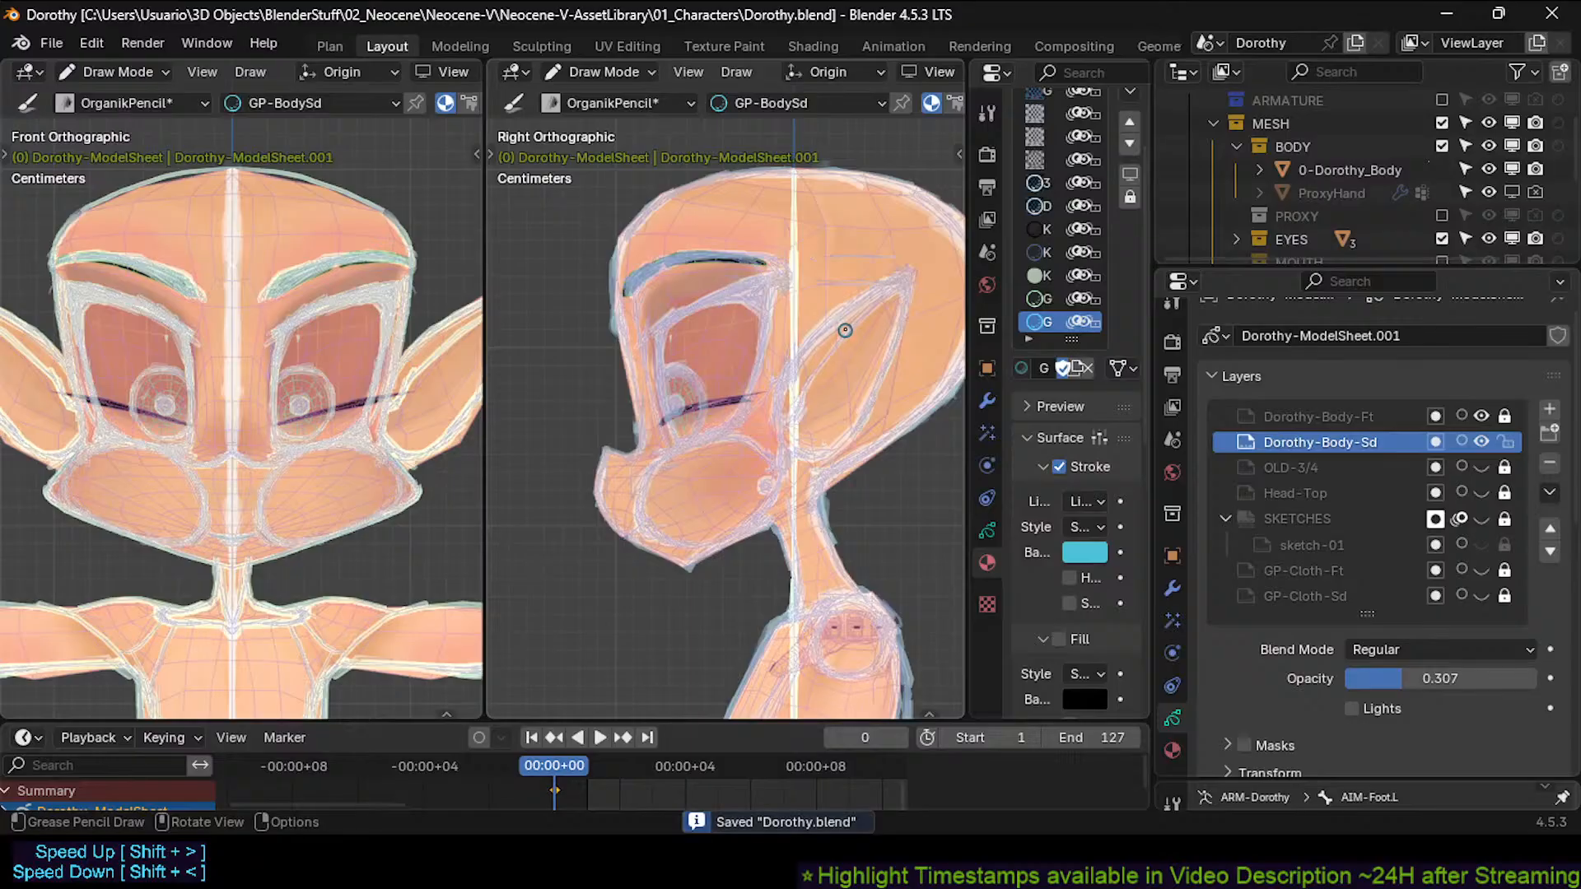
Clean up the side-view sketch near the top of the skull, touch up the cheek's rear end, and save the file.
{"action": "left_click_drag", "start_coordinate": [855, 186], "coordinate": [865, 193], "text": "ctrl"}
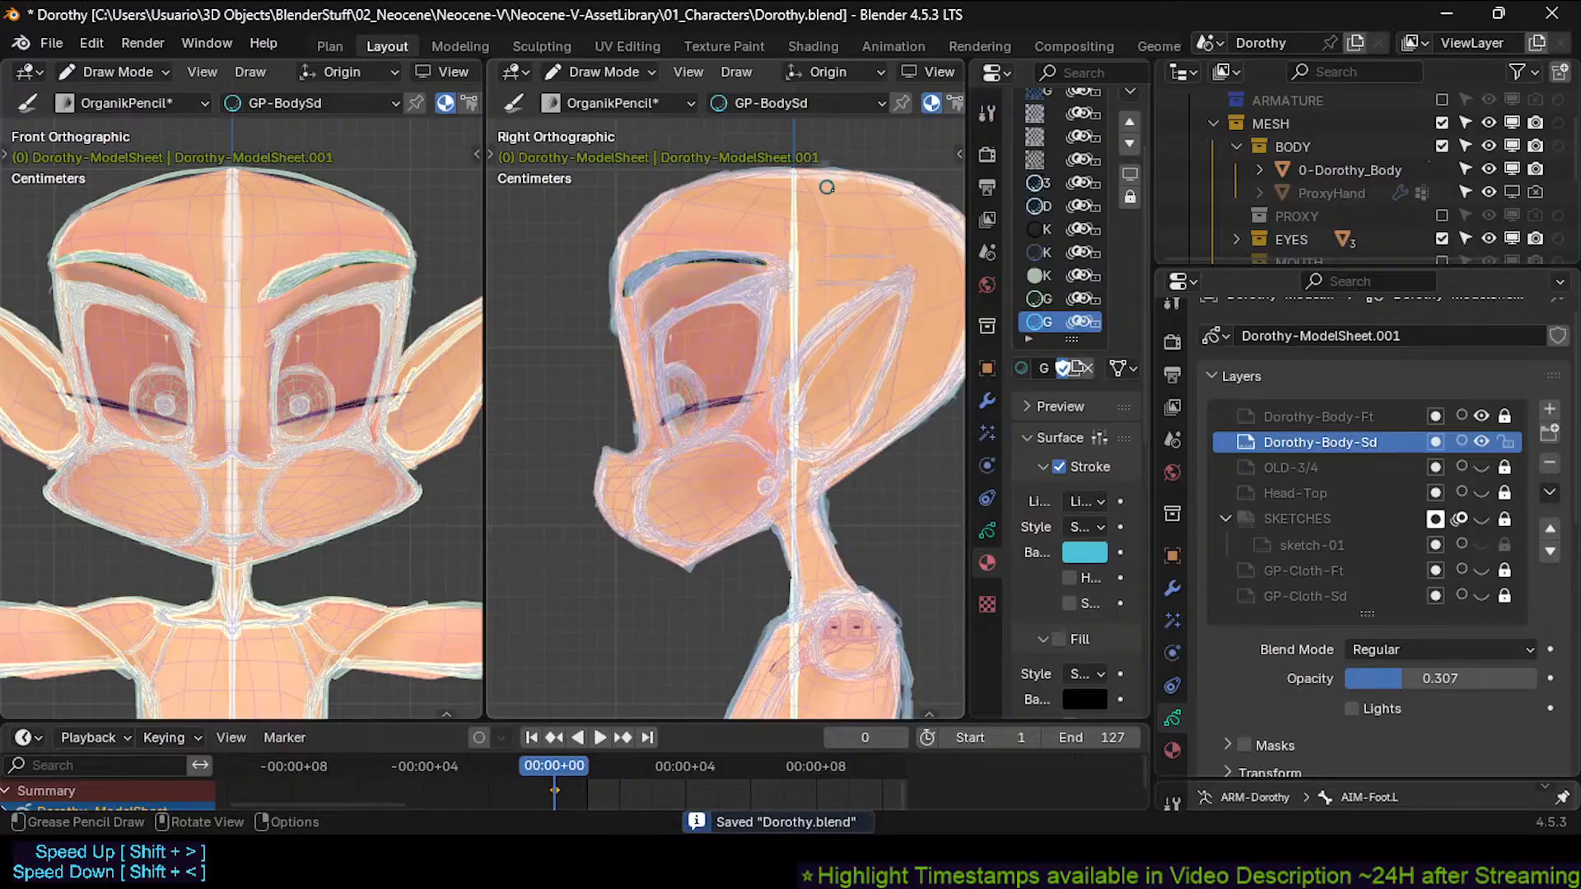
{"action": "key", "text": "ctrl+s"}
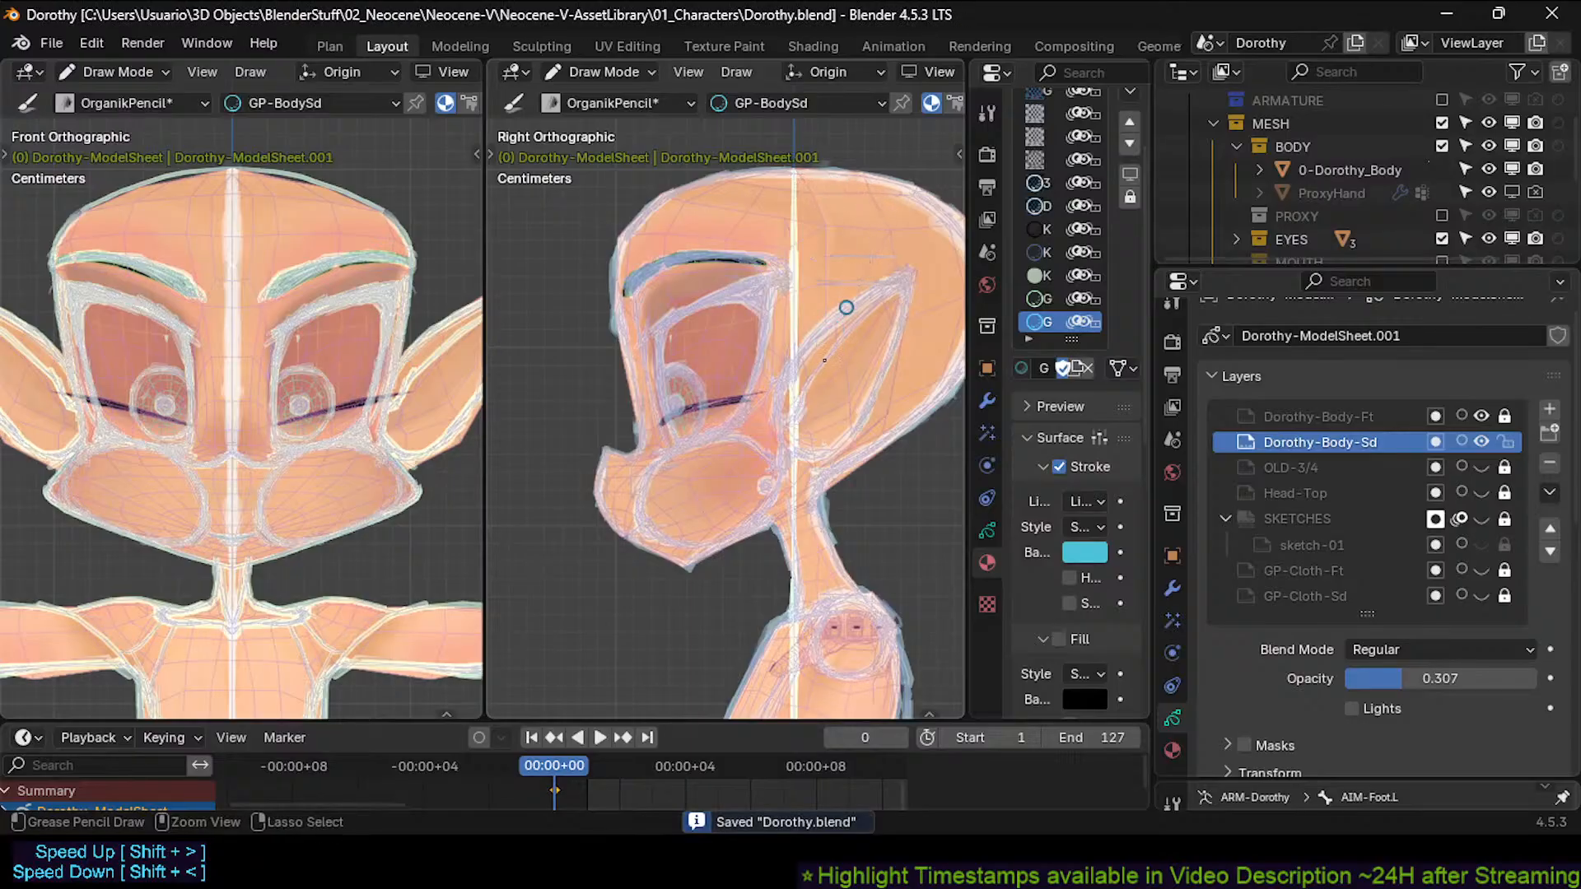
{"action": "left_click", "coordinate": [767, 458]}
{"action": "key", "text": "ctrl+s"}
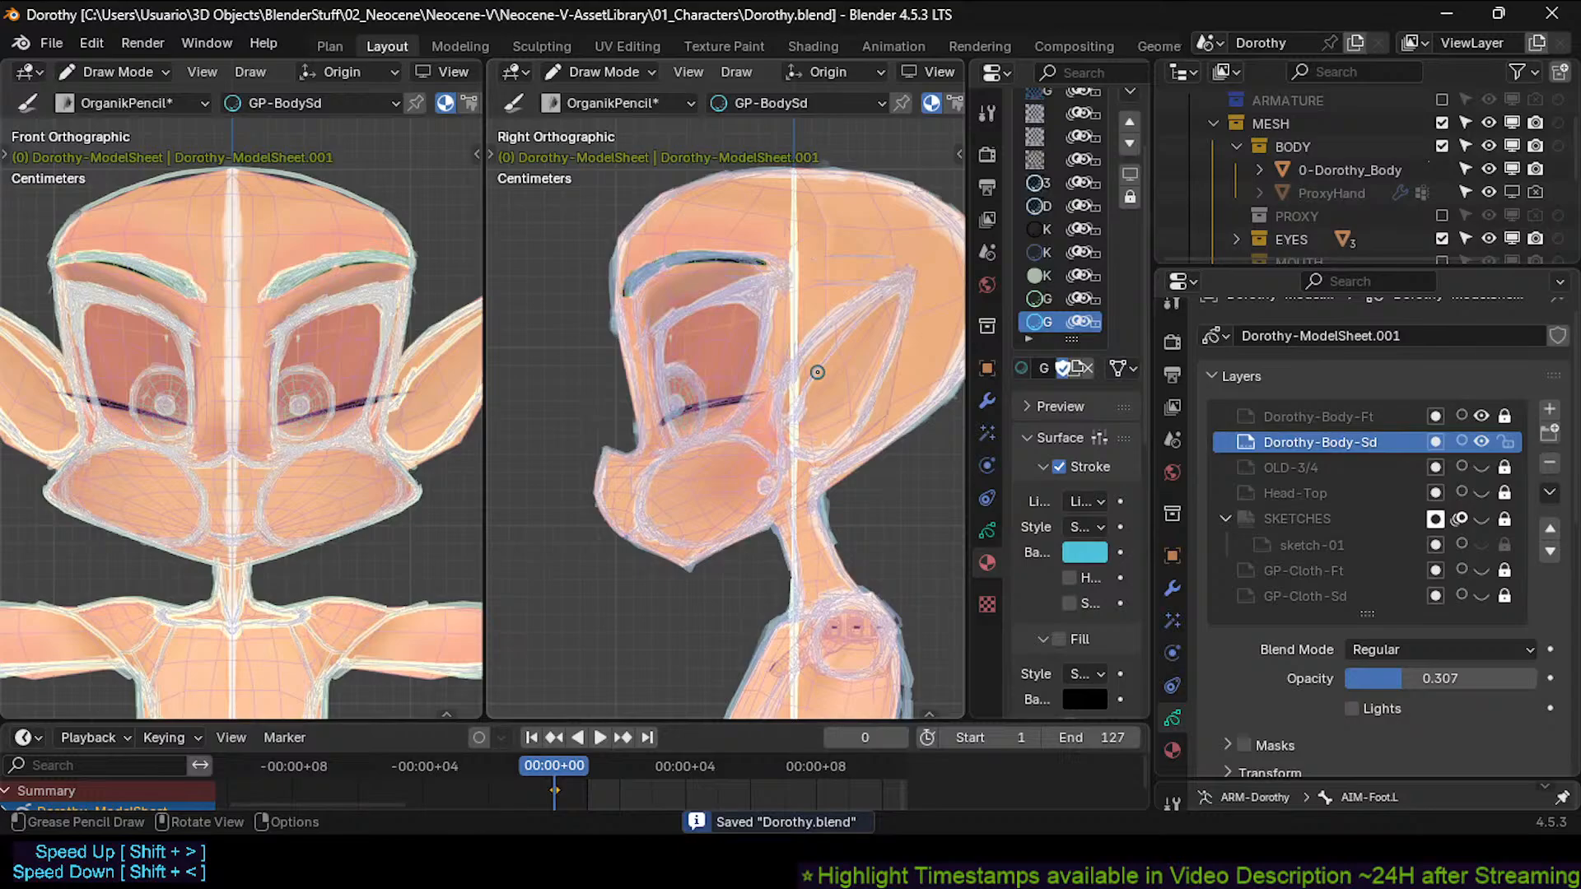
Hide the side view's overlays, save the file, and redraw the front contour of the hips on the Dorothy-Body-Sd layer.
{"action": "key", "text": "shift+alt+z"}
{"action": "key", "text": "ctrl+s"}
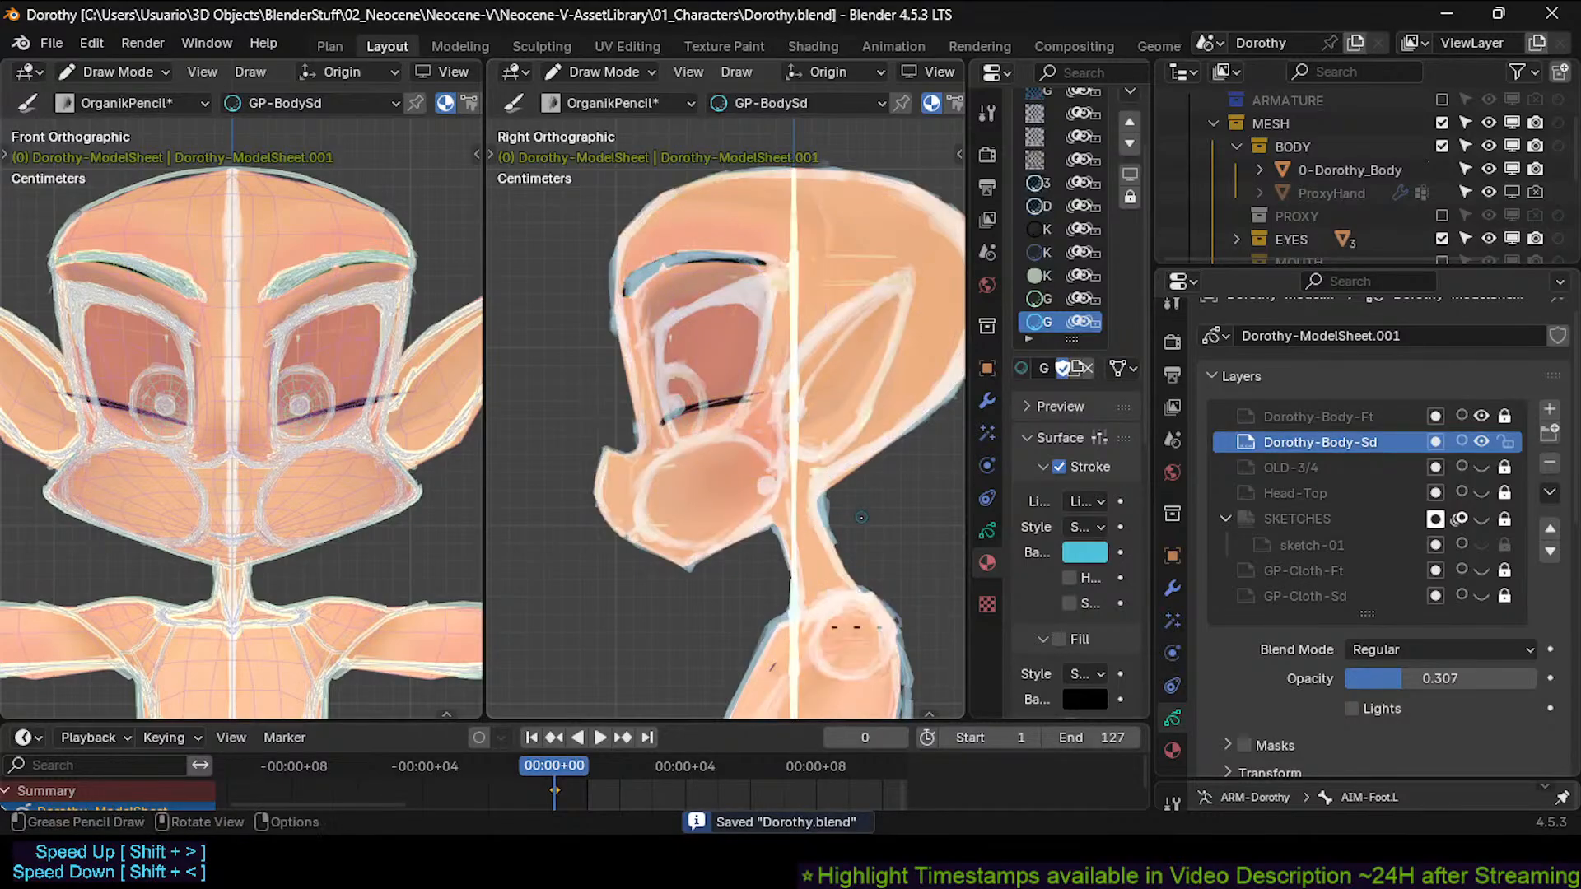
{"action": "scroll", "coordinate": [860, 555], "scroll_direction": "down", "scroll_amount": 6}
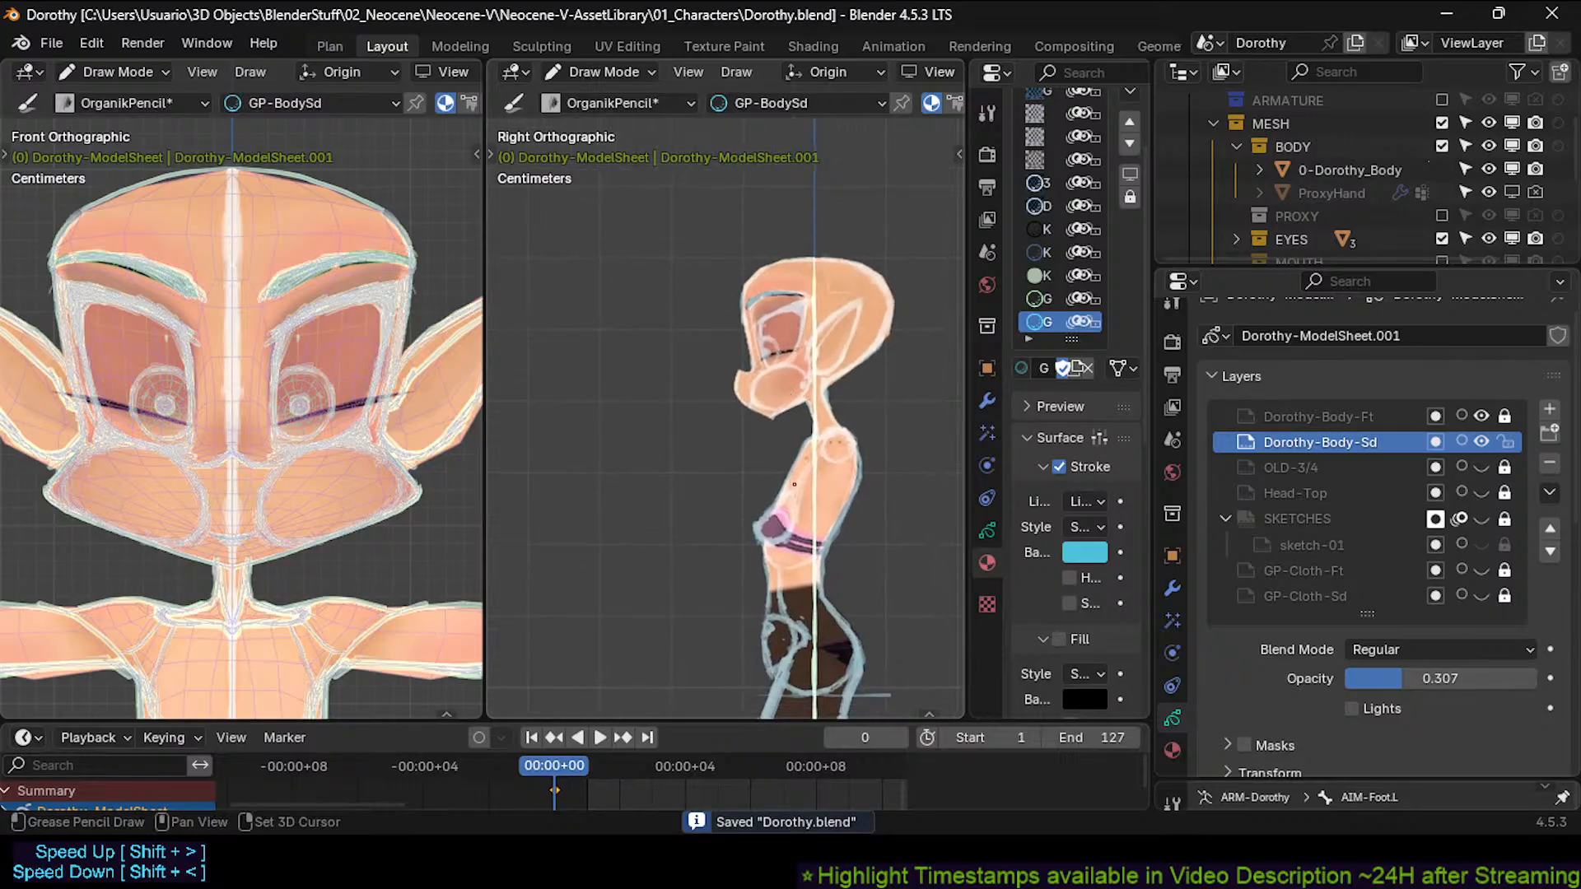
{"action": "scroll", "coordinate": [733, 332], "scroll_direction": "down", "scroll_amount": 2}
{"action": "scroll", "coordinate": [741, 313], "scroll_direction": "down", "scroll_amount": 4, "text": "shift"}
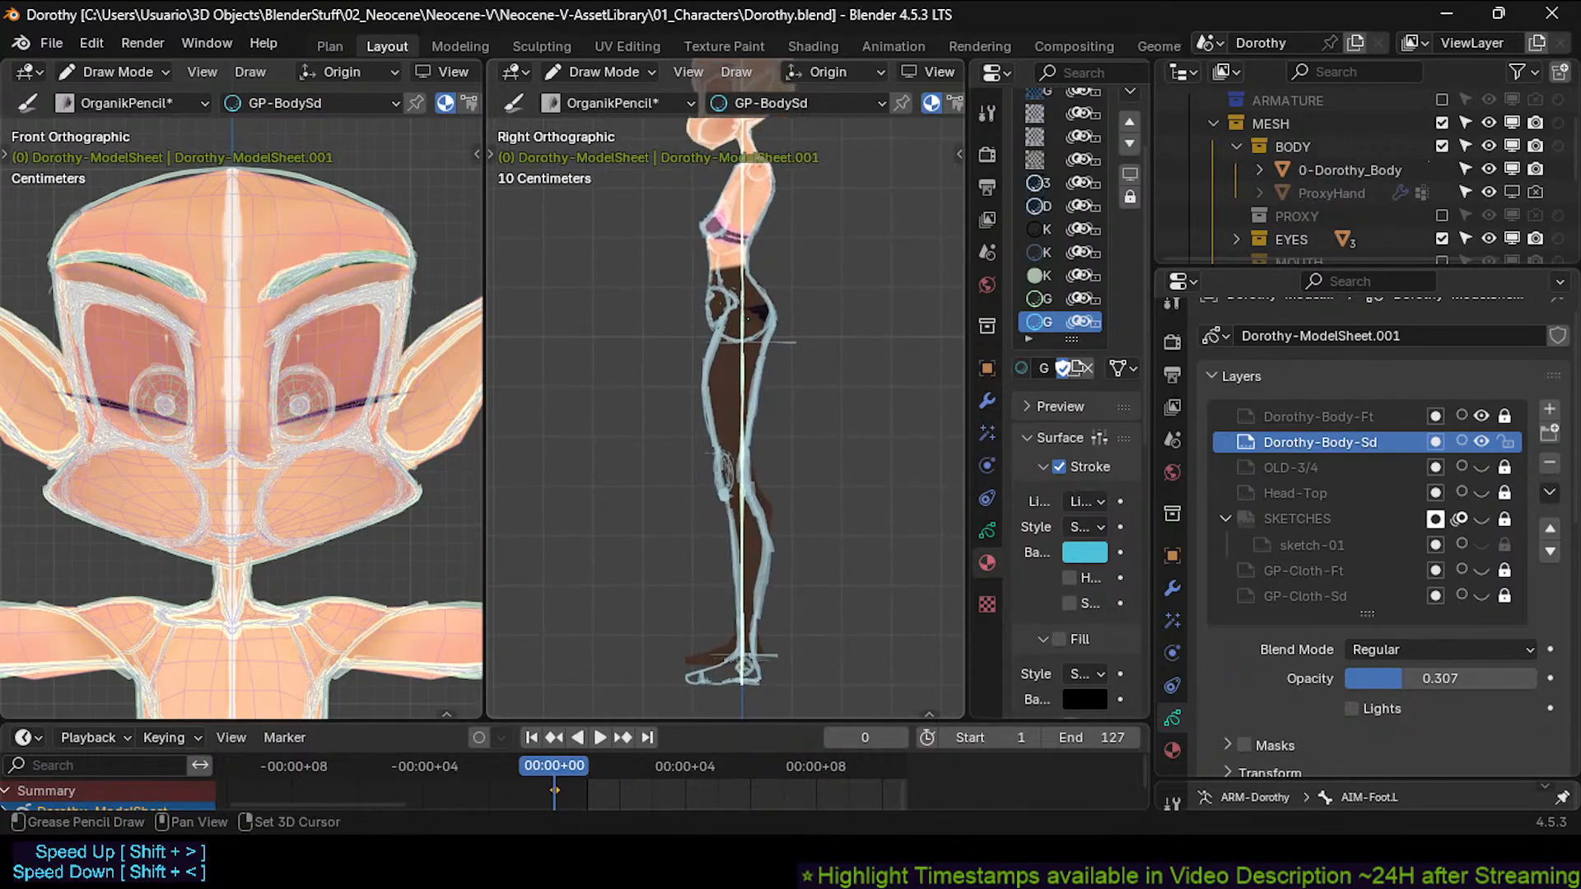
{"action": "scroll", "coordinate": [749, 292], "scroll_direction": "up", "scroll_amount": 2, "text": "shift"}
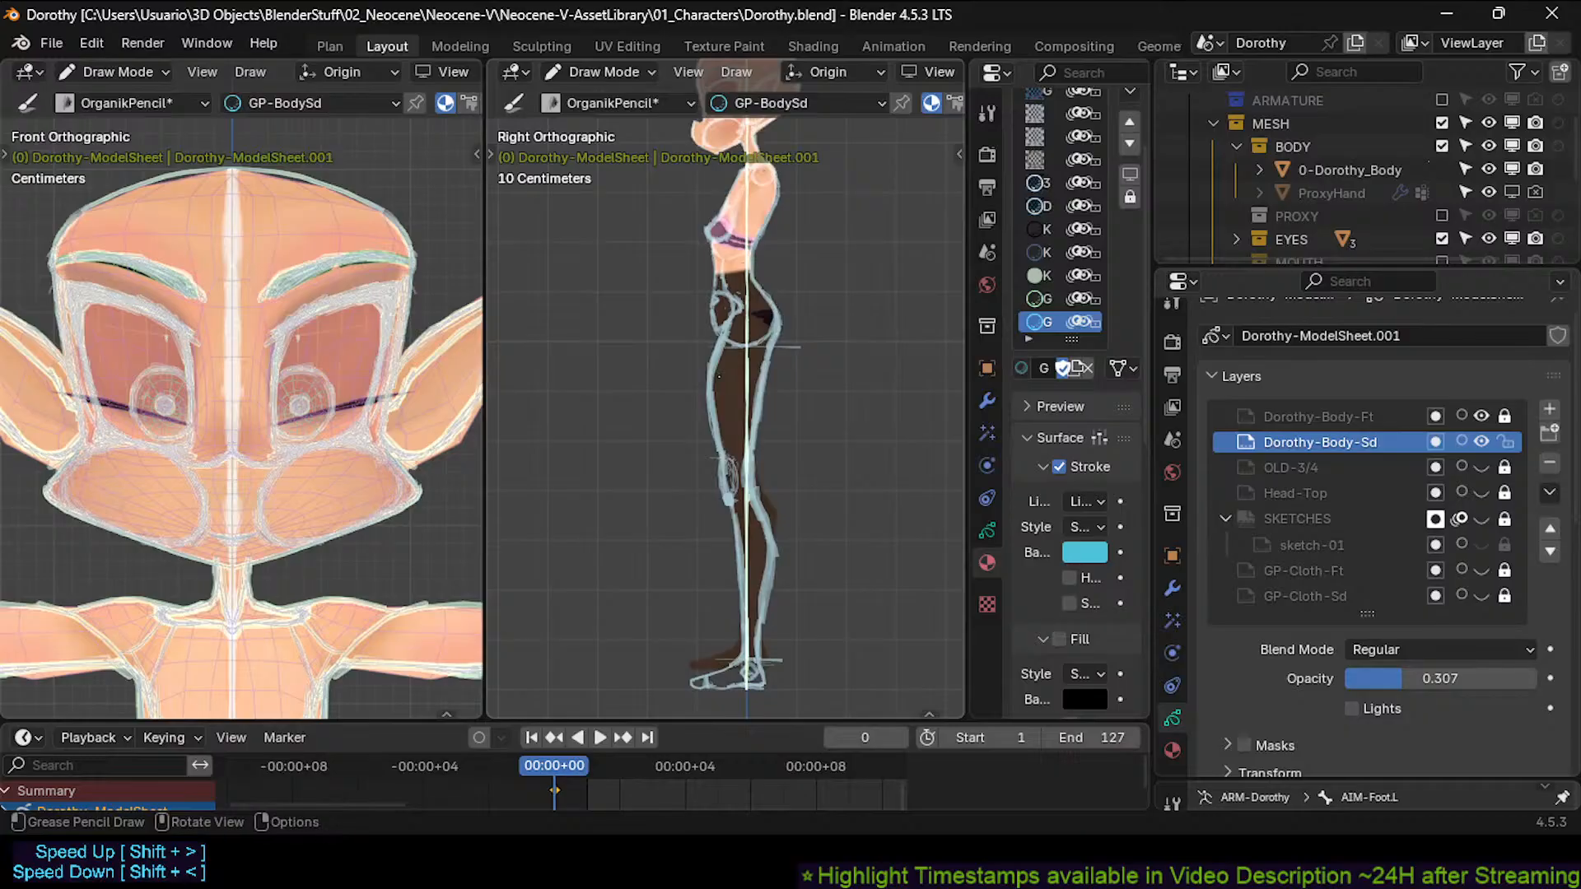
{"action": "middle_click_drag", "start_coordinate": [712, 418], "coordinate": [713, 502], "text": "shift"}
{"action": "scroll", "coordinate": [700, 383], "scroll_direction": "up", "scroll_amount": 6}
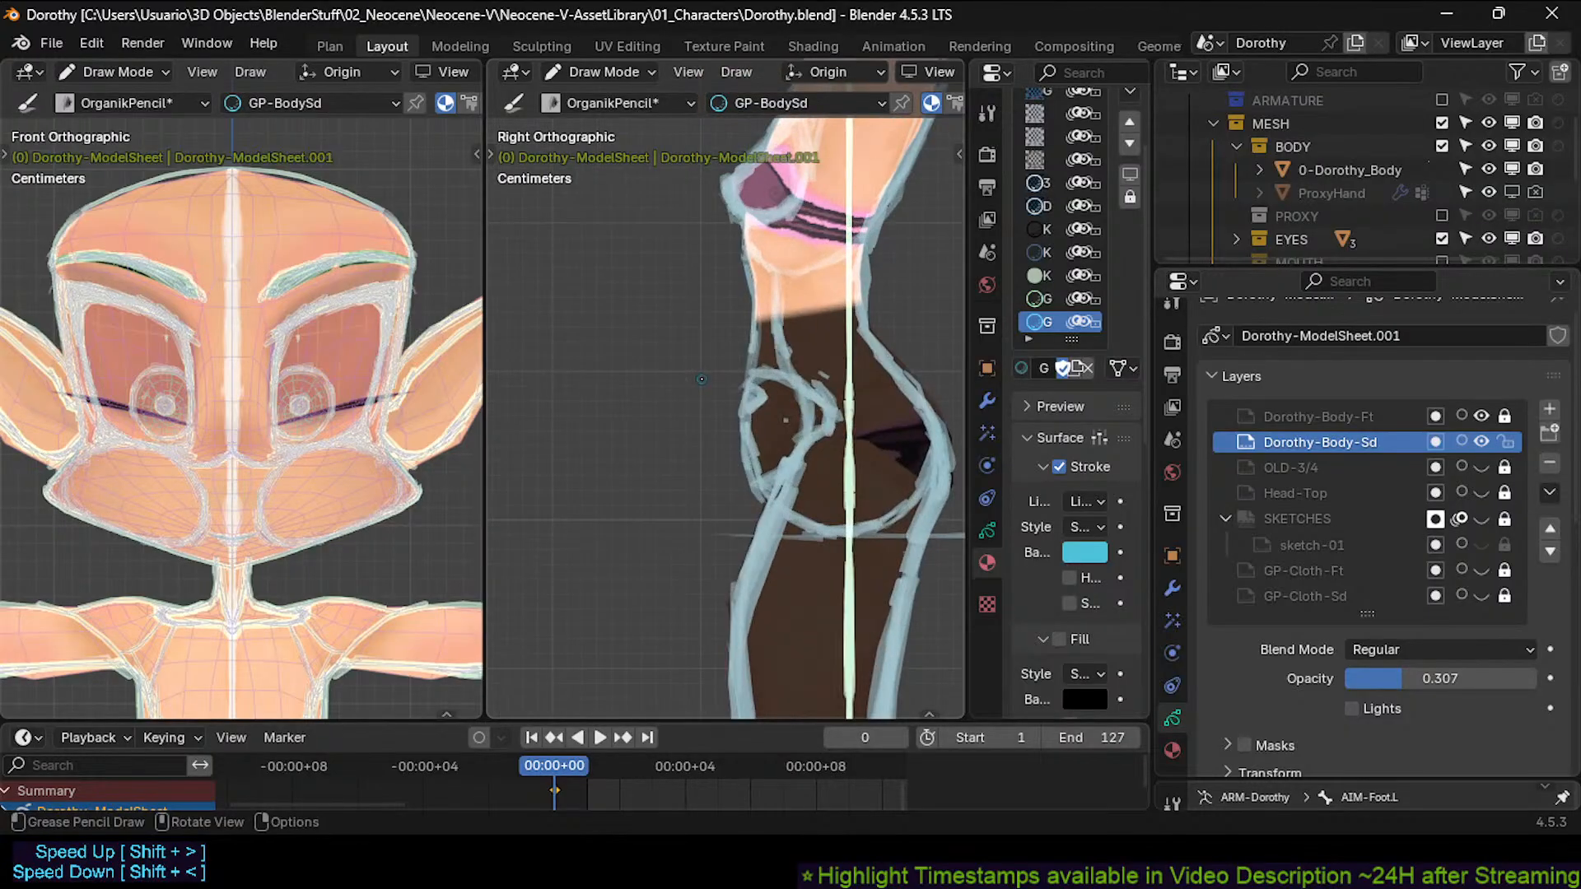
{"action": "middle_click_drag", "start_coordinate": [799, 430], "coordinate": [704, 428], "text": "shift"}
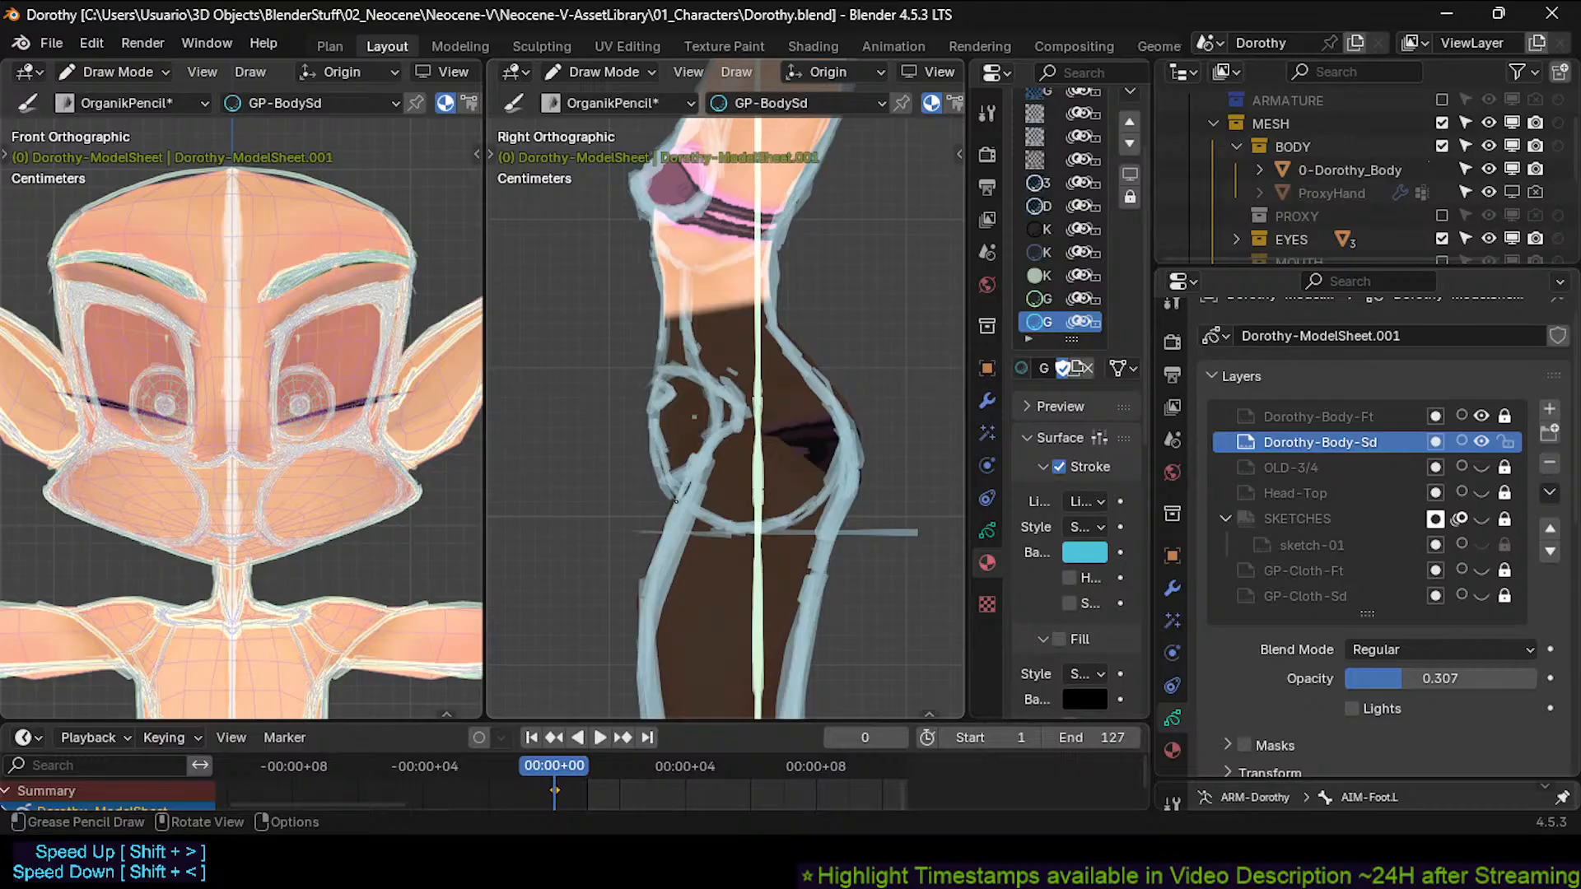
{"action": "left_click_drag", "start_coordinate": [665, 486], "coordinate": [679, 501]}
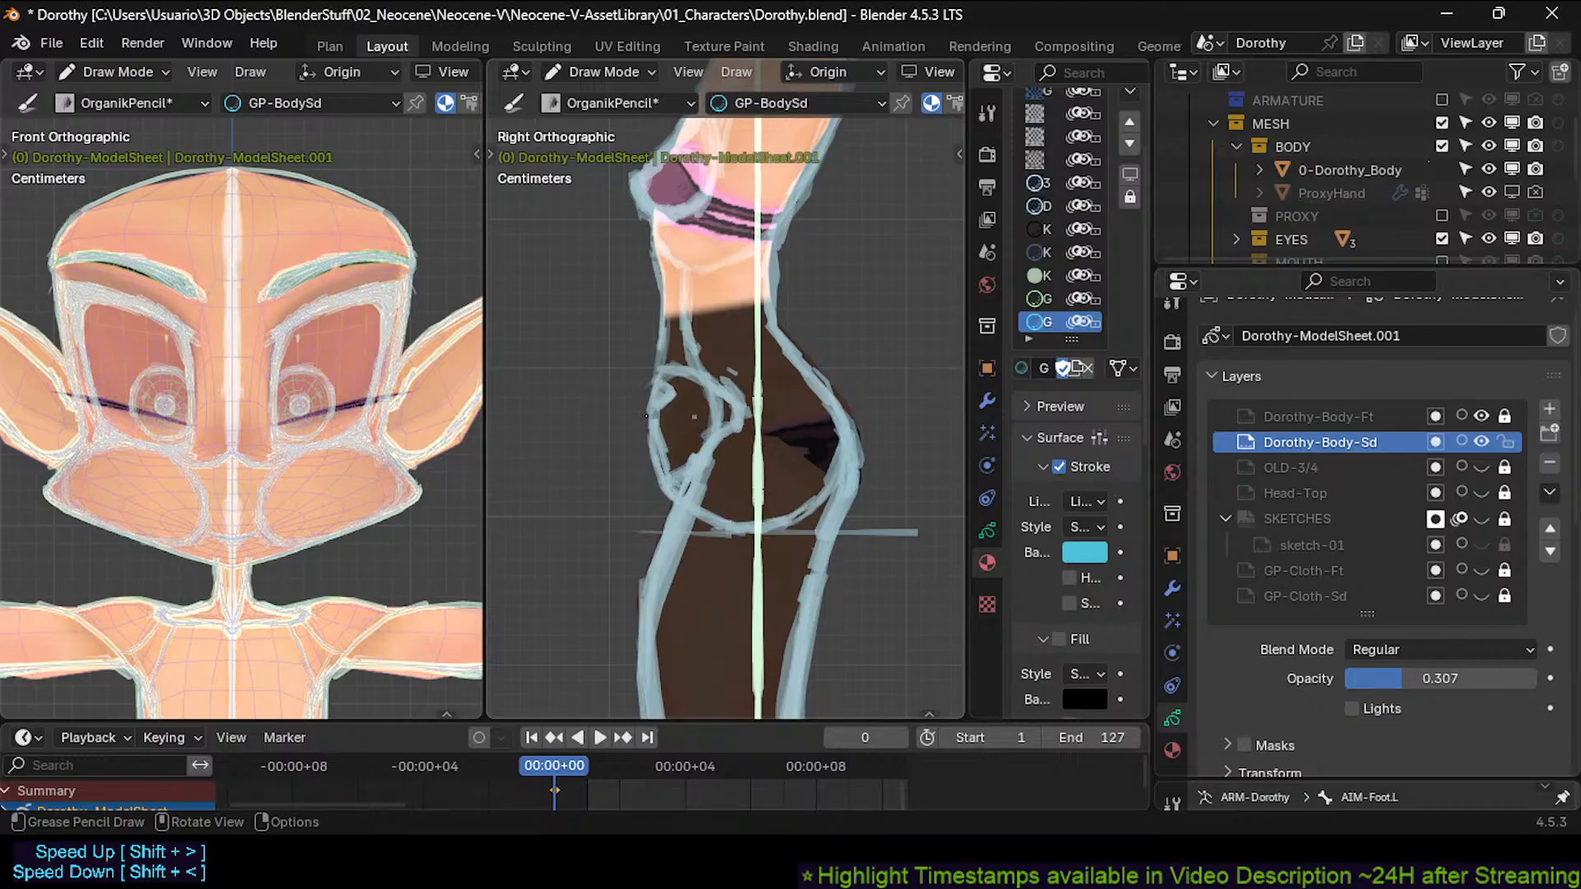
{"action": "mouse_move", "coordinate": [650, 400]}
{"action": "left_mouse_down"}
{"action": "mouse_move", "coordinate": [668, 479]}
{"action": "mouse_move", "coordinate": [669, 441]}
{"action": "mouse_move", "coordinate": [669, 461]}
{"action": "left_mouse_up"}
Redraw the lower rear contour of the buttocks in the side view, erase the excess strokes, and save the file.
{"action": "key", "text": "w"}
{"action": "left_click_drag", "start_coordinate": [817, 510], "coordinate": [842, 451]}
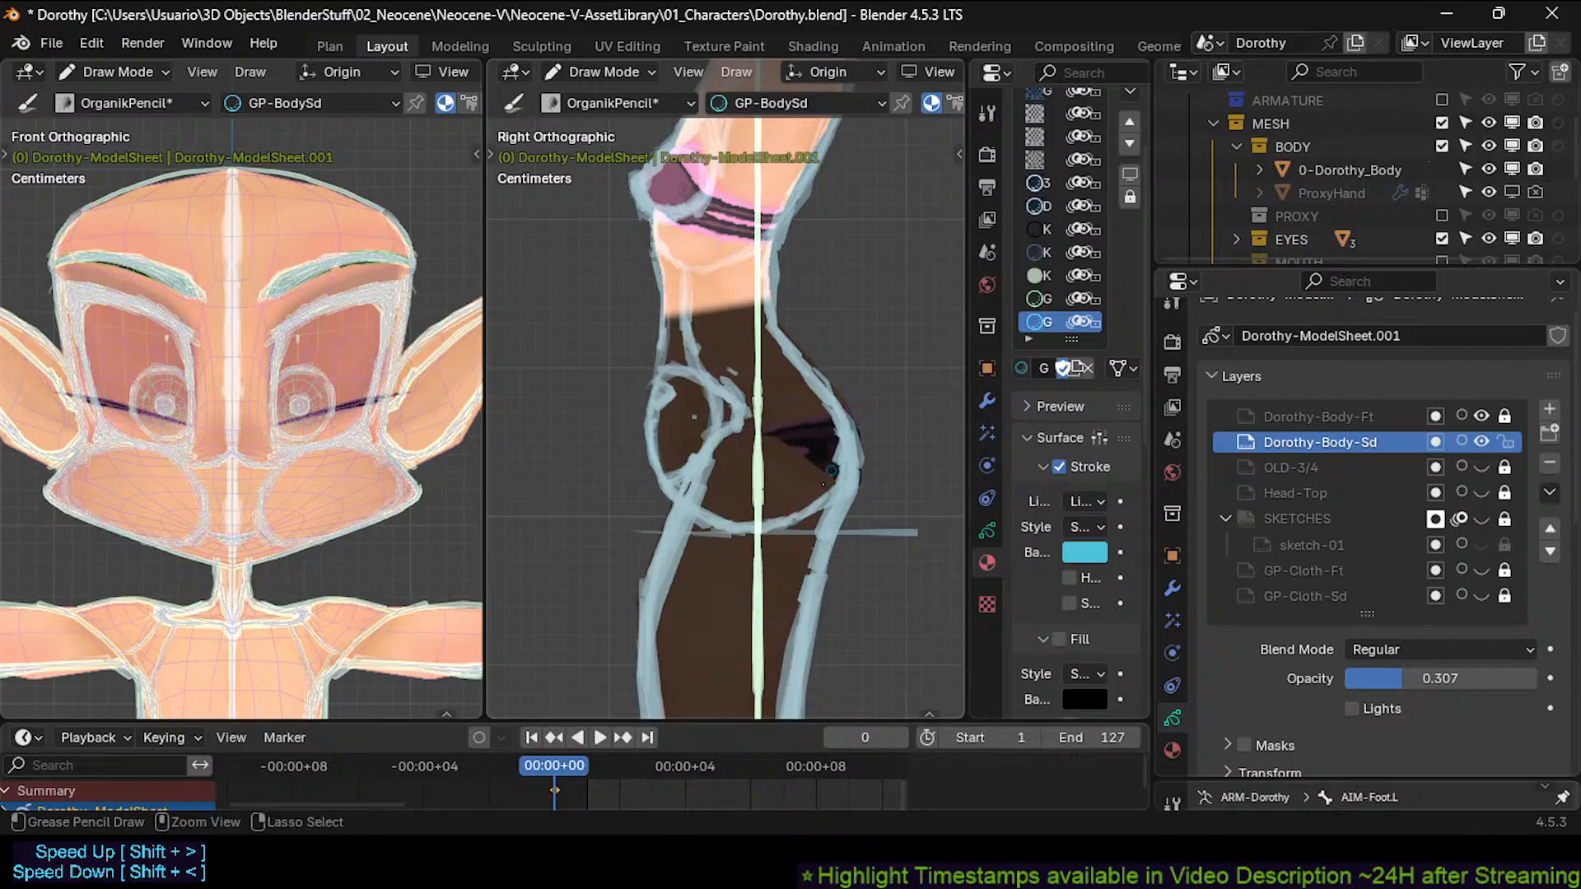
{"action": "left_click_drag", "start_coordinate": [830, 450], "coordinate": [823, 482], "text": "ctrl"}
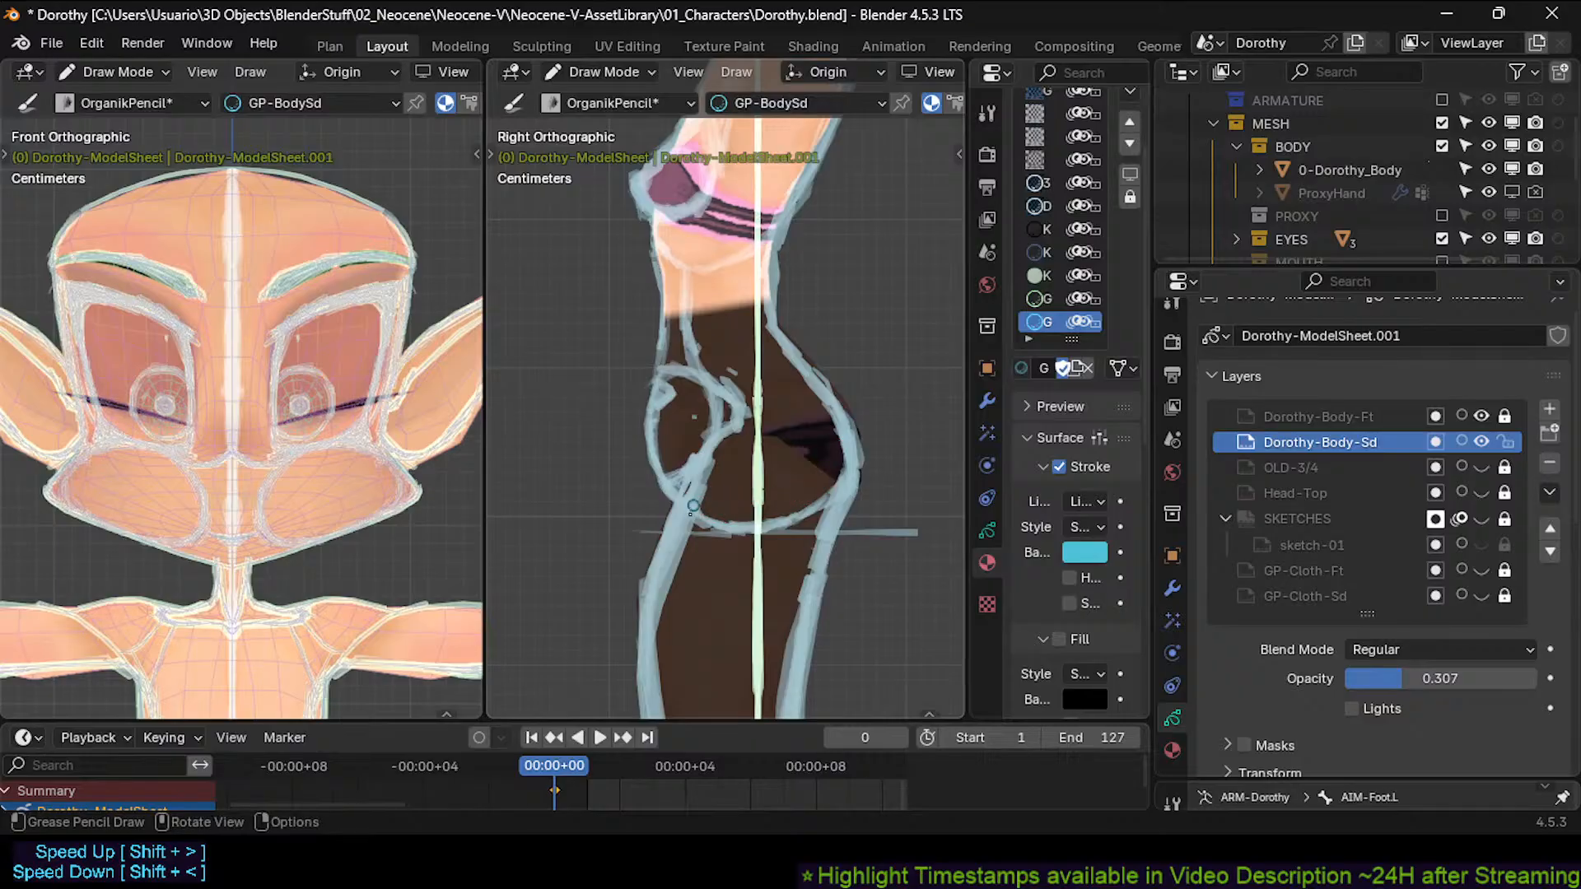
{"action": "key", "text": "ctrl+s"}
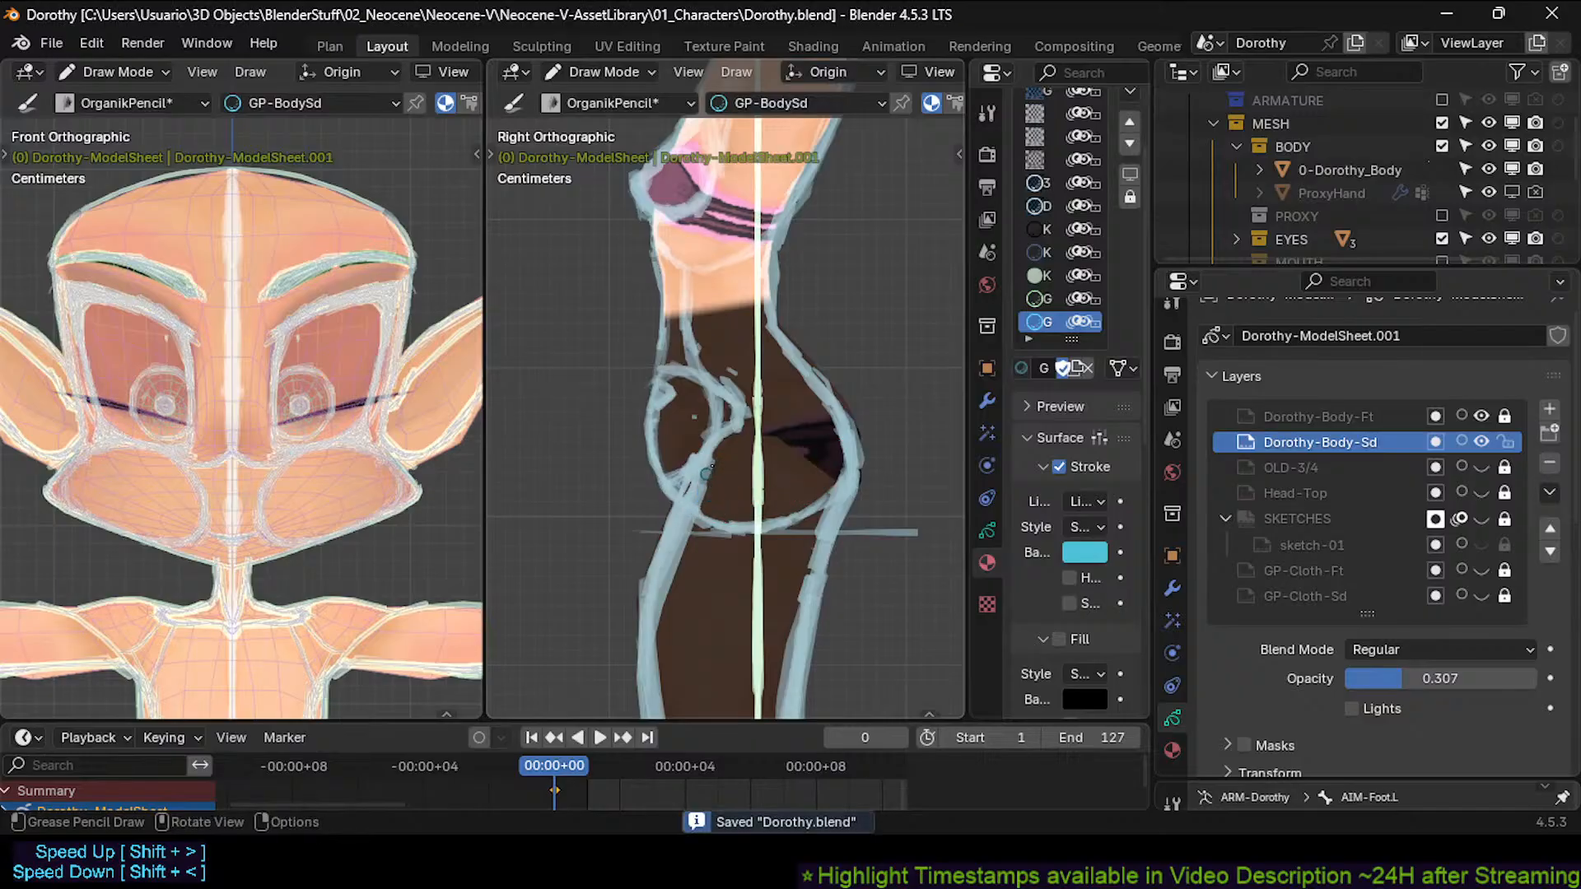
Switch the side viewport to the front view, show the OLD-3/4 layer and make it the active layer.
{"action": "scroll", "coordinate": [759, 354], "scroll_direction": "down", "scroll_amount": 5}
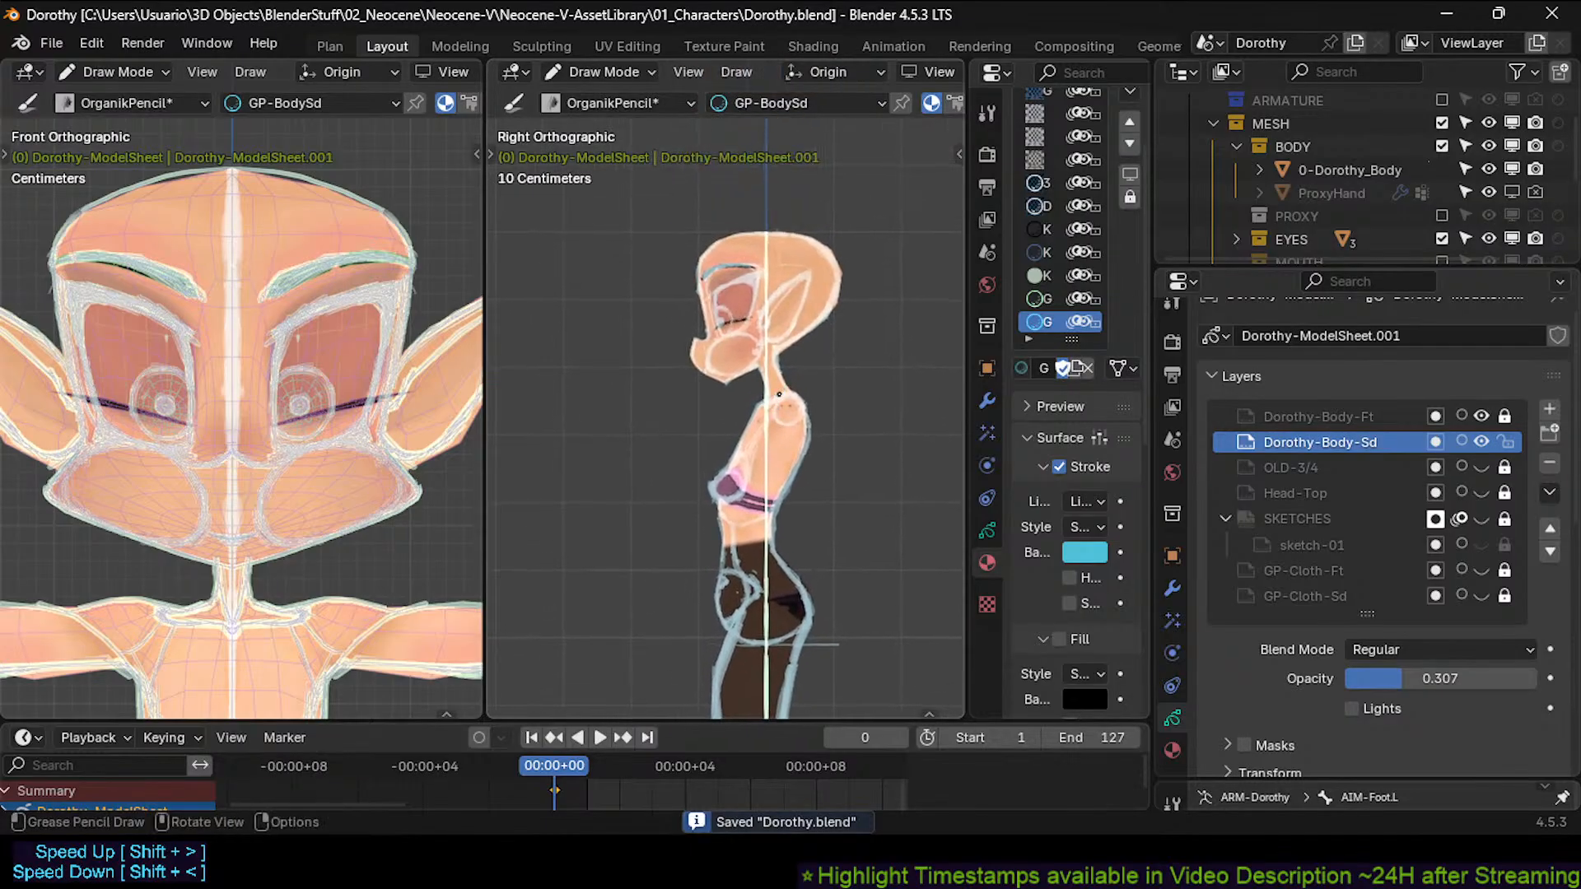
{"action": "key", "text": "KP_1"}
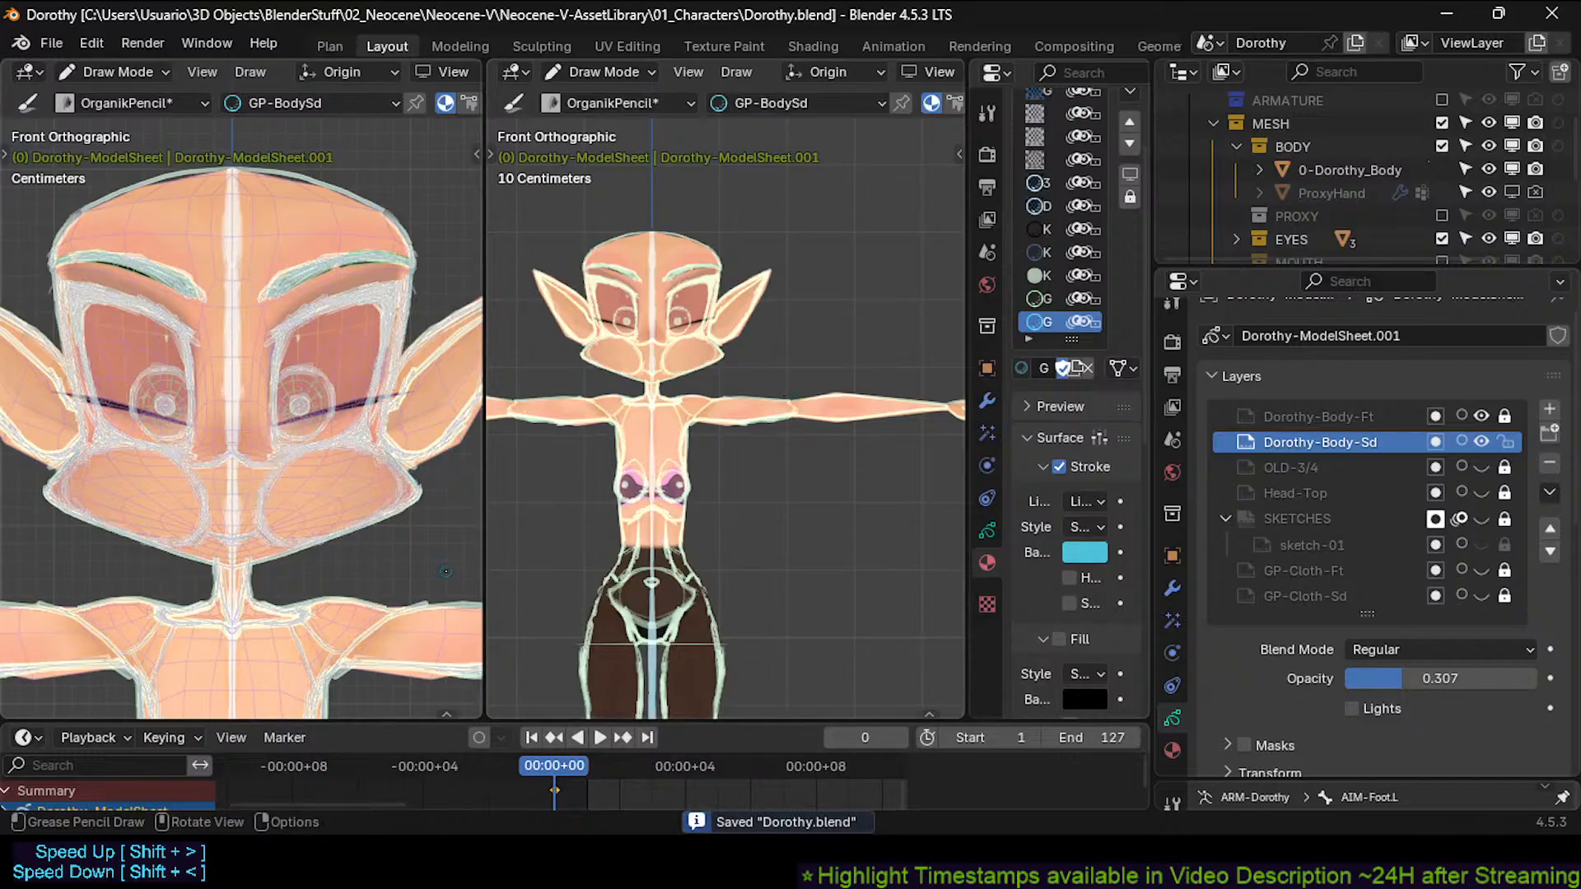
{"action": "left_click", "coordinate": [1482, 466]}
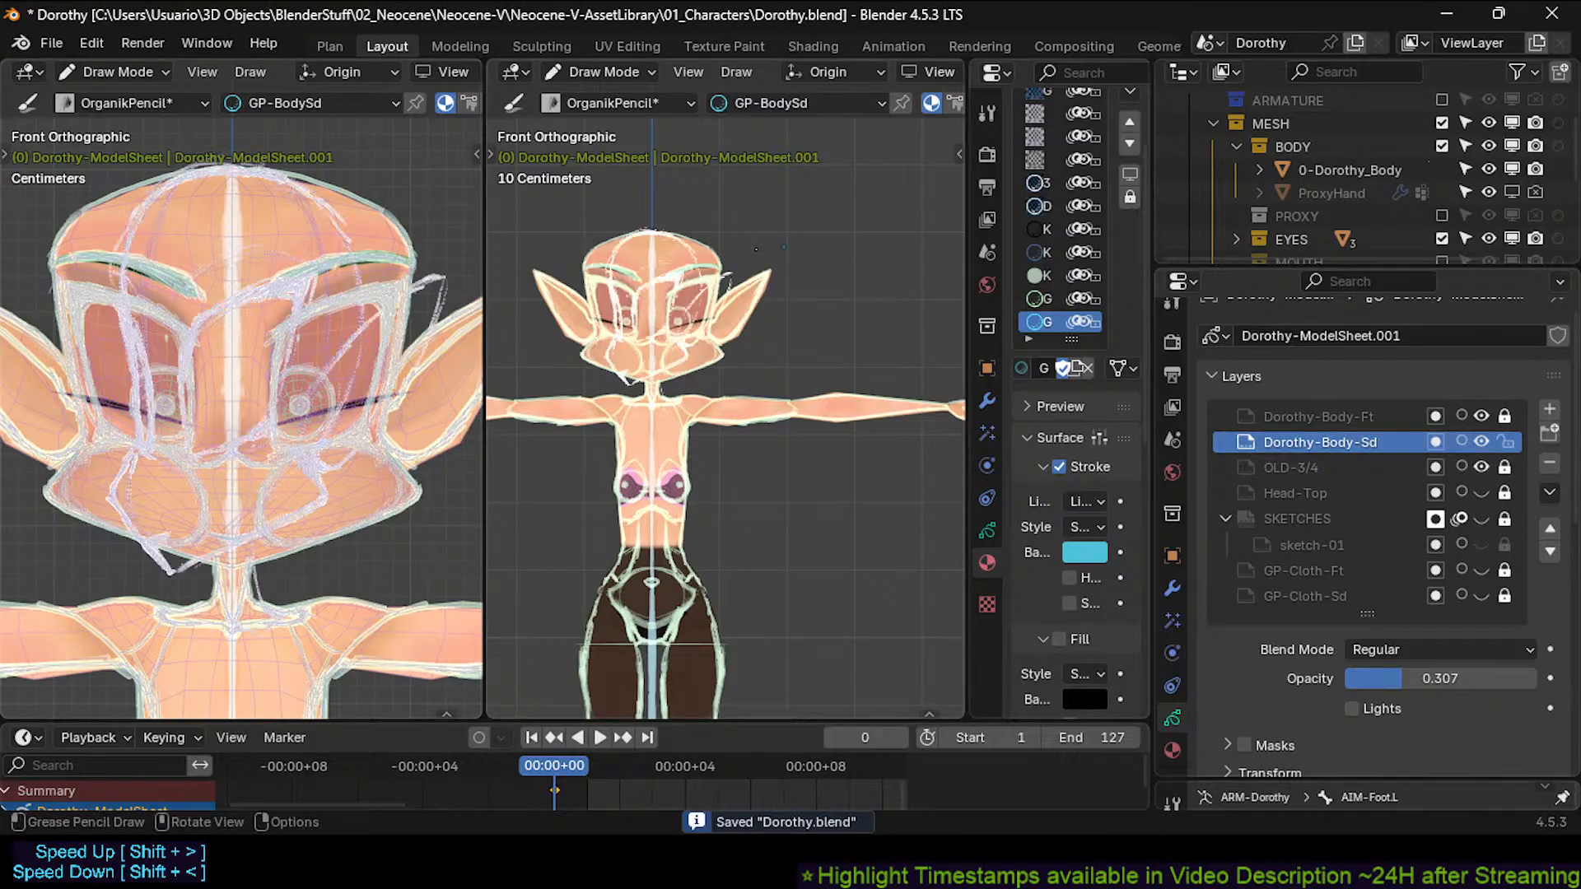
{"action": "scroll", "coordinate": [647, 368], "scroll_direction": "up", "scroll_amount": 2}
{"action": "scroll", "coordinate": [648, 371], "scroll_direction": "up", "scroll_amount": 1}
{"action": "middle_click_drag", "start_coordinate": [647, 371], "coordinate": [726, 483], "text": "shift"}
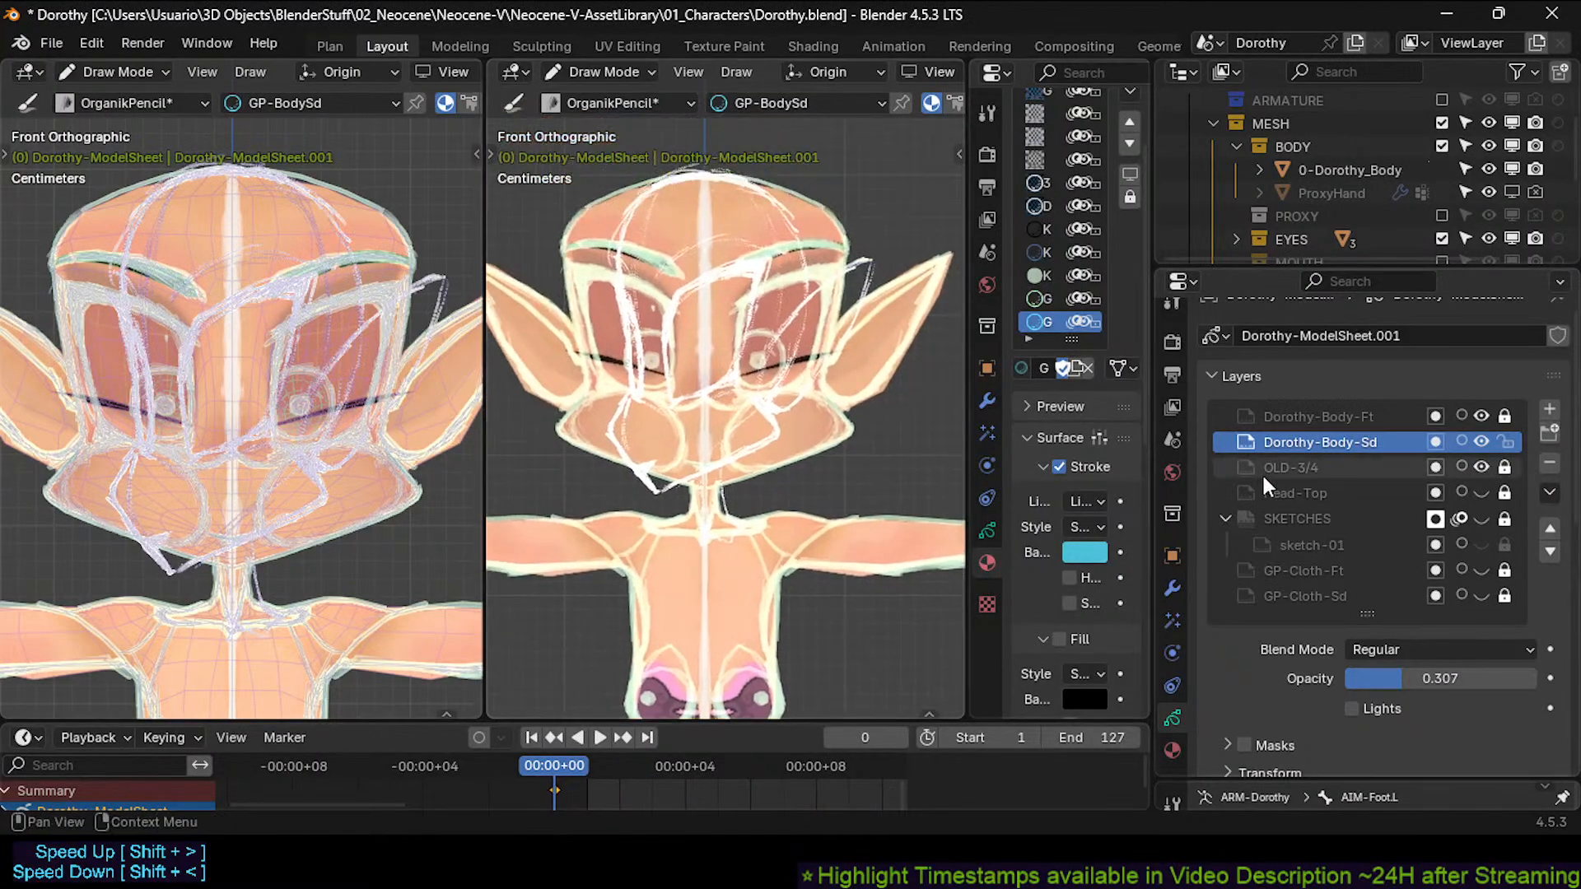
{"action": "left_click", "coordinate": [1281, 466]}
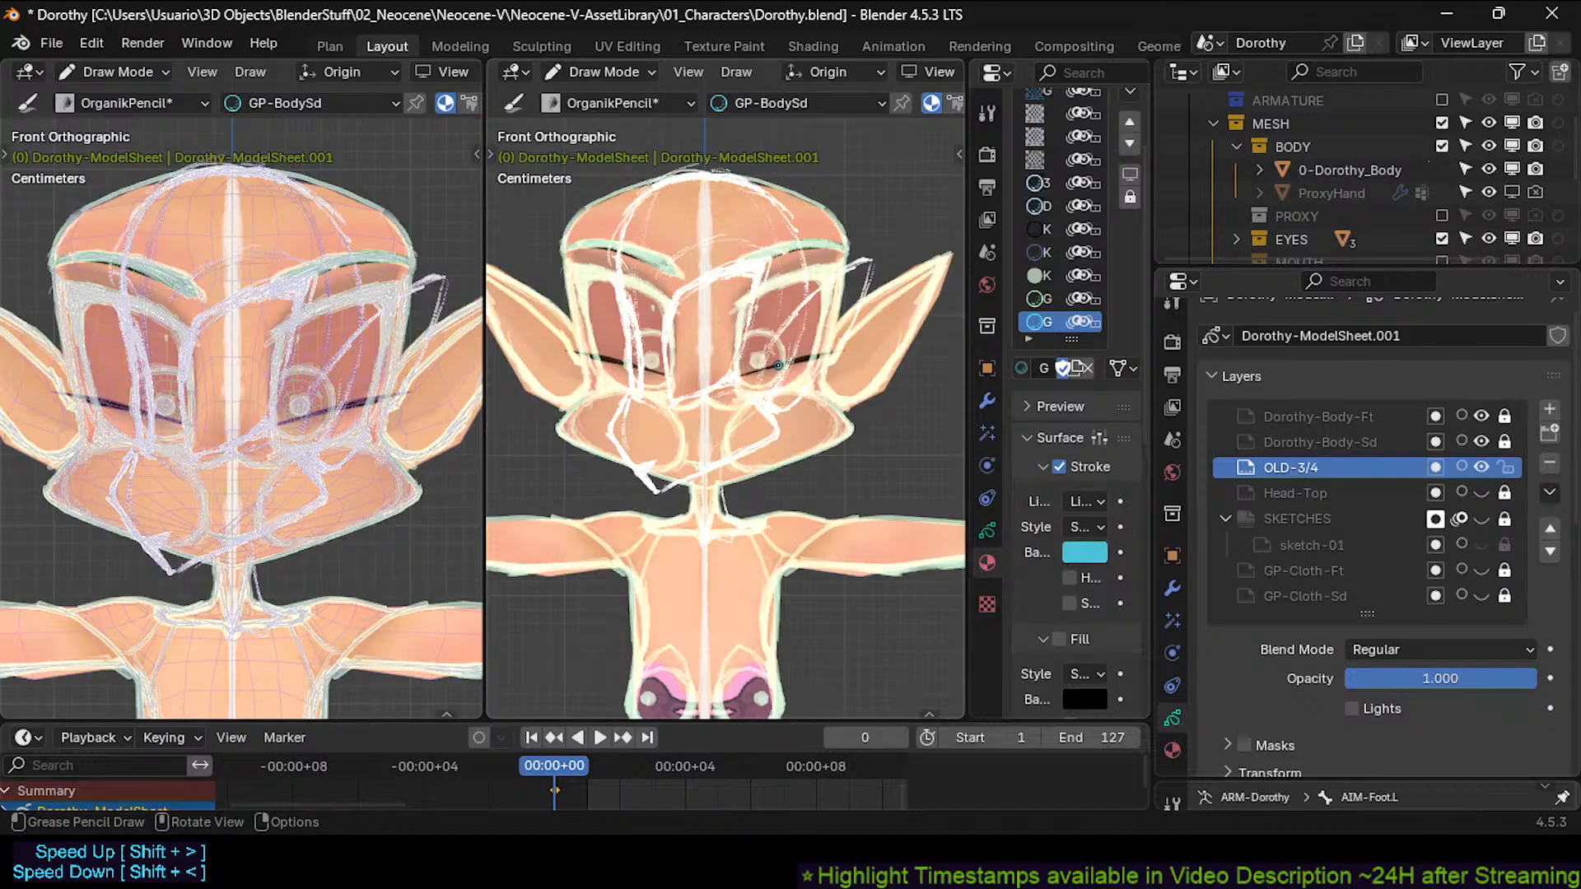
Orbit the head in steps to a three-quarter view and compare the OLD-3/4 sketch with the mesh.
{"action": "key", "text": "KP_3"}
{"action": "key", "text": "KP_1"}
{"action": "key", "text": "KP_6"}
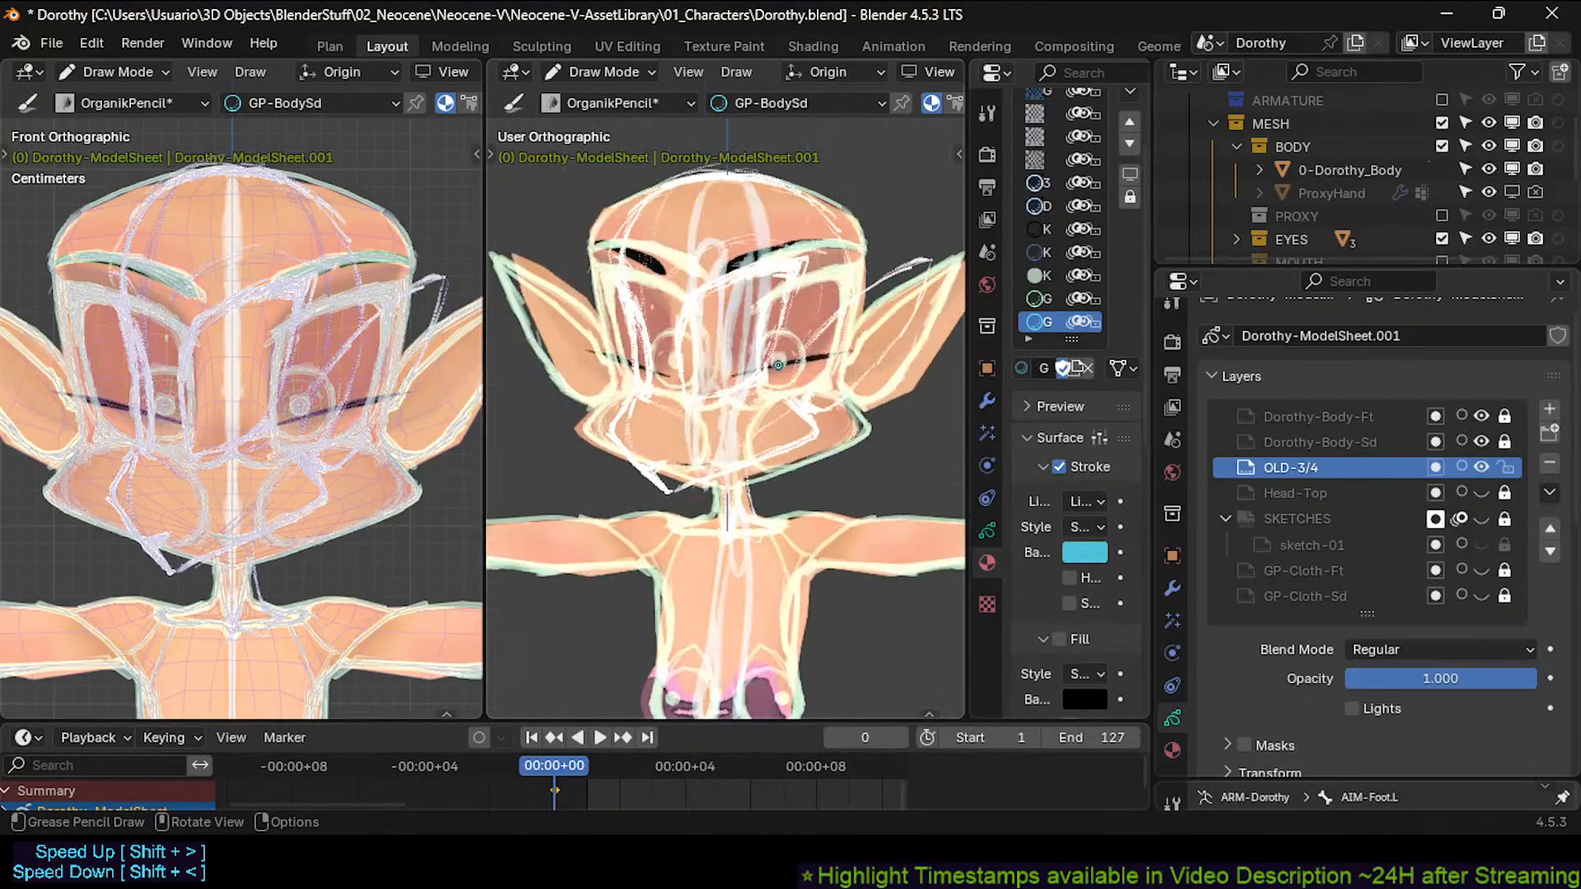
{"action": "key", "text": "KP_6"}
{"action": "key", "text": "KP_6"}
{"action": "key", "text": "KP_6"}
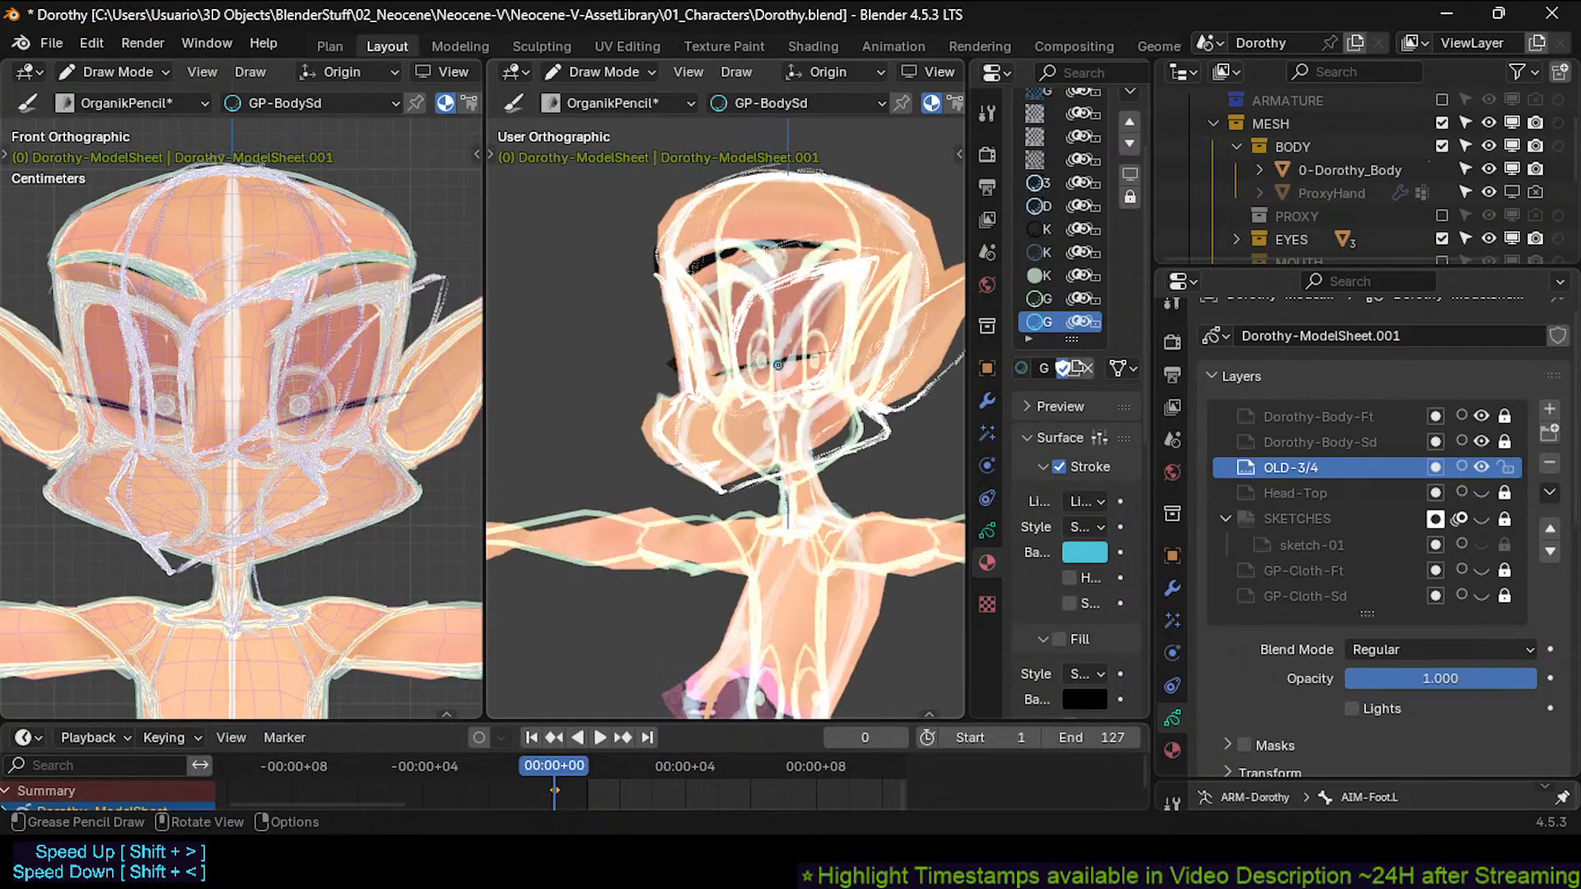
{"action": "key", "text": "KP_1"}
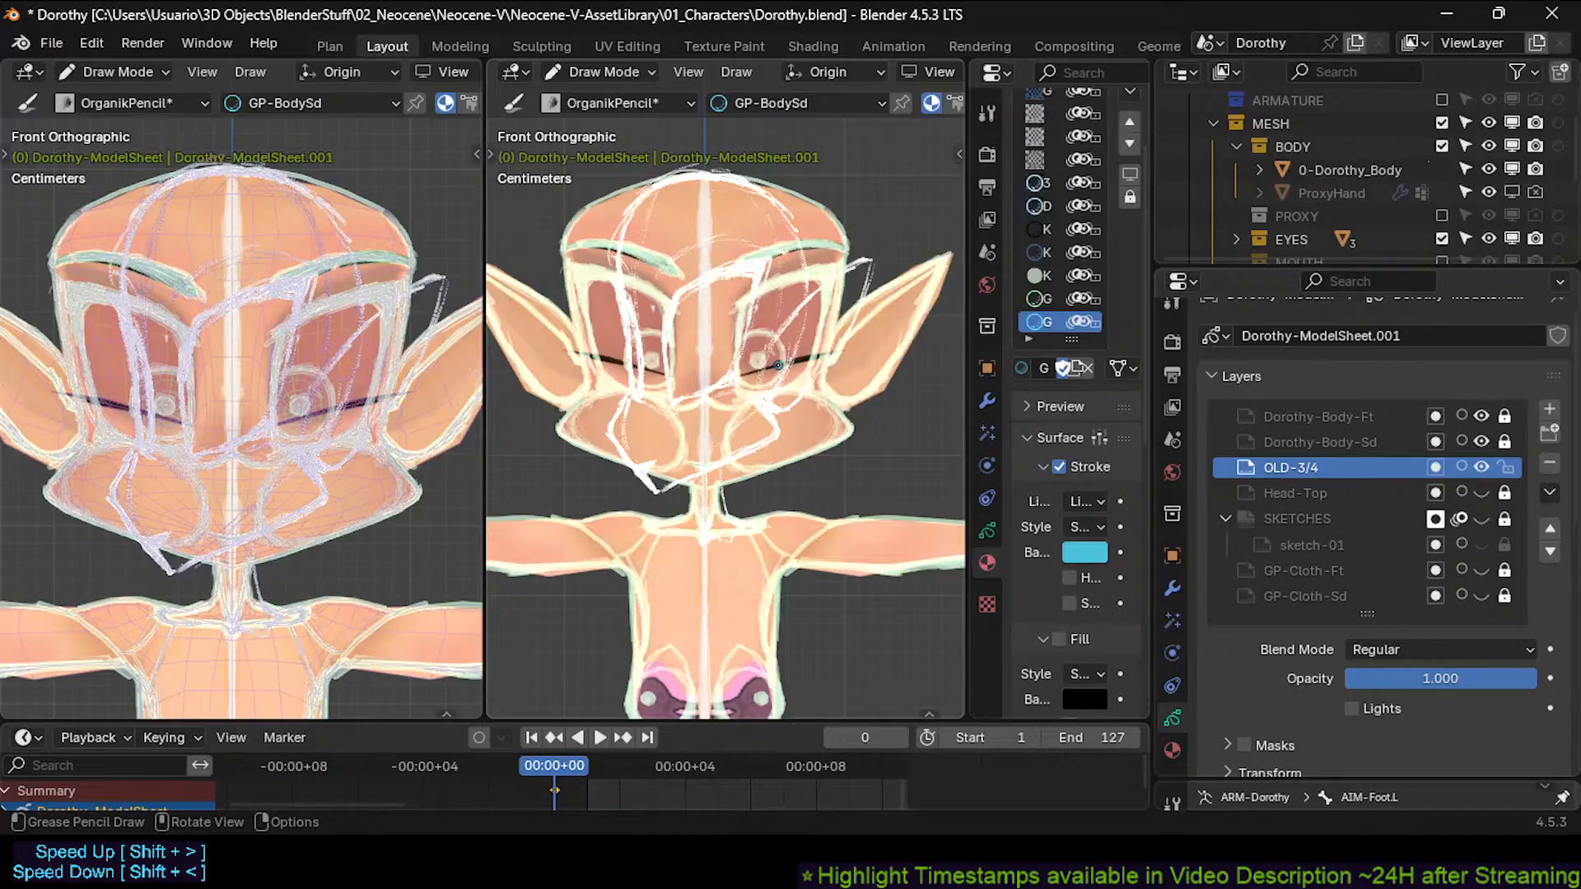
{"action": "key", "text": "KP_8"}
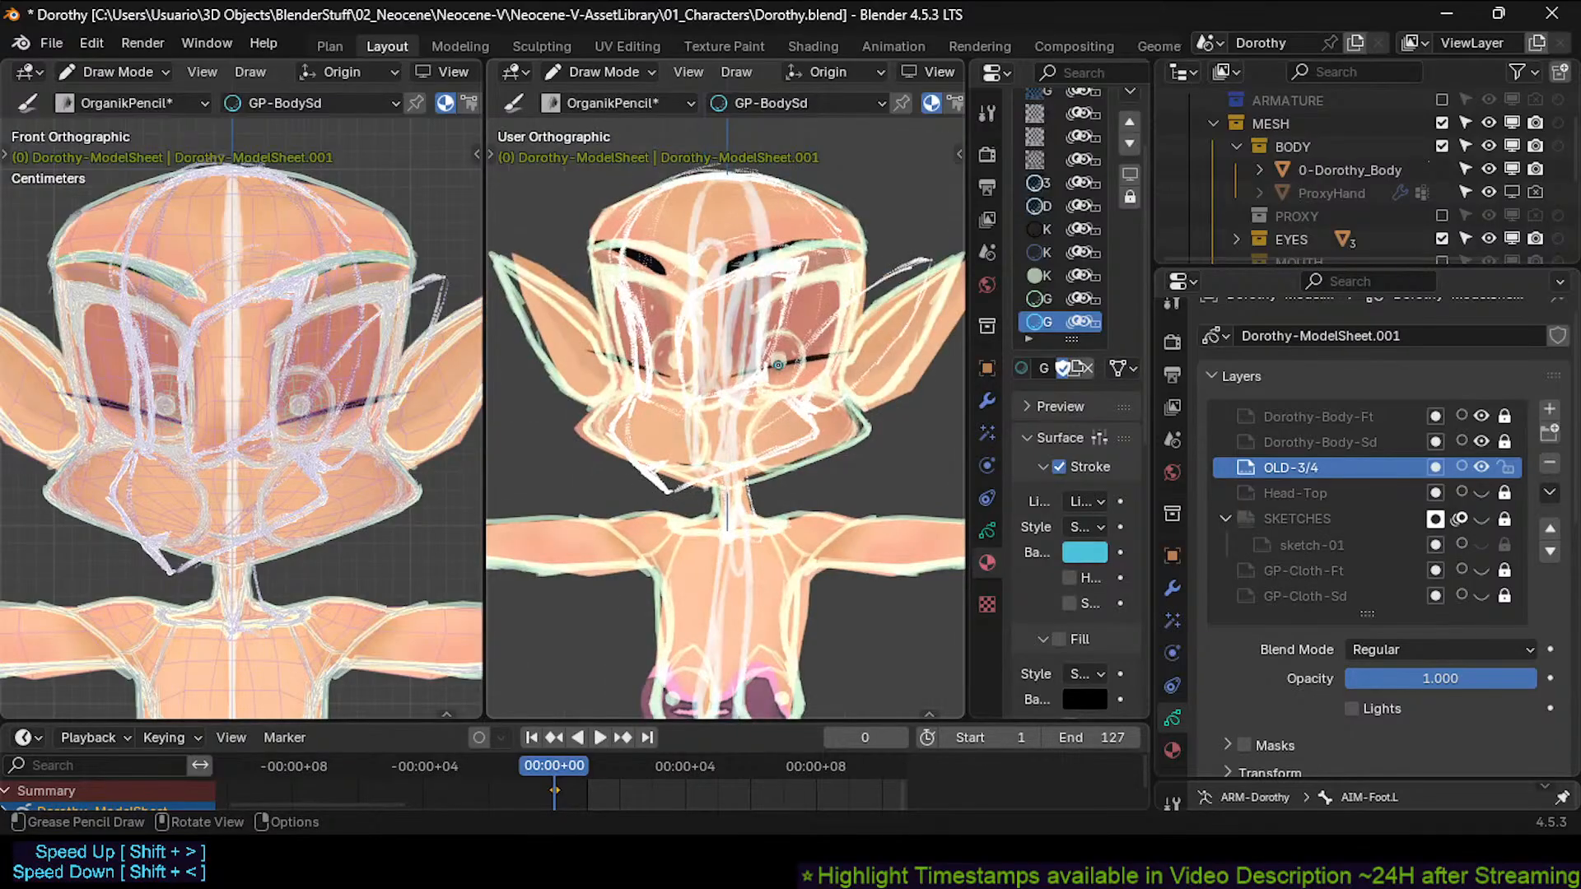
{"action": "key", "text": "KP_4"}
{"action": "key", "text": "KP_6"}
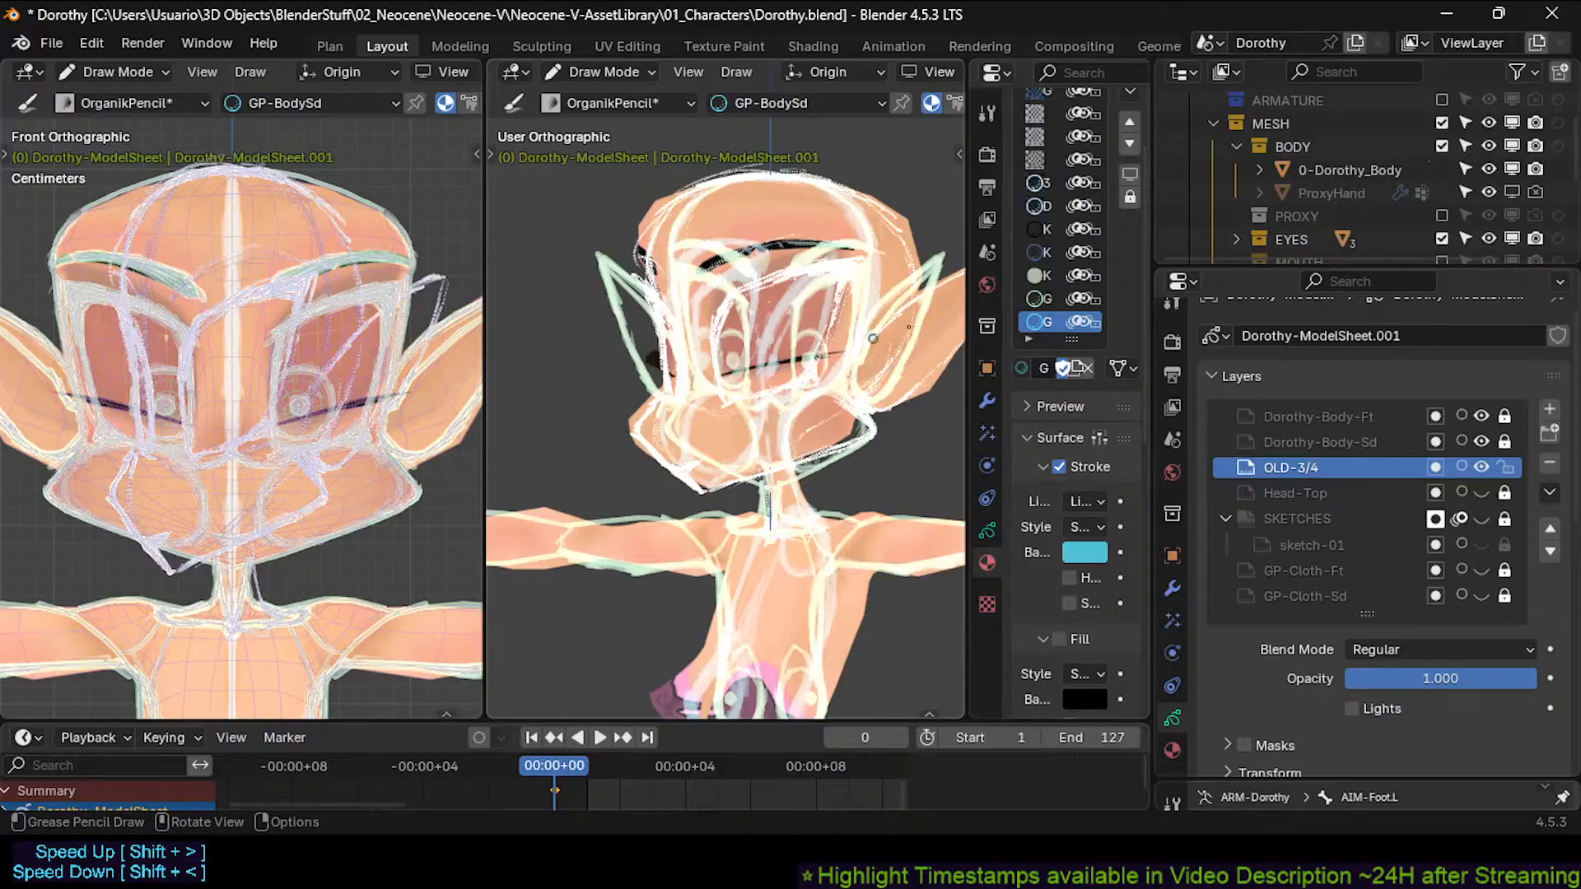
Hide the Dorothy-Body-Ft and Dorothy-Body-Sd layers, toggling layer visibility to compare the OLD-3/4 sketch with the mesh.
{"action": "left_click", "coordinate": [1482, 416]}
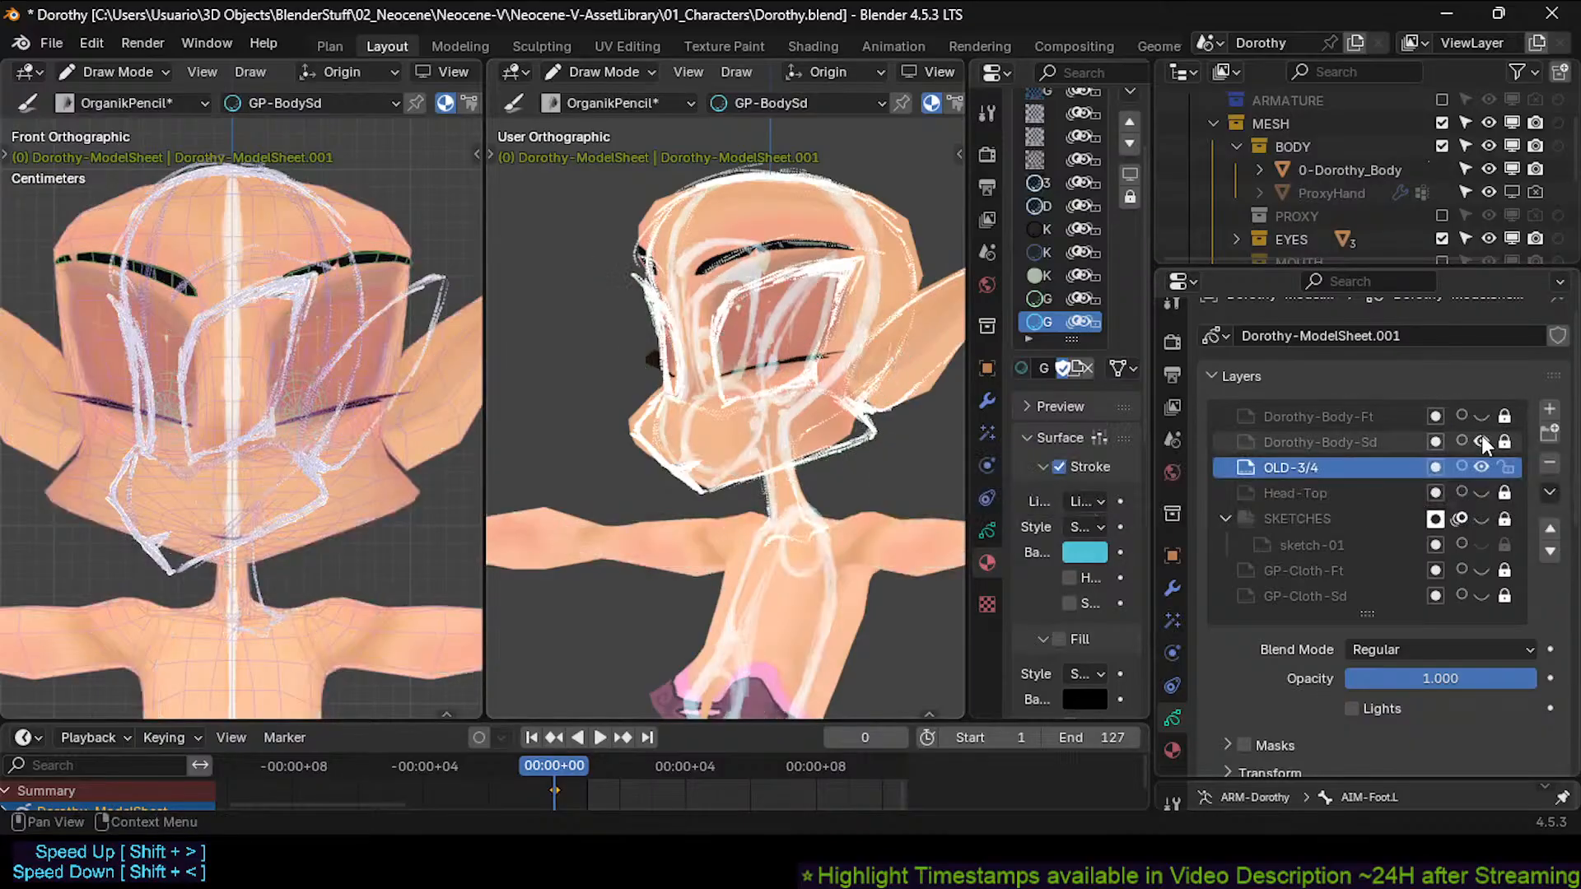
{"action": "left_click", "coordinate": [1481, 441]}
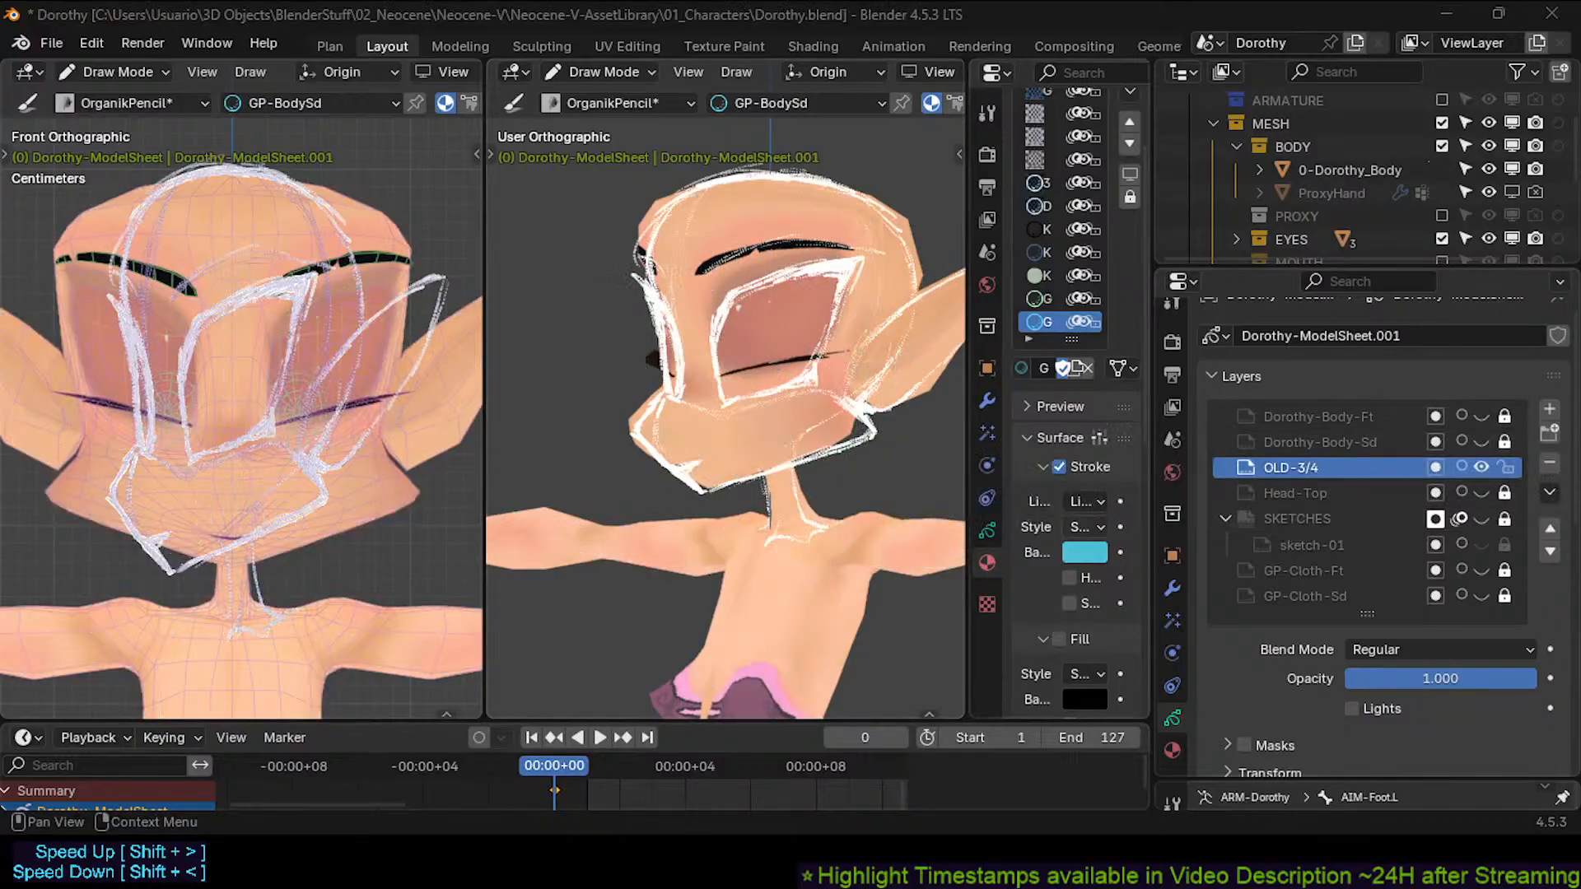
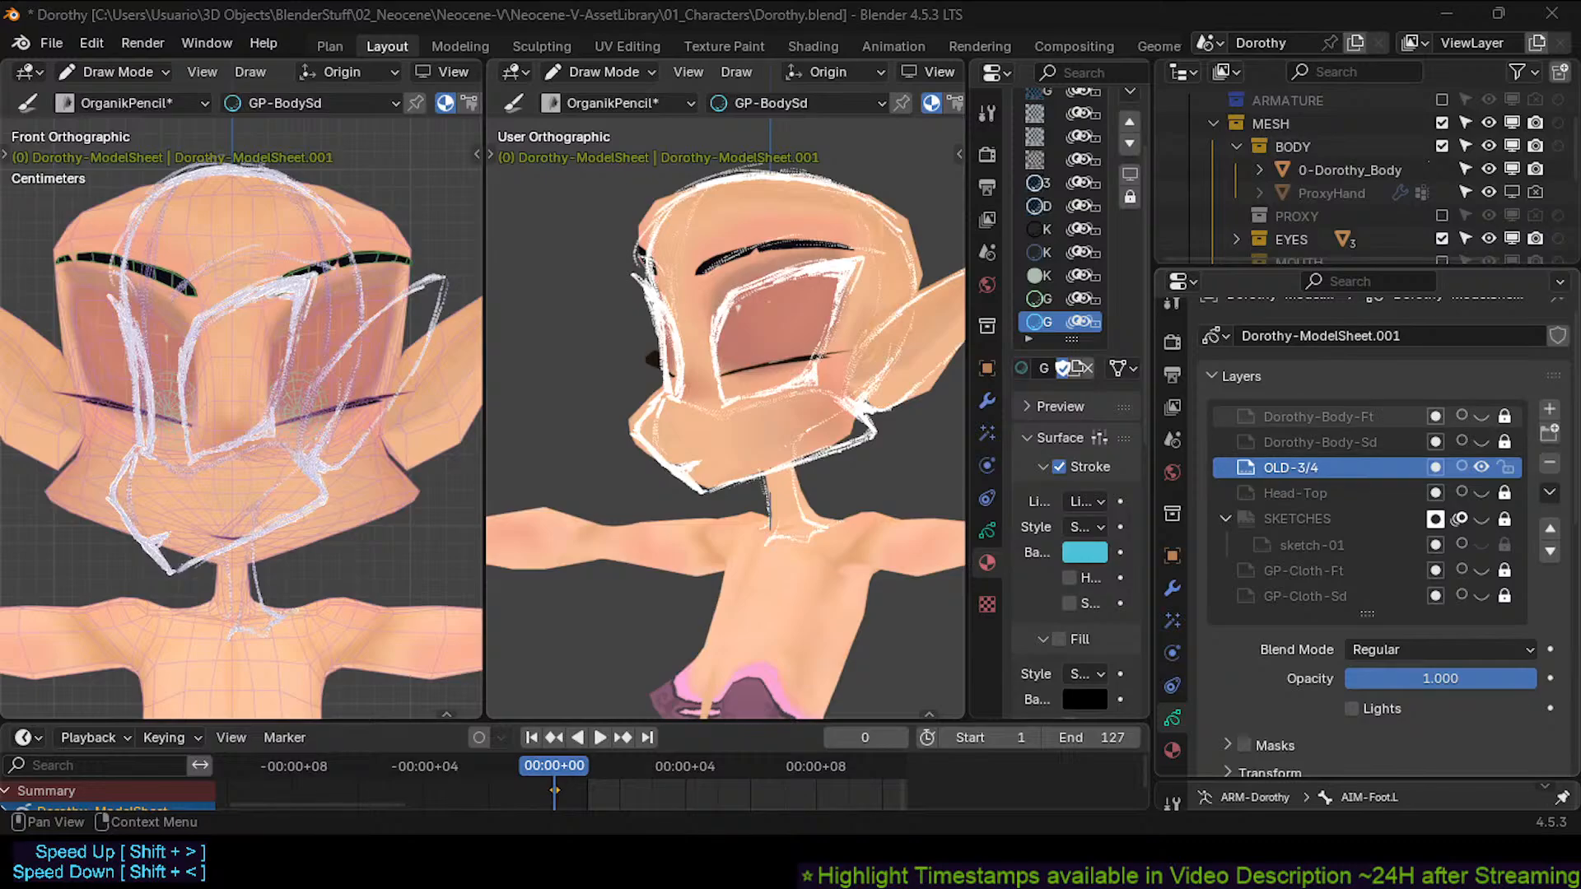
{"action": "left_click", "coordinate": [1481, 416]}
{"action": "left_click", "coordinate": [1481, 441]}
{"action": "left_click", "coordinate": [1482, 414]}
{"action": "left_click", "coordinate": [1479, 443]}
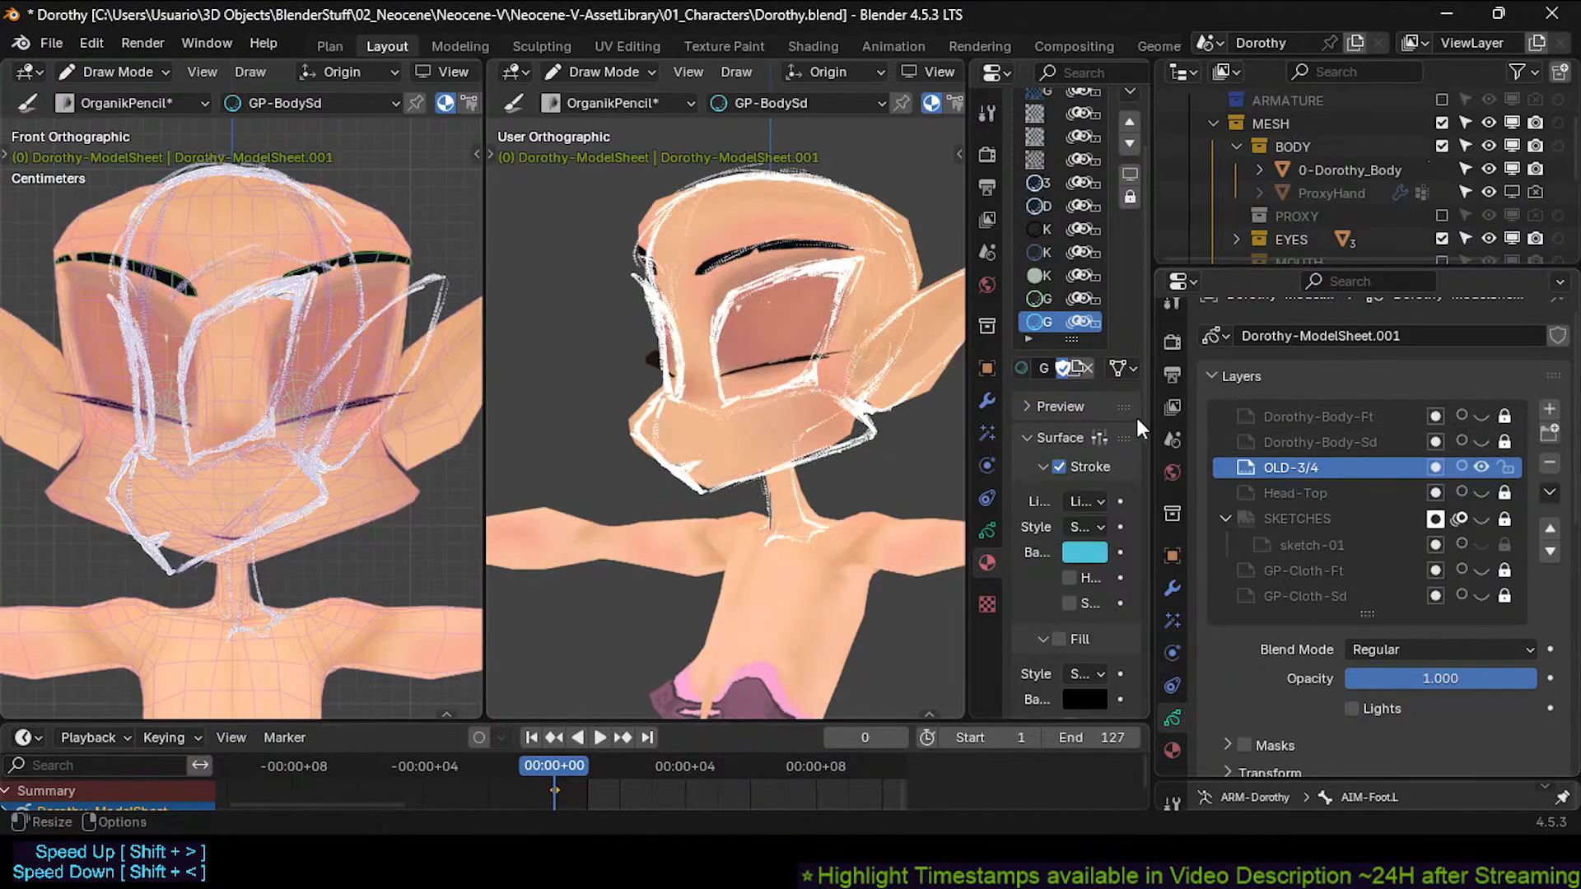
{"action": "left_click", "coordinate": [1480, 464]}
{"action": "left_click", "coordinate": [1480, 463]}
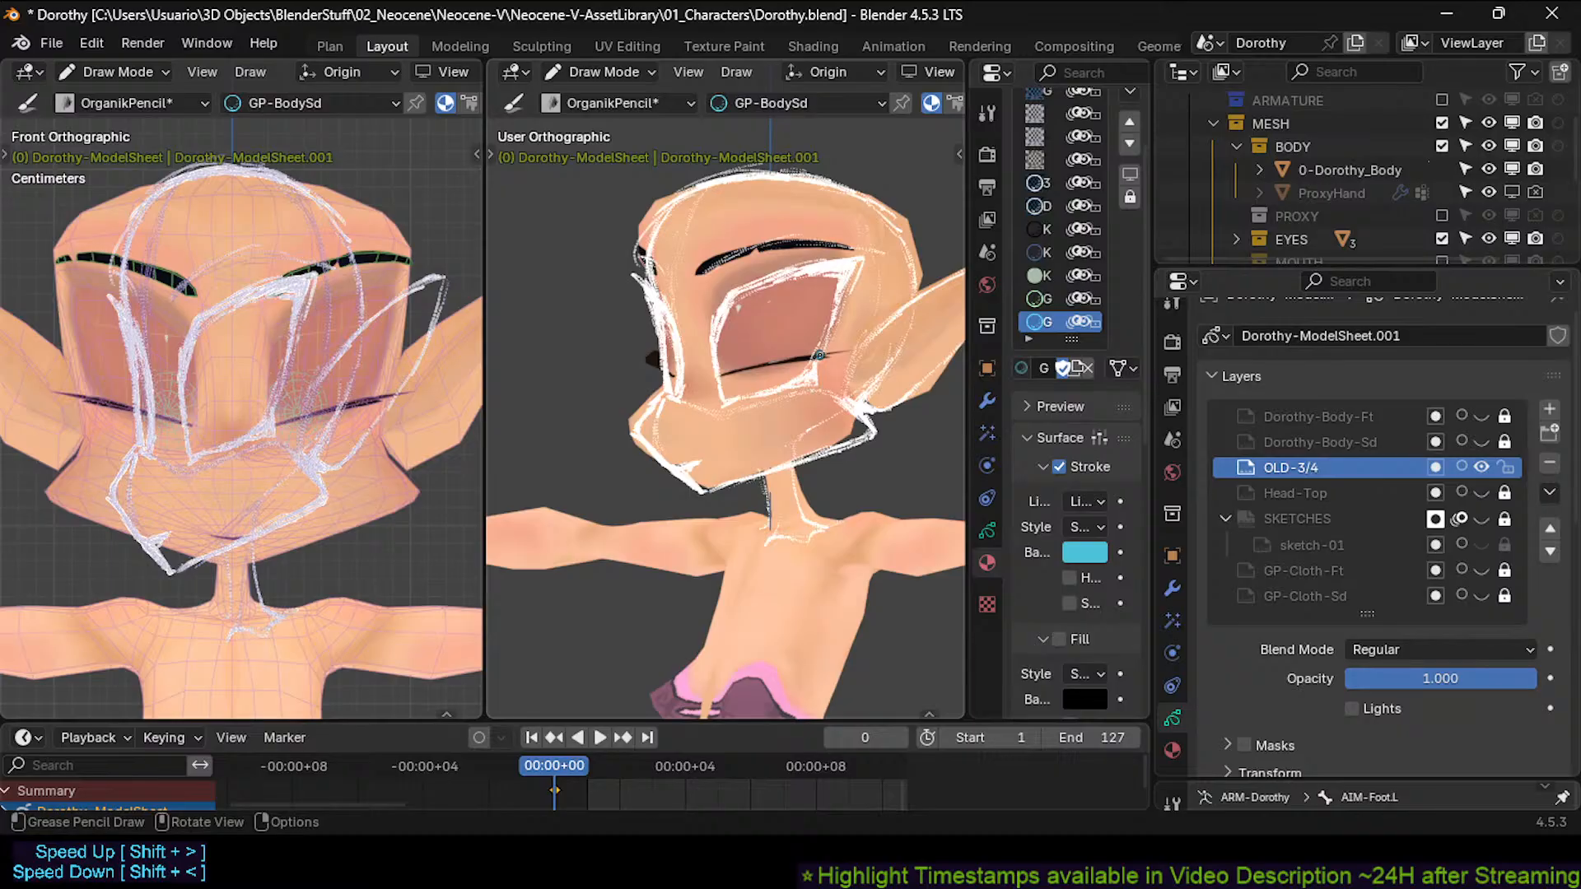
Rename the OLD-3/4 layer as Dorothy-Face(+4/7) and save the file.
{"action": "double_click", "coordinate": [1305, 464]}
{"action": "left_click", "coordinate": [1325, 466]}
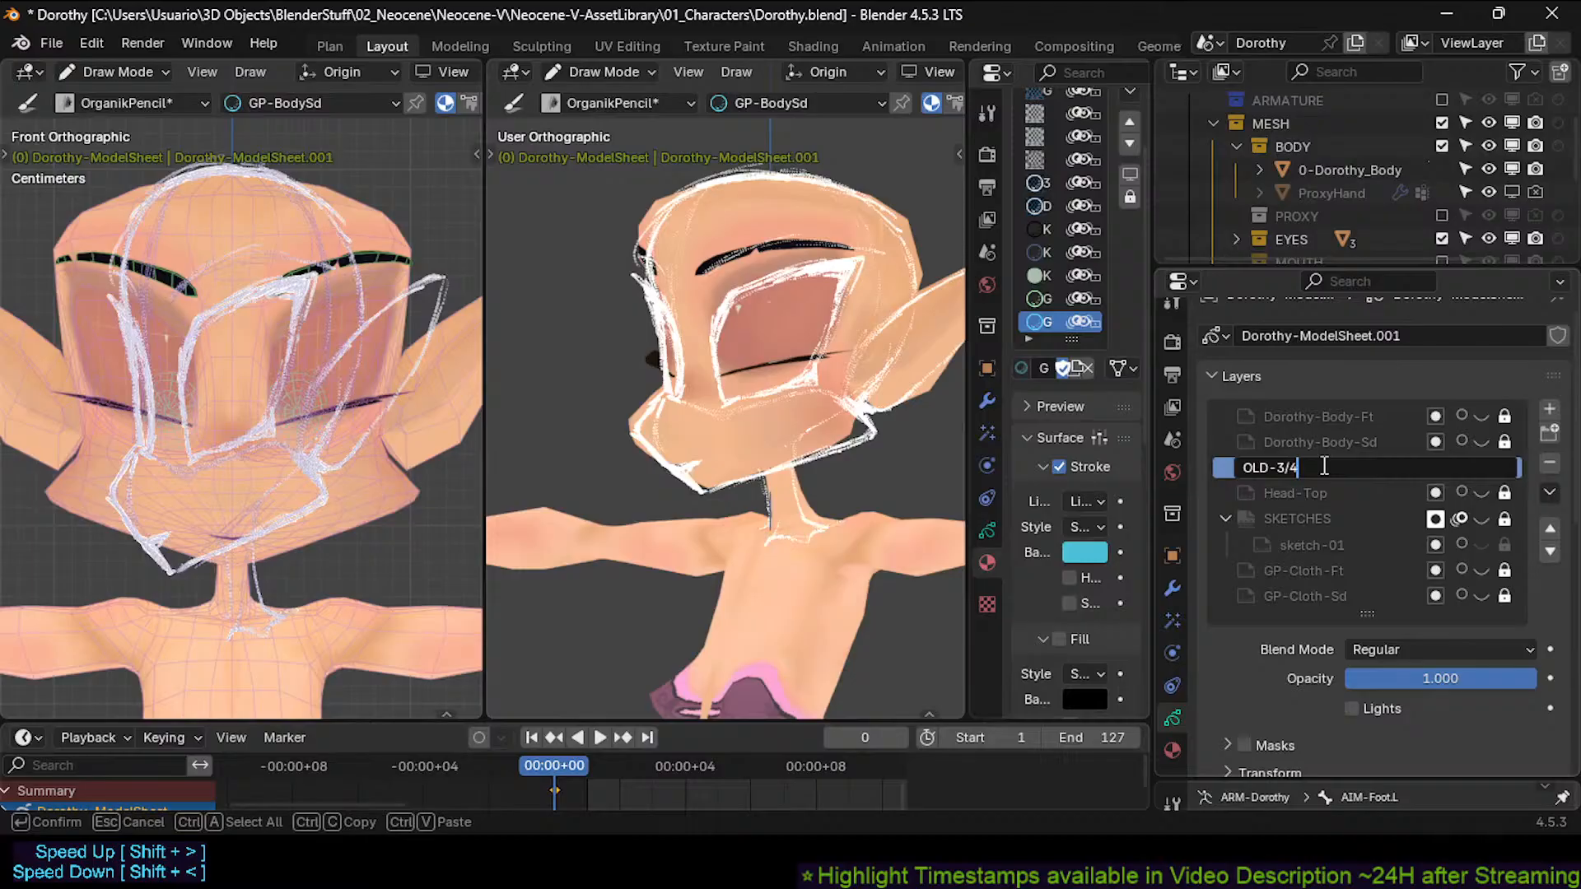
{"action": "key", "text": "BackSpace"}
{"action": "key", "text": "Left"}
{"action": "key", "text": "Left"}
{"action": "key", "text": "Left"}
{"action": "key", "text": "Delete"}
{"action": "key", "text": "BackSpace"}
{"action": "key", "text": "BackSpace"}
{"action": "key", "text": "BackSpace"}
{"action": "type", "text": "Dorothy-"}
{"action": "key", "text": "End"}
{"action": "key", "text": "BackSpace"}
{"action": "key", "text": "BackSpace"}
{"action": "type", "text": "Face-"}
{"action": "type", "text": "5"}
{"action": "key", "text": "BackSpace"}
{"action": "type", "text": "4/7"}
{"action": "key", "text": "Left"}
{"action": "key", "text": "Left"}
{"action": "type", "text": "+"}
{"action": "key", "text": "BackSpace"}
{"action": "type", "text": ")"}
{"action": "key", "text": "Left"}
{"action": "key", "text": "Left"}
{"action": "key", "text": "Left"}
{"action": "key", "text": "Left"}
{"action": "type", "text": "+"}
{"action": "key", "text": "Left"}
{"action": "key", "text": "Left"}
{"action": "key", "text": "BackSpace"}
{"action": "key", "text": "Return"}
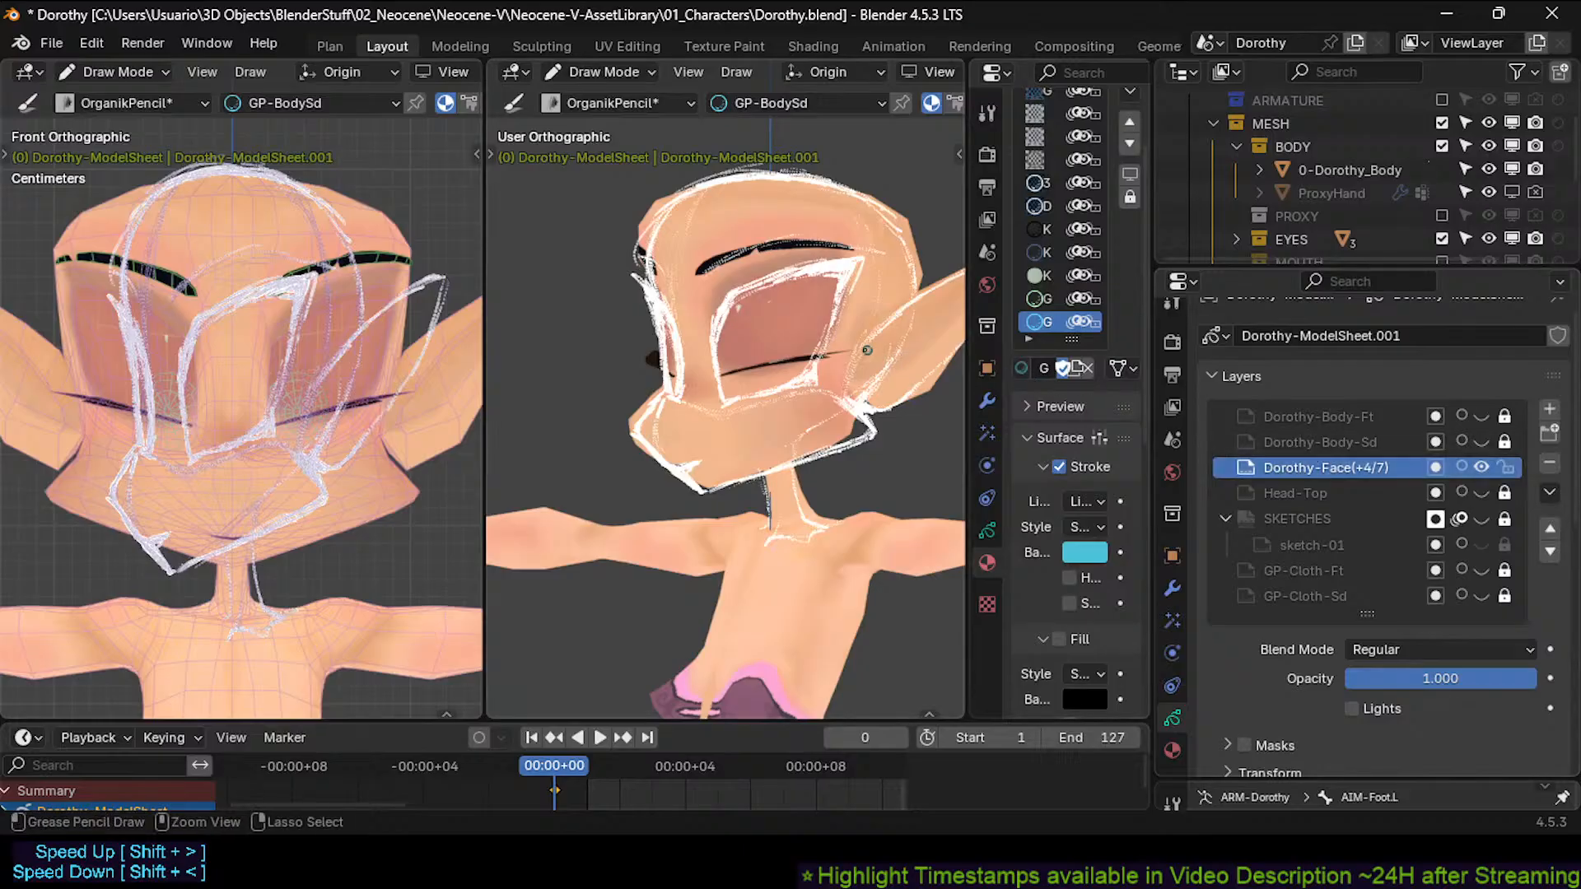
{"action": "key", "text": "ctrl+s"}
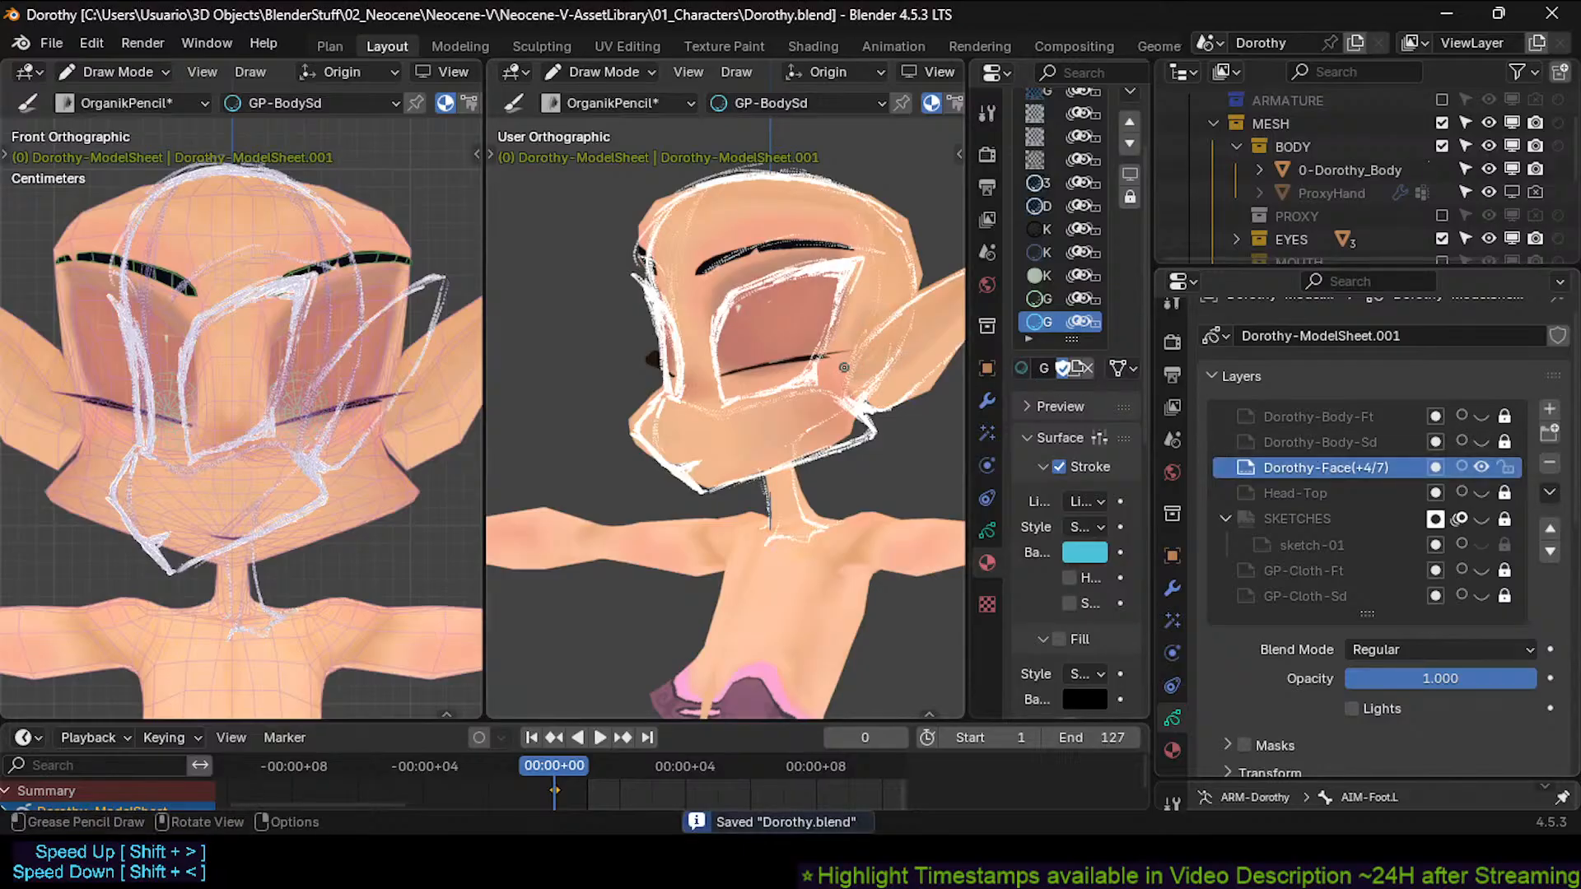
Inspect the face sketch against the head from the side, in rotated steps and from the front, saving the file.
{"action": "scroll", "coordinate": [844, 368], "scroll_direction": "down", "scroll_amount": 8, "text": "ctrl"}
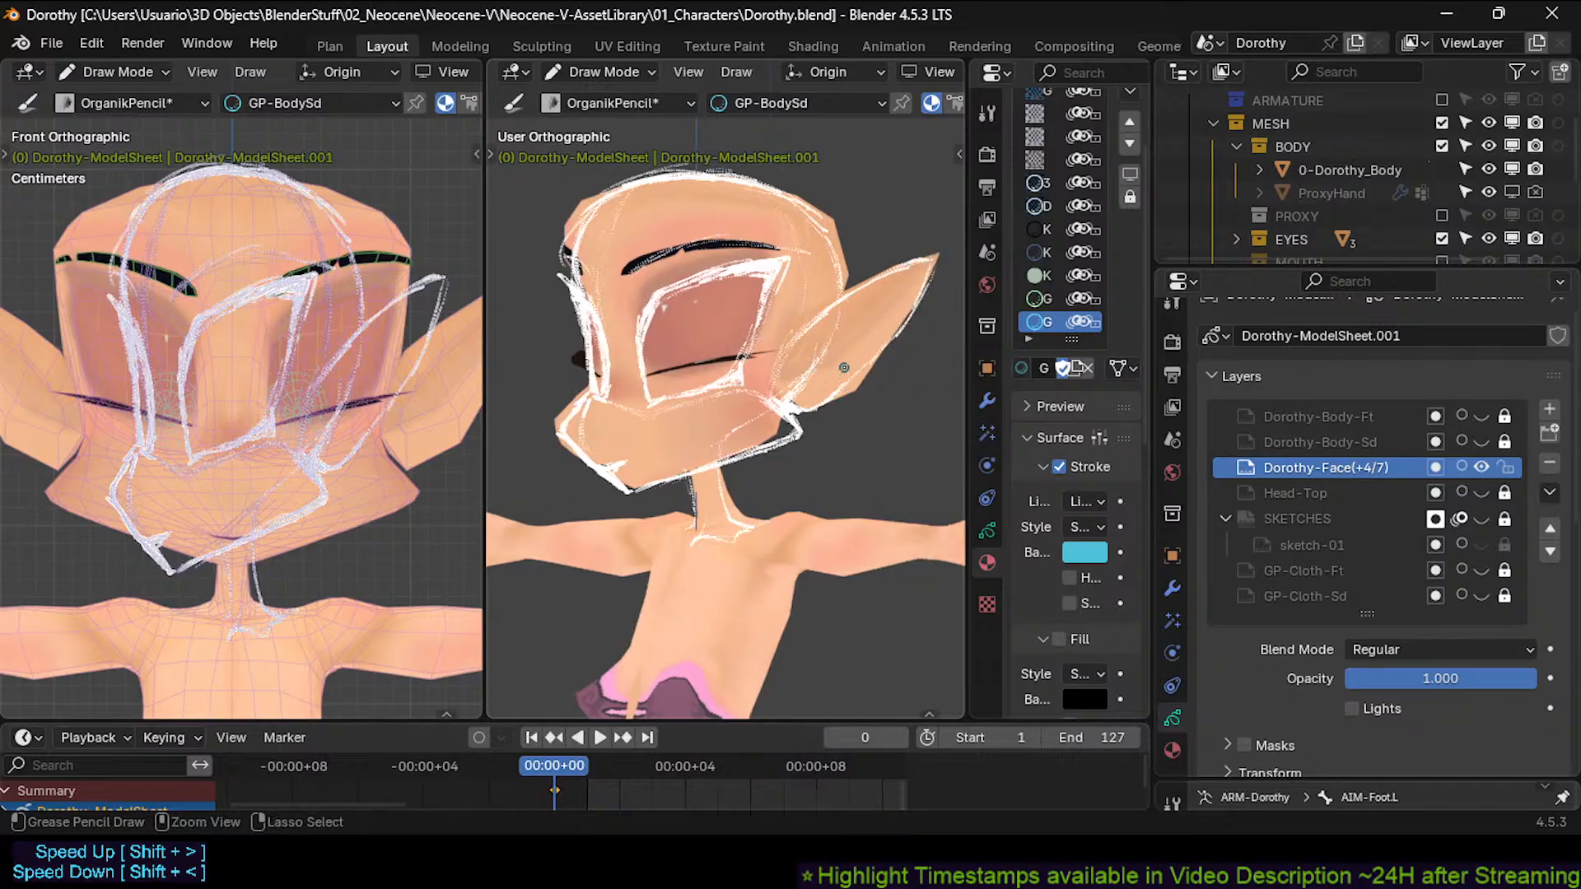
{"action": "key", "text": "KP_3"}
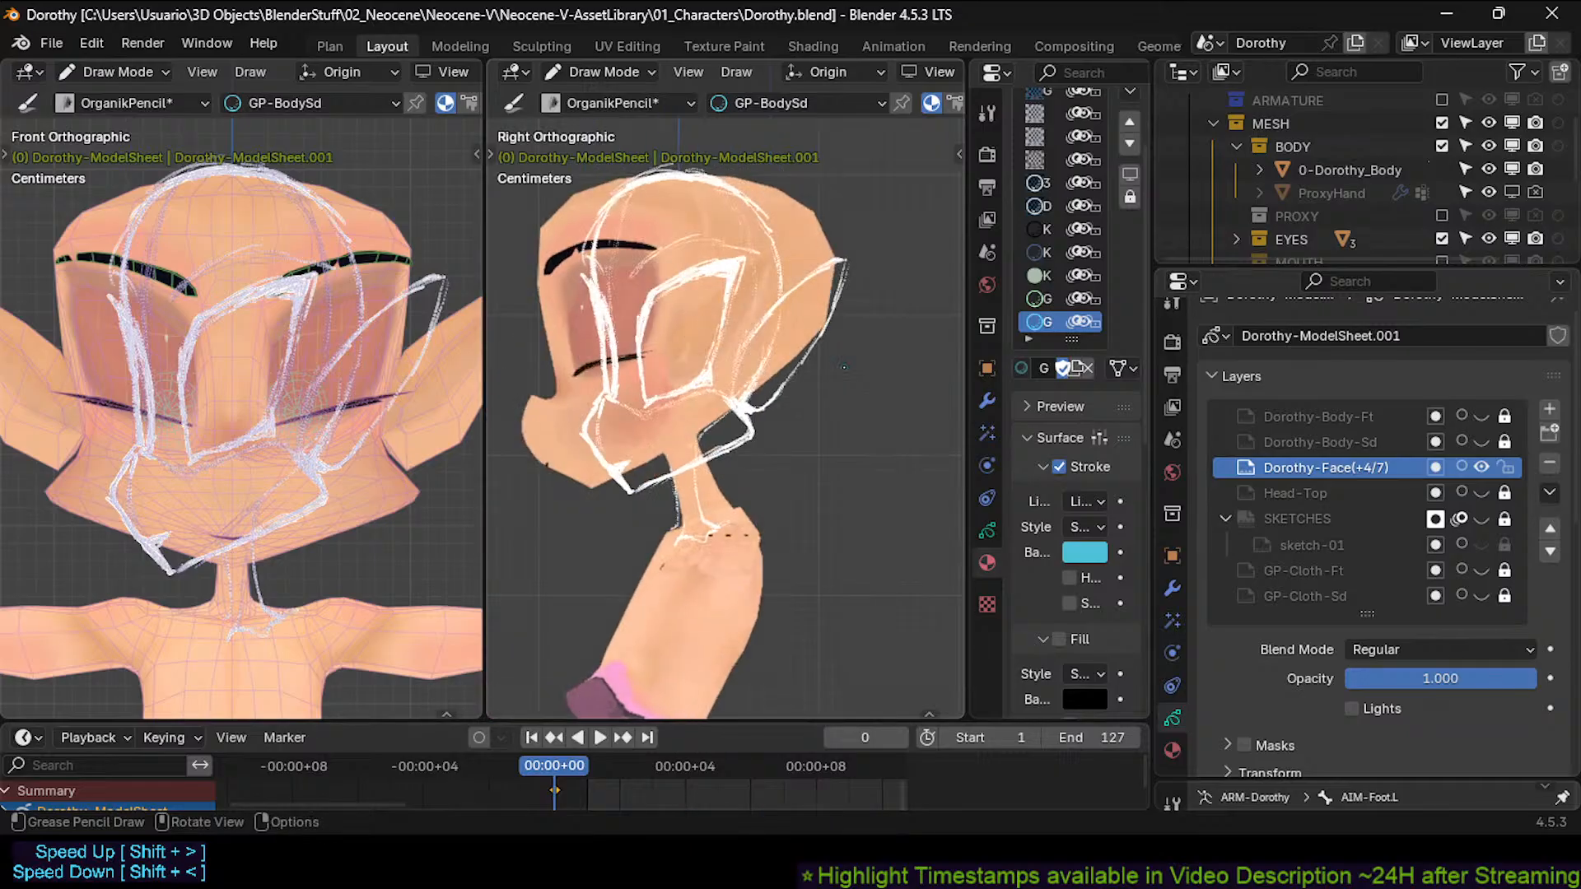
{"action": "key", "text": "KP_6"}
{"action": "key", "text": "KP_4"}
{"action": "key", "text": "KP_4"}
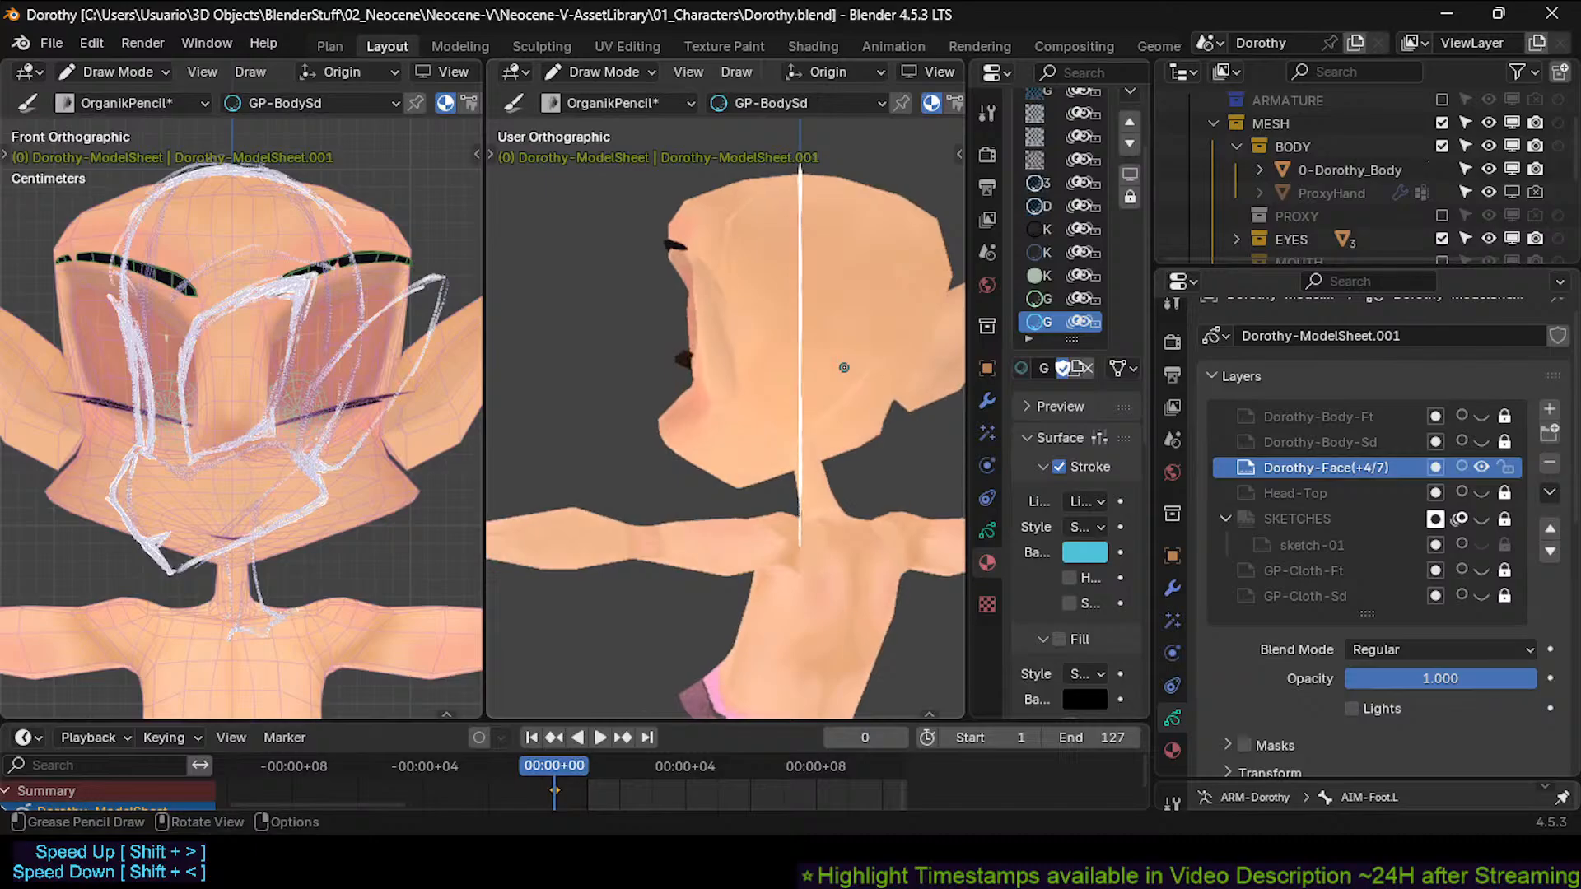
{"action": "key", "text": "KP_1"}
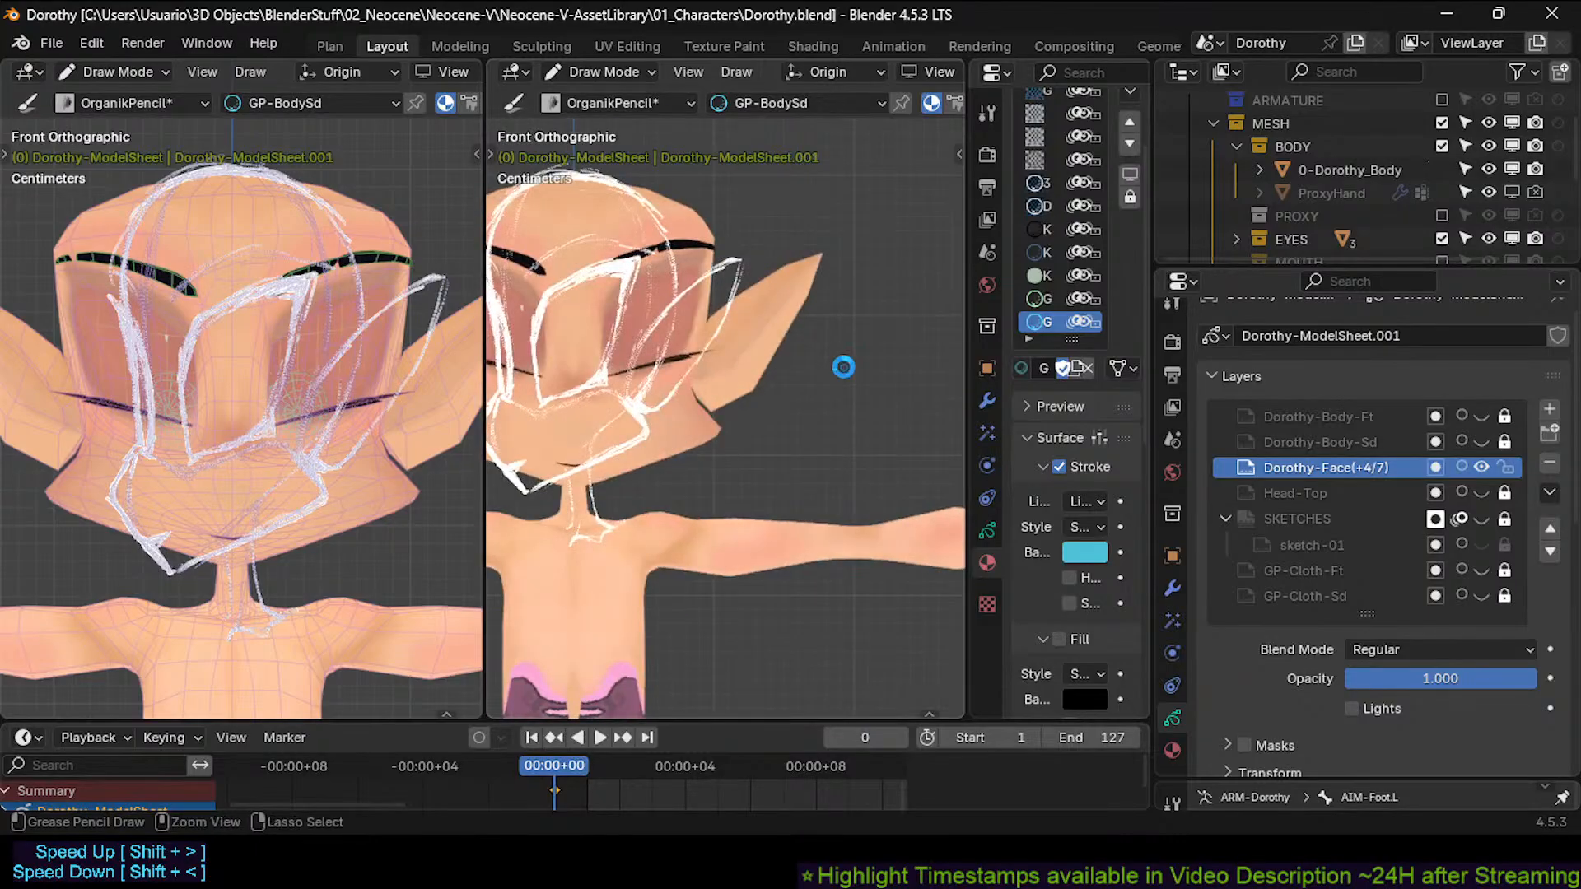
{"action": "key", "text": "ctrl+s"}
{"action": "middle_click_drag", "start_coordinate": [714, 339], "coordinate": [821, 340], "text": "shift"}
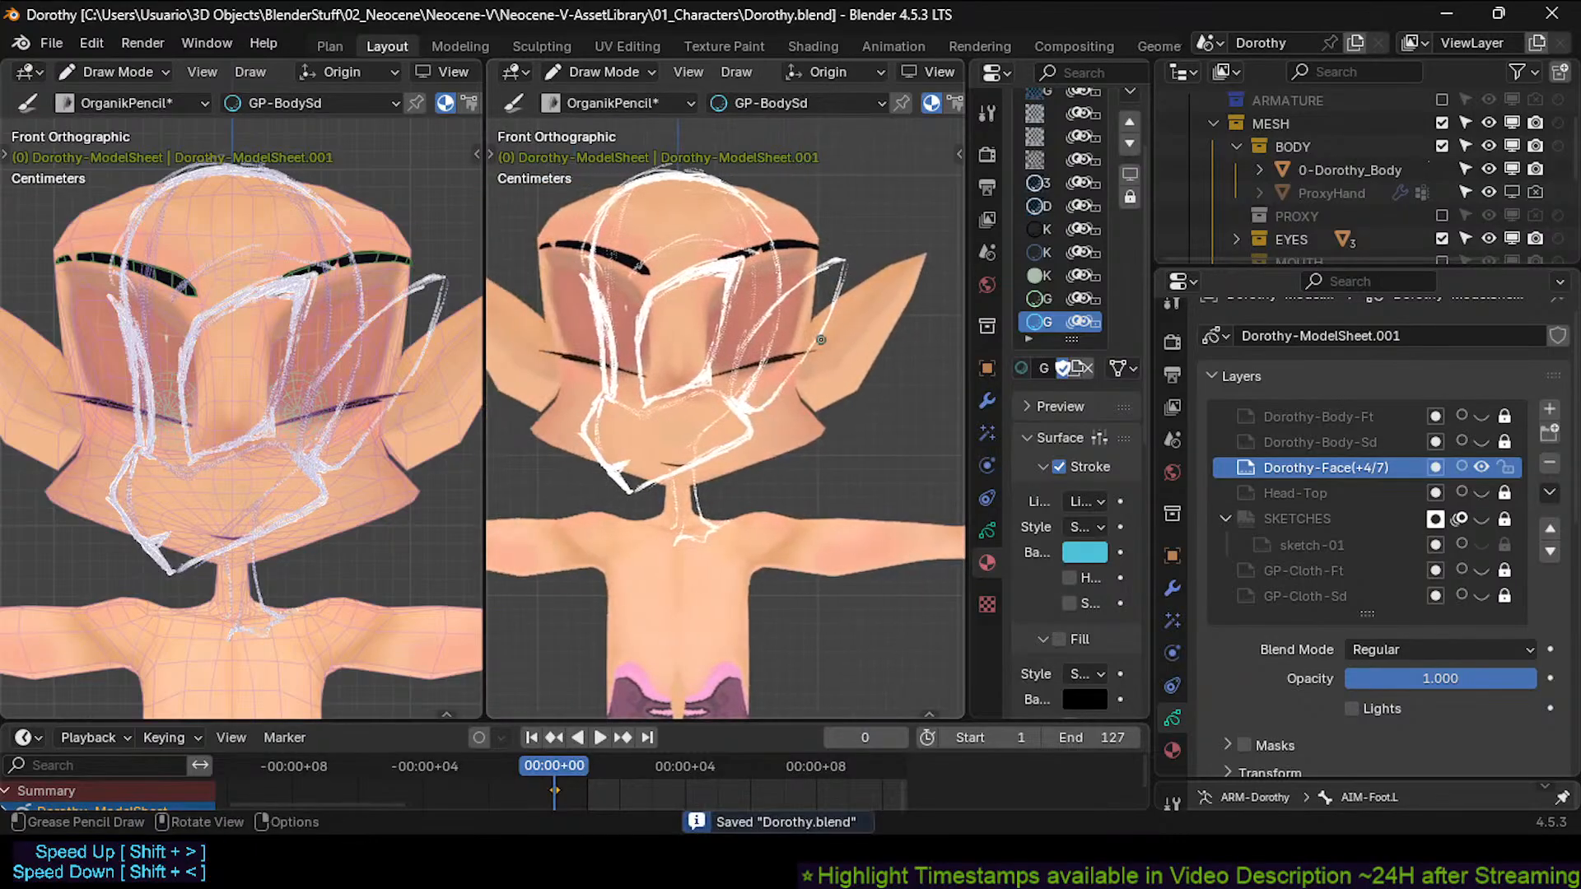
Compare the face sketch with the mesh in three-quarter view while toggling X-ray, return to front view, and save.
{"action": "key", "text": "KP_6"}
{"action": "key", "text": "KP_6"}
{"action": "key", "text": "KP_6"}
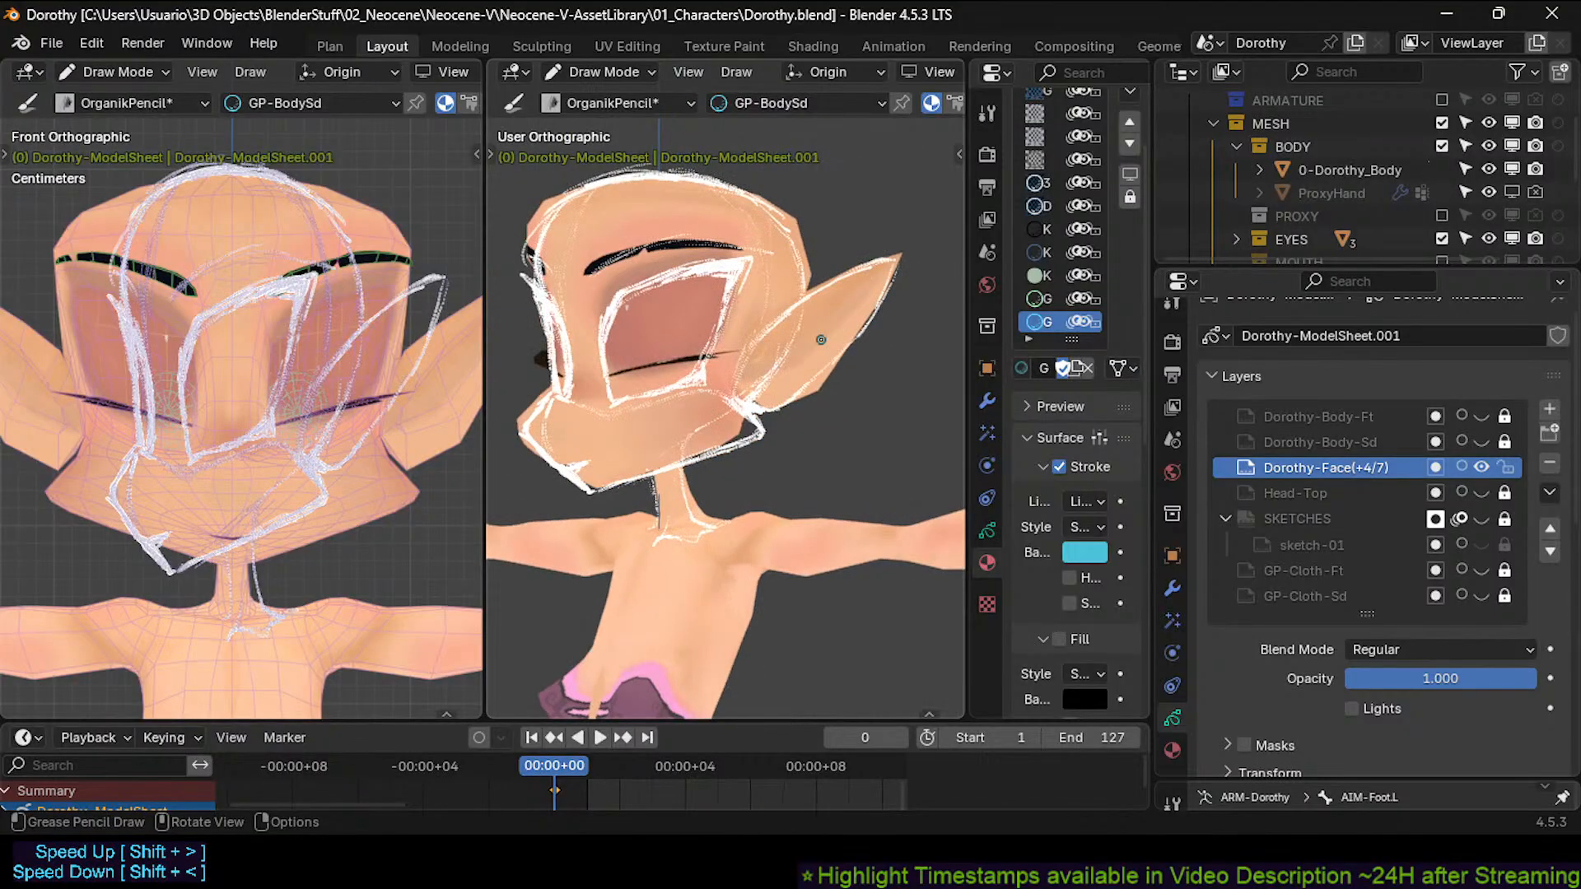
{"action": "key", "text": "alt+z"}
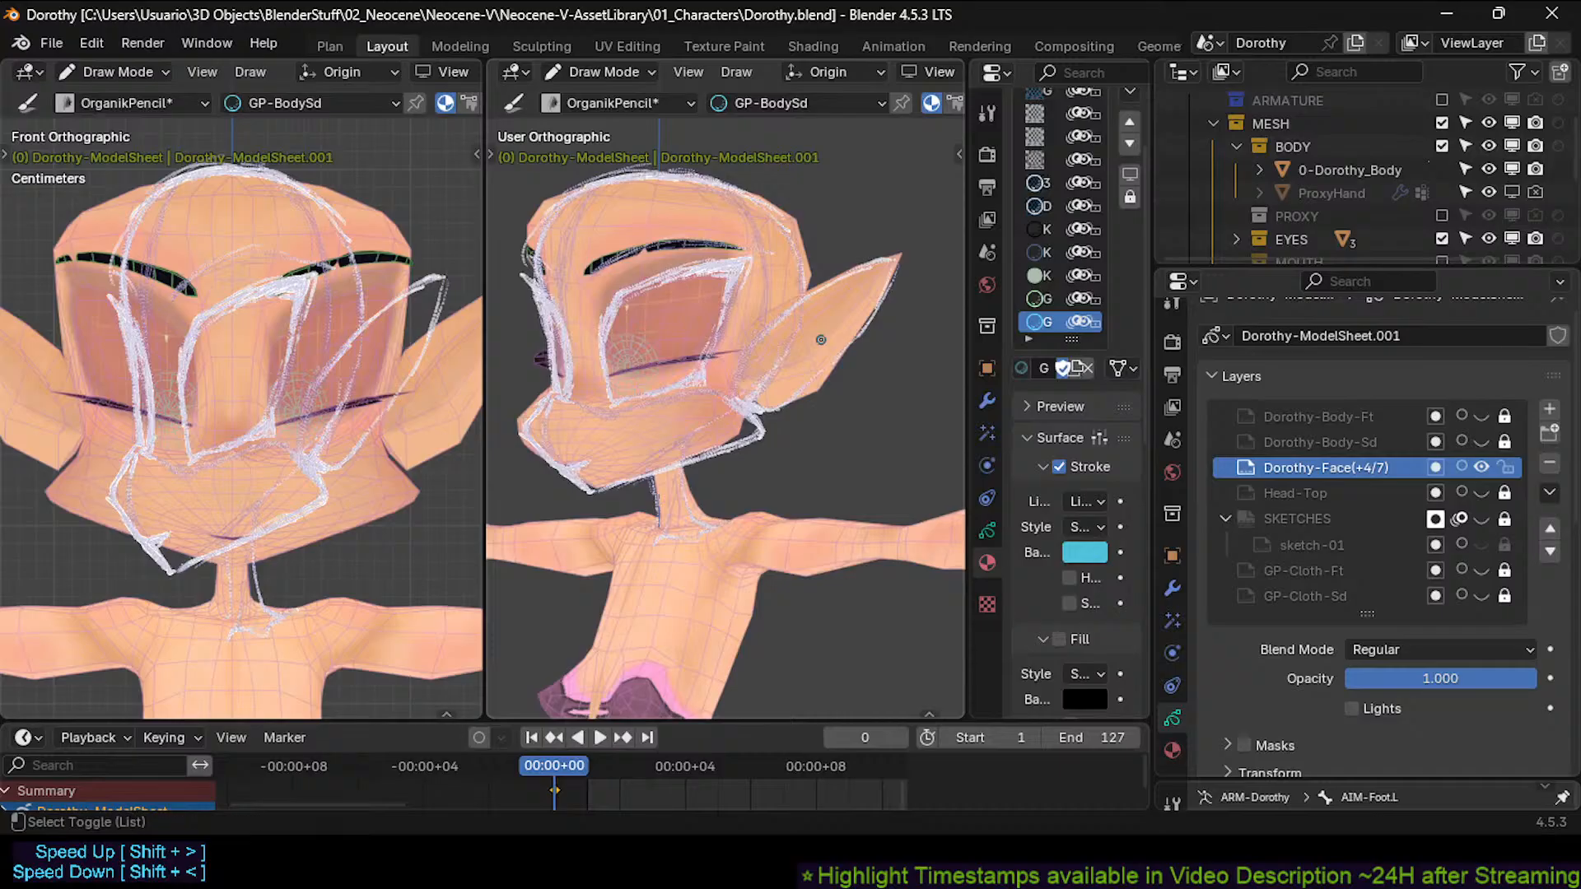
{"action": "key", "text": "alt+z"}
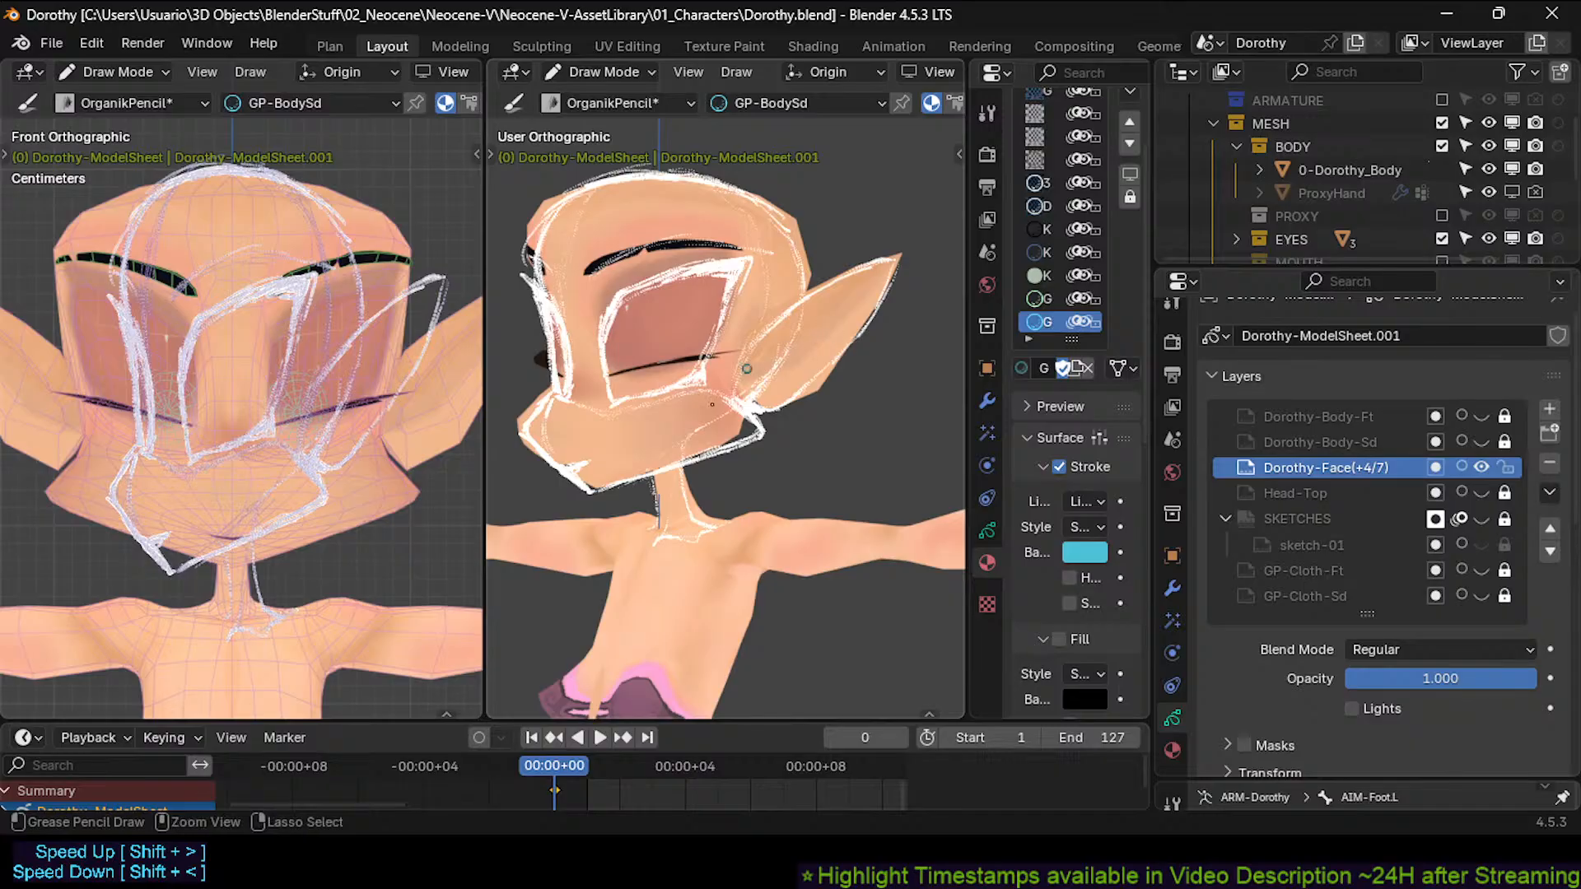
{"action": "key", "text": "alt+z"}
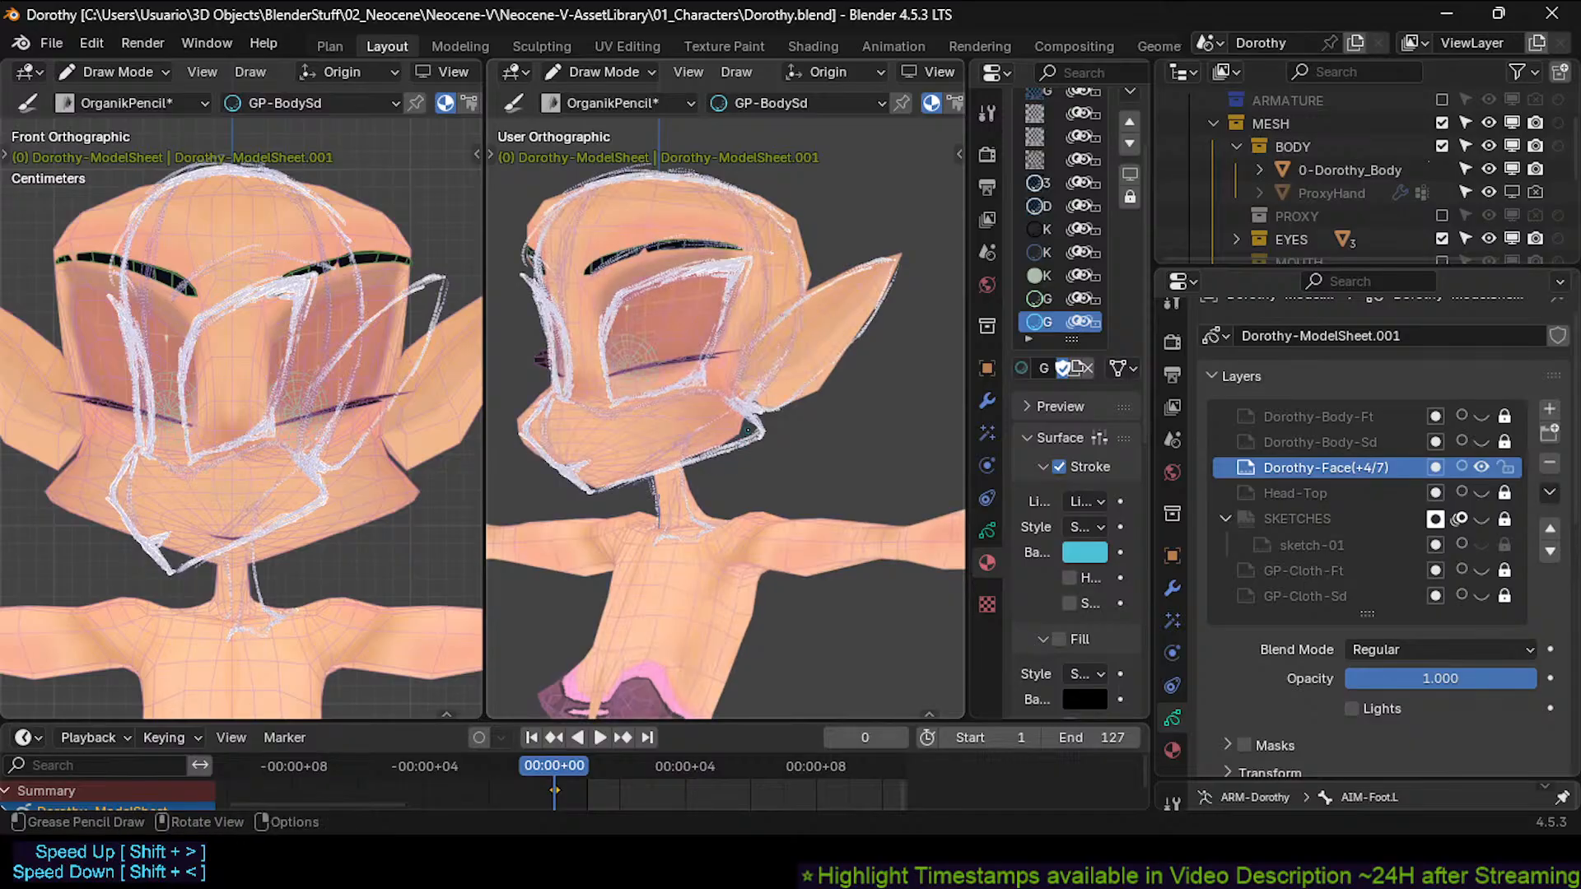
{"action": "key", "text": "alt+z"}
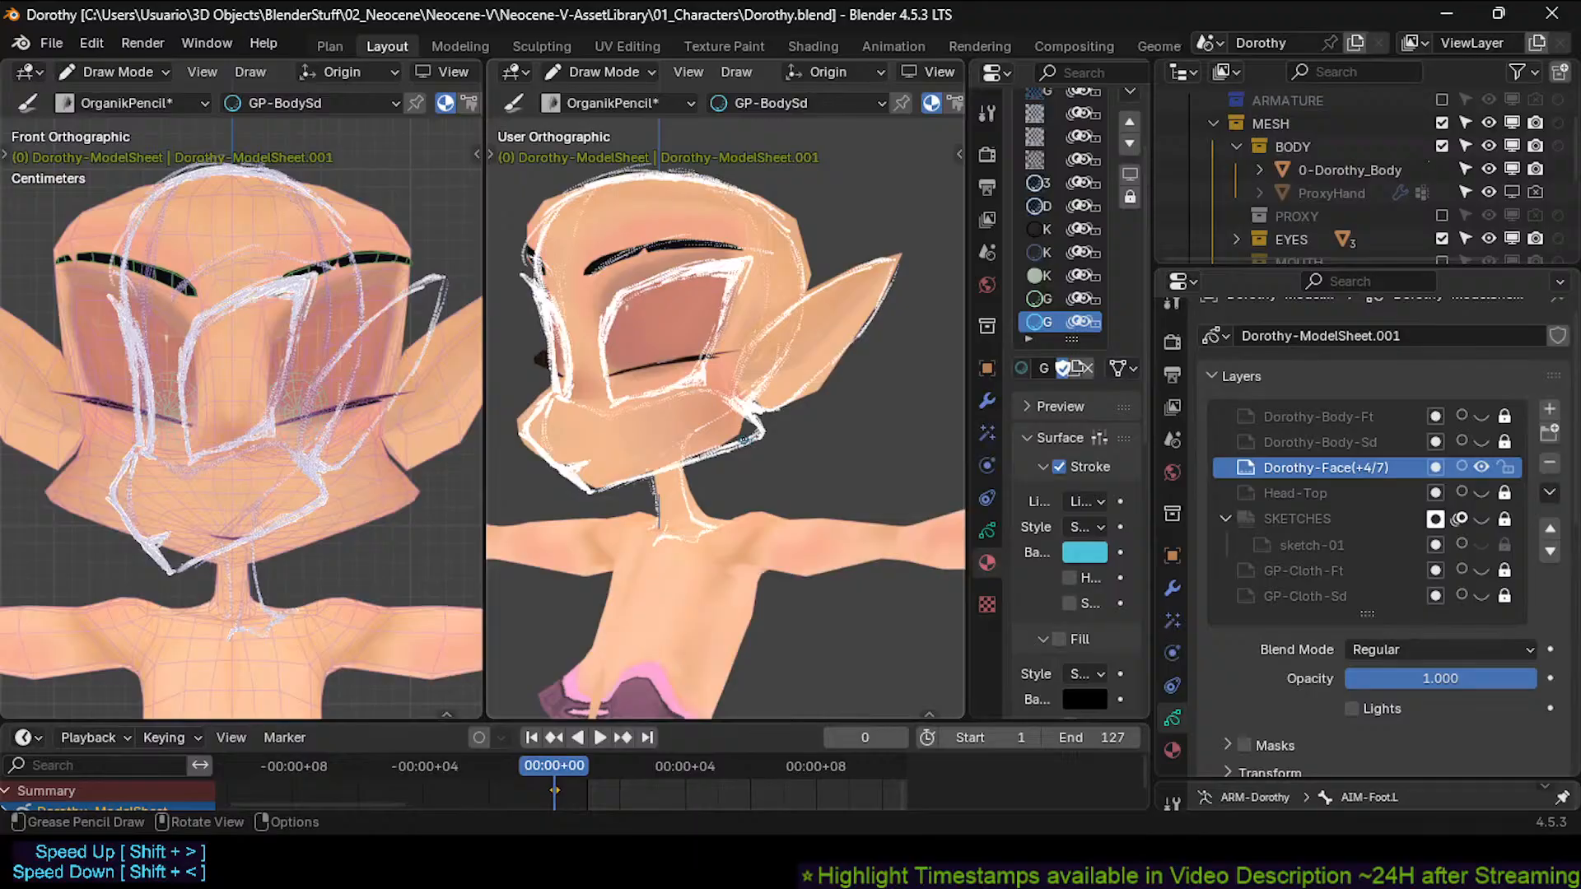
{"action": "key", "text": "alt+z"}
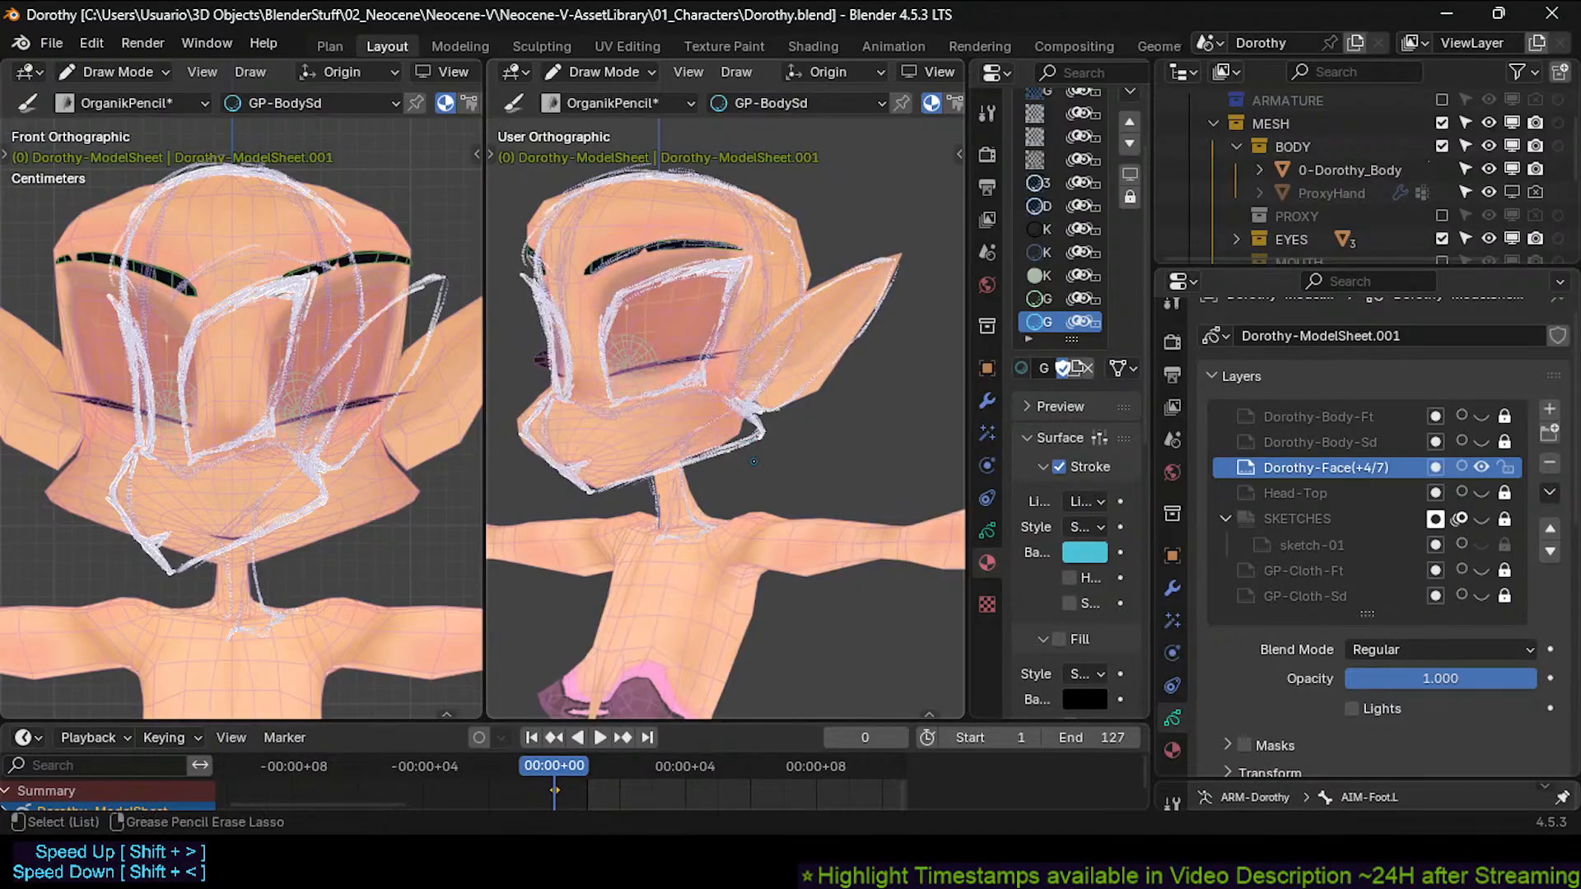
{"action": "key", "text": "alt+z"}
{"action": "key", "text": "alt+z"}
{"action": "key", "text": "alt+z"}
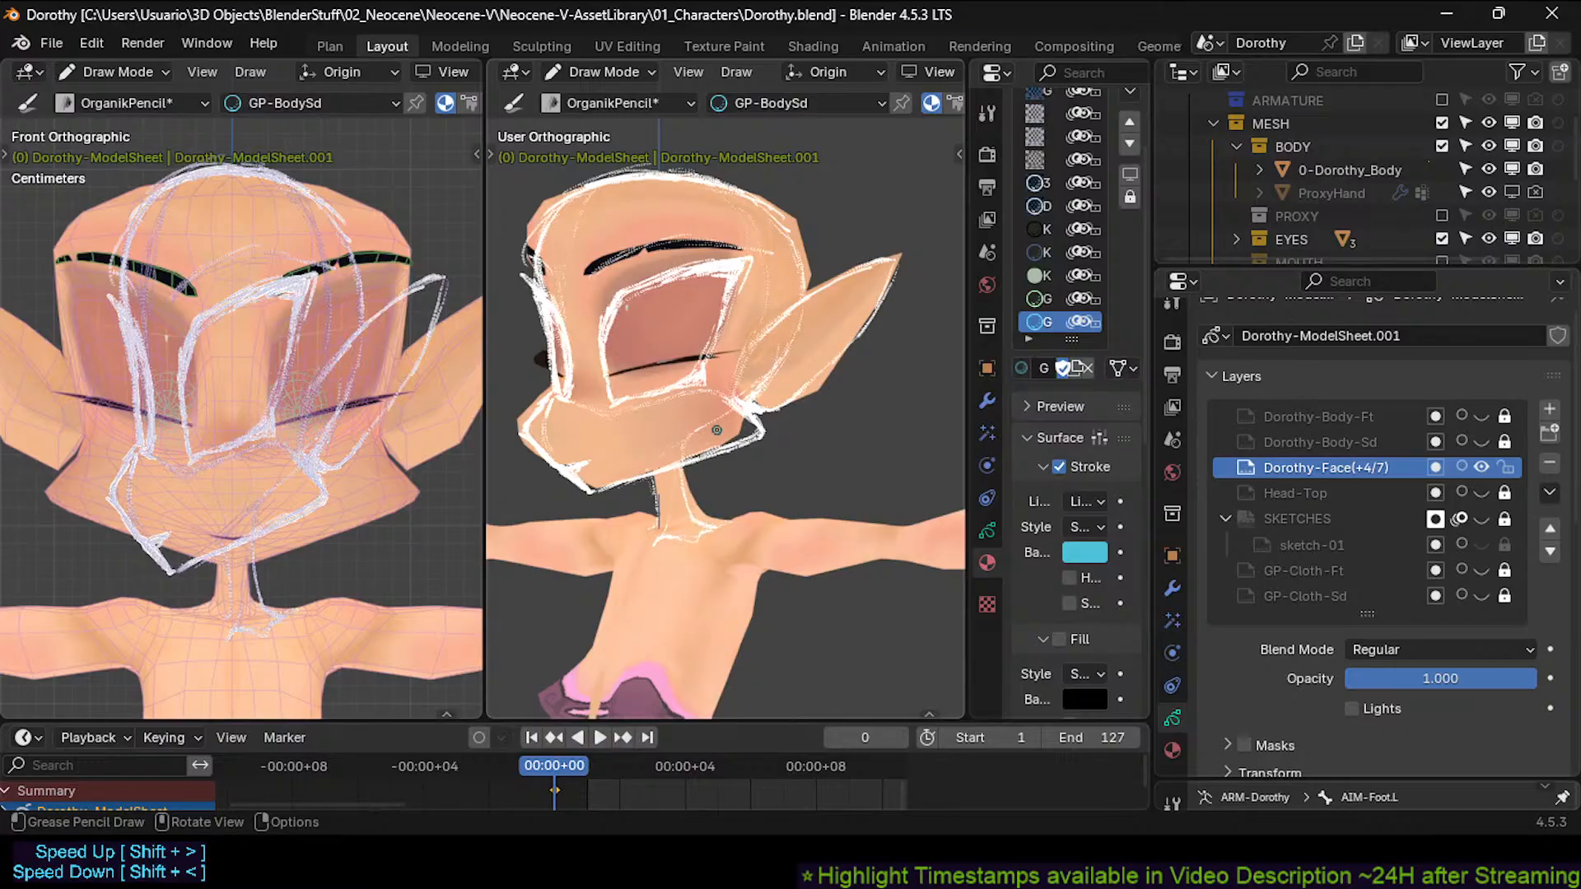
{"action": "mouse_move", "coordinate": [719, 439]}
{"action": "middle_mouse_down"}
{"action": "mouse_move", "coordinate": [685, 434]}
{"action": "mouse_move", "coordinate": [725, 442]}
{"action": "middle_mouse_up"}
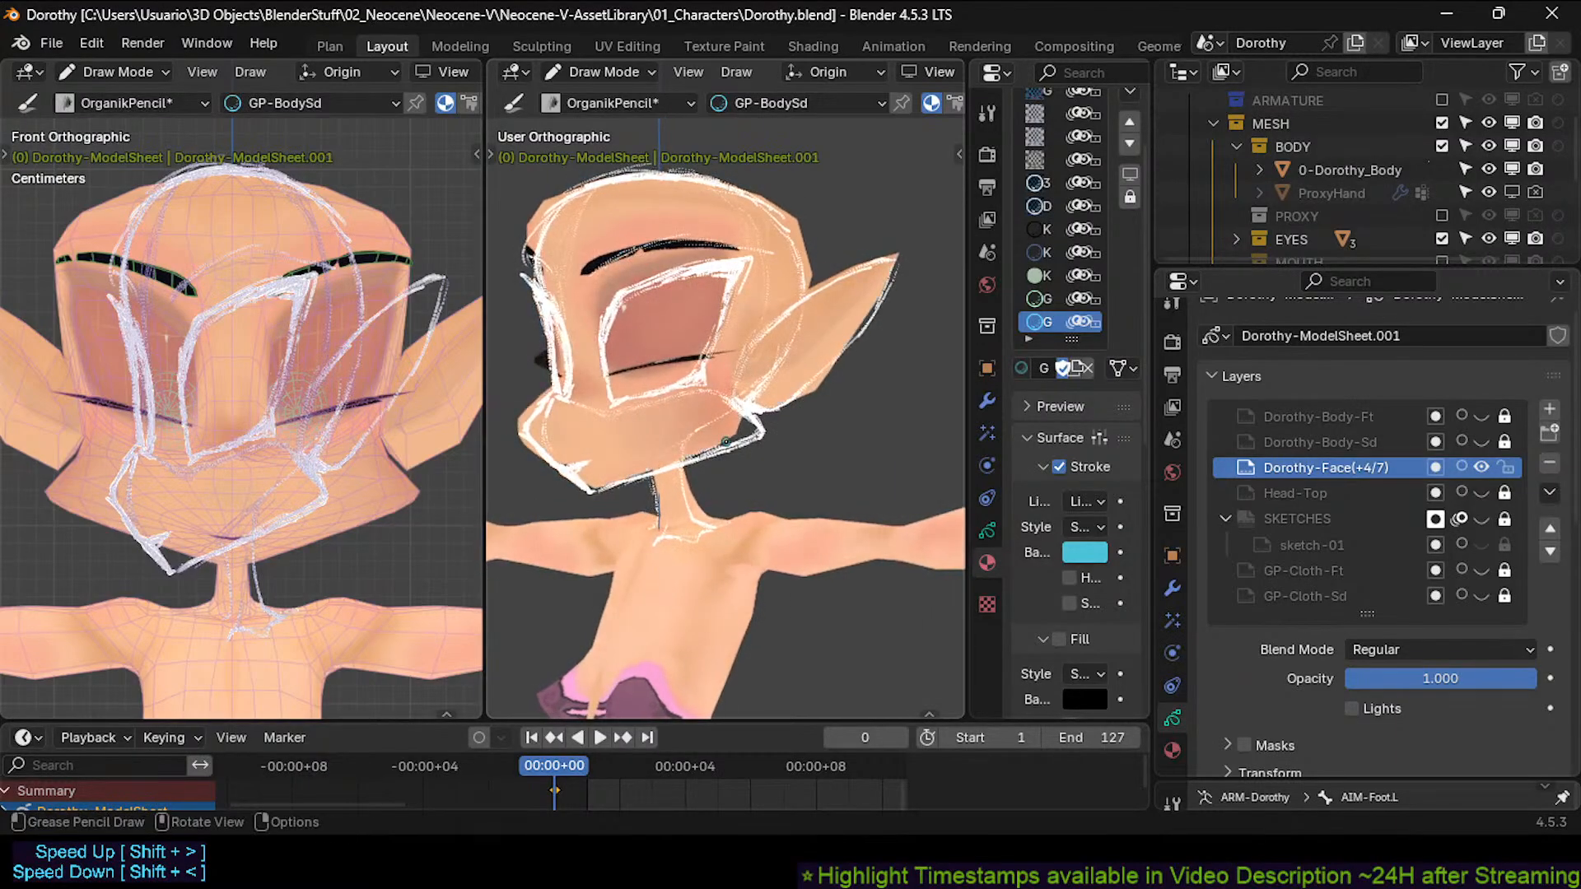
{"action": "key", "text": "KP_1"}
{"action": "key", "text": "ctrl+s"}
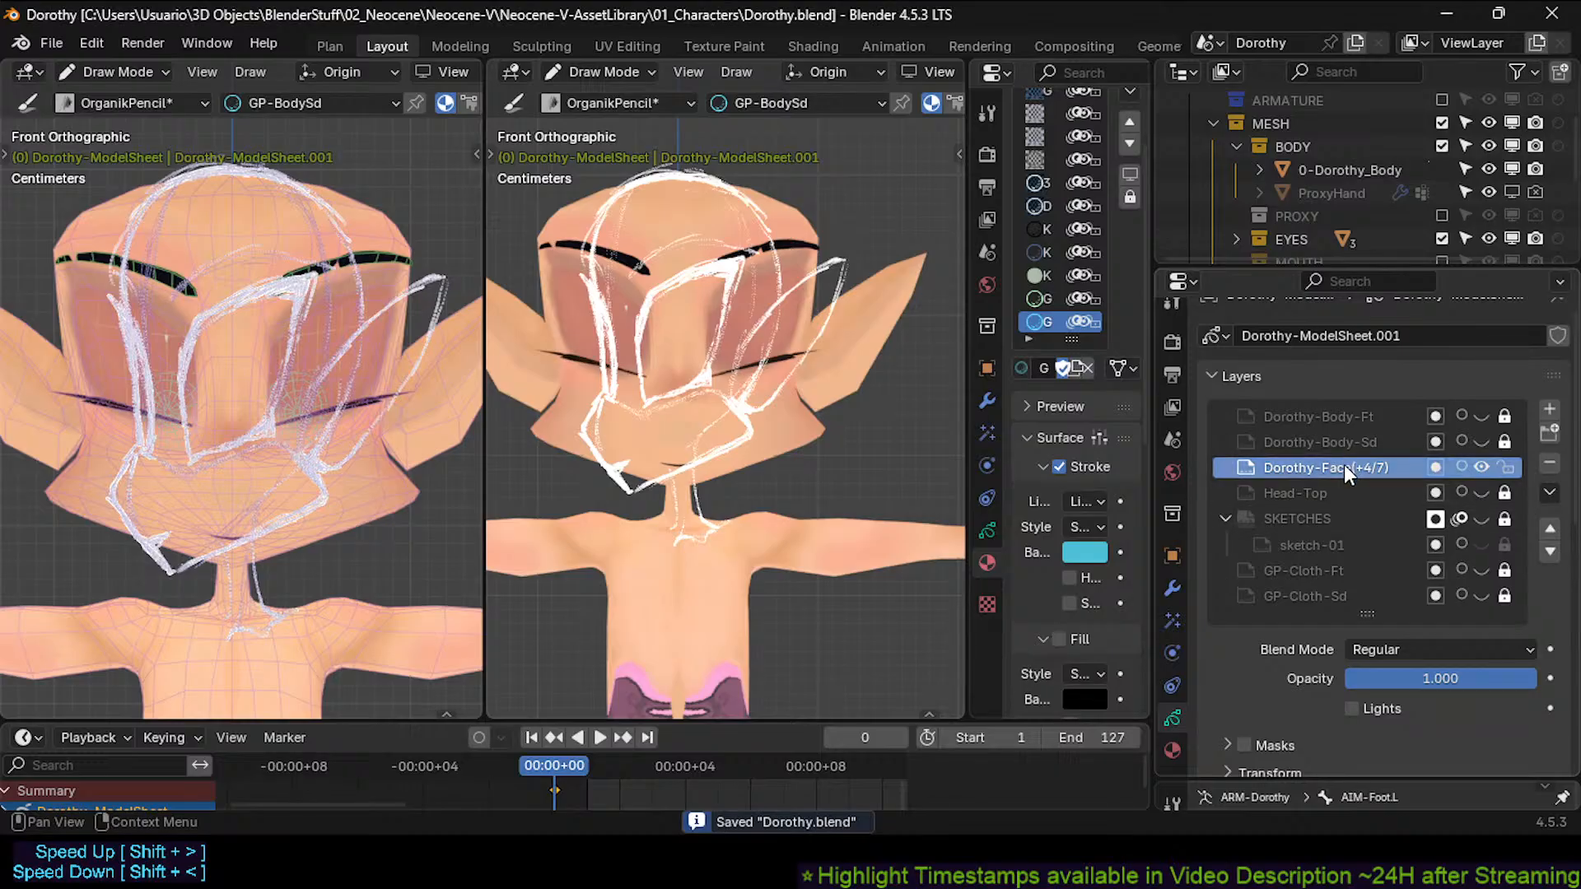
Move the Dorothy-Face(+4/7) layer below Head-Top and into the SKETCHES group, and save the file.
{"action": "left_click", "coordinate": [1550, 551]}
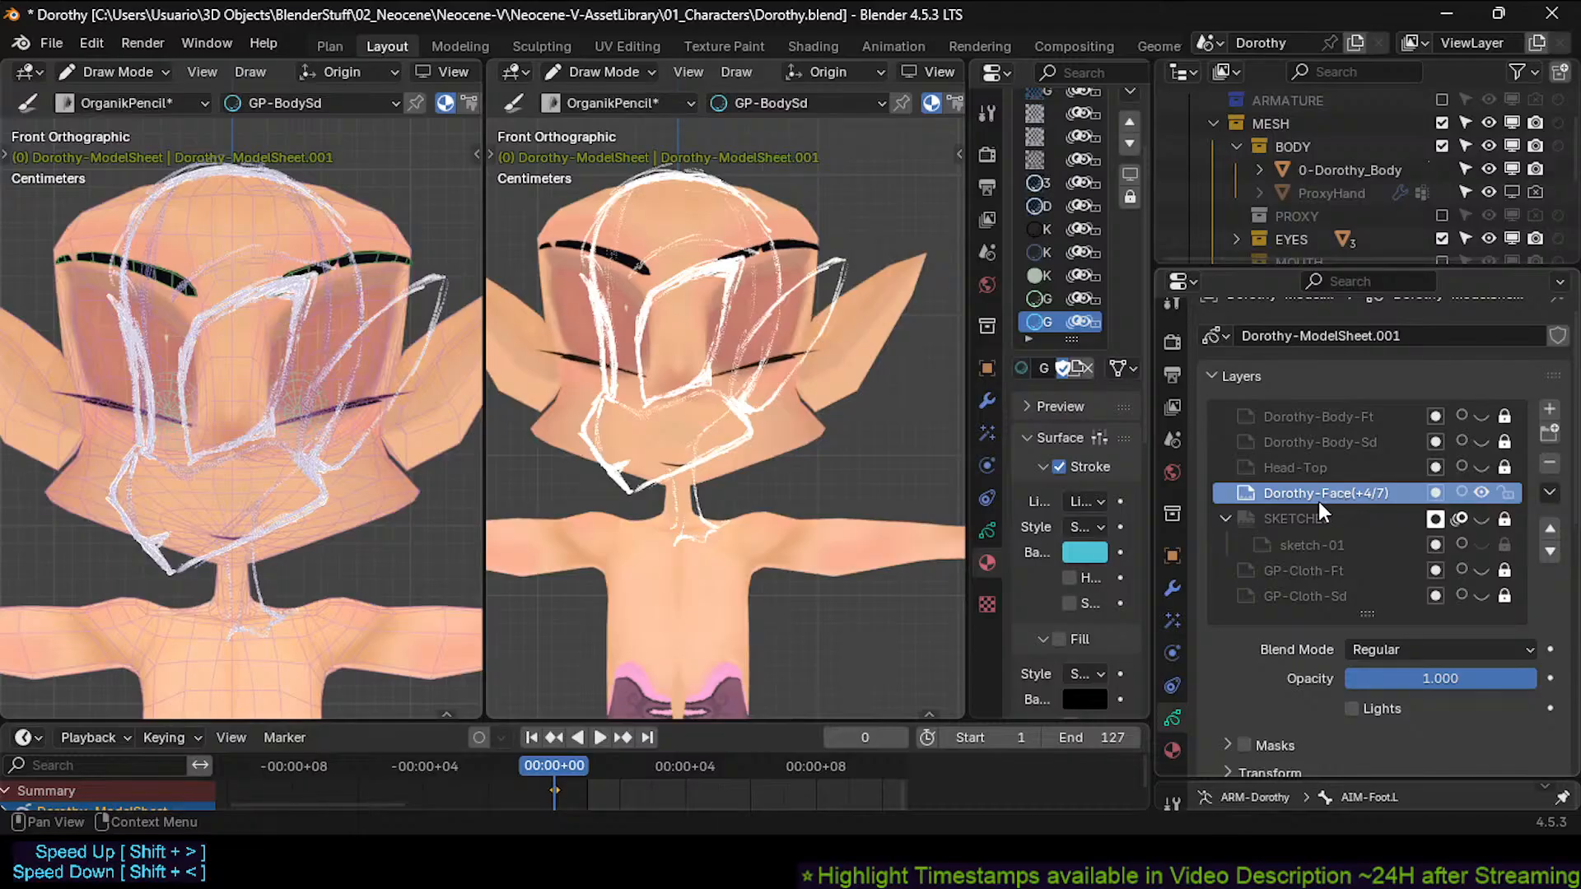
{"action": "left_click_drag", "start_coordinate": [1302, 497], "coordinate": [1312, 516]}
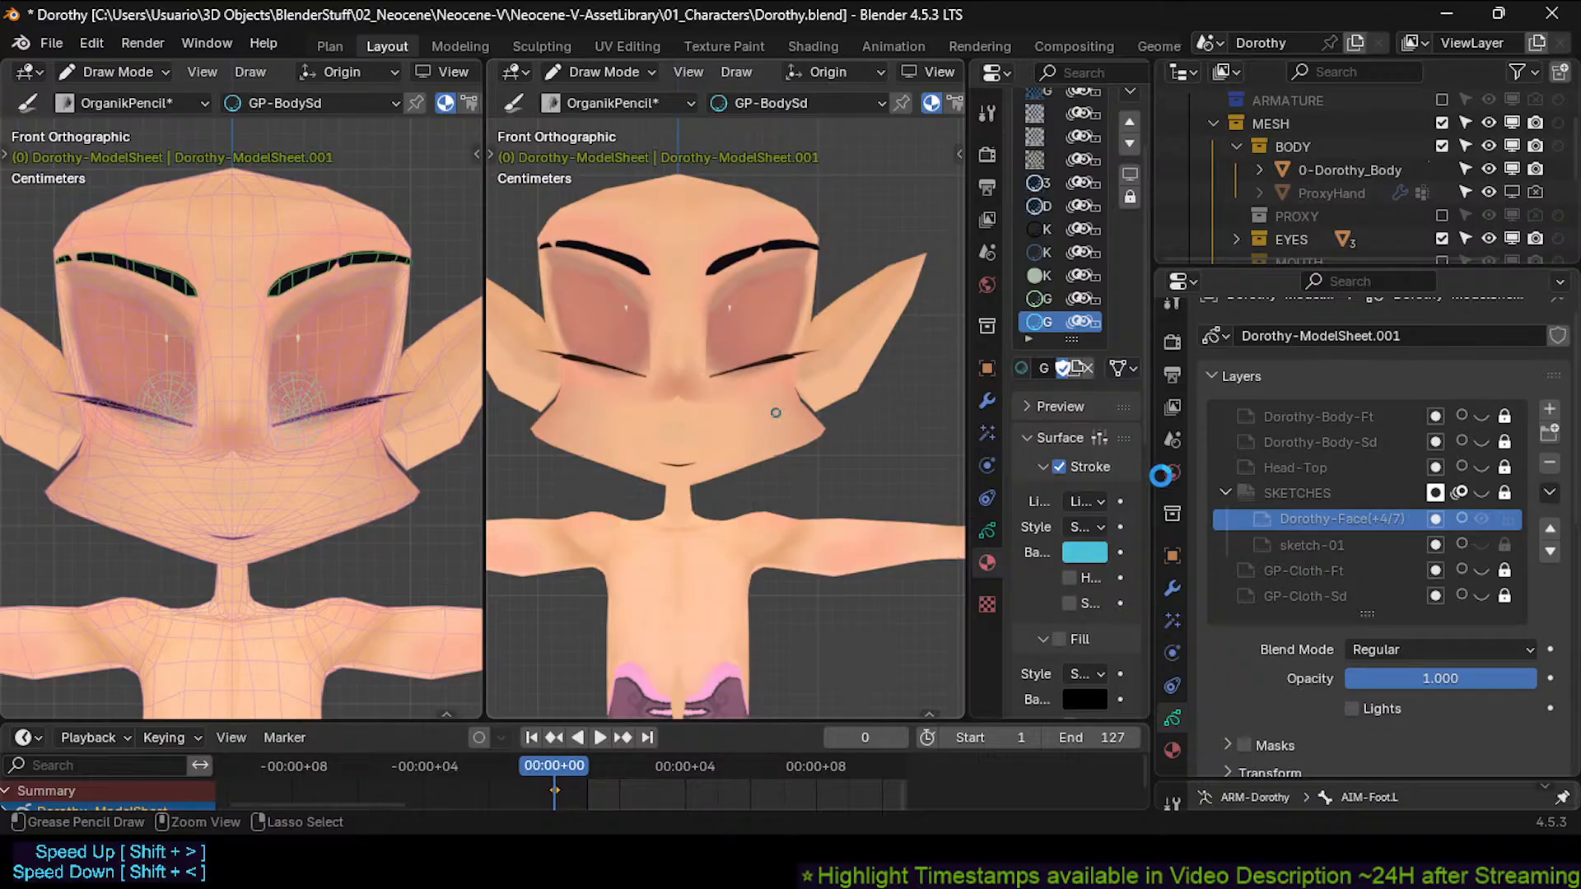
{"action": "key", "text": "ctrl+s"}
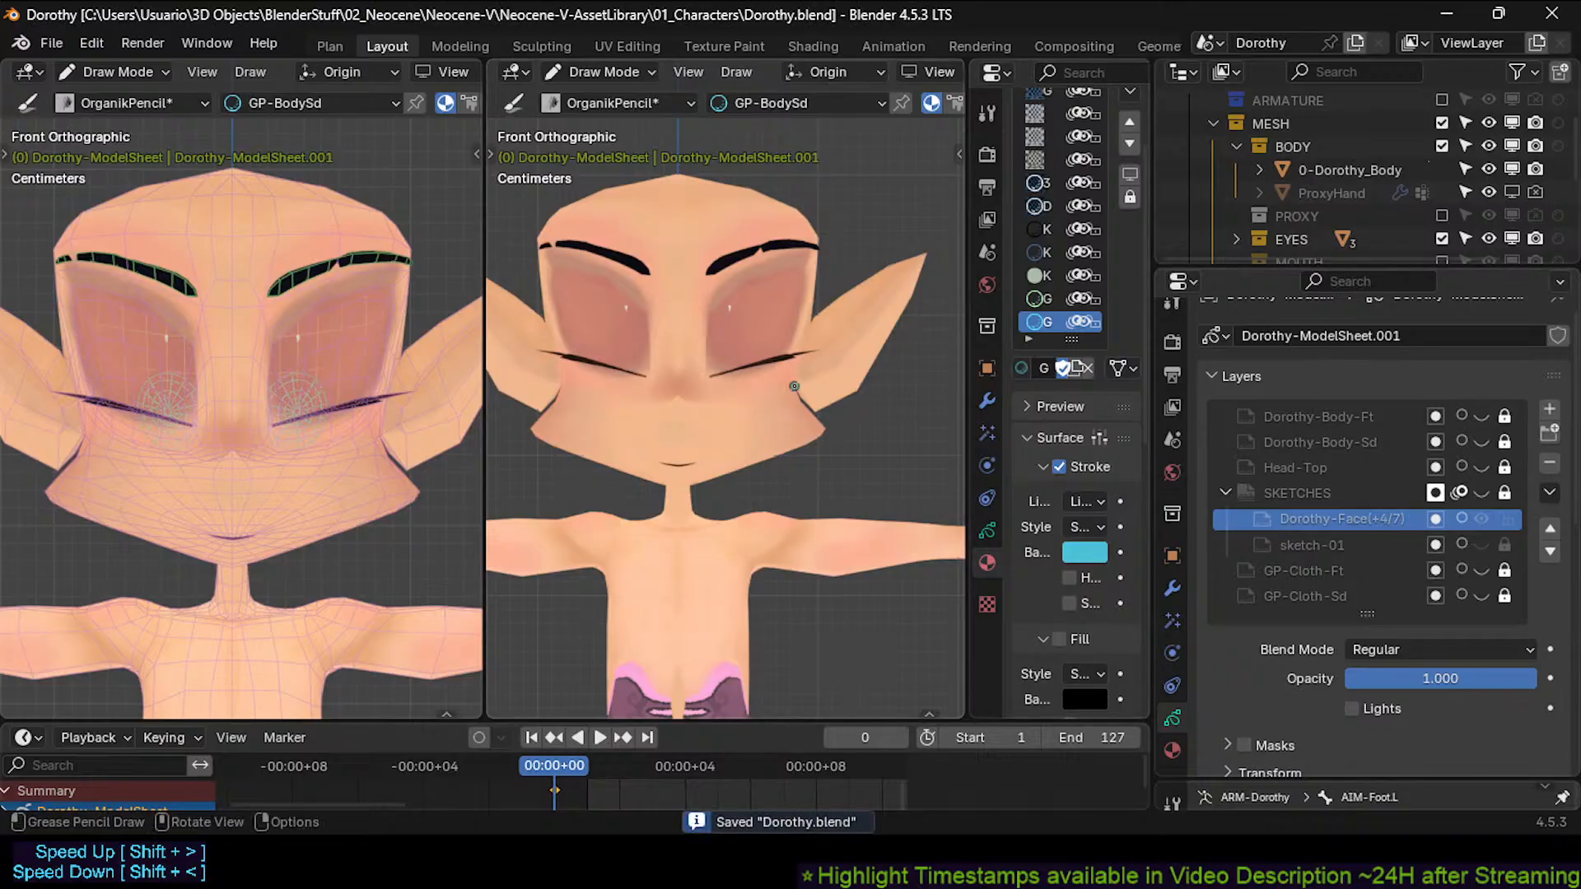
Show the model from the side, enable sketch-01's visibility, and place that layer above Dorothy-Face(+4/7) in the SKETCHES group.
{"action": "key", "text": "KP_3"}
{"action": "scroll", "coordinate": [840, 369], "scroll_direction": "up", "scroll_amount": 2}
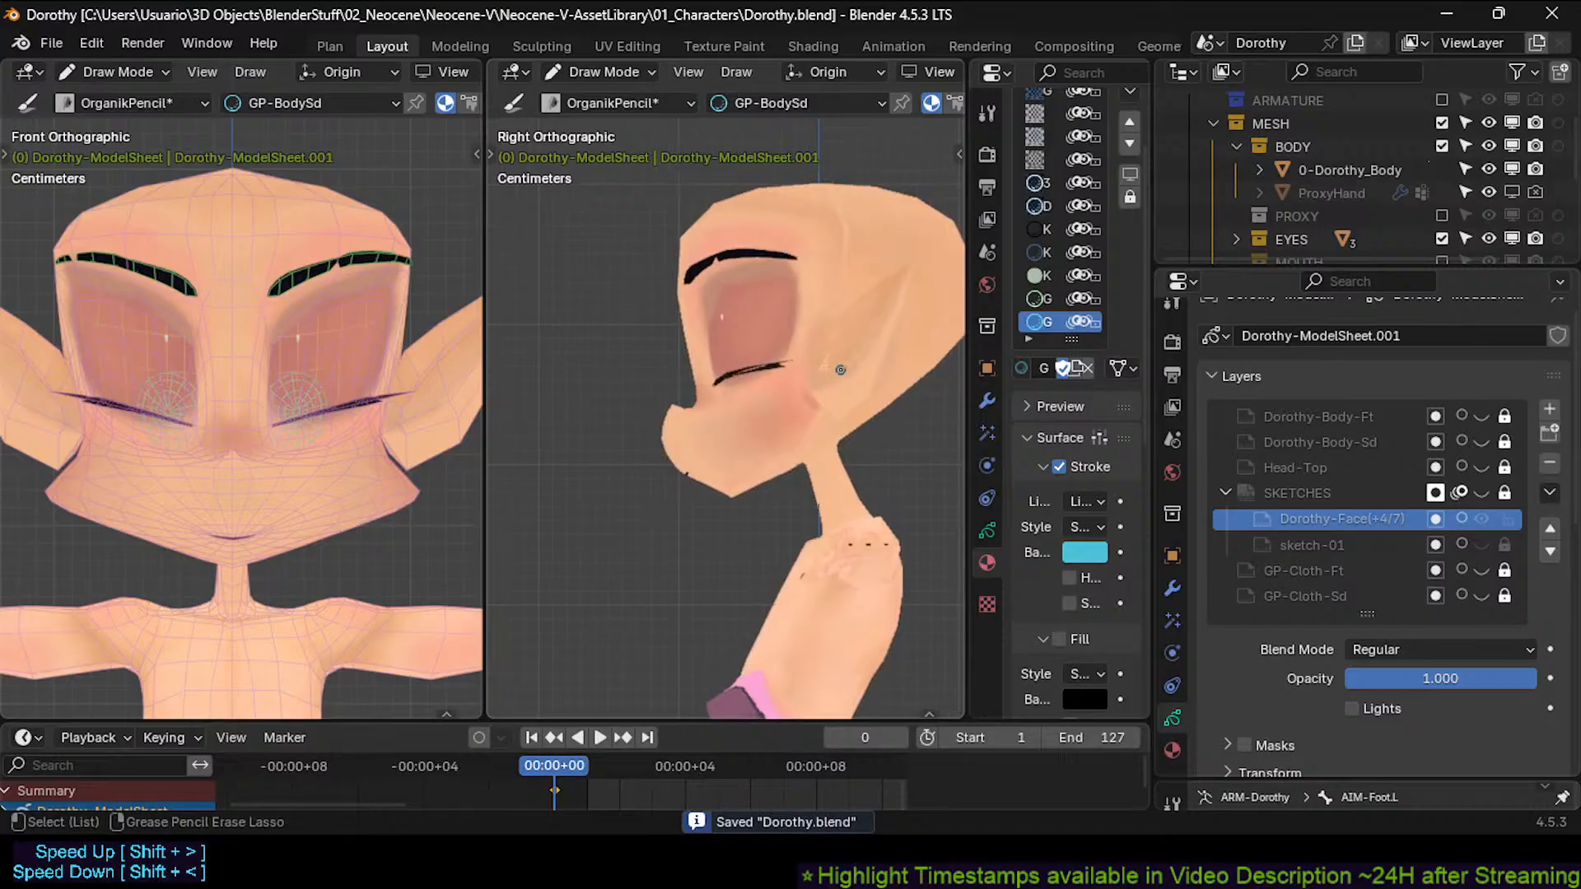
{"action": "scroll", "coordinate": [820, 404], "scroll_direction": "up", "scroll_amount": 1}
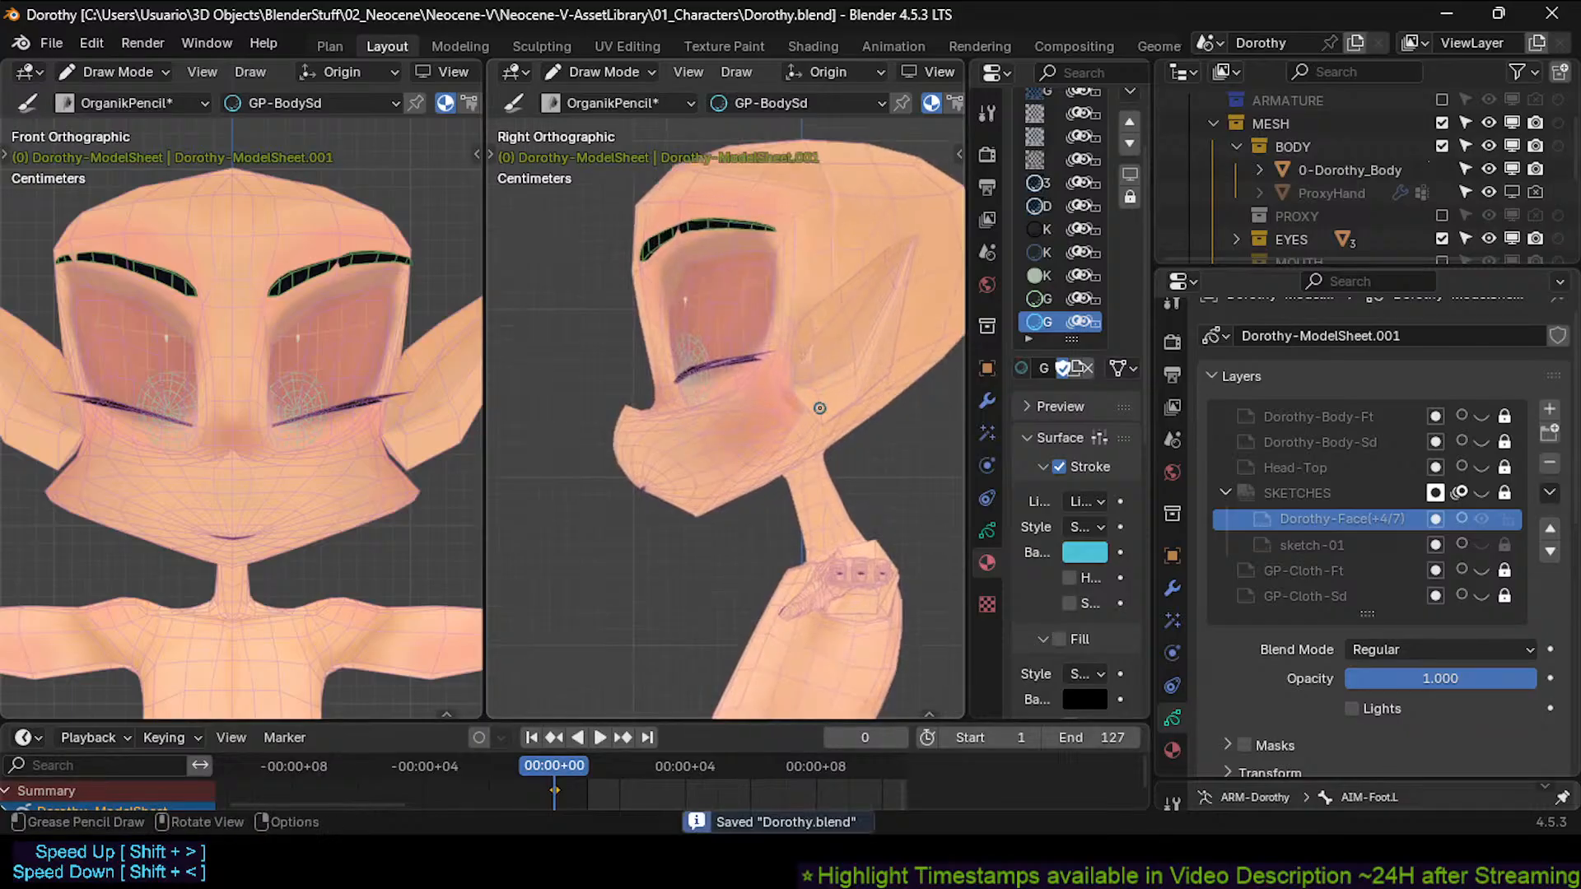
{"action": "left_click", "coordinate": [1480, 543]}
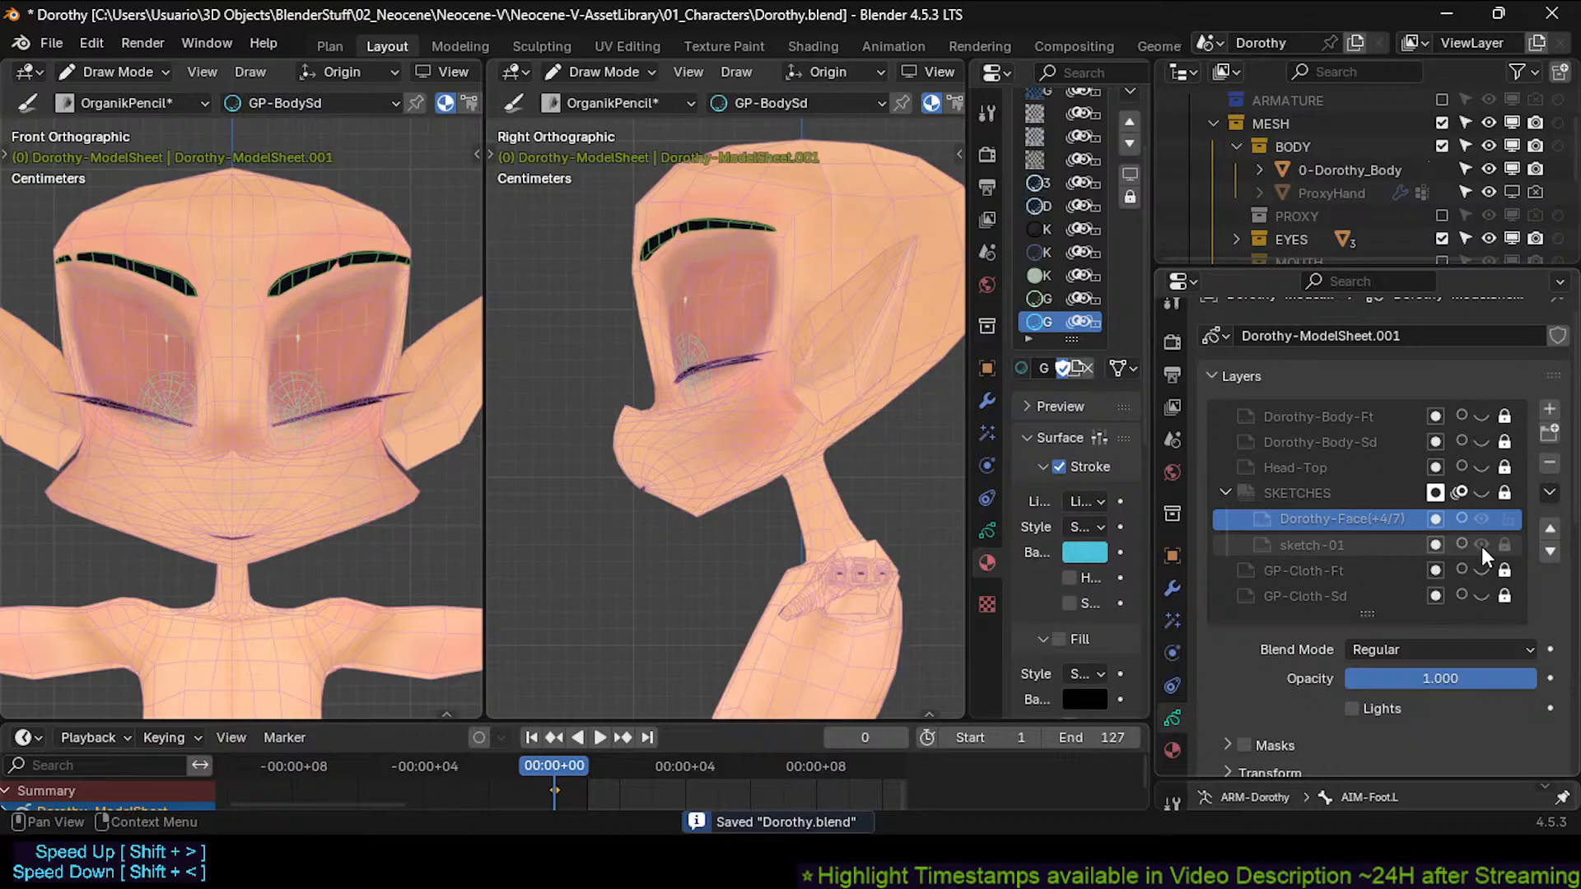
{"action": "left_click", "coordinate": [1355, 544]}
{"action": "left_click", "coordinate": [1550, 528]}
{"action": "left_click", "coordinate": [1355, 545]}
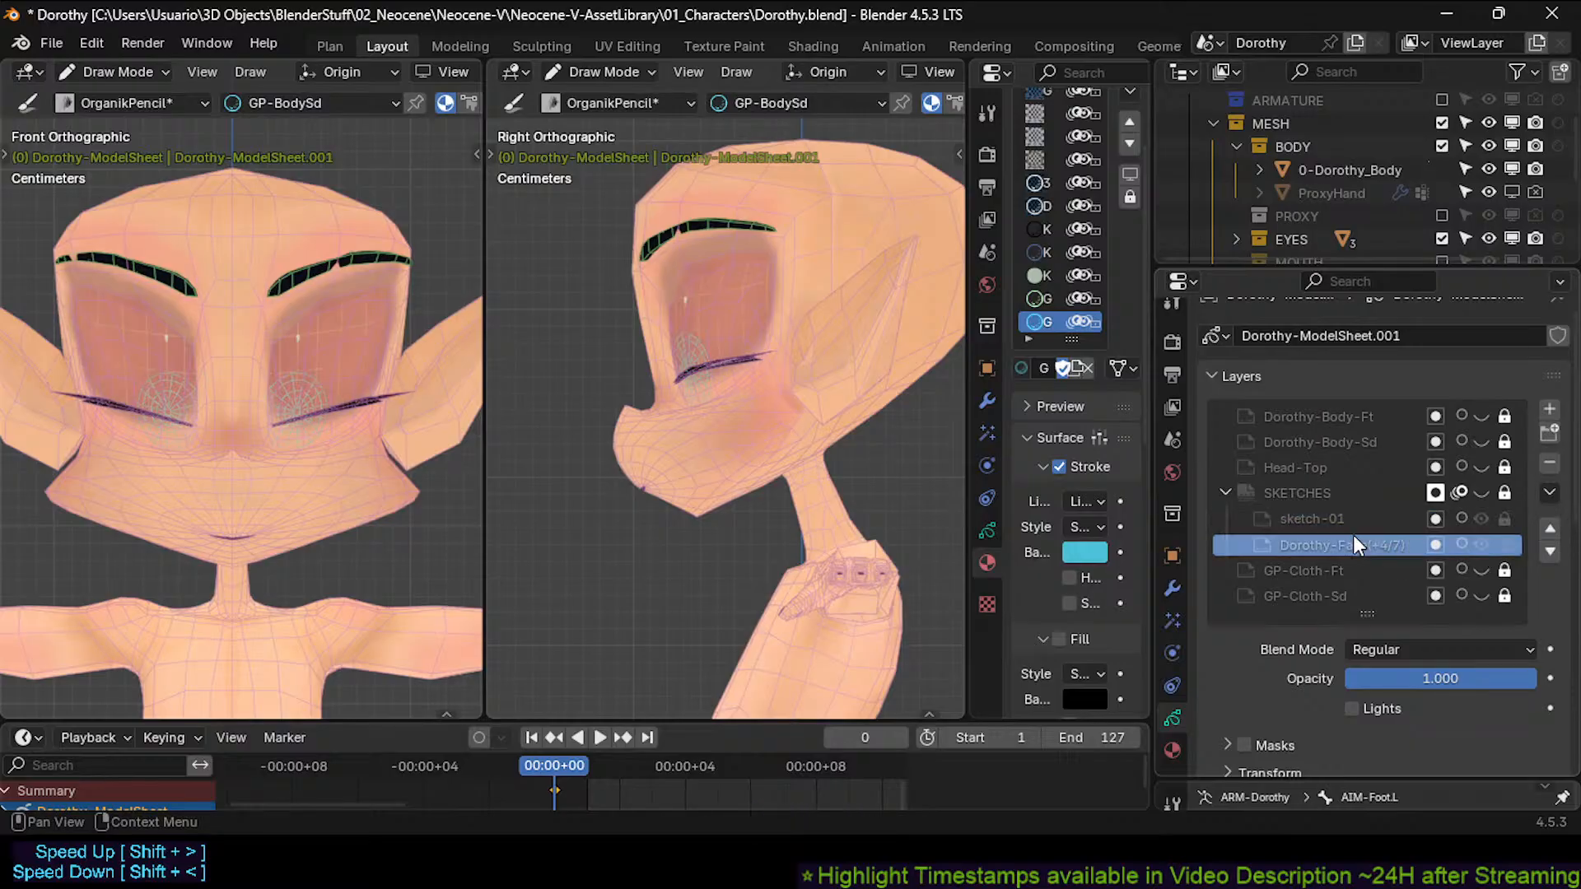
Rename the SKETCHES layer group as "SKETCHES & Face (X/7)".
{"action": "left_click", "coordinate": [1286, 494]}
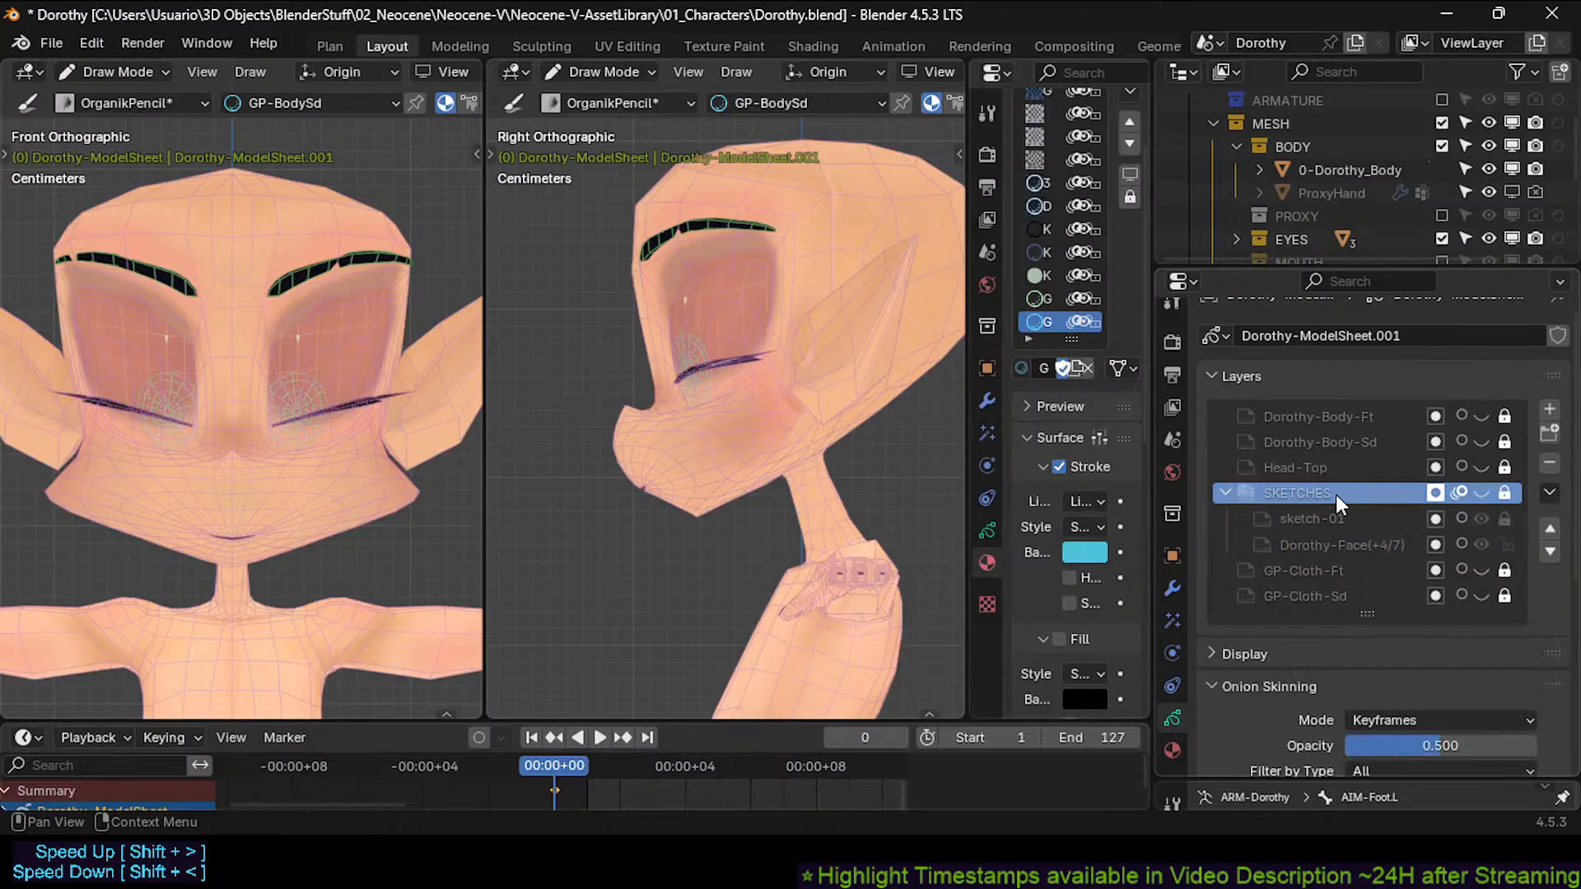
{"action": "double_click", "coordinate": [1363, 495]}
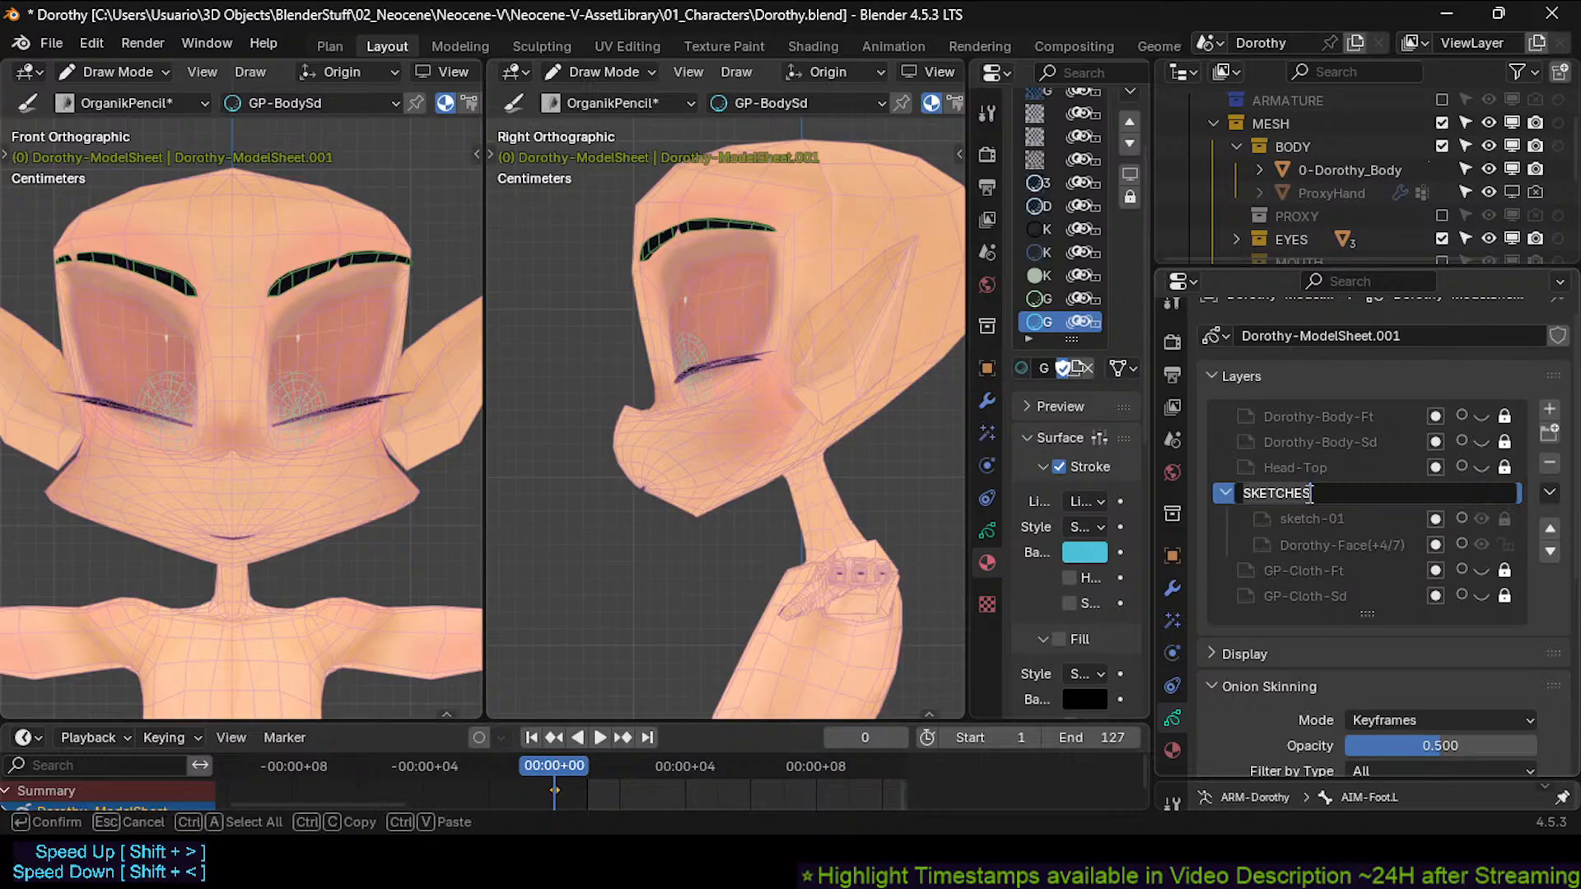
{"action": "left_click", "coordinate": [1364, 494]}
{"action": "type", "text": "++"}
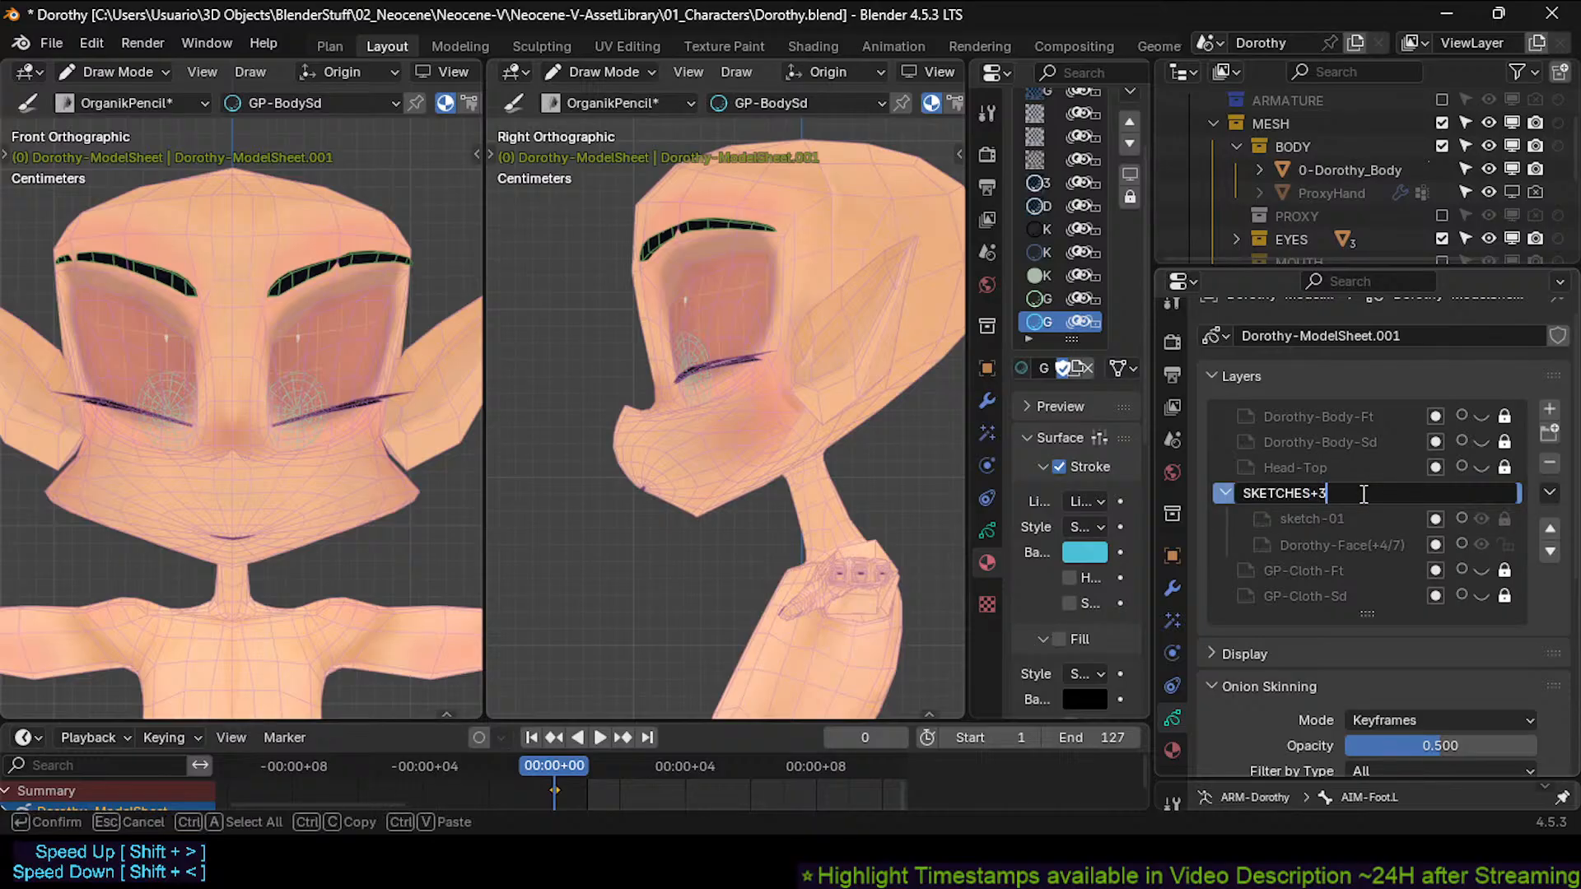
{"action": "key", "text": "BackSpace"}
{"action": "type", "text": "X/7)"}
{"action": "key", "text": "Left"}
{"action": "key", "text": "Left"}
{"action": "key", "text": "Left"}
{"action": "key", "text": "Left"}
{"action": "type", "text": "("}
{"action": "key", "text": "Left"}
{"action": "key", "text": "BackSpace"}
{"action": "type", "text": "_"}
{"action": "key", "text": "BackSpace"}
{"action": "type", "text": "&"}
{"action": "key", "text": "Left"}
{"action": "key", "text": "Right"}
{"action": "key", "text": "End"}
{"action": "key", "text": "Left"}
{"action": "key", "text": "Left"}
{"action": "key", "text": "Left"}
{"action": "key", "text": "Left"}
{"action": "key", "text": "End"}
{"action": "key", "text": "Left"}
{"action": "key", "text": "Left"}
{"action": "key", "text": "Left"}
{"action": "key", "text": "Left"}
{"action": "type", "text": "Face"}
{"action": "key", "text": "Return"}
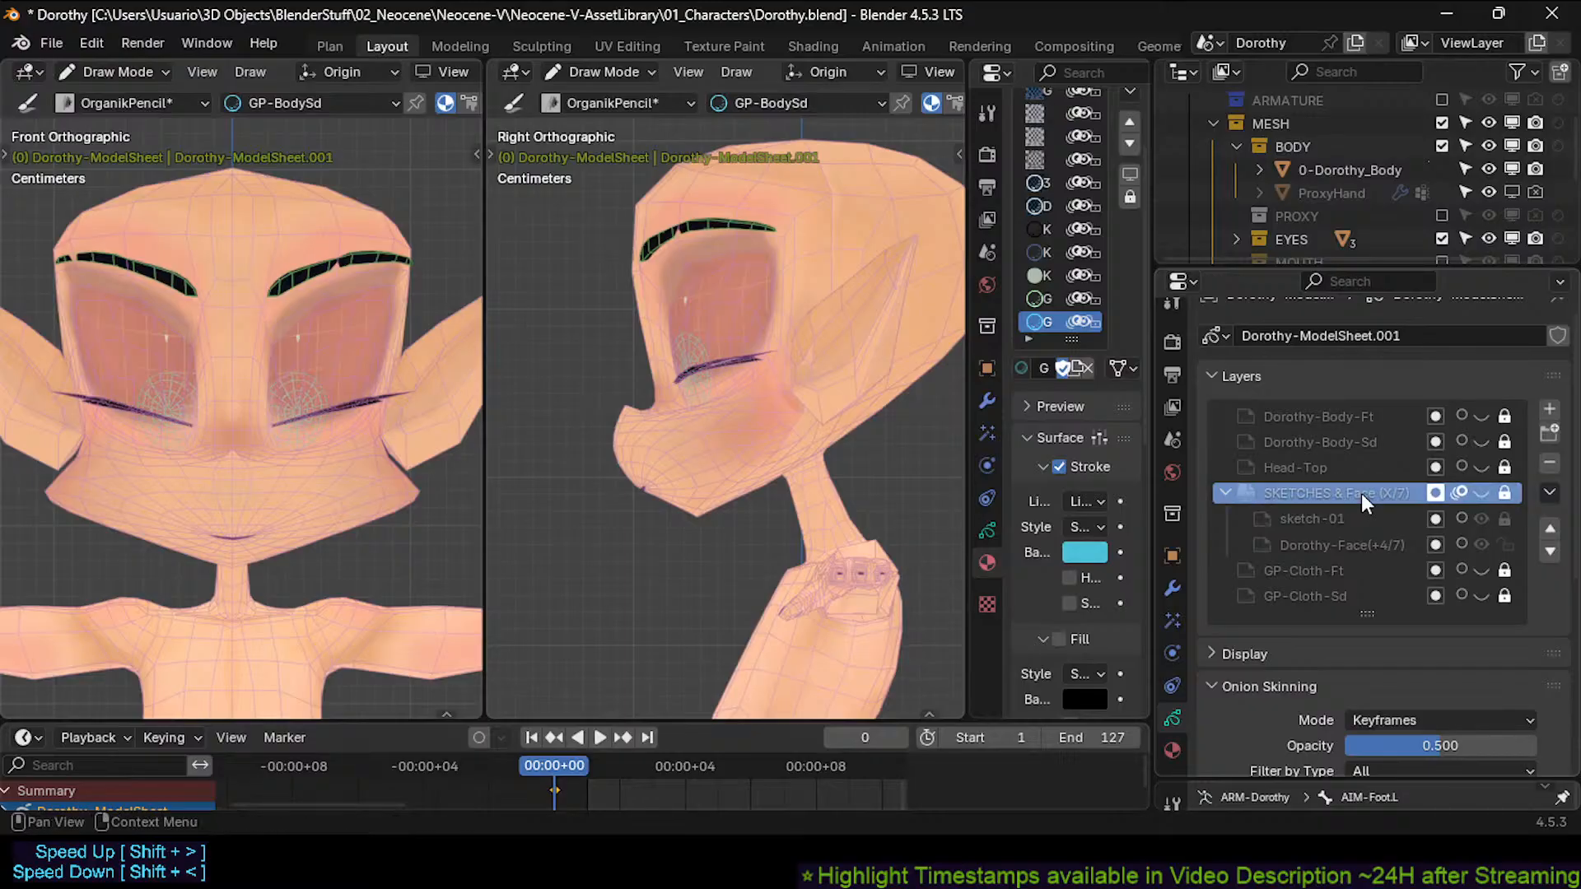
Change the layer group's name to mixed case as "Sketches & Face (X/7)".
{"action": "double_click", "coordinate": [1361, 493]}
{"action": "key", "text": "Home"}
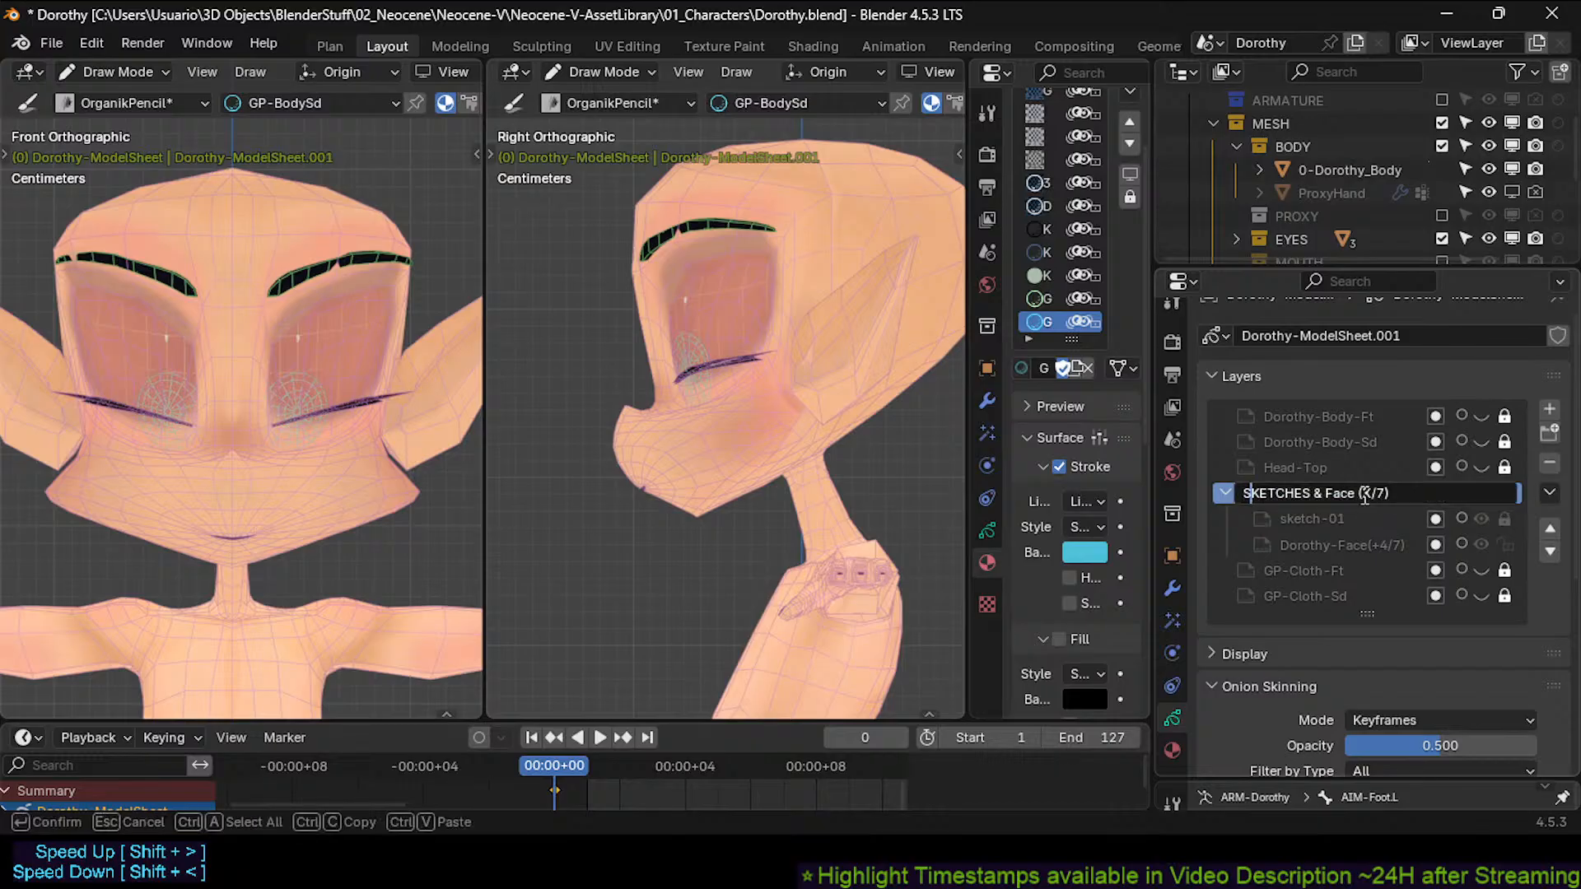
{"action": "key", "text": "Delete"}
{"action": "key", "text": "Delete"}
{"action": "type", "text": "Sketches"}
{"action": "key", "text": "Delete"}
{"action": "key", "text": "Delete"}
{"action": "key", "text": "Delete"}
{"action": "key", "text": "Delete"}
{"action": "key", "text": "Delete"}
{"action": "key", "text": "Delete"}
{"action": "key", "text": "Delete"}
{"action": "key", "text": "Delete"}
{"action": "type", "text": "&"}
{"action": "key", "text": "Return"}
Make the layer group's name plural as "Sketches & Faces (X/7)" and save the file.
{"action": "double_click", "coordinate": [1363, 495]}
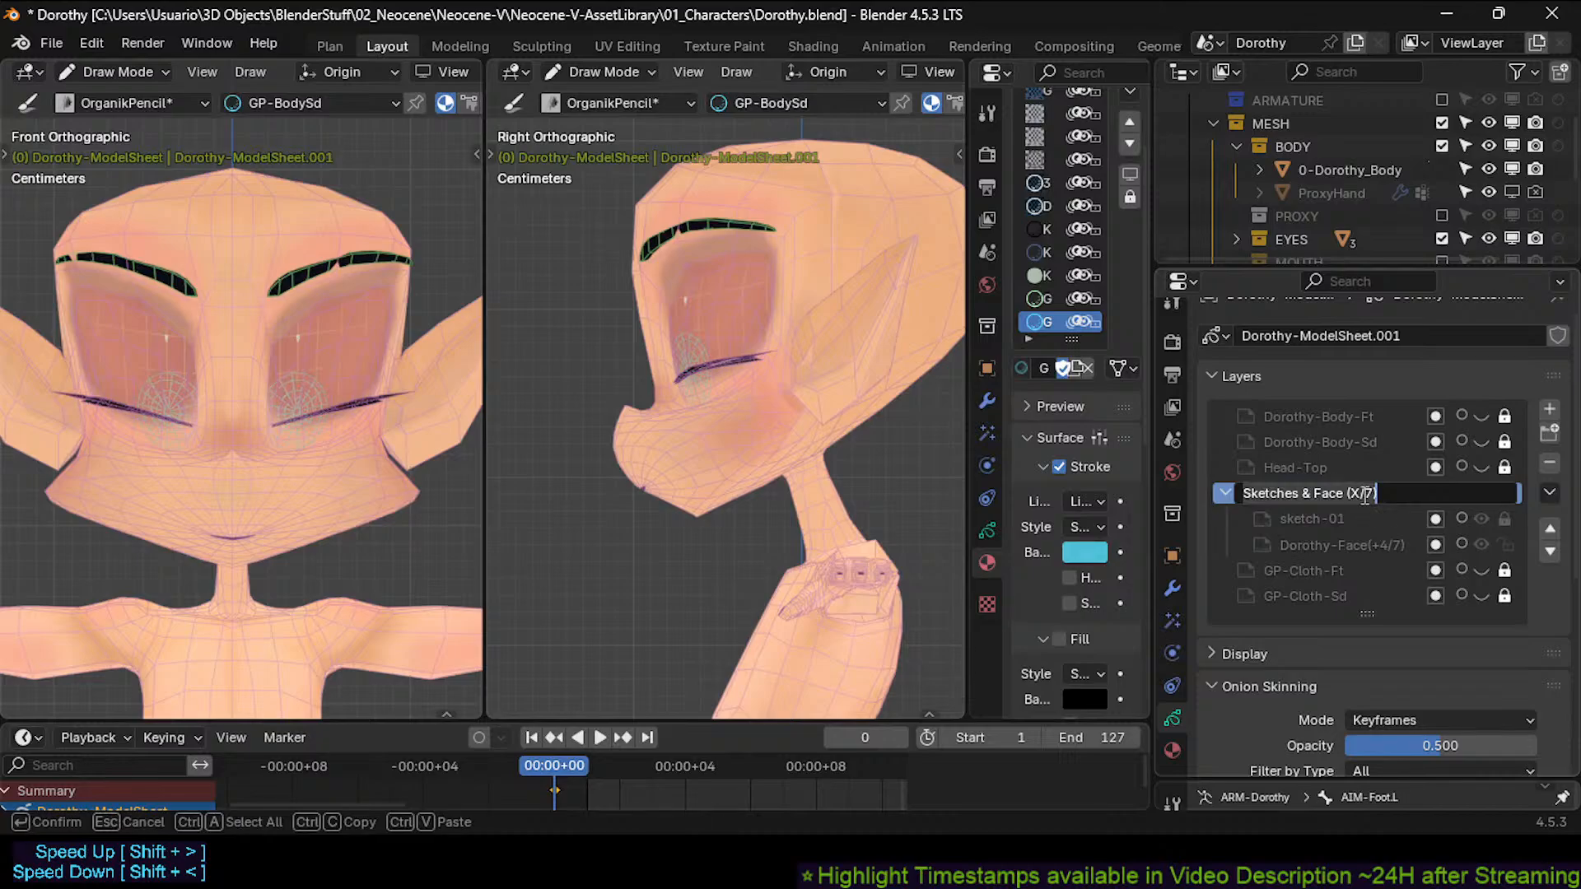
{"action": "left_click", "coordinate": [1316, 495]}
{"action": "key", "text": "Right"}
{"action": "key", "text": "Right"}
{"action": "key", "text": "Right"}
{"action": "key", "text": "Right"}
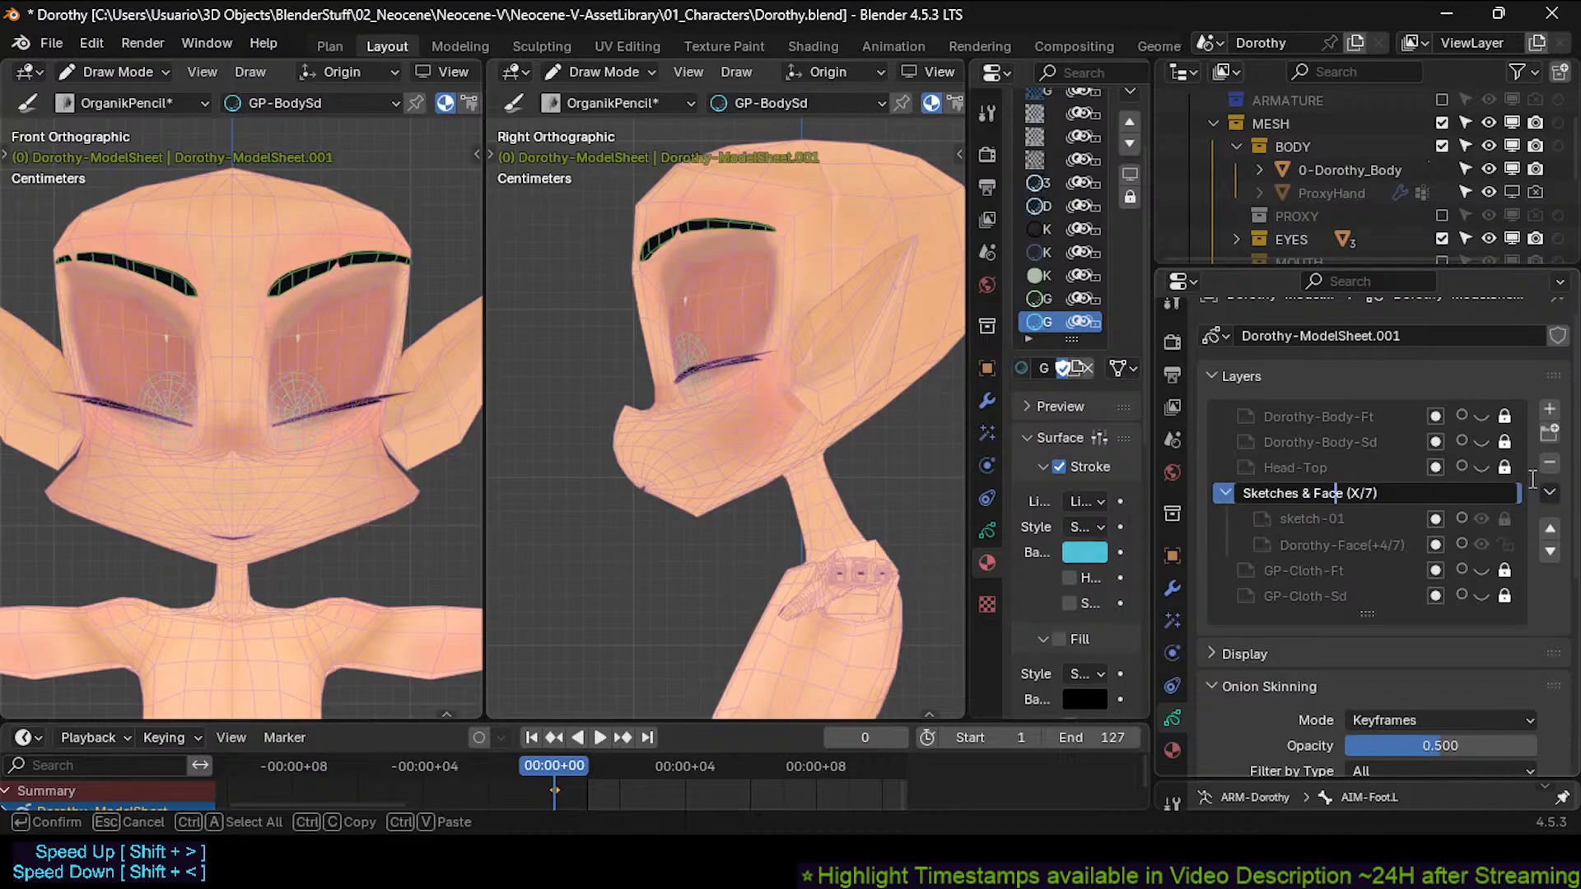
{"action": "type", "text": "s"}
{"action": "key", "text": "Right"}
{"action": "key", "text": "Right"}
{"action": "key", "text": "Right"}
{"action": "key", "text": "BackSpace"}
{"action": "type", "text": "+"}
{"action": "key", "text": "Escape"}
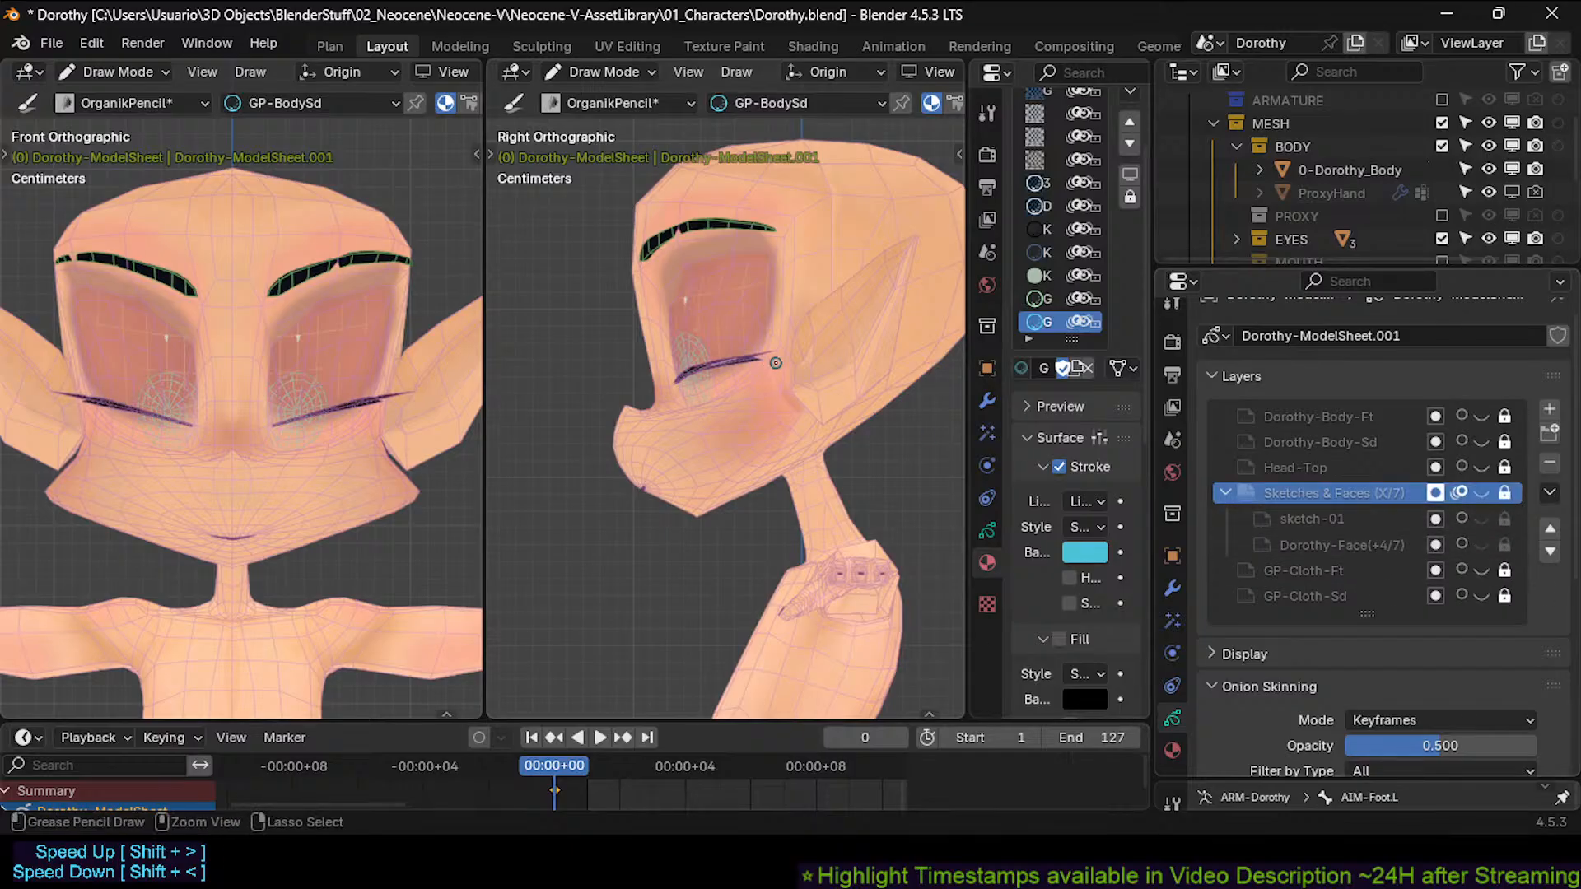
{"action": "key", "text": "ctrl+s"}
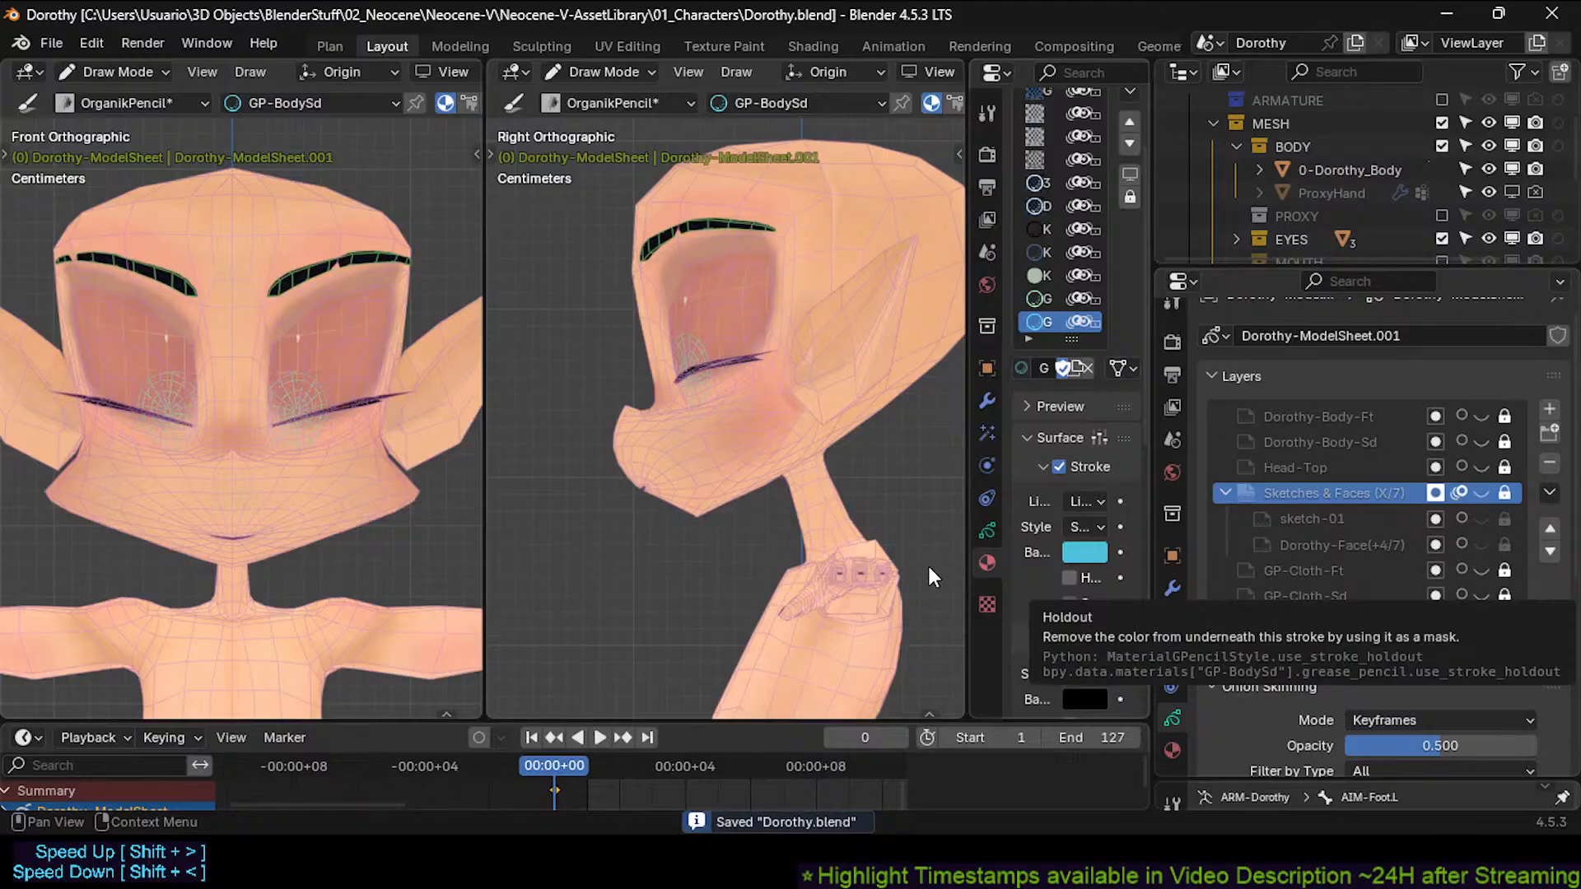
Make GP-Cloth-Ft the active layer, leaving it hidden.
{"action": "scroll", "coordinate": [1399, 568], "scroll_direction": "down", "scroll_amount": 2}
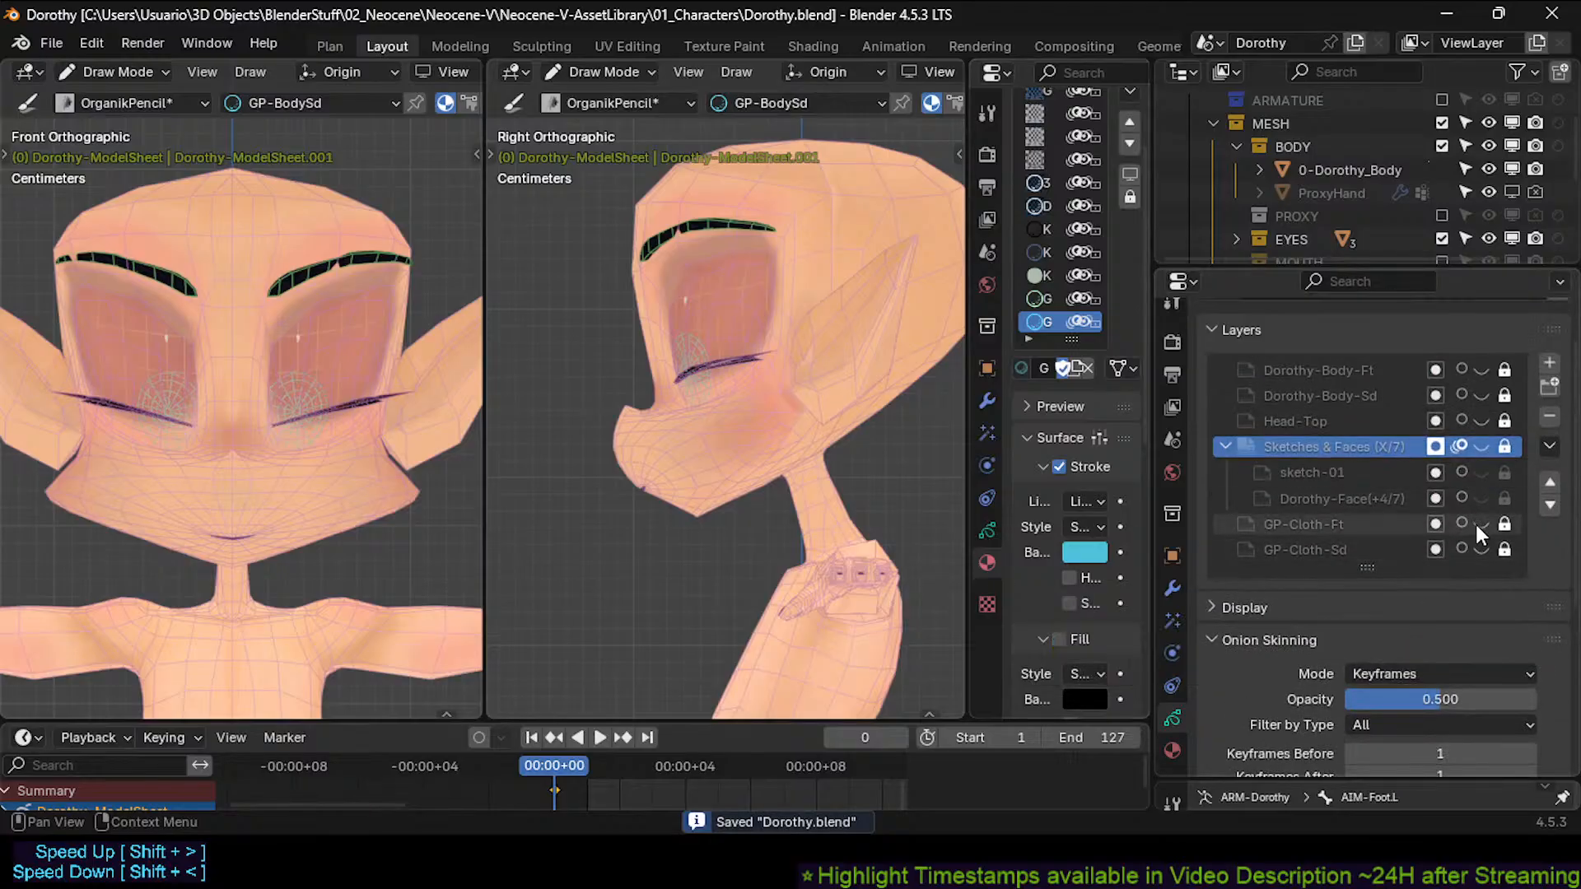
{"action": "left_click", "coordinate": [1480, 525]}
{"action": "left_click", "coordinate": [1482, 525]}
{"action": "left_click", "coordinate": [1504, 525]}
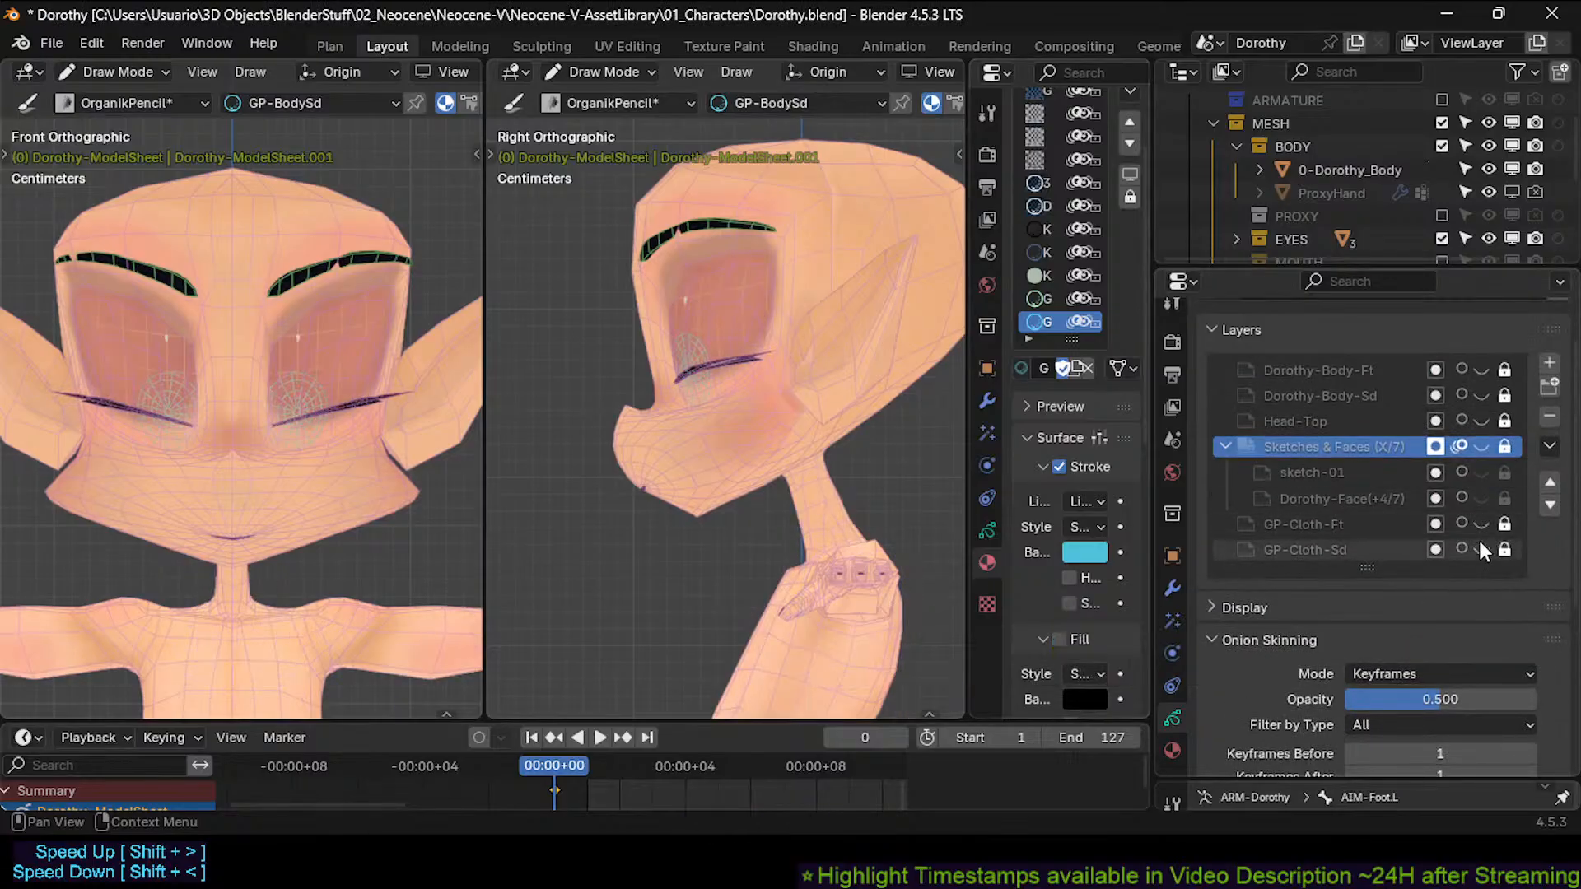
{"action": "left_click", "coordinate": [1331, 527]}
Turn off the overlays in the front viewport and show the whole character from the front.
{"action": "scroll", "coordinate": [725, 370], "scroll_direction": "up", "scroll_amount": 3}
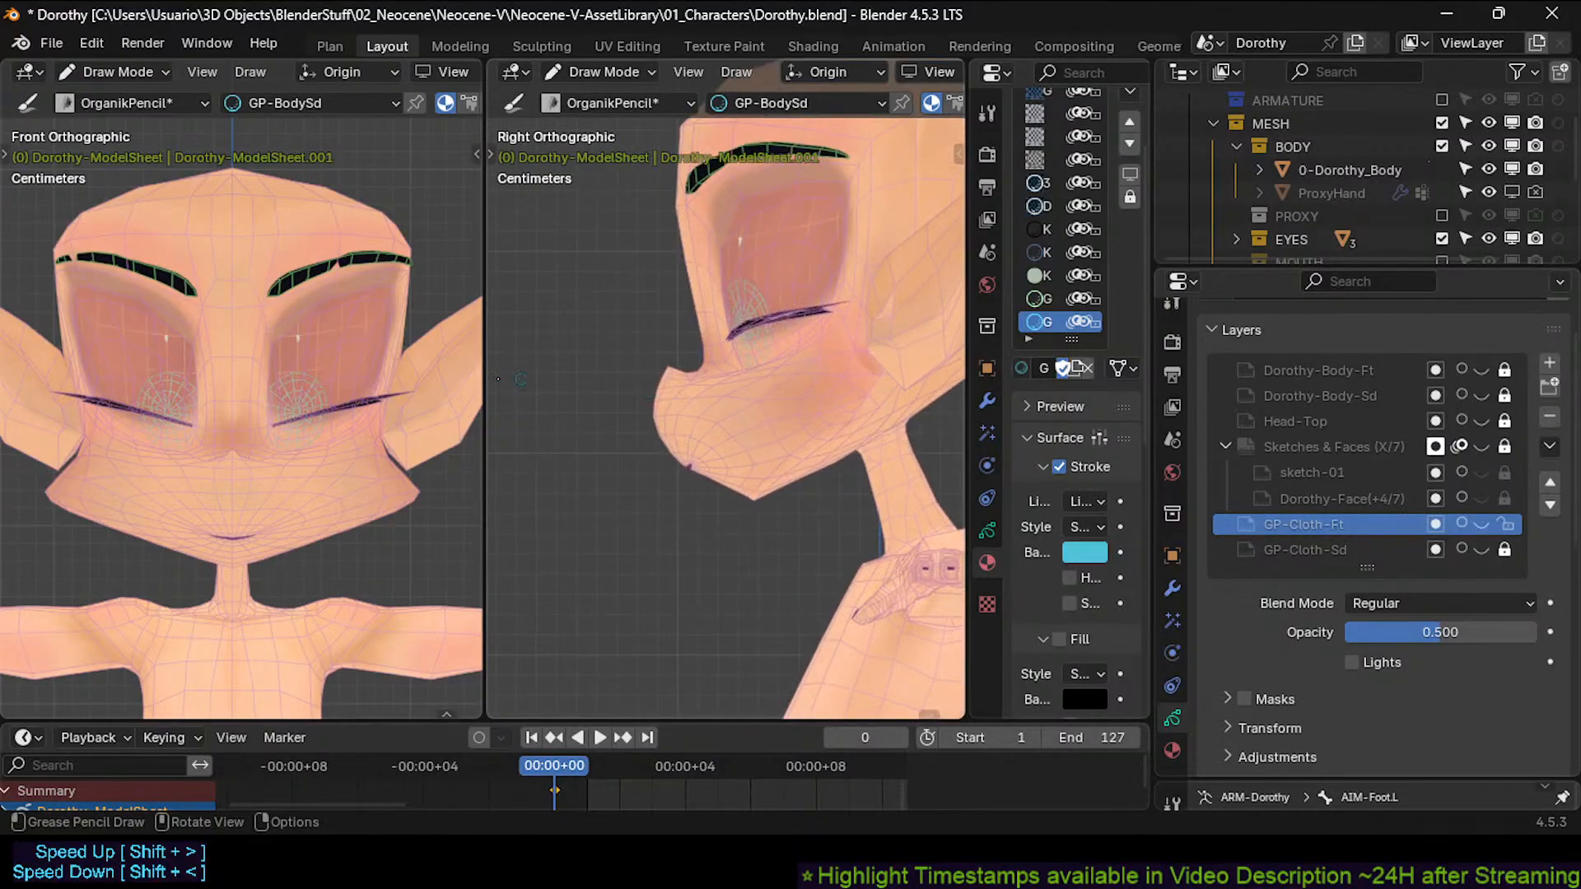
{"action": "scroll", "coordinate": [741, 412], "scroll_direction": "down", "scroll_amount": 3}
{"action": "scroll", "coordinate": [310, 346], "scroll_direction": "down", "scroll_amount": 5}
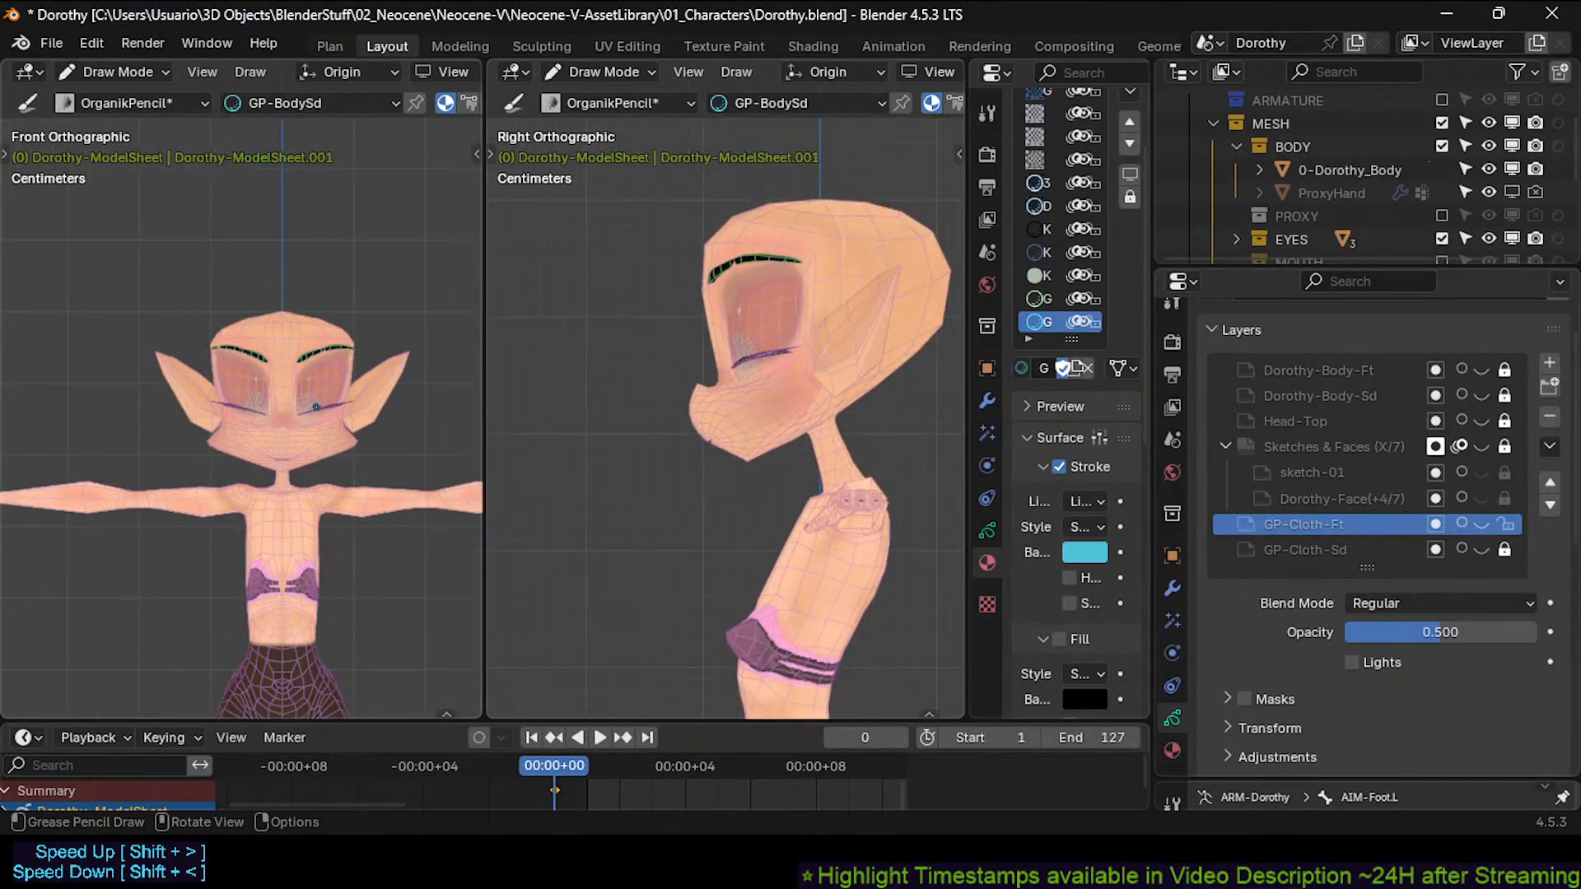
{"action": "middle_click_drag", "start_coordinate": [311, 346], "coordinate": [321, 272], "text": "shift"}
{"action": "key", "text": "shift+alt+z"}
{"action": "middle_click_drag", "start_coordinate": [303, 333], "coordinate": [313, 334]}
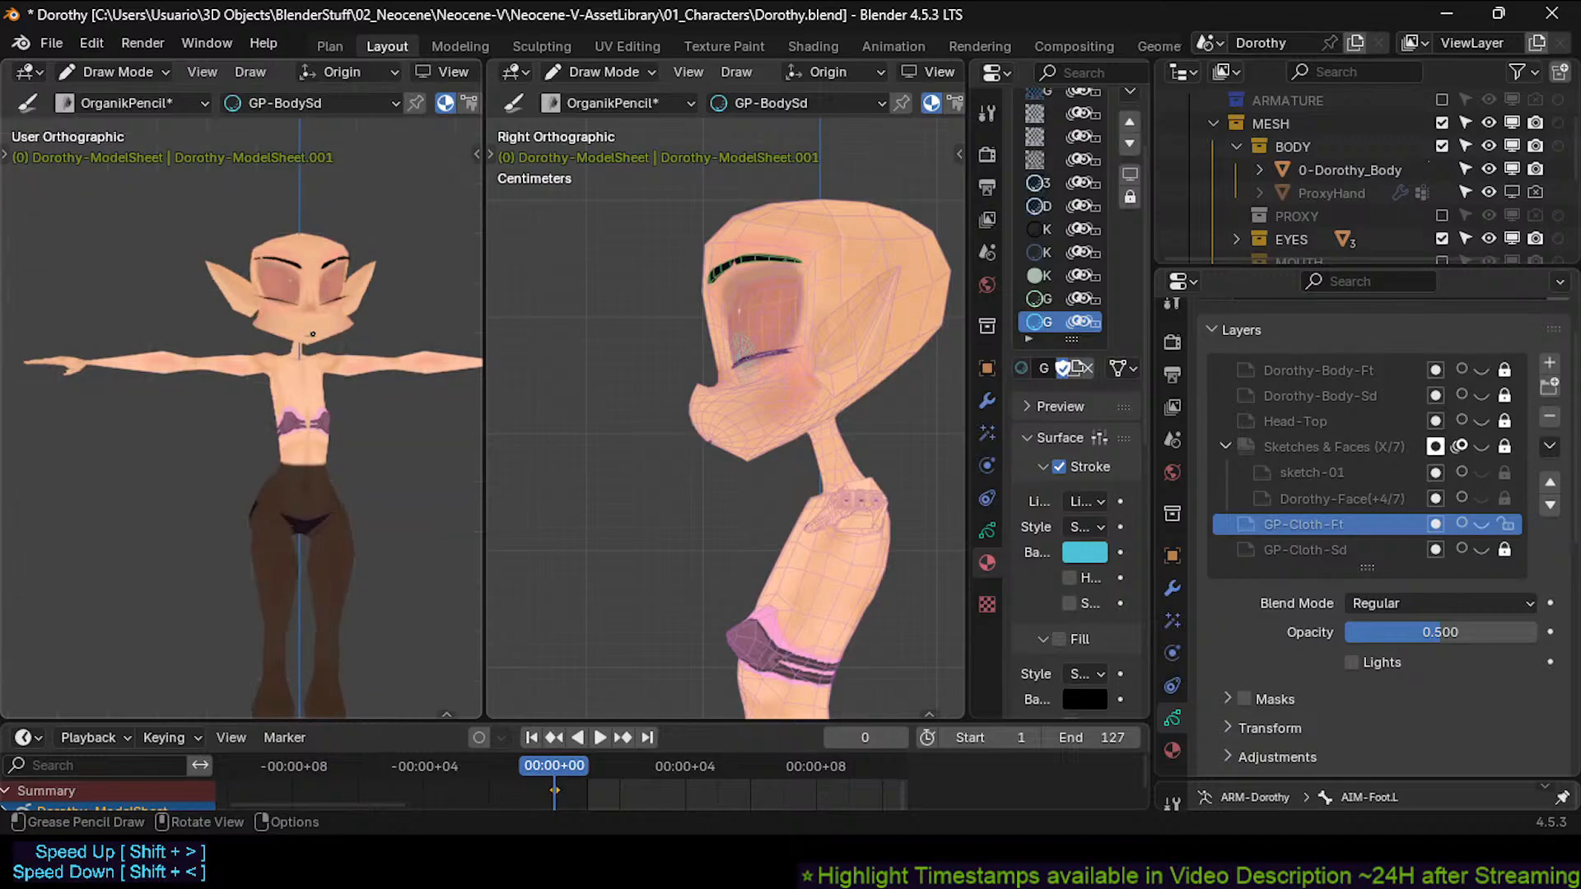
{"action": "key", "text": "KP_1"}
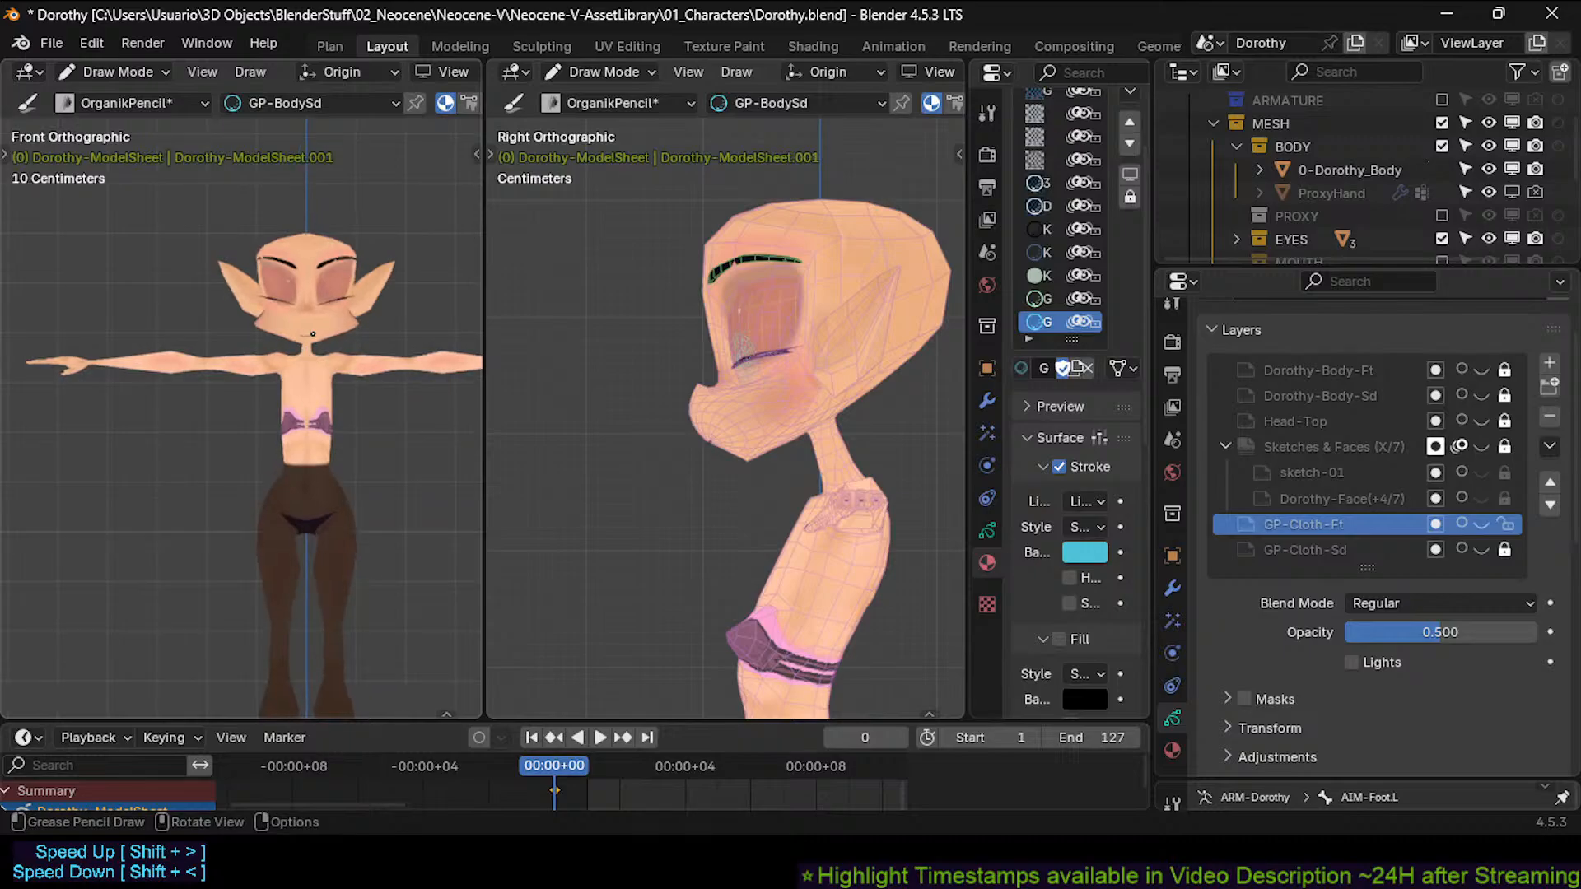
Exclude the BODY and EYES collections from the view layer and save the file.
{"action": "left_click", "coordinate": [1443, 146]}
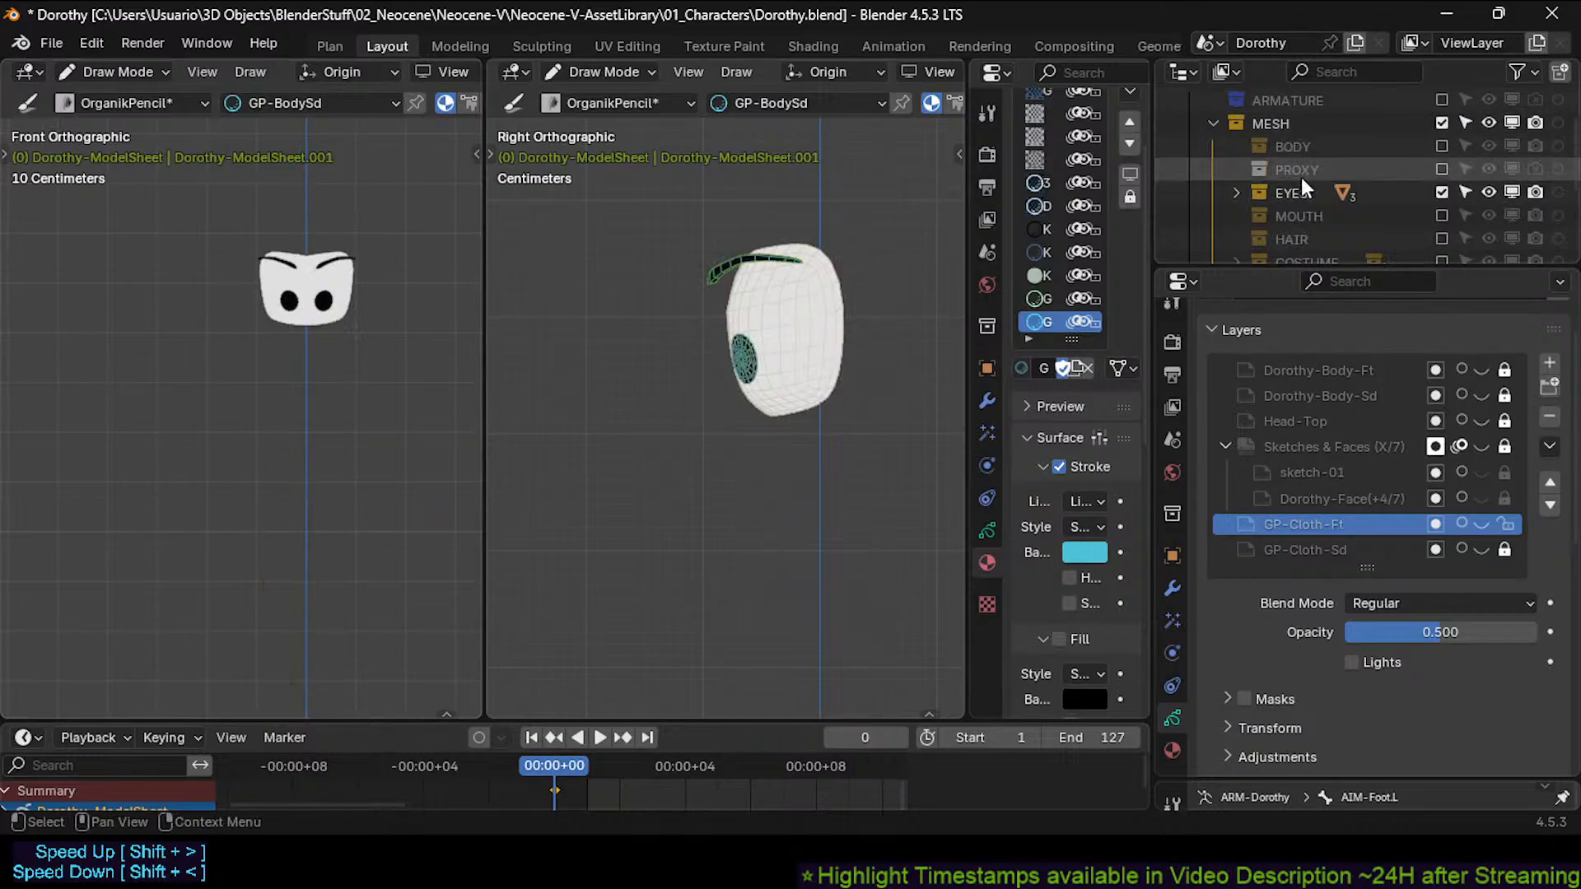
{"action": "left_click", "coordinate": [1442, 191]}
{"action": "key", "text": "ctrl+s"}
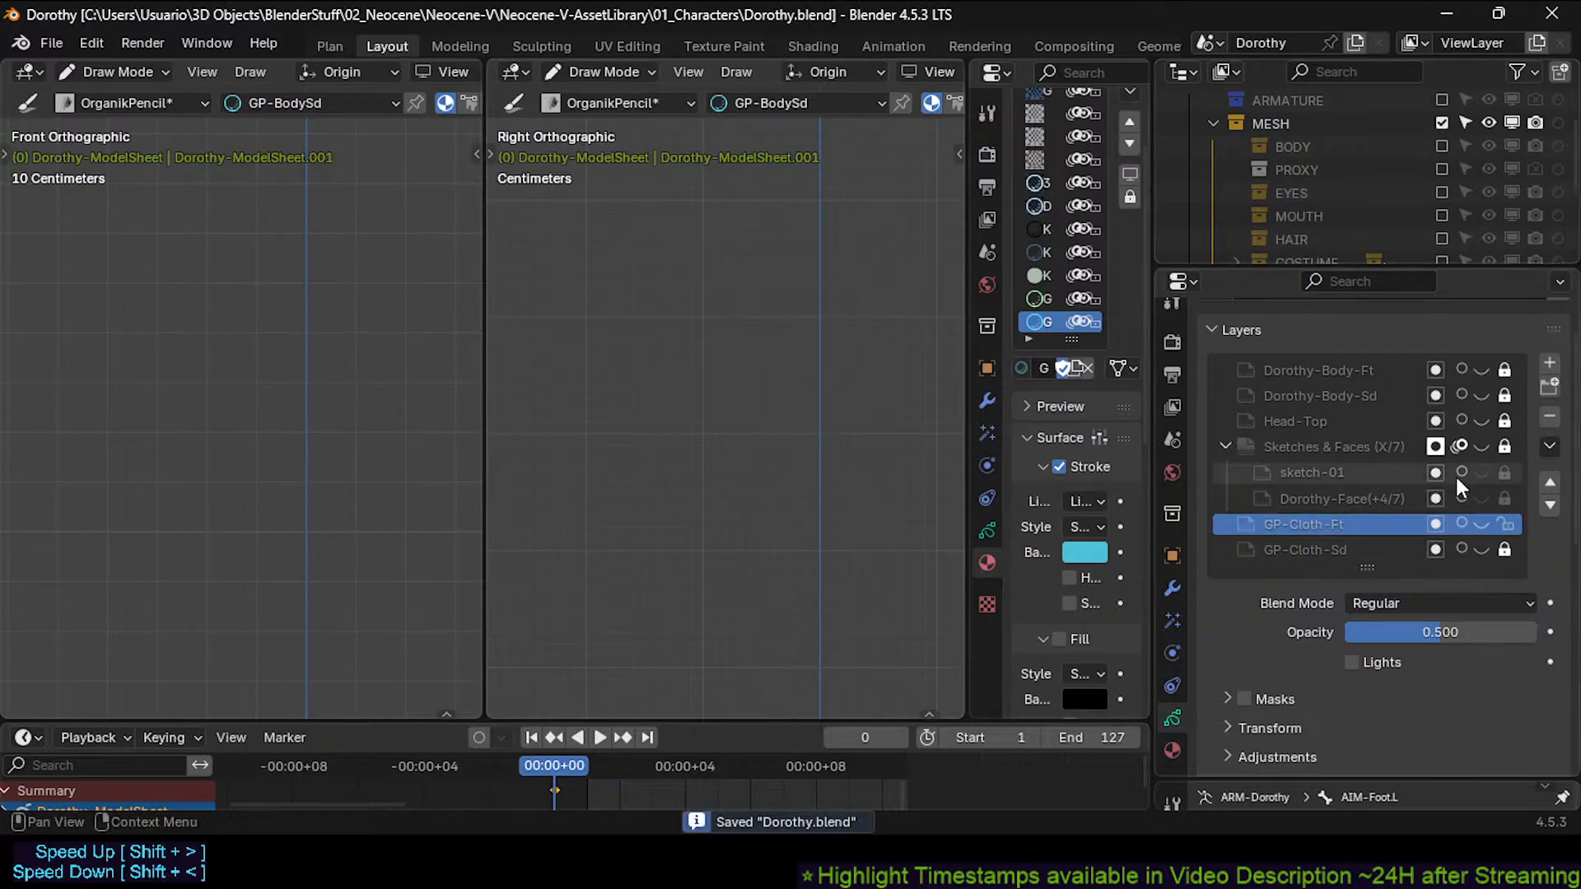
Show the Dorothy-Body-Ft and Dorothy-Body-Sd layers and save the file.
{"action": "scroll", "coordinate": [1451, 422], "scroll_direction": "up", "scroll_amount": 2}
{"action": "left_click", "coordinate": [1481, 440]}
{"action": "left_click", "coordinate": [1481, 466]}
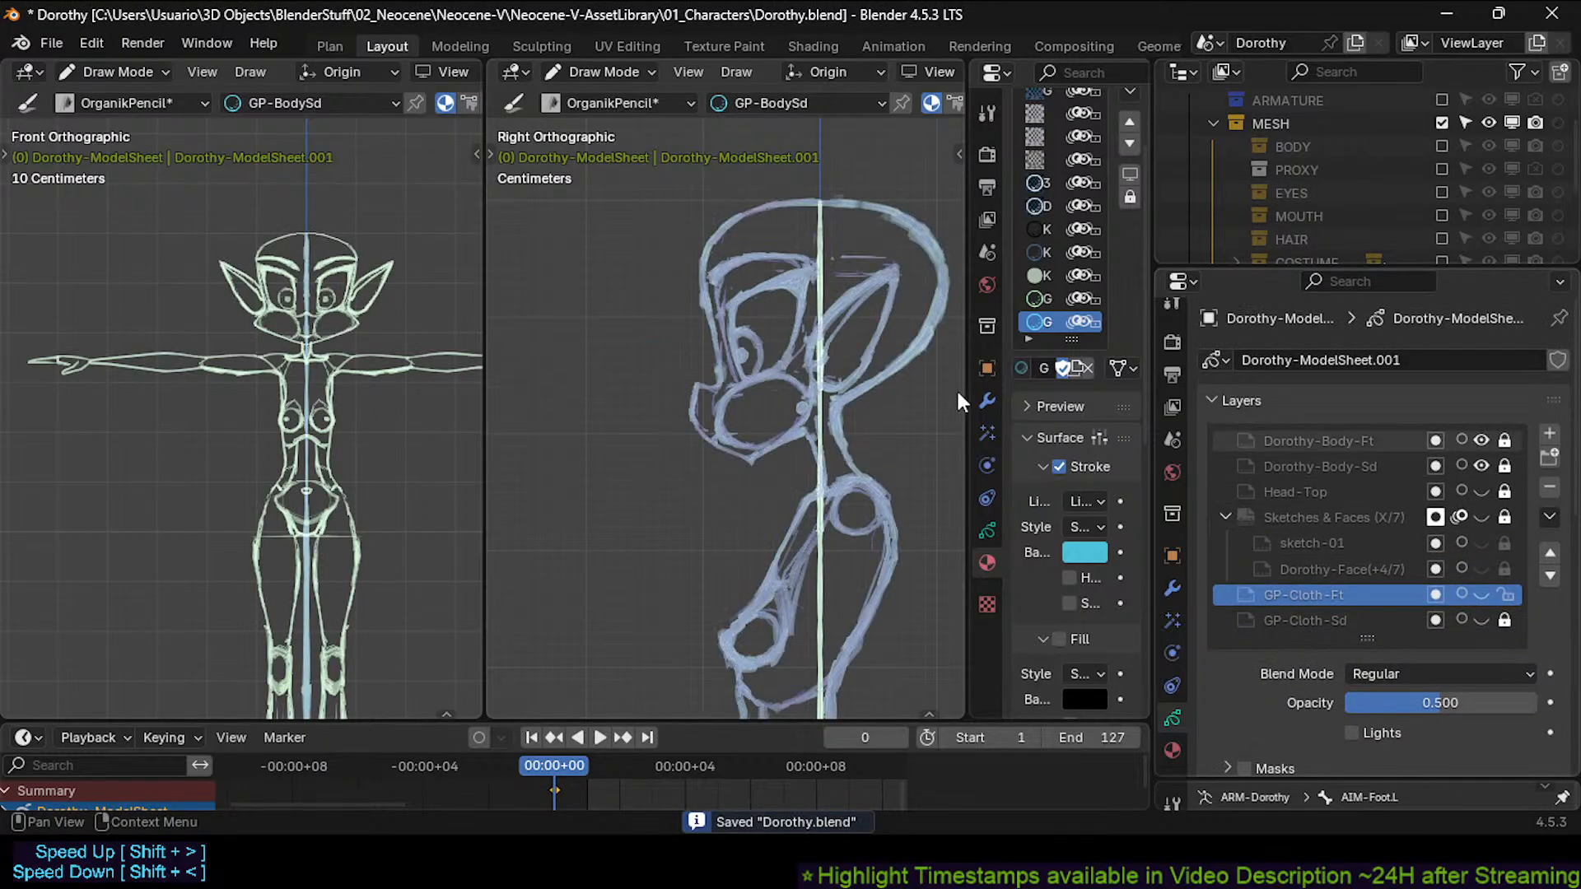
{"action": "key", "text": "ctrl+s"}
{"action": "scroll", "coordinate": [744, 433], "scroll_direction": "up", "scroll_amount": 5}
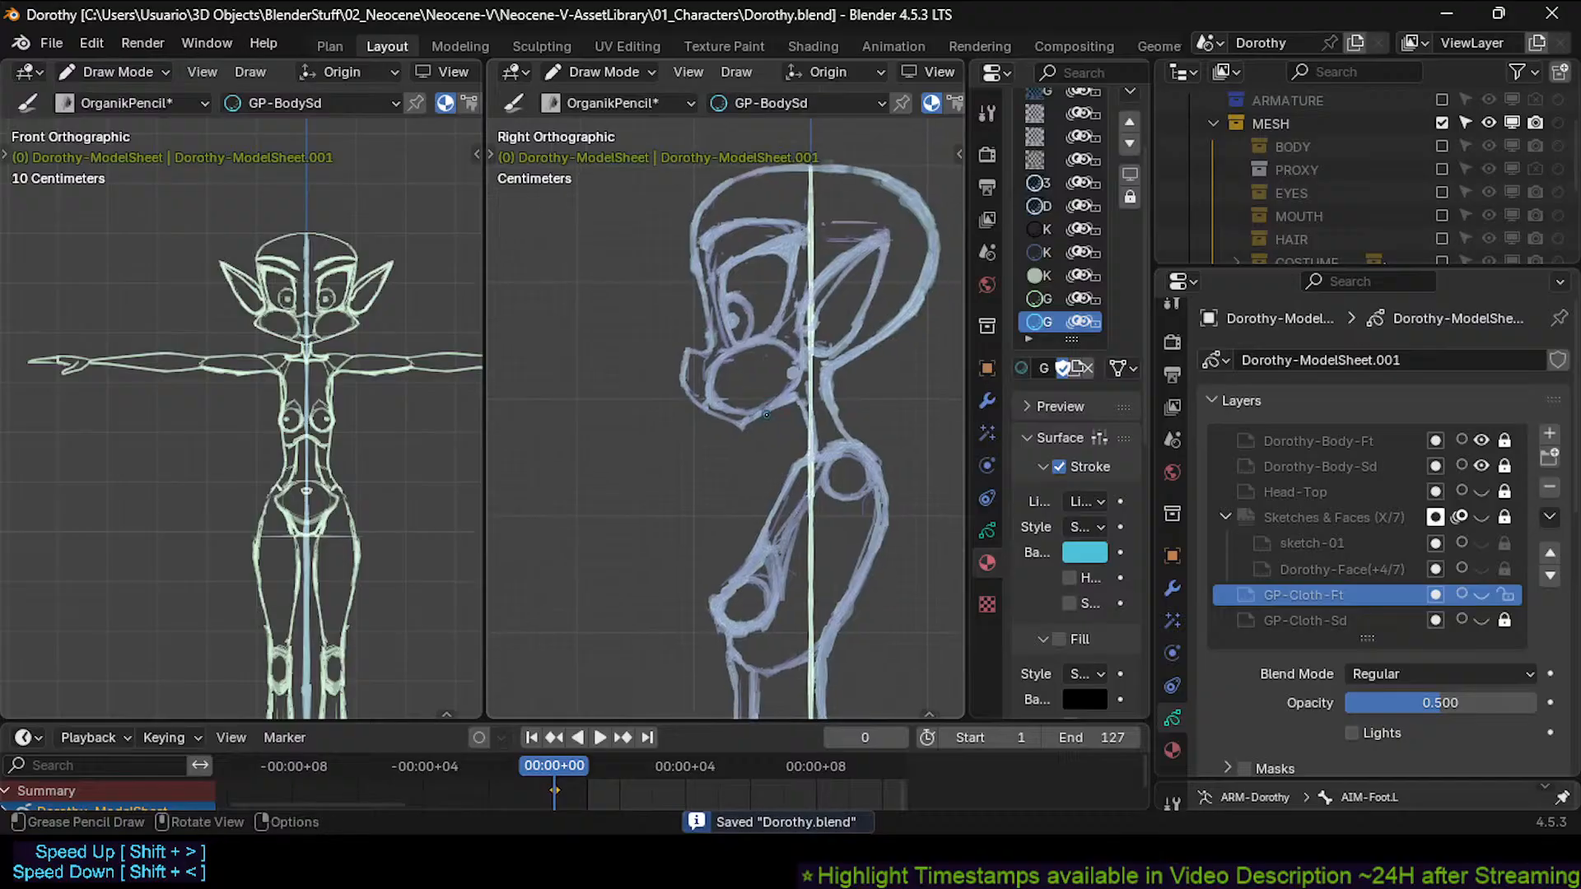
Make Dorothy-Body-Sd the active layer and save the file.
{"action": "left_click", "coordinate": [1305, 468]}
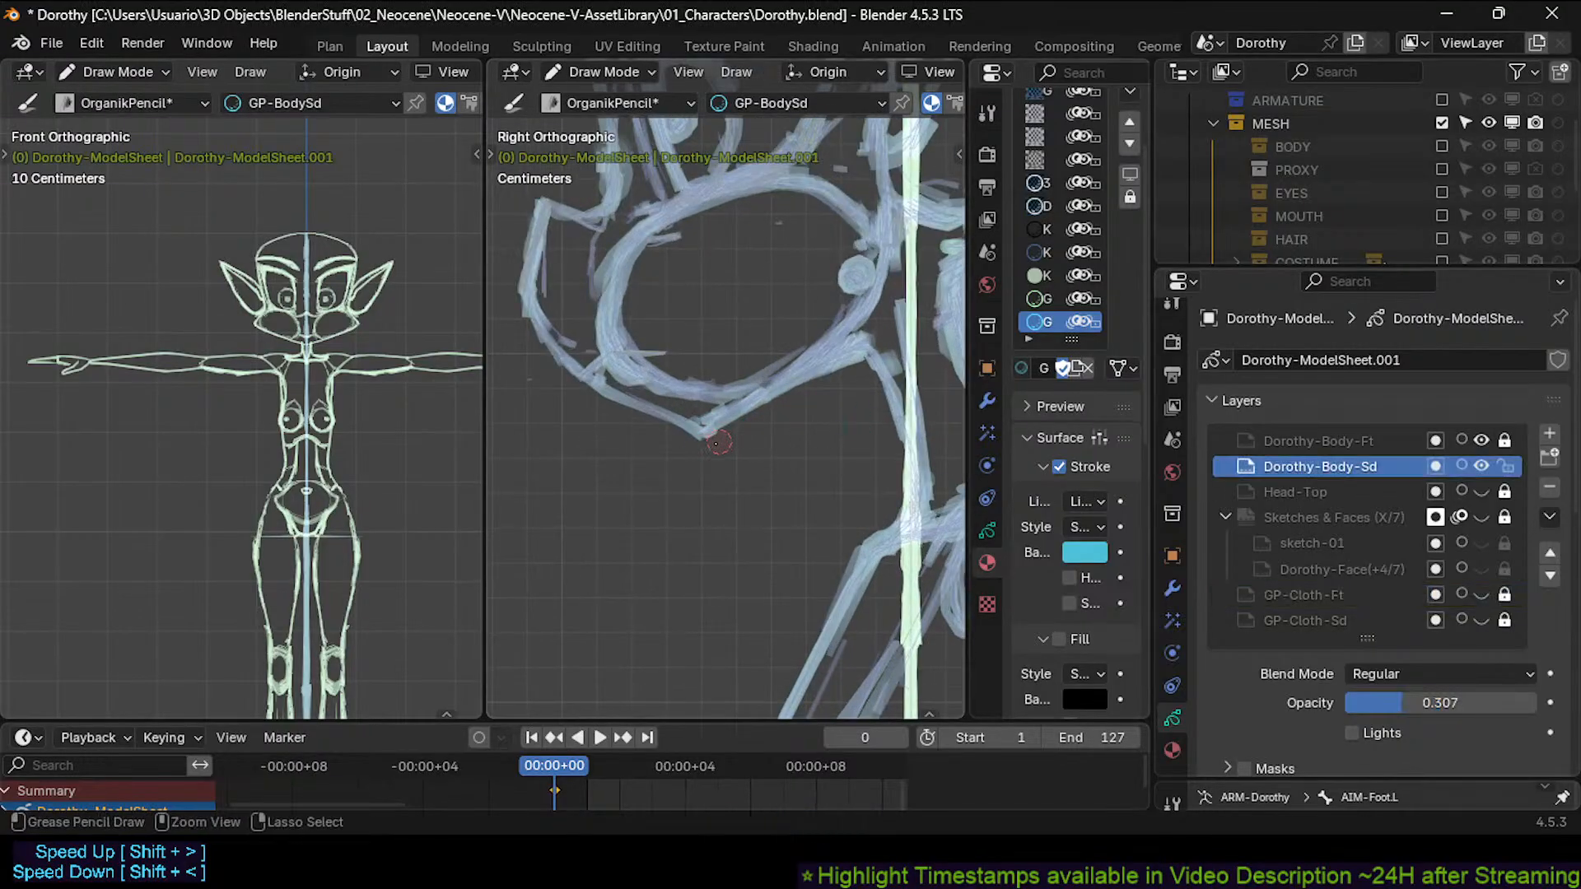
{"action": "scroll", "coordinate": [715, 455], "scroll_direction": "down", "scroll_amount": 2}
{"action": "key", "text": "ctrl+s"}
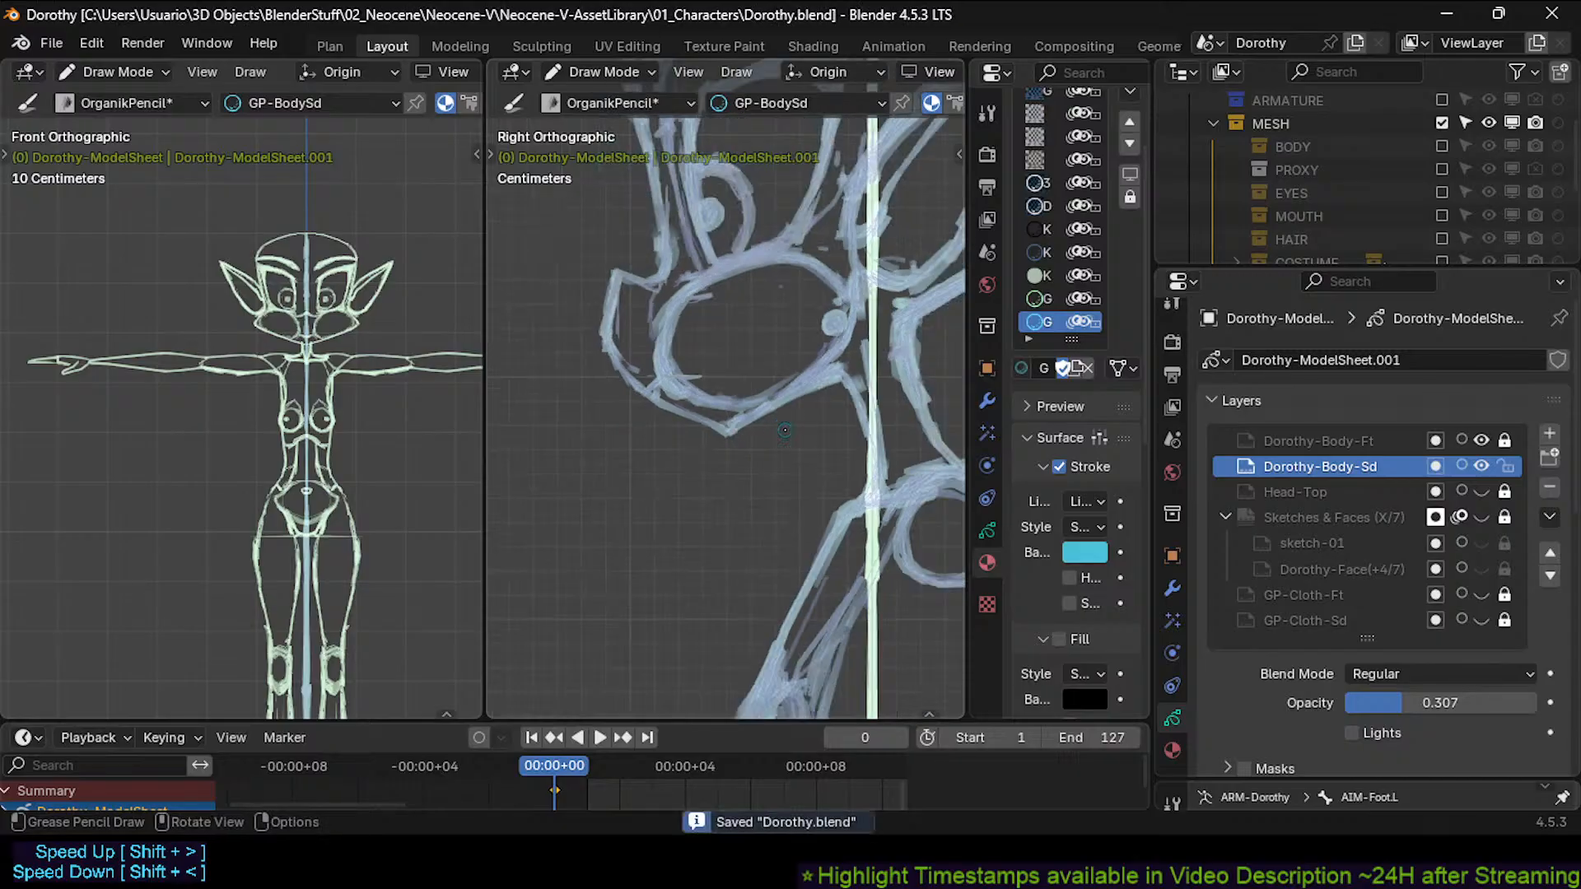
{"action": "scroll", "coordinate": [835, 426], "scroll_direction": "down", "scroll_amount": 2}
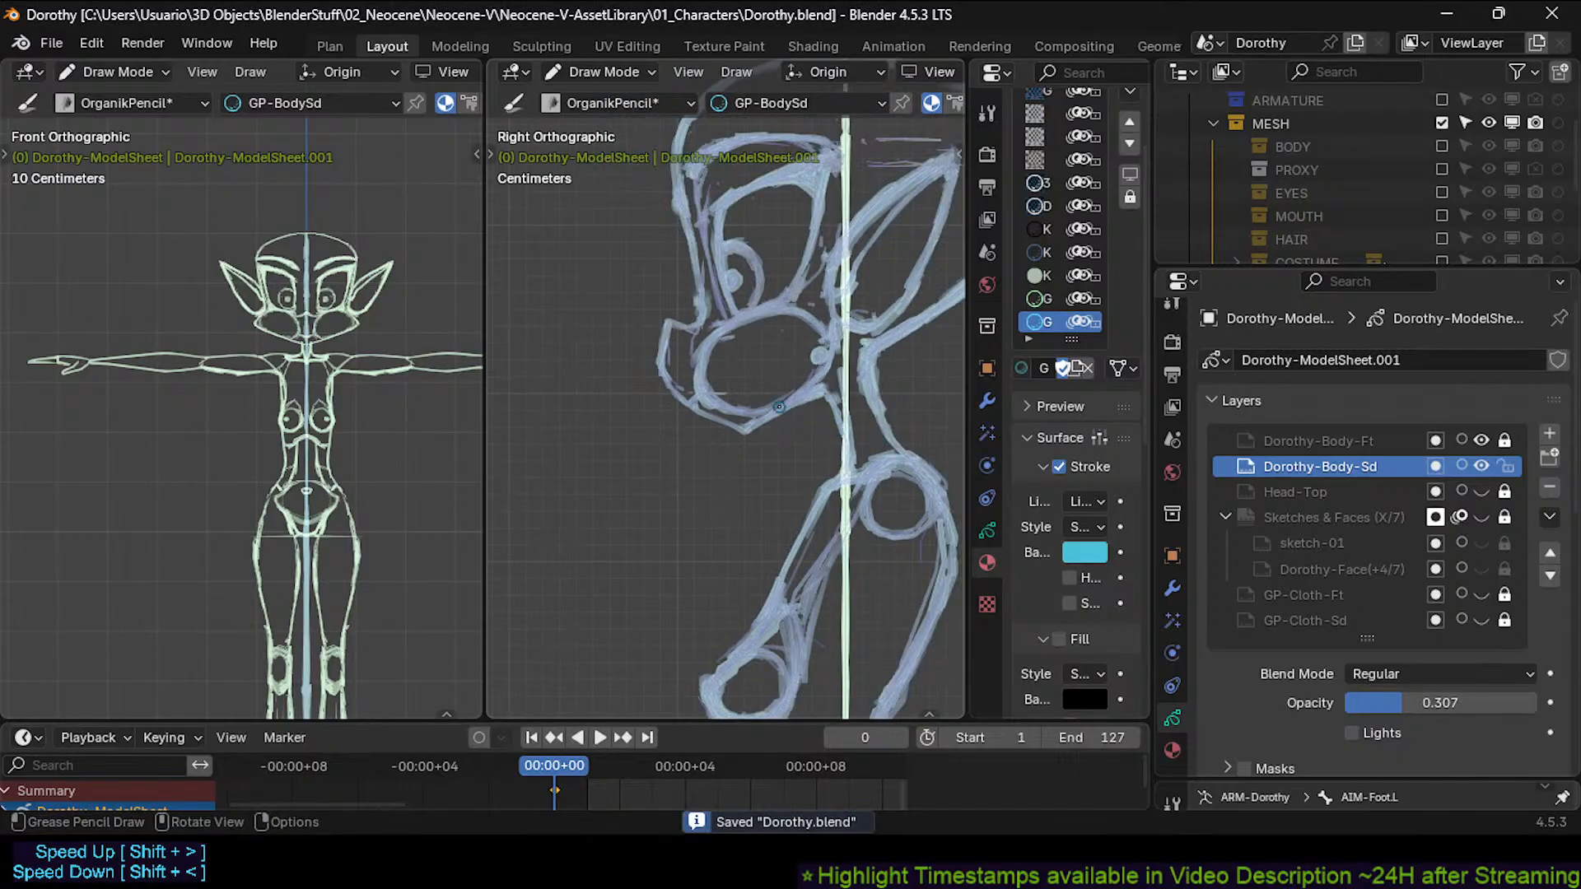
{"action": "scroll", "coordinate": [778, 406], "scroll_direction": "up", "scroll_amount": 3}
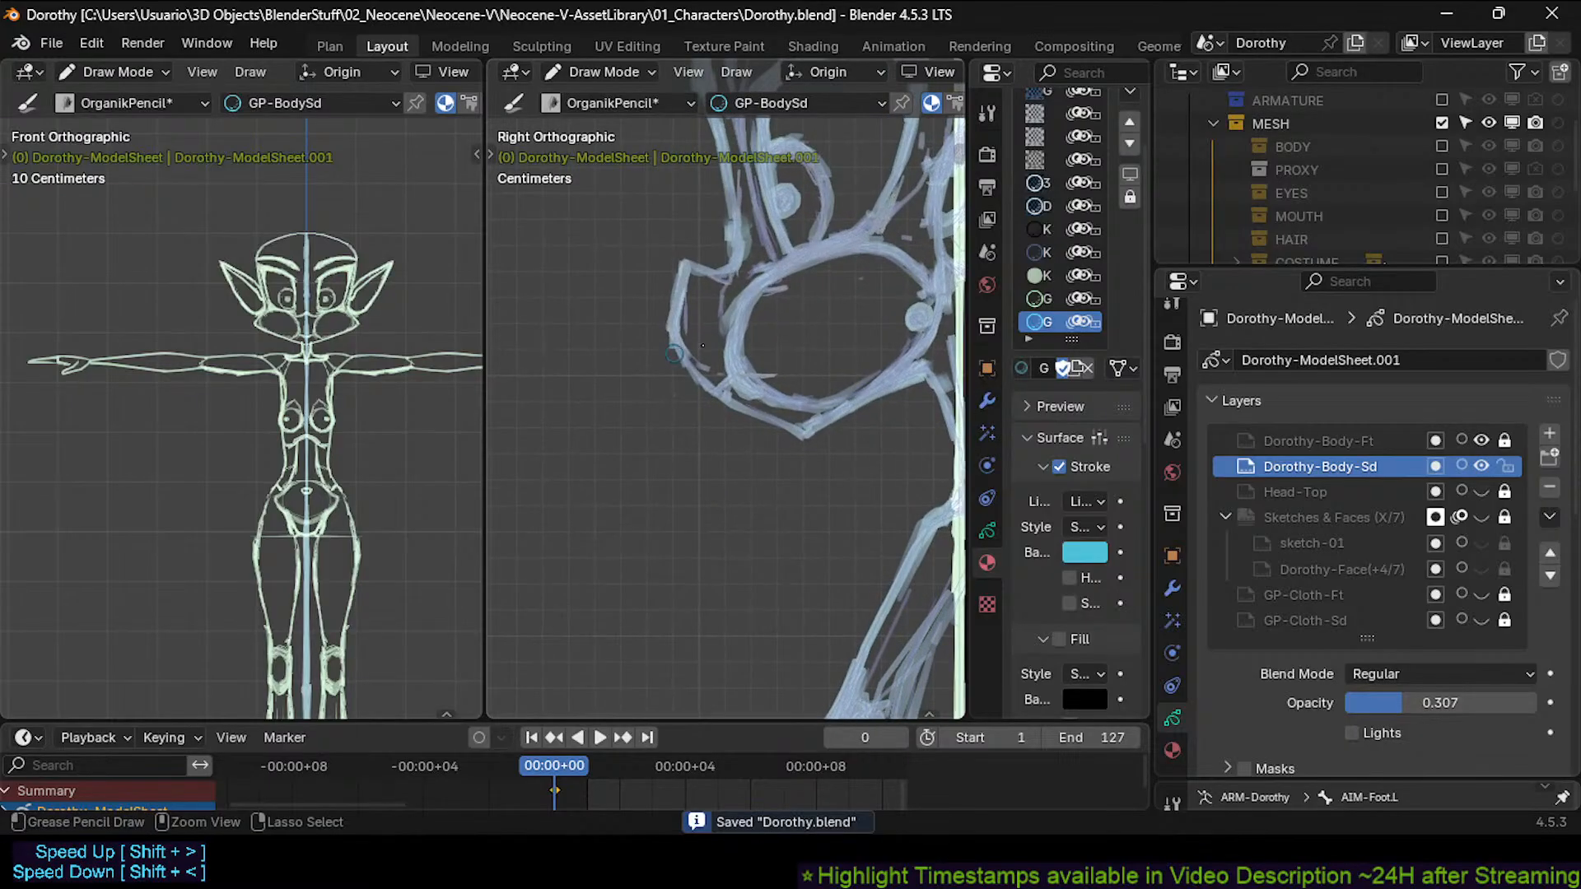
Sketch a short mouth mark across the muzzle's lower front edge in the side view, trim its outer end, and save the file.
{"action": "mouse_move", "coordinate": [684, 267]}
{"action": "left_mouse_down"}
{"action": "mouse_move", "coordinate": [674, 334]}
{"action": "mouse_move", "coordinate": [704, 381]}
{"action": "mouse_move", "coordinate": [683, 354]}
{"action": "mouse_move", "coordinate": [673, 324]}
{"action": "mouse_move", "coordinate": [710, 387]}
{"action": "mouse_move", "coordinate": [797, 436]}
{"action": "left_mouse_up"}
{"action": "key", "text": "ctrl+z"}
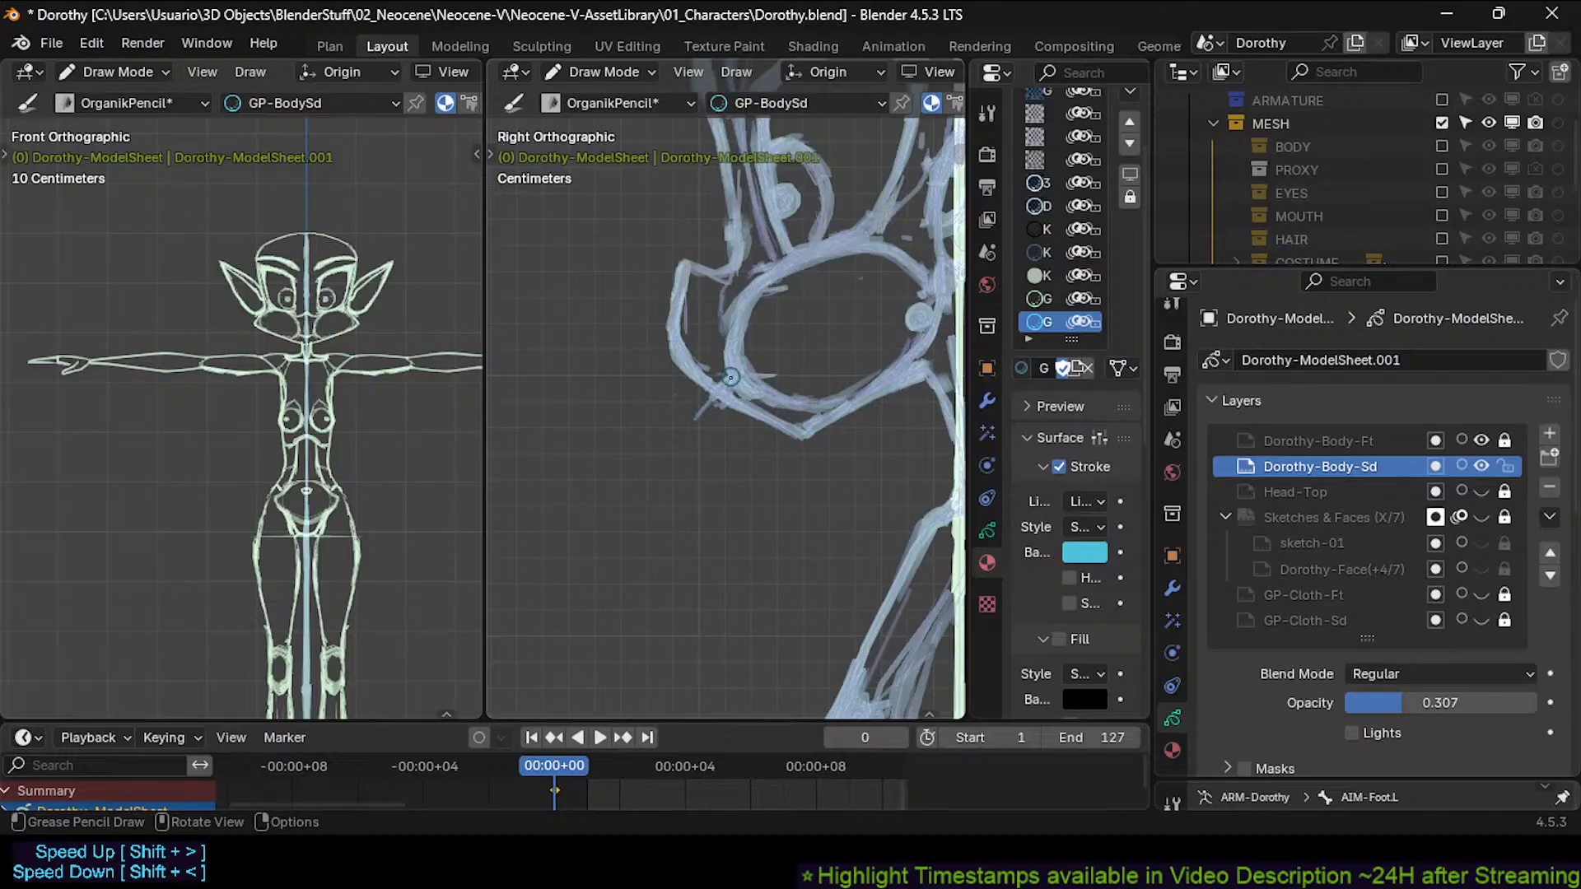
{"action": "middle_click_drag", "start_coordinate": [735, 355], "coordinate": [706, 375], "text": "shift"}
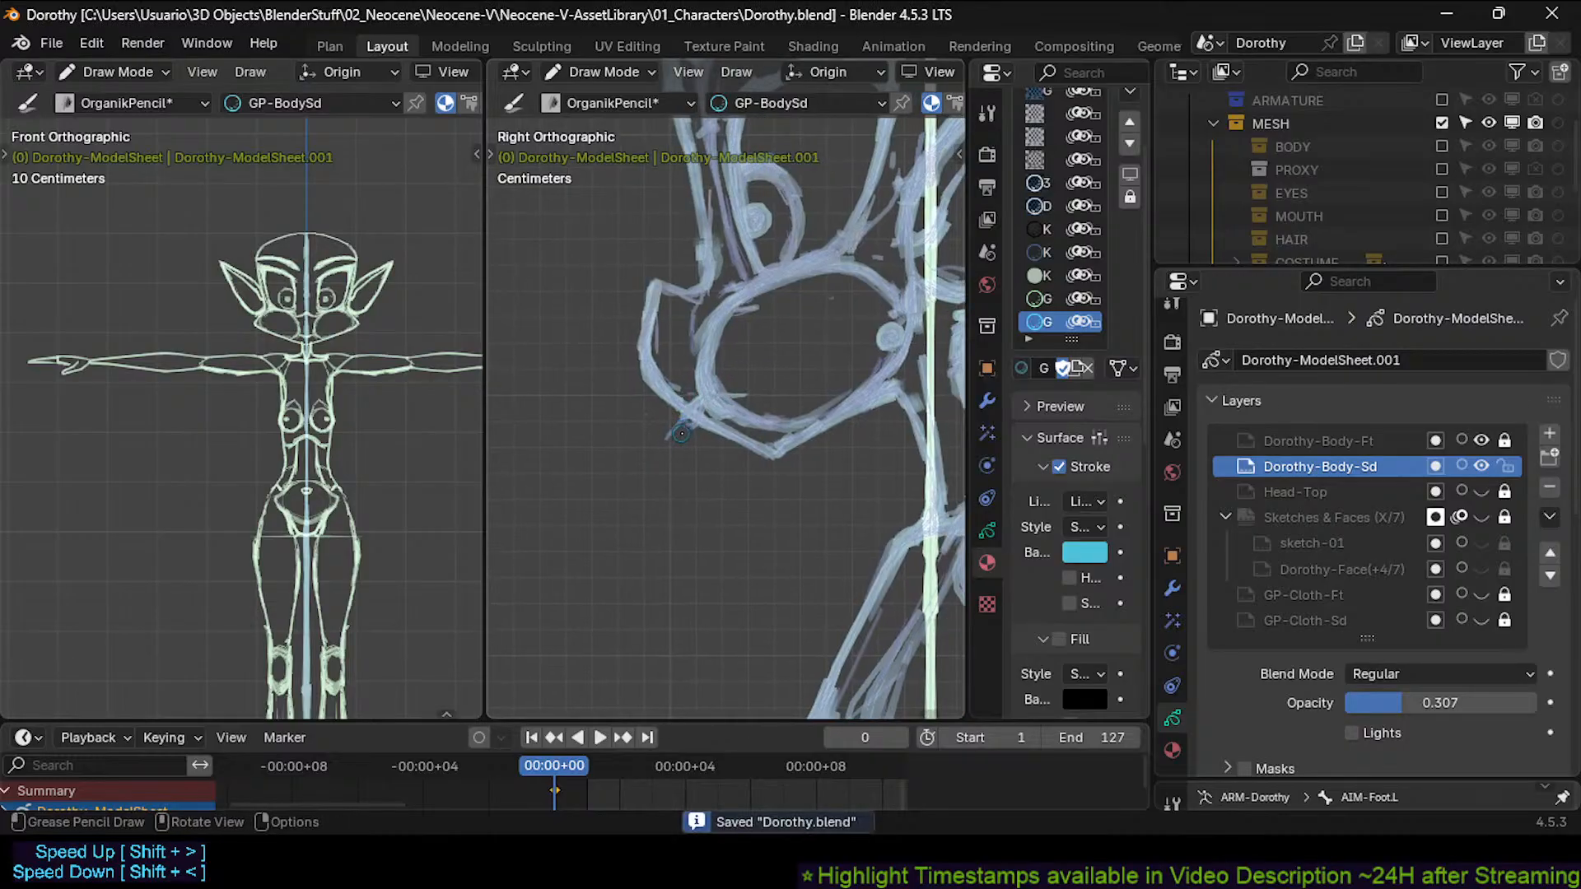
{"action": "mouse_move", "coordinate": [674, 427]}
{"action": "left_mouse_down"}
{"action": "mouse_move", "coordinate": [697, 410]}
{"action": "mouse_move", "coordinate": [670, 432]}
{"action": "left_mouse_up"}
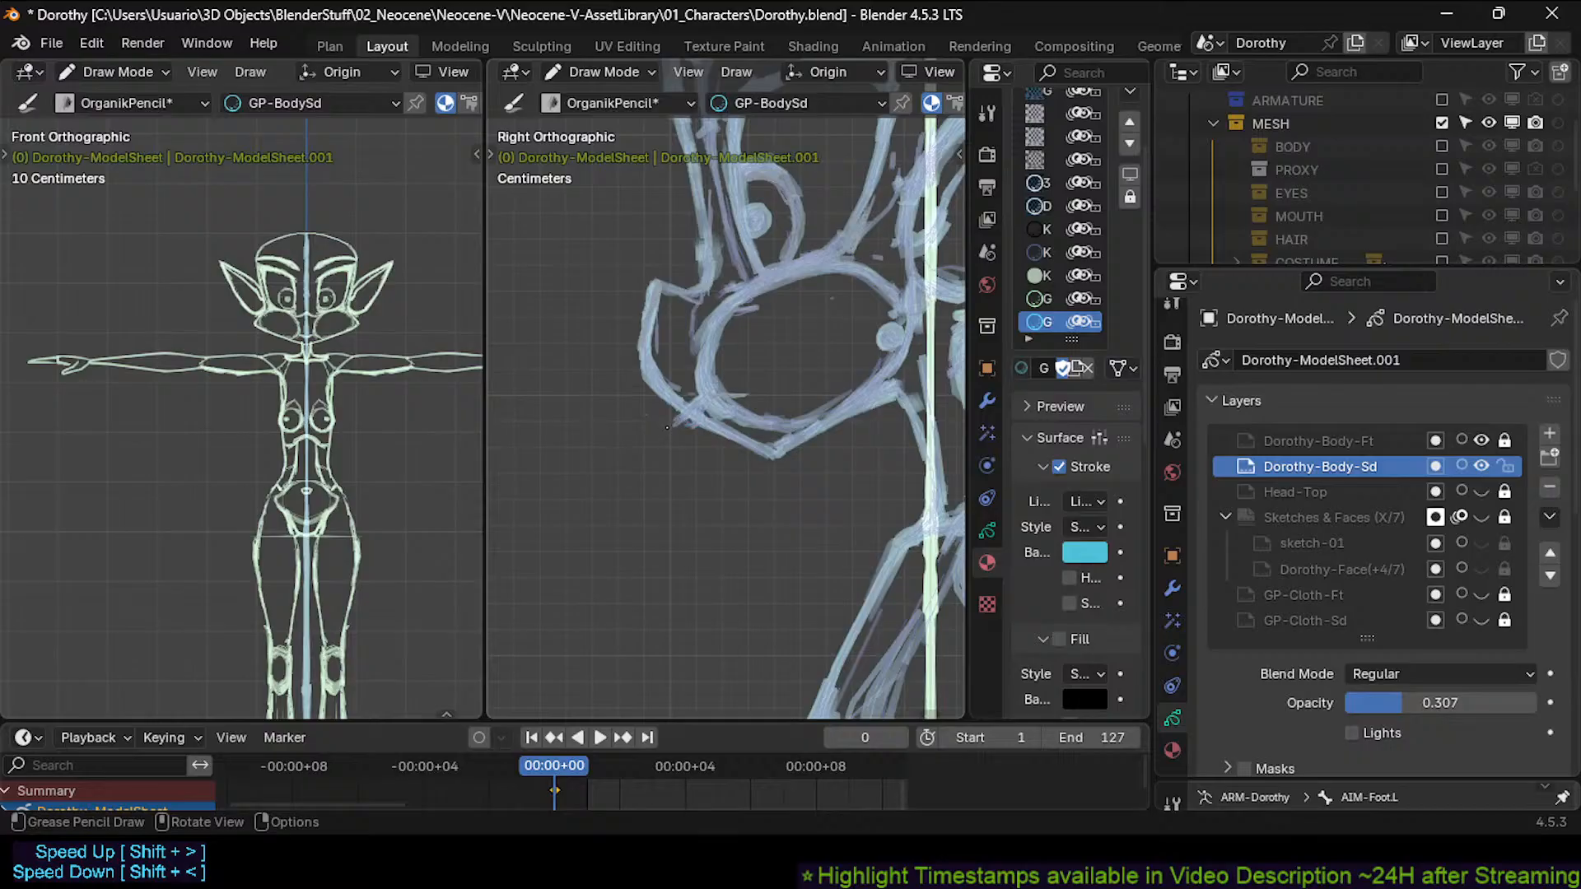
{"action": "key", "text": "ctrl+s"}
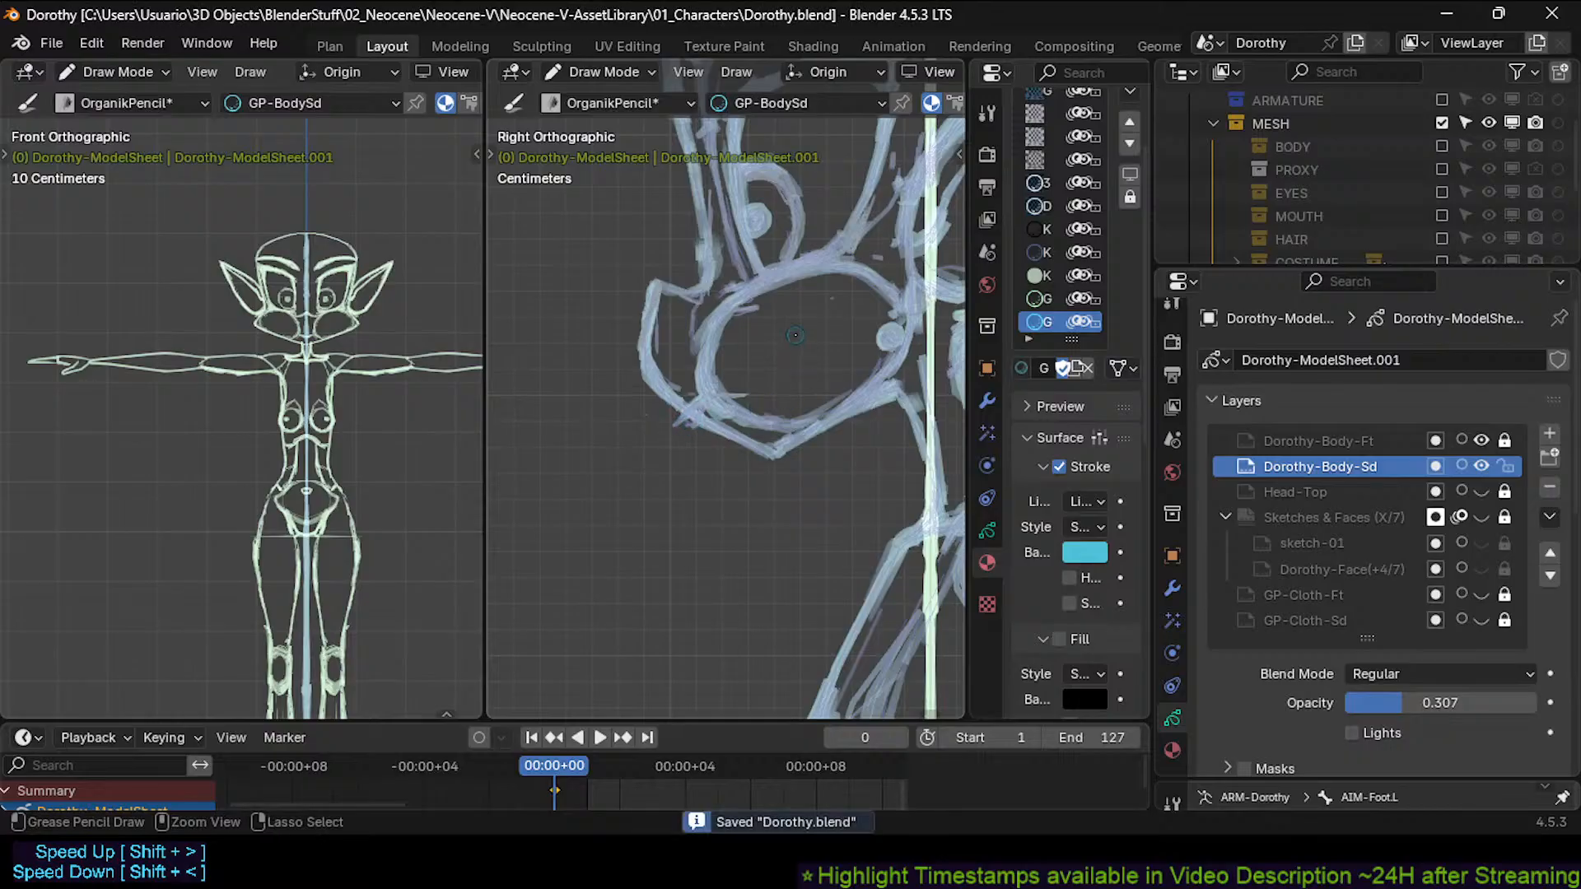
Erase the stray horizontal lines above the ear in the side-view head sketch.
{"action": "scroll", "coordinate": [759, 345], "scroll_direction": "down", "scroll_amount": 2}
{"action": "mouse_move", "coordinate": [758, 345]}
{"action": "middle_mouse_down", "text": "shift"}
{"action": "mouse_move", "coordinate": [681, 404]}
{"action": "mouse_move", "coordinate": [692, 461]}
{"action": "mouse_move", "coordinate": [726, 357]}
{"action": "mouse_move", "coordinate": [705, 359]}
{"action": "mouse_move", "coordinate": [726, 471]}
{"action": "mouse_move", "coordinate": [670, 496]}
{"action": "middle_mouse_up", "text": "shift"}
{"action": "middle_click_drag", "start_coordinate": [696, 399], "coordinate": [700, 460], "text": "ctrl"}
{"action": "key", "text": "ctrl+s"}
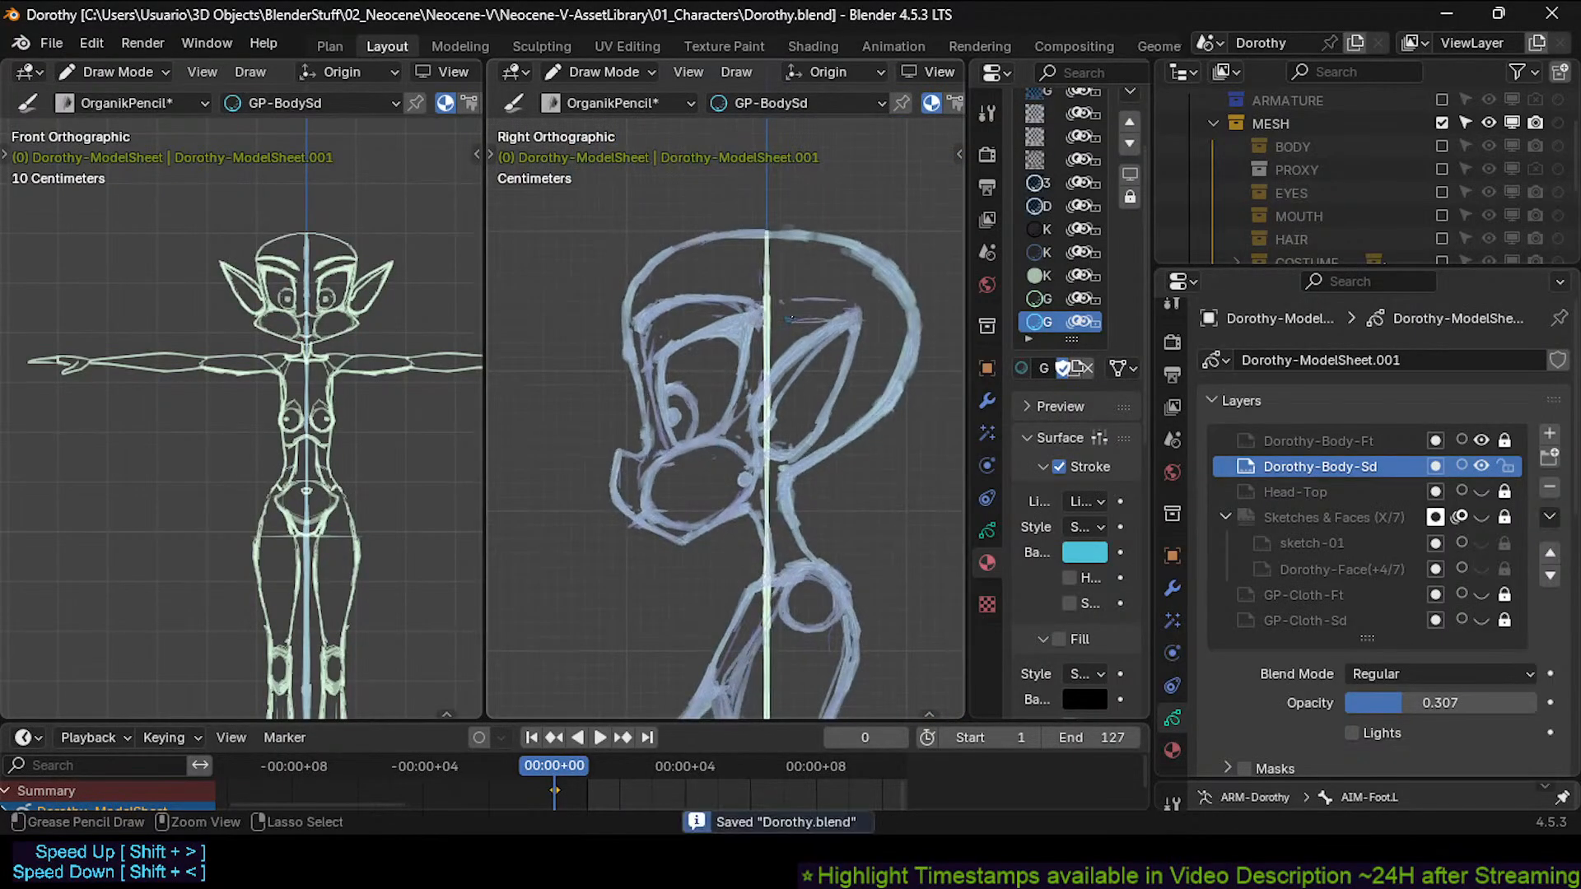
{"action": "left_click_drag", "start_coordinate": [802, 306], "coordinate": [804, 314], "text": "ctrl"}
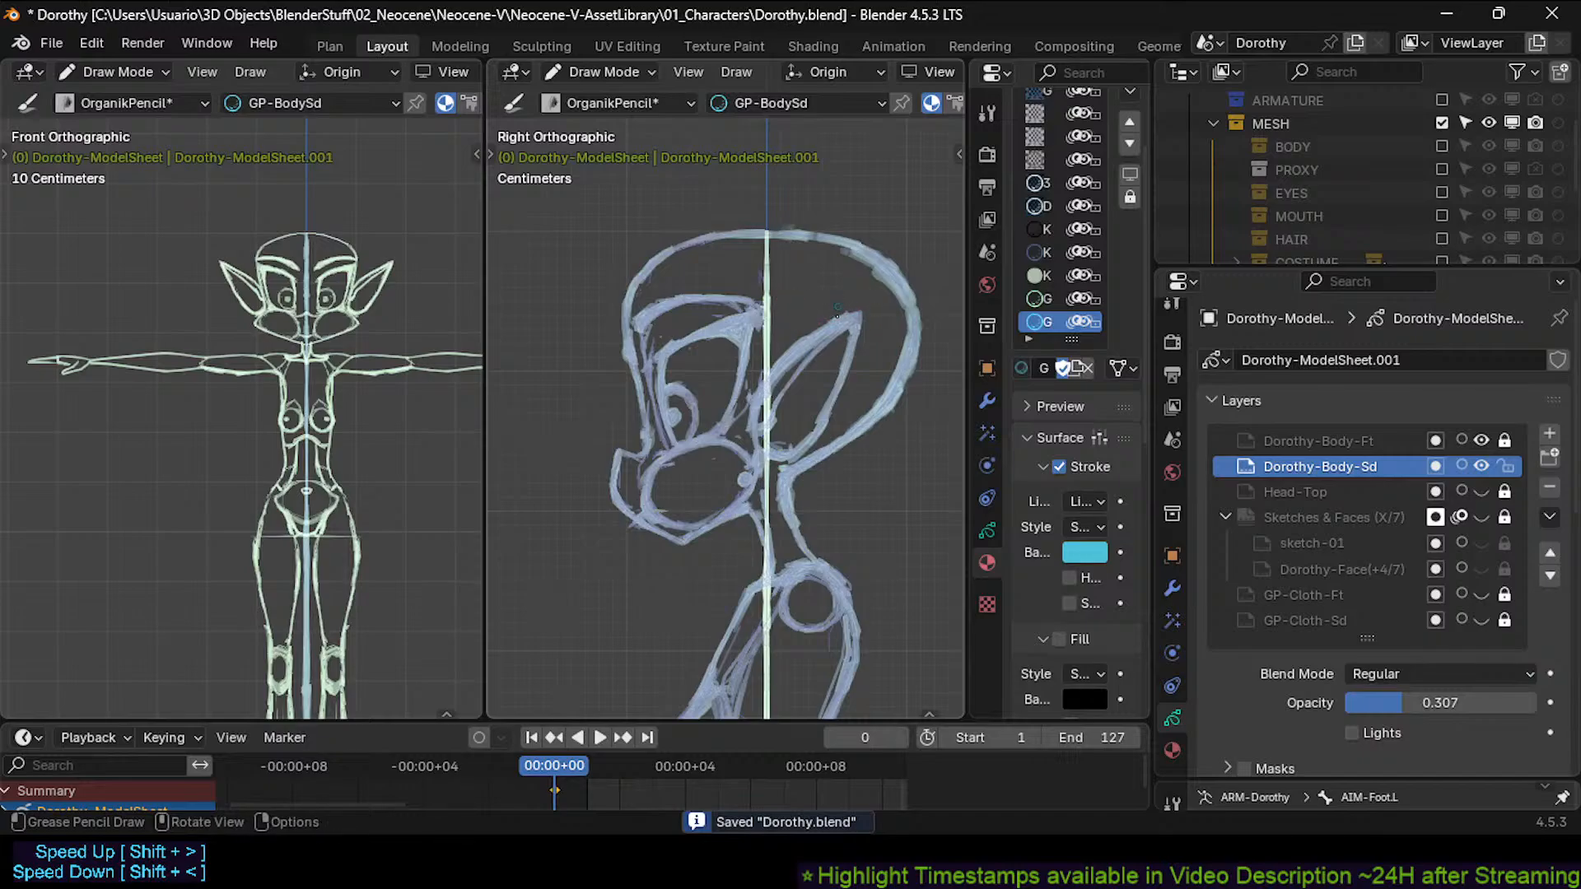
Clean up the stray strokes along the face's front edge, around the eye and at the top of the nose, then save the file.
{"action": "mouse_move", "coordinate": [683, 417]}
{"action": "middle_mouse_down", "text": "ctrl"}
{"action": "mouse_move", "coordinate": [682, 354]}
{"action": "mouse_move", "coordinate": [694, 367]}
{"action": "middle_mouse_up", "text": "ctrl"}
{"action": "mouse_move", "coordinate": [642, 327]}
{"action": "left_mouse_down", "text": "ctrl"}
{"action": "mouse_move", "coordinate": [645, 306]}
{"action": "mouse_move", "coordinate": [655, 447]}
{"action": "left_mouse_up", "text": "ctrl"}
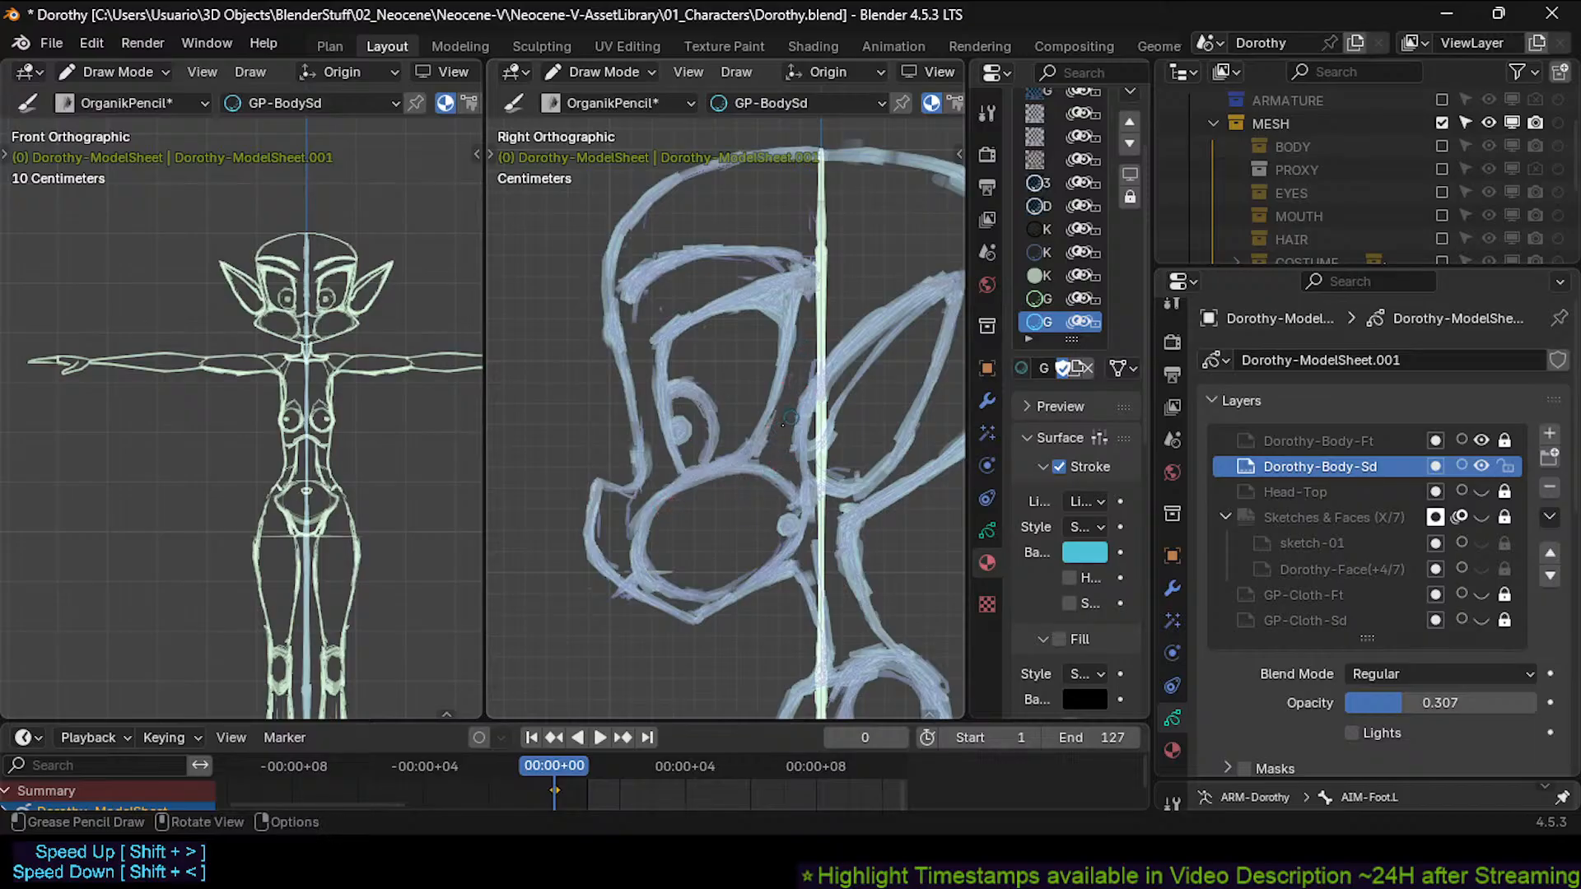
{"action": "scroll", "coordinate": [789, 418], "scroll_direction": "down", "scroll_amount": 2}
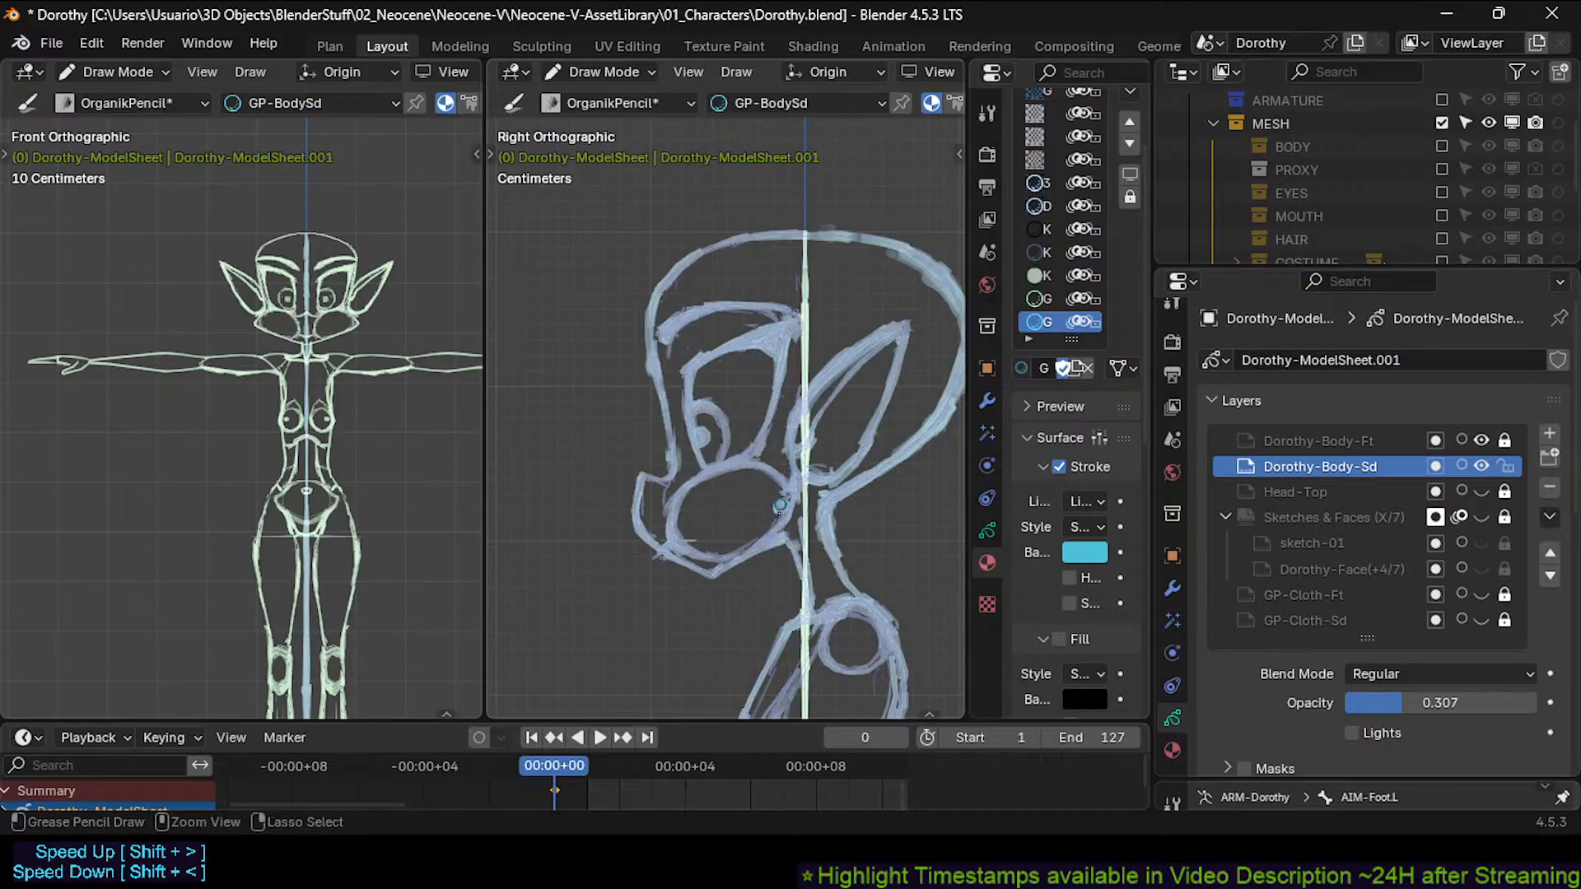
{"action": "key", "text": "ctrl+s"}
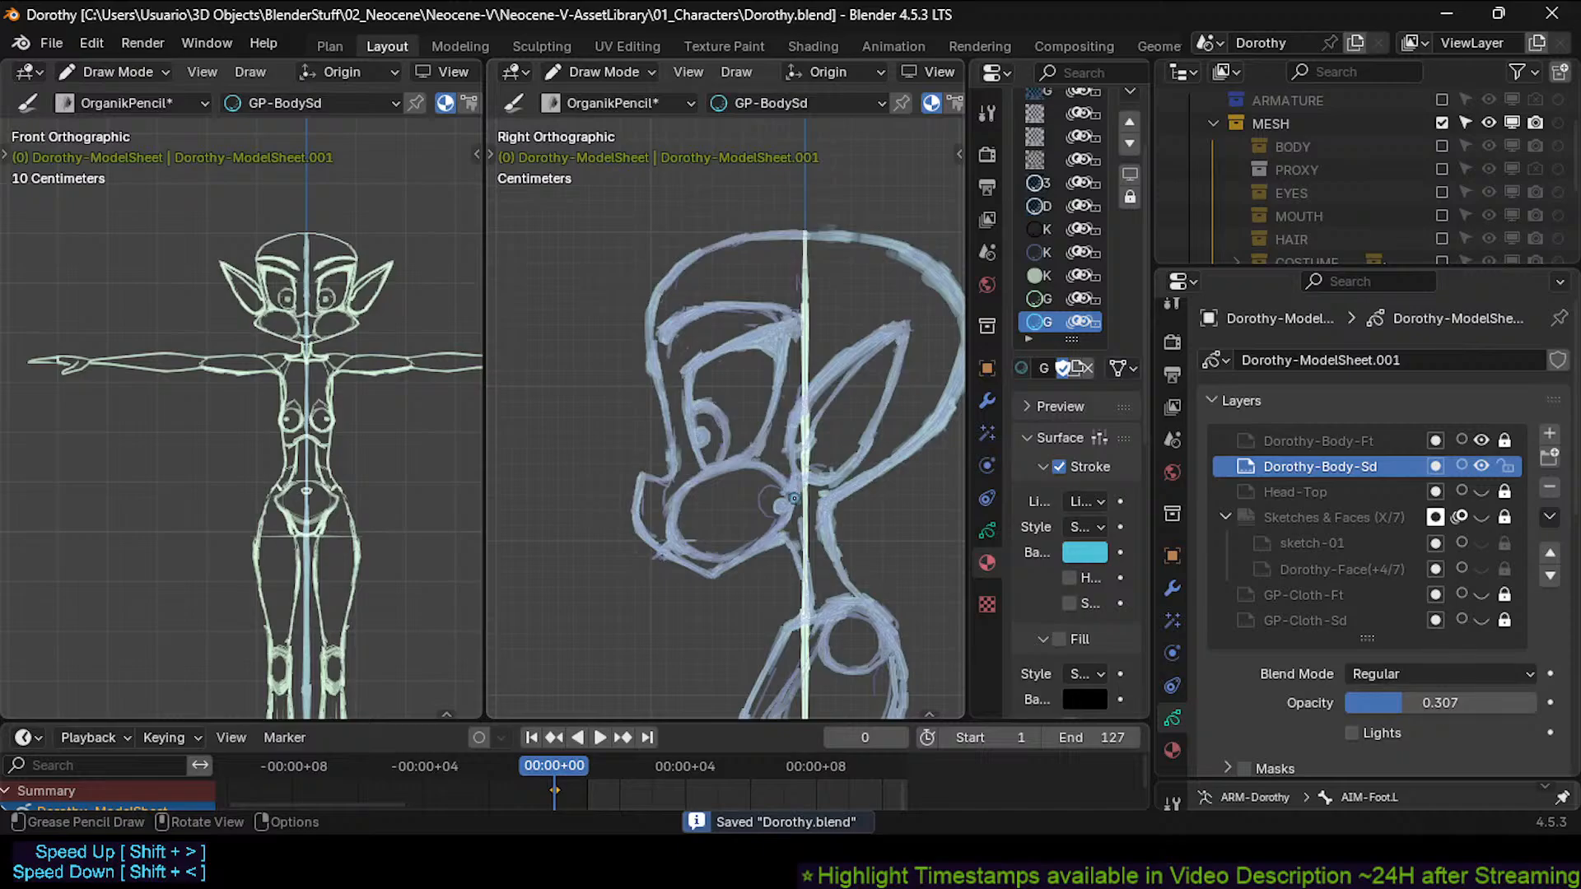
{"action": "left_click_drag", "start_coordinate": [658, 494], "coordinate": [656, 486], "text": "ctrl"}
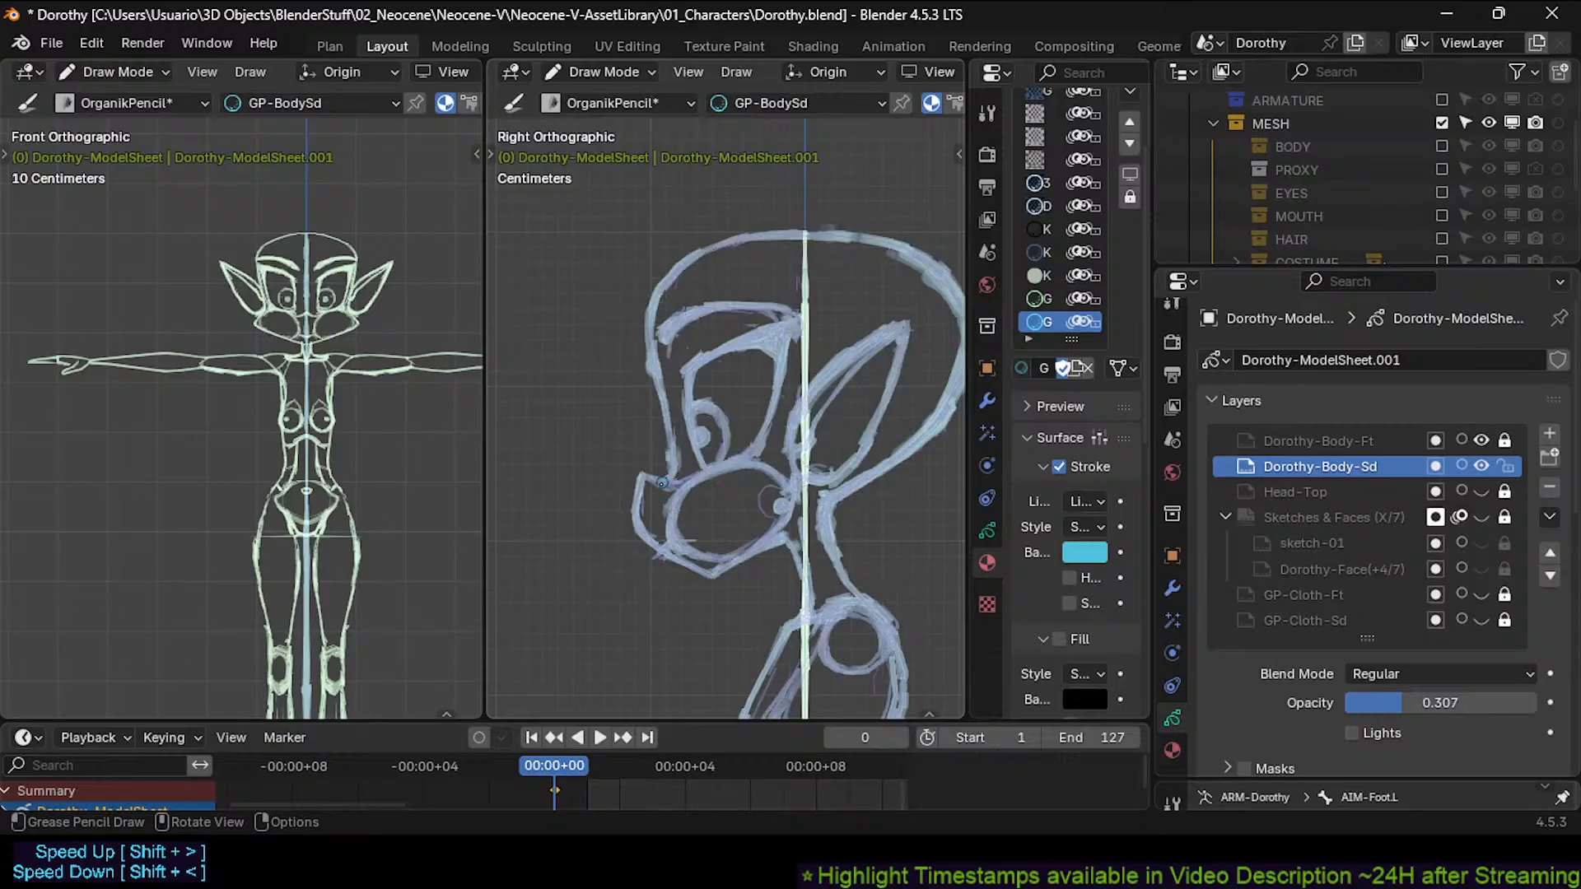
{"action": "key", "text": "ctrl+s"}
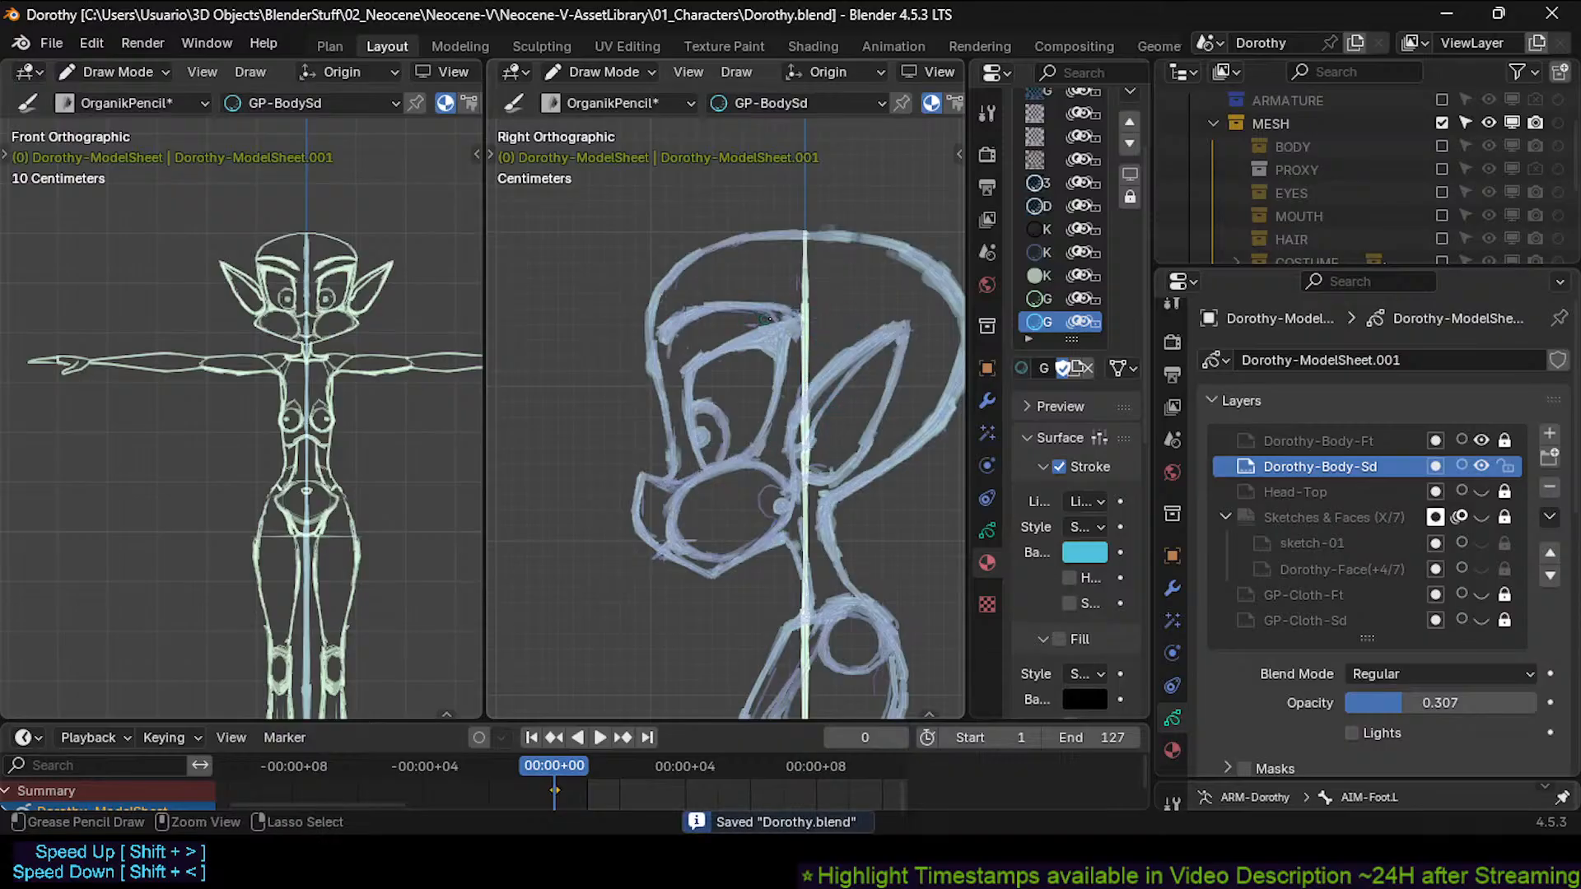
Clean up and redraw the eye outline and the eyebrow line in the side-view head sketch, then save the file.
{"action": "left_click", "coordinate": [770, 316], "text": "ctrl"}
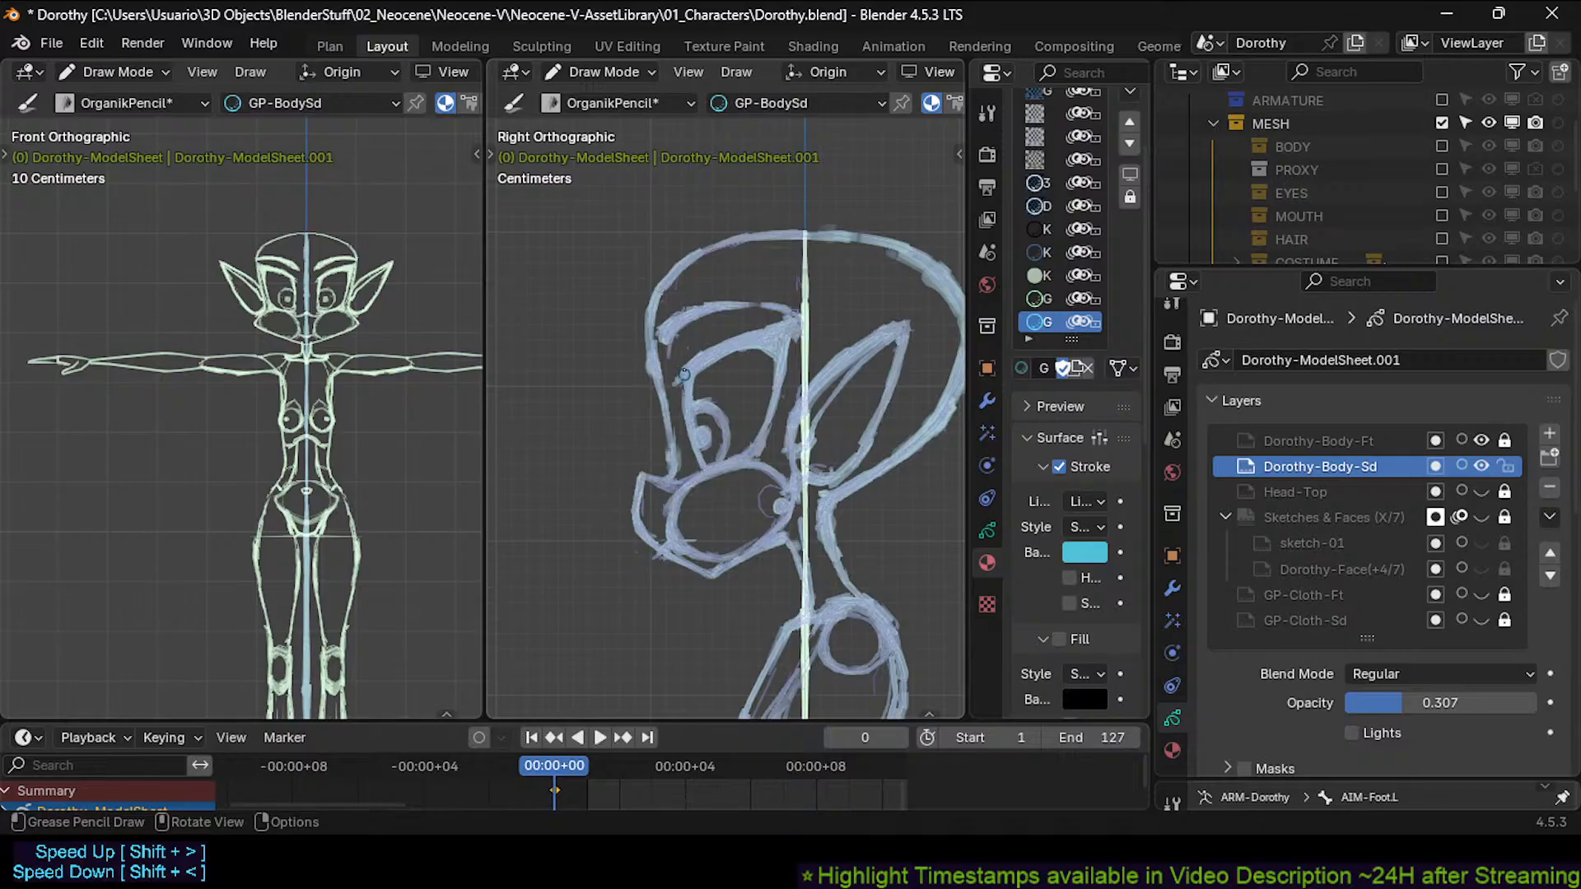
{"action": "left_click_drag", "start_coordinate": [684, 374], "coordinate": [705, 469]}
{"action": "left_click_drag", "start_coordinate": [766, 352], "coordinate": [765, 426]}
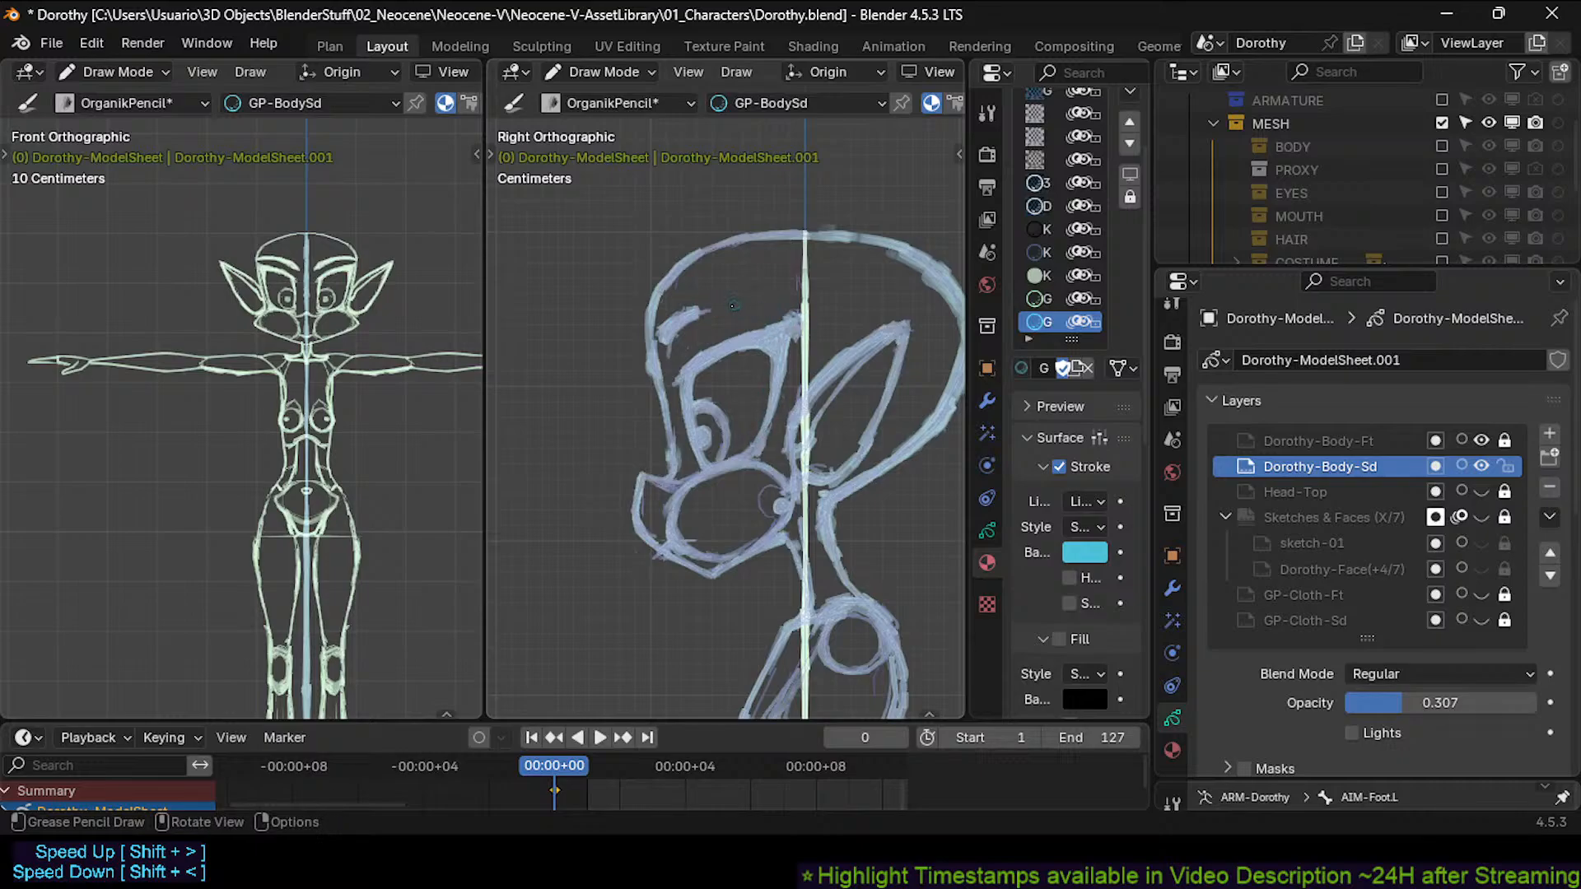
{"action": "mouse_move", "coordinate": [790, 311]}
{"action": "left_mouse_down"}
{"action": "mouse_move", "coordinate": [712, 305]}
{"action": "mouse_move", "coordinate": [792, 304]}
{"action": "left_mouse_up"}
{"action": "key", "text": "ctrl+s"}
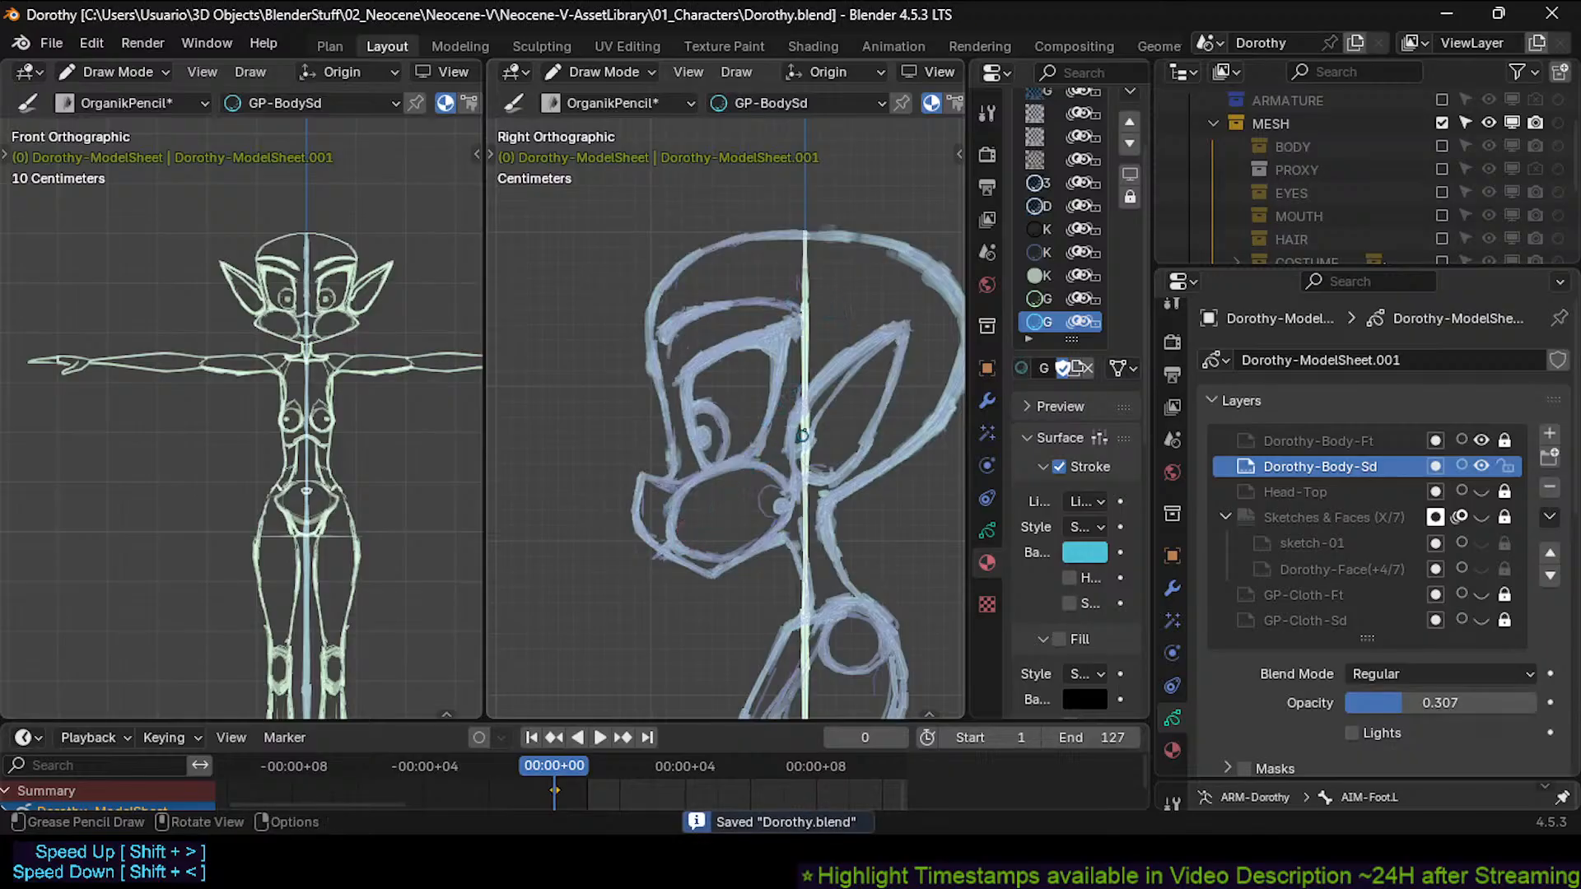
Clean up the strokes where the front neck line meets the jaw in the side sketch and save the file.
{"action": "scroll", "coordinate": [735, 463], "scroll_direction": "up", "scroll_amount": 3}
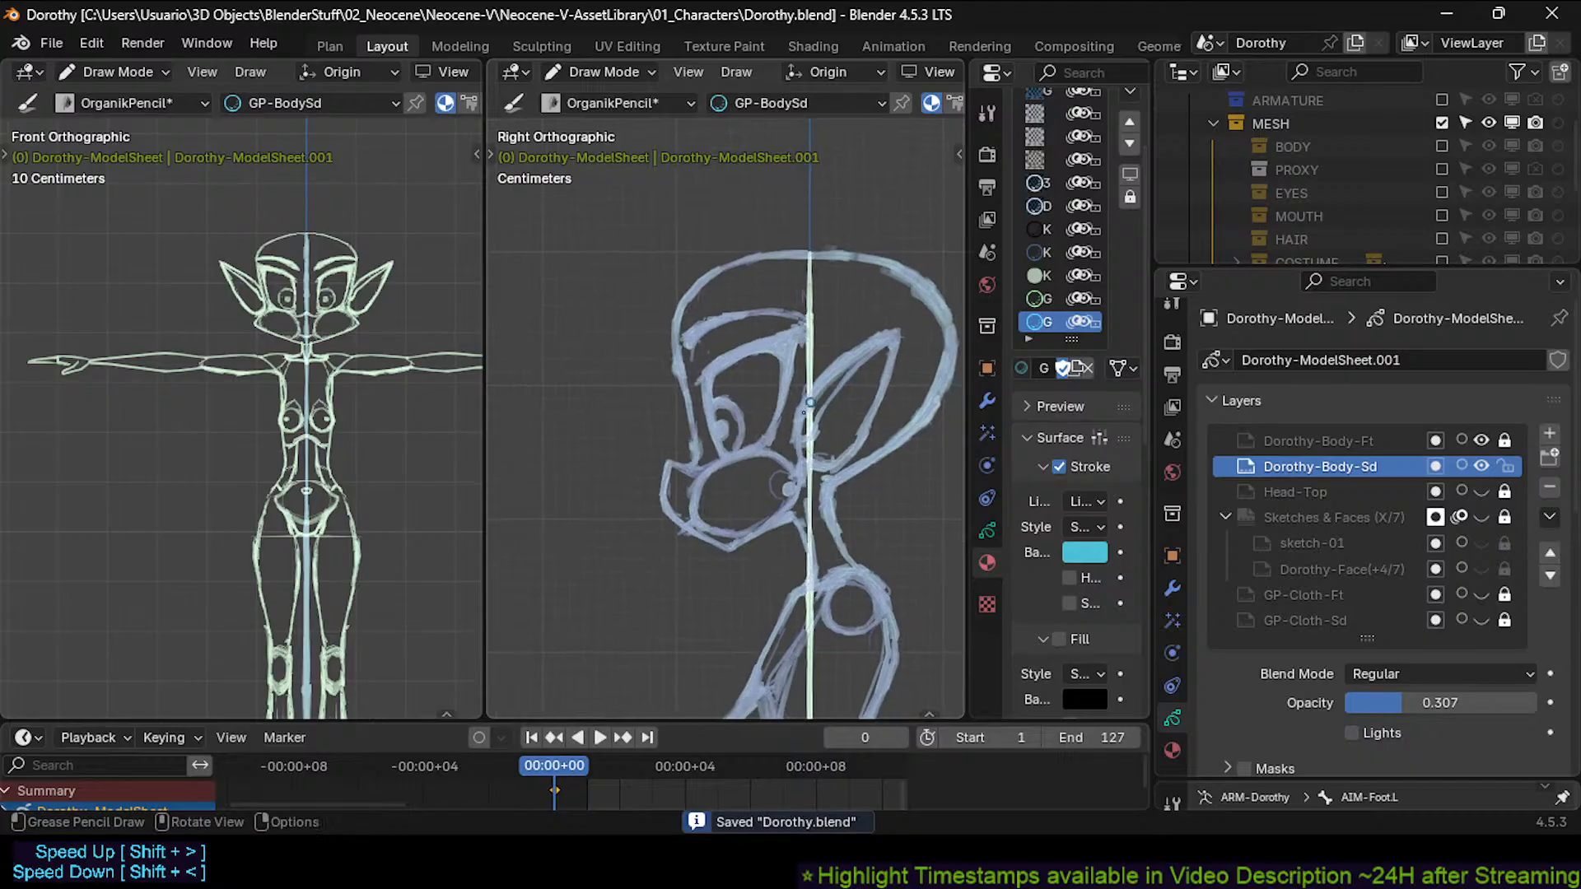
{"action": "left_click_drag", "start_coordinate": [734, 463], "coordinate": [729, 472], "text": "ctrl"}
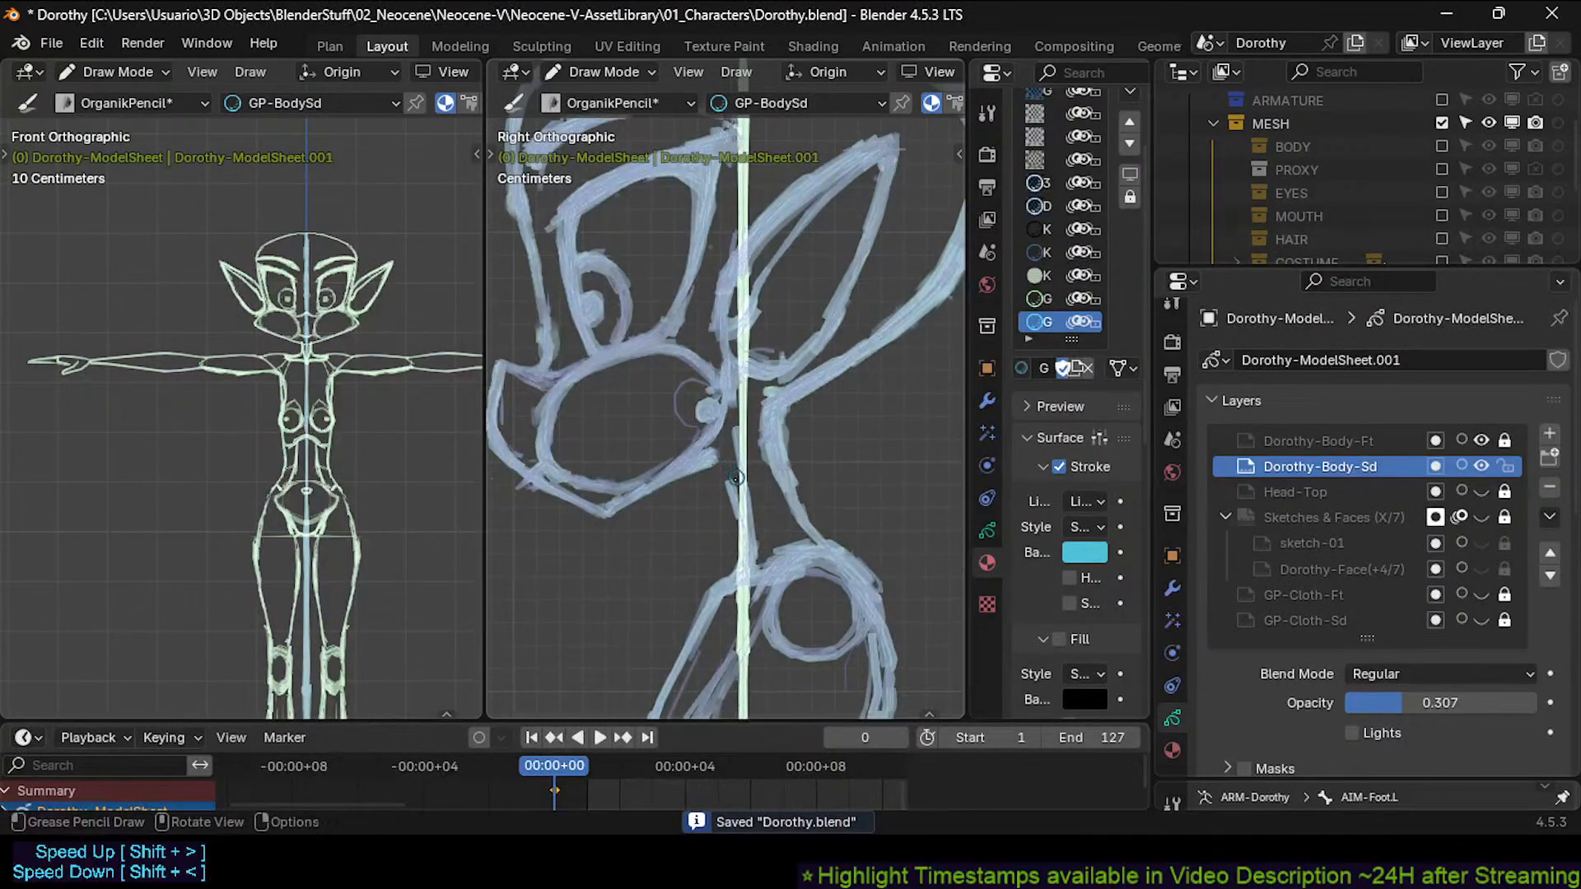
{"action": "scroll", "coordinate": [727, 466], "scroll_direction": "up", "scroll_amount": 3}
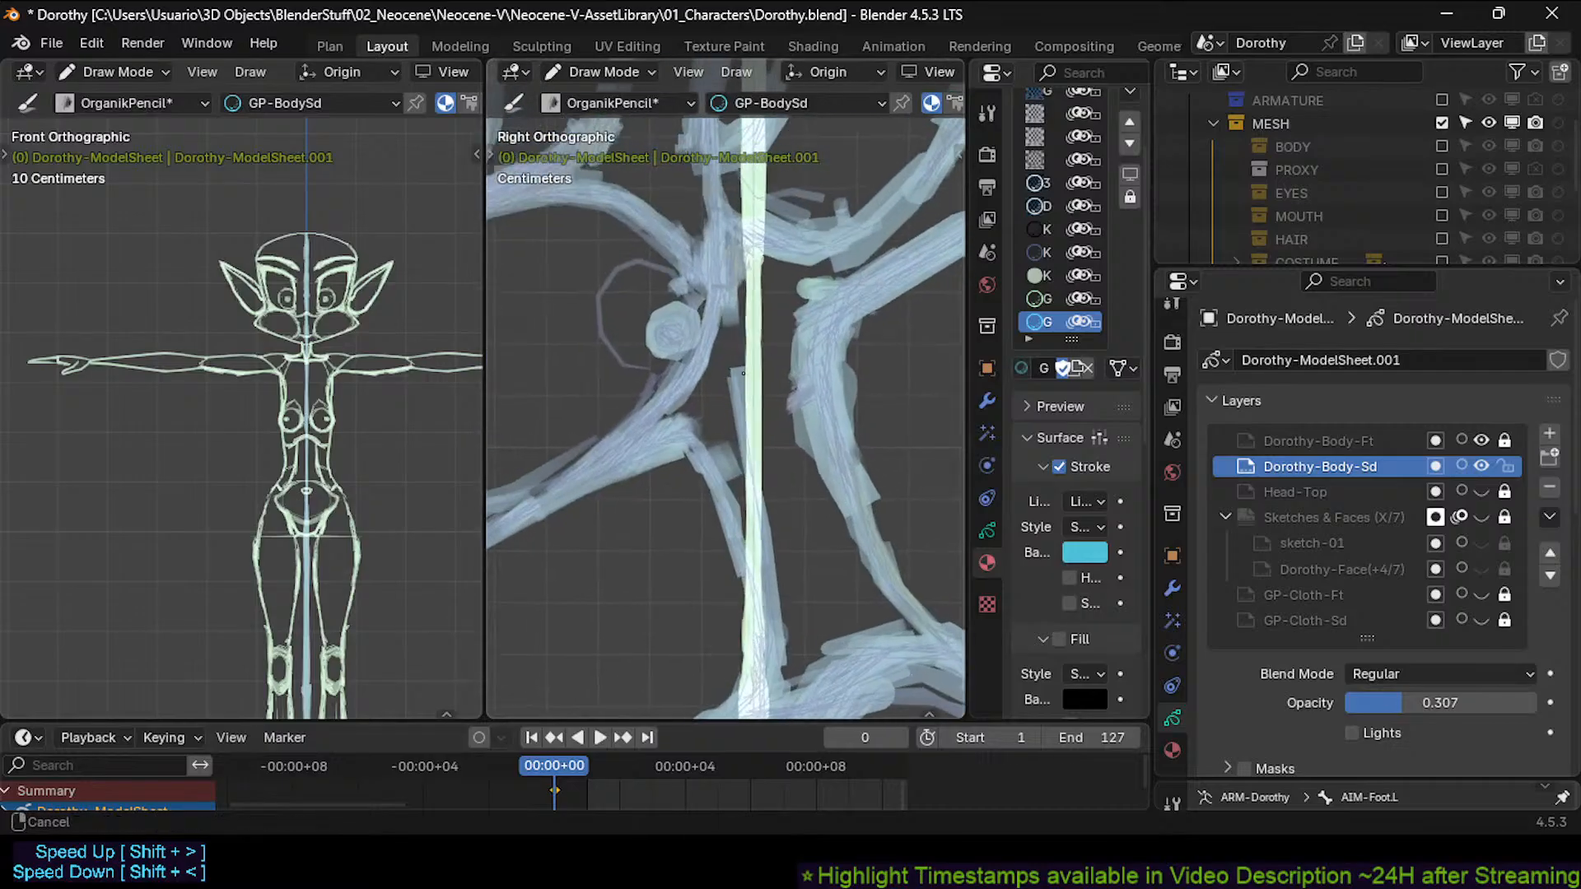
{"action": "left_click_drag", "start_coordinate": [725, 450], "coordinate": [736, 474], "text": "ctrl"}
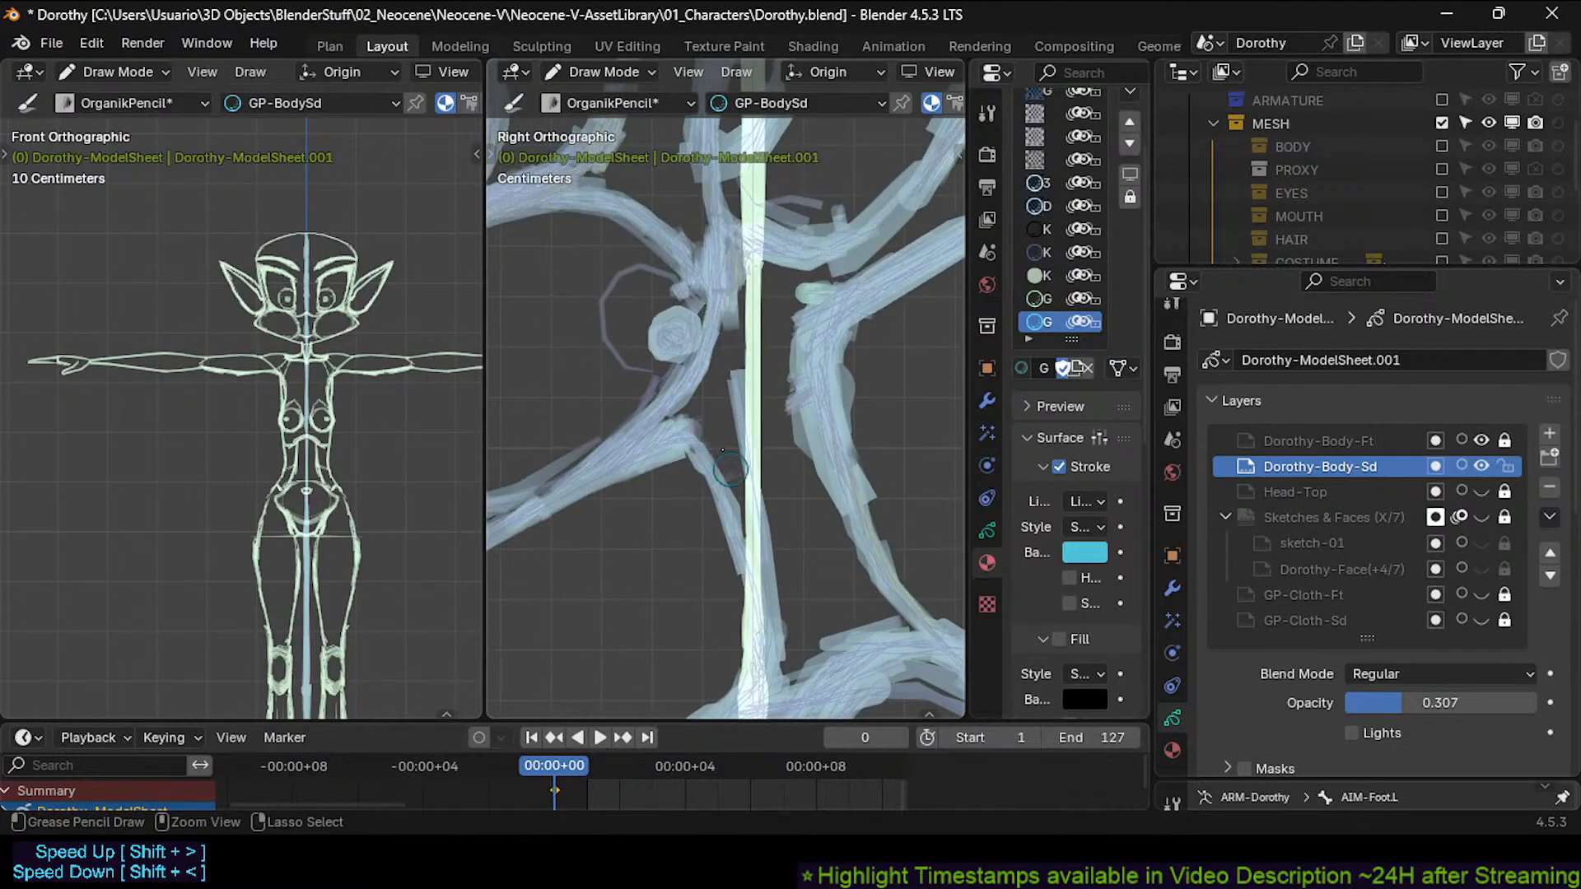
{"action": "scroll", "coordinate": [716, 443], "scroll_direction": "down", "scroll_amount": 5}
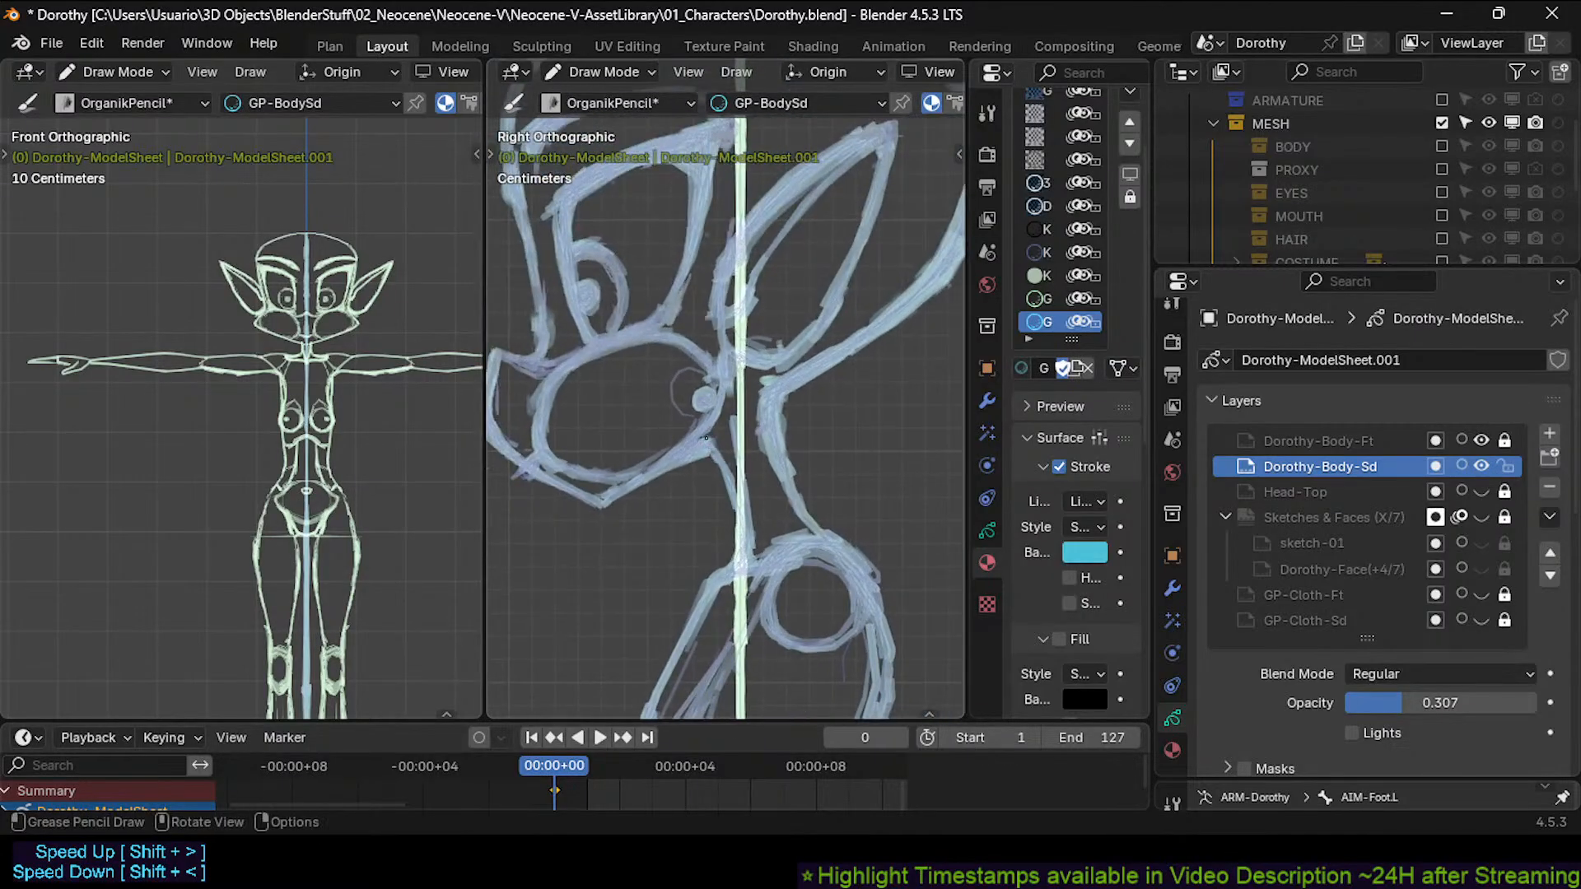
{"action": "middle_click_drag", "start_coordinate": [712, 453], "coordinate": [730, 595], "text": "ctrl"}
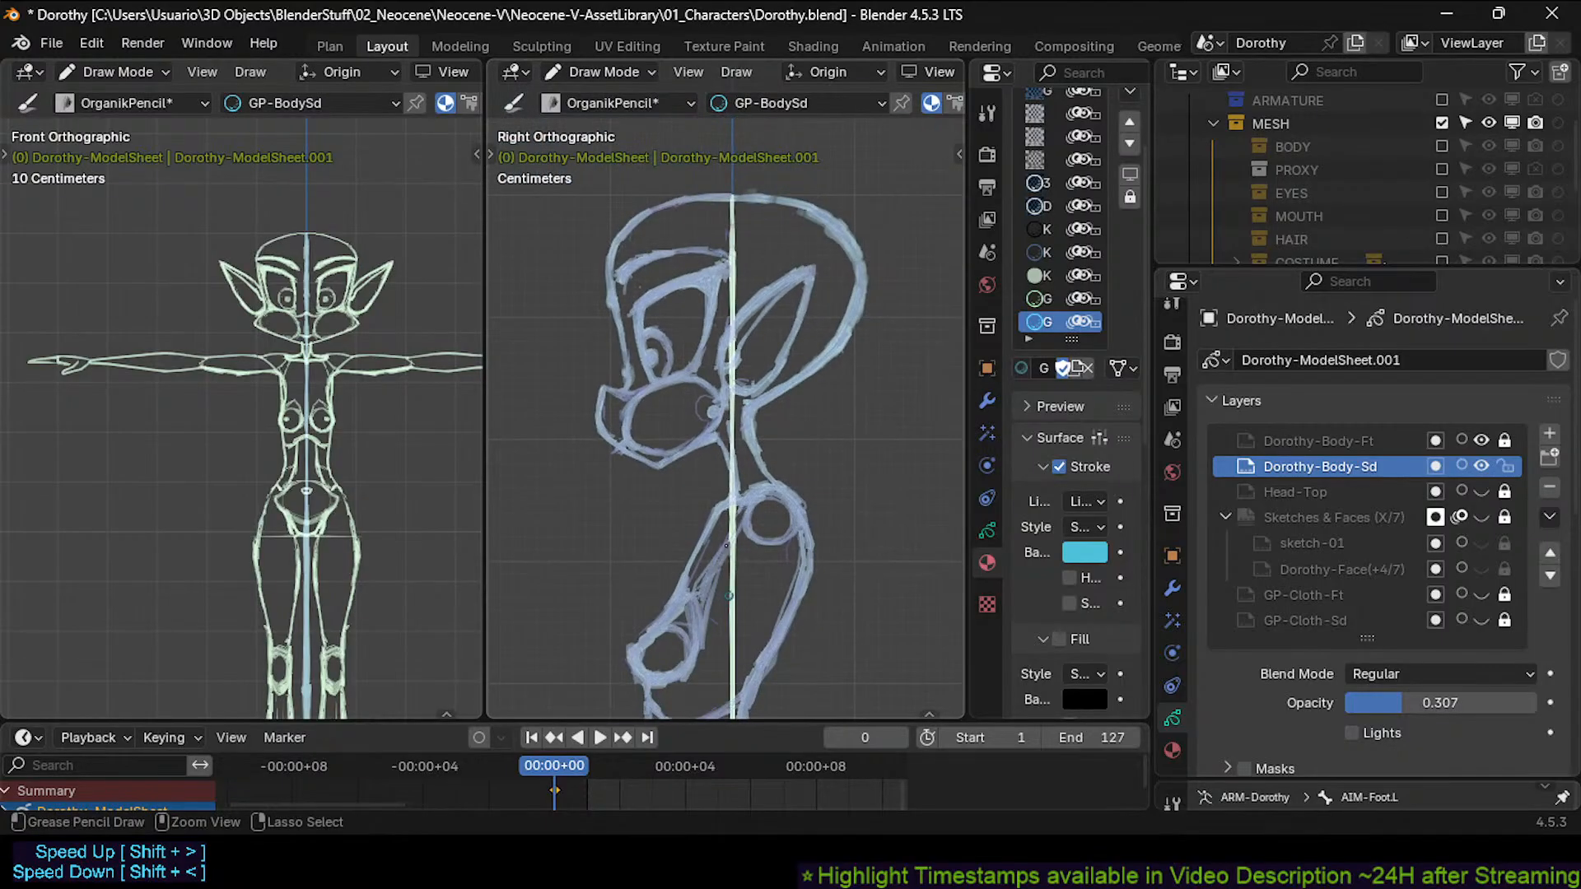
{"action": "key", "text": "ctrl+s"}
{"action": "scroll", "coordinate": [731, 459], "scroll_direction": "up", "scroll_amount": 4}
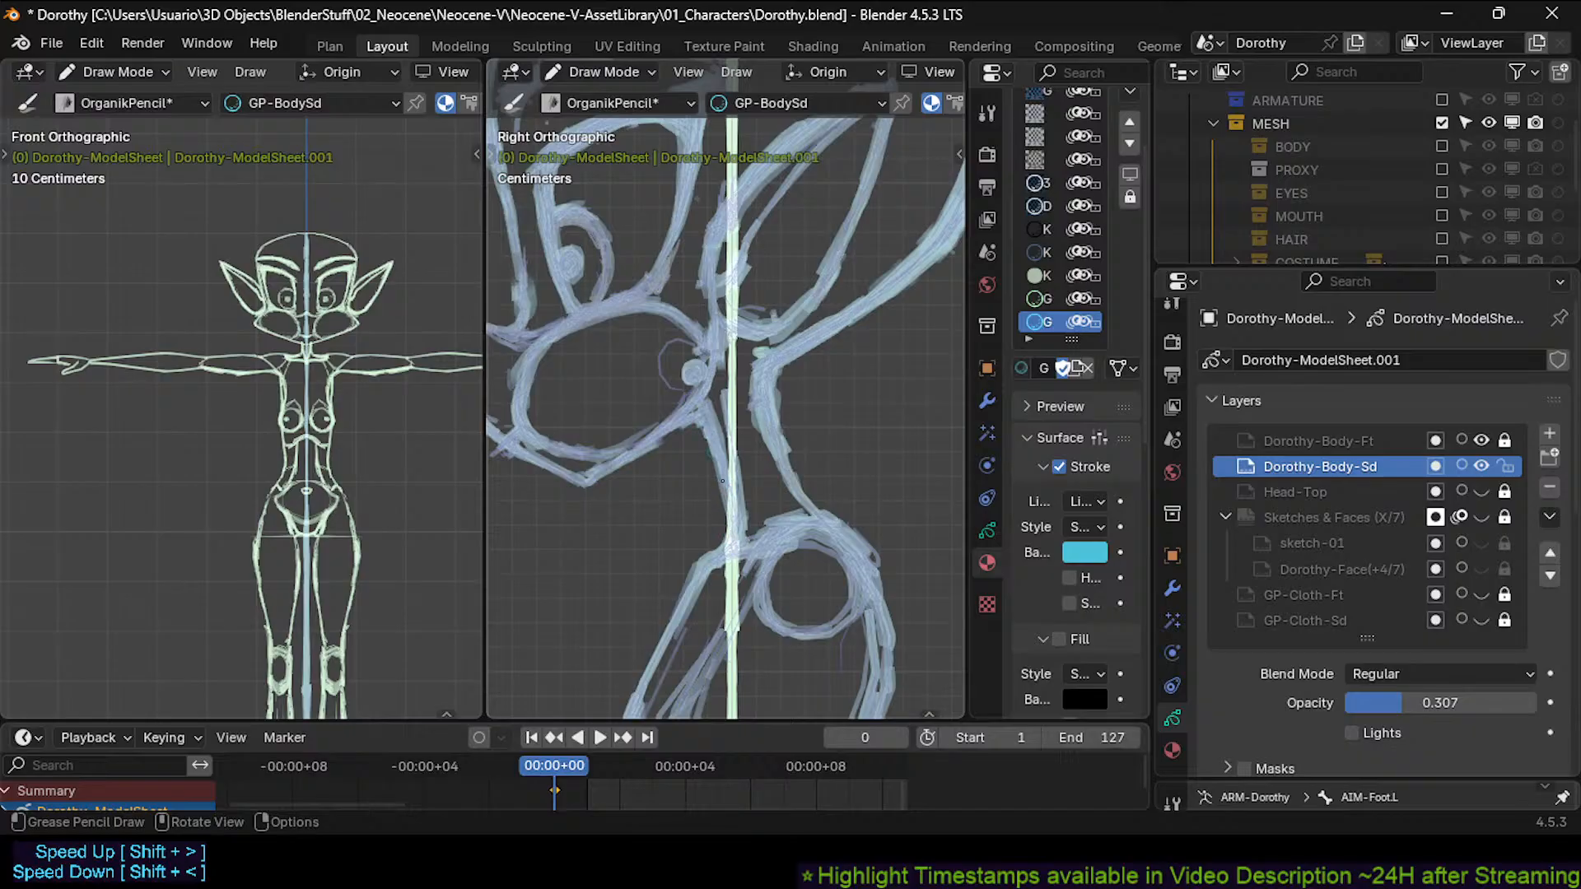
Save the file with the cleaned-up side-view neck sketch.
{"action": "scroll", "coordinate": [722, 481], "scroll_direction": "down", "scroll_amount": 3}
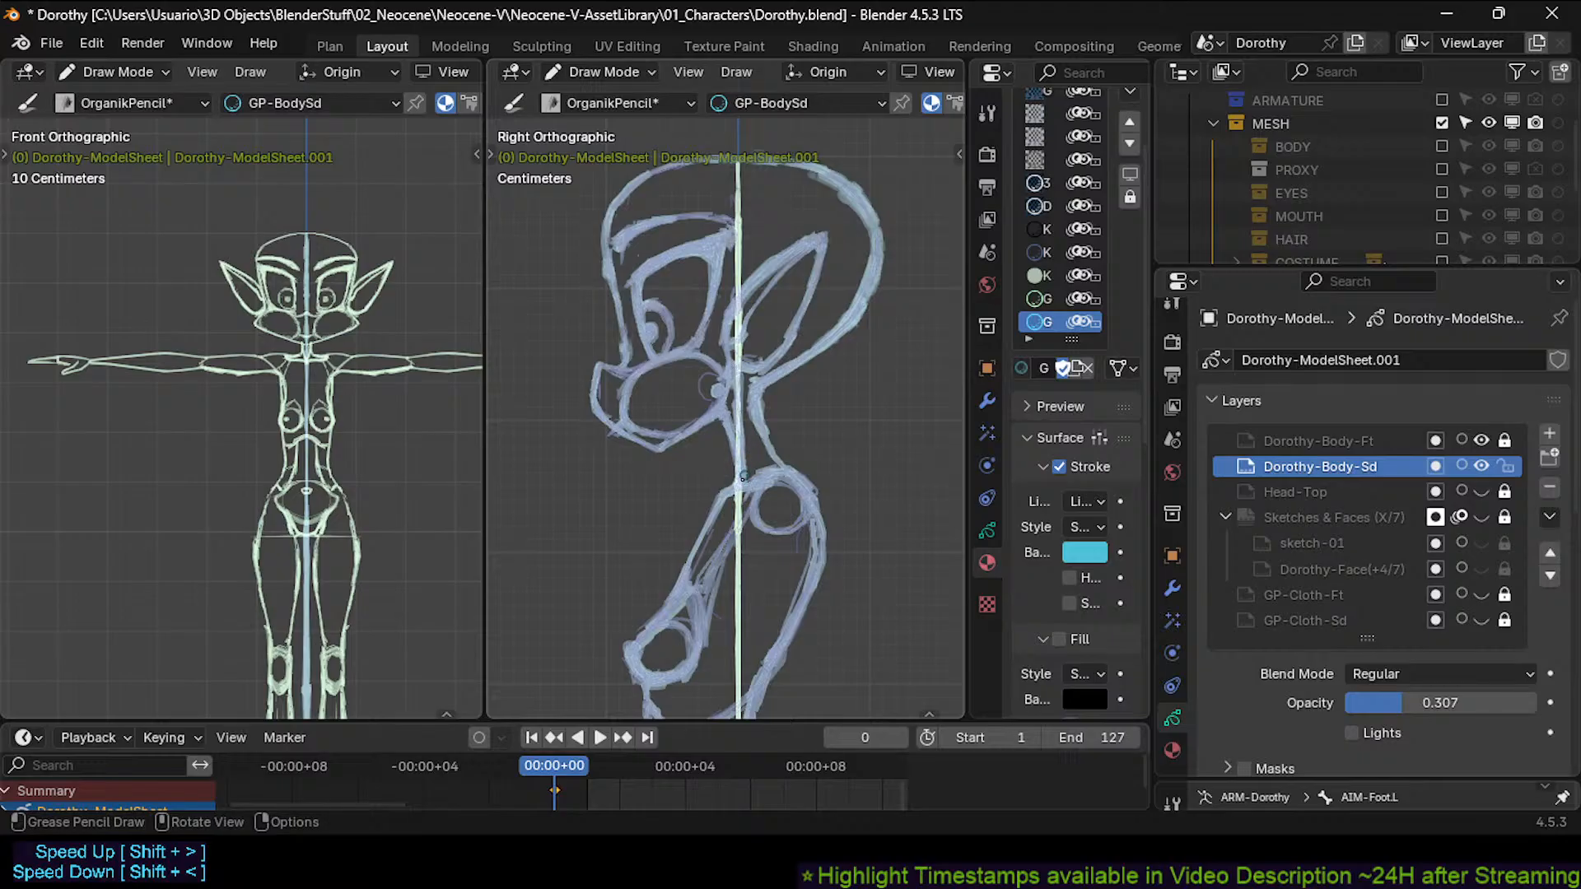
{"action": "key", "text": "ctrl+s"}
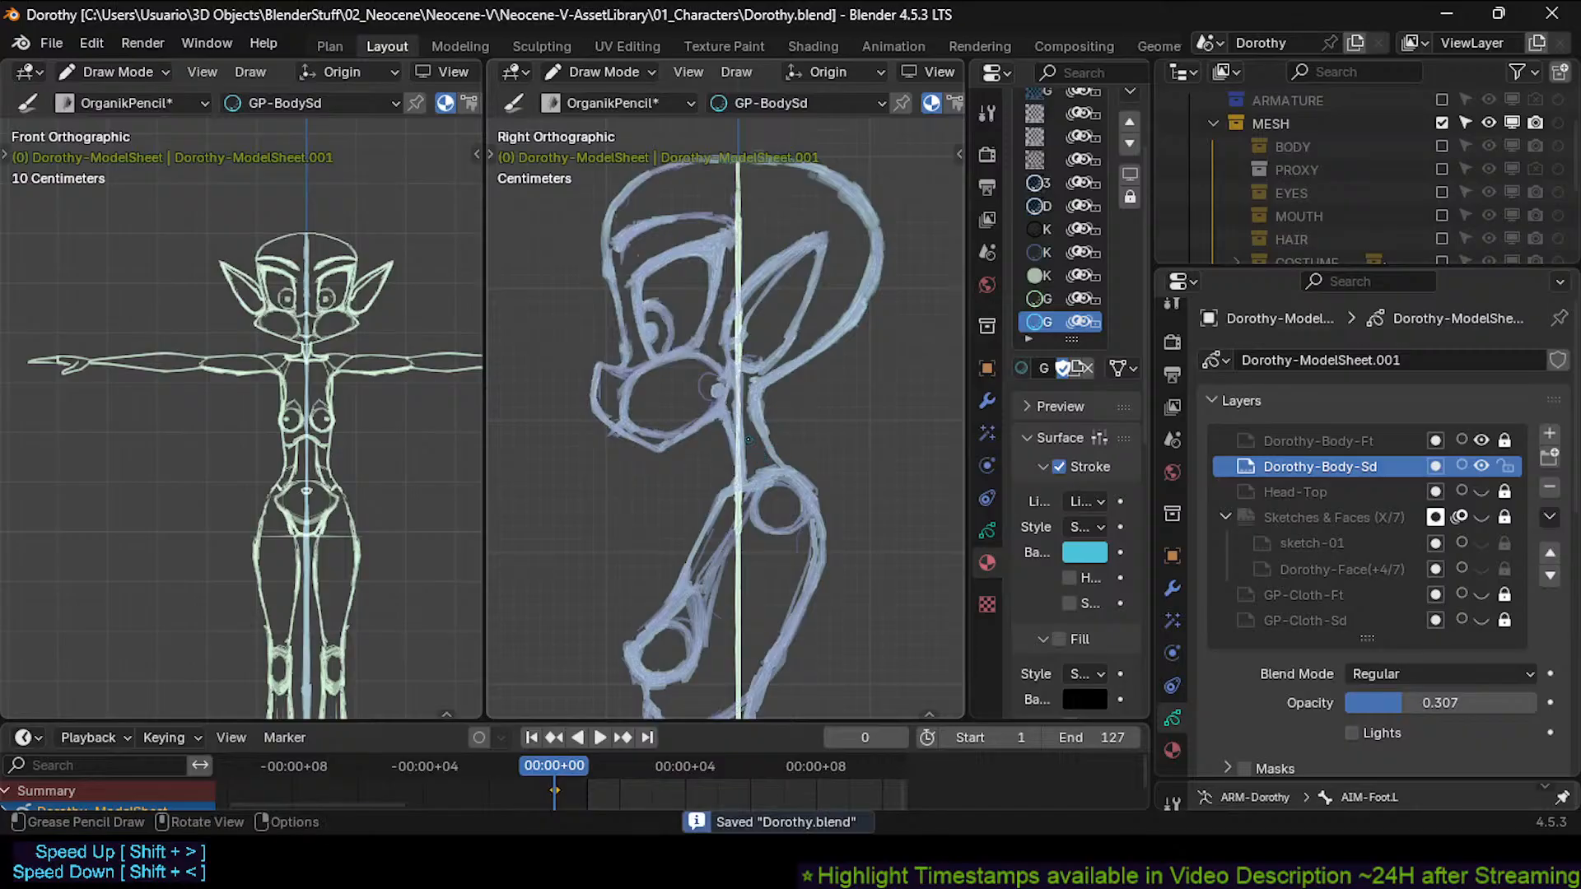
{"action": "middle_click_drag", "start_coordinate": [761, 411], "coordinate": [793, 428], "text": "ctrl"}
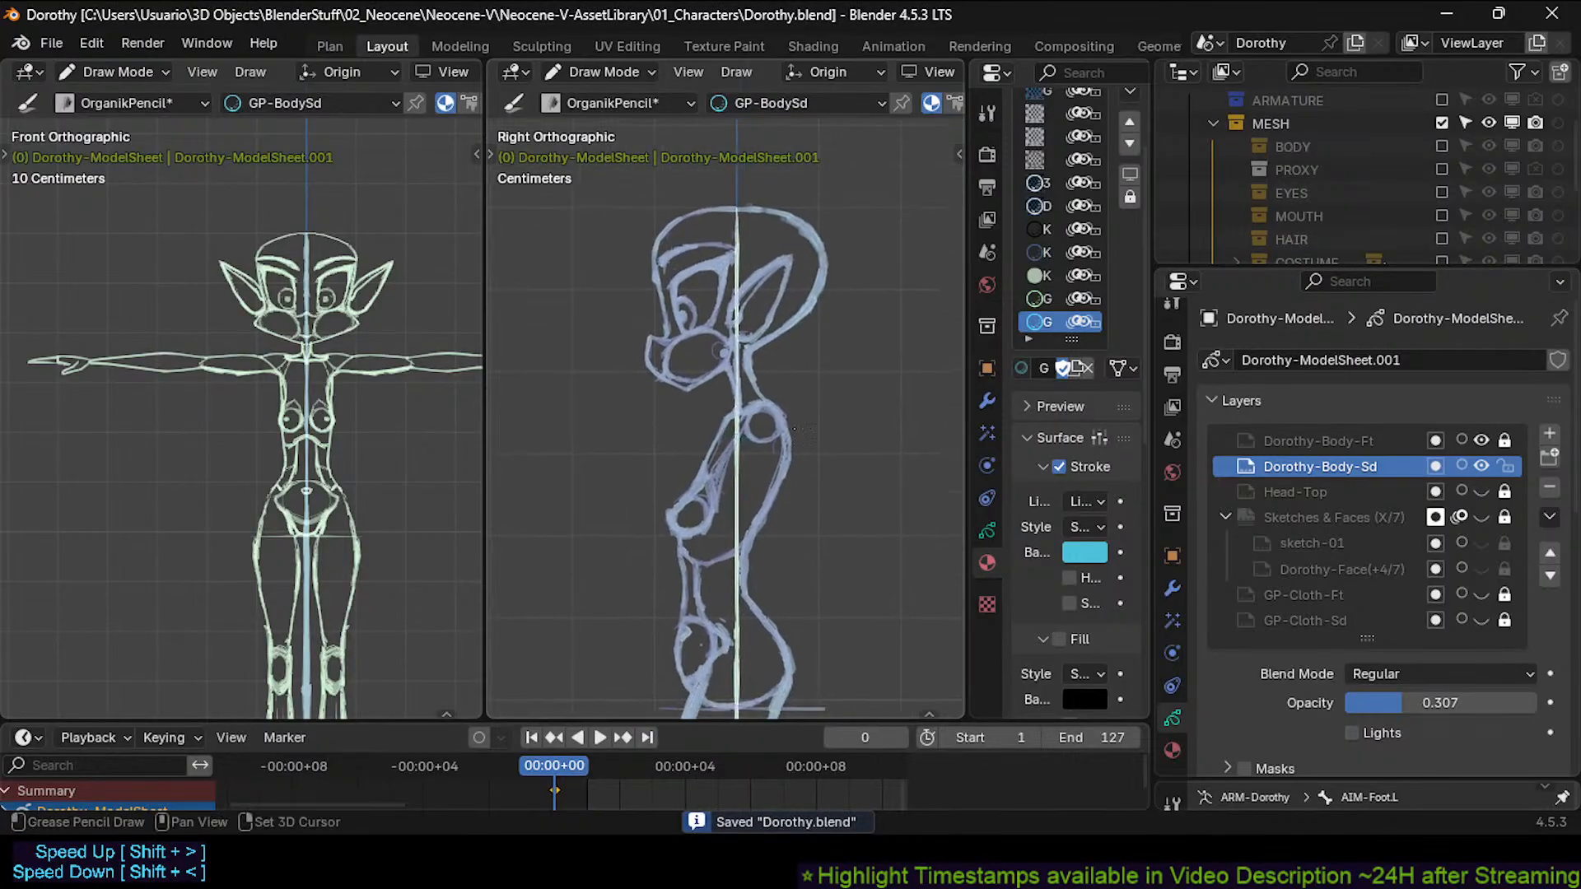
Show the Head-Top, GP-Cloth-Ft and GP-Cloth-Sd layers, make GP-Cloth-Sd the active layer and save the file.
{"action": "left_click", "coordinate": [1483, 535]}
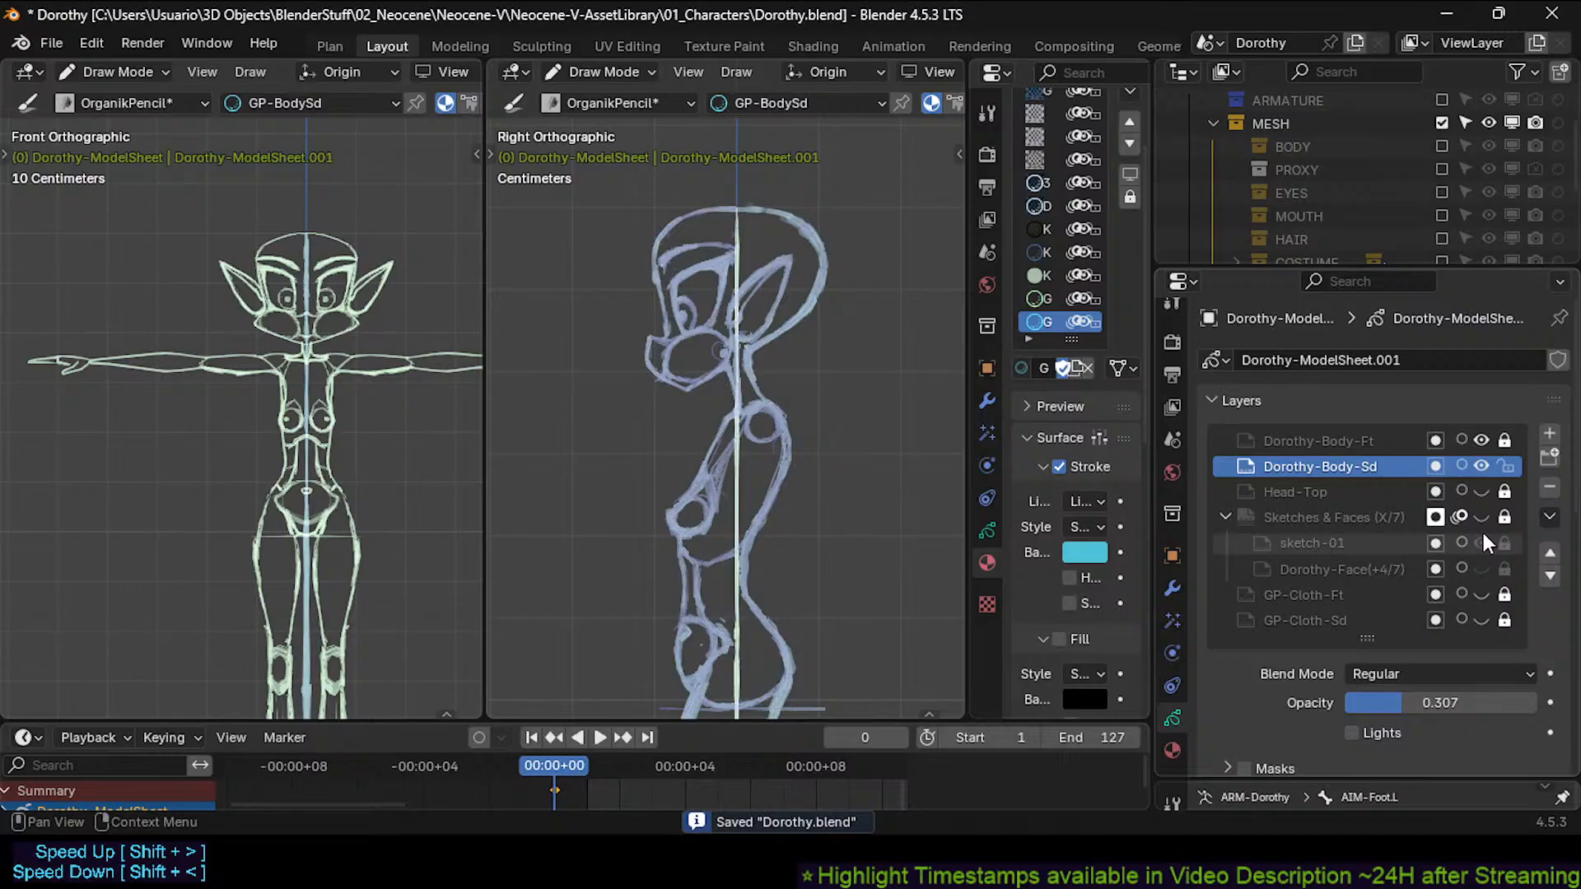
{"action": "left_click", "coordinate": [1481, 493]}
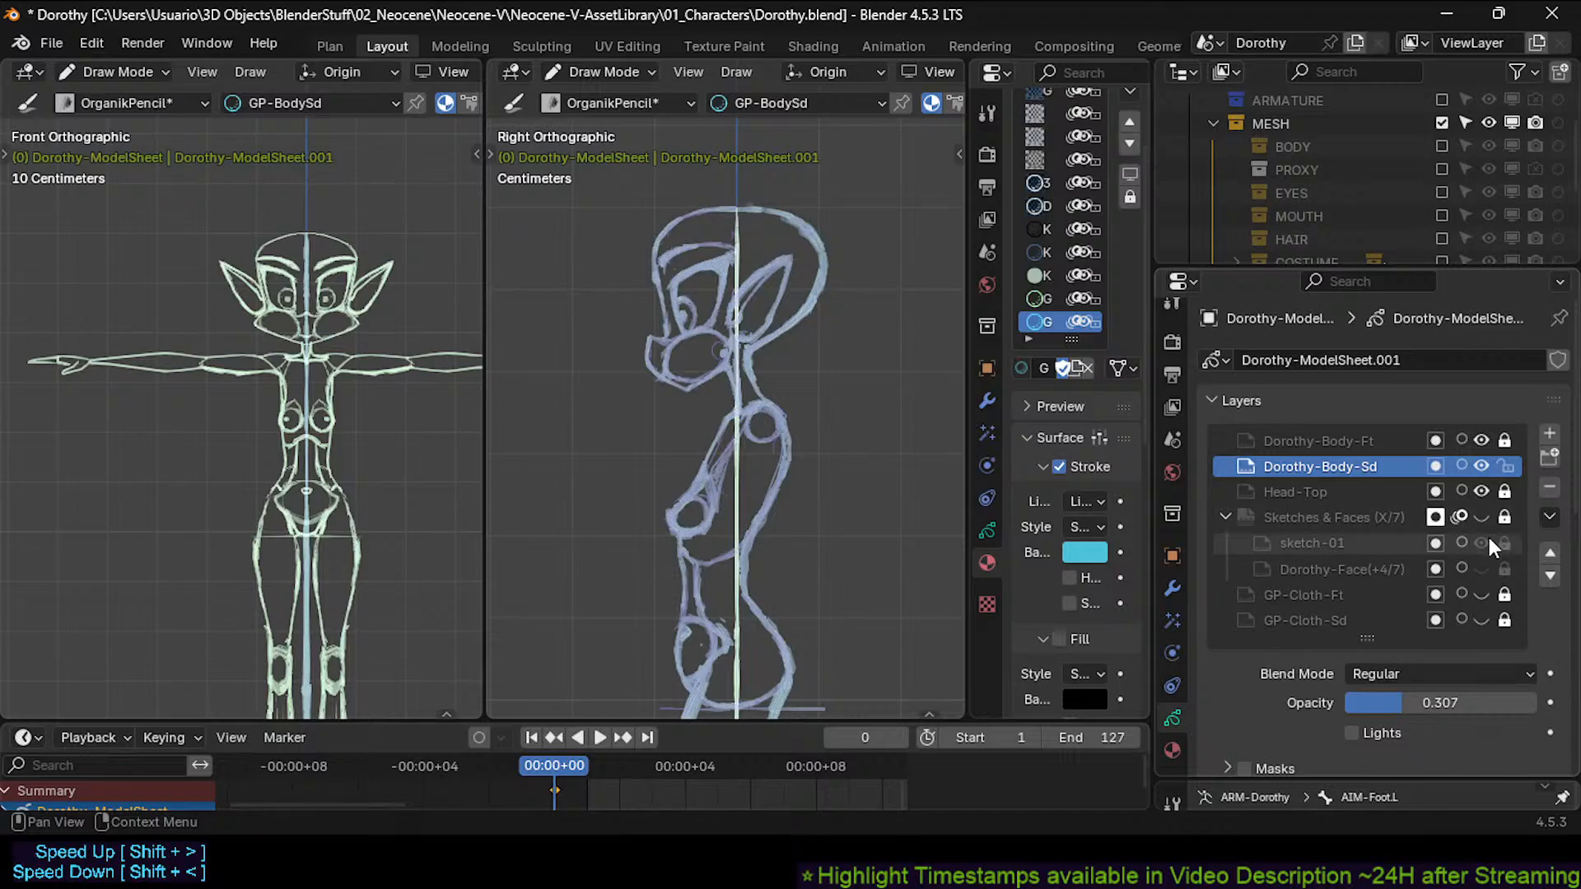
{"action": "scroll", "coordinate": [1481, 548], "scroll_direction": "down", "scroll_amount": 2}
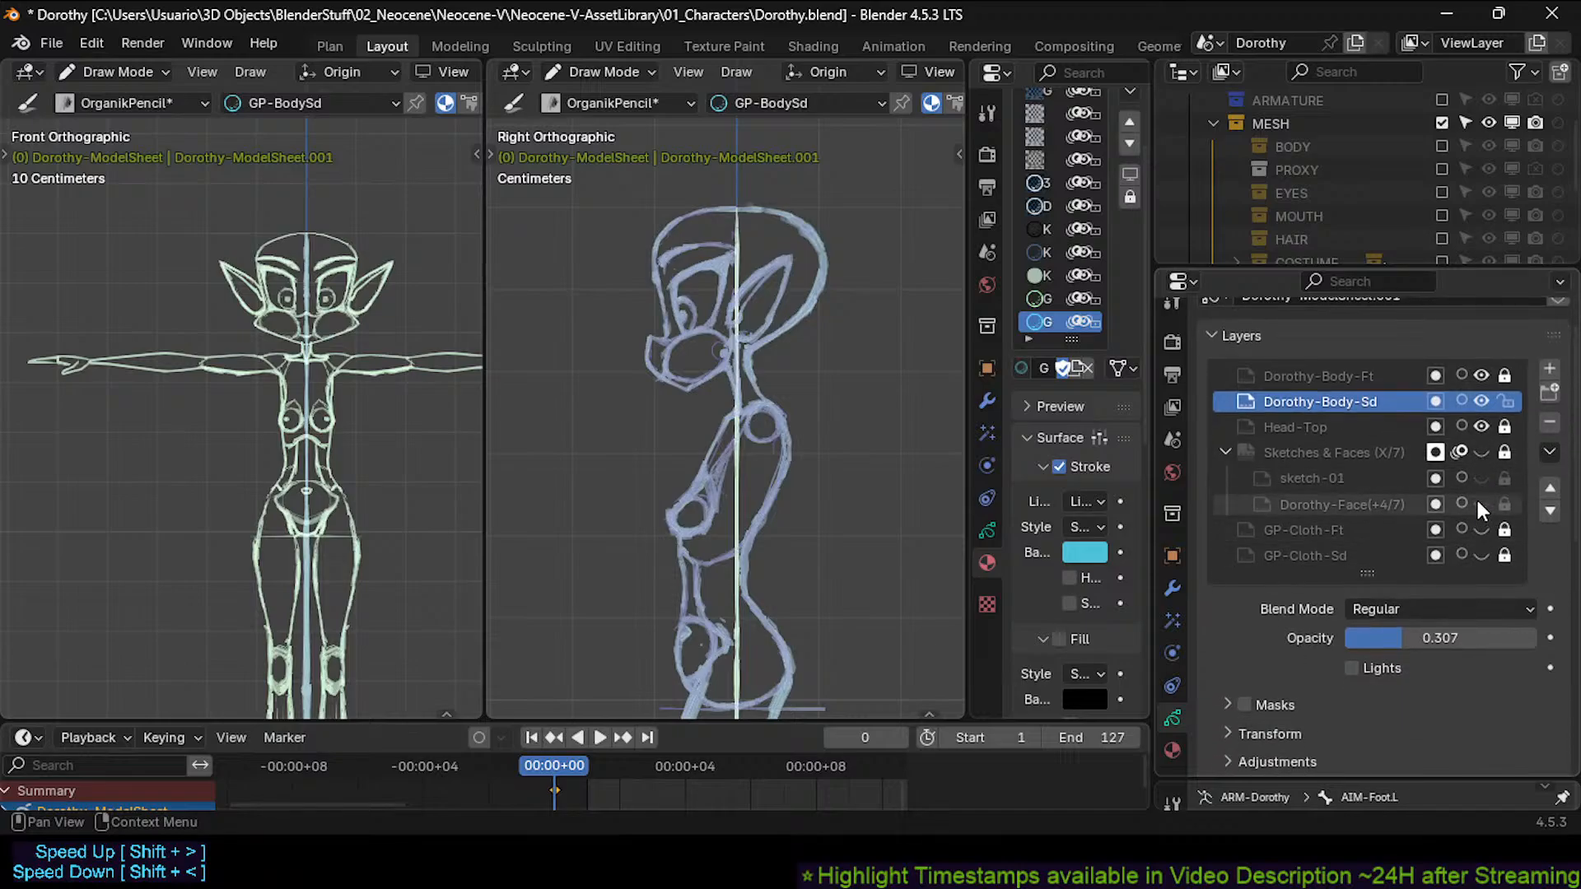
{"action": "left_click", "coordinate": [1481, 530]}
{"action": "left_click", "coordinate": [1480, 546]}
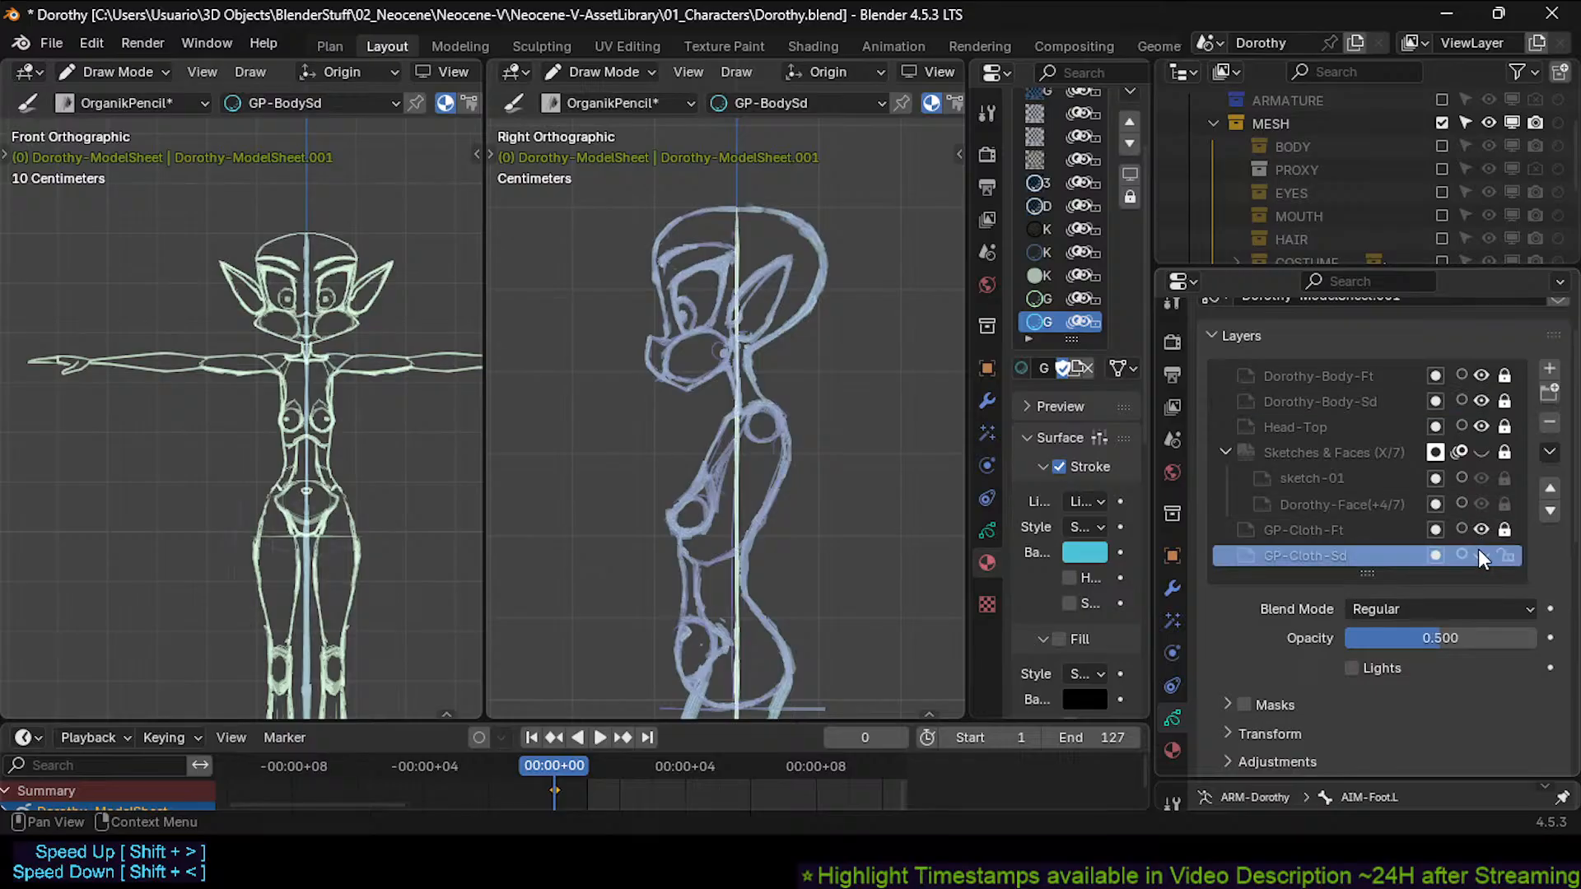
{"action": "left_click", "coordinate": [1480, 551]}
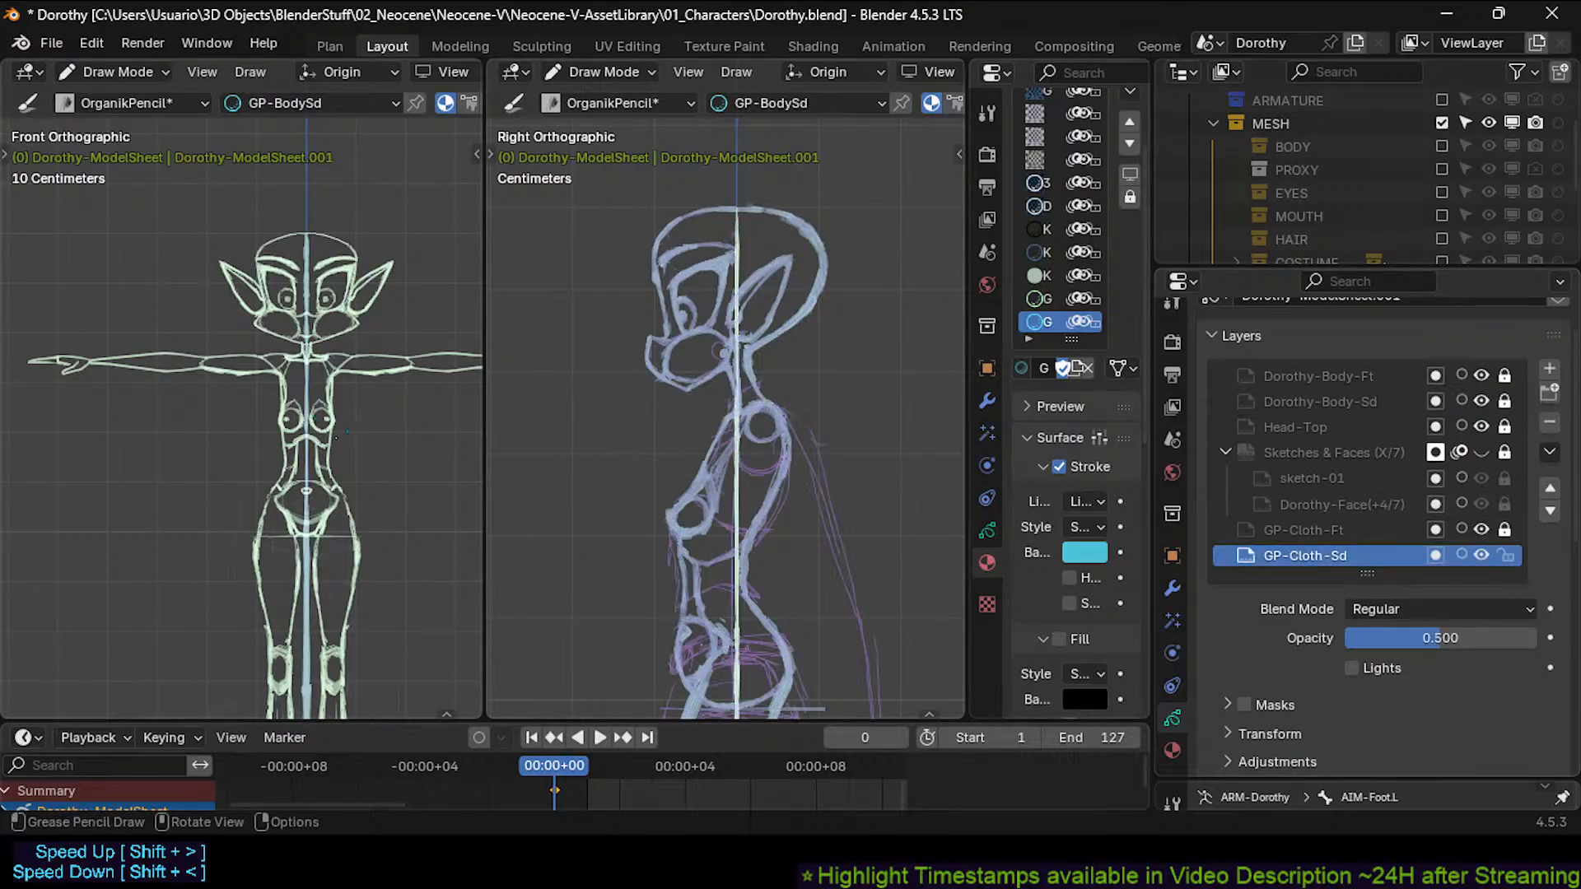
{"action": "scroll", "coordinate": [335, 437], "scroll_direction": "up", "scroll_amount": 5}
{"action": "key", "text": "ctrl+s"}
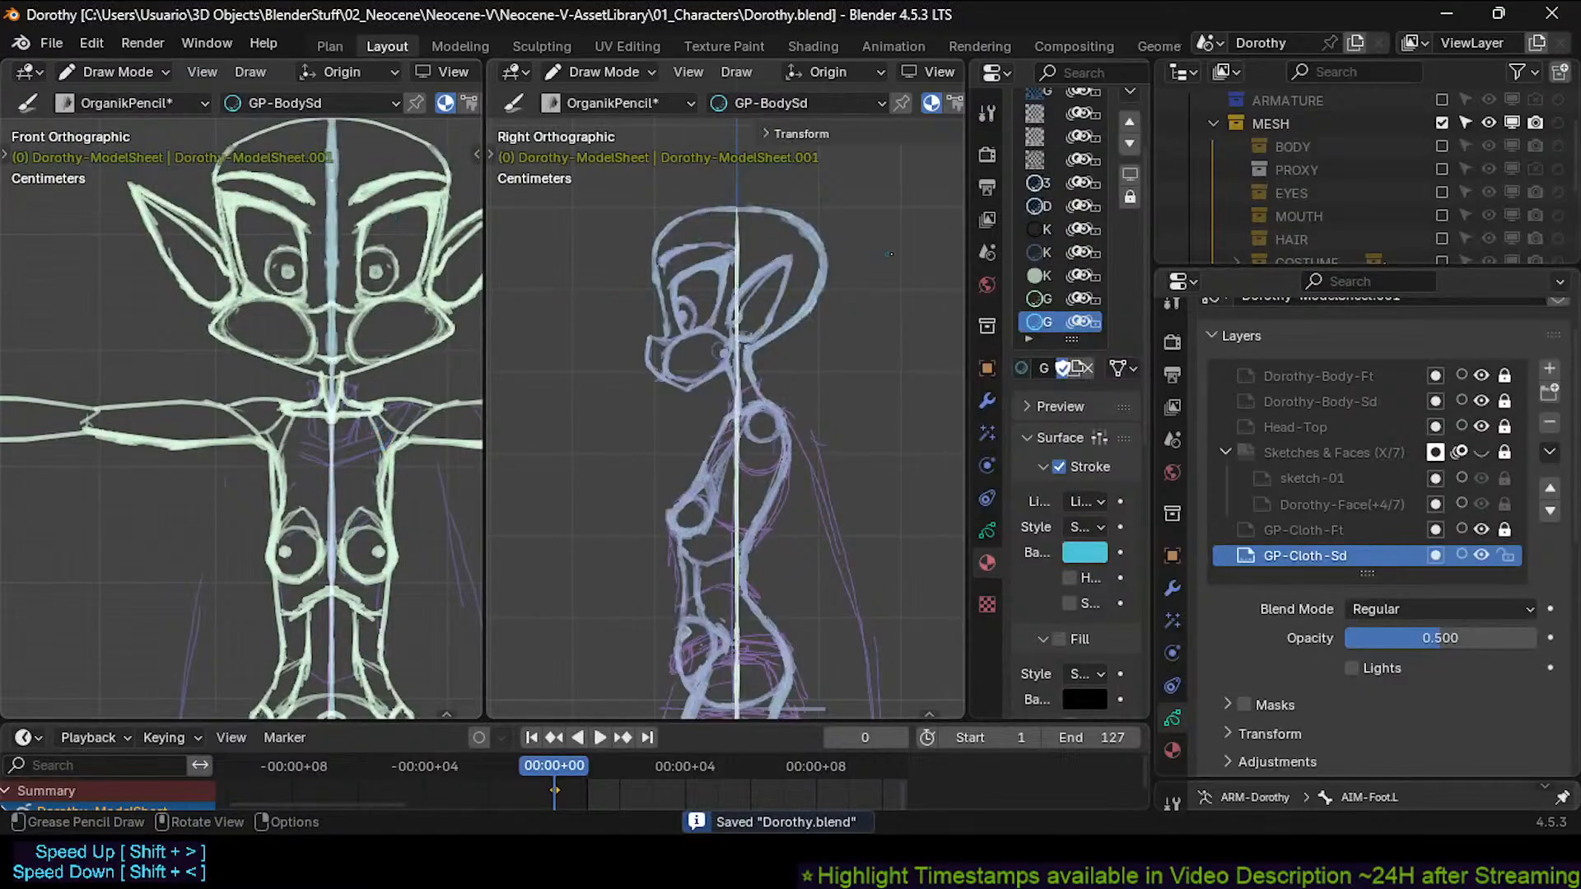
Widen the material properties area and add a material slot holding an independent copy of the GP-BodyFt material.
{"action": "left_click_drag", "start_coordinate": [964, 290], "coordinate": [767, 321]}
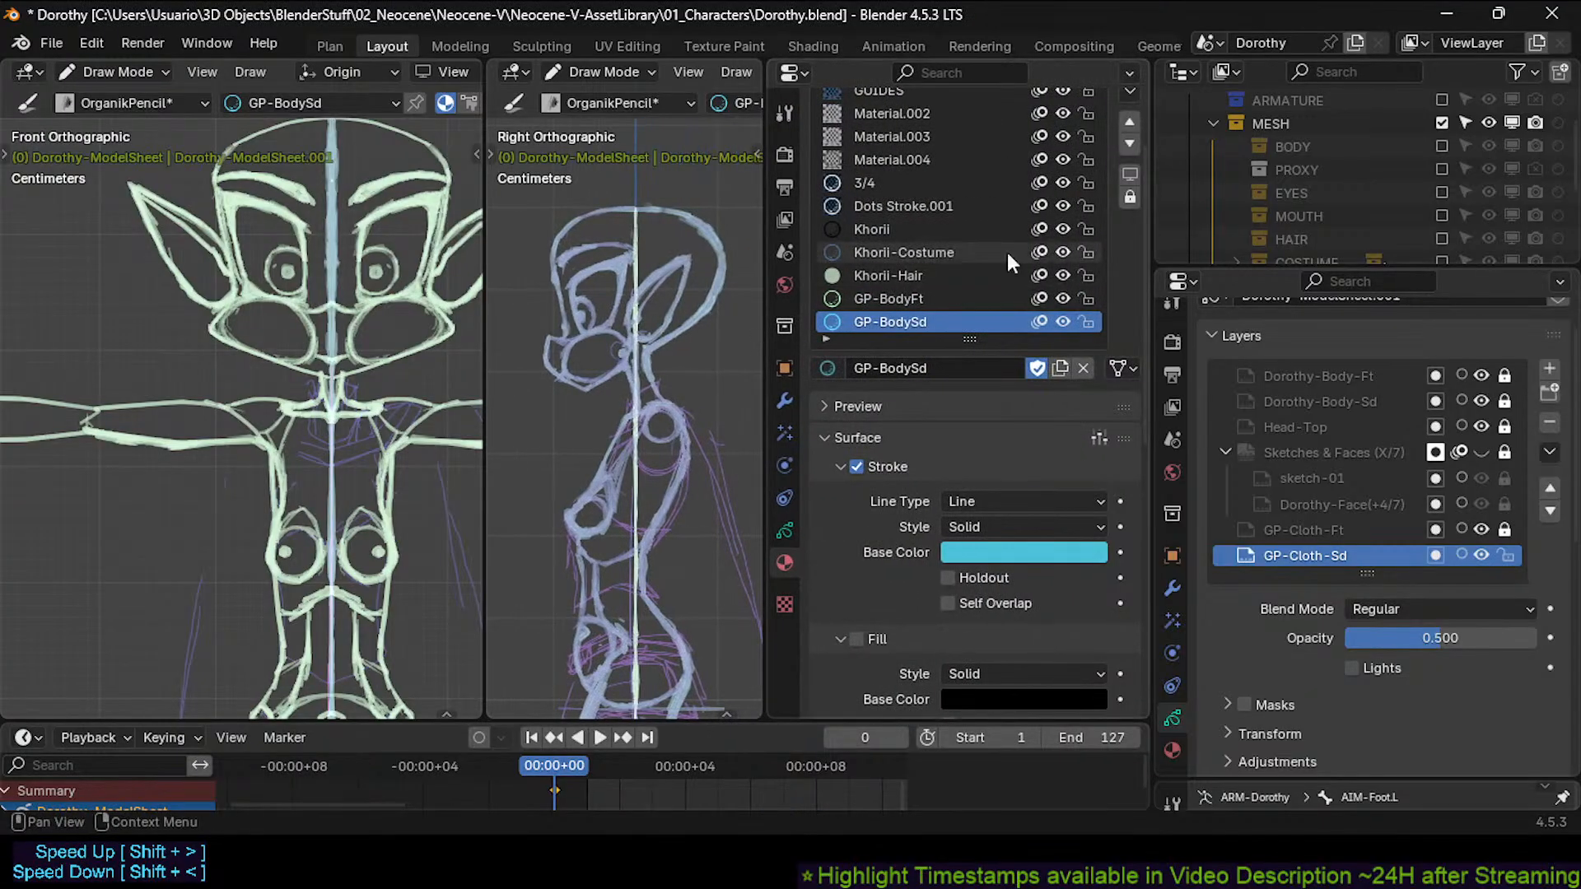
{"action": "scroll", "coordinate": [1110, 283], "scroll_direction": "up", "scroll_amount": 2}
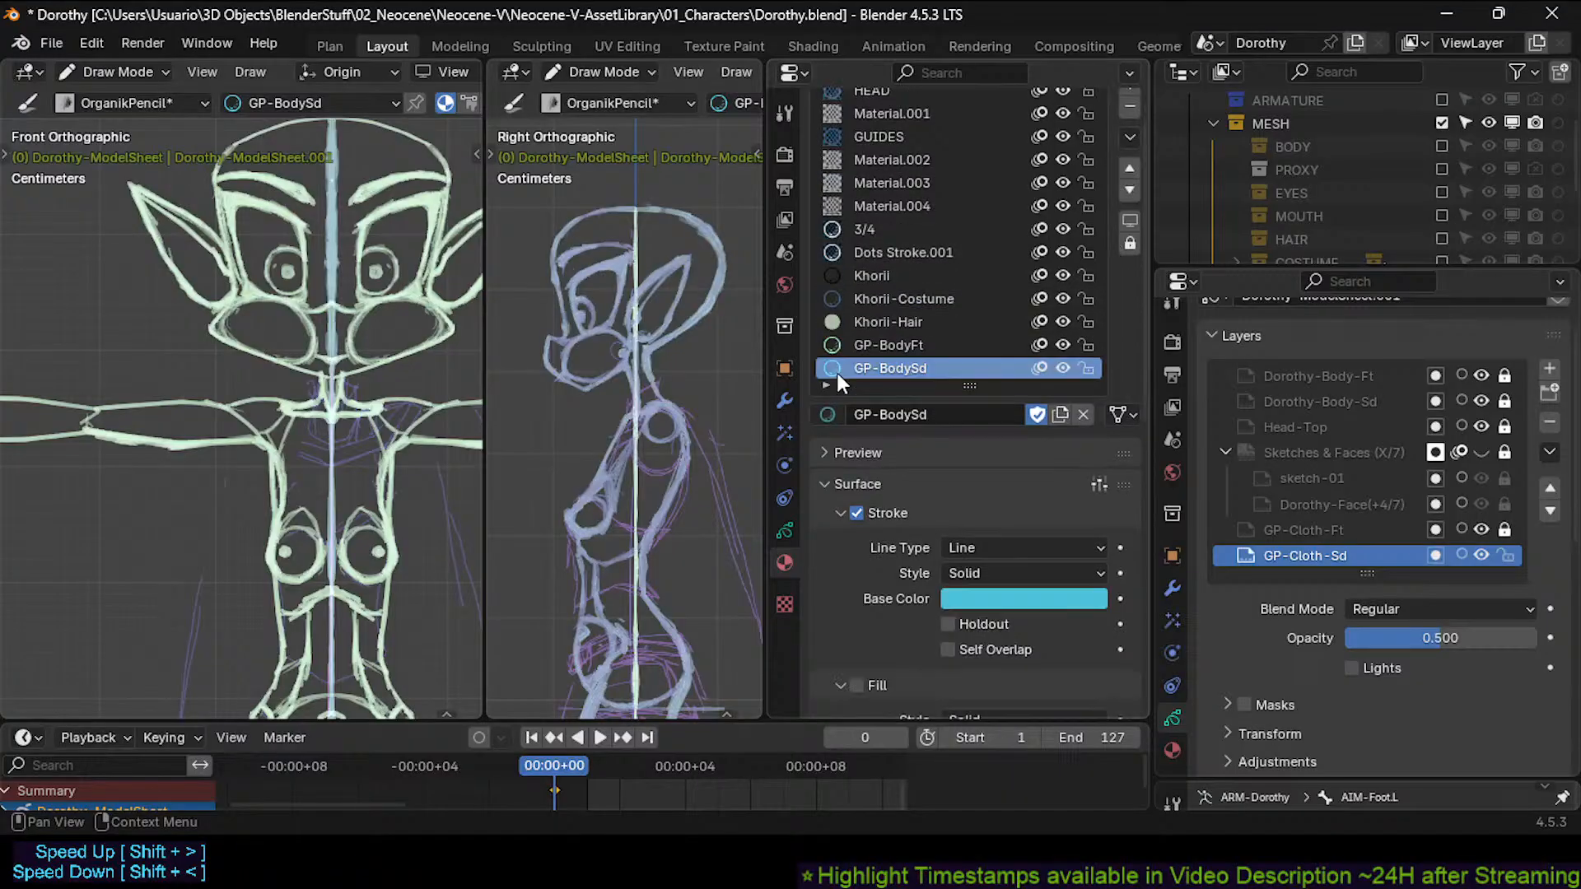
{"action": "scroll", "coordinate": [1100, 181], "scroll_direction": "up", "scroll_amount": 2}
{"action": "left_click", "coordinate": [1130, 131]}
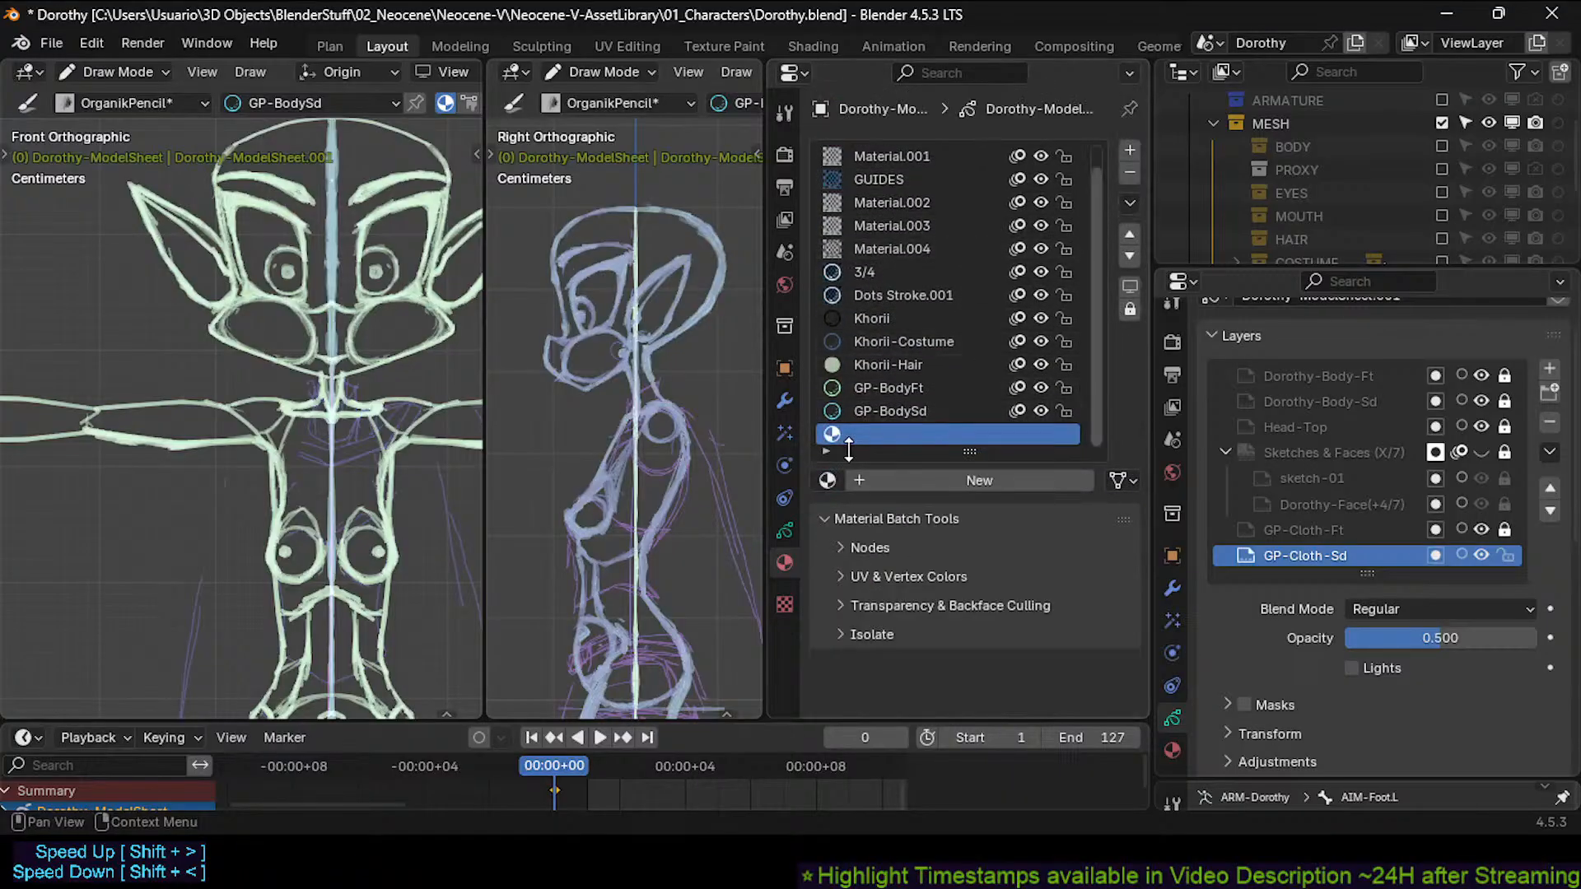
{"action": "left_click", "coordinate": [835, 476]}
{"action": "left_click", "coordinate": [851, 475]}
{"action": "left_click", "coordinate": [834, 480]}
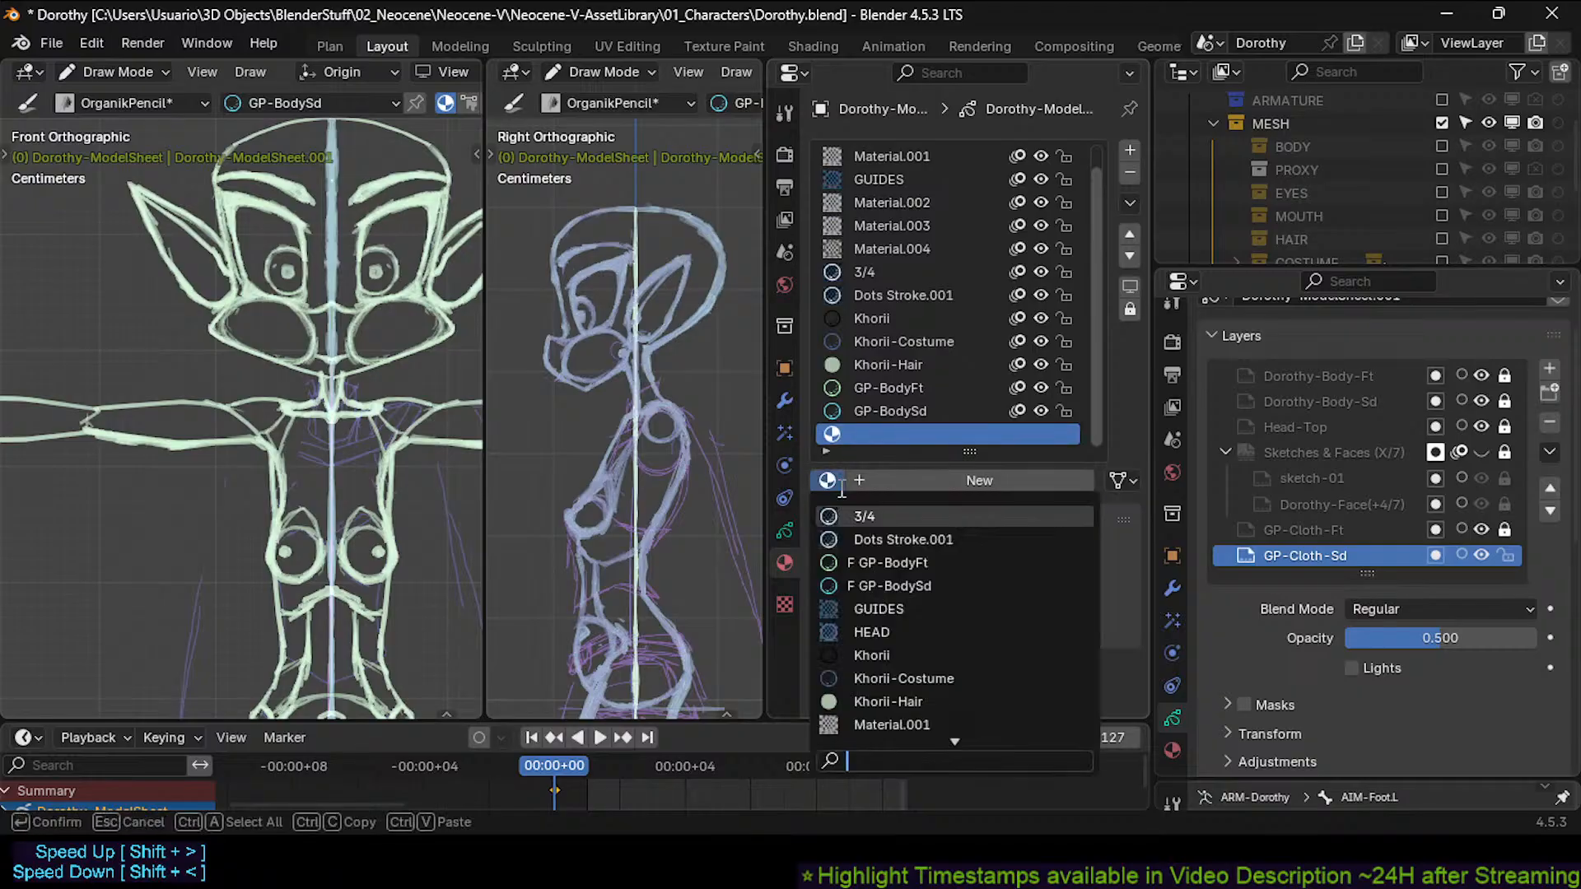
{"action": "left_click", "coordinate": [885, 562]}
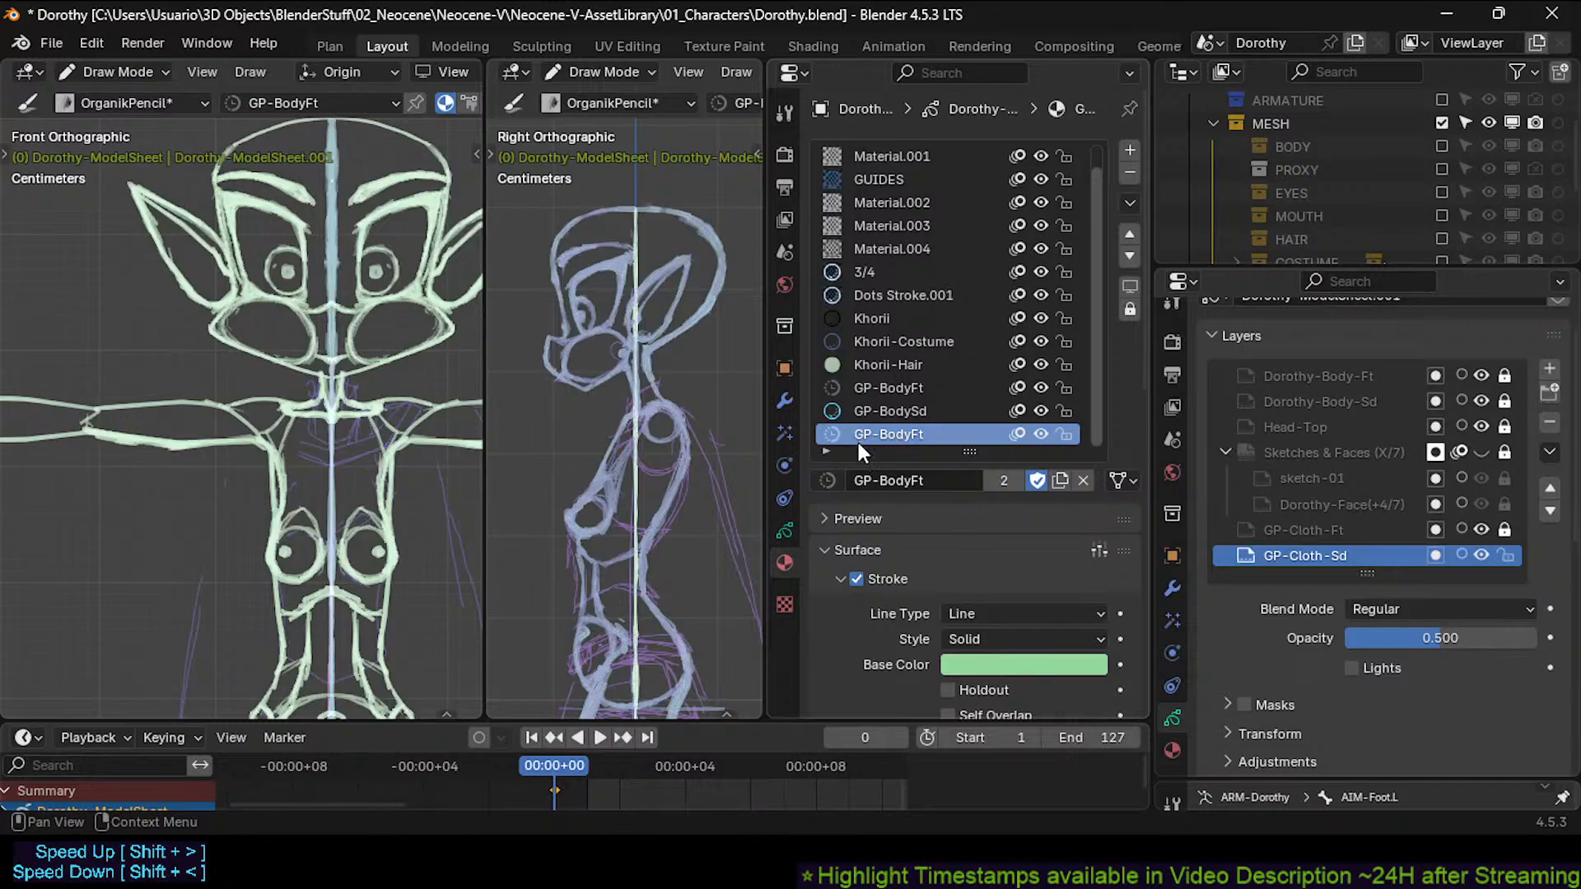
{"action": "left_click", "coordinate": [1059, 480]}
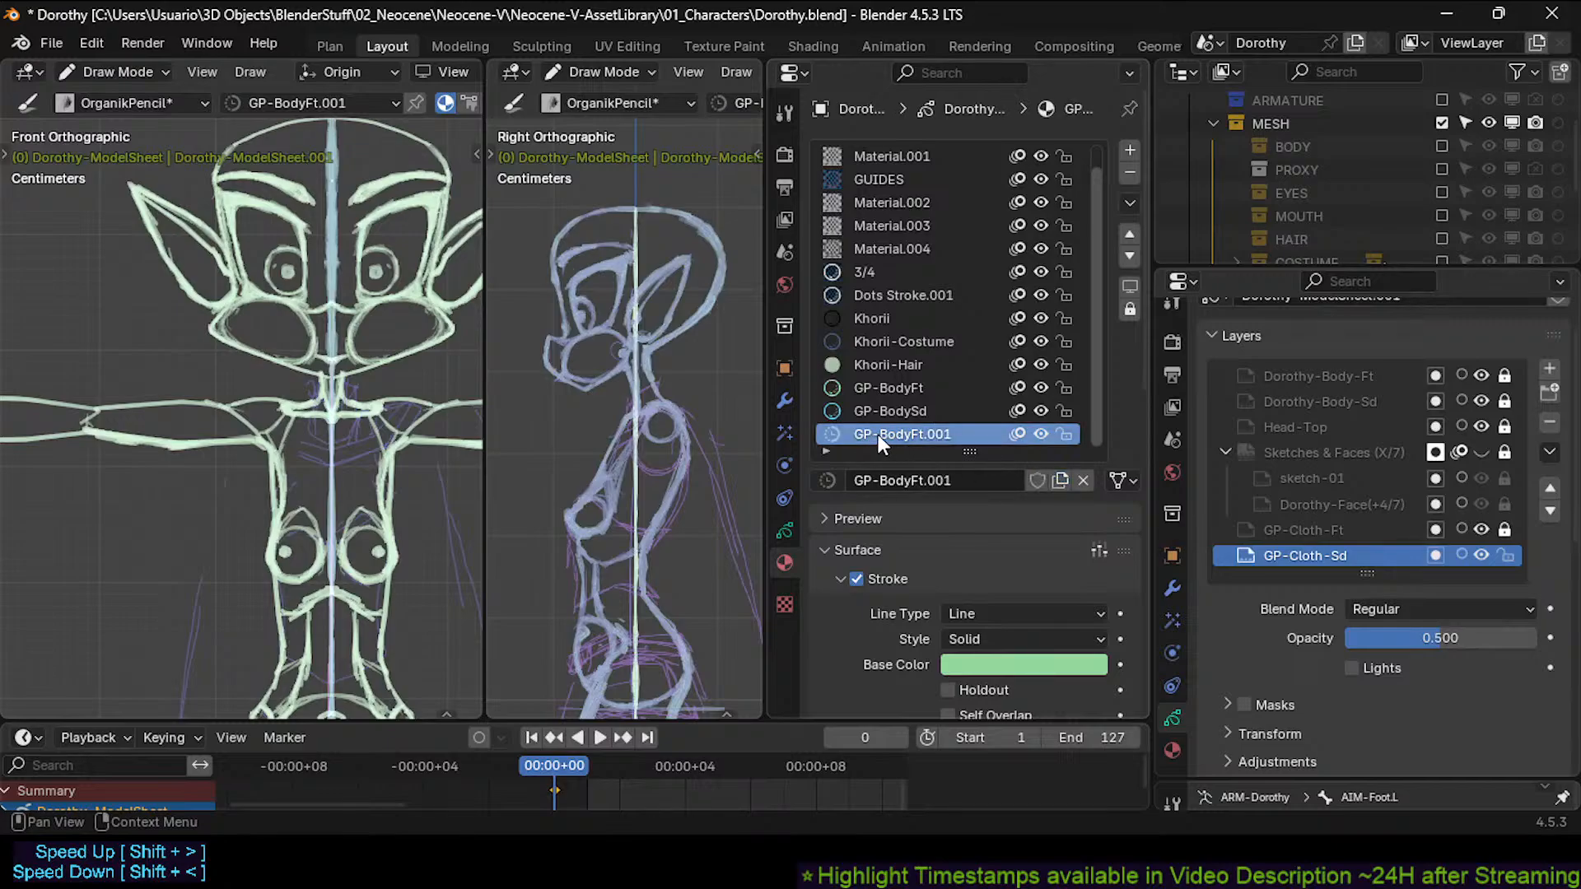
Rename the duplicated material as GP-Costume-01.
{"action": "double_click", "coordinate": [880, 434]}
{"action": "left_click", "coordinate": [905, 434]}
{"action": "key", "text": "BackSpace"}
{"action": "key", "text": "BackSpace"}
{"action": "key", "text": "BackSpace"}
{"action": "key", "text": "BackSpace"}
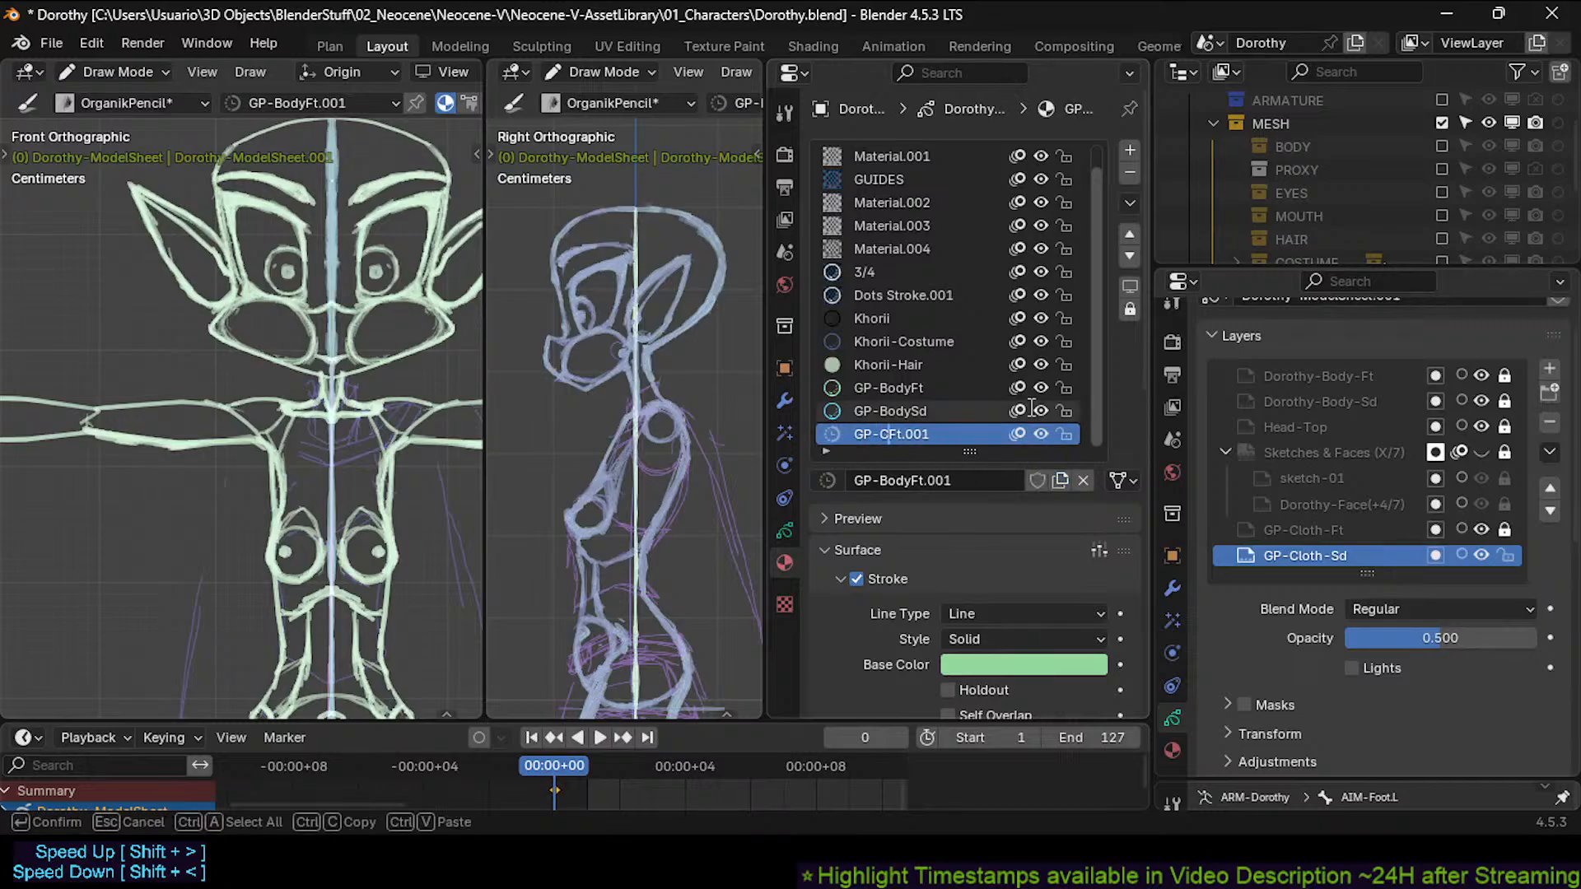
{"action": "type", "text": "Costume"}
{"action": "key", "text": "shift+End"}
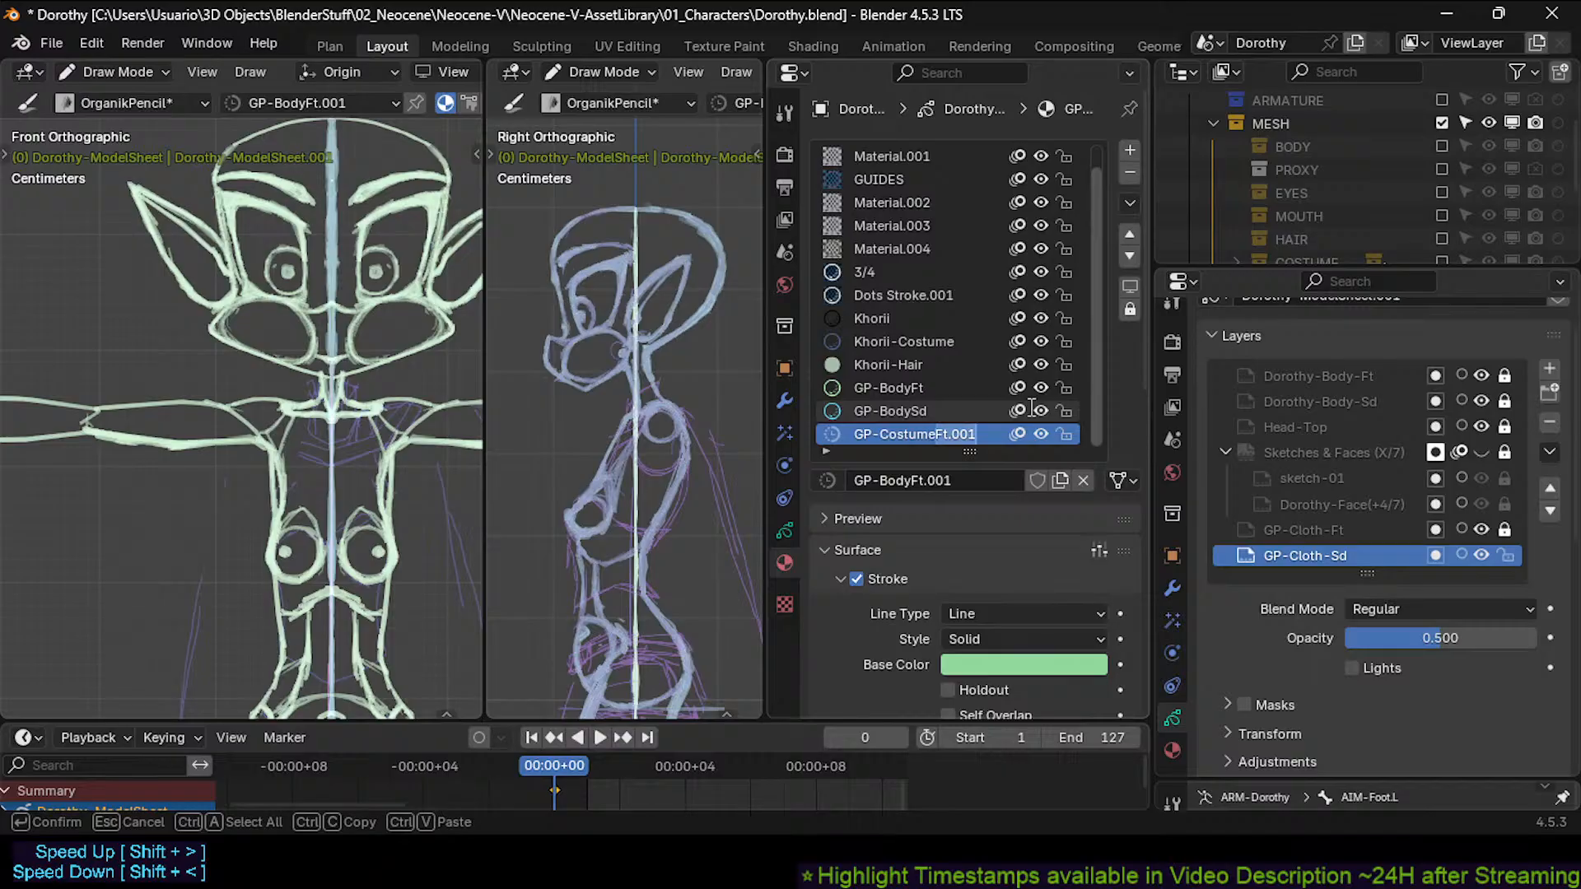
{"action": "type", "text": "-01"}
{"action": "key", "text": "Return"}
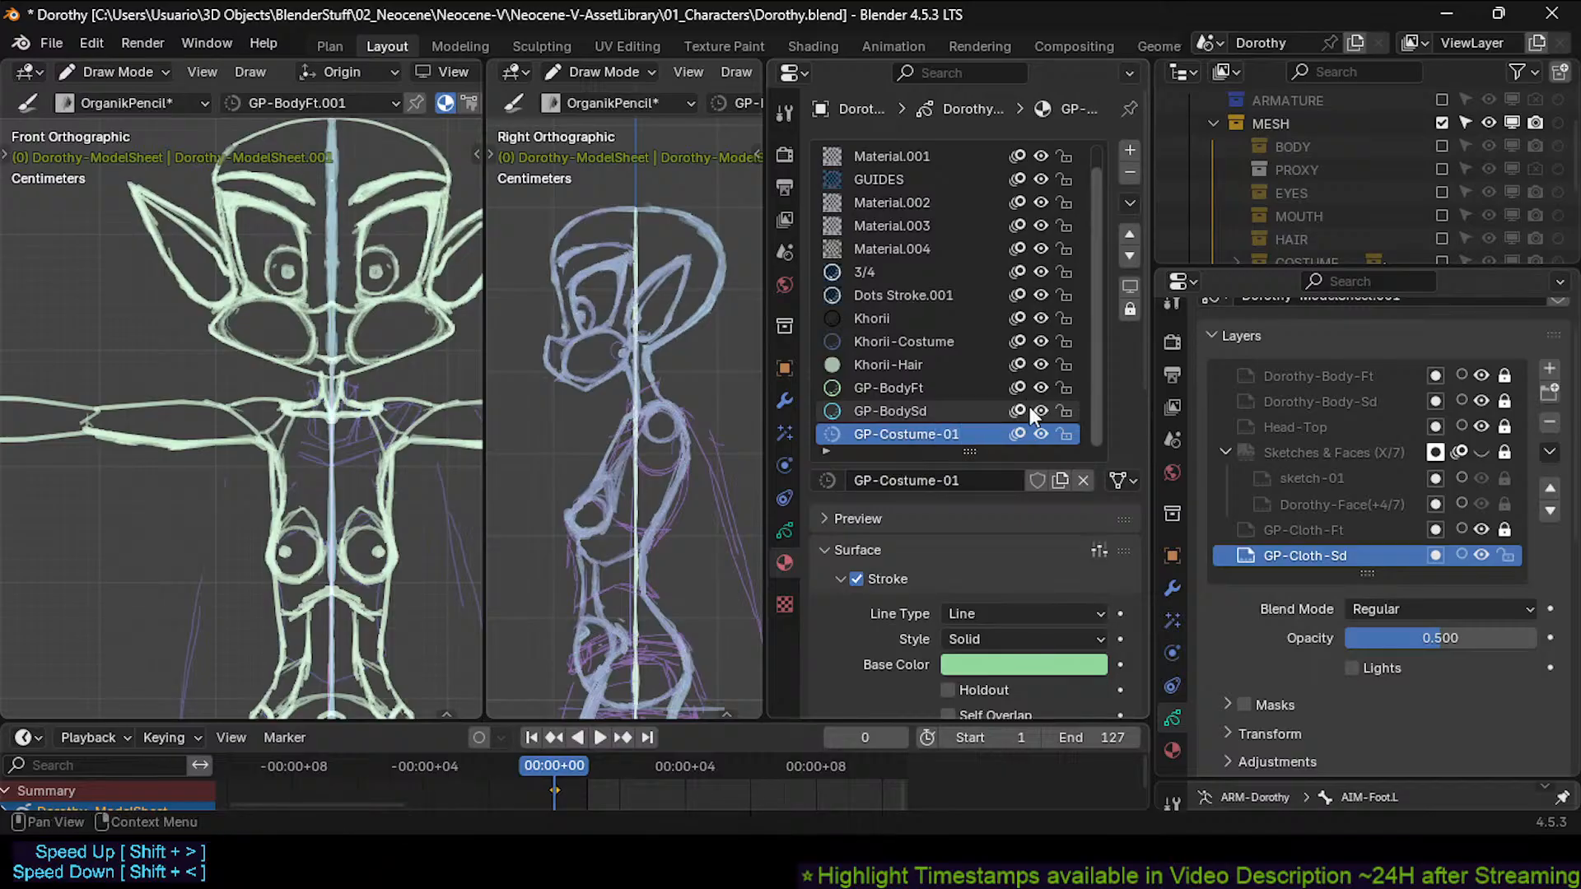
Protect GP-Costume-01 with a fake user and set its stroke base color to yellow-green.
{"action": "scroll", "coordinate": [1087, 486], "scroll_direction": "down", "scroll_amount": 5}
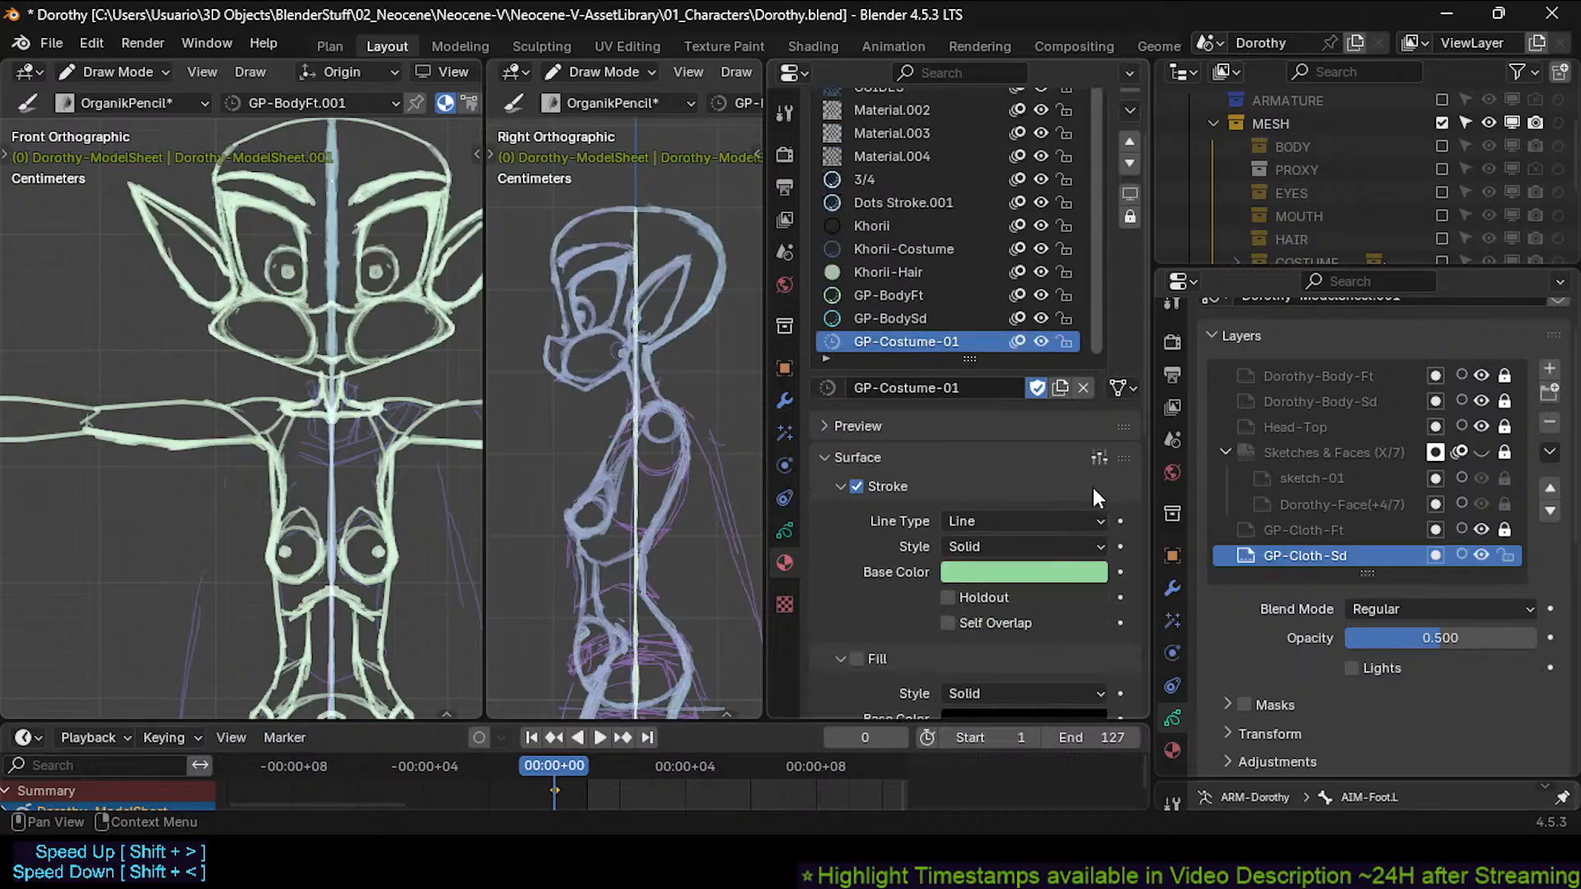
{"action": "left_click", "coordinate": [1054, 479]}
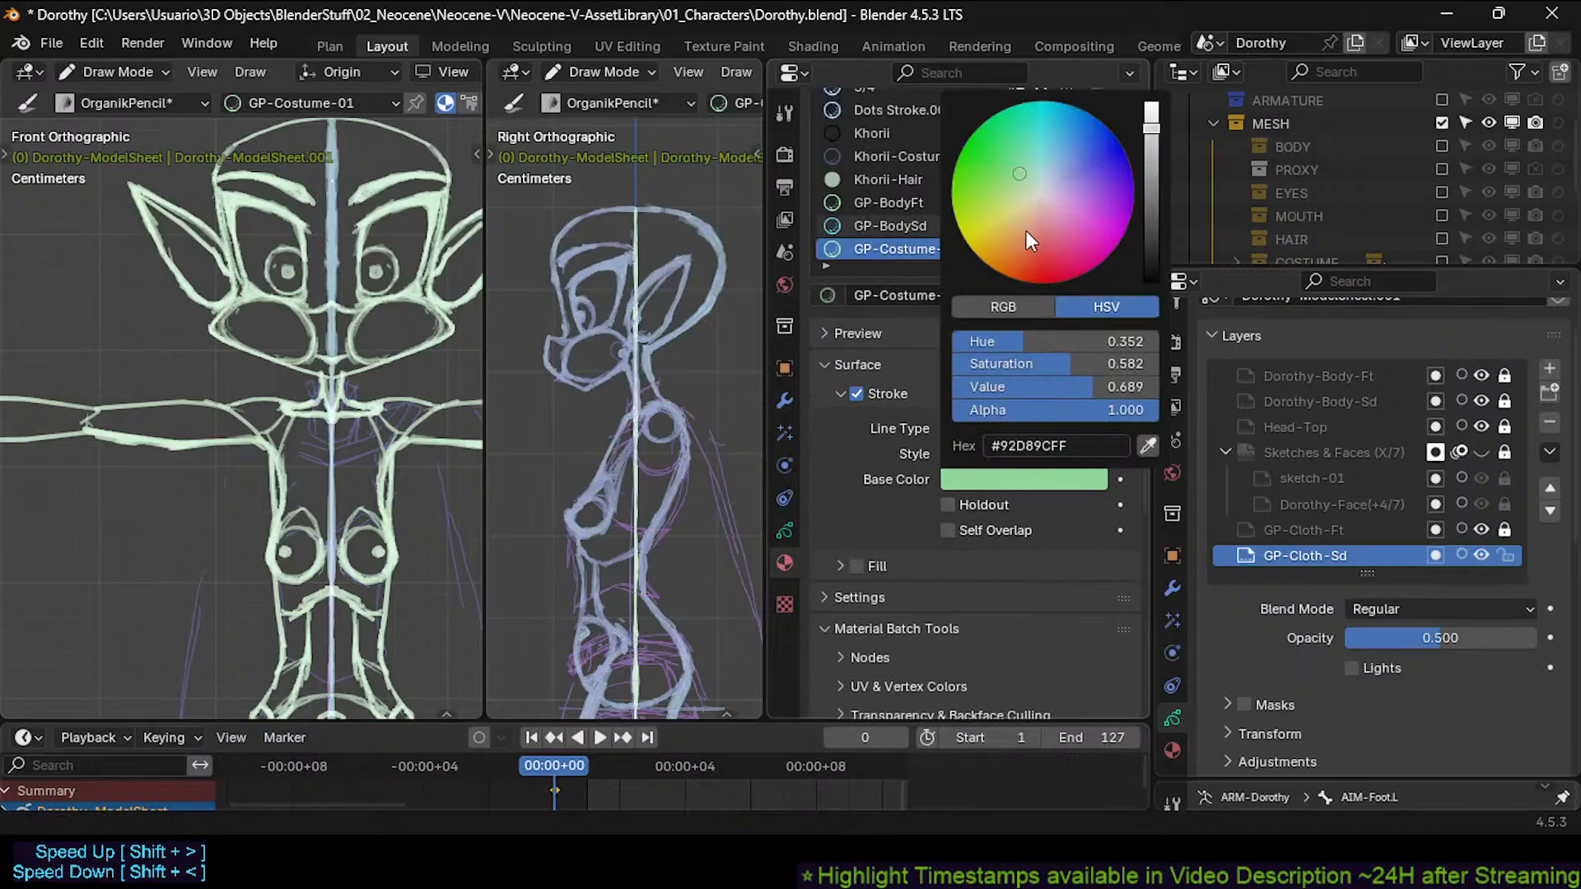
{"action": "left_click_drag", "start_coordinate": [1003, 230], "coordinate": [977, 208]}
{"action": "scroll", "coordinate": [1204, 438], "scroll_direction": "up", "scroll_amount": 2}
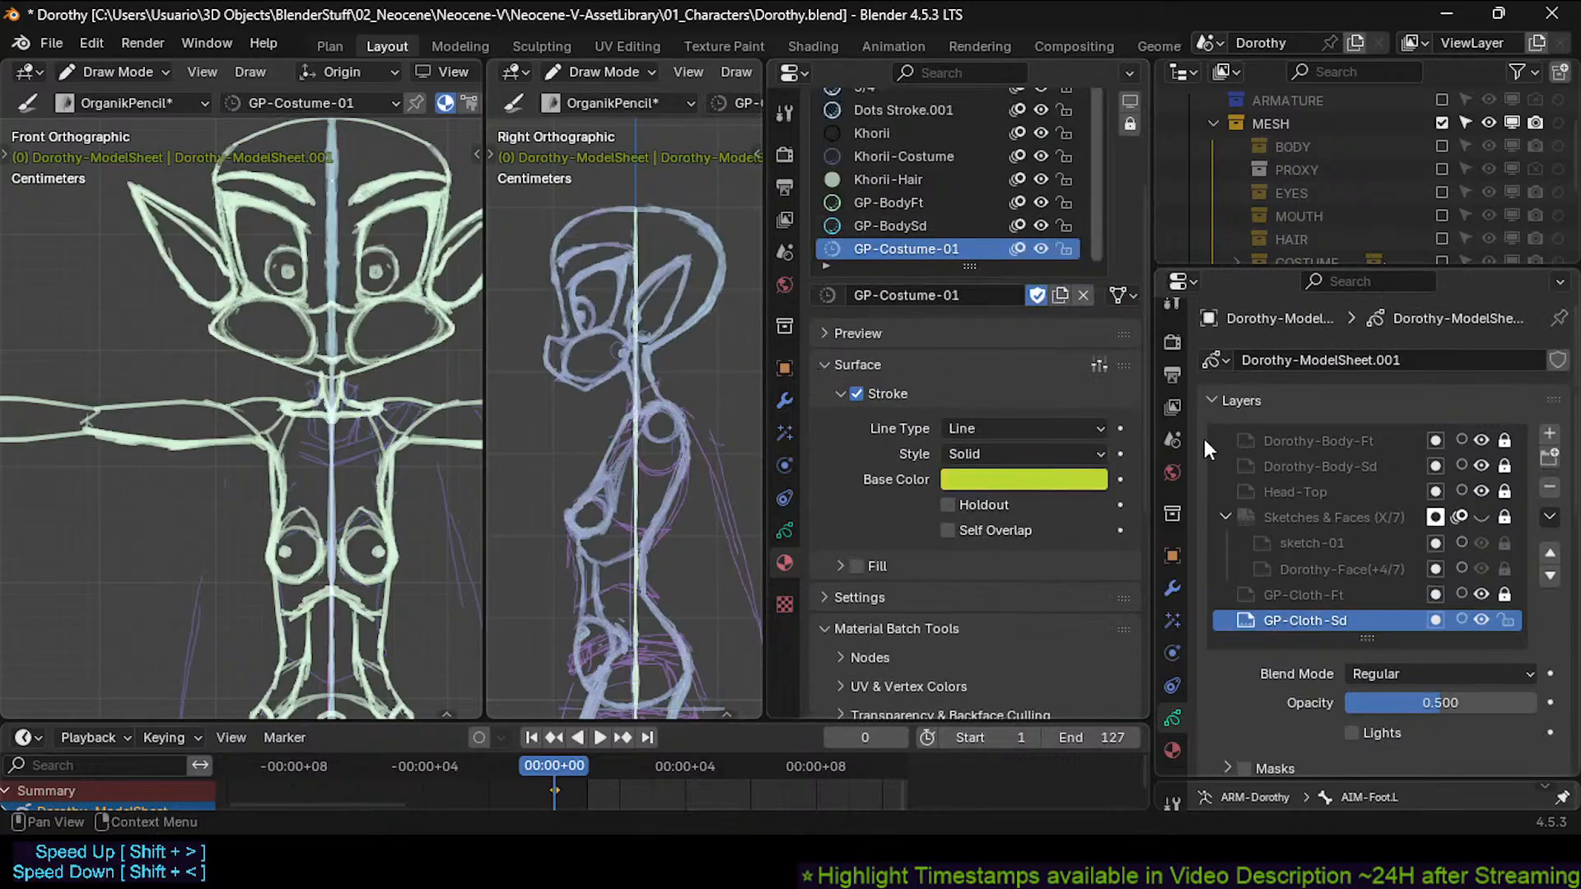
{"action": "scroll", "coordinate": [1093, 408], "scroll_direction": "up", "scroll_amount": 6}
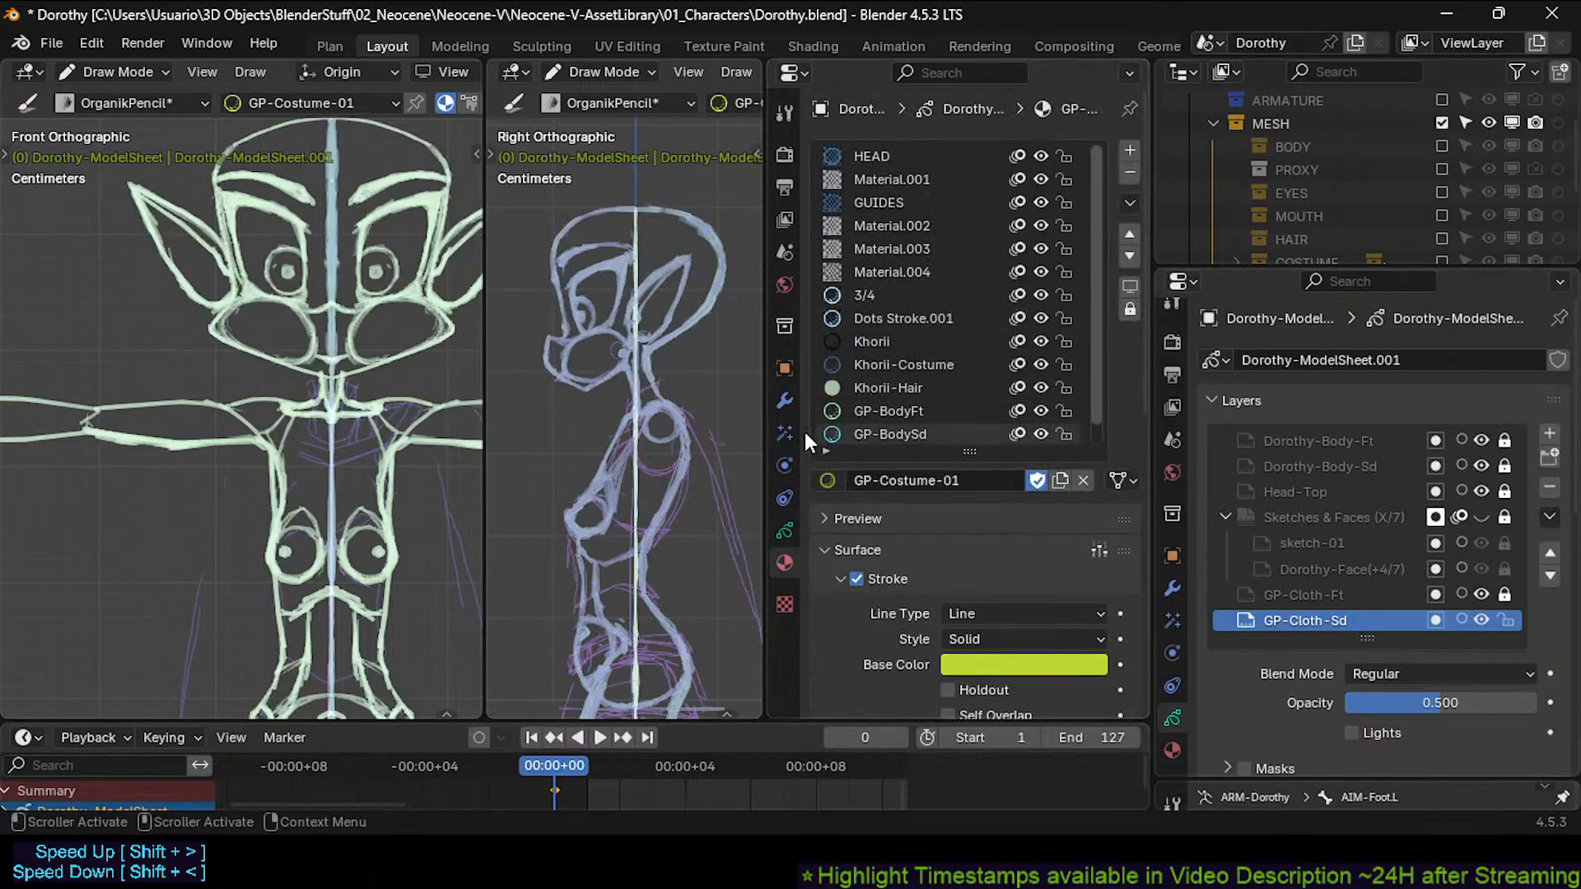
Unlock the GP-Cloth-Ft layer and select all strokes of both cloth layers in Edit Mode.
{"action": "scroll", "coordinate": [642, 429], "scroll_direction": "down", "scroll_amount": 2}
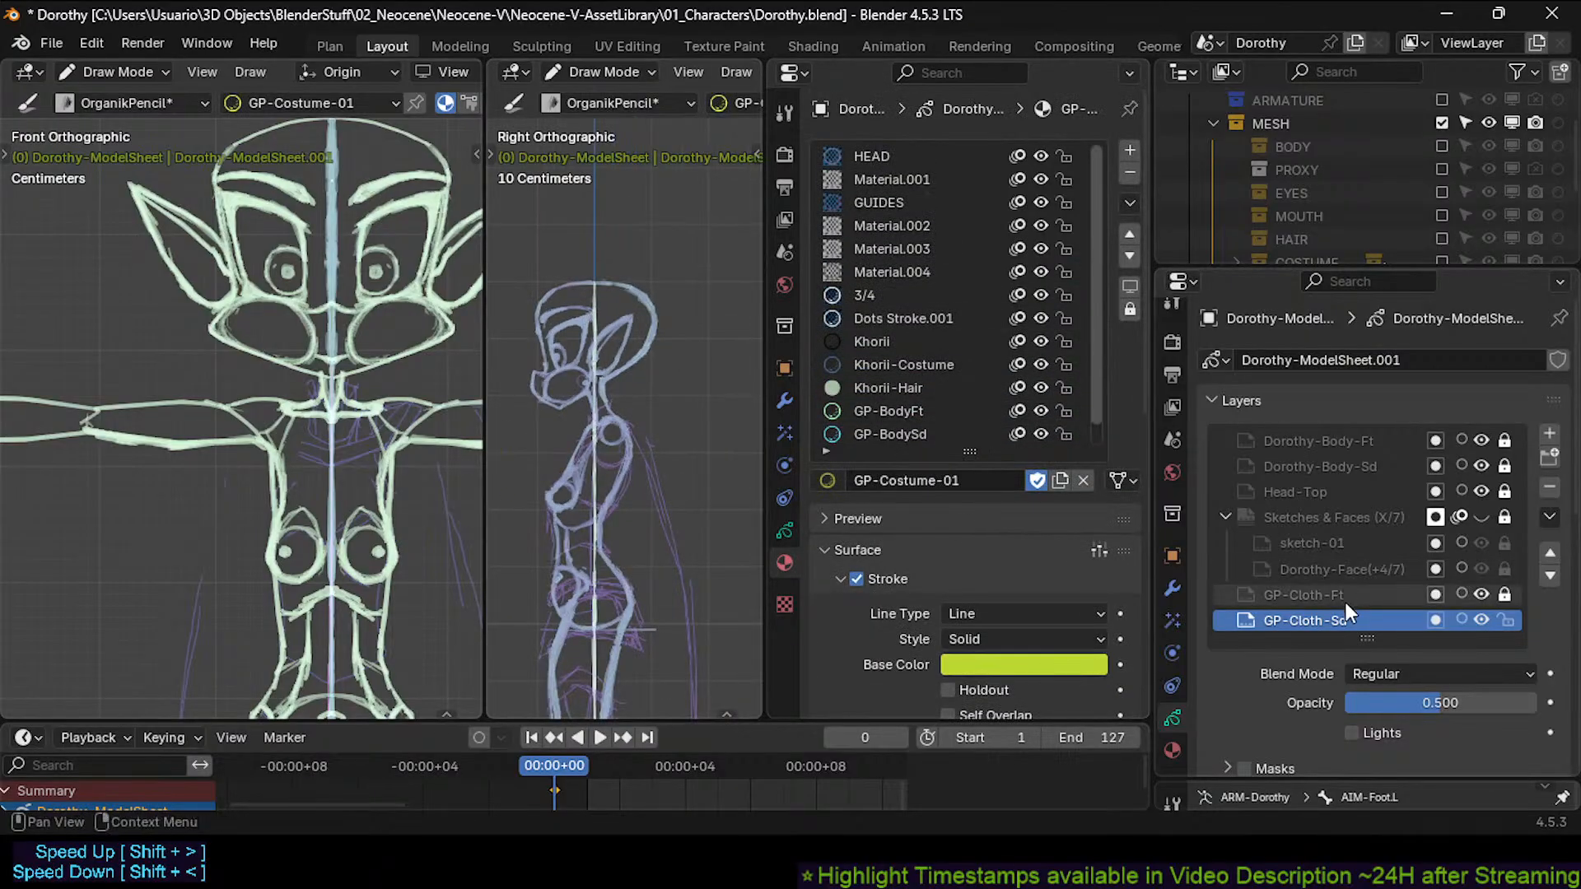
{"action": "left_click", "coordinate": [1503, 594]}
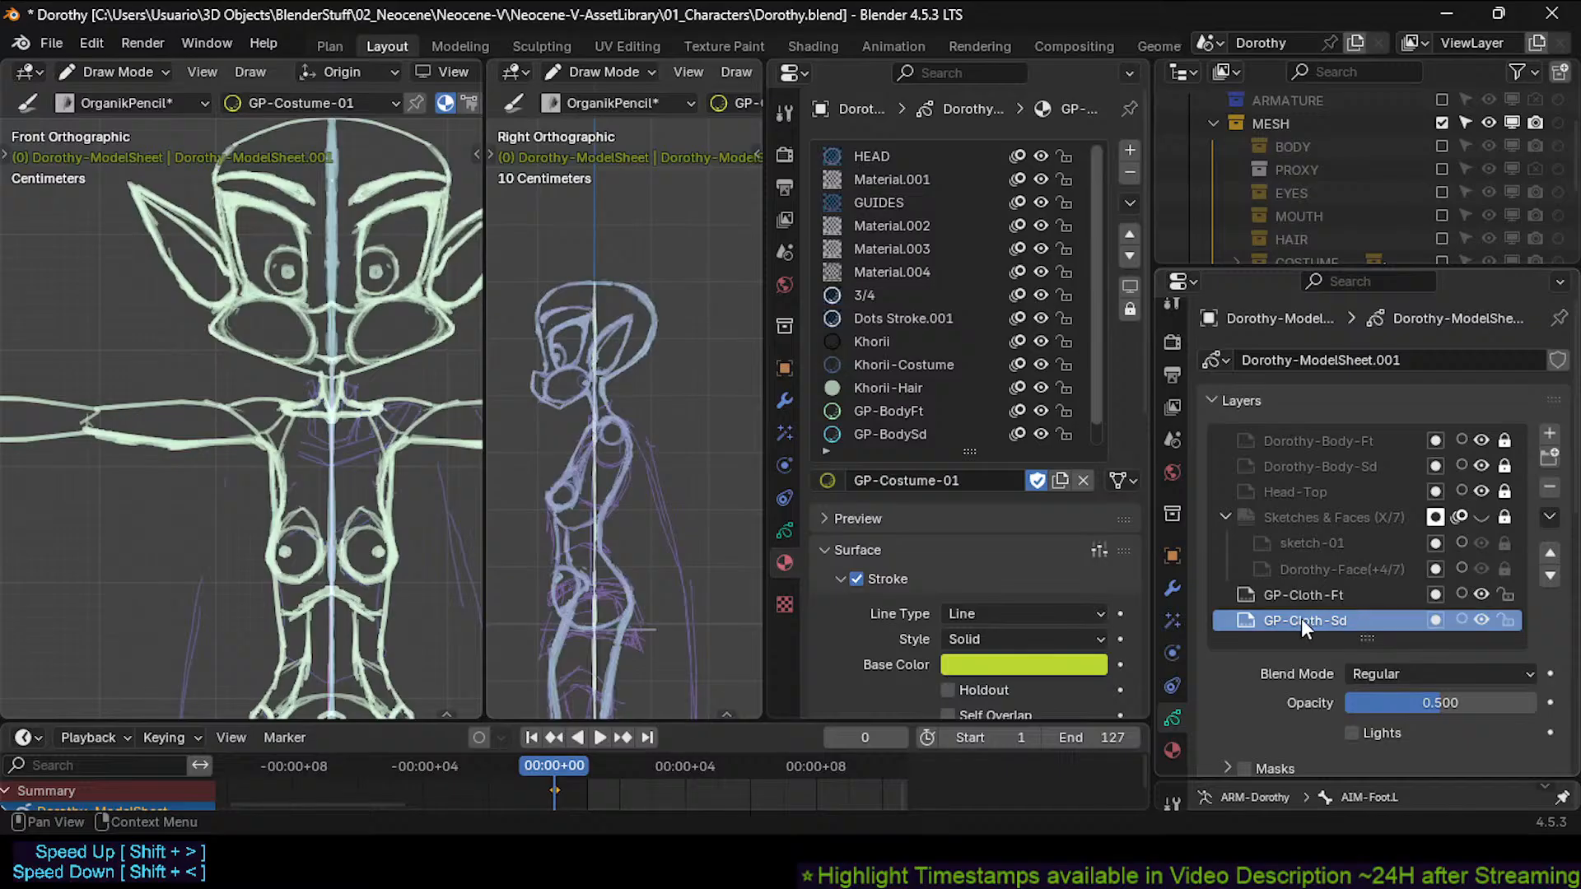
{"action": "key", "text": "Tab"}
{"action": "key", "text": "a"}
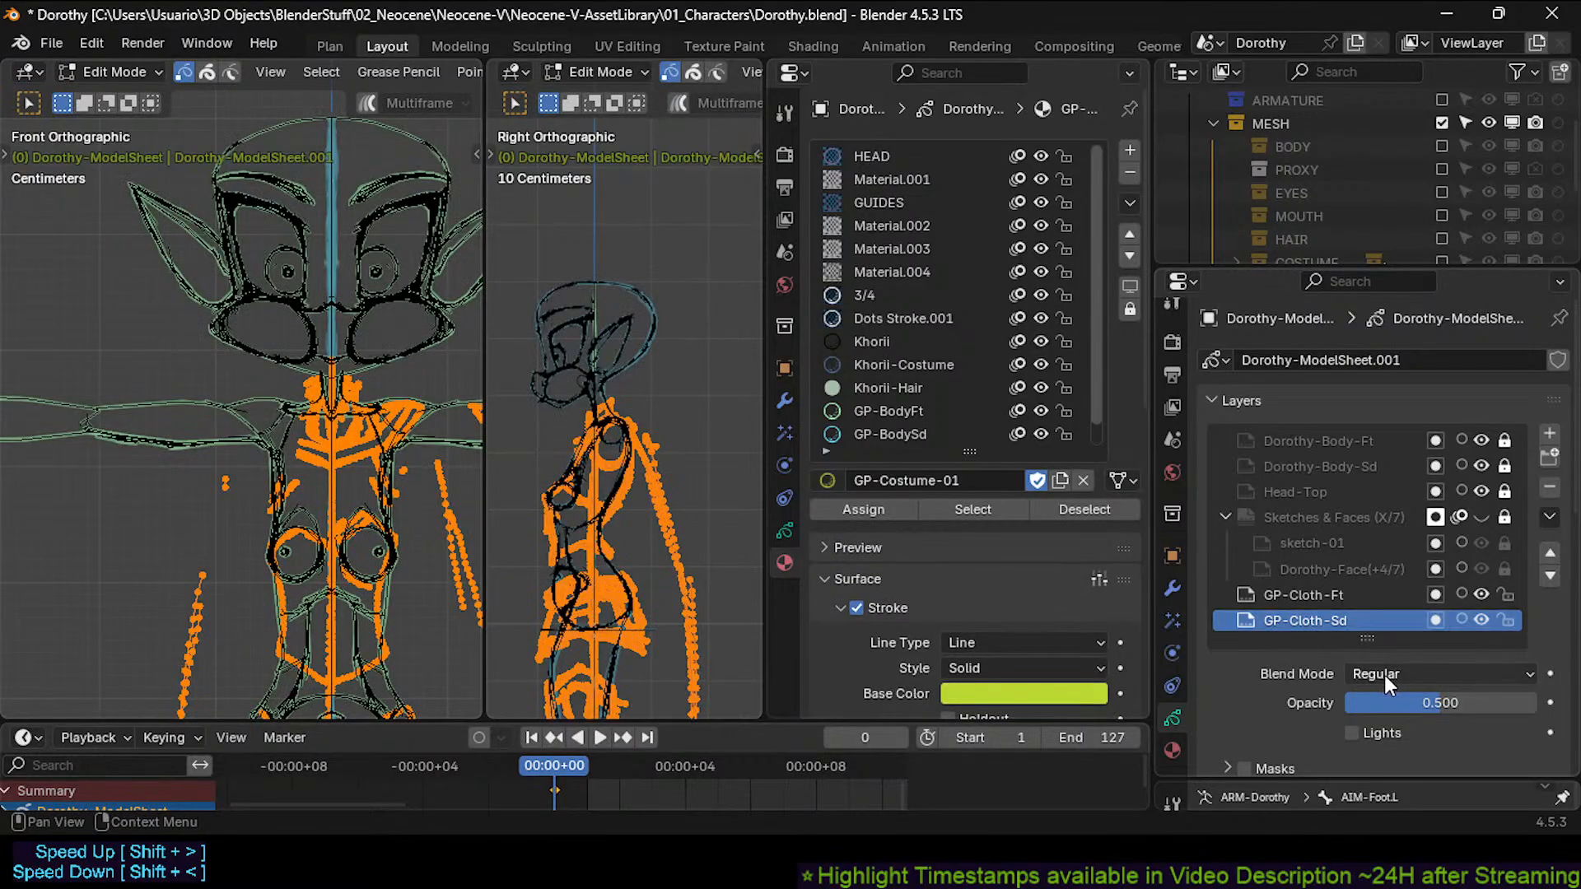
Hide the Head-Top, Dorothy-Body-Sd and Dorothy-Body-Ft layers so only the two cloth layers show.
{"action": "left_click", "coordinate": [1481, 517]}
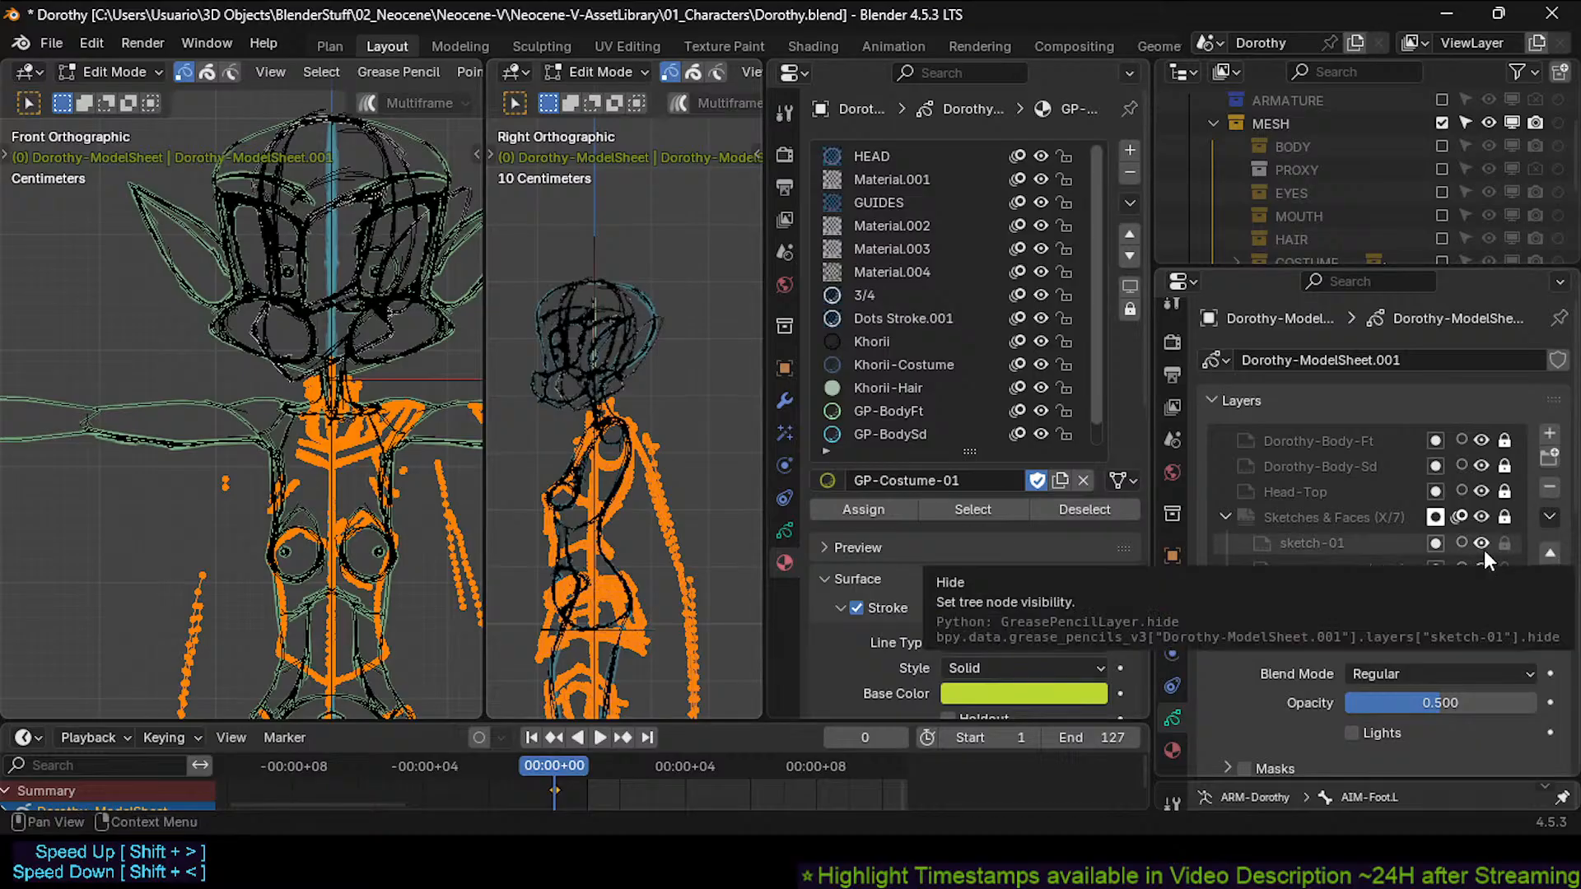
{"action": "left_click", "coordinate": [1482, 519]}
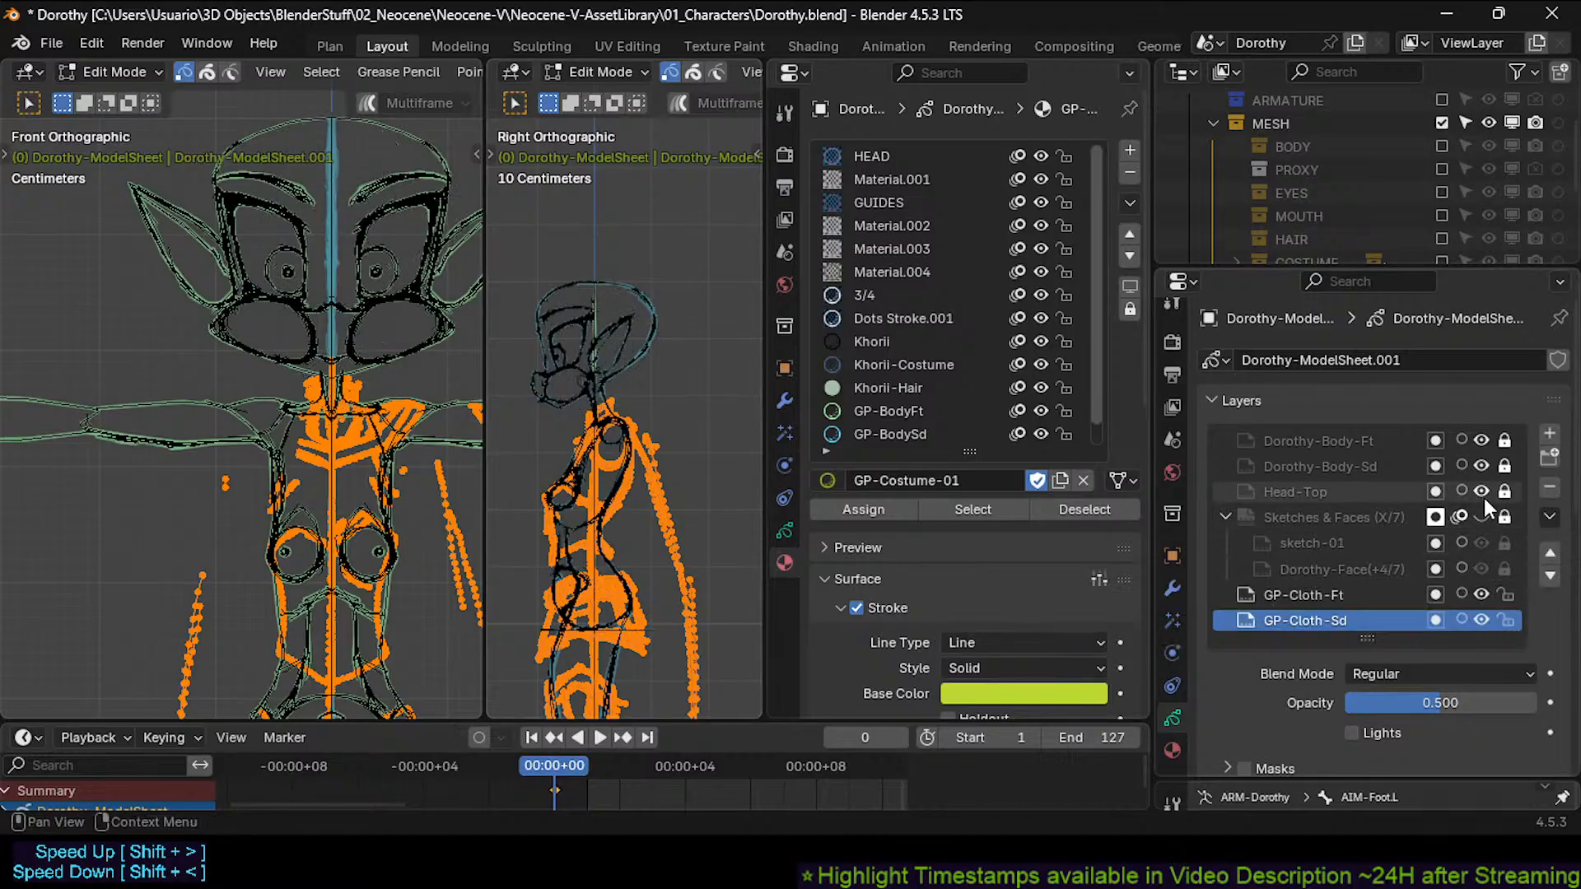
{"action": "left_click_drag", "start_coordinate": [1484, 497], "coordinate": [1484, 433]}
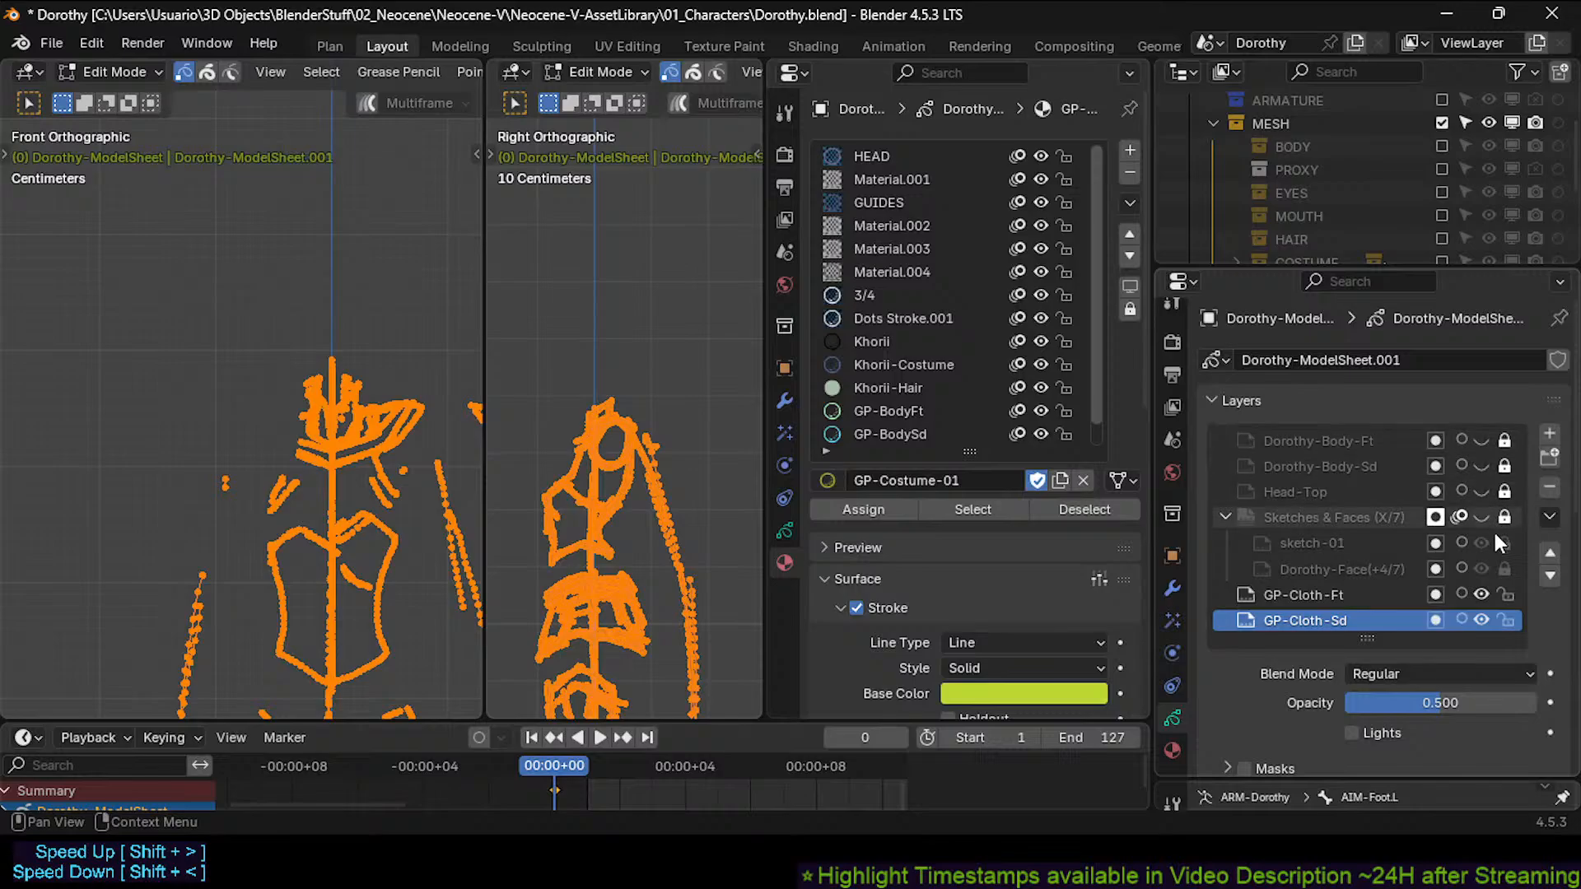
Assign the GP-Costume-01 material to the selected cloth strokes and return to Draw Mode.
{"action": "scroll", "coordinate": [448, 570], "scroll_direction": "down", "scroll_amount": 2}
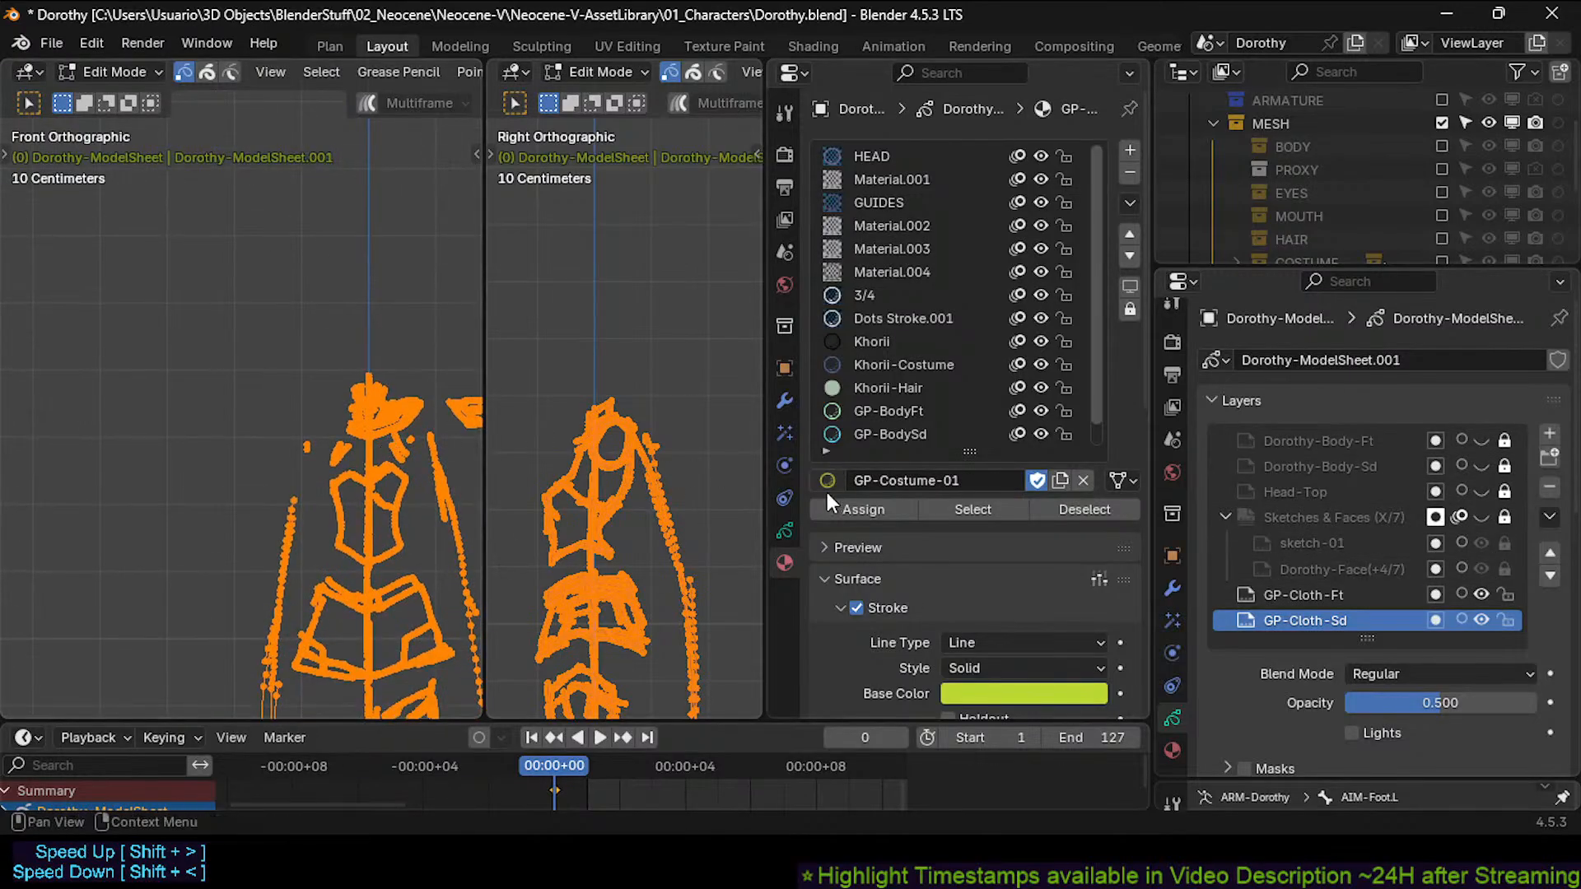
{"action": "left_click", "coordinate": [848, 501]}
{"action": "key", "text": "Tab"}
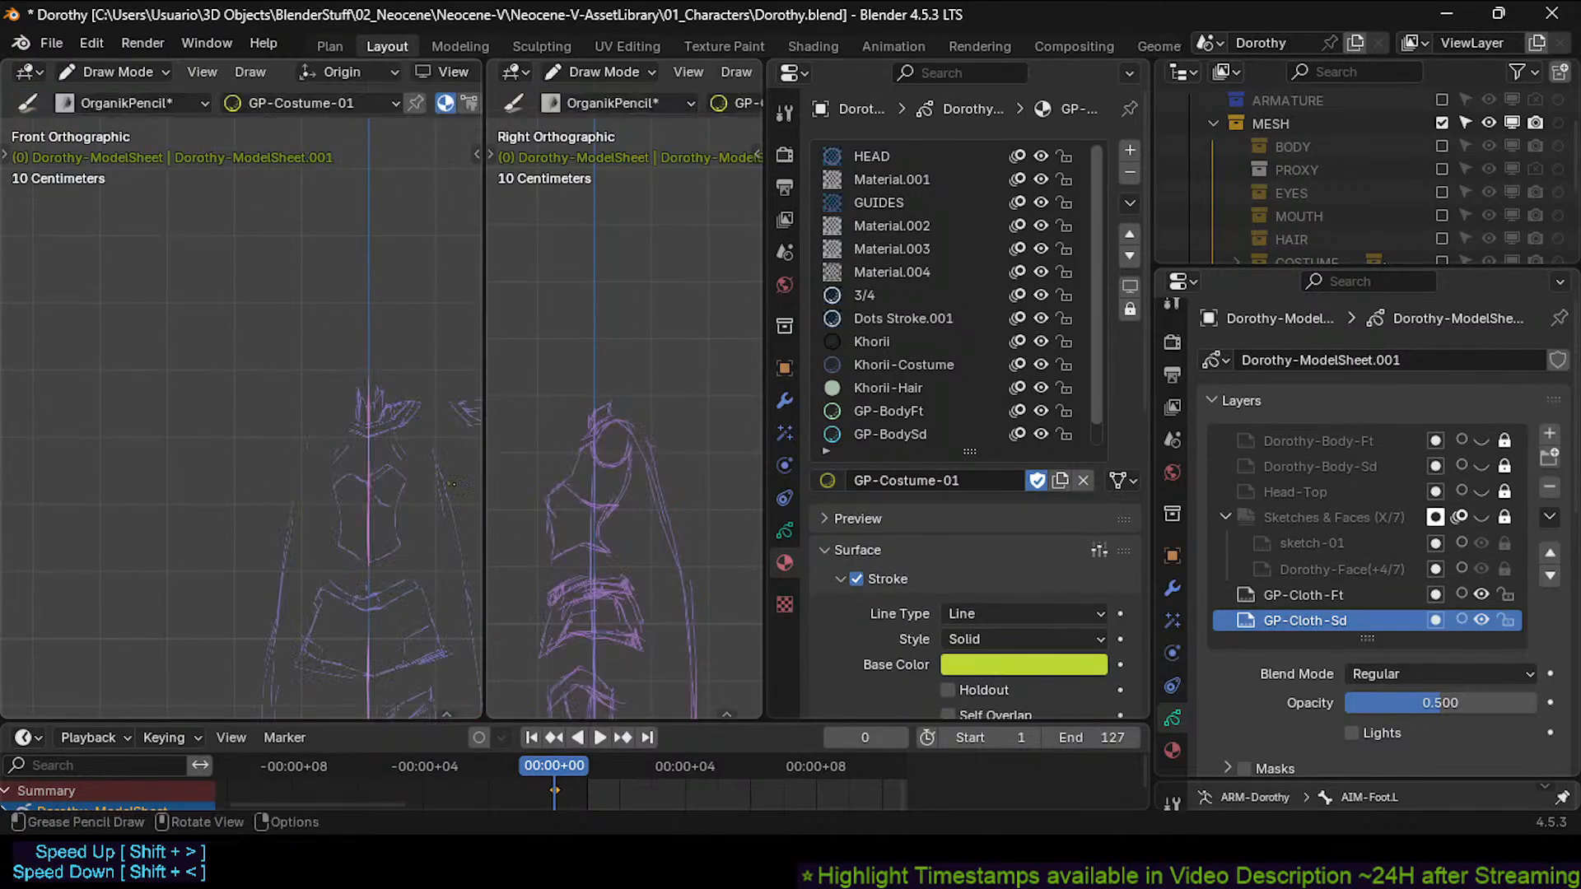
Select all cloth strokes again in Edit Mode with GP-BodyFt active, and switch back to GP-Costume-01 in Draw Mode.
{"action": "left_click", "coordinate": [922, 426]}
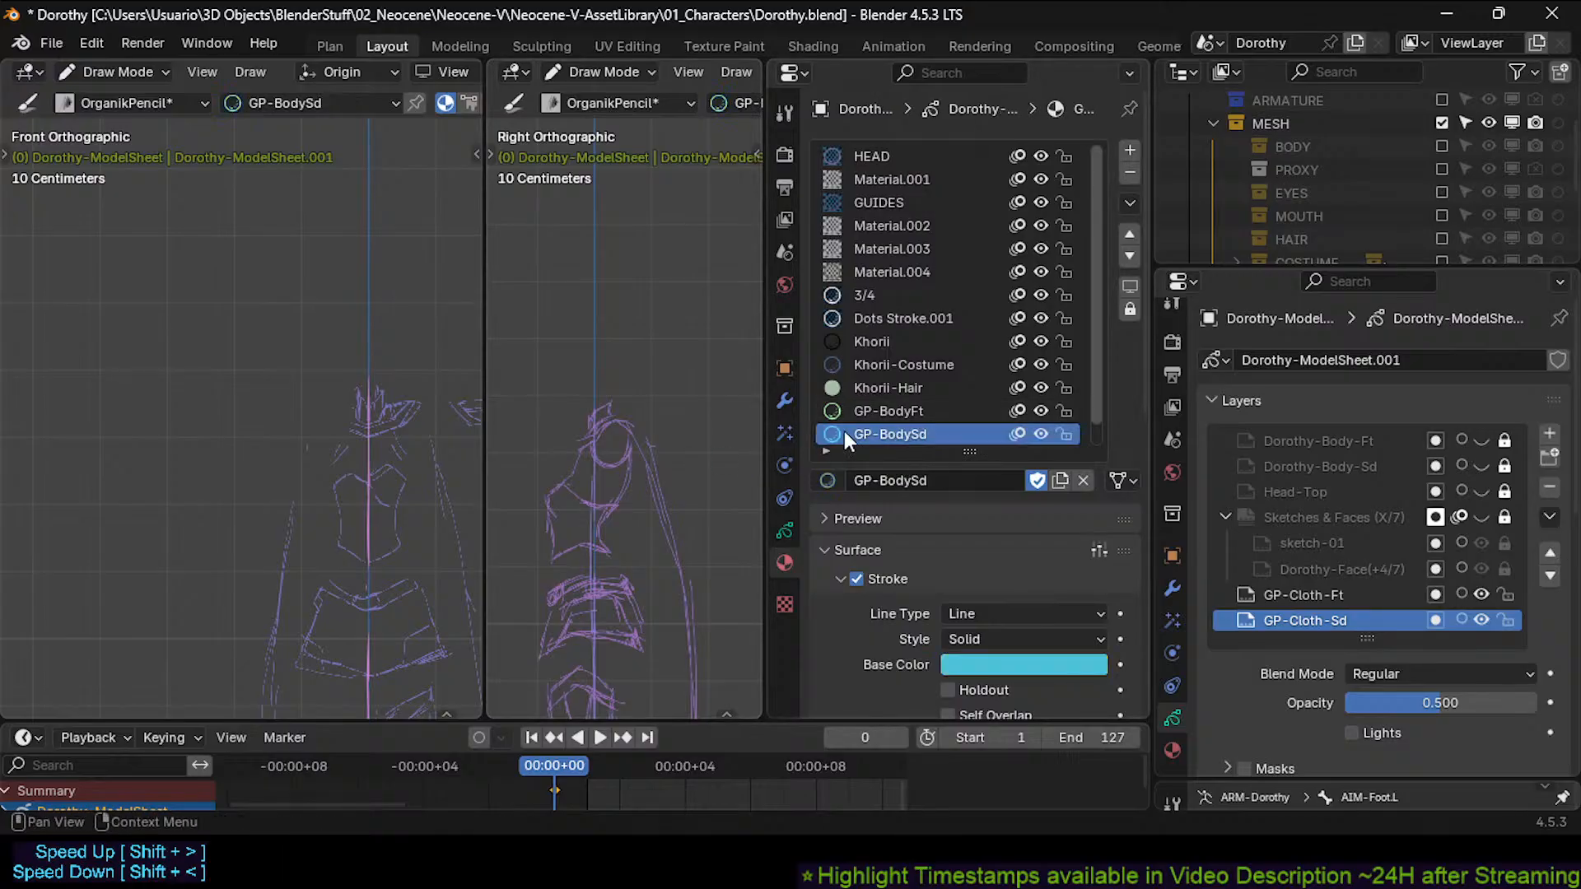
{"action": "left_click", "coordinate": [856, 411]}
{"action": "key", "text": "Tab"}
{"action": "key", "text": "a"}
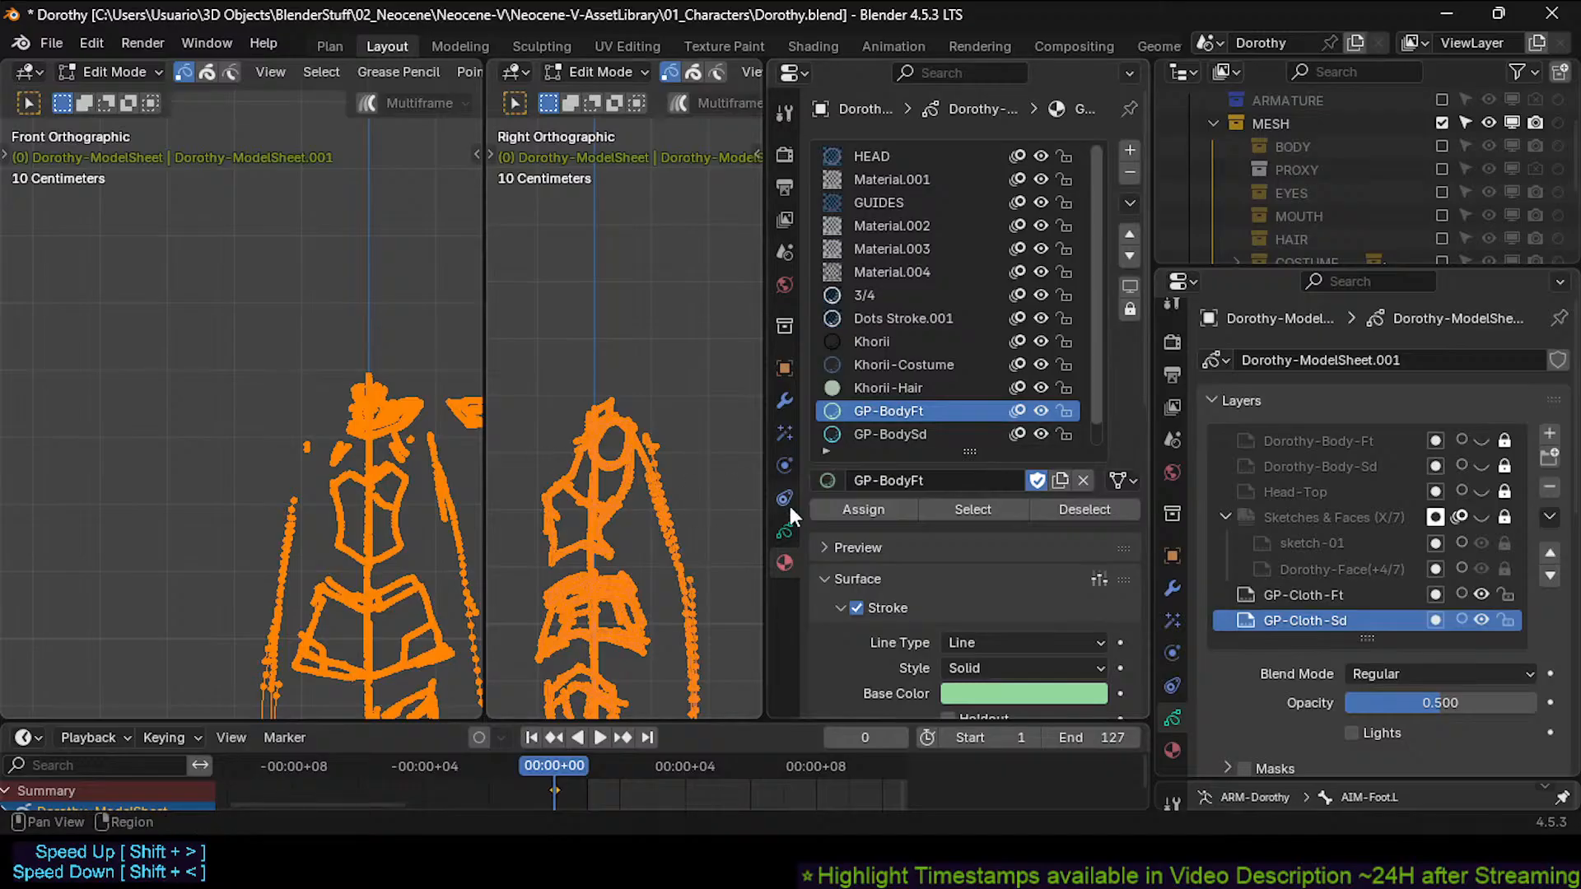
{"action": "scroll", "coordinate": [899, 431], "scroll_direction": "down", "scroll_amount": 1}
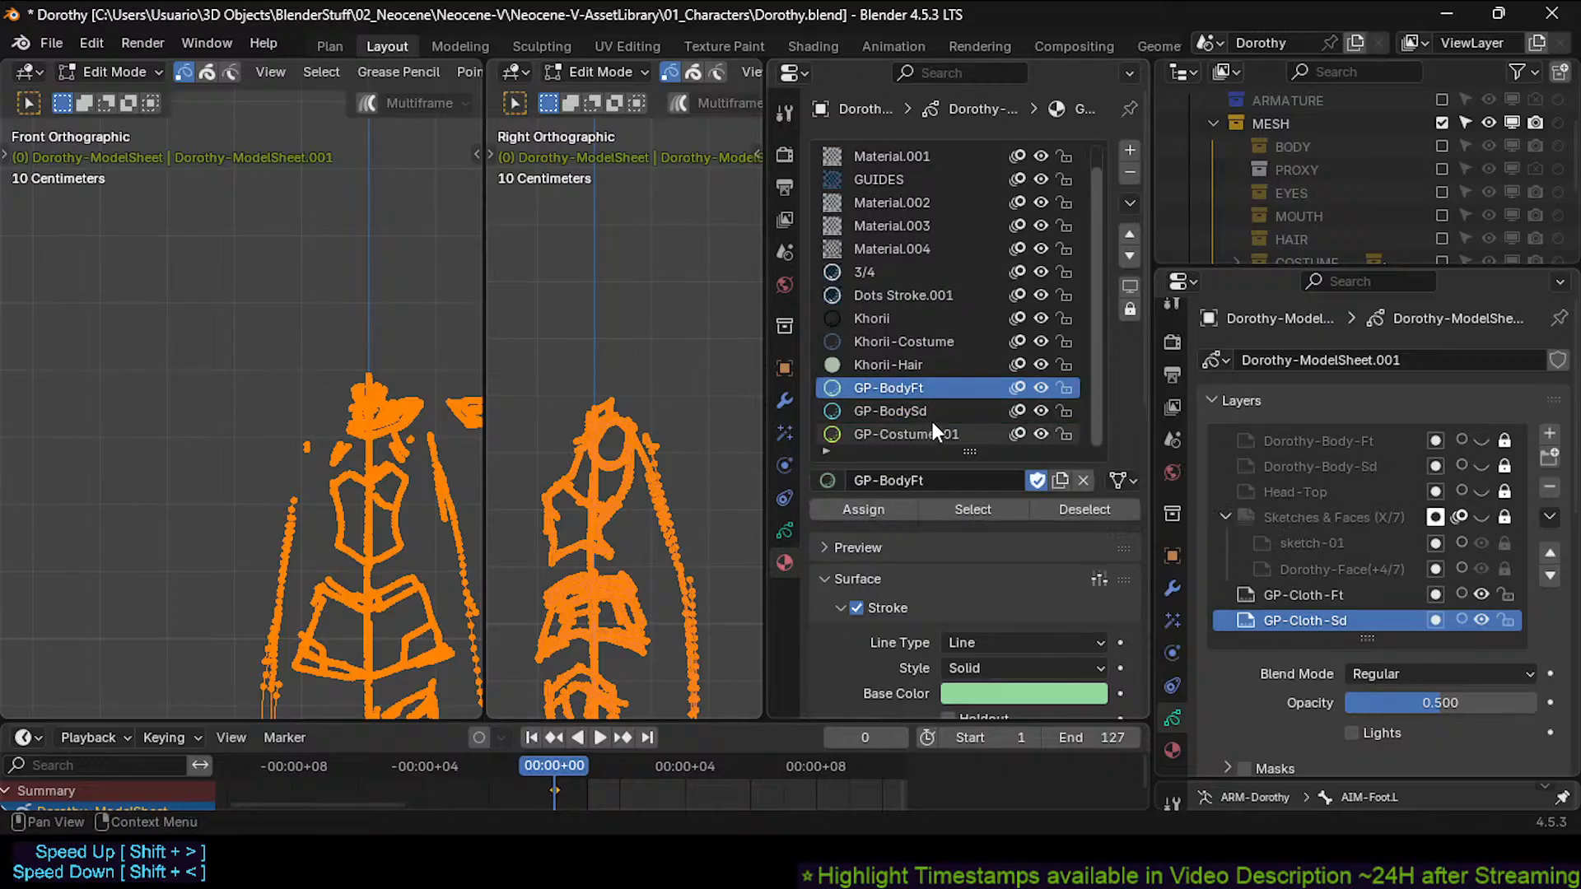
{"action": "left_click", "coordinate": [922, 434]}
{"action": "key", "text": "Tab"}
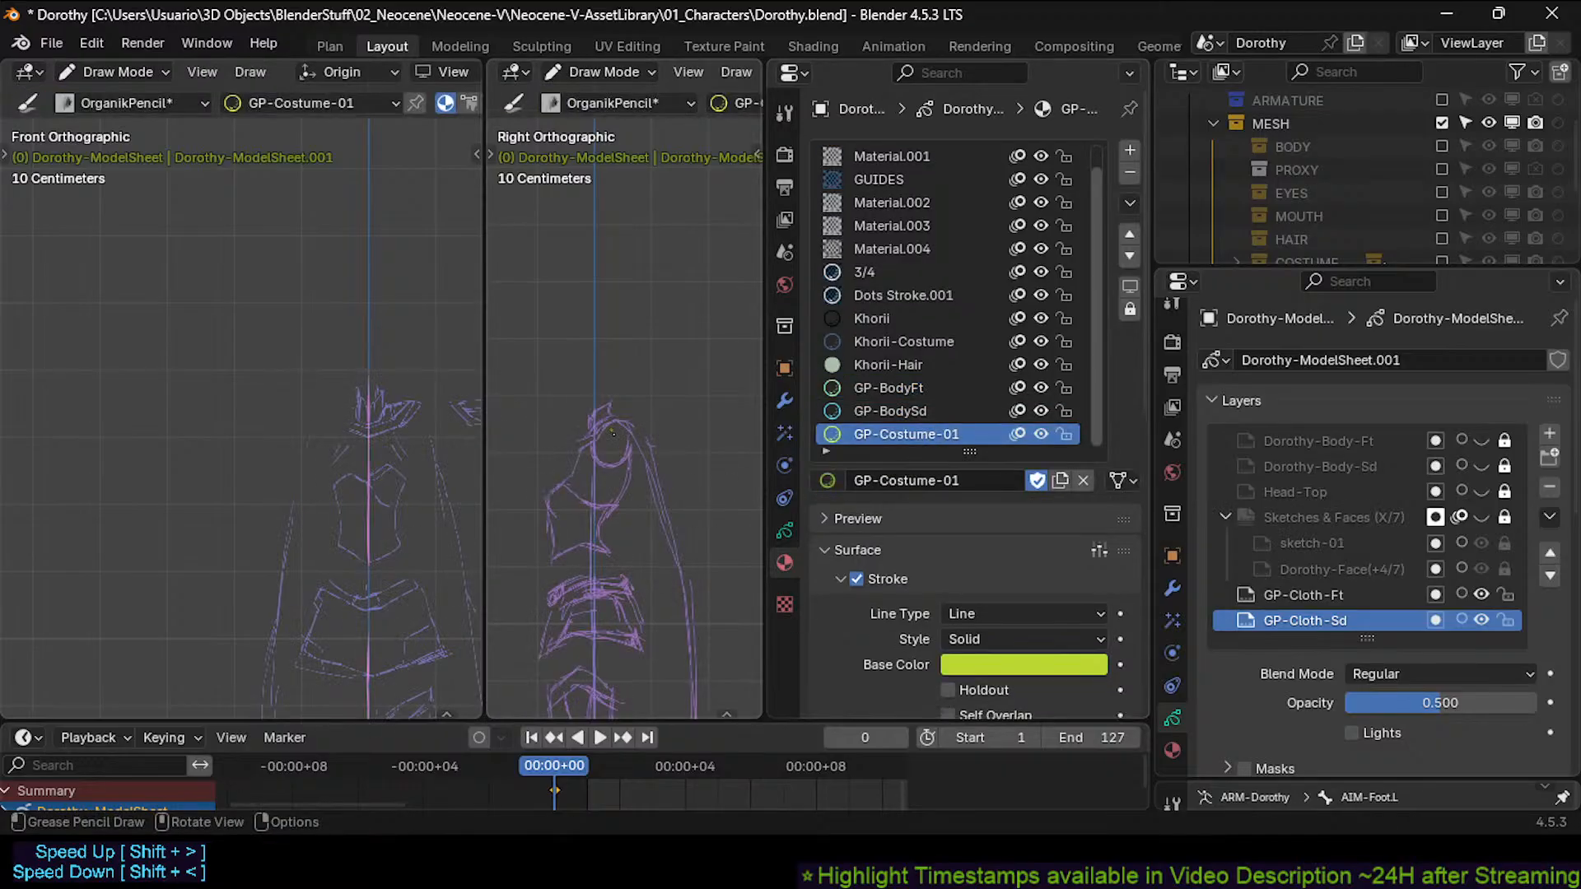
{"action": "scroll", "coordinate": [622, 381], "scroll_direction": "up", "scroll_amount": 4}
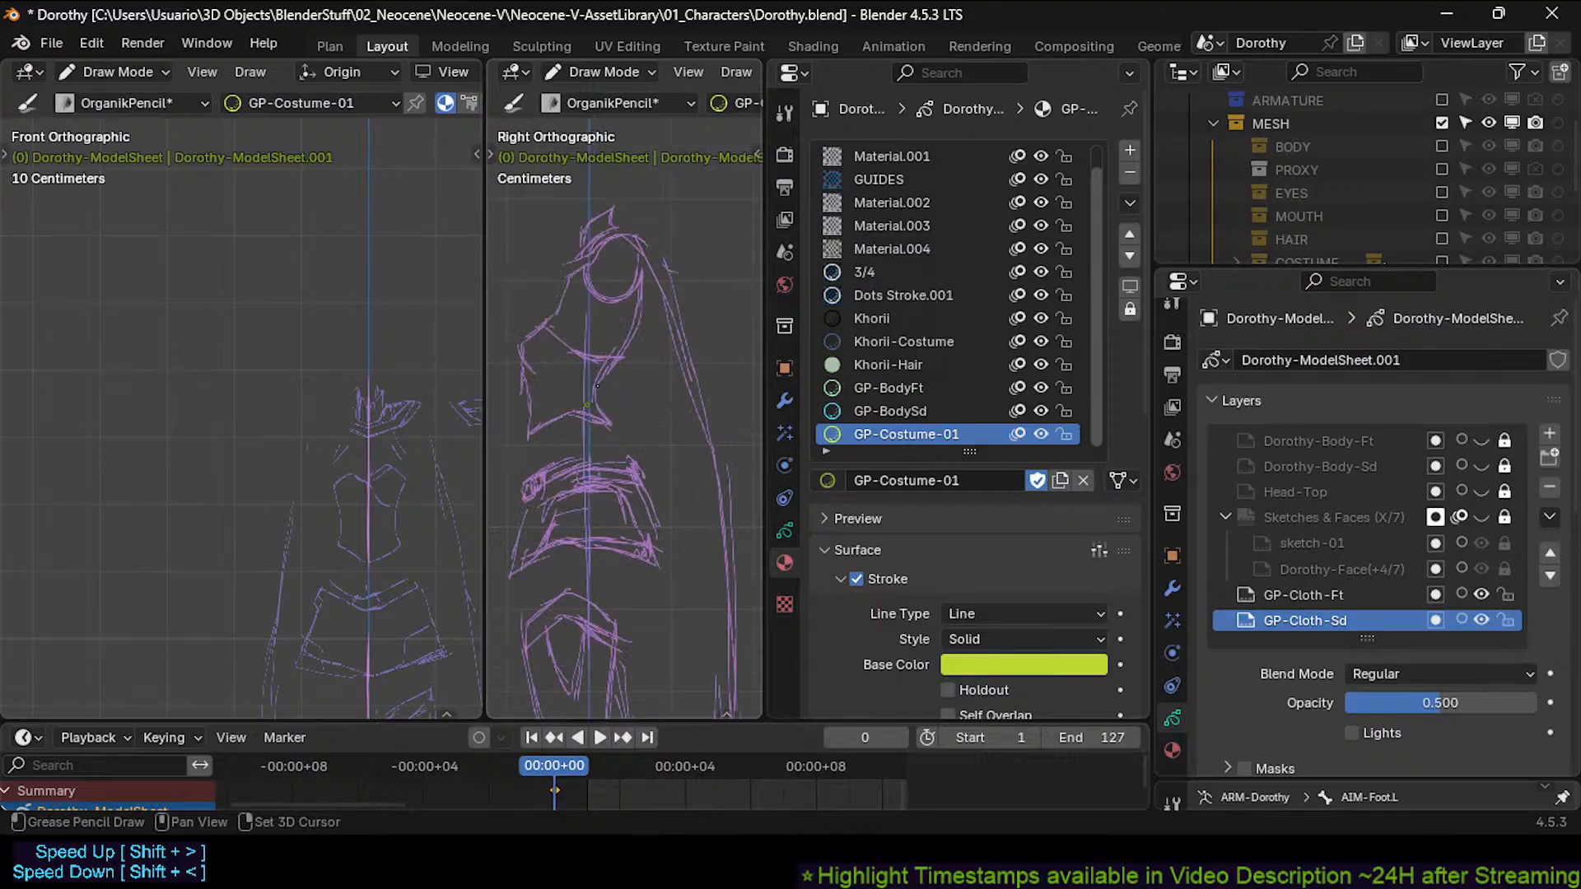
Check the reassigned cloth strokes in the front and side views, comparing Edit and Draw Mode, and save the file.
{"action": "middle_click_drag", "start_coordinate": [593, 397], "coordinate": [600, 378], "text": "shift"}
{"action": "key", "text": "KP_1"}
{"action": "key", "text": "KP_3"}
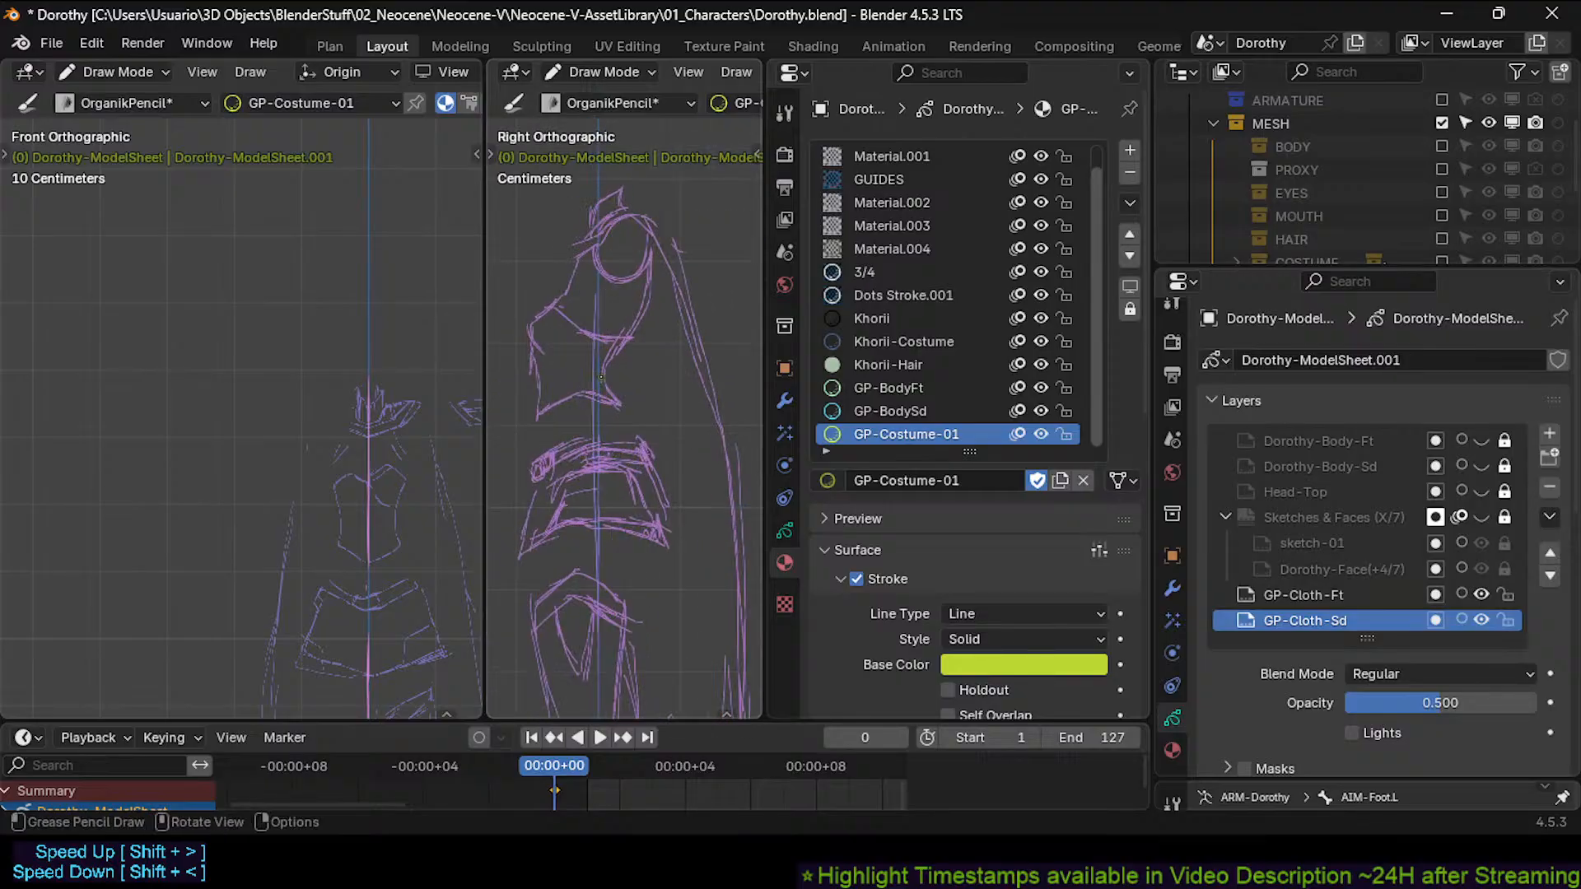
{"action": "middle_click_drag", "start_coordinate": [356, 494], "coordinate": [344, 245], "text": "shift"}
{"action": "scroll", "coordinate": [336, 256], "scroll_direction": "down", "scroll_amount": 2}
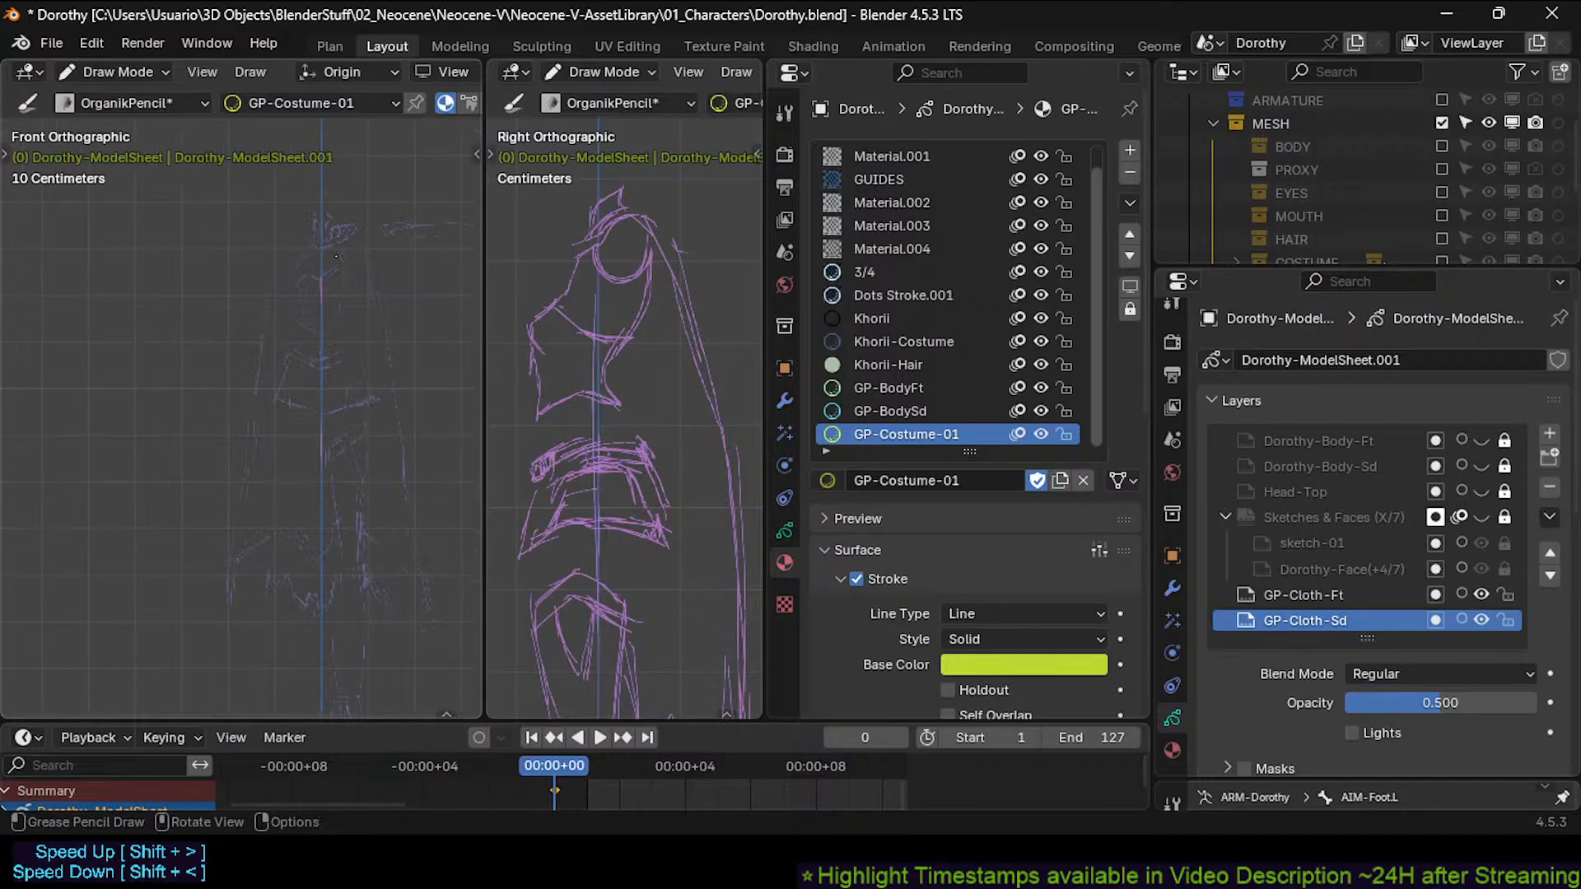
{"action": "key", "text": "Tab"}
{"action": "scroll", "coordinate": [321, 330], "scroll_direction": "up", "scroll_amount": 3}
{"action": "key", "text": "Tab"}
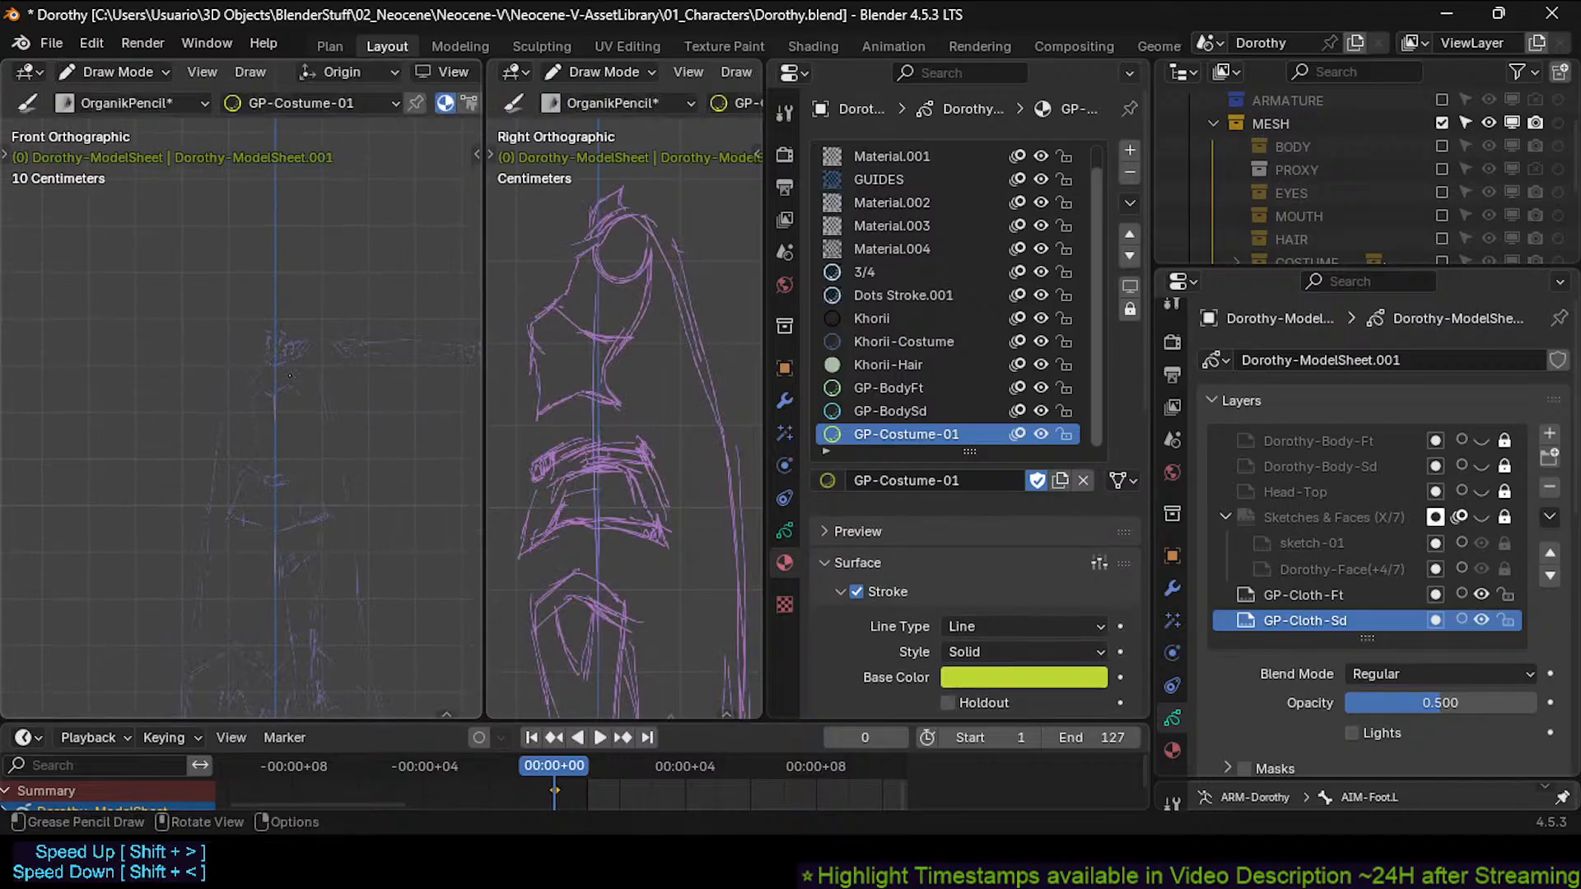
{"action": "scroll", "coordinate": [298, 375], "scroll_direction": "up", "scroll_amount": 1}
{"action": "key", "text": "Tab"}
{"action": "key", "text": "Tab"}
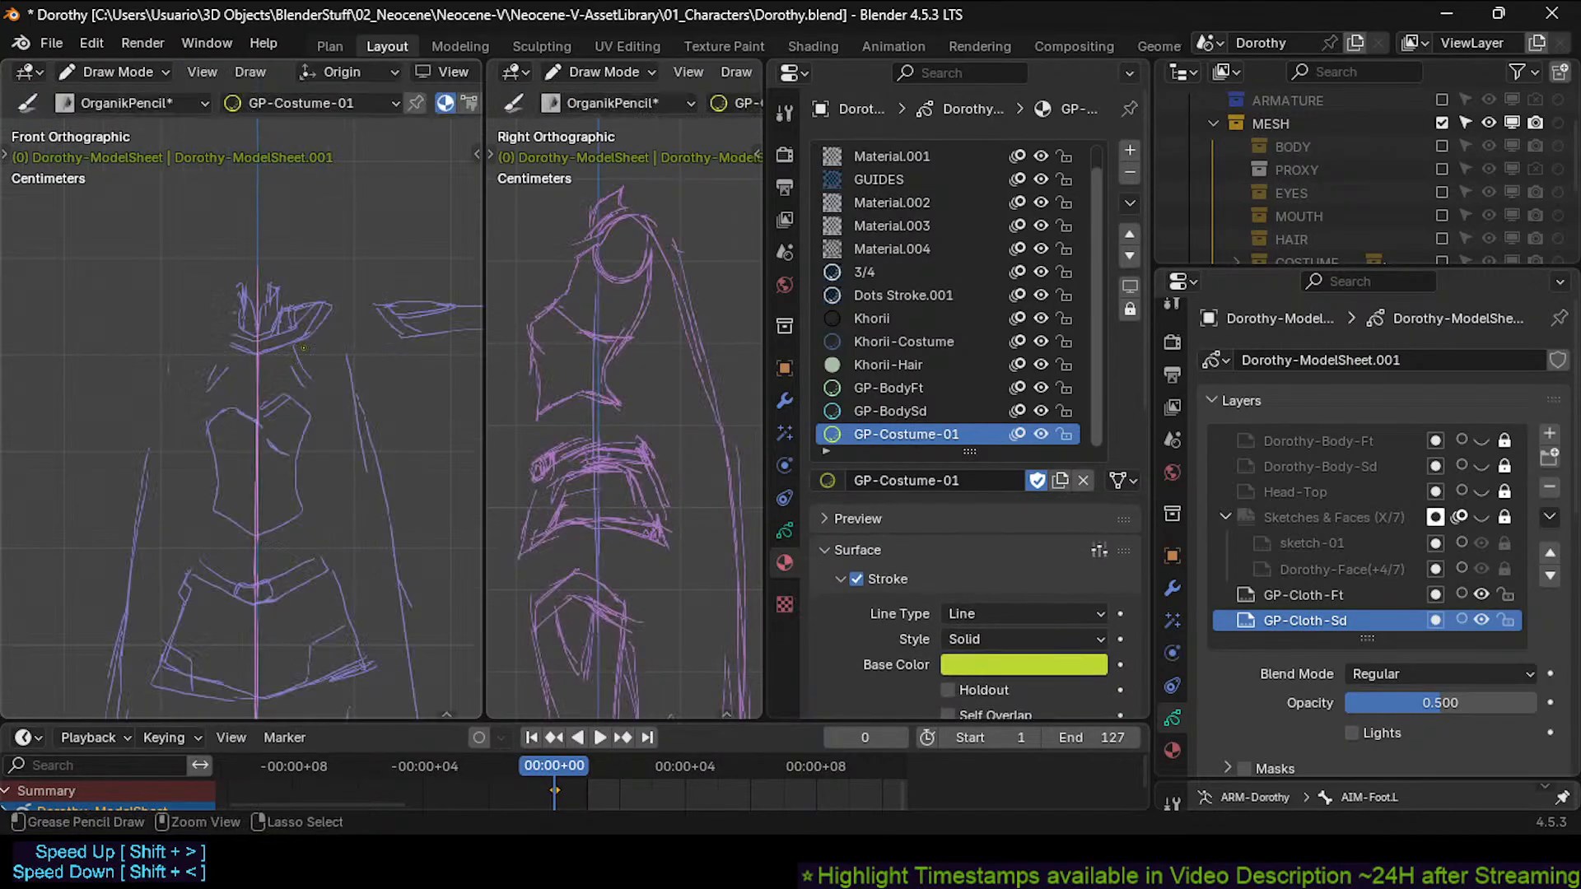
{"action": "key", "text": "ctrl+s"}
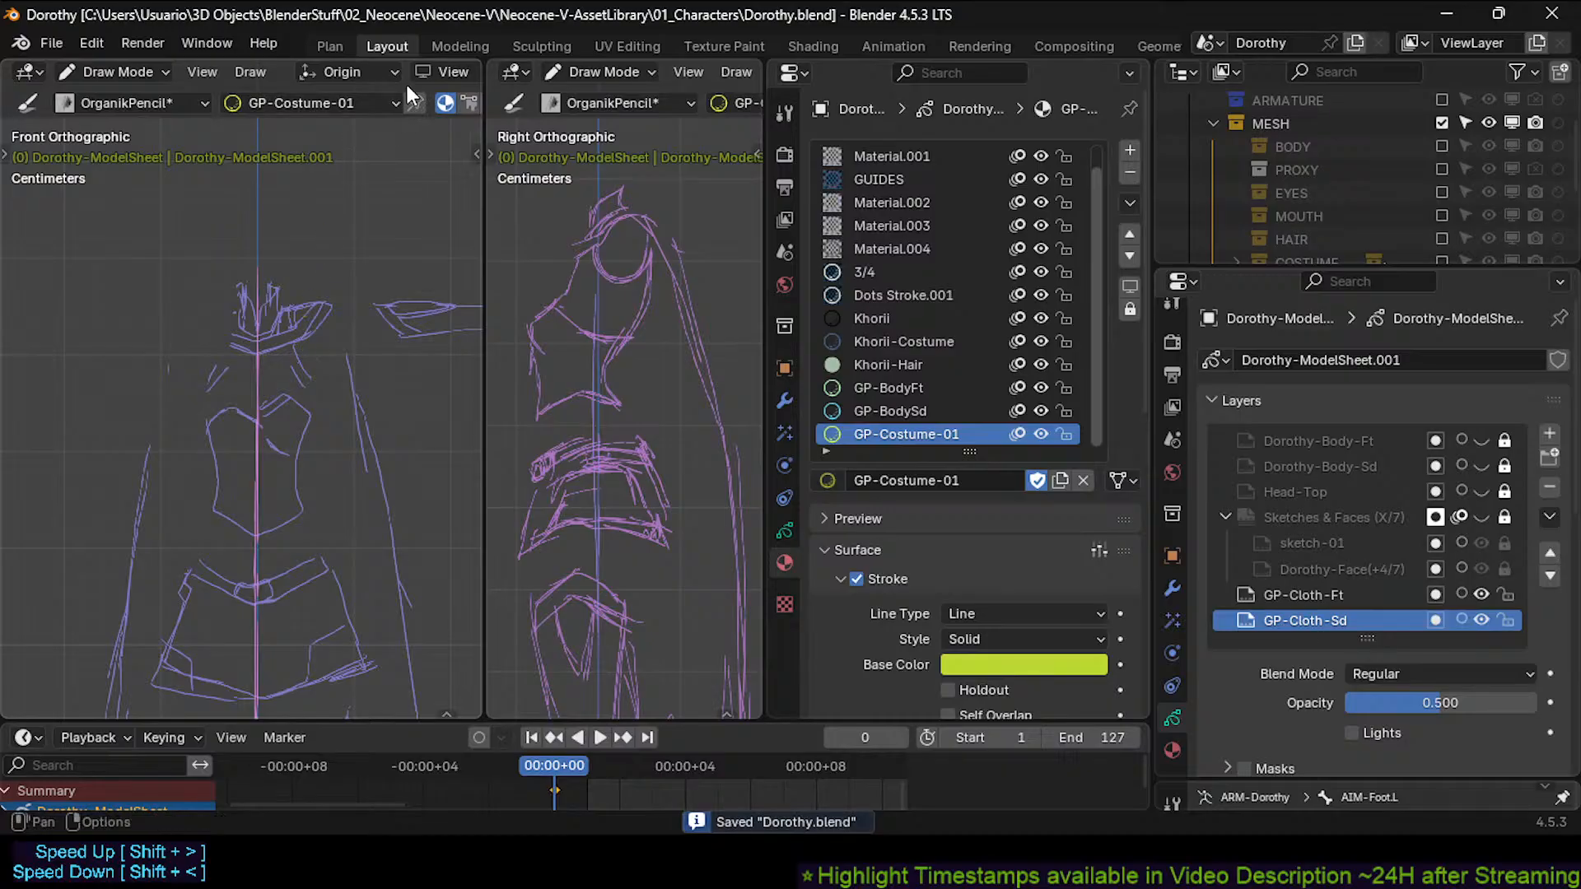
Examine the full costume sketch from collar to hem in the front and side views.
{"action": "scroll", "coordinate": [427, 95], "scroll_direction": "down", "scroll_amount": 1}
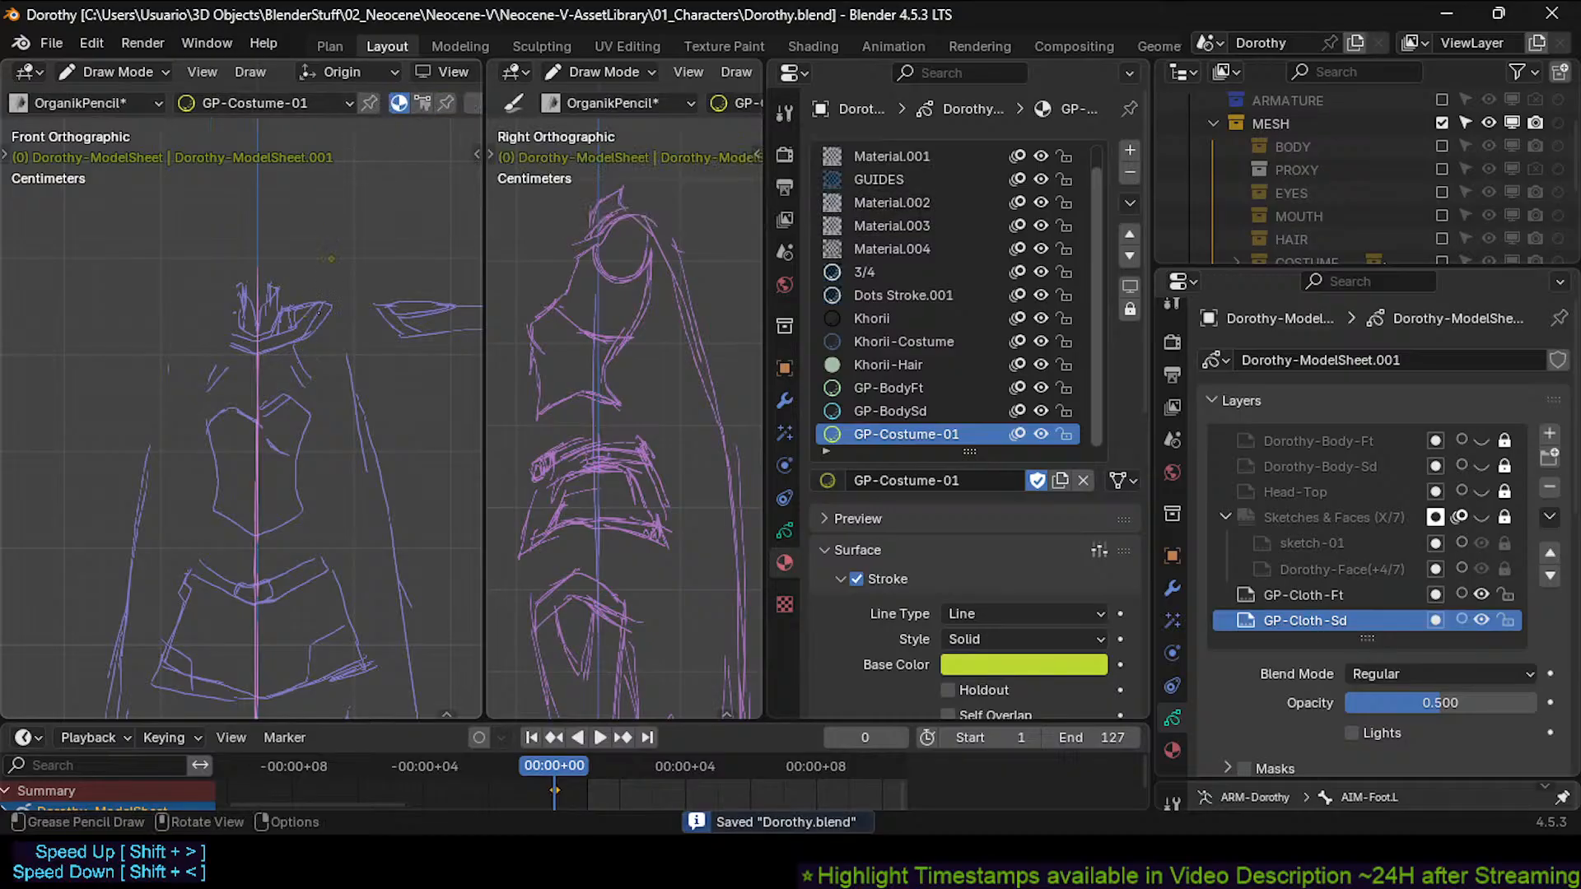
{"action": "scroll", "coordinate": [316, 380], "scroll_direction": "down", "scroll_amount": 3}
{"action": "key", "text": "Tab"}
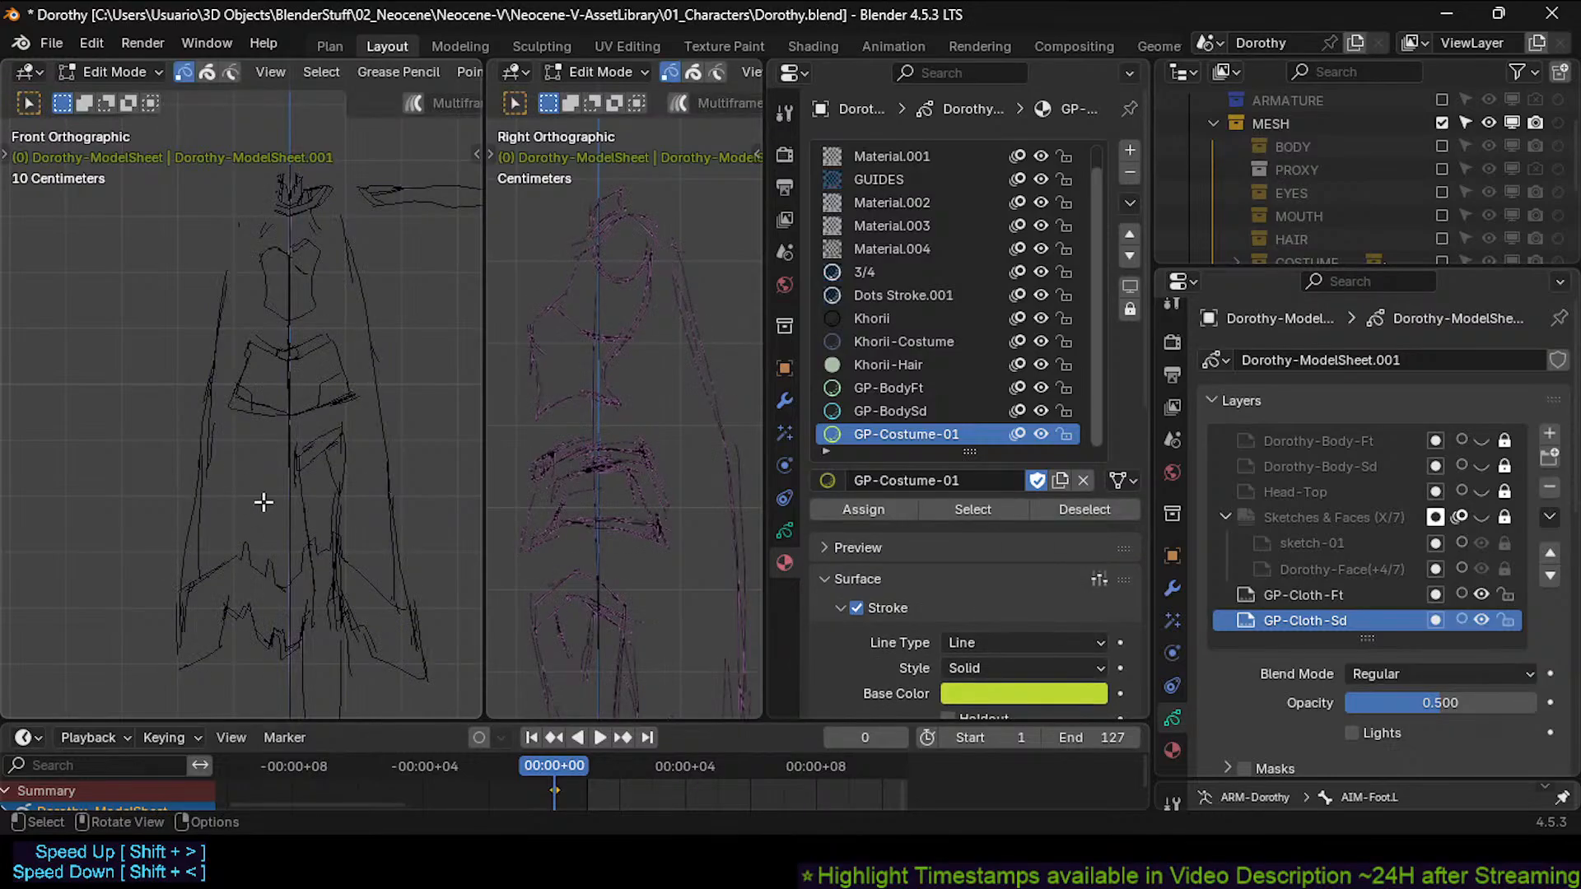
{"action": "scroll", "coordinate": [348, 481], "scroll_direction": "down", "scroll_amount": 1}
{"action": "middle_click_drag", "start_coordinate": [318, 452], "coordinate": [308, 357], "text": "shift"}
{"action": "scroll", "coordinate": [345, 471], "scroll_direction": "up", "scroll_amount": 1}
{"action": "middle_click_drag", "start_coordinate": [343, 425], "coordinate": [357, 511], "text": "shift"}
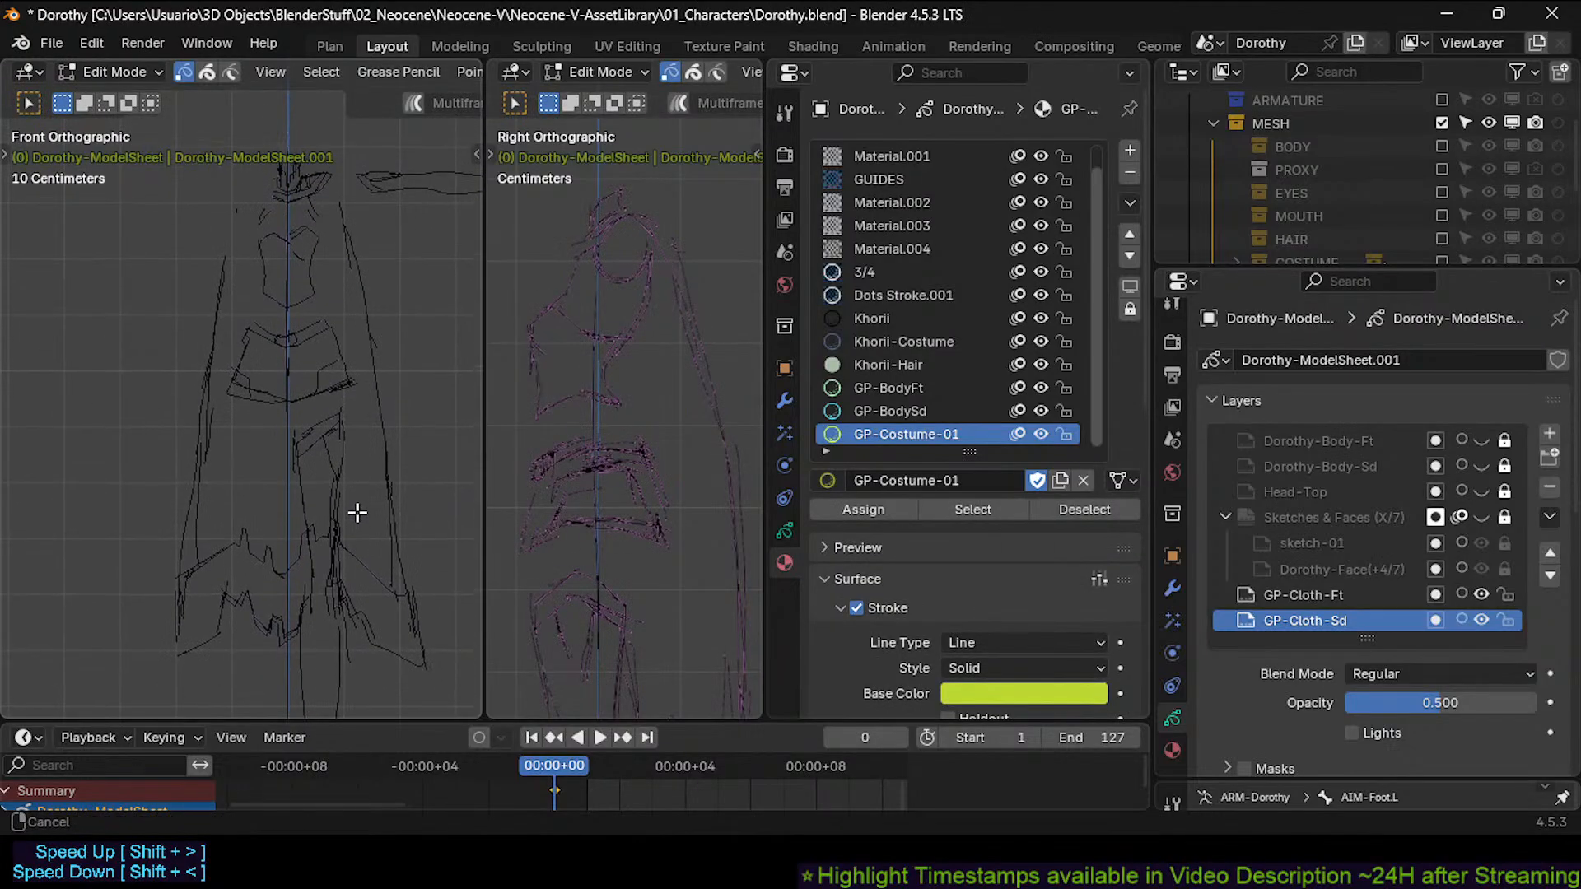
{"action": "middle_click_drag", "start_coordinate": [338, 353], "coordinate": [319, 482], "text": "shift"}
{"action": "key", "text": "Tab"}
{"action": "scroll", "coordinate": [617, 417], "scroll_direction": "down", "scroll_amount": 2}
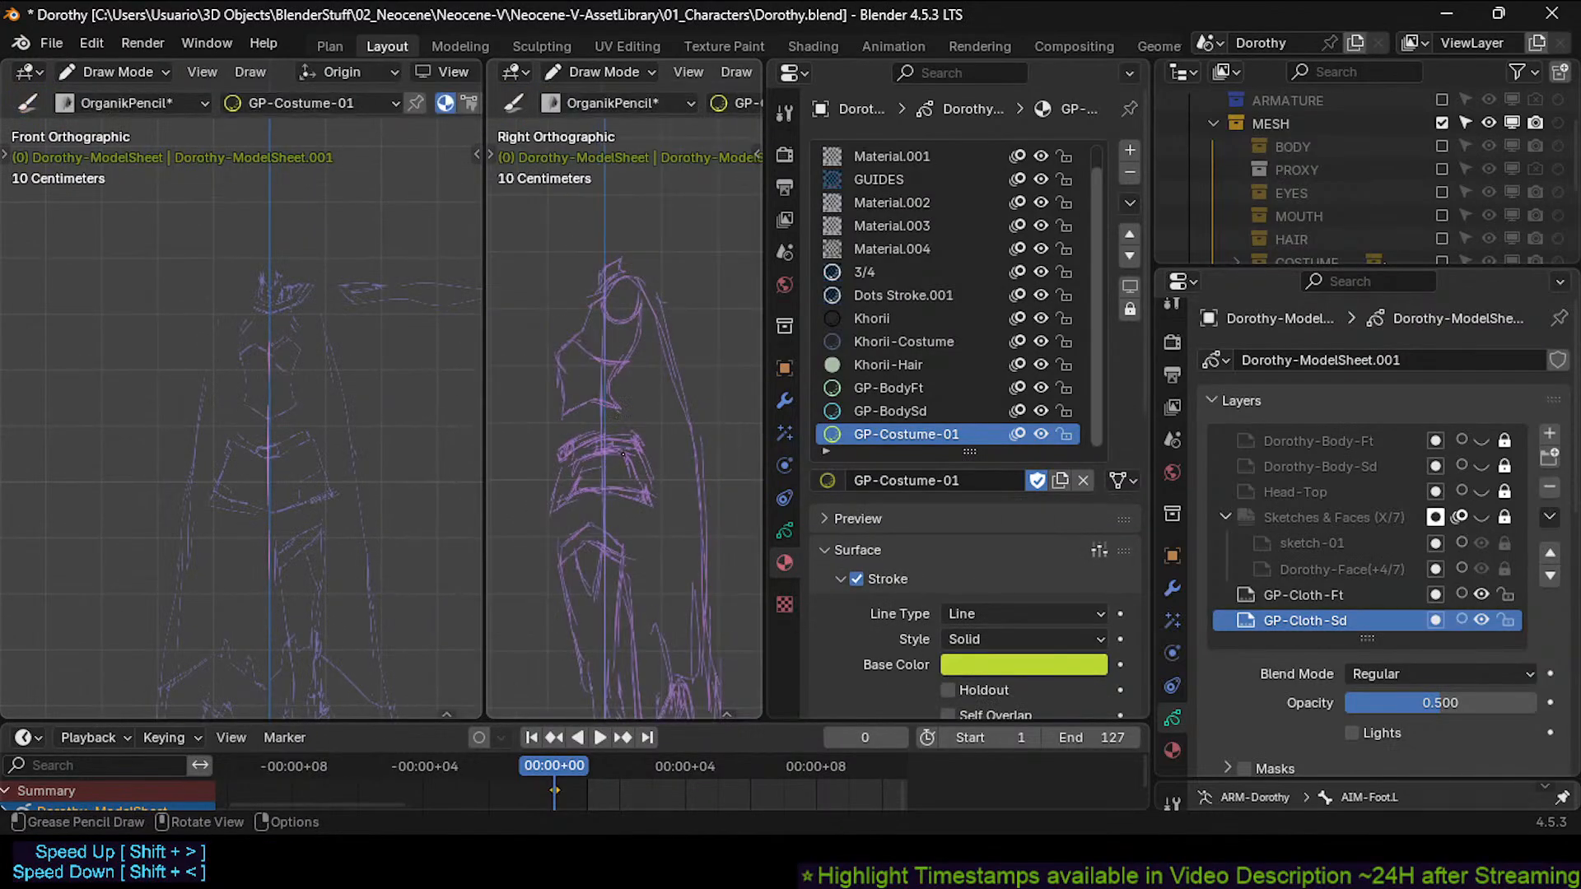
{"action": "scroll", "coordinate": [624, 454], "scroll_direction": "up", "scroll_amount": 1}
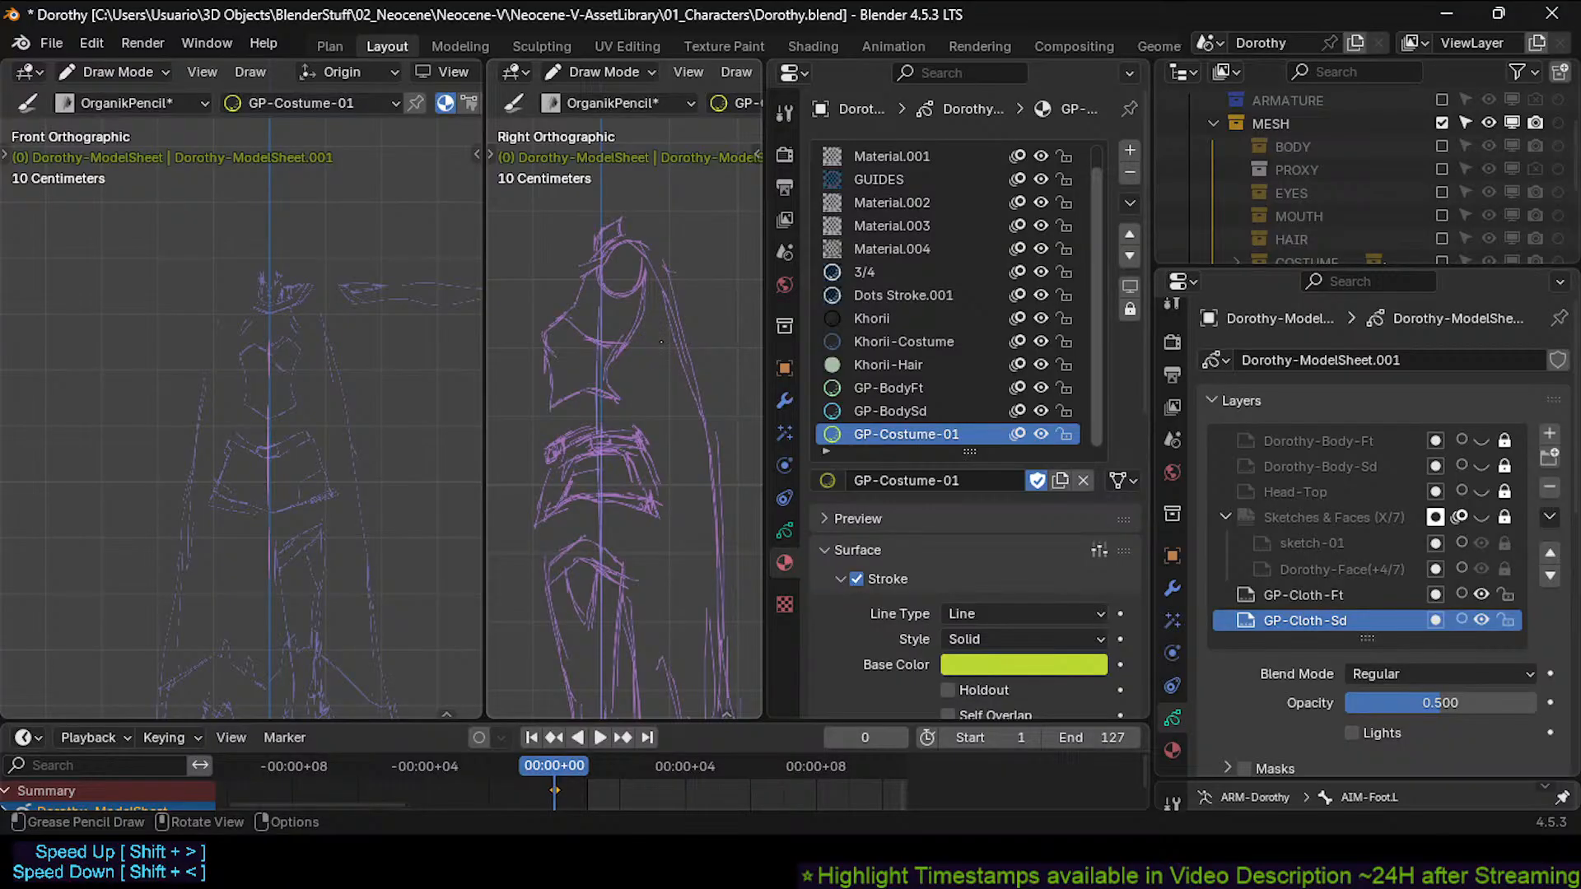
{"action": "scroll", "coordinate": [662, 342], "scroll_direction": "up", "scroll_amount": 2}
{"action": "middle_click_drag", "start_coordinate": [594, 325], "coordinate": [642, 388], "text": "shift"}
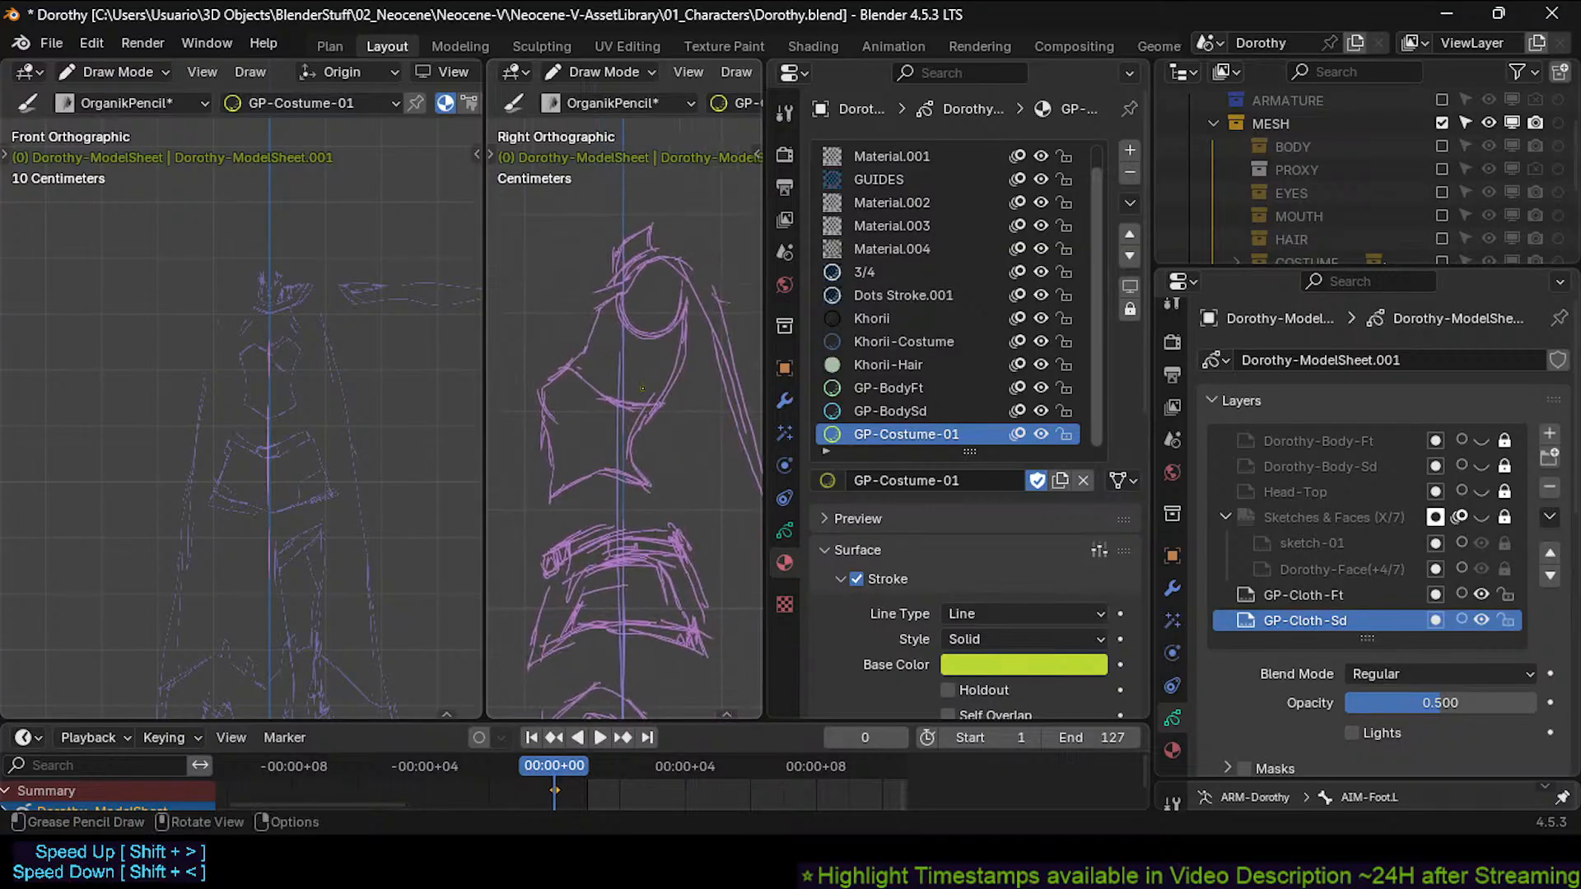
{"action": "scroll", "coordinate": [642, 387], "scroll_direction": "down", "scroll_amount": 2}
{"action": "scroll", "coordinate": [642, 388], "scroll_direction": "down", "scroll_amount": 2}
{"action": "middle_click_drag", "start_coordinate": [334, 436], "coordinate": [332, 383], "text": "shift"}
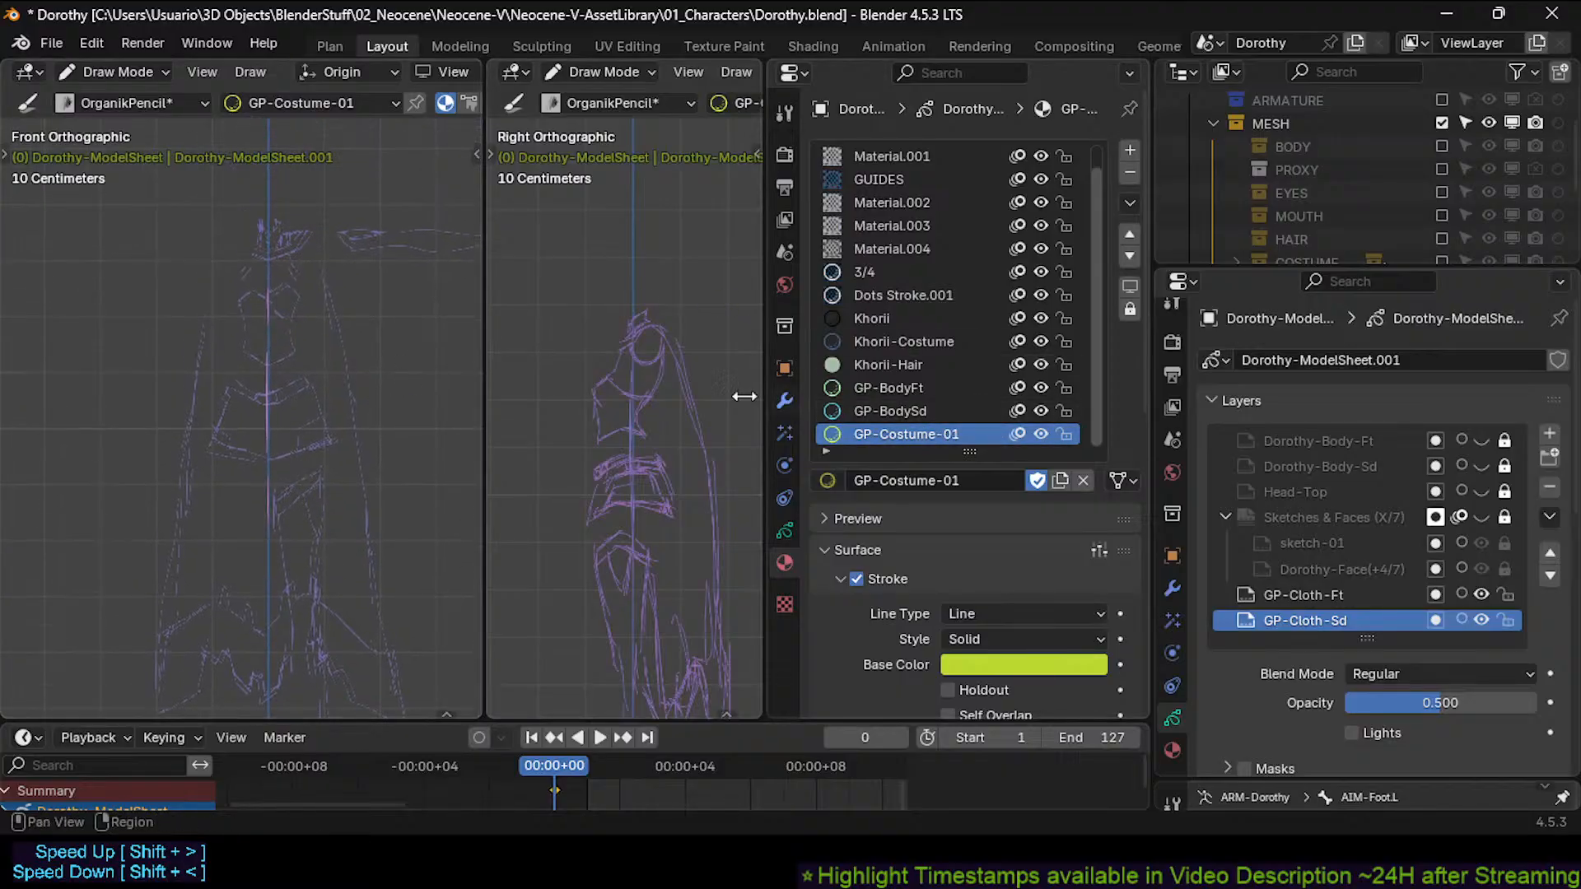
Merge the two viewports into a single front view and show the Dorothy-Body-Ft layer.
{"action": "right_click", "coordinate": [477, 364]}
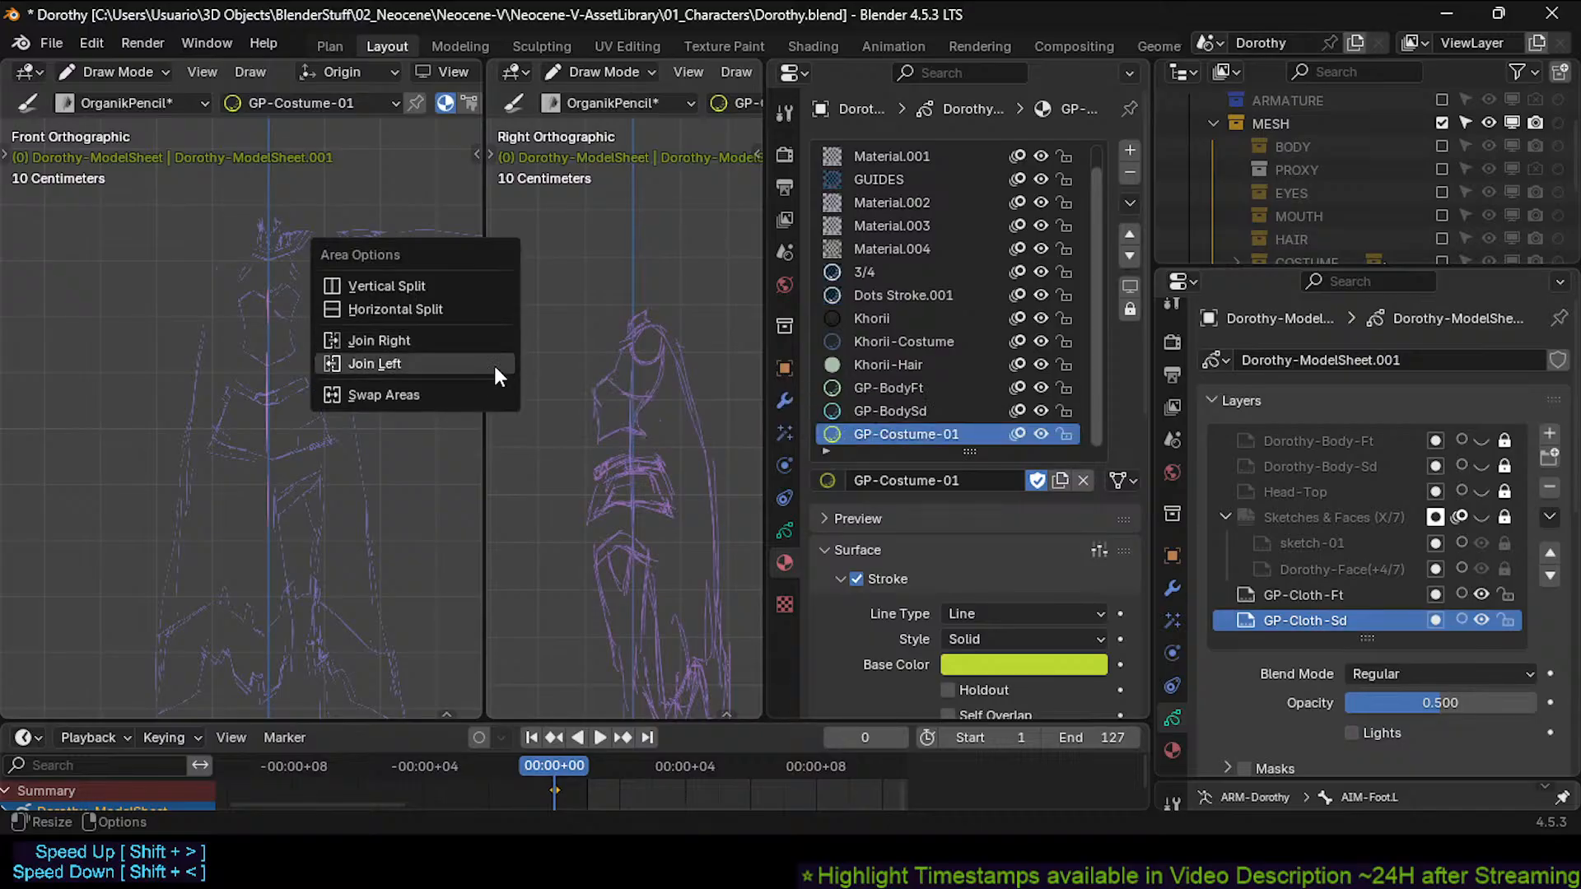
{"action": "left_click", "coordinate": [494, 347]}
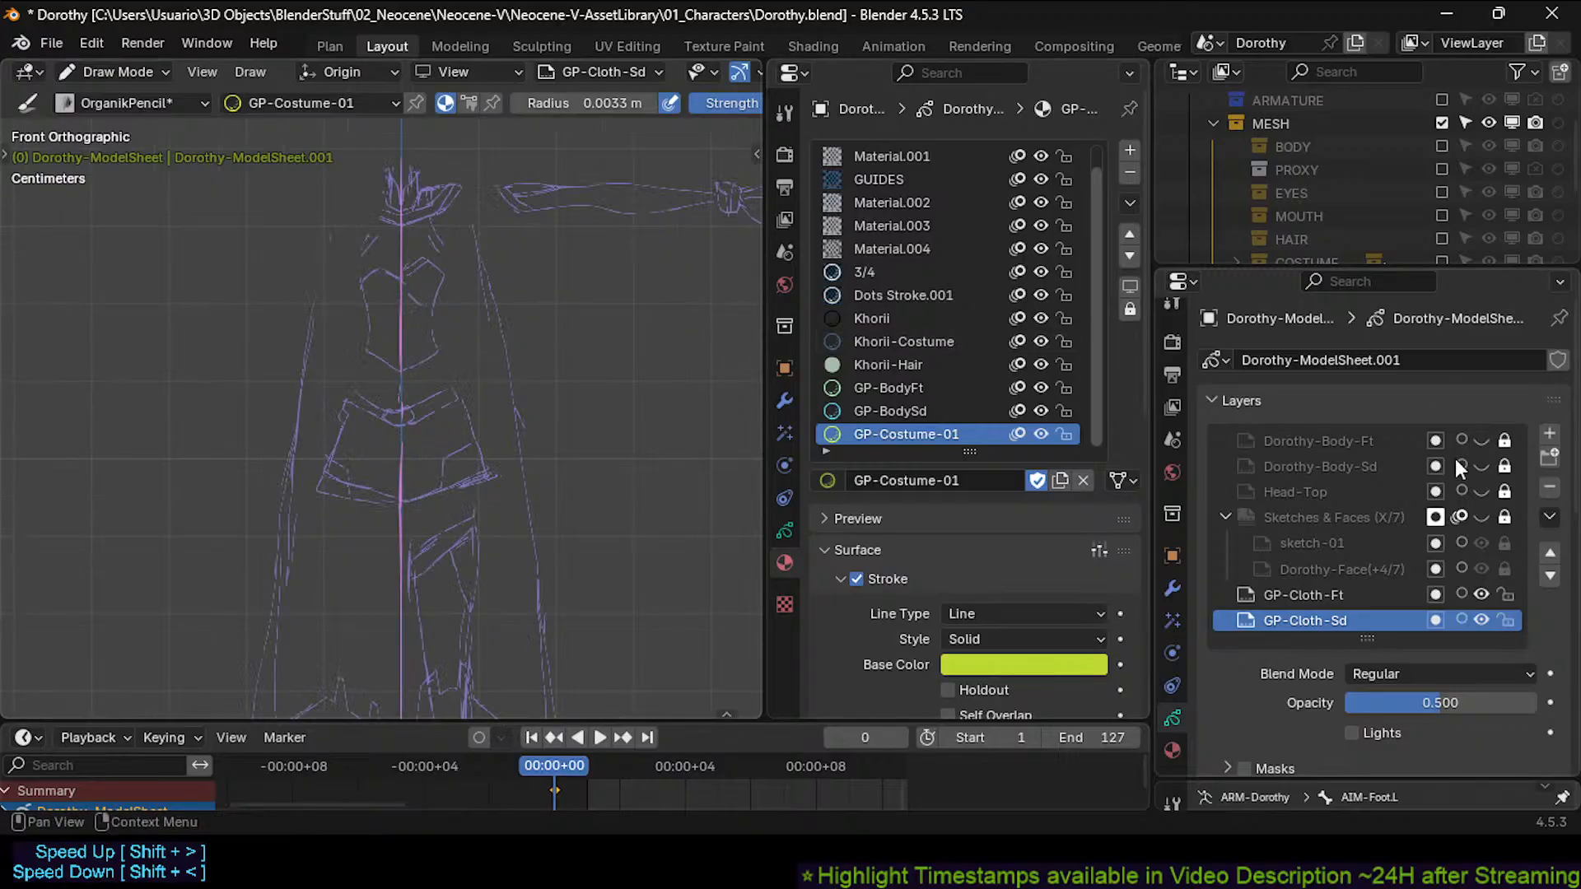
{"action": "left_click", "coordinate": [1484, 441]}
Make GP-Cloth-Ft the active layer and save the file.
{"action": "scroll", "coordinate": [1461, 467], "scroll_direction": "down", "scroll_amount": 3}
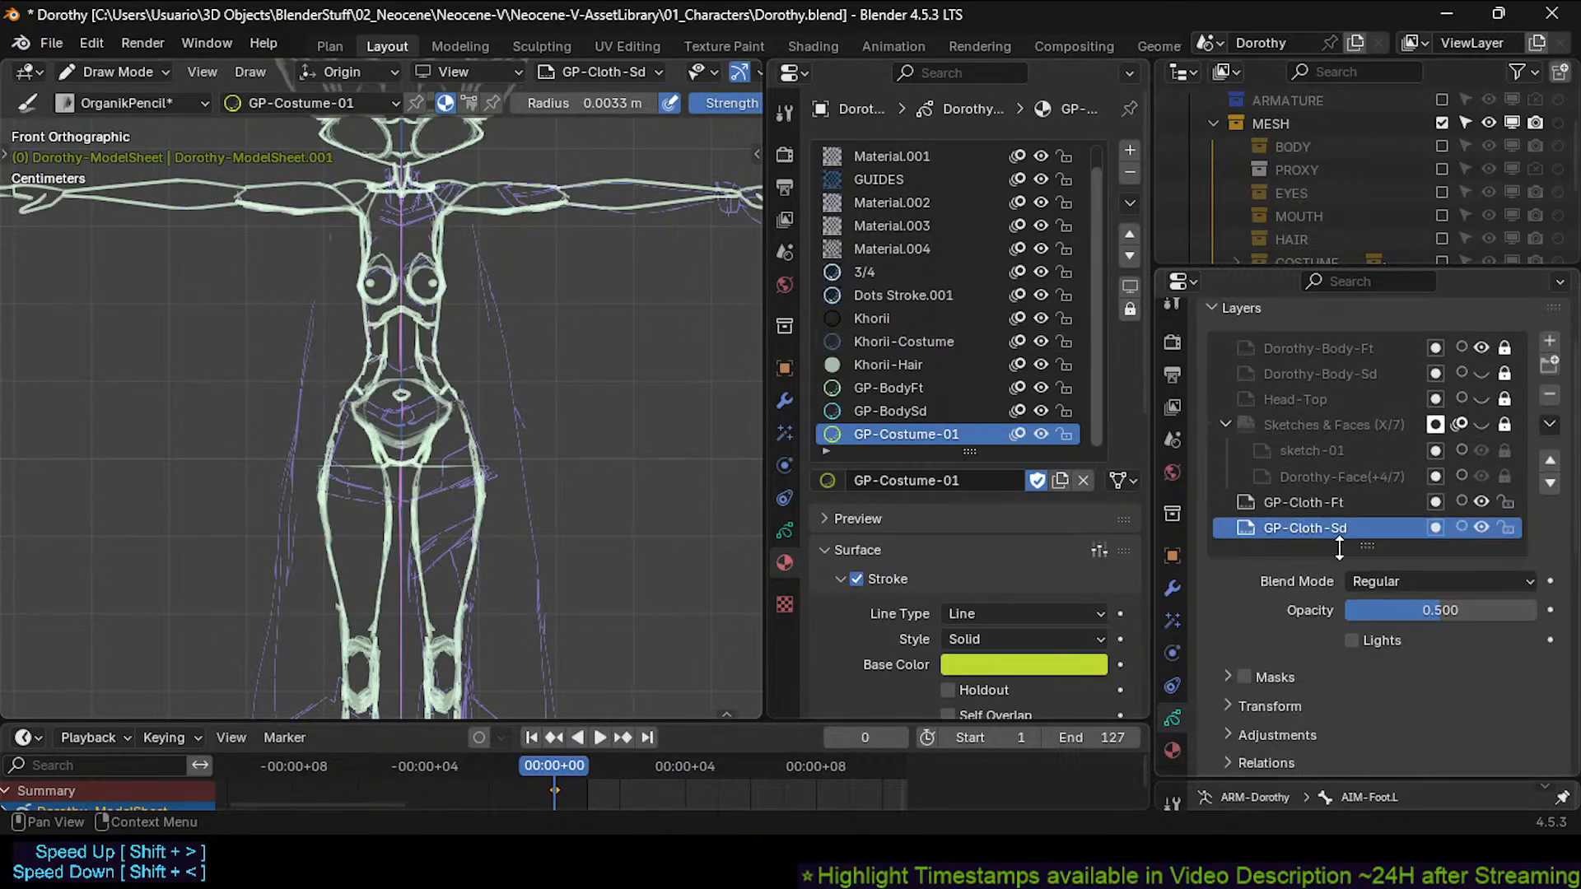
{"action": "left_click", "coordinate": [1345, 504]}
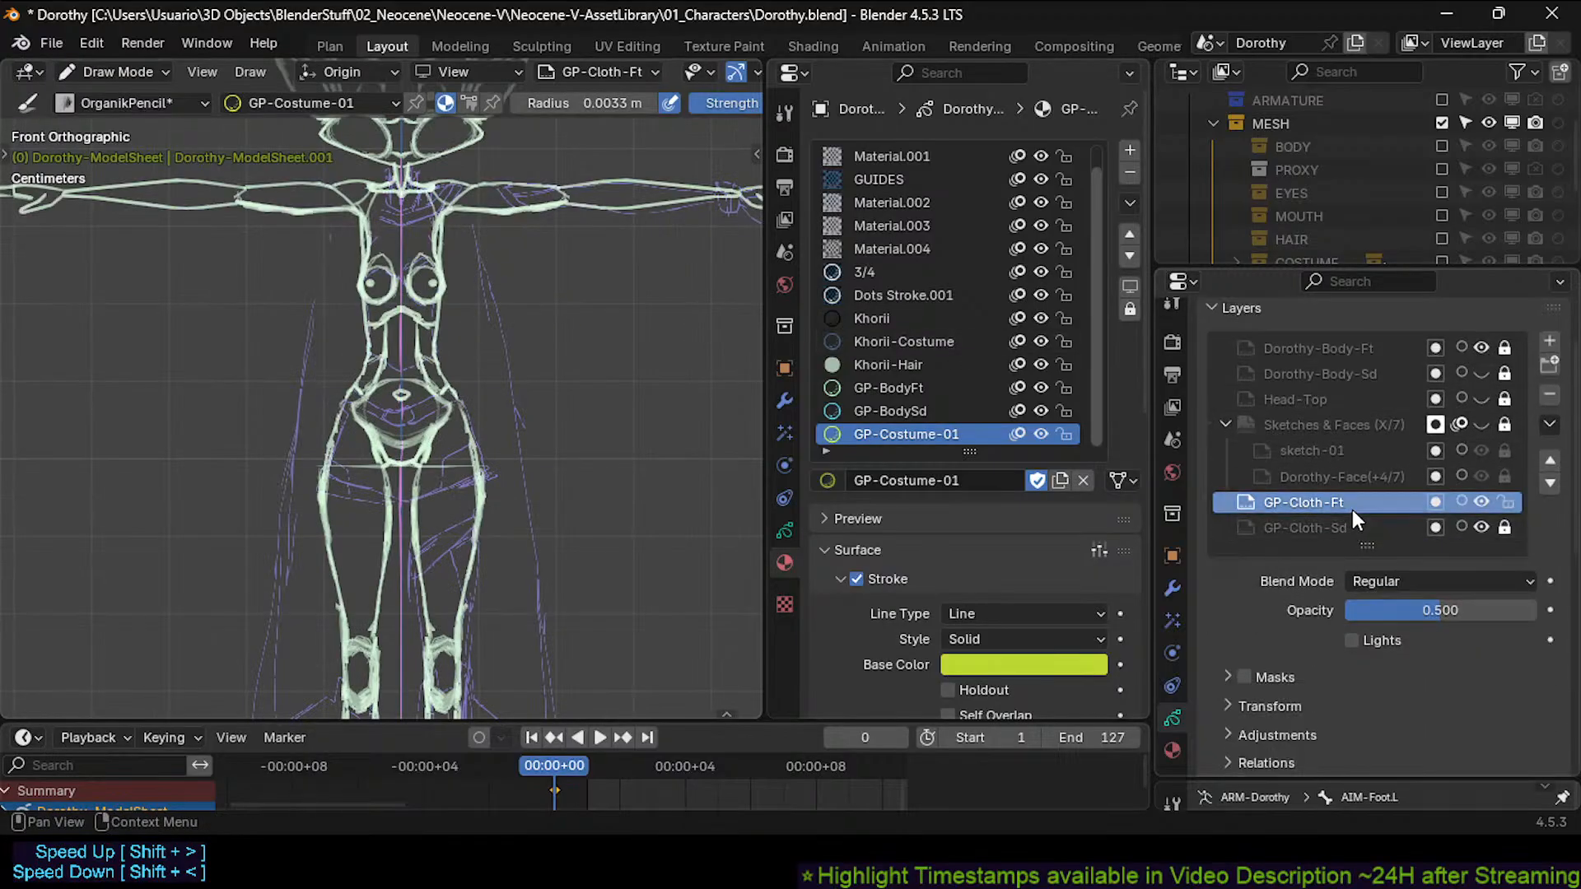
{"action": "middle_click_drag", "start_coordinate": [505, 269], "coordinate": [488, 409], "text": "shift"}
{"action": "key", "text": "ctrl+s"}
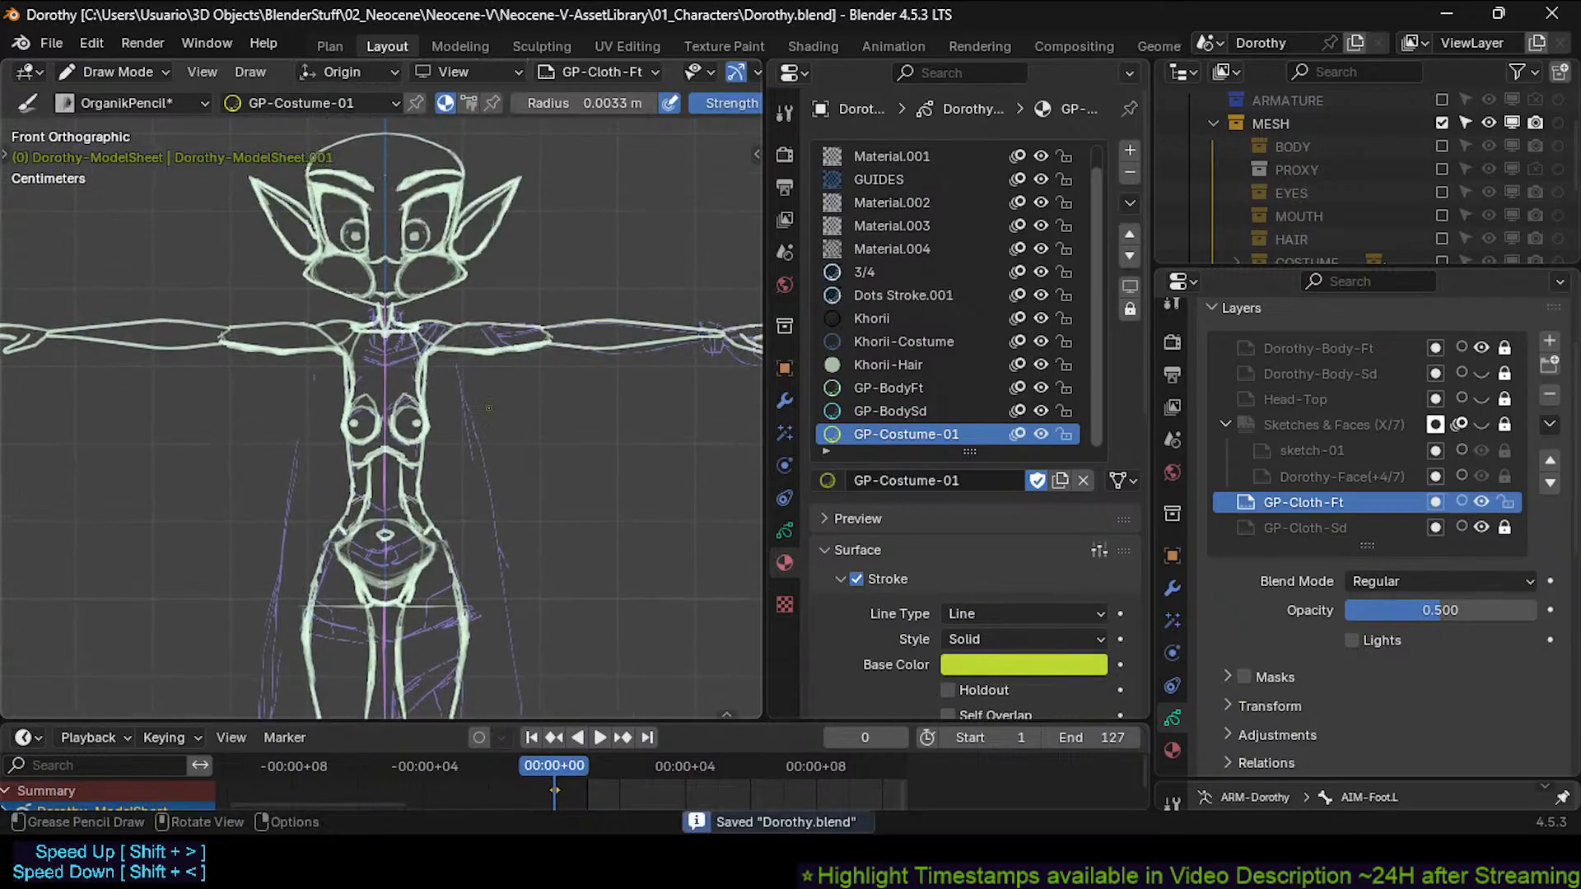
Include the COSTUME collection and its SPACEAGENT sub-collection in the view layer.
{"action": "scroll", "coordinate": [1438, 200], "scroll_direction": "down", "scroll_amount": 3}
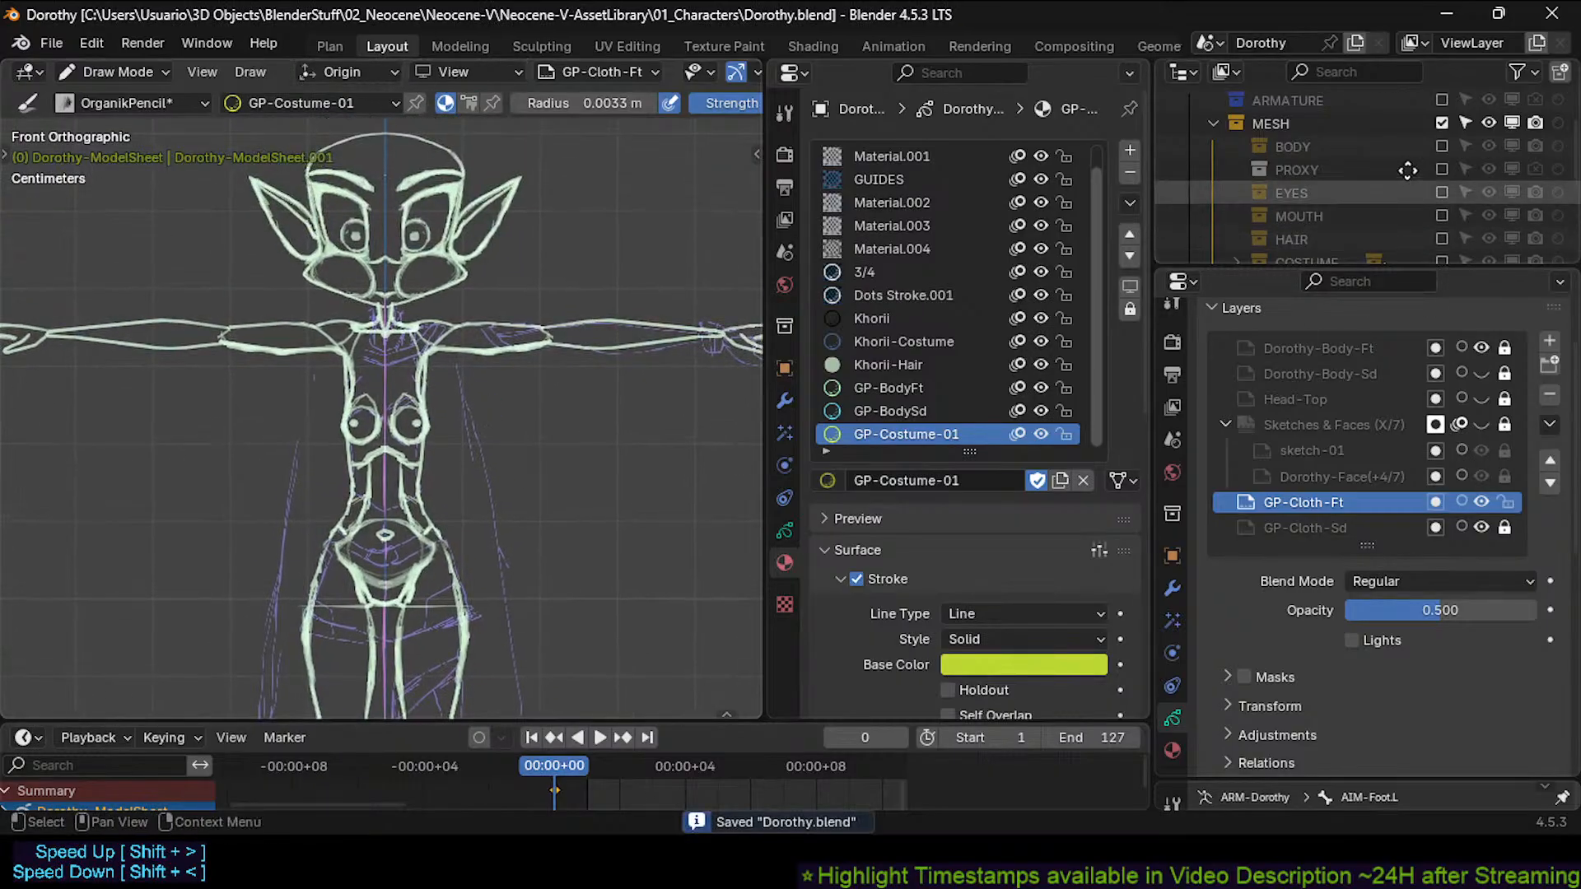
{"action": "left_click", "coordinate": [1441, 204]}
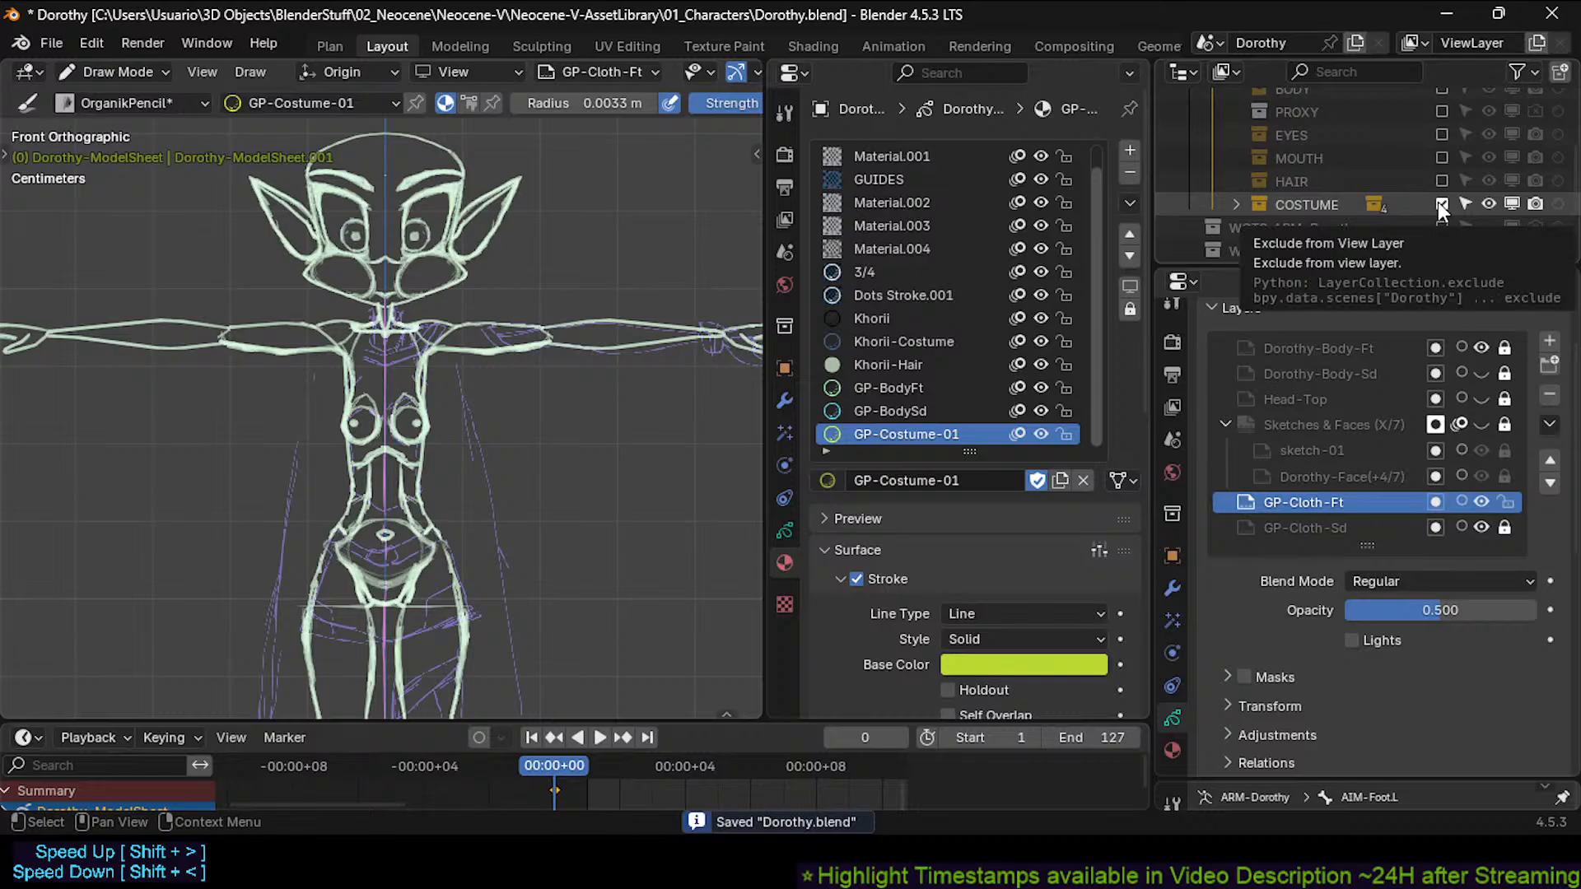
{"action": "left_click", "coordinate": [1237, 204]}
{"action": "scroll", "coordinate": [1336, 146], "scroll_direction": "down", "scroll_amount": 3}
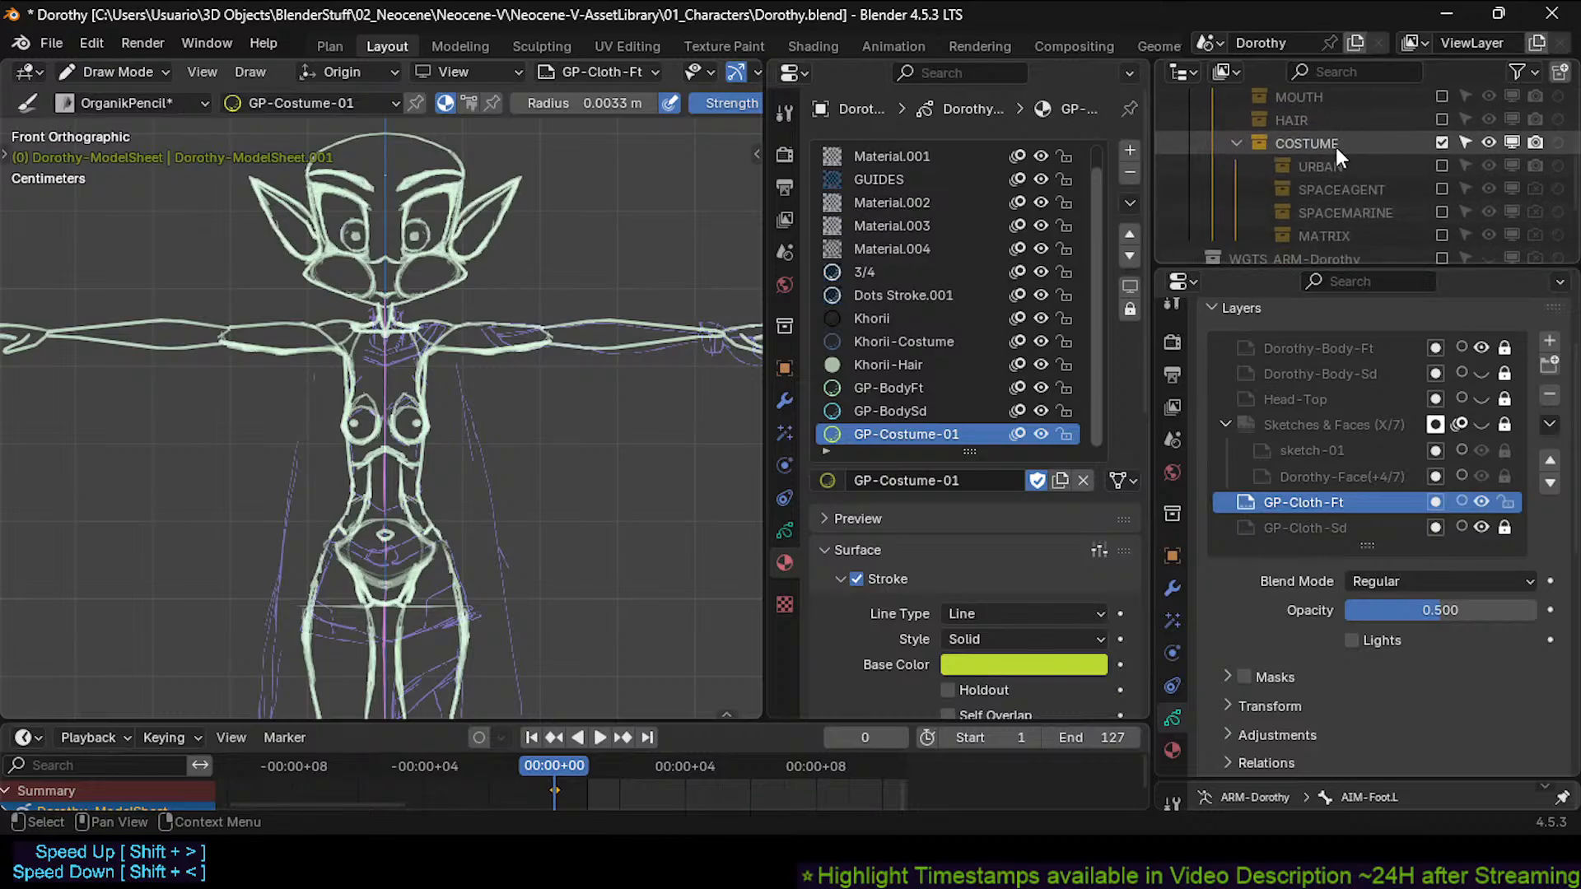
{"action": "left_click", "coordinate": [1442, 189]}
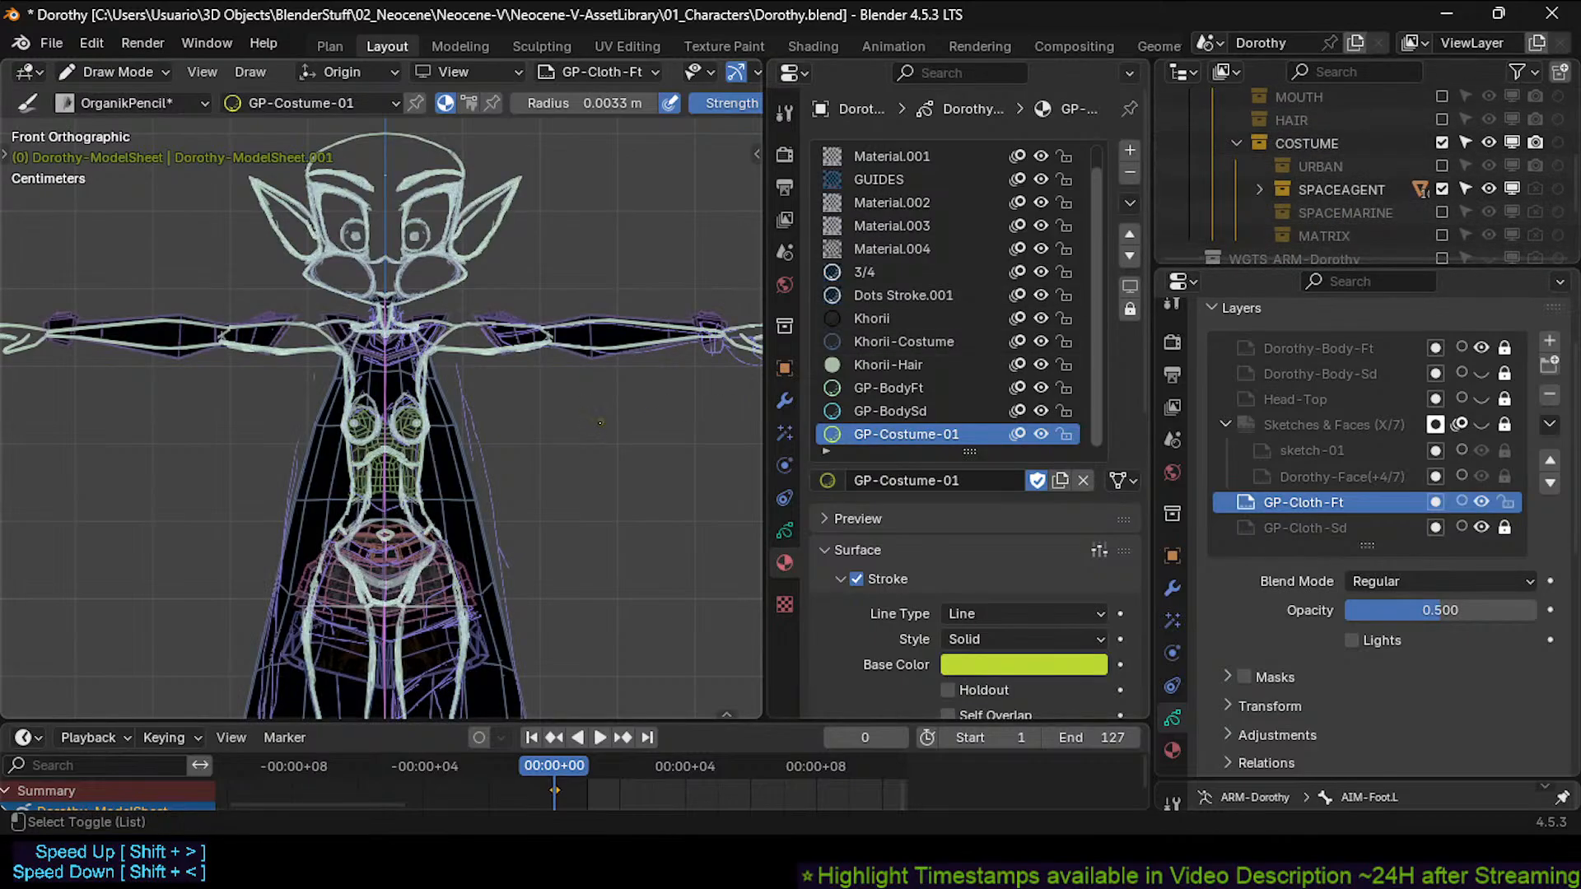
Switch the viewport to solid shading to compare the costume mesh with the front sketches.
{"action": "scroll", "coordinate": [599, 468], "scroll_direction": "up", "scroll_amount": 3}
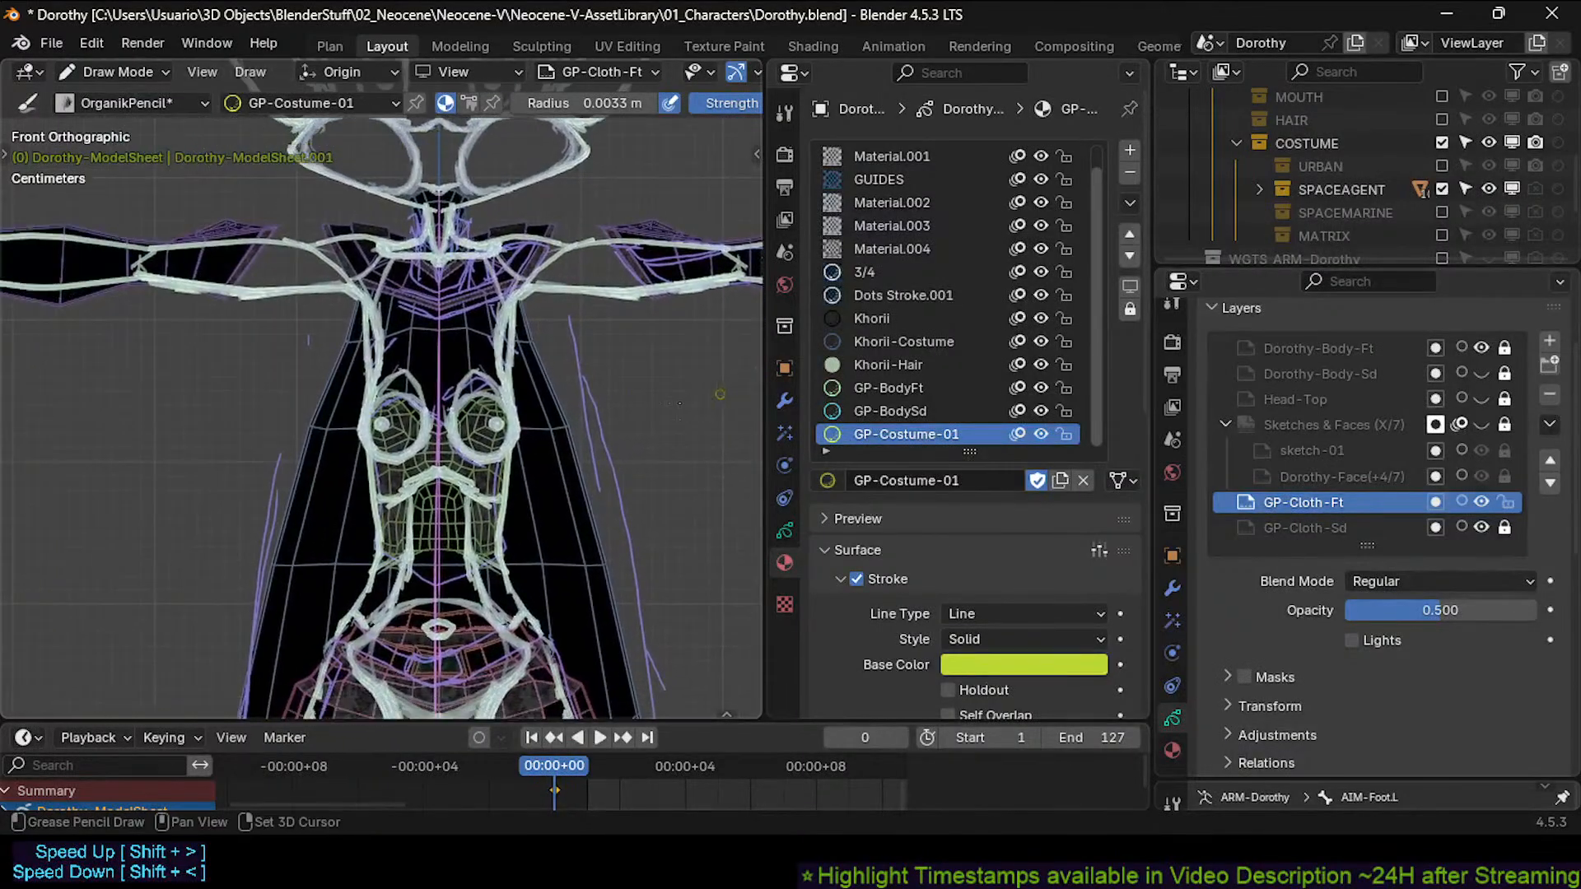
{"action": "middle_click_drag", "start_coordinate": [606, 456], "coordinate": [582, 511], "text": "shift"}
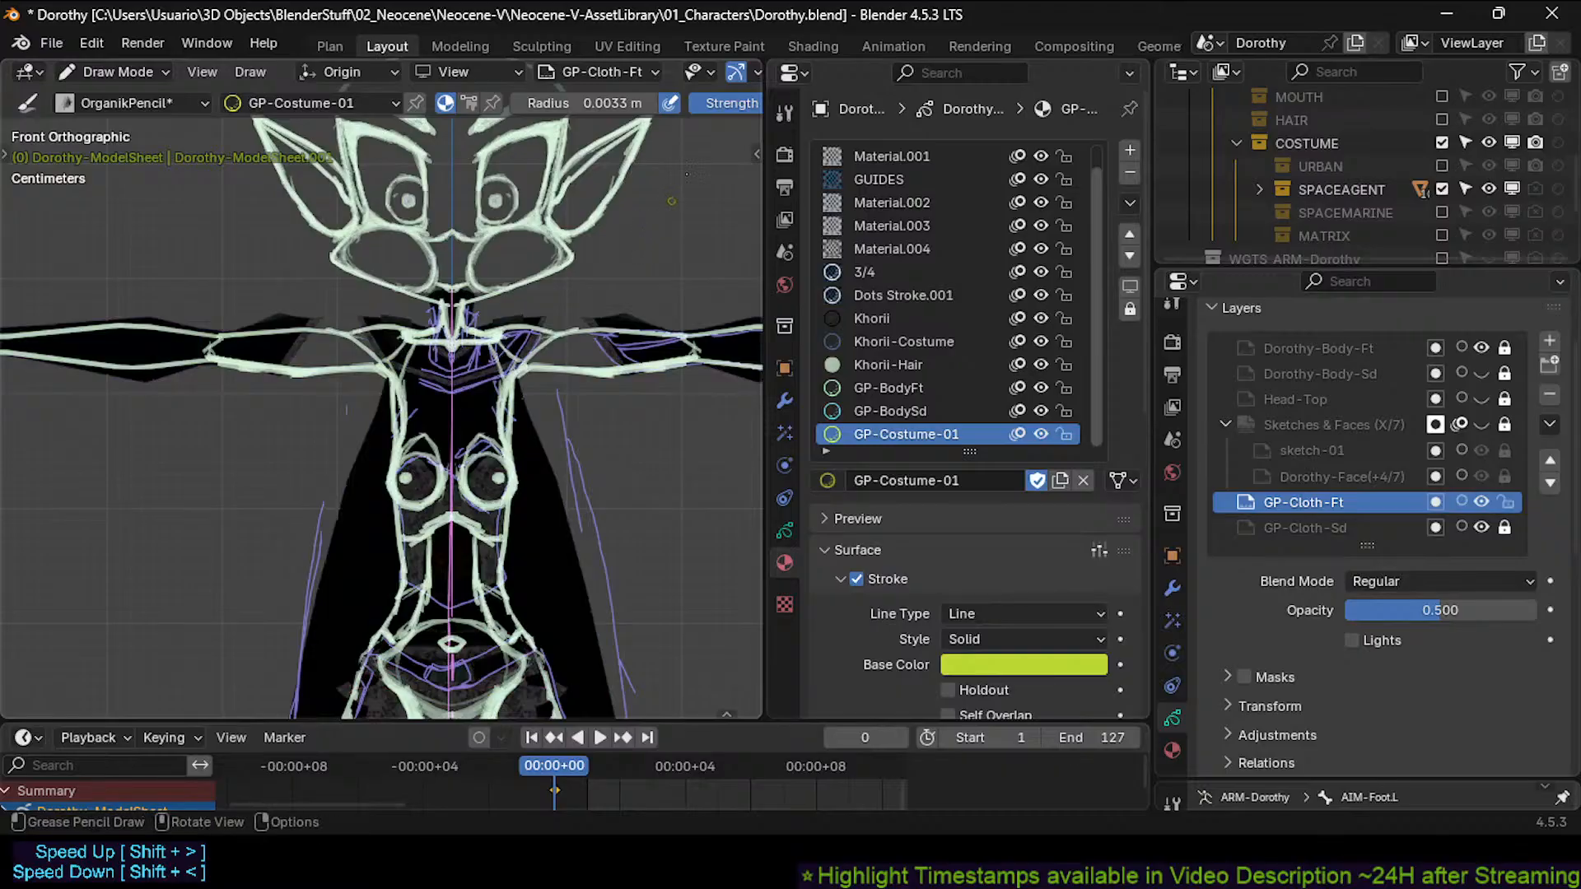
{"action": "scroll", "coordinate": [715, 71], "scroll_direction": "down", "scroll_amount": 3}
{"action": "scroll", "coordinate": [717, 68], "scroll_direction": "down", "scroll_amount": 2}
{"action": "left_click", "coordinate": [718, 72]}
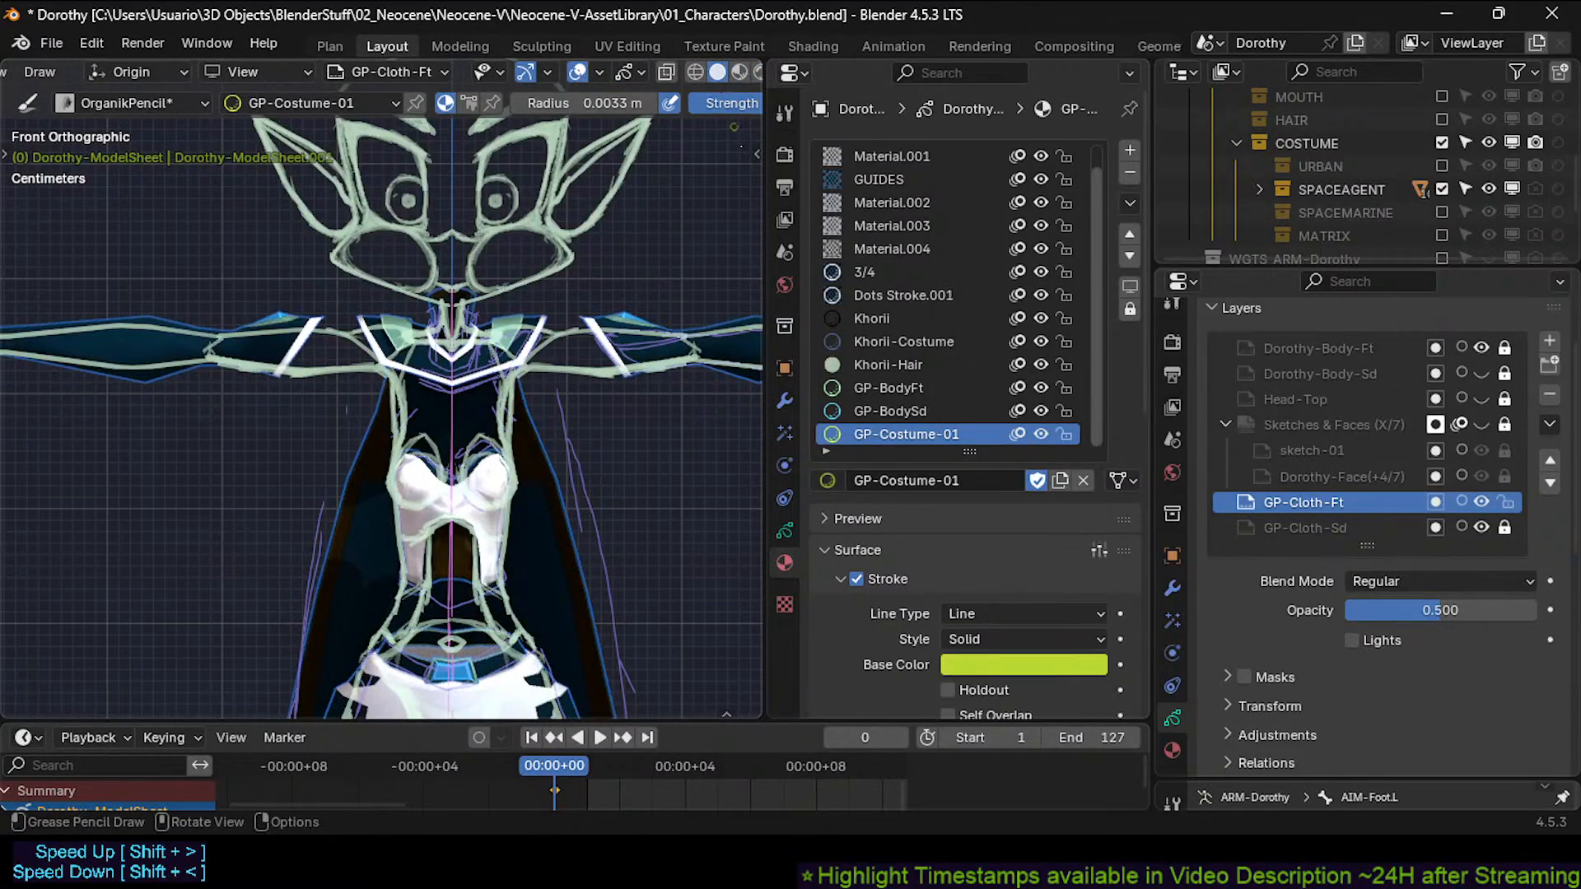
{"action": "mouse_move", "coordinate": [633, 464]}
{"action": "middle_mouse_down", "text": "shift"}
{"action": "mouse_move", "coordinate": [668, 340]}
{"action": "mouse_move", "coordinate": [602, 445]}
{"action": "mouse_move", "coordinate": [540, 451]}
{"action": "mouse_move", "coordinate": [543, 379]}
{"action": "mouse_move", "coordinate": [568, 436]}
{"action": "mouse_move", "coordinate": [585, 393]}
{"action": "mouse_move", "coordinate": [615, 412]}
{"action": "mouse_move", "coordinate": [652, 378]}
{"action": "middle_mouse_up", "text": "shift"}
{"action": "scroll", "coordinate": [584, 390], "scroll_direction": "up", "scroll_amount": 5}
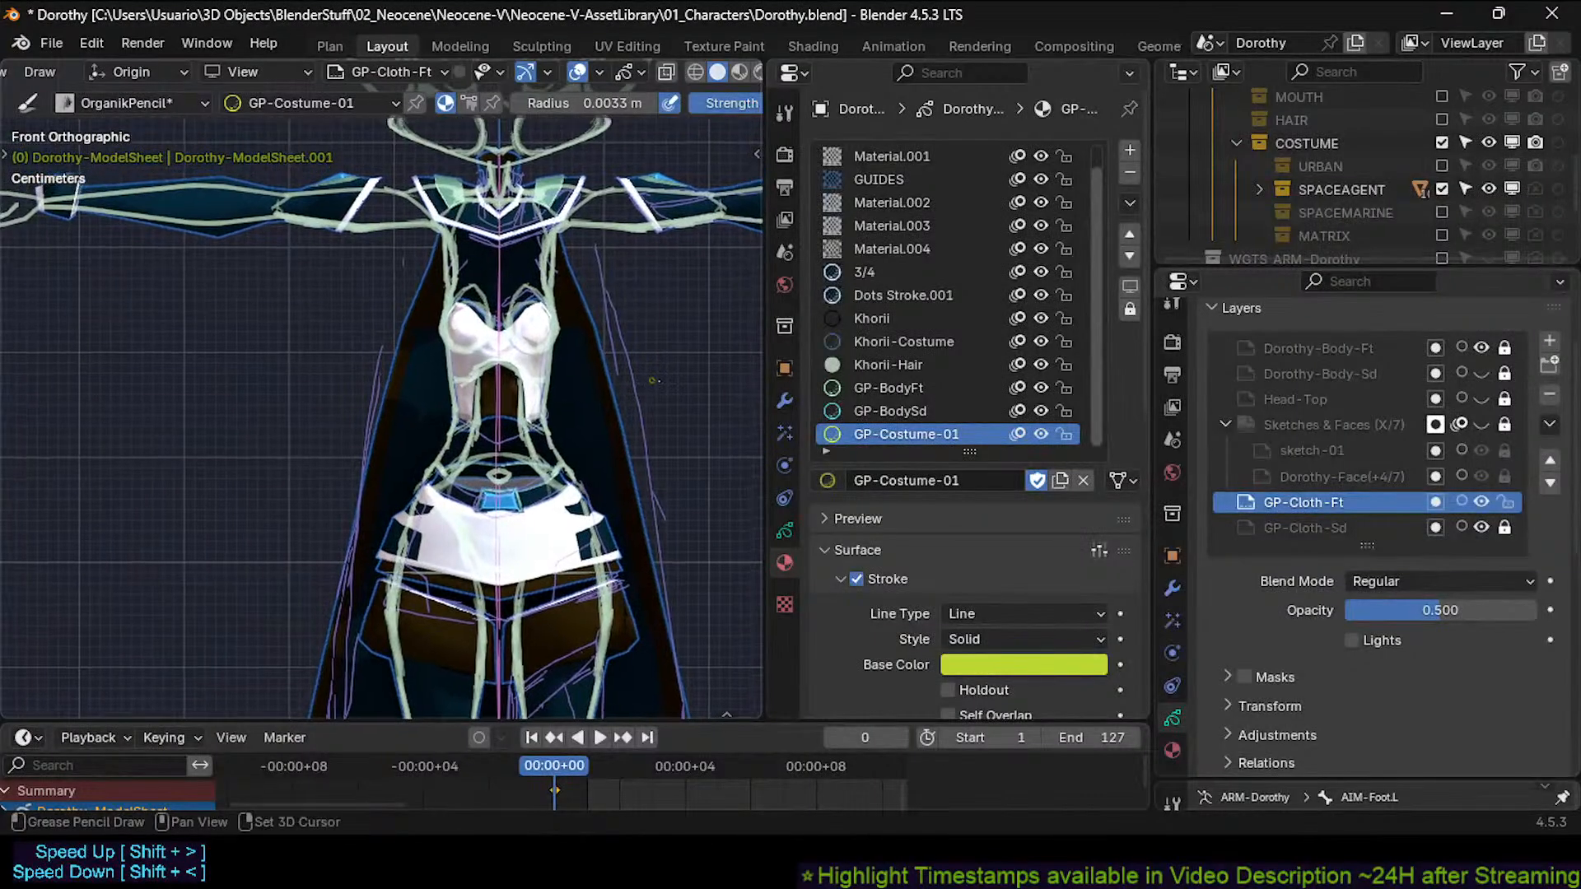
Lower the Dorothy-Body-Ft layer's opacity to 0.088 and save the file.
{"action": "left_click", "coordinate": [1339, 348]}
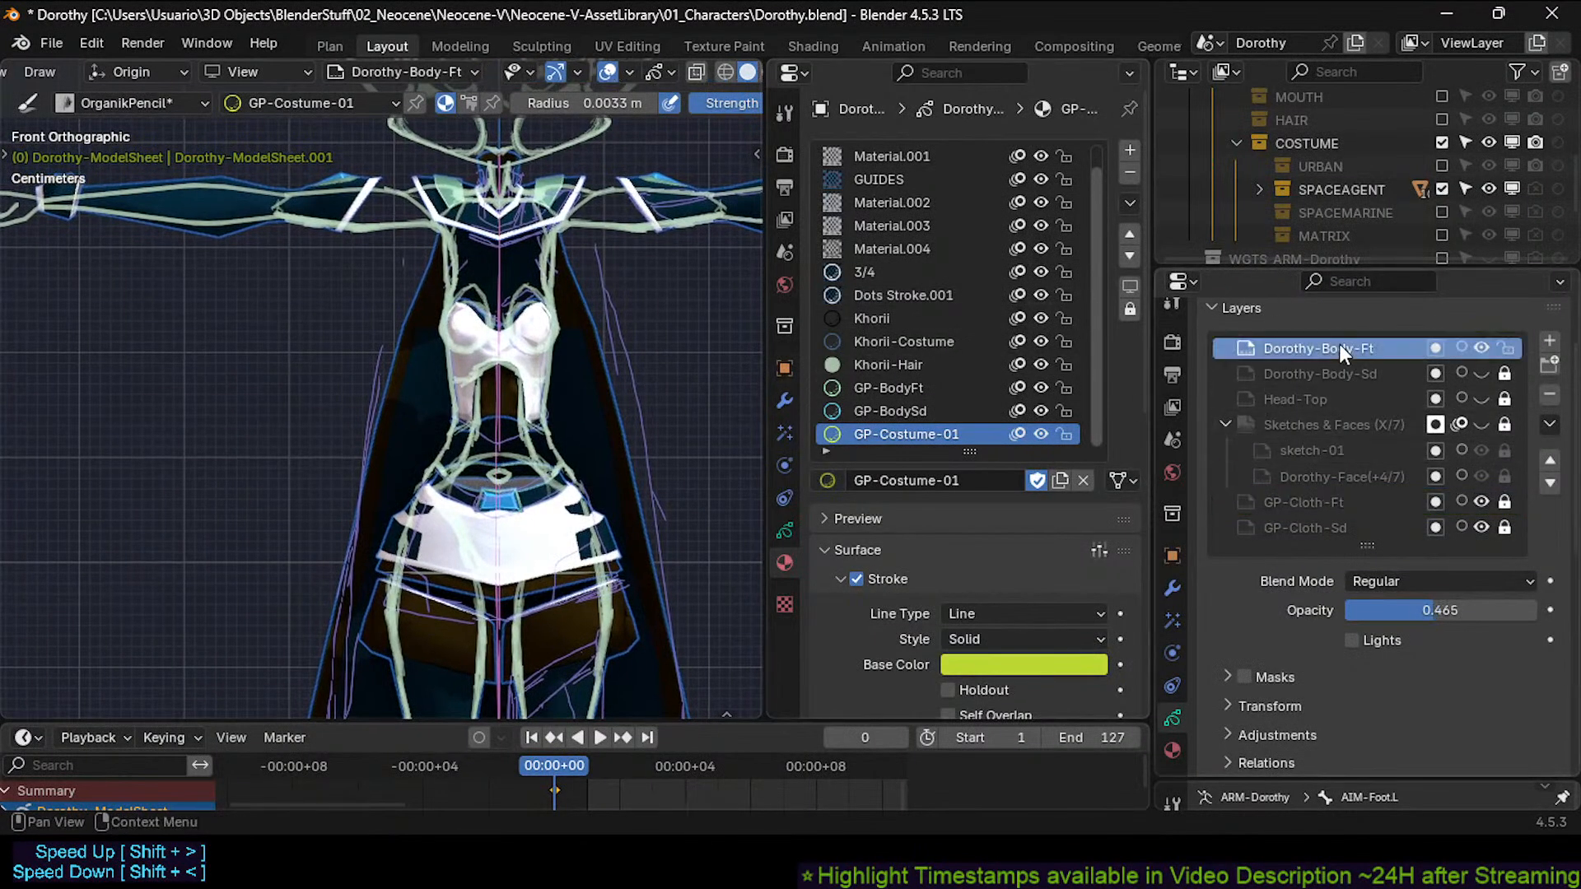
{"action": "mouse_move", "coordinate": [1421, 610]}
{"action": "left_mouse_down"}
{"action": "mouse_move", "coordinate": [1303, 613]}
{"action": "mouse_move", "coordinate": [1336, 608]}
{"action": "left_mouse_up"}
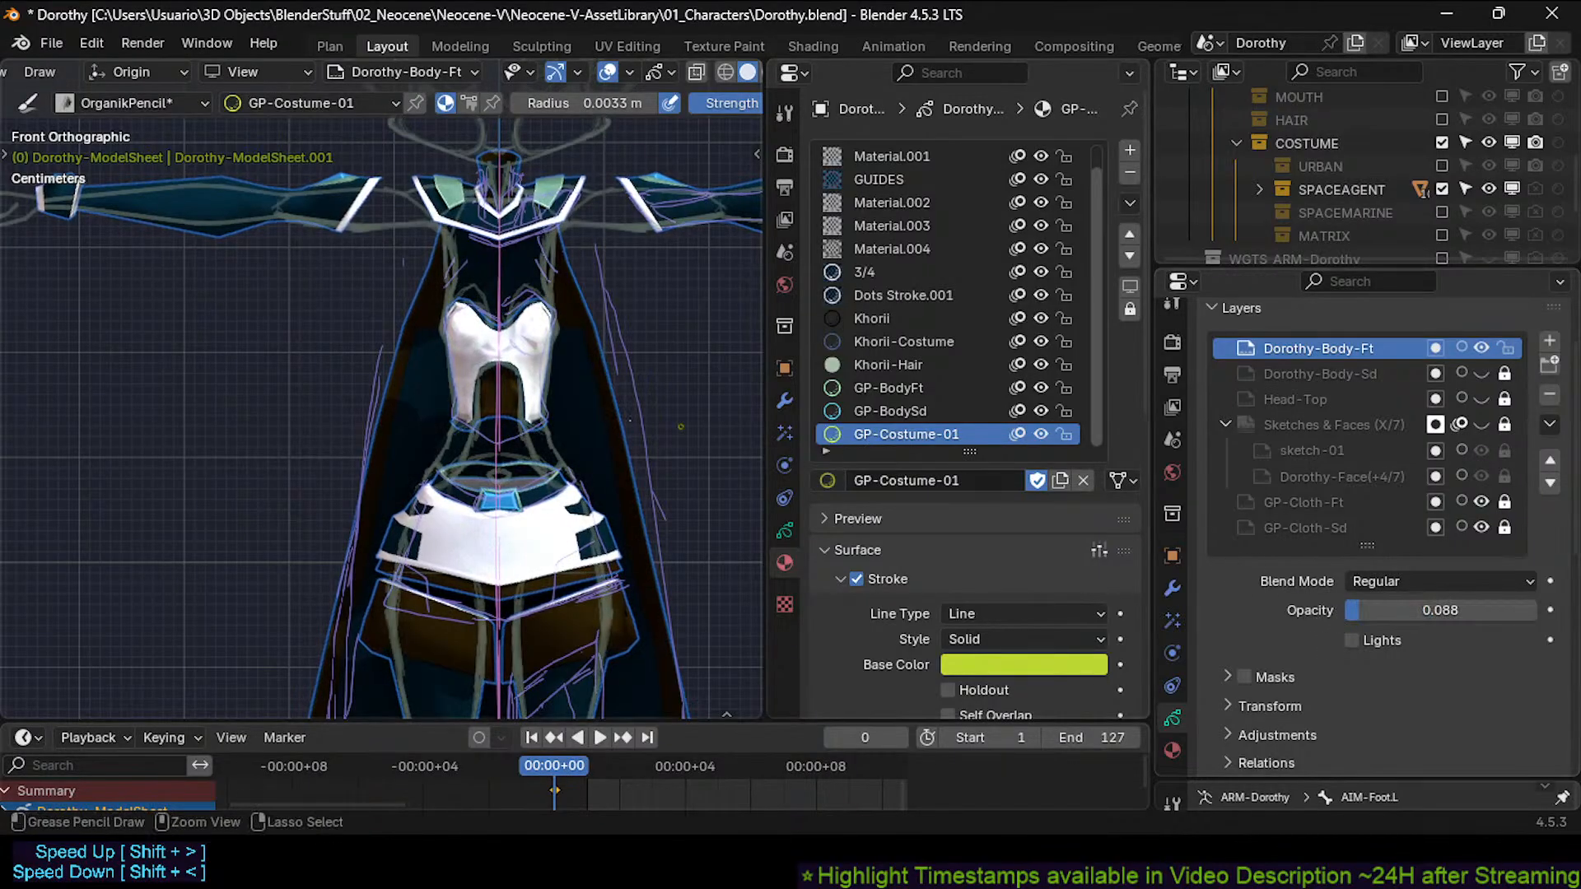
{"action": "key", "text": "ctrl+s"}
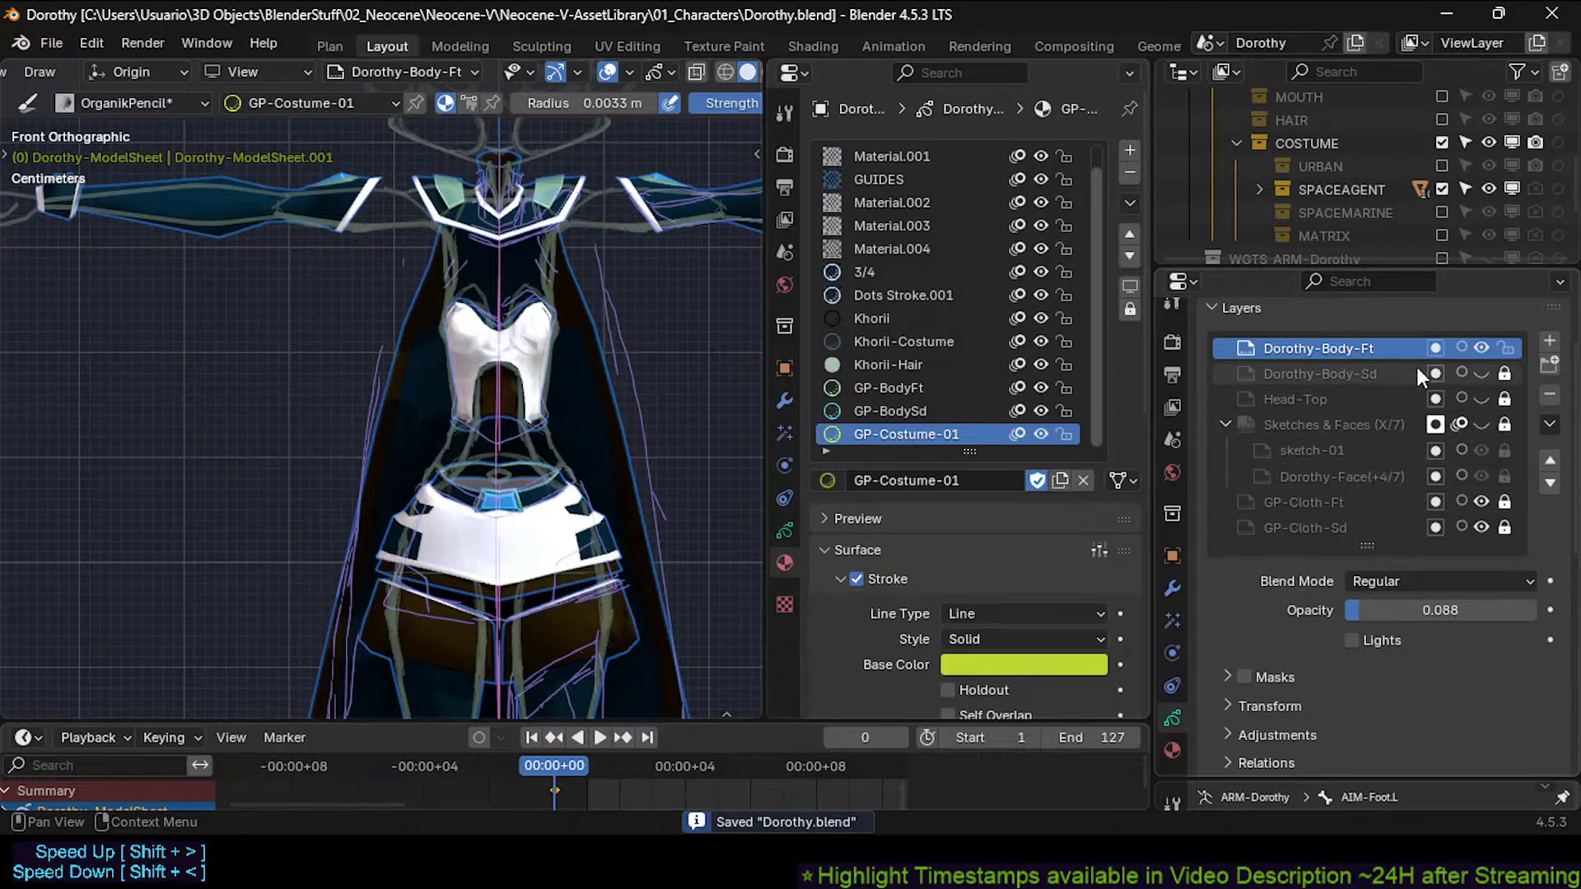
Add a Grease Pencil layer named Costume-01-Ft and draw a short stroke along the upper edge of the bustier's right cup.
{"action": "left_click", "coordinate": [1549, 340]}
{"action": "double_click", "coordinate": [1310, 347]}
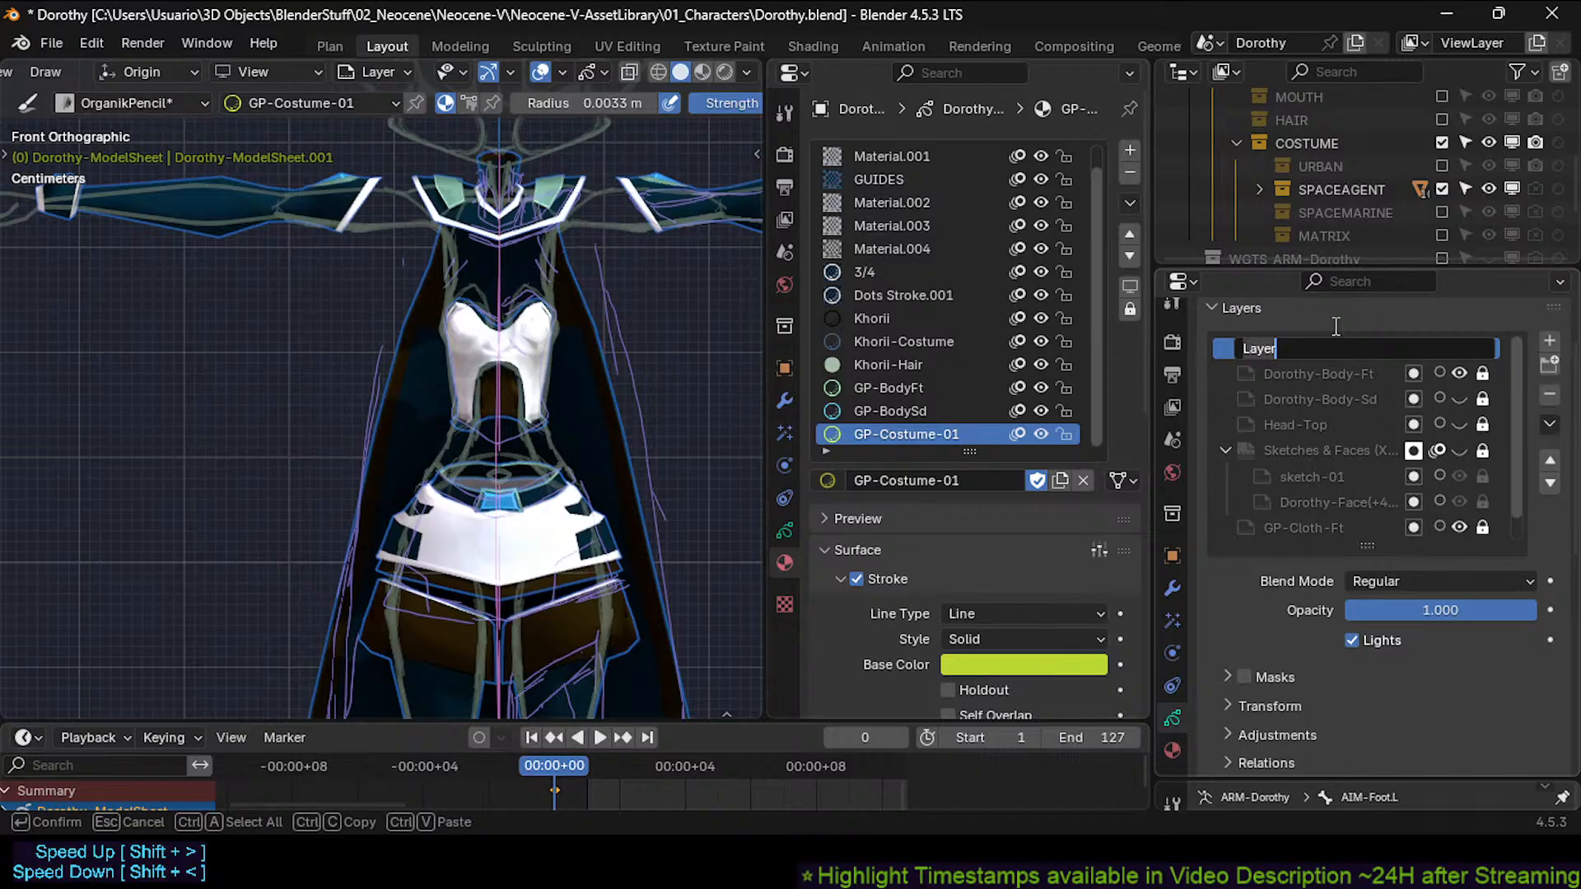
{"action": "type", "text": "Costume-01-Ft"}
{"action": "key", "text": "Return"}
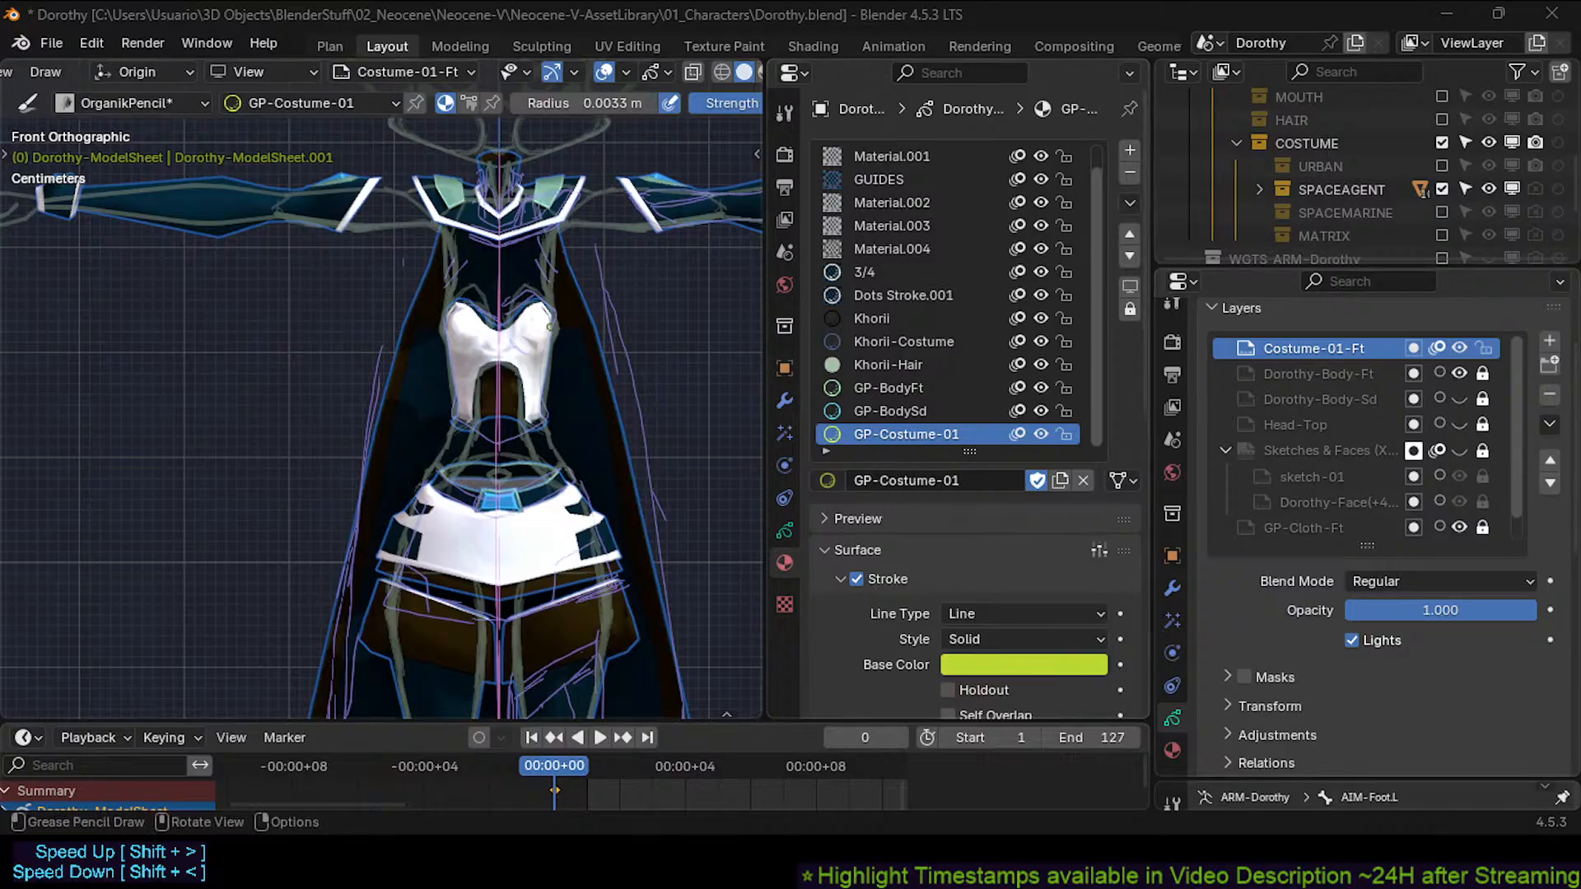
{"action": "left_click_drag", "start_coordinate": [532, 299], "coordinate": [511, 322]}
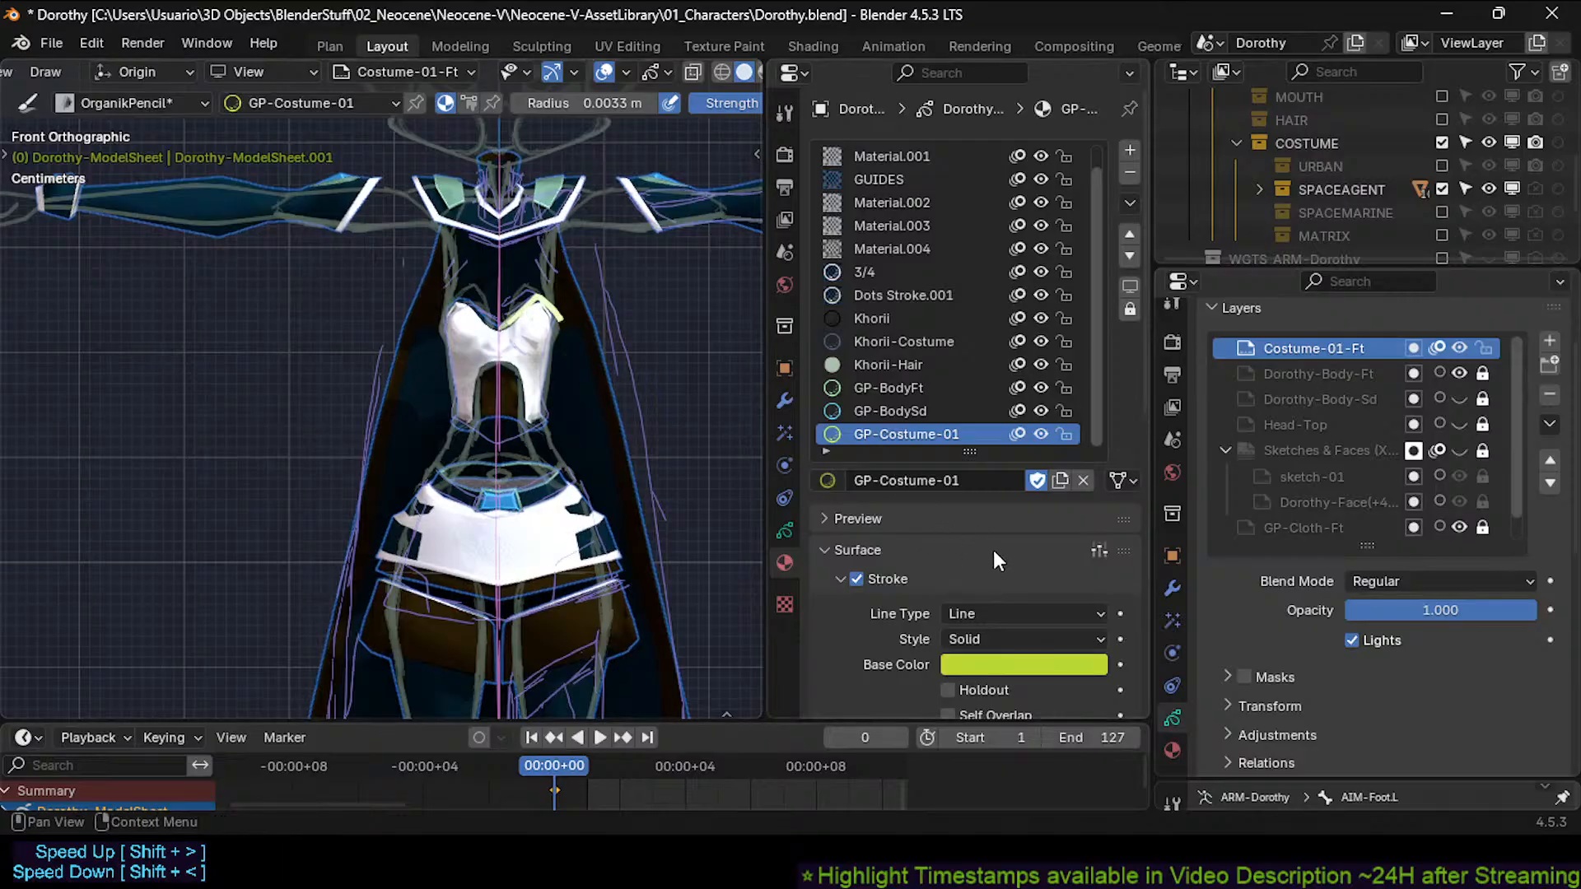
Duplicate the Mirror Body-Ft modifier and set the copy's influence layer to Costume-01-Ft.
{"action": "left_click", "coordinate": [785, 401]}
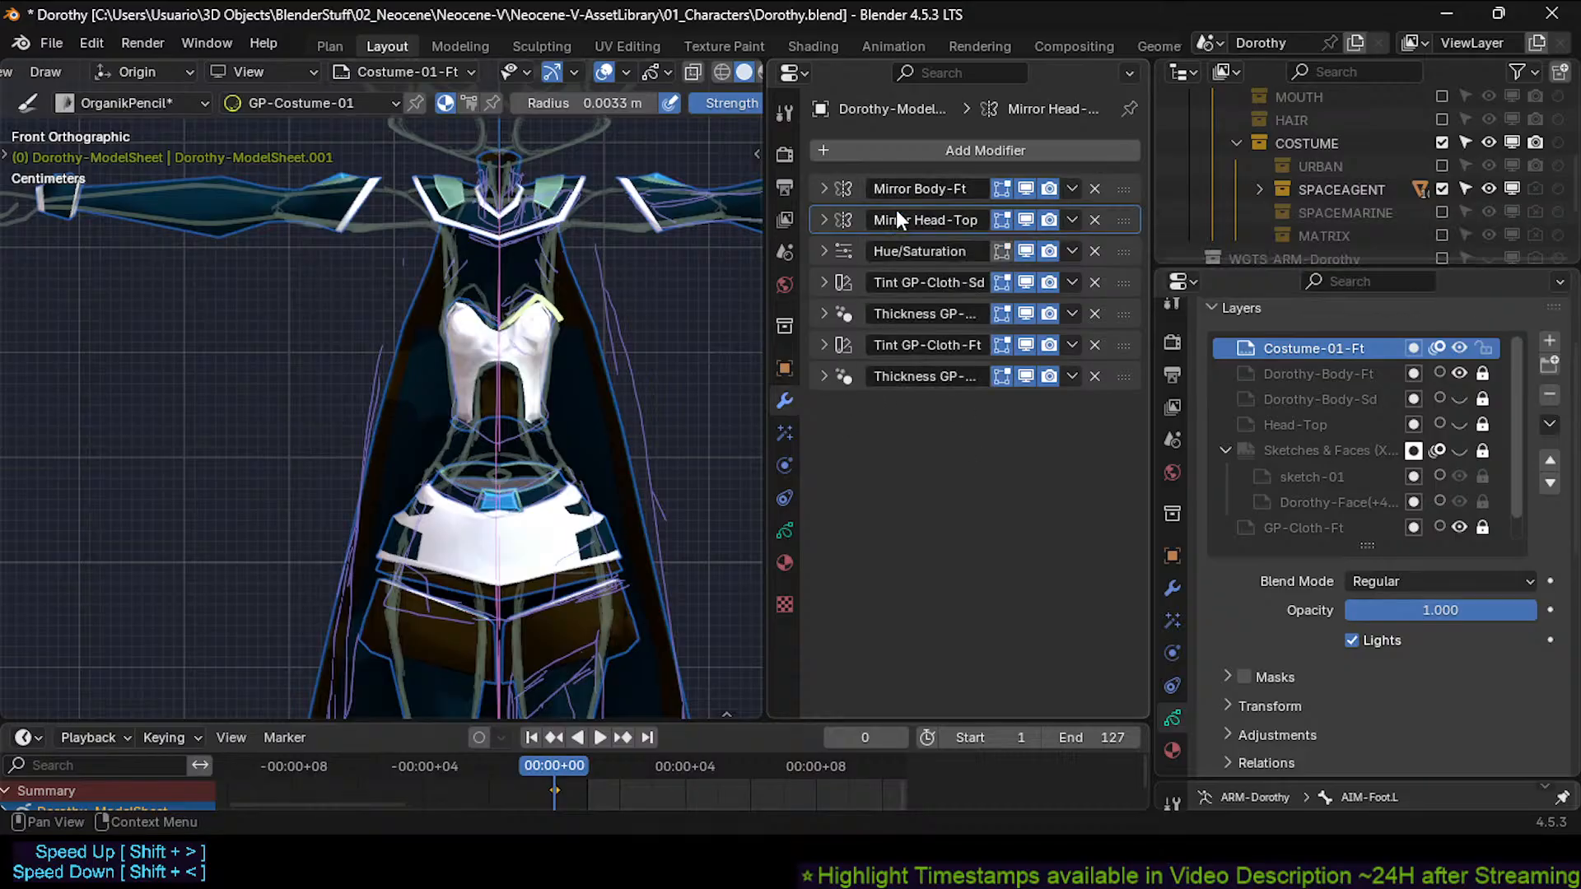
{"action": "key", "text": "shift+d"}
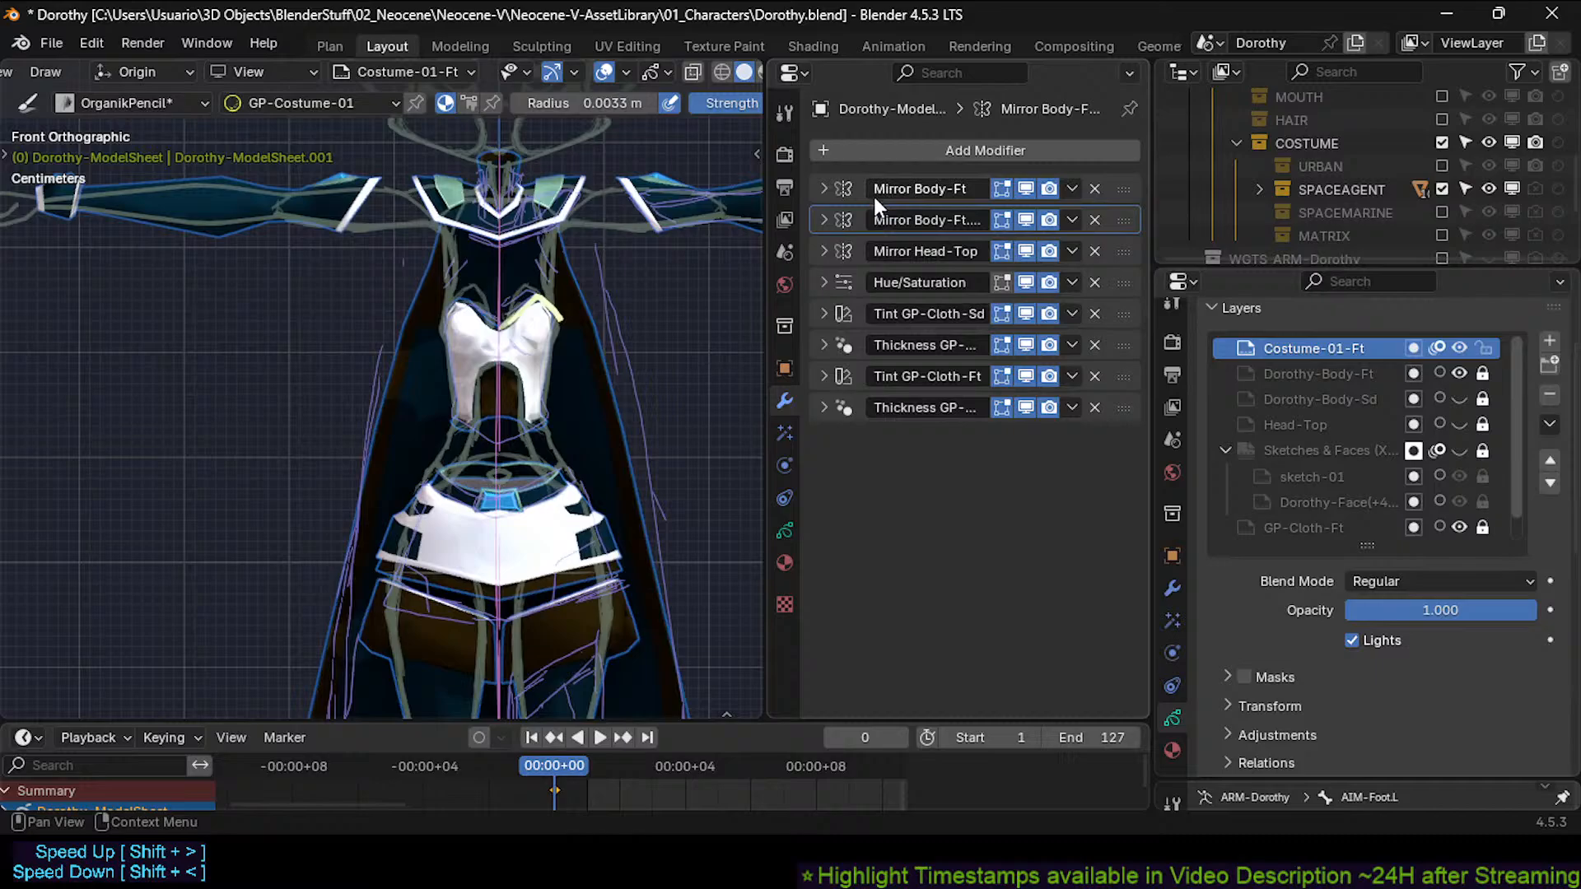
{"action": "left_click", "coordinate": [824, 220]}
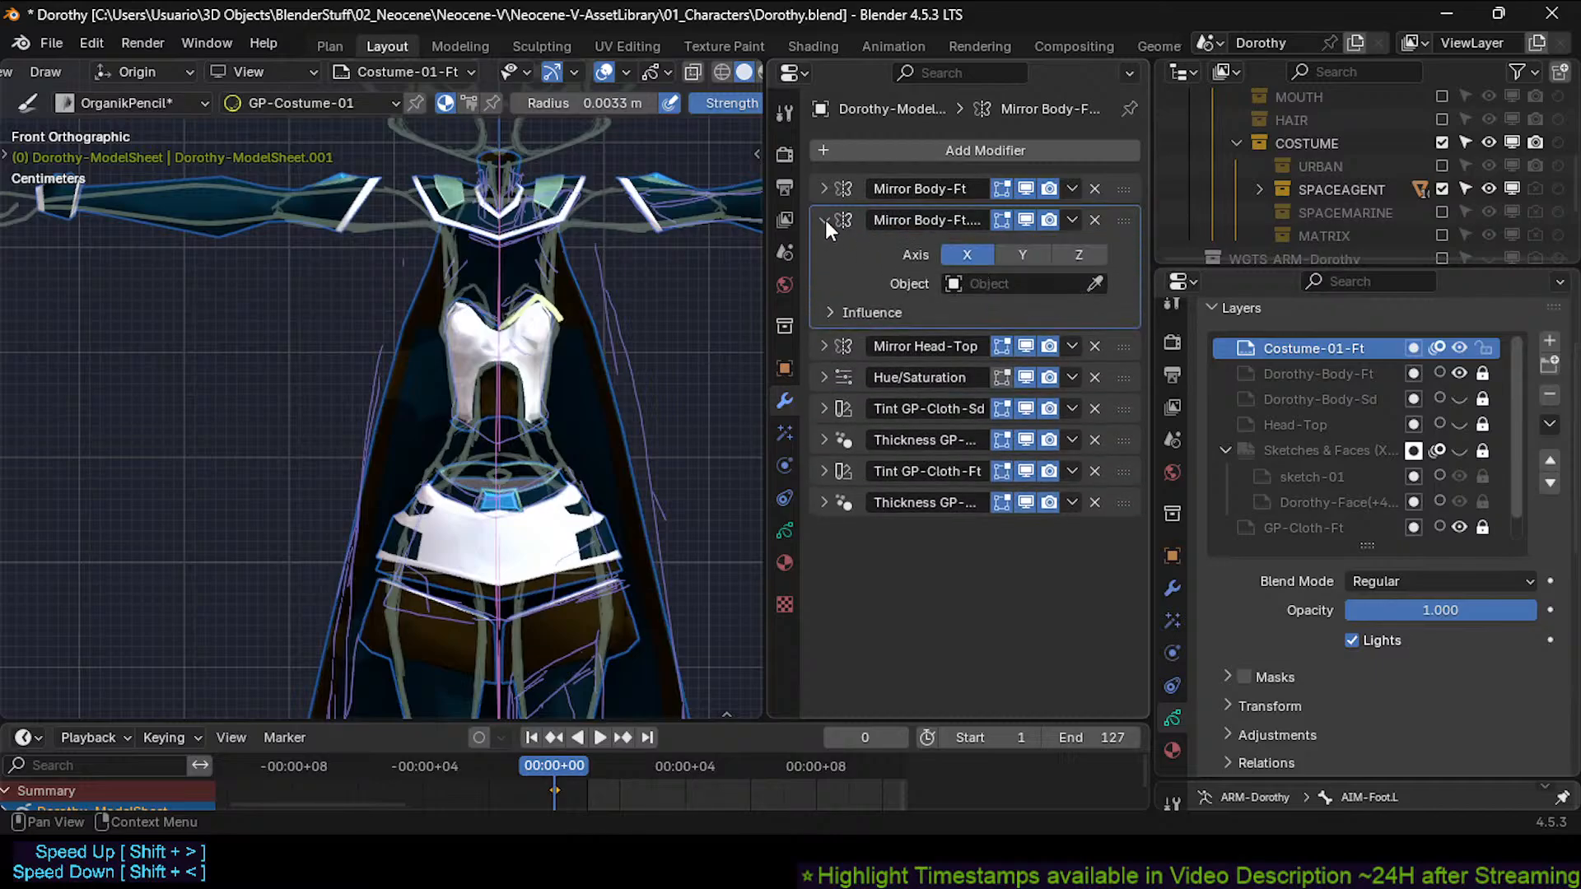
{"action": "left_click", "coordinate": [873, 312]}
{"action": "left_click", "coordinate": [1011, 347]}
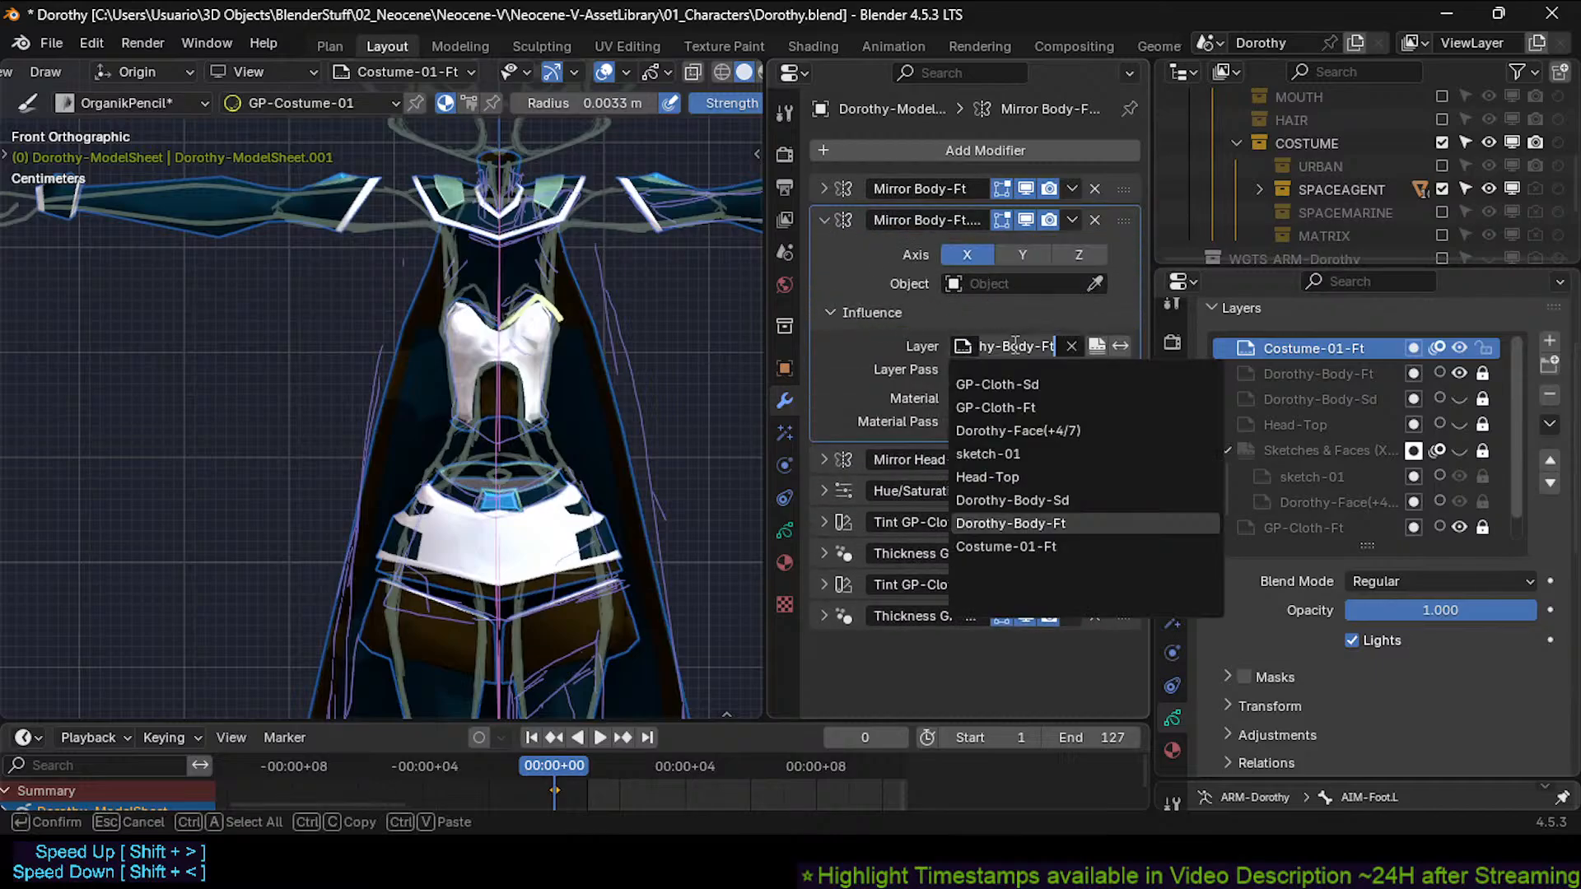
{"action": "left_click", "coordinate": [998, 412]}
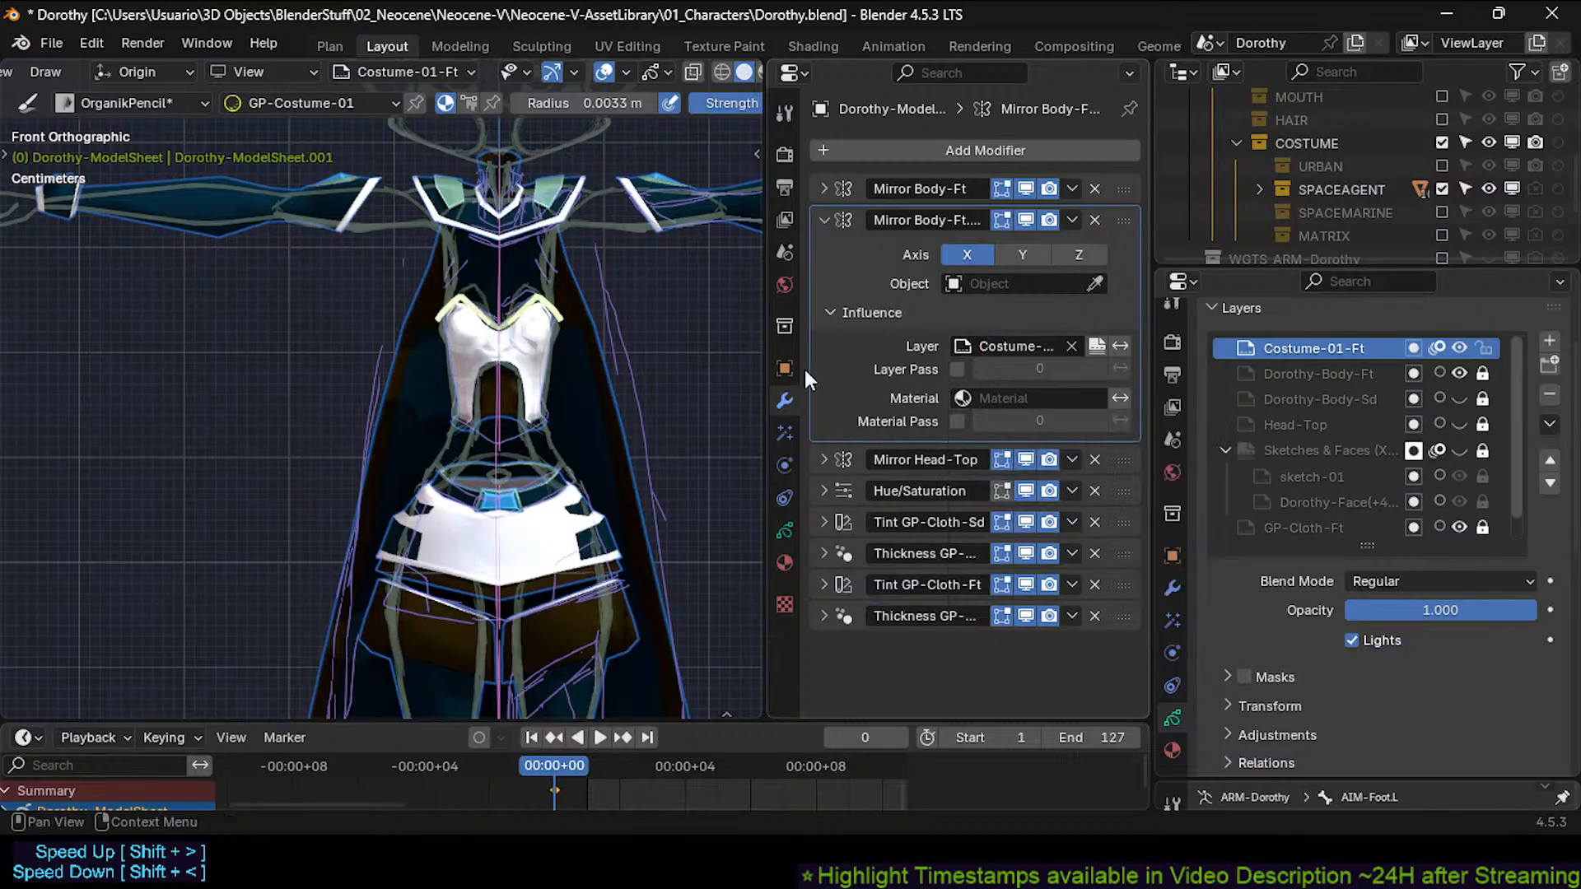
Rename the duplicated mirror modifier after the costume layer, starting with Mirror Costume-01.
{"action": "key", "text": "n"}
{"action": "left_click", "coordinate": [904, 213]}
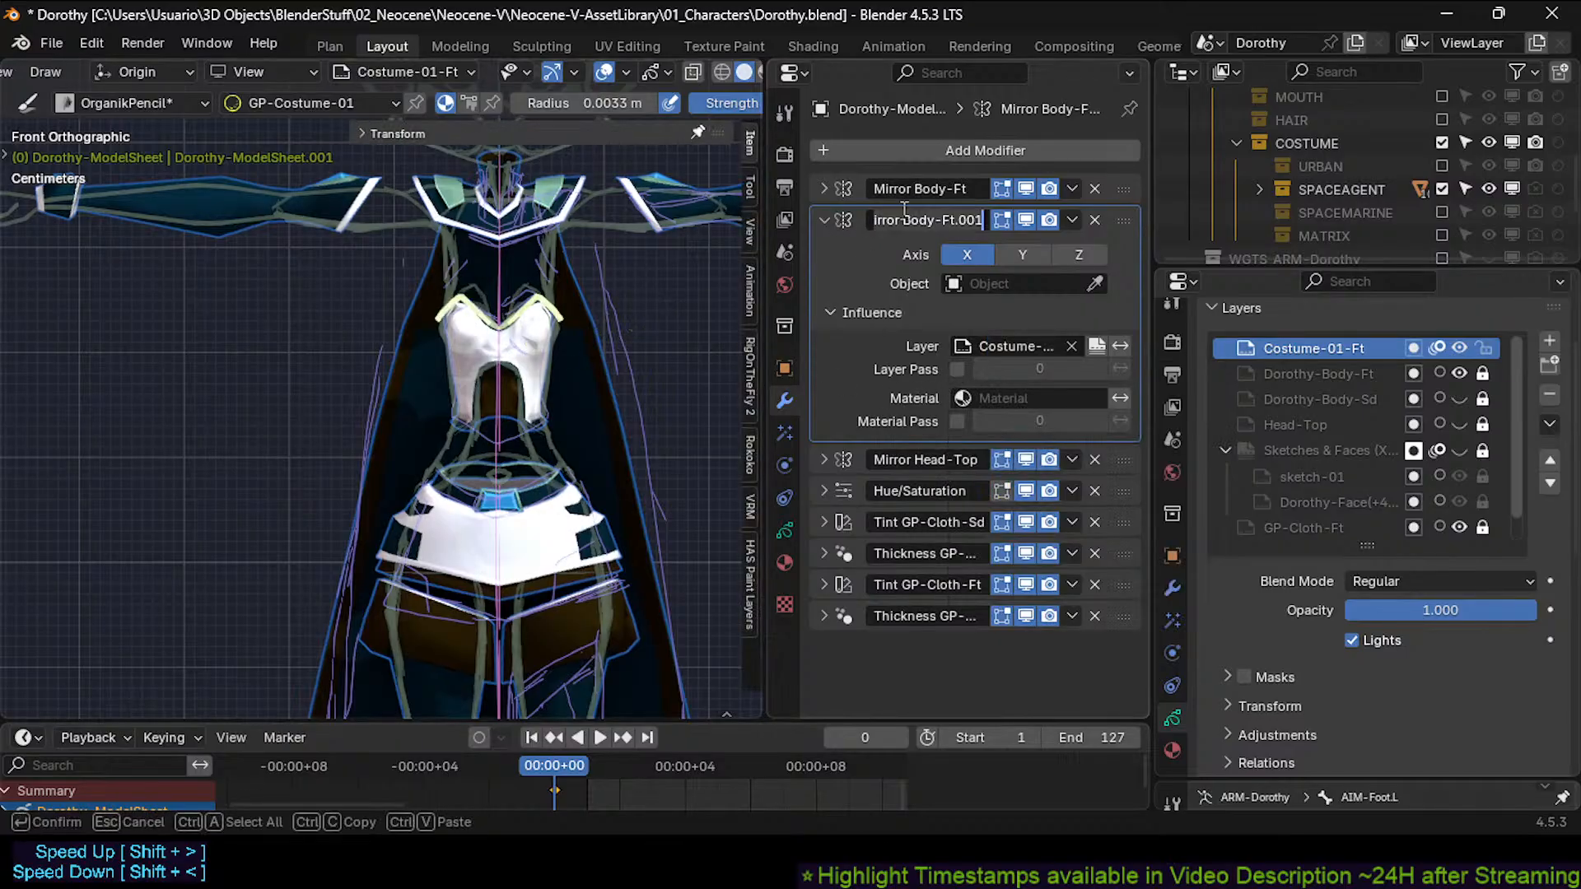
{"action": "left_click", "coordinate": [905, 220]}
{"action": "type", "text": "Costum"}
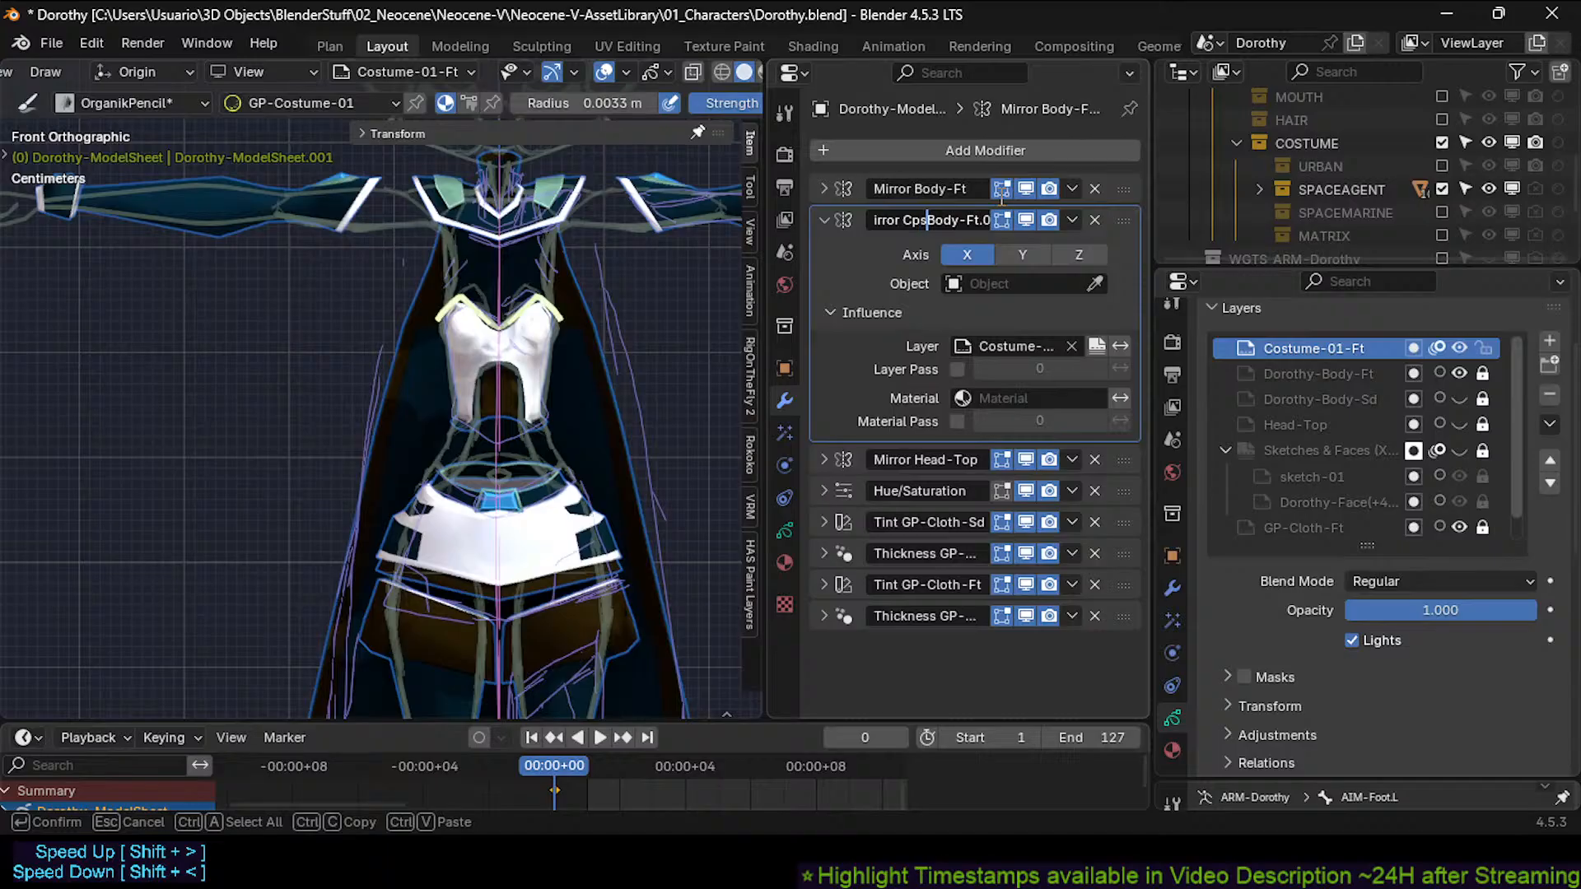
{"action": "type", "text": "e-01"}
{"action": "key", "text": "Right"}
{"action": "key", "text": "Right"}
{"action": "key", "text": "Right"}
{"action": "key", "text": "Right"}
{"action": "key", "text": "Right"}
{"action": "key", "text": "Right"}
{"action": "key", "text": "Right"}
{"action": "key", "text": "BackSpace"}
{"action": "key", "text": "BackSpace"}
{"action": "key", "text": "BackSpace"}
{"action": "key", "text": "BackSpace"}
{"action": "key", "text": "Return"}
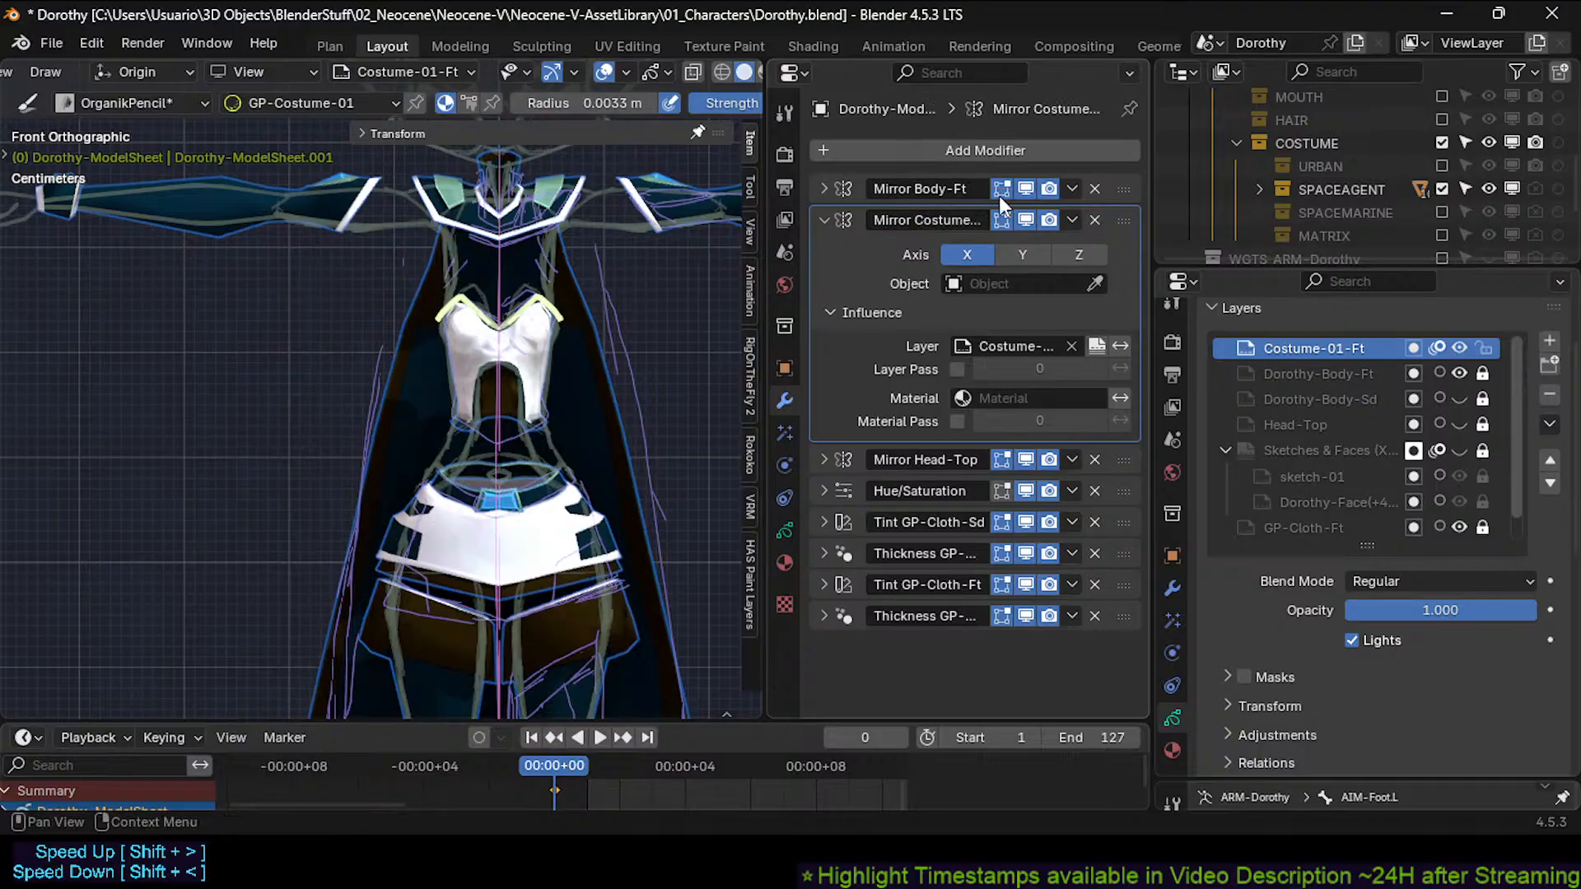
Widen the viewport and trace the bustier's outer side, pointed lower edge and inner arch on the Costume-01-Ft layer.
{"action": "key", "text": "n"}
{"action": "left_click_drag", "start_coordinate": [767, 344], "coordinate": [819, 344]}
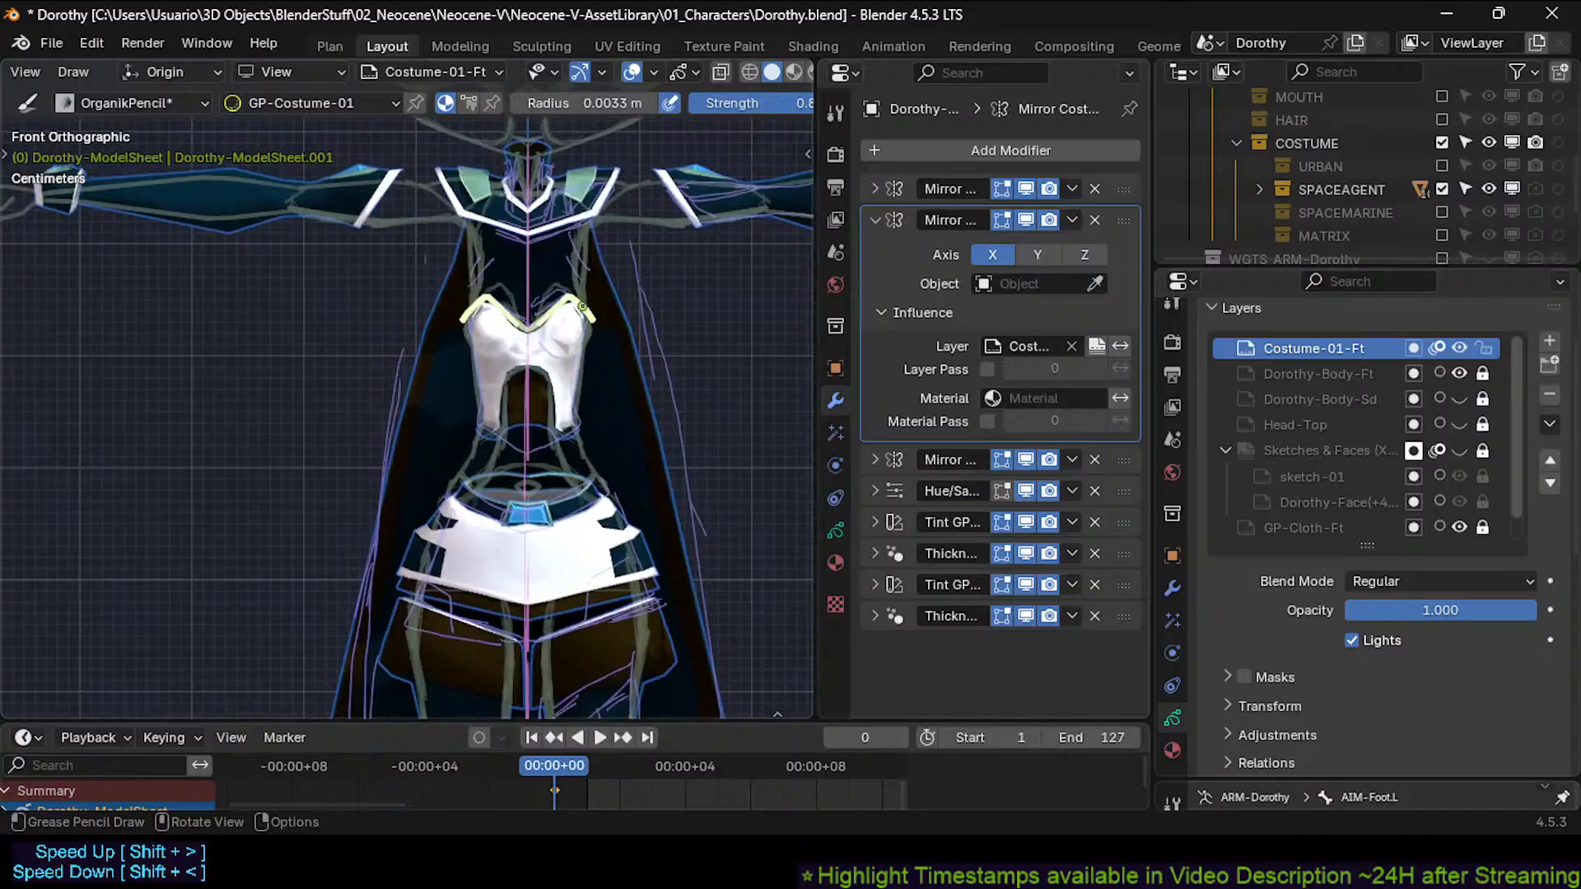
{"action": "left_click_drag", "start_coordinate": [581, 312], "coordinate": [589, 356]}
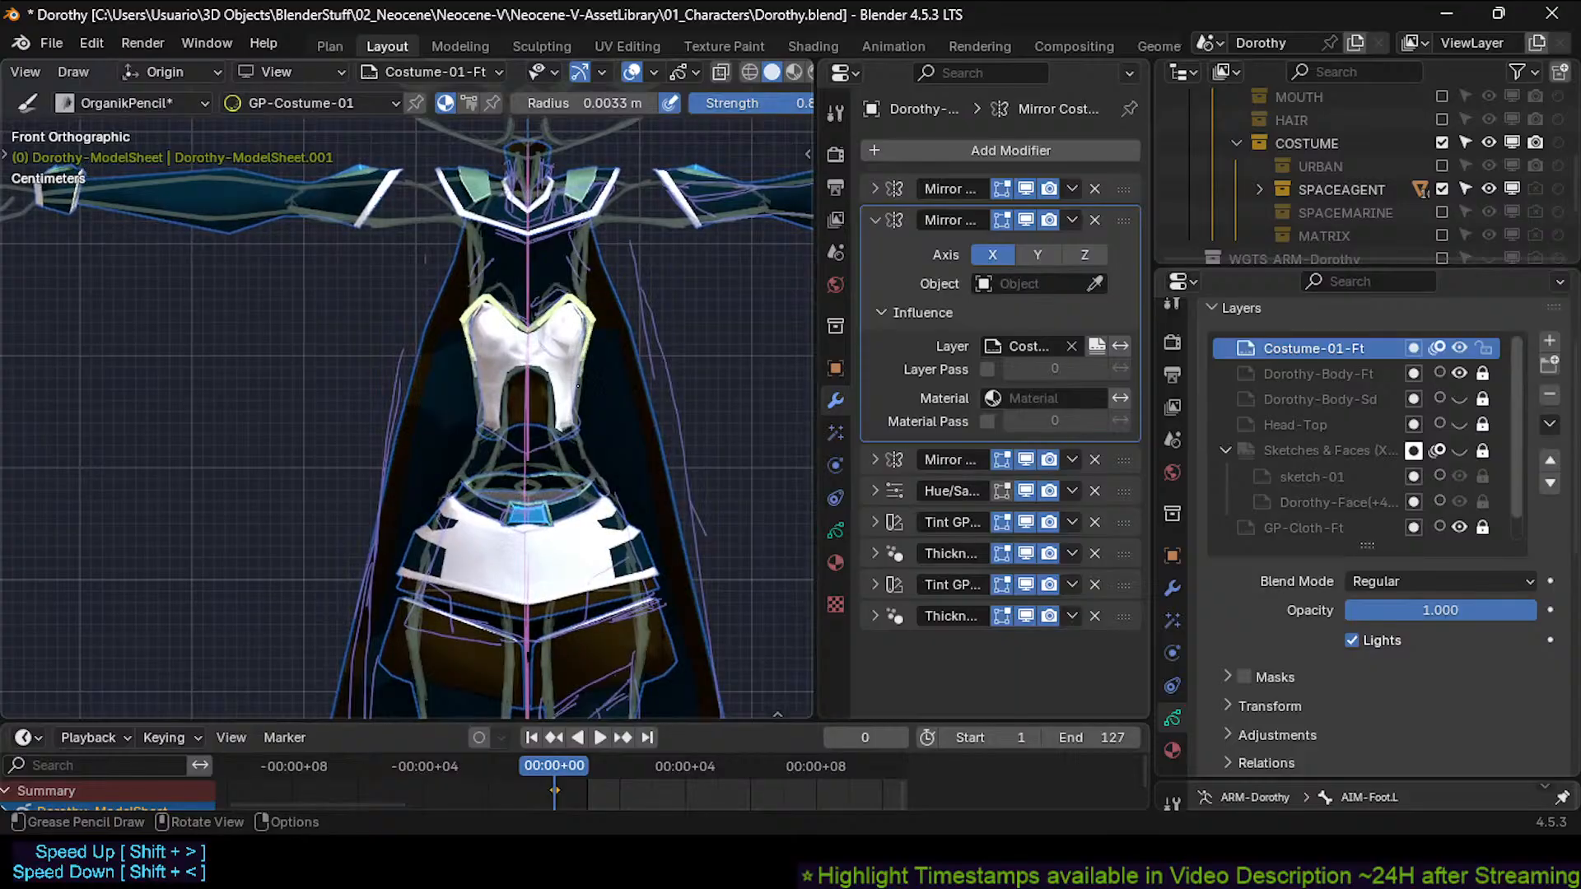
{"action": "left_click_drag", "start_coordinate": [577, 428], "coordinate": [527, 451]}
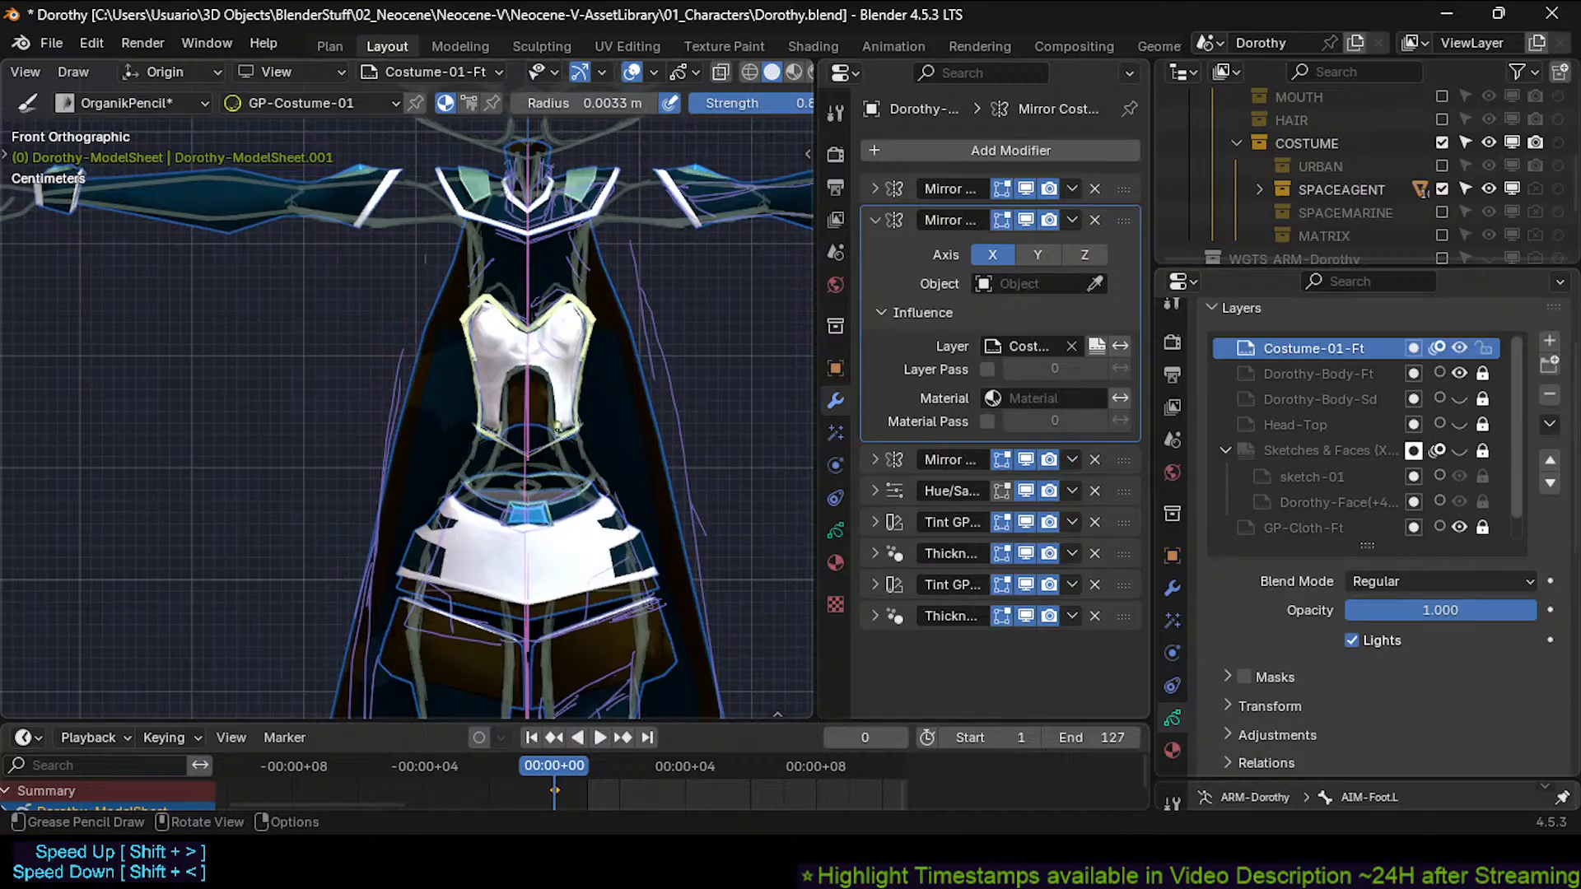
{"action": "mouse_move", "coordinate": [528, 366]}
{"action": "left_mouse_down"}
{"action": "mouse_move", "coordinate": [547, 377]}
{"action": "mouse_move", "coordinate": [560, 445]}
{"action": "left_mouse_up"}
Select all editable bustier strokes in Edit Mode, assign them the GP-Costume-01 material and return to Draw Mode.
{"action": "key", "text": "Tab"}
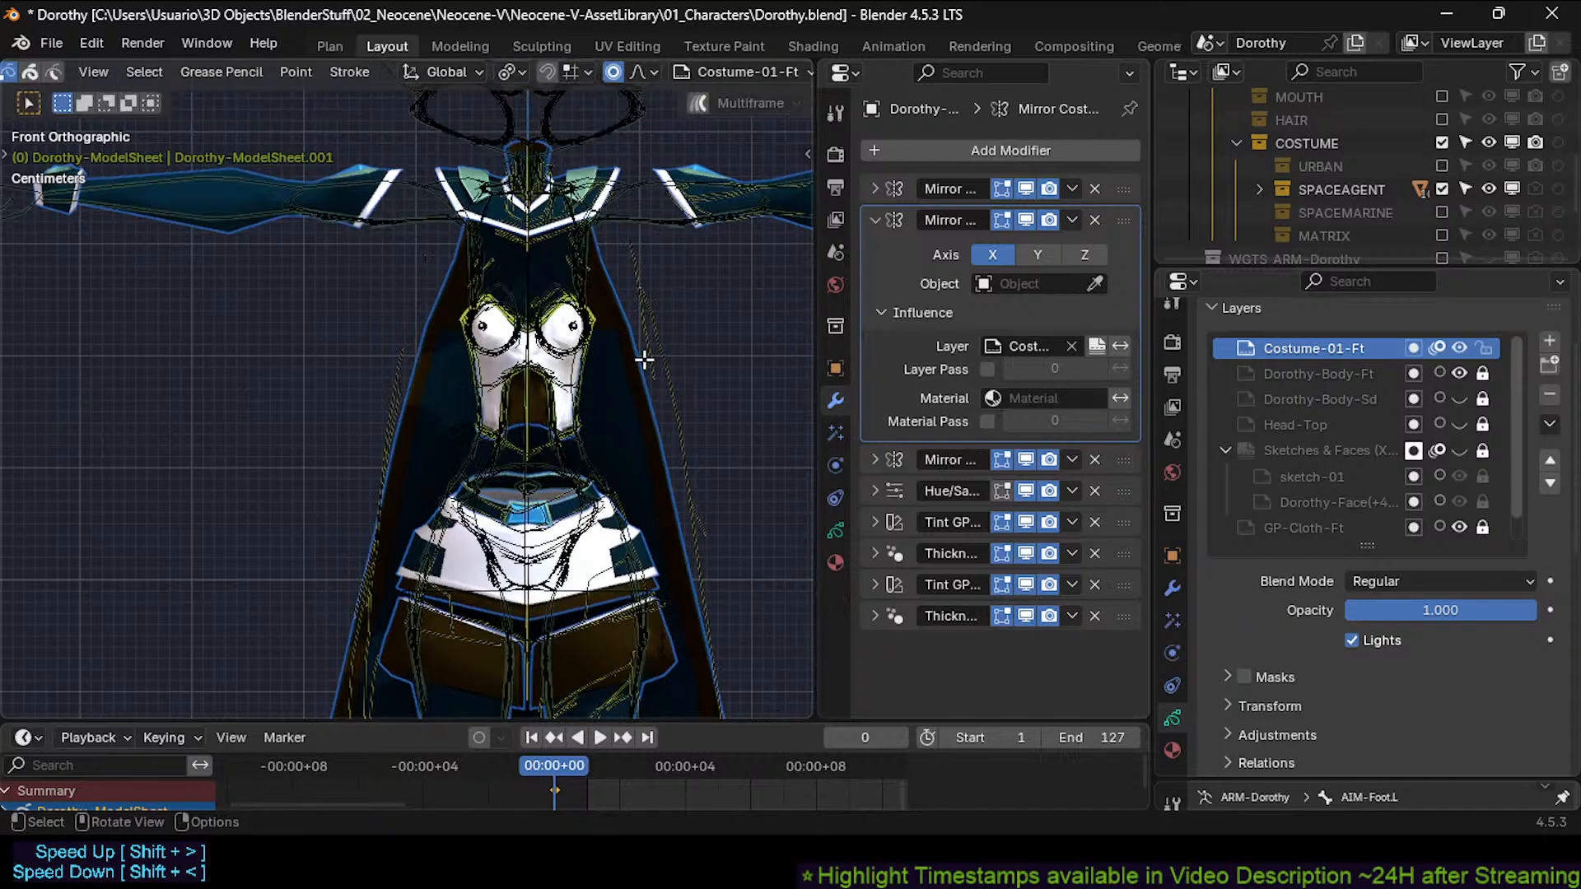
{"action": "key", "text": "Tab"}
{"action": "key", "text": "Tab"}
{"action": "key", "text": "a"}
{"action": "key", "text": "n"}
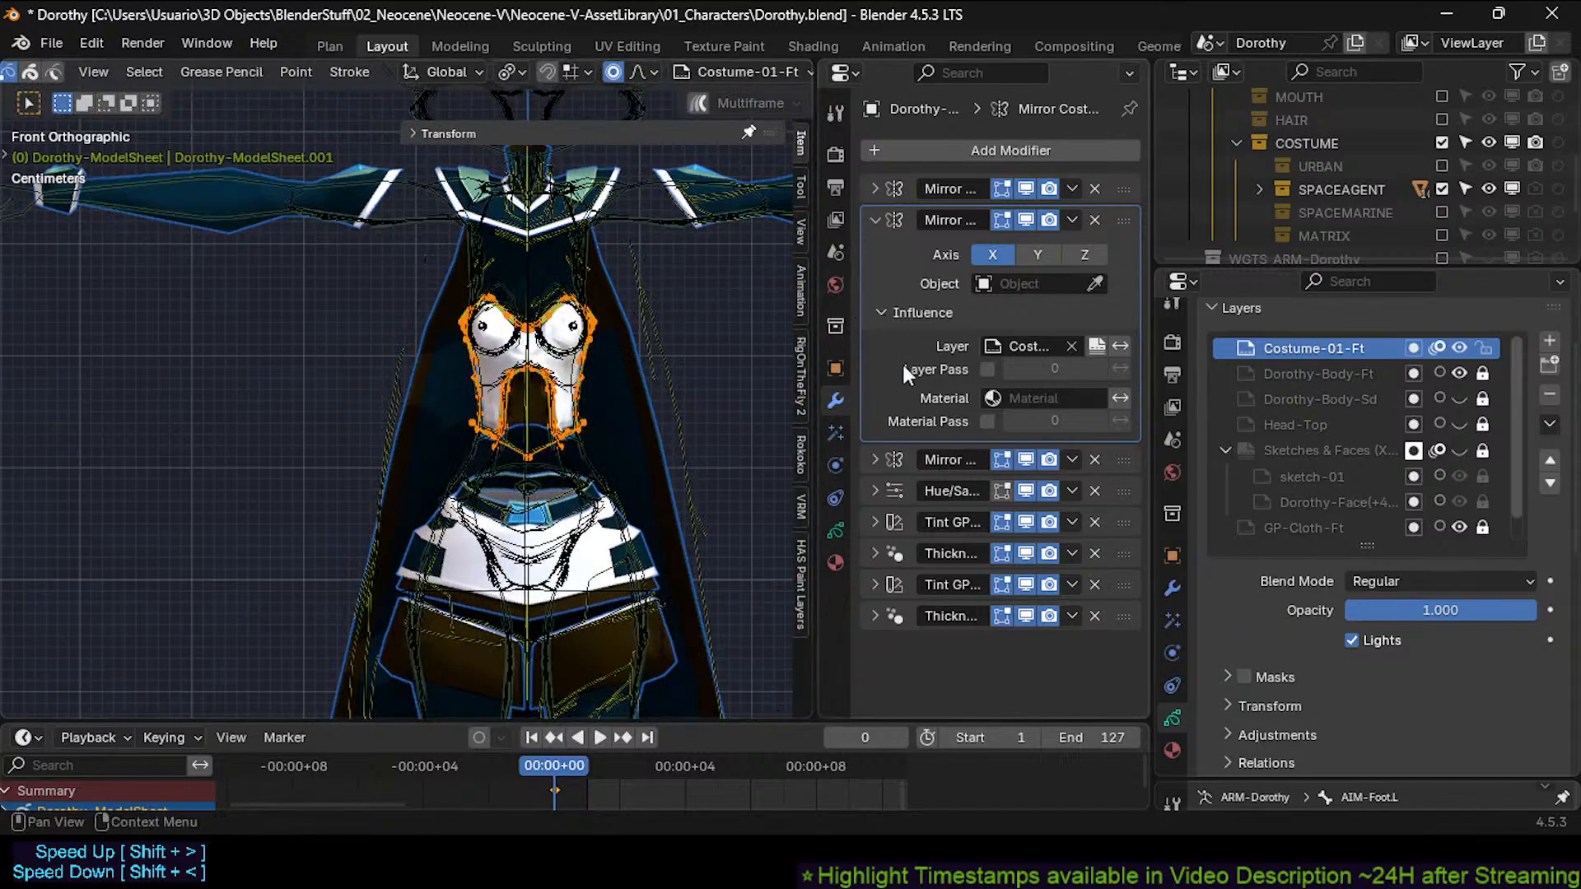
{"action": "left_click", "coordinate": [836, 563]}
{"action": "left_click", "coordinate": [906, 511]}
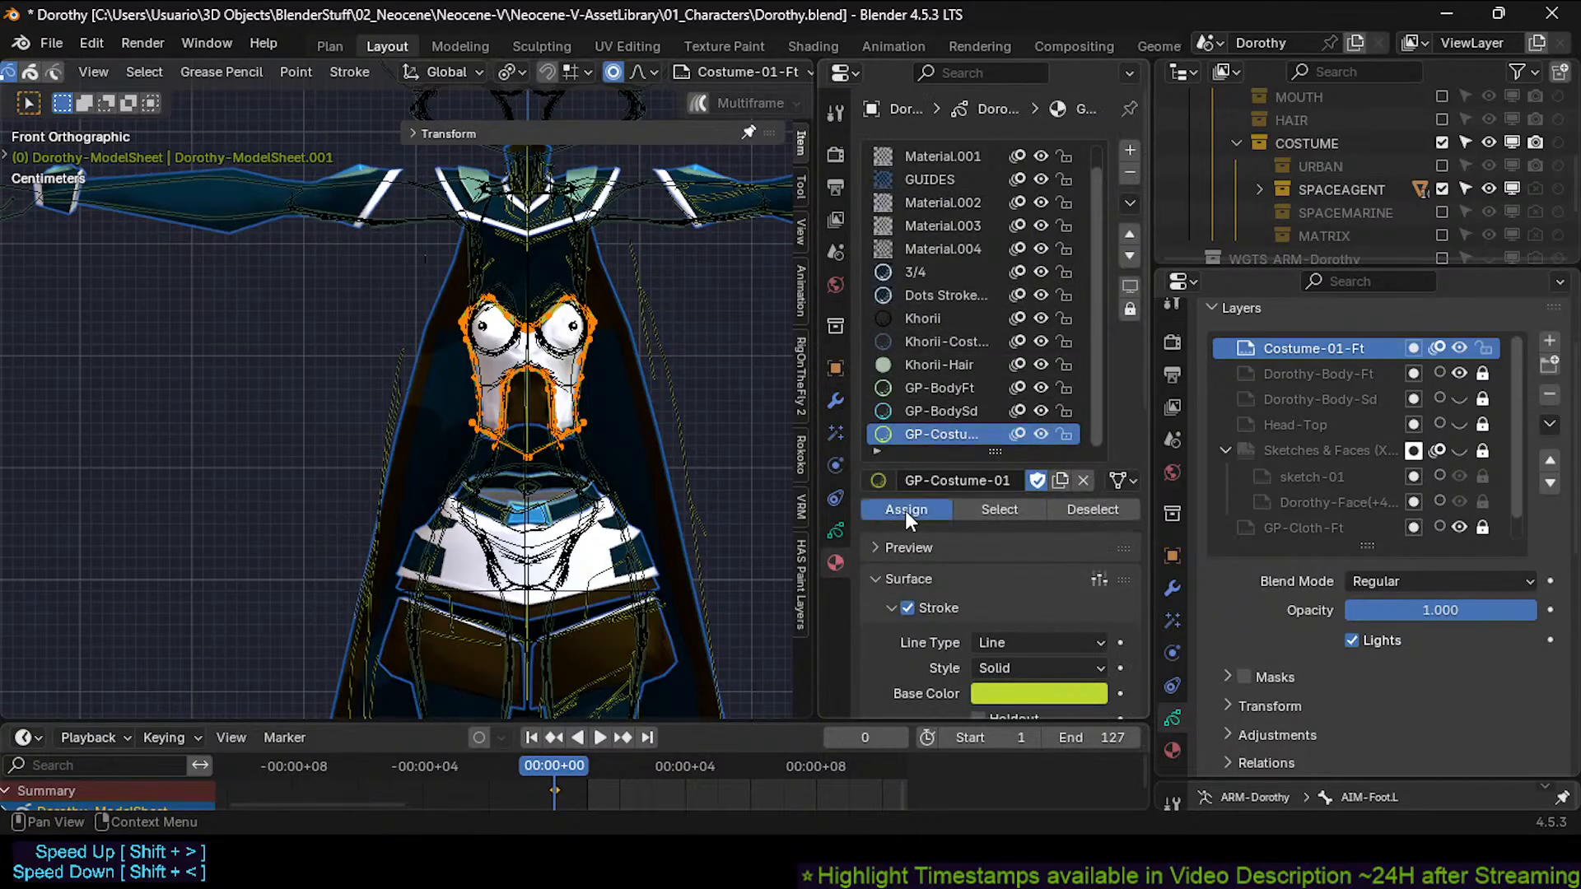
{"action": "key", "text": "Tab"}
{"action": "key", "text": "Tab"}
{"action": "key", "text": "Tab"}
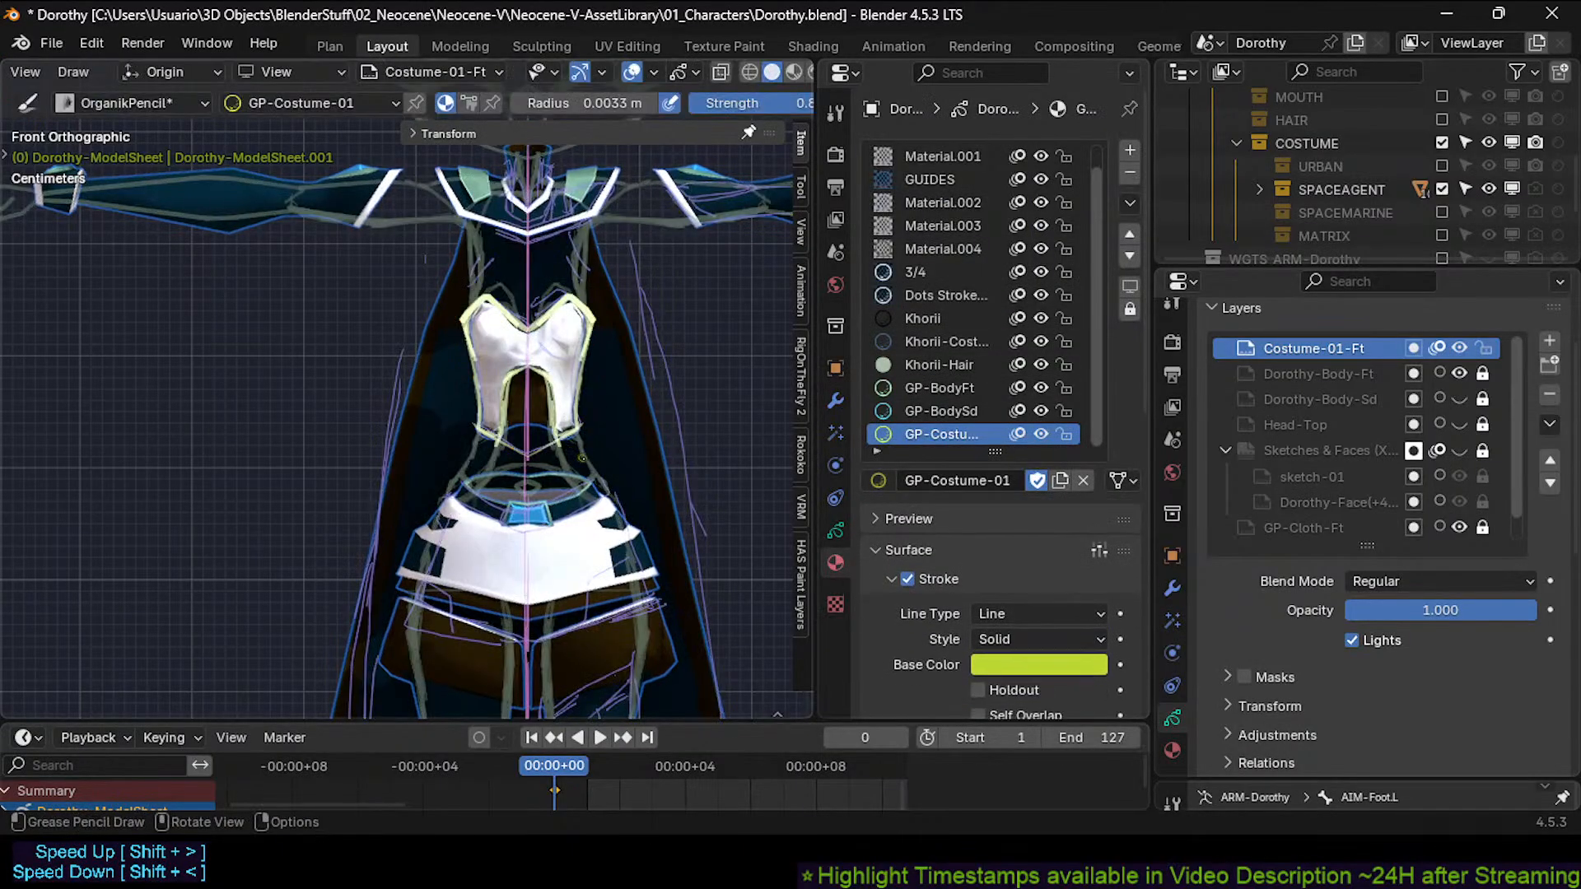
{"action": "key", "text": "Tab"}
{"action": "key", "text": "Tab"}
Outline the belt and buckle over the hip mesh, undoing the last strokes drawn along the skirt armour.
{"action": "mouse_move", "coordinate": [551, 505]}
{"action": "left_mouse_down"}
{"action": "mouse_move", "coordinate": [597, 476]}
{"action": "mouse_move", "coordinate": [611, 496]}
{"action": "mouse_move", "coordinate": [549, 522]}
{"action": "mouse_move", "coordinate": [522, 506]}
{"action": "mouse_move", "coordinate": [536, 503]}
{"action": "mouse_move", "coordinate": [526, 525]}
{"action": "mouse_move", "coordinate": [522, 509]}
{"action": "mouse_move", "coordinate": [626, 517]}
{"action": "mouse_move", "coordinate": [600, 526]}
{"action": "mouse_move", "coordinate": [616, 535]}
{"action": "left_mouse_up"}
{"action": "mouse_move", "coordinate": [613, 535]}
{"action": "left_mouse_down"}
{"action": "mouse_move", "coordinate": [638, 522]}
{"action": "mouse_move", "coordinate": [641, 550]}
{"action": "mouse_move", "coordinate": [586, 576]}
{"action": "mouse_move", "coordinate": [588, 615]}
{"action": "mouse_move", "coordinate": [657, 574]}
{"action": "left_mouse_up"}
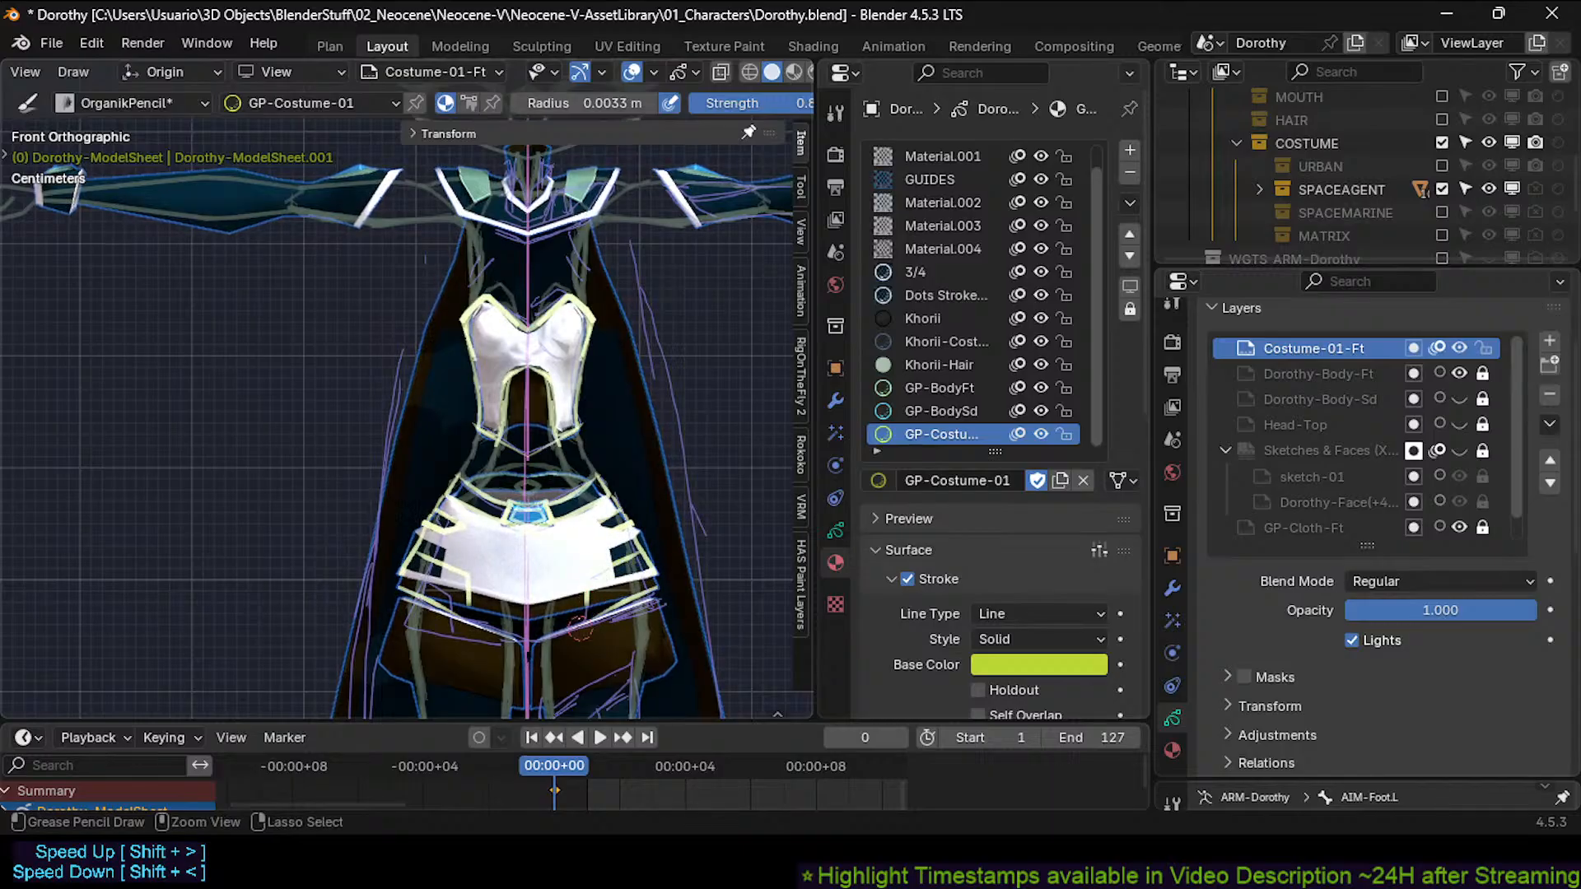
{"action": "key", "text": "ctrl+z"}
{"action": "key", "text": "ctrl+z"}
{"action": "key", "text": "ctrl+z"}
{"action": "key", "text": "ctrl+z"}
{"action": "key", "text": "ctrl+z"}
{"action": "key", "text": "ctrl+z"}
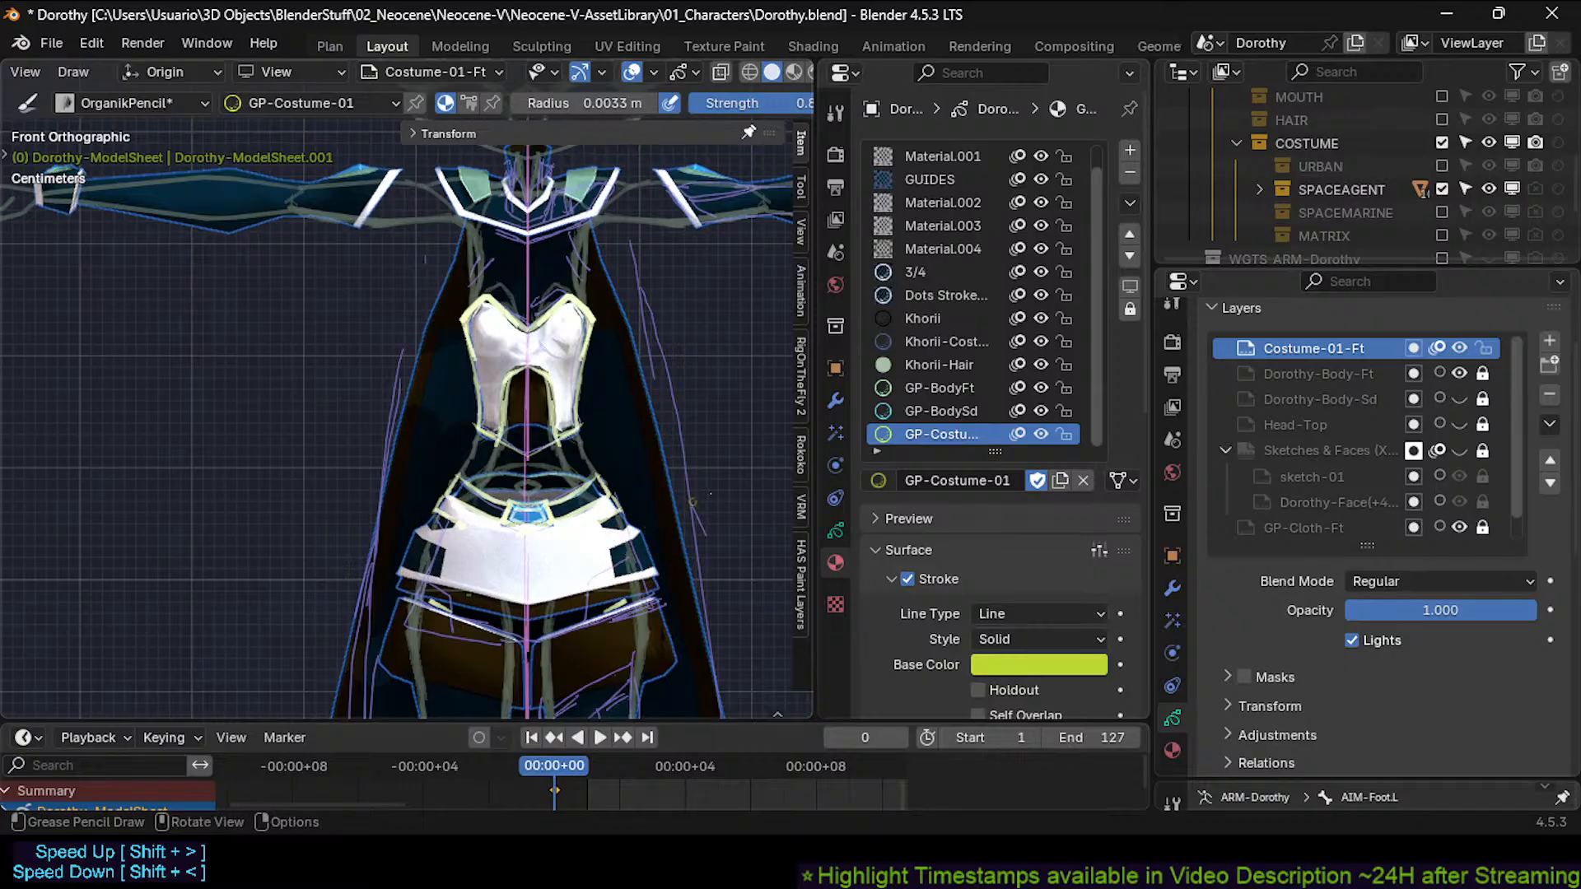
Check the linework with the SPACEAGENT collection briefly excluded, and outline the skirt armour's notched side, upper corner and V-shaped hem.
{"action": "left_click", "coordinate": [1442, 189]}
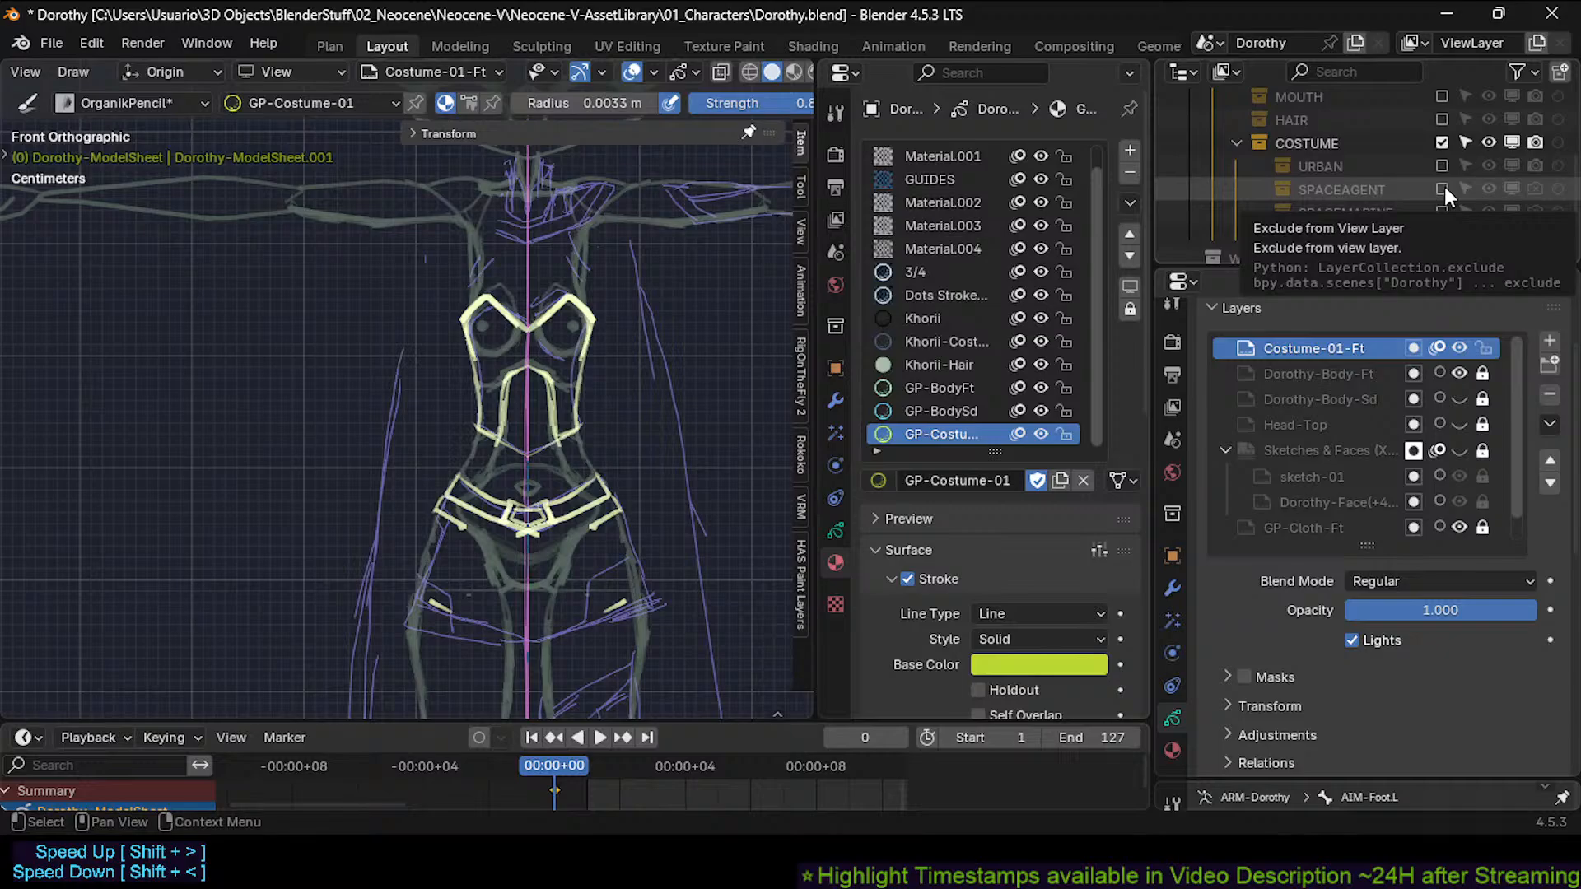
{"action": "left_click", "coordinate": [1442, 189]}
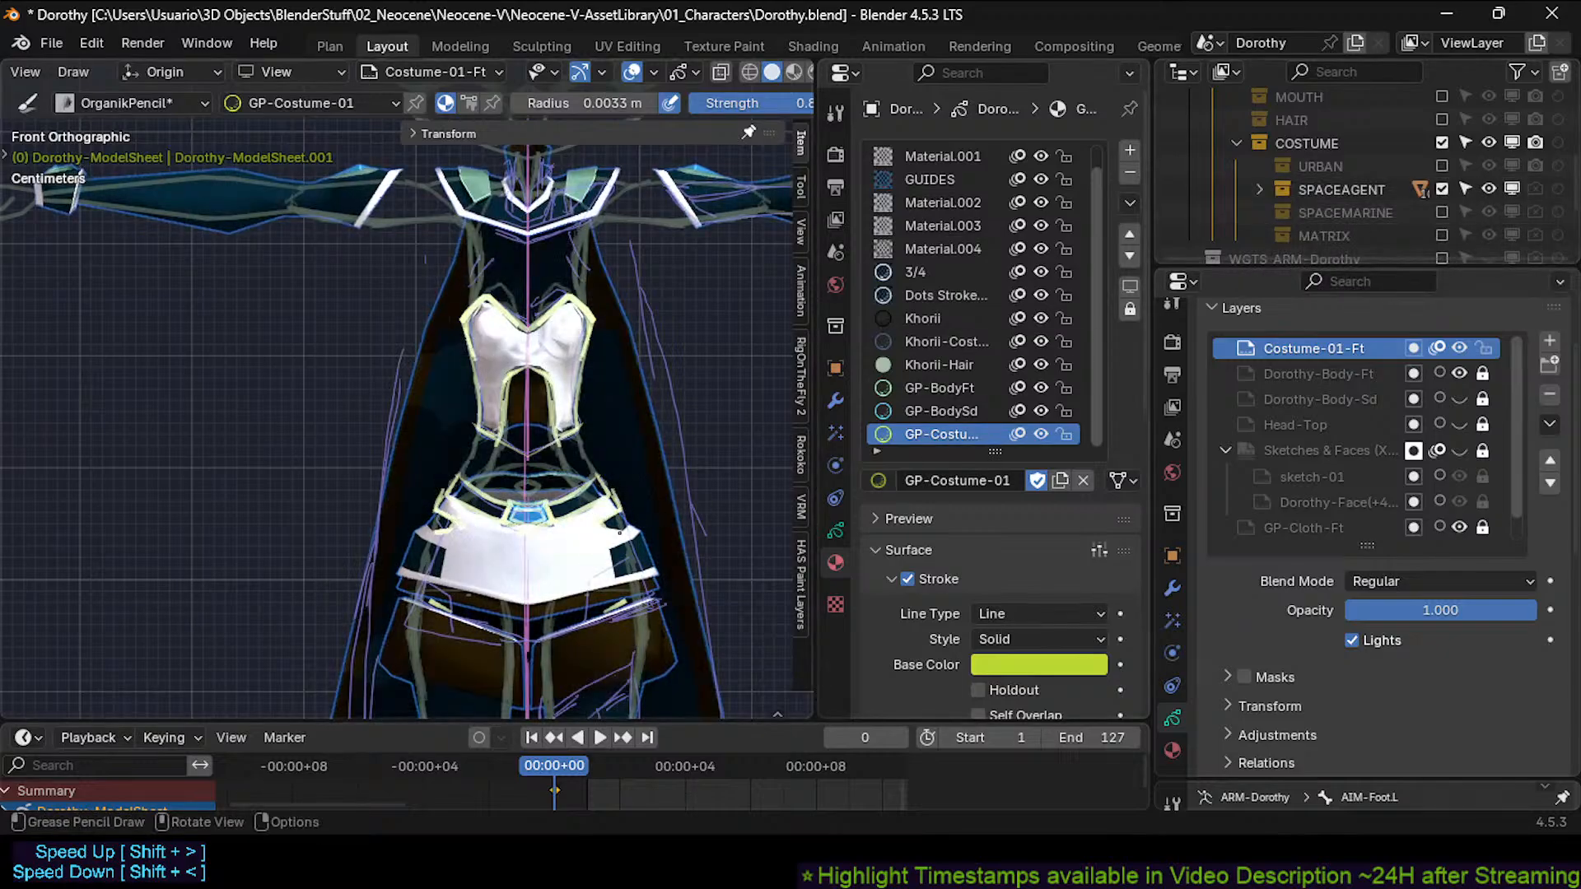
{"action": "mouse_move", "coordinate": [635, 532]}
{"action": "left_mouse_down"}
{"action": "mouse_move", "coordinate": [656, 574]}
{"action": "mouse_move", "coordinate": [605, 549]}
{"action": "mouse_move", "coordinate": [661, 593]}
{"action": "mouse_move", "coordinate": [534, 614]}
{"action": "left_mouse_up"}
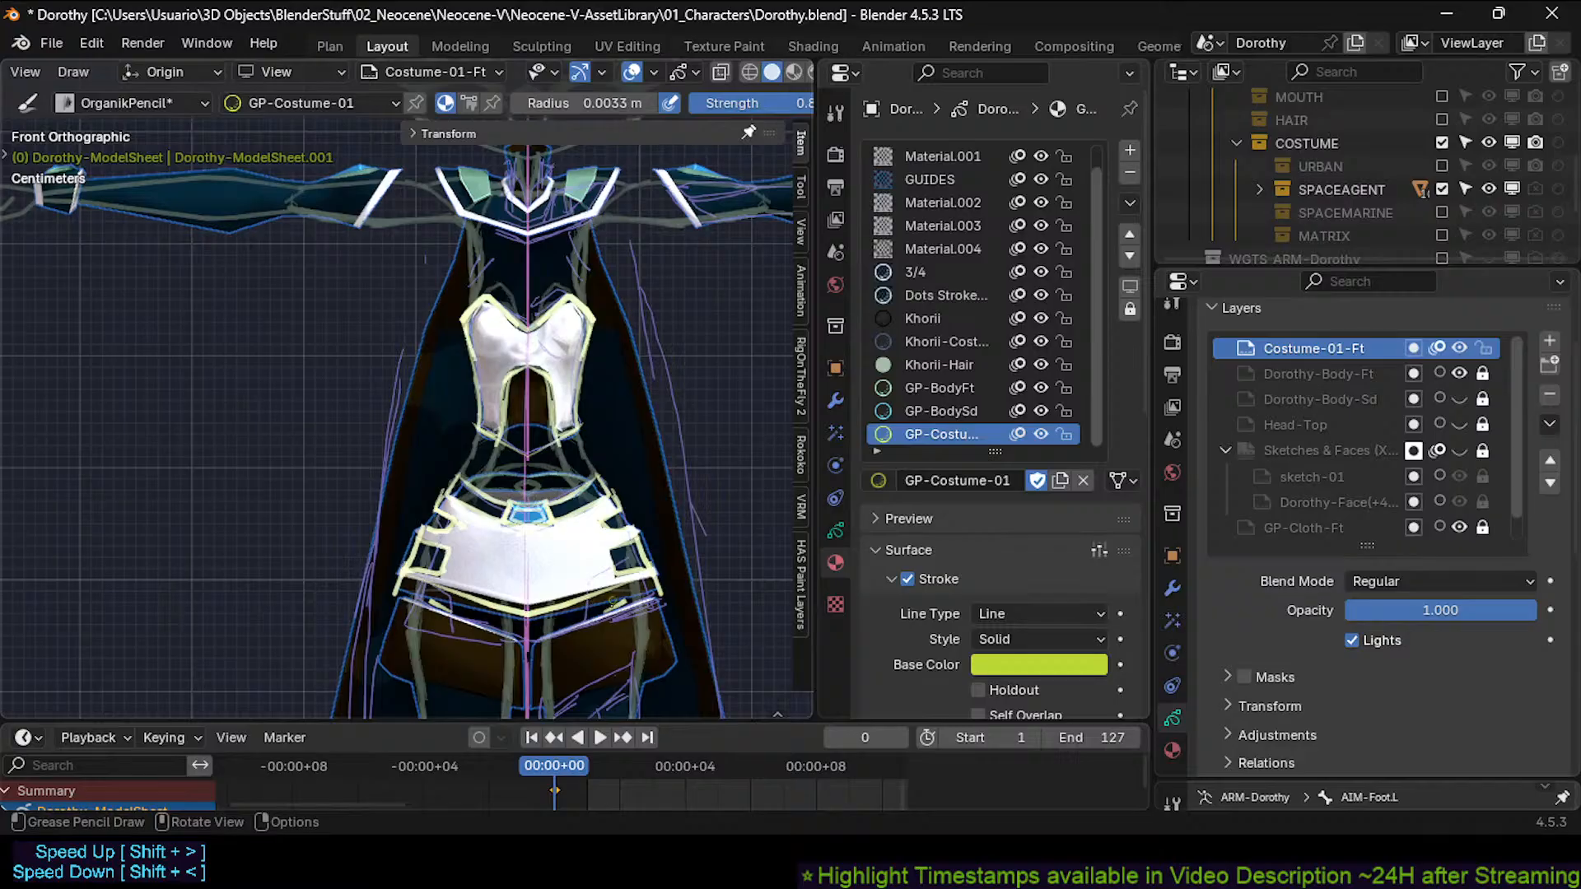
{"action": "mouse_move", "coordinate": [662, 577]}
{"action": "left_mouse_down"}
{"action": "mouse_move", "coordinate": [659, 596]}
{"action": "mouse_move", "coordinate": [527, 643]}
{"action": "left_mouse_up"}
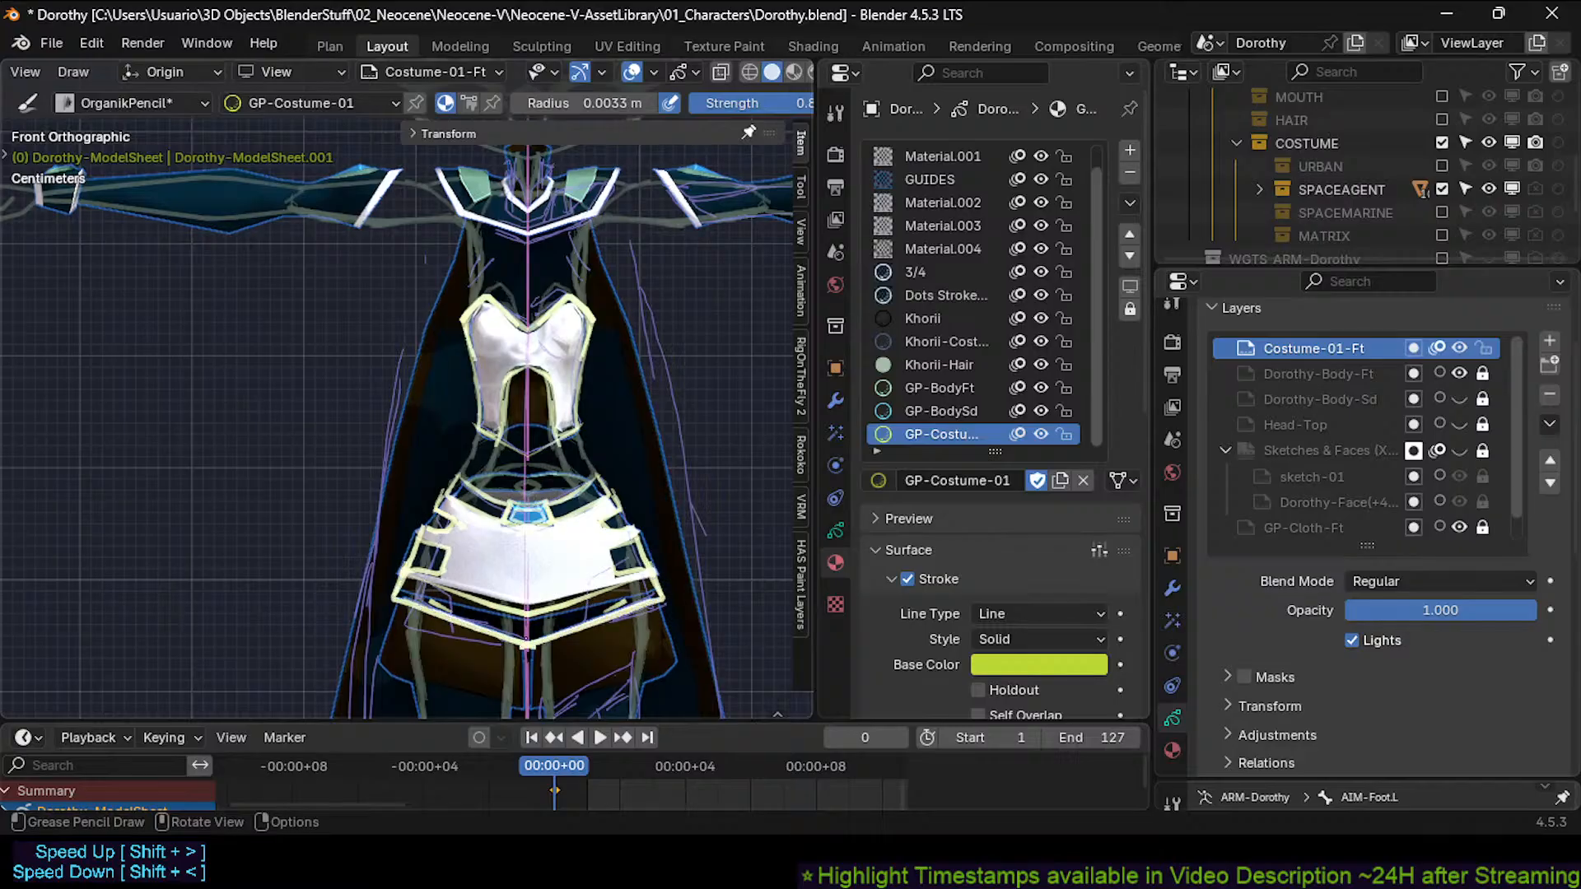
{"action": "mouse_move", "coordinate": [611, 495]}
{"action": "left_mouse_down"}
{"action": "mouse_move", "coordinate": [631, 530]}
{"action": "mouse_move", "coordinate": [604, 474]}
{"action": "mouse_move", "coordinate": [615, 497]}
{"action": "left_mouse_up"}
{"action": "key", "text": "ctrl+z"}
{"action": "key", "text": "ctrl+z"}
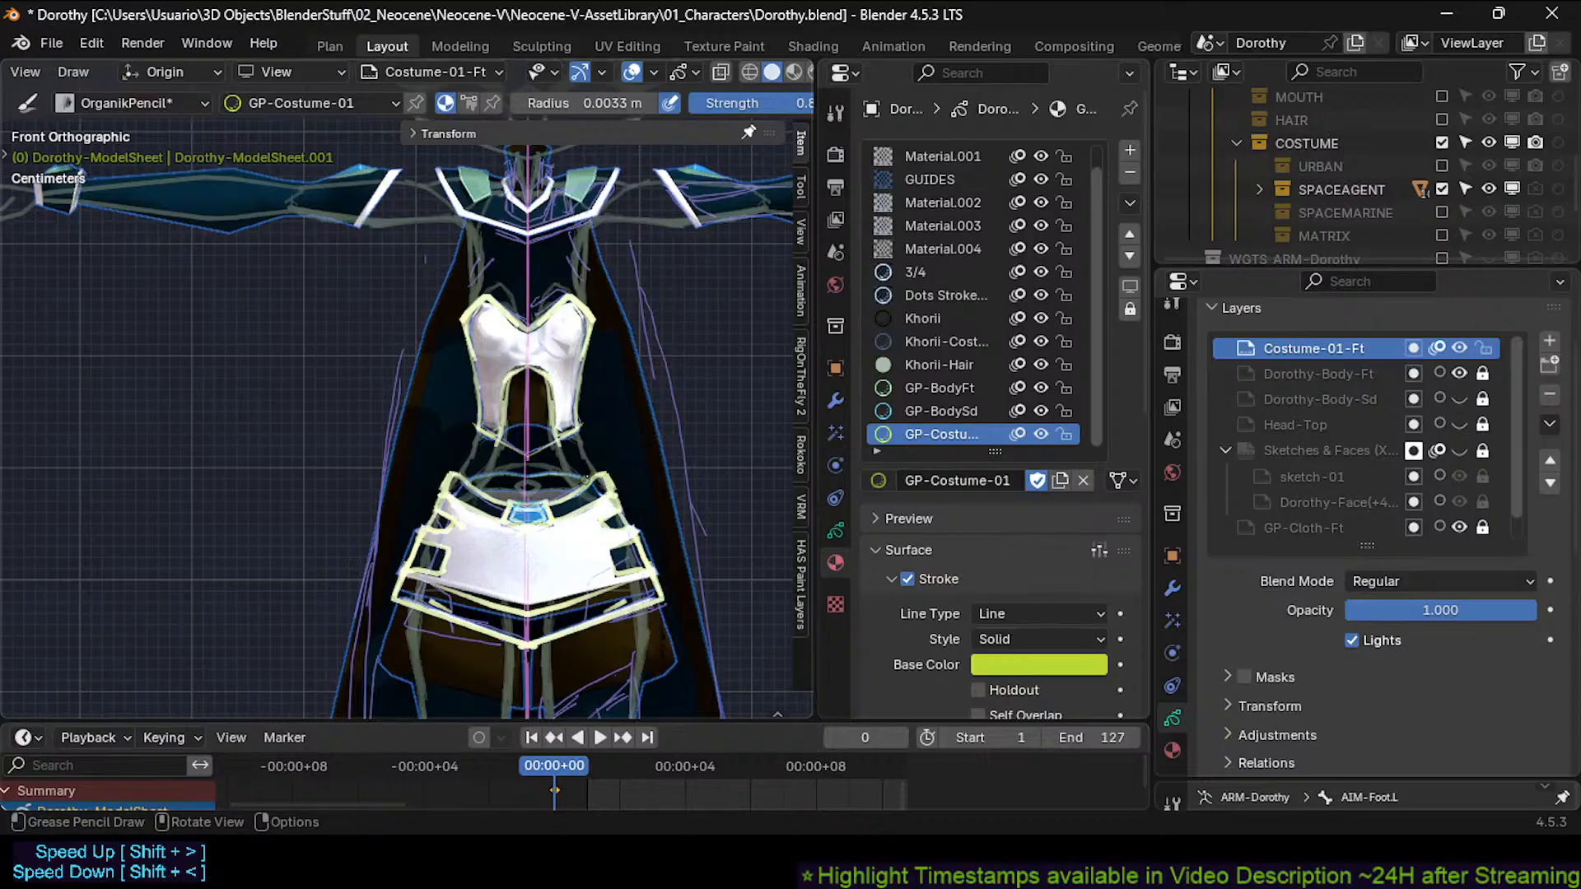
Retrace the bustier's pointed lower edge and inner arch, and outline the collar armour.
{"action": "left_click_drag", "start_coordinate": [579, 429], "coordinate": [527, 456]}
{"action": "mouse_move", "coordinate": [525, 369]}
{"action": "left_mouse_down"}
{"action": "mouse_move", "coordinate": [547, 387]}
{"action": "mouse_move", "coordinate": [552, 433]}
{"action": "left_mouse_up"}
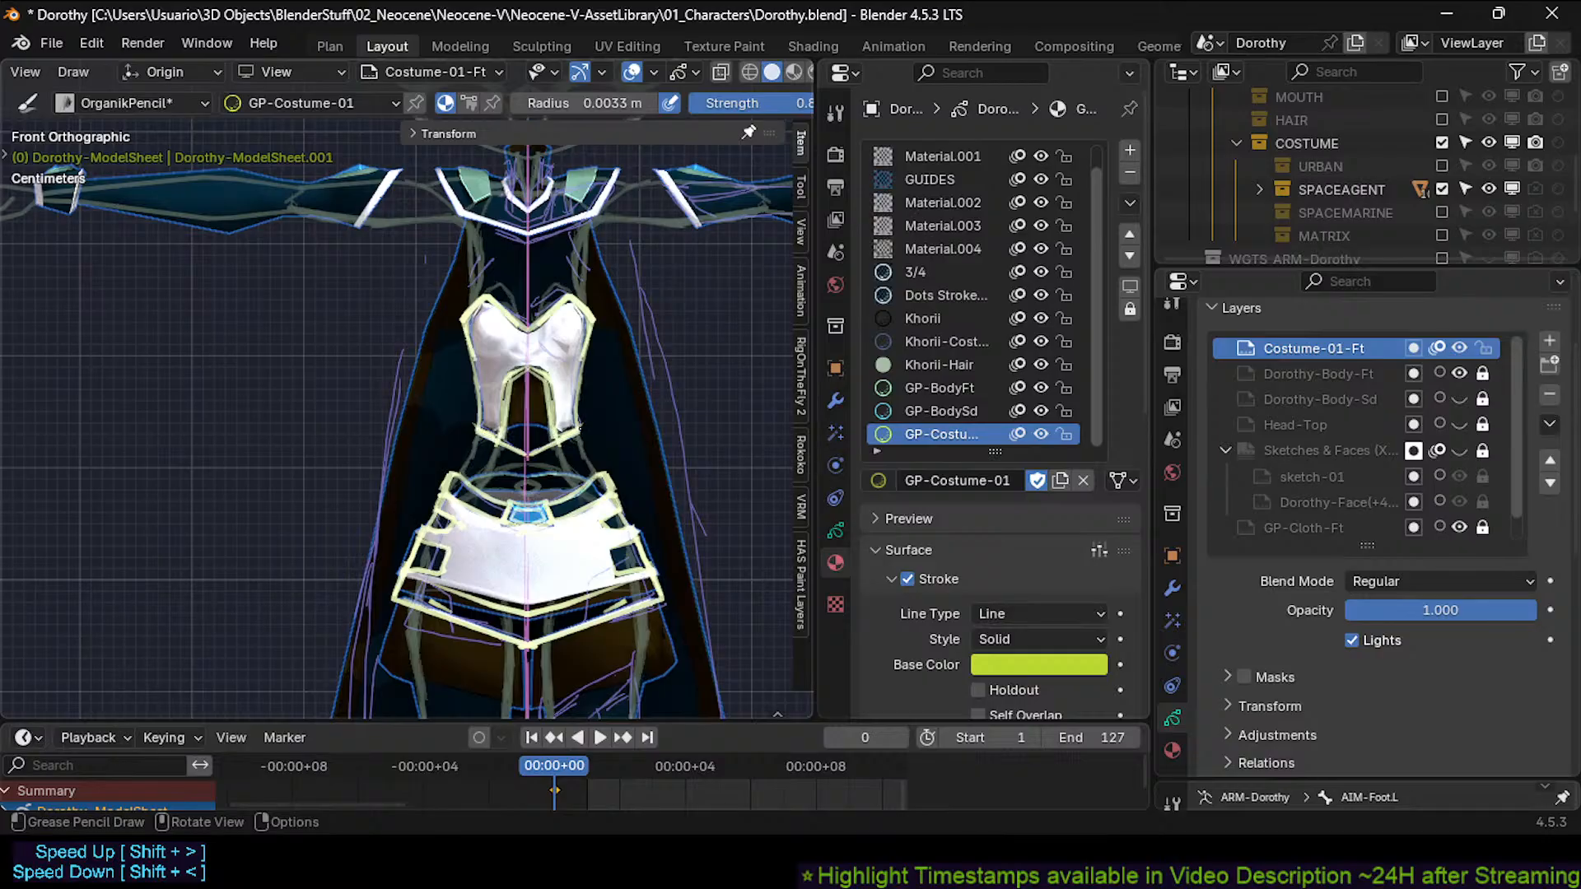
{"action": "middle_click_drag", "start_coordinate": [616, 280], "coordinate": [574, 432], "text": "shift"}
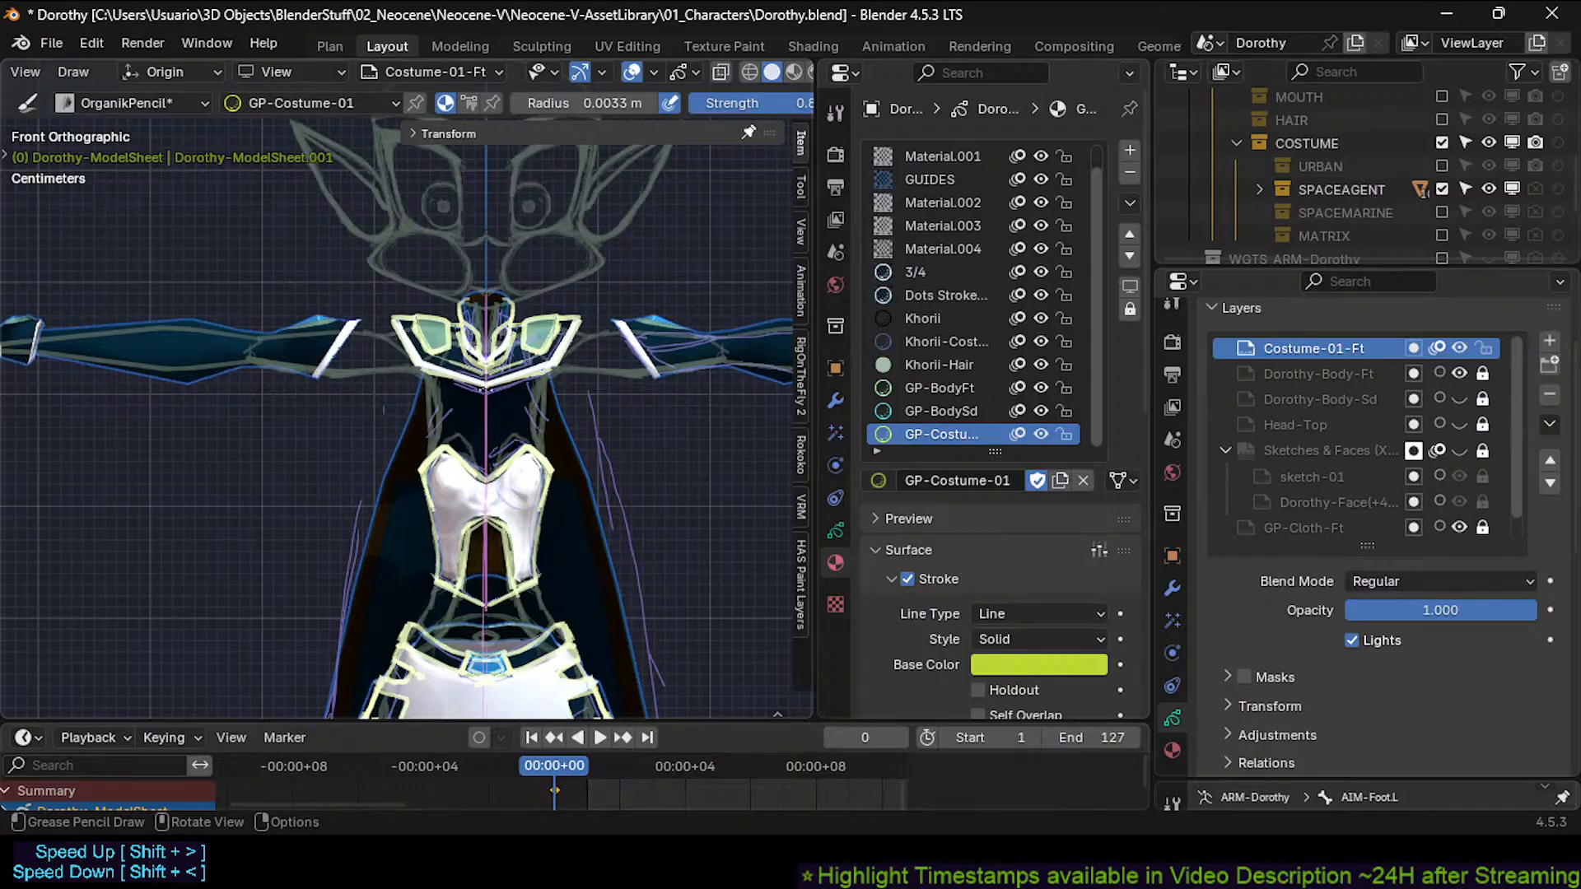
Outline the shoulder plate and its slanted white band at the upper arm, undoing and redrawing the rough strokes.
{"action": "middle_click_drag", "start_coordinate": [525, 376], "coordinate": [365, 375], "text": "shift"}
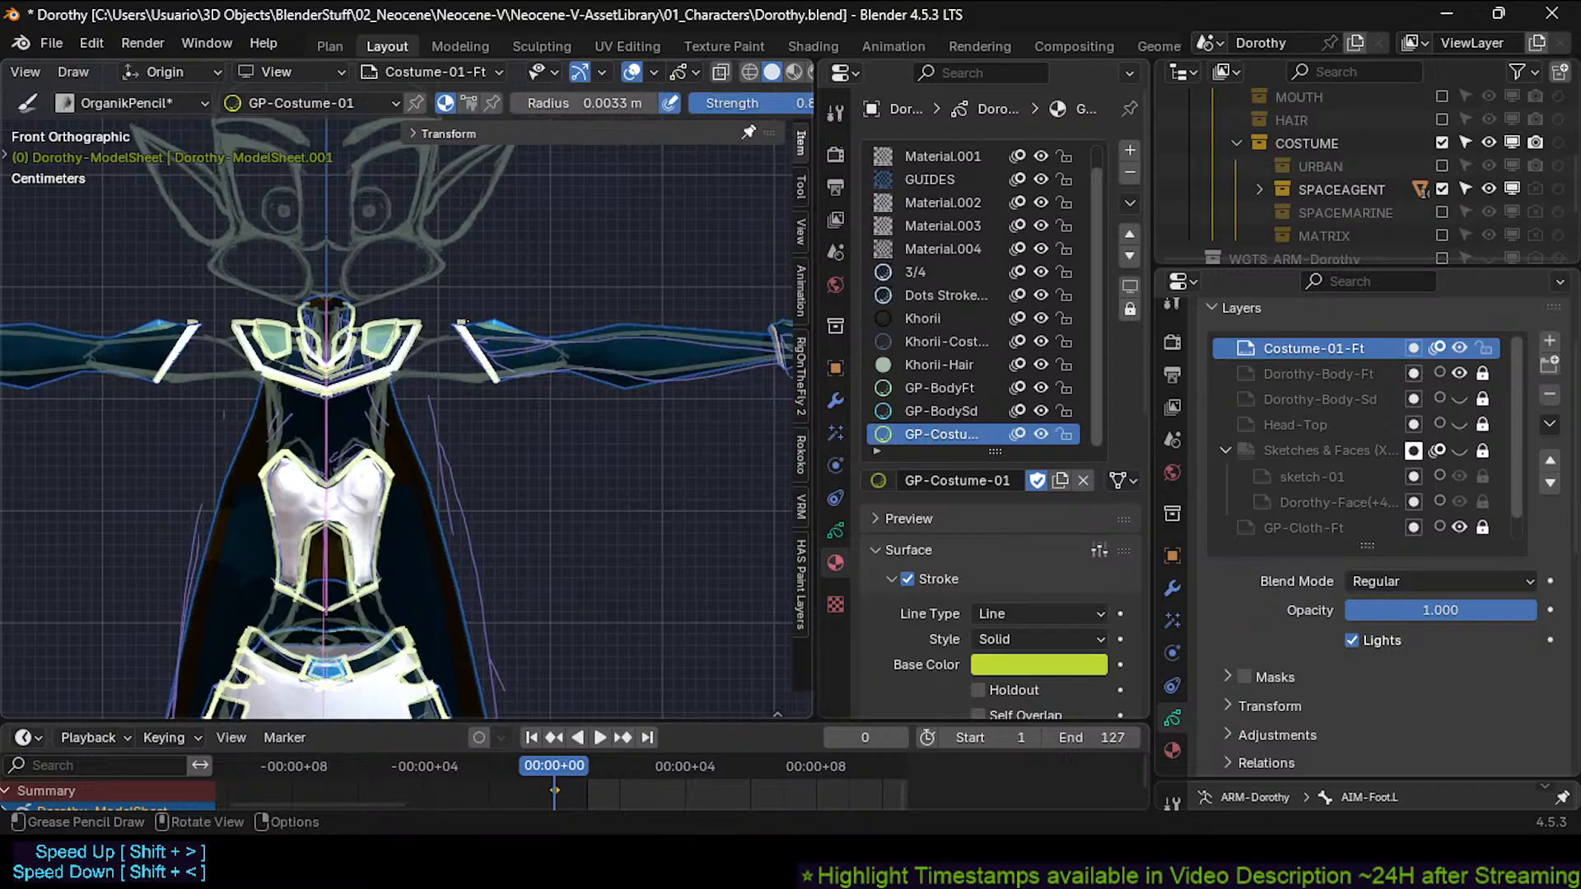
{"action": "left_click_drag", "start_coordinate": [461, 322], "coordinate": [552, 338]}
{"action": "key", "text": "ctrl+z"}
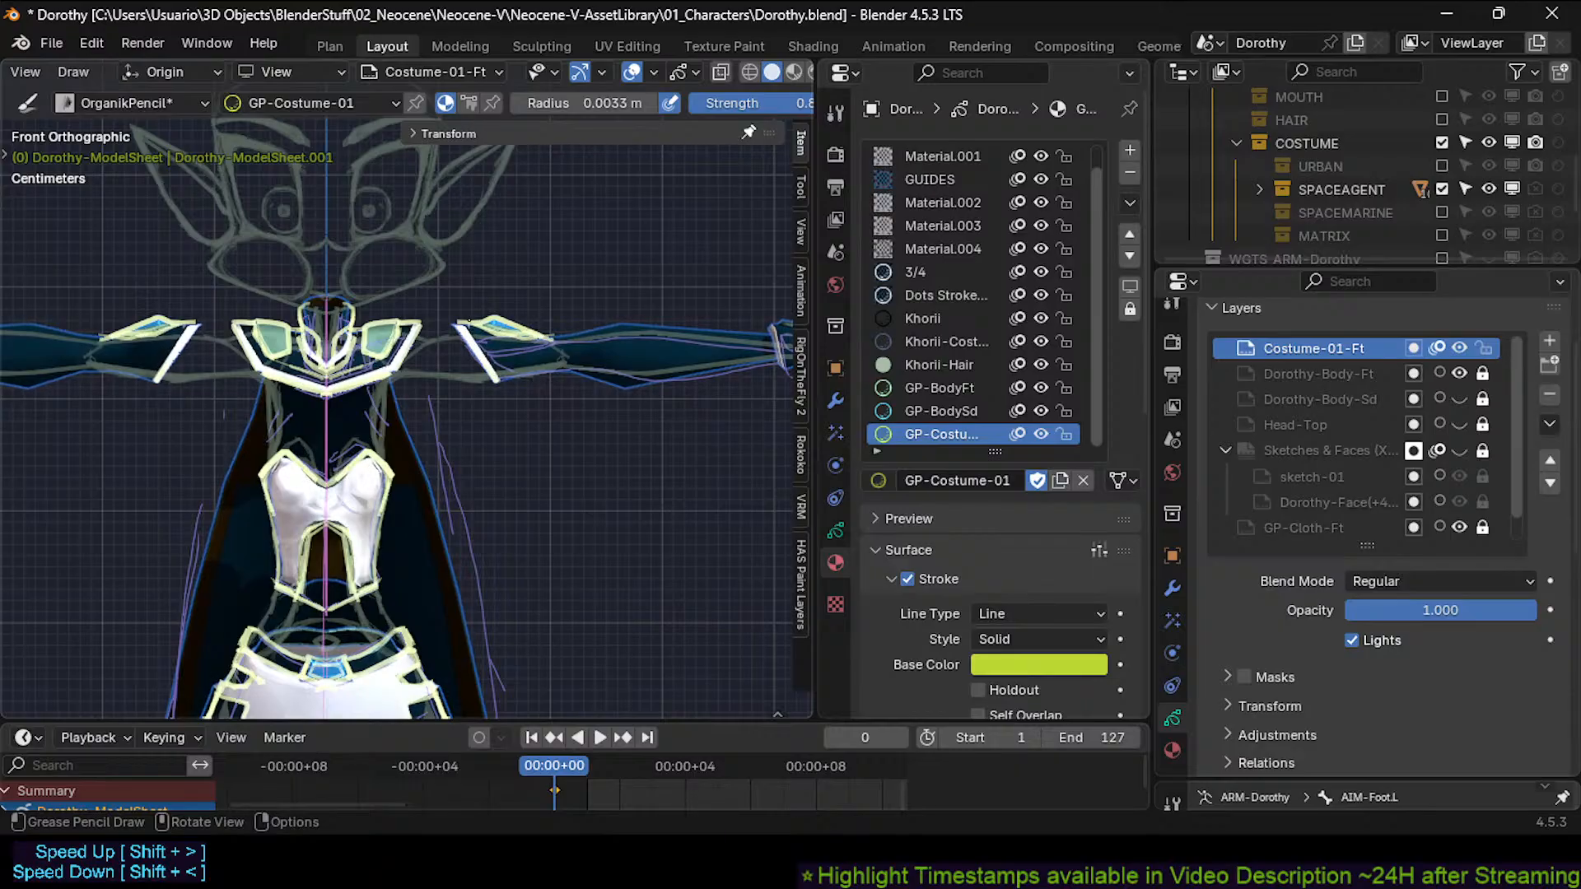
{"action": "left_click_drag", "start_coordinate": [470, 323], "coordinate": [506, 386]}
{"action": "key", "text": "ctrl+z"}
{"action": "mouse_move", "coordinate": [469, 323]}
{"action": "left_mouse_down"}
{"action": "mouse_move", "coordinate": [499, 391]}
{"action": "mouse_move", "coordinate": [567, 370]}
{"action": "left_mouse_up"}
Trace the sleeve's upper and lower edges along the arm and outline the wrist cuff.
{"action": "middle_click_drag", "start_coordinate": [642, 345], "coordinate": [488, 369], "text": "shift"}
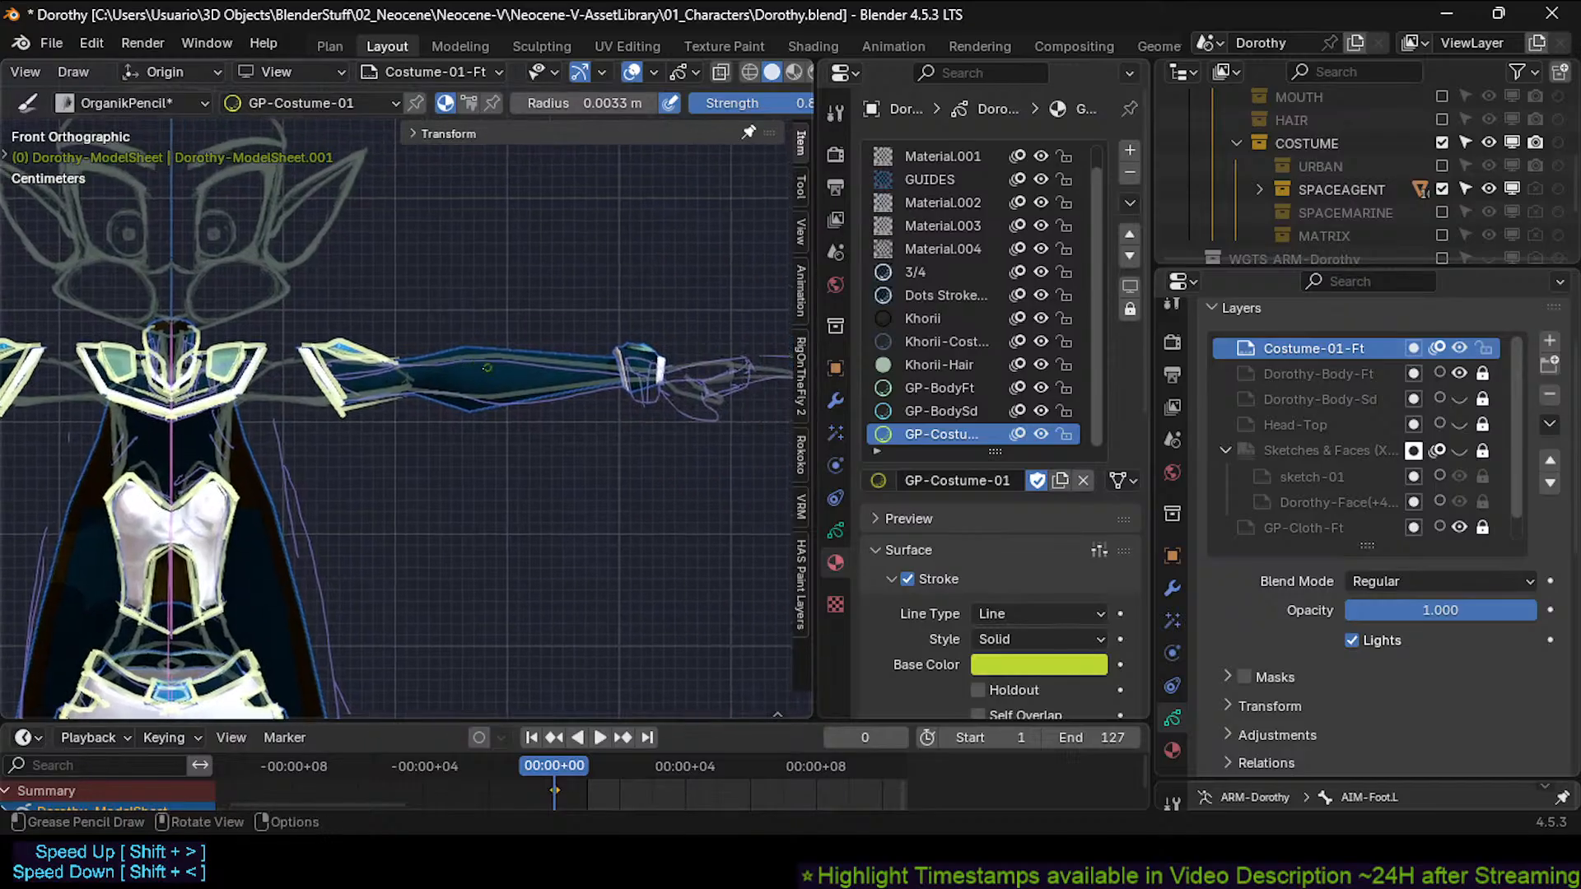
{"action": "mouse_move", "coordinate": [408, 391]}
{"action": "left_mouse_down"}
{"action": "mouse_move", "coordinate": [476, 407]}
{"action": "mouse_move", "coordinate": [624, 386]}
{"action": "left_mouse_up"}
{"action": "left_click_drag", "start_coordinate": [406, 359], "coordinate": [622, 361]}
{"action": "mouse_move", "coordinate": [619, 347]}
{"action": "left_mouse_down"}
{"action": "mouse_move", "coordinate": [629, 397]}
{"action": "mouse_move", "coordinate": [669, 384]}
{"action": "mouse_move", "coordinate": [663, 347]}
{"action": "left_mouse_up"}
{"action": "key", "text": "ctrl+z"}
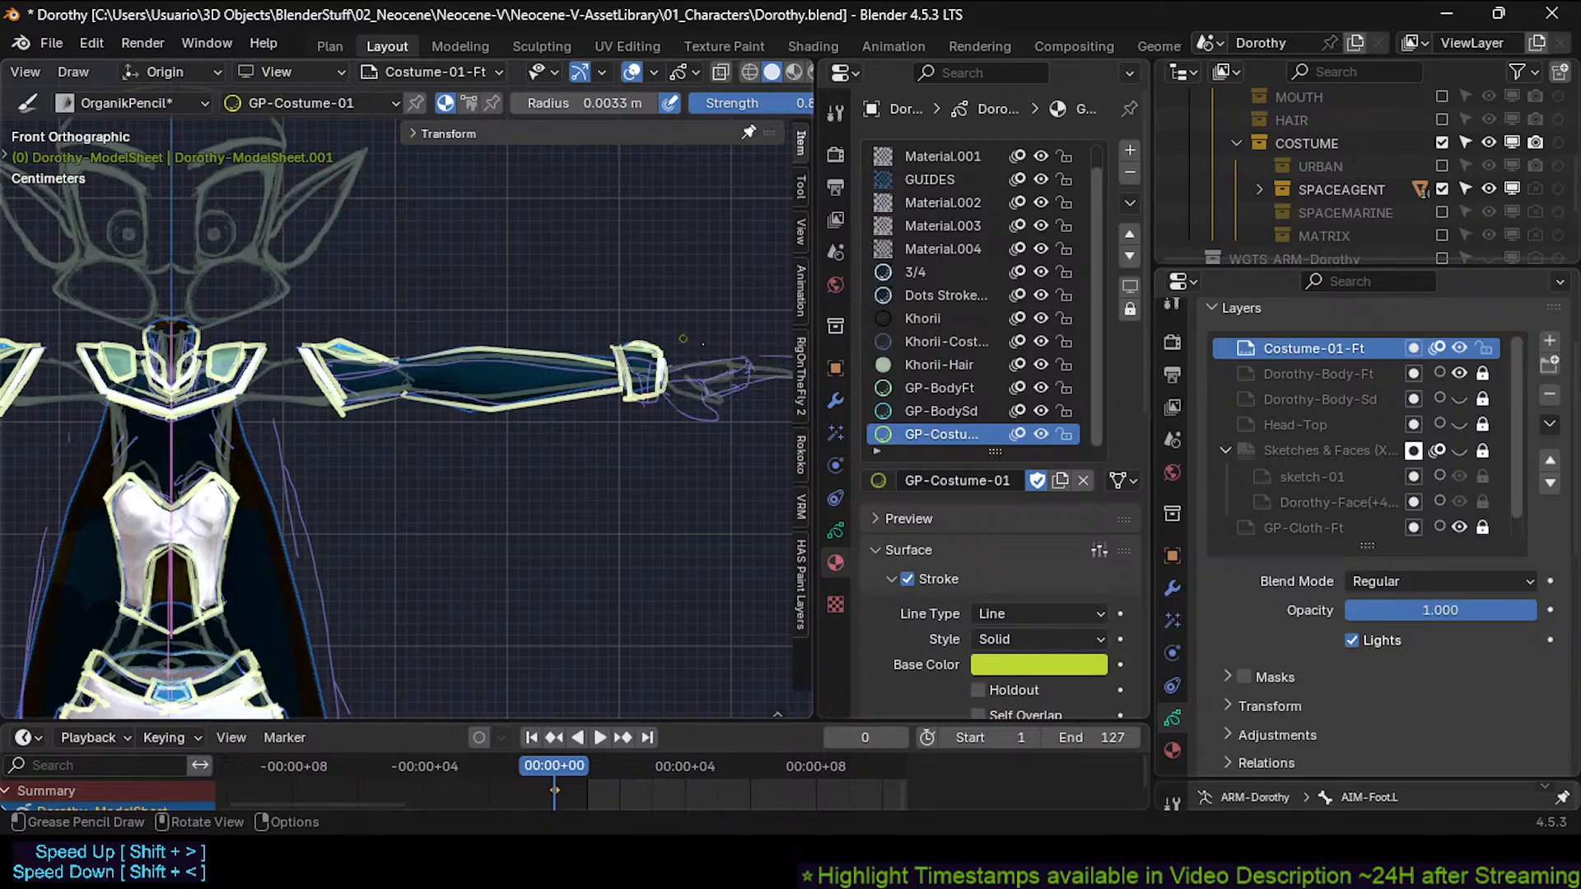
Sketch the hand and finger lines beyond the wrist cuff, undoing the misplaced stroke.
{"action": "middle_click_drag", "start_coordinate": [641, 342], "coordinate": [533, 343], "text": "shift"}
{"action": "left_click_drag", "start_coordinate": [556, 361], "coordinate": [646, 355]}
{"action": "key", "text": "ctrl+z"}
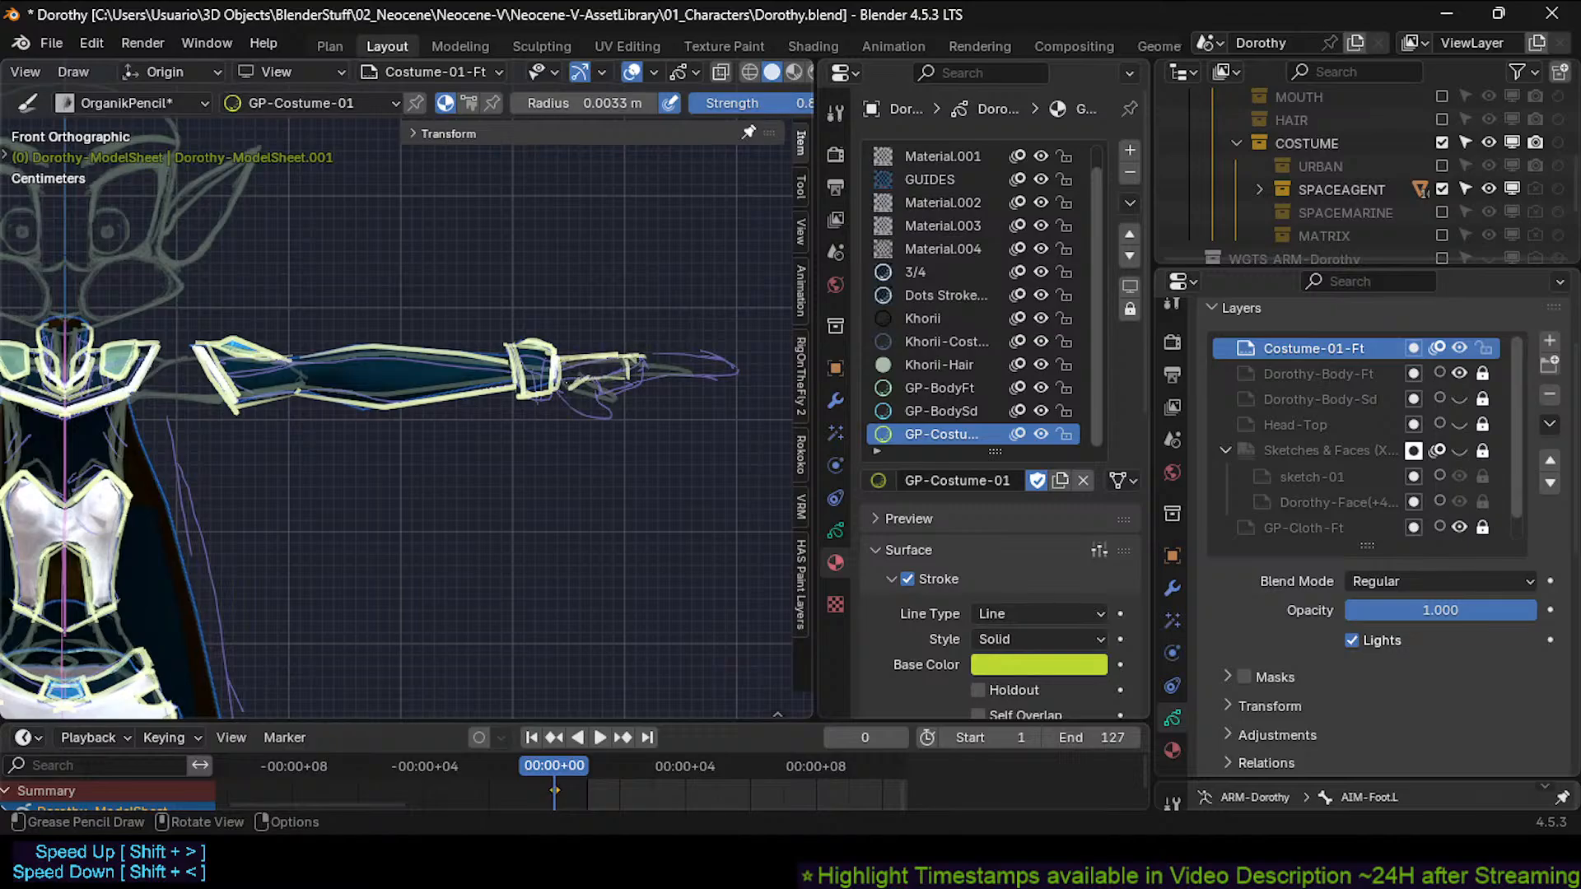
{"action": "mouse_move", "coordinate": [587, 373]}
{"action": "left_mouse_down"}
{"action": "mouse_move", "coordinate": [567, 385]}
{"action": "mouse_move", "coordinate": [622, 360]}
{"action": "mouse_move", "coordinate": [691, 373]}
{"action": "mouse_move", "coordinate": [626, 380]}
{"action": "left_mouse_up"}
Draw the thigh garment's upper edge and angled lines below the skirt armour, undoing the unwanted thigh panel strokes.
{"action": "scroll", "coordinate": [704, 329], "scroll_direction": "down", "scroll_amount": 2}
{"action": "mouse_move", "coordinate": [667, 387]}
{"action": "middle_mouse_down", "text": "shift"}
{"action": "mouse_move", "coordinate": [704, 330]}
{"action": "mouse_move", "coordinate": [619, 299]}
{"action": "middle_mouse_up", "text": "shift"}
{"action": "mouse_move", "coordinate": [486, 474]}
{"action": "middle_mouse_down", "text": "shift"}
{"action": "mouse_move", "coordinate": [689, 331]}
{"action": "mouse_move", "coordinate": [711, 275]}
{"action": "middle_mouse_up", "text": "shift"}
{"action": "middle_click_drag", "start_coordinate": [631, 390], "coordinate": [536, 398], "text": "shift"}
{"action": "mouse_move", "coordinate": [536, 398]}
{"action": "middle_mouse_down", "text": "ctrl"}
{"action": "mouse_move", "coordinate": [522, 326]}
{"action": "mouse_move", "coordinate": [528, 379]}
{"action": "middle_mouse_up", "text": "ctrl"}
{"action": "middle_click_drag", "start_coordinate": [528, 379], "coordinate": [488, 439], "text": "shift"}
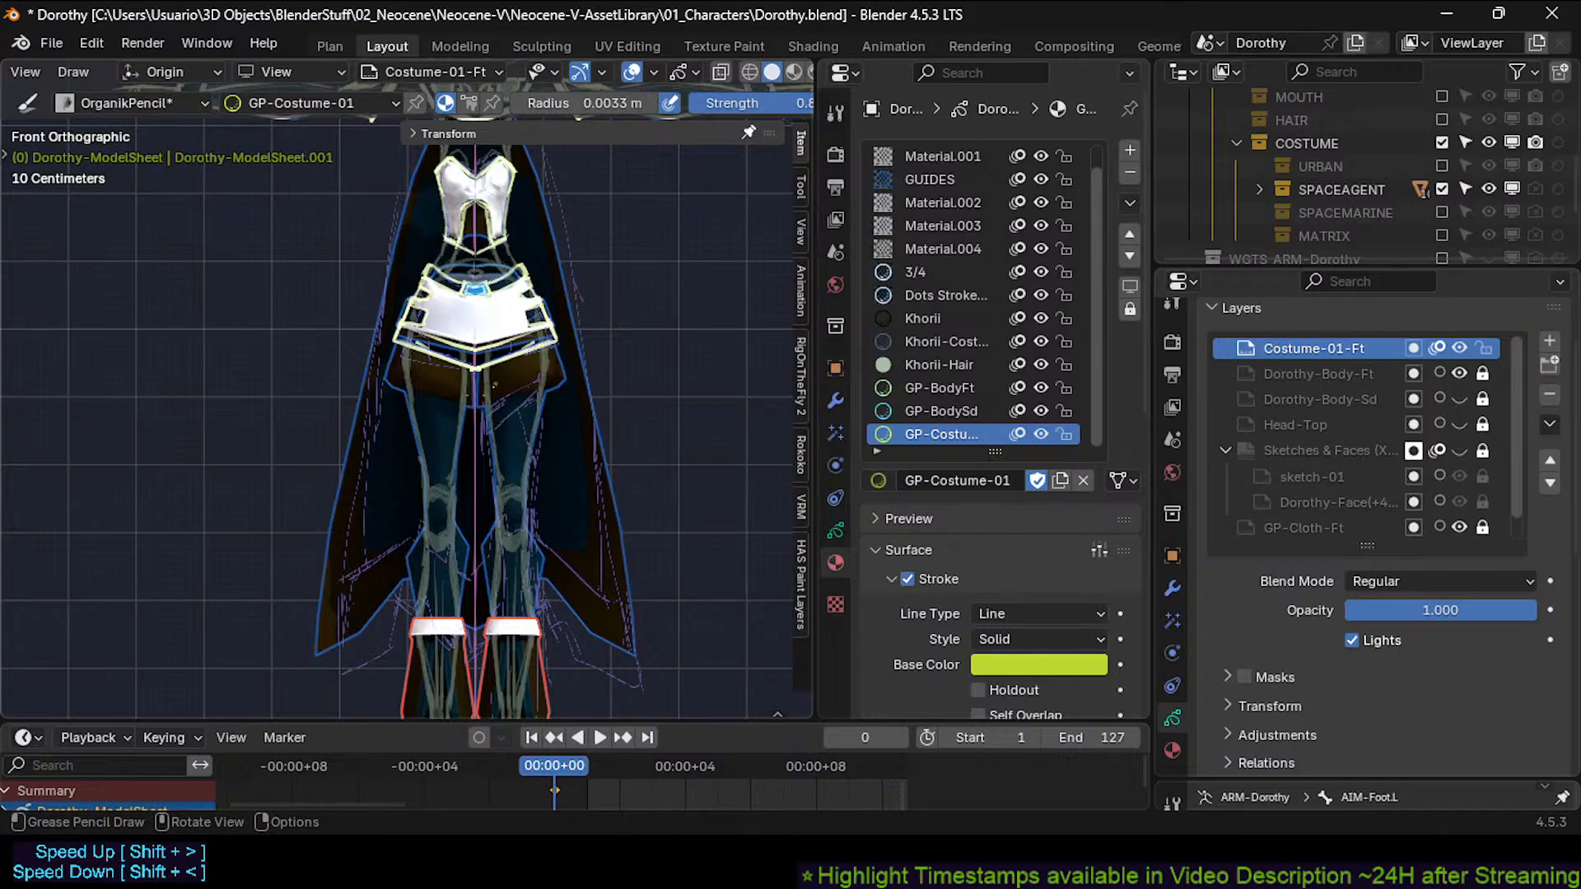
{"action": "mouse_move", "coordinate": [481, 410]}
{"action": "left_mouse_down"}
{"action": "mouse_move", "coordinate": [552, 374]}
{"action": "mouse_move", "coordinate": [540, 439]}
{"action": "mouse_move", "coordinate": [551, 378]}
{"action": "mouse_move", "coordinate": [543, 429]}
{"action": "mouse_move", "coordinate": [518, 410]}
{"action": "mouse_move", "coordinate": [551, 389]}
{"action": "mouse_move", "coordinate": [538, 456]}
{"action": "mouse_move", "coordinate": [553, 389]}
{"action": "mouse_move", "coordinate": [545, 415]}
{"action": "left_mouse_up"}
{"action": "key", "text": "ctrl+z"}
{"action": "key", "text": "ctrl+z"}
{"action": "key", "text": "ctrl+z"}
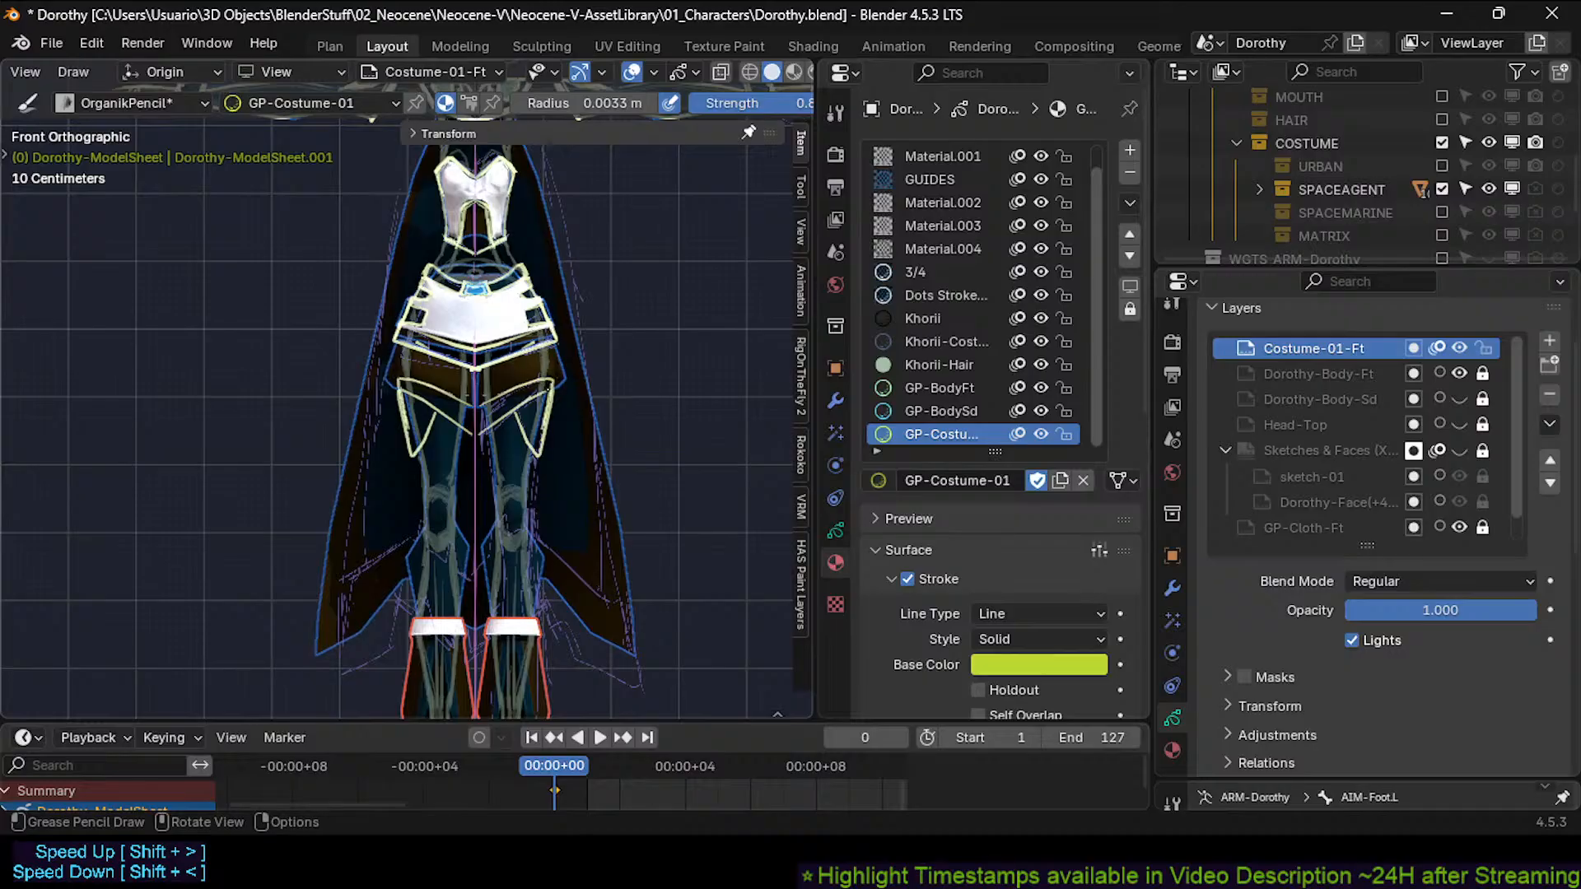
{"action": "key", "text": "ctrl+z"}
{"action": "key", "text": "ctrl+z"}
{"action": "key", "text": "ctrl+z"}
{"action": "key", "text": "ctrl+z"}
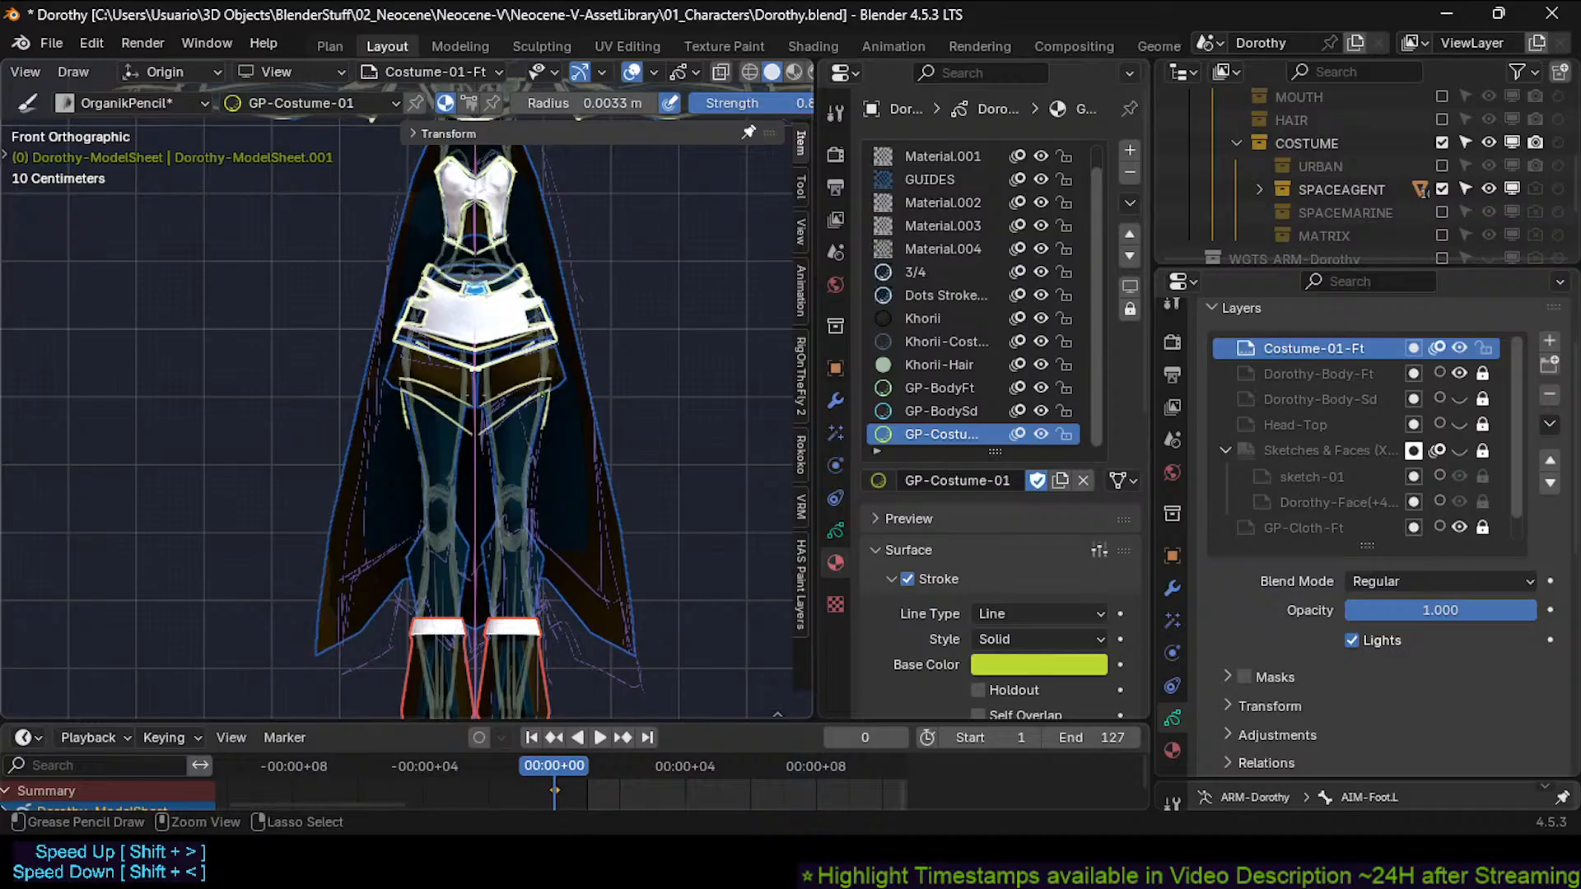
Outline the thigh garment's inner and outer edges and draw the leg lines down towards the knee.
{"action": "mouse_move", "coordinate": [483, 393]}
{"action": "left_mouse_down"}
{"action": "mouse_move", "coordinate": [487, 444]}
{"action": "mouse_move", "coordinate": [505, 388]}
{"action": "mouse_move", "coordinate": [552, 371]}
{"action": "mouse_move", "coordinate": [564, 412]}
{"action": "mouse_move", "coordinate": [486, 439]}
{"action": "left_mouse_up"}
{"action": "left_click_drag", "start_coordinate": [549, 379], "coordinate": [542, 427]}
{"action": "mouse_move", "coordinate": [541, 401]}
{"action": "left_mouse_down"}
{"action": "mouse_move", "coordinate": [545, 434]}
{"action": "mouse_move", "coordinate": [483, 446]}
{"action": "mouse_move", "coordinate": [486, 390]}
{"action": "mouse_move", "coordinate": [542, 431]}
{"action": "mouse_move", "coordinate": [534, 469]}
{"action": "mouse_move", "coordinate": [550, 411]}
{"action": "mouse_move", "coordinate": [534, 467]}
{"action": "mouse_move", "coordinate": [499, 497]}
{"action": "mouse_move", "coordinate": [506, 538]}
{"action": "left_mouse_up"}
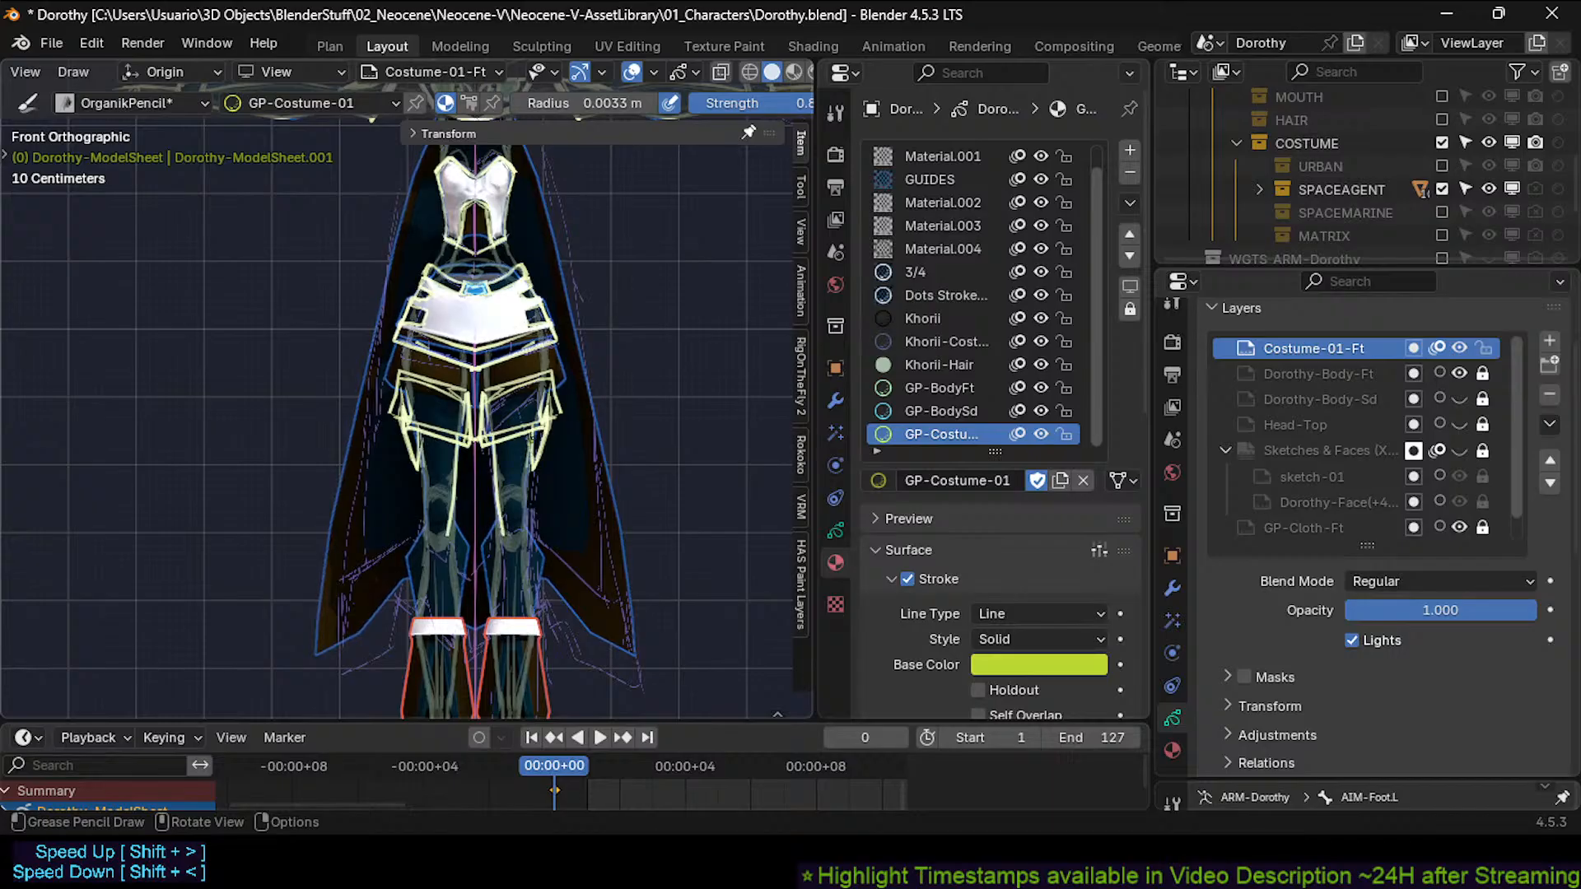
{"action": "left_click_drag", "start_coordinate": [532, 437], "coordinate": [527, 518]}
Continue the leg outline from the knee down towards the boot cuff, undoing and redrawing the outer line.
{"action": "middle_click_drag", "start_coordinate": [526, 518], "coordinate": [526, 435], "text": "shift"}
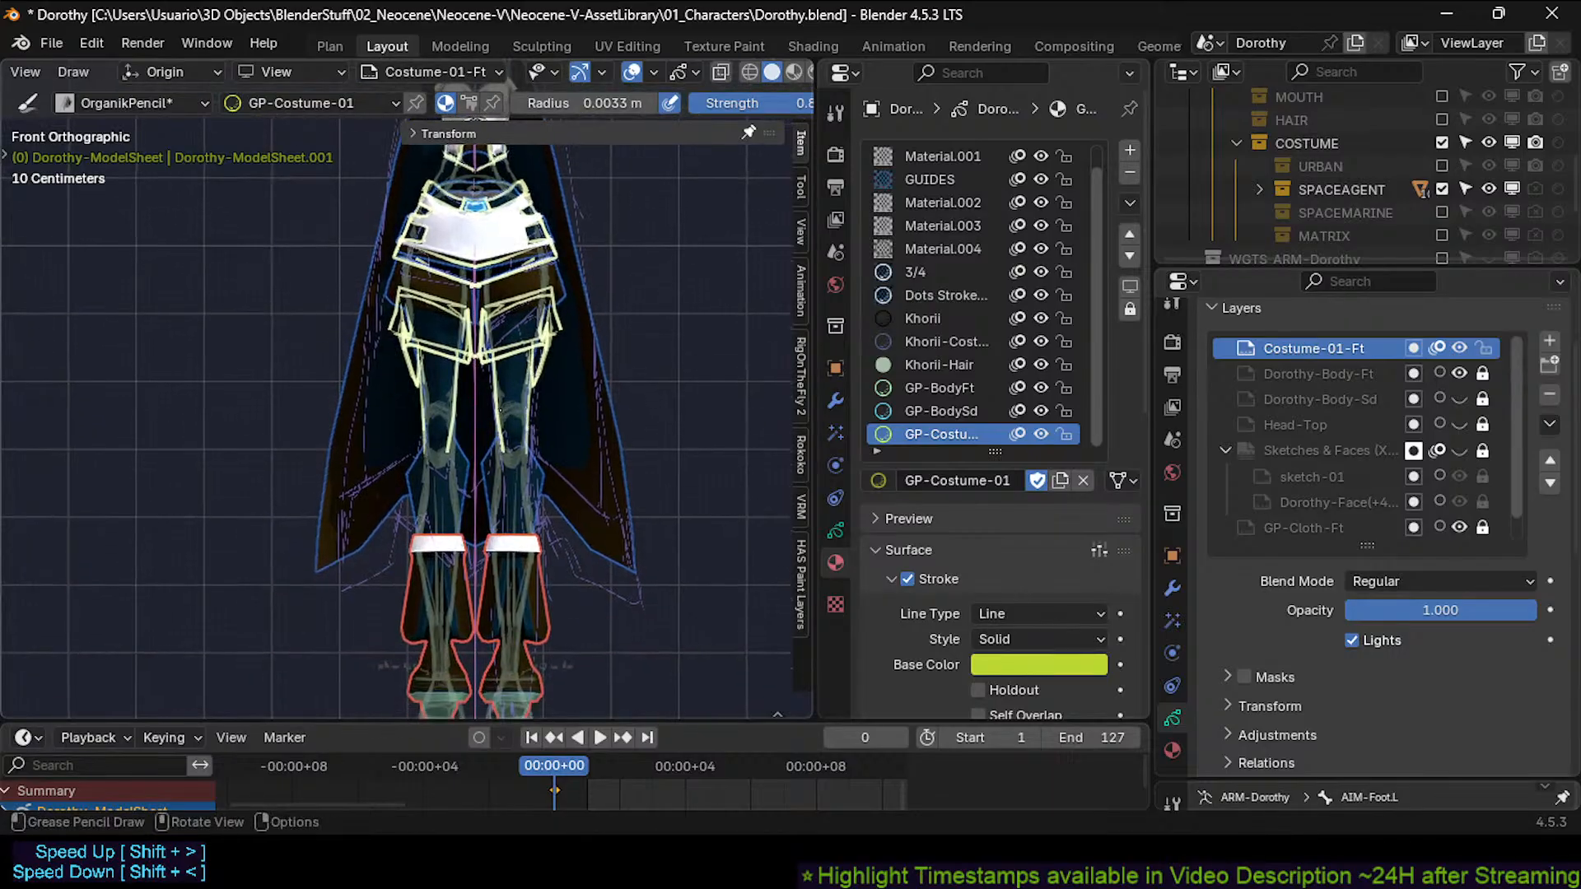
{"action": "left_click_drag", "start_coordinate": [499, 410], "coordinate": [502, 453]}
{"action": "middle_click_drag", "start_coordinate": [504, 457], "coordinate": [509, 418], "text": "shift"}
{"action": "left_click_drag", "start_coordinate": [531, 406], "coordinate": [541, 457]}
{"action": "key", "text": "ctrl+z"}
{"action": "key", "text": "ctrl+z"}
{"action": "mouse_move", "coordinate": [531, 402]}
{"action": "left_mouse_down"}
{"action": "mouse_move", "coordinate": [538, 495]}
{"action": "mouse_move", "coordinate": [501, 478]}
{"action": "left_mouse_up"}
{"action": "middle_click_drag", "start_coordinate": [501, 479], "coordinate": [502, 447], "text": "shift"}
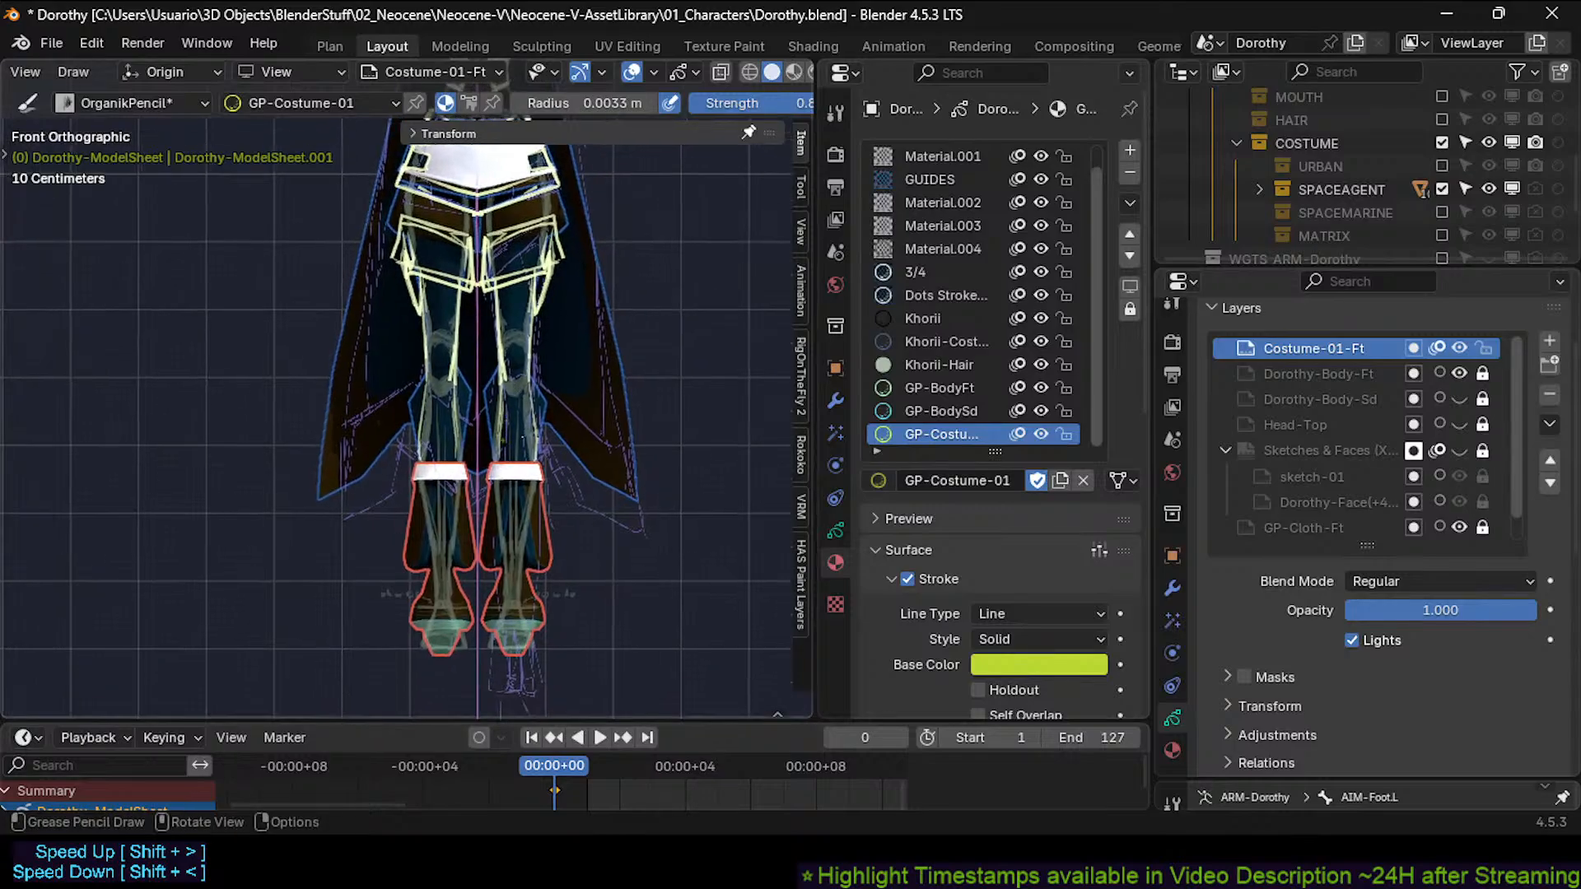
Draw the shin line down to the boot cuff and trace the boot shaft's flared edges, undoing the unwanted stroke down the boot.
{"action": "left_click_drag", "start_coordinate": [499, 389], "coordinate": [498, 461]}
{"action": "mouse_move", "coordinate": [514, 470]}
{"action": "middle_mouse_down", "text": "shift"}
{"action": "mouse_move", "coordinate": [527, 422]}
{"action": "mouse_move", "coordinate": [518, 432]}
{"action": "middle_mouse_up", "text": "shift"}
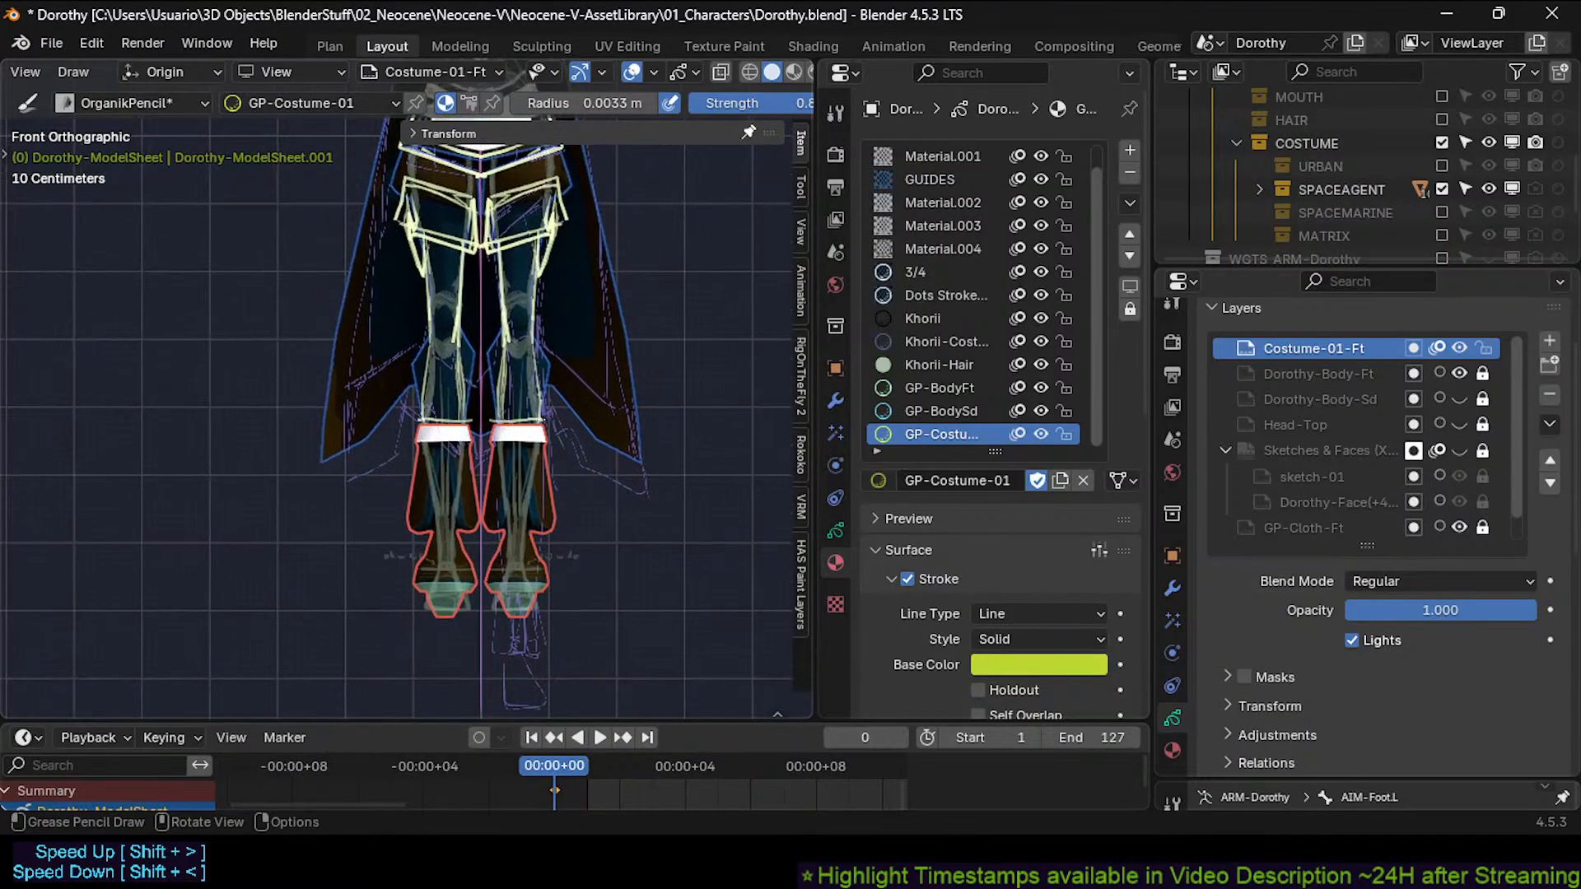
{"action": "mouse_move", "coordinate": [550, 425]}
{"action": "left_mouse_down"}
{"action": "mouse_move", "coordinate": [560, 518]}
{"action": "mouse_move", "coordinate": [535, 528]}
{"action": "mouse_move", "coordinate": [518, 457]}
{"action": "mouse_move", "coordinate": [504, 533]}
{"action": "mouse_move", "coordinate": [482, 524]}
{"action": "left_mouse_up"}
{"action": "left_click_drag", "start_coordinate": [494, 431], "coordinate": [483, 524]}
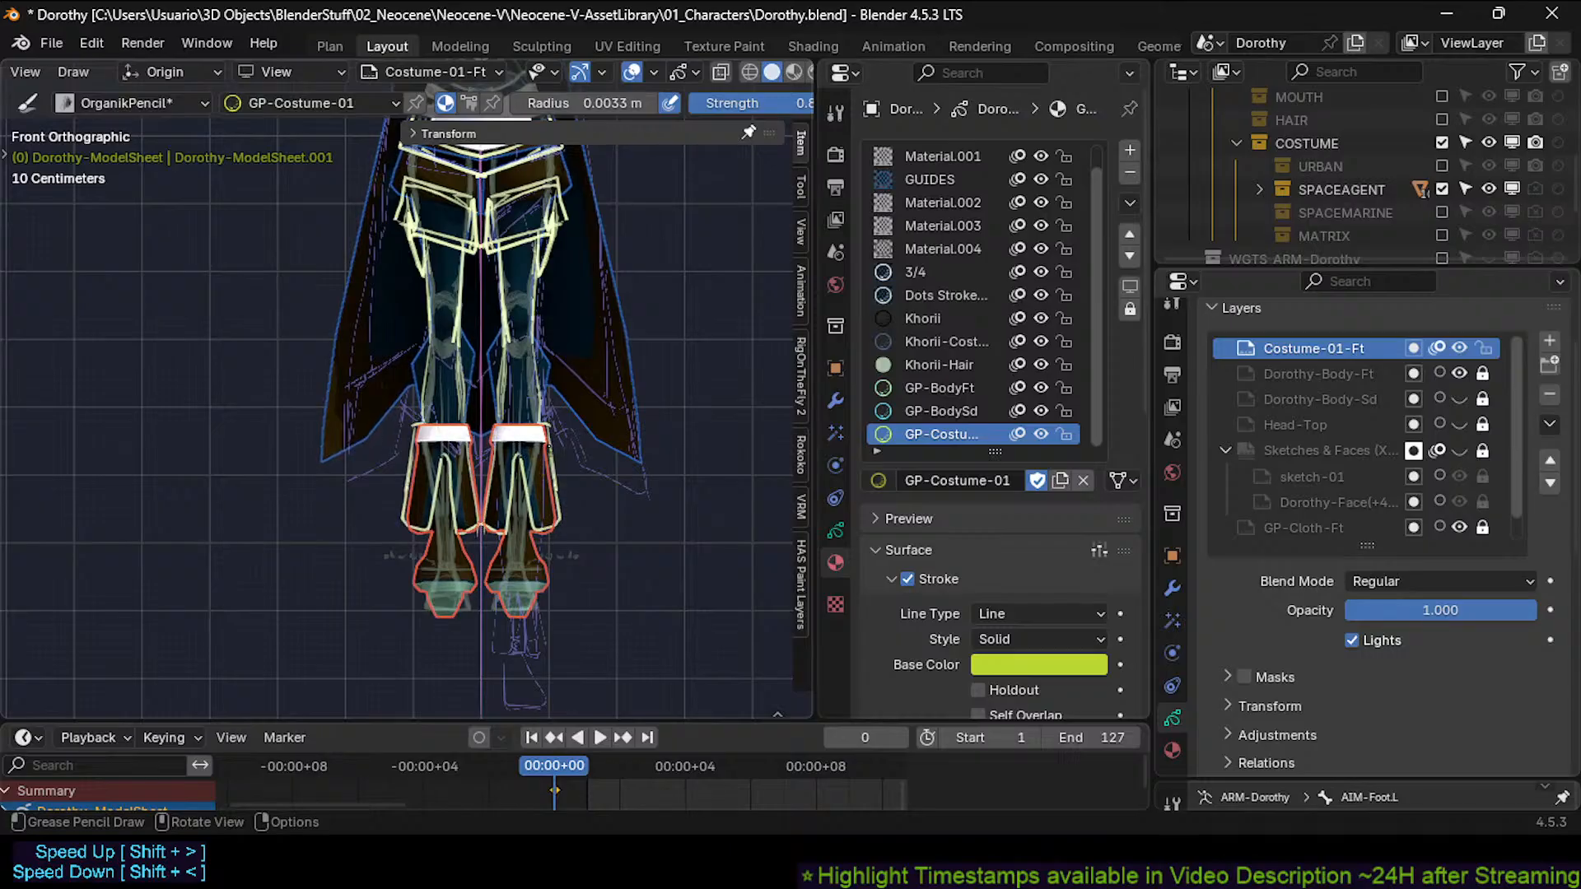
{"action": "mouse_move", "coordinate": [548, 445]}
{"action": "left_mouse_down"}
{"action": "mouse_move", "coordinate": [544, 525]}
{"action": "mouse_move", "coordinate": [502, 538]}
{"action": "mouse_move", "coordinate": [541, 583]}
{"action": "left_mouse_up"}
{"action": "key", "text": "ctrl+z"}
{"action": "key", "text": "ctrl+z"}
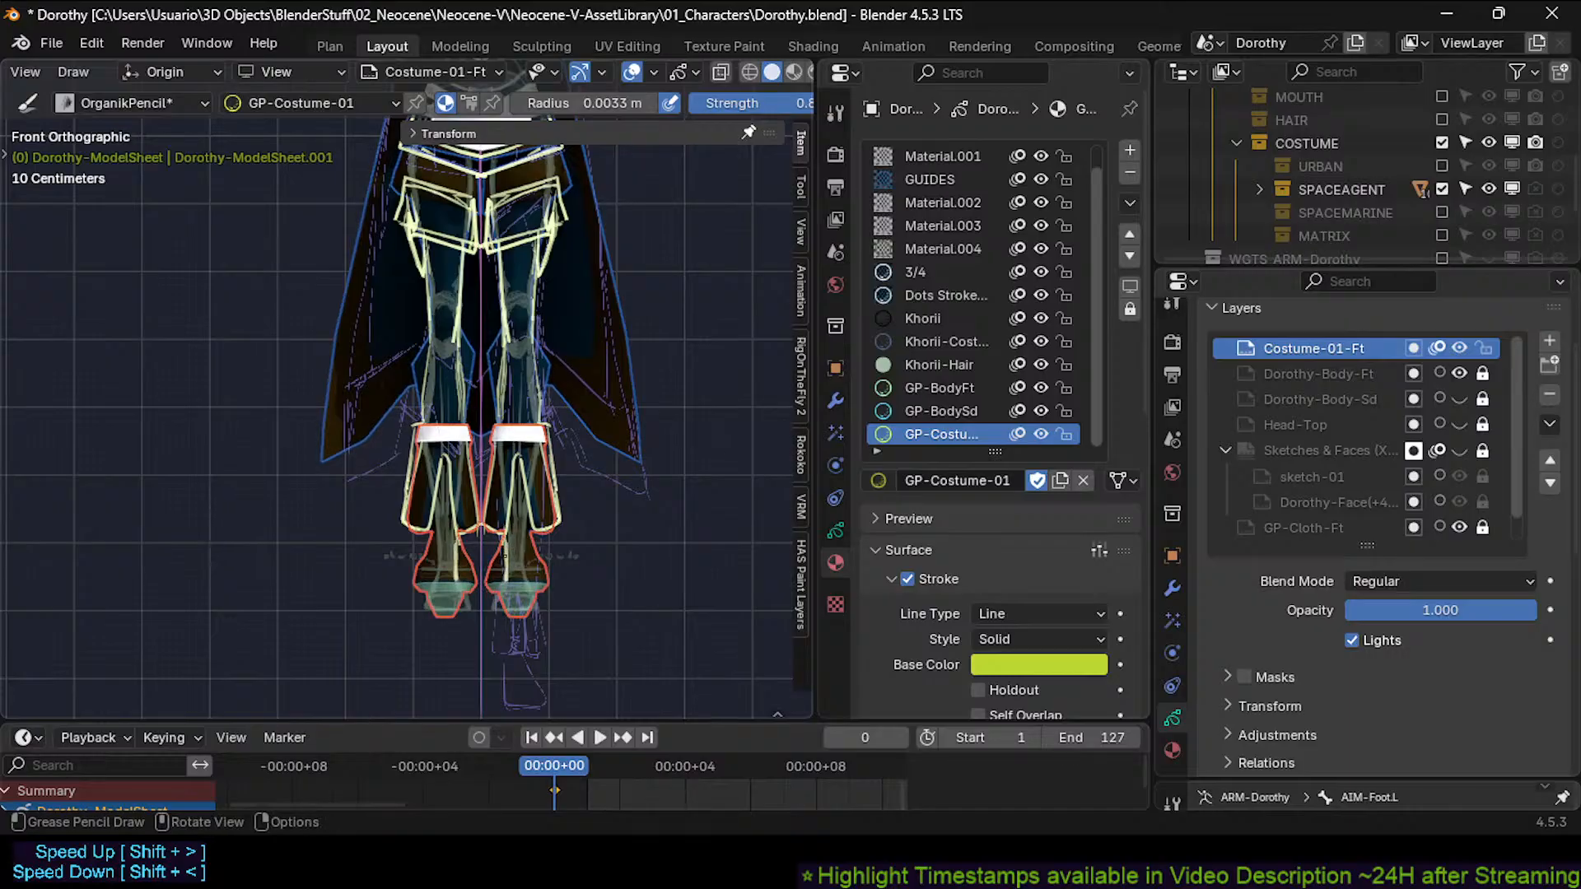
Draw the foot below the boot shaft with sole, ankle and toe lines, undoing the misplaced strokes.
{"action": "left_click_drag", "start_coordinate": [494, 608], "coordinate": [547, 602]}
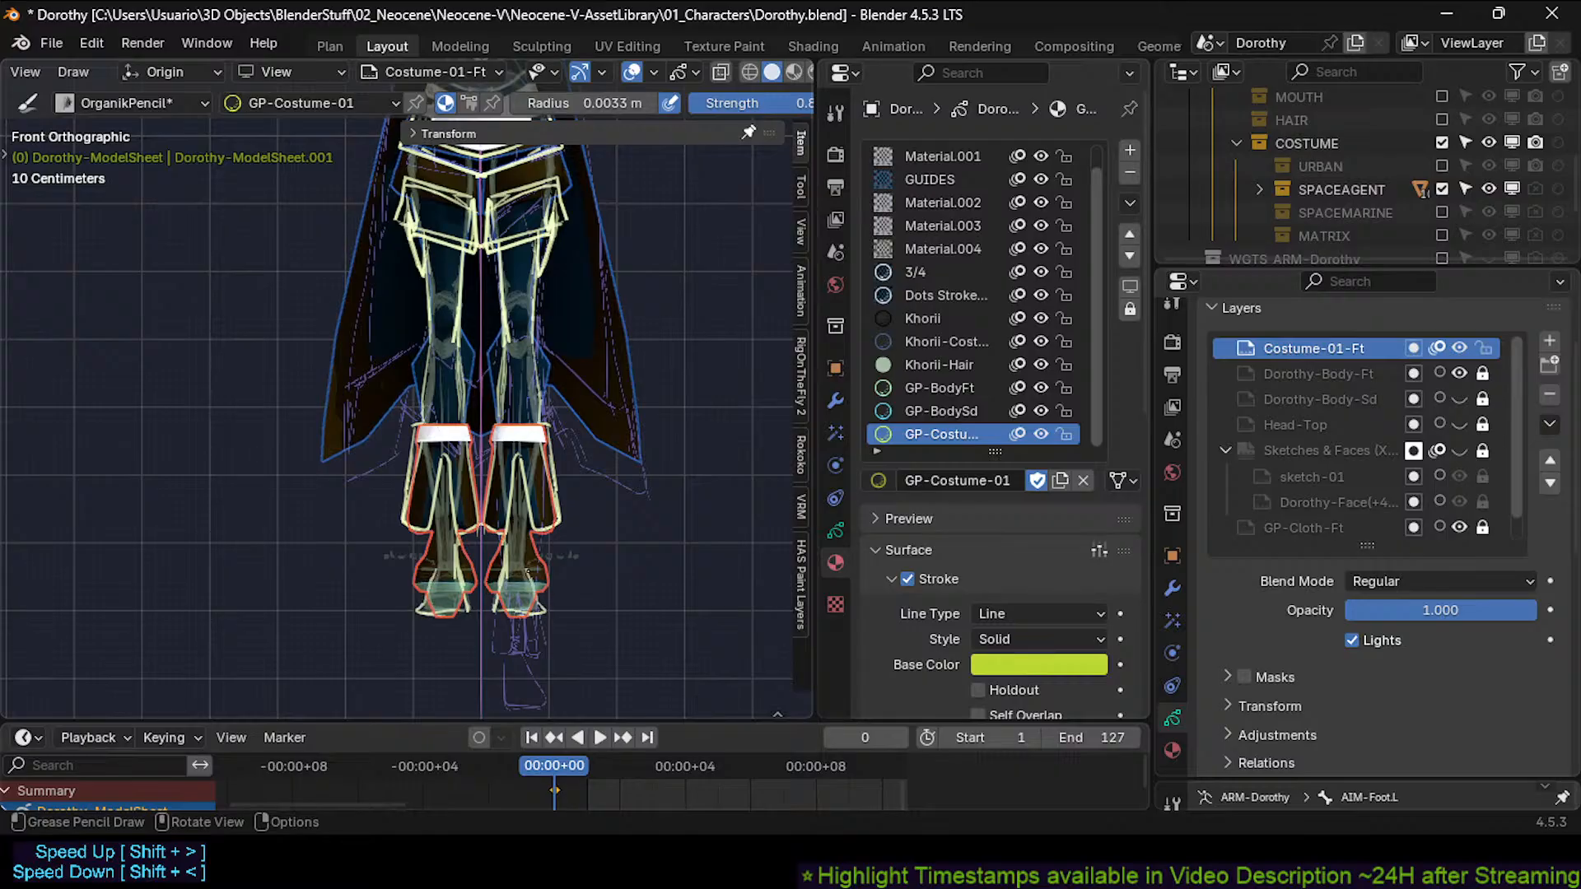
{"action": "mouse_move", "coordinate": [531, 514]}
{"action": "left_mouse_down"}
{"action": "mouse_move", "coordinate": [536, 586]}
{"action": "mouse_move", "coordinate": [527, 565]}
{"action": "left_mouse_up"}
{"action": "key", "text": "ctrl+z"}
{"action": "left_click_drag", "start_coordinate": [525, 523], "coordinate": [553, 609]}
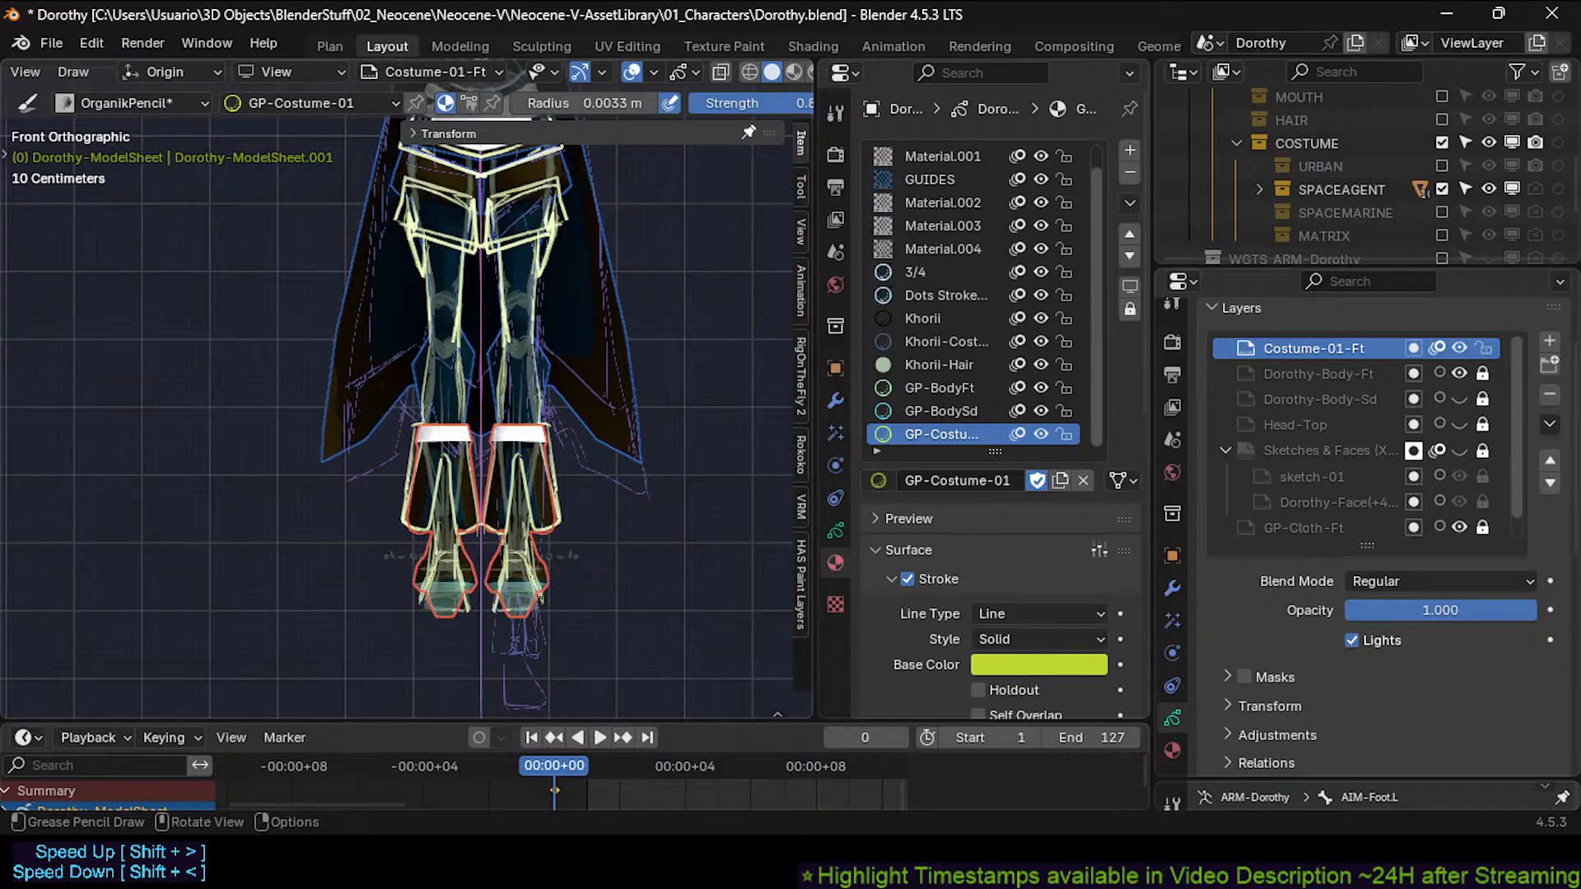
{"action": "mouse_move", "coordinate": [500, 611]}
{"action": "left_mouse_down"}
{"action": "mouse_move", "coordinate": [545, 610]}
{"action": "mouse_move", "coordinate": [503, 602]}
{"action": "mouse_move", "coordinate": [500, 581]}
{"action": "mouse_move", "coordinate": [540, 576]}
{"action": "mouse_move", "coordinate": [494, 603]}
{"action": "mouse_move", "coordinate": [502, 568]}
{"action": "mouse_move", "coordinate": [493, 608]}
{"action": "left_mouse_up"}
{"action": "key", "text": "ctrl+z"}
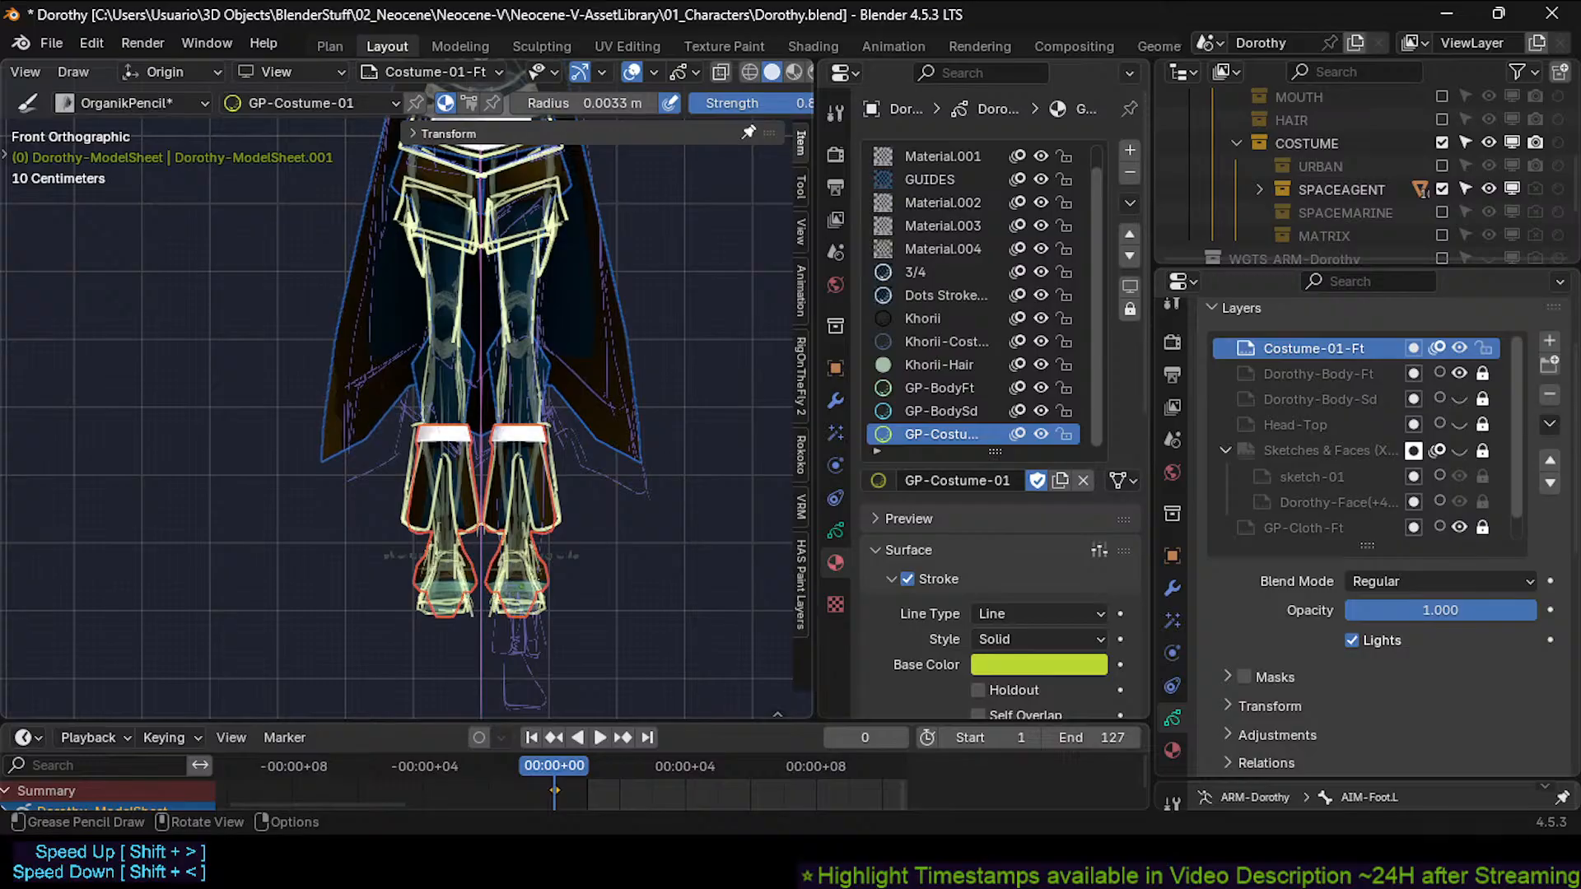
Draw an X mark beside the feet, undoing the first strokes crossed over the foot.
{"action": "left_click_drag", "start_coordinate": [559, 550], "coordinate": [472, 626]}
{"action": "left_click_drag", "start_coordinate": [509, 555], "coordinate": [563, 628]}
{"action": "key", "text": "ctrl+z"}
{"action": "key", "text": "ctrl+z"}
{"action": "key", "text": "ctrl+z"}
{"action": "mouse_move", "coordinate": [616, 554]}
{"action": "left_mouse_down"}
{"action": "mouse_move", "coordinate": [573, 598]}
{"action": "mouse_move", "coordinate": [617, 598]}
{"action": "left_mouse_up"}
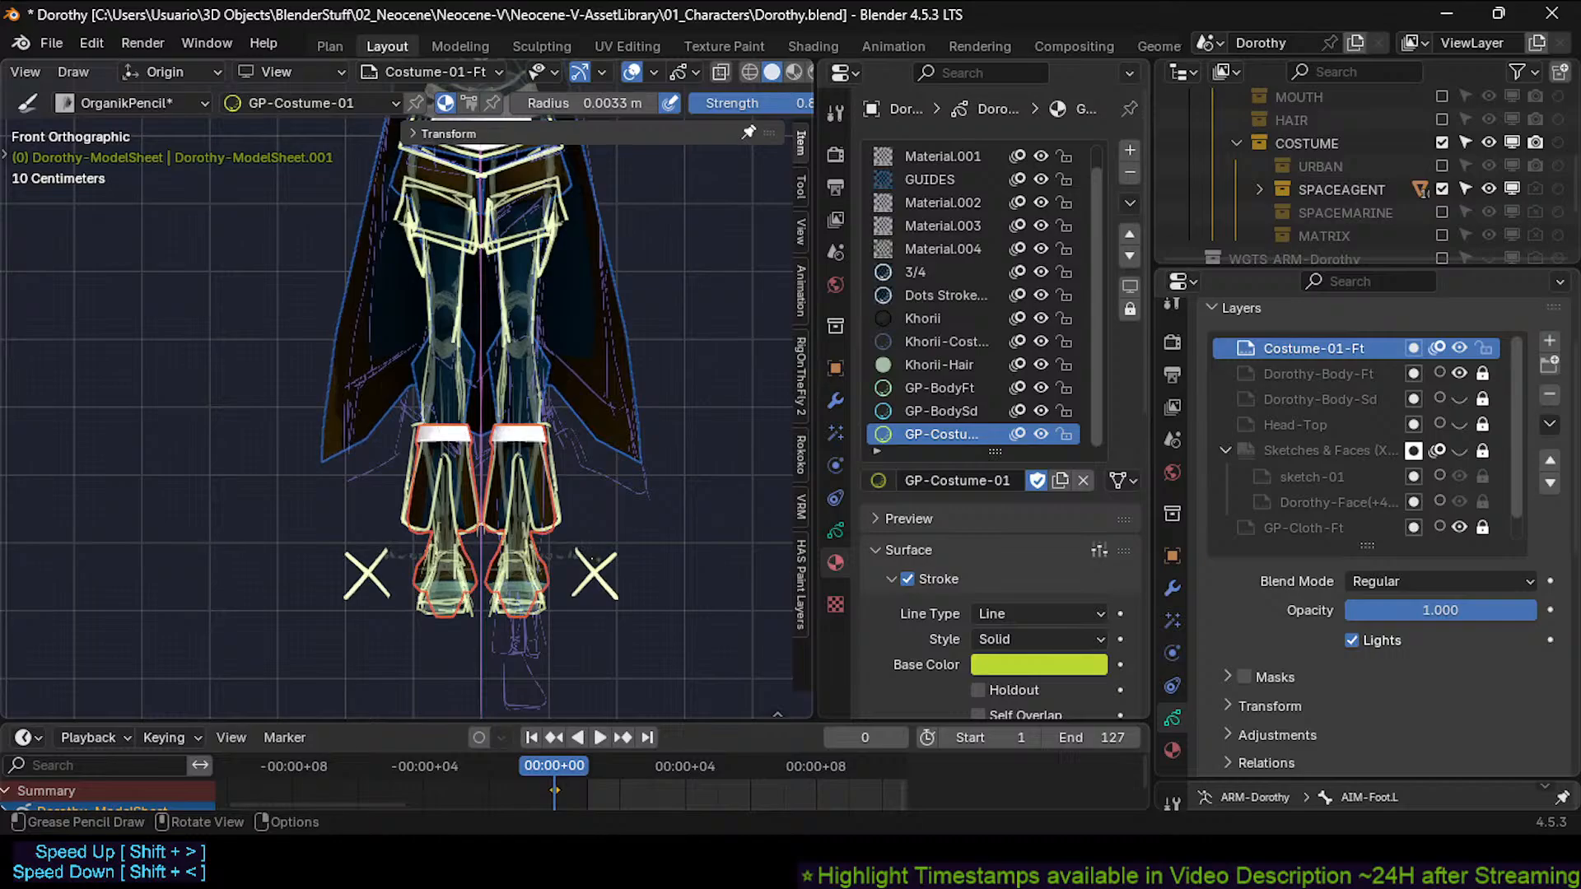
Draw the waist's side line from the lower edge of the chest plate down to the skirt armour.
{"action": "mouse_move", "coordinate": [600, 509]}
{"action": "middle_mouse_down", "text": "shift"}
{"action": "mouse_move", "coordinate": [606, 601]}
{"action": "mouse_move", "coordinate": [616, 515]}
{"action": "middle_mouse_up", "text": "shift"}
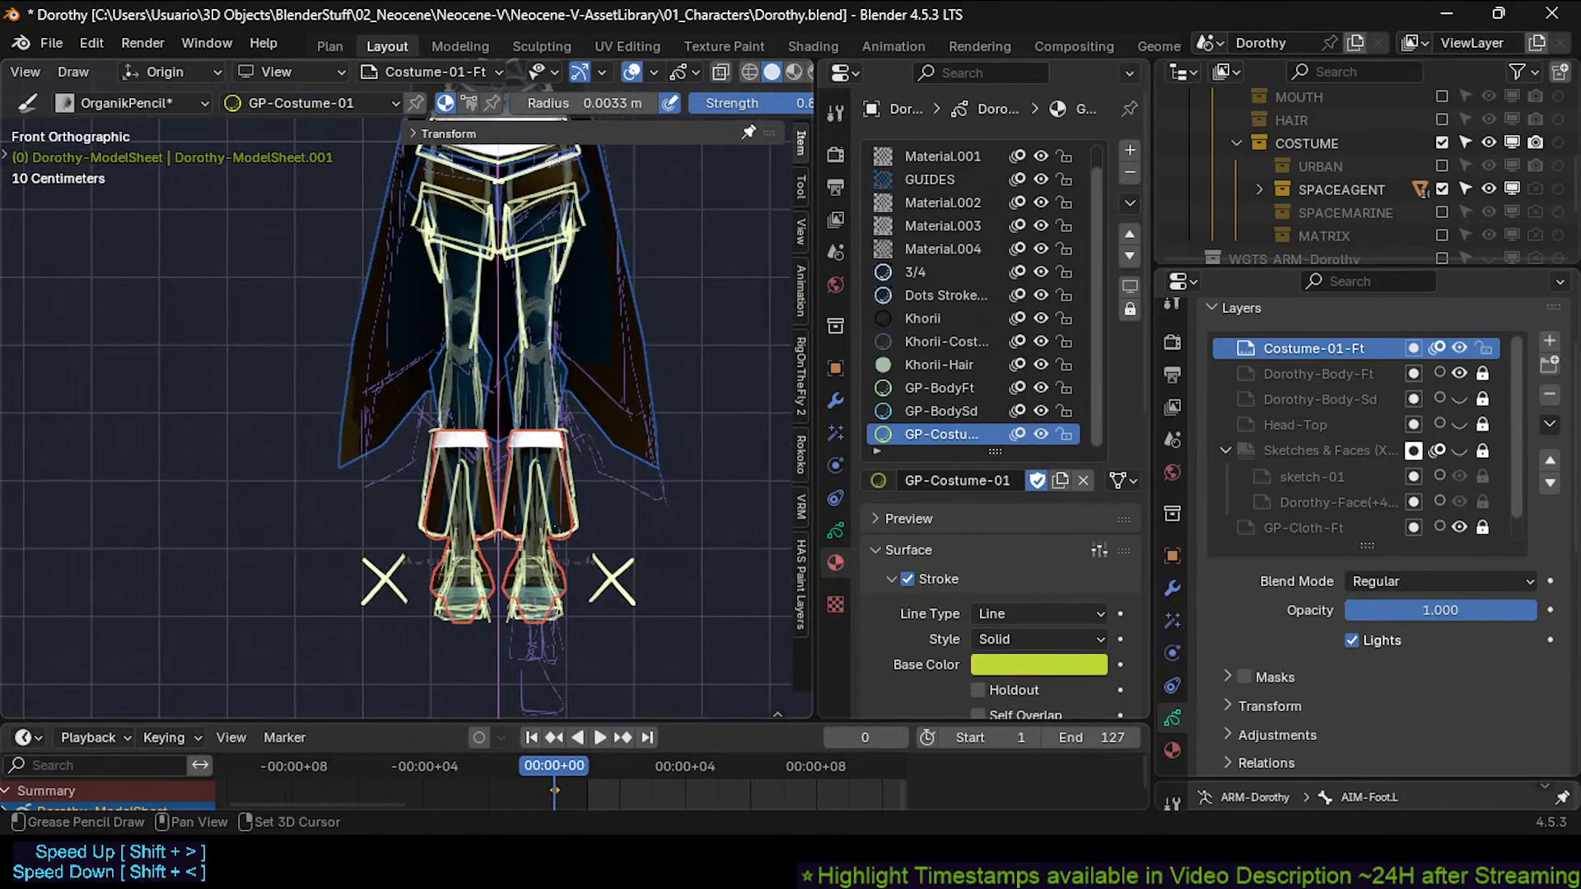
{"action": "middle_click_drag", "start_coordinate": [610, 329], "coordinate": [619, 642], "text": "shift"}
{"action": "mouse_move", "coordinate": [639, 379]}
{"action": "middle_mouse_down", "text": "shift"}
{"action": "mouse_move", "coordinate": [572, 513]}
{"action": "mouse_move", "coordinate": [436, 523]}
{"action": "middle_mouse_up", "text": "shift"}
{"action": "mouse_move", "coordinate": [545, 485]}
{"action": "middle_mouse_down", "text": "shift"}
{"action": "mouse_move", "coordinate": [561, 545]}
{"action": "mouse_move", "coordinate": [646, 452]}
{"action": "middle_mouse_up", "text": "shift"}
{"action": "mouse_move", "coordinate": [453, 446]}
{"action": "middle_mouse_down", "text": "shift"}
{"action": "mouse_move", "coordinate": [509, 462]}
{"action": "mouse_move", "coordinate": [507, 387]}
{"action": "middle_mouse_up", "text": "shift"}
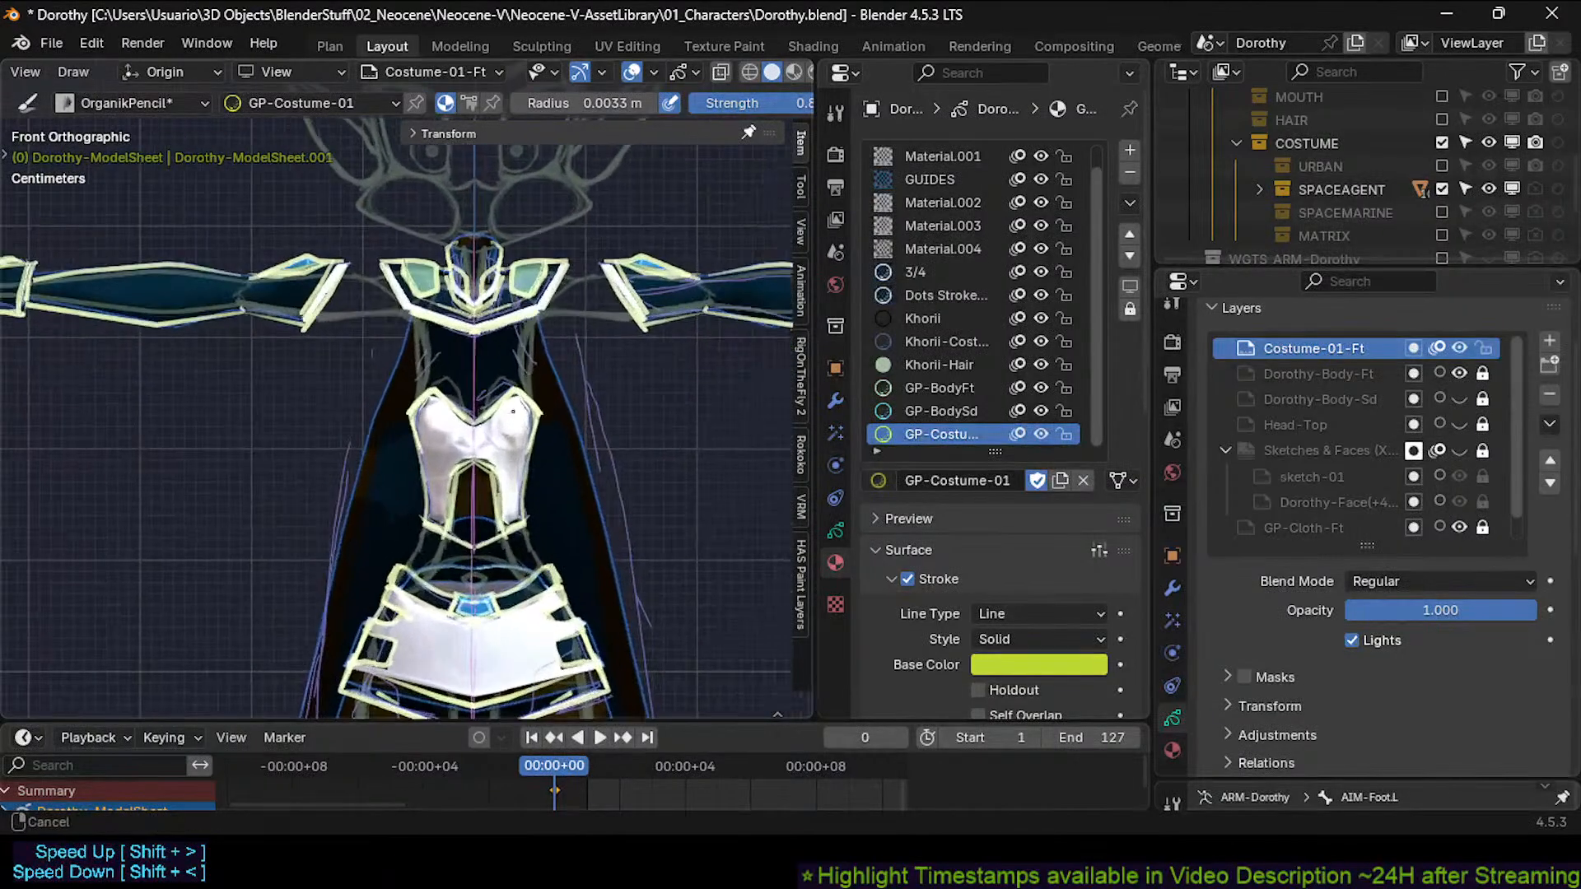
{"action": "left_click_drag", "start_coordinate": [524, 529], "coordinate": [546, 570]}
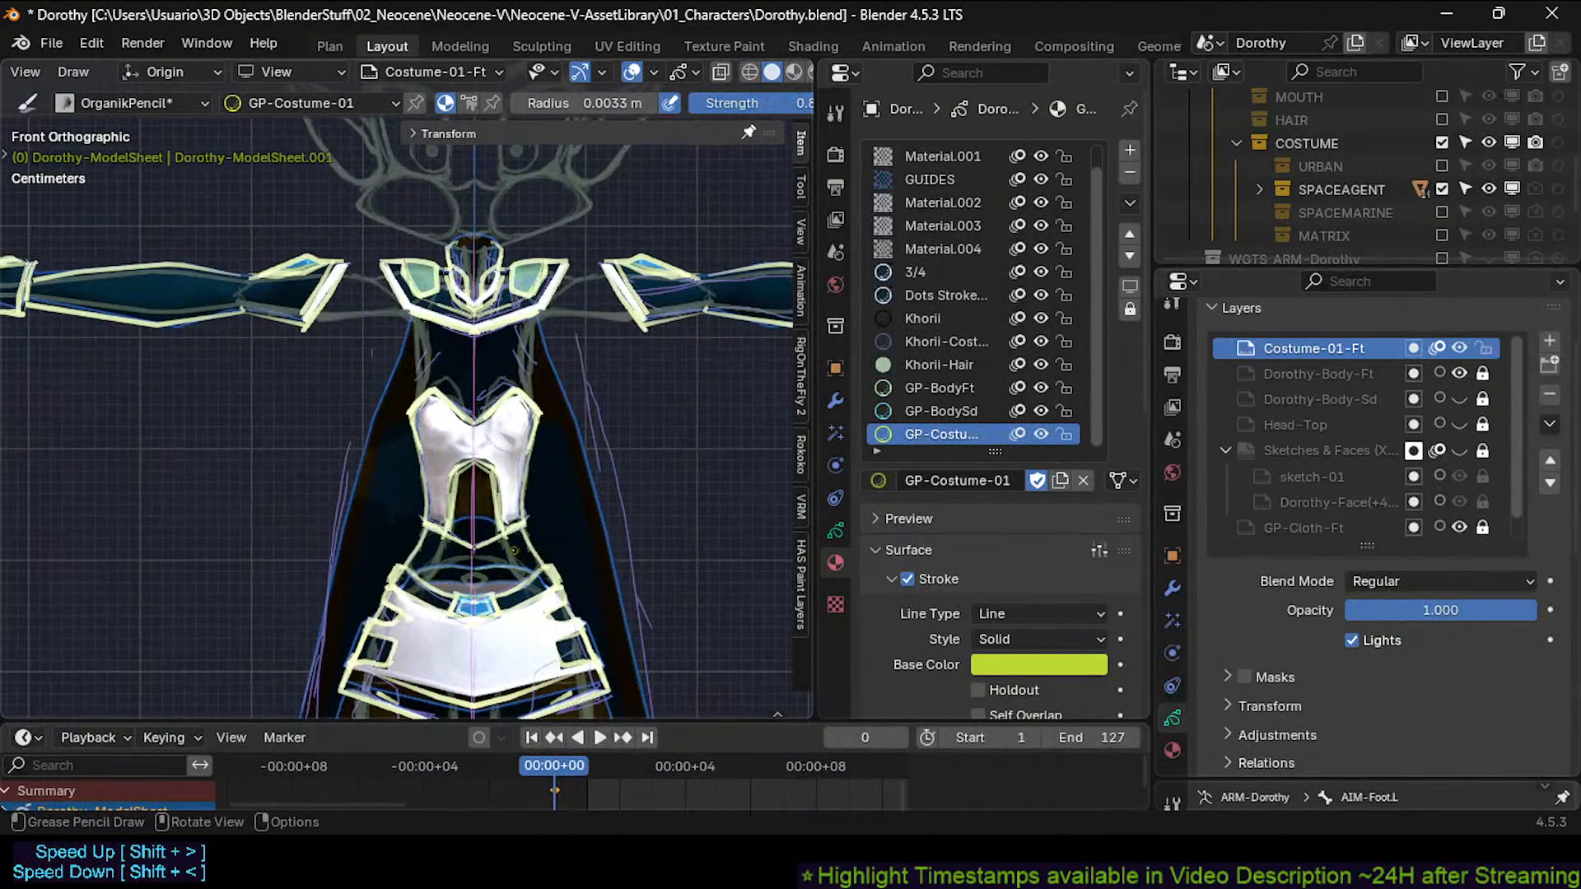
{"action": "middle_click_drag", "start_coordinate": [511, 535], "coordinate": [517, 639], "text": "shift"}
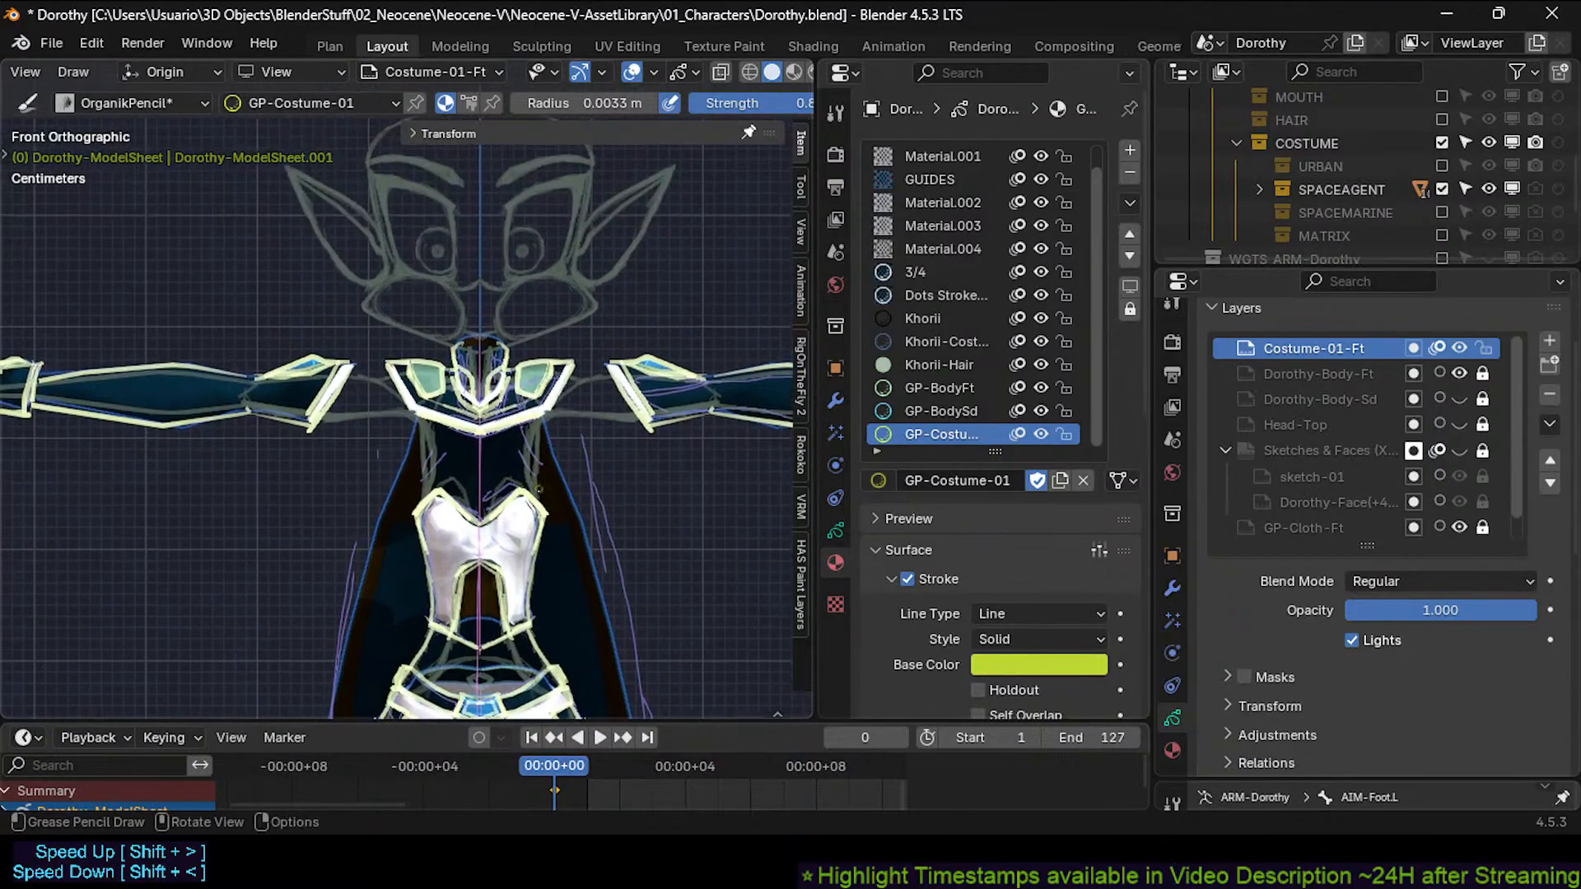
Draw the torso's side line up to the collar and the lines linking the collar to the shoulder armour, undoing misplaced strokes.
{"action": "left_click_drag", "start_coordinate": [532, 468], "coordinate": [545, 425]}
{"action": "key", "text": "ctrl+z"}
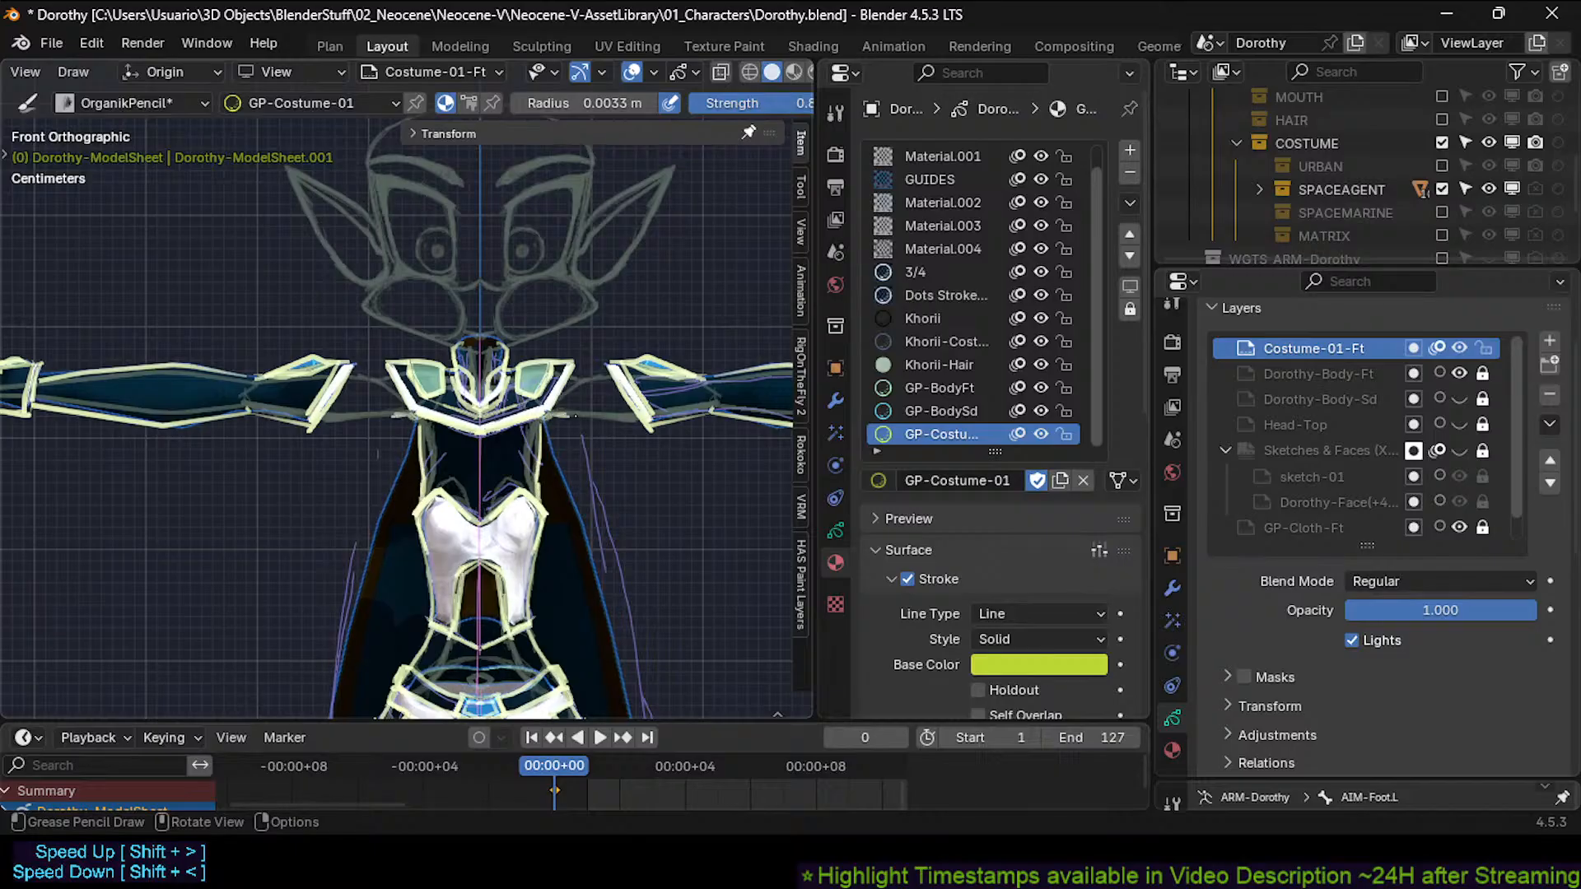
{"action": "left_click_drag", "start_coordinate": [575, 416], "coordinate": [640, 422]}
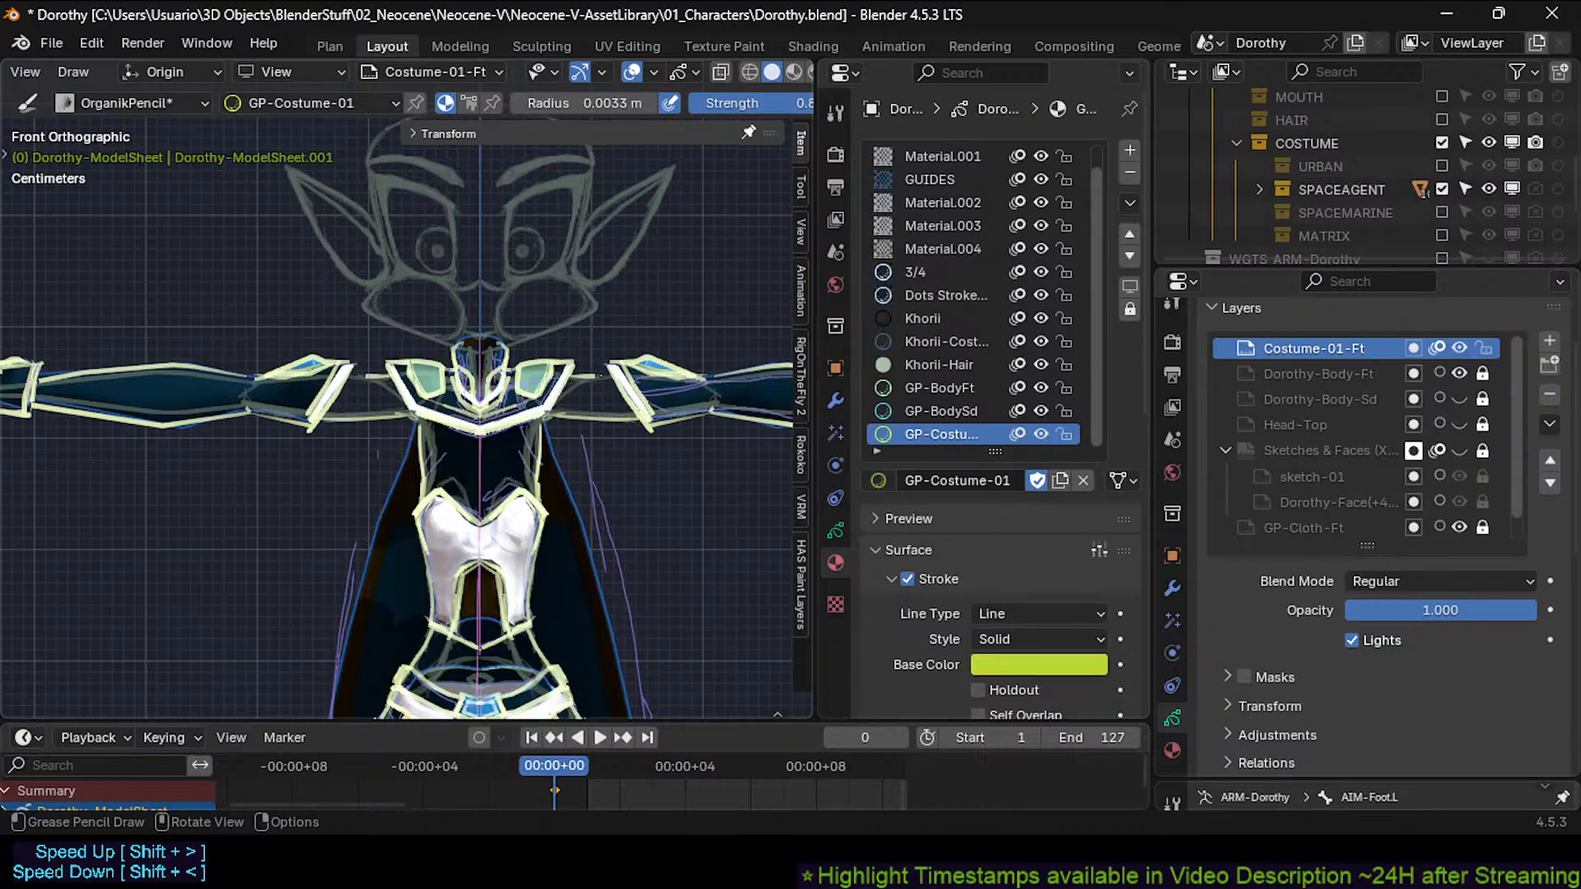
{"action": "key", "text": "ctrl+z"}
Undo the last stroke and redraw the lower finger line of the hand beyond the wrist cuff.
{"action": "middle_click_drag", "start_coordinate": [536, 400], "coordinate": [171, 415], "text": "shift"}
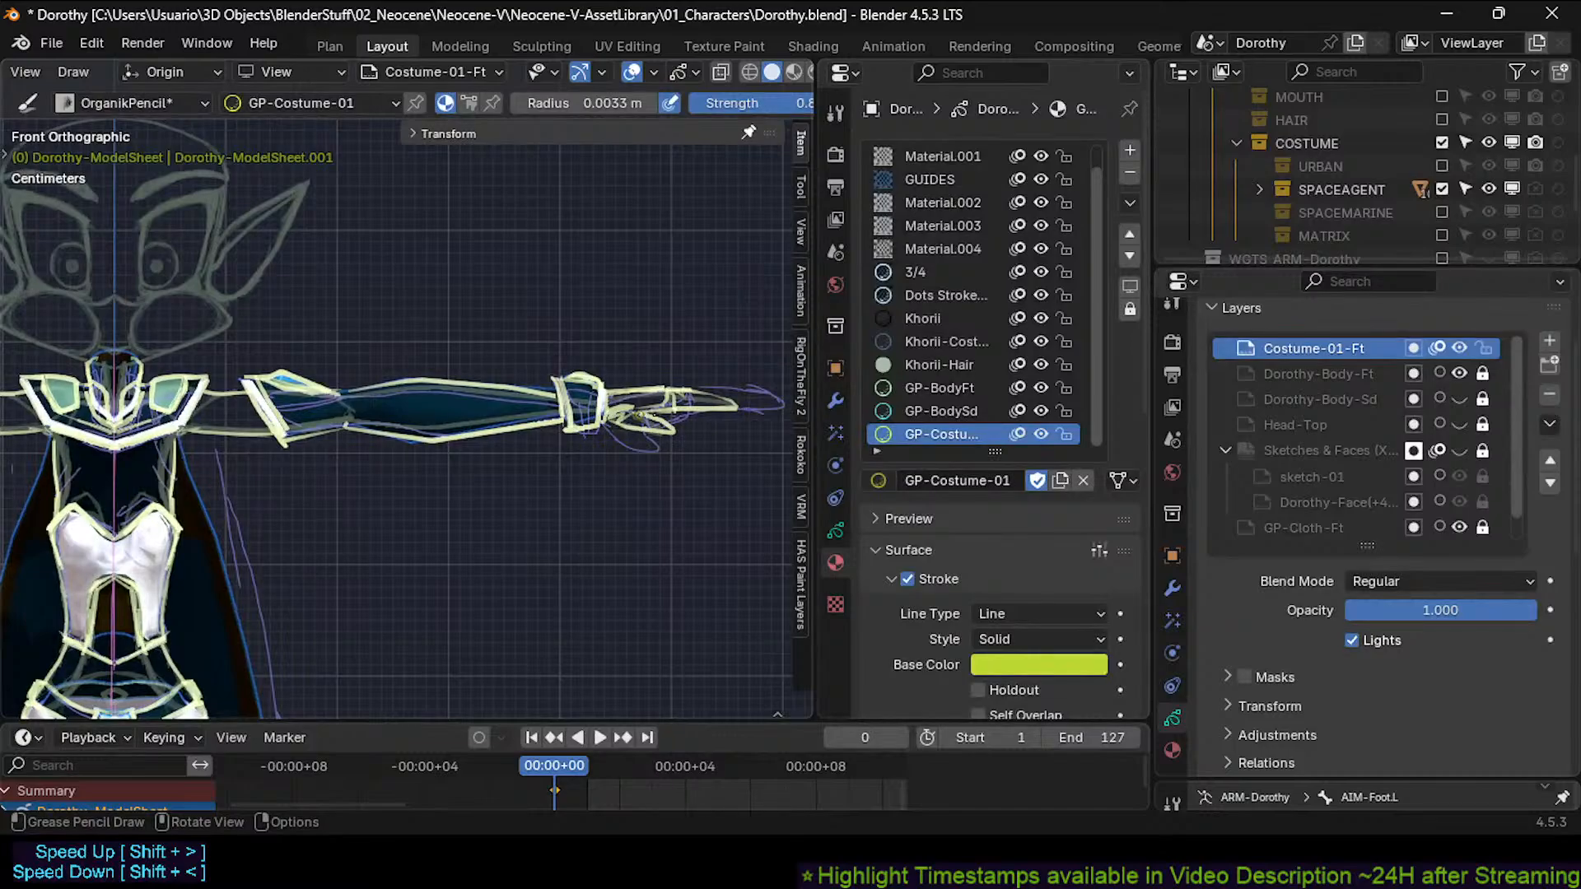
{"action": "key", "text": "ctrl+z"}
{"action": "left_click_drag", "start_coordinate": [659, 434], "coordinate": [615, 421]}
Draw the short outer thigh line connecting the skirt armour to the thigh garment.
{"action": "mouse_move", "coordinate": [364, 395]}
{"action": "middle_mouse_down", "text": "shift"}
{"action": "mouse_move", "coordinate": [305, 397]}
{"action": "mouse_move", "coordinate": [719, 419]}
{"action": "middle_mouse_up", "text": "shift"}
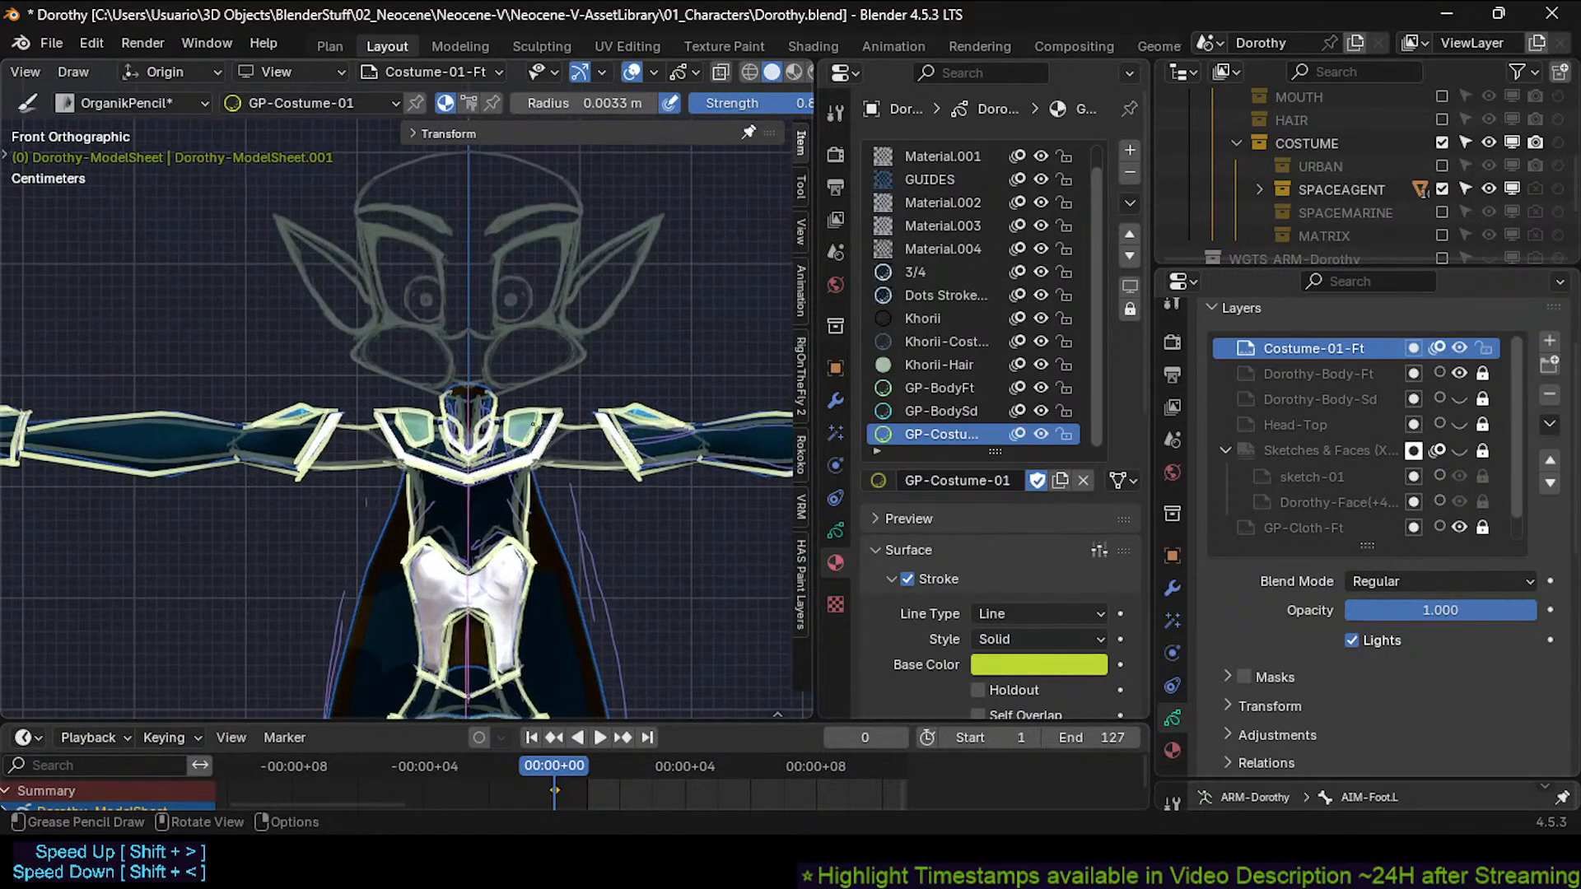
{"action": "middle_click_drag", "start_coordinate": [542, 431], "coordinate": [519, 482], "text": "ctrl"}
{"action": "mouse_move", "coordinate": [518, 482]}
{"action": "middle_mouse_down", "text": "shift"}
{"action": "mouse_move", "coordinate": [539, 464]}
{"action": "mouse_move", "coordinate": [537, 373]}
{"action": "mouse_move", "coordinate": [503, 231]}
{"action": "middle_mouse_up", "text": "shift"}
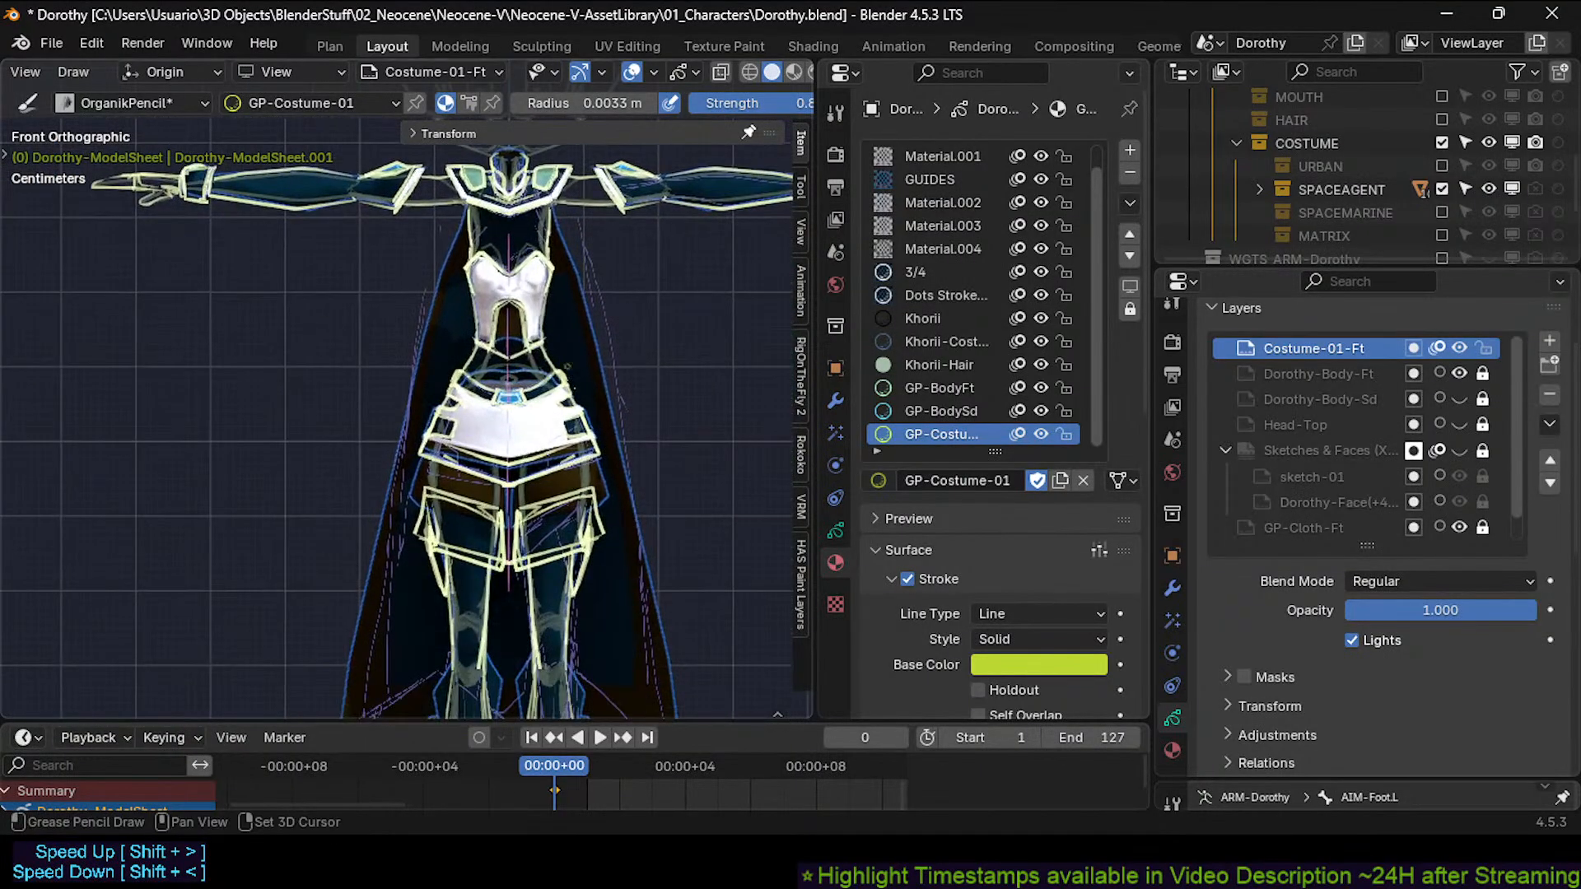
{"action": "middle_click_drag", "start_coordinate": [560, 462], "coordinate": [532, 387], "text": "shift"}
{"action": "mouse_move", "coordinate": [593, 524]}
{"action": "middle_mouse_down", "text": "shift"}
{"action": "mouse_move", "coordinate": [572, 406]}
{"action": "mouse_move", "coordinate": [569, 449]}
{"action": "middle_mouse_up", "text": "shift"}
{"action": "mouse_move", "coordinate": [569, 462]}
{"action": "middle_mouse_down", "text": "shift"}
{"action": "mouse_move", "coordinate": [604, 561]}
{"action": "mouse_move", "coordinate": [472, 393]}
{"action": "middle_mouse_up", "text": "shift"}
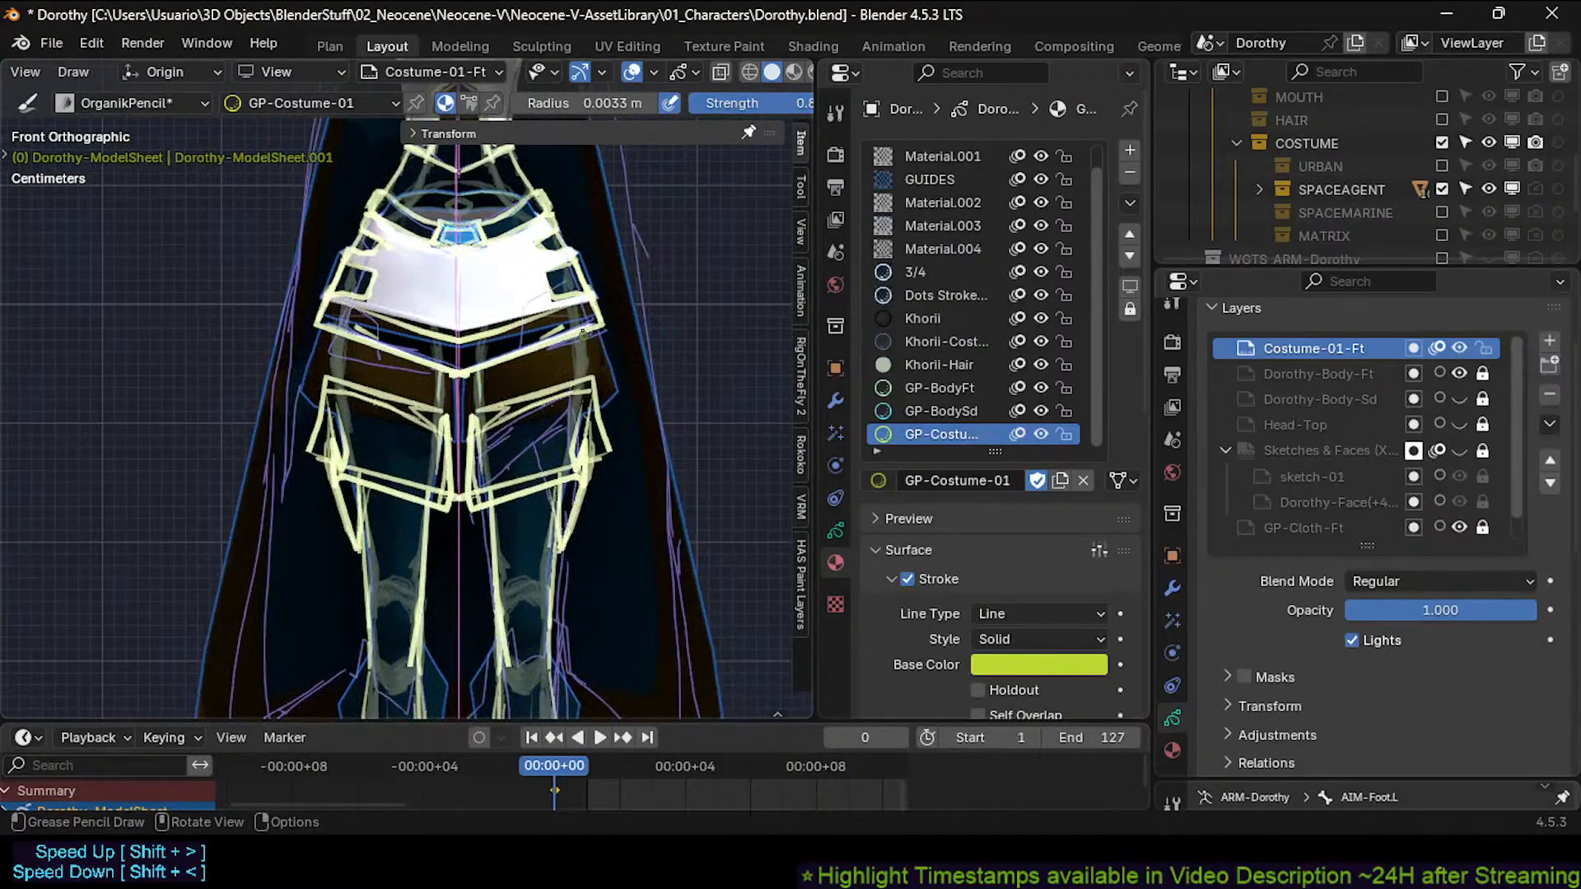
{"action": "left_click_drag", "start_coordinate": [583, 330], "coordinate": [585, 374]}
Save the file and hide the Costume-01-Ft layer.
{"action": "middle_click_drag", "start_coordinate": [593, 404], "coordinate": [606, 568], "text": "ctrl"}
{"action": "middle_click_drag", "start_coordinate": [606, 494], "coordinate": [603, 300], "text": "shift"}
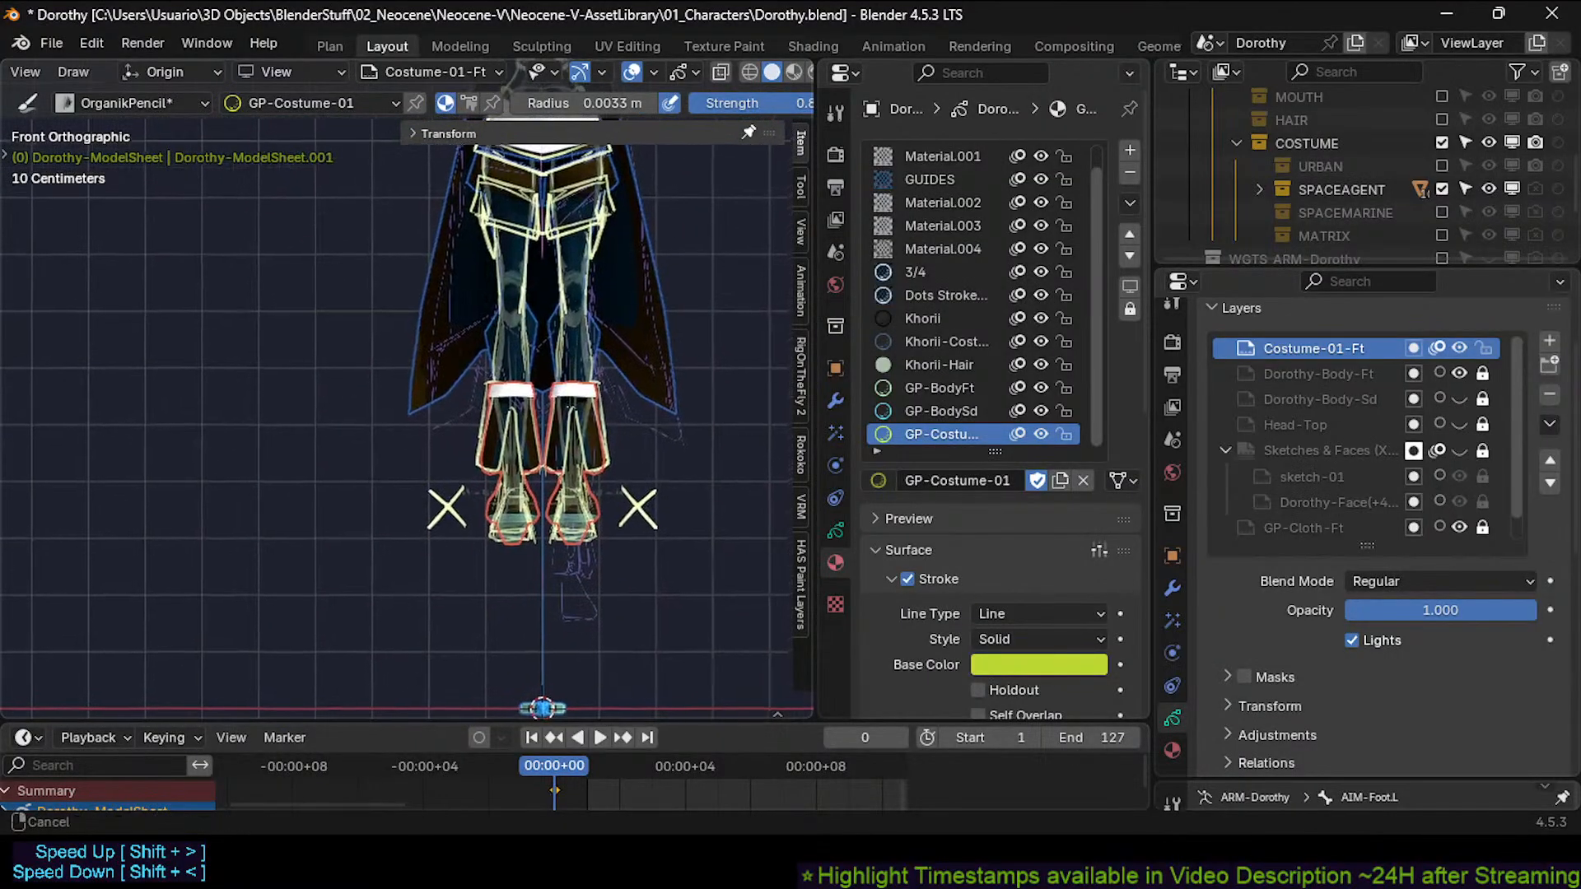
{"action": "middle_click_drag", "start_coordinate": [603, 176], "coordinate": [576, 441], "text": "shift"}
{"action": "key", "text": "ctrl+s"}
{"action": "middle_click_drag", "start_coordinate": [737, 371], "coordinate": [690, 425], "text": "shift"}
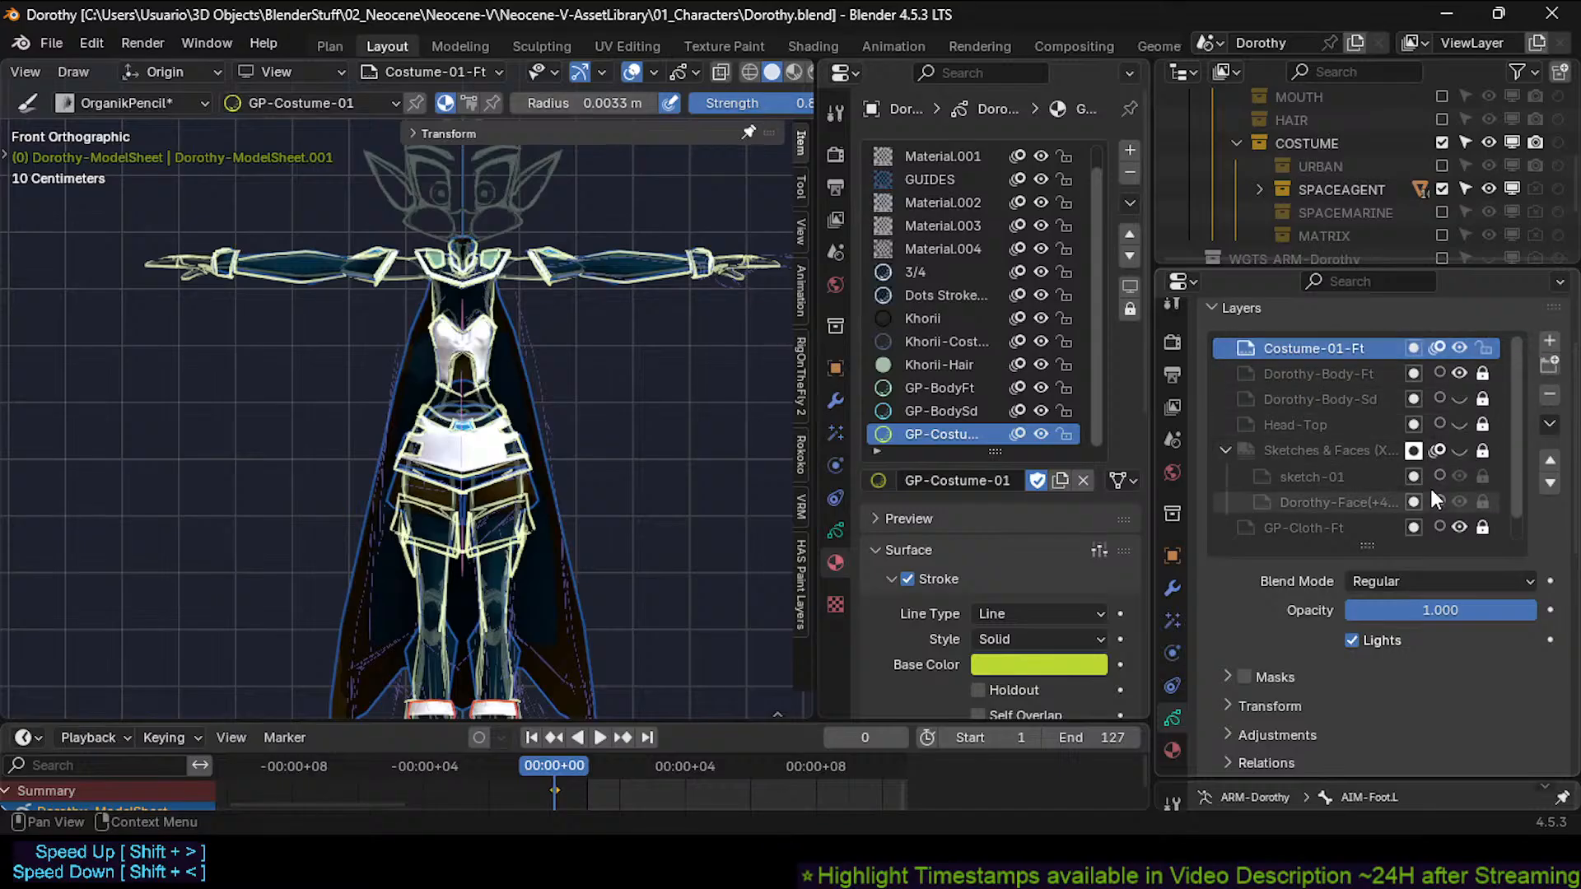
{"action": "left_click", "coordinate": [1457, 348]}
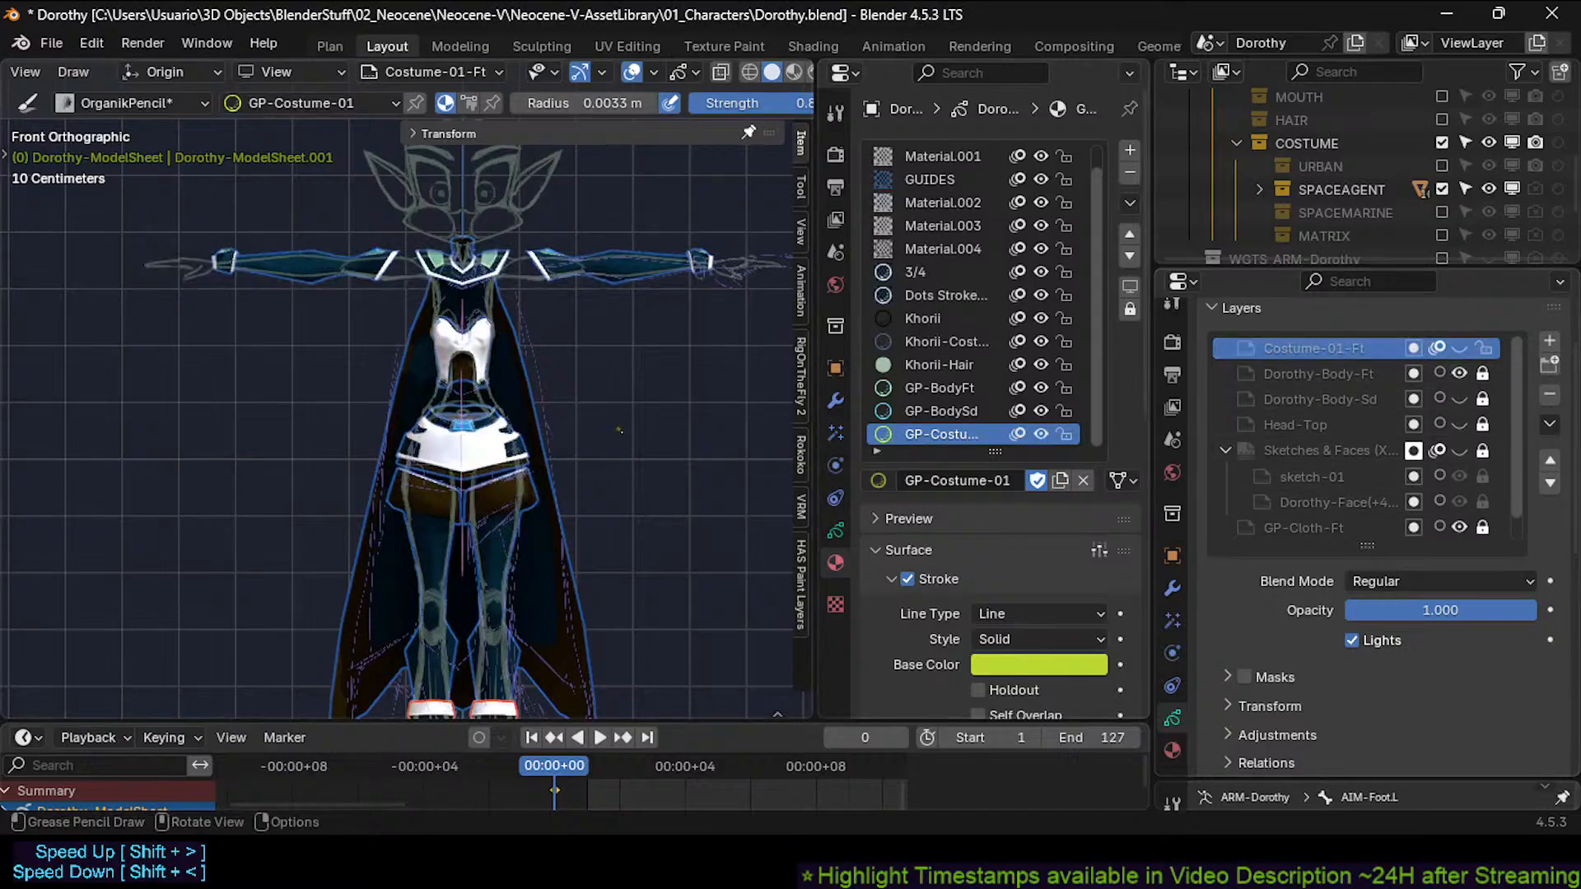
Split the 3D viewport into two side-by-side views, keeping one in front view and setting the other to the right side view.
{"action": "middle_click_drag", "start_coordinate": [620, 429], "coordinate": [677, 359], "text": "shift"}
{"action": "middle_click_drag", "start_coordinate": [655, 380], "coordinate": [647, 424], "text": "ctrl"}
{"action": "middle_click_drag", "start_coordinate": [610, 442], "coordinate": [486, 452], "text": "shift"}
{"action": "left_click", "coordinate": [17, 72]}
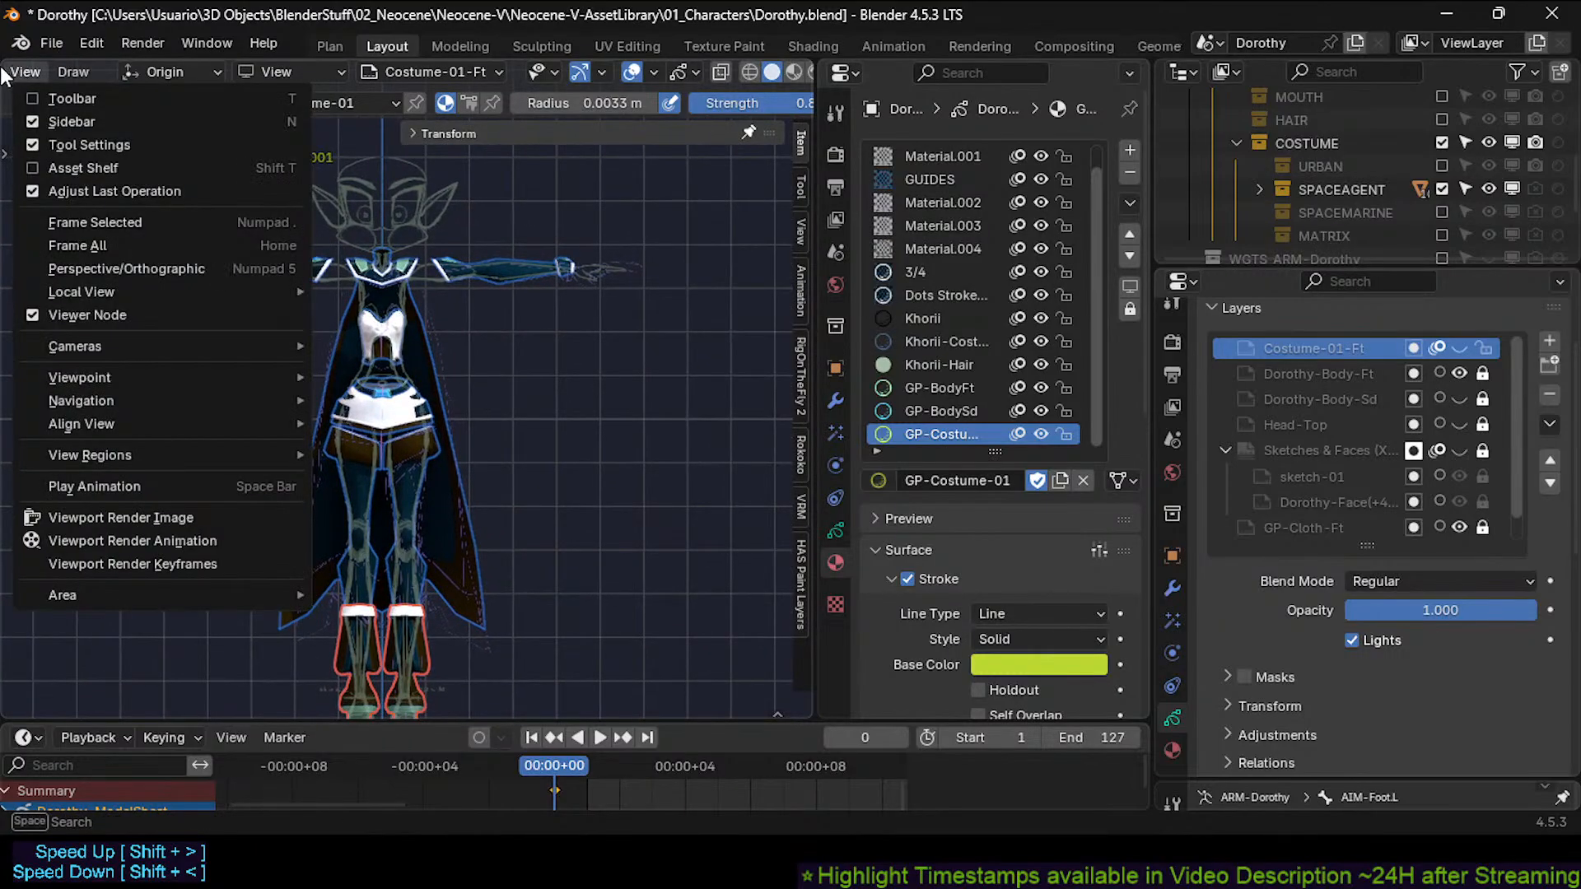
{"action": "left_click_drag", "start_coordinate": [3, 65], "coordinate": [387, 146]}
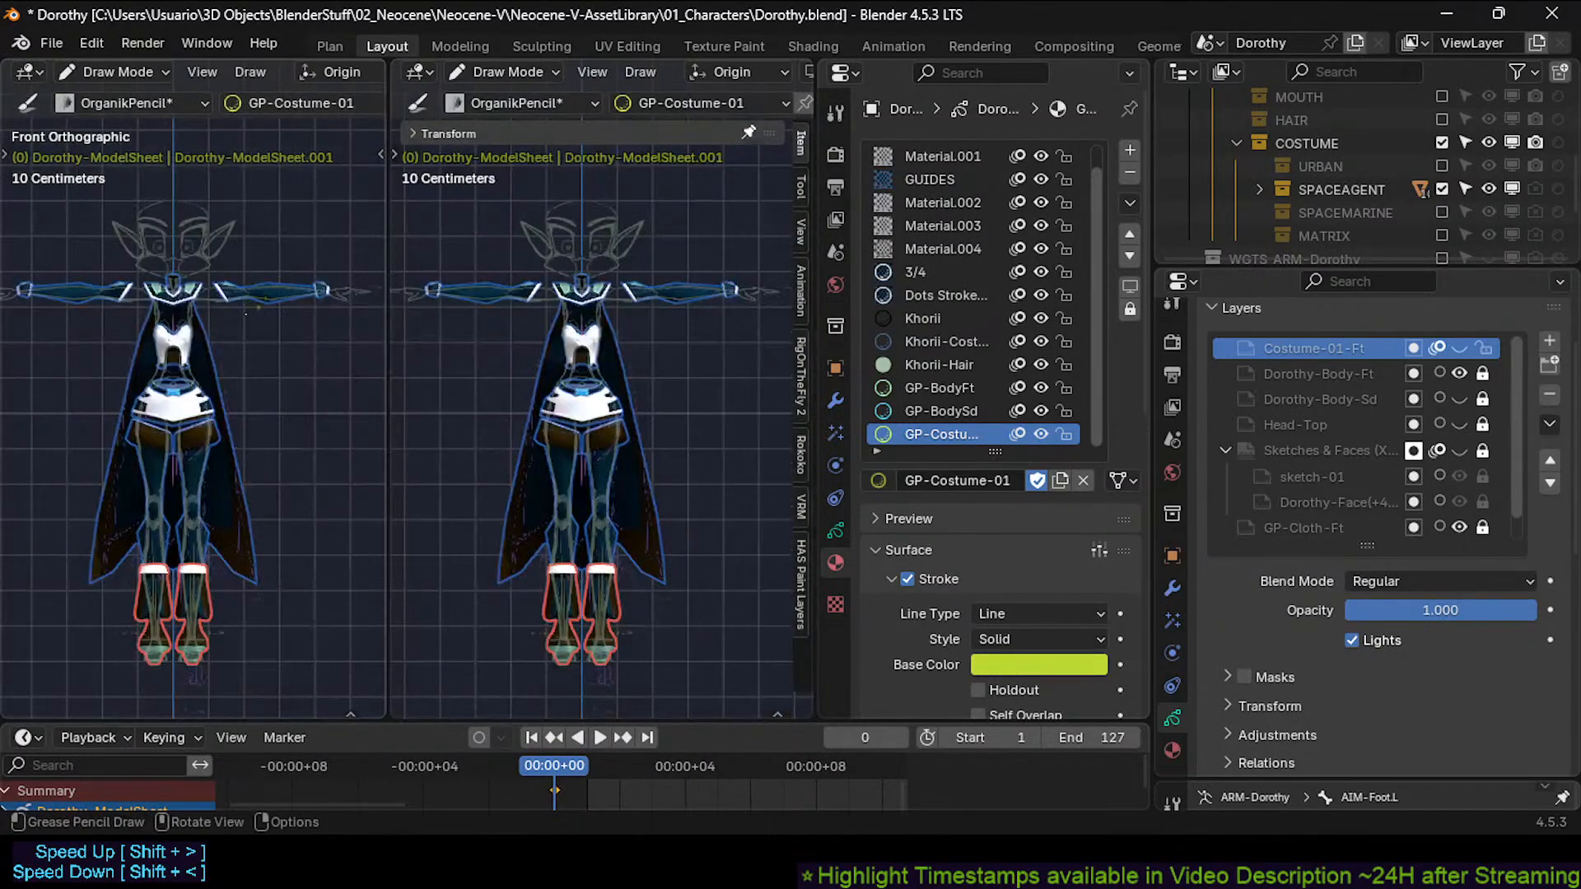
{"action": "key", "text": "KP_3"}
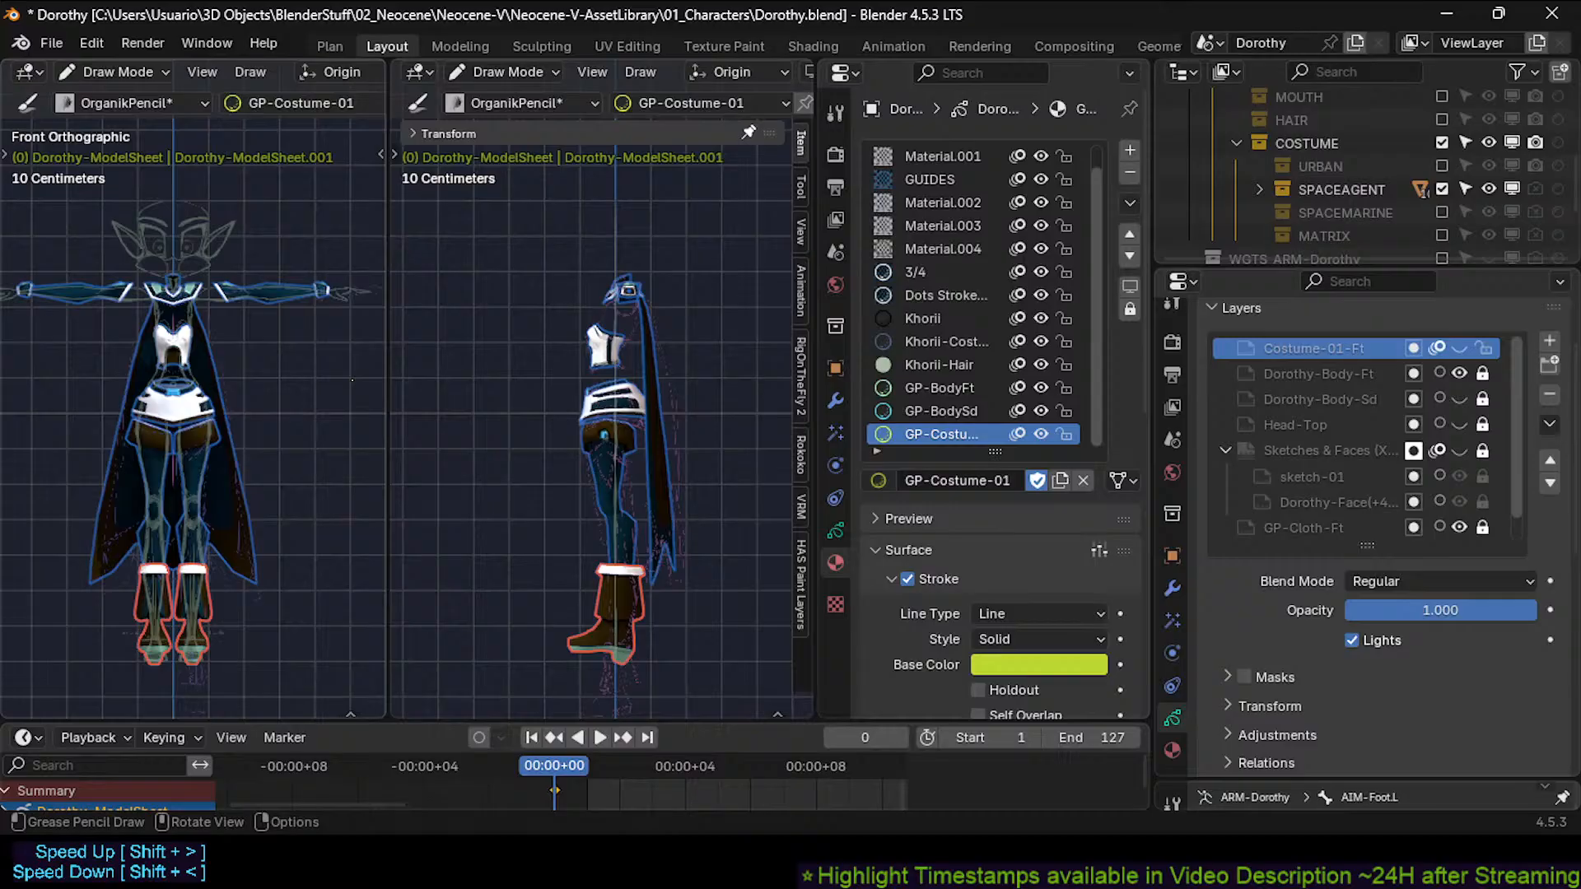
{"action": "scroll", "coordinate": [353, 380], "scroll_direction": "up", "scroll_amount": 2}
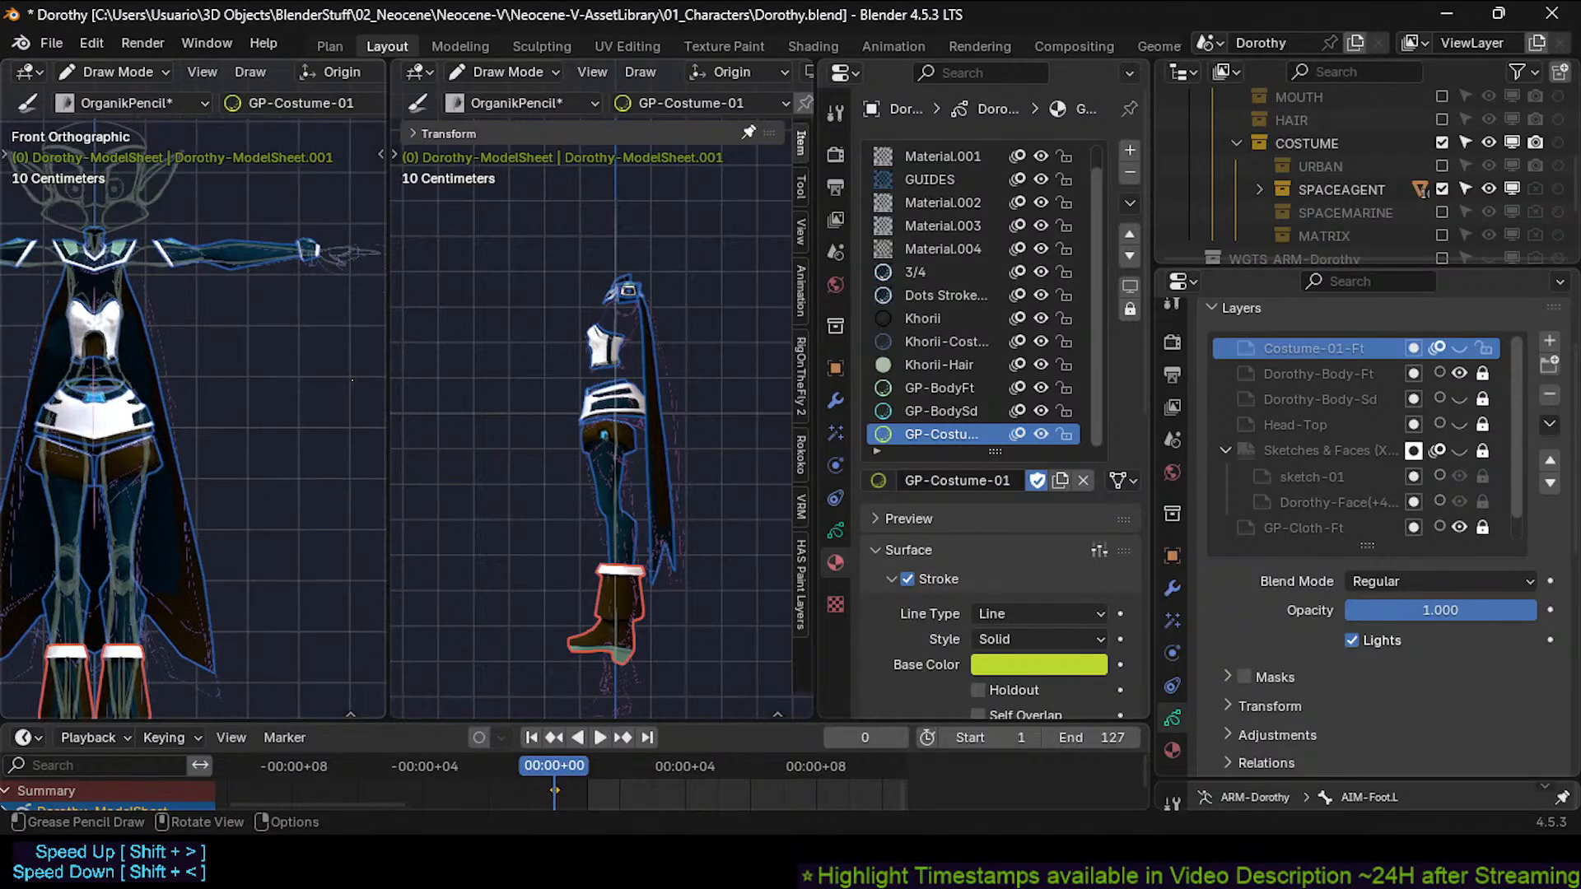
{"action": "scroll", "coordinate": [352, 380], "scroll_direction": "down", "scroll_amount": 3, "text": "ctrl"}
{"action": "scroll", "coordinate": [352, 380], "scroll_direction": "down", "scroll_amount": 3, "text": "ctrl"}
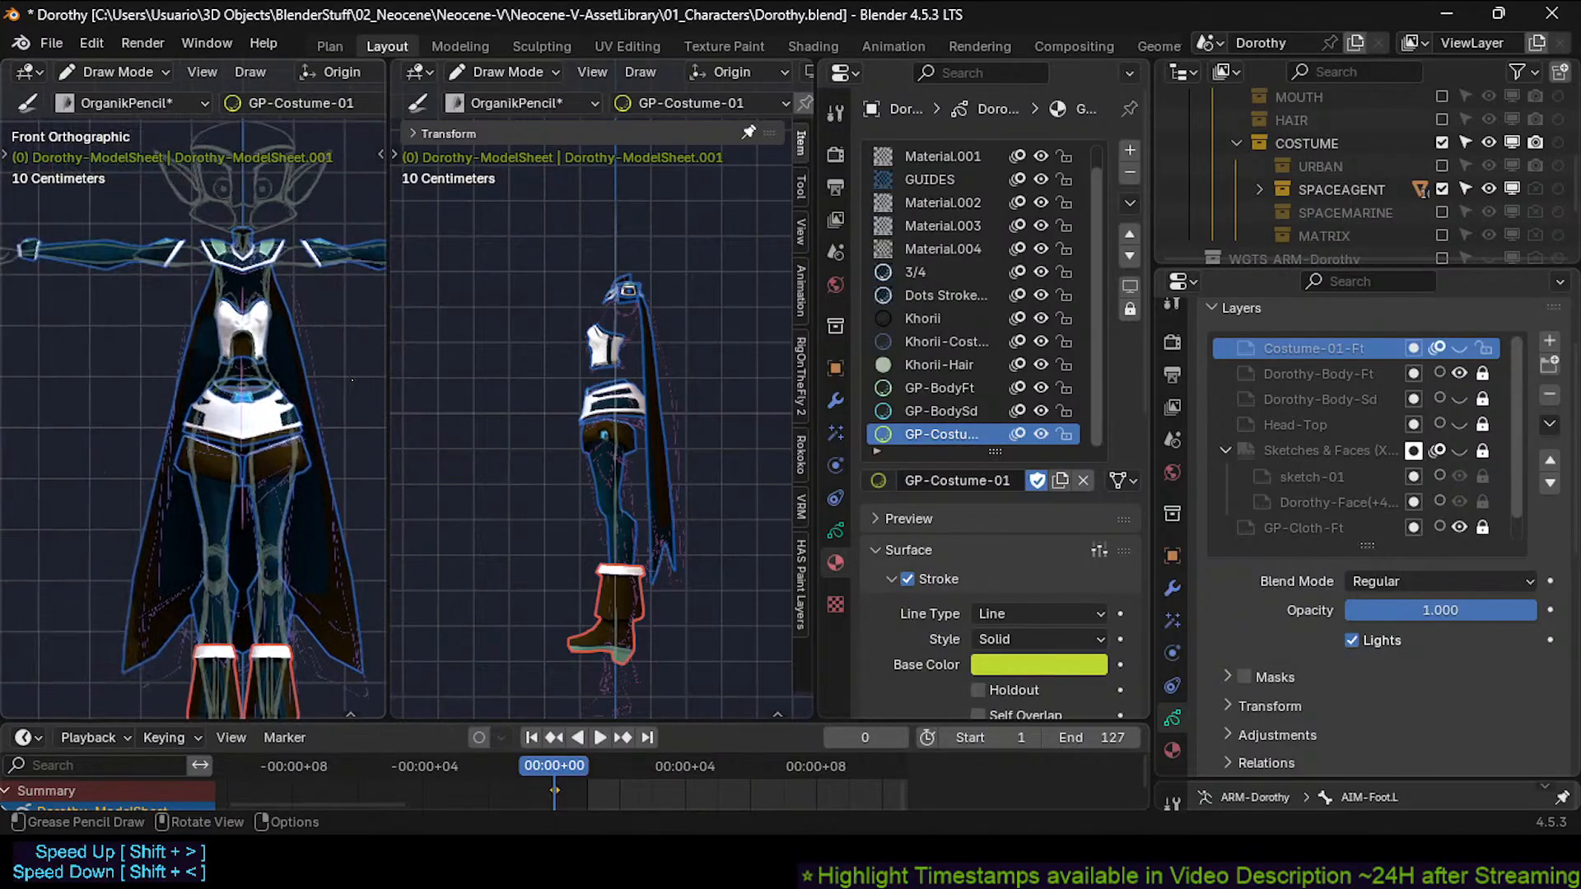
{"action": "scroll", "coordinate": [605, 361], "scroll_direction": "up", "scroll_amount": 4}
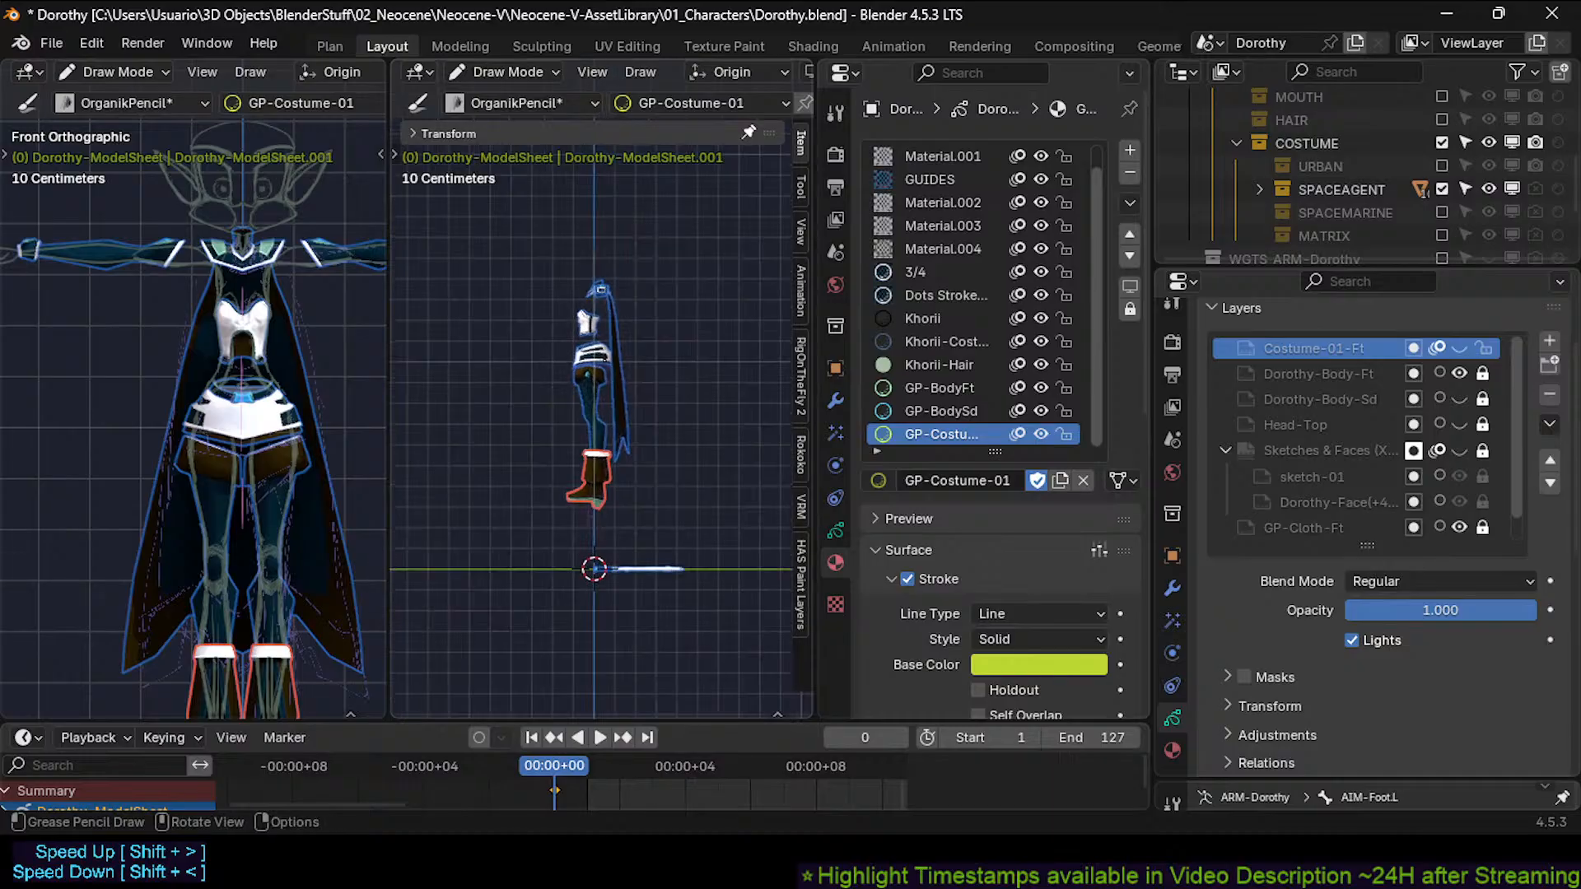